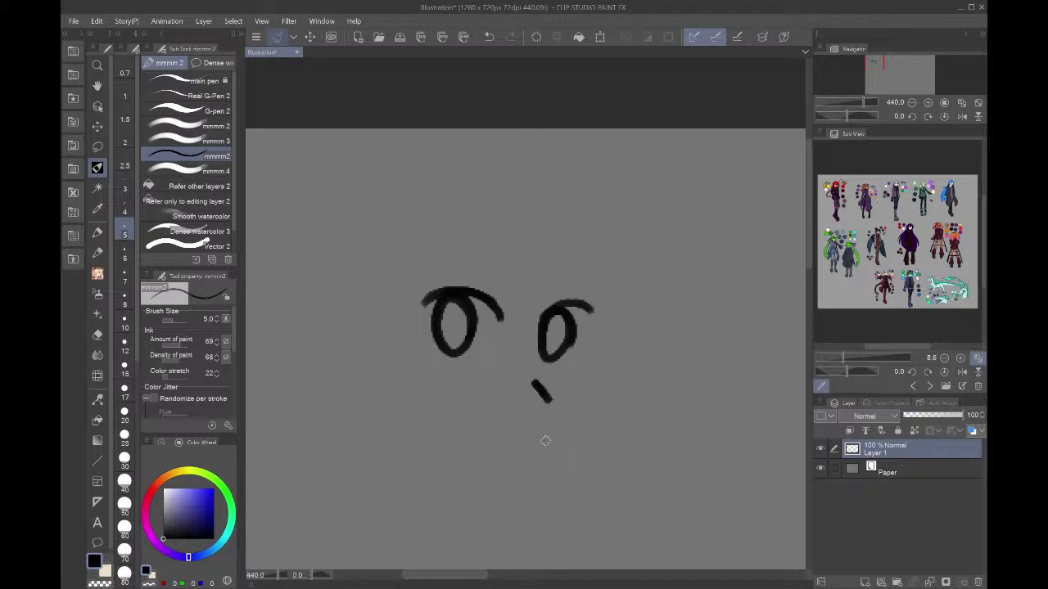
pyautogui.moveTo(542, 448)
pyautogui.mouseDown()
pyautogui.moveTo(564, 440)
pyautogui.moveTo(487, 429)
pyautogui.mouseUp()
pyautogui.moveTo(483, 248); pyautogui.dragTo(513, 309)
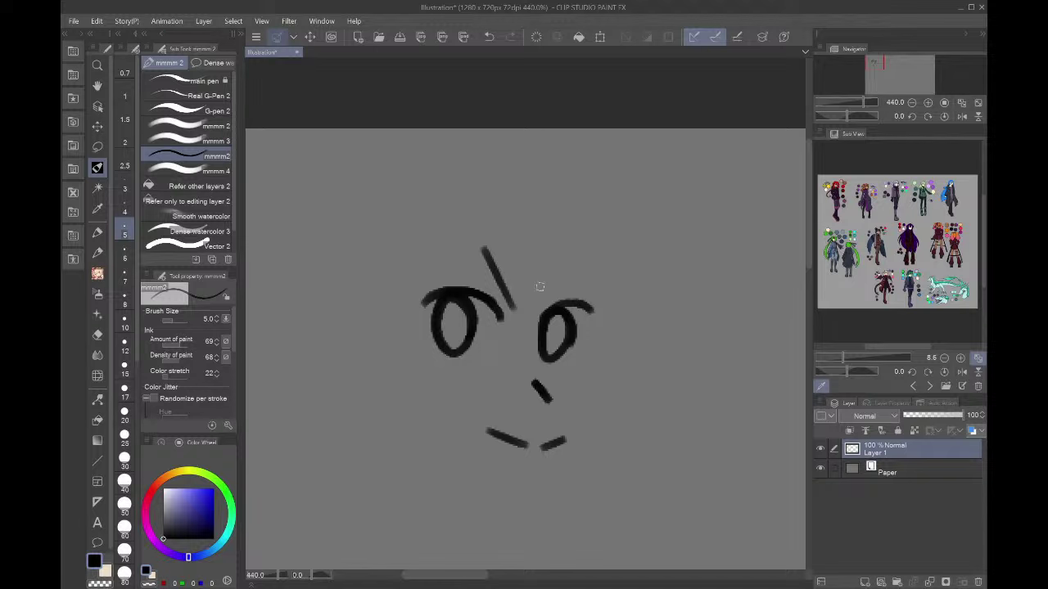
pyautogui.hotkey('ctrl', 'z')
pyautogui.hotkey('ctrl', 'z')
pyautogui.hotkey('ctrl', 'z')
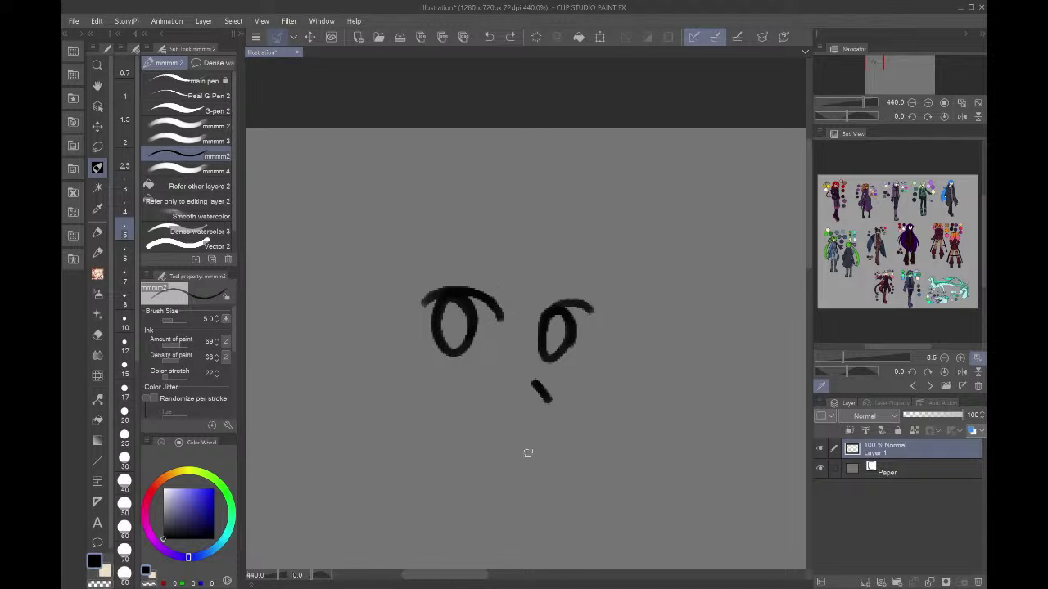
pyautogui.moveTo(525, 445)
pyautogui.mouseDown()
pyautogui.moveTo(539, 425)
pyautogui.moveTo(497, 441)
pyautogui.mouseUp()
pyautogui.hotkey('ctrl', 'z')
pyautogui.hotkey('ctrl', 'z')
# - Sketch the pointed fringe around the eyes and the jagged hair strands beside the left cheek
pyautogui.moveTo(466, 238)
pyautogui.mouseDown()
pyautogui.moveTo(508, 325)
pyautogui.moveTo(444, 421)
pyautogui.moveTo(560, 309)
pyautogui.moveTo(567, 235)
pyautogui.mouseUp()
pyautogui.moveTo(463, 239)
pyautogui.mouseDown()
pyautogui.moveTo(401, 334)
pyautogui.moveTo(473, 483)
pyautogui.moveTo(358, 397)
pyautogui.moveTo(425, 481)
pyautogui.mouseUp()
pyautogui.moveTo(327, 399); pyautogui.dragTo(426, 482)
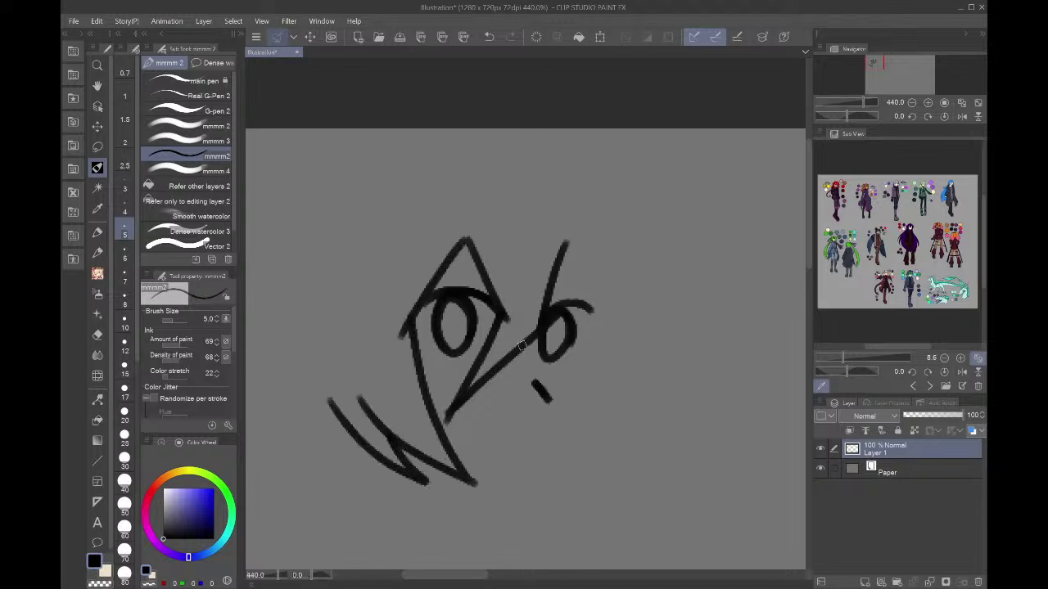
# - Draw a small broken-line mouth below the nose and outline the right cheek, jaw and chin
pyautogui.moveTo(493, 442); pyautogui.dragTo(539, 444)
pyautogui.moveTo(595, 288)
pyautogui.mouseDown()
pyautogui.moveTo(592, 382)
pyautogui.moveTo(517, 489)
pyautogui.moveTo(460, 459)
pyautogui.moveTo(532, 479)
pyautogui.mouseUp()
pyautogui.moveTo(573, 429); pyautogui.dragTo(524, 478)
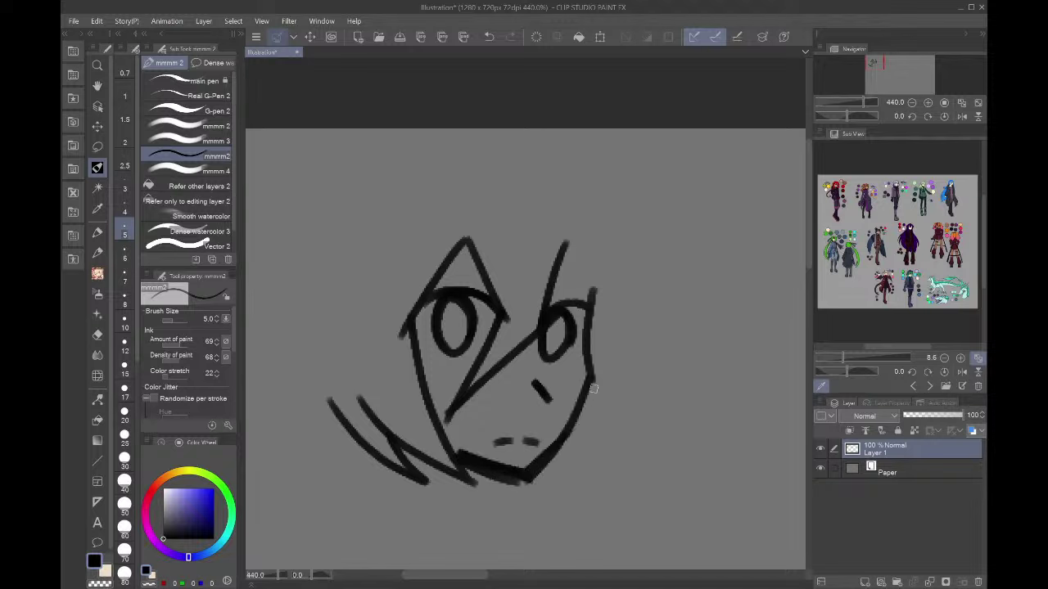
# - Outline the rest of the hair with a jagged right side lock, the crown and the upper left side of the head
pyautogui.moveTo(565, 258); pyautogui.dragTo(626, 336)
pyautogui.moveTo(604, 231)
pyautogui.mouseDown()
pyautogui.moveTo(650, 312)
pyautogui.moveTo(630, 458)
pyautogui.moveTo(602, 428)
pyautogui.moveTo(610, 471)
pyautogui.mouseUp()
pyautogui.moveTo(578, 428); pyautogui.dragTo(597, 449)
pyautogui.moveTo(398, 190)
pyautogui.mouseDown()
pyautogui.moveTo(510, 149)
pyautogui.moveTo(547, 203)
pyautogui.mouseUp()
pyautogui.moveTo(526, 169); pyautogui.dragTo(563, 173)
pyautogui.moveTo(572, 174); pyautogui.dragTo(635, 263)
pyautogui.moveTo(603, 230); pyautogui.dragTo(630, 261)
pyautogui.moveTo(428, 171)
pyautogui.mouseDown()
pyautogui.moveTo(345, 200)
pyautogui.moveTo(313, 308)
pyautogui.moveTo(308, 352)
pyautogui.mouseUp()
# - Move the whole head sketch to the right on the canvas with a transform, keeping its scale at 100
pyautogui.moveTo(887, 64); pyautogui.dragTo(873, 66)
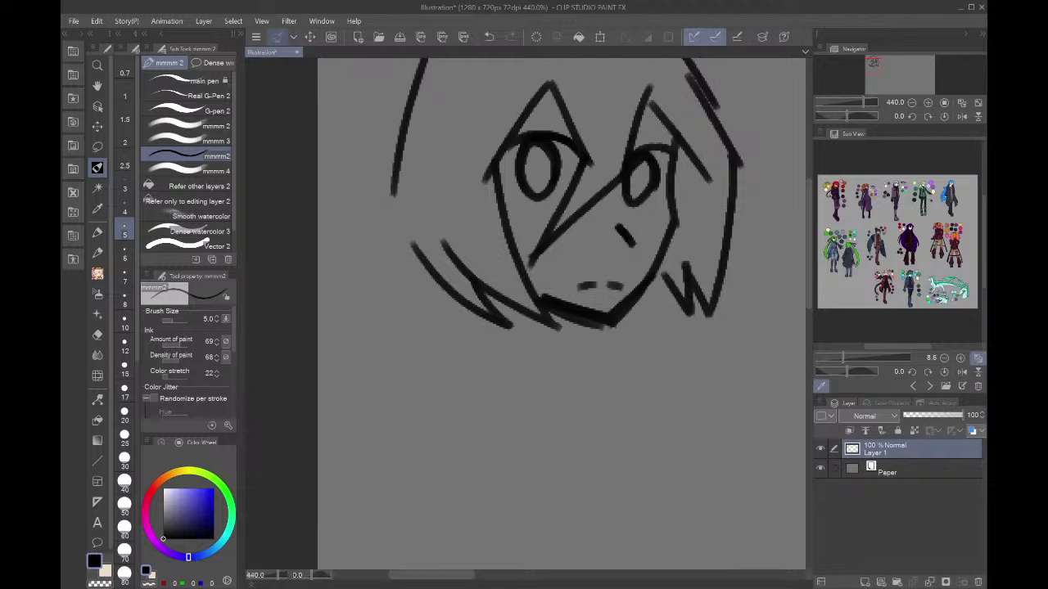
pyautogui.hotkey('ctrl', 't')
pyautogui.moveTo(645, 260); pyautogui.dragTo(741, 262)
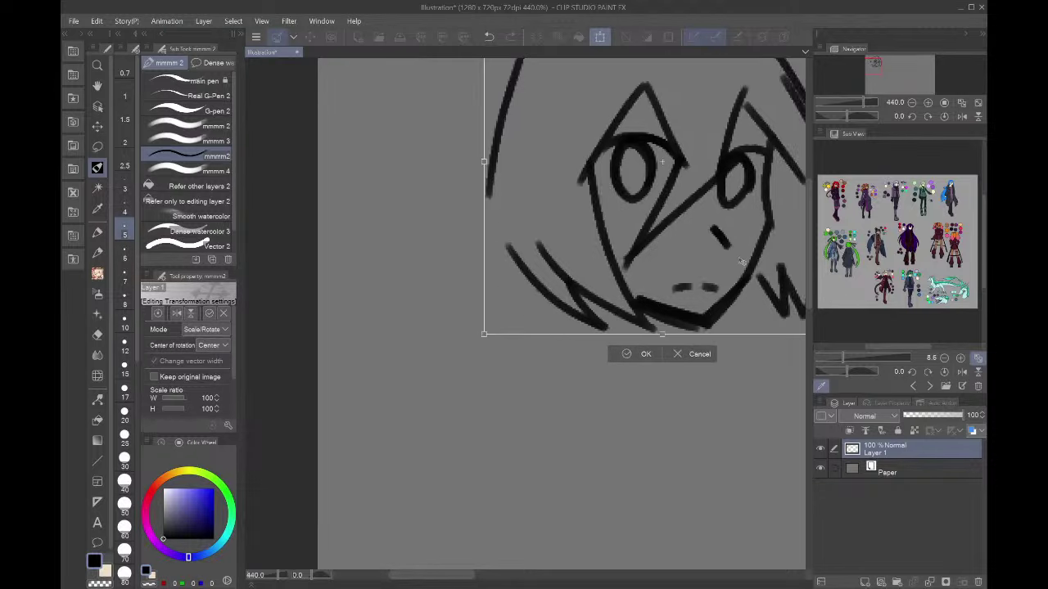
pyautogui.press('Return')
# - Draw the neck and a wide pointed collar below the head, with an inner border line on both collar flaps
pyautogui.moveTo(681, 329); pyautogui.dragTo(702, 379)
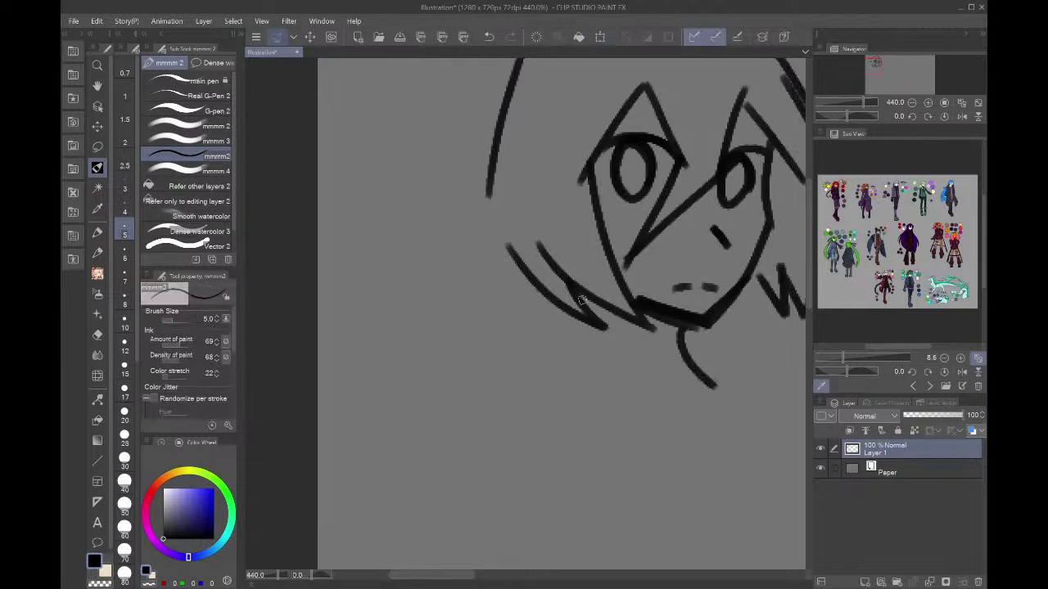
pyautogui.moveTo(581, 300)
pyautogui.mouseDown()
pyautogui.moveTo(573, 354)
pyautogui.moveTo(676, 429)
pyautogui.moveTo(506, 327)
pyautogui.moveTo(528, 288)
pyautogui.mouseUp()
pyautogui.moveTo(636, 425)
pyautogui.mouseDown()
pyautogui.moveTo(557, 417)
pyautogui.moveTo(530, 326)
pyautogui.mouseUp()
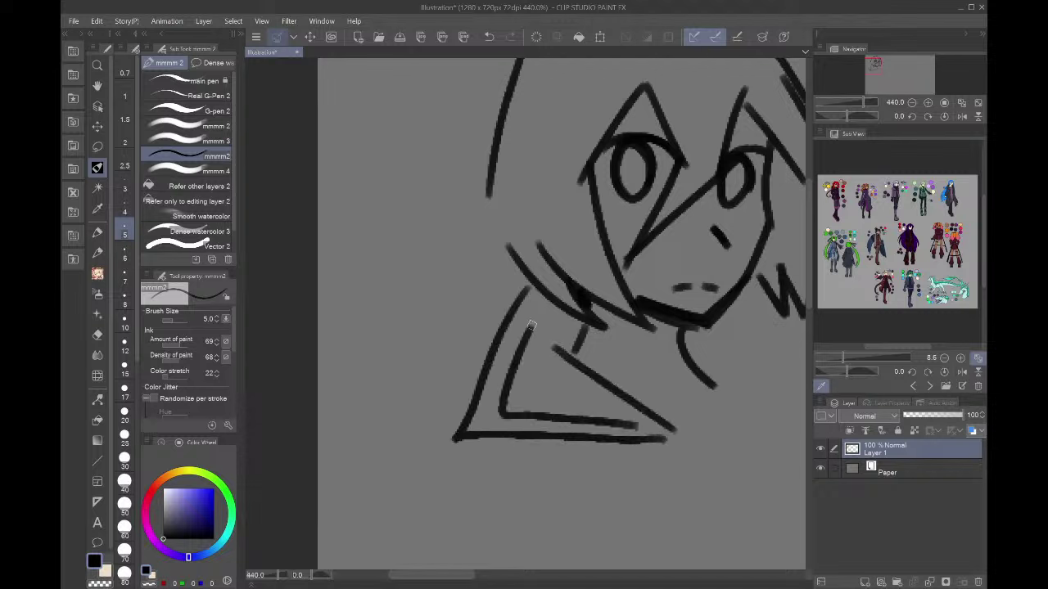
pyautogui.moveTo(710, 372)
pyautogui.mouseDown()
pyautogui.moveTo(702, 428)
pyautogui.moveTo(788, 355)
pyautogui.moveTo(735, 317)
pyautogui.mouseUp()
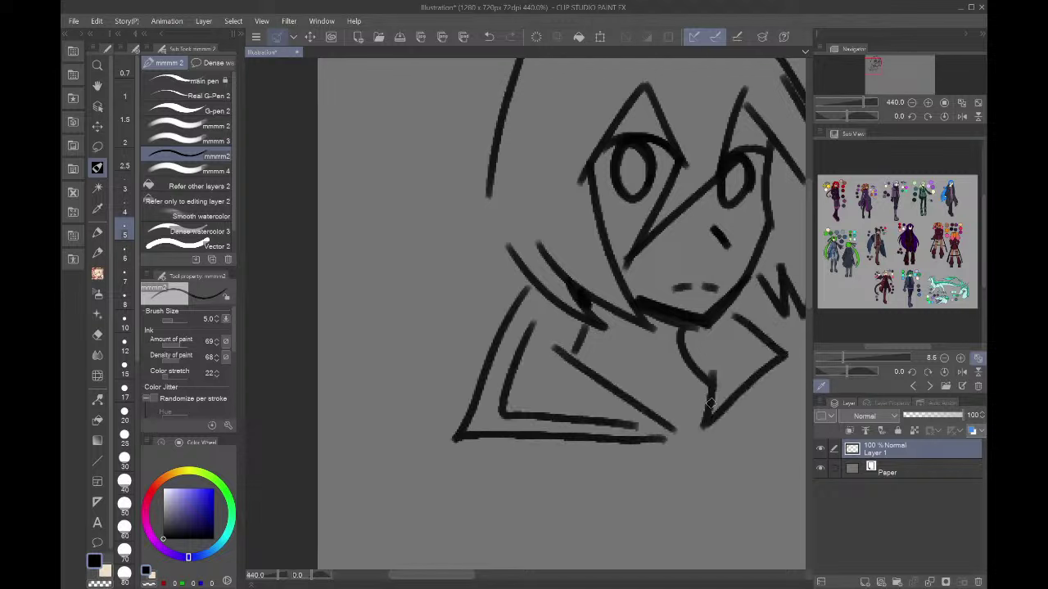
pyautogui.moveTo(710, 401); pyautogui.dragTo(752, 357)
pyautogui.moveTo(724, 334); pyautogui.dragTo(741, 362)
# - Sketch the hanging ties below the collar and short lines for the chest and the right shoulder and arm
pyautogui.moveTo(665, 442)
pyautogui.mouseDown()
pyautogui.moveTo(679, 493)
pyautogui.moveTo(662, 490)
pyautogui.mouseUp()
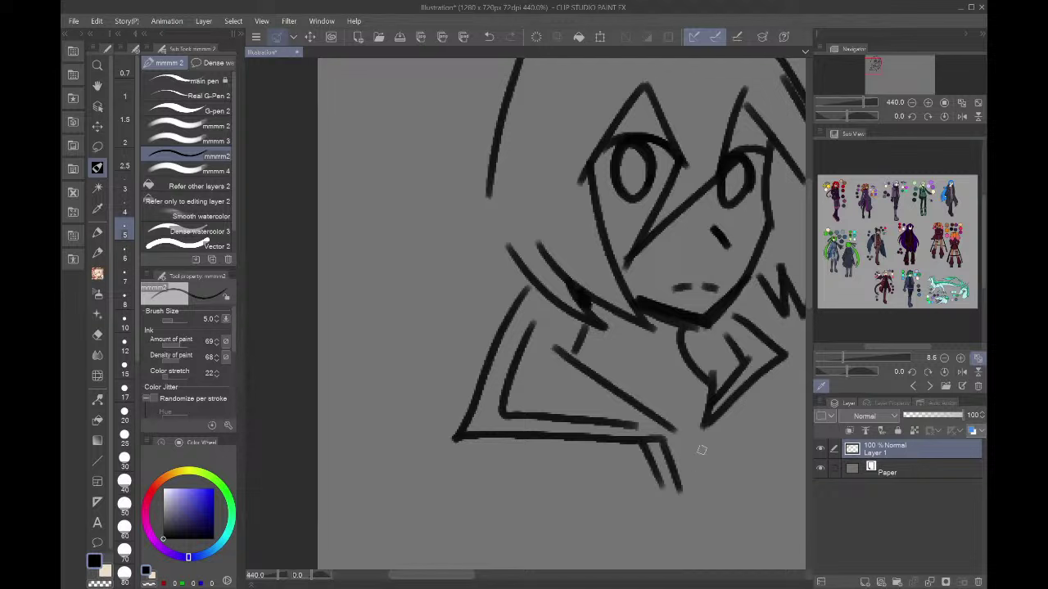
pyautogui.moveTo(700, 426)
pyautogui.mouseDown()
pyautogui.moveTo(714, 492)
pyautogui.moveTo(736, 495)
pyautogui.mouseUp()
pyautogui.moveTo(665, 460); pyautogui.dragTo(694, 442)
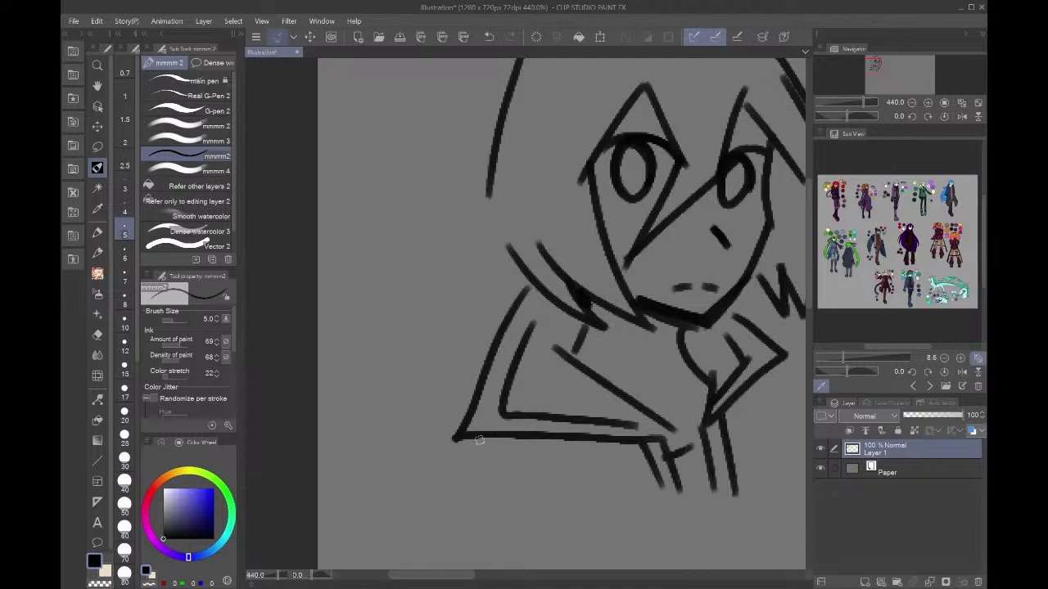
pyautogui.moveTo(479, 442); pyautogui.dragTo(473, 506)
pyautogui.moveTo(614, 455); pyautogui.dragTo(629, 507)
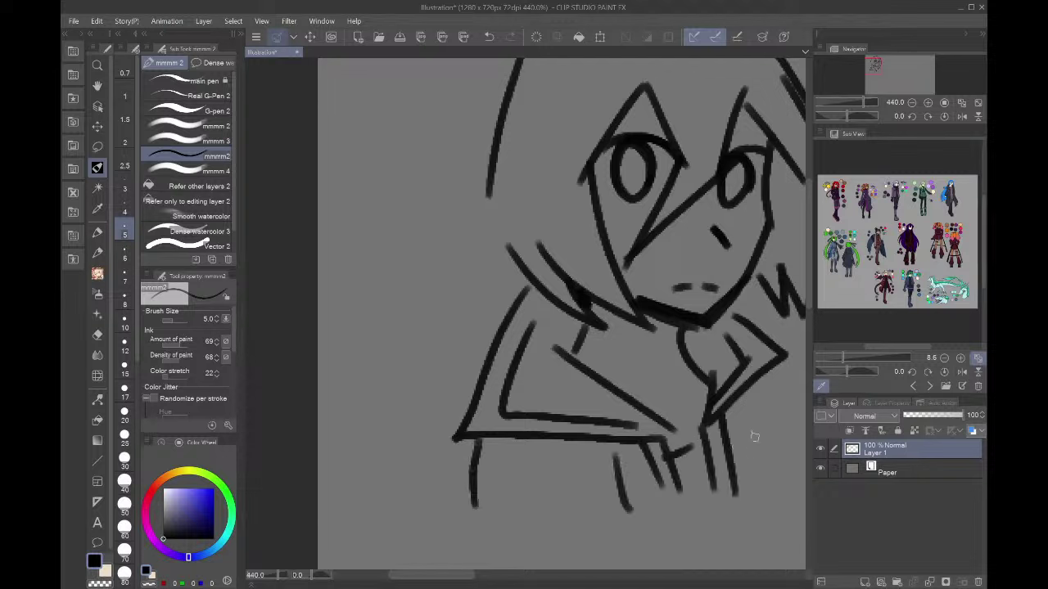
pyautogui.moveTo(750, 385)
pyautogui.mouseDown()
pyautogui.moveTo(778, 478)
pyautogui.moveTo(801, 438)
pyautogui.mouseUp()
# - Extend the left hair edge, add a small tied ponytail behind it and draw the curved left shoulder
pyautogui.moveTo(499, 270)
pyautogui.mouseDown()
pyautogui.moveTo(490, 295)
pyautogui.moveTo(524, 277)
pyautogui.moveTo(506, 263)
pyautogui.moveTo(488, 174)
pyautogui.mouseUp()
pyautogui.moveTo(501, 263)
pyautogui.mouseDown()
pyautogui.moveTo(434, 157)
pyautogui.moveTo(463, 236)
pyautogui.moveTo(435, 156)
pyautogui.mouseUp()
pyautogui.moveTo(495, 296); pyautogui.dragTo(336, 511)
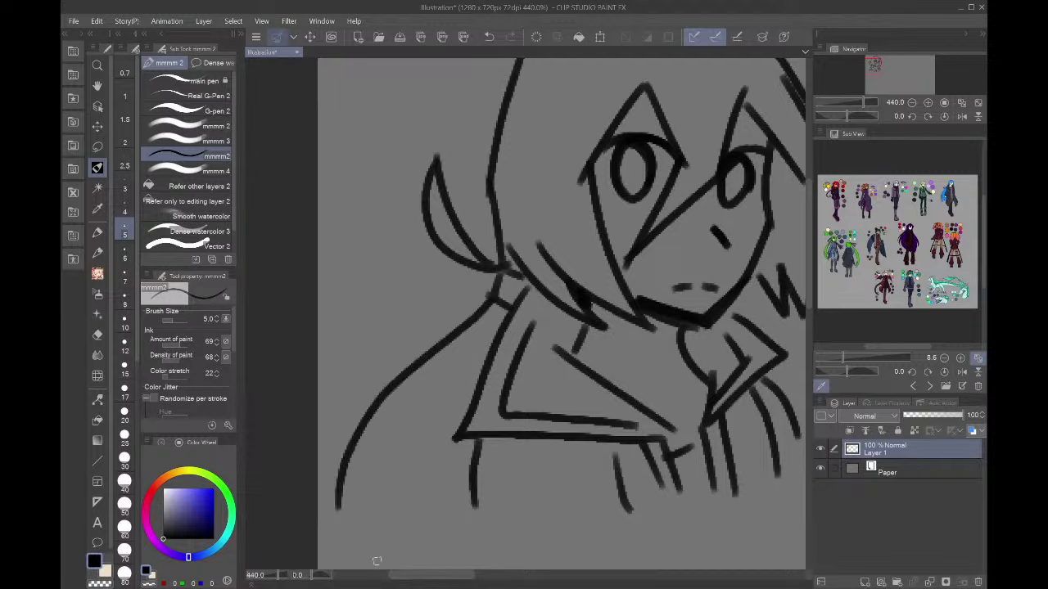
# - Lasso the head without the ponytail, scale it to 93% and nudge it into place over the neck
pyautogui.scroll(-5, 377, 560)
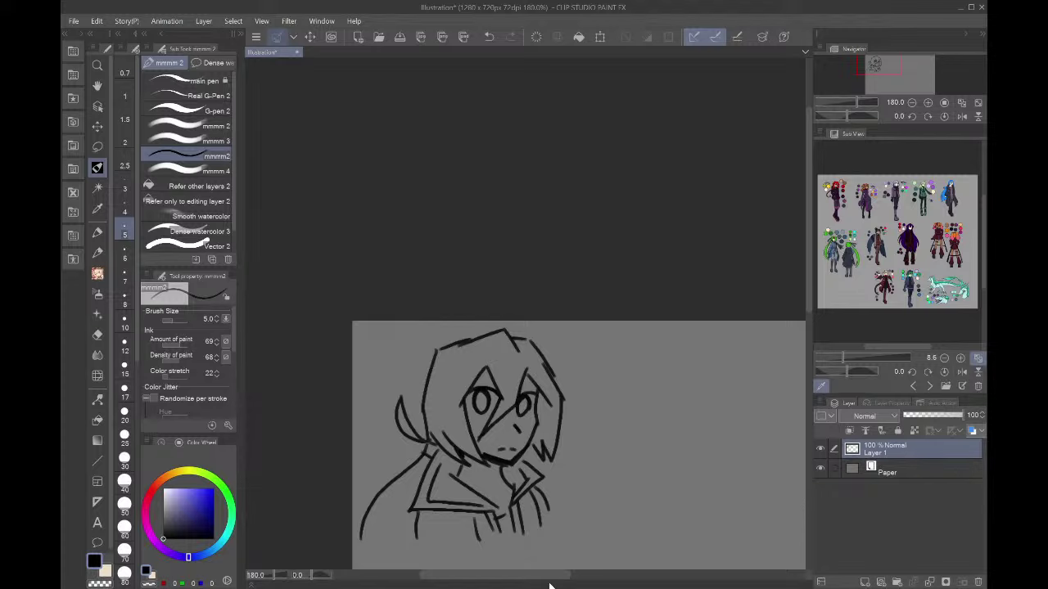
pyautogui.scroll(5, 530, 549)
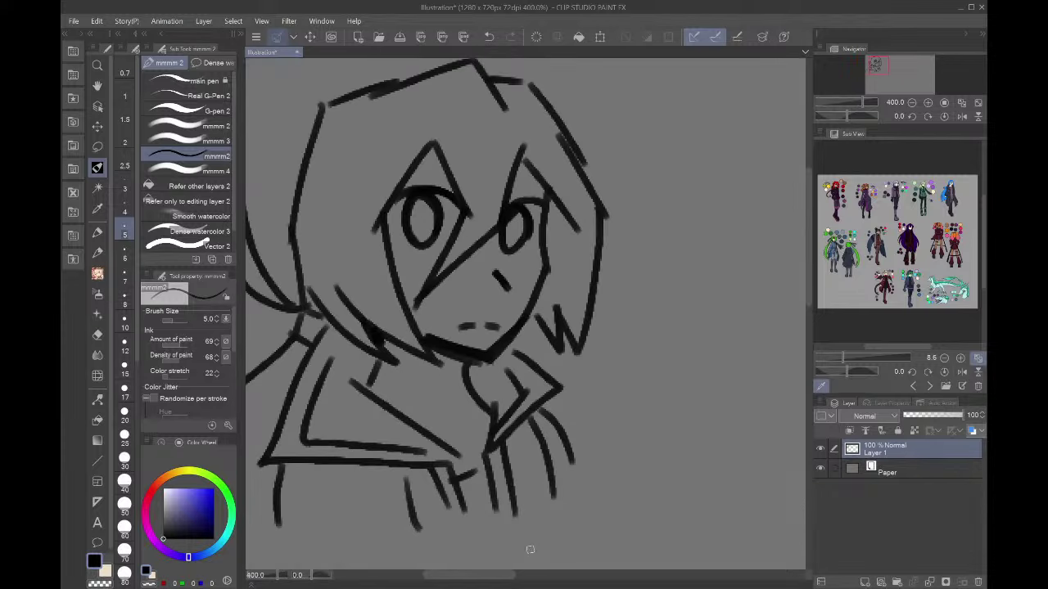
pyautogui.click(97, 147)
pyautogui.scroll(-3, 434, 293)
pyautogui.scroll(4, 363, 227)
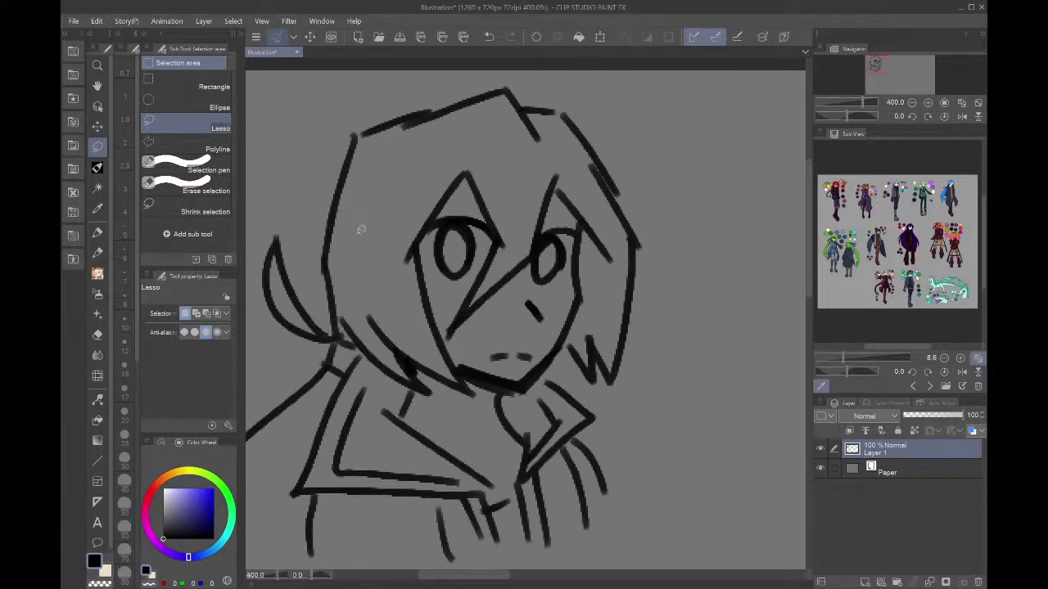
pyautogui.moveTo(317, 131)
pyautogui.mouseDown()
pyautogui.moveTo(456, 68)
pyautogui.moveTo(671, 291)
pyautogui.moveTo(586, 383)
pyautogui.moveTo(532, 383)
pyautogui.moveTo(433, 409)
pyautogui.moveTo(351, 332)
pyautogui.moveTo(323, 283)
pyautogui.moveTo(311, 205)
pyautogui.mouseUp()
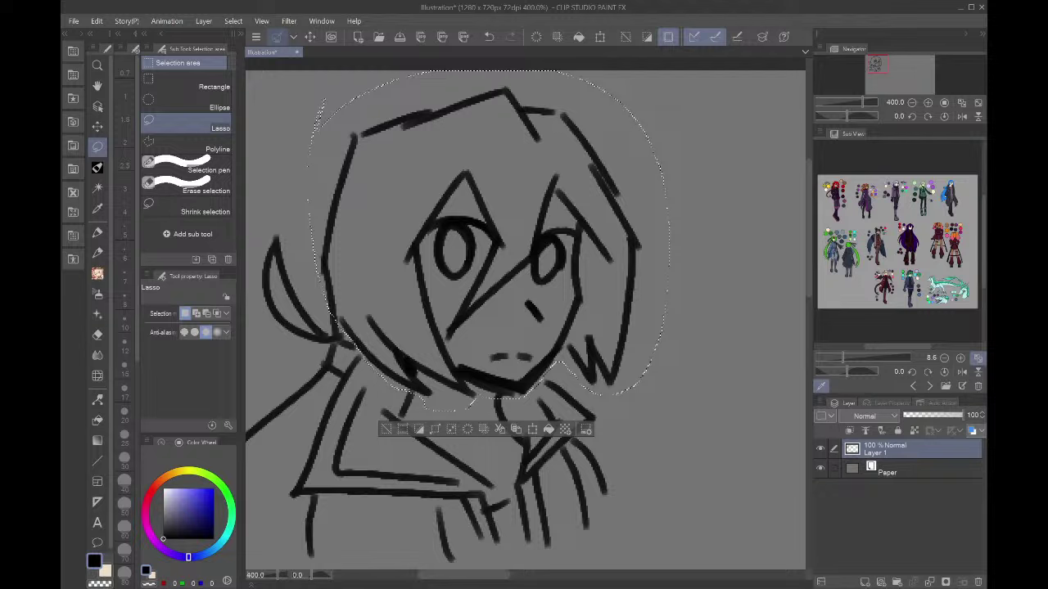
pyautogui.click(532, 429)
pyautogui.moveTo(669, 72); pyautogui.dragTo(645, 94)
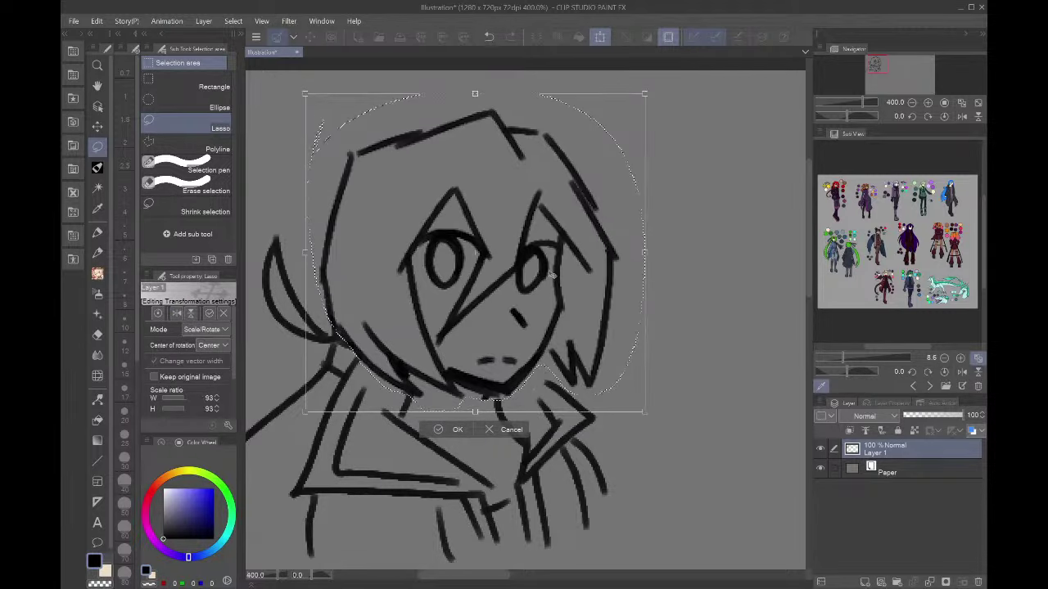
pyautogui.moveTo(555, 279); pyautogui.dragTo(559, 284)
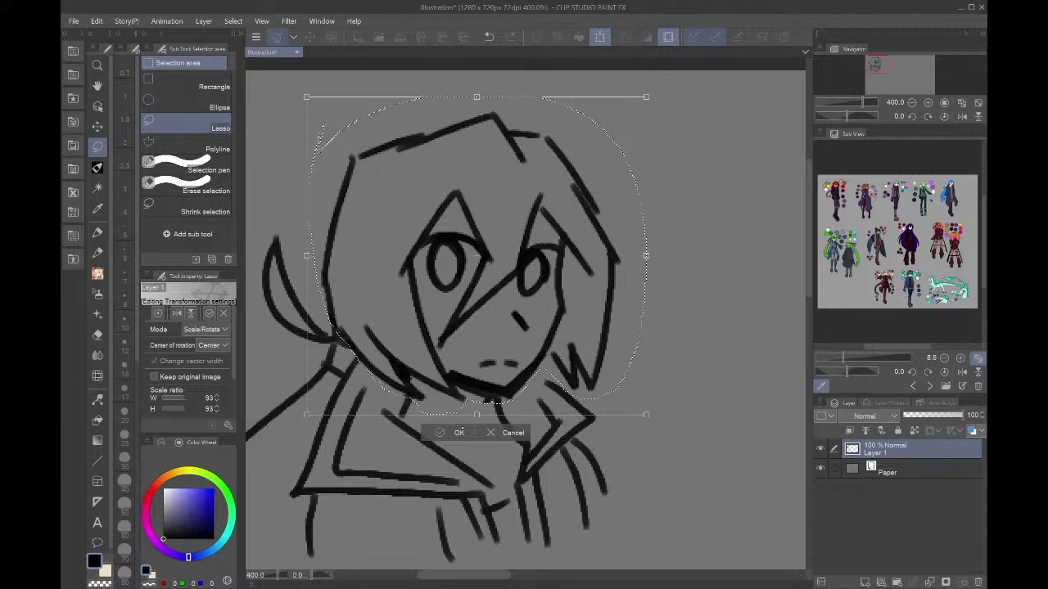
pyautogui.press('Return')
pyautogui.hotkey('ctrl', 'd')
# - Fill a solid black band under the chin and add the connecting neck and collar lines with the mmmm2 brush
pyautogui.press('p')
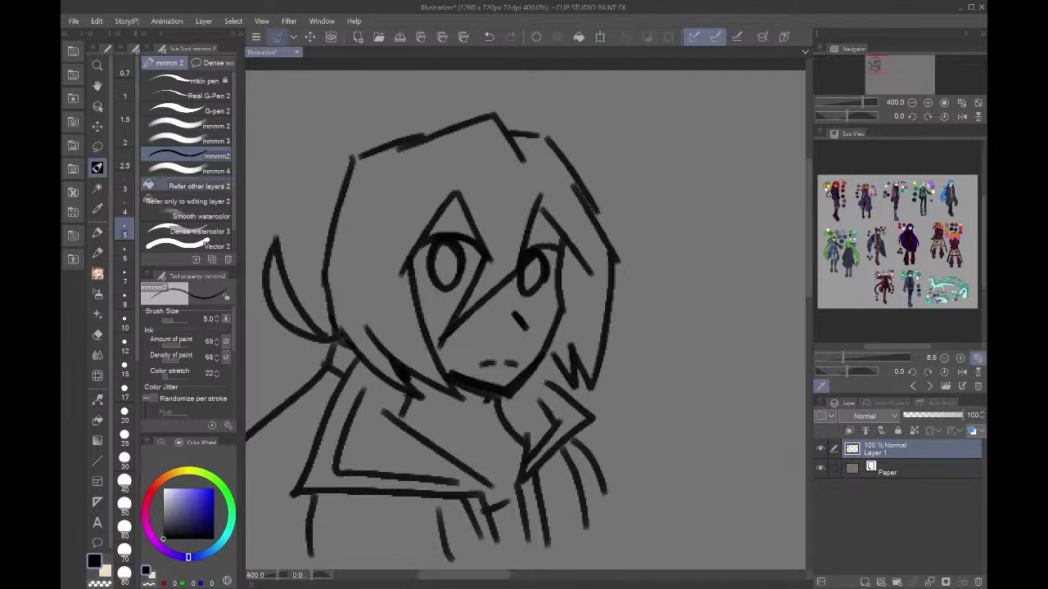
pyautogui.moveTo(412, 381); pyautogui.dragTo(394, 417)
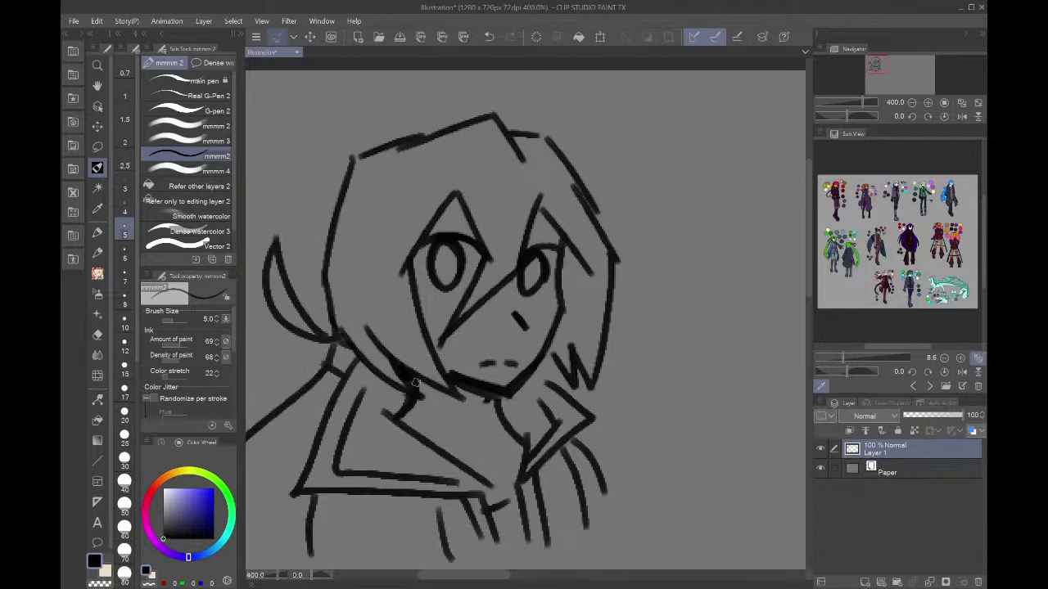
pyautogui.moveTo(415, 382)
pyautogui.mouseDown()
pyautogui.moveTo(463, 409)
pyautogui.moveTo(491, 413)
pyautogui.moveTo(458, 395)
pyautogui.moveTo(501, 407)
pyautogui.mouseUp()
pyautogui.moveTo(455, 452)
pyautogui.mouseDown()
pyautogui.moveTo(492, 460)
pyautogui.moveTo(529, 442)
pyautogui.mouseUp()
pyautogui.moveTo(455, 453); pyautogui.dragTo(483, 456)
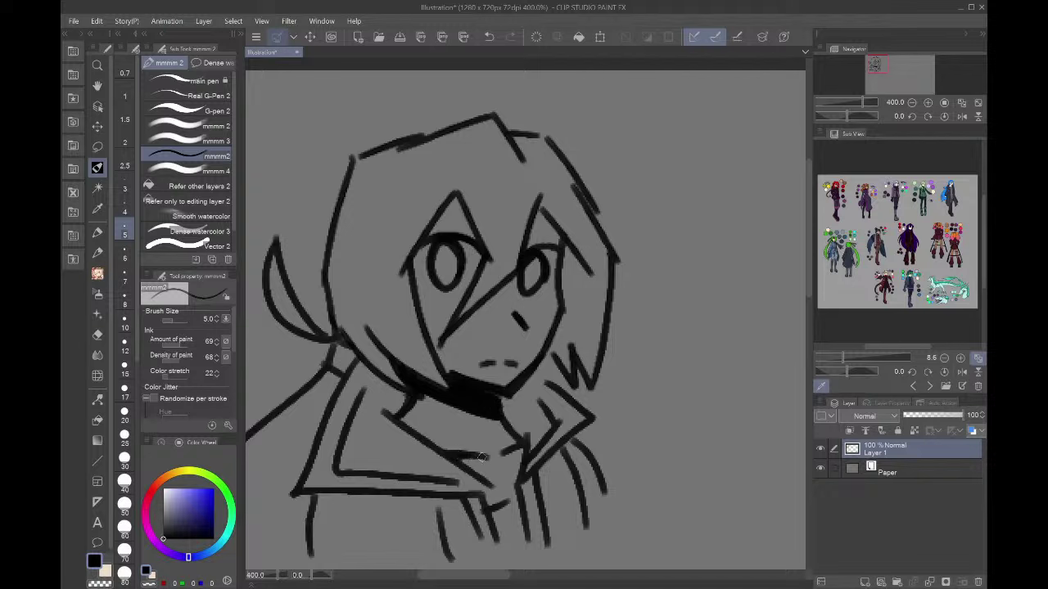
pyautogui.moveTo(399, 386); pyautogui.dragTo(410, 411)
# - Handwrite the word "Welcome" on the canvas to the right of the character's head
pyautogui.scroll(-4, 390, 407)
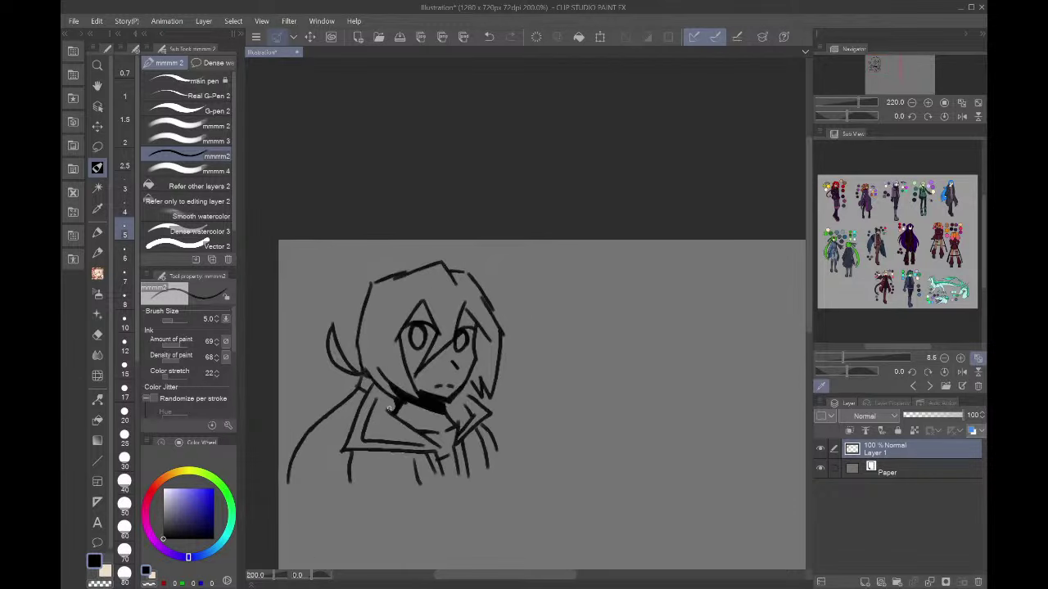
pyautogui.scroll(3, 566, 367)
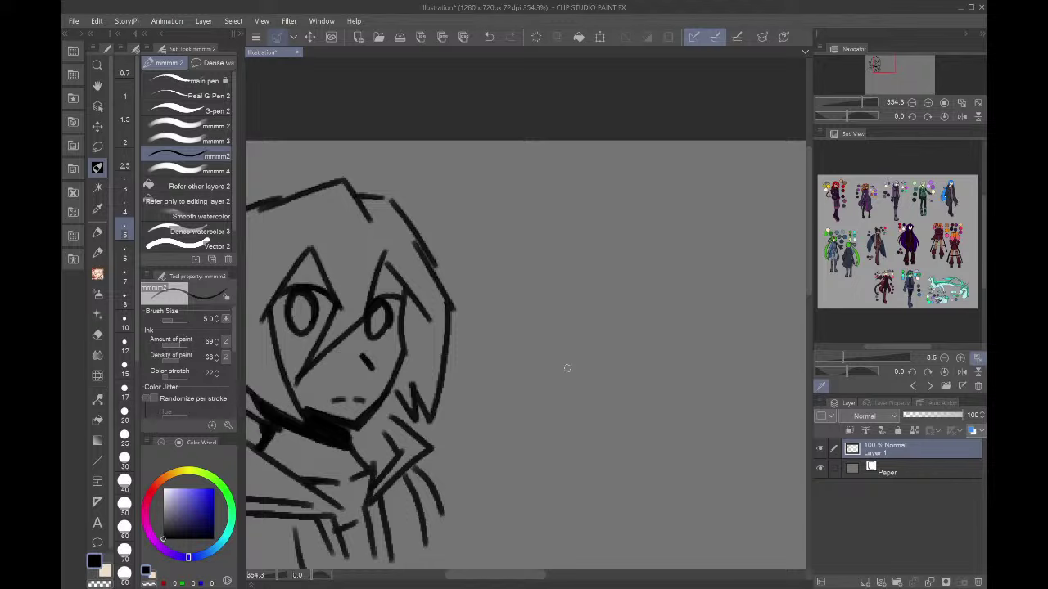
pyautogui.scroll(-3, 567, 367)
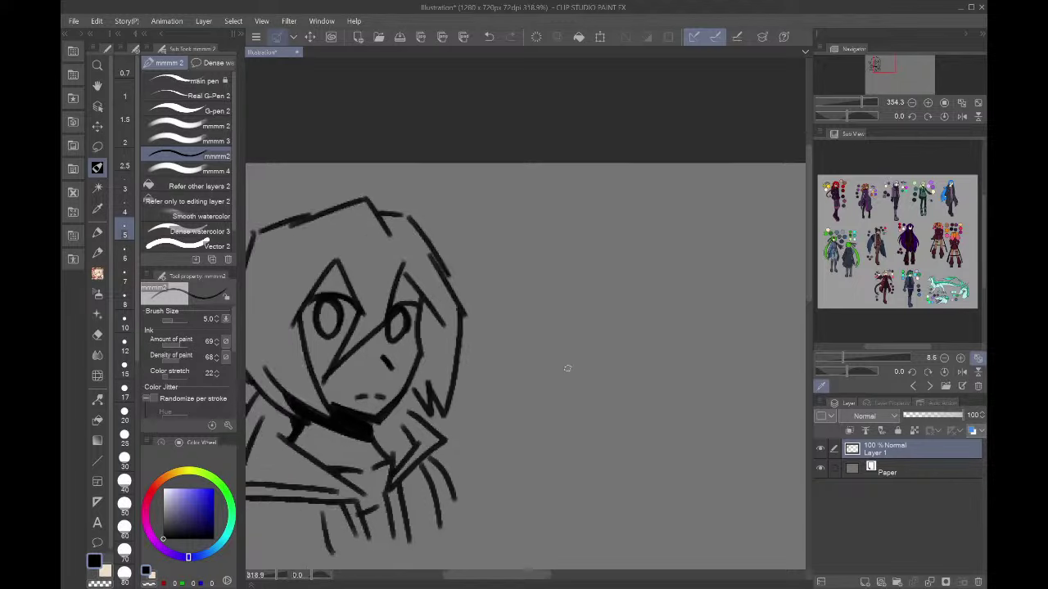
pyautogui.scroll(4, 567, 368)
pyautogui.scroll(-1, 508, 362)
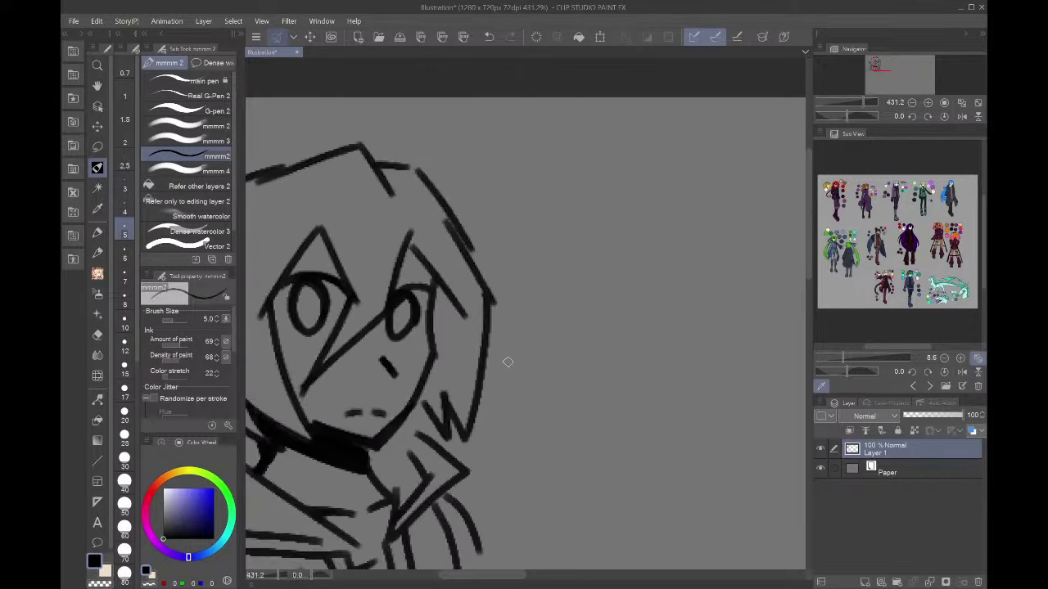
pyautogui.moveTo(528, 321)
pyautogui.mouseDown()
pyautogui.moveTo(544, 365)
pyautogui.moveTo(559, 333)
pyautogui.moveTo(576, 374)
pyautogui.moveTo(599, 319)
pyautogui.mouseUp()
pyautogui.moveTo(610, 360); pyautogui.dragTo(646, 370)
pyautogui.moveTo(655, 321); pyautogui.dragTo(655, 378)
pyautogui.moveTo(691, 350)
pyautogui.mouseDown()
pyautogui.moveTo(688, 375)
pyautogui.moveTo(713, 352)
pyautogui.moveTo(751, 353)
pyautogui.moveTo(770, 376)
pyautogui.moveTo(773, 358)
pyautogui.moveTo(802, 365)
pyautogui.mouseUp()
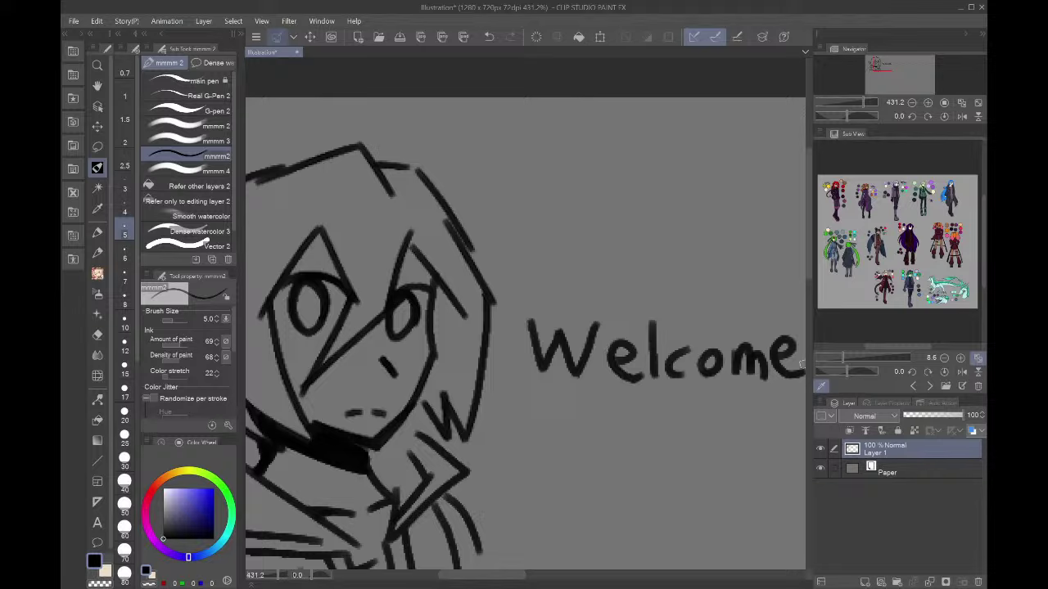
pyautogui.scroll(-4, 800, 364)
pyautogui.scroll(-4, 769, 417)
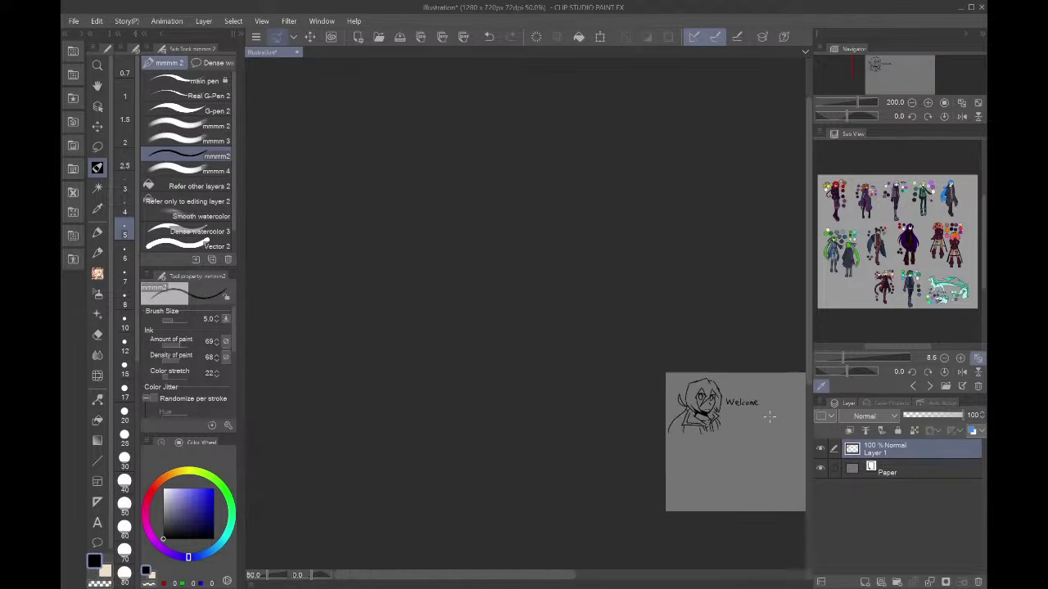
pyautogui.scroll(6, 788, 407)
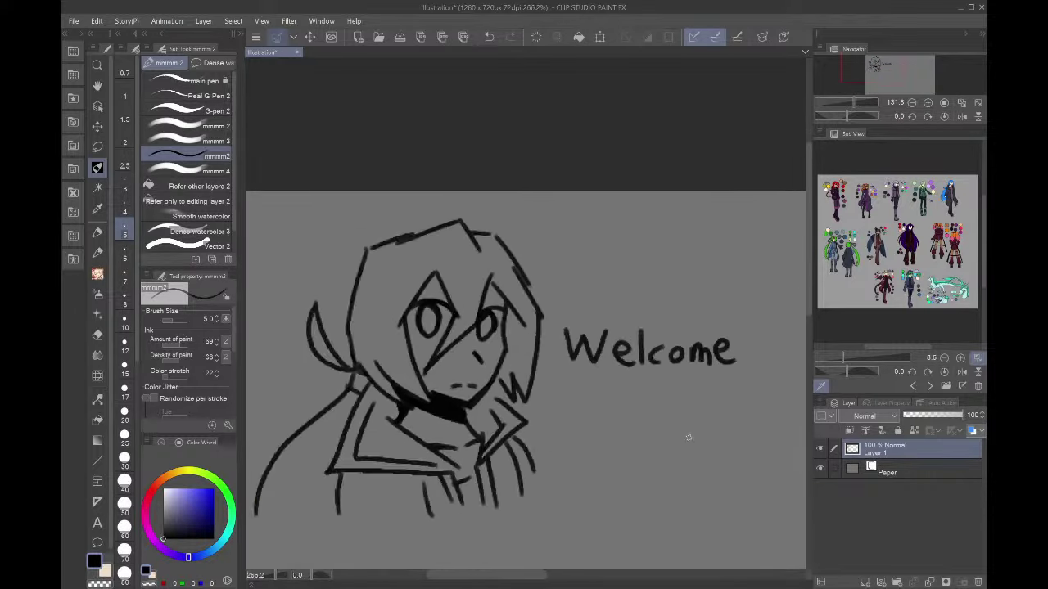
pyautogui.moveTo(573, 373)
pyautogui.mouseDown()
pyautogui.moveTo(599, 375)
pyautogui.moveTo(612, 395)
pyautogui.moveTo(665, 401)
pyautogui.mouseUp()
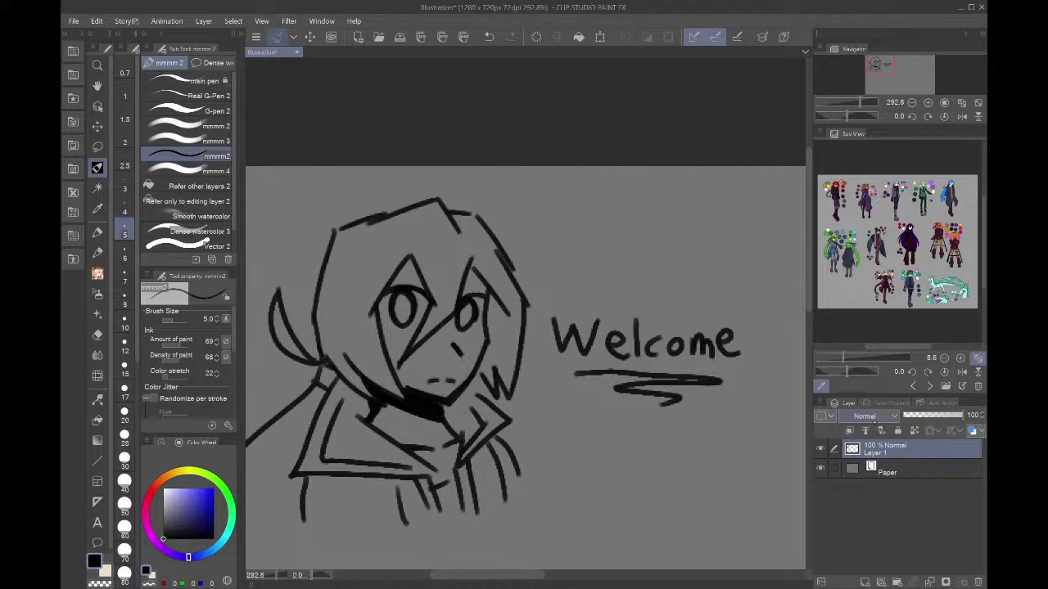
pyautogui.hotkey('ctrl', 'z')
# - Add a new layer beneath the line art and paint the head's hair with the Ito palette's hair colour at brush size 12
pyautogui.click(866, 581)
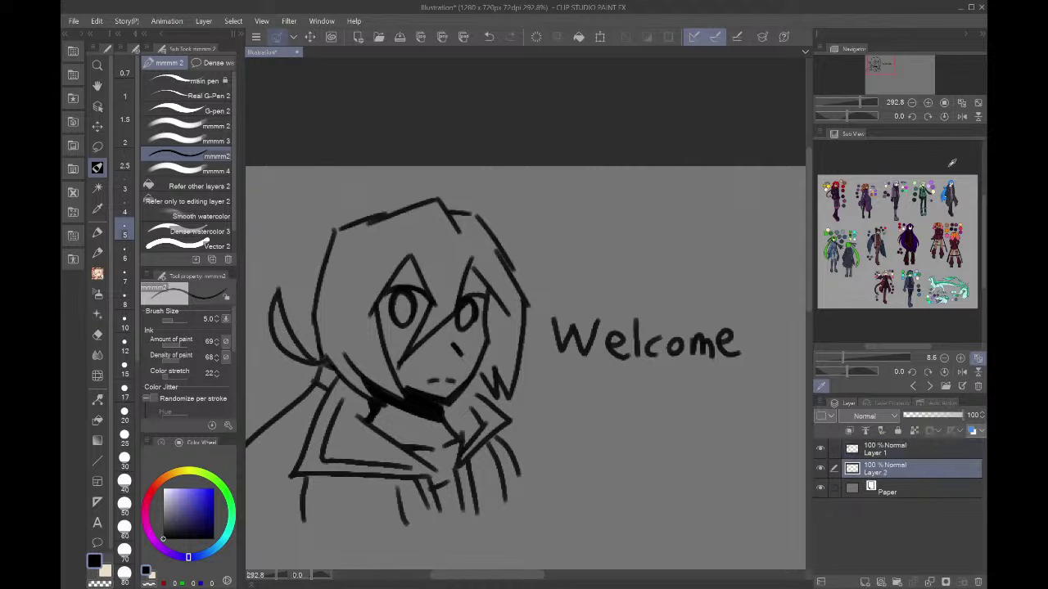
pyautogui.click(240, 32)
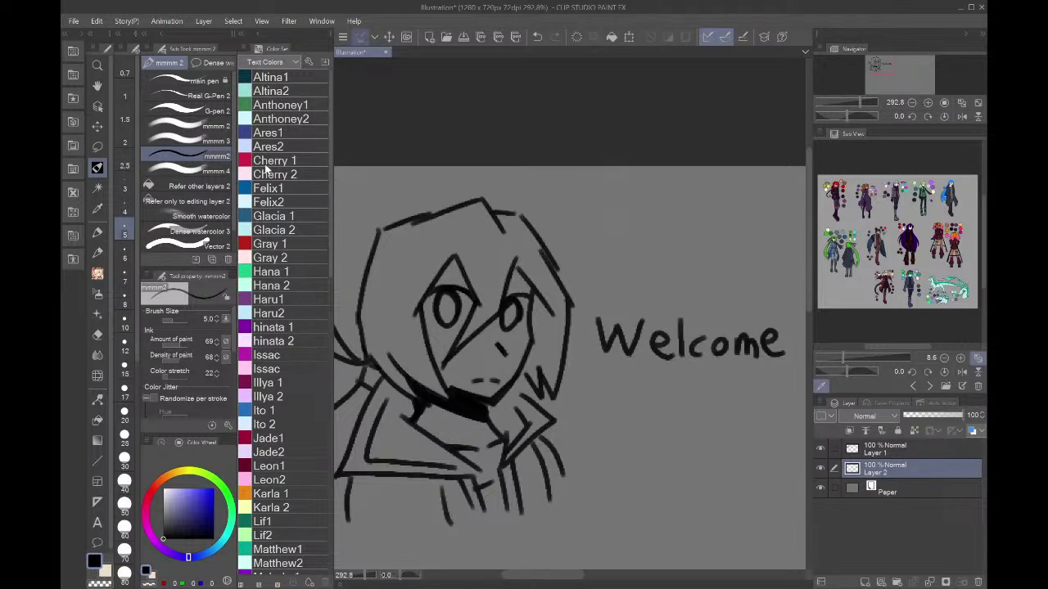
pyautogui.click(279, 240)
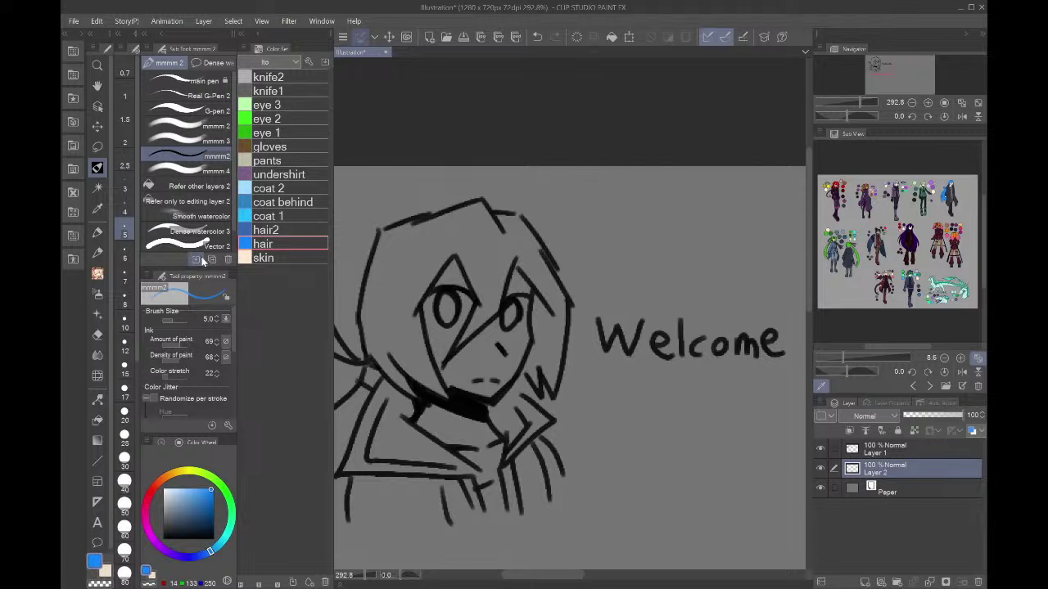
pyautogui.click(125, 343)
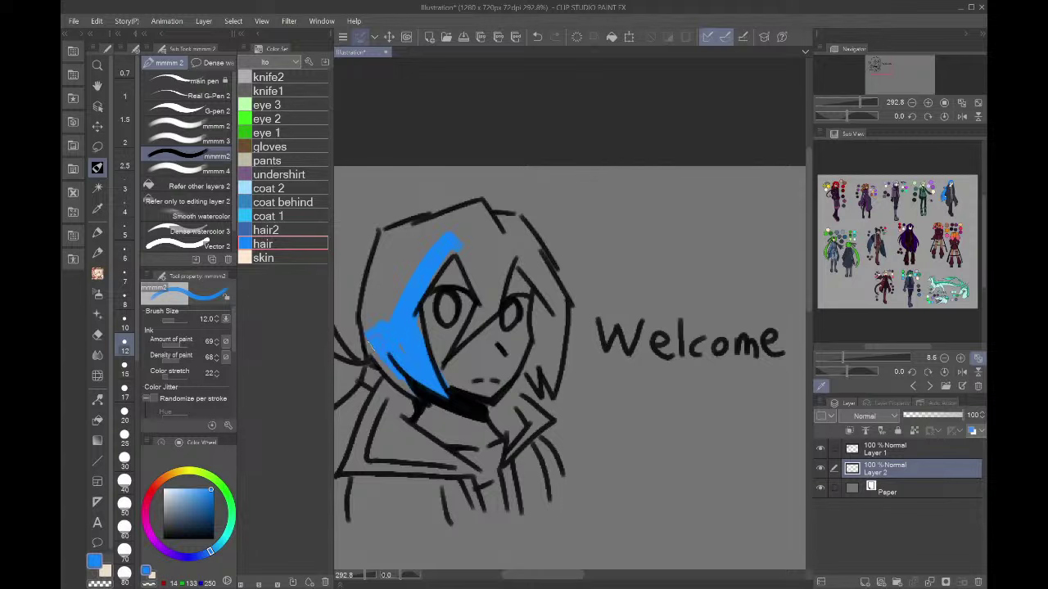
pyautogui.moveTo(380, 242)
pyautogui.mouseDown()
pyautogui.moveTo(403, 237)
pyautogui.moveTo(411, 253)
pyautogui.mouseUp()
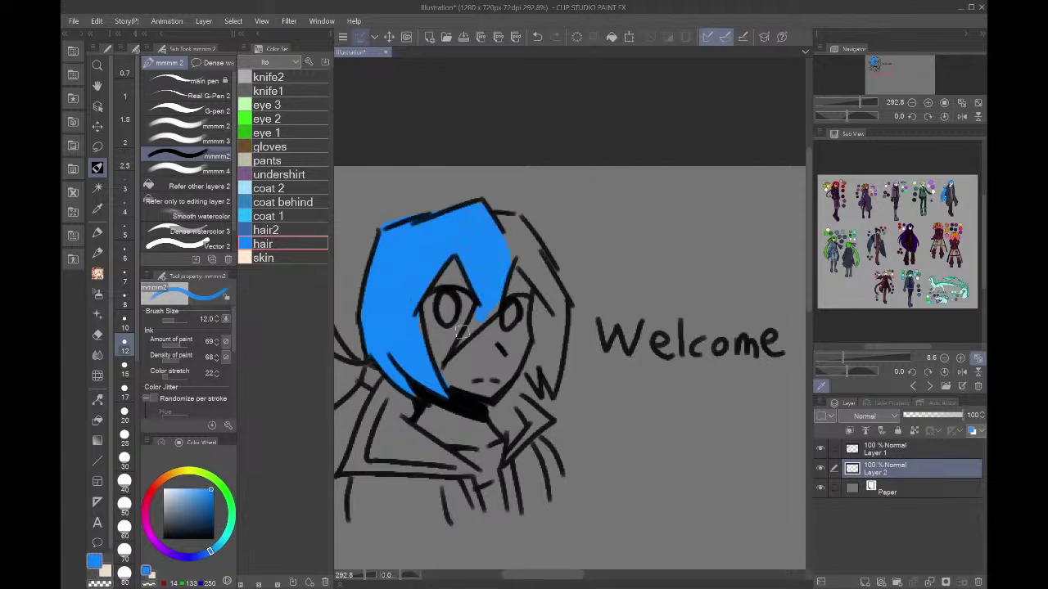
pyautogui.moveTo(461, 332); pyautogui.dragTo(468, 325)
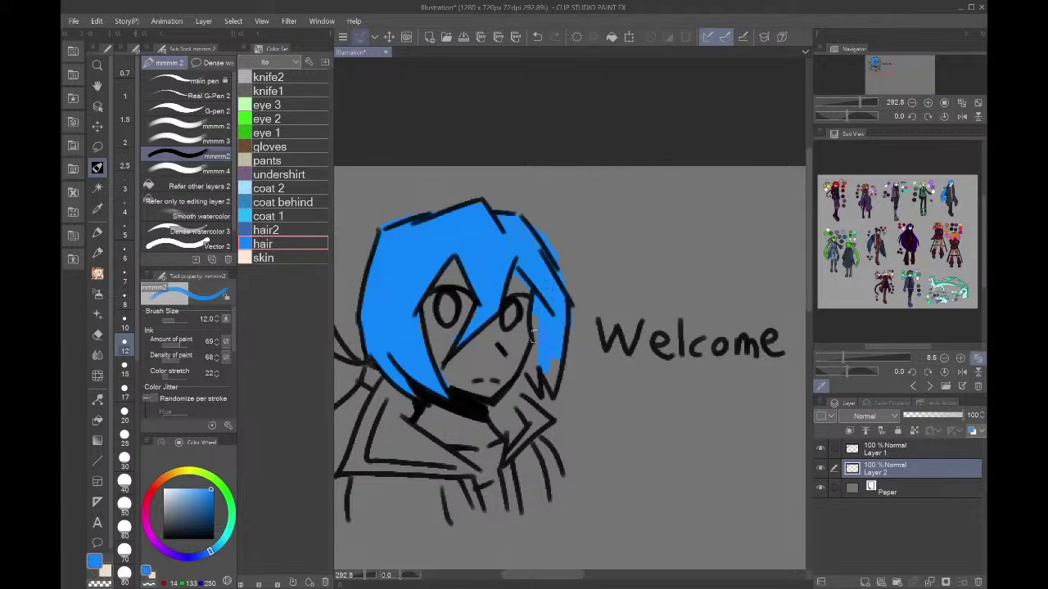
# - Paint the face and neck with the palette's skin colour
pyautogui.click(264, 258)
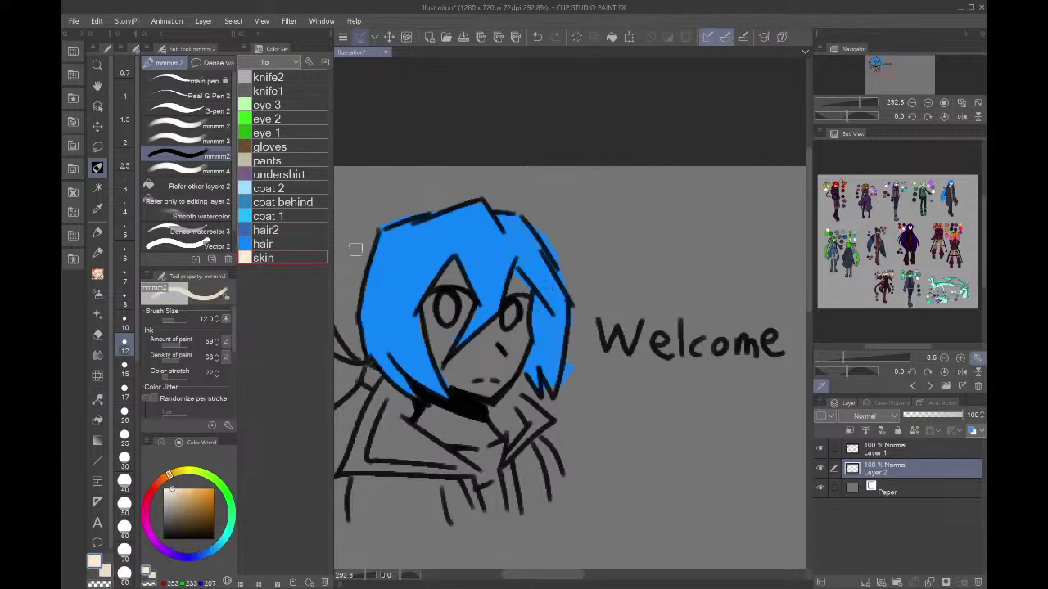
pyautogui.moveTo(499, 340)
pyautogui.mouseDown()
pyautogui.moveTo(521, 285)
pyautogui.moveTo(511, 337)
pyautogui.moveTo(522, 326)
pyautogui.moveTo(519, 279)
pyautogui.moveTo(514, 358)
pyautogui.moveTo(491, 385)
pyautogui.moveTo(483, 360)
pyautogui.moveTo(501, 349)
pyautogui.moveTo(449, 364)
pyautogui.moveTo(449, 382)
pyautogui.moveTo(490, 352)
pyautogui.moveTo(459, 379)
pyautogui.moveTo(435, 324)
pyautogui.moveTo(444, 357)
pyautogui.moveTo(434, 304)
pyautogui.moveTo(450, 270)
pyautogui.moveTo(470, 315)
pyautogui.moveTo(449, 299)
pyautogui.moveTo(445, 313)
pyautogui.mouseUp()
pyautogui.moveTo(471, 401)
pyautogui.mouseDown()
pyautogui.moveTo(486, 471)
pyautogui.moveTo(435, 411)
pyautogui.moveTo(481, 463)
pyautogui.moveTo(501, 458)
pyautogui.moveTo(476, 449)
pyautogui.mouseUp()
# - Paint the tied ponytail and the long hair behind the shoulder with the palette's hair colour
pyautogui.click(310, 245)
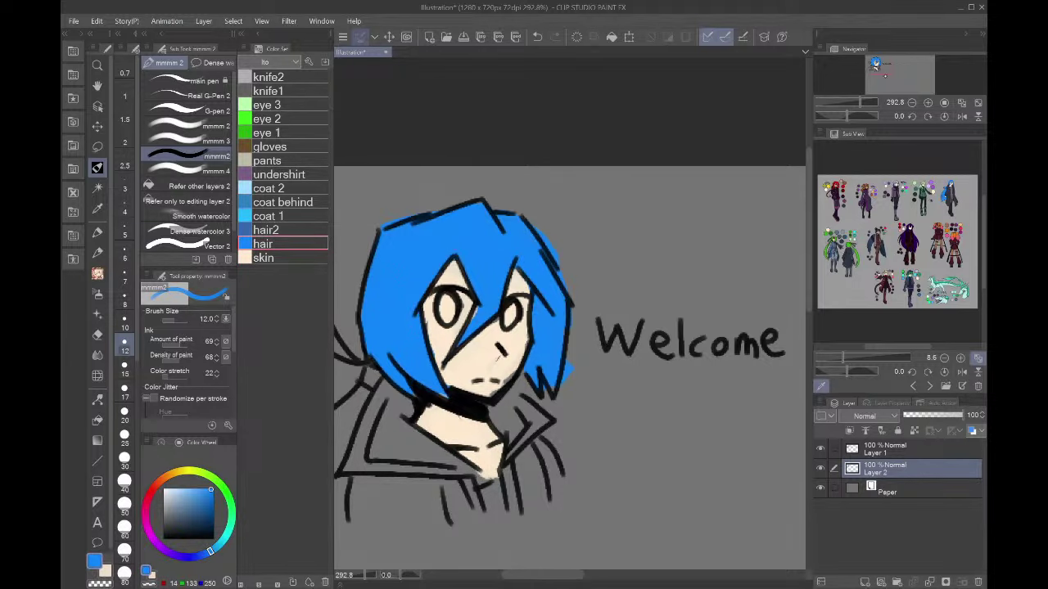
pyautogui.moveTo(884, 75); pyautogui.dragTo(867, 76)
pyautogui.moveTo(590, 235)
pyautogui.mouseDown()
pyautogui.moveTo(622, 271)
pyautogui.moveTo(613, 323)
pyautogui.mouseUp()
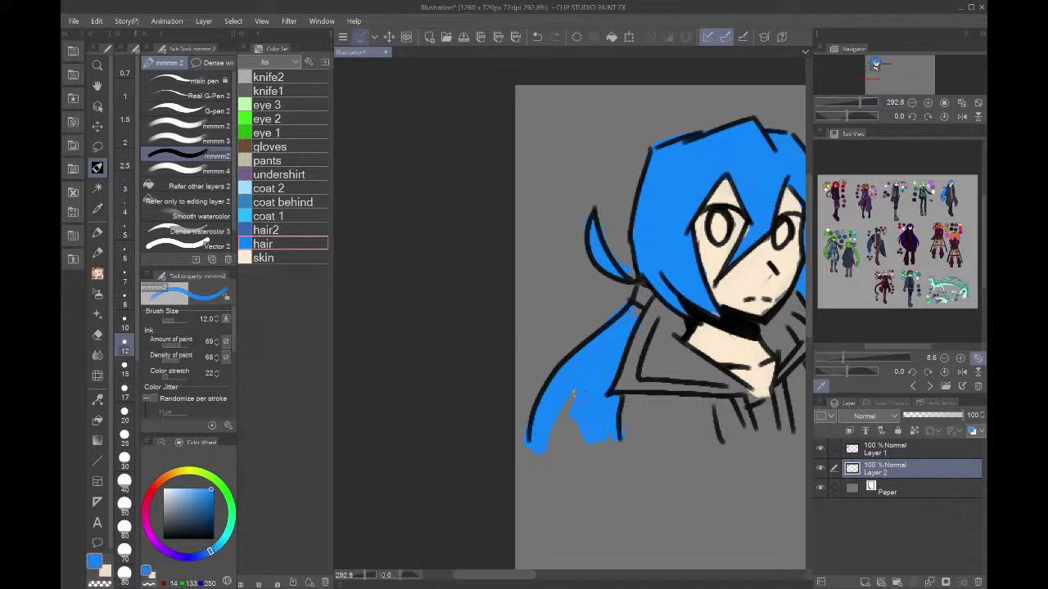
pyautogui.moveTo(561, 449); pyautogui.dragTo(543, 451)
# - Paint both irises with the eye 1 green at brush size 7 and touch up the skin beside the nose
pyautogui.click(928, 102)
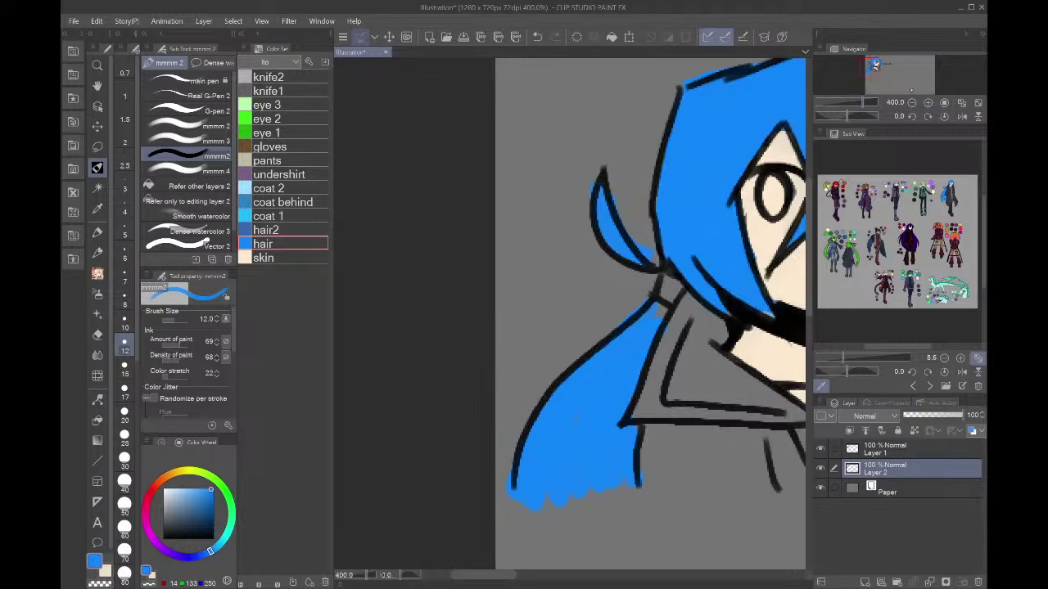
pyautogui.moveTo(876, 71)
pyautogui.mouseDown()
pyautogui.moveTo(882, 65)
pyautogui.moveTo(874, 69)
pyautogui.mouseUp()
pyautogui.click(266, 133)
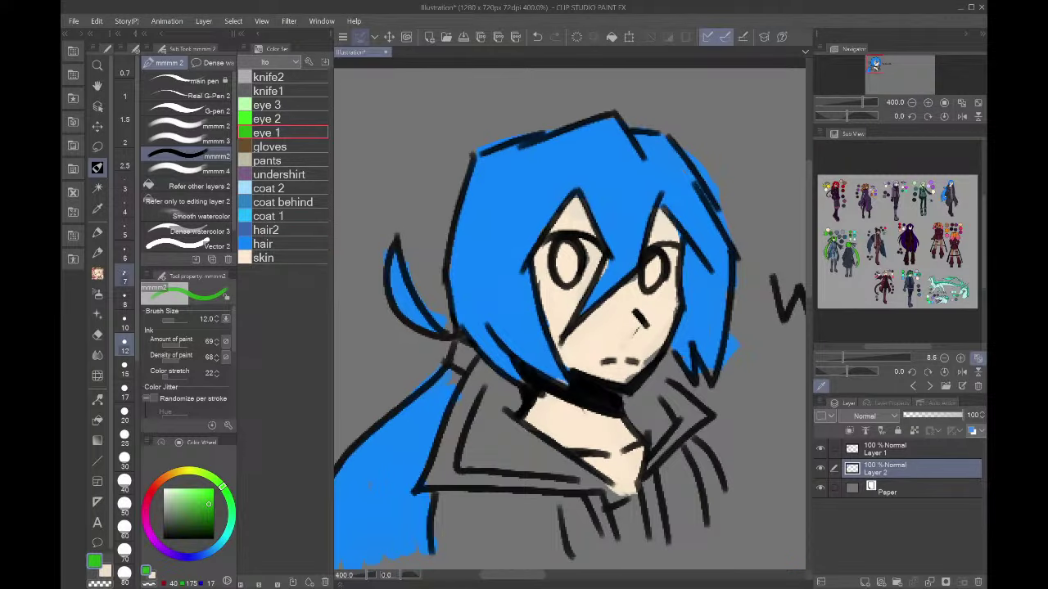
pyautogui.click(124, 280)
pyautogui.moveTo(570, 250); pyautogui.dragTo(564, 269)
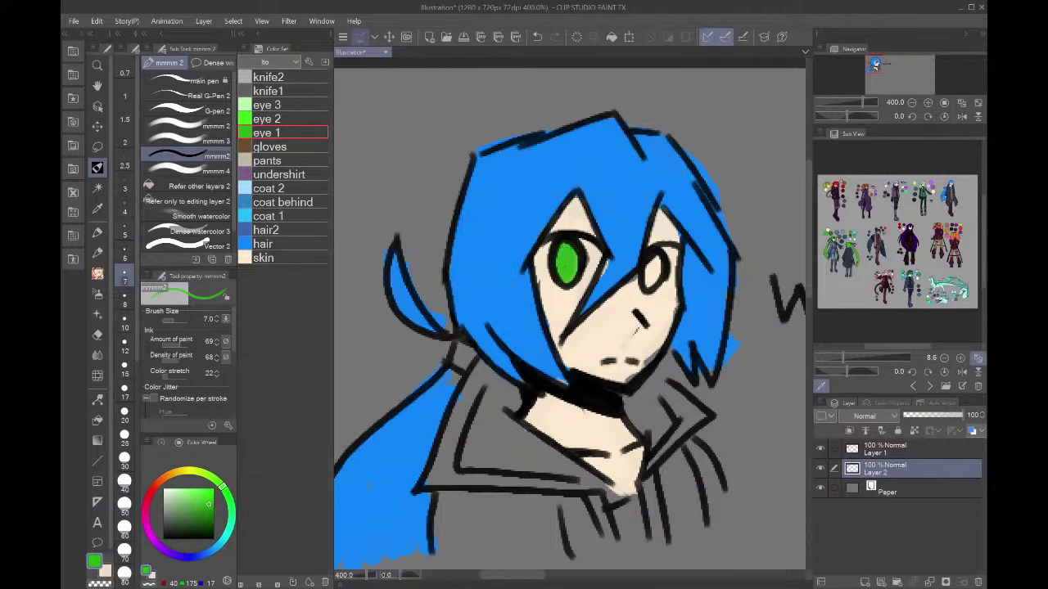
pyautogui.moveTo(654, 258); pyautogui.dragTo(652, 286)
pyautogui.click(274, 257)
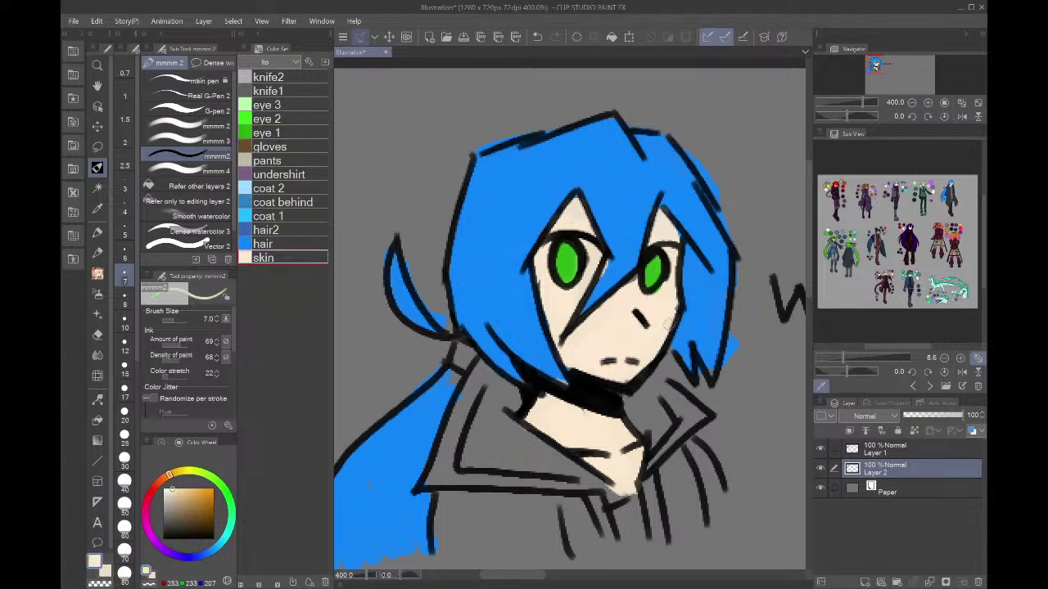
# - Mix a light cyan (RGB 141, 238, 255) from the hair colour and paint a highlight band across the hair above the eyes
pyautogui.click(311, 244)
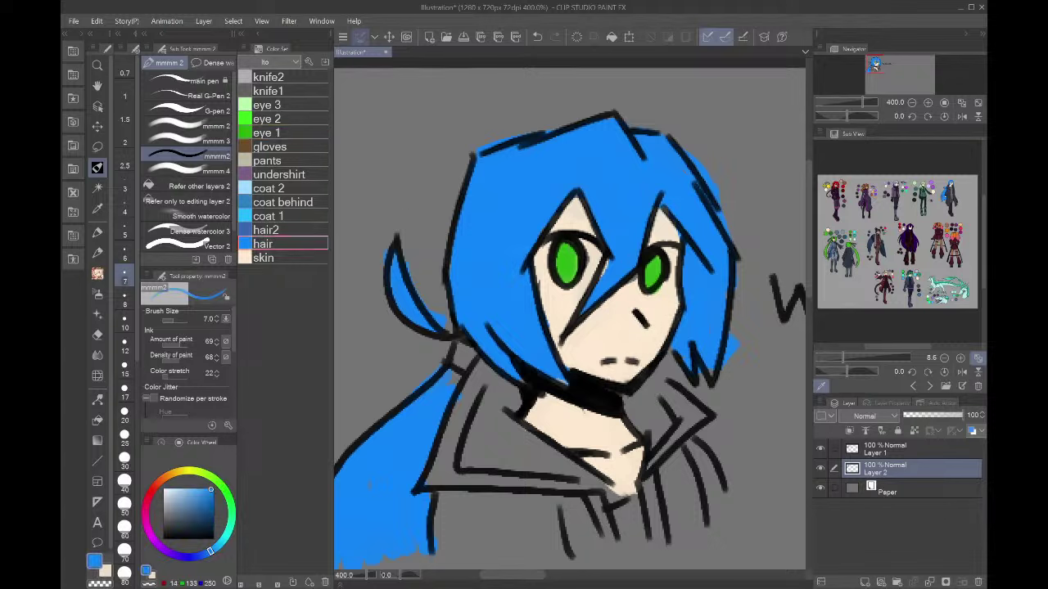
pyautogui.click(184, 489)
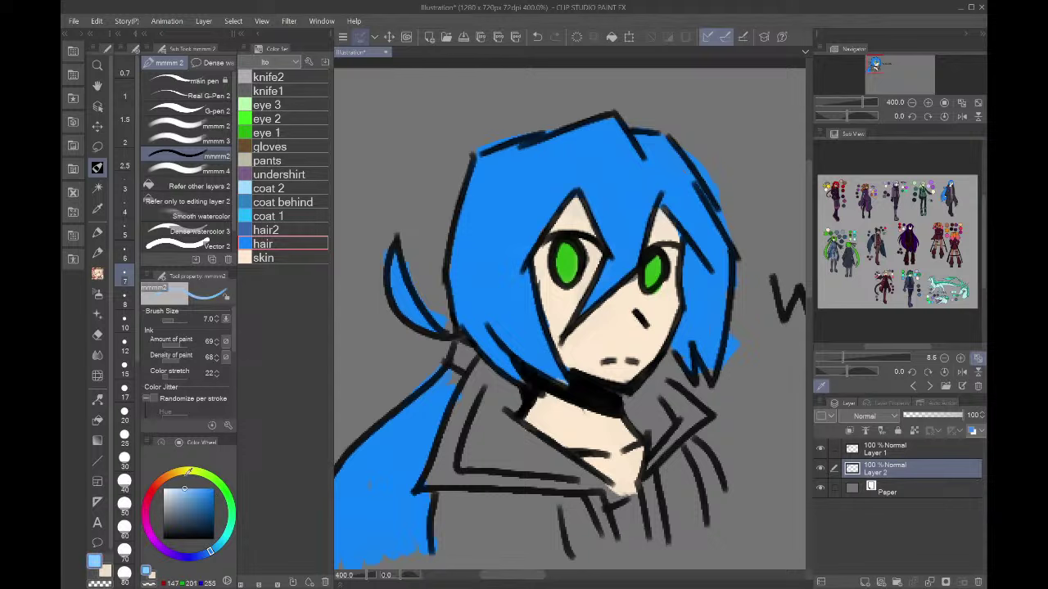
pyautogui.moveTo(211, 551); pyautogui.dragTo(222, 541)
pyautogui.moveTo(599, 224)
pyautogui.mouseDown()
pyautogui.moveTo(695, 219)
pyautogui.moveTo(714, 194)
pyautogui.moveTo(690, 181)
pyautogui.moveTo(717, 228)
pyautogui.mouseUp()
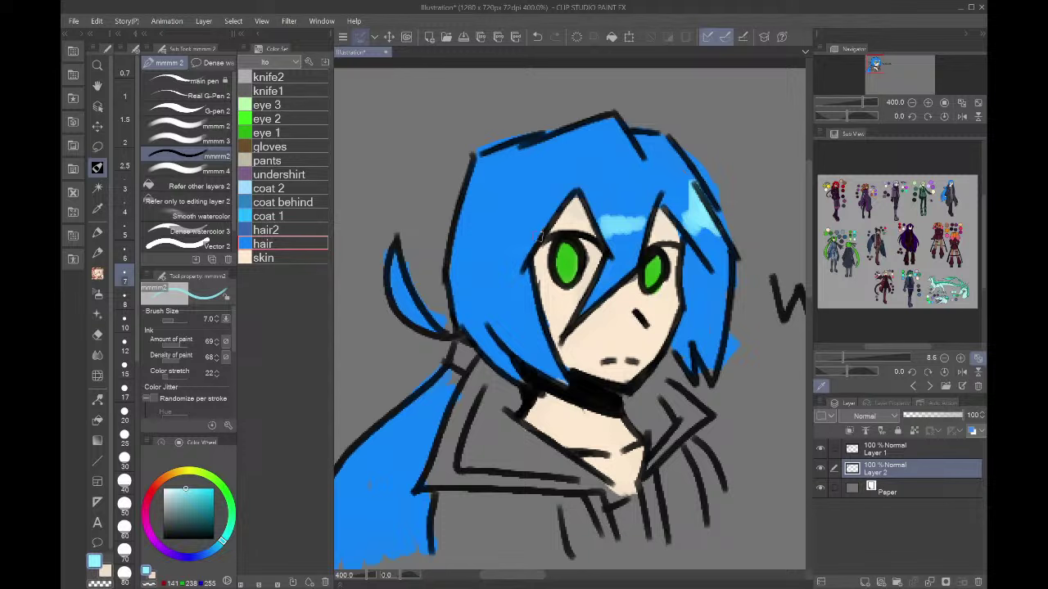
pyautogui.moveTo(542, 236); pyautogui.dragTo(488, 238)
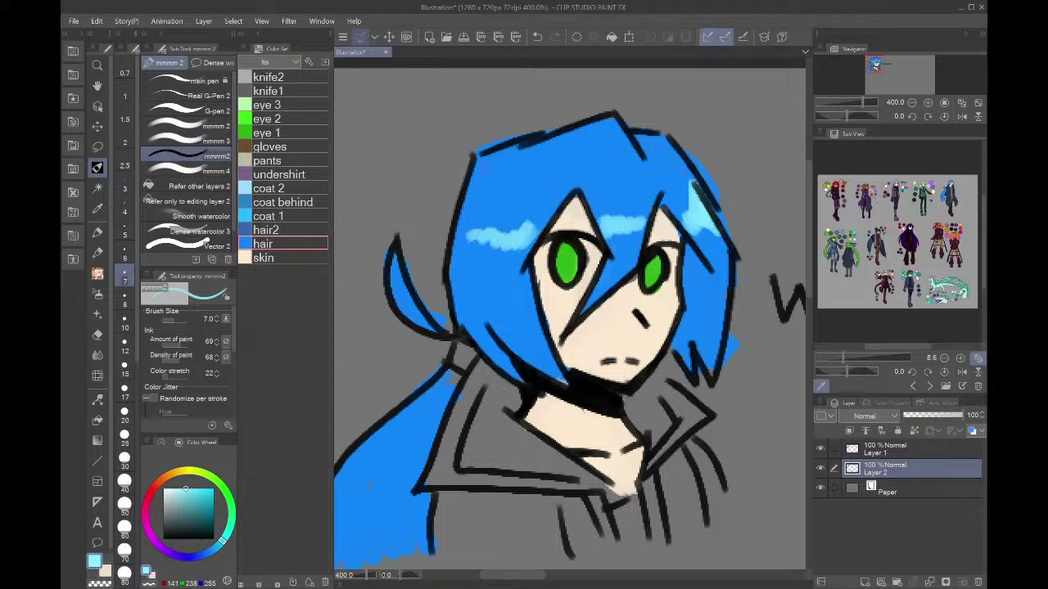
# - Trim the hair highlights into thin tapered shapes with the sampled hair blue at brush size 8
pyautogui.click(125, 298)
pyautogui.moveTo(472, 235)
pyautogui.mouseDown()
pyautogui.moveTo(513, 252)
pyautogui.moveTo(536, 232)
pyautogui.moveTo(470, 233)
pyautogui.mouseUp()
pyautogui.keyDown('alt'); pyautogui.click(532, 211); pyautogui.keyUp('alt')
pyautogui.moveTo(478, 233)
pyautogui.mouseDown()
pyautogui.moveTo(532, 226)
pyautogui.moveTo(522, 267)
pyautogui.moveTo(539, 251)
pyautogui.moveTo(510, 258)
pyautogui.mouseUp()
pyautogui.moveTo(602, 217); pyautogui.dragTo(716, 230)
pyautogui.moveTo(696, 175); pyautogui.dragTo(685, 221)
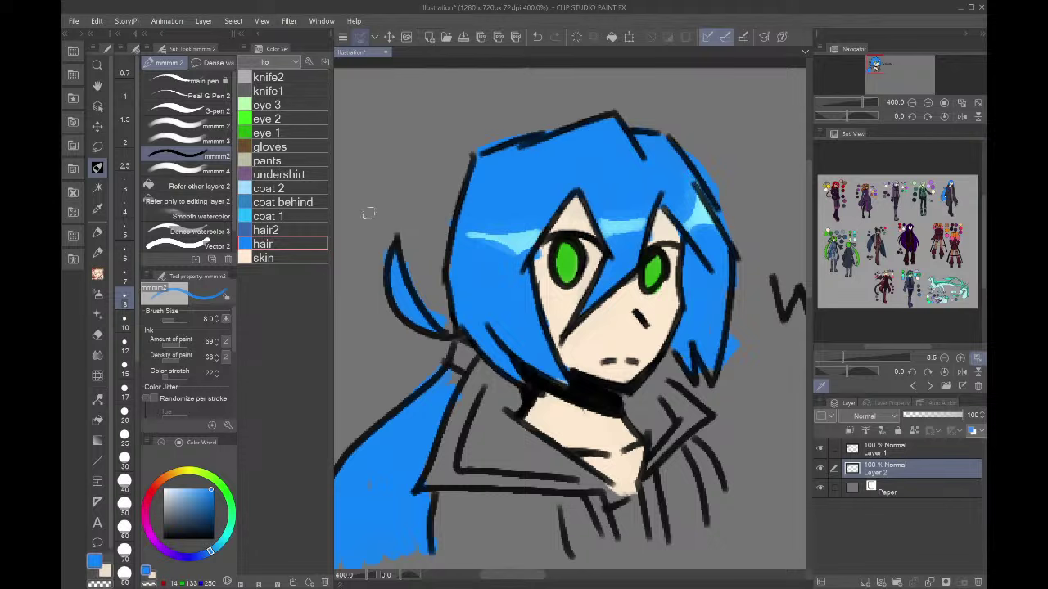
# - Paint the inner areas of both collar flaps with the coat 1 colour
pyautogui.click(270, 216)
pyautogui.moveTo(495, 387)
pyautogui.mouseDown()
pyautogui.moveTo(466, 465)
pyautogui.moveTo(585, 478)
pyautogui.moveTo(496, 405)
pyautogui.moveTo(506, 388)
pyautogui.moveTo(512, 409)
pyautogui.moveTo(507, 390)
pyautogui.moveTo(481, 427)
pyautogui.moveTo(485, 440)
pyautogui.moveTo(502, 428)
pyautogui.moveTo(546, 460)
pyautogui.mouseUp()
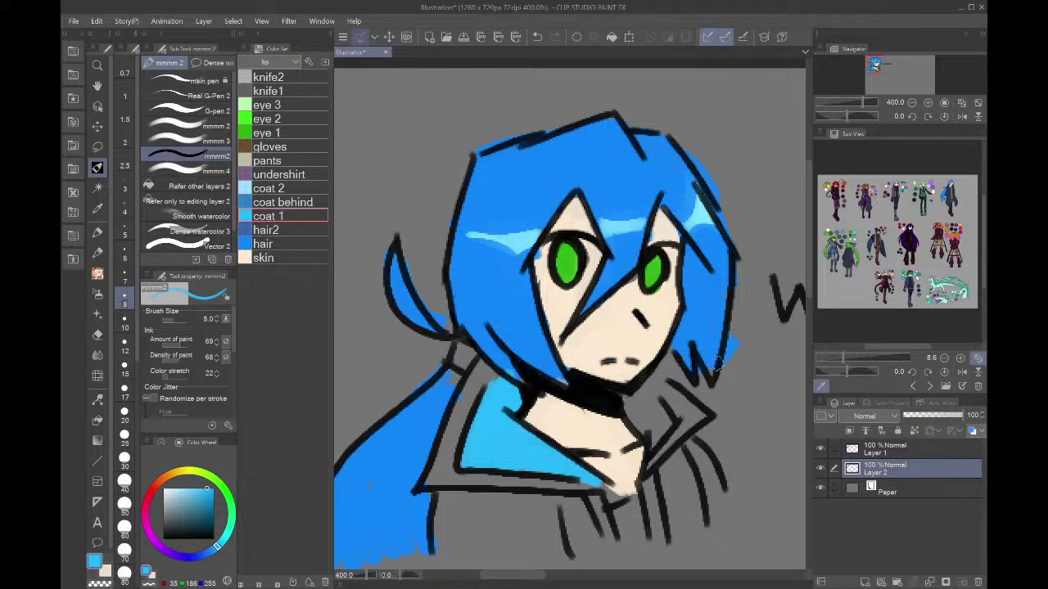
pyautogui.moveTo(647, 386)
pyautogui.mouseDown()
pyautogui.moveTo(664, 425)
pyautogui.moveTo(649, 442)
pyautogui.moveTo(623, 397)
pyautogui.moveTo(633, 422)
pyautogui.moveTo(665, 409)
pyautogui.mouseUp()
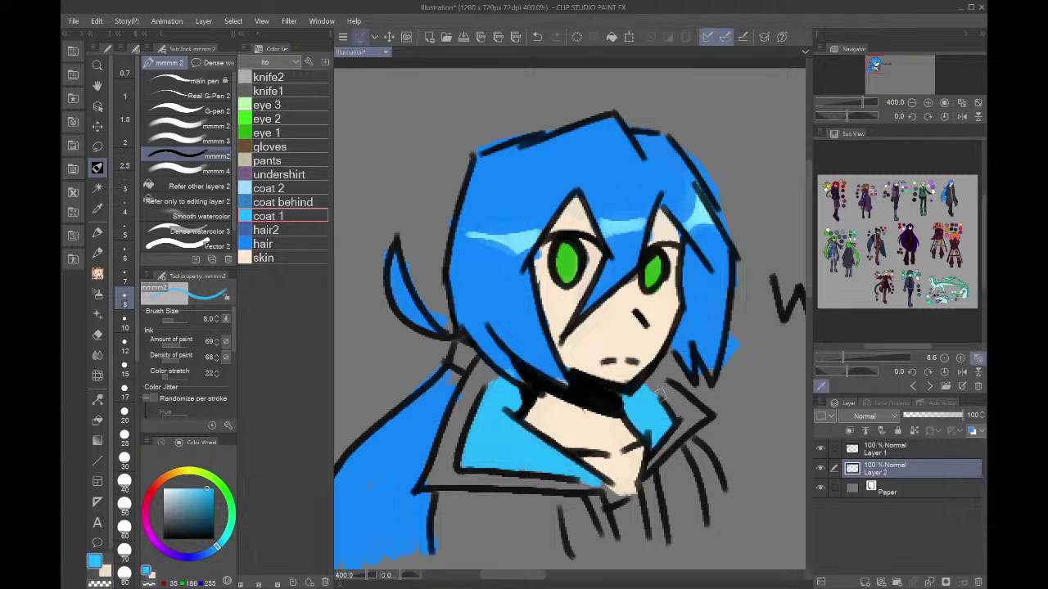
# - Paint the collar borders and the coat's front trim strips with the coat 2 colour
pyautogui.click(284, 188)
pyautogui.moveTo(480, 366)
pyautogui.mouseDown()
pyautogui.moveTo(449, 461)
pyautogui.moveTo(431, 481)
pyautogui.moveTo(458, 466)
pyautogui.moveTo(454, 477)
pyautogui.moveTo(500, 482)
pyautogui.mouseUp()
pyautogui.moveTo(441, 450); pyautogui.dragTo(455, 397)
pyautogui.moveTo(524, 481)
pyautogui.mouseDown()
pyautogui.moveTo(602, 488)
pyautogui.moveTo(612, 495)
pyautogui.moveTo(596, 497)
pyautogui.moveTo(616, 547)
pyautogui.mouseUp()
pyautogui.moveTo(591, 489); pyautogui.dragTo(608, 537)
pyautogui.moveTo(647, 478)
pyautogui.mouseDown()
pyautogui.moveTo(668, 561)
pyautogui.moveTo(650, 471)
pyautogui.moveTo(706, 418)
pyautogui.moveTo(655, 459)
pyautogui.moveTo(688, 384)
pyautogui.moveTo(655, 401)
pyautogui.moveTo(699, 414)
pyautogui.moveTo(646, 477)
pyautogui.mouseUp()
pyautogui.moveTo(604, 491); pyautogui.dragTo(613, 562)
# - Check the blue-haired character in the reference sheet and outline both coat body areas with the coat 1 colour
pyautogui.scroll(5, 960, 174)
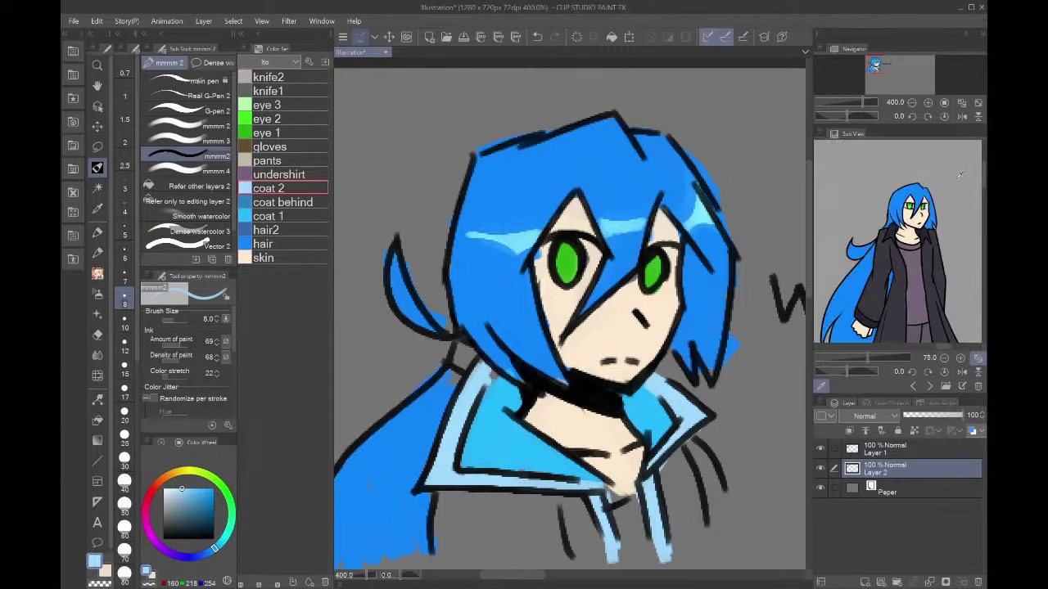
pyautogui.scroll(-5, 907, 312)
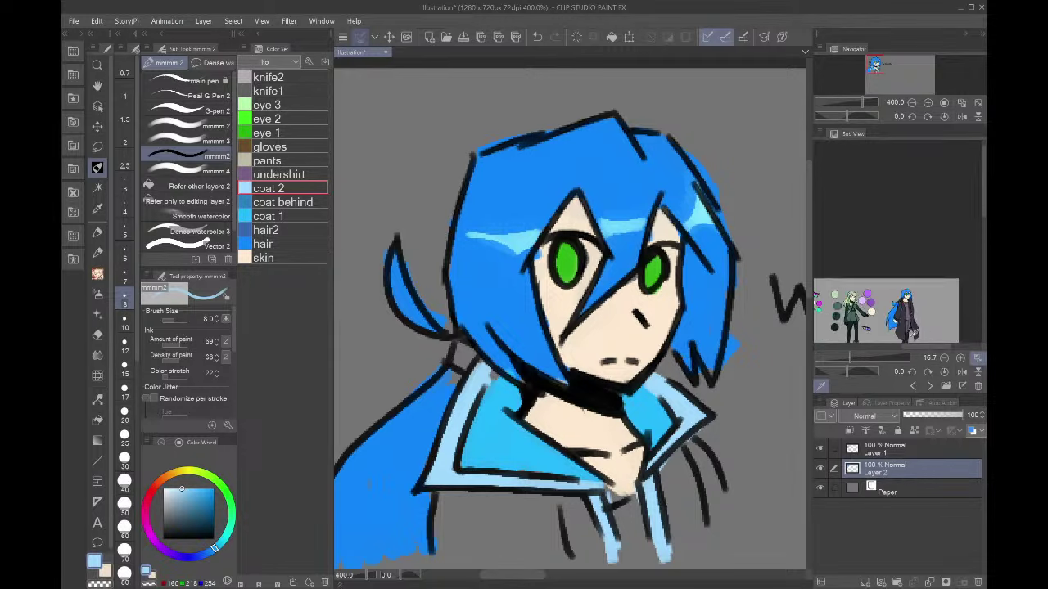
pyautogui.scroll(4, 911, 328)
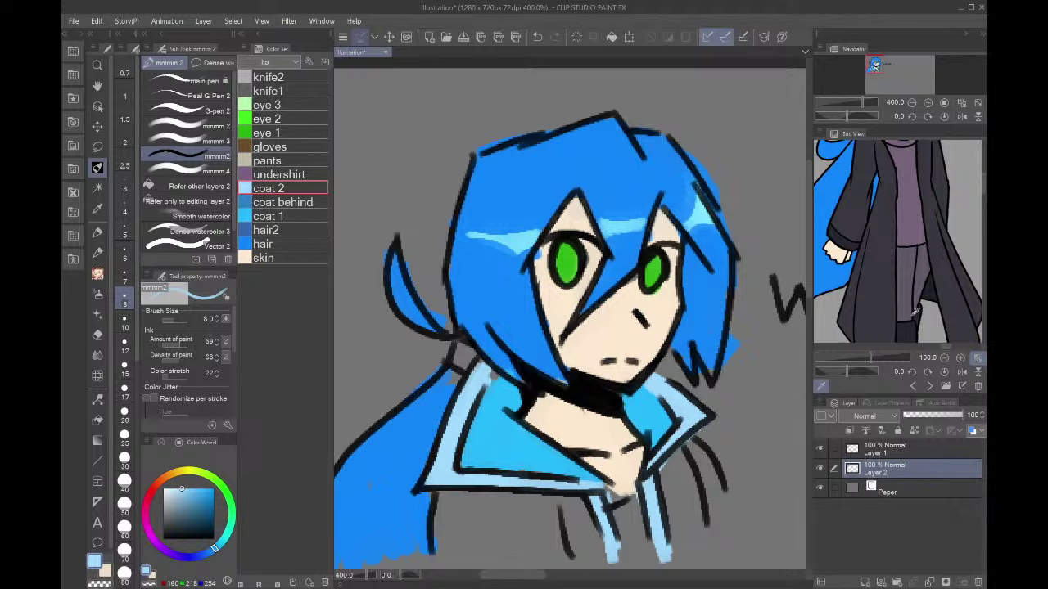
pyautogui.scroll(-2, 914, 311)
pyautogui.scroll(1, 909, 247)
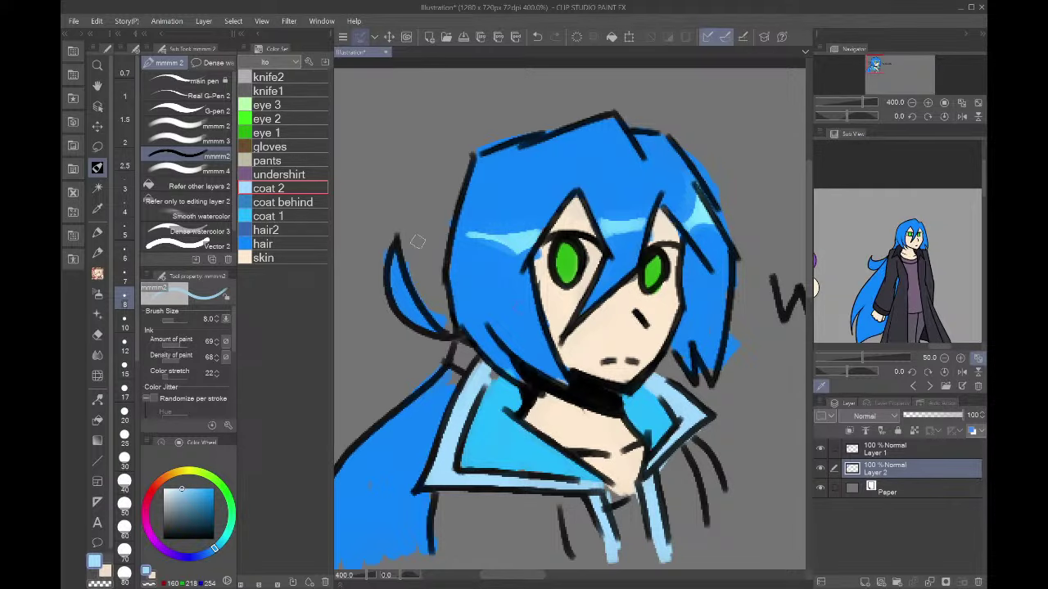
pyautogui.click(303, 214)
pyautogui.scroll(-2, 470, 491)
pyautogui.scroll(1, 470, 491)
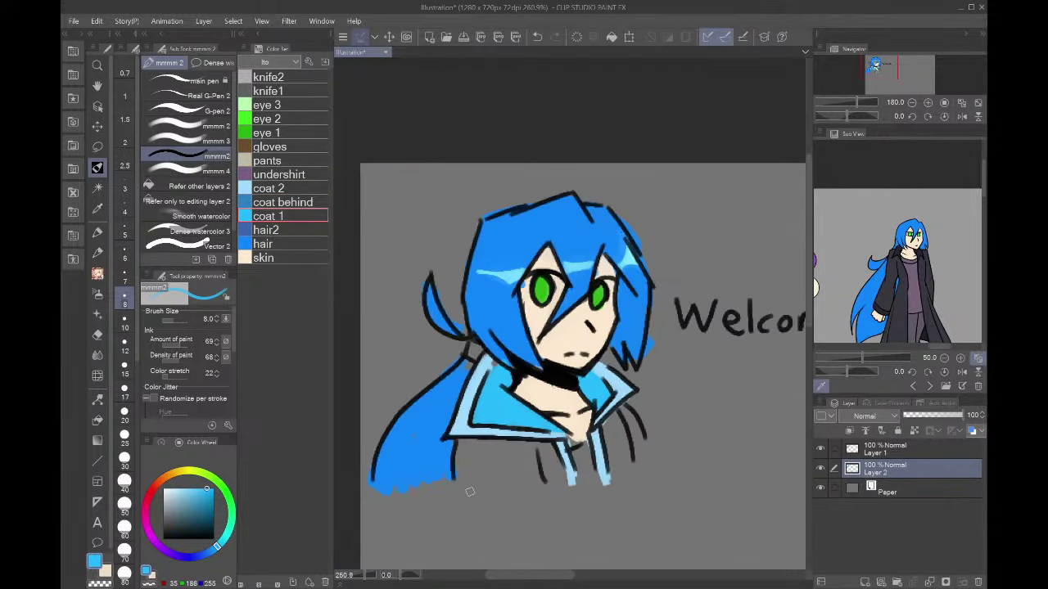
pyautogui.moveTo(455, 442)
pyautogui.mouseDown()
pyautogui.moveTo(456, 480)
pyautogui.moveTo(610, 478)
pyautogui.moveTo(610, 458)
pyautogui.moveTo(561, 472)
pyautogui.moveTo(564, 485)
pyautogui.moveTo(456, 481)
pyautogui.moveTo(460, 437)
pyautogui.mouseUp()
pyautogui.hotkey('ctrl', 'z')
pyautogui.moveTo(616, 460)
pyautogui.mouseDown()
pyautogui.moveTo(642, 463)
pyautogui.moveTo(637, 429)
pyautogui.mouseUp()
pyautogui.moveTo(648, 468); pyautogui.dragTo(632, 420)
# - Fill both outlined coat body areas with the coat 1 colour using the Refer other layers 2 fill tool
pyautogui.press('g')
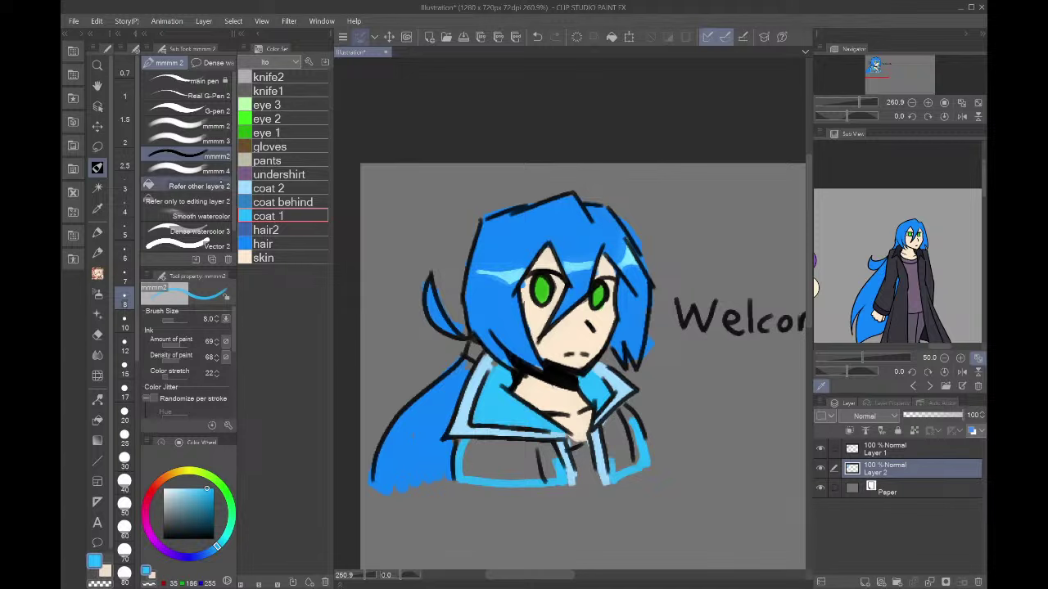
pyautogui.click(495, 453)
pyautogui.click(622, 436)
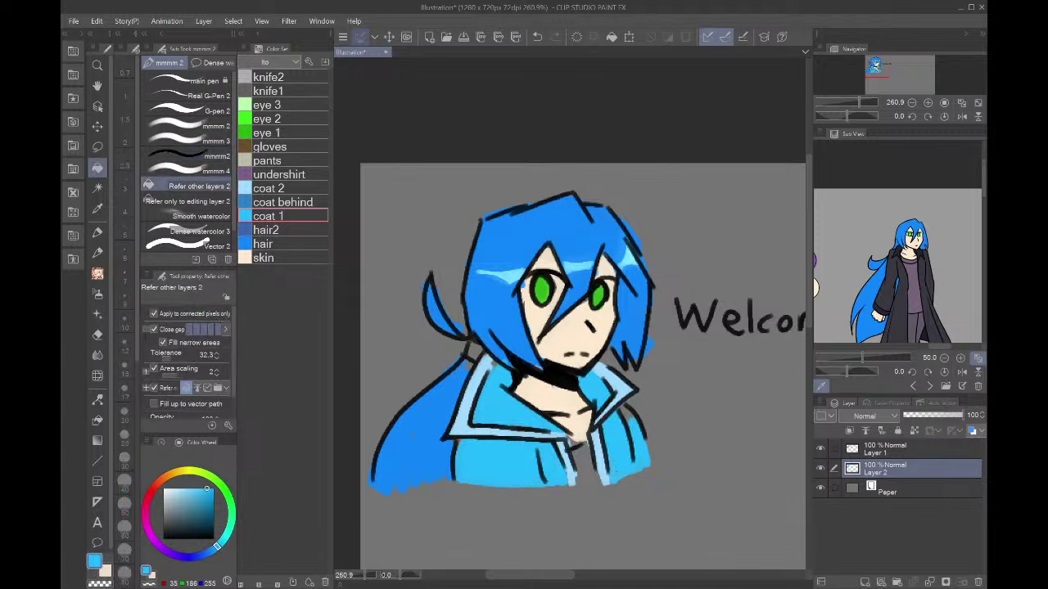
pyautogui.scroll(-5, 939, 260)
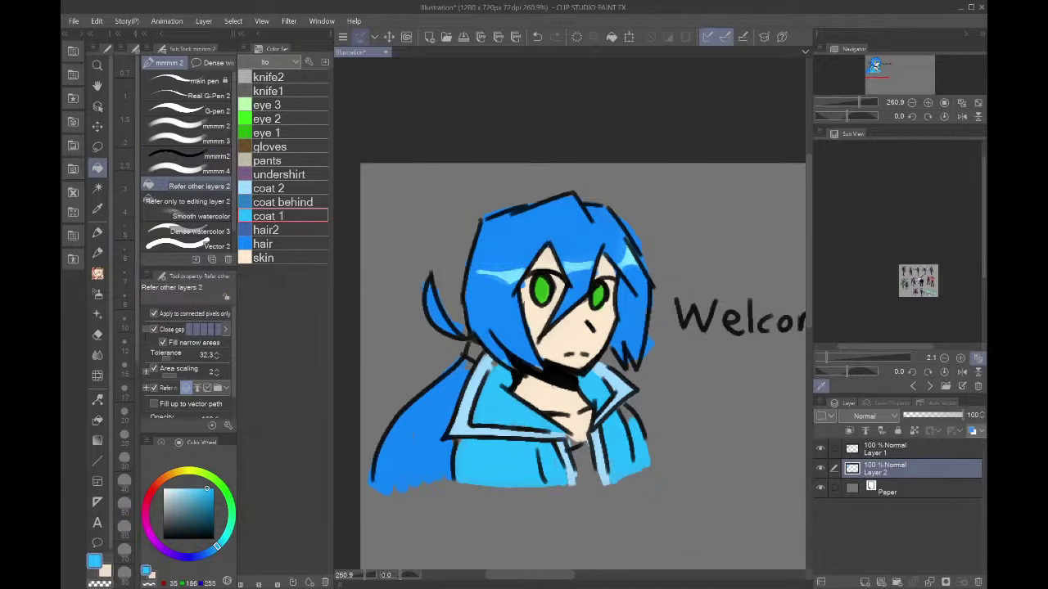
pyautogui.scroll(9, 907, 277)
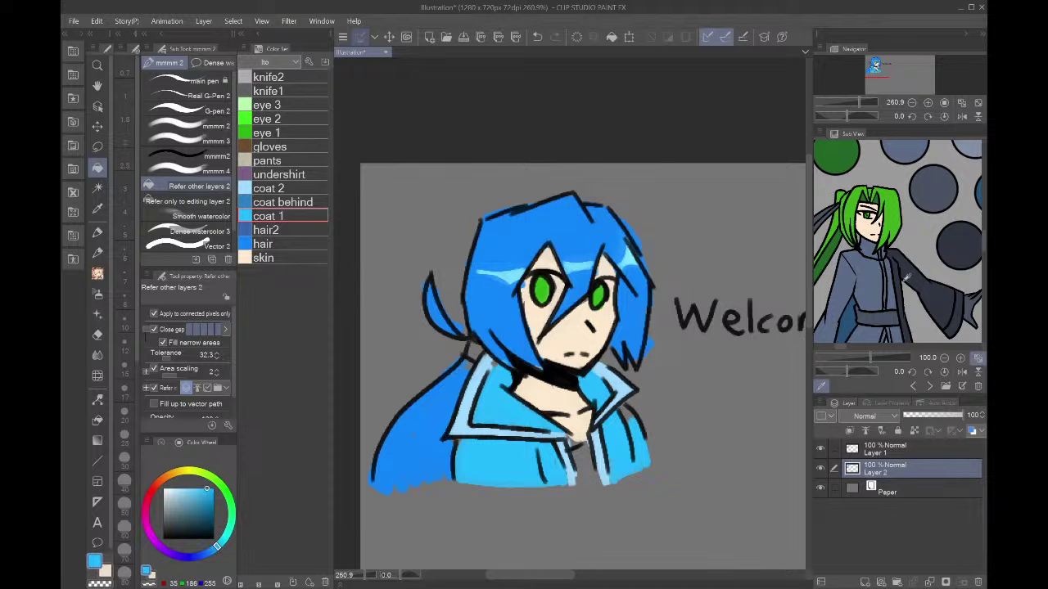
pyautogui.click(892, 211)
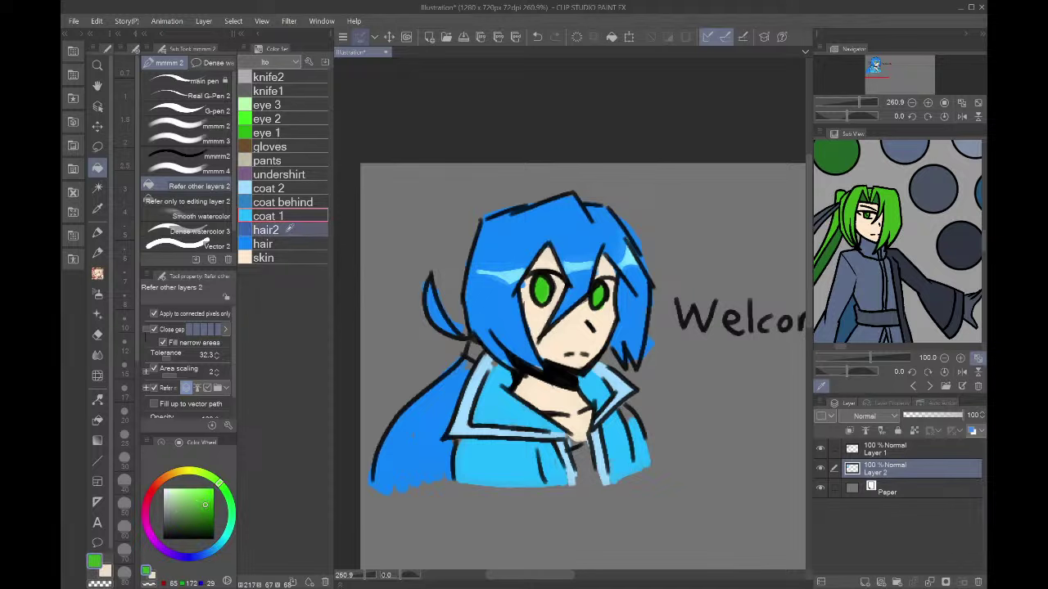
pyautogui.click(271, 216)
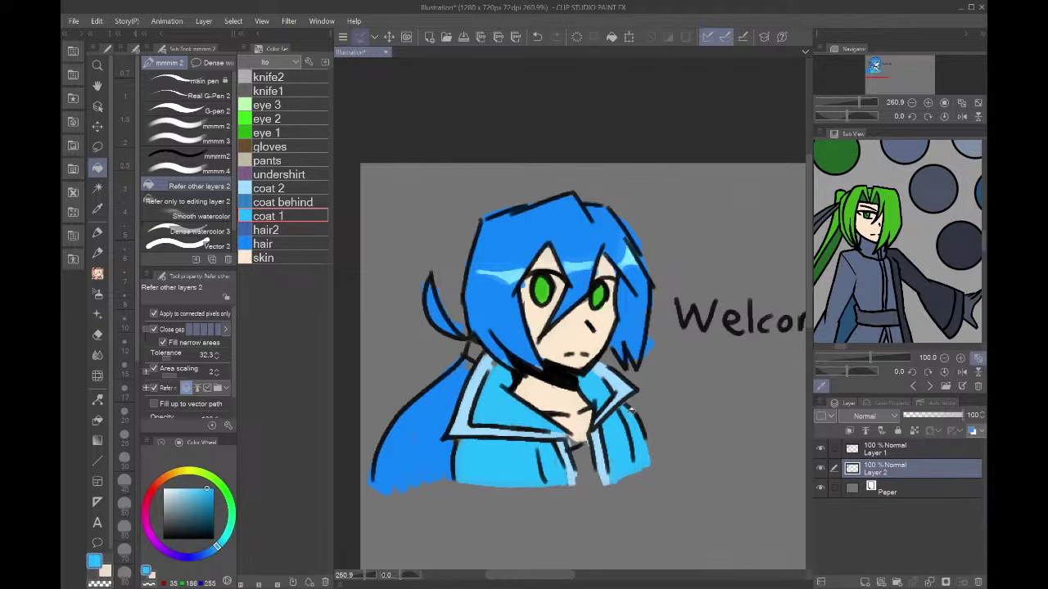
# - Paint the gap between the coat's front trims with the undershirt colour using the mmmm2 brush
pyautogui.click(320, 174)
pyautogui.click(185, 154)
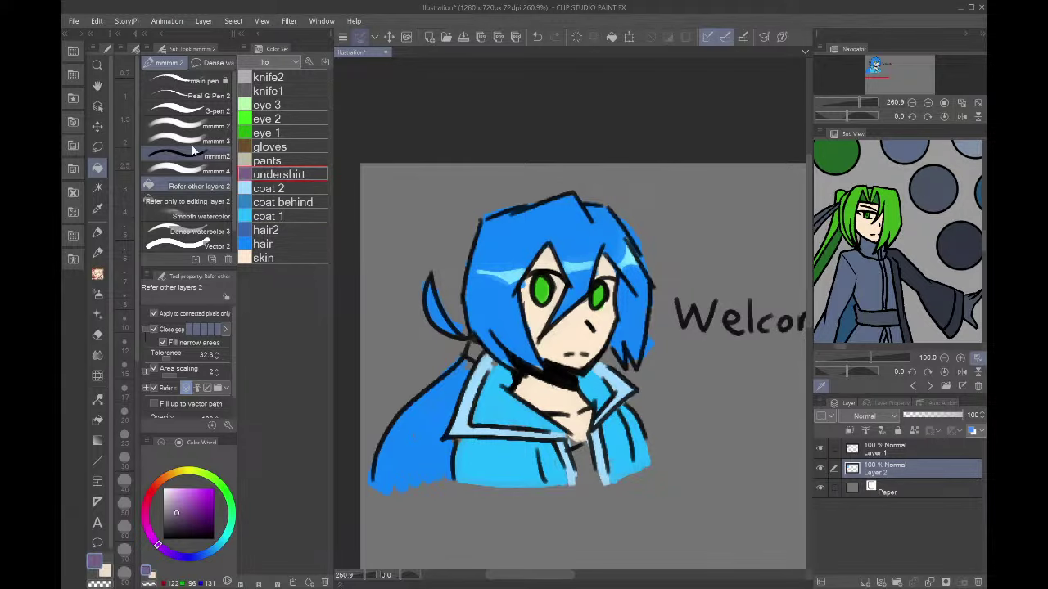
pyautogui.scroll(2, 495, 456)
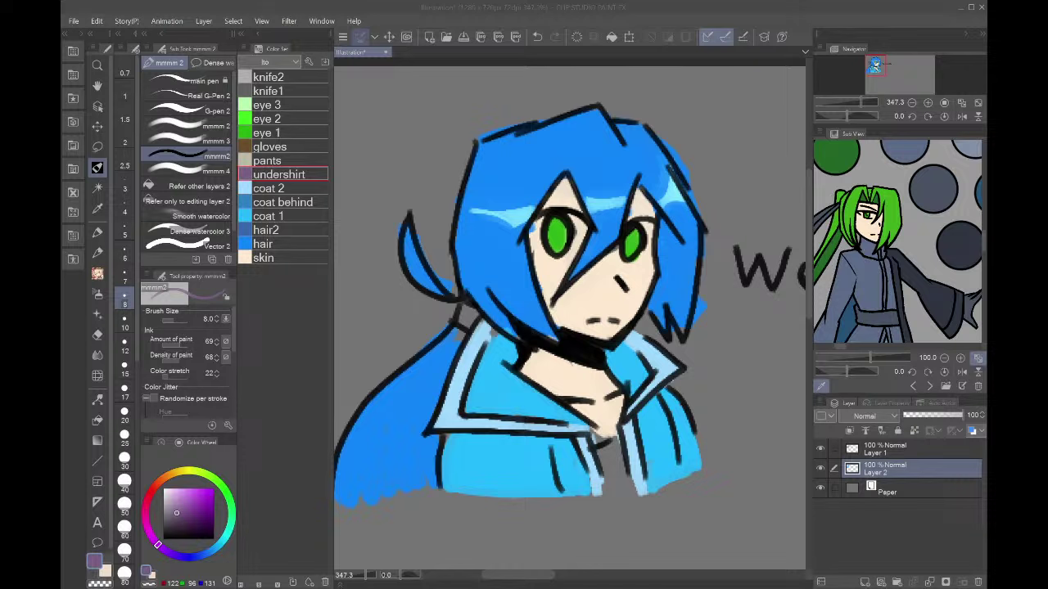
pyautogui.moveTo(603, 455)
pyautogui.mouseDown()
pyautogui.moveTo(605, 475)
pyautogui.moveTo(611, 441)
pyautogui.moveTo(624, 479)
pyautogui.mouseUp()
# - Touch up the coat body's outer edge beside the long hair with the coat 1 colour
pyautogui.click(270, 216)
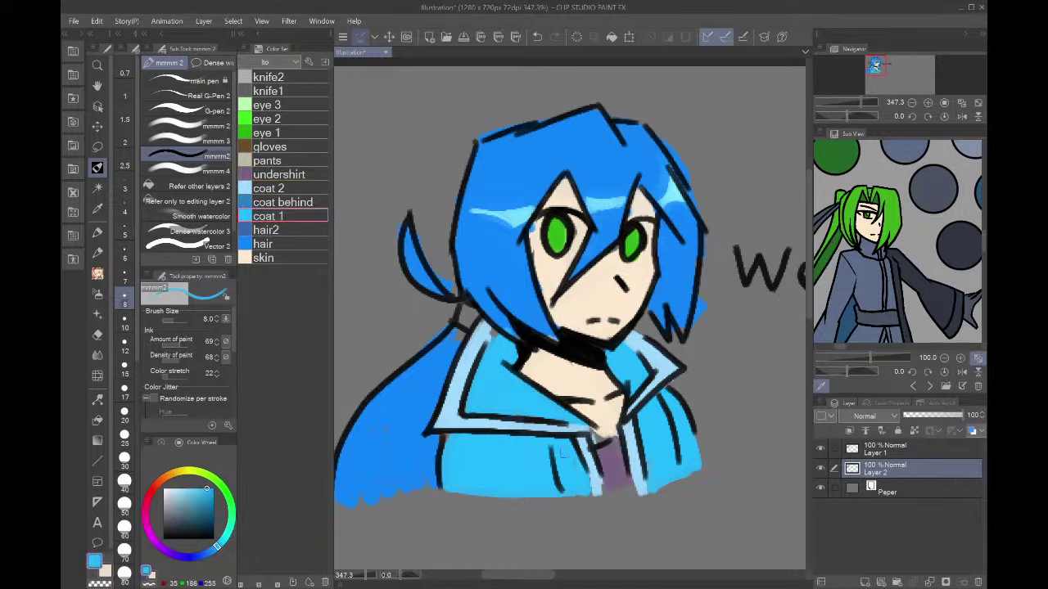
pyautogui.moveTo(448, 454); pyautogui.dragTo(440, 434)
pyautogui.click(266, 230)
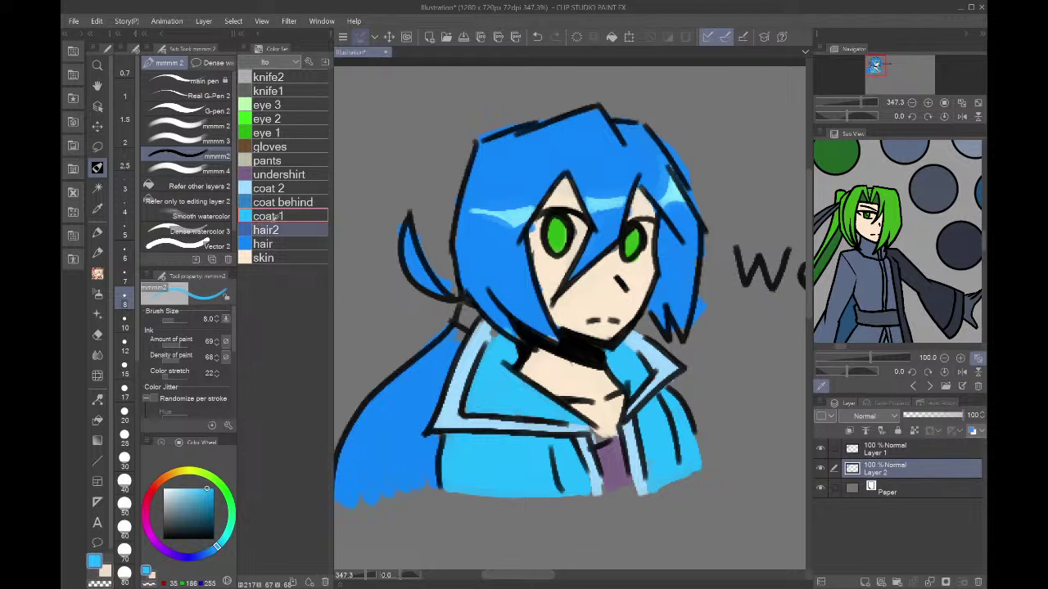
# - Even out the long hair's lower edge with the hair colour and shade its inner side and the far side lock with hair2
pyautogui.click(262, 244)
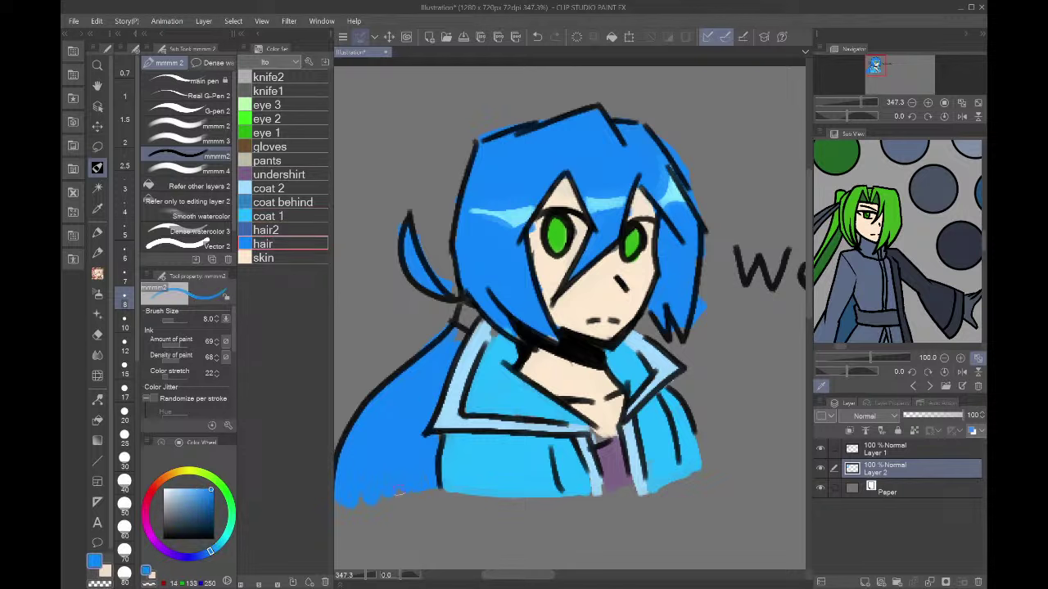
pyautogui.click(266, 230)
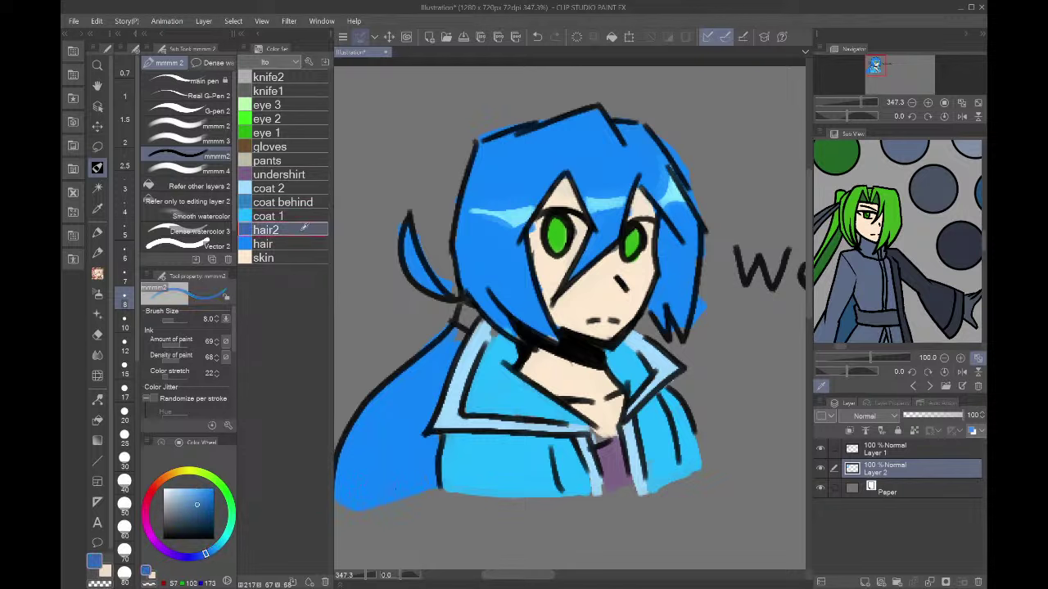
pyautogui.moveTo(457, 337); pyautogui.dragTo(402, 464)
pyautogui.moveTo(443, 364)
pyautogui.mouseDown()
pyautogui.moveTo(408, 436)
pyautogui.moveTo(395, 488)
pyautogui.moveTo(406, 483)
pyautogui.mouseUp()
pyautogui.moveTo(419, 447)
pyautogui.mouseDown()
pyautogui.moveTo(410, 492)
pyautogui.moveTo(426, 487)
pyautogui.moveTo(391, 509)
pyautogui.mouseUp()
pyautogui.moveTo(411, 471); pyautogui.dragTo(400, 491)
pyautogui.moveTo(660, 216)
pyautogui.mouseDown()
pyautogui.moveTo(682, 281)
pyautogui.moveTo(668, 235)
pyautogui.moveTo(688, 337)
pyautogui.mouseUp()
pyautogui.moveTo(660, 239)
pyautogui.mouseDown()
pyautogui.moveTo(662, 321)
pyautogui.moveTo(652, 310)
pyautogui.mouseUp()
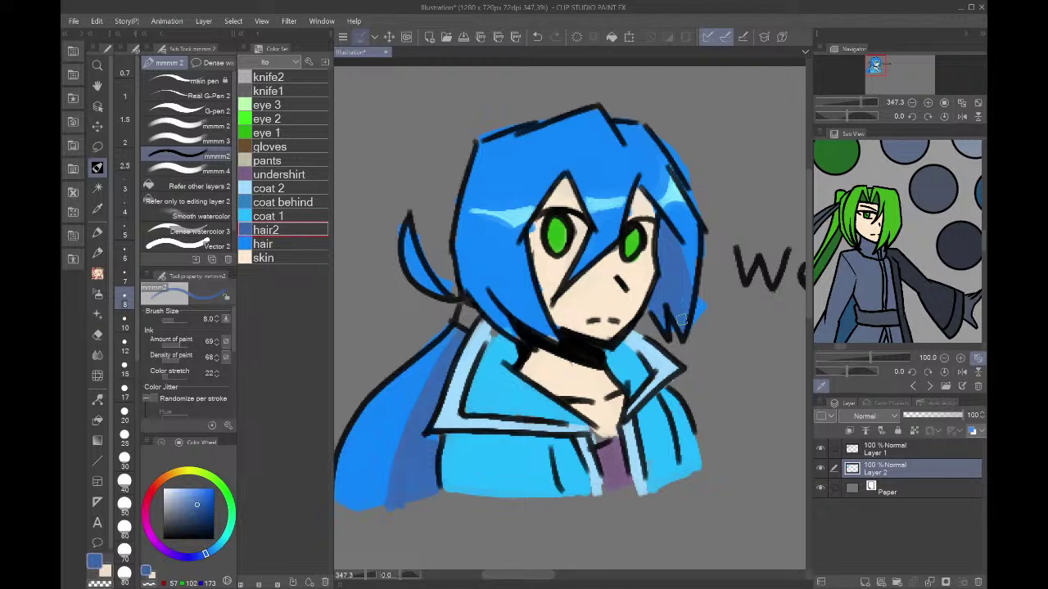
# - Brighten the irises of both eyes with short strokes in the eye 2 colour
pyautogui.click(287, 258)
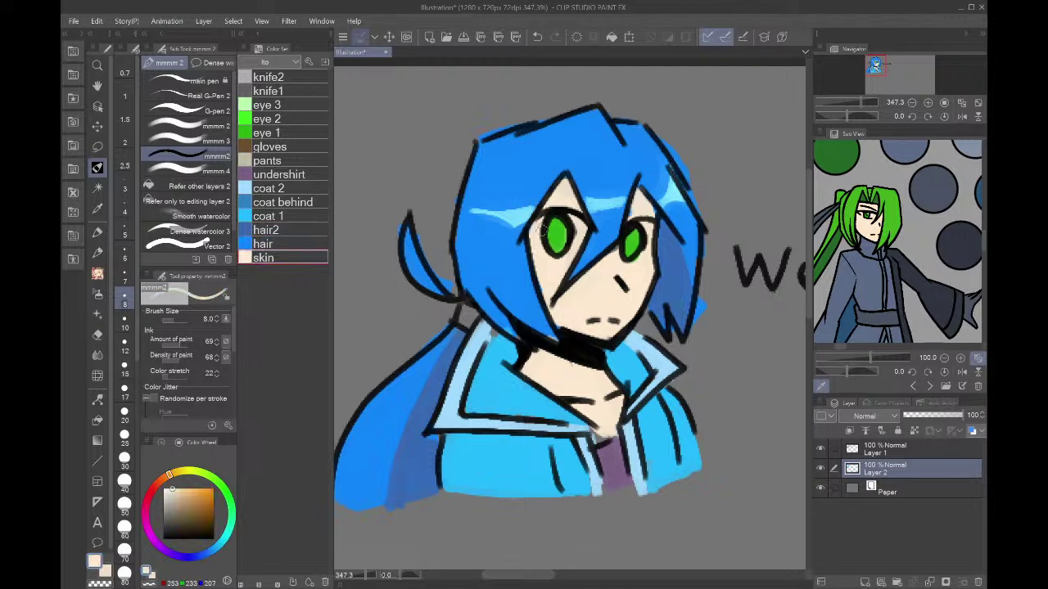
pyautogui.click(283, 119)
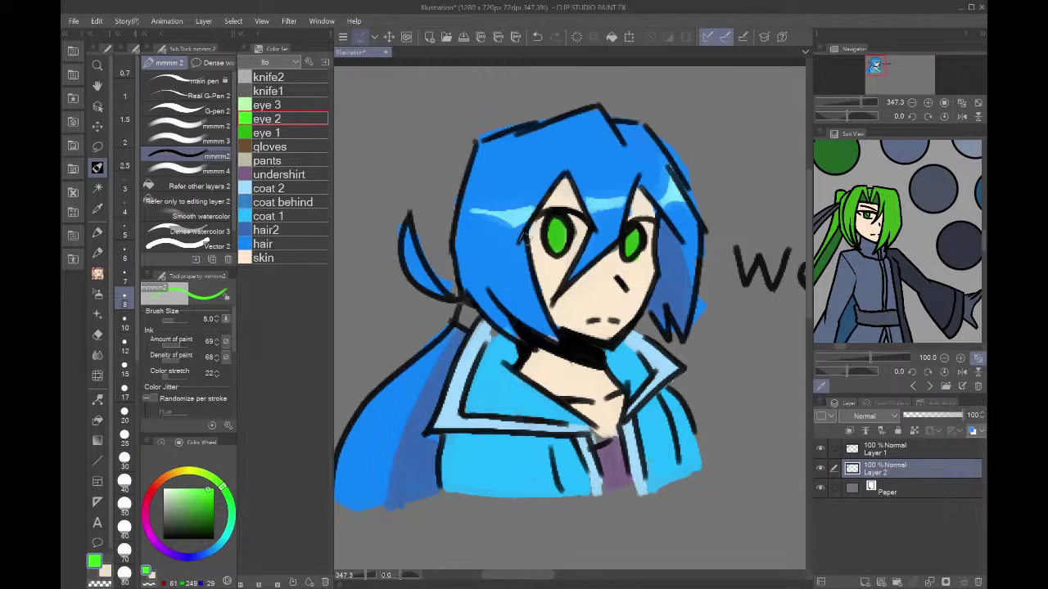
pyautogui.moveTo(555, 246); pyautogui.dragTo(556, 234)
pyautogui.moveTo(627, 251); pyautogui.dragTo(630, 239)
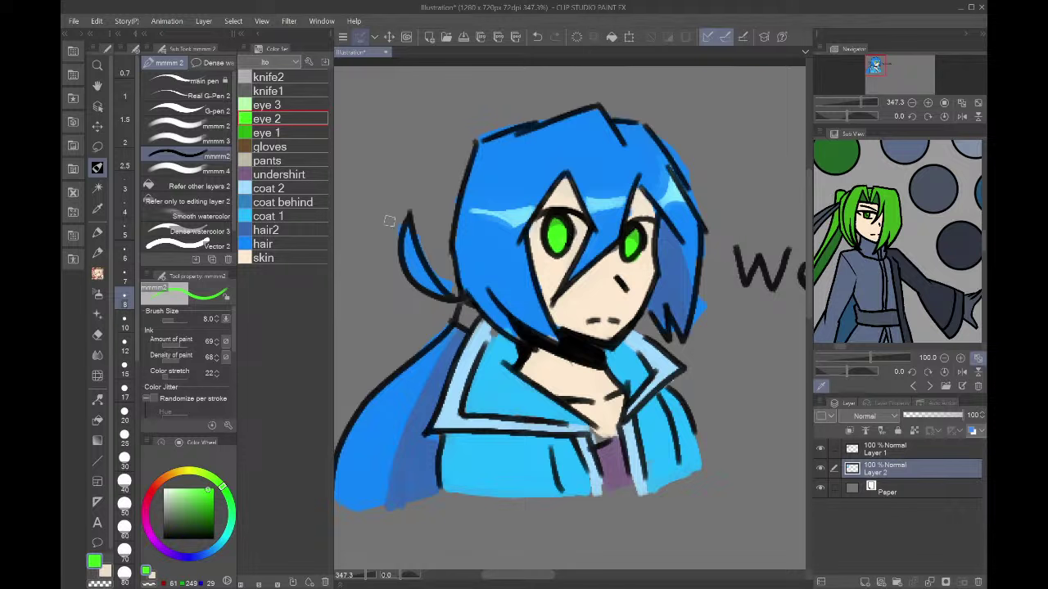
# - Mix a darker reddish tone from the skin colour and paint a shadow on the neck beneath the black choker
pyautogui.click(290, 261)
pyautogui.click(157, 484)
pyautogui.click(181, 498)
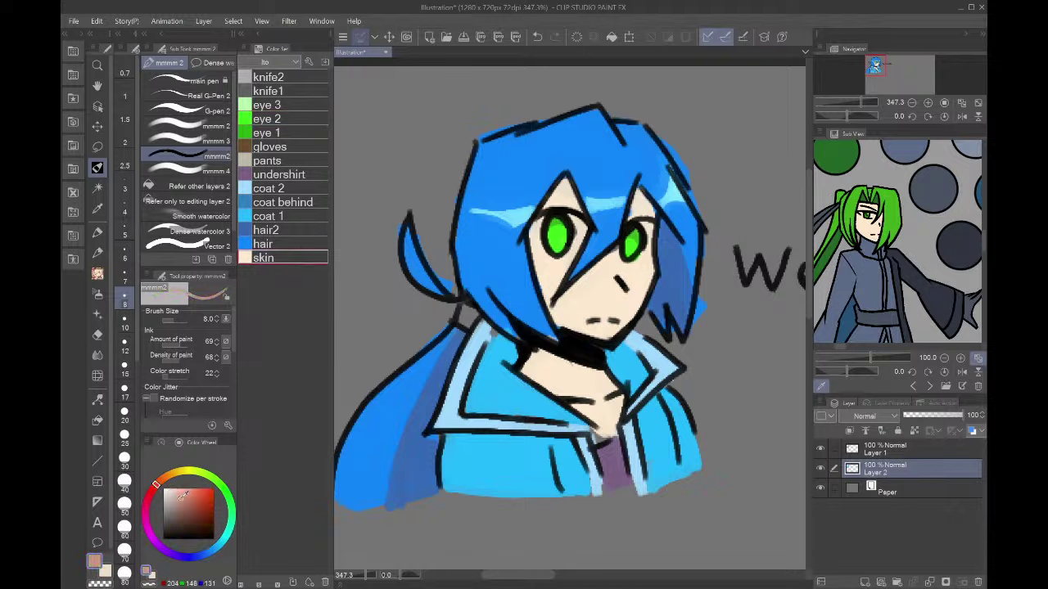
pyautogui.moveTo(539, 357)
pyautogui.mouseDown()
pyautogui.moveTo(588, 356)
pyautogui.moveTo(543, 344)
pyautogui.moveTo(609, 373)
pyautogui.mouseUp()
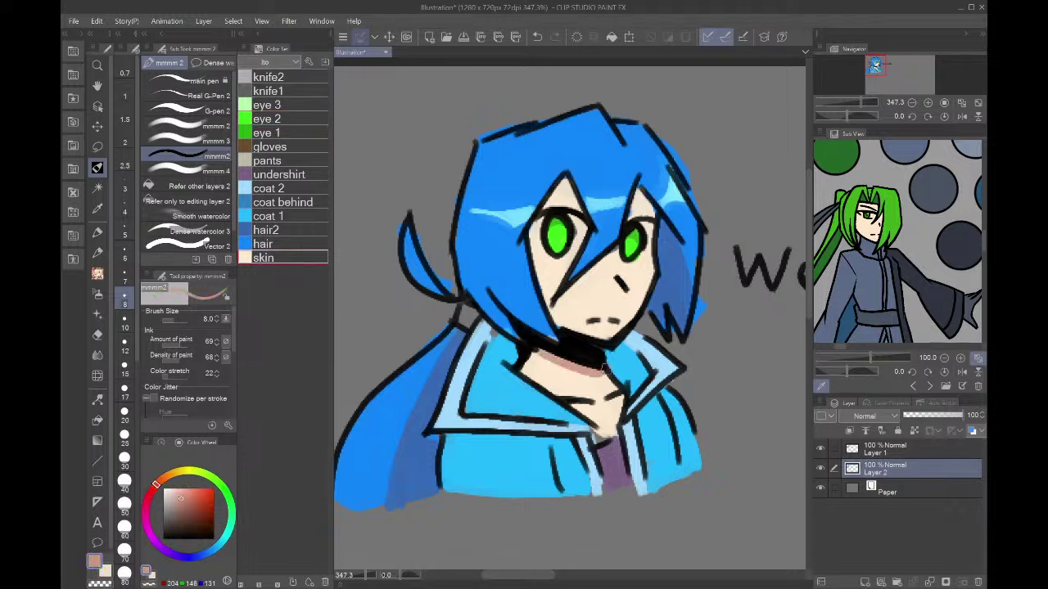
pyautogui.click(278, 189)
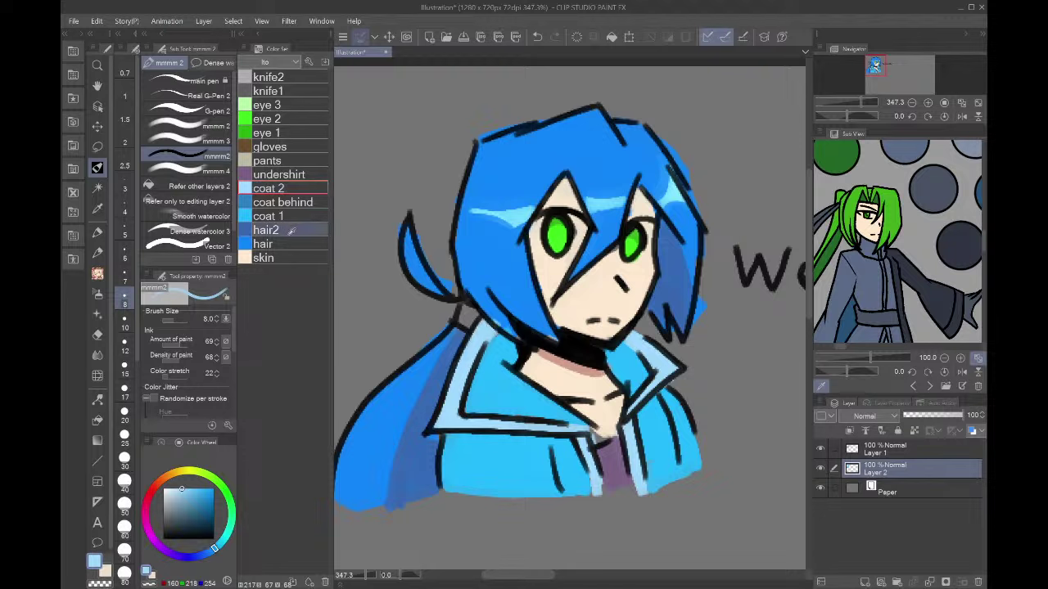
pyautogui.click(278, 244)
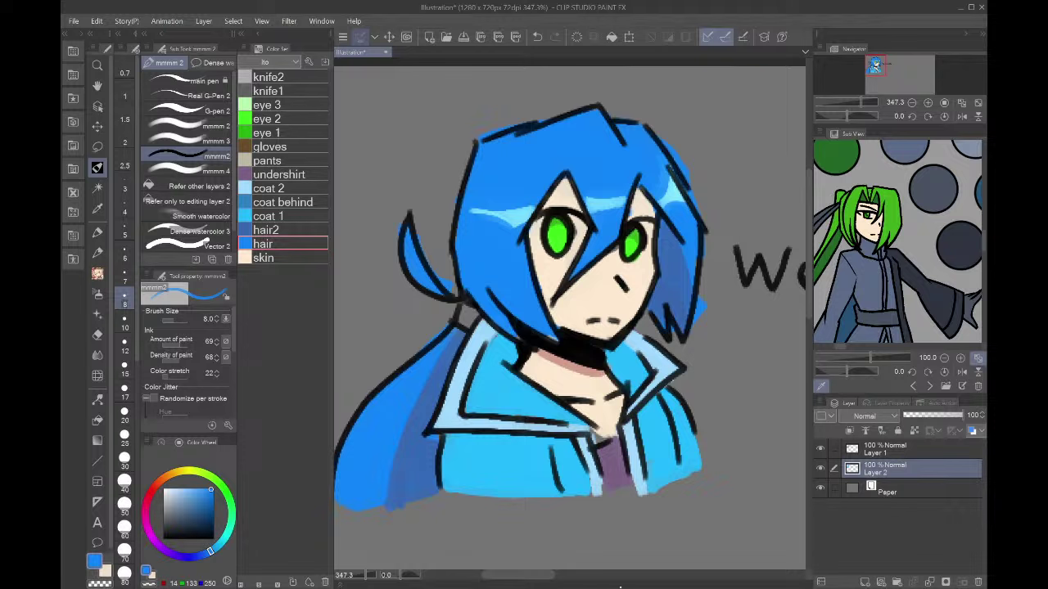
pyautogui.click(621, 588)
# - Colour the hair tie between the head and the long hair with the gloves colour and pick coat 2
pyautogui.click(282, 147)
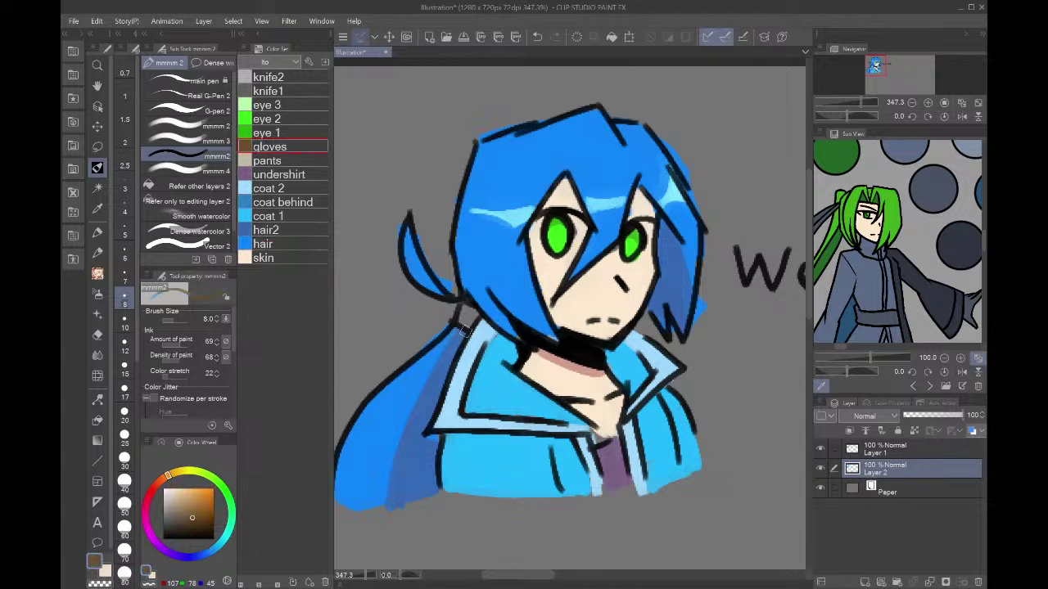
pyautogui.moveTo(462, 309); pyautogui.dragTo(479, 324)
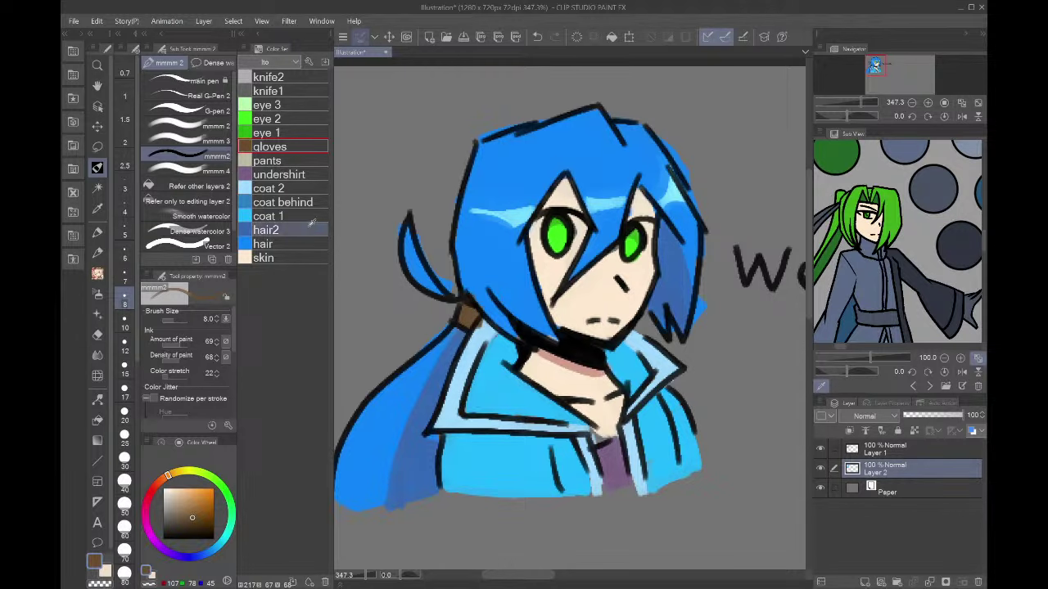
pyautogui.click(271, 188)
pyautogui.scroll(-6, 483, 330)
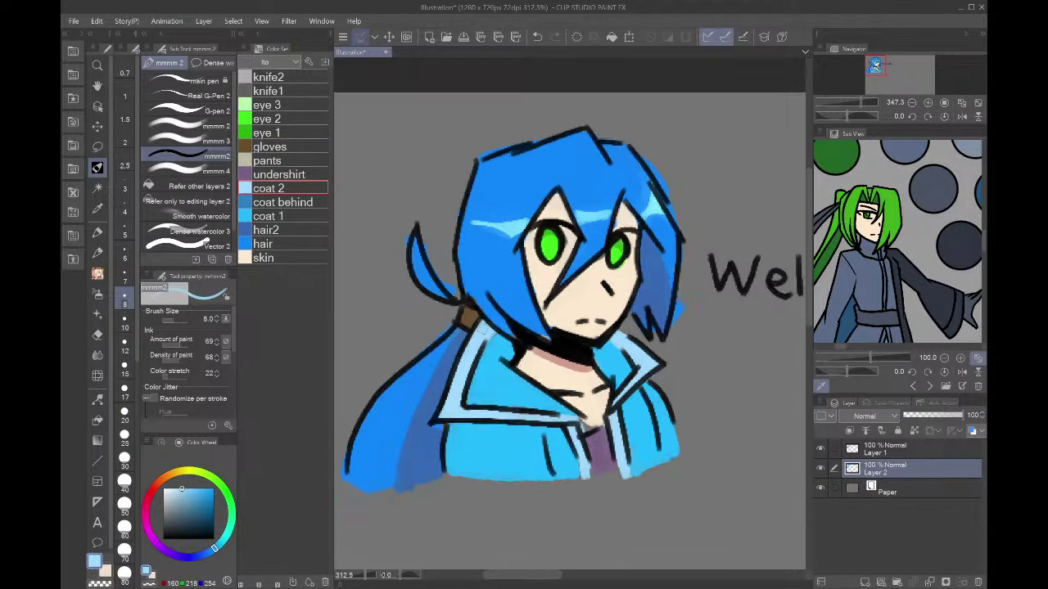
# - Switch the reference to the pink sea creature picture and group Layer 1 and Layer 2 in a new collapsed folder
pyautogui.click(872, 455)
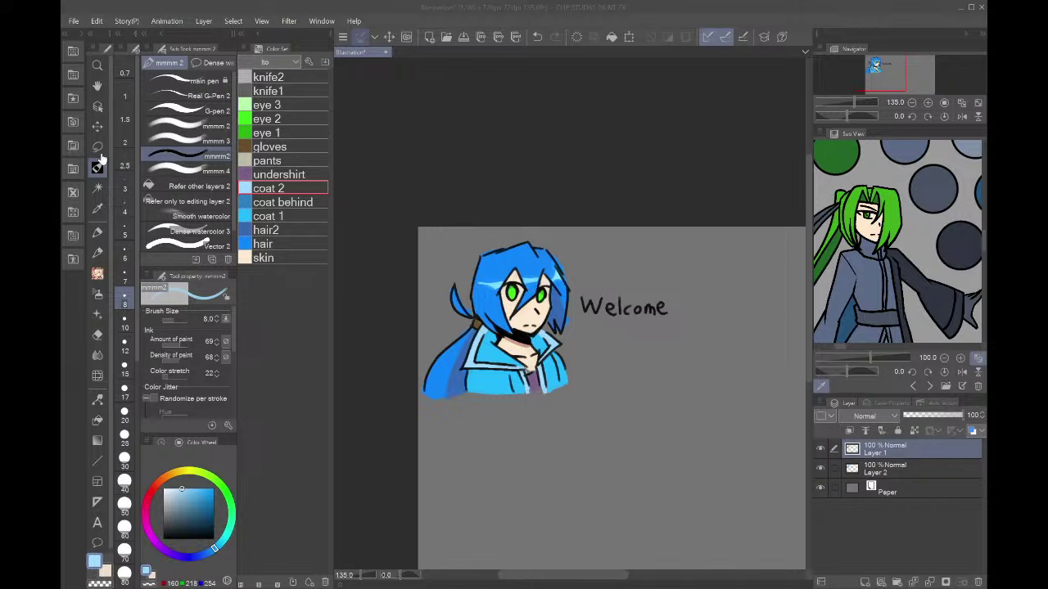
pyautogui.click(930, 386)
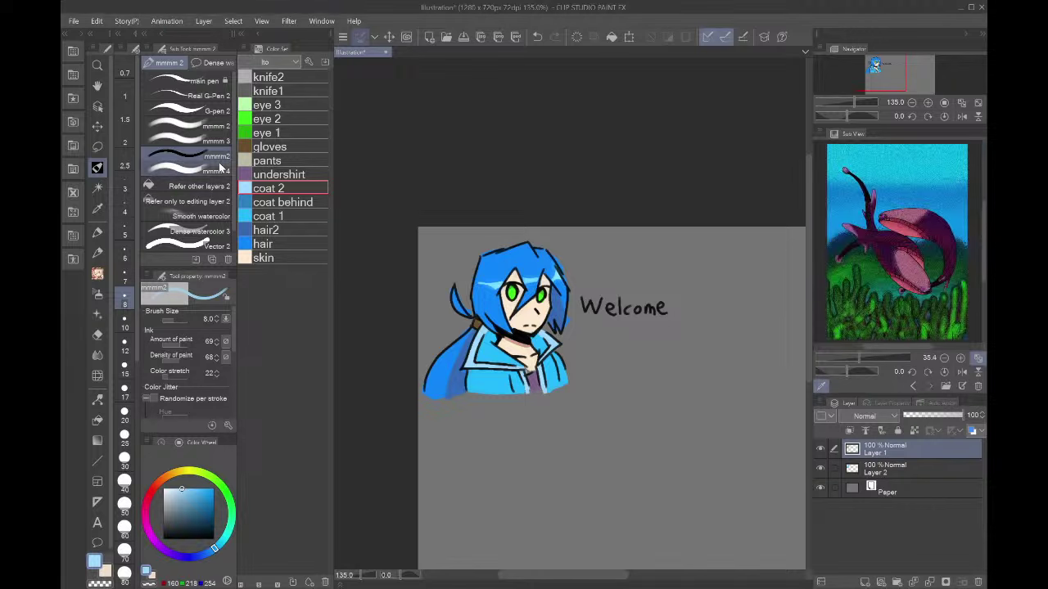
pyautogui.click(897, 582)
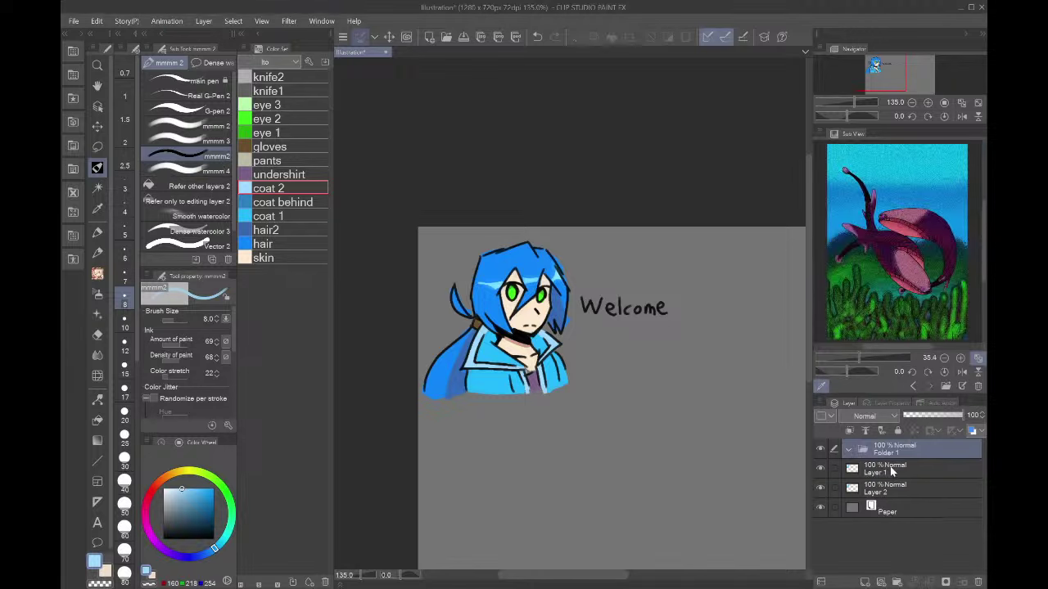
pyautogui.click(892, 472)
pyautogui.keyDown('shift'); pyautogui.click(893, 493); pyautogui.keyUp('shift')
pyautogui.moveTo(894, 473); pyautogui.dragTo(891, 452)
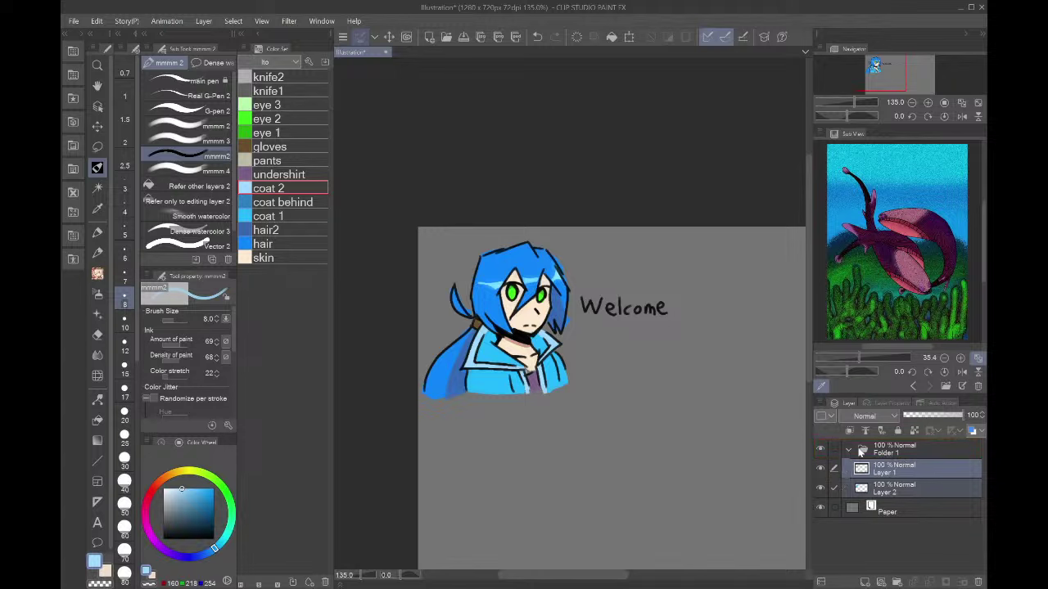
pyautogui.click(851, 449)
# - Add a layer above the folder and draw a thick slanted oval beyond "Welcome" in the lettering's dark colour at brush size 17
pyautogui.click(865, 582)
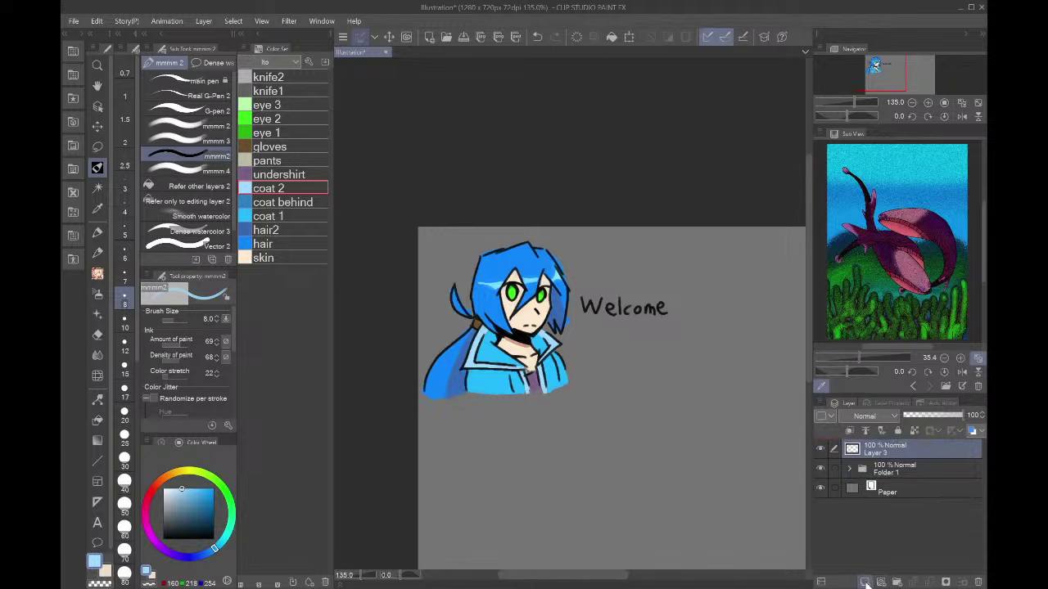
pyautogui.keyDown('alt'); pyautogui.click(625, 308); pyautogui.keyUp('alt')
pyautogui.click(124, 390)
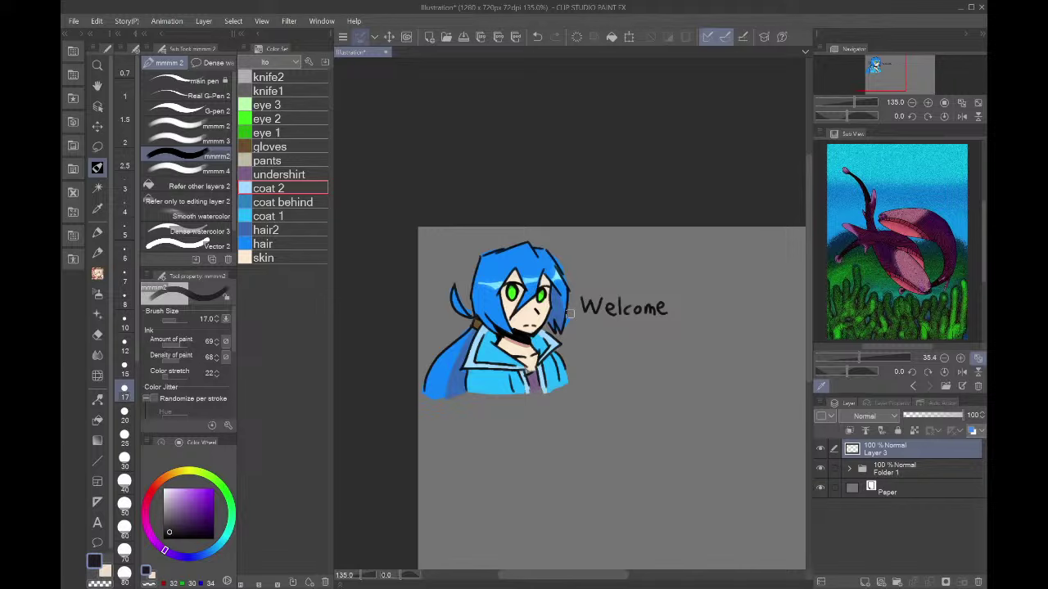
pyautogui.moveTo(902, 78); pyautogui.dragTo(924, 81)
pyautogui.click(928, 103)
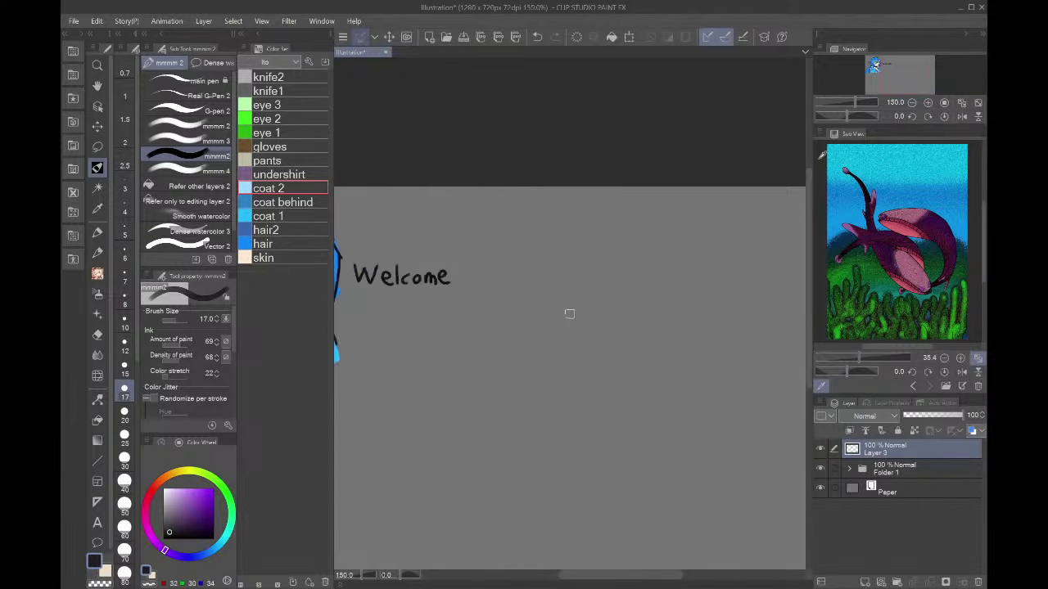
pyautogui.moveTo(653, 391)
pyautogui.mouseDown()
pyautogui.moveTo(631, 336)
pyautogui.moveTo(700, 394)
pyautogui.moveTo(621, 331)
pyautogui.moveTo(658, 398)
pyautogui.mouseUp()
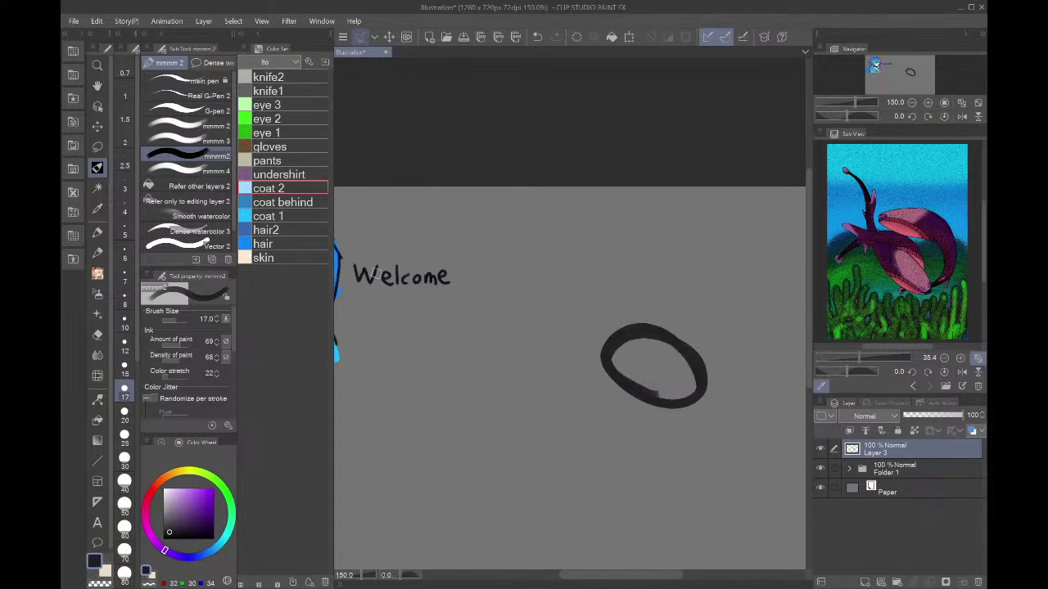
# - Draw two round eyes with pupils and a small triangular mouth inside the oval's lower end at brush size 6
pyautogui.click(124, 251)
pyautogui.click(928, 103)
pyautogui.moveTo(915, 77); pyautogui.dragTo(922, 88)
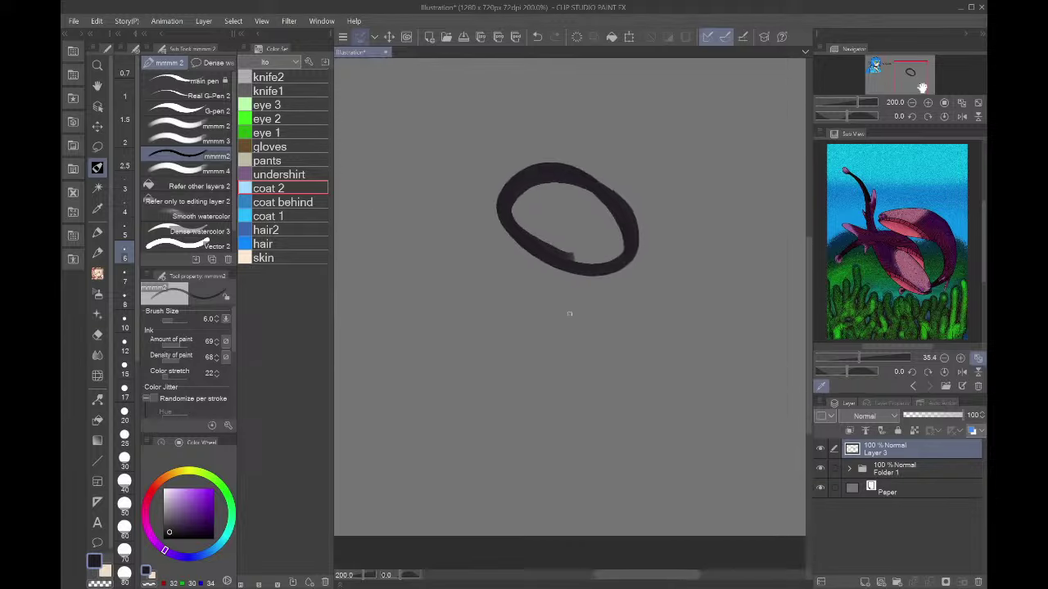
pyautogui.scroll(2, 569, 314)
pyautogui.moveTo(572, 124)
pyautogui.mouseDown()
pyautogui.moveTo(561, 152)
pyautogui.moveTo(577, 113)
pyautogui.mouseUp()
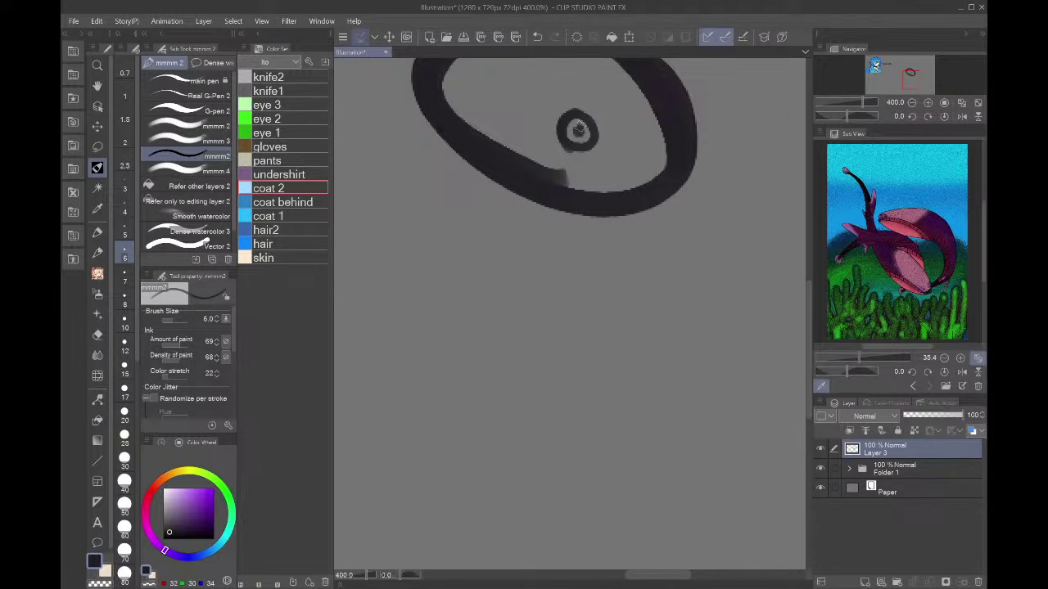
pyautogui.moveTo(648, 139); pyautogui.dragTo(643, 134)
pyautogui.moveTo(590, 162)
pyautogui.mouseDown()
pyautogui.moveTo(635, 159)
pyautogui.moveTo(615, 190)
pyautogui.moveTo(591, 166)
pyautogui.mouseUp()
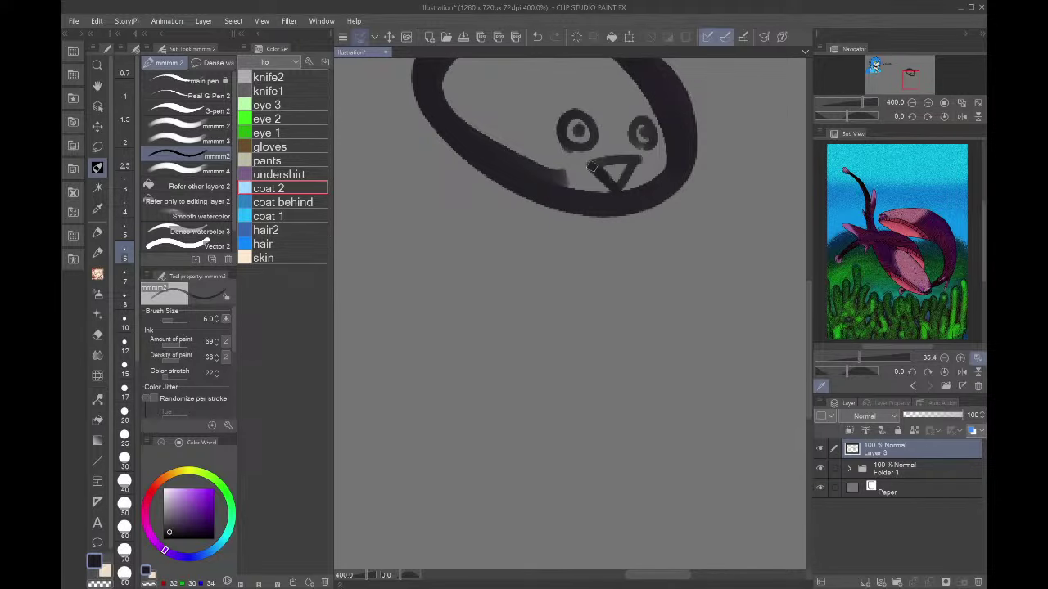
# - Draw a small fin on each side of the oval head and start the body with long curves sweeping back from it
pyautogui.click(911, 102)
pyautogui.moveTo(521, 238)
pyautogui.mouseDown()
pyautogui.moveTo(493, 264)
pyautogui.moveTo(509, 227)
pyautogui.mouseUp()
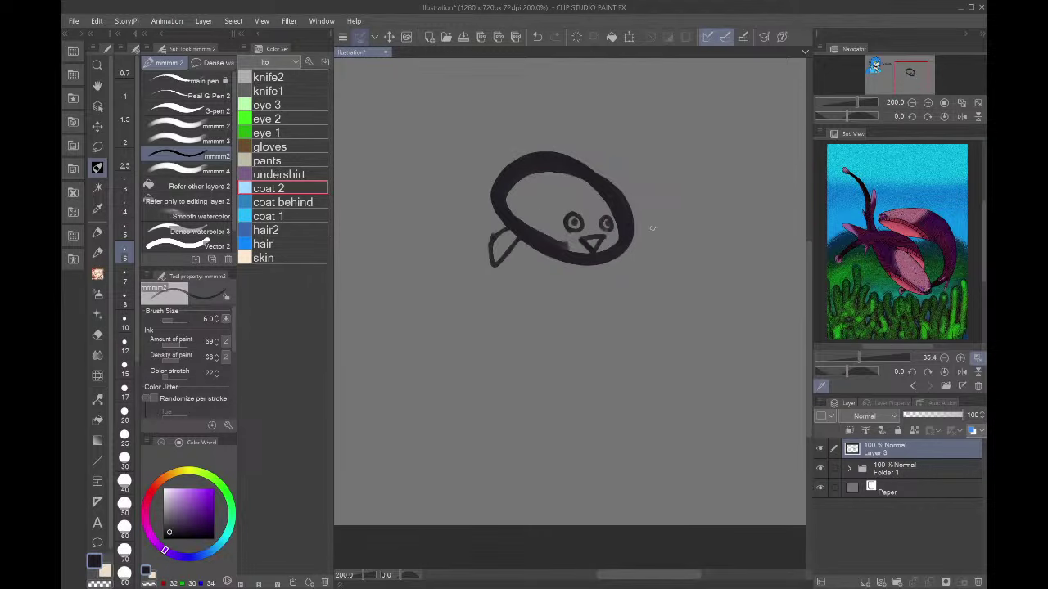
pyautogui.moveTo(630, 233); pyautogui.dragTo(634, 219)
pyautogui.moveTo(579, 172); pyautogui.dragTo(427, 148)
pyautogui.moveTo(492, 203)
pyautogui.mouseDown()
pyautogui.moveTo(424, 161)
pyautogui.moveTo(408, 174)
pyautogui.mouseUp()
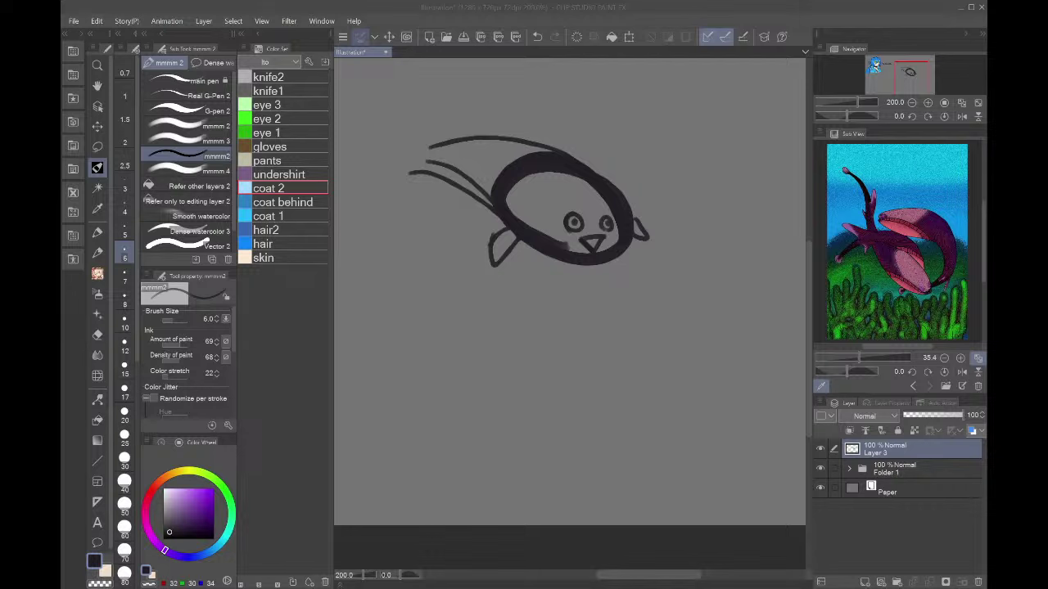
# - Extend the body into a tapering tail with a leaf-shaped tail fin, adding a tall back fin and a small lower fin
pyautogui.hotkey('alt', 'Tab')
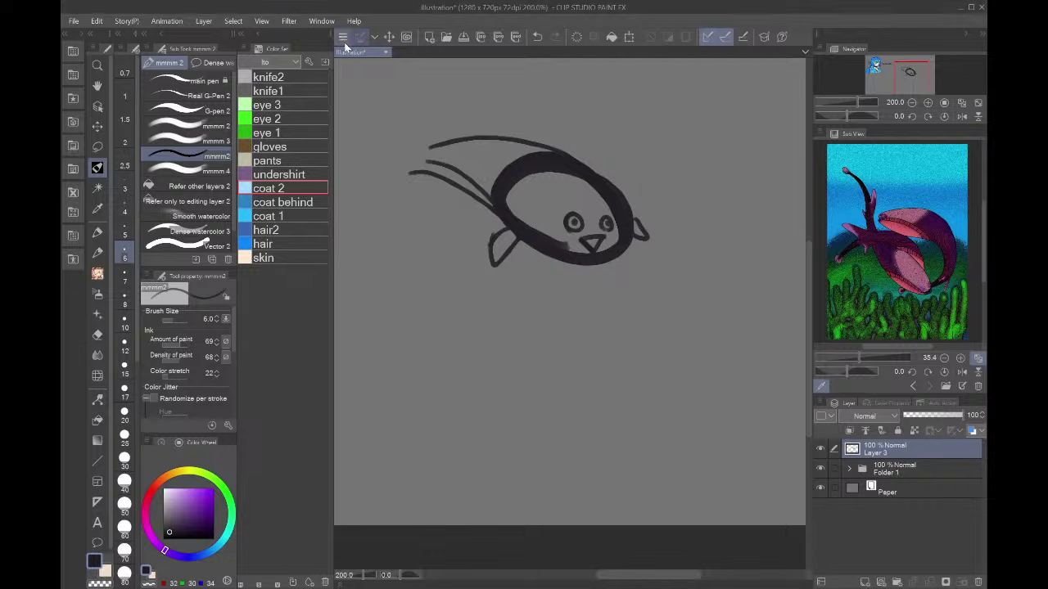
pyautogui.scroll(4, 390, 65)
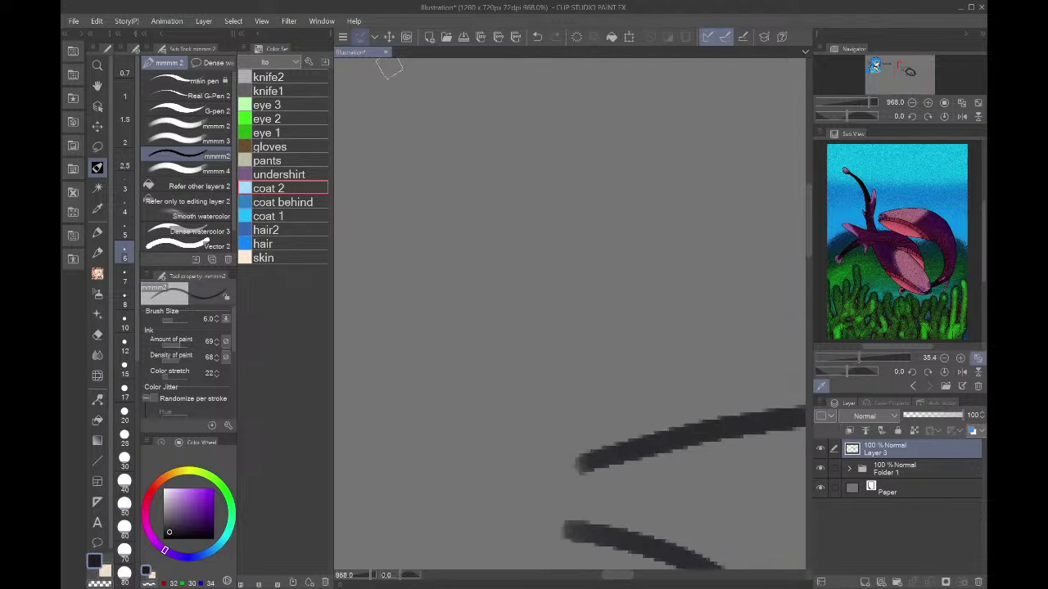
pyautogui.scroll(-5, 606, 255)
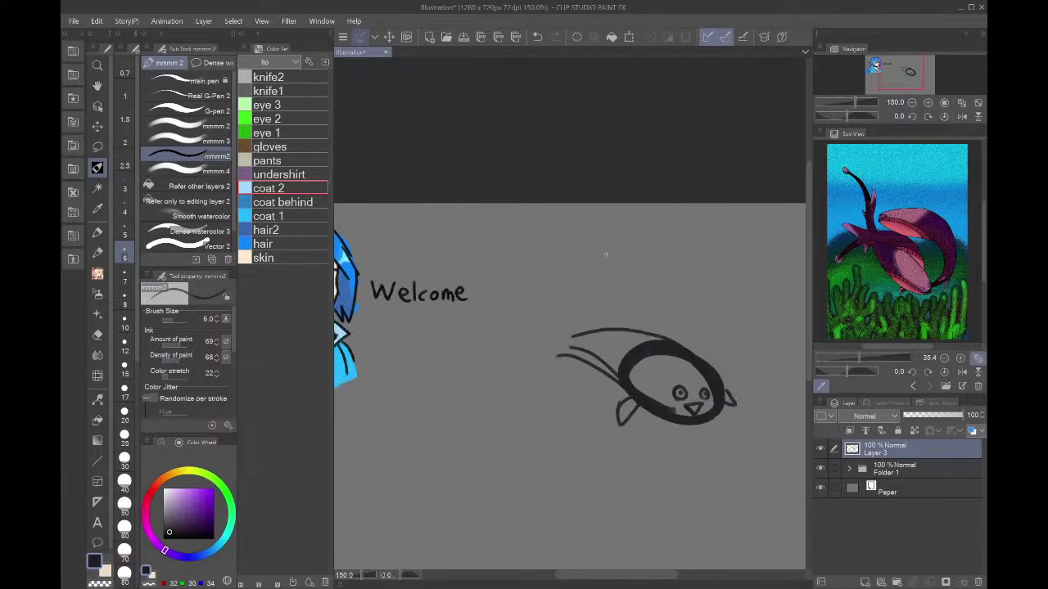
pyautogui.moveTo(602, 334)
pyautogui.mouseDown()
pyautogui.moveTo(528, 296)
pyautogui.moveTo(566, 349)
pyautogui.moveTo(460, 355)
pyautogui.mouseUp()
pyautogui.moveTo(566, 353); pyautogui.dragTo(430, 387)
pyautogui.hotkey('ctrl', 'z')
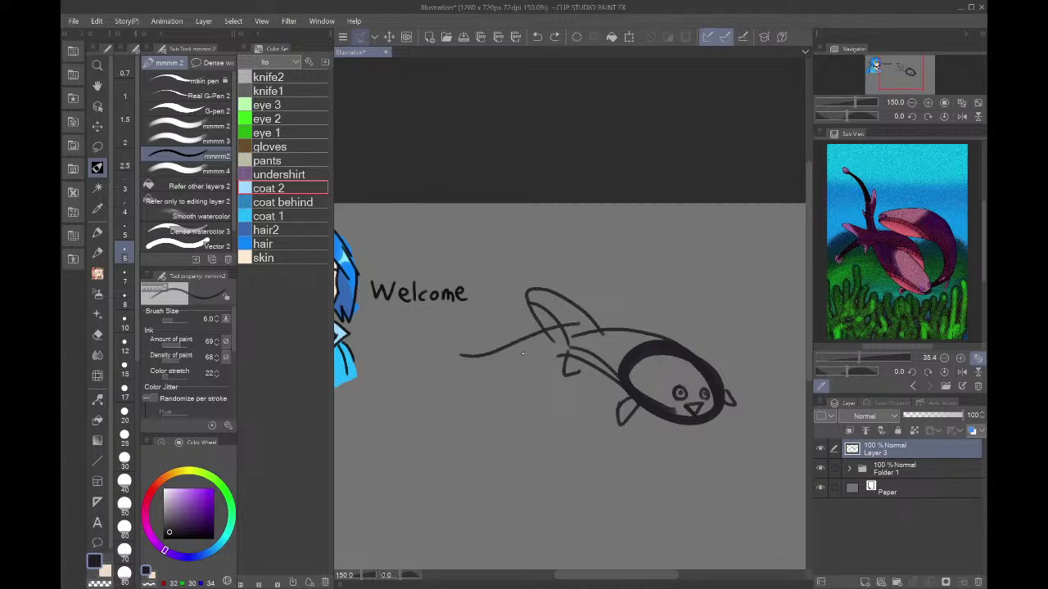
pyautogui.moveTo(583, 366)
pyautogui.mouseDown()
pyautogui.moveTo(444, 360)
pyautogui.moveTo(453, 342)
pyautogui.moveTo(483, 351)
pyautogui.moveTo(479, 364)
pyautogui.moveTo(434, 328)
pyautogui.moveTo(465, 352)
pyautogui.mouseUp()
pyautogui.moveTo(432, 332)
pyautogui.mouseDown()
pyautogui.moveTo(464, 352)
pyautogui.moveTo(434, 348)
pyautogui.mouseUp()
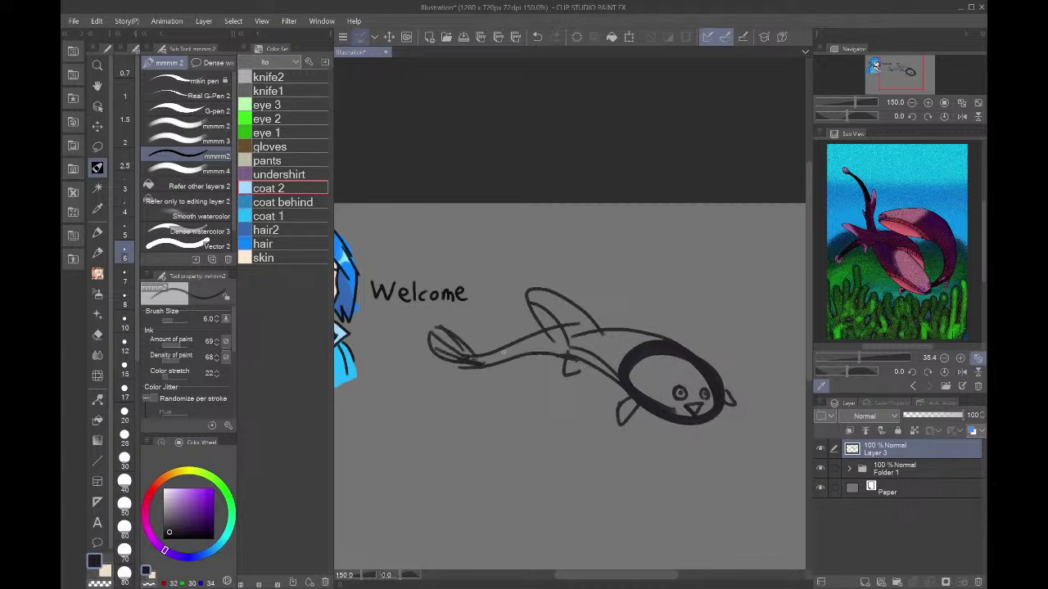
# - Move the creature sketch slightly down and towards the character with a transform and lower its layer opacity to 24%
pyautogui.hotkey('ctrl', 't')
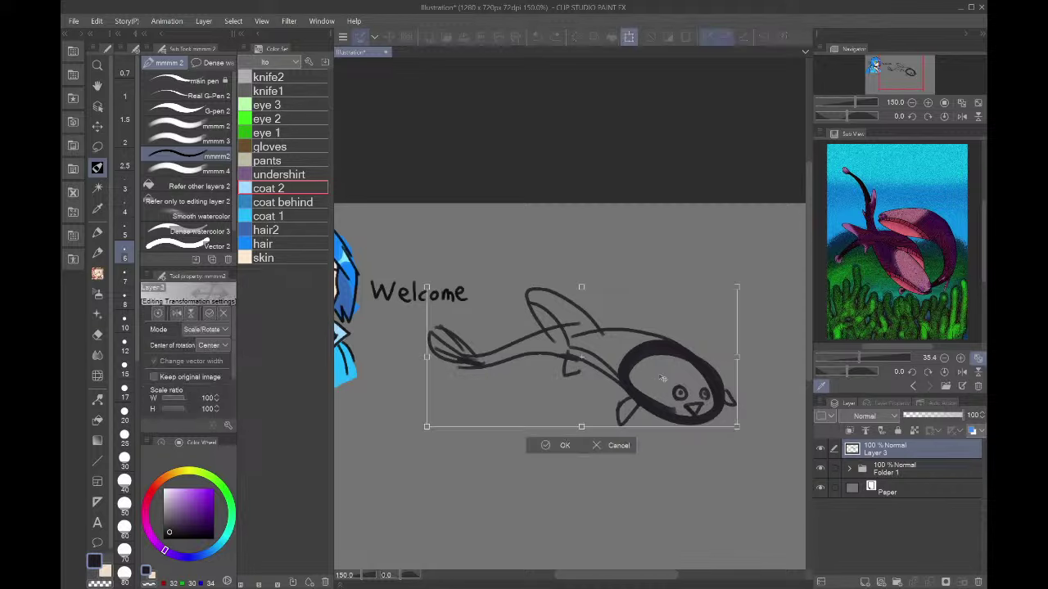
pyautogui.moveTo(668, 381)
pyautogui.mouseDown()
pyautogui.moveTo(740, 299)
pyautogui.moveTo(667, 409)
pyautogui.moveTo(652, 398)
pyautogui.mouseUp()
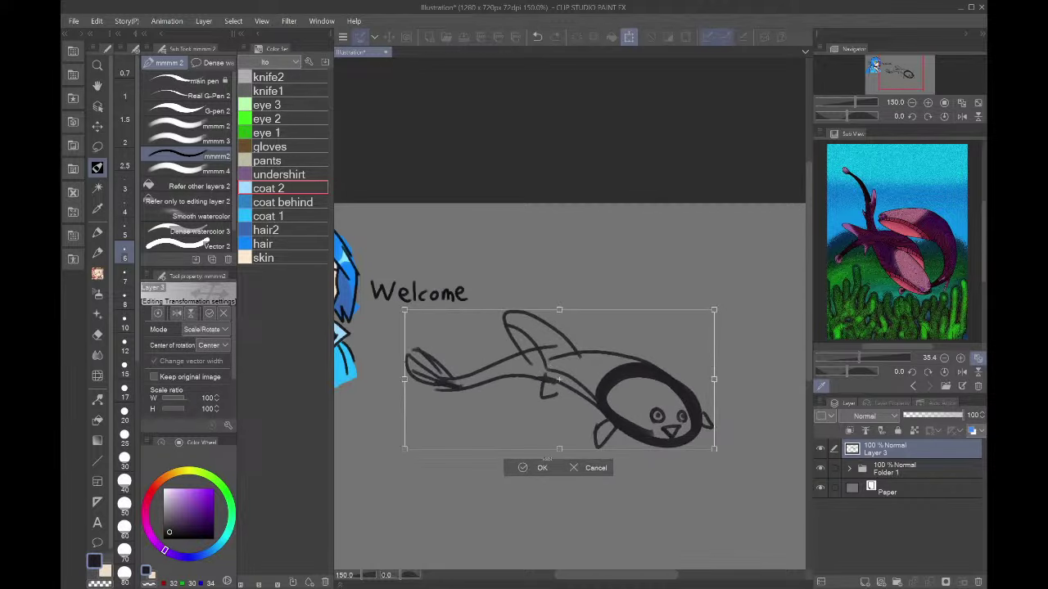
pyautogui.click(542, 468)
pyautogui.click(917, 415)
# - Put the faded sketch layer in a new folder and add an empty layer above it inside that folder
pyautogui.click(896, 582)
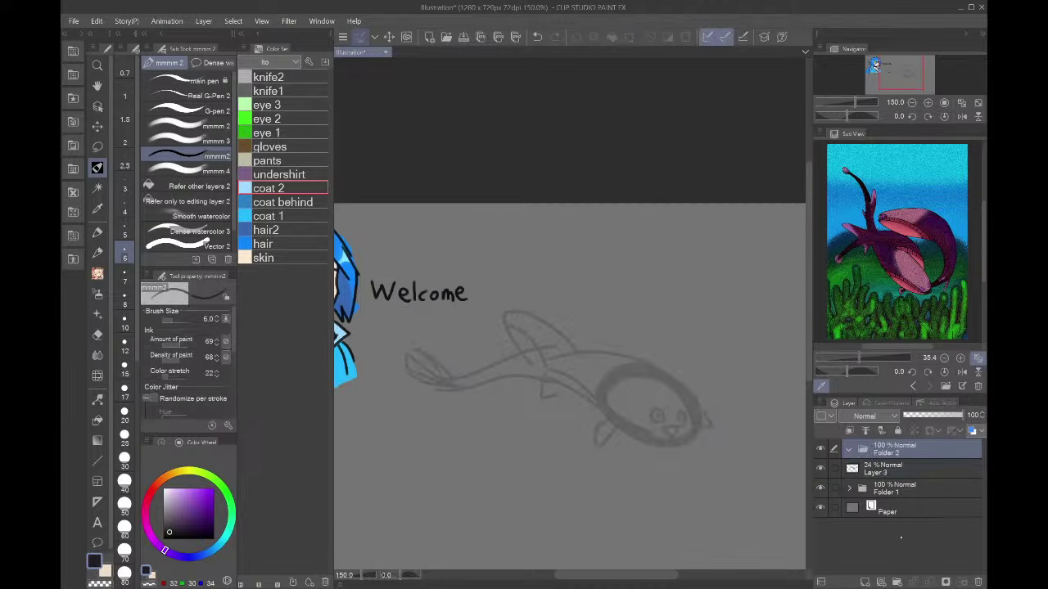
pyautogui.moveTo(908, 465); pyautogui.dragTo(907, 452)
pyautogui.click(864, 582)
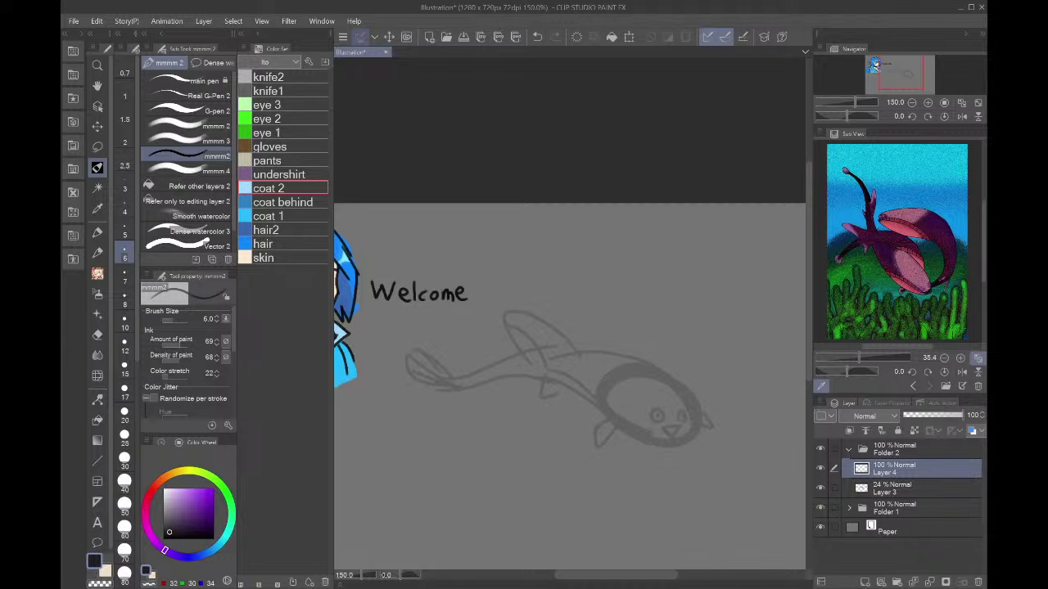
# - Outline both of the creature's eyes in black over the sketch with the Marker1 brush at size 8
pyautogui.click(189, 95)
pyautogui.moveTo(210, 503); pyautogui.dragTo(163, 538)
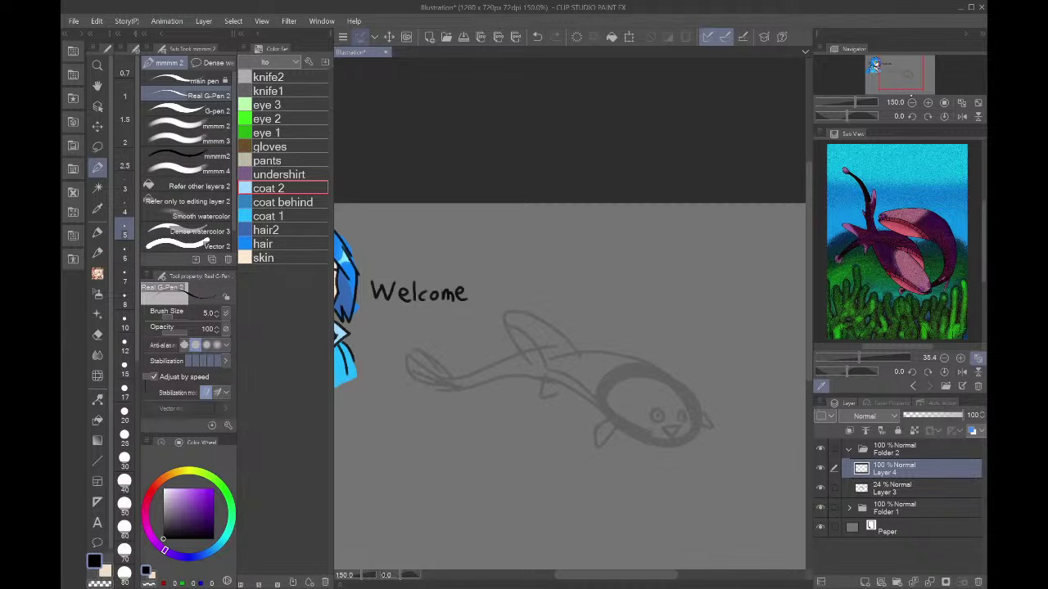
pyautogui.click(929, 102)
pyautogui.click(929, 102)
pyautogui.click(928, 103)
pyautogui.moveTo(908, 80); pyautogui.dragTo(910, 77)
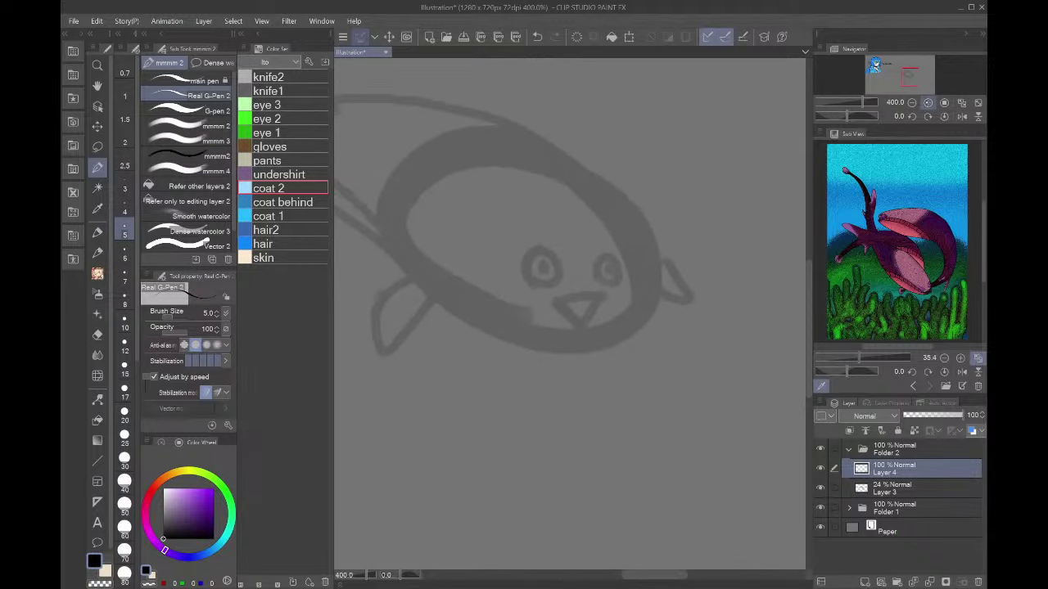
pyautogui.click(928, 103)
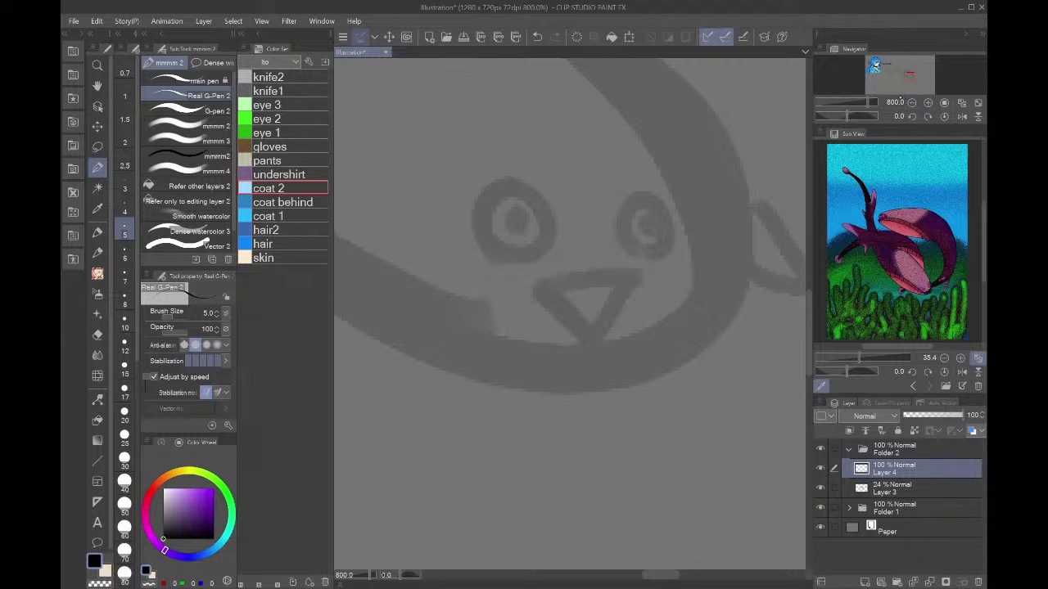
pyautogui.click(124, 211)
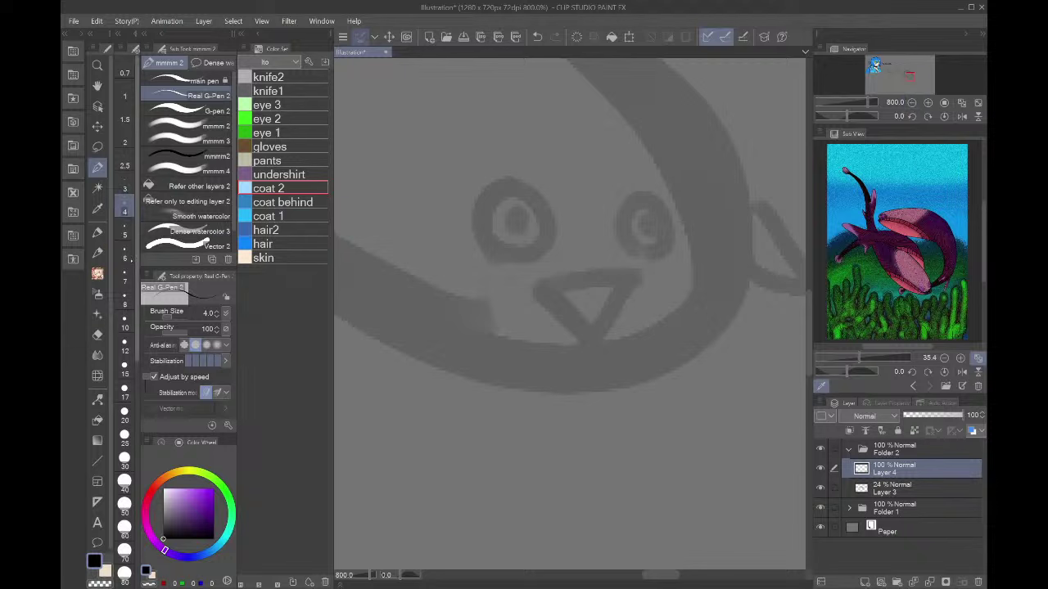
pyautogui.click(98, 273)
pyautogui.scroll(-2, 188, 218)
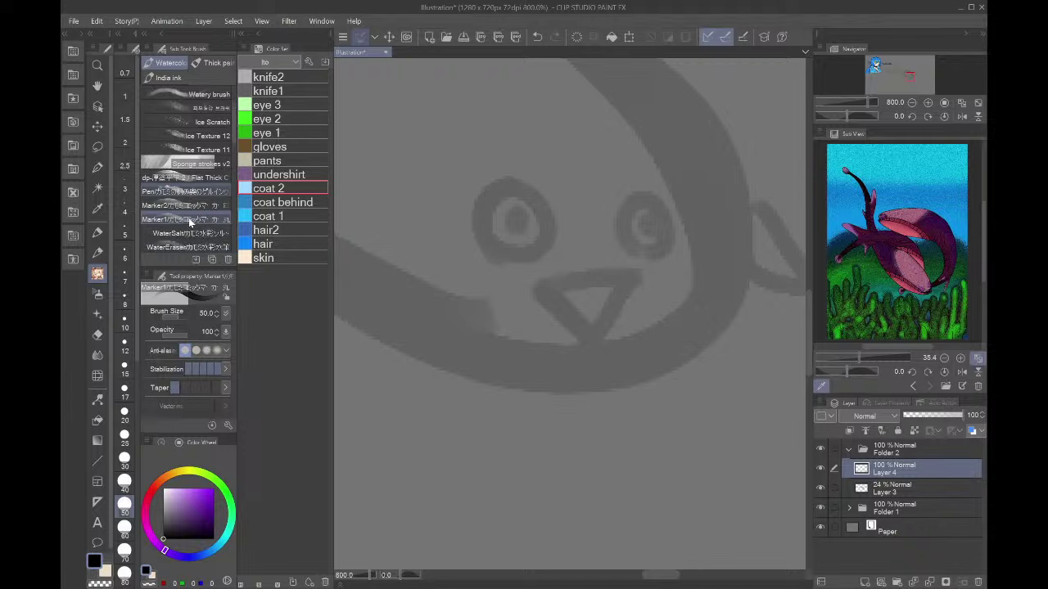
pyautogui.click(125, 257)
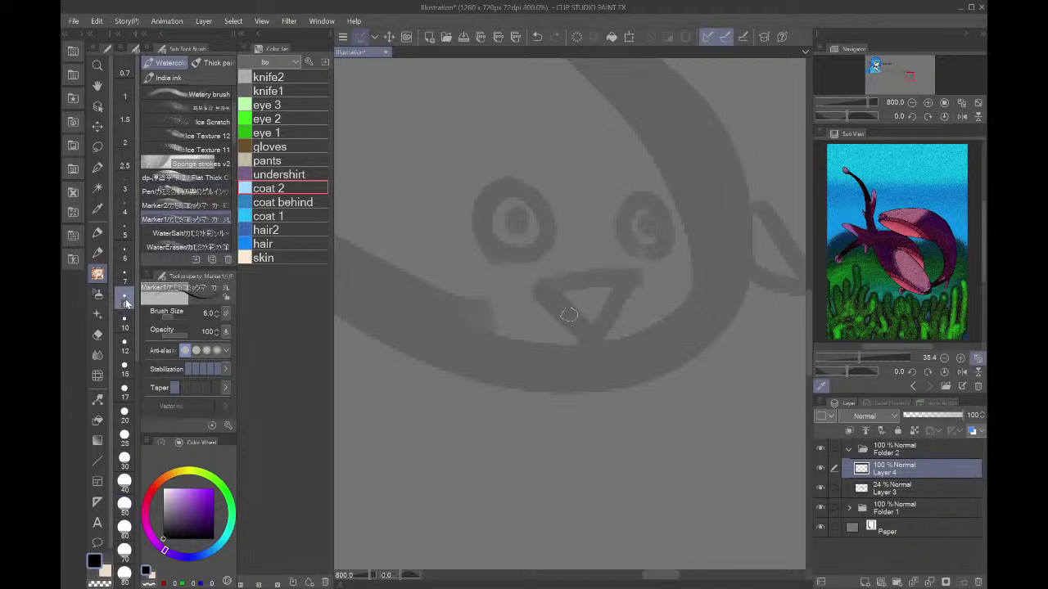
pyautogui.moveTo(501, 245)
pyautogui.mouseDown()
pyautogui.moveTo(492, 204)
pyautogui.moveTo(525, 259)
pyautogui.moveTo(554, 212)
pyautogui.moveTo(495, 195)
pyautogui.moveTo(540, 223)
pyautogui.mouseUp()
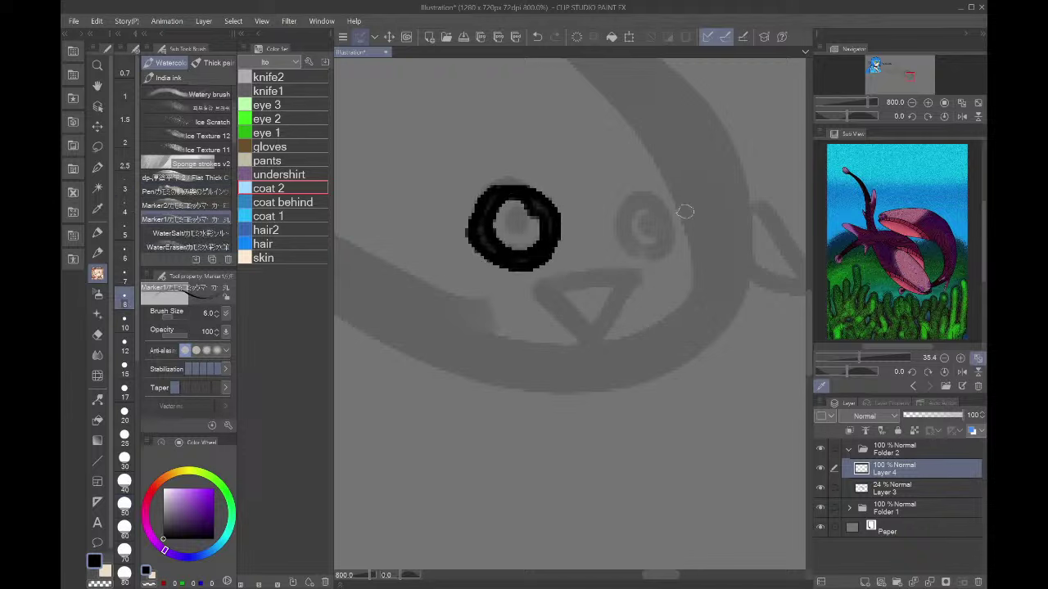
pyautogui.moveTo(686, 212)
pyautogui.mouseDown()
pyautogui.moveTo(624, 246)
pyautogui.moveTo(692, 192)
pyautogui.moveTo(704, 237)
pyautogui.mouseUp()
# - Fill both eyes inside their black outlines with a pale pinkish grey
pyautogui.click(172, 491)
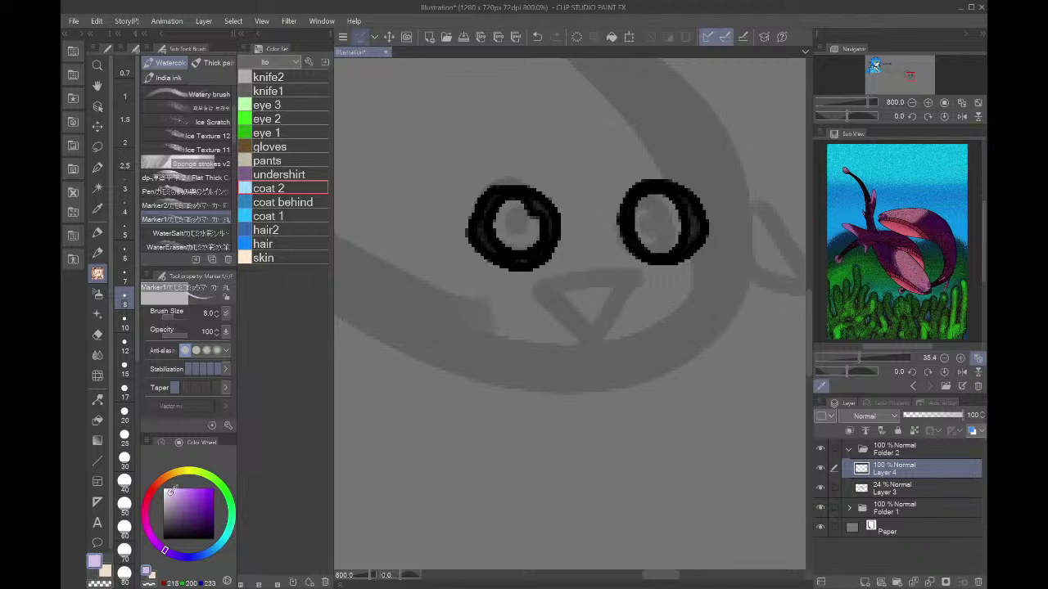
pyautogui.moveTo(172, 490); pyautogui.dragTo(168, 503)
pyautogui.moveTo(508, 226)
pyautogui.mouseDown()
pyautogui.moveTo(486, 197)
pyautogui.moveTo(503, 249)
pyautogui.moveTo(513, 243)
pyautogui.moveTo(498, 213)
pyautogui.moveTo(528, 231)
pyautogui.mouseUp()
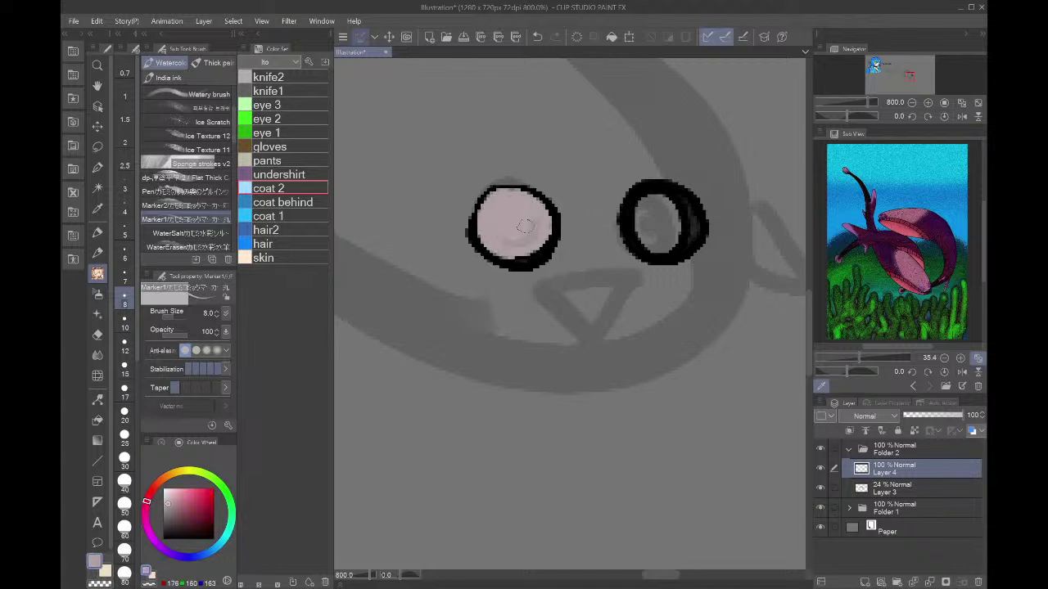
pyautogui.moveTo(626, 203)
pyautogui.mouseDown()
pyautogui.moveTo(651, 236)
pyautogui.moveTo(676, 240)
pyautogui.moveTo(659, 231)
pyautogui.mouseUp()
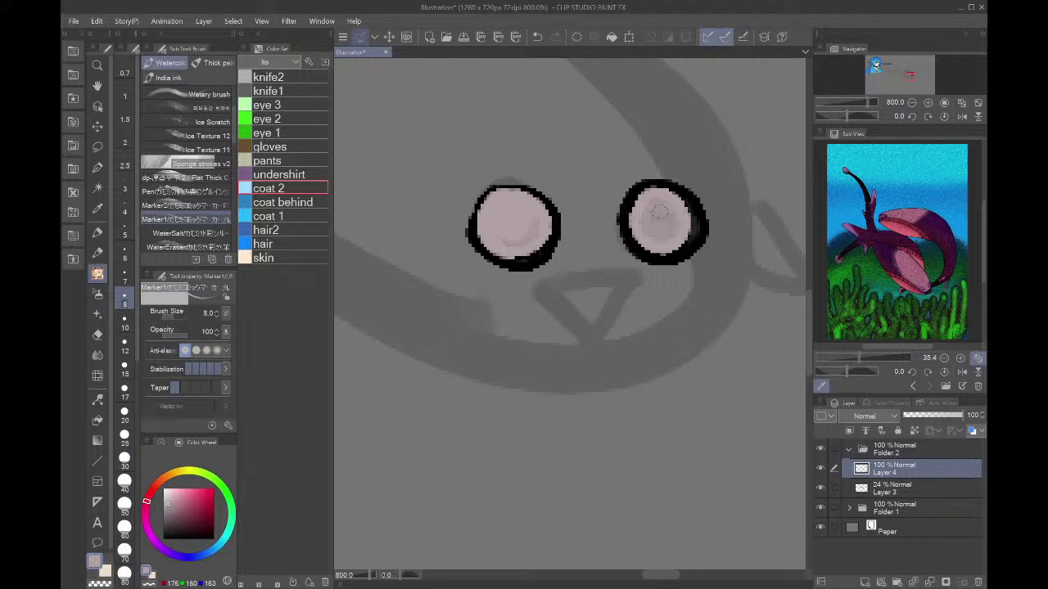
# - Shade the upper half of both eyes with darker pinkish browns, making the tone deepest along the top rim
pyautogui.moveTo(185, 514); pyautogui.dragTo(174, 519)
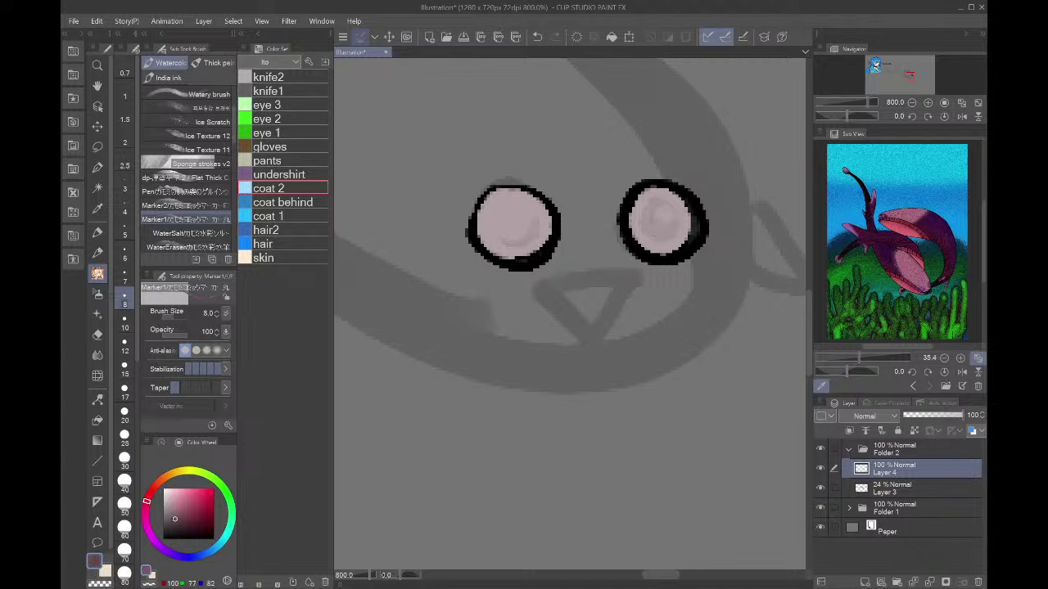
pyautogui.moveTo(484, 219)
pyautogui.mouseDown()
pyautogui.moveTo(507, 197)
pyautogui.moveTo(498, 214)
pyautogui.moveTo(523, 205)
pyautogui.moveTo(515, 199)
pyautogui.moveTo(495, 223)
pyautogui.moveTo(525, 206)
pyautogui.moveTo(517, 228)
pyautogui.moveTo(499, 197)
pyautogui.moveTo(485, 222)
pyautogui.moveTo(547, 214)
pyautogui.mouseUp()
pyautogui.keyDown('alt'); pyautogui.click(507, 205); pyautogui.keyUp('alt')
pyautogui.keyDown('alt'); pyautogui.click(523, 228); pyautogui.keyUp('alt')
pyautogui.keyDown('alt'); pyautogui.click(497, 204); pyautogui.keyUp('alt')
pyautogui.moveTo(644, 201)
pyautogui.mouseDown()
pyautogui.moveTo(677, 209)
pyautogui.moveTo(640, 211)
pyautogui.mouseUp()
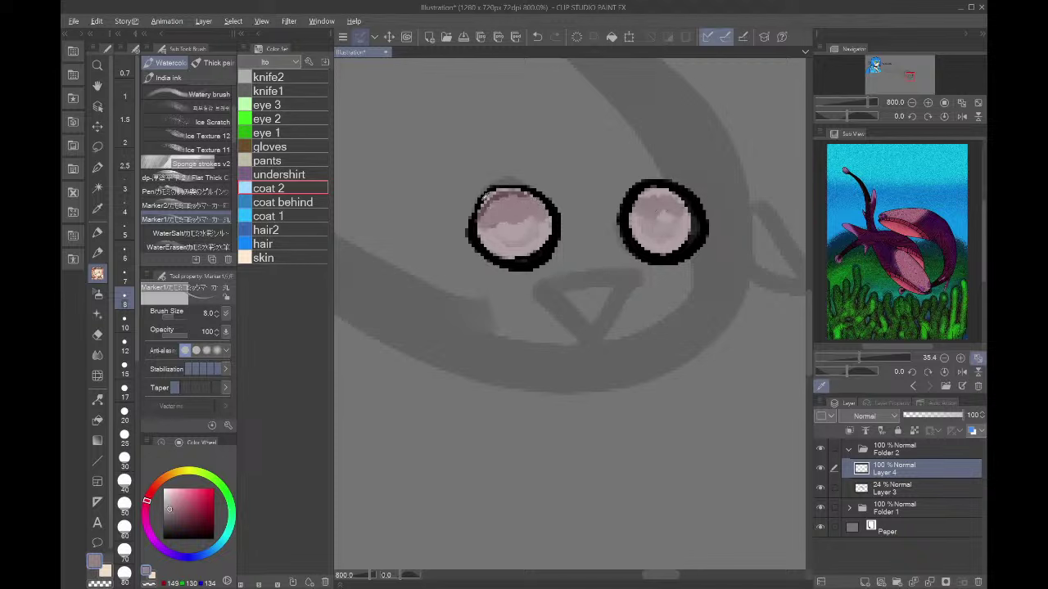
pyautogui.keyDown('alt'); pyautogui.click(496, 196); pyautogui.keyUp('alt')
pyautogui.moveTo(477, 220); pyautogui.dragTo(533, 199)
pyautogui.moveTo(635, 196)
pyautogui.mouseDown()
pyautogui.moveTo(678, 204)
pyautogui.moveTo(655, 189)
pyautogui.moveTo(667, 195)
pyautogui.moveTo(636, 199)
pyautogui.mouseUp()
# - Paint a dark maroon pupil in each eye and fill the triangular mouth with the same colour
pyautogui.moveTo(179, 521); pyautogui.dragTo(180, 528)
pyautogui.moveTo(510, 231); pyautogui.dragTo(502, 229)
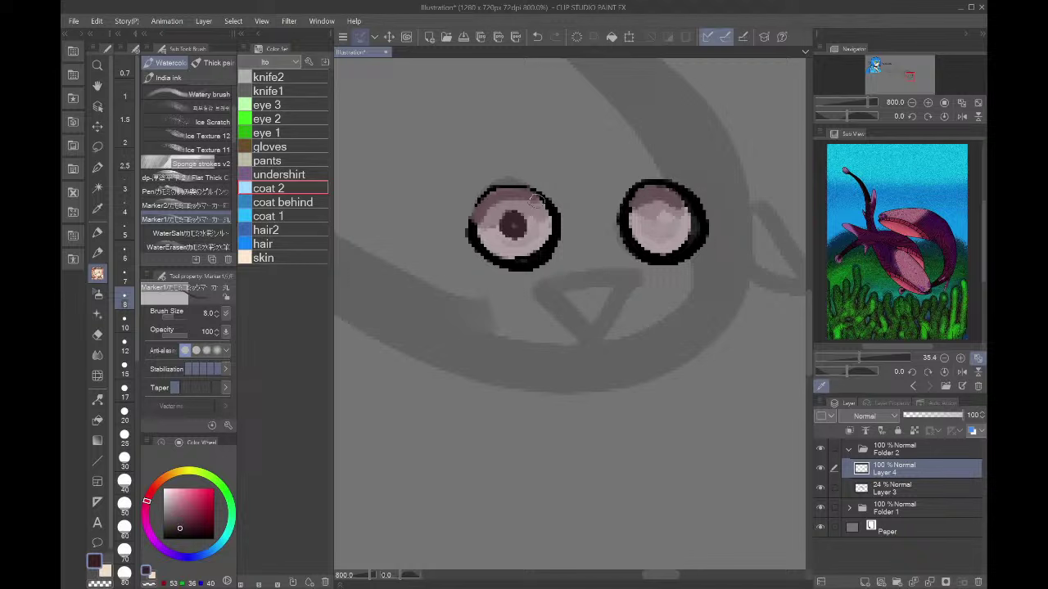
pyautogui.moveTo(659, 219); pyautogui.dragTo(663, 217)
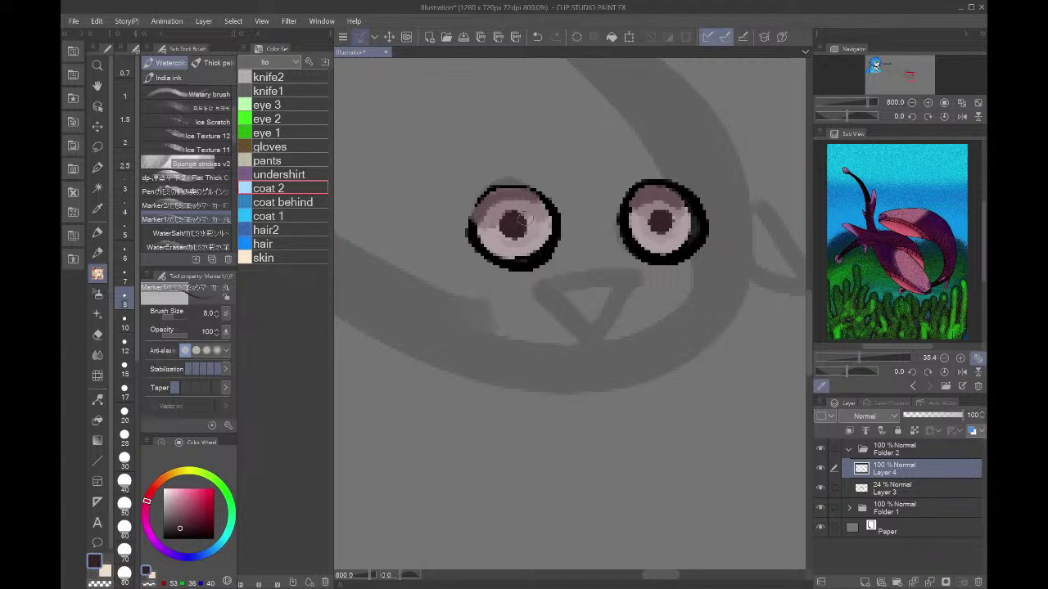
pyautogui.moveTo(557, 288)
pyautogui.mouseDown()
pyautogui.moveTo(638, 277)
pyautogui.moveTo(549, 293)
pyautogui.moveTo(639, 285)
pyautogui.moveTo(599, 340)
pyautogui.moveTo(541, 293)
pyautogui.moveTo(570, 308)
pyautogui.moveTo(567, 294)
pyautogui.moveTo(581, 291)
pyautogui.moveTo(618, 311)
pyautogui.moveTo(626, 296)
pyautogui.moveTo(561, 309)
pyautogui.moveTo(554, 300)
pyautogui.moveTo(596, 285)
pyautogui.mouseUp()
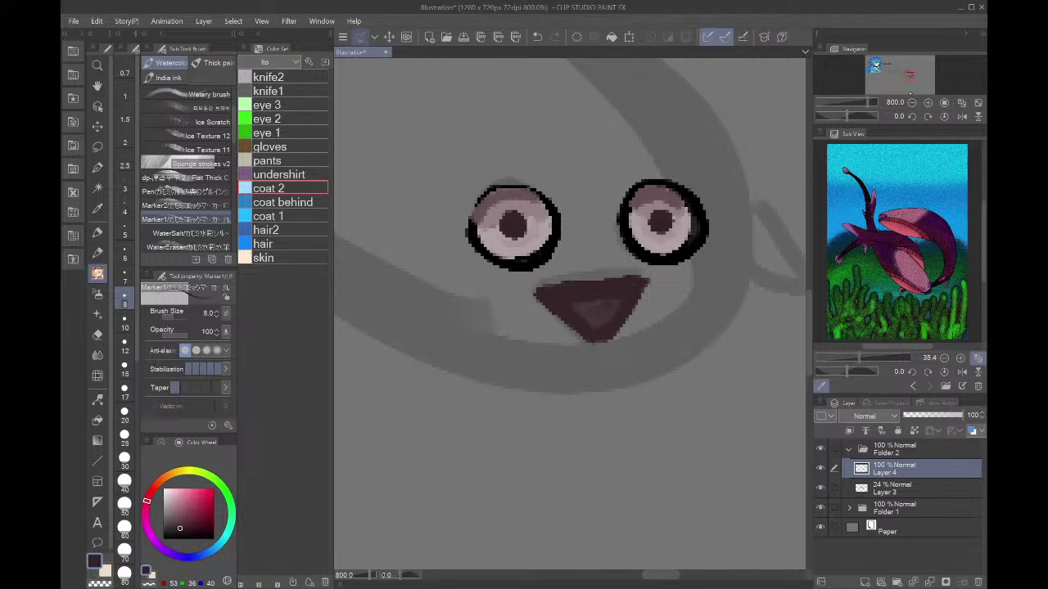
# - Add two empty layers between the eye layer and the faded sketch layer
pyautogui.click(912, 103)
pyautogui.hotkey('ctrl', 'shift', 'n')
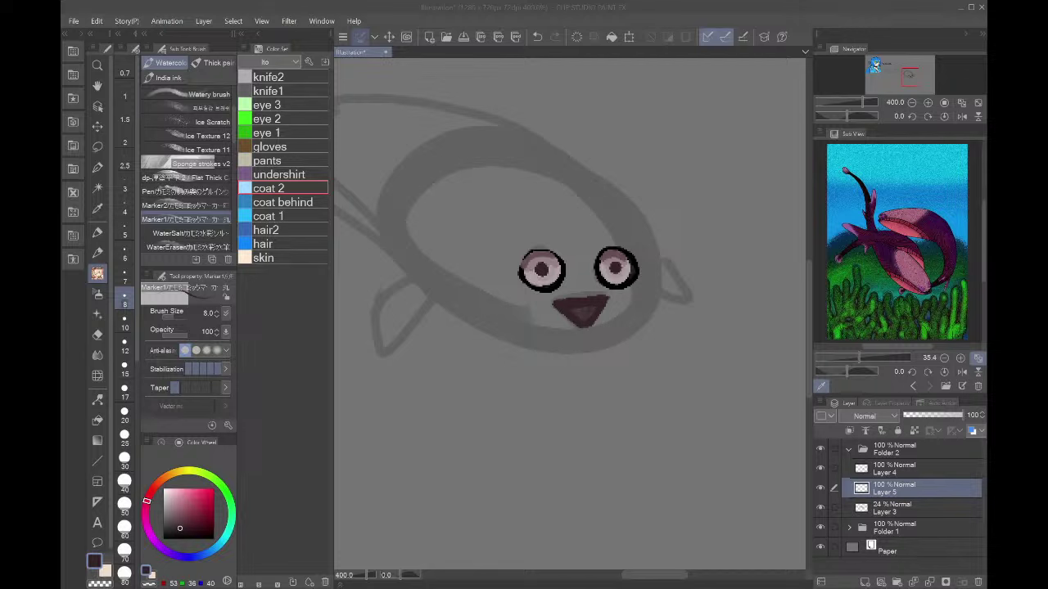
pyautogui.click(908, 507)
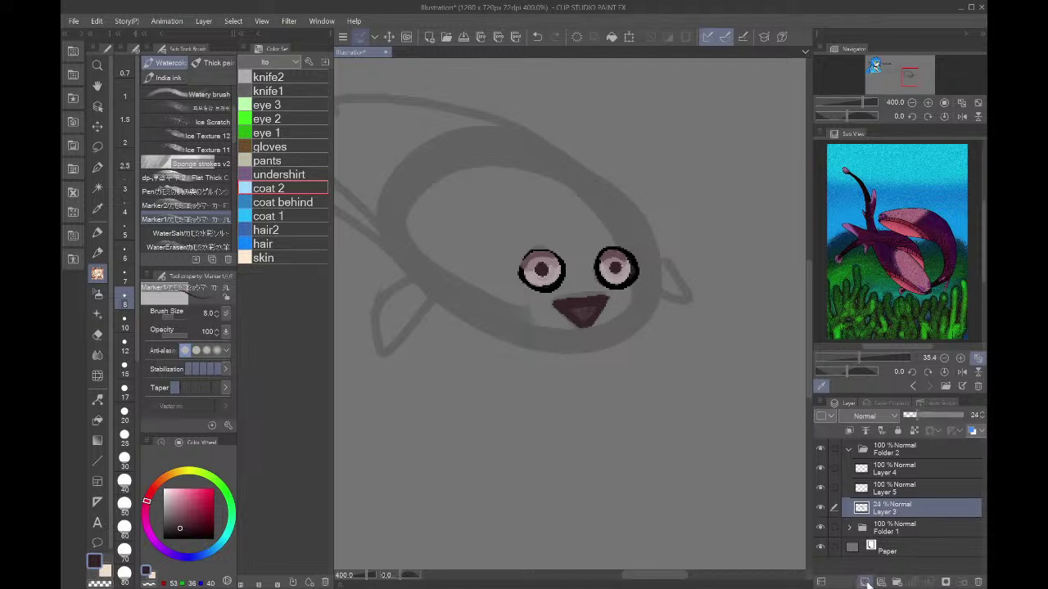
pyautogui.click(864, 582)
# - Paint dark grey-brown bands between and just above the eyes at brush size 15 on the layer above the sketch
pyautogui.press(']')
pyautogui.press(']')
pyautogui.press(']')
pyautogui.press(']')
pyautogui.press(']')
pyautogui.press(']')
pyautogui.moveTo(174, 513); pyautogui.dragTo(170, 521)
pyautogui.press('[')
pyautogui.press('[')
pyautogui.press('[')
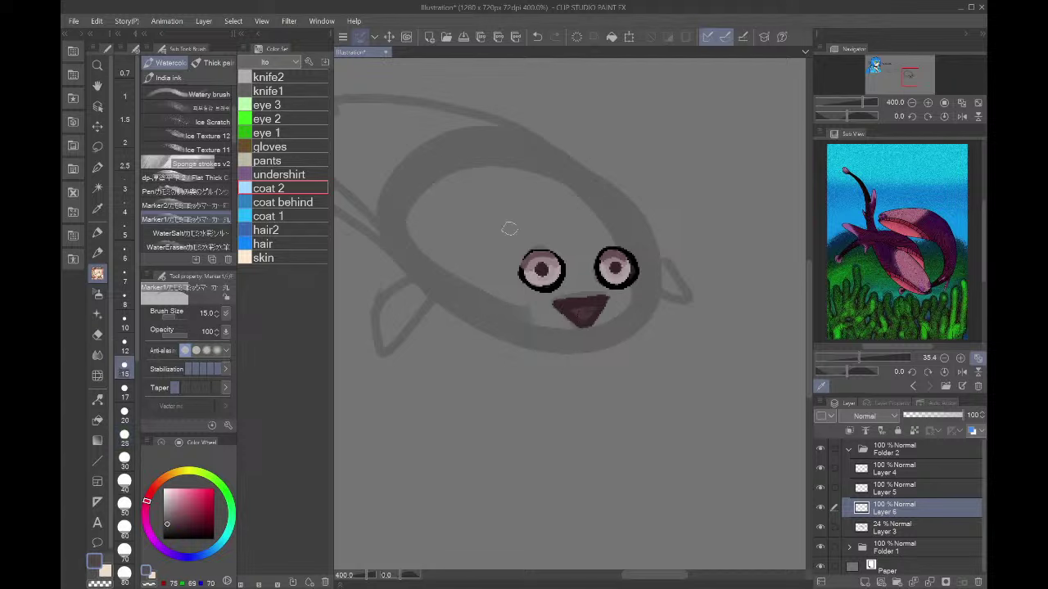
pyautogui.moveTo(558, 288)
pyautogui.mouseDown()
pyautogui.moveTo(601, 283)
pyautogui.moveTo(597, 276)
pyautogui.mouseUp()
pyautogui.moveTo(566, 267); pyautogui.dragTo(597, 258)
pyautogui.moveTo(514, 262)
pyautogui.mouseDown()
pyautogui.moveTo(615, 237)
pyautogui.moveTo(593, 218)
pyautogui.mouseUp()
# - Continue the dark bands over the top of the head to its back end at brush size 30
pyautogui.press(']')
pyautogui.press(']')
pyautogui.press(']')
pyautogui.press(']')
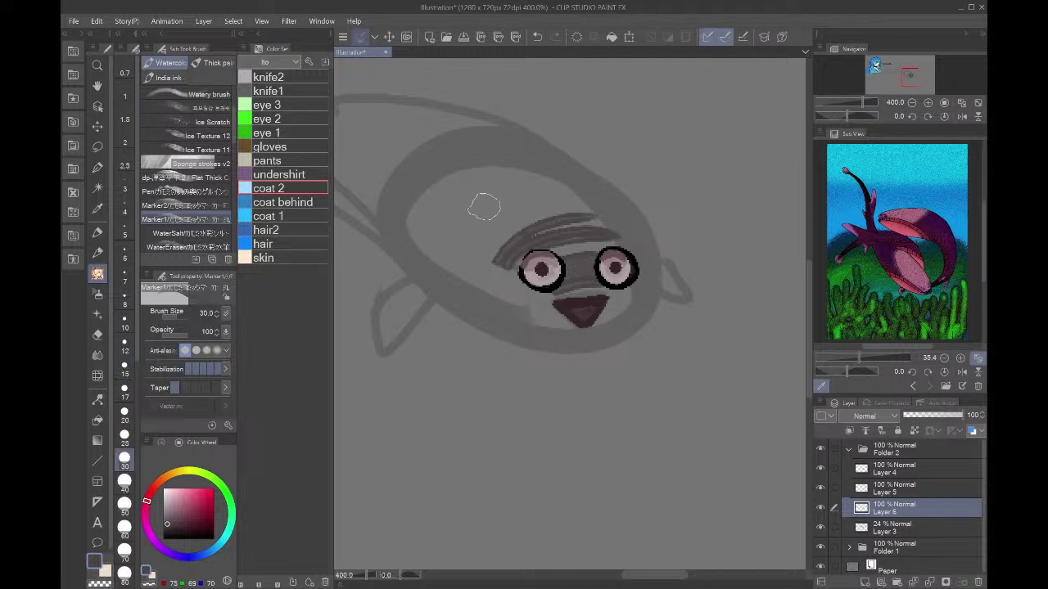
pyautogui.moveTo(484, 206)
pyautogui.mouseDown()
pyautogui.moveTo(506, 236)
pyautogui.moveTo(576, 227)
pyautogui.moveTo(486, 233)
pyautogui.moveTo(541, 214)
pyautogui.moveTo(555, 186)
pyautogui.mouseUp()
pyautogui.moveTo(462, 211)
pyautogui.mouseDown()
pyautogui.moveTo(511, 182)
pyautogui.moveTo(499, 170)
pyautogui.mouseUp()
pyautogui.moveTo(453, 170); pyautogui.dragTo(489, 158)
pyautogui.moveTo(541, 238)
pyautogui.mouseDown()
pyautogui.moveTo(567, 260)
pyautogui.moveTo(626, 239)
pyautogui.mouseUp()
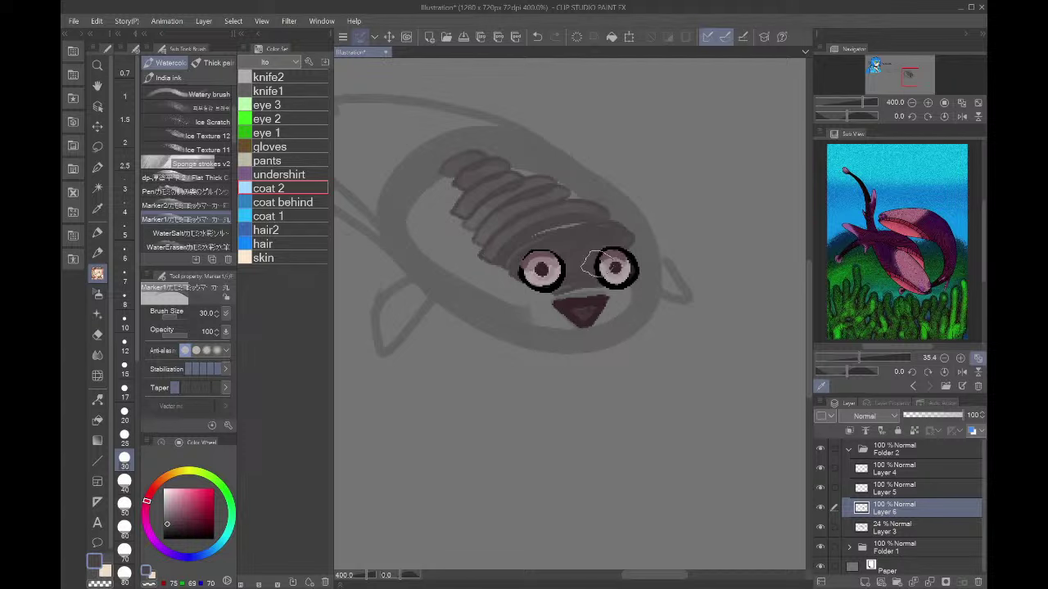
pyautogui.moveTo(604, 222)
pyautogui.mouseDown()
pyautogui.moveTo(586, 198)
pyautogui.moveTo(493, 163)
pyautogui.moveTo(516, 157)
pyautogui.moveTo(519, 137)
pyautogui.moveTo(460, 141)
pyautogui.moveTo(448, 127)
pyautogui.moveTo(436, 149)
pyautogui.mouseUp()
# - Paint lighter greyish-pink curved stripes across the dark bands from the brow to the back of the head at brush size 20
pyautogui.click(124, 415)
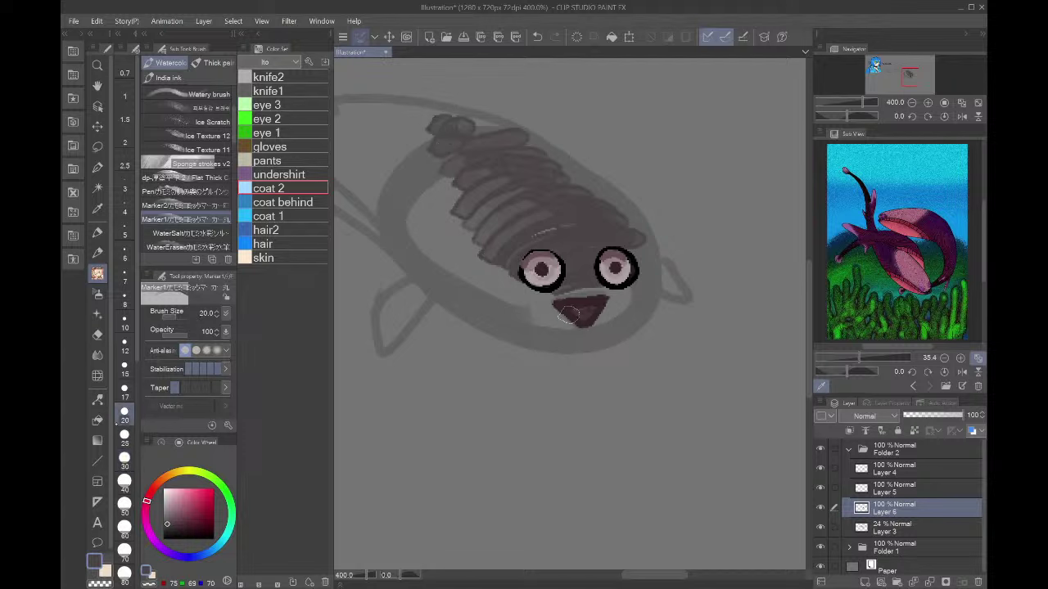
pyautogui.moveTo(169, 520); pyautogui.dragTo(167, 508)
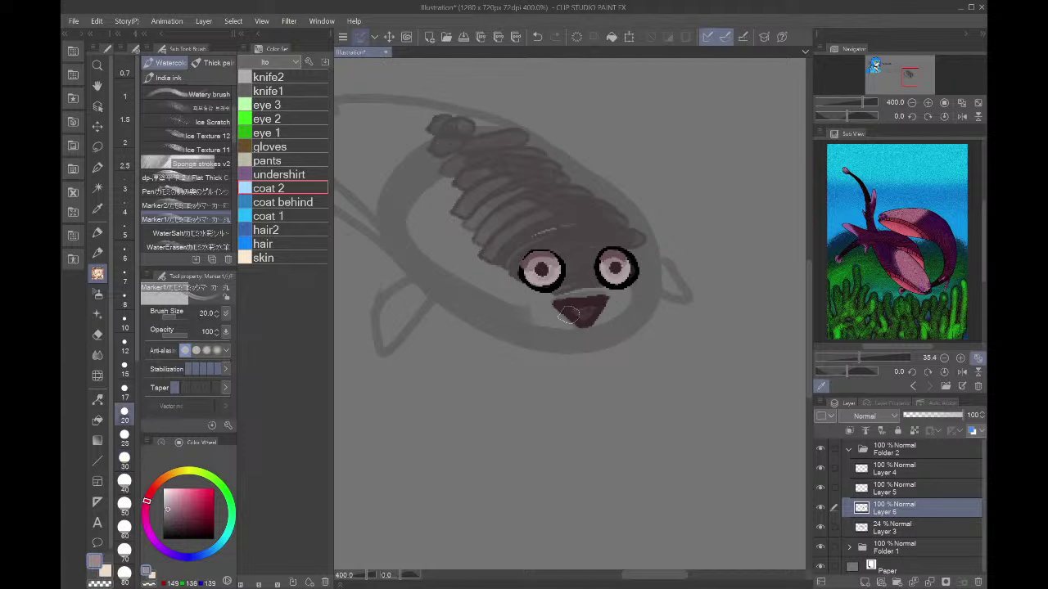
pyautogui.moveTo(583, 209)
pyautogui.mouseDown()
pyautogui.moveTo(489, 239)
pyautogui.moveTo(588, 211)
pyautogui.mouseUp()
pyautogui.keyDown('alt'); pyautogui.click(572, 207); pyautogui.keyUp('alt')
pyautogui.hotkey('ctrl', 'z')
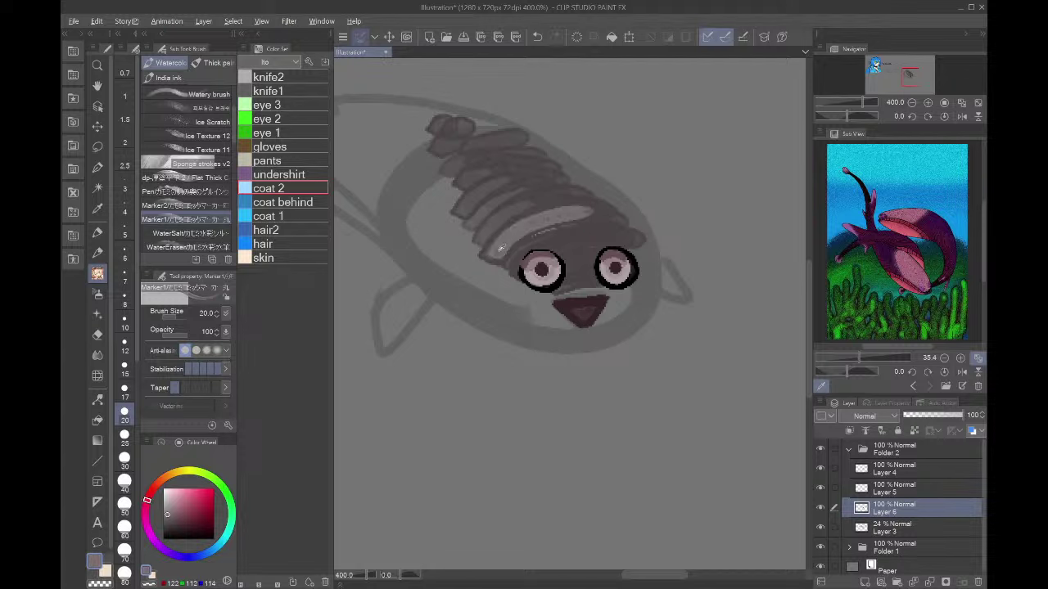
pyautogui.keyDown('alt'); pyautogui.click(499, 250); pyautogui.keyUp('alt')
pyautogui.moveTo(482, 235)
pyautogui.mouseDown()
pyautogui.moveTo(545, 194)
pyautogui.moveTo(511, 211)
pyautogui.moveTo(471, 205)
pyautogui.moveTo(542, 184)
pyautogui.moveTo(466, 181)
pyautogui.moveTo(514, 153)
pyautogui.moveTo(437, 129)
pyautogui.mouseUp()
pyautogui.moveTo(526, 242)
pyautogui.mouseDown()
pyautogui.moveTo(588, 226)
pyautogui.moveTo(606, 242)
pyautogui.moveTo(580, 262)
pyautogui.moveTo(598, 248)
pyautogui.moveTo(555, 257)
pyautogui.moveTo(594, 227)
pyautogui.mouseUp()
# - Define the stripe ends and edges along the near side of the head with the dark grey-brown at brush size 6
pyautogui.keyDown('alt'); pyautogui.click(586, 273); pyautogui.keyUp('alt')
pyautogui.click(124, 253)
pyautogui.moveTo(502, 265)
pyautogui.mouseDown()
pyautogui.moveTo(481, 261)
pyautogui.moveTo(487, 198)
pyautogui.mouseUp()
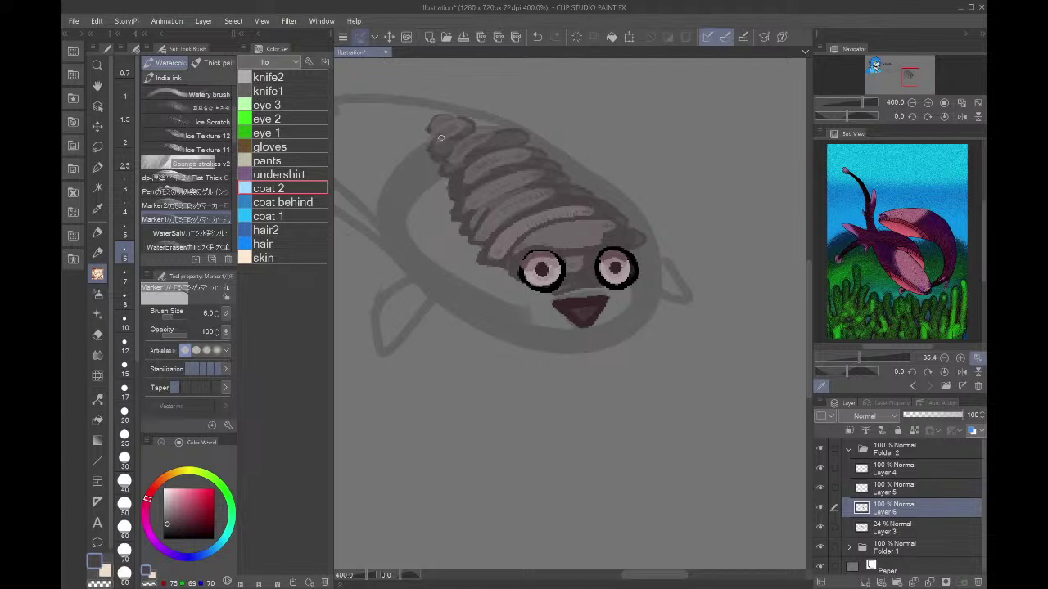
pyautogui.moveTo(441, 138); pyautogui.dragTo(437, 121)
# - Fill and smooth the far edge of the head with dark grey-brown strokes at brush size 20
pyautogui.keyDown('alt'); pyautogui.click(558, 195); pyautogui.keyUp('alt')
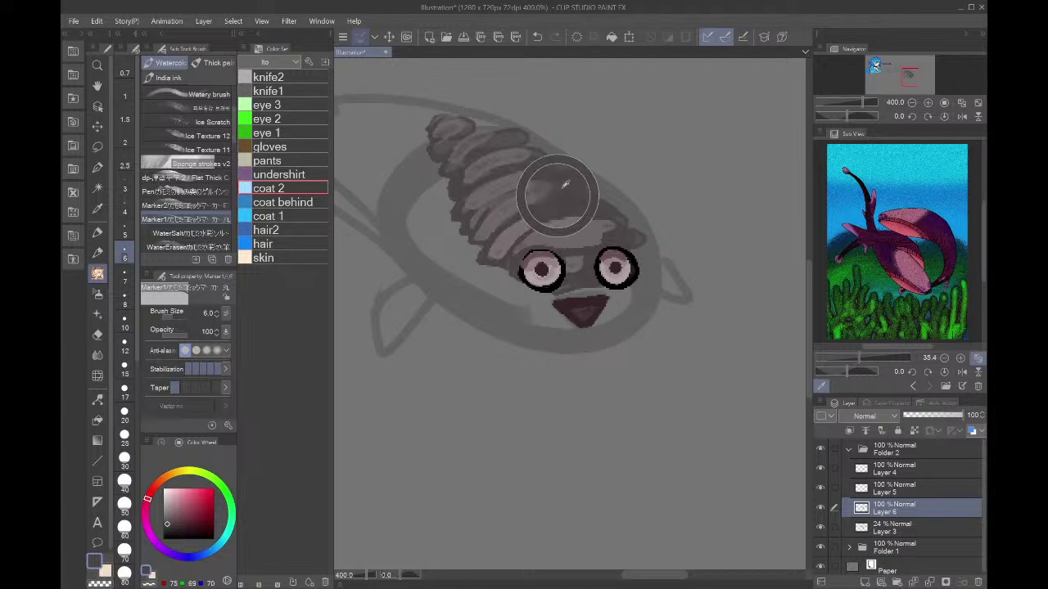
pyautogui.click(125, 411)
pyautogui.moveTo(525, 142); pyautogui.dragTo(640, 235)
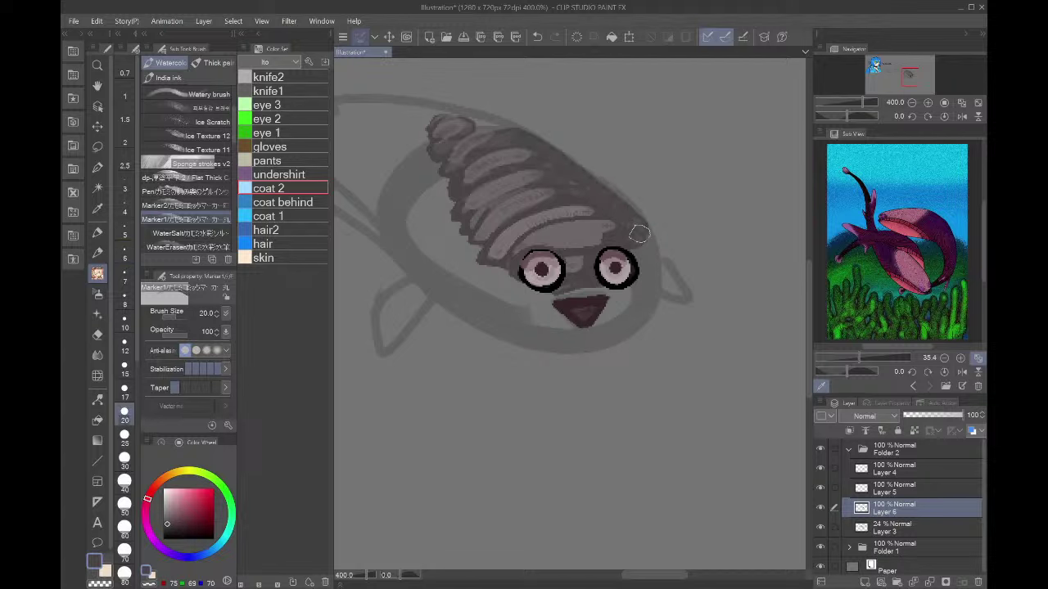
pyautogui.moveTo(535, 150); pyautogui.dragTo(652, 241)
# - Add a layer directly above the faded sketch and paint a mauve stroke and a darker one along the head's lower edge at brush size 30
pyautogui.click(897, 526)
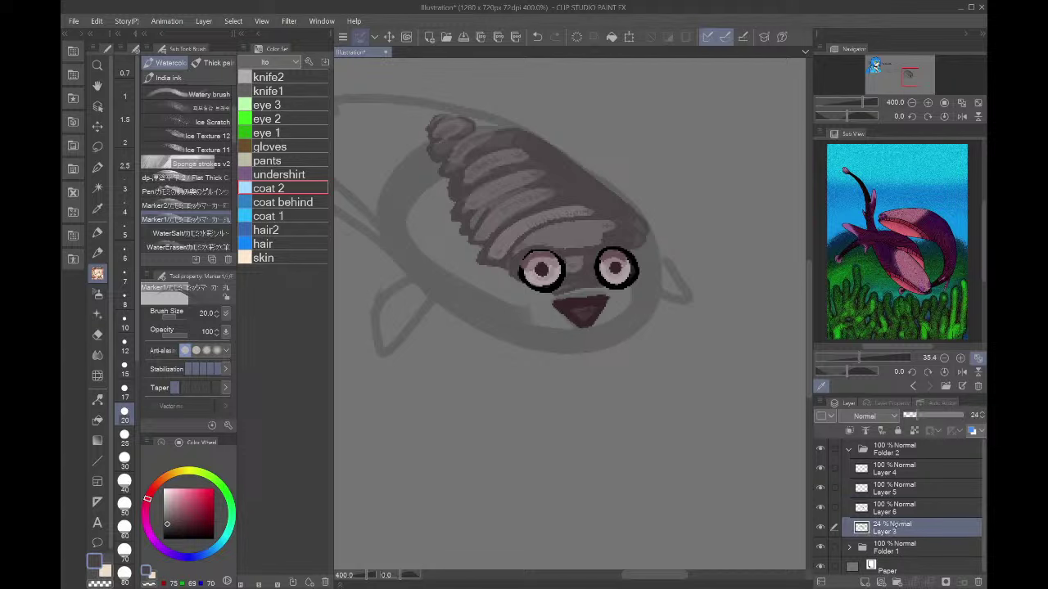
pyautogui.click(864, 582)
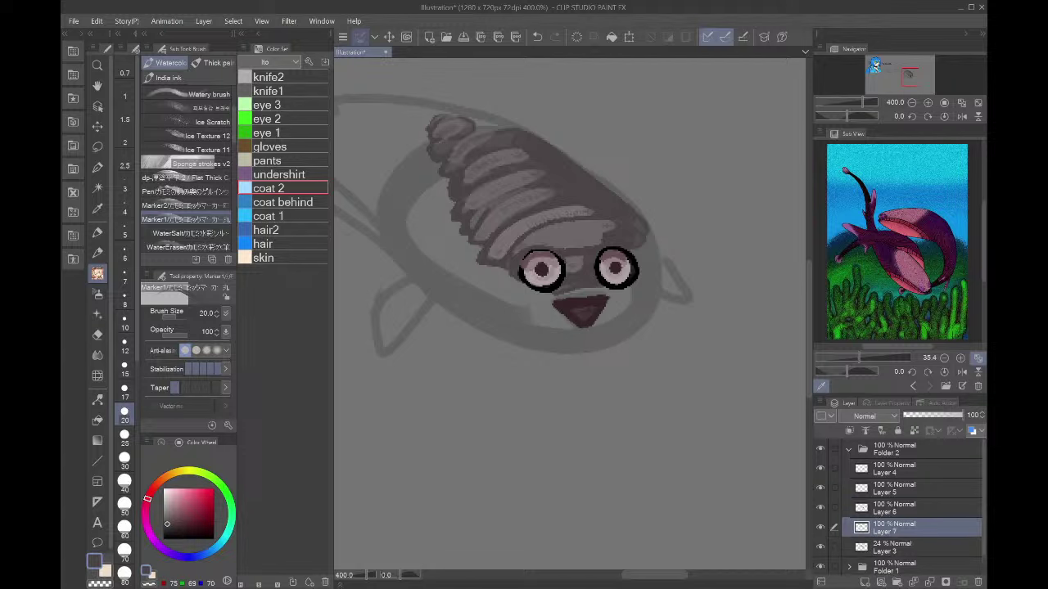
pyautogui.moveTo(181, 513); pyautogui.dragTo(169, 512)
pyautogui.click(124, 460)
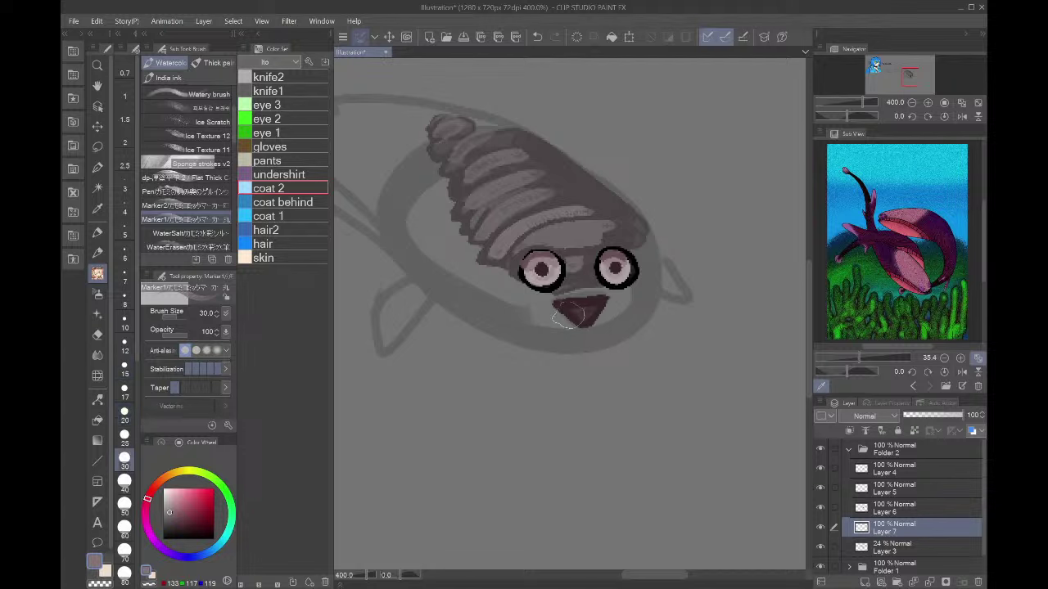
pyautogui.moveTo(405, 204); pyautogui.dragTo(553, 314)
pyautogui.click(172, 522)
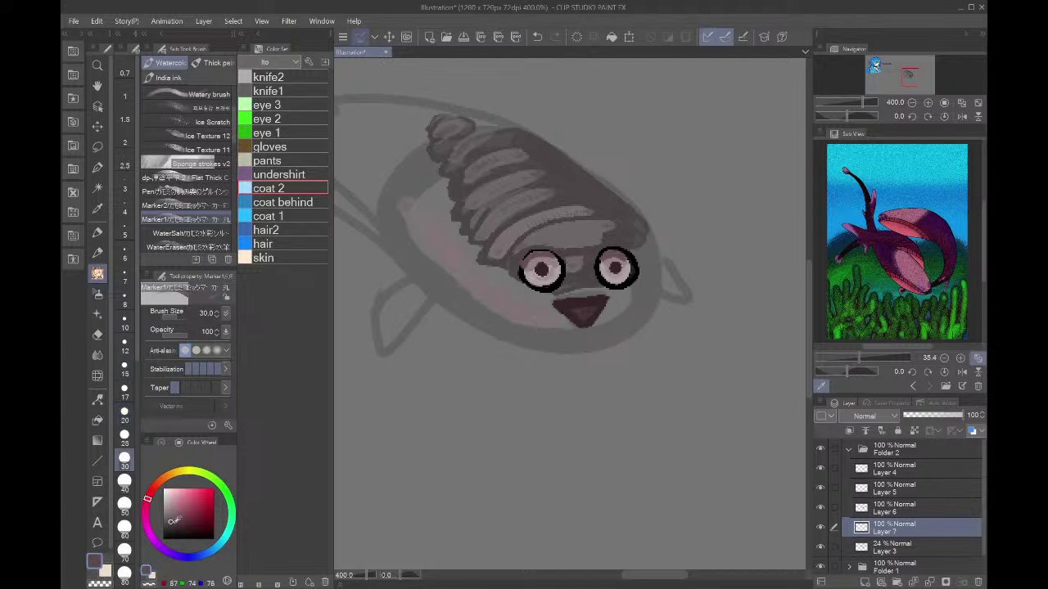
pyautogui.moveTo(414, 211)
pyautogui.mouseDown()
pyautogui.moveTo(522, 327)
pyautogui.moveTo(638, 311)
pyautogui.mouseUp()
# - Fill the cheek and the area around the mouth with sampled mauve tones, blending them over the dark lower edge
pyautogui.keyDown('alt'); pyautogui.click(491, 290); pyautogui.keyUp('alt')
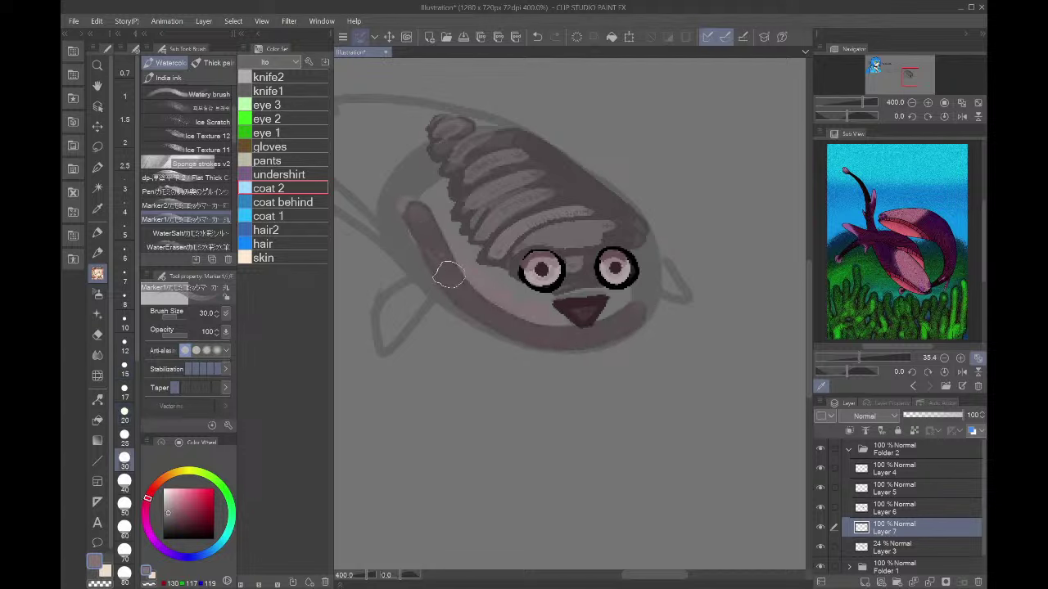
pyautogui.moveTo(449, 274); pyautogui.dragTo(540, 331)
pyautogui.keyDown('alt'); pyautogui.click(445, 252); pyautogui.keyUp('alt')
pyautogui.moveTo(431, 202); pyautogui.dragTo(513, 304)
pyautogui.moveTo(447, 264); pyautogui.dragTo(530, 318)
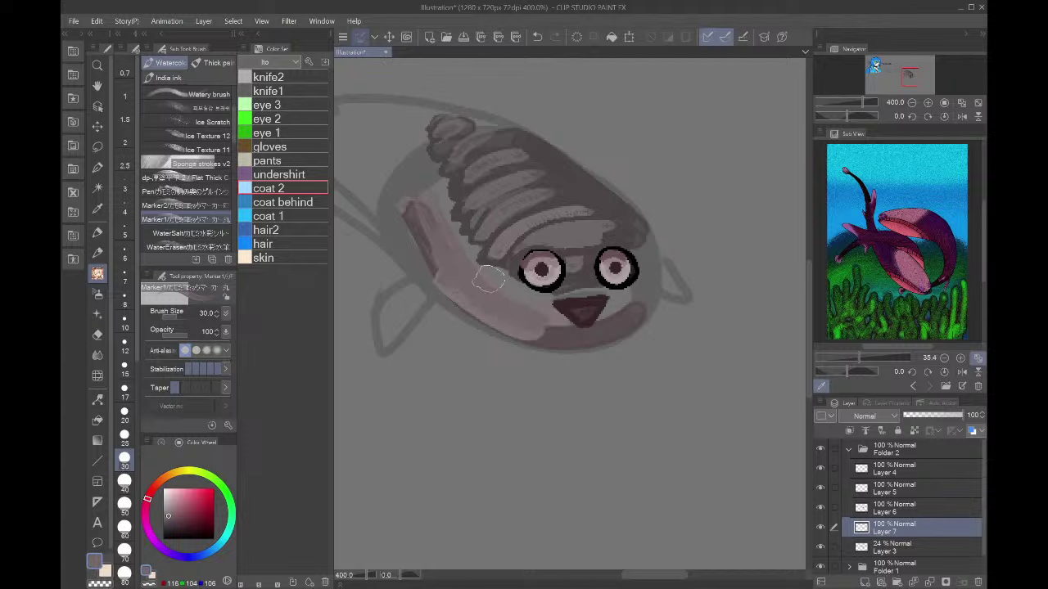
pyautogui.moveTo(489, 279); pyautogui.dragTo(555, 313)
pyautogui.moveTo(432, 196); pyautogui.dragTo(478, 252)
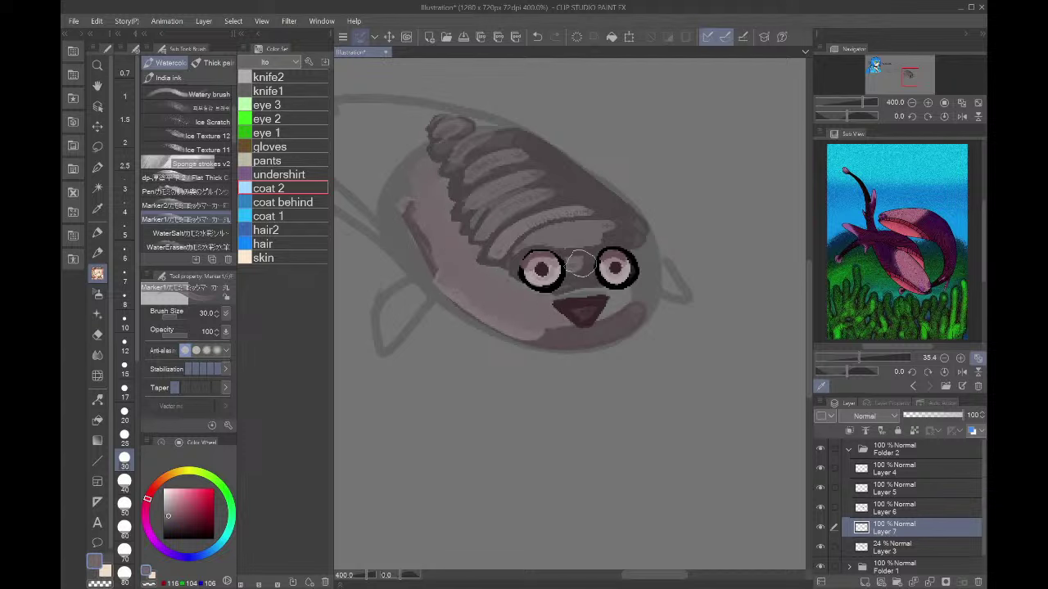
pyautogui.moveTo(556, 296); pyautogui.dragTo(631, 300)
pyautogui.moveTo(546, 313)
pyautogui.mouseDown()
pyautogui.moveTo(620, 312)
pyautogui.moveTo(591, 317)
pyautogui.mouseUp()
# - Shade the near cheek and the underside of the head with sampled darker mauves at brush size 17
pyautogui.keyDown('alt'); pyautogui.click(555, 339); pyautogui.keyUp('alt')
pyautogui.click(124, 391)
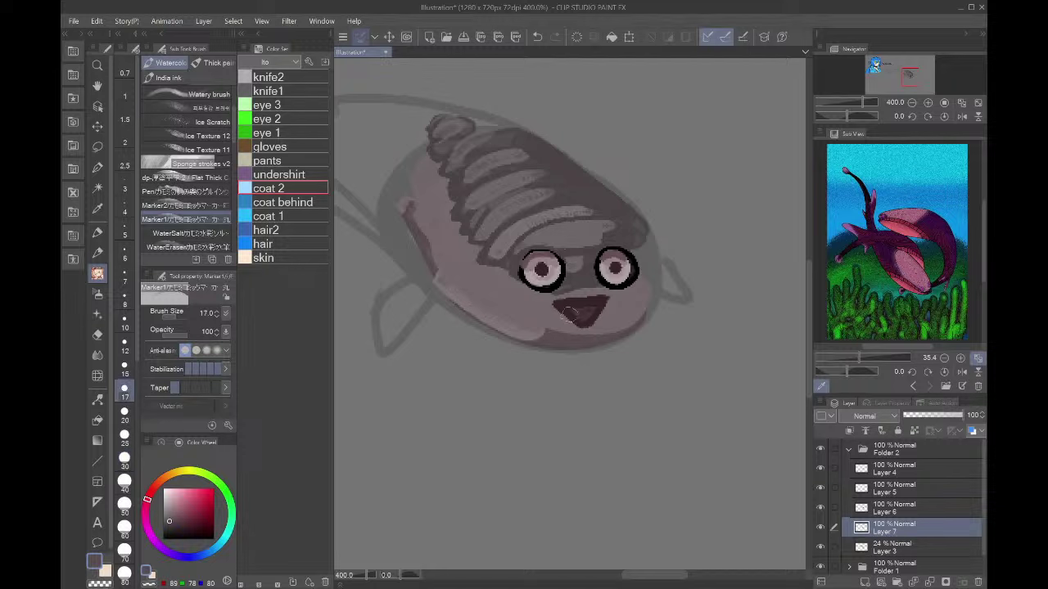
pyautogui.moveTo(489, 292)
pyautogui.mouseDown()
pyautogui.moveTo(531, 337)
pyautogui.moveTo(472, 285)
pyautogui.moveTo(504, 295)
pyautogui.moveTo(491, 290)
pyautogui.moveTo(489, 321)
pyautogui.mouseUp()
pyautogui.keyDown('alt'); pyautogui.click(491, 290); pyautogui.keyUp('alt')
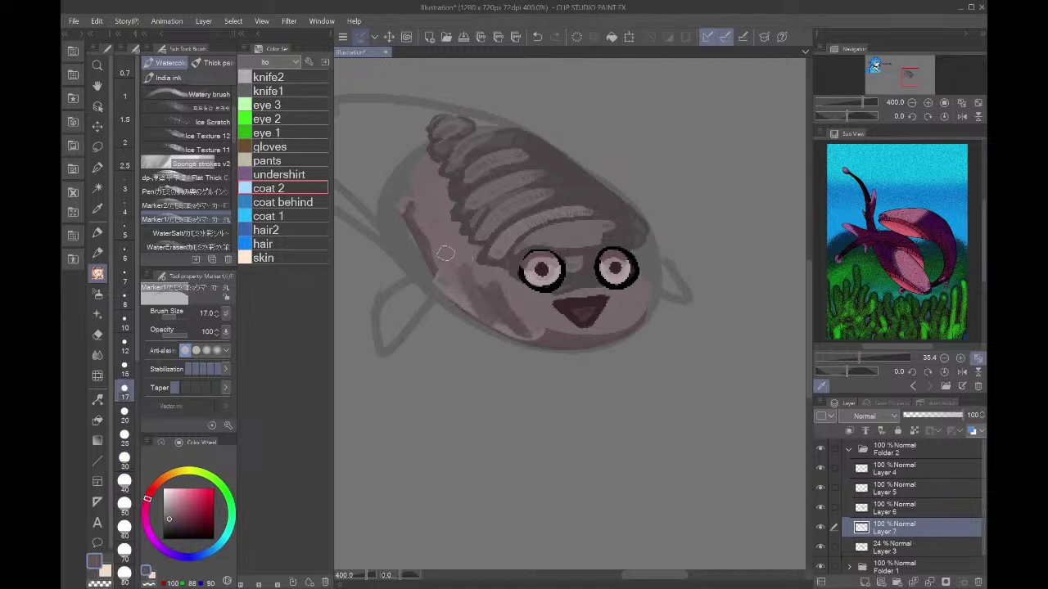
pyautogui.moveTo(449, 253); pyautogui.dragTo(470, 306)
pyautogui.moveTo(442, 257)
pyautogui.mouseDown()
pyautogui.moveTo(428, 229)
pyautogui.moveTo(419, 261)
pyautogui.moveTo(408, 241)
pyautogui.mouseUp()
pyautogui.keyDown('alt'); pyautogui.click(511, 320); pyautogui.keyUp('alt')
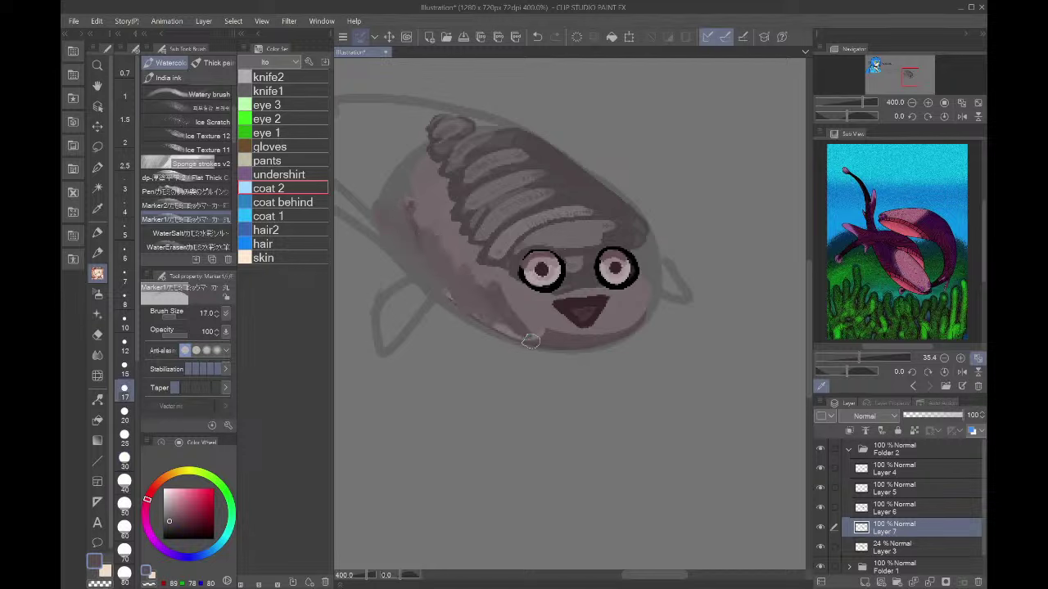
pyautogui.moveTo(533, 342)
pyautogui.mouseDown()
pyautogui.moveTo(435, 279)
pyautogui.moveTo(462, 309)
pyautogui.moveTo(391, 231)
pyautogui.moveTo(398, 191)
pyautogui.mouseUp()
# - Paint the back and belly lines of the body along the sketch towards the tail at brush size 17
pyautogui.moveTo(906, 79); pyautogui.dragTo(897, 75)
pyautogui.moveTo(707, 186); pyautogui.dragTo(496, 154)
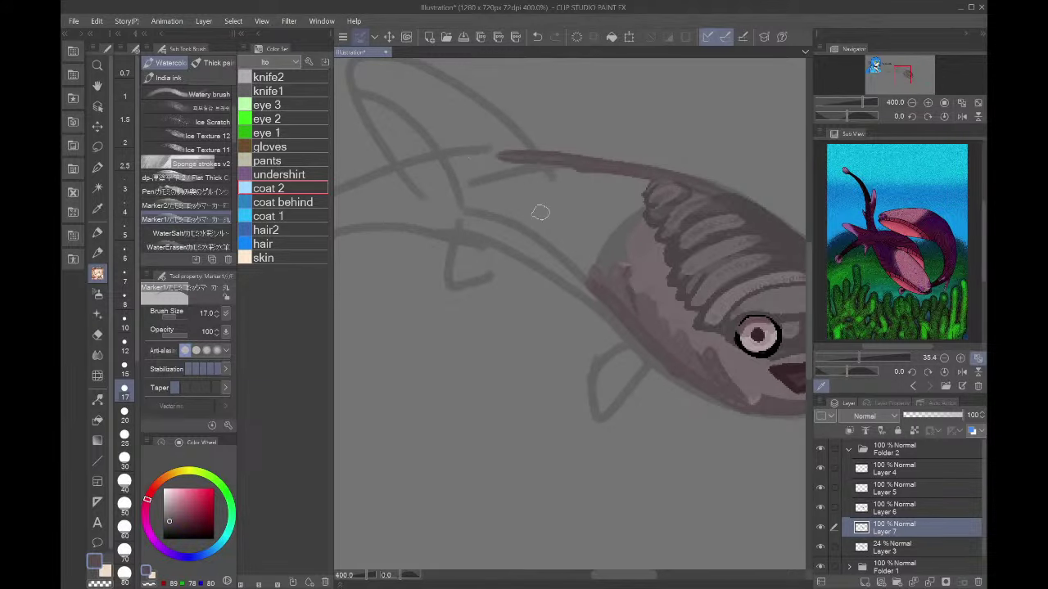
pyautogui.moveTo(612, 312)
pyautogui.mouseDown()
pyautogui.moveTo(495, 226)
pyautogui.moveTo(434, 256)
pyautogui.moveTo(383, 264)
pyautogui.moveTo(452, 282)
pyautogui.mouseUp()
pyautogui.click(912, 103)
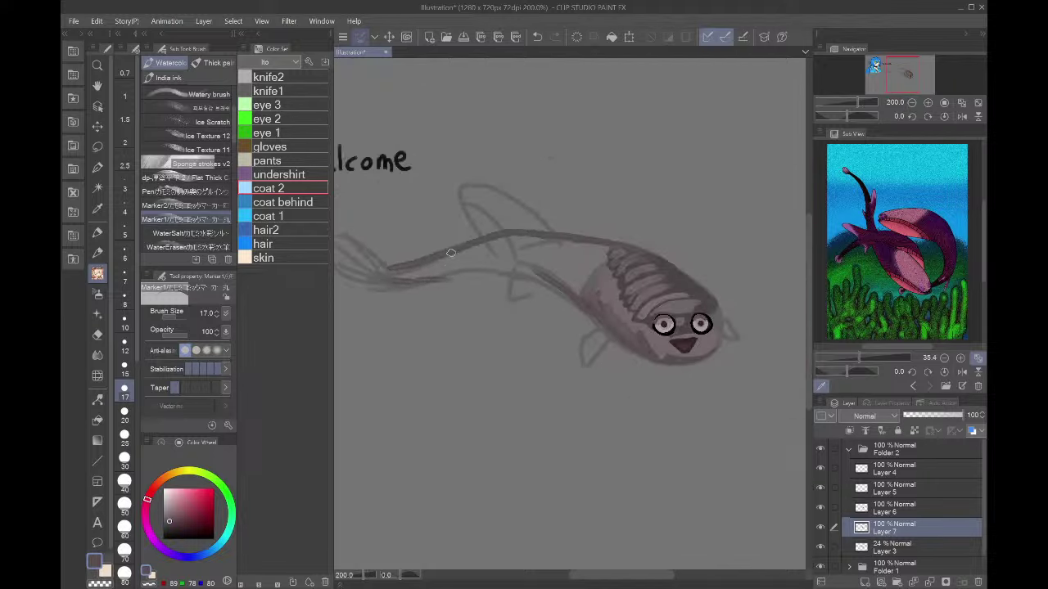
pyautogui.hotkey('ctrl', 'z')
pyautogui.moveTo(377, 267)
pyautogui.mouseDown()
pyautogui.moveTo(426, 265)
pyautogui.moveTo(425, 279)
pyautogui.moveTo(480, 263)
pyautogui.moveTo(440, 272)
pyautogui.moveTo(561, 288)
pyautogui.moveTo(518, 269)
pyautogui.moveTo(596, 316)
pyautogui.moveTo(564, 294)
pyautogui.moveTo(559, 309)
pyautogui.moveTo(578, 296)
pyautogui.moveTo(574, 283)
pyautogui.moveTo(503, 256)
pyautogui.moveTo(396, 290)
pyautogui.mouseUp()
# - Fill the body and tail between the outlines with mauve strokes at brush size 40
pyautogui.click(124, 480)
pyautogui.hotkey('ctrl', 'z')
pyautogui.moveTo(502, 245)
pyautogui.mouseDown()
pyautogui.moveTo(510, 263)
pyautogui.moveTo(401, 269)
pyautogui.mouseUp()
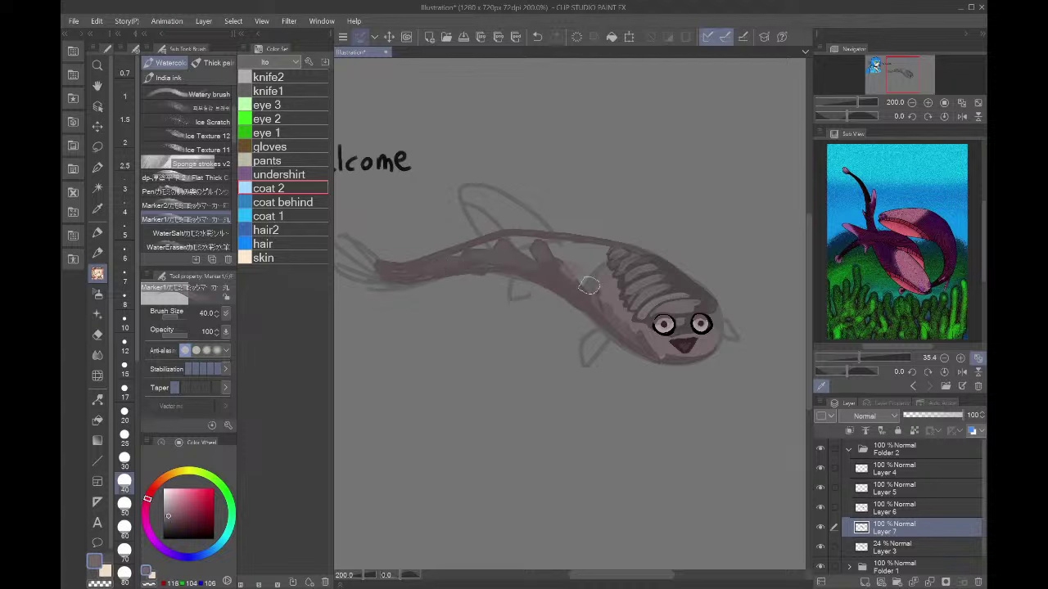
pyautogui.moveTo(589, 285)
pyautogui.mouseDown()
pyautogui.moveTo(548, 246)
pyautogui.moveTo(588, 256)
pyautogui.moveTo(531, 256)
pyautogui.moveTo(534, 232)
pyautogui.moveTo(522, 230)
pyautogui.moveTo(471, 240)
pyautogui.mouseUp()
# - Paint a row of curved dark mauve stripes across the body at brush size 10 and check the drawing mirrored
pyautogui.keyDown('alt'); pyautogui.click(539, 268); pyautogui.keyUp('alt')
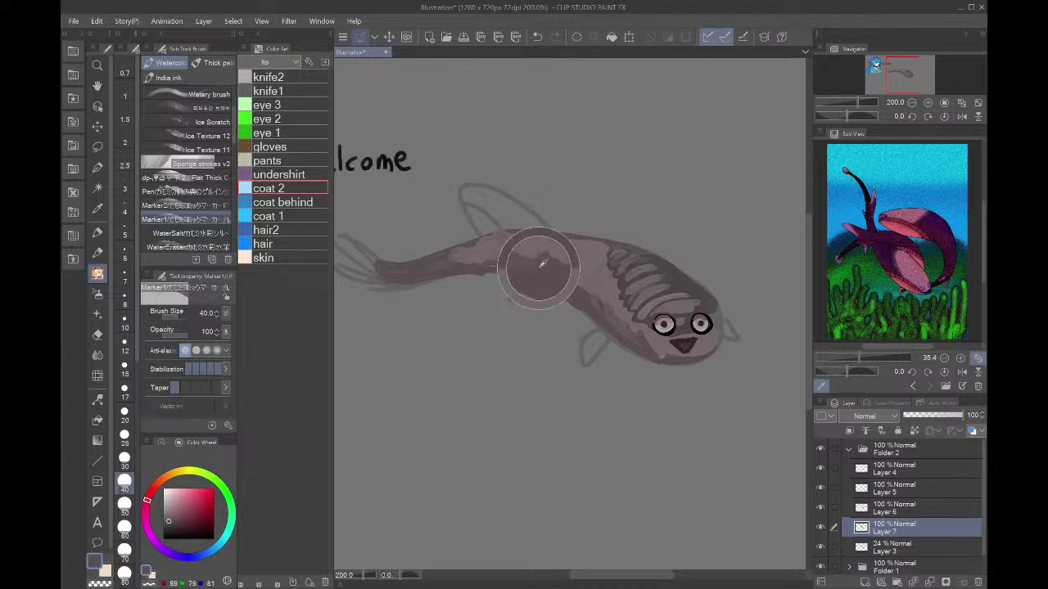
pyautogui.click(125, 319)
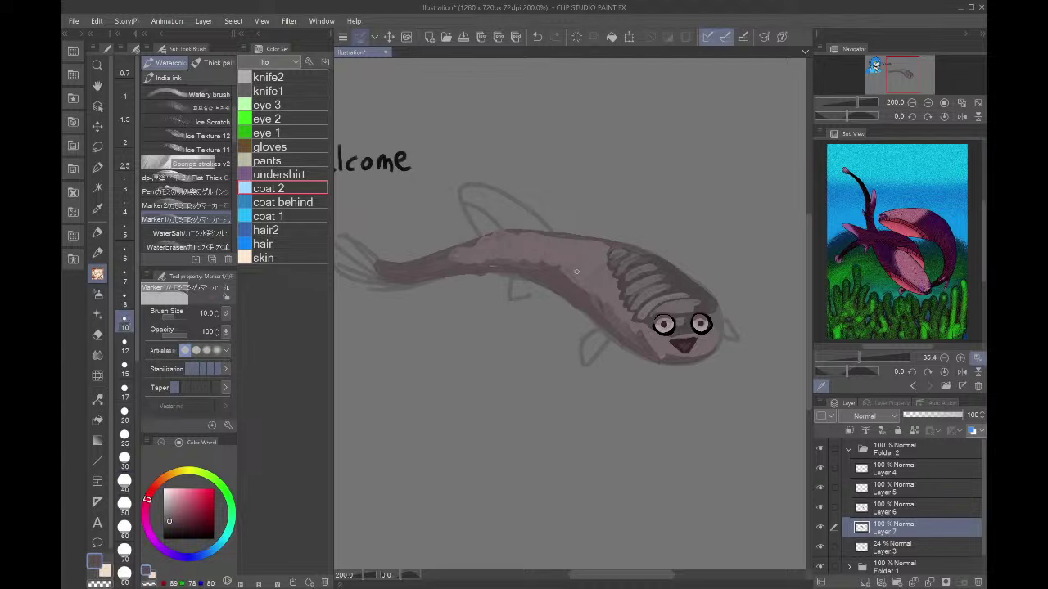
pyautogui.moveTo(537, 236); pyautogui.dragTo(534, 260)
pyautogui.moveTo(524, 234); pyautogui.dragTo(519, 260)
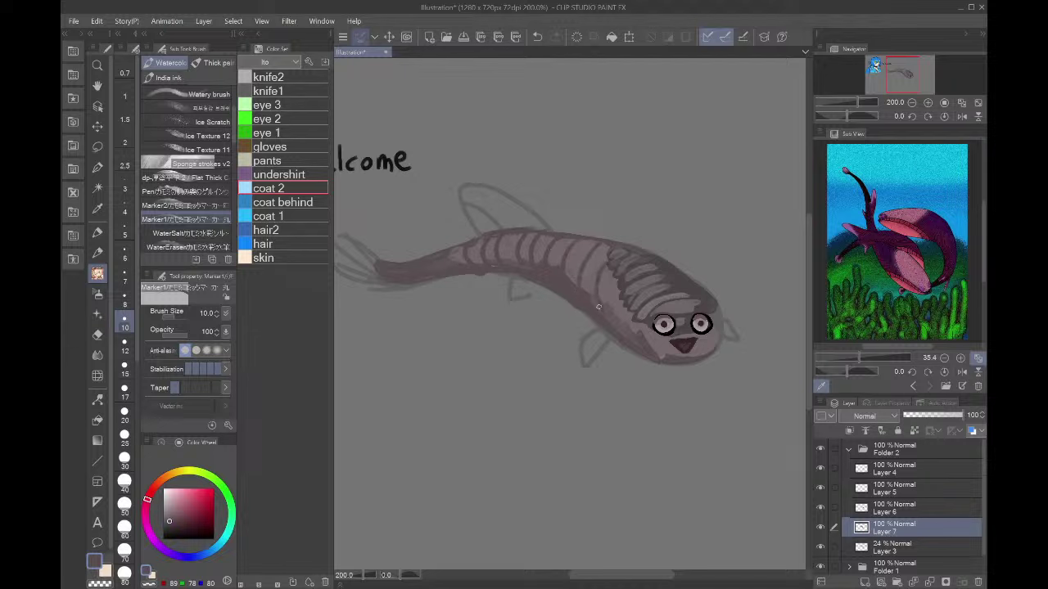
pyautogui.click(961, 116)
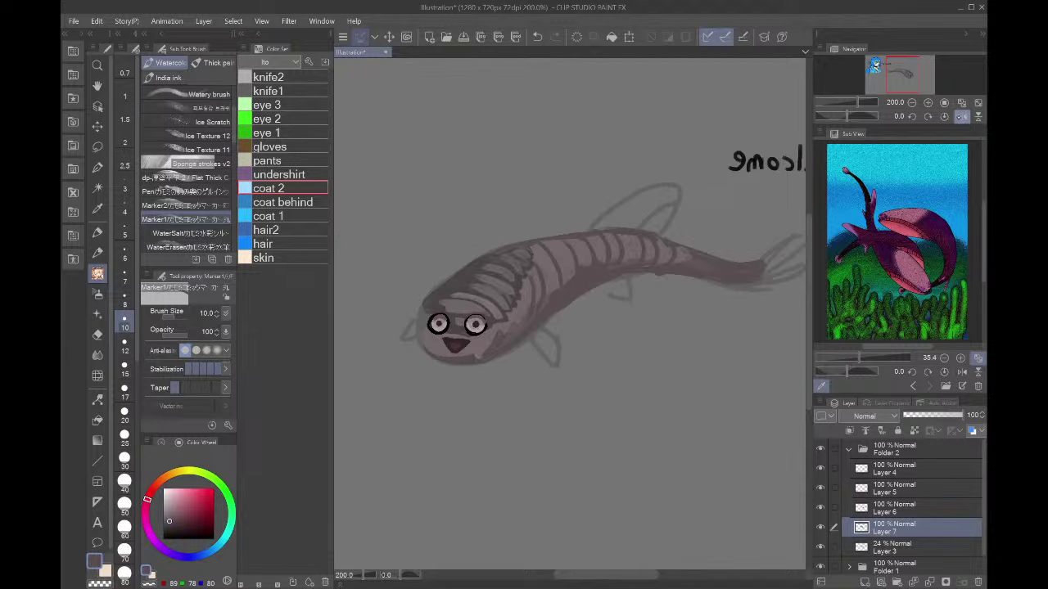
pyautogui.click(961, 116)
pyautogui.click(961, 115)
pyautogui.click(961, 116)
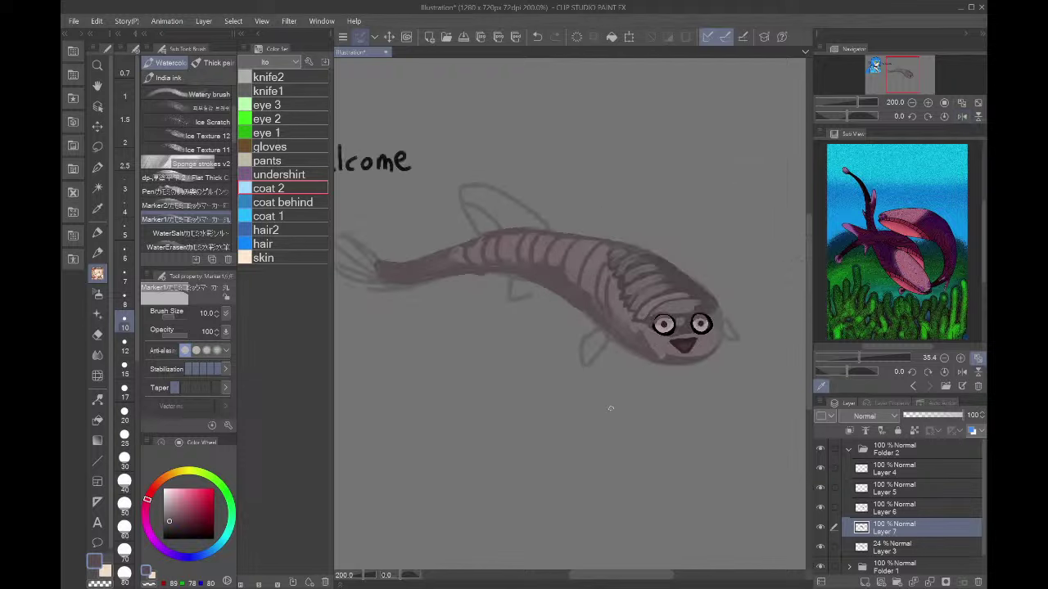
# - Load the photo of the pale speckled fish as the reference image and enlarge it
pyautogui.click(613, 588)
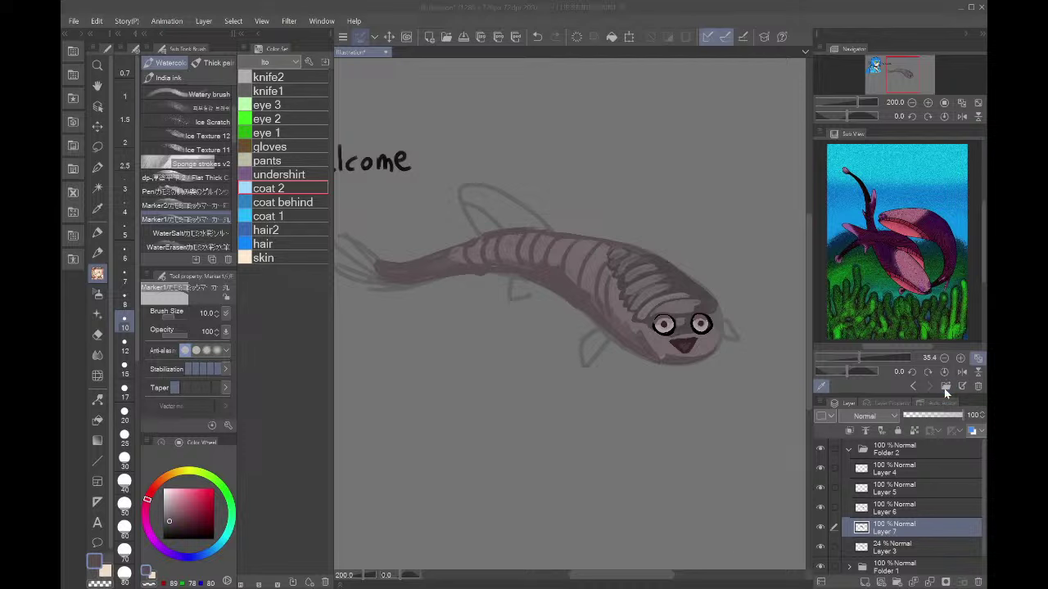
pyautogui.press('Return')
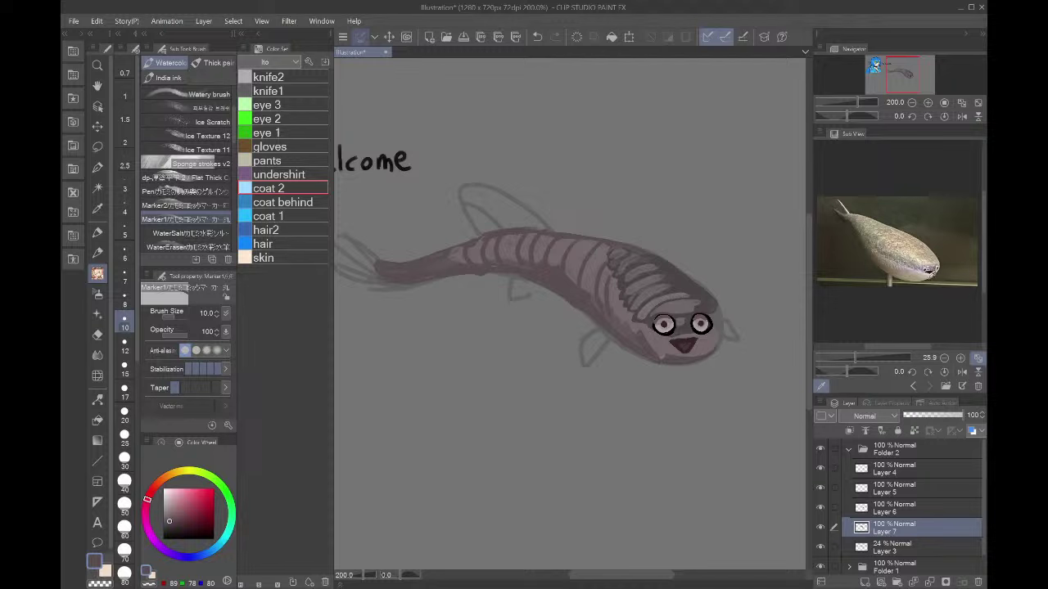
pyautogui.scroll(1, 918, 274)
# - Merge Layers 4 to 7 of the creature into a single layer
pyautogui.keyDown('shift'); pyautogui.click(886, 474); pyautogui.keyUp('shift')
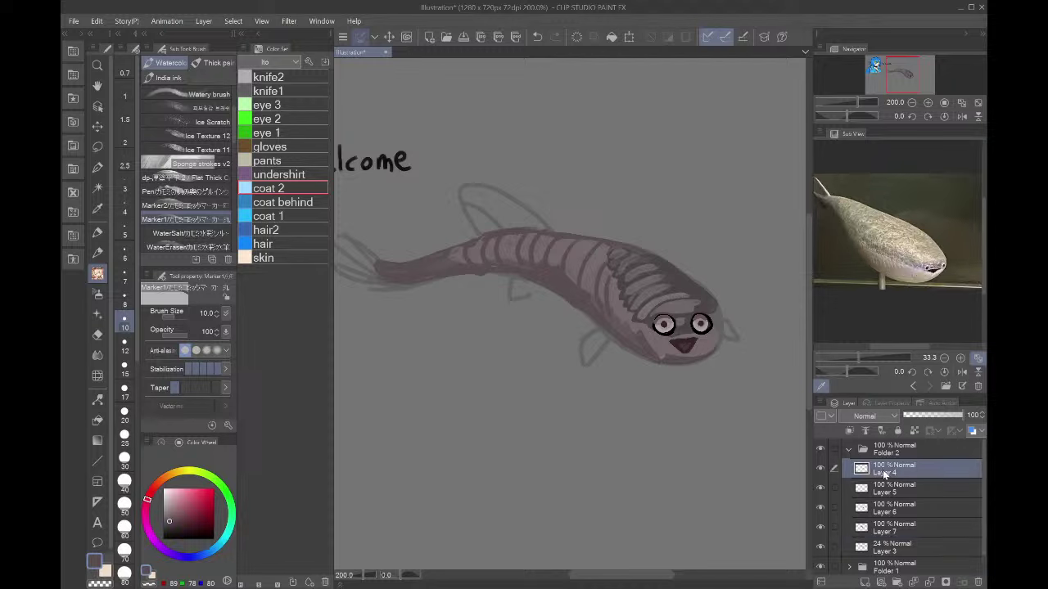
pyautogui.click(928, 581)
# - Dab light spots along the flank at brush size 15 with light grey sampled from the reference photo and mauves from the body
pyautogui.click(904, 264)
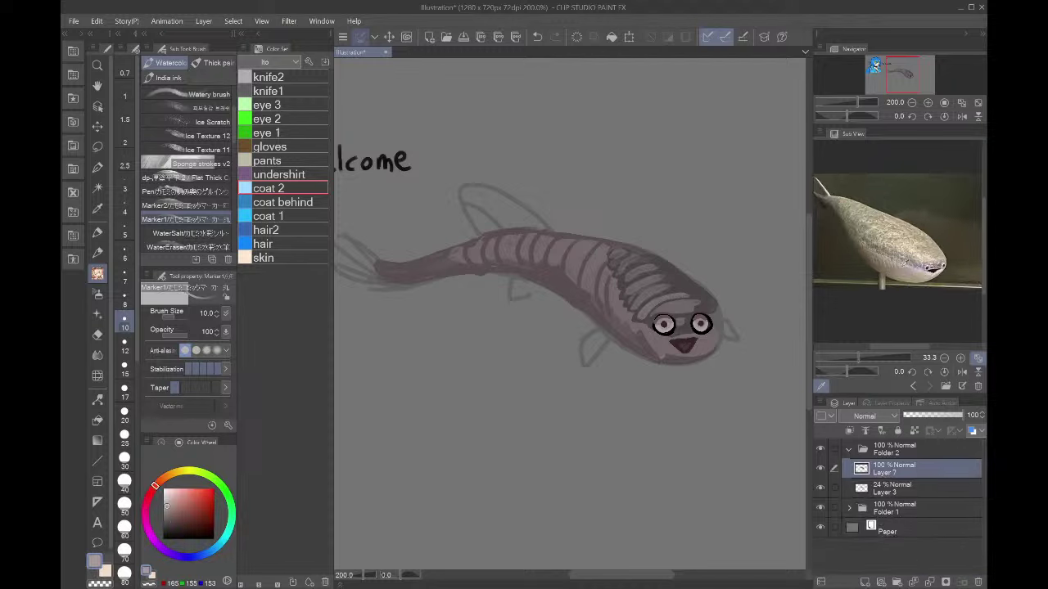
pyautogui.scroll(2, 664, 282)
pyautogui.press(']')
pyautogui.press(']')
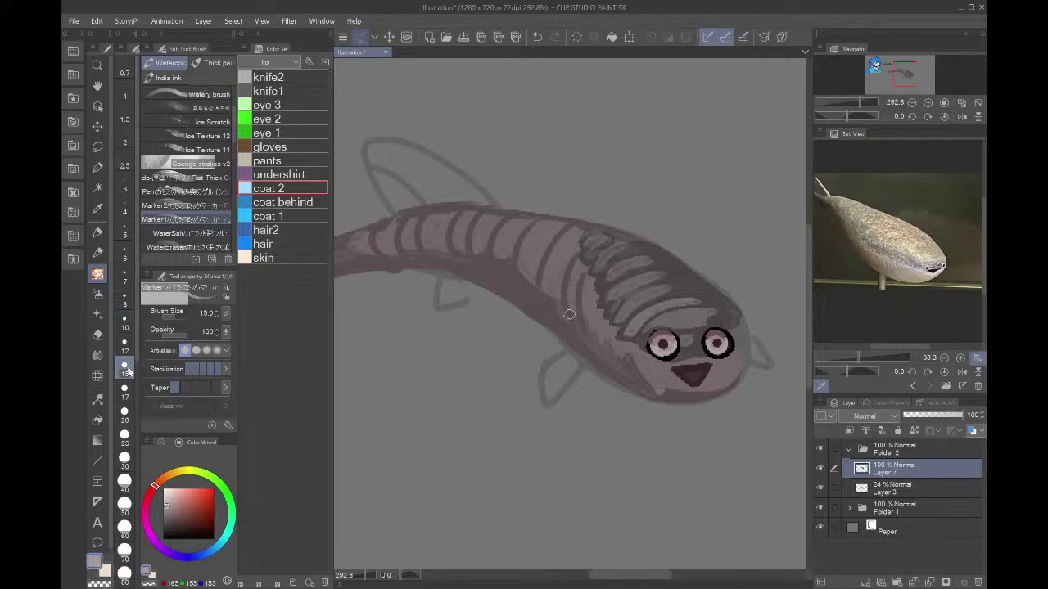
pyautogui.moveTo(564, 298)
pyautogui.mouseDown()
pyautogui.moveTo(577, 331)
pyautogui.moveTo(616, 364)
pyautogui.mouseUp()
pyautogui.keyDown('alt'); pyautogui.click(587, 322); pyautogui.keyUp('alt')
pyautogui.moveTo(587, 321)
pyautogui.mouseDown()
pyautogui.moveTo(607, 360)
pyautogui.moveTo(534, 259)
pyautogui.mouseUp()
pyautogui.keyDown('alt'); pyautogui.click(597, 313); pyautogui.keyUp('alt')
pyautogui.moveTo(592, 311)
pyautogui.mouseDown()
pyautogui.moveTo(583, 288)
pyautogui.moveTo(554, 277)
pyautogui.mouseUp()
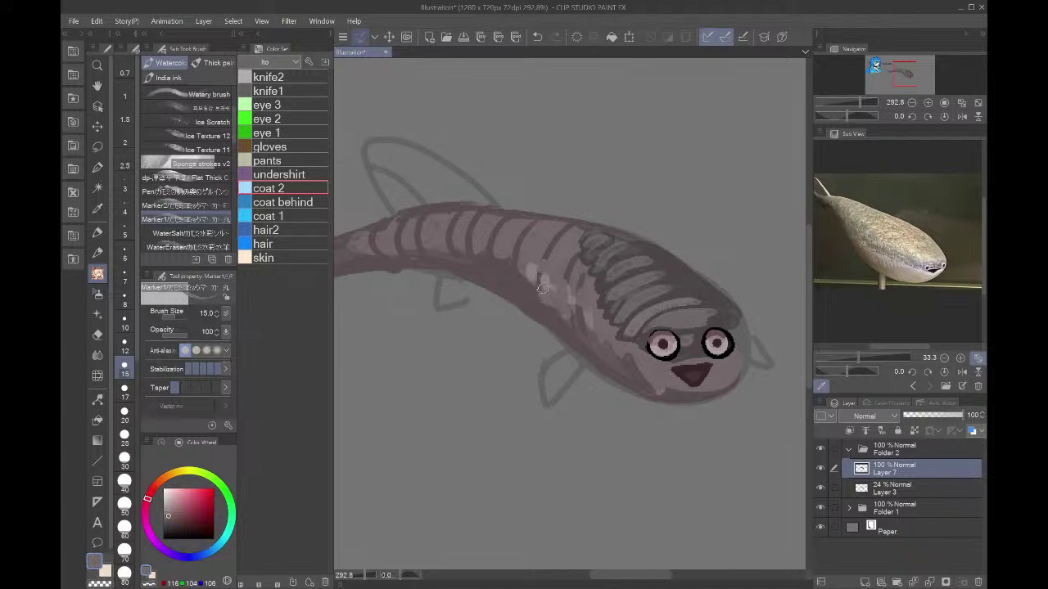
pyautogui.keyDown('alt'); pyautogui.click(531, 279); pyautogui.keyUp('alt')
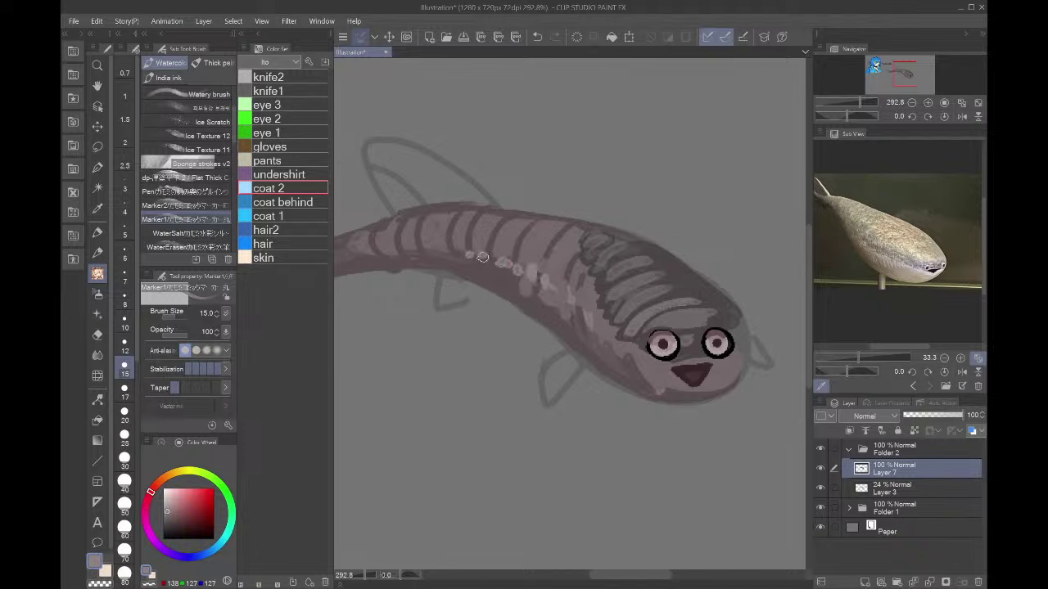
# - Darken the lower edge of the head below the mouth and touch up the near cheek with sampled mauves
pyautogui.keyDown('alt'); pyautogui.click(490, 277); pyautogui.keyUp('alt')
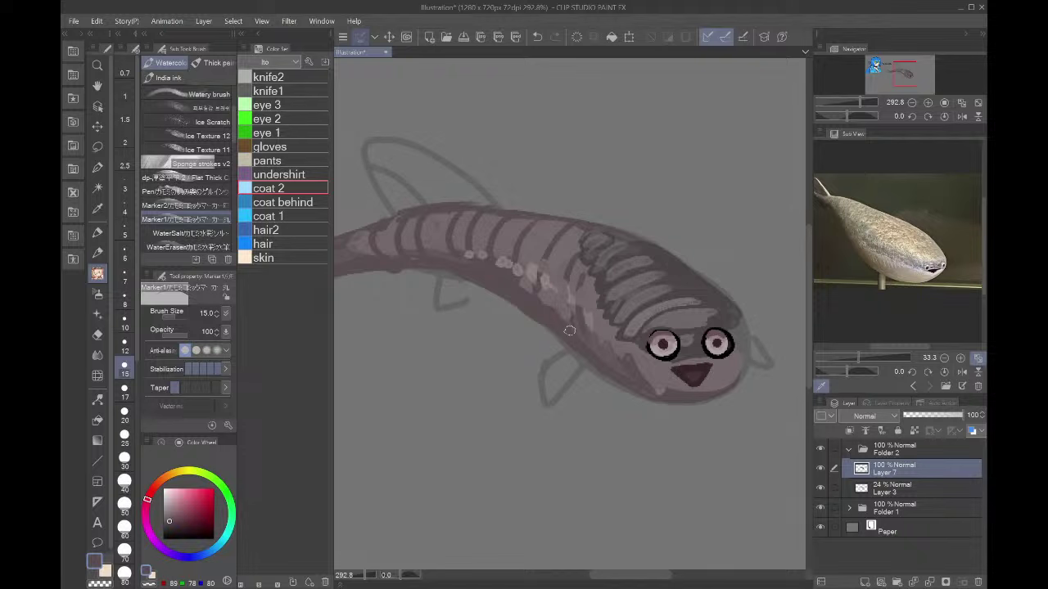
pyautogui.moveTo(679, 372); pyautogui.dragTo(676, 397)
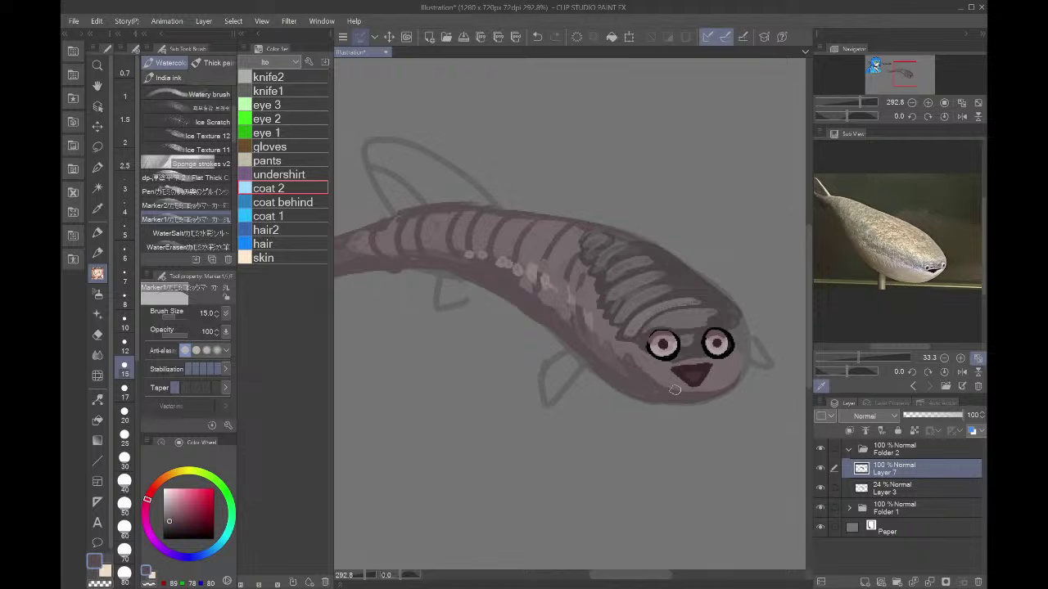
pyautogui.keyDown('alt'); pyautogui.click(654, 367); pyautogui.keyUp('alt')
pyautogui.moveTo(636, 365); pyautogui.dragTo(651, 381)
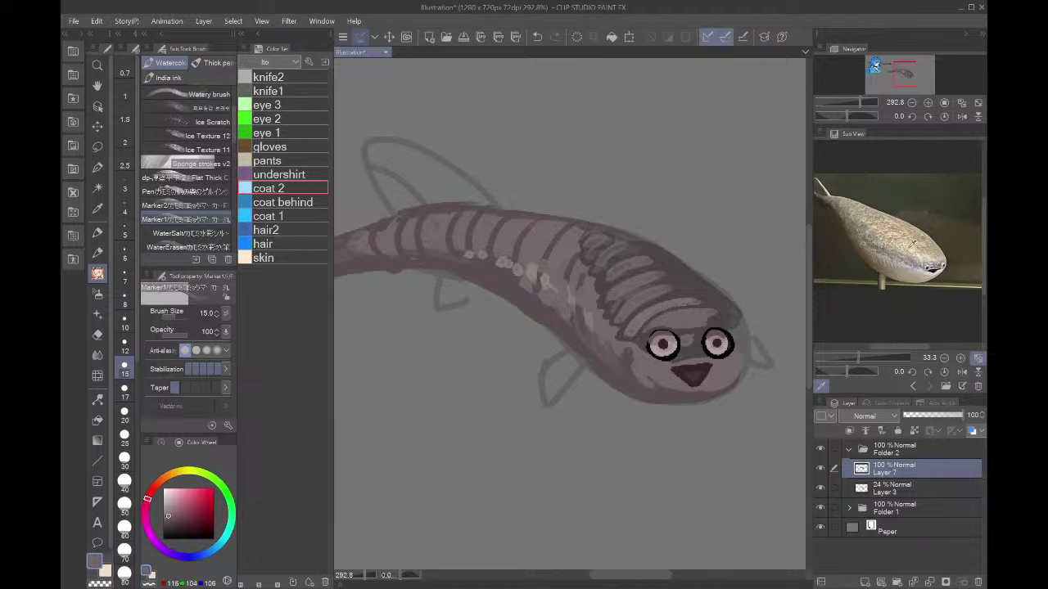
# - Mix a dark blue-grey and paint the border between back and flank from the near eye upwards at brush size 20
pyautogui.click(913, 243)
pyautogui.click(154, 486)
pyautogui.click(182, 527)
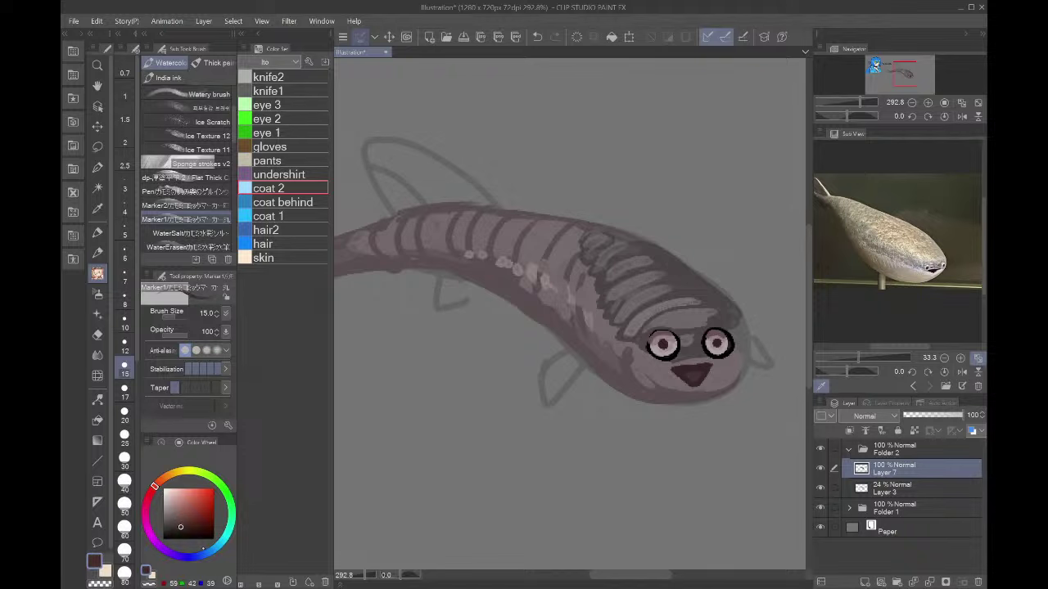
pyautogui.click(207, 554)
pyautogui.click(125, 412)
pyautogui.moveTo(593, 288); pyautogui.dragTo(633, 342)
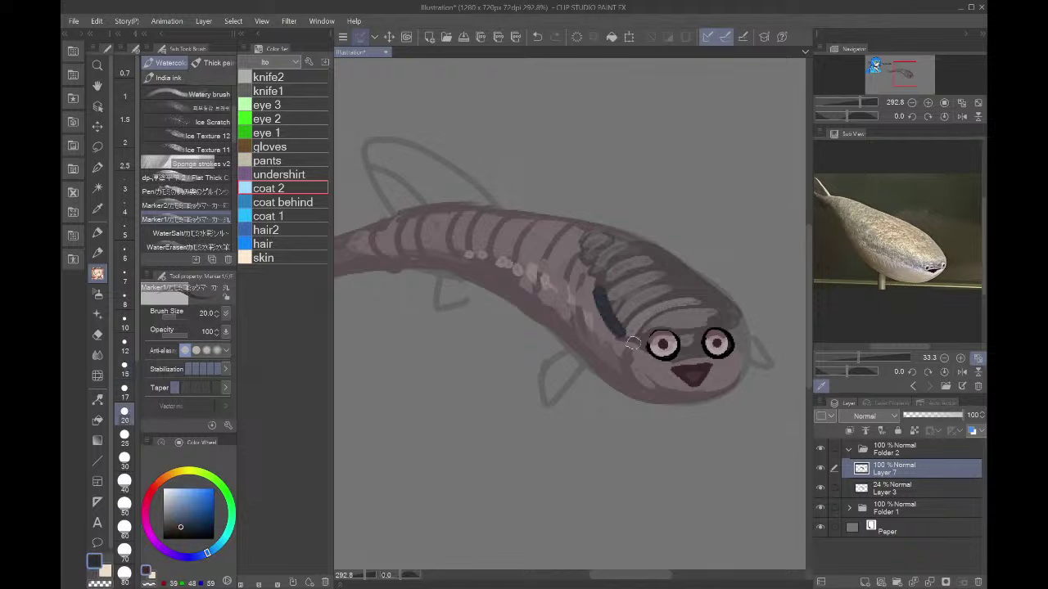
pyautogui.keyDown('alt'); pyautogui.click(600, 291); pyautogui.keyUp('alt')
pyautogui.hotkey('ctrl', 'z')
pyautogui.moveTo(599, 295)
pyautogui.mouseDown()
pyautogui.moveTo(642, 315)
pyautogui.moveTo(605, 298)
pyautogui.moveTo(636, 344)
pyautogui.moveTo(566, 257)
pyautogui.moveTo(511, 217)
pyautogui.mouseUp()
# - Cover the striped top of the head and the front of the back with sampled dark blue-grey strokes
pyautogui.keyDown('alt'); pyautogui.click(639, 343); pyautogui.keyUp('alt')
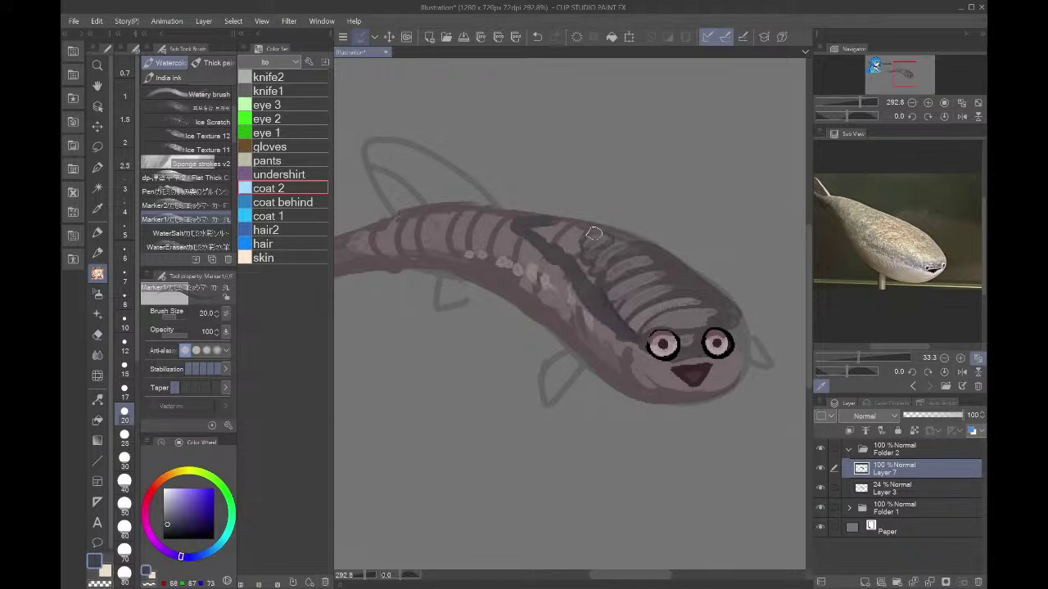
pyautogui.moveTo(595, 234)
pyautogui.mouseDown()
pyautogui.moveTo(533, 216)
pyautogui.moveTo(579, 266)
pyautogui.moveTo(543, 218)
pyautogui.moveTo(562, 224)
pyautogui.moveTo(576, 255)
pyautogui.moveTo(589, 240)
pyautogui.moveTo(570, 242)
pyautogui.moveTo(558, 225)
pyautogui.moveTo(532, 225)
pyautogui.mouseUp()
pyautogui.keyDown('alt'); pyautogui.click(609, 253); pyautogui.keyUp('alt')
pyautogui.keyDown('alt'); pyautogui.click(569, 263); pyautogui.keyUp('alt')
pyautogui.moveTo(578, 251)
pyautogui.mouseDown()
pyautogui.moveTo(584, 270)
pyautogui.moveTo(612, 266)
pyautogui.moveTo(609, 237)
pyautogui.moveTo(583, 232)
pyautogui.mouseUp()
pyautogui.keyDown('alt'); pyautogui.click(582, 279); pyautogui.keyUp('alt')
pyautogui.moveTo(570, 221); pyautogui.dragTo(538, 232)
pyautogui.moveTo(582, 273)
pyautogui.mouseDown()
pyautogui.moveTo(636, 246)
pyautogui.moveTo(673, 253)
pyautogui.mouseUp()
pyautogui.moveTo(642, 259)
pyautogui.mouseDown()
pyautogui.moveTo(682, 266)
pyautogui.moveTo(646, 270)
pyautogui.moveTo(649, 332)
pyautogui.moveTo(619, 318)
pyautogui.moveTo(624, 284)
pyautogui.moveTo(657, 302)
pyautogui.moveTo(679, 338)
pyautogui.moveTo(660, 306)
pyautogui.moveTo(696, 335)
pyautogui.moveTo(735, 305)
pyautogui.mouseUp()
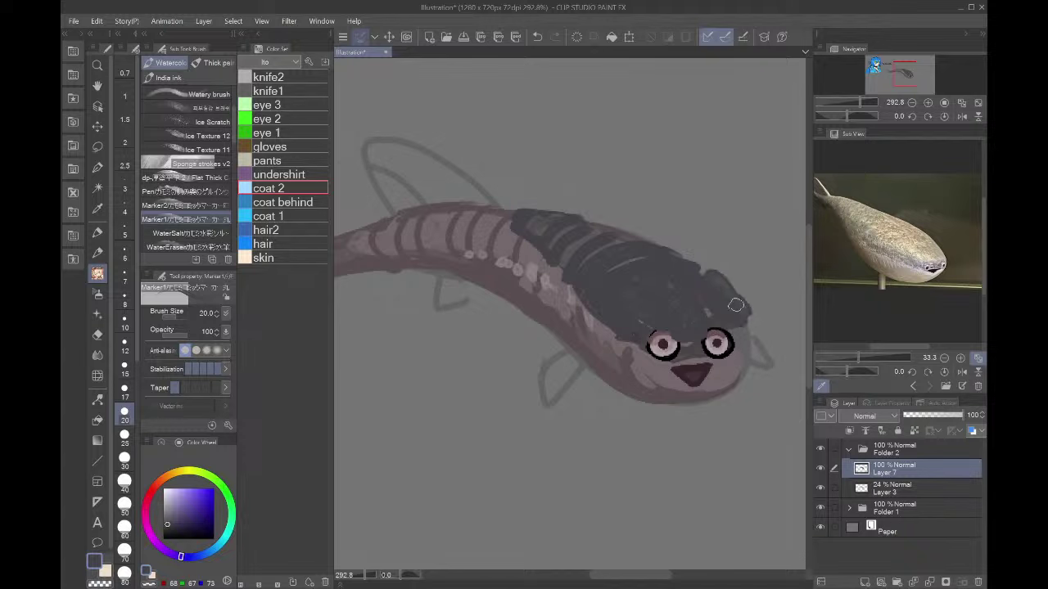
pyautogui.moveTo(516, 212)
pyautogui.mouseDown()
pyautogui.moveTo(567, 265)
pyautogui.moveTo(463, 213)
pyautogui.moveTo(517, 219)
pyautogui.moveTo(417, 217)
pyautogui.moveTo(528, 240)
pyautogui.moveTo(506, 239)
pyautogui.moveTo(556, 279)
pyautogui.moveTo(588, 288)
pyautogui.mouseUp()
# - Paint mottled patches of sampled brown-grey over the dark top of the head and its near side
pyautogui.keyDown('alt'); pyautogui.click(571, 245); pyautogui.keyUp('alt')
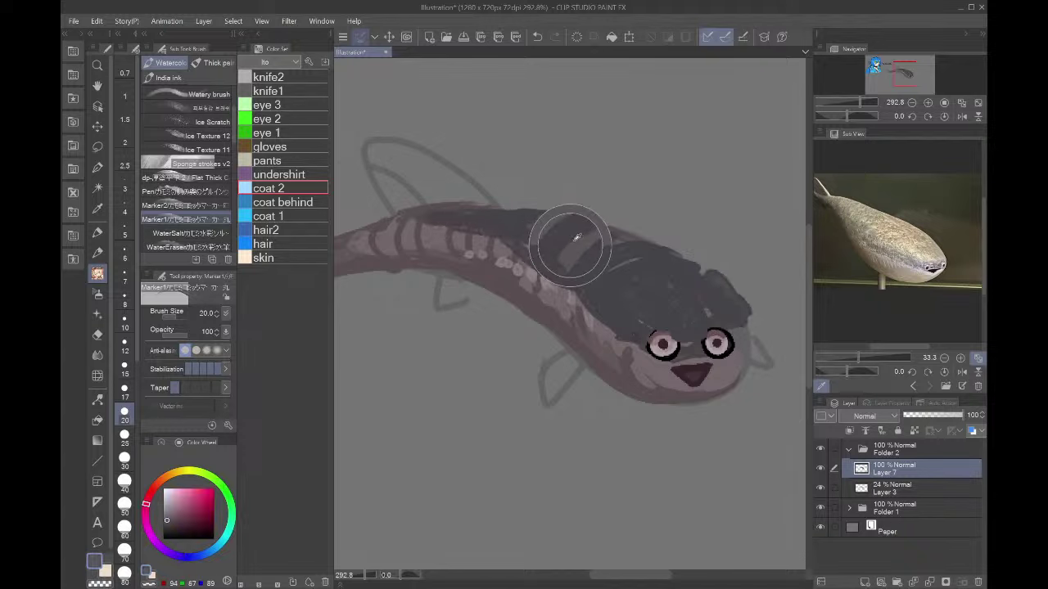
pyautogui.moveTo(531, 245); pyautogui.dragTo(530, 264)
pyautogui.moveTo(556, 253); pyautogui.dragTo(568, 281)
pyautogui.moveTo(586, 266)
pyautogui.mouseDown()
pyautogui.moveTo(584, 303)
pyautogui.moveTo(600, 316)
pyautogui.mouseUp()
pyautogui.moveTo(611, 257)
pyautogui.mouseDown()
pyautogui.moveTo(623, 294)
pyautogui.moveTo(645, 280)
pyautogui.mouseUp()
pyautogui.moveTo(677, 292); pyautogui.dragTo(694, 281)
pyautogui.moveTo(660, 276); pyautogui.dragTo(664, 308)
pyautogui.keyDown('alt'); pyautogui.click(632, 305); pyautogui.keyUp('alt')
pyautogui.moveTo(602, 285); pyautogui.dragTo(595, 315)
pyautogui.moveTo(612, 260)
pyautogui.mouseDown()
pyautogui.moveTo(620, 284)
pyautogui.moveTo(627, 280)
pyautogui.moveTo(604, 257)
pyautogui.mouseUp()
# - Extend the mottled pattern along the back to the dorsal fin, alternating sampled brown-grey and dark blue-grey strokes
pyautogui.keyDown('alt'); pyautogui.click(672, 283); pyautogui.keyUp('alt')
pyautogui.moveTo(554, 235)
pyautogui.mouseDown()
pyautogui.moveTo(550, 219)
pyautogui.moveTo(509, 228)
pyautogui.mouseUp()
pyautogui.moveTo(497, 216)
pyautogui.mouseDown()
pyautogui.moveTo(413, 215)
pyautogui.moveTo(408, 204)
pyautogui.mouseUp()
pyautogui.moveTo(536, 213); pyautogui.dragTo(505, 209)
pyautogui.keyDown('alt'); pyautogui.click(610, 298); pyautogui.keyUp('alt')
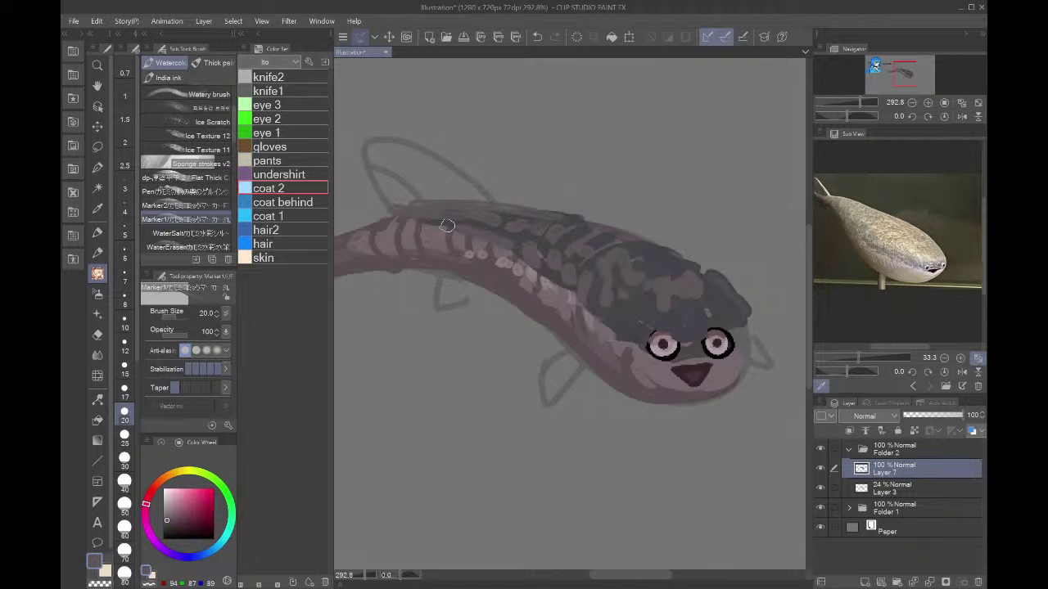
pyautogui.keyDown('alt'); pyautogui.click(514, 234); pyautogui.keyUp('alt')
pyautogui.moveTo(512, 234)
pyautogui.mouseDown()
pyautogui.moveTo(413, 226)
pyautogui.moveTo(428, 202)
pyautogui.moveTo(548, 211)
pyautogui.moveTo(586, 229)
pyautogui.mouseUp()
pyautogui.moveTo(443, 205)
pyautogui.mouseDown()
pyautogui.moveTo(403, 217)
pyautogui.moveTo(467, 219)
pyautogui.mouseUp()
pyautogui.keyDown('alt'); pyautogui.click(425, 211); pyautogui.keyUp('alt')
pyautogui.moveTo(486, 213); pyautogui.dragTo(511, 226)
pyautogui.moveTo(528, 230); pyautogui.dragTo(530, 237)
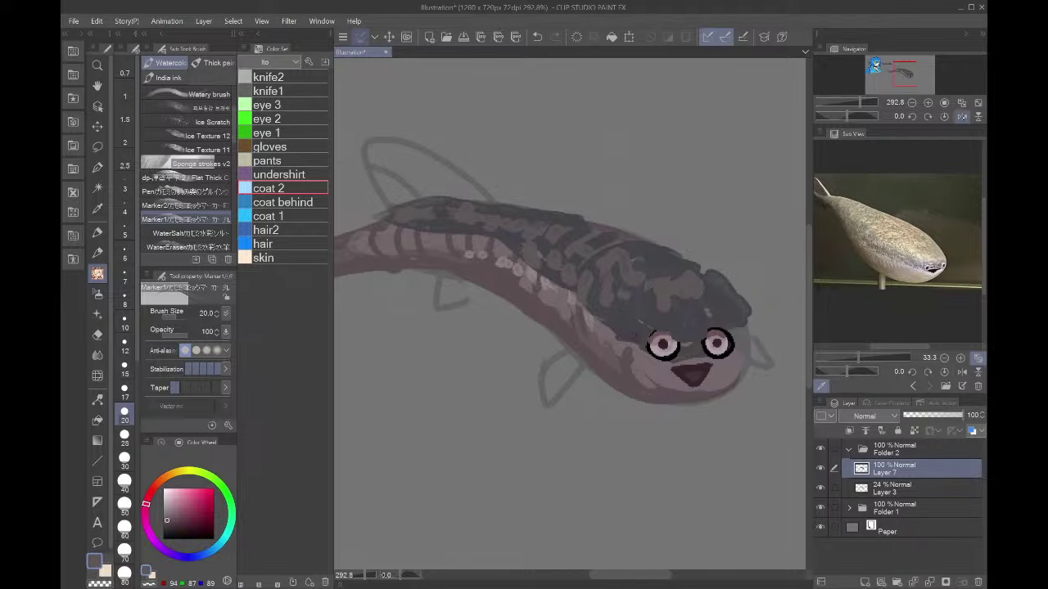
# - Fill the far upper edge of the head with dark strokes in the mirrored view, and check the whole canvas both ways
pyautogui.click(961, 116)
pyautogui.keyDown('alt'); pyautogui.click(552, 296); pyautogui.keyUp('alt')
pyautogui.moveTo(552, 310)
pyautogui.mouseDown()
pyautogui.moveTo(632, 254)
pyautogui.moveTo(551, 236)
pyautogui.moveTo(455, 265)
pyautogui.moveTo(565, 207)
pyautogui.moveTo(405, 292)
pyautogui.moveTo(566, 207)
pyautogui.moveTo(482, 251)
pyautogui.moveTo(521, 240)
pyautogui.moveTo(557, 286)
pyautogui.mouseUp()
pyautogui.keyDown('alt'); pyautogui.click(485, 290); pyautogui.keyUp('alt')
pyautogui.moveTo(415, 297); pyautogui.dragTo(490, 236)
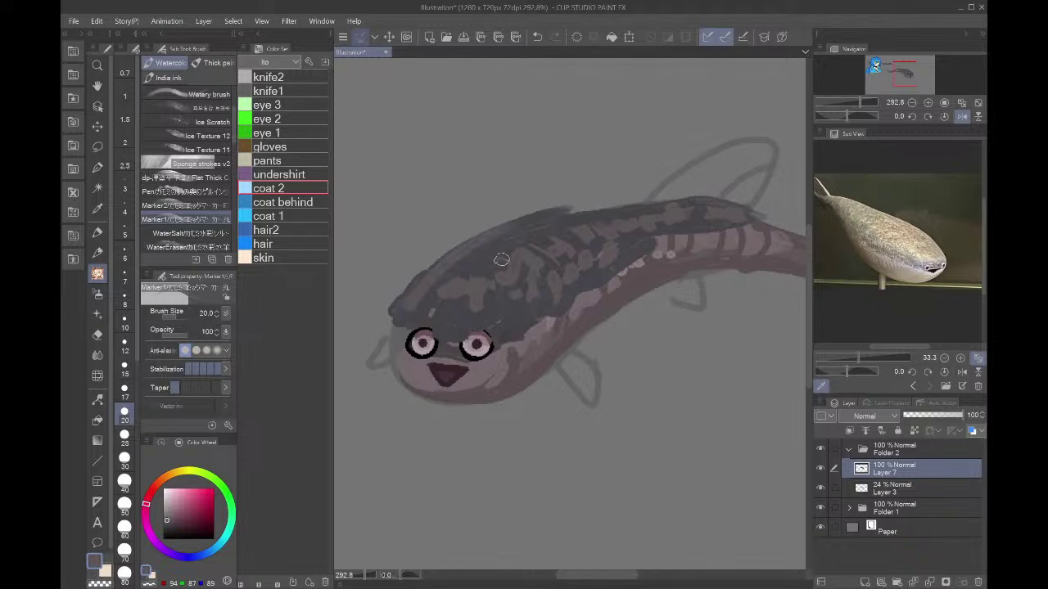
pyautogui.moveTo(429, 273)
pyautogui.mouseDown()
pyautogui.moveTo(545, 226)
pyautogui.moveTo(441, 293)
pyautogui.moveTo(491, 245)
pyautogui.moveTo(558, 214)
pyautogui.mouseUp()
pyautogui.keyDown('alt'); pyautogui.click(522, 273); pyautogui.keyUp('alt')
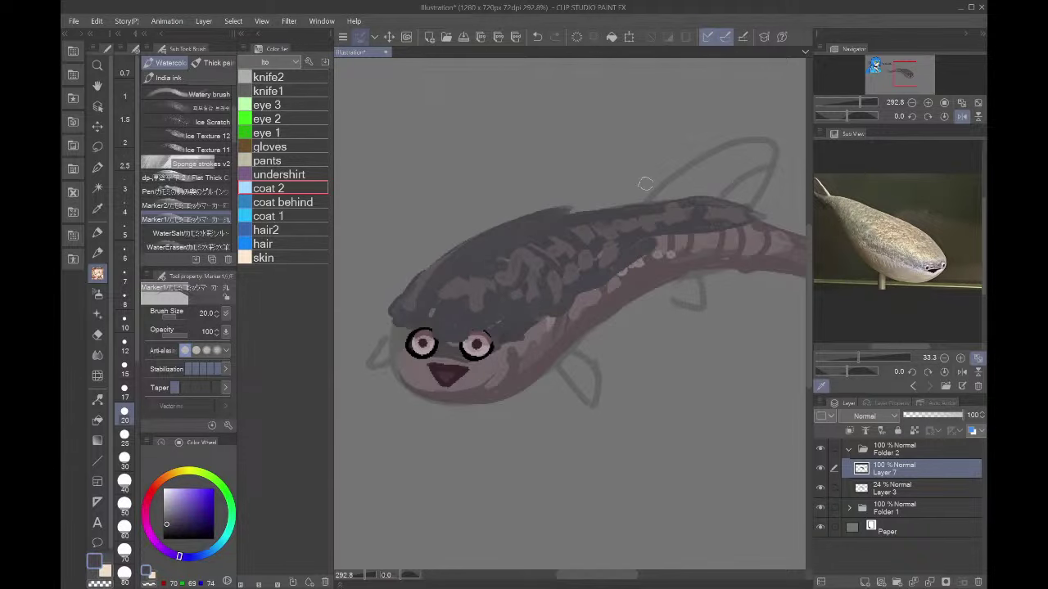
pyautogui.click(961, 117)
pyautogui.click(962, 104)
pyautogui.click(961, 117)
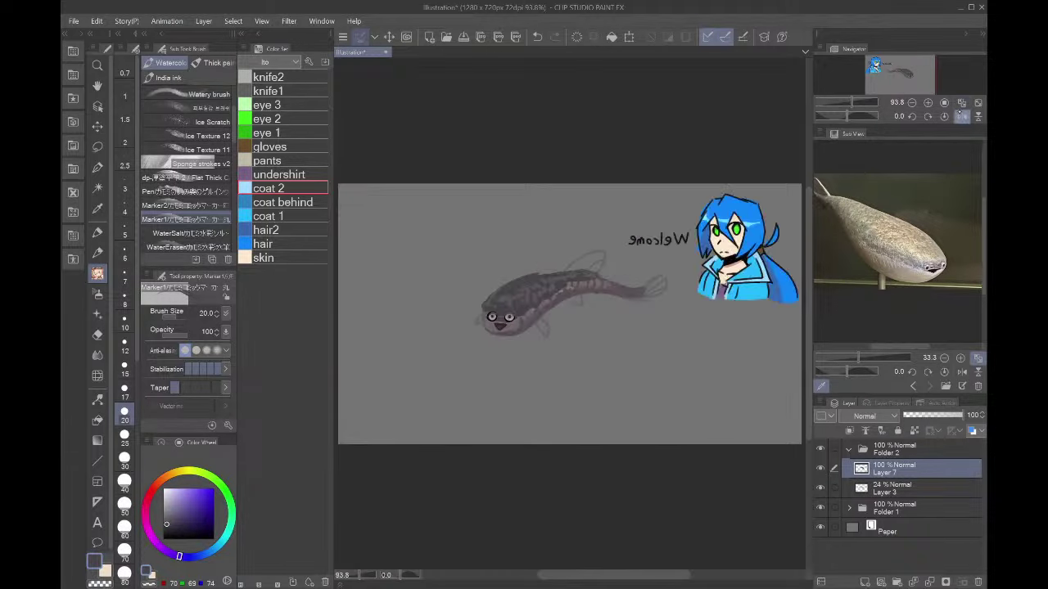
pyautogui.click(962, 116)
# - Paint over the creature's open mouth with sampled mauve at brush size 20
pyautogui.click(928, 103)
pyautogui.click(928, 103)
pyautogui.click(929, 103)
pyautogui.click(928, 103)
pyautogui.click(928, 103)
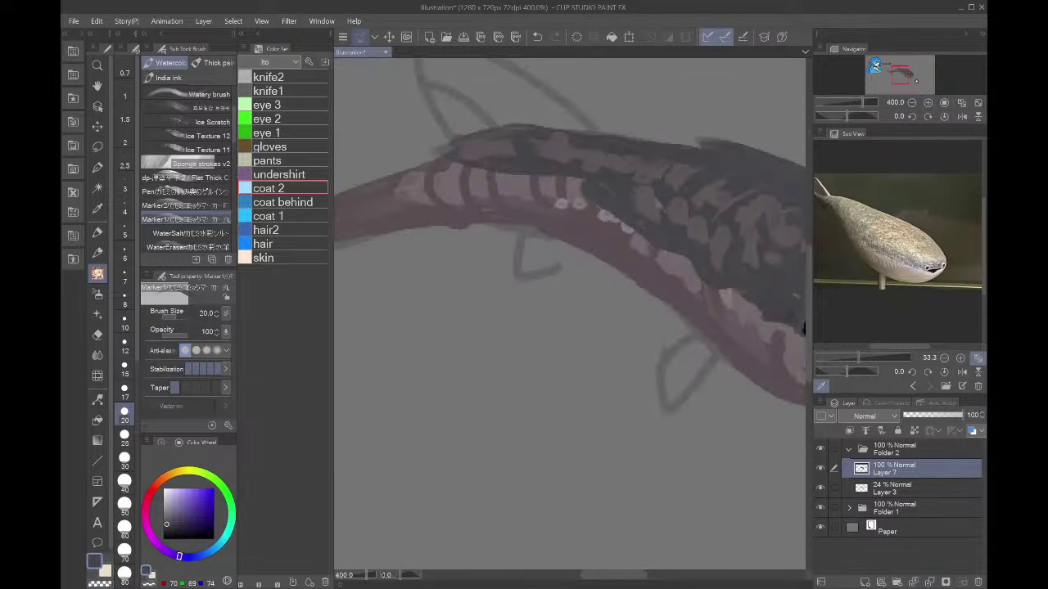
pyautogui.moveTo(918, 73); pyautogui.dragTo(906, 77)
pyautogui.keyDown('alt'); pyautogui.click(653, 296); pyautogui.keyUp('alt')
pyautogui.moveTo(652, 298); pyautogui.dragTo(669, 327)
# - Paint small markings beside the near eye with a darker purple-grey at brush size 8
pyautogui.keyDown('alt'); pyautogui.click(674, 259); pyautogui.keyUp('alt')
pyautogui.keyDown('alt'); pyautogui.click(603, 269); pyautogui.keyUp('alt')
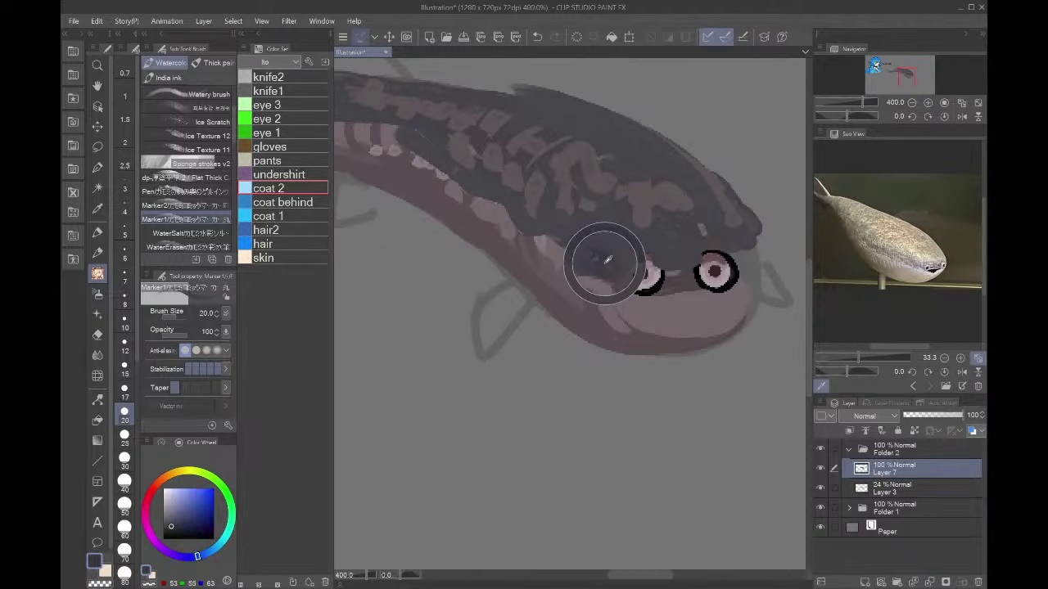
pyautogui.click(125, 300)
pyautogui.click(173, 529)
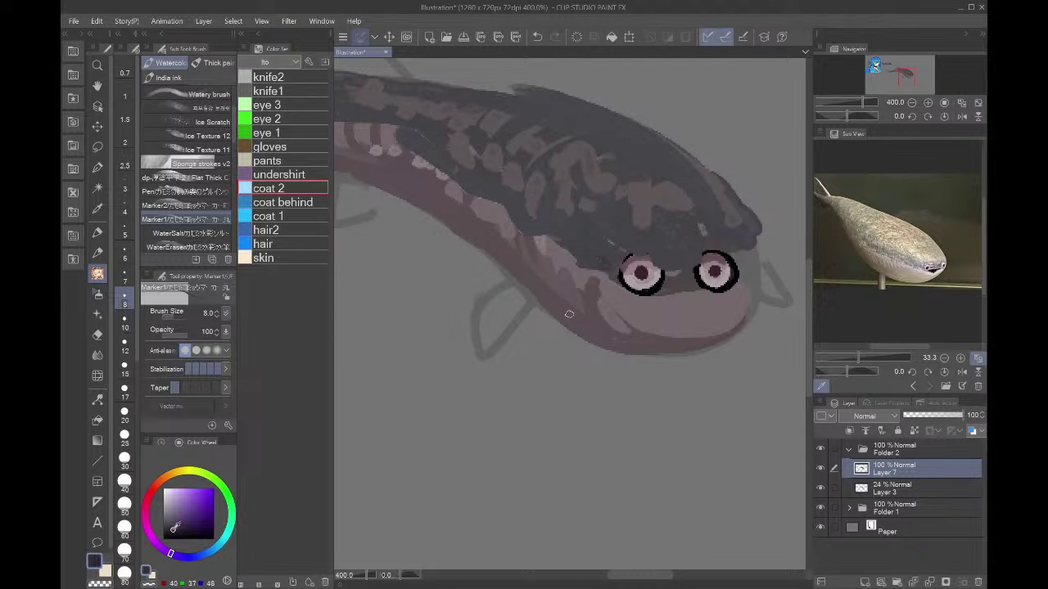
pyautogui.moveTo(601, 269); pyautogui.dragTo(625, 292)
pyautogui.keyDown('alt'); pyautogui.click(639, 287); pyautogui.keyUp('alt')
pyautogui.keyDown('alt'); pyautogui.click(605, 279); pyautogui.keyUp('alt')
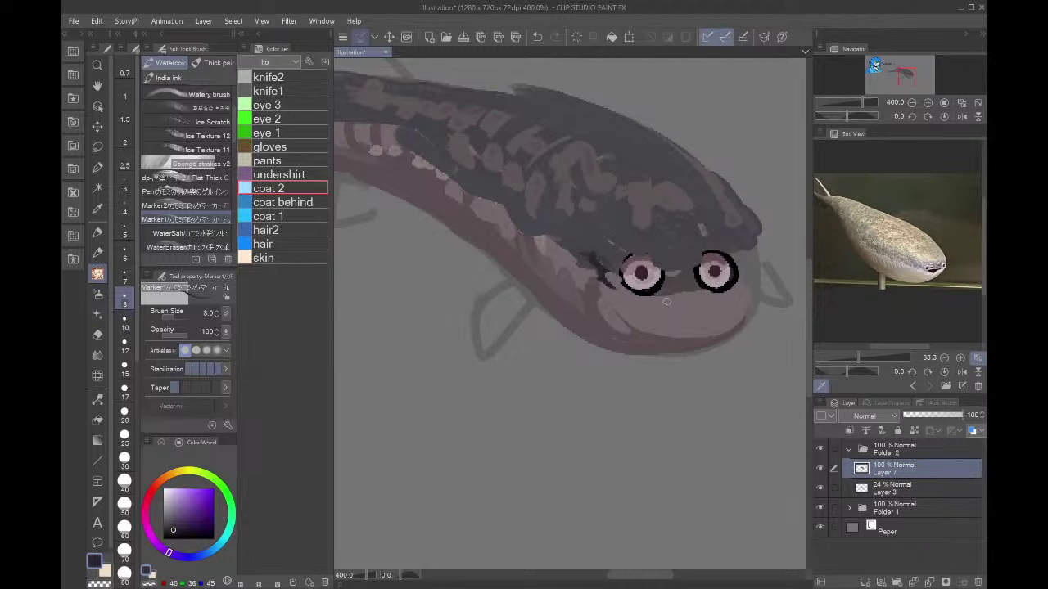
# - Paint a dark triangular open mouth below the eyes and soften both black eye rims with sampled dark purple-grey
pyautogui.moveTo(674, 325)
pyautogui.mouseDown()
pyautogui.moveTo(677, 310)
pyautogui.moveTo(686, 328)
pyautogui.mouseUp()
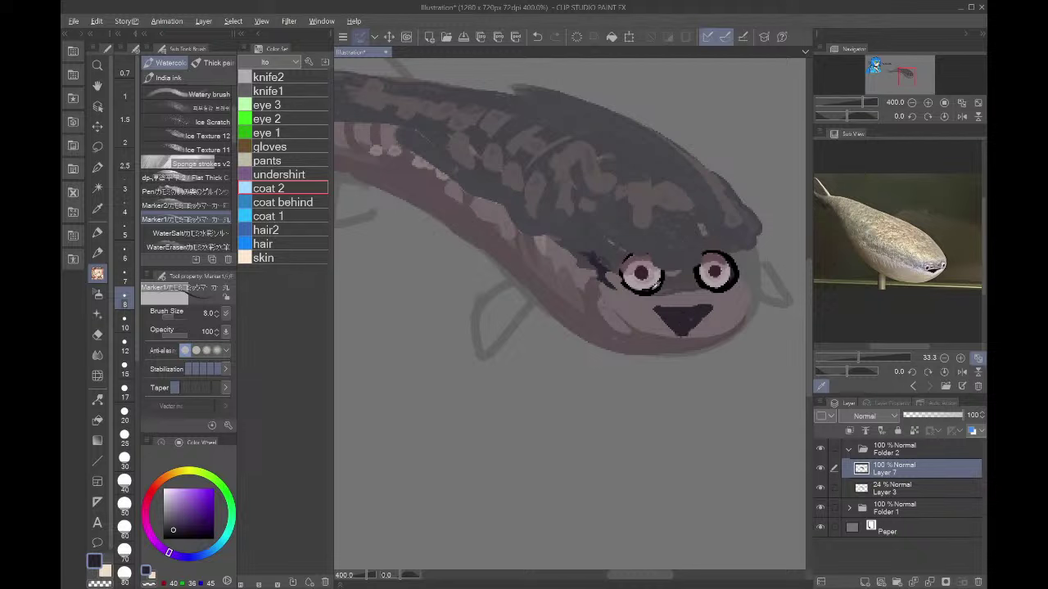
pyautogui.keyDown('alt'); pyautogui.click(656, 287); pyautogui.keyUp('alt')
pyautogui.moveTo(653, 291)
pyautogui.mouseDown()
pyautogui.moveTo(660, 266)
pyautogui.moveTo(624, 260)
pyautogui.moveTo(650, 255)
pyautogui.moveTo(656, 287)
pyautogui.moveTo(728, 260)
pyautogui.moveTo(700, 282)
pyautogui.mouseUp()
pyautogui.keyDown('alt'); pyautogui.click(669, 241); pyautogui.keyUp('alt')
pyautogui.keyDown('alt'); pyautogui.click(605, 271); pyautogui.keyUp('alt')
pyautogui.click(912, 102)
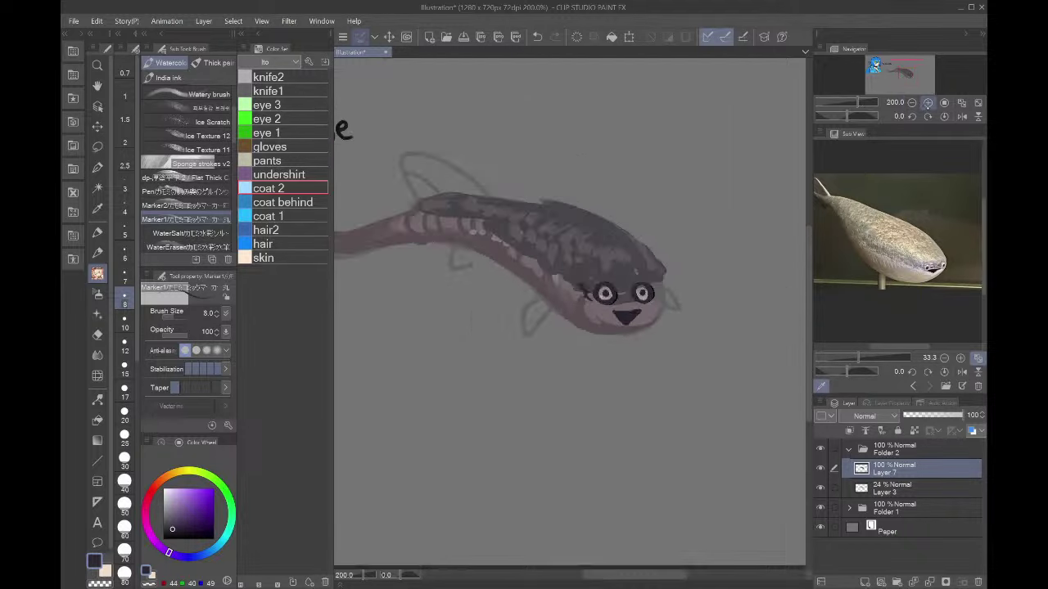
pyautogui.click(927, 102)
# - Cover the open mouth with sampled mauve and repaint it as a smaller, higher dark triangle
pyautogui.keyDown('alt'); pyautogui.click(676, 303); pyautogui.keyUp('alt')
pyautogui.moveTo(654, 308)
pyautogui.mouseDown()
pyautogui.moveTo(676, 334)
pyautogui.moveTo(681, 311)
pyautogui.moveTo(700, 327)
pyautogui.mouseUp()
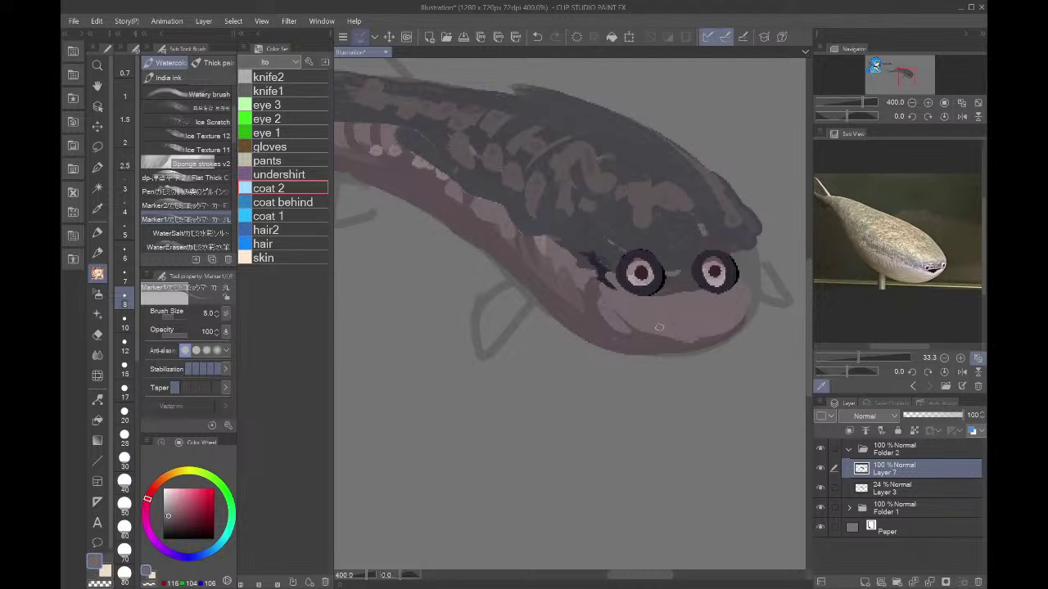
pyautogui.keyDown('alt'); pyautogui.click(659, 285); pyautogui.keyUp('alt')
pyautogui.moveTo(661, 299)
pyautogui.mouseDown()
pyautogui.moveTo(702, 301)
pyautogui.moveTo(647, 301)
pyautogui.mouseUp()
pyautogui.keyDown('alt'); pyautogui.click(703, 319); pyautogui.keyUp('alt')
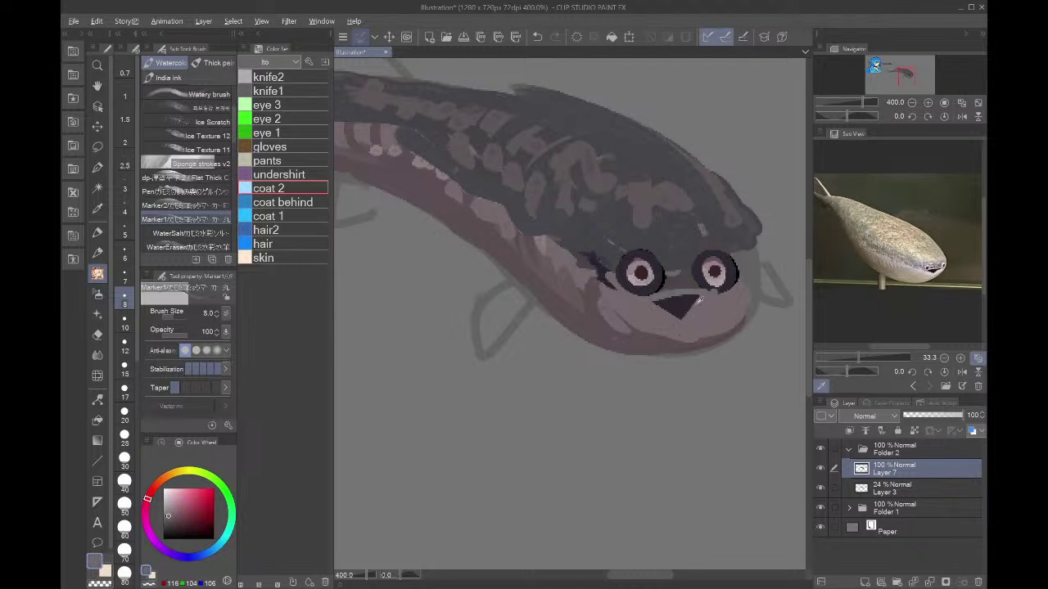
pyautogui.keyDown('alt'); pyautogui.click(693, 306); pyautogui.keyUp('alt')
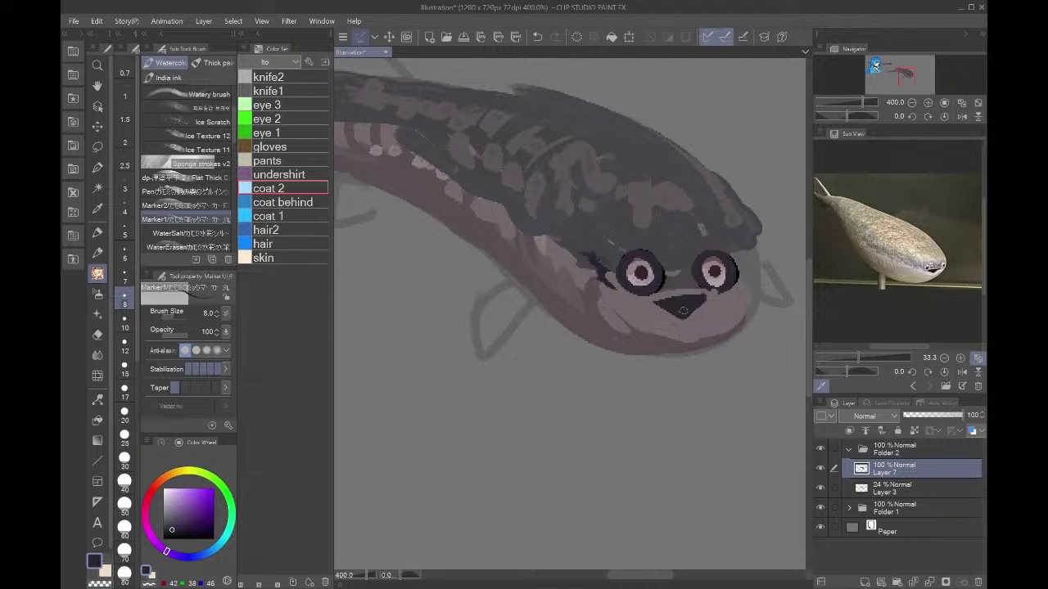
# - Paint the near pectoral fin at brush size 17, with dark mauve outlines and rays around sampled lighter mauve lobes
pyautogui.press(']')
pyautogui.press(']')
pyautogui.press(']')
pyautogui.press(']')
pyautogui.keyDown('alt'); pyautogui.click(534, 299); pyautogui.keyUp('alt')
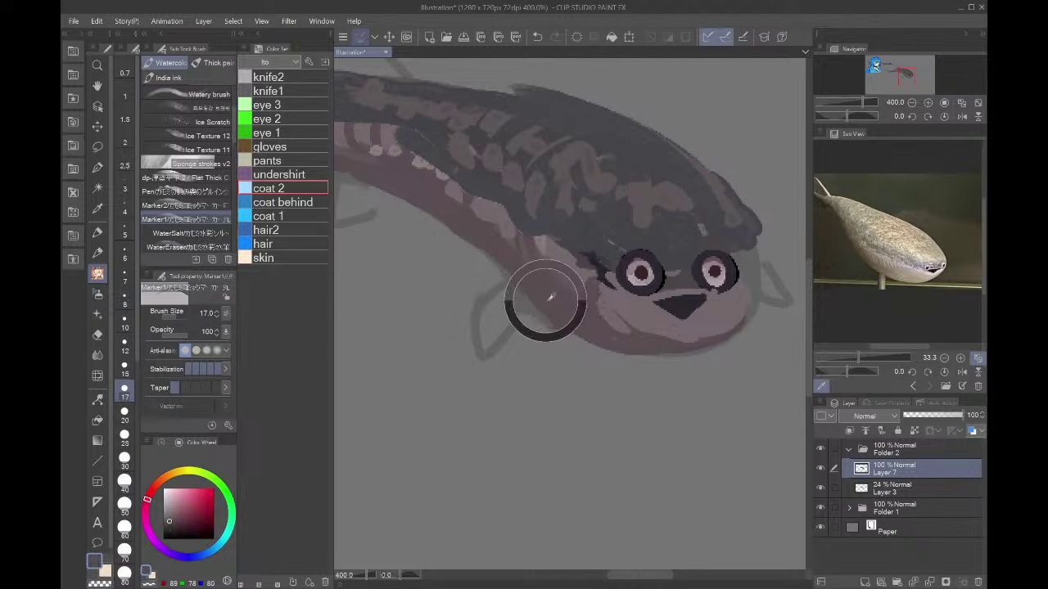
pyautogui.moveTo(523, 298)
pyautogui.mouseDown()
pyautogui.moveTo(504, 310)
pyautogui.moveTo(489, 355)
pyautogui.moveTo(484, 304)
pyautogui.moveTo(482, 362)
pyautogui.moveTo(535, 279)
pyautogui.mouseUp()
pyautogui.keyDown('alt'); pyautogui.click(538, 247); pyautogui.keyUp('alt')
pyautogui.keyDown('alt'); pyautogui.click(522, 293); pyautogui.keyUp('alt')
pyautogui.moveTo(481, 320)
pyautogui.mouseDown()
pyautogui.moveTo(508, 281)
pyautogui.moveTo(546, 277)
pyautogui.moveTo(487, 356)
pyautogui.mouseUp()
pyautogui.keyDown('alt'); pyautogui.click(503, 319); pyautogui.keyUp('alt')
pyautogui.moveTo(482, 319)
pyautogui.mouseDown()
pyautogui.moveTo(508, 294)
pyautogui.moveTo(473, 327)
pyautogui.mouseUp()
pyautogui.moveTo(501, 272)
pyautogui.mouseDown()
pyautogui.moveTo(475, 304)
pyautogui.moveTo(482, 342)
pyautogui.mouseUp()
pyautogui.keyDown('alt'); pyautogui.click(546, 296); pyautogui.keyUp('alt')
pyautogui.moveTo(513, 299)
pyautogui.mouseDown()
pyautogui.moveTo(483, 307)
pyautogui.moveTo(508, 283)
pyautogui.mouseUp()
# - Paint the far pectoral fin and the adjoining cheek edge with sampled dark and light mauve
pyautogui.moveTo(761, 275)
pyautogui.mouseDown()
pyautogui.moveTo(771, 294)
pyautogui.moveTo(799, 303)
pyautogui.mouseUp()
pyautogui.moveTo(786, 279)
pyautogui.mouseDown()
pyautogui.moveTo(757, 252)
pyautogui.moveTo(769, 288)
pyautogui.mouseUp()
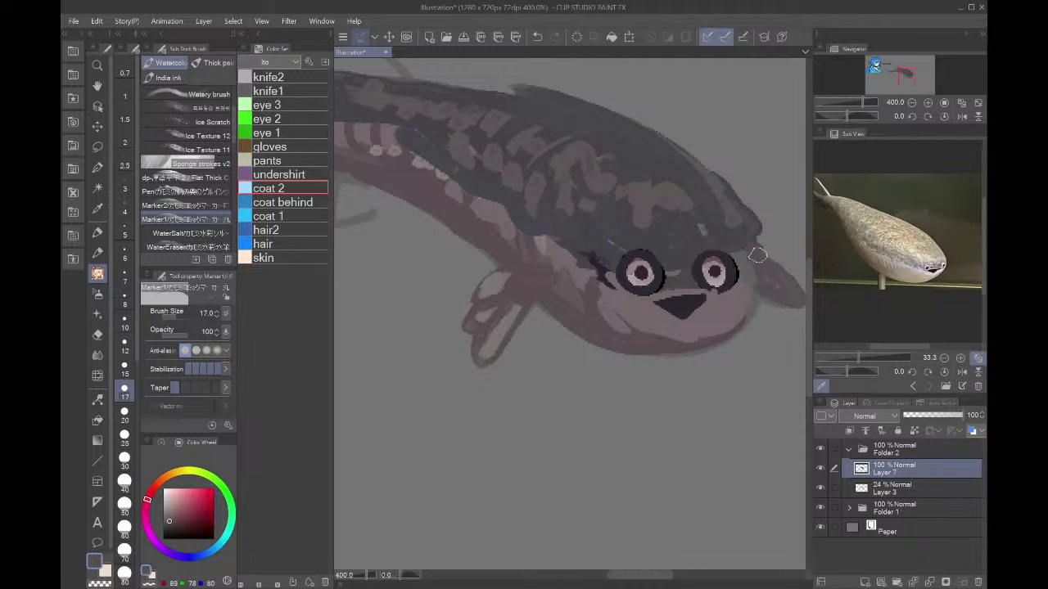
pyautogui.keyDown('alt'); pyautogui.click(738, 300); pyautogui.keyUp('alt')
pyautogui.keyDown('alt'); pyautogui.click(726, 281); pyautogui.keyUp('alt')
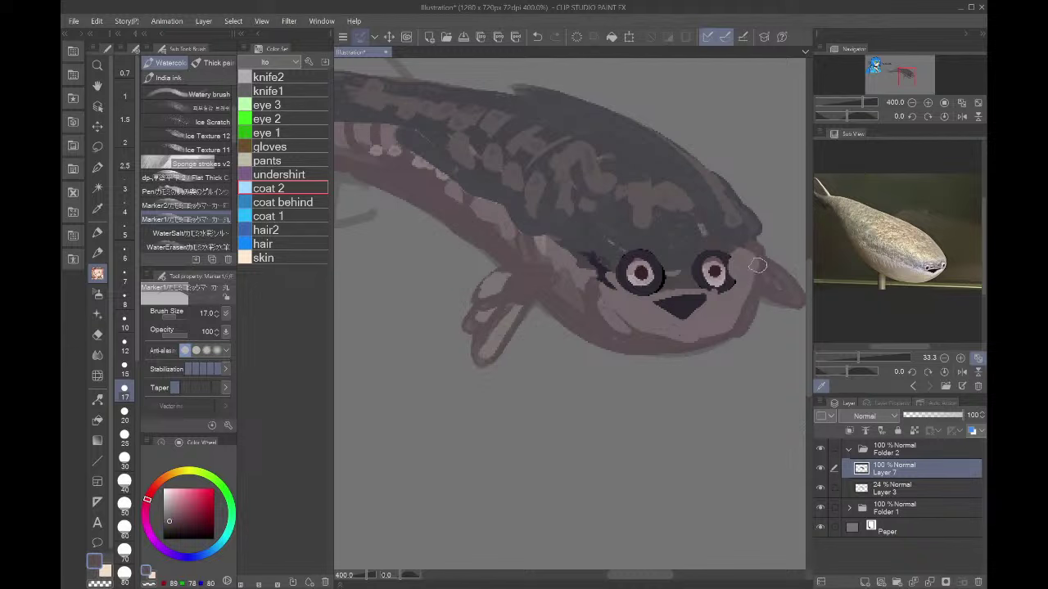
pyautogui.moveTo(723, 256)
pyautogui.mouseDown()
pyautogui.moveTo(736, 275)
pyautogui.moveTo(724, 260)
pyautogui.moveTo(781, 288)
pyautogui.mouseUp()
pyautogui.keyDown('alt'); pyautogui.click(714, 283); pyautogui.keyUp('alt')
pyautogui.keyDown('alt'); pyautogui.click(747, 276); pyautogui.keyUp('alt')
# - Check the whole creature in mirrored and normal view, and switch the reference picture to the red sea creature illustration
pyautogui.click(912, 103)
pyautogui.click(912, 102)
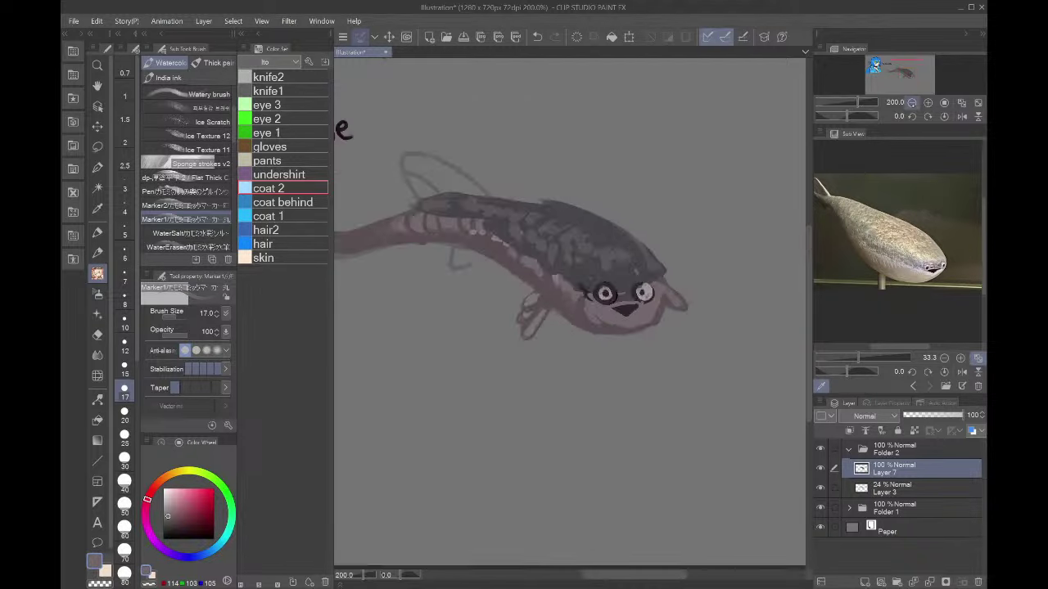
pyautogui.click(912, 102)
pyautogui.click(961, 116)
pyautogui.click(960, 116)
pyautogui.click(929, 386)
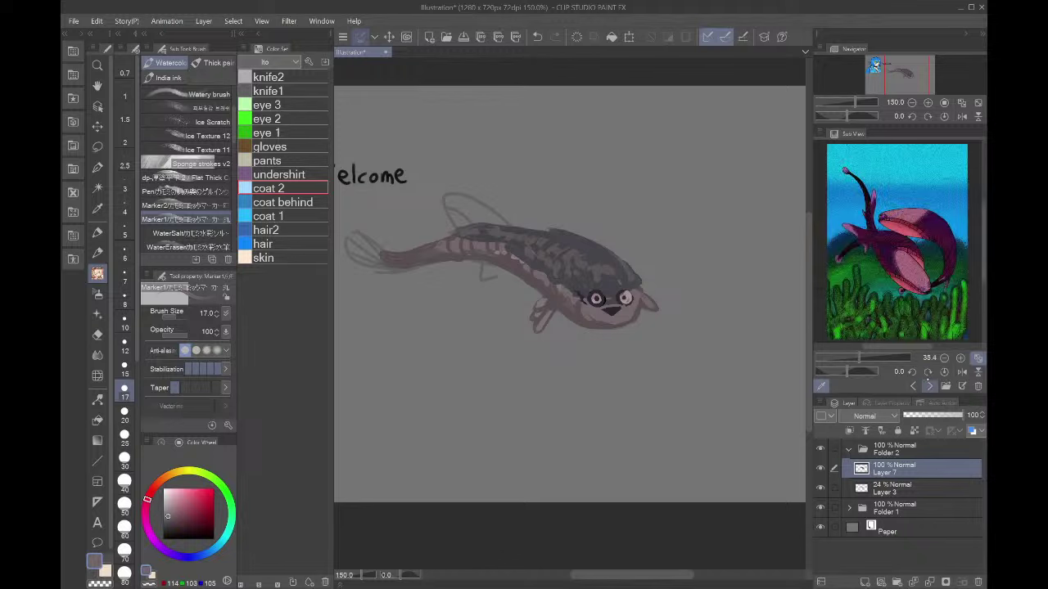
# - Outline the tall dorsal fin above the tail with sampled dark purple-grey and block in its dark interior
pyautogui.click(927, 103)
pyautogui.click(927, 104)
pyautogui.click(927, 103)
pyautogui.moveTo(909, 80); pyautogui.dragTo(900, 73)
pyautogui.keyDown('alt'); pyautogui.click(677, 220); pyautogui.keyUp('alt')
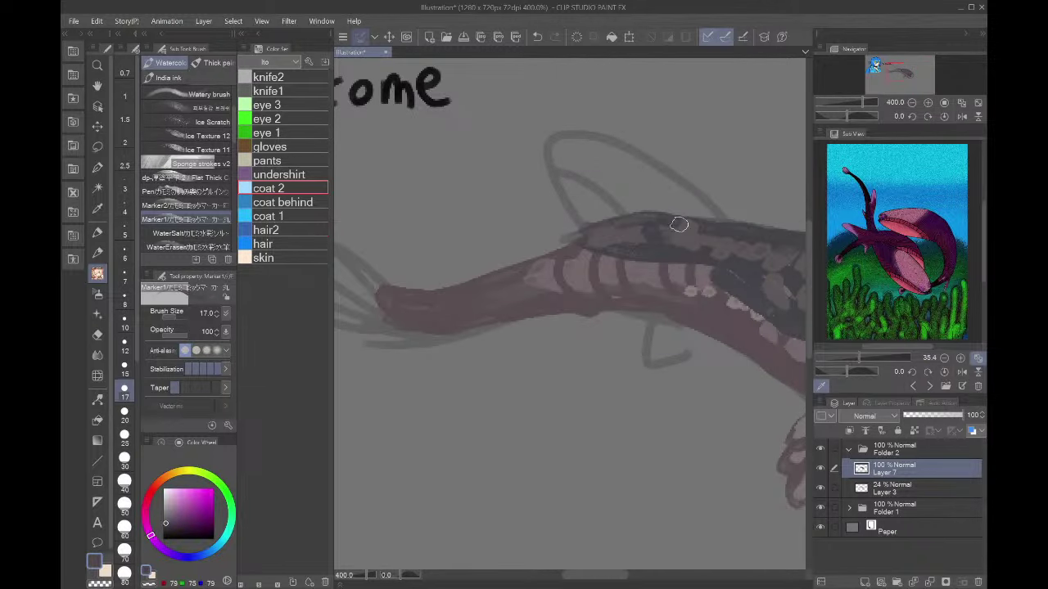
pyautogui.moveTo(695, 228)
pyautogui.mouseDown()
pyautogui.moveTo(528, 111)
pyautogui.moveTo(593, 255)
pyautogui.mouseUp()
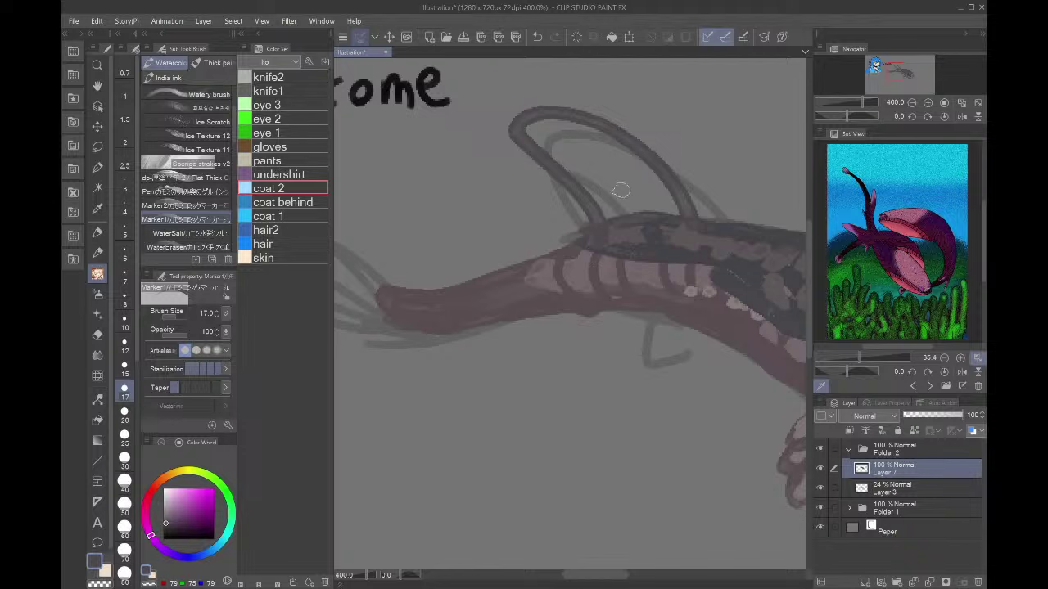
pyautogui.moveTo(558, 144)
pyautogui.mouseDown()
pyautogui.moveTo(622, 217)
pyautogui.moveTo(532, 122)
pyautogui.moveTo(641, 222)
pyautogui.moveTo(566, 114)
pyautogui.moveTo(683, 234)
pyautogui.moveTo(614, 141)
pyautogui.moveTo(674, 222)
pyautogui.mouseUp()
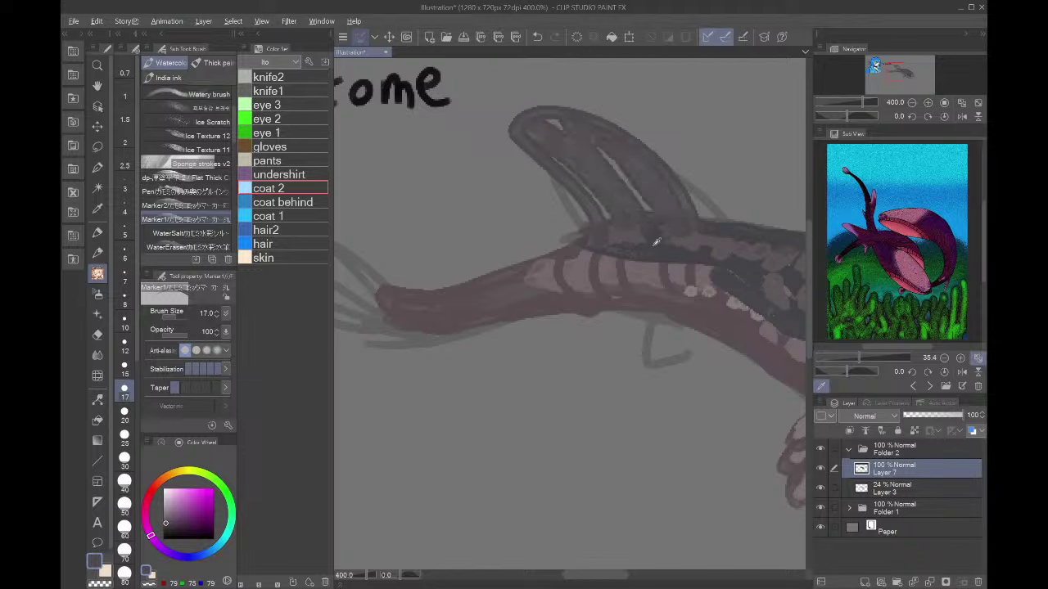
# - Fill the dorsal fin with sampled mauve and block in the small fin under the tail with purple-grey
pyautogui.keyDown('alt'); pyautogui.click(651, 277); pyautogui.keyUp('alt')
pyautogui.moveTo(550, 146); pyautogui.dragTo(608, 217)
pyautogui.keyDown('alt'); pyautogui.click(542, 139); pyautogui.keyUp('alt')
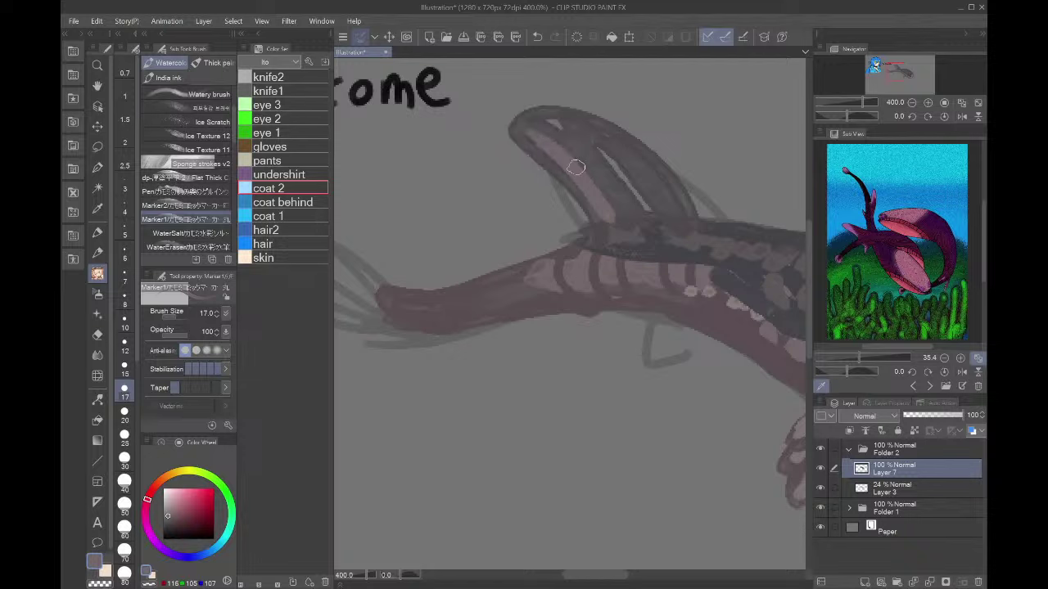
pyautogui.moveTo(556, 147)
pyautogui.mouseDown()
pyautogui.moveTo(576, 168)
pyautogui.moveTo(585, 168)
pyautogui.moveTo(586, 147)
pyautogui.moveTo(626, 195)
pyautogui.moveTo(629, 167)
pyautogui.moveTo(661, 213)
pyautogui.moveTo(562, 145)
pyautogui.moveTo(609, 192)
pyautogui.moveTo(629, 196)
pyautogui.moveTo(618, 191)
pyautogui.moveTo(619, 234)
pyautogui.mouseUp()
pyautogui.keyDown('alt'); pyautogui.click(597, 205); pyautogui.keyUp('alt')
pyautogui.moveTo(643, 319)
pyautogui.mouseDown()
pyautogui.moveTo(648, 360)
pyautogui.moveTo(659, 332)
pyautogui.mouseUp()
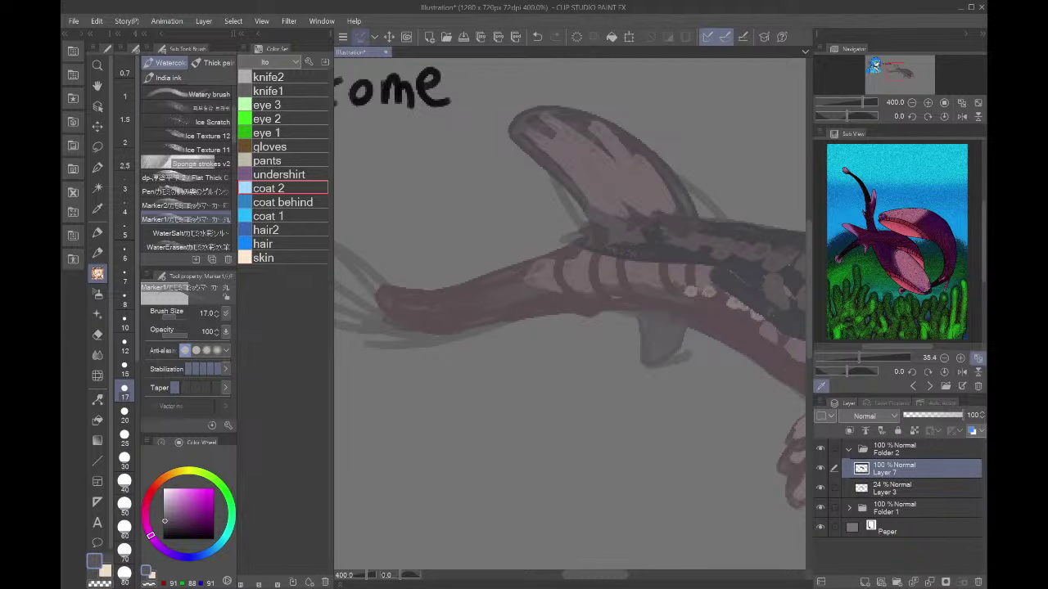
# - Paint alternating mauve and dark purple-grey rays running from the dorsal fin's tip to its base
pyautogui.moveTo(761, 246)
pyautogui.mouseDown()
pyautogui.moveTo(344, 303)
pyautogui.moveTo(739, 311)
pyautogui.mouseUp()
pyautogui.keyDown('alt'); pyautogui.click(550, 195); pyautogui.keyUp('alt')
pyautogui.moveTo(550, 195); pyautogui.dragTo(619, 280)
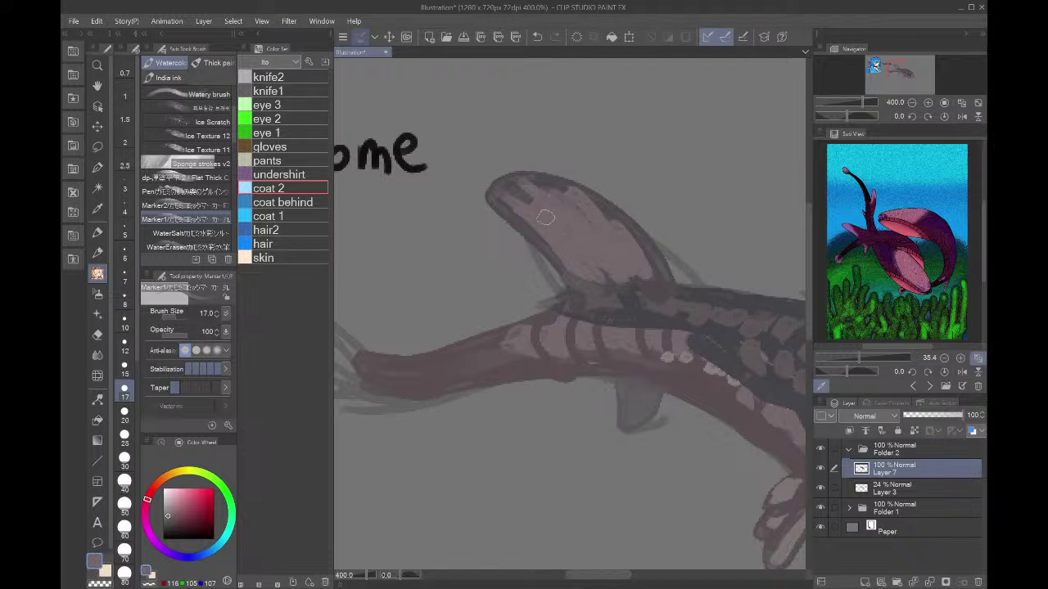
pyautogui.keyDown('alt'); pyautogui.click(546, 186); pyautogui.keyUp('alt')
pyautogui.moveTo(546, 186)
pyautogui.mouseDown()
pyautogui.moveTo(618, 280)
pyautogui.moveTo(607, 289)
pyautogui.mouseUp()
pyautogui.keyDown('alt'); pyautogui.click(562, 257); pyautogui.keyUp('alt')
pyautogui.moveTo(510, 202)
pyautogui.mouseDown()
pyautogui.moveTo(595, 288)
pyautogui.moveTo(534, 193)
pyautogui.moveTo(605, 268)
pyautogui.mouseUp()
pyautogui.moveTo(581, 202); pyautogui.dragTo(621, 281)
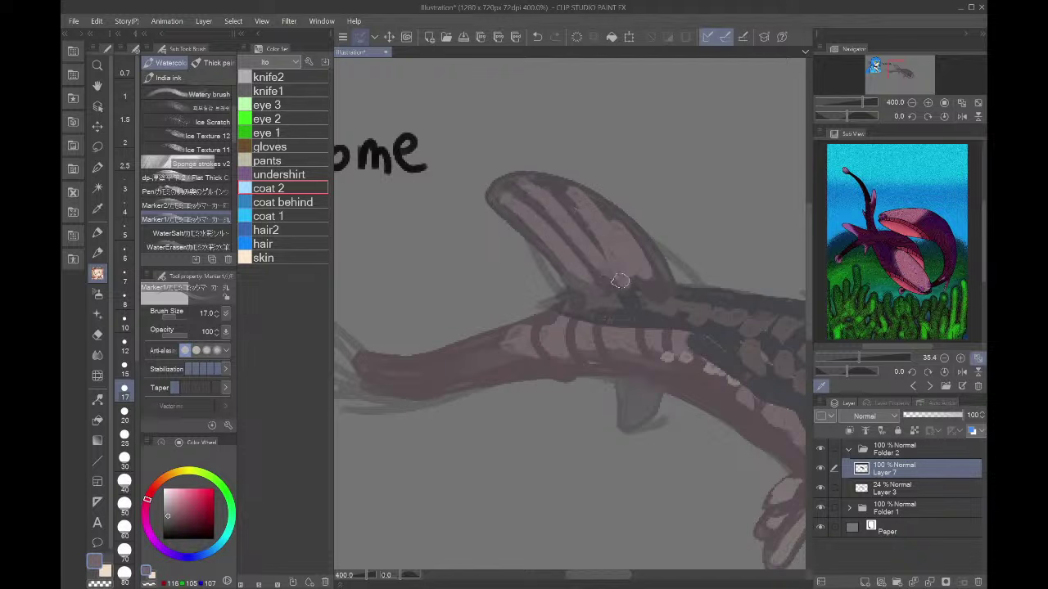
pyautogui.keyDown('alt'); pyautogui.click(573, 215); pyautogui.keyUp('alt')
pyautogui.moveTo(573, 206); pyautogui.dragTo(623, 285)
pyautogui.moveTo(608, 224); pyautogui.dragTo(635, 283)
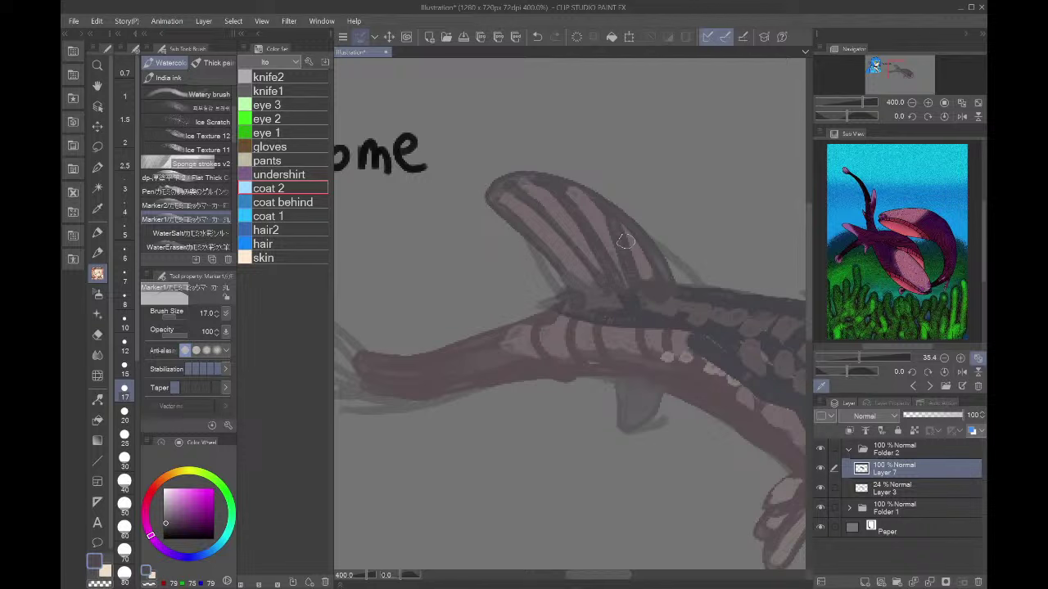
# - Trim the dorsal fin to a scalloped edge with transparent colour and blend its base into the back with sampled dark tones
pyautogui.press('c')
pyautogui.moveTo(479, 202)
pyautogui.mouseDown()
pyautogui.moveTo(514, 163)
pyautogui.moveTo(584, 171)
pyautogui.moveTo(540, 165)
pyautogui.moveTo(573, 157)
pyautogui.moveTo(601, 168)
pyautogui.moveTo(611, 200)
pyautogui.moveTo(645, 201)
pyautogui.moveTo(675, 276)
pyautogui.mouseUp()
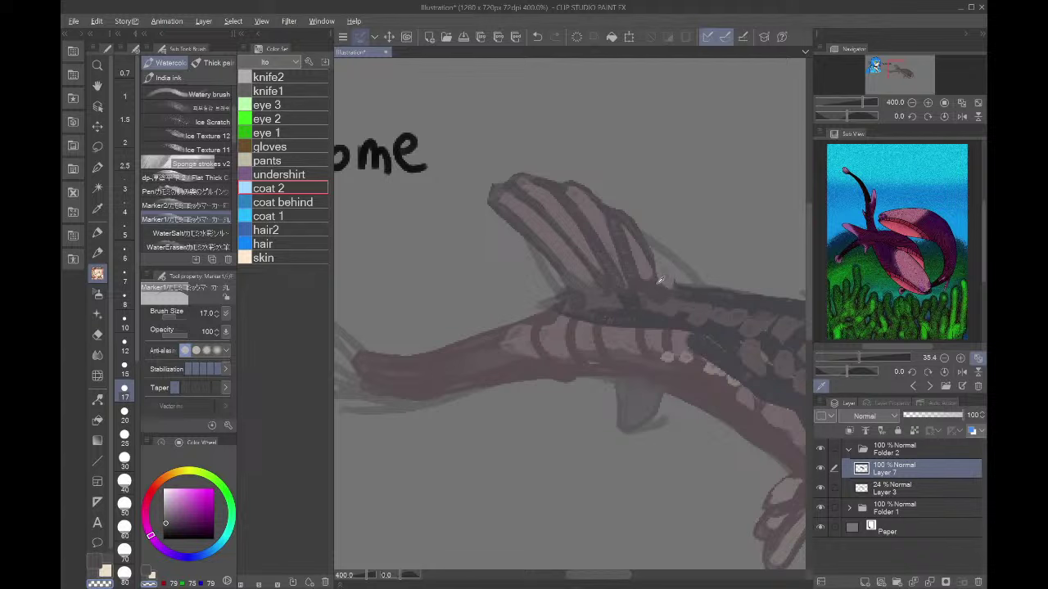
pyautogui.keyDown('alt'); pyautogui.click(652, 293); pyautogui.keyUp('alt')
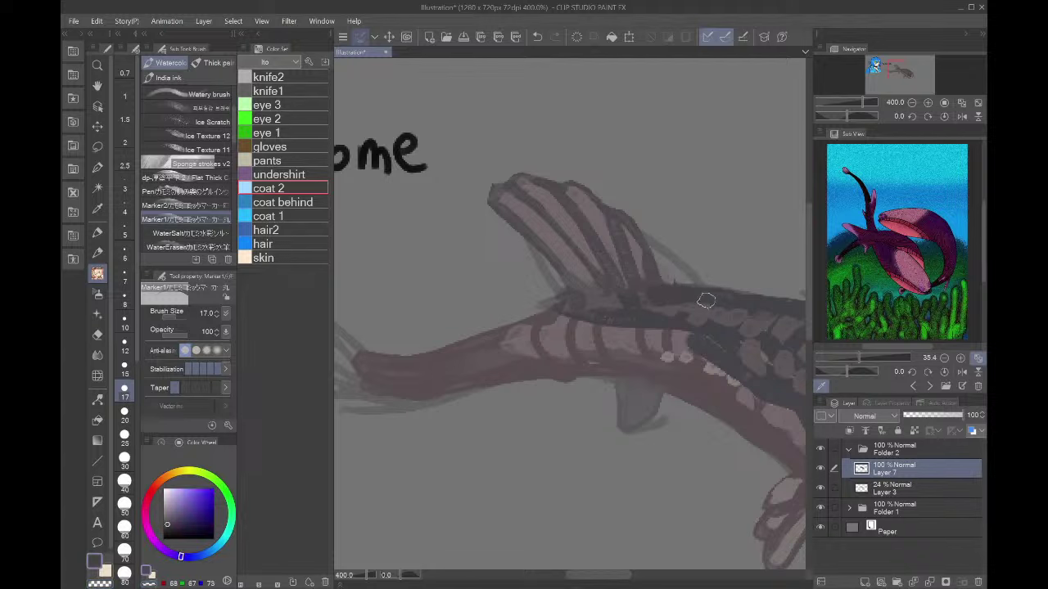
pyautogui.keyDown('alt'); pyautogui.click(666, 309); pyautogui.keyUp('alt')
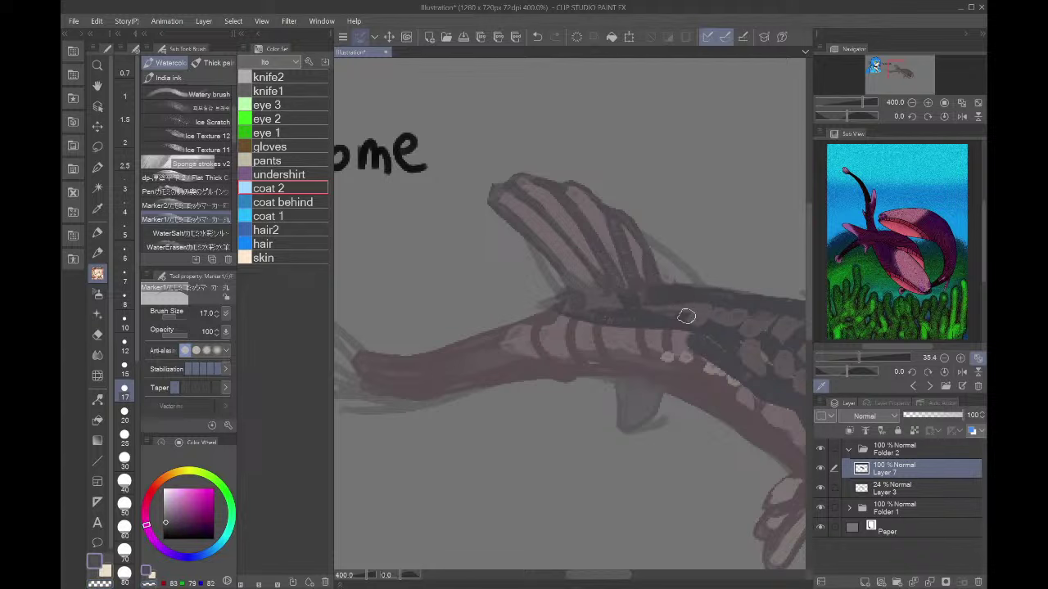
pyautogui.moveTo(686, 316)
pyautogui.mouseDown()
pyautogui.moveTo(718, 336)
pyautogui.moveTo(729, 328)
pyautogui.moveTo(729, 354)
pyautogui.moveTo(647, 311)
pyautogui.mouseUp()
pyautogui.keyDown('alt'); pyautogui.click(690, 336); pyautogui.keyUp('alt')
pyautogui.keyDown('alt'); pyautogui.click(665, 317); pyautogui.keyUp('alt')
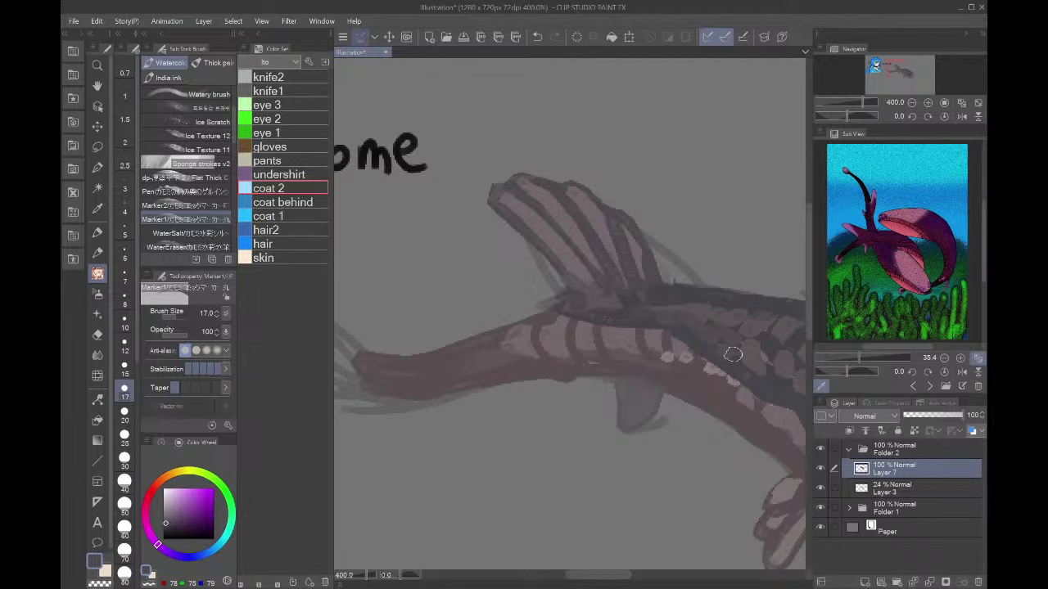
# - Break up the mottled pattern on the back and head with small purple, mauve and dark strokes at brush size 12
pyautogui.moveTo(733, 354)
pyautogui.mouseDown()
pyautogui.moveTo(777, 385)
pyautogui.moveTo(777, 368)
pyautogui.moveTo(798, 399)
pyautogui.moveTo(645, 240)
pyautogui.moveTo(578, 246)
pyautogui.moveTo(570, 280)
pyautogui.mouseUp()
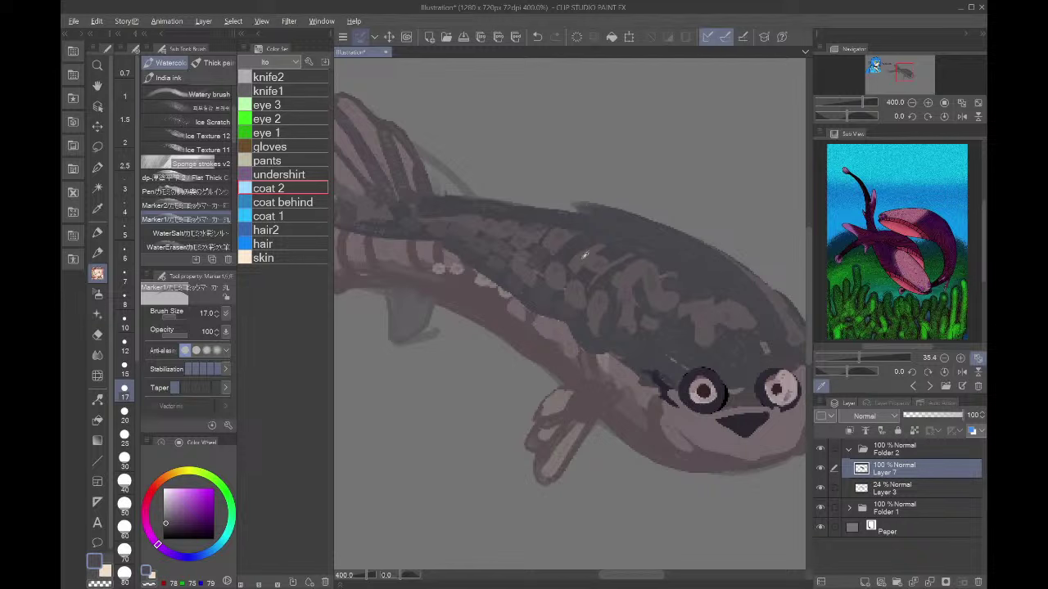
pyautogui.keyDown('alt'); pyautogui.click(528, 245); pyautogui.keyUp('alt')
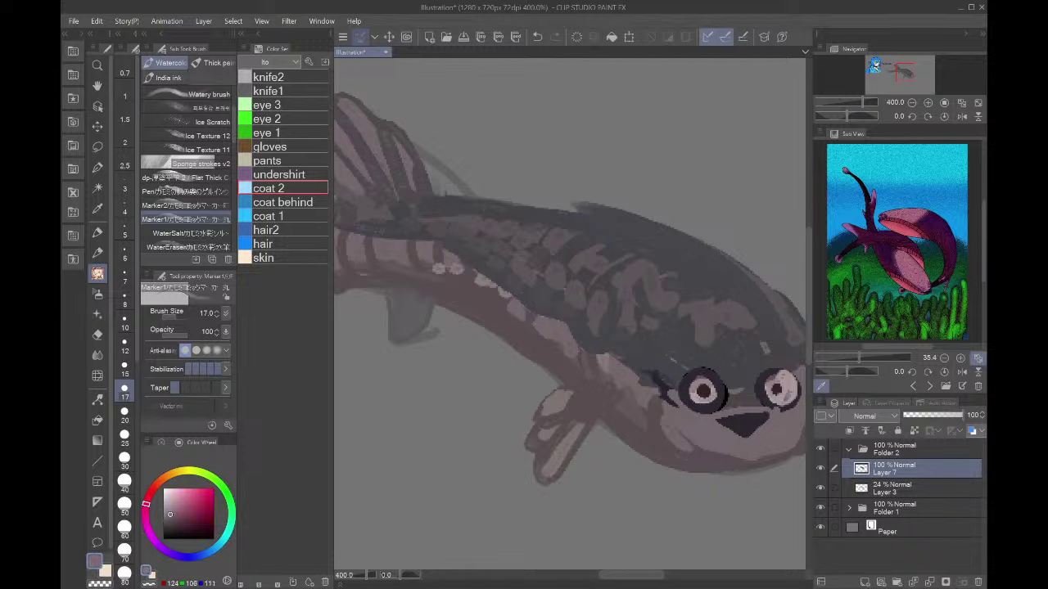
pyautogui.click(125, 344)
pyautogui.keyDown('alt'); pyautogui.click(568, 313); pyautogui.keyUp('alt')
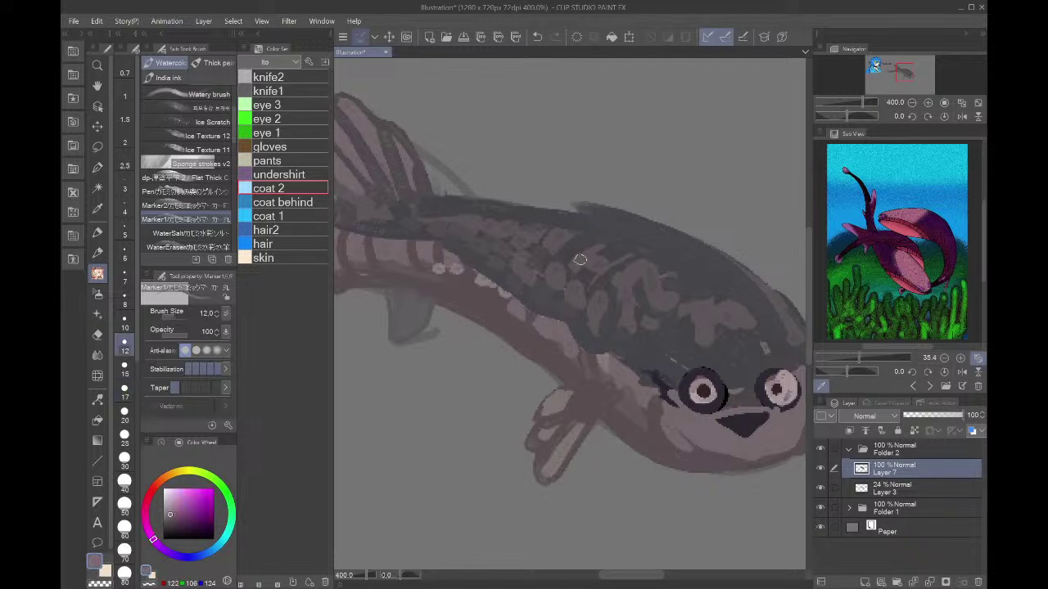
pyautogui.moveTo(580, 259)
pyautogui.mouseDown()
pyautogui.moveTo(631, 290)
pyautogui.moveTo(594, 271)
pyautogui.mouseUp()
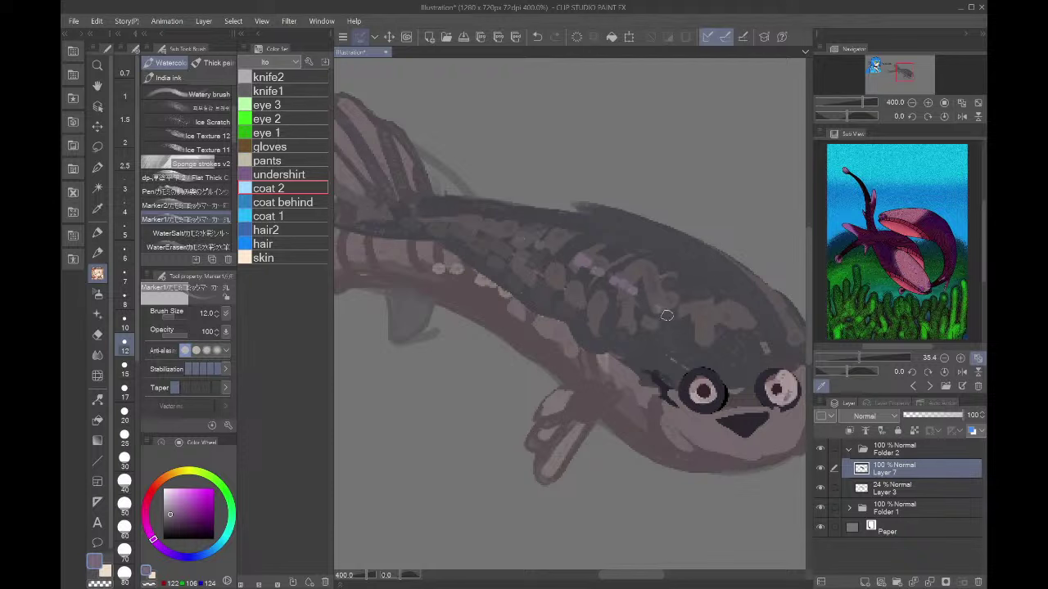
pyautogui.keyDown('alt'); pyautogui.click(646, 296); pyautogui.keyUp('alt')
pyautogui.keyDown('alt'); pyautogui.click(653, 277); pyautogui.keyUp('alt')
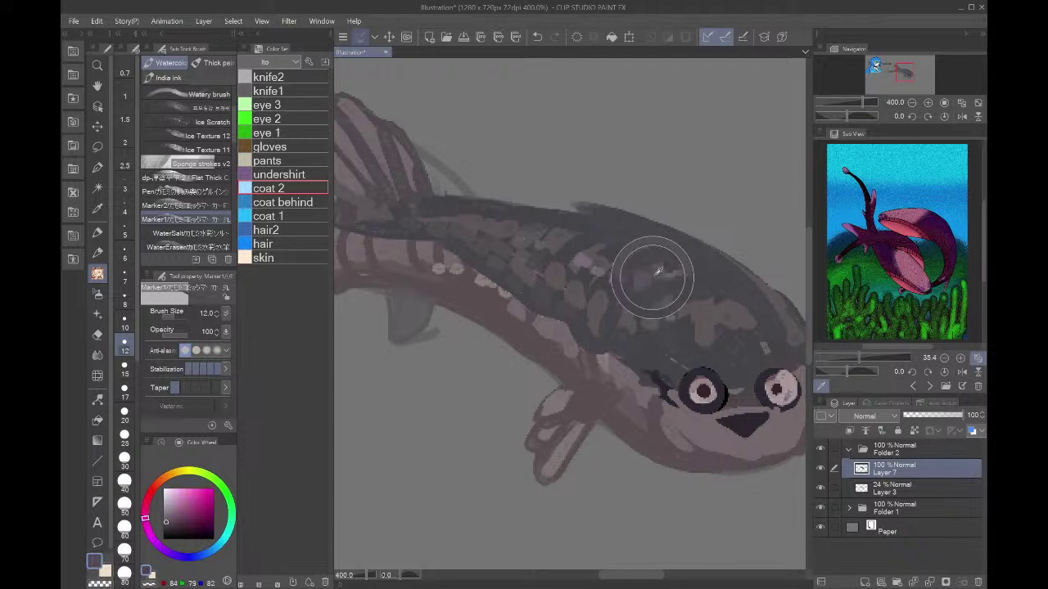
pyautogui.moveTo(682, 276); pyautogui.dragTo(704, 286)
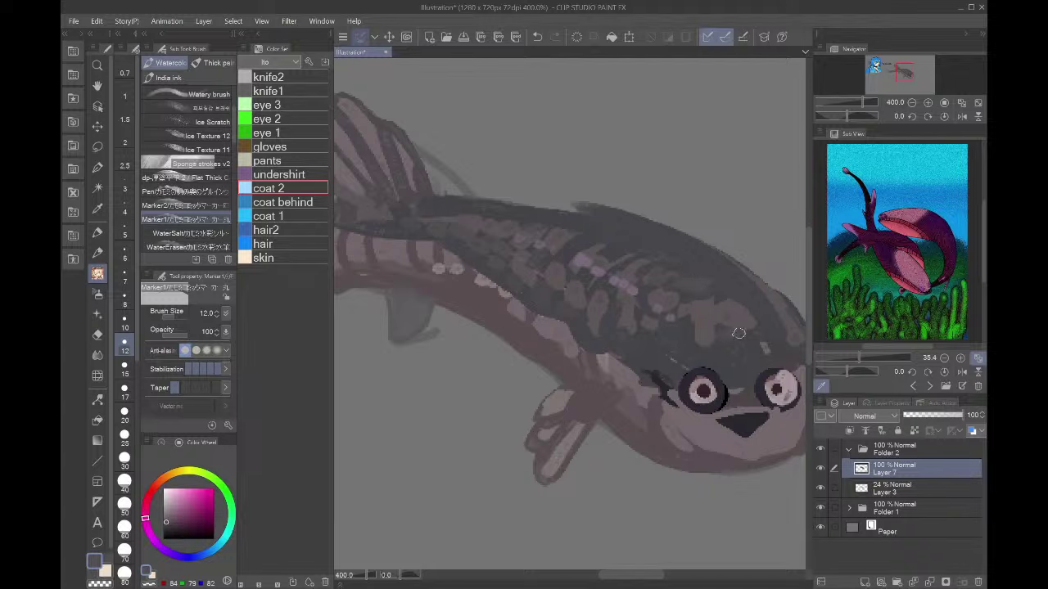
pyautogui.keyDown('alt'); pyautogui.click(698, 321); pyautogui.keyUp('alt')
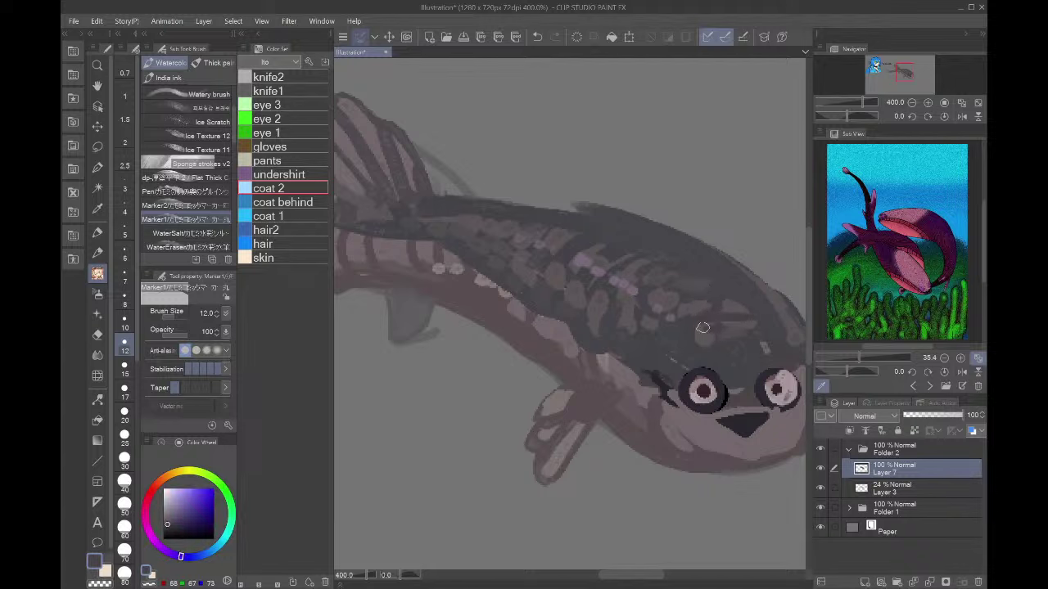
pyautogui.keyDown('alt'); pyautogui.click(713, 320); pyautogui.keyUp('alt')
pyautogui.keyDown('alt'); pyautogui.click(701, 339); pyautogui.keyUp('alt')
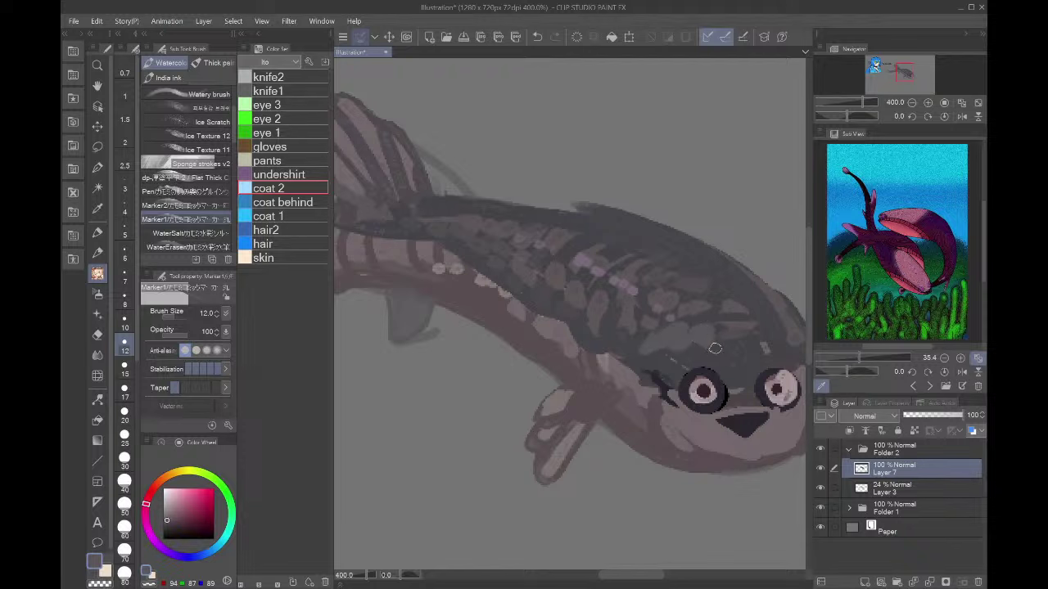
# - Erase the protruding bump along the upper edge of the back with transparent colour
pyautogui.press('c')
pyautogui.moveTo(565, 199); pyautogui.dragTo(659, 214)
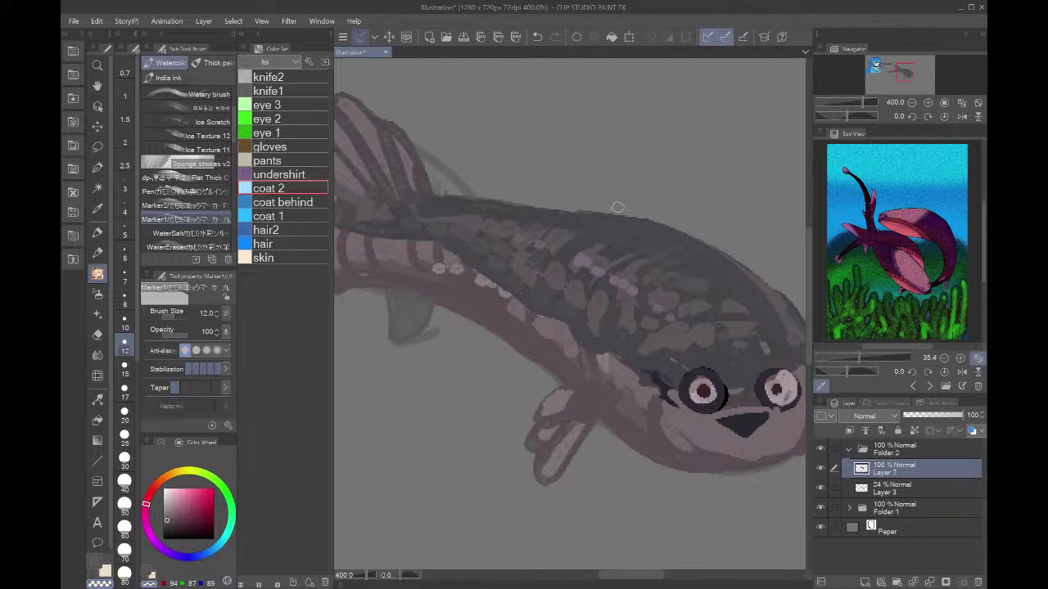
pyautogui.moveTo(581, 200); pyautogui.dragTo(666, 210)
# - Look over the horned character sketches on the Illustration269 canvas at different magnifications
pyautogui.scroll(6, 494, 285)
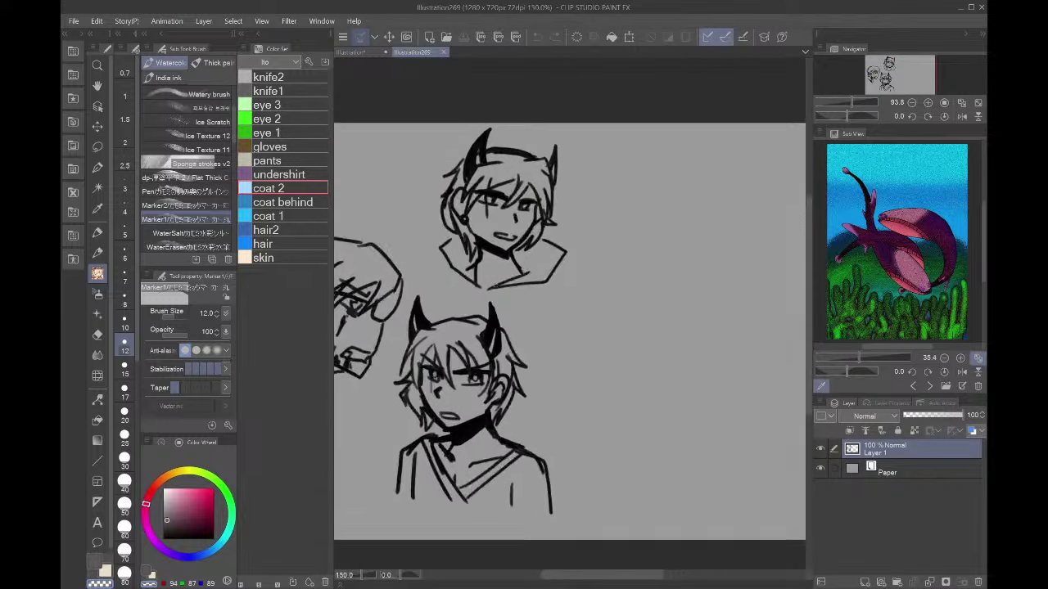
pyautogui.scroll(-4, 495, 285)
pyautogui.scroll(-1, 397, 298)
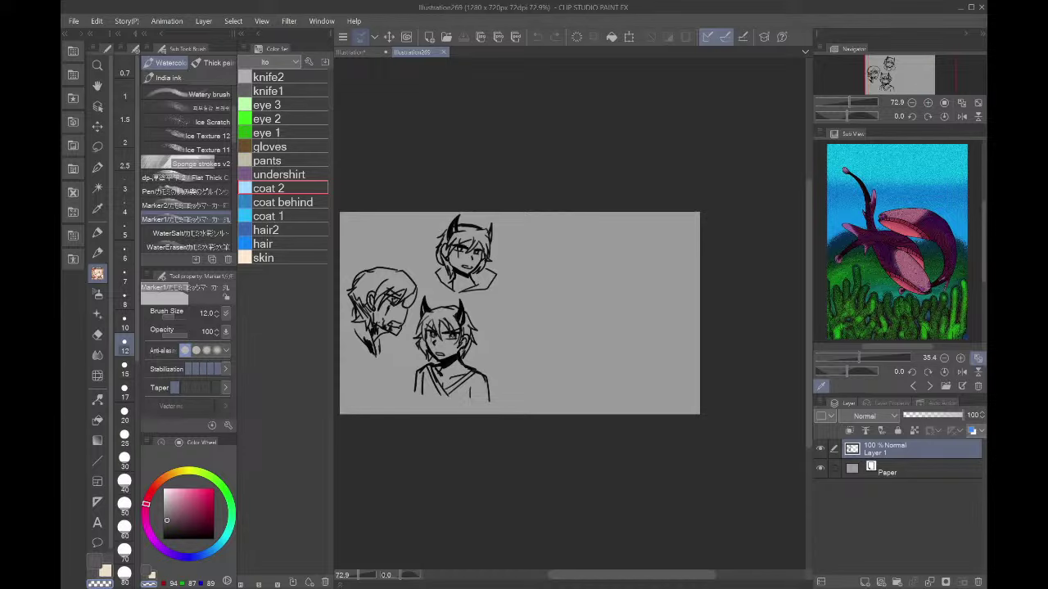
pyautogui.scroll(1, 361, 275)
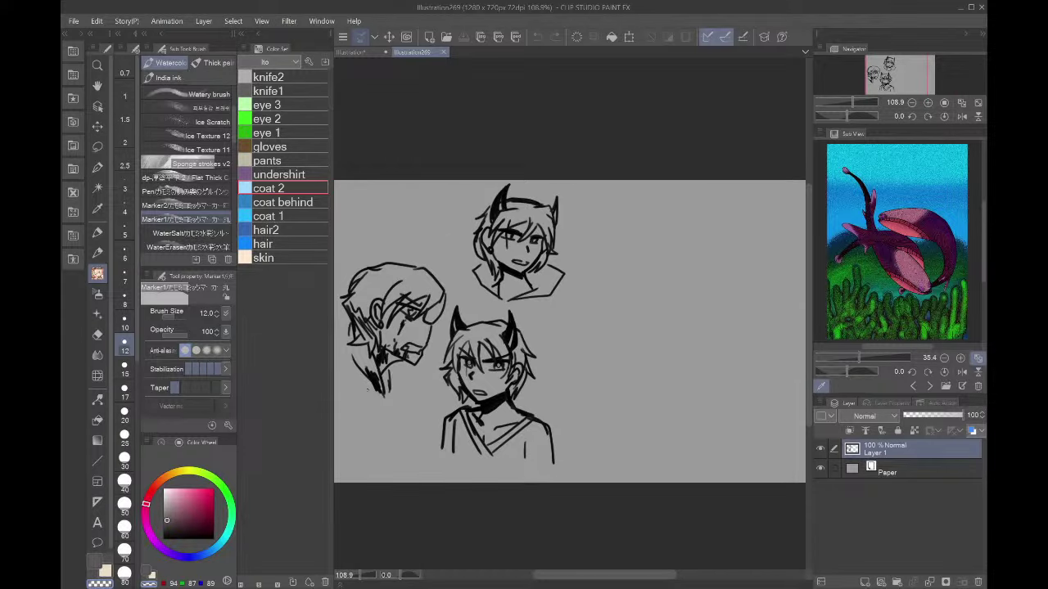
pyautogui.scroll(3, 372, 368)
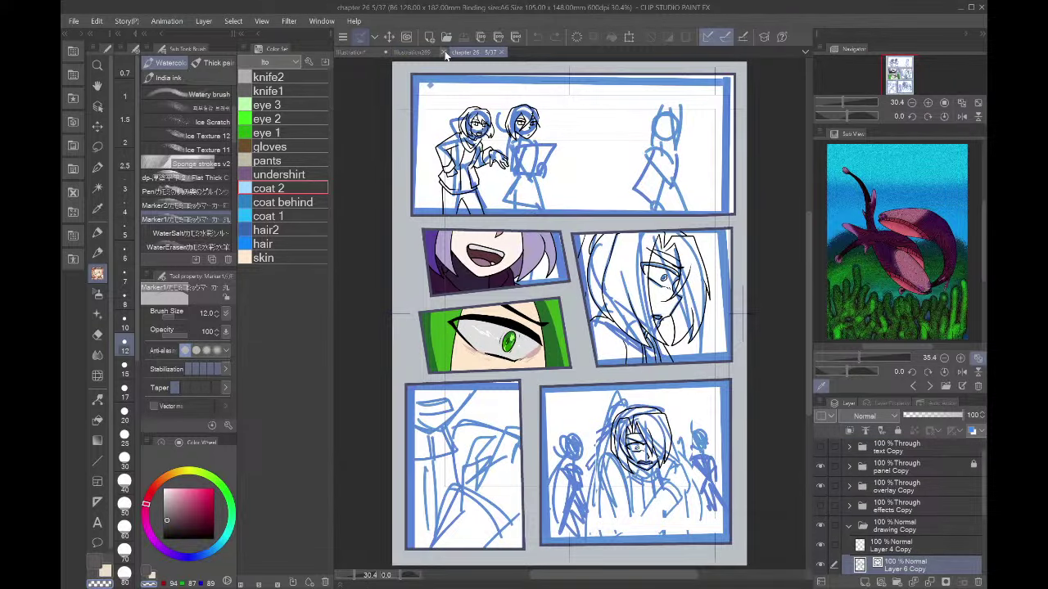
# - Close the Illustration269 canvas and reduce the chapter 26 page to its blue sketch by hiding the drawing, panel and text folders
pyautogui.click(443, 51)
pyautogui.click(851, 528)
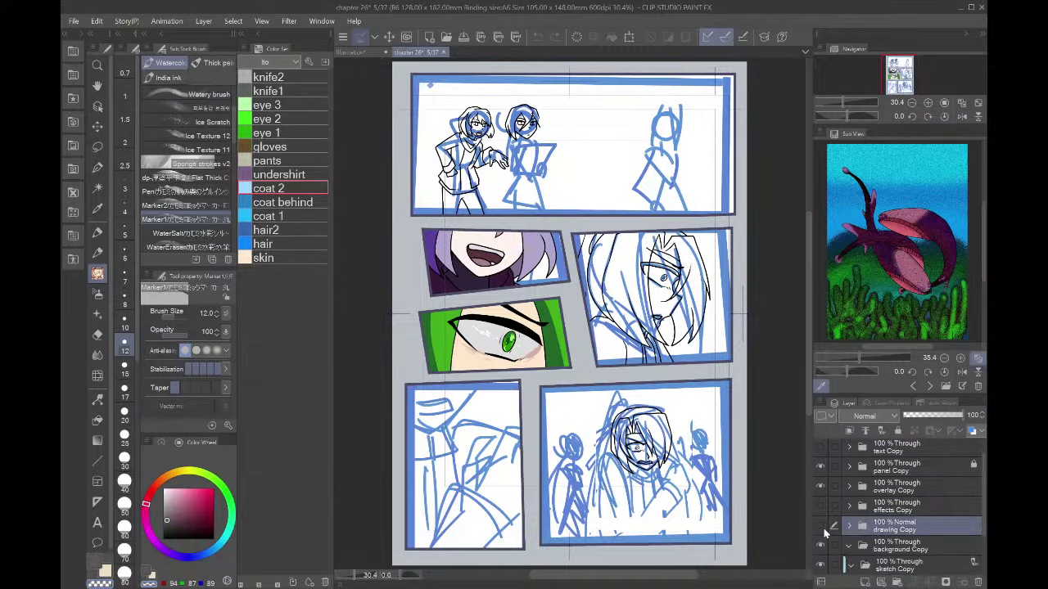
pyautogui.click(821, 526)
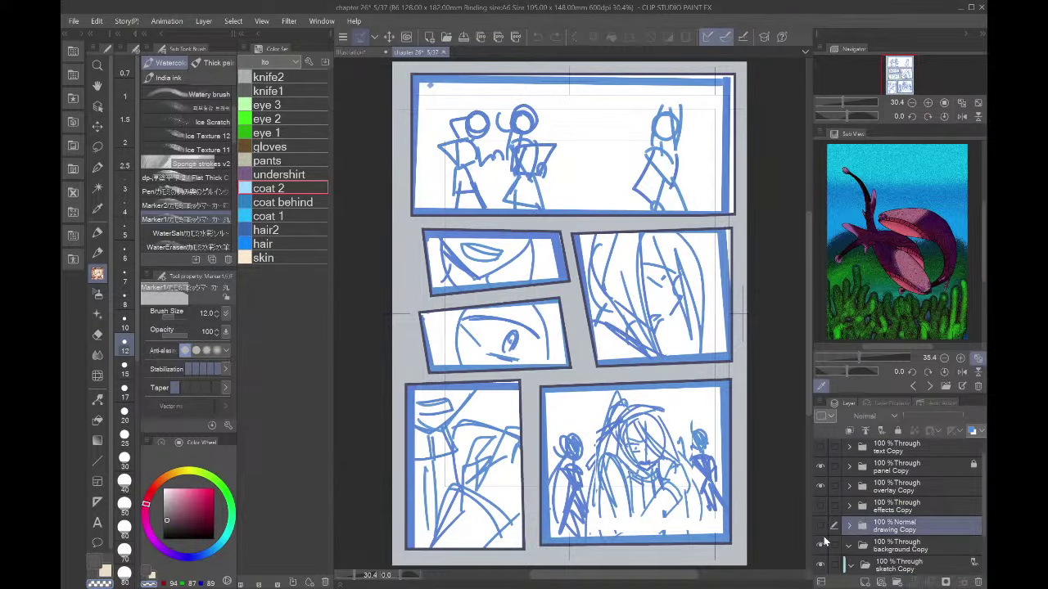
pyautogui.click(820, 467)
pyautogui.click(821, 449)
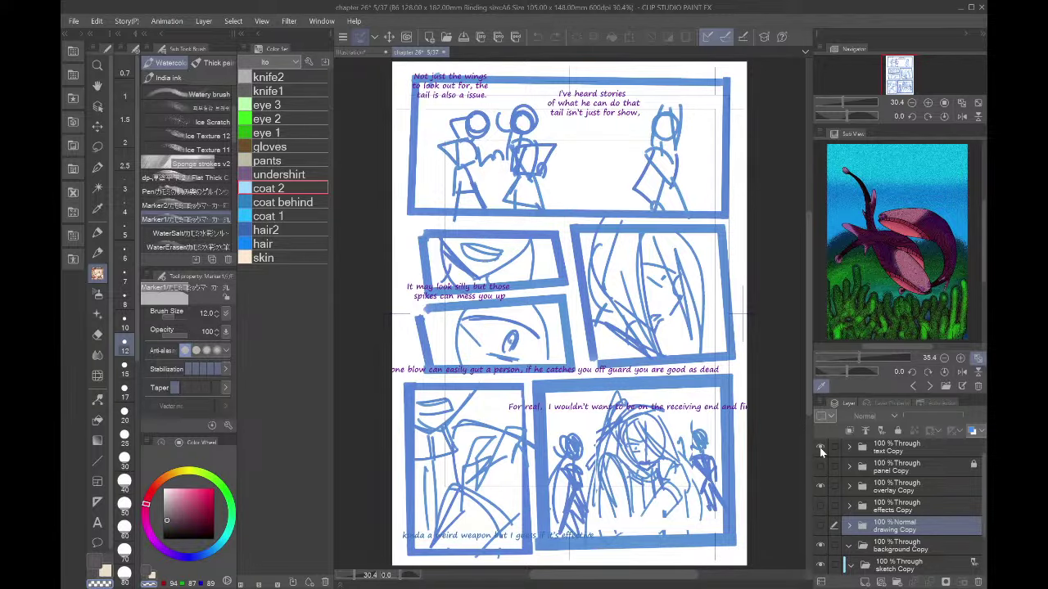
pyautogui.click(820, 448)
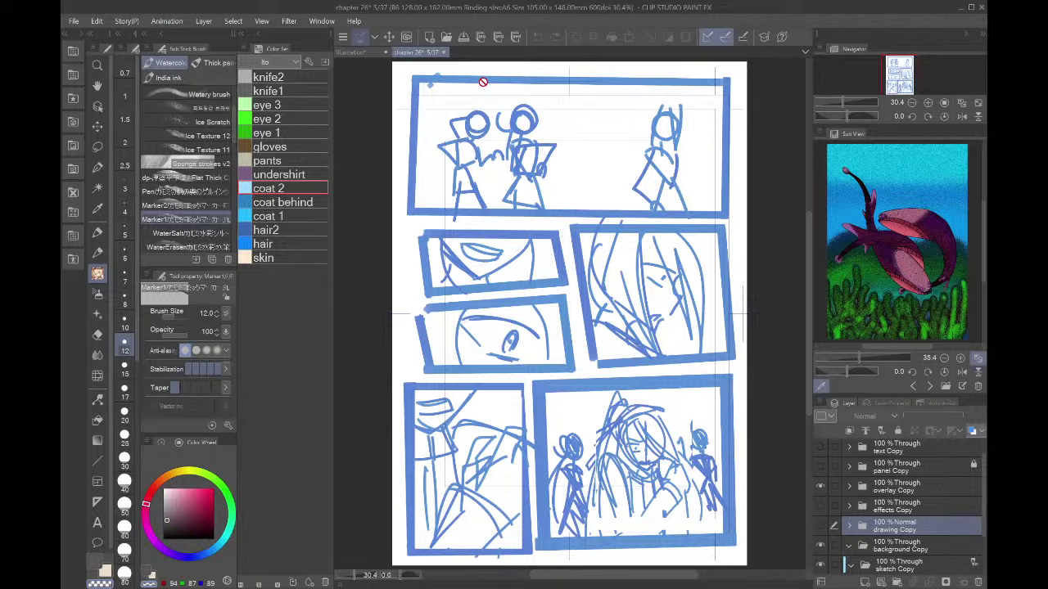
# - Look over the blue rough sketches panel by panel on the chapter 26 page, including the long-haired figure in the final panel
pyautogui.scroll(4, 483, 82)
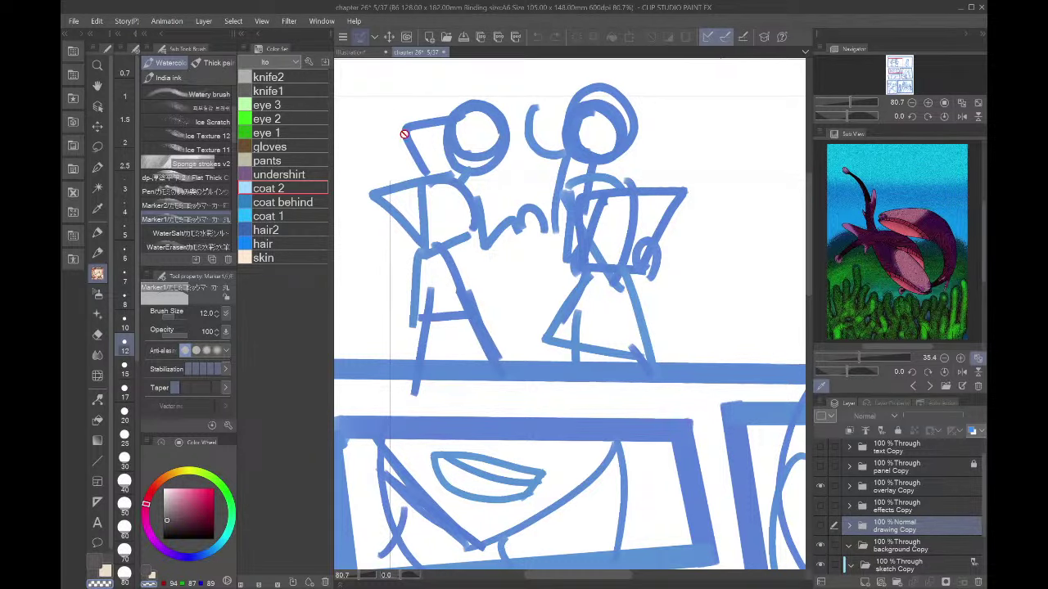
pyautogui.scroll(-4, 469, 189)
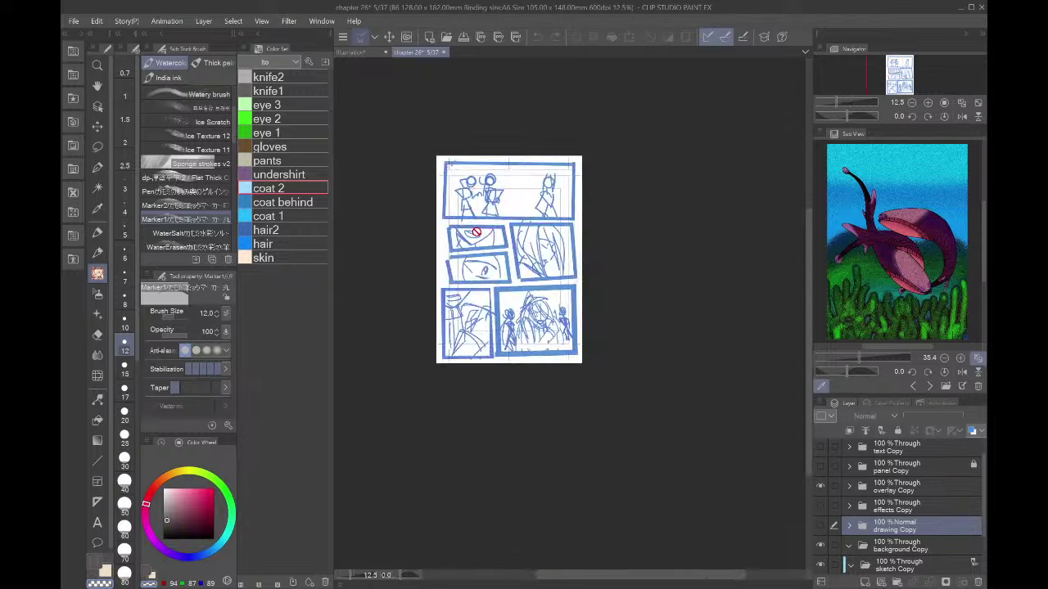
pyautogui.scroll(3, 479, 243)
pyautogui.scroll(-4, 481, 245)
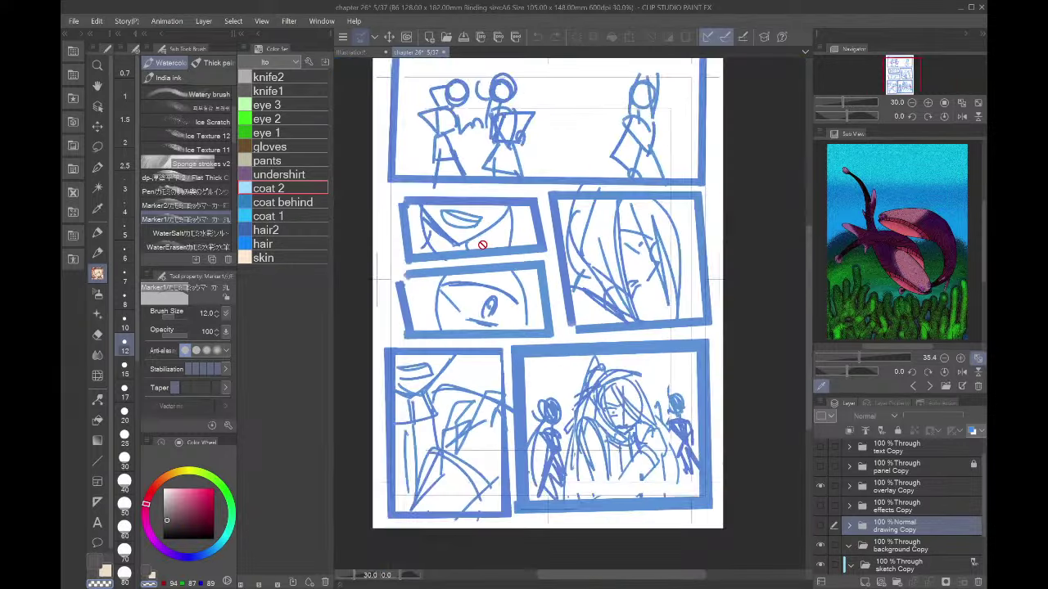
pyautogui.scroll(3, 669, 81)
pyautogui.scroll(3, 669, 80)
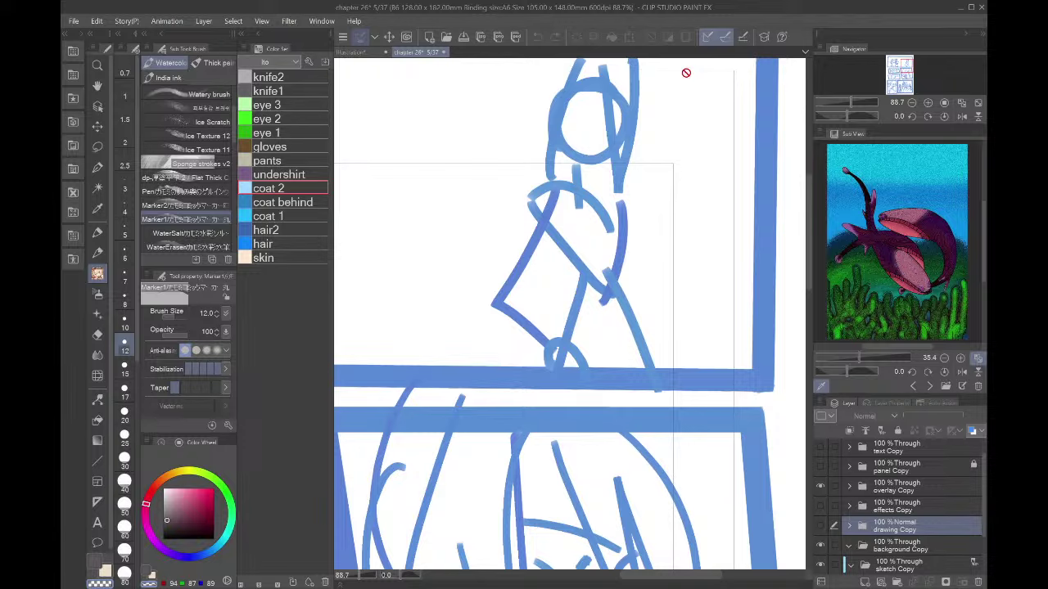
pyautogui.scroll(-3, 671, 228)
pyautogui.scroll(3, 553, 372)
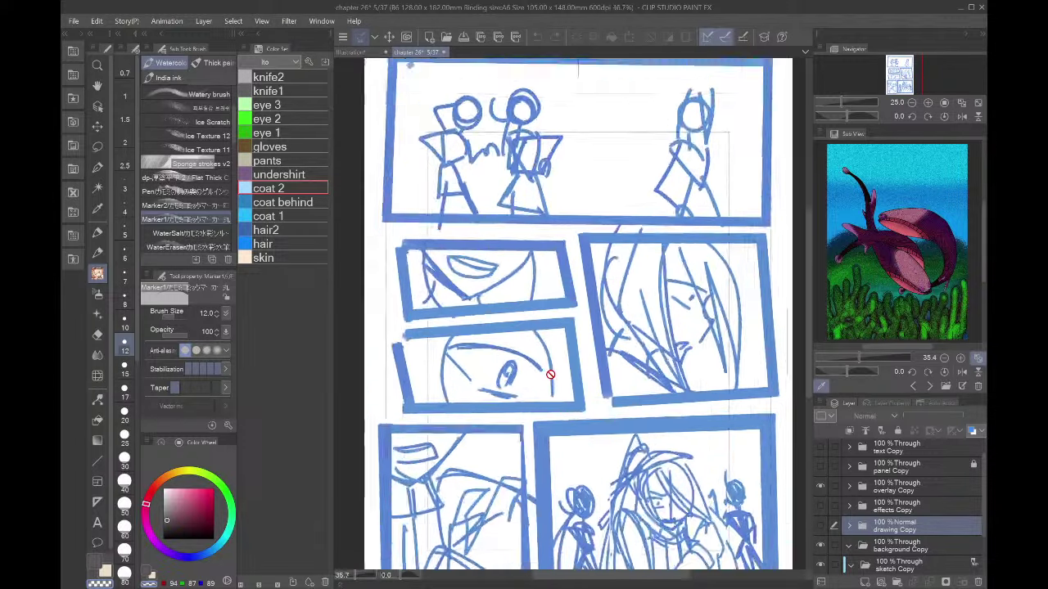
pyautogui.scroll(-3, 499, 365)
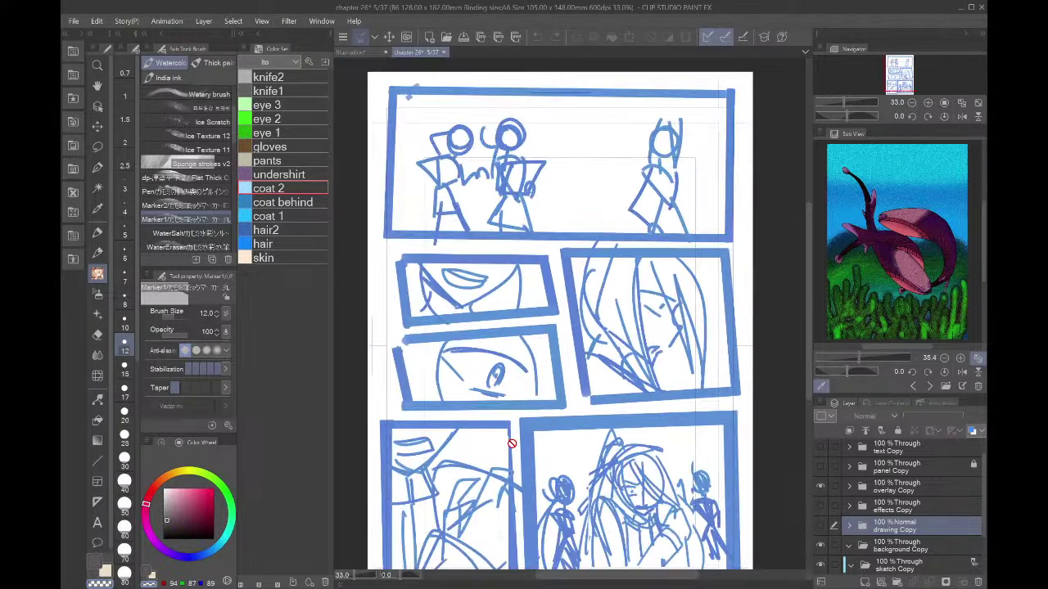
pyautogui.scroll(2, 471, 305)
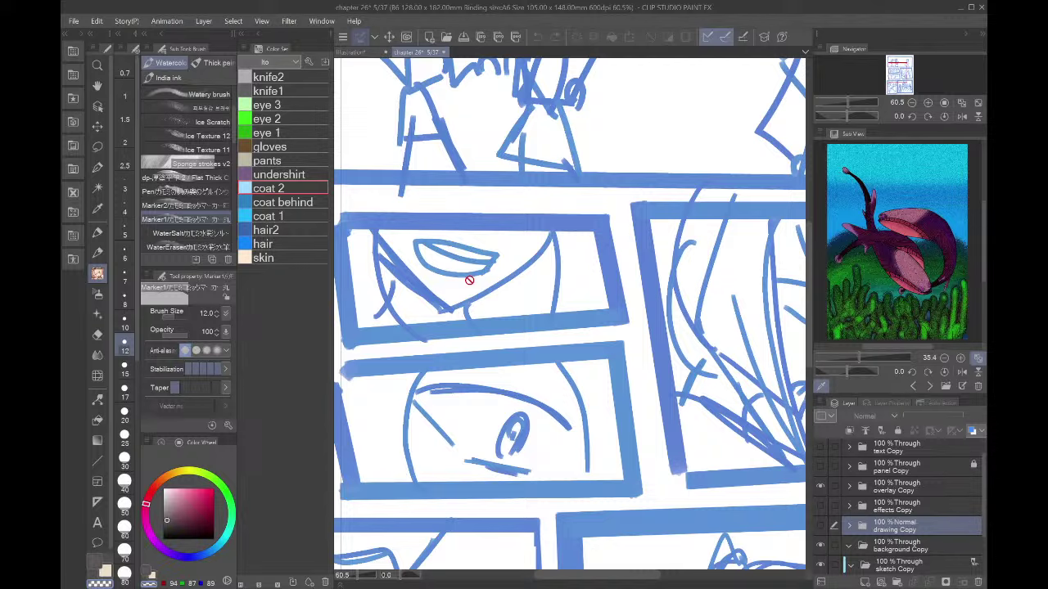
pyautogui.scroll(-2, 524, 388)
pyautogui.scroll(-1, 524, 388)
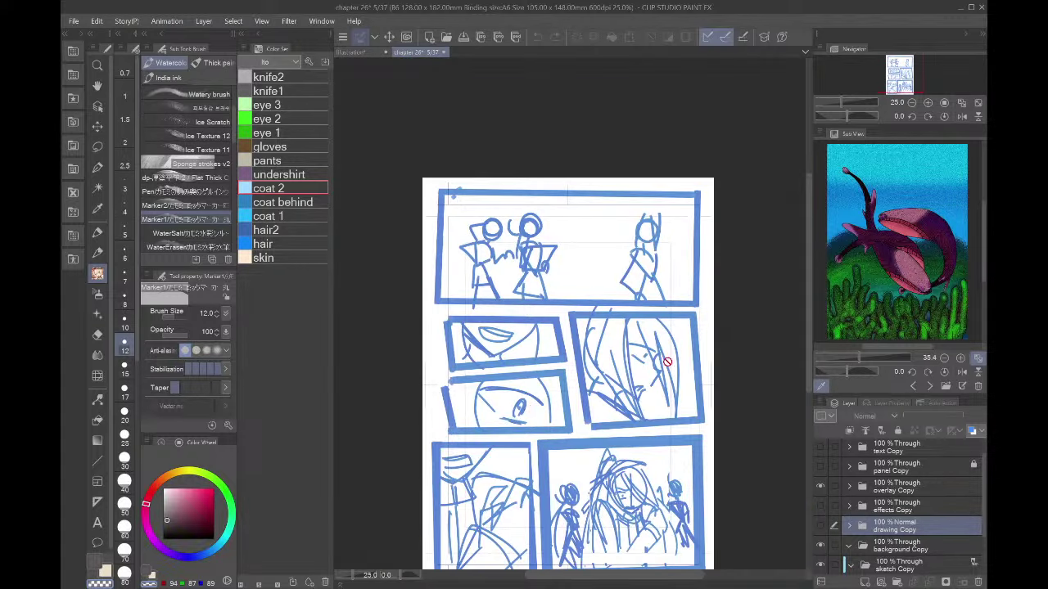
pyautogui.scroll(2, 667, 359)
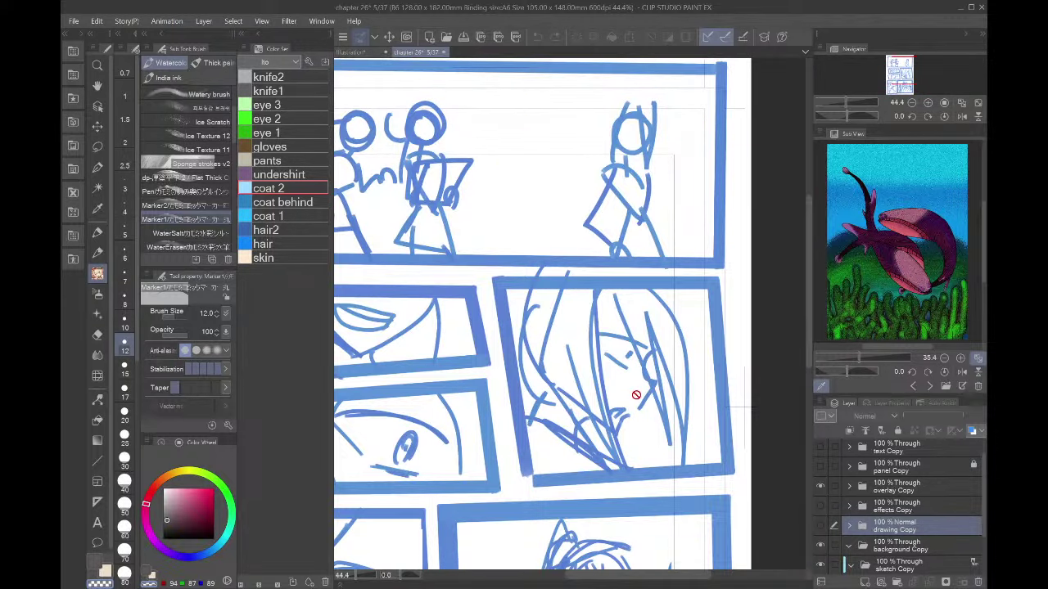
pyautogui.scroll(-3, 636, 393)
pyautogui.scroll(5, 622, 478)
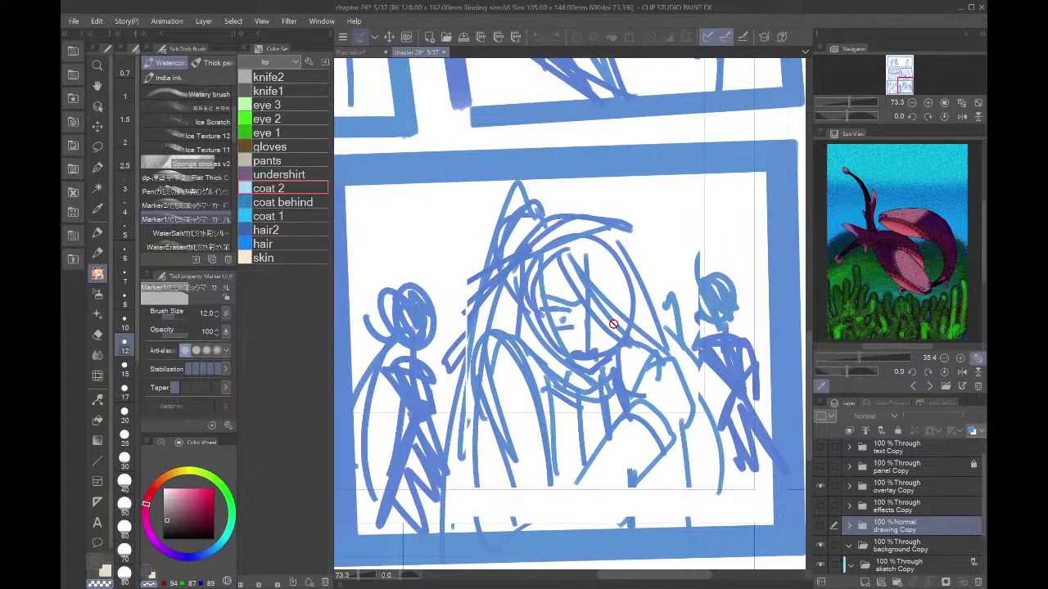
pyautogui.scroll(2, 559, 311)
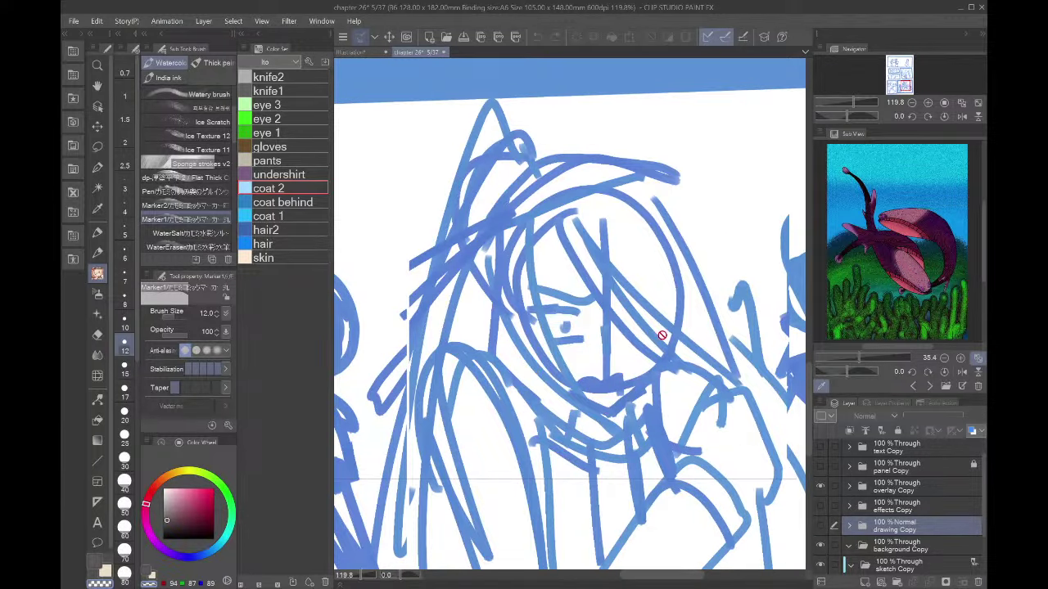
pyautogui.scroll(-4, 653, 351)
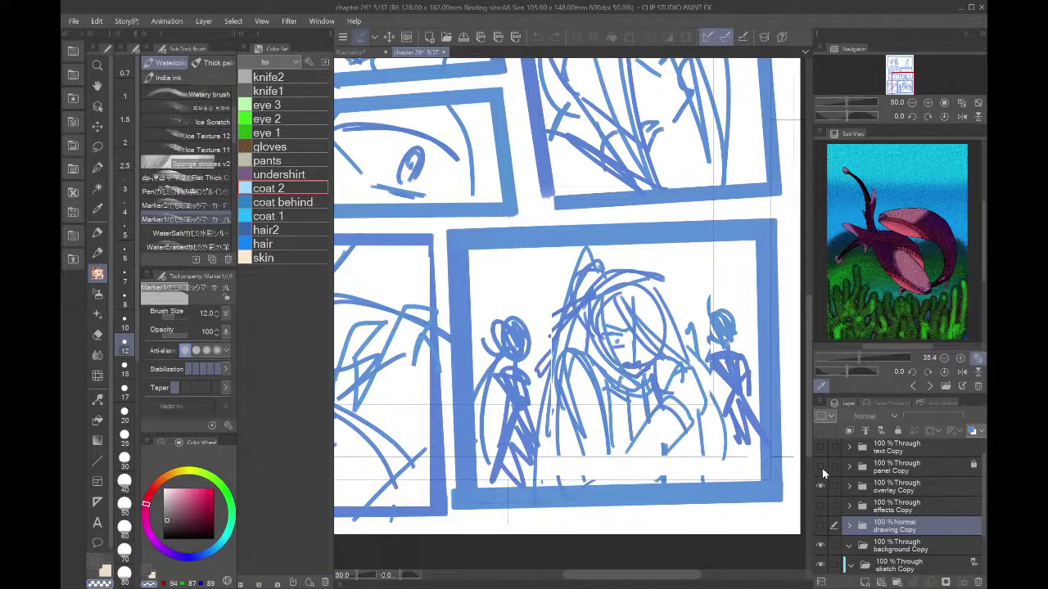
# - Show the panel and drawing folders again and view the inked and coloured panels over the sketch
pyautogui.click(820, 466)
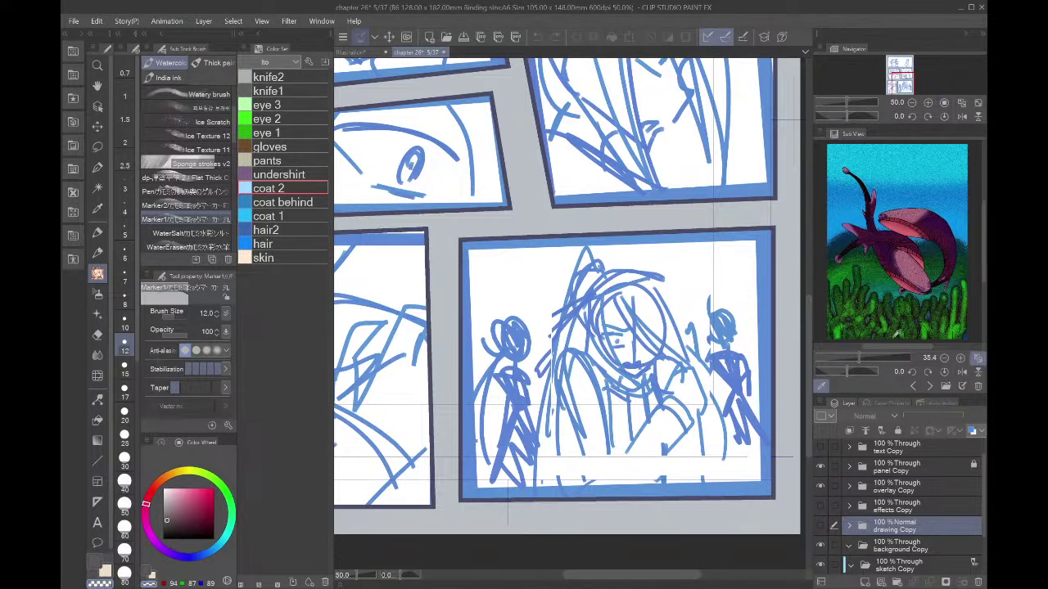
pyautogui.click(961, 103)
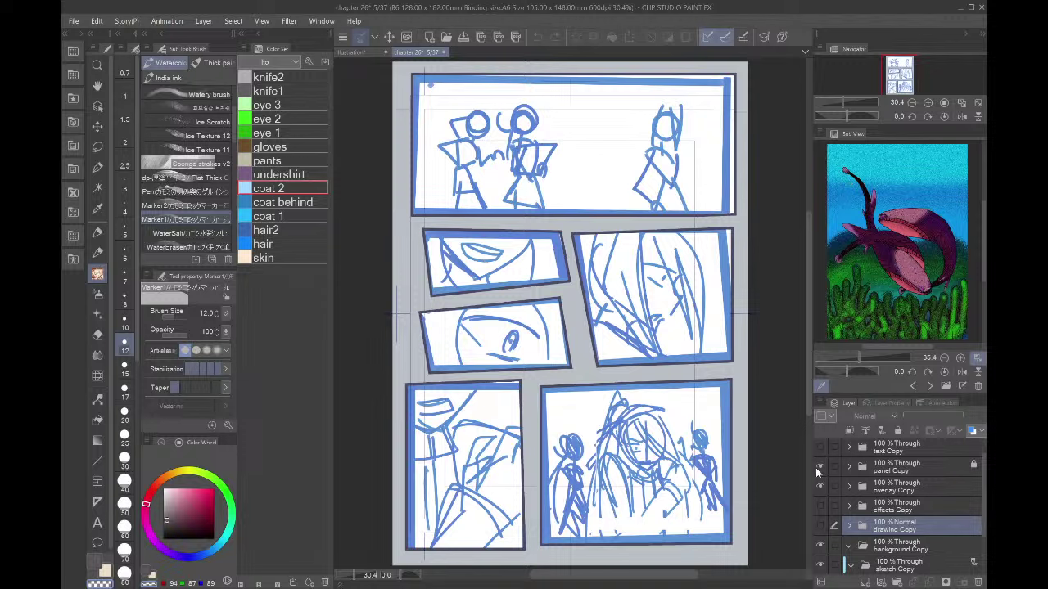
pyautogui.click(820, 524)
pyautogui.scroll(4, 665, 288)
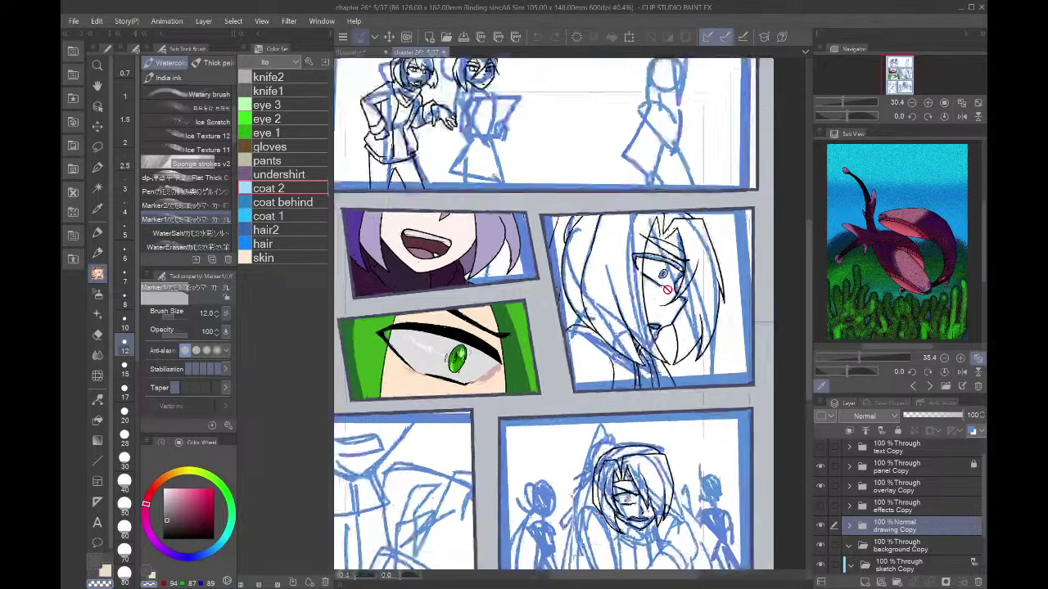
pyautogui.scroll(-2, 665, 289)
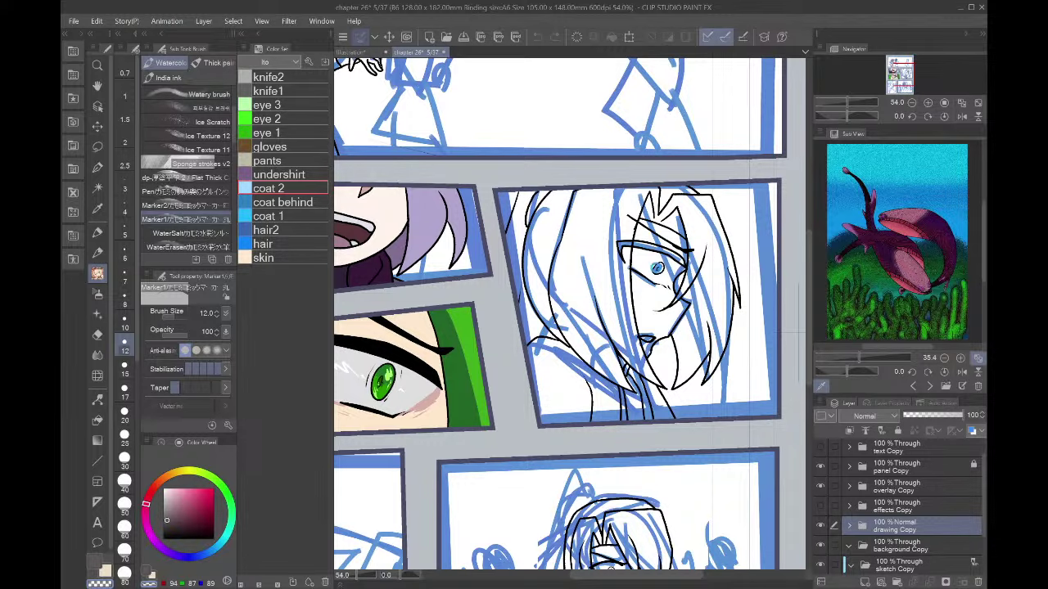
# - Switch to the Comic 19/37 page and close the chapter 26 page
pyautogui.hotkey('ctrl', 'Tab')
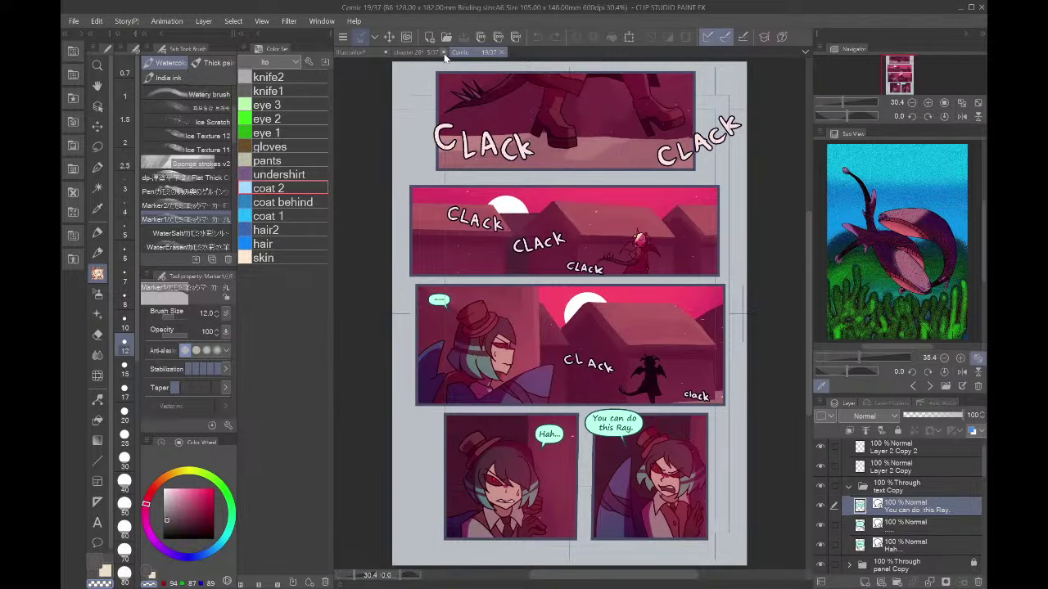
pyautogui.click(442, 53)
pyautogui.hotkey('ctrl', 'Tab')
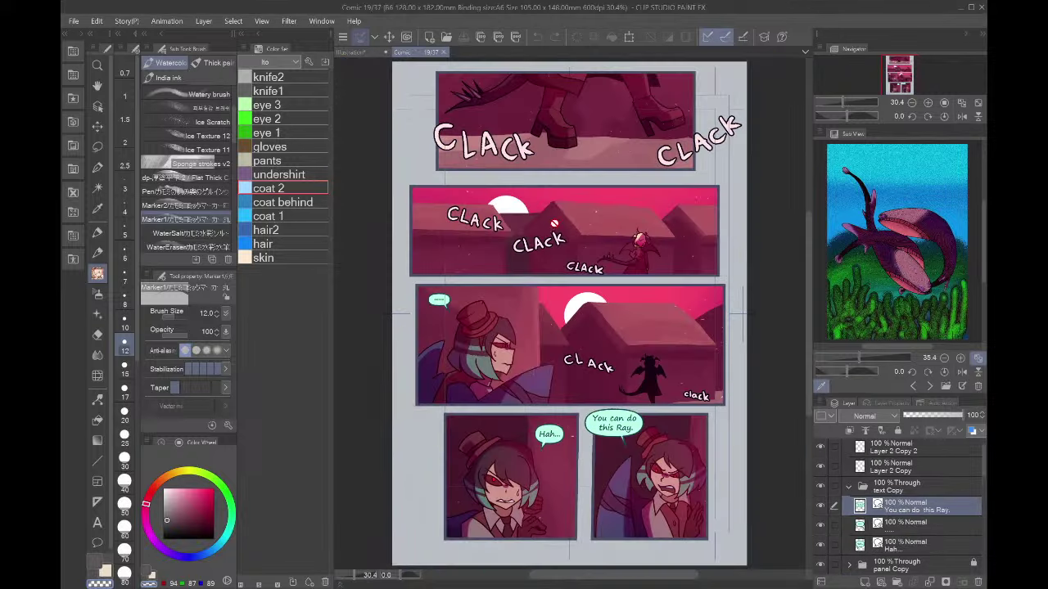
# - Examine the speech balloons, the top-hatted character's face and the overall layout of the Comic 19/37 page at different magnifications
pyautogui.scroll(10, 598, 425)
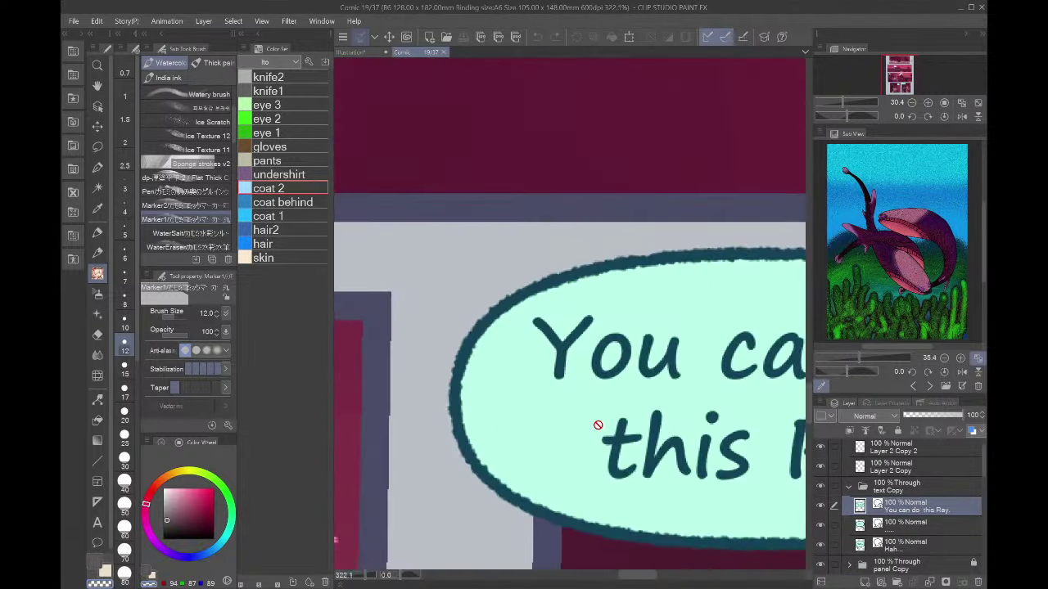
pyautogui.scroll(-3, 433, 284)
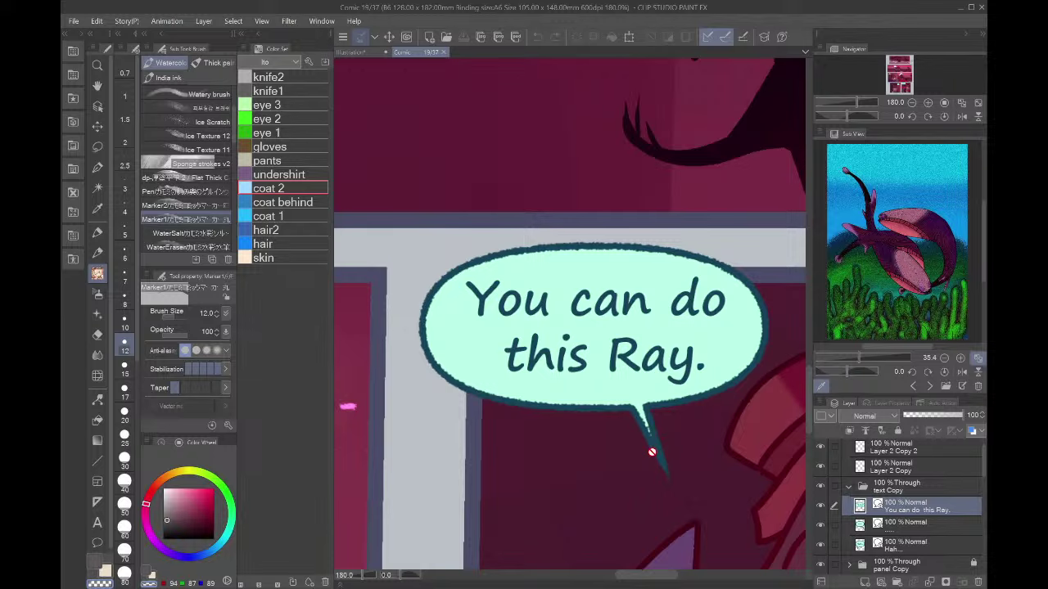
pyautogui.scroll(-4, 651, 452)
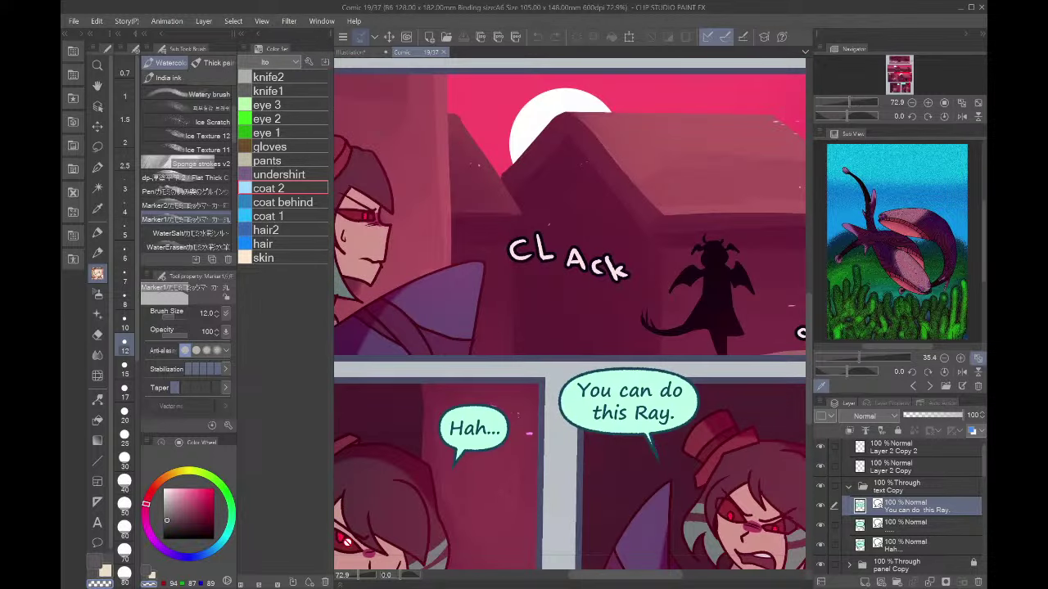
pyautogui.scroll(7, 486, 492)
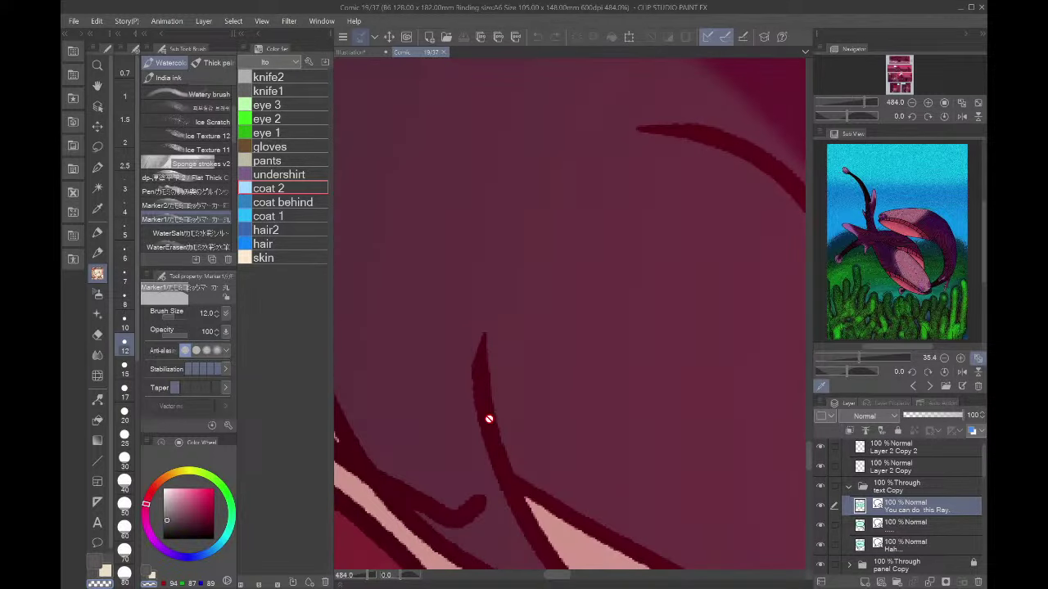
pyautogui.scroll(-4, 489, 419)
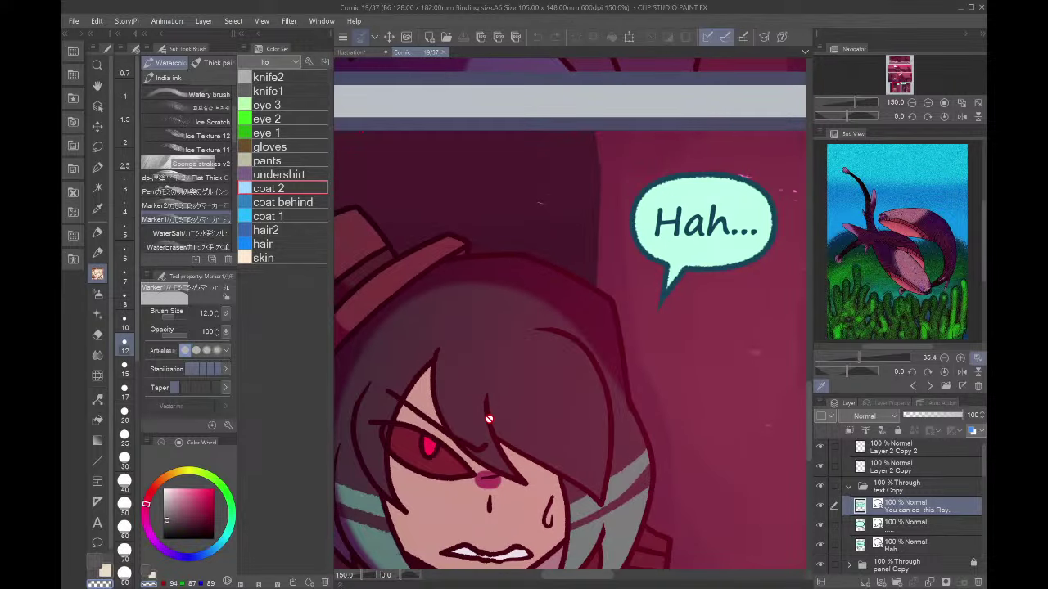
pyautogui.scroll(-3, 489, 419)
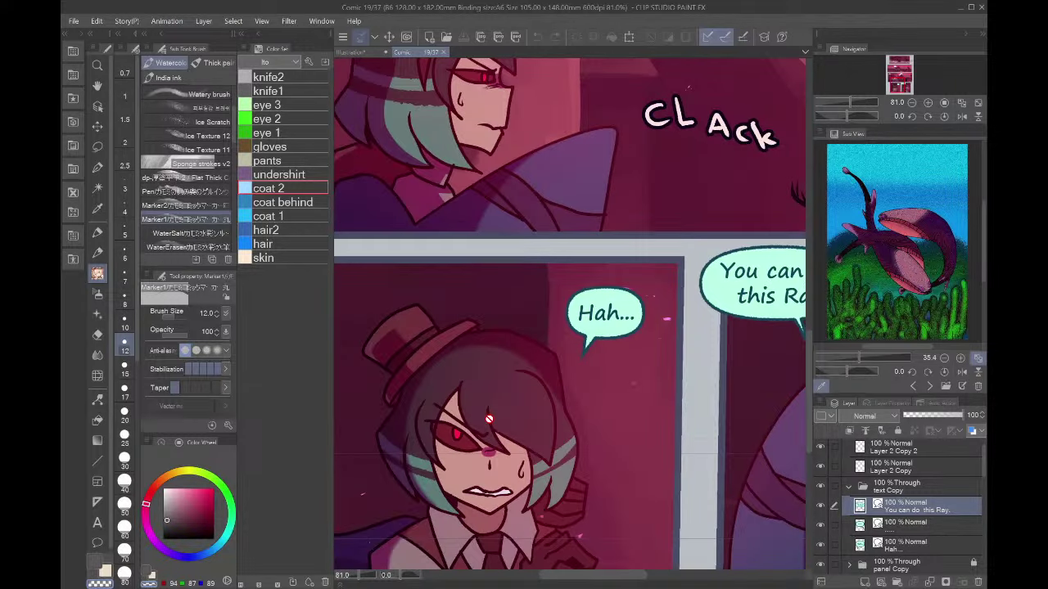
pyautogui.scroll(-4, 489, 419)
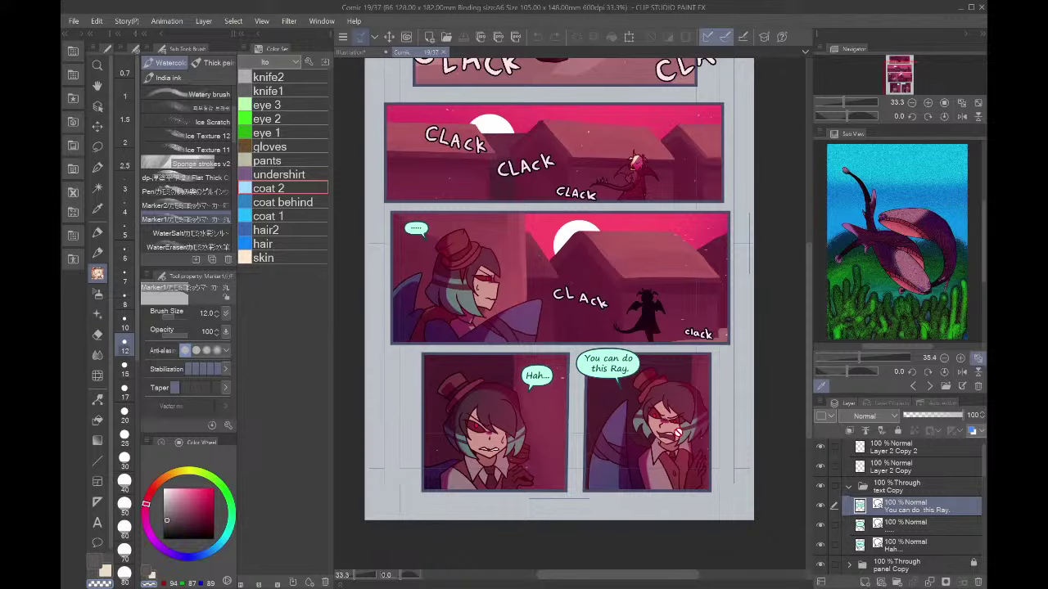
pyautogui.scroll(2, 683, 430)
pyautogui.scroll(5, 684, 429)
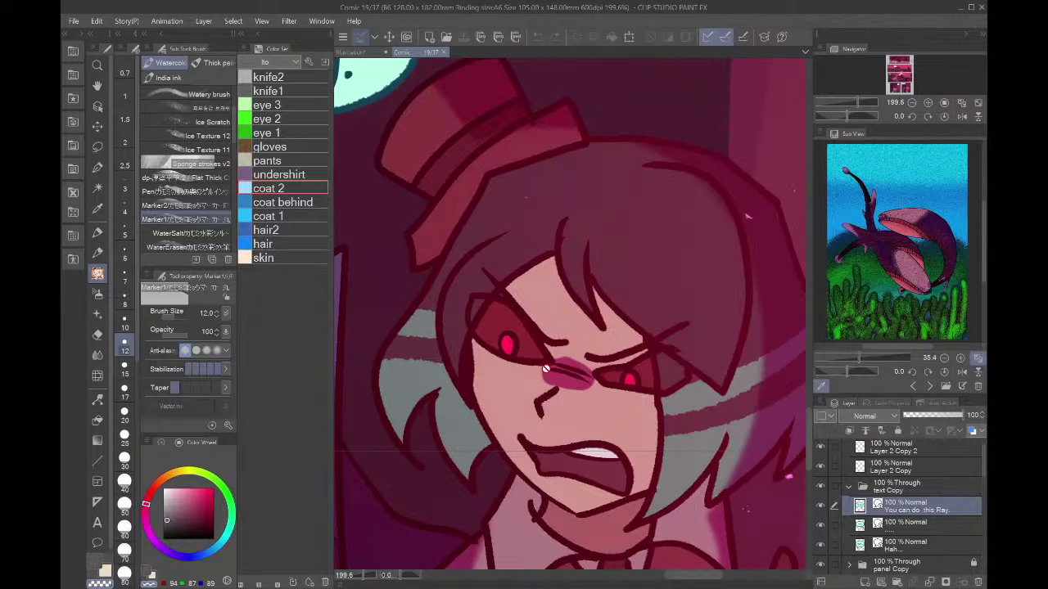
pyautogui.scroll(-5, 595, 468)
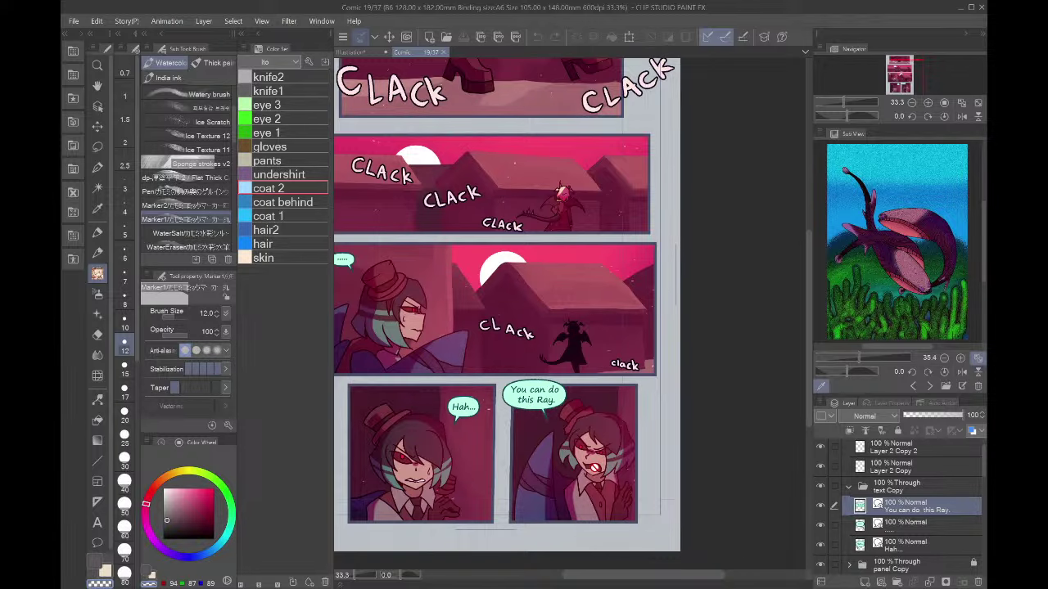
pyautogui.scroll(-2, 594, 468)
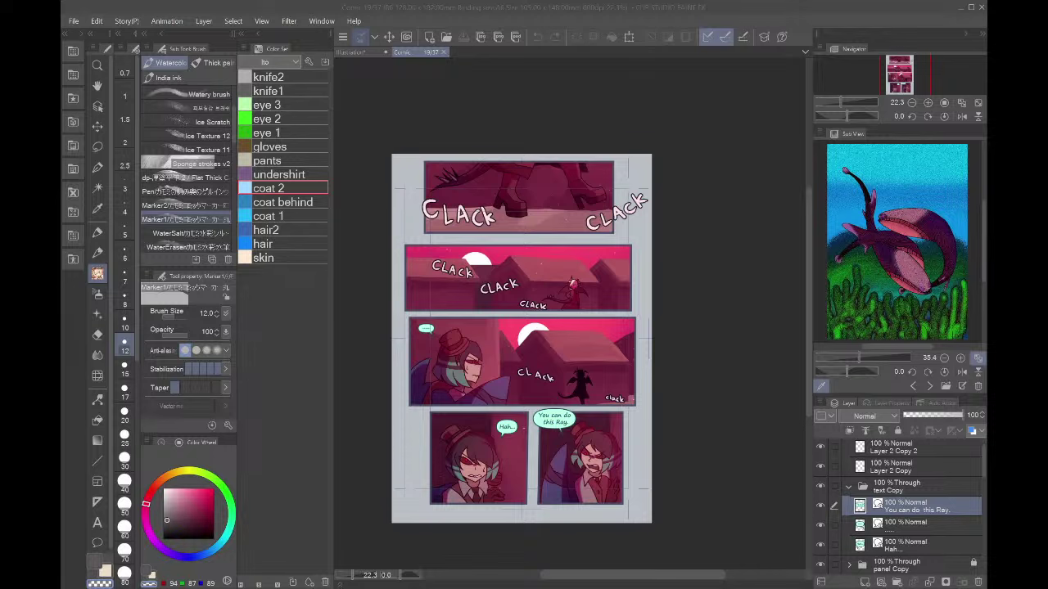
pyautogui.scroll(4, 545, 498)
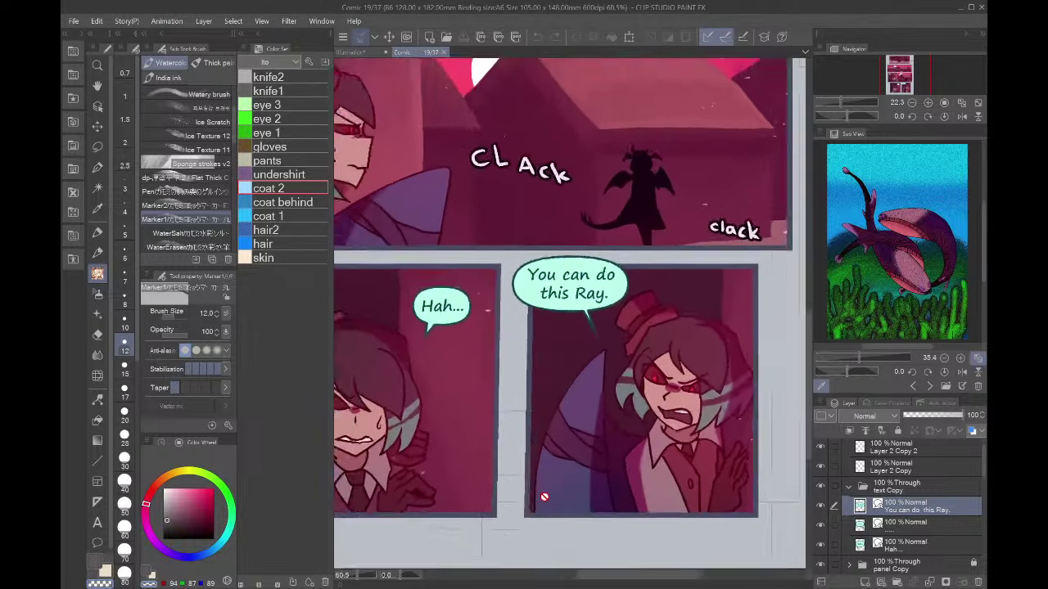
# - Collapse the text, sound effects and overlay folders of the Comic 19/37 page
pyautogui.click(849, 487)
pyautogui.scroll(1, 852, 486)
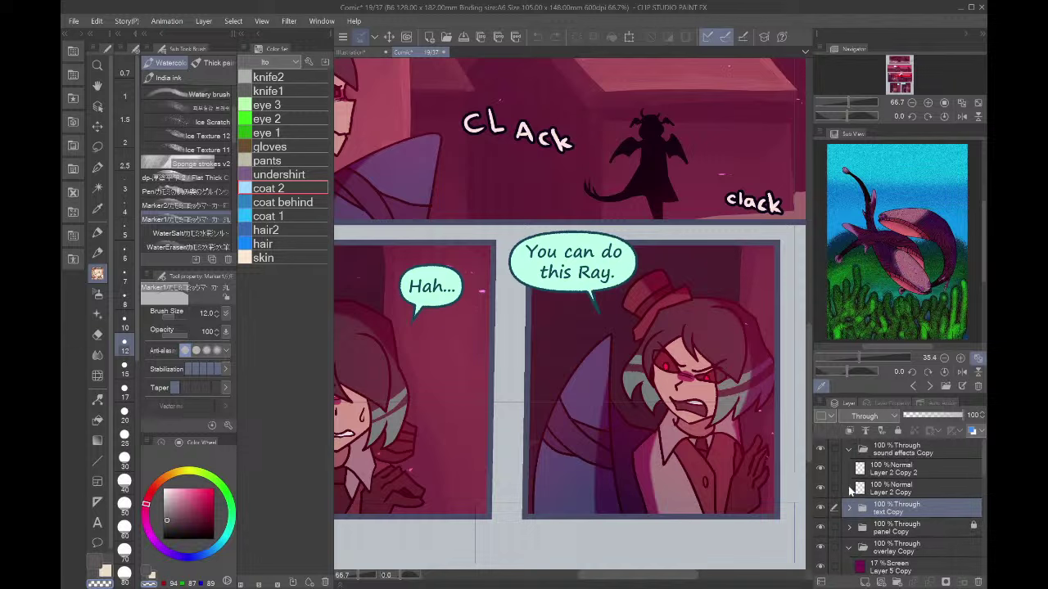
pyautogui.click(850, 451)
pyautogui.click(850, 509)
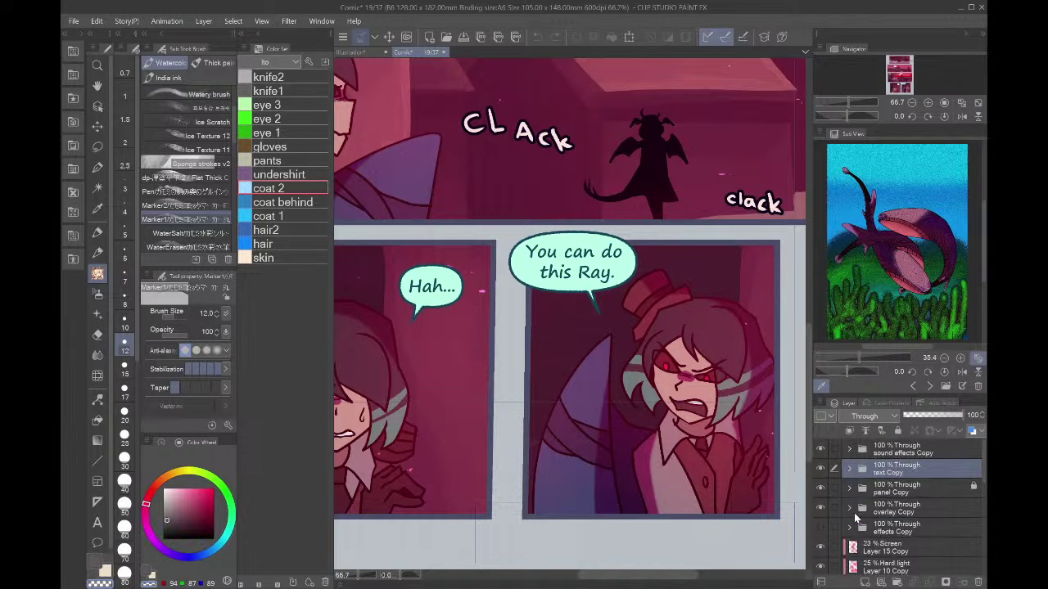
# - Hide the overlay folder, the Screen and Hard light layers and the background folder, keeping the panel folder shown
pyautogui.scroll(-2, 860, 503)
pyautogui.moveTo(822, 455); pyautogui.dragTo(823, 559)
pyautogui.scroll(-3, 823, 532)
pyautogui.click(822, 527)
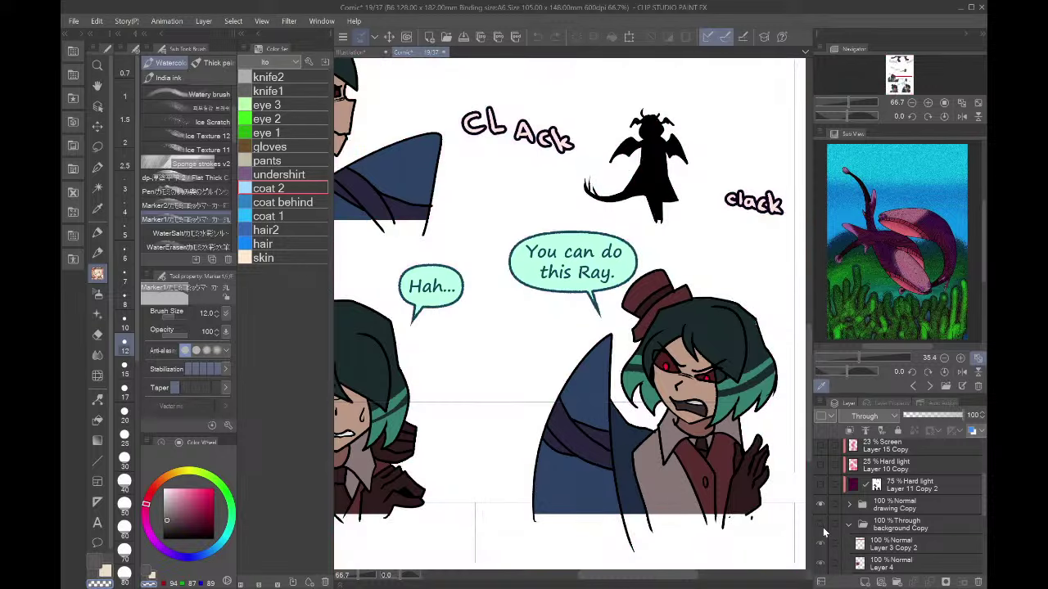
pyautogui.scroll(5, 823, 527)
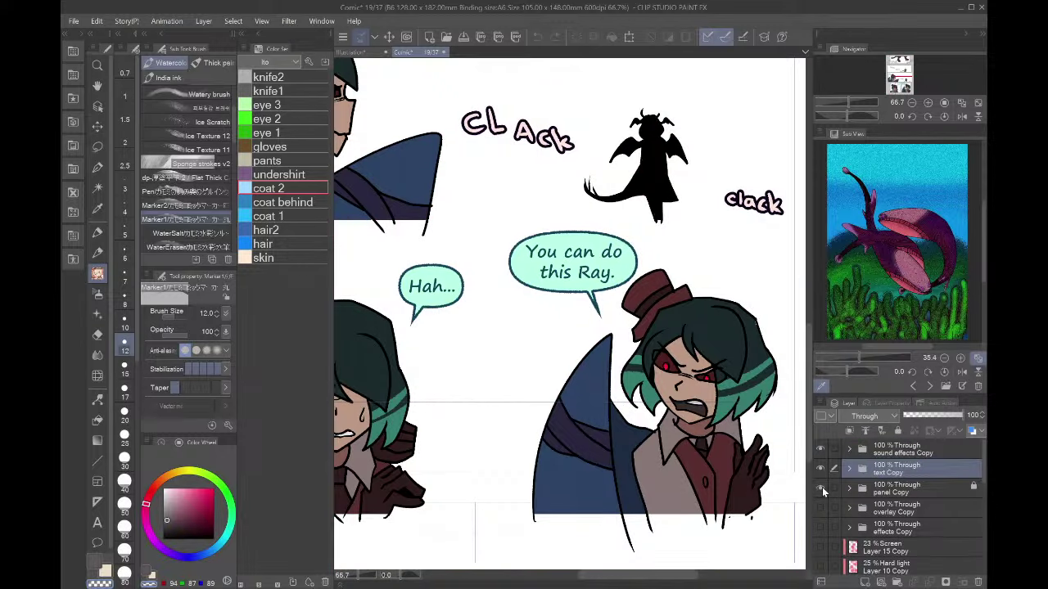
pyautogui.click(822, 487)
# - Hide the drawing, text and sound effects folders and show the blue sketch folder inside the panel borders
pyautogui.scroll(-3, 822, 487)
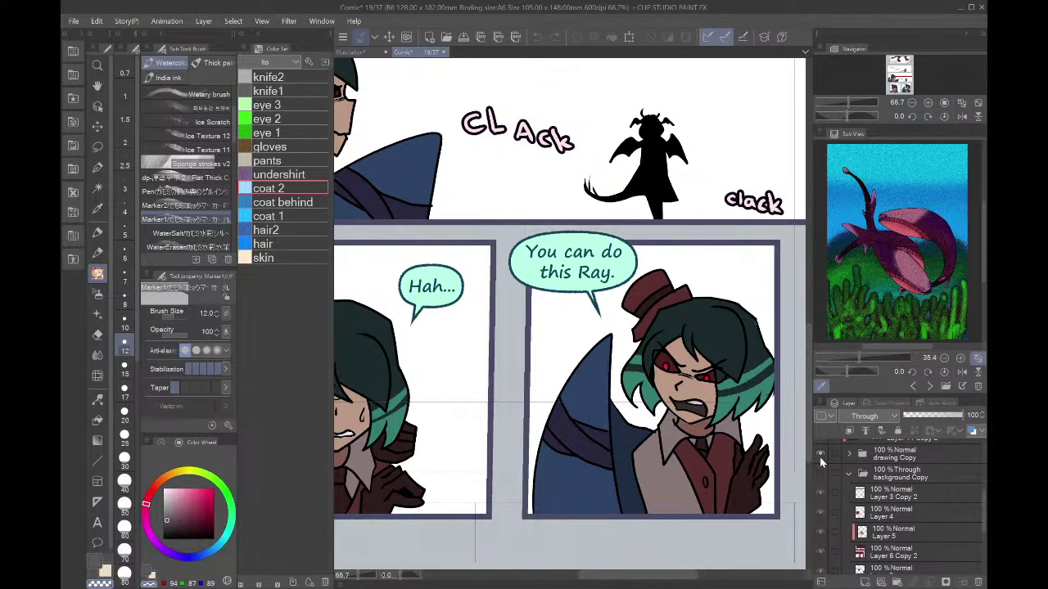
pyautogui.click(819, 455)
pyautogui.scroll(3, 823, 484)
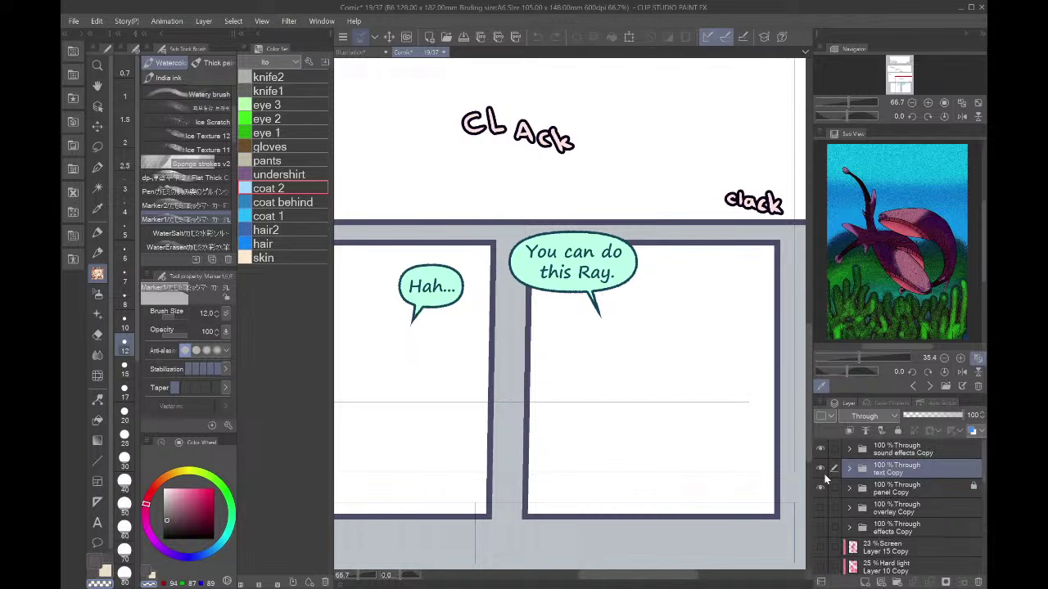
pyautogui.click(821, 468)
pyautogui.click(820, 449)
pyautogui.scroll(-5, 848, 527)
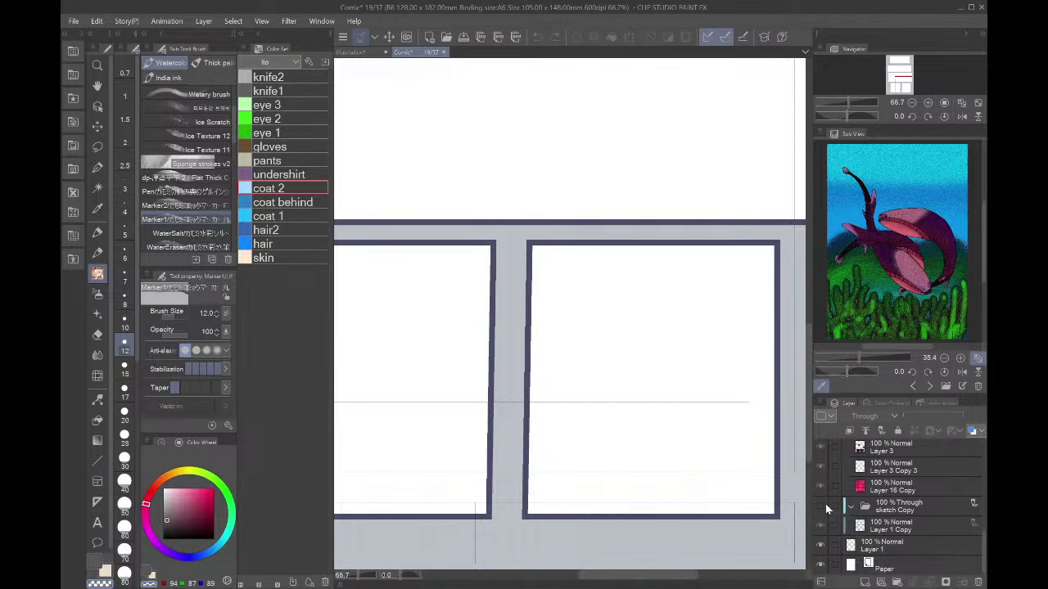
pyautogui.click(822, 501)
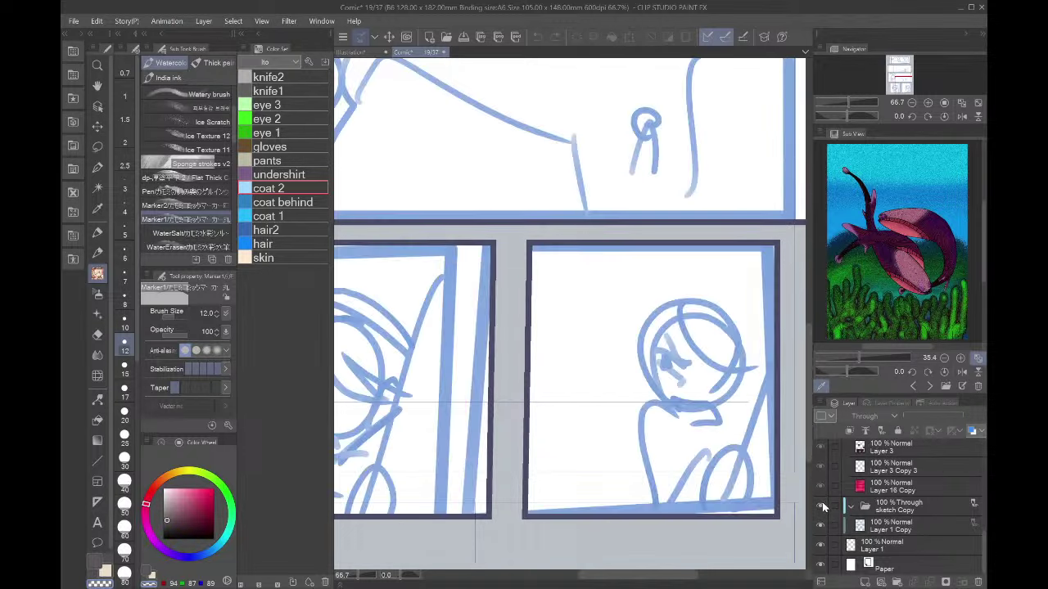
# - Examine the rough blue sketch of the whole page, including the small winged figures and the heads in the last two panels
pyautogui.click(961, 103)
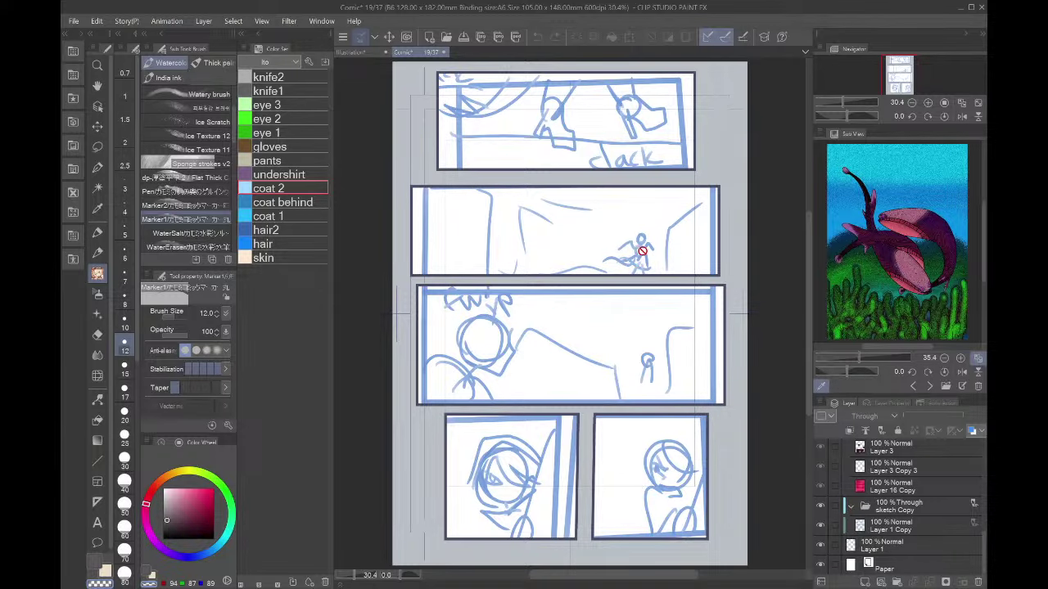
pyautogui.scroll(2, 639, 245)
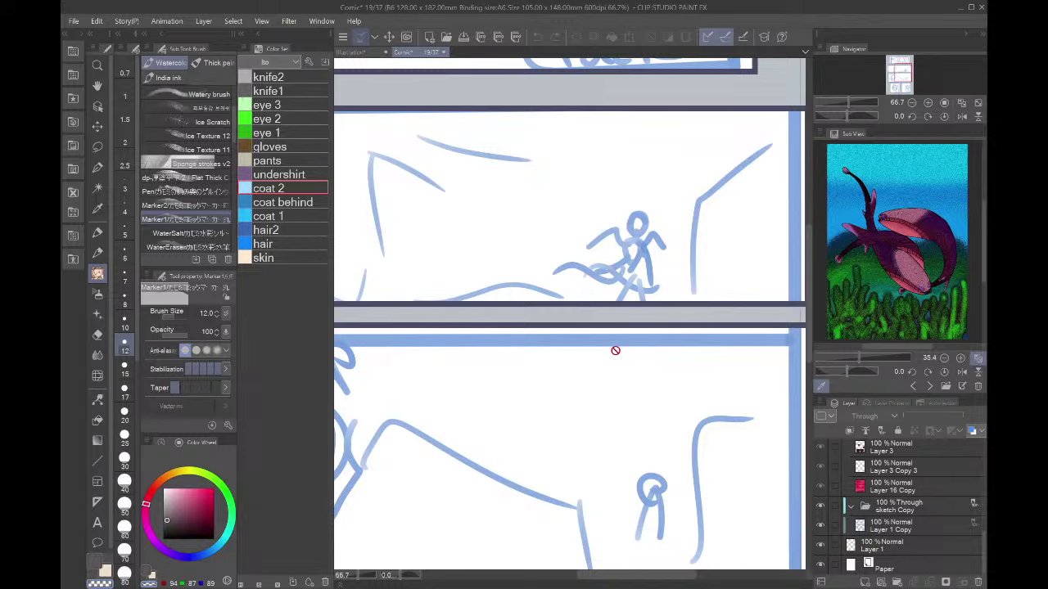
pyautogui.scroll(-3, 619, 360)
pyautogui.scroll(2, 627, 393)
pyautogui.scroll(5, 626, 373)
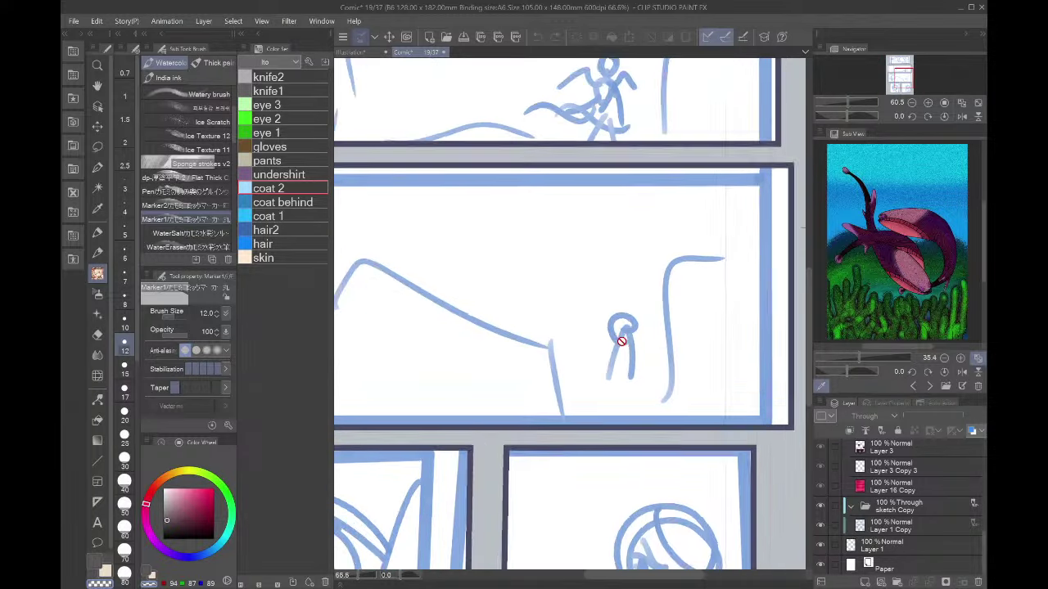
pyautogui.scroll(-5, 624, 355)
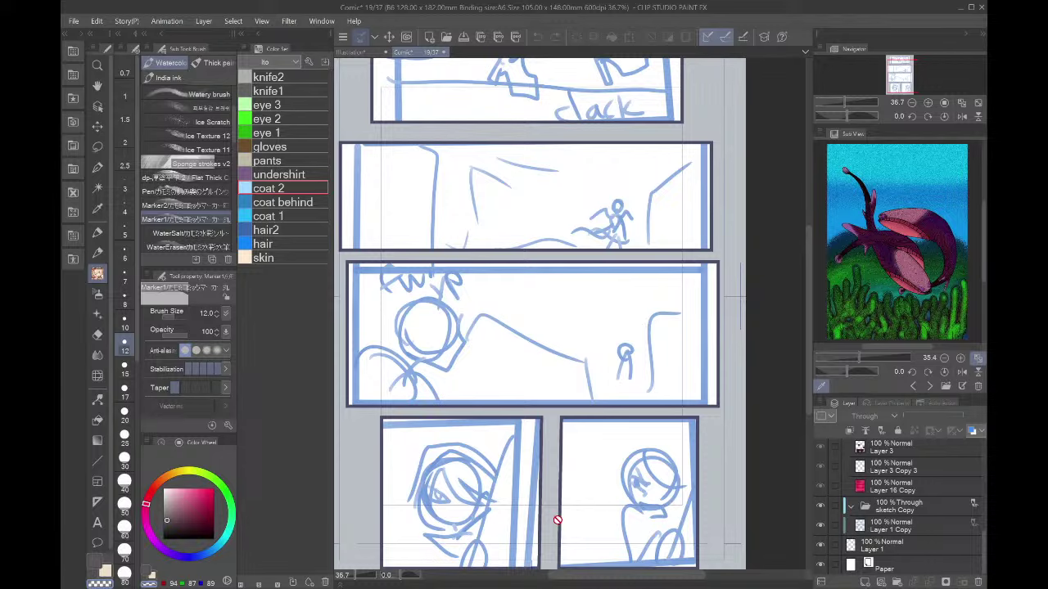
pyautogui.scroll(-2, 555, 519)
pyautogui.scroll(4, 541, 552)
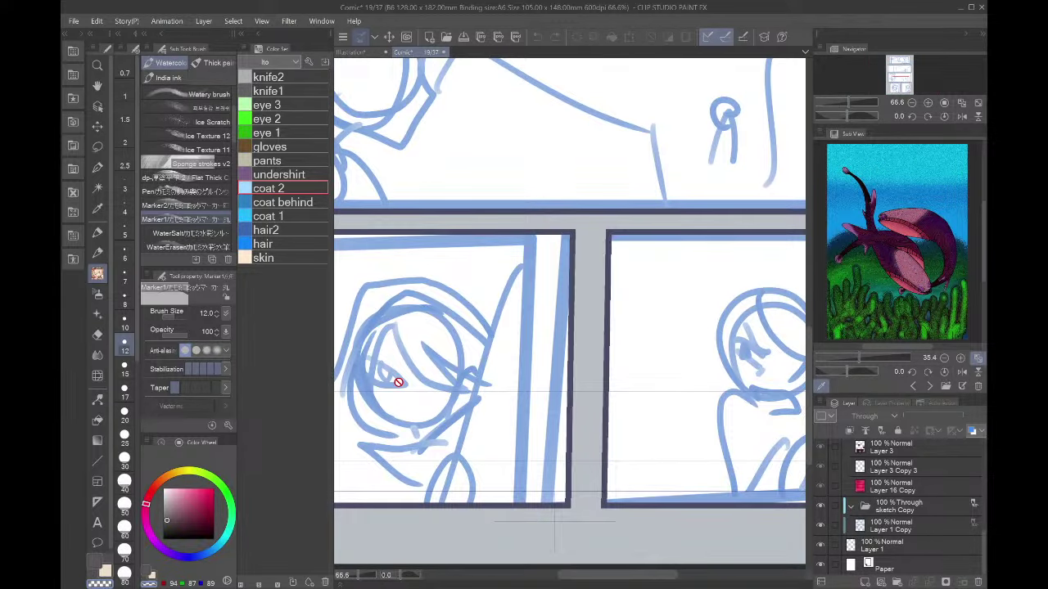
pyautogui.scroll(-2, 491, 447)
pyautogui.scroll(5, 636, 423)
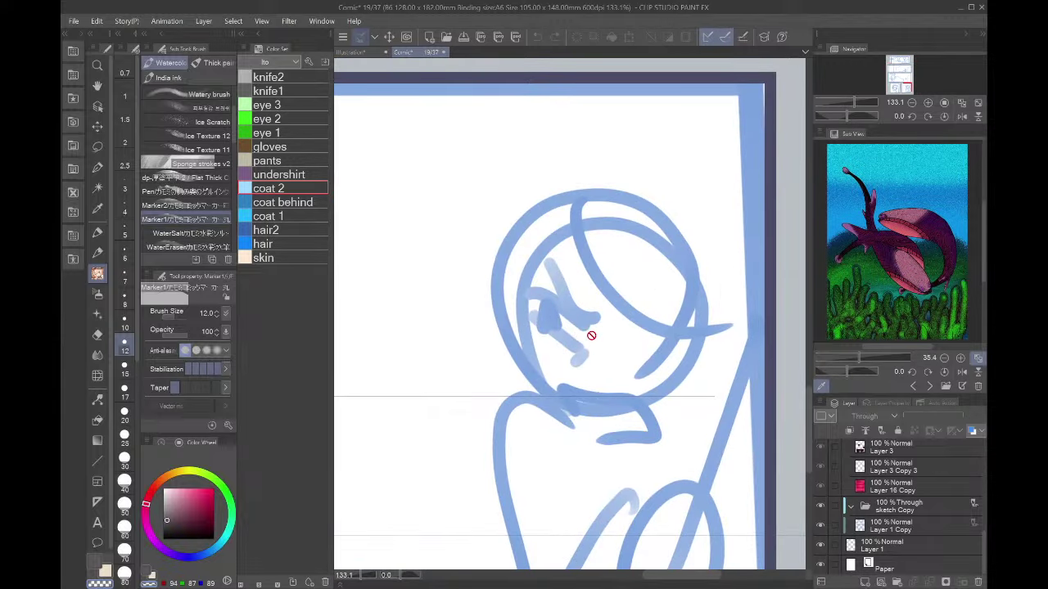
pyautogui.scroll(-3, 637, 403)
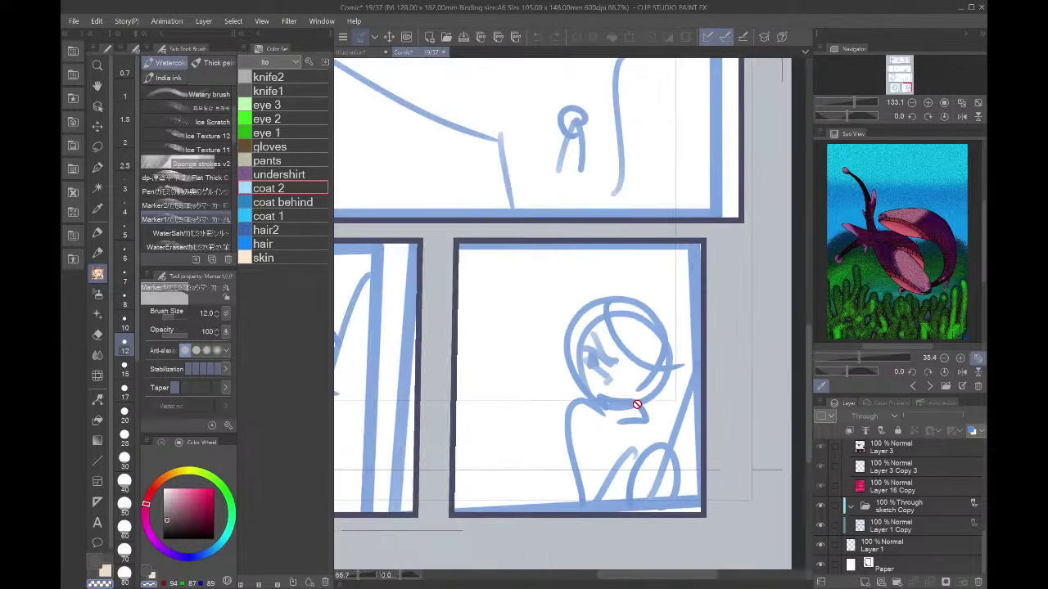
# - Show the drawing folder again and view the inked, flat-coloured characters over the sketch, up to the boots panel
pyautogui.scroll(5, 862, 518)
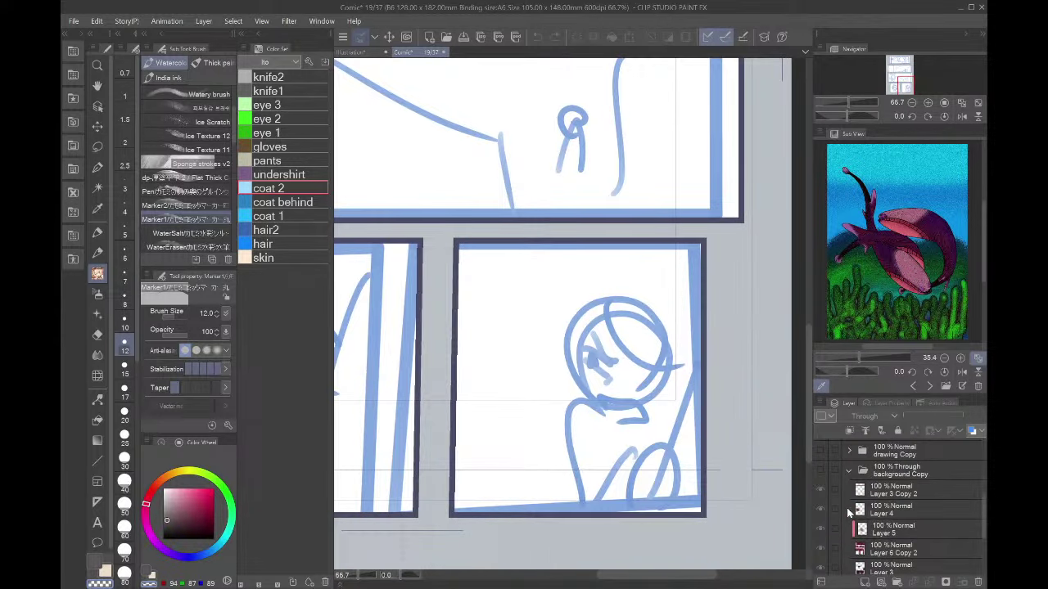
pyautogui.click(826, 455)
pyautogui.scroll(-3, 565, 319)
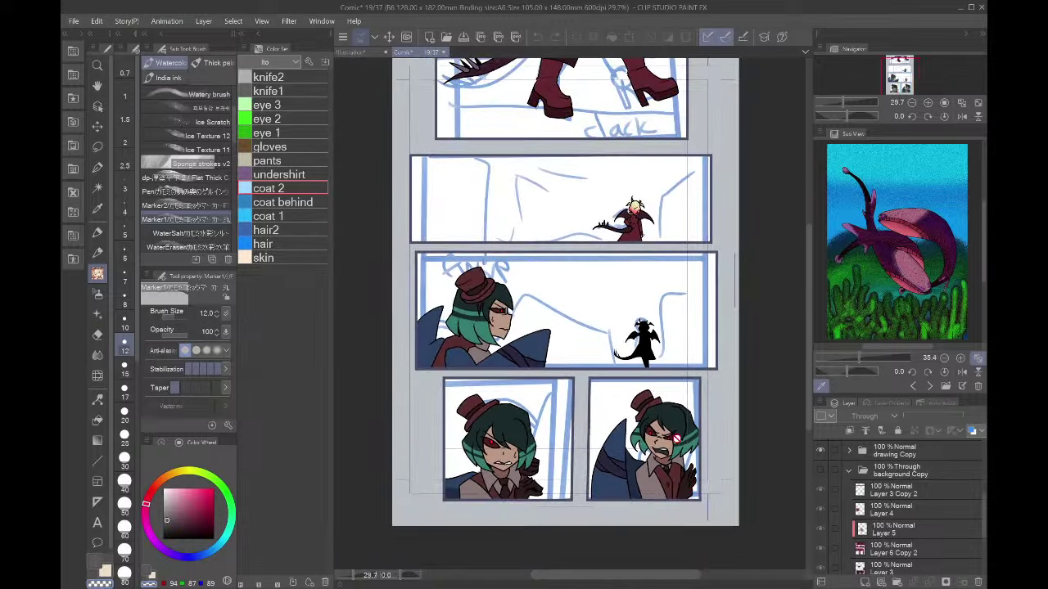
pyautogui.scroll(-3, 647, 327)
pyautogui.scroll(3, 642, 300)
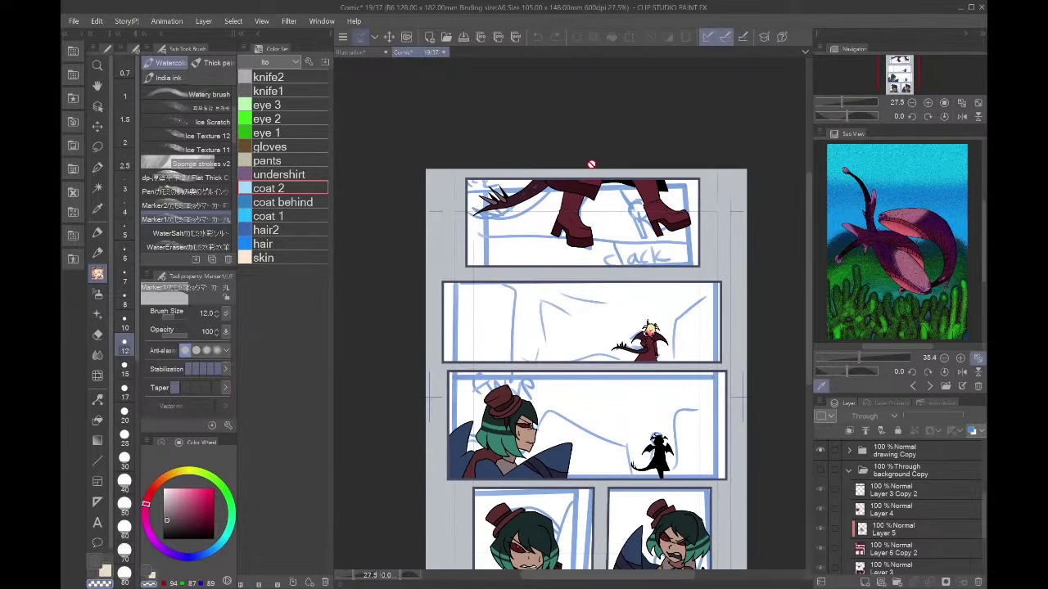
pyautogui.scroll(2, 591, 164)
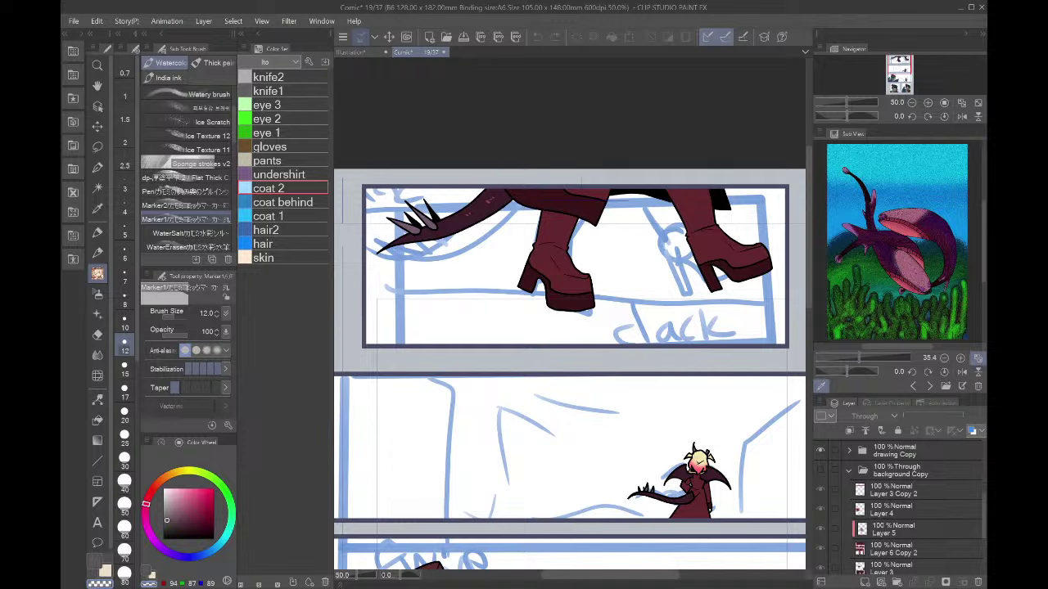
# - Expand the drawing folder to examine its layers alongside the hatted character's panels
pyautogui.scroll(3, 904, 490)
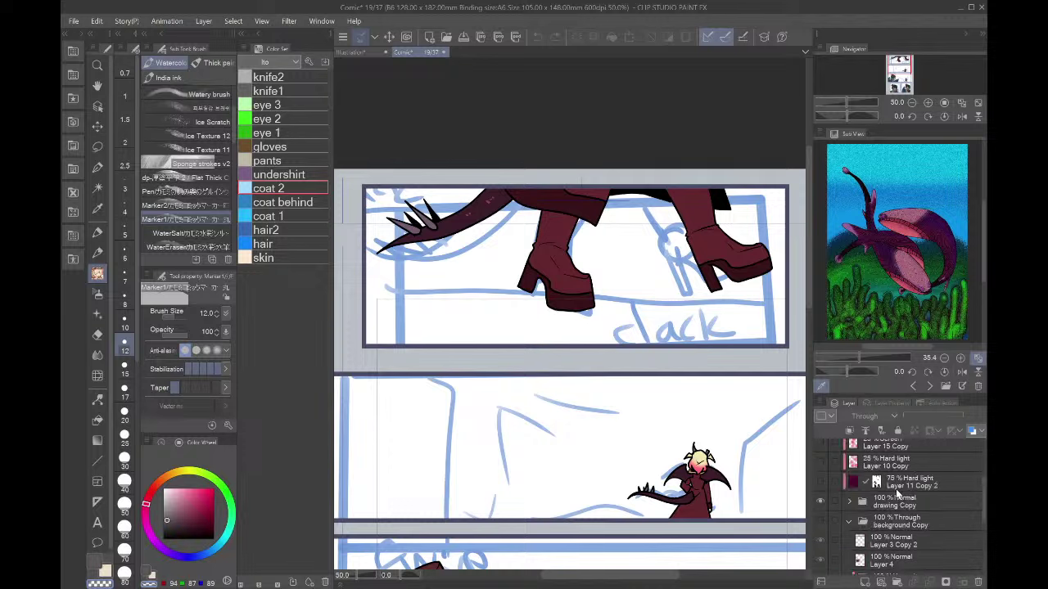
pyautogui.scroll(1, 895, 488)
pyautogui.scroll(-5, 877, 476)
pyautogui.scroll(5, 875, 510)
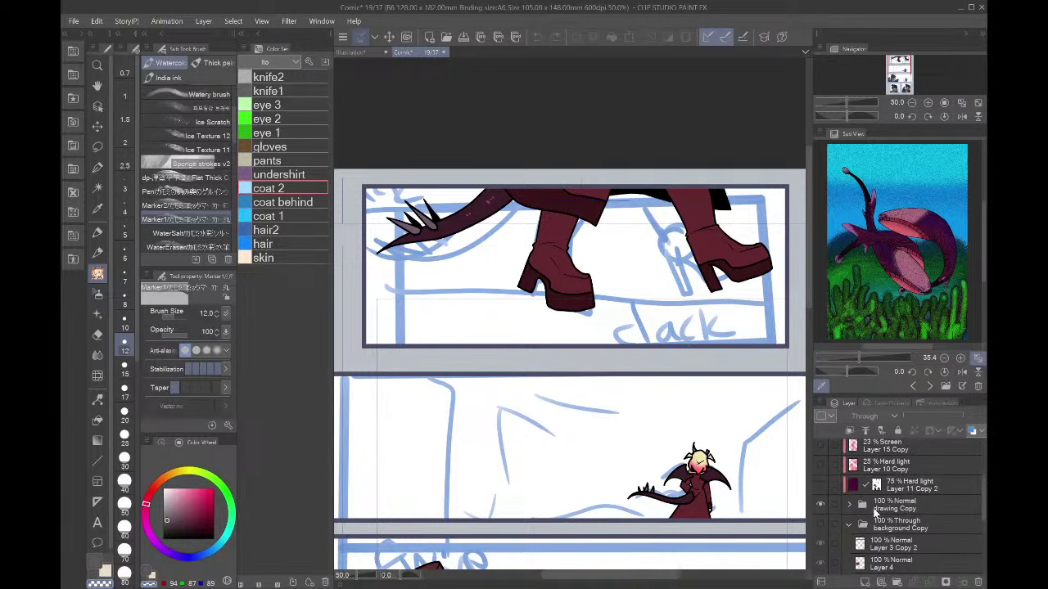
pyautogui.click(849, 504)
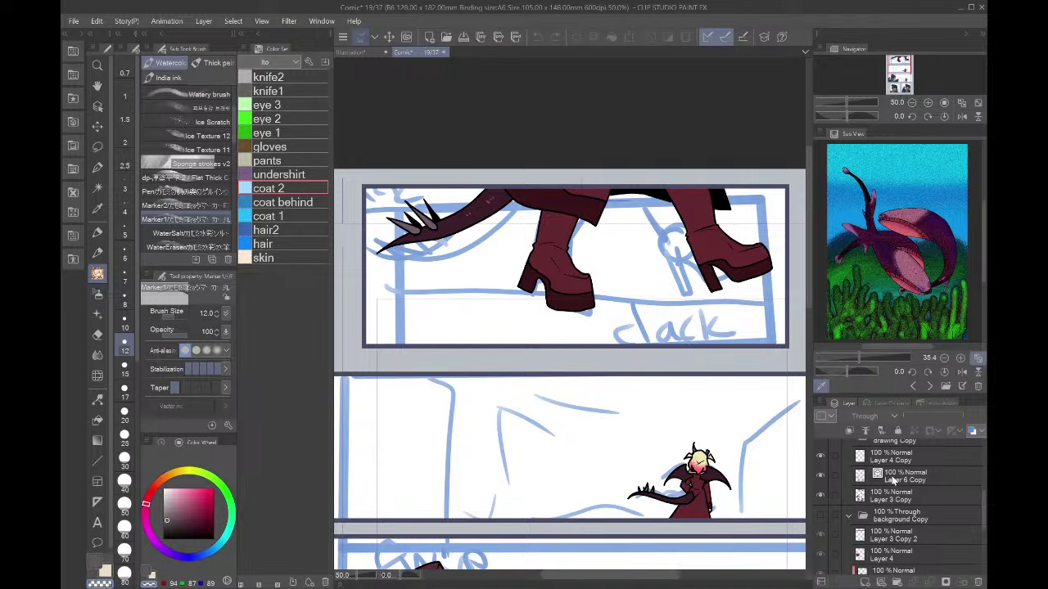
pyautogui.scroll(-5, 735, 504)
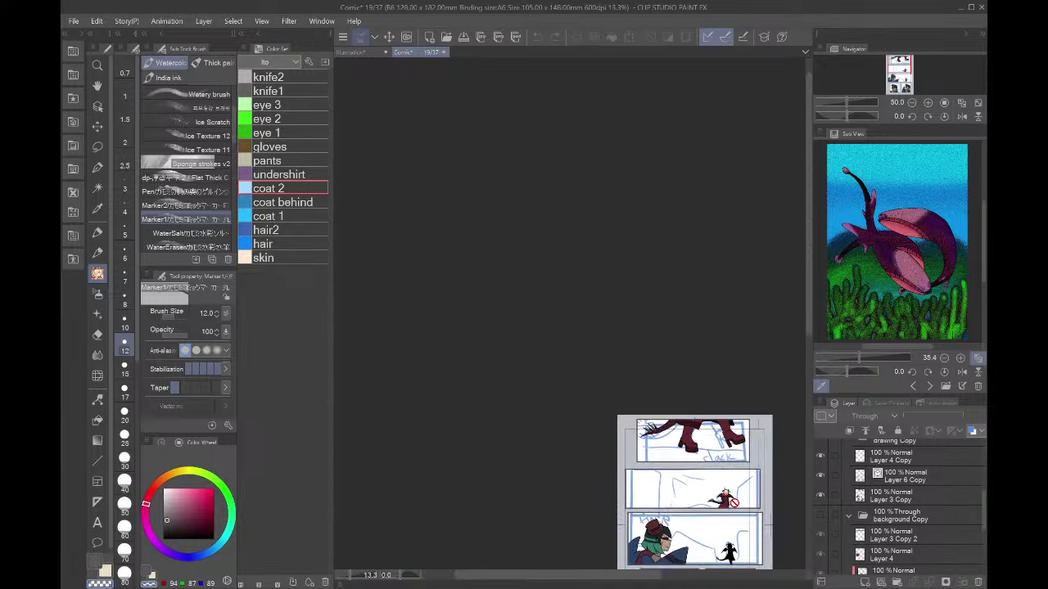
pyautogui.scroll(5, 734, 503)
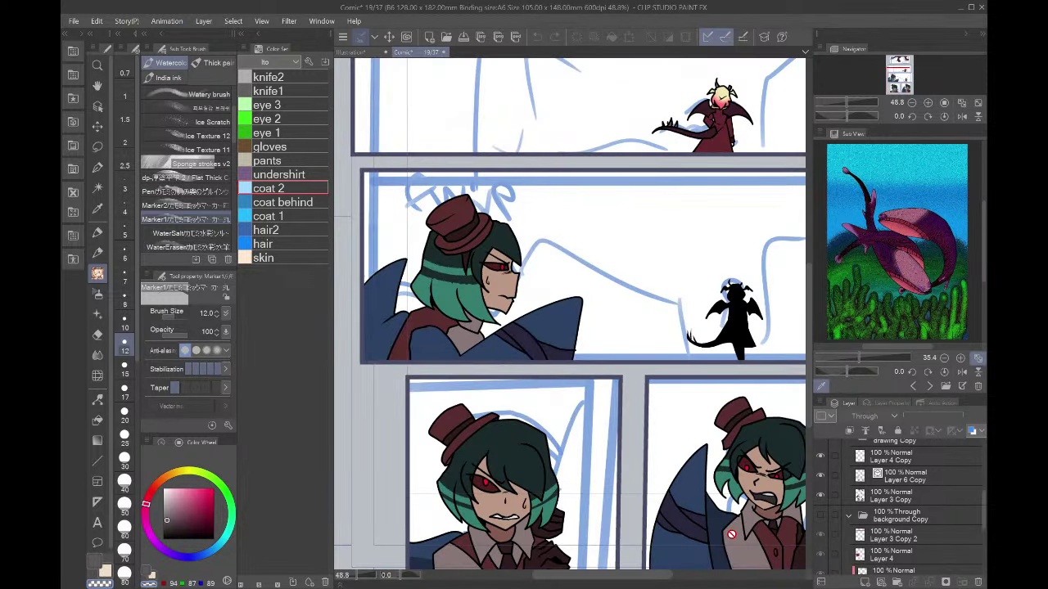
# - Show the background folder's painted scenery behind the characters and look through its layers
pyautogui.click(848, 515)
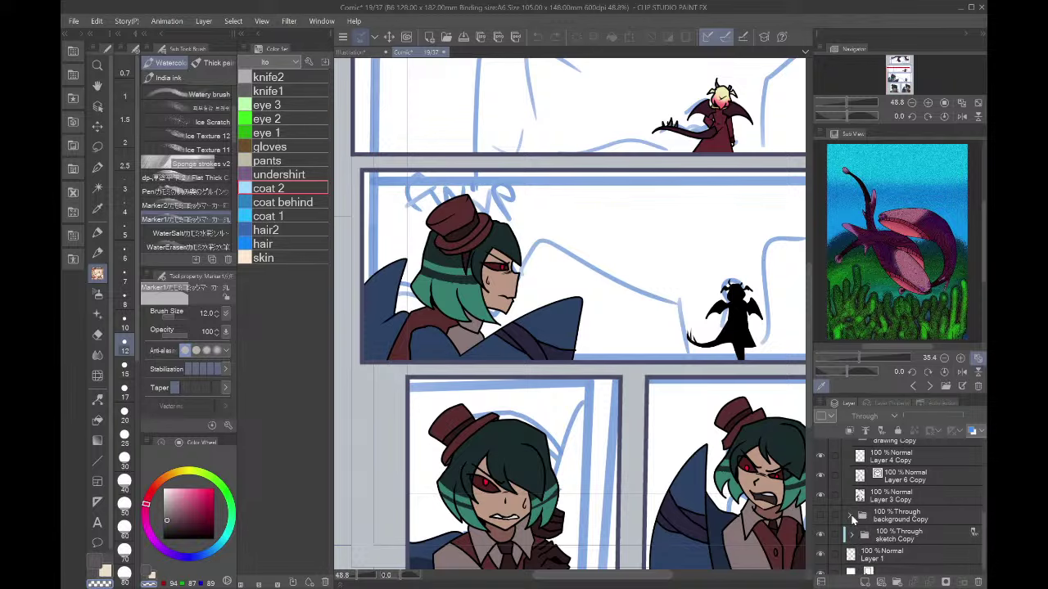
pyautogui.click(821, 516)
pyautogui.click(849, 516)
pyautogui.scroll(-2, 856, 520)
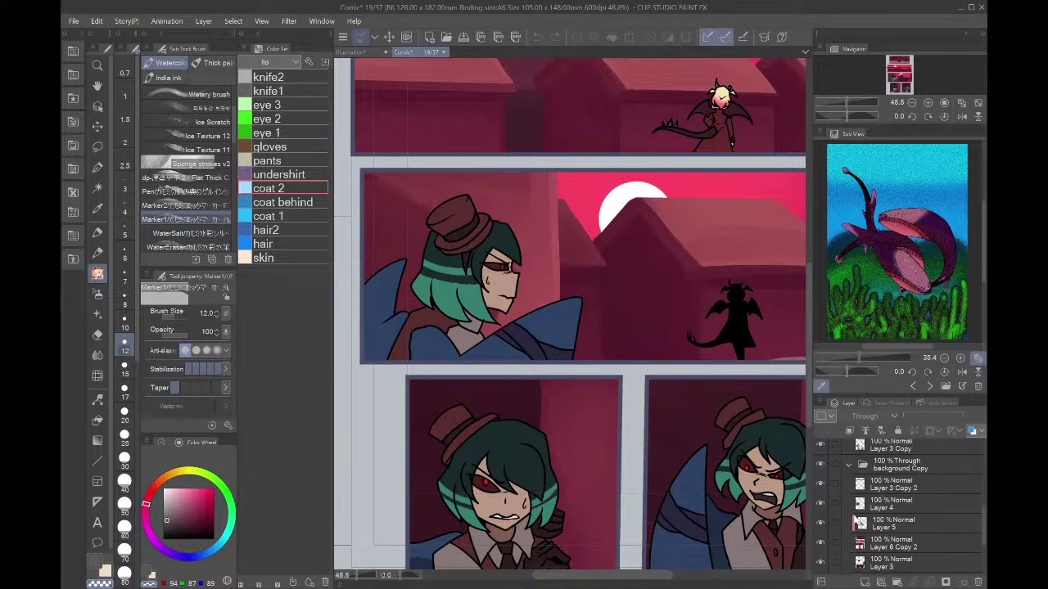
# - Examine the painted red houses, sky and moon behind the characters across the page's panels at different magnifications
pyautogui.scroll(-5, 702, 512)
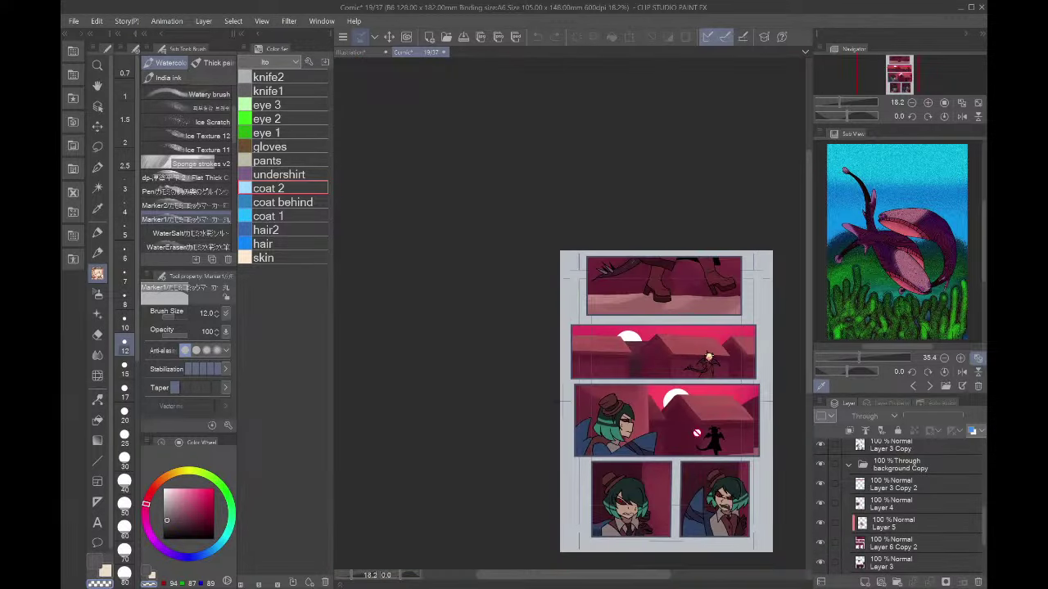
pyautogui.scroll(4, 696, 431)
pyautogui.scroll(-4, 727, 306)
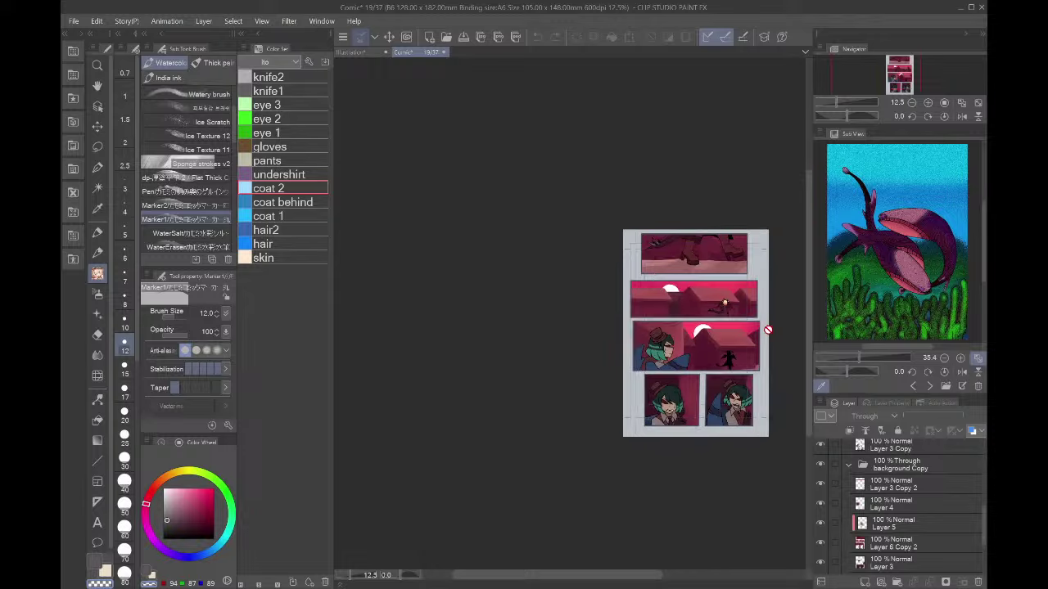
pyautogui.scroll(5, 737, 311)
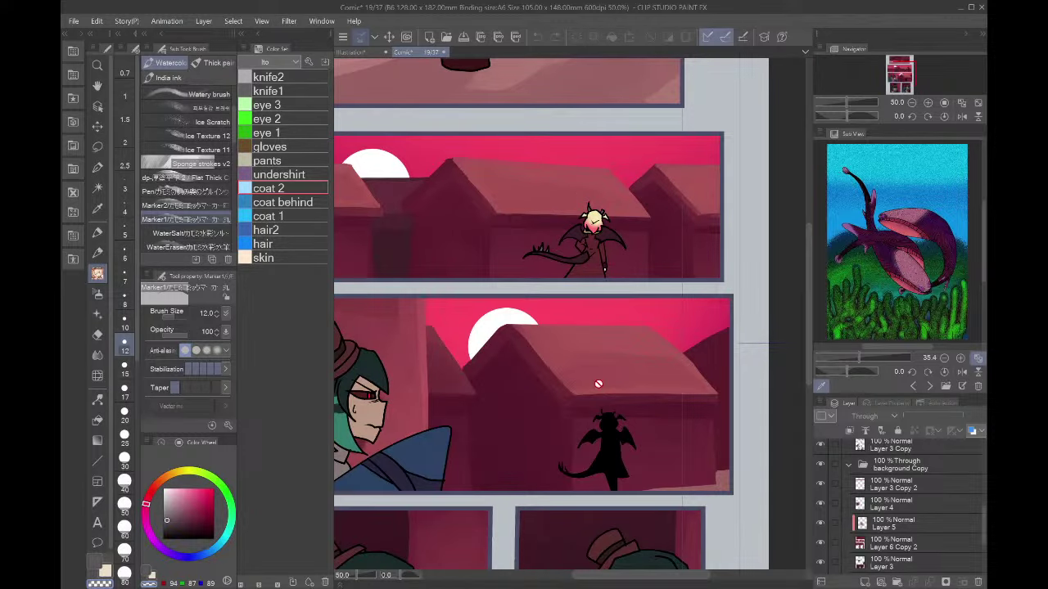
pyautogui.scroll(-2, 599, 384)
pyautogui.scroll(2, 483, 558)
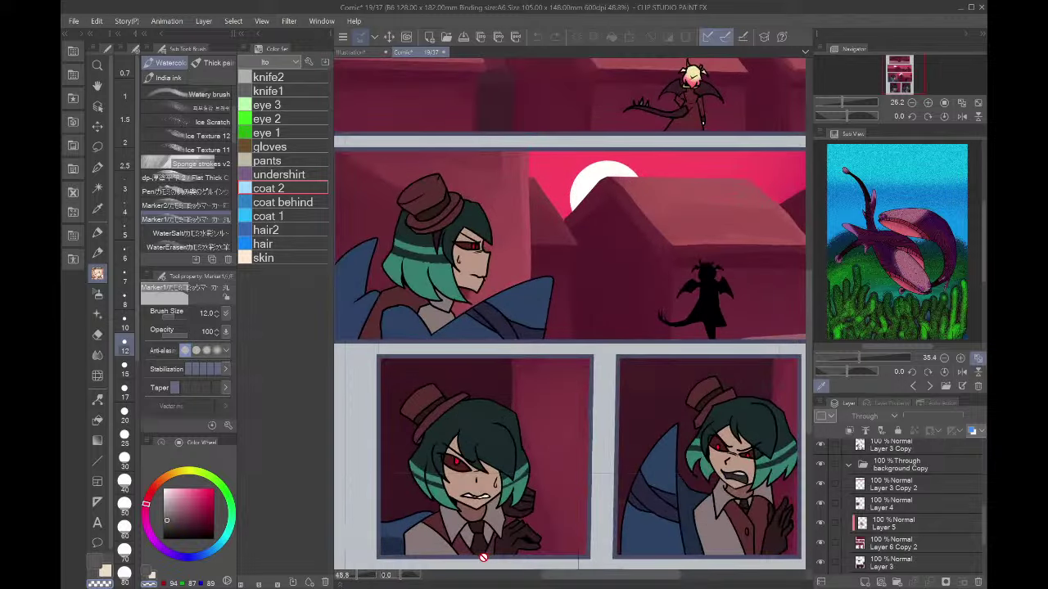
pyautogui.scroll(-2, 483, 557)
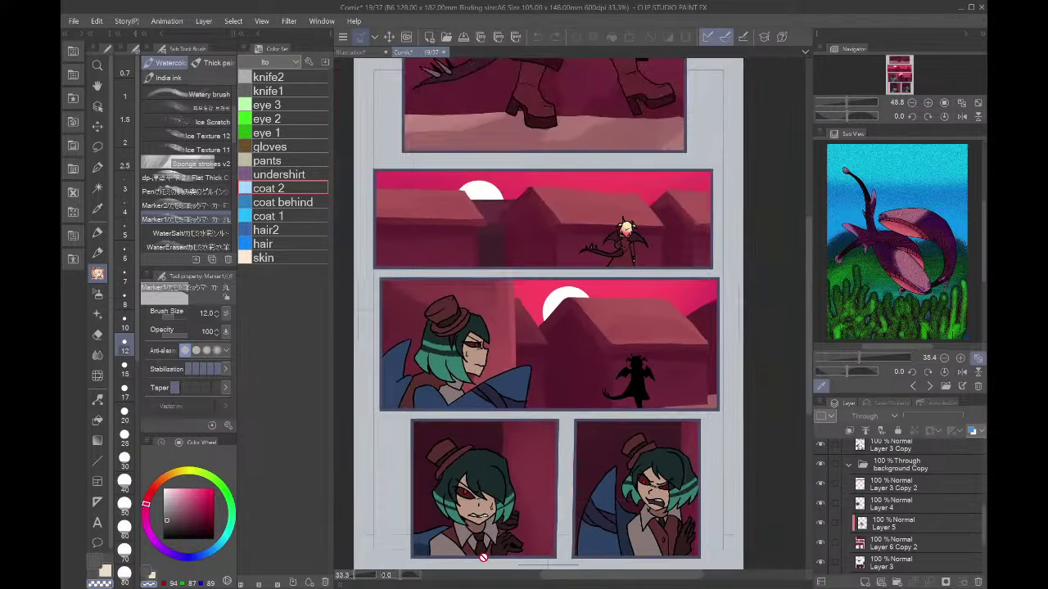
pyautogui.scroll(1, 482, 558)
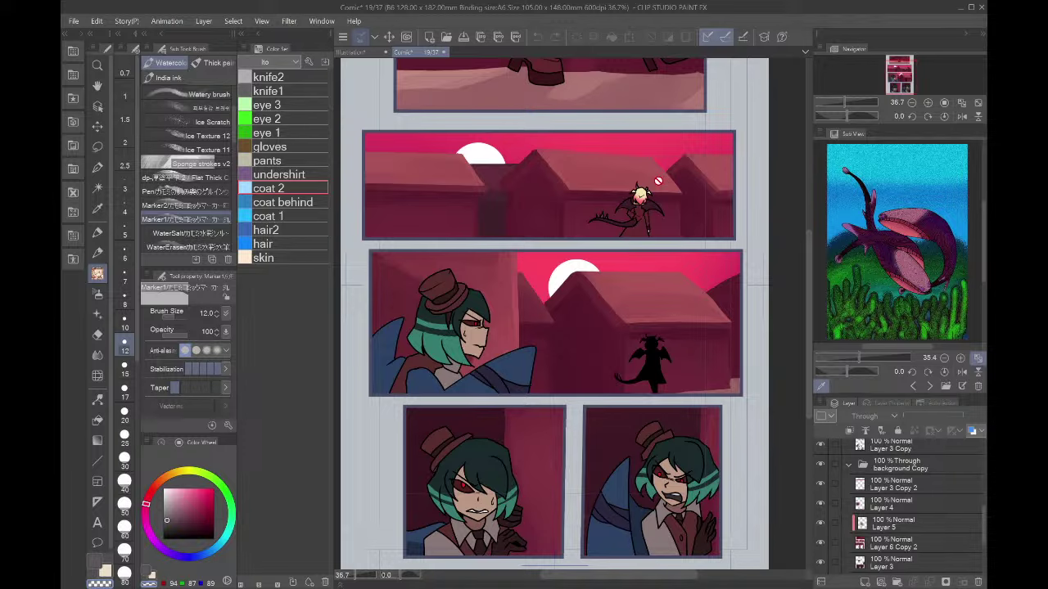
pyautogui.scroll(2, 658, 180)
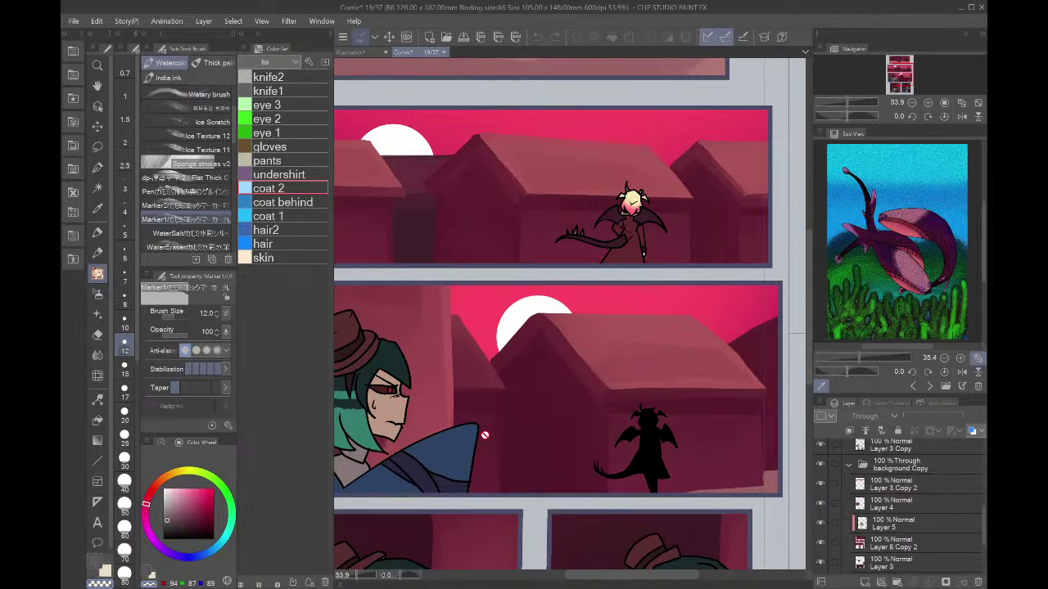
pyautogui.scroll(-4, 652, 435)
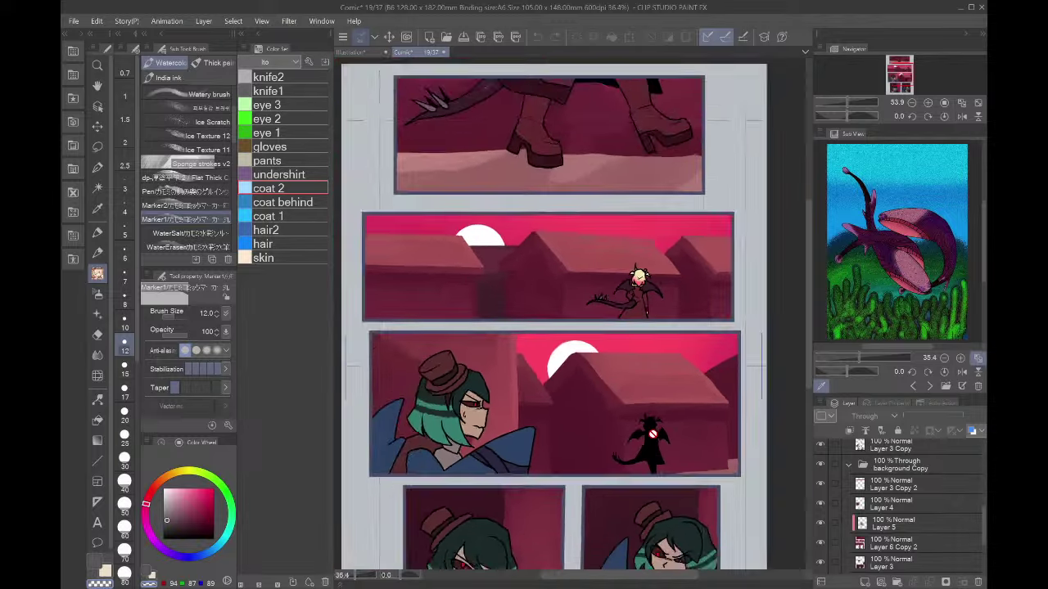
pyautogui.scroll(2, 616, 231)
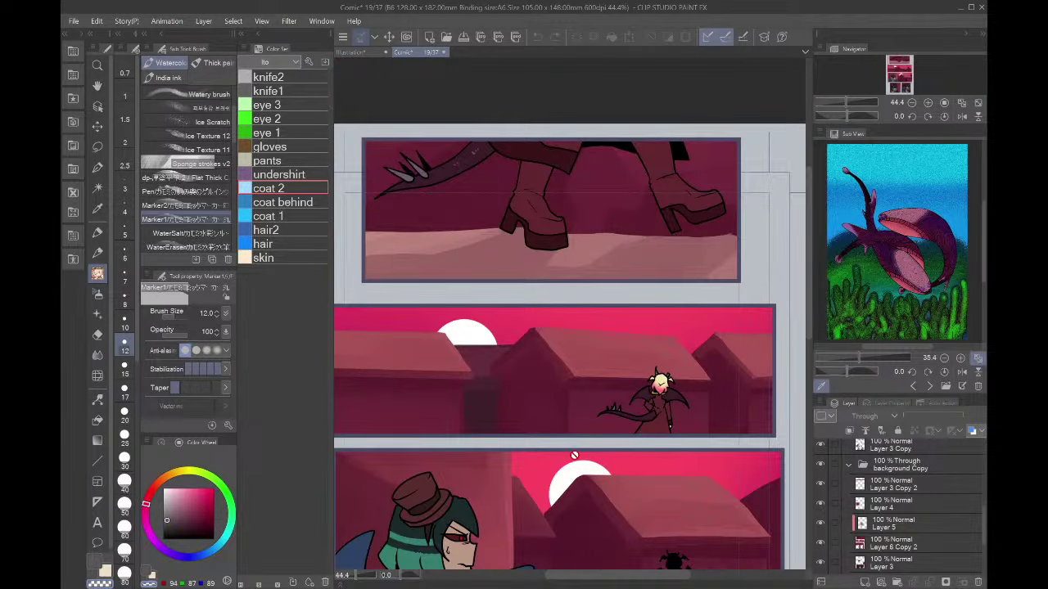
pyautogui.scroll(-5, 562, 476)
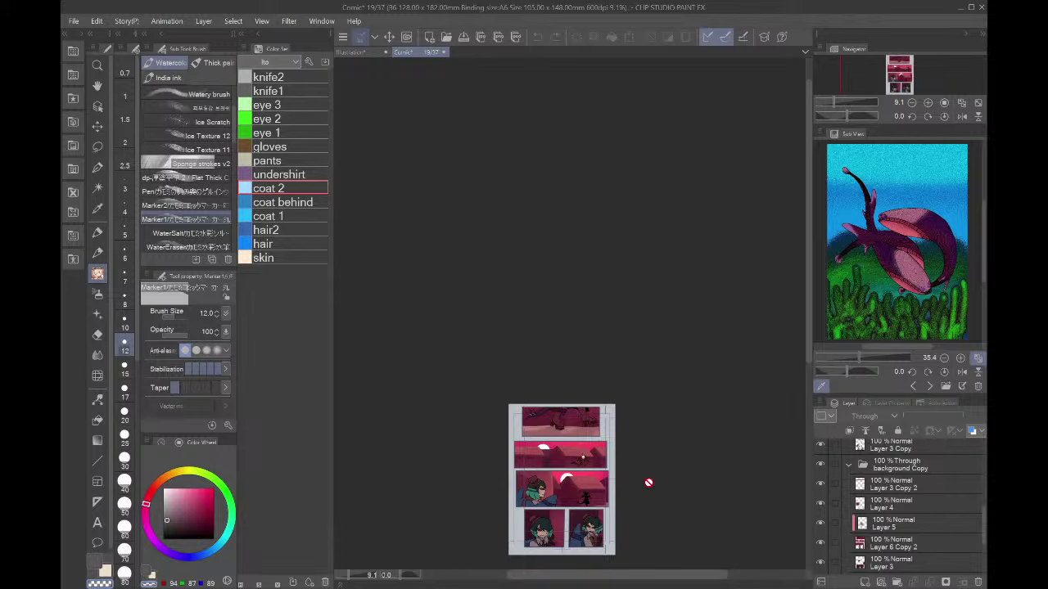
pyautogui.scroll(5, 571, 539)
pyautogui.scroll(-4, 851, 483)
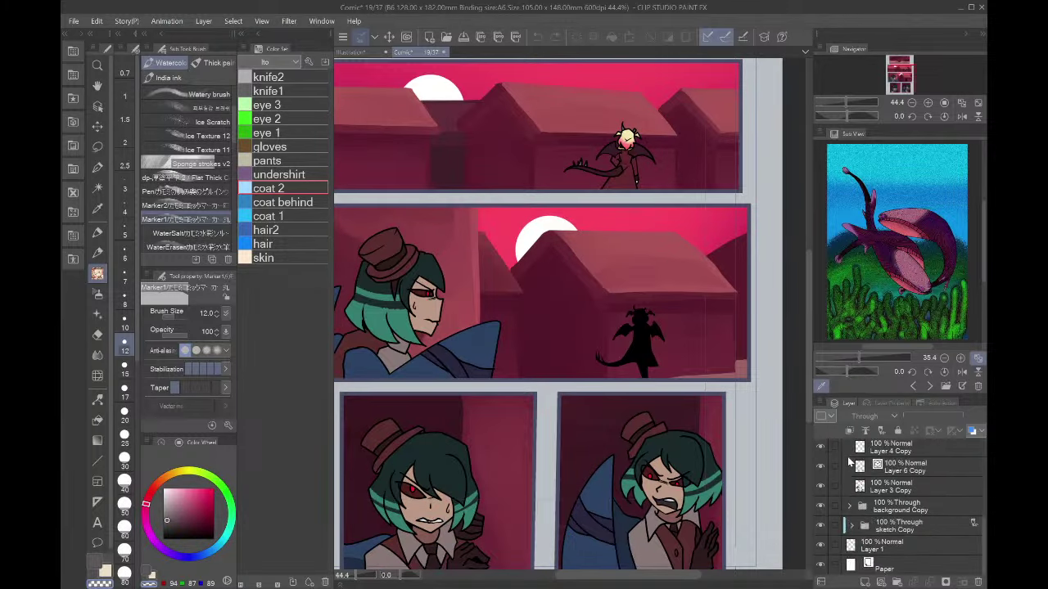
# - Collapse the drawing folder and show the 75 % hard light shadow layer, with a brief look at the lighting layers above it
pyautogui.click(849, 493)
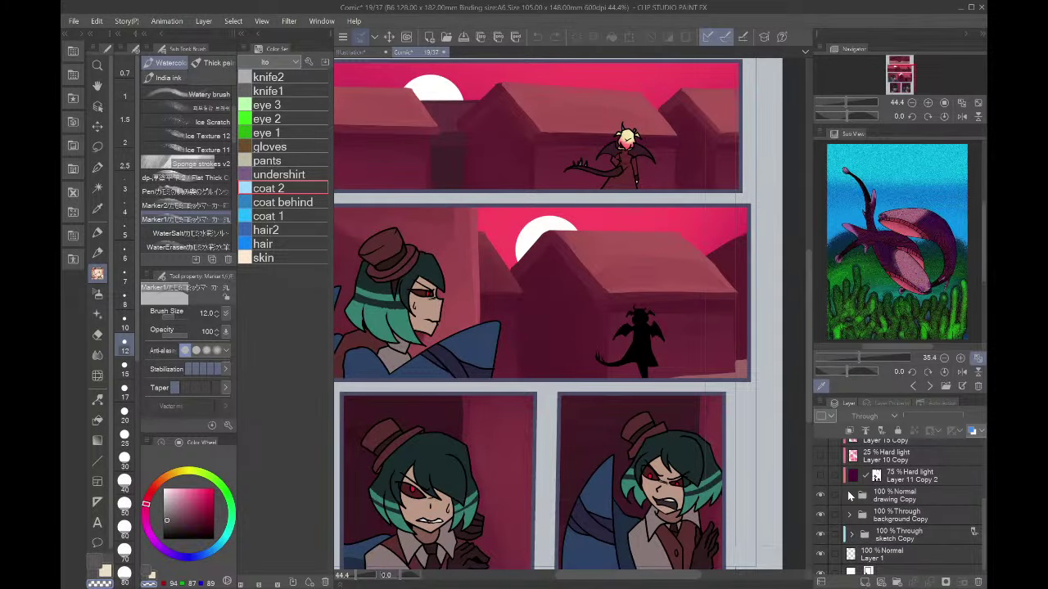
pyautogui.scroll(2, 848, 498)
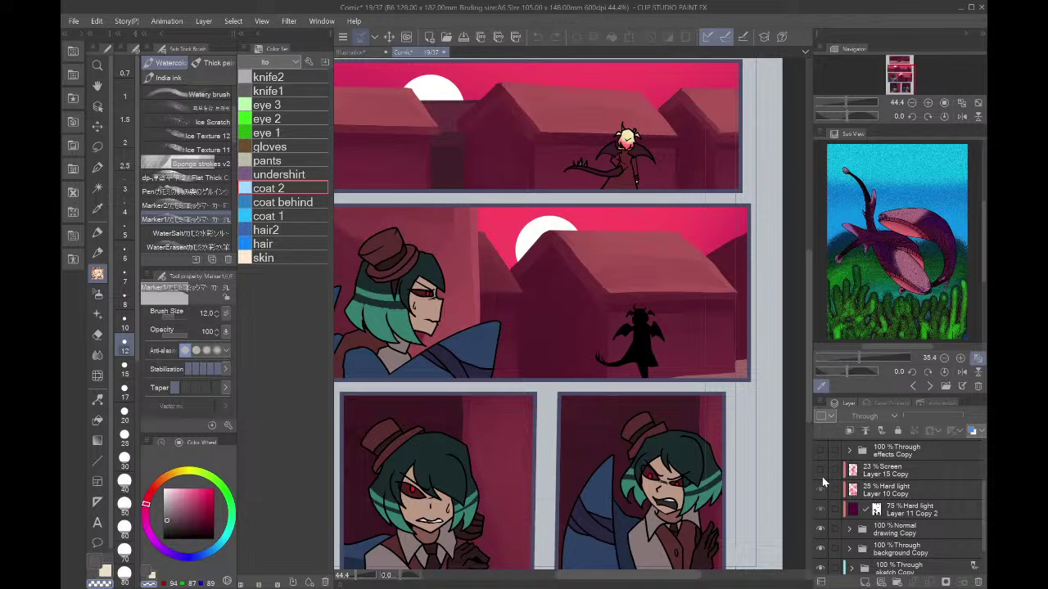
pyautogui.click(820, 471)
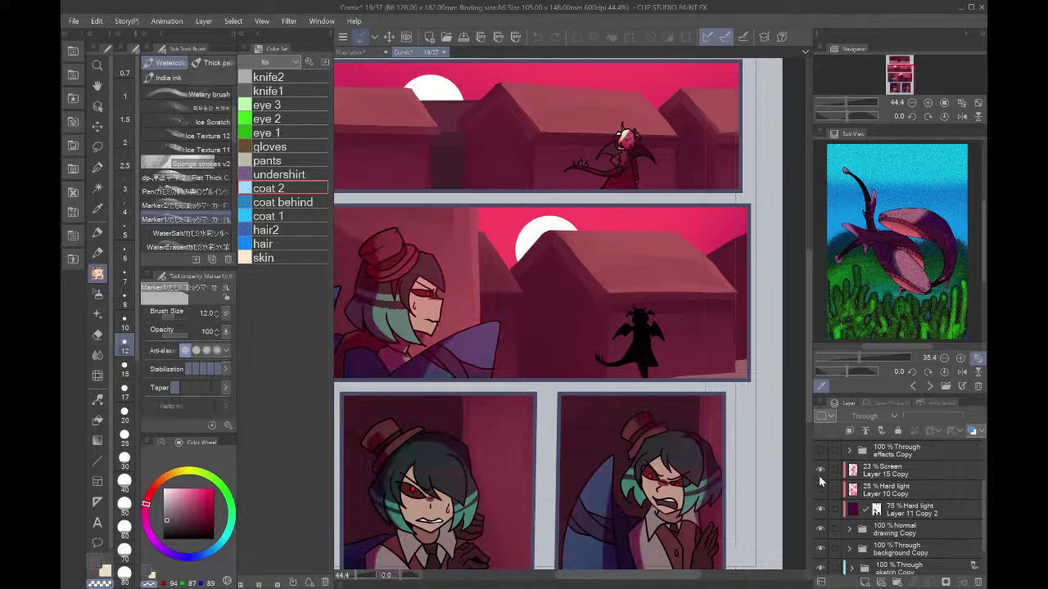
pyautogui.click(819, 472)
pyautogui.click(820, 490)
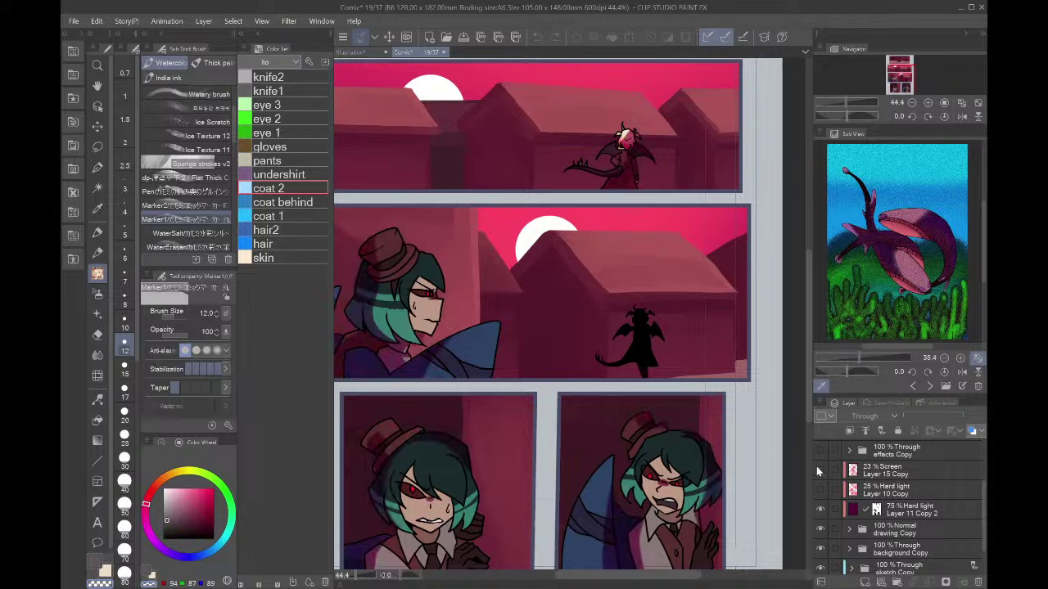
# - Select the mask of the 75 % hard light layer and set up the G-pen 2 at brush size 200
pyautogui.click(858, 509)
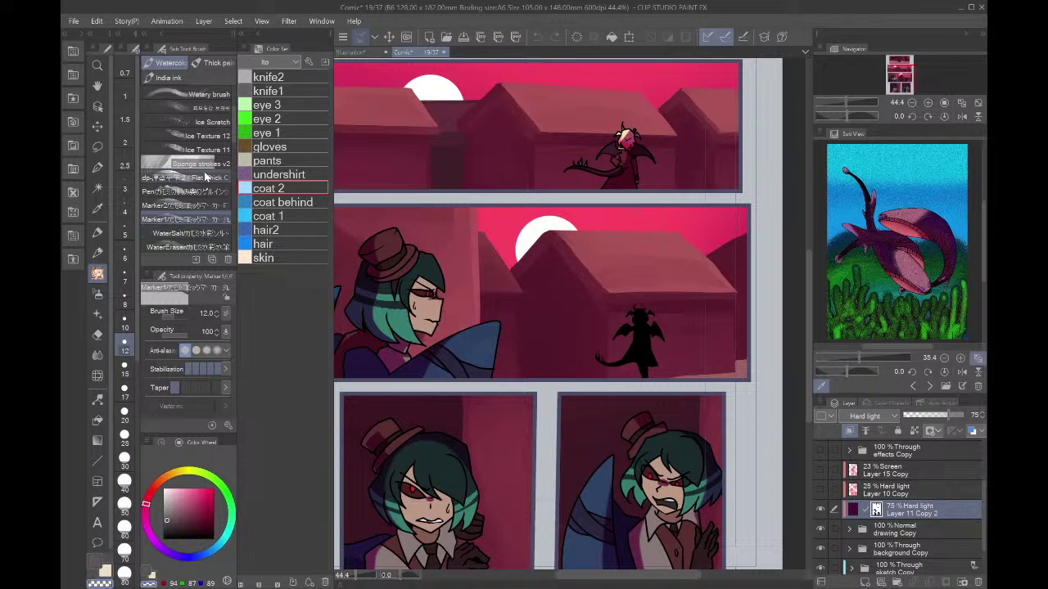
pyautogui.click(97, 167)
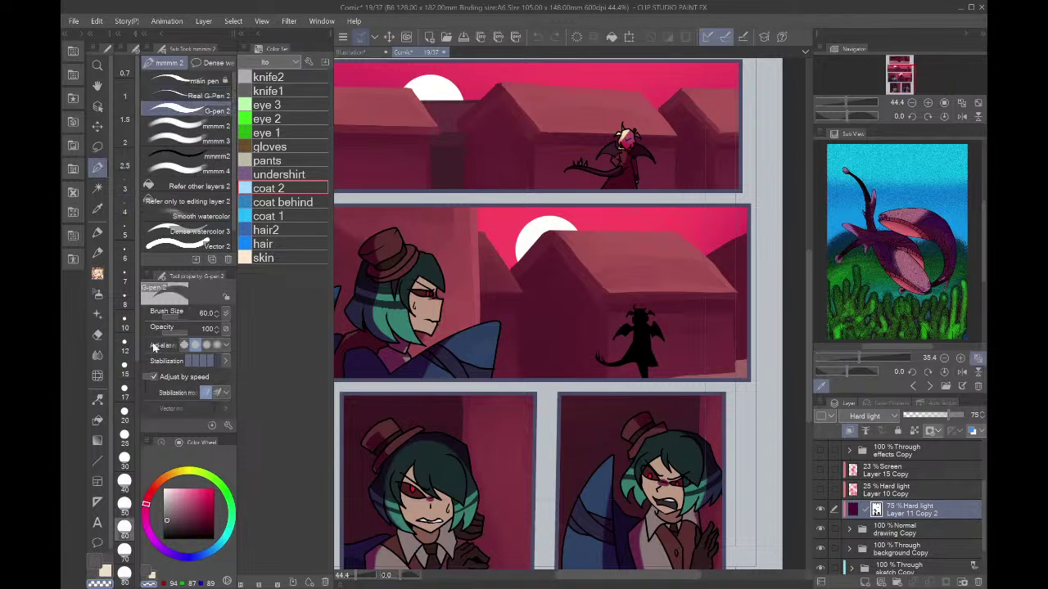
pyautogui.press(']')
pyautogui.press(']')
pyautogui.press(']')
pyautogui.press(']')
pyautogui.press(']')
pyautogui.press(']')
pyautogui.press(']')
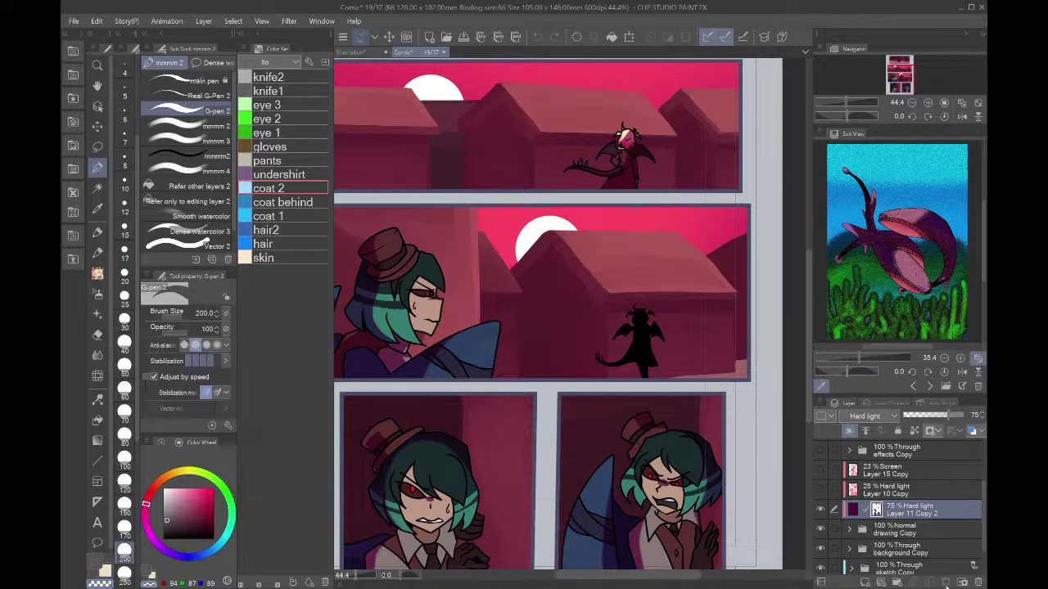
# - Try painting shadow over the worried hatted character's face and hair on the shadow layer's mask, and undo the strokes
pyautogui.moveTo(386, 468)
pyautogui.mouseDown()
pyautogui.moveTo(444, 498)
pyautogui.moveTo(375, 444)
pyautogui.mouseUp()
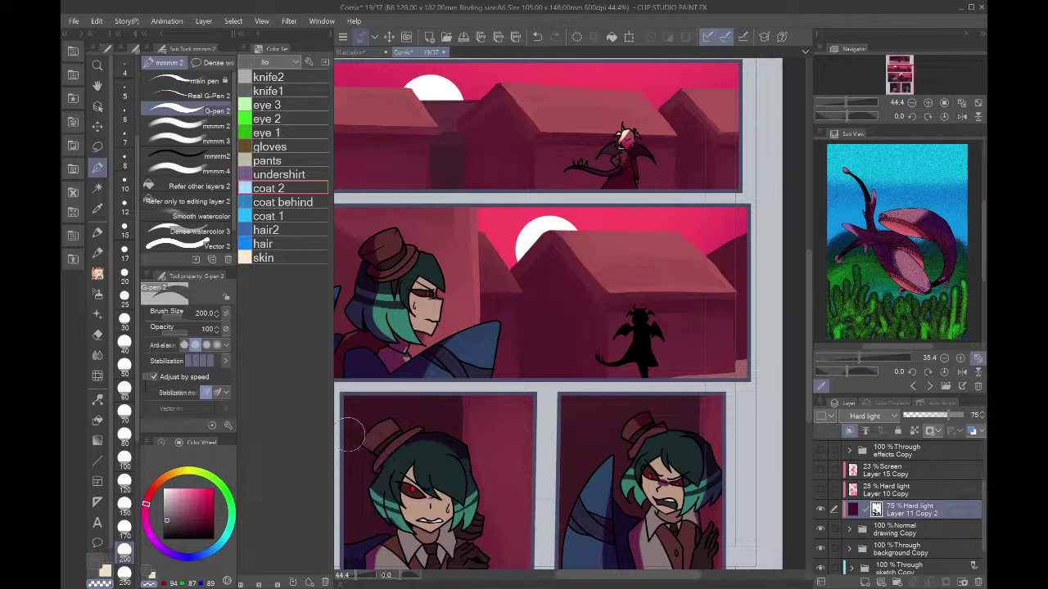
pyautogui.click(181, 514)
pyautogui.moveTo(420, 476)
pyautogui.mouseDown()
pyautogui.moveTo(426, 540)
pyautogui.moveTo(446, 460)
pyautogui.mouseUp()
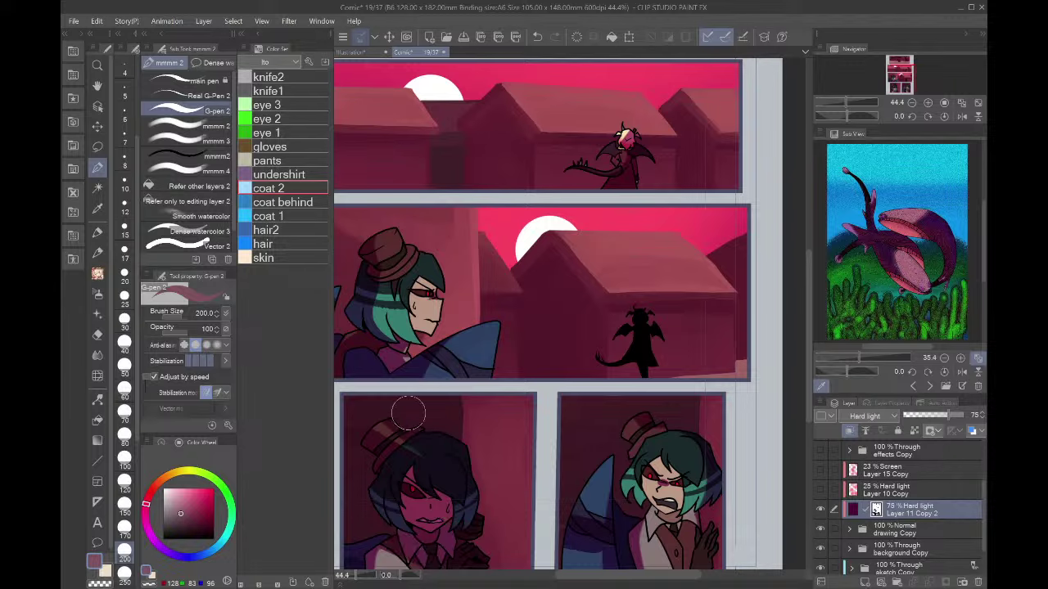
pyautogui.hotkey('ctrl', 'z')
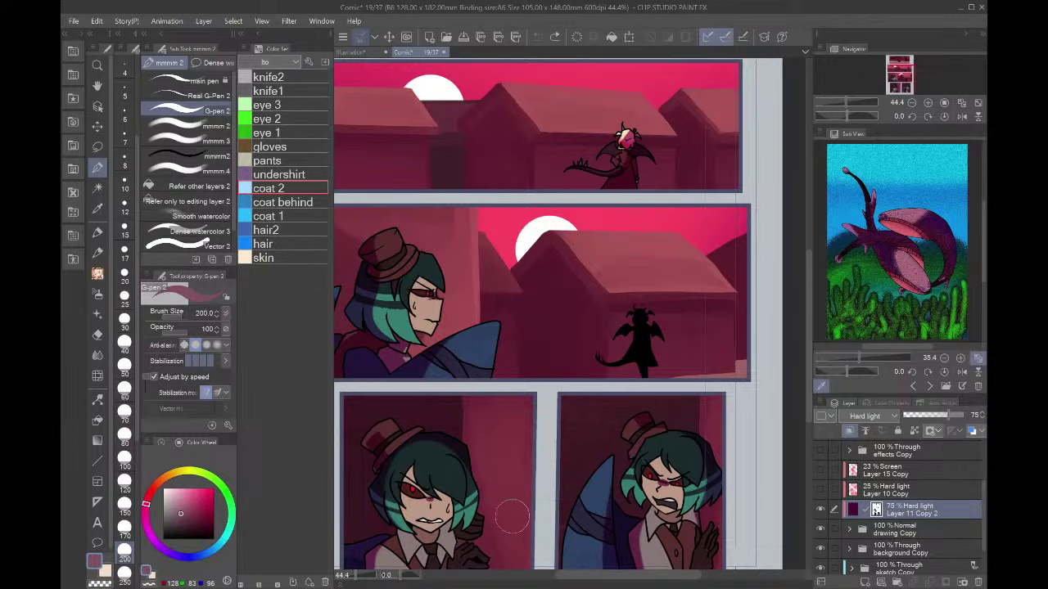
pyautogui.moveTo(469, 530)
pyautogui.mouseDown()
pyautogui.moveTo(376, 483)
pyautogui.moveTo(518, 560)
pyautogui.moveTo(370, 486)
pyautogui.moveTo(346, 379)
pyautogui.moveTo(460, 461)
pyautogui.moveTo(420, 469)
pyautogui.mouseUp()
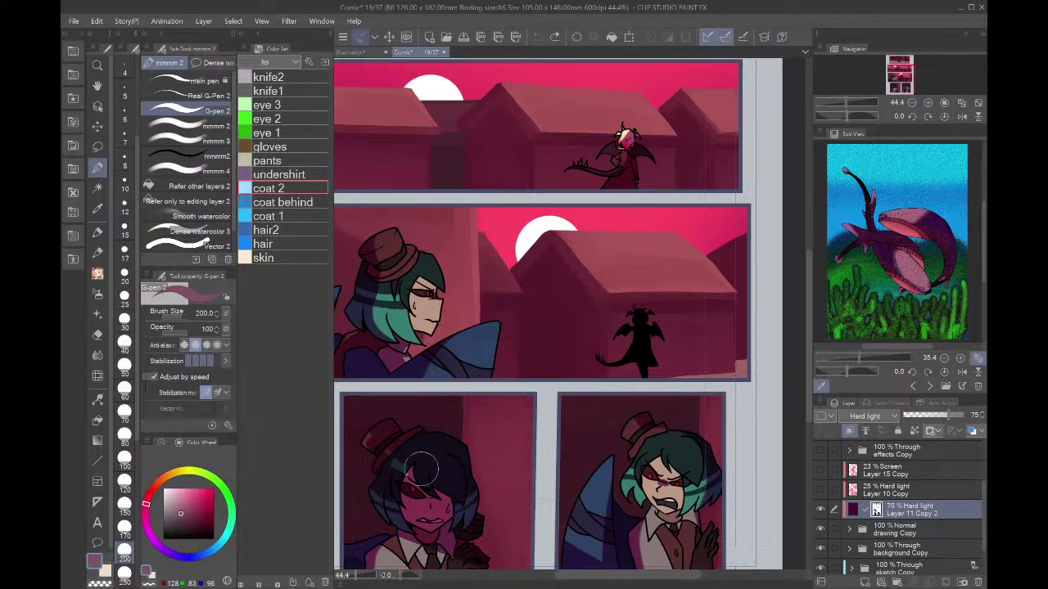
pyautogui.scroll(-5, 377, 450)
pyautogui.scroll(5, 373, 487)
pyautogui.hotkey('ctrl', 'z')
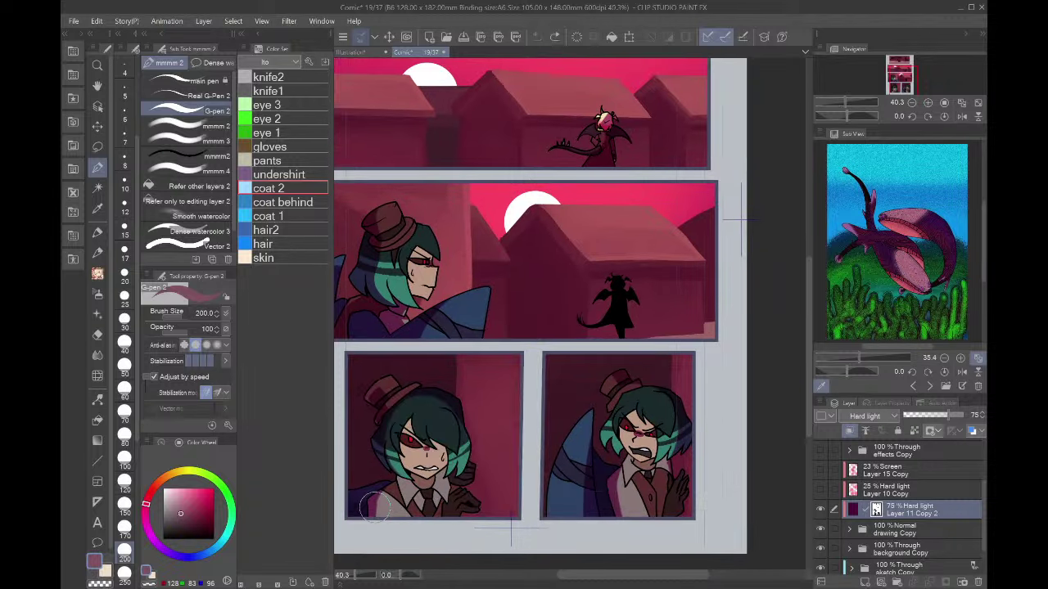
# - Try masking in a shadow across the worried character's hair and upper face, check it at different magnifications, and undo it
pyautogui.moveTo(372, 507)
pyautogui.mouseDown()
pyautogui.moveTo(358, 377)
pyautogui.moveTo(391, 411)
pyautogui.moveTo(489, 454)
pyautogui.moveTo(452, 409)
pyautogui.moveTo(490, 457)
pyautogui.moveTo(362, 409)
pyautogui.moveTo(531, 479)
pyautogui.mouseUp()
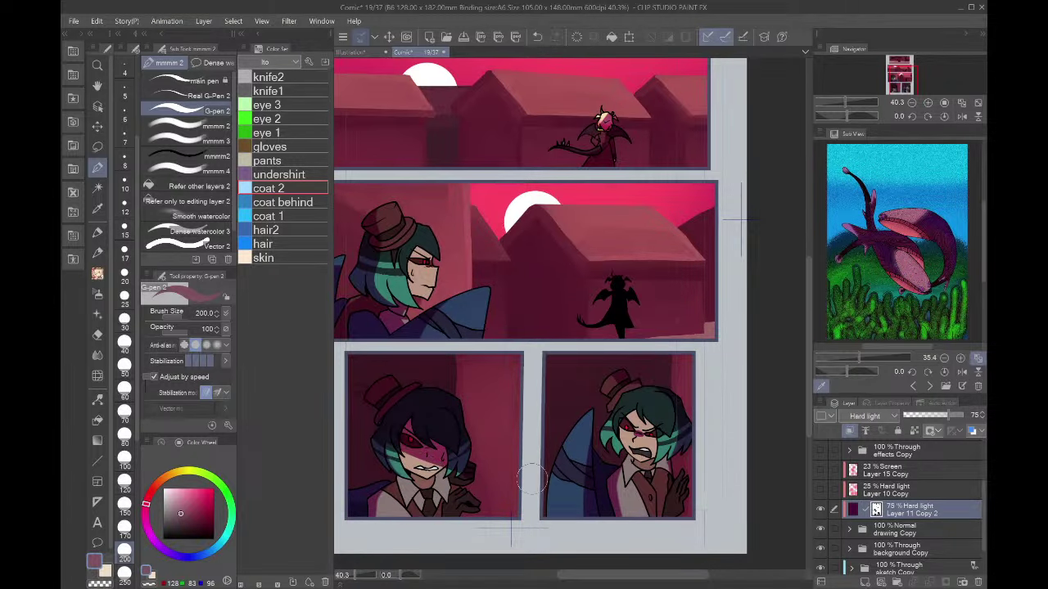
pyautogui.scroll(3, 450, 504)
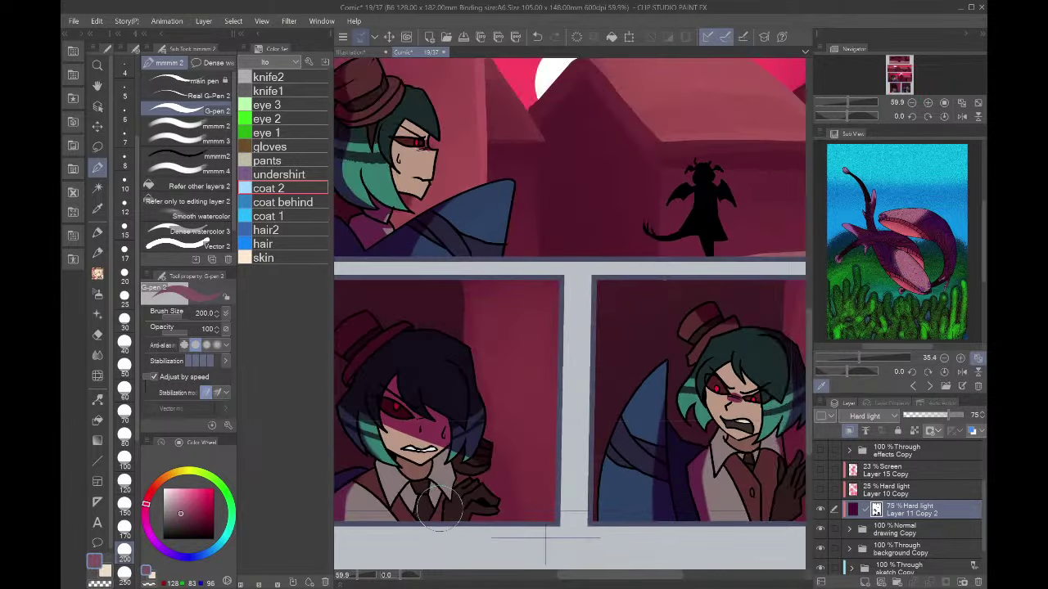
pyautogui.scroll(-4, 438, 507)
pyautogui.scroll(2, 401, 499)
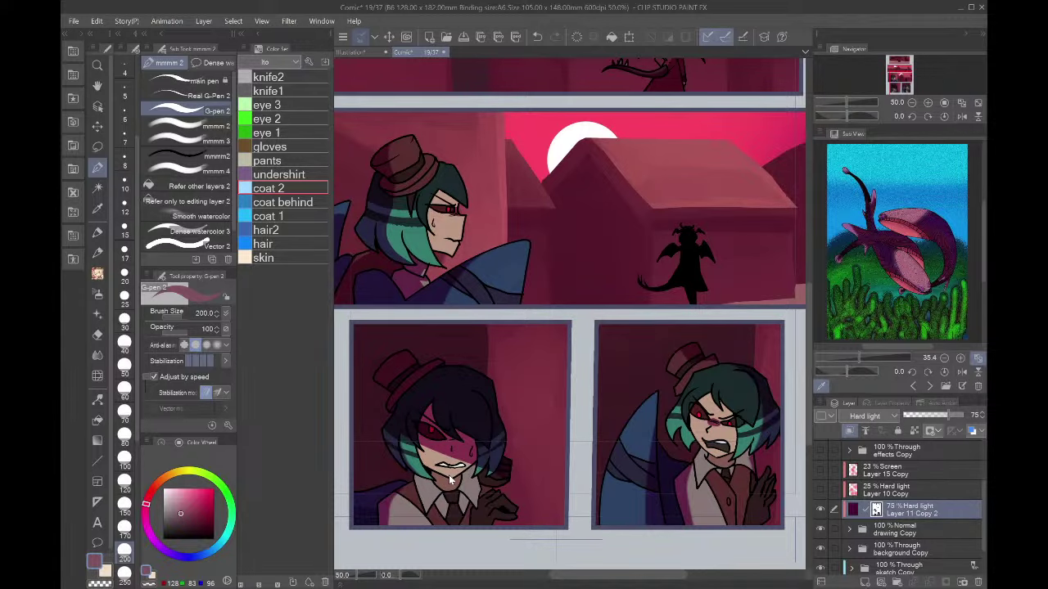
pyautogui.hotkey('ctrl', 'z')
# - Try further shadow strokes along the worried character's side hair and shoulder up close, undoing each one
pyautogui.scroll(3, 416, 449)
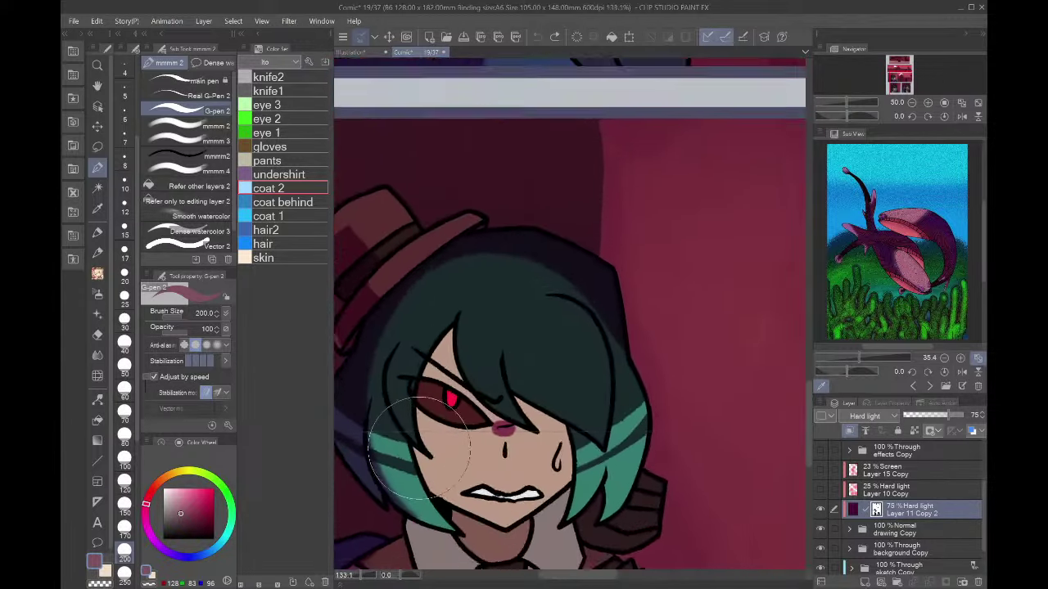
pyautogui.scroll(1, 419, 448)
pyautogui.moveTo(373, 433)
pyautogui.mouseDown()
pyautogui.moveTo(456, 402)
pyautogui.moveTo(361, 443)
pyautogui.moveTo(408, 446)
pyautogui.mouseUp()
pyautogui.hotkey('ctrl', 'z')
pyautogui.scroll(-3, 408, 446)
pyautogui.scroll(2, 367, 530)
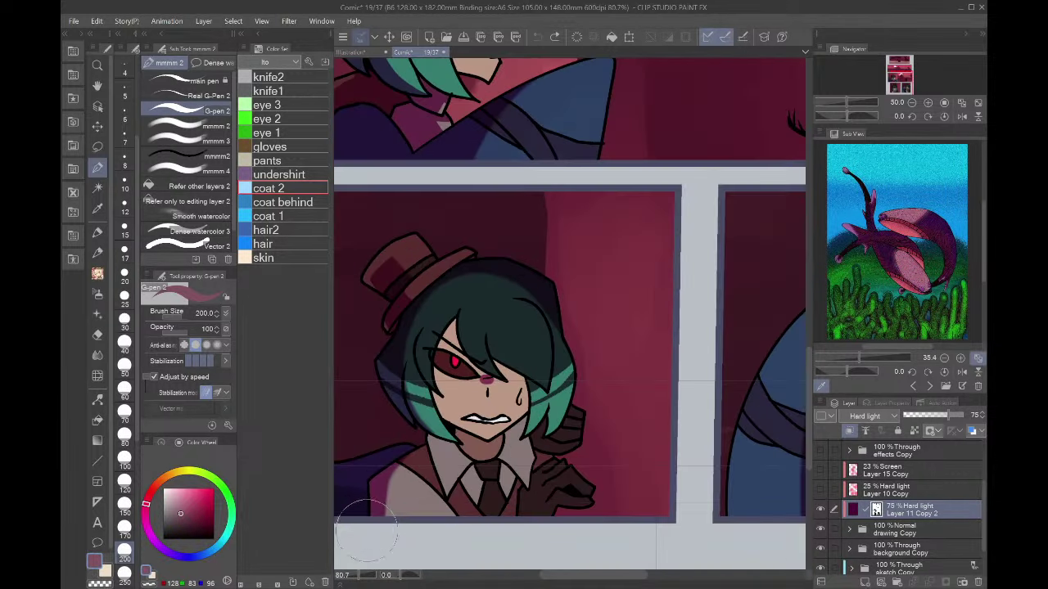
pyautogui.moveTo(365, 532)
pyautogui.mouseDown()
pyautogui.moveTo(425, 483)
pyautogui.moveTo(573, 491)
pyautogui.moveTo(540, 376)
pyautogui.moveTo(470, 393)
pyautogui.moveTo(398, 311)
pyautogui.moveTo(410, 410)
pyautogui.mouseUp()
pyautogui.hotkey('ctrl', 'z')
# - Bring up the four-character reference sheet in the sub view and look over the shaded lower panels of the page
pyautogui.click(913, 386)
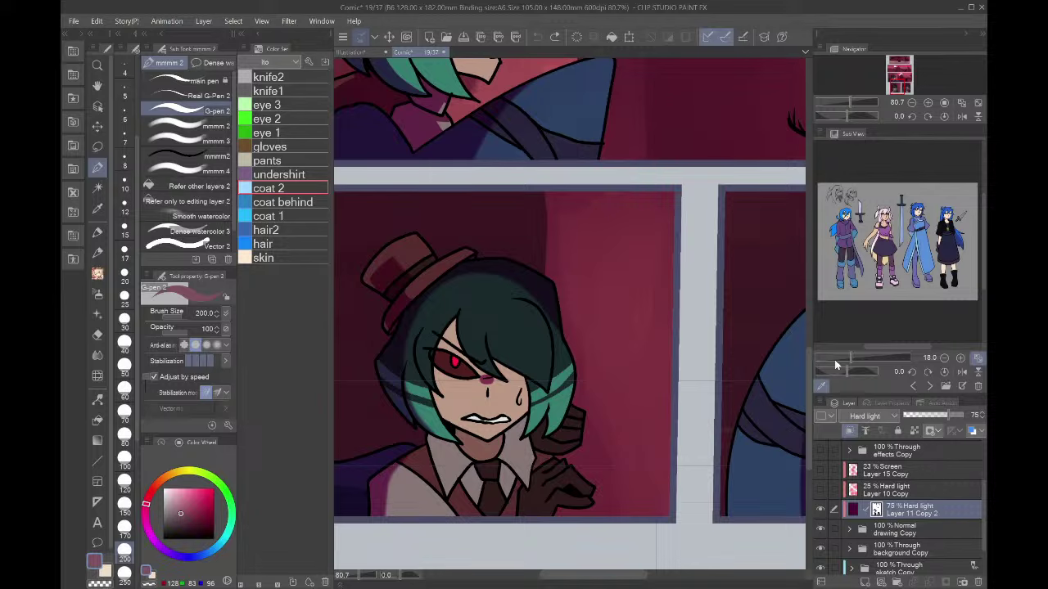
pyautogui.scroll(-15, 706, 397)
pyautogui.scroll(10, 705, 397)
pyautogui.scroll(-1, 704, 397)
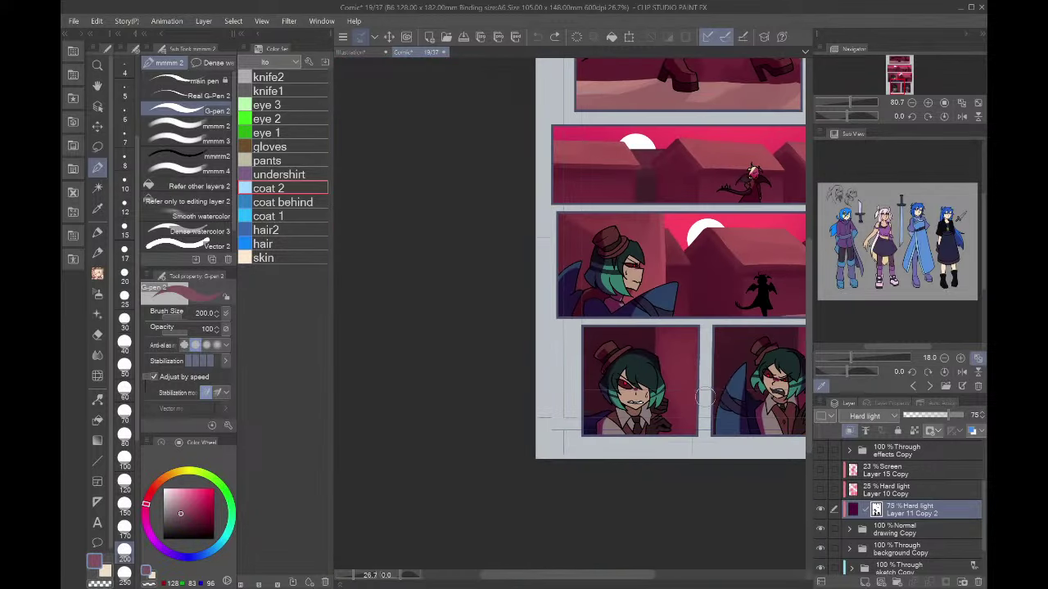
pyautogui.scroll(-4, 734, 386)
pyautogui.scroll(5, 778, 385)
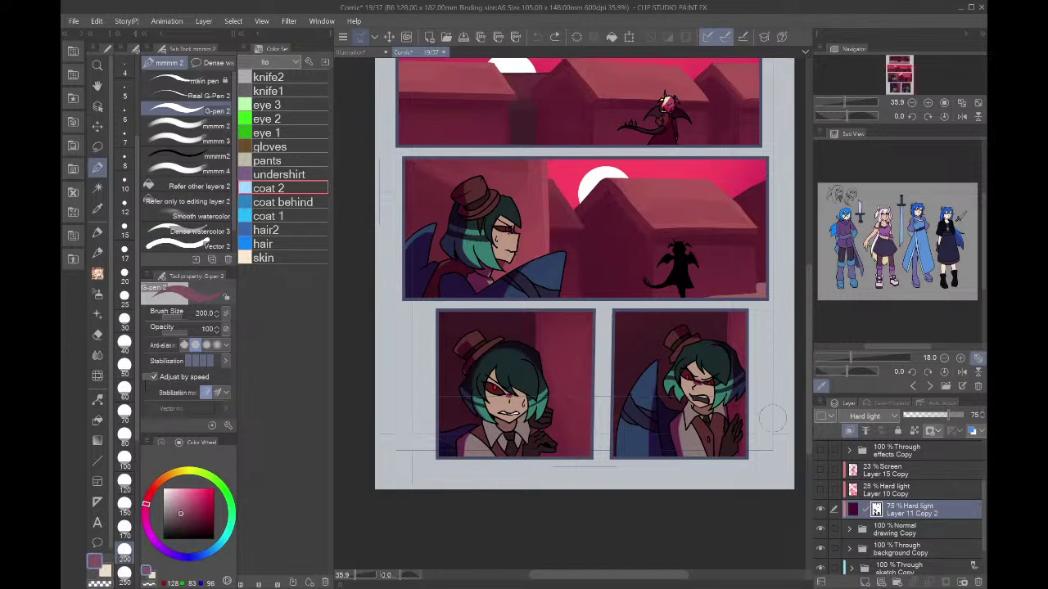
pyautogui.scroll(1, 718, 133)
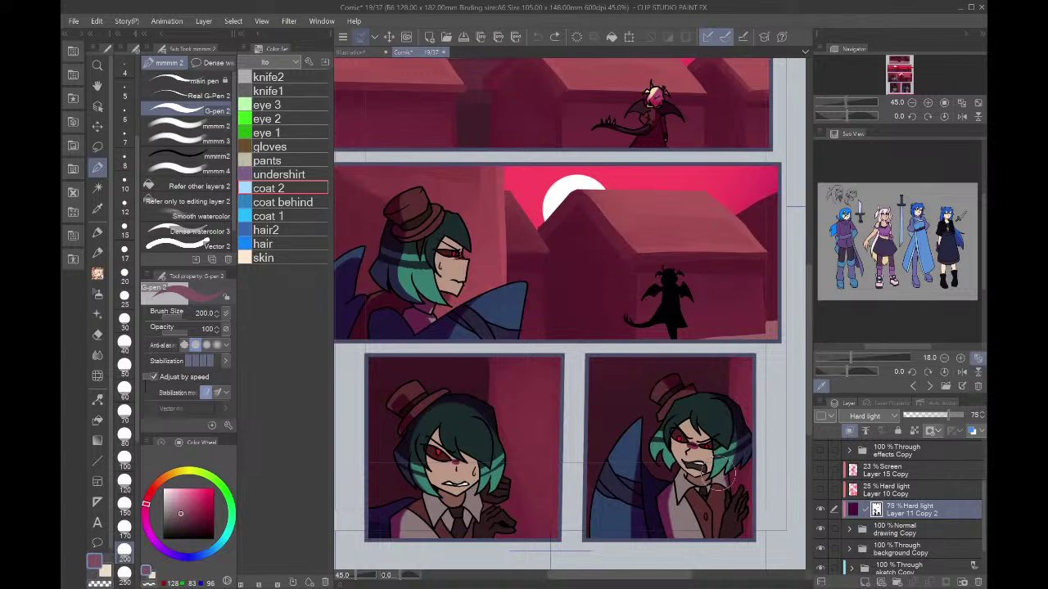
# - Compare the page with and without the 25 % hard light colour layer, and leave that layer shown
pyautogui.click(822, 489)
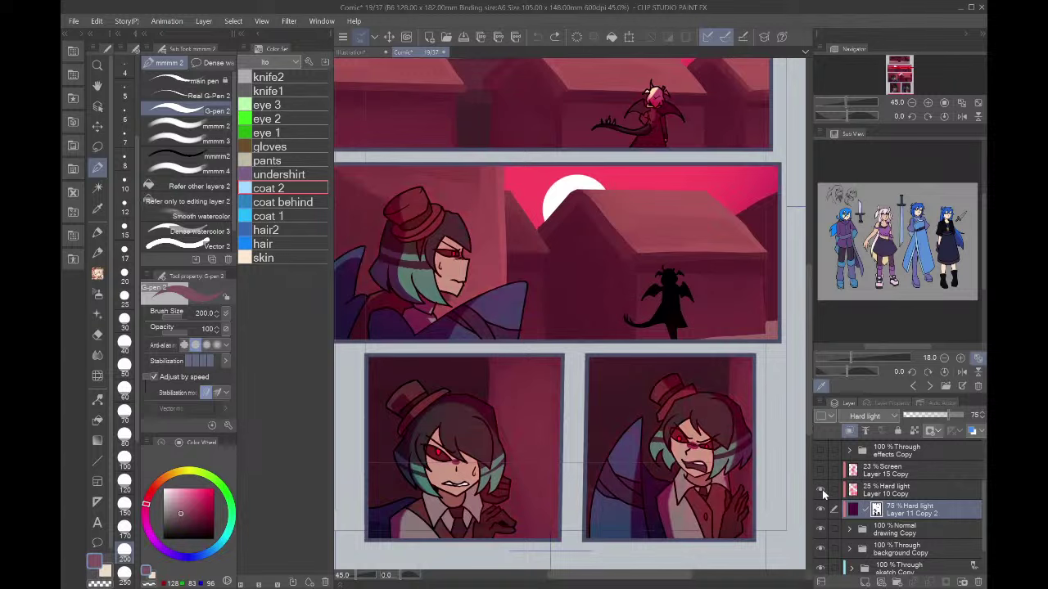
pyautogui.click(822, 490)
pyautogui.click(821, 489)
pyautogui.click(822, 489)
pyautogui.click(822, 490)
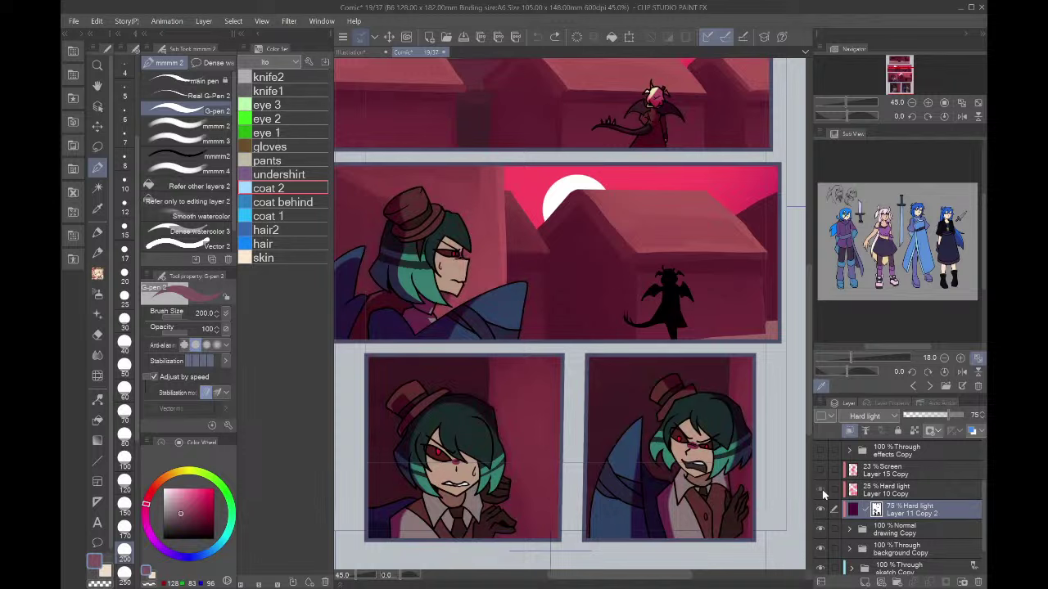
pyautogui.click(821, 489)
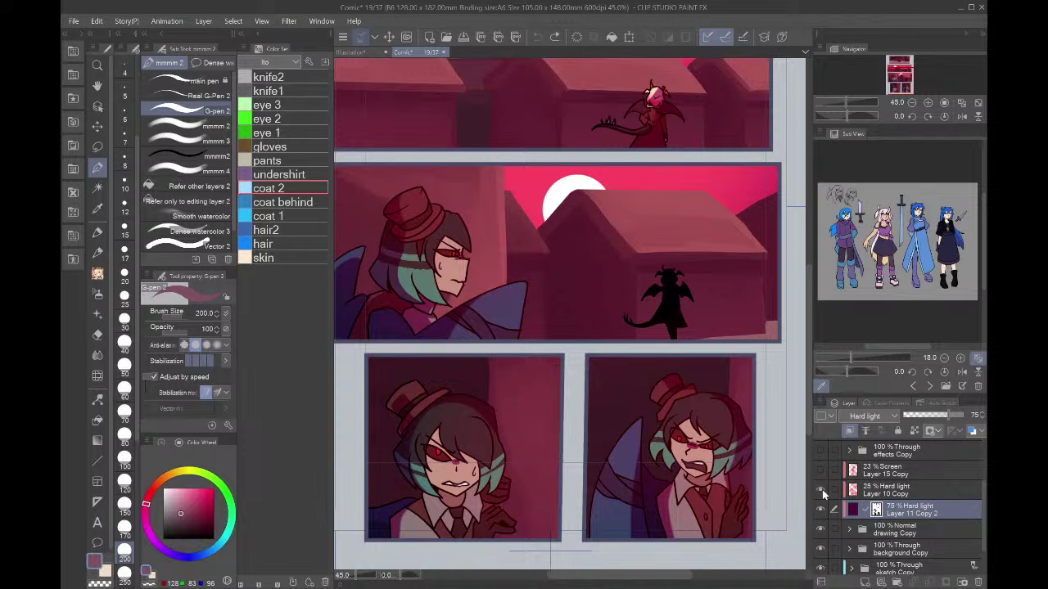
pyautogui.click(822, 490)
pyautogui.click(822, 490)
pyautogui.click(823, 488)
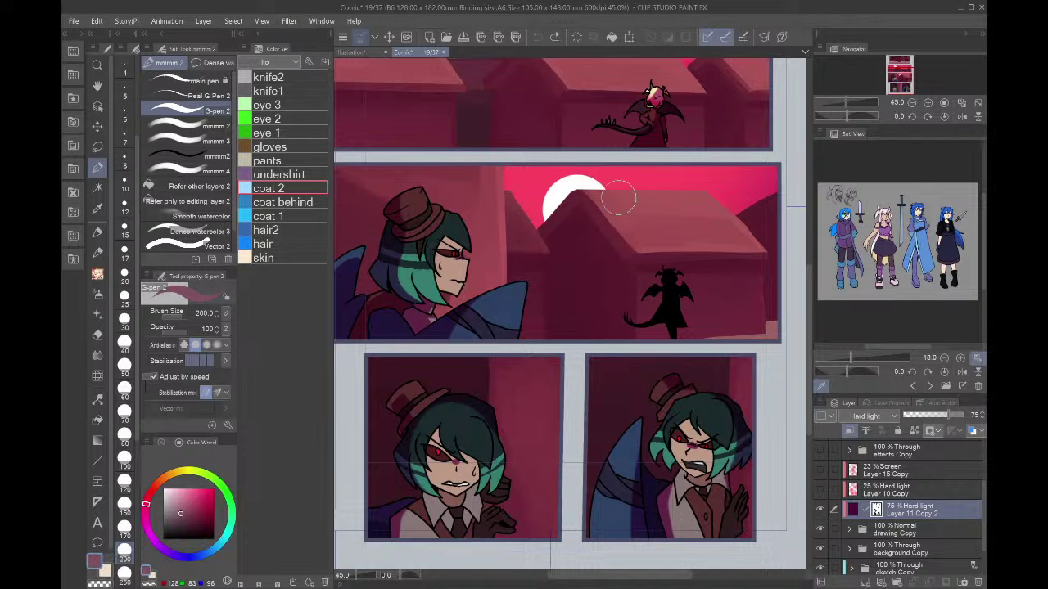
pyautogui.click(820, 489)
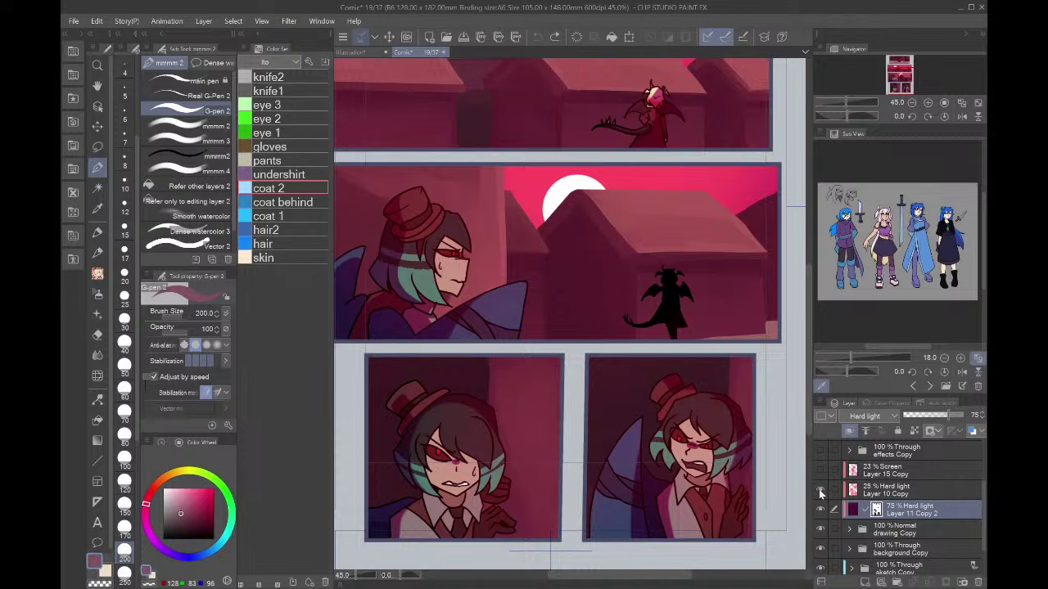
# - Compare the page with and without the 23 % screen lighting layer, and leave that layer shown
pyautogui.click(821, 471)
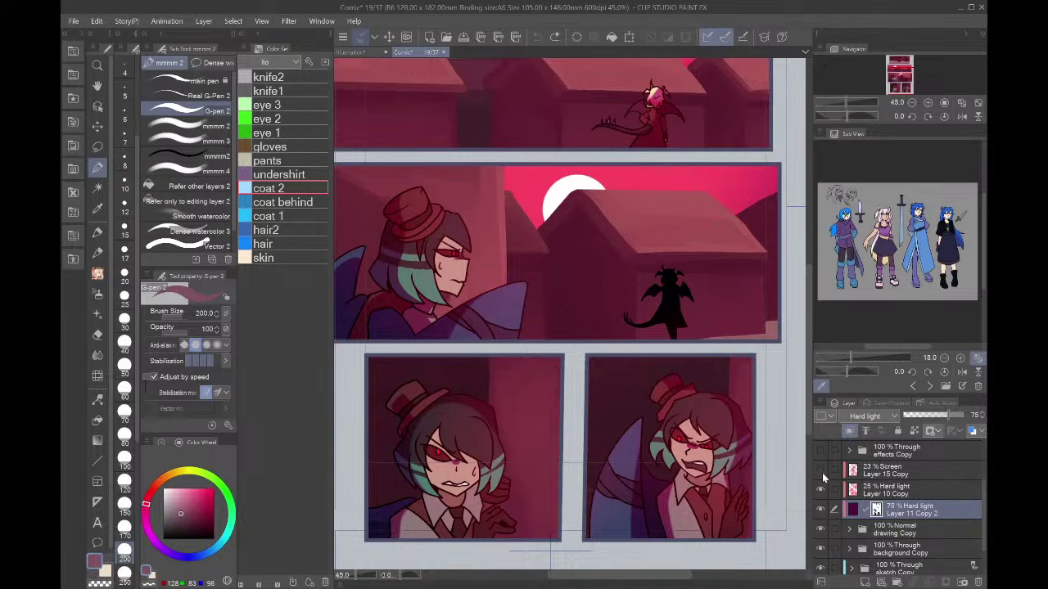
pyautogui.click(821, 470)
pyautogui.click(821, 471)
pyautogui.click(820, 471)
pyautogui.click(820, 471)
pyautogui.click(821, 472)
pyautogui.click(821, 472)
# - Show and expand the overlay folder, fit the whole page in view, and select its 17 % screen layer
pyautogui.scroll(-3, 691, 396)
pyautogui.scroll(3, 676, 223)
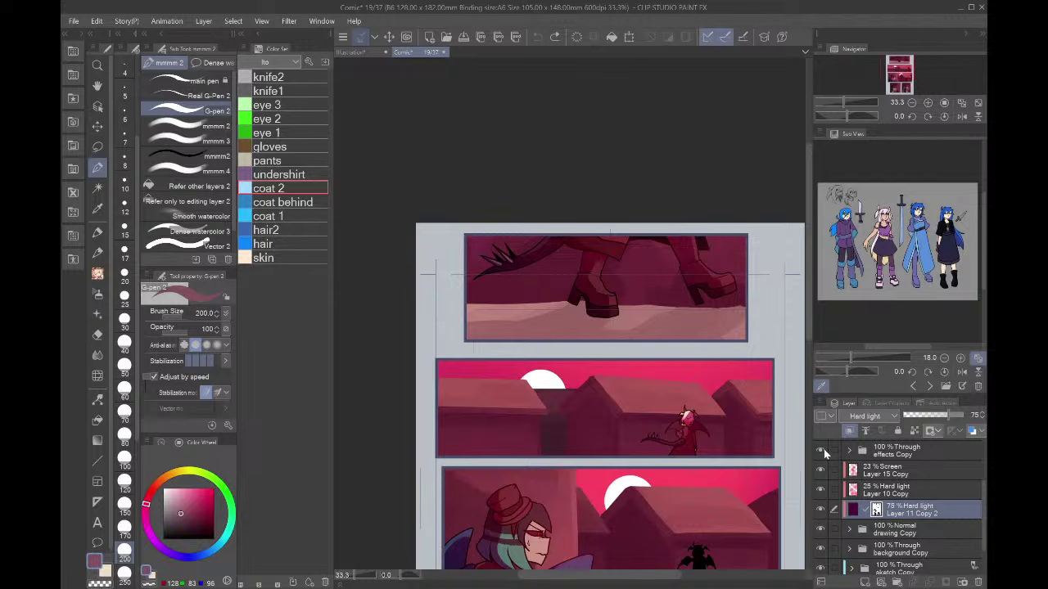
pyautogui.scroll(3, 823, 449)
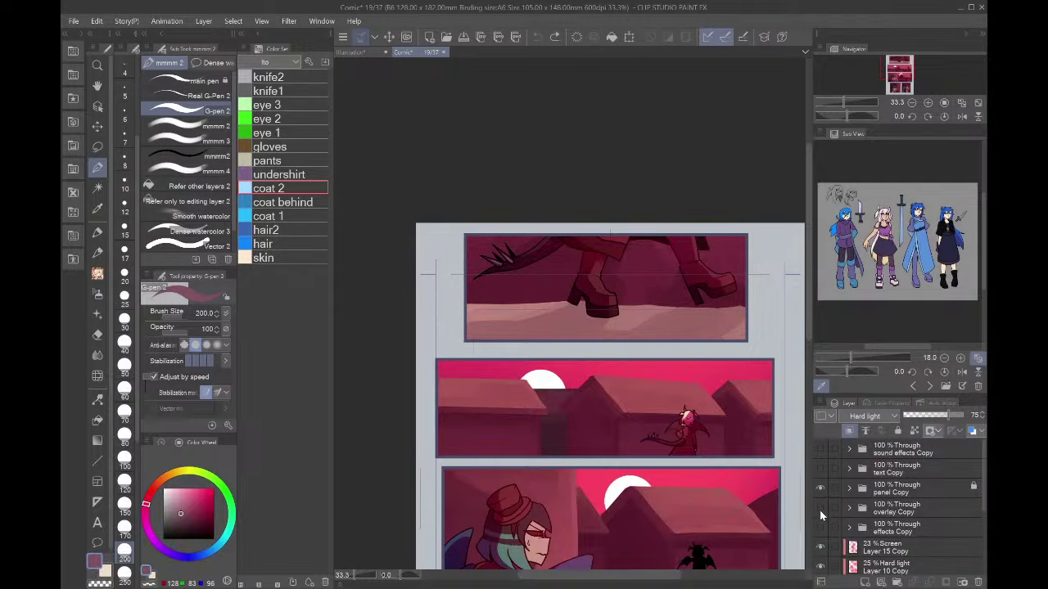
pyautogui.click(849, 508)
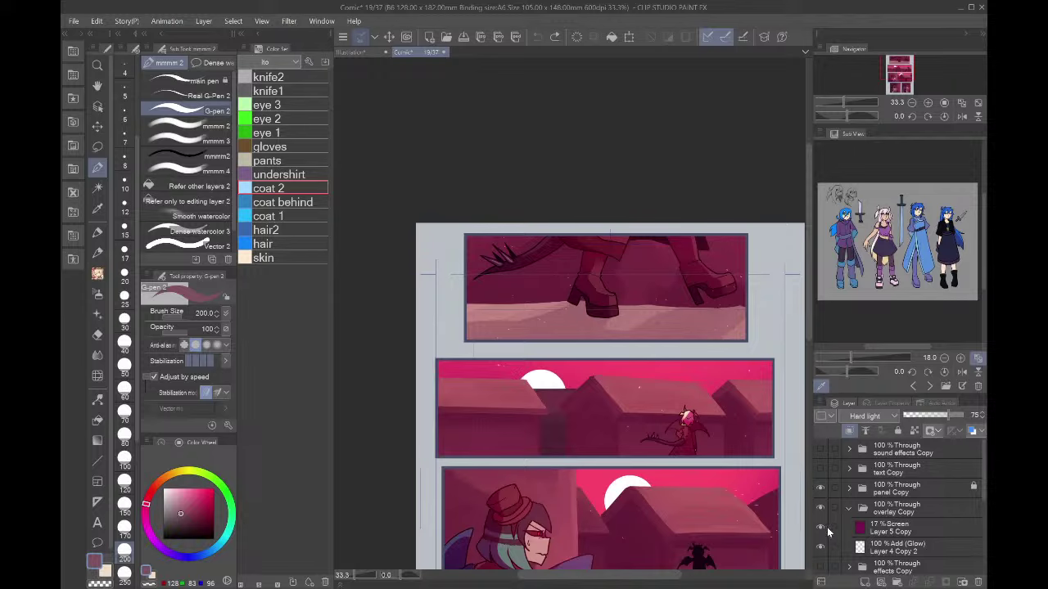
pyautogui.click(961, 103)
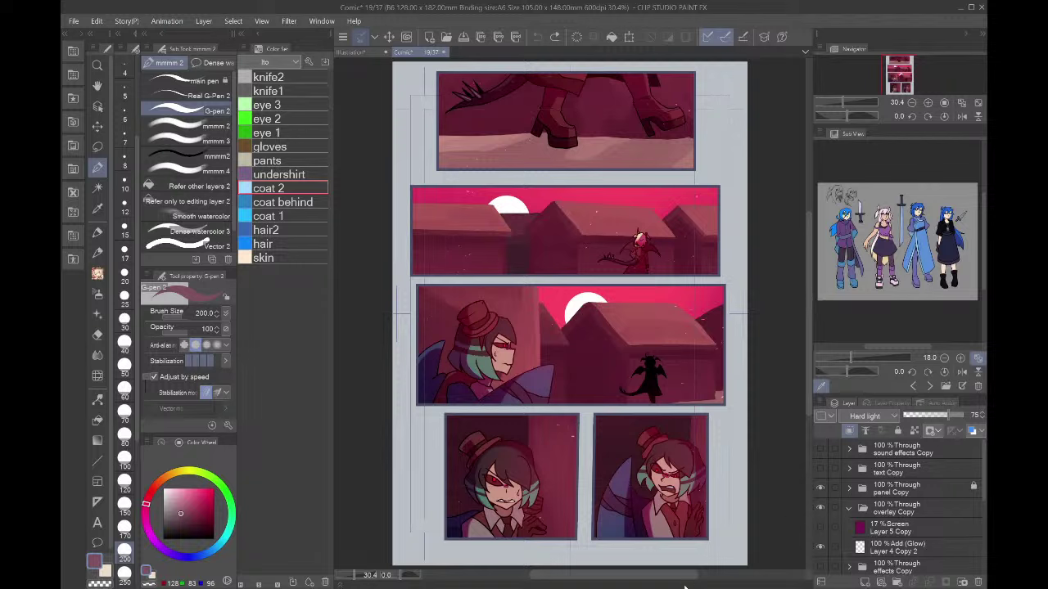
pyautogui.click(685, 588)
pyautogui.click(884, 528)
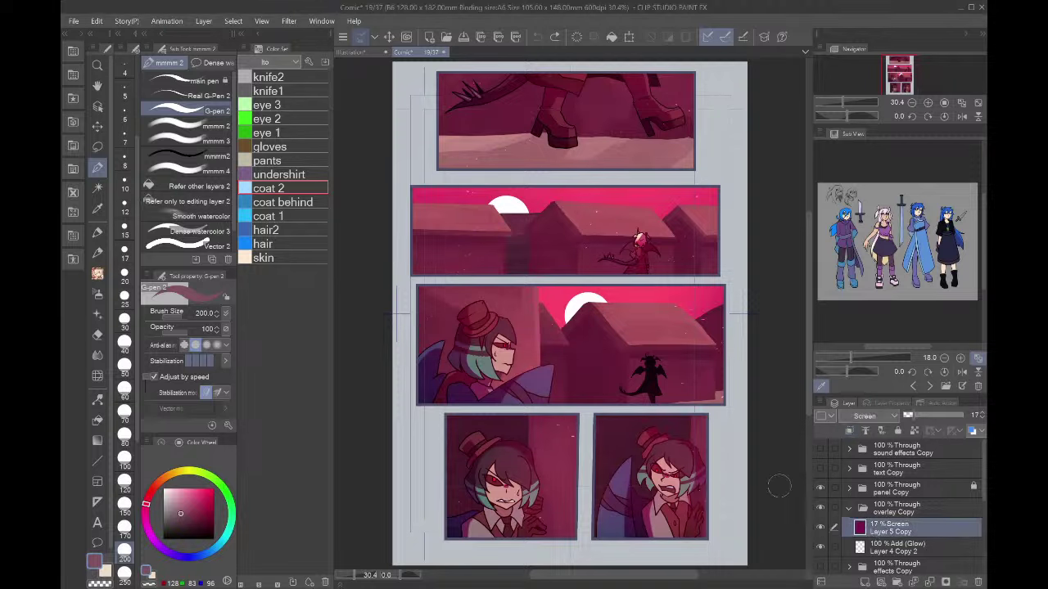
# - Show the text folder's speech bubbles and the sound effects folder on the page
pyautogui.click(821, 469)
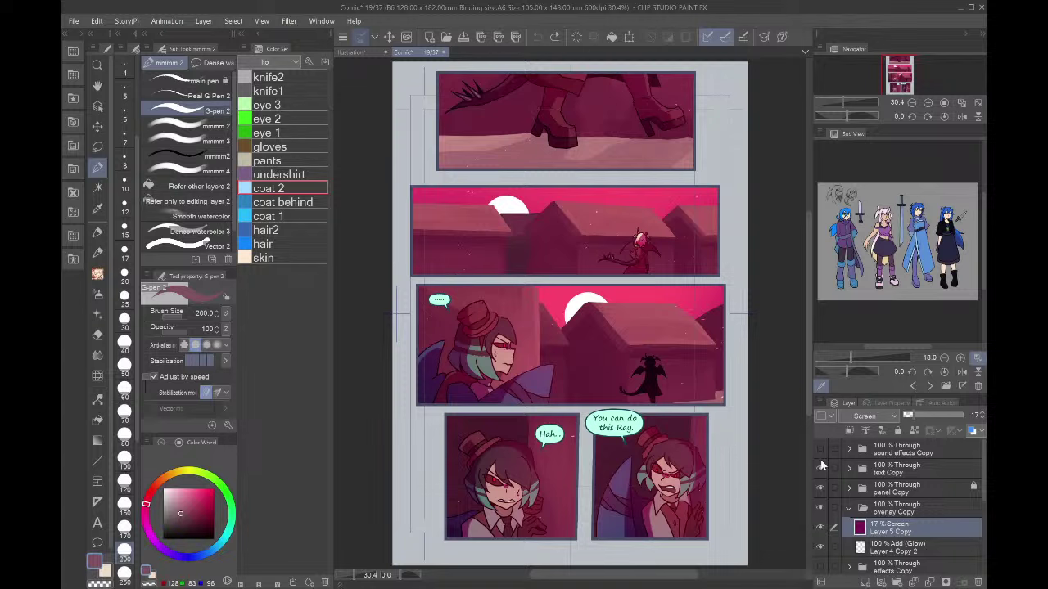
pyautogui.click(820, 449)
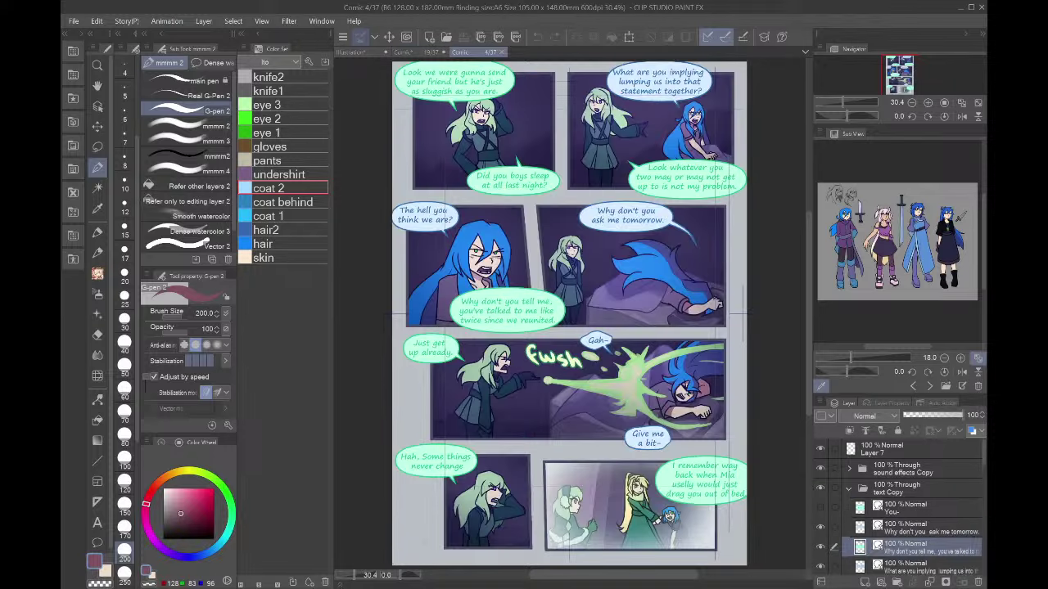
# - Examine the finished comic page up close, from the green magic blast panel to the faded flashback panel
pyautogui.scroll(2, 655, 389)
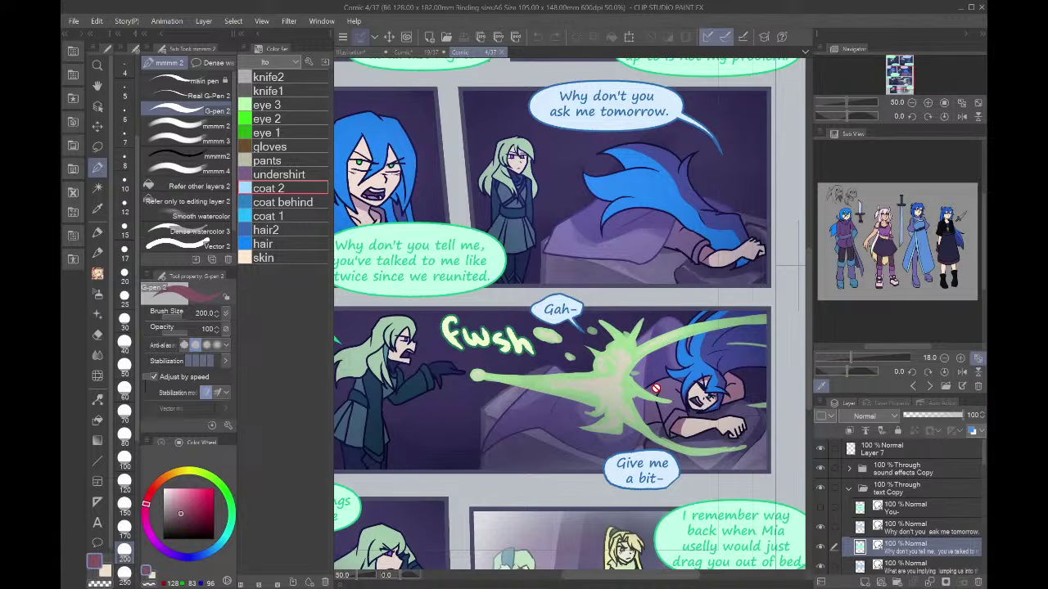
pyautogui.scroll(3, 656, 389)
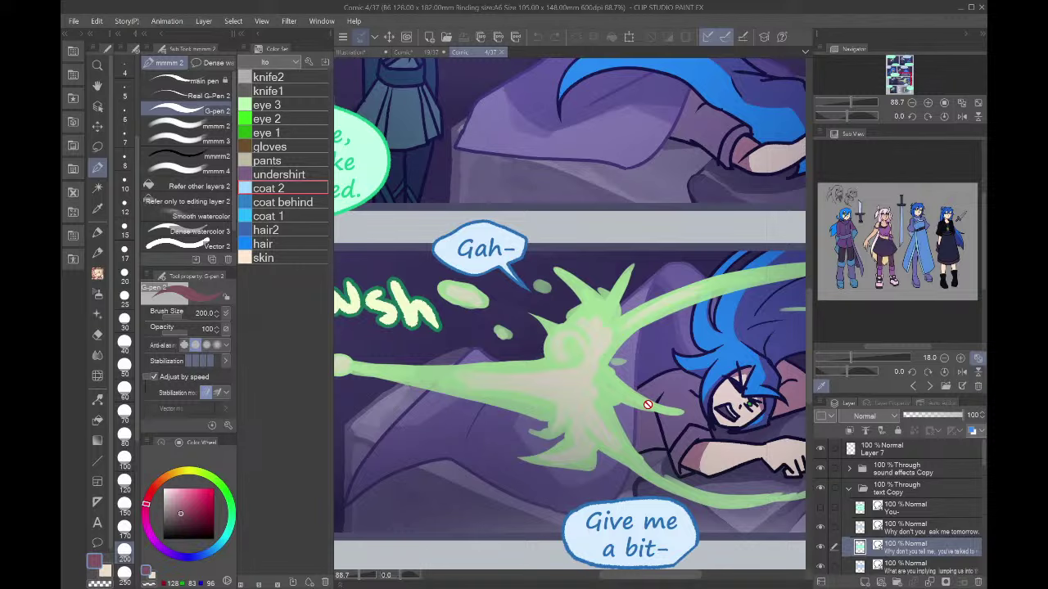
pyautogui.scroll(-5, 647, 404)
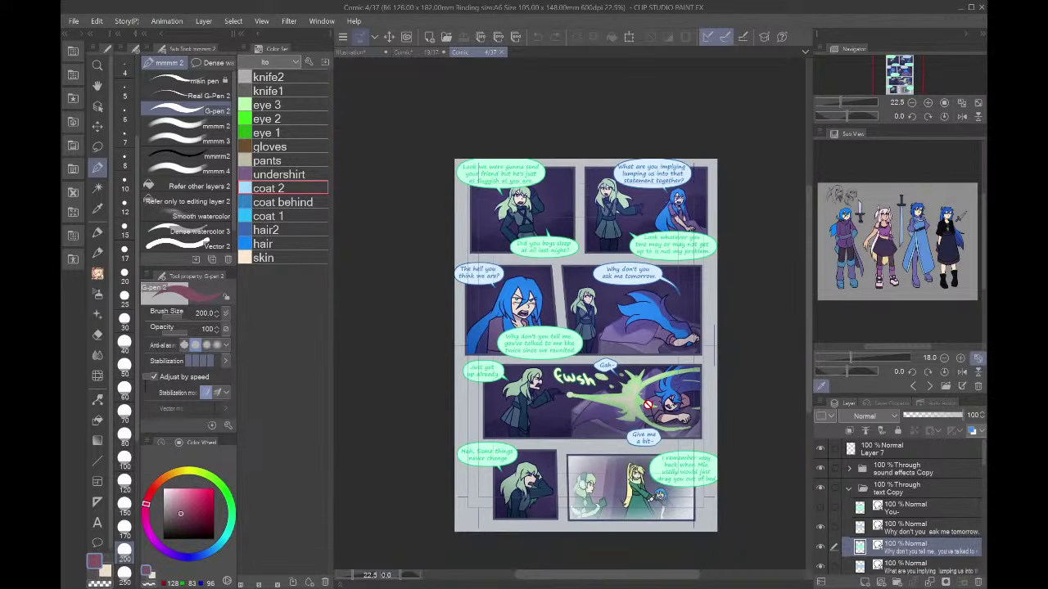
pyautogui.scroll(4, 663, 526)
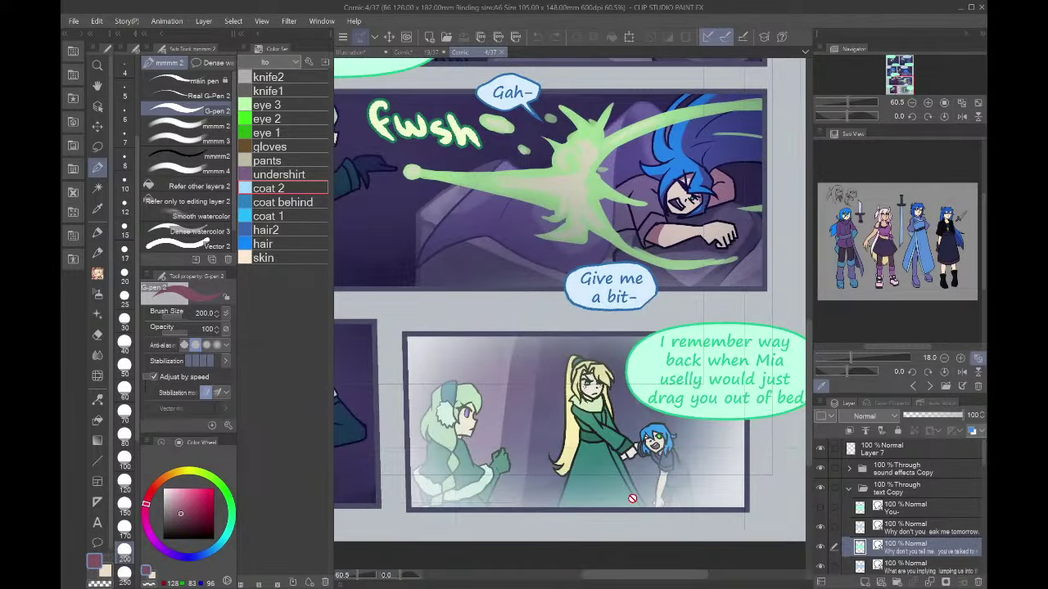
pyautogui.scroll(-4, 534, 482)
pyautogui.scroll(7, 534, 482)
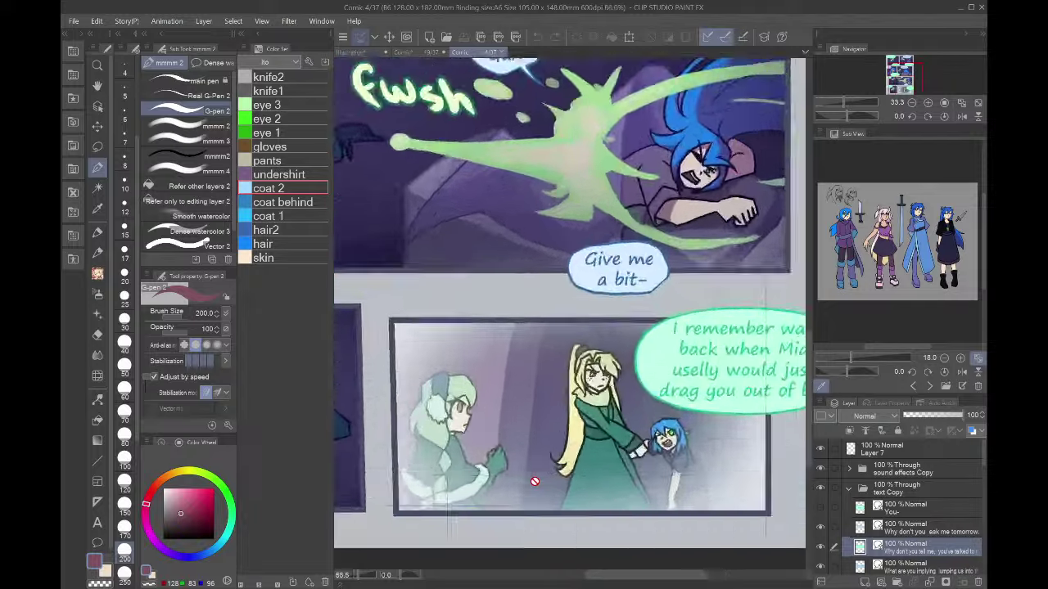
pyautogui.scroll(-9, 534, 482)
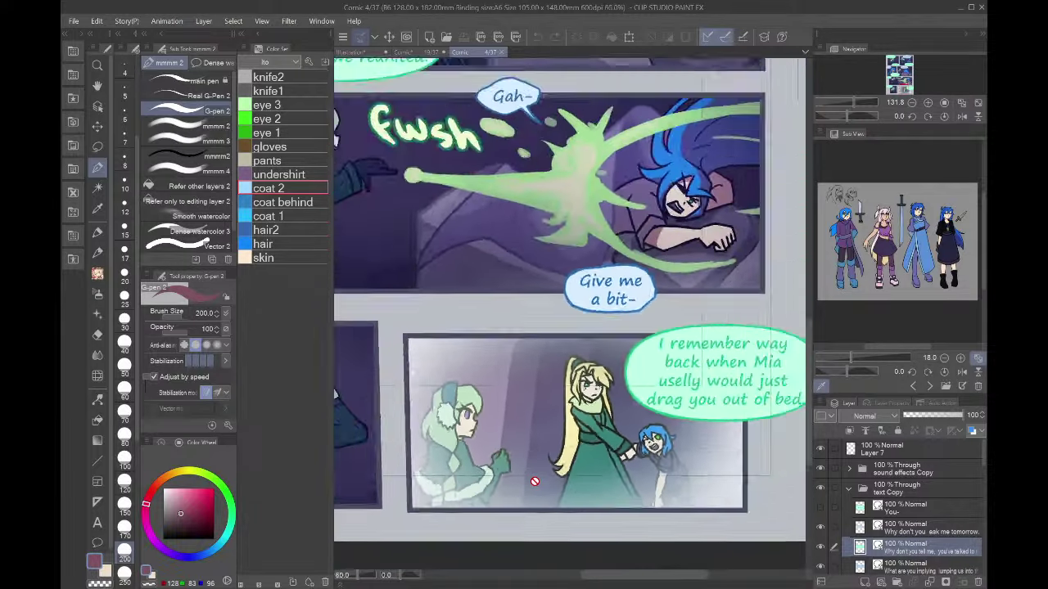
# - Collapse the text folder and expand Folder 3 to show its paper texture layers, viewing the flashback panel up close
pyautogui.click(849, 488)
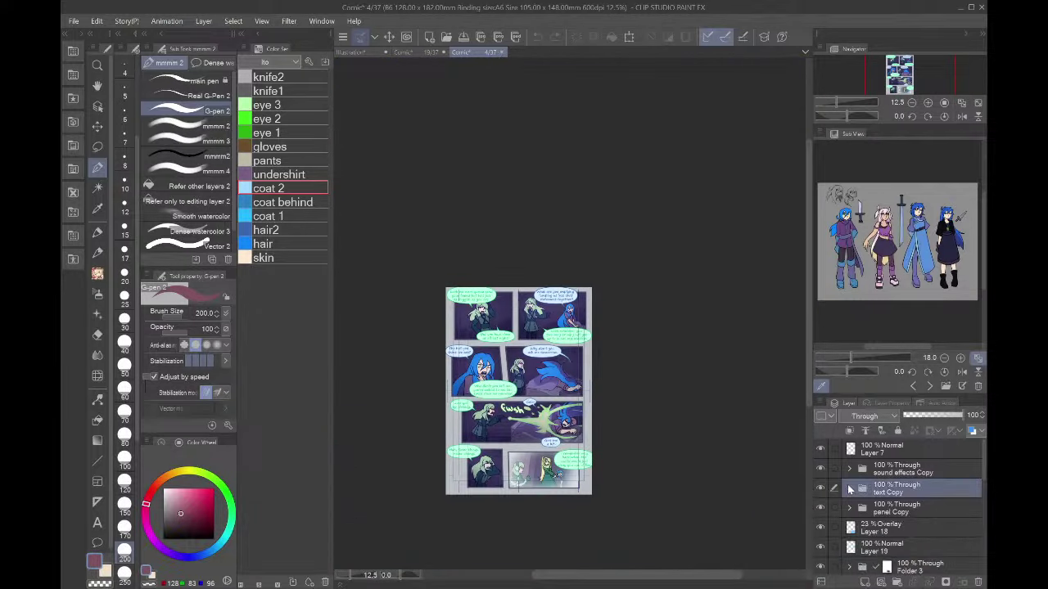
pyautogui.scroll(-4, 847, 483)
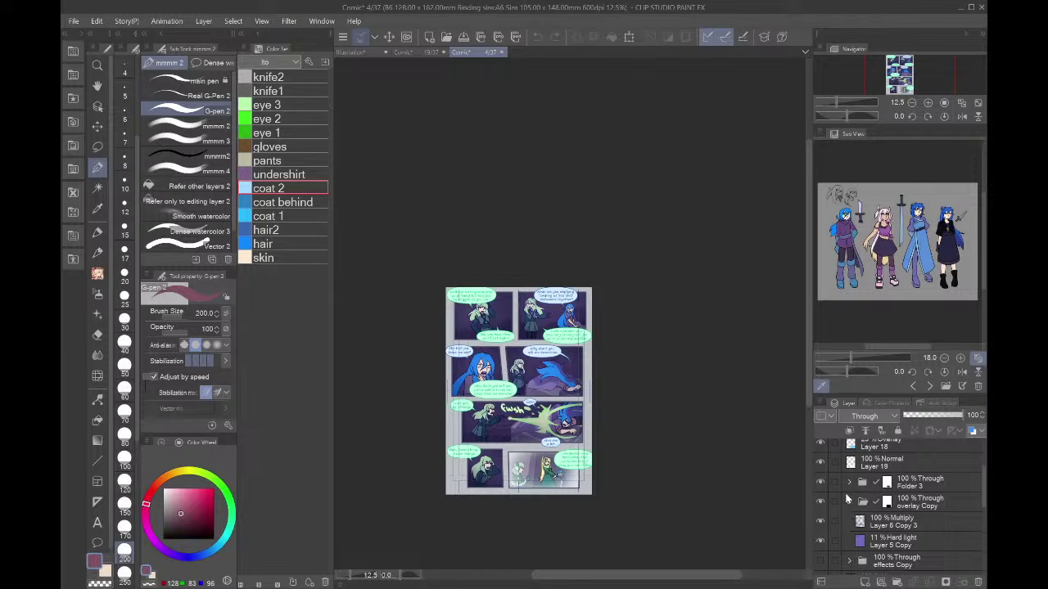
pyautogui.click(849, 483)
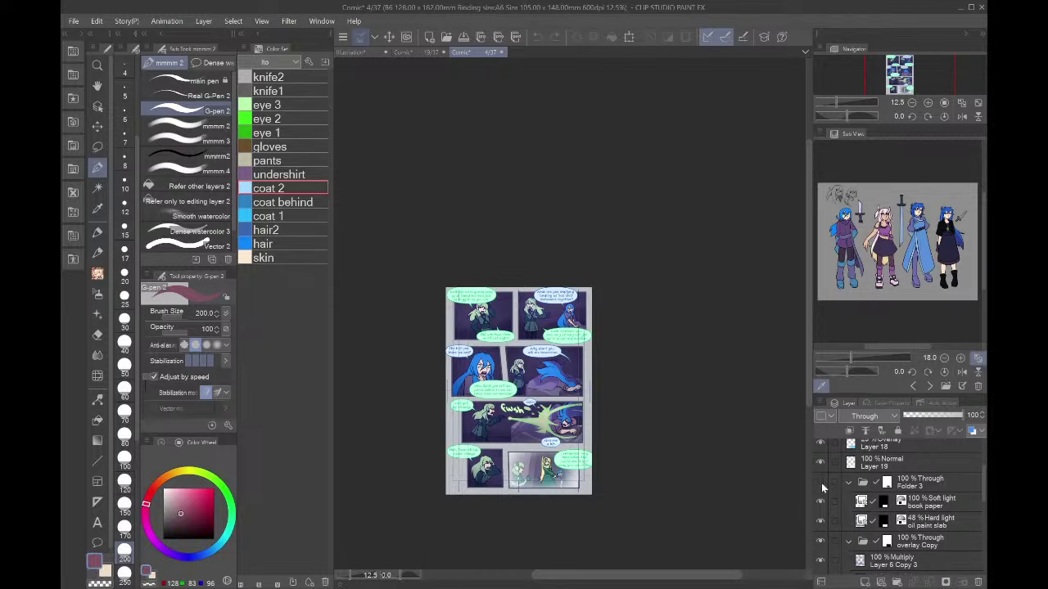
pyautogui.scroll(5, 589, 492)
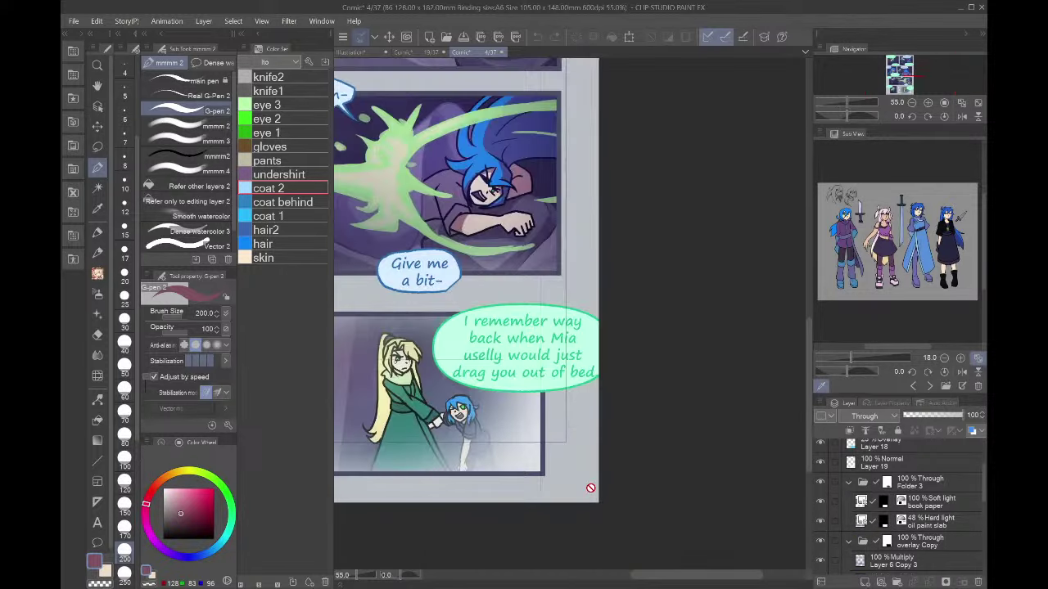
pyautogui.scroll(5, 589, 492)
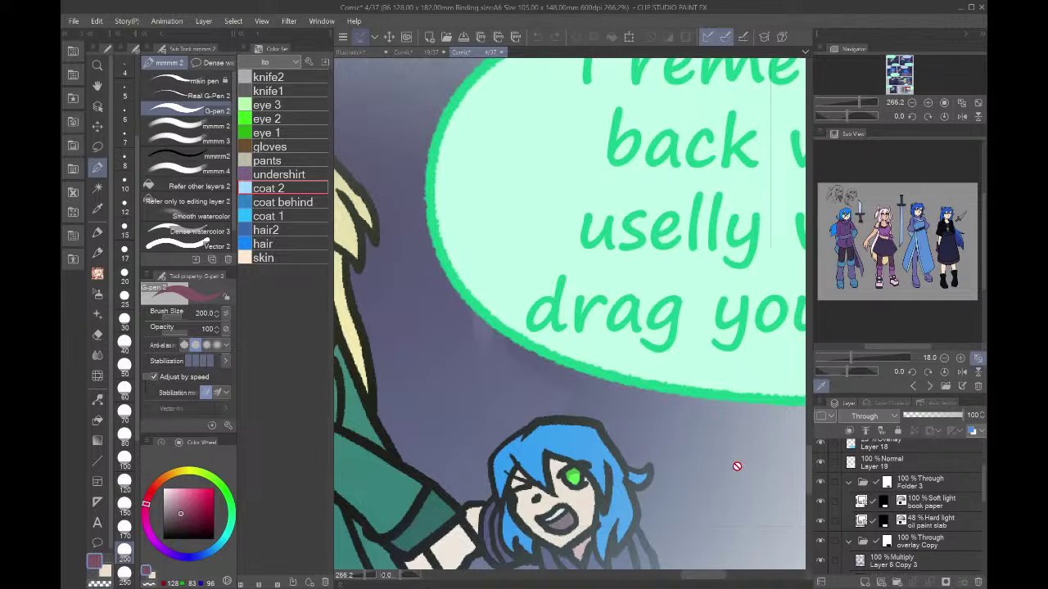
# - Inspect the book paper and oil paint slab texture layers, comparing the hard light oil paint slab at 100 % and 48 % opacity
pyautogui.click(915, 484)
pyautogui.click(910, 517)
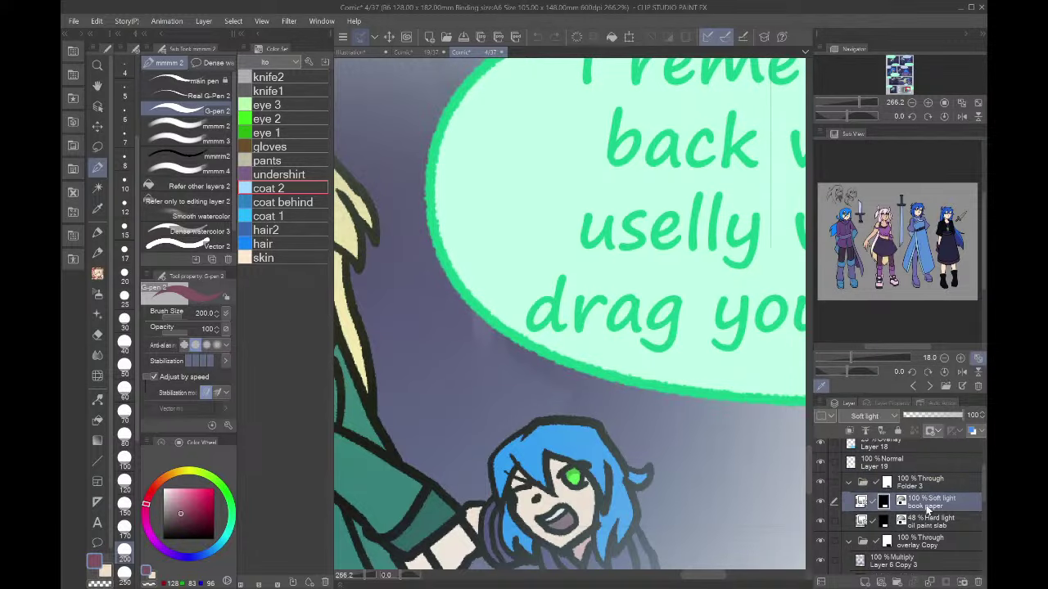
pyautogui.scroll(-4, 655, 461)
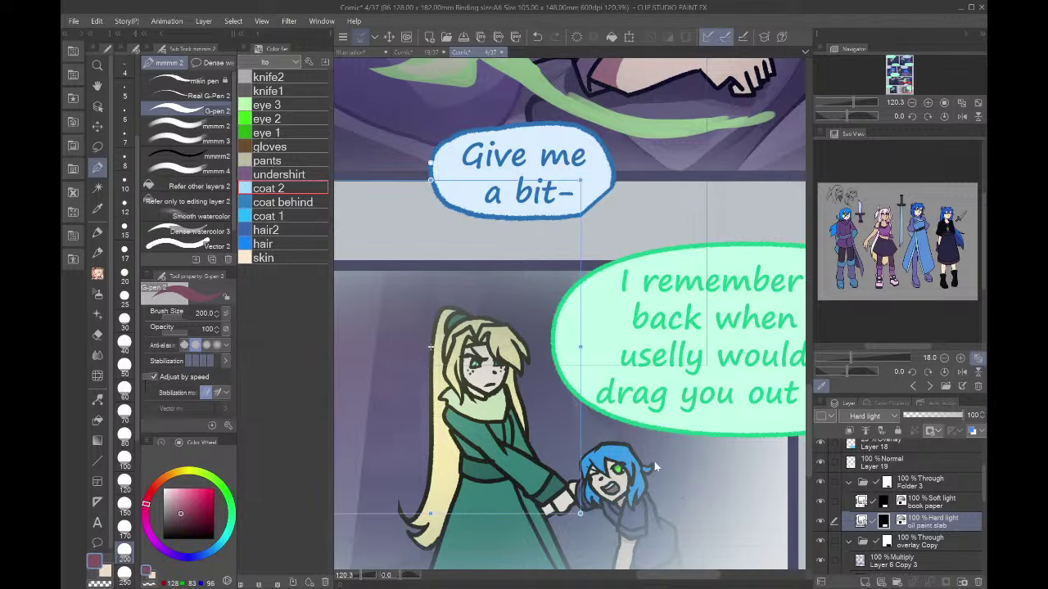
pyautogui.scroll(-3, 654, 460)
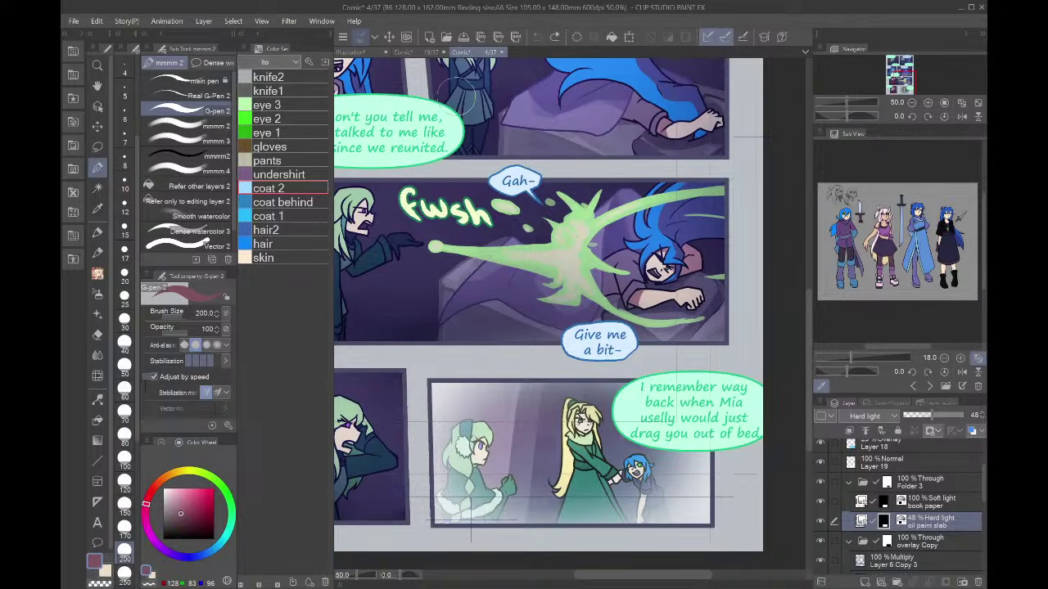
# - Switch the colour set to Text Colors and look through the paired text colours of the comic's characters
pyautogui.scroll(-3, 655, 461)
pyautogui.scroll(5, 410, 68)
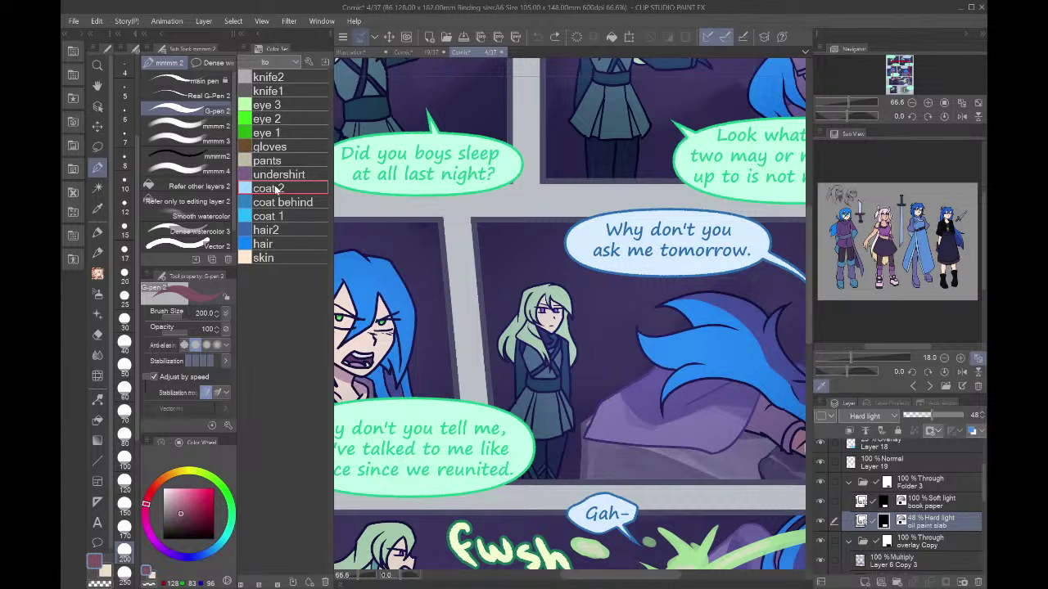
pyautogui.click(272, 261)
pyautogui.scroll(-10, 274, 258)
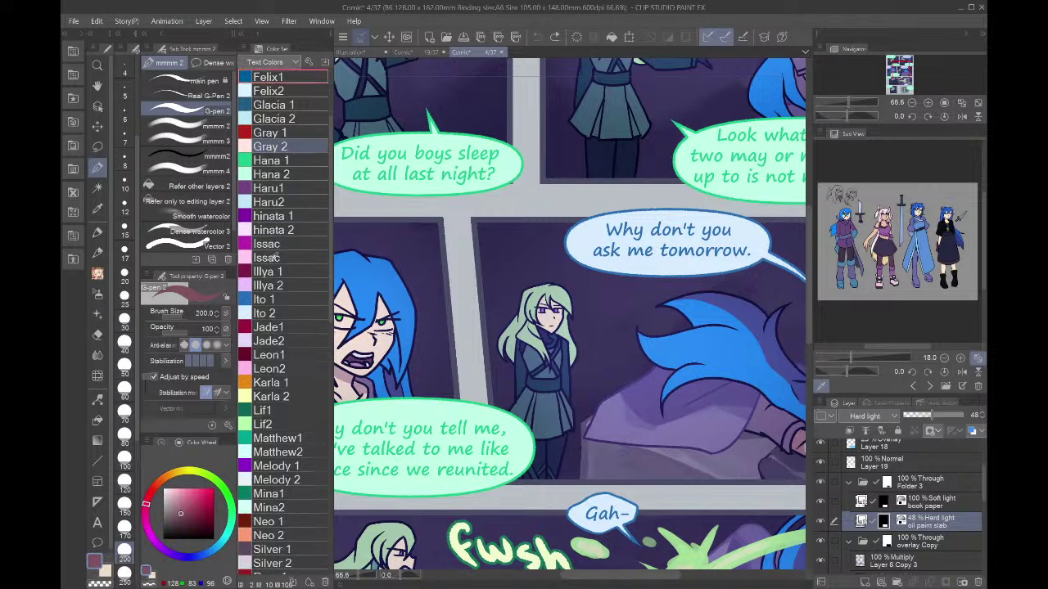
pyautogui.scroll(-9, 276, 258)
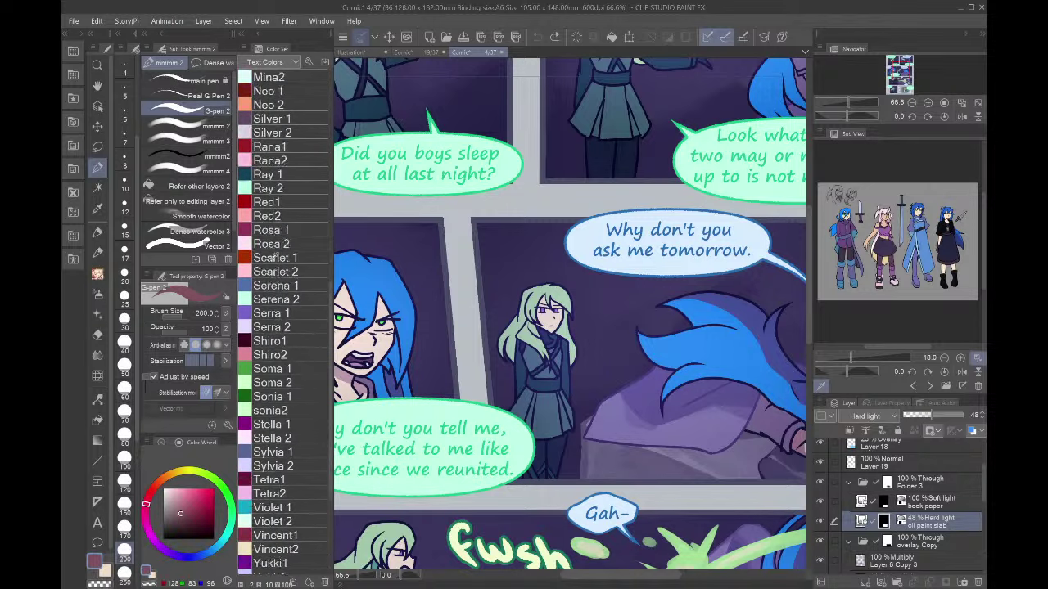
pyautogui.scroll(-1, 276, 258)
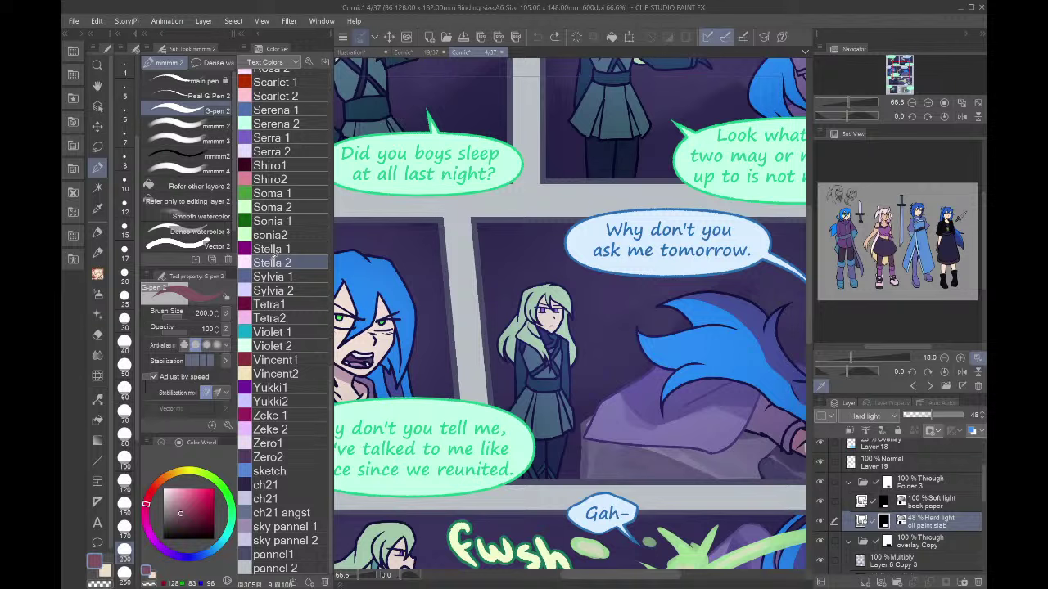
pyautogui.scroll(20, 275, 258)
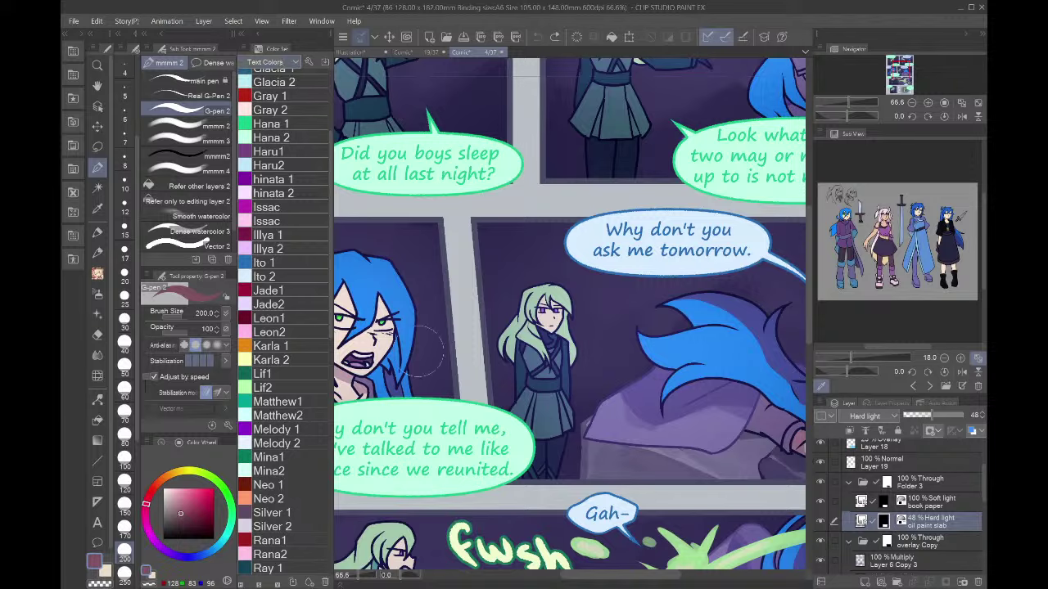
pyautogui.scroll(-4, 422, 347)
pyautogui.scroll(4, 401, 123)
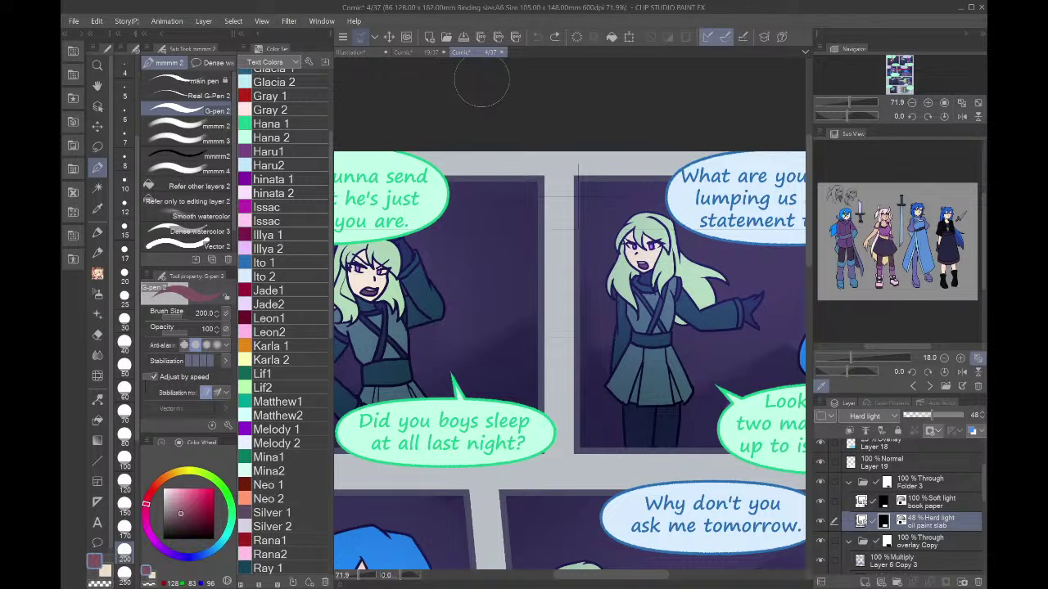
# - Close comic pages 4 and 19, leaving page 20 open
pyautogui.click(501, 53)
pyautogui.click(553, 228)
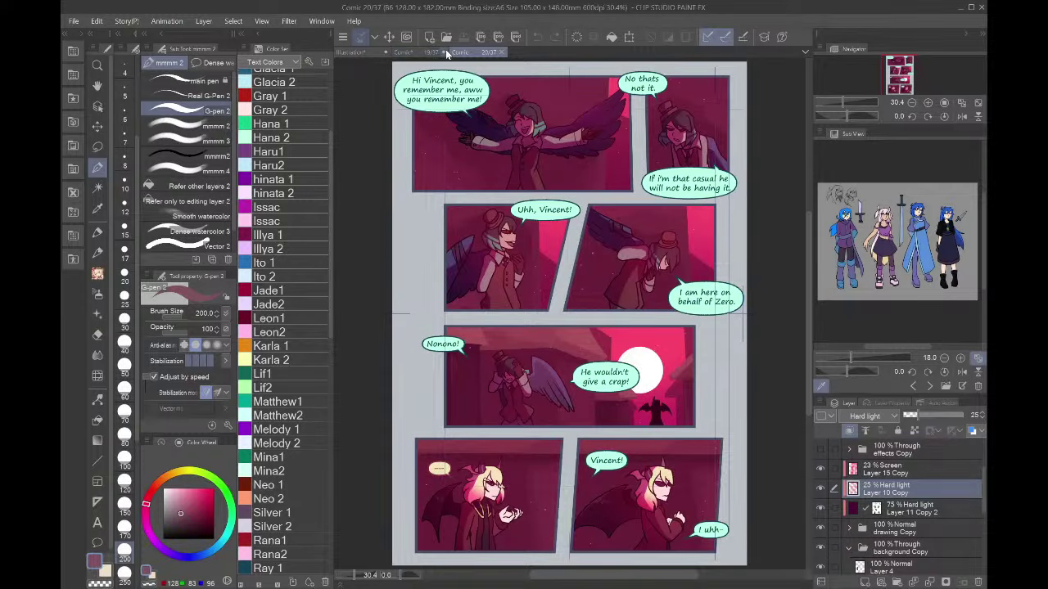
pyautogui.click(443, 51)
pyautogui.hotkey('ctrl', 'w')
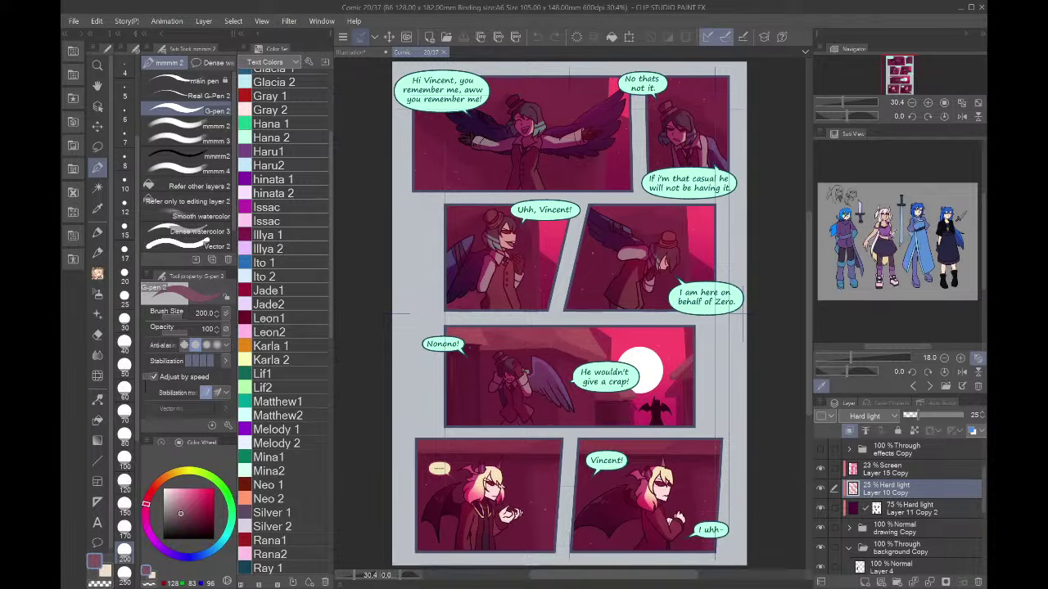
# - Look over the red-lit panels of comic page 20 and close the page to return to the sea creature illustration
pyautogui.scroll(3, 551, 68)
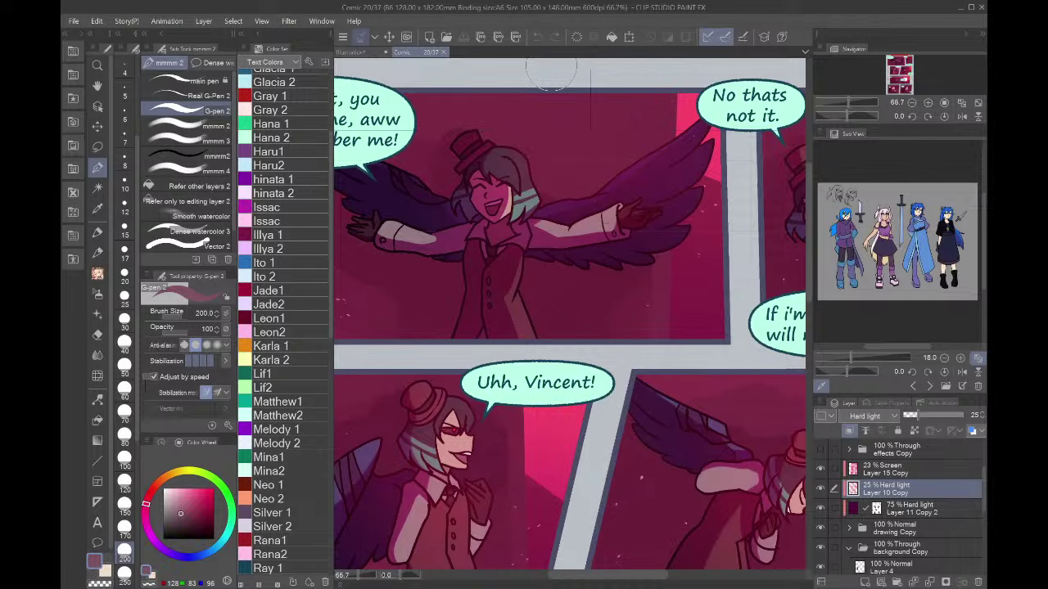
pyautogui.moveTo(911, 76)
pyautogui.mouseDown()
pyautogui.moveTo(903, 71)
pyautogui.moveTo(921, 79)
pyautogui.moveTo(911, 62)
pyautogui.moveTo(902, 86)
pyautogui.moveTo(906, 78)
pyautogui.mouseUp()
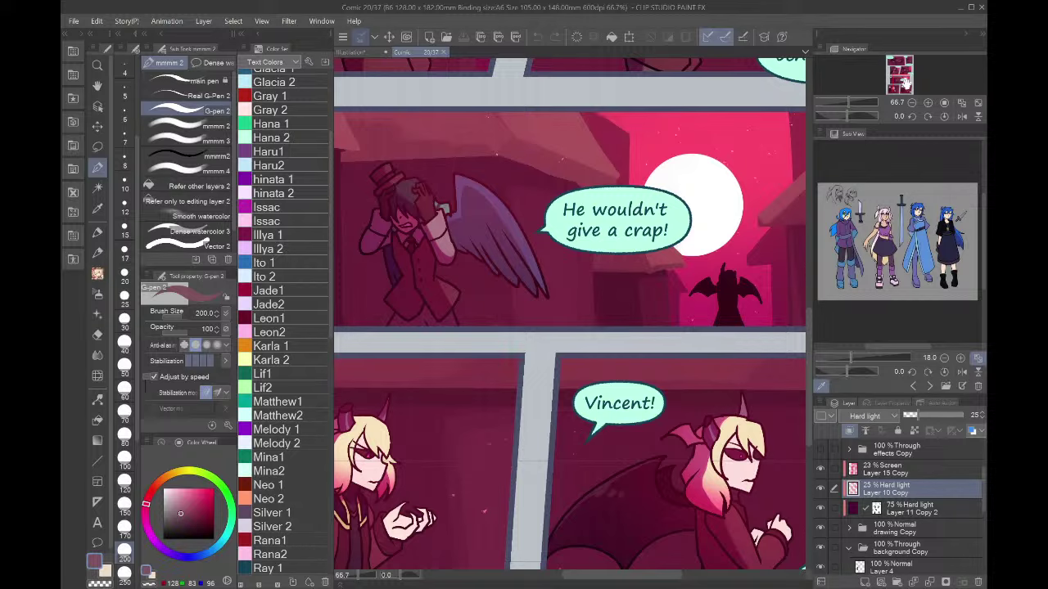
pyautogui.scroll(-3, 709, 242)
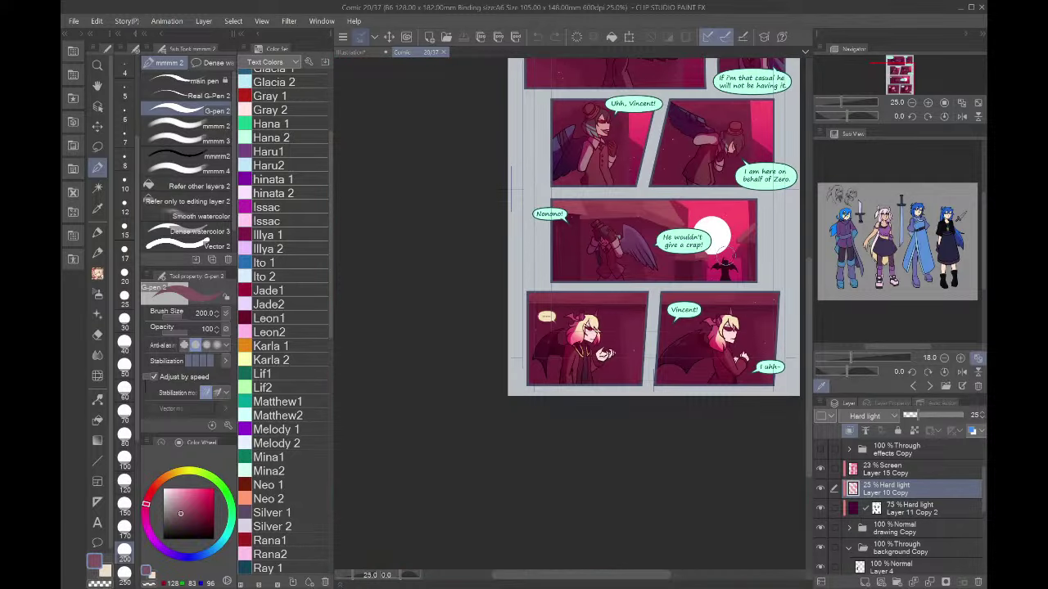
pyautogui.click(443, 52)
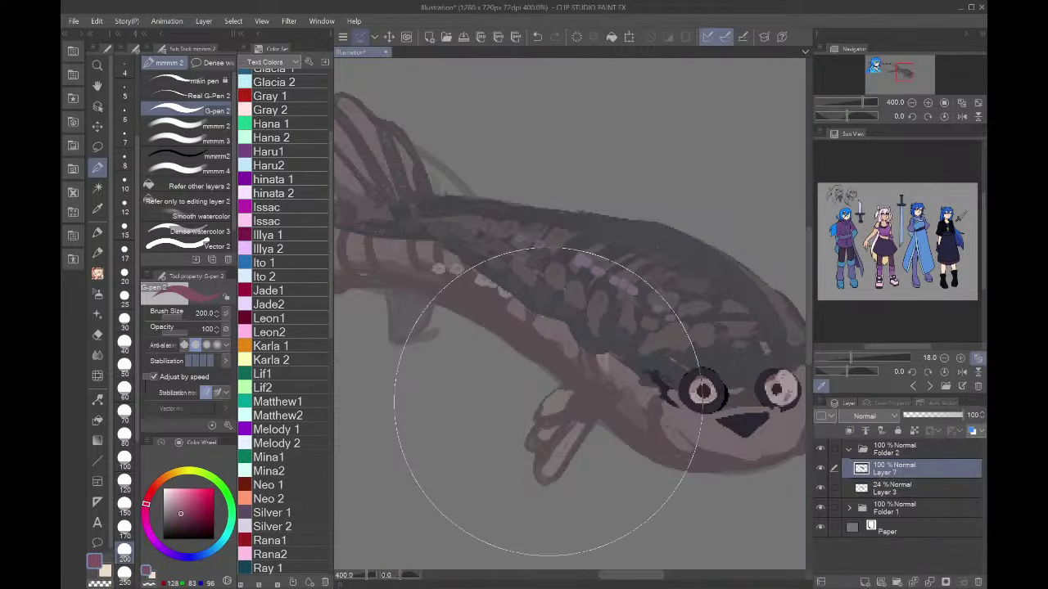
# - Ready the Marker1 brush at size 12 with the dark colour beside the creature's eye, and bring up the fish photo as reference
pyautogui.click(553, 587)
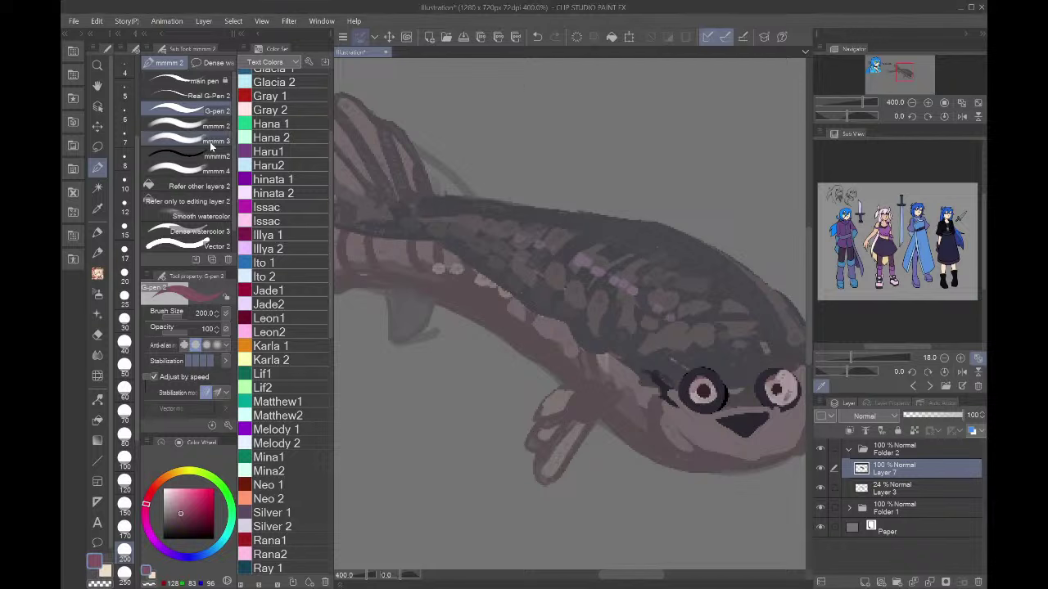
pyautogui.click(97, 290)
pyautogui.click(97, 273)
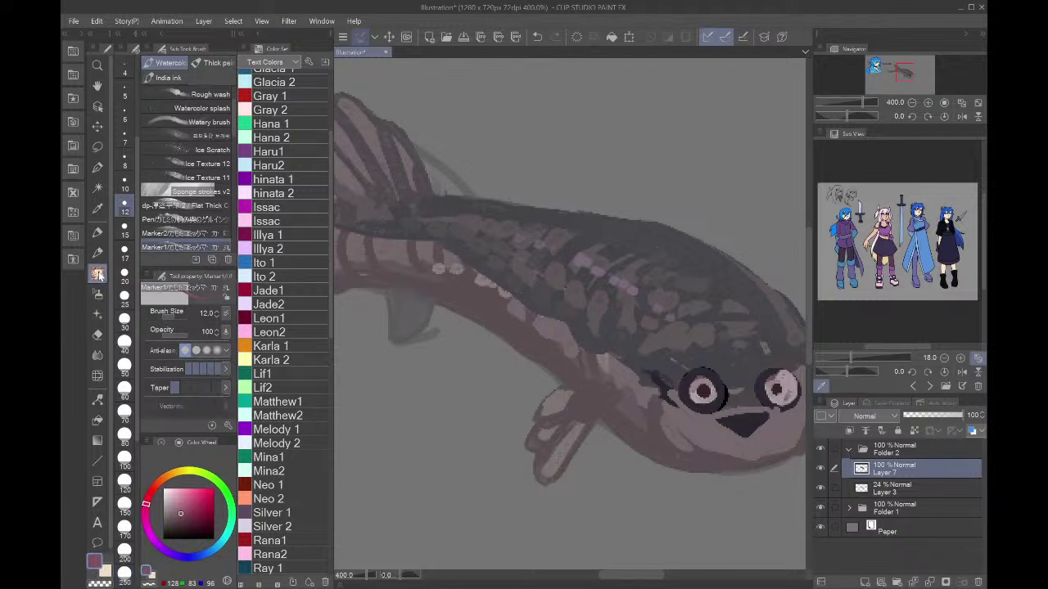
pyautogui.keyDown('alt'); pyautogui.click(670, 397); pyautogui.keyUp('alt')
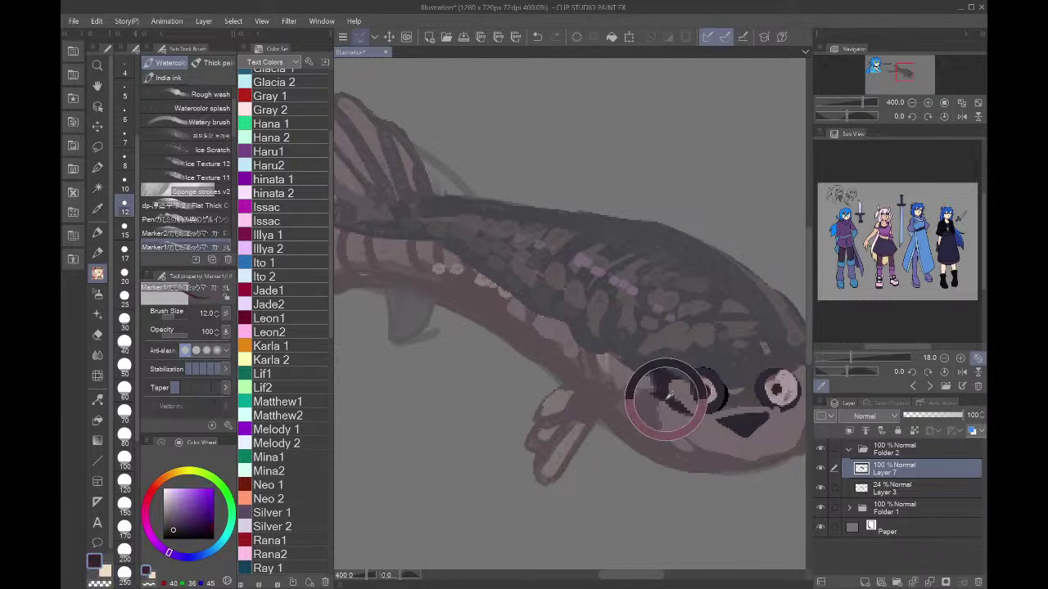
pyautogui.click(930, 386)
pyautogui.click(930, 385)
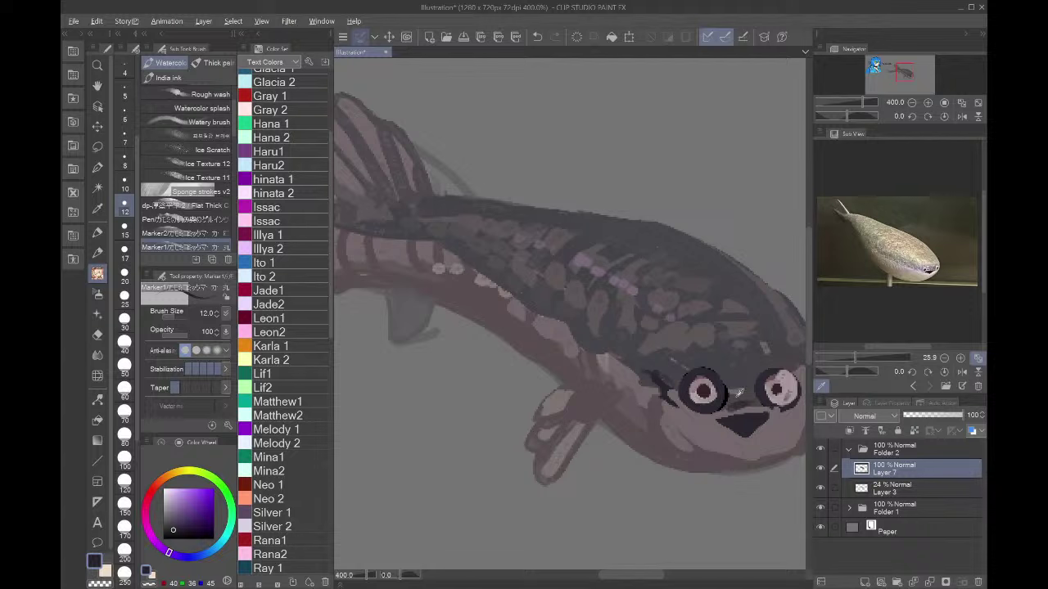
# - Refine the dark ring, pale iris and pupil of the creature's eye nearest its body, using colours sampled from the painting
pyautogui.keyDown('alt'); pyautogui.click(737, 406); pyautogui.keyUp('alt')
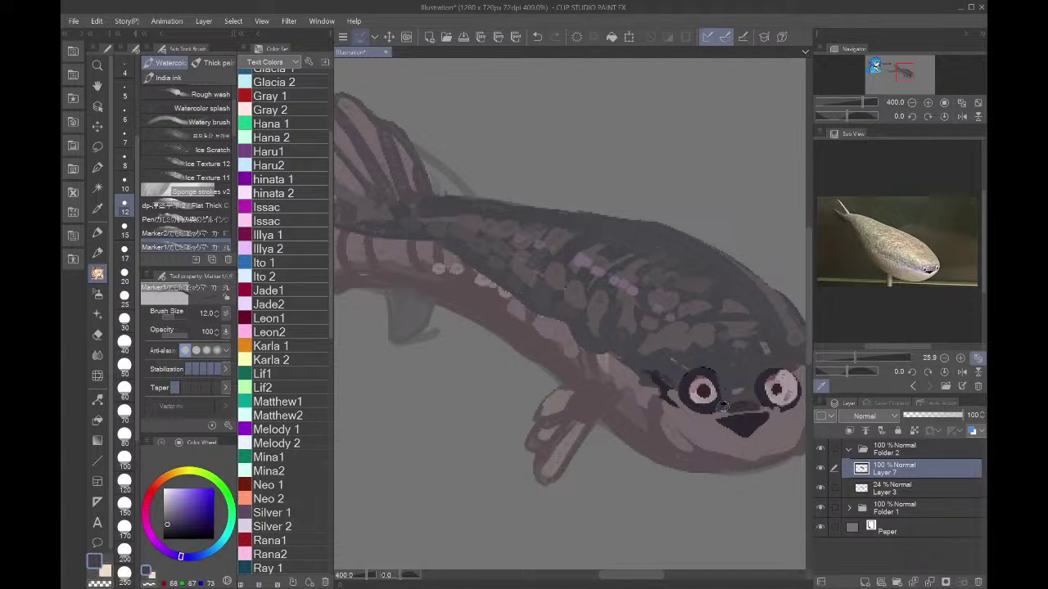
pyautogui.keyDown('alt'); pyautogui.click(713, 379); pyautogui.keyUp('alt')
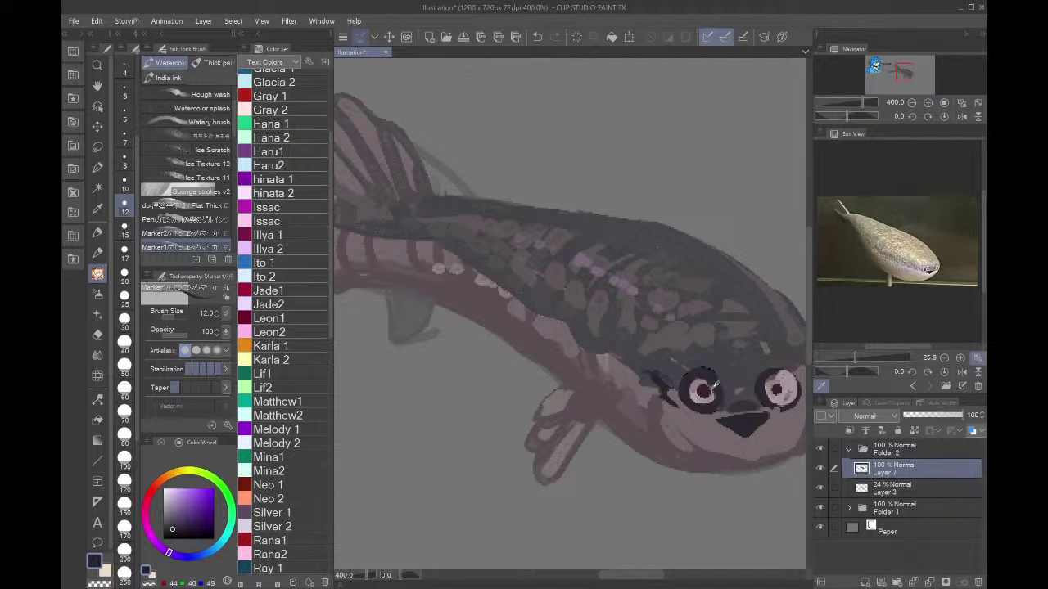
pyautogui.keyDown('alt'); pyautogui.click(703, 375); pyautogui.keyUp('alt')
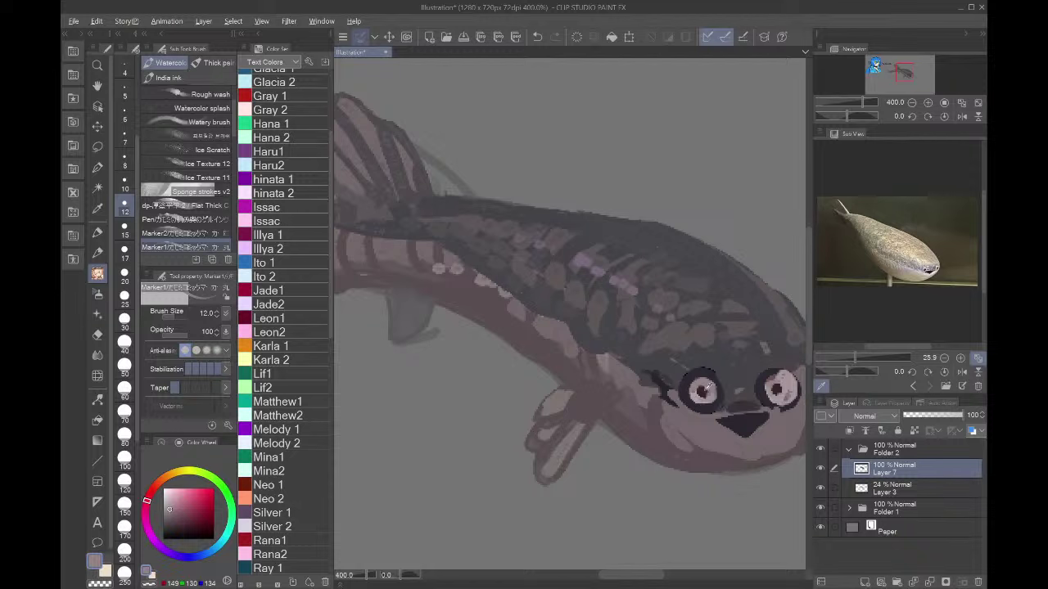
pyautogui.keyDown('alt'); pyautogui.click(701, 388); pyautogui.keyUp('alt')
# - Paint a dark shadow edge along the border between the creature's dark back and pale belly, using dark colours sampled from the painting
pyautogui.keyDown('alt'); pyautogui.click(652, 370); pyautogui.keyUp('alt')
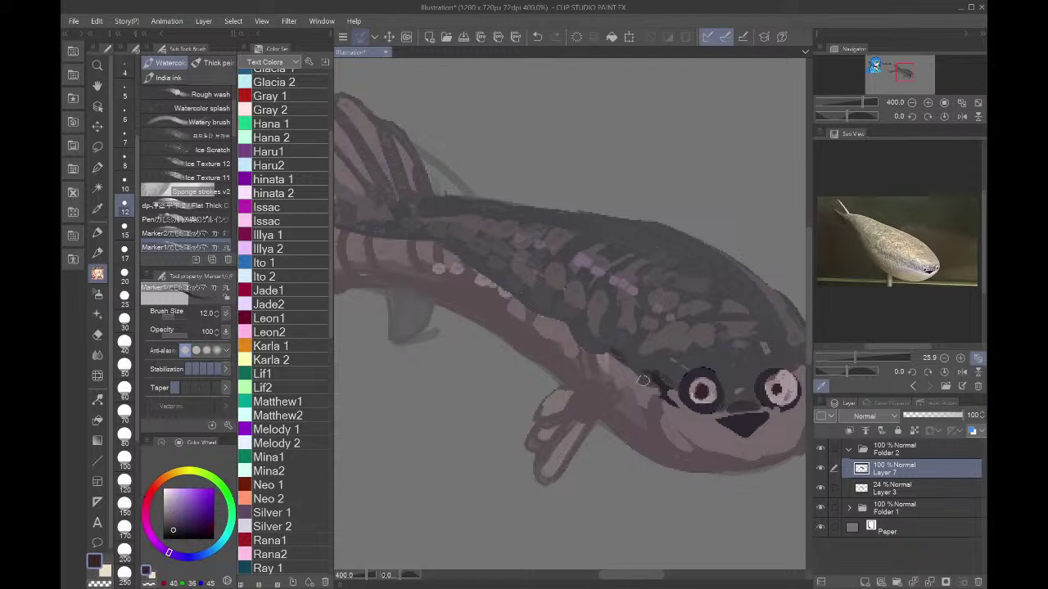
pyautogui.moveTo(549, 314)
pyautogui.mouseDown()
pyautogui.moveTo(524, 308)
pyautogui.moveTo(534, 305)
pyautogui.moveTo(478, 266)
pyautogui.moveTo(555, 316)
pyautogui.mouseUp()
pyautogui.keyDown('alt'); pyautogui.click(517, 300); pyautogui.keyUp('alt')
pyautogui.moveTo(509, 290); pyautogui.dragTo(465, 256)
pyautogui.keyDown('alt'); pyautogui.click(571, 332); pyautogui.keyUp('alt')
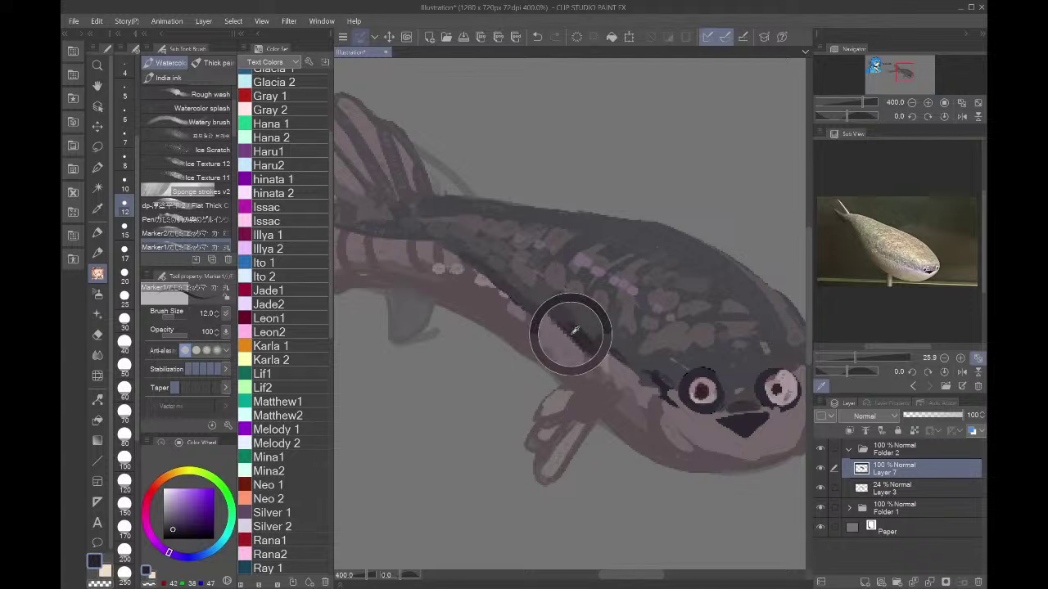
pyautogui.moveTo(571, 332)
pyautogui.mouseDown()
pyautogui.moveTo(532, 318)
pyautogui.moveTo(478, 266)
pyautogui.moveTo(525, 316)
pyautogui.moveTo(497, 288)
pyautogui.mouseUp()
# - Check the creature in mirrored view and paint rays on the small fin beneath its body with sampled greyish tones, restoring the normal orientation
pyautogui.click(911, 103)
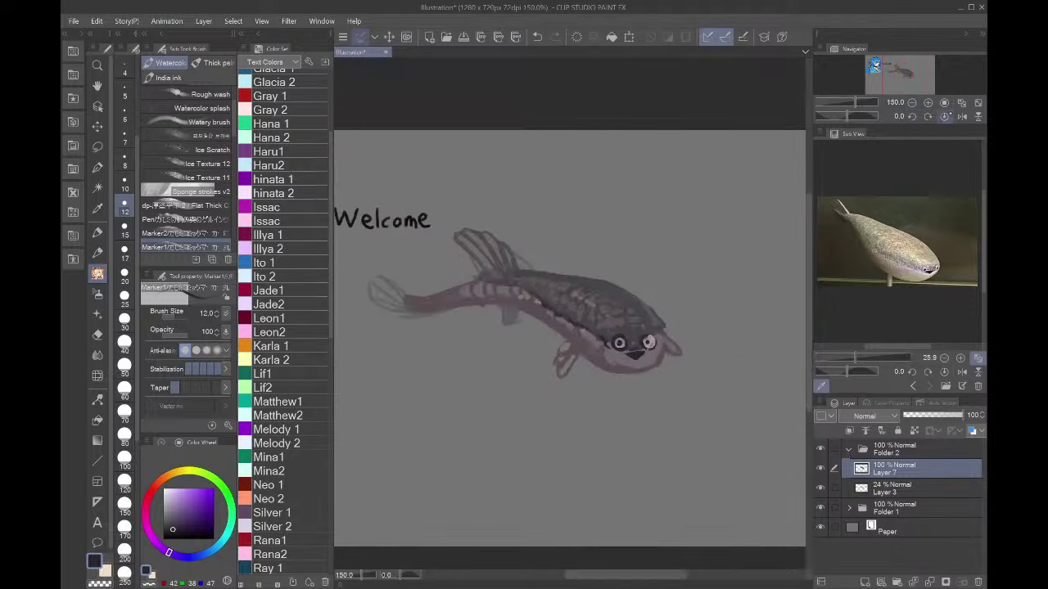
pyautogui.click(962, 117)
pyautogui.click(929, 103)
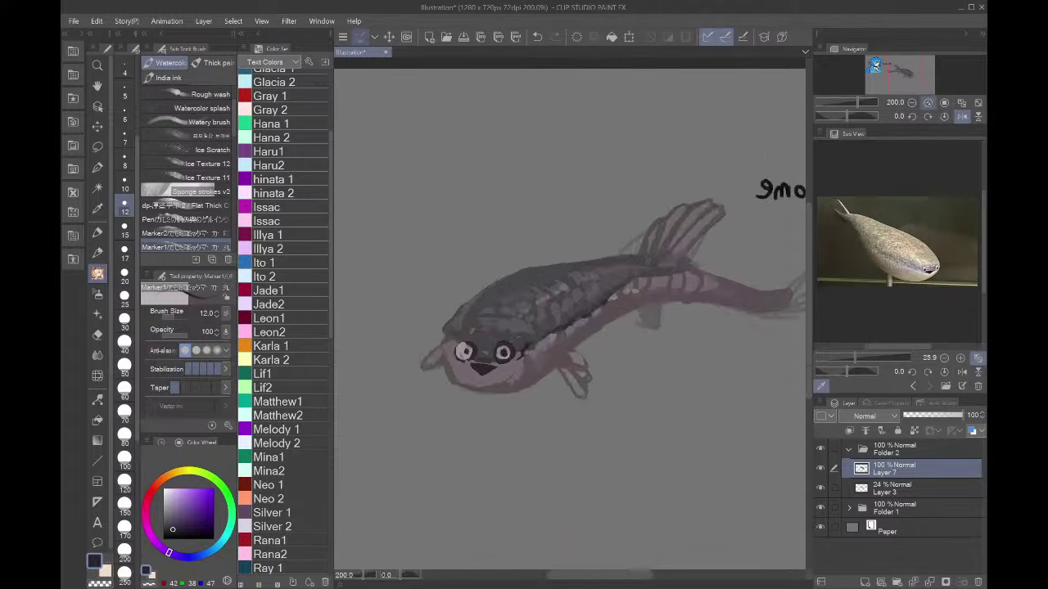
pyautogui.click(928, 103)
pyautogui.click(928, 103)
pyautogui.click(911, 103)
pyautogui.keyDown('alt'); pyautogui.click(729, 180); pyautogui.keyUp('alt')
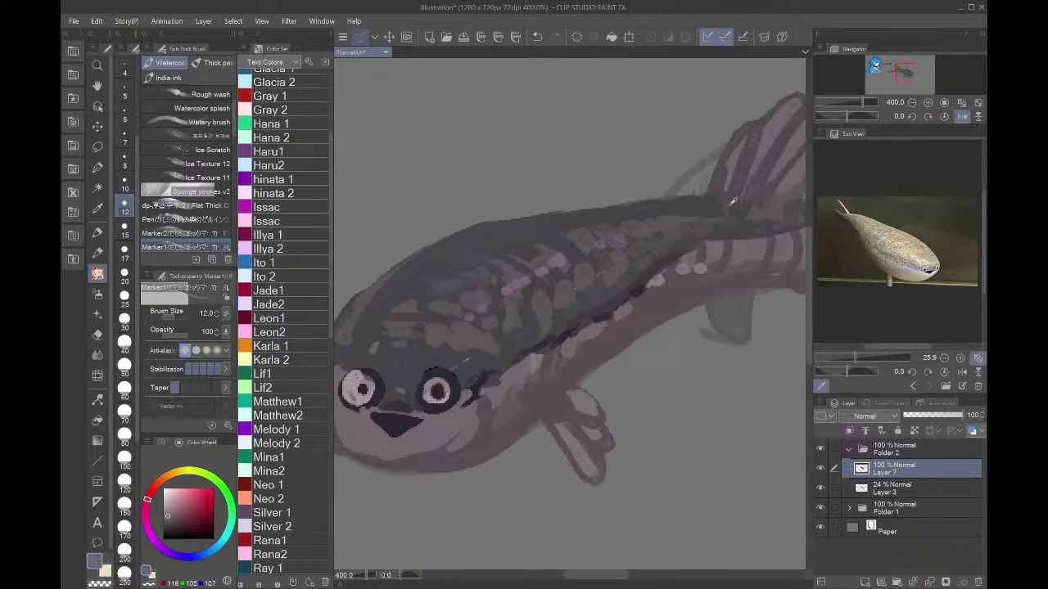
pyautogui.moveTo(725, 307)
pyautogui.mouseDown()
pyautogui.moveTo(731, 335)
pyautogui.moveTo(747, 334)
pyautogui.mouseUp()
pyautogui.keyDown('alt'); pyautogui.click(715, 299); pyautogui.keyUp('alt')
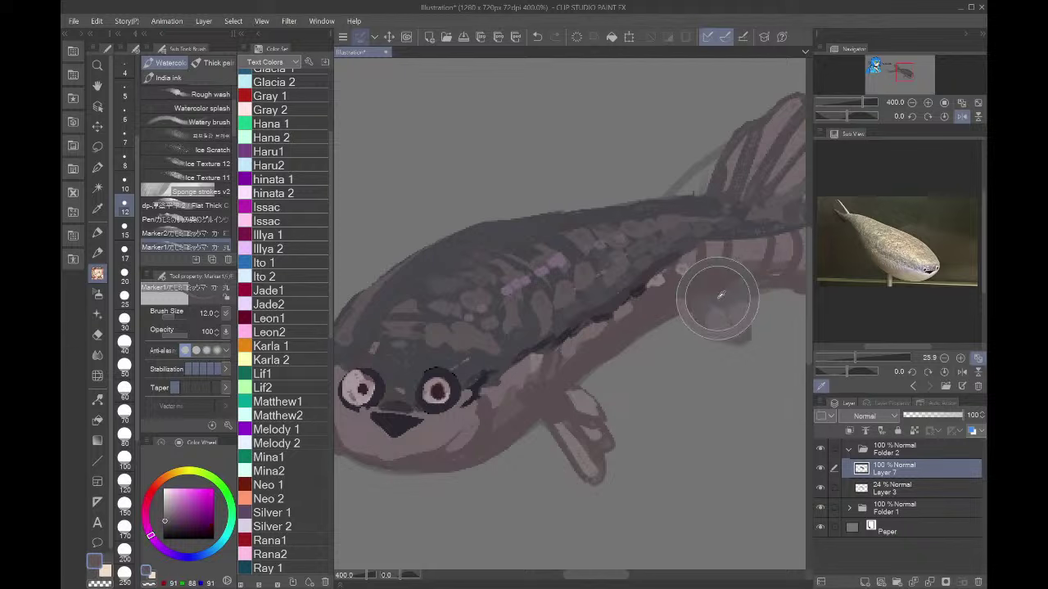
pyautogui.click(962, 117)
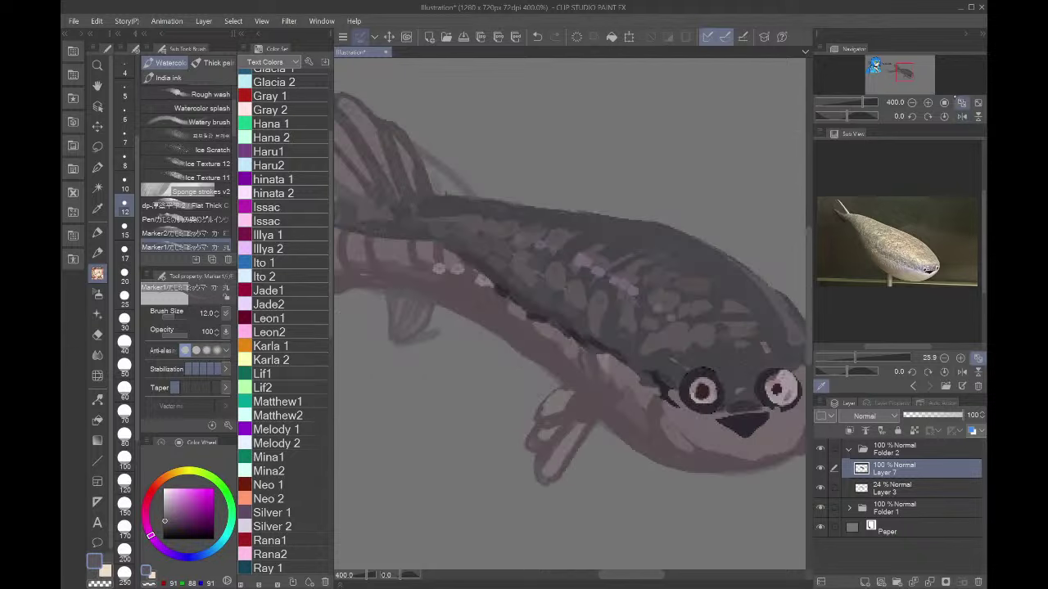
# - Extend the pale stripes and spots along the creature's narrow tail with a mauve-grey colour sampled from the body
pyautogui.moveTo(913, 77); pyautogui.dragTo(892, 75)
pyautogui.keyDown('alt'); pyautogui.click(660, 229); pyautogui.keyUp('alt')
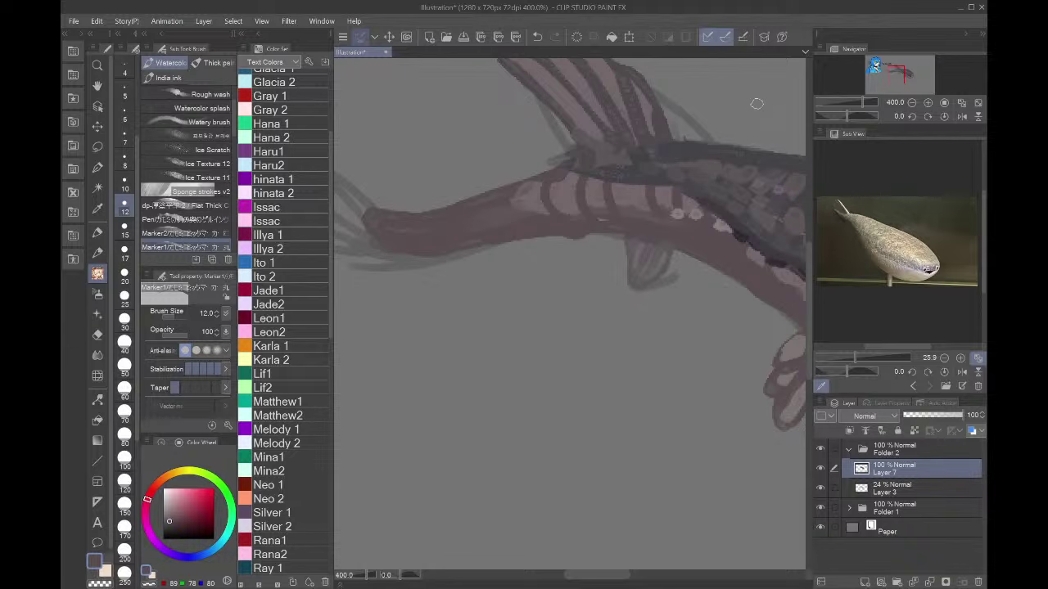
pyautogui.moveTo(902, 79); pyautogui.dragTo(887, 74)
pyautogui.keyDown('alt'); pyautogui.click(657, 210); pyautogui.keyUp('alt')
pyautogui.moveTo(632, 212)
pyautogui.mouseDown()
pyautogui.moveTo(629, 246)
pyautogui.moveTo(602, 233)
pyautogui.mouseUp()
pyautogui.moveTo(609, 215); pyautogui.dragTo(610, 226)
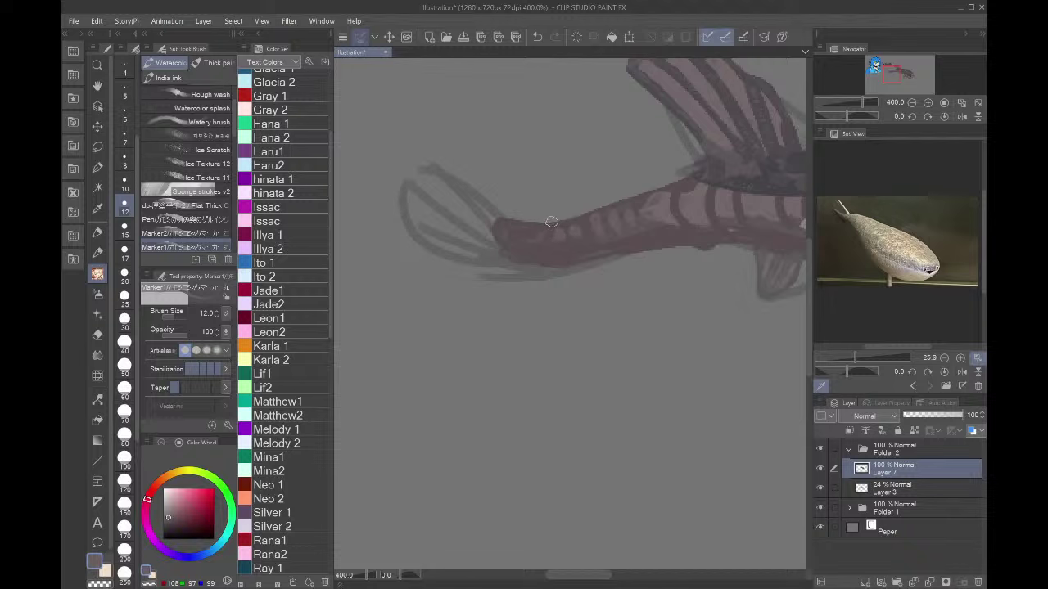
# - Darken the base of the dorsal fin and fill in the rounded tail fin with the dark blue-grey sampled from the back
pyautogui.keyDown('alt'); pyautogui.click(778, 178); pyautogui.keyUp('alt')
pyautogui.moveTo(787, 213); pyautogui.dragTo(779, 194)
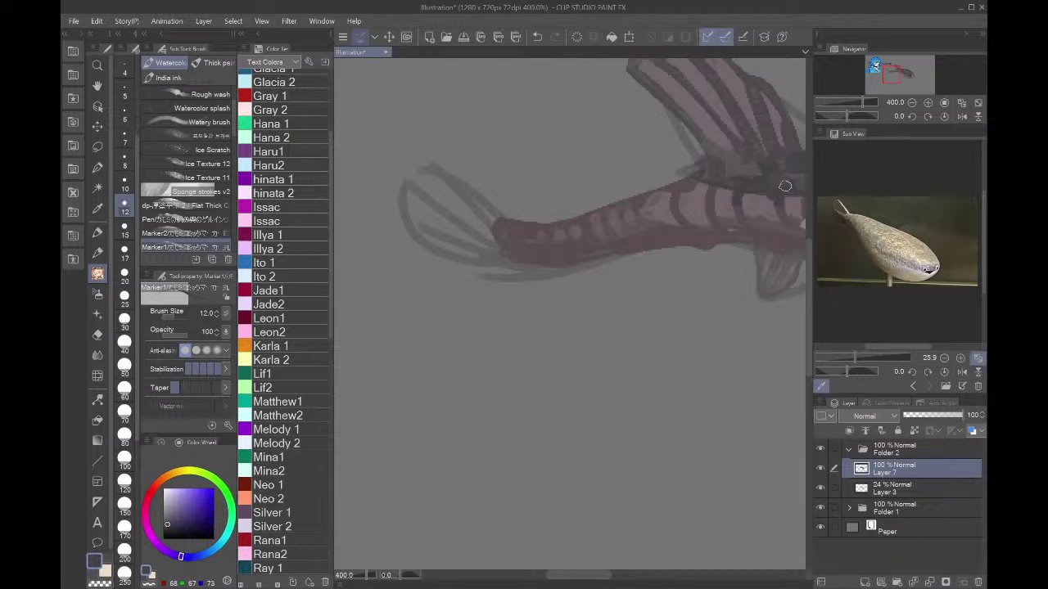
pyautogui.moveTo(712, 176)
pyautogui.mouseDown()
pyautogui.moveTo(681, 187)
pyautogui.moveTo(702, 165)
pyautogui.mouseUp()
pyautogui.moveTo(497, 219)
pyautogui.mouseDown()
pyautogui.moveTo(458, 159)
pyautogui.moveTo(435, 156)
pyautogui.moveTo(431, 245)
pyautogui.moveTo(471, 255)
pyautogui.moveTo(498, 238)
pyautogui.mouseUp()
pyautogui.moveTo(422, 233)
pyautogui.mouseDown()
pyautogui.moveTo(481, 239)
pyautogui.moveTo(405, 212)
pyautogui.moveTo(459, 219)
pyautogui.moveTo(414, 186)
pyautogui.moveTo(496, 221)
pyautogui.moveTo(424, 176)
pyautogui.moveTo(415, 187)
pyautogui.moveTo(495, 215)
pyautogui.moveTo(450, 168)
pyautogui.moveTo(428, 162)
pyautogui.moveTo(468, 168)
pyautogui.moveTo(507, 218)
pyautogui.moveTo(487, 177)
pyautogui.moveTo(460, 161)
pyautogui.moveTo(509, 234)
pyautogui.moveTo(480, 260)
pyautogui.moveTo(495, 260)
pyautogui.moveTo(510, 238)
pyautogui.moveTo(518, 260)
pyautogui.mouseUp()
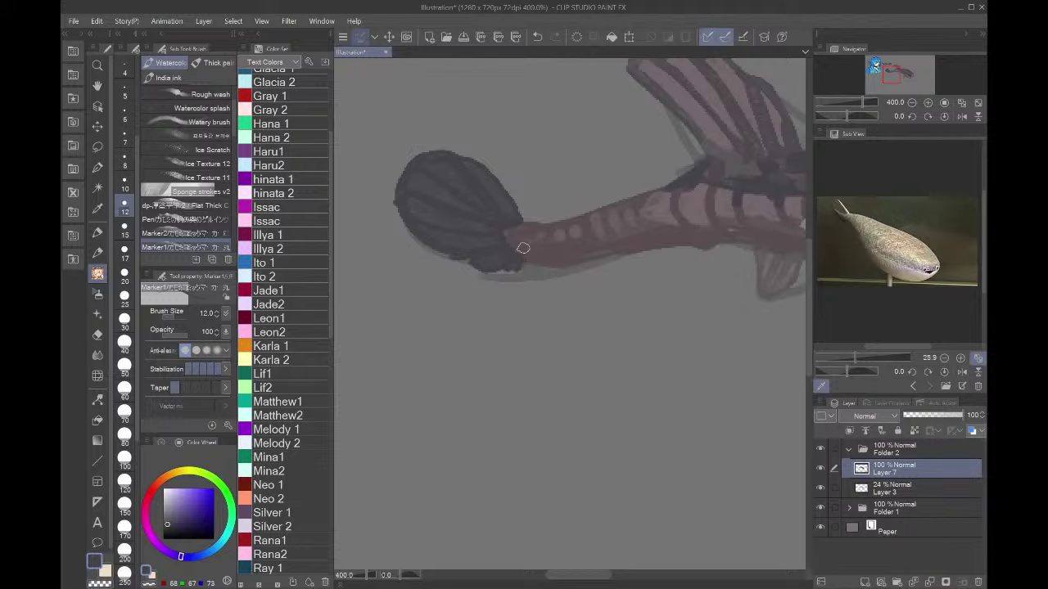
# - Examine the whole creature in mirrored and normal orientation and return to a 400% close-up
pyautogui.click(961, 117)
pyautogui.click(962, 103)
pyautogui.click(962, 116)
pyautogui.click(928, 102)
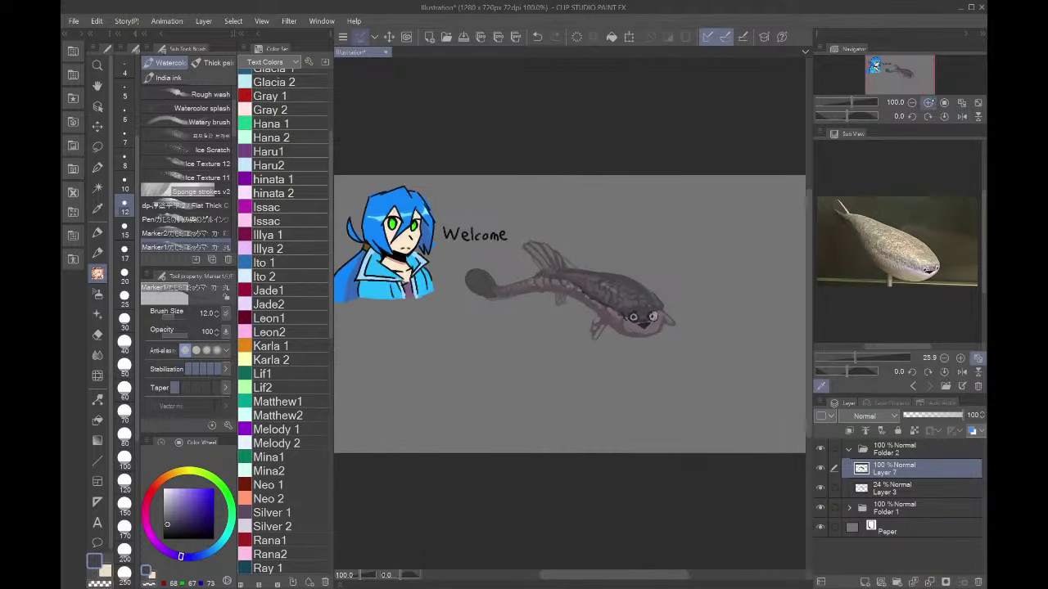
pyautogui.click(928, 103)
pyautogui.click(928, 102)
pyautogui.click(927, 102)
pyautogui.click(928, 102)
# - Paint lighter reddish-grey segments between the dark rays of the tail fin and tone them with sampled dark colours
pyautogui.keyDown('alt'); pyautogui.click(473, 117); pyautogui.keyUp('alt')
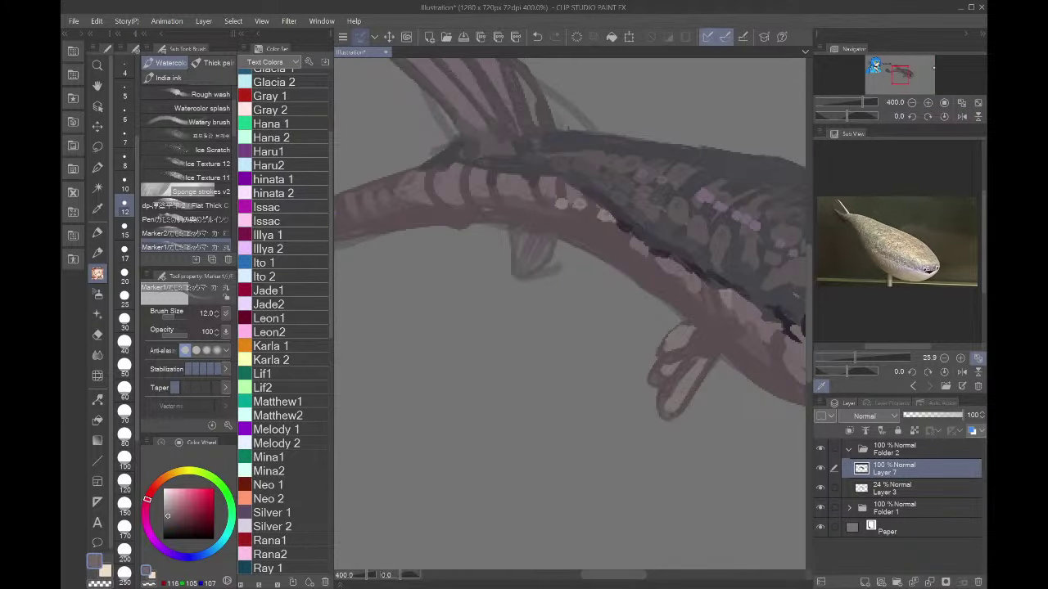
pyautogui.moveTo(473, 115); pyautogui.dragTo(732, 120)
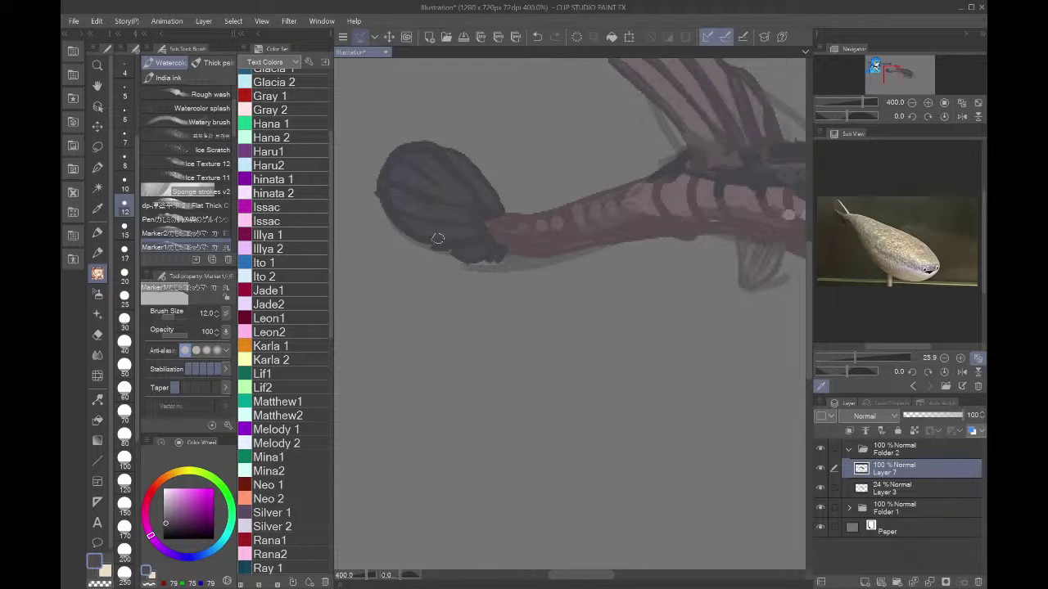
pyautogui.keyDown('alt'); pyautogui.click(620, 205); pyautogui.keyUp('alt')
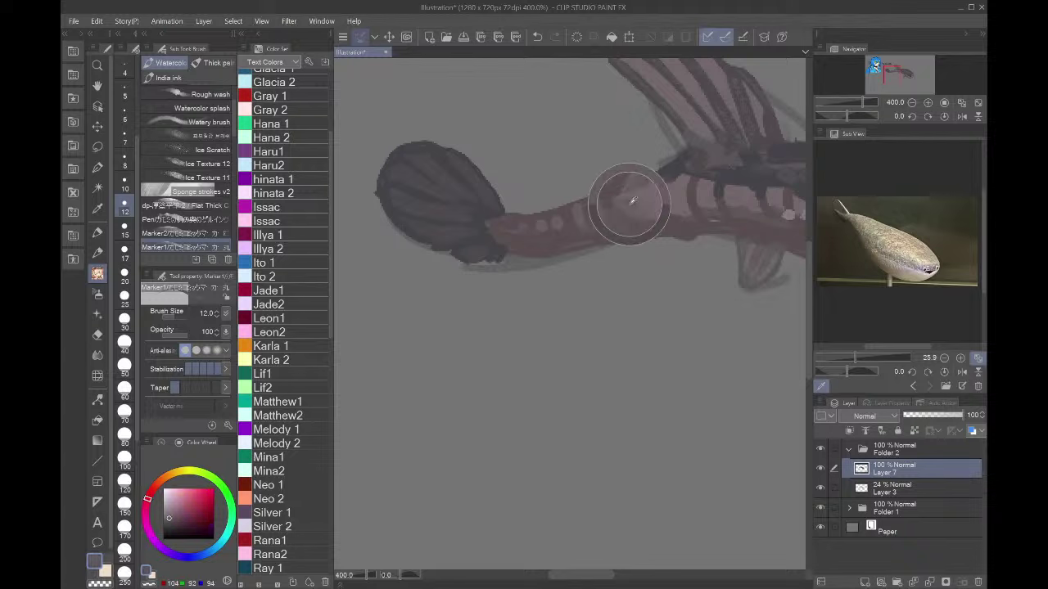
pyautogui.moveTo(413, 180)
pyautogui.mouseDown()
pyautogui.moveTo(454, 197)
pyautogui.moveTo(424, 184)
pyautogui.moveTo(442, 171)
pyautogui.moveTo(433, 165)
pyautogui.moveTo(472, 179)
pyautogui.mouseUp()
pyautogui.keyDown('alt'); pyautogui.click(424, 184); pyautogui.keyUp('alt')
pyautogui.moveTo(417, 200); pyautogui.dragTo(433, 209)
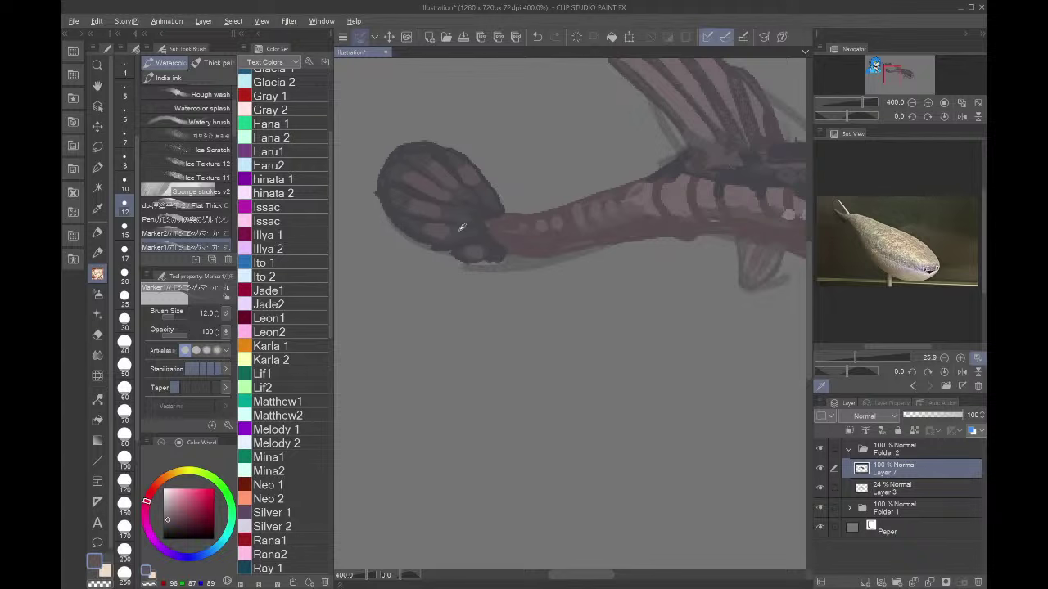
pyautogui.keyDown('alt'); pyautogui.click(459, 232); pyautogui.keyUp('alt')
pyautogui.moveTo(443, 231)
pyautogui.mouseDown()
pyautogui.moveTo(452, 229)
pyautogui.moveTo(434, 210)
pyautogui.moveTo(440, 196)
pyautogui.mouseUp()
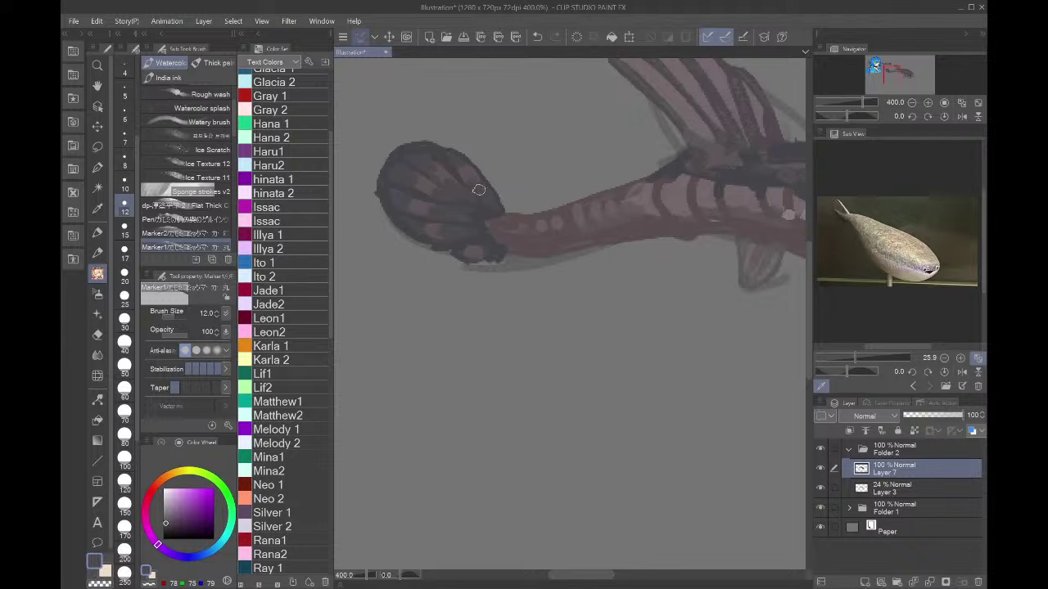
pyautogui.keyDown('alt'); pyautogui.click(490, 248); pyautogui.keyUp('alt')
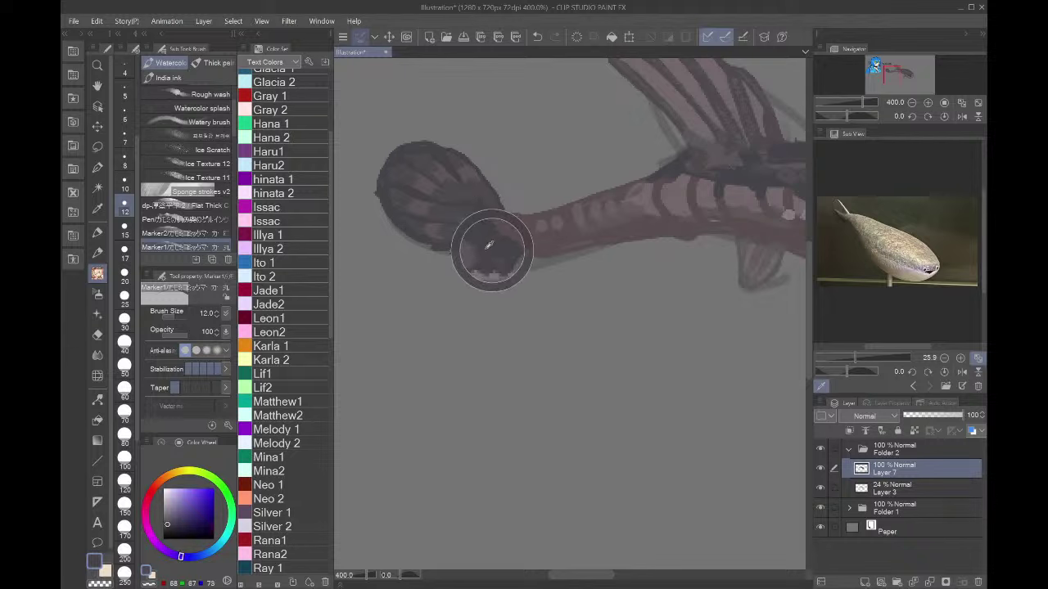
# - Look through the sub tools of the Brush, Pencil, Airbrush and Pen tools, ending on the Flat marker
pyautogui.click(125, 113)
pyautogui.click(213, 63)
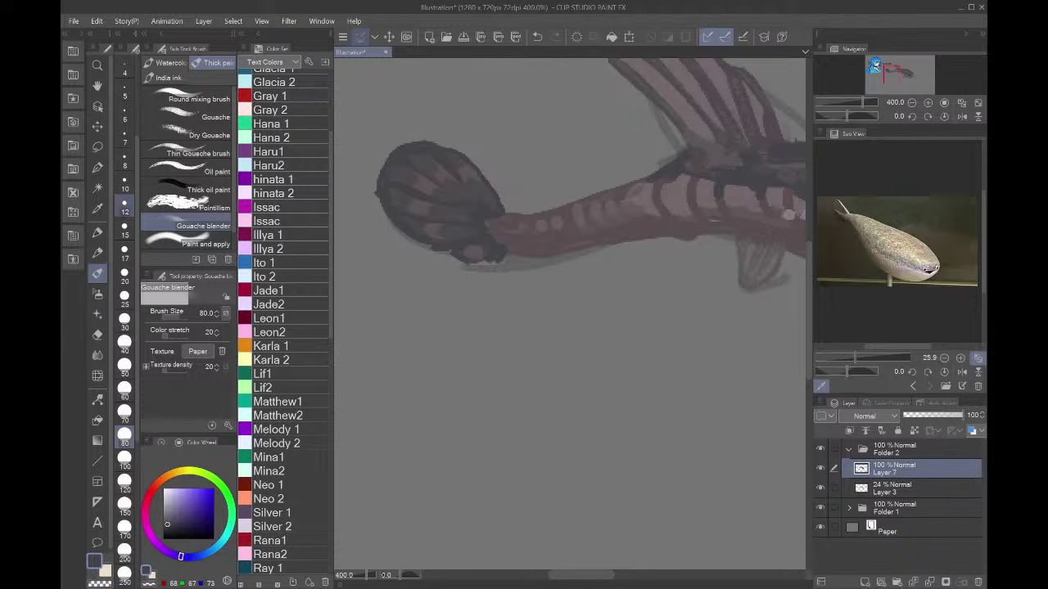
pyautogui.click(97, 232)
pyautogui.click(97, 293)
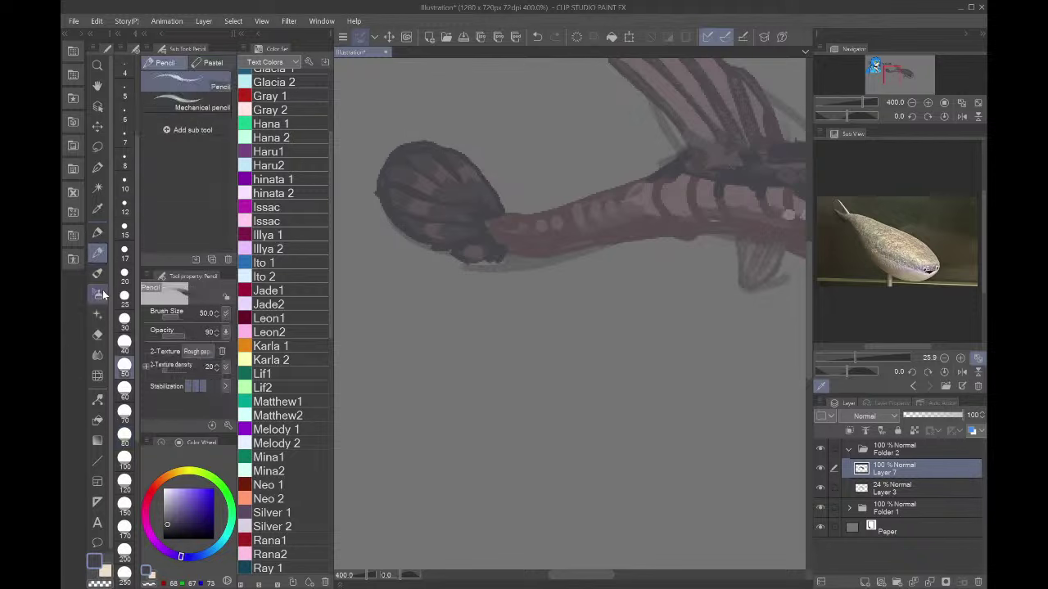
pyautogui.click(98, 254)
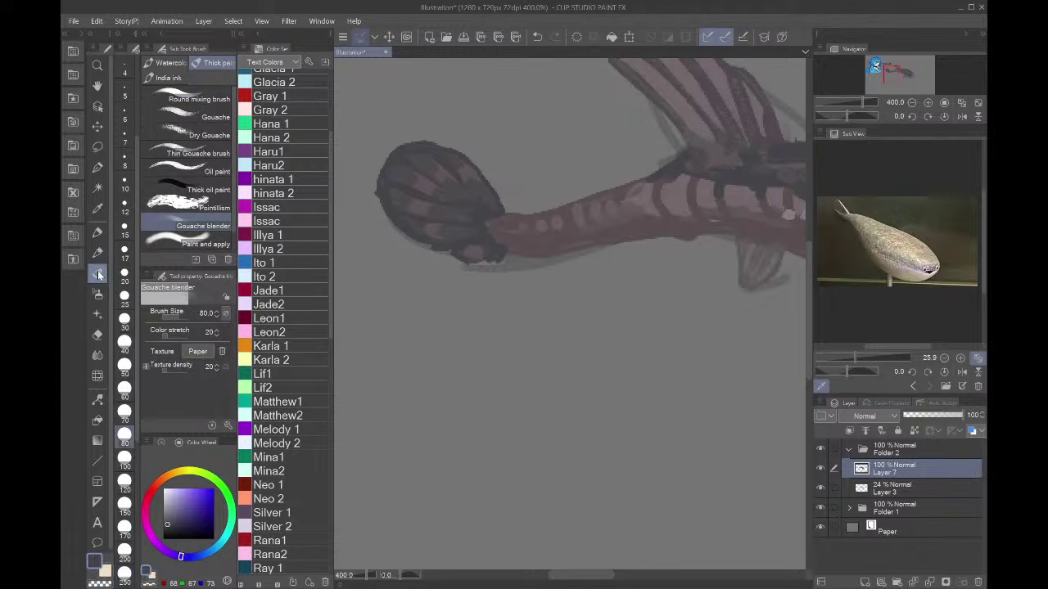
pyautogui.click(98, 234)
pyautogui.click(98, 251)
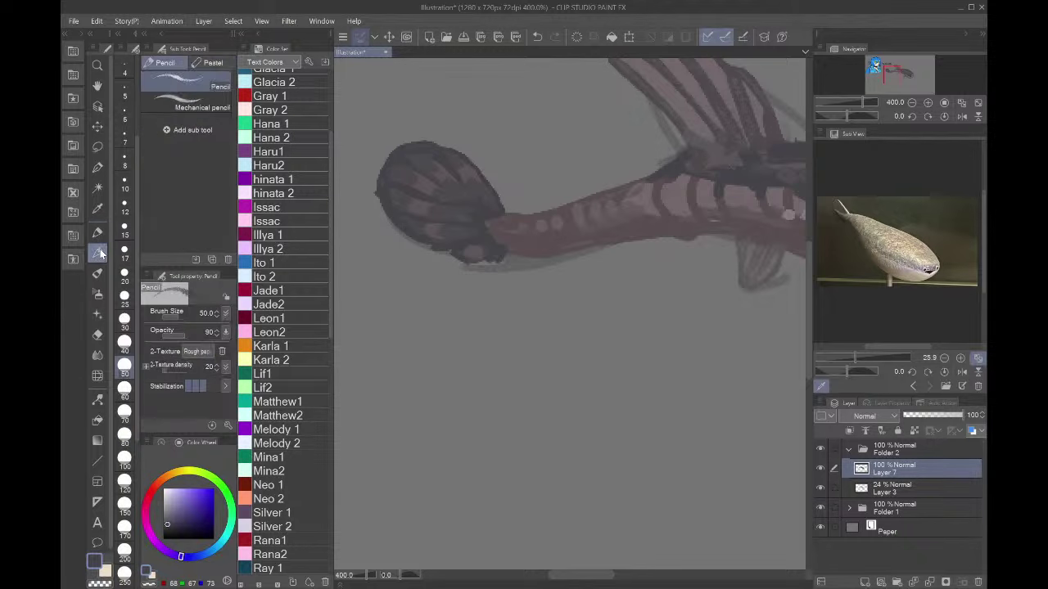
pyautogui.click(97, 233)
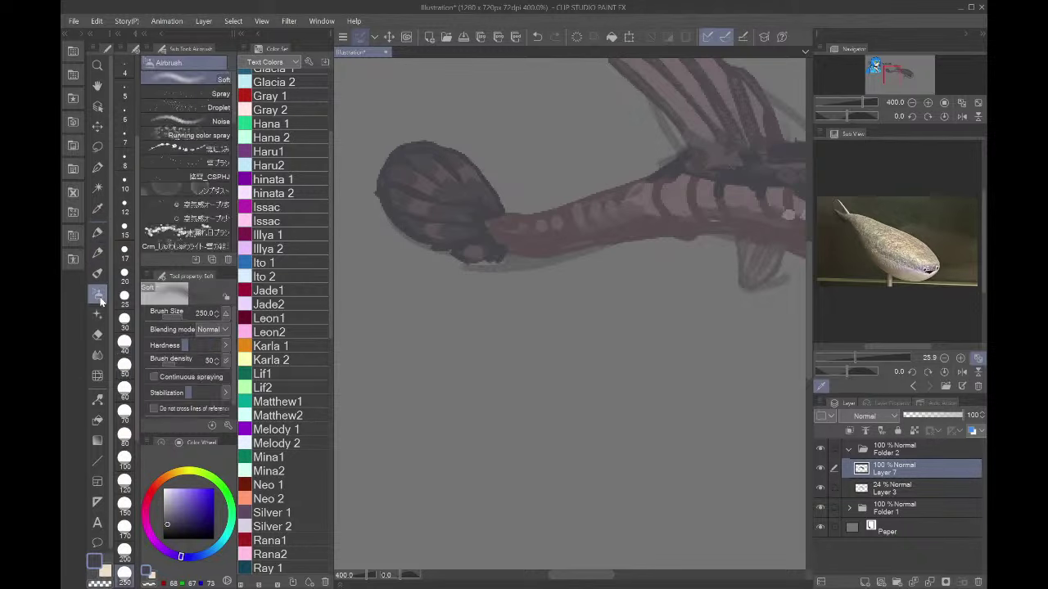
pyautogui.click(97, 188)
pyautogui.click(100, 249)
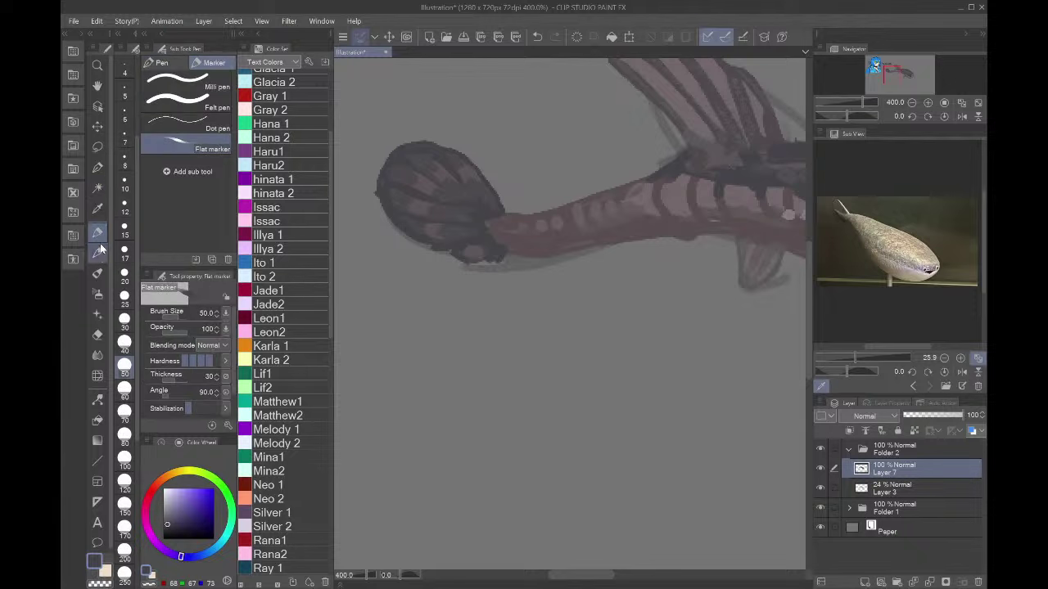
pyautogui.click(99, 275)
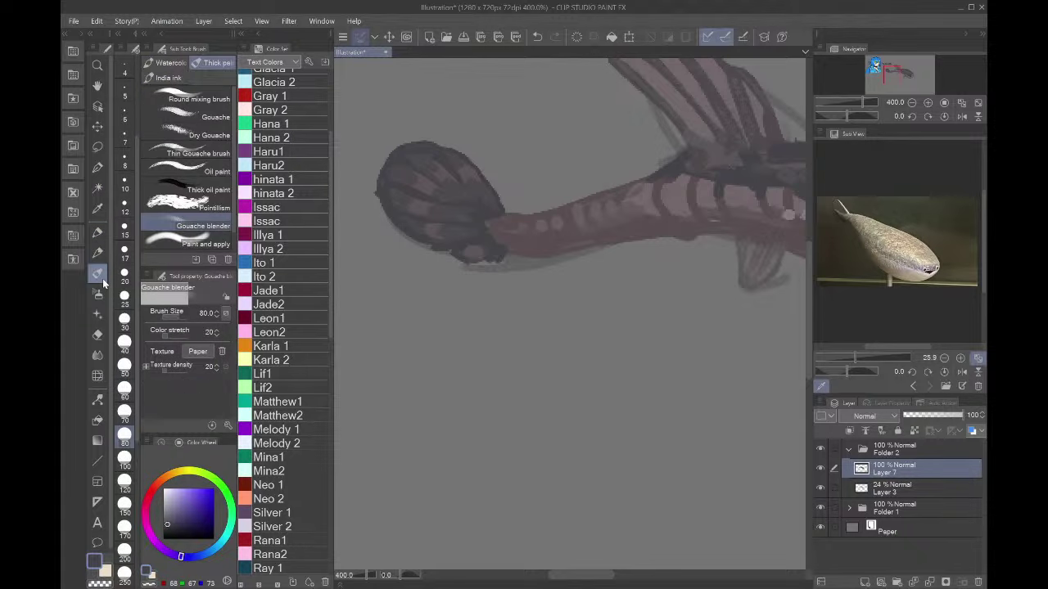
pyautogui.click(100, 303)
pyautogui.click(98, 254)
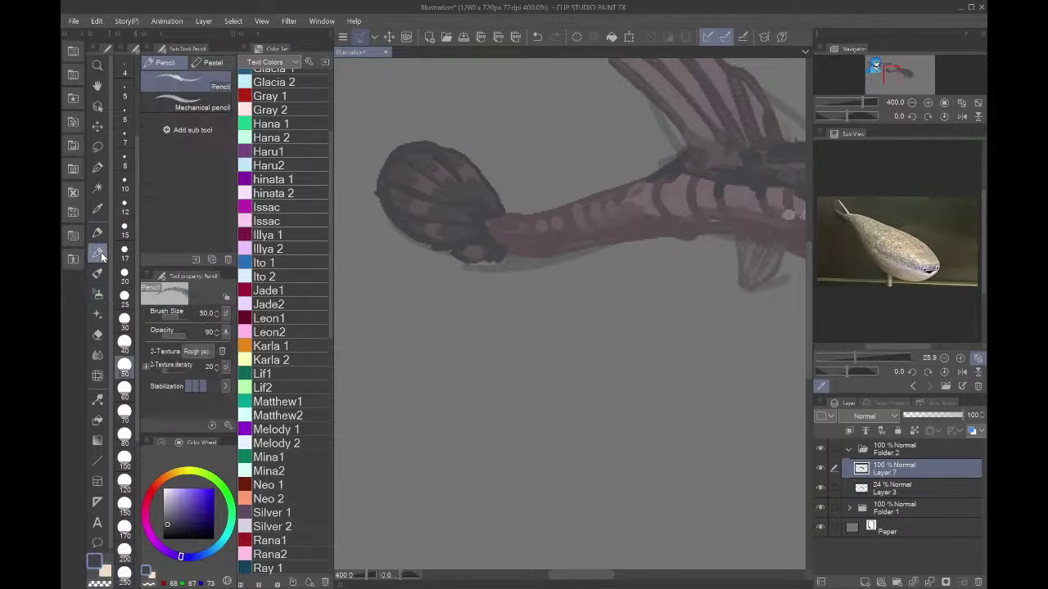
pyautogui.click(97, 233)
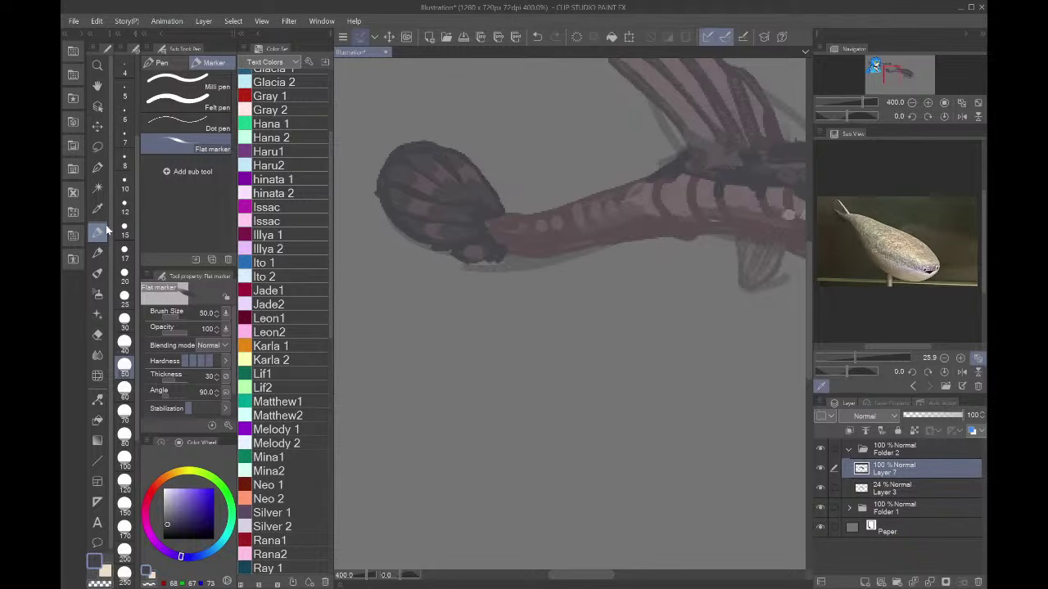
# - Bring up Illustration142.png to examine the winged, horned character, and close it to return to the sea creature illustration
pyautogui.scroll(-10, 433, 325)
pyautogui.scroll(1, 433, 325)
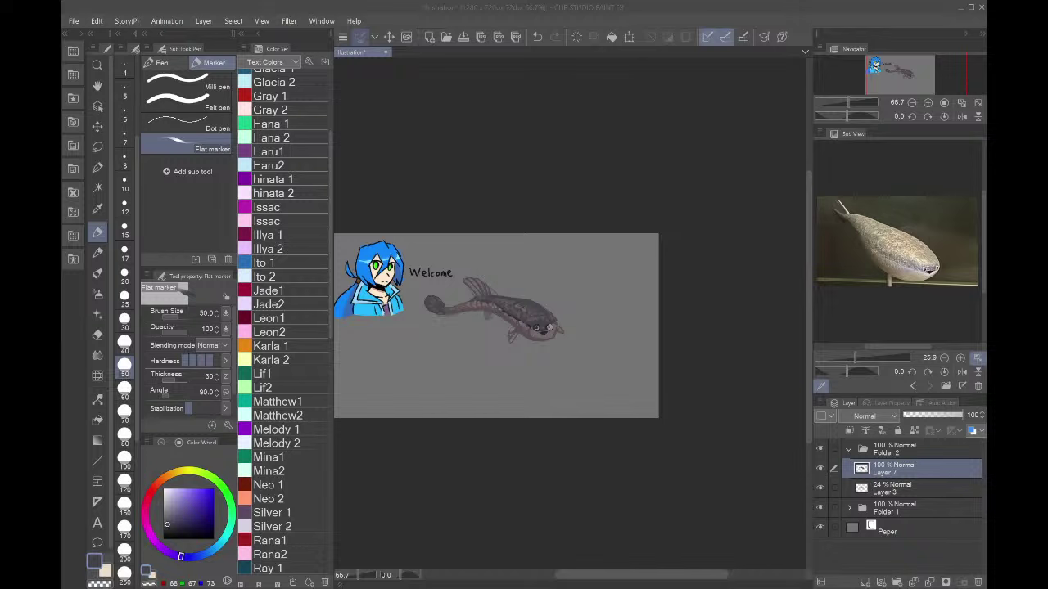
pyautogui.hotkey('alt', 'Tab')
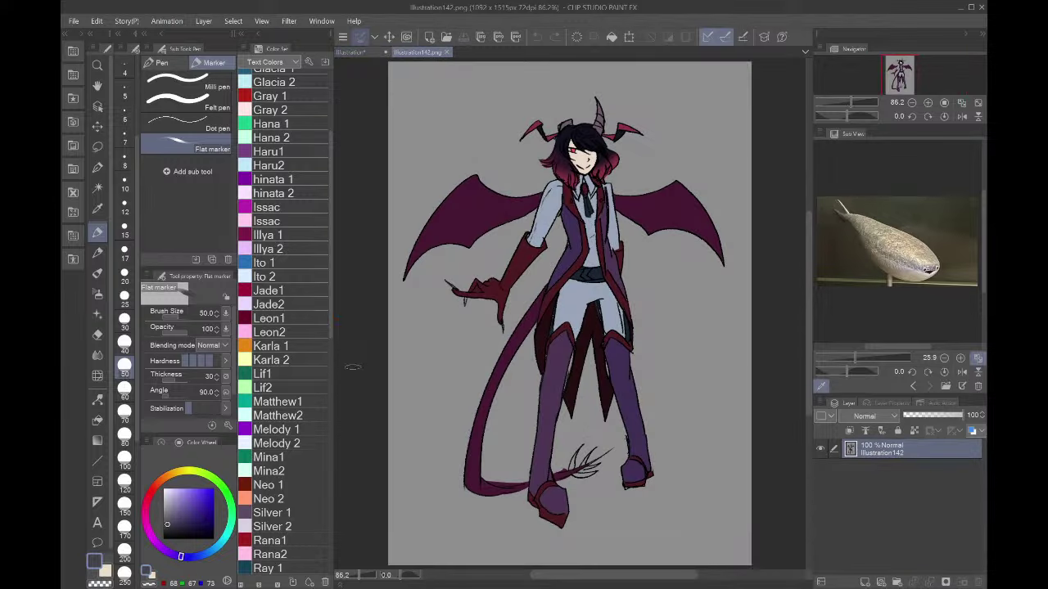
pyautogui.scroll(-10, 331, 355)
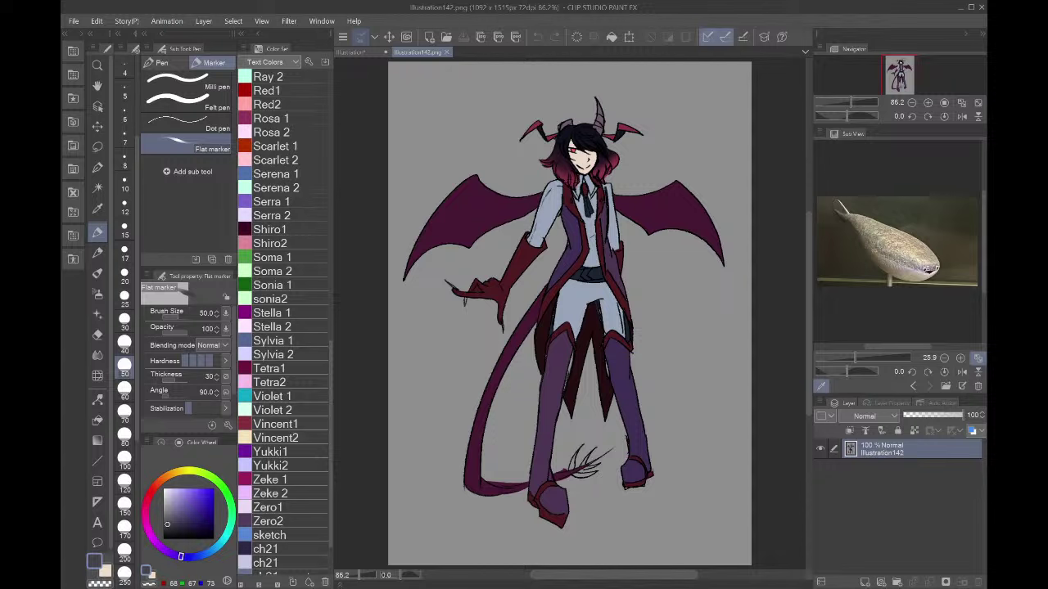
pyautogui.click(447, 52)
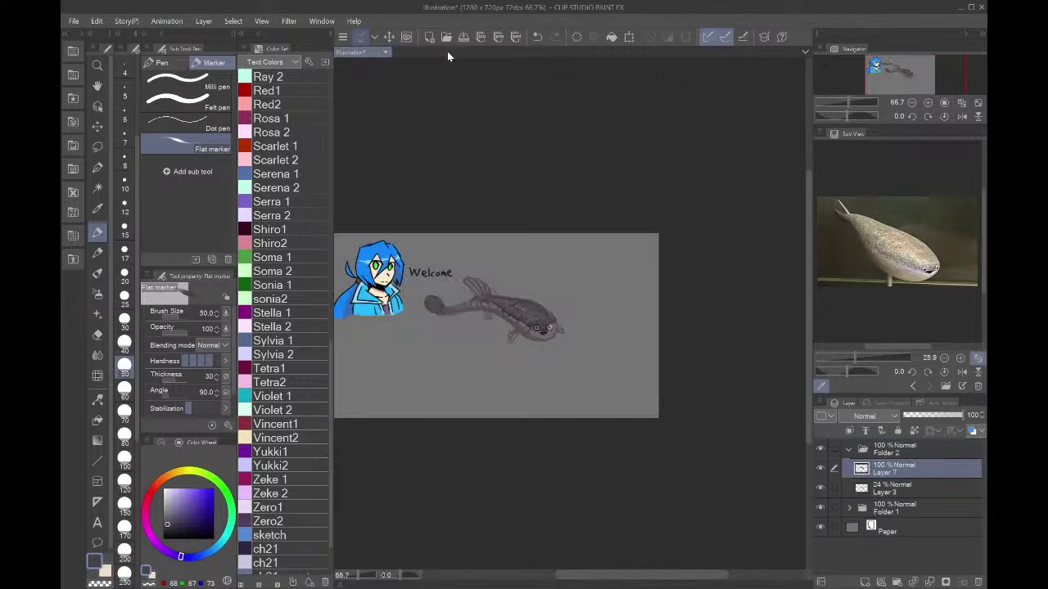
# - Go back through the reference images to the character colour sheet and examine the blonde winged character's design and swatches up close
pyautogui.click(913, 386)
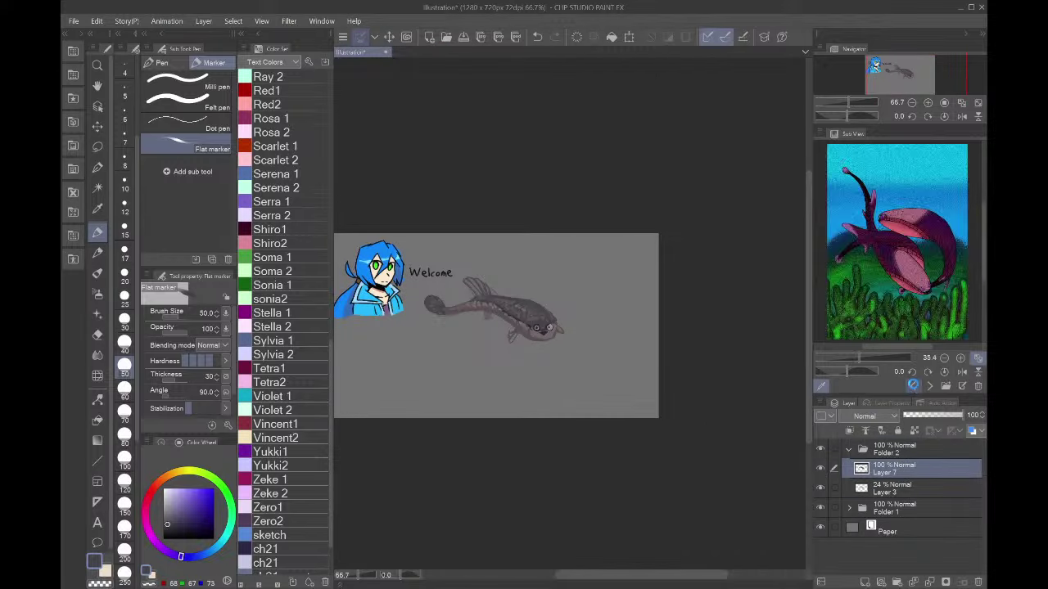
pyautogui.click(914, 386)
pyautogui.click(913, 386)
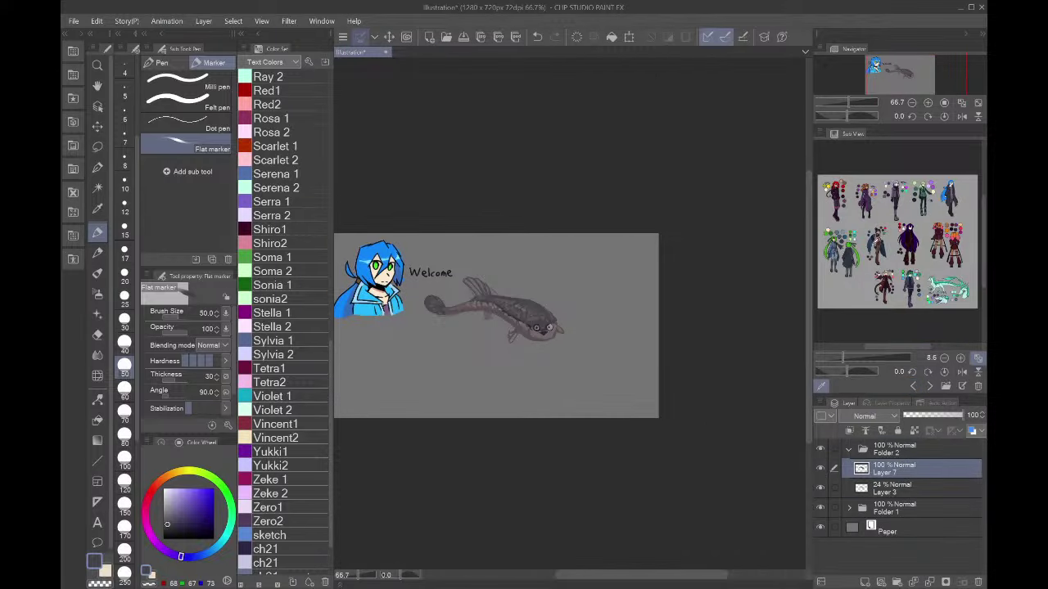
pyautogui.scroll(5, 887, 282)
pyautogui.scroll(-1, 886, 282)
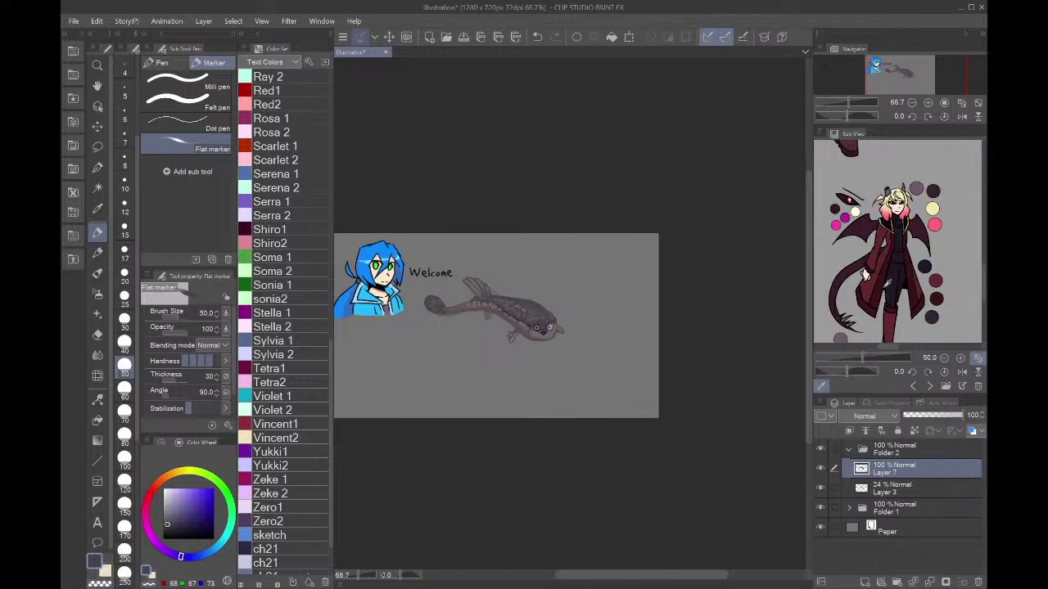
pyautogui.scroll(1, 886, 282)
pyautogui.scroll(-1, 886, 283)
pyautogui.click(929, 386)
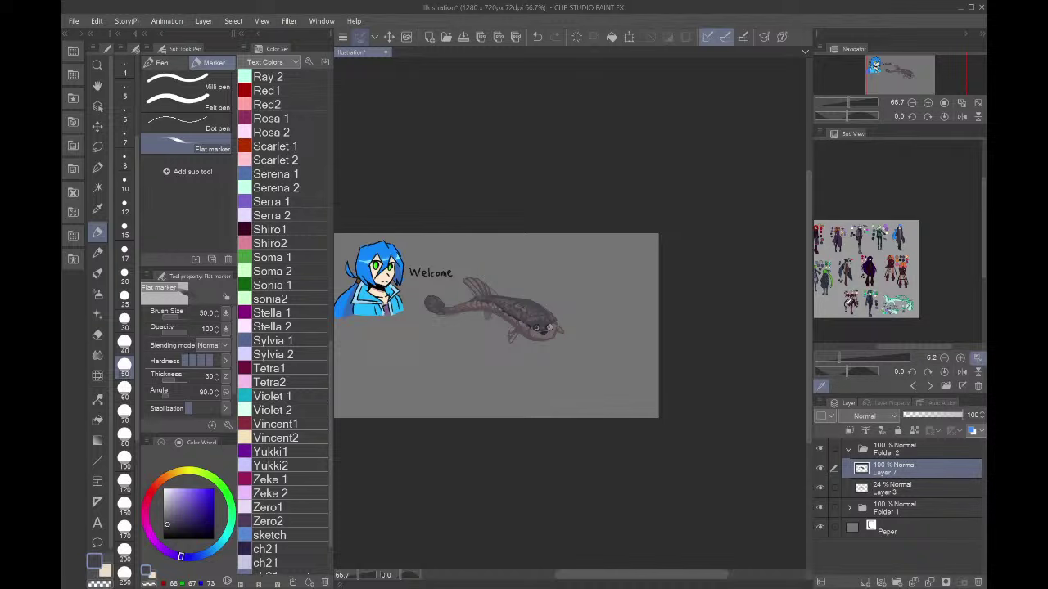
# - Advance through the reference images from the character sheet to the photo of the pale speckled fish
pyautogui.click(930, 386)
pyautogui.click(930, 387)
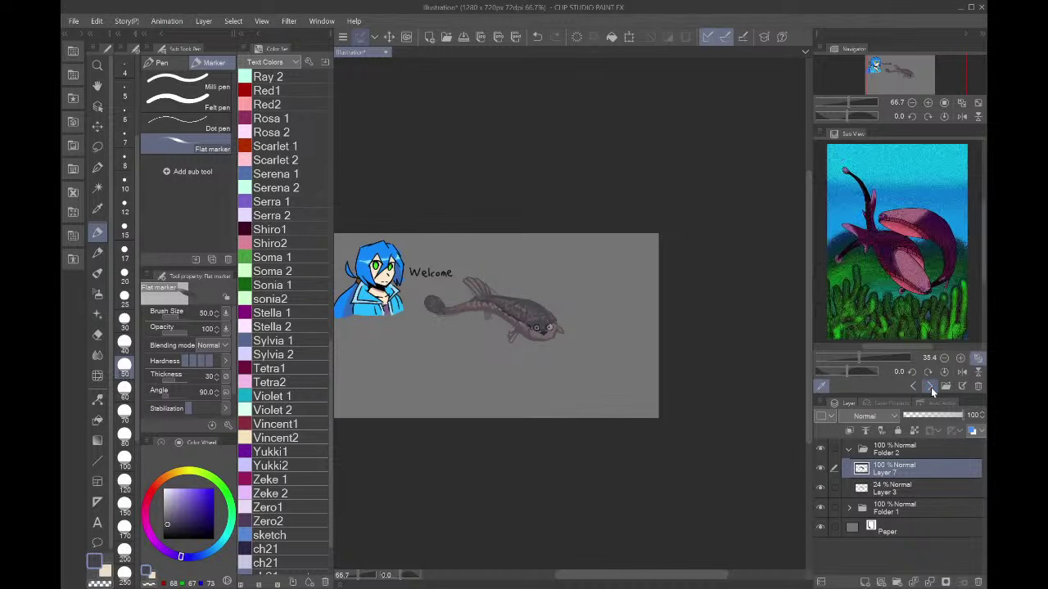
pyautogui.click(930, 386)
# - Swap the Flat marker for the size 6 Marker1 brush from the Watercolor brush group and sample a muted purple-grey from the creature
pyautogui.scroll(5, 642, 262)
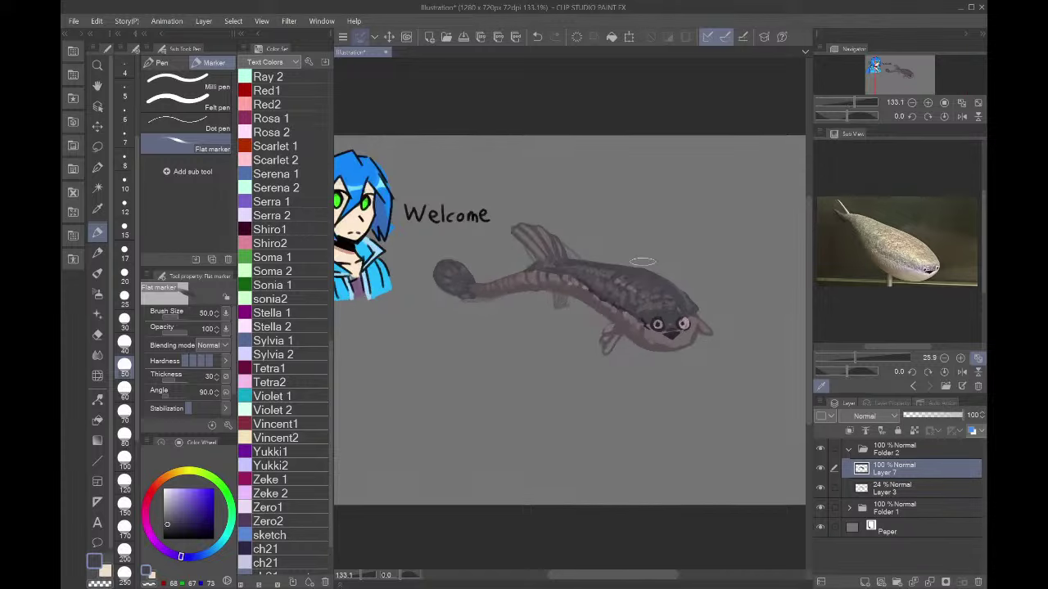
pyautogui.click(124, 206)
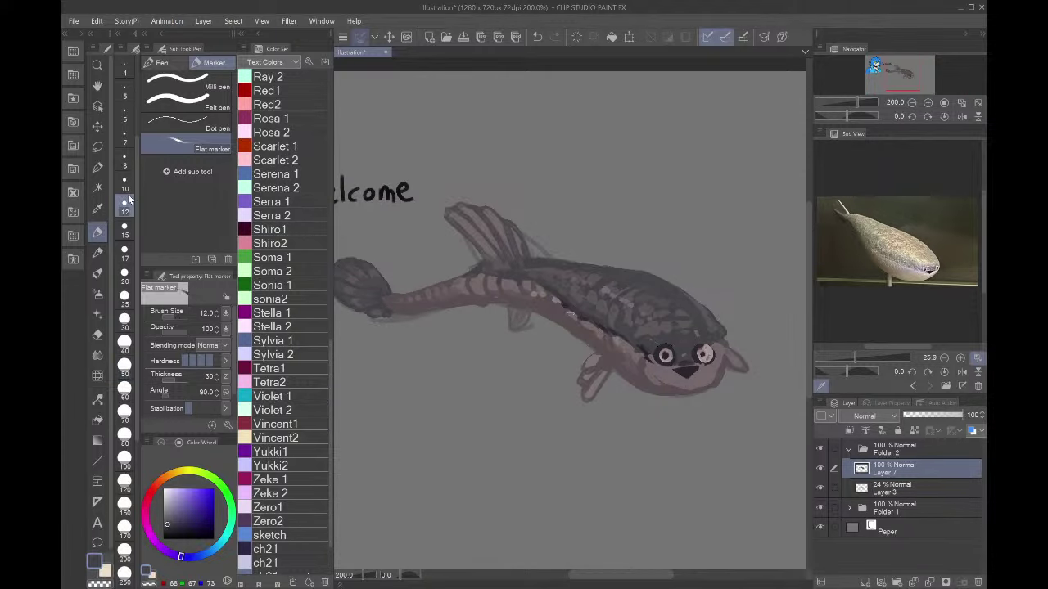
pyautogui.scroll(2, 562, 388)
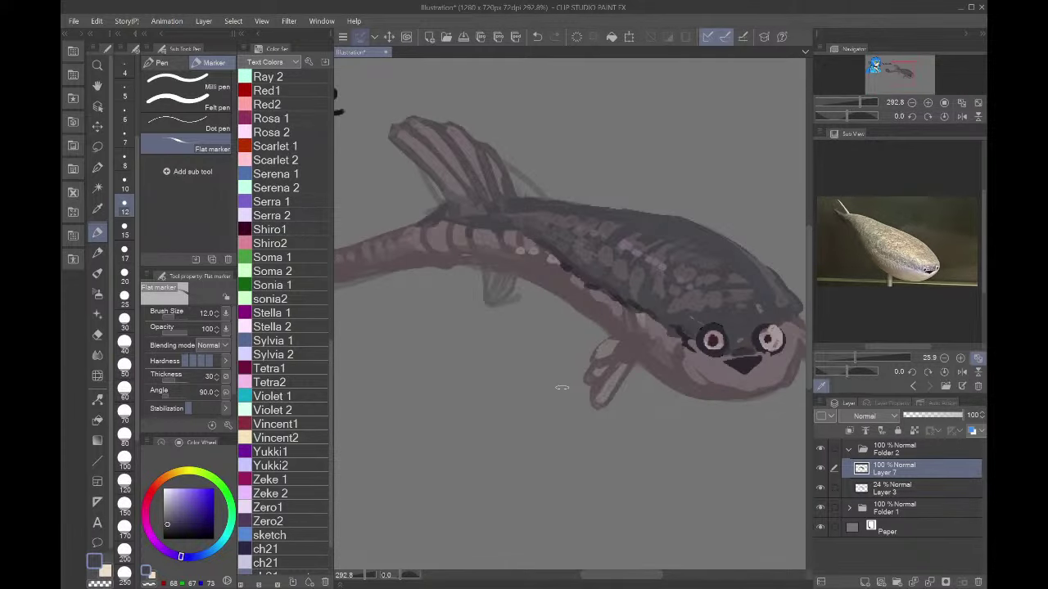
pyautogui.click(124, 135)
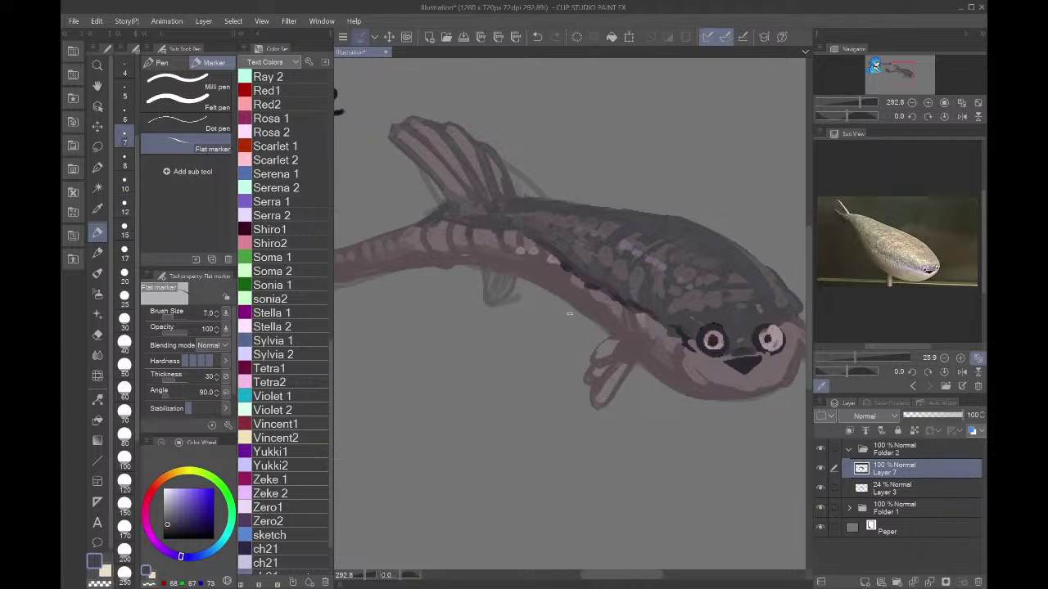
pyautogui.keyDown('alt'); pyautogui.click(660, 254); pyautogui.keyUp('alt')
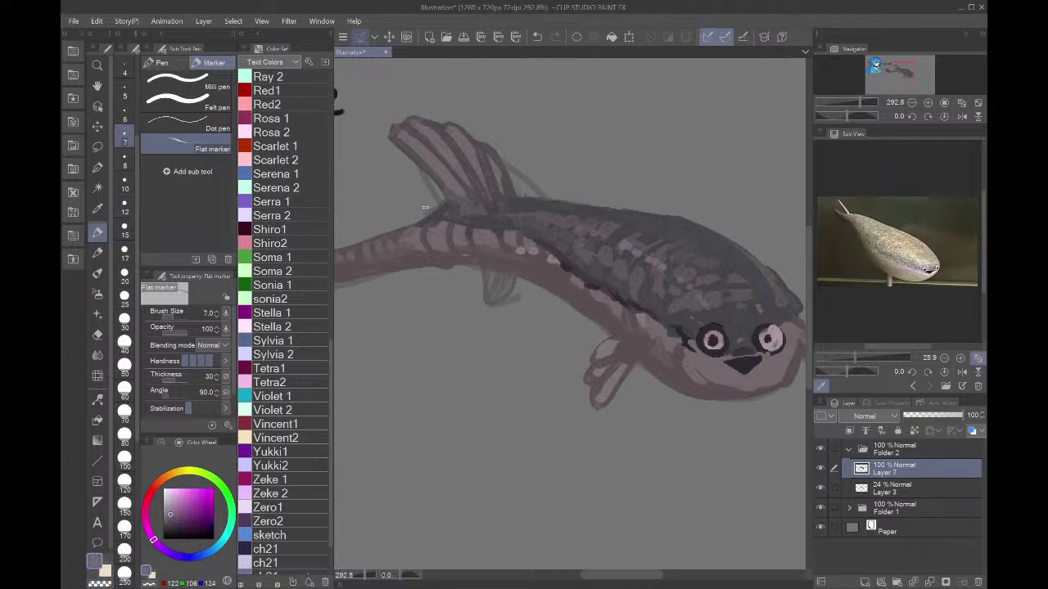
pyautogui.click(97, 273)
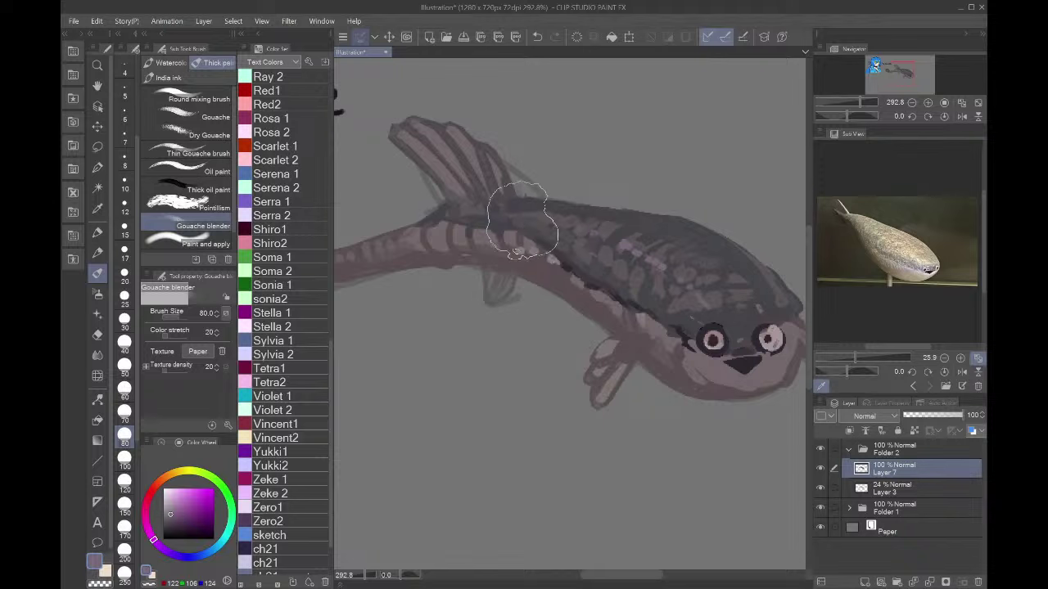
pyautogui.click(170, 63)
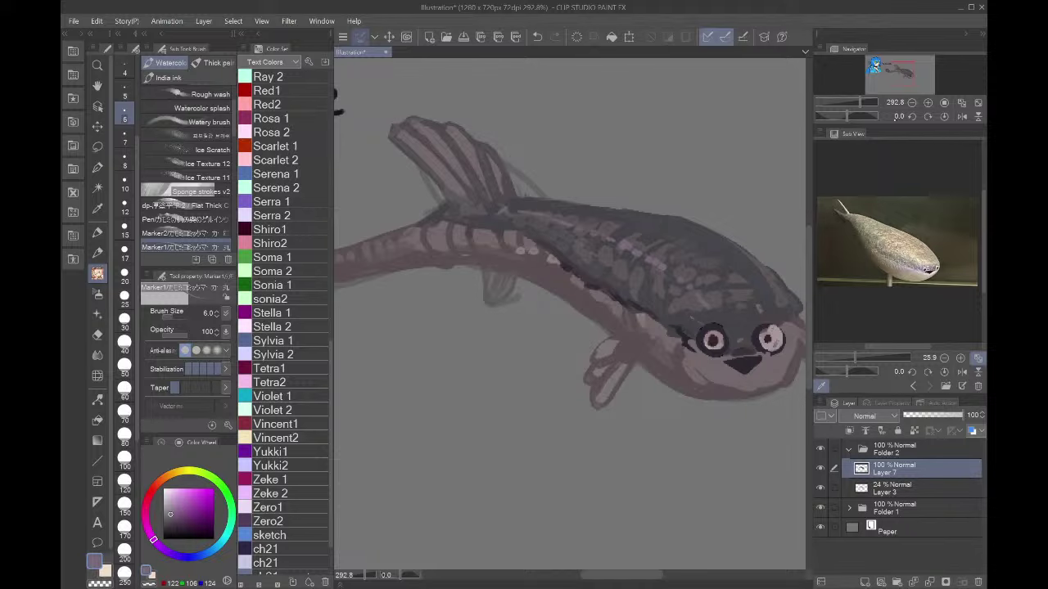
# - Paint broken light pink highlight strokes along the upper side of the creature's narrow tail, using colours sampled from it
pyautogui.click(962, 102)
pyautogui.click(961, 115)
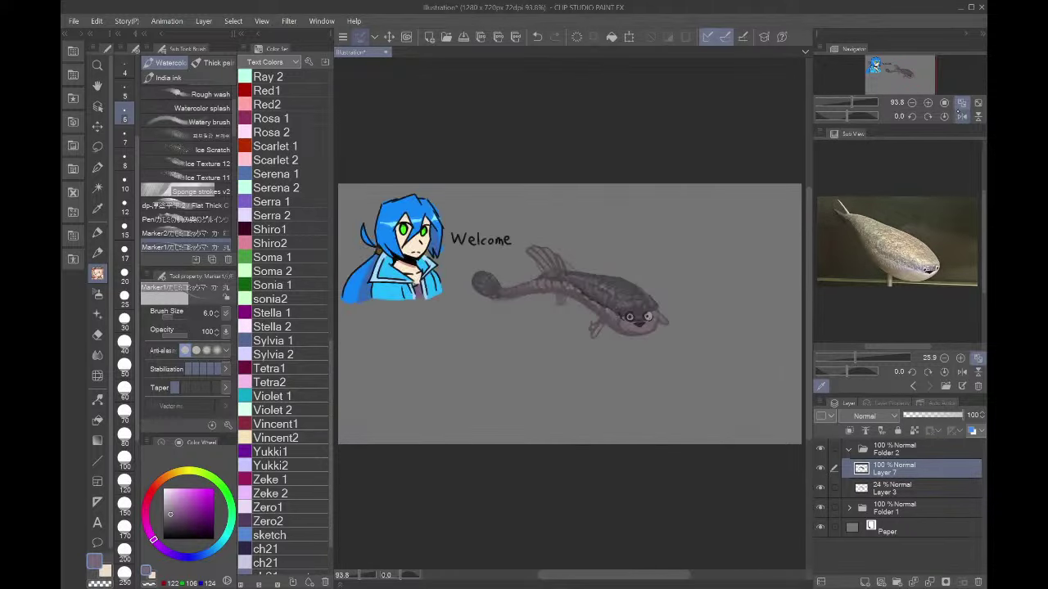
pyautogui.click(962, 115)
pyautogui.click(962, 115)
pyautogui.click(927, 102)
pyautogui.click(927, 103)
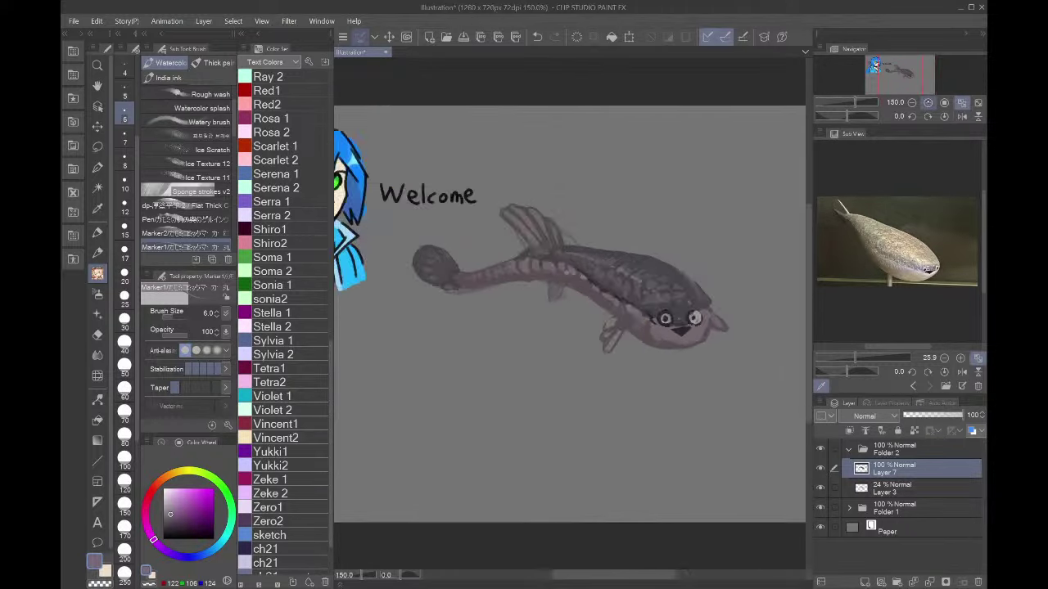
pyautogui.click(927, 102)
pyautogui.click(928, 102)
pyautogui.click(927, 102)
pyautogui.moveTo(916, 75); pyautogui.dragTo(894, 72)
pyautogui.keyDown('alt'); pyautogui.click(601, 298); pyautogui.keyUp('alt')
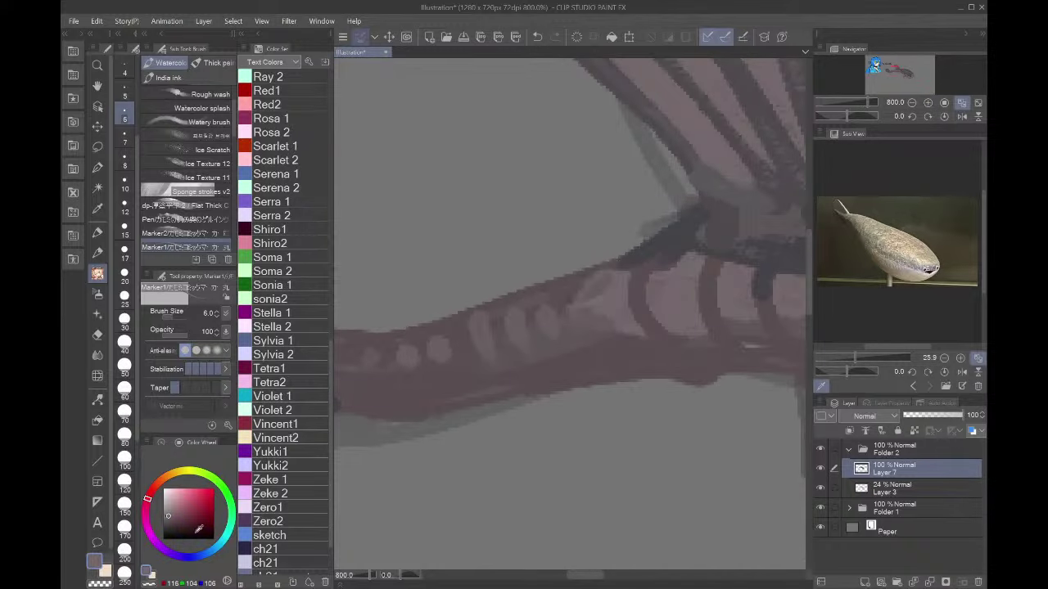
pyautogui.moveTo(684, 278); pyautogui.dragTo(591, 303)
pyautogui.moveTo(569, 312)
pyautogui.mouseDown()
pyautogui.moveTo(373, 353)
pyautogui.moveTo(463, 336)
pyautogui.mouseUp()
pyautogui.keyDown('alt'); pyautogui.click(374, 353); pyautogui.keyUp('alt')
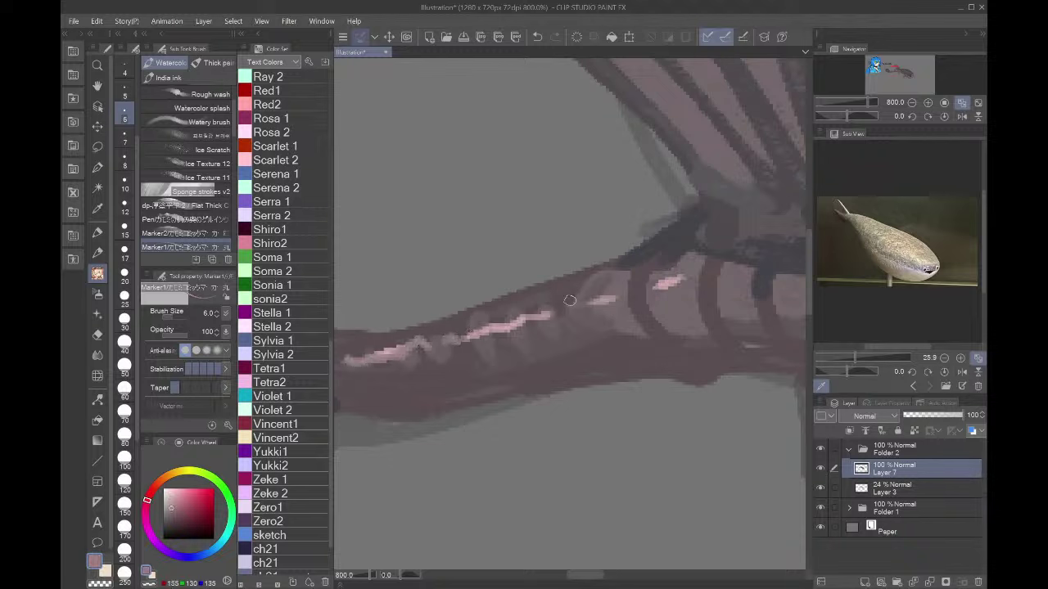
# - Break the pink tail highlight into small separate spots with darker reddish-grey tones sampled from the tail
pyautogui.keyDown('alt'); pyautogui.click(547, 331); pyautogui.keyUp('alt')
pyautogui.moveTo(539, 316)
pyautogui.mouseDown()
pyautogui.moveTo(509, 308)
pyautogui.moveTo(521, 361)
pyautogui.moveTo(474, 320)
pyautogui.moveTo(480, 348)
pyautogui.mouseUp()
pyautogui.keyDown('alt'); pyautogui.click(548, 301); pyautogui.keyUp('alt')
pyautogui.keyDown('alt'); pyautogui.click(481, 328); pyautogui.keyUp('alt')
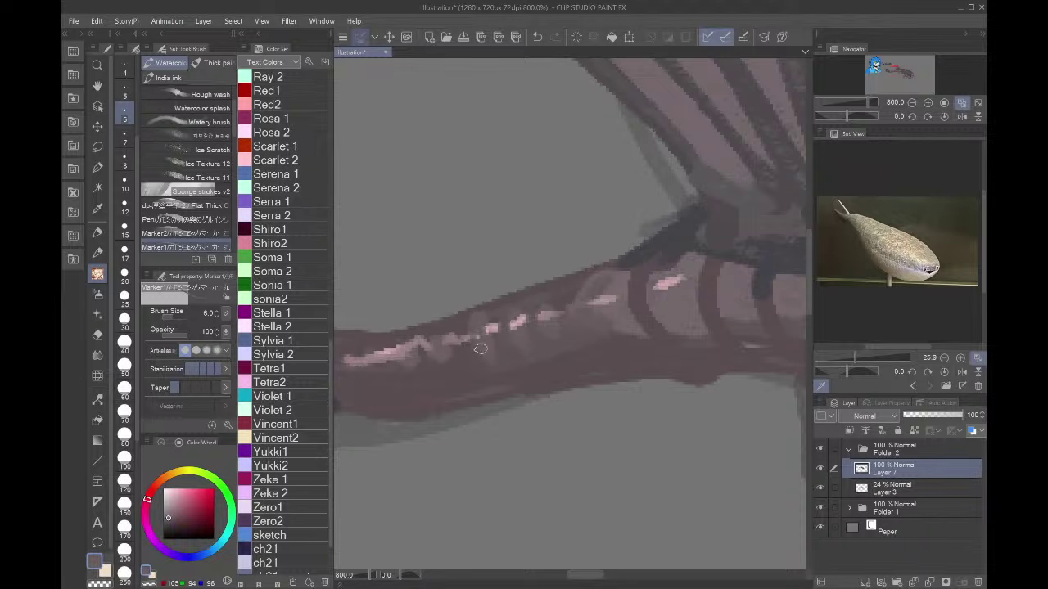
# - Mirror the view to check the drawing and extend the sampled light pink highlights across the banded segments where the tail meets the body
pyautogui.click(963, 102)
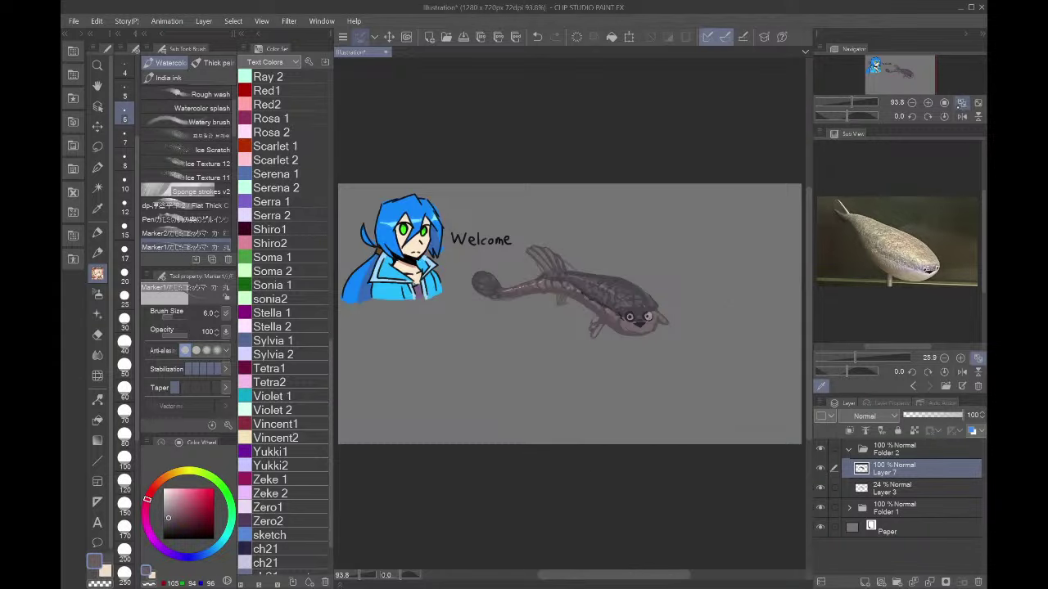
pyautogui.click(962, 116)
pyautogui.click(927, 102)
pyautogui.click(928, 103)
pyautogui.click(927, 102)
pyautogui.click(928, 102)
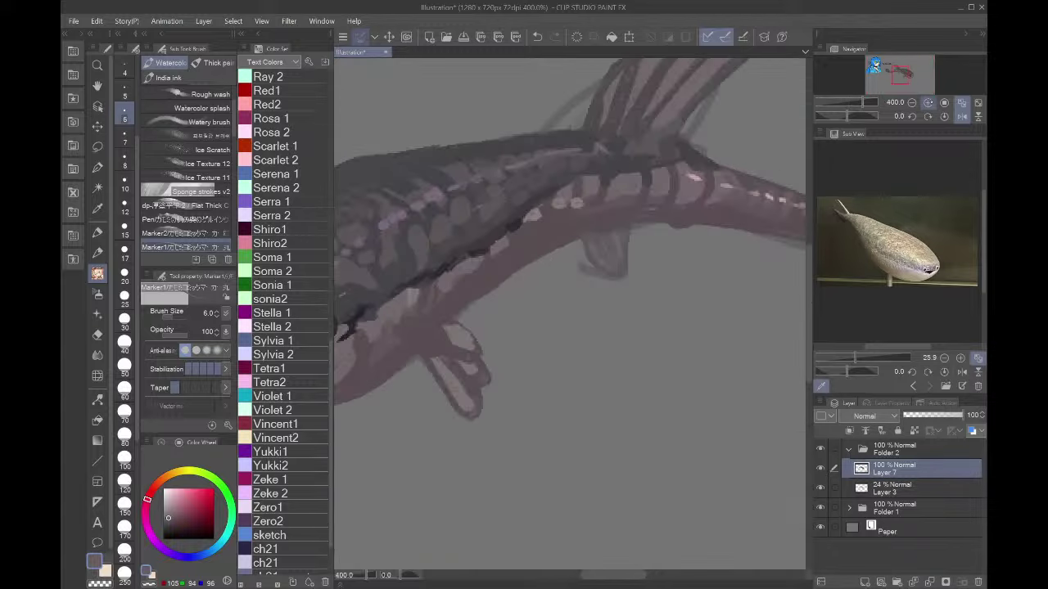
pyautogui.keyDown('alt'); pyautogui.click(695, 174); pyautogui.keyUp('alt')
pyautogui.moveTo(652, 188)
pyautogui.mouseDown()
pyautogui.moveTo(663, 185)
pyautogui.moveTo(597, 198)
pyautogui.mouseUp()
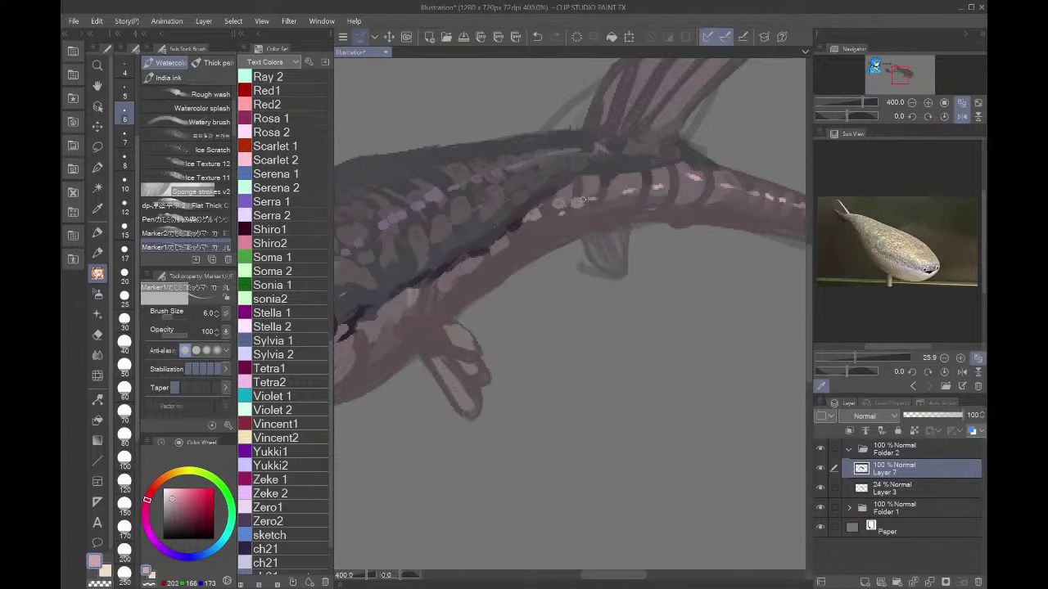
# - Restore the unmirrored view and dab light pink highlights onto the segments between the rays of the upper fin
pyautogui.click(947, 116)
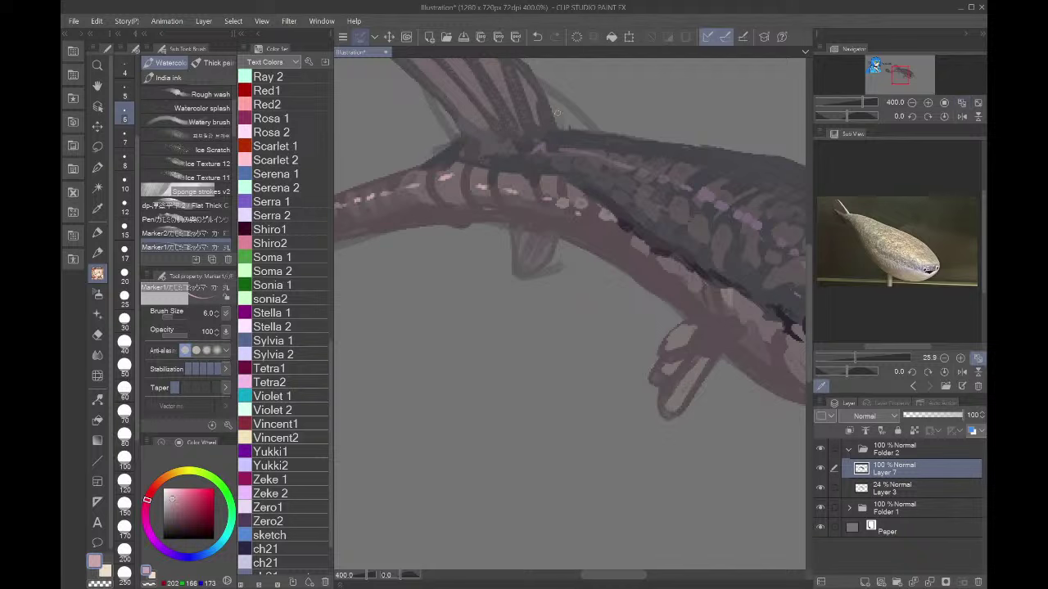
pyautogui.click(447, 86)
pyautogui.click(450, 87)
pyautogui.click(471, 81)
pyautogui.click(496, 84)
pyautogui.click(528, 96)
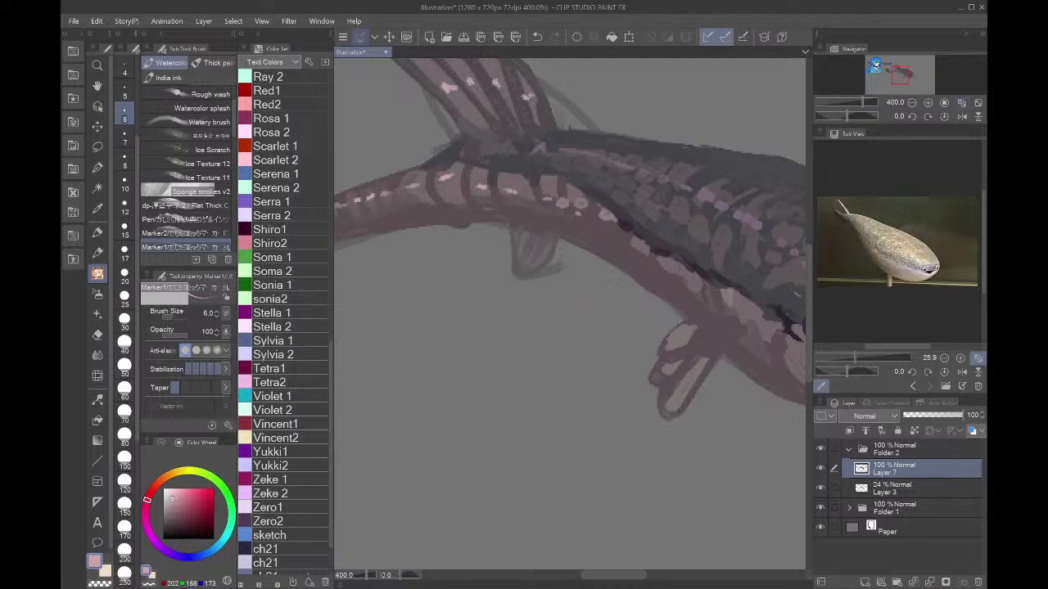
# - Add small light pink highlight dabs to the small rear underside fin and the segments of the front side fin
pyautogui.click(521, 243)
pyautogui.click(531, 252)
pyautogui.click(690, 382)
pyautogui.click(678, 367)
pyautogui.click(677, 343)
# - Check the highlights on the whole creature, then examine its head and face up close
pyautogui.click(913, 102)
pyautogui.click(913, 102)
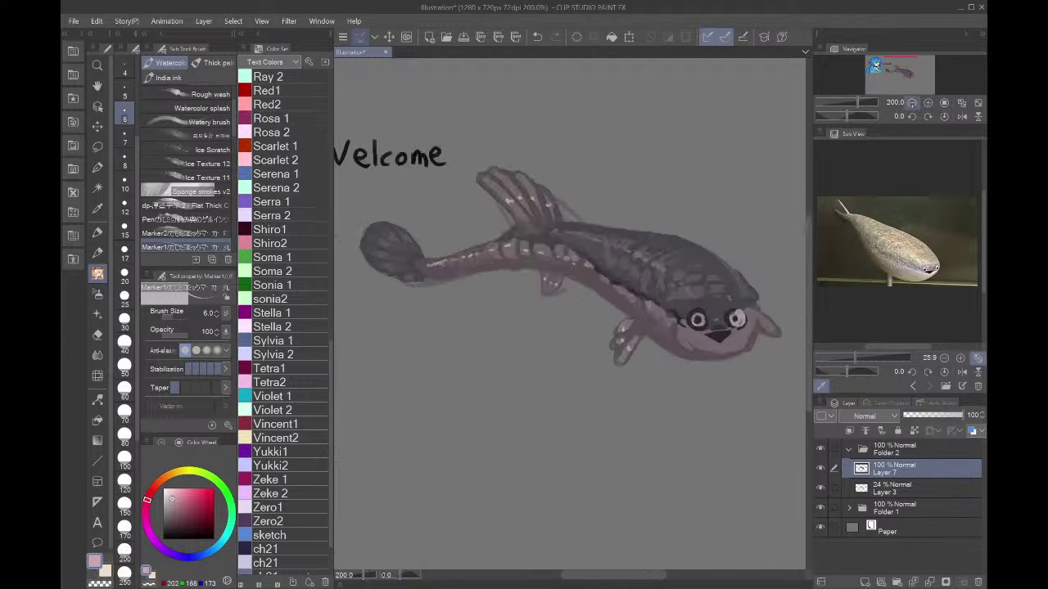
pyautogui.click(913, 102)
pyautogui.moveTo(916, 90); pyautogui.dragTo(931, 87)
pyautogui.click(928, 103)
pyautogui.click(928, 103)
pyautogui.click(929, 104)
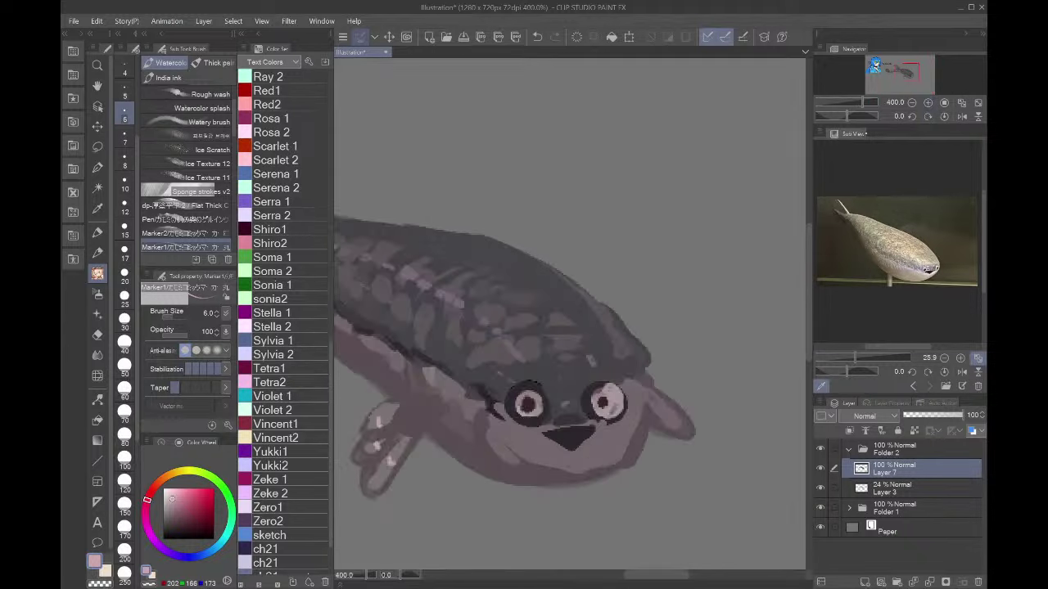
# - Touch up the creature's right fin with a light pink highlight and repaint its right eye using colours sampled around it
pyautogui.moveTo(664, 411); pyautogui.dragTo(667, 423)
pyautogui.keyDown('alt'); pyautogui.click(648, 423); pyautogui.keyUp('alt')
pyautogui.moveTo(634, 383)
pyautogui.mouseDown()
pyautogui.moveTo(639, 401)
pyautogui.moveTo(606, 407)
pyautogui.moveTo(622, 408)
pyautogui.moveTo(607, 381)
pyautogui.moveTo(624, 412)
pyautogui.moveTo(604, 423)
pyautogui.mouseUp()
pyautogui.keyDown('alt'); pyautogui.click(604, 404); pyautogui.keyUp('alt')
pyautogui.keyDown('alt'); pyautogui.click(597, 386); pyautogui.keyUp('alt')
pyautogui.hotkey('ctrl', 'z')
# - Paint over the creature's forehead above and between the eyes with short dark and muted grey-brown strokes in colours sampled from the head
pyautogui.keyDown('alt'); pyautogui.click(544, 374); pyautogui.keyUp('alt')
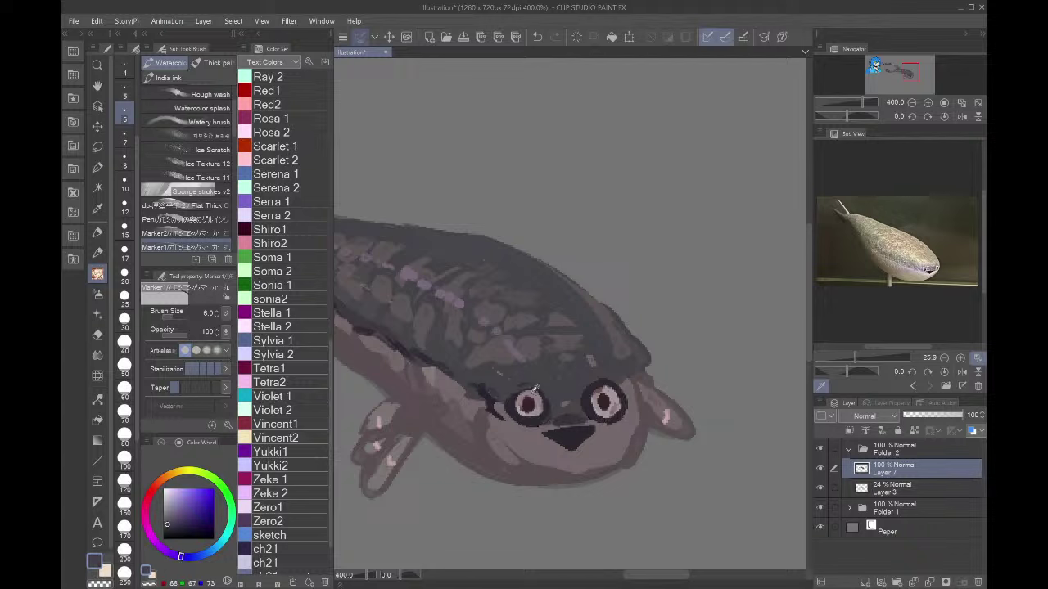
pyautogui.keyDown('alt'); pyautogui.click(527, 384); pyautogui.keyUp('alt')
pyautogui.keyDown('alt'); pyautogui.click(544, 385); pyautogui.keyUp('alt')
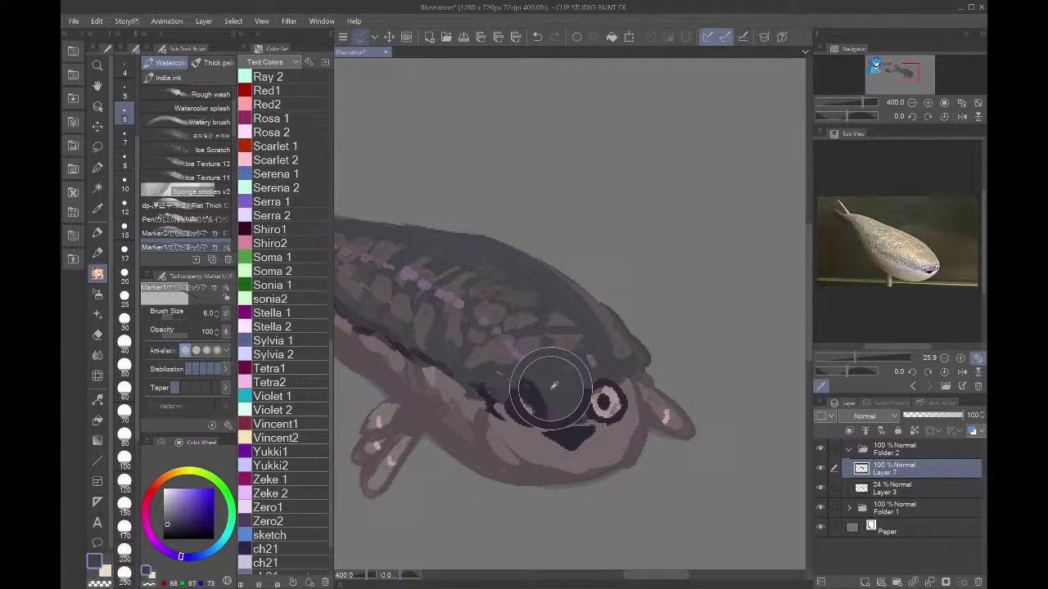
pyautogui.keyDown('alt'); pyautogui.click(558, 407); pyautogui.keyUp('alt')
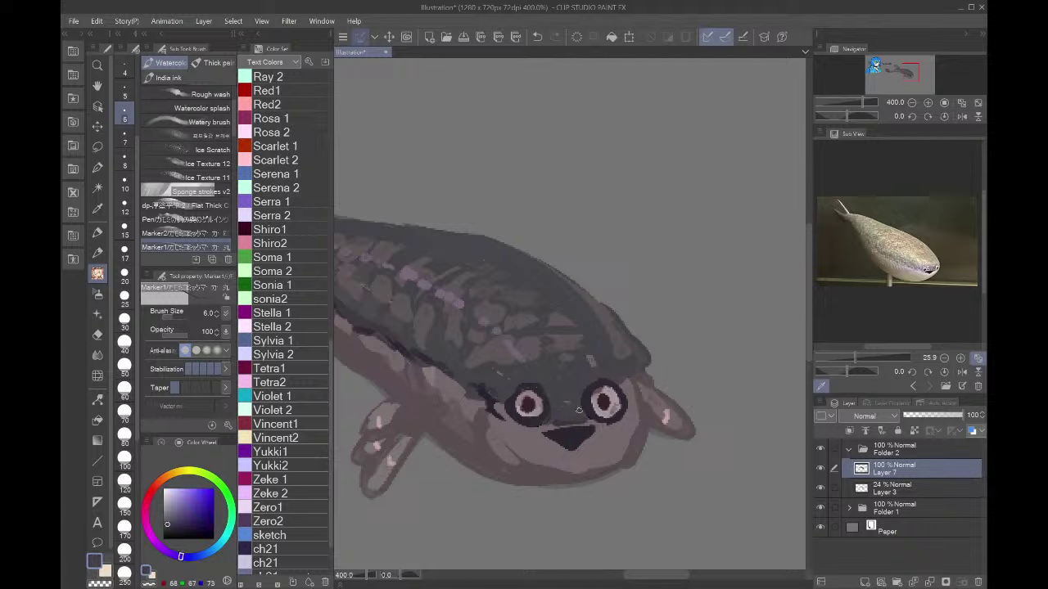
pyautogui.keyDown('alt'); pyautogui.click(541, 370); pyautogui.keyUp('alt')
pyautogui.moveTo(552, 368); pyautogui.dragTo(568, 365)
pyautogui.moveTo(553, 374); pyautogui.dragTo(567, 379)
pyautogui.moveTo(557, 386)
pyautogui.mouseDown()
pyautogui.moveTo(566, 386)
pyautogui.moveTo(515, 379)
pyautogui.mouseUp()
pyautogui.moveTo(512, 373); pyautogui.dragTo(506, 381)
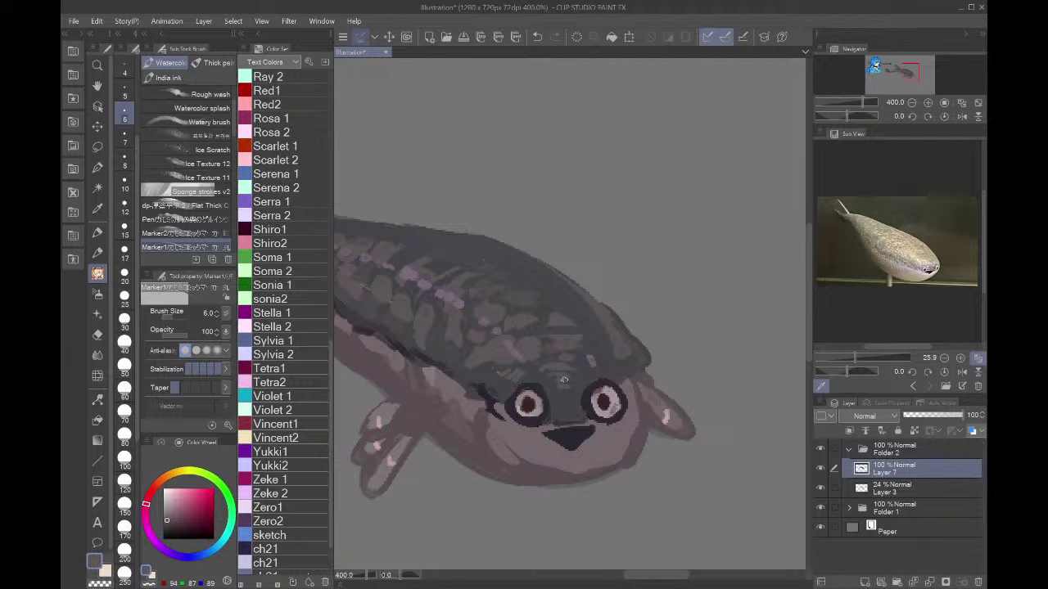
# - Move the painted creature on Layer 7 up and to the right, into the upper right area of the canvas
pyautogui.click(961, 102)
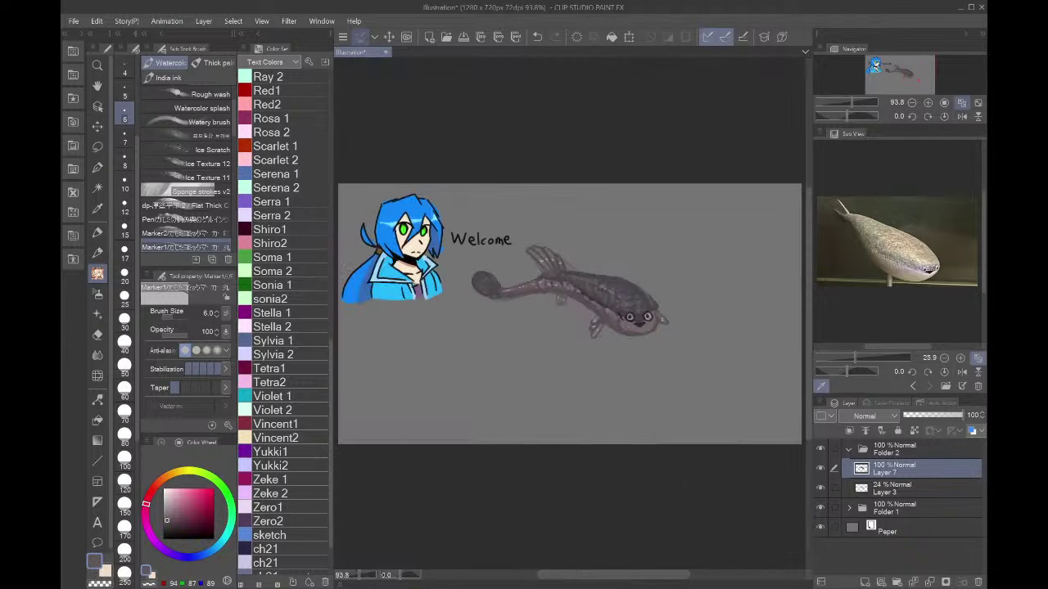
pyautogui.hotkey('ctrl', 't')
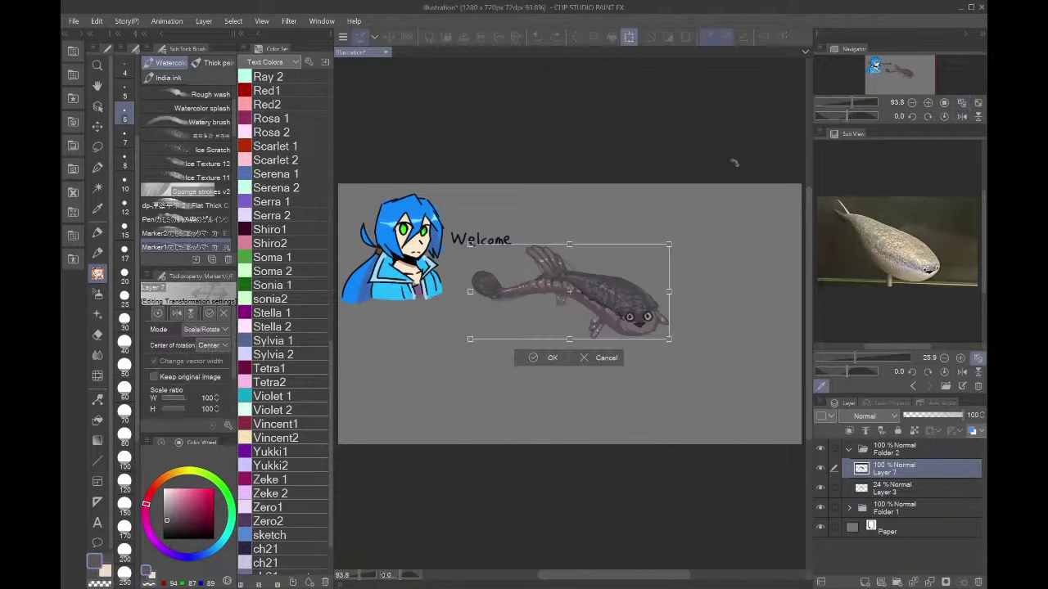
pyautogui.moveTo(591, 319); pyautogui.dragTo(657, 268)
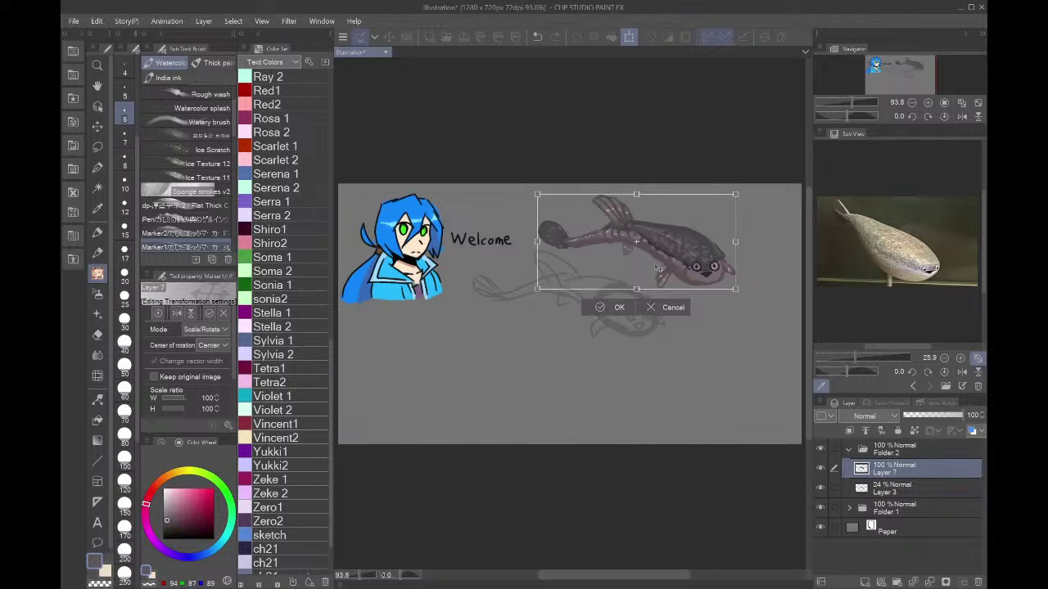
pyautogui.click(617, 307)
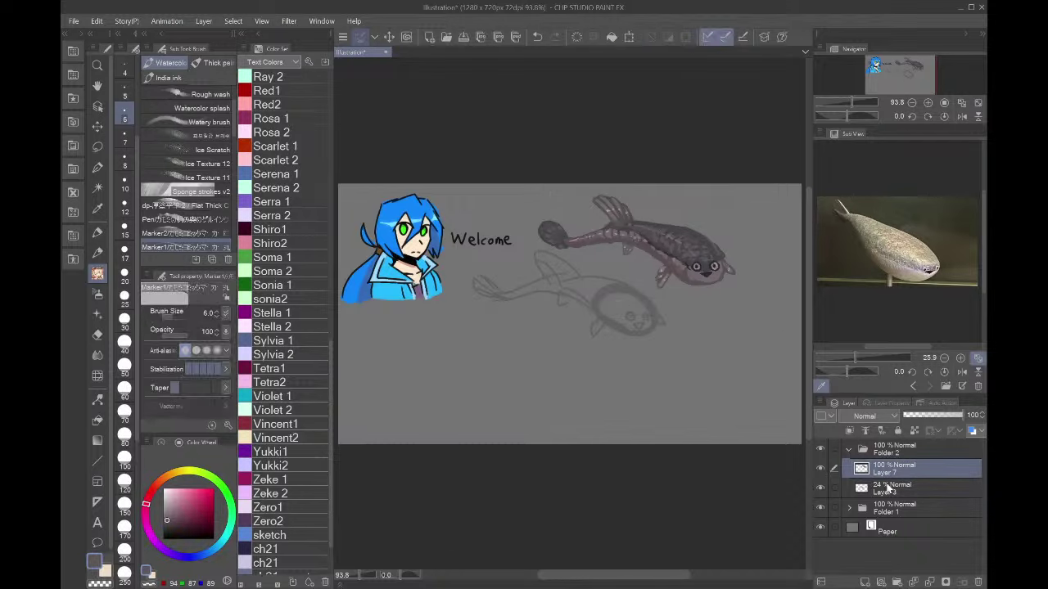
# - Scale the faint sketch on Layer 3 down to 39% and place it just below the painted creature's body
pyautogui.click(888, 488)
pyautogui.hotkey('ctrl', 't')
pyautogui.moveTo(569, 334)
pyautogui.mouseDown()
pyautogui.moveTo(591, 283)
pyautogui.moveTo(621, 284)
pyautogui.mouseUp()
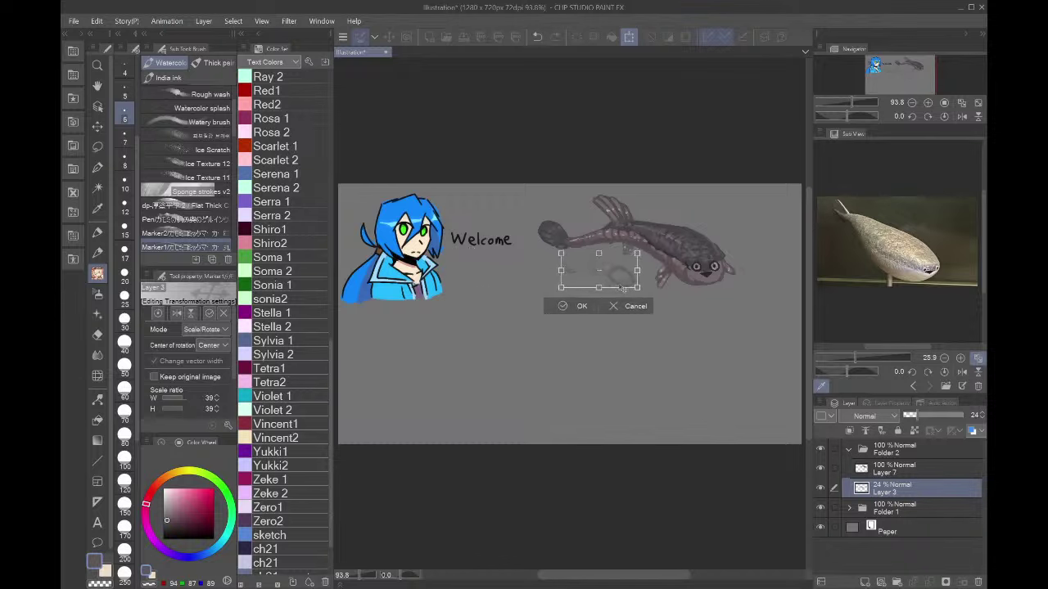
pyautogui.press('Return')
# - Collapse Folder 2 and shift its whole contents slightly up and left, closer to the Welcome text
pyautogui.click(849, 450)
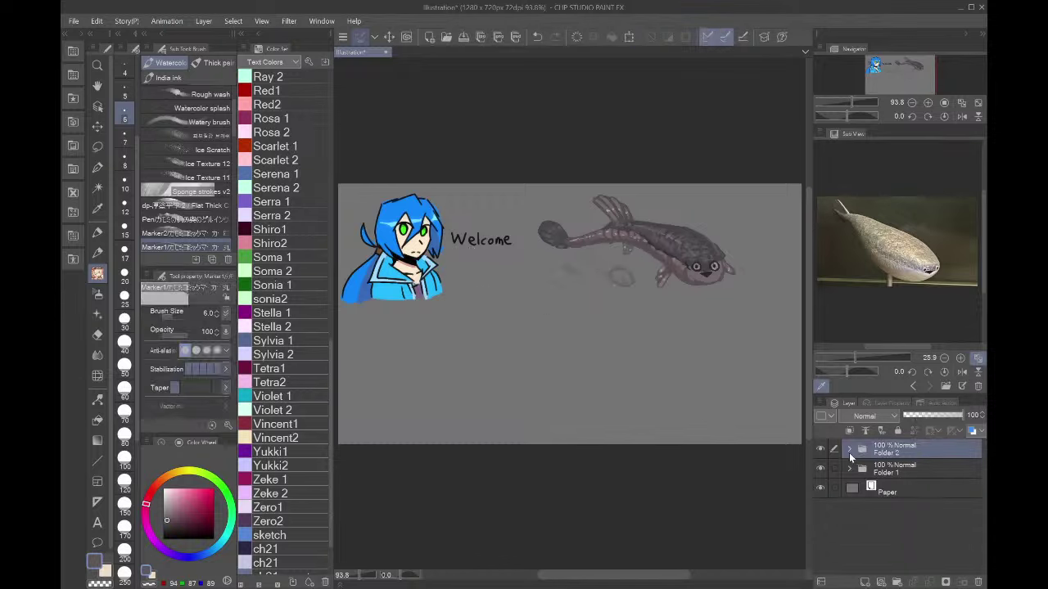
pyautogui.hotkey('ctrl', 't')
pyautogui.moveTo(712, 292); pyautogui.dragTo(689, 284)
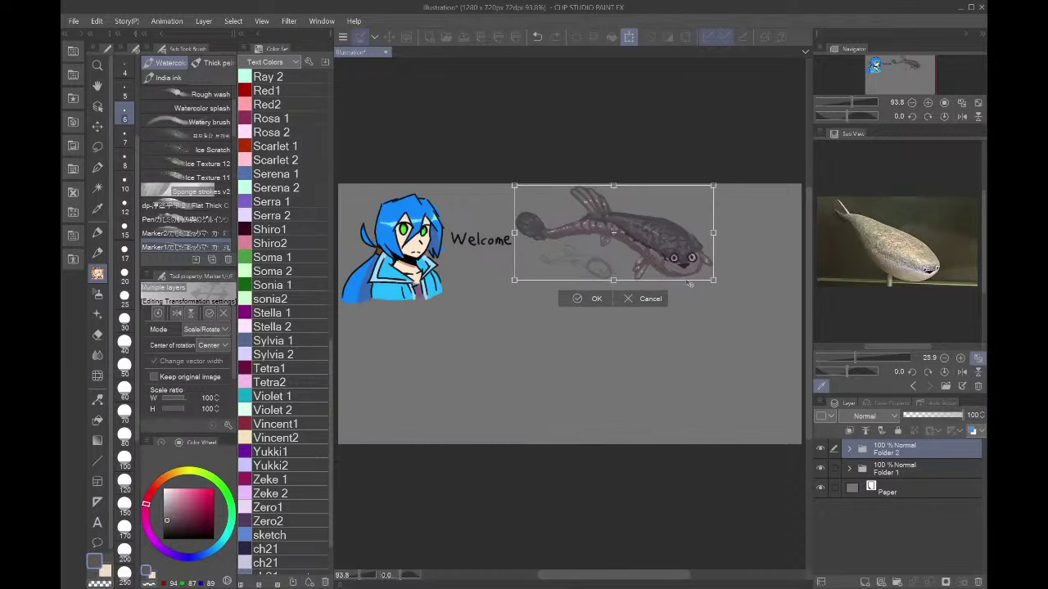
pyautogui.press('Return')
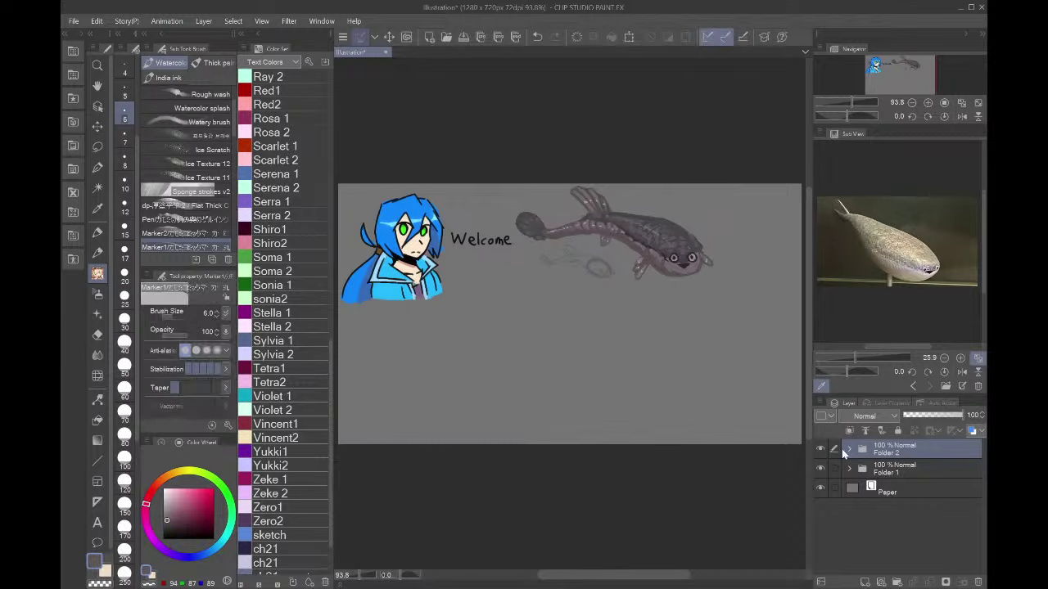
# - Create a new layer folder above Folder 2, and open the reference image ch6 creature sketches.png from the Sub View for full-size viewing
pyautogui.click(881, 582)
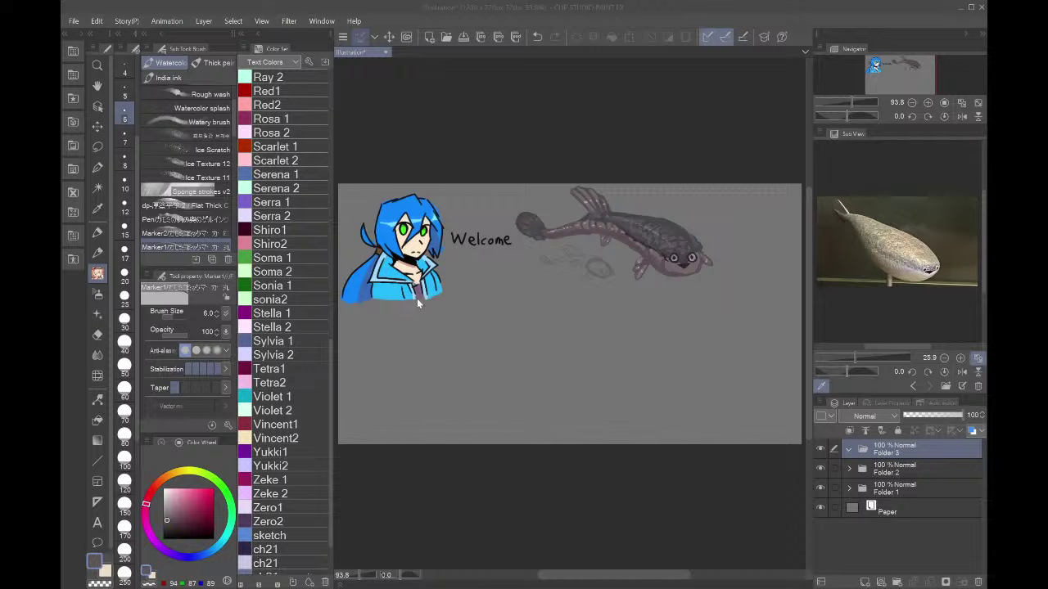
pyautogui.doubleClick(219, 458)
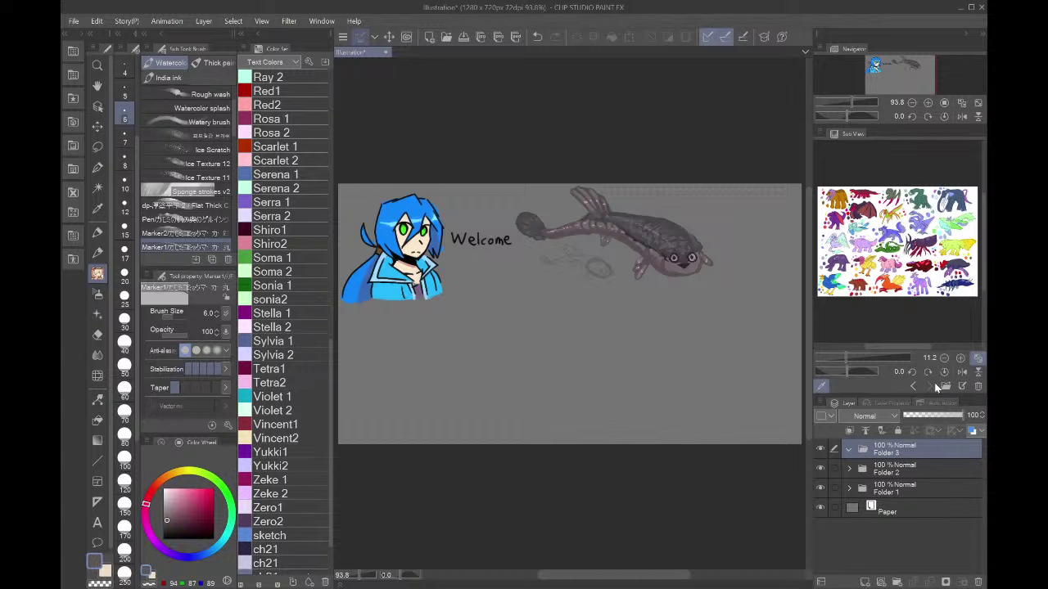
pyautogui.click(961, 388)
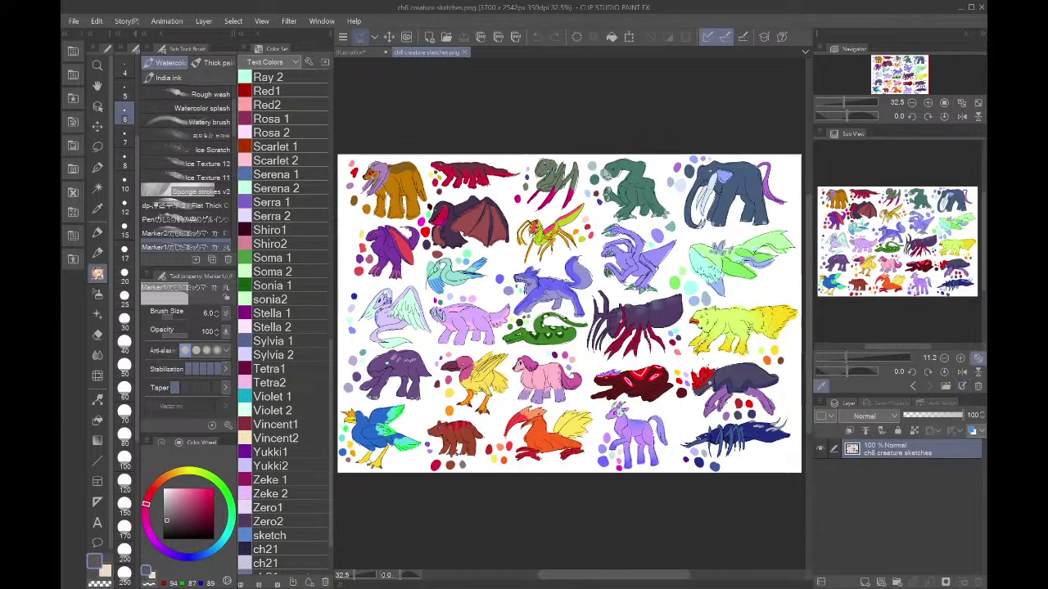
# - Examine the creature sheet as a whole and the designs along its right side, from the elephant down to the dark blue insect-like creature
pyautogui.scroll(3, 385, 312)
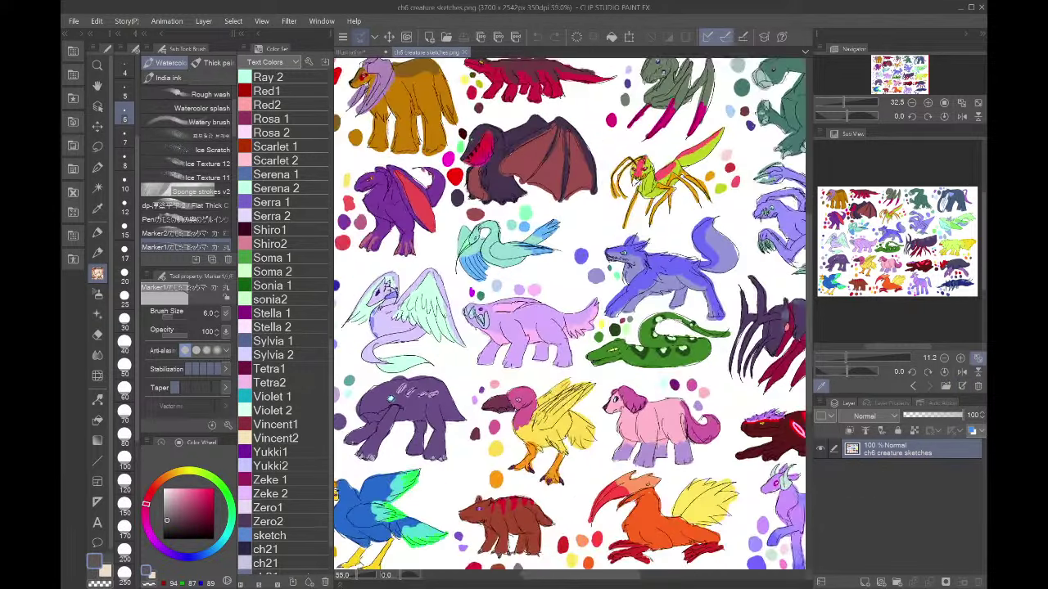
pyautogui.scroll(-1, 384, 312)
pyautogui.scroll(-1, 385, 312)
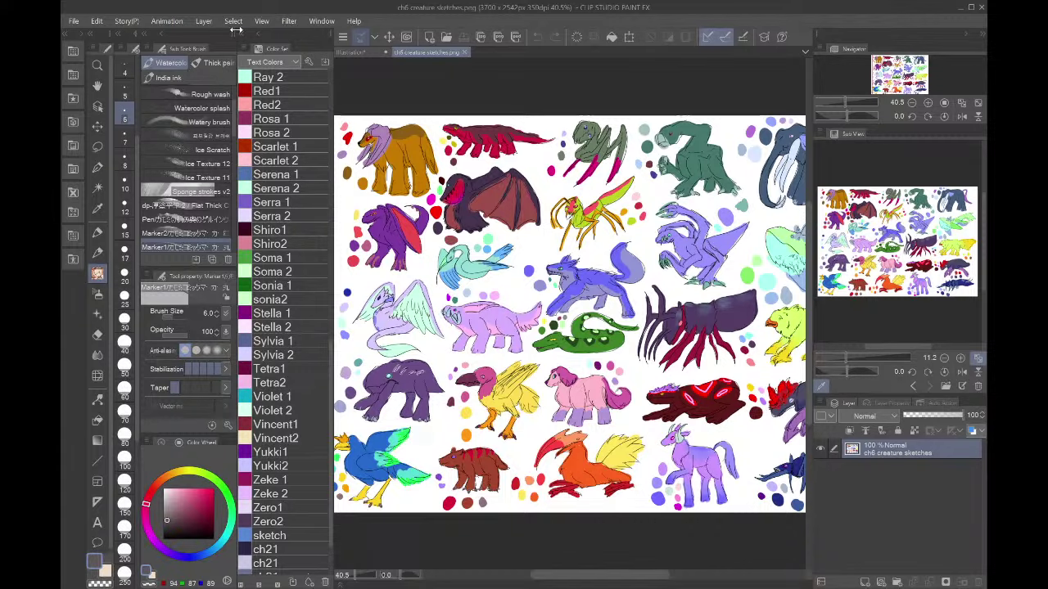
pyautogui.scroll(2, 564, 313)
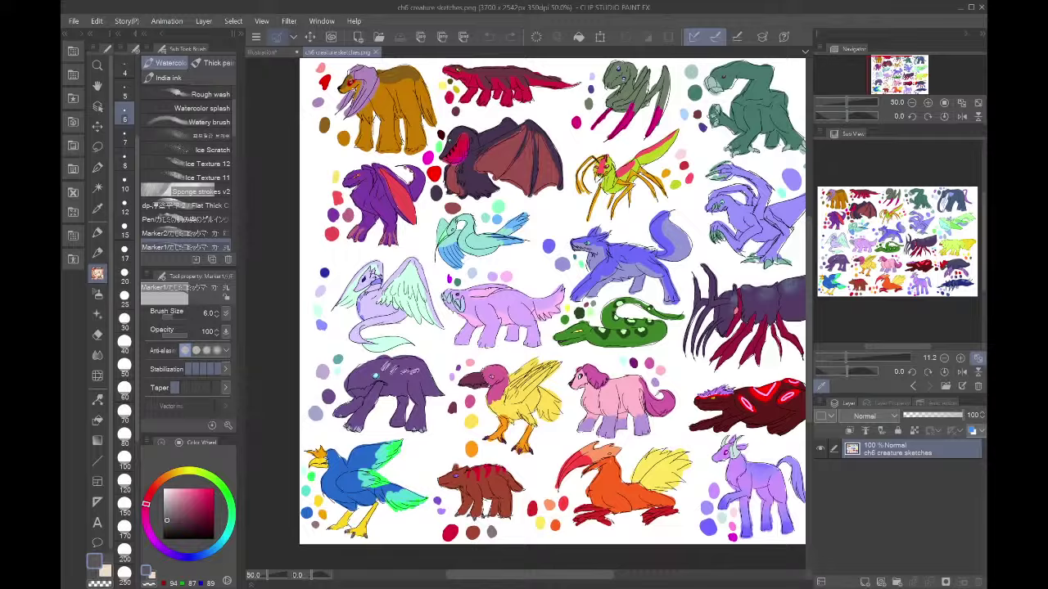
pyautogui.moveTo(655, 303); pyautogui.dragTo(361, 324)
pyautogui.scroll(3, 776, 329)
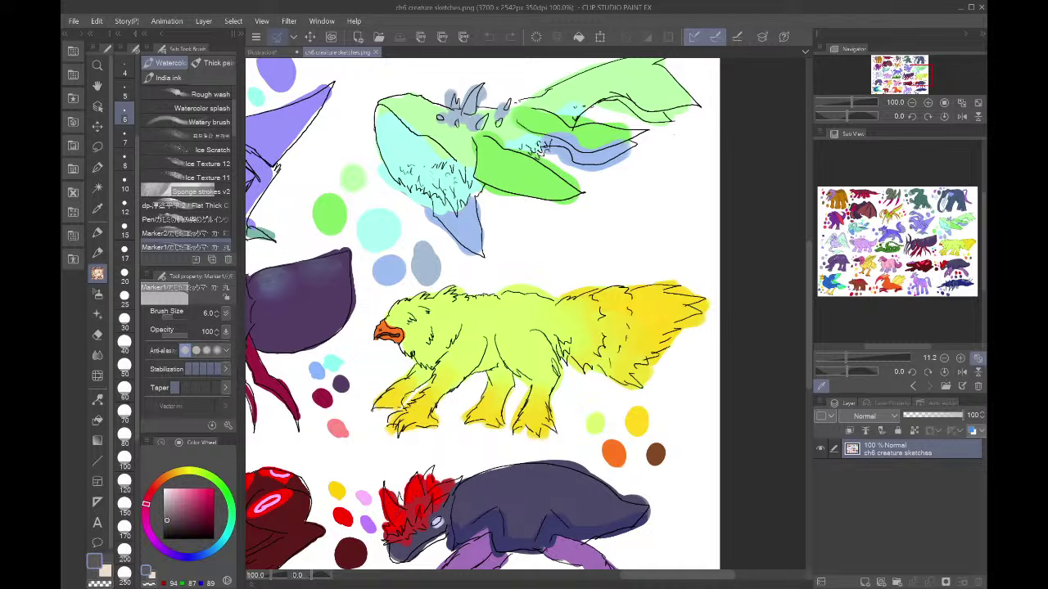
pyautogui.moveTo(930, 72); pyautogui.dragTo(928, 63)
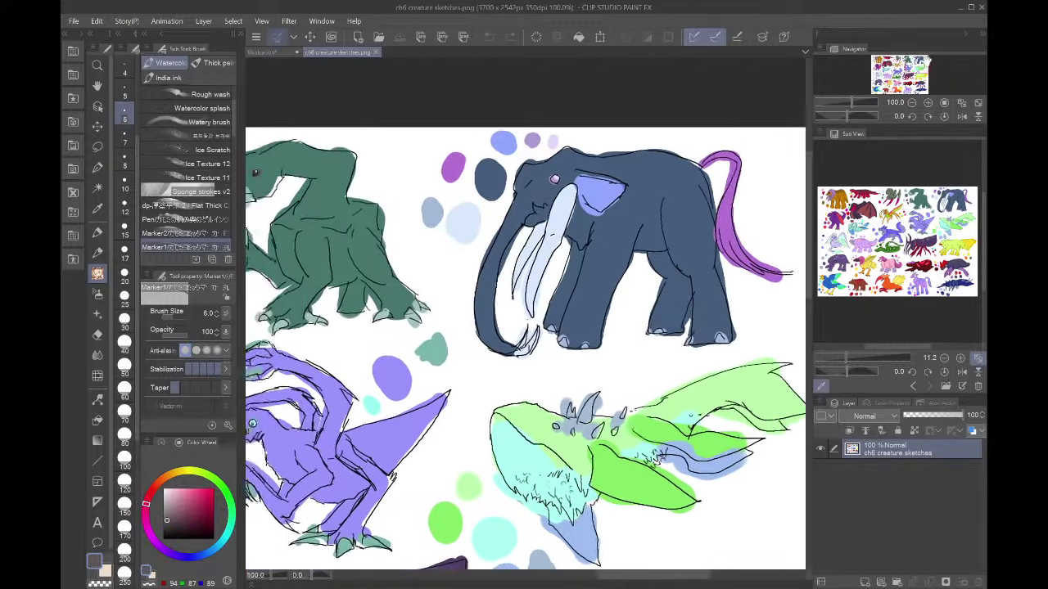
pyautogui.scroll(-10, 525, 328)
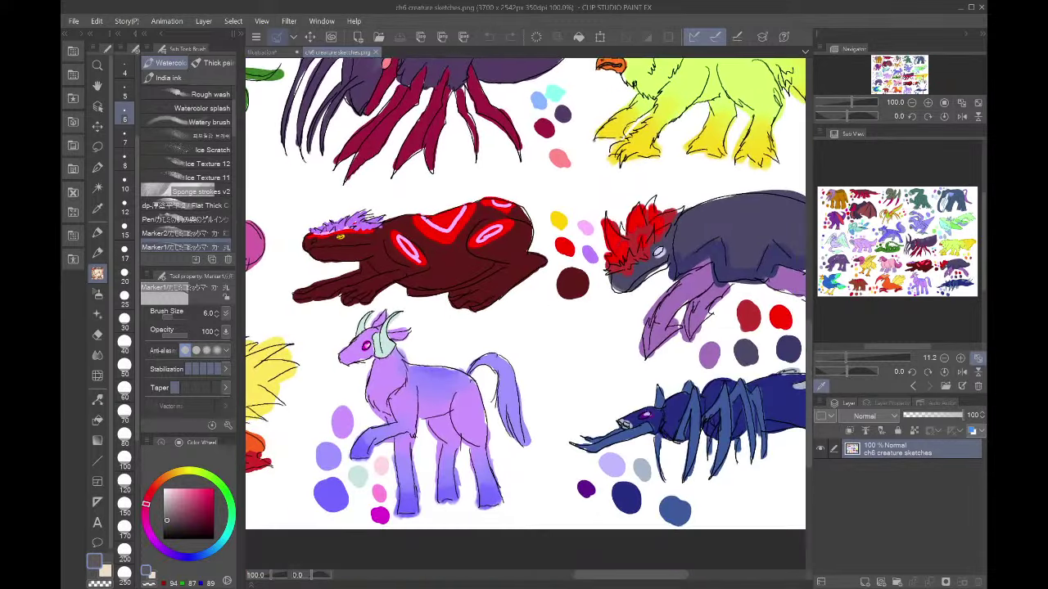
# - Examine the creature designs and their colour swatches in the middle and left columns of the sheet
pyautogui.moveTo(923, 84); pyautogui.dragTo(907, 83)
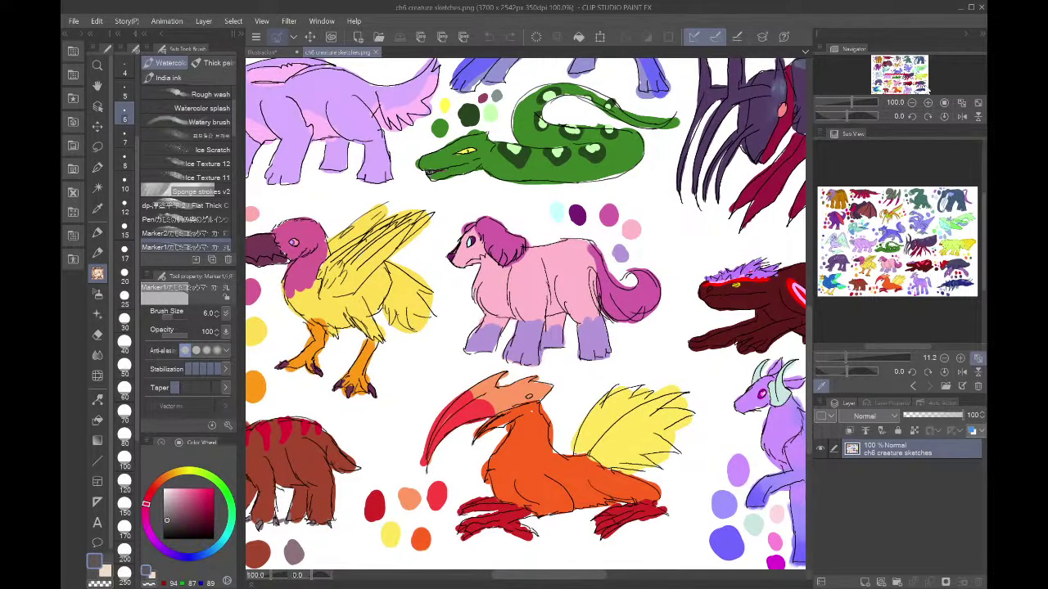
pyautogui.moveTo(915, 80); pyautogui.dragTo(895, 79)
pyautogui.scroll(10, 525, 313)
pyautogui.hscroll(2, 526, 313)
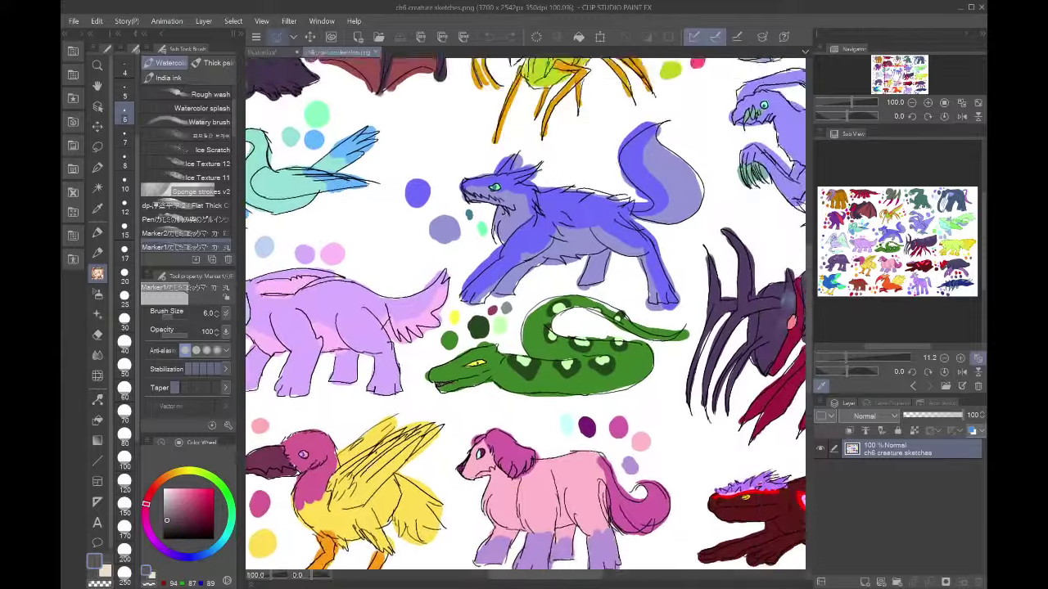
pyautogui.hscroll(-3, 525, 313)
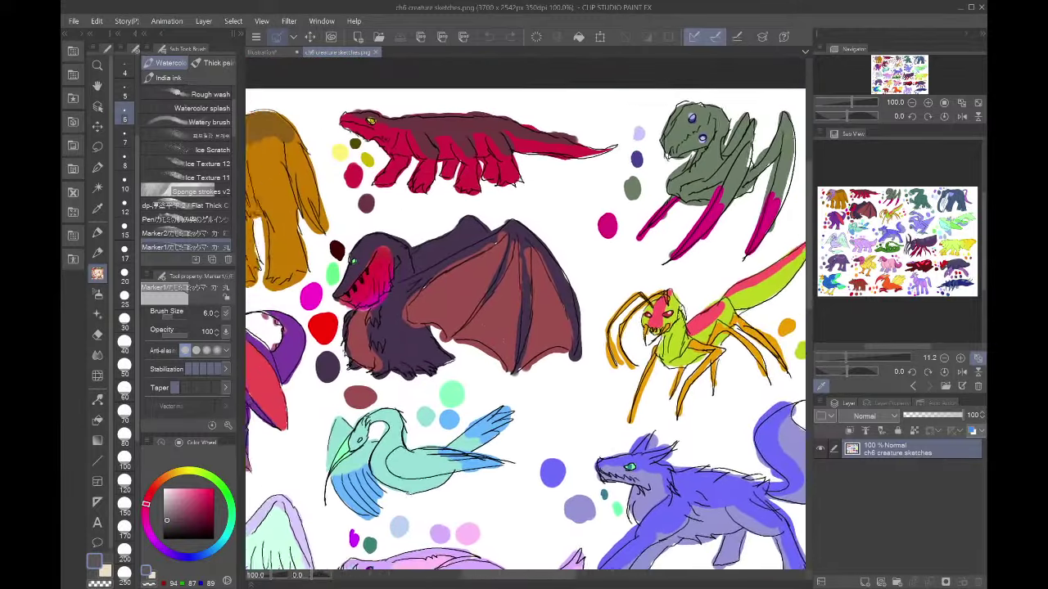
pyautogui.scroll(-6, 525, 313)
pyautogui.hscroll(2, 526, 314)
pyautogui.hscroll(-1, 525, 314)
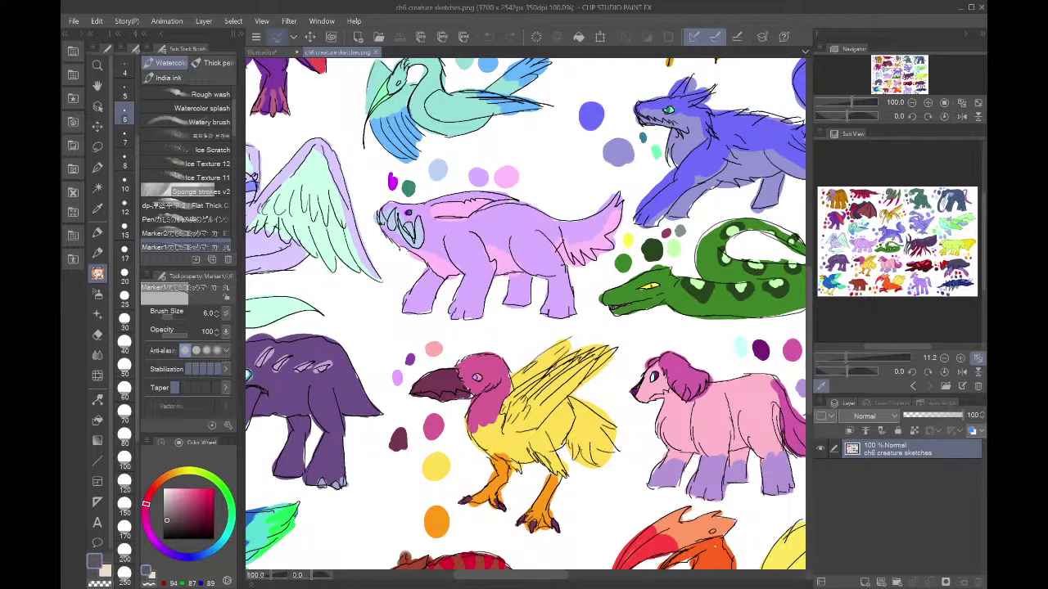
pyautogui.scroll(-6, 525, 314)
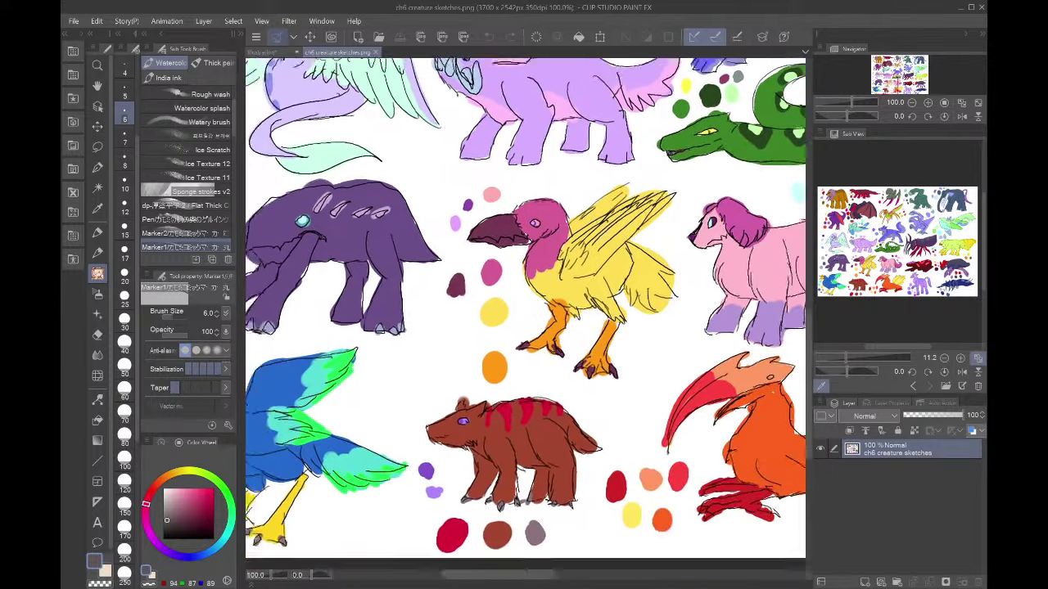
pyautogui.hscroll(-5, 525, 313)
pyautogui.scroll(2, 525, 313)
pyautogui.hscroll(-2, 525, 313)
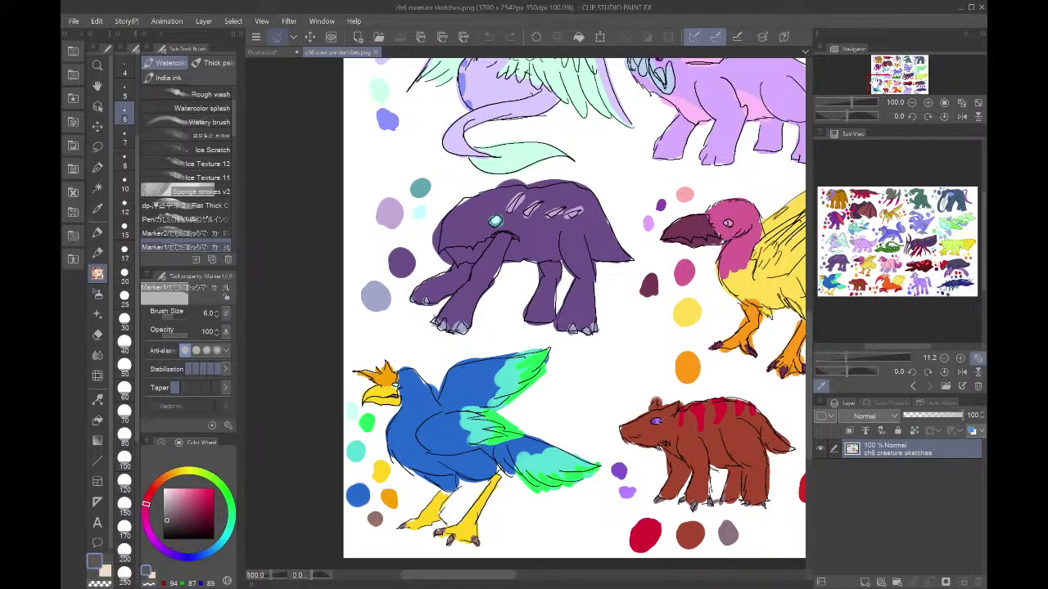
# - Inspect the dark purple bat-winged creature and its colour swatches up close, comparing it with the neighbouring designs
pyautogui.scroll(8, 573, 314)
pyautogui.moveTo(573, 245)
pyautogui.mouseDown()
pyautogui.moveTo(583, 483)
pyautogui.moveTo(382, 324)
pyautogui.moveTo(371, 390)
pyautogui.mouseUp()
pyautogui.scroll(5, 555, 349)
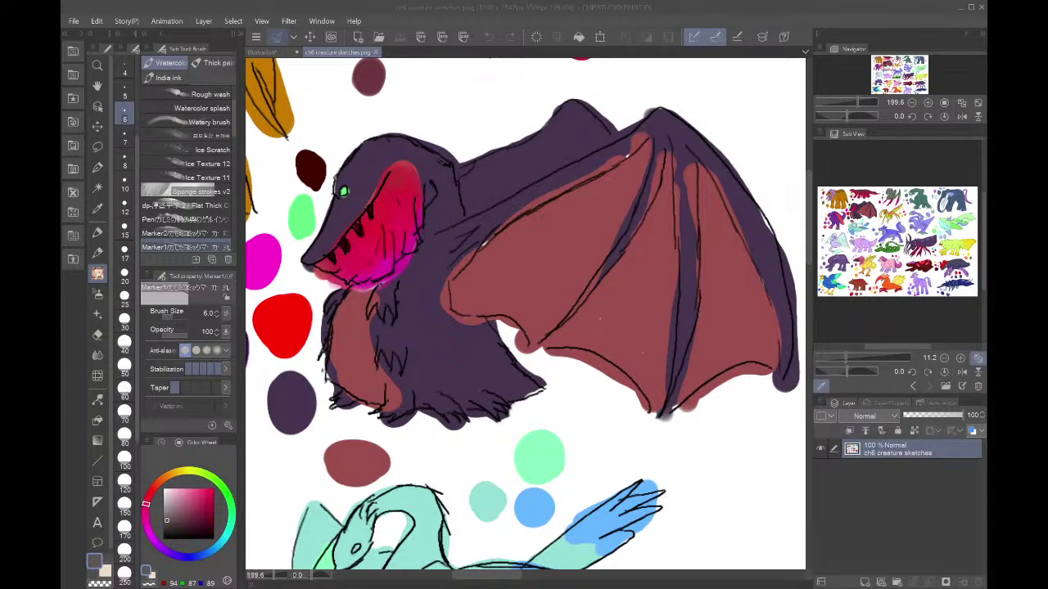
pyautogui.moveTo(906, 68)
pyautogui.mouseDown()
pyautogui.moveTo(876, 68)
pyautogui.moveTo(887, 65)
pyautogui.mouseUp()
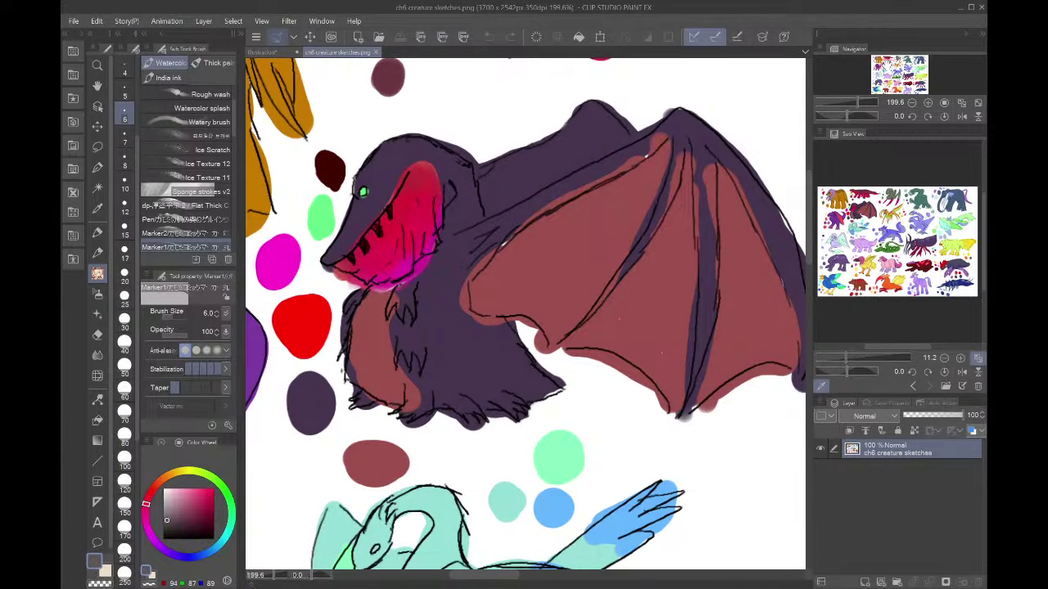
pyautogui.click(961, 102)
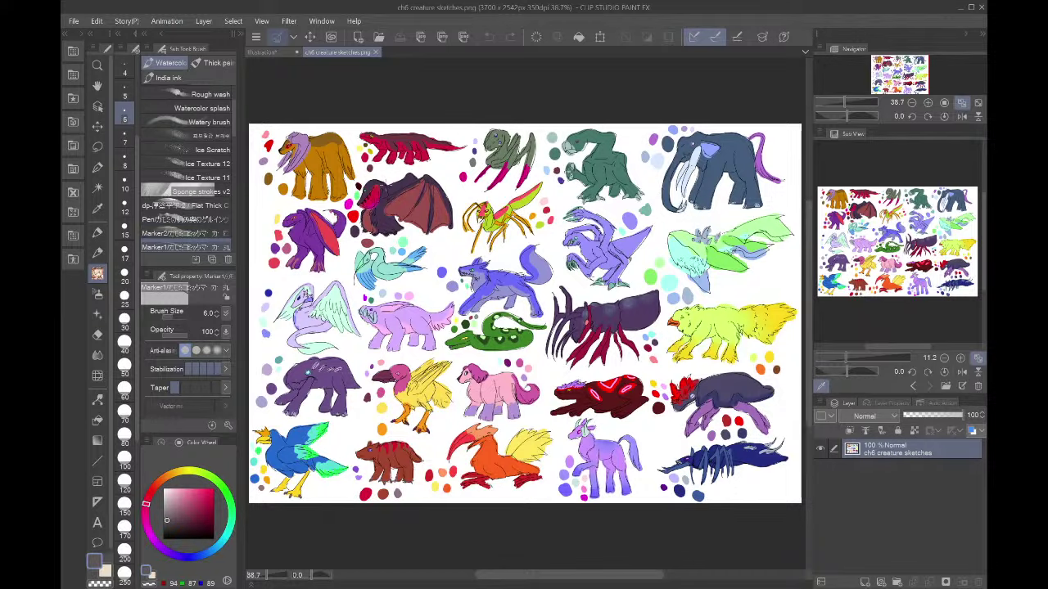
pyautogui.scroll(10, 384, 185)
pyautogui.scroll(-4, 386, 186)
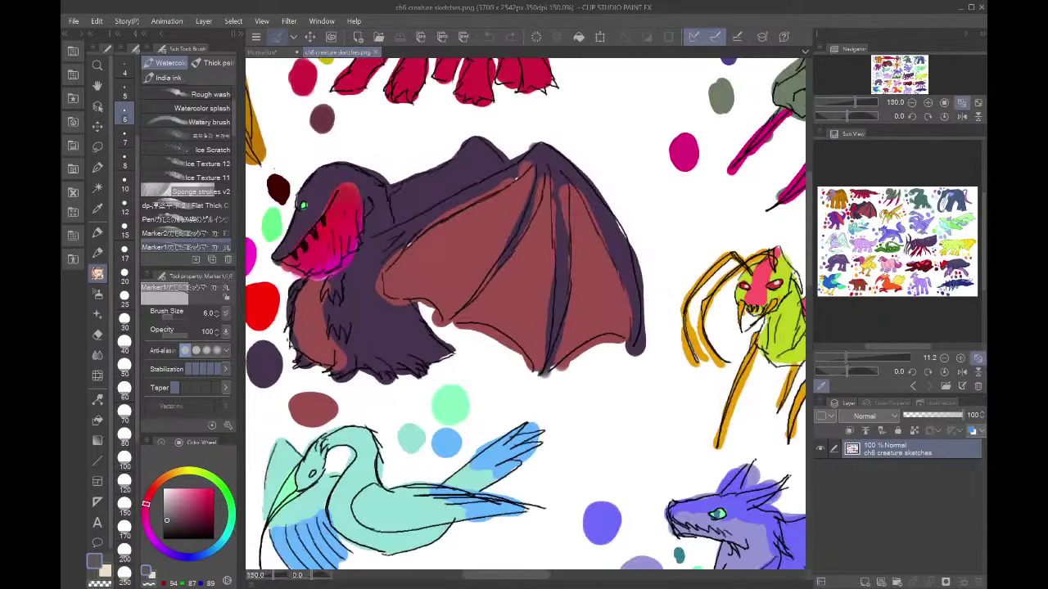
pyautogui.scroll(5, 274, 167)
pyautogui.scroll(-12, 273, 168)
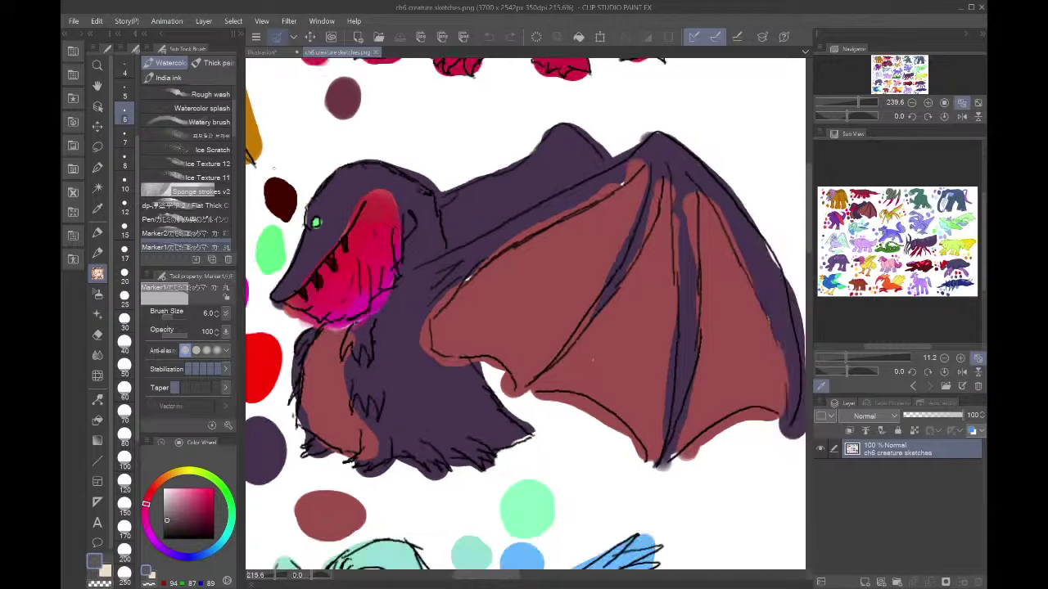
pyautogui.click(873, 66)
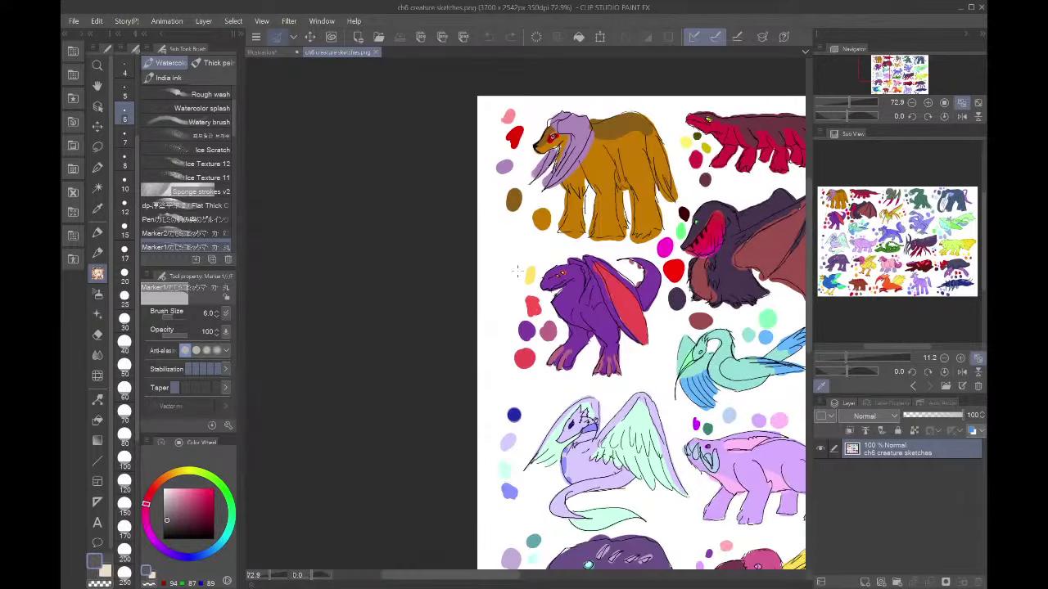
pyautogui.click(889, 64)
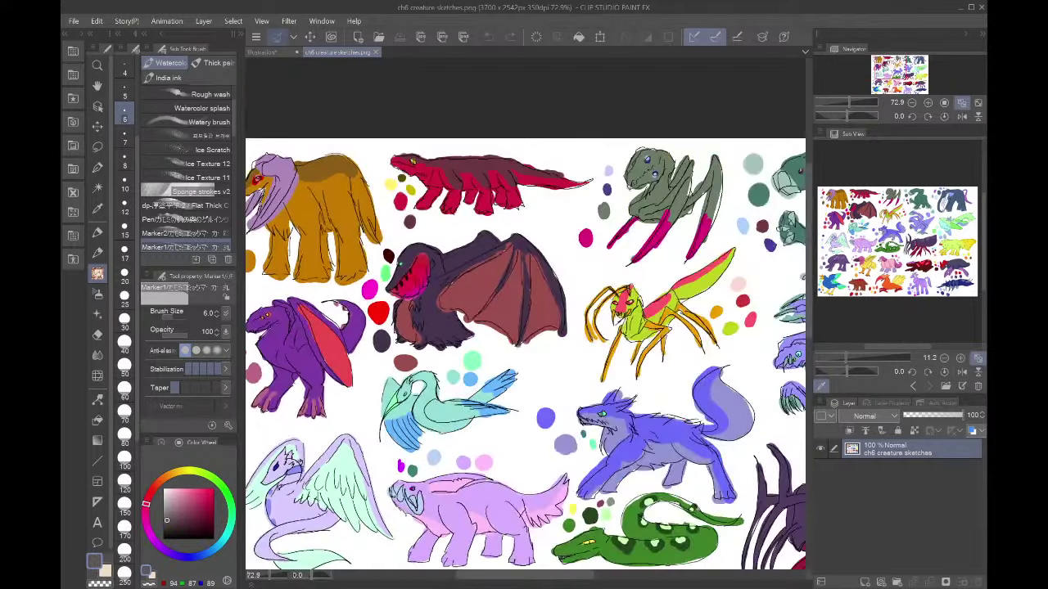
pyautogui.scroll(5, 357, 269)
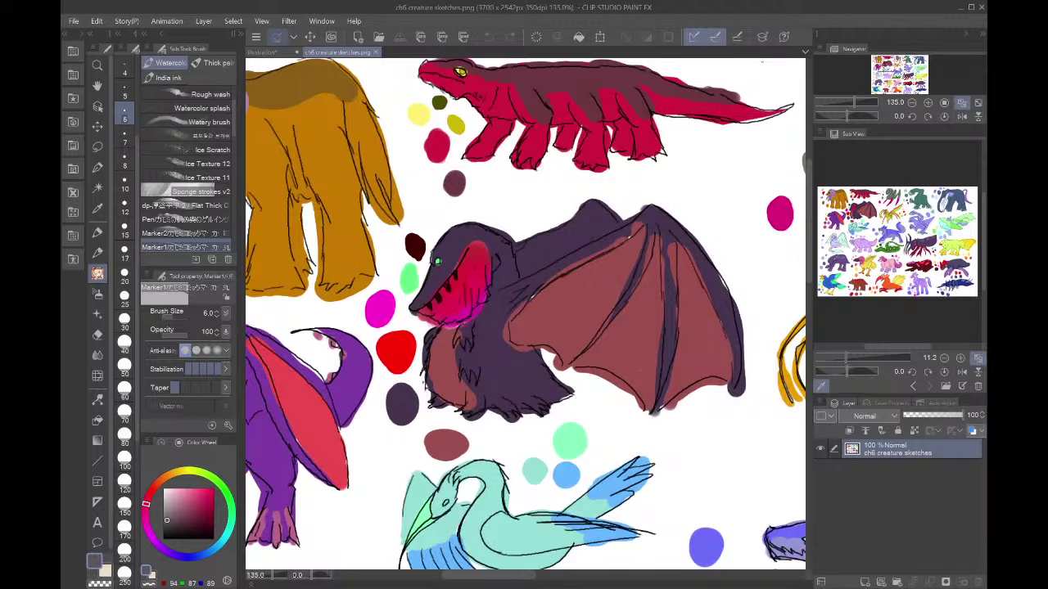
# - Examine the bat-winged creature's head, body and wings up close, and compare its colours with the rest of the creature sheet
pyautogui.click(877, 65)
pyautogui.moveTo(877, 65); pyautogui.dragTo(887, 63)
pyautogui.scroll(4, 438, 335)
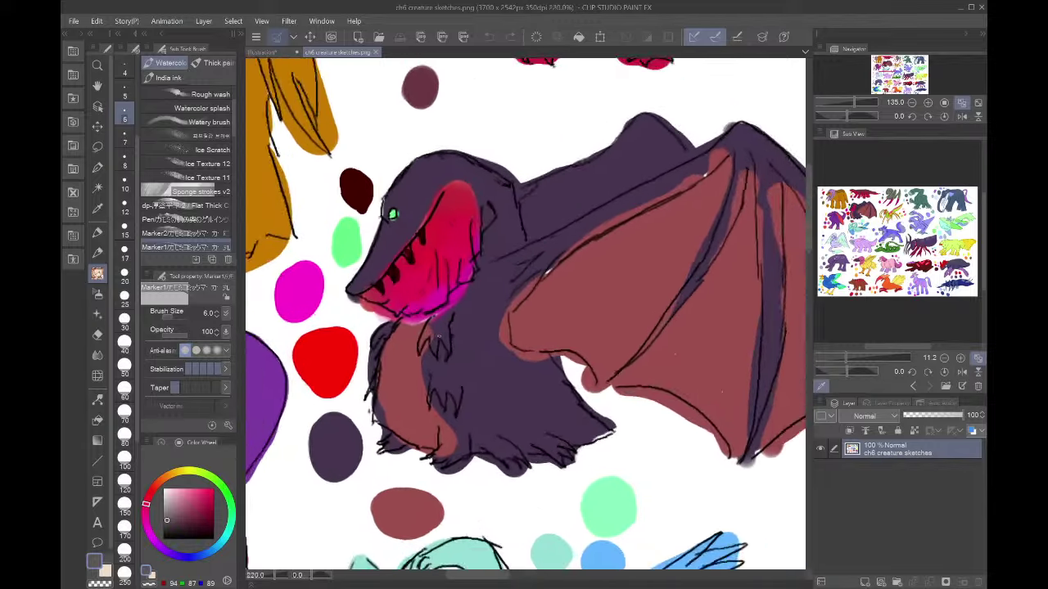
pyautogui.scroll(1, 439, 334)
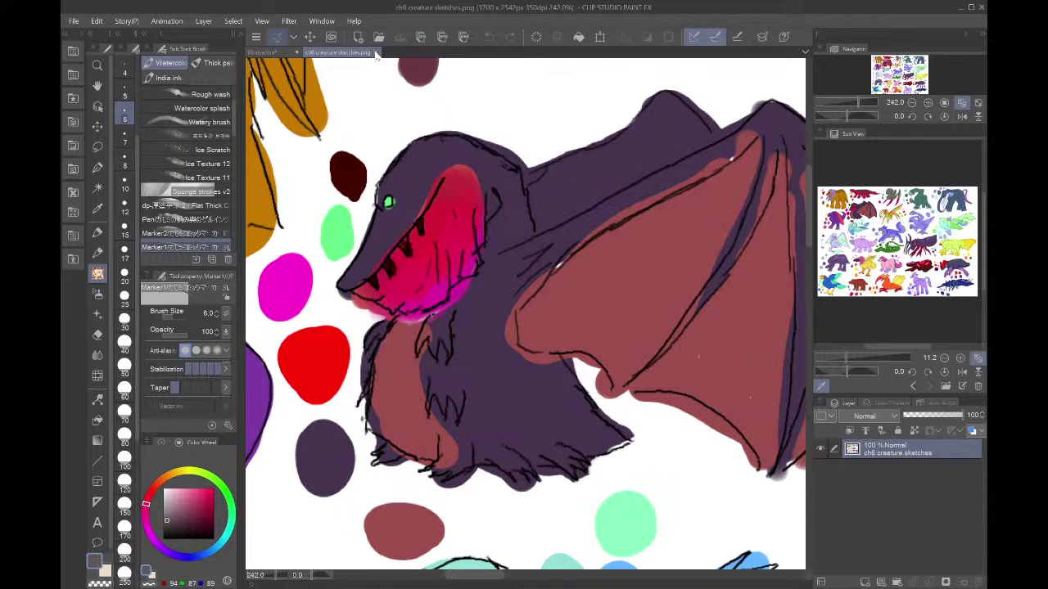
pyautogui.scroll(-10, 403, 301)
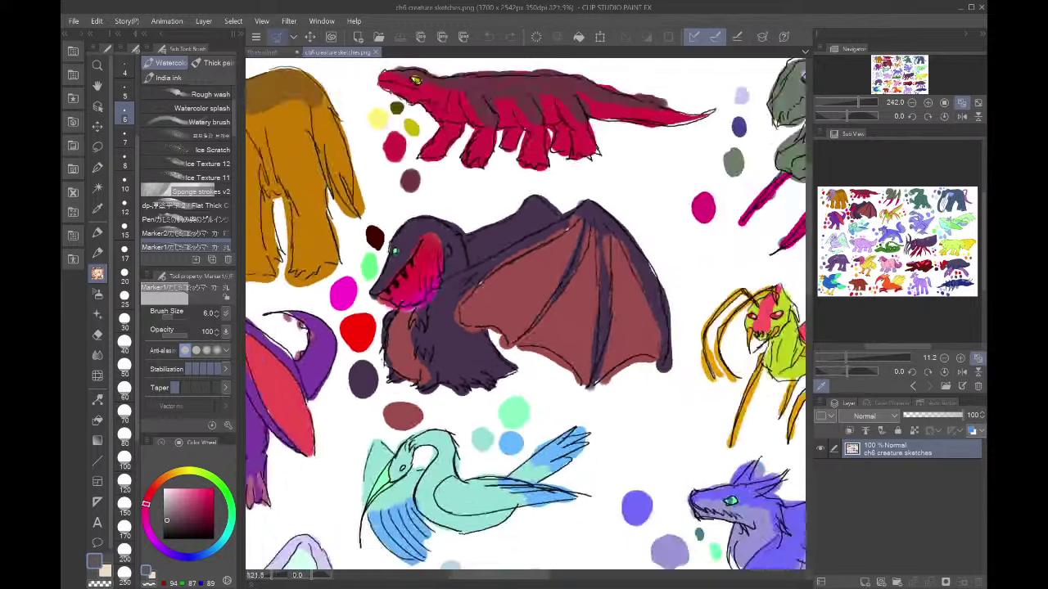
pyautogui.scroll(8, 401, 294)
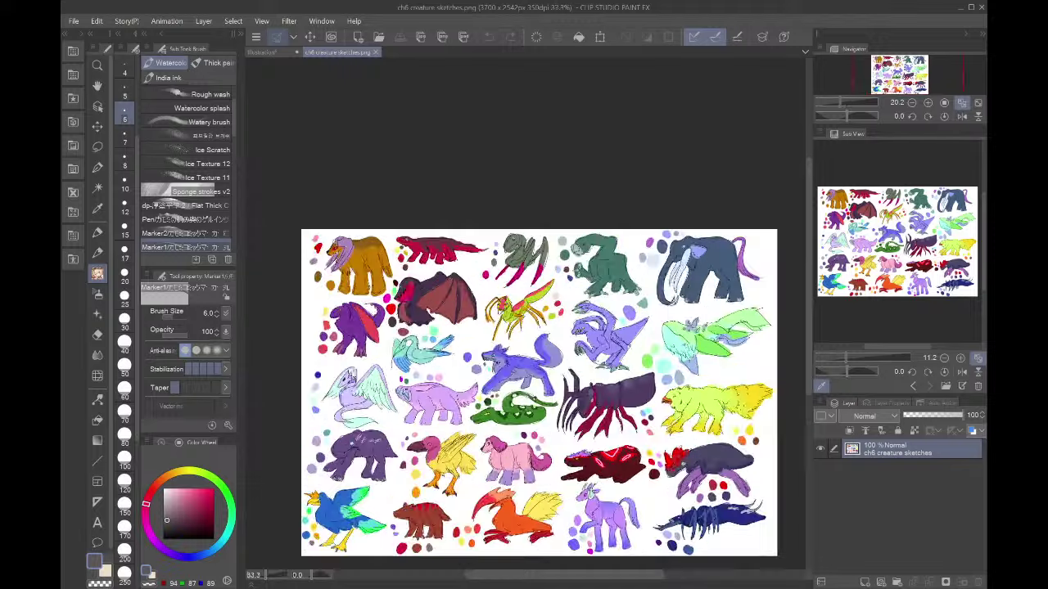
pyautogui.scroll(2, 401, 302)
pyautogui.scroll(-2, 401, 301)
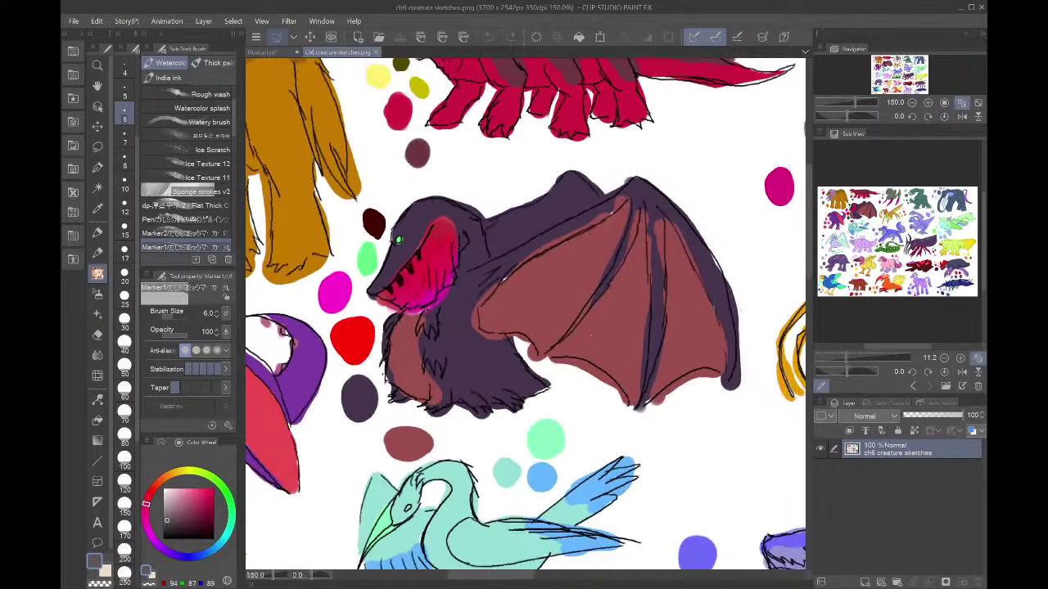
# - Load ch9 sketches.png into the Sub View, close the ch6 creature sheet, and open the new sheet for full-size viewing
pyautogui.click(943, 385)
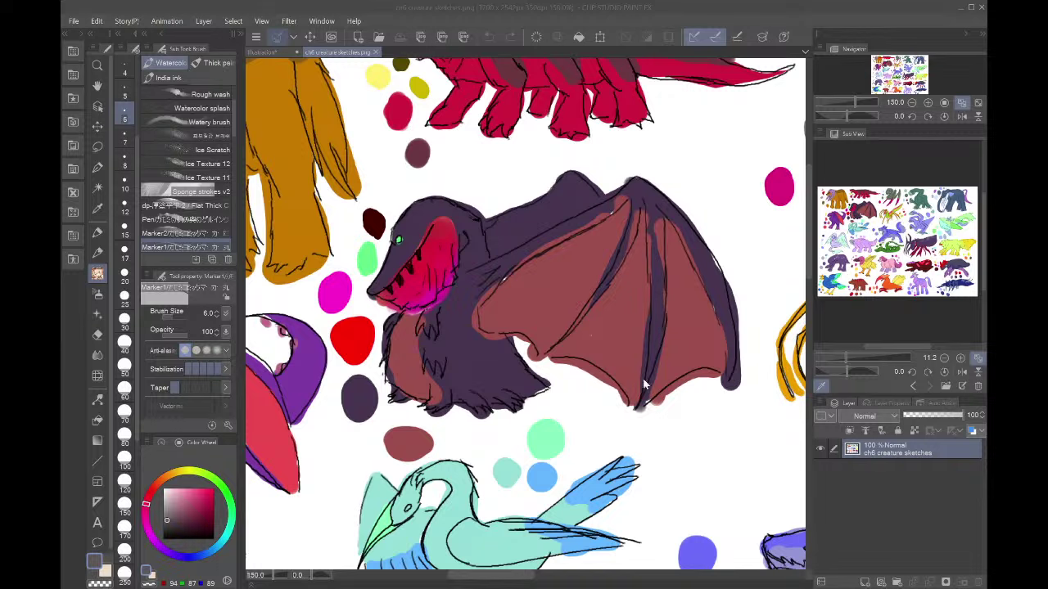
pyautogui.doubleClick(381, 455)
pyautogui.click(377, 52)
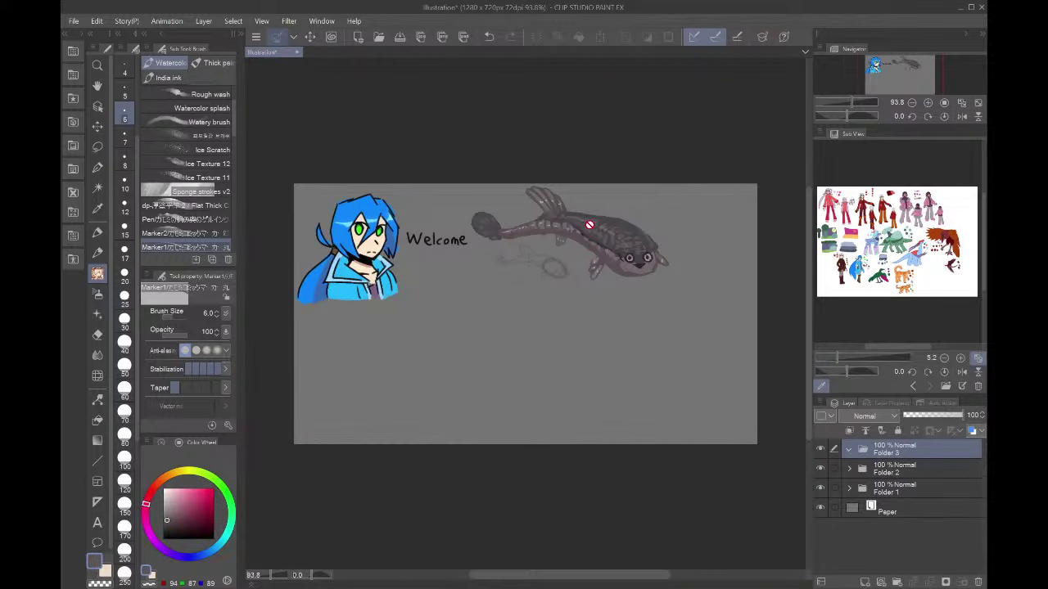
pyautogui.click(946, 387)
pyautogui.click(662, 529)
pyautogui.click(961, 388)
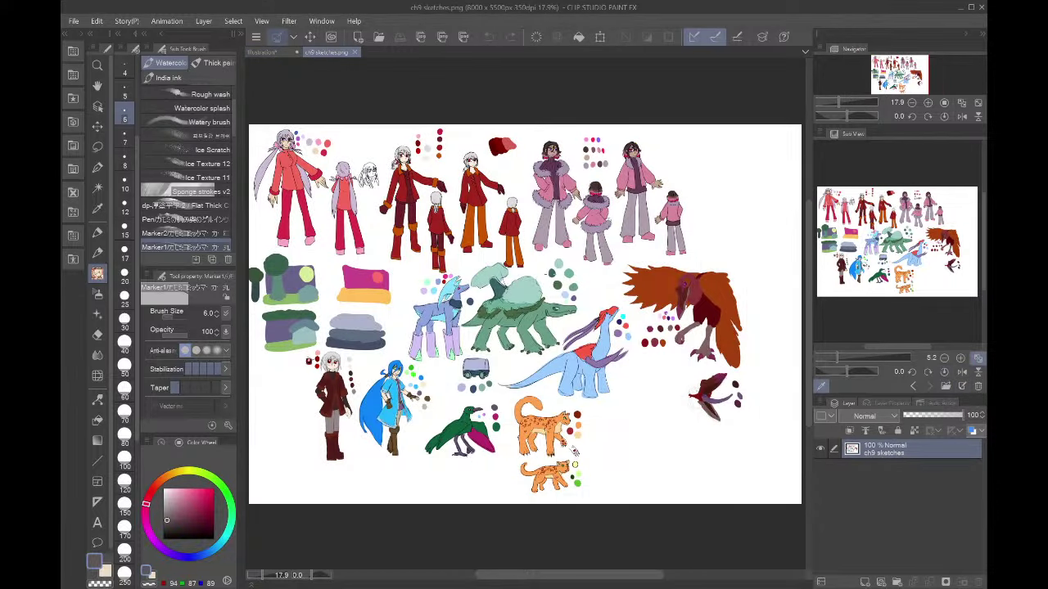
# - Examine the lavender-haired and silver-haired character designs with their colour swatches, and set the brush size to 100
pyautogui.scroll(5, 248, 127)
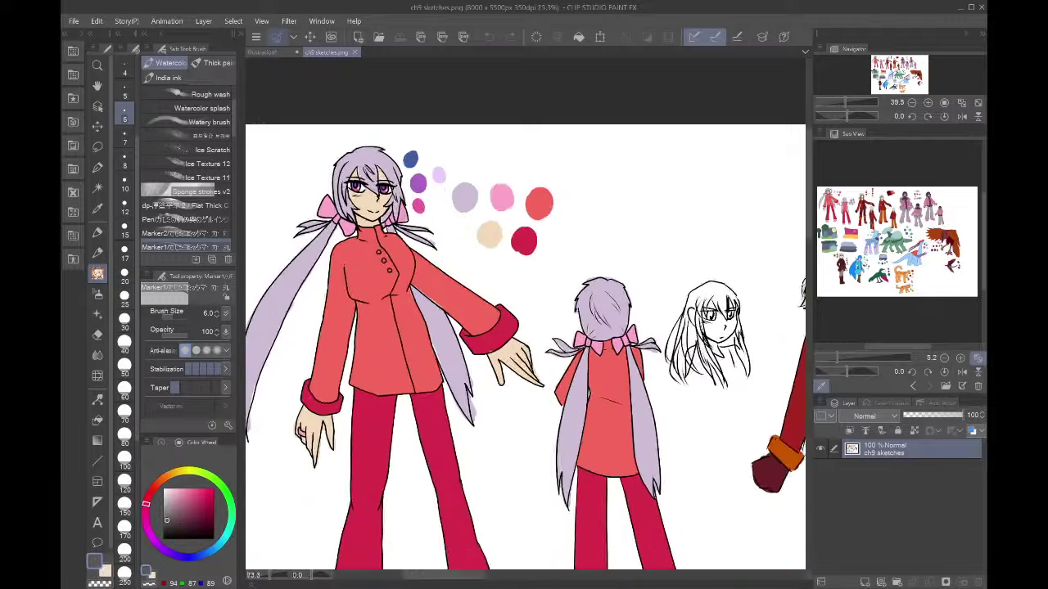
pyautogui.scroll(2, 255, 125)
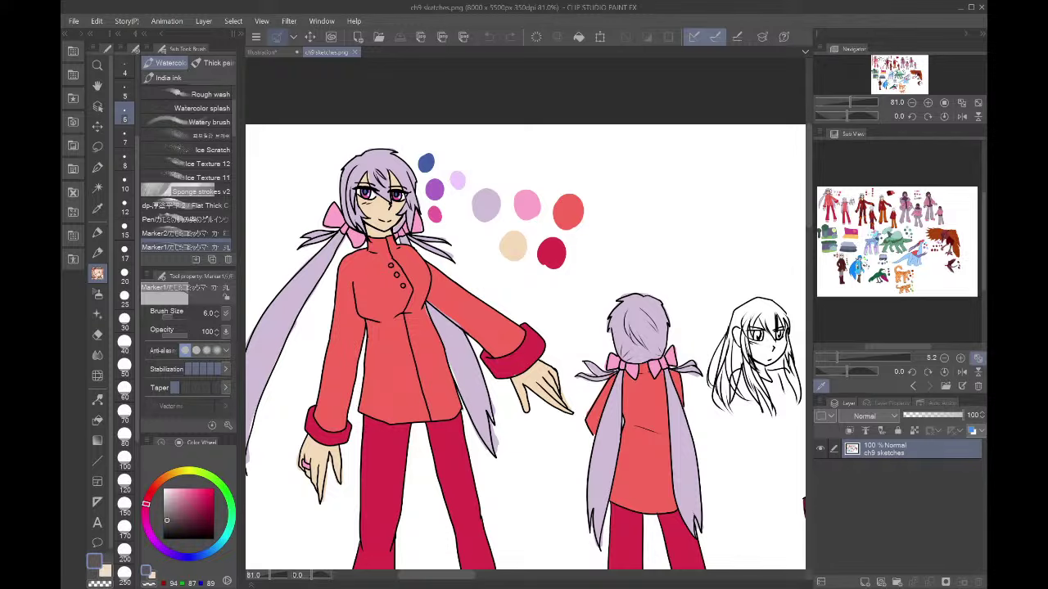
pyautogui.moveTo(881, 63); pyautogui.dragTo(893, 63)
pyautogui.scroll(-3, 535, 202)
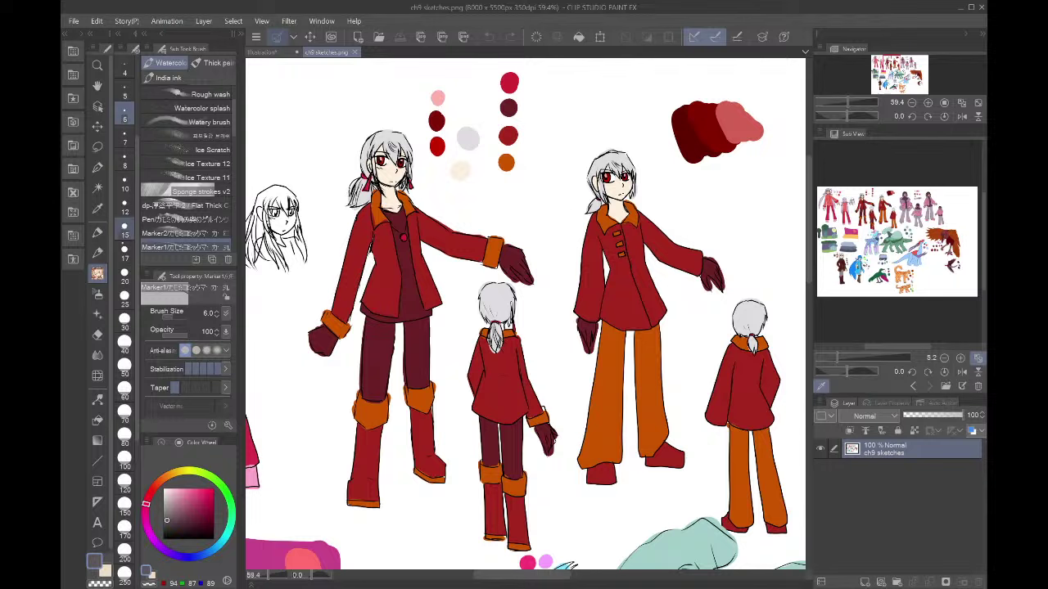
pyautogui.click(124, 342)
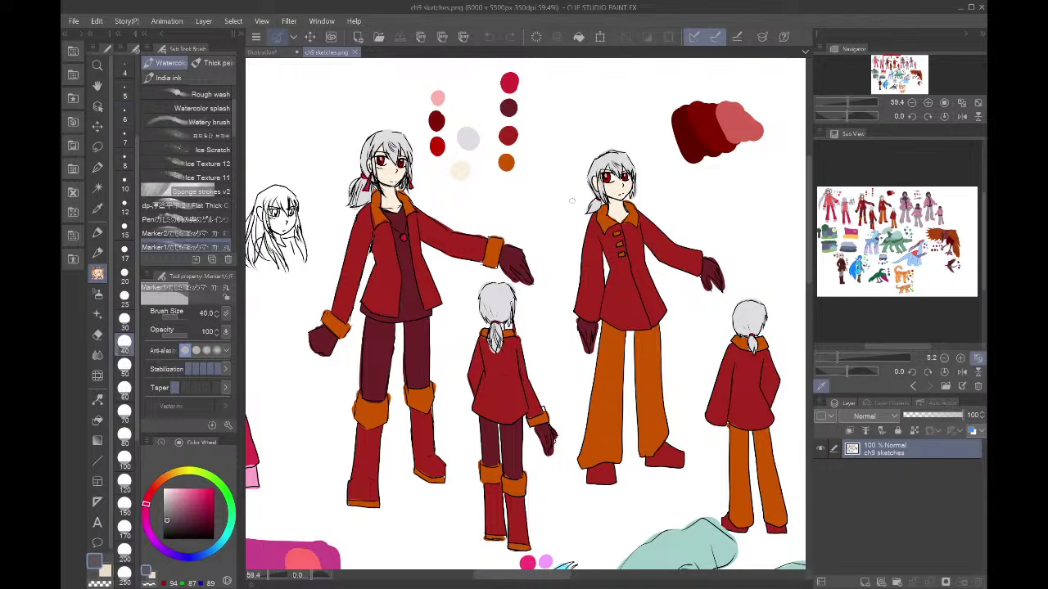
pyautogui.click(124, 459)
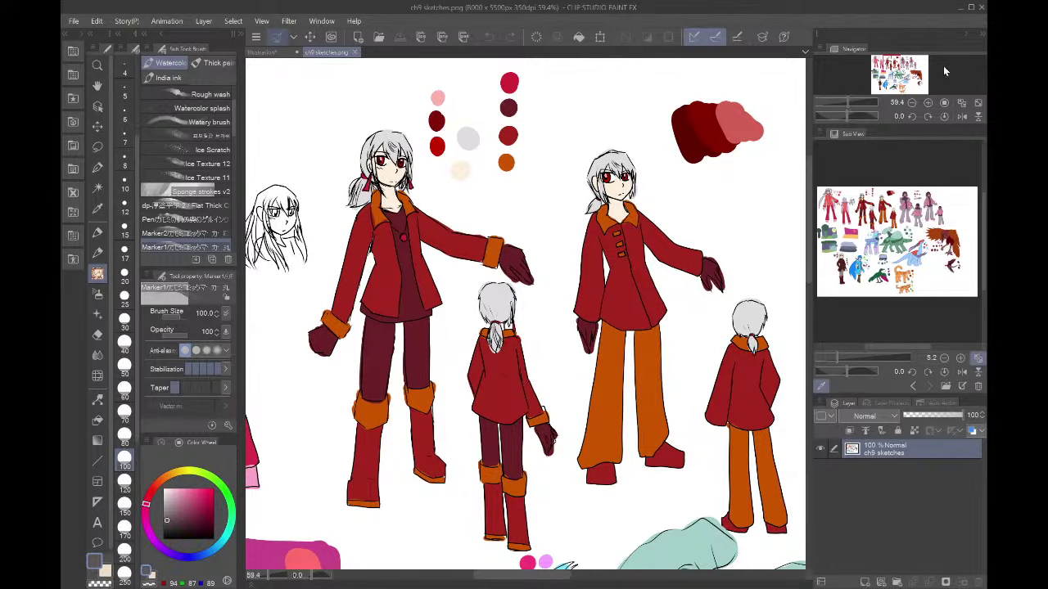
# - Examine the dark-haired character's pink jacket outfits, front and back views, and their colour swatches
pyautogui.moveTo(891, 64); pyautogui.dragTo(908, 62)
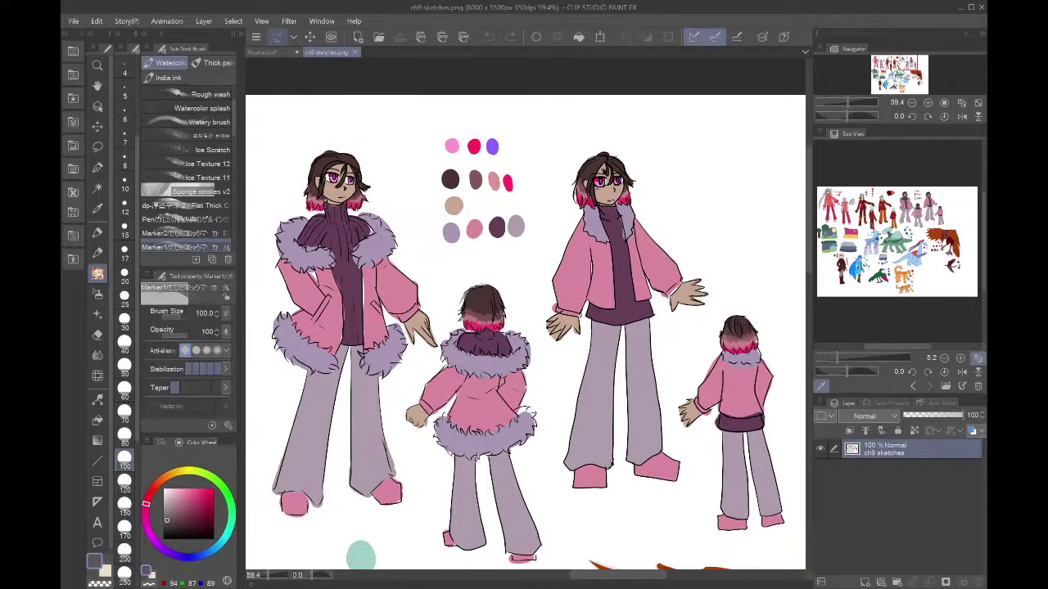
pyautogui.scroll(2, 281, 238)
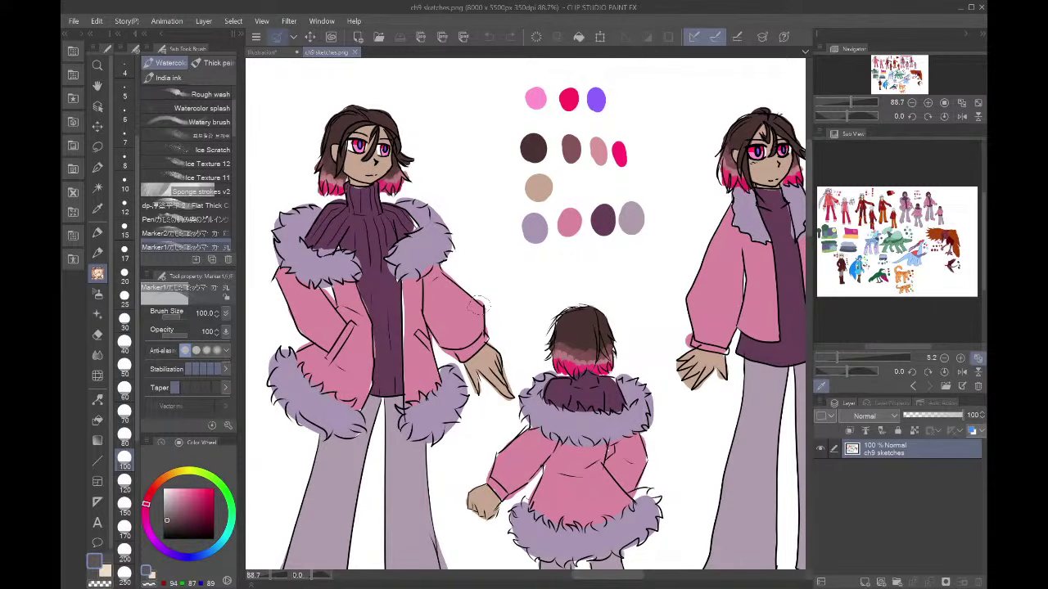
pyautogui.scroll(-3, 479, 305)
pyautogui.scroll(2, 481, 304)
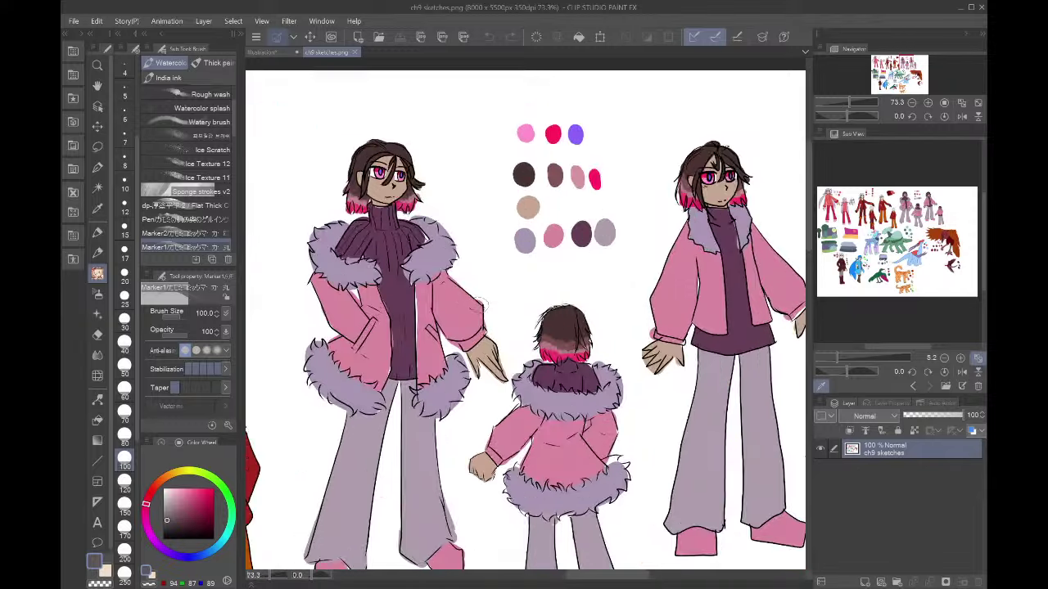
pyautogui.scroll(-4, 481, 305)
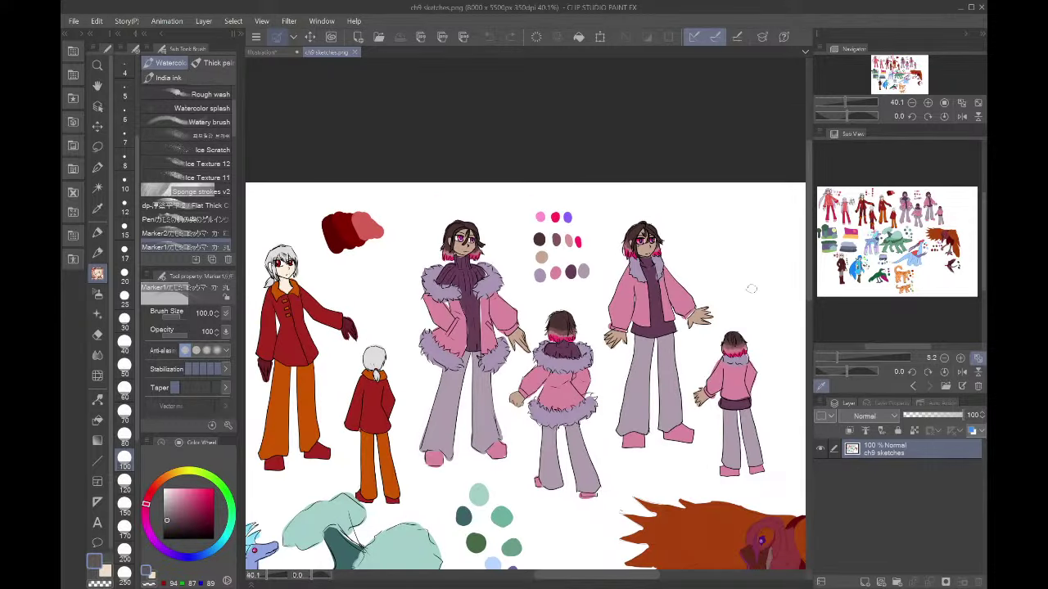
# - Examine the blue booted creature, the green crocodile-like creature and the light blue long-necked creature along with their colour swatches
pyautogui.scroll(4, 752, 289)
pyautogui.click(890, 79)
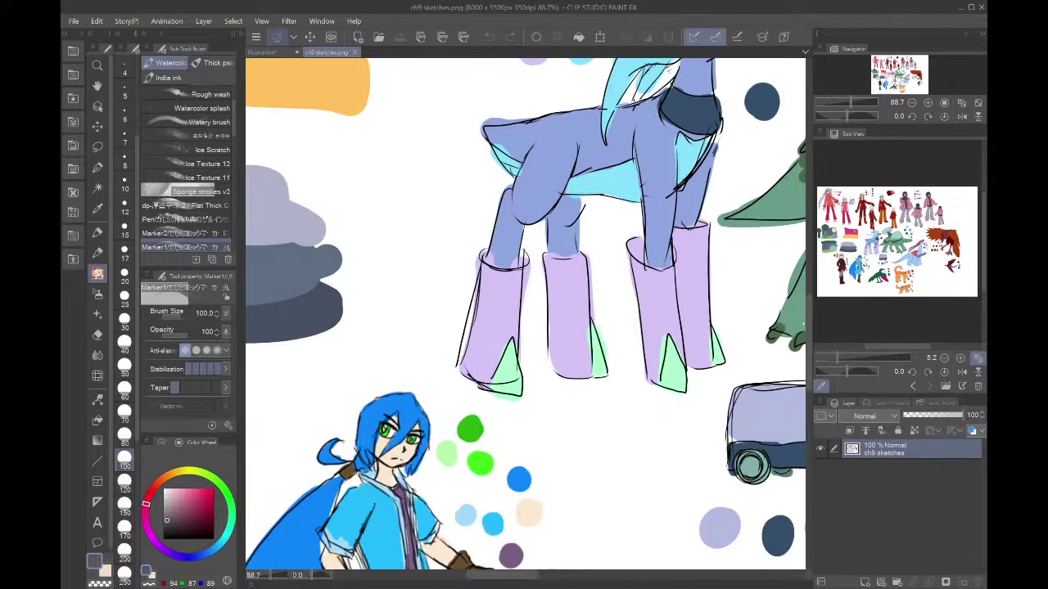
pyautogui.moveTo(891, 78); pyautogui.dragTo(899, 76)
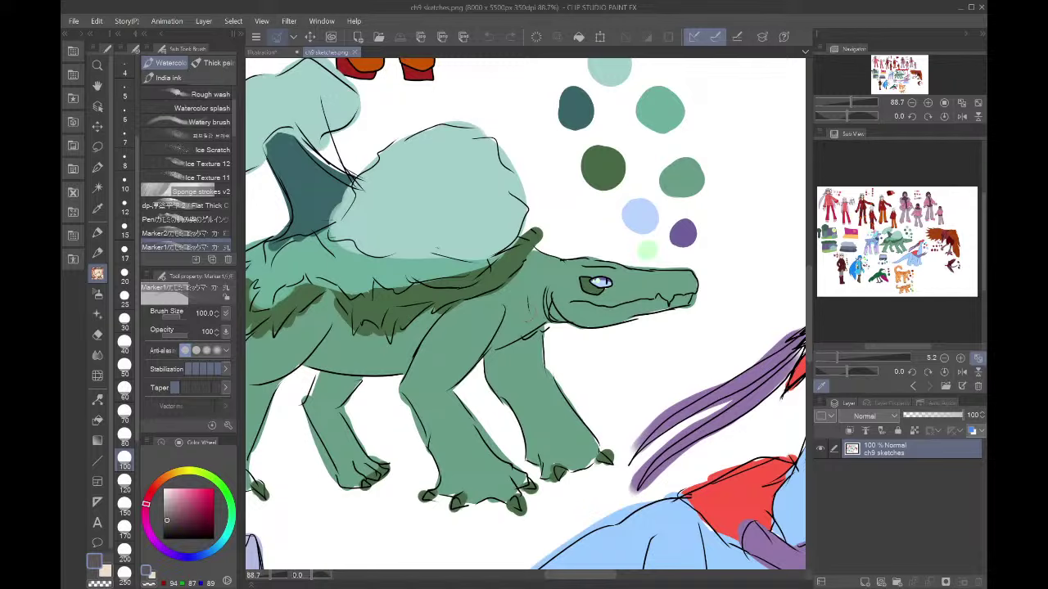
pyautogui.hotkey('ctrl', '-')
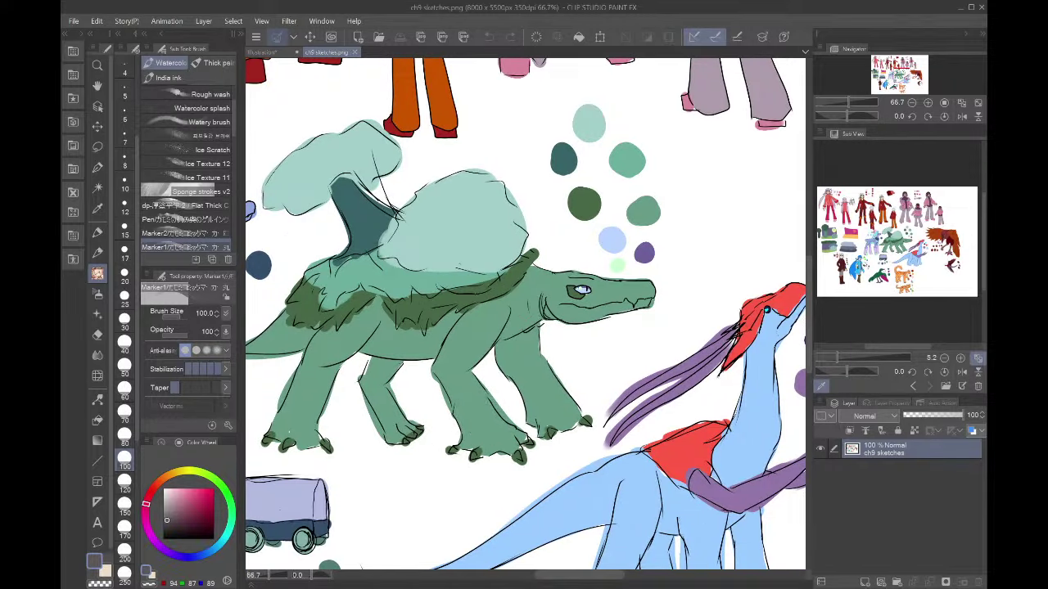
pyautogui.scroll(-3, 491, 457)
pyautogui.scroll(2, 576, 511)
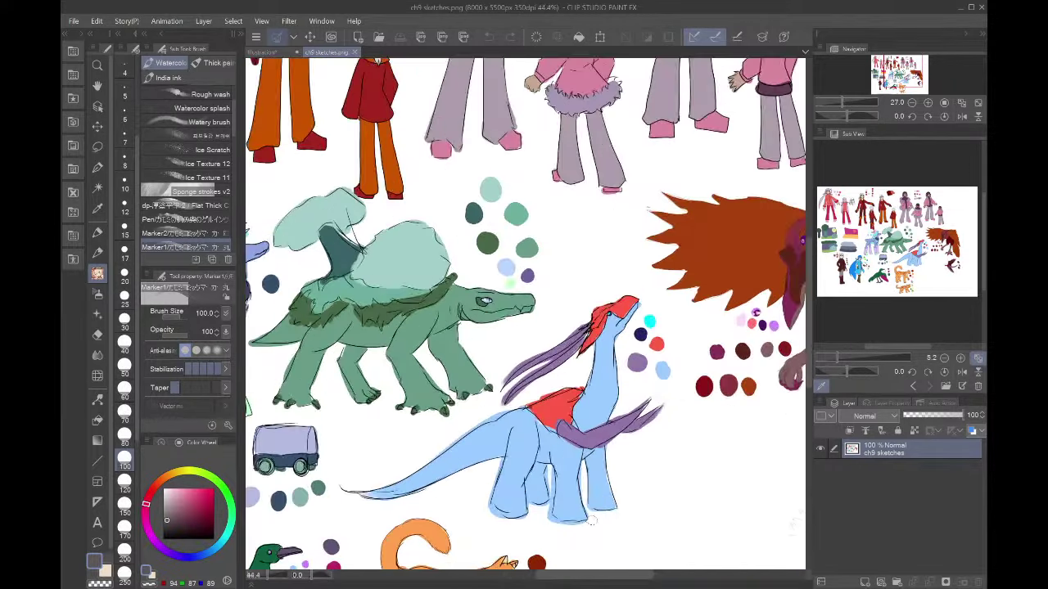
pyautogui.scroll(1, 577, 513)
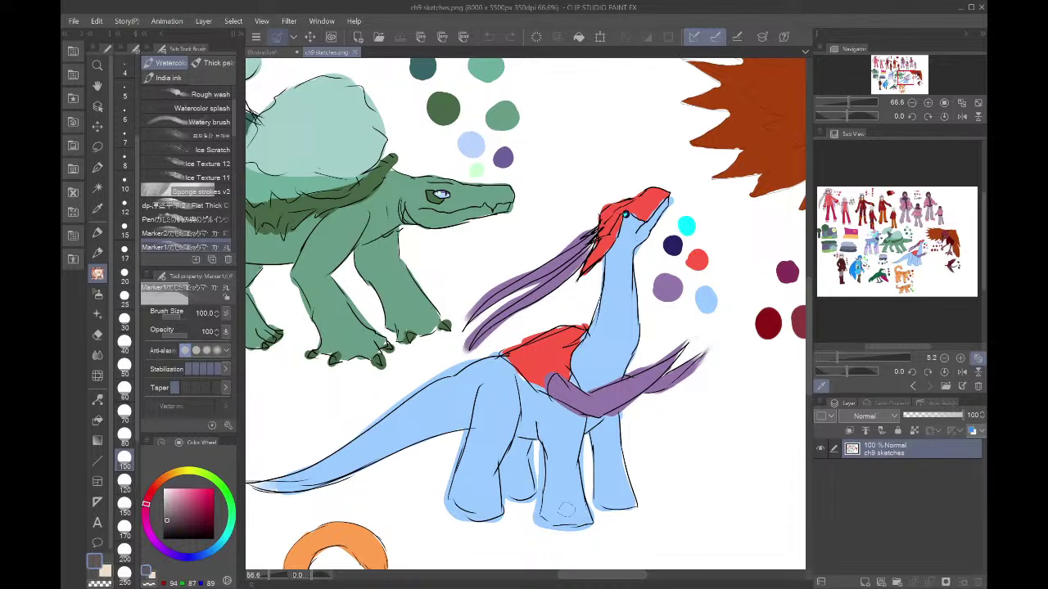
pyautogui.moveTo(565, 512); pyautogui.dragTo(557, 520)
pyautogui.scroll(-3, 561, 518)
pyautogui.scroll(3, 562, 517)
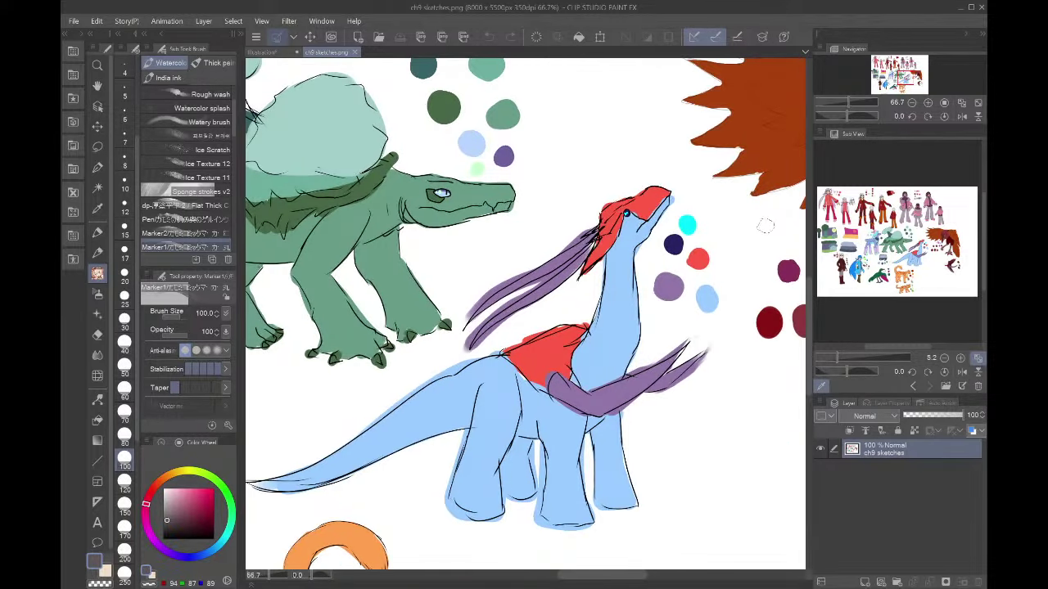
# - Examine the two spotted orange cats and the green bird with magenta underwings, including their colour swatches
pyautogui.moveTo(903, 80); pyautogui.dragTo(901, 90)
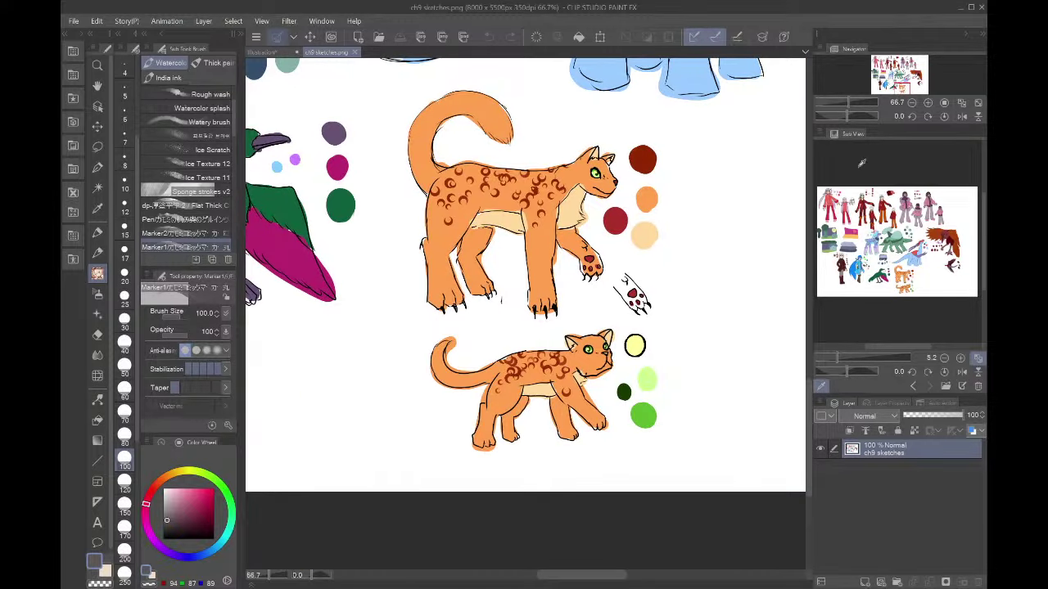
pyautogui.scroll(2, 534, 193)
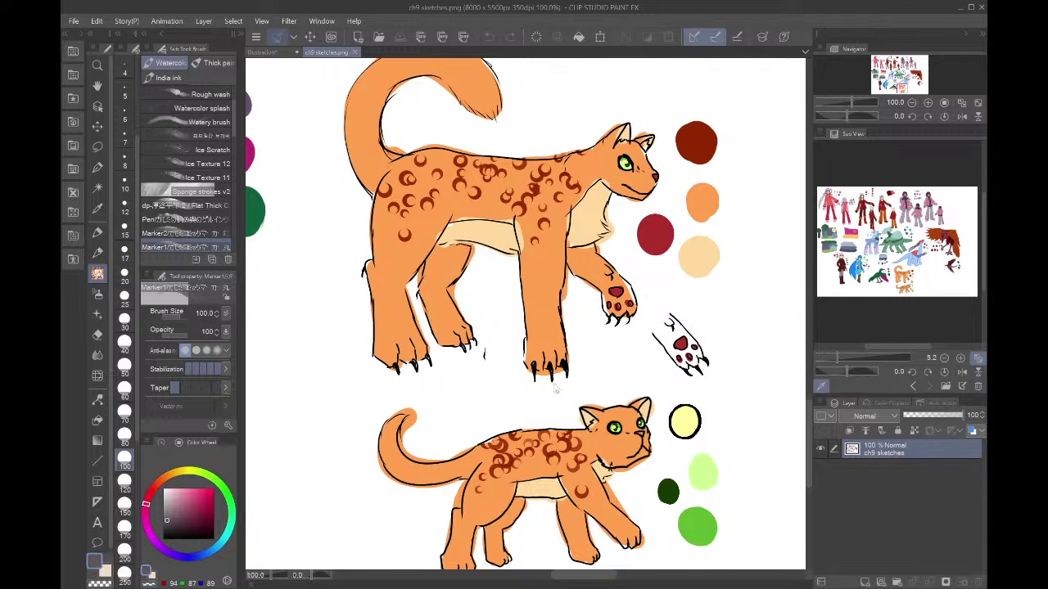
pyautogui.scroll(-1, 615, 373)
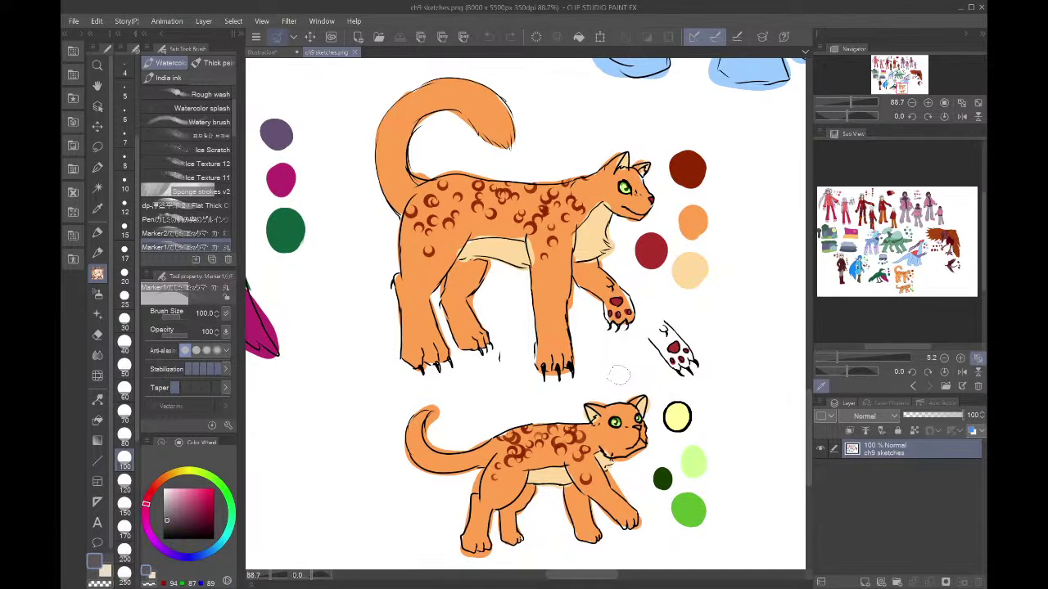
pyautogui.click(891, 94)
pyautogui.moveTo(890, 91); pyautogui.dragTo(892, 89)
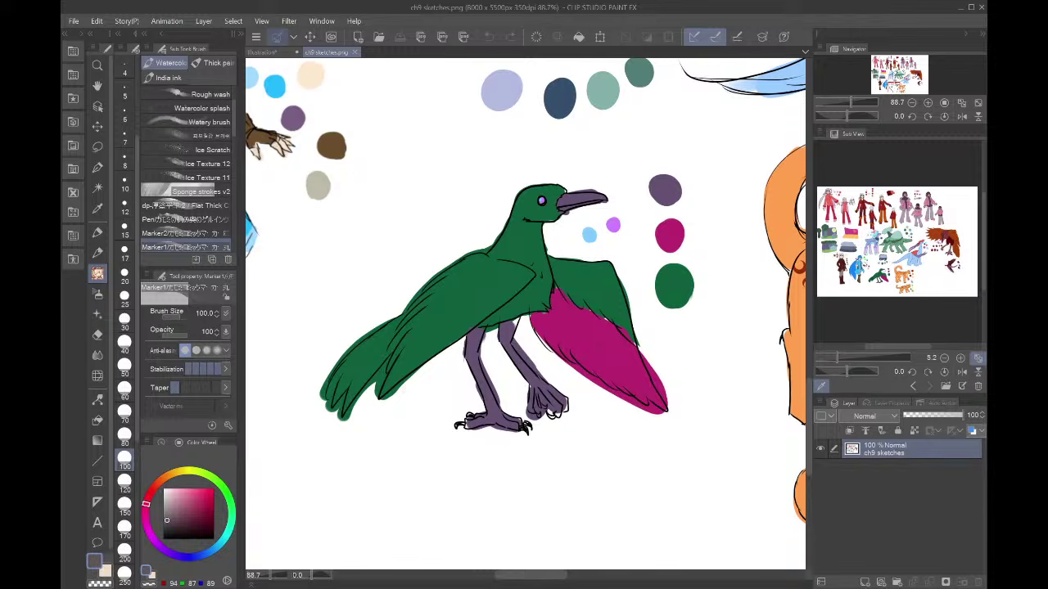
# - Inspect the rust-orange vulture-like bird up close, from its head and eye to its wings, talons and colour swatches
pyautogui.moveTo(893, 88); pyautogui.dragTo(917, 72)
pyautogui.scroll(-3, 568, 428)
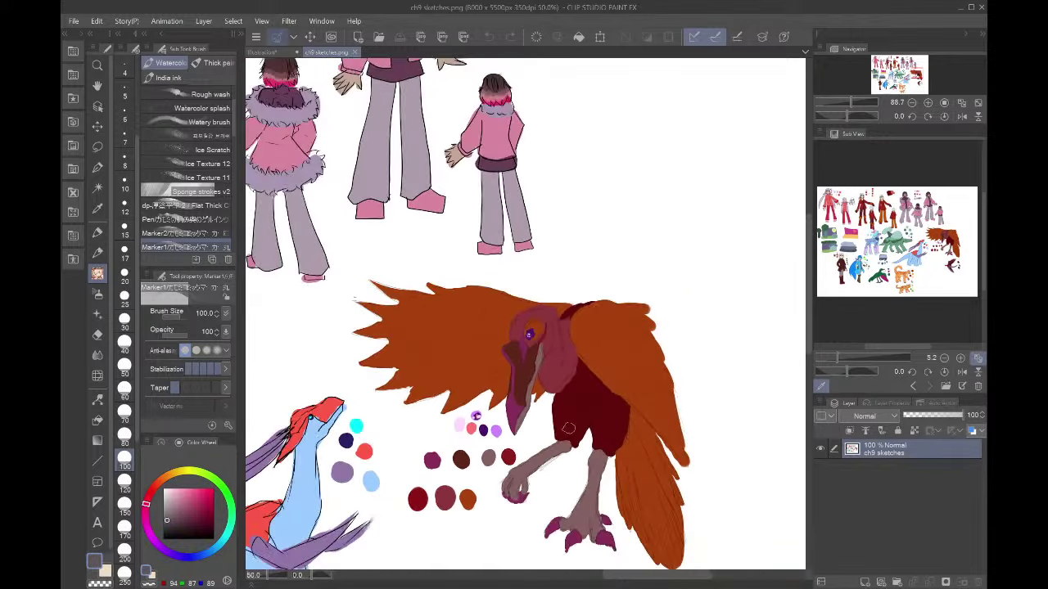
pyautogui.scroll(2, 568, 428)
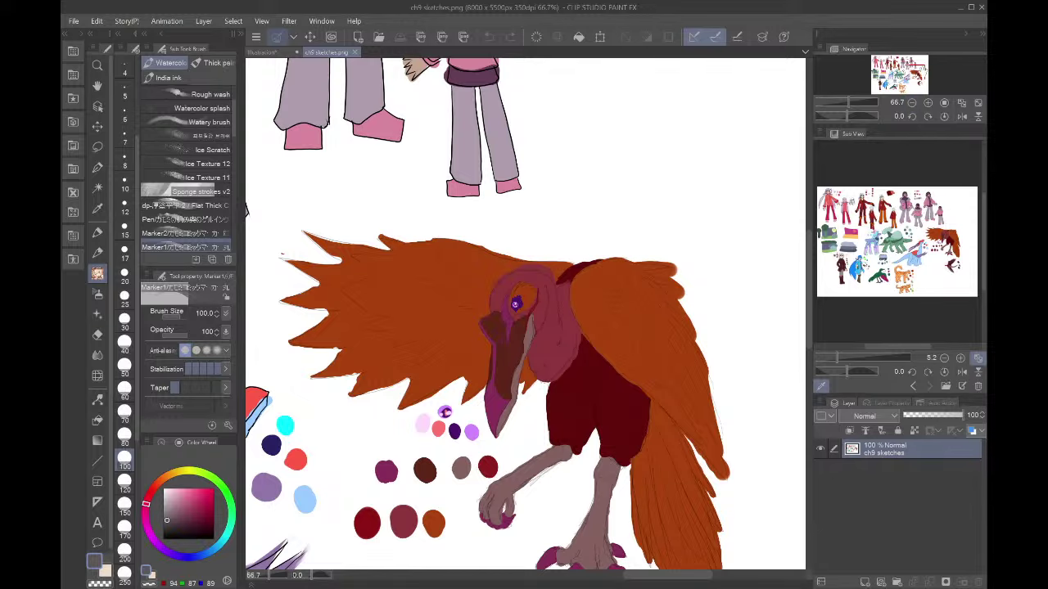
pyautogui.moveTo(921, 71); pyautogui.dragTo(921, 73)
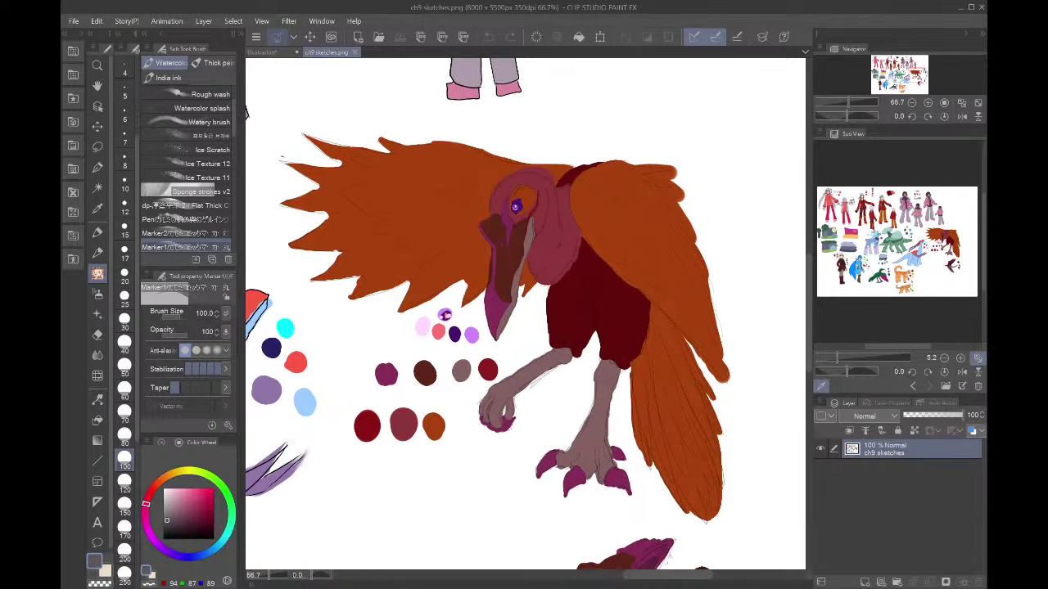
pyautogui.scroll(4, 512, 122)
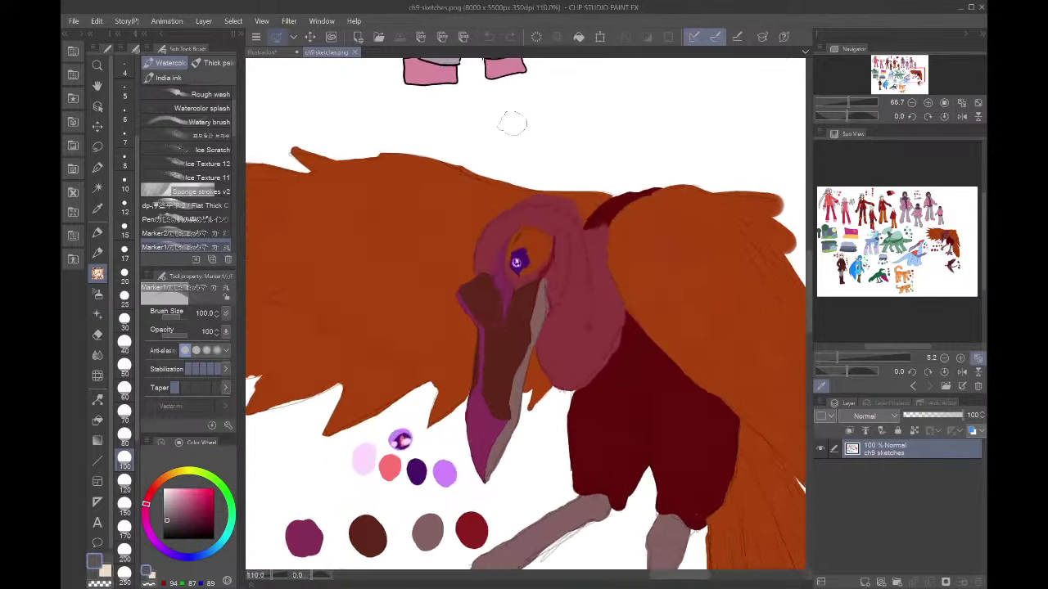
pyautogui.scroll(-5, 511, 123)
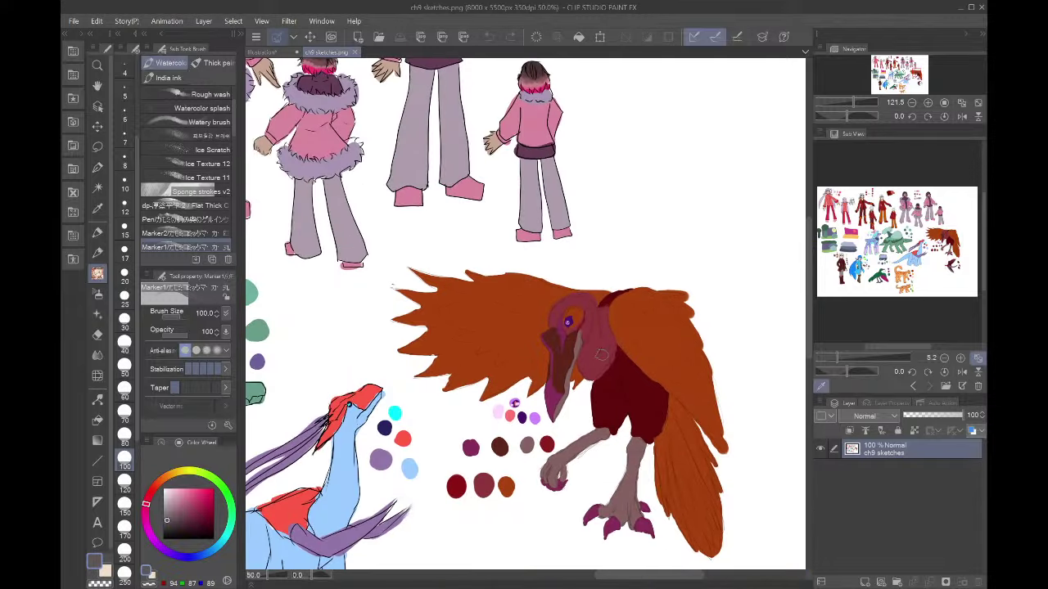
pyautogui.scroll(2, 673, 479)
pyautogui.scroll(-2, 672, 480)
pyautogui.scroll(2, 708, 530)
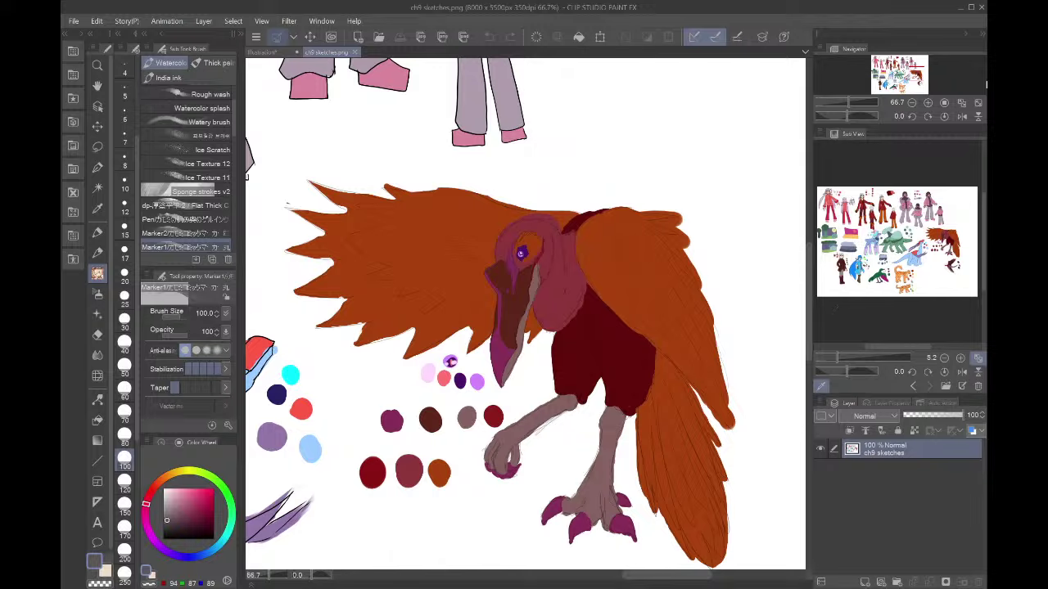
# - Survey the vulture-like bird beside its neighbours, and view the landscape colour blocks and the red-coated and blue-haired characters
pyautogui.click(912, 103)
pyautogui.click(913, 103)
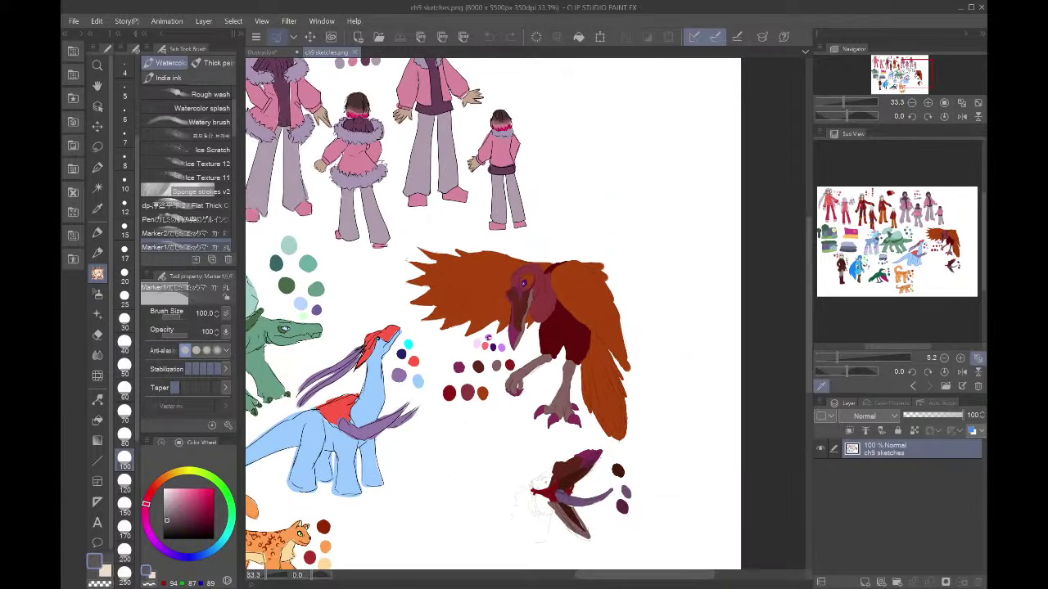
pyautogui.moveTo(908, 67); pyautogui.dragTo(883, 76)
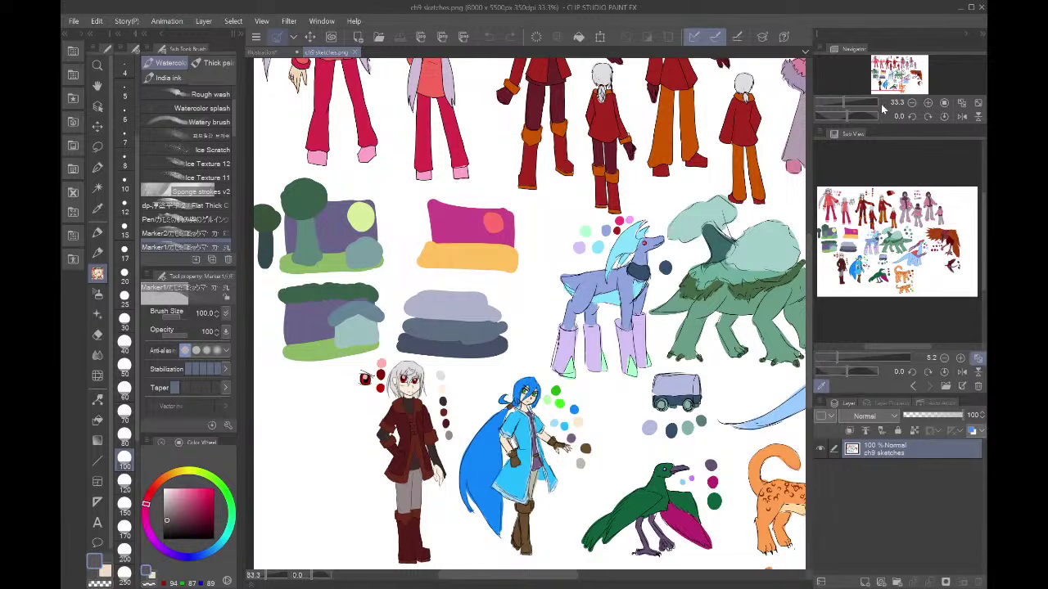
# - View the landscape colour blocks and the whole reference sheet, and close the ch9 sketches document
pyautogui.scroll(2, 289, 201)
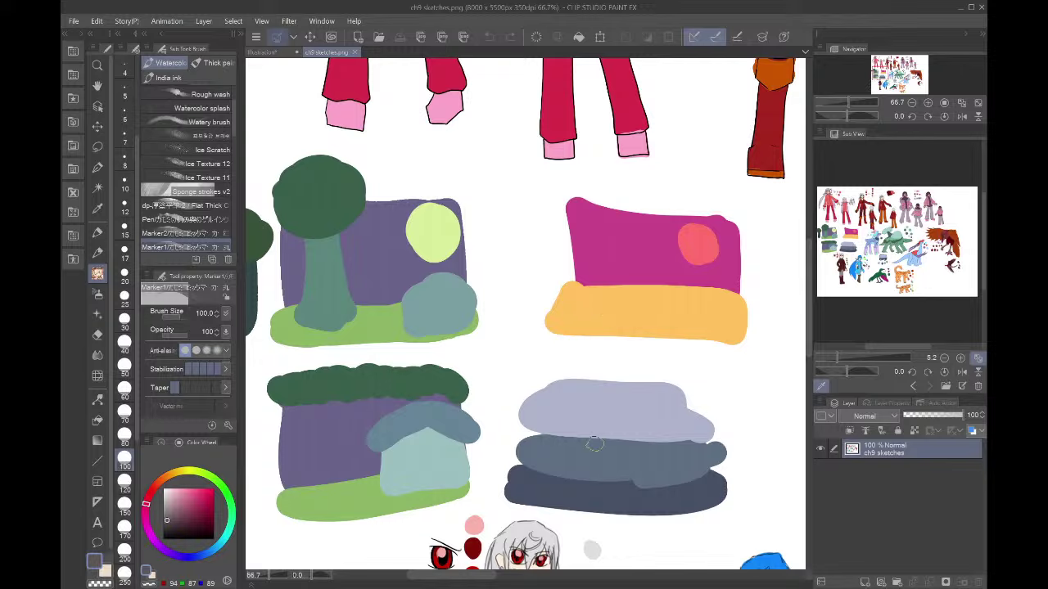
pyautogui.scroll(-4, 603, 308)
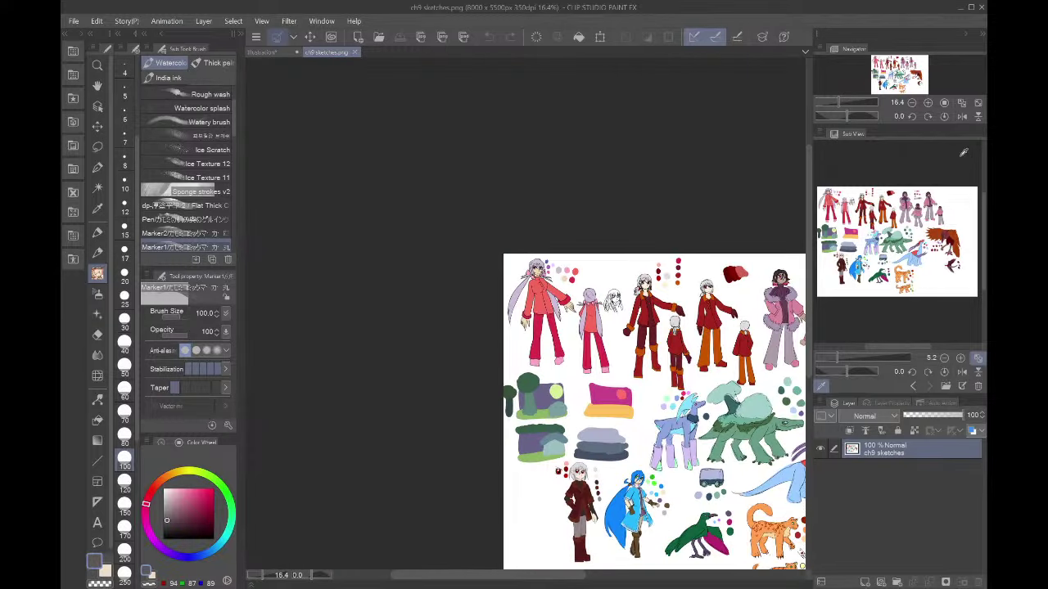
pyautogui.click(961, 102)
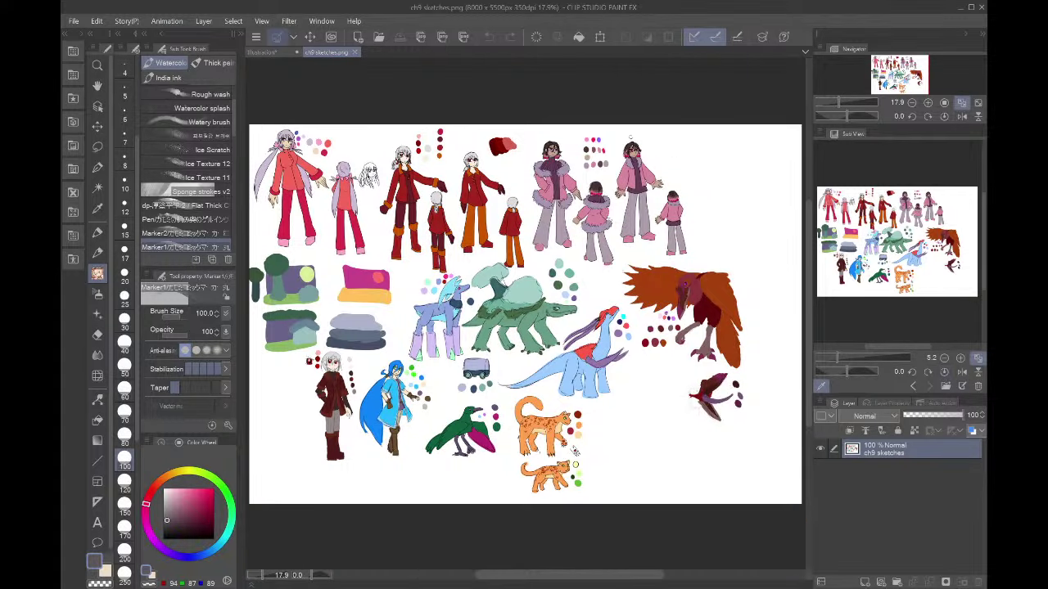
pyautogui.click(355, 53)
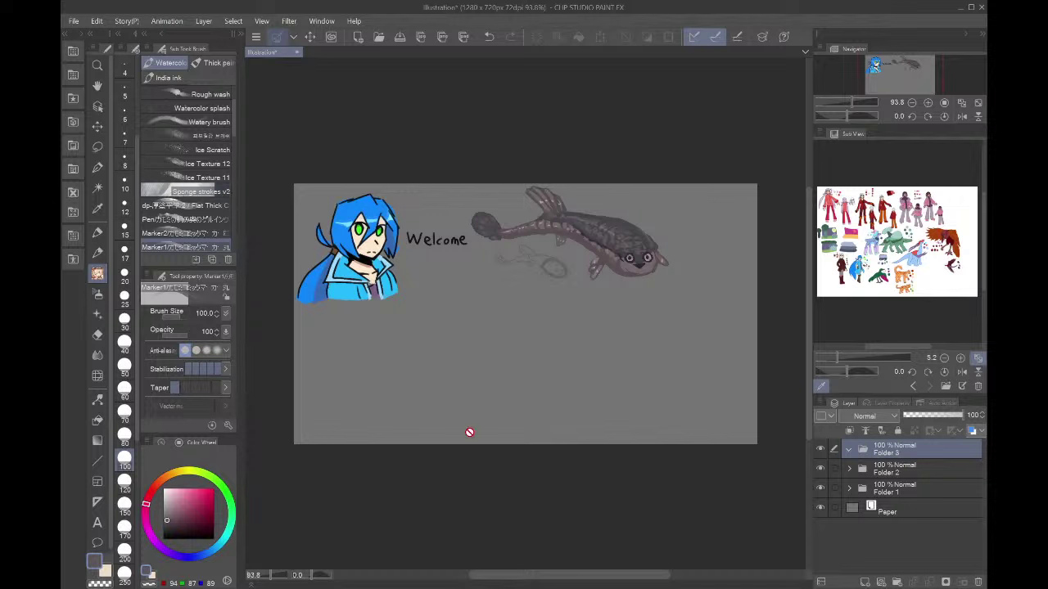
# - Choose the mmmm2 pen with black as drawing colour, and enlarge the reference view on the vulture-like bird's head
pyautogui.click(98, 167)
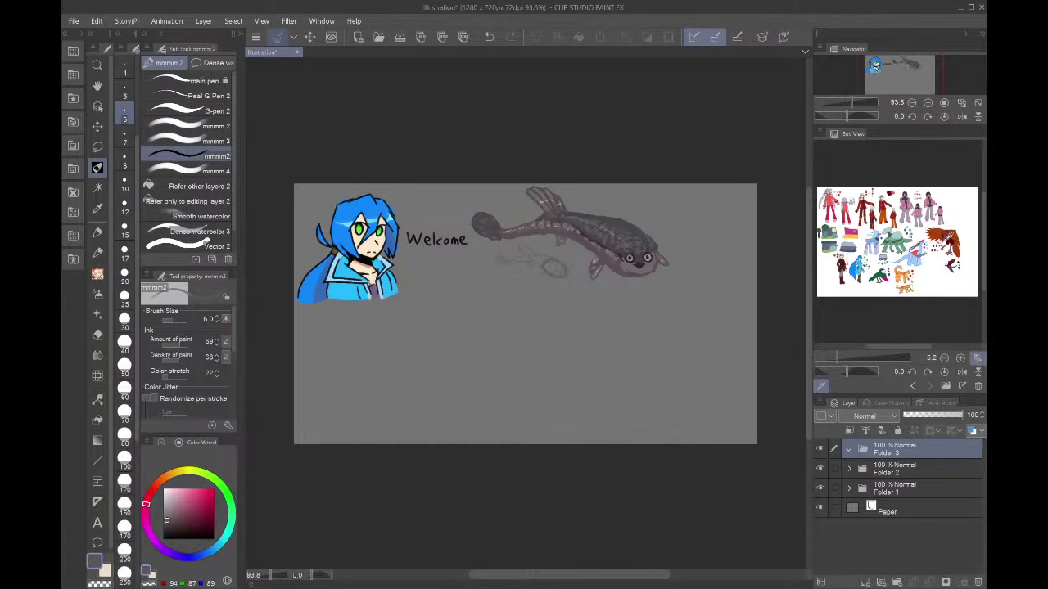
pyautogui.scroll(5, 950, 236)
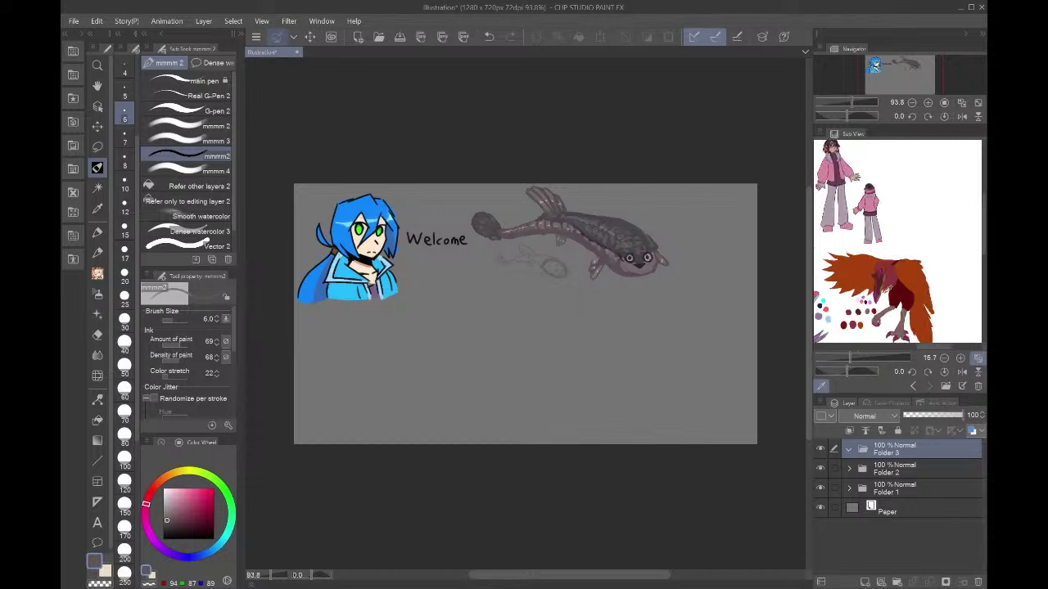
pyautogui.scroll(5, 901, 241)
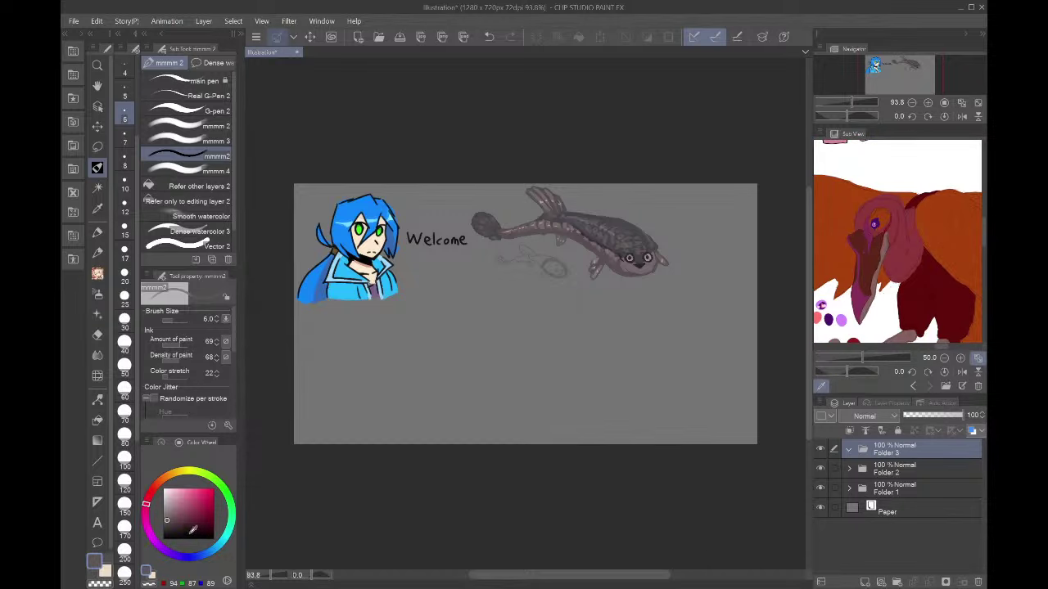
pyautogui.moveTo(193, 530); pyautogui.dragTo(163, 539)
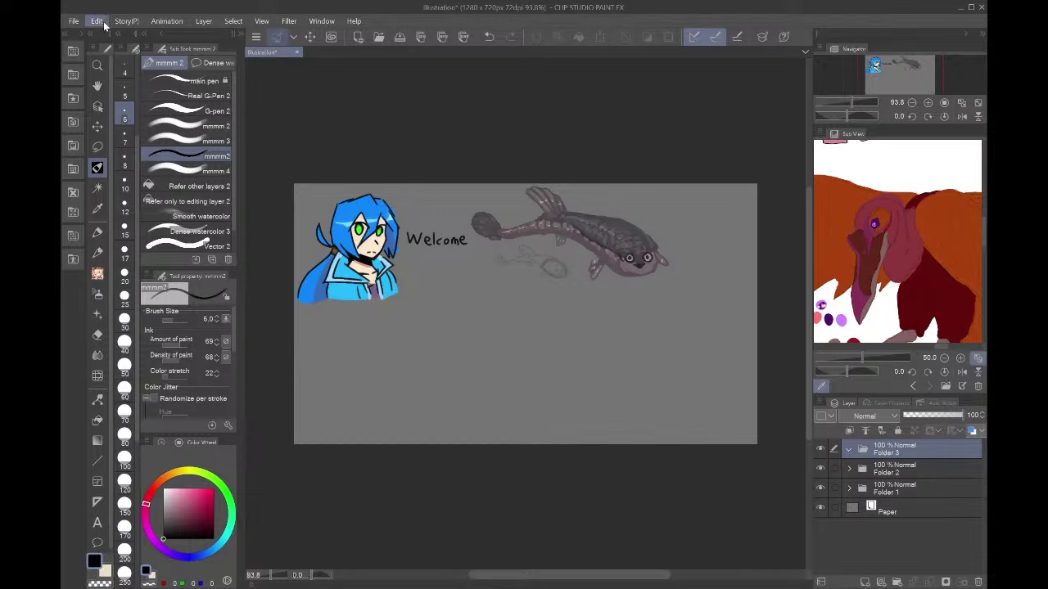
# - Extend the canvas on its right and bottom sides to 1472 x 987 px
pyautogui.hotkey('ctrl', 'alt', 's')
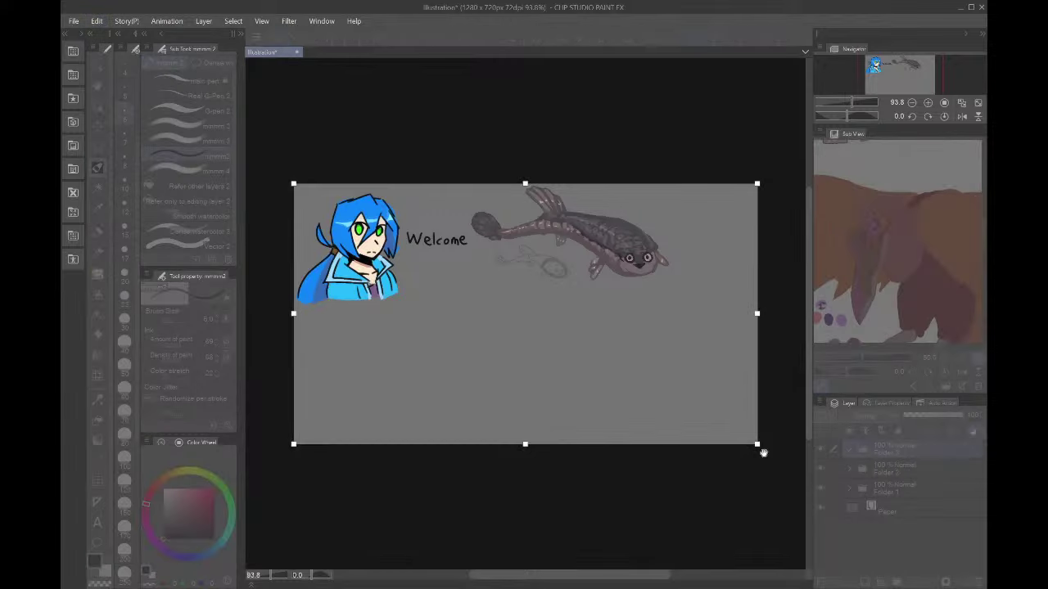
pyautogui.moveTo(762, 452); pyautogui.dragTo(826, 540)
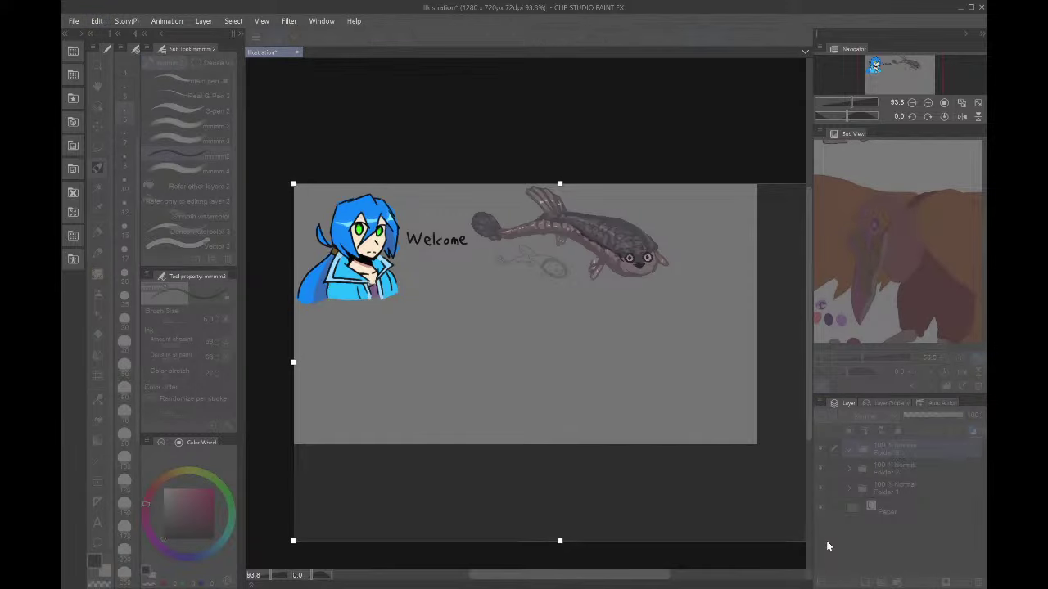
pyautogui.press('Return')
pyautogui.scroll(-6, 510, 318)
pyautogui.scroll(5, 582, 253)
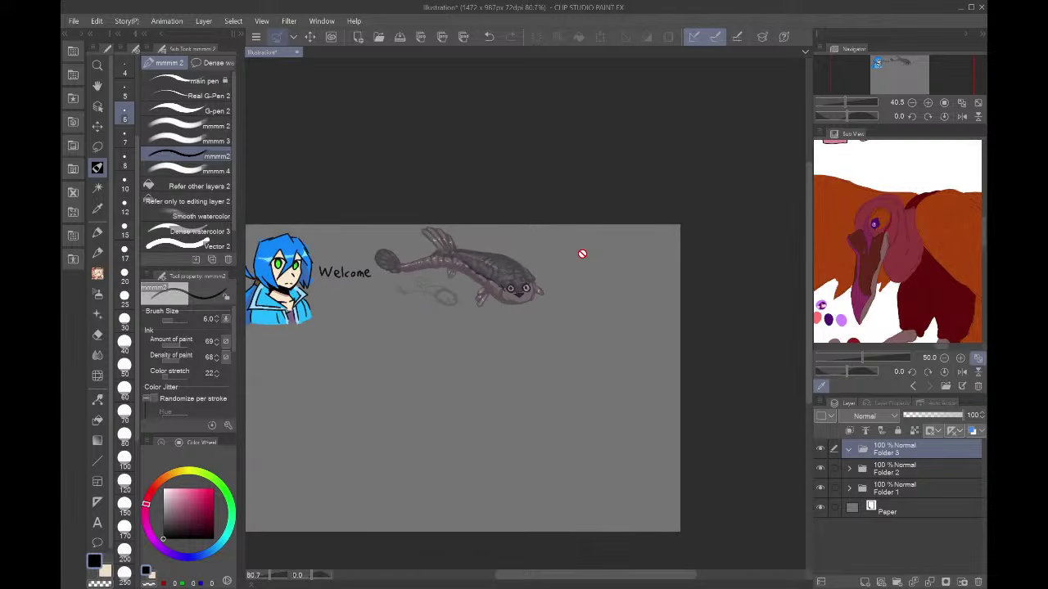
# - Add a layer in Folder 3 and sketch the bird's round eye and open hooked beak with a size 12 pen
pyautogui.click(866, 582)
pyautogui.scroll(2, 645, 334)
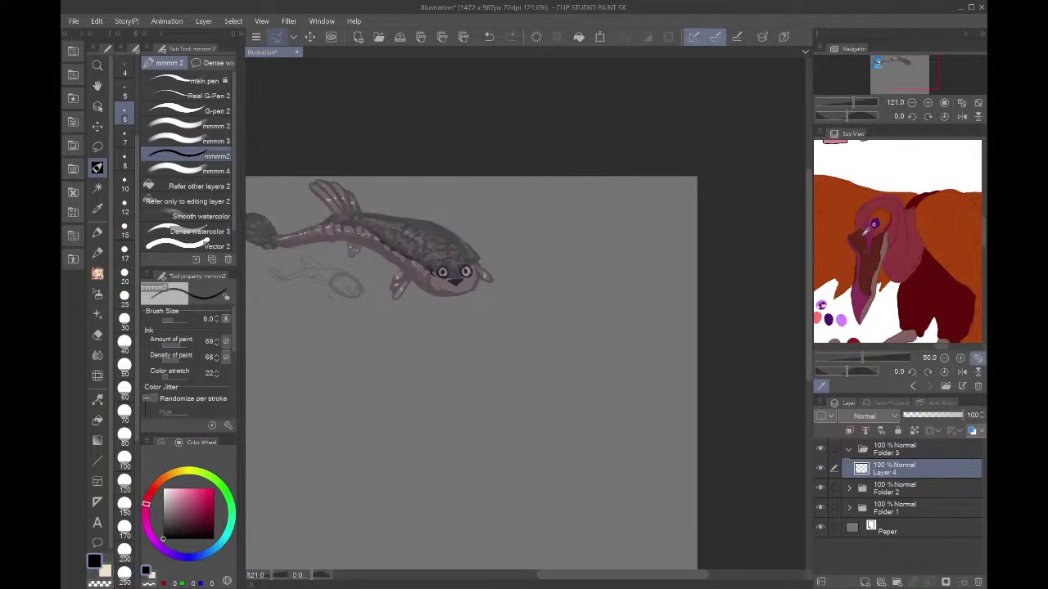
pyautogui.click(124, 250)
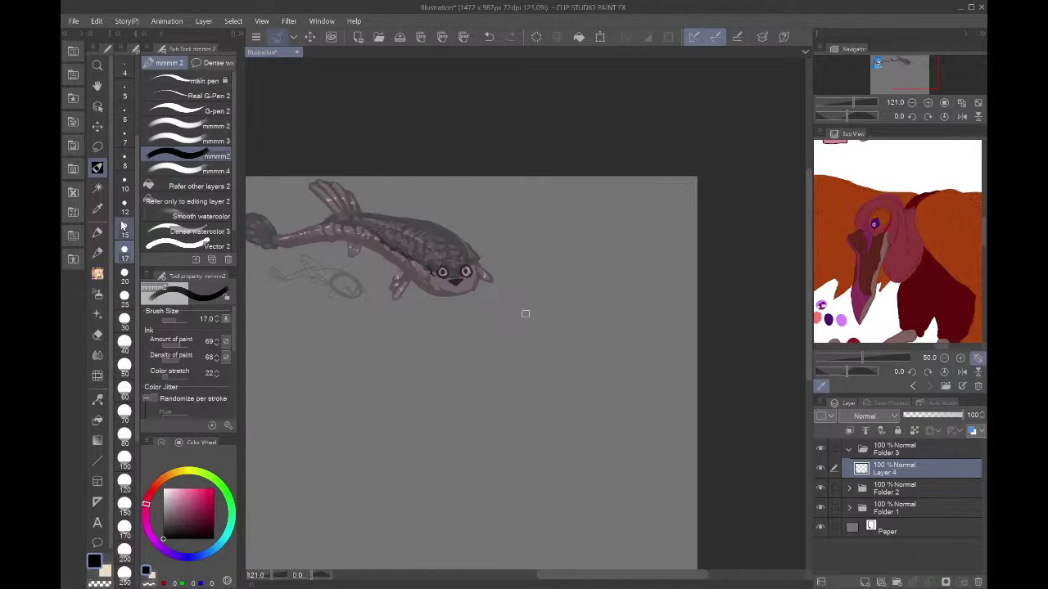
pyautogui.click(125, 227)
pyautogui.scroll(2, 544, 295)
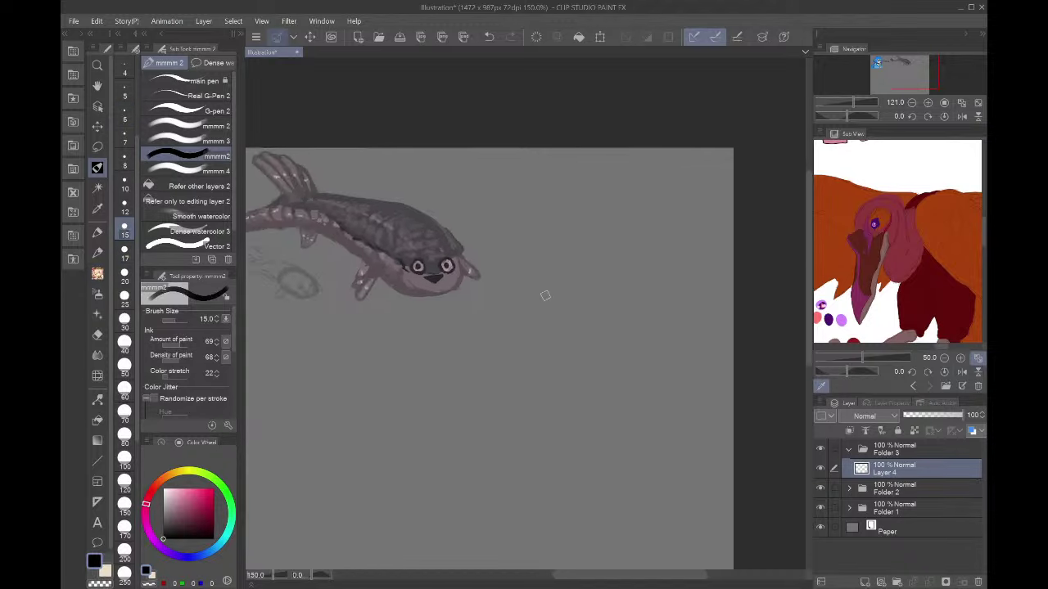
pyautogui.click(127, 204)
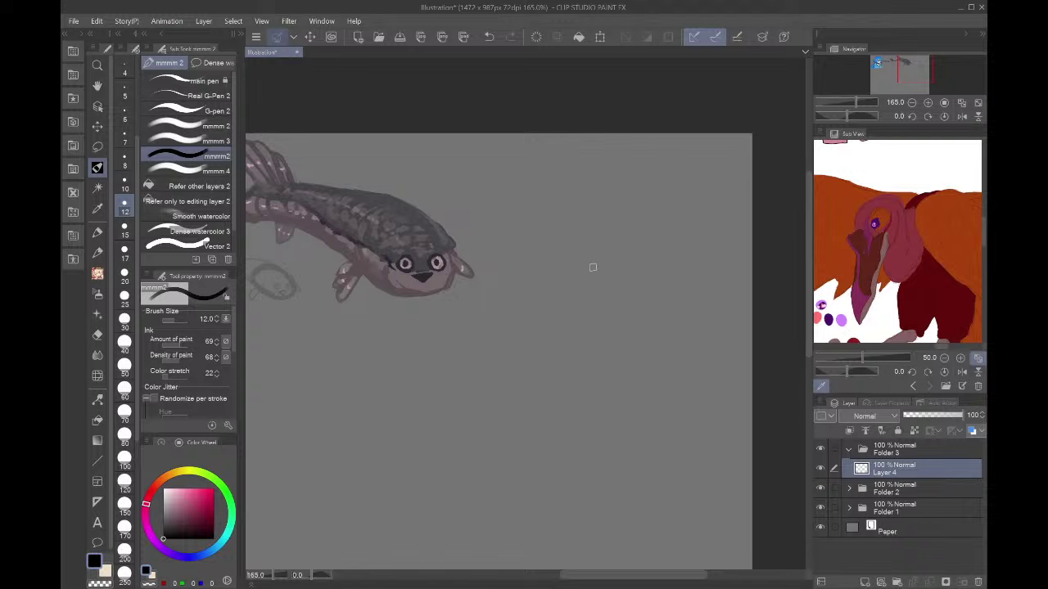
pyautogui.moveTo(583, 261)
pyautogui.mouseDown()
pyautogui.moveTo(638, 217)
pyautogui.moveTo(576, 254)
pyautogui.moveTo(644, 216)
pyautogui.moveTo(583, 254)
pyautogui.moveTo(585, 208)
pyautogui.moveTo(570, 227)
pyautogui.moveTo(548, 214)
pyautogui.moveTo(544, 276)
pyautogui.moveTo(566, 290)
pyautogui.moveTo(561, 303)
pyautogui.moveTo(557, 282)
pyautogui.moveTo(518, 405)
pyautogui.moveTo(556, 458)
pyautogui.moveTo(556, 399)
pyautogui.moveTo(577, 387)
pyautogui.moveTo(576, 359)
pyautogui.moveTo(613, 314)
pyautogui.moveTo(610, 298)
pyautogui.moveTo(642, 267)
pyautogui.moveTo(591, 262)
pyautogui.moveTo(623, 202)
pyautogui.moveTo(634, 235)
pyautogui.moveTo(583, 451)
pyautogui.moveTo(679, 279)
pyautogui.mouseUp()
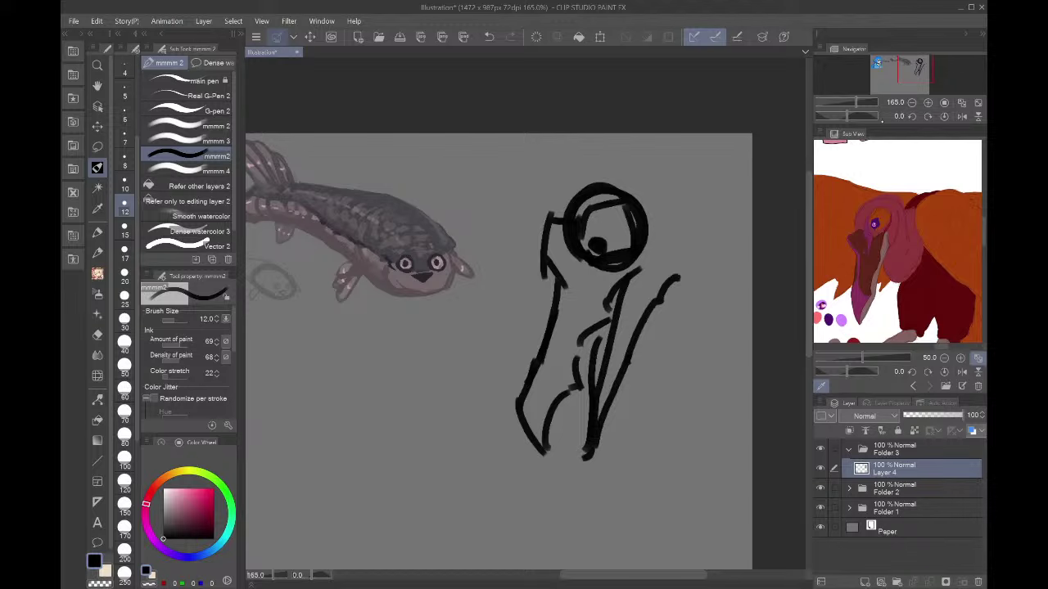
# - Move the eye and beak sketch to the empty area below the portrait and rotate it so the beak points diagonally down-left
pyautogui.click(961, 102)
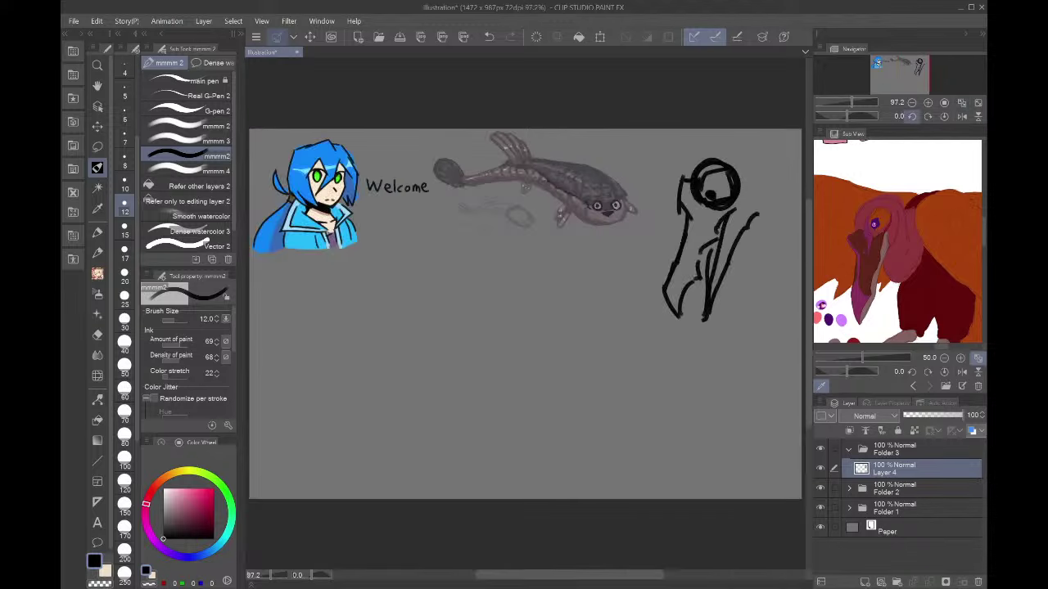
pyautogui.hotkey('ctrl', 't')
pyautogui.moveTo(541, 349); pyautogui.dragTo(437, 347)
pyautogui.moveTo(551, 278); pyautogui.dragTo(535, 370)
pyautogui.moveTo(433, 368); pyautogui.dragTo(427, 347)
pyautogui.click(382, 438)
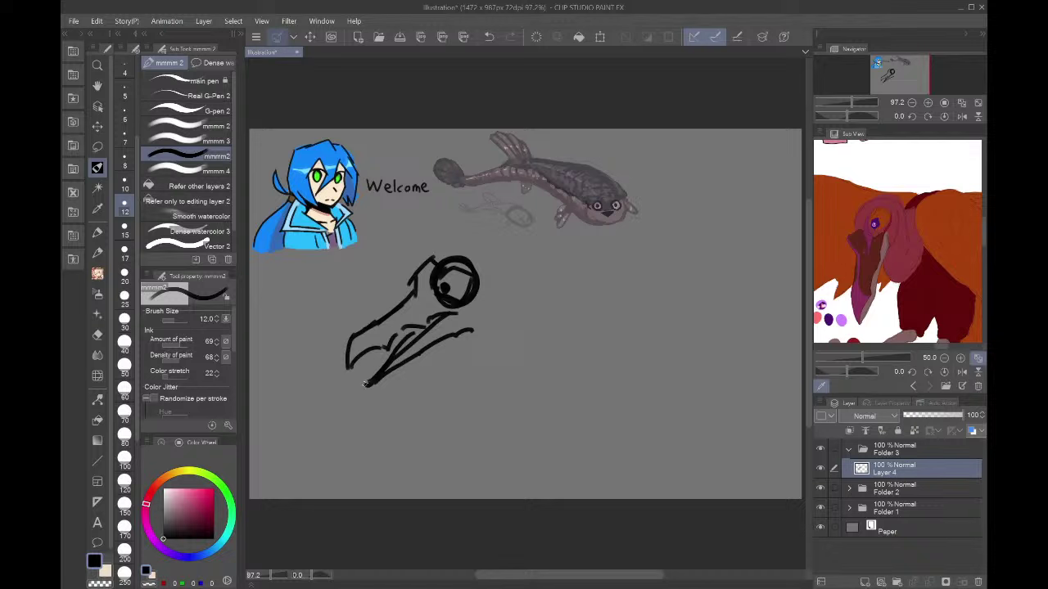
# - Sketch the crown of the head, the back of the neck and the rounded throat behind the beak
pyautogui.moveTo(366, 385)
pyautogui.mouseDown()
pyautogui.moveTo(391, 389)
pyautogui.moveTo(440, 337)
pyautogui.moveTo(473, 333)
pyautogui.mouseUp()
pyautogui.moveTo(480, 333); pyautogui.dragTo(495, 286)
pyautogui.moveTo(472, 263); pyautogui.dragTo(498, 270)
pyautogui.moveTo(502, 276)
pyautogui.mouseDown()
pyautogui.moveTo(504, 354)
pyautogui.moveTo(421, 391)
pyautogui.moveTo(447, 411)
pyautogui.mouseUp()
pyautogui.moveTo(452, 406); pyautogui.dragTo(478, 401)
pyautogui.moveTo(489, 347)
pyautogui.mouseDown()
pyautogui.moveTo(523, 327)
pyautogui.moveTo(542, 350)
pyautogui.mouseUp()
pyautogui.moveTo(533, 347)
pyautogui.mouseDown()
pyautogui.moveTo(520, 376)
pyautogui.moveTo(472, 408)
pyautogui.mouseUp()
# - Rotate the head sketch counterclockwise so the beak points more steeply down, and shift it slightly left
pyautogui.hotkey('ctrl', 't')
pyautogui.moveTo(583, 344); pyautogui.dragTo(574, 288)
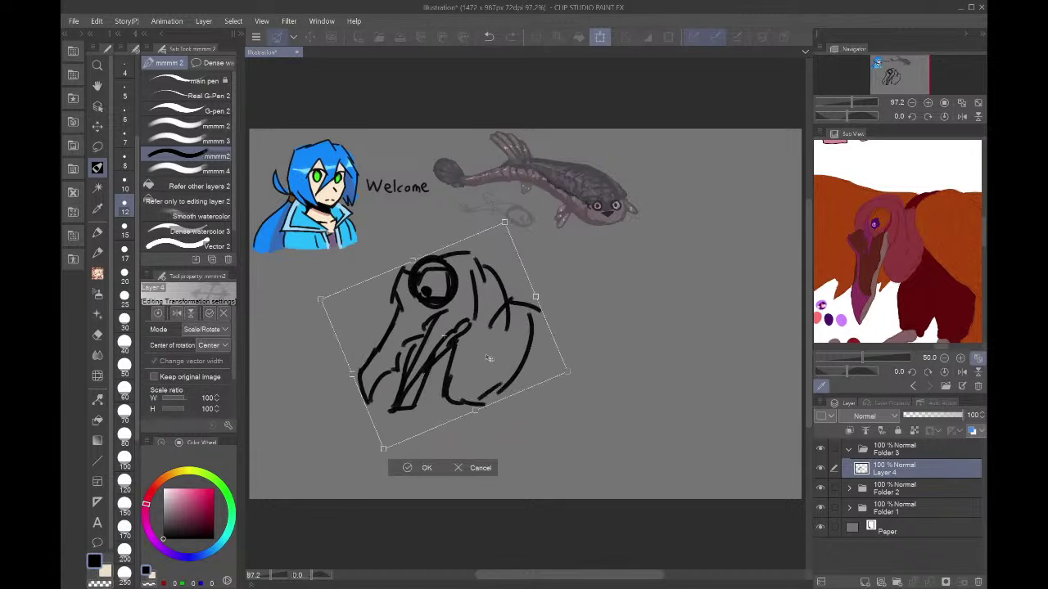
pyautogui.moveTo(489, 360); pyautogui.dragTo(465, 369)
pyautogui.click(394, 472)
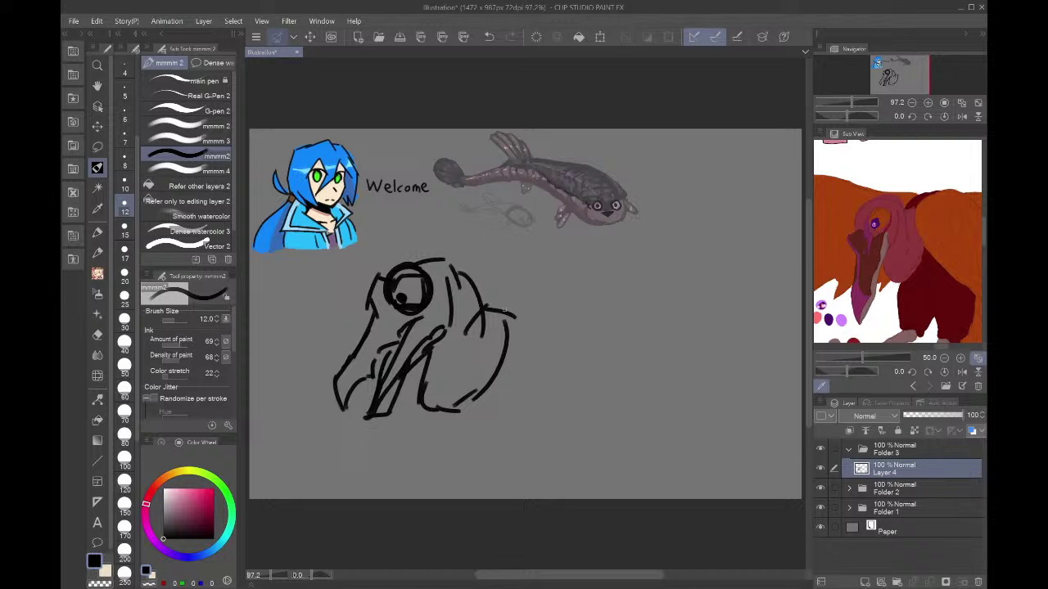
# - Draw the bird's shoulder and a long diagonal lower wing line, and scale the whole sketch down
pyautogui.moveTo(592, 297)
pyautogui.mouseDown()
pyautogui.moveTo(537, 356)
pyautogui.moveTo(655, 483)
pyautogui.mouseUp()
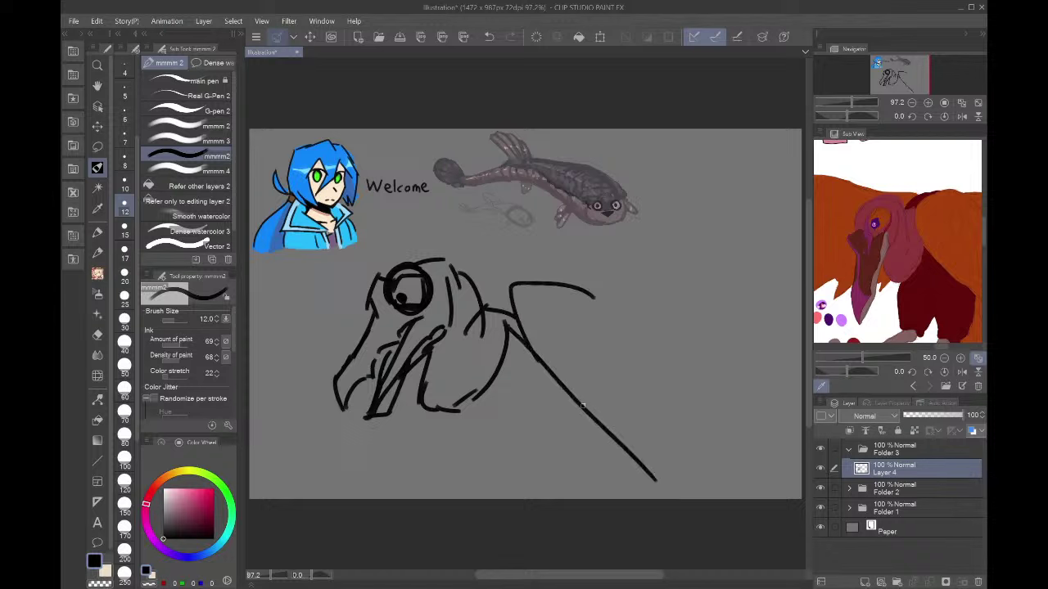
pyautogui.hotkey('ctrl', 't')
pyautogui.moveTo(657, 368)
pyautogui.mouseDown()
pyautogui.moveTo(515, 369)
pyautogui.moveTo(525, 345)
pyautogui.mouseUp()
pyautogui.click(413, 428)
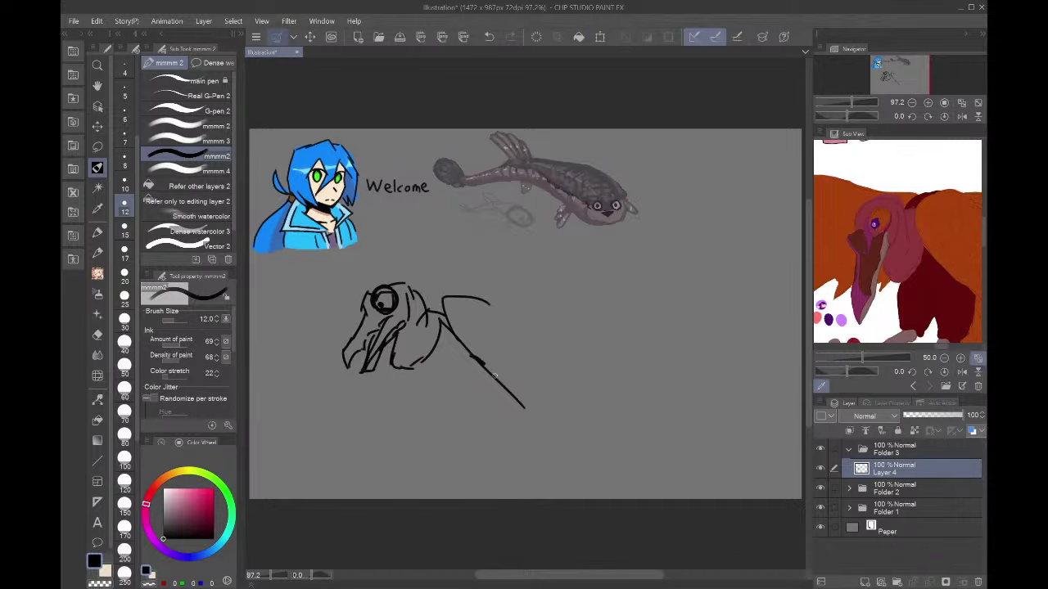
# - Sketch the folded wing with its curved back edge and long pointed feather tips
pyautogui.moveTo(494, 375); pyautogui.dragTo(551, 459)
pyautogui.moveTo(524, 372)
pyautogui.mouseDown()
pyautogui.moveTo(560, 446)
pyautogui.moveTo(554, 398)
pyautogui.mouseUp()
pyautogui.moveTo(523, 335); pyautogui.dragTo(553, 396)
pyautogui.moveTo(497, 302); pyautogui.dragTo(540, 357)
# - Sketch the bird's belly and two legs with clawed feet, one standing and one reaching forward
pyautogui.moveTo(410, 369); pyautogui.dragTo(432, 398)
pyautogui.moveTo(408, 385)
pyautogui.mouseDown()
pyautogui.moveTo(432, 402)
pyautogui.moveTo(480, 397)
pyautogui.mouseUp()
pyautogui.moveTo(445, 365); pyautogui.dragTo(502, 384)
pyautogui.moveTo(400, 376)
pyautogui.mouseDown()
pyautogui.moveTo(408, 410)
pyautogui.moveTo(415, 378)
pyautogui.moveTo(423, 391)
pyautogui.moveTo(490, 393)
pyautogui.moveTo(479, 456)
pyautogui.mouseUp()
pyautogui.moveTo(497, 396); pyautogui.dragTo(491, 446)
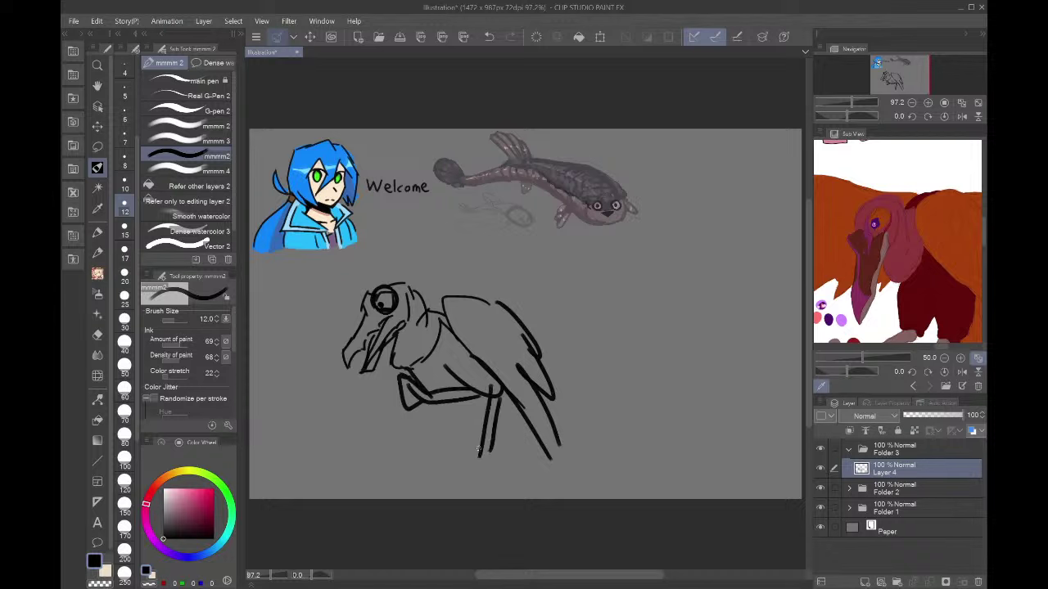
pyautogui.moveTo(478, 448)
pyautogui.mouseDown()
pyautogui.moveTo(457, 447)
pyautogui.moveTo(446, 466)
pyautogui.moveTo(507, 477)
pyautogui.moveTo(520, 458)
pyautogui.mouseUp()
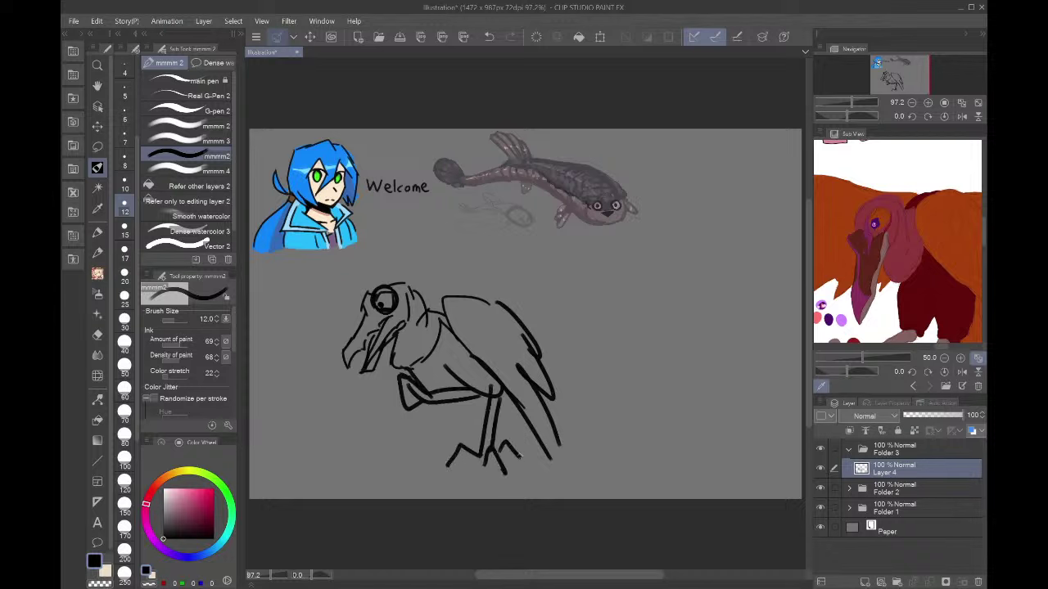
pyautogui.moveTo(426, 375)
pyautogui.mouseDown()
pyautogui.moveTo(430, 408)
pyautogui.moveTo(448, 395)
pyautogui.moveTo(454, 406)
pyautogui.moveTo(386, 449)
pyautogui.moveTo(355, 455)
pyautogui.mouseUp()
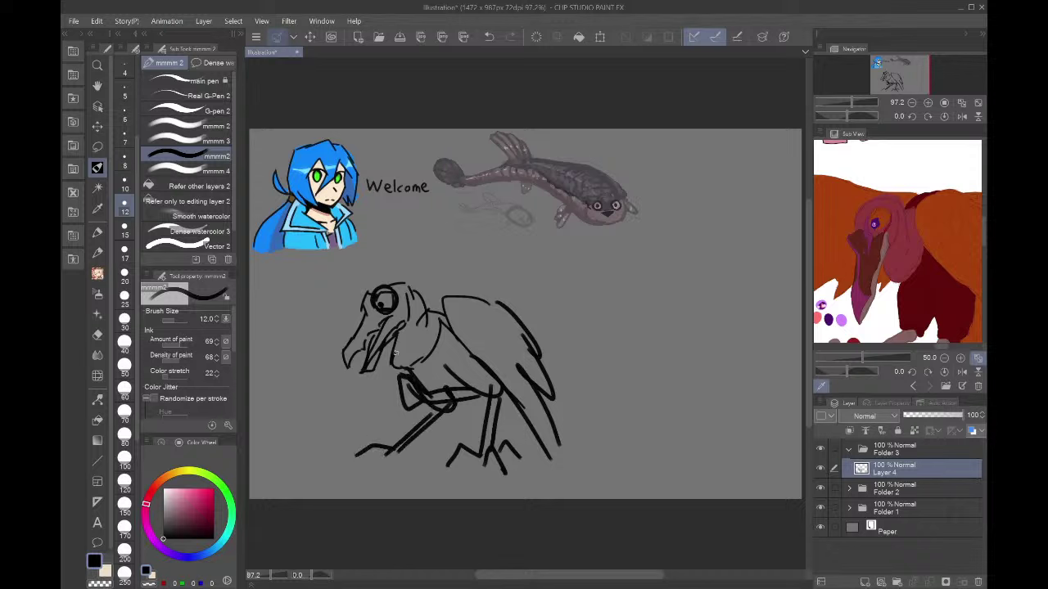
# - Add a curved chest line below the beak and fanned tail feathers behind the wing
pyautogui.moveTo(395, 352)
pyautogui.mouseDown()
pyautogui.moveTo(417, 402)
pyautogui.moveTo(400, 352)
pyautogui.mouseUp()
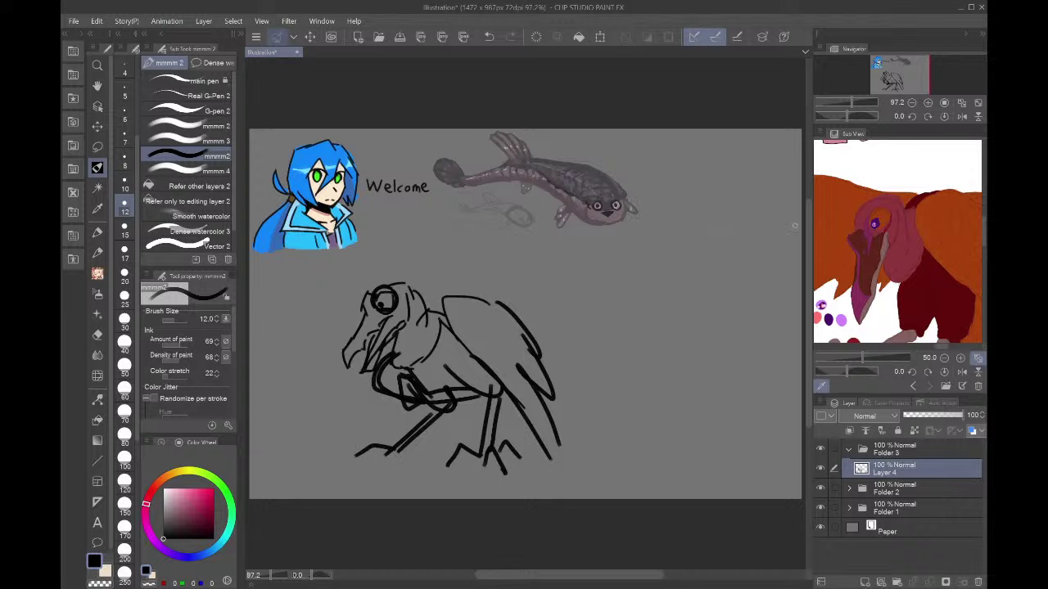
pyautogui.scroll(-2, 896, 249)
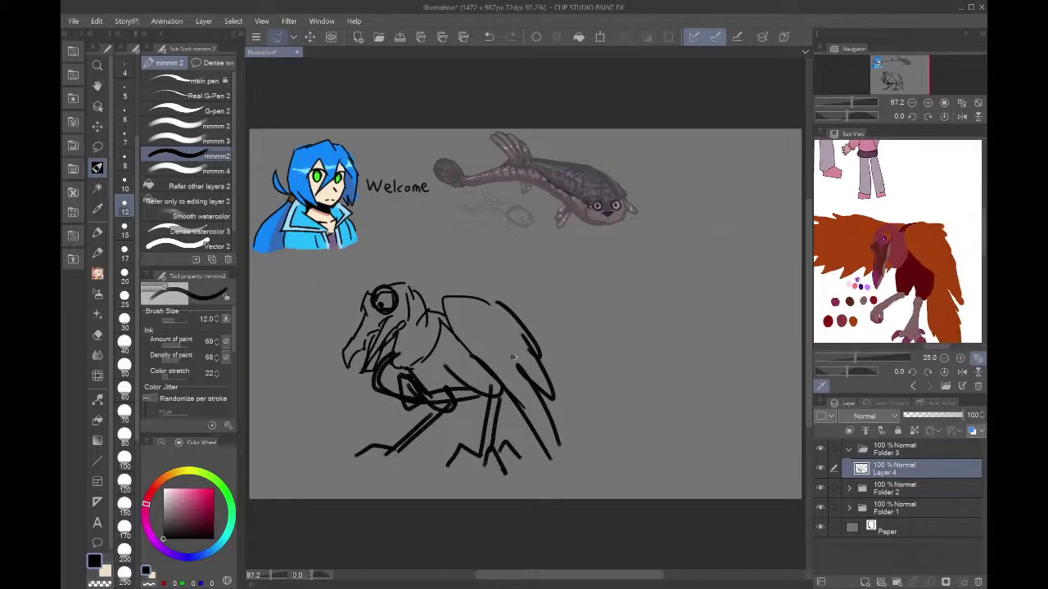
pyautogui.moveTo(512, 356)
pyautogui.mouseDown()
pyautogui.moveTo(591, 383)
pyautogui.moveTo(611, 418)
pyautogui.moveTo(573, 437)
pyautogui.moveTo(522, 341)
pyautogui.mouseUp()
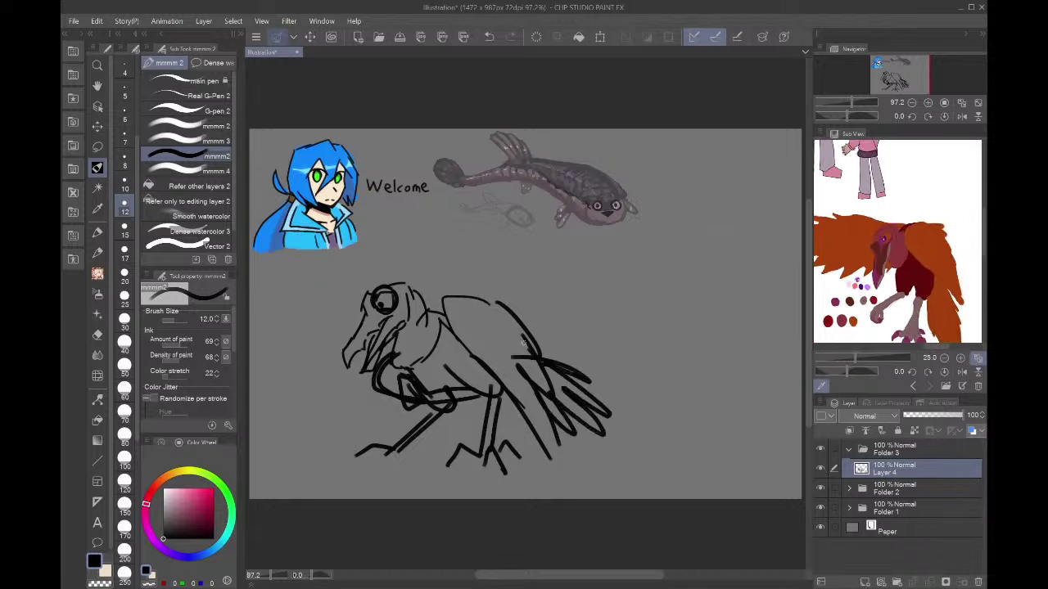
# - Lasso the bird's head and neck, move them slightly left away from the body, and clear the selection
pyautogui.press('m')
pyautogui.moveTo(378, 289)
pyautogui.mouseDown()
pyautogui.moveTo(437, 299)
pyautogui.moveTo(435, 346)
pyautogui.moveTo(408, 370)
pyautogui.moveTo(391, 356)
pyautogui.moveTo(328, 364)
pyautogui.mouseUp()
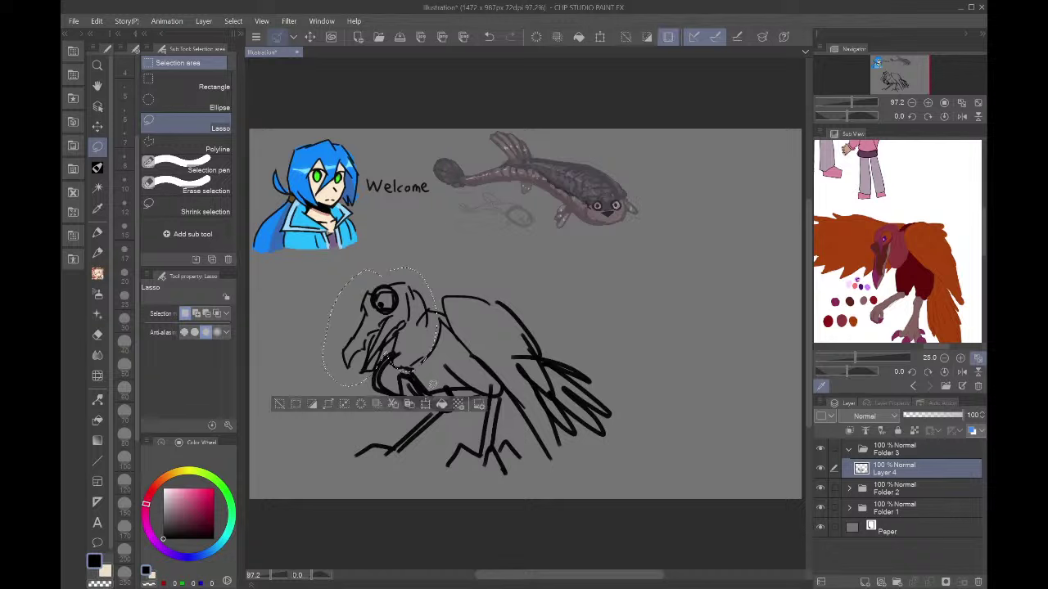
pyautogui.click(427, 352)
pyautogui.moveTo(431, 280)
pyautogui.mouseDown()
pyautogui.moveTo(441, 350)
pyautogui.moveTo(419, 372)
pyautogui.moveTo(391, 348)
pyautogui.moveTo(333, 371)
pyautogui.moveTo(413, 258)
pyautogui.mouseUp()
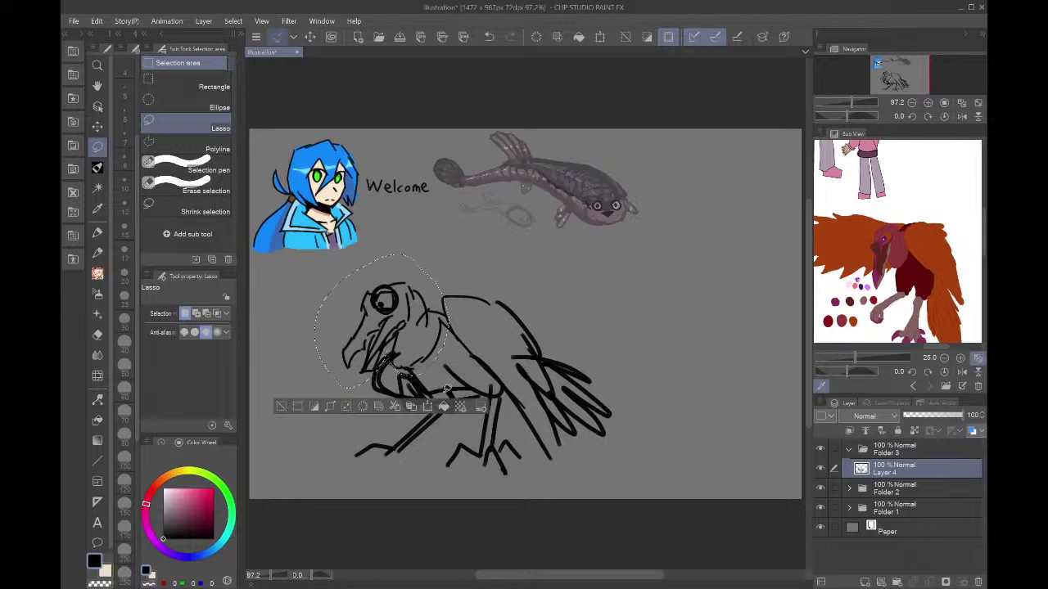
pyautogui.click(428, 406)
pyautogui.moveTo(429, 356); pyautogui.dragTo(418, 352)
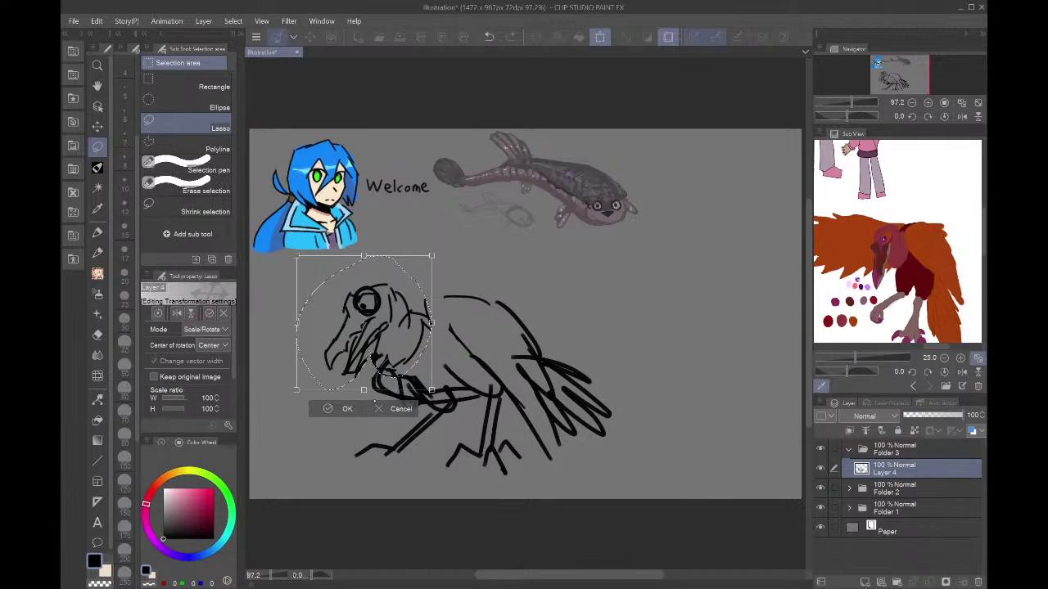
pyautogui.click(328, 408)
pyautogui.click(362, 462)
# - Reconnect the head to the body with pen strokes, adding dark ruffled feathers around the neck, chest and shoulder
pyautogui.press('p')
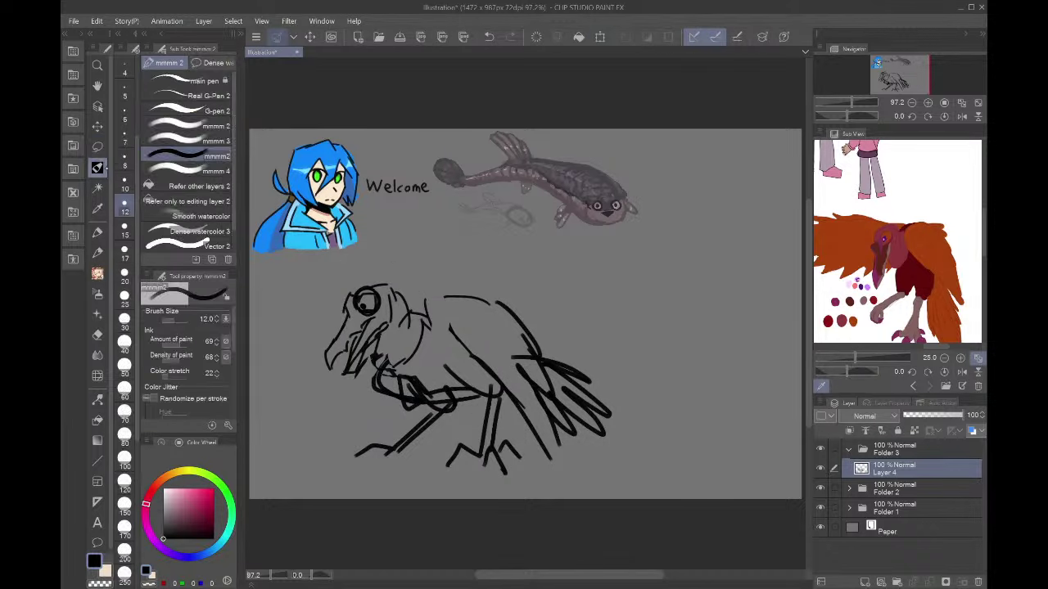
pyautogui.moveTo(387, 363); pyautogui.dragTo(432, 399)
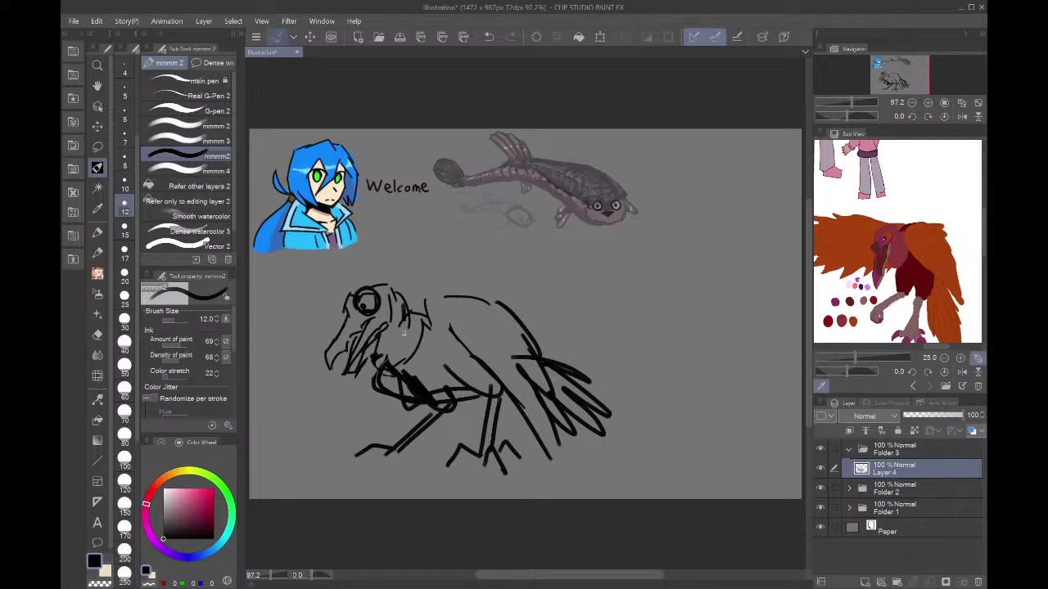
pyautogui.moveTo(417, 306)
pyautogui.mouseDown()
pyautogui.moveTo(403, 325)
pyautogui.moveTo(434, 318)
pyautogui.mouseUp()
pyautogui.moveTo(375, 350); pyautogui.dragTo(386, 381)
pyautogui.moveTo(391, 376)
pyautogui.mouseDown()
pyautogui.moveTo(442, 349)
pyautogui.moveTo(424, 348)
pyautogui.moveTo(424, 335)
pyautogui.moveTo(440, 344)
pyautogui.moveTo(415, 320)
pyautogui.moveTo(421, 386)
pyautogui.moveTo(411, 395)
pyautogui.moveTo(387, 375)
pyautogui.moveTo(401, 346)
pyautogui.moveTo(437, 392)
pyautogui.moveTo(464, 393)
pyautogui.moveTo(423, 388)
pyautogui.moveTo(478, 391)
pyautogui.mouseUp()
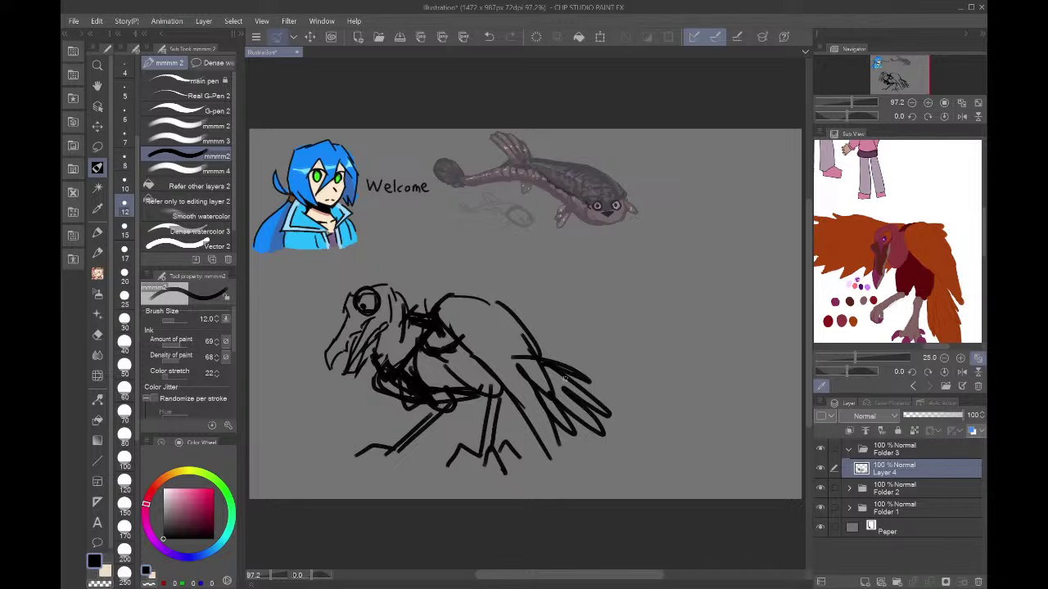
# - Lasso the bird's head and beak and enlarge them slightly
pyautogui.press('m')
pyautogui.moveTo(366, 286)
pyautogui.mouseDown()
pyautogui.moveTo(410, 292)
pyautogui.moveTo(403, 368)
pyautogui.moveTo(372, 358)
pyautogui.moveTo(345, 397)
pyautogui.moveTo(316, 327)
pyautogui.mouseUp()
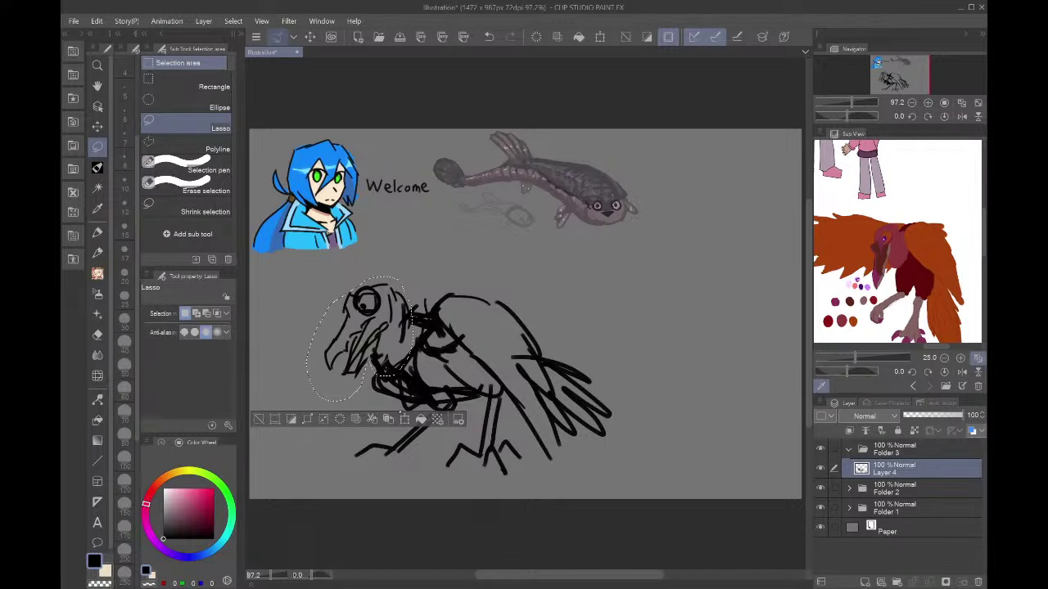
pyautogui.click(404, 419)
pyautogui.moveTo(306, 277); pyautogui.dragTo(289, 258)
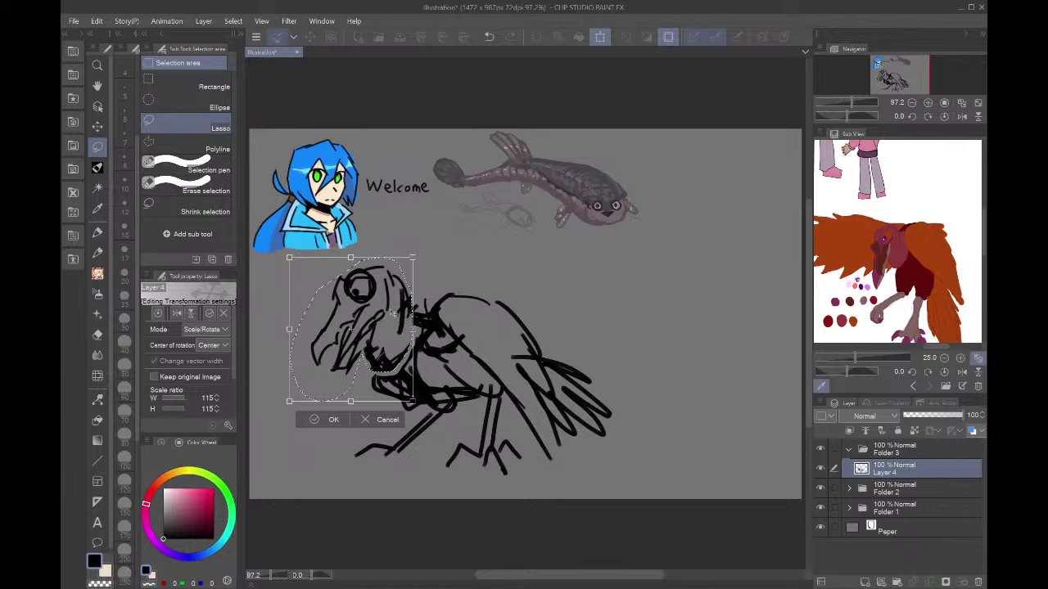
pyautogui.click(327, 419)
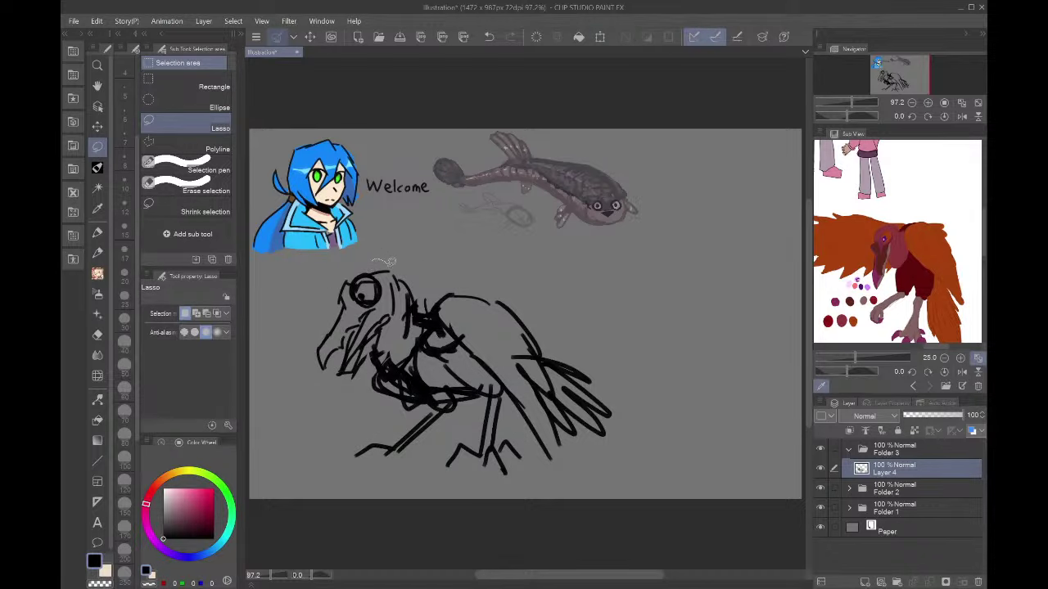
# - Lasso the head again, rotate it so the beak points further forward, apply the transformation and clear the selection
pyautogui.moveTo(390, 262)
pyautogui.mouseDown()
pyautogui.moveTo(400, 325)
pyautogui.moveTo(350, 385)
pyautogui.moveTo(344, 267)
pyautogui.moveTo(417, 237)
pyautogui.moveTo(451, 242)
pyautogui.mouseUp()
pyautogui.click(400, 411)
pyautogui.moveTo(433, 278); pyautogui.dragTo(407, 279)
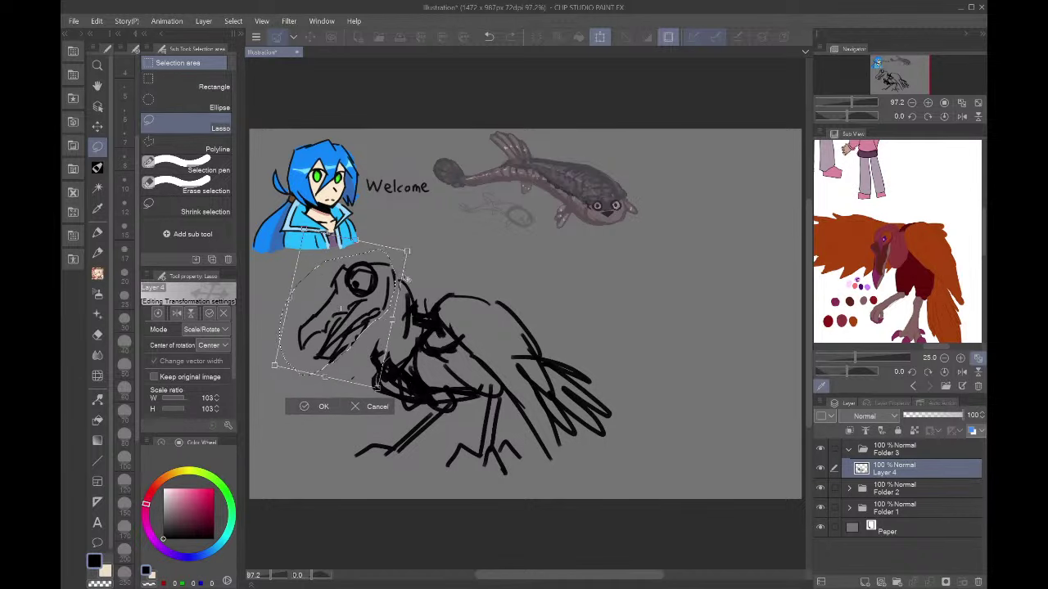
pyautogui.click(304, 406)
pyautogui.hotkey('ctrl', 'd')
# - Rejoin the head to the body with pen strokes, darkening the ruffled throat and chest feathers and redrawing the shoulder and upper back
pyautogui.press('p')
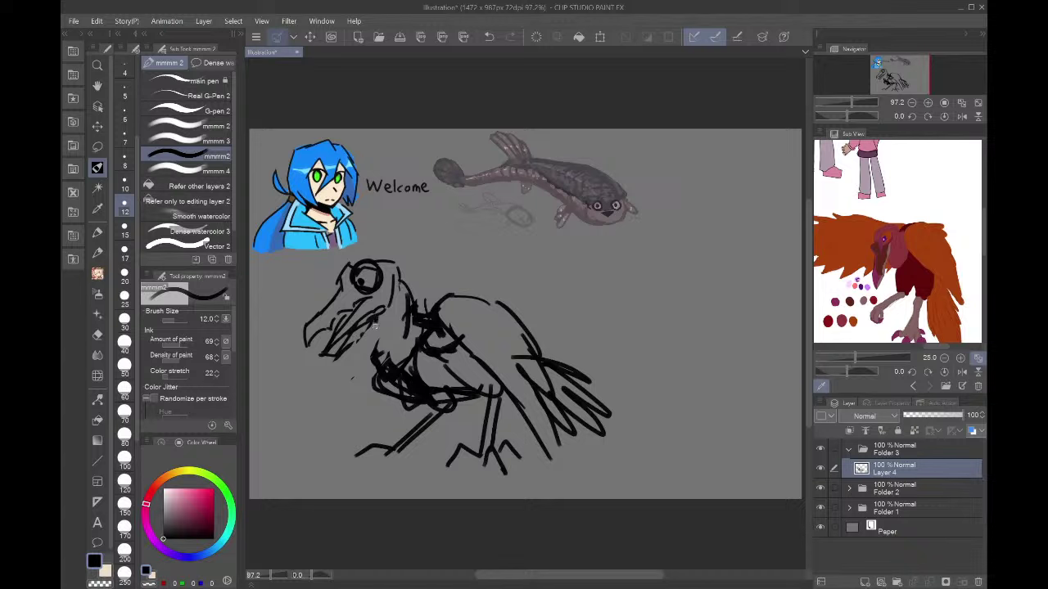
pyautogui.moveTo(376, 320)
pyautogui.mouseDown()
pyautogui.moveTo(384, 352)
pyautogui.moveTo(372, 357)
pyautogui.moveTo(396, 365)
pyautogui.mouseUp()
pyautogui.moveTo(378, 352); pyautogui.dragTo(410, 348)
pyautogui.moveTo(376, 354); pyautogui.dragTo(411, 351)
pyautogui.moveTo(412, 305); pyautogui.dragTo(449, 315)
pyautogui.moveTo(388, 343)
pyautogui.mouseDown()
pyautogui.moveTo(423, 400)
pyautogui.moveTo(378, 309)
pyautogui.mouseUp()
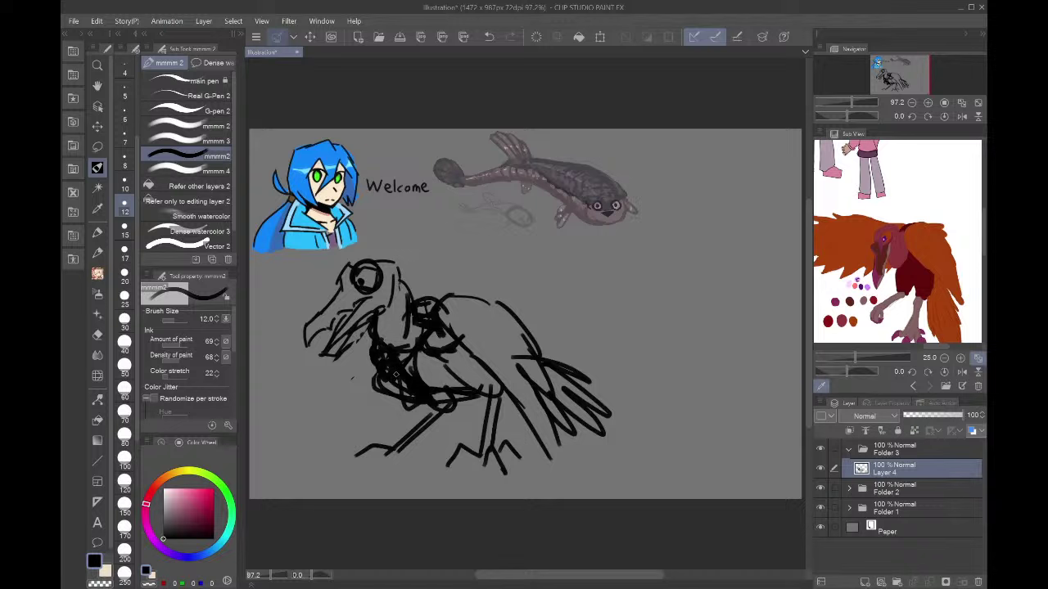
pyautogui.moveTo(420, 378); pyautogui.dragTo(473, 399)
pyautogui.moveTo(415, 294); pyautogui.dragTo(476, 295)
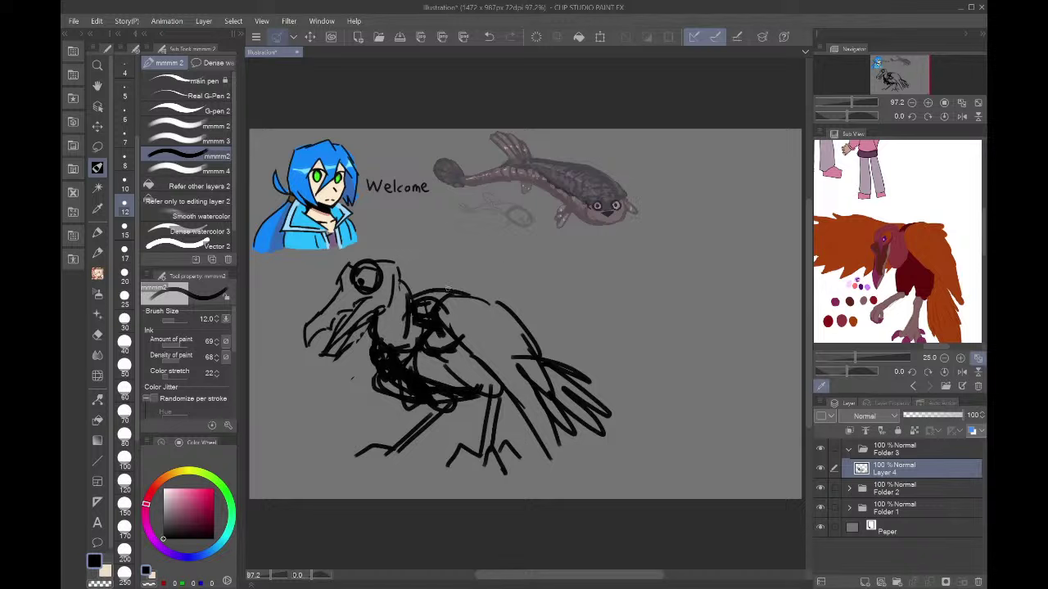
pyautogui.moveTo(410, 302)
pyautogui.mouseDown()
pyautogui.moveTo(433, 287)
pyautogui.moveTo(483, 305)
pyautogui.mouseUp()
# - Move the whole bird sketch slightly left and down, and lower the sketch layer's opacity to 19%
pyautogui.hotkey('ctrl', 't')
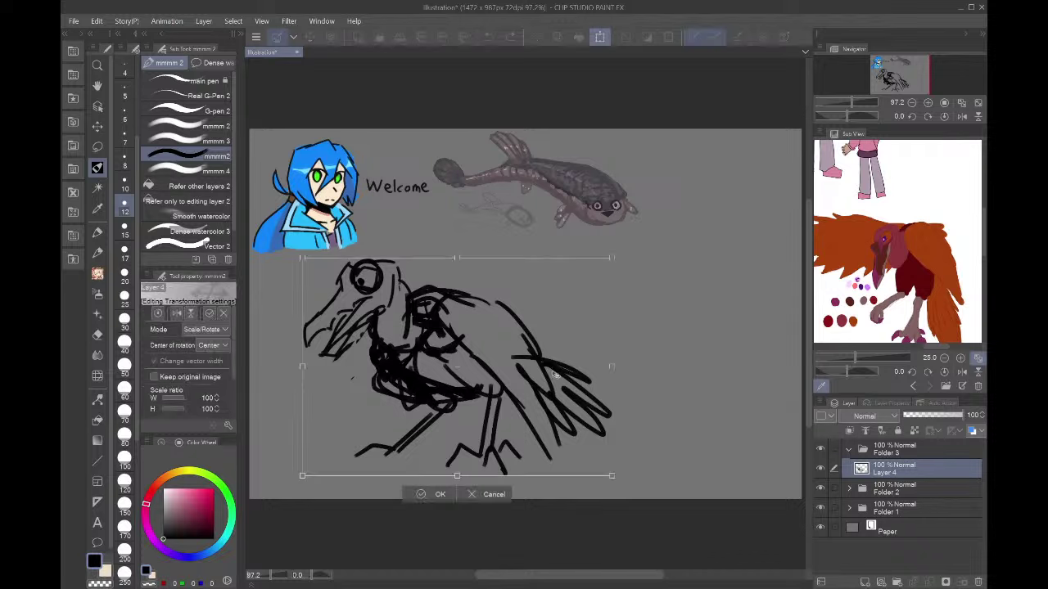
pyautogui.moveTo(557, 395); pyautogui.dragTo(527, 405)
pyautogui.press('Return')
pyautogui.moveTo(964, 416); pyautogui.dragTo(911, 416)
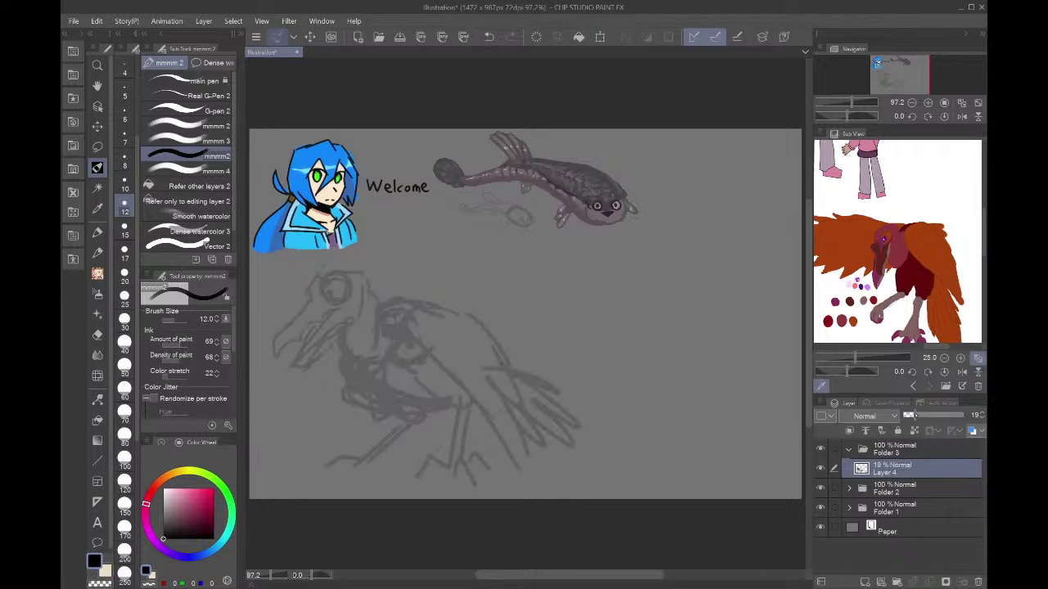
# - Create a new folder containing a vector layer above the faded sketch and choose the Real G-Pen 2 brush
pyautogui.click(897, 582)
pyautogui.click(881, 582)
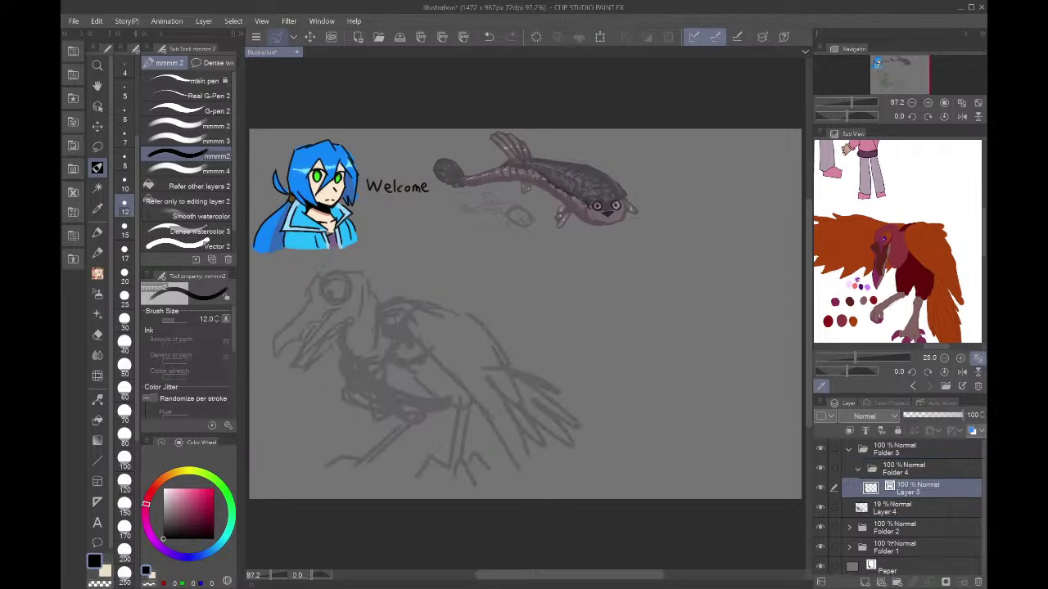
pyautogui.click(190, 96)
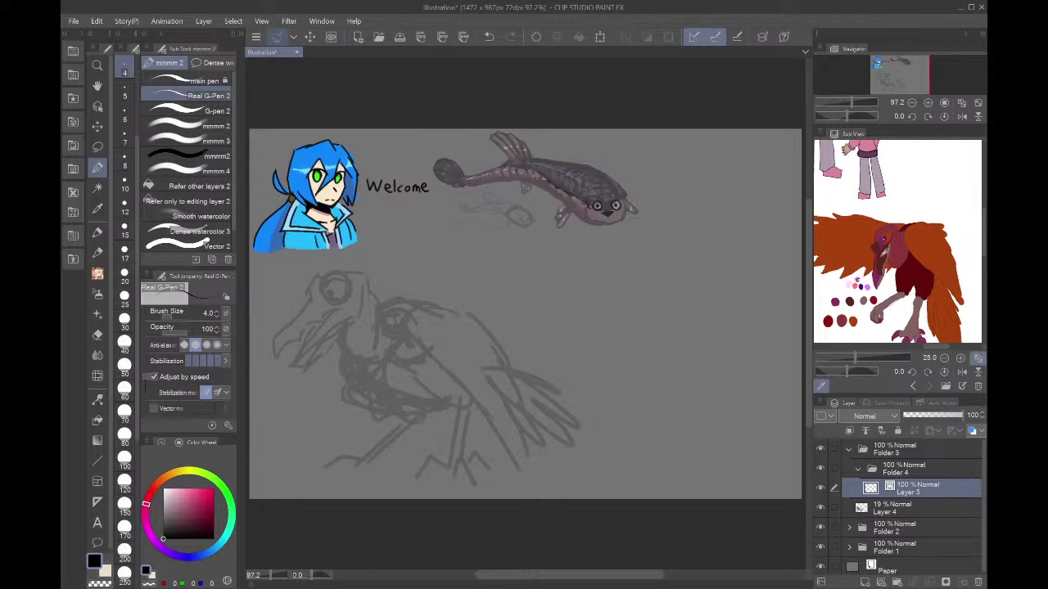
# - Ink the bird's round iris at brush size 5 and surround the eye with a jagged feathered outline, using the enlarged head reference
pyautogui.scroll(2, 882, 244)
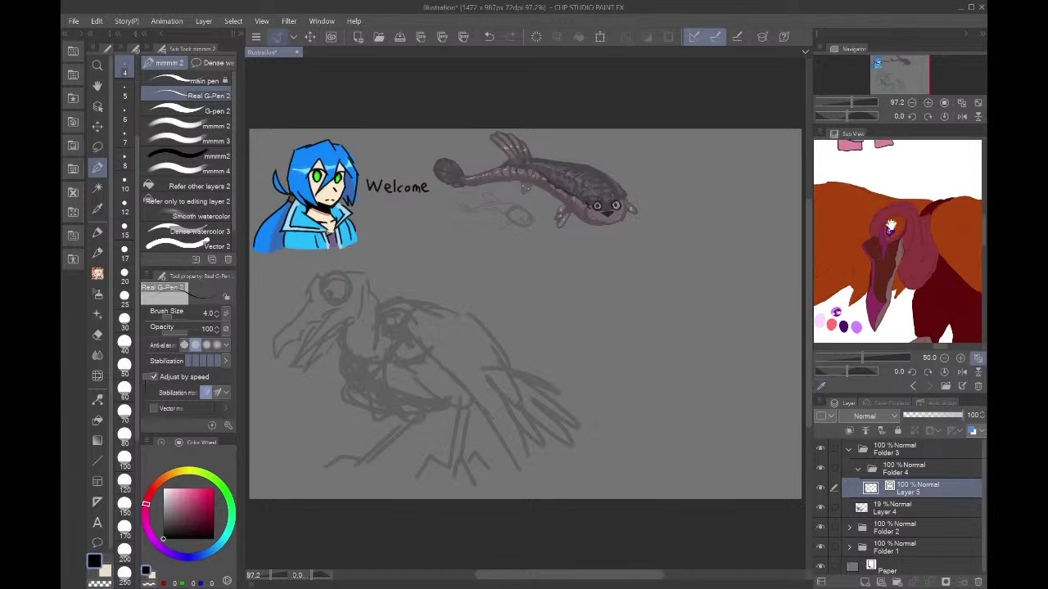
pyautogui.scroll(3, 889, 231)
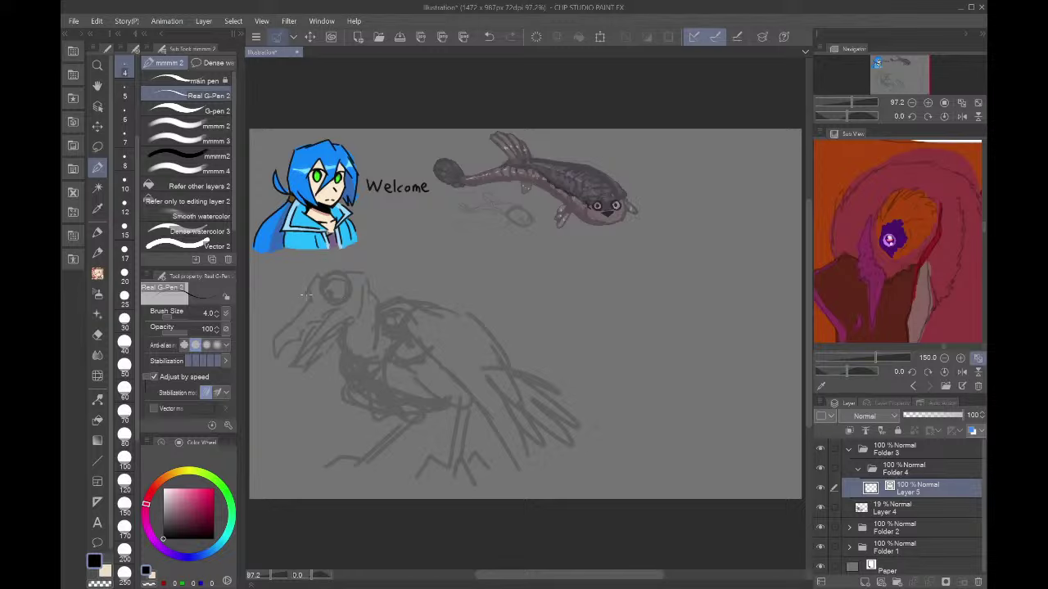
pyautogui.scroll(6, 306, 295)
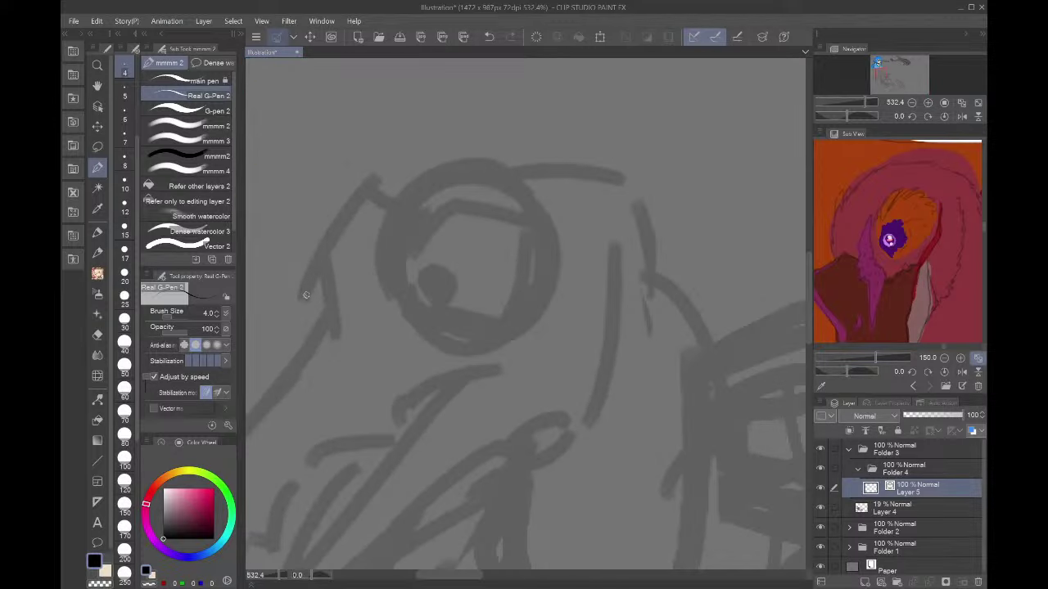
pyautogui.moveTo(433, 301)
pyautogui.mouseDown()
pyautogui.moveTo(435, 261)
pyautogui.moveTo(472, 284)
pyautogui.moveTo(447, 302)
pyautogui.moveTo(441, 261)
pyautogui.mouseUp()
pyautogui.press(']')
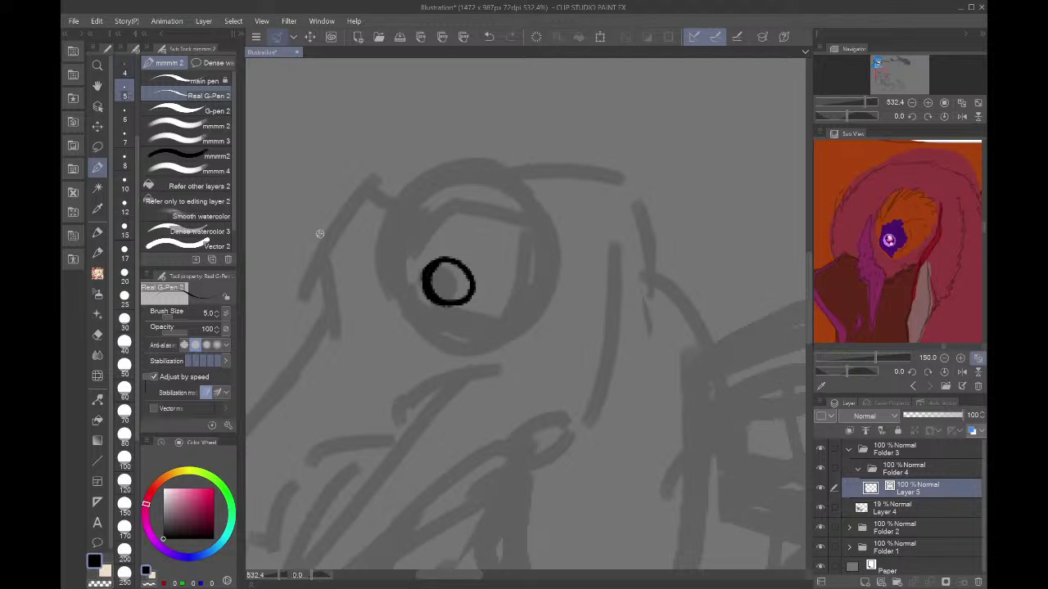
pyautogui.hotkey('ctrl', 'z')
pyautogui.moveTo(445, 303)
pyautogui.mouseDown()
pyautogui.moveTo(423, 279)
pyautogui.moveTo(455, 255)
pyautogui.moveTo(477, 288)
pyautogui.moveTo(437, 301)
pyautogui.moveTo(437, 256)
pyautogui.mouseUp()
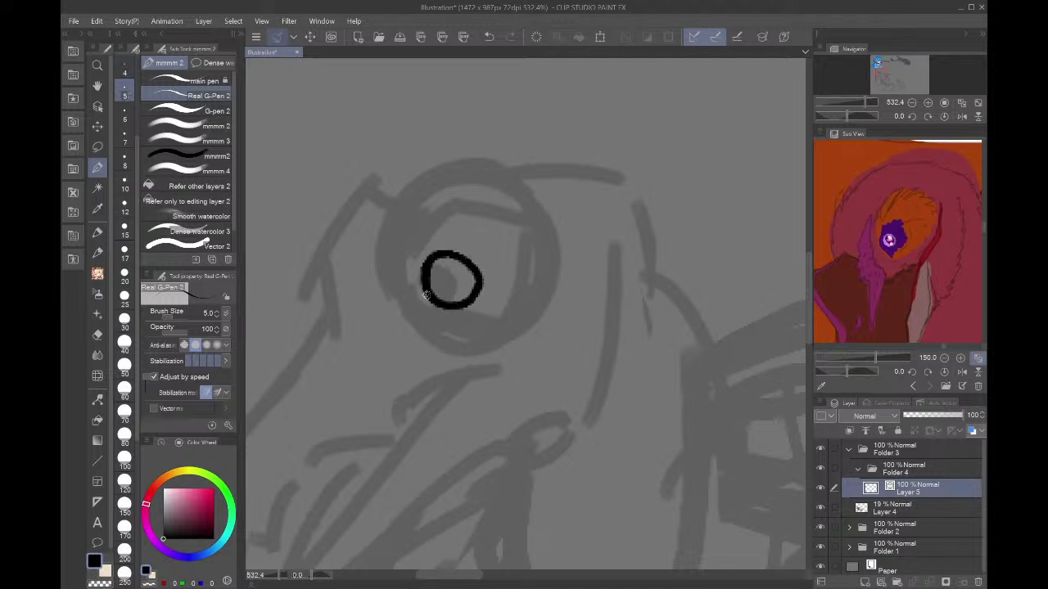
pyautogui.moveTo(421, 301)
pyautogui.mouseDown()
pyautogui.moveTo(404, 261)
pyautogui.moveTo(426, 228)
pyautogui.moveTo(473, 198)
pyautogui.moveTo(547, 181)
pyautogui.moveTo(527, 204)
pyautogui.moveTo(558, 189)
pyautogui.moveTo(554, 266)
pyautogui.moveTo(484, 336)
pyautogui.moveTo(420, 317)
pyautogui.moveTo(408, 260)
pyautogui.mouseUp()
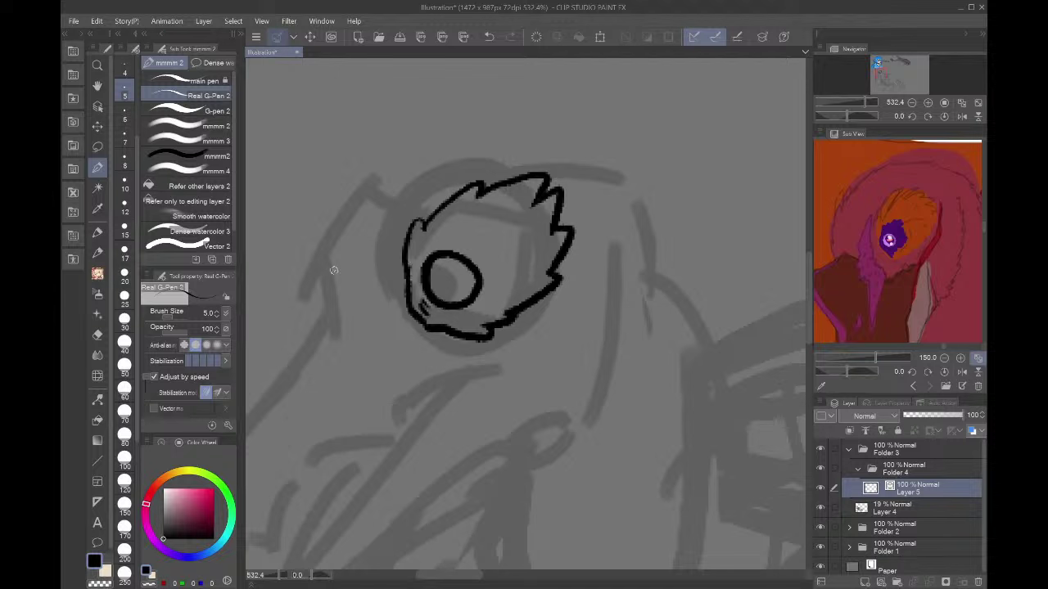
# - Ink the angular crest in front of the eye with its inner edge, add a spotted pointed skin flap, and thicken the iris ring
pyautogui.moveTo(301, 327)
pyautogui.mouseDown()
pyautogui.moveTo(274, 190)
pyautogui.moveTo(357, 146)
pyautogui.moveTo(408, 165)
pyautogui.moveTo(394, 205)
pyautogui.moveTo(409, 218)
pyautogui.mouseUp()
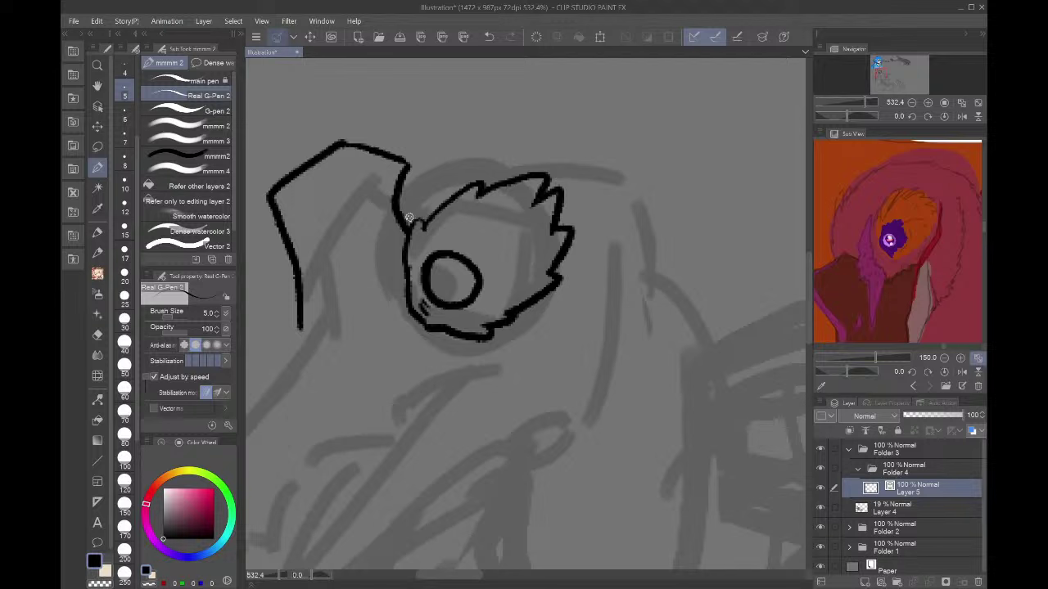
pyautogui.moveTo(375, 306)
pyautogui.mouseDown()
pyautogui.moveTo(413, 225)
pyautogui.moveTo(371, 308)
pyautogui.moveTo(387, 329)
pyautogui.moveTo(342, 392)
pyautogui.moveTo(340, 421)
pyautogui.moveTo(369, 373)
pyautogui.moveTo(401, 361)
pyautogui.moveTo(419, 316)
pyautogui.moveTo(399, 311)
pyautogui.moveTo(401, 275)
pyautogui.mouseUp()
pyautogui.moveTo(390, 341); pyautogui.dragTo(343, 394)
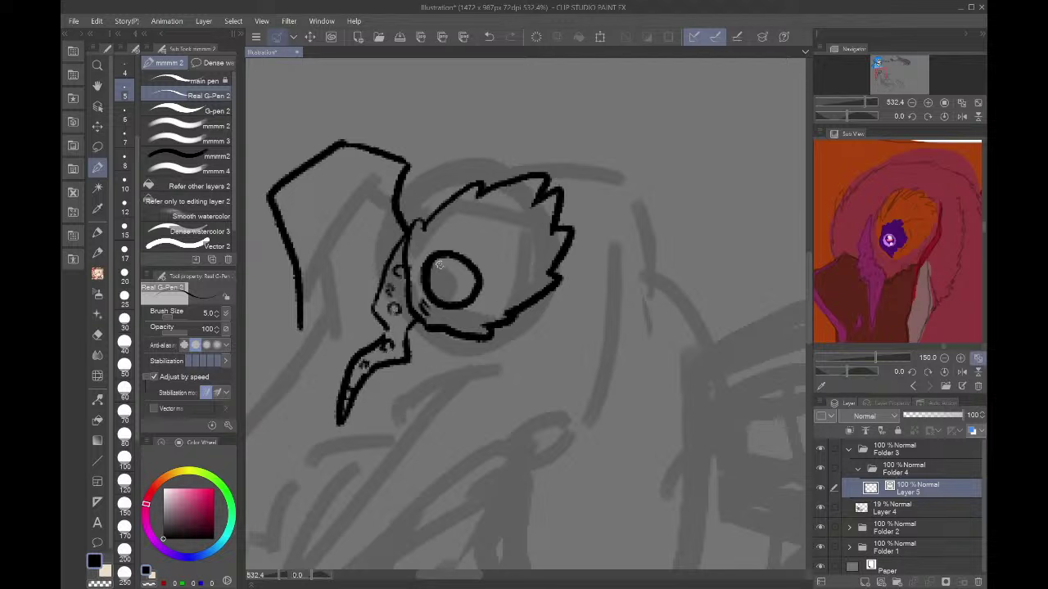
pyautogui.moveTo(439, 263)
pyautogui.mouseDown()
pyautogui.moveTo(468, 291)
pyautogui.moveTo(430, 266)
pyautogui.moveTo(475, 283)
pyautogui.moveTo(442, 261)
pyautogui.mouseUp()
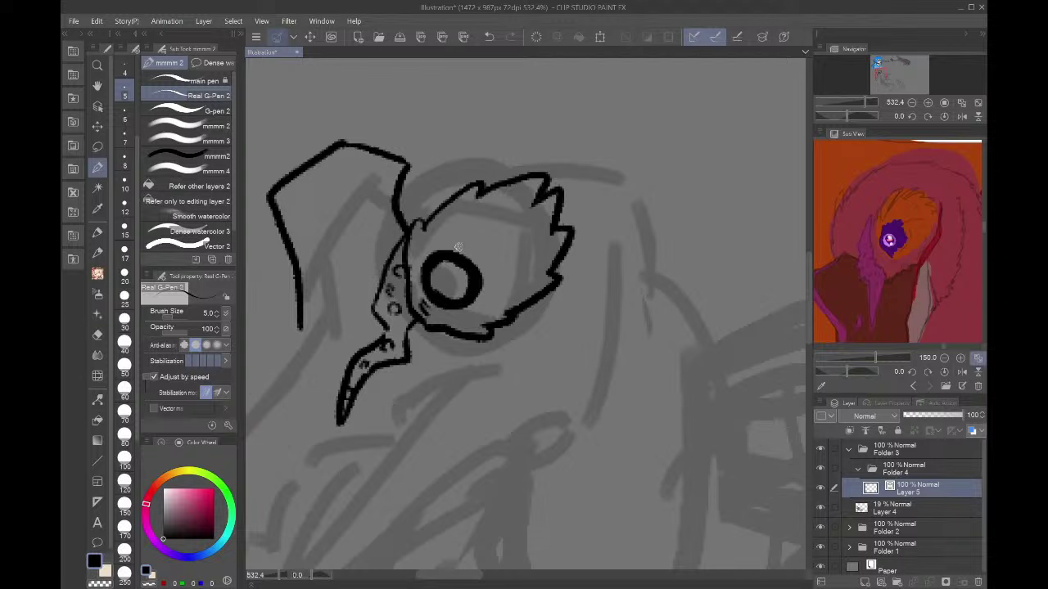
pyautogui.moveTo(309, 170)
pyautogui.mouseDown()
pyautogui.moveTo(329, 261)
pyautogui.moveTo(319, 334)
pyautogui.mouseUp()
pyautogui.moveTo(886, 75); pyautogui.dragTo(893, 73)
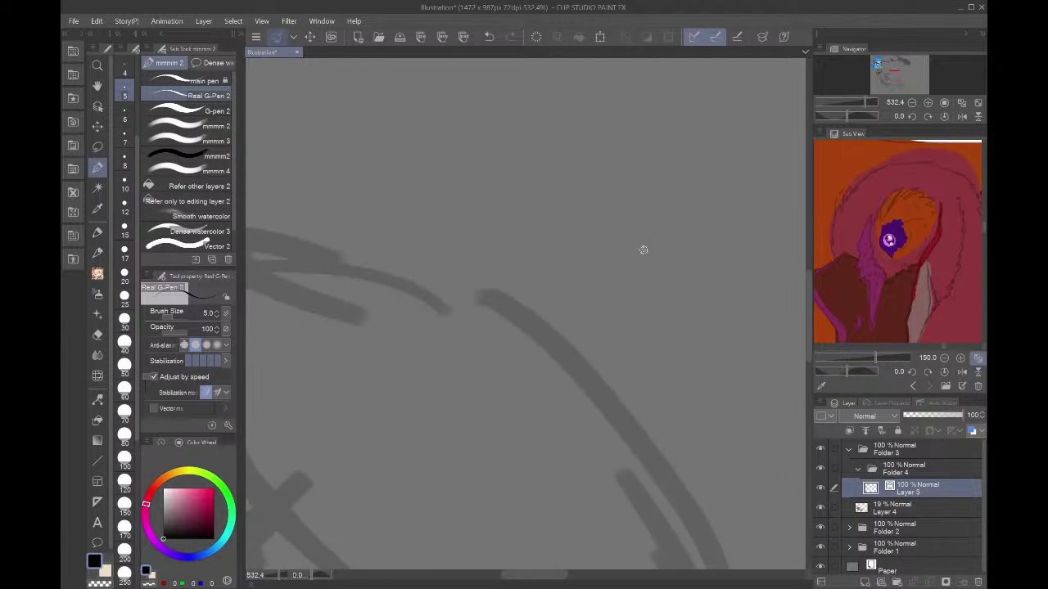
pyautogui.moveTo(629, 251)
pyautogui.mouseDown()
pyautogui.moveTo(700, 252)
pyautogui.moveTo(623, 237)
pyautogui.mouseUp()
pyautogui.moveTo(666, 207); pyautogui.dragTo(665, 209)
pyautogui.moveTo(776, 168); pyautogui.dragTo(747, 264)
pyautogui.moveTo(766, 208); pyautogui.dragTo(801, 198)
pyautogui.moveTo(625, 198); pyautogui.dragTo(712, 194)
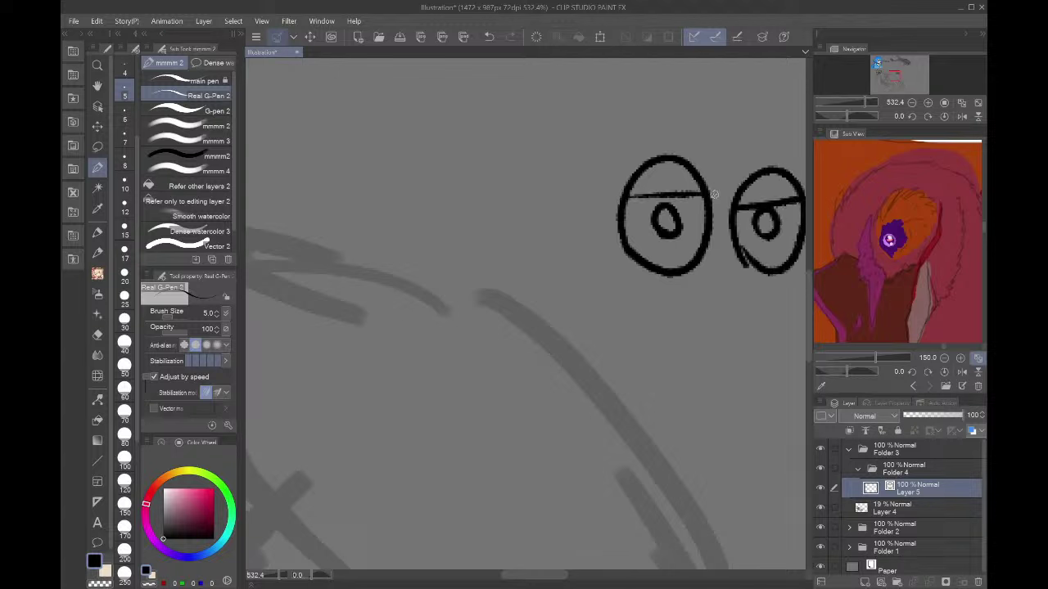
pyautogui.moveTo(735, 280)
pyautogui.mouseDown()
pyautogui.moveTo(773, 290)
pyautogui.moveTo(742, 309)
pyautogui.moveTo(676, 313)
pyautogui.mouseUp()
pyautogui.click(911, 102)
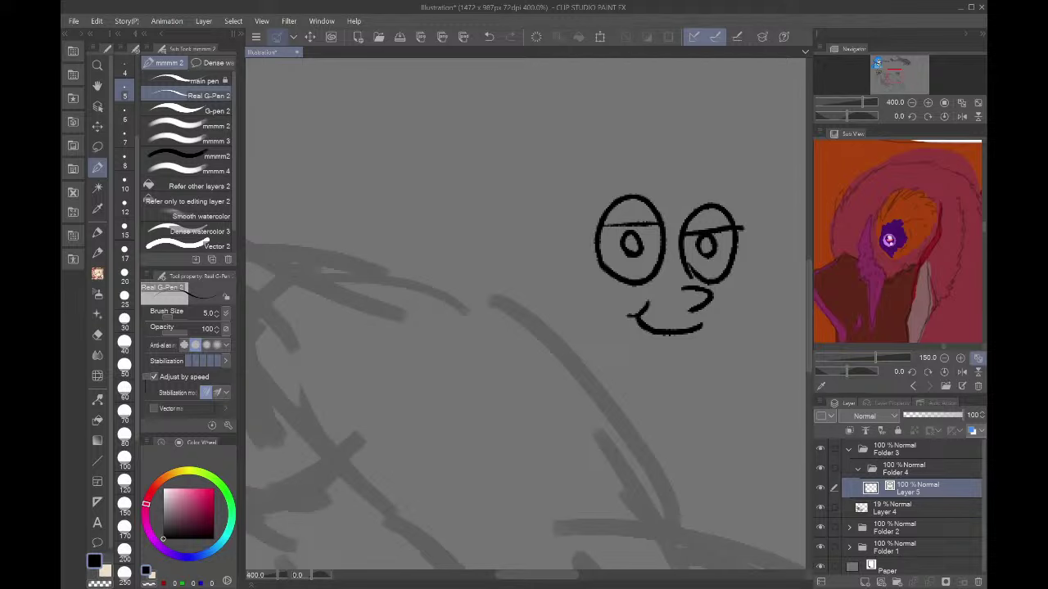
pyautogui.hotkey('ctrl', 'z')
pyautogui.hotkey('ctrl', 'z')
pyautogui.hotkey('ctrl', 'z')
pyautogui.hotkey('ctrl', 'z')
pyautogui.hotkey('ctrl', 'z')
pyautogui.hotkey('ctrl', 'z')
pyautogui.hotkey('ctrl', 'z')
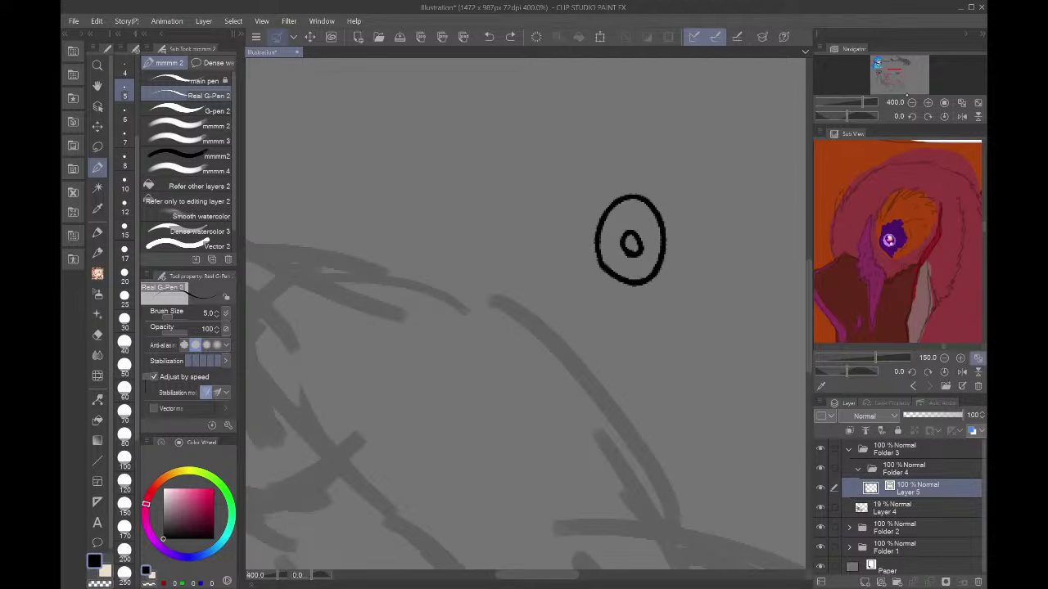
pyautogui.hotkey('ctrl', 'z')
pyautogui.hotkey('ctrl', 'z')
# - Ink the long upper beak from the crest down to a hooked tip and back along its notched lower edge
pyautogui.moveTo(893, 70); pyautogui.dragTo(875, 76)
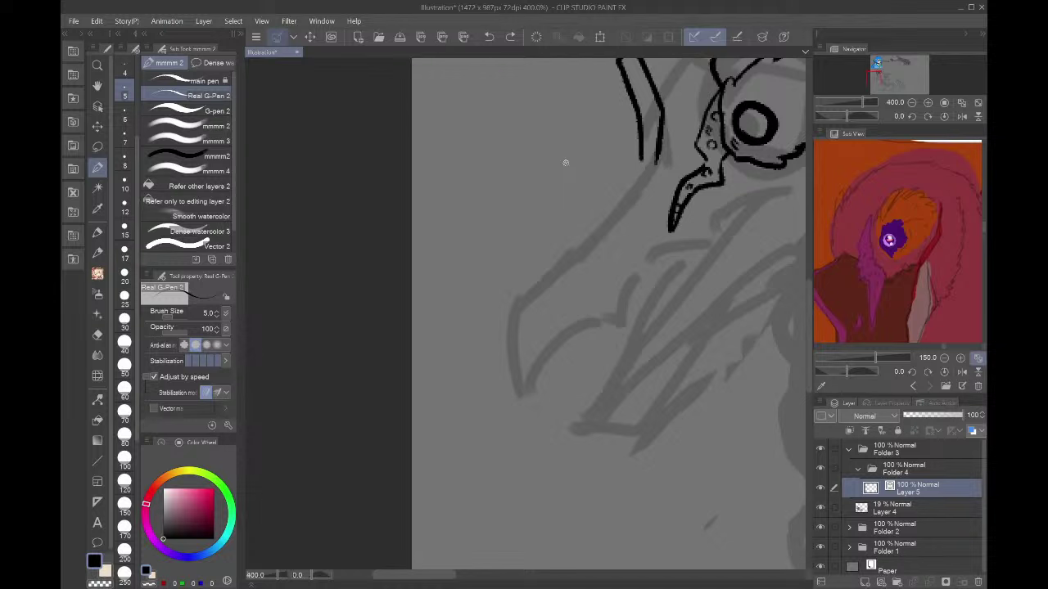
pyautogui.moveTo(643, 159)
pyautogui.mouseDown()
pyautogui.moveTo(588, 250)
pyautogui.moveTo(486, 336)
pyautogui.moveTo(494, 449)
pyautogui.moveTo(515, 407)
pyautogui.moveTo(588, 372)
pyautogui.moveTo(578, 384)
pyautogui.moveTo(604, 340)
pyautogui.moveTo(674, 305)
pyautogui.moveTo(748, 234)
pyautogui.mouseUp()
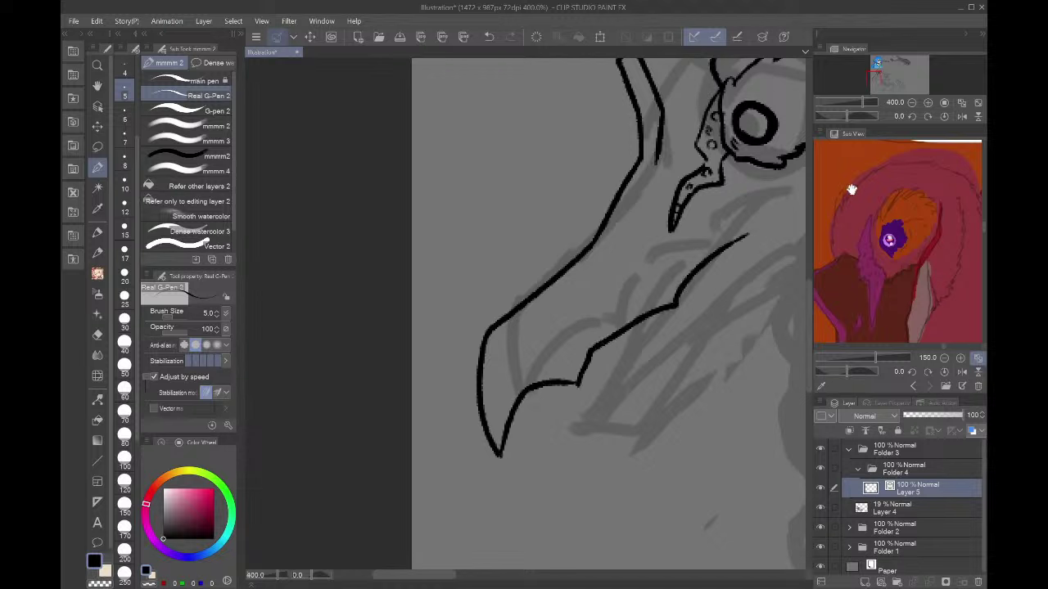
pyautogui.scroll(-2, 889, 240)
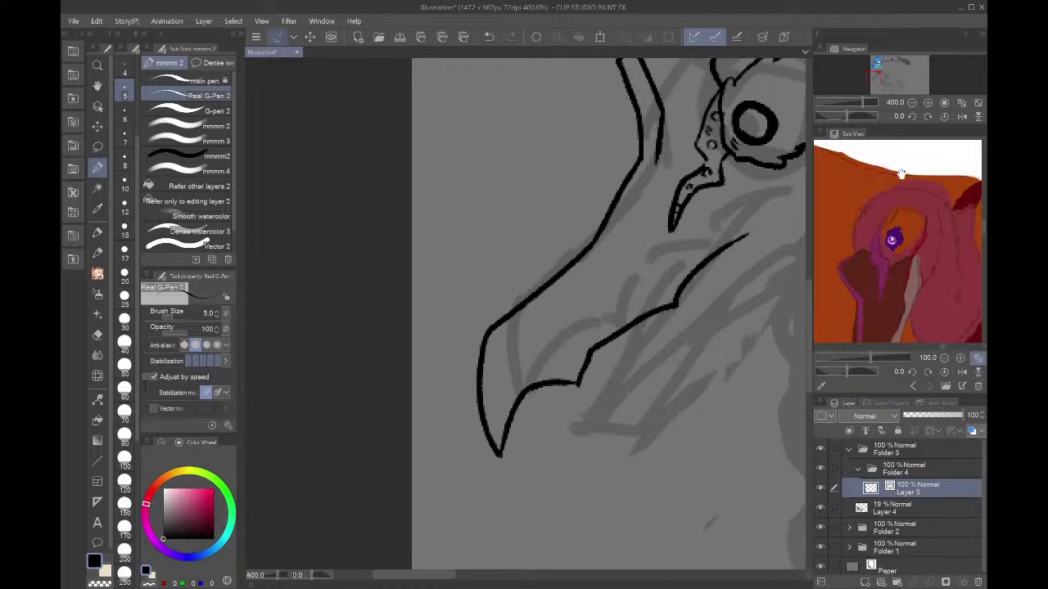
# - Ink the line below the eye, the narrow fold at the mouth corner, and the long edge of the lower beak
pyautogui.moveTo(761, 167); pyautogui.dragTo(784, 181)
pyautogui.moveTo(882, 82); pyautogui.dragTo(878, 74)
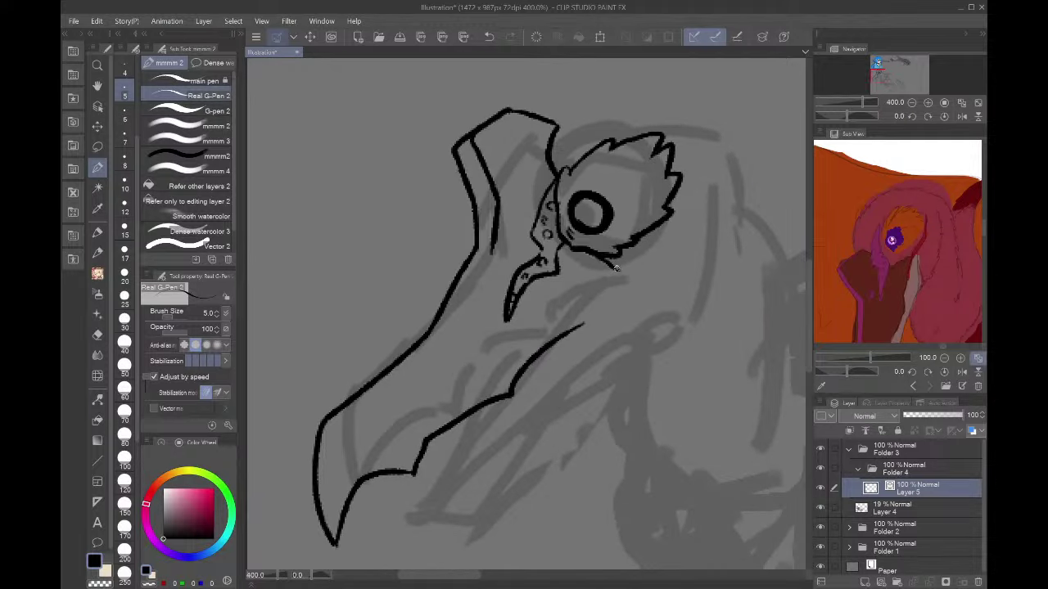
pyautogui.moveTo(617, 268)
pyautogui.mouseDown()
pyautogui.moveTo(699, 243)
pyautogui.moveTo(646, 282)
pyautogui.moveTo(637, 307)
pyautogui.mouseUp()
pyautogui.moveTo(571, 326)
pyautogui.mouseDown()
pyautogui.moveTo(618, 308)
pyautogui.moveTo(648, 267)
pyautogui.moveTo(636, 314)
pyautogui.moveTo(491, 472)
pyautogui.moveTo(427, 566)
pyautogui.mouseUp()
pyautogui.hotkey('ctrl', 'z')
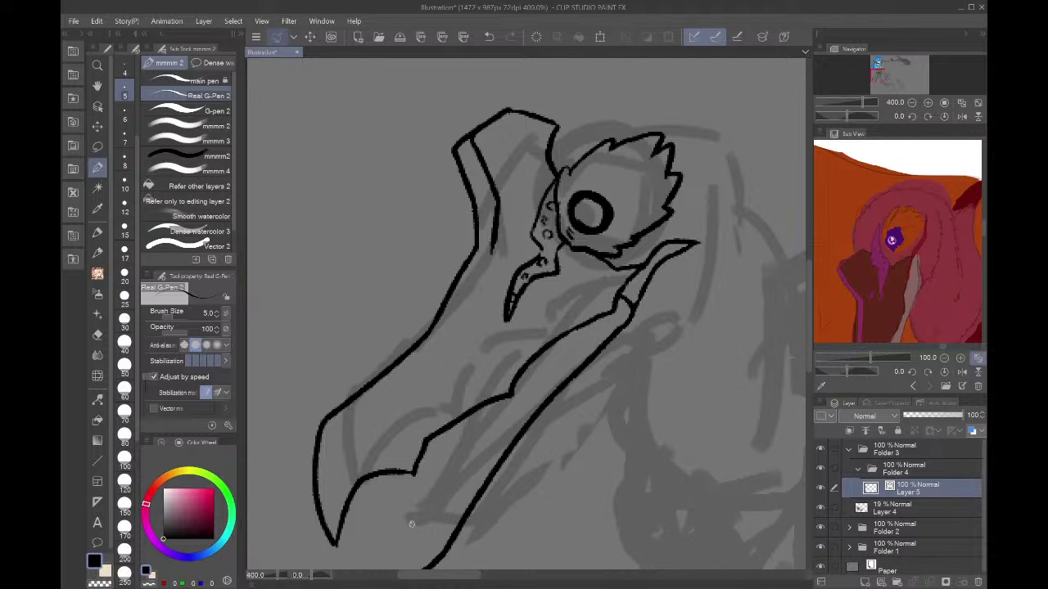
# - Ink the inner mouth lines between the beak halves and shape the pointed tip of the lower beak
pyautogui.moveTo(877, 63)
pyautogui.mouseDown()
pyautogui.moveTo(877, 89)
pyautogui.moveTo(876, 77)
pyautogui.mouseUp()
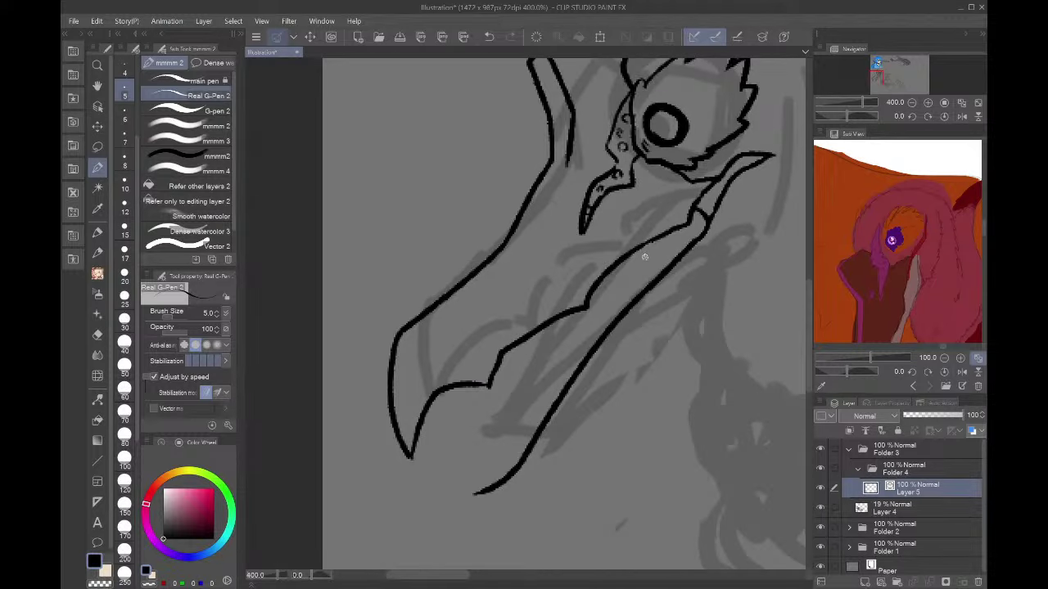
pyautogui.moveTo(645, 257); pyautogui.dragTo(528, 466)
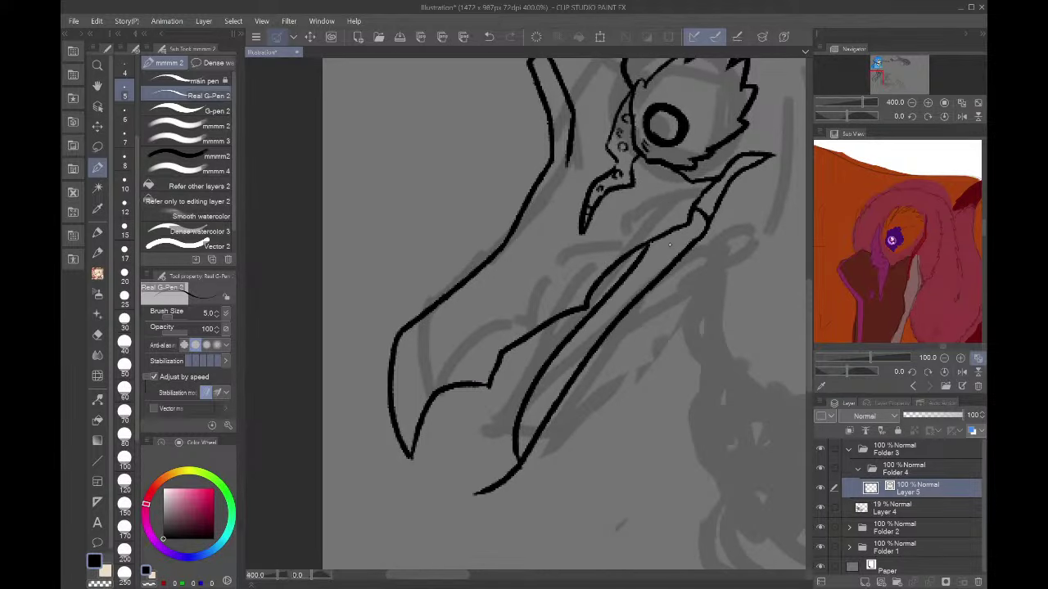
pyautogui.hotkey('ctrl', 'z')
pyautogui.moveTo(651, 244); pyautogui.dragTo(517, 463)
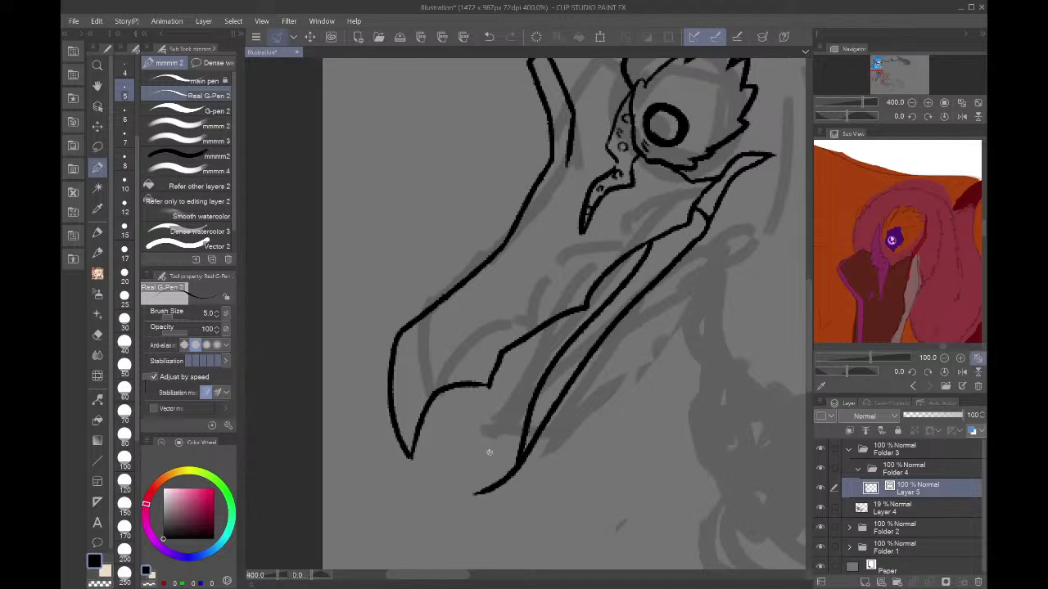
pyautogui.moveTo(476, 492); pyautogui.dragTo(526, 419)
pyautogui.moveTo(599, 311)
pyautogui.mouseDown()
pyautogui.moveTo(605, 276)
pyautogui.moveTo(615, 294)
pyautogui.mouseUp()
pyautogui.hotkey('ctrl', 'z')
pyautogui.moveTo(474, 494); pyautogui.dragTo(519, 491)
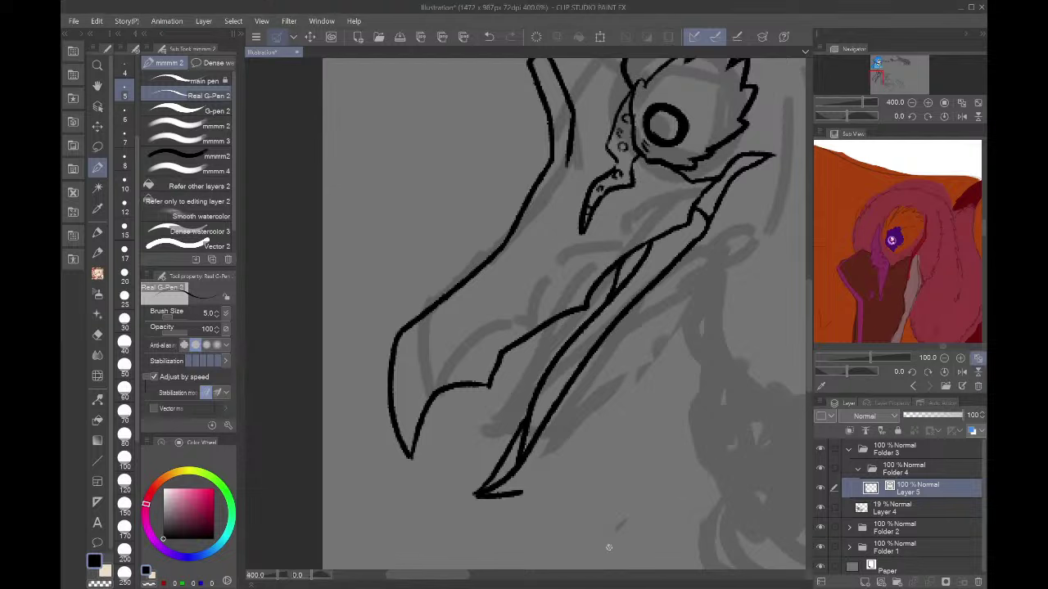
# - Ink the underside of the lower beak from its tip up to the mouth corner, redoing its upper section
pyautogui.moveTo(521, 494)
pyautogui.mouseDown()
pyautogui.moveTo(629, 383)
pyautogui.moveTo(680, 297)
pyautogui.moveTo(709, 277)
pyautogui.mouseUp()
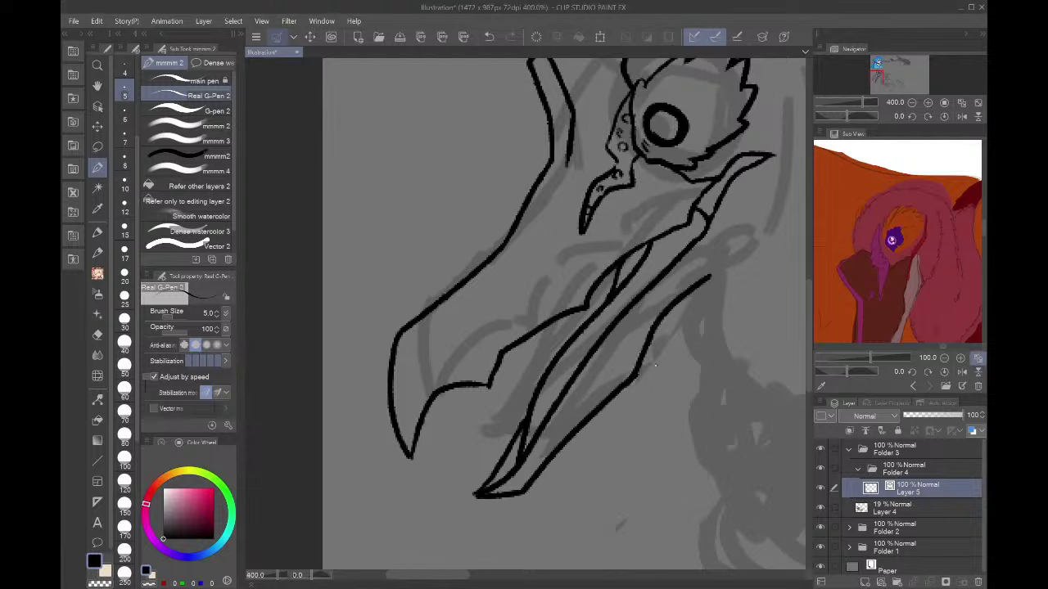
pyautogui.hotkey('ctrl', 'z')
pyautogui.moveTo(631, 378)
pyautogui.mouseDown()
pyautogui.moveTo(700, 288)
pyautogui.moveTo(747, 253)
pyautogui.moveTo(768, 157)
pyautogui.mouseUp()
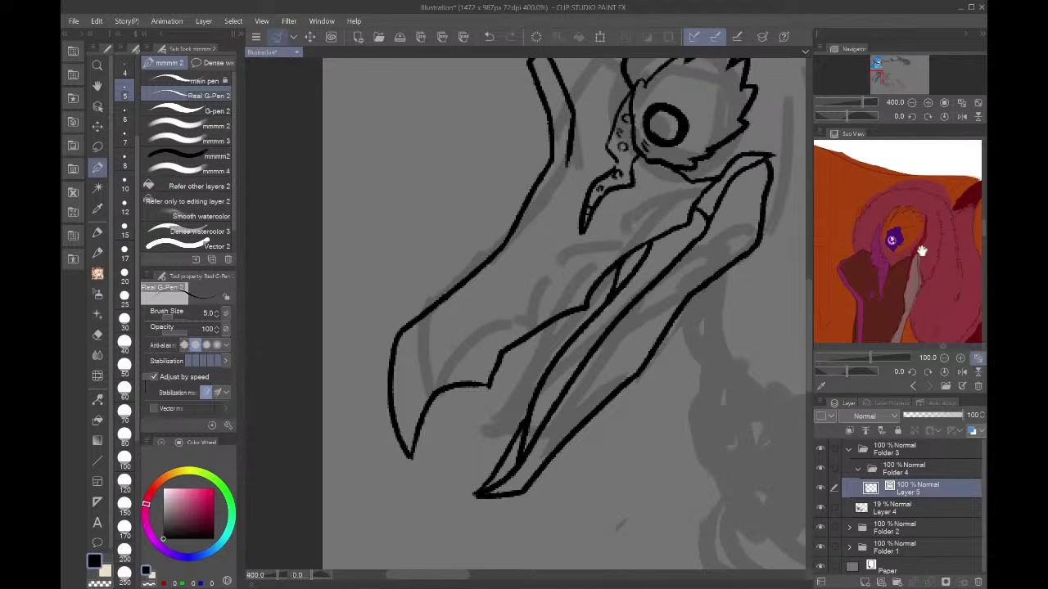
# - Redo the upper section of the lower beak's underside and ink an upturned hook at the mouth corner, trimming the overlapping line
pyautogui.hotkey('ctrl', 'z')
pyautogui.moveTo(704, 284)
pyautogui.mouseDown()
pyautogui.moveTo(746, 229)
pyautogui.moveTo(728, 181)
pyautogui.mouseUp()
pyautogui.moveTo(898, 78); pyautogui.dragTo(879, 75)
pyautogui.moveTo(594, 243)
pyautogui.mouseDown()
pyautogui.moveTo(623, 195)
pyautogui.moveTo(606, 244)
pyautogui.moveTo(609, 214)
pyautogui.moveTo(603, 246)
pyautogui.mouseUp()
pyautogui.hotkey('ctrl', 'z')
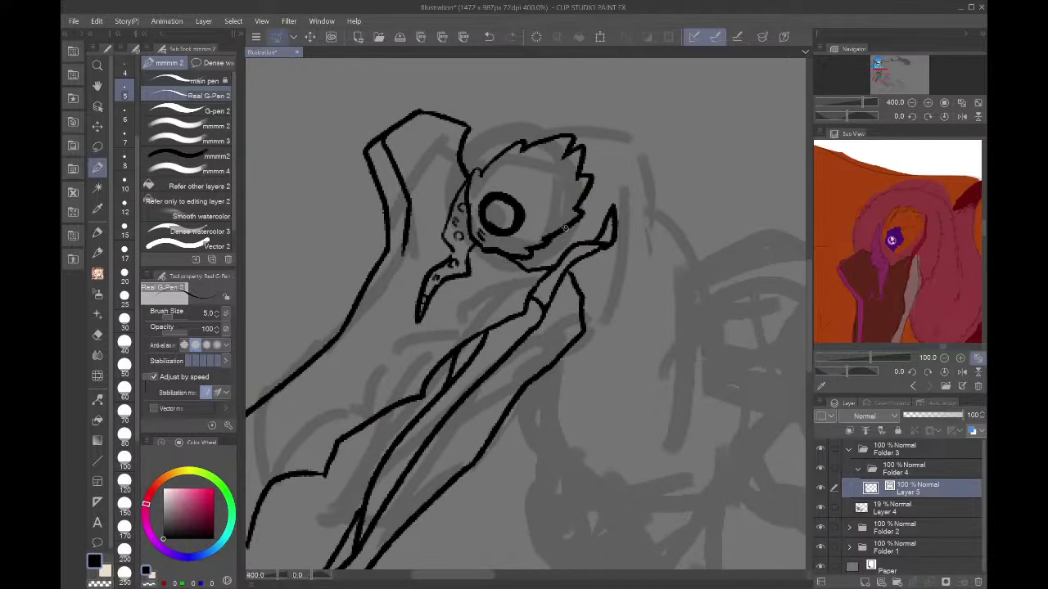
pyautogui.click(190, 246)
pyautogui.click(125, 114)
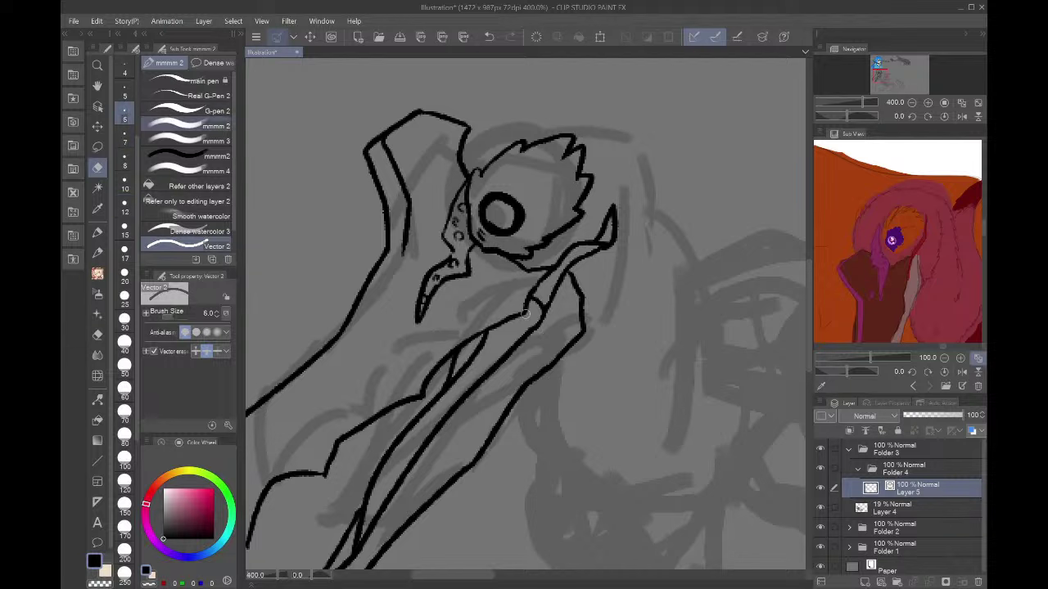
pyautogui.press('p')
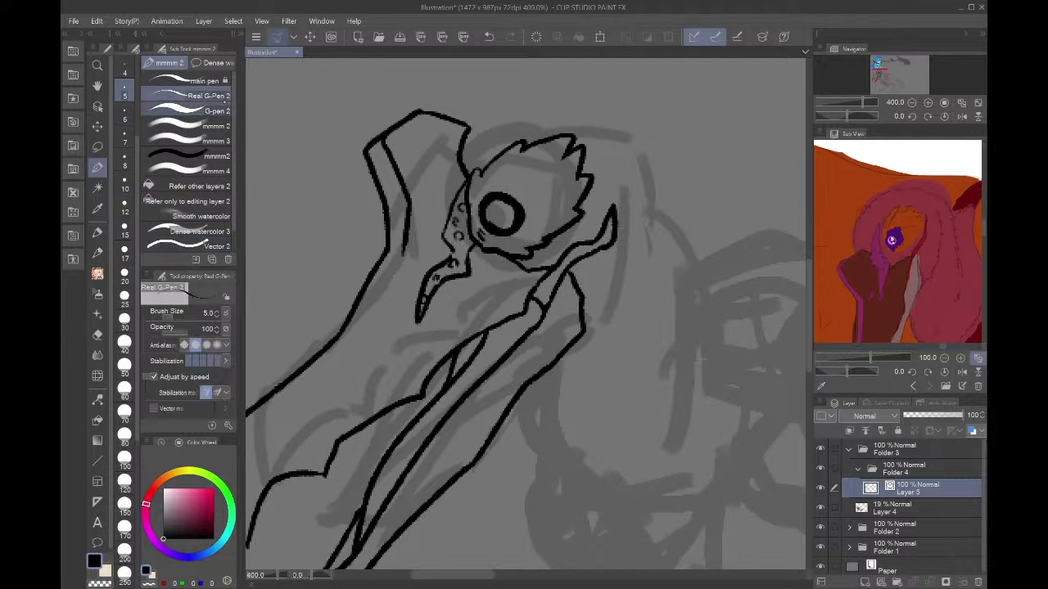
pyautogui.moveTo(525, 390); pyautogui.dragTo(618, 344)
pyautogui.hotkey('ctrl', 'z')
pyautogui.hotkey('ctrl', 'z')
pyautogui.click(961, 115)
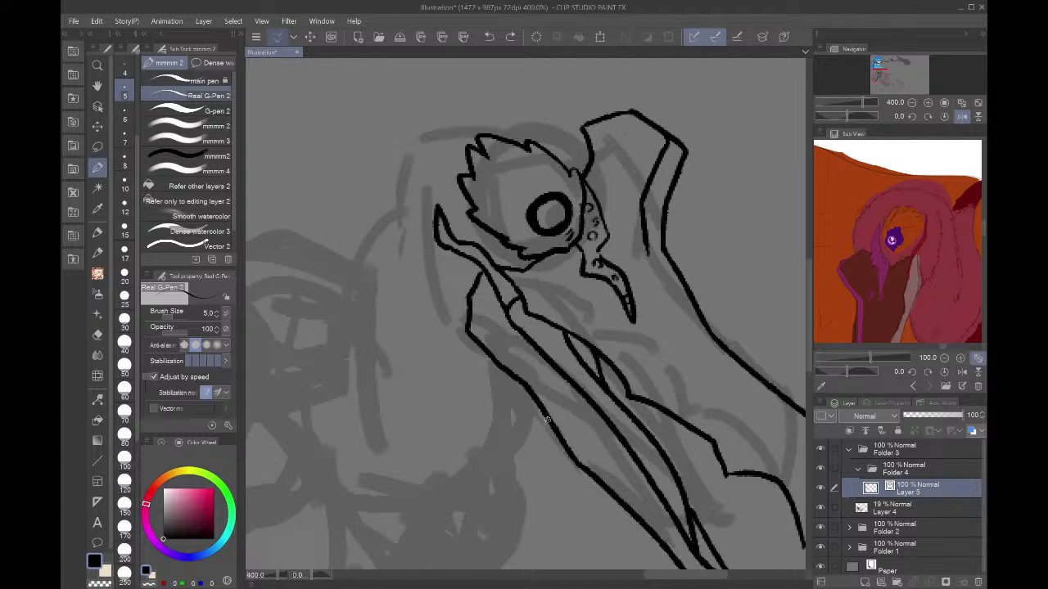
pyautogui.moveTo(550, 421)
pyautogui.mouseDown()
pyautogui.moveTo(458, 364)
pyautogui.moveTo(472, 279)
pyautogui.mouseUp()
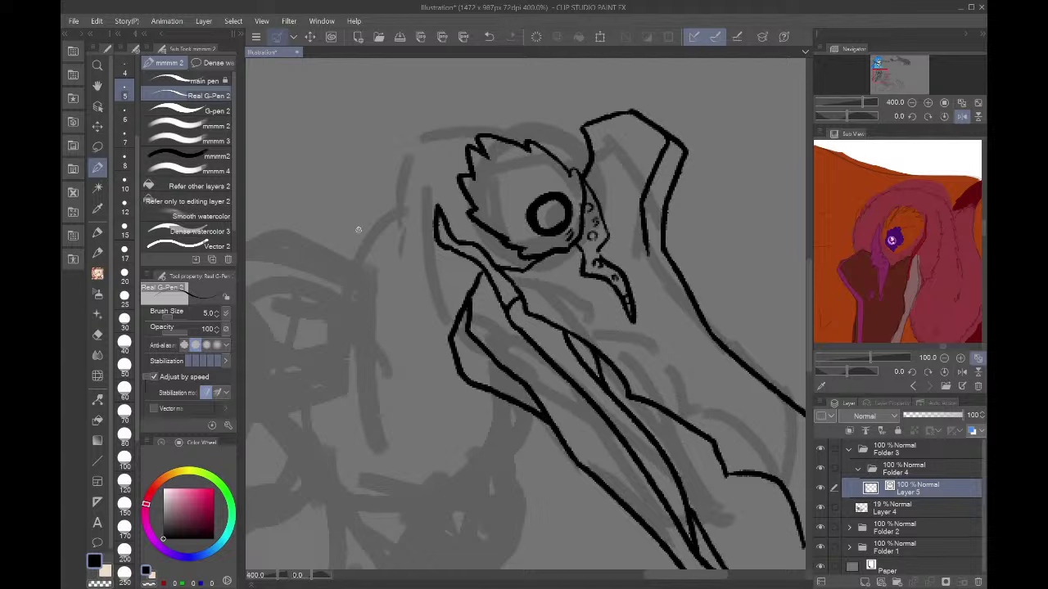
pyautogui.click(195, 244)
pyautogui.moveTo(509, 384); pyautogui.dragTo(527, 367)
pyautogui.hotkey('ctrl', 'z')
pyautogui.hotkey('ctrl', 'z')
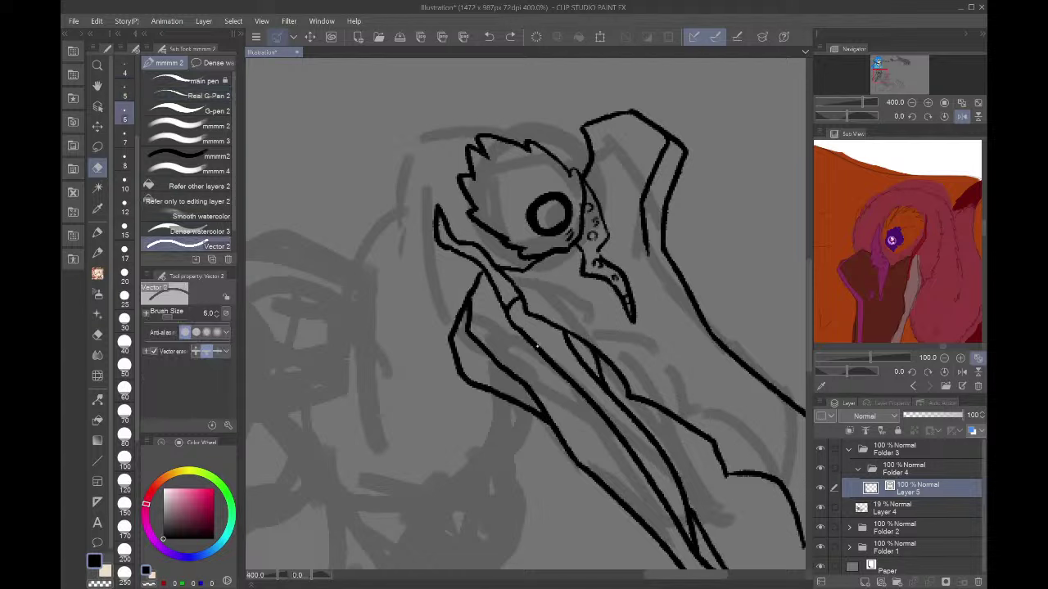
# - Ink a wider, angular bulge at the rear of the lower beak and erase the old inner edge, checking it mirrored
pyautogui.press('p')
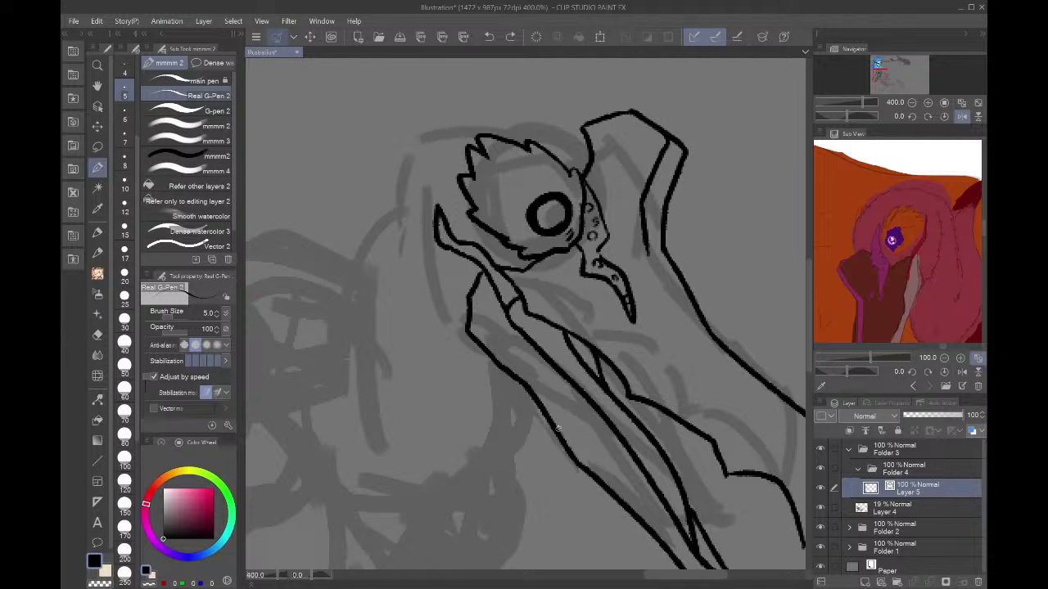
pyautogui.moveTo(559, 432)
pyautogui.mouseDown()
pyautogui.moveTo(470, 373)
pyautogui.moveTo(450, 330)
pyautogui.moveTo(483, 273)
pyautogui.mouseUp()
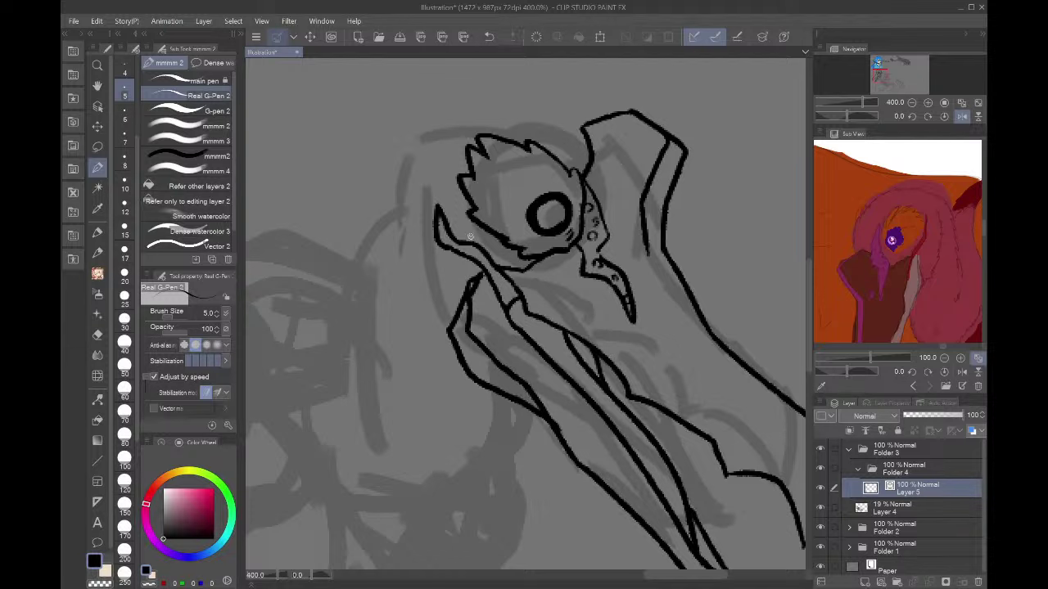
pyautogui.press('e')
pyautogui.click(490, 336)
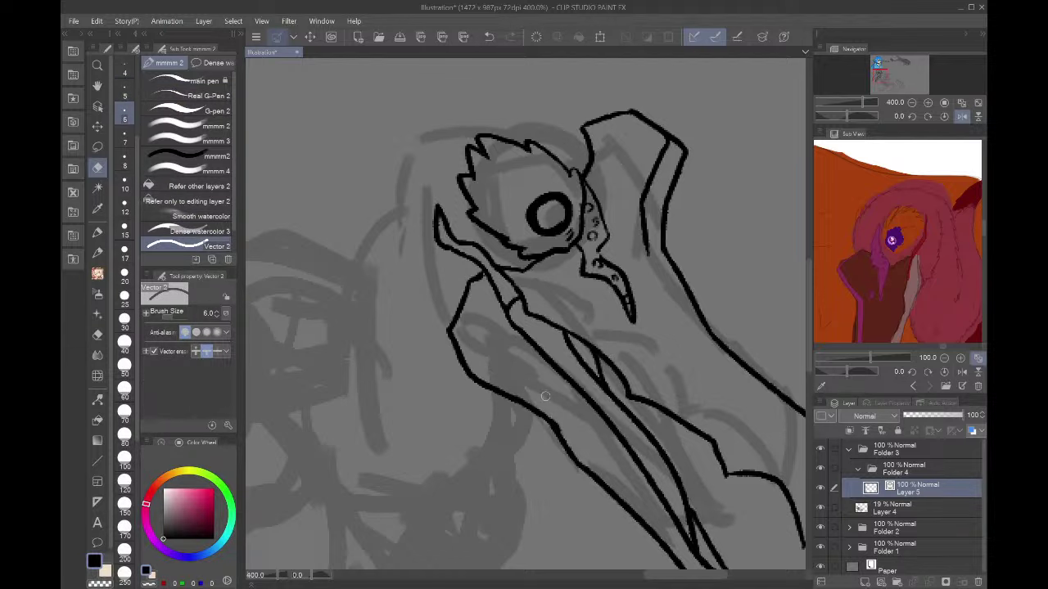
pyautogui.click(962, 115)
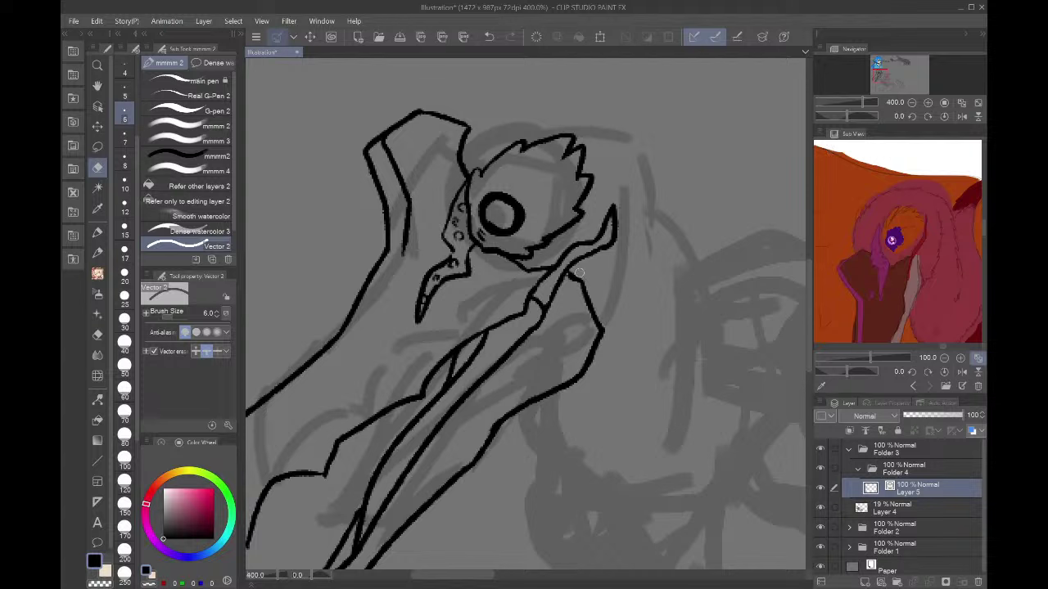
# - Ink the rounded crown and back of the head with small feather tufts, plus short cheek dashes behind the jaw
pyautogui.press('p')
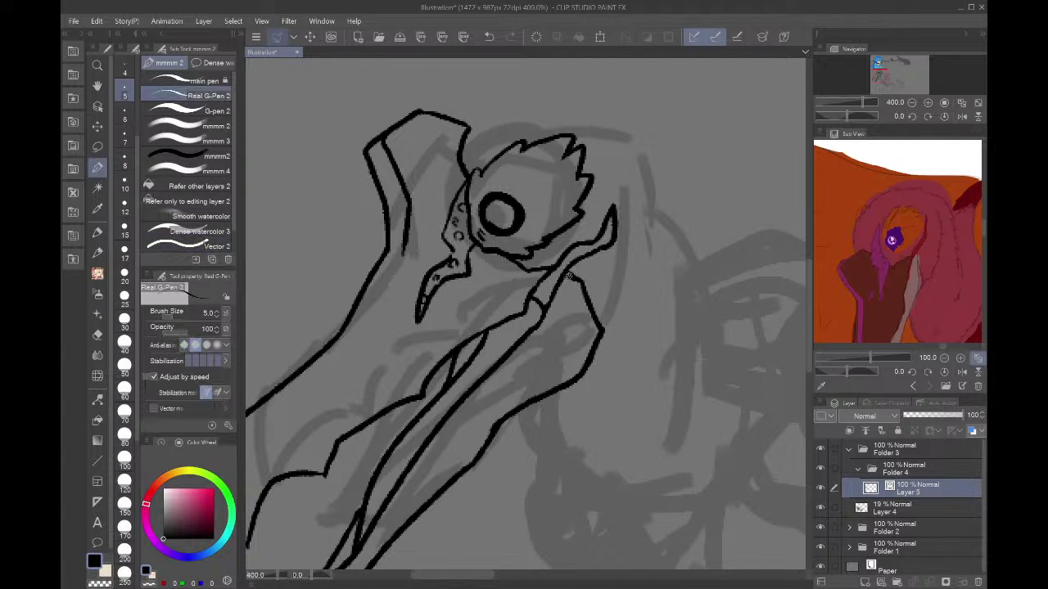
pyautogui.moveTo(461, 125)
pyautogui.mouseDown()
pyautogui.moveTo(494, 100)
pyautogui.moveTo(582, 90)
pyautogui.moveTo(616, 103)
pyautogui.moveTo(608, 106)
pyautogui.moveTo(667, 140)
pyautogui.moveTo(651, 140)
pyautogui.moveTo(693, 193)
pyautogui.moveTo(706, 239)
pyautogui.moveTo(695, 266)
pyautogui.mouseUp()
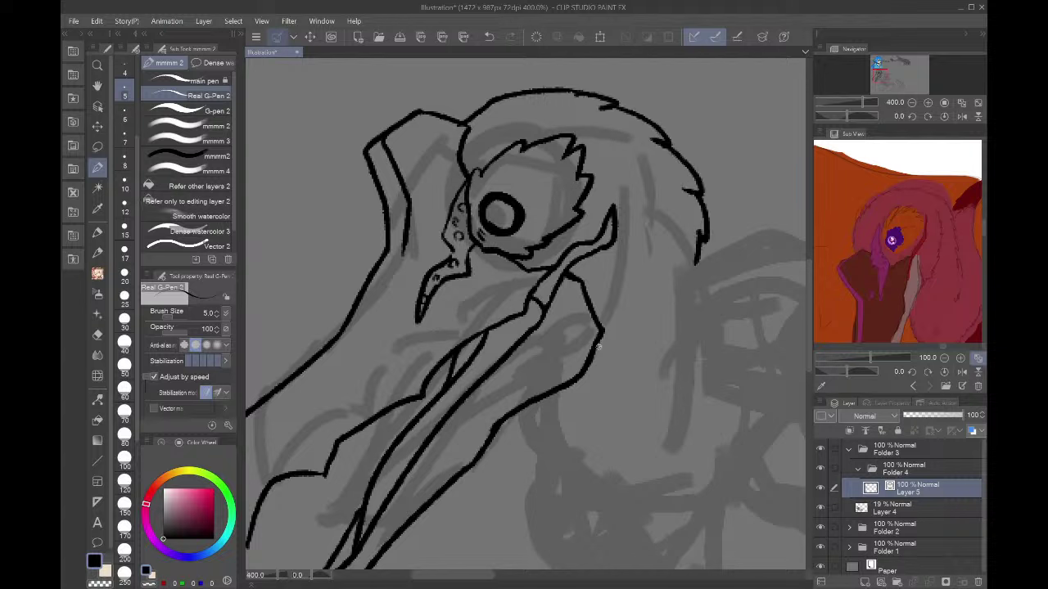
pyautogui.moveTo(596, 349); pyautogui.dragTo(635, 334)
pyautogui.moveTo(639, 331); pyautogui.dragTo(652, 326)
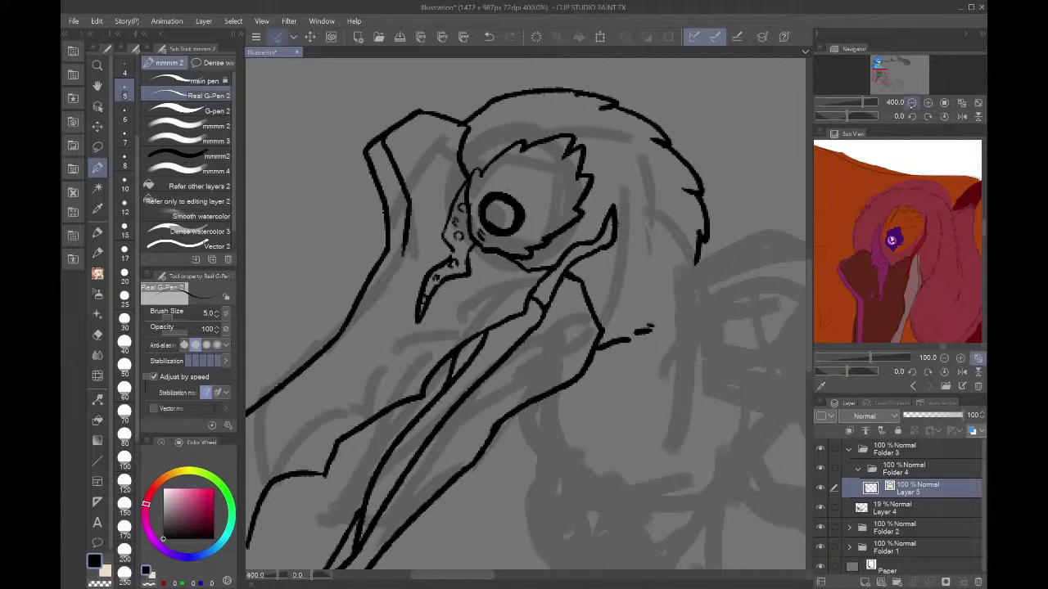
# - Shift the inked head line art upward relative to the grey sketch, keeping its scale at 100
pyautogui.hotkey('ctrl', '-')
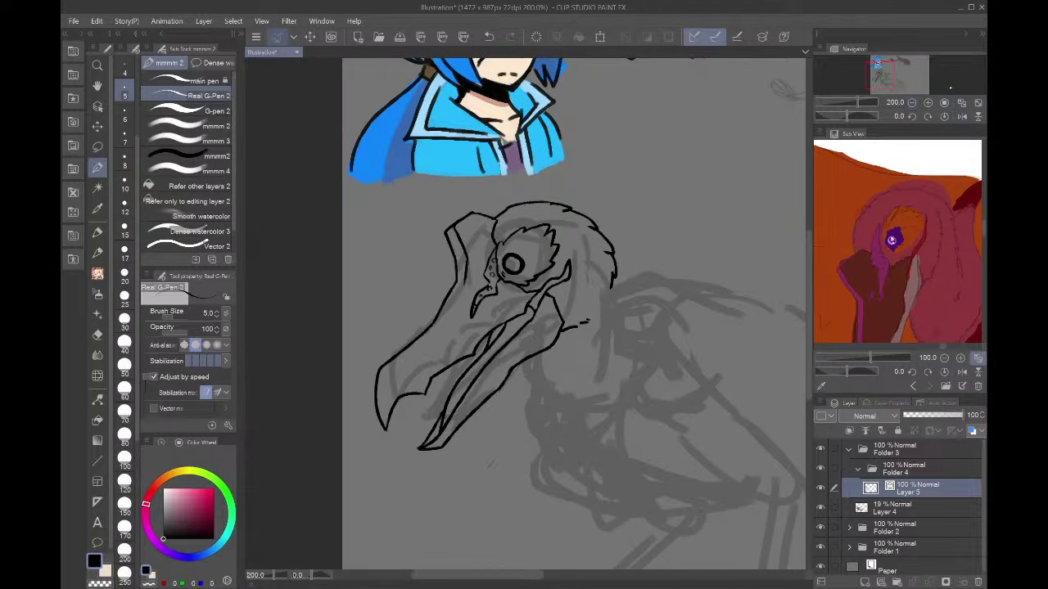
pyautogui.click(962, 116)
pyautogui.press('h')
pyautogui.hotkey('ctrl', 't')
pyautogui.moveTo(593, 280)
pyautogui.mouseDown()
pyautogui.moveTo(602, 264)
pyautogui.moveTo(588, 272)
pyautogui.mouseUp()
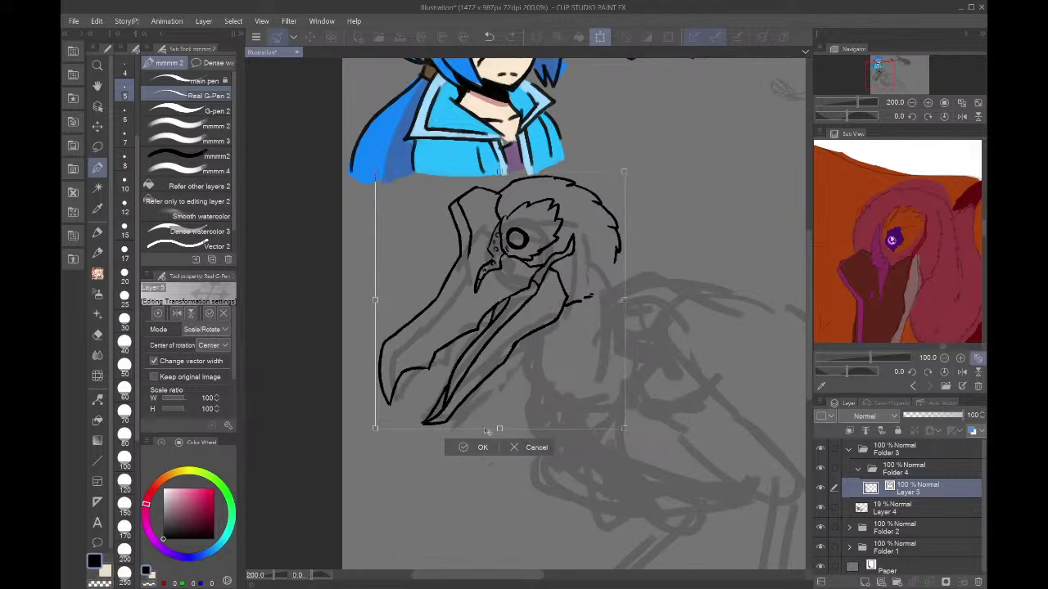
pyautogui.click(465, 448)
# - Ink the throat curve below the beak, the back of the neck, the upper chest line and the start of the shoulder hump
pyautogui.click(928, 103)
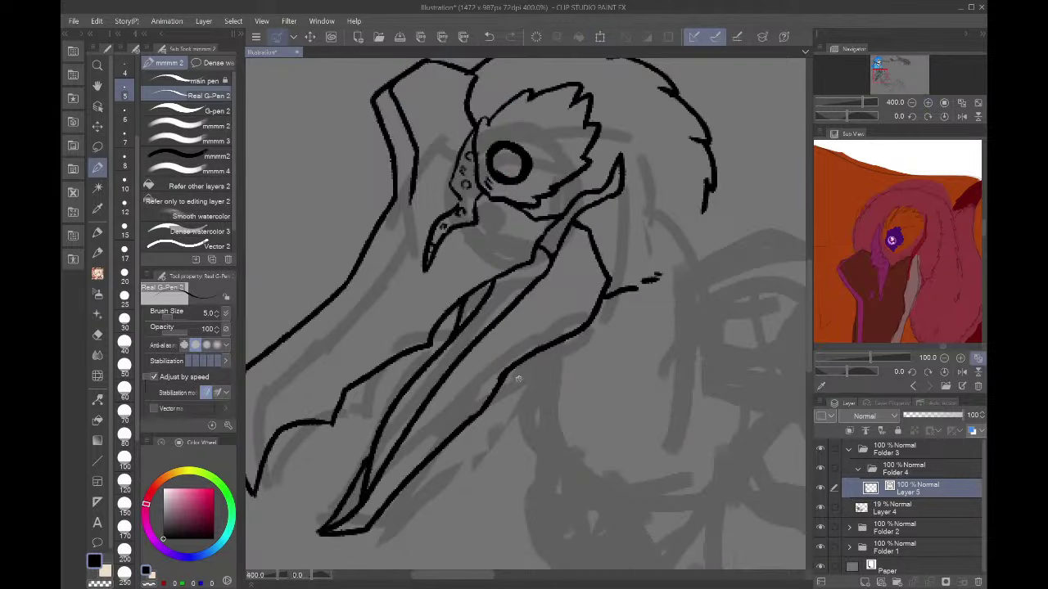
pyautogui.moveTo(519, 364)
pyautogui.mouseDown()
pyautogui.moveTo(512, 451)
pyautogui.moveTo(532, 475)
pyautogui.mouseUp()
pyautogui.moveTo(704, 205); pyautogui.dragTo(669, 427)
pyautogui.moveTo(528, 468); pyautogui.dragTo(634, 514)
pyautogui.moveTo(715, 240); pyautogui.dragTo(803, 269)
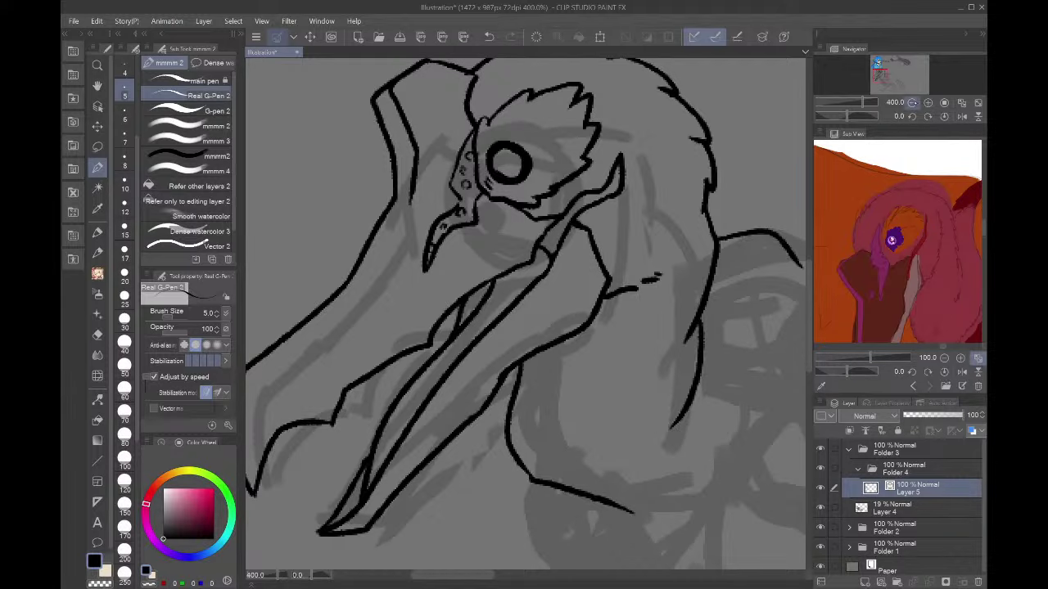
# - Move the inked head and neck slightly down over the sketch, keeping the scale at 100
pyautogui.click(911, 103)
pyautogui.click(912, 103)
pyautogui.moveTo(910, 75); pyautogui.dragTo(880, 80)
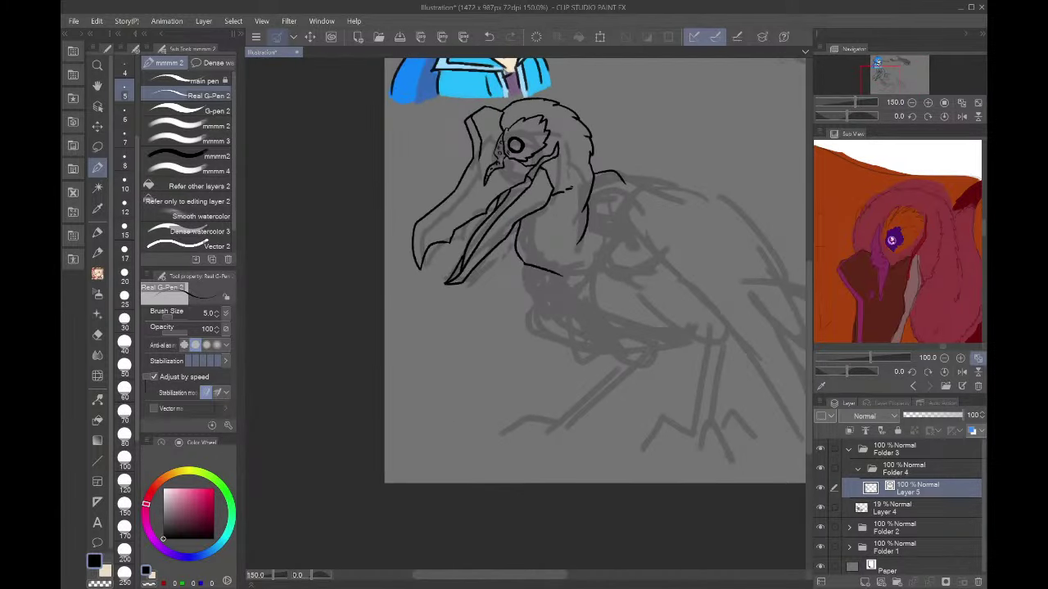
pyautogui.hotkey('ctrl', 't')
pyautogui.moveTo(519, 192); pyautogui.dragTo(514, 206)
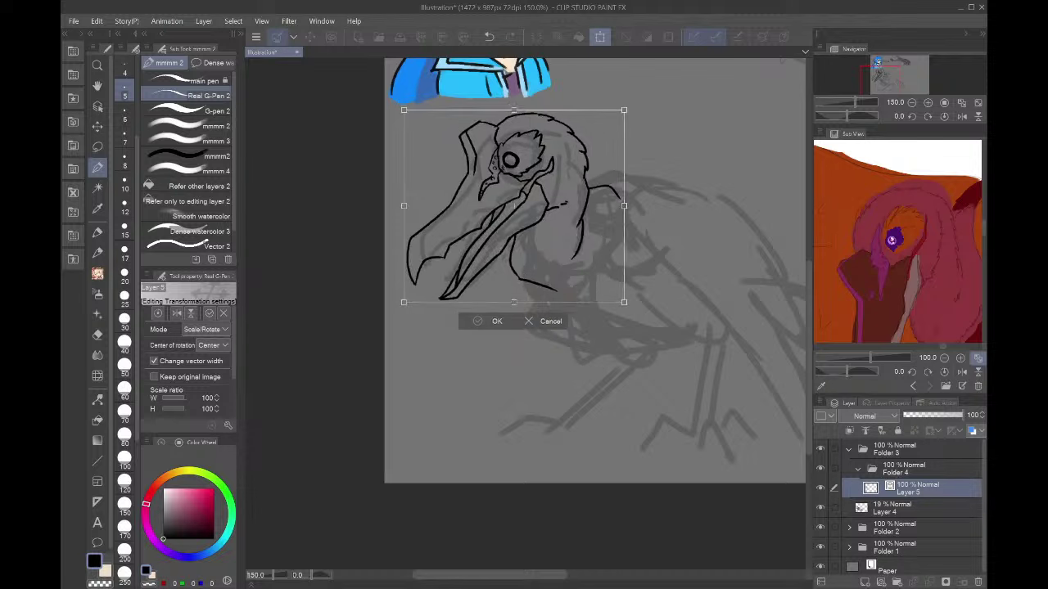
pyautogui.press('Return')
# - Ink the hanging ruff below the throat with pointed feather tips and broken tufts up its back edge, working in mirrored view
pyautogui.click(962, 117)
pyautogui.click(928, 103)
pyautogui.click(928, 103)
pyautogui.click(928, 103)
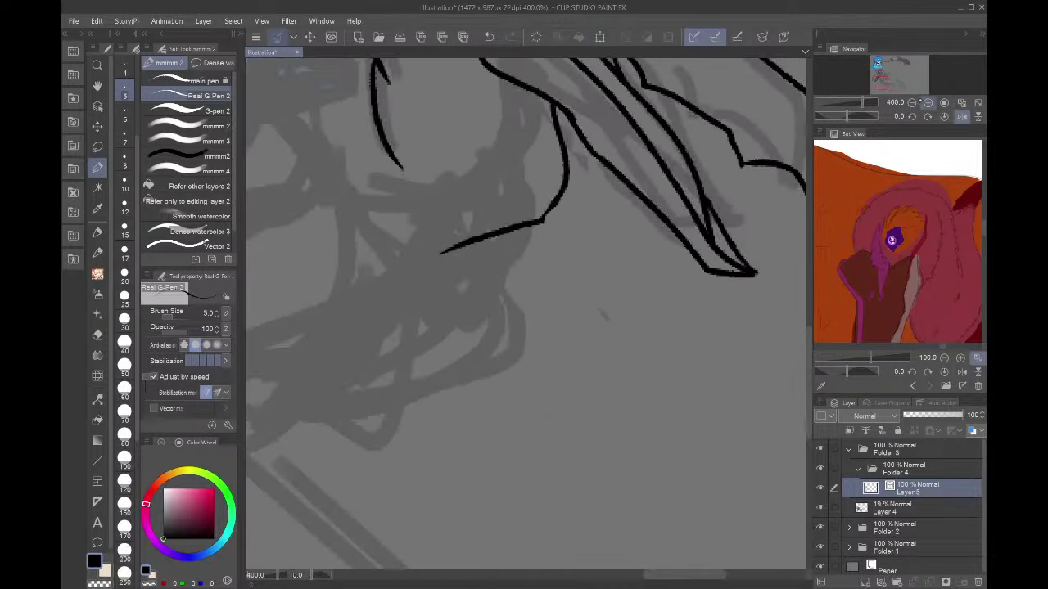
pyautogui.moveTo(889, 77); pyautogui.dragTo(883, 80)
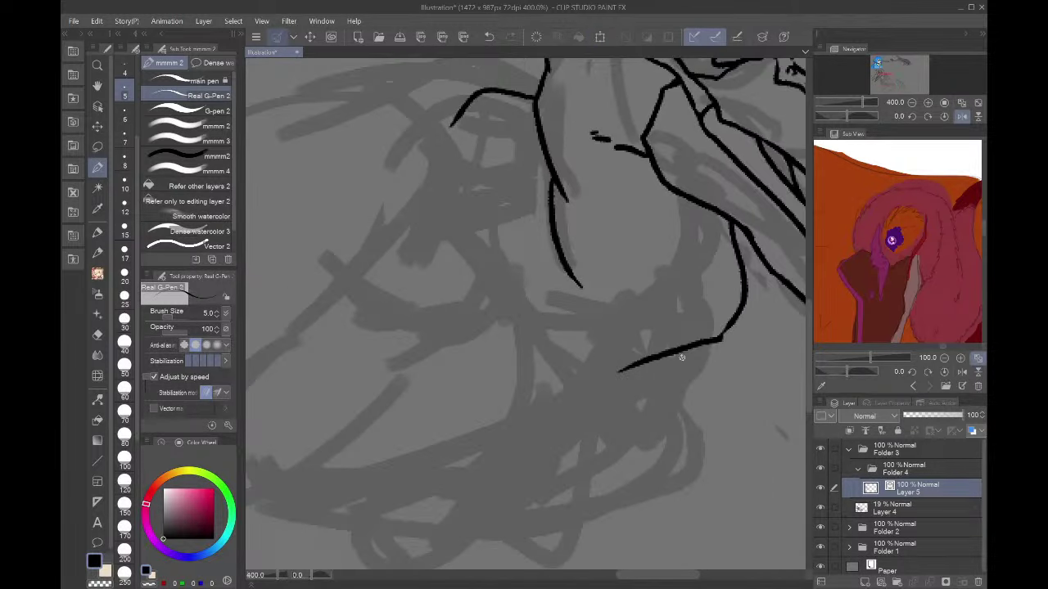
pyautogui.moveTo(681, 358)
pyautogui.mouseDown()
pyautogui.moveTo(613, 437)
pyautogui.moveTo(595, 418)
pyautogui.moveTo(566, 466)
pyautogui.moveTo(567, 403)
pyautogui.moveTo(558, 424)
pyautogui.moveTo(532, 397)
pyautogui.moveTo(508, 339)
pyautogui.moveTo(504, 261)
pyautogui.mouseUp()
pyautogui.click(962, 116)
pyautogui.click(911, 103)
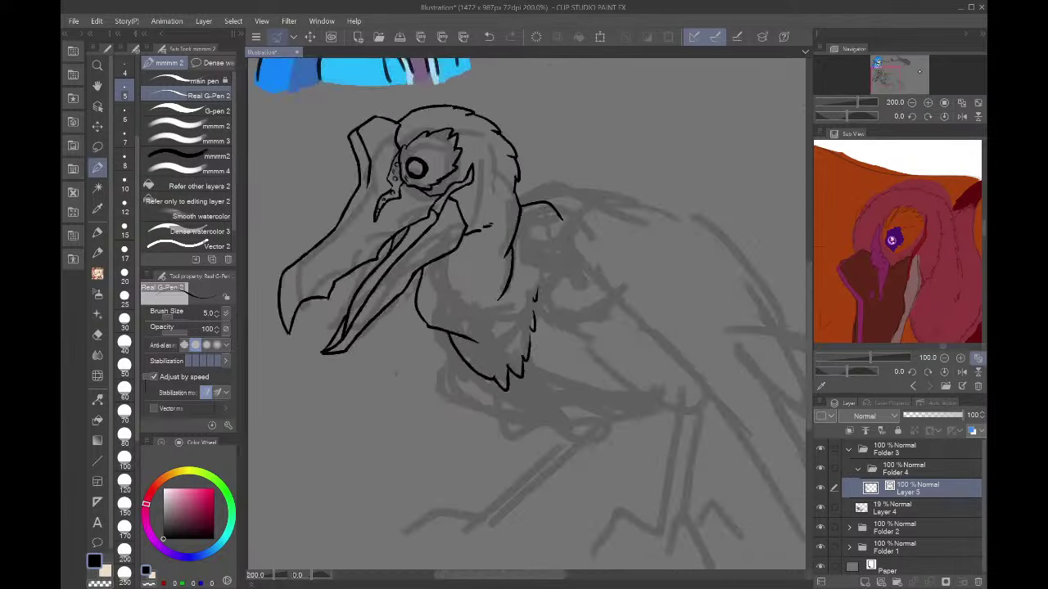
# - Ink the large folded wing with a rounded shoulder, a long pointed tip and overlapping feathers along its back edge
pyautogui.moveTo(903, 70); pyautogui.dragTo(886, 83)
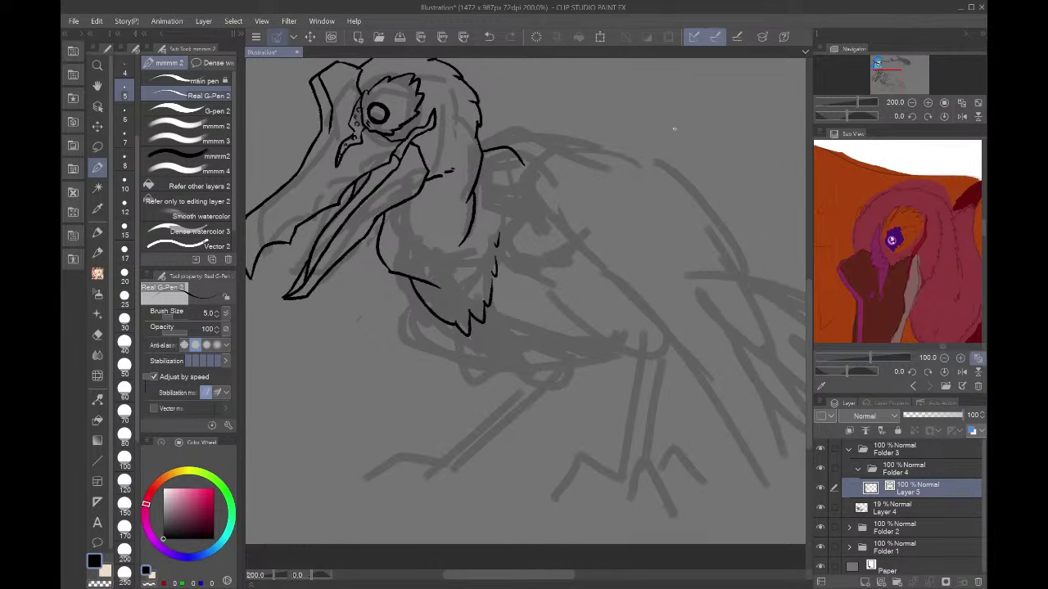
pyautogui.moveTo(663, 131)
pyautogui.mouseDown()
pyautogui.moveTo(630, 126)
pyautogui.moveTo(554, 144)
pyautogui.moveTo(557, 205)
pyautogui.moveTo(709, 385)
pyautogui.moveTo(788, 519)
pyautogui.moveTo(767, 399)
pyautogui.moveTo(727, 318)
pyautogui.mouseUp()
pyautogui.moveTo(796, 452); pyautogui.dragTo(762, 294)
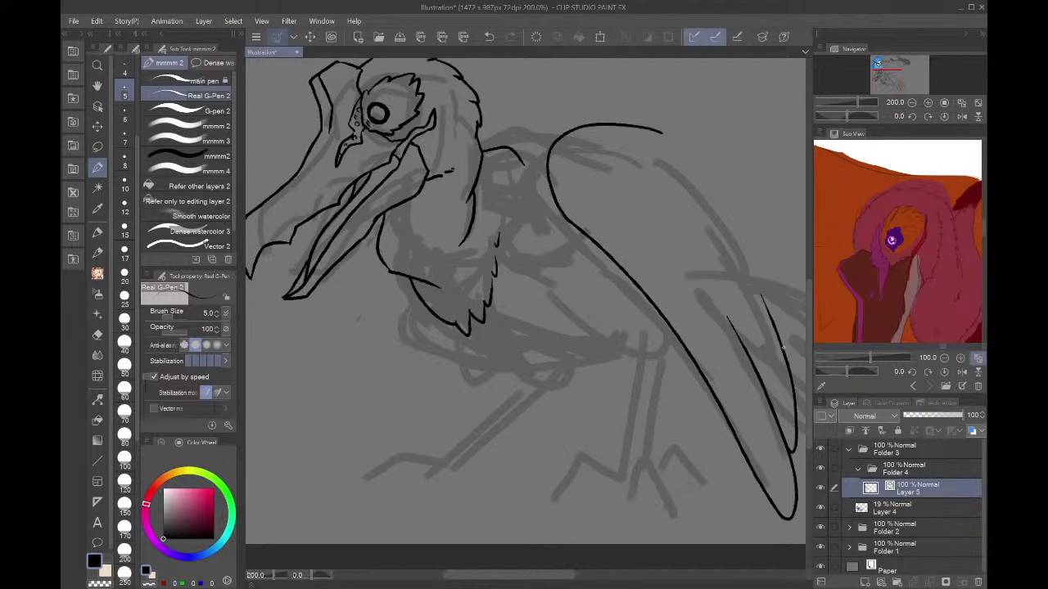
pyautogui.moveTo(785, 351); pyautogui.dragTo(748, 230)
pyautogui.moveTo(774, 276)
pyautogui.mouseDown()
pyautogui.moveTo(778, 264)
pyautogui.moveTo(697, 164)
pyautogui.moveTo(722, 171)
pyautogui.moveTo(647, 136)
pyautogui.mouseUp()
# - Lasso the inked head and neck, scale them to 84, tilt the beak slightly upward and place them closer to the wing
pyautogui.click(913, 102)
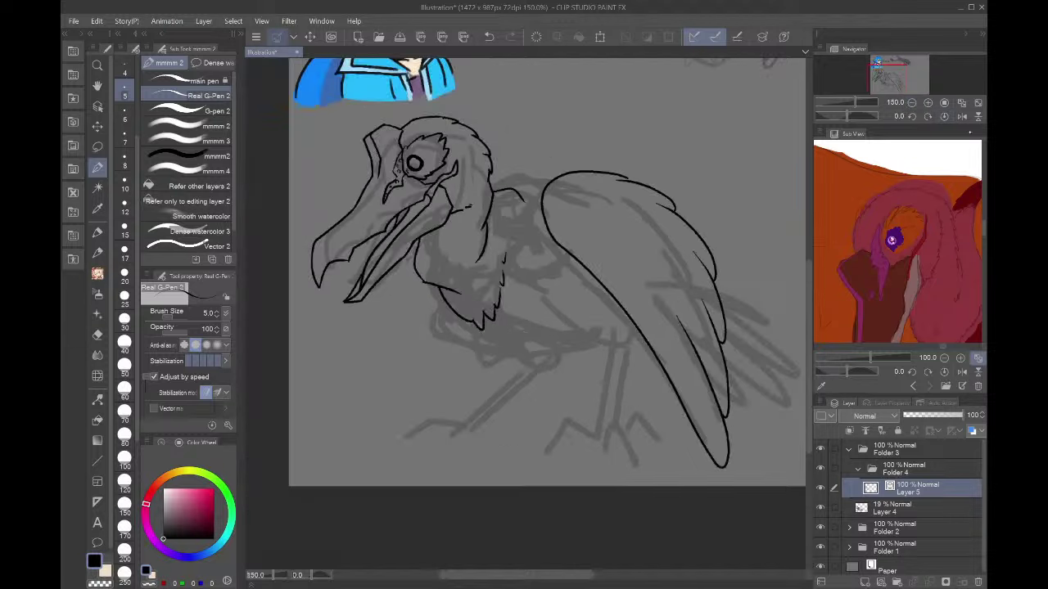
pyautogui.click(961, 115)
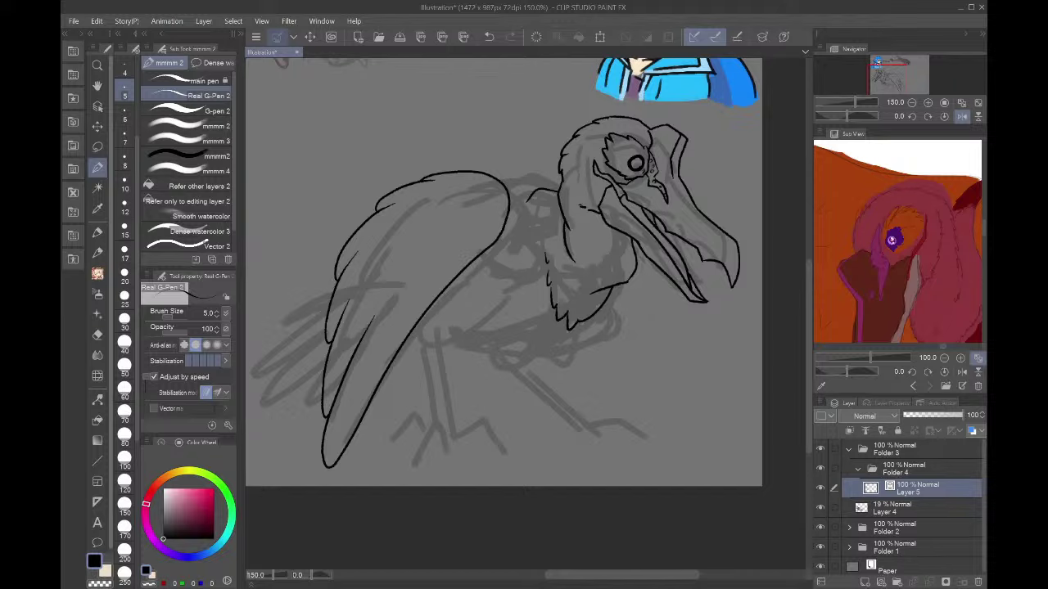
pyautogui.click(98, 148)
pyautogui.moveTo(622, 403)
pyautogui.mouseDown()
pyautogui.moveTo(565, 391)
pyautogui.moveTo(528, 214)
pyautogui.moveTo(687, 114)
pyautogui.moveTo(637, 401)
pyautogui.mouseUp()
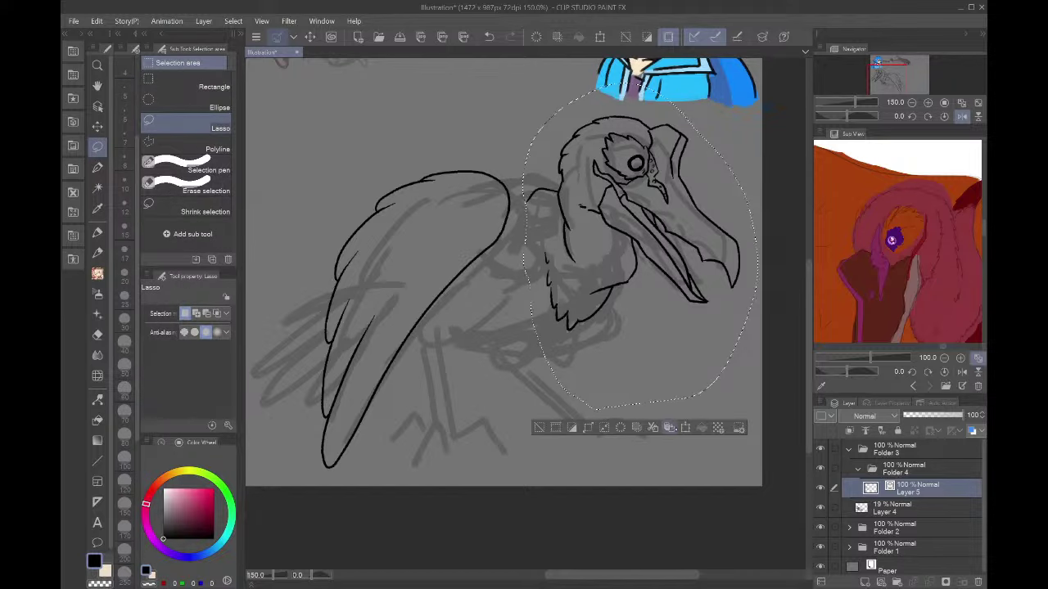
pyautogui.click(685, 428)
pyautogui.moveTo(753, 88); pyautogui.dragTo(734, 107)
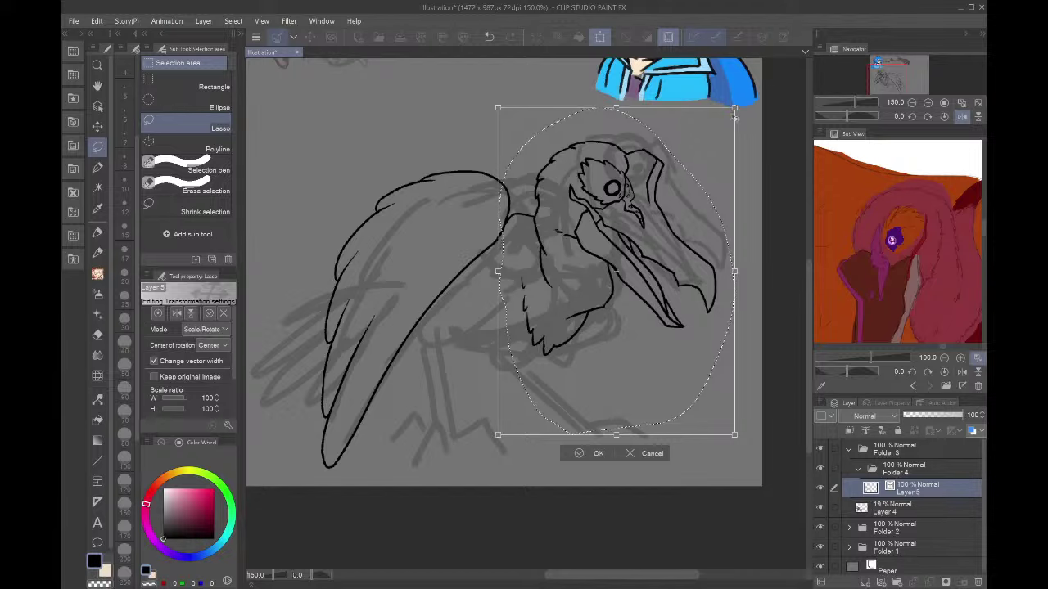
pyautogui.moveTo(647, 246); pyautogui.dragTo(616, 265)
pyautogui.moveTo(704, 126); pyautogui.dragTo(685, 151)
pyautogui.moveTo(629, 273); pyautogui.dragTo(676, 208)
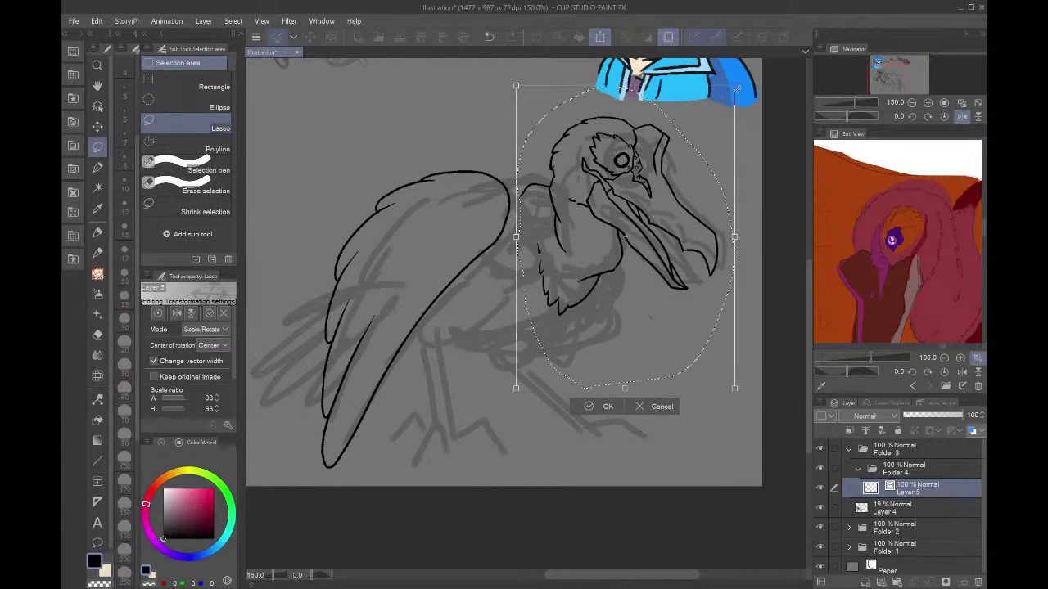
pyautogui.moveTo(733, 87); pyautogui.dragTo(727, 108)
pyautogui.moveTo(668, 255); pyautogui.dragTo(677, 238)
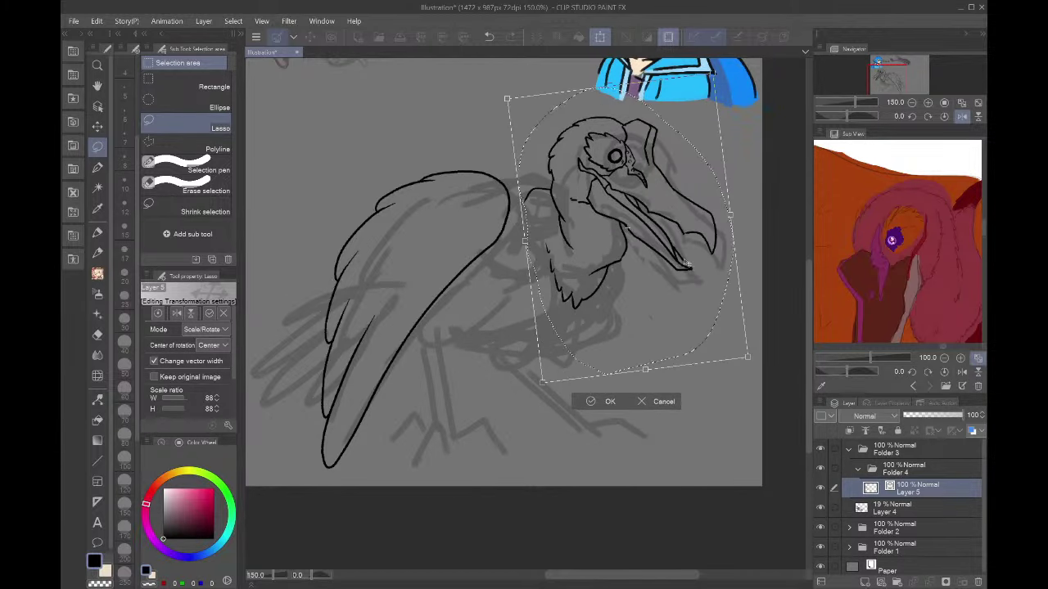
pyautogui.moveTo(742, 344); pyautogui.dragTo(743, 338)
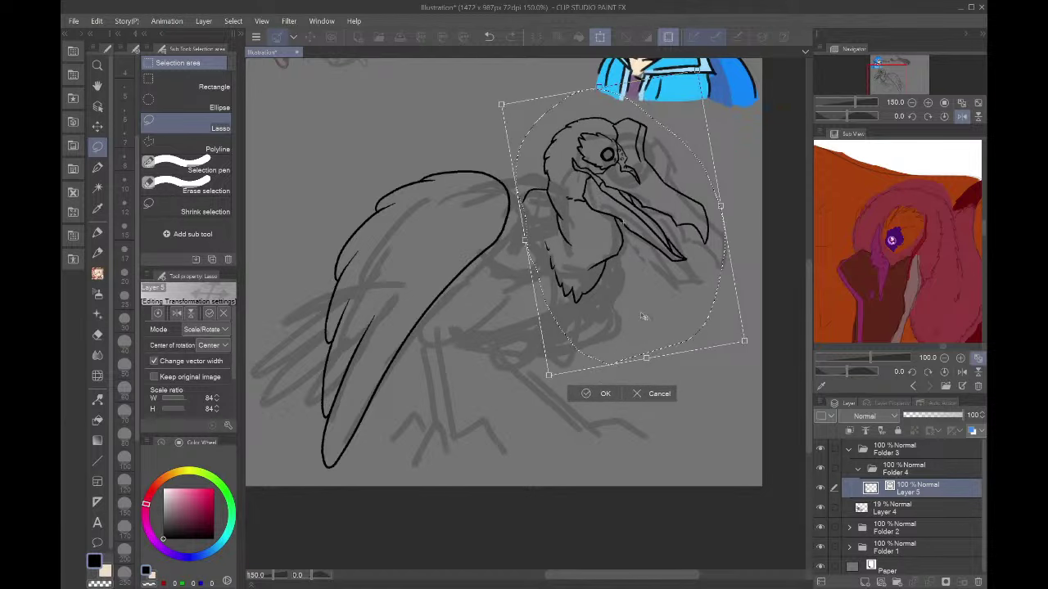
pyautogui.click(588, 393)
pyautogui.hotkey('ctrl', 'd')
pyautogui.click(962, 116)
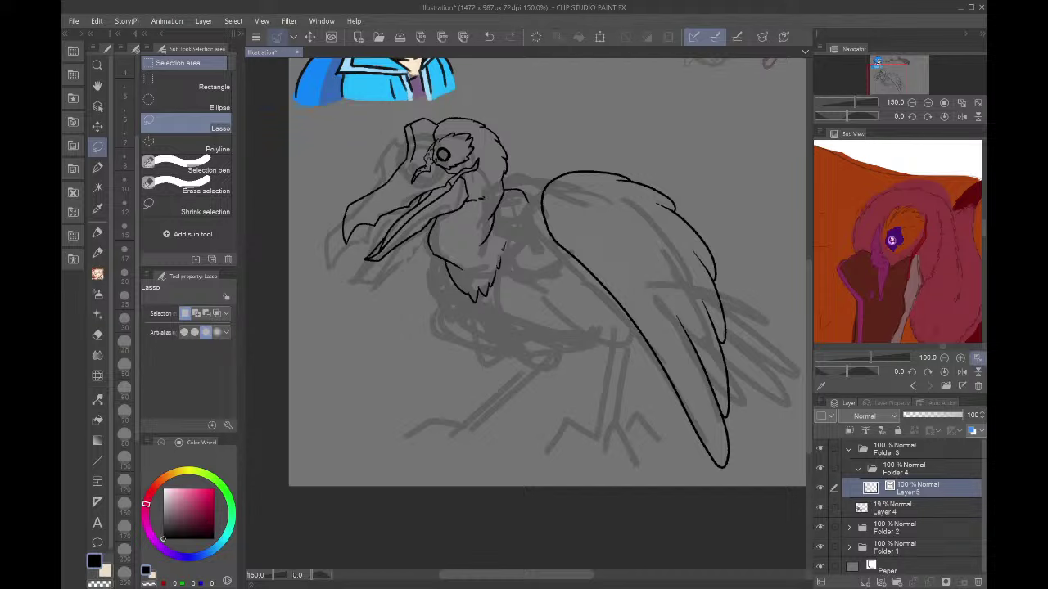
# - Ink the chest and belly line from under the neck ruff back toward the top of the legs
pyautogui.press('p')
pyautogui.click(944, 102)
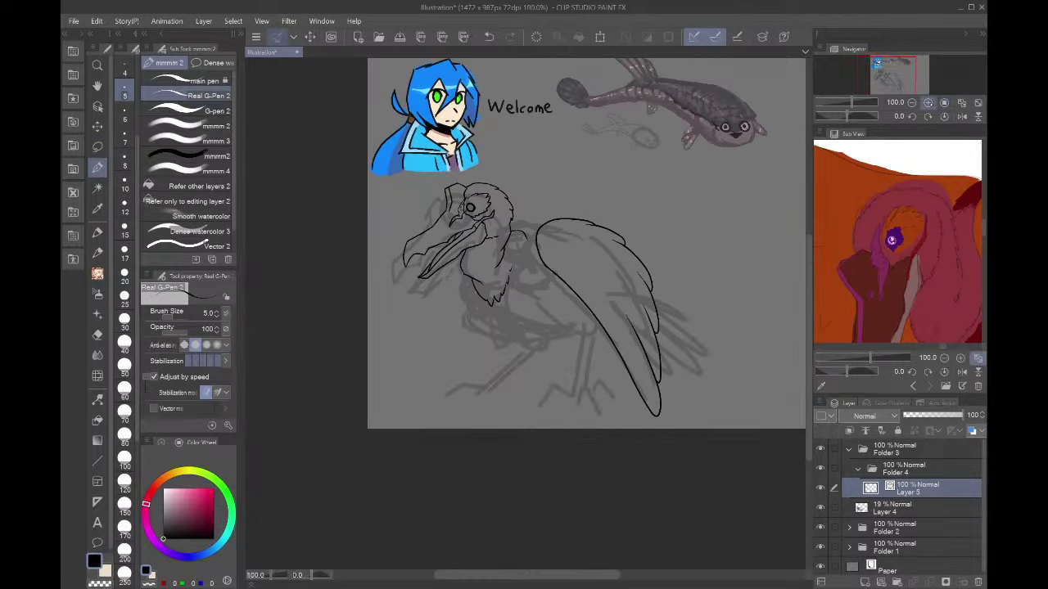
pyautogui.click(927, 103)
pyautogui.click(928, 103)
pyautogui.click(928, 102)
pyautogui.click(927, 102)
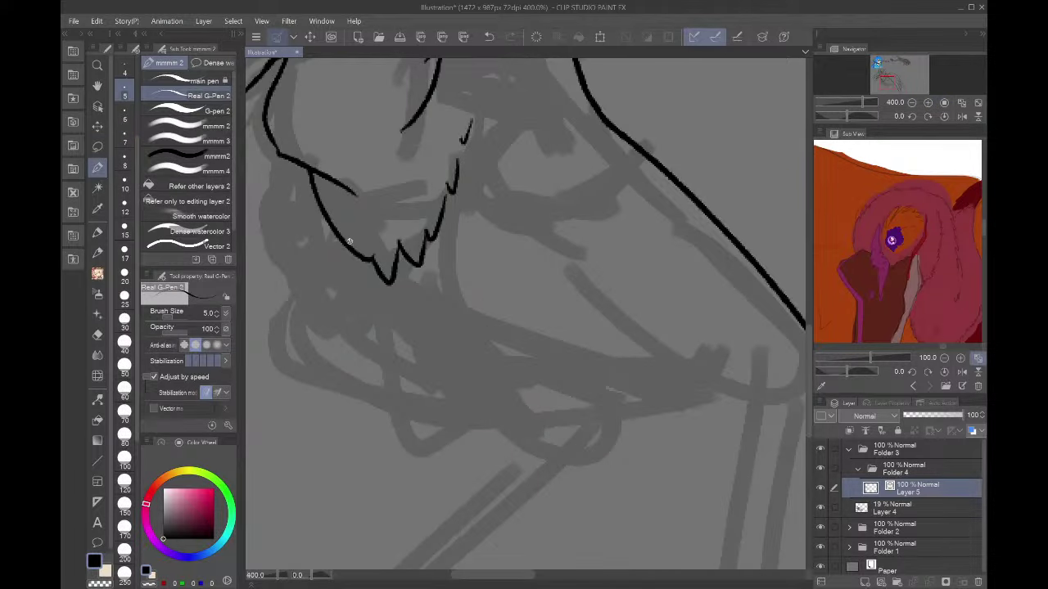
pyautogui.moveTo(349, 246)
pyautogui.mouseDown()
pyautogui.moveTo(398, 333)
pyautogui.moveTo(645, 383)
pyautogui.moveTo(641, 372)
pyautogui.moveTo(632, 382)
pyautogui.moveTo(686, 369)
pyautogui.mouseUp()
pyautogui.click(911, 103)
pyautogui.click(912, 103)
pyautogui.moveTo(897, 68); pyautogui.dragTo(882, 82)
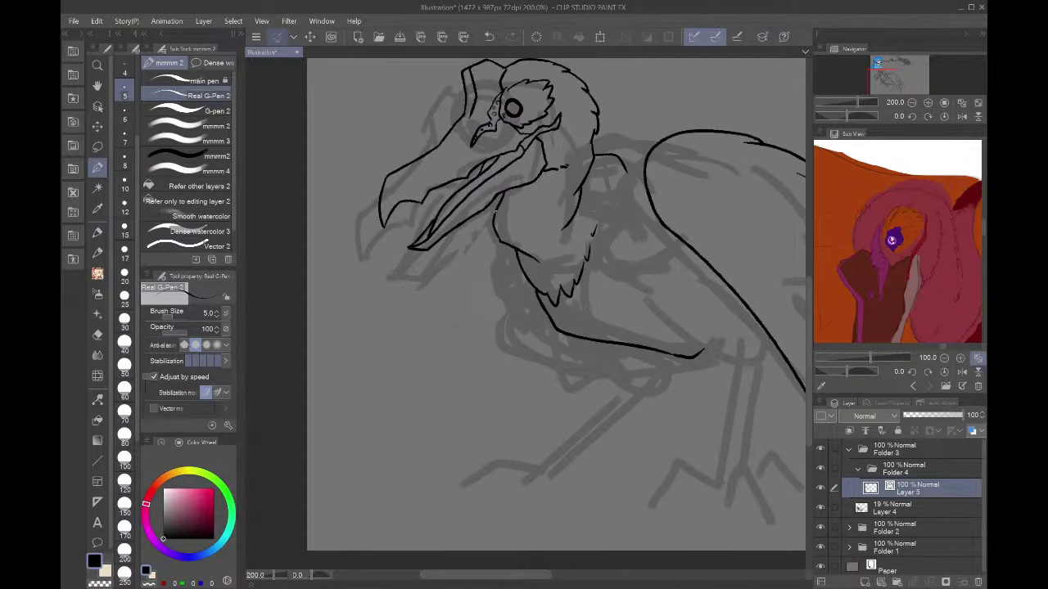
# - Ink the bulging breast outline from under the beak to the belly and the short back line joining the neck to the wing
pyautogui.moveTo(494, 211)
pyautogui.mouseDown()
pyautogui.moveTo(454, 257)
pyautogui.moveTo(487, 309)
pyautogui.moveTo(570, 311)
pyautogui.mouseUp()
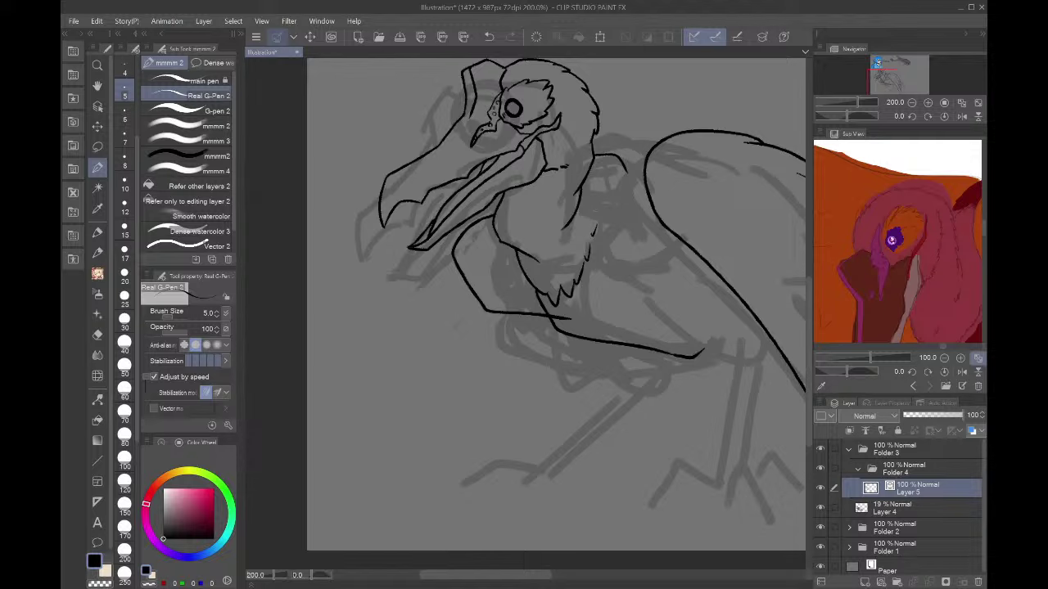
pyautogui.doubleClick(329, 412)
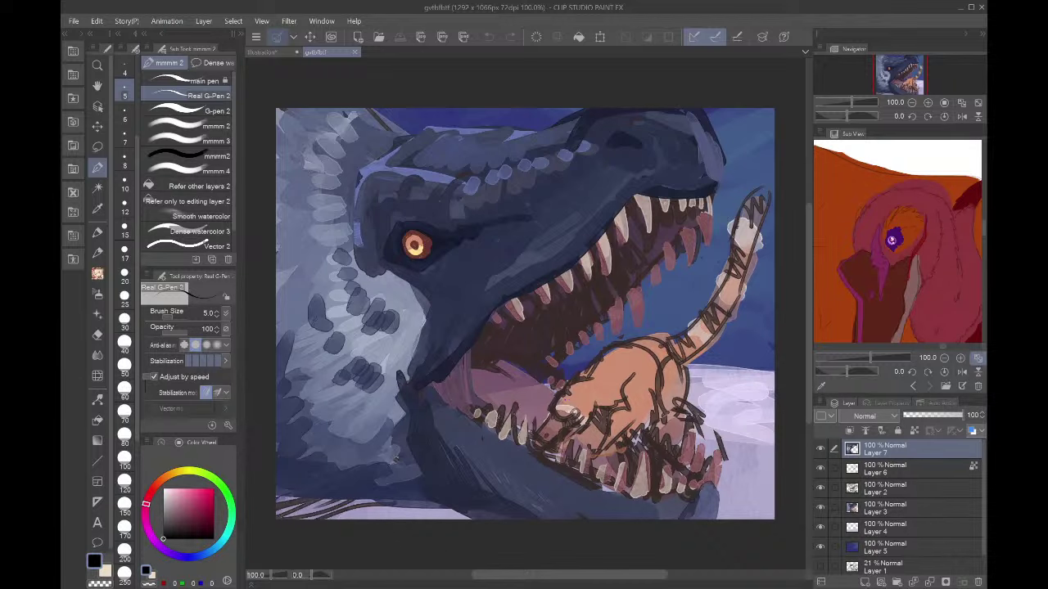
pyautogui.click(354, 53)
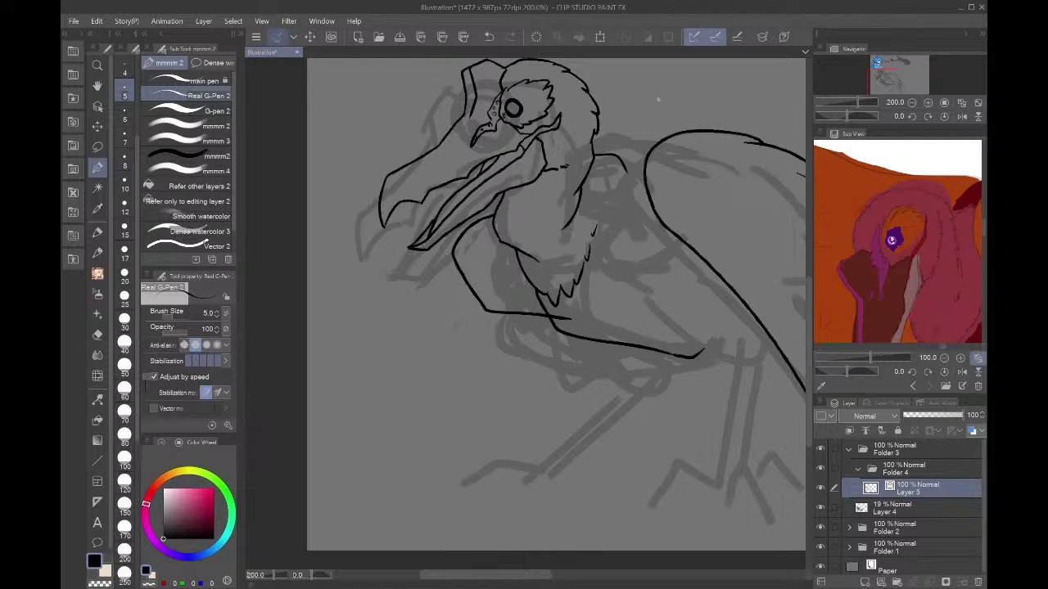
pyautogui.scroll(5, 658, 99)
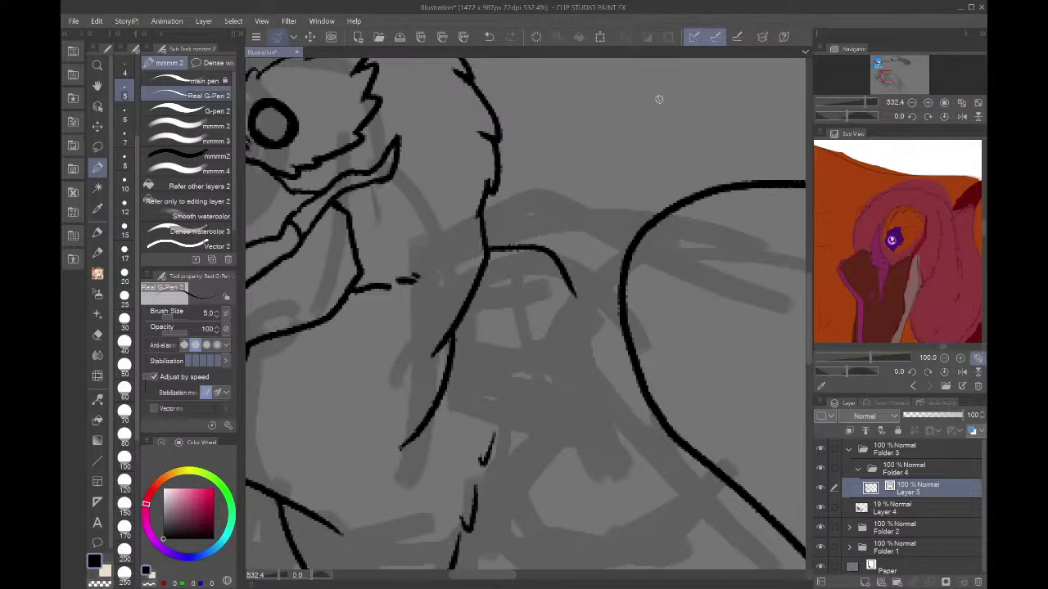
pyautogui.moveTo(525, 241)
pyautogui.mouseDown()
pyautogui.moveTo(577, 215)
pyautogui.moveTo(654, 221)
pyautogui.mouseUp()
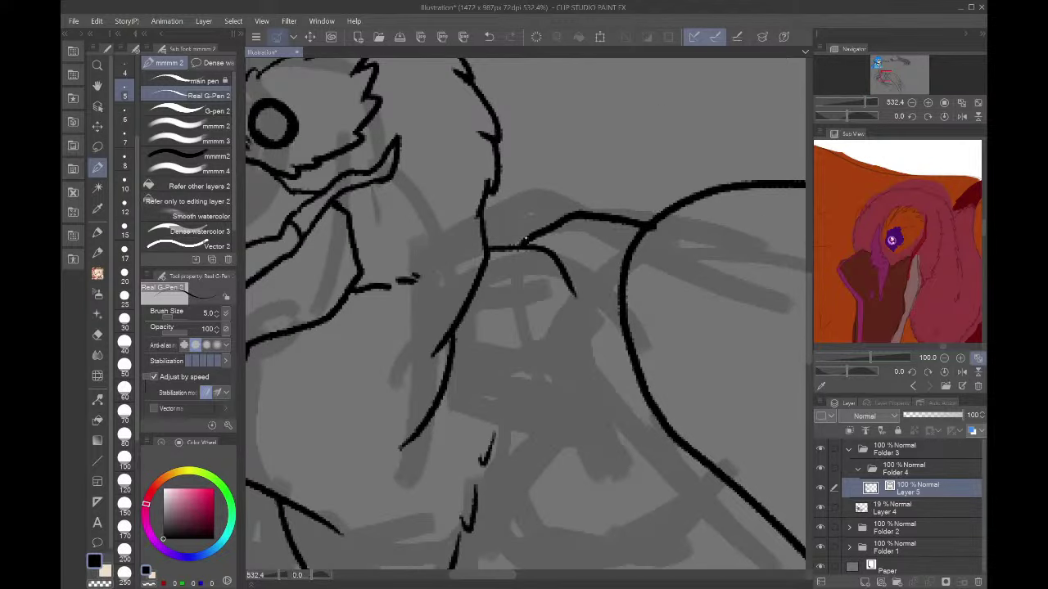
pyautogui.hotkey('ctrl', 'z')
pyautogui.moveTo(502, 245)
pyautogui.mouseDown()
pyautogui.moveTo(555, 231)
pyautogui.moveTo(633, 230)
pyautogui.mouseUp()
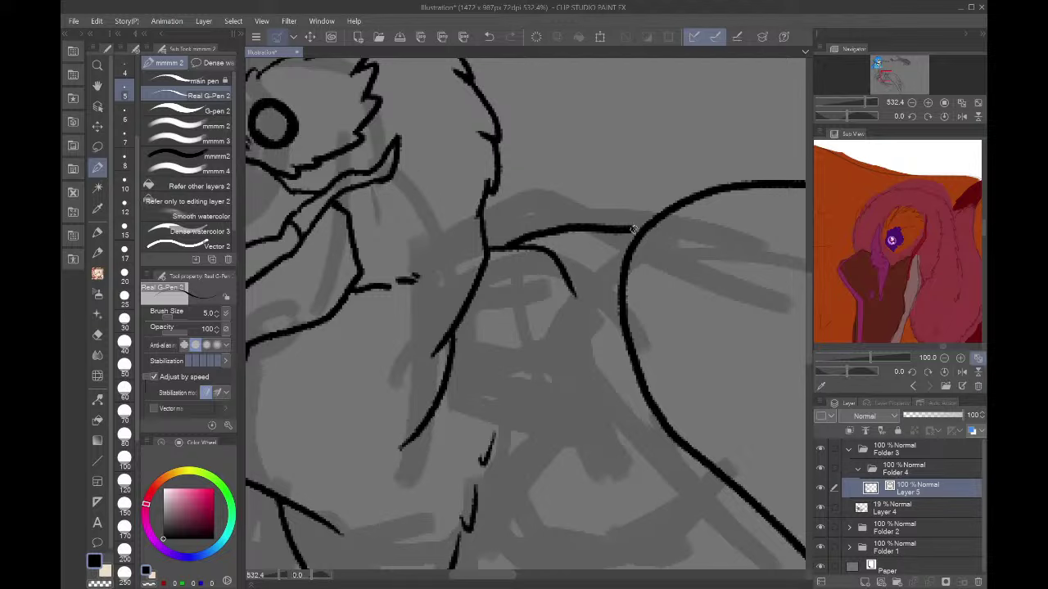
# - Ink both rounded thighs, one against the wing and one below the belly, trimming the overlapping line ends with the vector eraser
pyautogui.click(912, 103)
pyautogui.click(912, 103)
pyautogui.click(911, 104)
pyautogui.moveTo(887, 73); pyautogui.dragTo(890, 78)
pyautogui.moveTo(580, 238)
pyautogui.mouseDown()
pyautogui.moveTo(628, 313)
pyautogui.moveTo(670, 322)
pyautogui.moveTo(692, 270)
pyautogui.mouseUp()
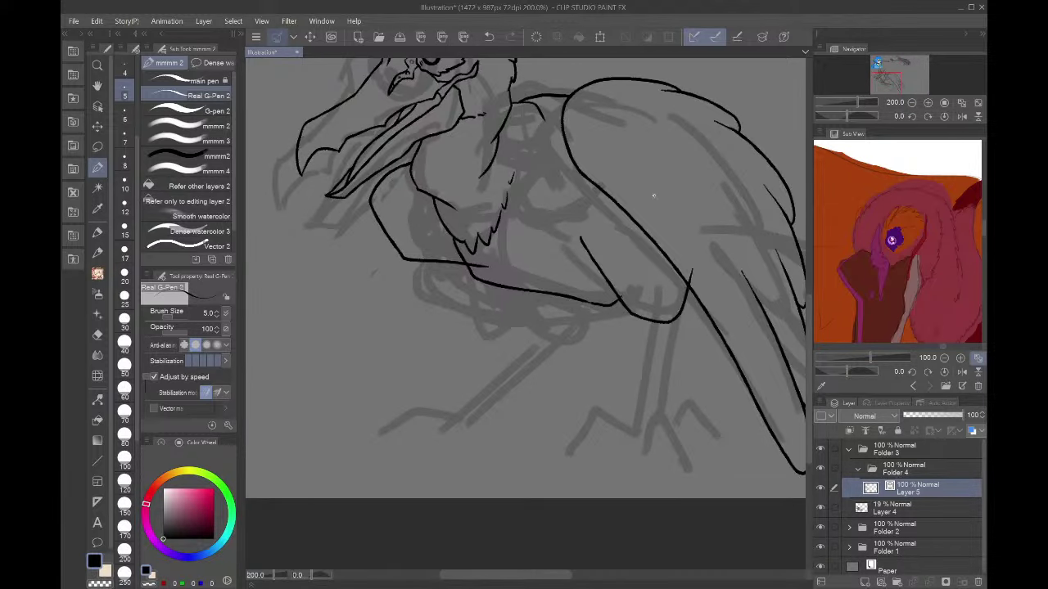
pyautogui.press('e')
pyautogui.click(481, 265)
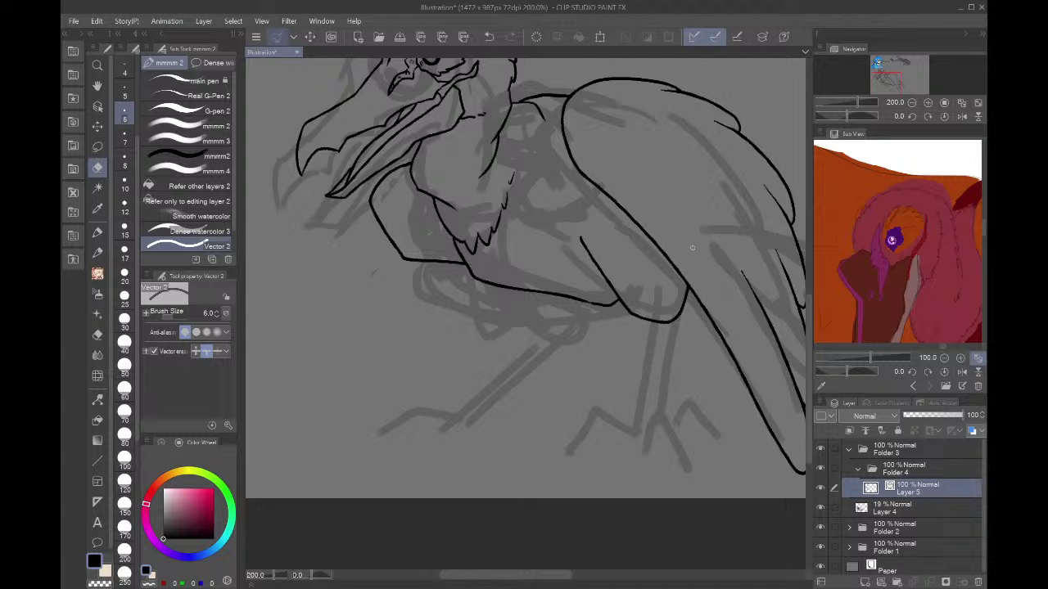
pyautogui.press('p')
pyautogui.moveTo(521, 289)
pyautogui.mouseDown()
pyautogui.moveTo(552, 324)
pyautogui.moveTo(581, 305)
pyautogui.mouseUp()
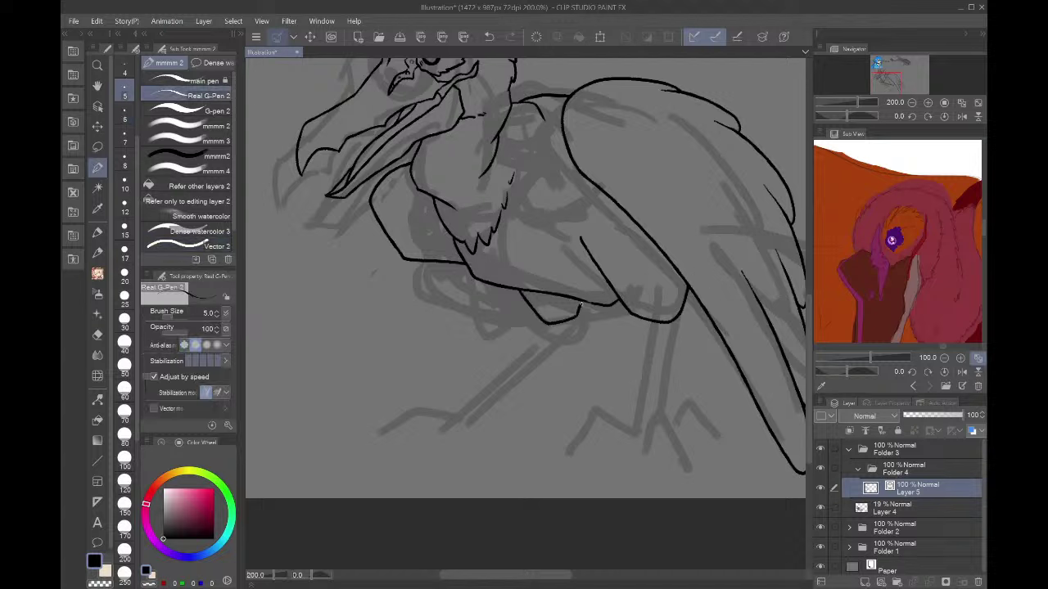
# - Try inking long feather strokes behind the wing's back edge, check the pose in mirrored view and undo the strokes
pyautogui.moveTo(891, 82); pyautogui.dragTo(895, 82)
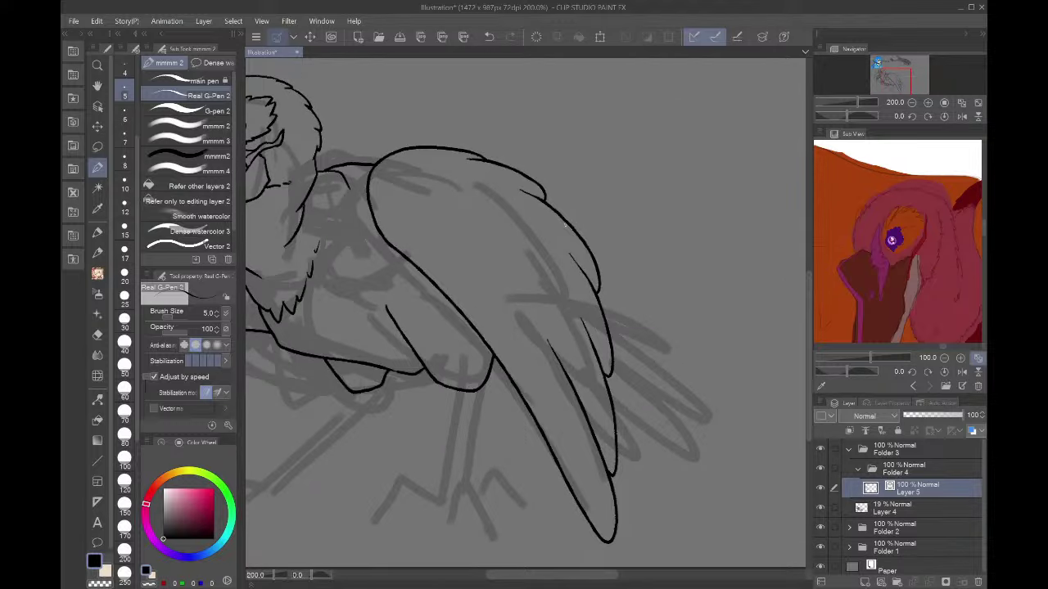
pyautogui.moveTo(564, 225)
pyautogui.mouseDown()
pyautogui.moveTo(624, 237)
pyautogui.moveTo(742, 348)
pyautogui.moveTo(661, 309)
pyautogui.moveTo(688, 319)
pyautogui.moveTo(757, 440)
pyautogui.moveTo(682, 399)
pyautogui.moveTo(688, 432)
pyautogui.moveTo(647, 388)
pyautogui.moveTo(665, 424)
pyautogui.mouseUp()
pyautogui.moveTo(645, 409)
pyautogui.mouseDown()
pyautogui.moveTo(625, 387)
pyautogui.moveTo(617, 357)
pyautogui.mouseUp()
pyautogui.click(961, 116)
pyautogui.hotkey('ctrl', 'z')
pyautogui.hotkey('ctrl', 'z')
pyautogui.hotkey('ctrl', 'z')
pyautogui.hotkey('ctrl', 'z')
pyautogui.hotkey('ctrl', 'z')
pyautogui.hotkey('ctrl', 'z')
pyautogui.hotkey('ctrl', 'z')
pyautogui.hotkey('ctrl', 'z')
pyautogui.hotkey('ctrl', 'z')
pyautogui.hotkey('ctrl', 'z')
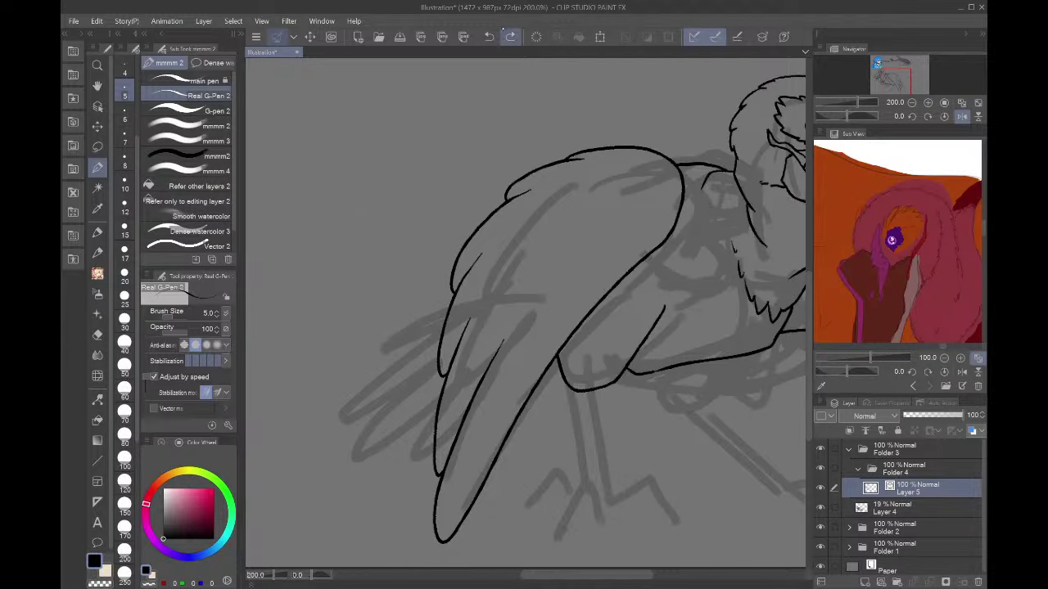
pyautogui.hotkey('ctrl', 'y')
pyautogui.click(962, 103)
pyautogui.click(962, 116)
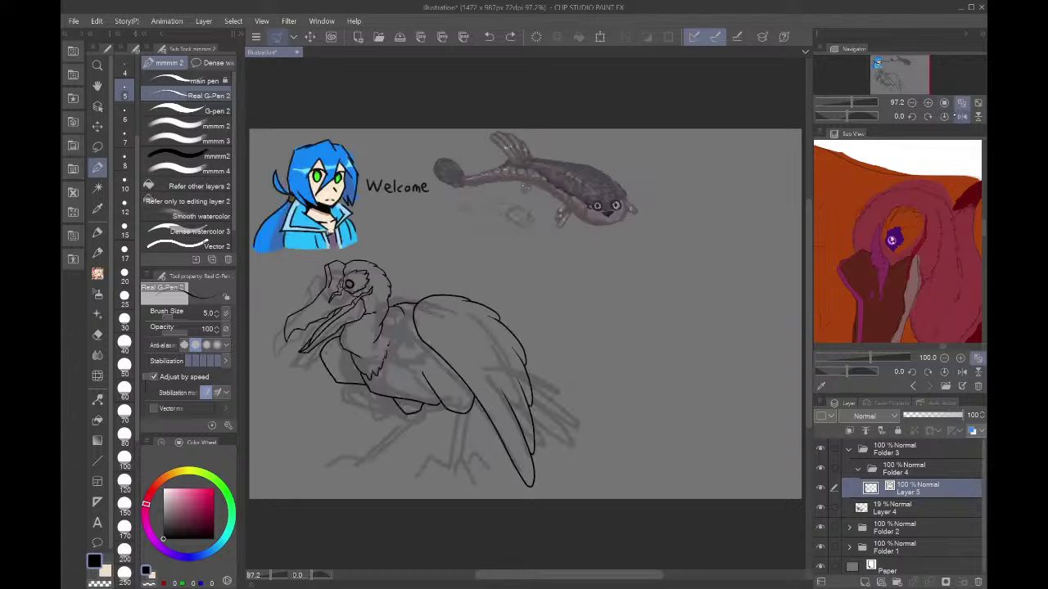
# - Ink a short curved crease inside the breast outline below the throat, redoing the first attempt
pyautogui.moveTo(917, 73); pyautogui.dragTo(875, 80)
pyautogui.click(912, 103)
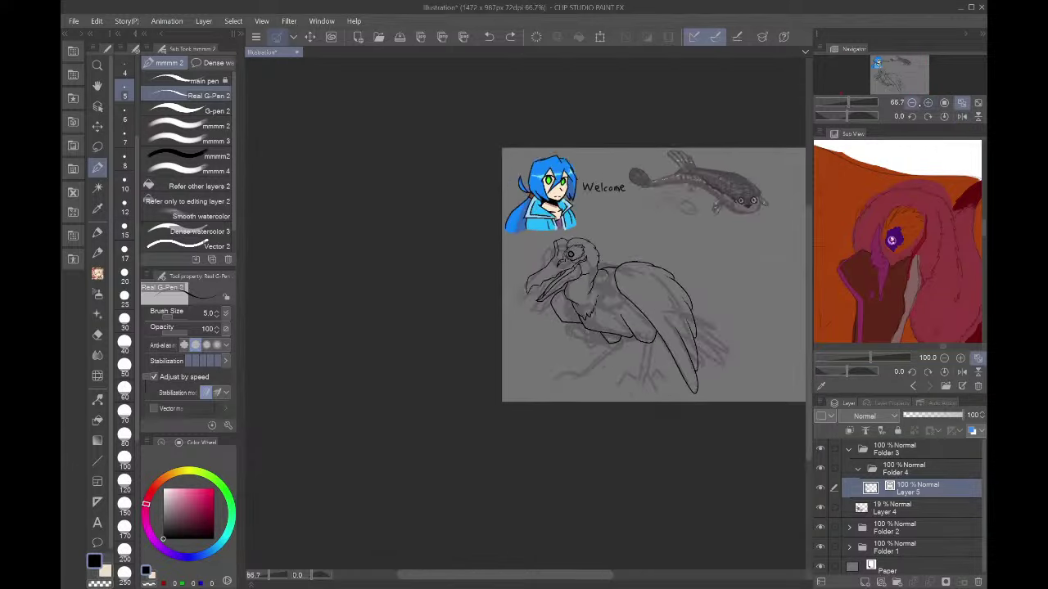
pyautogui.click(912, 103)
pyautogui.click(929, 102)
pyautogui.click(928, 103)
pyautogui.click(928, 103)
pyautogui.click(929, 102)
pyautogui.click(928, 102)
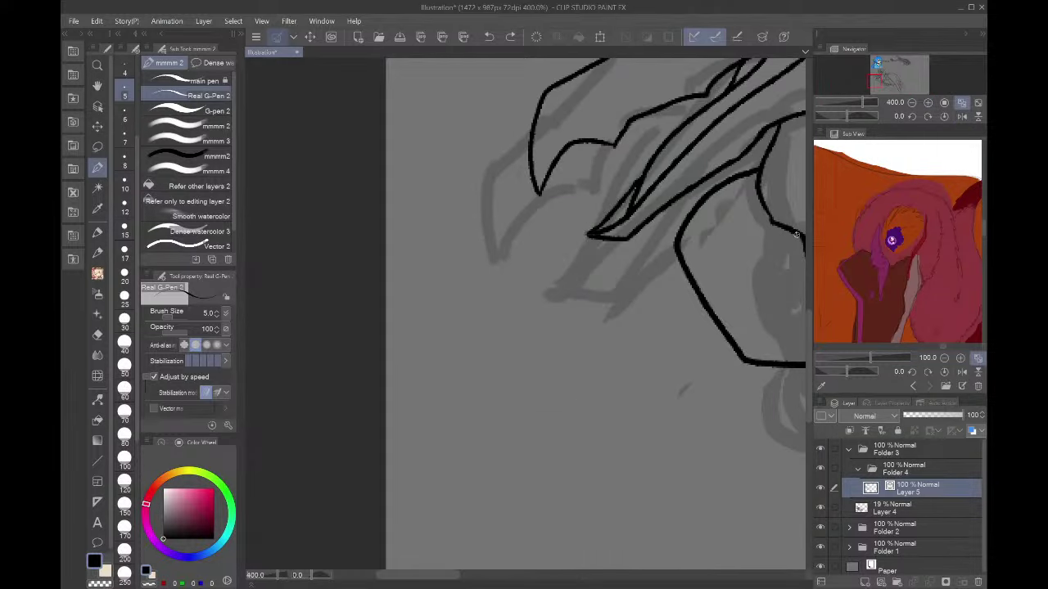
pyautogui.moveTo(799, 246)
pyautogui.mouseDown()
pyautogui.moveTo(770, 242)
pyautogui.moveTo(718, 263)
pyautogui.mouseUp()
pyautogui.hotkey('ctrl', '-')
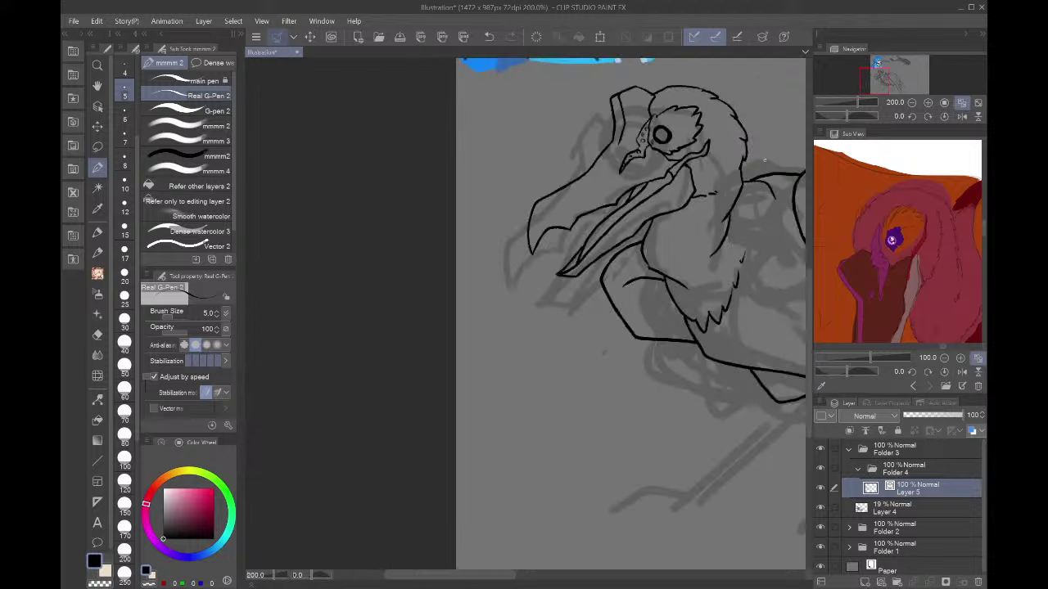
pyautogui.hotkey('ctrl', 'z')
pyautogui.moveTo(665, 284); pyautogui.dragTo(624, 290)
# - Ink the angular shoulder contour in front of the wing with a short inner fold and erase the line end crossing the wing
pyautogui.moveTo(889, 79); pyautogui.dragTo(883, 79)
pyautogui.moveTo(612, 203)
pyautogui.mouseDown()
pyautogui.moveTo(590, 253)
pyautogui.moveTo(601, 281)
pyautogui.moveTo(631, 298)
pyautogui.moveTo(676, 290)
pyautogui.mouseUp()
pyautogui.moveTo(601, 254)
pyautogui.mouseDown()
pyautogui.moveTo(645, 241)
pyautogui.moveTo(620, 246)
pyautogui.mouseUp()
pyautogui.hotkey('ctrl', 'z')
pyautogui.press('e')
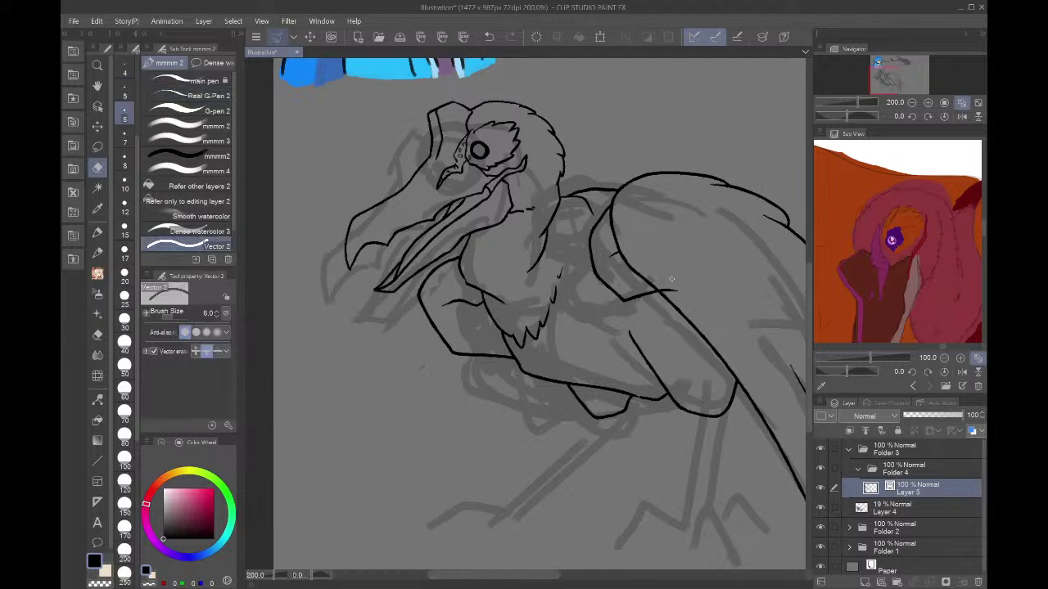
pyautogui.moveTo(672, 279)
pyautogui.mouseDown()
pyautogui.moveTo(686, 285)
pyautogui.moveTo(724, 268)
pyautogui.mouseUp()
# - Transform the line-art layer to shift the whole inked bird slightly upward over the sketch
pyautogui.hotkey('ctrl', 't')
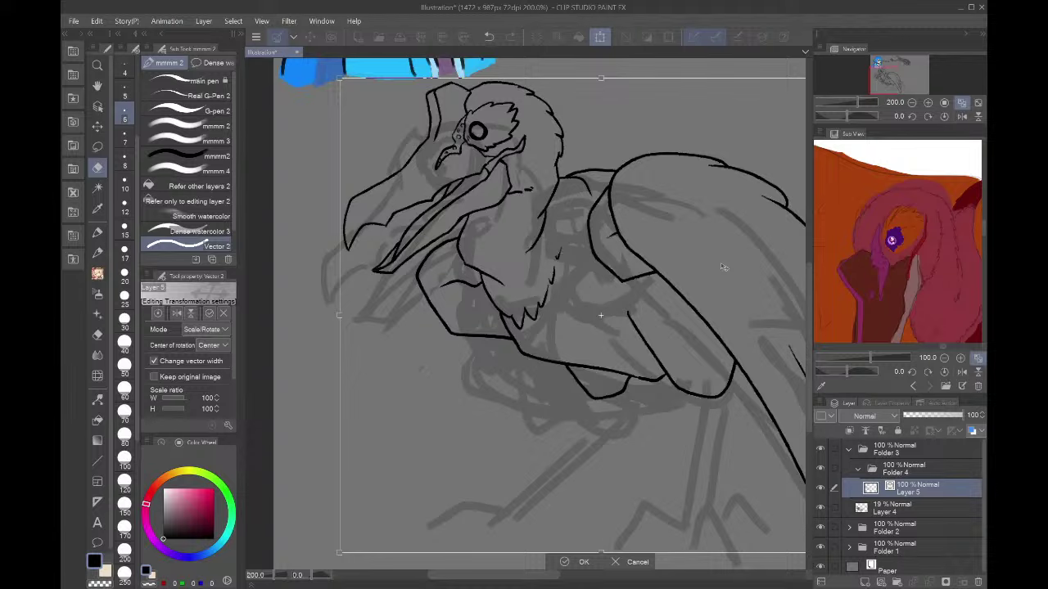
pyautogui.press('Return')
# - Bring the reference creature's legs and feet into view, extend the near thigh's front edge upward and ink the two upper leg contours beneath it
pyautogui.press('p')
pyautogui.scroll(-1, 508, 407)
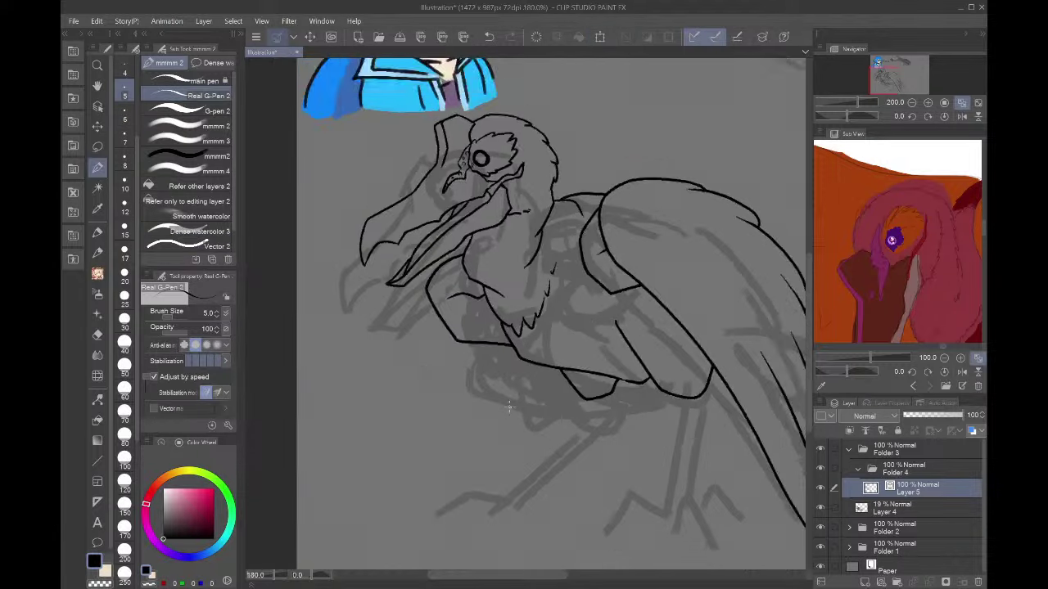
pyautogui.scroll(-3, 508, 407)
pyautogui.scroll(5, 622, 490)
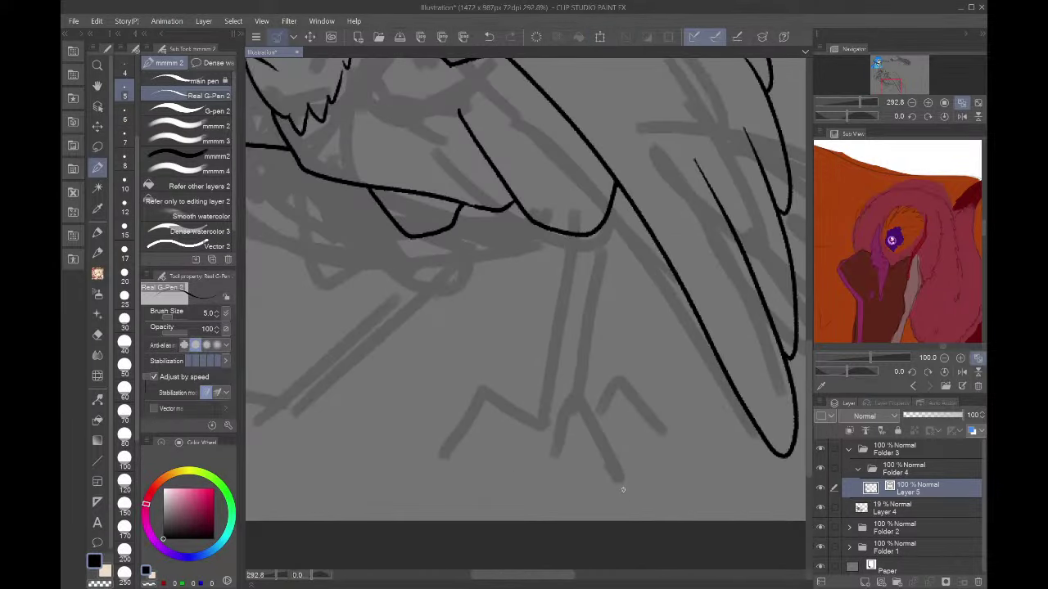
pyautogui.scroll(-8, 934, 301)
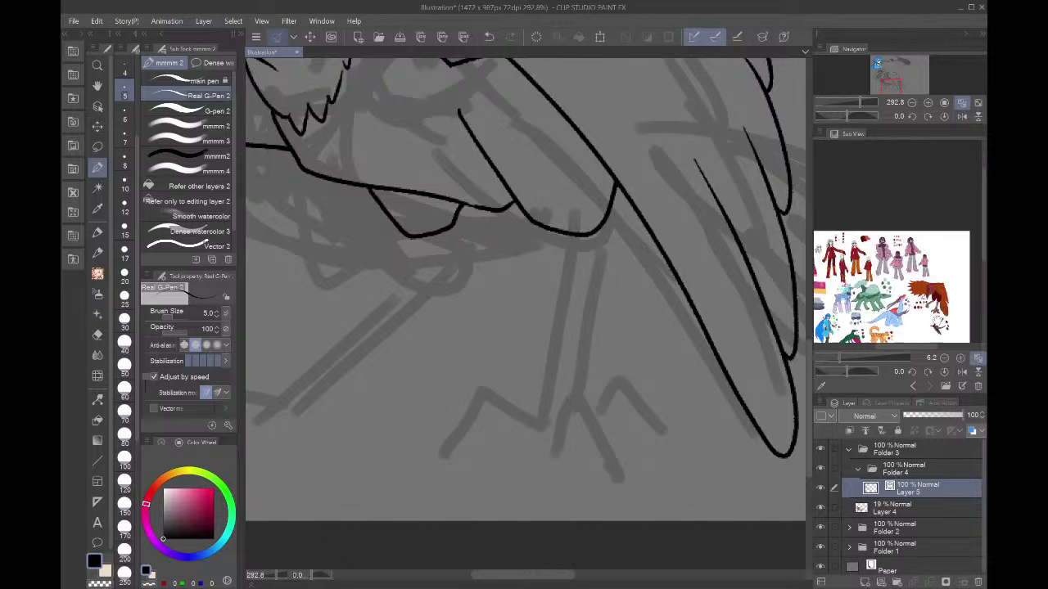
pyautogui.scroll(5, 958, 278)
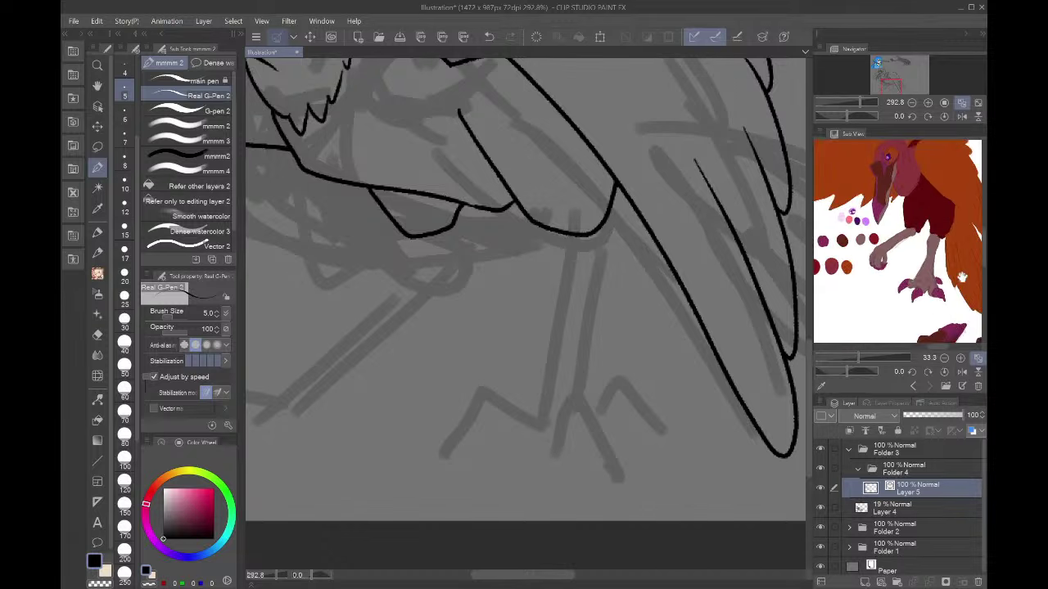
pyautogui.moveTo(459, 110); pyautogui.dragTo(490, 68)
pyautogui.moveTo(606, 218); pyautogui.dragTo(608, 282)
pyautogui.moveTo(551, 228); pyautogui.dragTo(555, 254)
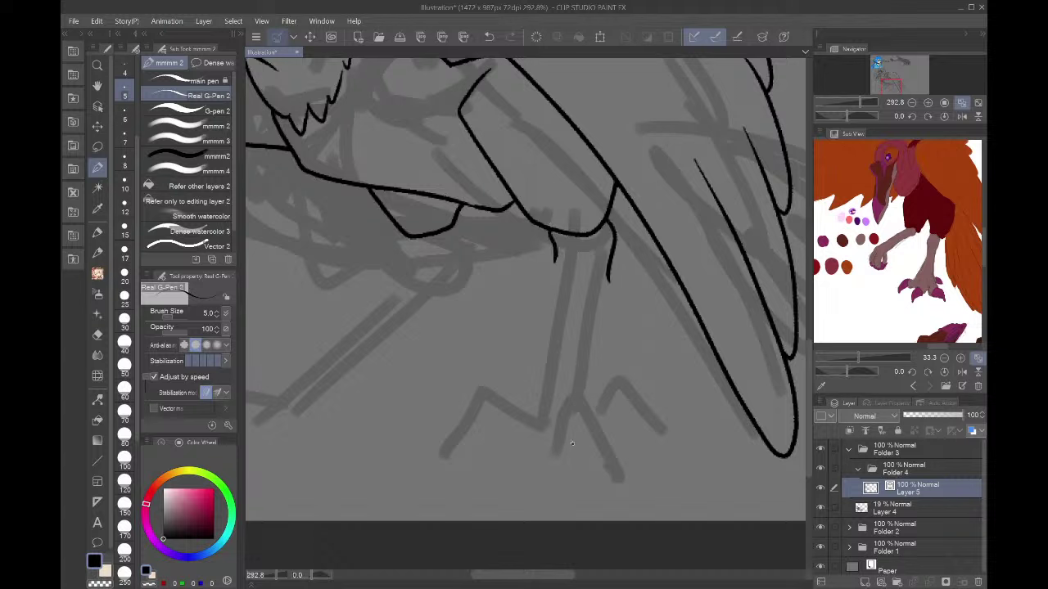
# - Try inking long pointed claws for the near foot over the sketched toes and undo them
pyautogui.moveTo(572, 443)
pyautogui.mouseDown()
pyautogui.moveTo(582, 413)
pyautogui.moveTo(612, 480)
pyautogui.moveTo(607, 505)
pyautogui.moveTo(582, 456)
pyautogui.moveTo(572, 459)
pyautogui.moveTo(576, 424)
pyautogui.mouseUp()
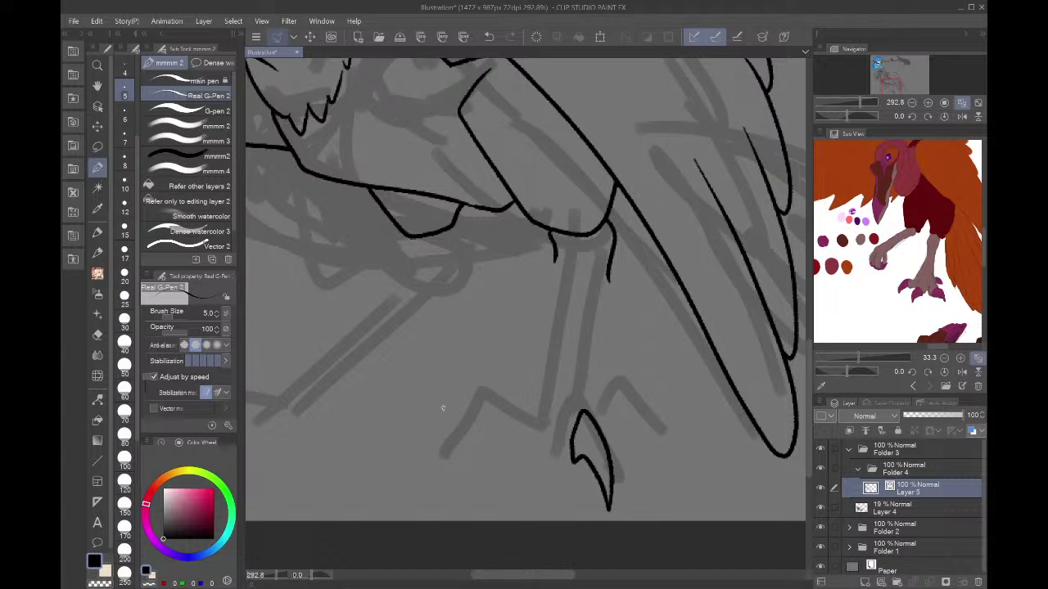
pyautogui.moveTo(468, 415)
pyautogui.mouseDown()
pyautogui.moveTo(433, 401)
pyautogui.moveTo(395, 457)
pyautogui.moveTo(433, 421)
pyautogui.moveTo(452, 438)
pyautogui.moveTo(469, 427)
pyautogui.moveTo(441, 434)
pyautogui.moveTo(399, 474)
pyautogui.moveTo(425, 413)
pyautogui.moveTo(459, 400)
pyautogui.moveTo(478, 424)
pyautogui.moveTo(461, 444)
pyautogui.mouseUp()
pyautogui.hotkey('ctrl', 'z')
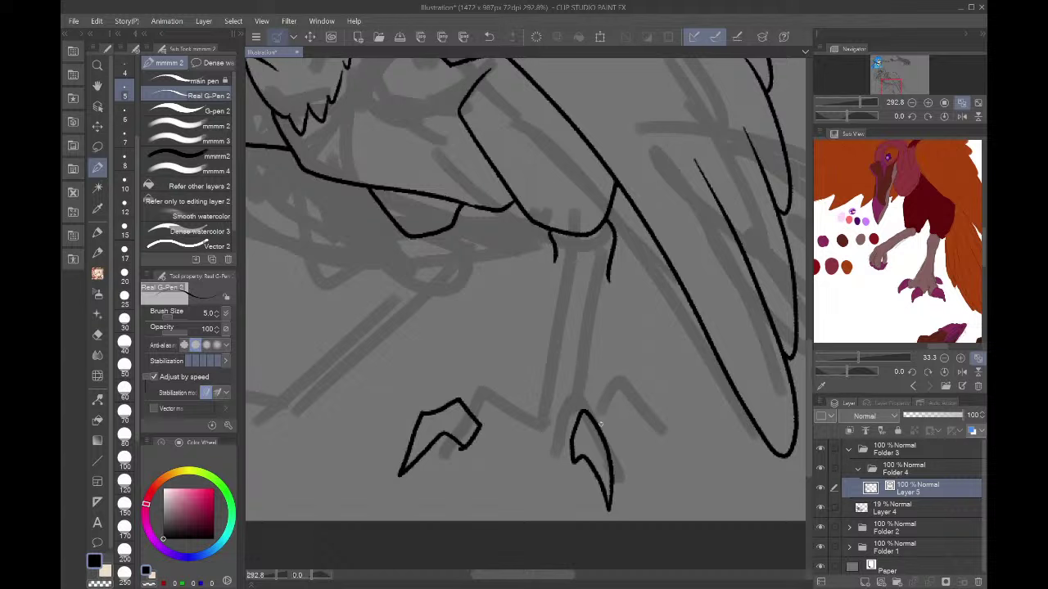
pyautogui.moveTo(600, 426)
pyautogui.mouseDown()
pyautogui.moveTo(596, 400)
pyautogui.moveTo(568, 374)
pyautogui.mouseUp()
pyautogui.hotkey('ctrl', 'z')
pyautogui.hotkey('ctrl', 'z')
pyautogui.hotkey('ctrl', 'z')
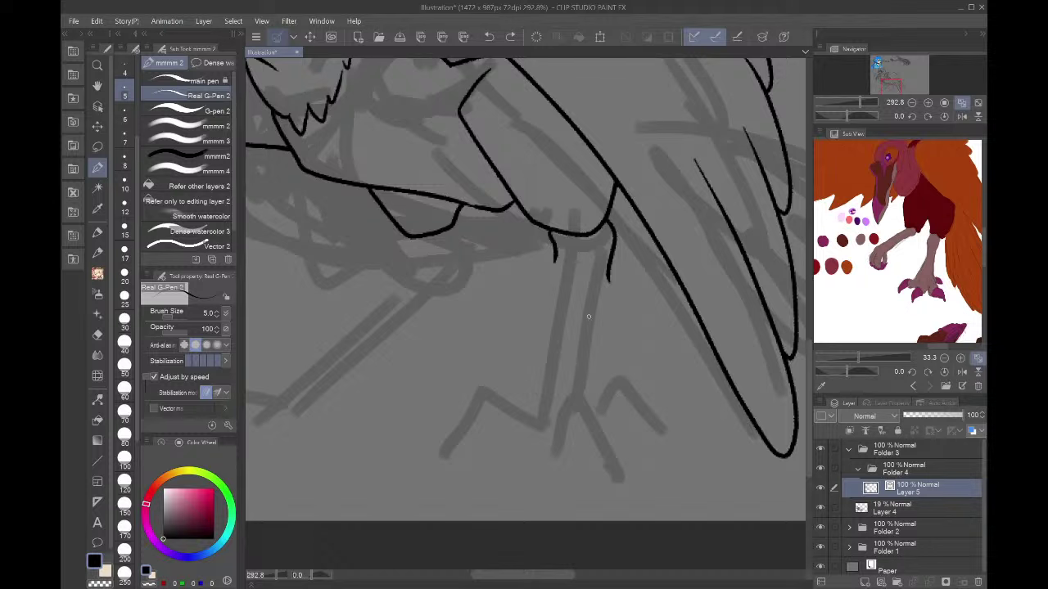
# - Ink two hooked, round-based claws on either side of the near foot and scale the front claw up slightly
pyautogui.moveTo(591, 429)
pyautogui.mouseDown()
pyautogui.moveTo(600, 402)
pyautogui.moveTo(636, 400)
pyautogui.moveTo(654, 458)
pyautogui.moveTo(633, 437)
pyautogui.moveTo(591, 436)
pyautogui.mouseUp()
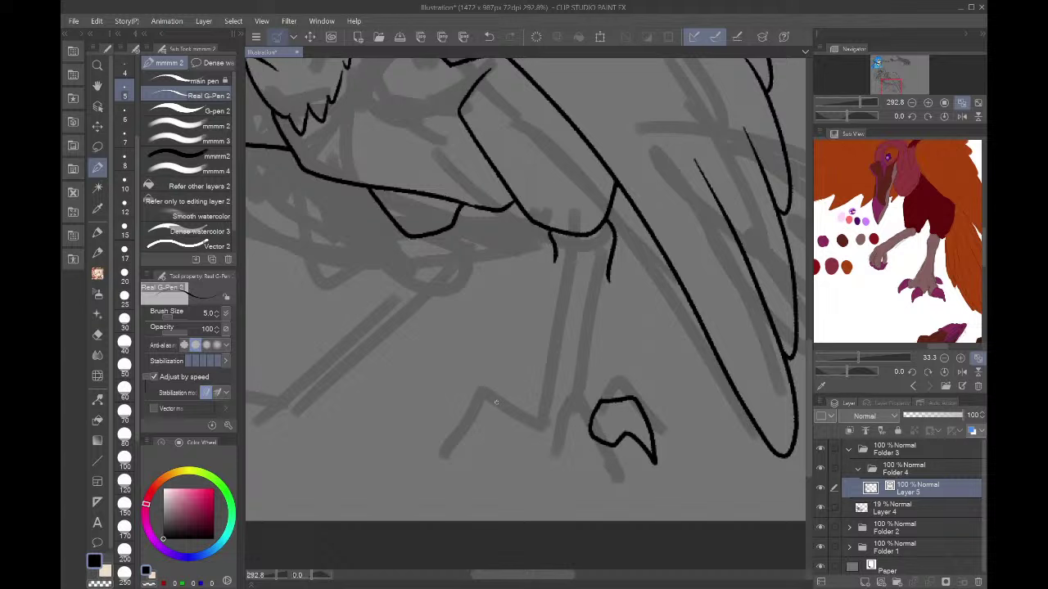
pyautogui.moveTo(505, 408)
pyautogui.mouseDown()
pyautogui.moveTo(472, 410)
pyautogui.moveTo(448, 448)
pyautogui.moveTo(477, 427)
pyautogui.moveTo(515, 443)
pyautogui.moveTo(502, 406)
pyautogui.mouseUp()
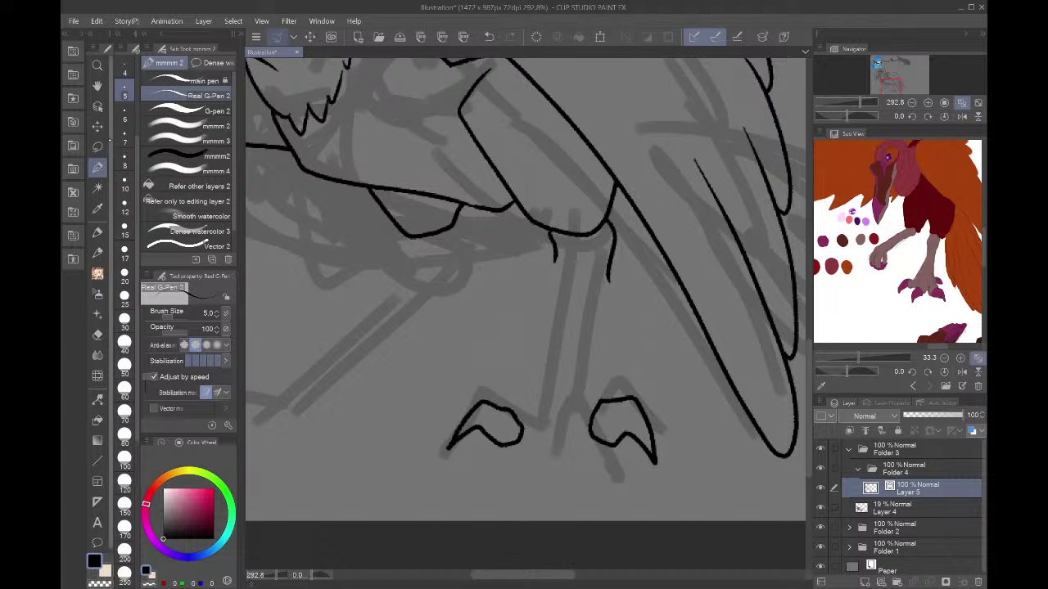
pyautogui.click(97, 106)
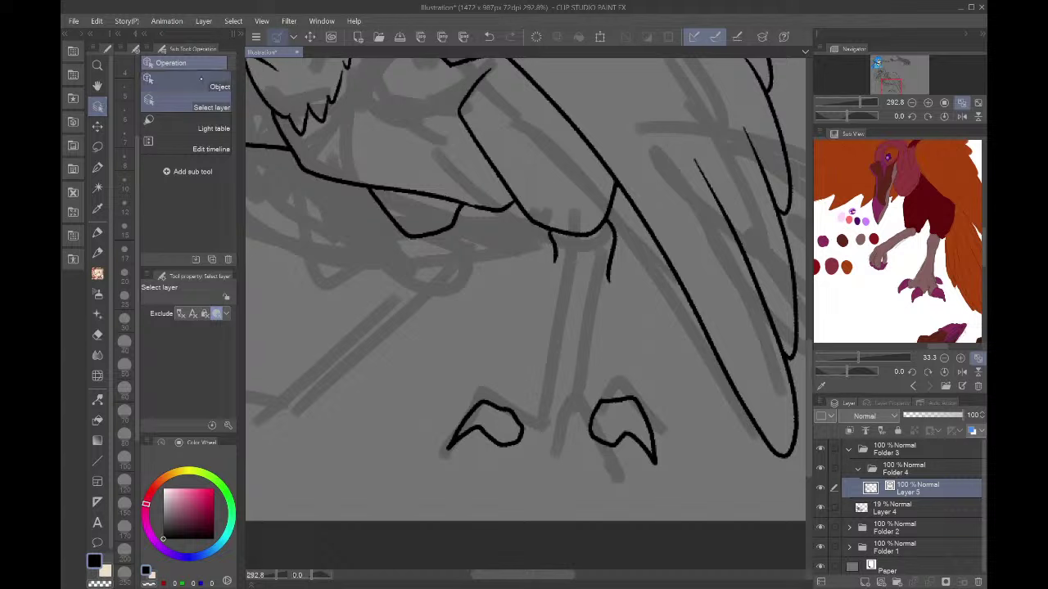
pyautogui.click(187, 83)
pyautogui.click(475, 406)
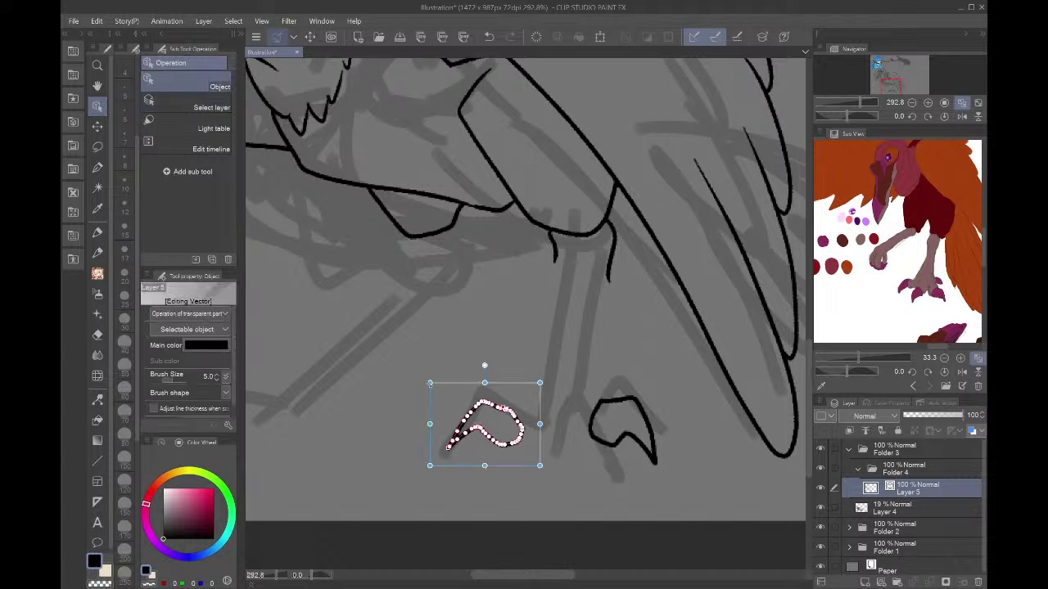
pyautogui.moveTo(430, 383); pyautogui.dragTo(419, 379)
# - Ink the near foot's two front toes, joining both claws to the ankle with a pointed notch between the toes
pyautogui.click(98, 167)
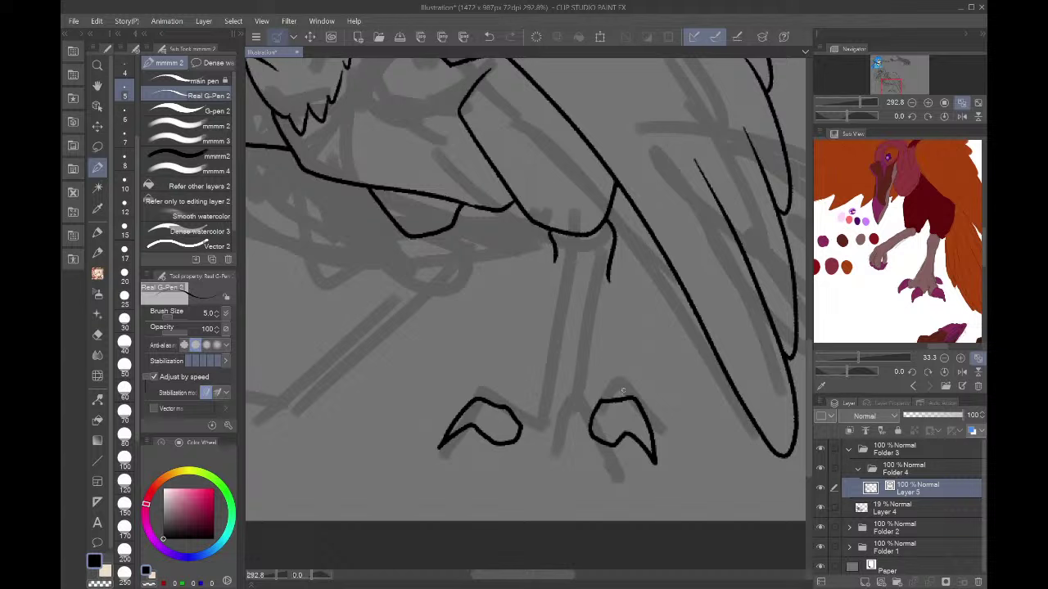
pyautogui.moveTo(627, 397); pyautogui.dragTo(592, 374)
pyautogui.moveTo(625, 441)
pyautogui.mouseDown()
pyautogui.moveTo(622, 452)
pyautogui.moveTo(571, 455)
pyautogui.moveTo(553, 410)
pyautogui.moveTo(511, 447)
pyautogui.moveTo(496, 446)
pyautogui.mouseUp()
pyautogui.hotkey('ctrl', 'z')
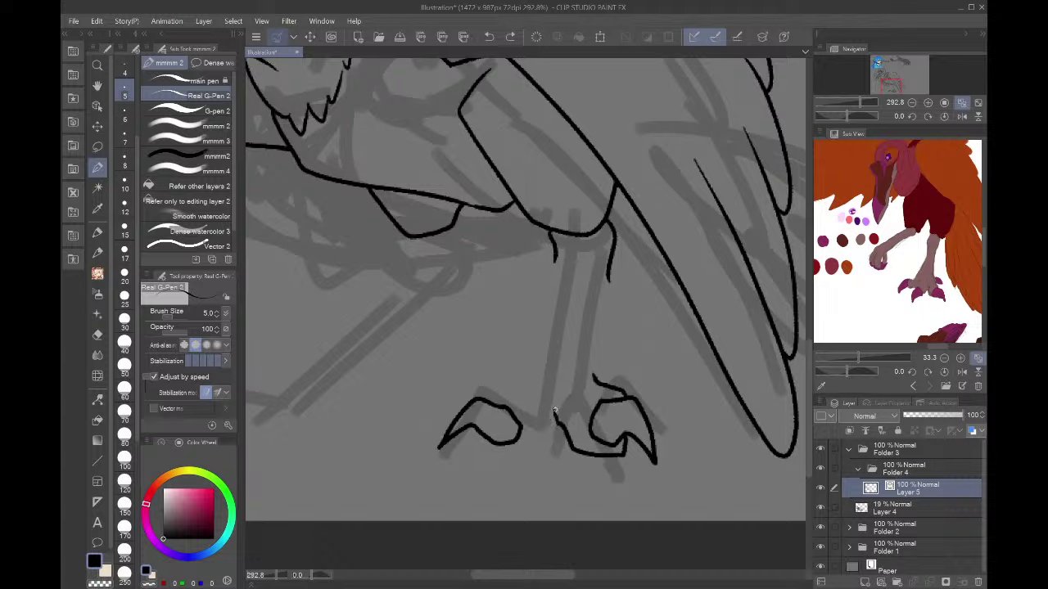
pyautogui.moveTo(553, 408)
pyautogui.mouseDown()
pyautogui.moveTo(540, 442)
pyautogui.moveTo(494, 453)
pyautogui.moveTo(487, 440)
pyautogui.moveTo(501, 400)
pyautogui.moveTo(524, 396)
pyautogui.moveTo(542, 365)
pyautogui.mouseUp()
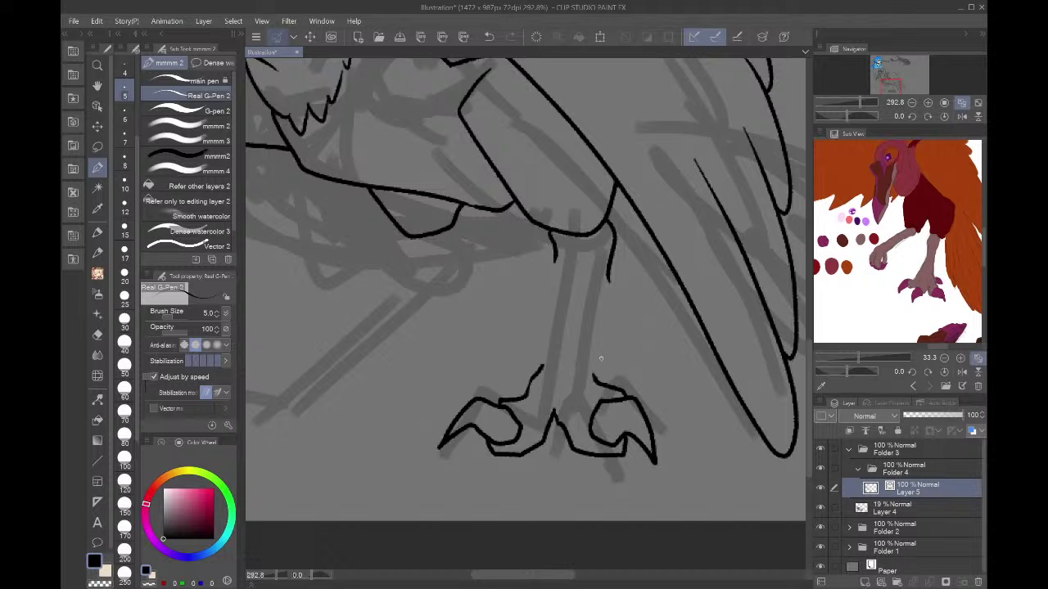
# - Ink both sides of the near lower leg and add smaller clawed toes behind the foot on each side
pyautogui.moveTo(555, 263); pyautogui.dragTo(541, 374)
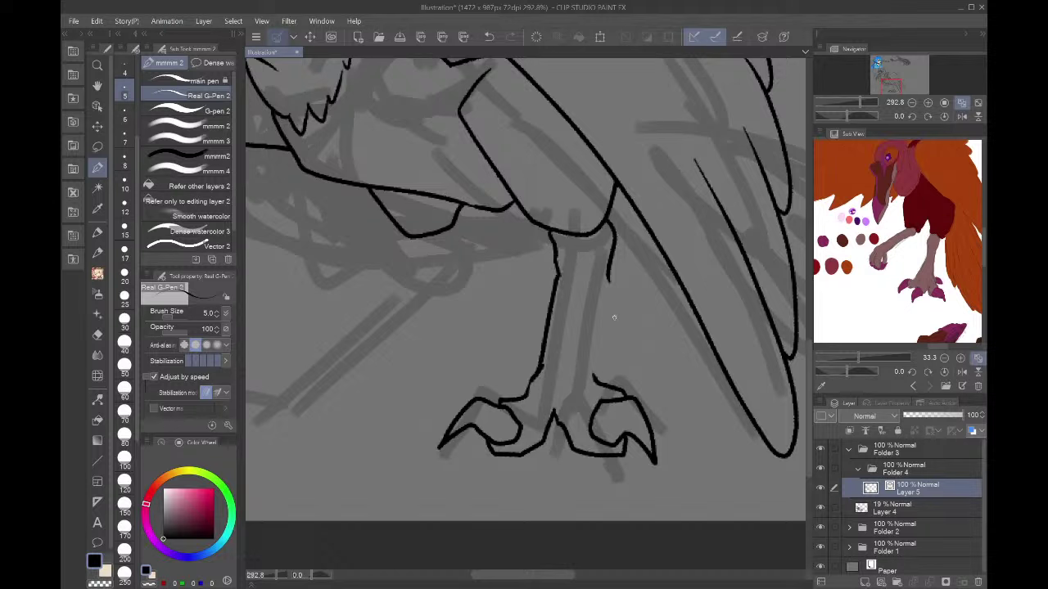
pyautogui.moveTo(606, 280); pyautogui.dragTo(592, 380)
pyautogui.hotkey('ctrl', 'z')
pyautogui.moveTo(608, 280)
pyautogui.mouseDown()
pyautogui.moveTo(591, 340)
pyautogui.moveTo(601, 382)
pyautogui.moveTo(617, 368)
pyautogui.moveTo(622, 390)
pyautogui.moveTo(648, 360)
pyautogui.moveTo(635, 401)
pyautogui.mouseUp()
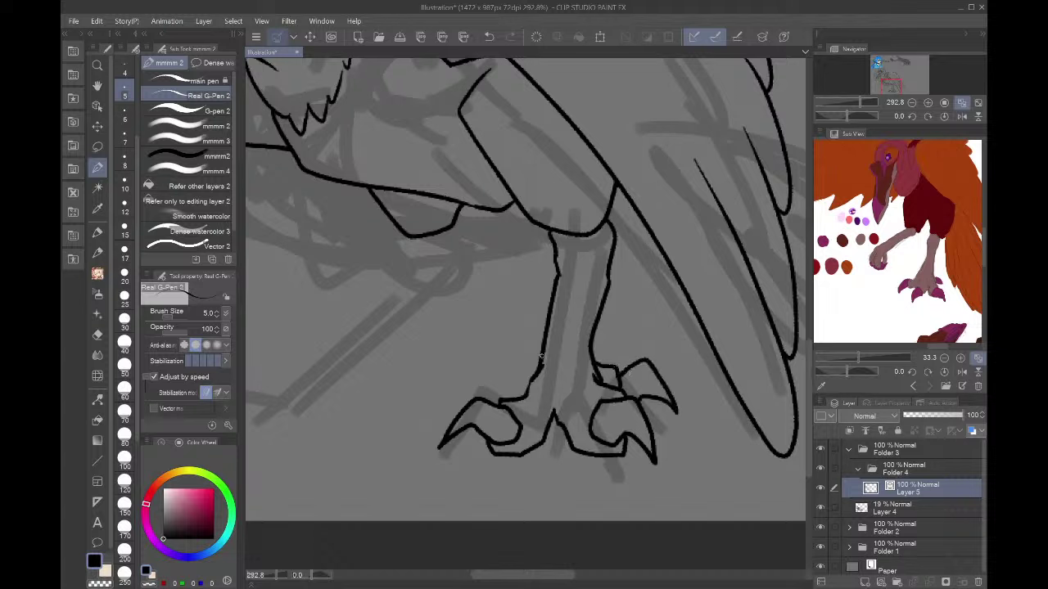
pyautogui.moveTo(541, 356)
pyautogui.mouseDown()
pyautogui.moveTo(502, 384)
pyautogui.moveTo(536, 362)
pyautogui.moveTo(526, 392)
pyautogui.mouseUp()
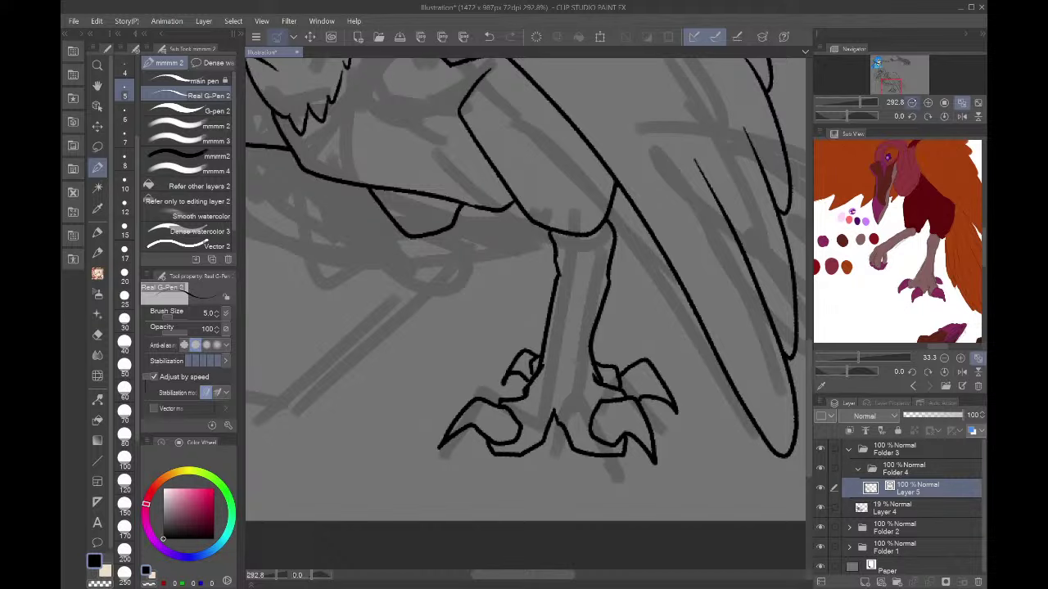
# - Undo the near foot's claws and toes and the lower leg lines, back to the short stubs under the thigh
pyautogui.click(912, 103)
pyautogui.click(912, 103)
pyautogui.moveTo(914, 81); pyautogui.dragTo(894, 82)
pyautogui.hotkey('ctrl', 'z')
pyautogui.hotkey('ctrl', 'z')
pyautogui.hotkey('ctrl', 'z')
pyautogui.hotkey('ctrl', 'z')
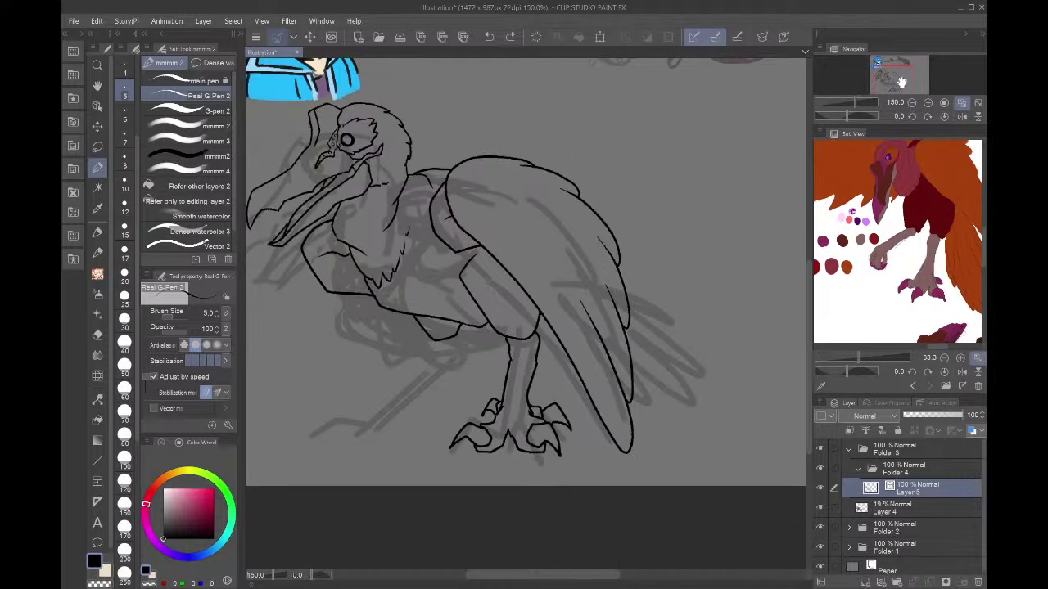
pyautogui.hotkey('ctrl', 'z')
pyautogui.hotkey('ctrl', 'z')
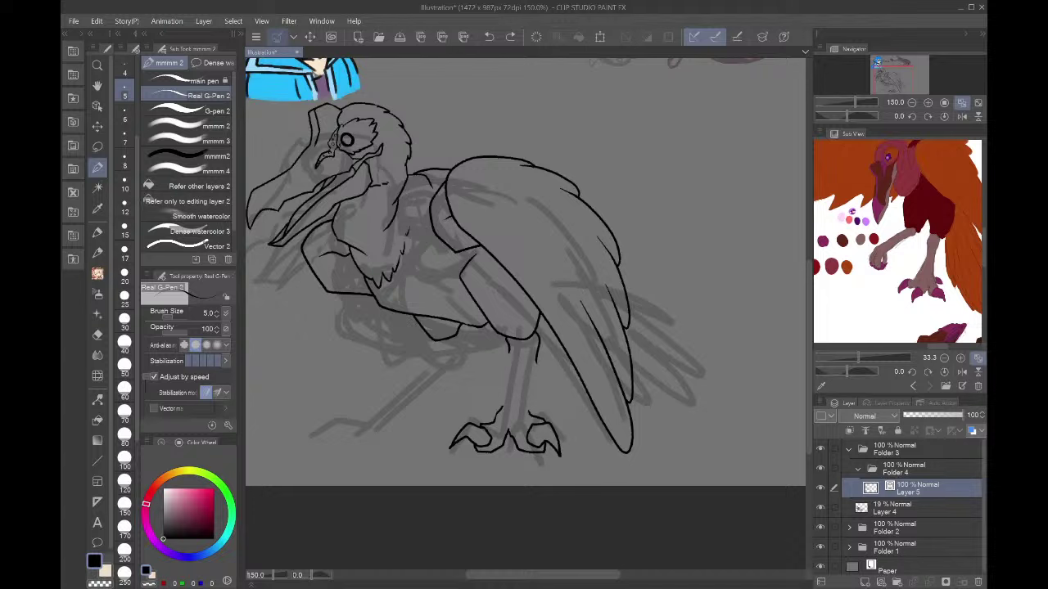
pyautogui.hotkey('ctrl', 'z')
pyautogui.hotkey('ctrl', 'z')
pyautogui.hotkey('ctrl', 'z')
pyautogui.hotkey('ctrl', 'z')
pyautogui.hotkey('ctrl', 'z')
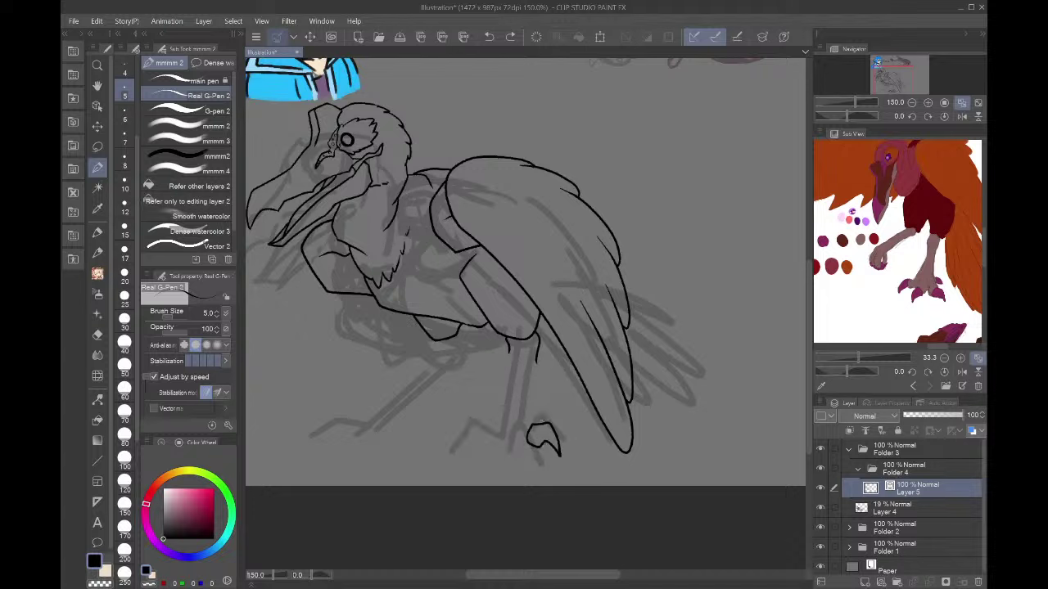
pyautogui.hotkey('ctrl', 'z')
# - Ink both sides of the near lower leg again, curving down from the thigh stubs over the sketch
pyautogui.scroll(3, 497, 428)
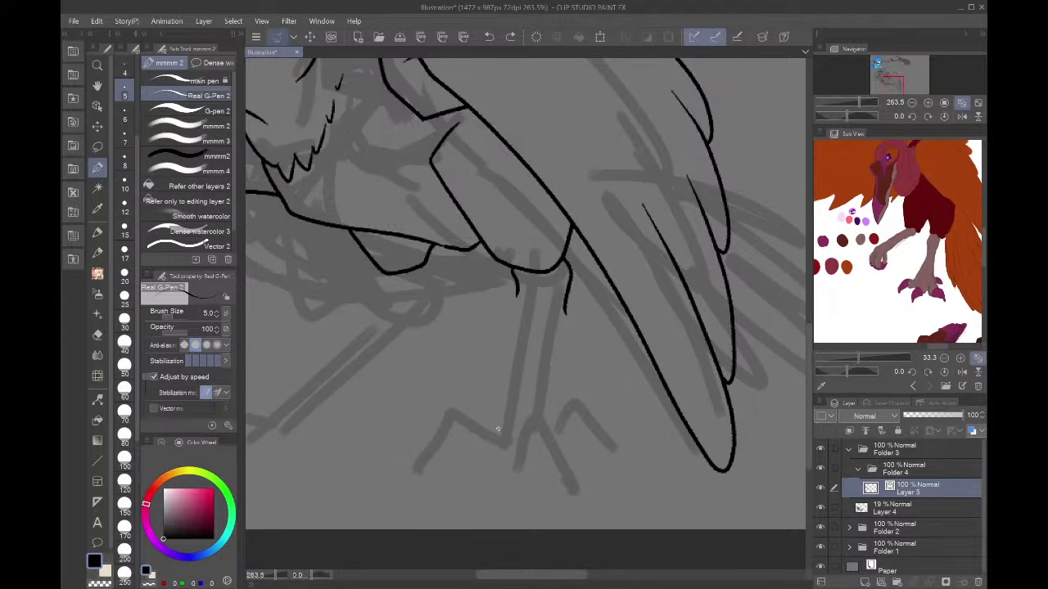
pyautogui.moveTo(564, 302); pyautogui.dragTo(537, 449)
pyautogui.moveTo(518, 293)
pyautogui.mouseDown()
pyautogui.moveTo(496, 427)
pyautogui.moveTo(475, 464)
pyautogui.mouseUp()
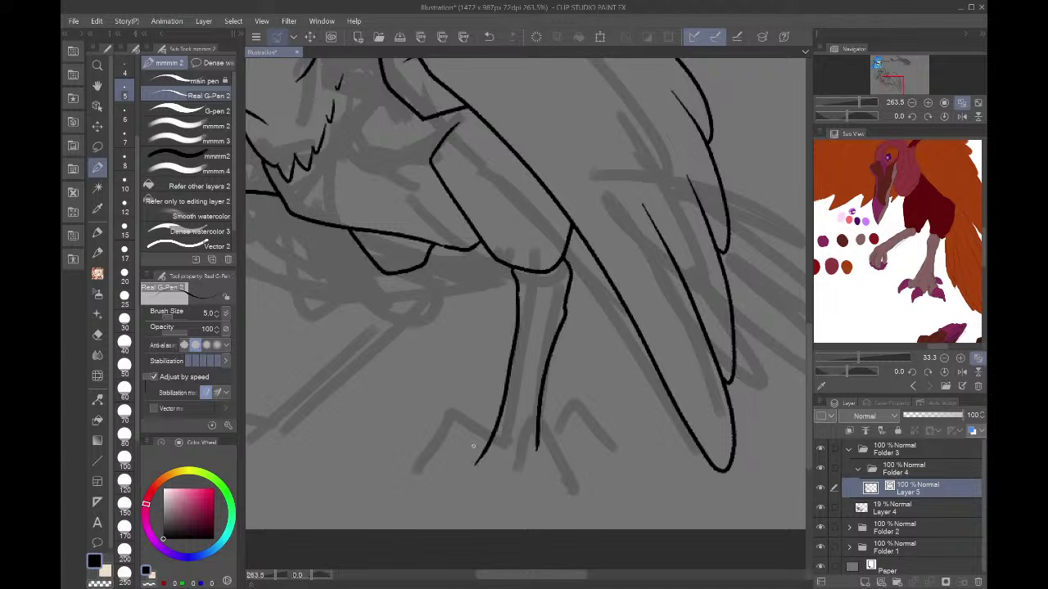
pyautogui.hotkey('ctrl', 'z')
pyautogui.moveTo(517, 287); pyautogui.dragTo(454, 448)
pyautogui.hotkey('ctrl', 'z')
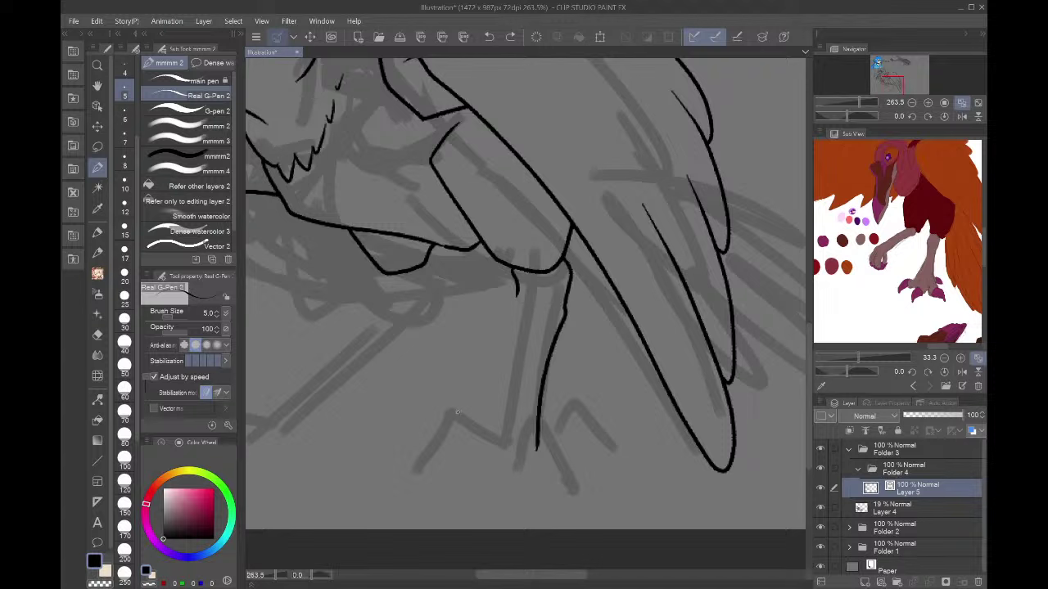
pyautogui.moveTo(517, 291); pyautogui.dragTo(484, 439)
# - Ink the far lower leg and its hooked back claw, trimming the line that overshoots at the heel
pyautogui.moveTo(878, 88); pyautogui.dragTo(885, 83)
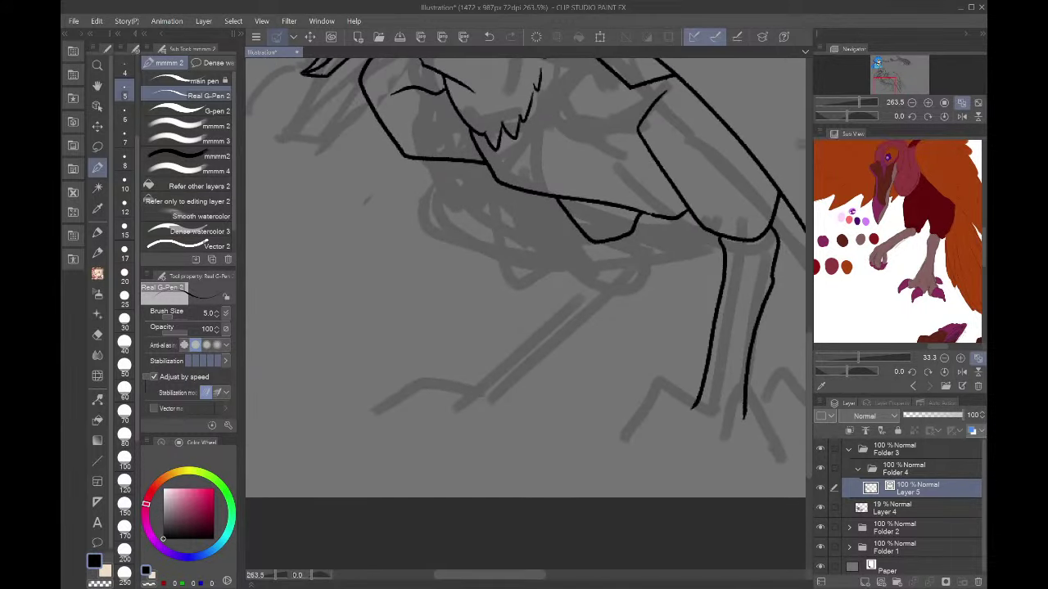
pyautogui.moveTo(637, 224); pyautogui.dragTo(524, 370)
pyautogui.moveTo(583, 233)
pyautogui.mouseDown()
pyautogui.moveTo(476, 359)
pyautogui.moveTo(566, 374)
pyautogui.moveTo(570, 367)
pyautogui.moveTo(588, 419)
pyautogui.moveTo(556, 401)
pyautogui.moveTo(555, 381)
pyautogui.mouseUp()
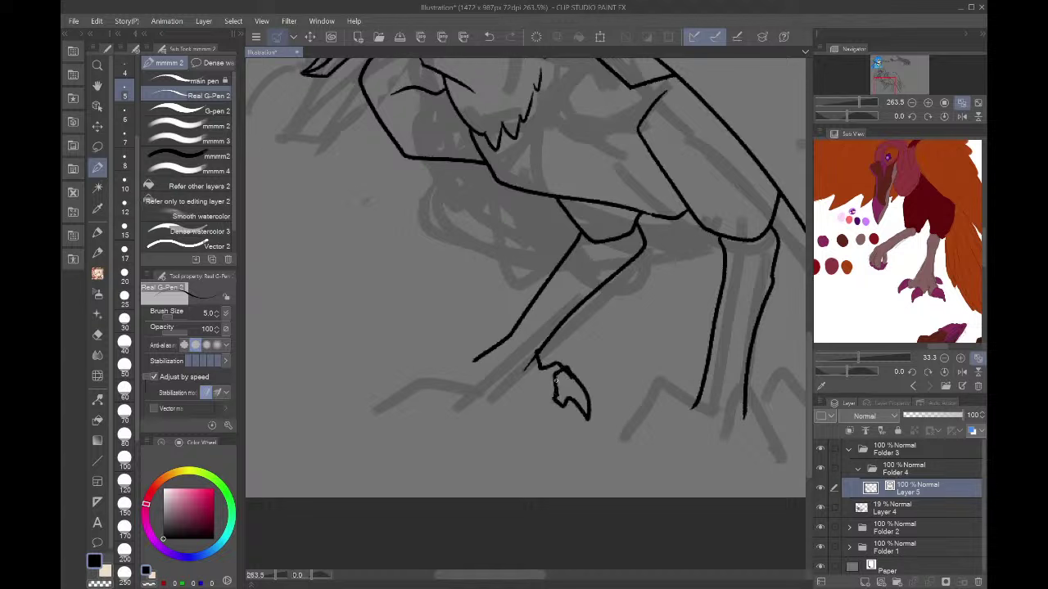
pyautogui.press('e')
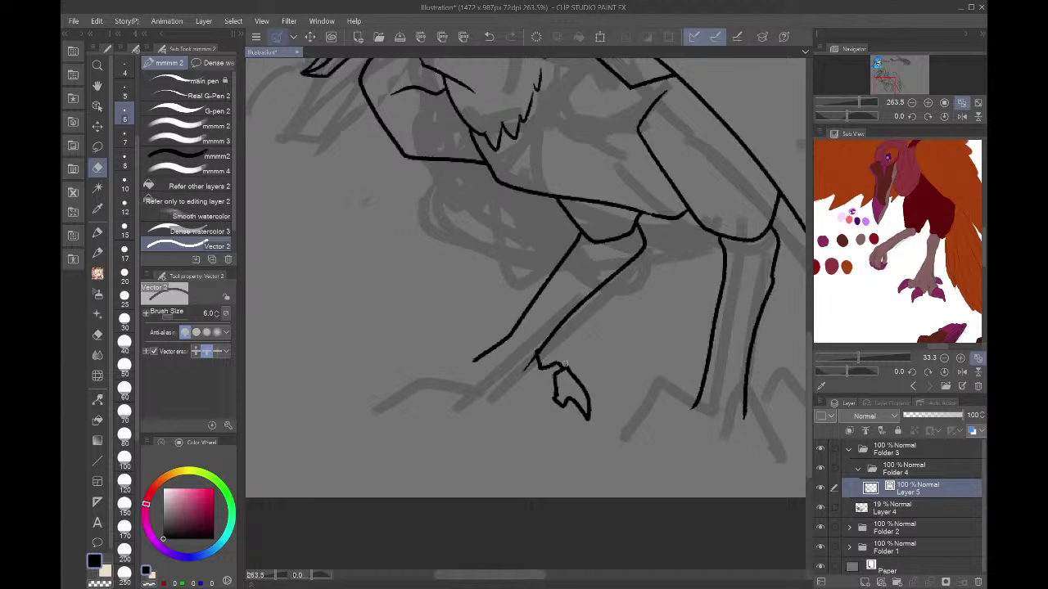
pyautogui.press('p')
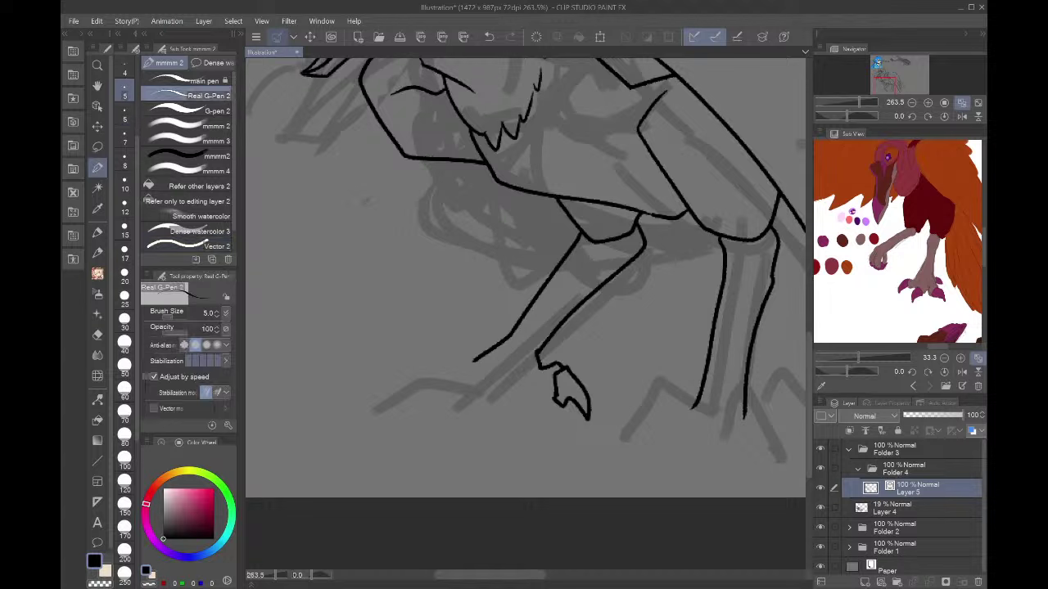
# - Ink the far foot's sole and its overlapping front toes with pointed claws, joining them to the leg
pyautogui.moveTo(555, 407); pyautogui.dragTo(433, 396)
pyautogui.moveTo(466, 354)
pyautogui.mouseDown()
pyautogui.moveTo(428, 352)
pyautogui.moveTo(410, 377)
pyautogui.moveTo(438, 398)
pyautogui.mouseUp()
pyautogui.moveTo(422, 352)
pyautogui.mouseDown()
pyautogui.moveTo(402, 340)
pyautogui.moveTo(371, 393)
pyautogui.moveTo(450, 338)
pyautogui.moveTo(488, 348)
pyautogui.moveTo(409, 345)
pyautogui.moveTo(436, 352)
pyautogui.moveTo(498, 338)
pyautogui.moveTo(474, 319)
pyautogui.moveTo(457, 334)
pyautogui.moveTo(502, 340)
pyautogui.mouseUp()
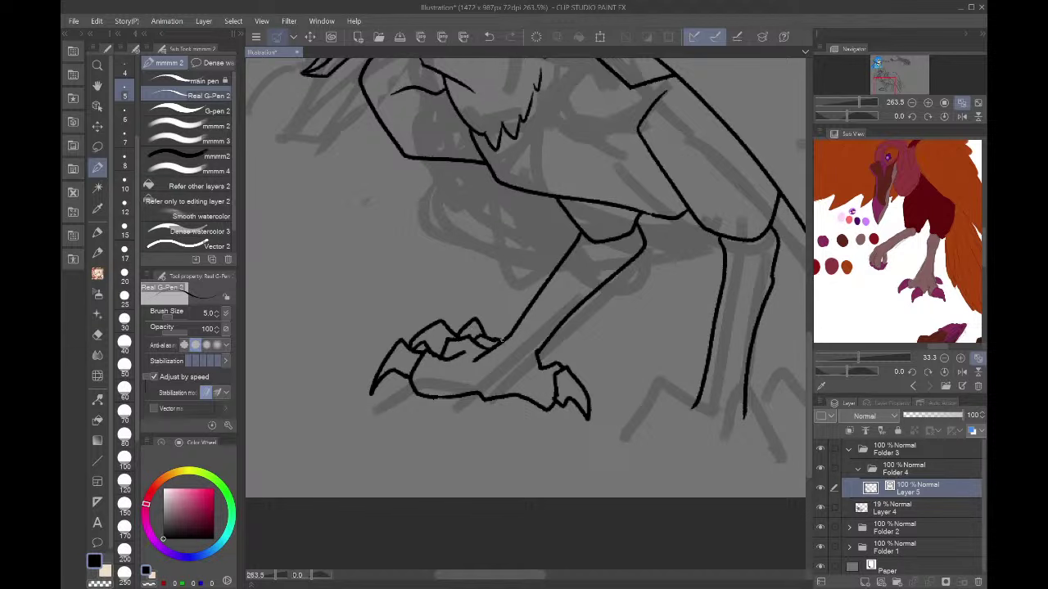
# - Check the drawing mirrored, restore its orientation, and rotate the bird's line art slightly counterclockwise while nudging it into place
pyautogui.click(961, 117)
pyautogui.click(961, 104)
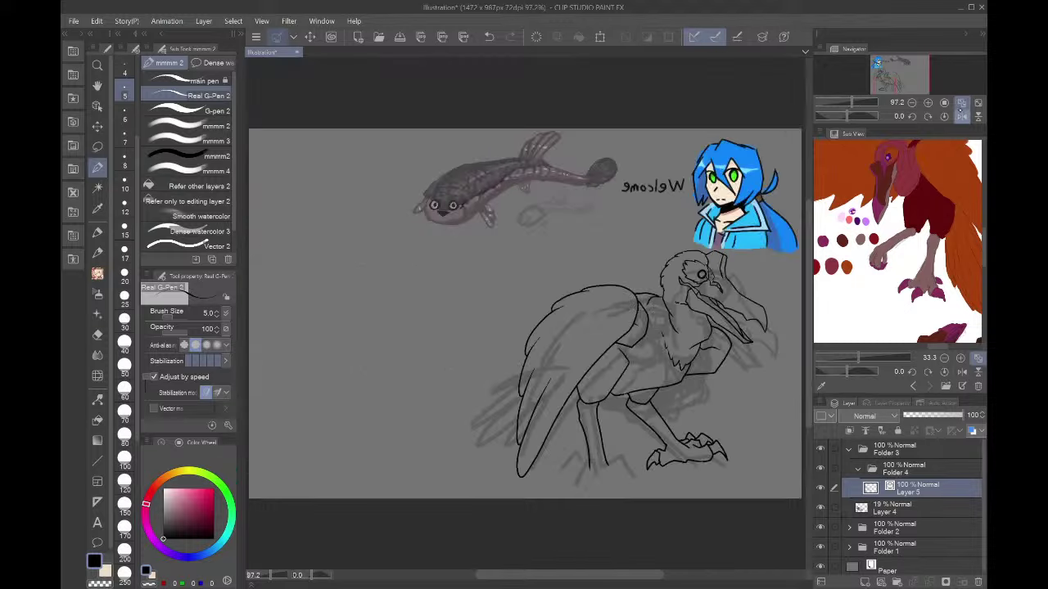
pyautogui.click(962, 116)
pyautogui.moveTo(956, 92); pyautogui.dragTo(884, 88)
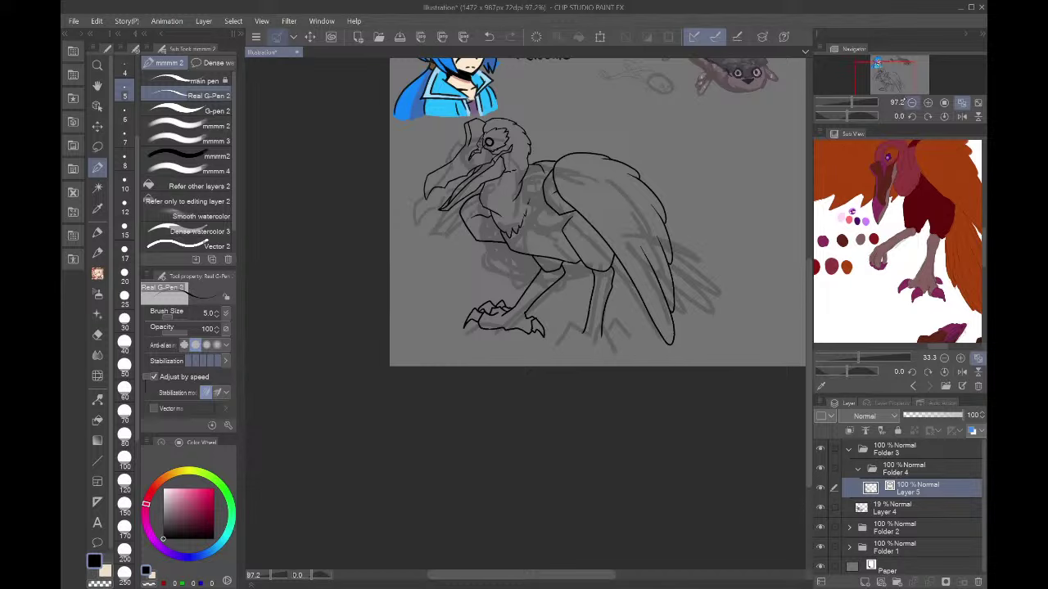
pyautogui.hotkey('ctrl', 't')
pyautogui.moveTo(771, 177); pyautogui.dragTo(768, 162)
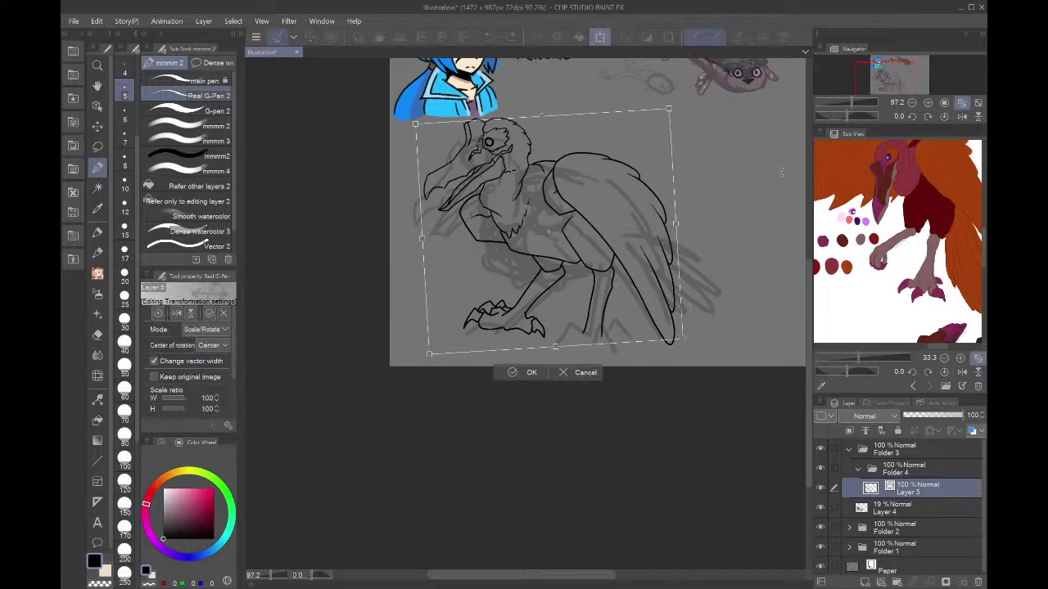
pyautogui.moveTo(654, 275); pyautogui.dragTo(647, 272)
pyautogui.click(526, 370)
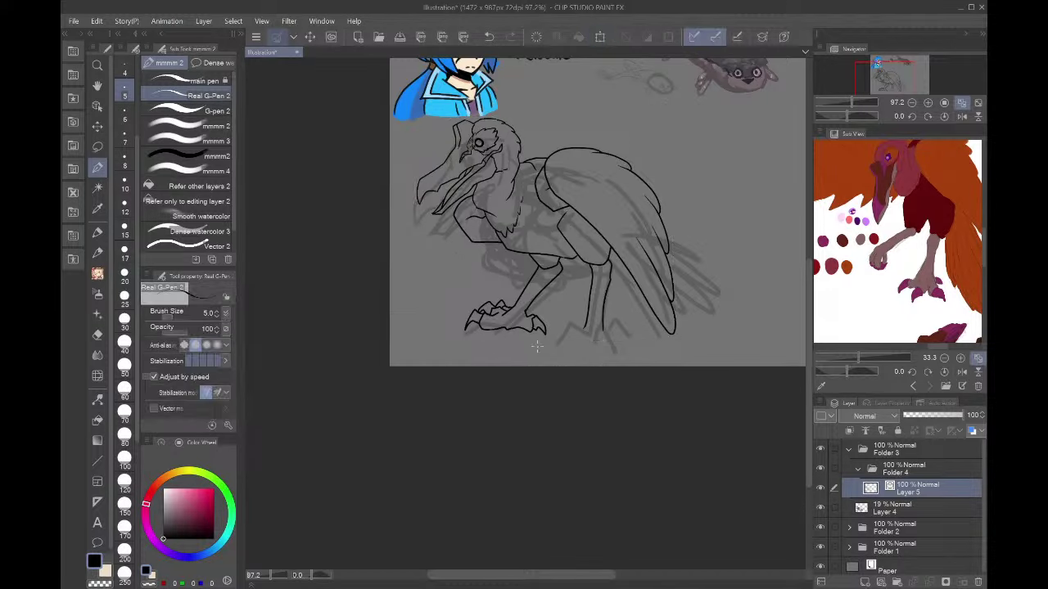
# - Extend the canvas at its bottom edge to 1472 x 1037 px, making room below the bird's feet
pyautogui.click(929, 103)
pyautogui.click(928, 102)
pyautogui.click(928, 103)
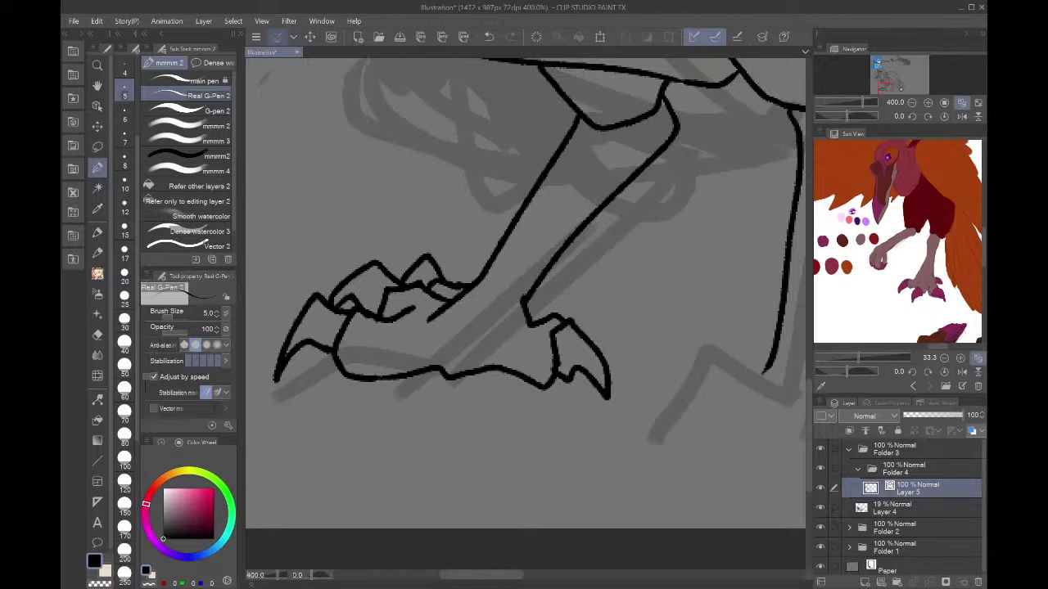
pyautogui.moveTo(886, 89); pyautogui.dragTo(889, 94)
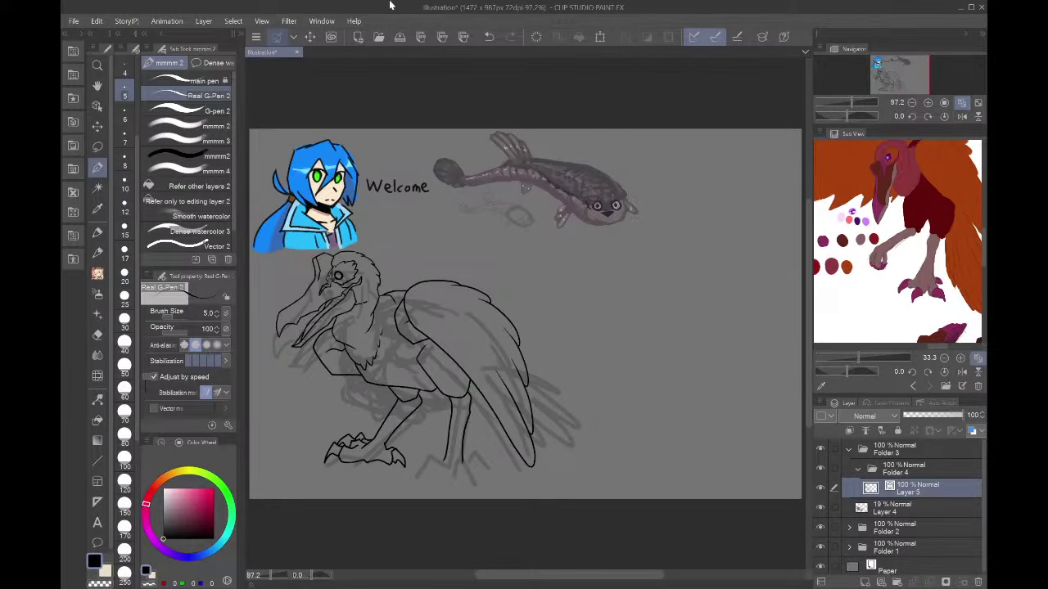
pyautogui.click(163, 317)
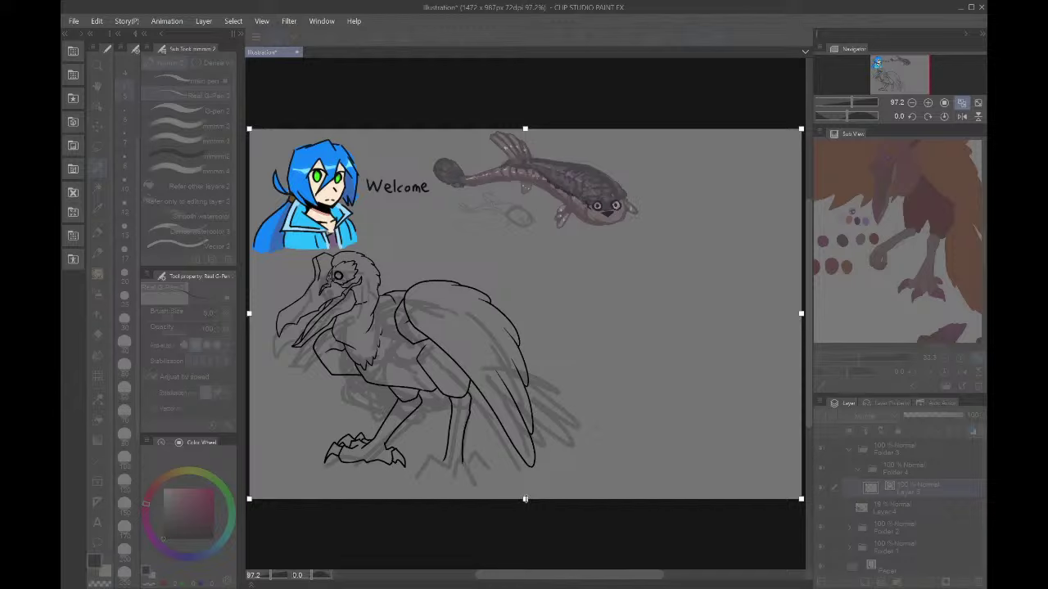
pyautogui.moveTo(525, 499); pyautogui.dragTo(525, 519)
pyautogui.scroll(4, 525, 519)
pyautogui.scroll(-1, 525, 519)
pyautogui.press('Return')
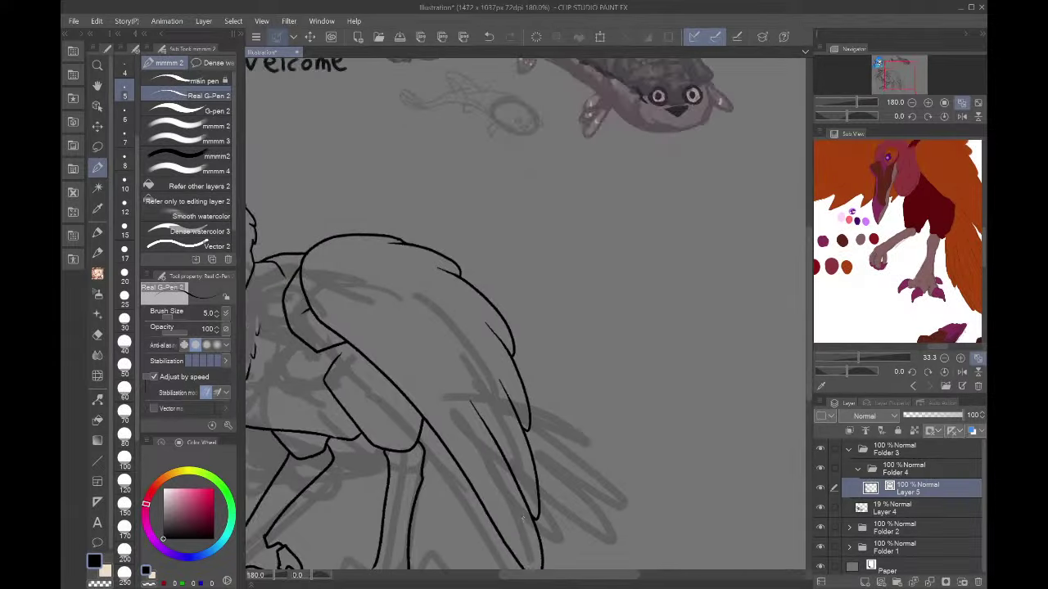
# - Ink three curved front claws for the near foot below the leg, with a short toe line above the middle claw
pyautogui.scroll(-5, 529, 456)
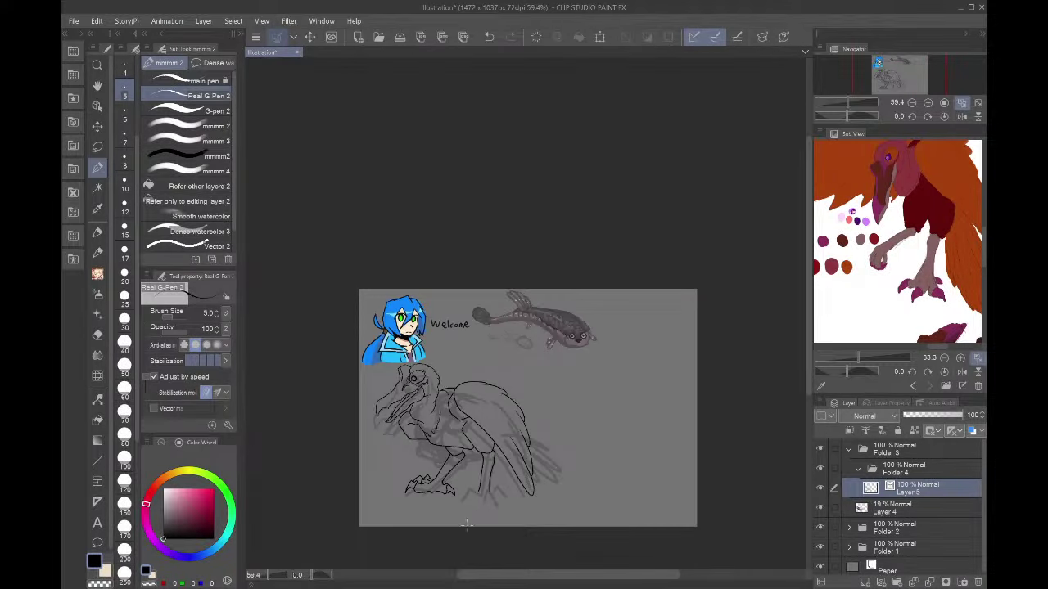
pyautogui.scroll(5, 467, 524)
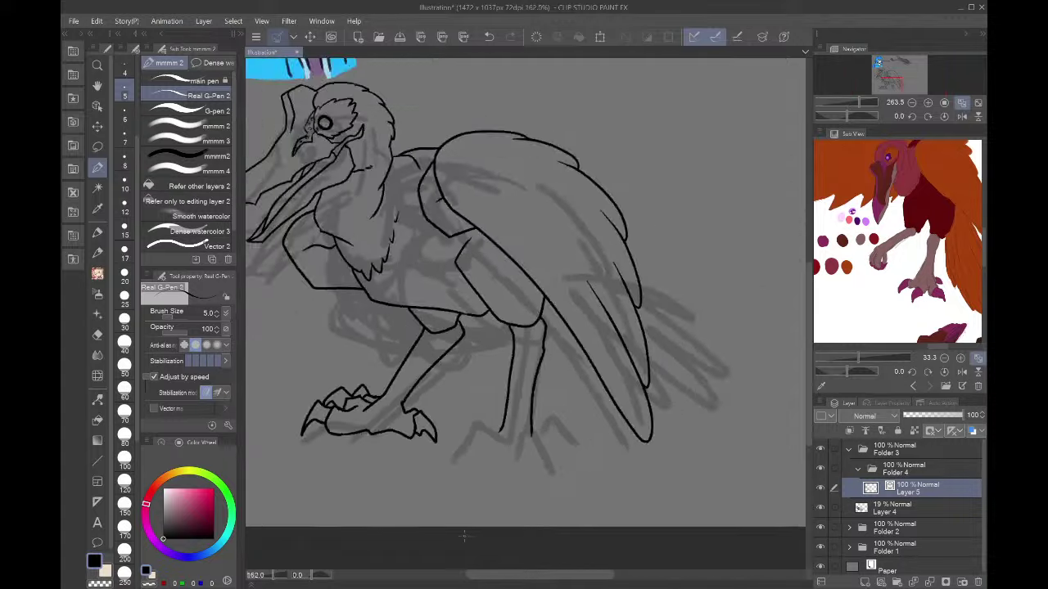
pyautogui.scroll(-3, 463, 535)
pyautogui.scroll(5, 454, 561)
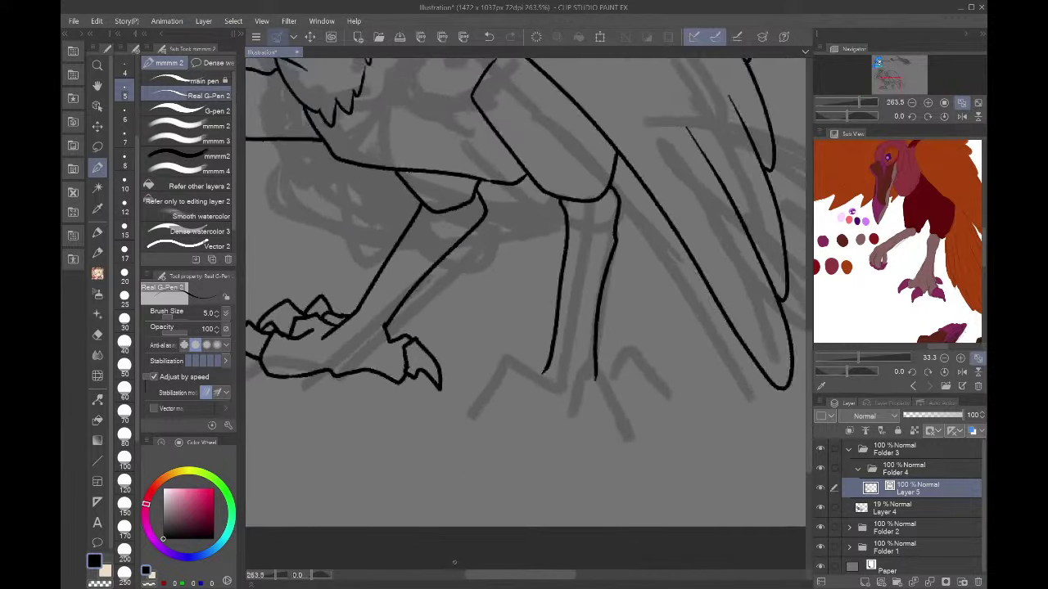
pyautogui.scroll(-2, 455, 561)
pyautogui.scroll(1, 454, 562)
pyautogui.scroll(3, 454, 561)
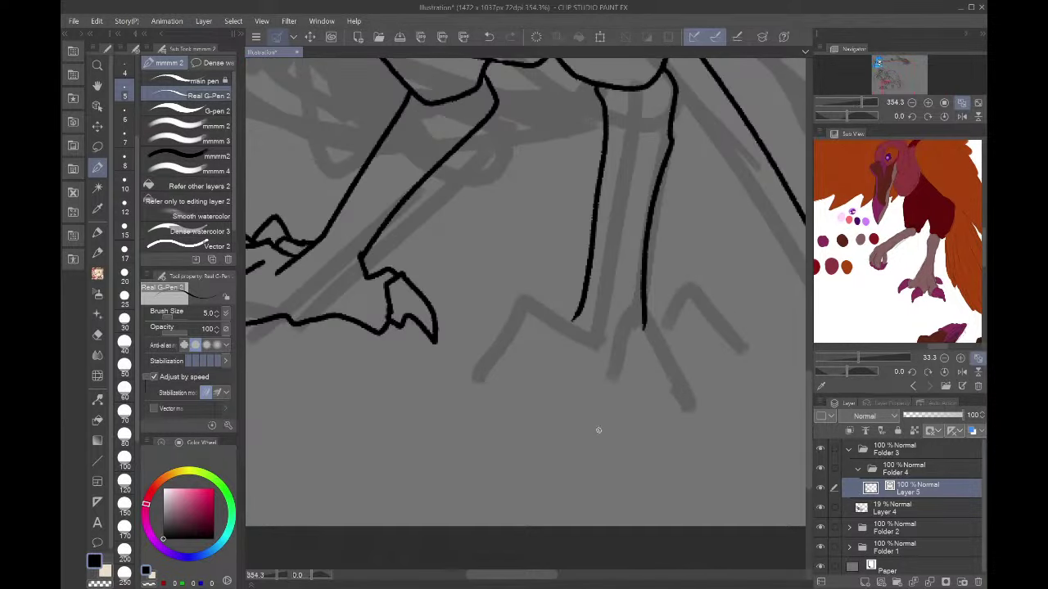
pyautogui.moveTo(601, 408)
pyautogui.mouseDown()
pyautogui.moveTo(576, 484)
pyautogui.moveTo(622, 427)
pyautogui.moveTo(600, 406)
pyautogui.mouseUp()
pyautogui.moveTo(523, 369)
pyautogui.mouseDown()
pyautogui.moveTo(493, 383)
pyautogui.moveTo(469, 462)
pyautogui.moveTo(500, 419)
pyautogui.moveTo(546, 405)
pyautogui.moveTo(536, 379)
pyautogui.moveTo(465, 348)
pyautogui.moveTo(422, 402)
pyautogui.moveTo(453, 379)
pyautogui.moveTo(480, 385)
pyautogui.moveTo(527, 359)
pyautogui.moveTo(540, 329)
pyautogui.mouseUp()
pyautogui.moveTo(611, 446)
pyautogui.mouseDown()
pyautogui.moveTo(643, 406)
pyautogui.moveTo(656, 362)
pyautogui.mouseUp()
pyautogui.hotkey('ctrl', 'z')
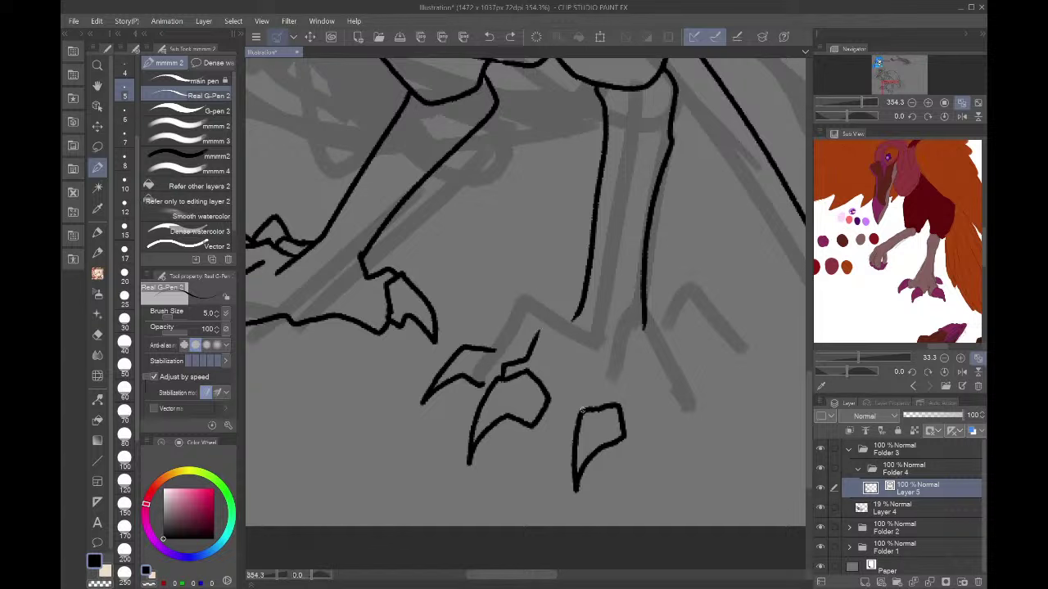
# - Ink the sides of the near foot's innermost front toe and connect it to the middle claw
pyautogui.moveTo(579, 412); pyautogui.dragTo(591, 351)
pyautogui.hotkey('ctrl', 'z')
pyautogui.moveTo(587, 407); pyautogui.dragTo(585, 361)
pyautogui.hotkey('ctrl', 'z')
pyautogui.moveTo(587, 407); pyautogui.dragTo(592, 366)
pyautogui.moveTo(619, 443)
pyautogui.mouseDown()
pyautogui.moveTo(652, 437)
pyautogui.moveTo(641, 390)
pyautogui.moveTo(657, 348)
pyautogui.mouseUp()
pyautogui.moveTo(534, 423); pyautogui.dragTo(571, 412)
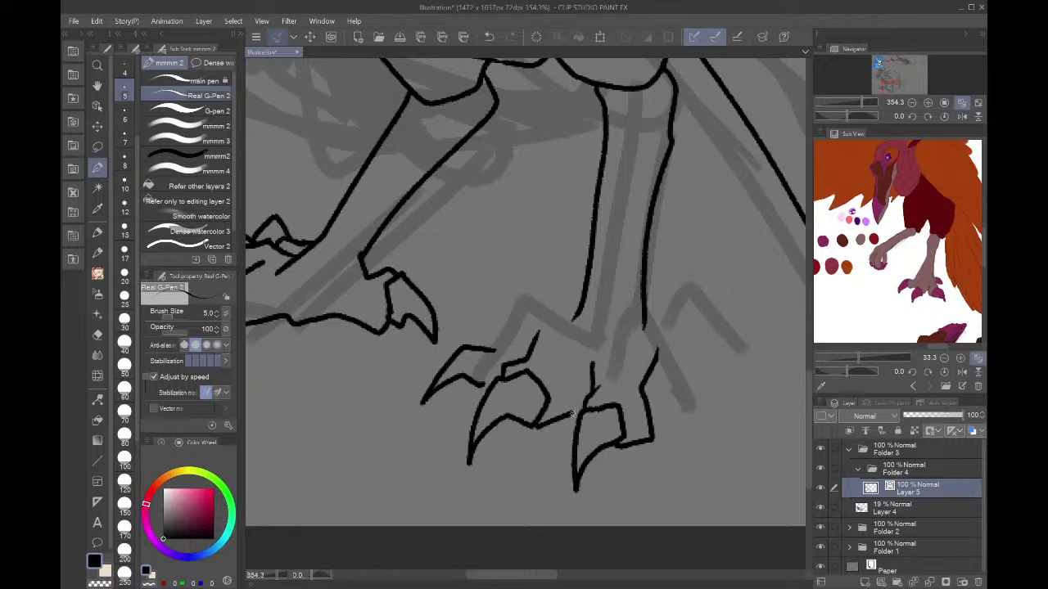
# - Ink the near foot's outer front toe up to the ankle and add a heel with a small rear claw
pyautogui.moveTo(495, 351)
pyautogui.mouseDown()
pyautogui.moveTo(503, 366)
pyautogui.moveTo(489, 385)
pyautogui.mouseUp()
pyautogui.moveTo(484, 331)
pyautogui.mouseDown()
pyautogui.moveTo(587, 298)
pyautogui.moveTo(660, 301)
pyautogui.moveTo(656, 354)
pyautogui.mouseUp()
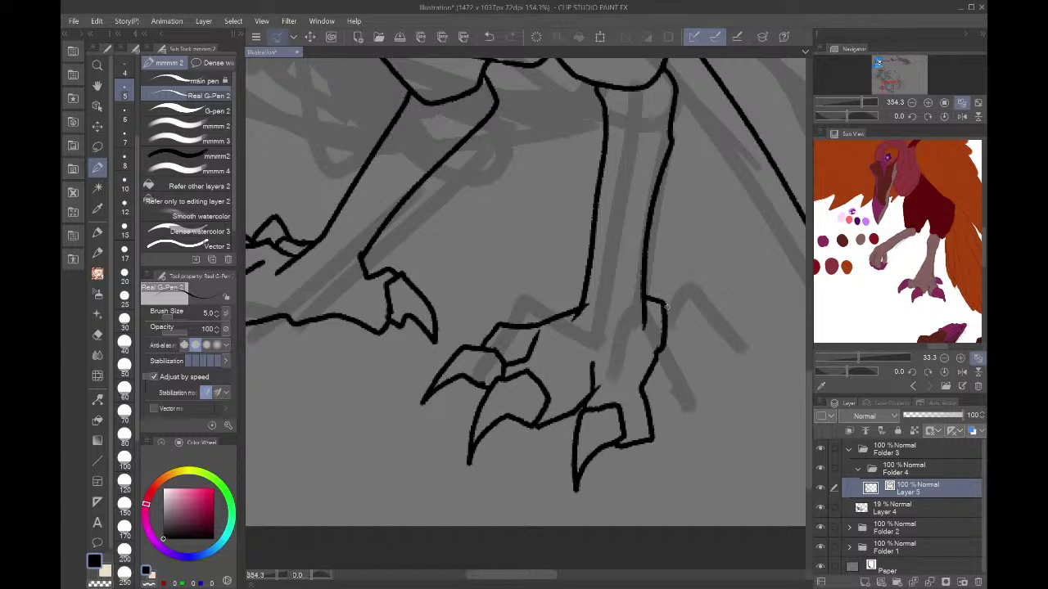
pyautogui.moveTo(671, 305)
pyautogui.mouseDown()
pyautogui.moveTo(699, 338)
pyautogui.moveTo(666, 342)
pyautogui.mouseUp()
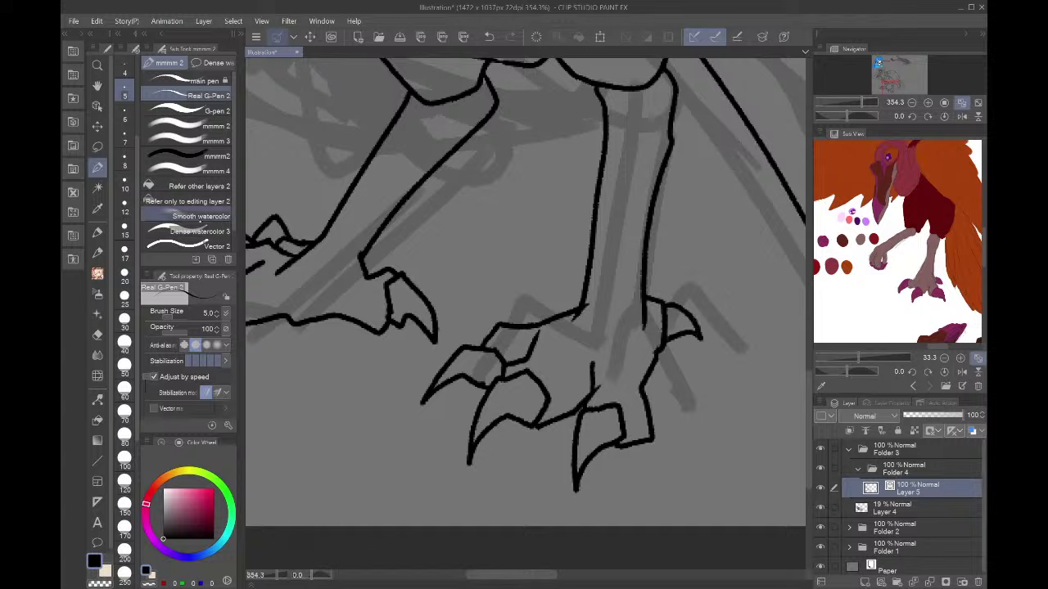
# - Erase the middle toe's line and the overlap at the ankle, and ink a new middle toe contour
pyautogui.click(188, 246)
pyautogui.click(532, 329)
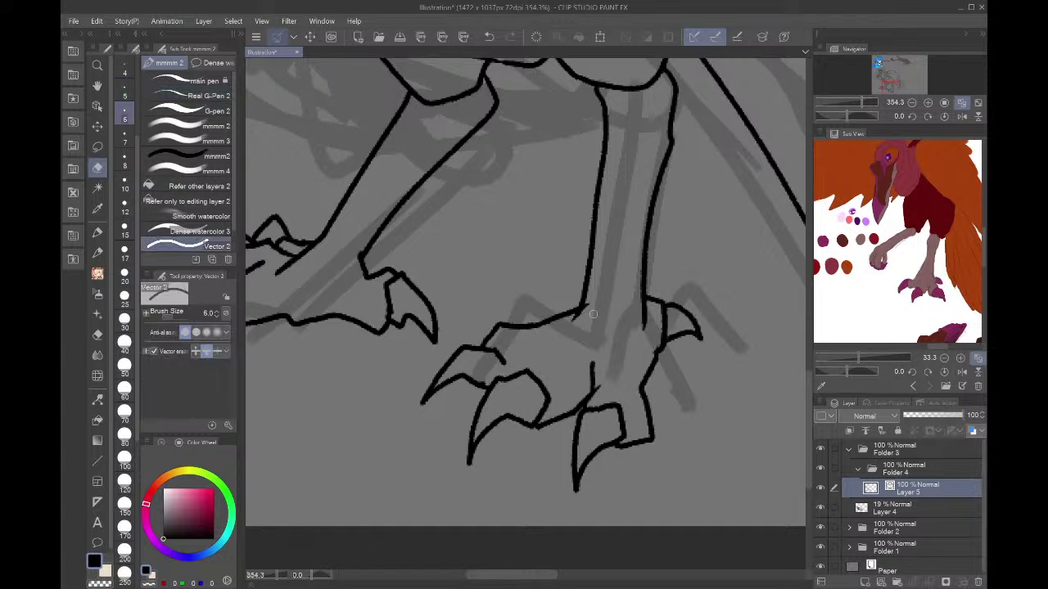
pyautogui.click(593, 311)
pyautogui.click(204, 96)
pyautogui.moveTo(509, 373)
pyautogui.mouseDown()
pyautogui.moveTo(556, 350)
pyautogui.moveTo(544, 358)
pyautogui.moveTo(561, 331)
pyautogui.mouseUp()
pyautogui.moveTo(501, 380); pyautogui.dragTo(498, 354)
pyautogui.hotkey('ctrl', 'z')
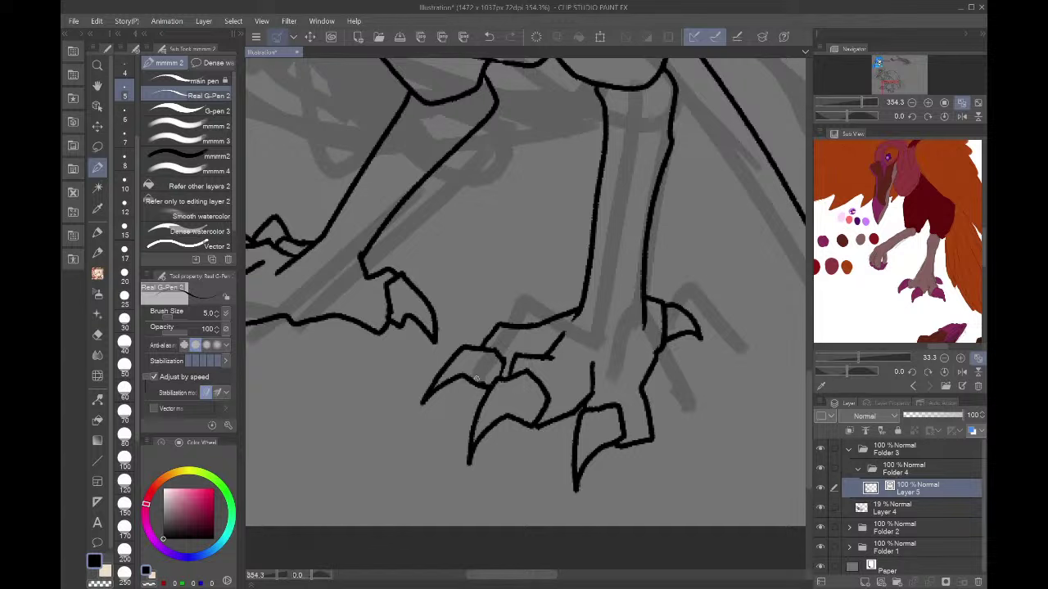
# - Erase the near foot's outermost front claw and ink a longer curved one in its place
pyautogui.press('e')
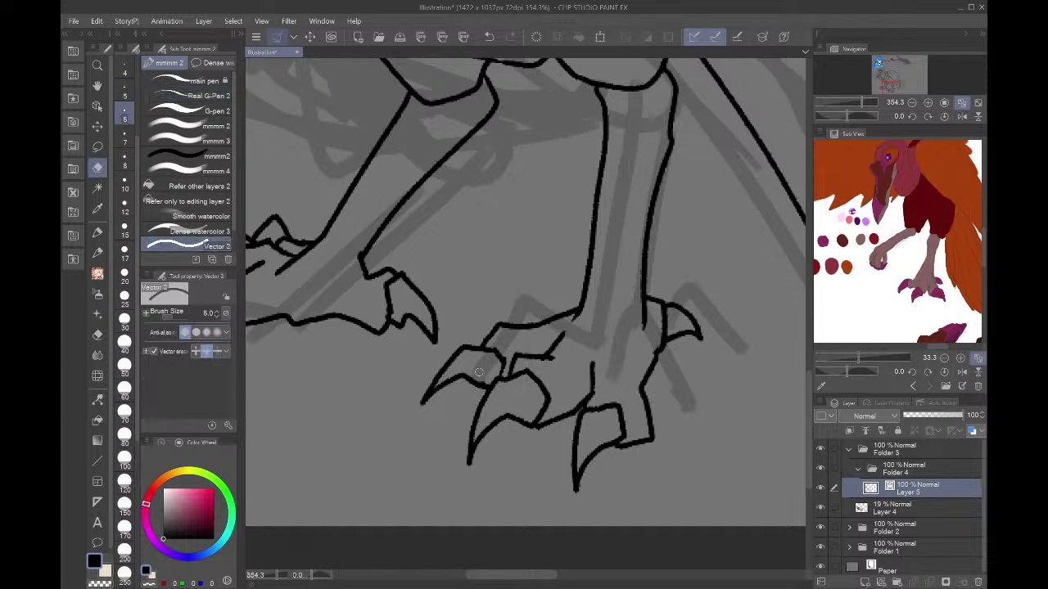
pyautogui.click(485, 375)
pyautogui.press('p')
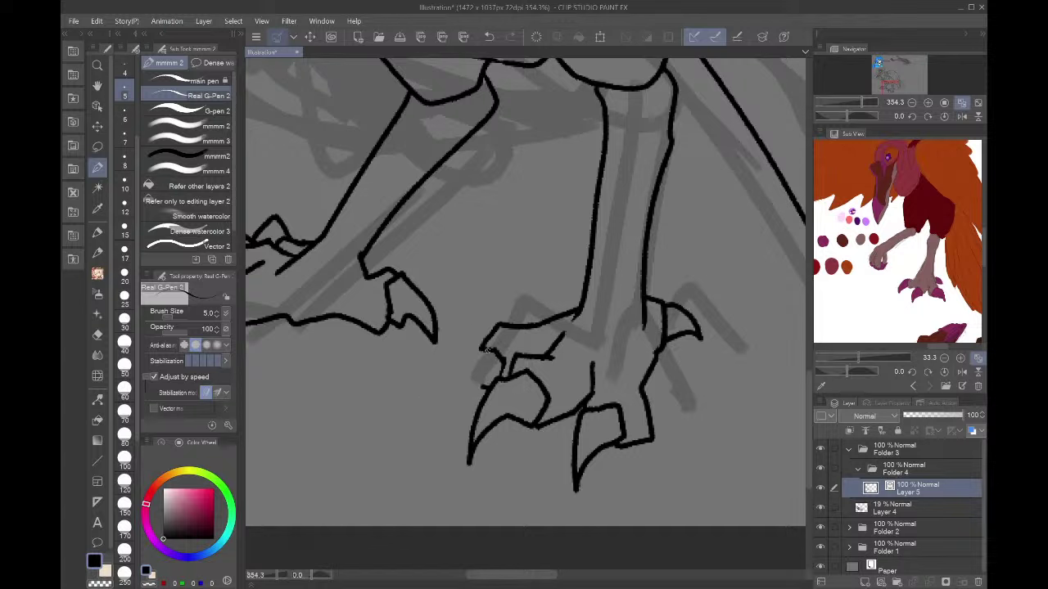
pyautogui.moveTo(488, 351)
pyautogui.mouseDown()
pyautogui.moveTo(464, 351)
pyautogui.moveTo(431, 416)
pyautogui.moveTo(482, 382)
pyautogui.moveTo(438, 348)
pyautogui.moveTo(482, 388)
pyautogui.mouseUp()
pyautogui.hotkey('ctrl', 'z')
pyautogui.hotkey('ctrl', 'z')
pyautogui.hotkey('ctrl', 'z')
pyautogui.moveTo(489, 350)
pyautogui.mouseDown()
pyautogui.moveTo(446, 349)
pyautogui.moveTo(414, 393)
pyautogui.moveTo(479, 376)
pyautogui.mouseUp()
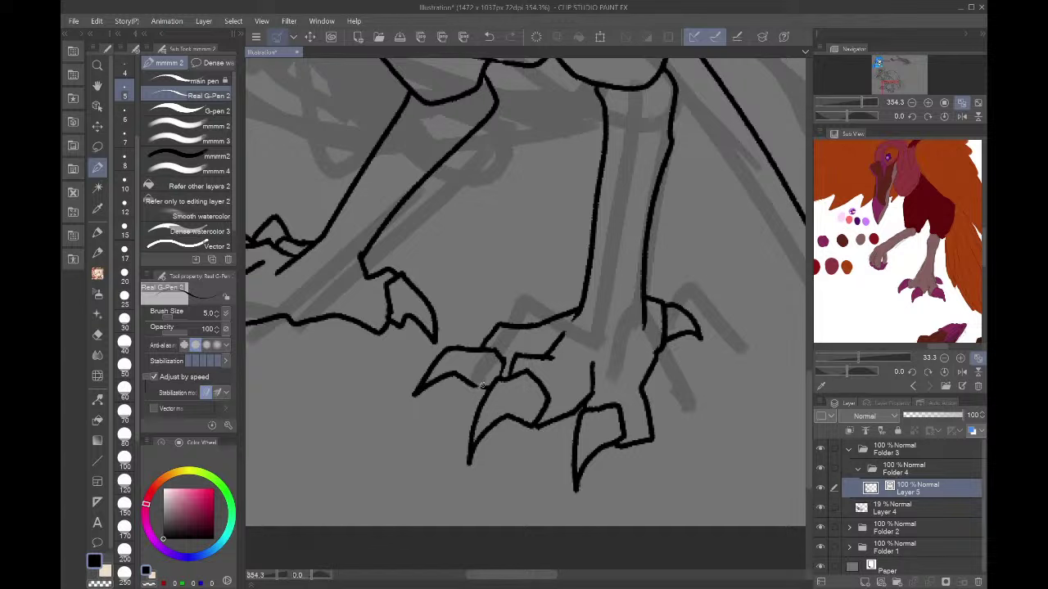
# - Erase the near foot's small rear claw and ink a larger hooked one rising from the heel
pyautogui.click(927, 116)
pyautogui.click(944, 116)
pyautogui.press('e')
pyautogui.moveTo(686, 309); pyautogui.dragTo(697, 335)
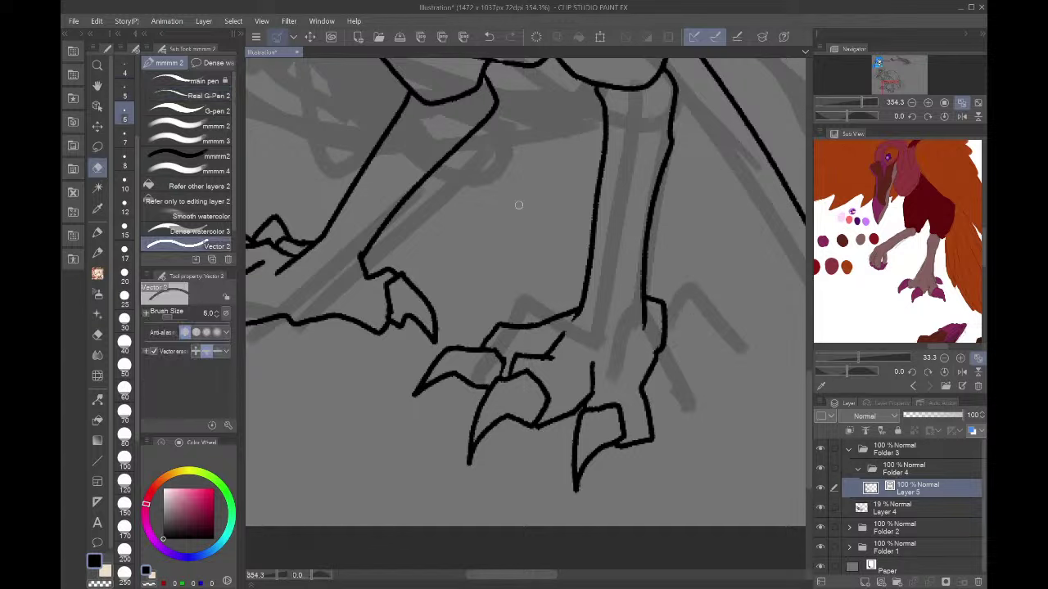
pyautogui.press('p')
pyautogui.moveTo(651, 295)
pyautogui.mouseDown()
pyautogui.moveTo(712, 330)
pyautogui.moveTo(679, 323)
pyautogui.moveTo(663, 340)
pyautogui.mouseUp()
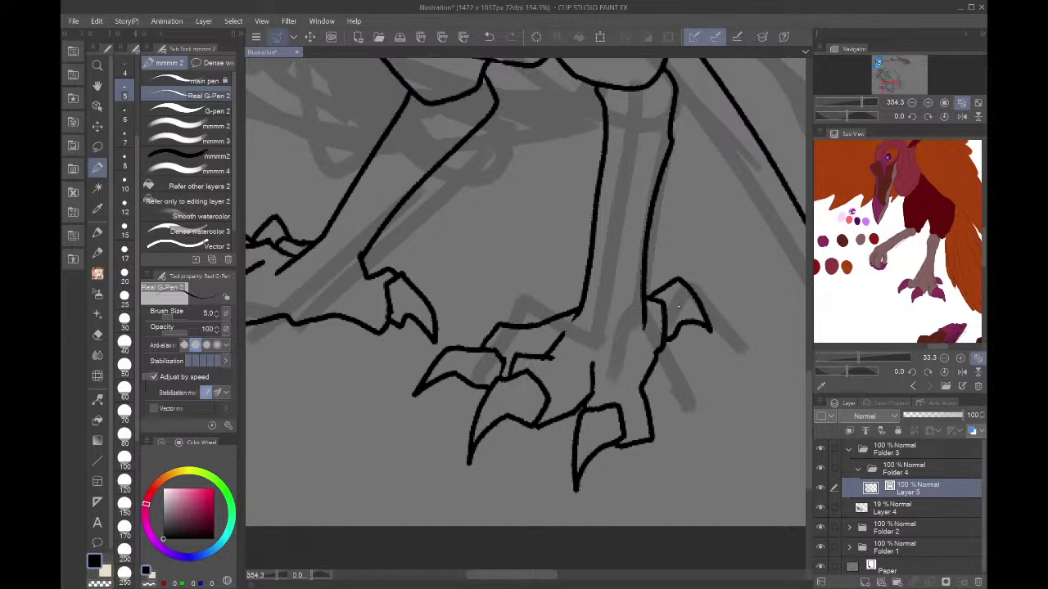
pyautogui.hotkey('ctrl', 'z')
pyautogui.moveTo(648, 294)
pyautogui.mouseDown()
pyautogui.moveTo(672, 286)
pyautogui.moveTo(698, 335)
pyautogui.moveTo(663, 336)
pyautogui.mouseUp()
pyautogui.click(962, 103)
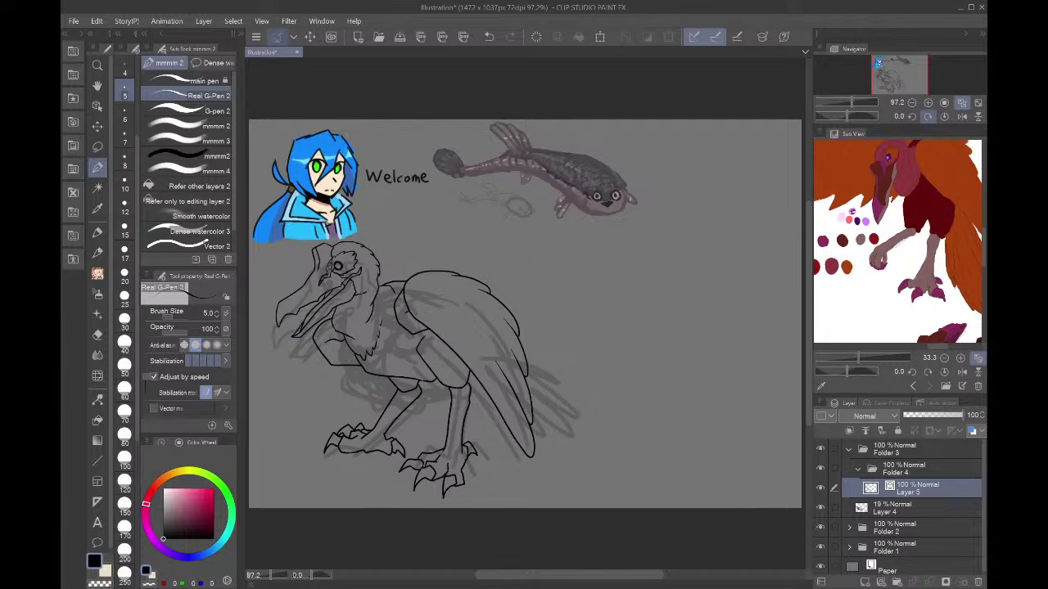
# - Rotate the bird's line art slightly counterclockwise on its layer
pyautogui.hotkey('ctrl', 't')
pyautogui.moveTo(615, 309); pyautogui.dragTo(615, 300)
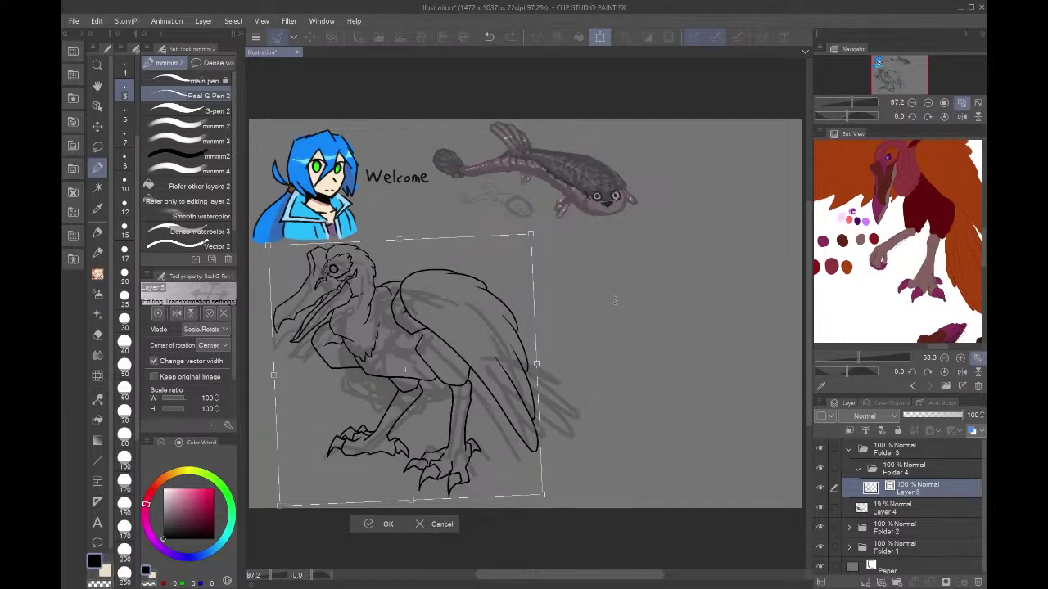
pyautogui.press('Return')
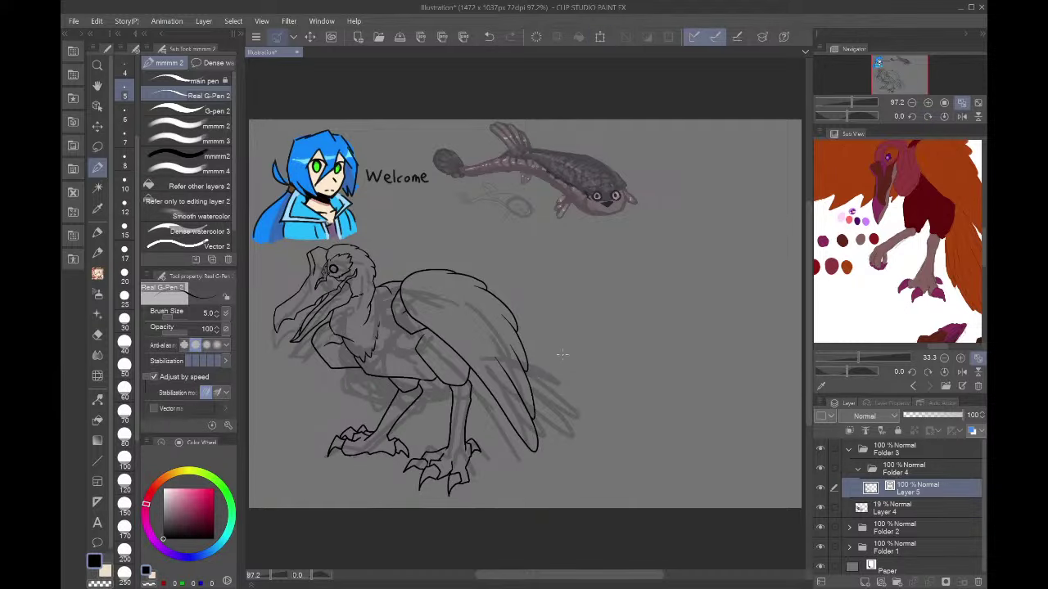
pyautogui.scroll(2, 562, 353)
pyautogui.scroll(2, 463, 338)
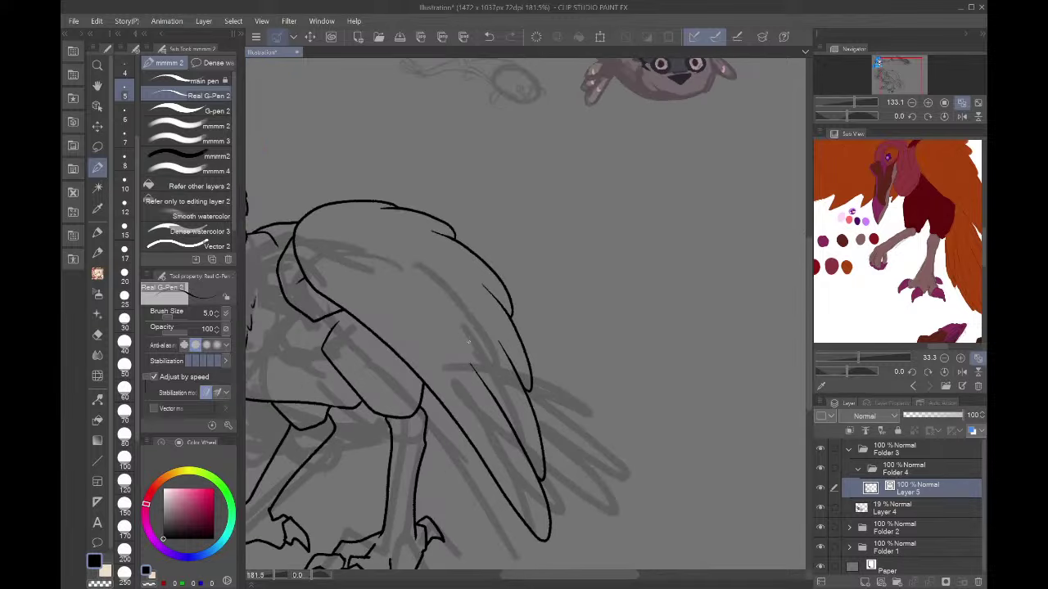
pyautogui.moveTo(473, 252)
pyautogui.mouseDown()
pyautogui.moveTo(505, 246)
pyautogui.moveTo(607, 340)
pyautogui.moveTo(569, 334)
pyautogui.moveTo(610, 442)
pyautogui.mouseUp()
pyautogui.moveTo(570, 391); pyautogui.dragTo(604, 452)
pyautogui.moveTo(552, 423); pyautogui.dragTo(555, 439)
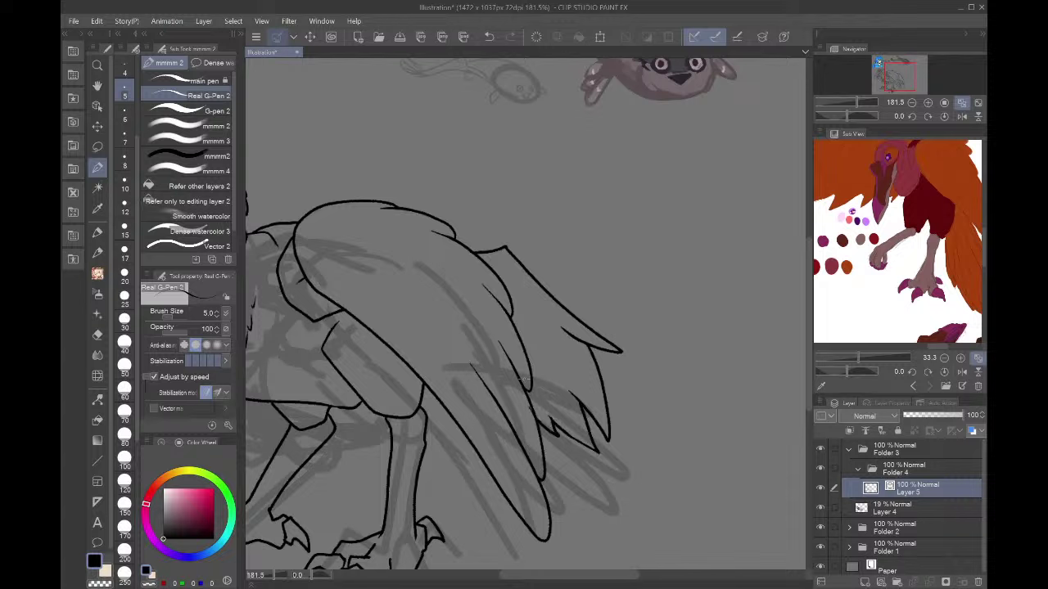
pyautogui.hotkey('ctrl', 'z')
pyautogui.hotkey('ctrl', 'z')
pyautogui.hotkey('ctrl', 'z')
pyautogui.hotkey('ctrl', 'z')
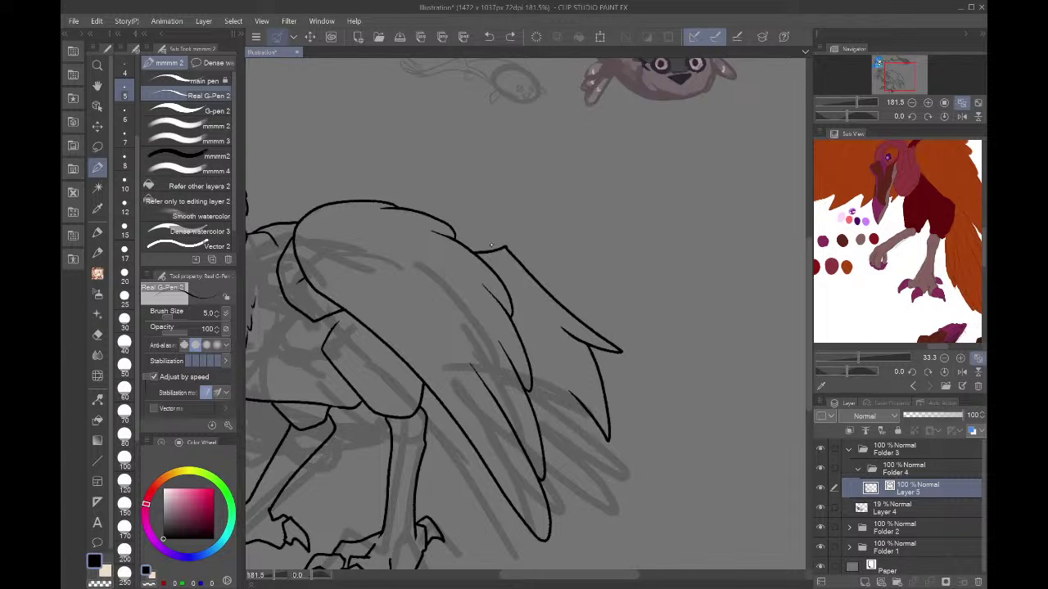
pyautogui.hotkey('ctrl', 'z')
pyautogui.hotkey('ctrl', 'z')
pyautogui.moveTo(466, 250)
pyautogui.mouseDown()
pyautogui.moveTo(536, 250)
pyautogui.moveTo(557, 295)
pyautogui.mouseUp()
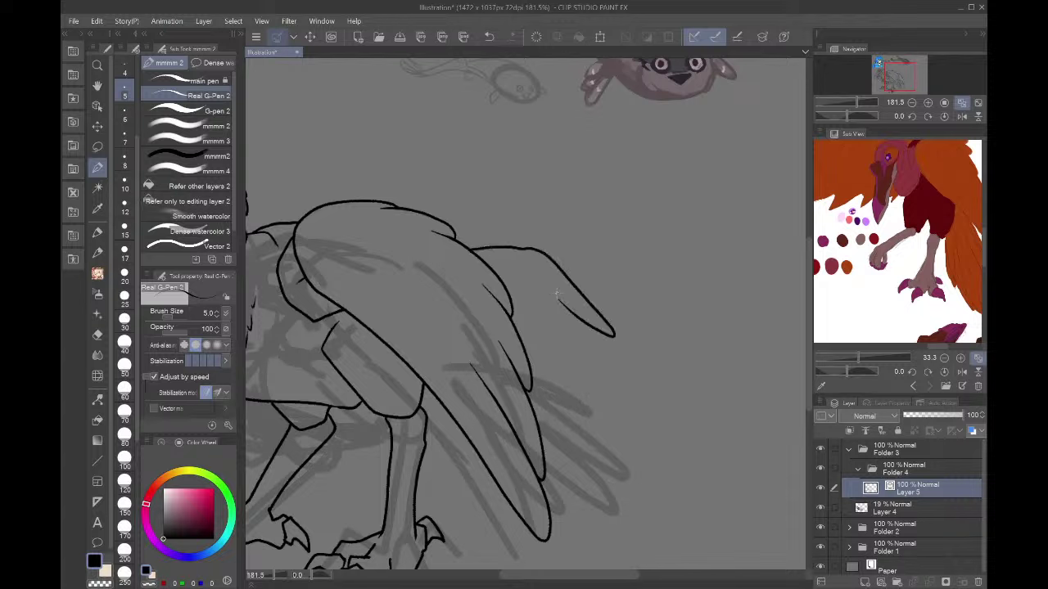
pyautogui.hotkey('ctrl', 'z')
pyautogui.moveTo(463, 246)
pyautogui.mouseDown()
pyautogui.moveTo(511, 244)
pyautogui.moveTo(608, 316)
pyautogui.moveTo(559, 300)
pyautogui.mouseUp()
pyautogui.hotkey('ctrl', 'z')
# - Ink a fan of pointed tail feathers extending from behind the wing's back down to its lower feathers
pyautogui.moveTo(479, 252)
pyautogui.mouseDown()
pyautogui.moveTo(513, 250)
pyautogui.moveTo(603, 325)
pyautogui.moveTo(612, 355)
pyautogui.moveTo(597, 347)
pyautogui.moveTo(671, 414)
pyautogui.moveTo(589, 377)
pyautogui.moveTo(632, 437)
pyautogui.moveTo(565, 406)
pyautogui.moveTo(581, 426)
pyautogui.moveTo(555, 428)
pyautogui.moveTo(534, 373)
pyautogui.mouseUp()
pyautogui.hotkey('ctrl', 'z')
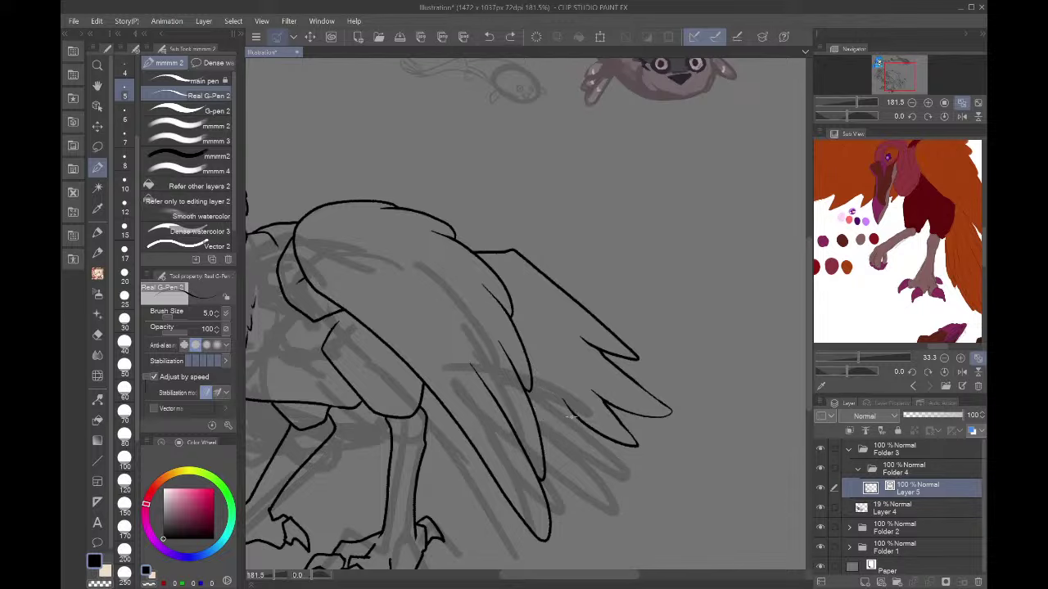
pyautogui.moveTo(573, 410)
pyautogui.mouseDown()
pyautogui.moveTo(579, 437)
pyautogui.moveTo(528, 382)
pyautogui.mouseUp()
pyautogui.click(197, 245)
pyautogui.scroll(-1, 528, 399)
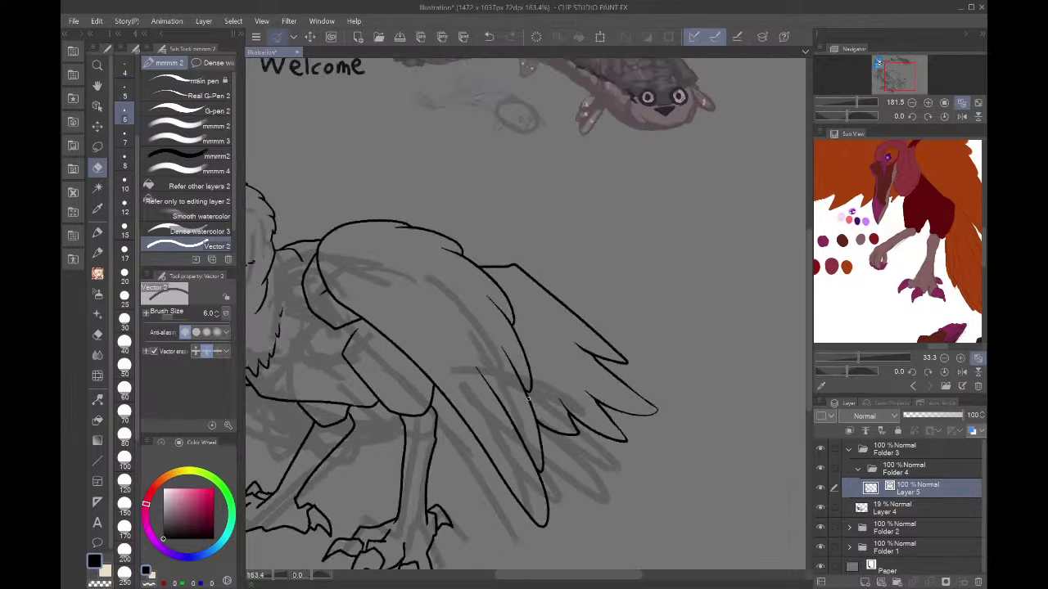
# - Erase the old shoulder contour in front of the wing and ink a broader, angular one ending at the wing's lower edge
pyautogui.scroll(-3, 528, 398)
pyautogui.scroll(3, 391, 345)
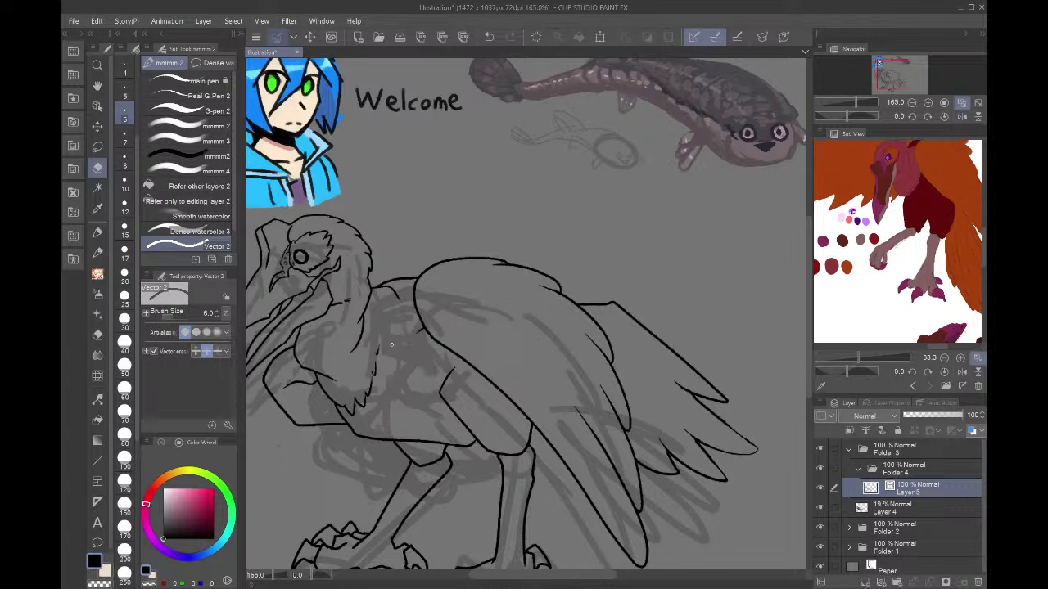
pyautogui.click(204, 95)
pyautogui.scroll(3, 395, 388)
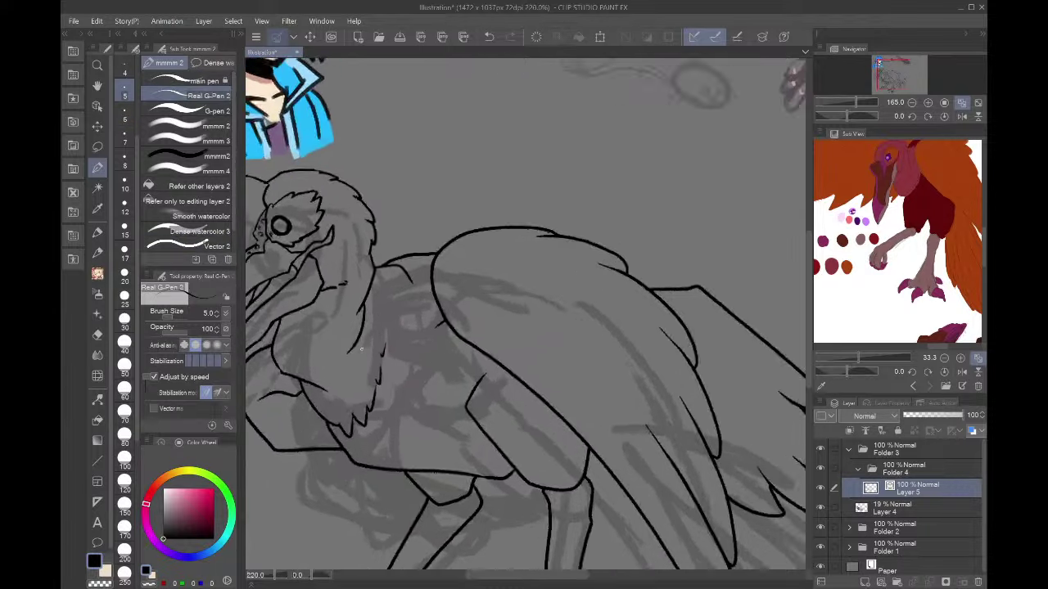
pyautogui.scroll(3, 395, 388)
pyautogui.moveTo(501, 124)
pyautogui.mouseDown()
pyautogui.moveTo(471, 176)
pyautogui.moveTo(432, 316)
pyautogui.moveTo(483, 354)
pyautogui.moveTo(569, 338)
pyautogui.moveTo(663, 364)
pyautogui.moveTo(684, 356)
pyautogui.mouseUp()
pyautogui.press('e')
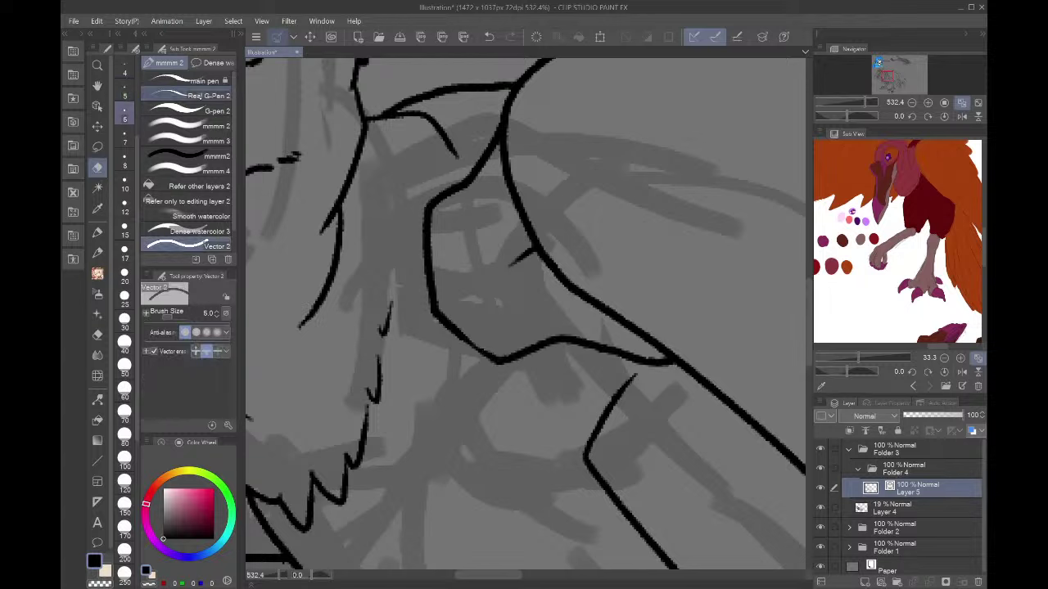
pyautogui.press('p')
pyautogui.moveTo(516, 277); pyautogui.dragTo(517, 329)
# - Mirror the view, ink a rounder, more protruding front edge on the shoulder contour, and erase the old line inside it
pyautogui.click(962, 104)
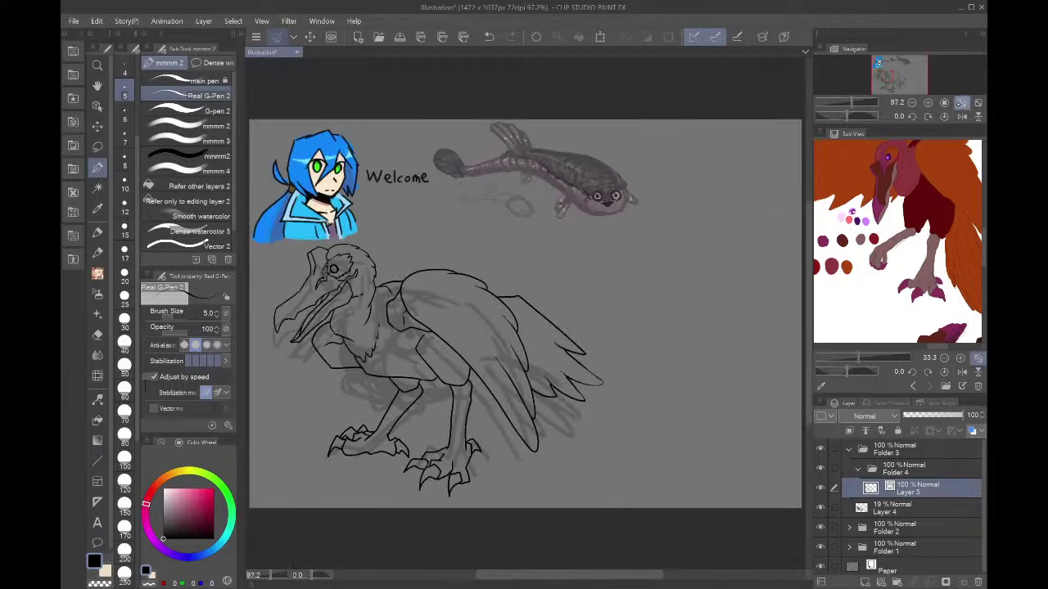
pyautogui.click(962, 115)
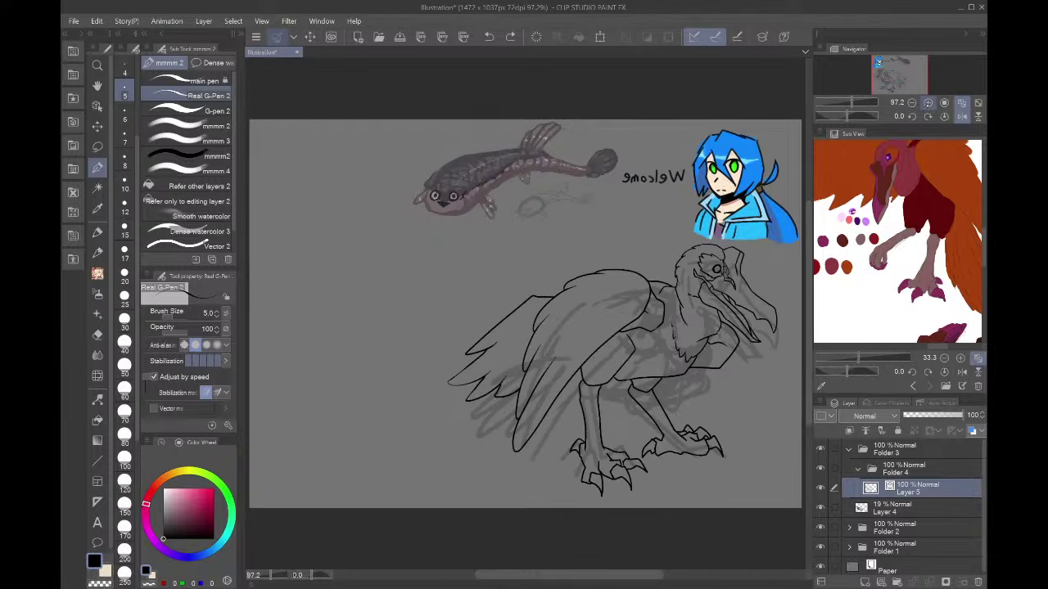
pyautogui.click(927, 103)
pyautogui.click(928, 103)
pyautogui.moveTo(895, 69); pyautogui.dragTo(888, 74)
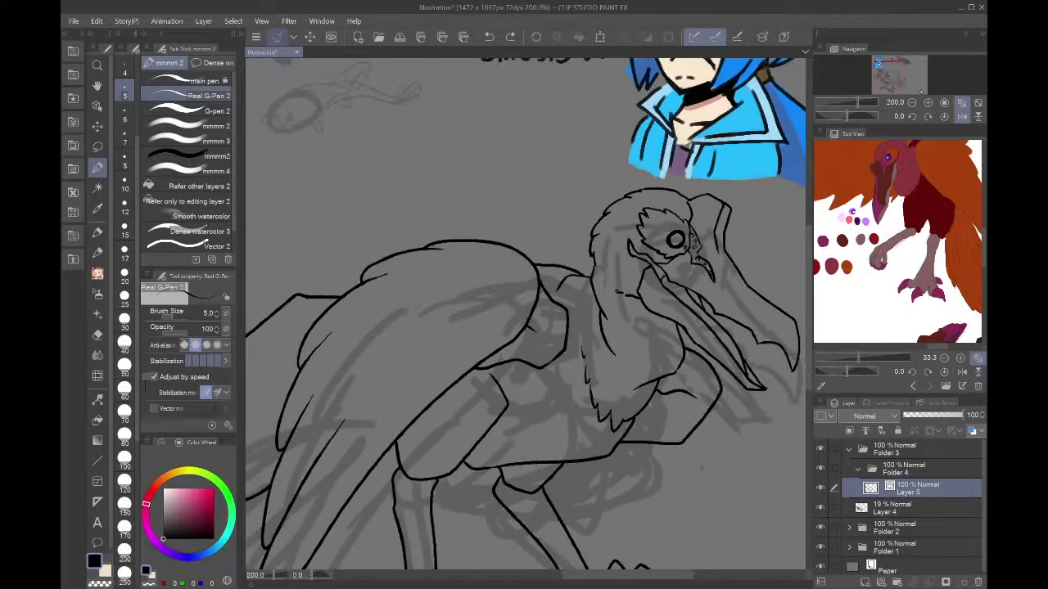
pyautogui.scroll(4, 589, 328)
pyautogui.moveTo(612, 270)
pyautogui.mouseDown()
pyautogui.moveTo(706, 280)
pyautogui.moveTo(733, 366)
pyautogui.moveTo(677, 442)
pyautogui.mouseUp()
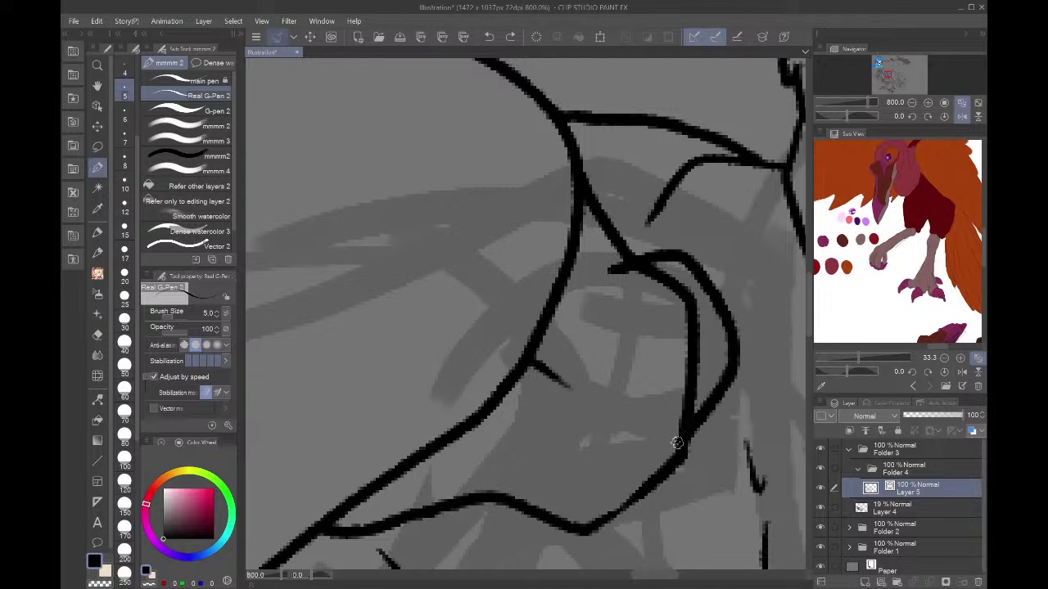
pyautogui.press('e')
pyautogui.moveTo(625, 288)
pyautogui.mouseDown()
pyautogui.moveTo(640, 272)
pyautogui.moveTo(694, 307)
pyautogui.mouseUp()
pyautogui.click(961, 115)
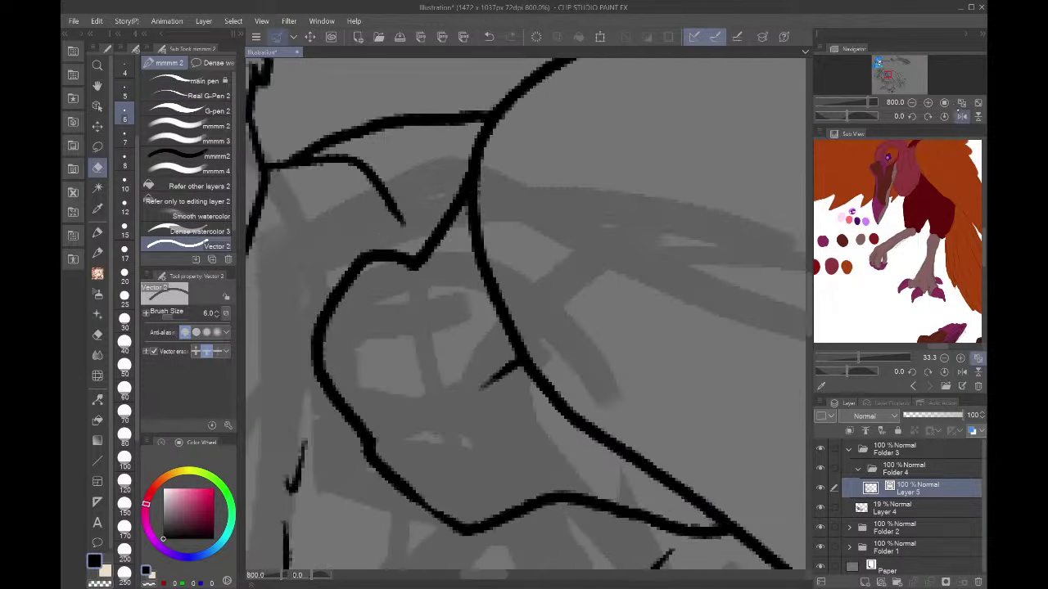
# - Hide the sketch on Layer 4 and move the bird's line art slightly down and to the left
pyautogui.click(961, 103)
pyautogui.click(961, 116)
pyautogui.click(960, 115)
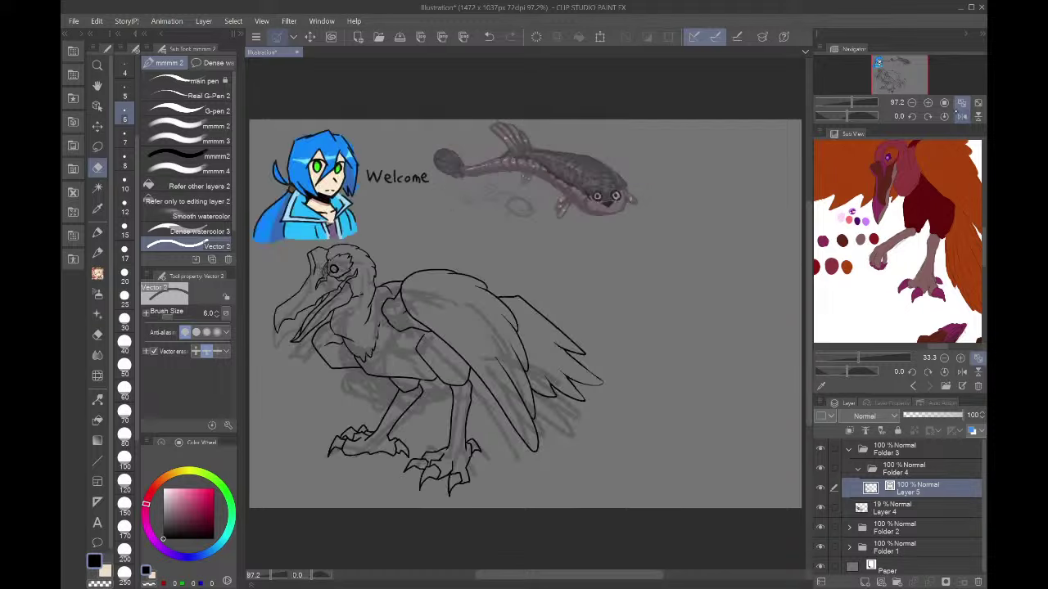
pyautogui.click(962, 116)
pyautogui.click(962, 115)
pyautogui.click(821, 507)
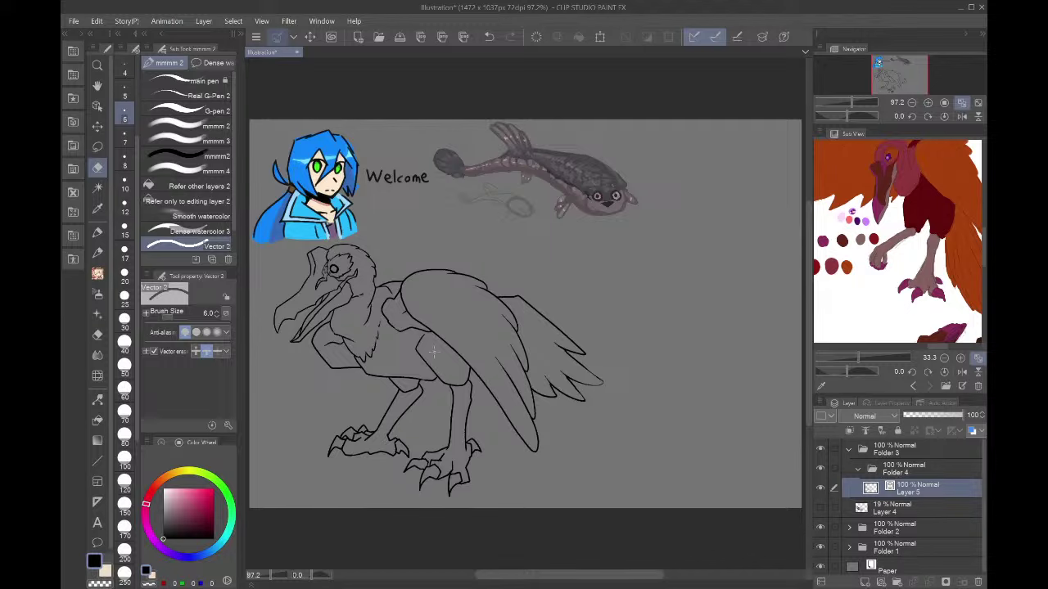
pyautogui.hotkey('ctrl', 't')
pyautogui.moveTo(429, 364); pyautogui.dragTo(419, 376)
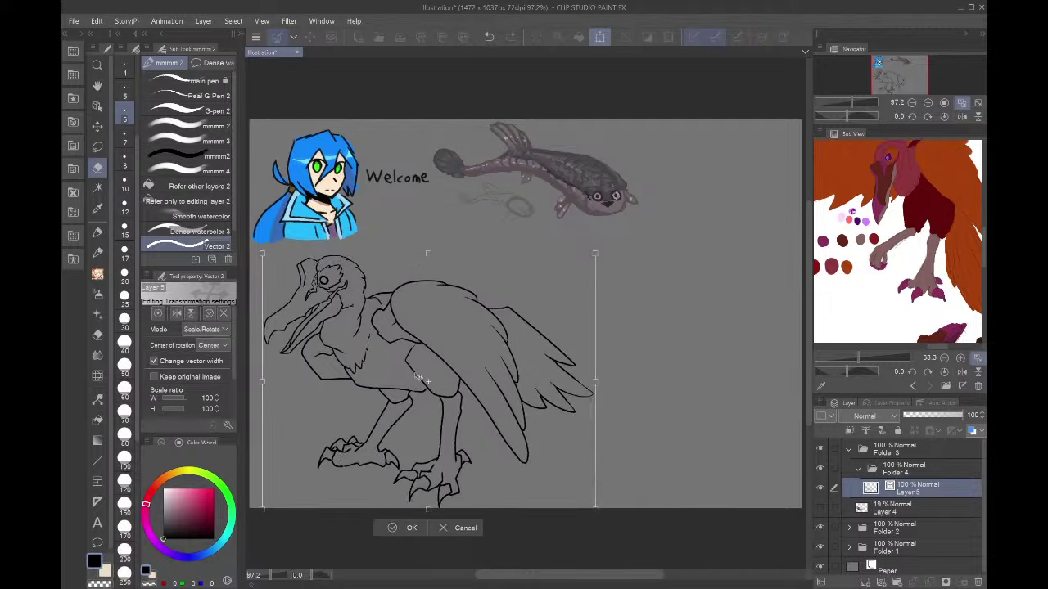
pyautogui.click(392, 528)
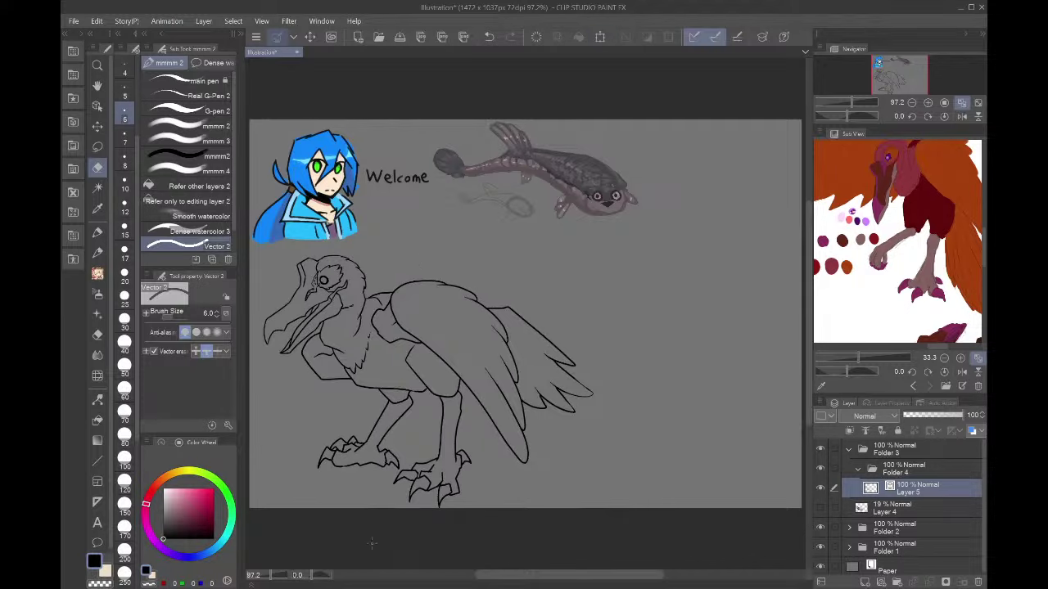
# - Distort the line art with Free Transform, pulling the tail-side and lower corners inward to about 90% width and 94% height
pyautogui.scroll(-3, 372, 544)
pyautogui.scroll(5, 372, 544)
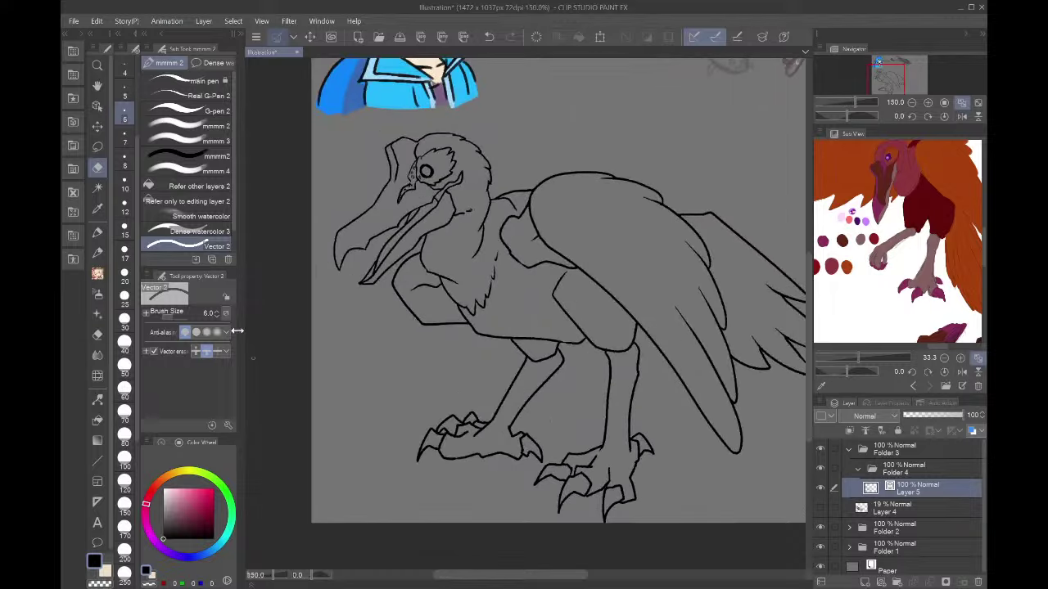
pyautogui.click(97, 148)
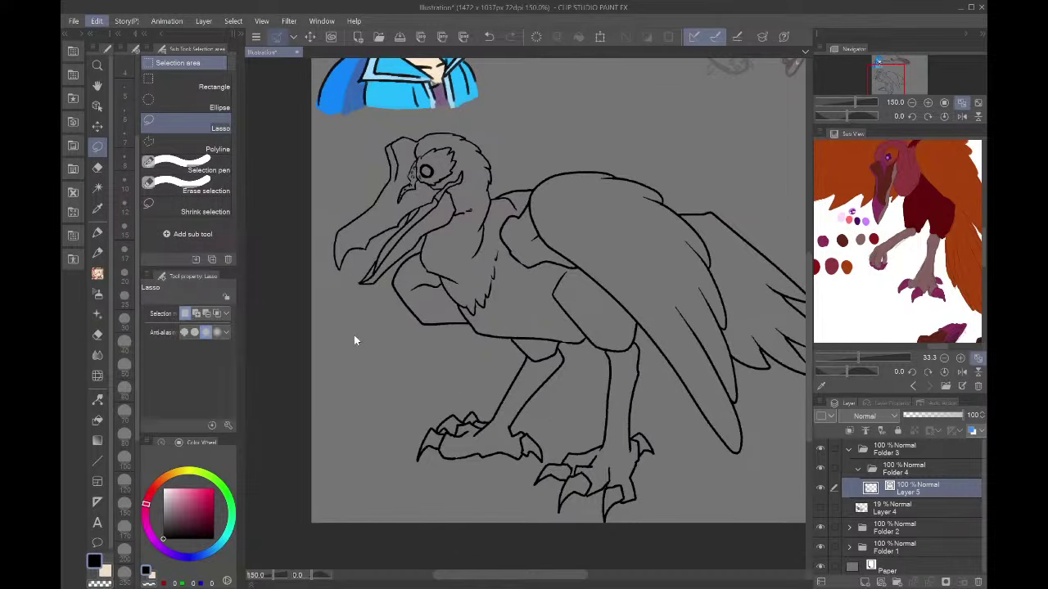
pyautogui.hotkey('ctrl', 't')
pyautogui.scroll(-3, 353, 327)
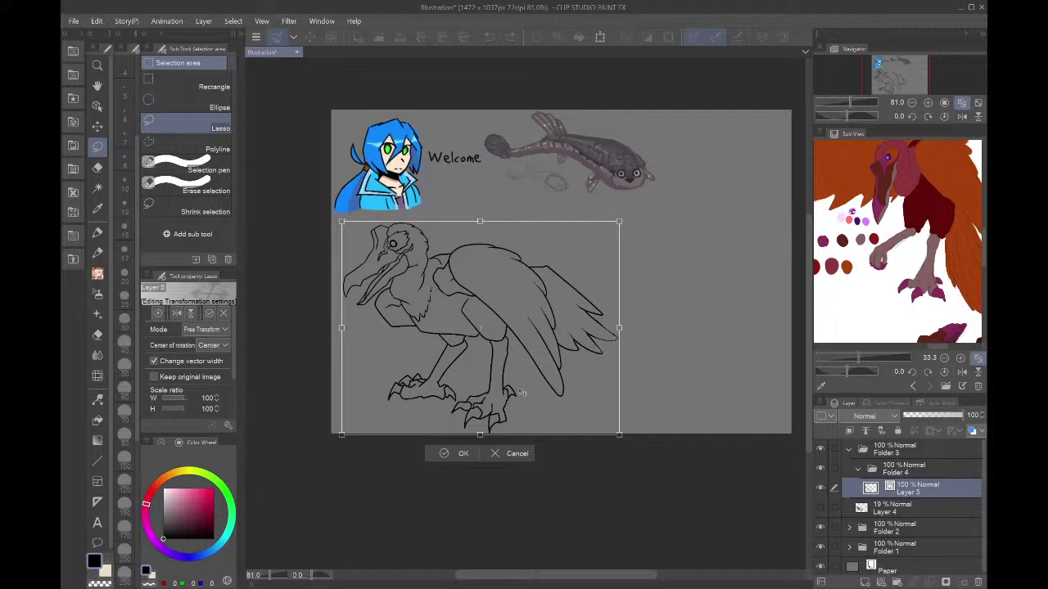
pyautogui.moveTo(619, 440); pyautogui.dragTo(610, 411)
pyautogui.moveTo(624, 224); pyautogui.dragTo(593, 239)
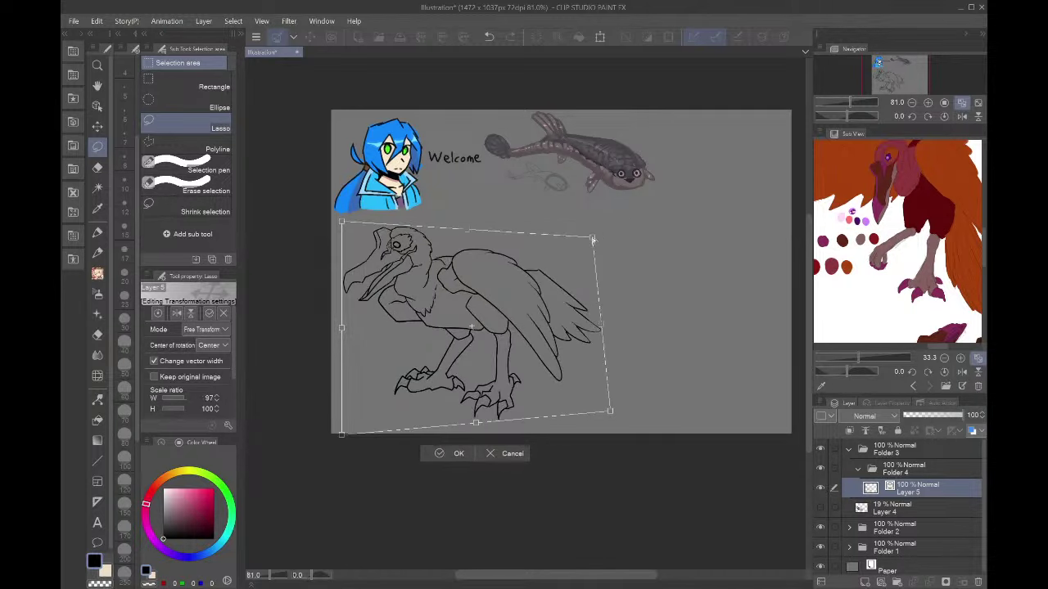
pyautogui.moveTo(339, 435); pyautogui.dragTo(353, 423)
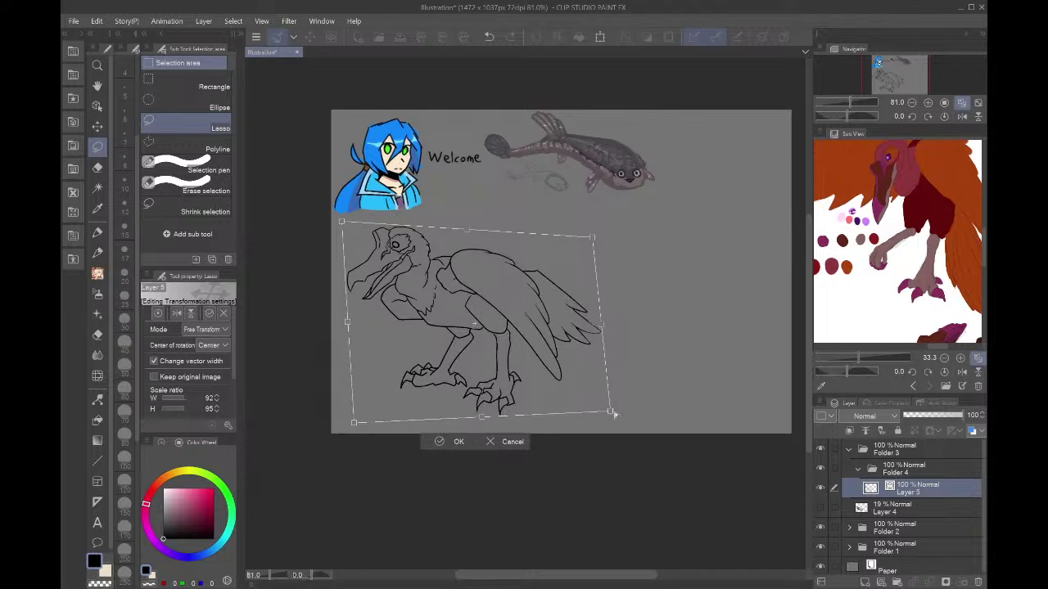
pyautogui.moveTo(615, 415); pyautogui.dragTo(584, 413)
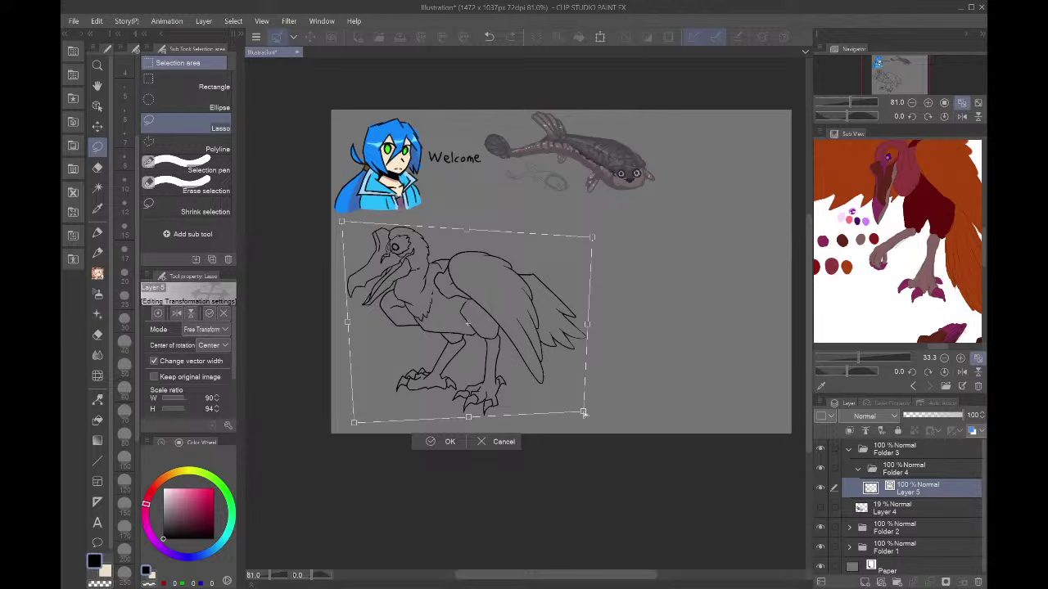
pyautogui.click(435, 441)
# - Warp the line art with a mesh transformation, pulling the beak outward and downward to lengthen it
pyautogui.scroll(3, 370, 323)
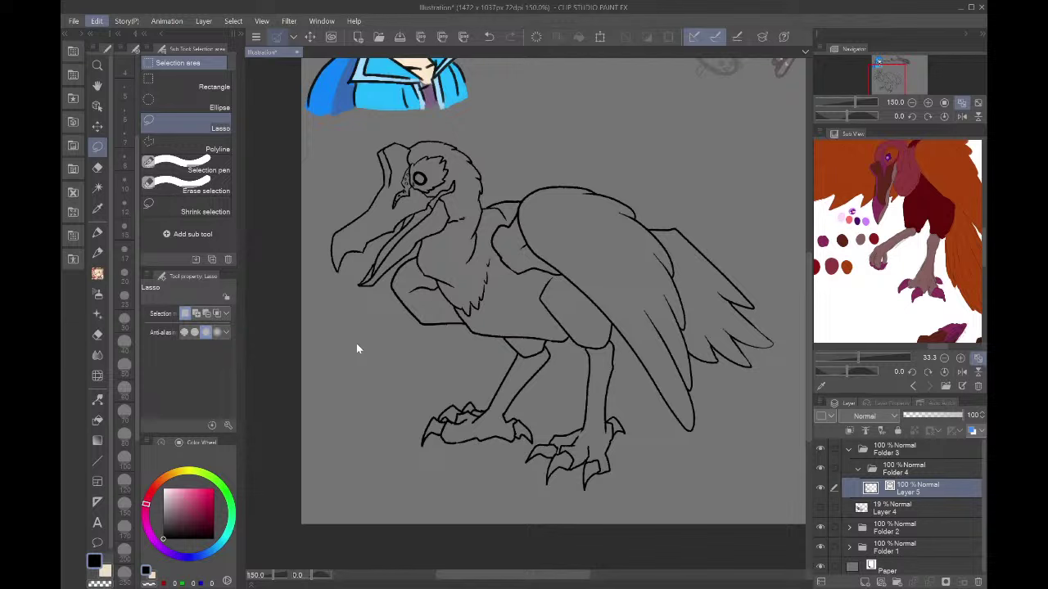
pyautogui.click(338, 410)
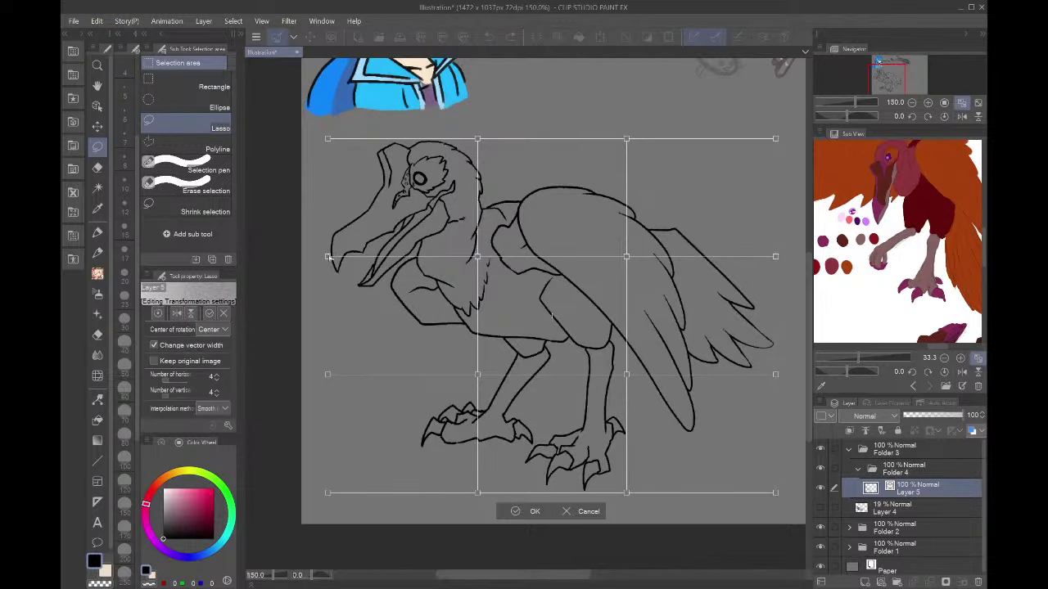
pyautogui.moveTo(327, 256); pyautogui.dragTo(308, 281)
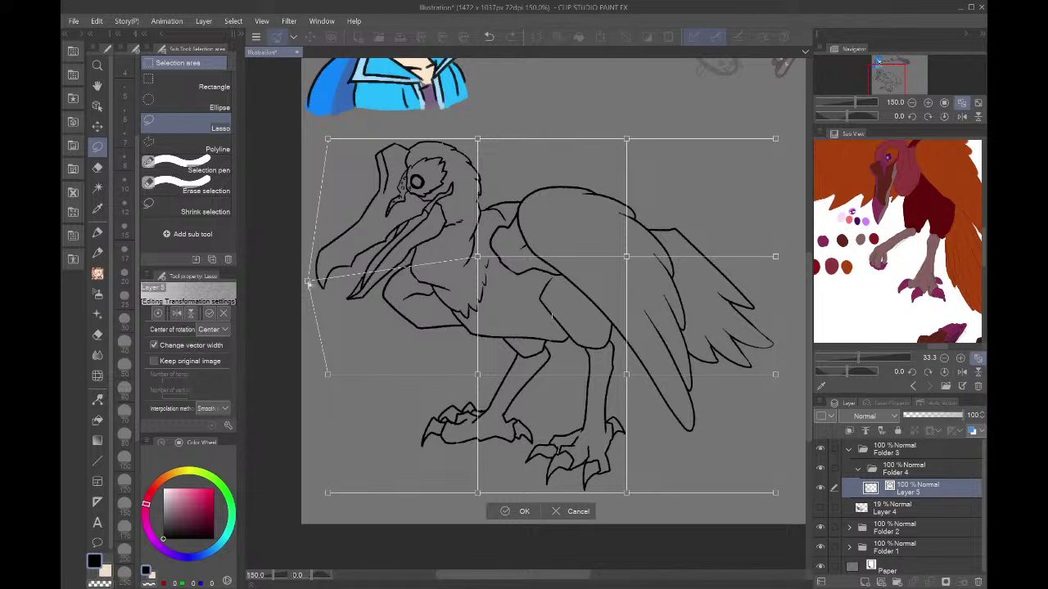
pyautogui.moveTo(307, 281)
pyautogui.mouseDown()
pyautogui.moveTo(295, 290)
pyautogui.moveTo(303, 288)
pyautogui.mouseUp()
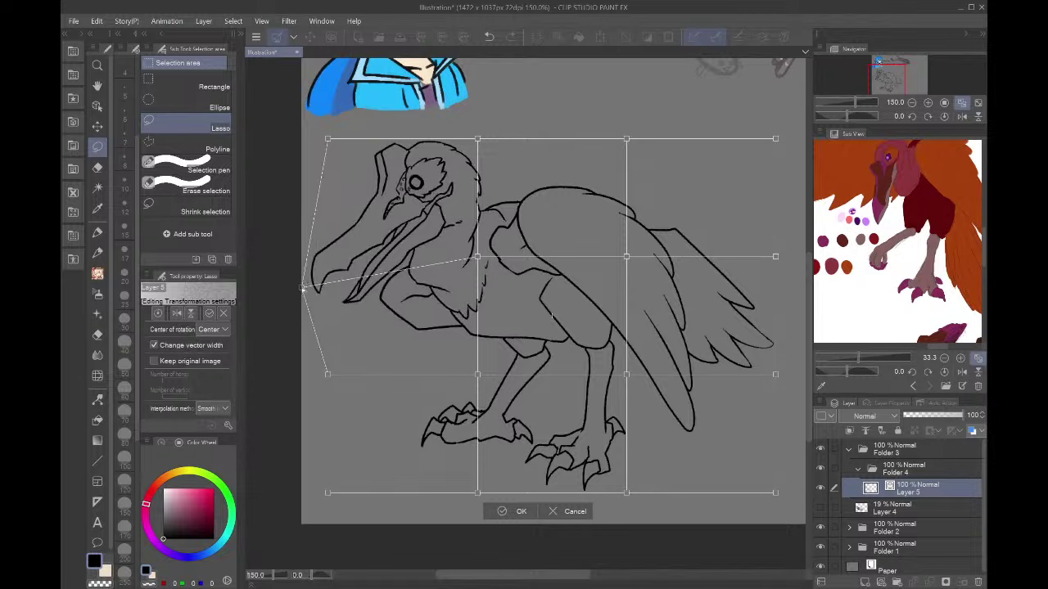
pyautogui.click(512, 511)
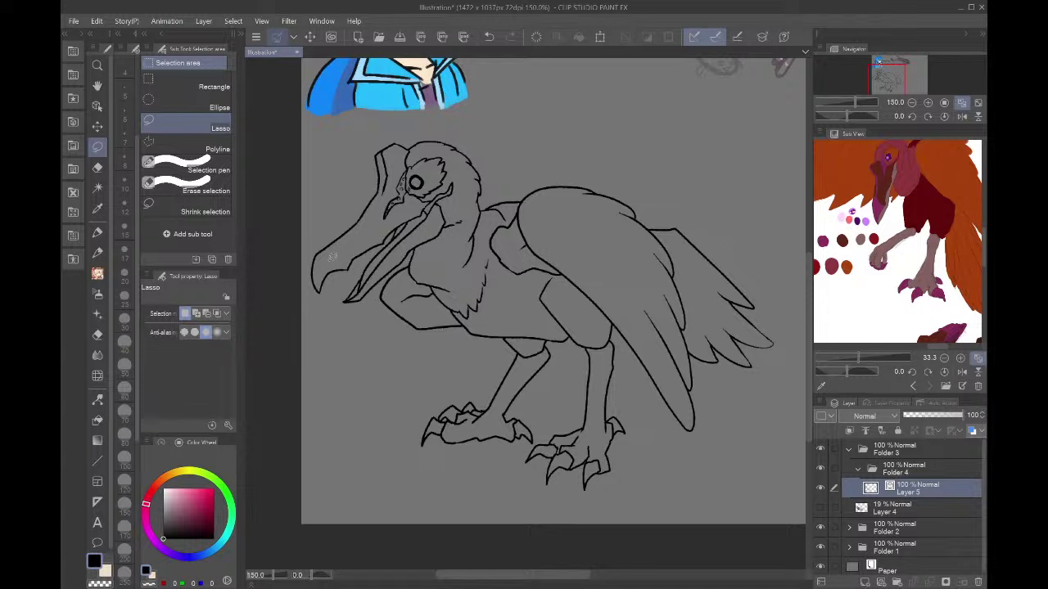
# - Move the two contour lines in front of the chest closer to the body and erase their overlap with the neck
pyautogui.click(97, 126)
pyautogui.click(98, 105)
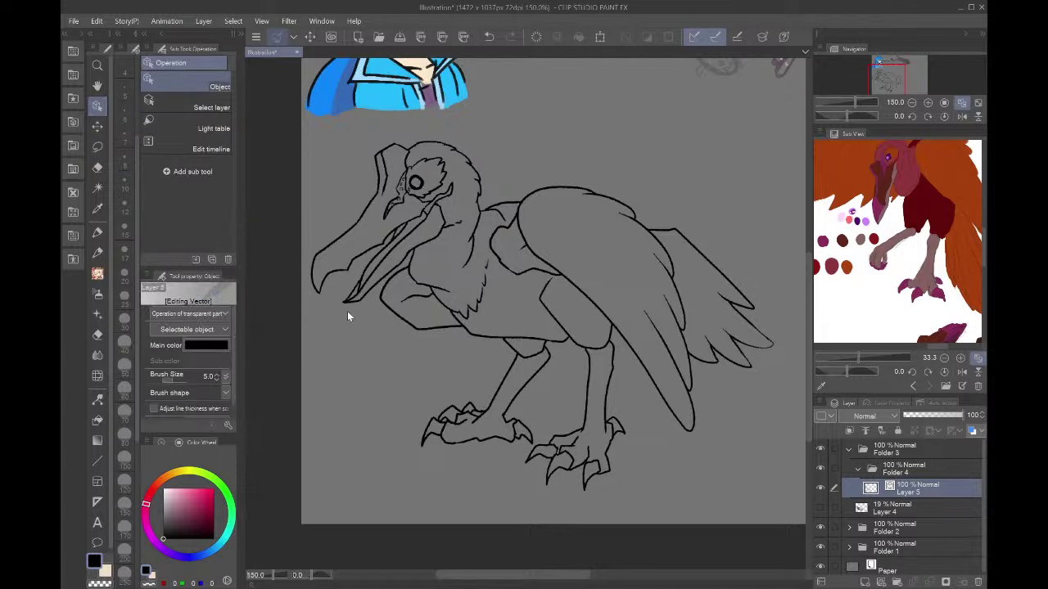
pyautogui.click(437, 300)
pyautogui.keyDown('shift'); pyautogui.click(436, 329); pyautogui.keyUp('shift')
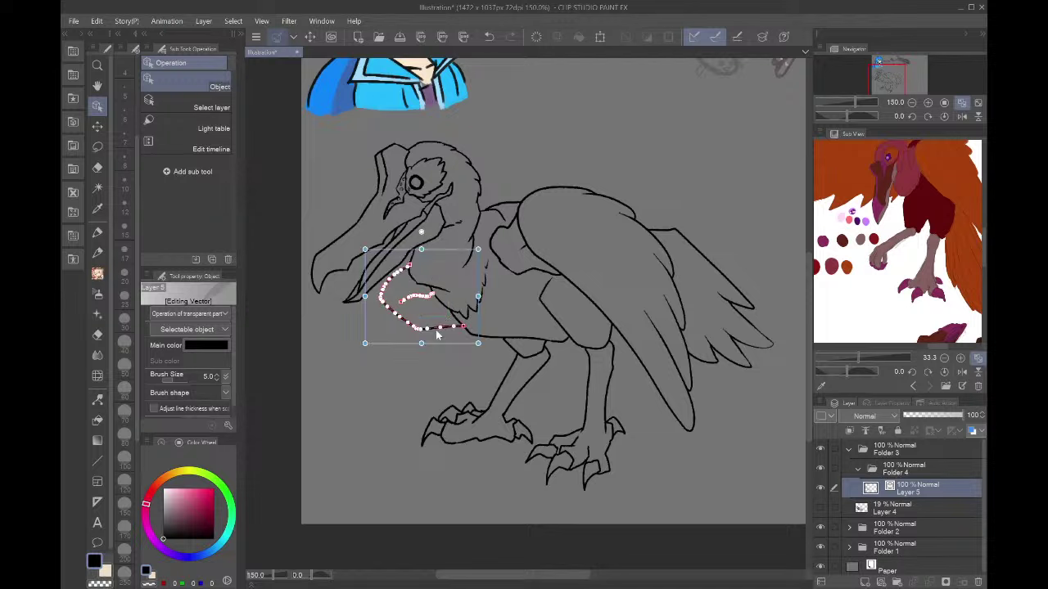
pyautogui.moveTo(466, 346); pyautogui.dragTo(481, 343)
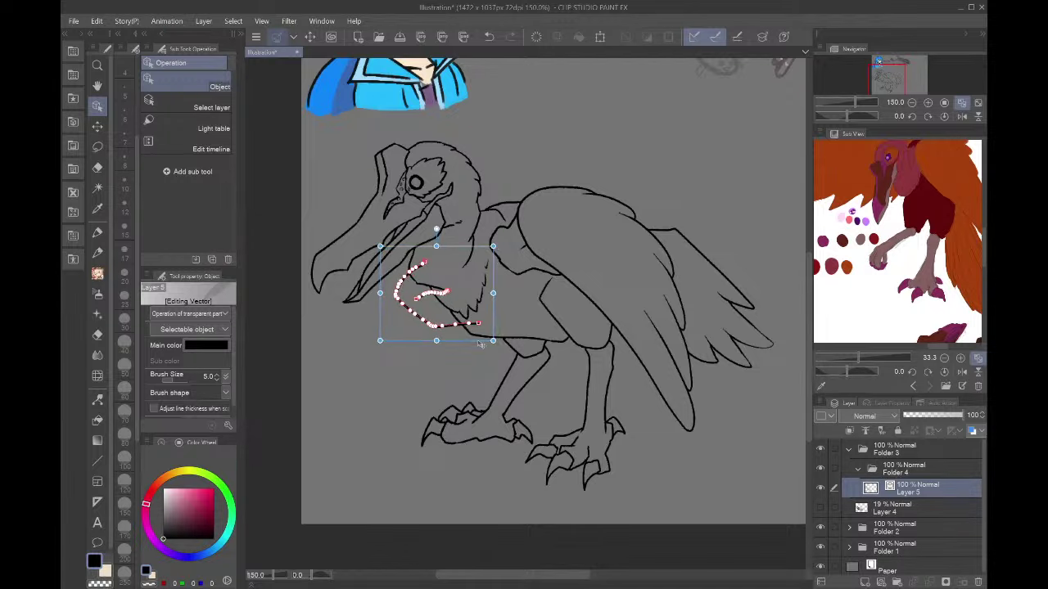
pyautogui.click(104, 170)
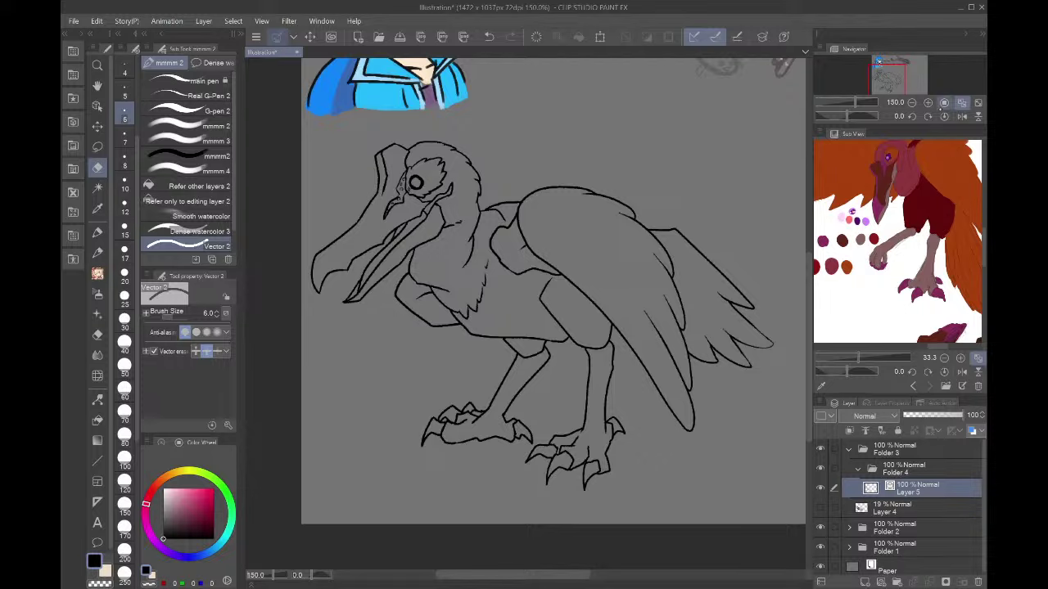
# - Erase the front contour of the folded wing where it curves over the shoulder
pyautogui.click(977, 115)
pyautogui.click(977, 116)
pyautogui.click(963, 117)
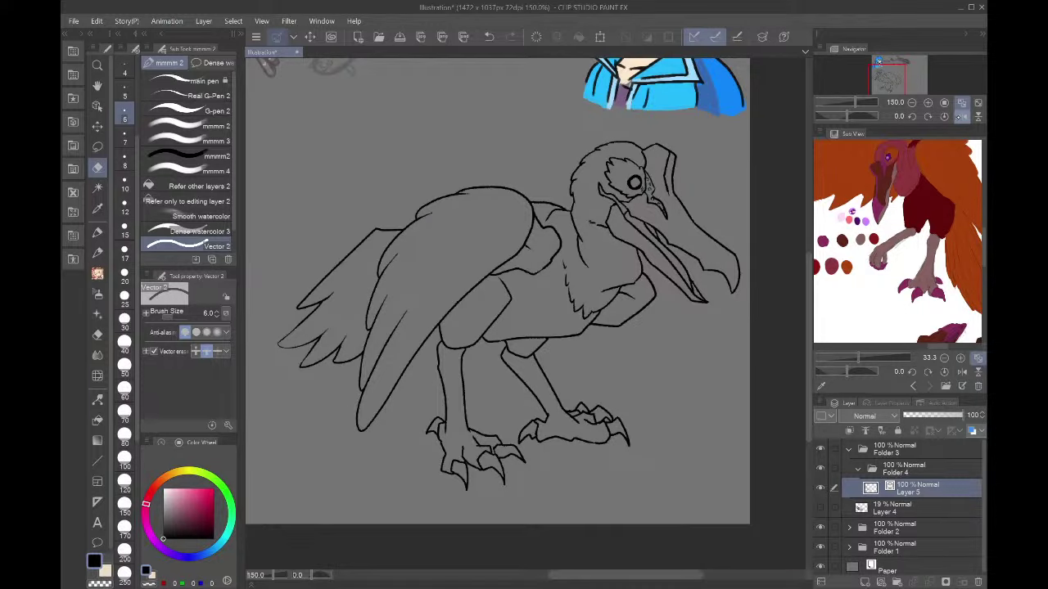
pyautogui.click(961, 116)
pyautogui.click(927, 102)
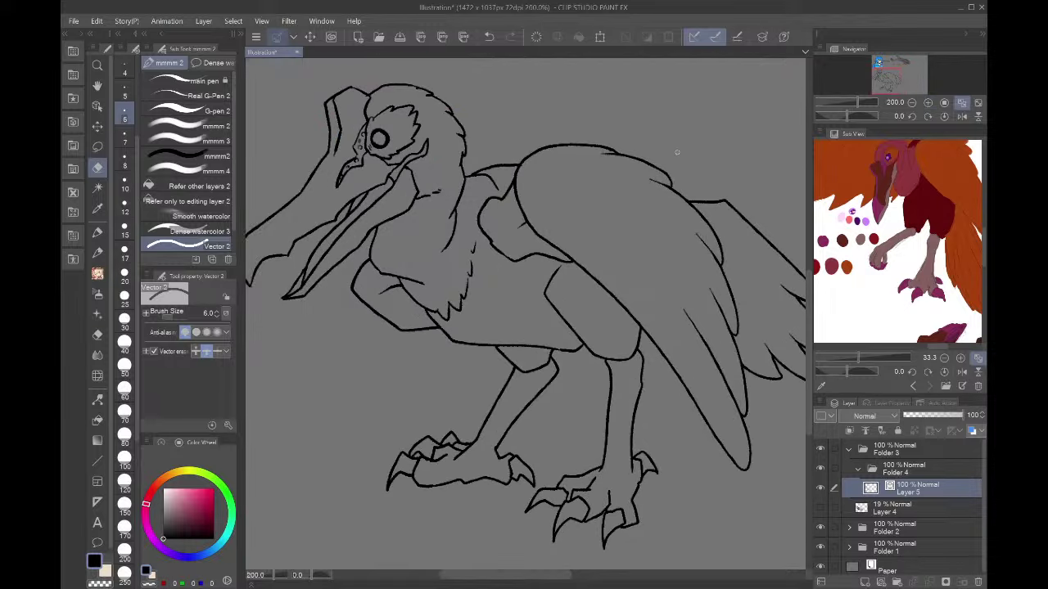
pyautogui.moveTo(513, 198); pyautogui.dragTo(534, 189)
# - Try redrawing the wing's leading edge from its upper contour over the shoulder down to the thigh
pyautogui.press('p')
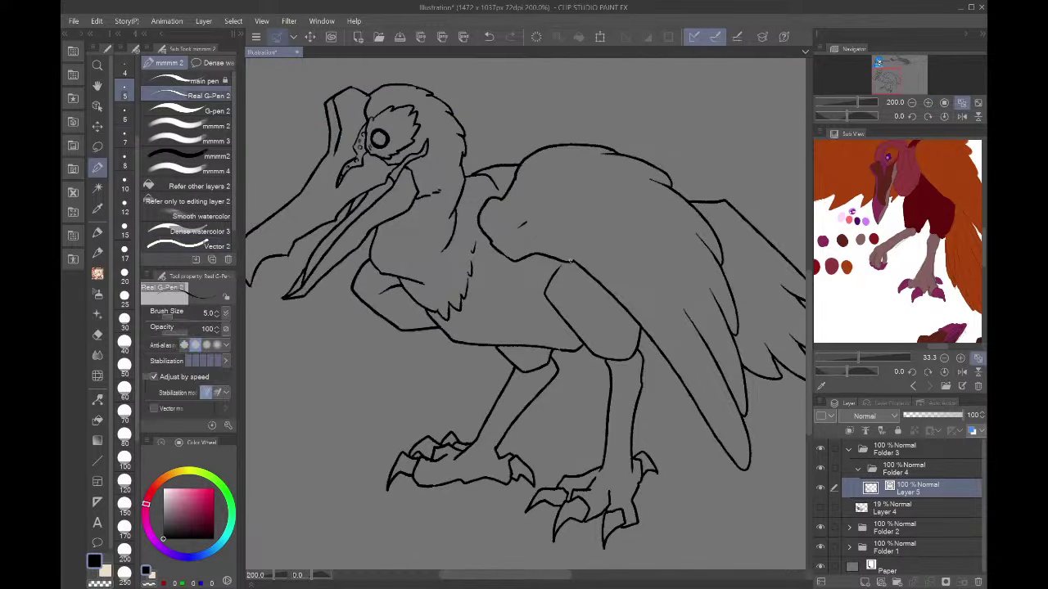
pyautogui.moveTo(559, 240); pyautogui.dragTo(516, 199)
pyautogui.hotkey('ctrl', 'z')
pyautogui.moveTo(576, 261)
pyautogui.mouseDown()
pyautogui.moveTo(517, 216)
pyautogui.moveTo(513, 190)
pyautogui.mouseUp()
pyautogui.hotkey('ctrl', 'z')
pyautogui.moveTo(574, 262)
pyautogui.mouseDown()
pyautogui.moveTo(507, 207)
pyautogui.moveTo(509, 194)
pyautogui.mouseUp()
pyautogui.click(962, 117)
pyautogui.hotkey('ctrl', 'z')
pyautogui.click(525, 153)
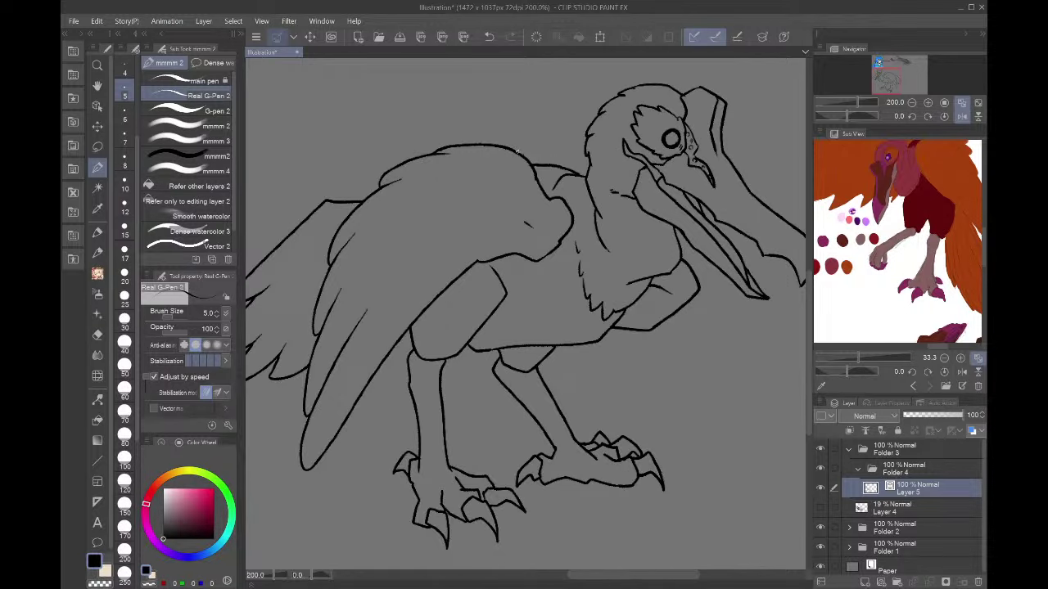
pyautogui.moveTo(514, 150)
pyautogui.mouseDown()
pyautogui.moveTo(564, 174)
pyautogui.moveTo(551, 194)
pyautogui.moveTo(545, 171)
pyautogui.moveTo(527, 210)
pyautogui.moveTo(505, 220)
pyautogui.moveTo(472, 259)
pyautogui.mouseUp()
pyautogui.hotkey('ctrl', 'z')
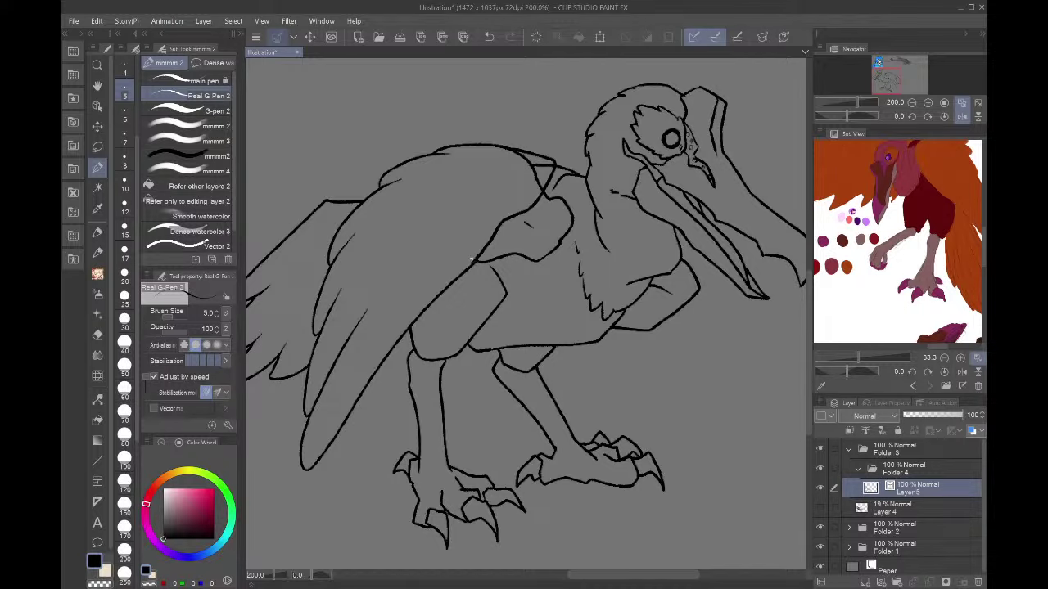
pyautogui.hotkey('ctrl', 'z')
pyautogui.moveTo(475, 145); pyautogui.dragTo(563, 142)
pyautogui.hotkey('ctrl', 'z')
# - Draw a new wing contour that reaches forward from the back to the base of the neck
pyautogui.moveTo(847, 116)
pyautogui.mouseDown()
pyautogui.moveTo(824, 117)
pyautogui.moveTo(835, 117)
pyautogui.mouseUp()
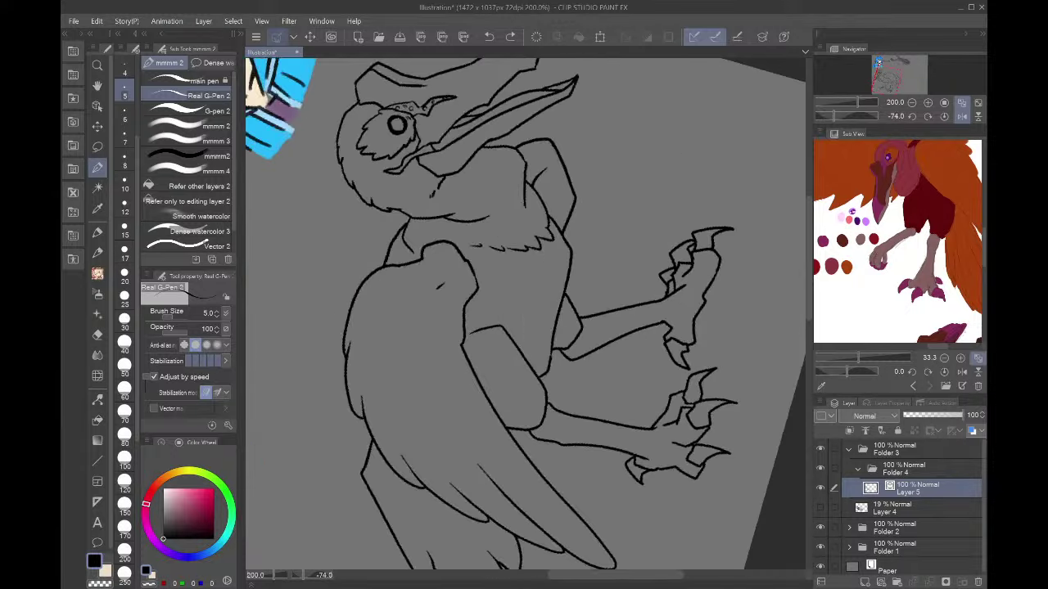
pyautogui.moveTo(345, 352)
pyautogui.mouseDown()
pyautogui.moveTo(391, 243)
pyautogui.moveTo(456, 336)
pyautogui.moveTo(460, 366)
pyautogui.moveTo(407, 228)
pyautogui.moveTo(346, 399)
pyautogui.mouseUp()
pyautogui.hotkey('ctrl', 'z')
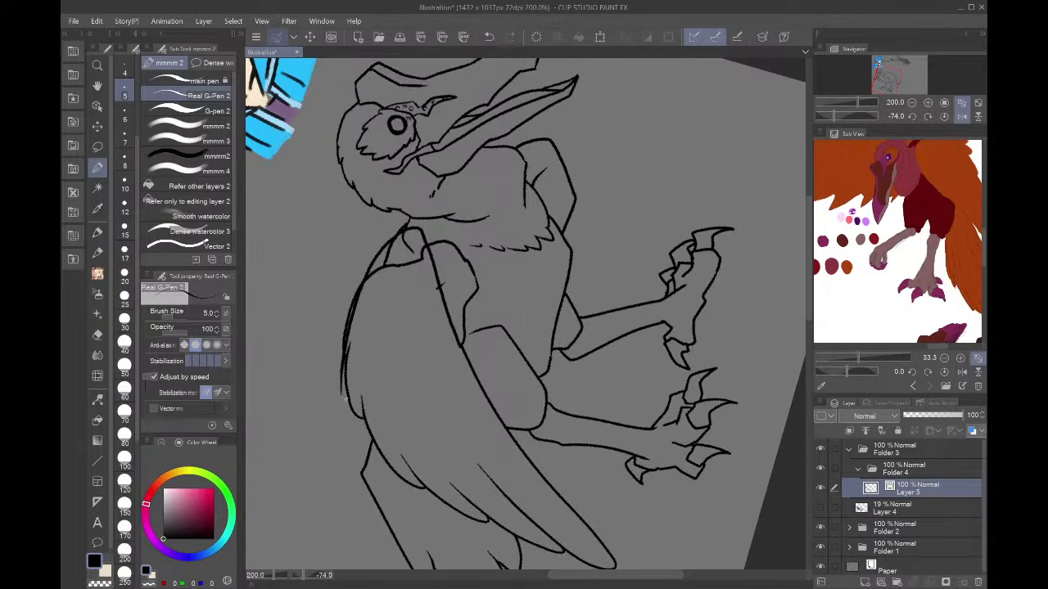
pyautogui.click(962, 116)
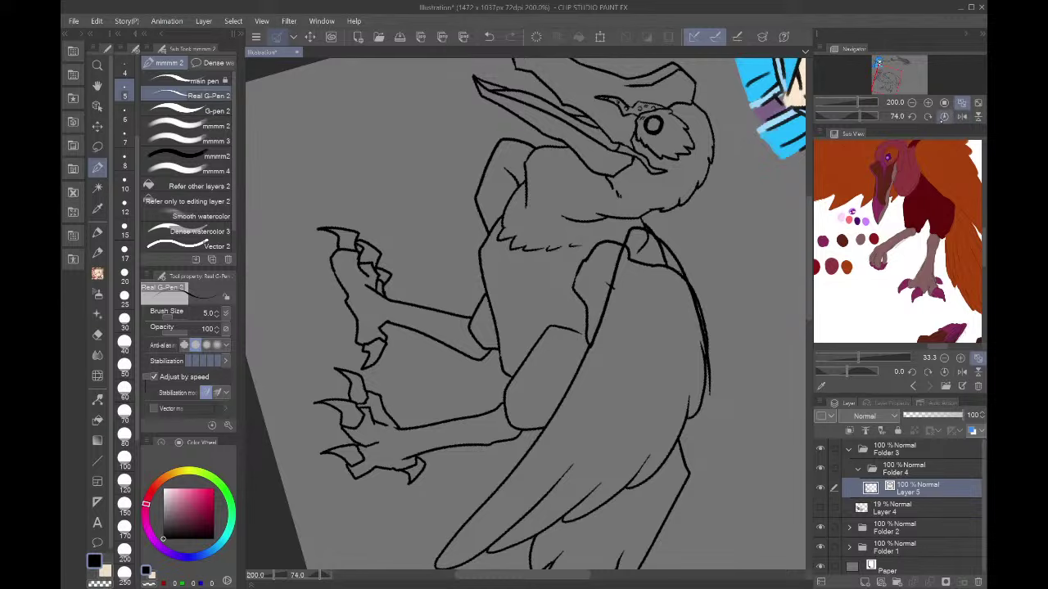
pyautogui.click(944, 116)
# - Erase the old wing and shoulder lines overlapping the new wing contour and trim the lower end of the neck line
pyautogui.click(197, 245)
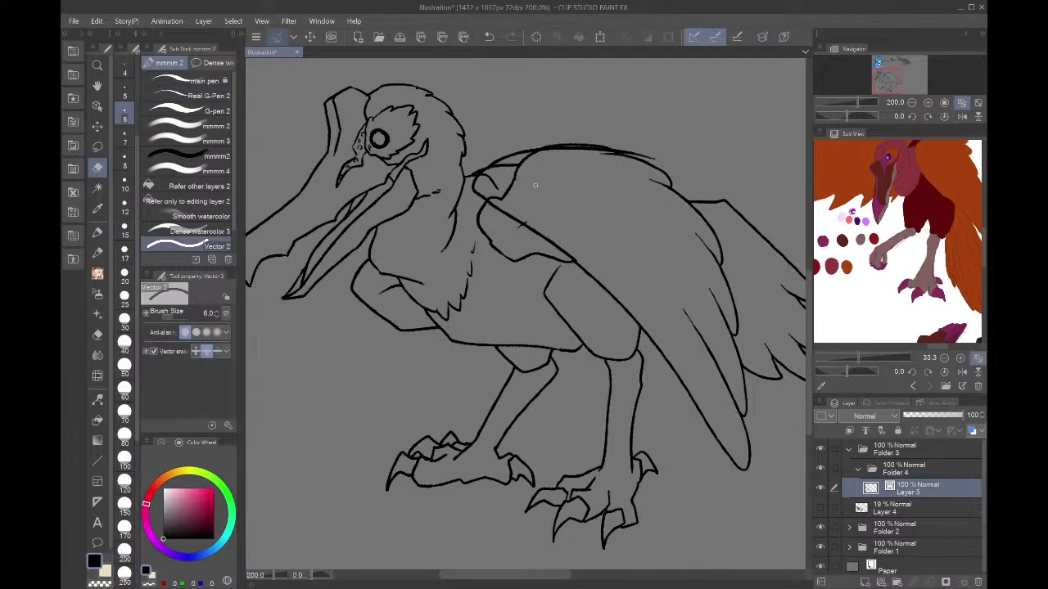
pyautogui.moveTo(509, 164)
pyautogui.mouseDown()
pyautogui.moveTo(541, 163)
pyautogui.moveTo(523, 161)
pyautogui.moveTo(532, 170)
pyautogui.moveTo(512, 168)
pyautogui.moveTo(496, 190)
pyautogui.mouseUp()
pyautogui.click(577, 147)
pyautogui.click(630, 152)
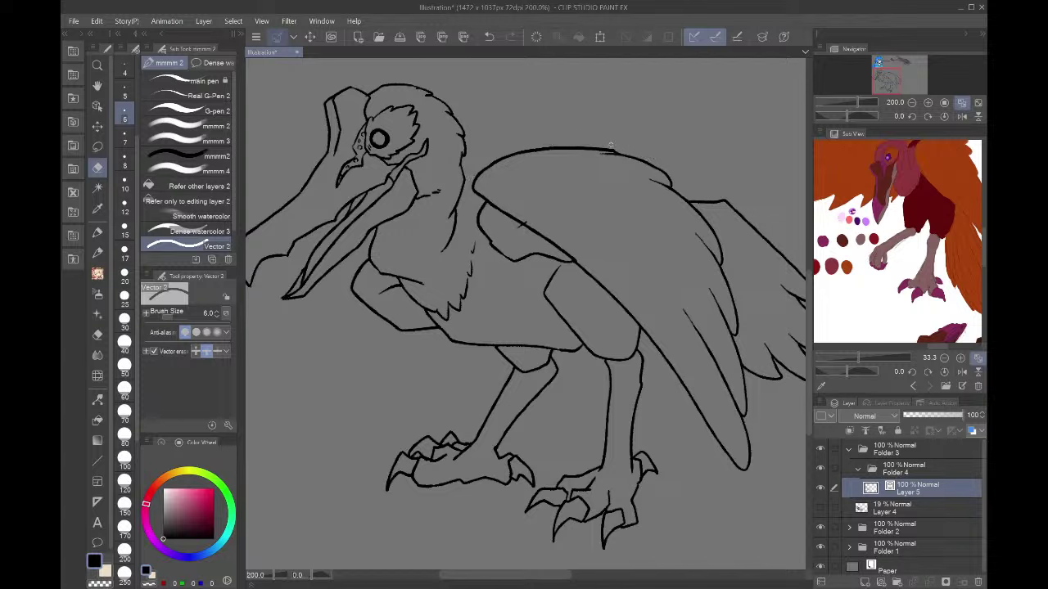
pyautogui.click(453, 234)
# - Draw a short line joining the back of the neck to the front of the wing's upper contour
pyautogui.press('p')
pyautogui.moveTo(460, 169); pyautogui.dragTo(487, 168)
pyautogui.click(962, 115)
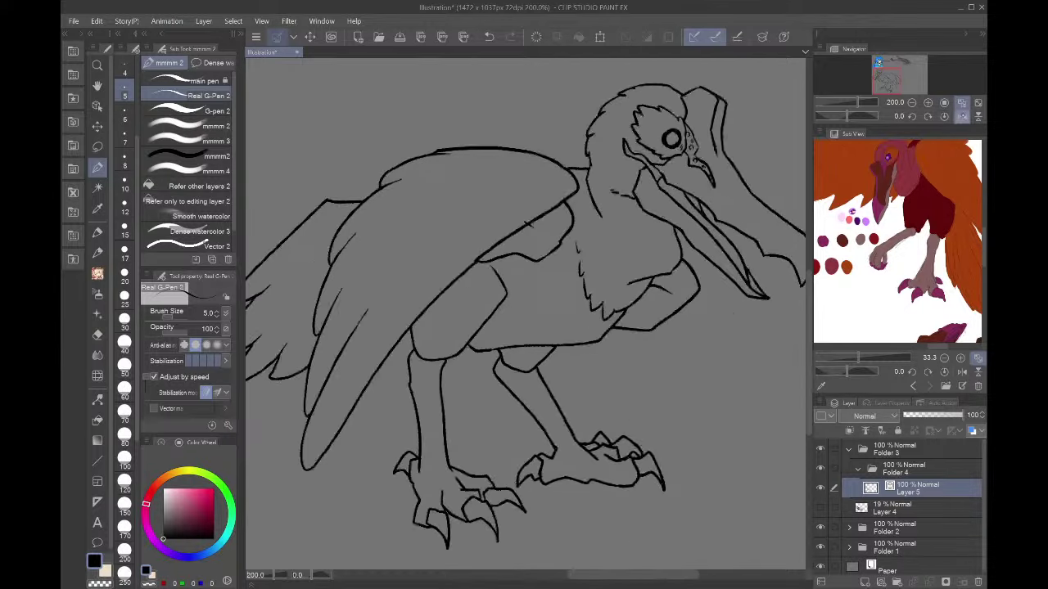
# - Erase the old chest line below the throat and redraw it as a rounded curve running down to the breast feathers
pyautogui.moveTo(937, 80); pyautogui.dragTo(886, 75)
pyautogui.press('e')
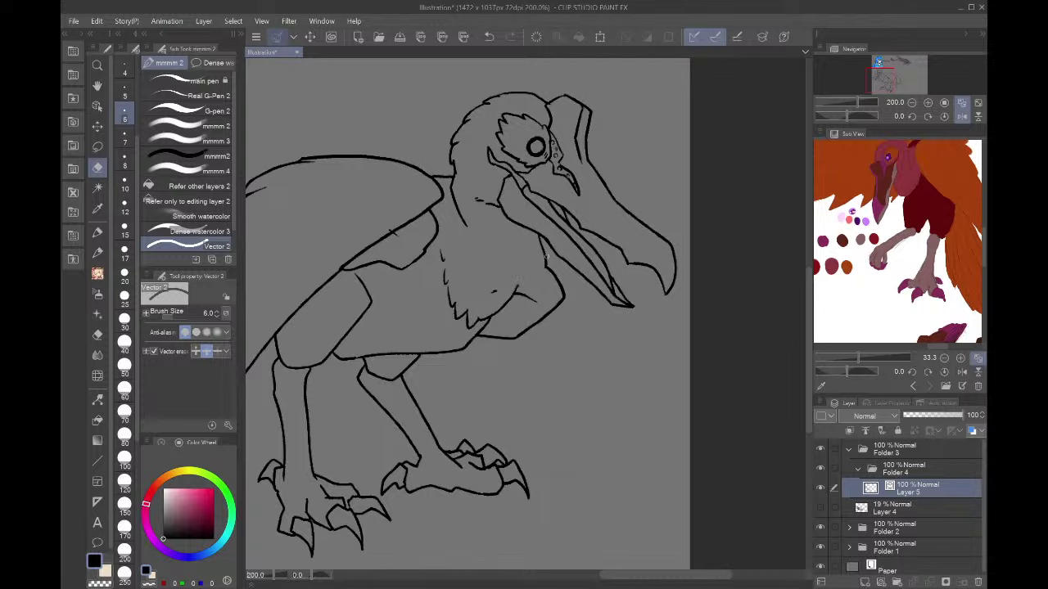
pyautogui.press('p')
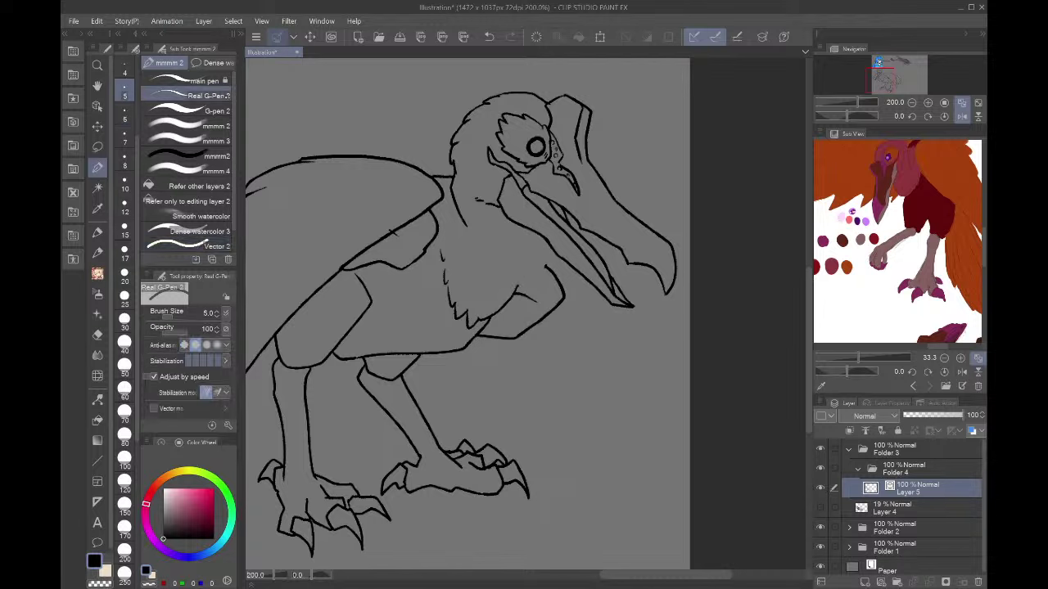
pyautogui.moveTo(539, 230)
pyautogui.mouseDown()
pyautogui.moveTo(532, 260)
pyautogui.moveTo(502, 289)
pyautogui.mouseUp()
pyautogui.scroll(2, 534, 264)
pyautogui.moveTo(522, 228); pyautogui.dragTo(502, 268)
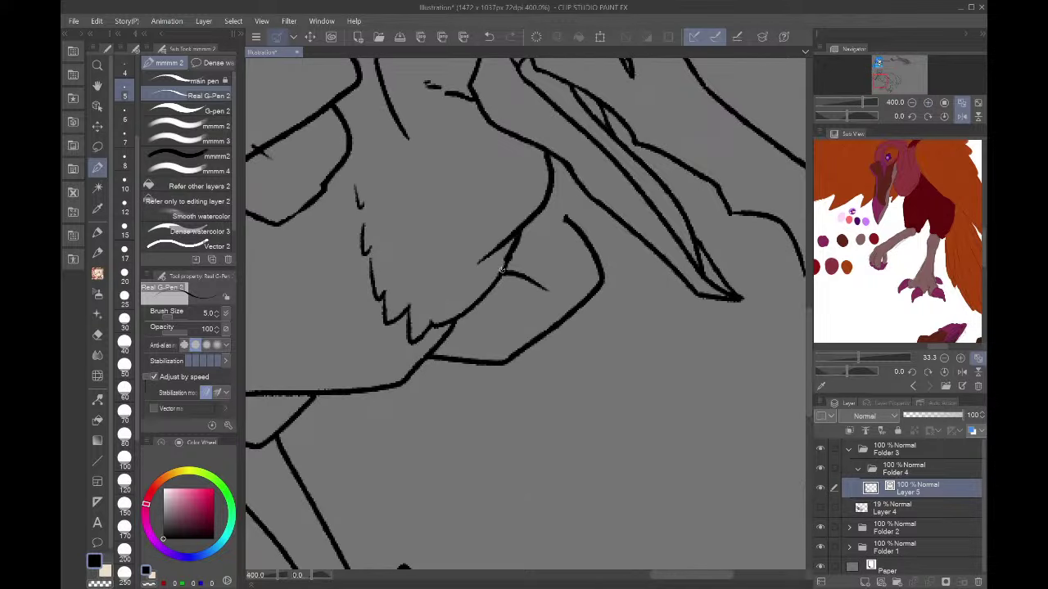
# - Lasso and delete the upper end of the contour line in front of the chest, clearing the selection
pyautogui.press('m')
pyautogui.moveTo(585, 234); pyautogui.dragTo(563, 216)
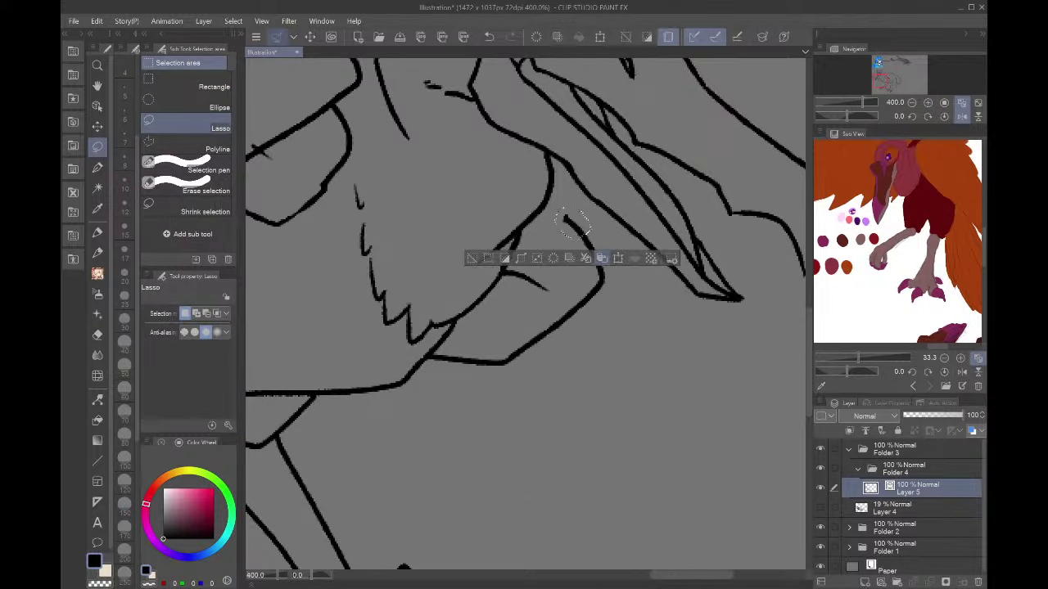
pyautogui.press('Delete')
pyautogui.hotkey('ctrl', 'd')
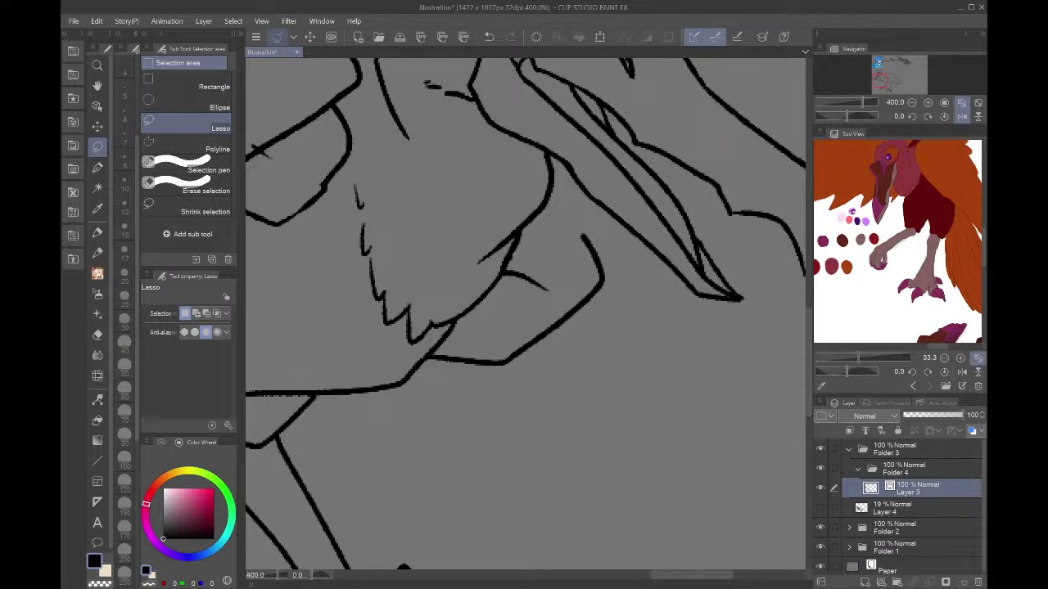
# - Redraw the upper end of the contour in front of the chest so that it joins the chest line below the throat
pyautogui.press('p')
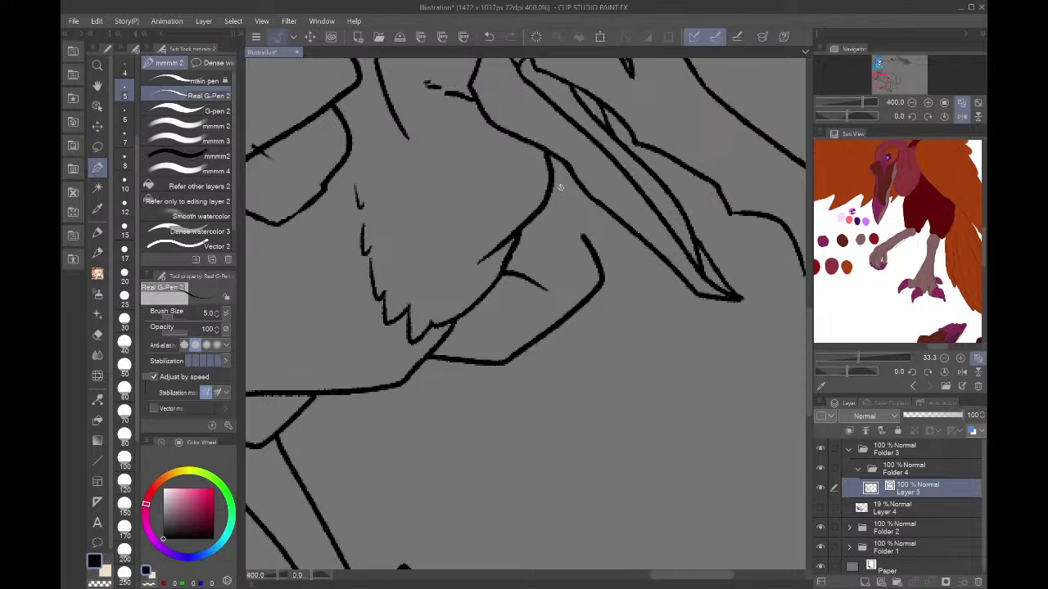
pyautogui.moveTo(549, 166); pyautogui.dragTo(594, 240)
pyautogui.hotkey('ctrl', 'z')
pyautogui.moveTo(586, 190); pyautogui.dragTo(596, 257)
pyautogui.hotkey('ctrl', 'z')
pyautogui.moveTo(553, 164); pyautogui.dragTo(593, 259)
pyautogui.hotkey('ctrl', 'z')
pyautogui.moveTo(549, 168); pyautogui.dragTo(587, 247)
pyautogui.click(962, 103)
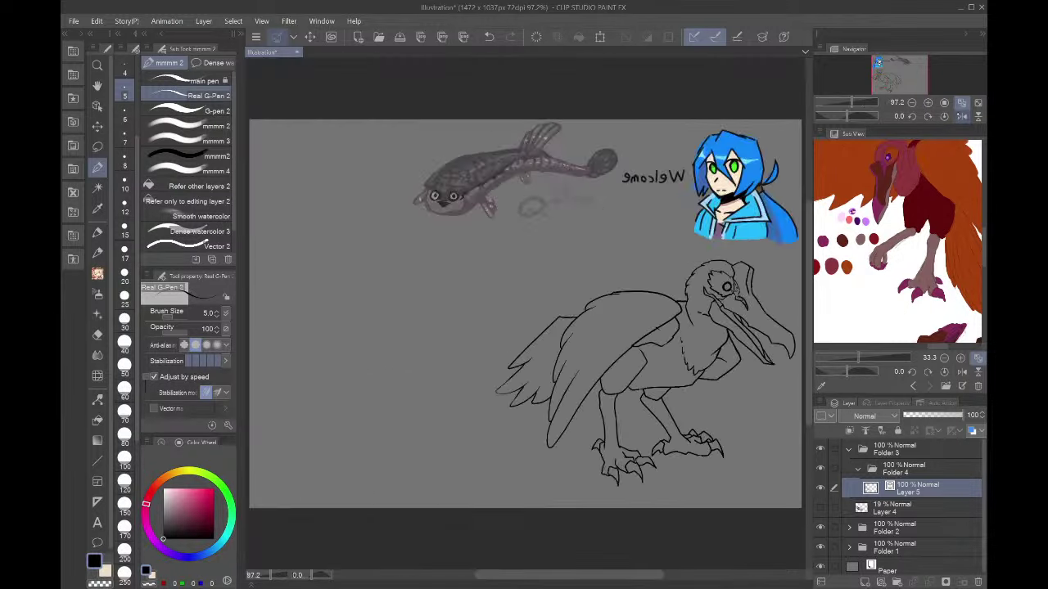
pyautogui.click(962, 116)
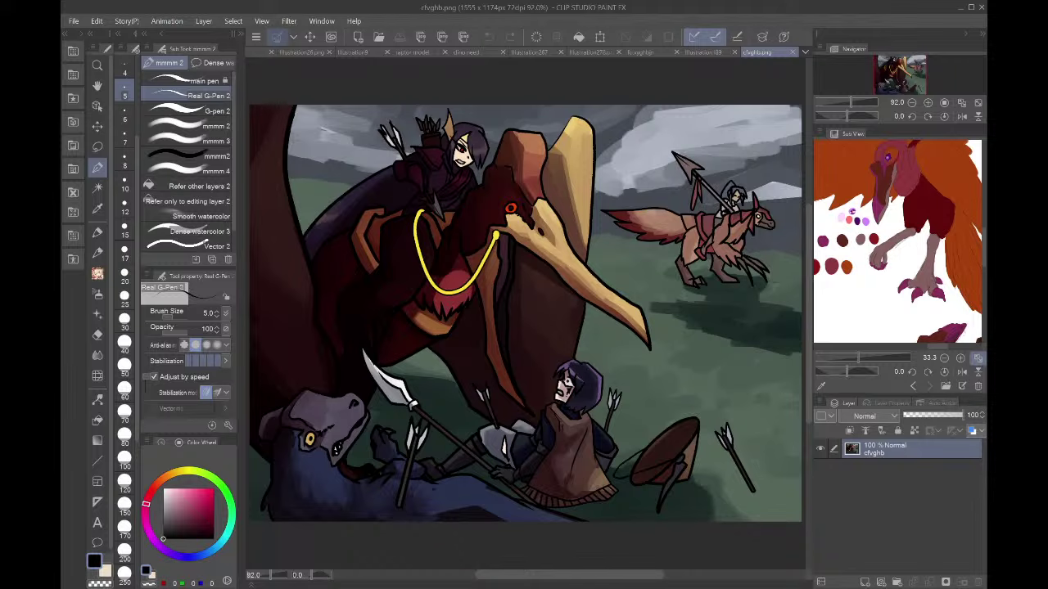
# - Look through the other open creature and character illustrations, from the feathered mount art to the winged character design
pyautogui.hotkey('ctrl', 'Tab')
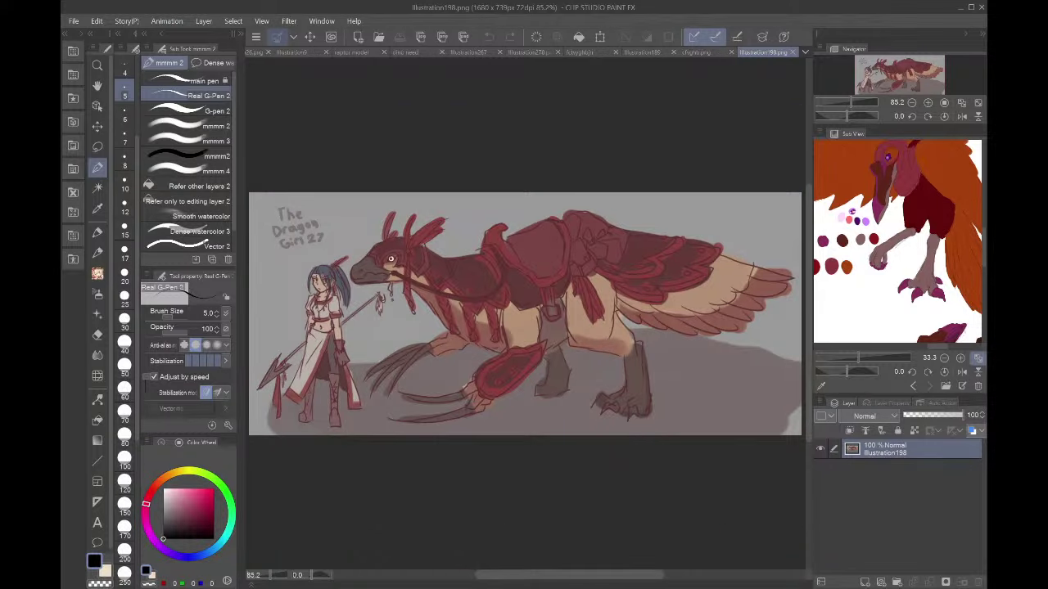
pyautogui.hotkey('ctrl', 'Tab')
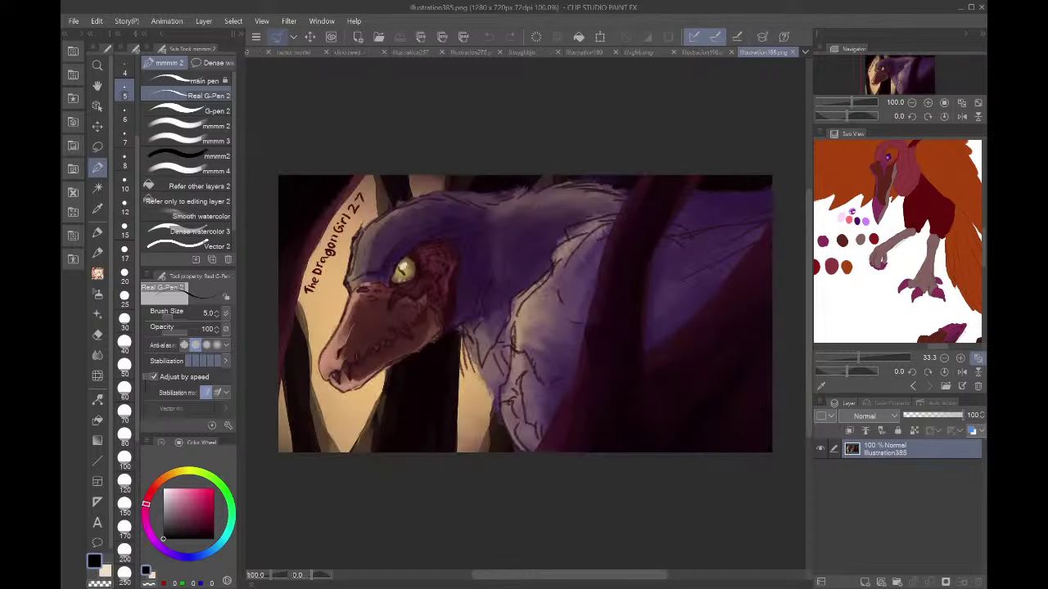
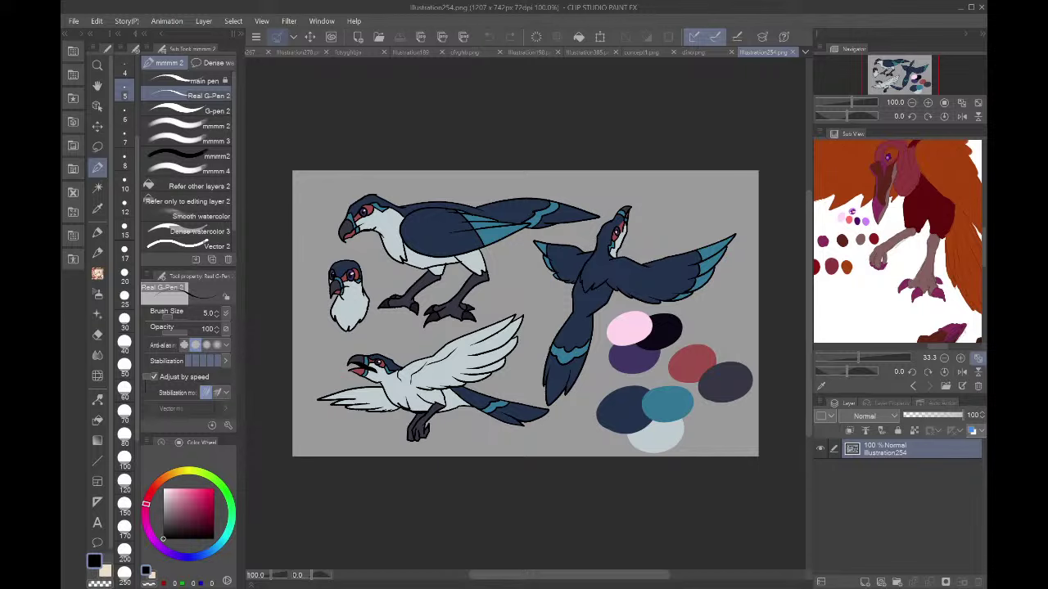
pyautogui.click(89, 48)
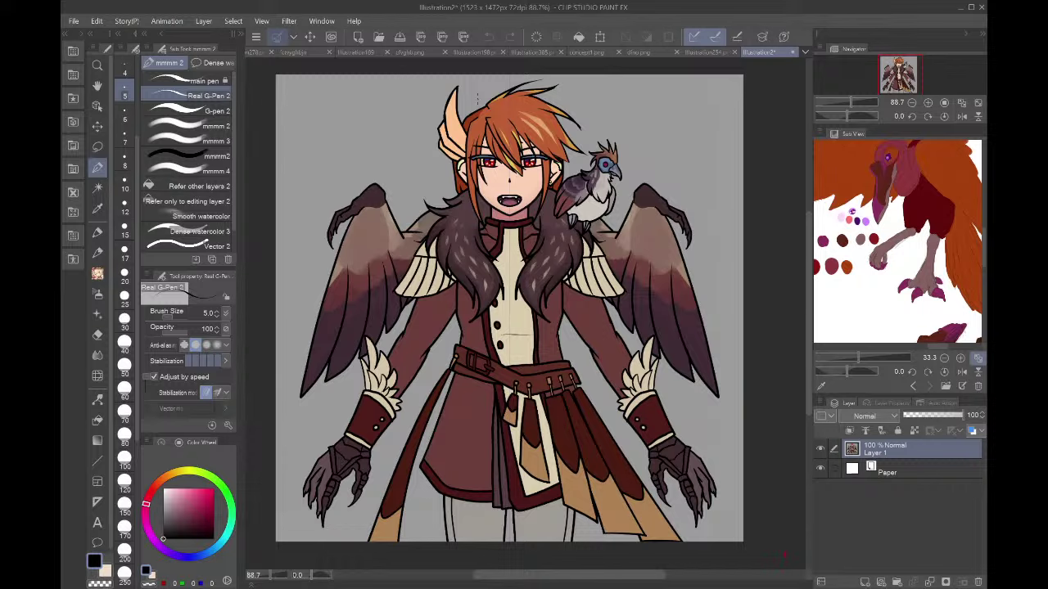
pyautogui.scroll(7, 477, 99)
pyautogui.scroll(-5, 478, 100)
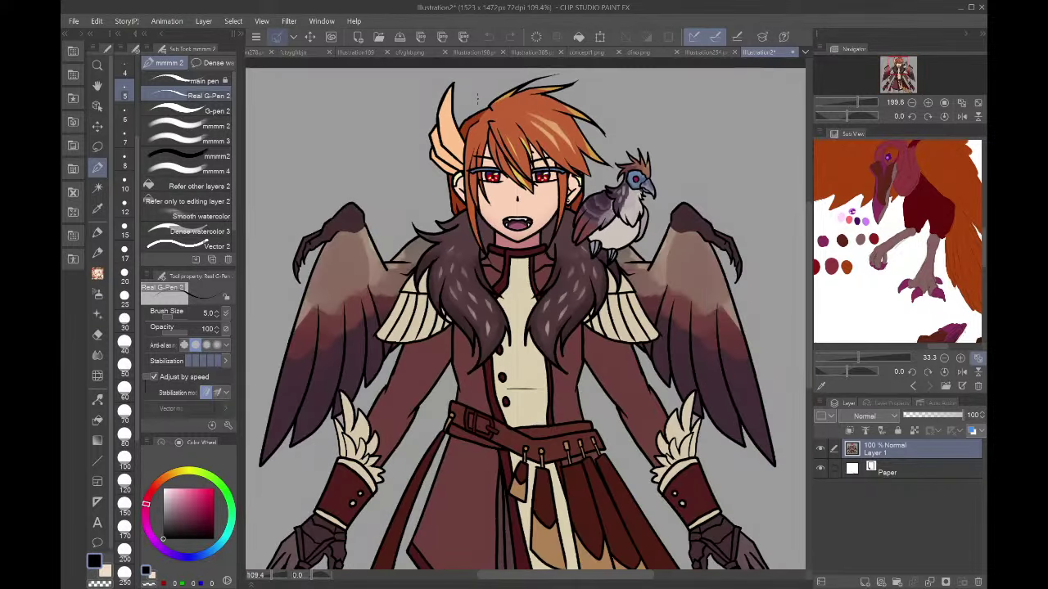
# - Close several example illustrations, including cfvghb.png and Illustration198.png, and return to the vulture line art
pyautogui.click(381, 49)
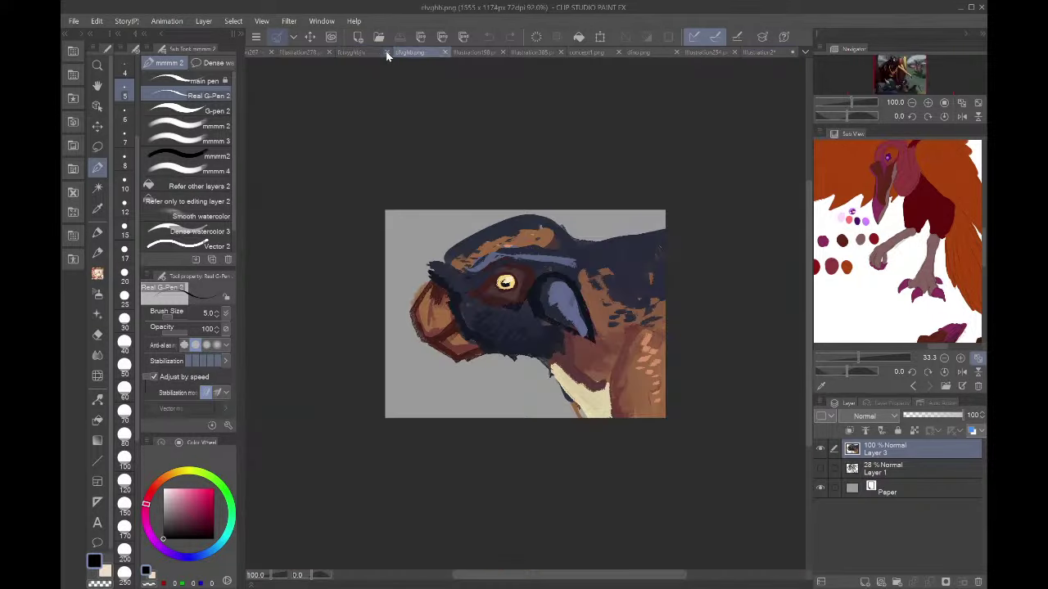
pyautogui.click(386, 52)
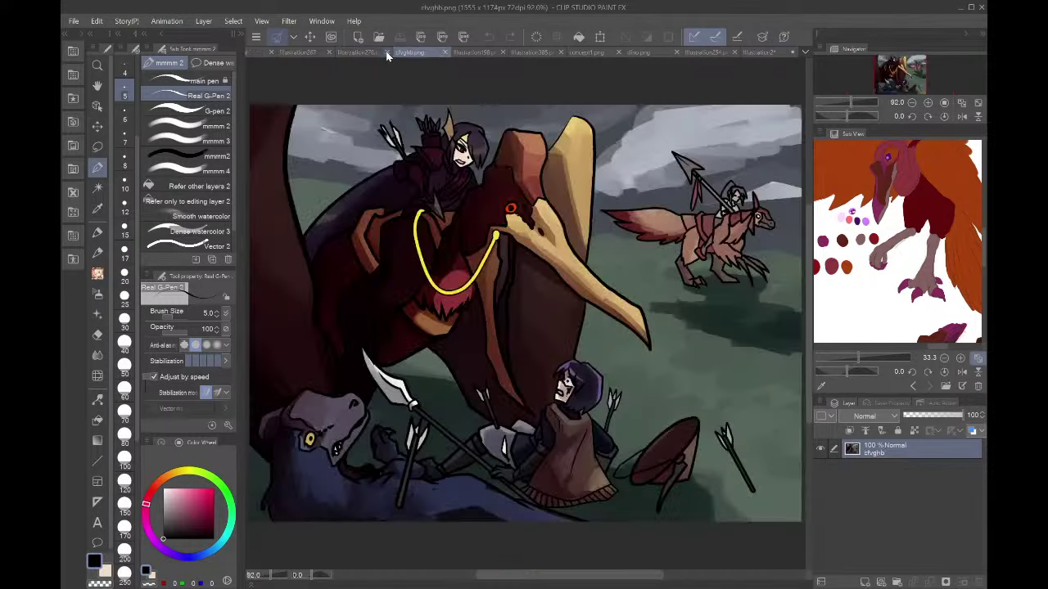
pyautogui.click(444, 51)
pyautogui.click(443, 52)
pyautogui.click(444, 52)
pyautogui.click(443, 52)
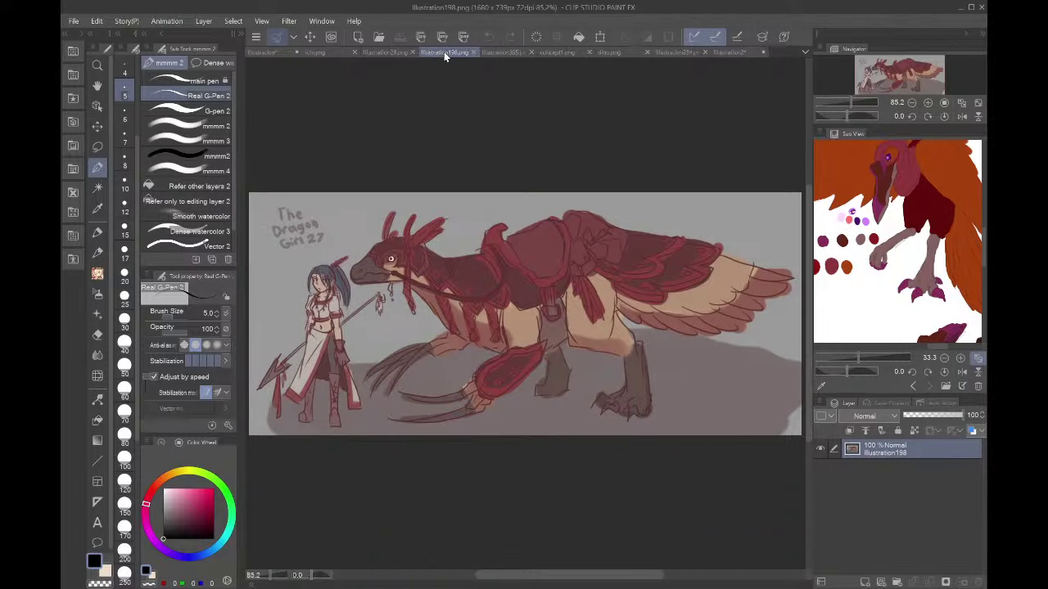
pyautogui.click(470, 50)
pyautogui.click(283, 51)
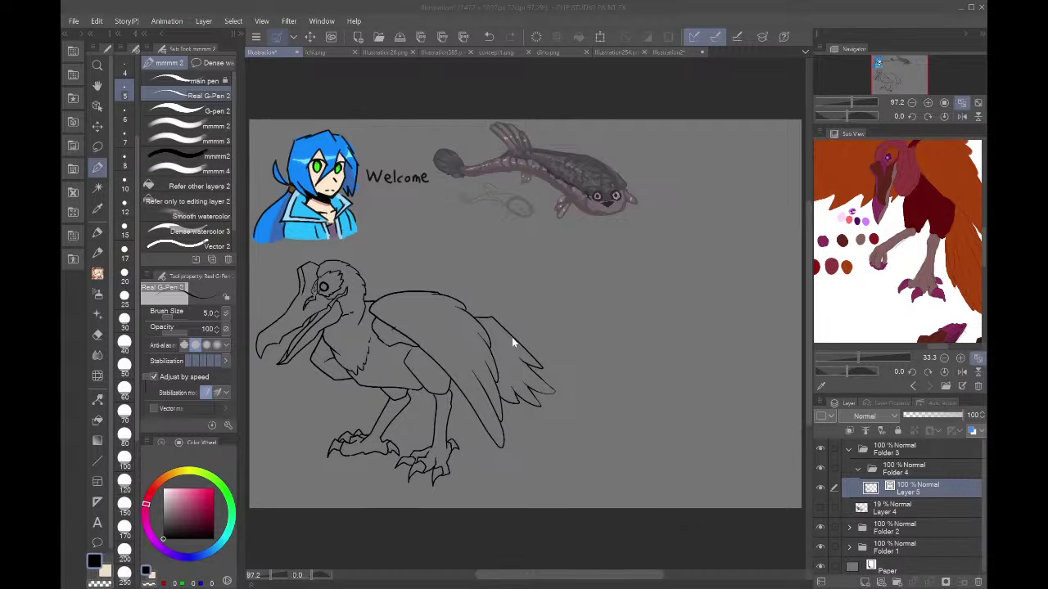
# - Examine the winged character design in Illustration2, including the face, fur collar, perched bird and clawed wings
pyautogui.click(684, 54)
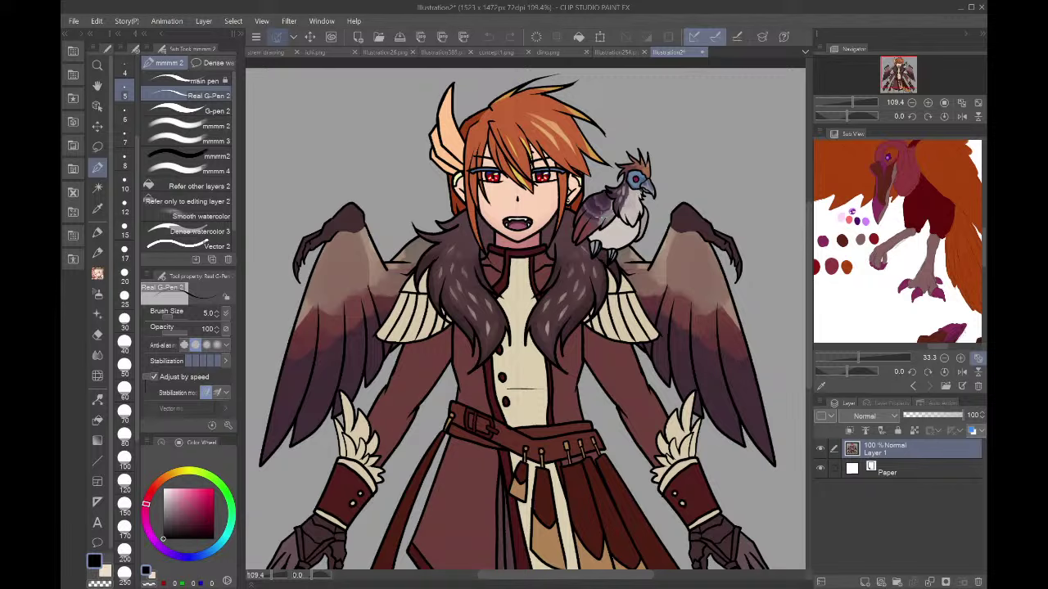
pyautogui.scroll(-3, 601, 217)
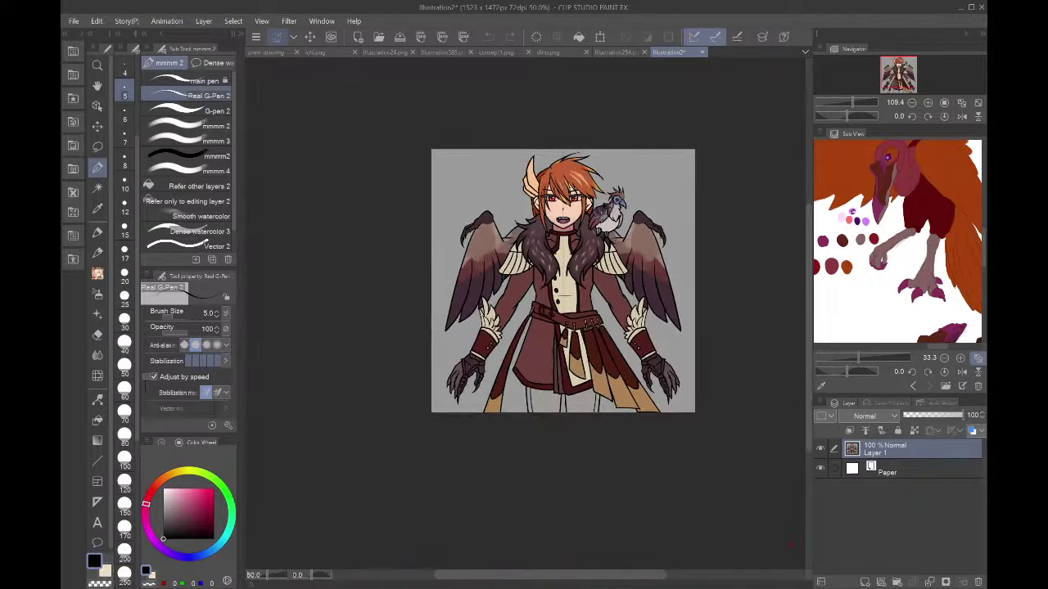
pyautogui.scroll(4, 526, 169)
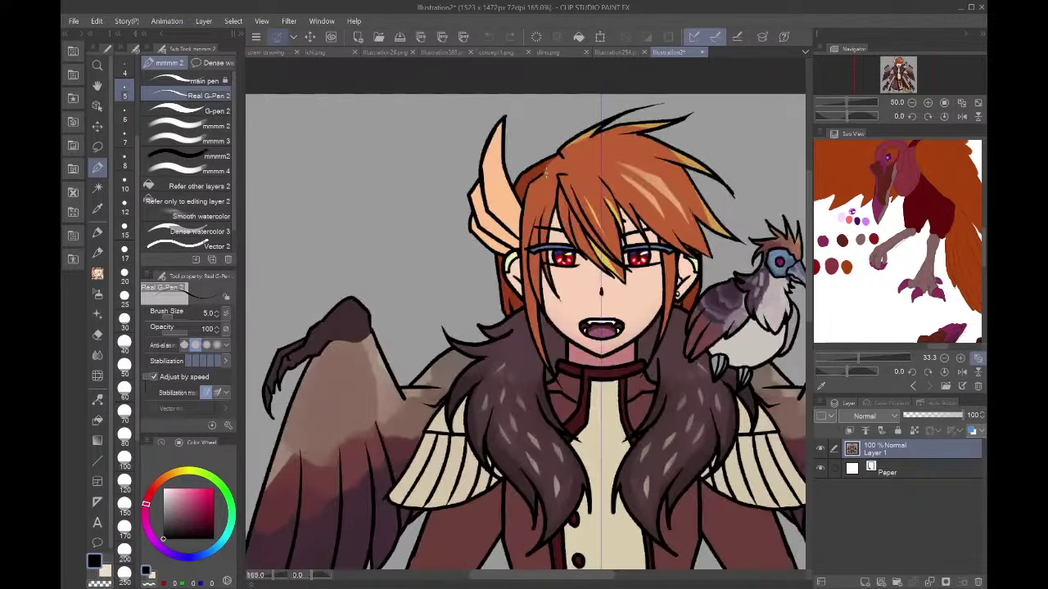
pyautogui.scroll(-2, 526, 168)
pyautogui.hotkey('ctrl', '+')
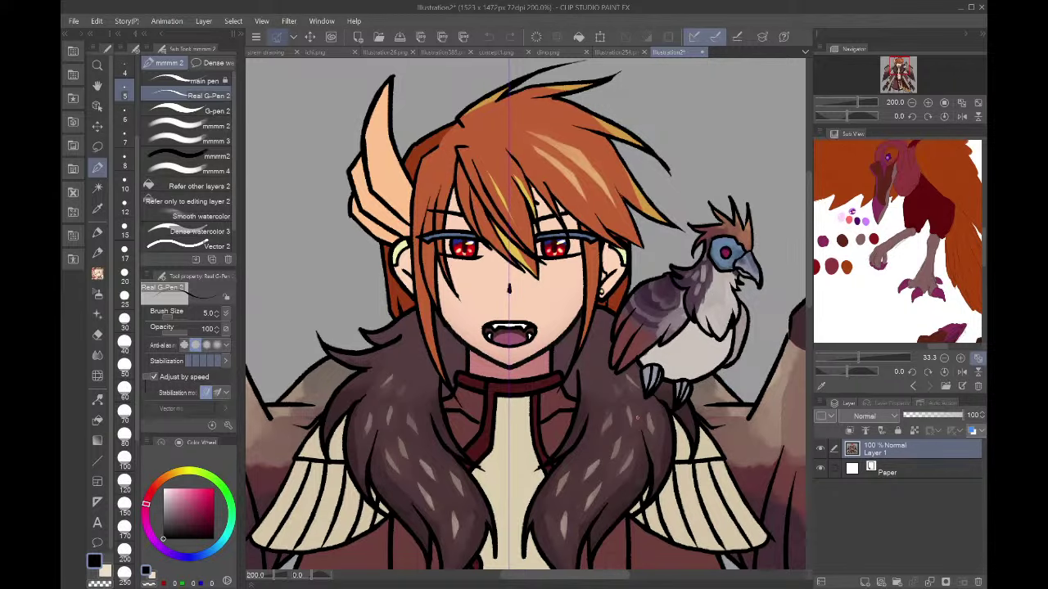
pyautogui.hotkey('ctrl', '-')
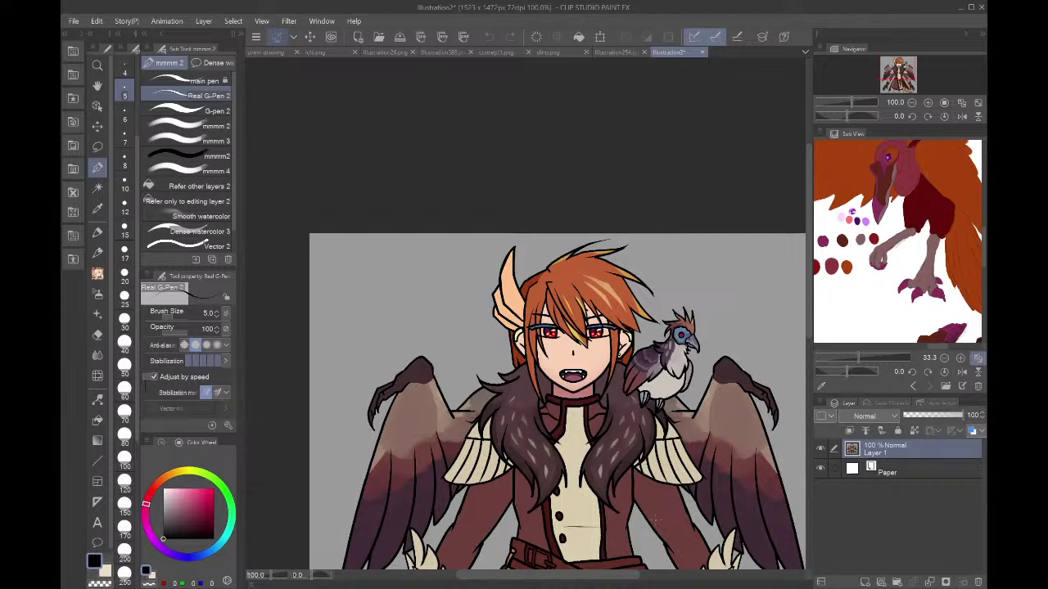
pyautogui.hotkey('ctrl', '+')
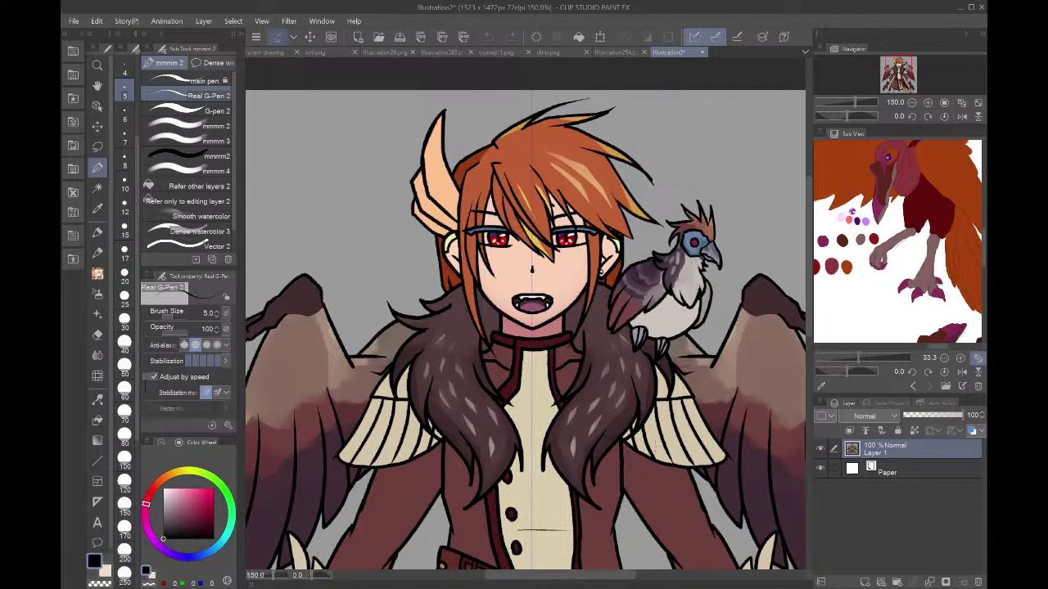
pyautogui.scroll(-5, 634, 491)
pyautogui.scroll(6, 796, 495)
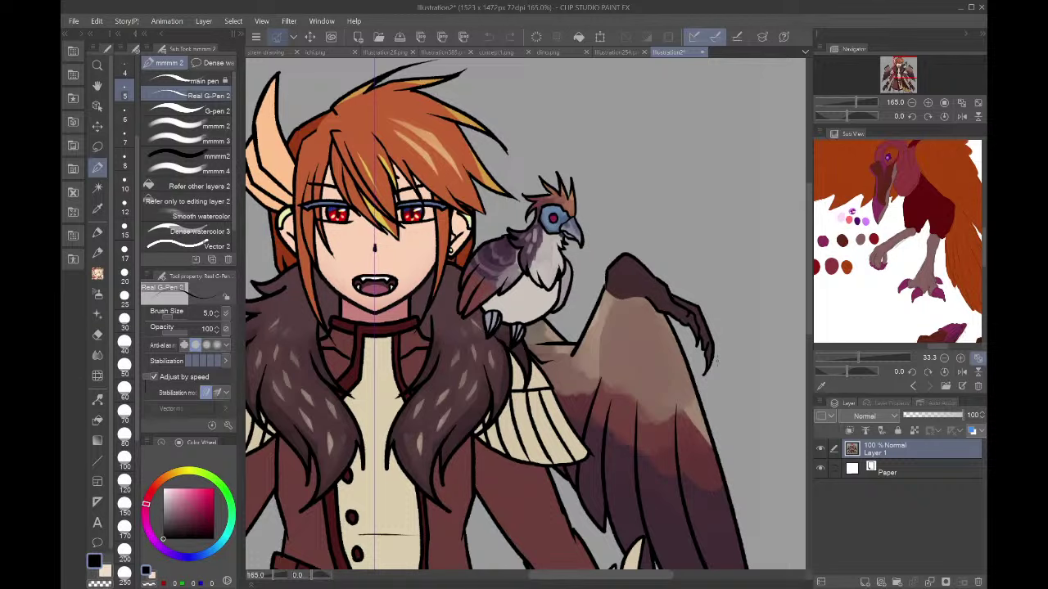
# - Examine the clawed wing tip, the feathered cuff and the gloved hand of the winged character in Illustration2
pyautogui.scroll(8, 717, 360)
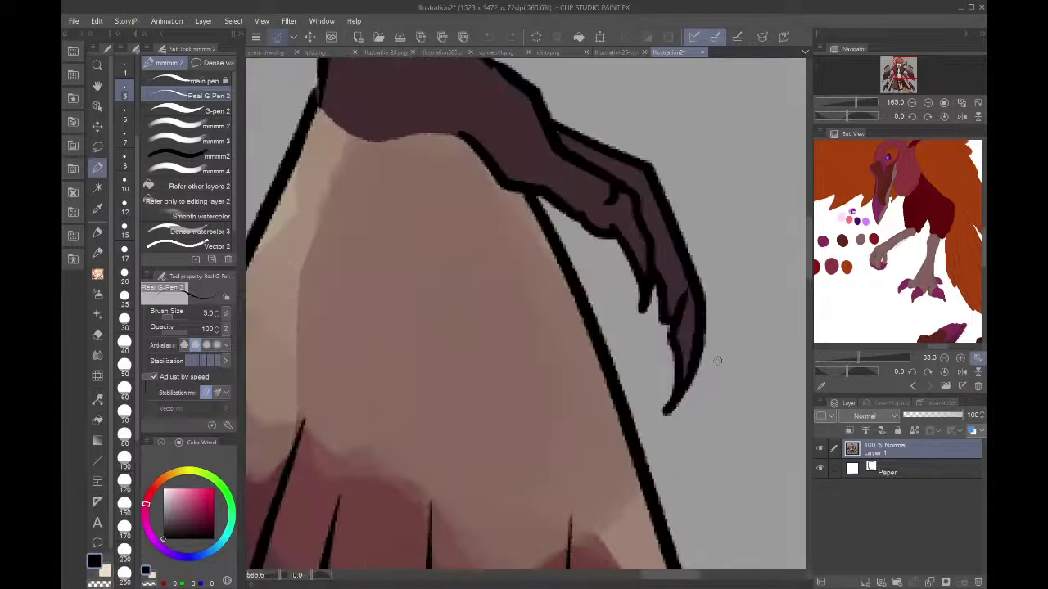
pyautogui.scroll(-15, 717, 361)
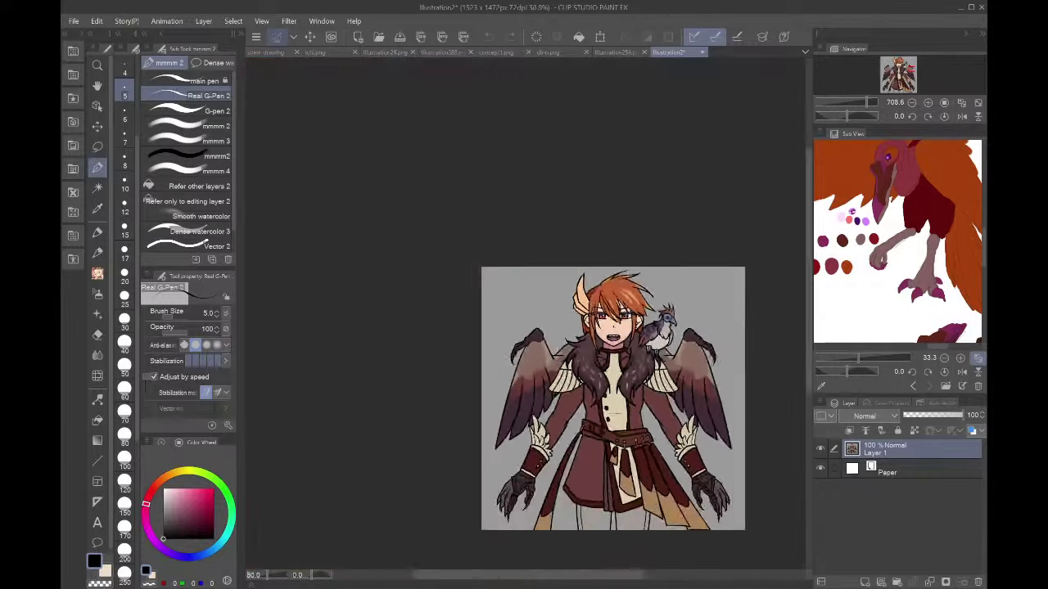
pyautogui.scroll(6, 696, 424)
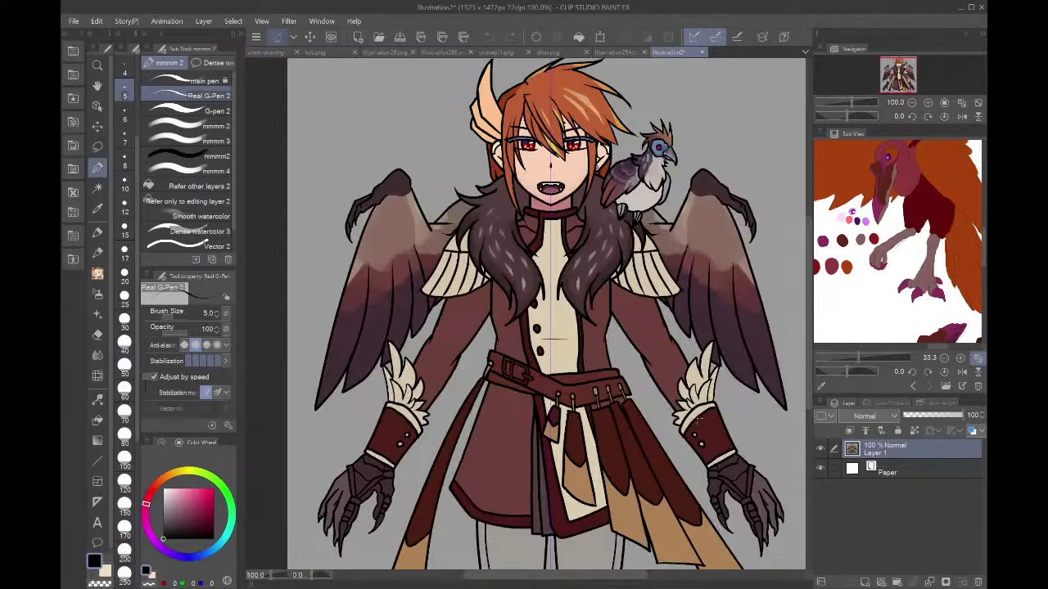
pyautogui.scroll(6, 787, 533)
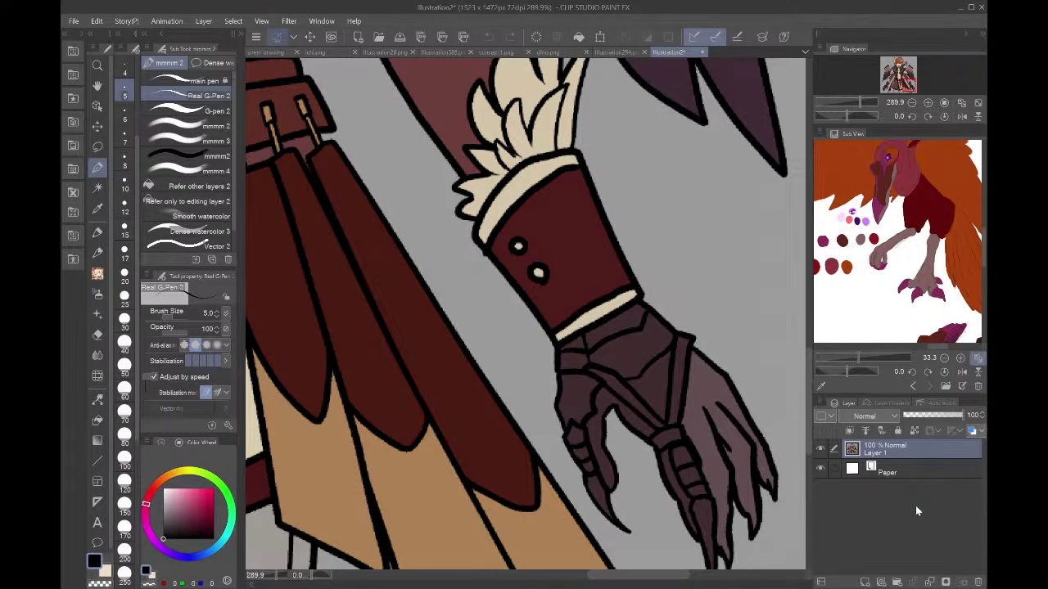
# - Paste the shaded version of the winged character as a new layer and hide that layer
pyautogui.hotkey('ctrl', 'v')
pyautogui.scroll(-3, 751, 283)
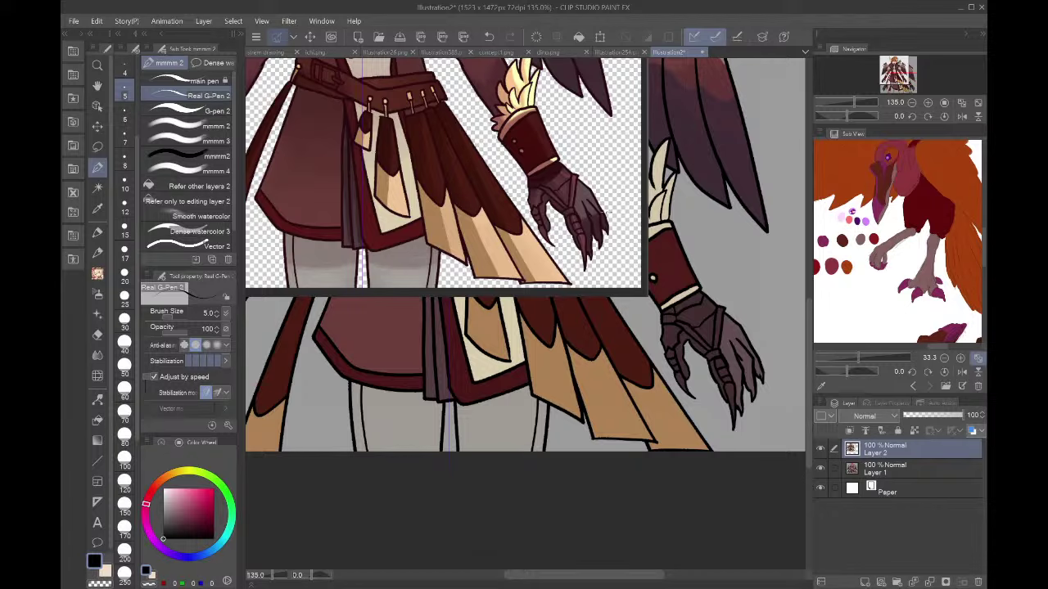
pyautogui.scroll(-2, 573, 176)
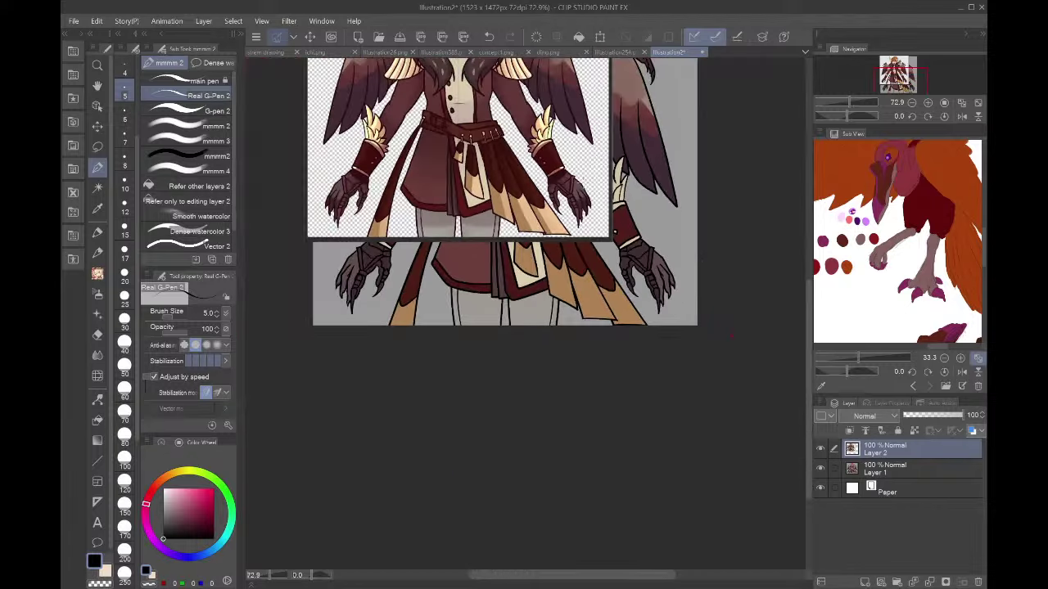
pyautogui.click(821, 449)
# - Examine the flat-coloured winged character, from the clawed glove and the feather-shaped waist panels to the face and hair
pyautogui.scroll(4, 697, 271)
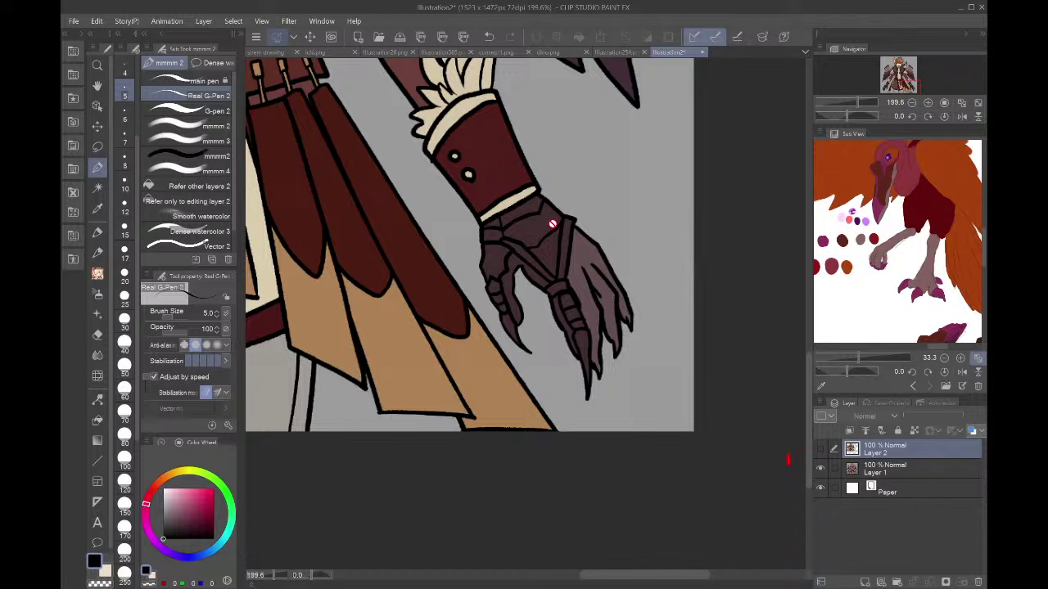
pyautogui.scroll(2, 535, 214)
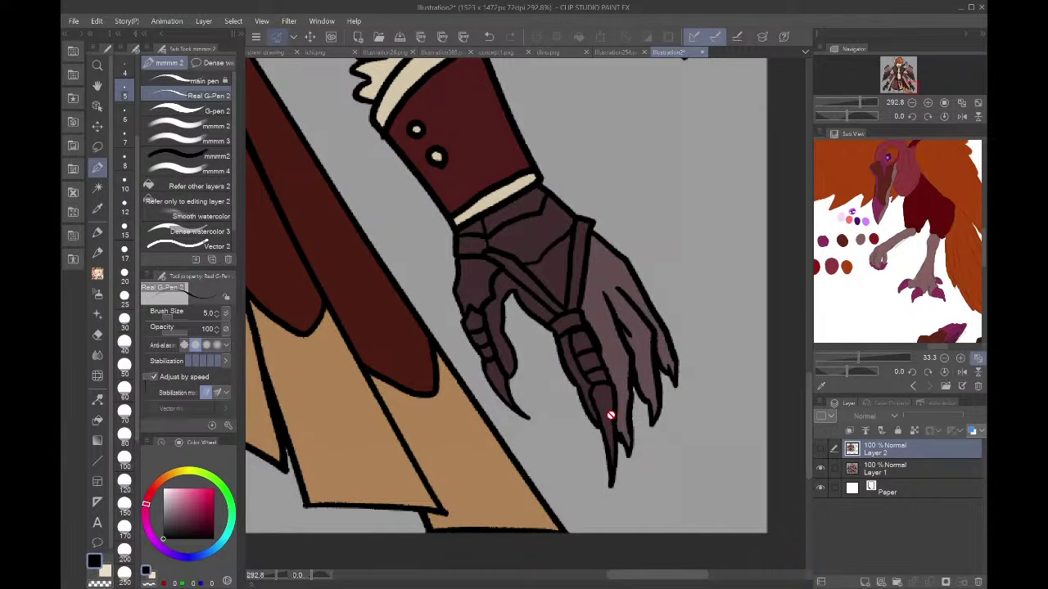
pyautogui.scroll(-6, 611, 415)
pyautogui.scroll(3, 438, 315)
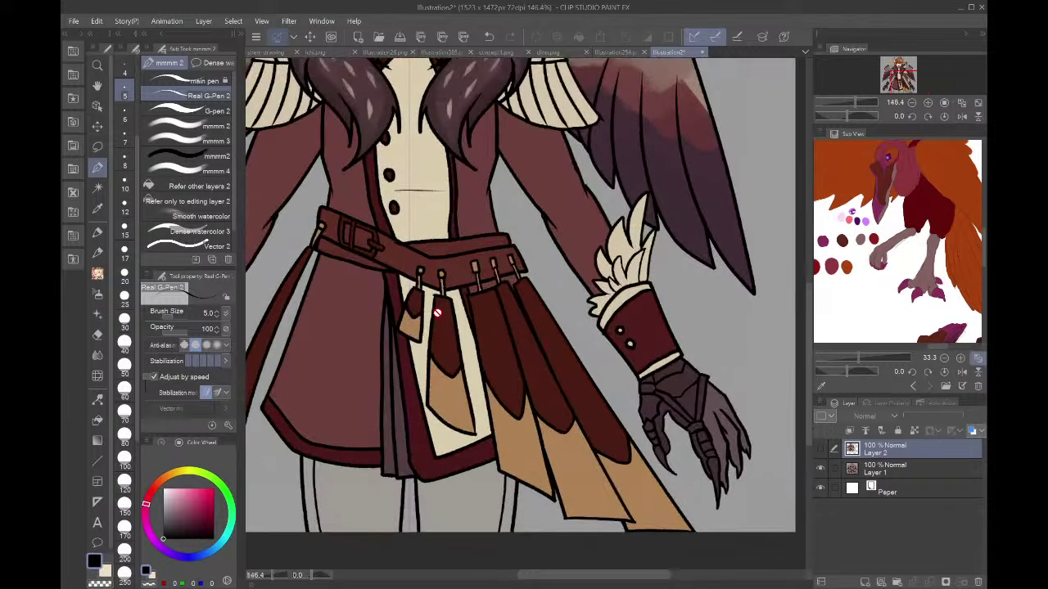
pyautogui.scroll(-4, 615, 483)
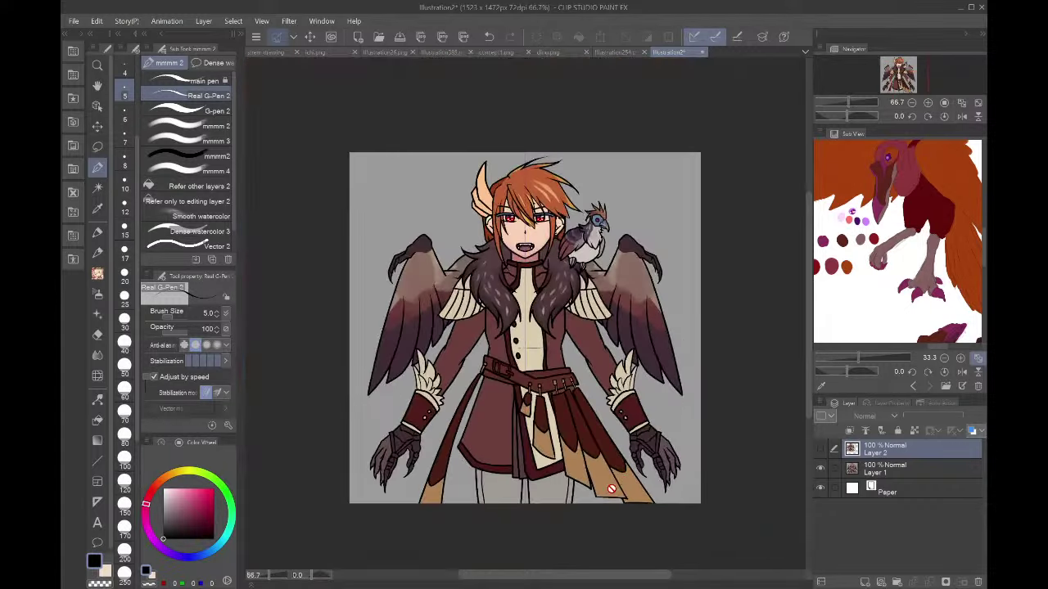
pyautogui.scroll(3, 466, 385)
pyautogui.scroll(-2, 465, 385)
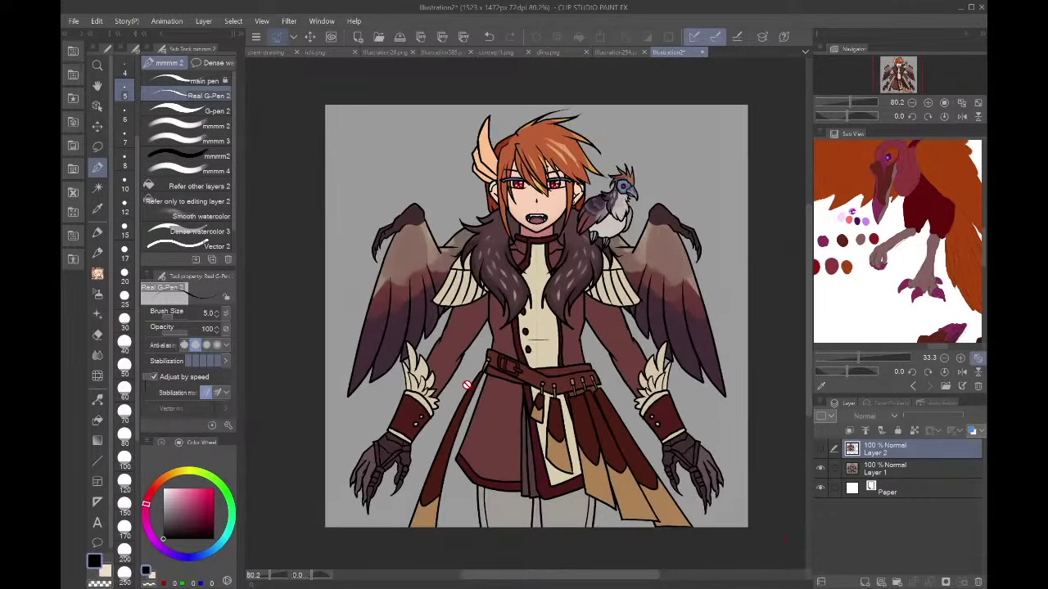
pyautogui.scroll(4, 528, 162)
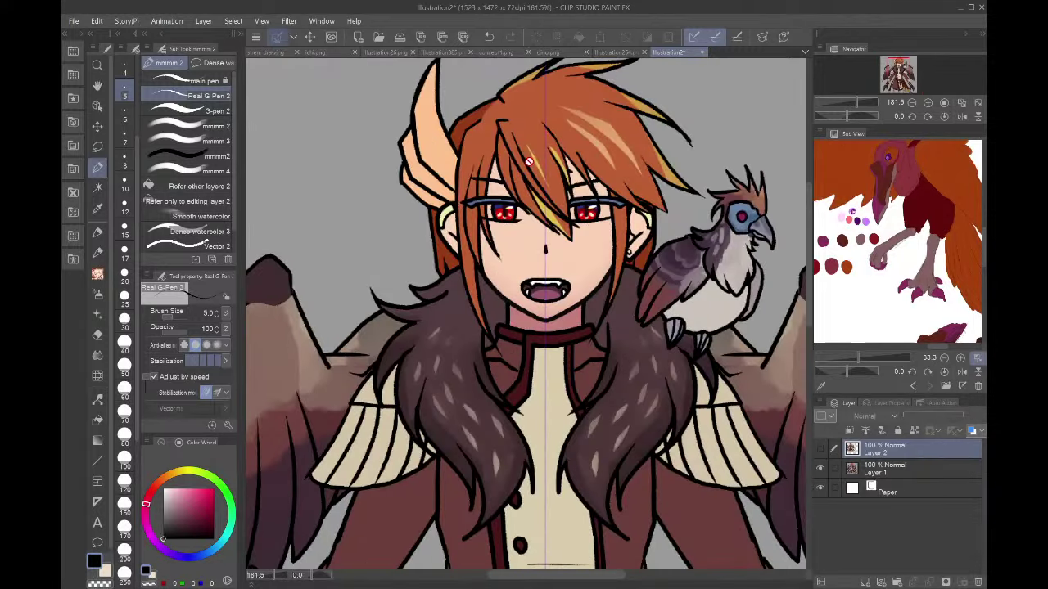
pyautogui.scroll(4, 571, 185)
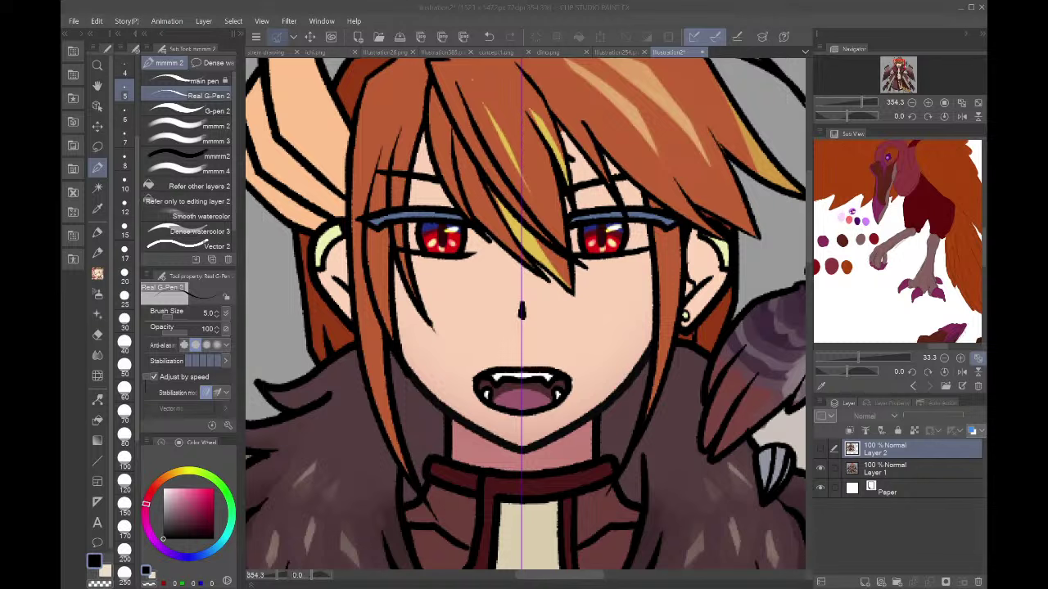
pyautogui.scroll(-6, 597, 312)
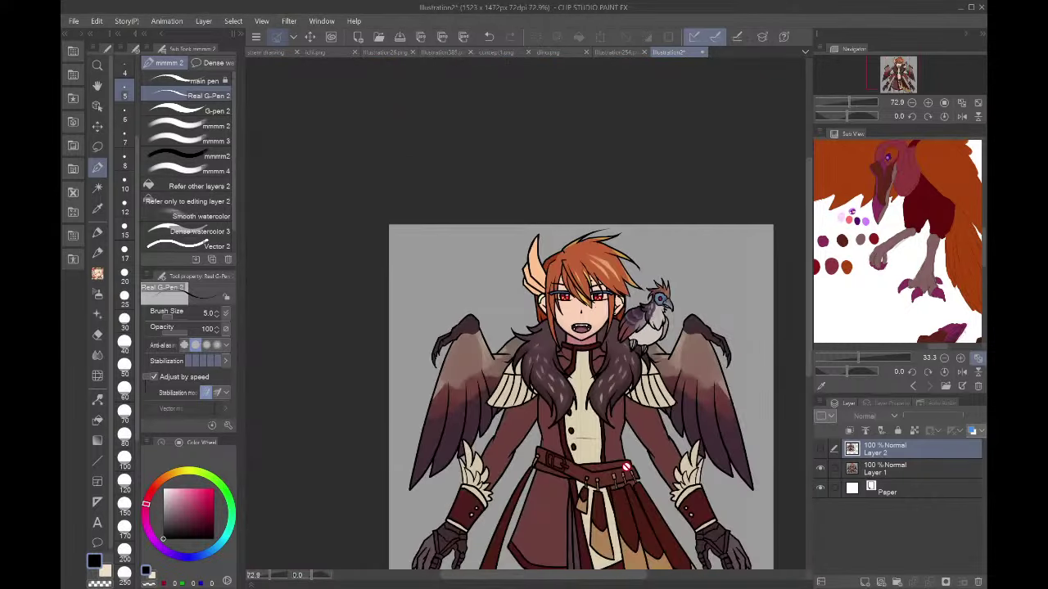
pyautogui.scroll(6, 627, 468)
pyautogui.scroll(-10, 627, 467)
pyautogui.scroll(3, 664, 491)
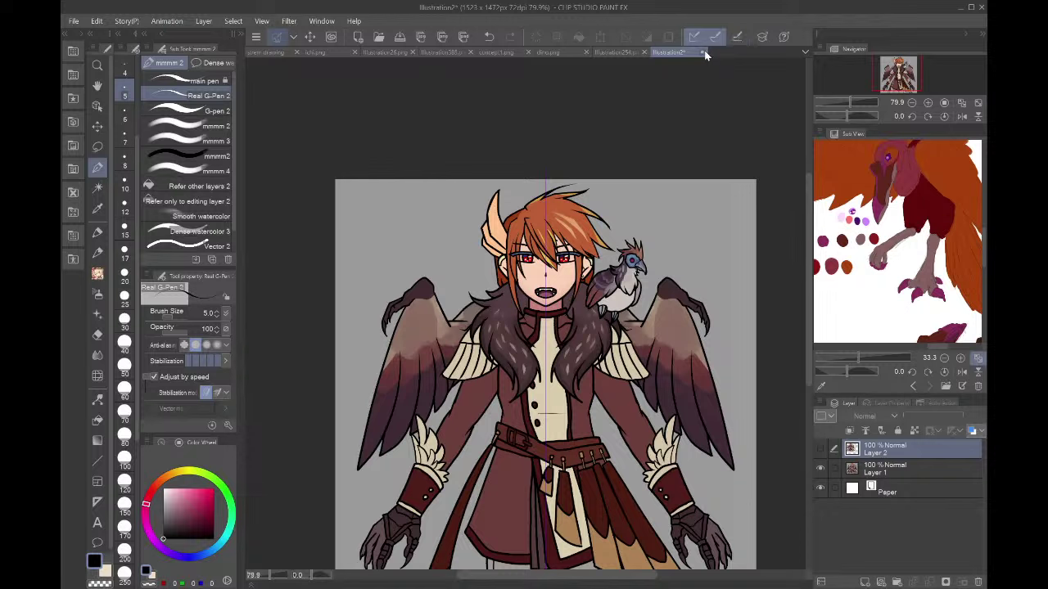
# - Close the other example illustrations, keeping only the vulture drawing and Illustration2 open
pyautogui.click(413, 52)
pyautogui.click(413, 52)
pyautogui.click(413, 53)
pyautogui.click(413, 52)
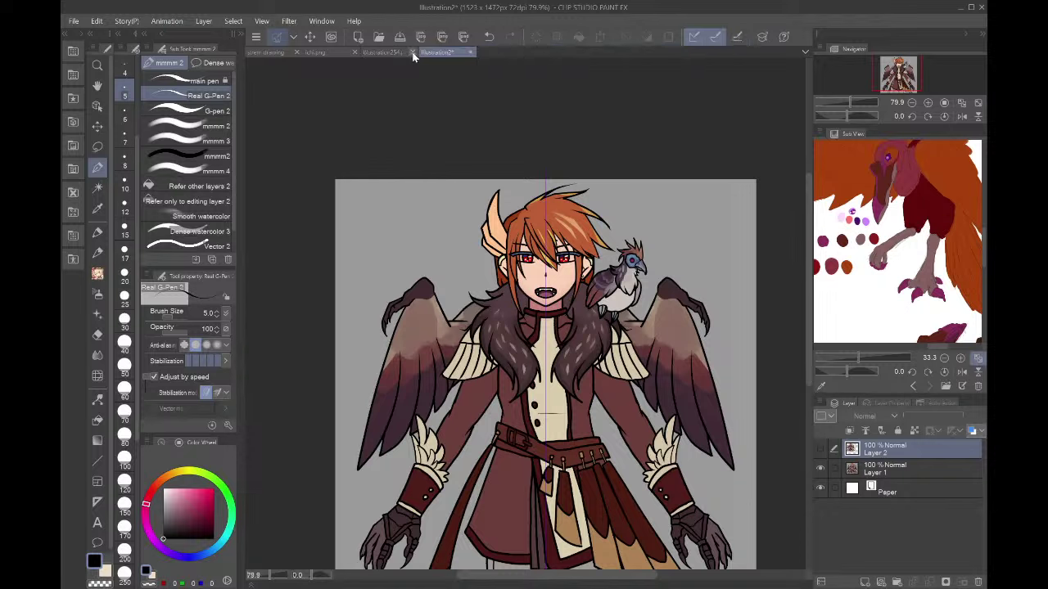
pyautogui.click(413, 52)
pyautogui.click(355, 53)
# - Look over the winged character once more, close Illustration2 and return to the vulture line art
pyautogui.scroll(4, 570, 244)
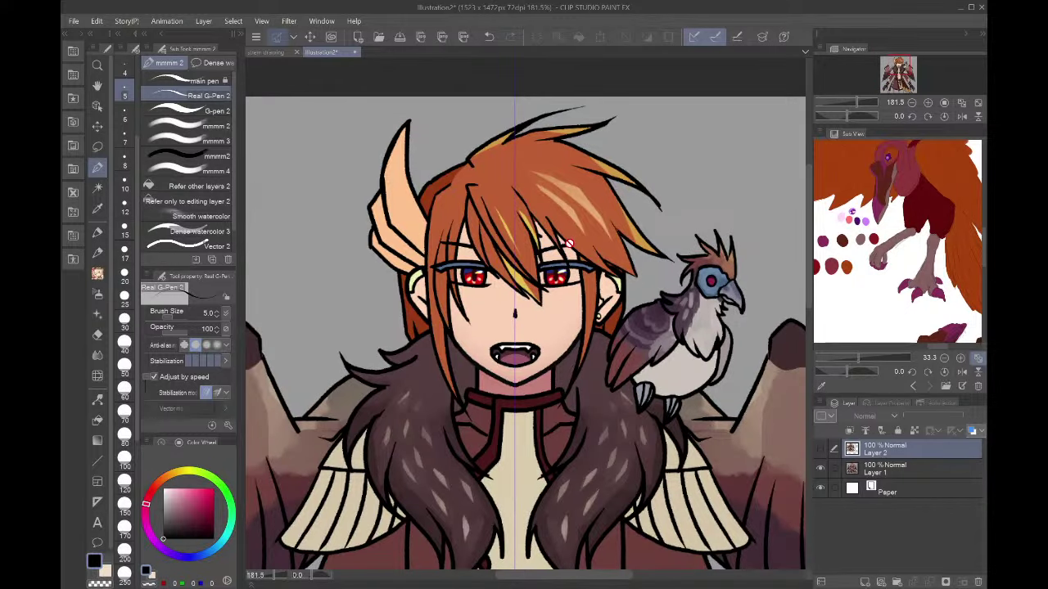
pyautogui.scroll(-2, 569, 244)
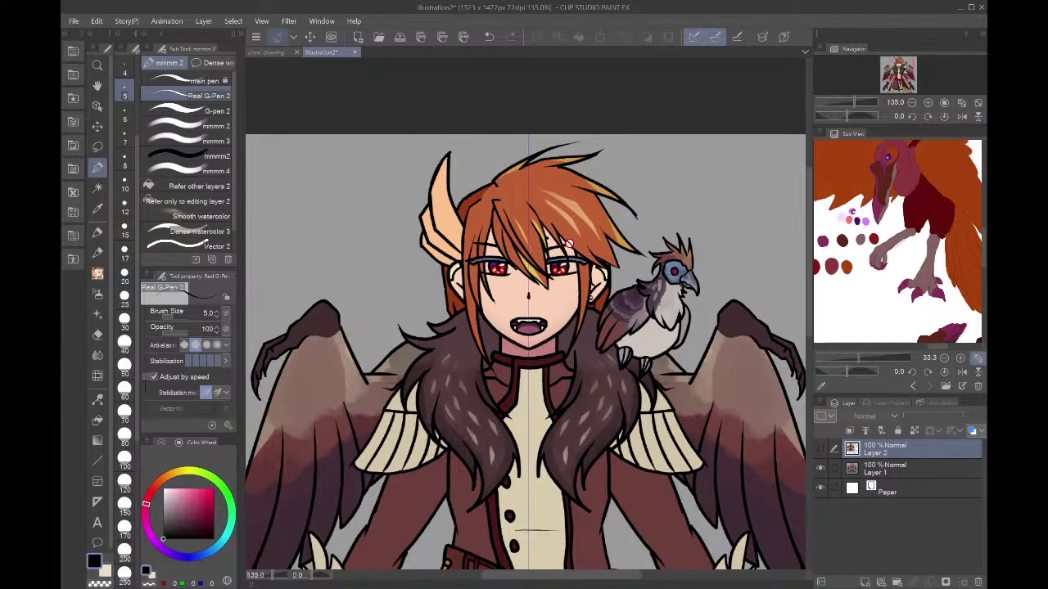
pyautogui.scroll(2, 570, 244)
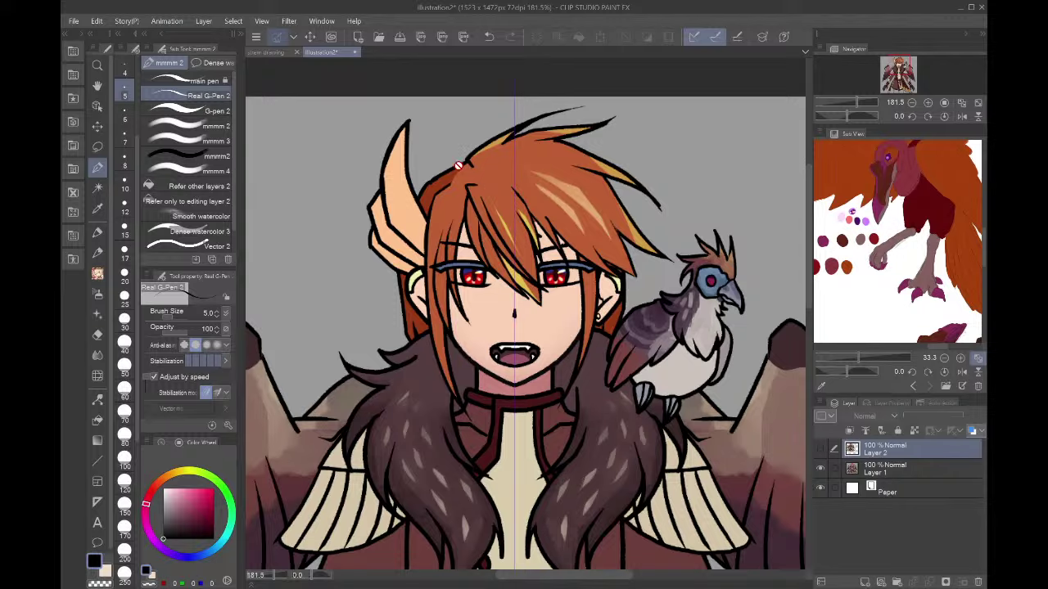
pyautogui.scroll(-3, 455, 172)
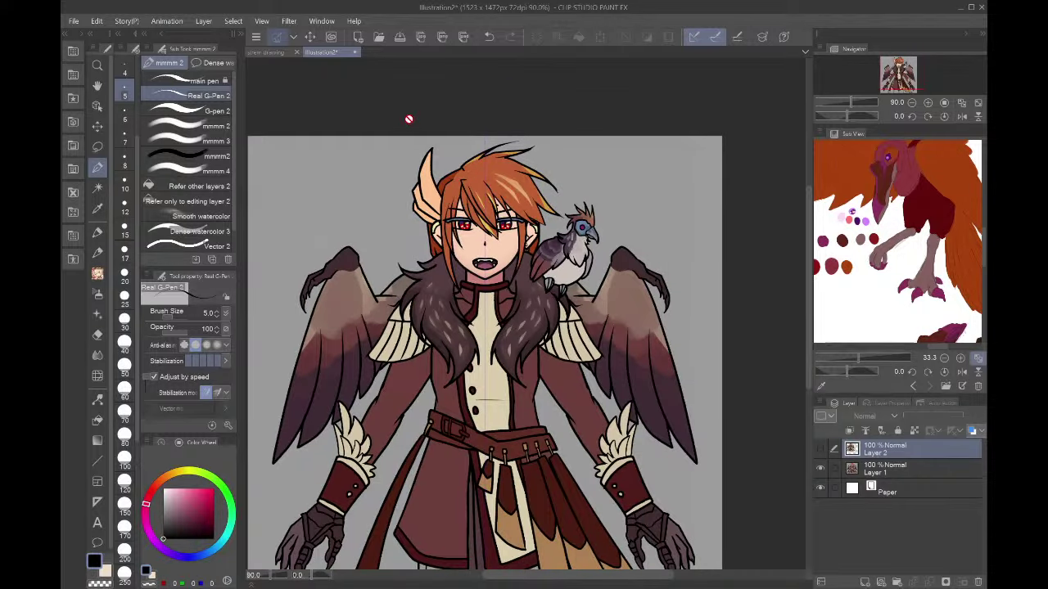
pyautogui.click(356, 54)
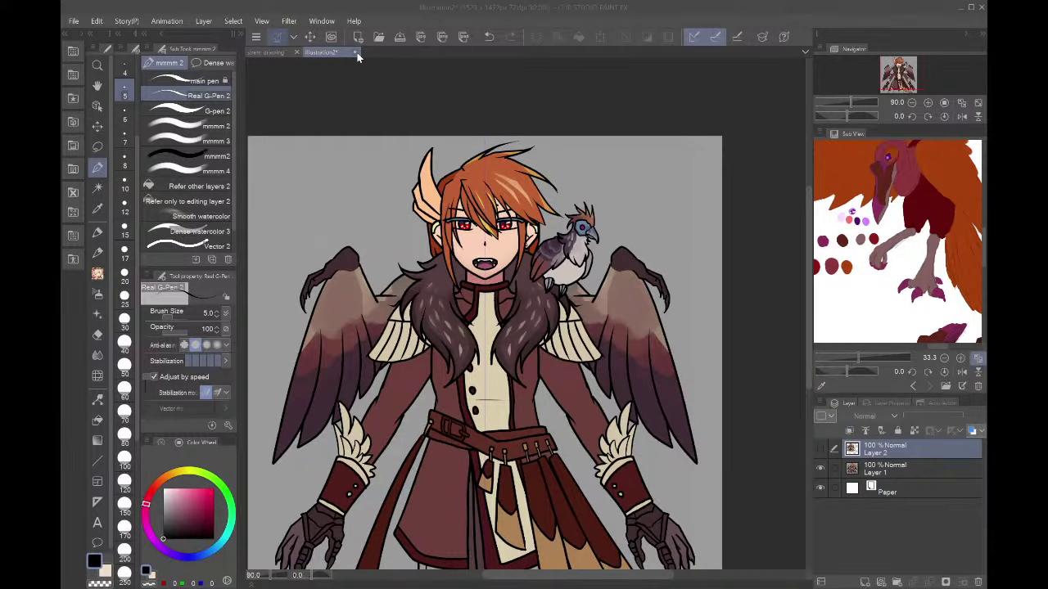
pyautogui.click(538, 231)
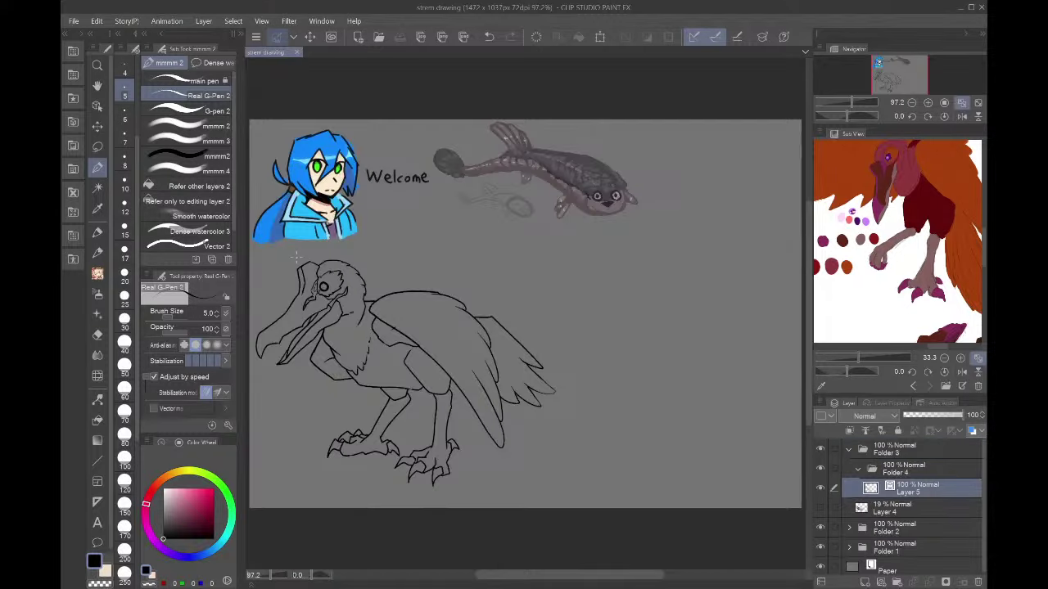
# - Lasso the vulture's body, wing, tail and legs, leaving the head and neck outside the selection
pyautogui.click(97, 147)
pyautogui.scroll(2, 280, 446)
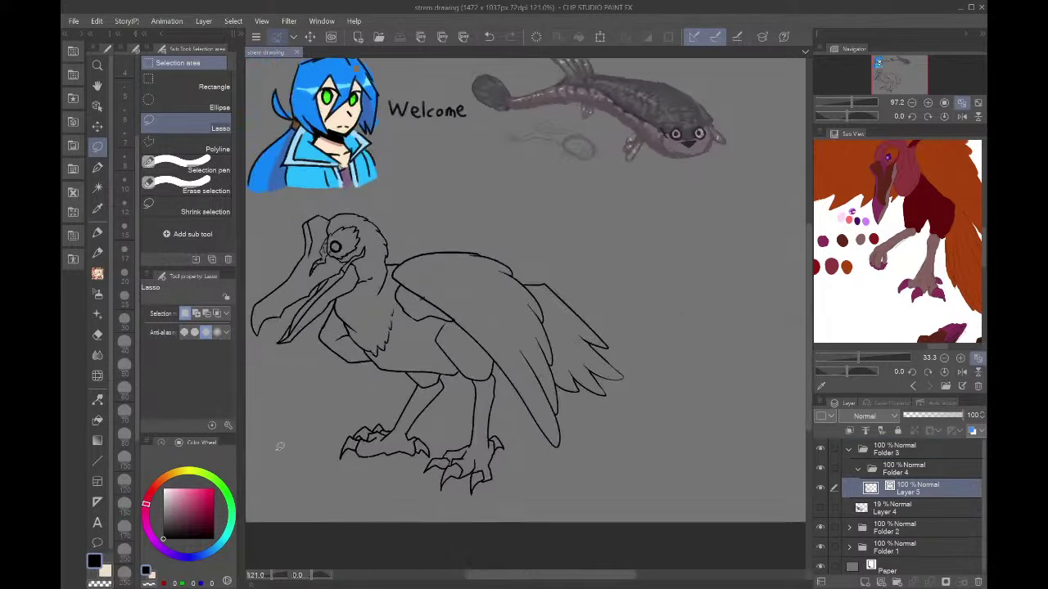
pyautogui.scroll(2, 279, 447)
pyautogui.moveTo(316, 316)
pyautogui.mouseDown()
pyautogui.moveTo(333, 274)
pyautogui.moveTo(366, 303)
pyautogui.moveTo(433, 314)
pyautogui.moveTo(469, 283)
pyautogui.moveTo(458, 203)
pyautogui.moveTo(469, 131)
pyautogui.moveTo(568, 76)
pyautogui.moveTo(778, 208)
pyautogui.moveTo(789, 491)
pyautogui.moveTo(710, 536)
pyautogui.moveTo(378, 569)
pyautogui.moveTo(262, 446)
pyautogui.mouseUp()
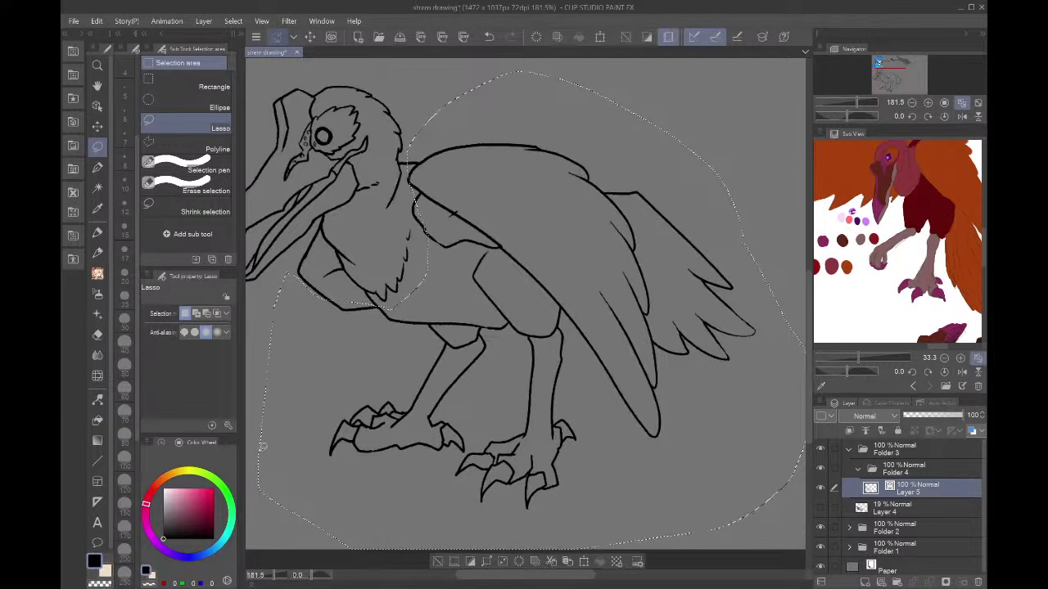
# - Duplicate the vulture line-art layer, Layer 5, and hide the original so that only the copy shows
pyautogui.click(931, 506)
pyautogui.click(921, 490)
pyautogui.hotkey('ctrl', 'c')
pyautogui.hotkey('ctrl', 'v')
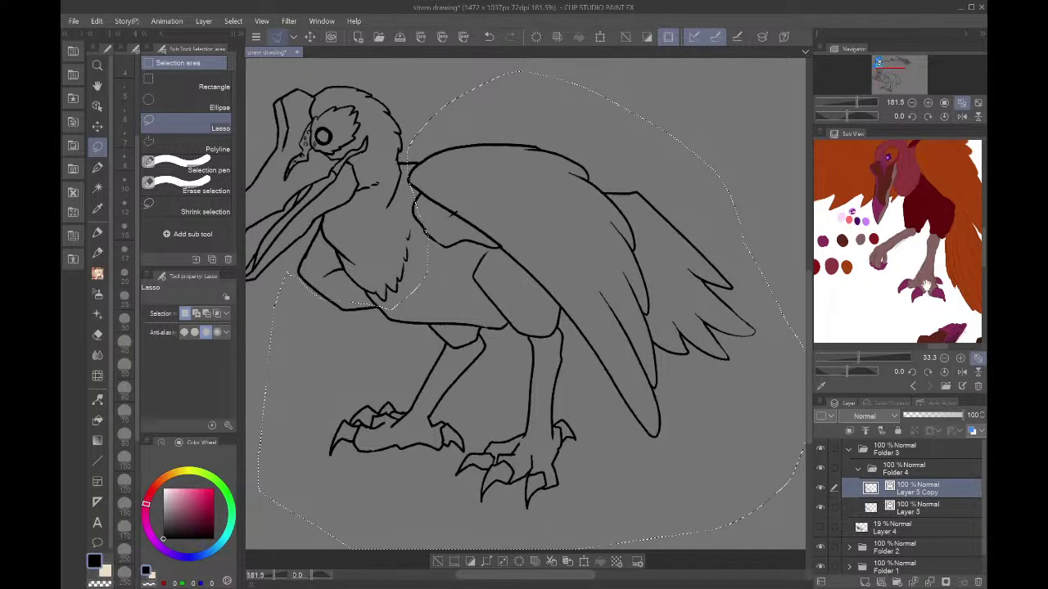
pyautogui.click(820, 488)
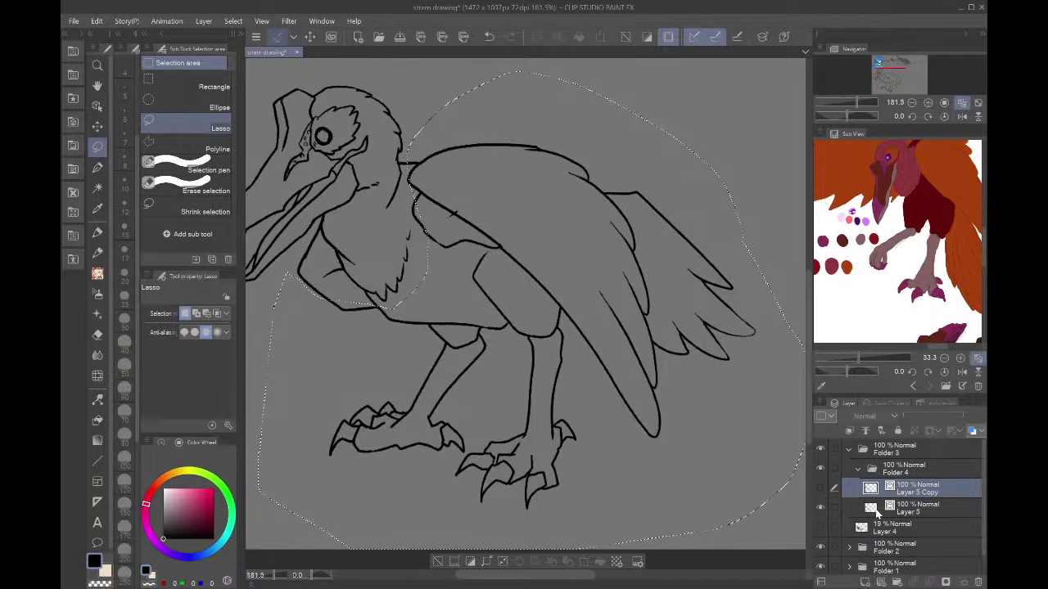
pyautogui.click(822, 507)
pyautogui.click(822, 486)
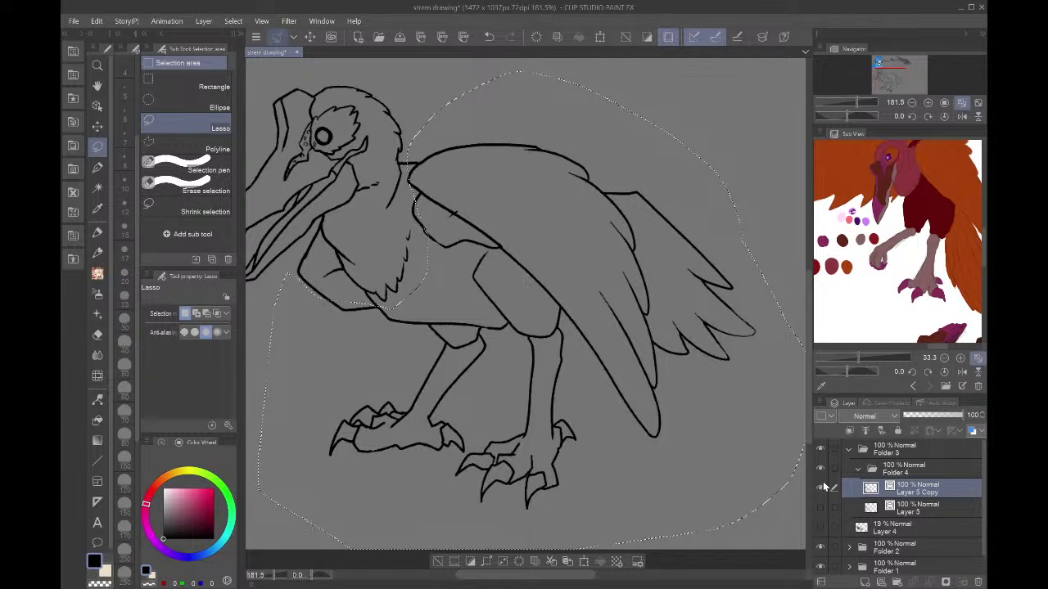
# - Delete the selected body lines from the copy and erase the leftover fragments around the neck and chest with the Vector 2 eraser
pyautogui.press('Delete')
pyautogui.hotkey('ctrl', 'd')
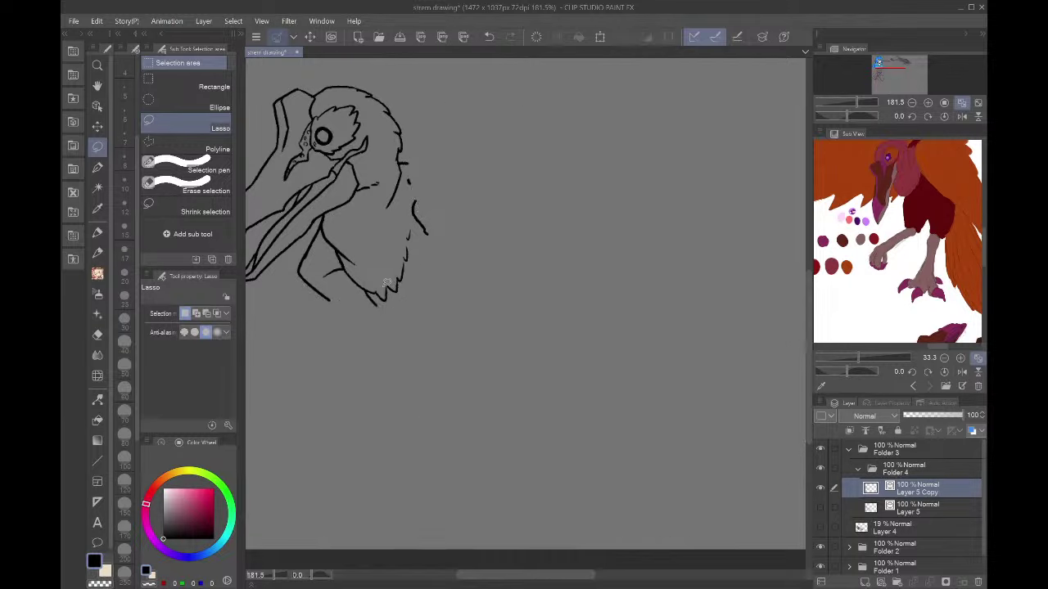
pyautogui.hotkey('ctrl', 'alt', '0')
pyautogui.scroll(3, 291, 219)
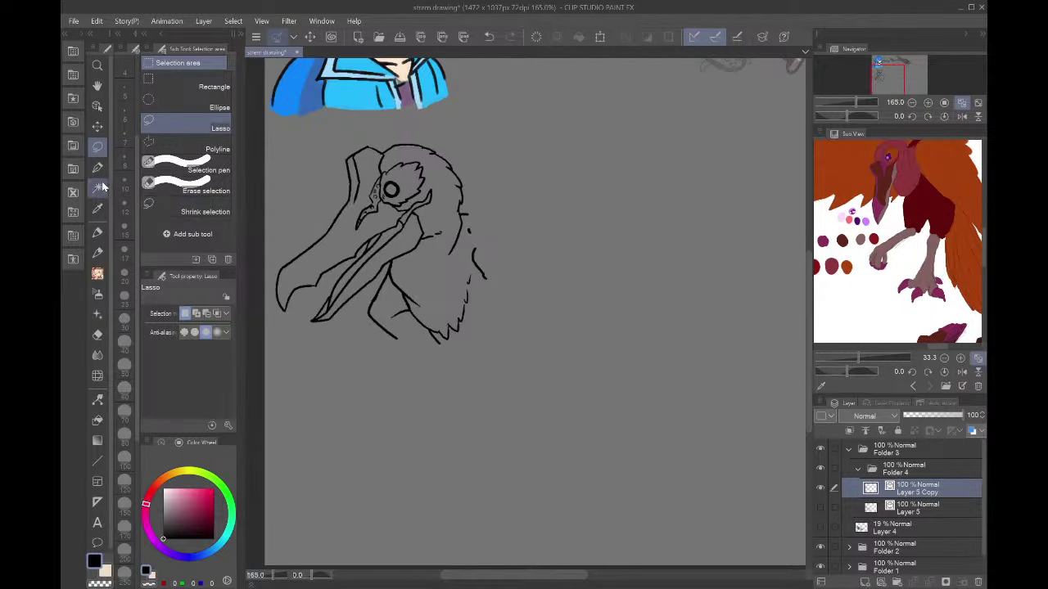
pyautogui.click(98, 188)
pyautogui.press('p')
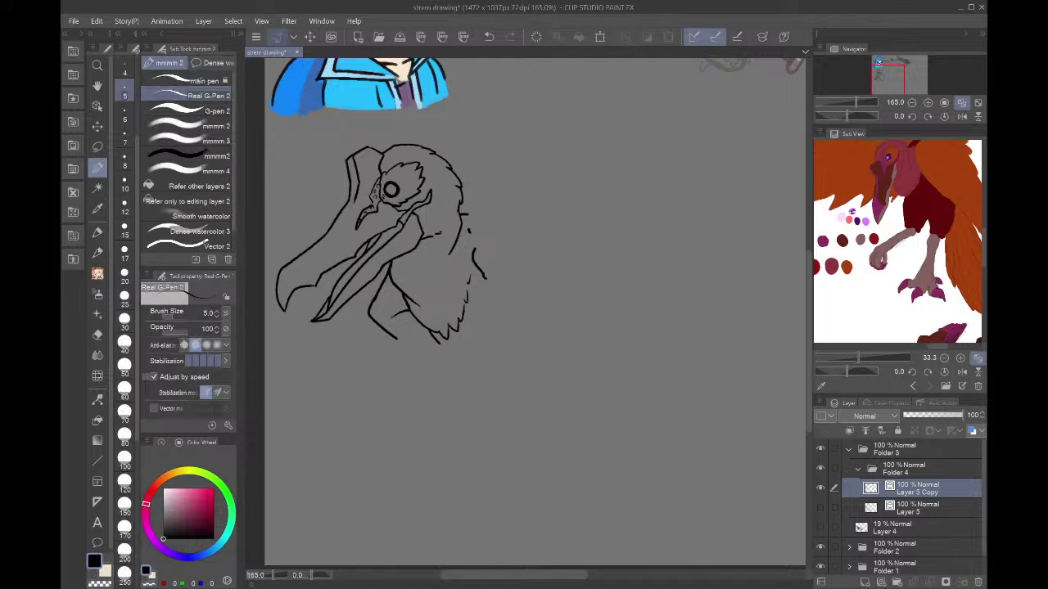
pyautogui.click(188, 246)
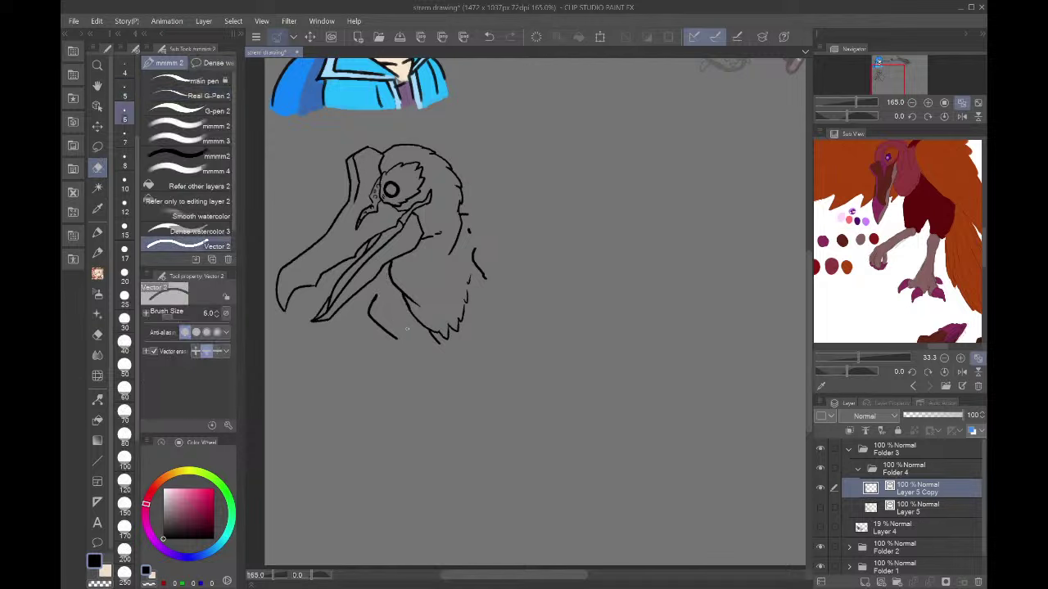
pyautogui.click(375, 317)
pyautogui.click(478, 254)
# - Enlarge the copied vulture head with a transform and erase the jagged feather strokes at the chest
pyautogui.hotkey('ctrl', 't')
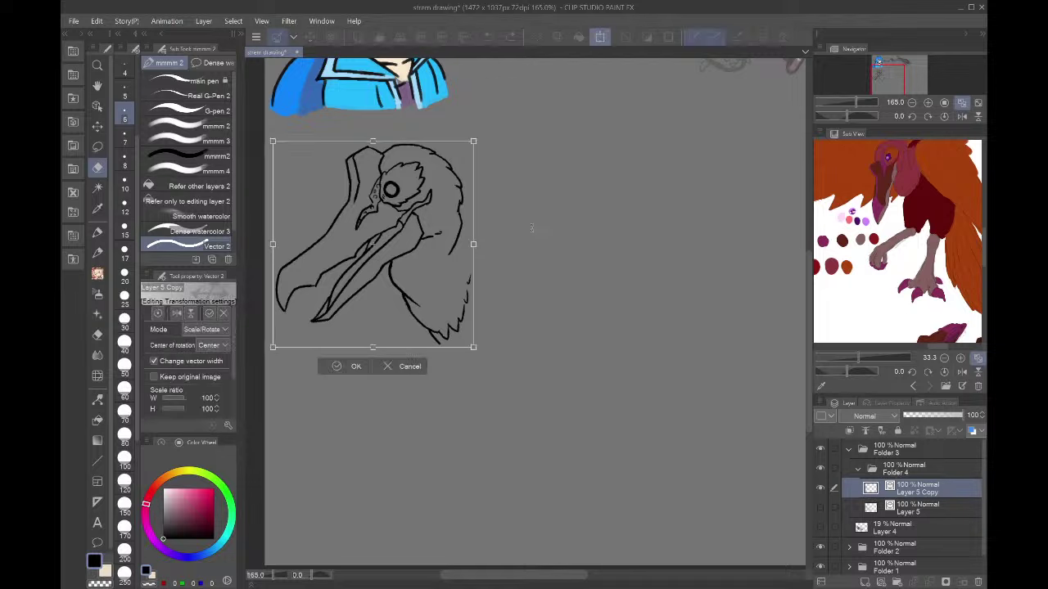
pyautogui.moveTo(474, 244); pyautogui.dragTo(500, 280)
pyautogui.click(352, 401)
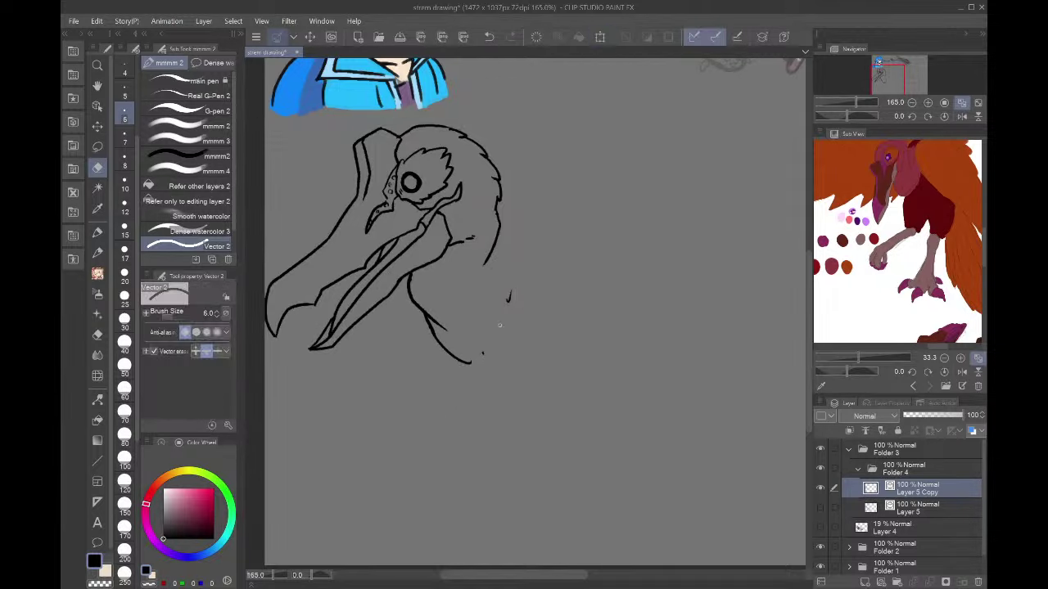
# - Draw a shoulder line behind the neck and a curved outline closing the chest, using Real G-Pen 2 at size 7
pyautogui.press('p')
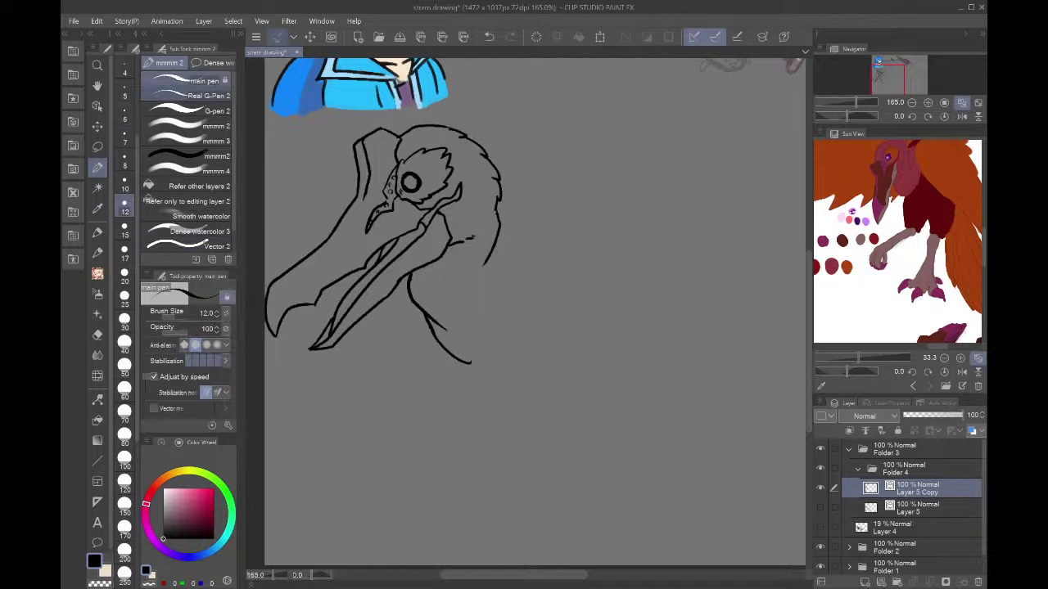
pyautogui.moveTo(493, 250); pyautogui.dragTo(520, 255)
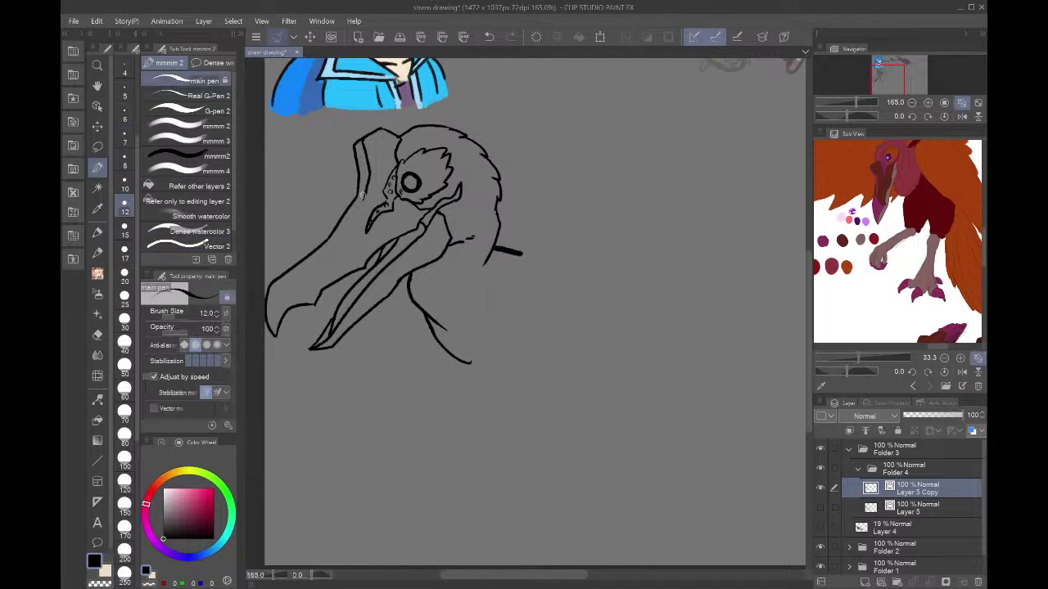
pyautogui.hotkey('ctrl', 'z')
pyautogui.click(197, 94)
pyautogui.click(124, 137)
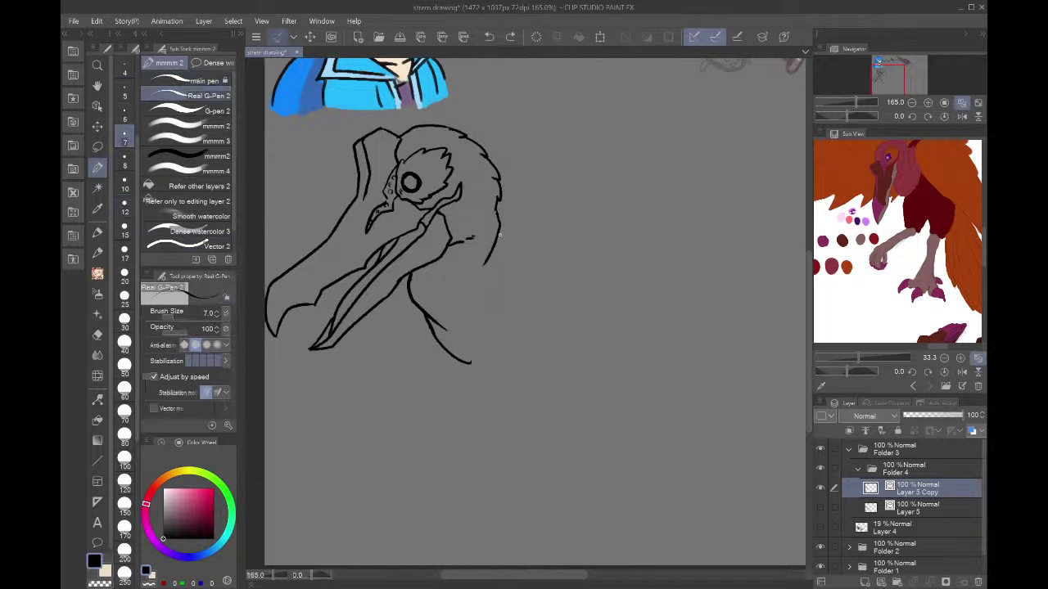
pyautogui.moveTo(499, 235)
pyautogui.mouseDown()
pyautogui.moveTo(510, 294)
pyautogui.moveTo(487, 345)
pyautogui.moveTo(462, 358)
pyautogui.mouseUp()
# - Transform the vulture head line art, shifting it slightly away from the canvas edge at its existing scale
pyautogui.moveTo(910, 91); pyautogui.dragTo(880, 79)
pyautogui.hotkey('ctrl', 't')
pyautogui.moveTo(610, 281); pyautogui.dragTo(637, 272)
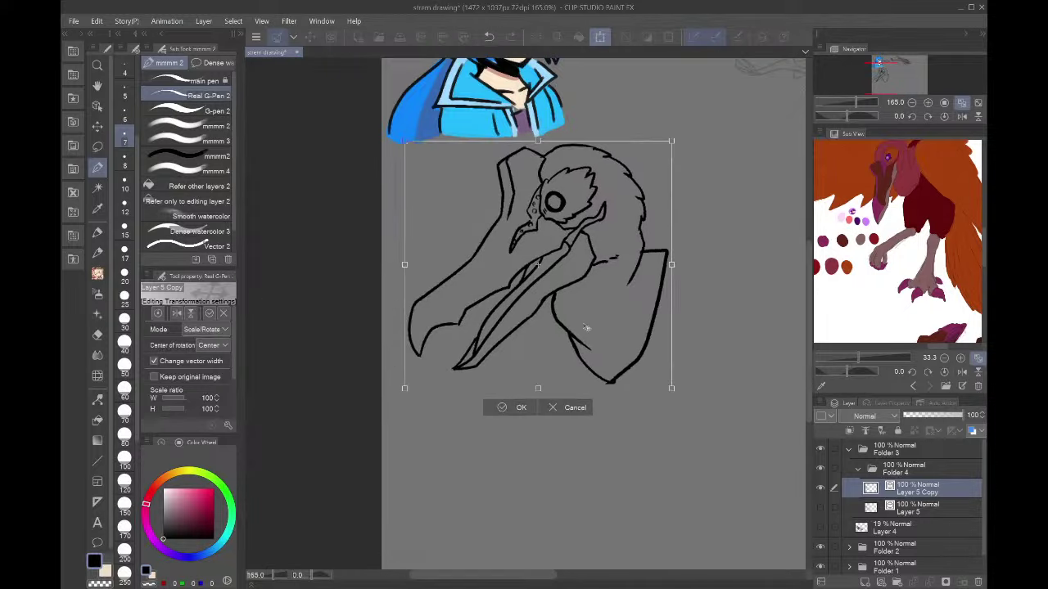
pyautogui.press('Return')
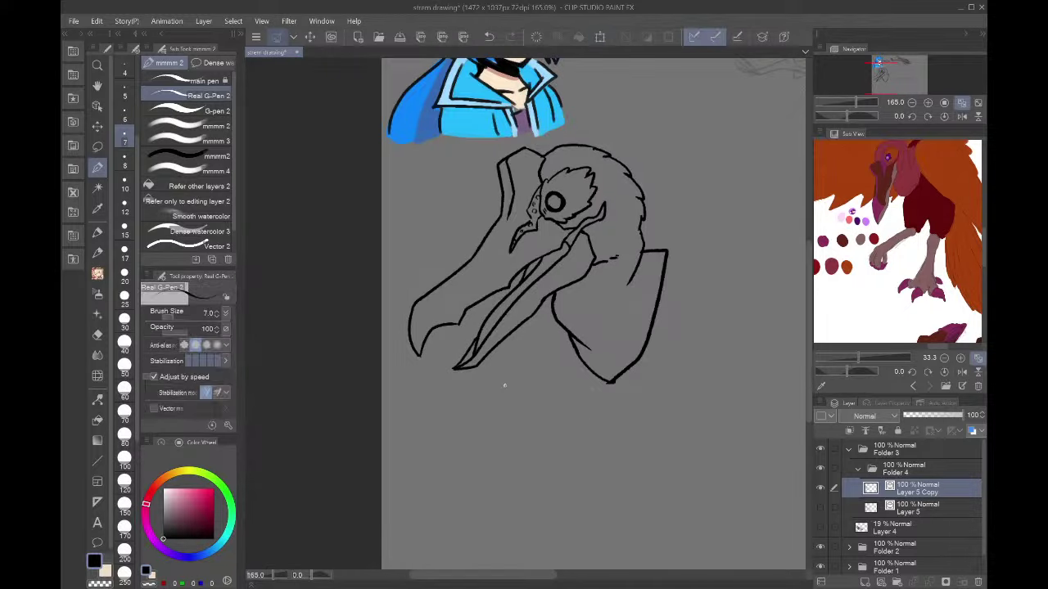
# - Lengthen the tip of the lower beak by pulling its lines outward with Pinch vector line
pyautogui.click(97, 400)
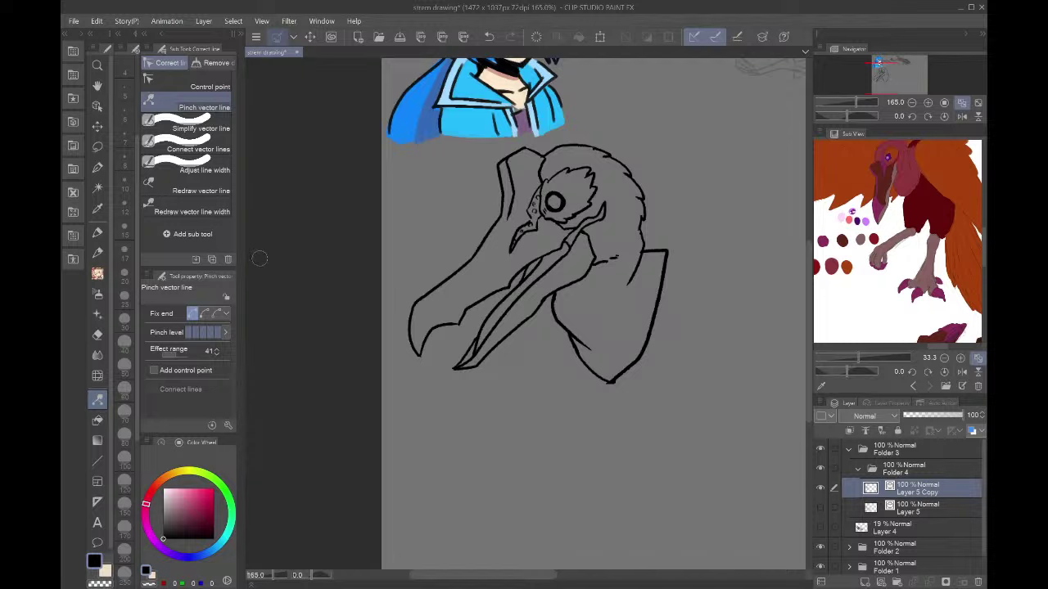
pyautogui.click(205, 313)
pyautogui.moveTo(454, 370); pyautogui.dragTo(446, 372)
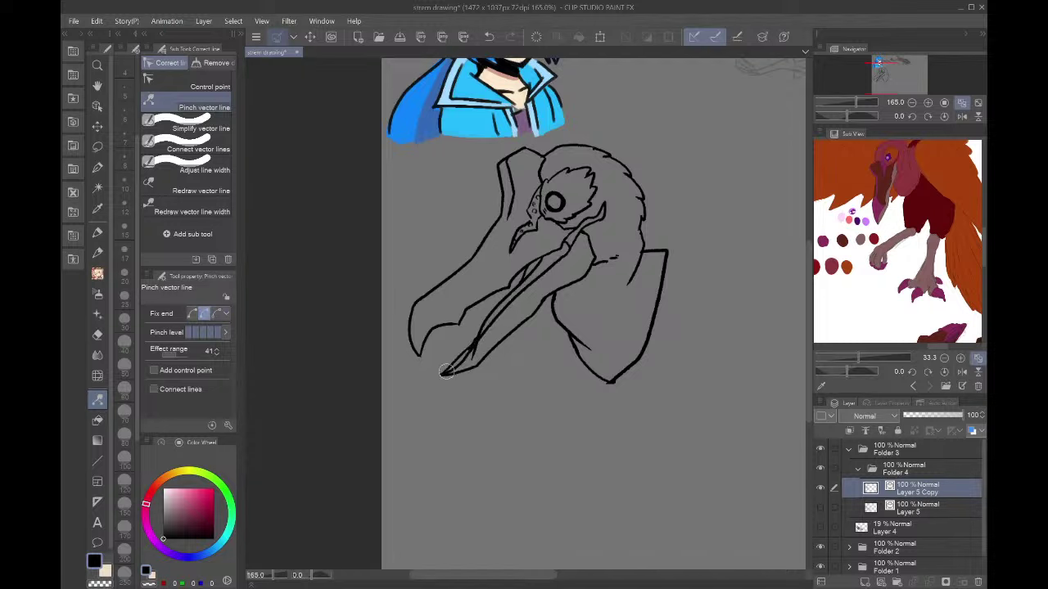
pyautogui.moveTo(503, 325)
pyautogui.mouseDown()
pyautogui.moveTo(511, 286)
pyautogui.moveTo(508, 318)
pyautogui.mouseUp()
pyautogui.hotkey('ctrl', 'z')
# - Draw a short line joining the mouth corner to the lower beak edge and trim its excess with the Vector 2 eraser
pyautogui.press('p')
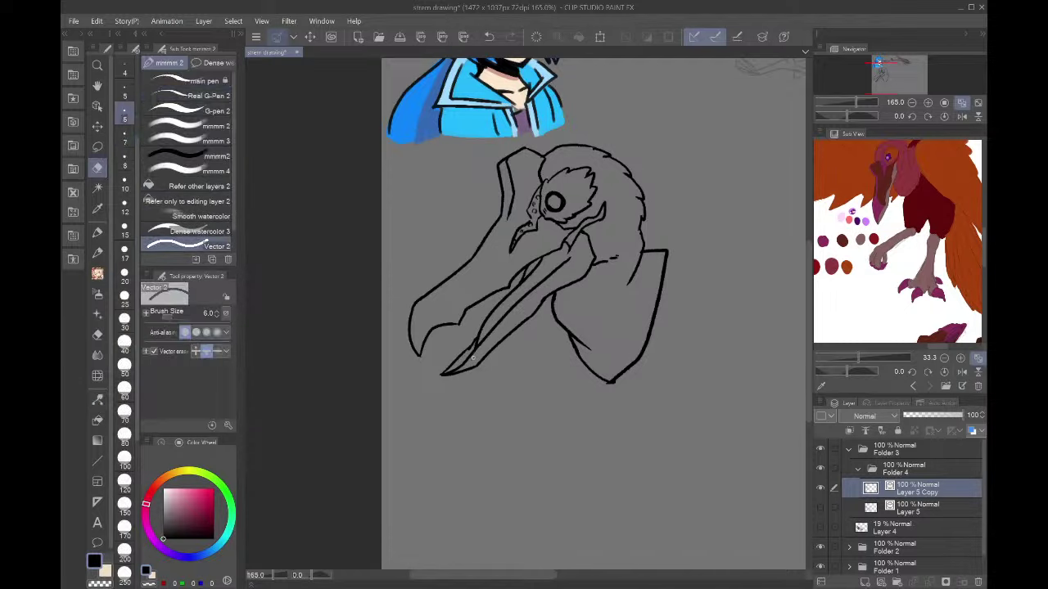
pyautogui.scroll(4, 569, 178)
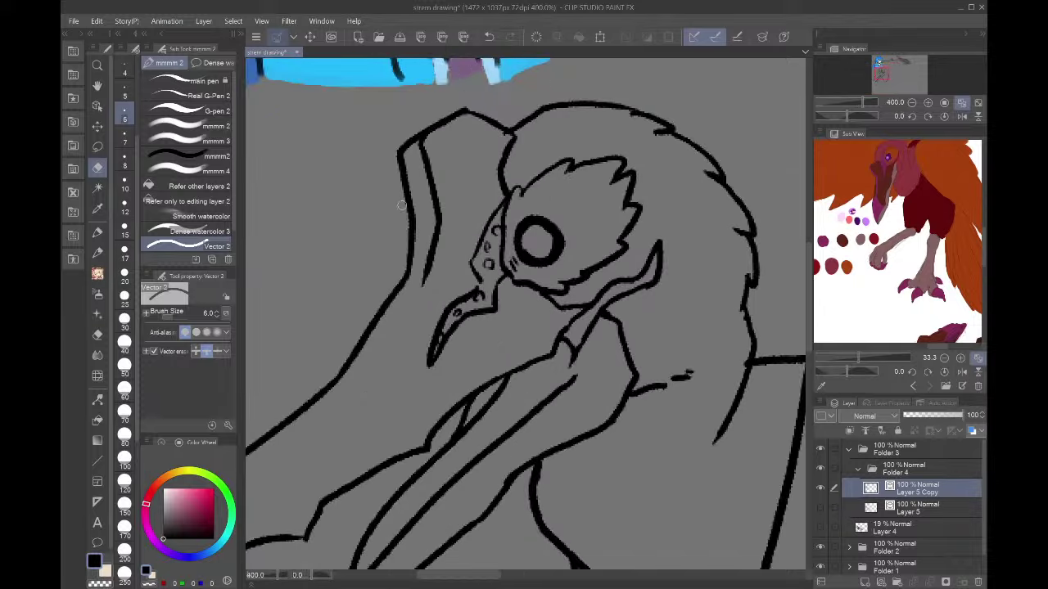
pyautogui.click(211, 95)
pyautogui.moveTo(583, 344); pyautogui.dragTo(536, 434)
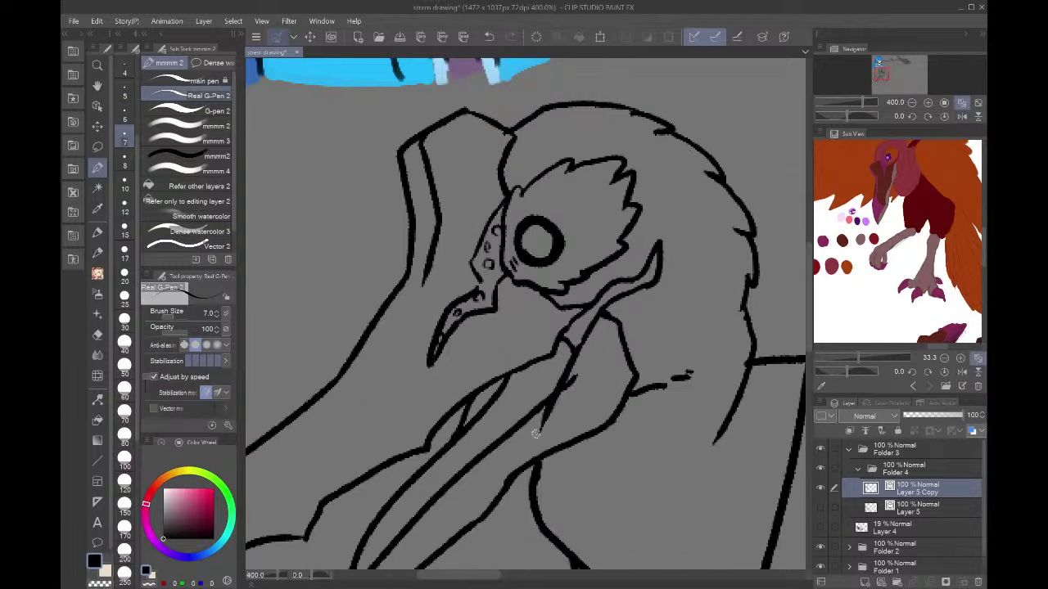
pyautogui.press('e')
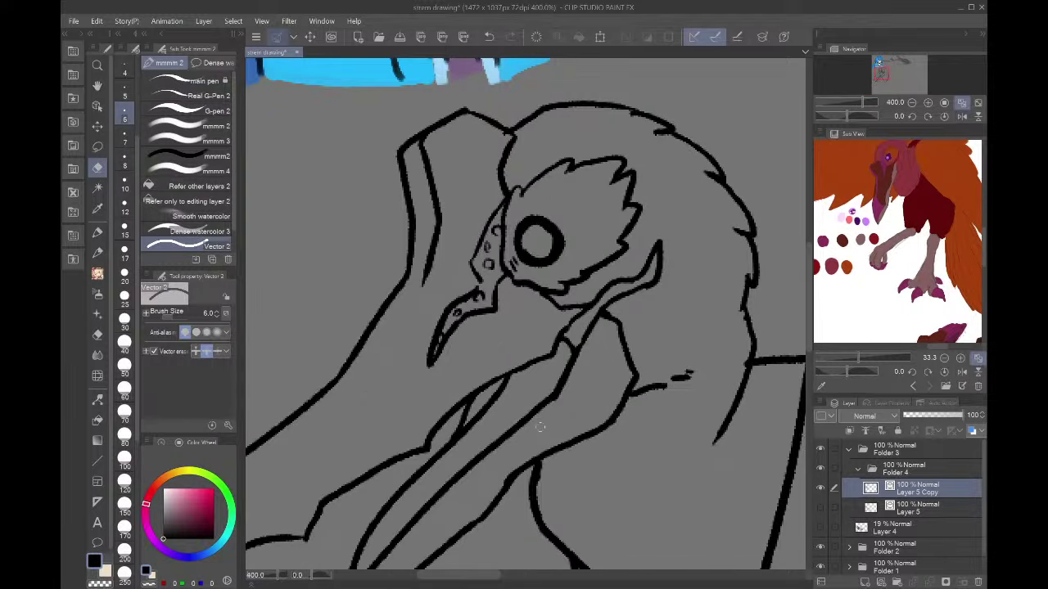
# - Create a new raster layer, Layer 6, directly beneath the copied head line art for the colours
pyautogui.click(912, 103)
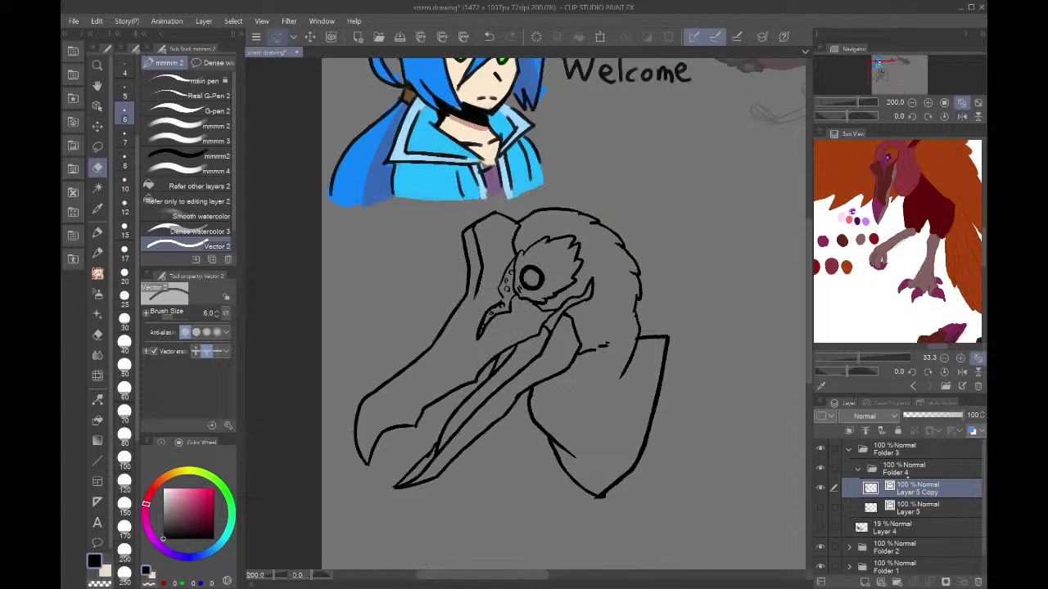
pyautogui.click(890, 507)
pyautogui.click(864, 582)
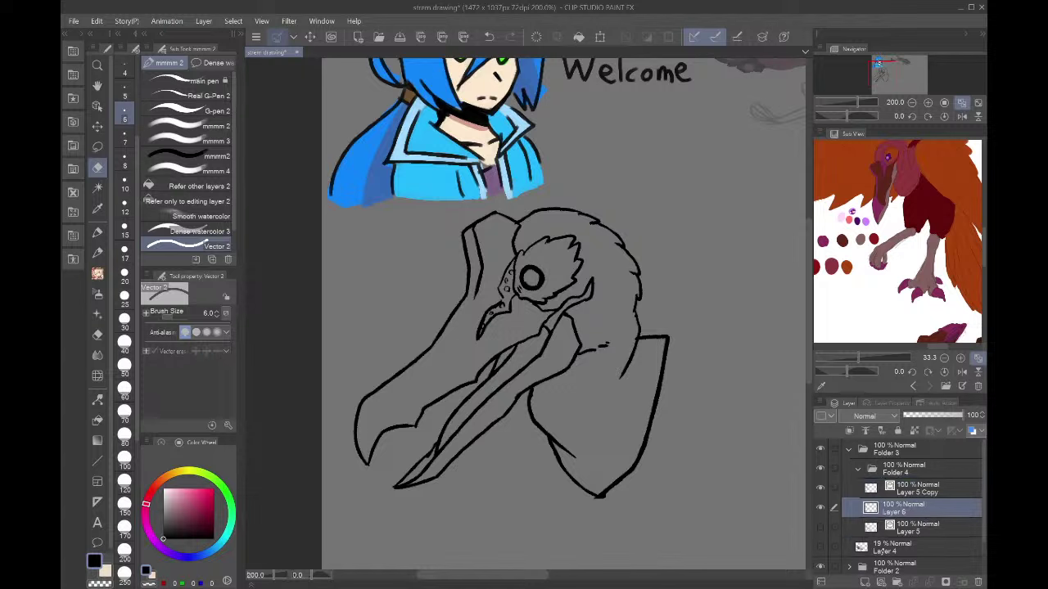
# - Sample dark red from the vulture's head in the reference image and fill the strip at the mouth corner, referring to other layers
pyautogui.moveTo(925, 253); pyautogui.dragTo(938, 316)
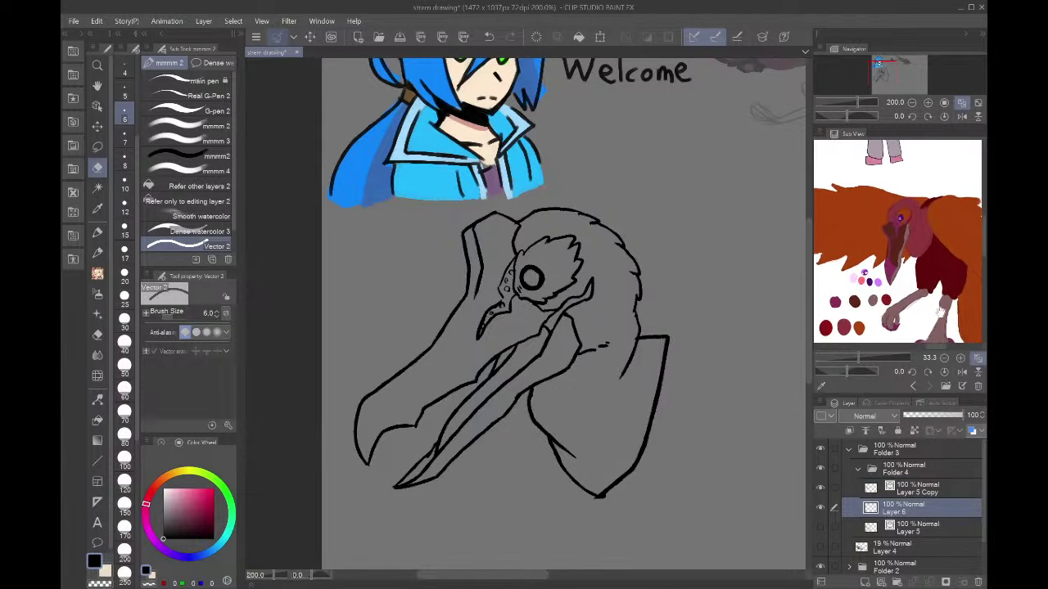
pyautogui.click(960, 358)
pyautogui.click(960, 357)
pyautogui.click(960, 358)
pyautogui.moveTo(947, 275); pyautogui.dragTo(925, 315)
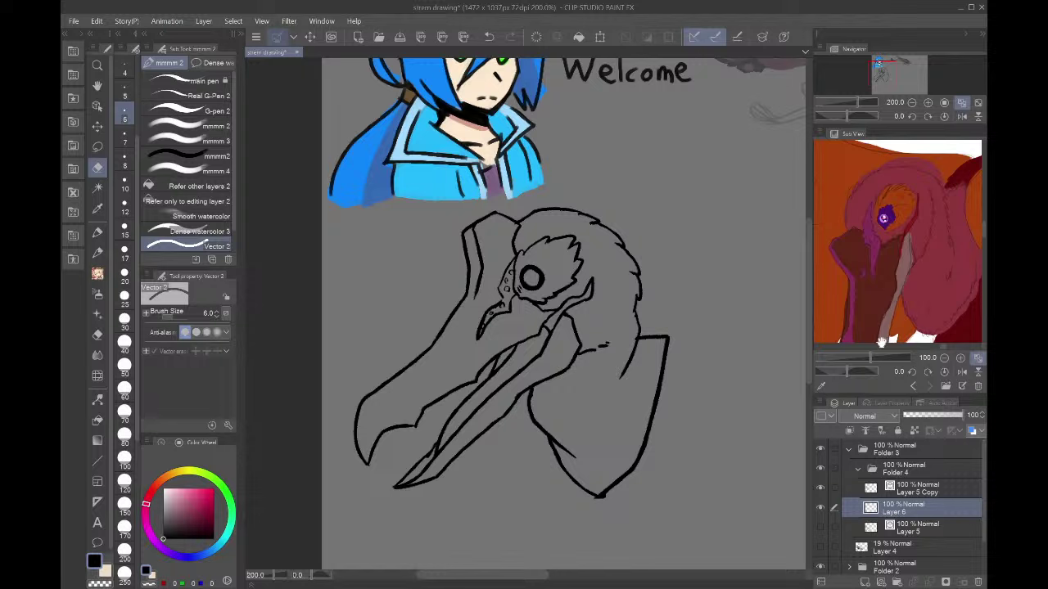
pyautogui.click(821, 386)
pyautogui.click(909, 251)
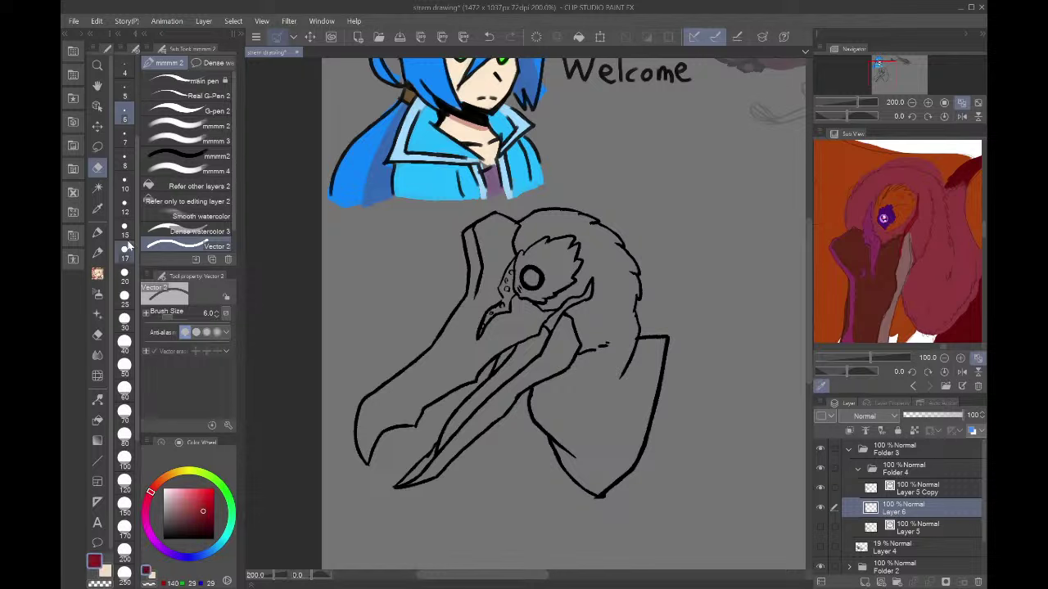
pyautogui.click(196, 186)
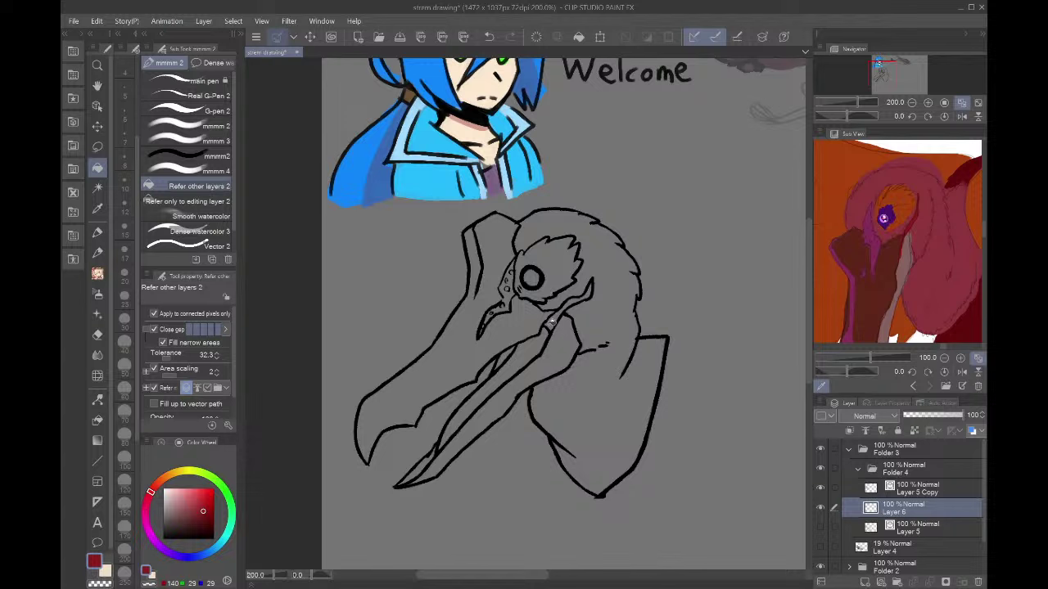
pyautogui.click(552, 323)
# - Sample muted purple from the palette swatch beside the open-beak reference and fill the vulture's tongue
pyautogui.scroll(-5, 927, 244)
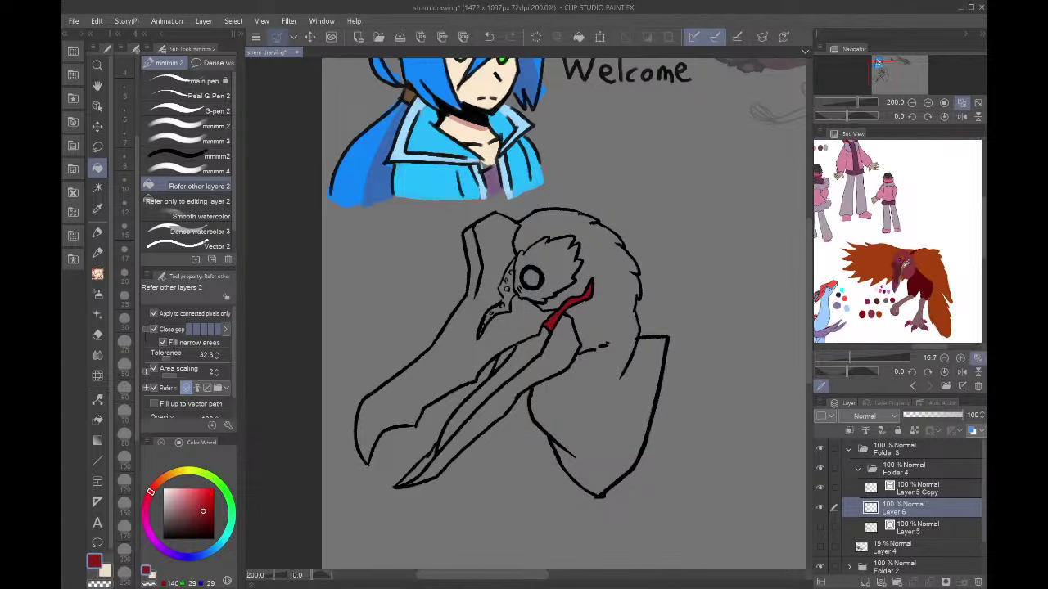
pyautogui.scroll(-3, 897, 242)
pyautogui.scroll(5, 914, 300)
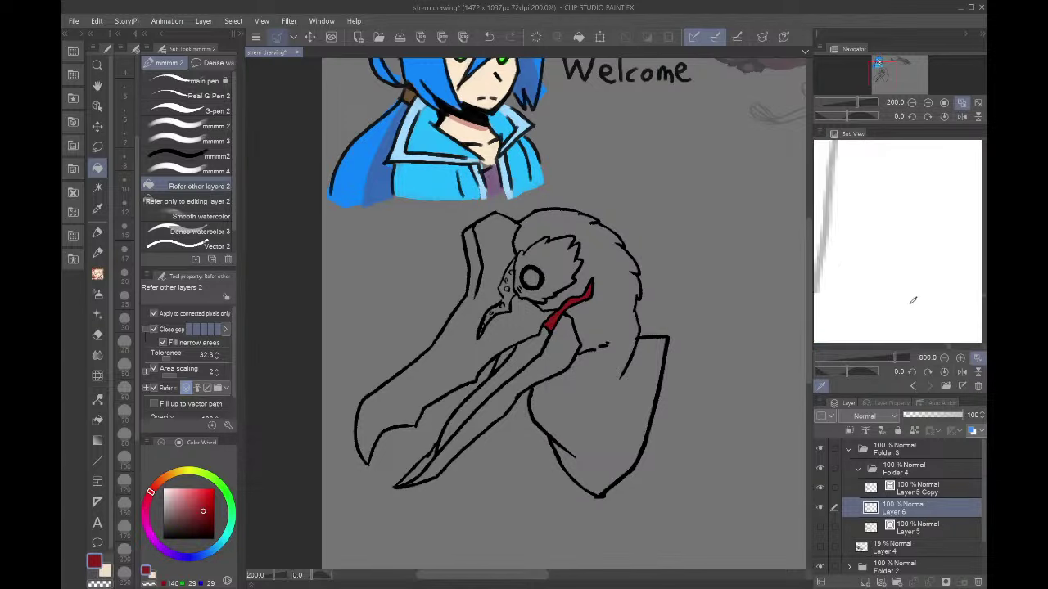
pyautogui.scroll(1, 982, 267)
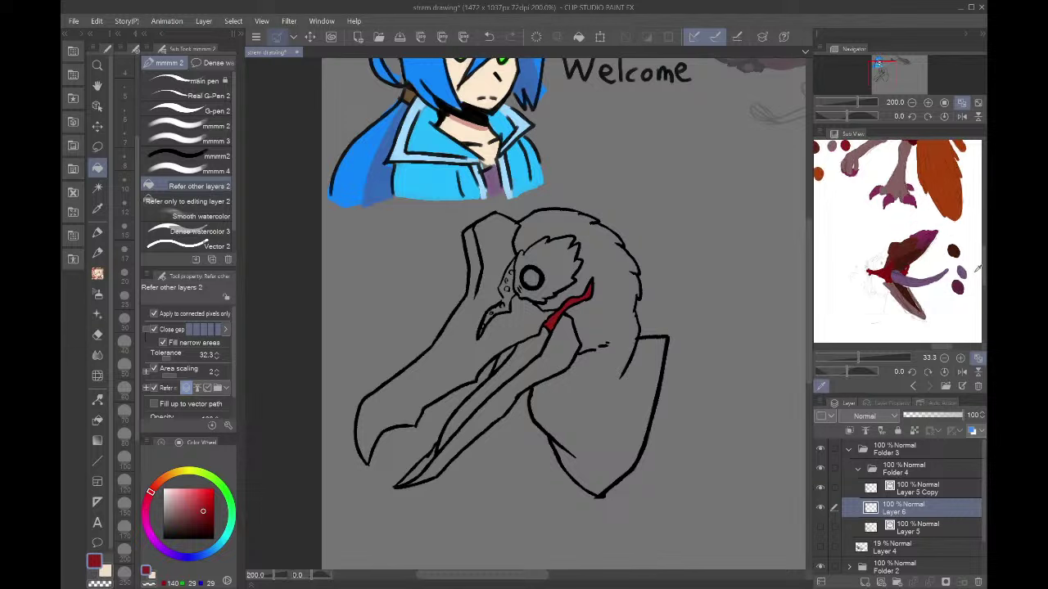
pyautogui.click(962, 270)
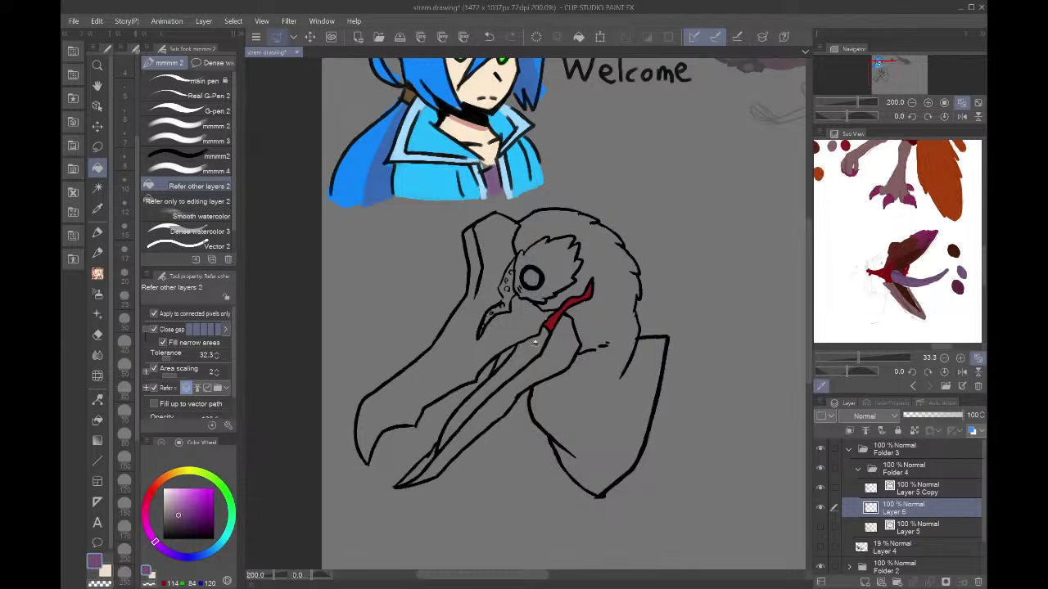
pyautogui.click(527, 344)
# - Sample dark brown from the open-beak reference and fill the mouth interior behind the tongue and at the lower beak tip
pyautogui.click(904, 284)
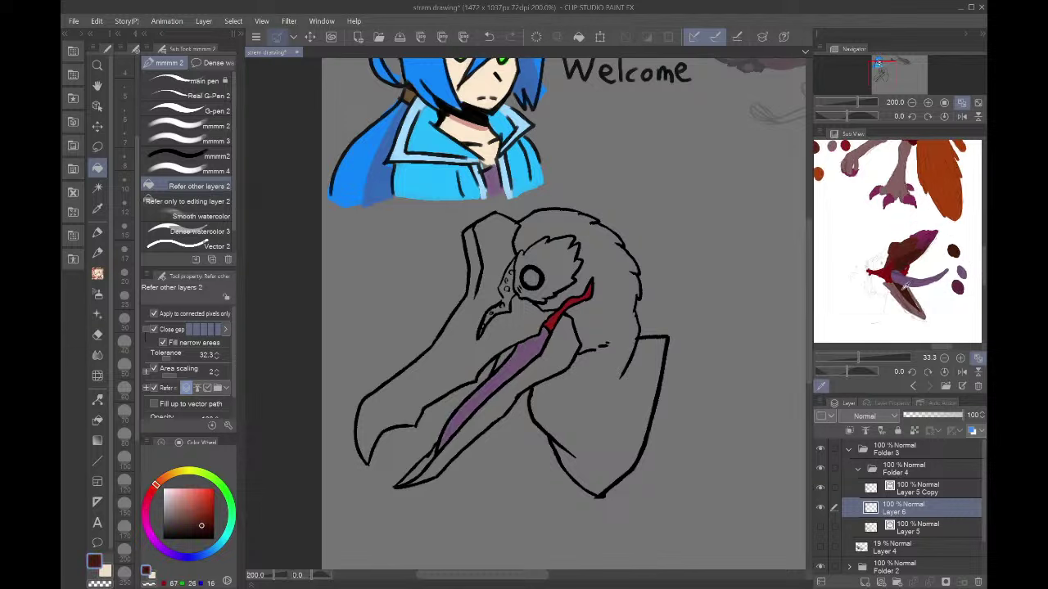
pyautogui.click(508, 352)
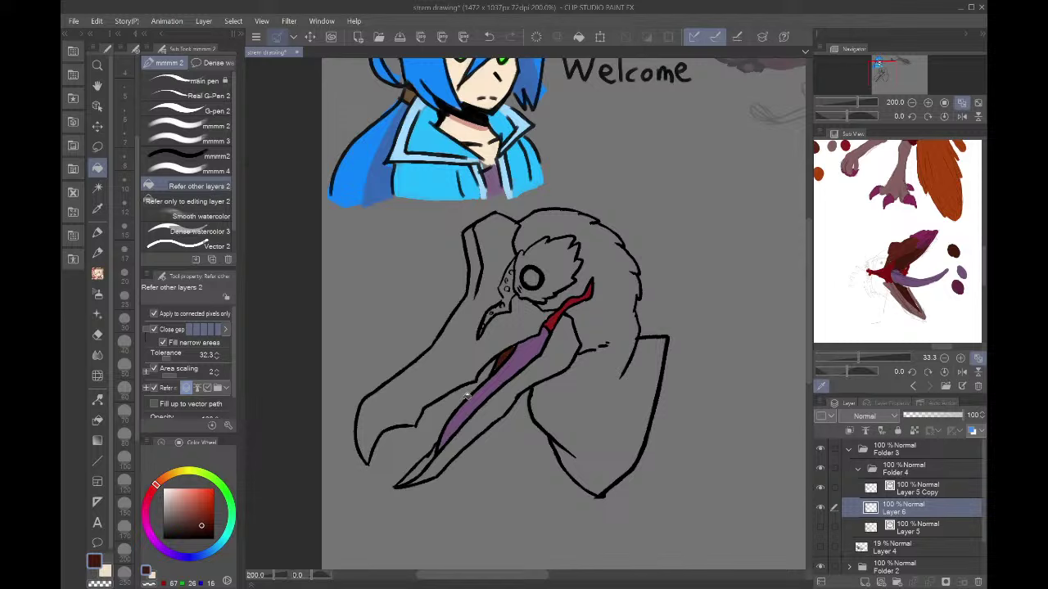
pyautogui.click(426, 467)
pyautogui.click(197, 96)
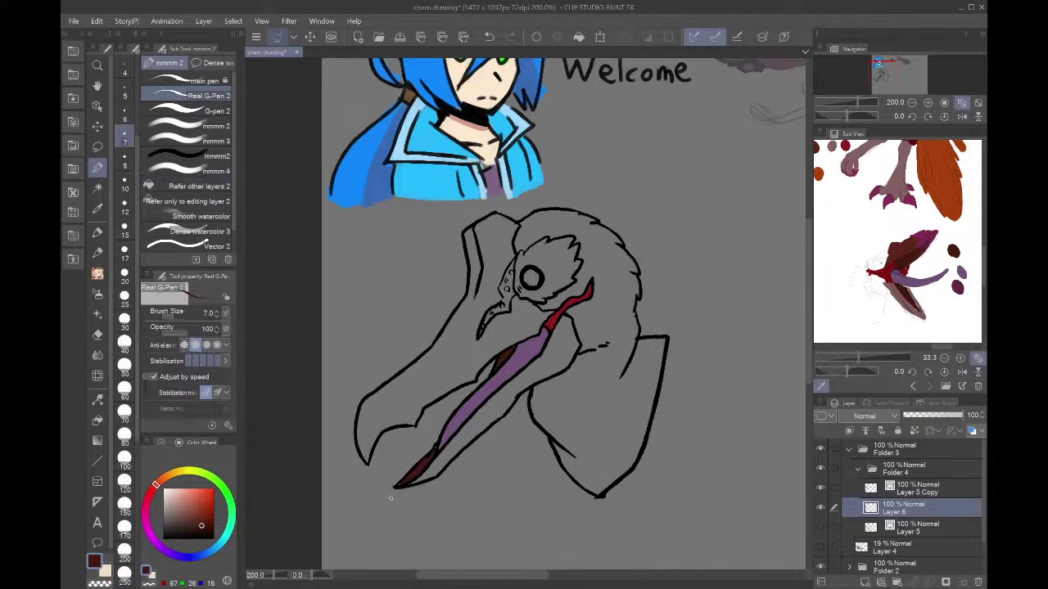
pyautogui.scroll(5, 389, 498)
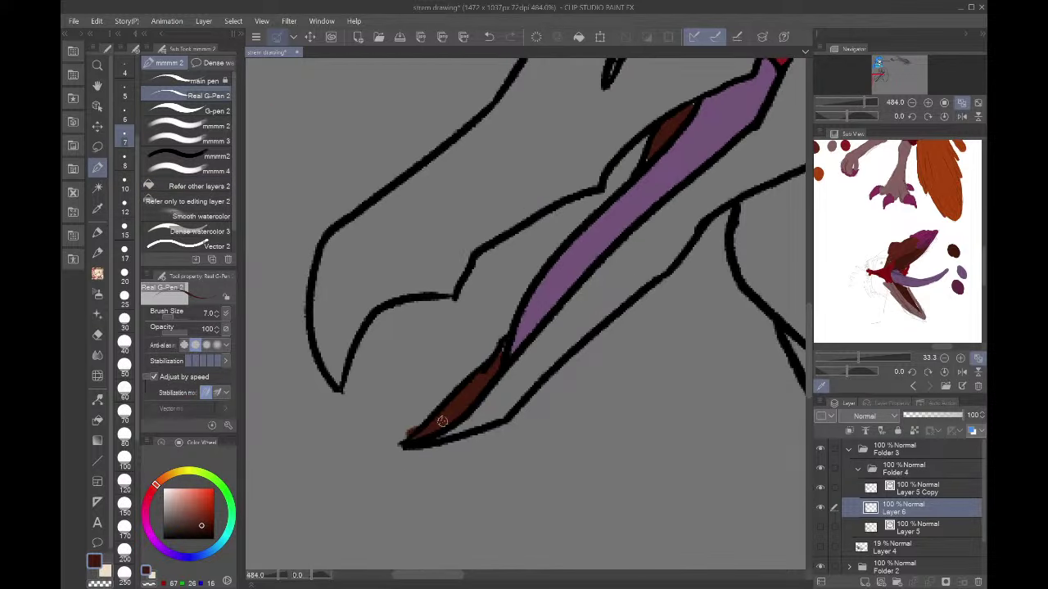
pyautogui.hotkey('ctrl', 'z')
# - Adjust the inner edge line near the lower beak tip with Pinch vector line and touch up the brown mouth fill on Layer 6
pyautogui.click(98, 399)
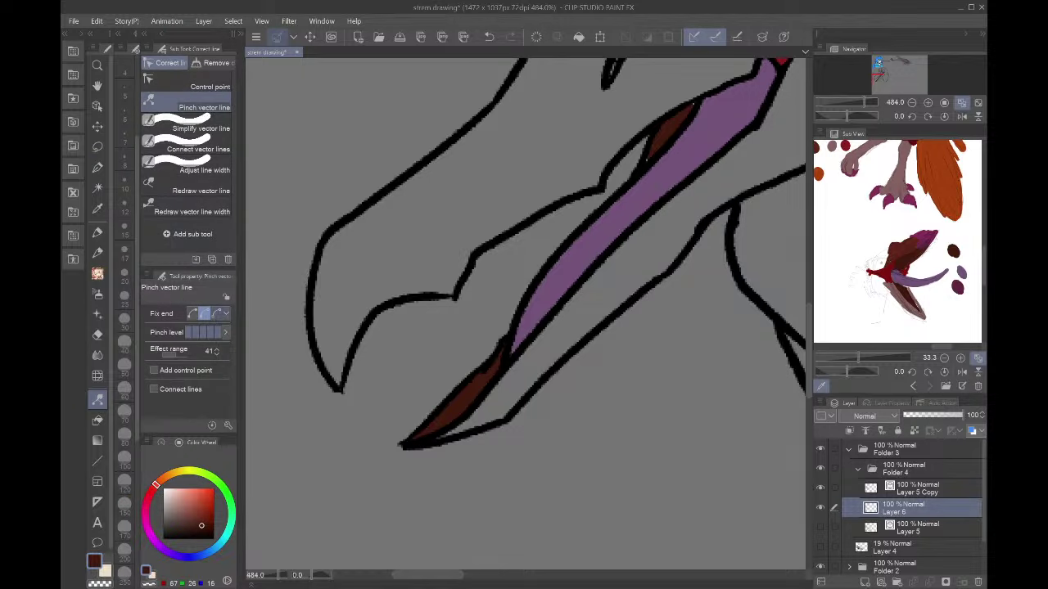
pyautogui.keyDown('ctrl'); pyautogui.keyDown('shift'); pyautogui.click(493, 370); pyautogui.keyUp('shift'); pyautogui.keyUp('ctrl')
pyautogui.moveTo(490, 370); pyautogui.dragTo(488, 365)
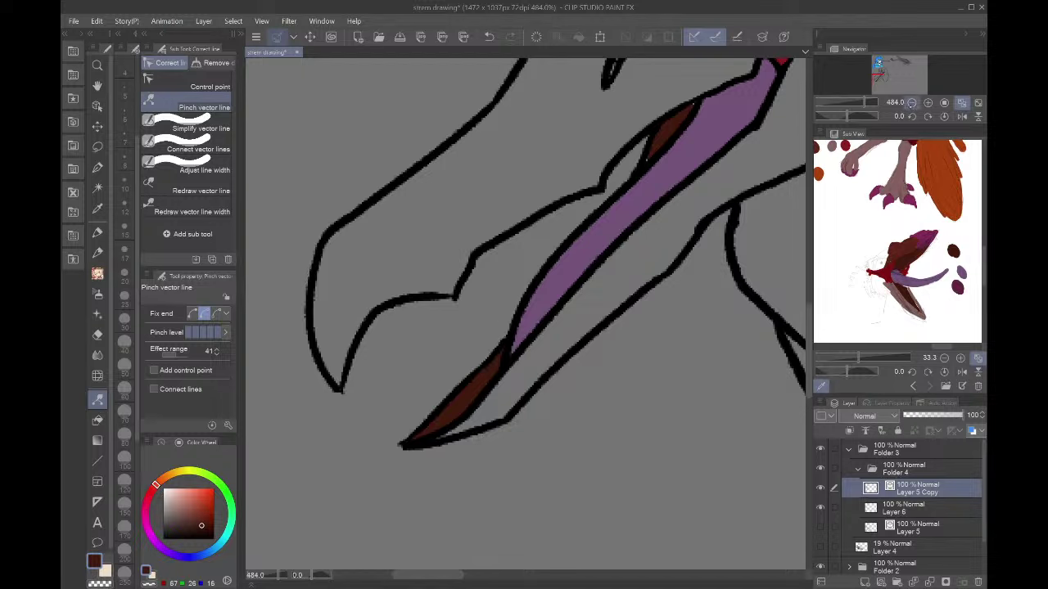
pyautogui.click(894, 507)
pyautogui.press('p')
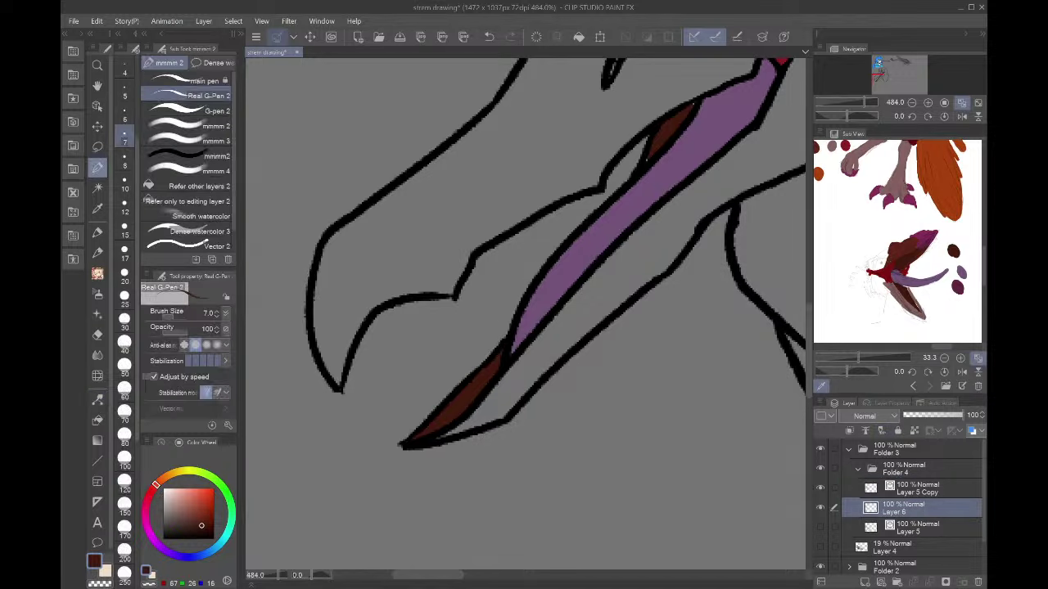
# - Draw the upper beak's inner marking in black on Layer 5 Copy, running from the crest down to a notch above the mouth
pyautogui.click(917, 489)
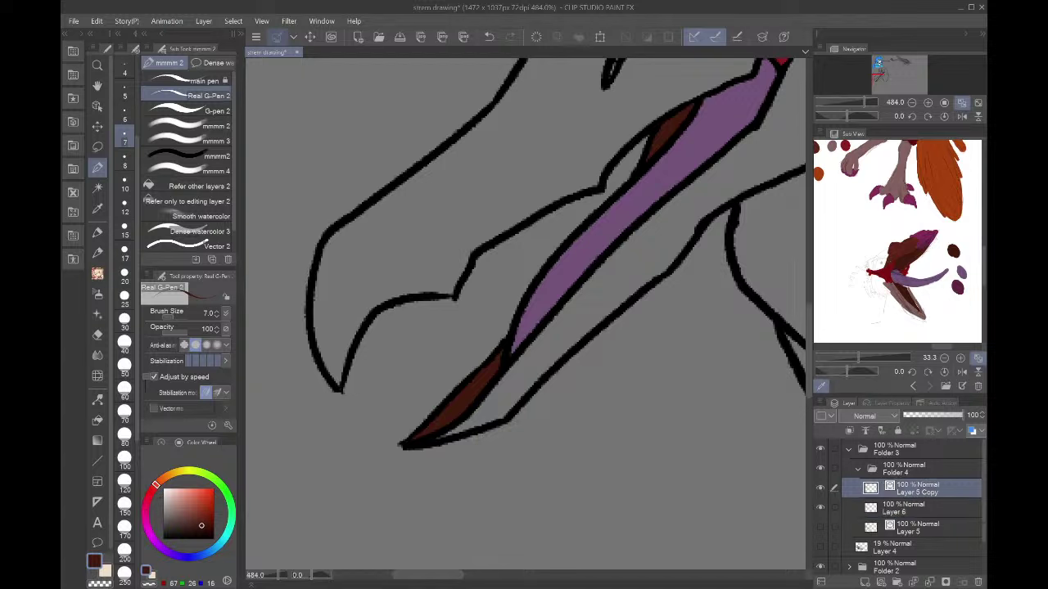
pyautogui.click(164, 539)
pyautogui.click(821, 386)
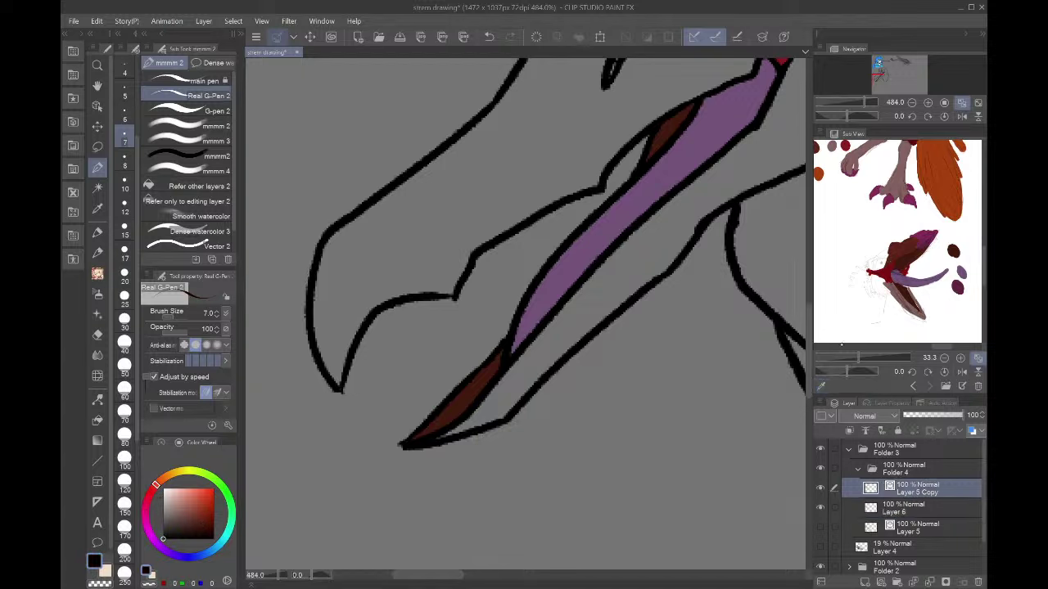
pyautogui.moveTo(852, 318); pyautogui.dragTo(967, 329)
pyautogui.moveTo(870, 257); pyautogui.dragTo(966, 311)
pyautogui.moveTo(906, 257); pyautogui.dragTo(928, 232)
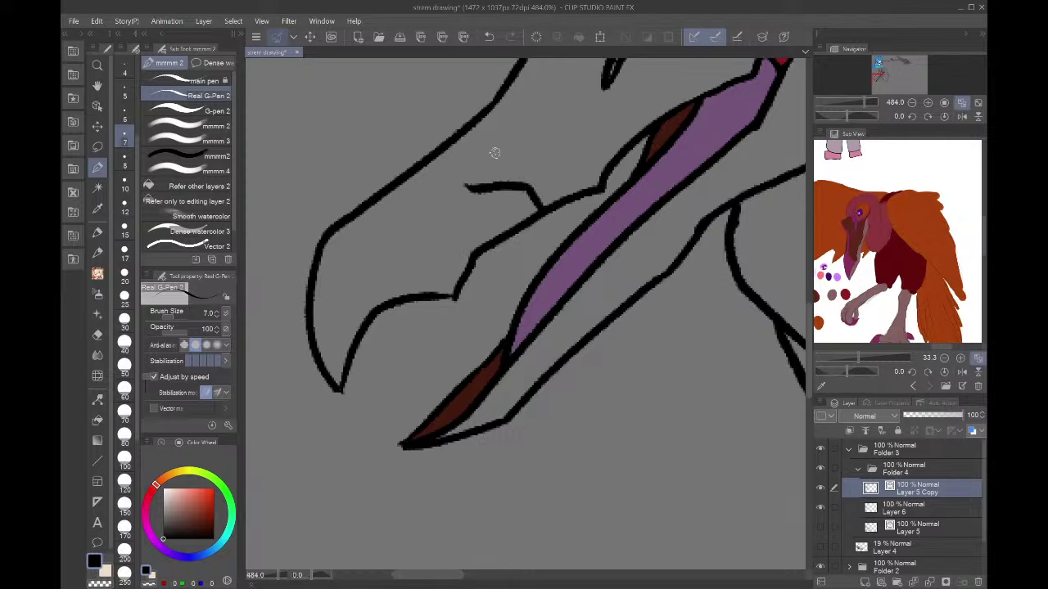
pyautogui.click(880, 71)
pyautogui.moveTo(880, 72); pyautogui.dragTo(879, 74)
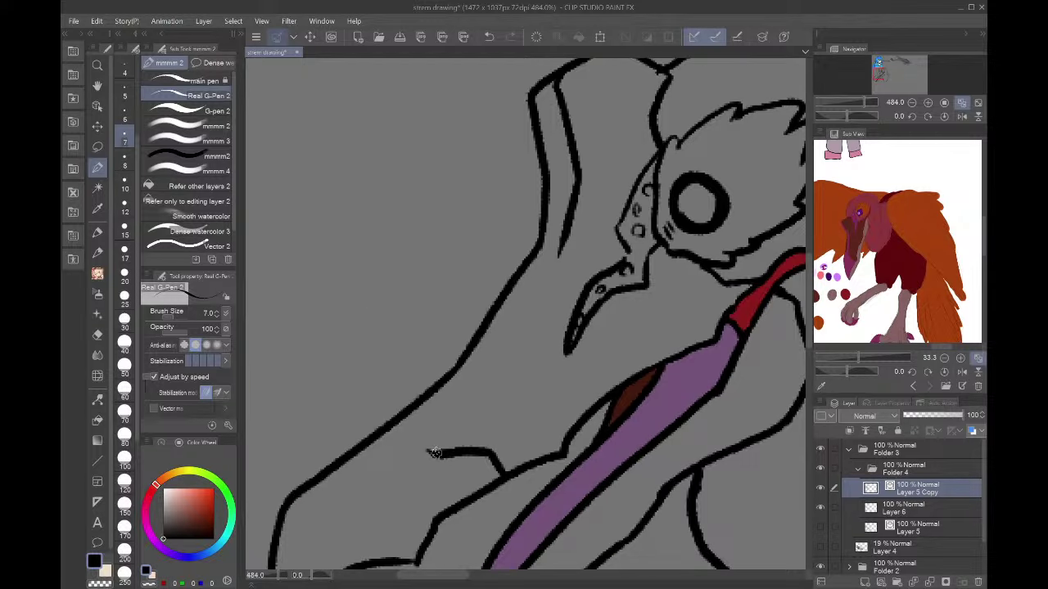
pyautogui.moveTo(428, 457)
pyautogui.mouseDown()
pyautogui.moveTo(549, 293)
pyautogui.moveTo(578, 215)
pyautogui.moveTo(419, 449)
pyautogui.moveTo(446, 450)
pyautogui.mouseUp()
pyautogui.hotkey('ctrl', 'z')
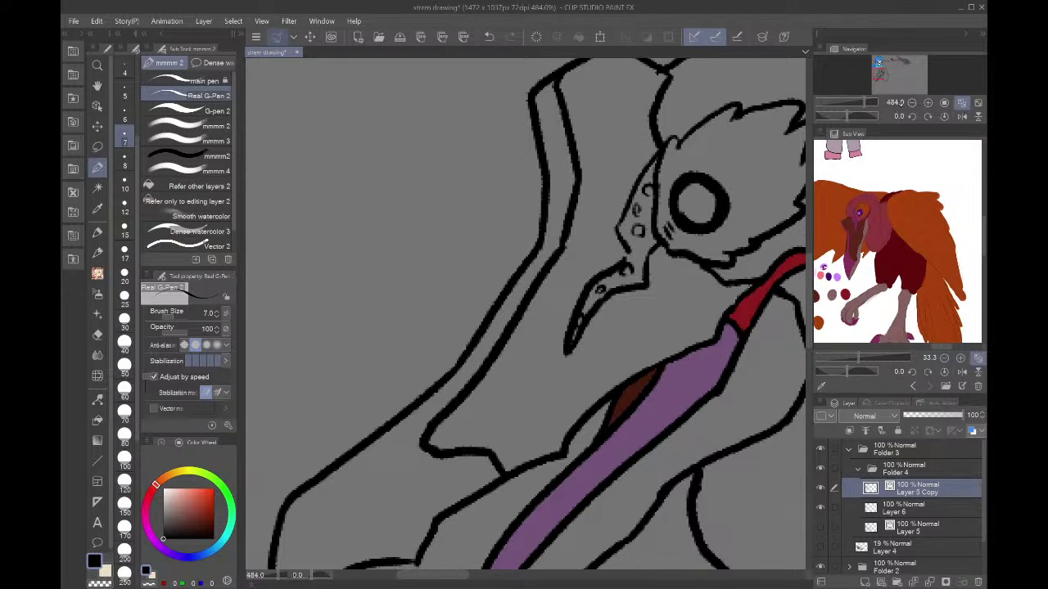
# - Make Layer 6 the active layer and sample the magenta from the reference vulture's beak
pyautogui.click(912, 103)
pyautogui.click(912, 104)
pyautogui.click(911, 103)
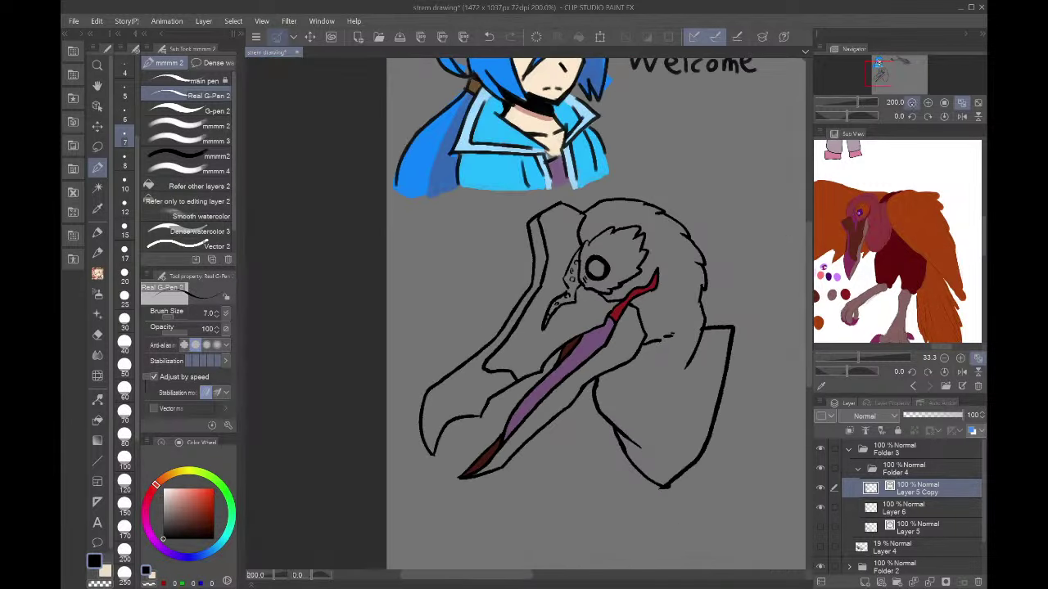
pyautogui.click(888, 506)
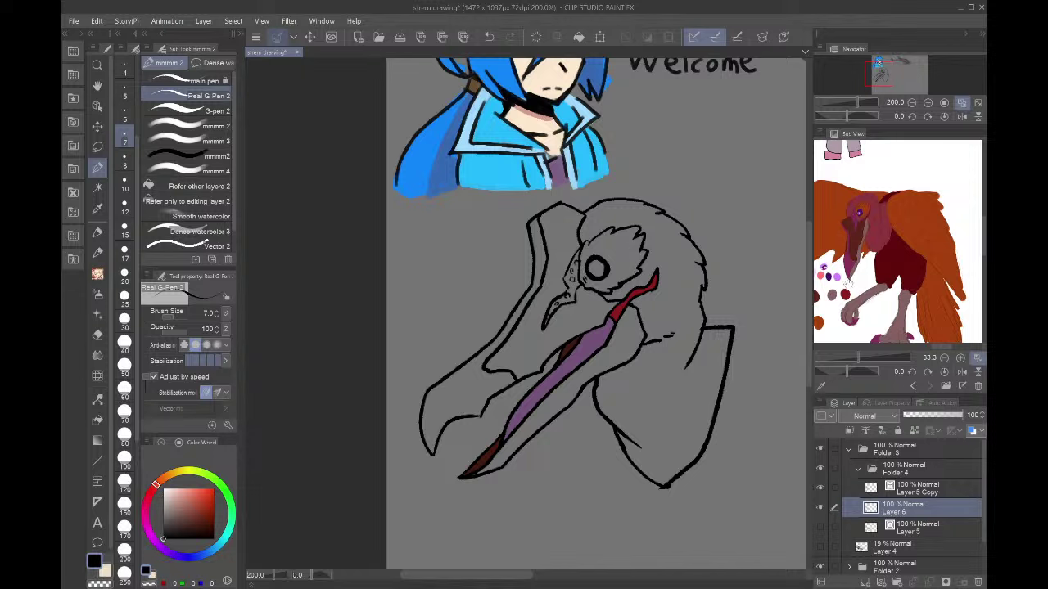
pyautogui.click(853, 260)
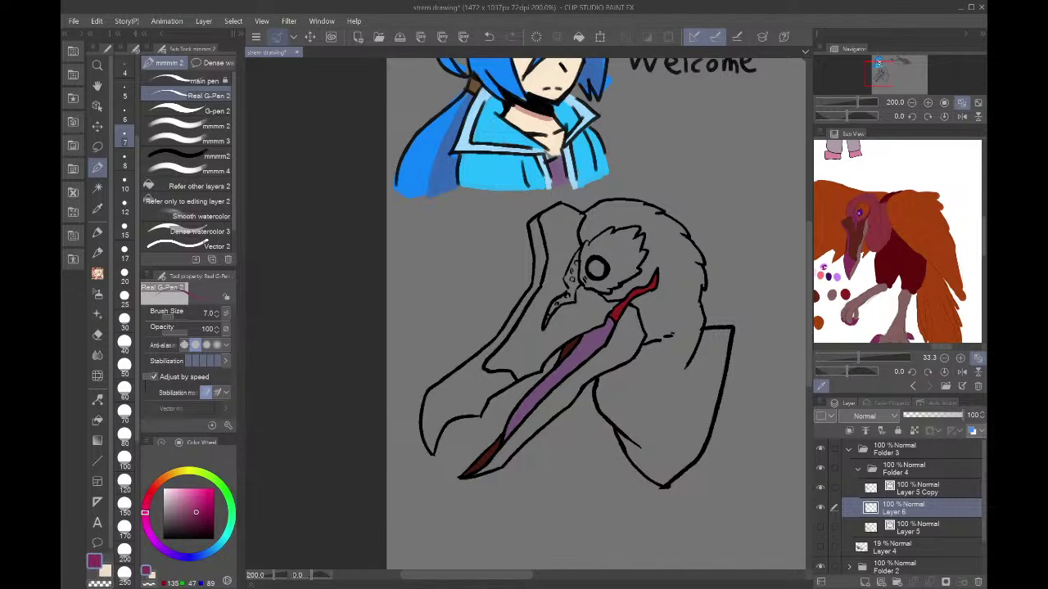
pyautogui.click(187, 200)
pyautogui.click(480, 375)
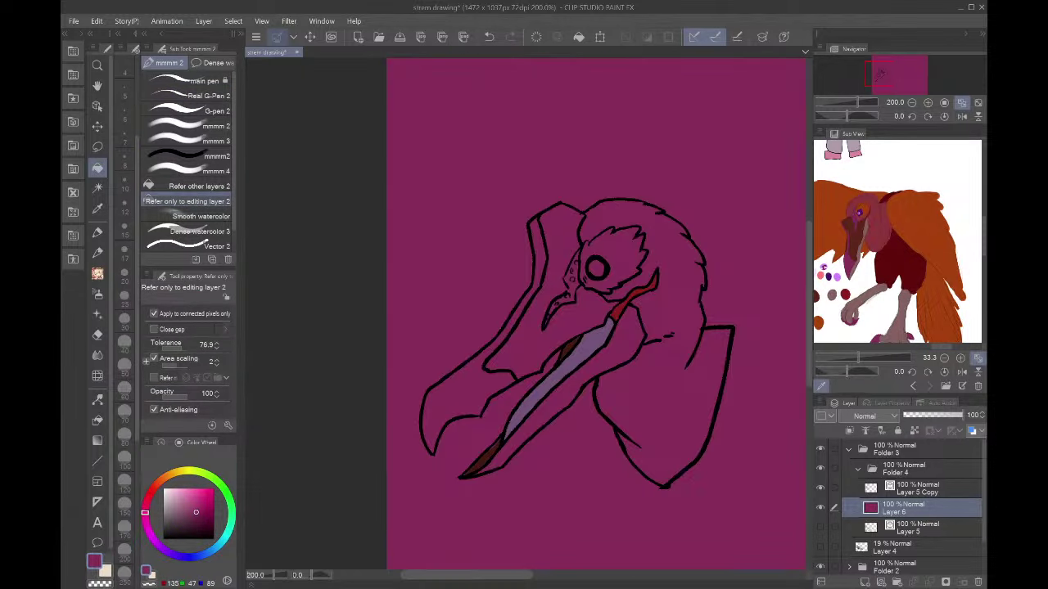
pyautogui.hotkey('ctrl', 'z')
# - Fill the upper beak's front band, hooked tip and the spotted patch before the eye with magenta, touching up gaps with the main pen
pyautogui.click(199, 185)
pyautogui.click(480, 389)
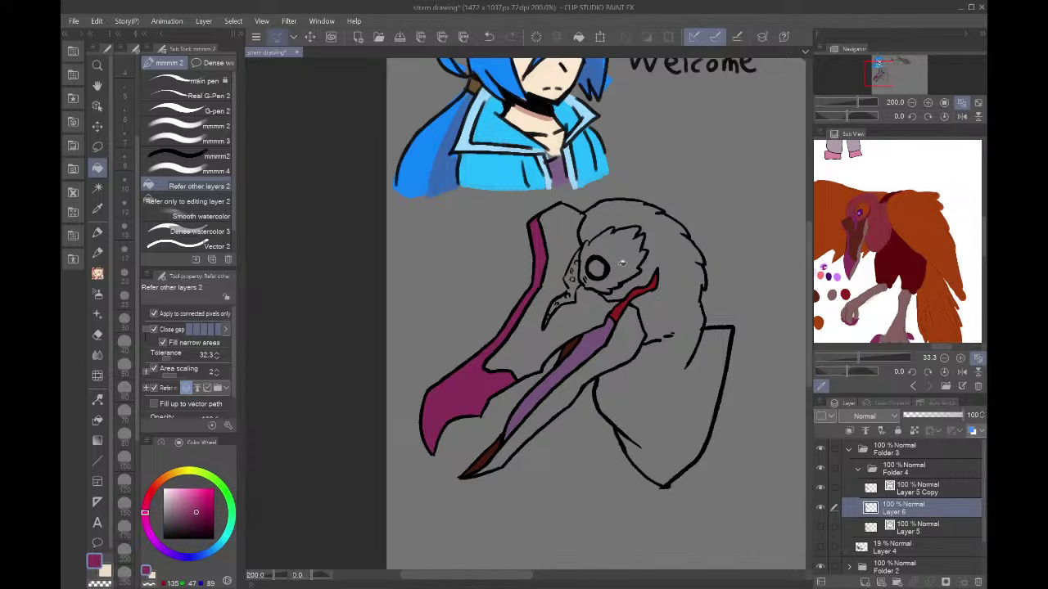
pyautogui.scroll(5, 596, 279)
pyautogui.click(540, 296)
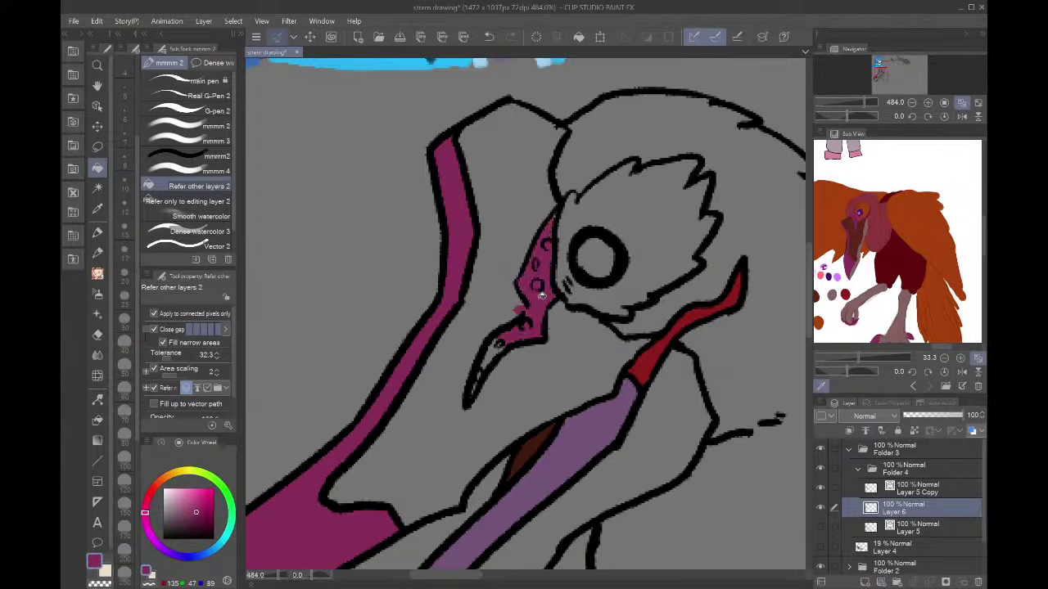
pyautogui.click(491, 355)
pyautogui.click(224, 80)
pyautogui.moveTo(468, 393); pyautogui.dragTo(476, 375)
pyautogui.moveTo(529, 325); pyautogui.dragTo(525, 332)
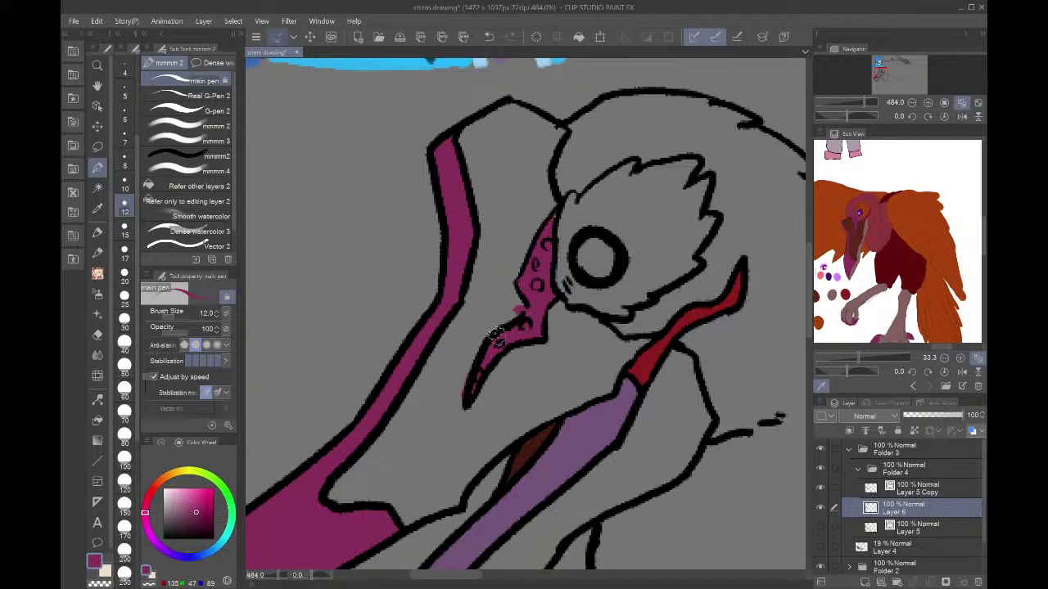
# - Paint a small magenta nostril spot on the upper beak and trim it to shape using the transparent colour
pyautogui.moveTo(450, 366); pyautogui.dragTo(478, 330)
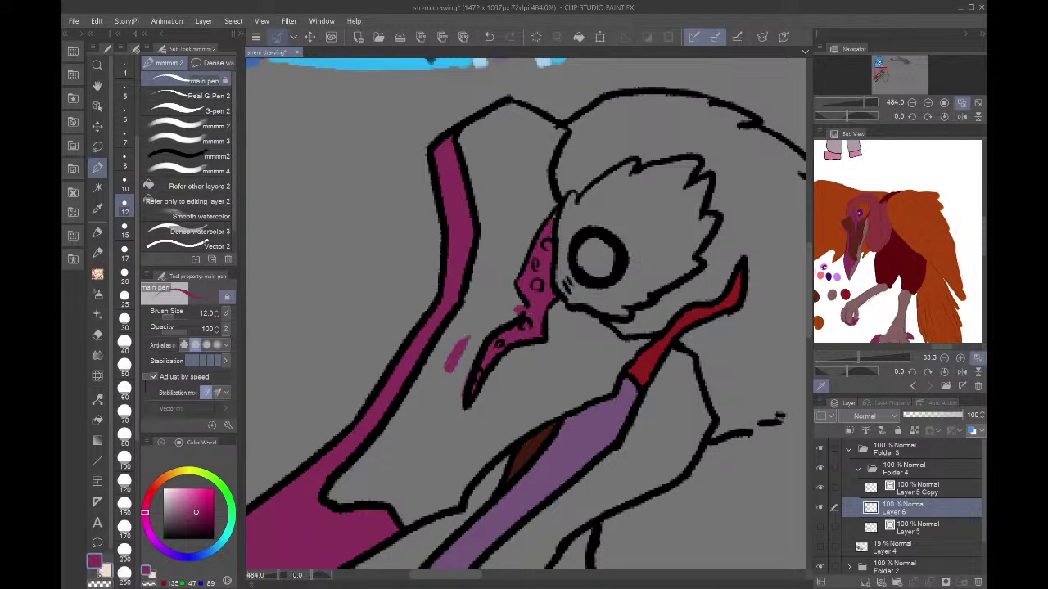
pyautogui.moveTo(472, 331); pyautogui.dragTo(460, 373)
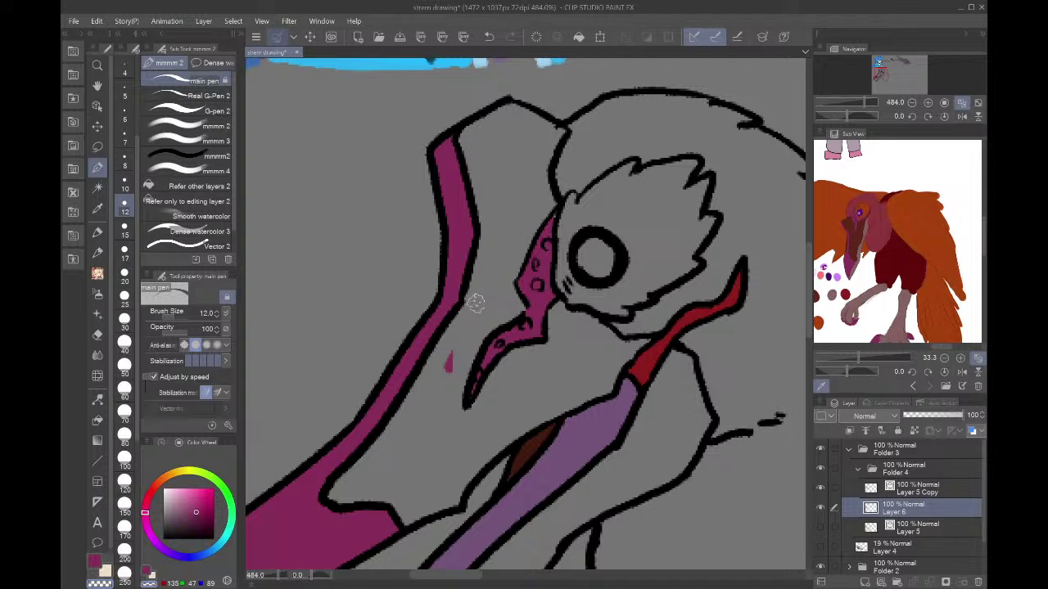
pyautogui.click(95, 560)
pyautogui.moveTo(450, 370); pyautogui.dragTo(454, 352)
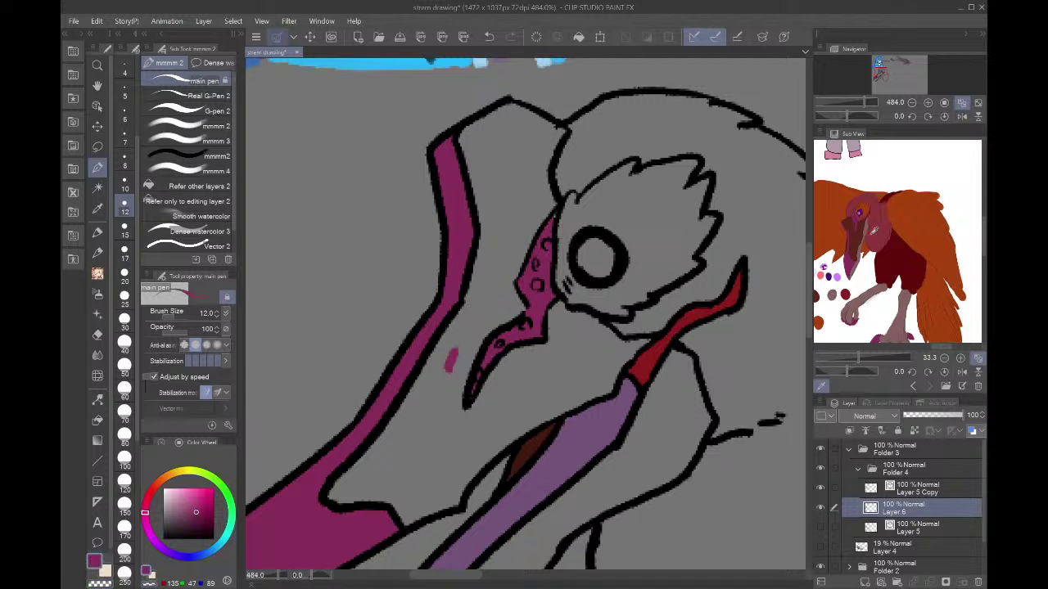
# - Sample dark reddish brown from the reference and fill the main upper beak around the spotted patch, back to the mouth corner
pyautogui.click(869, 232)
pyautogui.press('g')
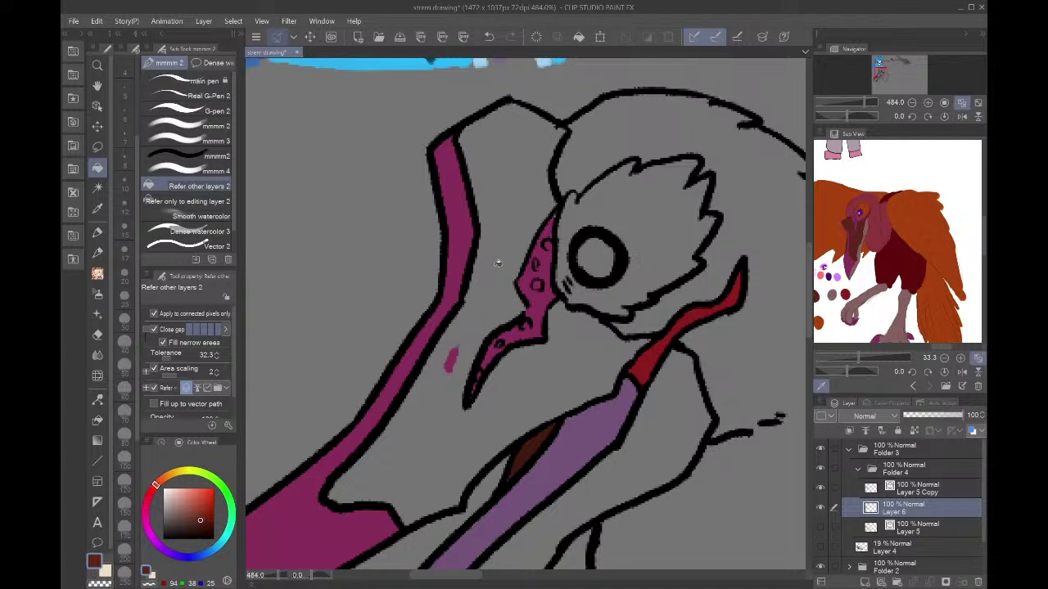
pyautogui.click(500, 263)
pyautogui.click(454, 376)
pyautogui.click(437, 388)
pyautogui.click(439, 391)
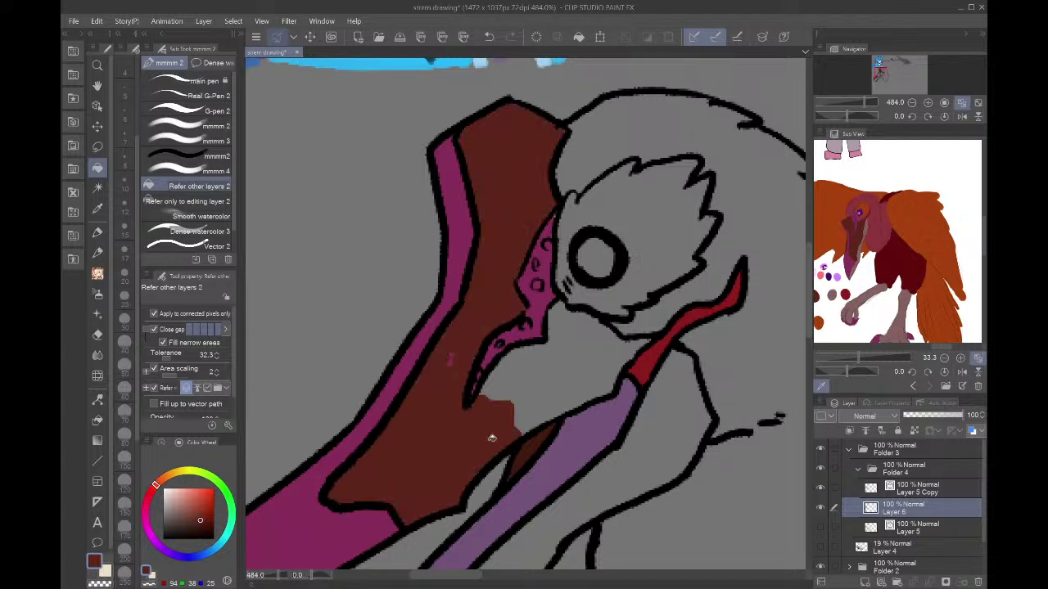
pyautogui.click(491, 434)
# - Repaint the nostril spot with the main pen in the beak's magenta and pick up the brown beak colour again
pyautogui.click(214, 81)
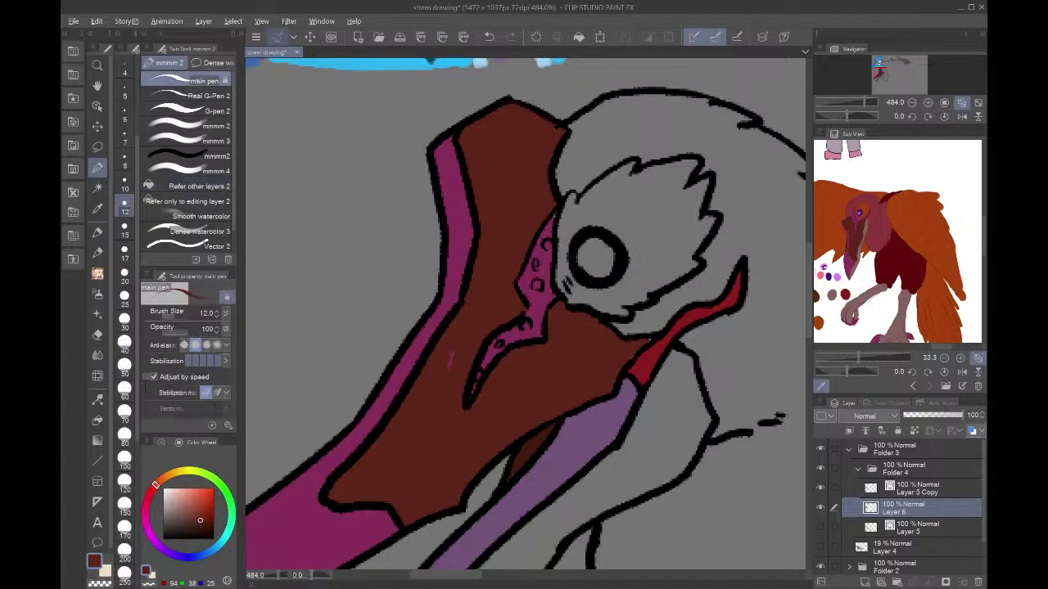
pyautogui.keyDown('alt'); pyautogui.click(329, 531); pyautogui.keyUp('alt')
pyautogui.moveTo(452, 357); pyautogui.dragTo(445, 374)
pyautogui.keyDown('alt'); pyautogui.click(528, 361); pyautogui.keyUp('alt')
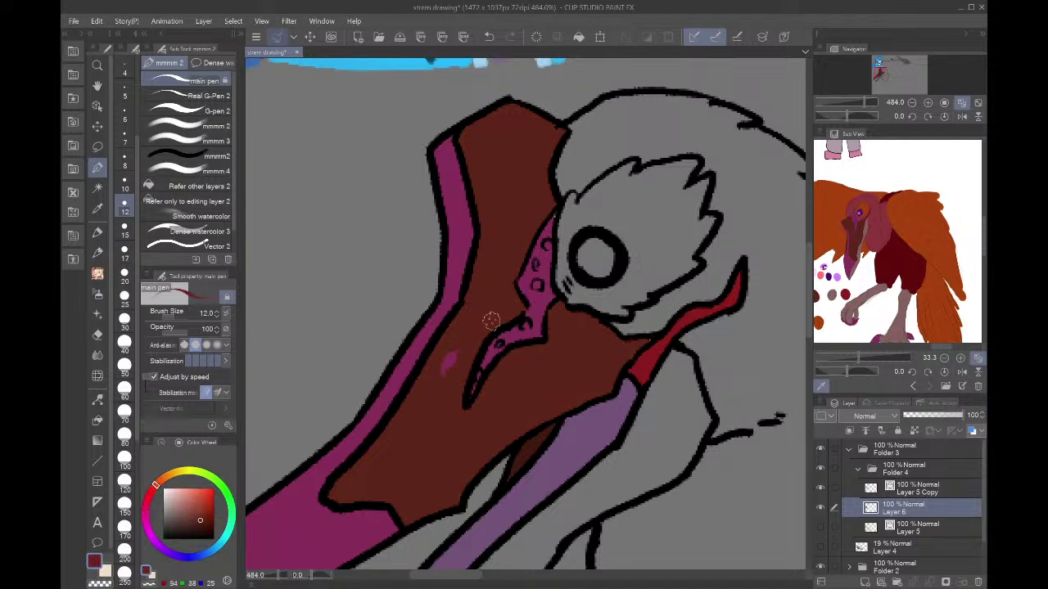
# - Sample the eye colour from the reference vulture's head
pyautogui.scroll(1, 856, 209)
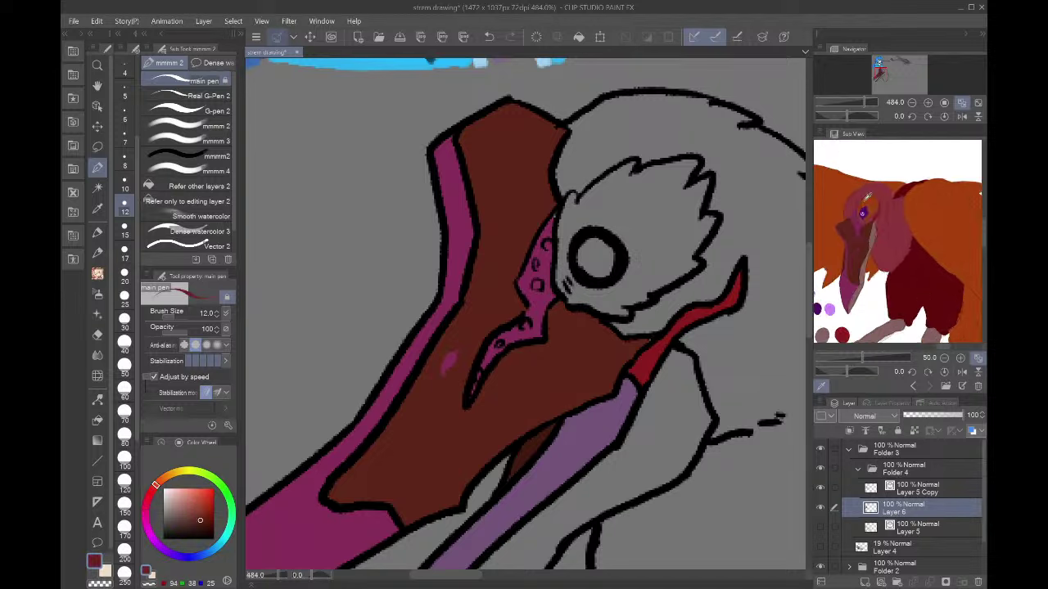
pyautogui.scroll(1, 867, 195)
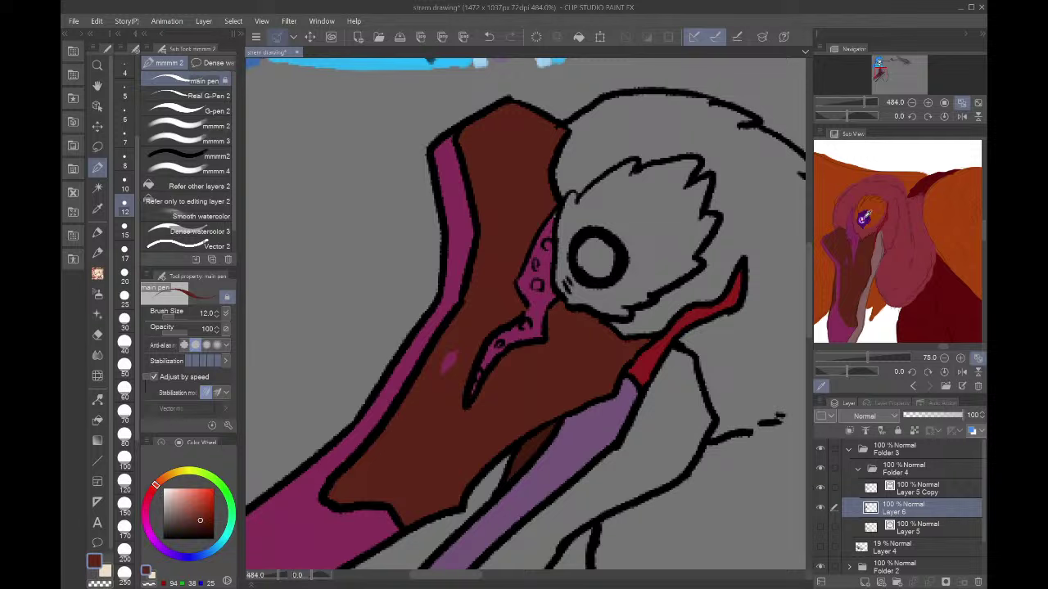
# - Fill the feather patch around the eye with the orange sampled from the reference image
pyautogui.click(865, 215)
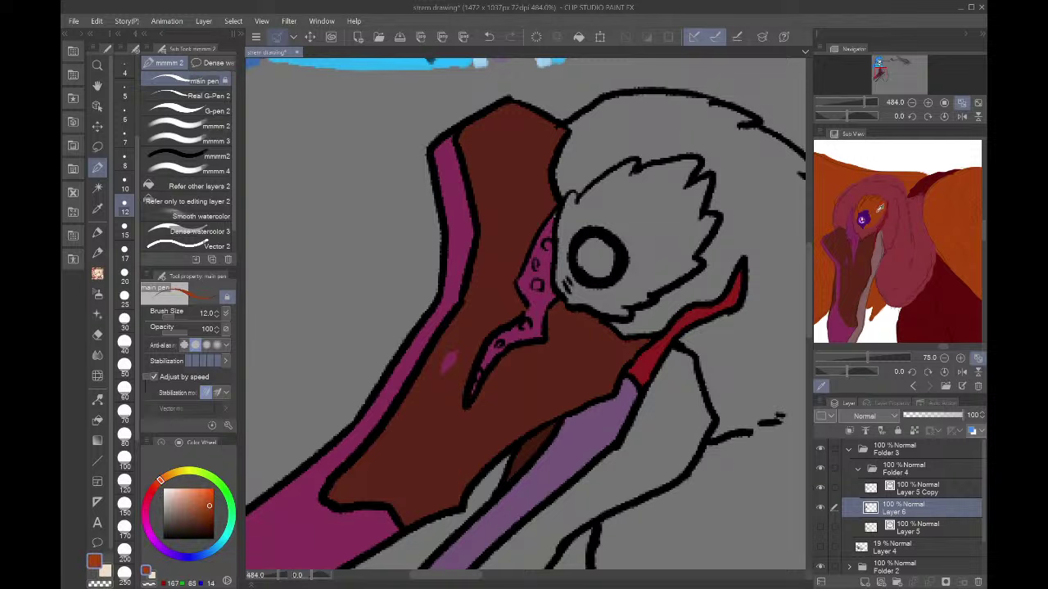
pyautogui.click(203, 186)
pyautogui.click(623, 191)
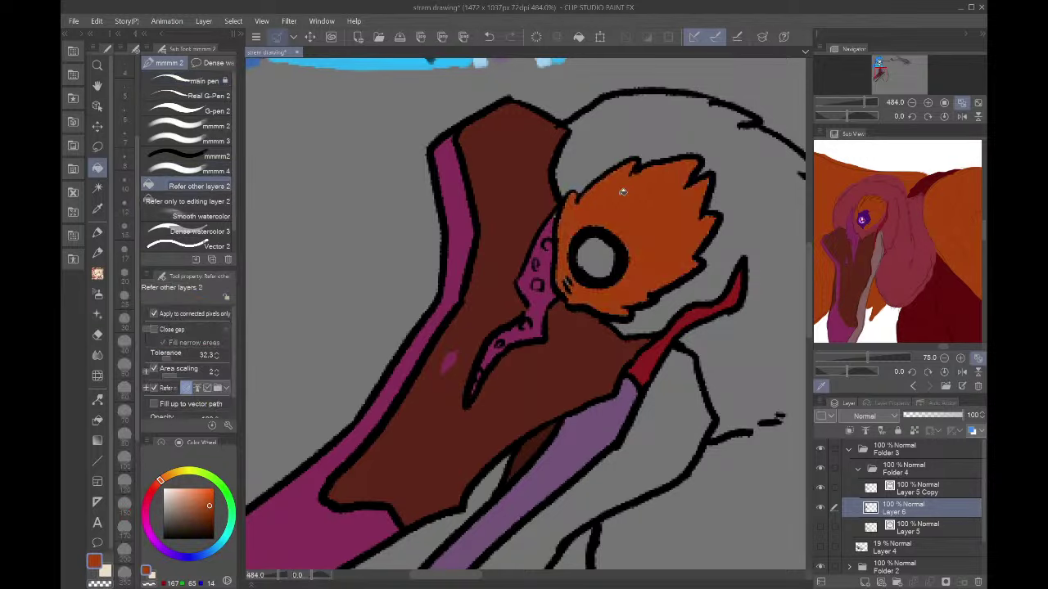
# - Fill the eye inside its black ring with the light purple sampled from the reference creature's eye
pyautogui.press('p')
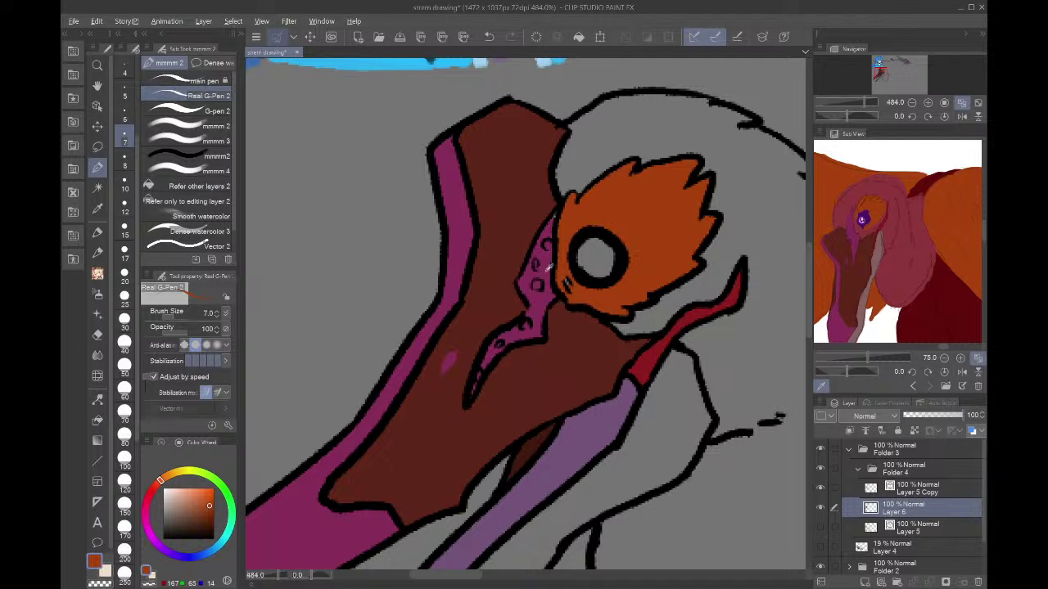
pyautogui.keyDown('alt'); pyautogui.click(551, 265); pyautogui.keyUp('alt')
pyautogui.keyDown('alt'); pyautogui.click(567, 257); pyautogui.keyUp('alt')
pyautogui.scroll(5, 860, 219)
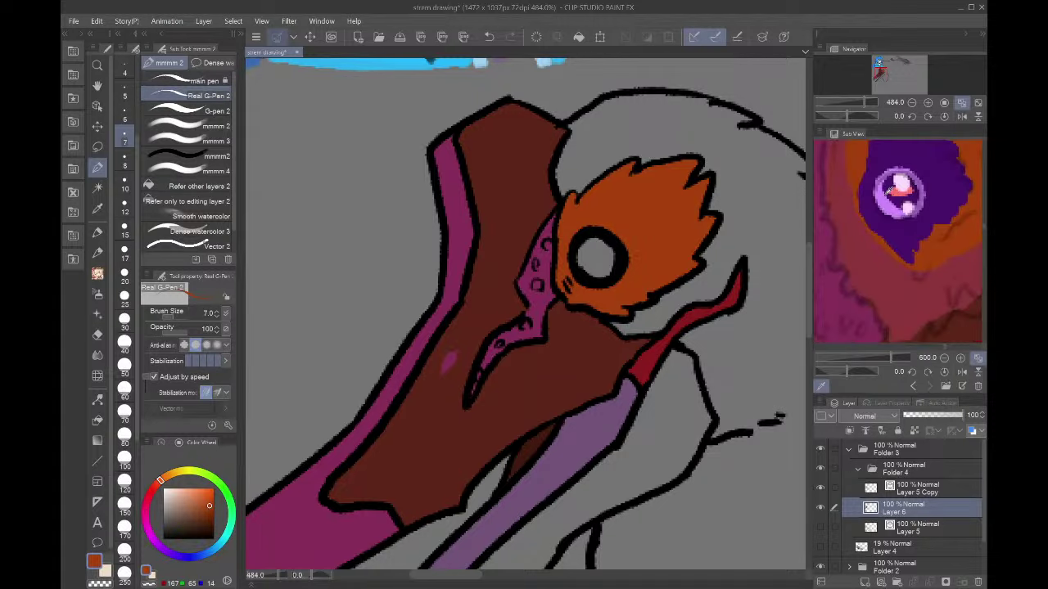
pyautogui.click(889, 196)
pyautogui.click(164, 186)
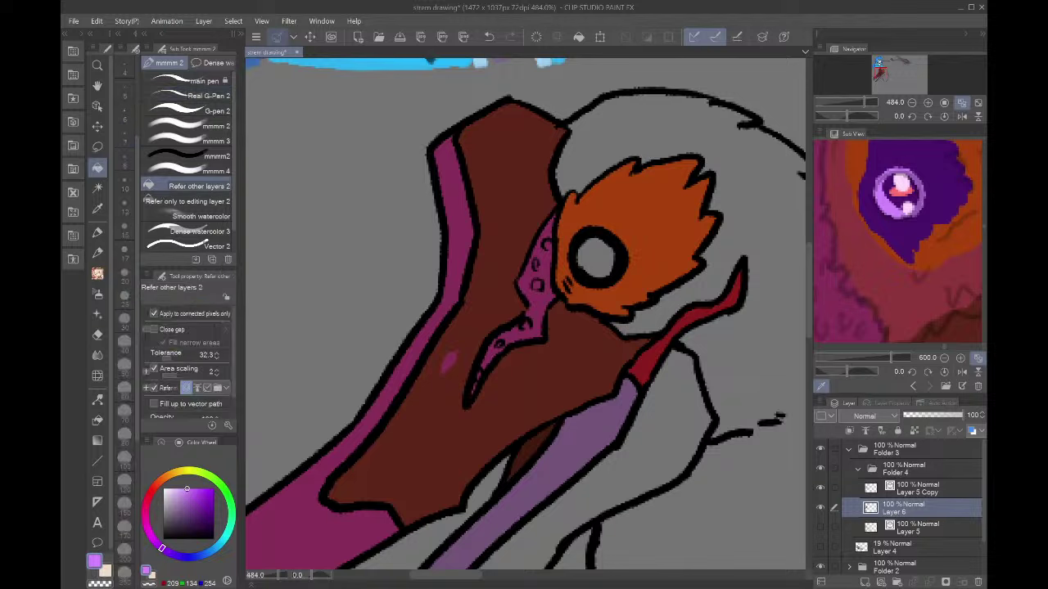
pyautogui.click(602, 252)
# - Paint a dark purple pupil with a reddish centre and pale pink highlights using Real G-Pen 2 and colors sampled from the reference
pyautogui.click(901, 187)
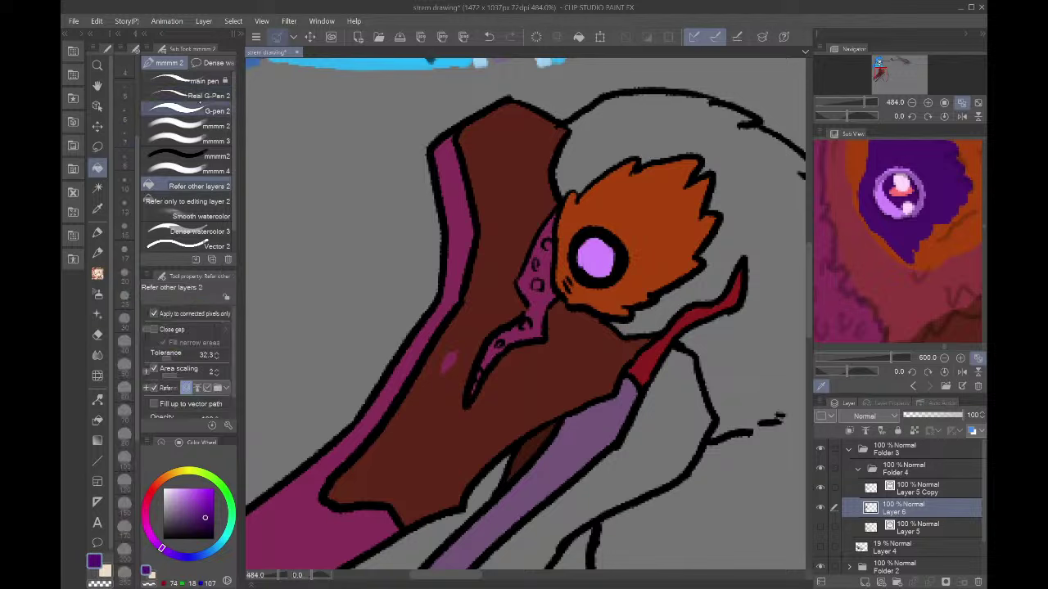
pyautogui.click(197, 96)
pyautogui.moveTo(602, 259)
pyautogui.mouseDown()
pyautogui.moveTo(591, 262)
pyautogui.moveTo(594, 250)
pyautogui.moveTo(598, 267)
pyautogui.moveTo(592, 258)
pyautogui.moveTo(611, 265)
pyautogui.mouseUp()
pyautogui.click(901, 186)
pyautogui.hotkey('ctrl', 'z')
pyautogui.click(902, 175)
pyautogui.scroll(-6, 613, 259)
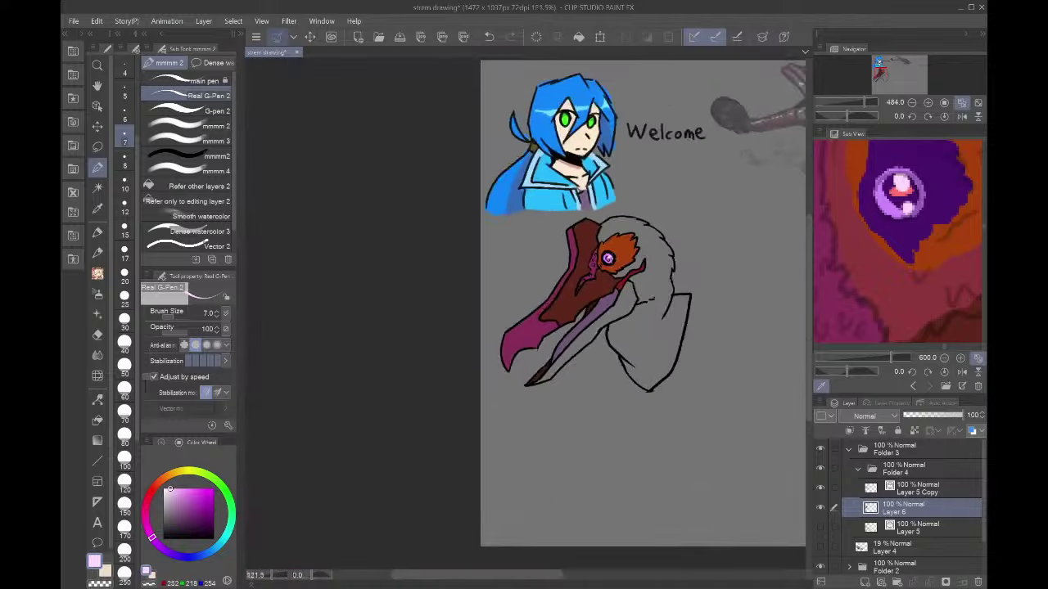
pyautogui.scroll(2, 635, 259)
pyautogui.scroll(-5, 876, 249)
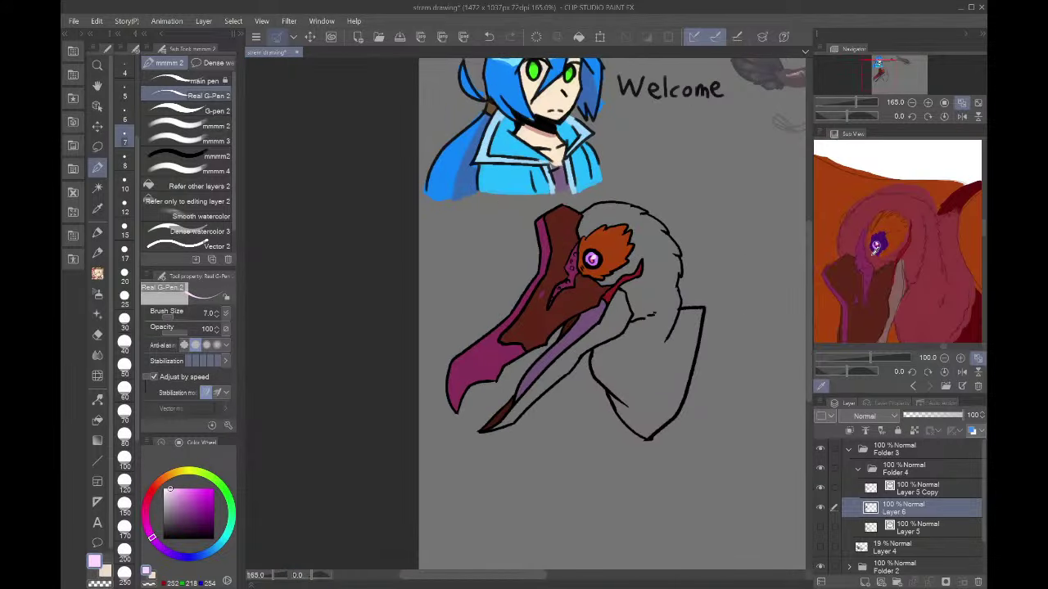
pyautogui.scroll(8, 876, 250)
pyautogui.scroll(7, 588, 266)
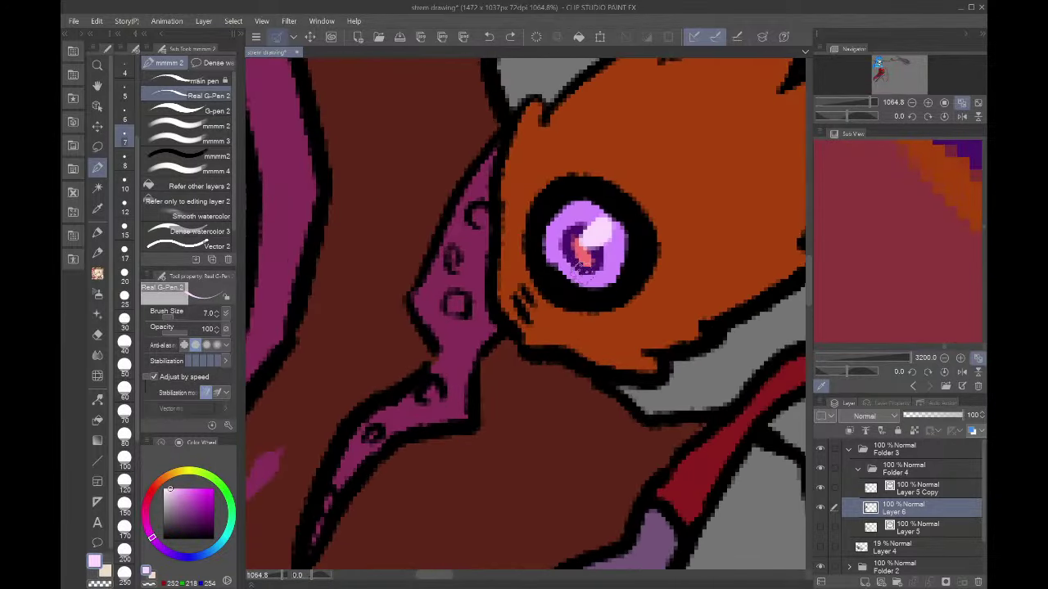
pyautogui.moveTo(581, 266)
pyautogui.mouseDown()
pyautogui.moveTo(576, 276)
pyautogui.moveTo(583, 247)
pyautogui.mouseUp()
# - Fill the outer lower beak with muted grayish pink and the head and neck with dark red, both sampled from the reference
pyautogui.click(912, 103)
pyautogui.click(912, 104)
pyautogui.click(912, 103)
pyautogui.click(912, 103)
pyautogui.scroll(-10, 944, 259)
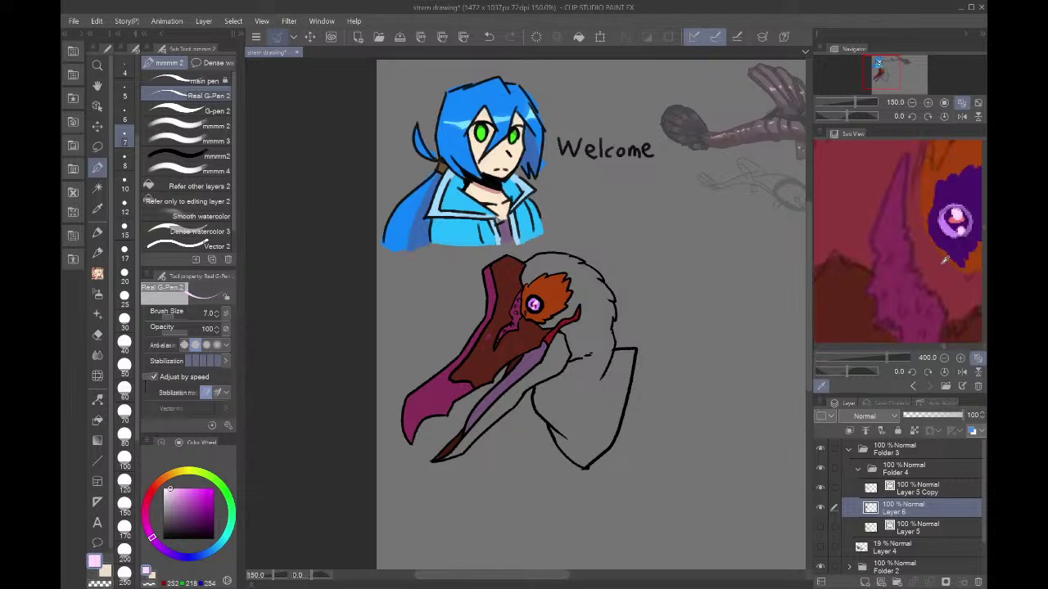
pyautogui.scroll(3, 968, 270)
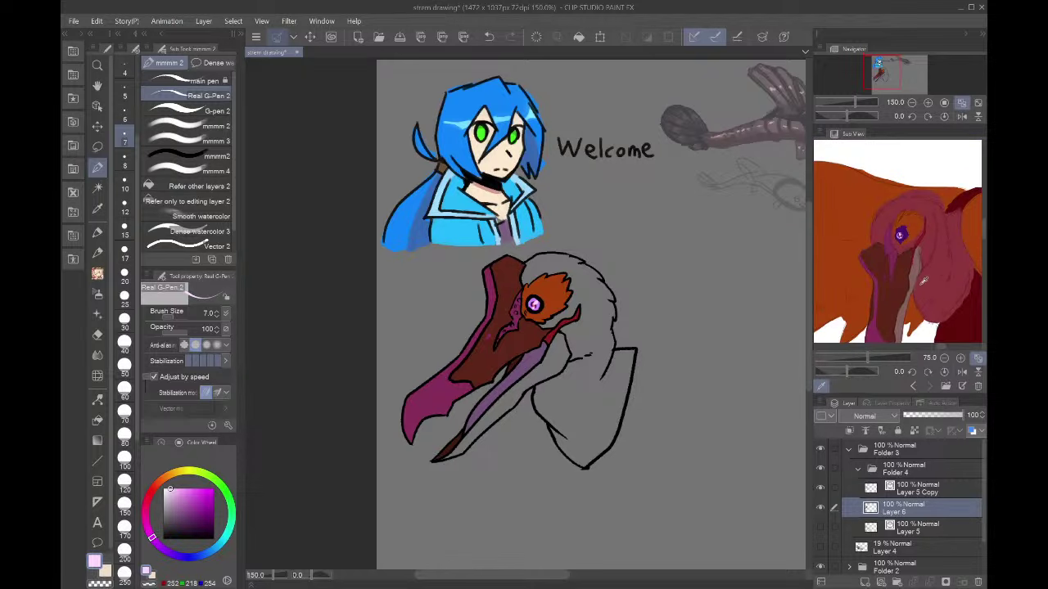
pyautogui.click(920, 263)
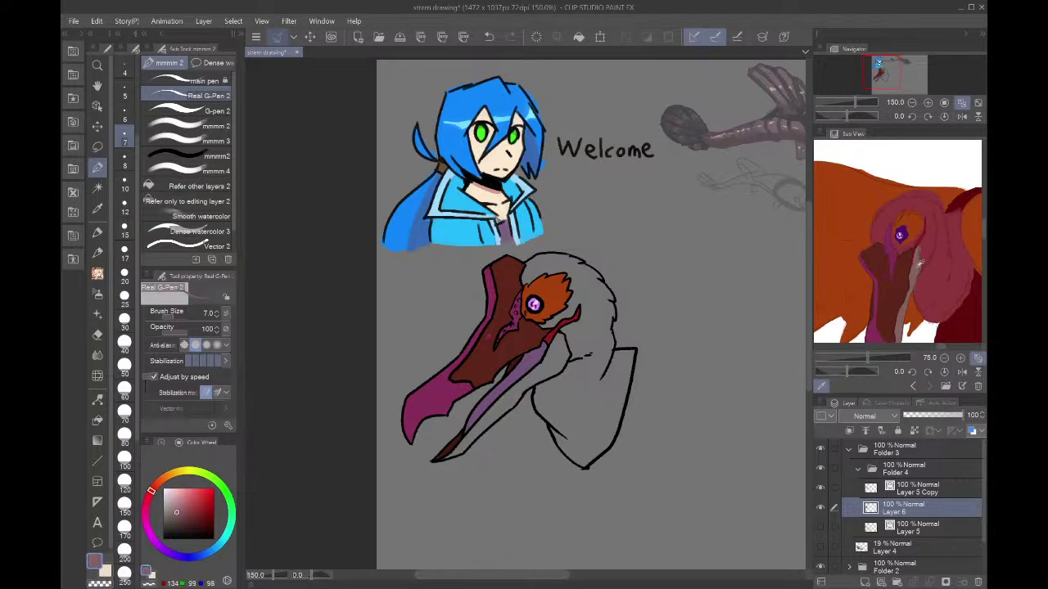
pyautogui.click(192, 186)
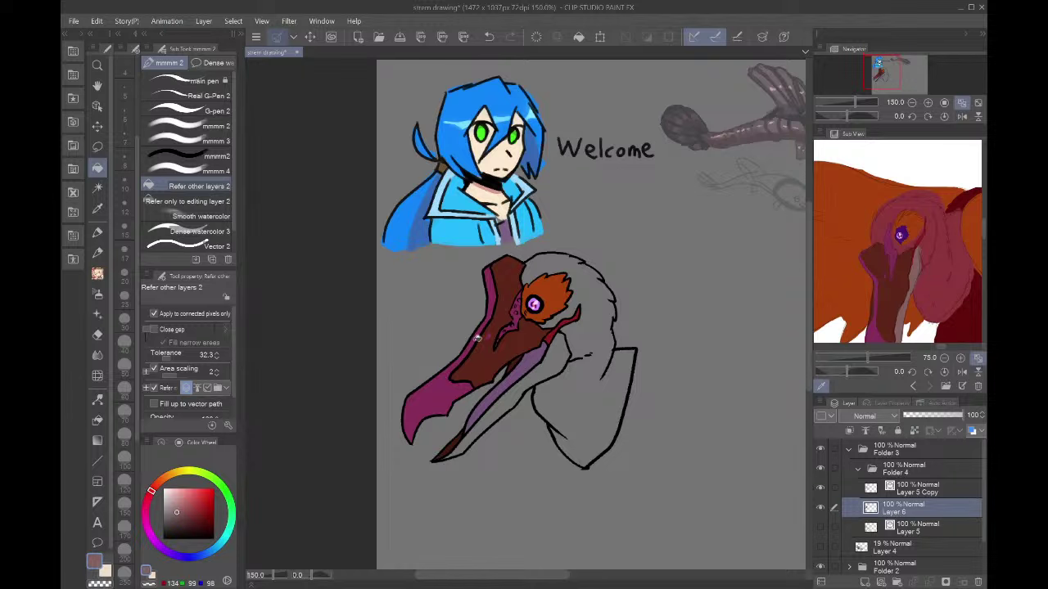
pyautogui.click(557, 353)
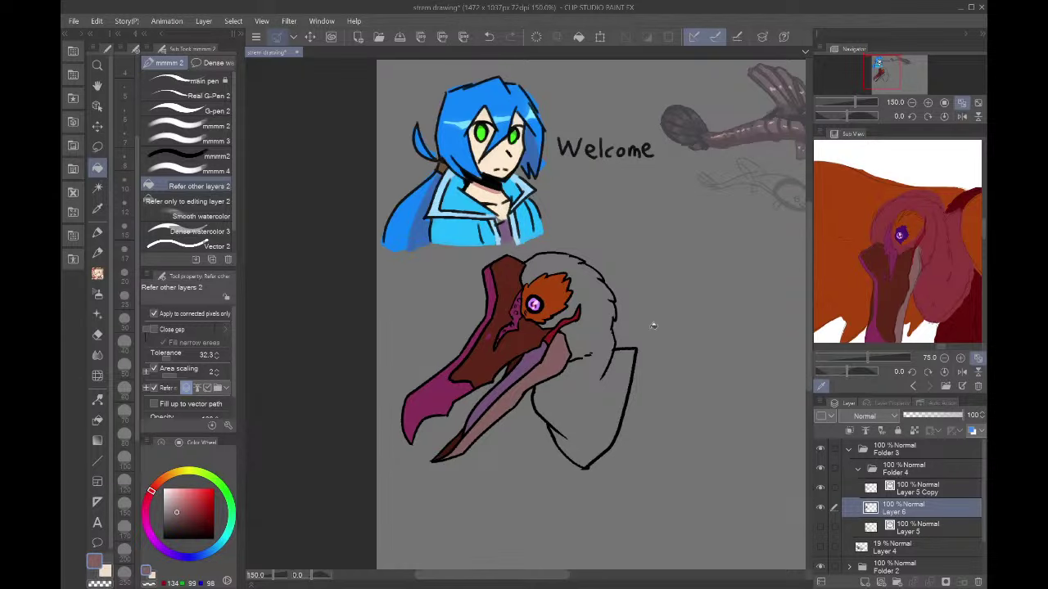
pyautogui.click(927, 277)
pyautogui.click(604, 337)
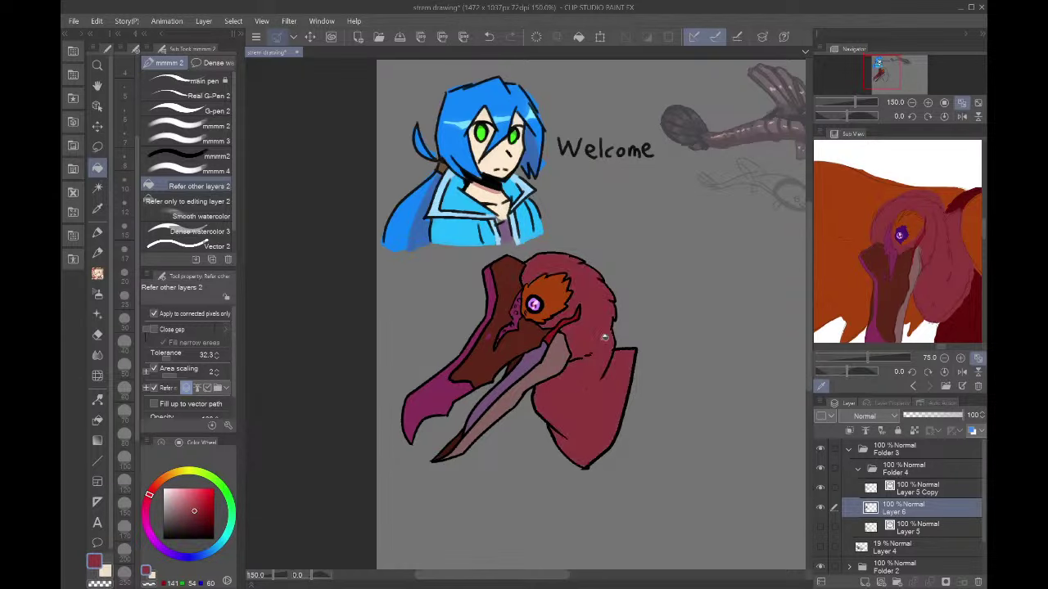
# - Paint a very dark maroon shadow on the neck directly beneath the jaw with the main pen at size 12
pyautogui.scroll(3, 551, 427)
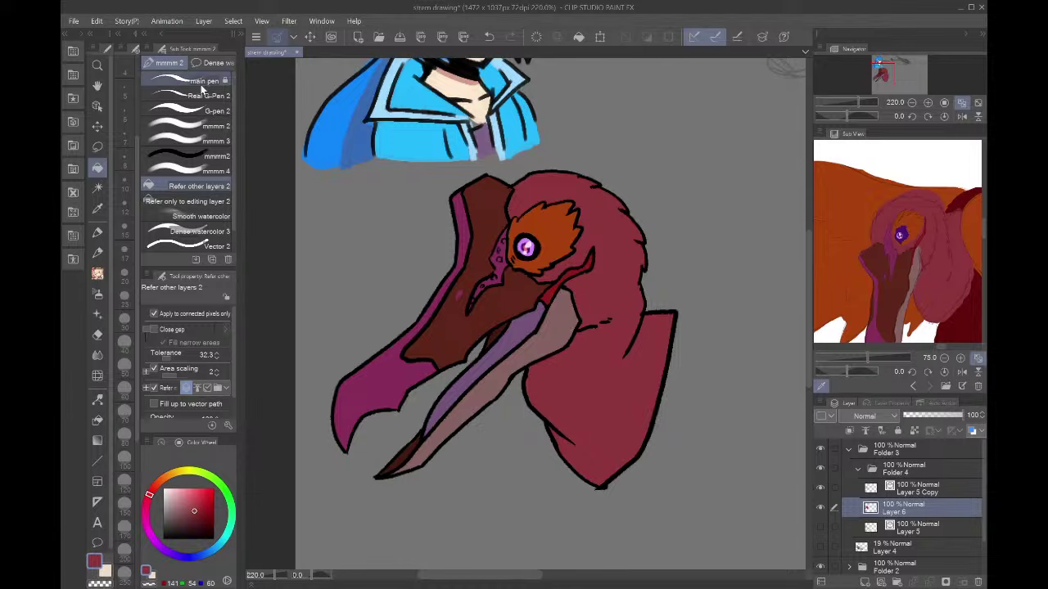
pyautogui.click(193, 82)
pyautogui.click(193, 519)
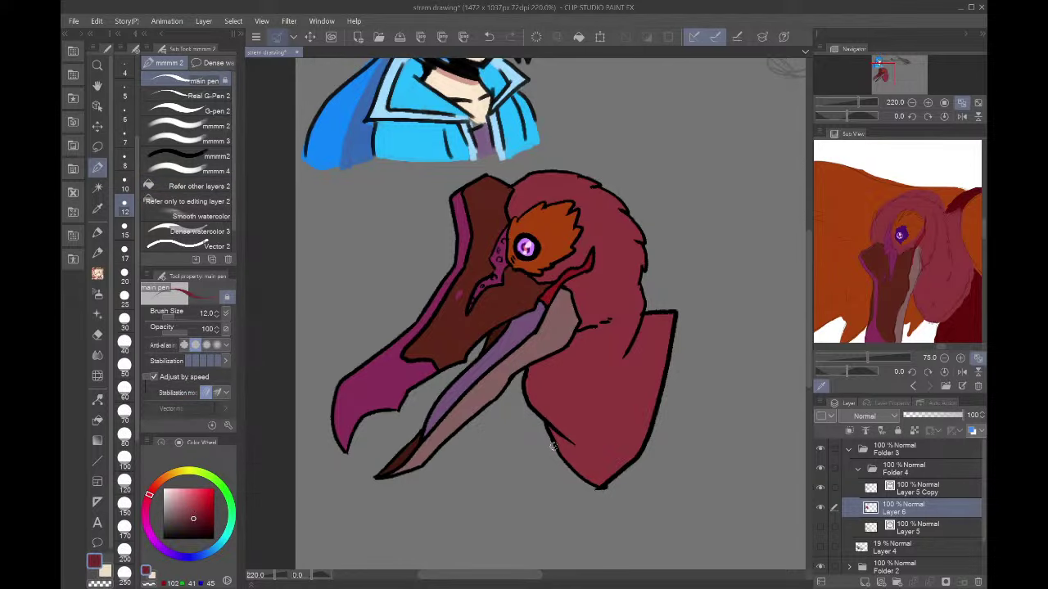
pyautogui.scroll(2, 550, 446)
pyautogui.moveTo(612, 275)
pyautogui.mouseDown()
pyautogui.moveTo(589, 314)
pyautogui.moveTo(517, 366)
pyautogui.mouseUp()
pyautogui.click(197, 525)
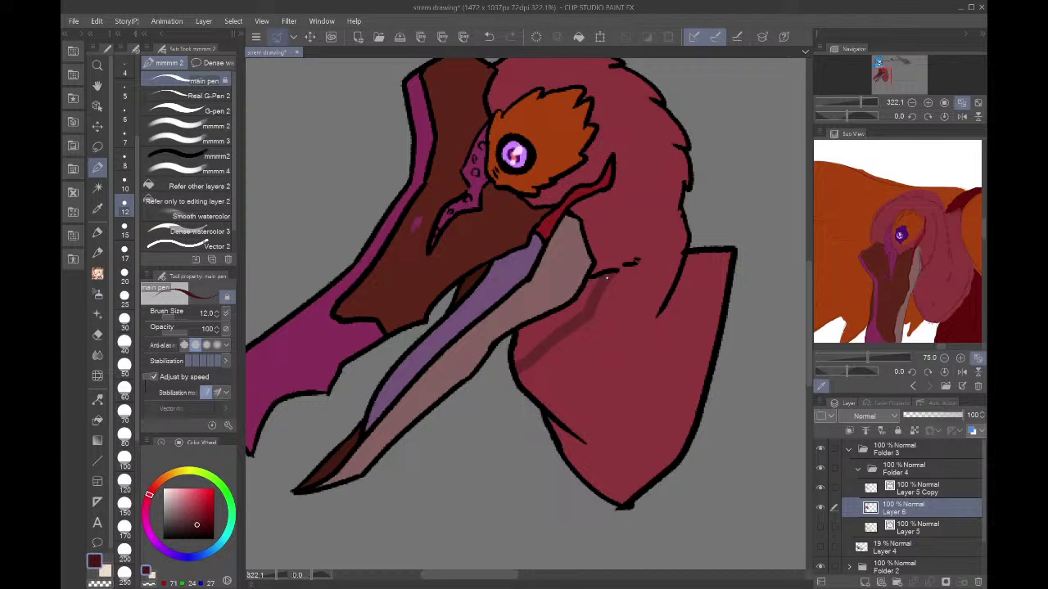
pyautogui.hotkey('ctrl', 'z')
pyautogui.moveTo(617, 273)
pyautogui.mouseDown()
pyautogui.moveTo(591, 318)
pyautogui.moveTo(532, 364)
pyautogui.moveTo(512, 362)
pyautogui.moveTo(521, 324)
pyautogui.moveTo(518, 355)
pyautogui.moveTo(534, 332)
pyautogui.mouseUp()
pyautogui.hotkey('ctrl', 'z')
pyautogui.moveTo(610, 273)
pyautogui.mouseDown()
pyautogui.moveTo(555, 346)
pyautogui.moveTo(514, 356)
pyautogui.moveTo(534, 321)
pyautogui.moveTo(570, 304)
pyautogui.moveTo(560, 321)
pyautogui.moveTo(599, 278)
pyautogui.moveTo(577, 325)
pyautogui.moveTo(546, 344)
pyautogui.mouseUp()
# - Rework the jaw shadow's lower edge into a ragged feathery contour using the sampled neck and shadow colors, extending it toward the cheek line
pyautogui.keyDown('alt'); pyautogui.click(562, 293); pyautogui.keyUp('alt')
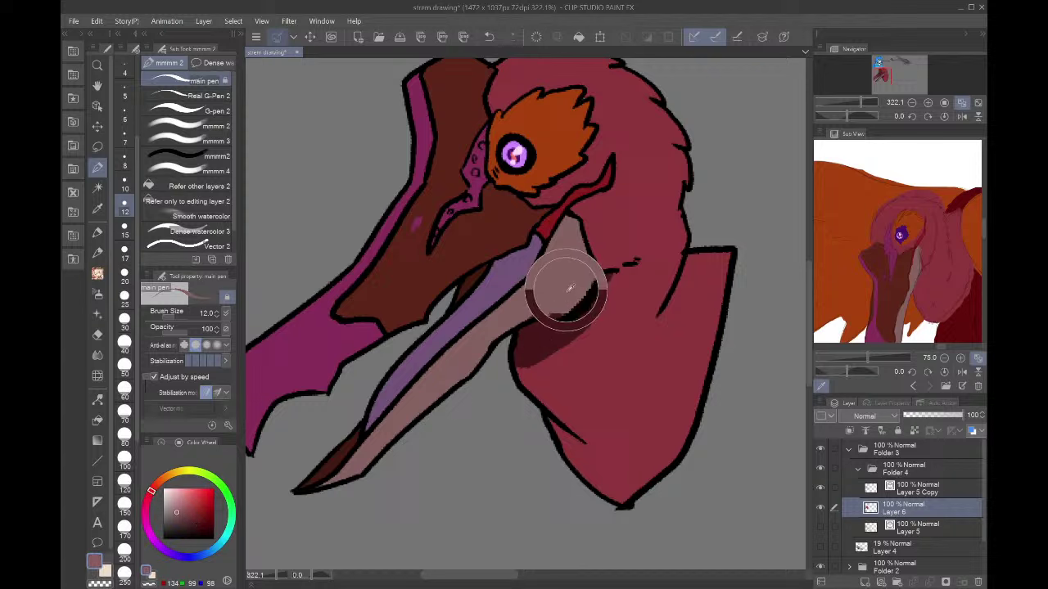
pyautogui.keyDown('alt'); pyautogui.click(528, 331); pyautogui.keyUp('alt')
pyautogui.keyDown('alt'); pyautogui.click(540, 364); pyautogui.keyUp('alt')
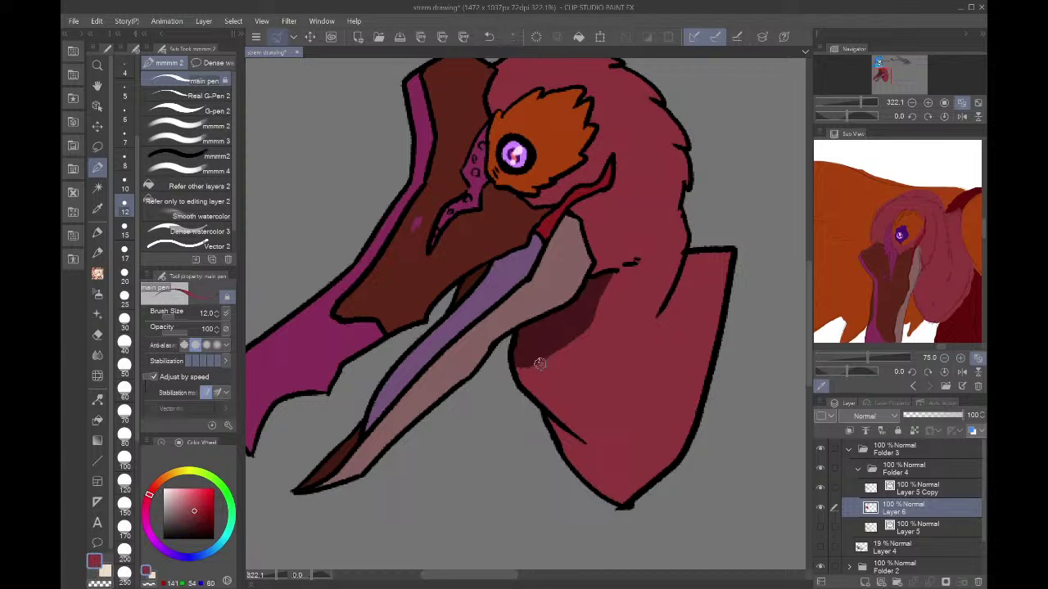
pyautogui.moveTo(539, 363)
pyautogui.mouseDown()
pyautogui.moveTo(614, 289)
pyautogui.moveTo(515, 372)
pyautogui.mouseUp()
pyautogui.keyDown('alt'); pyautogui.click(544, 334); pyautogui.keyUp('alt')
pyautogui.moveTo(534, 338)
pyautogui.mouseDown()
pyautogui.moveTo(570, 322)
pyautogui.moveTo(582, 307)
pyautogui.moveTo(578, 325)
pyautogui.moveTo(609, 280)
pyautogui.moveTo(612, 300)
pyautogui.moveTo(540, 364)
pyautogui.moveTo(545, 351)
pyautogui.moveTo(529, 361)
pyautogui.moveTo(526, 349)
pyautogui.moveTo(521, 367)
pyautogui.moveTo(533, 315)
pyautogui.moveTo(541, 337)
pyautogui.moveTo(525, 352)
pyautogui.moveTo(533, 342)
pyautogui.moveTo(522, 337)
pyautogui.moveTo(558, 316)
pyautogui.moveTo(540, 346)
pyautogui.moveTo(574, 299)
pyautogui.moveTo(548, 350)
pyautogui.mouseUp()
pyautogui.keyDown('alt'); pyautogui.click(610, 303); pyautogui.keyUp('alt')
pyautogui.keyDown('alt'); pyautogui.click(537, 336); pyautogui.keyUp('alt')
pyautogui.moveTo(611, 280); pyautogui.dragTo(625, 266)
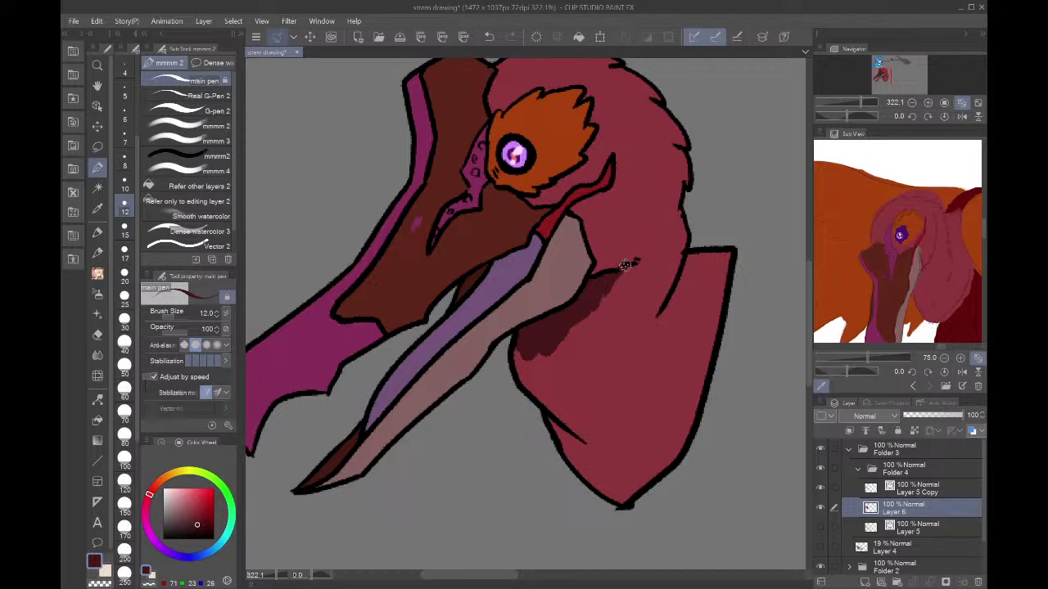
# - Lock transparent pixels on Layer 6 and extend the dark shadow down the front of the neck with the mmmm2 brush
pyautogui.click(962, 116)
pyautogui.click(911, 103)
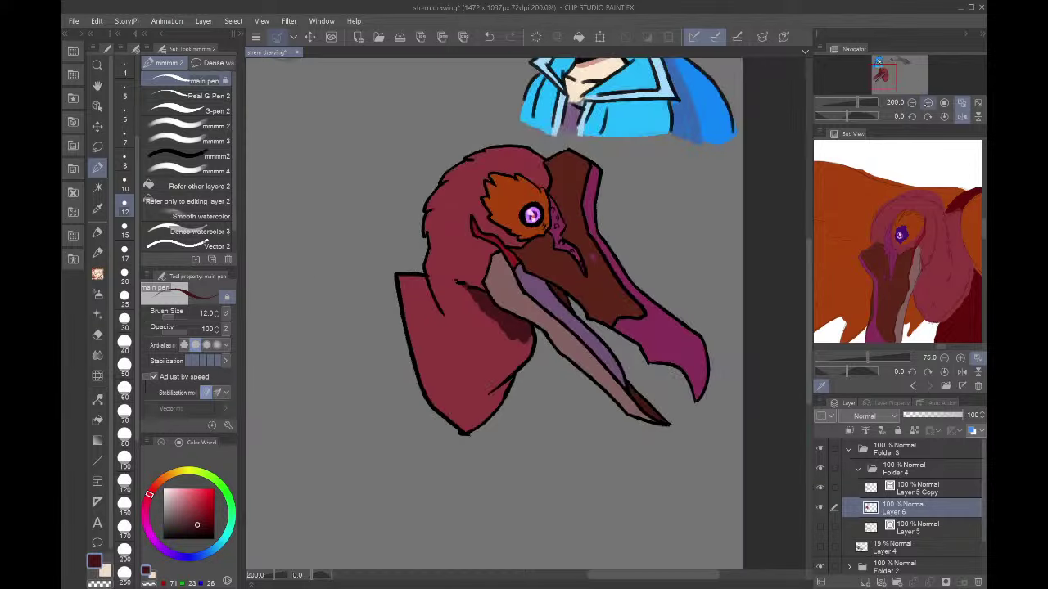
pyautogui.click(927, 102)
pyautogui.click(943, 115)
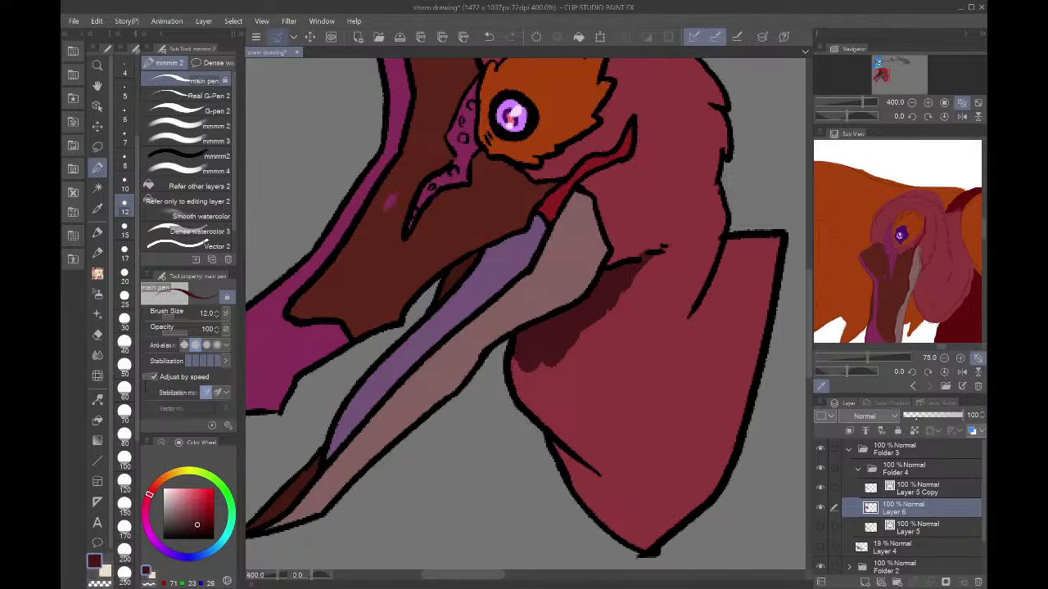
pyautogui.click(898, 431)
pyautogui.click(898, 431)
pyautogui.click(914, 431)
pyautogui.click(227, 159)
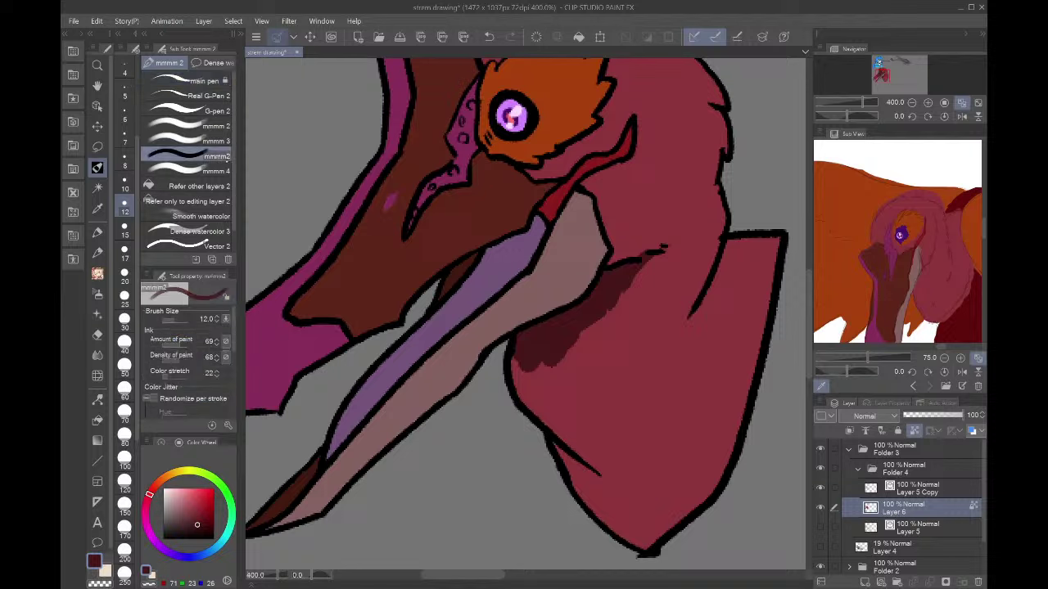
pyautogui.moveTo(631, 284)
pyautogui.mouseDown()
pyautogui.moveTo(536, 438)
pyautogui.moveTo(541, 348)
pyautogui.moveTo(565, 426)
pyautogui.moveTo(549, 412)
pyautogui.moveTo(554, 437)
pyautogui.moveTo(687, 554)
pyautogui.moveTo(636, 486)
pyautogui.moveTo(675, 532)
pyautogui.moveTo(597, 360)
pyautogui.moveTo(615, 331)
pyautogui.mouseUp()
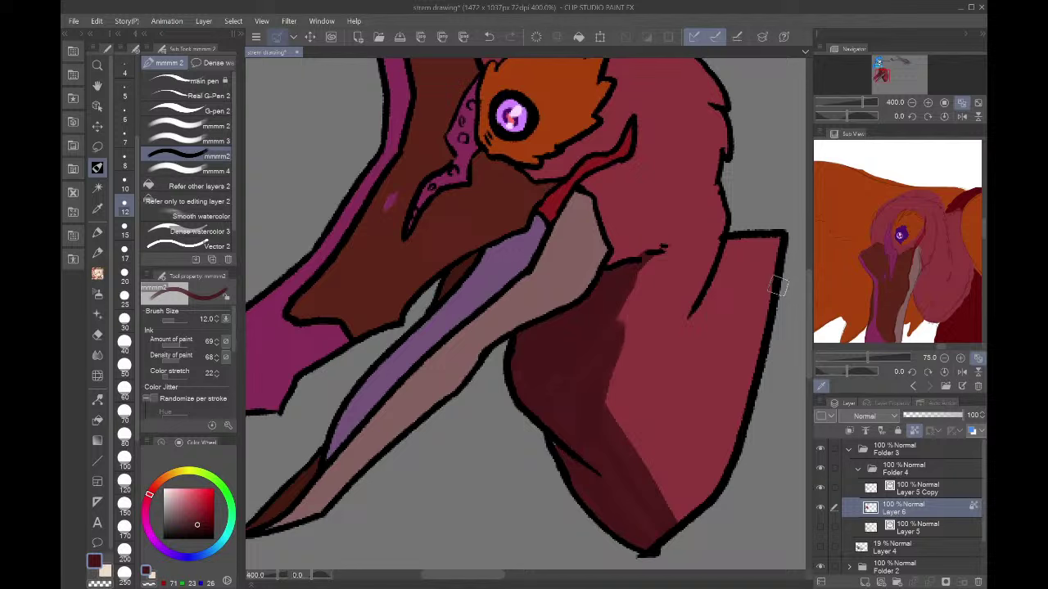
# - Shade the upper back corner of the neck in dark maroon behind the head
pyautogui.moveTo(770, 275)
pyautogui.mouseDown()
pyautogui.moveTo(740, 238)
pyautogui.moveTo(772, 274)
pyautogui.moveTo(743, 237)
pyautogui.moveTo(771, 229)
pyautogui.mouseUp()
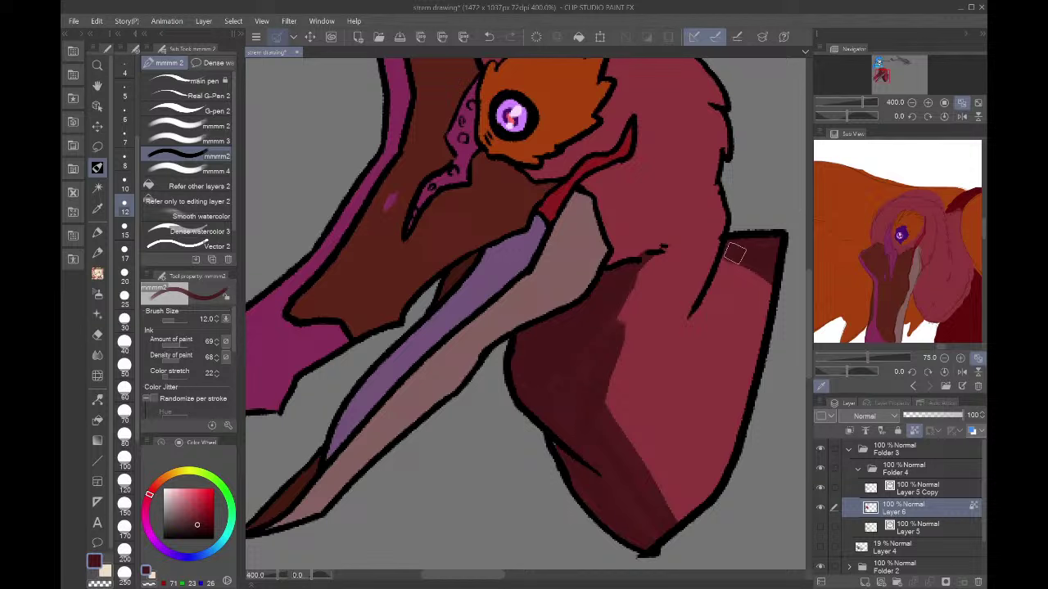
pyautogui.moveTo(732, 255); pyautogui.dragTo(793, 303)
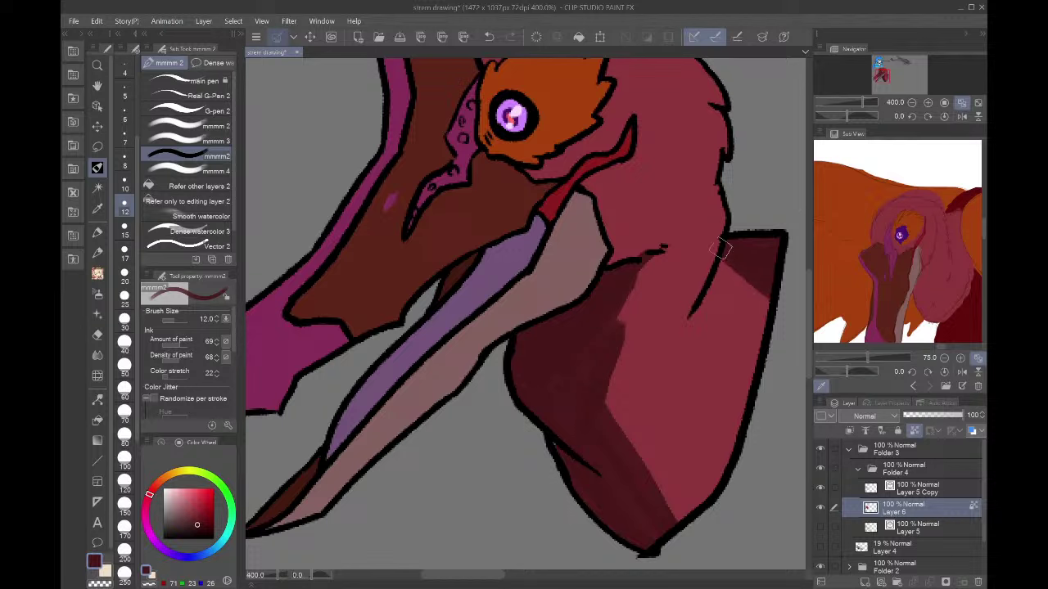
pyautogui.moveTo(720, 249); pyautogui.dragTo(728, 215)
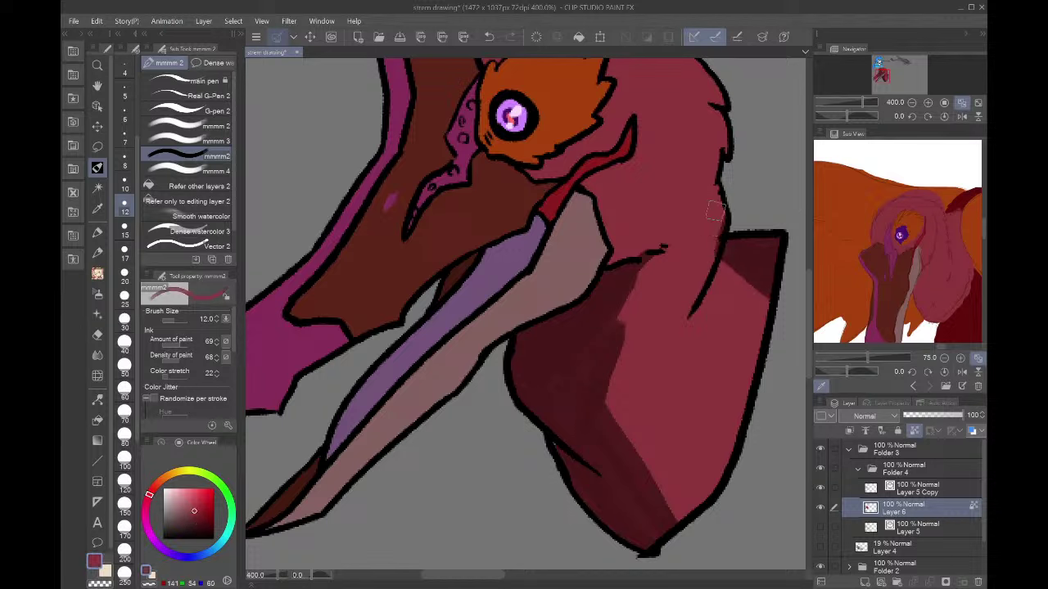
# - Soften the front neck shadow's edge with the base red and repaint the shadow in richer dark reds at brush size 25
pyautogui.moveTo(631, 306)
pyautogui.mouseDown()
pyautogui.moveTo(667, 237)
pyautogui.moveTo(631, 298)
pyautogui.moveTo(633, 346)
pyautogui.moveTo(599, 432)
pyautogui.mouseUp()
pyautogui.keyDown('alt'); pyautogui.click(644, 282); pyautogui.keyUp('alt')
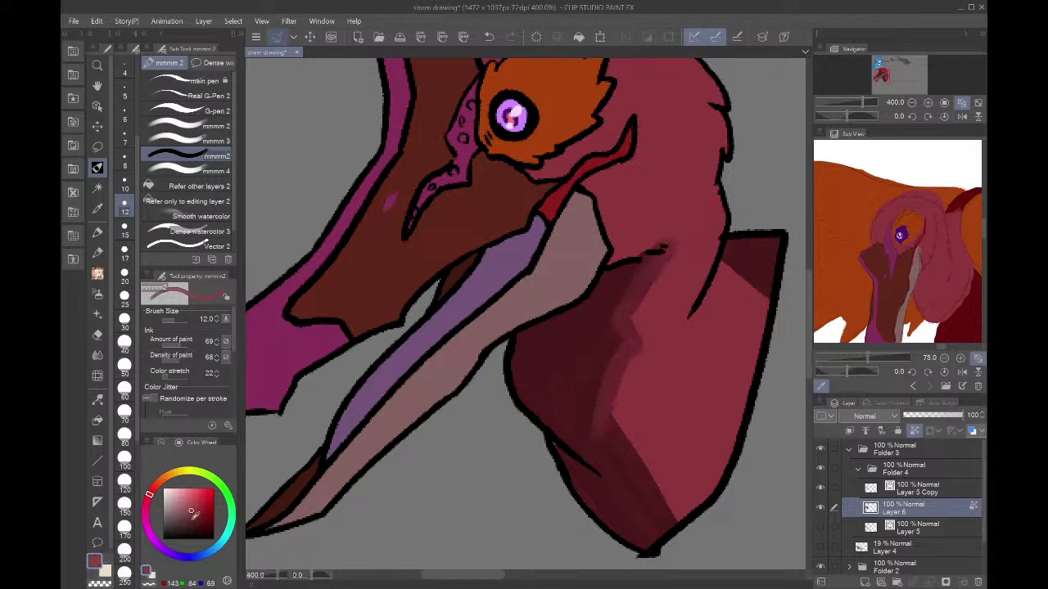
pyautogui.click(201, 516)
pyautogui.click(122, 293)
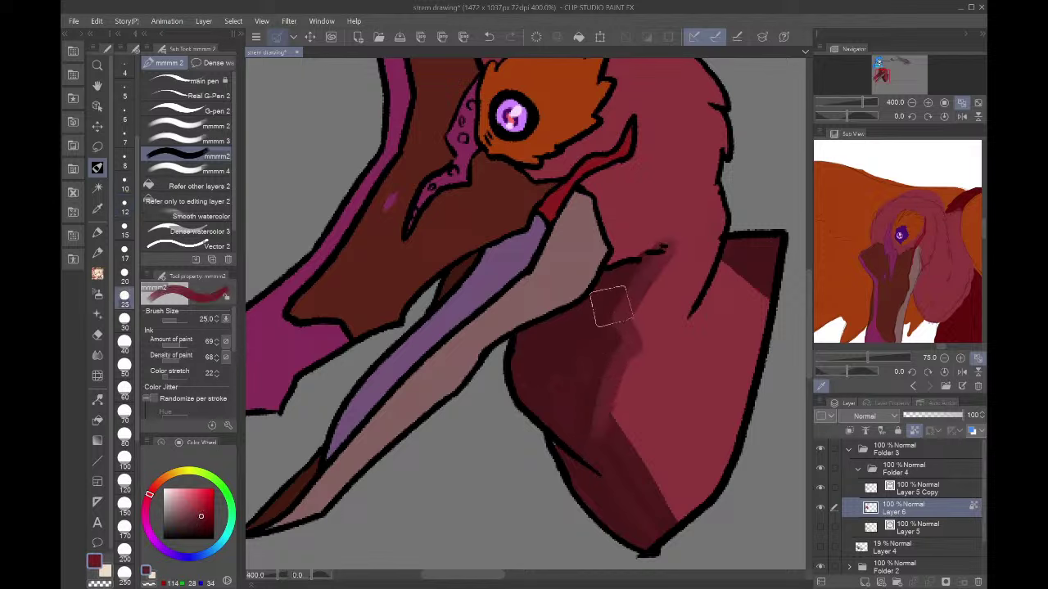
pyautogui.moveTo(609, 305)
pyautogui.mouseDown()
pyautogui.moveTo(571, 391)
pyautogui.moveTo(600, 363)
pyautogui.mouseUp()
pyautogui.keyDown('alt'); pyautogui.click(611, 449); pyautogui.keyUp('alt')
pyautogui.moveTo(586, 424)
pyautogui.mouseDown()
pyautogui.moveTo(597, 463)
pyautogui.moveTo(587, 392)
pyautogui.moveTo(579, 388)
pyautogui.moveTo(565, 422)
pyautogui.moveTo(553, 367)
pyautogui.moveTo(535, 373)
pyautogui.moveTo(574, 340)
pyautogui.moveTo(540, 344)
pyautogui.moveTo(629, 281)
pyautogui.moveTo(582, 432)
pyautogui.moveTo(654, 519)
pyautogui.moveTo(577, 379)
pyautogui.moveTo(594, 496)
pyautogui.mouseUp()
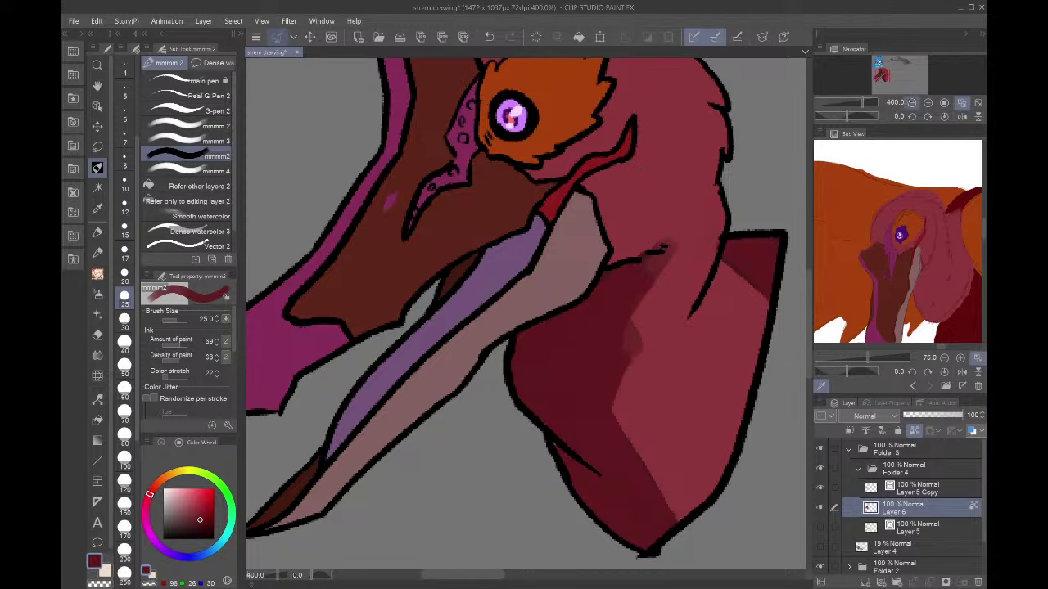
# - Paint light orange highlights across the eye patch at brush size 15, brightening the orange sampled from the reference image
pyautogui.click(911, 102)
pyautogui.click(911, 103)
pyautogui.click(847, 208)
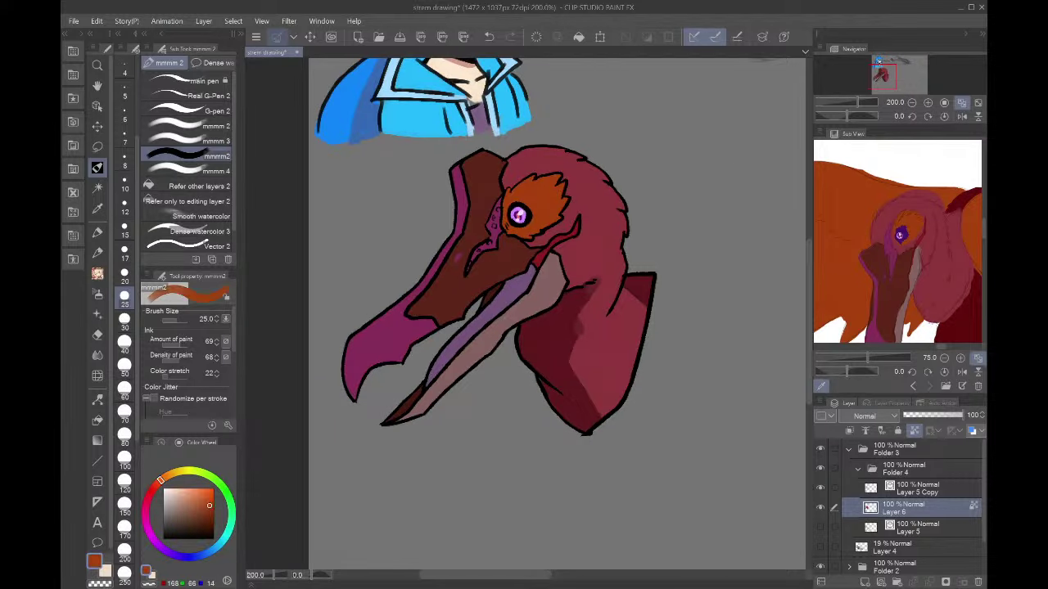
pyautogui.click(206, 489)
pyautogui.click(167, 475)
pyautogui.click(125, 229)
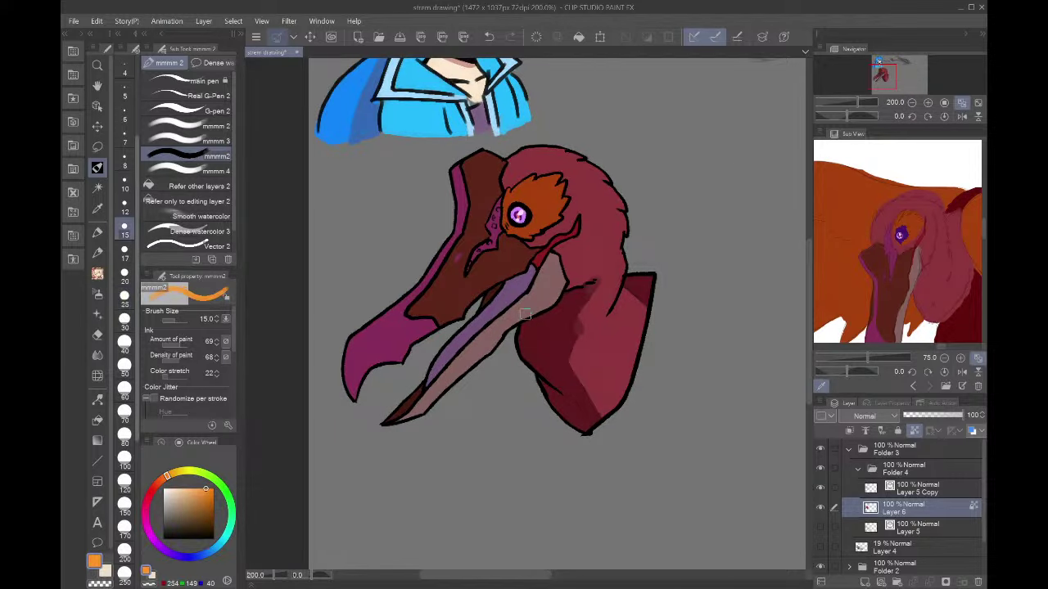
pyautogui.keyDown('alt'); pyautogui.click(533, 224); pyautogui.keyUp('alt')
pyautogui.moveTo(540, 182)
pyautogui.mouseDown()
pyautogui.moveTo(552, 216)
pyautogui.moveTo(546, 174)
pyautogui.moveTo(524, 189)
pyautogui.moveTo(540, 195)
pyautogui.moveTo(547, 217)
pyautogui.moveTo(555, 200)
pyautogui.mouseUp()
# - Blend the eye patch highlights with sampled oranges and refine them into radiating feather streaks at brush size 7
pyautogui.keyDown('alt'); pyautogui.click(537, 190); pyautogui.keyUp('alt')
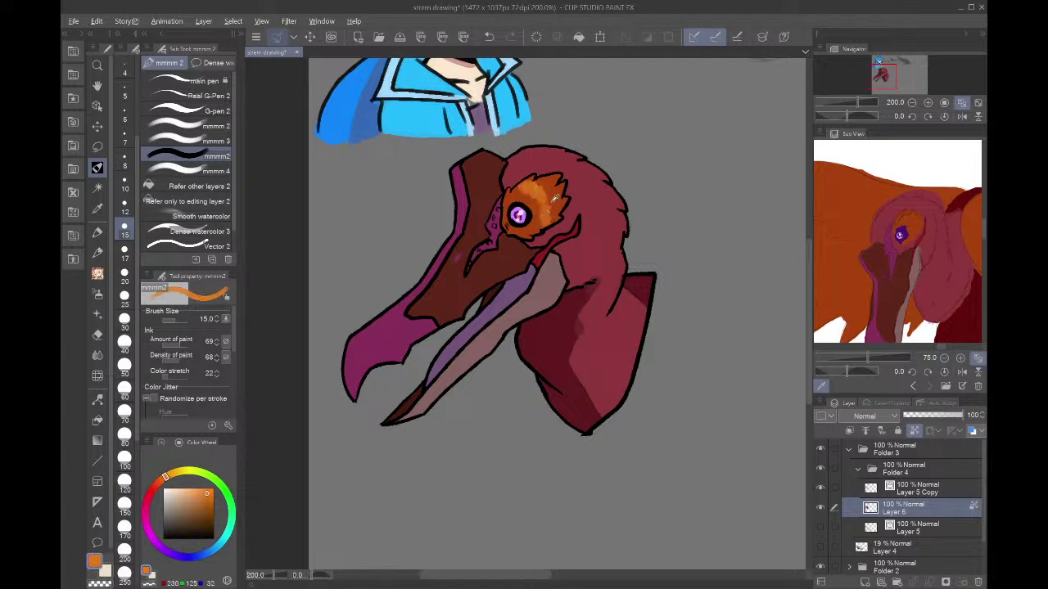
pyautogui.keyDown('alt'); pyautogui.click(546, 207); pyautogui.keyUp('alt')
pyautogui.keyDown('alt'); pyautogui.click(551, 182); pyautogui.keyUp('alt')
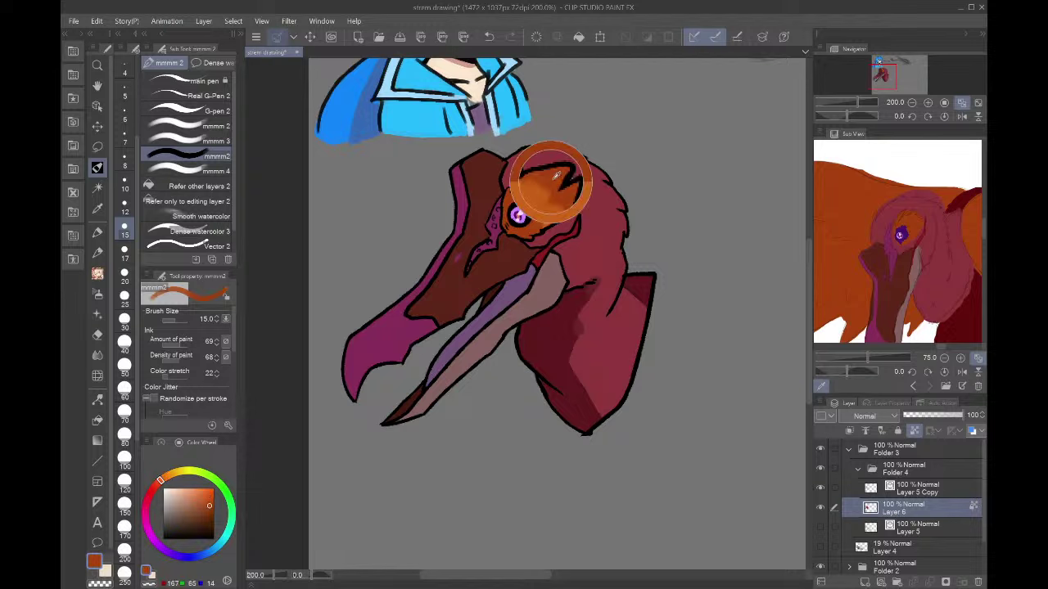
pyautogui.click(124, 135)
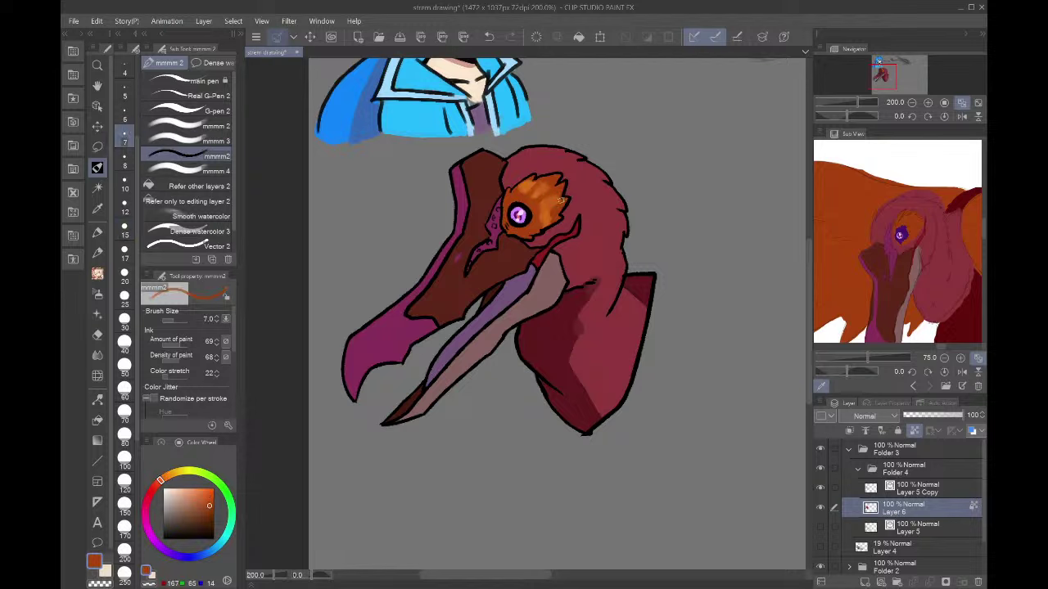
pyautogui.keyDown('alt'); pyautogui.click(551, 218); pyautogui.keyUp('alt')
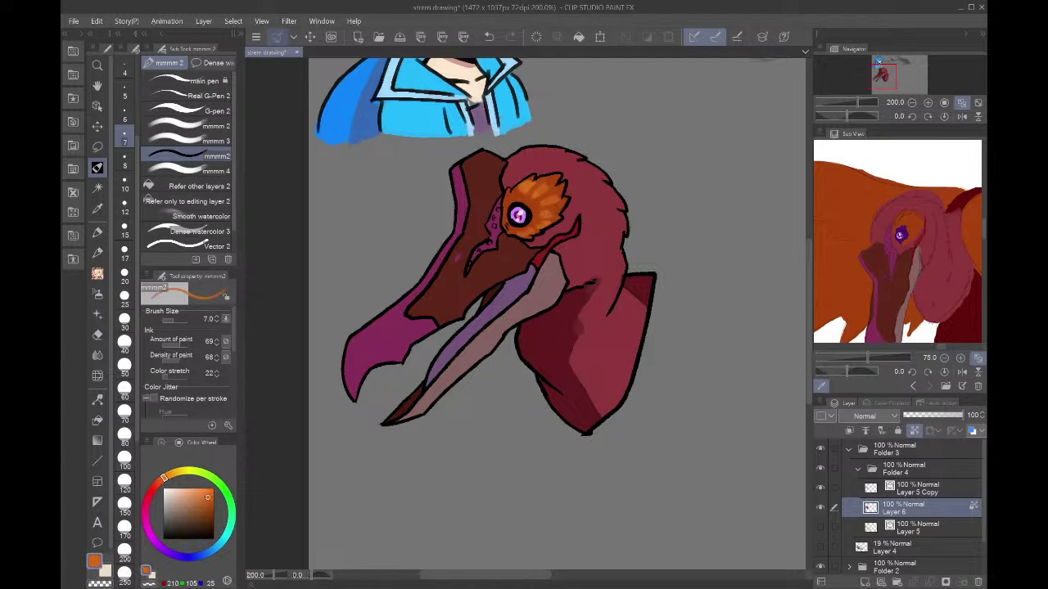
# - Dab light pink-red highlight spots along the back of the head and the neck, softening them with sampled reds
pyautogui.keyDown('alt'); pyautogui.click(616, 352); pyautogui.keyUp('alt')
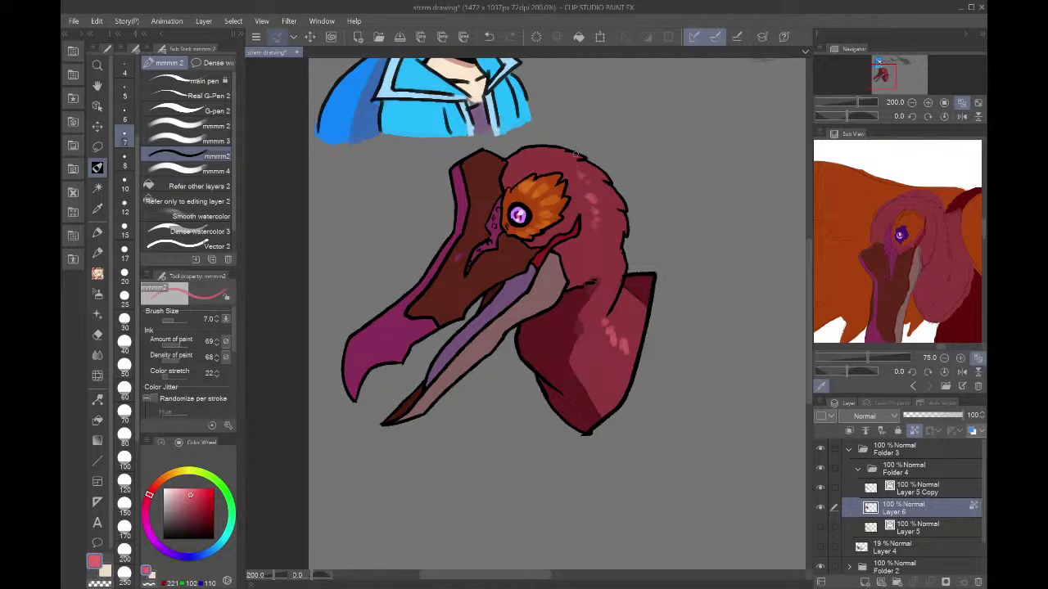
pyautogui.keyDown('alt'); pyautogui.click(602, 251); pyautogui.keyUp('alt')
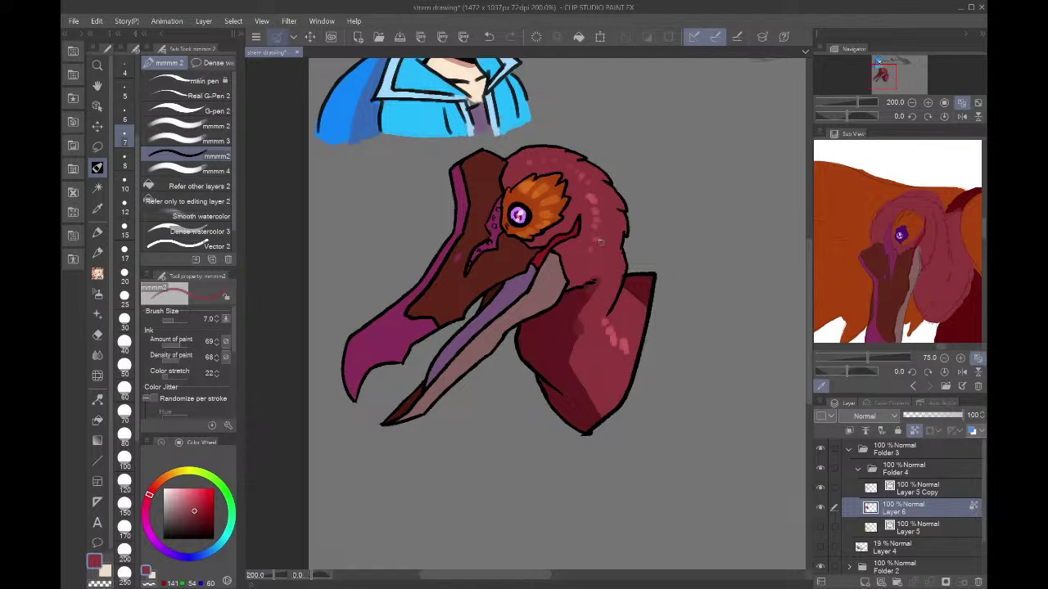
pyautogui.keyDown('alt'); pyautogui.click(602, 226); pyautogui.keyUp('alt')
# - Check the drawing mirrored, and blend the highlight on the lower neck into the base red using sampled in-between tones
pyautogui.click(978, 117)
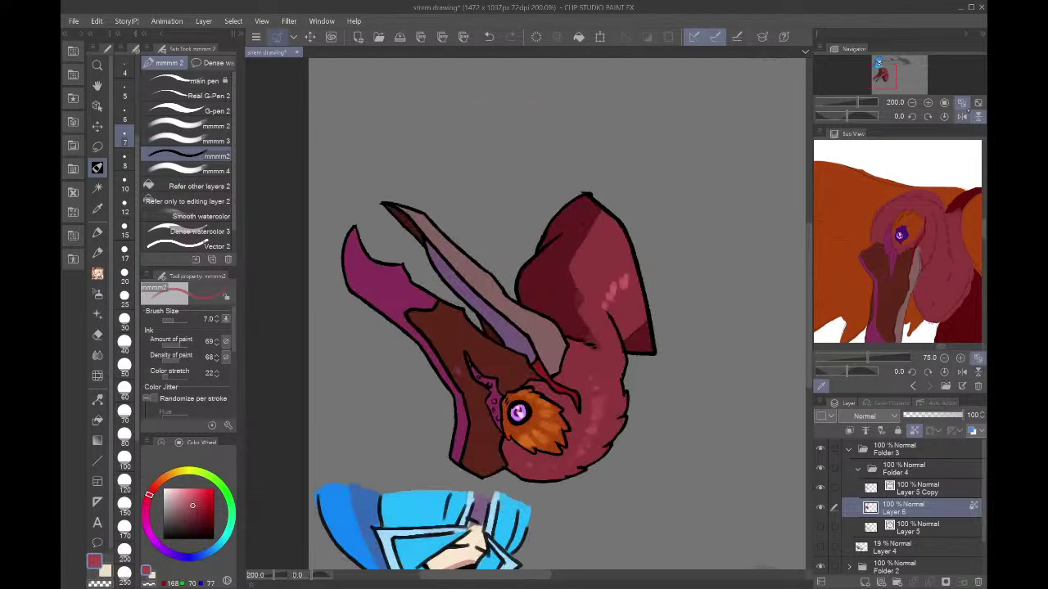
pyautogui.click(978, 116)
pyautogui.click(961, 116)
pyautogui.click(962, 116)
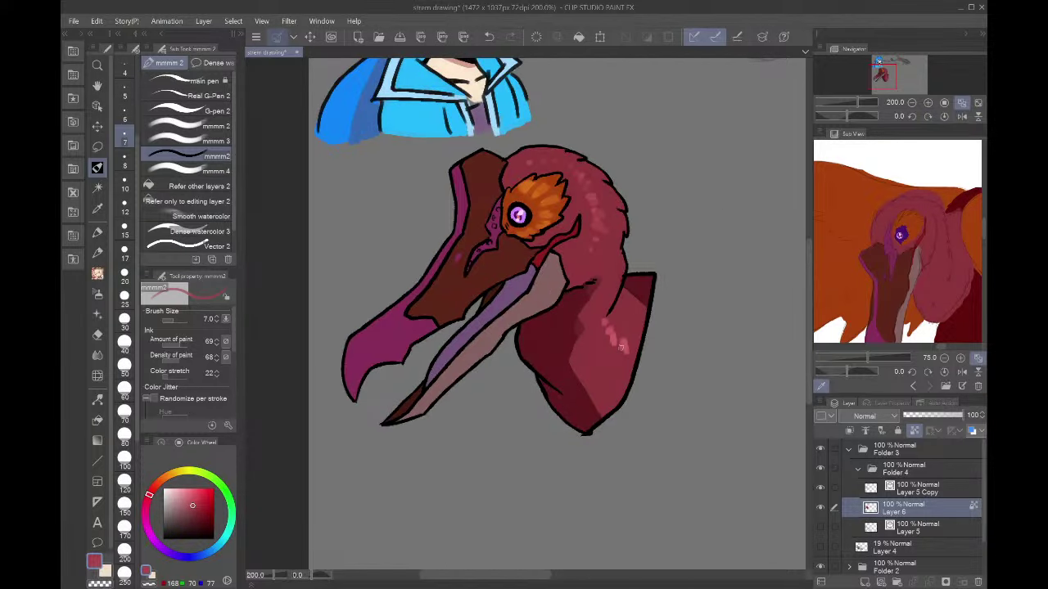
pyautogui.keyDown('alt'); pyautogui.click(610, 336); pyautogui.keyUp('alt')
pyautogui.keyDown('alt'); pyautogui.click(611, 330); pyautogui.keyUp('alt')
pyautogui.keyDown('alt'); pyautogui.click(607, 325); pyautogui.keyUp('alt')
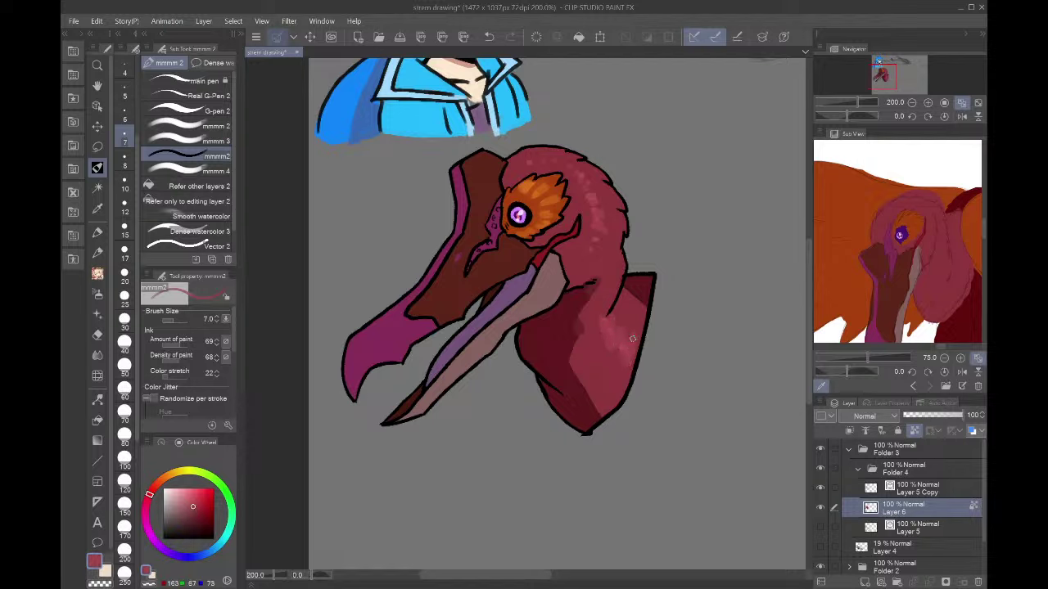
pyautogui.keyDown('alt'); pyautogui.click(620, 344); pyautogui.keyUp('alt')
pyautogui.keyDown('alt'); pyautogui.click(623, 326); pyautogui.keyUp('alt')
pyautogui.keyDown('alt'); pyautogui.click(615, 324); pyautogui.keyUp('alt')
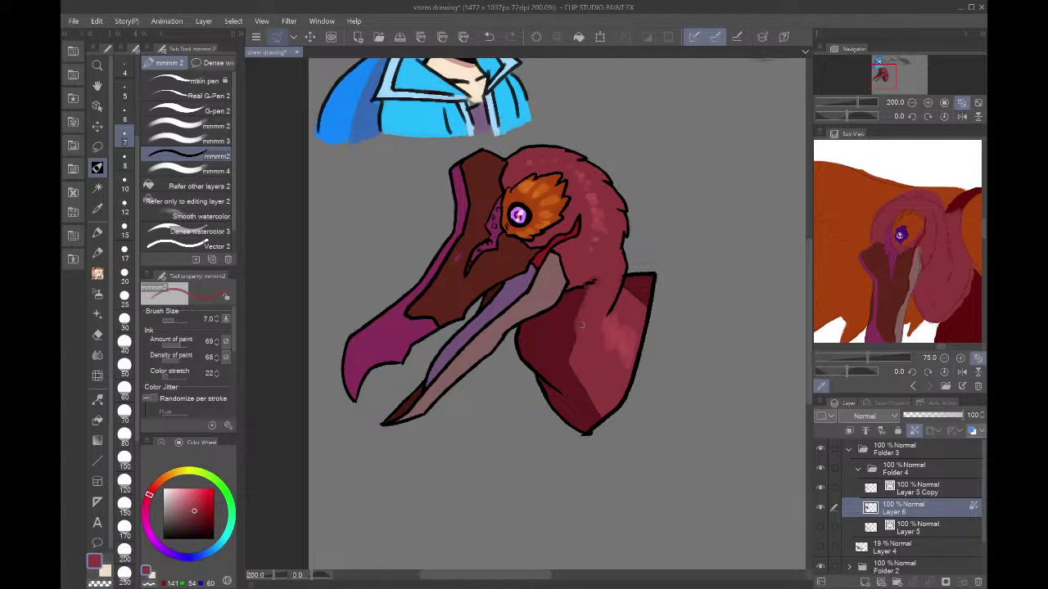
# - Smooth the edge of the front neck shadow with strokes of sampled mid and dark reds down to the neck's base
pyautogui.keyDown('alt'); pyautogui.click(575, 295); pyautogui.keyUp('alt')
pyautogui.moveTo(585, 376); pyautogui.dragTo(606, 409)
pyautogui.keyDown('alt'); pyautogui.click(579, 362); pyautogui.keyUp('alt')
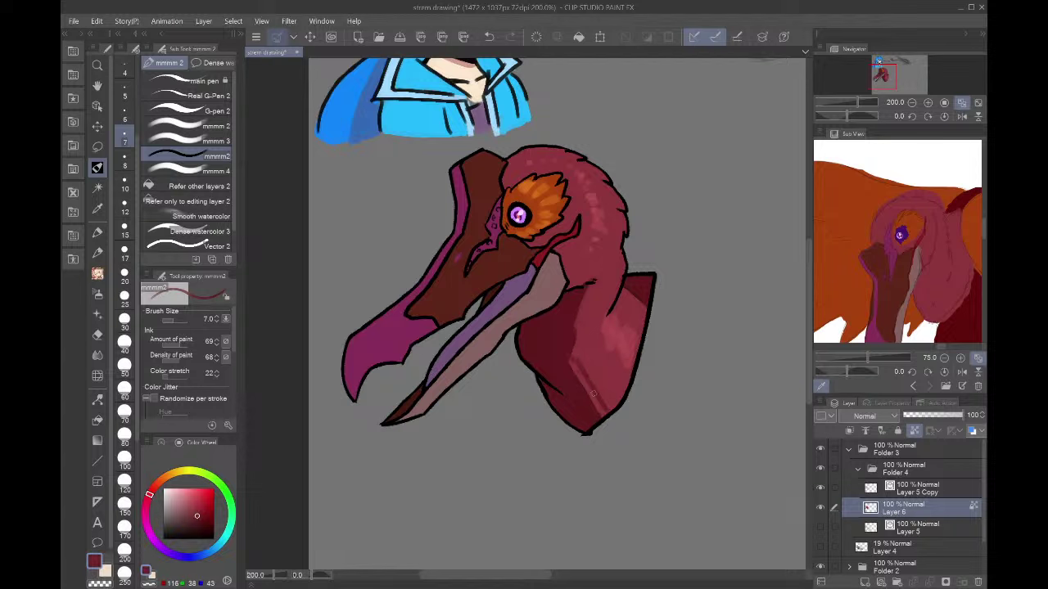
pyautogui.moveTo(582, 372); pyautogui.dragTo(602, 415)
pyautogui.moveTo(577, 335)
pyautogui.mouseDown()
pyautogui.moveTo(583, 307)
pyautogui.moveTo(577, 364)
pyautogui.mouseUp()
pyautogui.keyDown('alt'); pyautogui.click(582, 292); pyautogui.keyUp('alt')
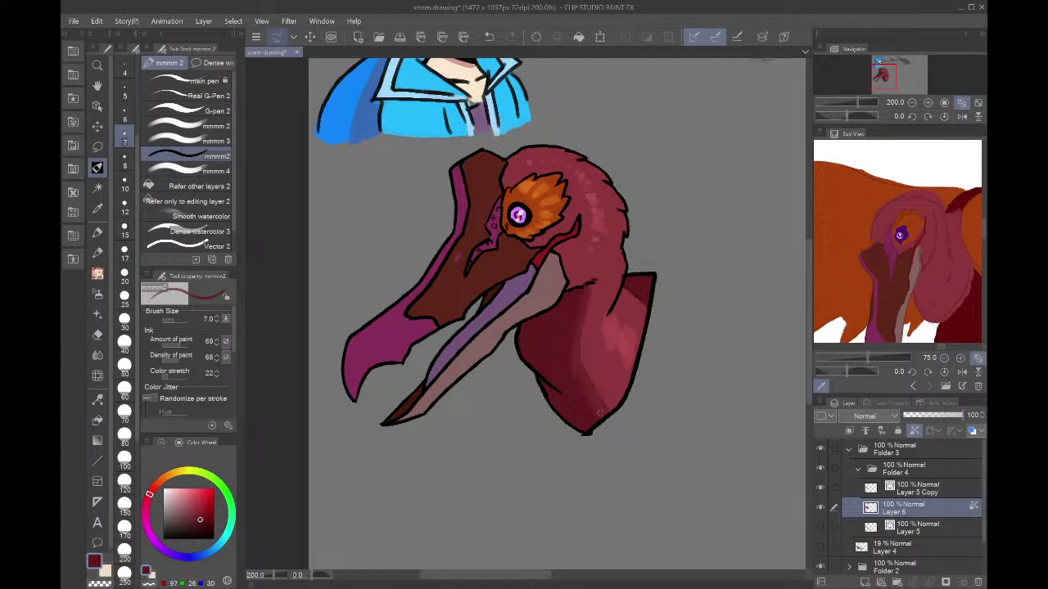
# - Paint lighter brown highlights on the beak below the eye patch and blend them with the sampled base brown
pyautogui.click(912, 103)
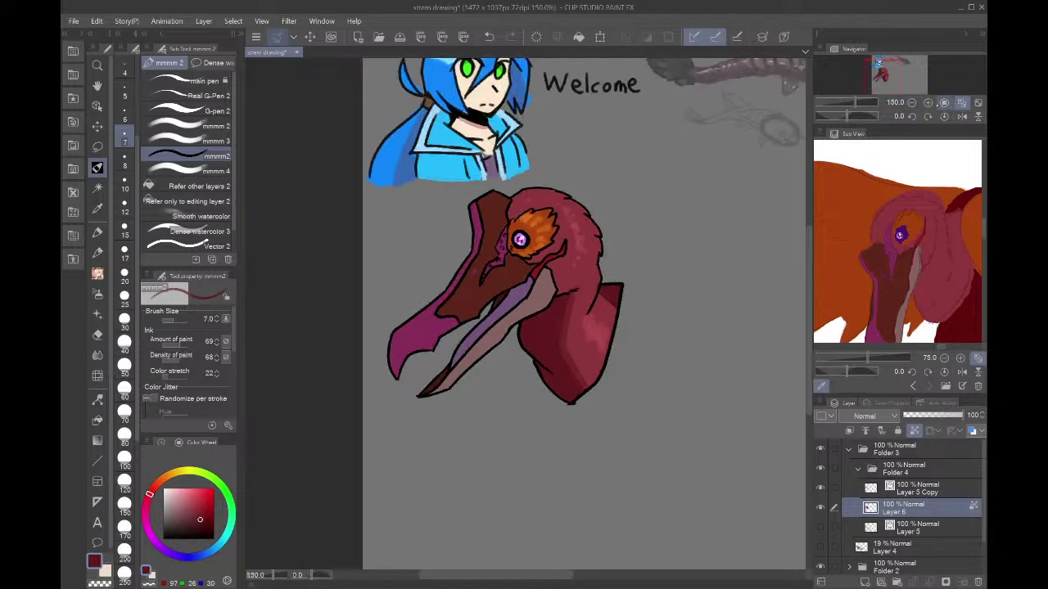
pyautogui.click(928, 103)
pyautogui.click(961, 117)
pyautogui.click(962, 117)
pyautogui.click(928, 103)
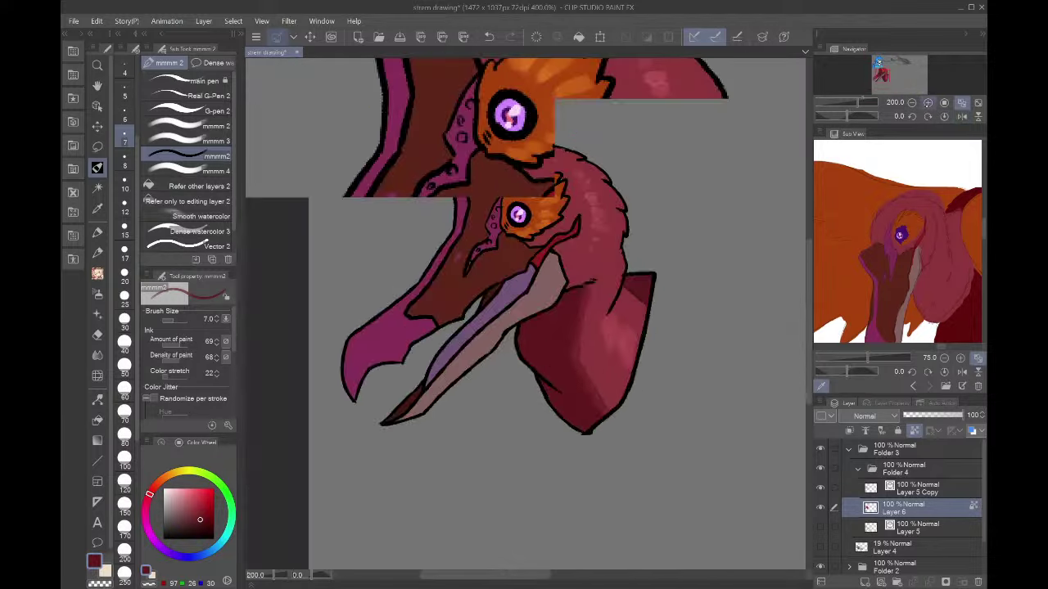
pyautogui.keyDown('alt'); pyautogui.click(470, 219); pyautogui.keyUp('alt')
pyautogui.click(197, 511)
pyautogui.click(161, 481)
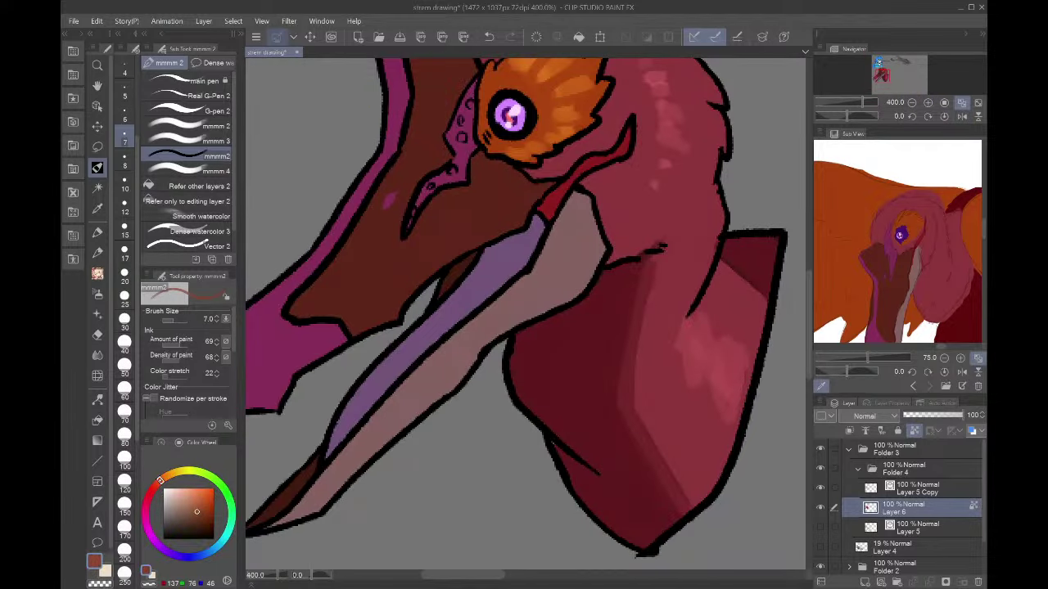
pyautogui.moveTo(434, 220)
pyautogui.mouseDown()
pyautogui.moveTo(491, 181)
pyautogui.moveTo(508, 186)
pyautogui.moveTo(494, 216)
pyautogui.moveTo(450, 224)
pyautogui.mouseUp()
pyautogui.keyDown('alt'); pyautogui.click(489, 218); pyautogui.keyUp('alt')
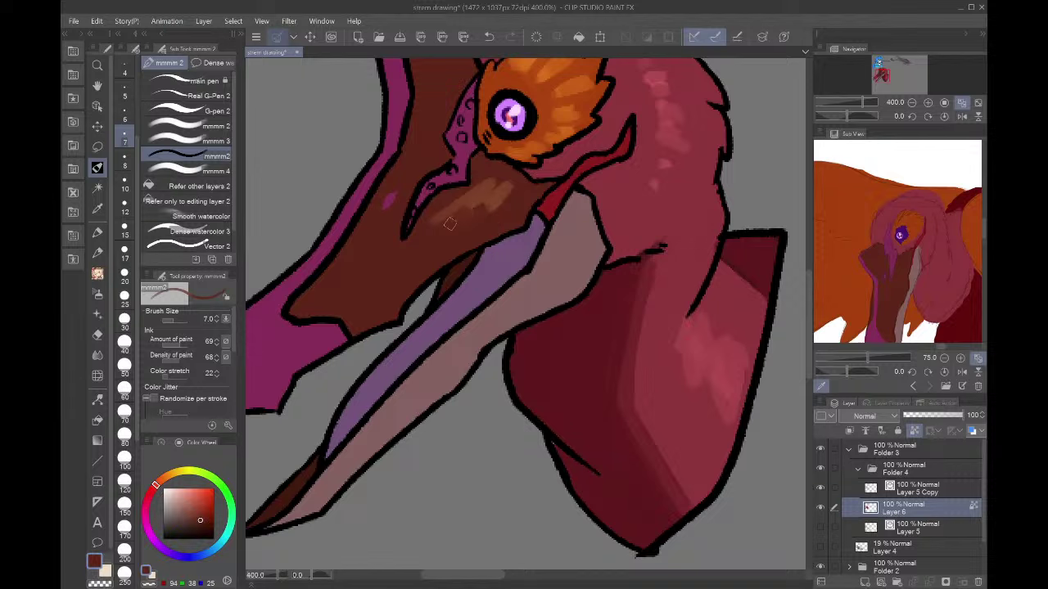
pyautogui.moveTo(500, 177); pyautogui.dragTo(471, 196)
pyautogui.keyDown('alt'); pyautogui.click(496, 201); pyautogui.keyUp('alt')
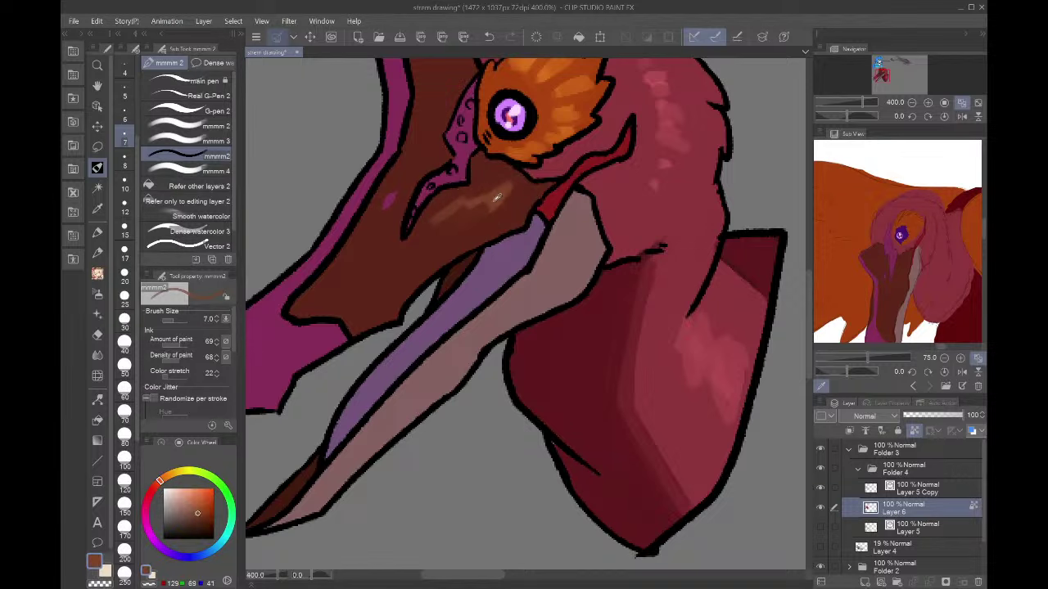
# - Paint a bright pink highlight along the outer edge of the magenta beak tip, using a lightened version of its sampled color
pyautogui.keyDown('alt'); pyautogui.click(277, 347); pyautogui.keyUp('alt')
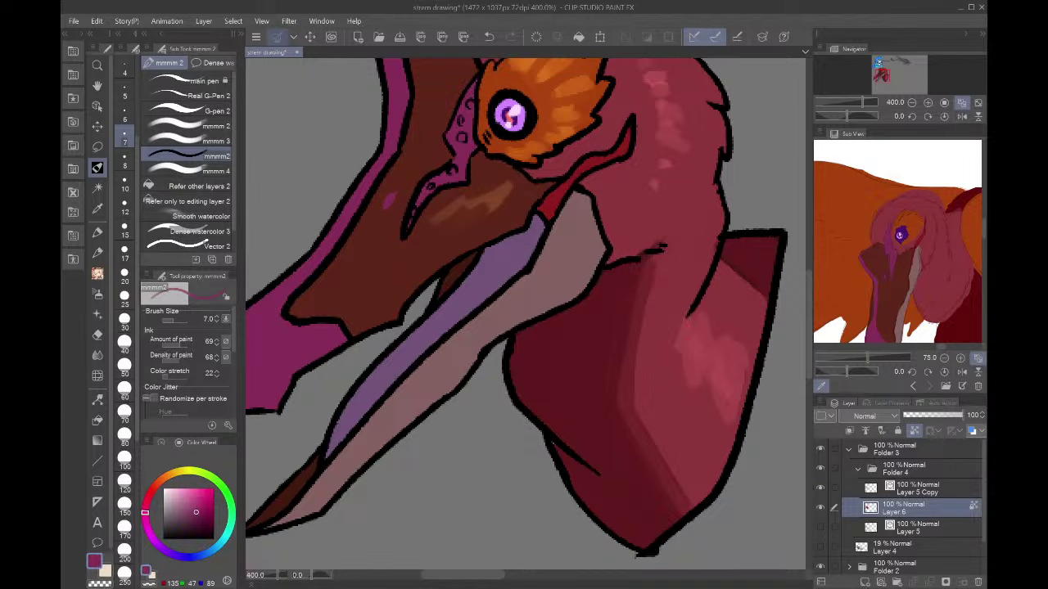
pyautogui.moveTo(199, 502); pyautogui.dragTo(190, 489)
pyautogui.moveTo(328, 361)
pyautogui.mouseDown()
pyautogui.moveTo(750, 311)
pyautogui.moveTo(591, 329)
pyautogui.mouseUp()
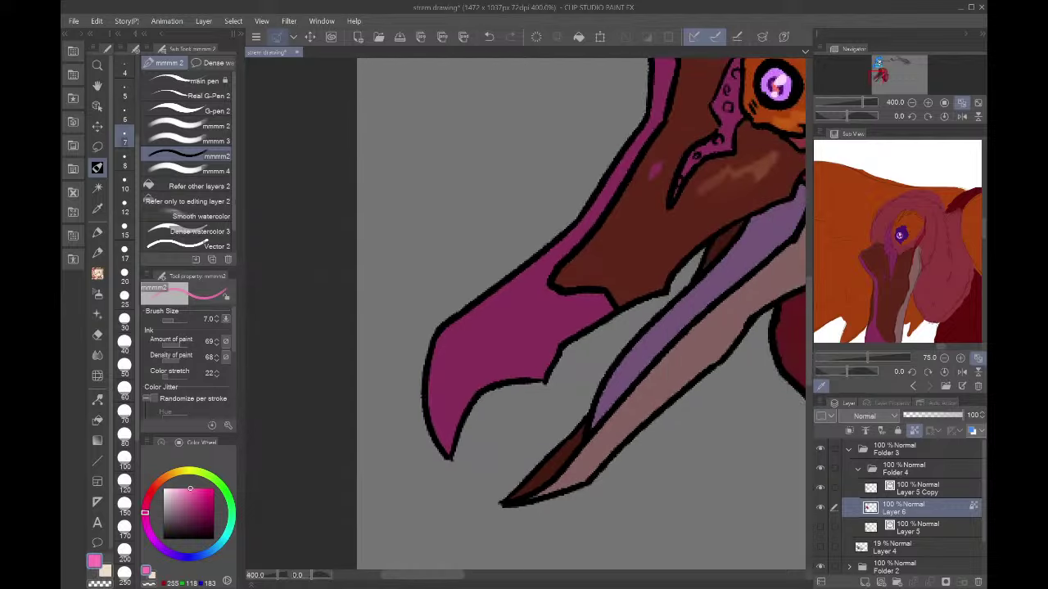
pyautogui.moveTo(452, 324); pyautogui.dragTo(434, 452)
pyautogui.moveTo(440, 344)
pyautogui.mouseDown()
pyautogui.moveTo(432, 439)
pyautogui.moveTo(471, 305)
pyautogui.mouseUp()
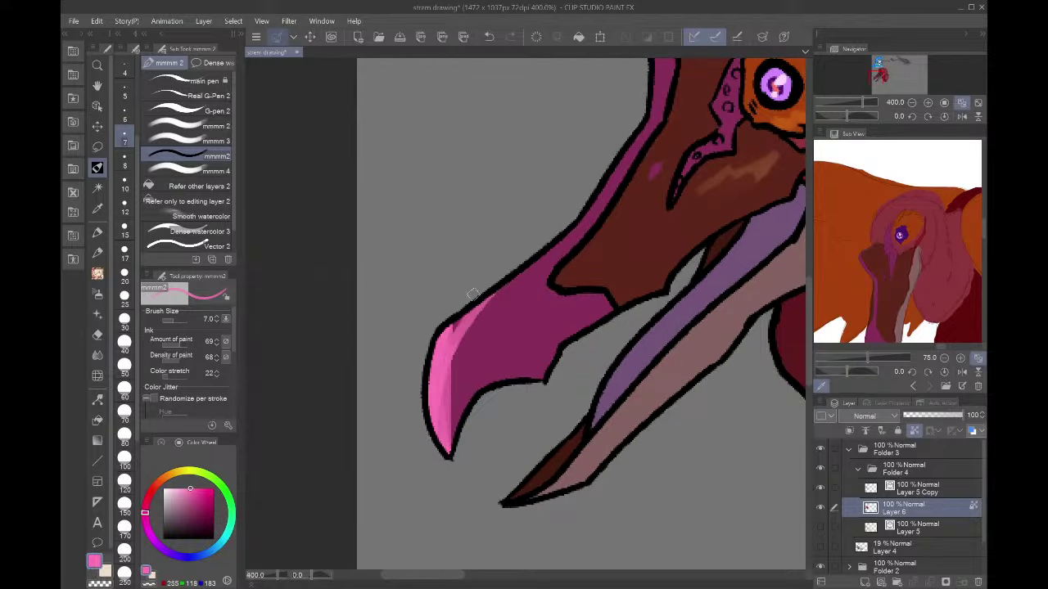
# - Highlight the upper part of the beak's magenta ridge in pink and edge the top of the brown crest in lighter brown
pyautogui.click(912, 102)
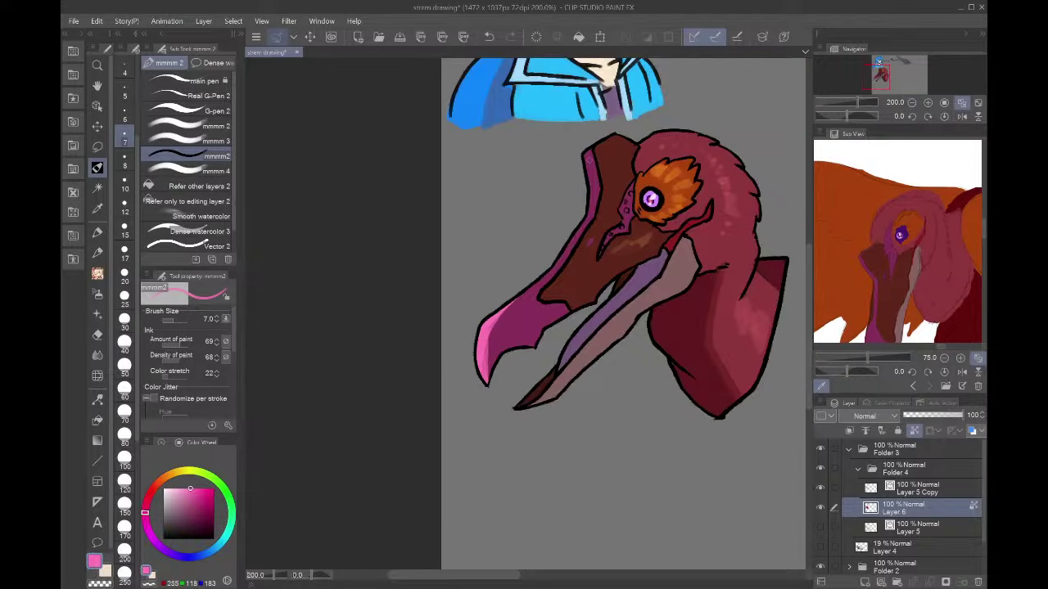
pyautogui.moveTo(588, 159); pyautogui.dragTo(589, 212)
pyautogui.keyDown('alt'); pyautogui.click(582, 235); pyautogui.keyUp('alt')
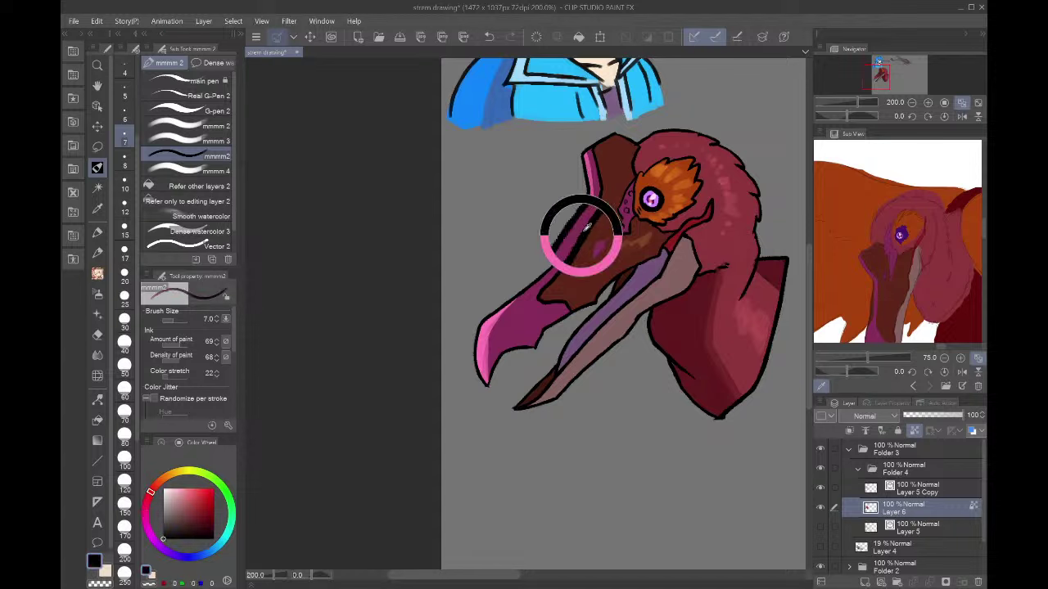
pyautogui.moveTo(585, 226)
pyautogui.mouseDown()
pyautogui.moveTo(599, 200)
pyautogui.moveTo(592, 193)
pyautogui.mouseUp()
pyautogui.hotkey('ctrl', 'z')
pyautogui.keyDown('alt'); pyautogui.click(583, 229); pyautogui.keyUp('alt')
pyautogui.keyDown('alt'); pyautogui.click(644, 242); pyautogui.keyUp('alt')
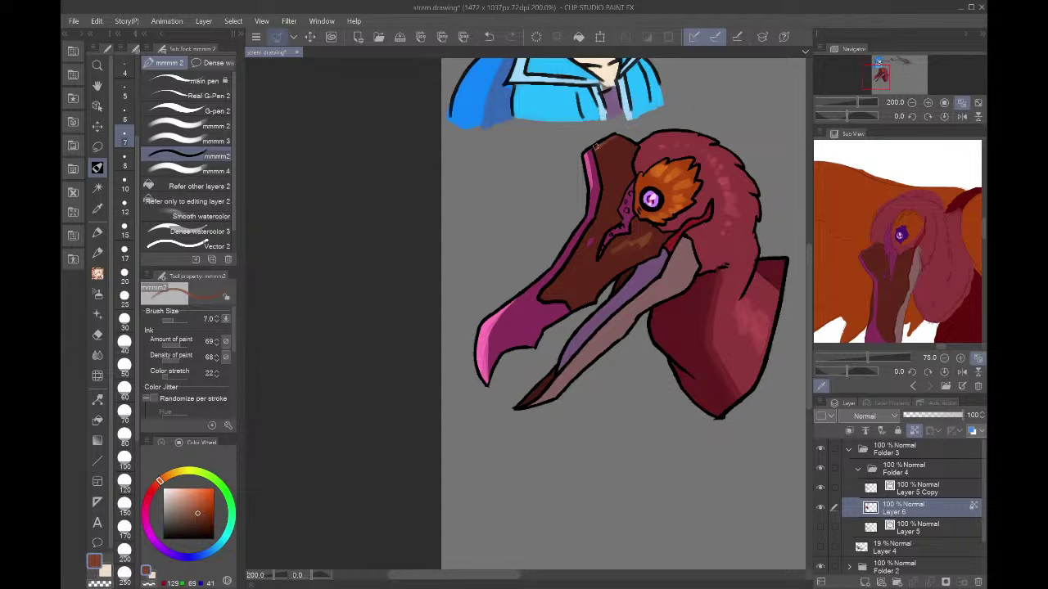
pyautogui.keyDown('alt'); pyautogui.click(588, 155); pyautogui.keyUp('alt')
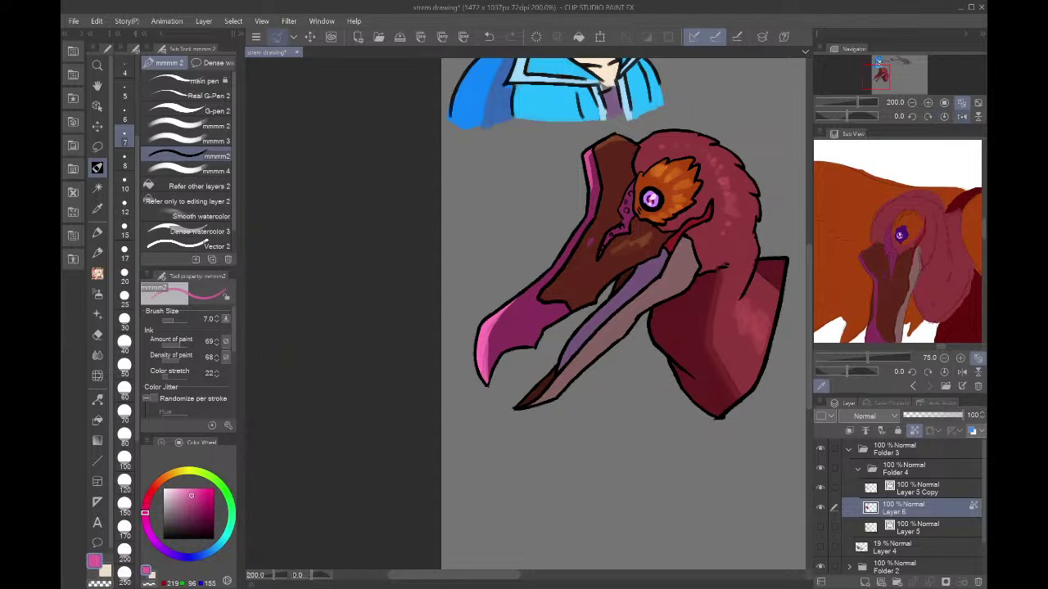
# - Mirror the canvas view and build up soft lighter brown shading on the lower part of the beak's brown area
pyautogui.click(961, 116)
pyautogui.keyDown('alt'); pyautogui.click(411, 234); pyautogui.keyUp('alt')
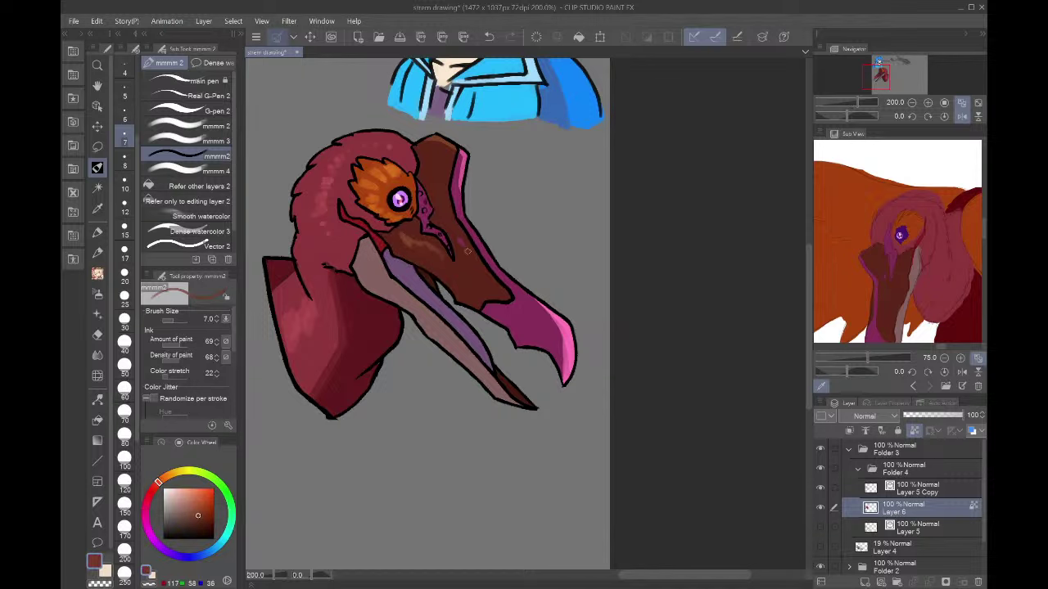
pyautogui.keyDown('alt'); pyautogui.click(462, 265); pyautogui.keyUp('alt')
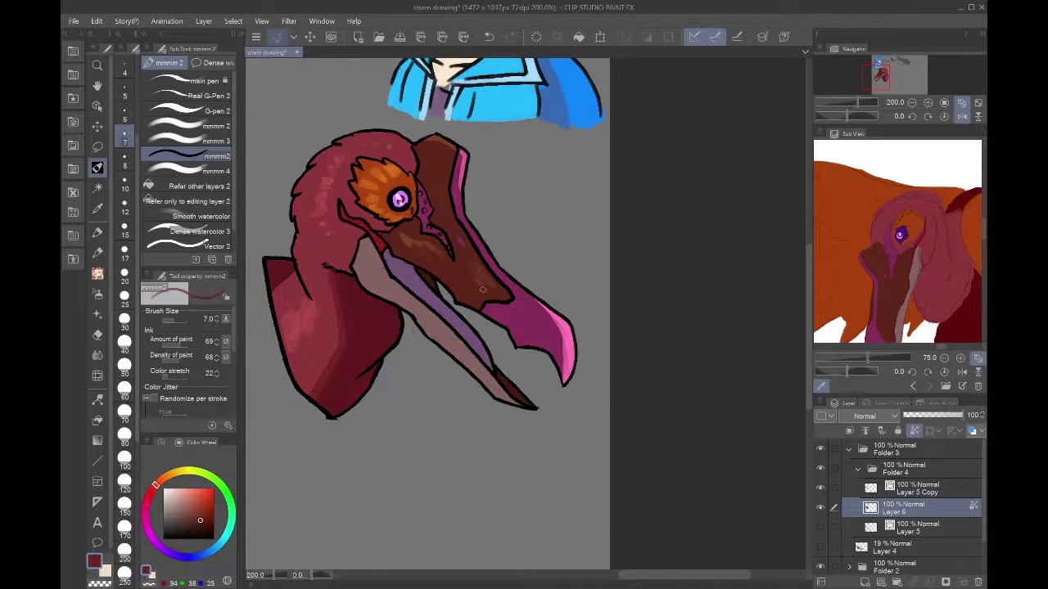
pyautogui.keyDown('alt'); pyautogui.click(482, 282); pyautogui.keyUp('alt')
pyautogui.keyDown('alt'); pyautogui.click(467, 266); pyautogui.keyUp('alt')
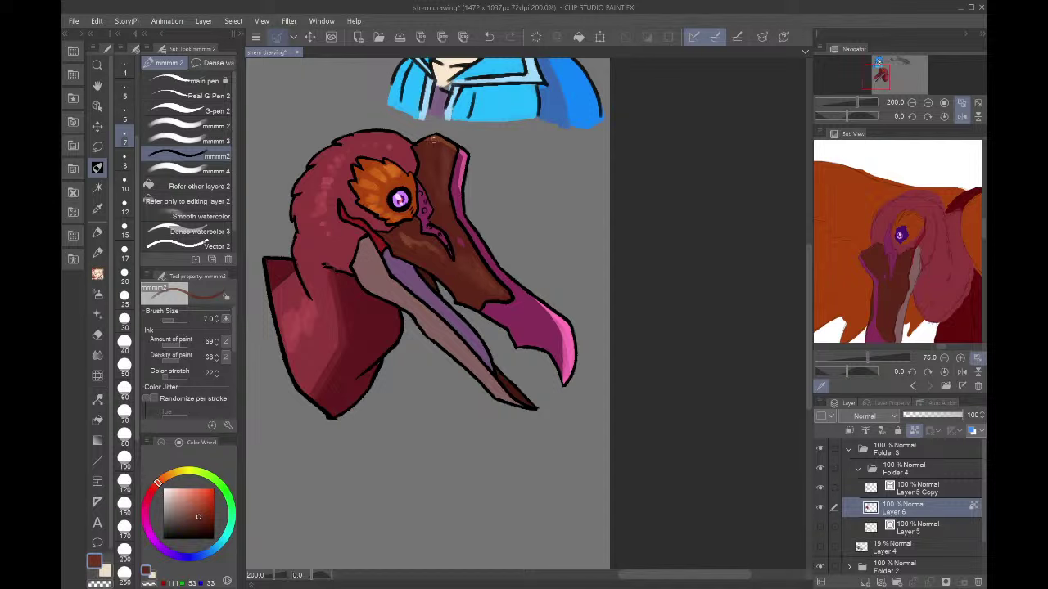
# - Rework the pink highlight along the upper beak ridge with the sampled magenta and pink
pyautogui.keyDown('alt'); pyautogui.click(455, 165); pyautogui.keyUp('alt')
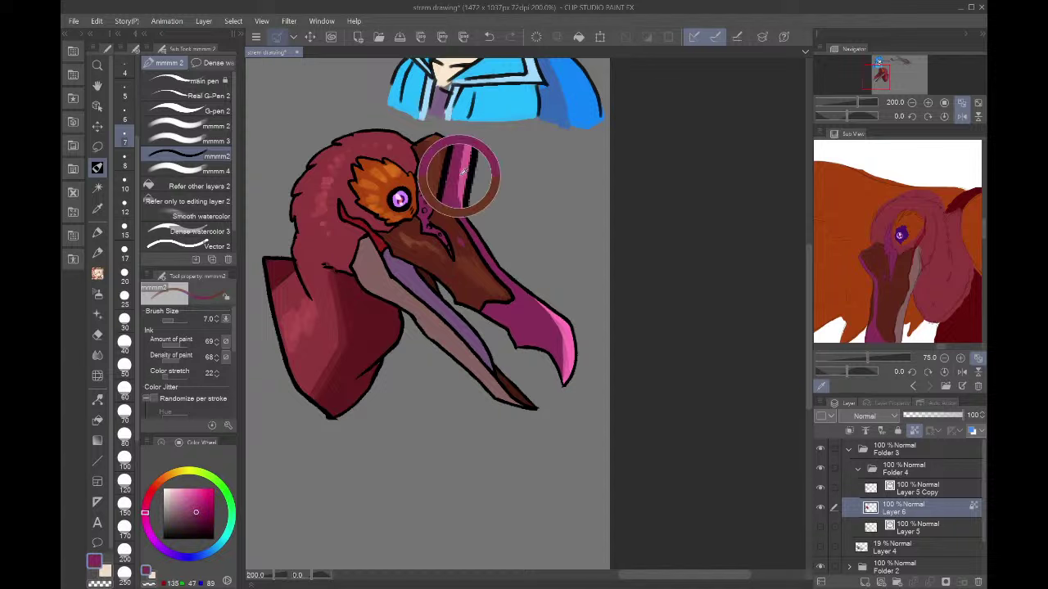
pyautogui.keyDown('alt'); pyautogui.click(465, 167); pyautogui.keyUp('alt')
pyautogui.moveTo(465, 157); pyautogui.dragTo(456, 208)
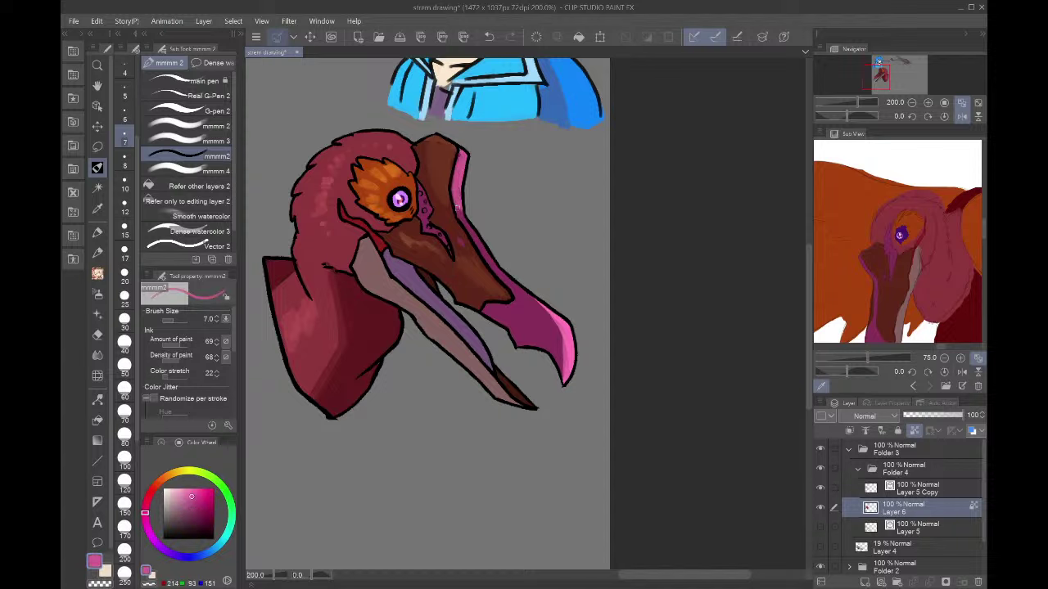
# - Lighten the beak's brown crest with blended sampled browns and return the canvas to its unmirrored view
pyautogui.keyDown('alt'); pyautogui.click(452, 155); pyautogui.keyUp('alt')
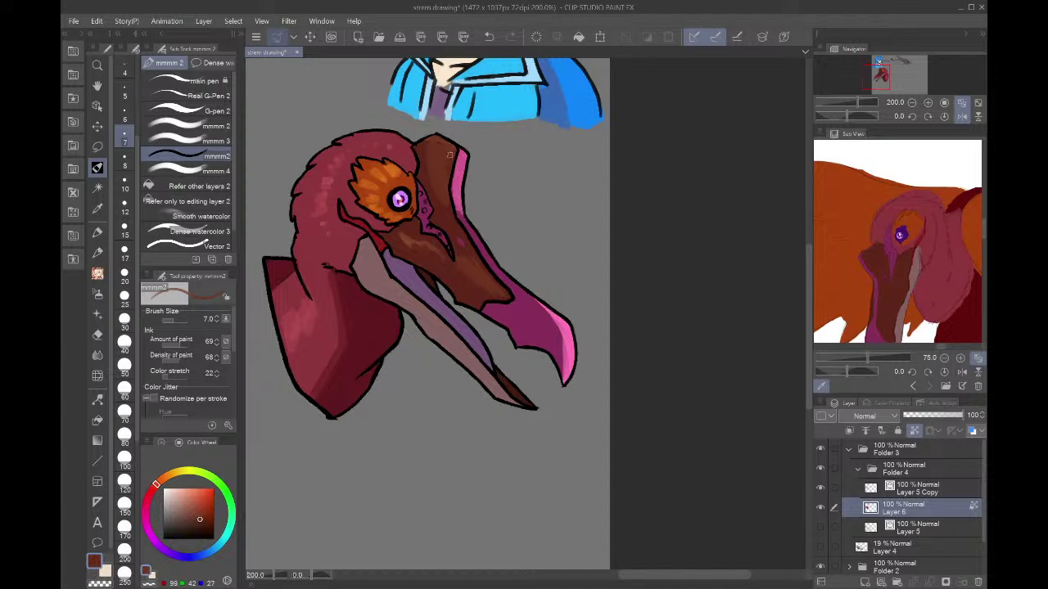
pyautogui.keyDown('alt'); pyautogui.click(406, 241); pyautogui.keyUp('alt')
pyautogui.keyDown('alt'); pyautogui.click(407, 242); pyautogui.keyUp('alt')
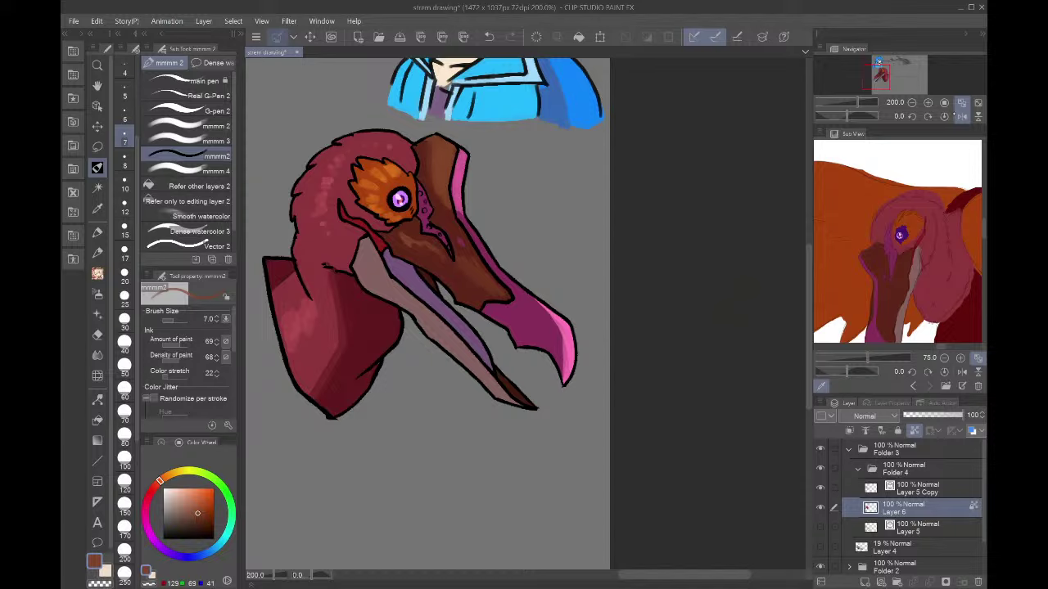
pyautogui.click(959, 116)
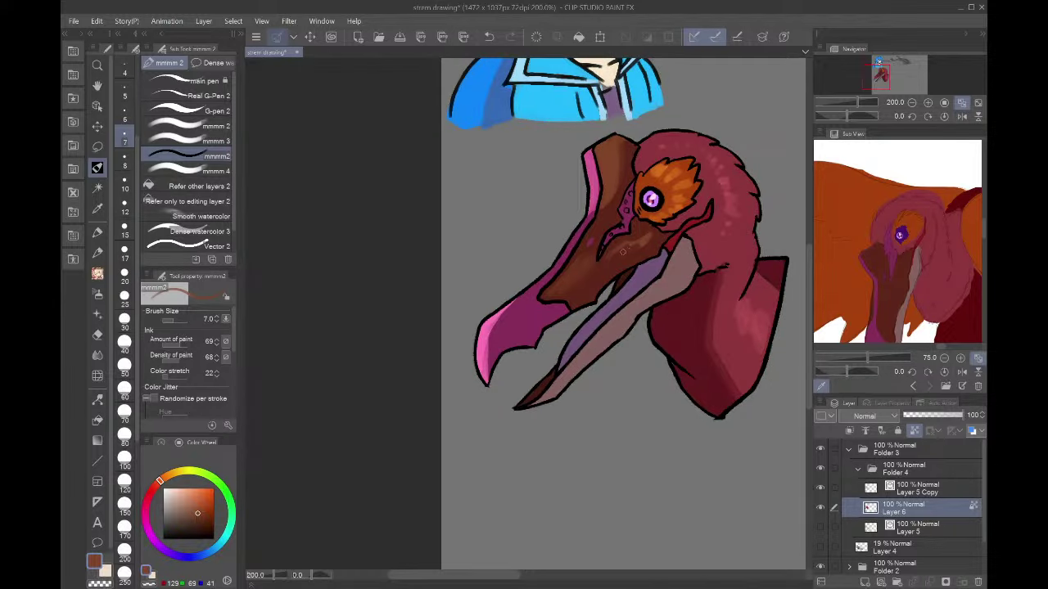
# - Shade the wide upper end of the lower beak's grey-pink side with a dark muted magenta on Layer 6
pyautogui.keyDown('alt'); pyautogui.click(744, 313); pyautogui.keyUp('alt')
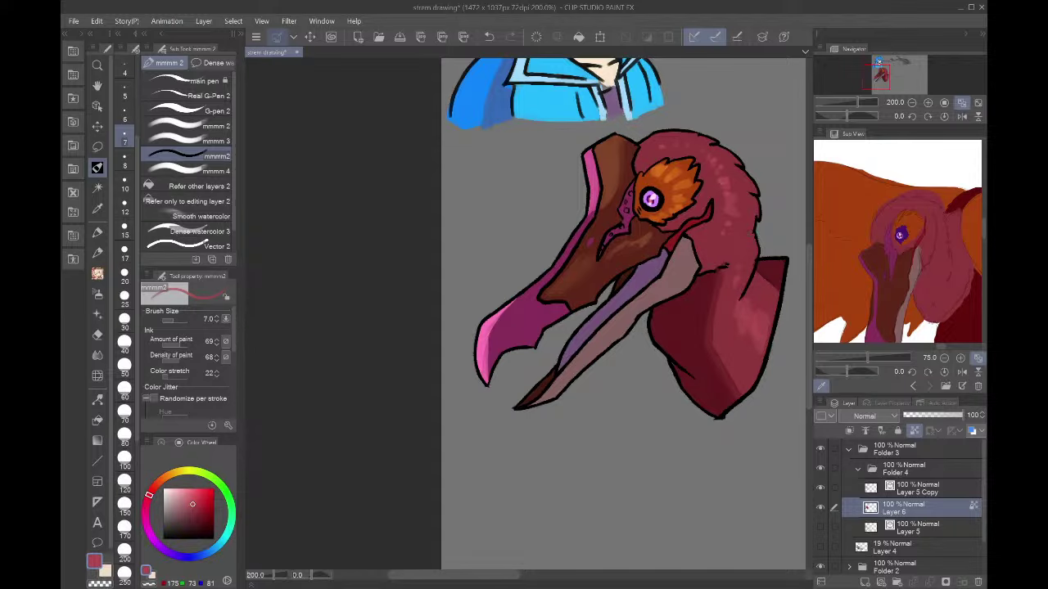
pyautogui.scroll(-3, 633, 266)
pyautogui.scroll(5, 633, 266)
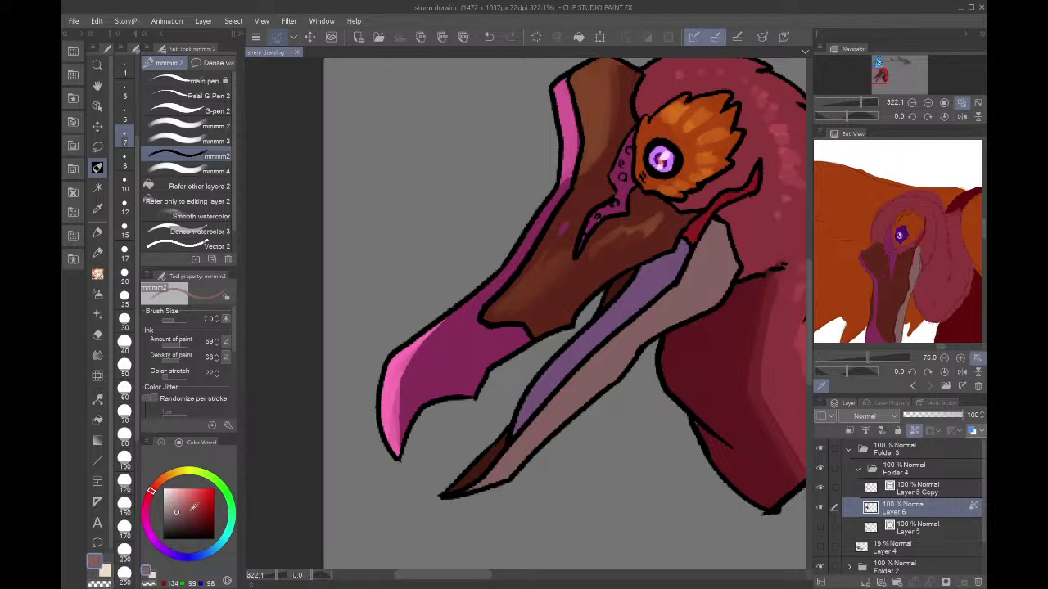
pyautogui.click(176, 513)
pyautogui.click(146, 509)
pyautogui.click(180, 518)
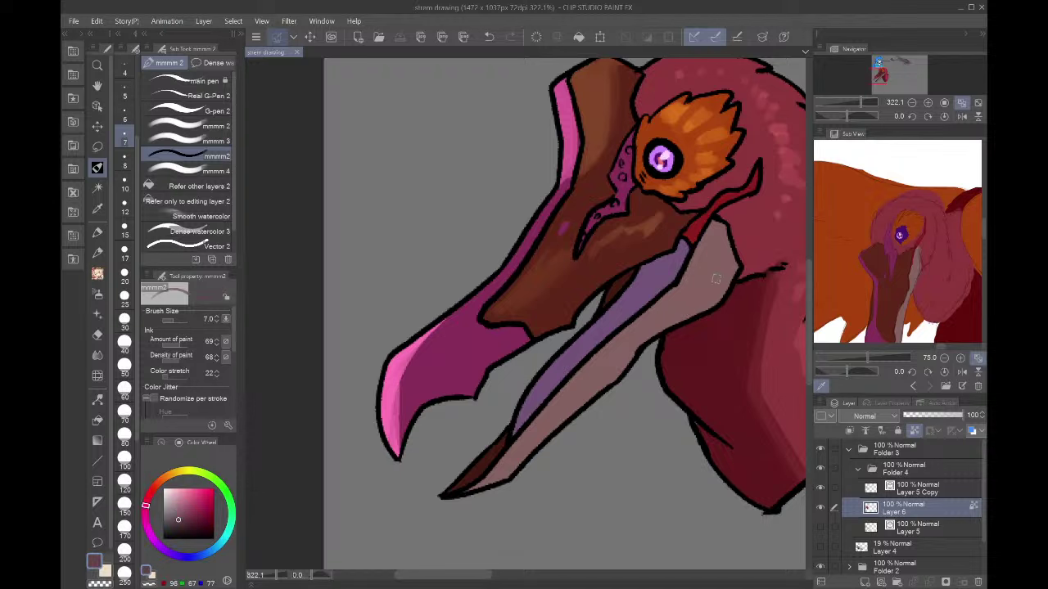
pyautogui.moveTo(735, 250)
pyautogui.mouseDown()
pyautogui.moveTo(713, 297)
pyautogui.moveTo(729, 275)
pyautogui.moveTo(651, 333)
pyautogui.moveTo(722, 270)
pyautogui.moveTo(669, 322)
pyautogui.mouseUp()
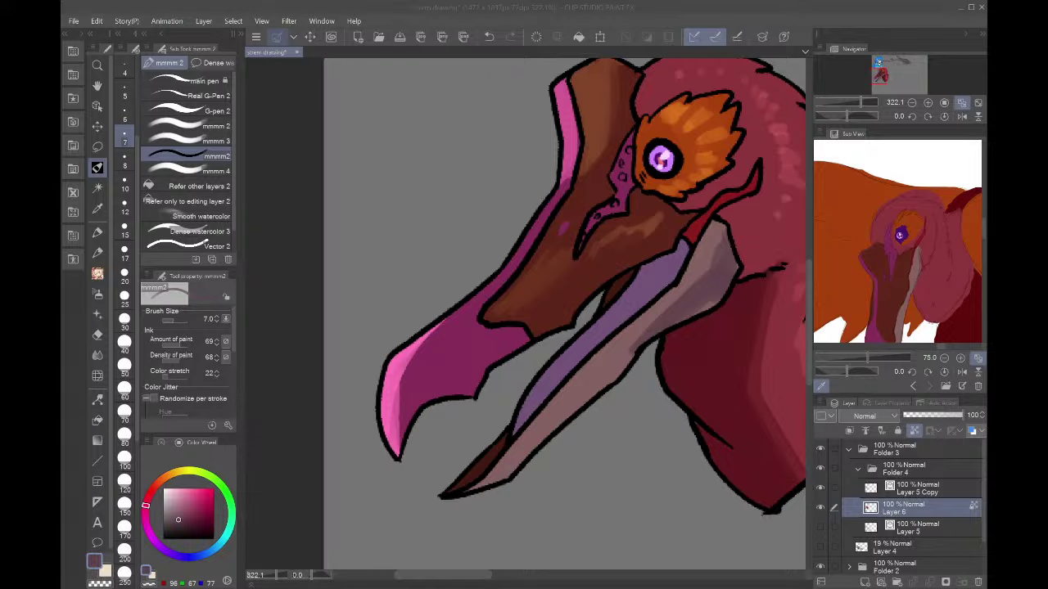
# - Extend the dark shading along the lower edge of the grey-pink lower beak toward its tip
pyautogui.moveTo(878, 63)
pyautogui.mouseDown()
pyautogui.moveTo(880, 86)
pyautogui.moveTo(877, 77)
pyautogui.mouseUp()
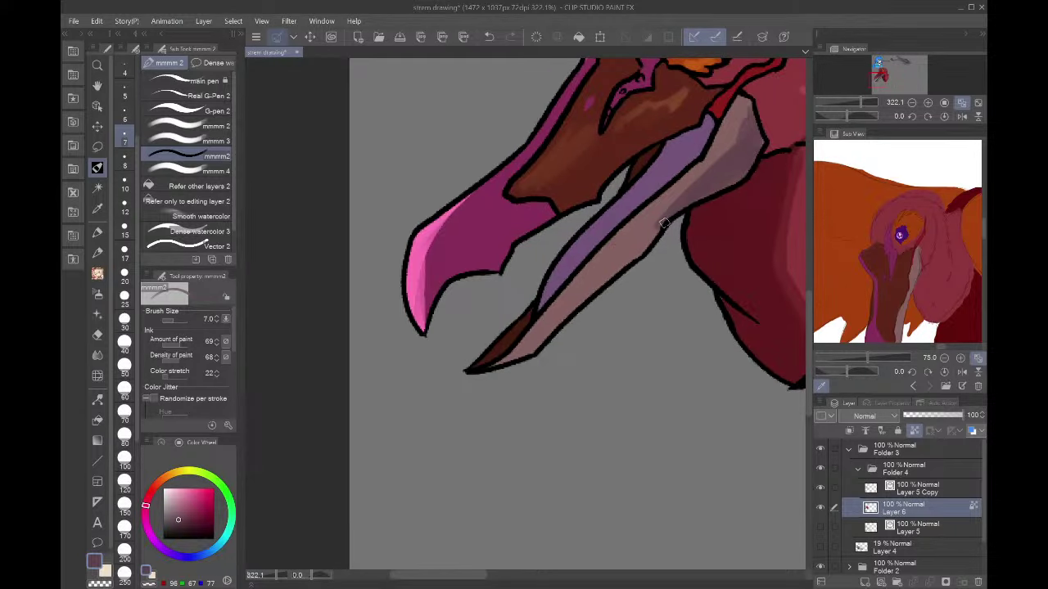
pyautogui.moveTo(665, 222)
pyautogui.mouseDown()
pyautogui.moveTo(616, 288)
pyautogui.moveTo(657, 227)
pyautogui.moveTo(604, 296)
pyautogui.moveTo(650, 245)
pyautogui.moveTo(523, 357)
pyautogui.mouseUp()
pyautogui.moveTo(613, 278); pyautogui.dragTo(569, 312)
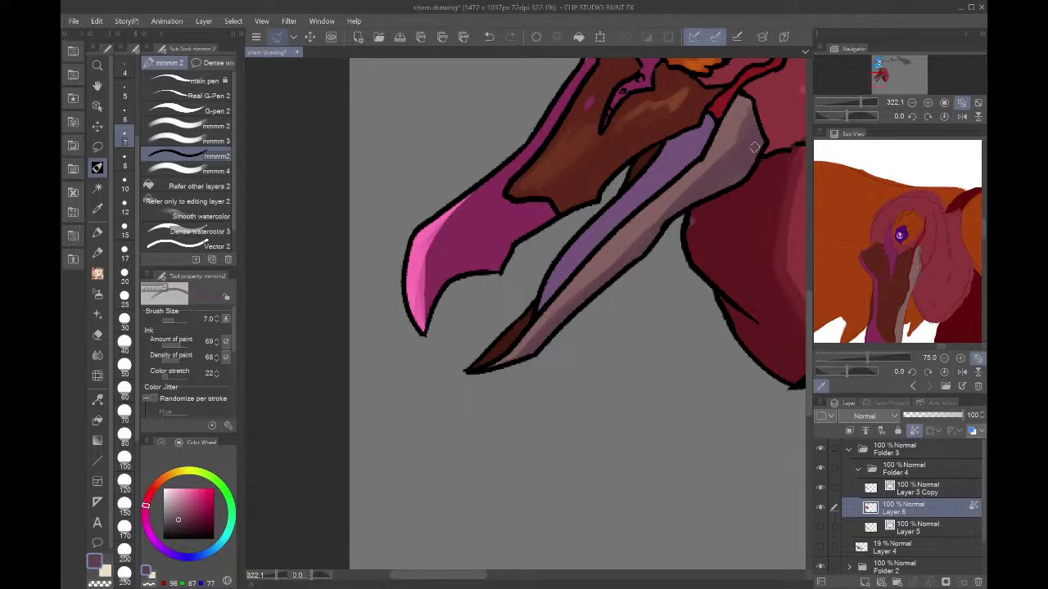
# - Check the bird head's shading from farther out, in both mirrored and normal canvas views
pyautogui.click(912, 103)
pyautogui.click(912, 103)
pyautogui.click(911, 103)
pyautogui.click(962, 116)
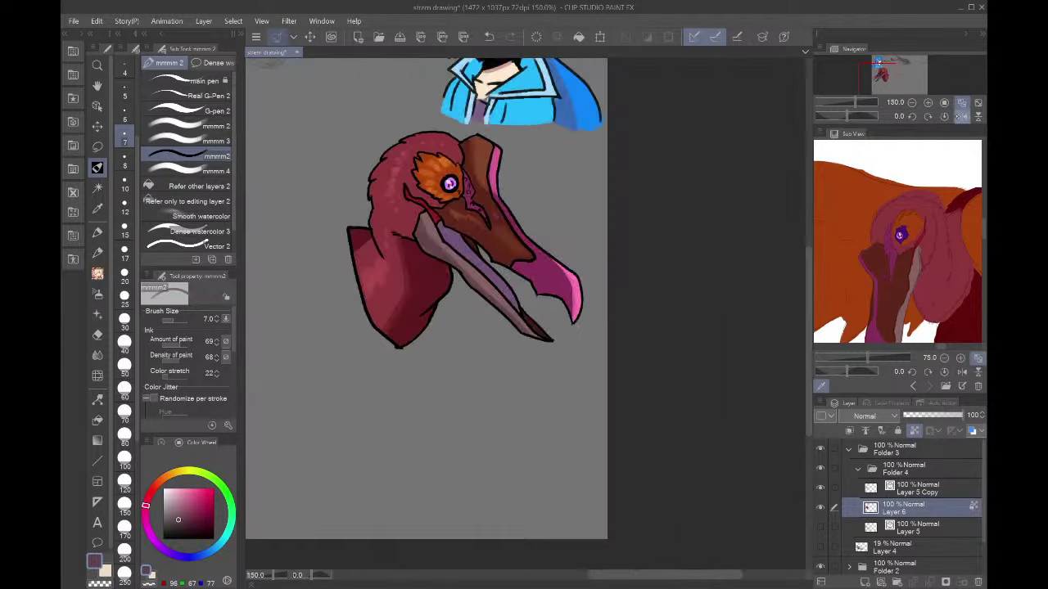
pyautogui.click(961, 116)
pyautogui.click(961, 115)
pyautogui.click(961, 115)
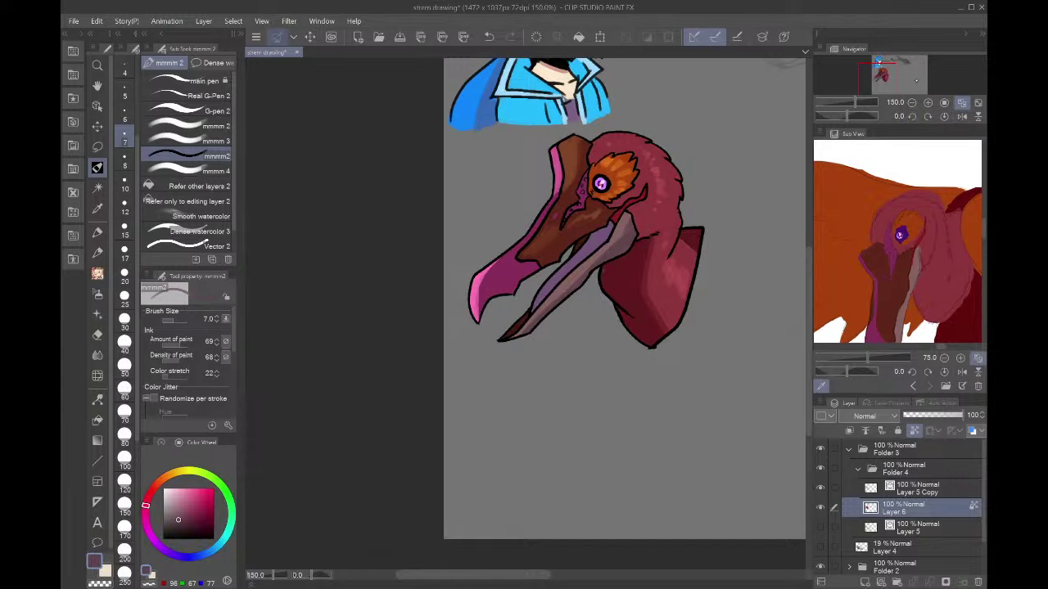
pyautogui.moveTo(892, 74)
pyautogui.mouseDown()
pyautogui.moveTo(876, 79)
pyautogui.moveTo(883, 84)
pyautogui.mouseUp()
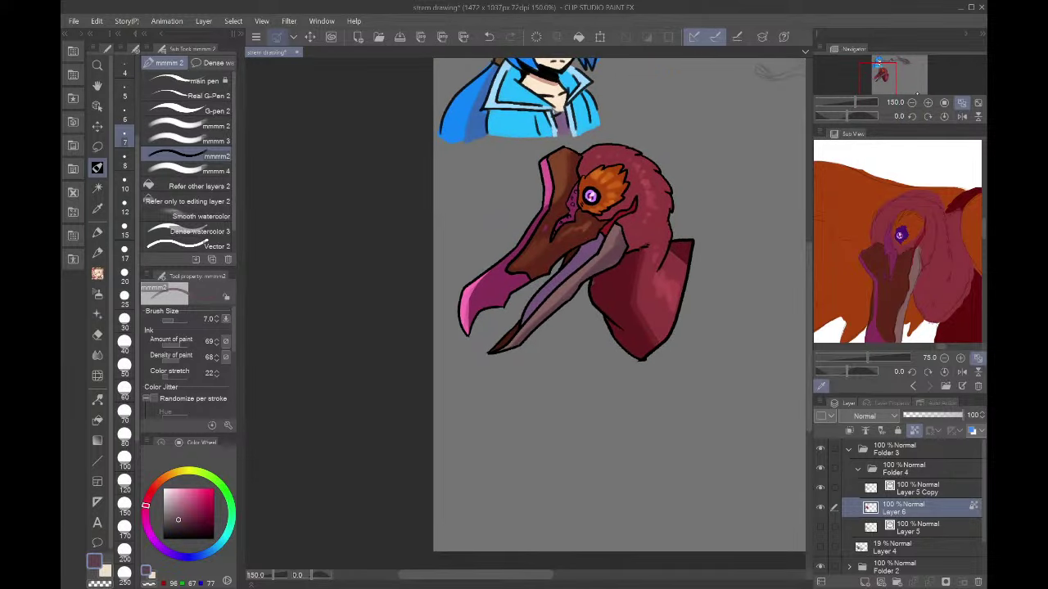
pyautogui.click(927, 102)
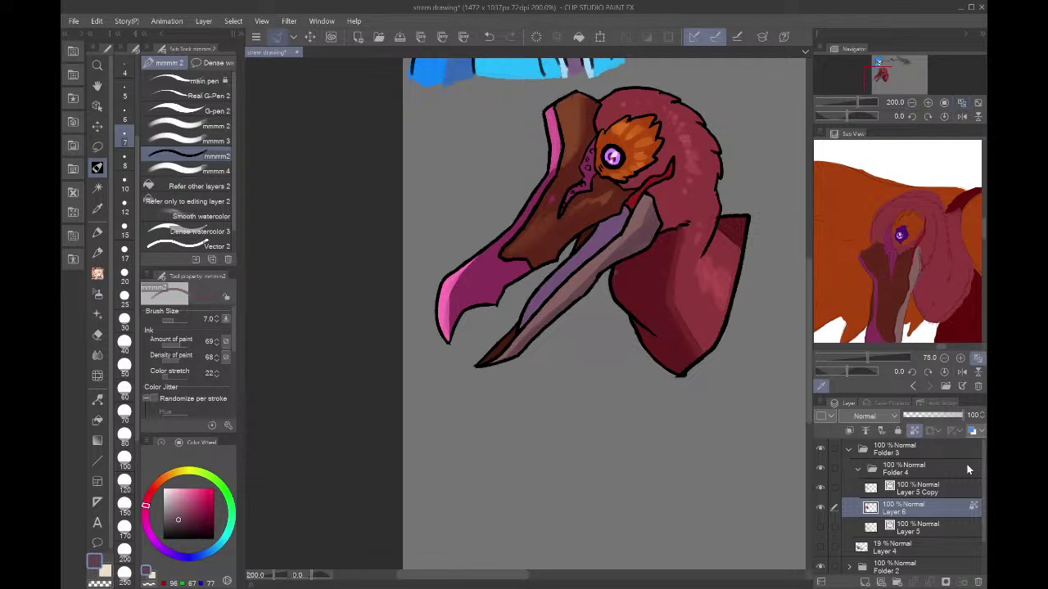
# - Copy the creature's color layer, Layer 6, and paste the duplicate above Layer 5 Copy
pyautogui.click(925, 490)
pyautogui.click(906, 515)
pyautogui.keyDown('alt'); pyautogui.click(628, 275); pyautogui.keyUp('alt')
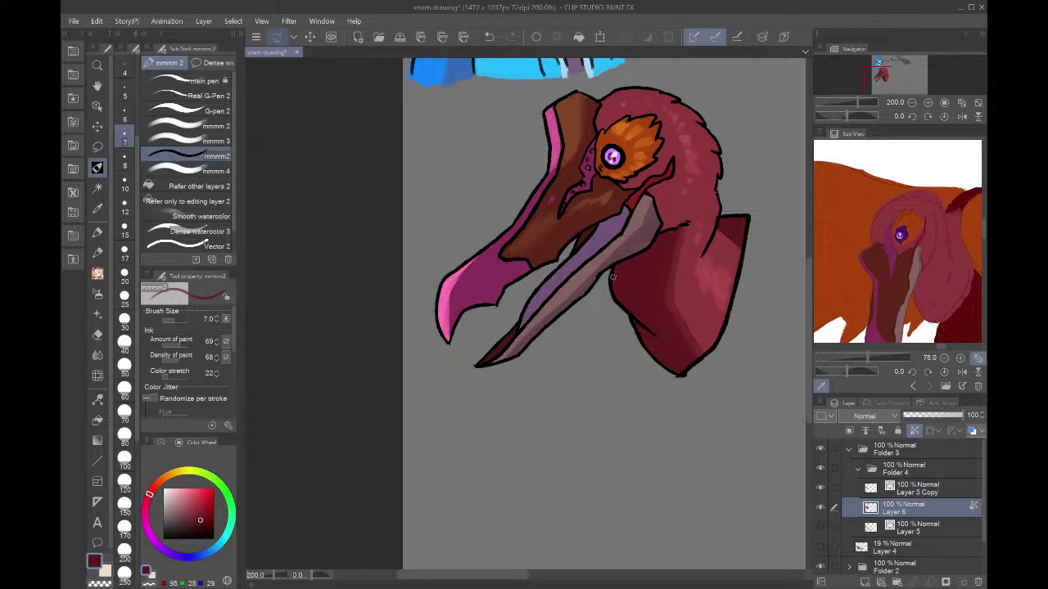
pyautogui.keyDown('alt'); pyautogui.click(613, 260); pyautogui.keyUp('alt')
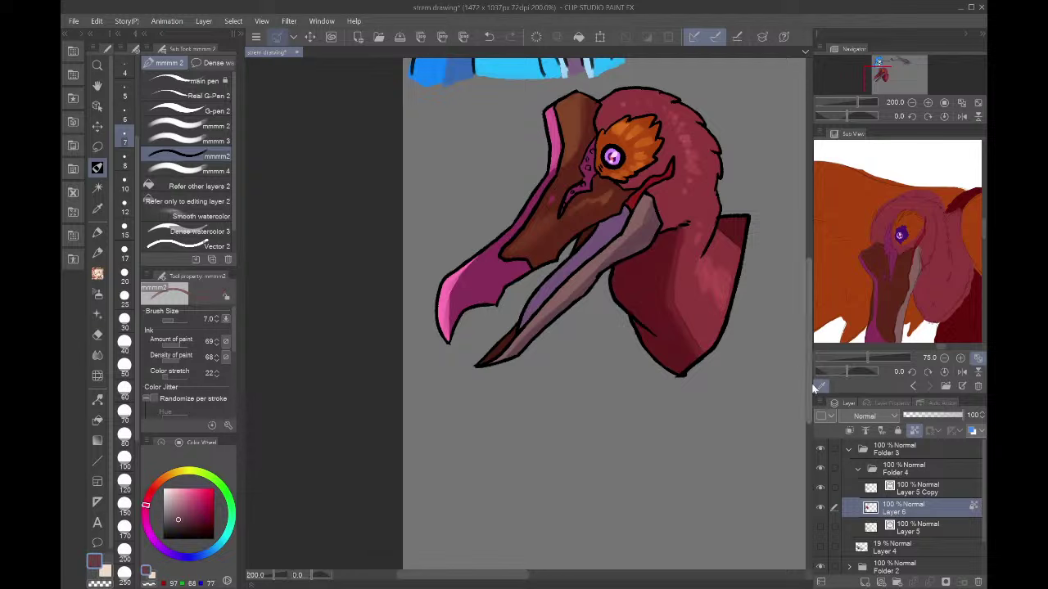
pyautogui.click(889, 487)
pyautogui.hotkey('ctrl', 'v')
# - Run the Change Line Color auto action on Layer 6 Copy to tint the creature's line art
pyautogui.click(939, 403)
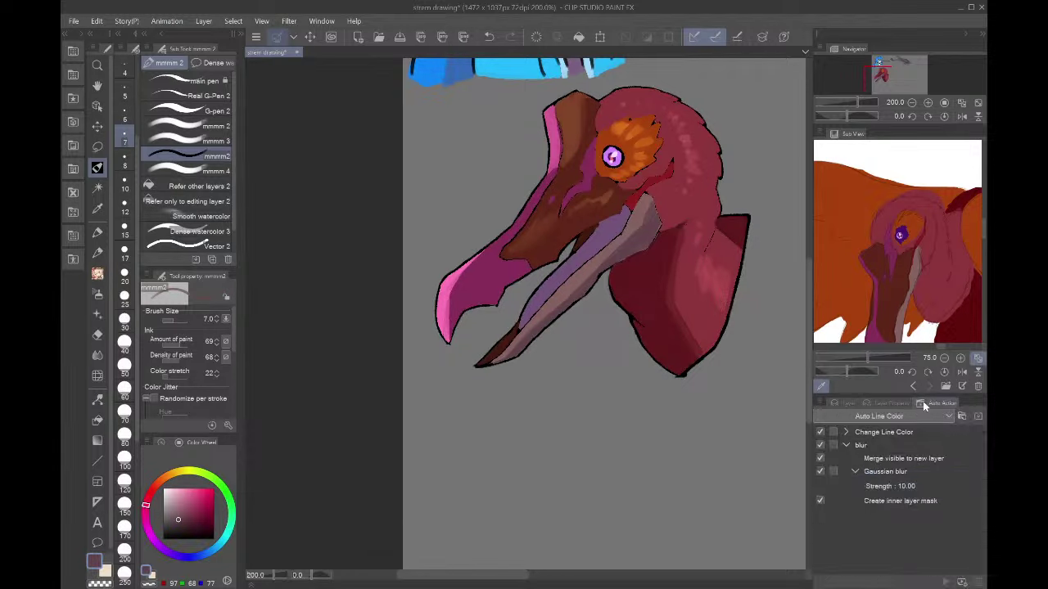
pyautogui.click(910, 430)
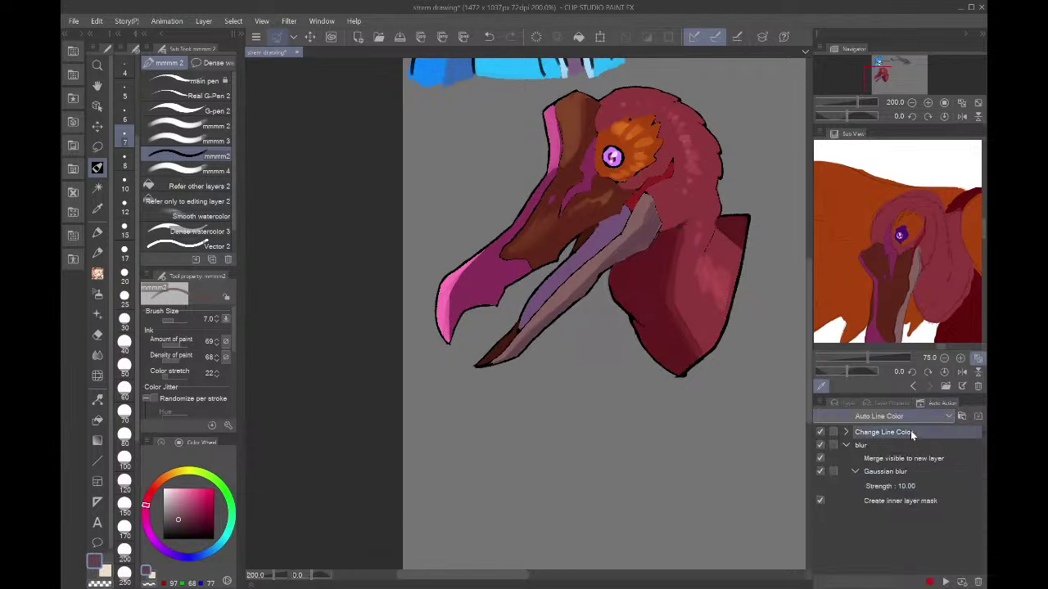
pyautogui.click(945, 581)
pyautogui.click(843, 402)
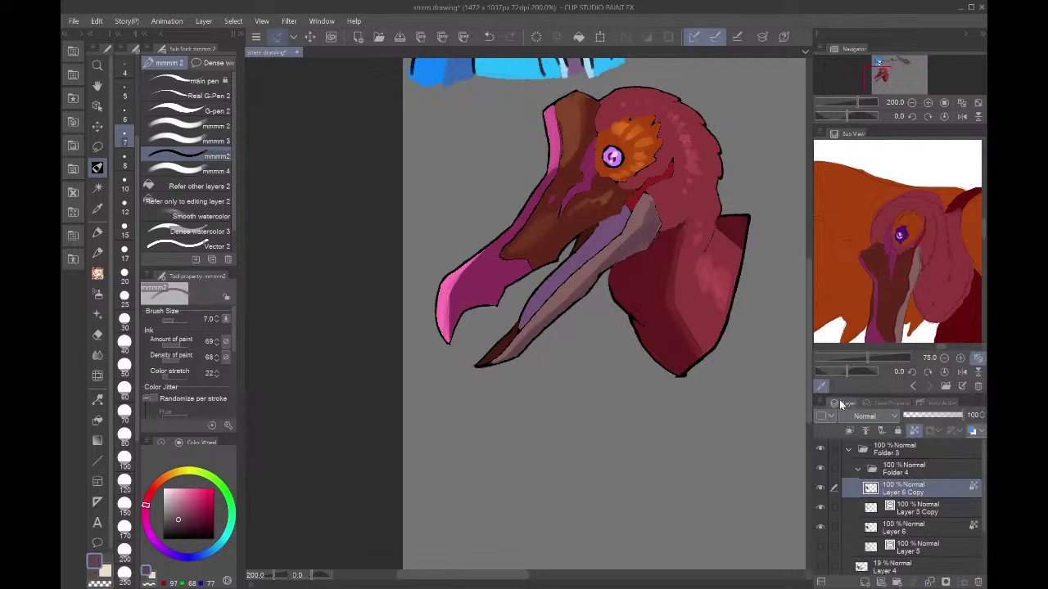
pyautogui.click(939, 403)
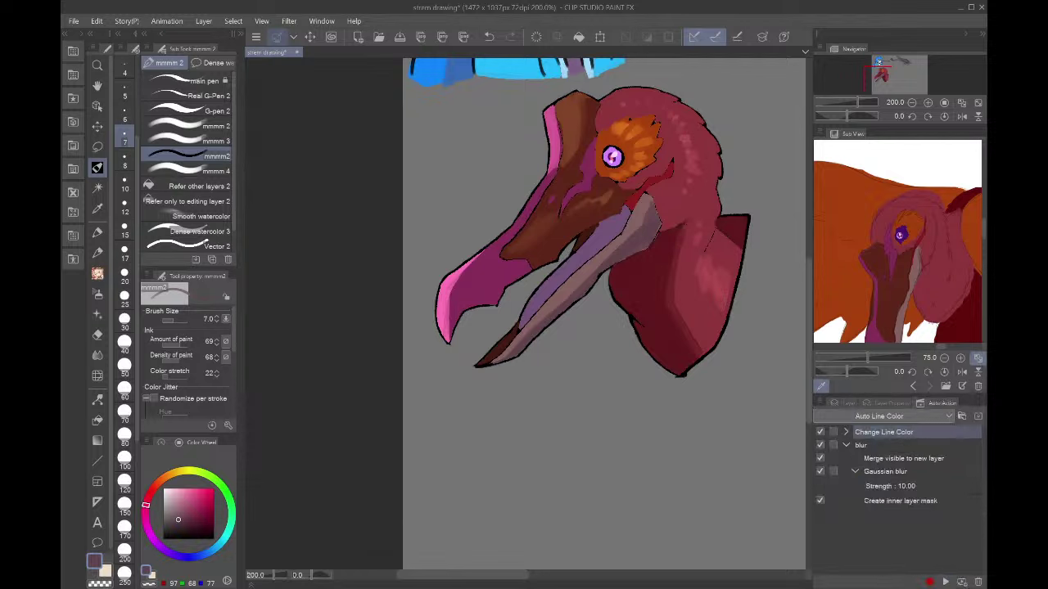
pyautogui.click(945, 581)
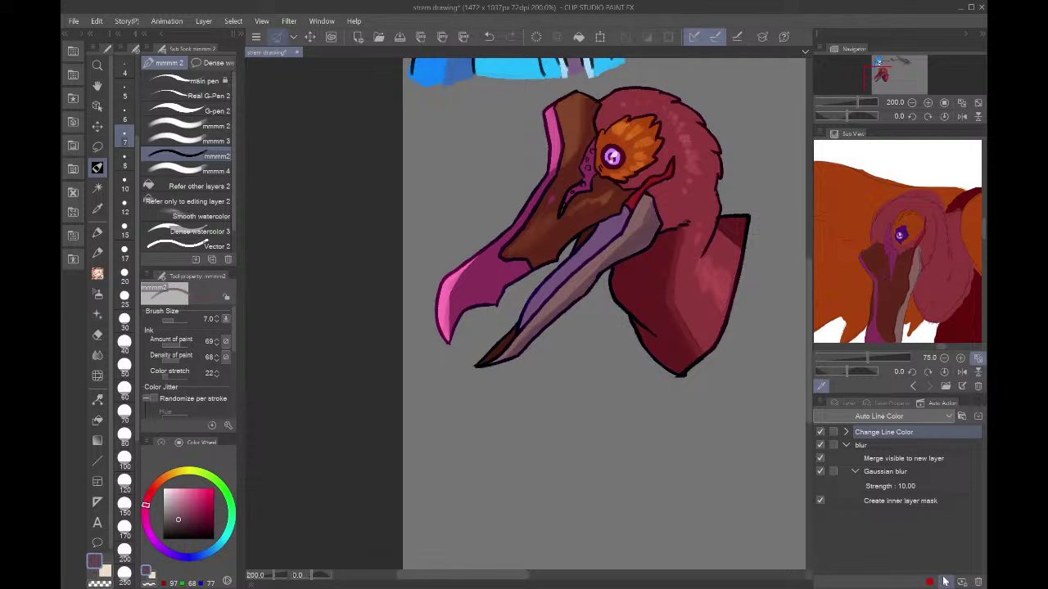
pyautogui.click(832, 403)
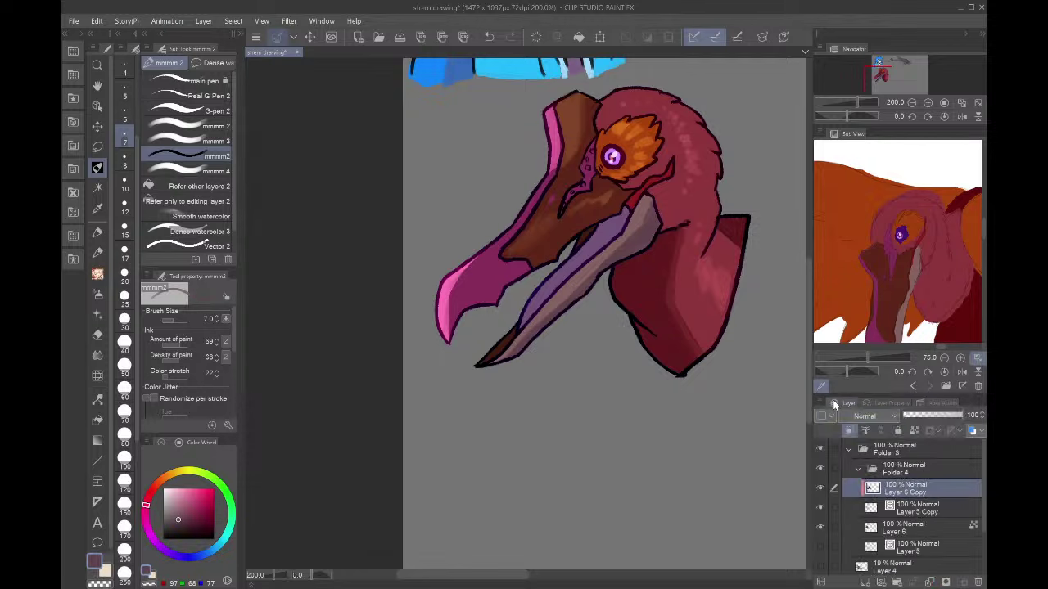
# - On Layer 6, darken the upper end of the lower beak's purple strip with a muted dark purple
pyautogui.click(886, 531)
pyautogui.scroll(5, 662, 218)
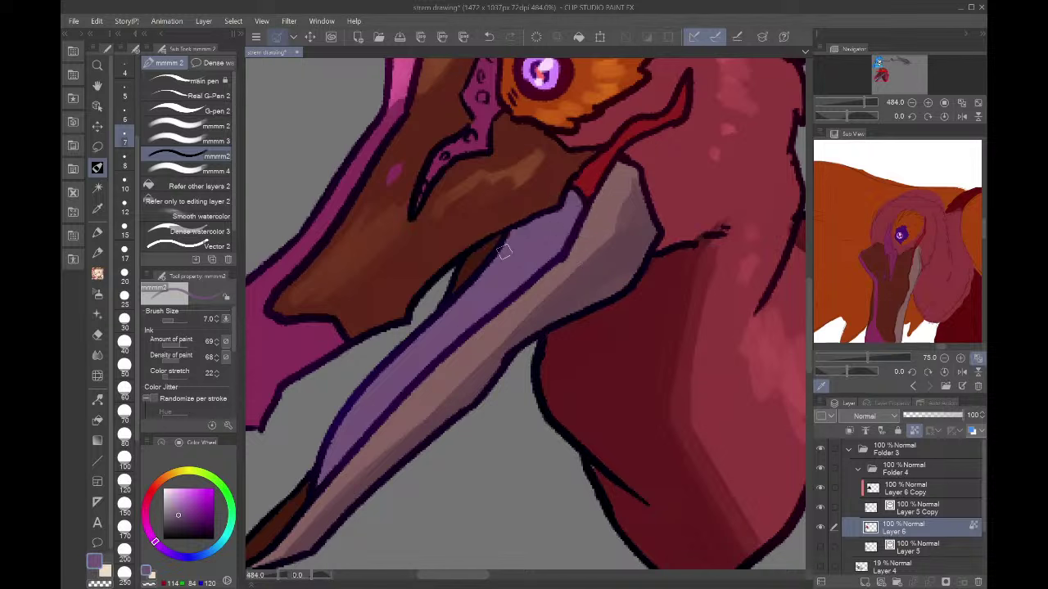
pyautogui.click(191, 531)
pyautogui.click(194, 533)
pyautogui.moveTo(509, 252)
pyautogui.mouseDown()
pyautogui.moveTo(540, 237)
pyautogui.moveTo(541, 262)
pyautogui.moveTo(536, 226)
pyautogui.moveTo(564, 244)
pyautogui.moveTo(576, 197)
pyautogui.mouseUp()
pyautogui.hotkey('ctrl', 'z')
pyautogui.keyDown('alt'); pyautogui.click(529, 240); pyautogui.keyUp('alt')
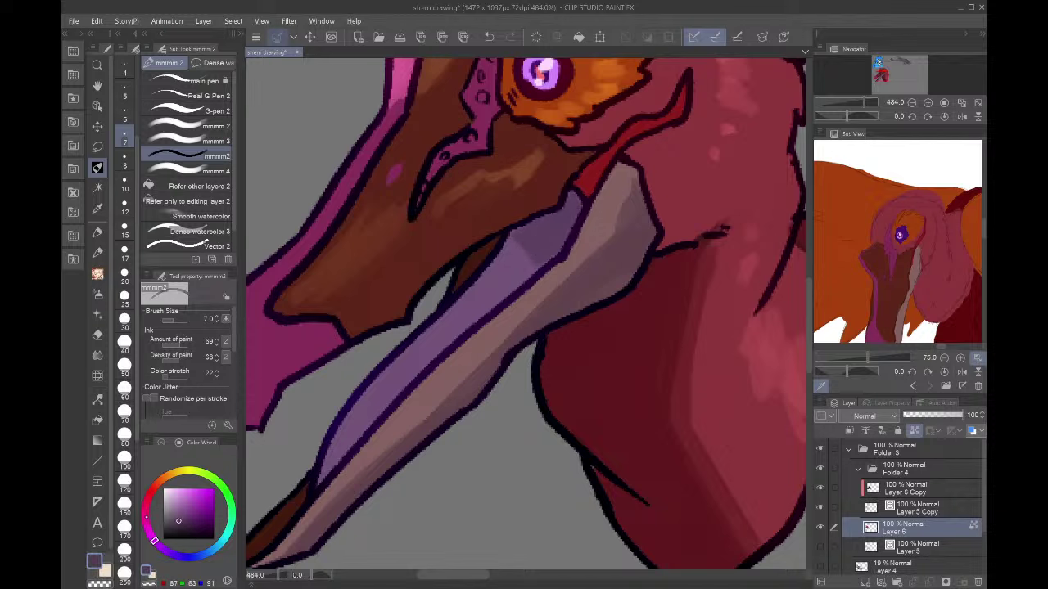
pyautogui.moveTo(154, 540); pyautogui.dragTo(145, 521)
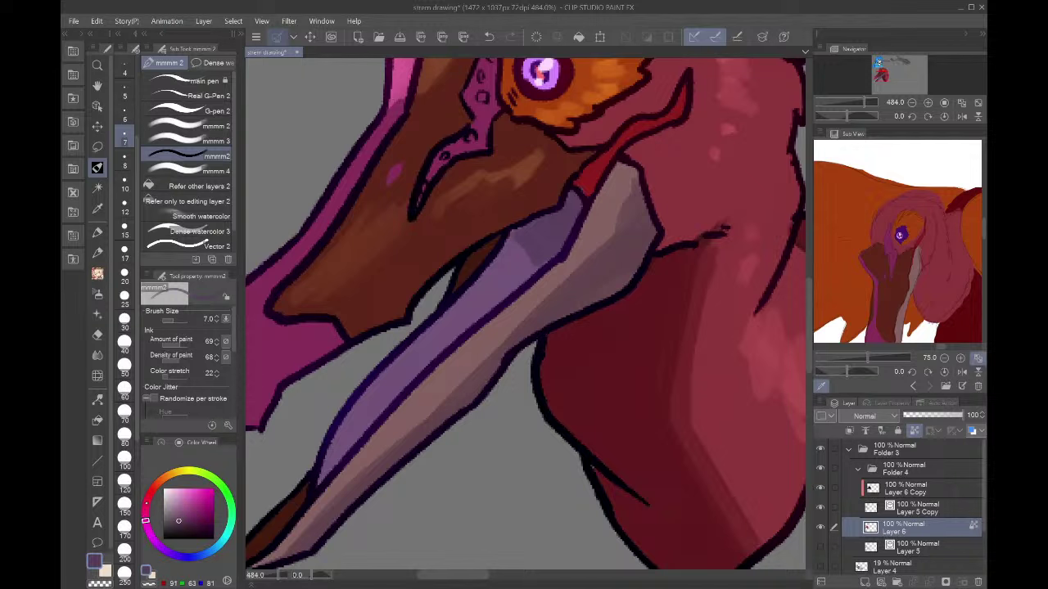
pyautogui.moveTo(513, 240); pyautogui.dragTo(534, 263)
pyautogui.moveTo(573, 221)
pyautogui.mouseDown()
pyautogui.moveTo(512, 244)
pyautogui.moveTo(497, 259)
pyautogui.moveTo(528, 245)
pyautogui.moveTo(495, 300)
pyautogui.moveTo(546, 257)
pyautogui.moveTo(474, 314)
pyautogui.moveTo(520, 273)
pyautogui.moveTo(549, 220)
pyautogui.mouseUp()
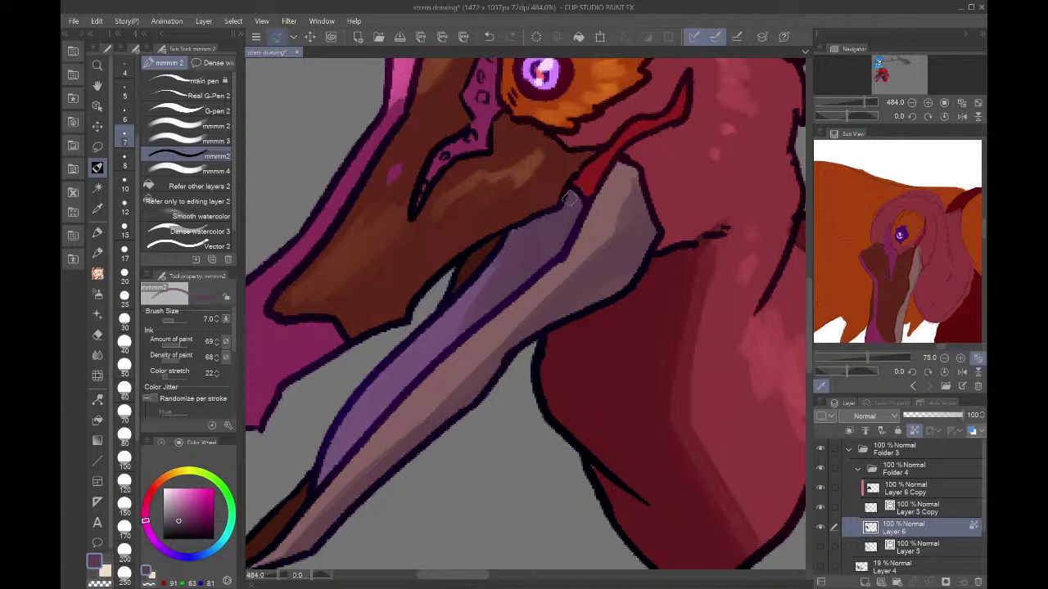
# - Blend the purple strip's dark shading into its lighter part using purples sampled from the strip
pyautogui.click(697, 523)
pyautogui.keyDown('alt'); pyautogui.click(444, 333); pyautogui.keyUp('alt')
pyautogui.moveTo(464, 324)
pyautogui.mouseDown()
pyautogui.moveTo(515, 258)
pyautogui.moveTo(532, 235)
pyautogui.mouseUp()
pyautogui.keyDown('alt'); pyautogui.click(530, 234); pyautogui.keyUp('alt')
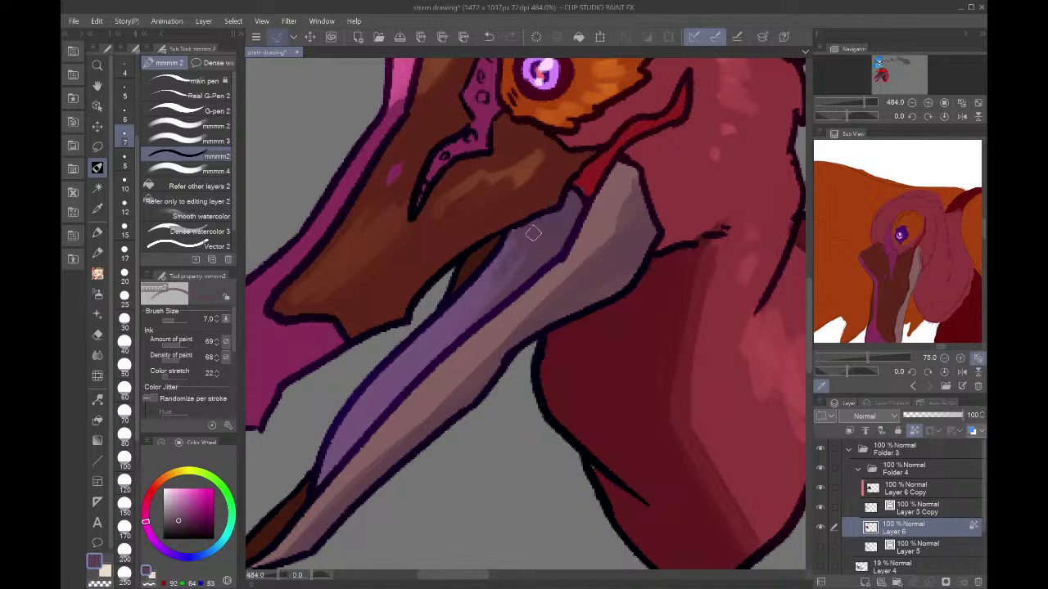
pyautogui.keyDown('alt'); pyautogui.click(488, 289); pyautogui.keyUp('alt')
pyautogui.moveTo(499, 280)
pyautogui.mouseDown()
pyautogui.moveTo(518, 262)
pyautogui.moveTo(505, 289)
pyautogui.moveTo(550, 245)
pyautogui.moveTo(522, 274)
pyautogui.moveTo(541, 252)
pyautogui.moveTo(520, 232)
pyautogui.mouseUp()
pyautogui.keyDown('alt'); pyautogui.click(542, 235); pyautogui.keyUp('alt')
pyautogui.keyDown('alt'); pyautogui.click(496, 289); pyautogui.keyUp('alt')
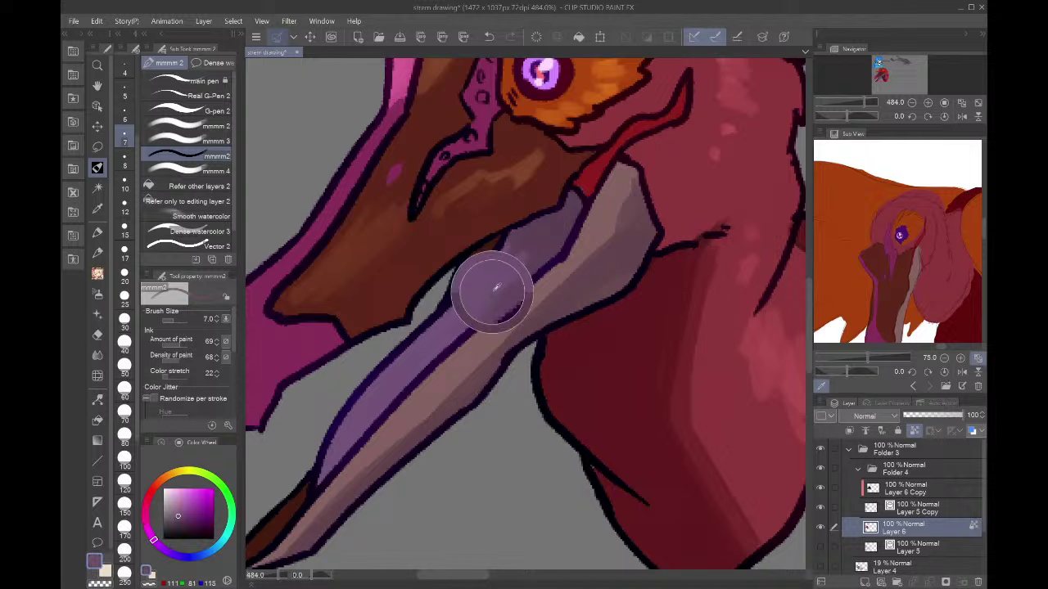
pyautogui.moveTo(518, 275)
pyautogui.mouseDown()
pyautogui.moveTo(496, 295)
pyautogui.moveTo(562, 223)
pyautogui.moveTo(548, 256)
pyautogui.moveTo(472, 318)
pyautogui.moveTo(548, 248)
pyautogui.moveTo(498, 246)
pyautogui.moveTo(509, 248)
pyautogui.moveTo(500, 262)
pyautogui.moveTo(516, 239)
pyautogui.mouseUp()
pyautogui.keyDown('alt'); pyautogui.click(562, 225); pyautogui.keyUp('alt')
pyautogui.keyDown('alt'); pyautogui.click(514, 277); pyautogui.keyUp('alt')
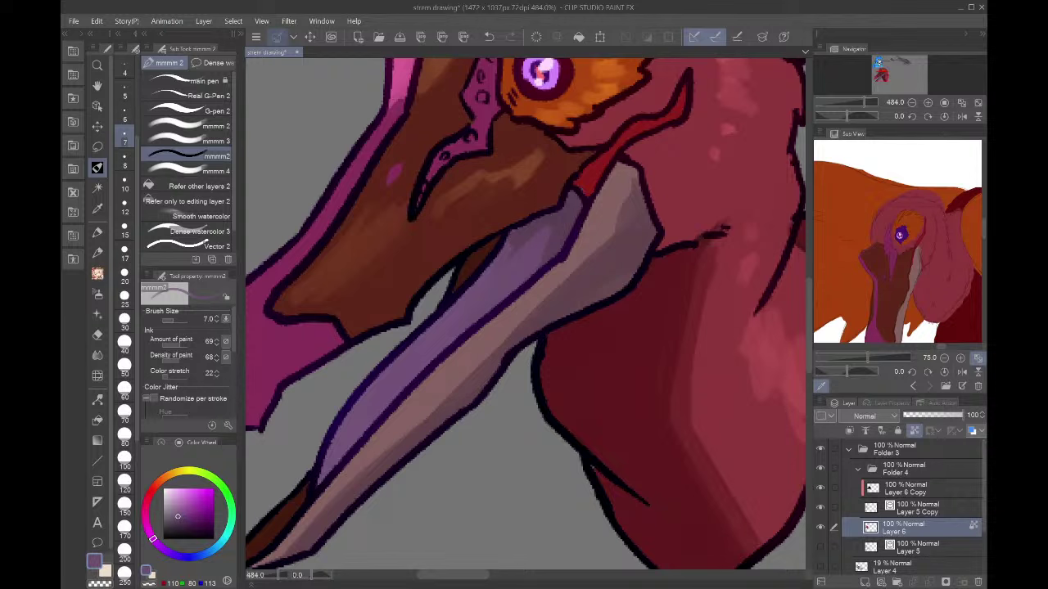
# - Fit the canvas in view, collapse Folder 3, add a new folder containing two layers, and pick a muted blue
pyautogui.click(961, 102)
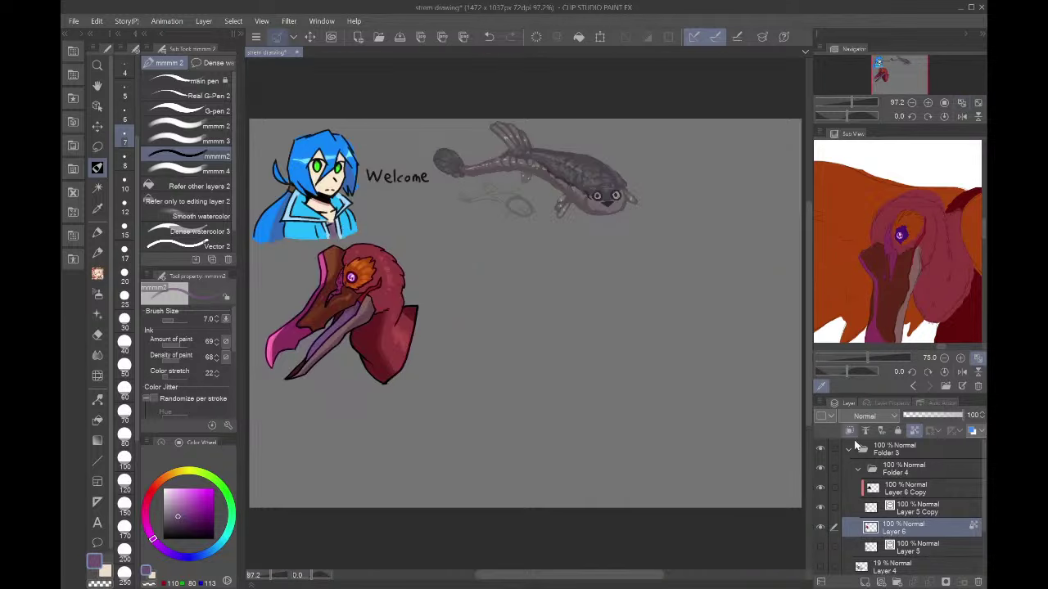
pyautogui.click(857, 470)
pyautogui.click(849, 450)
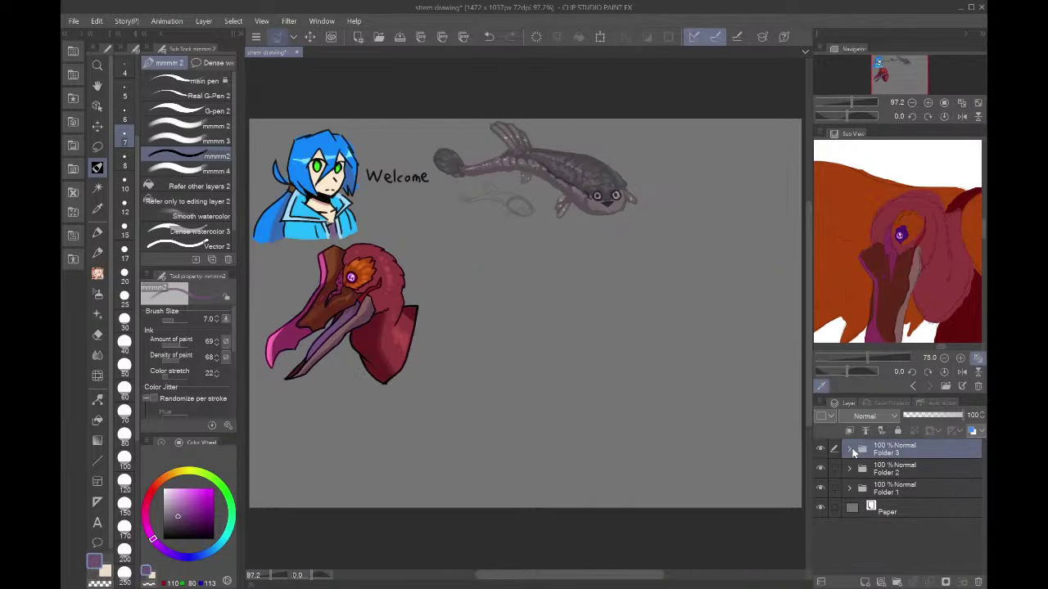
pyautogui.click(892, 581)
pyautogui.click(865, 581)
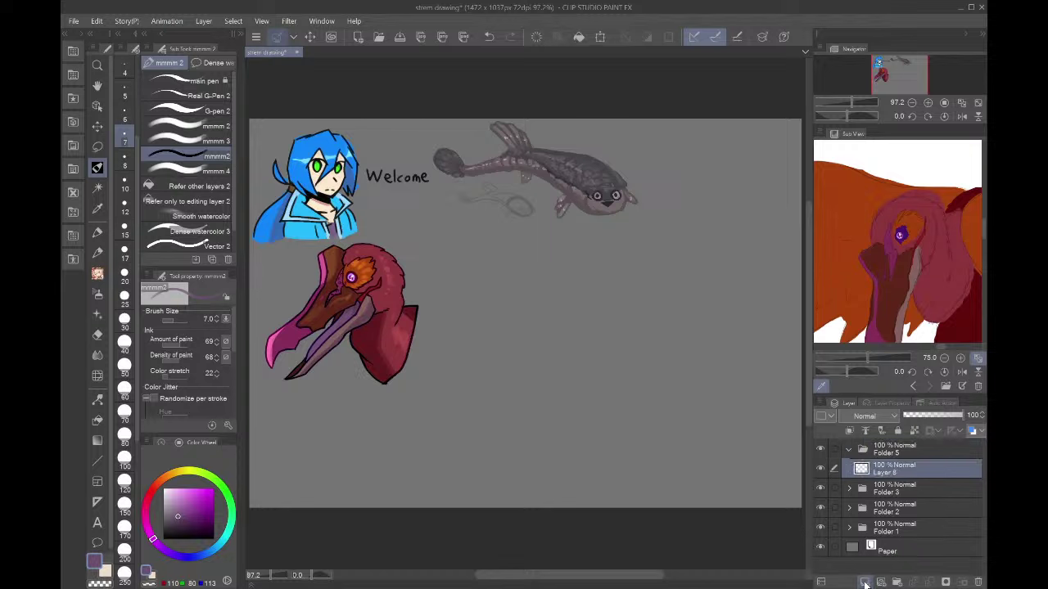
pyautogui.click(865, 581)
pyautogui.click(185, 558)
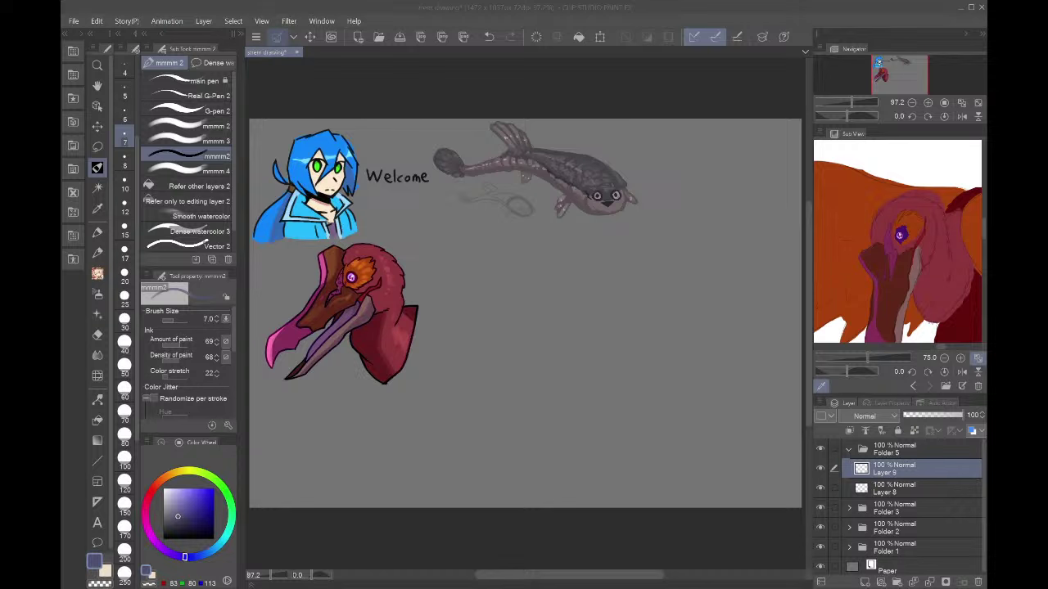
pyautogui.click(704, 409)
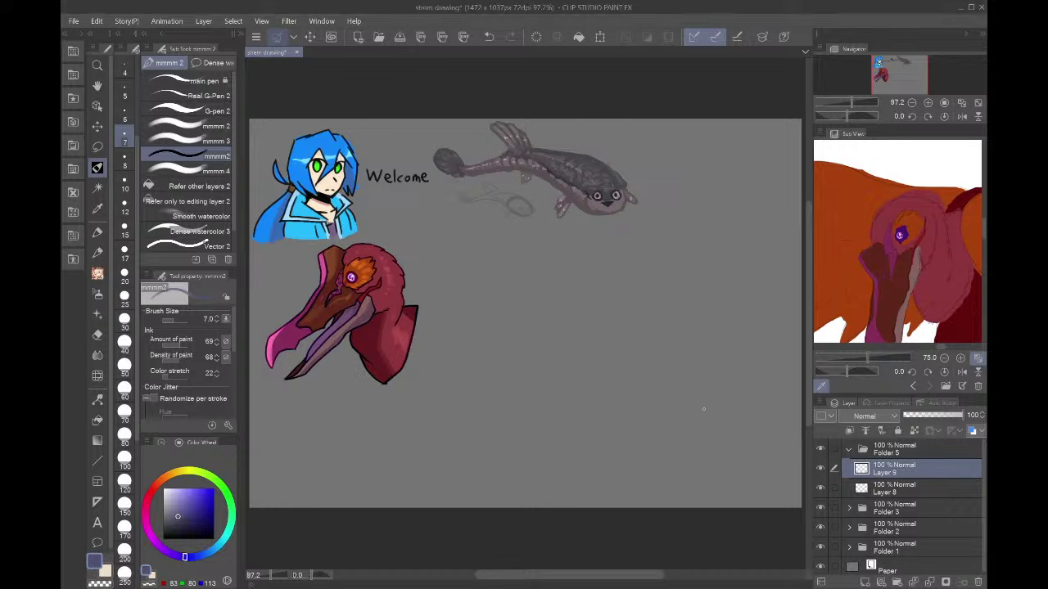
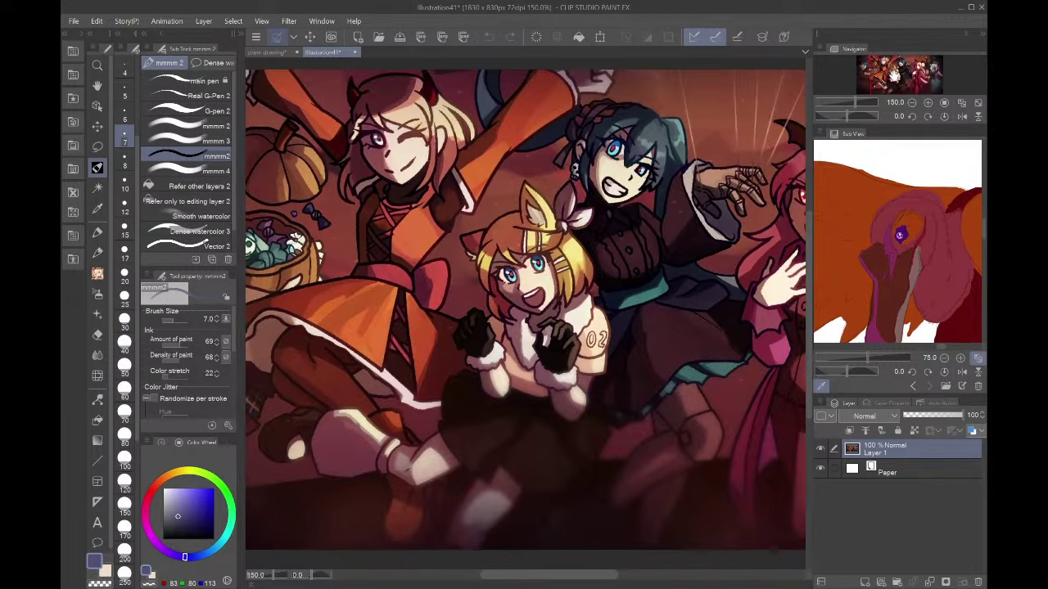
# - Look across the finished group illustration, fit the whole picture in view, and close its document
pyautogui.moveTo(894, 76); pyautogui.dragTo(894, 78)
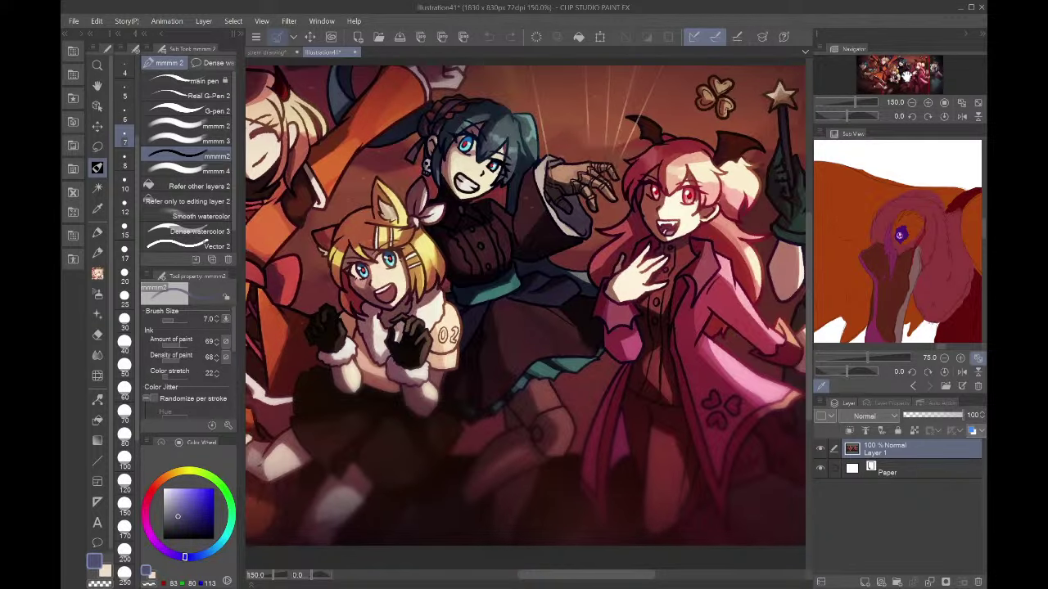
pyautogui.moveTo(906, 76); pyautogui.dragTo(921, 78)
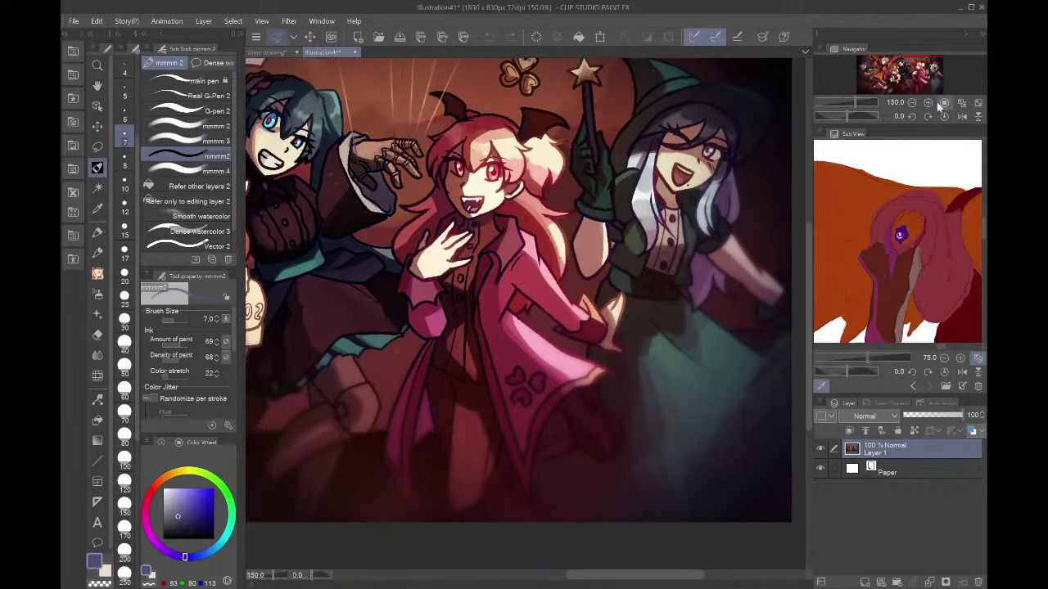
pyautogui.click(963, 103)
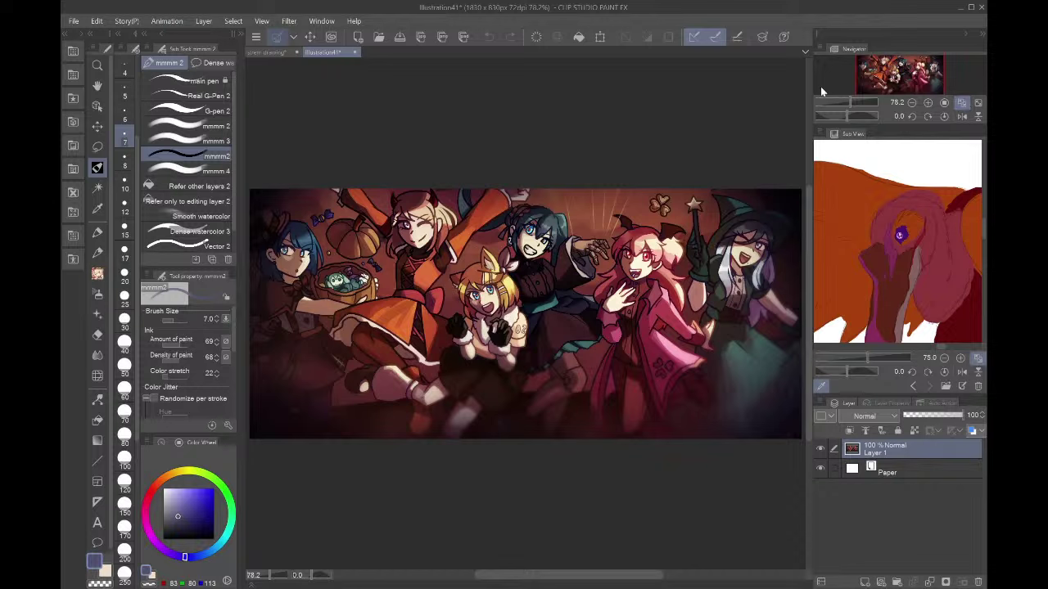
pyautogui.click(355, 52)
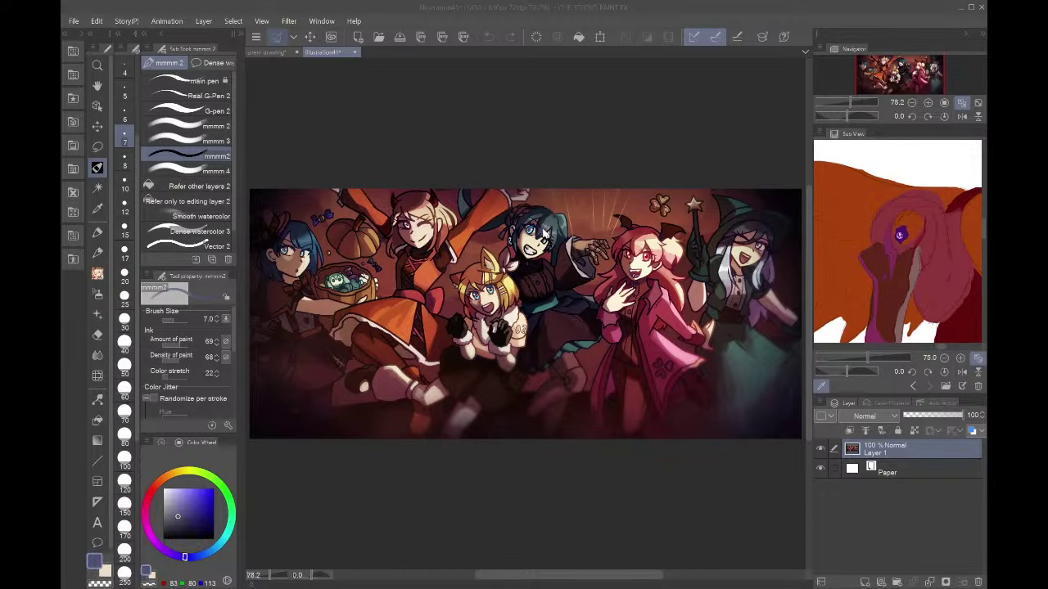
pyautogui.click(544, 232)
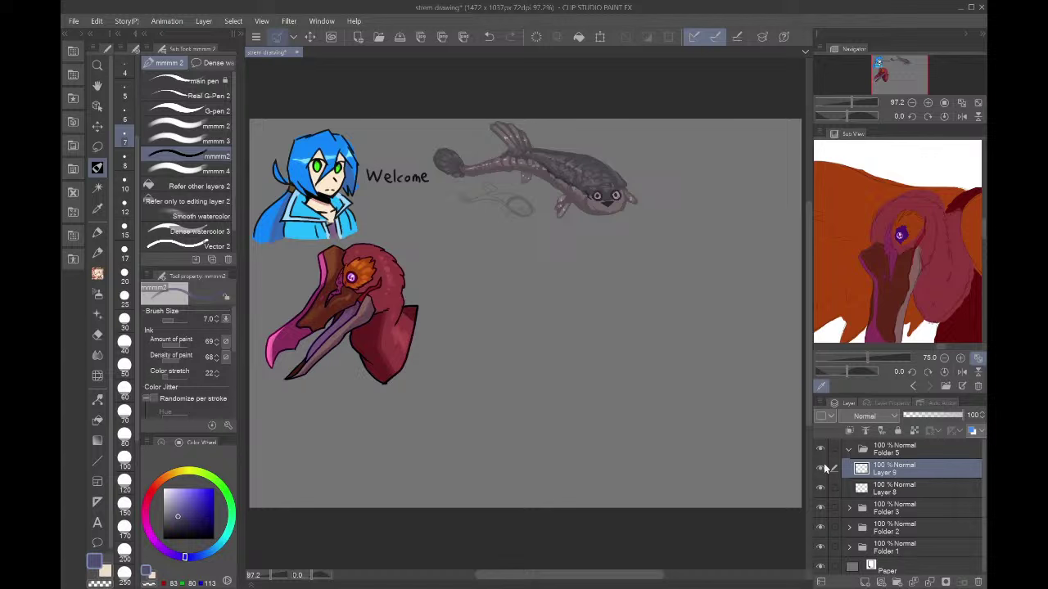
# - Show the full-body image of the long dark-haired girl in the Sub View, enlarged to 100% around her face and torso
pyautogui.click(941, 390)
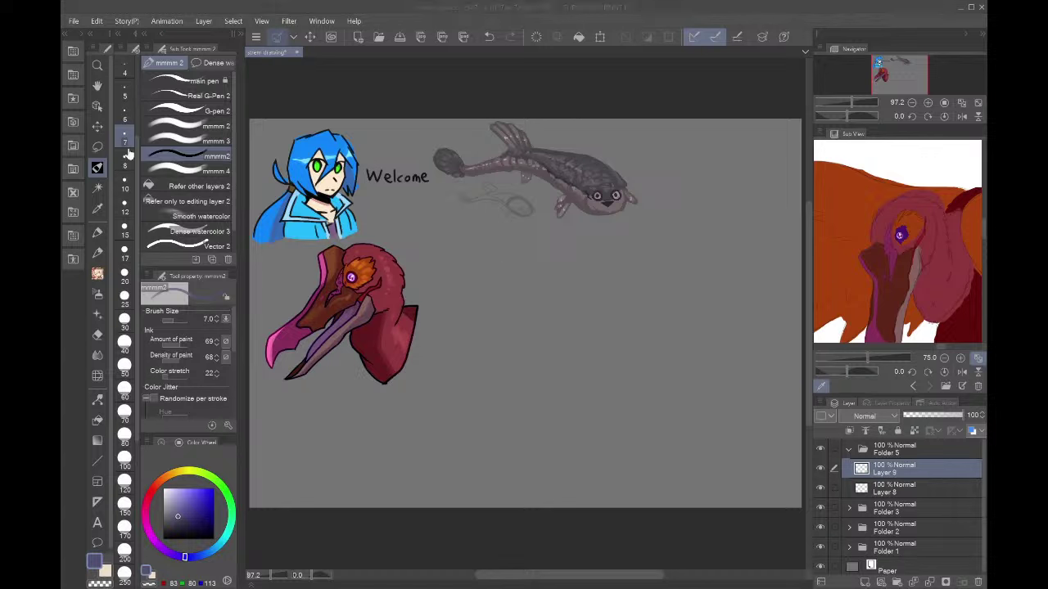
pyautogui.doubleClick(220, 113)
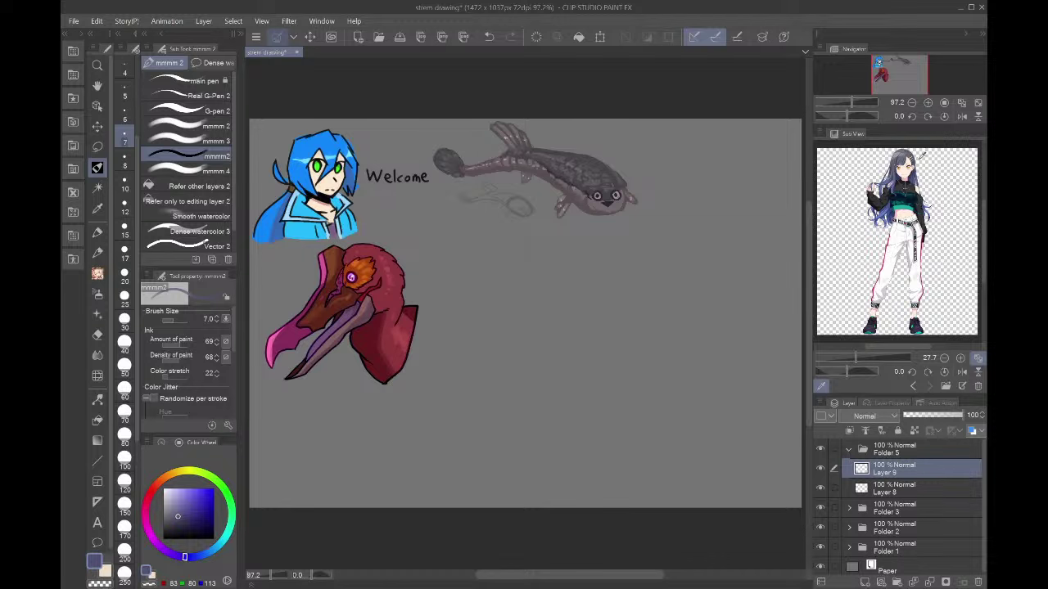
pyautogui.scroll(3, 921, 154)
pyautogui.scroll(-3, 916, 161)
pyautogui.scroll(3, 913, 160)
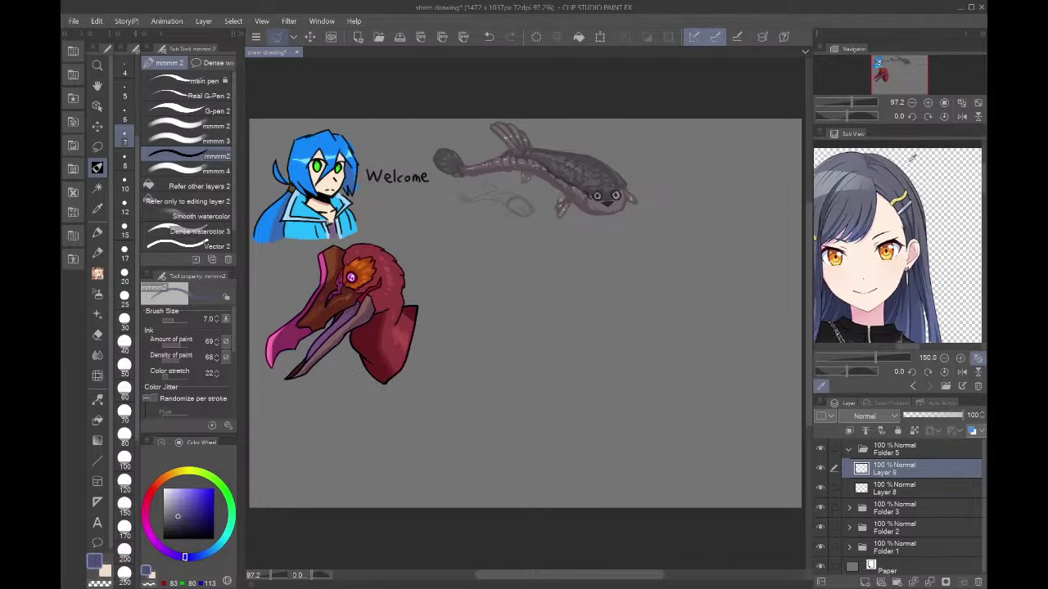
pyautogui.scroll(-4, 912, 160)
pyautogui.scroll(3, 897, 241)
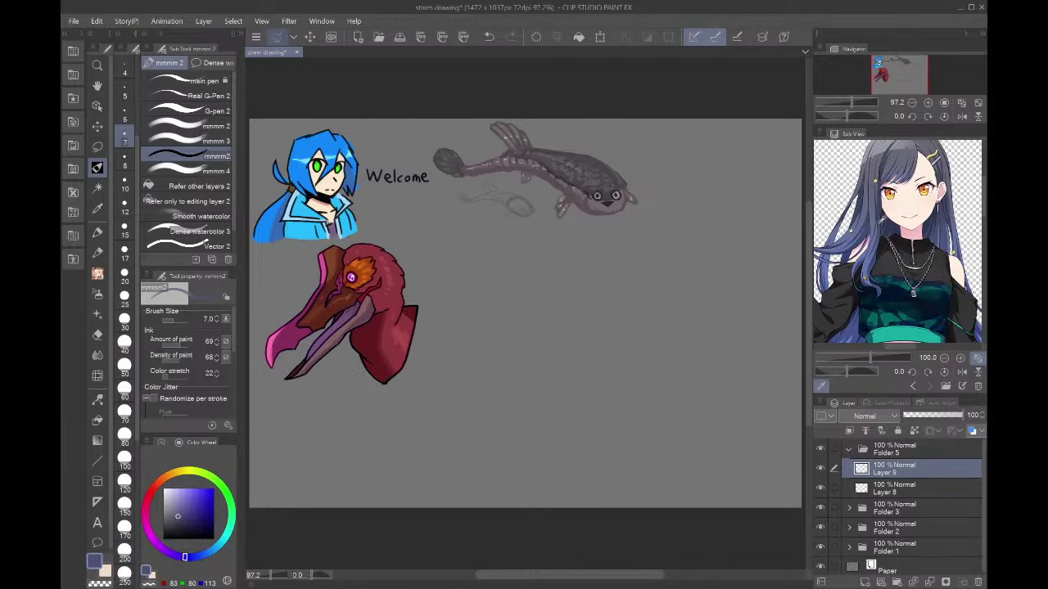
# - On Layer 9, rough out a round head and tapered torso in dark navy with a size 15 brush
pyautogui.click(124, 250)
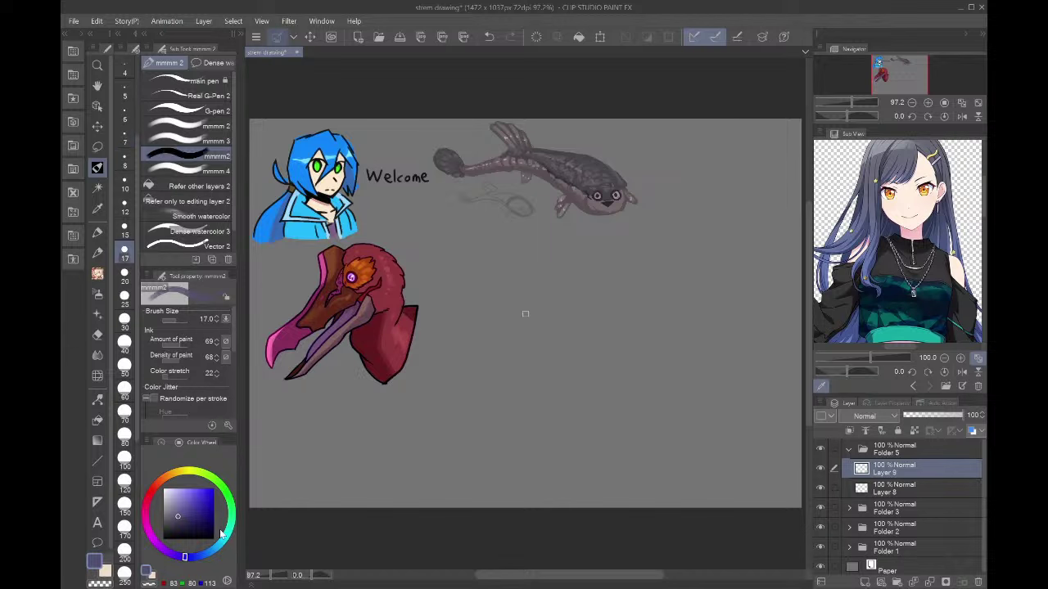
pyautogui.click(186, 529)
pyautogui.scroll(2, 559, 292)
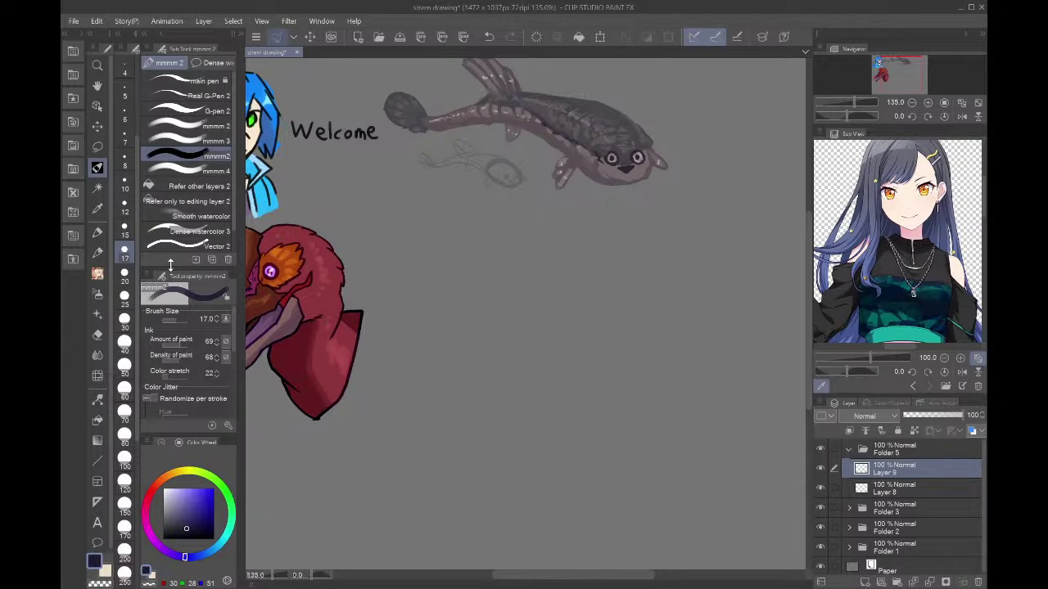
pyautogui.press('[')
pyautogui.scroll(2, 473, 344)
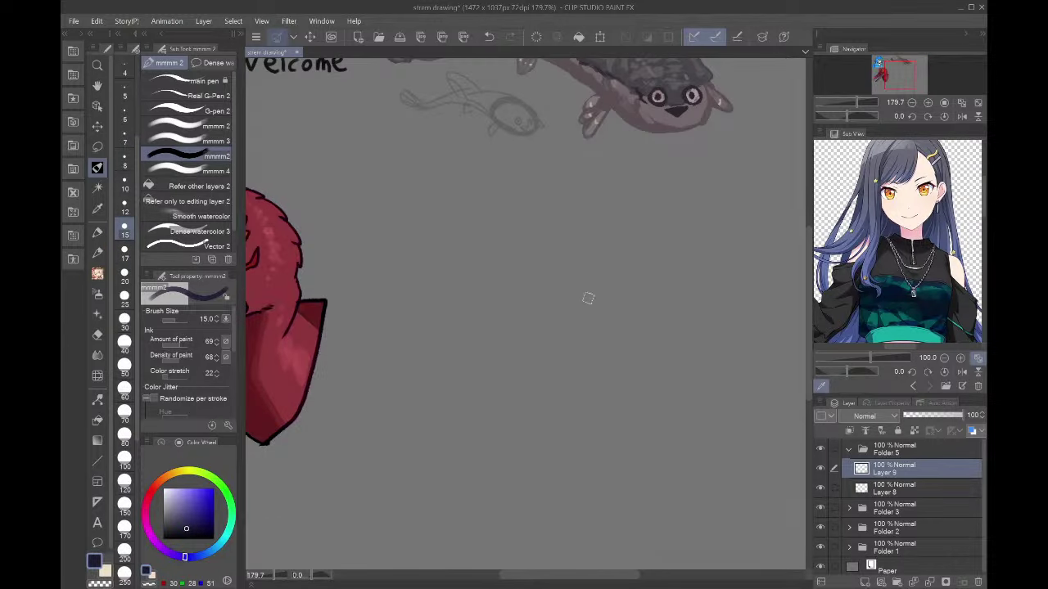
pyautogui.moveTo(588, 298)
pyautogui.mouseDown()
pyautogui.moveTo(629, 242)
pyautogui.moveTo(595, 310)
pyautogui.moveTo(634, 239)
pyautogui.moveTo(606, 307)
pyautogui.moveTo(601, 248)
pyautogui.moveTo(606, 325)
pyautogui.moveTo(586, 347)
pyautogui.mouseUp()
pyautogui.moveTo(607, 323)
pyautogui.mouseDown()
pyautogui.moveTo(619, 362)
pyautogui.moveTo(561, 328)
pyautogui.mouseUp()
pyautogui.moveTo(610, 336); pyautogui.dragTo(626, 388)
pyautogui.moveTo(576, 312)
pyautogui.mouseDown()
pyautogui.moveTo(552, 410)
pyautogui.moveTo(628, 360)
pyautogui.moveTo(558, 420)
pyautogui.mouseUp()
pyautogui.moveTo(628, 358); pyautogui.dragTo(554, 424)
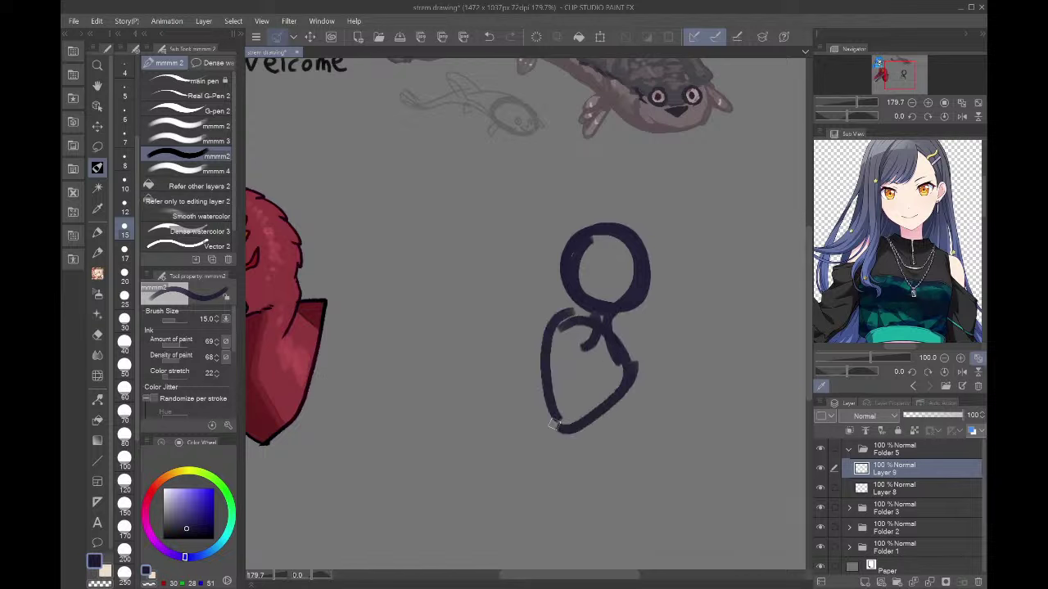
# - Sketch the figure's outstretched arms and hands, plus a flared skirt shape below the torso
pyautogui.moveTo(569, 308); pyautogui.dragTo(464, 364)
pyautogui.moveTo(470, 362); pyautogui.dragTo(543, 337)
pyautogui.moveTo(469, 386)
pyautogui.mouseDown()
pyautogui.moveTo(541, 366)
pyautogui.moveTo(584, 372)
pyautogui.moveTo(687, 419)
pyautogui.moveTo(638, 422)
pyautogui.moveTo(632, 411)
pyautogui.mouseUp()
pyautogui.moveTo(567, 325); pyautogui.dragTo(524, 427)
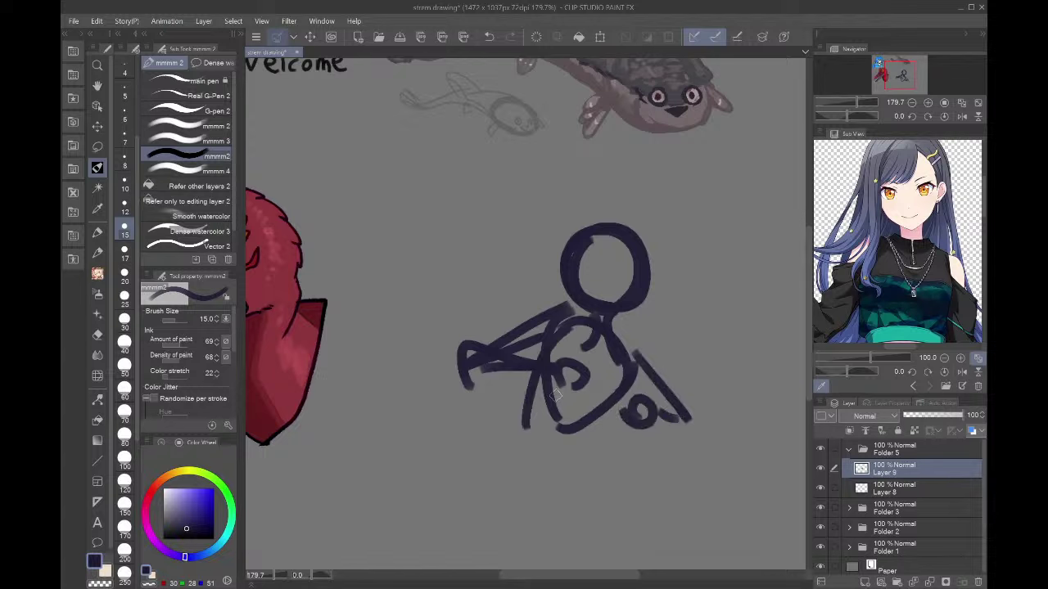
pyautogui.moveTo(623, 374)
pyautogui.mouseDown()
pyautogui.moveTo(563, 439)
pyautogui.moveTo(559, 415)
pyautogui.mouseUp()
pyautogui.moveTo(537, 380); pyautogui.dragTo(509, 476)
pyautogui.moveTo(591, 419); pyautogui.dragTo(621, 464)
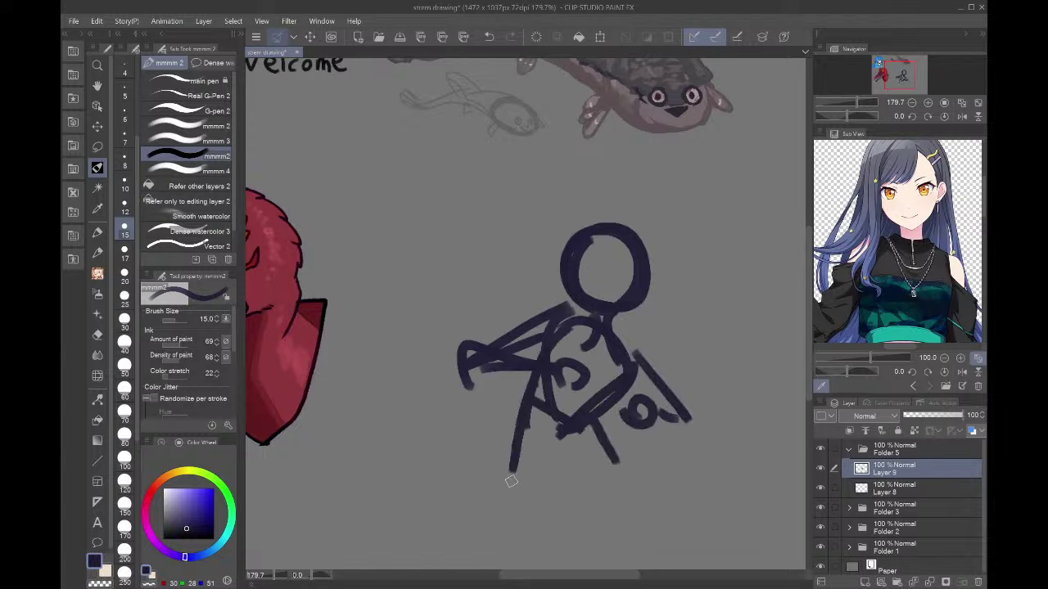
pyautogui.moveTo(507, 483); pyautogui.dragTo(624, 461)
# - Sketch long hair sweeping behind the figure, and add small facial marks and a neck line with a size 8 brush
pyautogui.moveTo(563, 264)
pyautogui.mouseDown()
pyautogui.moveTo(524, 285)
pyautogui.moveTo(465, 243)
pyautogui.moveTo(543, 288)
pyautogui.mouseUp()
pyautogui.moveTo(480, 264)
pyautogui.mouseDown()
pyautogui.moveTo(444, 258)
pyautogui.moveTo(419, 359)
pyautogui.mouseUp()
pyautogui.moveTo(419, 285); pyautogui.dragTo(399, 387)
pyautogui.moveTo(413, 337)
pyautogui.mouseDown()
pyautogui.moveTo(421, 409)
pyautogui.moveTo(460, 351)
pyautogui.mouseUp()
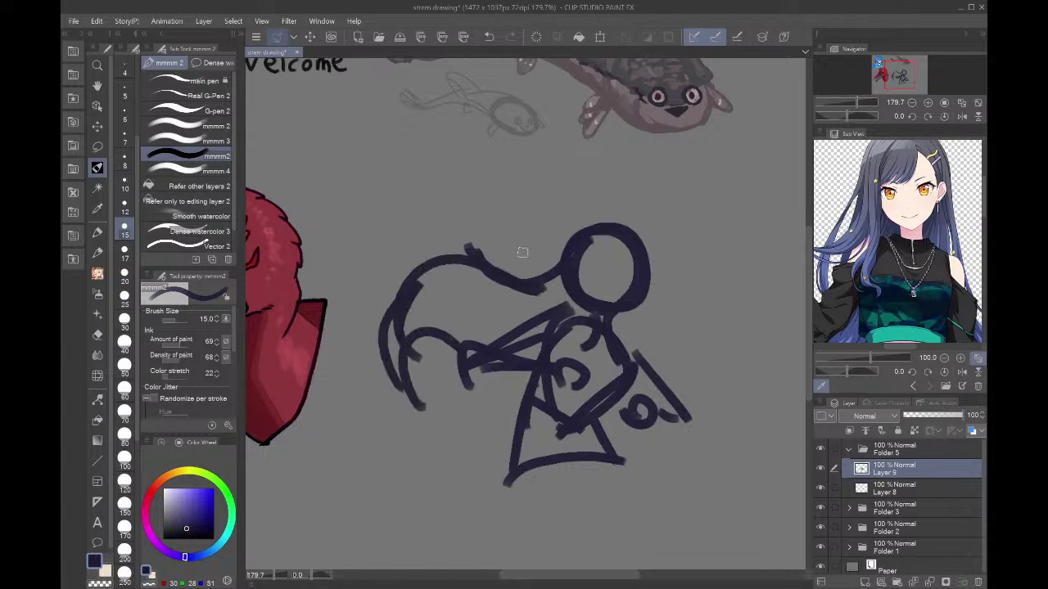
pyautogui.press('[')
pyautogui.press('[')
pyautogui.press('[')
pyautogui.moveTo(579, 261)
pyautogui.mouseDown()
pyautogui.moveTo(599, 261)
pyautogui.moveTo(593, 285)
pyautogui.mouseUp()
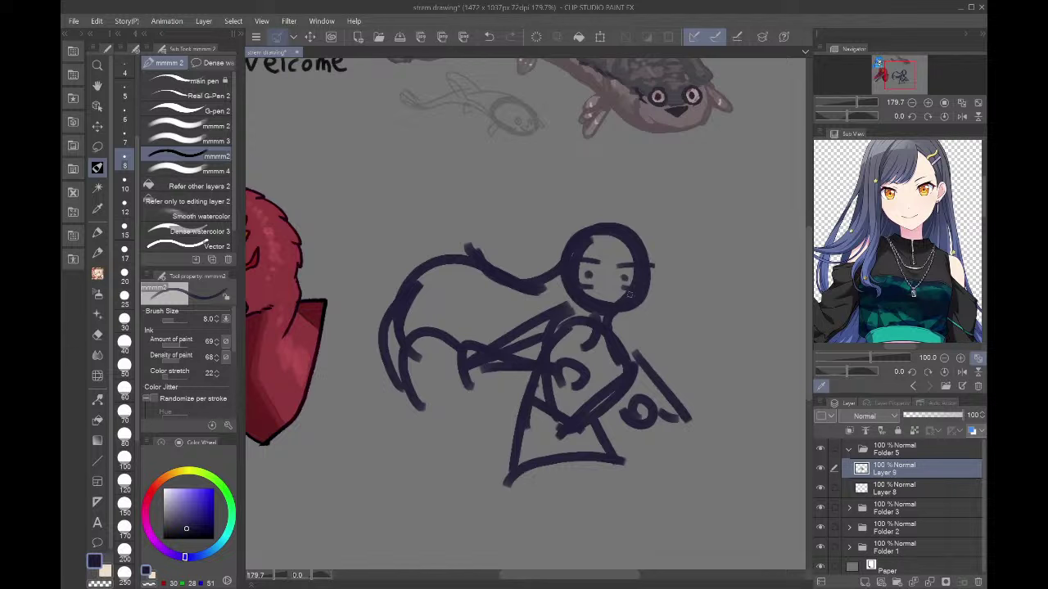
pyautogui.moveTo(615, 304)
pyautogui.mouseDown()
pyautogui.moveTo(633, 318)
pyautogui.moveTo(618, 323)
pyautogui.mouseUp()
# - Scale the rough figure sketch up to 120% and reposition it on the canvas
pyautogui.hotkey('ctrl', 't')
pyautogui.moveTo(696, 316)
pyautogui.mouseDown()
pyautogui.moveTo(710, 316)
pyautogui.moveTo(688, 307)
pyautogui.mouseUp()
pyautogui.moveTo(688, 345); pyautogui.dragTo(749, 339)
pyautogui.moveTo(681, 406); pyautogui.dragTo(661, 386)
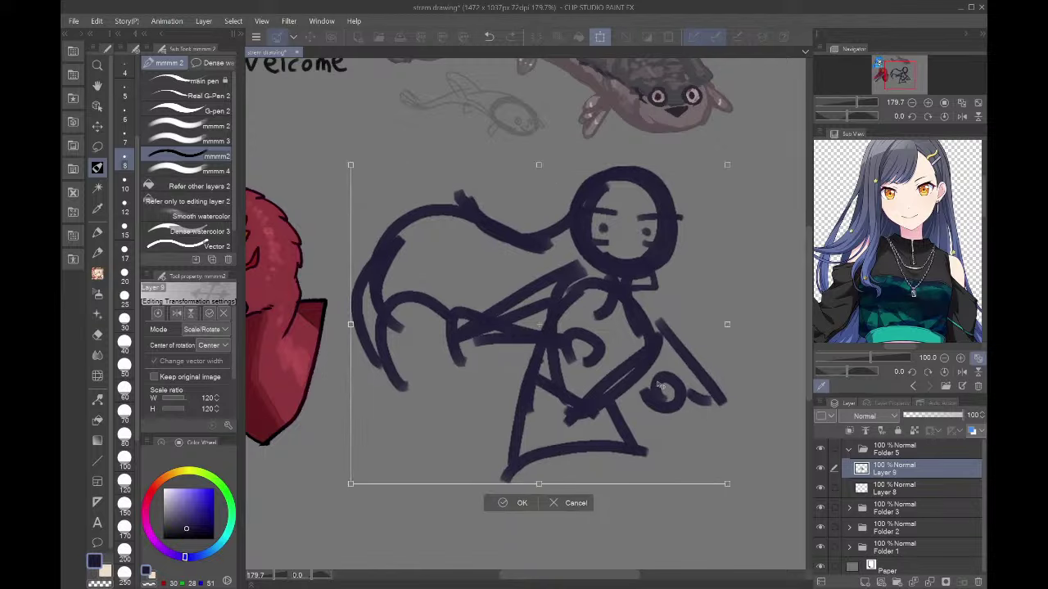
pyautogui.click(521, 503)
# - Lower Layer 9's opacity to 19% and add a new layer above it for the refined drawing
pyautogui.moveTo(962, 415); pyautogui.dragTo(910, 415)
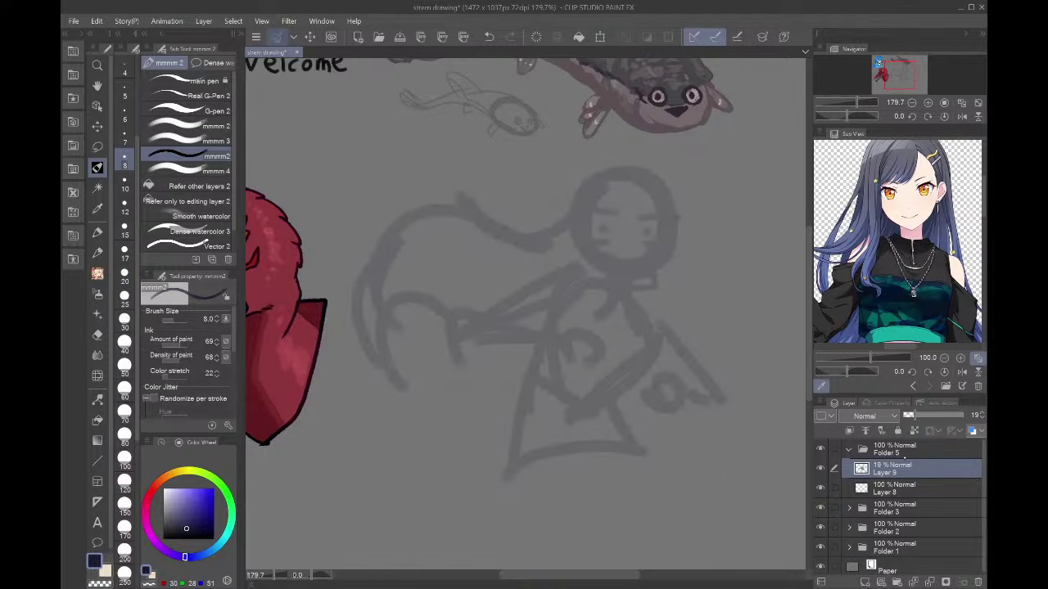
pyautogui.hotkey('ctrl', 'shift', 'n')
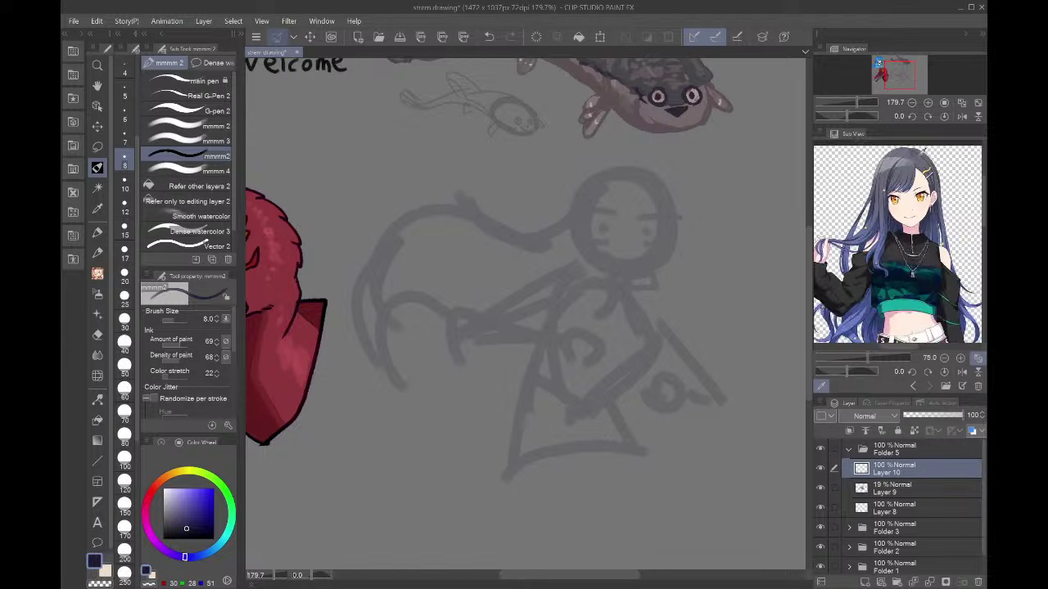
pyautogui.scroll(5, 646, 210)
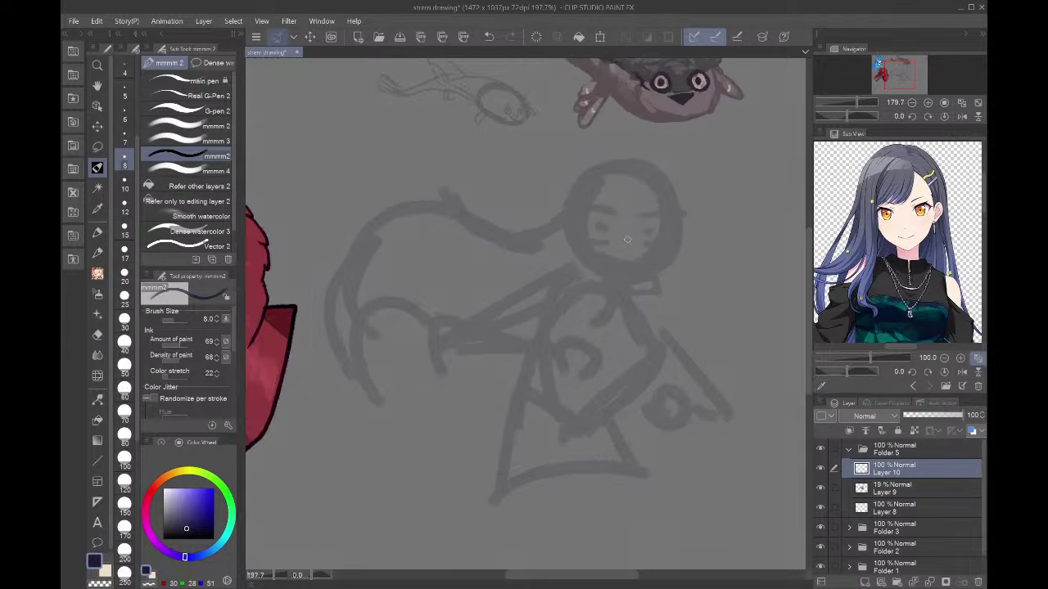
pyautogui.click(124, 132)
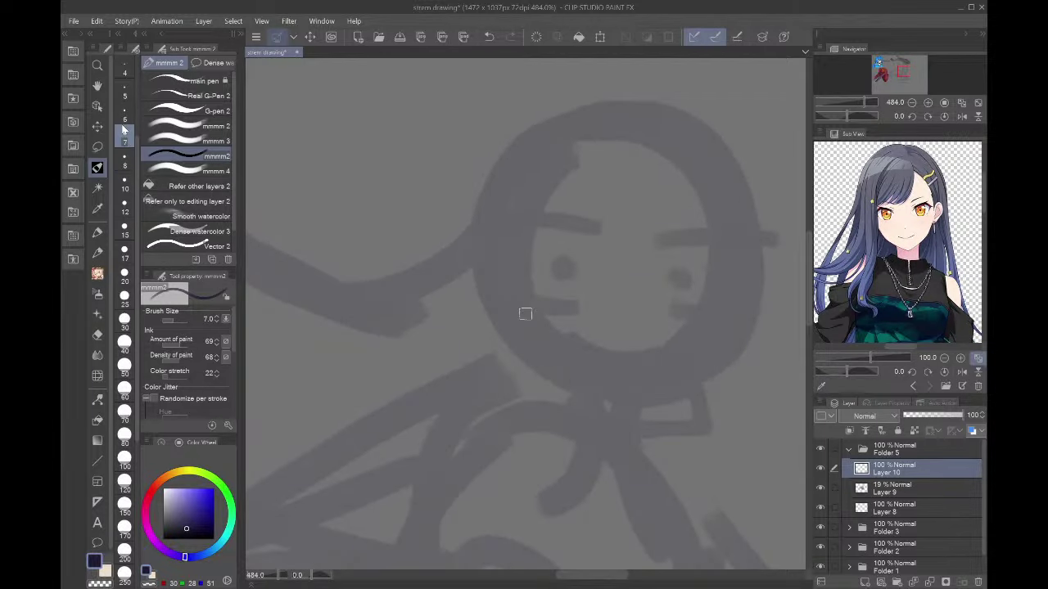
pyautogui.moveTo(517, 230)
pyautogui.mouseDown()
pyautogui.moveTo(599, 231)
pyautogui.moveTo(552, 216)
pyautogui.moveTo(531, 220)
pyautogui.moveTo(598, 234)
pyautogui.mouseUp()
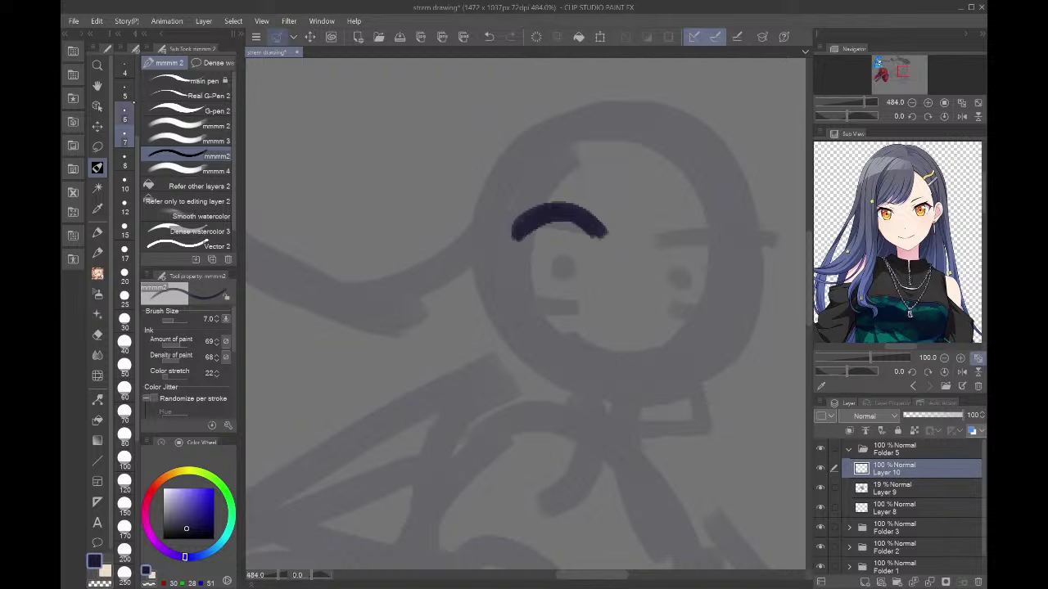
pyautogui.click(125, 95)
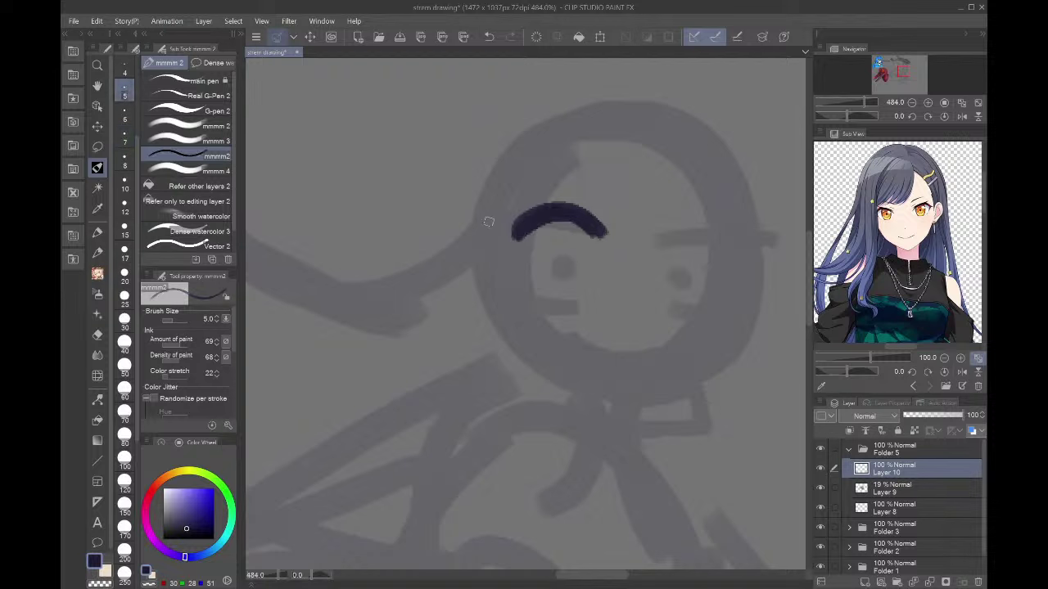
pyautogui.moveTo(514, 235)
pyautogui.mouseDown()
pyautogui.moveTo(535, 267)
pyautogui.moveTo(579, 246)
pyautogui.moveTo(578, 260)
pyautogui.mouseUp()
pyautogui.moveTo(548, 292); pyautogui.dragTo(597, 288)
pyautogui.moveTo(604, 228); pyautogui.dragTo(619, 238)
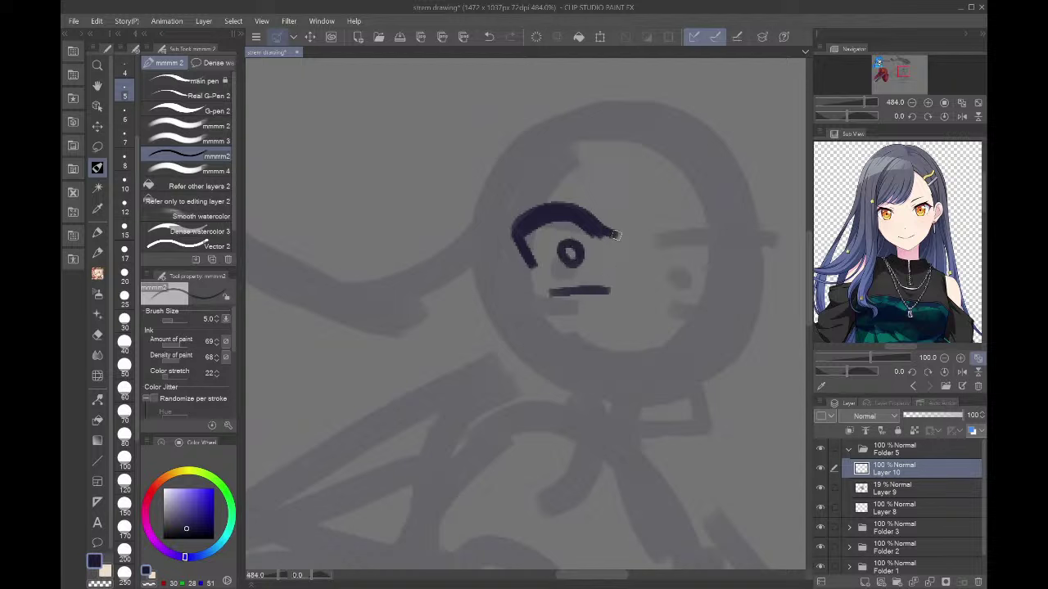
pyautogui.moveTo(538, 168)
pyautogui.mouseDown()
pyautogui.moveTo(588, 195)
pyautogui.moveTo(639, 205)
pyautogui.moveTo(743, 168)
pyautogui.mouseUp()
pyautogui.moveTo(661, 235)
pyautogui.mouseDown()
pyautogui.moveTo(740, 219)
pyautogui.moveTo(748, 246)
pyautogui.moveTo(732, 264)
pyautogui.moveTo(676, 251)
pyautogui.mouseUp()
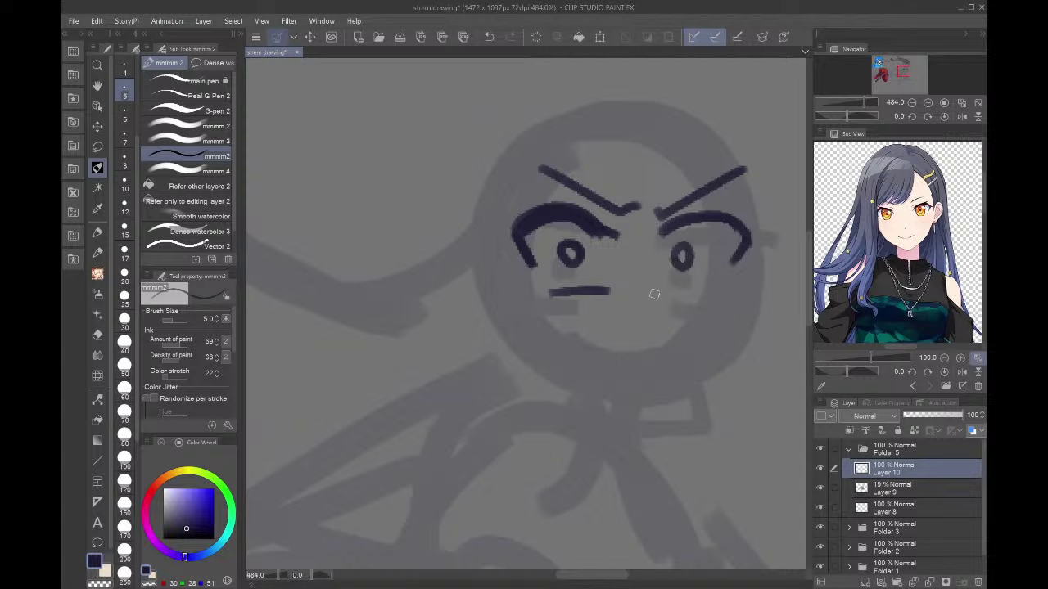
pyautogui.moveTo(654, 293); pyautogui.dragTo(721, 293)
pyautogui.moveTo(615, 304)
pyautogui.mouseDown()
pyautogui.moveTo(603, 312)
pyautogui.moveTo(626, 337)
pyautogui.moveTo(696, 327)
pyautogui.mouseUp()
pyautogui.press('Delete')
# - On Layer 10, draw the eye on the hair side with curved lids and a small round pupil, plus a short nose-bridge line
pyautogui.moveTo(513, 299); pyautogui.dragTo(586, 298)
pyautogui.moveTo(501, 223); pyautogui.dragTo(601, 223)
pyautogui.moveTo(558, 250); pyautogui.dragTo(560, 250)
pyautogui.moveTo(510, 289); pyautogui.dragTo(532, 299)
pyautogui.moveTo(516, 219)
pyautogui.mouseDown()
pyautogui.moveTo(488, 250)
pyautogui.moveTo(498, 267)
pyautogui.mouseUp()
pyautogui.moveTo(579, 299)
pyautogui.mouseDown()
pyautogui.moveTo(650, 289)
pyautogui.moveTo(611, 302)
pyautogui.moveTo(584, 298)
pyautogui.moveTo(605, 283)
pyautogui.mouseUp()
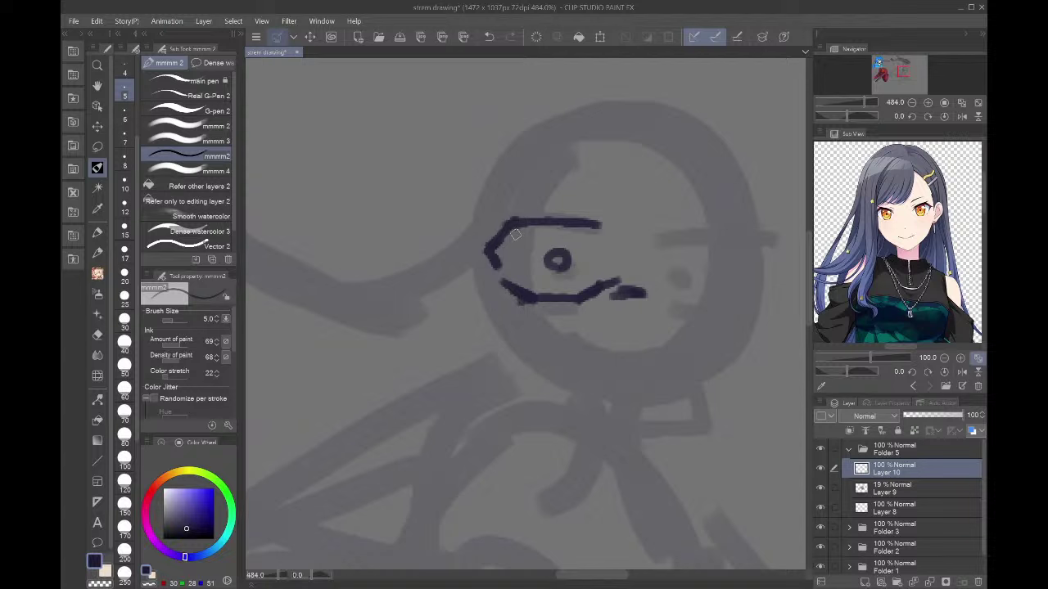
pyautogui.moveTo(495, 244)
pyautogui.mouseDown()
pyautogui.moveTo(571, 217)
pyautogui.moveTo(601, 224)
pyautogui.mouseUp()
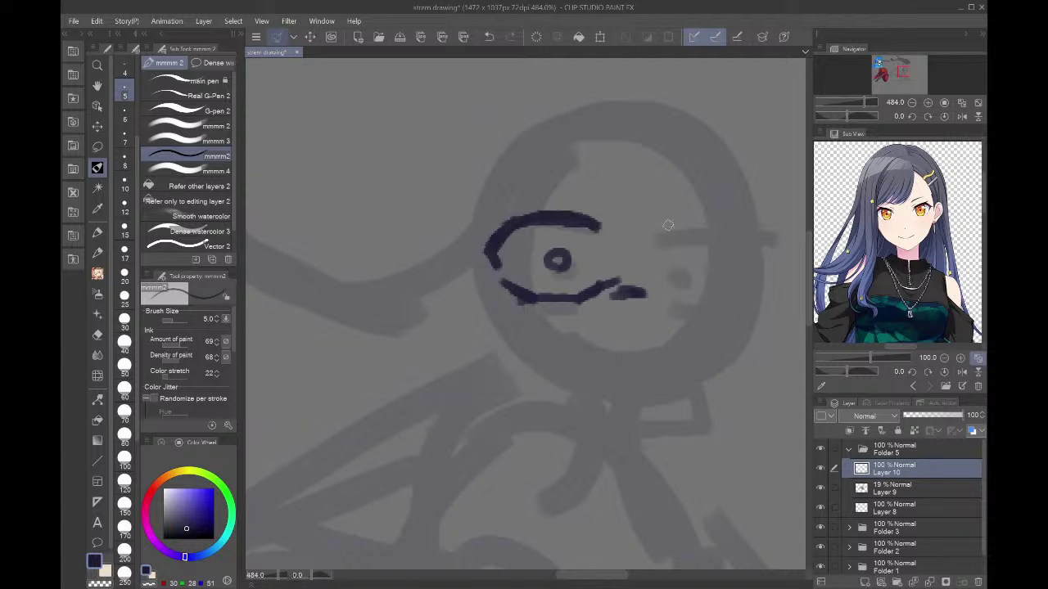
# - Draw the second eye with an arched upper lid, small oval pupil, lower lid and pointed outer corner
pyautogui.moveTo(663, 233); pyautogui.dragTo(752, 243)
pyautogui.moveTo(660, 235)
pyautogui.mouseDown()
pyautogui.moveTo(720, 221)
pyautogui.moveTo(750, 244)
pyautogui.mouseUp()
pyautogui.moveTo(670, 270)
pyautogui.mouseDown()
pyautogui.moveTo(696, 255)
pyautogui.moveTo(709, 267)
pyautogui.mouseUp()
pyautogui.moveTo(663, 296); pyautogui.dragTo(726, 298)
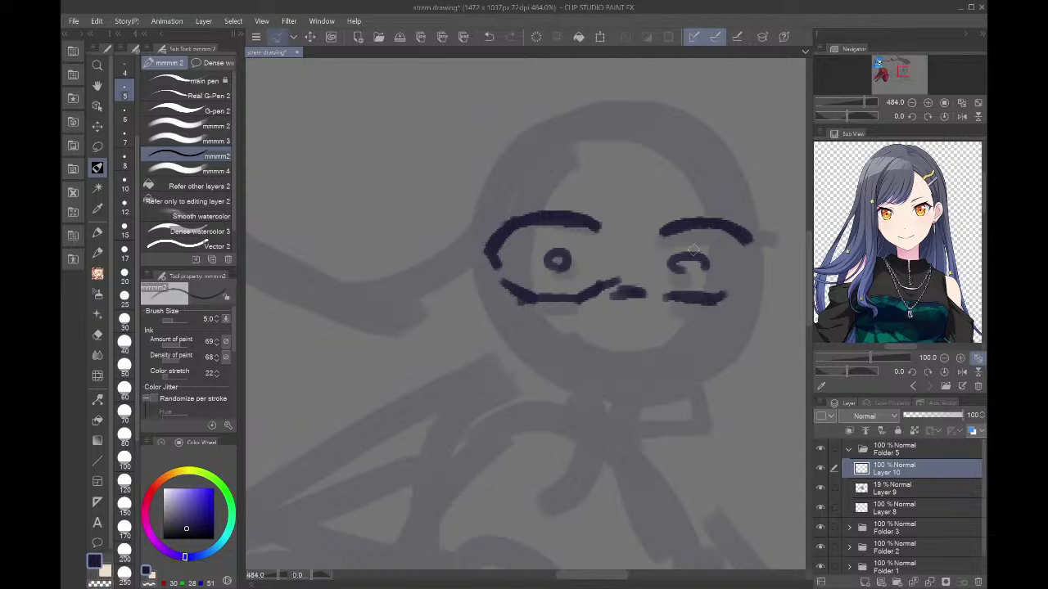
pyautogui.moveTo(689, 270); pyautogui.dragTo(706, 267)
pyautogui.moveTo(741, 235)
pyautogui.mouseDown()
pyautogui.moveTo(769, 259)
pyautogui.moveTo(730, 282)
pyautogui.moveTo(751, 244)
pyautogui.mouseUp()
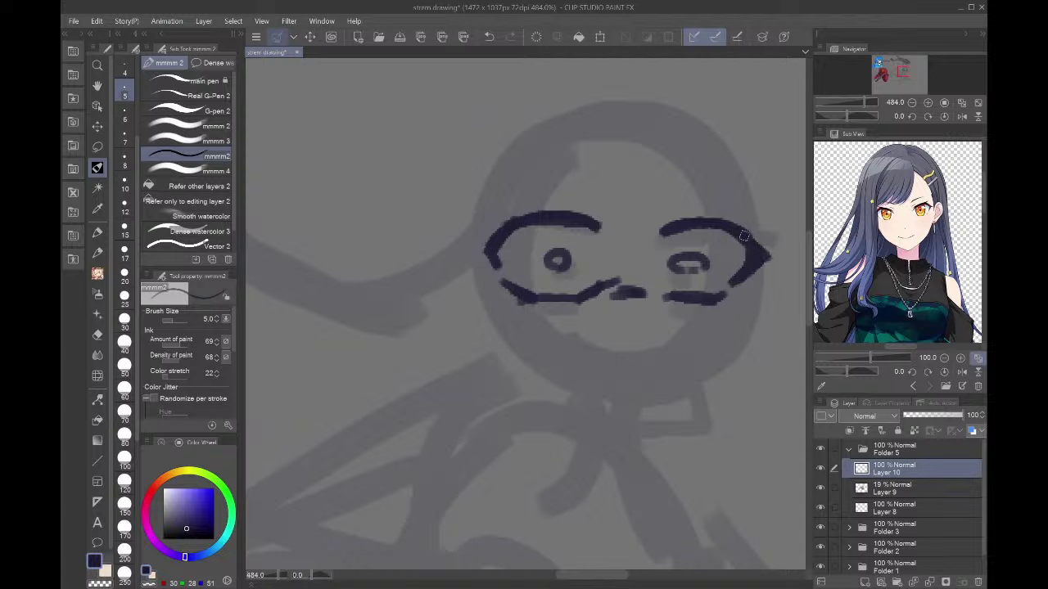
# - Draw the nose mark, a wide open mouth with teeth and tongue, and a jawline meeting in a pointed chin
pyautogui.moveTo(616, 304); pyautogui.dragTo(603, 320)
pyautogui.moveTo(588, 392)
pyautogui.mouseDown()
pyautogui.moveTo(604, 362)
pyautogui.moveTo(663, 329)
pyautogui.moveTo(704, 393)
pyautogui.moveTo(638, 434)
pyautogui.moveTo(584, 369)
pyautogui.moveTo(606, 373)
pyautogui.moveTo(665, 341)
pyautogui.mouseUp()
pyautogui.hotkey('ctrl', 'z')
pyautogui.moveTo(583, 372)
pyautogui.mouseDown()
pyautogui.moveTo(633, 375)
pyautogui.moveTo(679, 347)
pyautogui.moveTo(648, 349)
pyautogui.moveTo(678, 348)
pyautogui.moveTo(661, 338)
pyautogui.mouseUp()
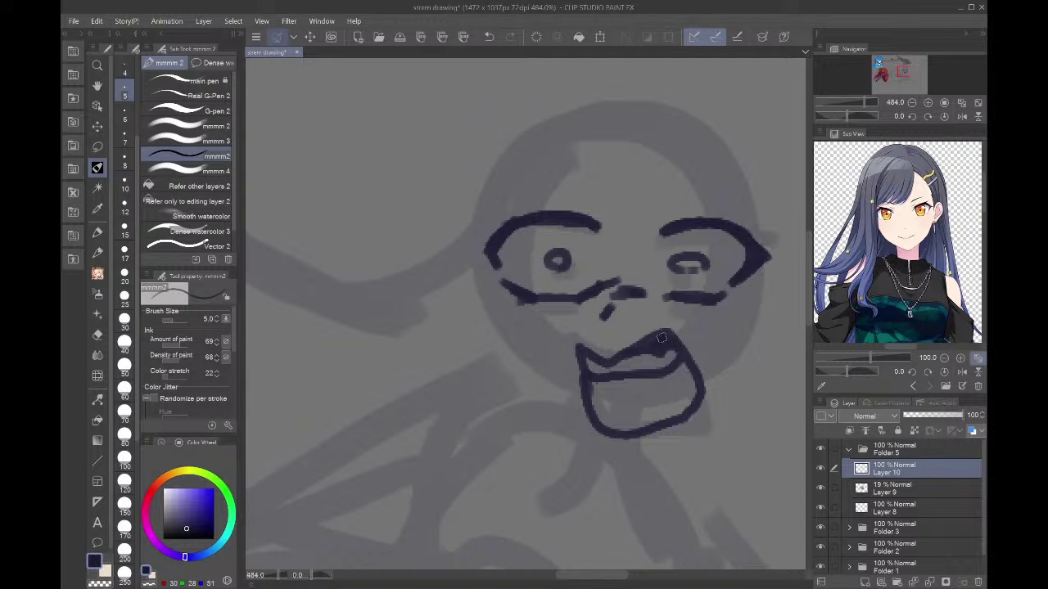
pyautogui.moveTo(611, 406)
pyautogui.mouseDown()
pyautogui.moveTo(598, 409)
pyautogui.moveTo(626, 422)
pyautogui.moveTo(688, 406)
pyautogui.mouseUp()
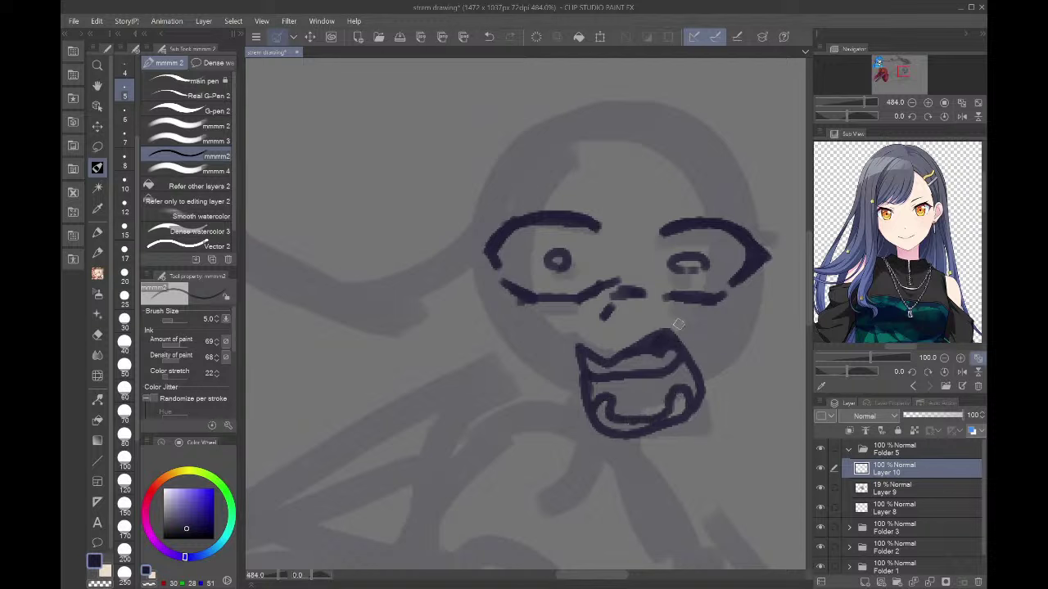
pyautogui.moveTo(653, 317)
pyautogui.mouseDown()
pyautogui.moveTo(670, 296)
pyautogui.moveTo(701, 320)
pyautogui.moveTo(656, 311)
pyautogui.mouseUp()
pyautogui.moveTo(464, 237)
pyautogui.mouseDown()
pyautogui.moveTo(492, 321)
pyautogui.moveTo(534, 390)
pyautogui.moveTo(596, 415)
pyautogui.moveTo(598, 428)
pyautogui.moveTo(671, 450)
pyautogui.moveTo(743, 374)
pyautogui.moveTo(754, 344)
pyautogui.mouseUp()
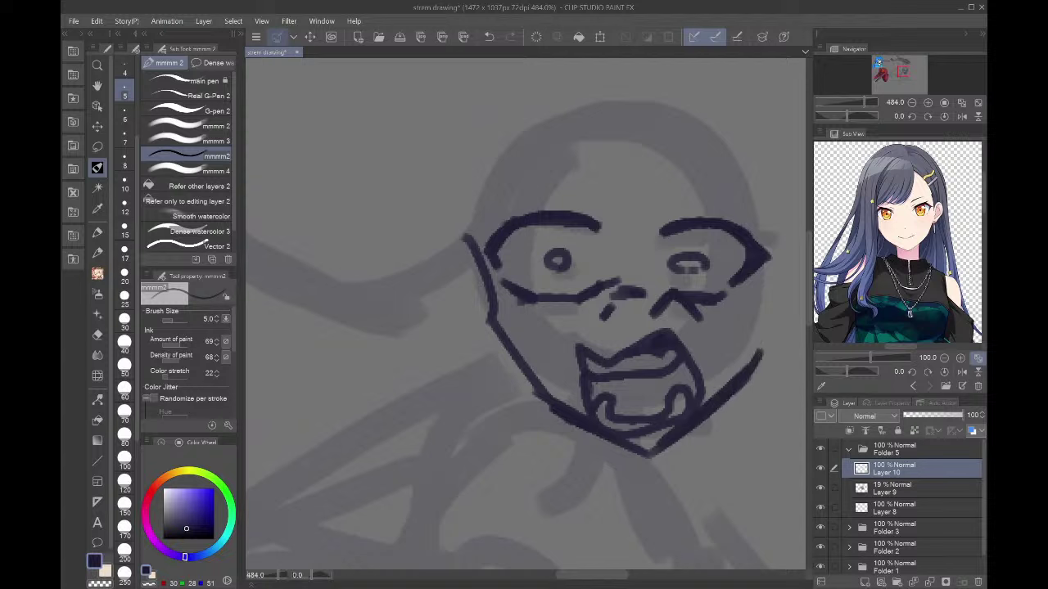
# - Transform the face drawing to shift it toward the long hair and slightly up within the rough head
pyautogui.hotkey('ctrl', 't')
pyautogui.moveTo(773, 460); pyautogui.dragTo(749, 440)
pyautogui.moveTo(769, 343)
pyautogui.mouseDown()
pyautogui.moveTo(769, 367)
pyautogui.moveTo(766, 351)
pyautogui.mouseUp()
pyautogui.click(632, 463)
pyautogui.hotkey('ctrl', 't')
pyautogui.moveTo(671, 371); pyautogui.dragTo(633, 361)
pyautogui.press('Return')
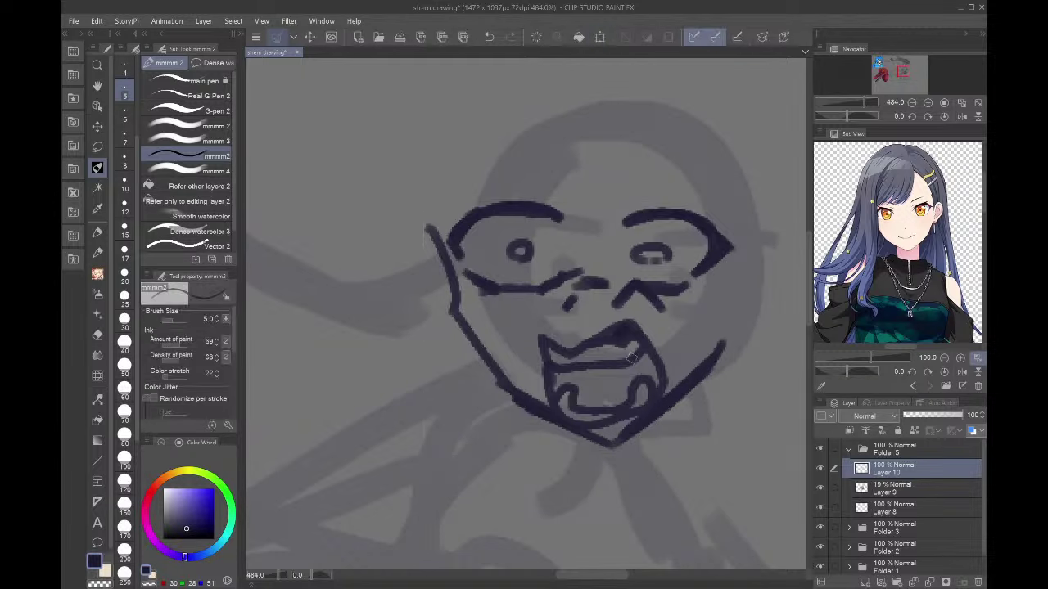
# - On Layer 10, draw pointed bangs over the forehead and the outer hair outline curving up to the crown on the long-hair side
pyautogui.moveTo(621, 125); pyautogui.dragTo(549, 271)
pyautogui.moveTo(548, 263)
pyautogui.mouseDown()
pyautogui.moveTo(534, 230)
pyautogui.moveTo(546, 131)
pyautogui.mouseUp()
pyautogui.moveTo(556, 136); pyautogui.dragTo(460, 254)
pyautogui.moveTo(426, 284)
pyautogui.mouseDown()
pyautogui.moveTo(472, 189)
pyautogui.moveTo(409, 296)
pyautogui.moveTo(518, 59)
pyautogui.mouseUp()
pyautogui.click(489, 36)
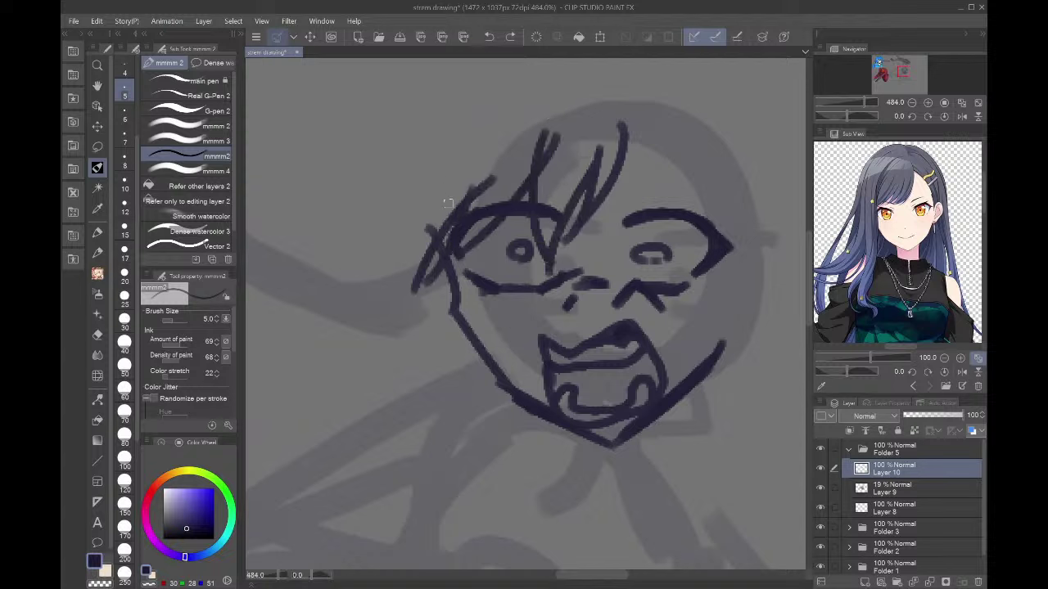
pyautogui.moveTo(455, 203)
pyautogui.mouseDown()
pyautogui.moveTo(409, 251)
pyautogui.moveTo(396, 207)
pyautogui.moveTo(467, 63)
pyautogui.moveTo(538, 59)
pyautogui.mouseUp()
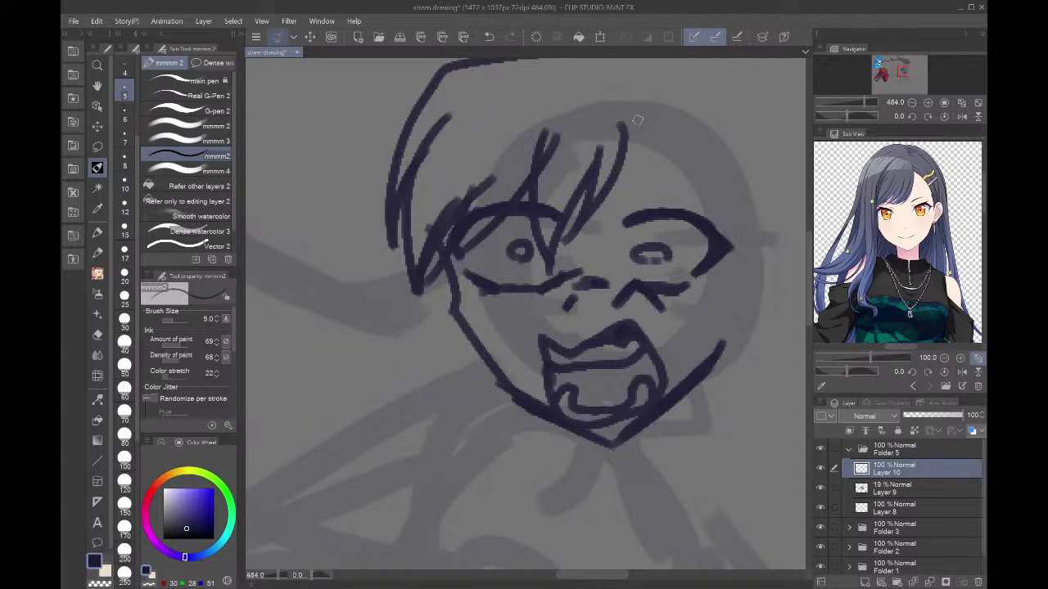
# - Draw the curved hair locks on the opposite side of the face, a sweeping fringe line and a short stroke at the inner eye
pyautogui.moveTo(639, 102); pyautogui.dragTo(739, 247)
pyautogui.moveTo(705, 124)
pyautogui.mouseDown()
pyautogui.moveTo(751, 272)
pyautogui.moveTo(714, 316)
pyautogui.mouseUp()
pyautogui.moveTo(766, 171); pyautogui.dragTo(775, 284)
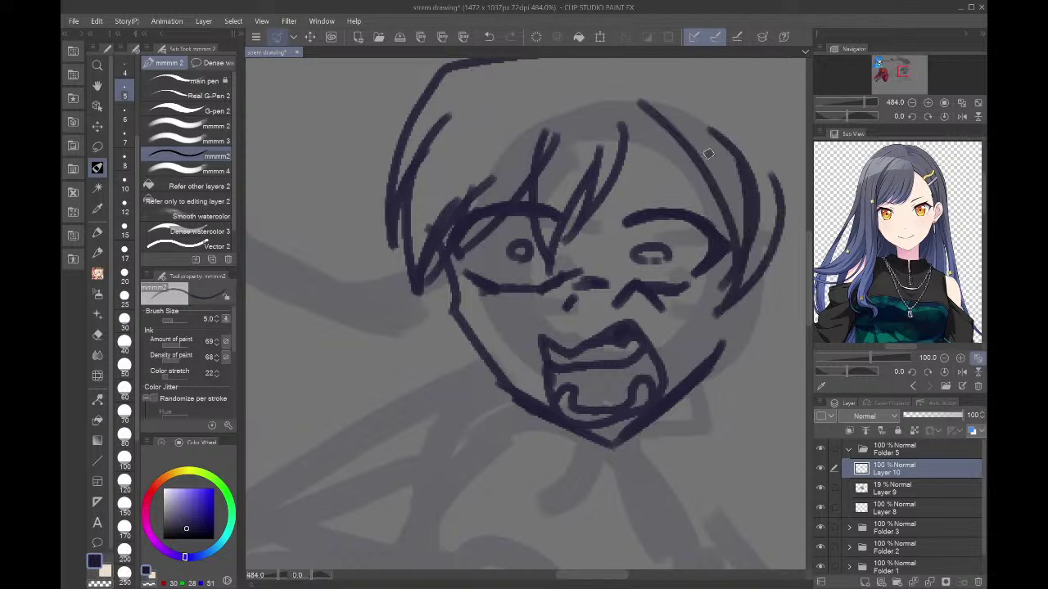
pyautogui.moveTo(713, 151)
pyautogui.mouseDown()
pyautogui.moveTo(596, 205)
pyautogui.moveTo(619, 234)
pyautogui.mouseUp()
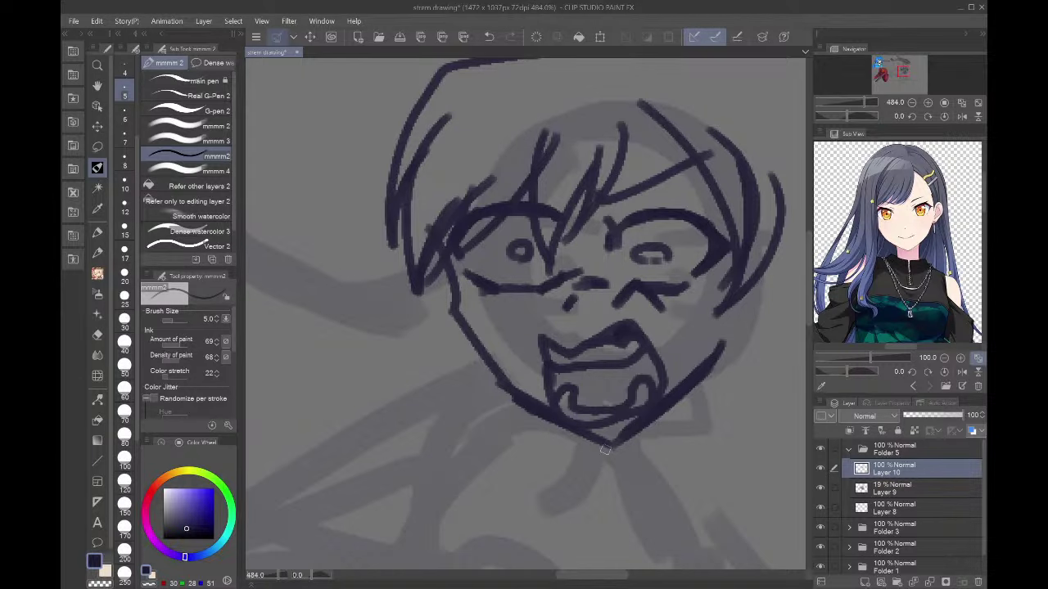
# - Draw the neck lines beneath the jaw with a curved collar band and a short shoulder stroke on each side
pyautogui.scroll(-2, 606, 449)
pyautogui.scroll(2, 590, 492)
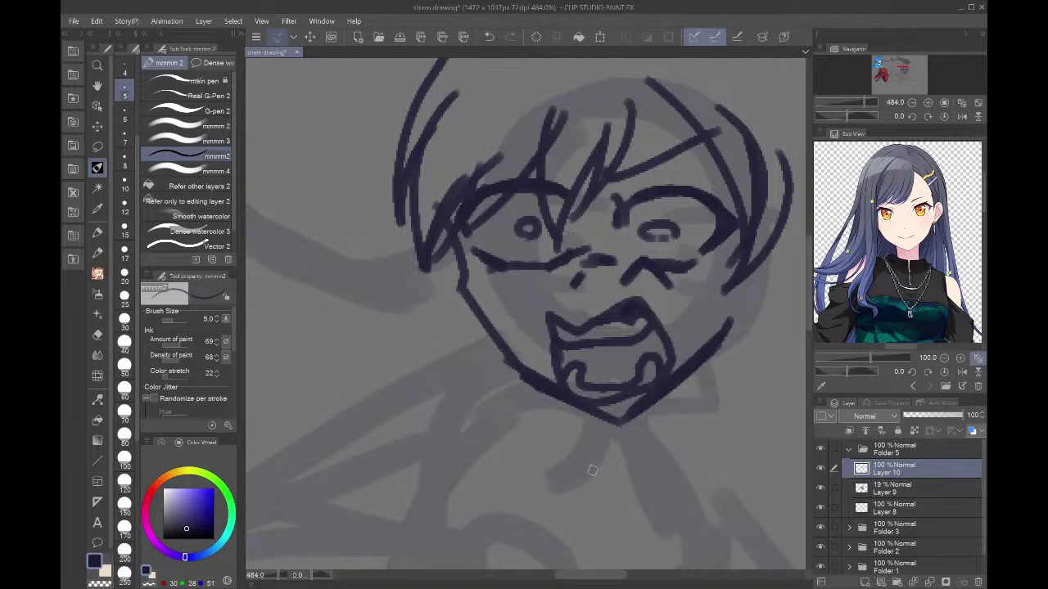
pyautogui.scroll(-5, 592, 471)
pyautogui.scroll(5, 592, 470)
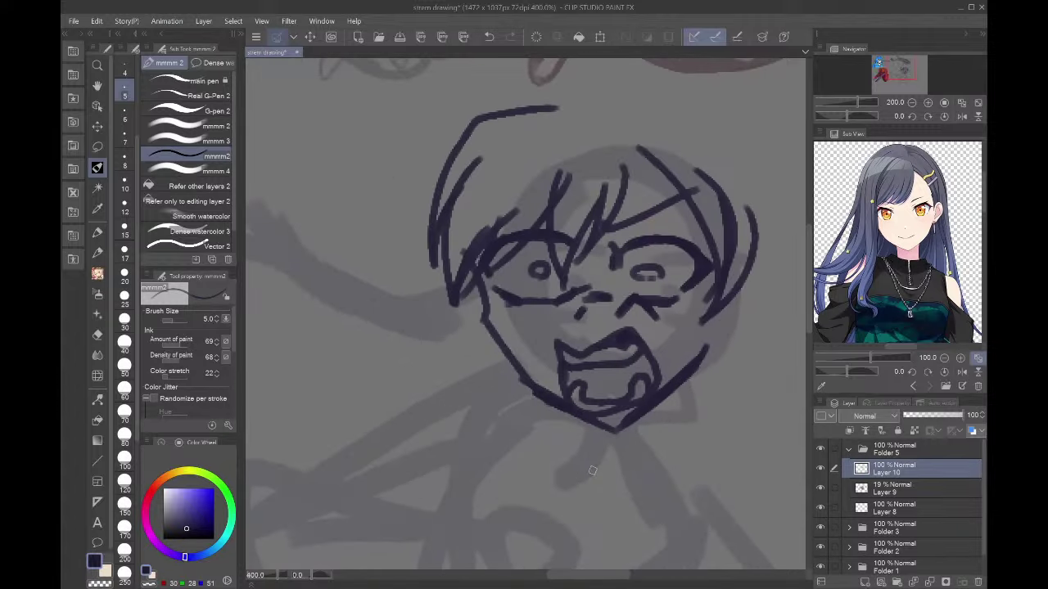
pyautogui.moveTo(647, 410); pyautogui.dragTo(672, 473)
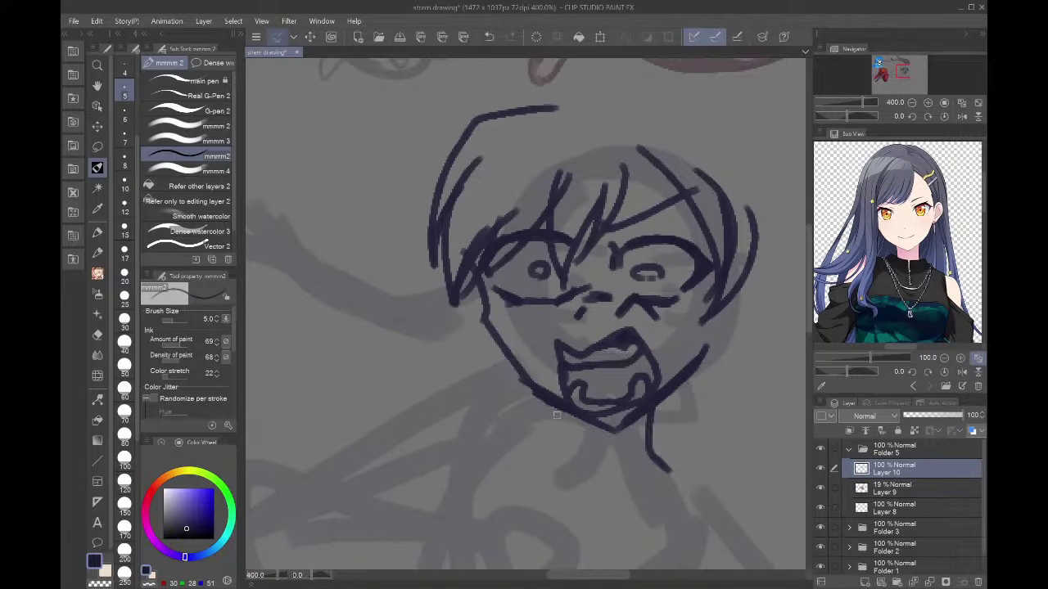
pyautogui.moveTo(541, 402)
pyautogui.mouseDown()
pyautogui.moveTo(525, 427)
pyautogui.moveTo(648, 452)
pyautogui.mouseUp()
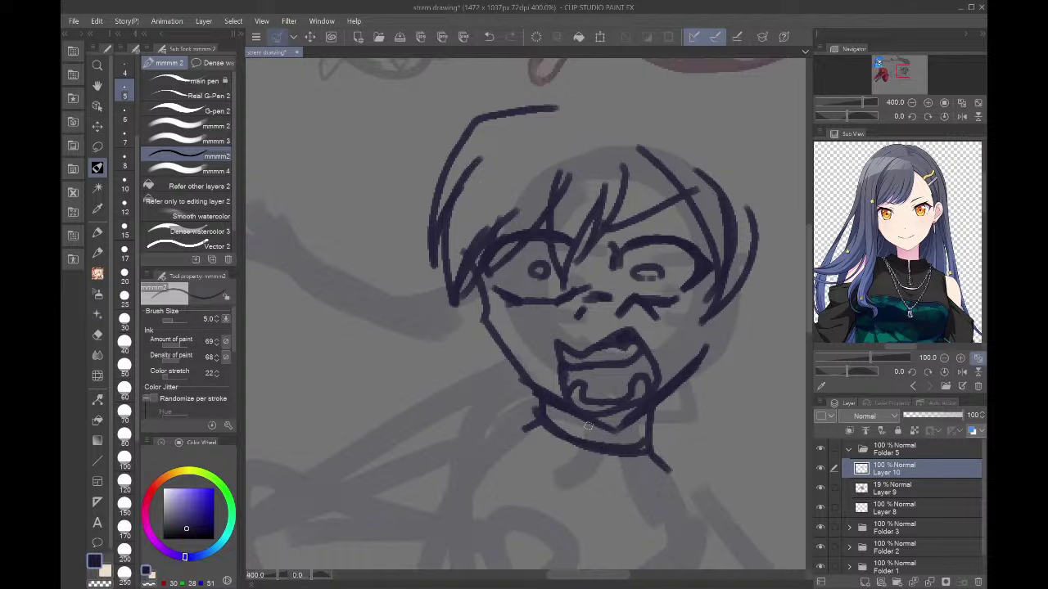
pyautogui.moveTo(531, 402)
pyautogui.mouseDown()
pyautogui.moveTo(524, 428)
pyautogui.moveTo(496, 437)
pyautogui.mouseUp()
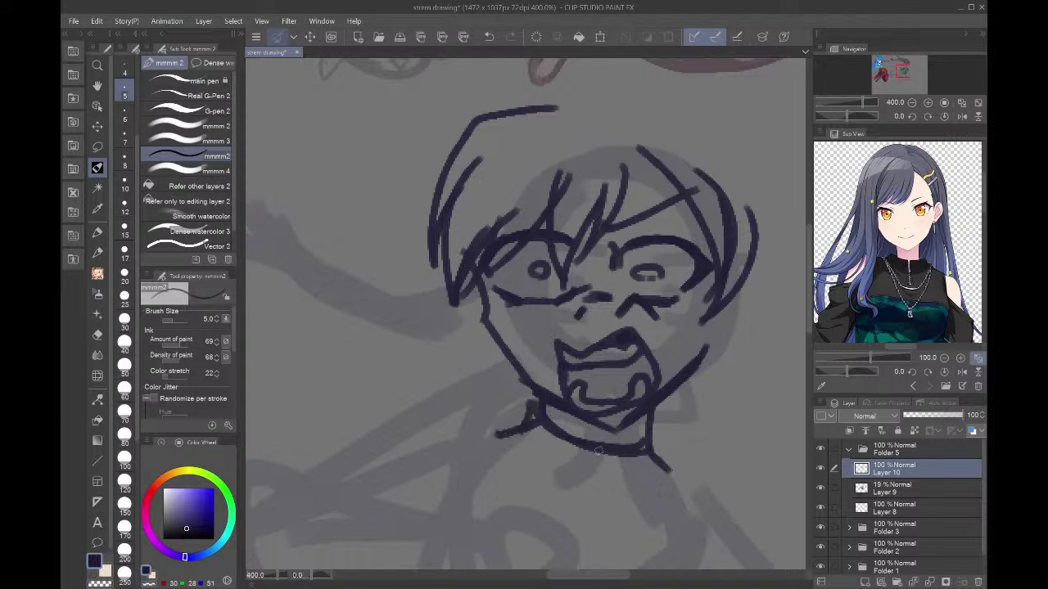
# - Draw a narrow zipper strip with small teeth running down from the centre of the collar band
pyautogui.moveTo(592, 450)
pyautogui.mouseDown()
pyautogui.moveTo(584, 483)
pyautogui.moveTo(602, 485)
pyautogui.moveTo(604, 535)
pyautogui.mouseUp()
pyautogui.moveTo(583, 490)
pyautogui.mouseDown()
pyautogui.moveTo(606, 536)
pyautogui.moveTo(605, 518)
pyautogui.mouseUp()
pyautogui.moveTo(588, 501)
pyautogui.mouseDown()
pyautogui.moveTo(604, 500)
pyautogui.moveTo(603, 472)
pyautogui.mouseUp()
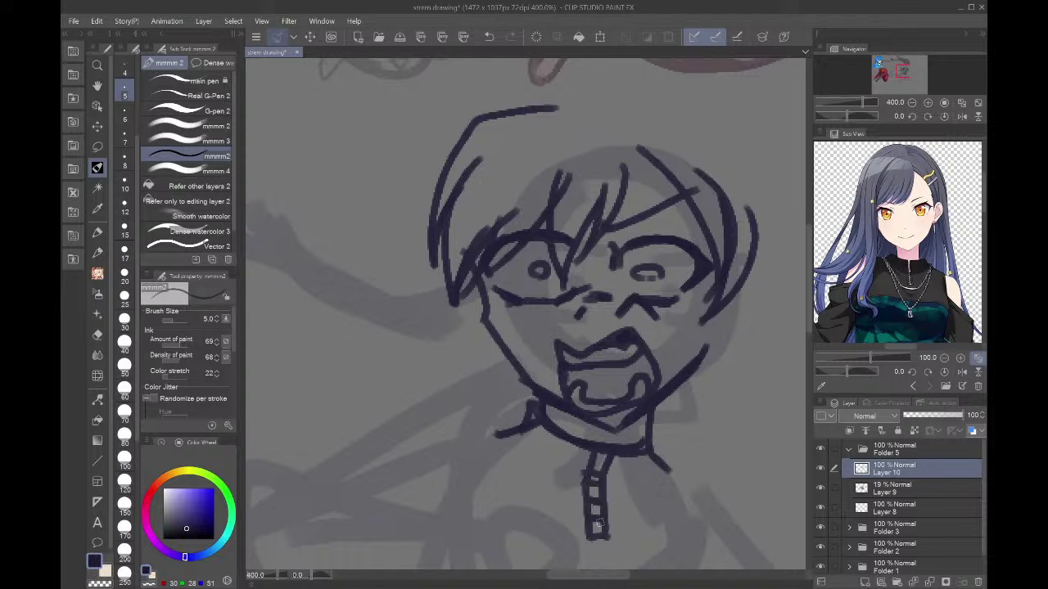
pyautogui.moveTo(591, 508); pyautogui.dragTo(589, 547)
pyautogui.moveTo(589, 547); pyautogui.dragTo(619, 547)
pyautogui.moveTo(606, 494)
pyautogui.mouseDown()
pyautogui.moveTo(609, 555)
pyautogui.moveTo(588, 556)
pyautogui.mouseUp()
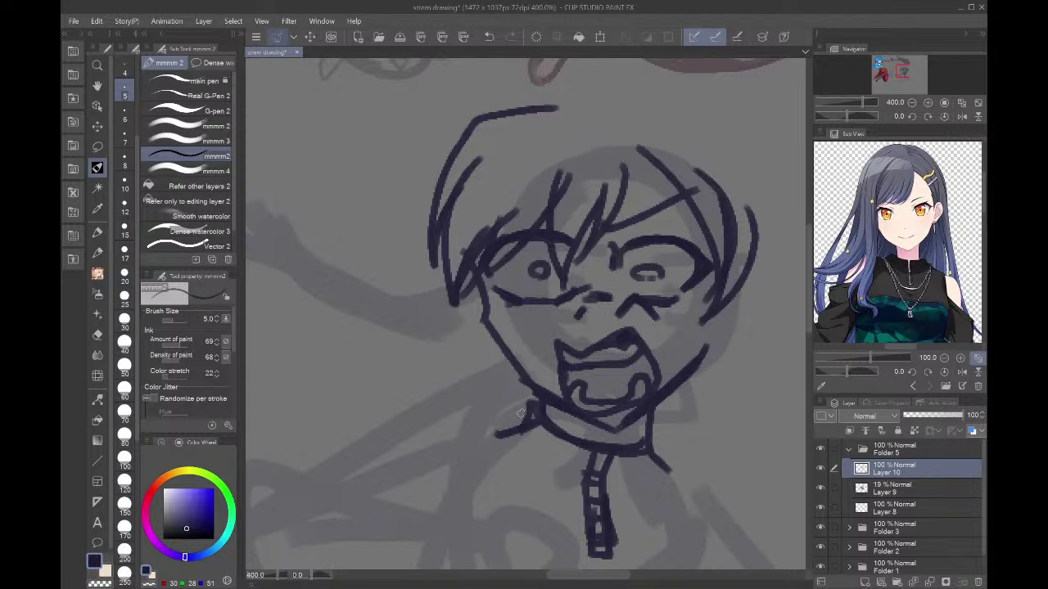
# - Outline the pointed chest panel around the zipper and darken the collar corners on both sides of the neck
pyautogui.moveTo(525, 398)
pyautogui.mouseDown()
pyautogui.moveTo(491, 437)
pyautogui.moveTo(518, 492)
pyautogui.moveTo(495, 469)
pyautogui.moveTo(575, 557)
pyautogui.mouseUp()
pyautogui.moveTo(498, 478); pyautogui.dragTo(603, 581)
pyautogui.moveTo(910, 80); pyautogui.dragTo(895, 82)
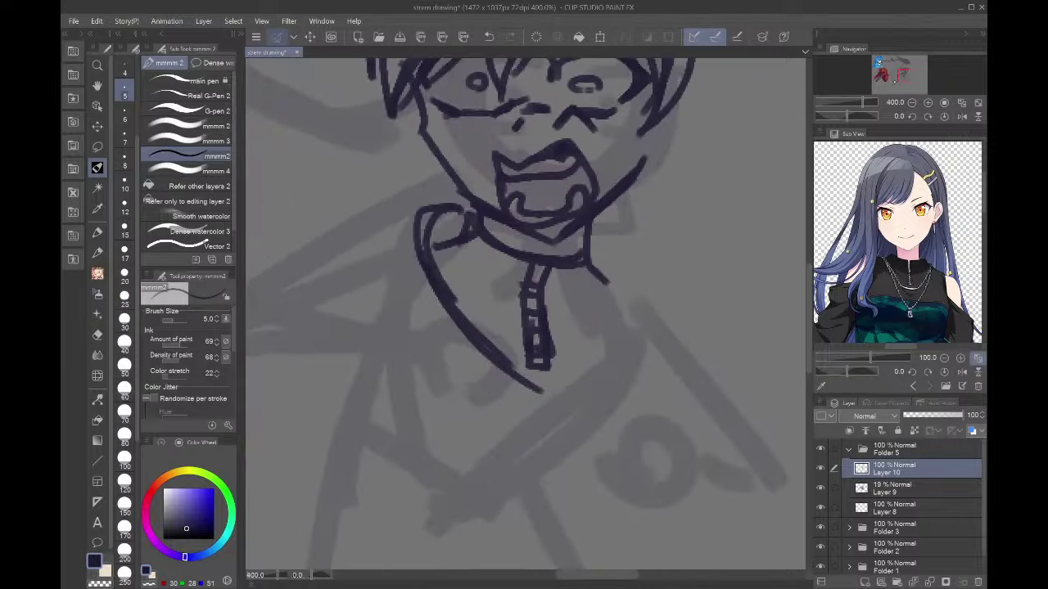
pyautogui.moveTo(545, 394)
pyautogui.mouseDown()
pyautogui.moveTo(614, 363)
pyautogui.moveTo(548, 404)
pyautogui.moveTo(620, 373)
pyautogui.moveTo(593, 226)
pyautogui.moveTo(628, 357)
pyautogui.mouseUp()
pyautogui.moveTo(424, 225); pyautogui.dragTo(471, 237)
pyautogui.moveTo(581, 255); pyautogui.dragTo(636, 269)
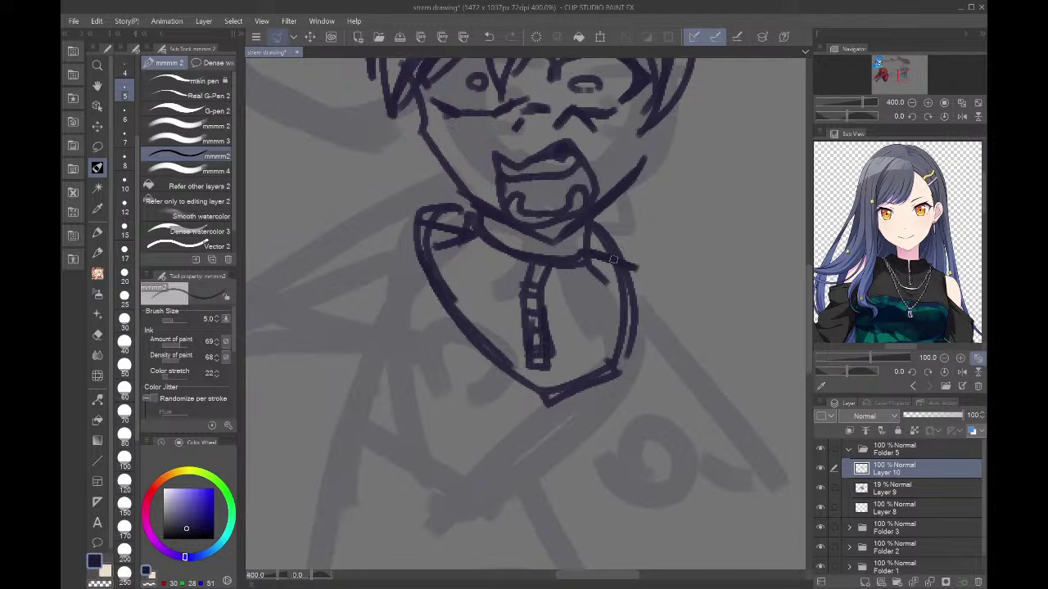
pyautogui.moveTo(586, 232); pyautogui.dragTo(604, 251)
pyautogui.moveTo(438, 218)
pyautogui.mouseDown()
pyautogui.moveTo(463, 222)
pyautogui.moveTo(457, 216)
pyautogui.mouseUp()
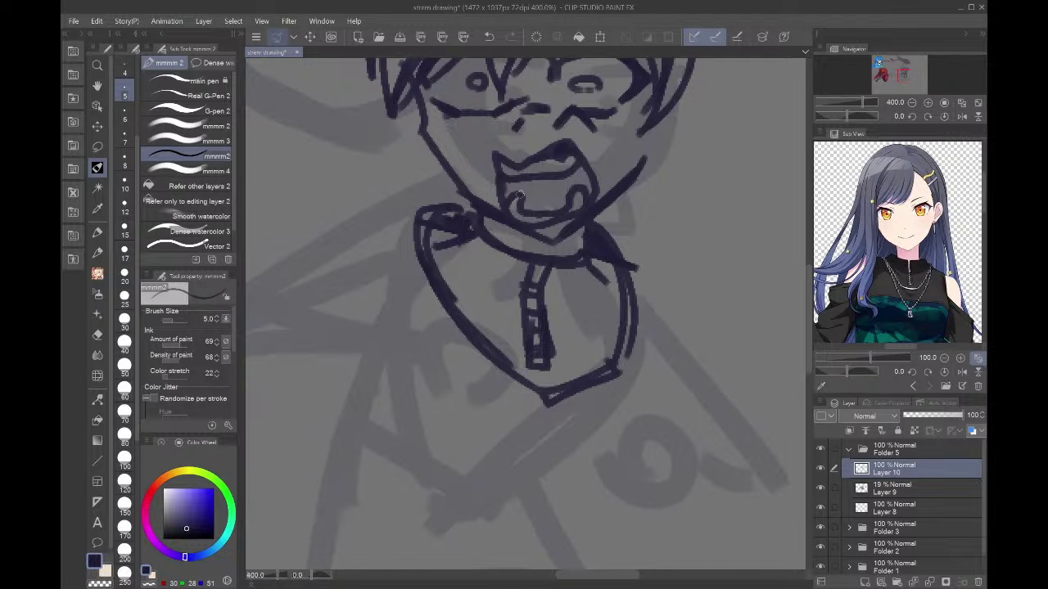
# - Draw the chest contour below the panel, then the shoulder and upper sleeve of the arm on the long-hair side
pyautogui.click(911, 102)
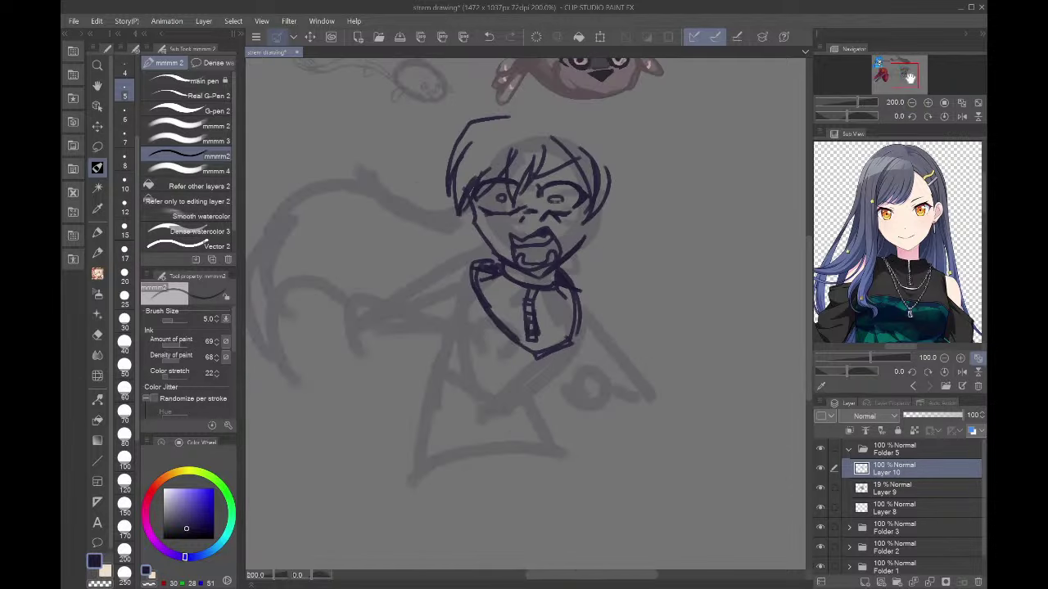
pyautogui.moveTo(900, 76); pyautogui.dragTo(897, 81)
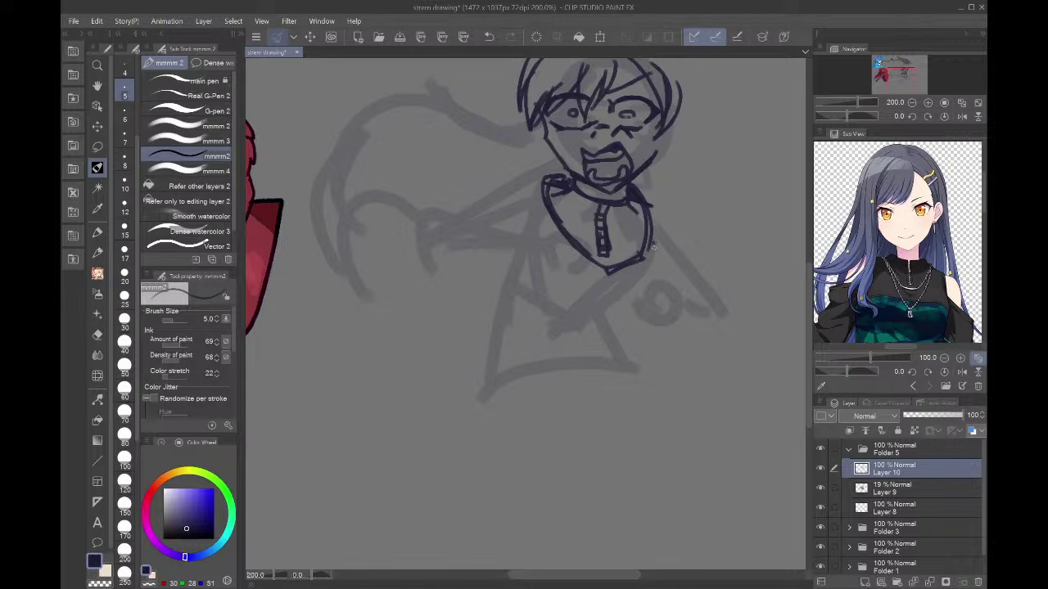
pyautogui.moveTo(653, 246)
pyautogui.mouseDown()
pyautogui.moveTo(656, 293)
pyautogui.moveTo(608, 329)
pyautogui.moveTo(598, 315)
pyautogui.mouseUp()
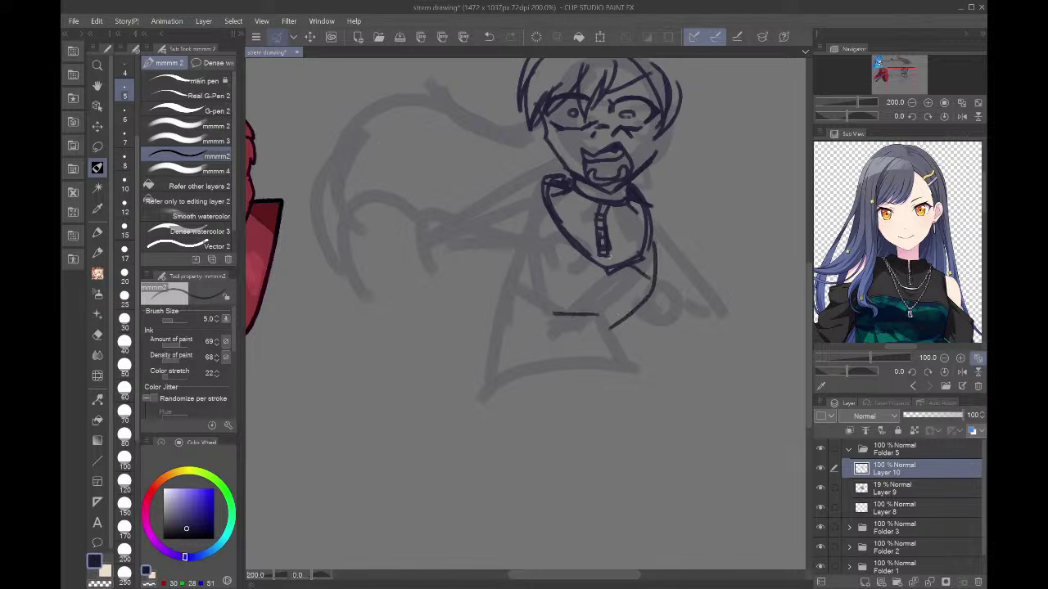
pyautogui.moveTo(612, 261); pyautogui.dragTo(539, 242)
pyautogui.moveTo(541, 169)
pyautogui.mouseDown()
pyautogui.moveTo(473, 191)
pyautogui.moveTo(423, 237)
pyautogui.moveTo(451, 234)
pyautogui.moveTo(519, 271)
pyautogui.mouseUp()
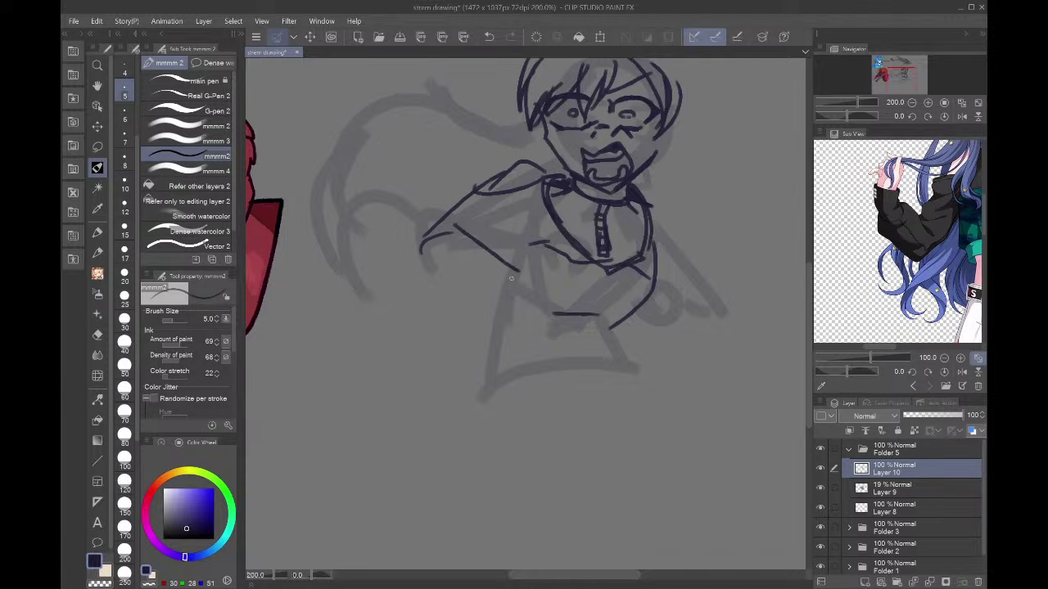
# - Draw the bent forearm sleeve with a rounded cuff and a hand with spread fingers resting on the hip
pyautogui.moveTo(423, 254)
pyautogui.mouseDown()
pyautogui.moveTo(439, 311)
pyautogui.moveTo(490, 323)
pyautogui.moveTo(514, 282)
pyautogui.moveTo(522, 323)
pyautogui.moveTo(507, 339)
pyautogui.moveTo(529, 363)
pyautogui.mouseUp()
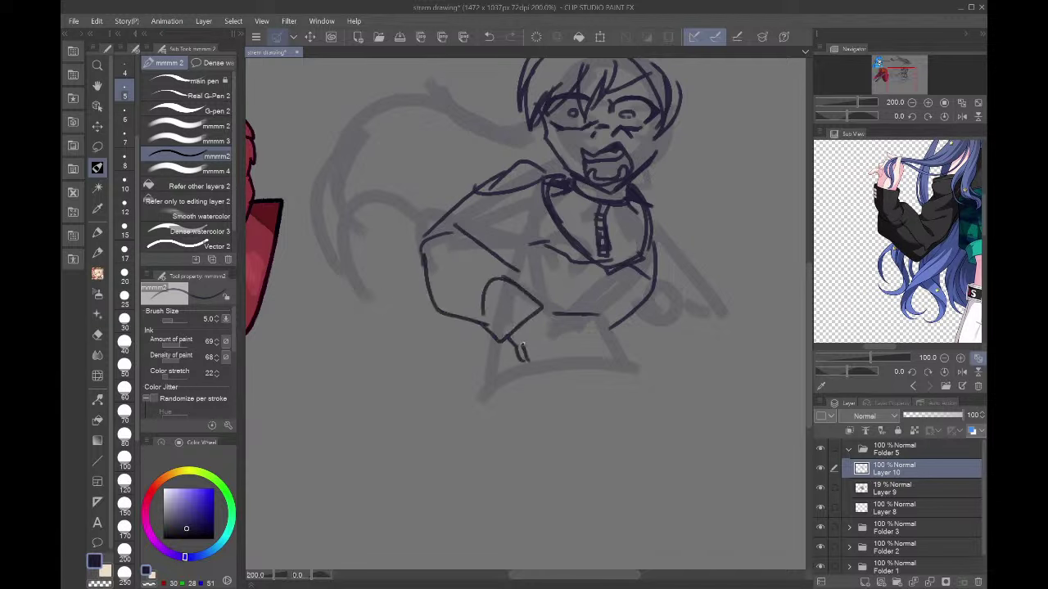
pyautogui.moveTo(514, 329)
pyautogui.mouseDown()
pyautogui.moveTo(536, 335)
pyautogui.moveTo(550, 359)
pyautogui.mouseUp()
pyautogui.moveTo(528, 324)
pyautogui.mouseDown()
pyautogui.moveTo(543, 334)
pyautogui.moveTo(569, 319)
pyautogui.moveTo(580, 329)
pyautogui.mouseUp()
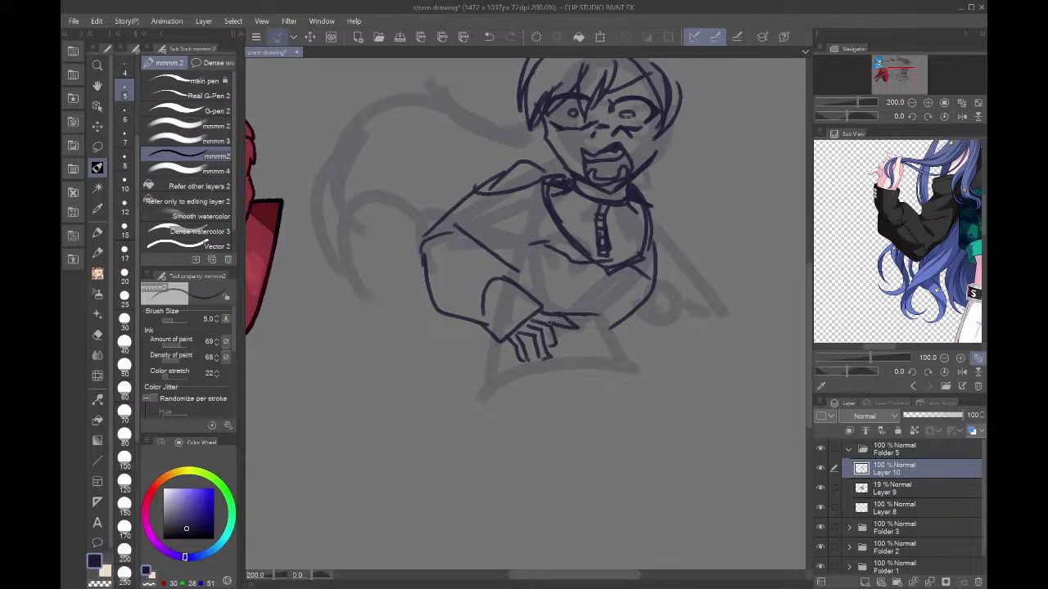
pyautogui.moveTo(537, 301)
pyautogui.mouseDown()
pyautogui.moveTo(490, 331)
pyautogui.moveTo(497, 337)
pyautogui.moveTo(491, 283)
pyautogui.mouseUp()
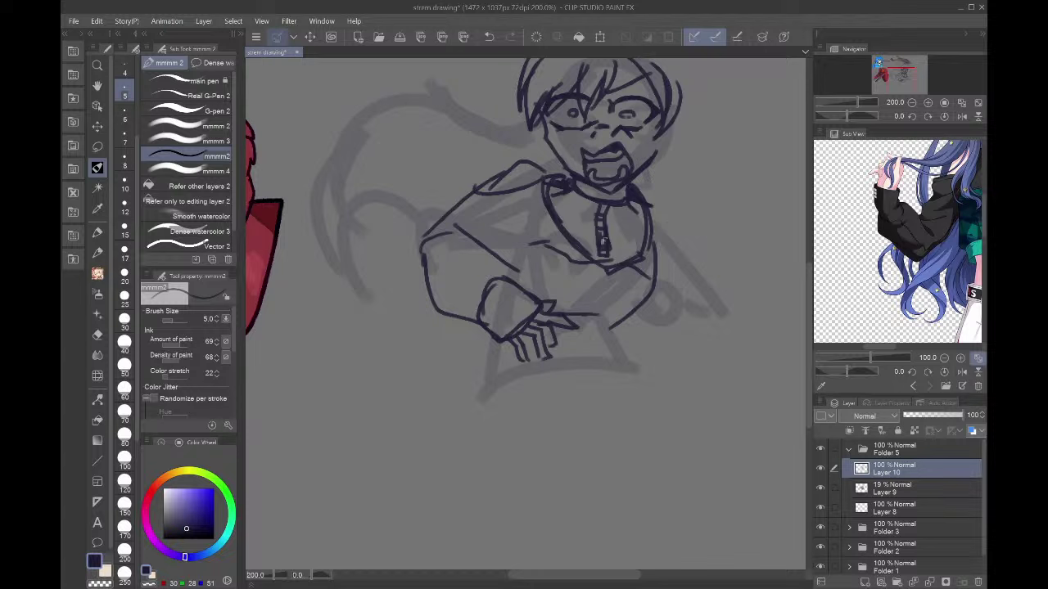
# - Reinforce the torso side and armpit lines, and add the crop top's hem, the navel and the waist contour
pyautogui.moveTo(652, 283); pyautogui.dragTo(603, 336)
pyautogui.moveTo(501, 265); pyautogui.dragTo(534, 219)
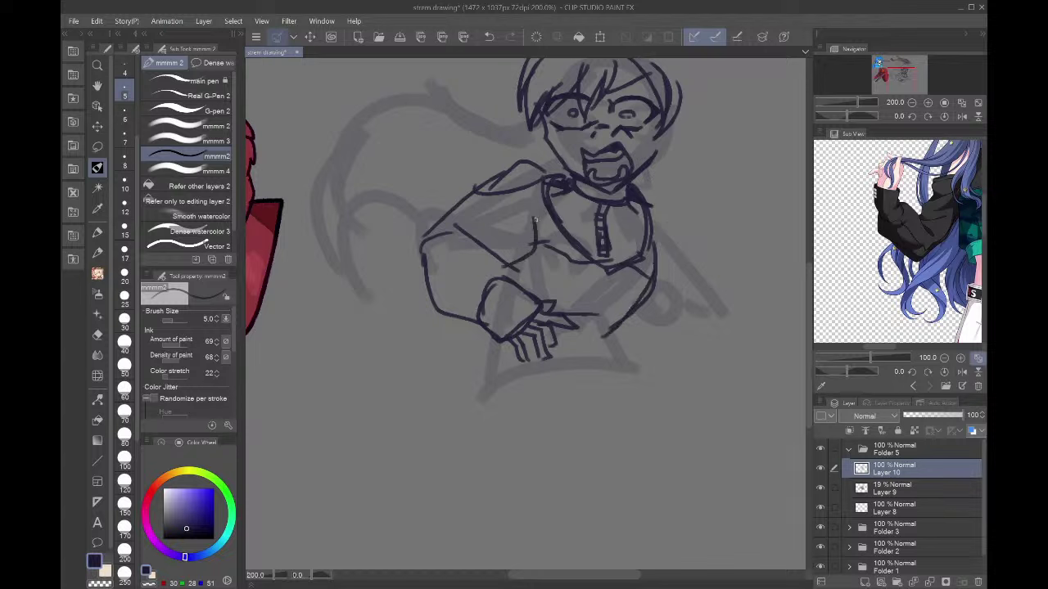
pyautogui.moveTo(517, 260)
pyautogui.mouseDown()
pyautogui.moveTo(511, 275)
pyautogui.moveTo(525, 291)
pyautogui.mouseUp()
pyautogui.moveTo(620, 329)
pyautogui.mouseDown()
pyautogui.moveTo(601, 350)
pyautogui.moveTo(566, 345)
pyautogui.mouseUp()
pyautogui.moveTo(610, 350); pyautogui.dragTo(624, 381)
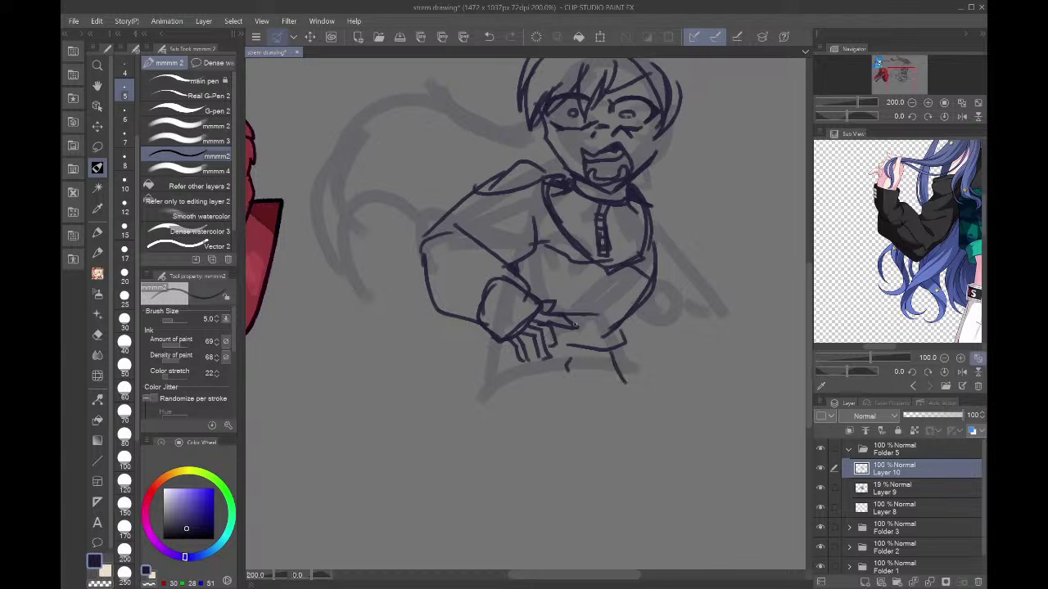
pyautogui.moveTo(573, 328); pyautogui.dragTo(627, 320)
pyautogui.moveTo(950, 245); pyautogui.dragTo(820, 229)
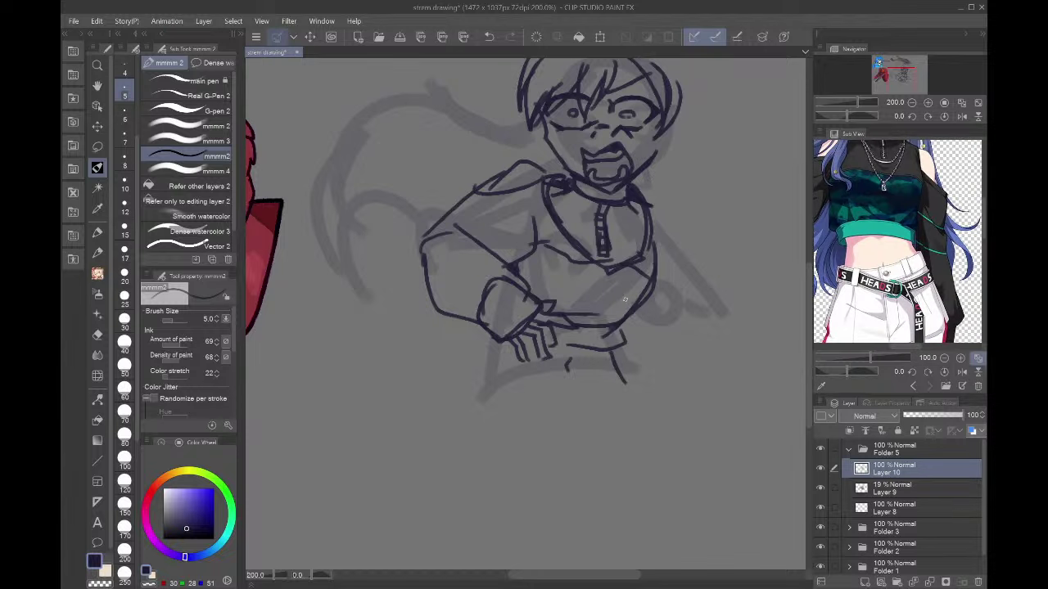
pyautogui.moveTo(497, 347)
pyautogui.mouseDown()
pyautogui.moveTo(481, 385)
pyautogui.moveTo(594, 370)
pyautogui.mouseUp()
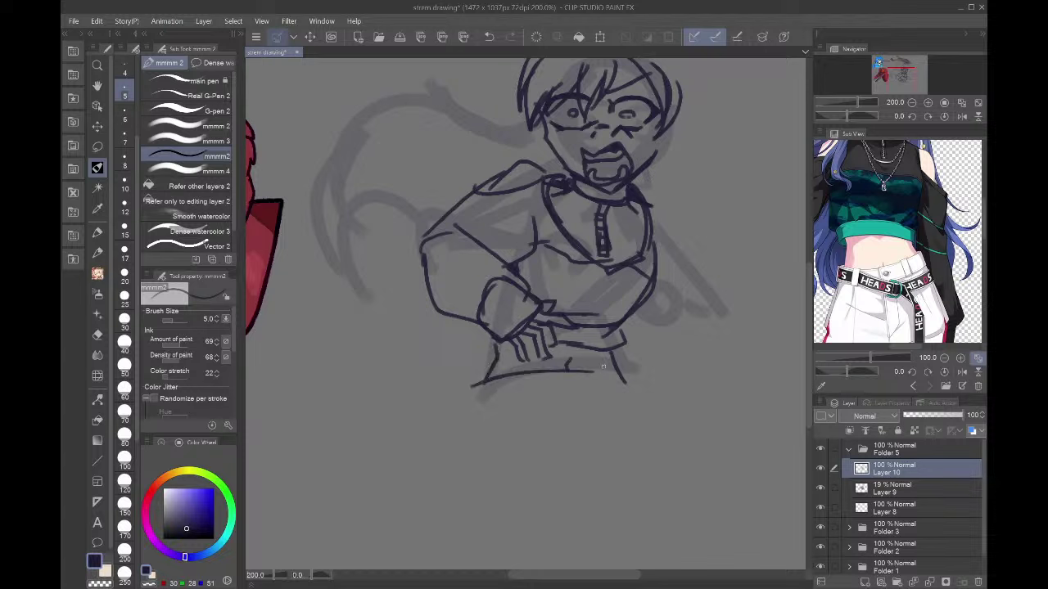
pyautogui.hotkey('ctrl', 'z')
pyautogui.hotkey('ctrl', 'z')
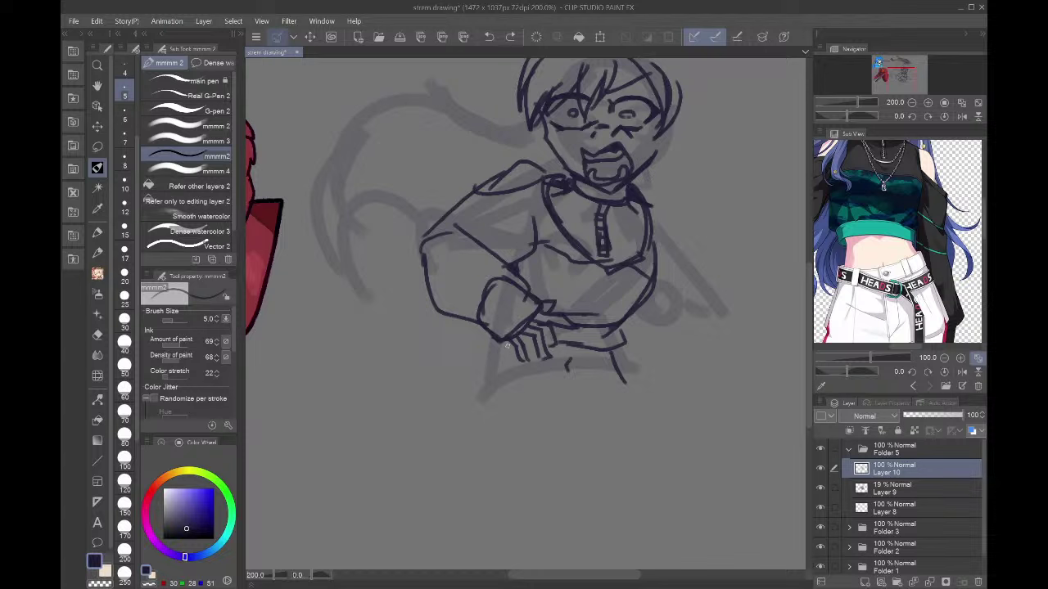
# - Draw the hip lines and an angled belt around the waist with a small round detail at its front corner
pyautogui.moveTo(507, 346); pyautogui.dragTo(496, 385)
pyautogui.moveTo(489, 386); pyautogui.dragTo(574, 395)
pyautogui.moveTo(638, 367)
pyautogui.mouseDown()
pyautogui.moveTo(565, 392)
pyautogui.moveTo(639, 400)
pyautogui.mouseUp()
pyautogui.moveTo(628, 360); pyautogui.dragTo(650, 391)
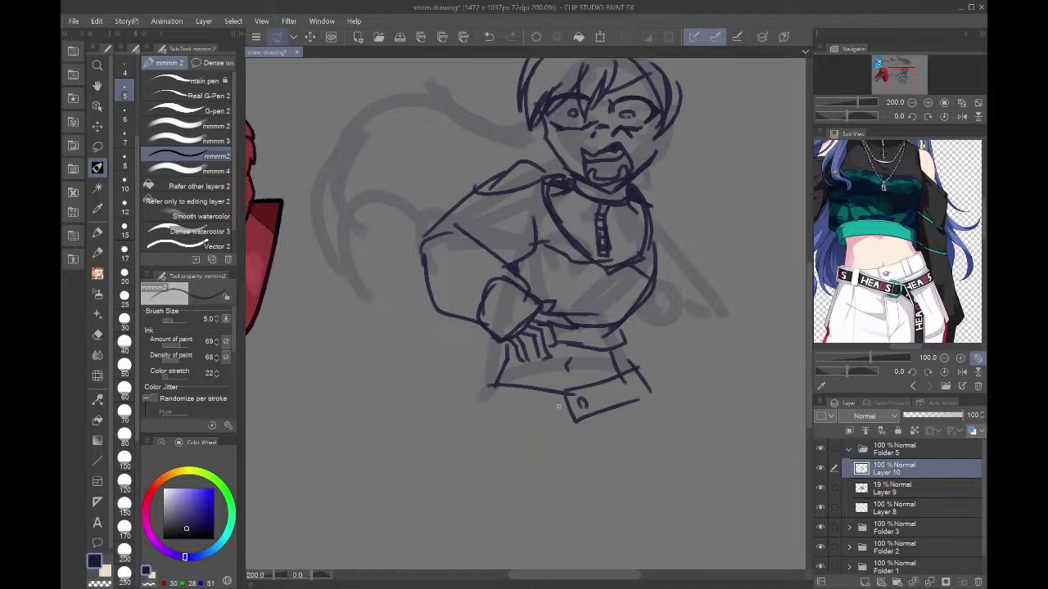
pyautogui.moveTo(570, 415)
pyautogui.mouseDown()
pyautogui.moveTo(463, 402)
pyautogui.moveTo(489, 370)
pyautogui.mouseUp()
# - Draw the other arm extending outward, with its sleeve, rounded cuff and an open hand with separate fingers
pyautogui.moveTo(642, 190); pyautogui.dragTo(726, 267)
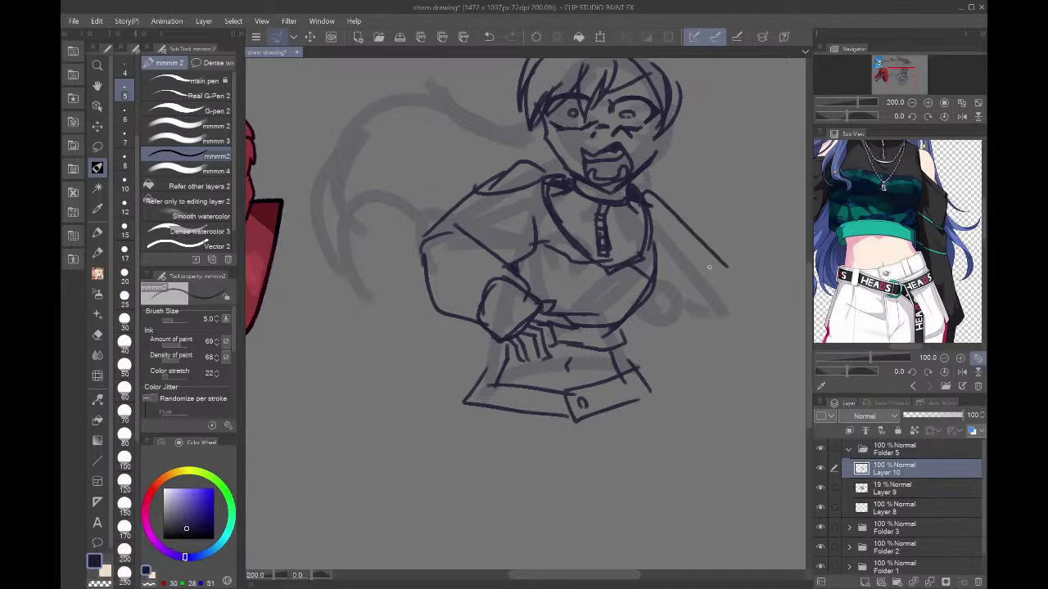
pyautogui.moveTo(655, 277); pyautogui.dragTo(684, 302)
pyautogui.moveTo(912, 81); pyautogui.dragTo(917, 83)
pyautogui.moveTo(701, 244); pyautogui.dragTo(714, 253)
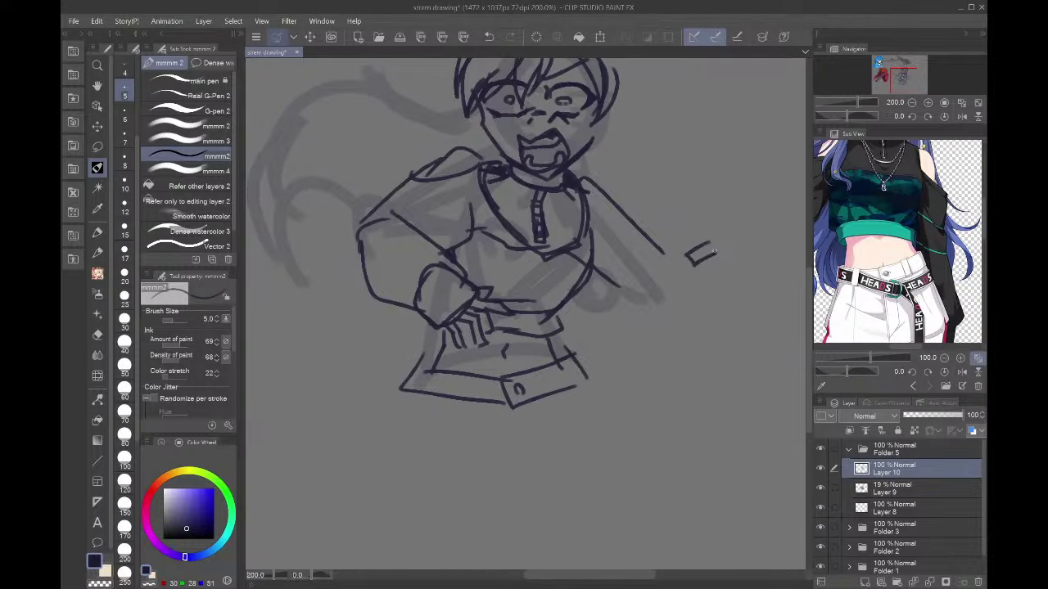
pyautogui.moveTo(688, 286)
pyautogui.mouseDown()
pyautogui.moveTo(704, 311)
pyautogui.moveTo(689, 287)
pyautogui.moveTo(715, 283)
pyautogui.mouseUp()
pyautogui.moveTo(669, 242)
pyautogui.mouseDown()
pyautogui.moveTo(665, 259)
pyautogui.moveTo(700, 242)
pyautogui.moveTo(717, 275)
pyautogui.moveTo(688, 305)
pyautogui.moveTo(652, 299)
pyautogui.moveTo(670, 246)
pyautogui.moveTo(645, 285)
pyautogui.moveTo(604, 277)
pyautogui.moveTo(620, 319)
pyautogui.moveTo(684, 311)
pyautogui.mouseUp()
pyautogui.moveTo(586, 271); pyautogui.dragTo(627, 329)
# - Add crossed hair clip strokes and an ear on the side of the head opposite the long hair
pyautogui.click(961, 103)
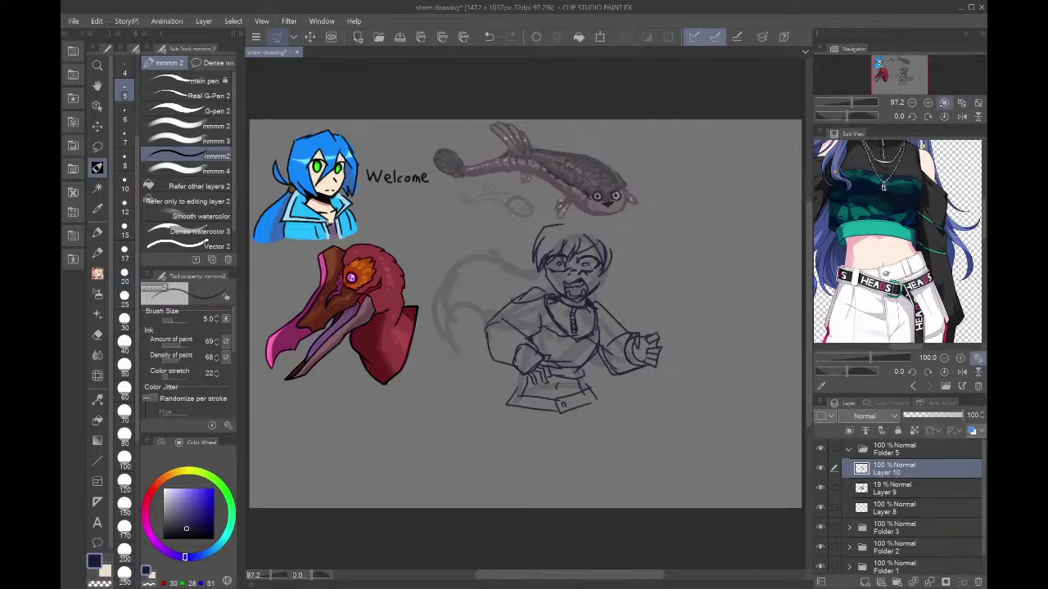
pyautogui.click(927, 103)
pyautogui.click(928, 102)
pyautogui.click(927, 102)
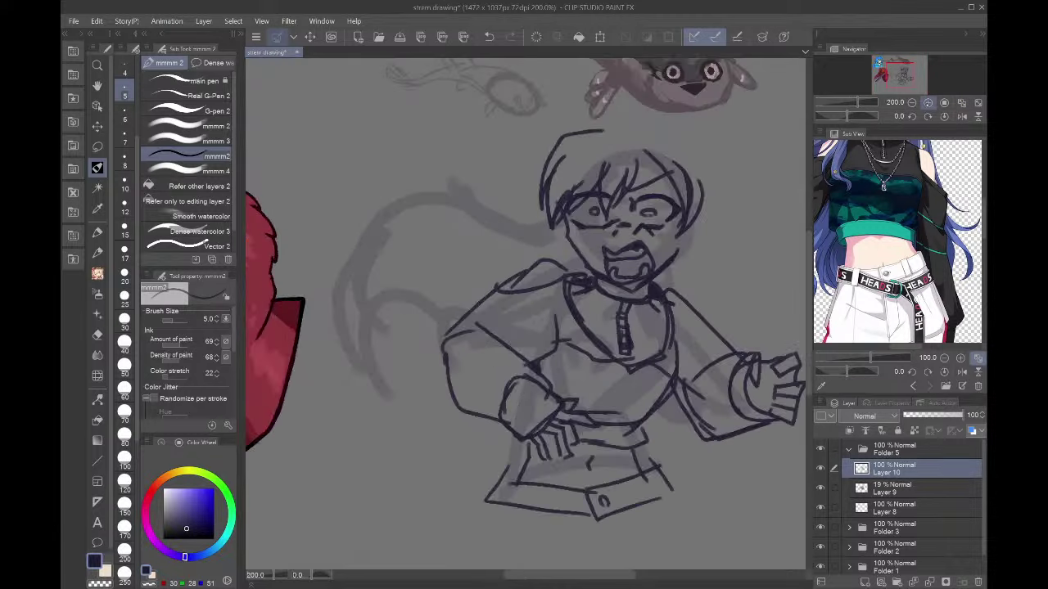
pyautogui.moveTo(604, 130); pyautogui.dragTo(684, 131)
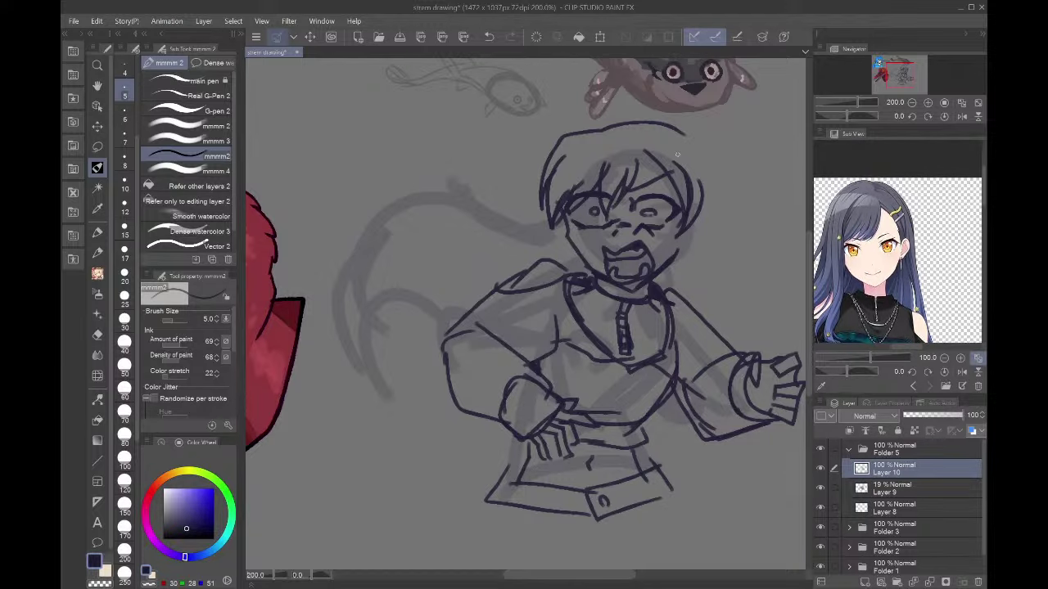
pyautogui.hotkey('ctrl', 'z')
pyautogui.moveTo(679, 169)
pyautogui.mouseDown()
pyautogui.moveTo(694, 177)
pyautogui.moveTo(702, 244)
pyautogui.moveTo(683, 249)
pyautogui.mouseUp()
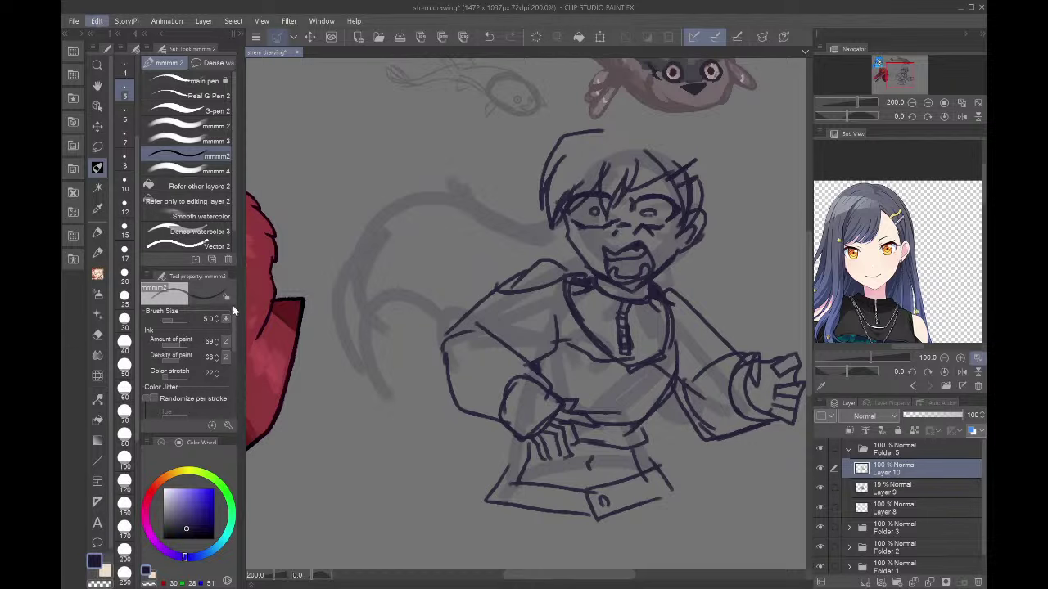
# - Free-transform the girl's line art, pulling both upper corners inward to shrink the head and nudging one lower corner upward
pyautogui.hotkey('ctrl', 'shift', 't')
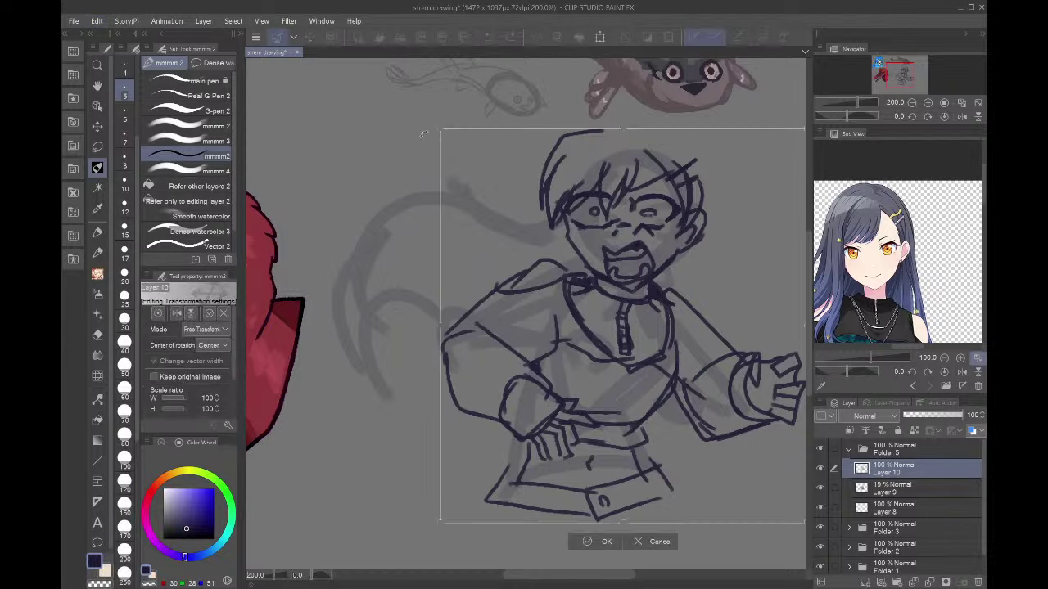
pyautogui.moveTo(440, 130); pyautogui.dragTo(459, 139)
pyautogui.scroll(-4, 458, 139)
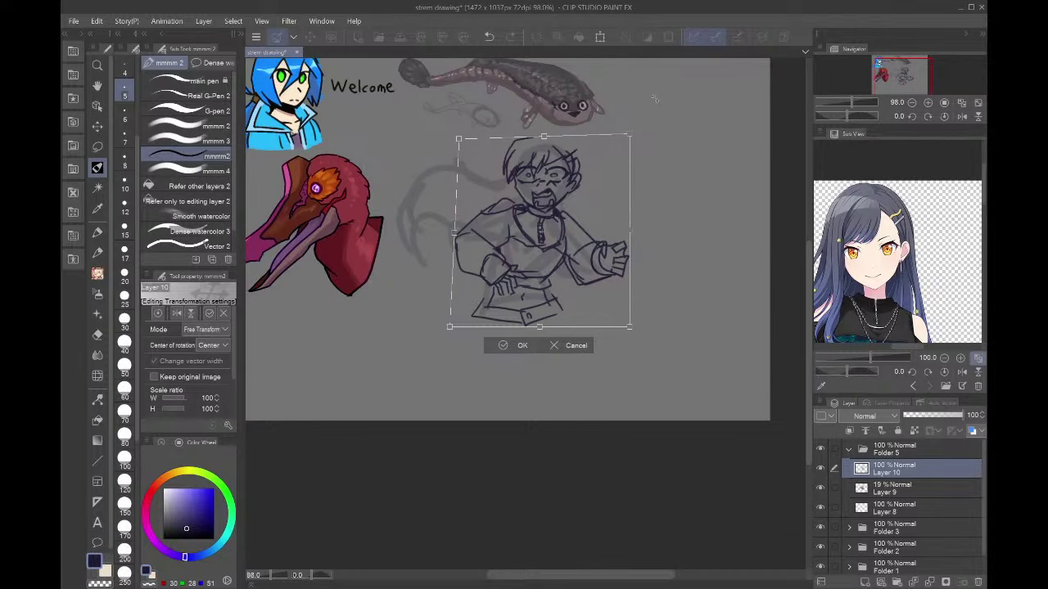
pyautogui.moveTo(628, 135); pyautogui.dragTo(607, 140)
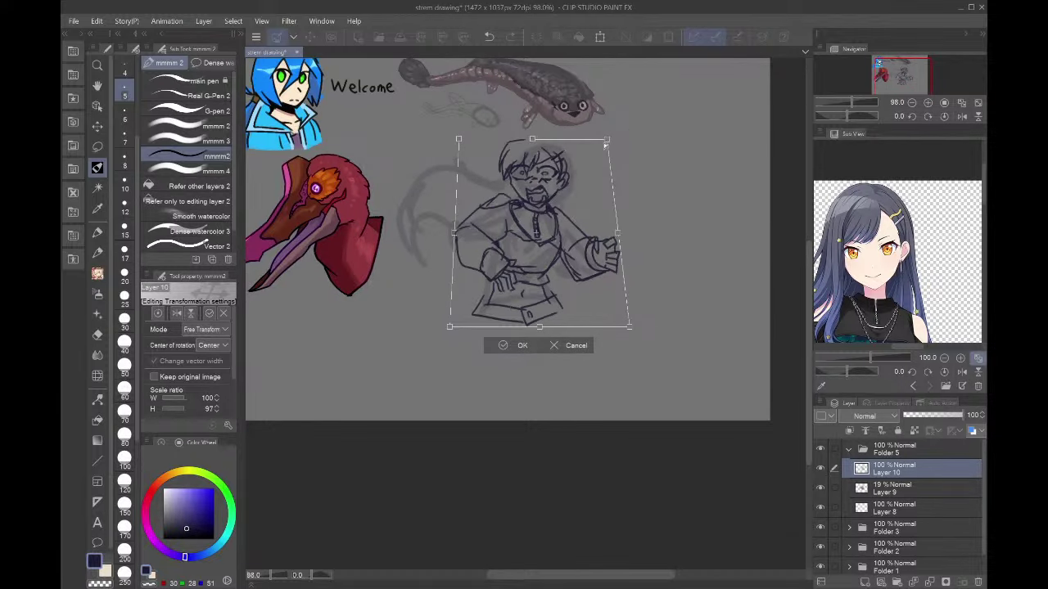
pyautogui.moveTo(449, 327); pyautogui.dragTo(447, 320)
pyautogui.press('Return')
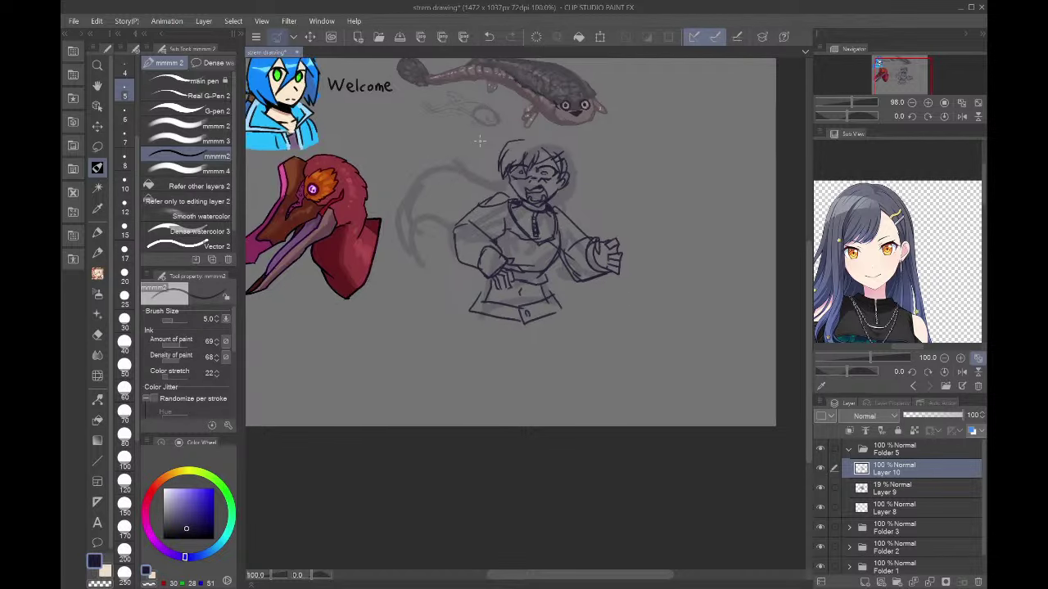
# - Outline the crown of the head and draw the long hair falling behind the ear, with a loose lock below the outstretched arm
pyautogui.scroll(5, 480, 141)
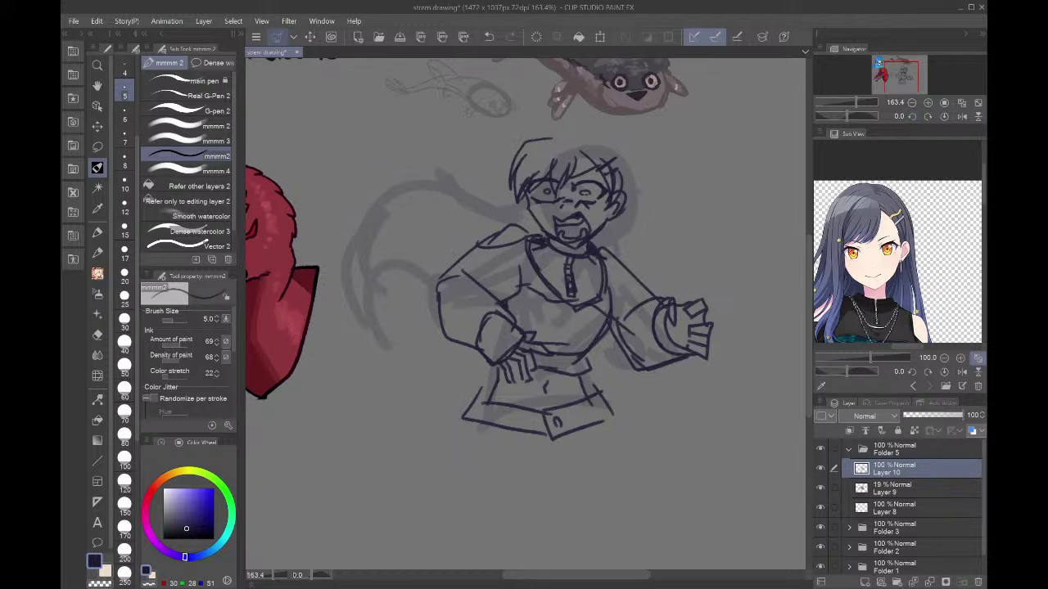
pyautogui.moveTo(906, 78); pyautogui.dragTo(904, 73)
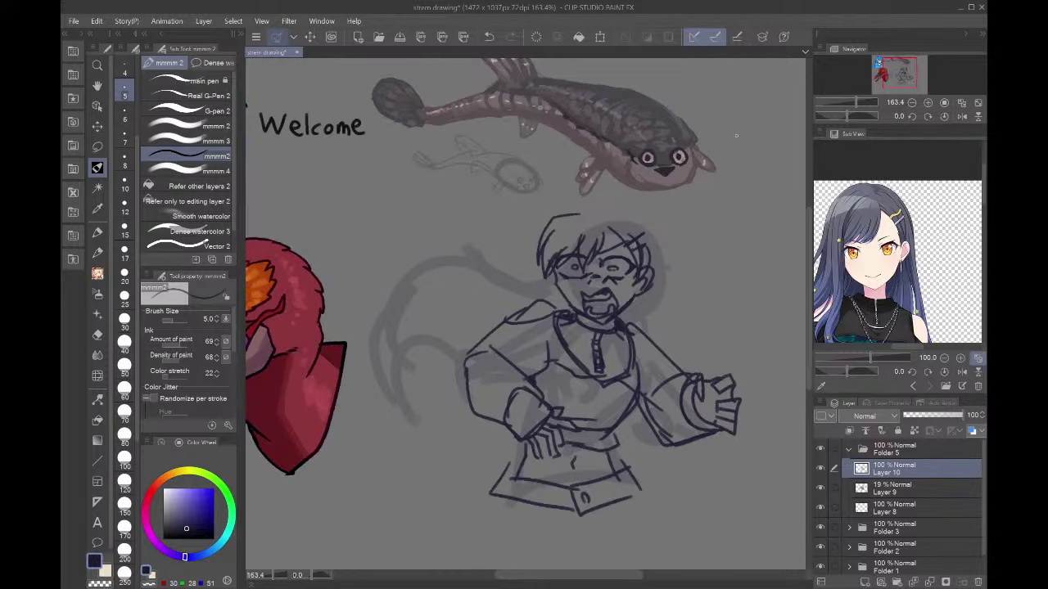
pyautogui.moveTo(565, 214)
pyautogui.mouseDown()
pyautogui.moveTo(633, 212)
pyautogui.moveTo(658, 271)
pyautogui.mouseUp()
pyautogui.moveTo(630, 215); pyautogui.dragTo(650, 249)
pyautogui.moveTo(568, 214); pyautogui.dragTo(587, 206)
pyautogui.moveTo(650, 236); pyautogui.dragTo(663, 307)
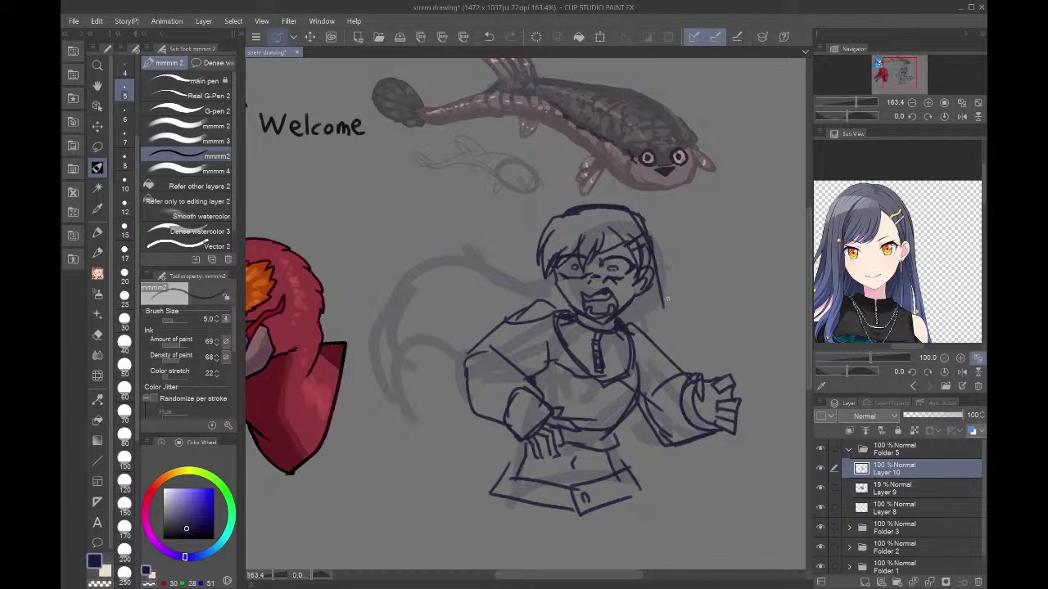
pyautogui.moveTo(653, 259); pyautogui.dragTo(697, 369)
pyautogui.moveTo(676, 318)
pyautogui.mouseDown()
pyautogui.moveTo(688, 348)
pyautogui.moveTo(679, 365)
pyautogui.mouseUp()
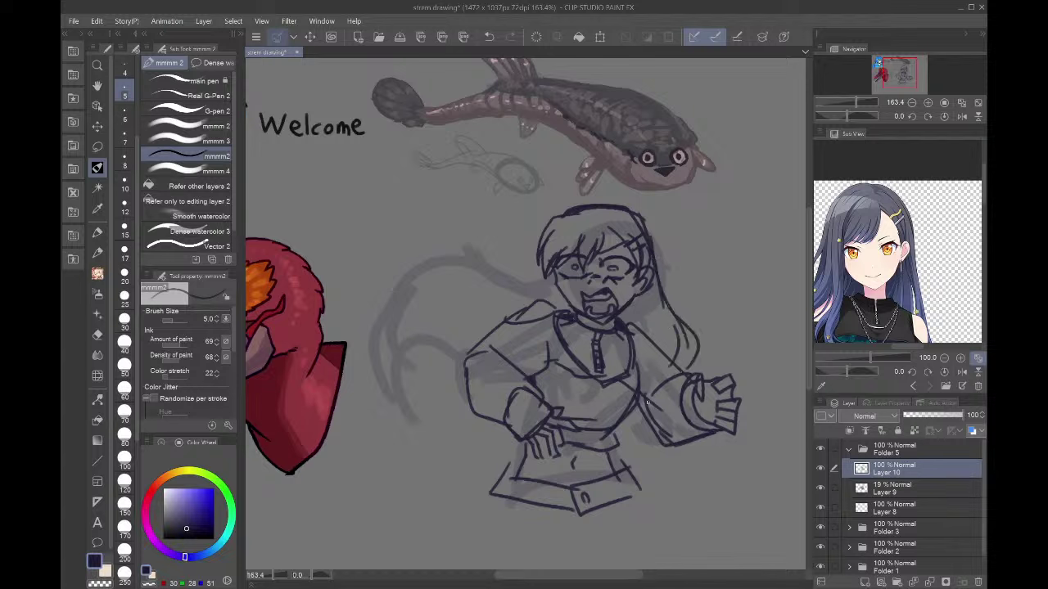
pyautogui.moveTo(627, 413)
pyautogui.mouseDown()
pyautogui.moveTo(650, 454)
pyautogui.moveTo(624, 447)
pyautogui.mouseUp()
# - Draw the long hair flowing out behind the bent arm, with curved inner strands and curled ends
pyautogui.moveTo(537, 263)
pyautogui.mouseDown()
pyautogui.moveTo(508, 310)
pyautogui.moveTo(403, 327)
pyautogui.mouseUp()
pyautogui.moveTo(473, 287)
pyautogui.mouseDown()
pyautogui.moveTo(414, 335)
pyautogui.moveTo(449, 391)
pyautogui.mouseUp()
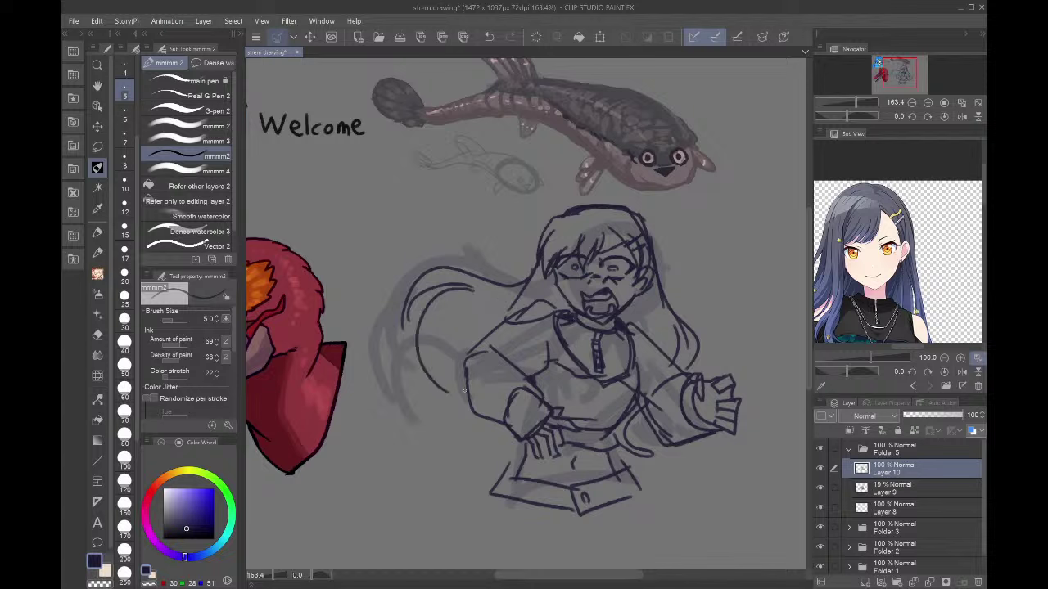
pyautogui.moveTo(467, 318)
pyautogui.mouseDown()
pyautogui.moveTo(433, 353)
pyautogui.moveTo(449, 424)
pyautogui.mouseUp()
pyautogui.moveTo(463, 390); pyautogui.dragTo(455, 432)
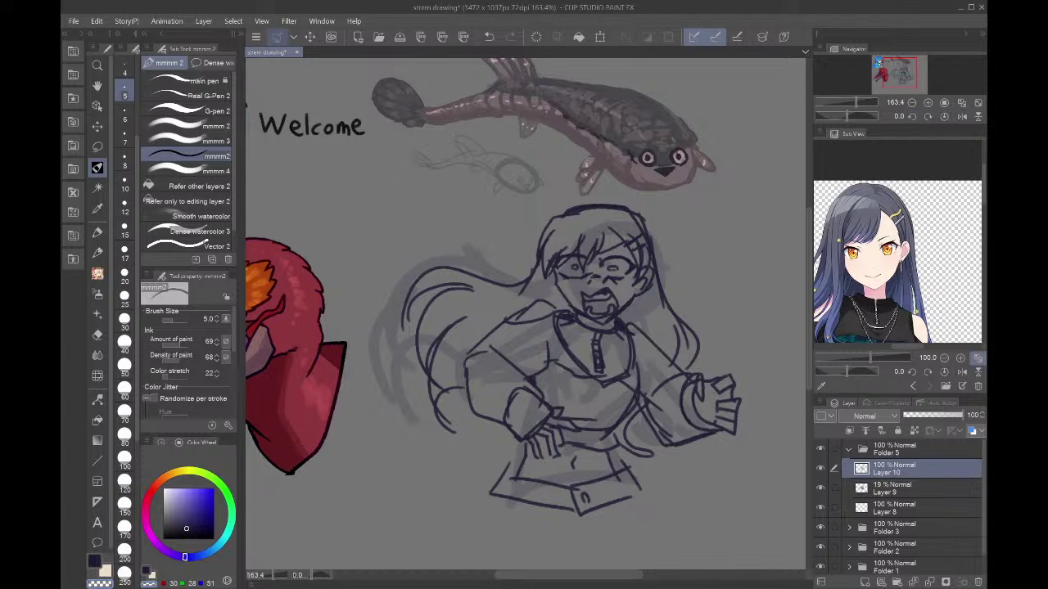
# - Hide the faint rough sketch layer and add a new layer between it and the line art
pyautogui.click(821, 487)
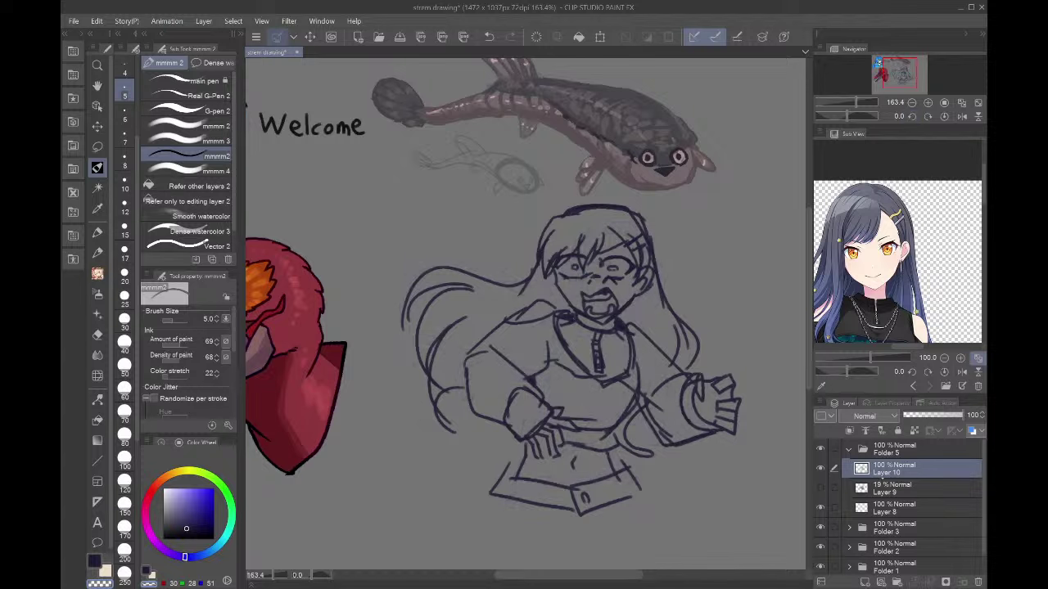
pyautogui.click(891, 494)
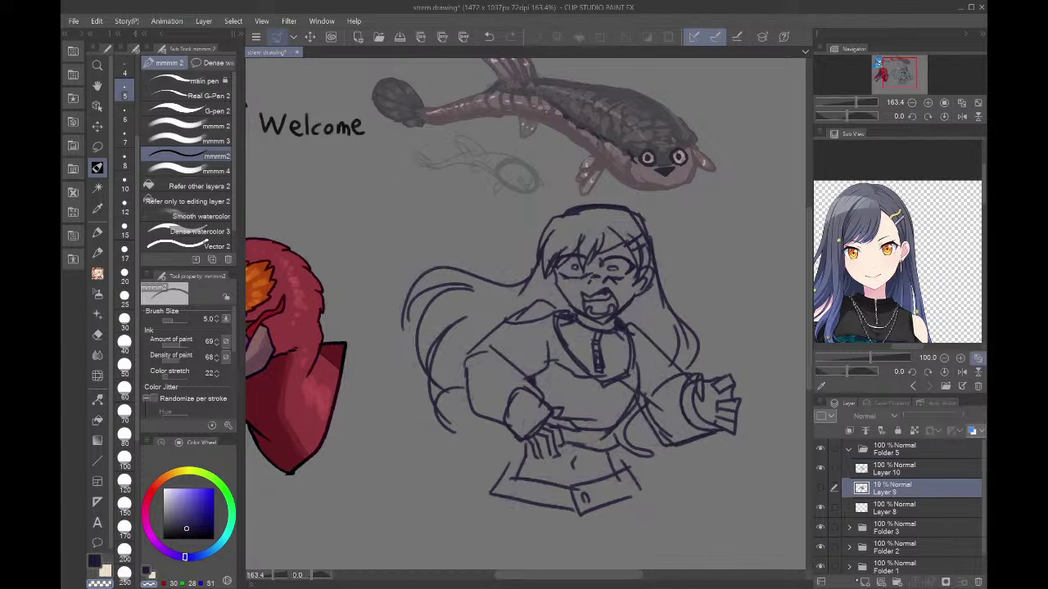
pyautogui.hotkey('ctrl', 'shift', 'n')
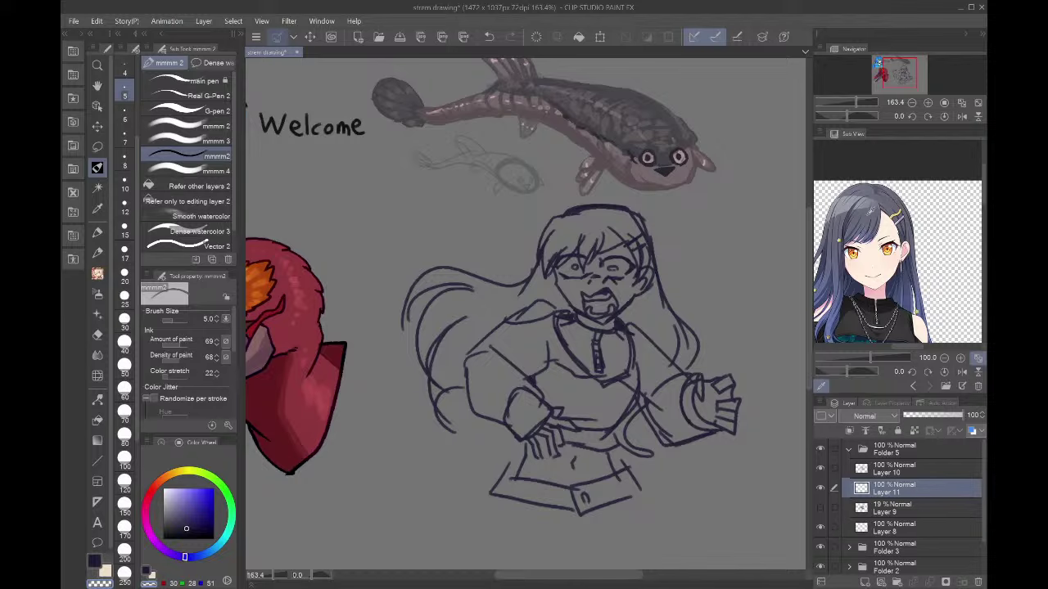
# - Fill the hair with grey-blue sampled from the reference, using brush size 12 around the head and size 30 for the flowing hair
pyautogui.click(870, 211)
pyautogui.click(124, 206)
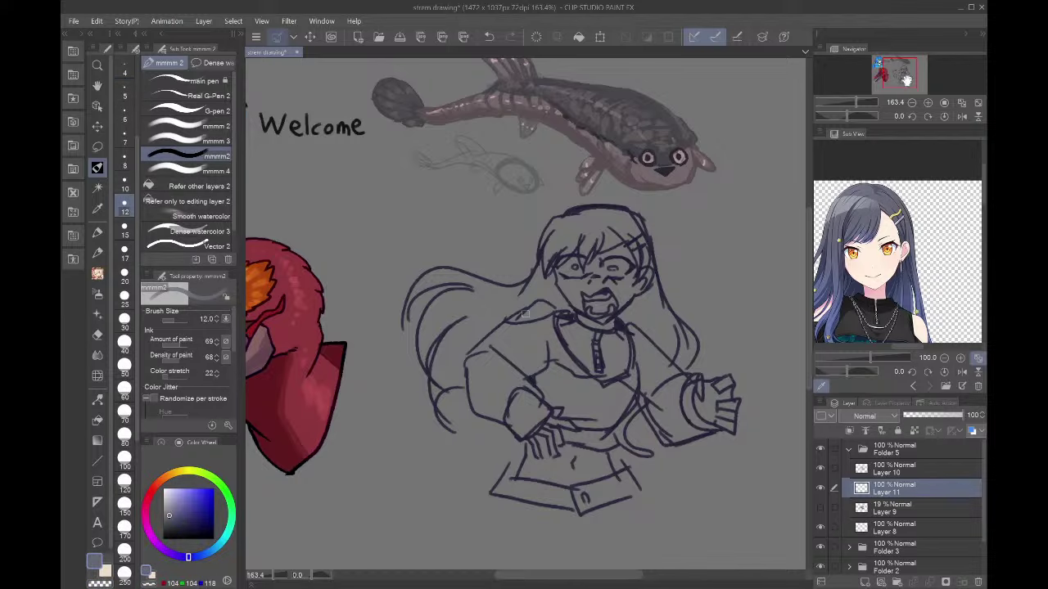
pyautogui.click(928, 103)
pyautogui.moveTo(605, 200)
pyautogui.mouseDown()
pyautogui.moveTo(591, 236)
pyautogui.moveTo(615, 207)
pyautogui.moveTo(555, 260)
pyautogui.moveTo(568, 203)
pyautogui.moveTo(589, 195)
pyautogui.mouseUp()
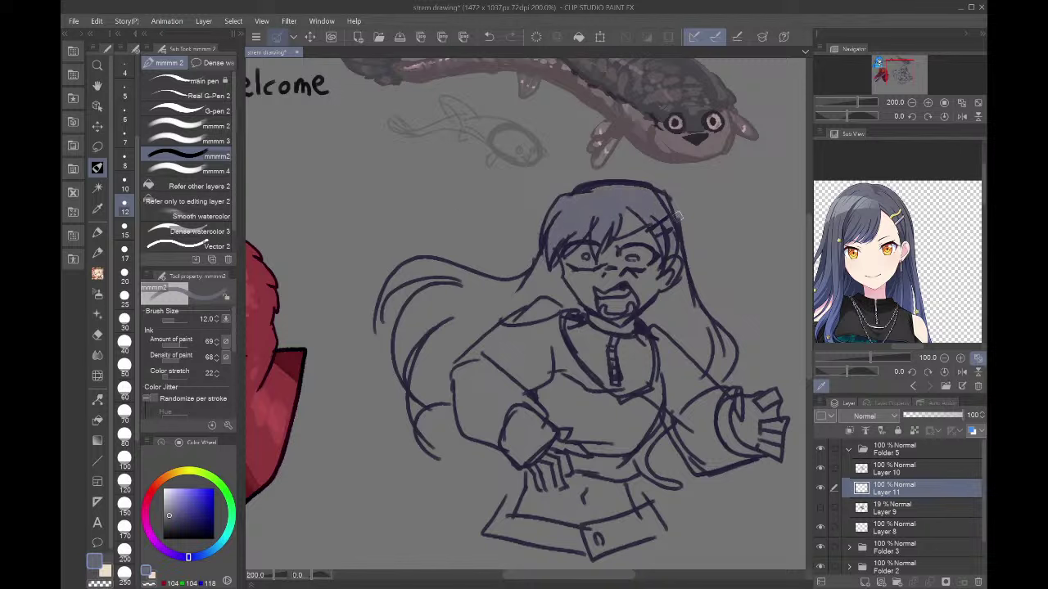
pyautogui.moveTo(688, 305)
pyautogui.mouseDown()
pyautogui.moveTo(668, 295)
pyautogui.moveTo(686, 350)
pyautogui.moveTo(712, 373)
pyautogui.moveTo(726, 342)
pyautogui.mouseUp()
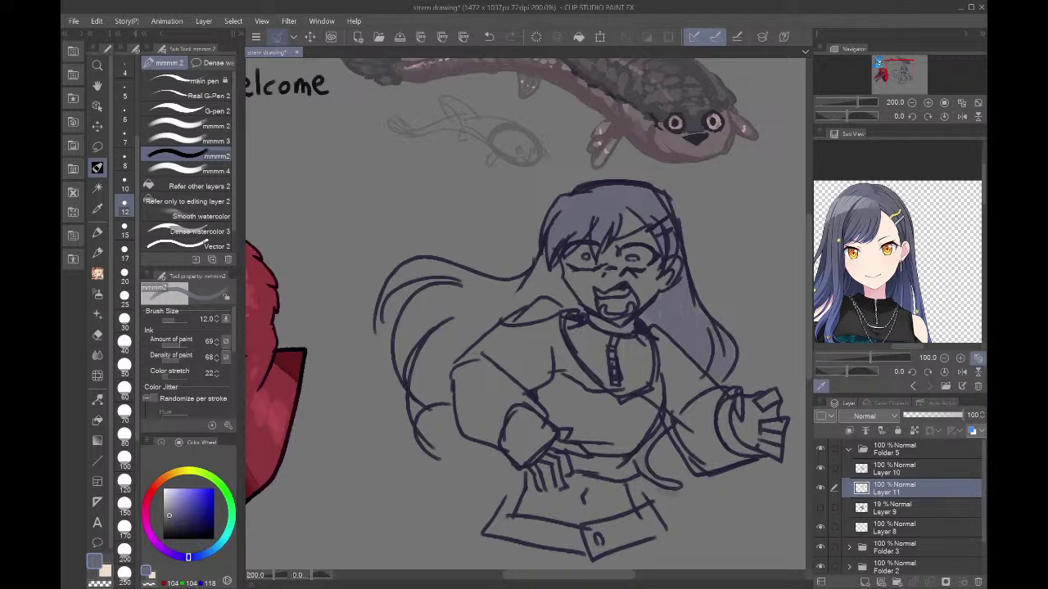
pyautogui.click(125, 318)
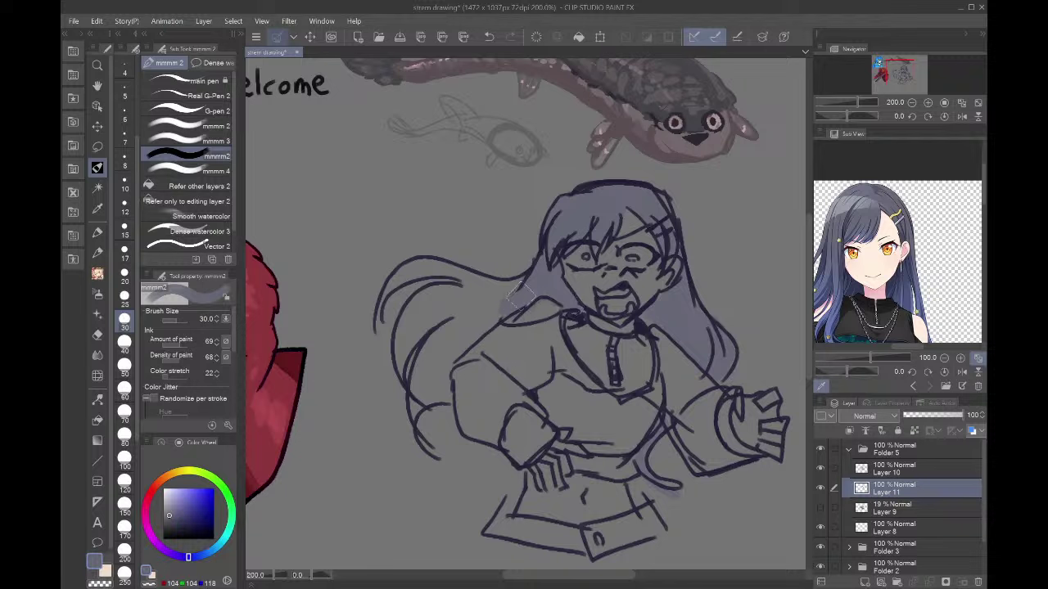
pyautogui.moveTo(519, 296)
pyautogui.mouseDown()
pyautogui.moveTo(397, 278)
pyautogui.moveTo(437, 299)
pyautogui.moveTo(483, 303)
pyautogui.moveTo(454, 360)
pyautogui.moveTo(411, 320)
pyautogui.mouseUp()
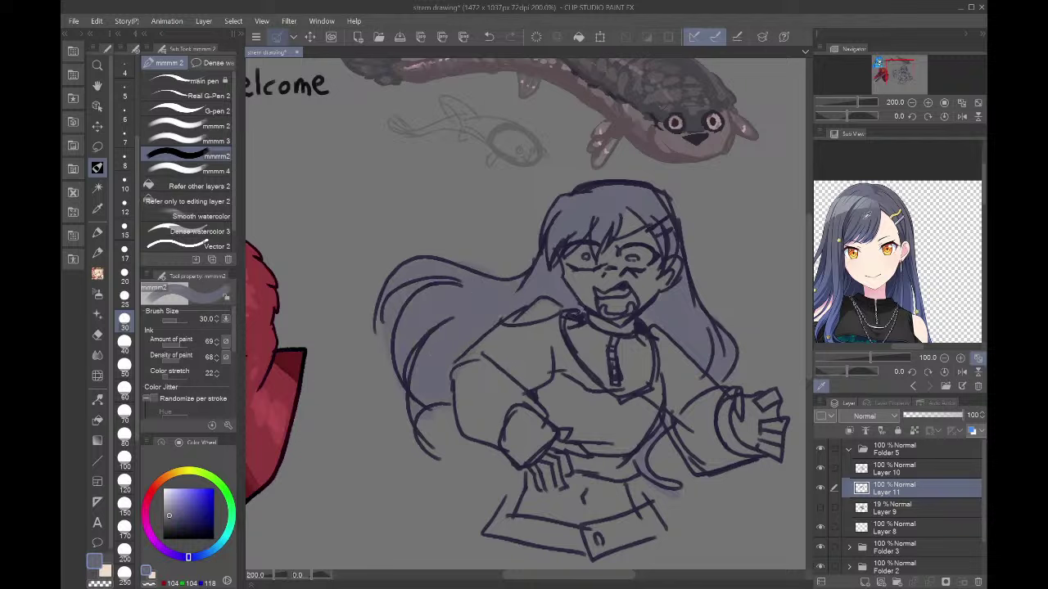
# - Tint the hair's lower lengths with brighter blue from the reference, using the Soft airbrush at size 400 with transparent pixels locked
pyautogui.click(868, 216)
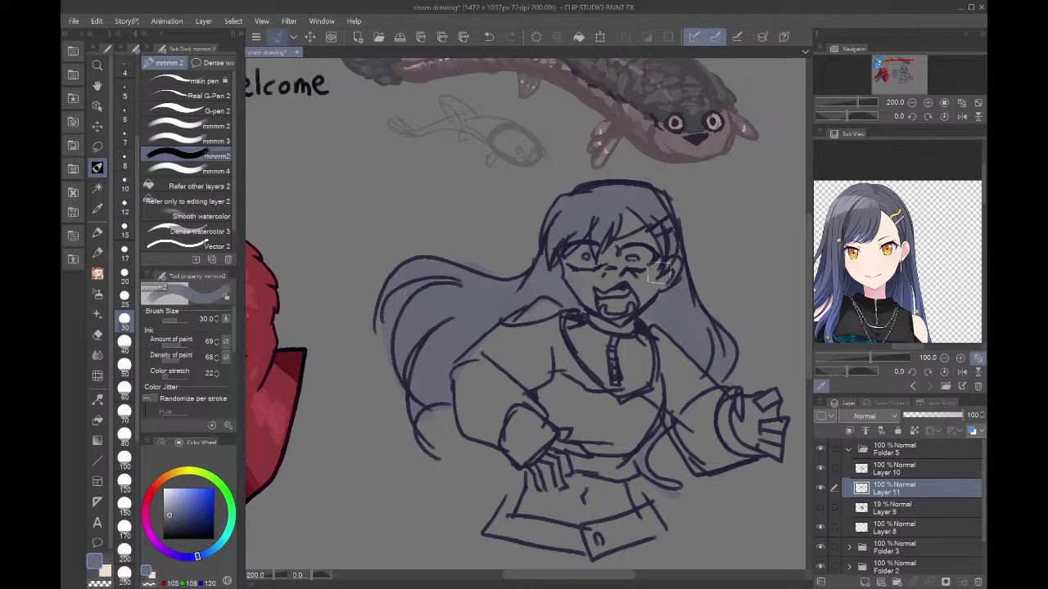
pyautogui.click(937, 187)
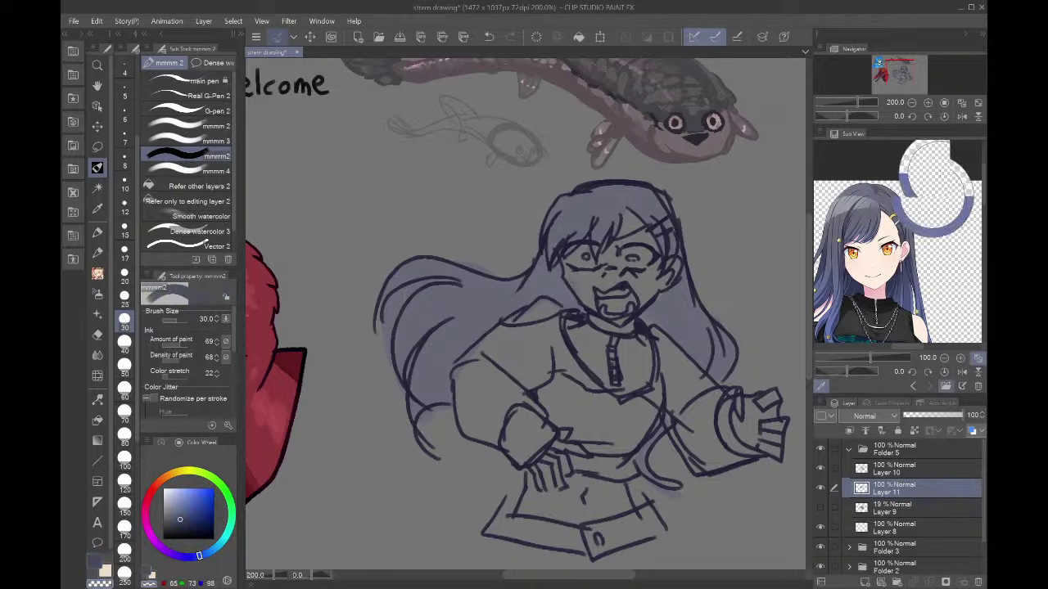
pyautogui.moveTo(870, 357)
pyautogui.mouseDown()
pyautogui.moveTo(854, 357)
pyautogui.moveTo(884, 358)
pyautogui.mouseUp()
pyautogui.click(843, 295)
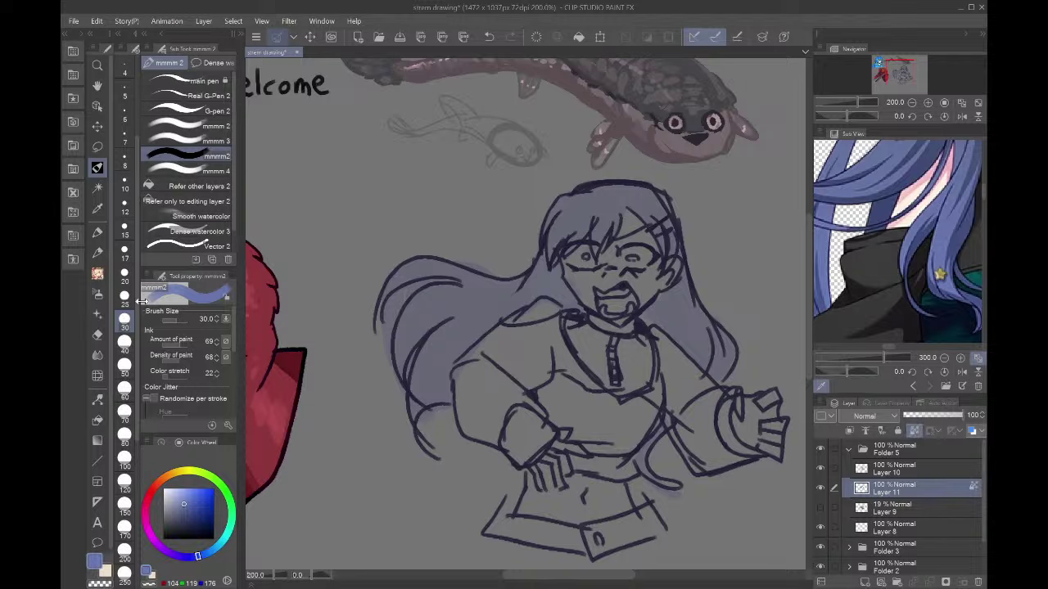
pyautogui.click(98, 293)
pyautogui.click(125, 437)
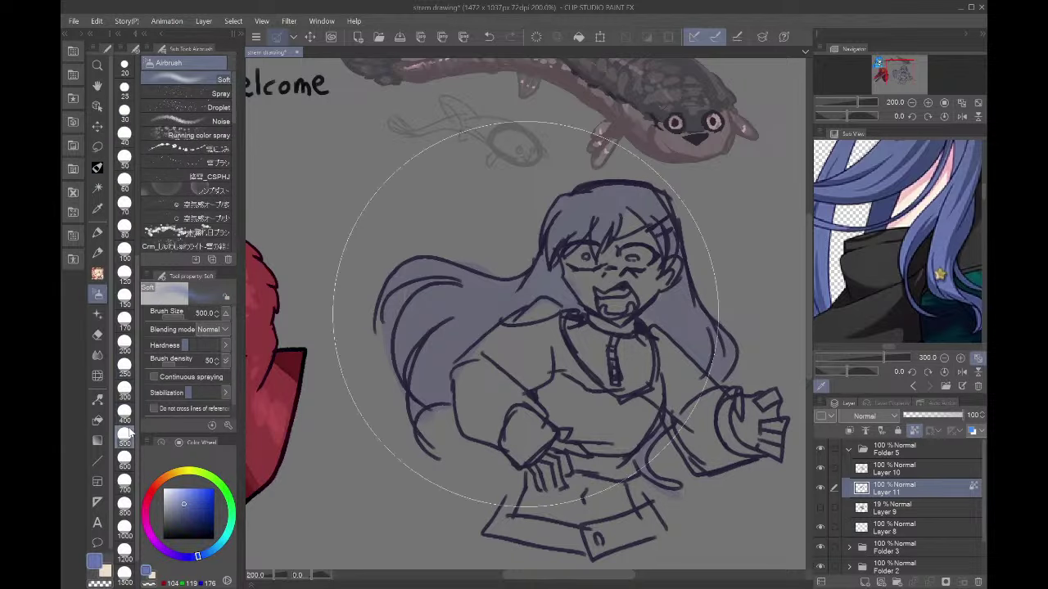
pyautogui.click(126, 415)
pyautogui.moveTo(379, 264)
pyautogui.mouseDown()
pyautogui.moveTo(401, 422)
pyautogui.moveTo(644, 472)
pyautogui.moveTo(777, 455)
pyautogui.moveTo(424, 441)
pyautogui.moveTo(366, 356)
pyautogui.moveTo(673, 522)
pyautogui.mouseUp()
pyautogui.keyDown('alt'); pyautogui.click(612, 201); pyautogui.keyUp('alt')
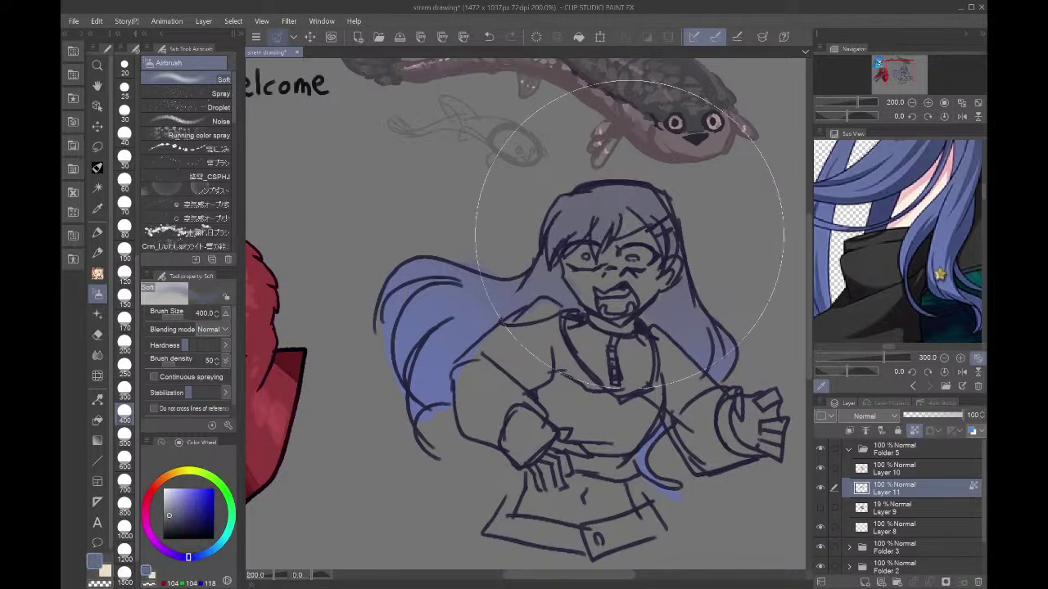
# - Add a new layer above the hair colour and sample the pale skin tone from the reference face
pyautogui.click(865, 582)
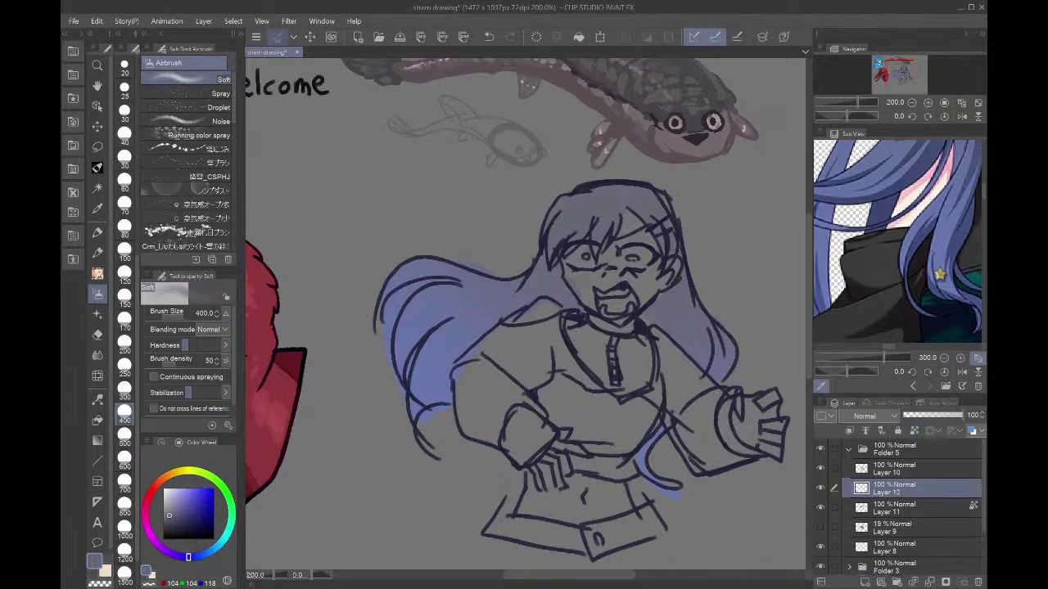
pyautogui.scroll(-6, 907, 233)
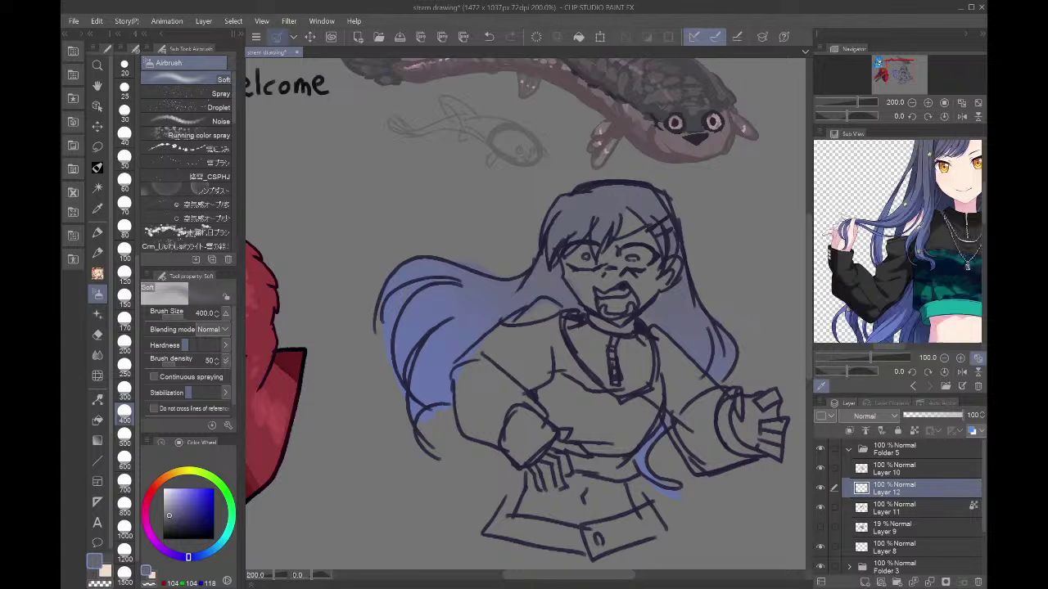
pyautogui.scroll(2, 898, 241)
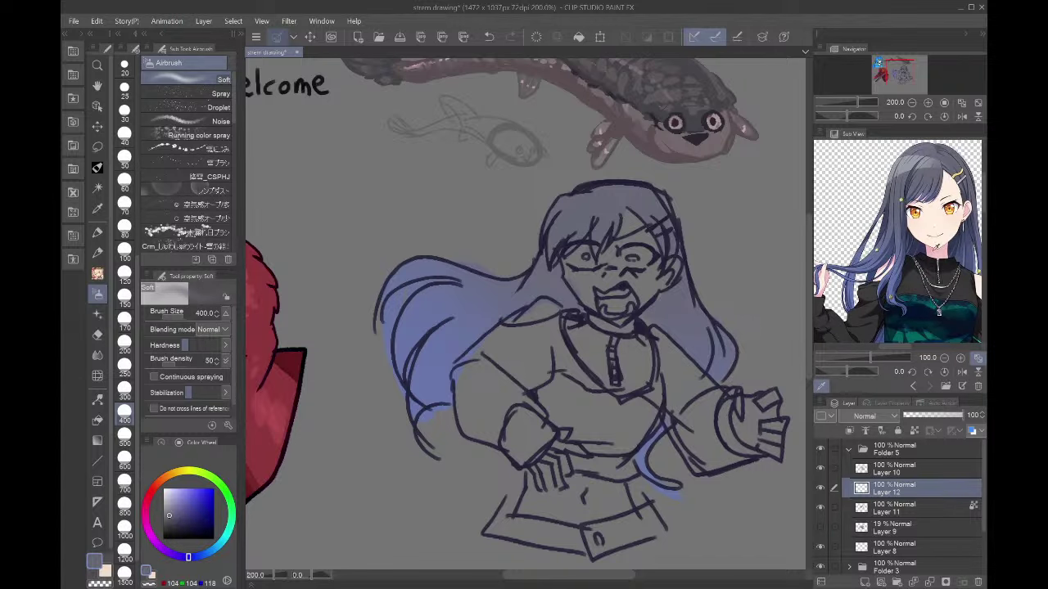
pyautogui.click(933, 214)
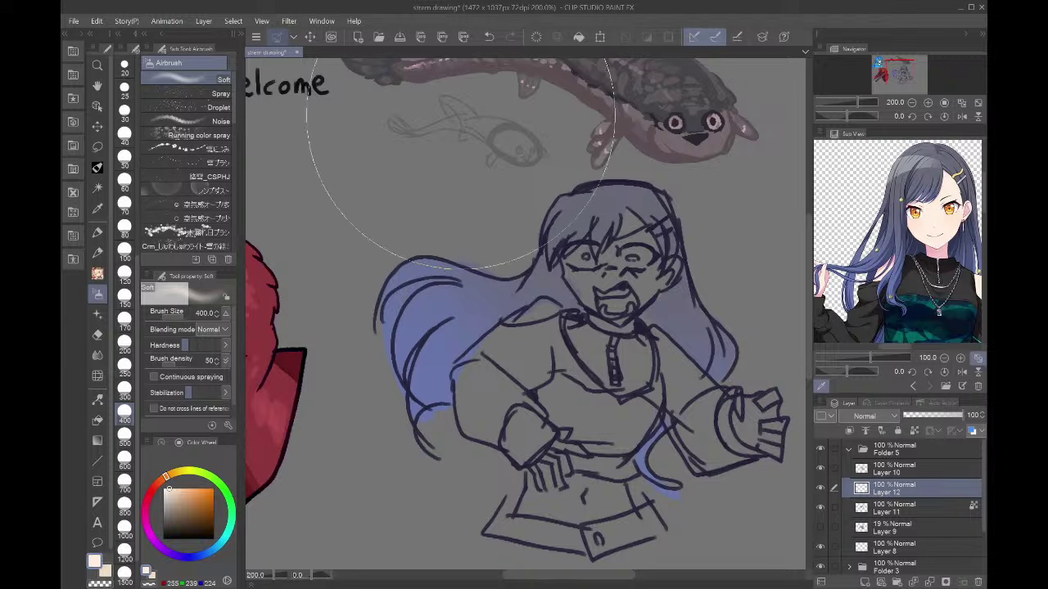
# - Fill the face and ear with the pale skin tone using the mmmm2 brush at size 12
pyautogui.click(98, 187)
pyautogui.click(97, 168)
pyautogui.scroll(3, 439, 188)
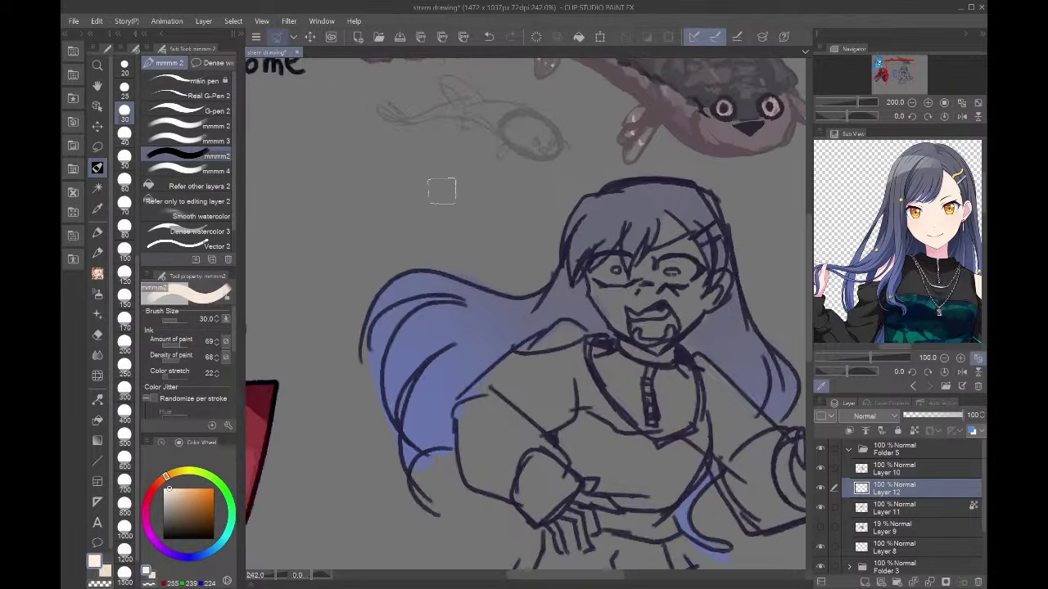
pyautogui.scroll(-3, 622, 219)
pyautogui.scroll(3, 655, 217)
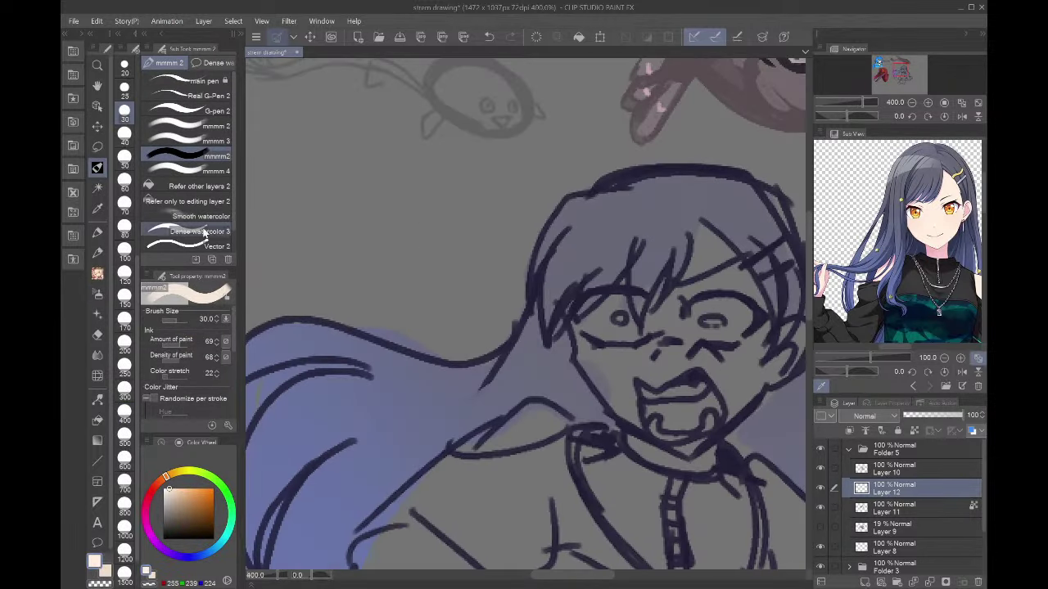
pyautogui.click(124, 66)
pyautogui.scroll(3, 125, 81)
pyautogui.click(124, 134)
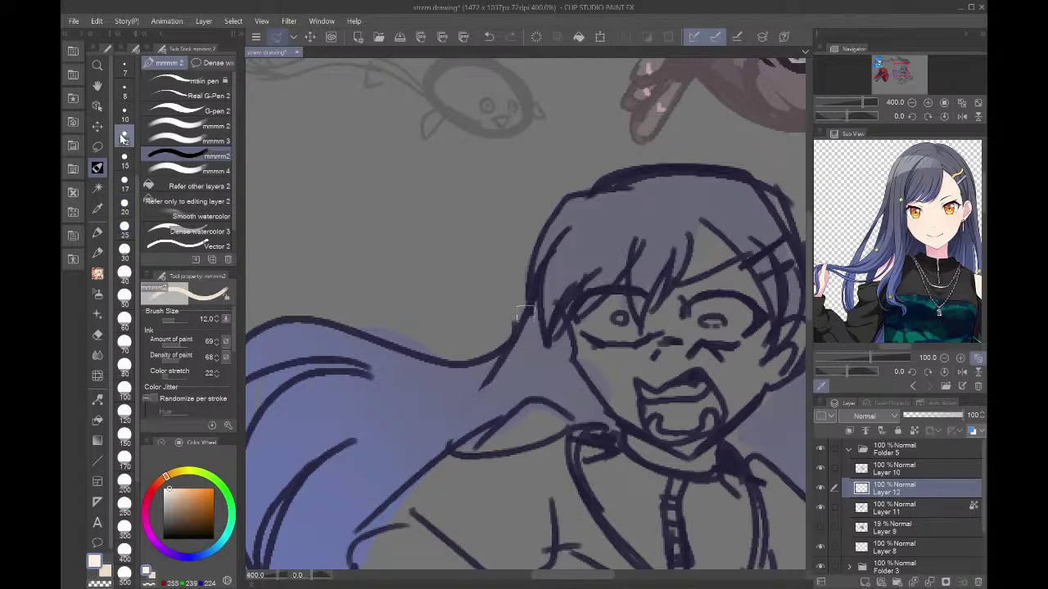
pyautogui.scroll(-5, 706, 455)
pyautogui.scroll(4, 706, 455)
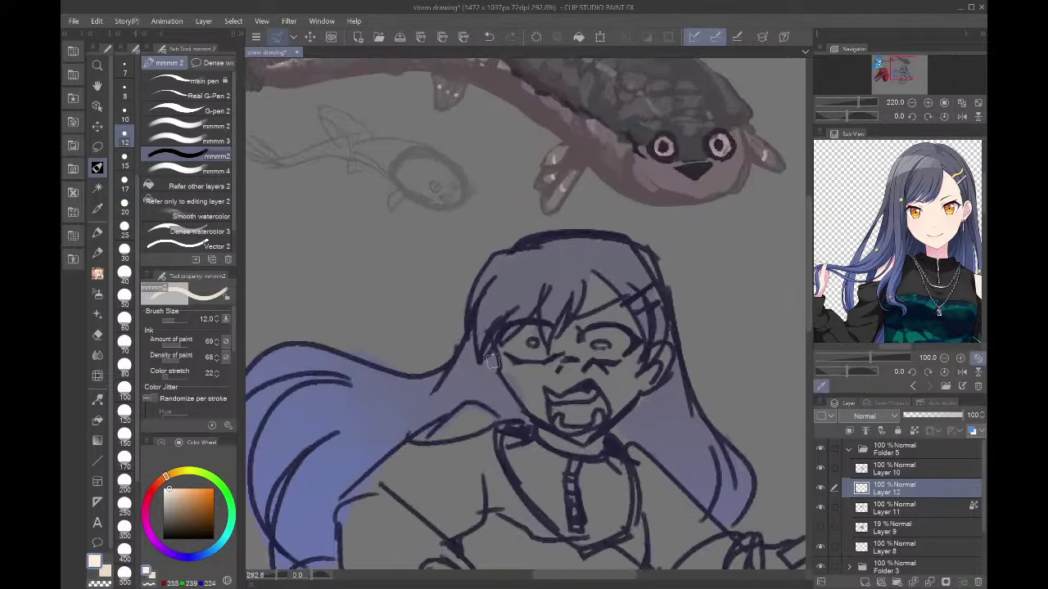
pyautogui.moveTo(540, 312)
pyautogui.mouseDown()
pyautogui.moveTo(508, 362)
pyautogui.moveTo(509, 348)
pyautogui.moveTo(539, 416)
pyautogui.moveTo(510, 351)
pyautogui.moveTo(583, 440)
pyautogui.moveTo(542, 387)
pyautogui.moveTo(540, 355)
pyautogui.moveTo(526, 365)
pyautogui.moveTo(561, 365)
pyautogui.moveTo(540, 344)
pyautogui.moveTo(573, 386)
pyautogui.moveTo(565, 371)
pyautogui.moveTo(606, 310)
pyautogui.moveTo(581, 330)
pyautogui.moveTo(598, 273)
pyautogui.moveTo(619, 263)
pyautogui.moveTo(668, 366)
pyautogui.moveTo(641, 424)
pyautogui.moveTo(628, 424)
pyautogui.moveTo(641, 416)
pyautogui.moveTo(587, 369)
pyautogui.moveTo(573, 398)
pyautogui.moveTo(607, 342)
pyautogui.moveTo(622, 280)
pyautogui.moveTo(626, 407)
pyautogui.moveTo(634, 260)
pyautogui.moveTo(633, 342)
pyautogui.moveTo(648, 393)
pyautogui.moveTo(643, 369)
pyautogui.moveTo(603, 345)
pyautogui.moveTo(590, 375)
pyautogui.moveTo(683, 376)
pyautogui.moveTo(699, 352)
pyautogui.moveTo(660, 396)
pyautogui.mouseUp()
# - Colour both irises yellow from the reference's hair clip with brush size 8, and paint the teeth white
pyautogui.click(958, 178)
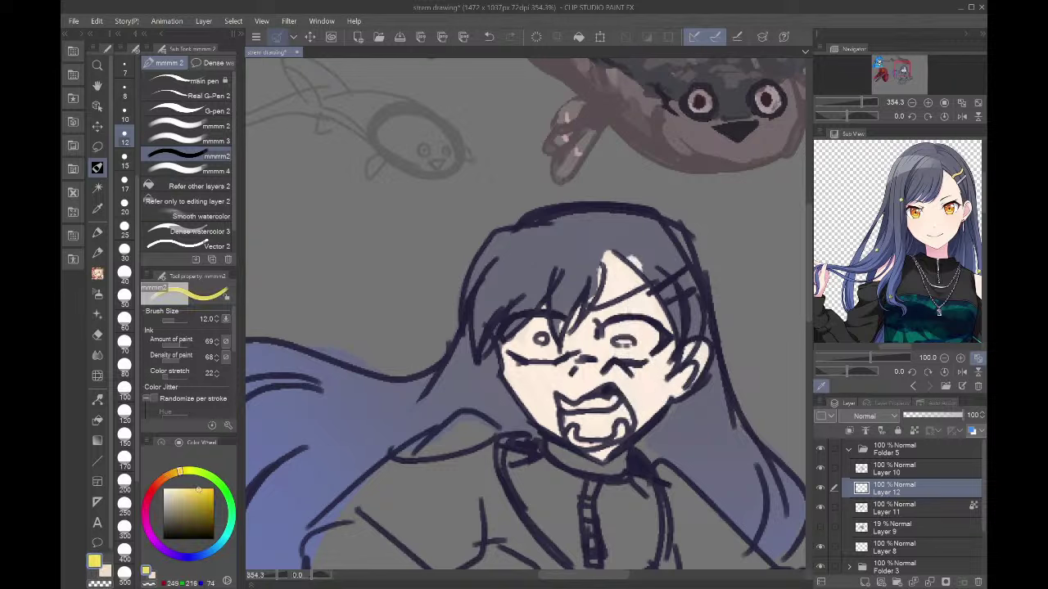
pyautogui.click(125, 90)
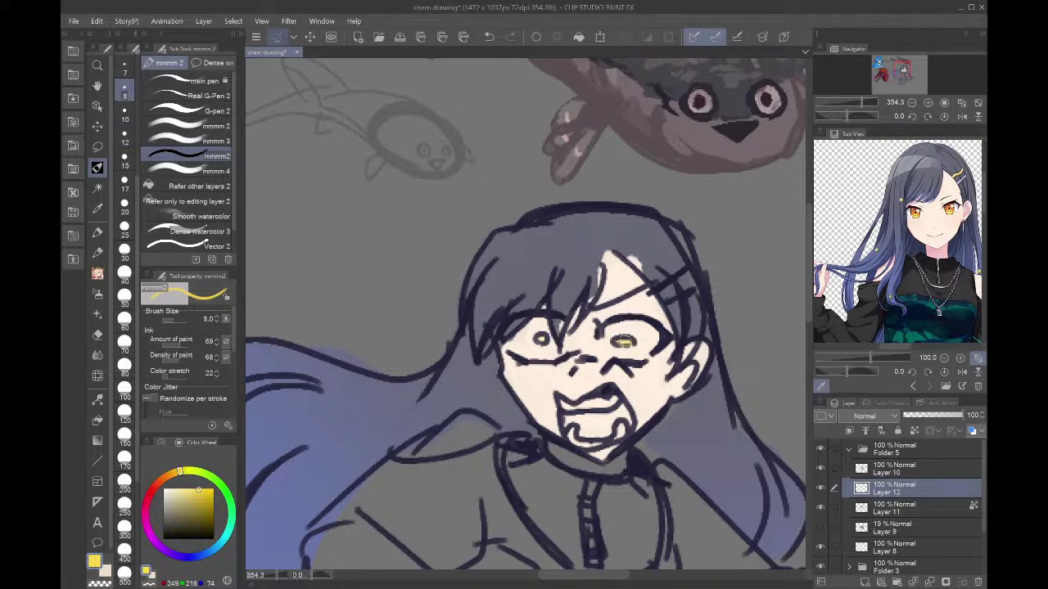
pyautogui.click(164, 490)
pyautogui.moveTo(576, 431); pyautogui.dragTo(617, 431)
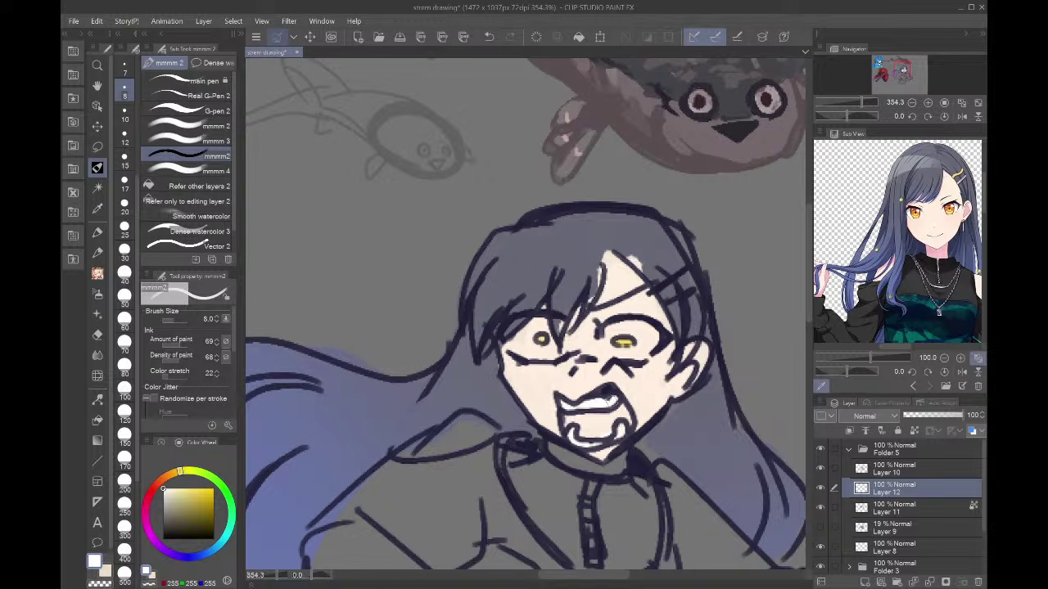
# - Fill the inside of the open mouth with dark red and sample the off-white of the teeth
pyautogui.click(150, 486)
pyautogui.click(182, 514)
pyautogui.moveTo(560, 414)
pyautogui.mouseDown()
pyautogui.moveTo(589, 429)
pyautogui.moveTo(625, 419)
pyautogui.moveTo(597, 431)
pyautogui.moveTo(570, 407)
pyautogui.mouseUp()
pyautogui.keyDown('alt'); pyautogui.click(600, 403); pyautogui.keyUp('alt')
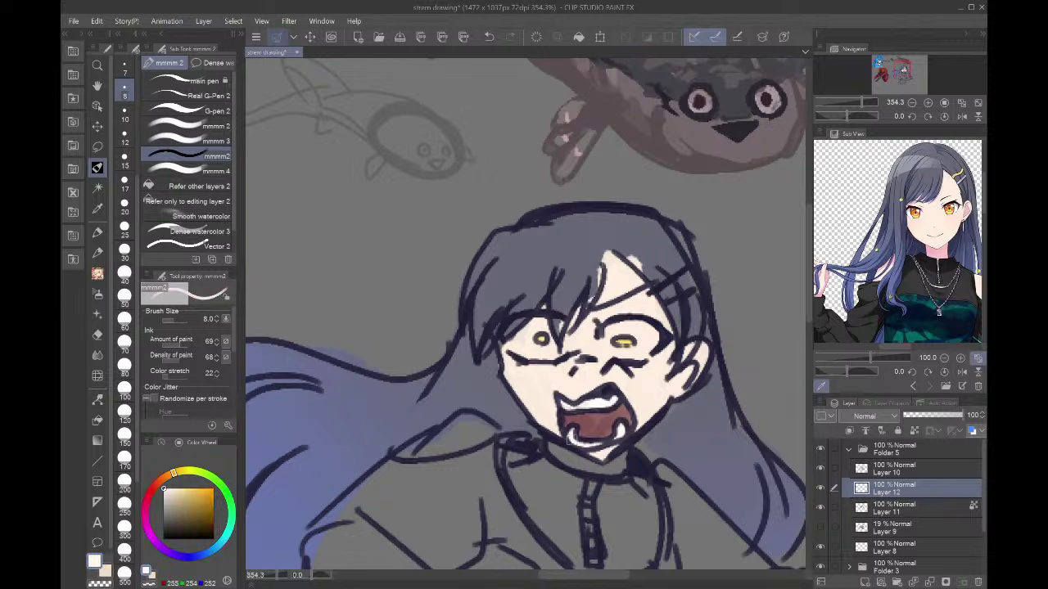
# - Sample a soft pink from the reference and colour the neck below the chin with it
pyautogui.click(822, 272)
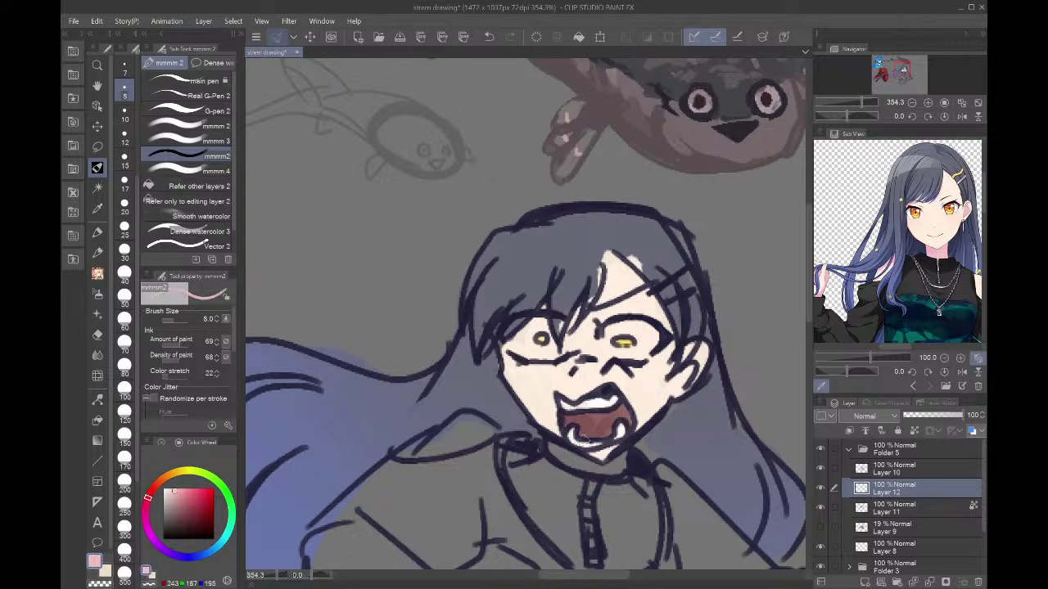
pyautogui.moveTo(582, 436)
pyautogui.mouseDown()
pyautogui.moveTo(610, 471)
pyautogui.moveTo(626, 468)
pyautogui.moveTo(623, 446)
pyautogui.mouseUp()
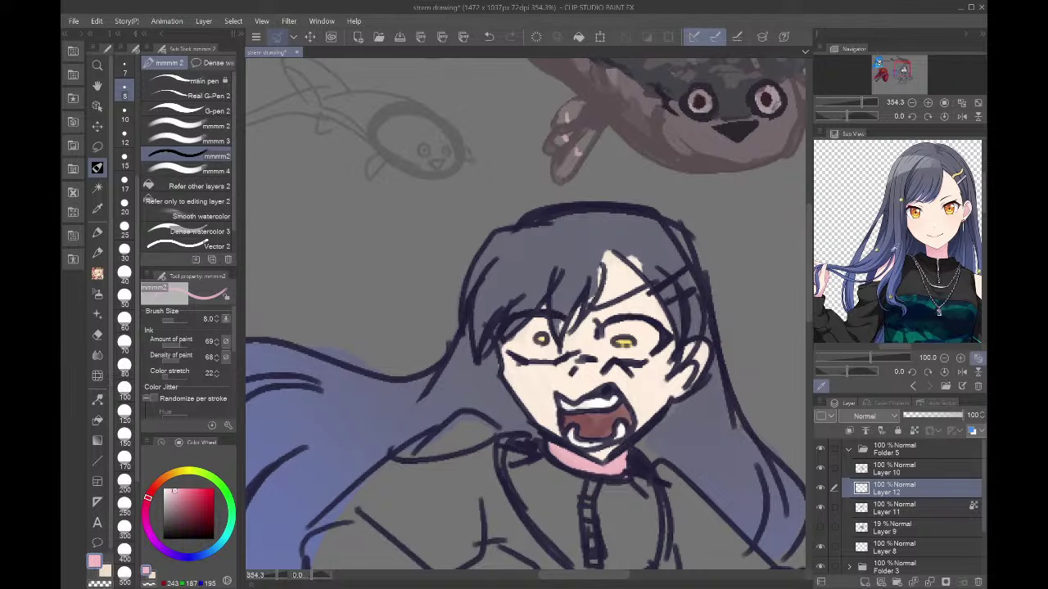
# - Sample the near-black of the reference outfit and fill the sleeve of the outstretched arm with brush size 17
pyautogui.click(905, 280)
pyautogui.click(912, 102)
pyautogui.moveTo(921, 80); pyautogui.dragTo(901, 75)
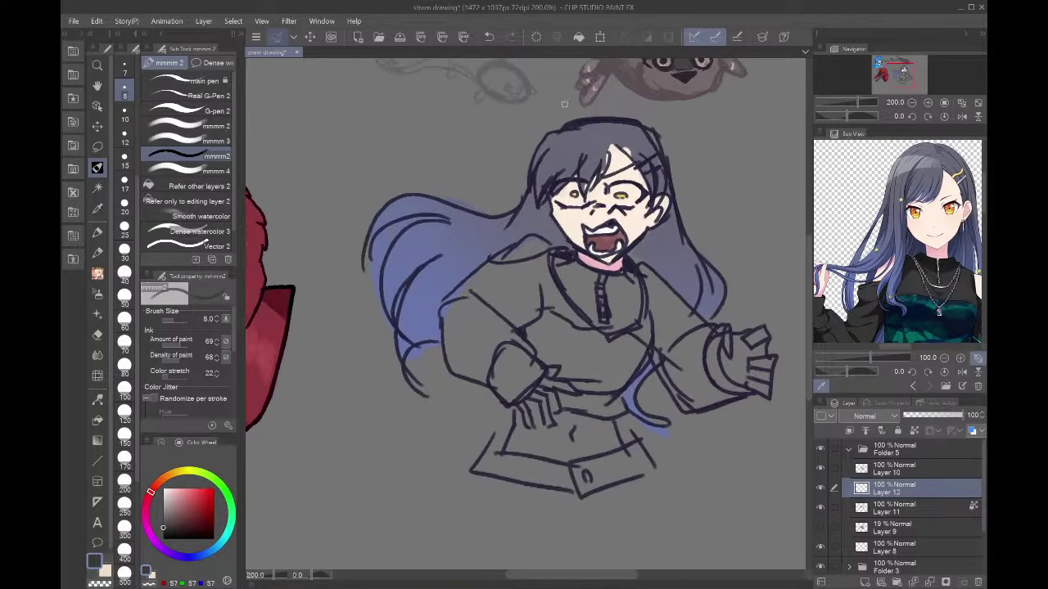
pyautogui.click(125, 179)
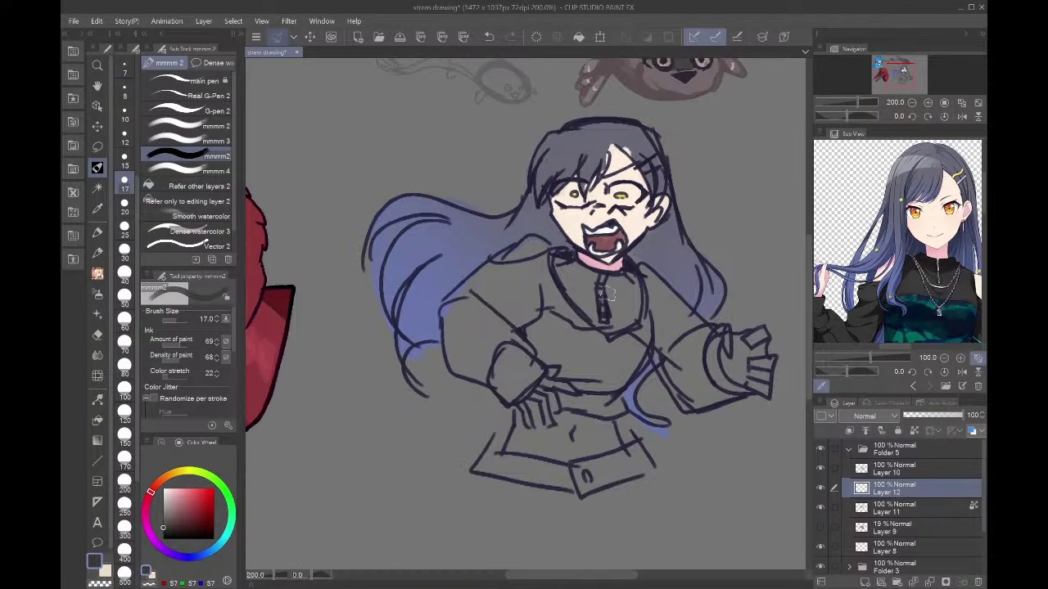
pyautogui.moveTo(606, 295); pyautogui.dragTo(584, 269)
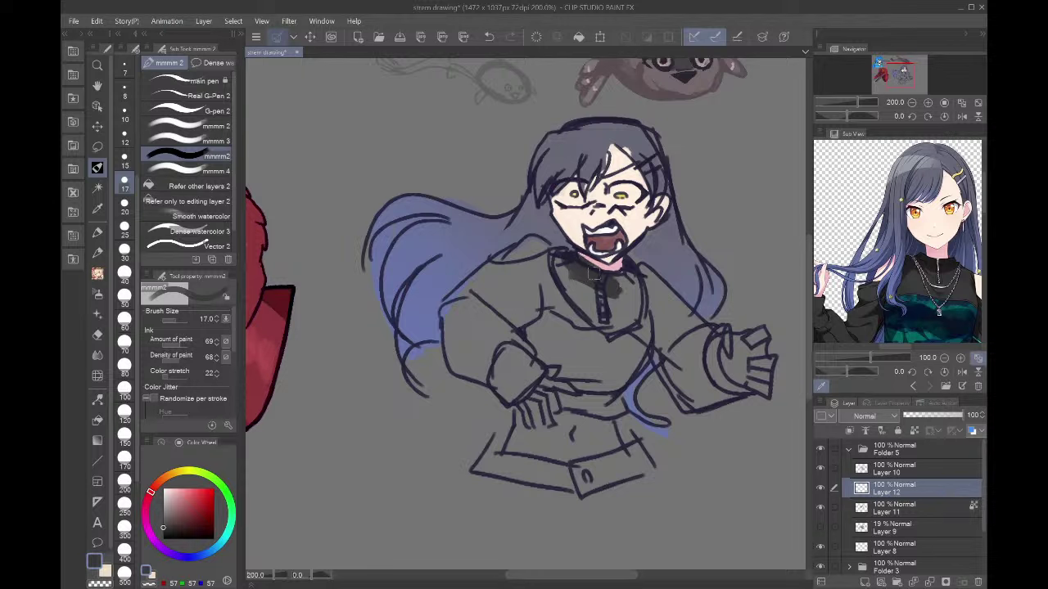
pyautogui.hotkey('ctrl', 'z')
pyautogui.moveTo(559, 258)
pyautogui.mouseDown()
pyautogui.moveTo(602, 283)
pyautogui.moveTo(585, 276)
pyautogui.moveTo(650, 280)
pyautogui.moveTo(645, 271)
pyautogui.moveTo(716, 338)
pyautogui.moveTo(712, 364)
pyautogui.moveTo(742, 393)
pyautogui.moveTo(713, 361)
pyautogui.moveTo(721, 397)
pyautogui.moveTo(683, 410)
pyautogui.moveTo(638, 334)
pyautogui.moveTo(647, 282)
pyautogui.moveTo(663, 359)
pyautogui.moveTo(676, 364)
pyautogui.moveTo(664, 301)
pyautogui.moveTo(710, 390)
pyautogui.mouseUp()
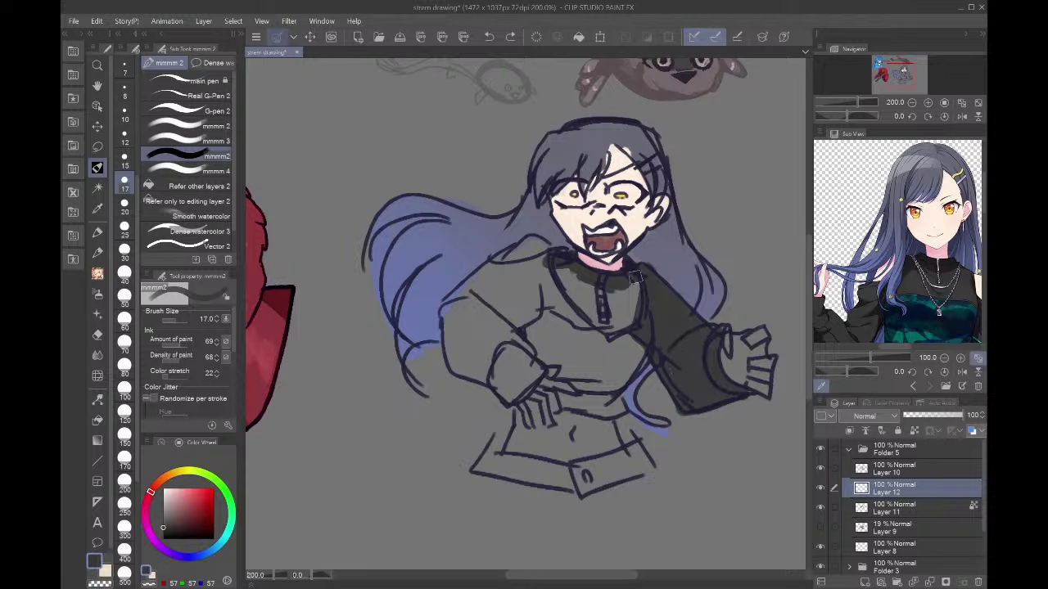
# - Fill the collar, upper chest and the sleeve of the hand-on-hip arm with the same near-black
pyautogui.moveTo(635, 276)
pyautogui.mouseDown()
pyautogui.moveTo(603, 293)
pyautogui.moveTo(559, 267)
pyautogui.moveTo(618, 322)
pyautogui.moveTo(618, 285)
pyautogui.moveTo(635, 281)
pyautogui.moveTo(620, 302)
pyautogui.moveTo(568, 315)
pyautogui.moveTo(544, 292)
pyautogui.moveTo(543, 266)
pyautogui.moveTo(586, 305)
pyautogui.moveTo(591, 297)
pyautogui.moveTo(562, 282)
pyautogui.moveTo(598, 295)
pyautogui.mouseUp()
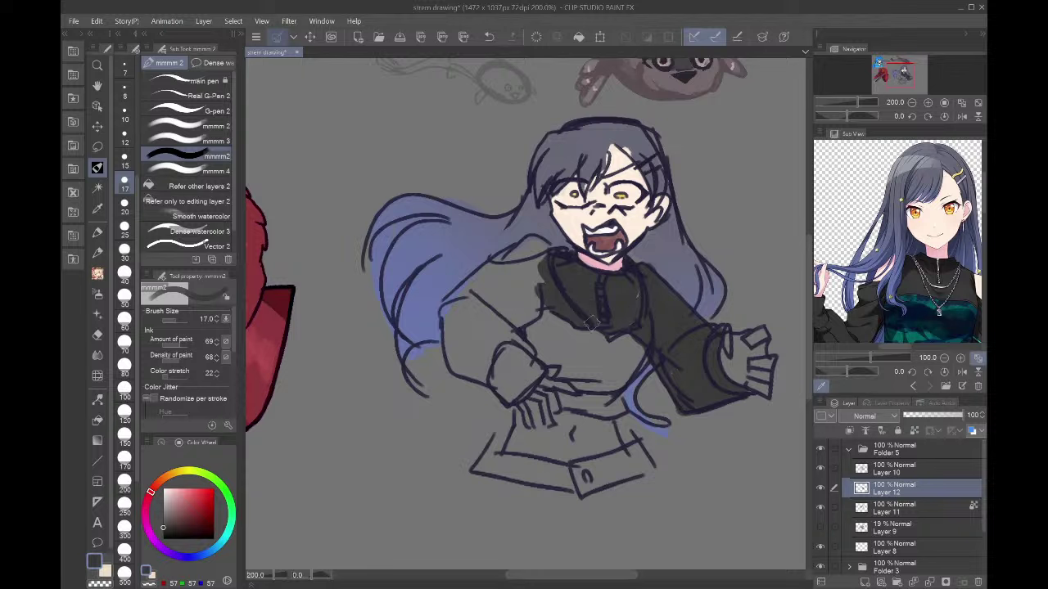
pyautogui.moveTo(550, 270)
pyautogui.mouseDown()
pyautogui.moveTo(503, 270)
pyautogui.moveTo(494, 264)
pyautogui.moveTo(504, 251)
pyautogui.moveTo(458, 289)
pyautogui.moveTo(441, 325)
pyautogui.moveTo(452, 363)
pyautogui.moveTo(516, 396)
pyautogui.moveTo(539, 368)
pyautogui.moveTo(508, 330)
pyautogui.moveTo(461, 307)
pyautogui.moveTo(522, 380)
pyautogui.moveTo(446, 344)
pyautogui.moveTo(454, 355)
pyautogui.moveTo(454, 300)
pyautogui.moveTo(509, 383)
pyautogui.mouseUp()
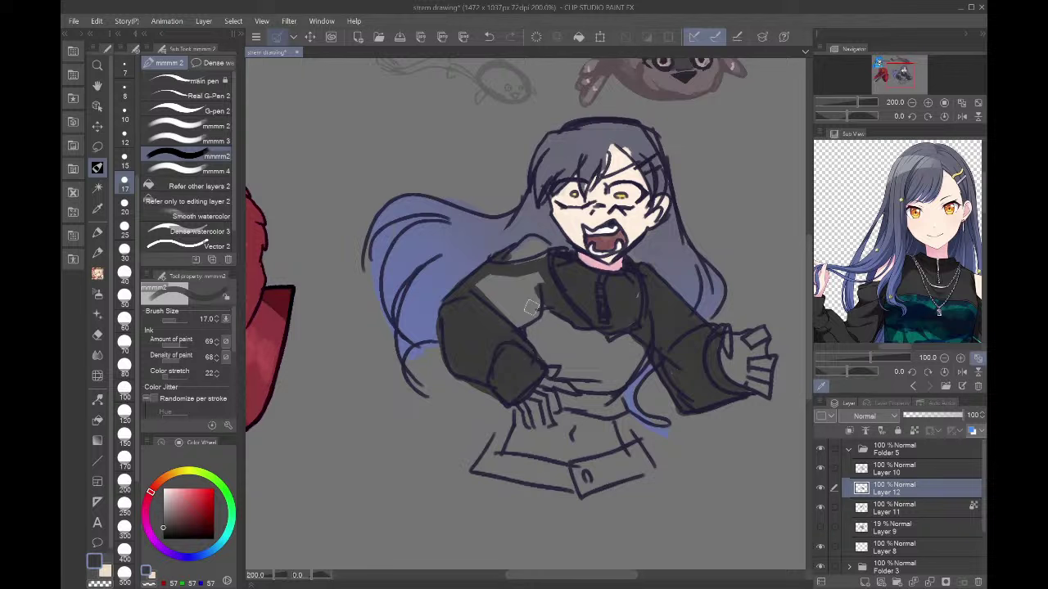
pyautogui.moveTo(529, 308)
pyautogui.mouseDown()
pyautogui.moveTo(516, 326)
pyautogui.moveTo(528, 304)
pyautogui.moveTo(509, 289)
pyautogui.moveTo(504, 259)
pyautogui.moveTo(537, 244)
pyautogui.moveTo(509, 272)
pyautogui.moveTo(512, 245)
pyautogui.moveTo(524, 251)
pyautogui.moveTo(507, 256)
pyautogui.moveTo(516, 258)
pyautogui.mouseUp()
# - Paint both exposed shoulders with the reference's pale skin tone, using brush size 8 for the narrow one beside the outstretched arm
pyautogui.click(929, 225)
pyautogui.press('x')
pyautogui.press('x')
pyautogui.press('x')
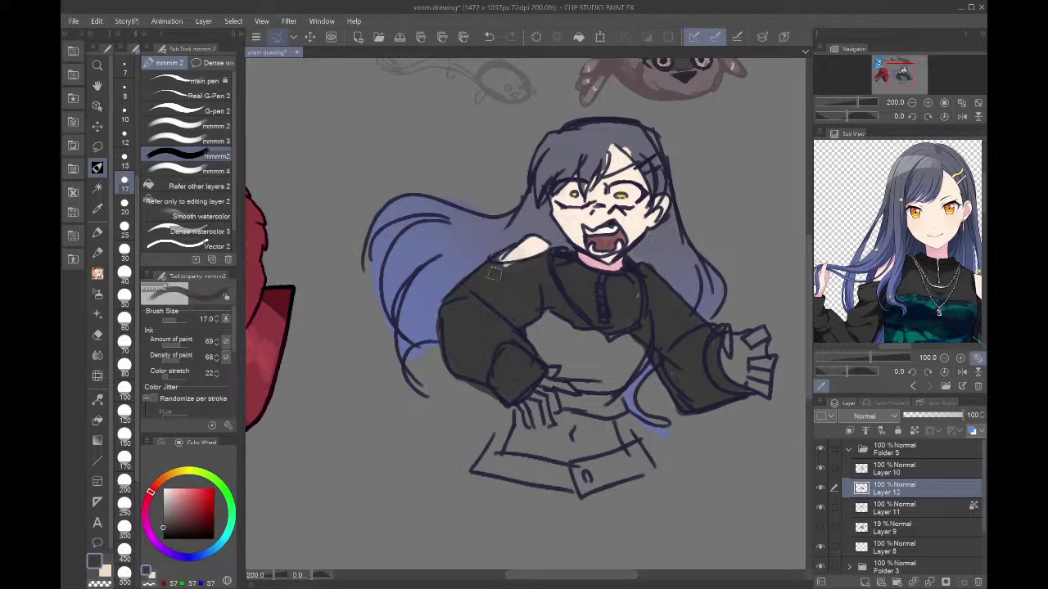
pyautogui.press('[')
pyautogui.press('[')
pyautogui.press('[')
pyautogui.press('[')
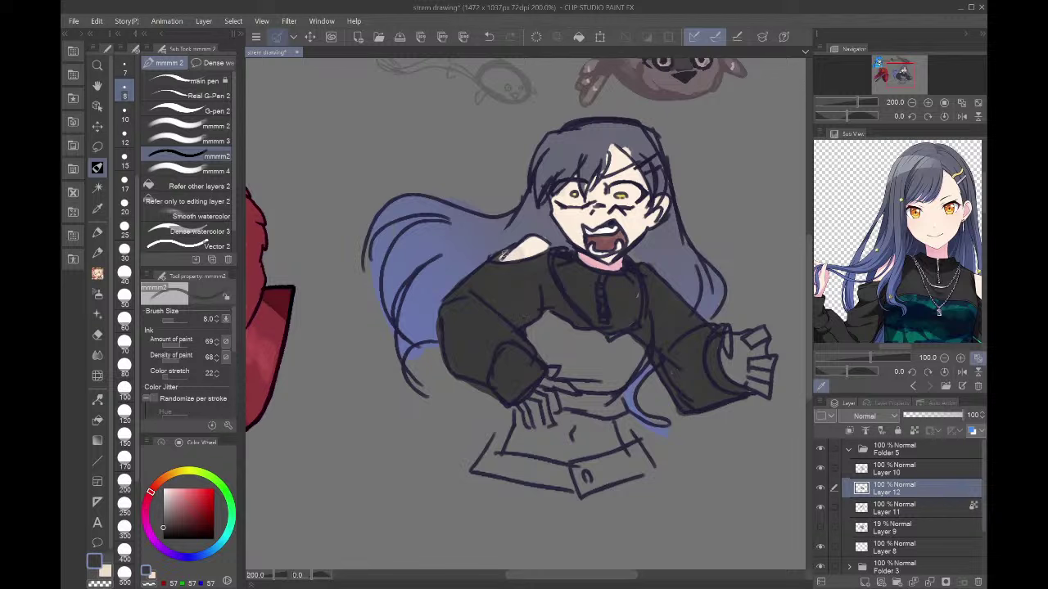
pyautogui.press('x')
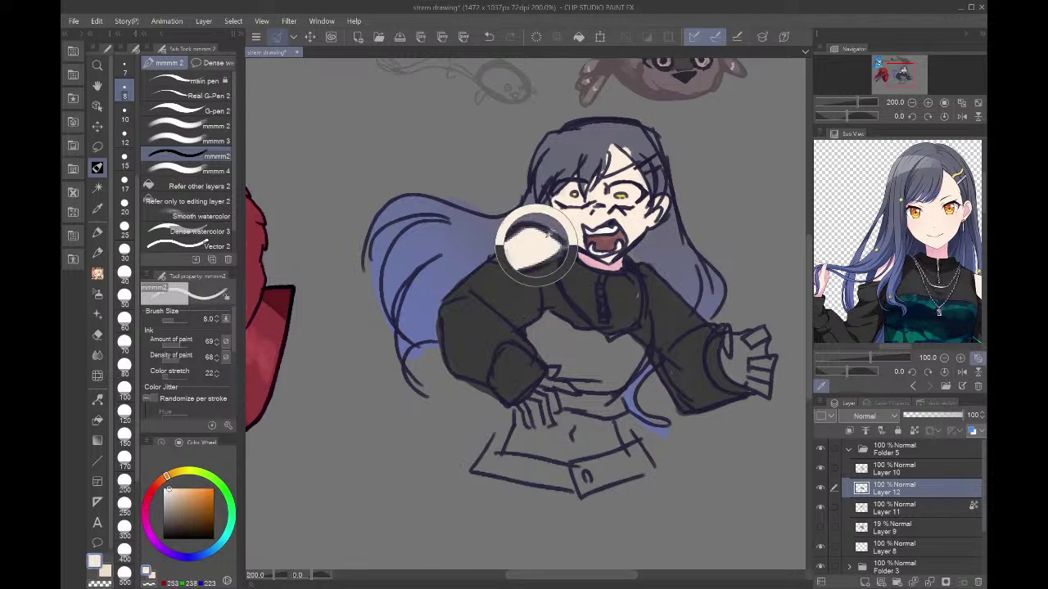
pyautogui.moveTo(642, 272); pyautogui.dragTo(660, 282)
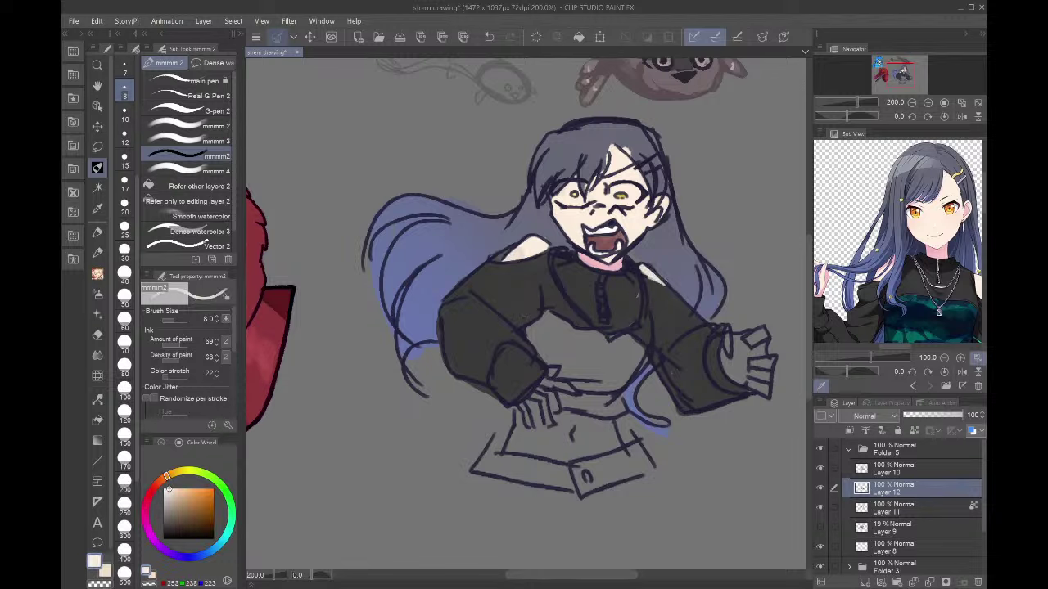
# - Fill both hands and the bare midriff with the pale skin tone at brush size 17, and shade the upper midriff pink
pyautogui.press(']')
pyautogui.press(']')
pyautogui.press(']')
pyautogui.press(']')
pyautogui.moveTo(723, 336)
pyautogui.mouseDown()
pyautogui.moveTo(735, 379)
pyautogui.moveTo(728, 369)
pyautogui.moveTo(746, 381)
pyautogui.moveTo(727, 340)
pyautogui.moveTo(743, 379)
pyautogui.moveTo(754, 344)
pyautogui.moveTo(746, 373)
pyautogui.mouseUp()
pyautogui.hotkey('ctrl', 'z')
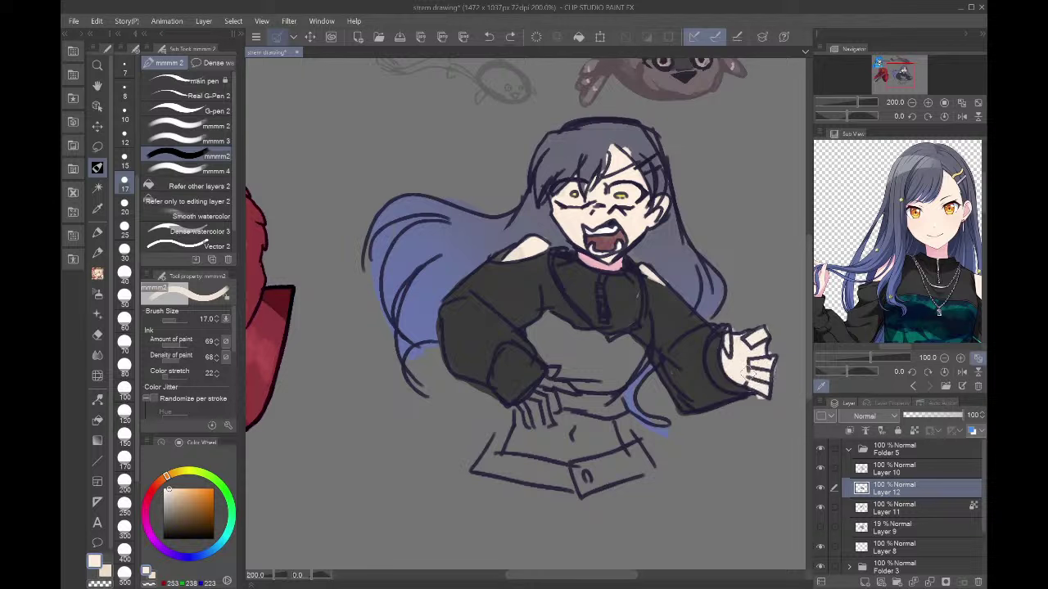
pyautogui.moveTo(552, 399)
pyautogui.mouseDown()
pyautogui.moveTo(552, 371)
pyautogui.moveTo(571, 385)
pyautogui.moveTo(559, 369)
pyautogui.moveTo(527, 422)
pyautogui.moveTo(588, 385)
pyautogui.moveTo(536, 420)
pyautogui.moveTo(614, 416)
pyautogui.moveTo(595, 440)
pyautogui.moveTo(510, 465)
pyautogui.moveTo(505, 445)
pyautogui.moveTo(545, 420)
pyautogui.moveTo(540, 452)
pyautogui.moveTo(583, 410)
pyautogui.moveTo(592, 435)
pyautogui.moveTo(608, 432)
pyautogui.moveTo(578, 435)
pyautogui.moveTo(614, 425)
pyautogui.moveTo(599, 393)
pyautogui.mouseUp()
pyautogui.click(934, 252)
# - Undo the dark navy strip at the waist and fill the front of the top with teal sampled from the reference
pyautogui.click(918, 315)
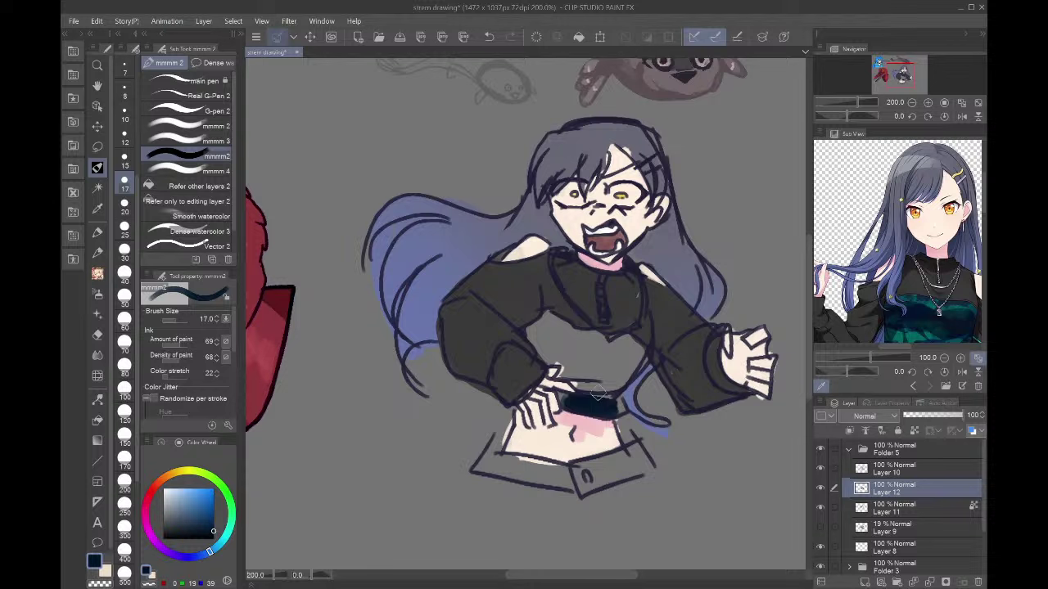
pyautogui.hotkey('ctrl', 'z')
pyautogui.click(927, 296)
pyautogui.moveTo(550, 329)
pyautogui.mouseDown()
pyautogui.moveTo(550, 348)
pyautogui.moveTo(562, 343)
pyautogui.mouseUp()
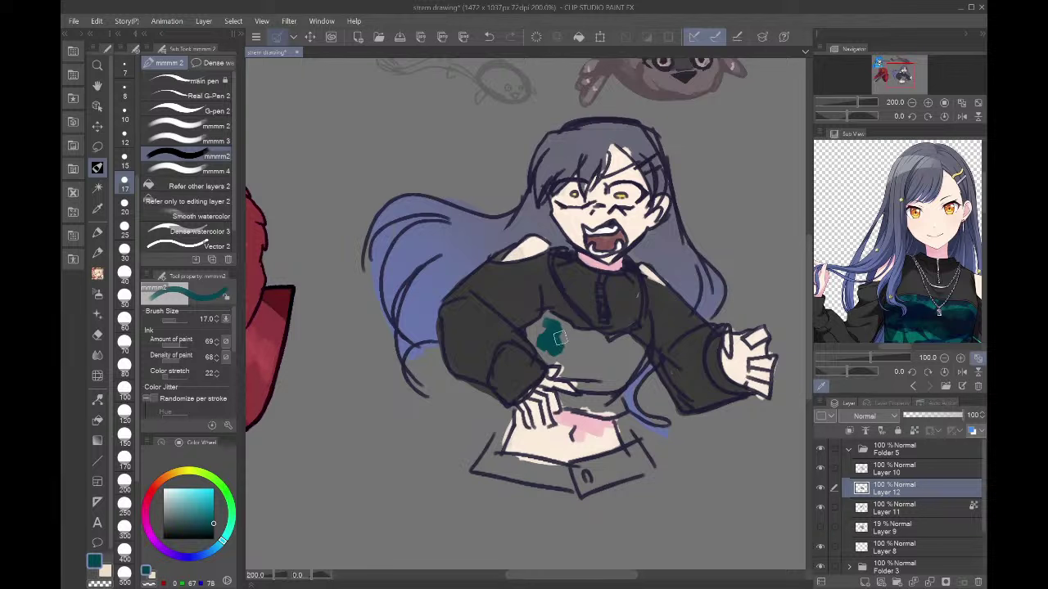
pyautogui.moveTo(560, 340)
pyautogui.mouseDown()
pyautogui.moveTo(547, 327)
pyautogui.moveTo(531, 334)
pyautogui.moveTo(550, 314)
pyautogui.moveTo(586, 338)
pyautogui.moveTo(574, 325)
pyautogui.moveTo(614, 343)
pyautogui.moveTo(642, 335)
pyautogui.moveTo(623, 388)
pyautogui.moveTo(588, 383)
pyautogui.moveTo(540, 350)
pyautogui.moveTo(577, 352)
pyautogui.moveTo(604, 384)
pyautogui.moveTo(612, 360)
pyautogui.moveTo(634, 352)
pyautogui.mouseUp()
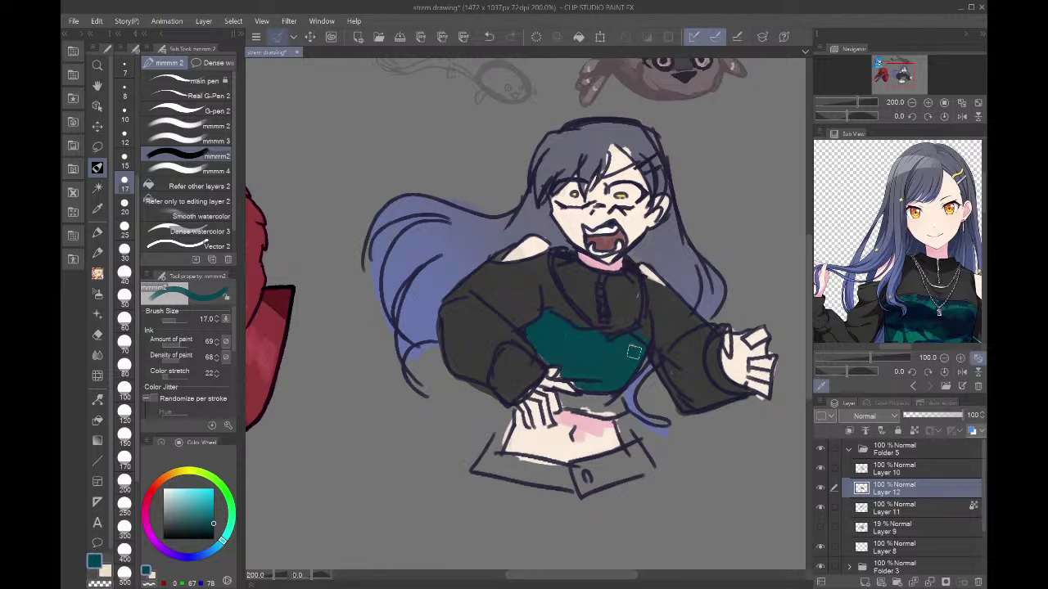
# - Show the reference's lower outfit, sample the bright green hem, and paint the hem of the top in that colour
pyautogui.click(821, 386)
pyautogui.moveTo(913, 302); pyautogui.dragTo(884, 224)
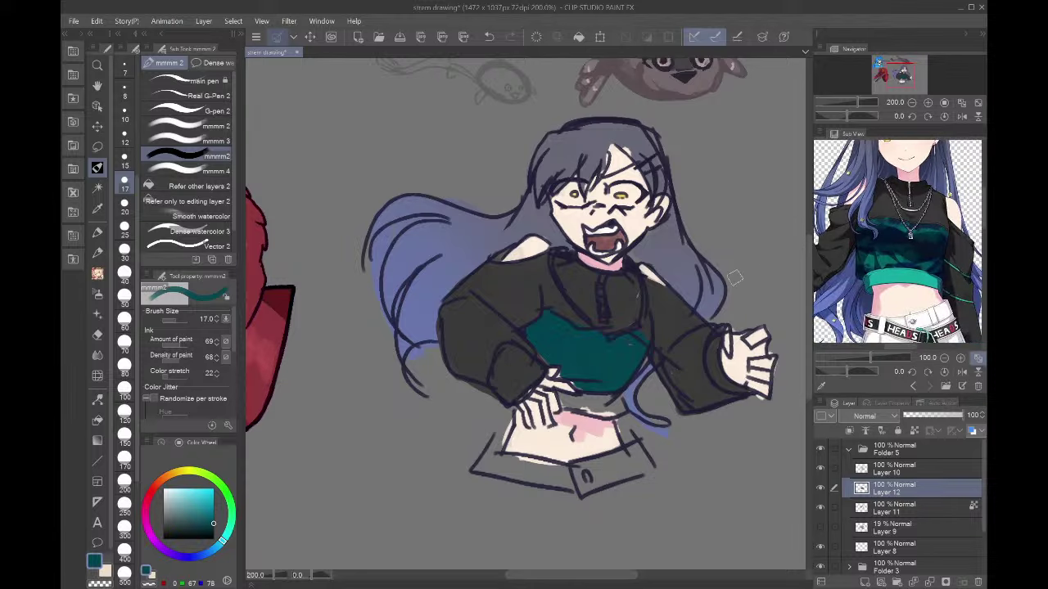
pyautogui.click(821, 386)
pyautogui.click(890, 271)
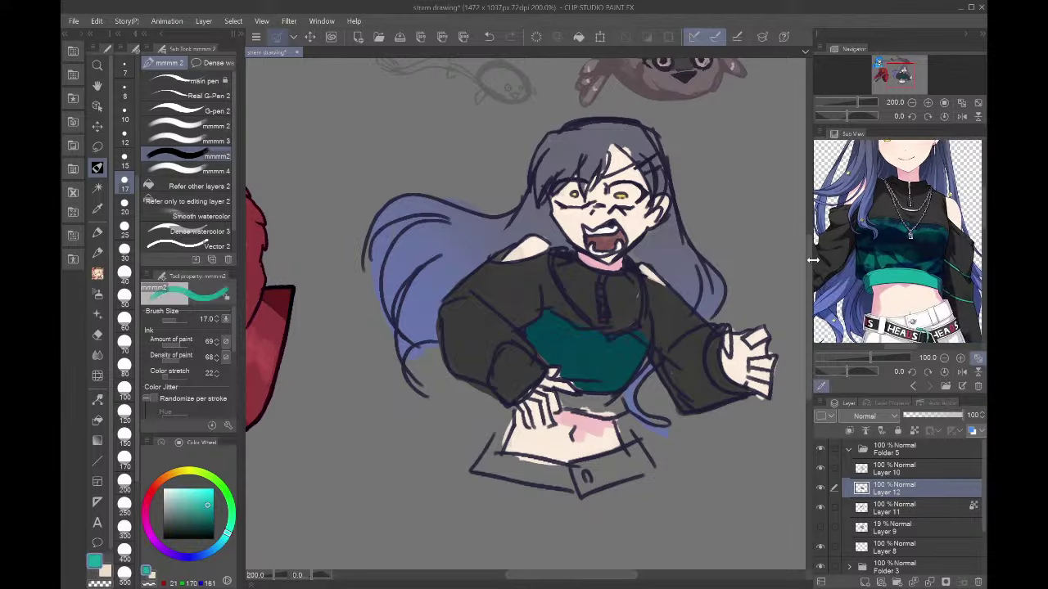
pyautogui.moveTo(568, 402)
pyautogui.mouseDown()
pyautogui.moveTo(622, 405)
pyautogui.moveTo(605, 414)
pyautogui.moveTo(559, 401)
pyautogui.mouseUp()
# - Sample the white of the reference's trousers and fill the waistband with it
pyautogui.click(884, 308)
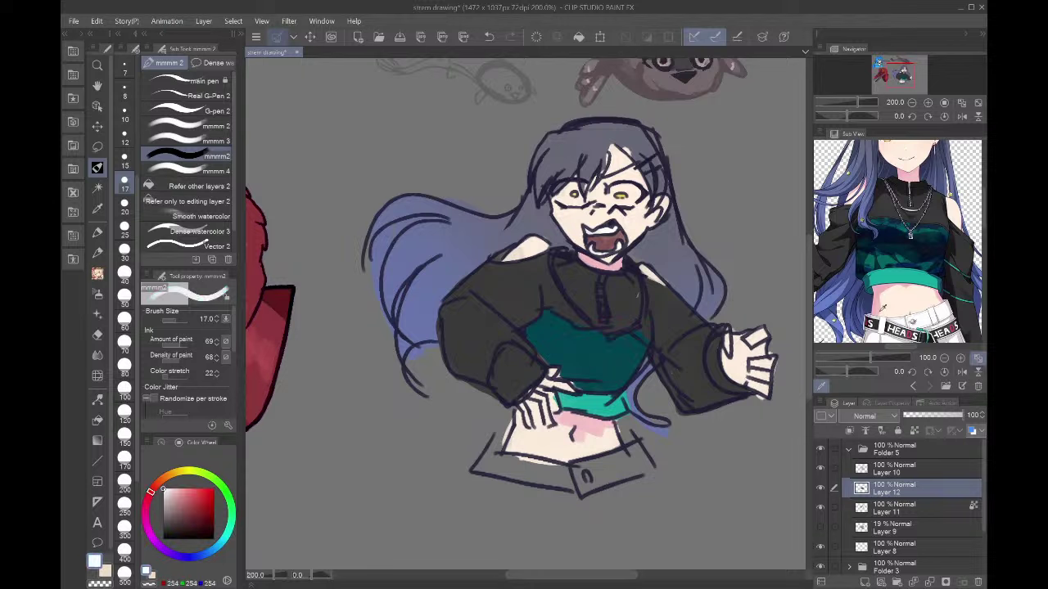
pyautogui.moveTo(503, 458)
pyautogui.mouseDown()
pyautogui.moveTo(567, 475)
pyautogui.moveTo(481, 453)
pyautogui.moveTo(588, 488)
pyautogui.moveTo(635, 453)
pyautogui.moveTo(563, 471)
pyautogui.moveTo(621, 464)
pyautogui.moveTo(585, 454)
pyautogui.moveTo(613, 444)
pyautogui.moveTo(591, 475)
pyautogui.moveTo(647, 453)
pyautogui.moveTo(587, 479)
pyautogui.moveTo(659, 465)
pyautogui.moveTo(637, 451)
pyautogui.mouseUp()
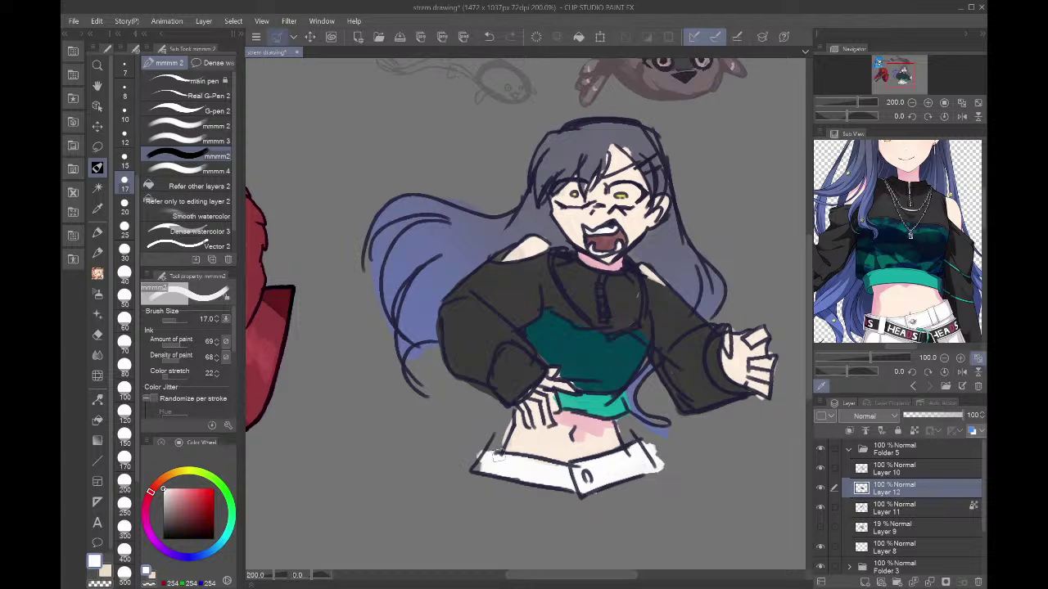
pyautogui.moveTo(498, 455); pyautogui.dragTo(475, 472)
# - Paint dark navy-teal camouflage patches over the teal front of the top, reducing the brush size to 10
pyautogui.click(898, 236)
pyautogui.click(876, 249)
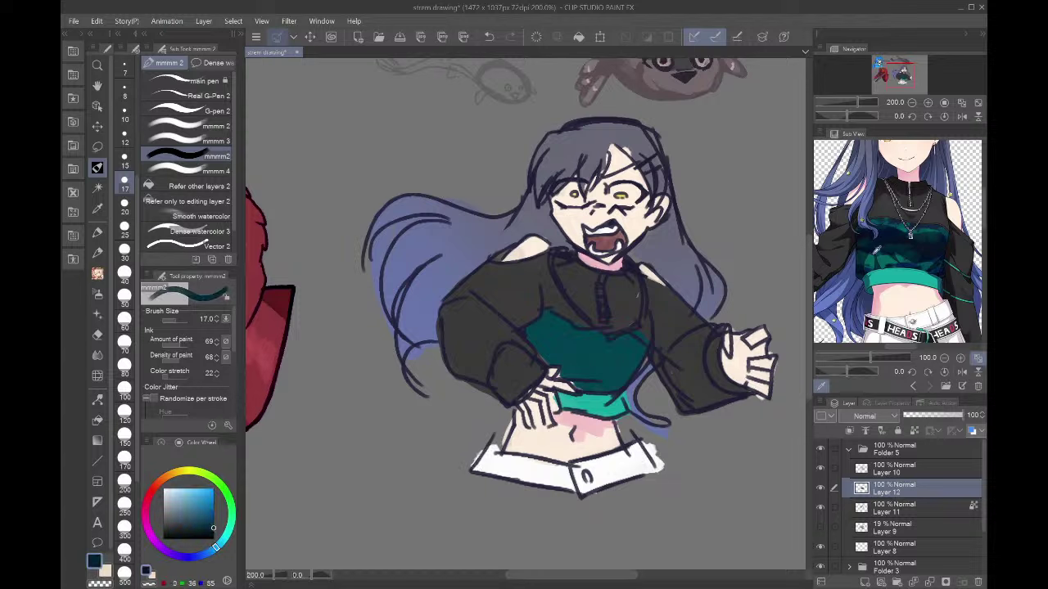
pyautogui.moveTo(540, 341)
pyautogui.mouseDown()
pyautogui.moveTo(568, 350)
pyautogui.moveTo(578, 350)
pyautogui.moveTo(558, 336)
pyautogui.moveTo(589, 338)
pyautogui.moveTo(574, 347)
pyautogui.moveTo(563, 329)
pyautogui.mouseUp()
pyautogui.keyDown('alt'); pyautogui.click(591, 338); pyautogui.keyUp('alt')
pyautogui.keyDown('alt'); pyautogui.click(555, 334); pyautogui.keyUp('alt')
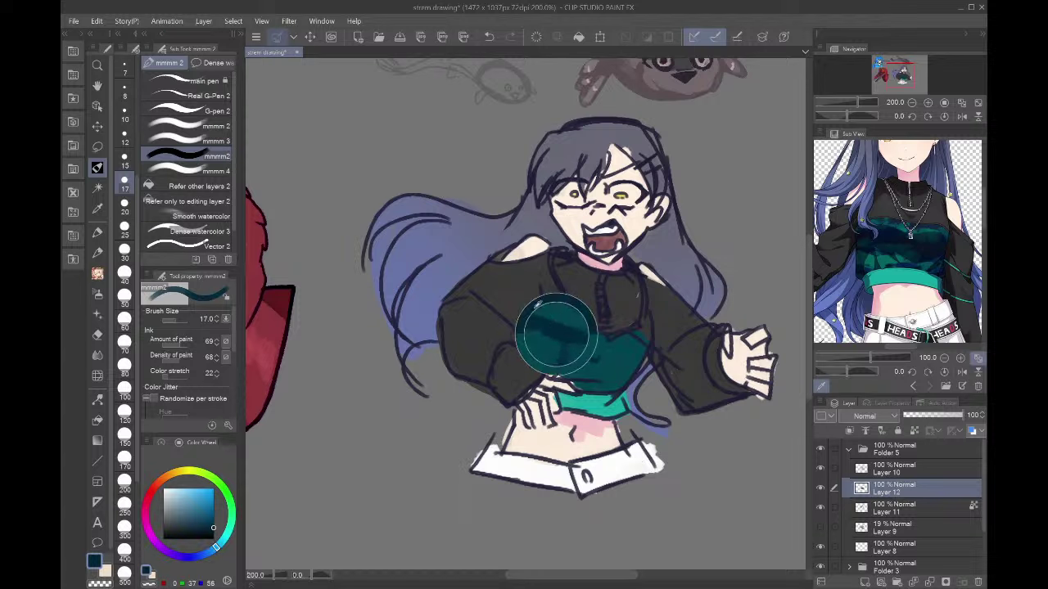
pyautogui.click(124, 115)
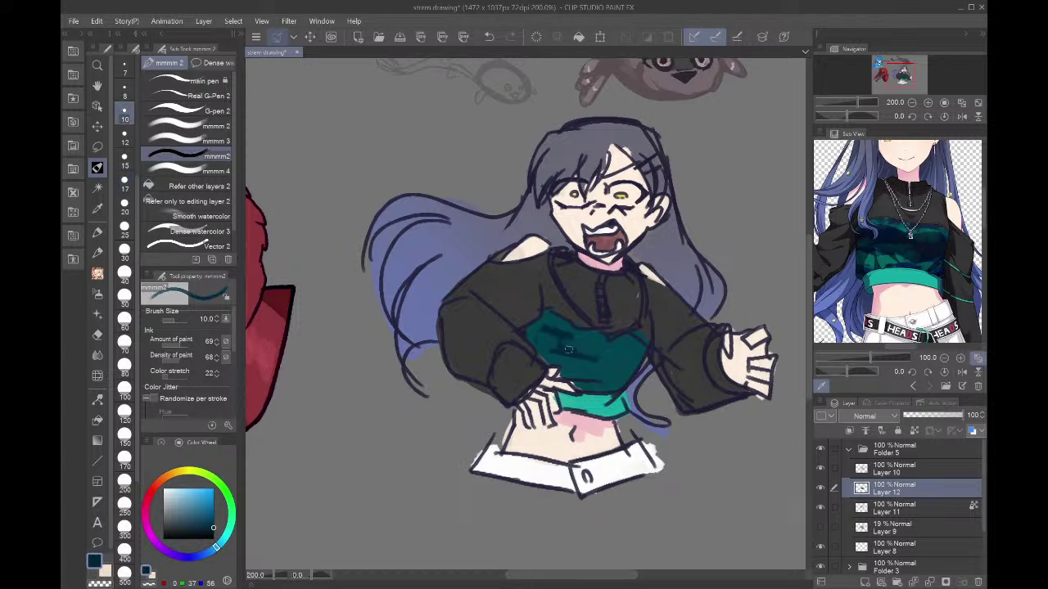
pyautogui.moveTo(567, 349)
pyautogui.mouseDown()
pyautogui.moveTo(525, 323)
pyautogui.moveTo(540, 353)
pyautogui.moveTo(610, 382)
pyautogui.moveTo(606, 369)
pyautogui.moveTo(638, 364)
pyautogui.moveTo(588, 331)
pyautogui.mouseUp()
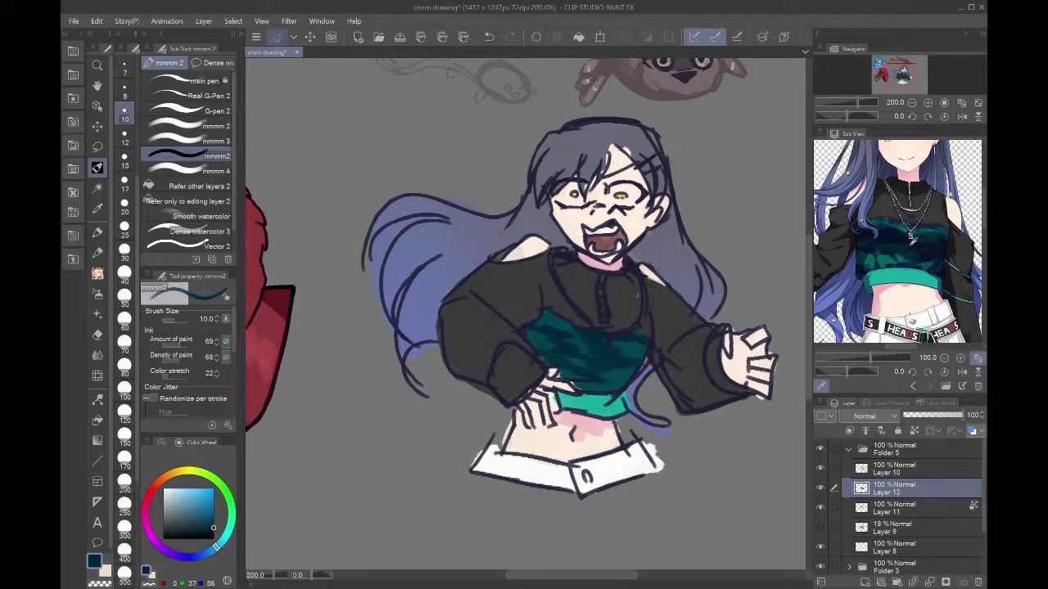
# - Undo the last camouflage strokes and rework the pattern with teal from the reference and dark navy sampled from the drawing
pyautogui.click(884, 250)
pyautogui.hotkey('ctrl', 'z')
pyautogui.hotkey('ctrl', 'z')
pyautogui.hotkey('ctrl', 'z')
pyautogui.hotkey('ctrl', 'z')
pyautogui.hotkey('ctrl', 'z')
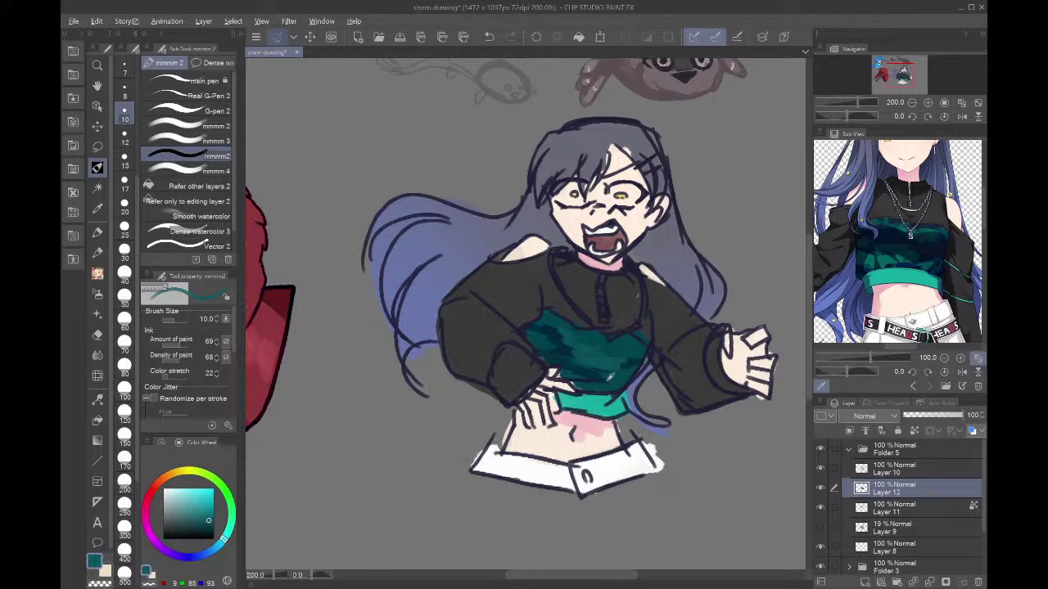
pyautogui.keyDown('alt'); pyautogui.click(600, 382); pyautogui.keyUp('alt')
pyautogui.moveTo(601, 375)
pyautogui.mouseDown()
pyautogui.moveTo(581, 355)
pyautogui.moveTo(613, 346)
pyautogui.mouseUp()
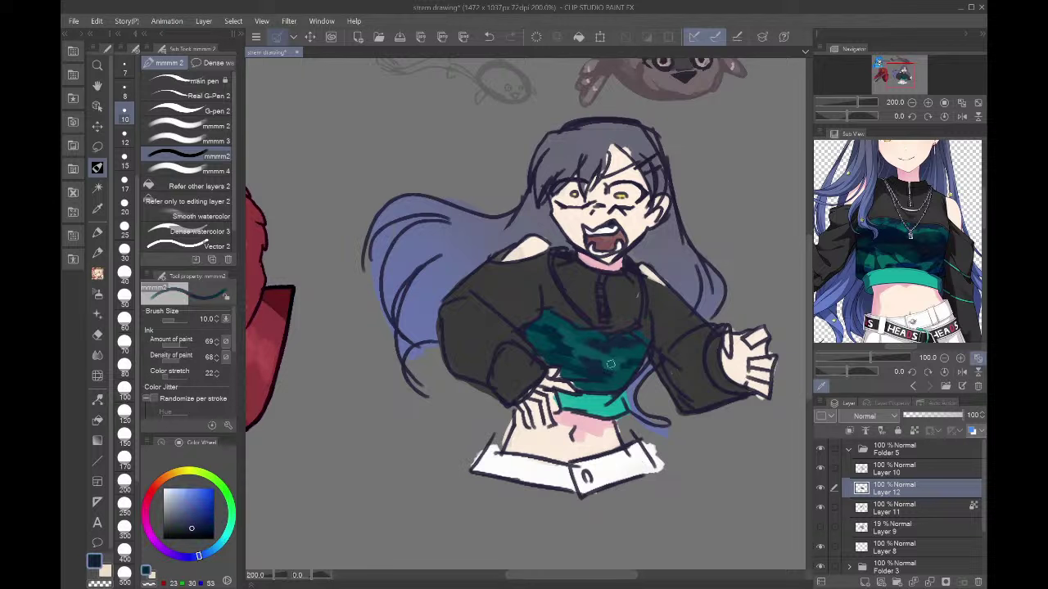
pyautogui.keyDown('alt'); pyautogui.click(595, 373); pyautogui.keyUp('alt')
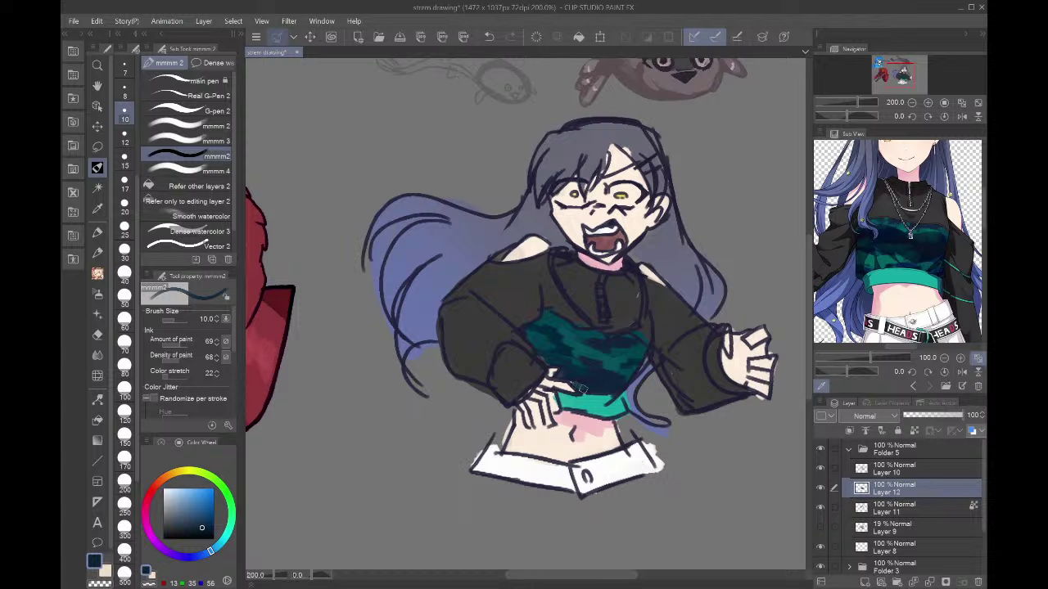
# - Touch up the fingers on the hip with the skin tone, and refine the nearby camouflage with dark navy and teal
pyautogui.keyDown('alt'); pyautogui.click(560, 388); pyautogui.keyUp('alt')
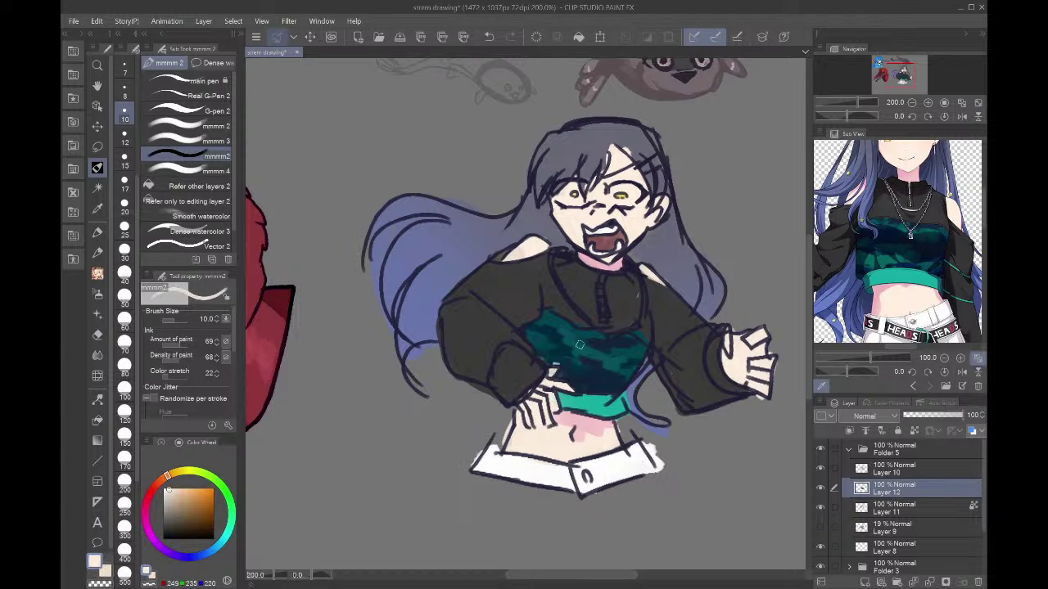
pyautogui.keyDown('alt'); pyautogui.click(569, 370); pyautogui.keyUp('alt')
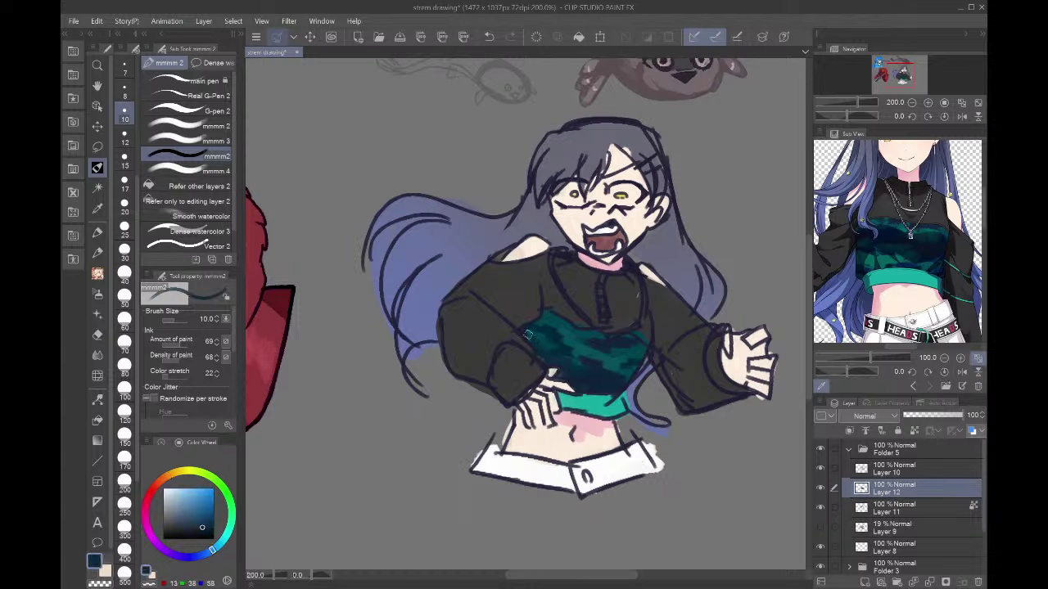
pyautogui.keyDown('alt'); pyautogui.click(548, 345); pyautogui.keyUp('alt')
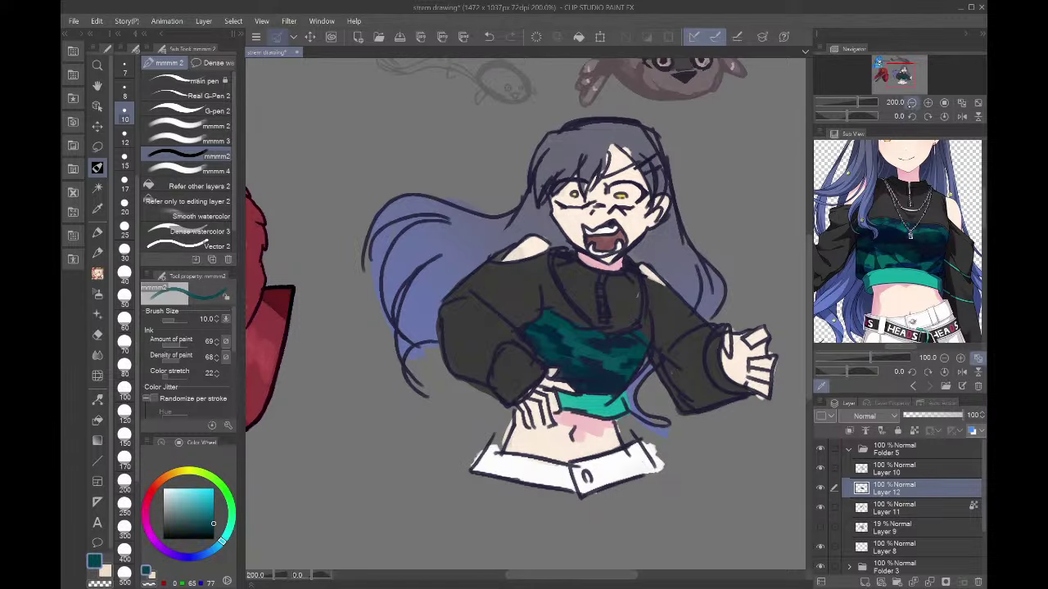
pyautogui.click(911, 103)
pyautogui.click(928, 103)
pyautogui.click(927, 103)
pyautogui.click(912, 103)
pyautogui.click(912, 102)
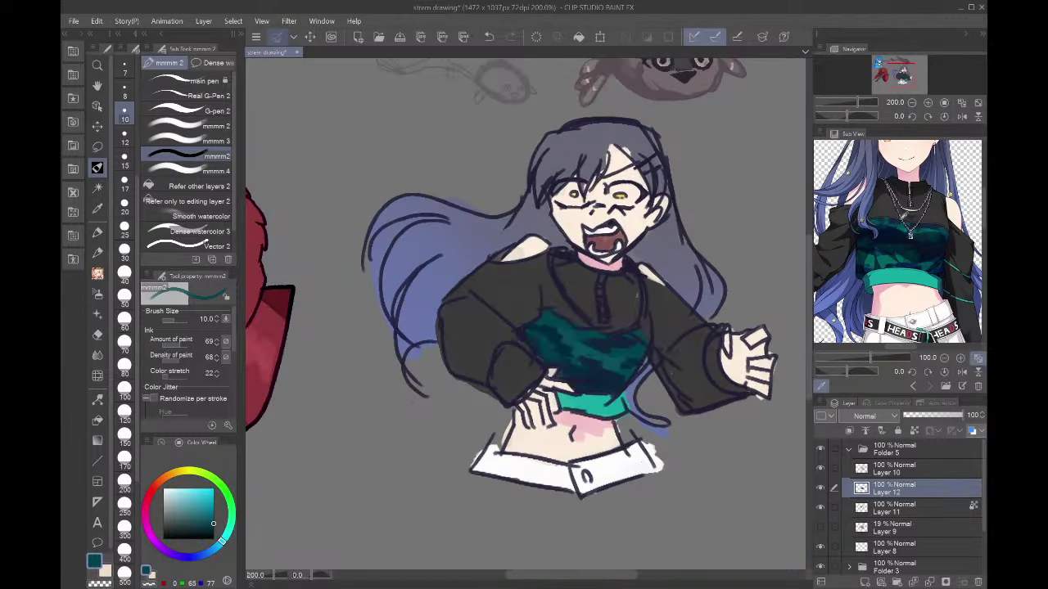
# - Unlock the transparent pixels of Layer 11, sample its grey-blue hair colour, and paint over the fringe edges on Layer 12
pyautogui.click(904, 508)
pyautogui.click(914, 431)
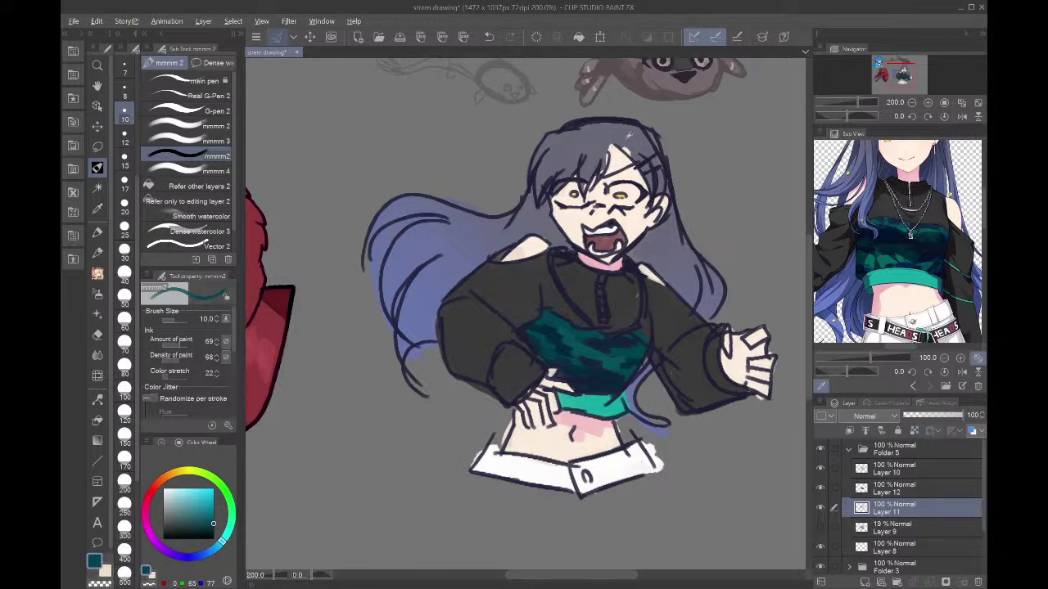
pyautogui.keyDown('alt'); pyautogui.click(629, 138); pyautogui.keyUp('alt')
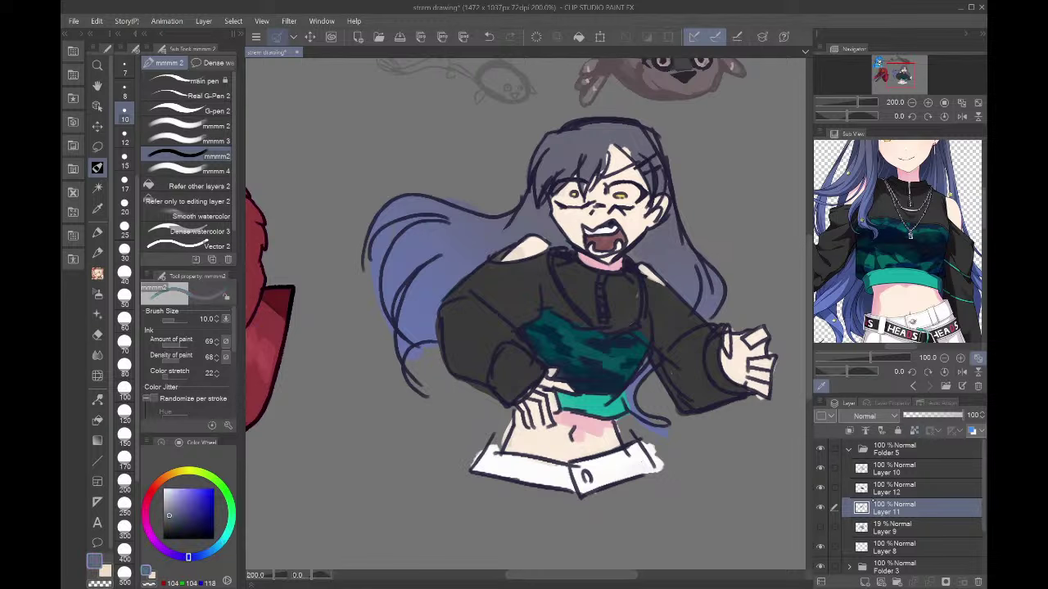
pyautogui.click(876, 492)
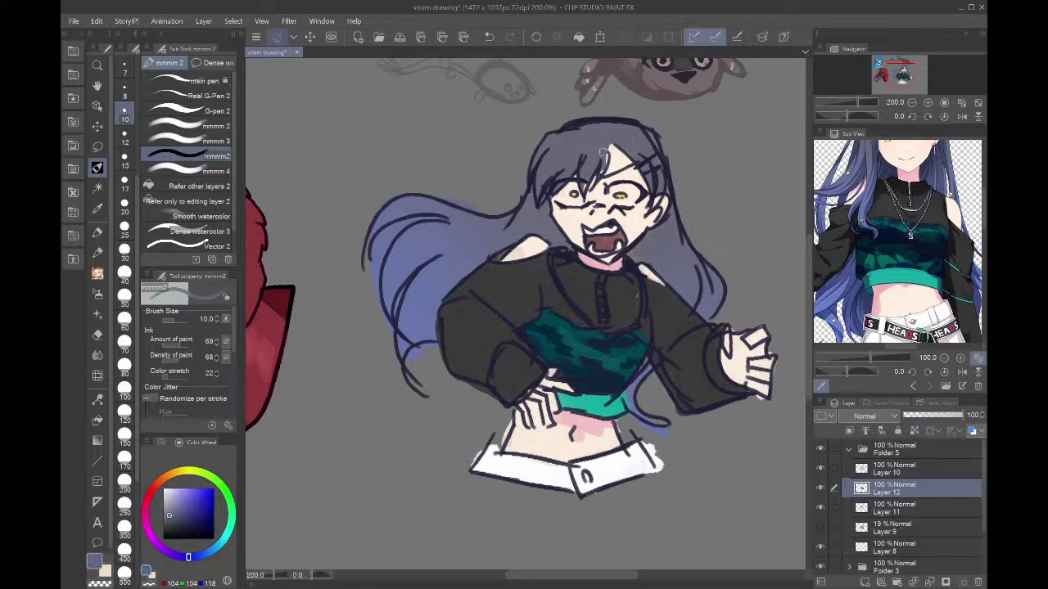
pyautogui.moveTo(602, 152); pyautogui.dragTo(586, 195)
# - Sample the light grey-blue hair highlight from the reference and paint highlights on the fringe with brush size 15
pyautogui.click(821, 387)
pyautogui.moveTo(904, 190); pyautogui.dragTo(891, 291)
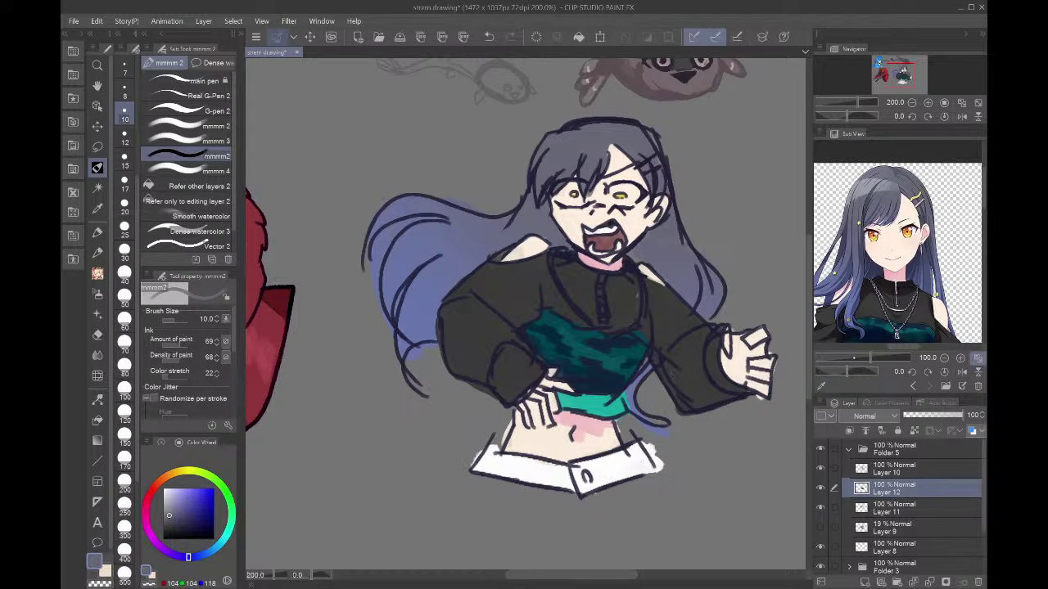
pyautogui.click(821, 386)
pyautogui.click(870, 191)
pyautogui.click(125, 158)
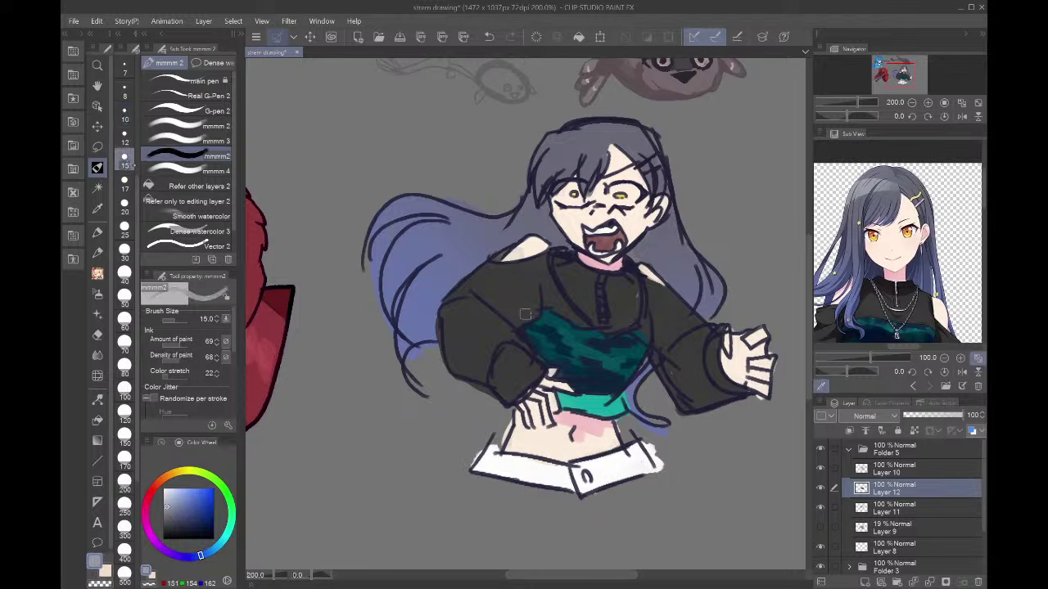
pyautogui.moveTo(558, 164)
pyautogui.mouseDown()
pyautogui.moveTo(590, 167)
pyautogui.moveTo(540, 154)
pyautogui.mouseUp()
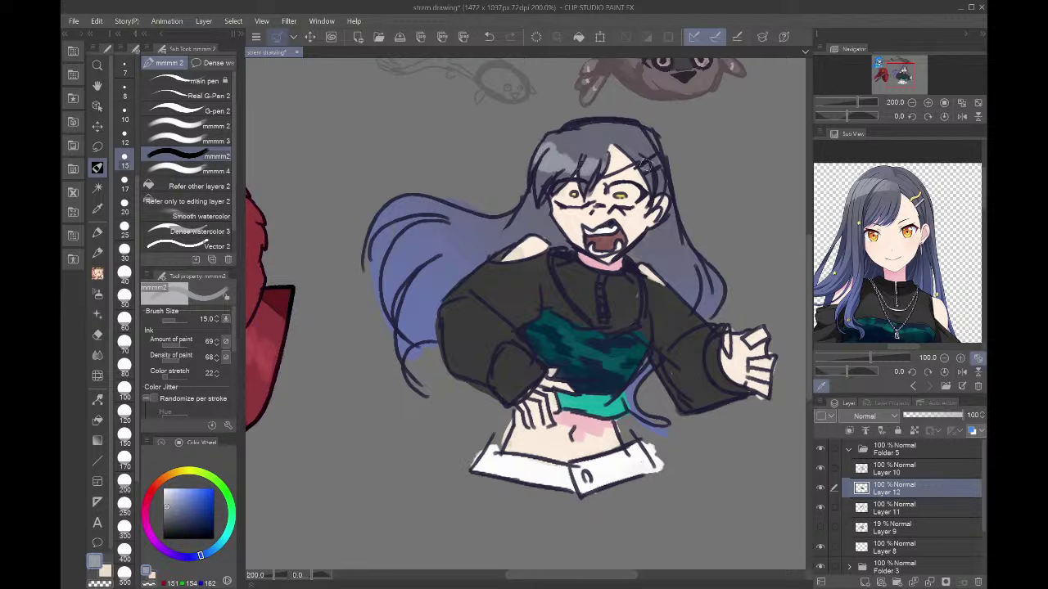
pyautogui.moveTo(644, 165); pyautogui.dragTo(655, 158)
# - Sample the dark blue hair shadow from the reference and shade the hair beside the neck, behind the outstretched arm
pyautogui.click(873, 264)
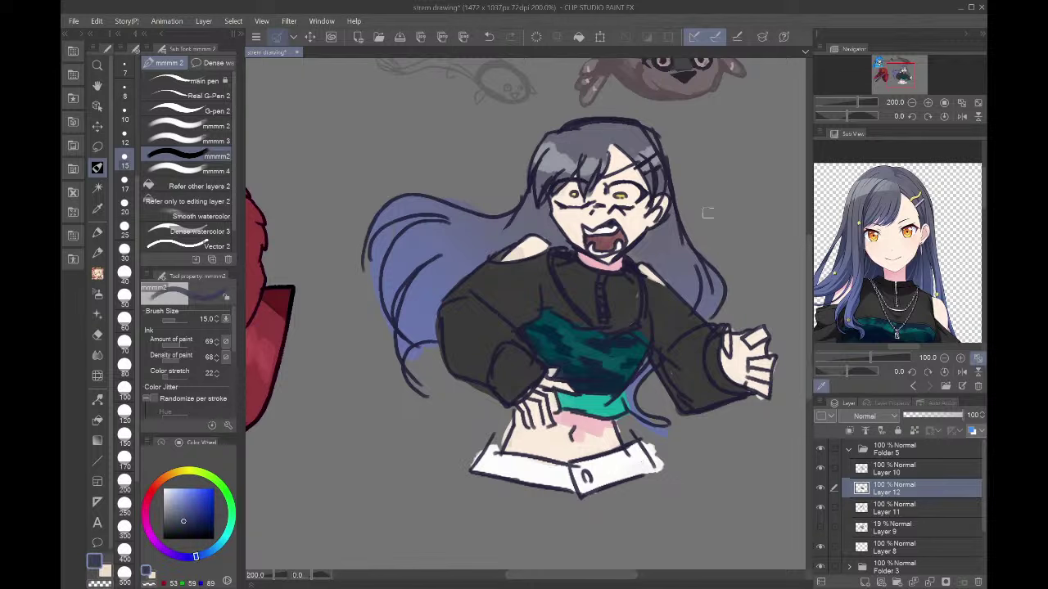
pyautogui.moveTo(662, 232)
pyautogui.mouseDown()
pyautogui.moveTo(667, 278)
pyautogui.moveTo(632, 238)
pyautogui.mouseUp()
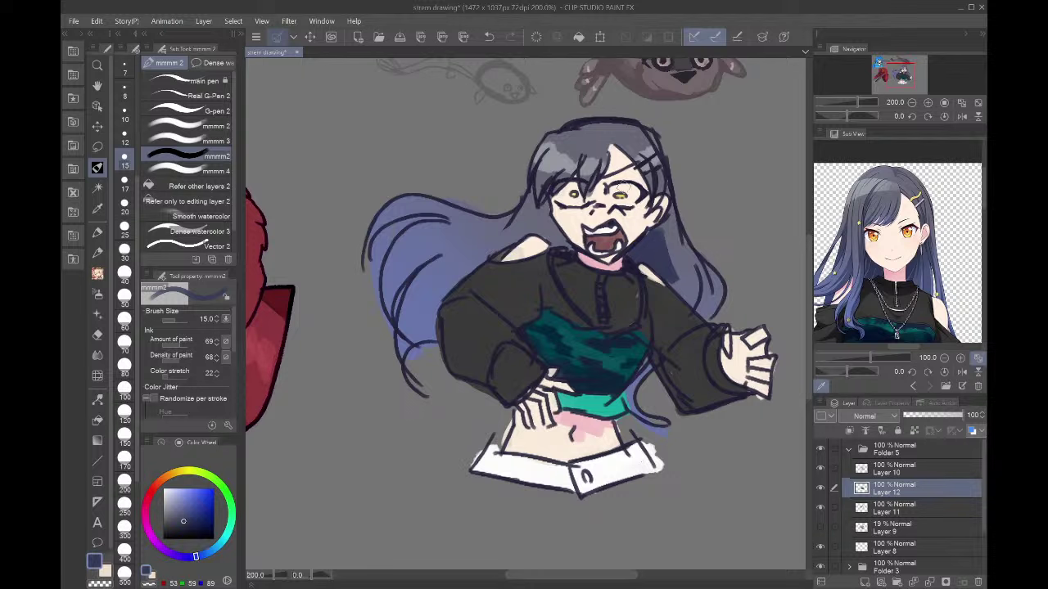
pyautogui.moveTo(659, 228)
pyautogui.mouseDown()
pyautogui.moveTo(692, 303)
pyautogui.moveTo(663, 261)
pyautogui.moveTo(692, 299)
pyautogui.moveTo(689, 266)
pyautogui.moveTo(663, 225)
pyautogui.mouseUp()
pyautogui.moveTo(684, 281); pyautogui.dragTo(674, 291)
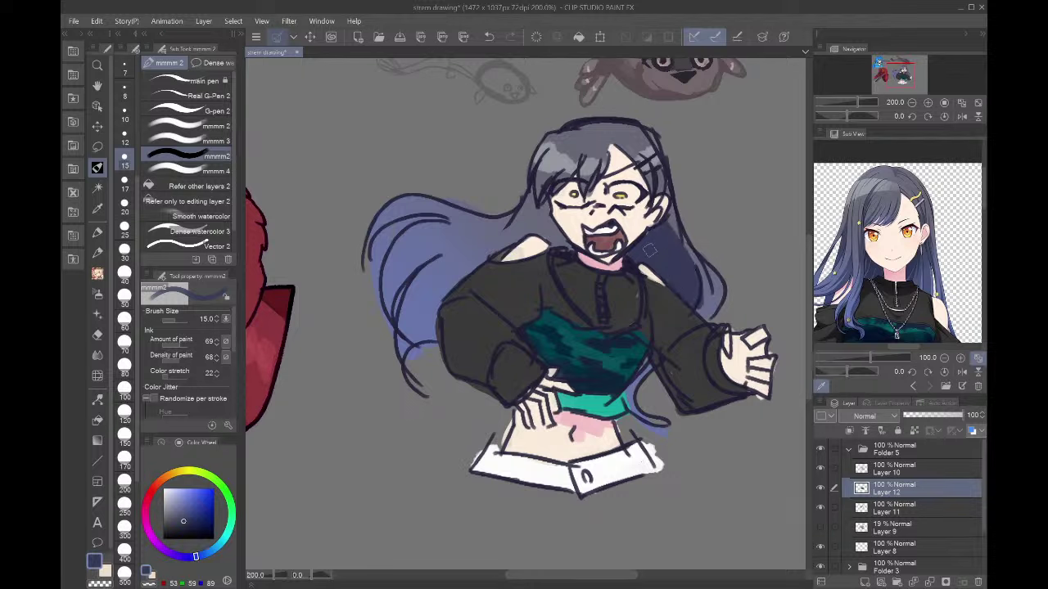
# - Shade the underside of the flowing hair behind the bent arm with dark blue, redoing the first stroke and trimming with transparent colour
pyautogui.moveTo(540, 206)
pyautogui.mouseDown()
pyautogui.moveTo(501, 250)
pyautogui.moveTo(556, 232)
pyautogui.moveTo(568, 249)
pyautogui.moveTo(549, 203)
pyautogui.mouseUp()
pyautogui.moveTo(507, 240)
pyautogui.mouseDown()
pyautogui.moveTo(426, 304)
pyautogui.moveTo(414, 356)
pyautogui.mouseUp()
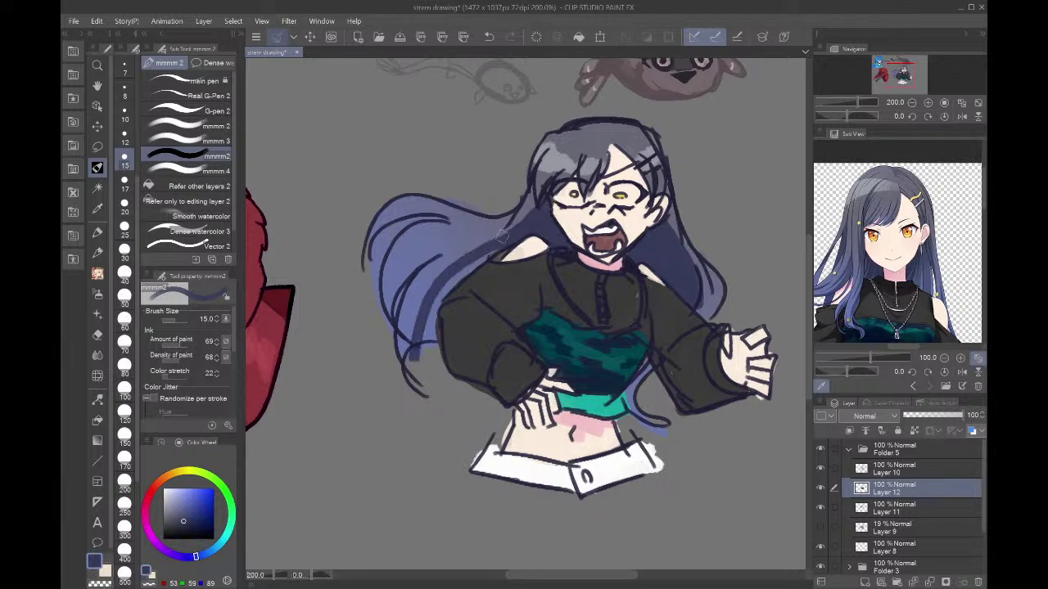
pyautogui.hotkey('ctrl', 'z')
pyautogui.moveTo(508, 233)
pyautogui.mouseDown()
pyautogui.moveTo(412, 310)
pyautogui.moveTo(406, 365)
pyautogui.mouseUp()
pyautogui.moveTo(459, 270); pyautogui.dragTo(409, 344)
pyautogui.moveTo(438, 298)
pyautogui.mouseDown()
pyautogui.moveTo(425, 334)
pyautogui.moveTo(432, 344)
pyautogui.moveTo(491, 257)
pyautogui.mouseUp()
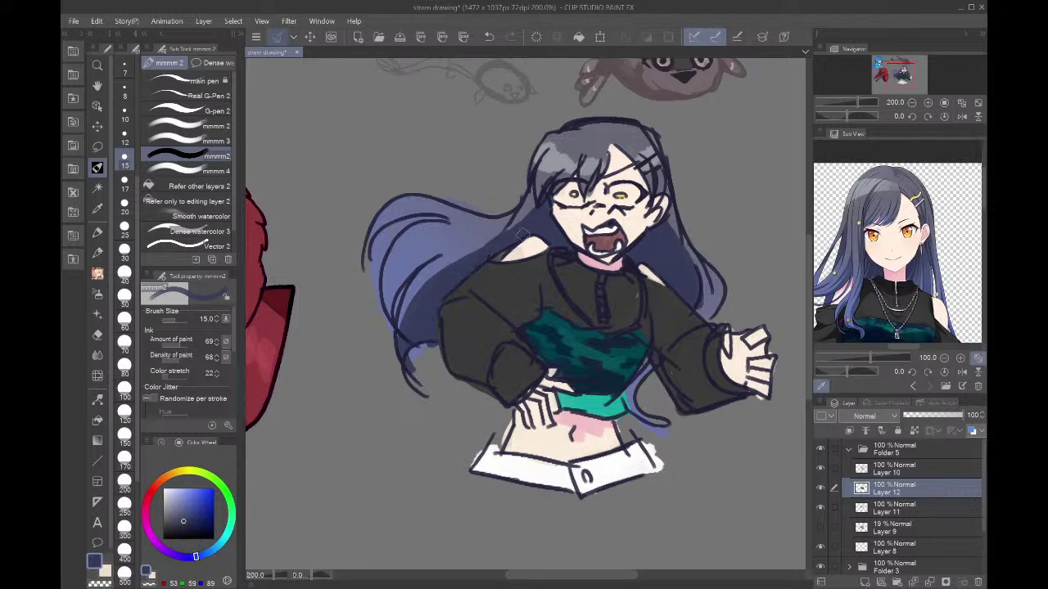
pyautogui.click(100, 583)
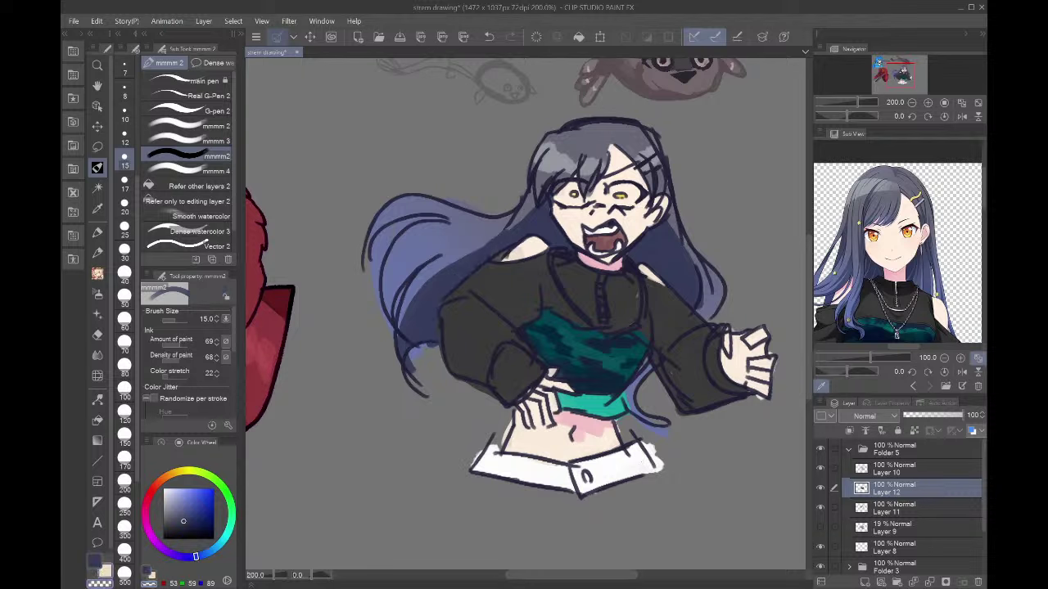
pyautogui.moveTo(468, 259); pyautogui.dragTo(406, 360)
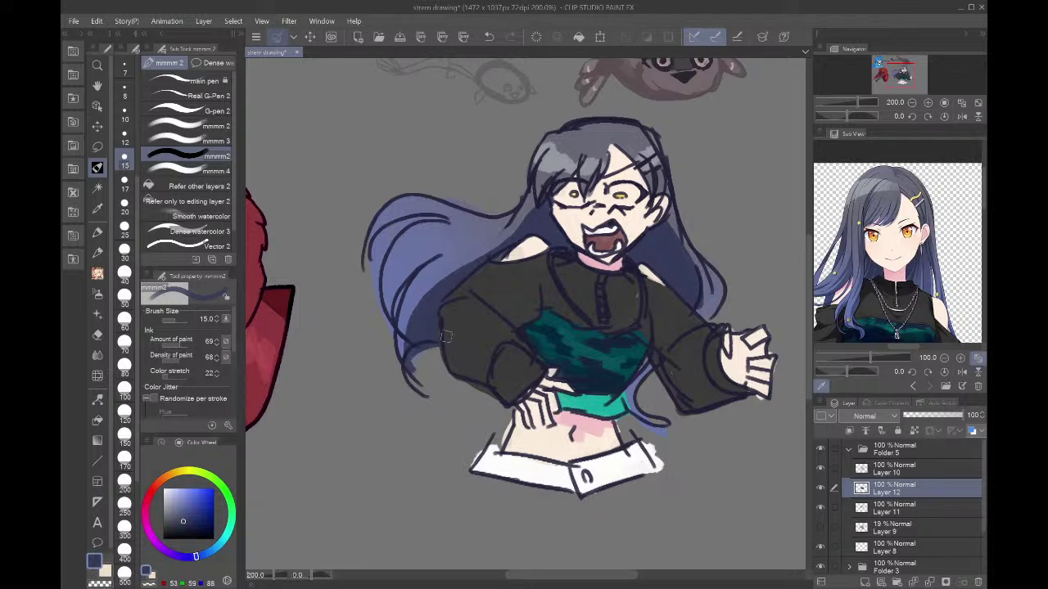
# - Fill the lower hair curl behind the bent elbow with dark blue, and shade the crown of the head
pyautogui.moveTo(437, 336)
pyautogui.mouseDown()
pyautogui.moveTo(438, 381)
pyautogui.moveTo(442, 358)
pyautogui.moveTo(414, 345)
pyautogui.moveTo(392, 352)
pyautogui.moveTo(436, 344)
pyautogui.moveTo(407, 380)
pyautogui.moveTo(428, 355)
pyautogui.moveTo(445, 402)
pyautogui.moveTo(435, 364)
pyautogui.moveTo(460, 354)
pyautogui.moveTo(433, 387)
pyautogui.moveTo(464, 336)
pyautogui.moveTo(448, 368)
pyautogui.moveTo(449, 338)
pyautogui.moveTo(437, 346)
pyautogui.moveTo(430, 390)
pyautogui.moveTo(407, 362)
pyautogui.moveTo(439, 400)
pyautogui.moveTo(463, 397)
pyautogui.moveTo(435, 345)
pyautogui.moveTo(439, 388)
pyautogui.moveTo(479, 394)
pyautogui.moveTo(451, 384)
pyautogui.moveTo(475, 392)
pyautogui.mouseUp()
pyautogui.press('c')
pyautogui.keyDown('alt'); pyautogui.click(459, 331); pyautogui.keyUp('alt')
pyautogui.keyDown('alt'); pyautogui.click(437, 346); pyautogui.keyUp('alt')
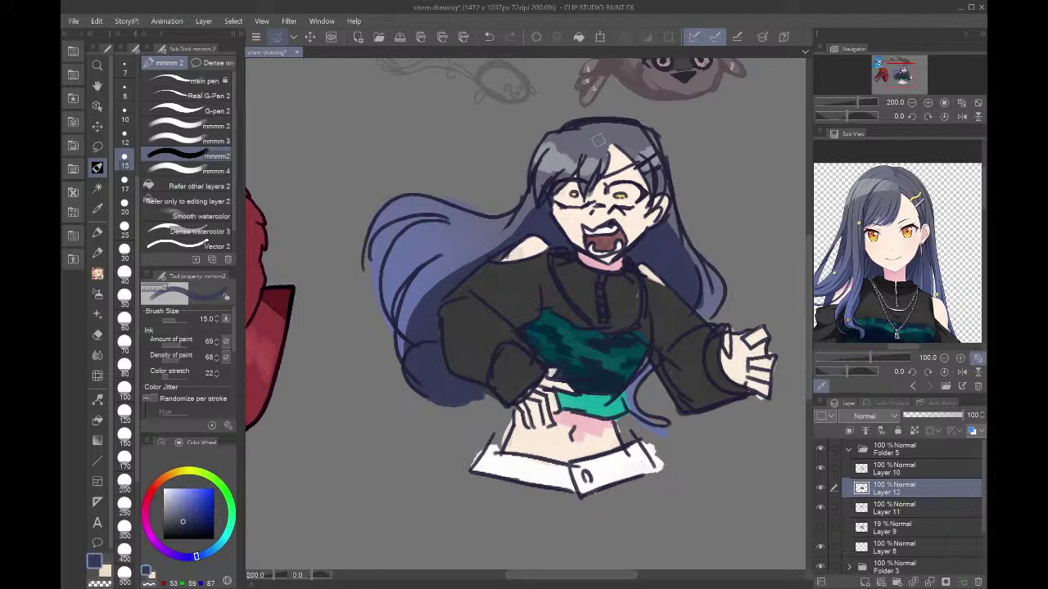
pyautogui.moveTo(585, 131)
pyautogui.mouseDown()
pyautogui.moveTo(625, 125)
pyautogui.moveTo(651, 136)
pyautogui.moveTo(668, 182)
pyautogui.mouseUp()
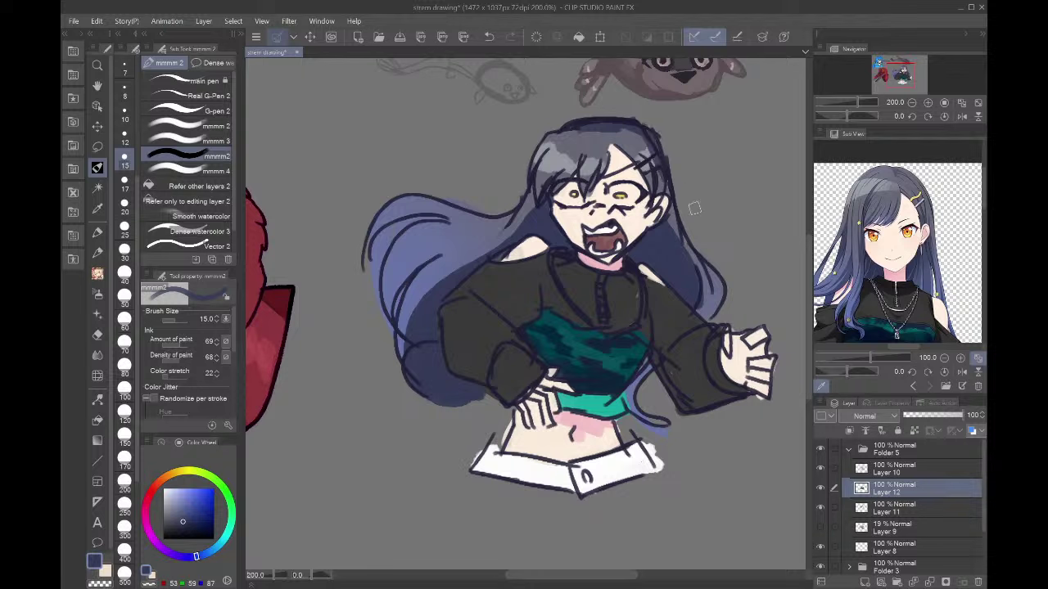
pyautogui.keyDown('alt'); pyautogui.click(498, 288); pyautogui.keyUp('alt')
pyautogui.press('c')
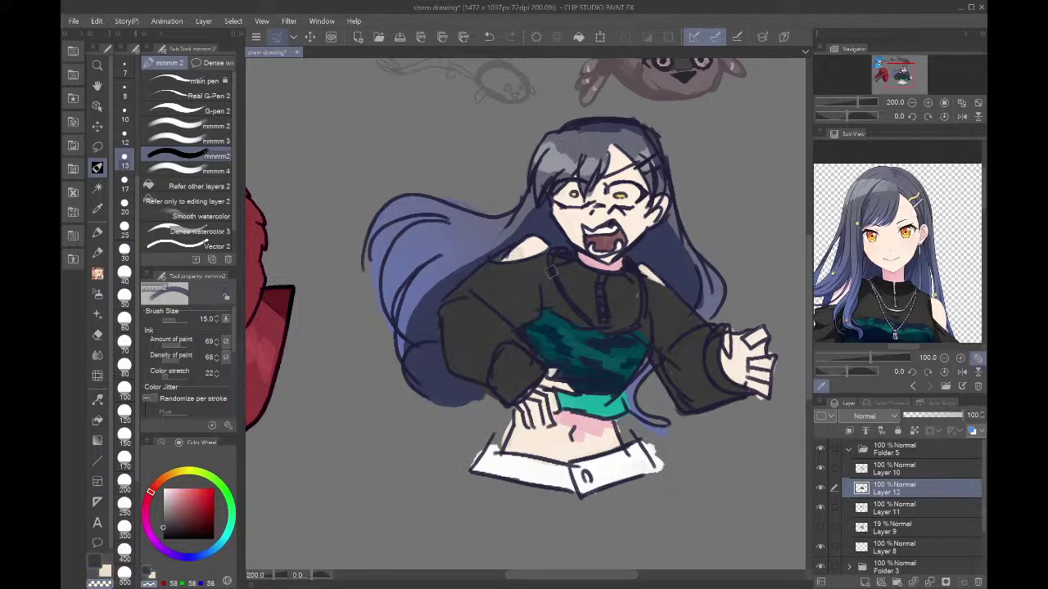
pyautogui.hotkey('ctrl', 'z')
# - Sample the near-black of the reference's top and paint shadows over the chest, shoulders and both sleeves
pyautogui.click(887, 283)
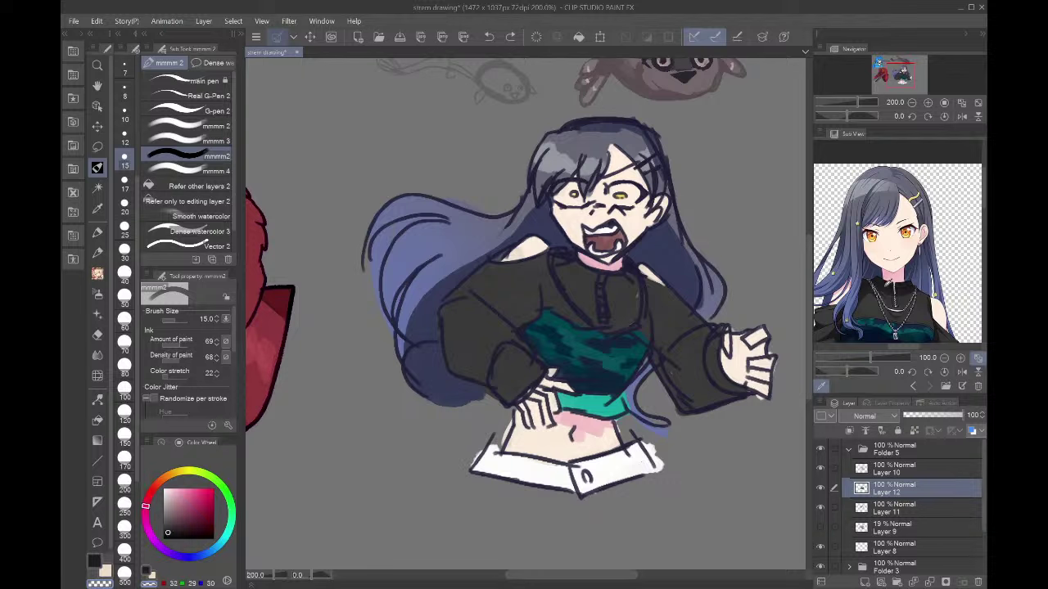
pyautogui.click(969, 211)
pyautogui.click(888, 290)
pyautogui.moveTo(568, 257)
pyautogui.mouseDown()
pyautogui.moveTo(572, 291)
pyautogui.moveTo(625, 279)
pyautogui.moveTo(606, 294)
pyautogui.moveTo(626, 287)
pyautogui.moveTo(641, 305)
pyautogui.moveTo(606, 301)
pyautogui.moveTo(631, 283)
pyautogui.moveTo(652, 326)
pyautogui.mouseUp()
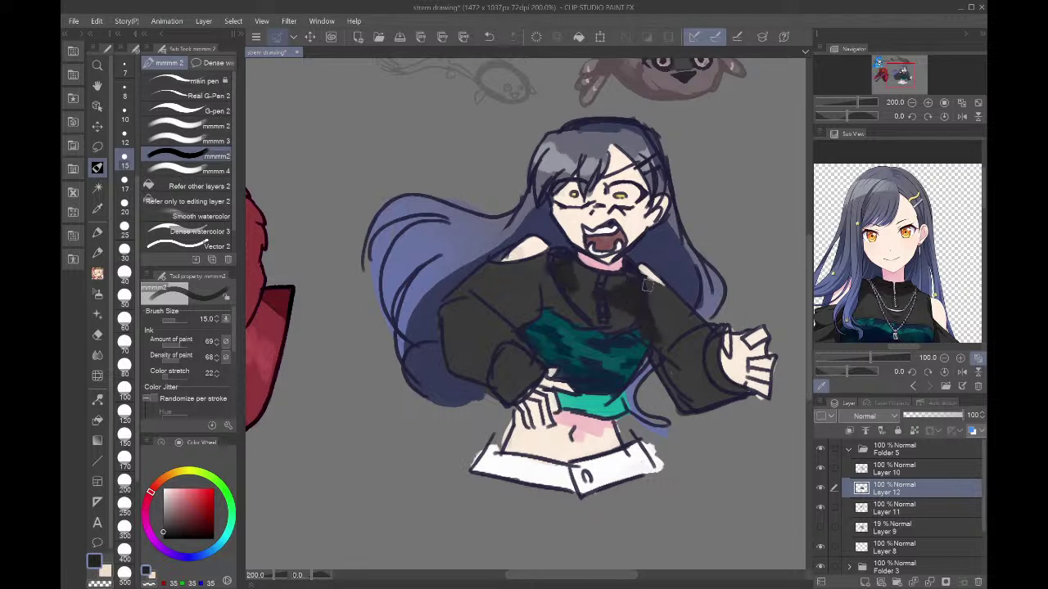
pyautogui.moveTo(647, 286)
pyautogui.mouseDown()
pyautogui.moveTo(687, 309)
pyautogui.moveTo(672, 329)
pyautogui.moveTo(655, 304)
pyautogui.moveTo(713, 333)
pyautogui.moveTo(725, 383)
pyautogui.moveTo(692, 397)
pyautogui.moveTo(741, 393)
pyautogui.moveTo(693, 408)
pyautogui.moveTo(654, 358)
pyautogui.moveTo(700, 400)
pyautogui.mouseUp()
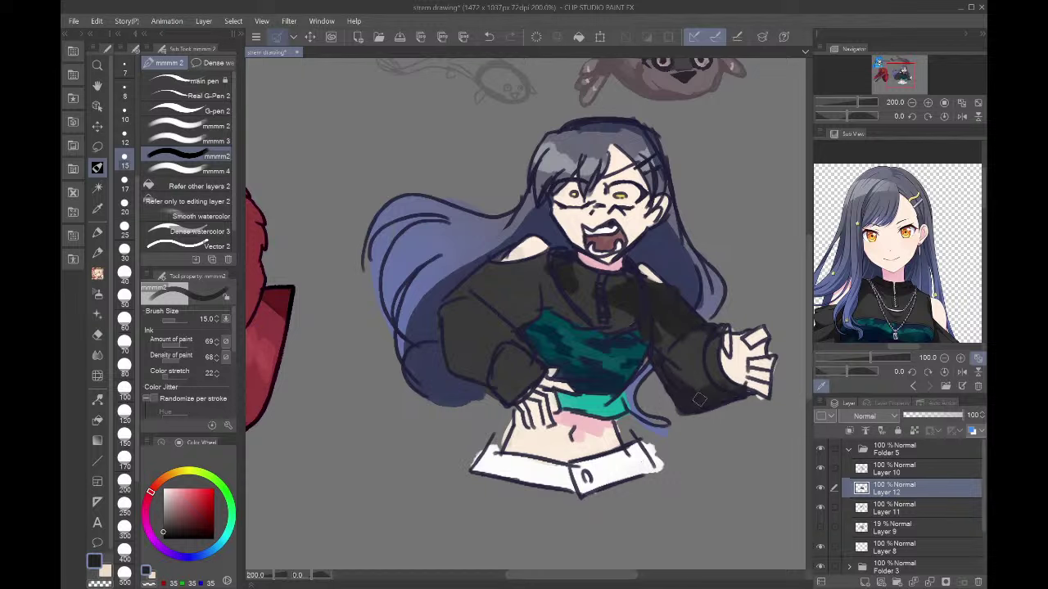
pyautogui.moveTo(511, 281)
pyautogui.mouseDown()
pyautogui.moveTo(529, 317)
pyautogui.moveTo(536, 300)
pyautogui.moveTo(504, 314)
pyautogui.moveTo(536, 286)
pyautogui.mouseUp()
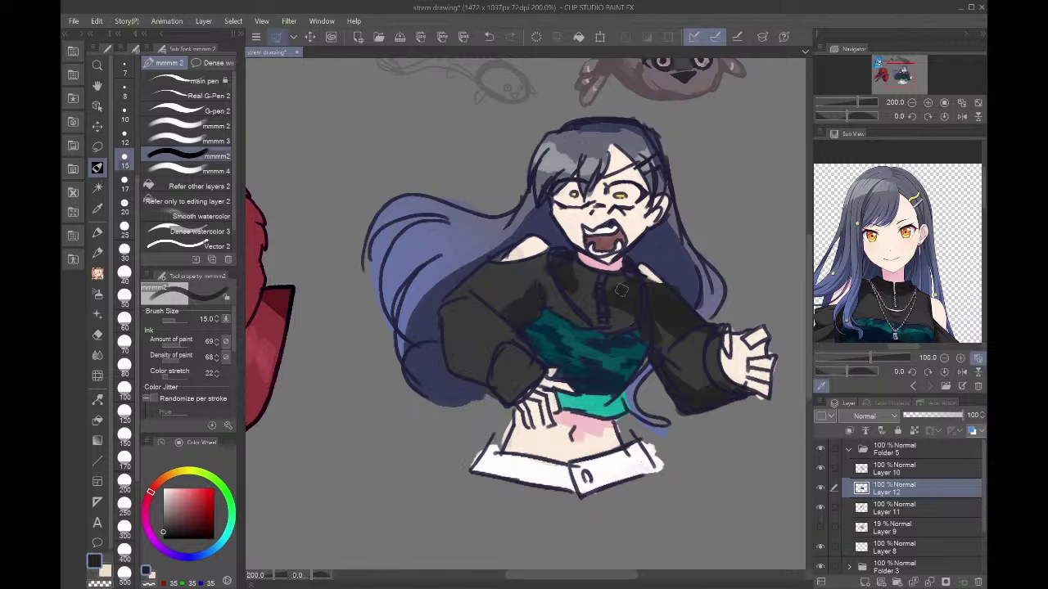
pyautogui.moveTo(612, 288)
pyautogui.mouseDown()
pyautogui.moveTo(575, 262)
pyautogui.moveTo(604, 289)
pyautogui.moveTo(637, 278)
pyautogui.moveTo(623, 277)
pyautogui.moveTo(612, 303)
pyautogui.mouseUp()
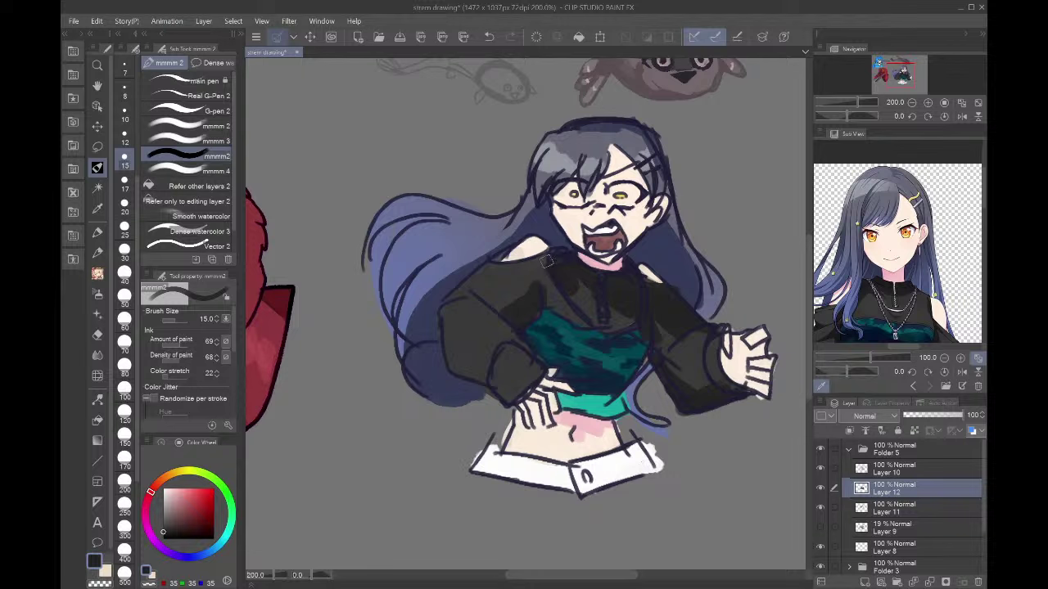
pyautogui.moveTo(479, 273)
pyautogui.mouseDown()
pyautogui.moveTo(487, 297)
pyautogui.moveTo(448, 302)
pyautogui.moveTo(459, 371)
pyautogui.moveTo(470, 375)
pyautogui.moveTo(448, 336)
pyautogui.moveTo(454, 369)
pyautogui.moveTo(515, 372)
pyautogui.mouseUp()
# - Refine the shading on the bent sleeve, shoulder and chest, alternating between the dark grey and near-black sampled from the drawing
pyautogui.keyDown('alt'); pyautogui.click(514, 373); pyautogui.keyUp('alt')
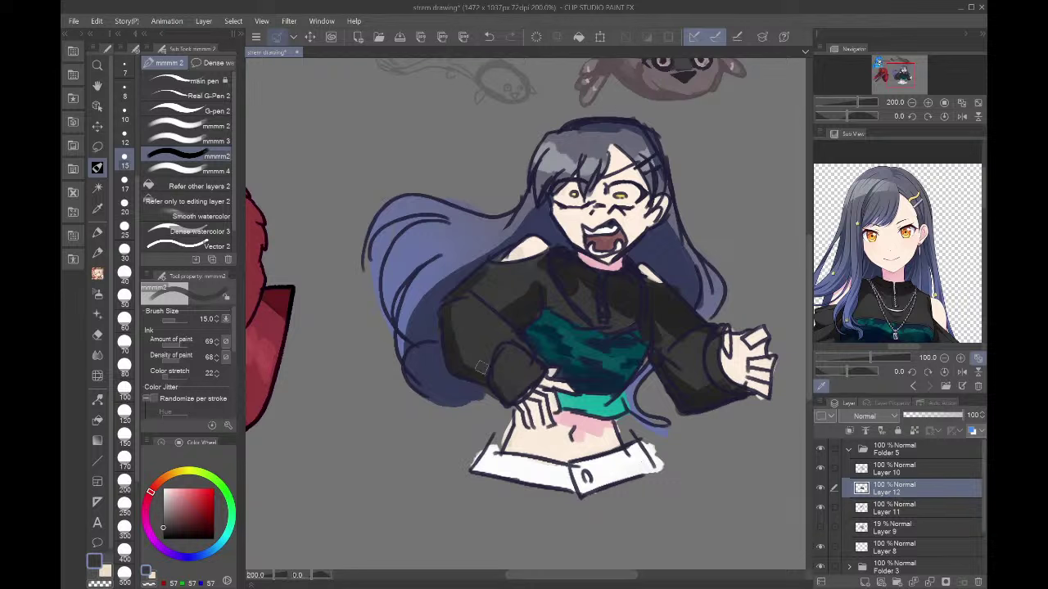
pyautogui.keyDown('alt'); pyautogui.click(481, 275); pyautogui.keyUp('alt')
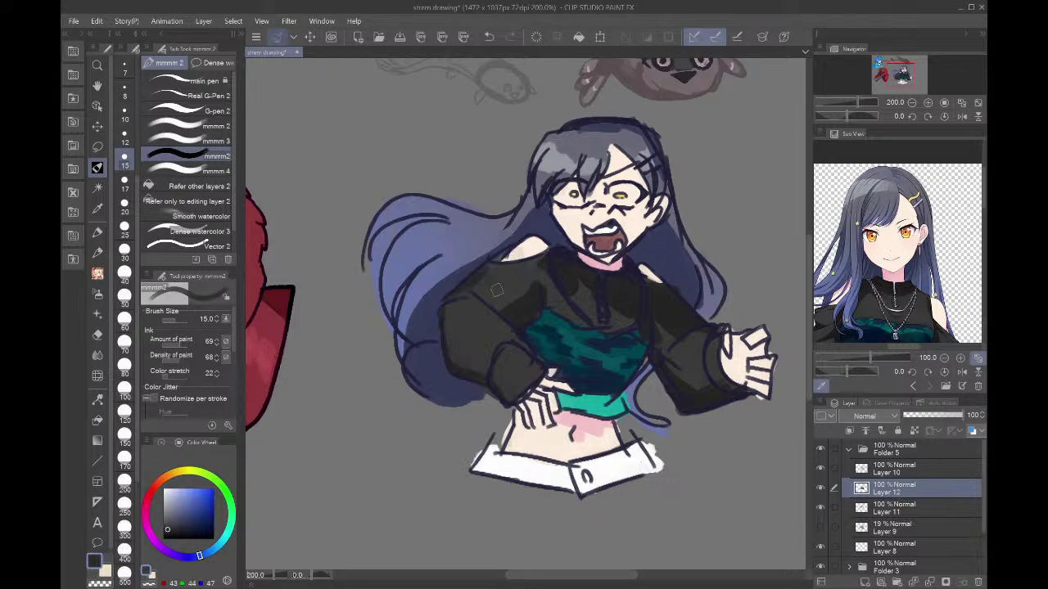
pyautogui.keyDown('alt'); pyautogui.click(501, 280); pyautogui.keyUp('alt')
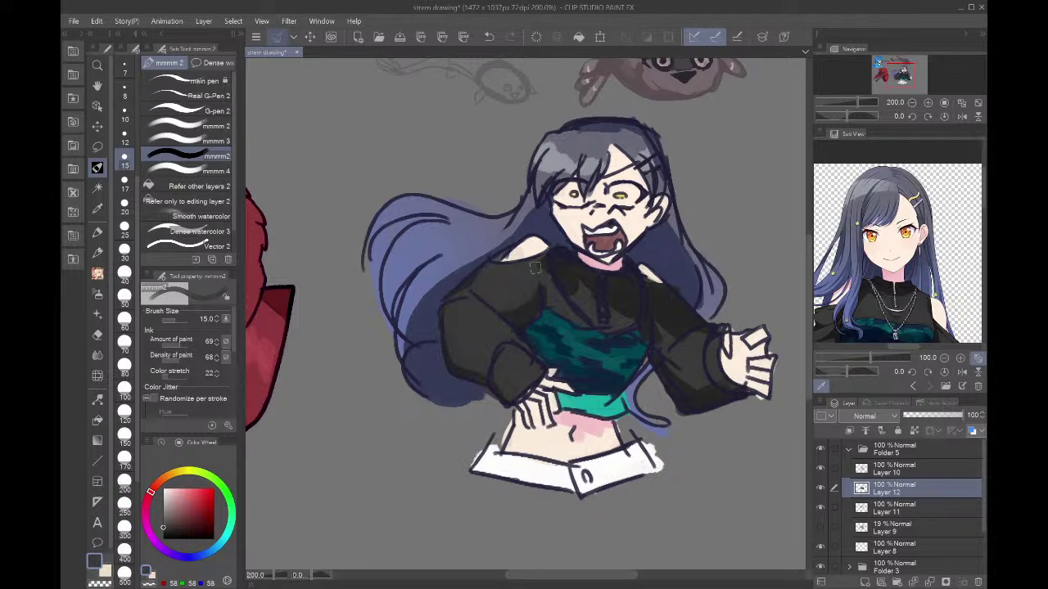
pyautogui.keyDown('alt'); pyautogui.click(534, 305); pyautogui.keyUp('alt')
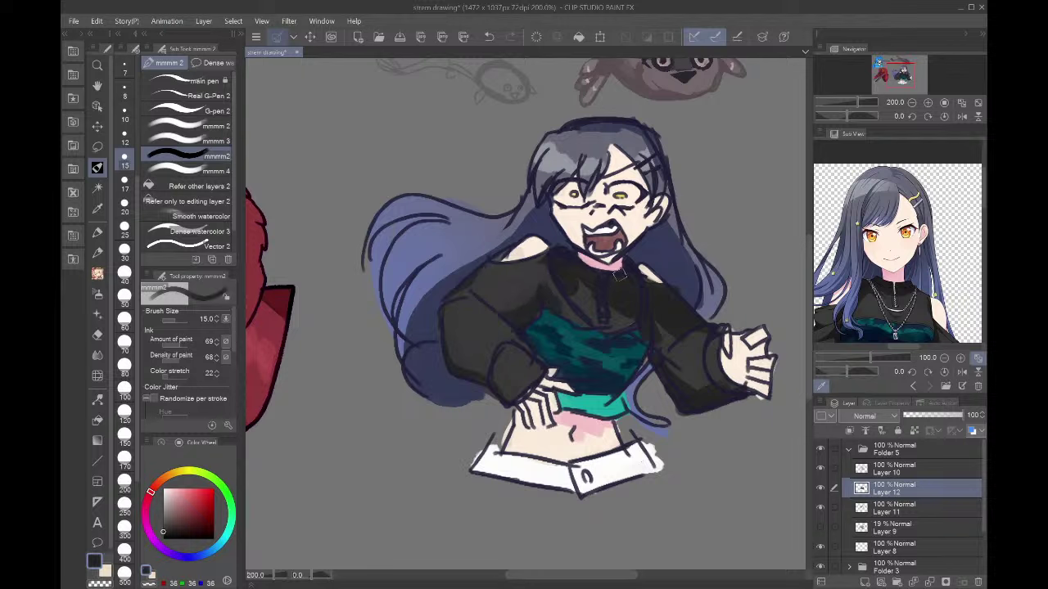
pyautogui.keyDown('alt'); pyautogui.click(573, 307); pyautogui.keyUp('alt')
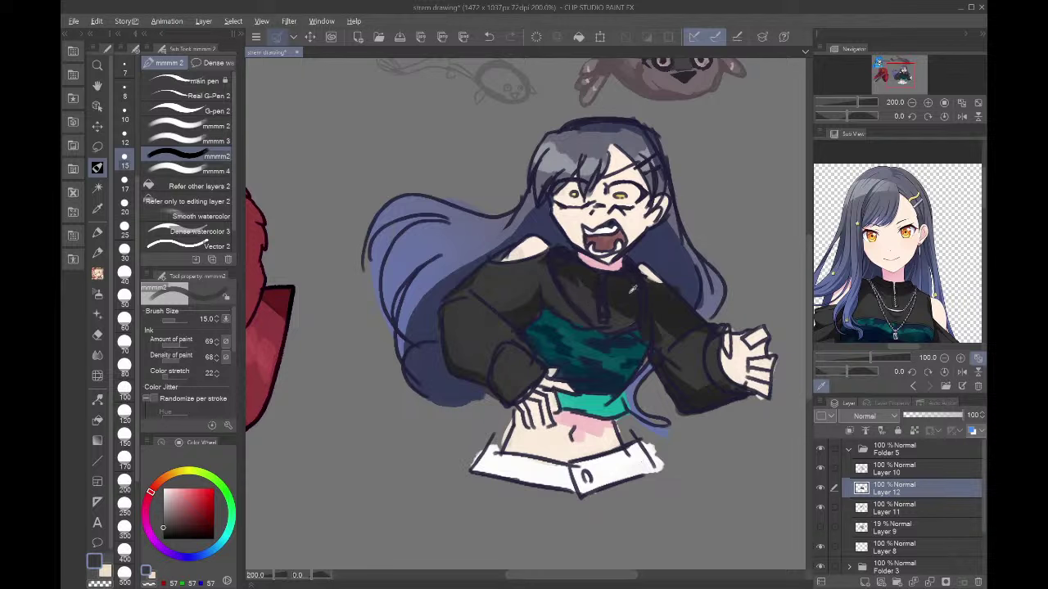
pyautogui.keyDown('alt'); pyautogui.click(625, 295); pyautogui.keyUp('alt')
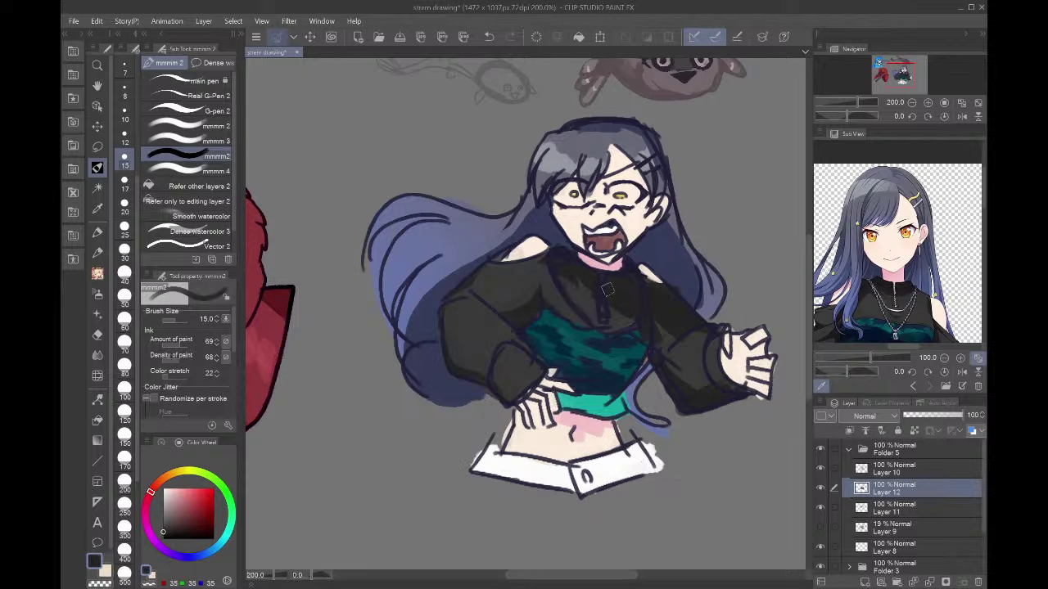
# - Darken the camouflage on the outstretched-arm side of the top with its dark navy, and check the drawing mirrored
pyautogui.keyDown('alt'); pyautogui.click(620, 345); pyautogui.keyUp('alt')
pyautogui.moveTo(615, 340)
pyautogui.mouseDown()
pyautogui.moveTo(640, 347)
pyautogui.moveTo(620, 382)
pyautogui.moveTo(636, 364)
pyautogui.mouseUp()
pyautogui.keyDown('alt'); pyautogui.click(622, 343); pyautogui.keyUp('alt')
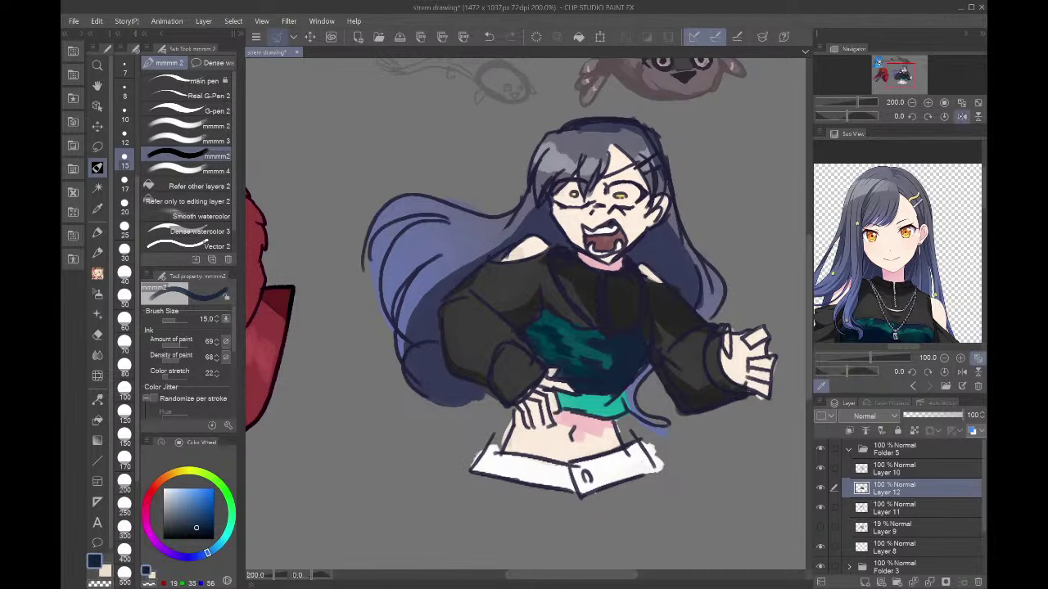
pyautogui.click(962, 116)
pyautogui.click(962, 115)
# - Shade the belly and waist with the sampled pink, and clean up the shadow's edges with the skin tone
pyautogui.keyDown('alt'); pyautogui.click(593, 424); pyautogui.keyUp('alt')
pyautogui.moveTo(602, 449)
pyautogui.mouseDown()
pyautogui.moveTo(619, 441)
pyautogui.moveTo(591, 455)
pyautogui.moveTo(629, 451)
pyautogui.moveTo(598, 437)
pyautogui.moveTo(584, 450)
pyautogui.mouseUp()
pyautogui.keyDown('alt'); pyautogui.click(618, 460); pyautogui.keyUp('alt')
pyautogui.keyDown('alt'); pyautogui.click(585, 443); pyautogui.keyUp('alt')
pyautogui.keyDown('alt'); pyautogui.click(602, 439); pyautogui.keyUp('alt')
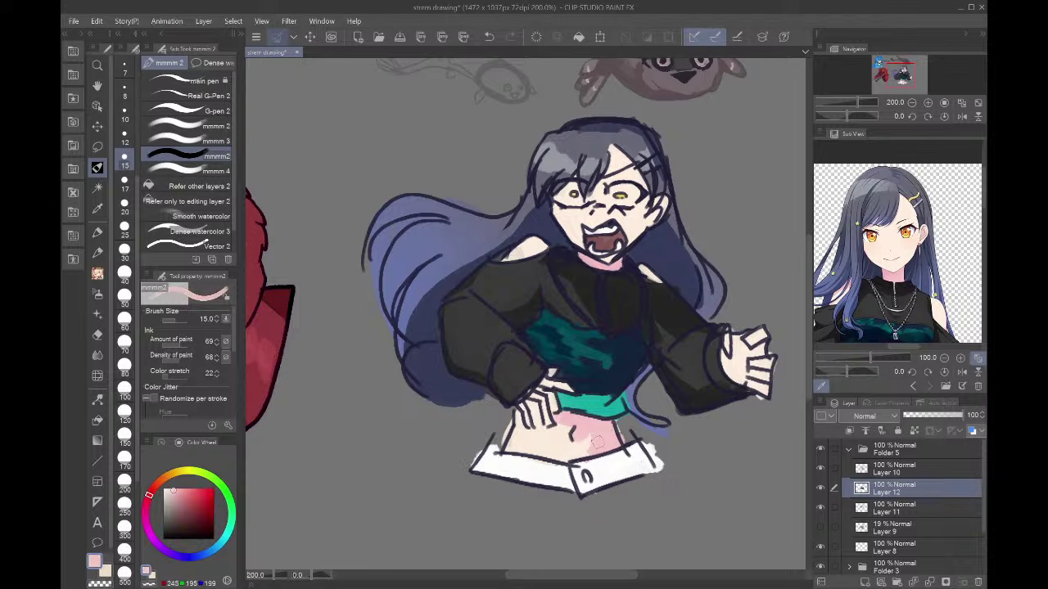
pyautogui.moveTo(530, 442)
pyautogui.mouseDown()
pyautogui.moveTo(607, 388)
pyautogui.moveTo(551, 449)
pyautogui.moveTo(523, 446)
pyautogui.mouseUp()
pyautogui.keyDown('alt'); pyautogui.click(553, 445); pyautogui.keyUp('alt')
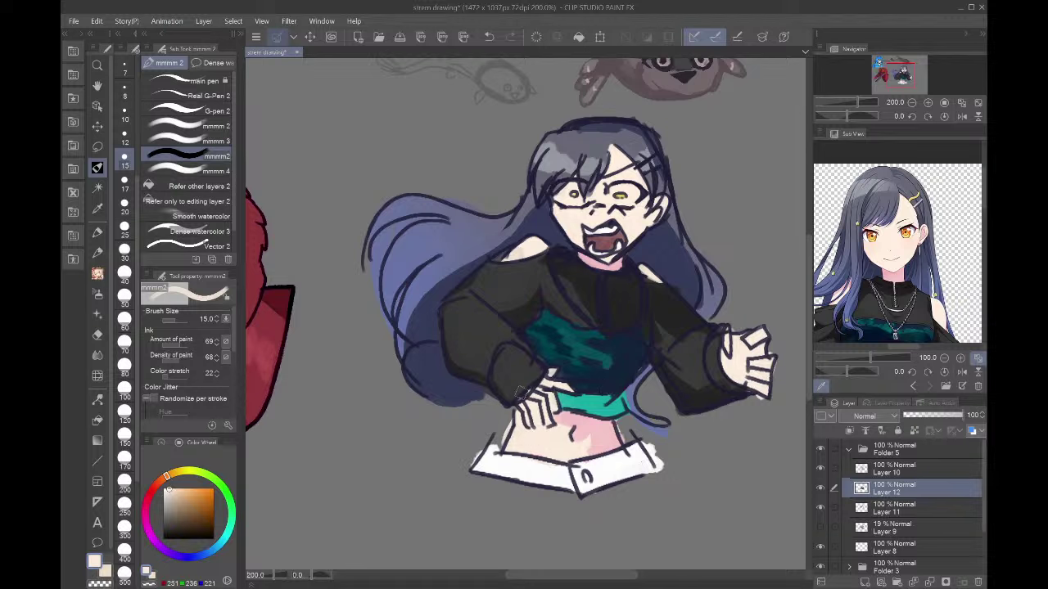
# - Reduce the brush size to 10 and refine the fringe highlights with the grey-blue hair colour
pyautogui.keyDown('alt'); pyautogui.click(567, 151); pyautogui.keyUp('alt')
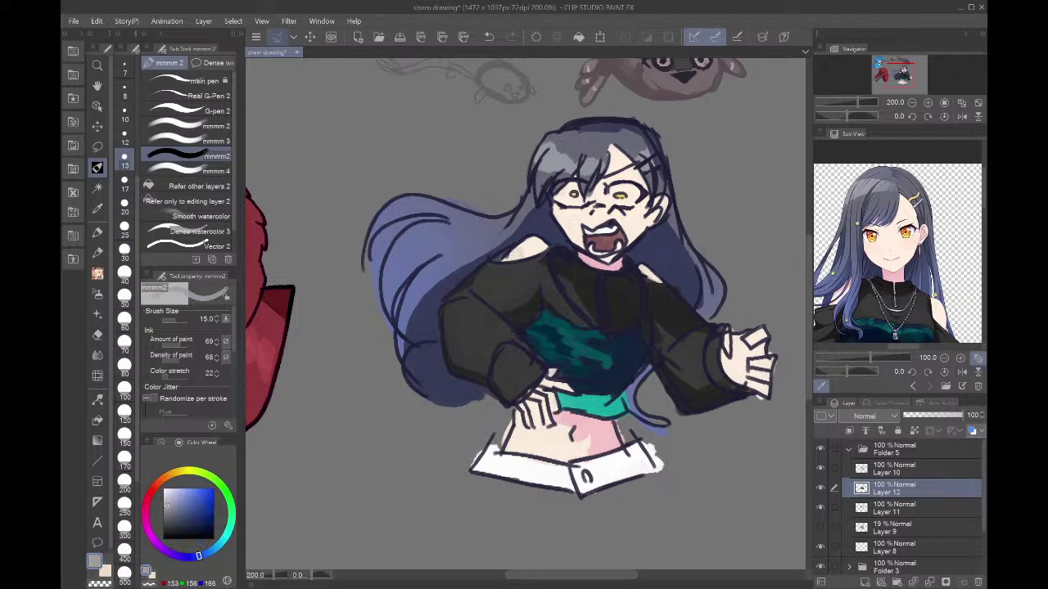
pyautogui.press('[')
pyautogui.press('[')
pyautogui.keyDown('alt'); pyautogui.click(573, 148); pyautogui.keyUp('alt')
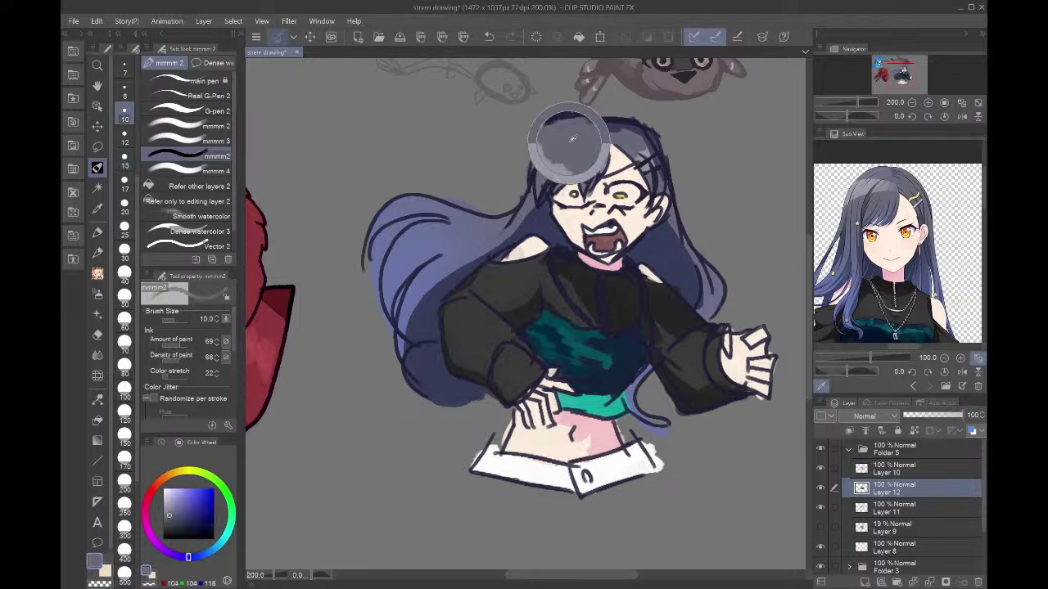
pyautogui.moveTo(580, 157); pyautogui.dragTo(593, 158)
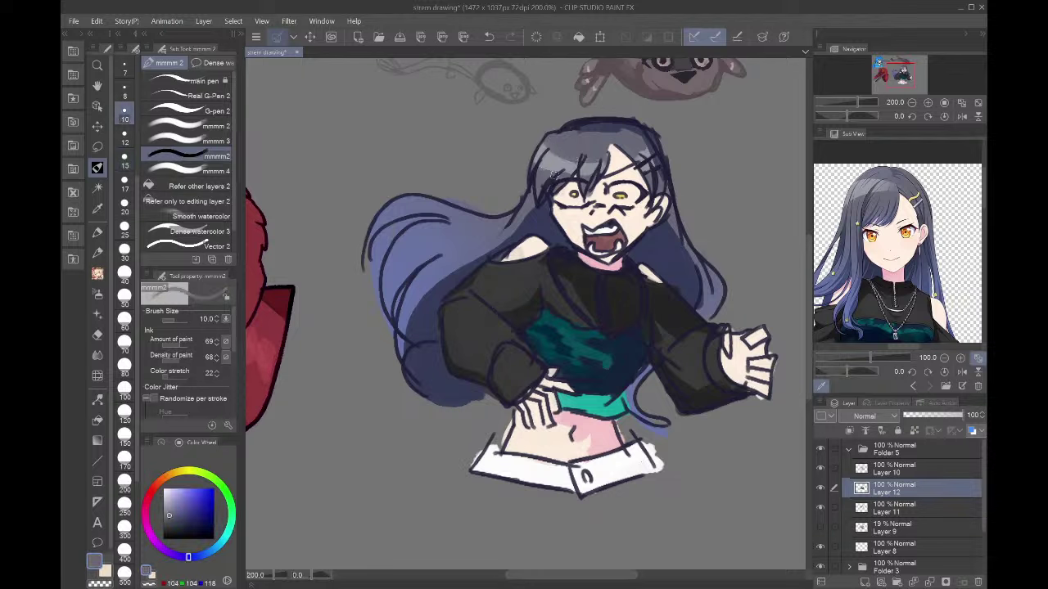
pyautogui.moveTo(643, 140); pyautogui.dragTo(651, 156)
# - Sample the dark blue hair shadow from the drawing and shade the crown and the hair around the ear
pyautogui.keyDown('alt'); pyautogui.click(646, 130); pyautogui.keyUp('alt')
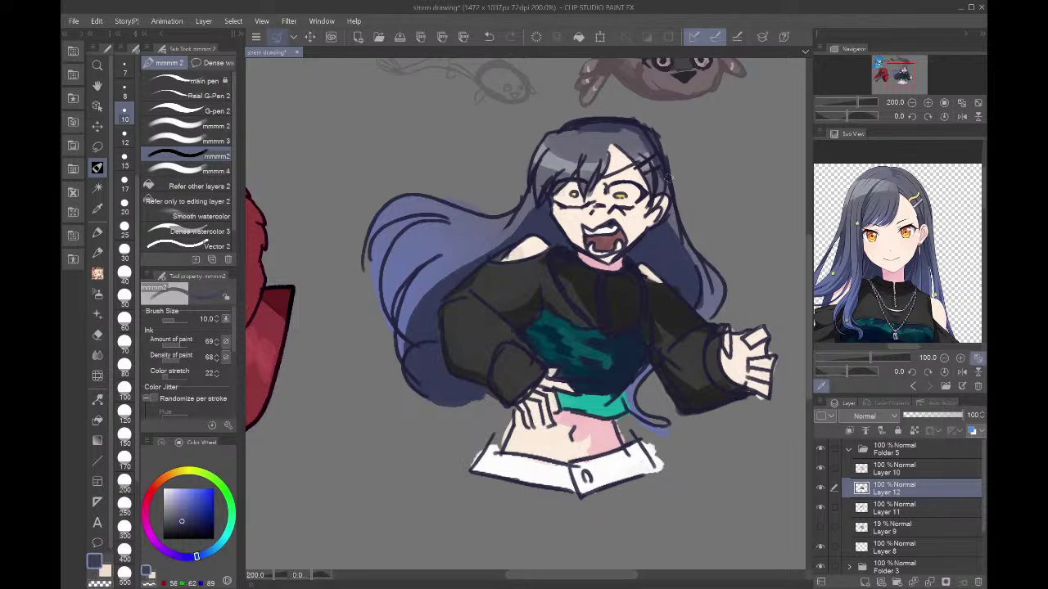
pyautogui.moveTo(619, 131); pyautogui.dragTo(646, 152)
pyautogui.moveTo(663, 201); pyautogui.dragTo(662, 186)
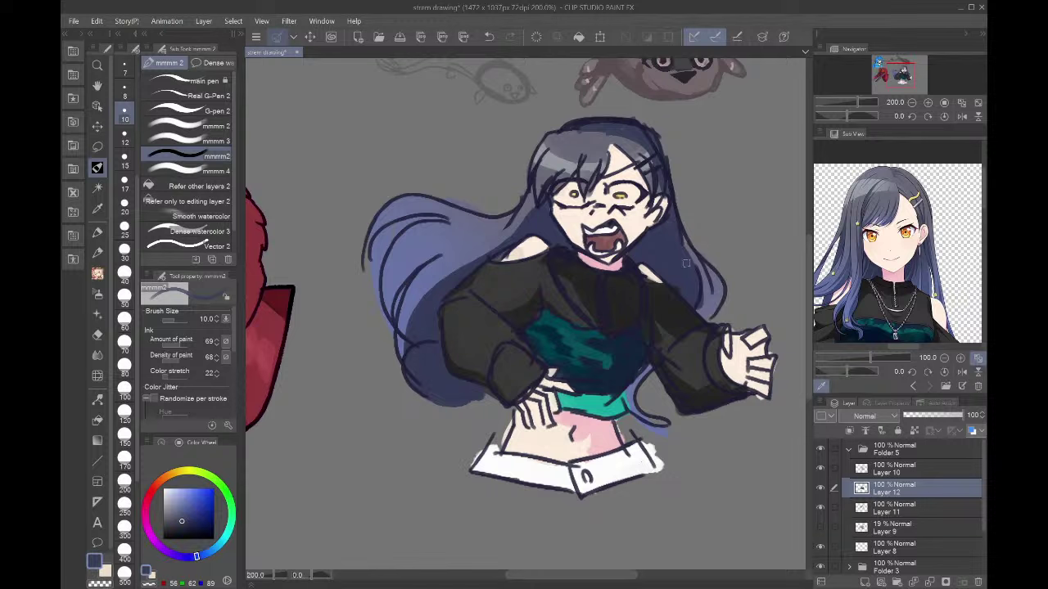
# - Add a new layer above Layer 10 and paint the wavy hairpin in yellow from the reference, reducing the brush size to 7
pyautogui.click(875, 466)
pyautogui.click(865, 582)
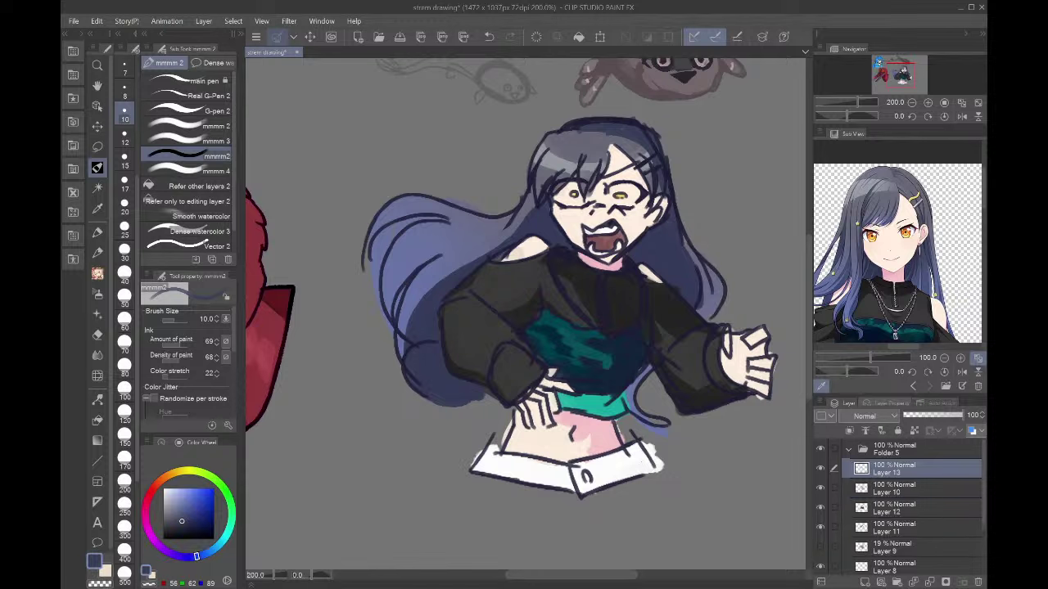
pyautogui.click(917, 198)
pyautogui.click(915, 197)
pyautogui.moveTo(635, 170); pyautogui.dragTo(656, 155)
pyautogui.press('[')
pyautogui.press('[')
pyautogui.hotkey('ctrl', 'z')
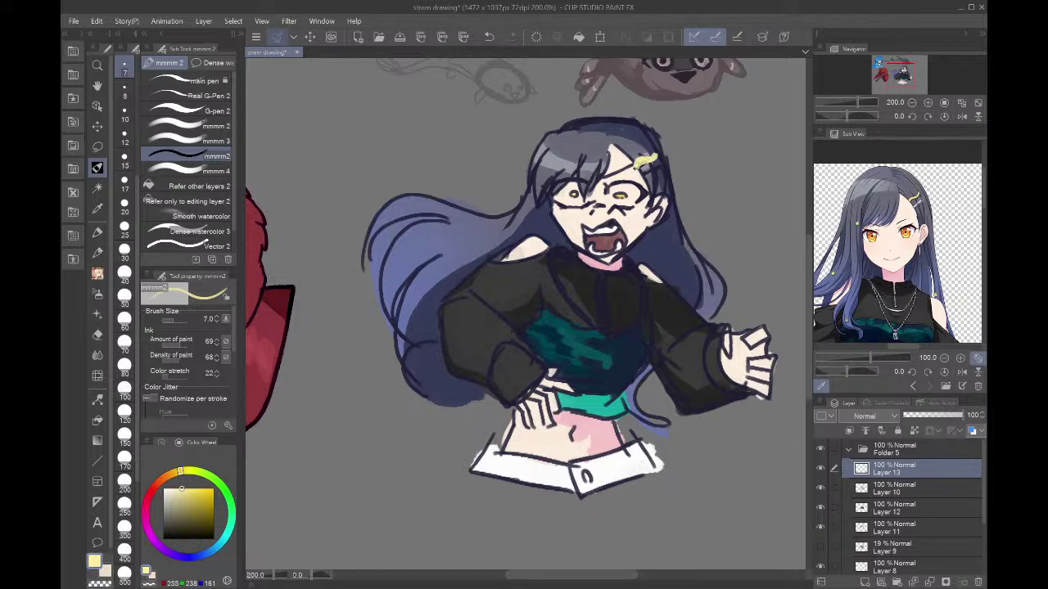
# - Sample the pale lilac-grey of the reference's second hairpin and paint it just below the yellow one
pyautogui.press('x')
pyautogui.moveTo(918, 195); pyautogui.dragTo(921, 201)
pyautogui.moveTo(664, 163)
pyautogui.mouseDown()
pyautogui.moveTo(644, 174)
pyautogui.moveTo(661, 166)
pyautogui.mouseUp()
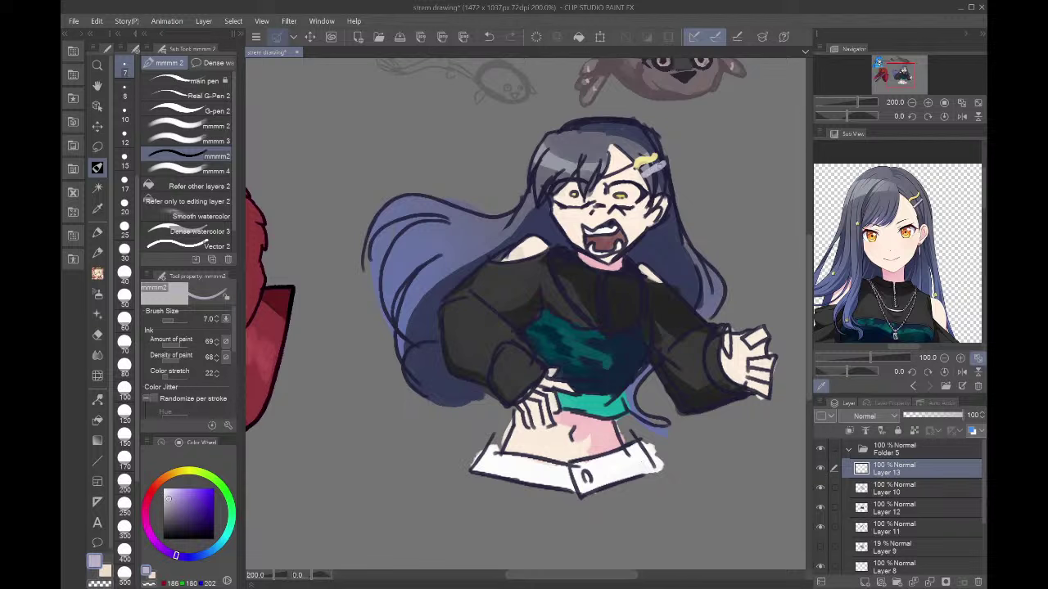
# - Sample the yellow hair ornament colour from the reference, dot small yellow beads over the long hair, and save the drawing
pyautogui.click(914, 199)
pyautogui.click(911, 199)
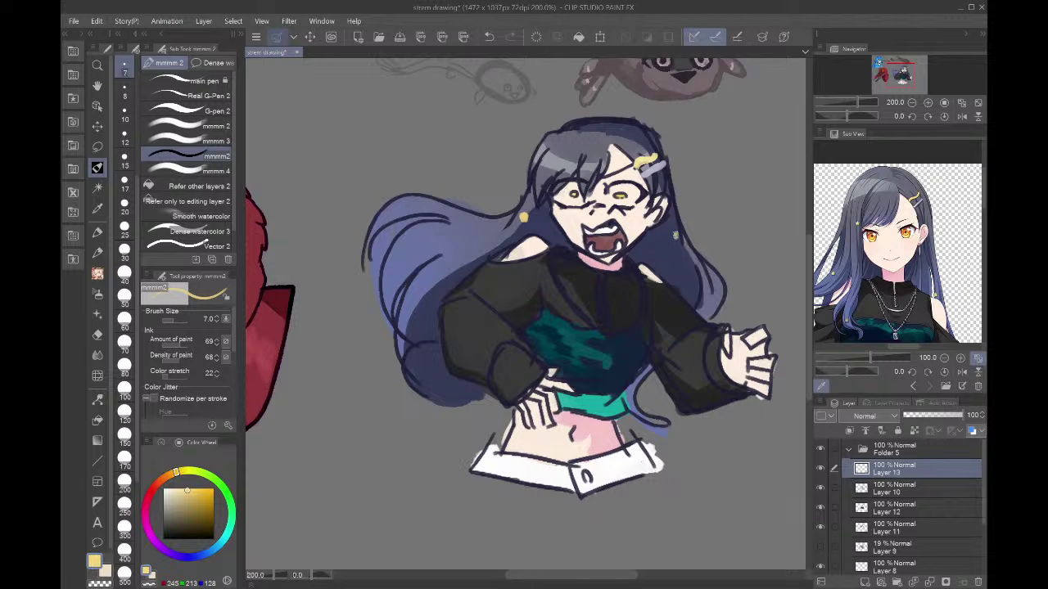
pyautogui.click(440, 272)
pyautogui.click(396, 273)
pyautogui.scroll(-2, 415, 198)
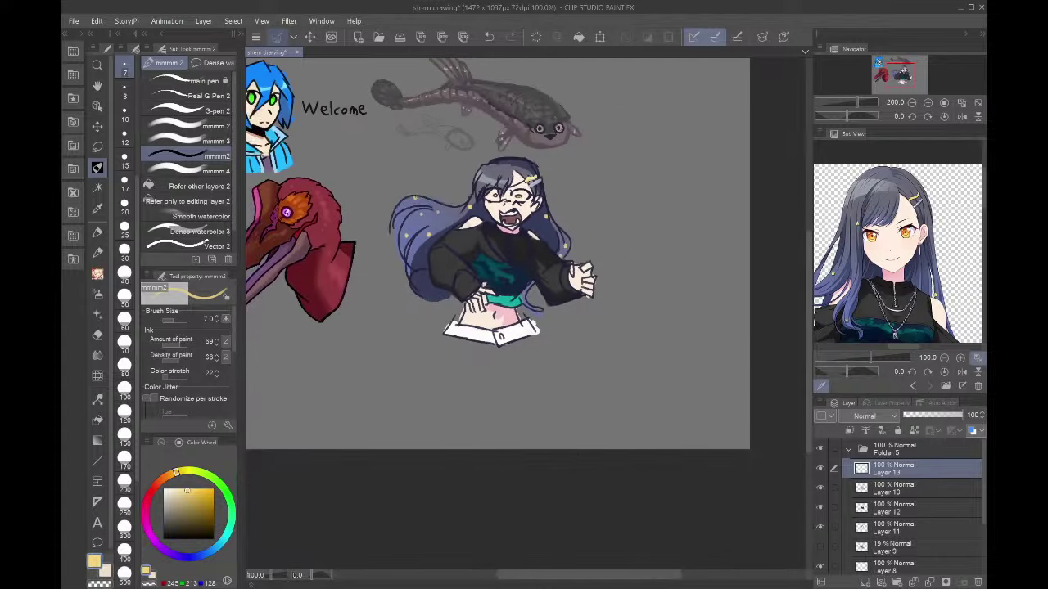
pyautogui.hotkey('ctrl', 's')
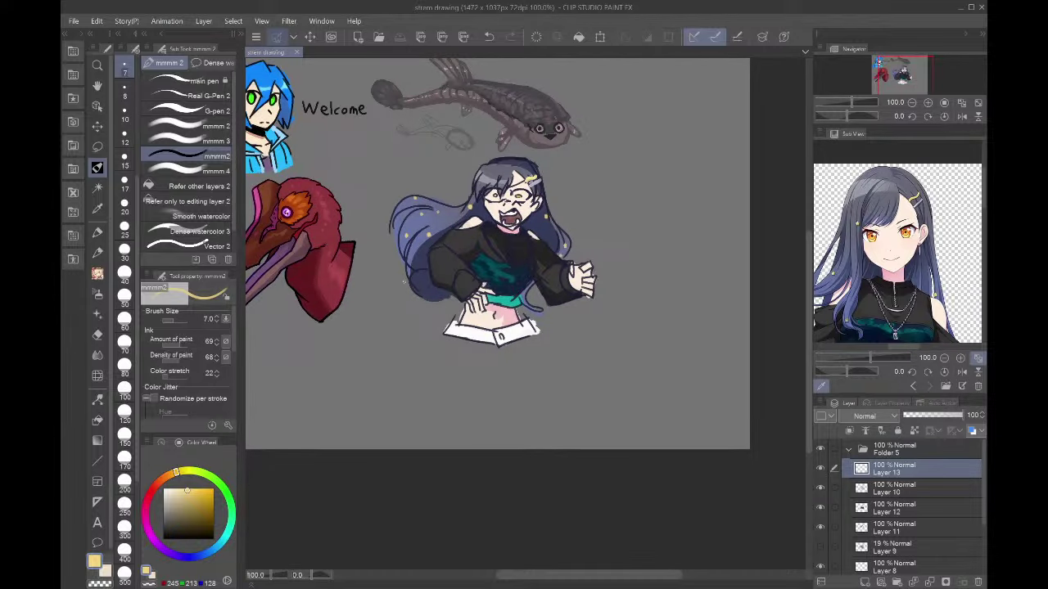
pyautogui.scroll(4, 404, 280)
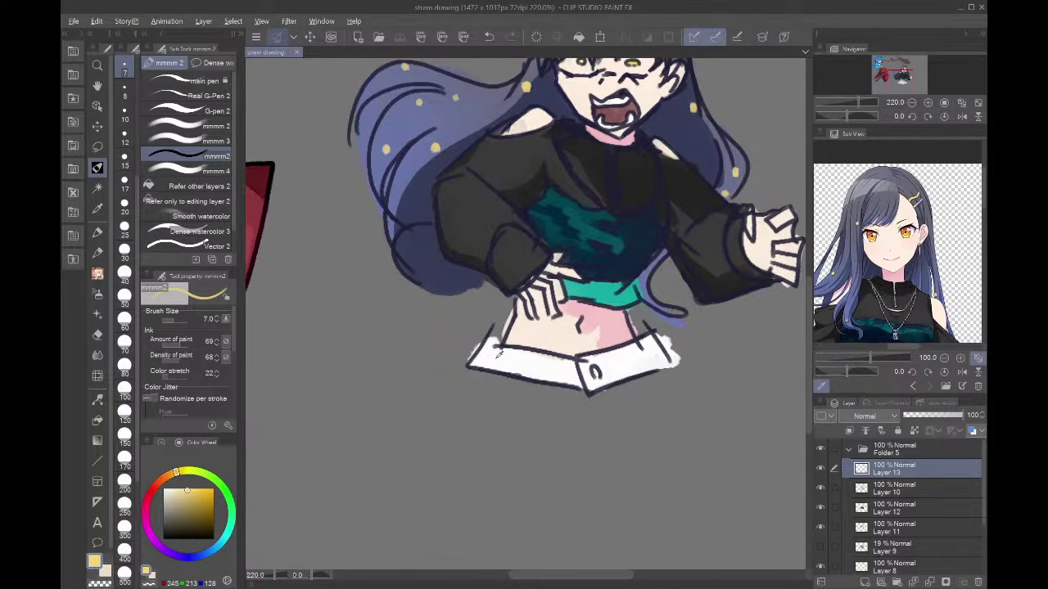
pyautogui.keyDown('alt'); pyautogui.click(493, 357); pyautogui.keyUp('alt')
pyautogui.moveTo(496, 325)
pyautogui.mouseDown()
pyautogui.moveTo(491, 344)
pyautogui.moveTo(502, 327)
pyautogui.mouseUp()
pyautogui.moveTo(642, 336)
pyautogui.mouseDown()
pyautogui.moveTo(631, 325)
pyautogui.moveTo(653, 332)
pyautogui.mouseUp()
pyautogui.hotkey('ctrl', 'z')
pyautogui.hotkey('ctrl', 'z')
# - On Layer 12, fill the gaps at the ends of the white waistband and erase the white spilling past its outline
pyautogui.hotkey('alt', '[')
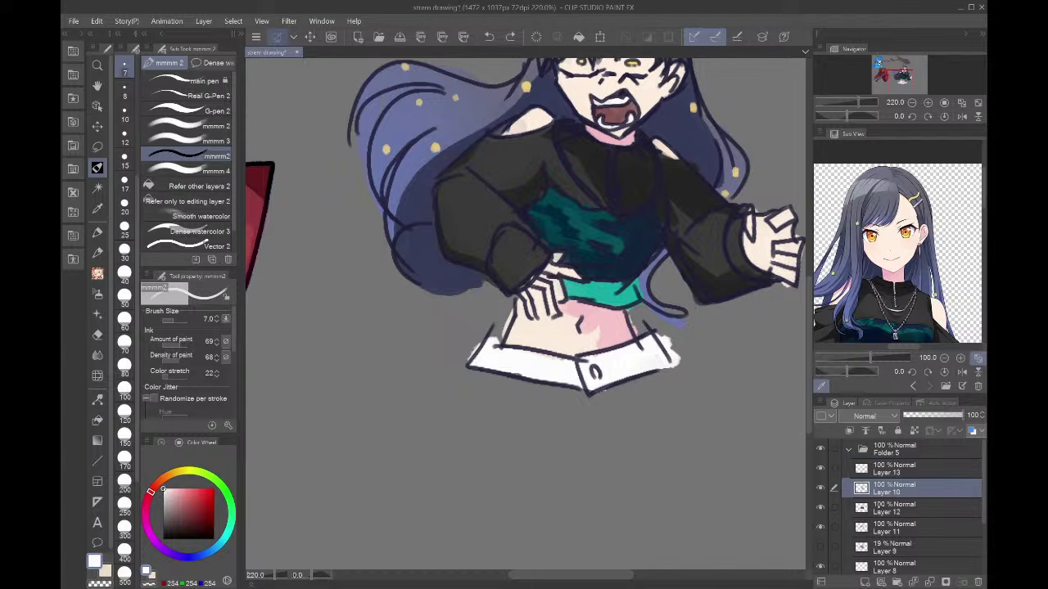
pyautogui.hotkey('alt', '[')
pyautogui.moveTo(495, 352)
pyautogui.mouseDown()
pyautogui.moveTo(501, 325)
pyautogui.moveTo(488, 337)
pyautogui.mouseUp()
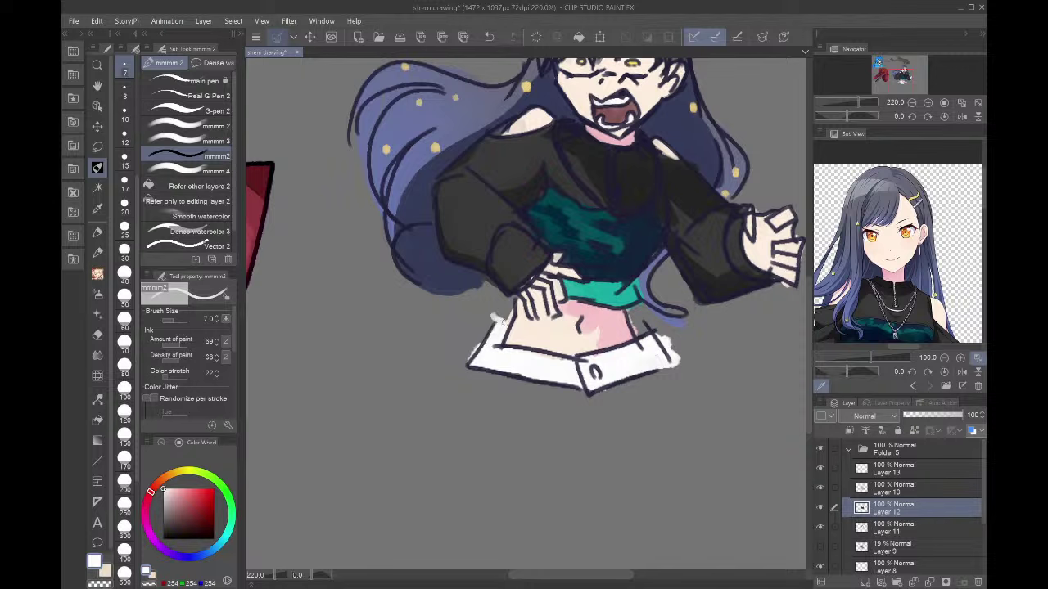
pyautogui.press('c')
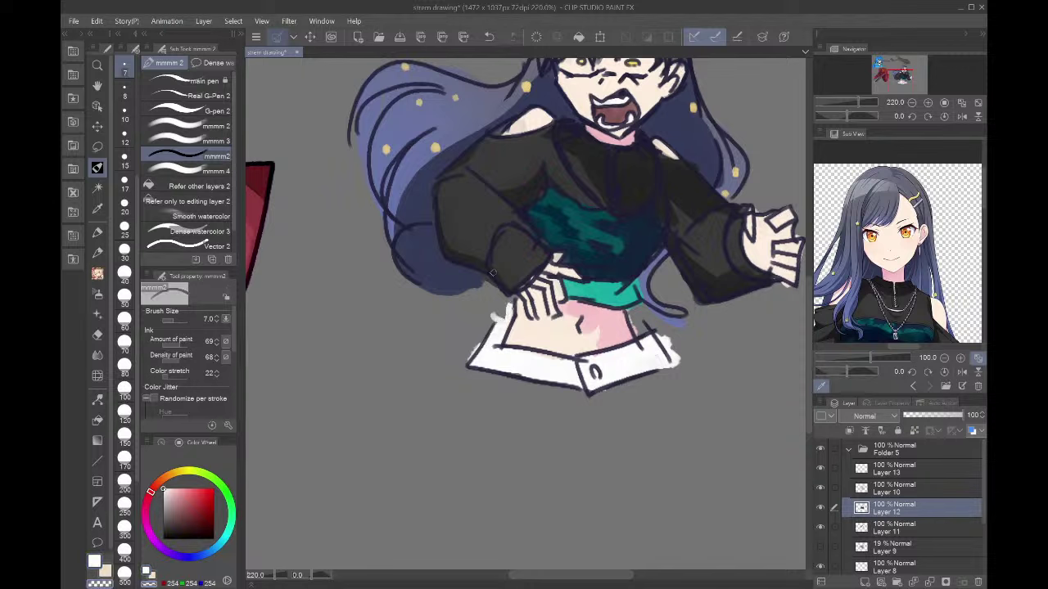
pyautogui.hotkey('ctrl', 'z')
pyautogui.keyDown('alt'); pyautogui.click(498, 336); pyautogui.keyUp('alt')
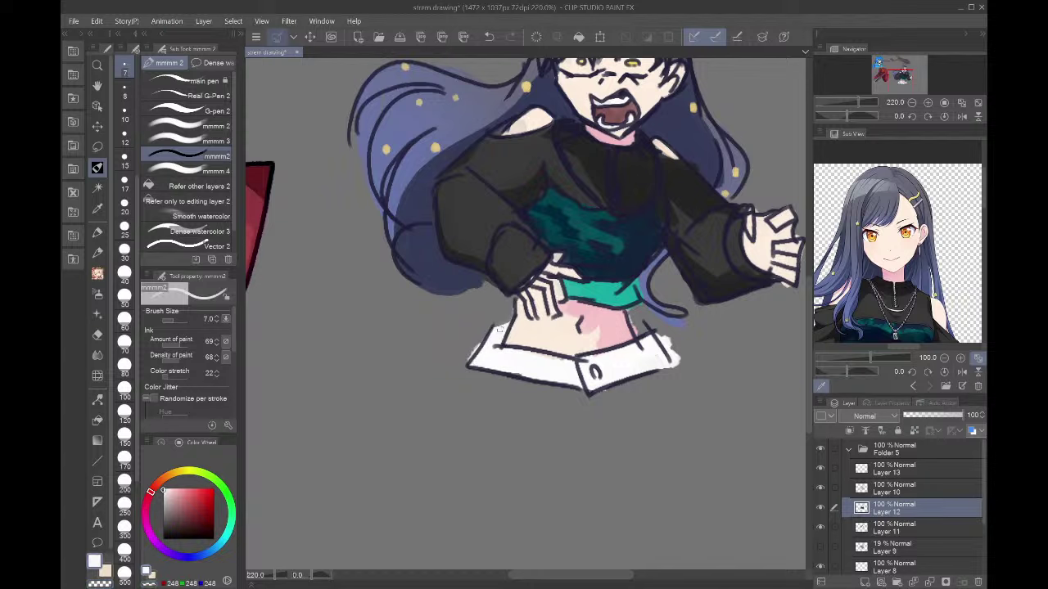
pyautogui.moveTo(636, 331); pyautogui.dragTo(634, 322)
pyautogui.press('c')
pyautogui.moveTo(658, 332); pyautogui.dragTo(680, 365)
pyautogui.keyDown('alt'); pyautogui.click(652, 360); pyautogui.keyUp('alt')
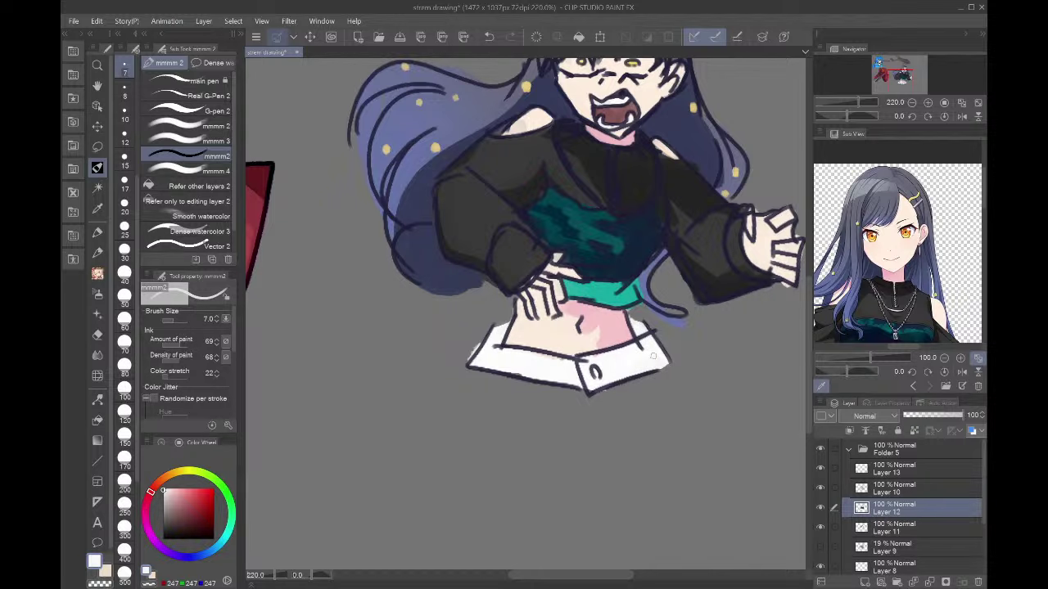
pyautogui.scroll(-5, 652, 355)
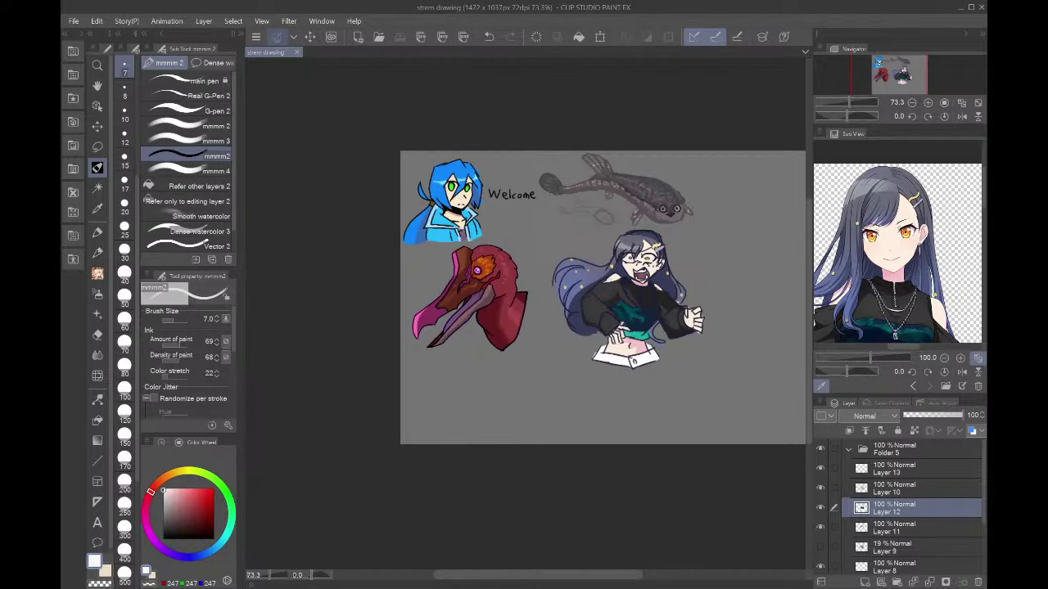
# - Sample the hair's grey-blue and dark blue and repaint the shading along the parting and crown
pyautogui.scroll(5, 640, 237)
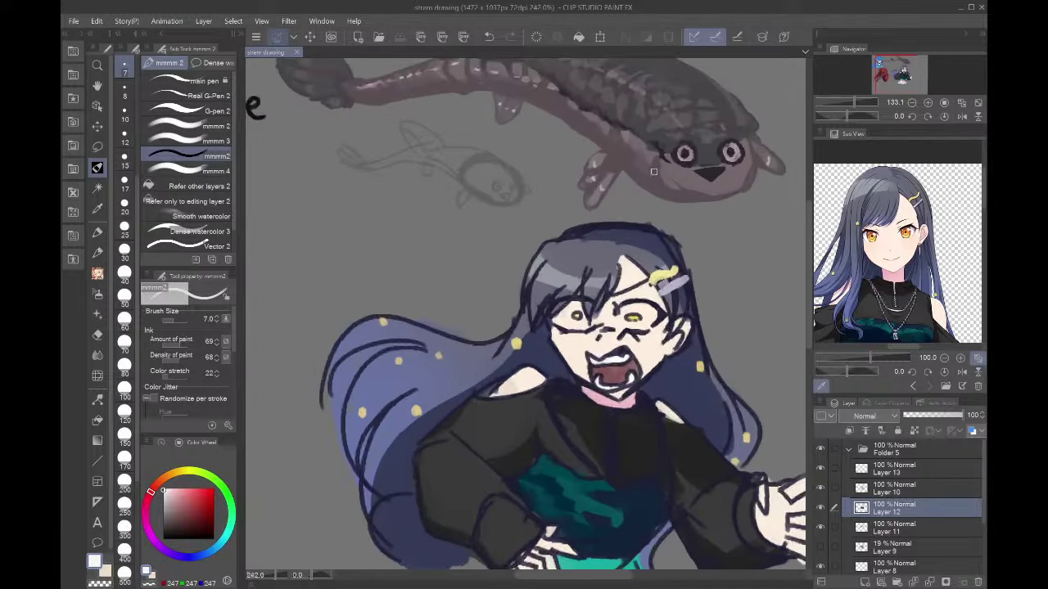
pyautogui.keyDown('alt'); pyautogui.click(595, 271); pyautogui.keyUp('alt')
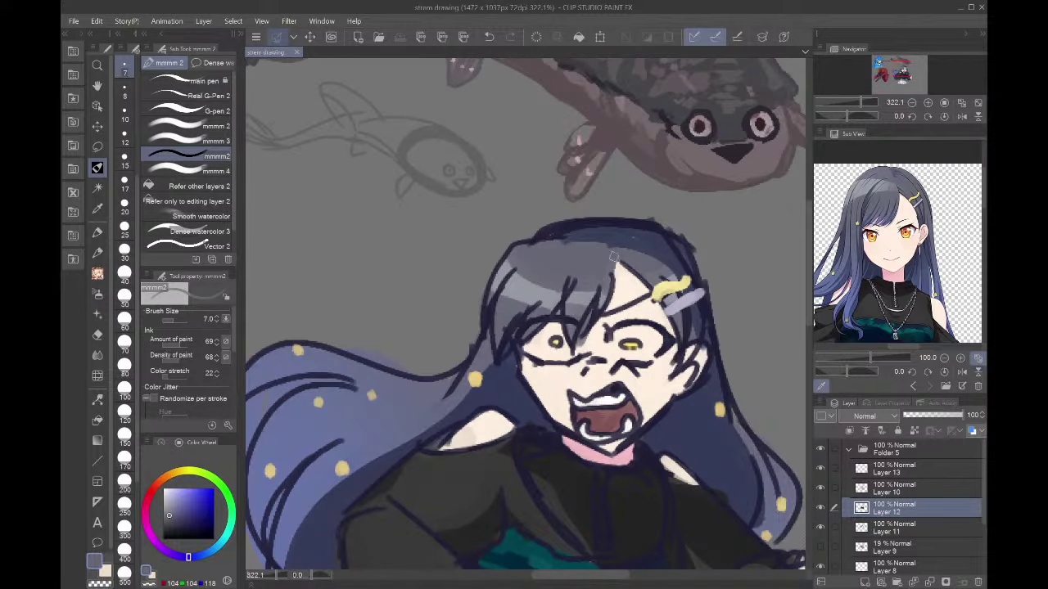
pyautogui.keyDown('alt'); pyautogui.click(620, 239); pyautogui.keyUp('alt')
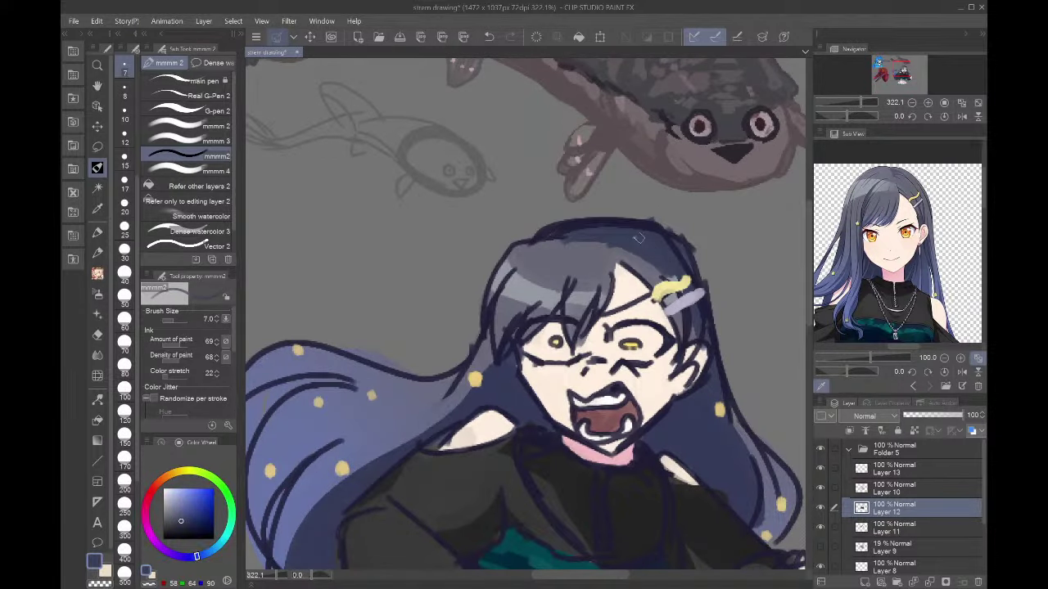
pyautogui.moveTo(610, 244)
pyautogui.mouseDown()
pyautogui.moveTo(605, 288)
pyautogui.moveTo(611, 280)
pyautogui.mouseUp()
pyautogui.keyDown('alt'); pyautogui.click(629, 261); pyautogui.keyUp('alt')
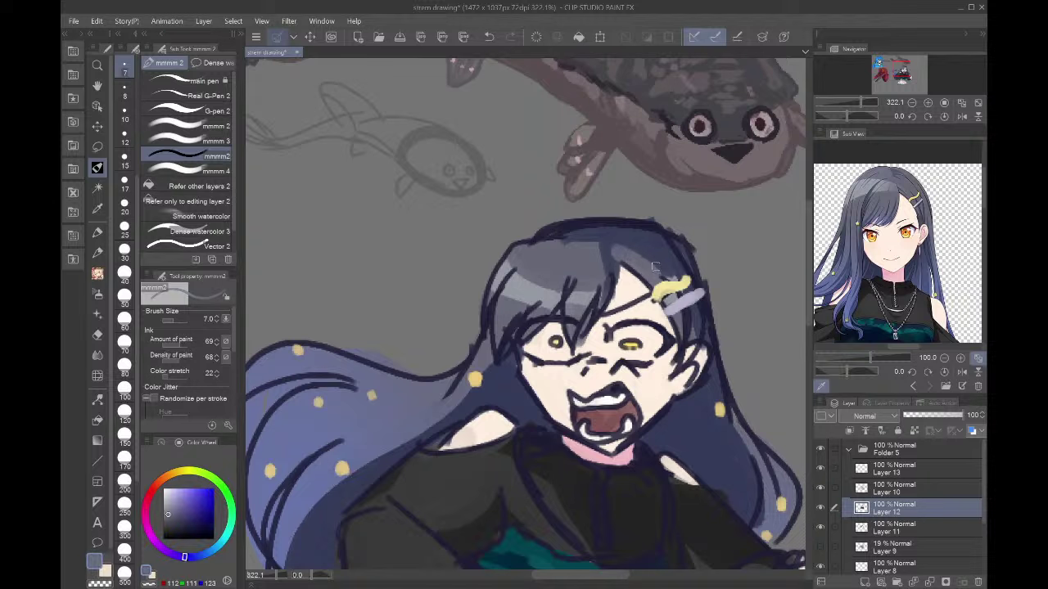
pyautogui.keyDown('alt'); pyautogui.click(587, 260); pyautogui.keyUp('alt')
pyautogui.moveTo(608, 243); pyautogui.dragTo(601, 300)
pyautogui.hotkey('ctrl', 'z')
pyautogui.keyDown('alt'); pyautogui.click(610, 250); pyautogui.keyUp('alt')
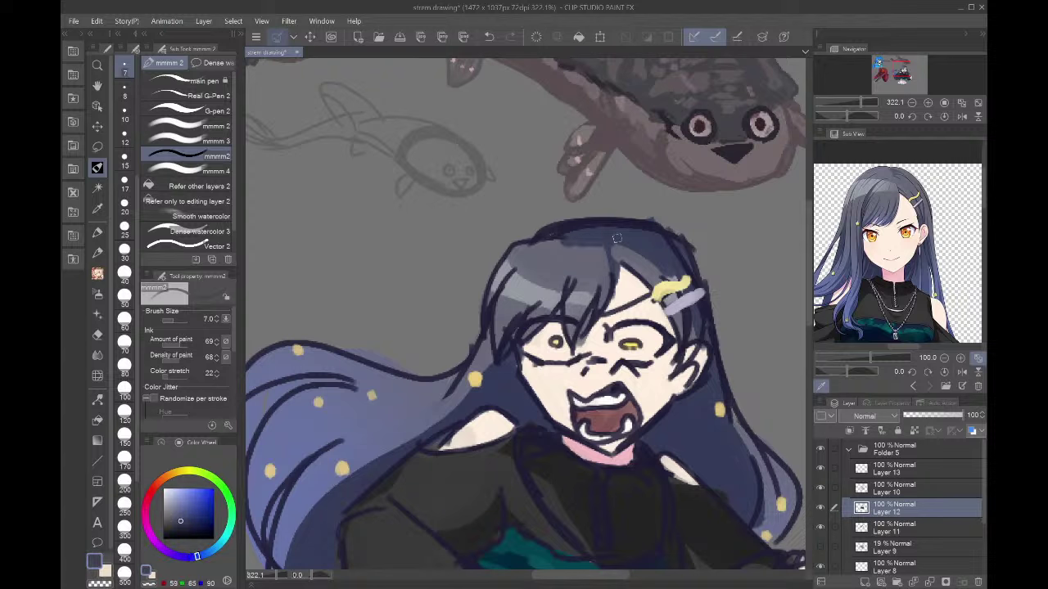
pyautogui.moveTo(599, 246); pyautogui.dragTo(556, 245)
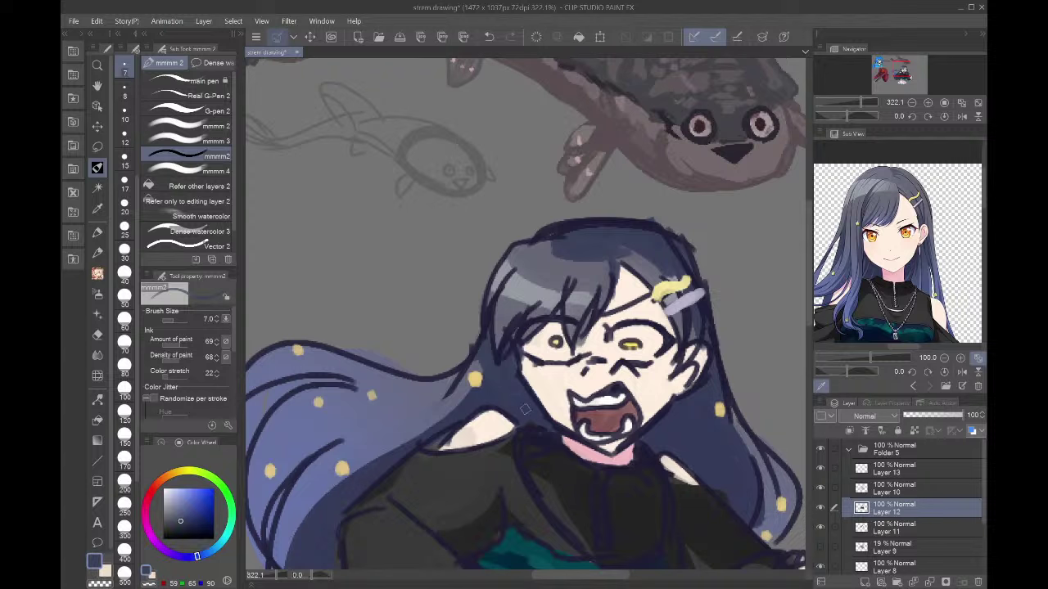
# - Sample the mouth's brown-red, even out the mouth interior on Layer 12, and check the face mirrored
pyautogui.keyDown('alt'); pyautogui.click(695, 440); pyautogui.keyUp('alt')
pyautogui.keyDown('alt'); pyautogui.click(610, 421); pyautogui.keyUp('alt')
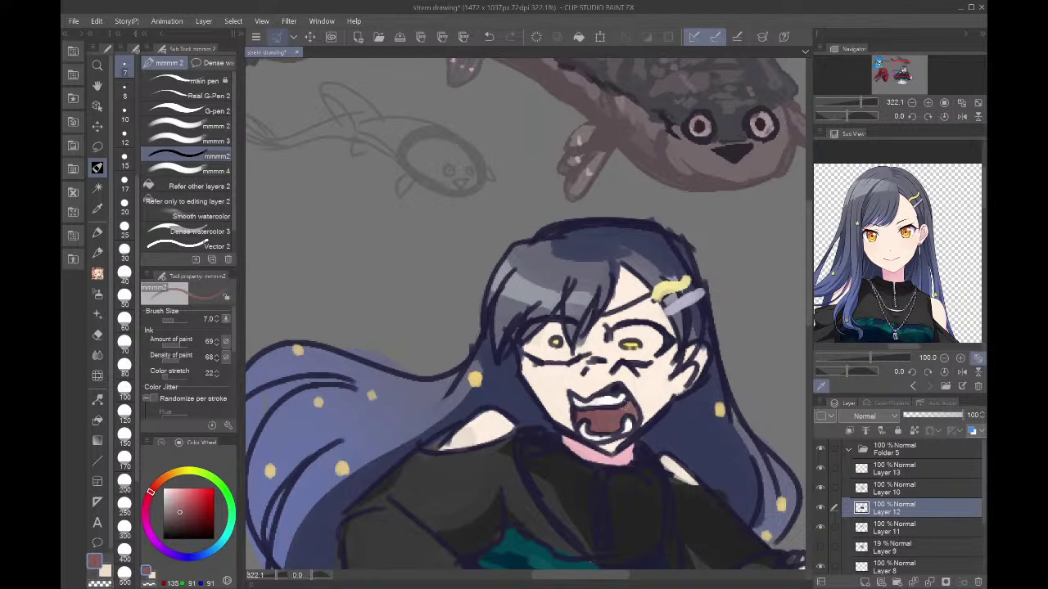
pyautogui.click(961, 102)
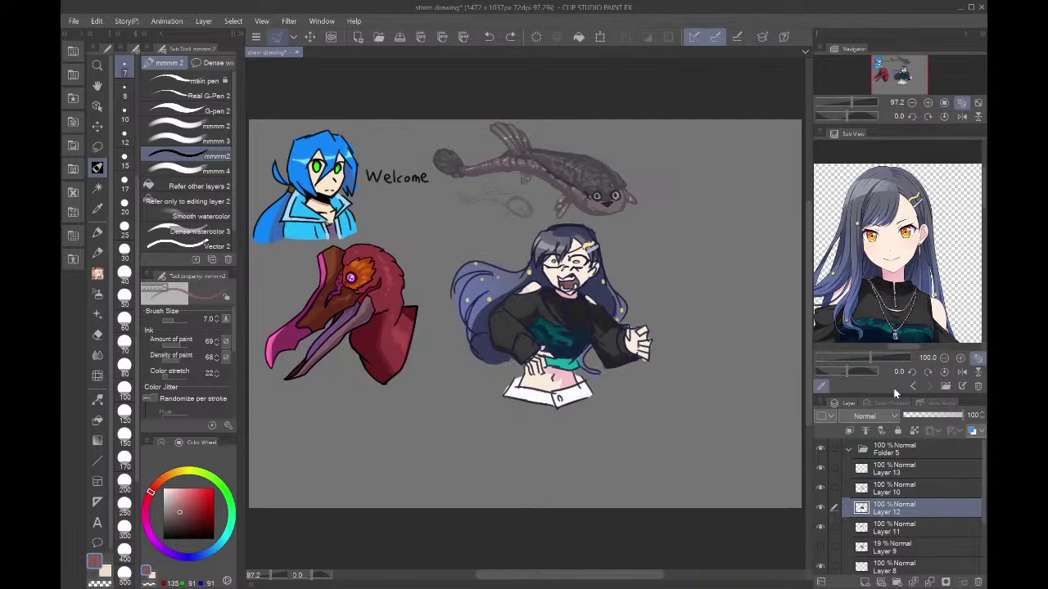
pyautogui.click(886, 532)
pyautogui.scroll(3, 580, 328)
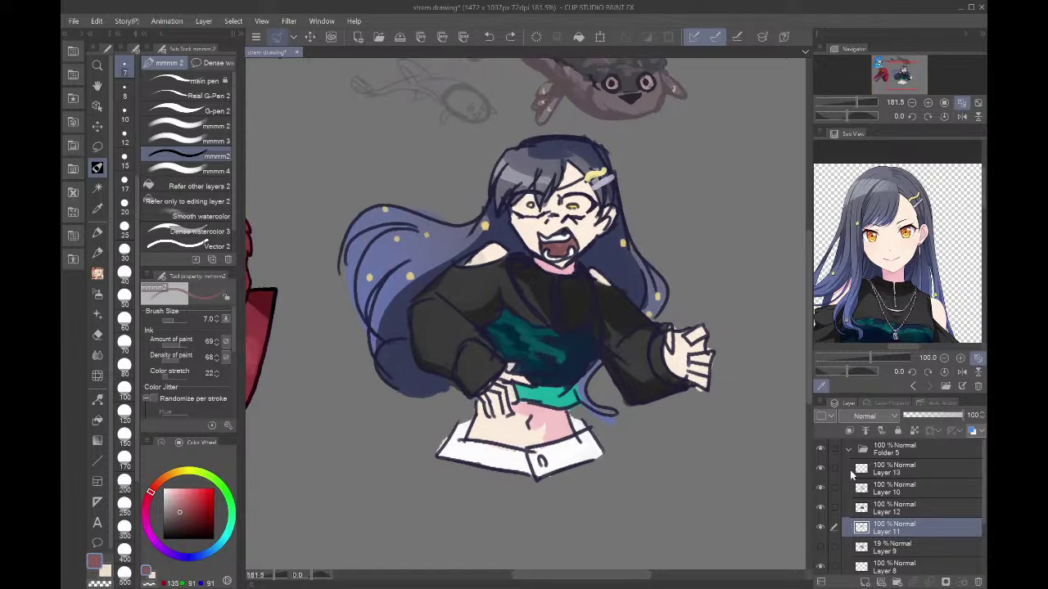
pyautogui.scroll(-1, 879, 518)
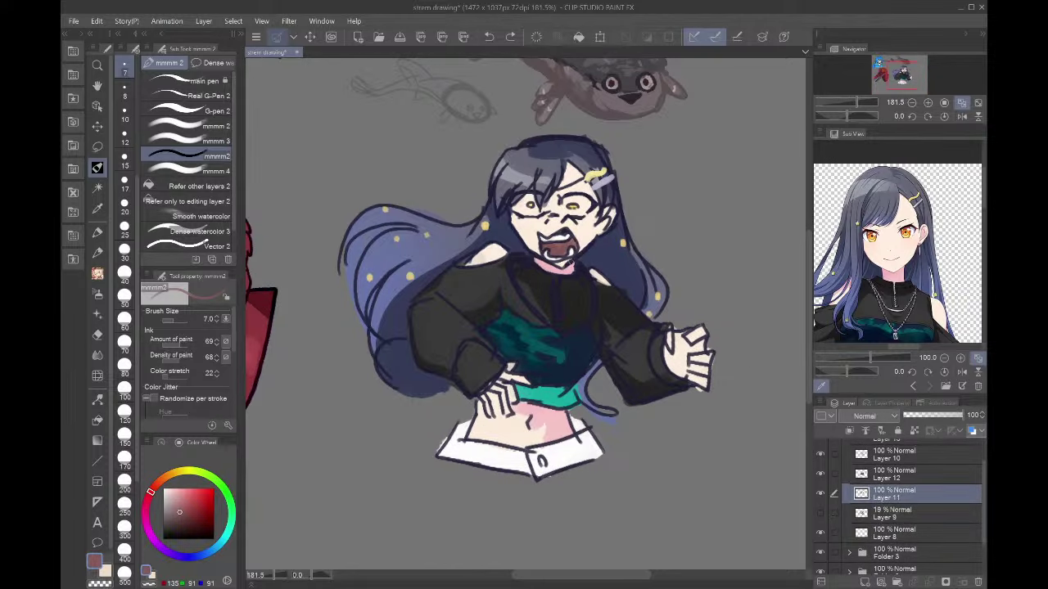
pyautogui.scroll(1, 586, 244)
pyautogui.scroll(3, 563, 230)
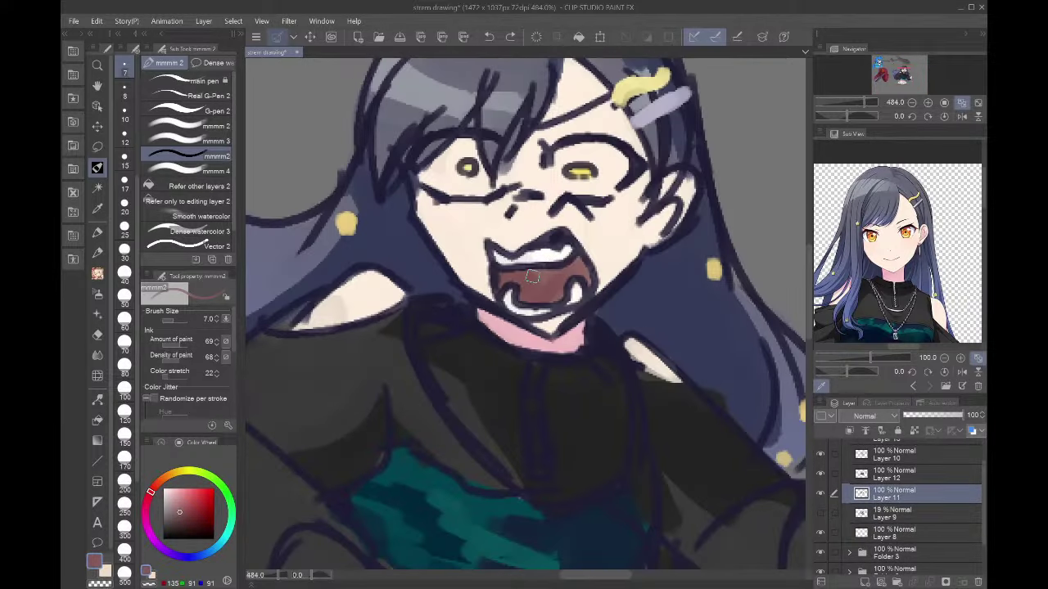
pyautogui.click(898, 478)
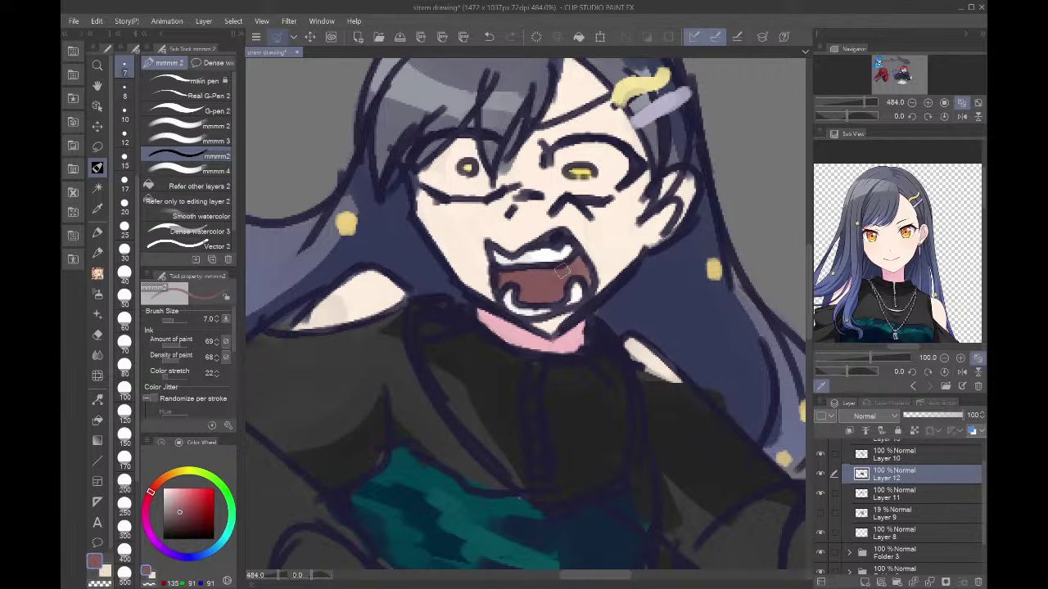
pyautogui.click(962, 116)
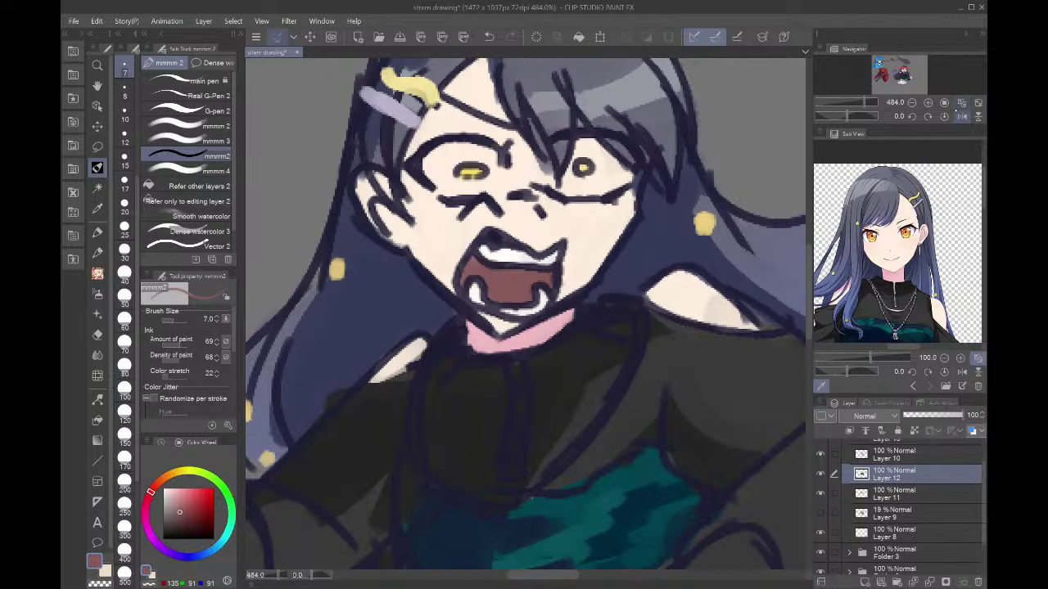
pyautogui.click(962, 116)
# - On Layer 10, sample the dark line colour, set the brush size to 4, and reinforce the under-eye crease and mouth outline
pyautogui.scroll(2, 900, 491)
pyautogui.click(901, 489)
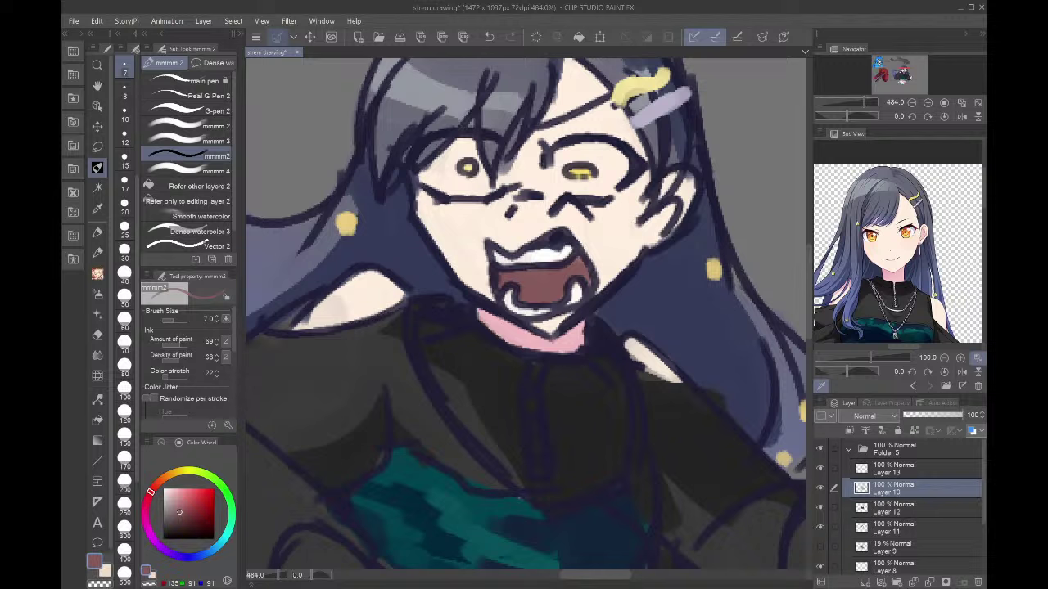
pyautogui.keyDown('alt'); pyautogui.click(634, 167); pyautogui.keyUp('alt')
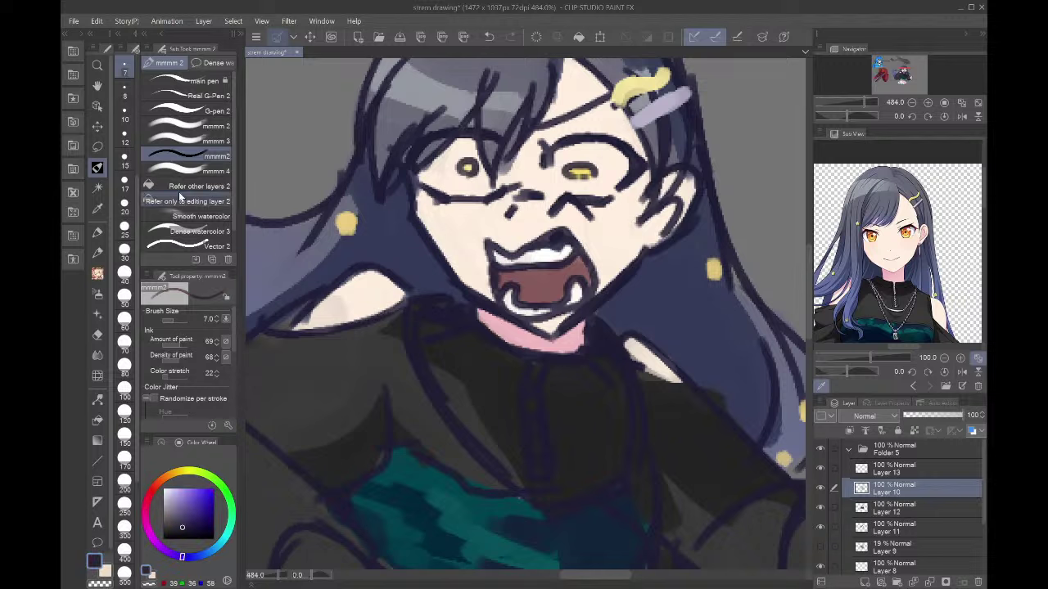
pyautogui.scroll(3, 127, 163)
pyautogui.scroll(1, 127, 164)
pyautogui.click(124, 142)
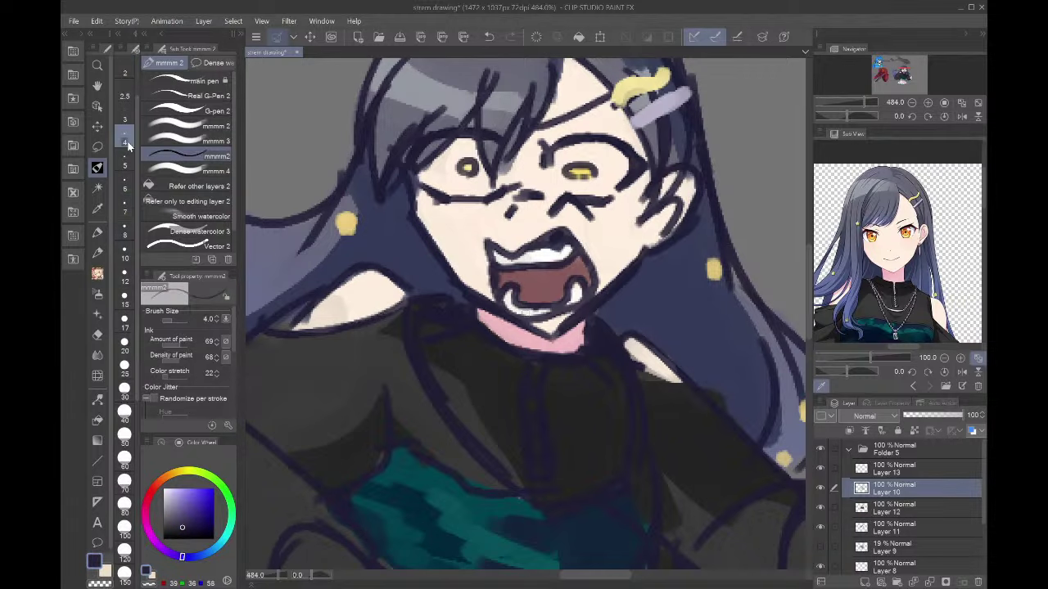
pyautogui.moveTo(560, 202); pyautogui.dragTo(598, 215)
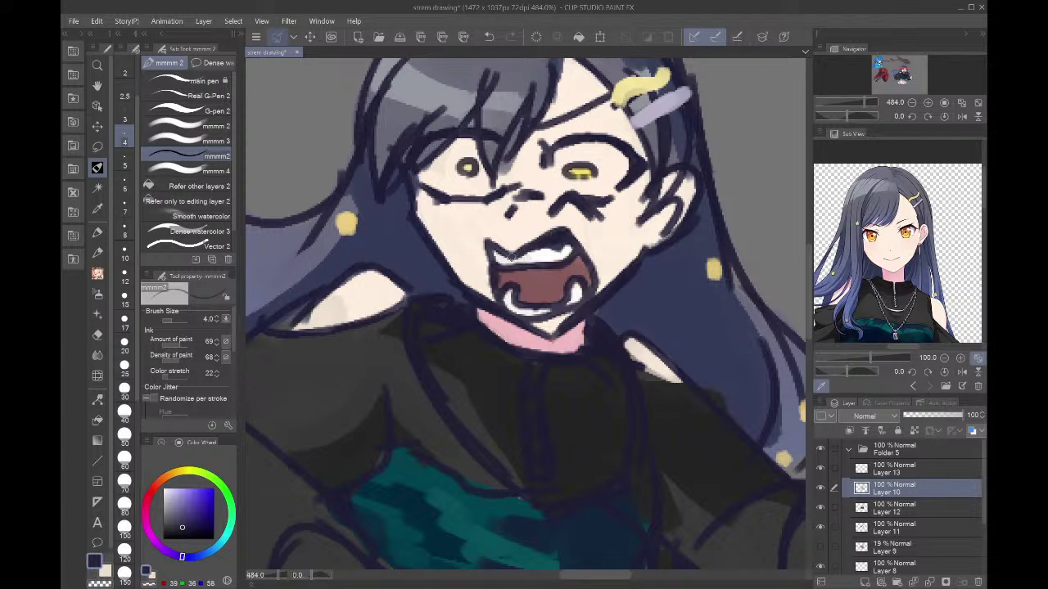
pyautogui.moveTo(513, 257)
pyautogui.mouseDown()
pyautogui.moveTo(490, 246)
pyautogui.moveTo(504, 308)
pyautogui.mouseUp()
# - Sample the teeth's white and the surrounding mouth colours and refine the lower row of teeth
pyautogui.keyDown('alt'); pyautogui.click(575, 293); pyautogui.keyUp('alt')
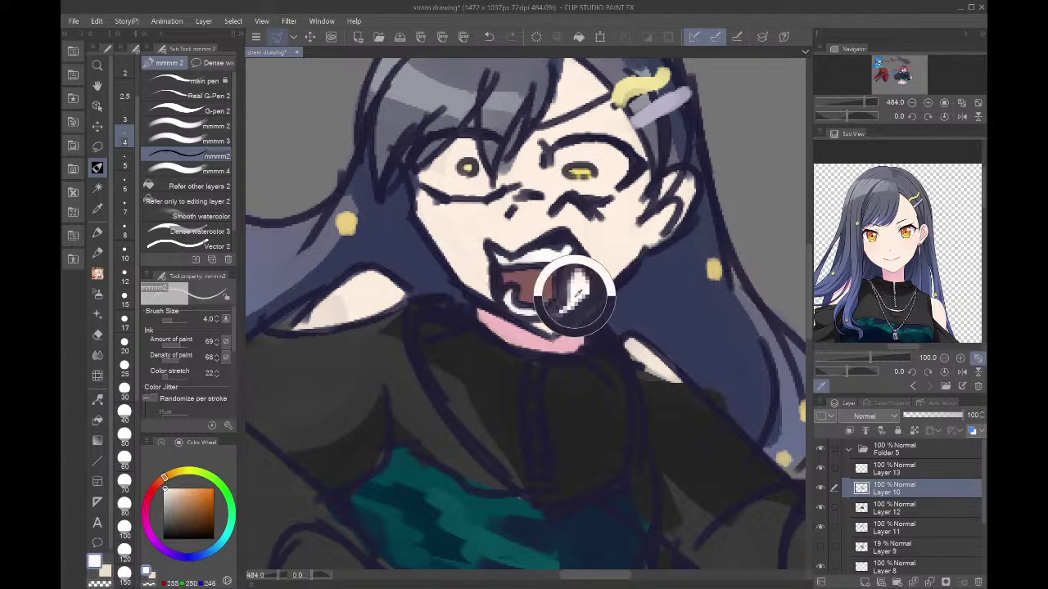
pyautogui.moveTo(576, 293)
pyautogui.mouseDown()
pyautogui.moveTo(527, 323)
pyautogui.moveTo(571, 304)
pyautogui.moveTo(532, 308)
pyautogui.moveTo(549, 279)
pyautogui.moveTo(518, 292)
pyautogui.moveTo(529, 312)
pyautogui.moveTo(578, 281)
pyautogui.moveTo(546, 292)
pyautogui.moveTo(580, 314)
pyautogui.moveTo(583, 285)
pyautogui.mouseUp()
pyautogui.keyDown('alt'); pyautogui.click(580, 301); pyautogui.keyUp('alt')
pyautogui.hotkey('ctrl', 'z')
pyautogui.keyDown('alt'); pyautogui.click(562, 303); pyautogui.keyUp('alt')
pyautogui.keyDown('alt'); pyautogui.click(545, 292); pyautogui.keyUp('alt')
# - Outline a tongue above the lower teeth in the dark line colour and fill it with dusty pink
pyautogui.keyDown('alt'); pyautogui.click(580, 315); pyautogui.keyUp('alt')
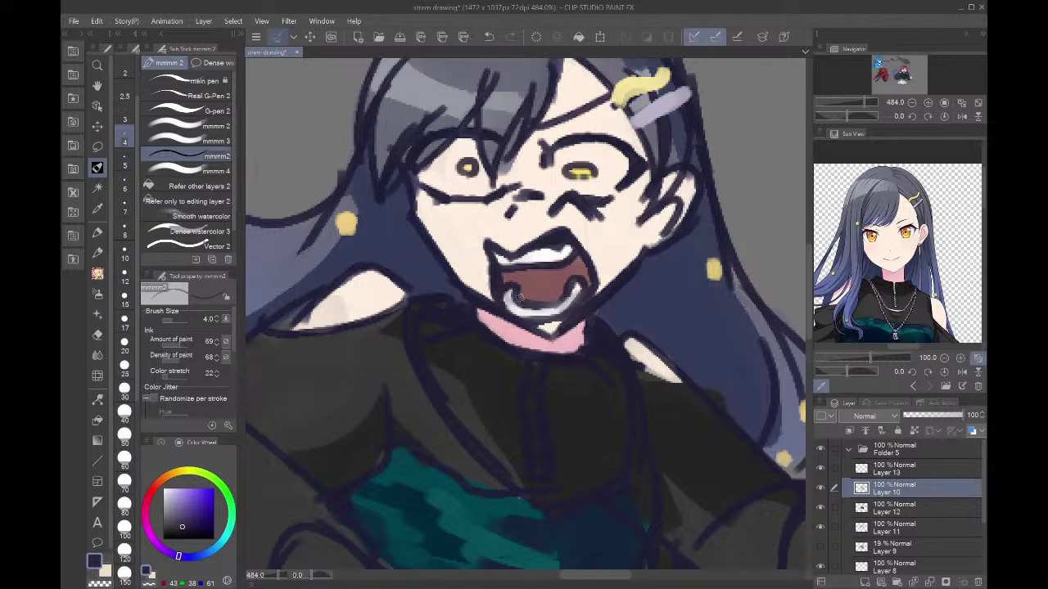
pyautogui.moveTo(521, 298)
pyautogui.mouseDown()
pyautogui.moveTo(569, 286)
pyautogui.moveTo(536, 292)
pyautogui.moveTo(548, 290)
pyautogui.mouseUp()
pyautogui.keyDown('alt'); pyautogui.click(543, 295); pyautogui.keyUp('alt')
pyautogui.moveTo(552, 295)
pyautogui.mouseDown()
pyautogui.moveTo(548, 285)
pyautogui.moveTo(559, 288)
pyautogui.mouseUp()
pyautogui.keyDown('alt'); pyautogui.click(543, 293); pyautogui.keyUp('alt')
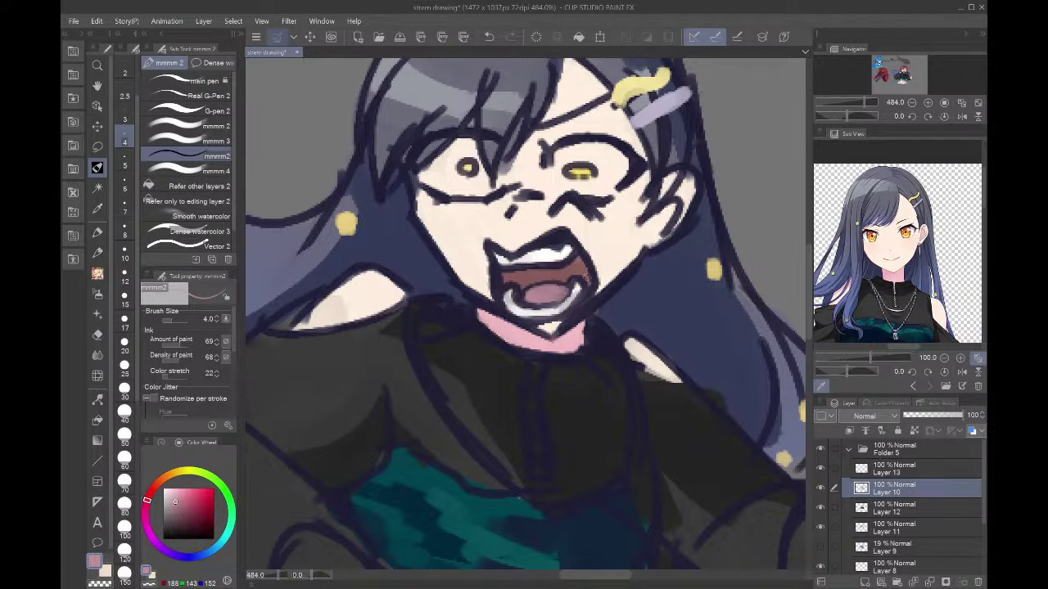
pyautogui.keyDown('alt'); pyautogui.click(591, 304); pyautogui.keyUp('alt')
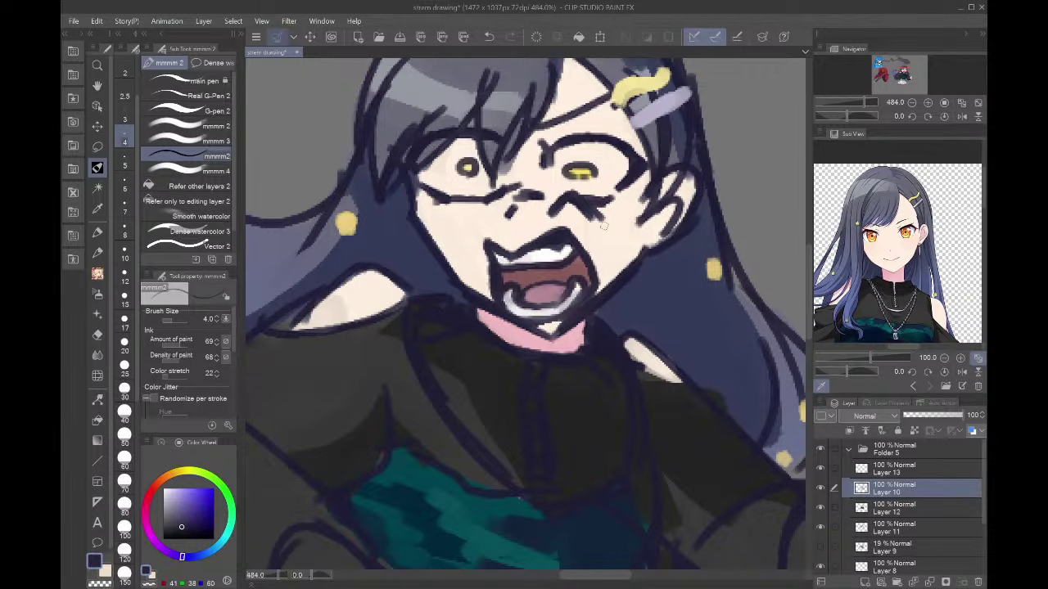
# - Check the whole drawing in mirrored view and return it to its normal orientation
pyautogui.click(961, 102)
pyautogui.click(961, 115)
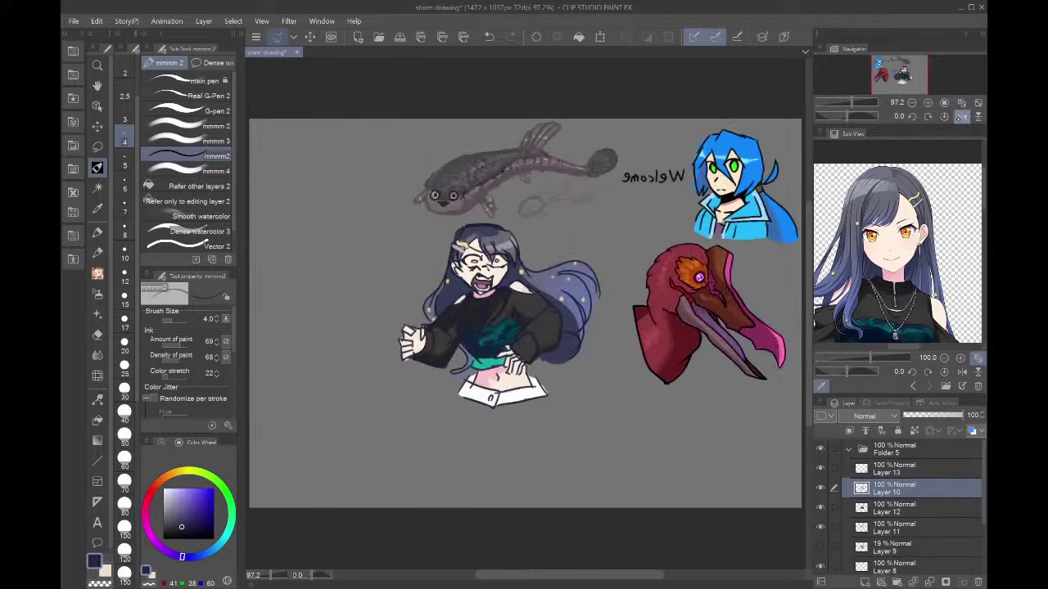
pyautogui.click(961, 115)
pyautogui.click(927, 103)
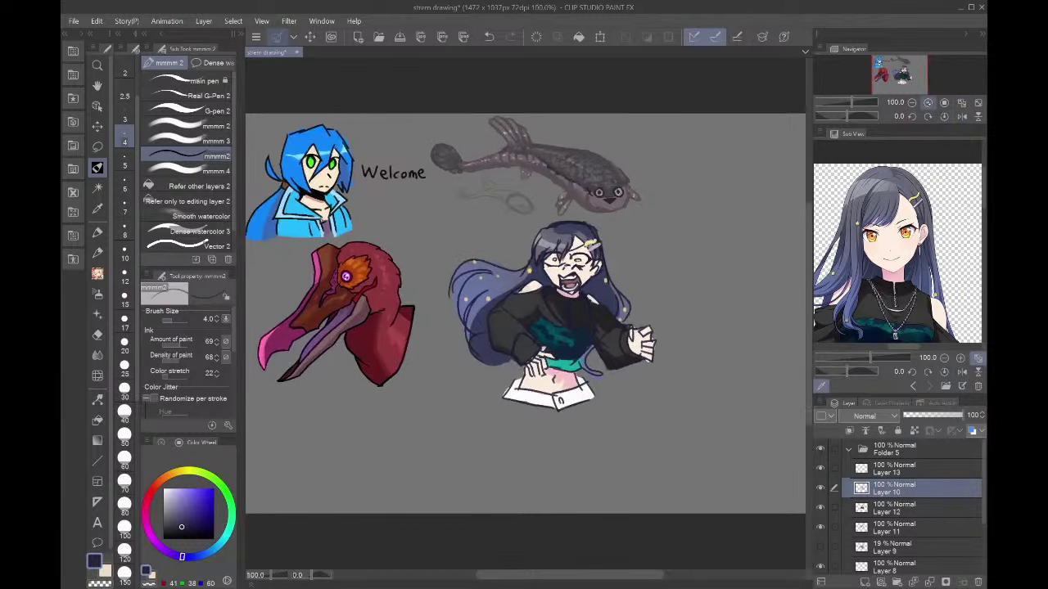
# - Sample the brownish red of the reference's iris and repaint both irises with it on Layer 10
pyautogui.click(928, 102)
pyautogui.click(928, 102)
pyautogui.click(927, 102)
pyautogui.moveTo(909, 74); pyautogui.dragTo(903, 71)
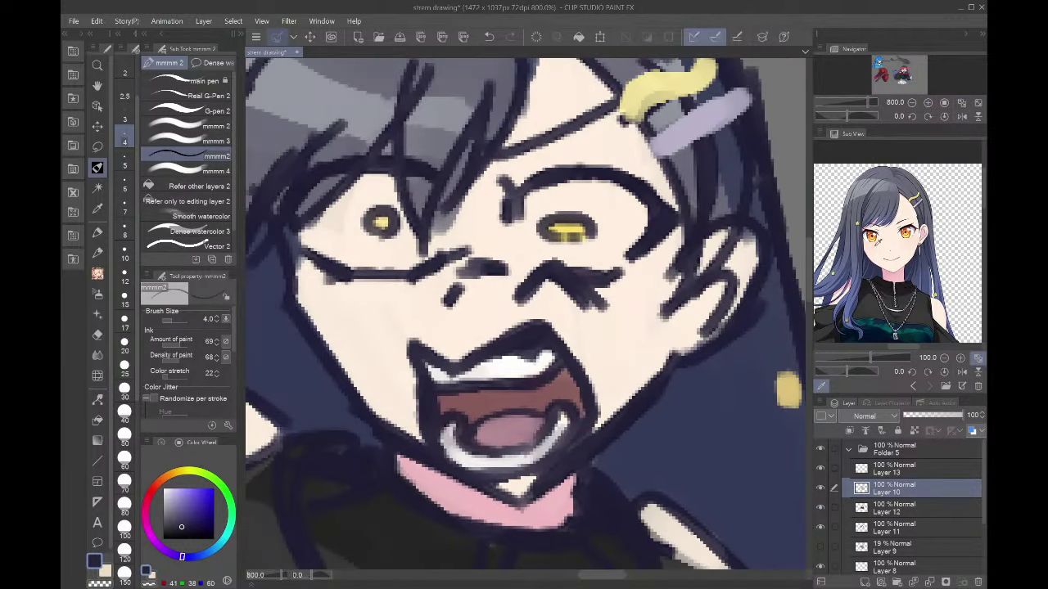
pyautogui.keyDown('alt'); pyautogui.click(507, 403); pyautogui.keyUp('alt')
pyautogui.keyDown('alt'); pyautogui.click(491, 307); pyautogui.keyUp('alt')
pyautogui.click(203, 527)
pyautogui.click(155, 486)
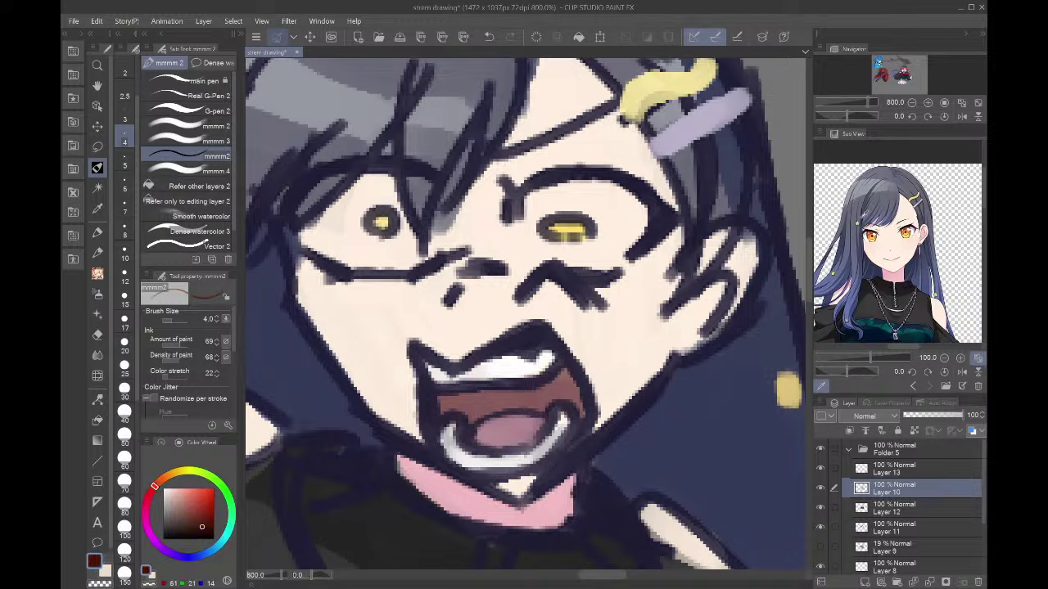
pyautogui.scroll(5, 873, 195)
pyautogui.click(872, 195)
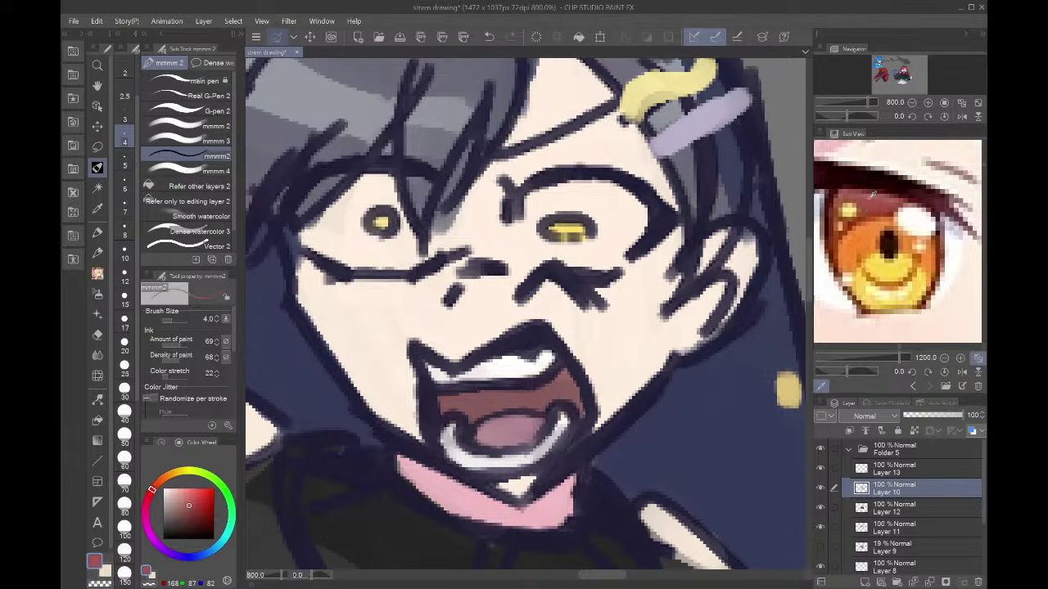
pyautogui.moveTo(536, 229)
pyautogui.mouseDown()
pyautogui.moveTo(580, 233)
pyautogui.moveTo(554, 222)
pyautogui.mouseUp()
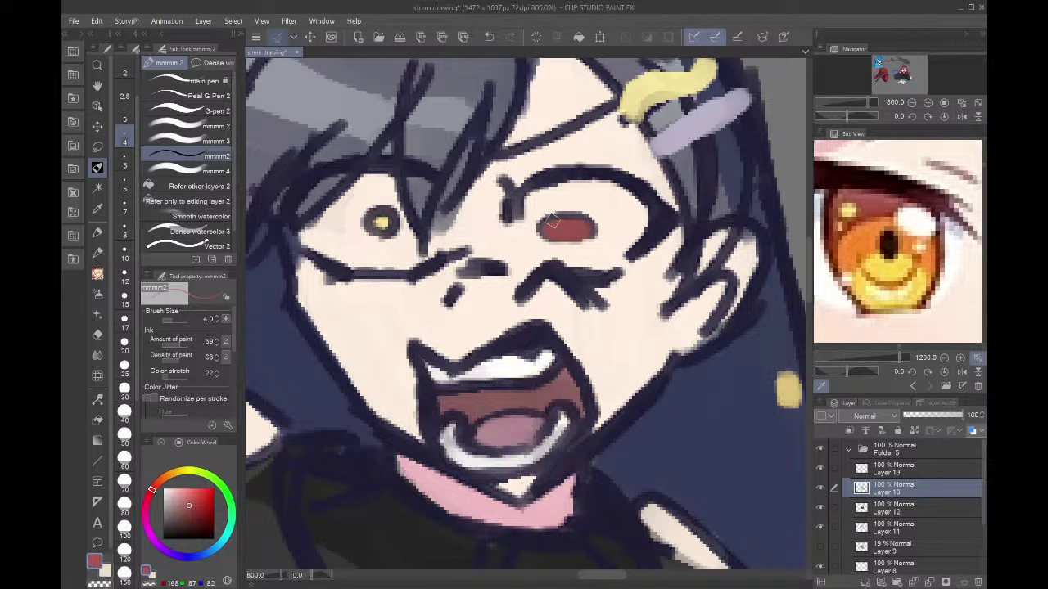
pyautogui.moveTo(376, 226); pyautogui.dragTo(379, 219)
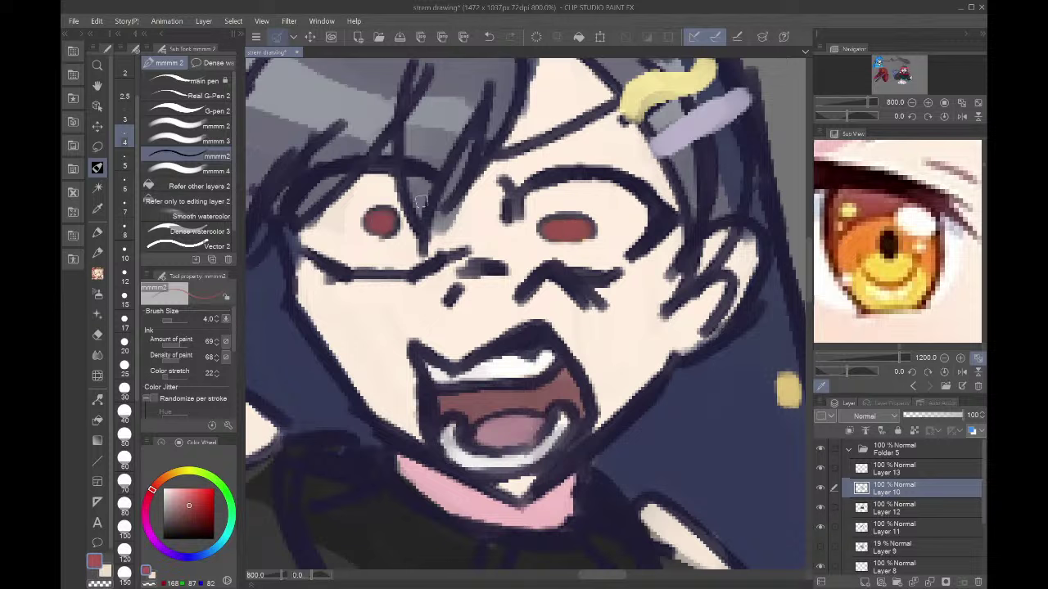
# - Paint the irises' lower halves in the reference's yellow and add near-black brown pupils using Real G-Pen 2 at size 7
pyautogui.click(878, 273)
pyautogui.moveTo(550, 234); pyautogui.dragTo(582, 235)
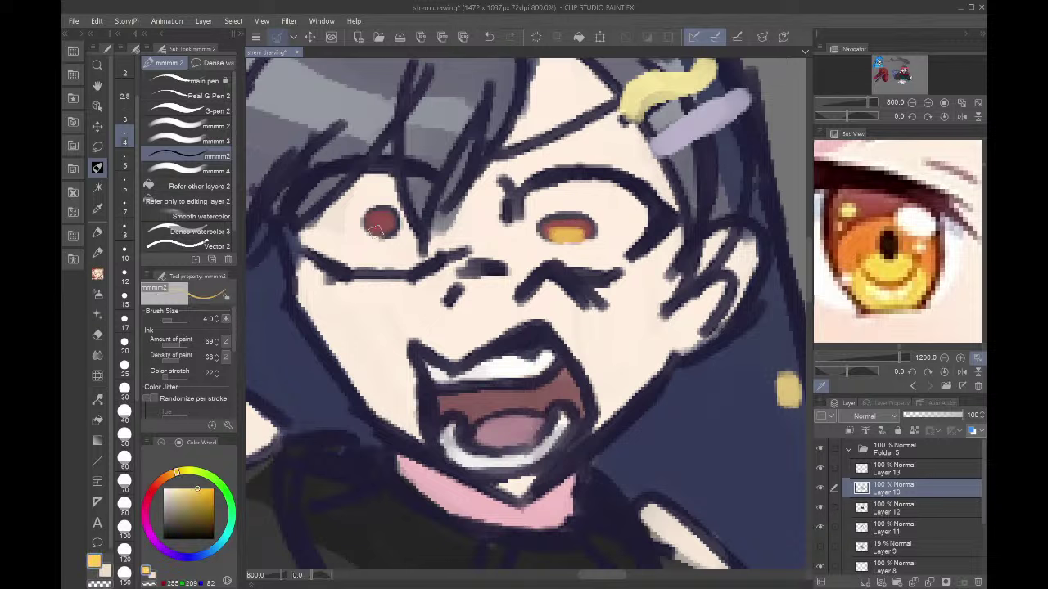
pyautogui.moveTo(373, 231); pyautogui.dragTo(386, 219)
pyautogui.click(892, 244)
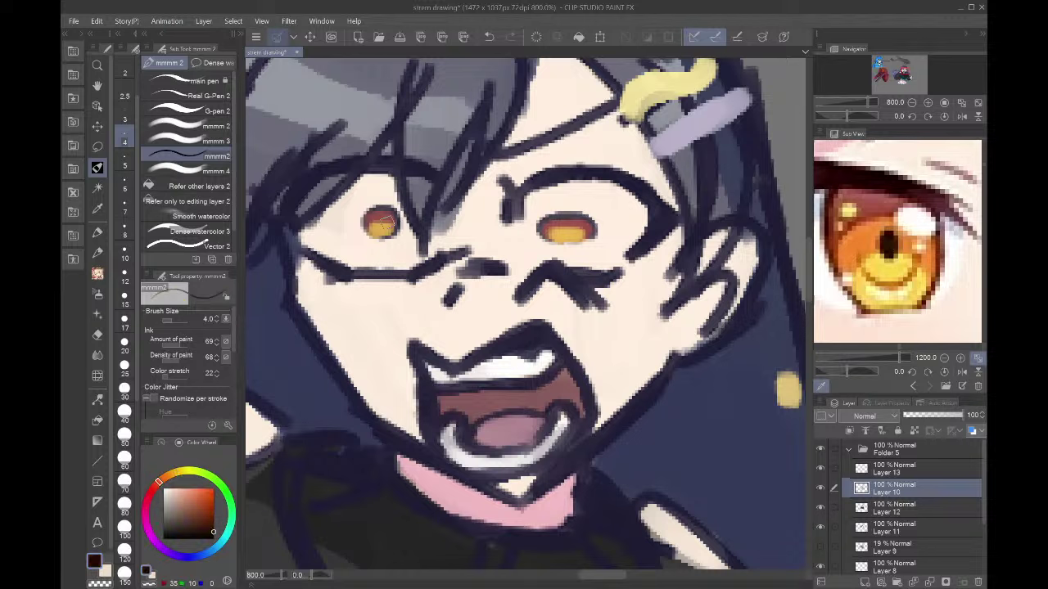
pyautogui.moveTo(380, 218); pyautogui.dragTo(382, 226)
pyautogui.hotkey('ctrl', 'z')
pyautogui.click(214, 96)
pyautogui.moveTo(562, 229); pyautogui.dragTo(564, 234)
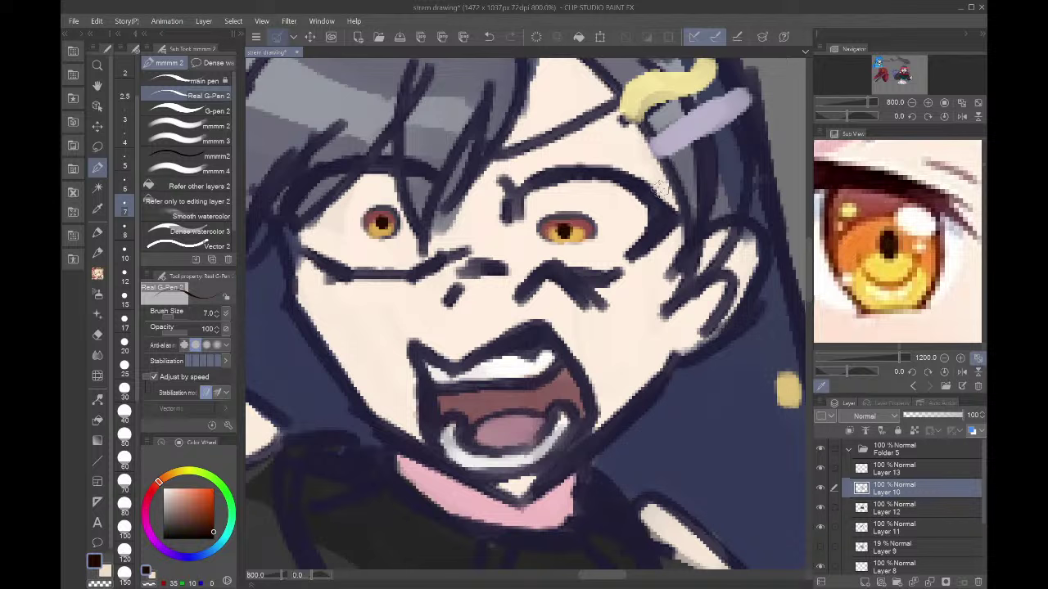
# - On a new layer above Layer 13, paint white on both sides of each iris using the white sampled from the reference eye
pyautogui.click(913, 218)
pyautogui.hotkey('ctrl', 'shift', 'n')
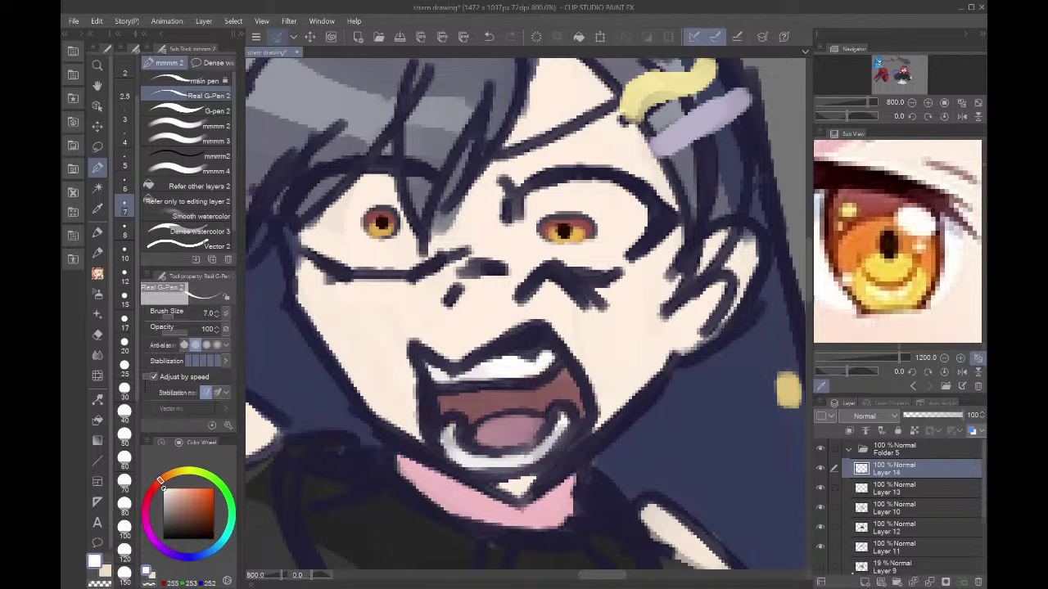
pyautogui.moveTo(563, 233); pyautogui.dragTo(627, 226)
pyautogui.hotkey('ctrl', 'z')
pyautogui.moveTo(389, 222); pyautogui.dragTo(403, 225)
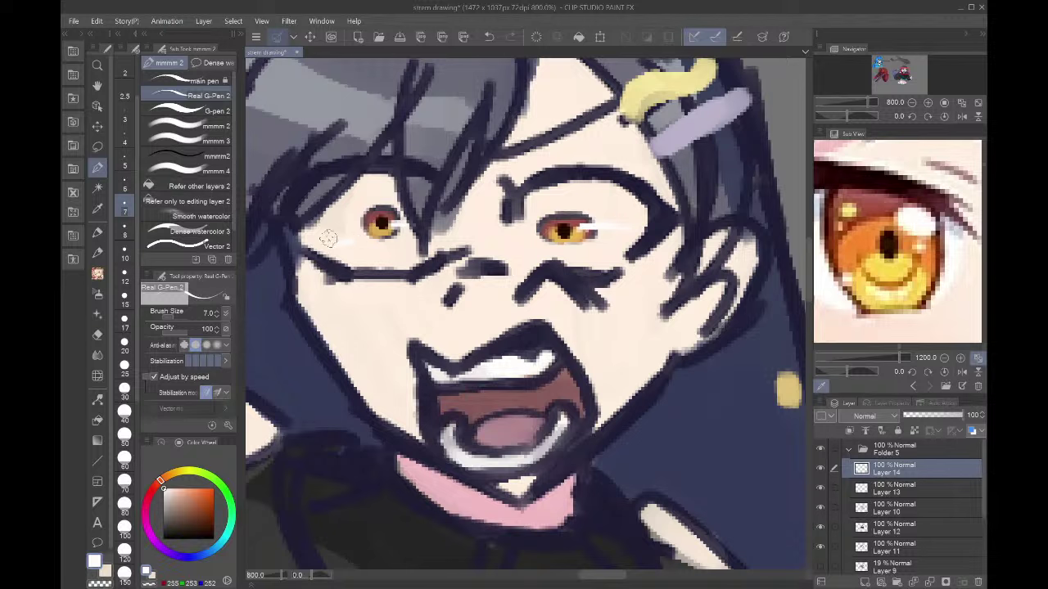
pyautogui.hotkey('ctrl', 'z')
pyautogui.moveTo(365, 230); pyautogui.dragTo(330, 237)
pyautogui.moveTo(554, 229); pyautogui.dragTo(534, 235)
# - Identify Layer 12 by toggling its visibility and add a new layer directly above it
pyautogui.click(911, 103)
pyautogui.scroll(-1, 894, 506)
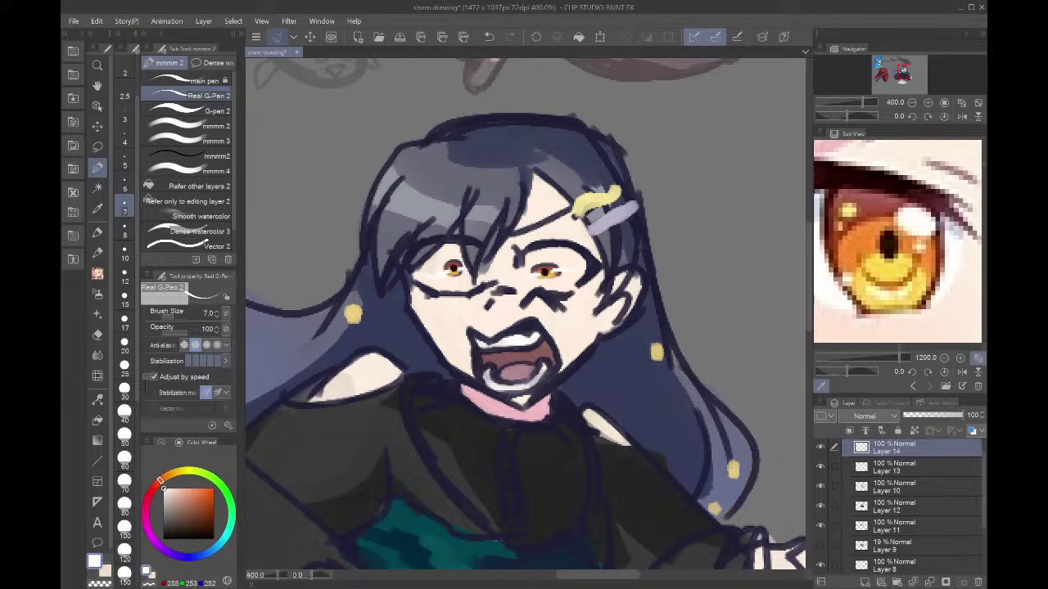
pyautogui.click(894, 505)
pyautogui.click(820, 506)
pyautogui.click(820, 506)
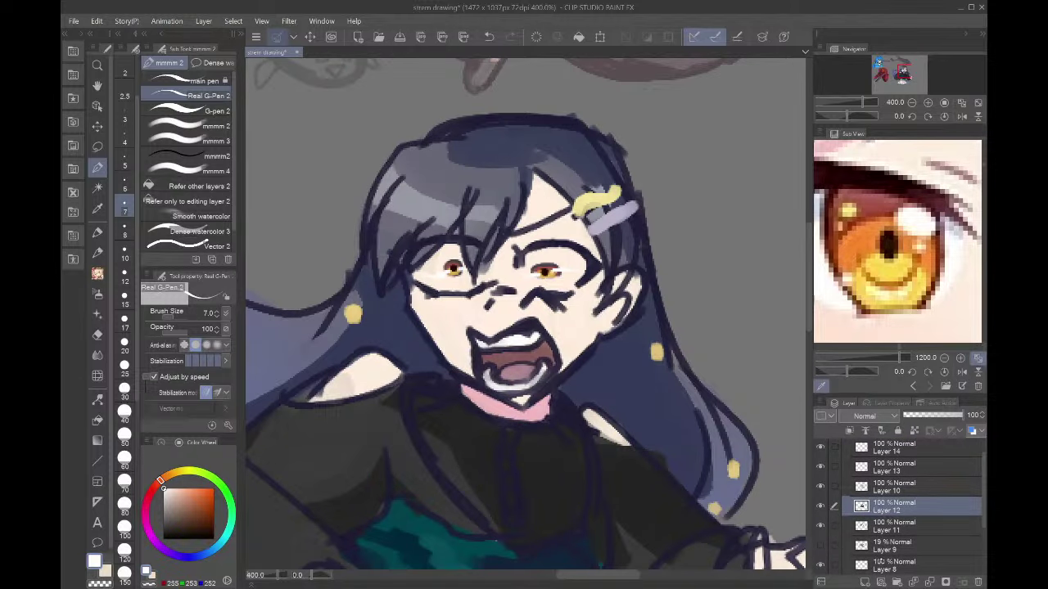
pyautogui.click(865, 582)
# - Sample the reference's pink skin shadow and paint it on the forehead, nose bridge and cheeks with the mmmm2 brush at size 12
pyautogui.click(944, 358)
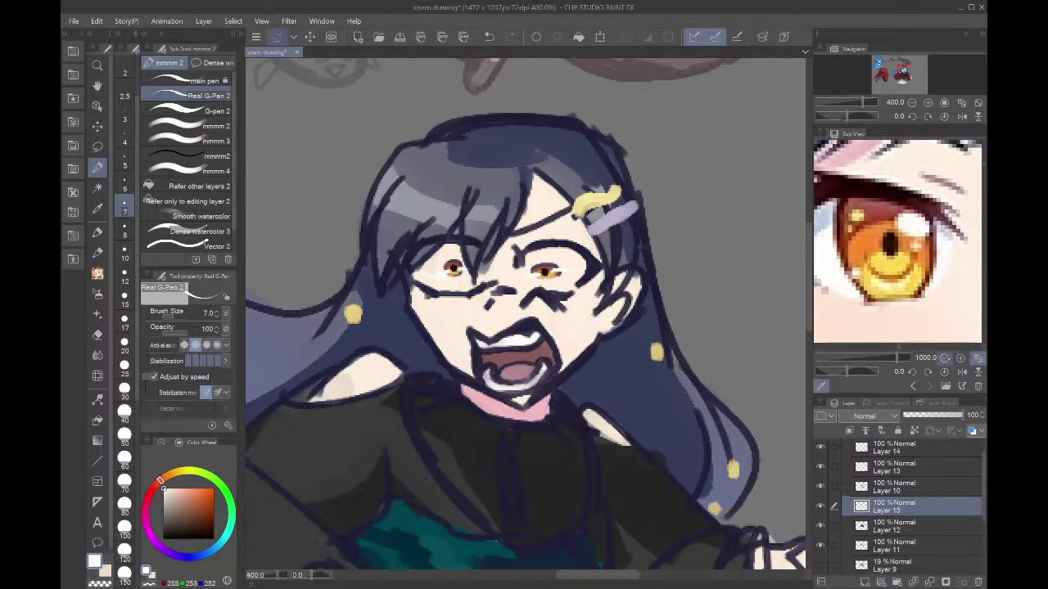
pyautogui.click(944, 358)
pyautogui.click(869, 167)
pyautogui.click(189, 156)
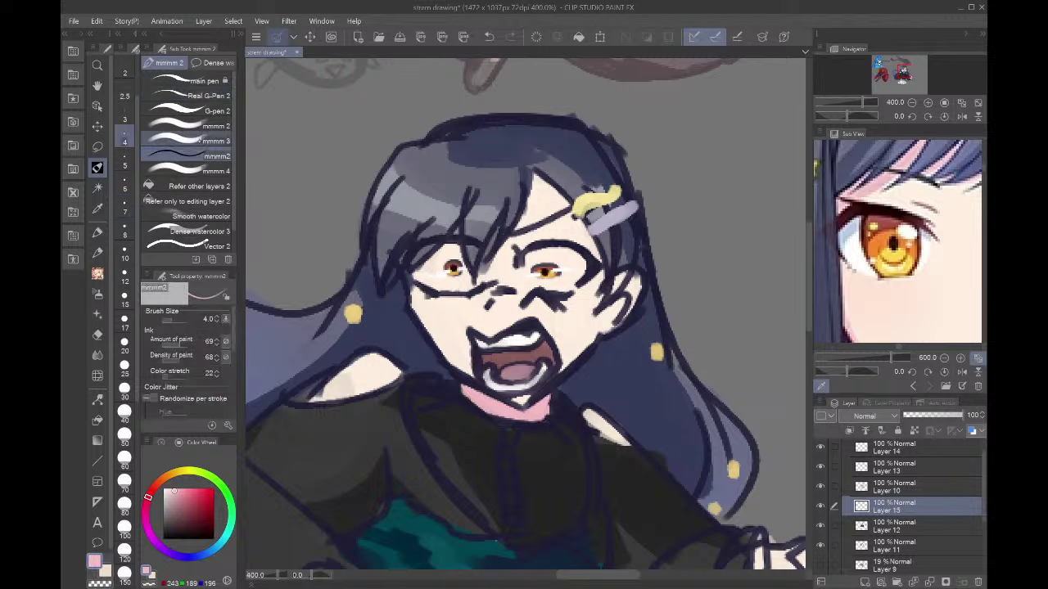
pyautogui.moveTo(507, 244)
pyautogui.mouseDown()
pyautogui.moveTo(496, 267)
pyautogui.moveTo(523, 301)
pyautogui.moveTo(500, 301)
pyautogui.moveTo(501, 241)
pyautogui.moveTo(518, 282)
pyautogui.moveTo(542, 299)
pyautogui.moveTo(604, 294)
pyautogui.moveTo(581, 246)
pyautogui.moveTo(541, 223)
pyautogui.moveTo(534, 200)
pyautogui.moveTo(545, 184)
pyautogui.moveTo(560, 224)
pyautogui.moveTo(595, 252)
pyautogui.moveTo(550, 231)
pyautogui.mouseUp()
pyautogui.hotkey('ctrl', 'z')
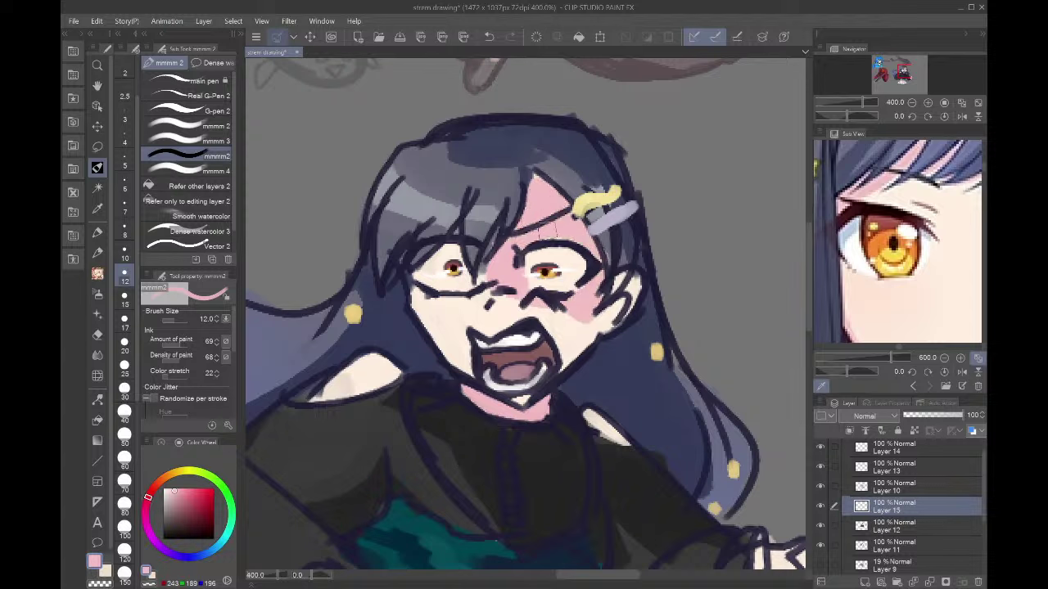
pyautogui.moveTo(494, 282)
pyautogui.mouseDown()
pyautogui.moveTo(458, 304)
pyautogui.moveTo(407, 282)
pyautogui.mouseUp()
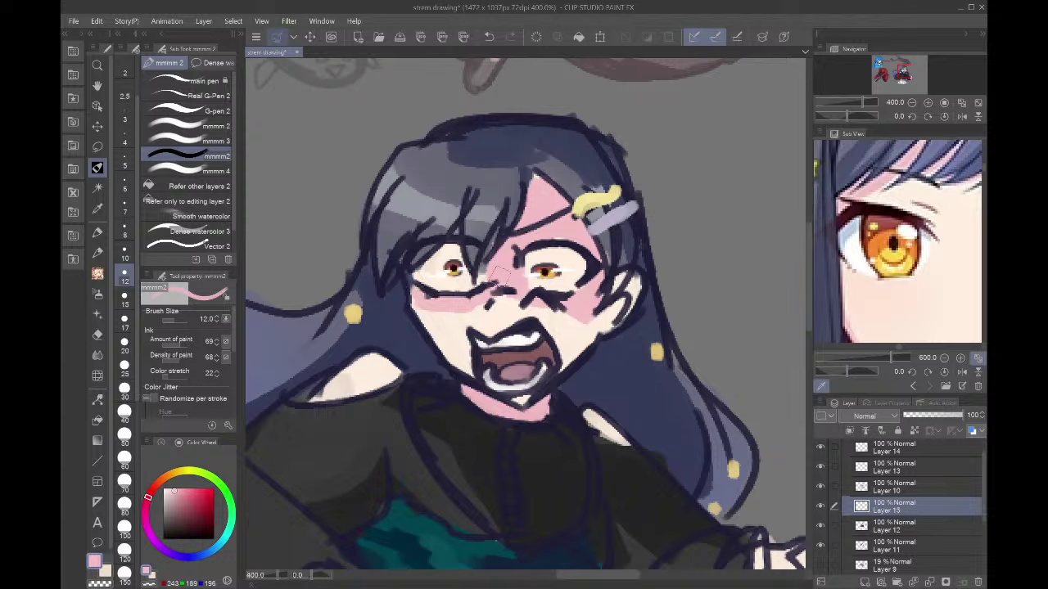
pyautogui.moveTo(481, 299); pyautogui.dragTo(532, 295)
# - Blend the cheek shading using skin and pink tones sampled from the face, and save the drawing
pyautogui.keyDown('alt'); pyautogui.click(543, 309); pyautogui.keyUp('alt')
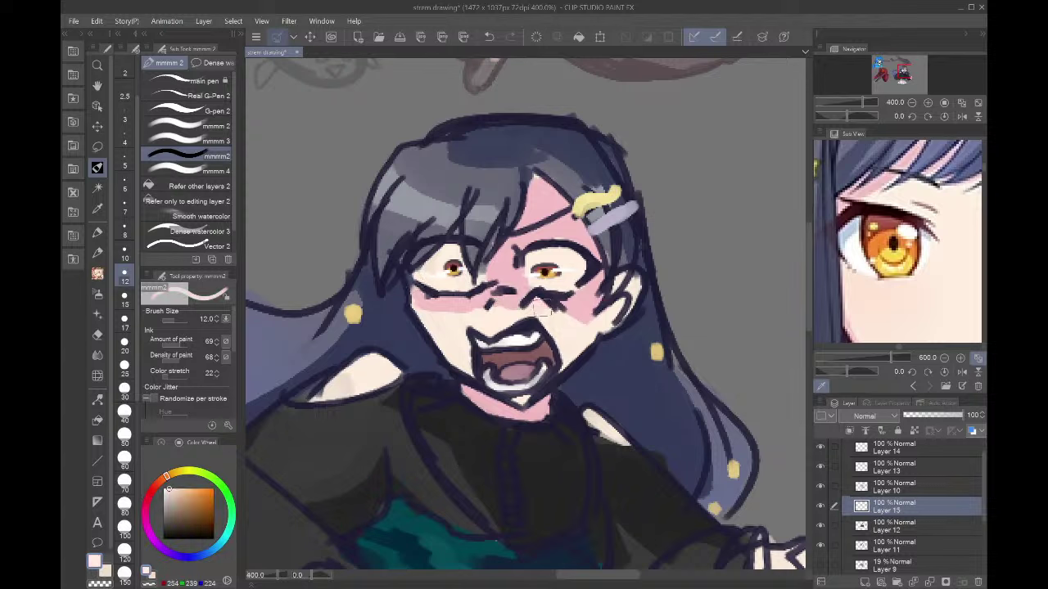
pyautogui.keyDown('alt'); pyautogui.click(580, 305); pyautogui.keyUp('alt')
pyautogui.moveTo(607, 306)
pyautogui.mouseDown()
pyautogui.moveTo(576, 318)
pyautogui.moveTo(576, 332)
pyautogui.moveTo(591, 306)
pyautogui.mouseUp()
pyautogui.keyDown('alt'); pyautogui.click(578, 324); pyautogui.keyUp('alt')
pyautogui.keyDown('alt'); pyautogui.click(581, 310); pyautogui.keyUp('alt')
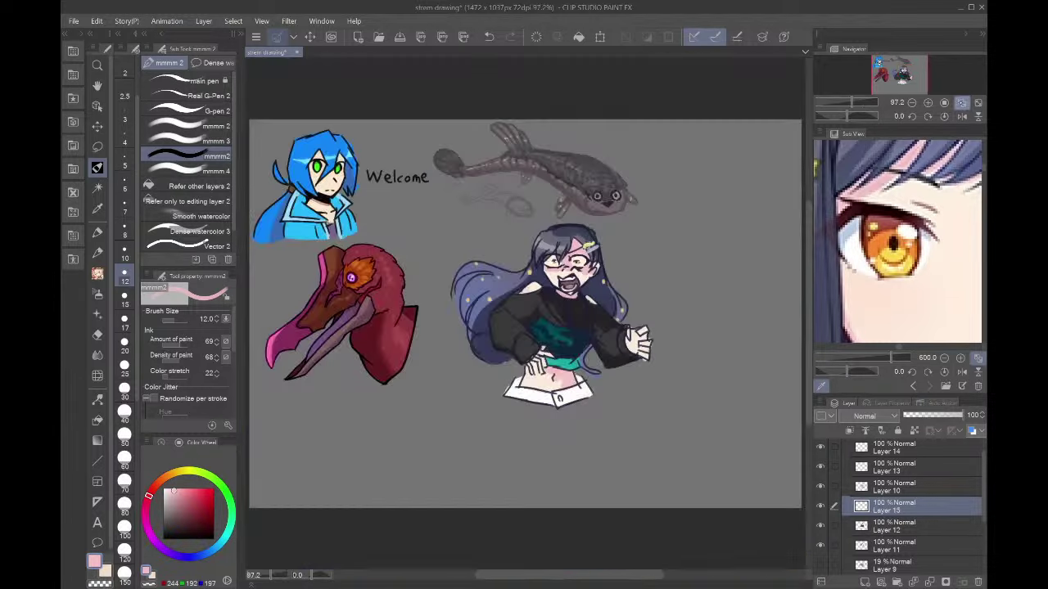
pyautogui.click(944, 103)
pyautogui.hotkey('ctrl', 's')
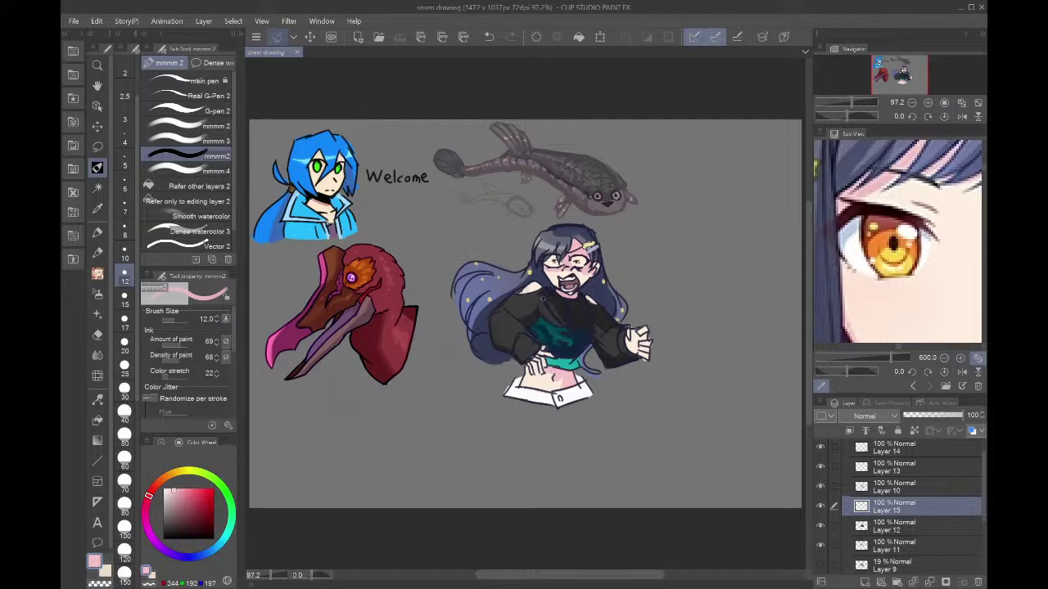
# - Sample the dark blue from the top of the hair and touch up the crown with it
pyautogui.scroll(4, 577, 227)
pyautogui.keyDown('alt'); pyautogui.click(559, 233); pyautogui.keyUp('alt')
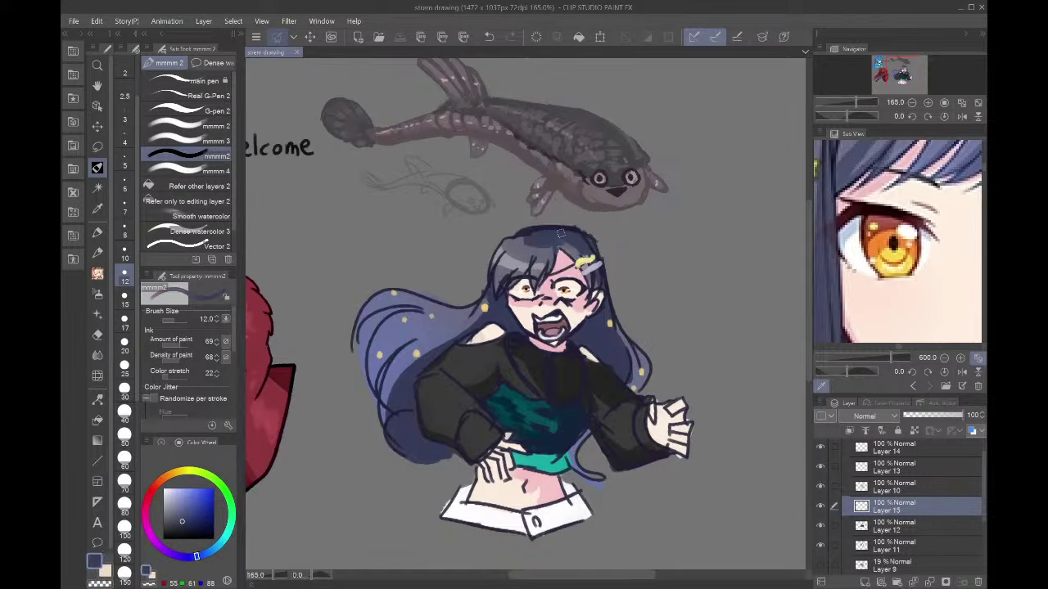
pyautogui.scroll(4, 573, 233)
pyautogui.moveTo(555, 246); pyautogui.dragTo(579, 248)
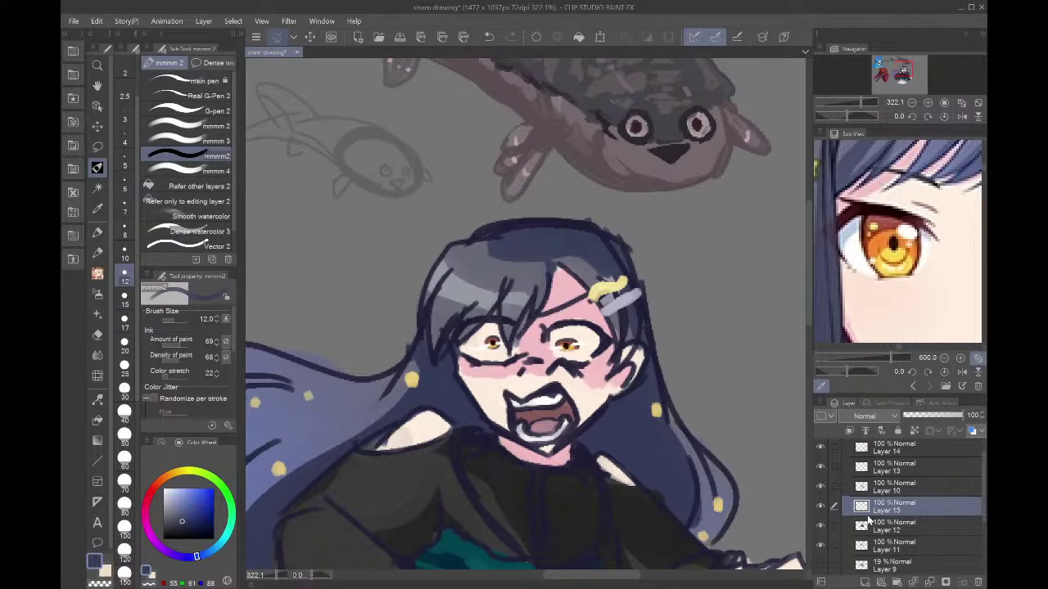
# - On a new layer above Layer 13, add pale white highlights to the fringe and hair clip with the main pen at size 12
pyautogui.scroll(1, 884, 499)
pyautogui.click(909, 486)
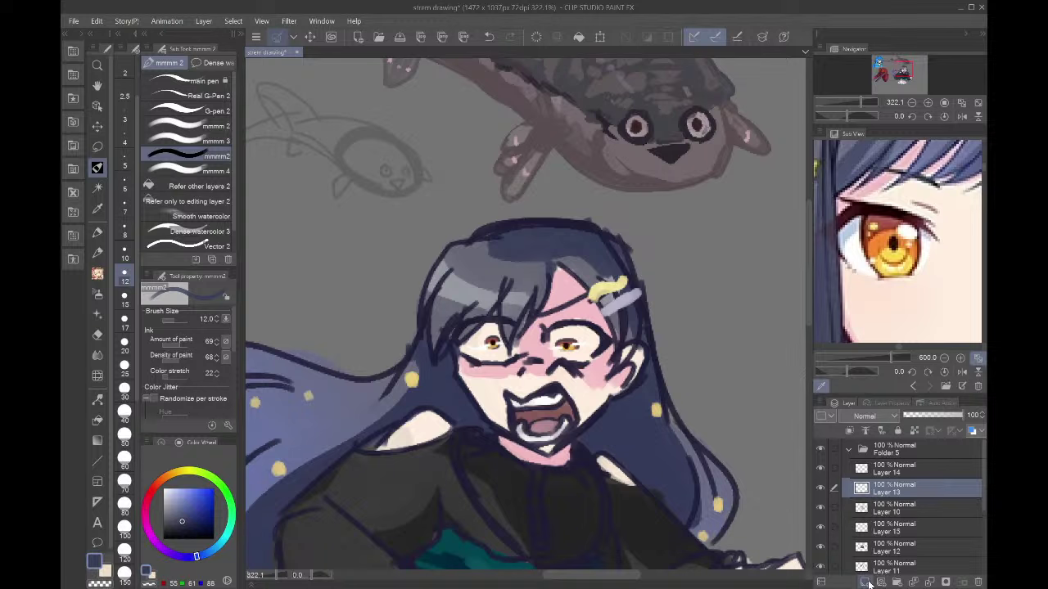
pyautogui.press('x')
pyautogui.press('p')
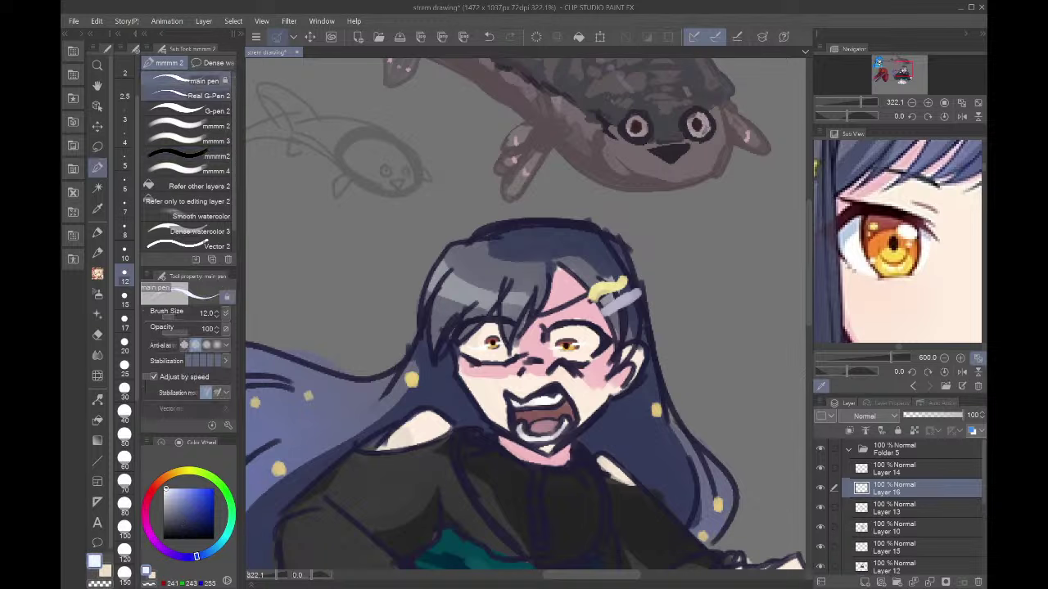
pyautogui.moveTo(434, 279); pyautogui.dragTo(434, 283)
pyautogui.click(459, 290)
pyautogui.moveTo(448, 285); pyautogui.dragTo(518, 304)
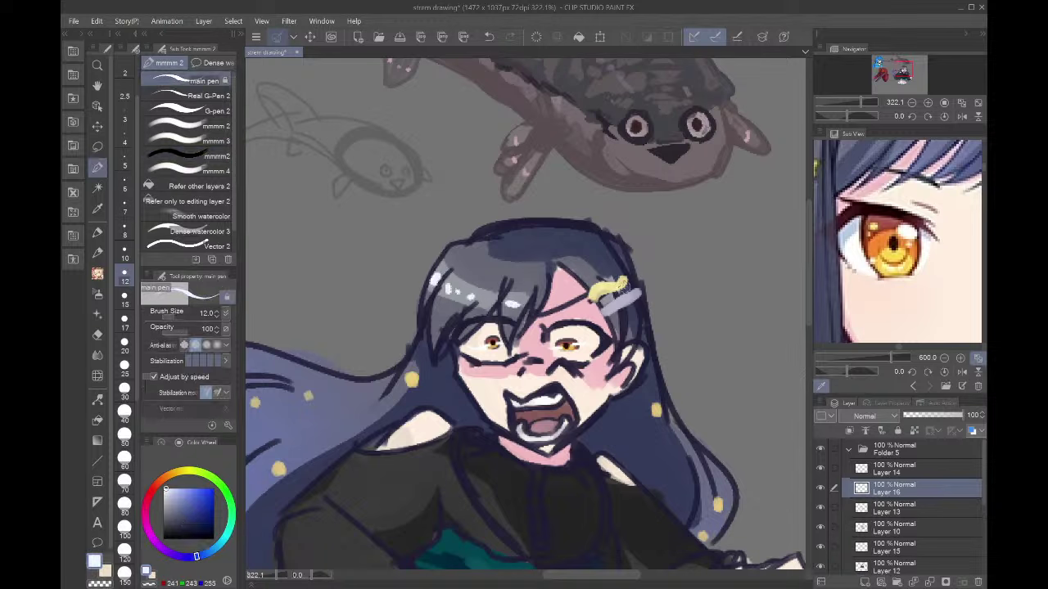
pyautogui.moveTo(618, 303); pyautogui.dragTo(640, 292)
pyautogui.click(944, 103)
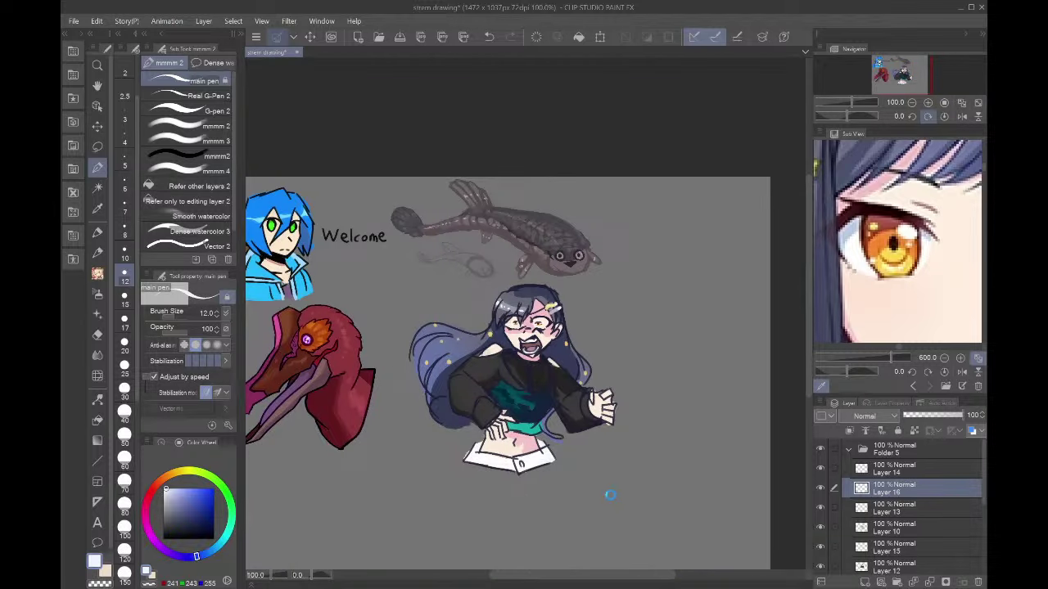
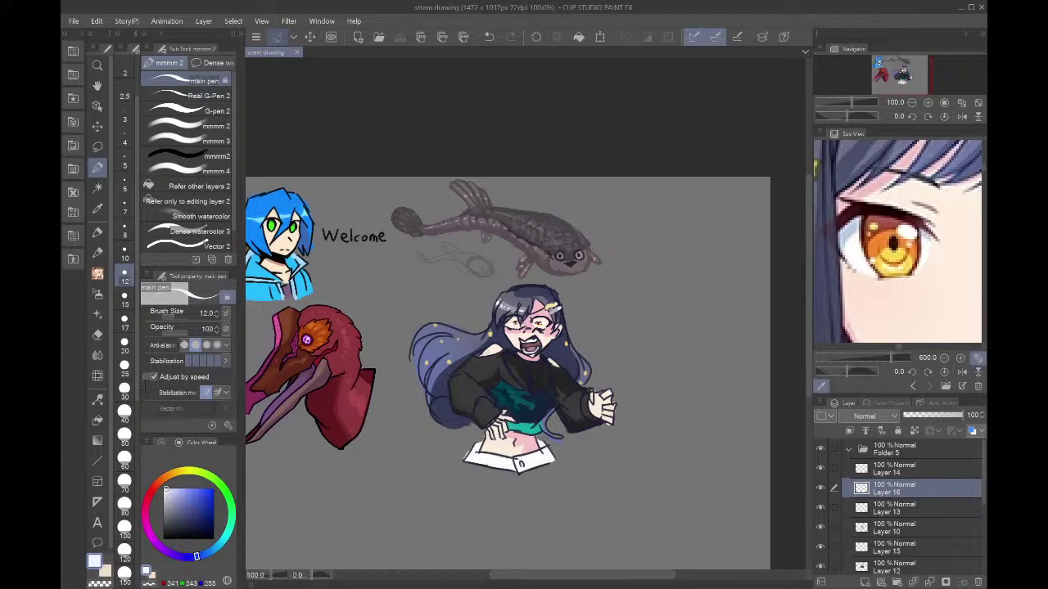
# - Load the ponytailed girl on the yellow background as the reference image, and add a new folder containing an empty layer above Folder 5
pyautogui.click(945, 386)
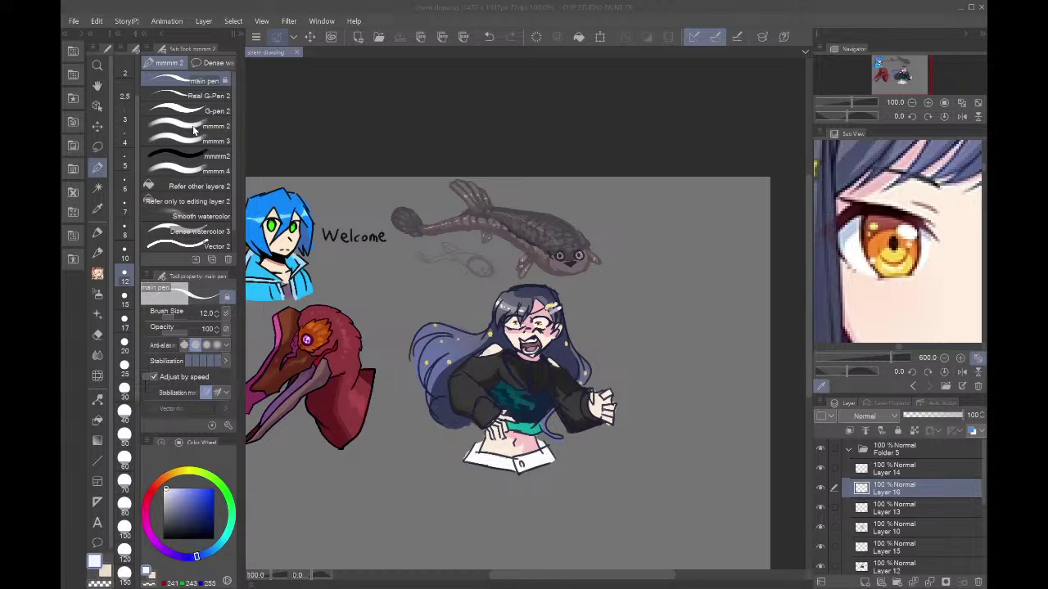
pyautogui.doubleClick(379, 208)
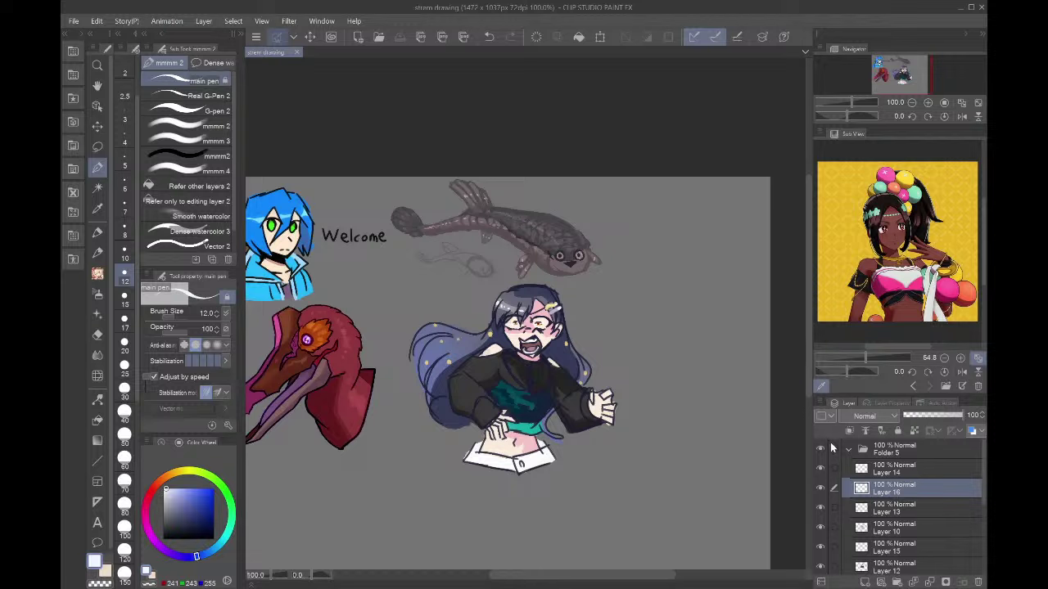
pyautogui.click(850, 450)
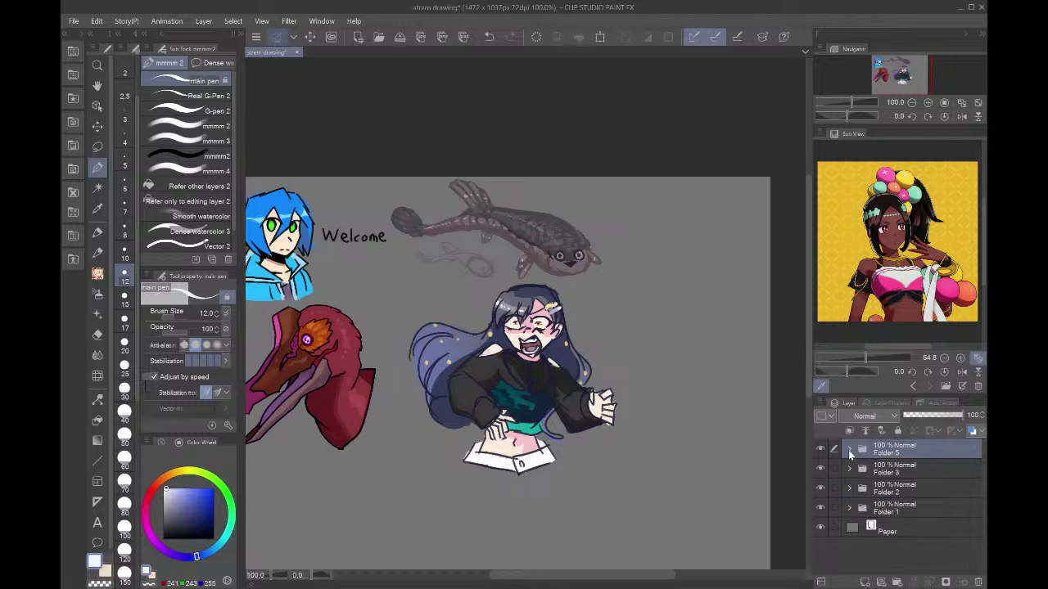
pyautogui.click(896, 582)
pyautogui.click(865, 582)
# - Widen the canvas to 1633 px by extending its right edge
pyautogui.scroll(-3, 770, 486)
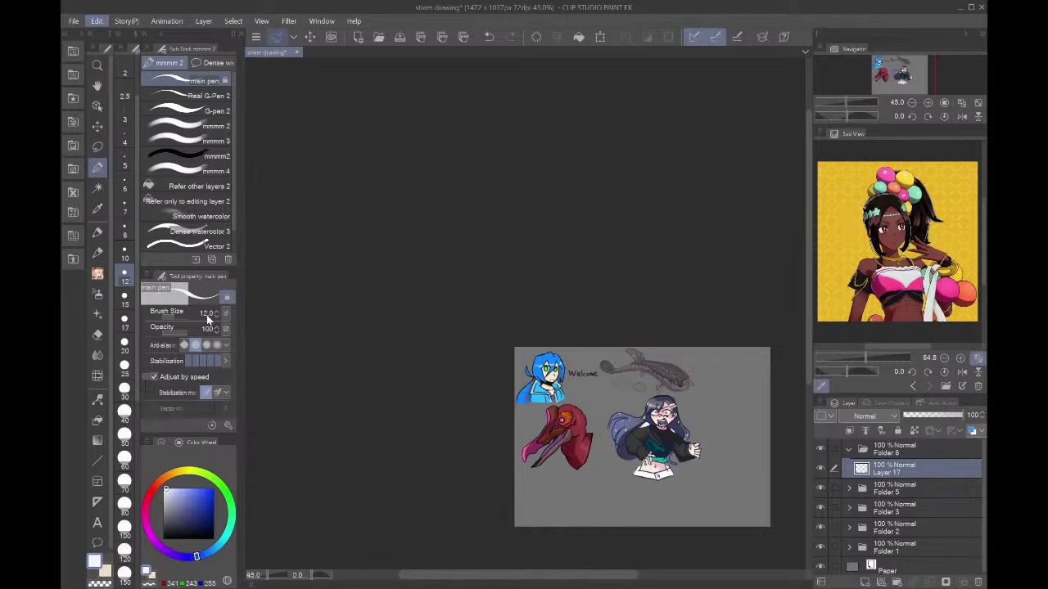
pyautogui.hotkey('ctrl', 'alt', 'c')
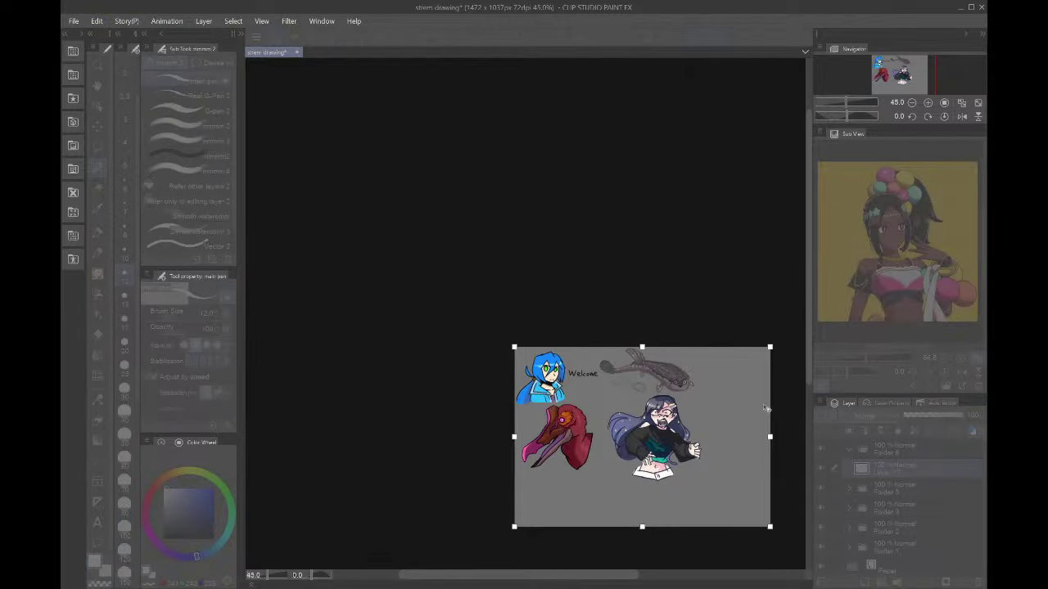
pyautogui.moveTo(770, 436); pyautogui.dragTo(795, 437)
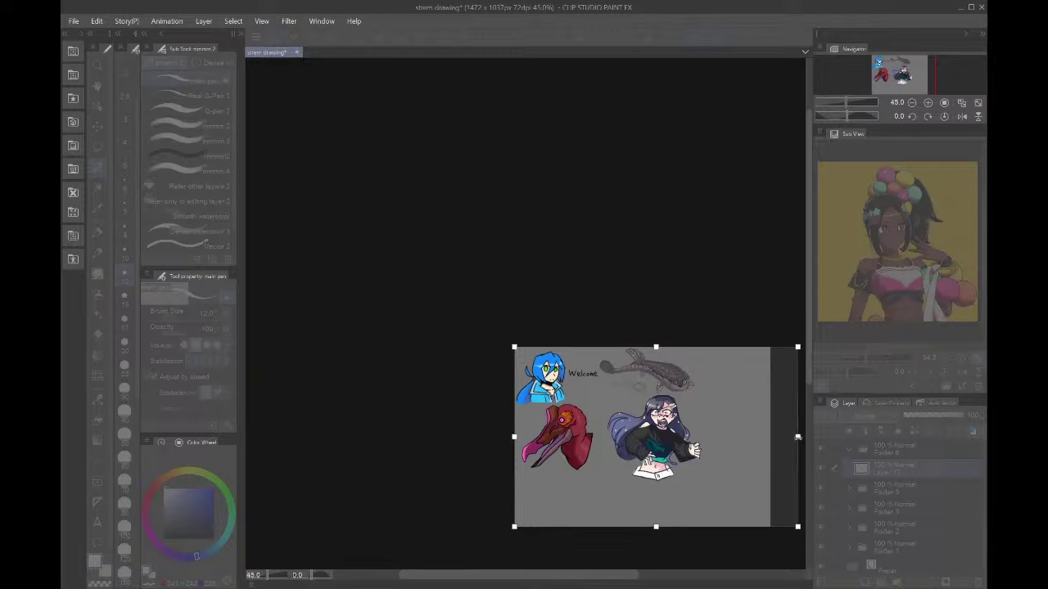
pyautogui.press('Return')
pyautogui.scroll(5, 647, 231)
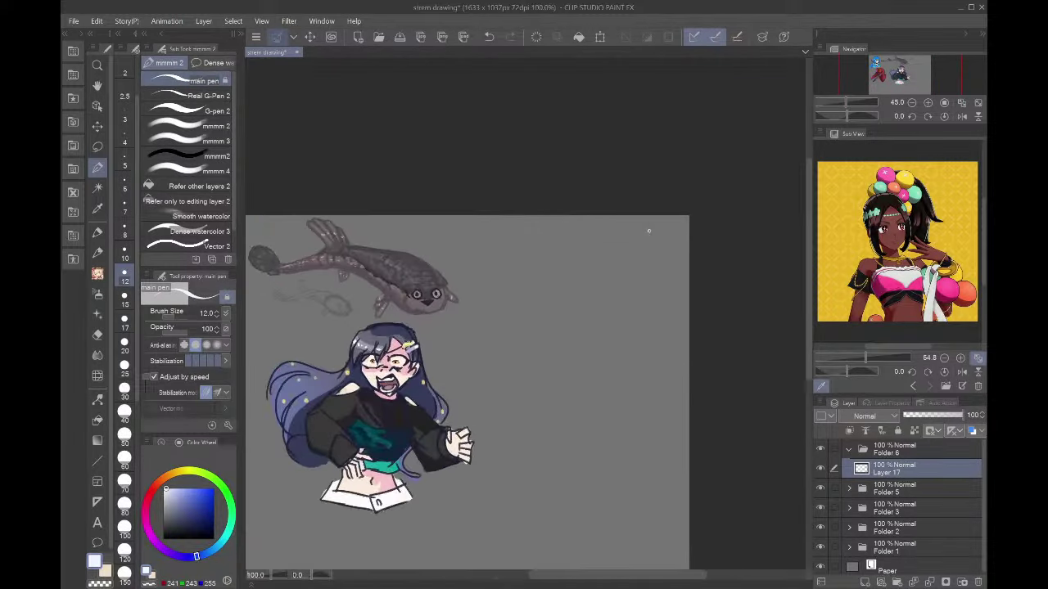
# - Rough out a head circle, neck, torso and hips beside the blue-haired girl with the mmmm2 brush in dark red-brown at size 17
pyautogui.click(166, 155)
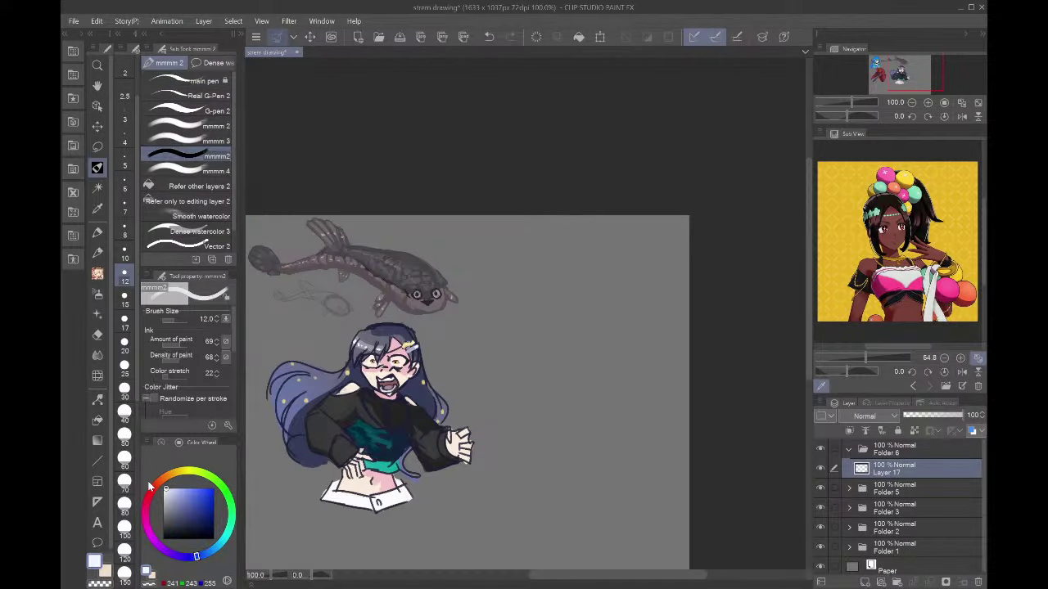
pyautogui.click(152, 491)
pyautogui.click(194, 528)
pyautogui.click(128, 342)
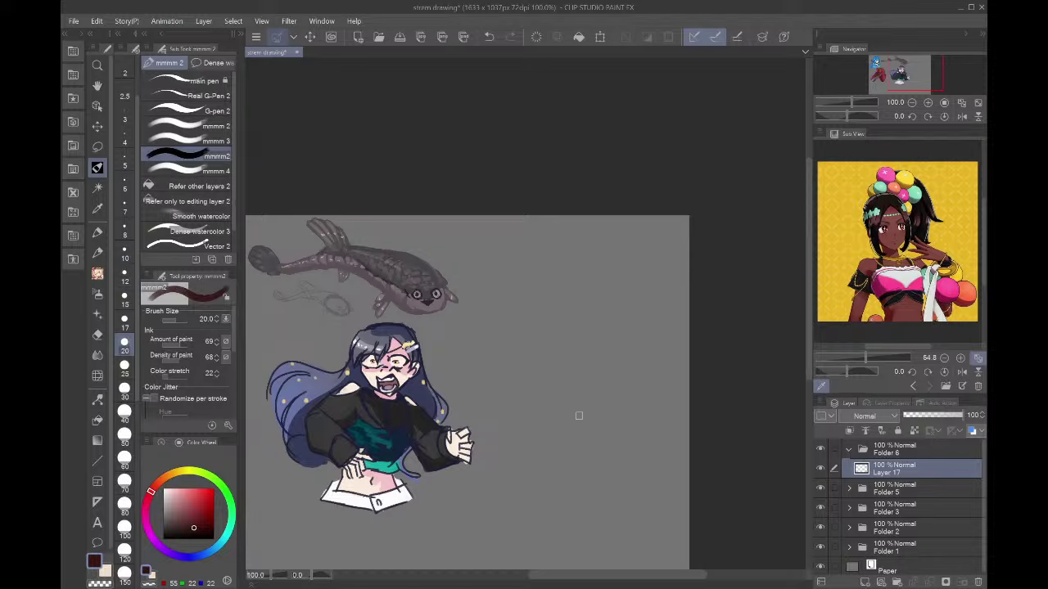
pyautogui.scroll(5, 578, 417)
pyautogui.click(127, 262)
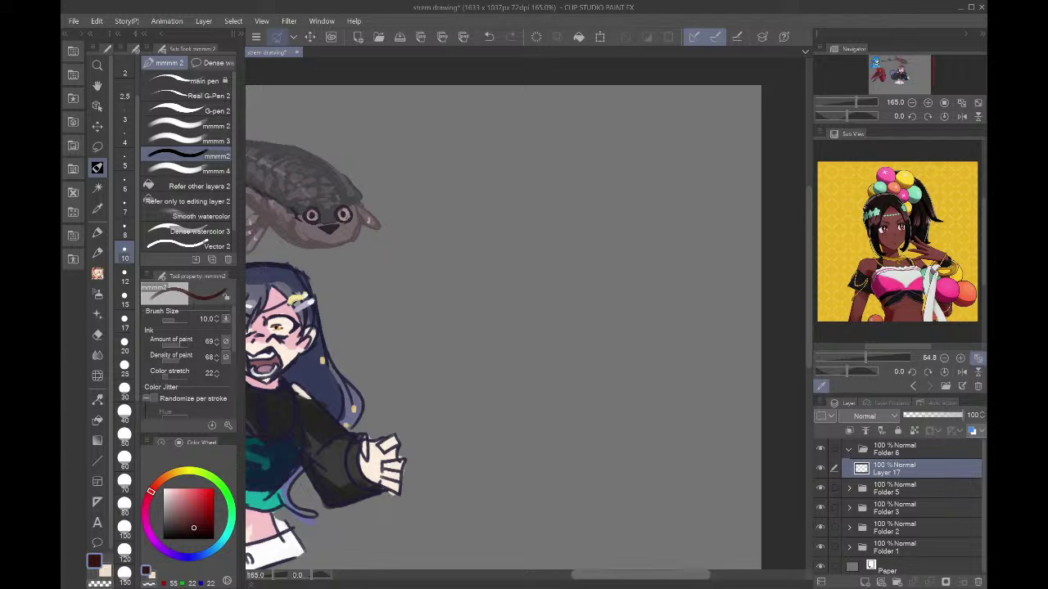
pyautogui.click(133, 224)
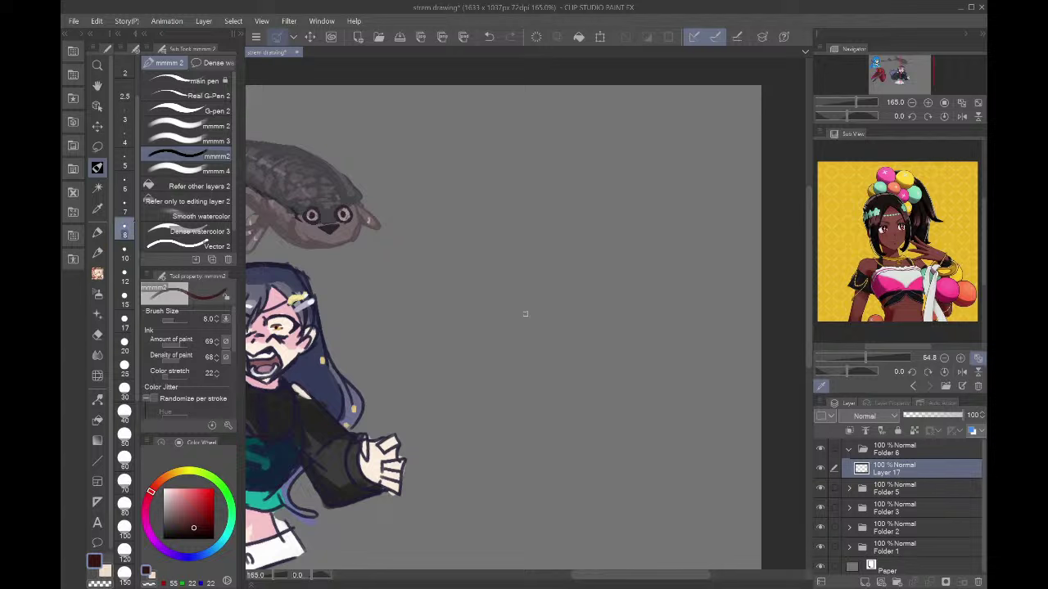
pyautogui.press(']')
pyautogui.press(']')
pyautogui.press(']')
pyautogui.press(']')
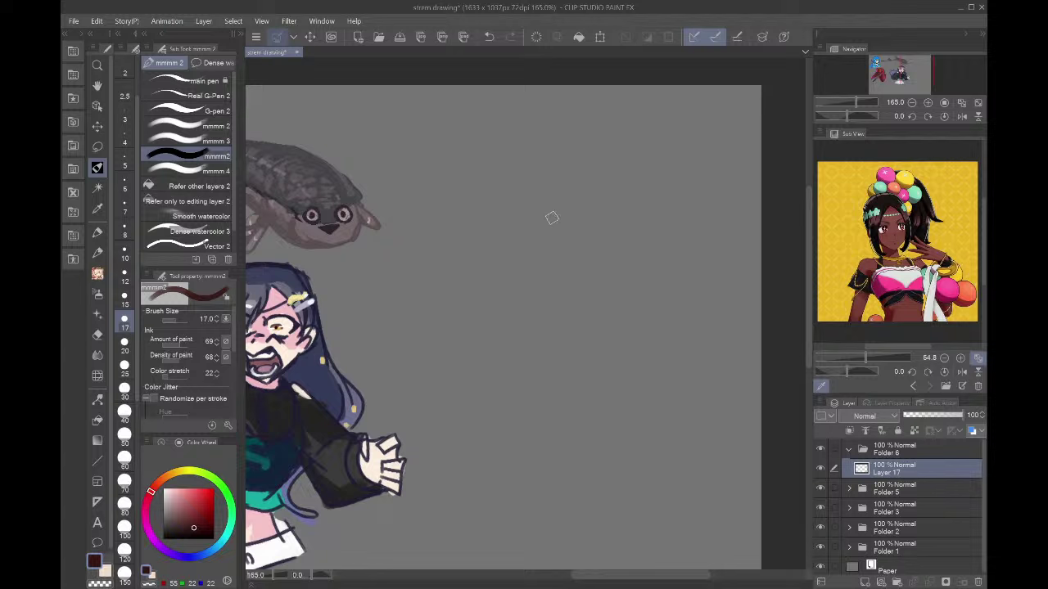
pyautogui.moveTo(547, 220)
pyautogui.mouseDown()
pyautogui.moveTo(575, 220)
pyautogui.moveTo(577, 152)
pyautogui.moveTo(556, 216)
pyautogui.moveTo(563, 259)
pyautogui.moveTo(602, 295)
pyautogui.mouseUp()
pyautogui.moveTo(534, 254); pyautogui.dragTo(538, 323)
pyautogui.moveTo(609, 271)
pyautogui.mouseDown()
pyautogui.moveTo(592, 272)
pyautogui.moveTo(617, 267)
pyautogui.mouseUp()
pyautogui.moveTo(547, 244)
pyautogui.mouseDown()
pyautogui.moveTo(525, 273)
pyautogui.moveTo(522, 324)
pyautogui.moveTo(562, 326)
pyautogui.moveTo(578, 358)
pyautogui.mouseUp()
pyautogui.moveTo(530, 326)
pyautogui.mouseDown()
pyautogui.moveTo(498, 388)
pyautogui.moveTo(602, 383)
pyautogui.mouseUp()
pyautogui.moveTo(508, 393); pyautogui.dragTo(602, 398)
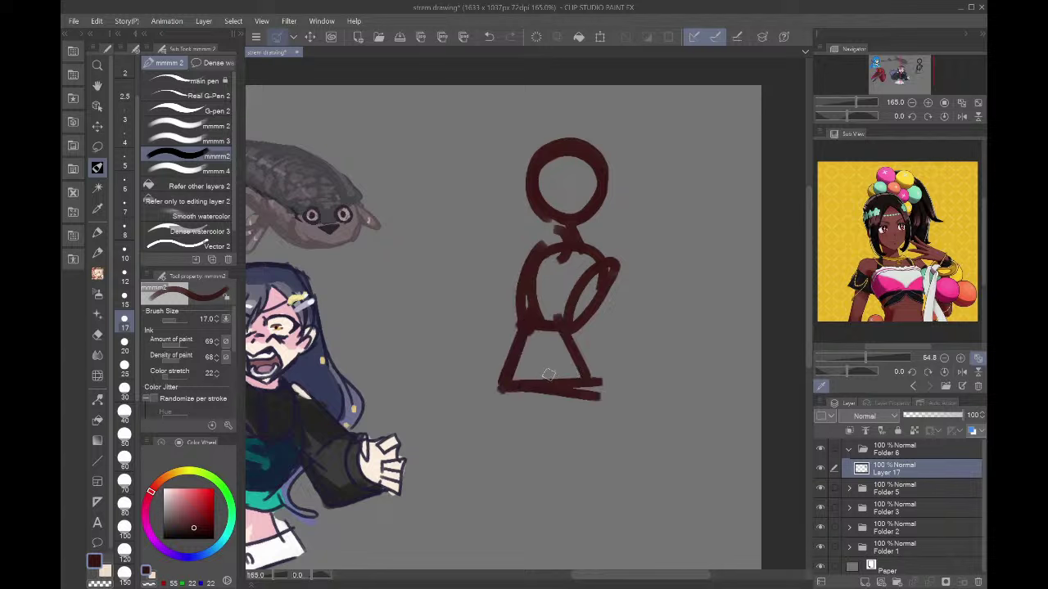
# - Add two bent arms, one hand raising a finger, and rough eyes to the stick figure with the brush at size 12
pyautogui.press('[')
pyautogui.press('[')
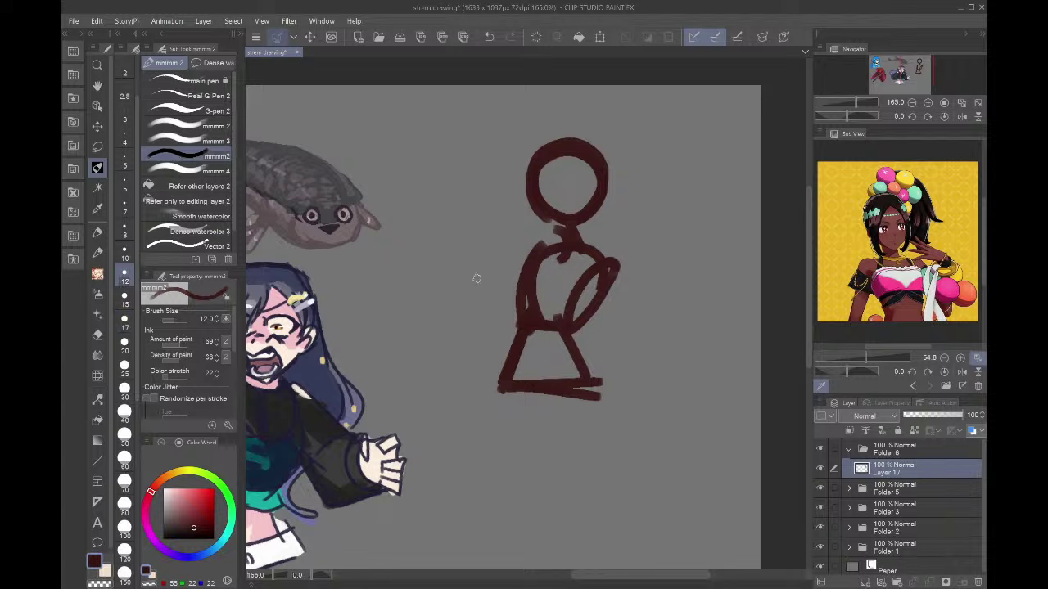
pyautogui.moveTo(474, 280)
pyautogui.mouseDown()
pyautogui.moveTo(478, 239)
pyautogui.moveTo(494, 283)
pyautogui.moveTo(454, 255)
pyautogui.moveTo(490, 234)
pyautogui.moveTo(496, 273)
pyautogui.moveTo(455, 315)
pyautogui.moveTo(453, 352)
pyautogui.moveTo(485, 290)
pyautogui.moveTo(499, 297)
pyautogui.moveTo(483, 310)
pyautogui.moveTo(531, 249)
pyautogui.moveTo(500, 263)
pyautogui.moveTo(548, 239)
pyautogui.mouseUp()
pyautogui.moveTo(473, 323); pyautogui.dragTo(501, 303)
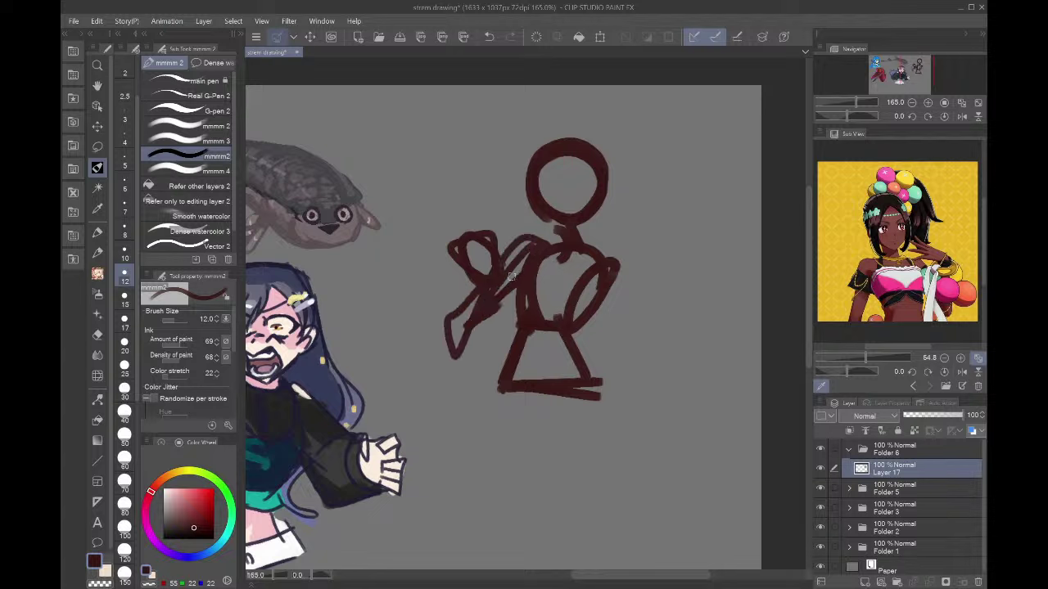
pyautogui.moveTo(690, 242)
pyautogui.mouseDown()
pyautogui.moveTo(685, 192)
pyautogui.moveTo(698, 246)
pyautogui.moveTo(662, 250)
pyautogui.moveTo(671, 276)
pyautogui.moveTo(675, 264)
pyautogui.moveTo(624, 342)
pyautogui.mouseUp()
pyautogui.moveTo(686, 275); pyautogui.dragTo(629, 365)
pyautogui.moveTo(594, 280); pyautogui.dragTo(627, 350)
pyautogui.moveTo(618, 304); pyautogui.dragTo(645, 344)
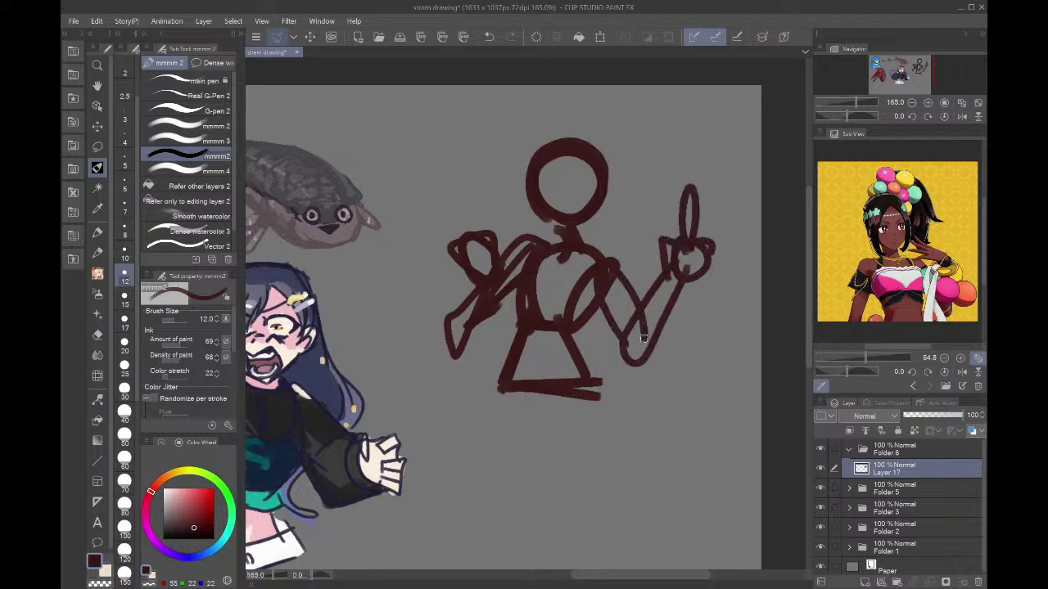
pyautogui.moveTo(540, 175)
pyautogui.mouseDown()
pyautogui.moveTo(565, 179)
pyautogui.moveTo(563, 190)
pyautogui.moveTo(594, 171)
pyautogui.moveTo(595, 193)
pyautogui.mouseUp()
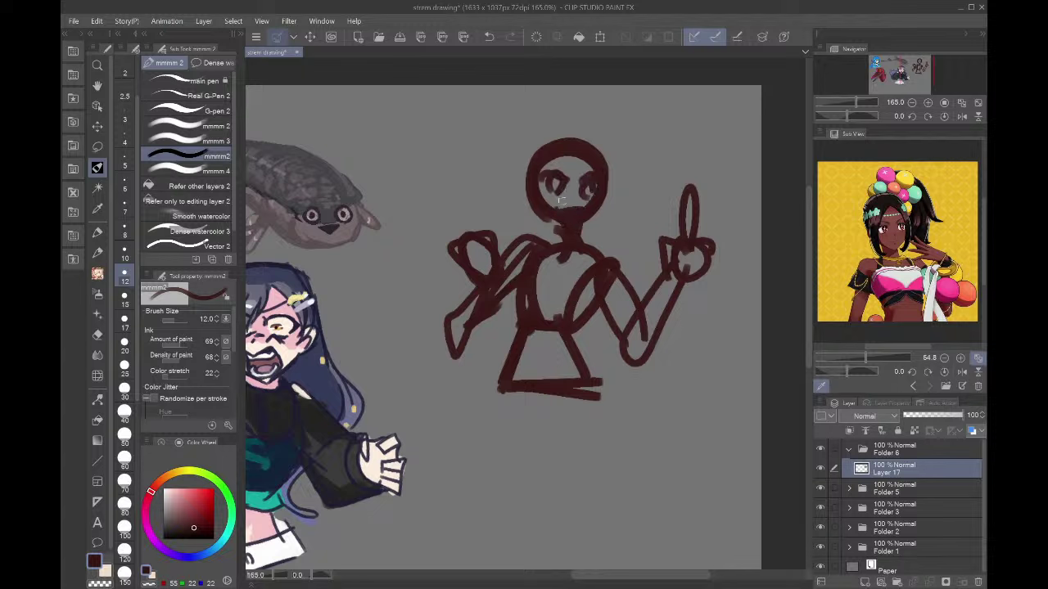
# - Lower the stick-figure layer's opacity to 14% and add a new layer above it
pyautogui.moveTo(962, 415); pyautogui.dragTo(907, 415)
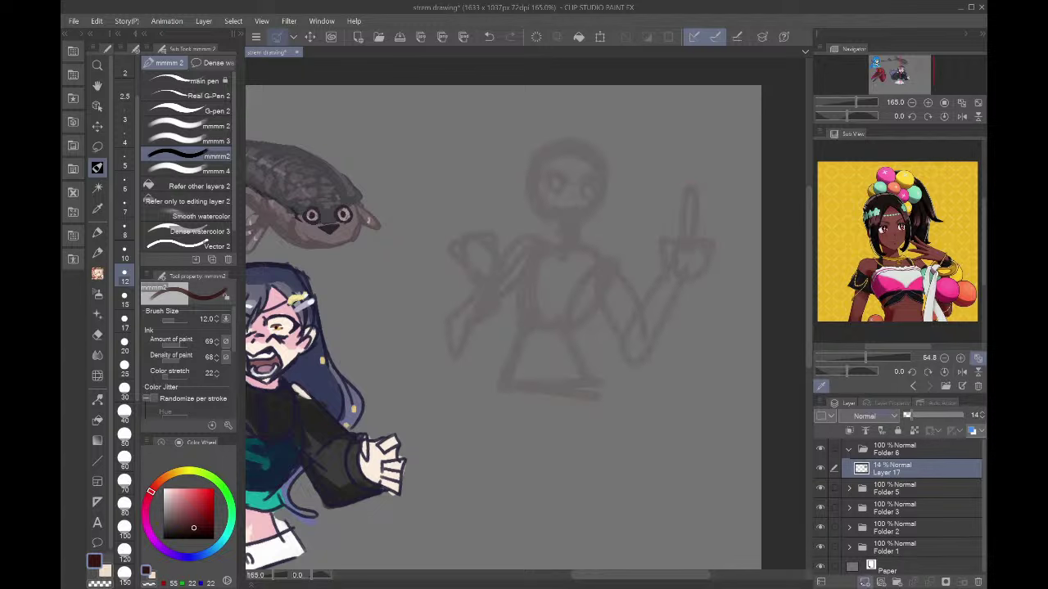
pyautogui.click(865, 582)
# - Draw the left-hand eye on the new layer with an oval iris at size 3 and a thickened upper lid at size 5
pyautogui.click(125, 121)
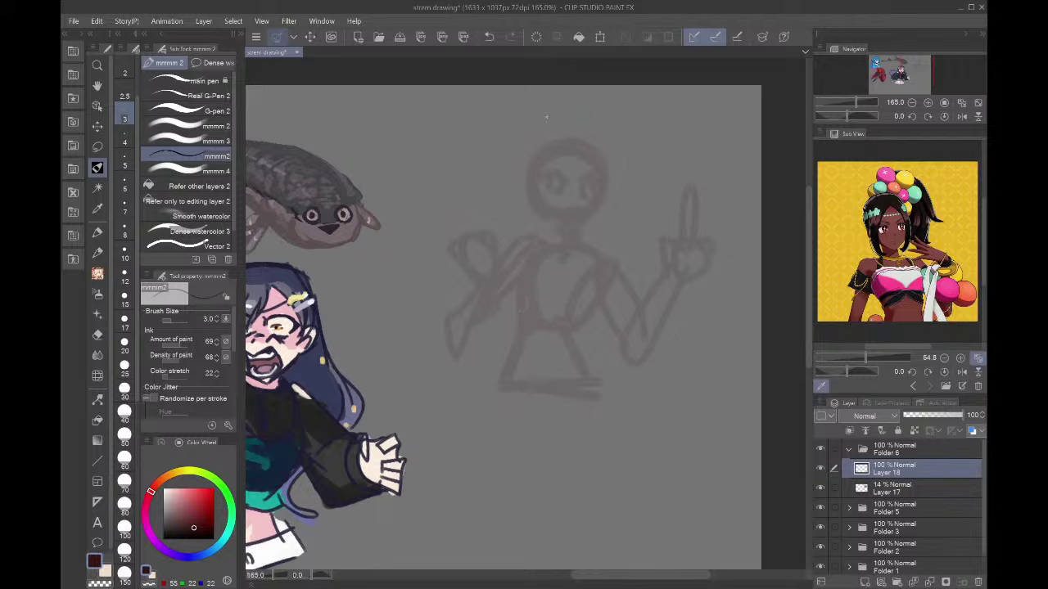
pyautogui.scroll(5, 579, 133)
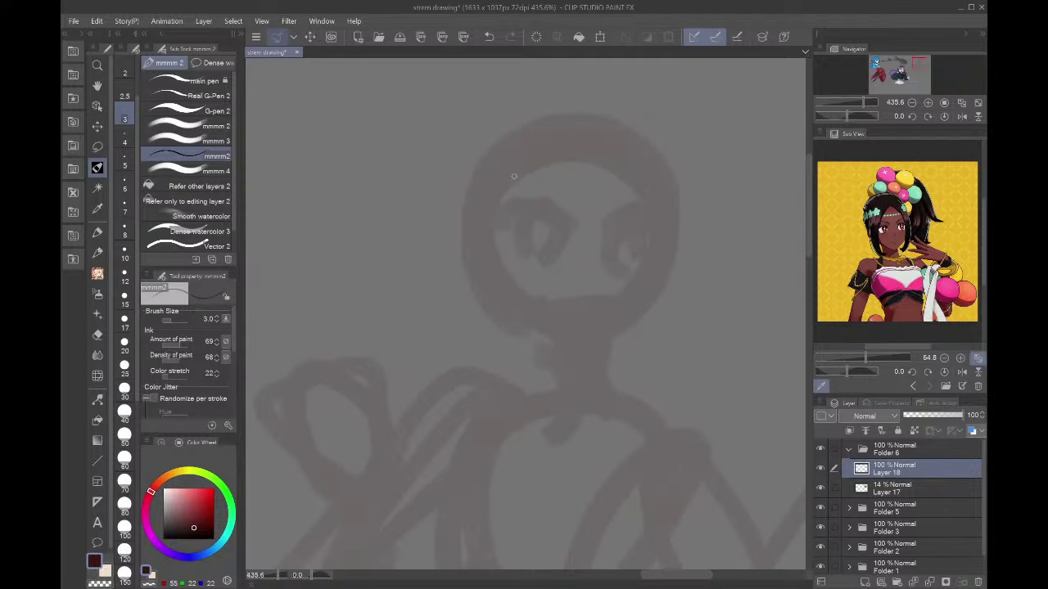
pyautogui.moveTo(494, 218)
pyautogui.mouseDown()
pyautogui.moveTo(538, 195)
pyautogui.moveTo(571, 219)
pyautogui.moveTo(519, 195)
pyautogui.moveTo(503, 204)
pyautogui.moveTo(567, 221)
pyautogui.mouseUp()
pyautogui.moveTo(493, 218)
pyautogui.mouseDown()
pyautogui.moveTo(561, 237)
pyautogui.moveTo(522, 228)
pyautogui.moveTo(551, 257)
pyautogui.moveTo(544, 211)
pyautogui.moveTo(550, 237)
pyautogui.mouseUp()
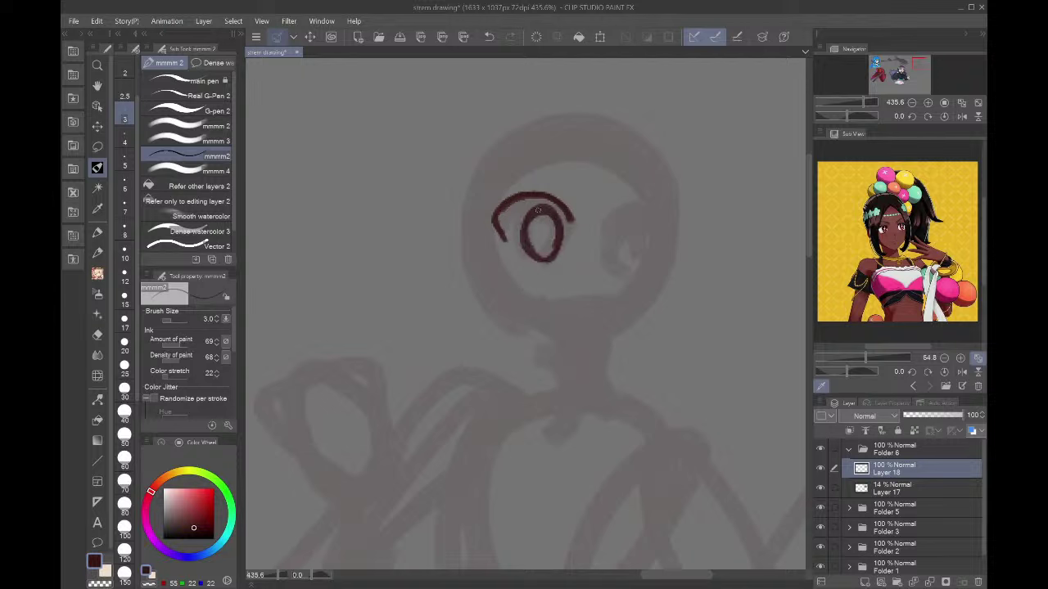
pyautogui.click(125, 166)
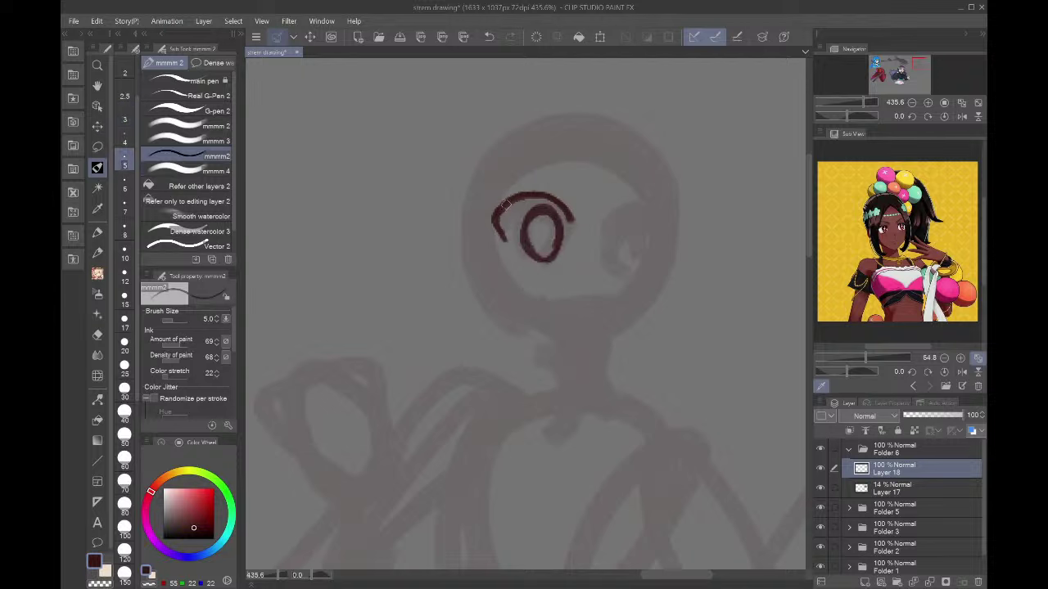
pyautogui.moveTo(506, 205); pyautogui.dragTo(573, 224)
pyautogui.hotkey('ctrl', 'z')
pyautogui.moveTo(491, 216)
pyautogui.mouseDown()
pyautogui.moveTo(576, 219)
pyautogui.moveTo(564, 203)
pyautogui.moveTo(509, 194)
pyautogui.moveTo(501, 234)
pyautogui.mouseUp()
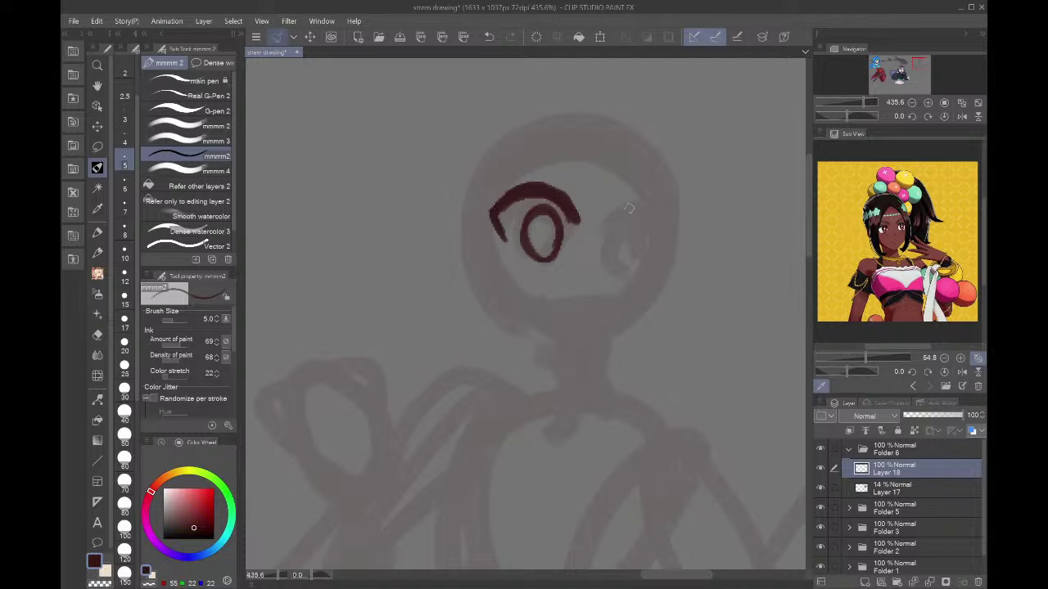
# - Draw the second eye with its lid and iris, plus a short nose stroke, at brush size 4
pyautogui.moveTo(604, 219)
pyautogui.mouseDown()
pyautogui.moveTo(670, 214)
pyautogui.moveTo(611, 235)
pyautogui.moveTo(637, 259)
pyautogui.moveTo(634, 220)
pyautogui.moveTo(613, 251)
pyautogui.moveTo(636, 266)
pyautogui.moveTo(629, 218)
pyautogui.mouseUp()
pyautogui.hotkey('ctrl', 'z')
pyautogui.press('[')
pyautogui.hotkey('ctrl', 'z')
pyautogui.moveTo(619, 257)
pyautogui.mouseDown()
pyautogui.moveTo(643, 233)
pyautogui.moveTo(615, 244)
pyautogui.moveTo(632, 263)
pyautogui.moveTo(642, 234)
pyautogui.moveTo(616, 292)
pyautogui.mouseUp()
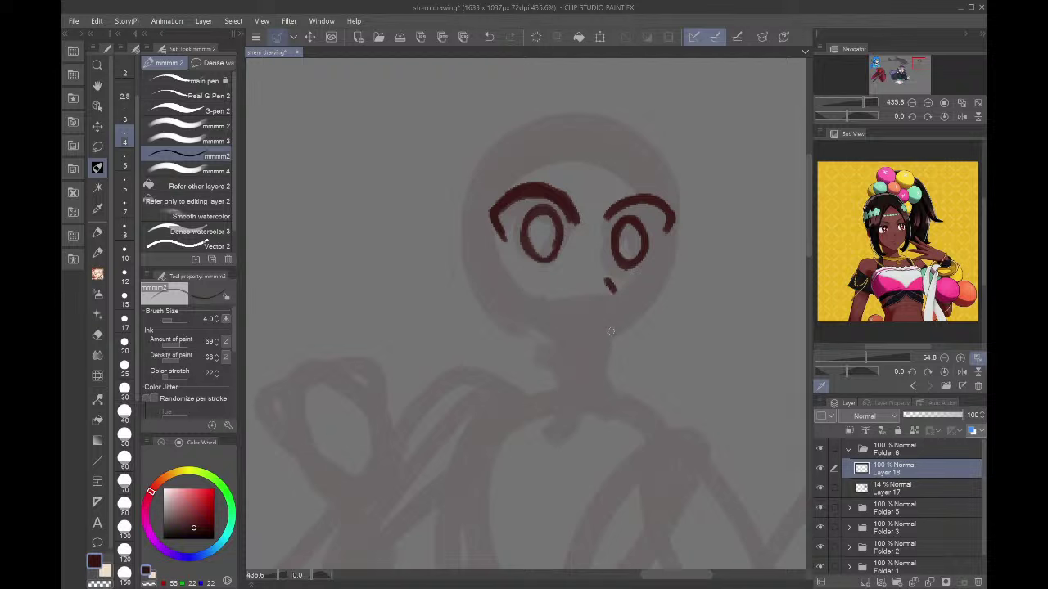
# - Draw a wide open smiling mouth with an upper teeth line and a tongue below the nose
pyautogui.moveTo(606, 341)
pyautogui.mouseDown()
pyautogui.moveTo(617, 304)
pyautogui.moveTo(559, 313)
pyautogui.moveTo(603, 329)
pyautogui.moveTo(611, 304)
pyautogui.moveTo(546, 296)
pyautogui.moveTo(590, 352)
pyautogui.moveTo(607, 307)
pyautogui.moveTo(547, 302)
pyautogui.mouseUp()
pyautogui.hotkey('ctrl', 'z')
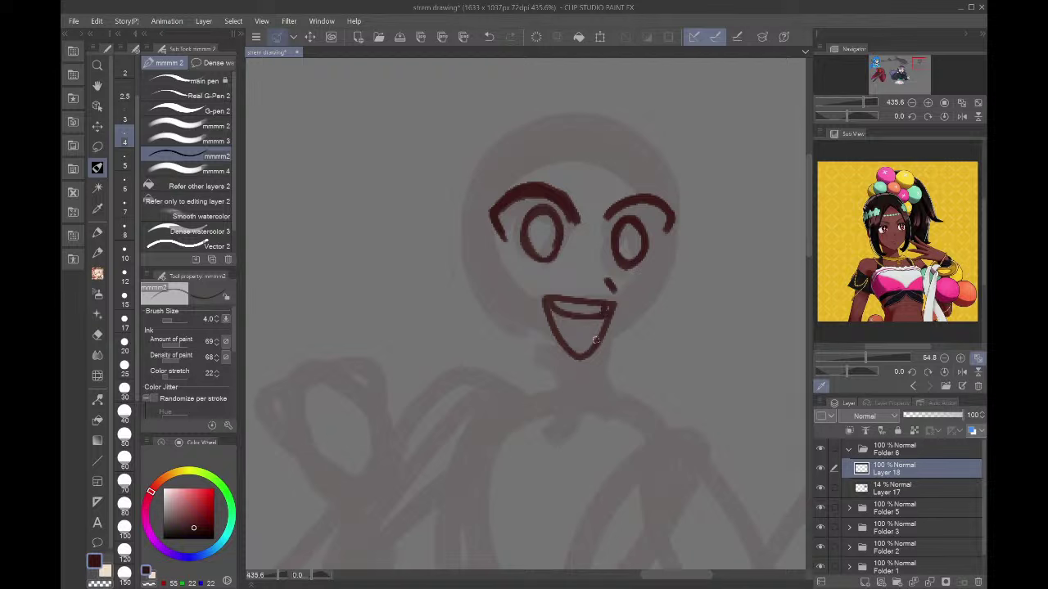
pyautogui.moveTo(596, 341)
pyautogui.mouseDown()
pyautogui.moveTo(574, 309)
pyautogui.moveTo(560, 320)
pyautogui.moveTo(584, 337)
pyautogui.mouseUp()
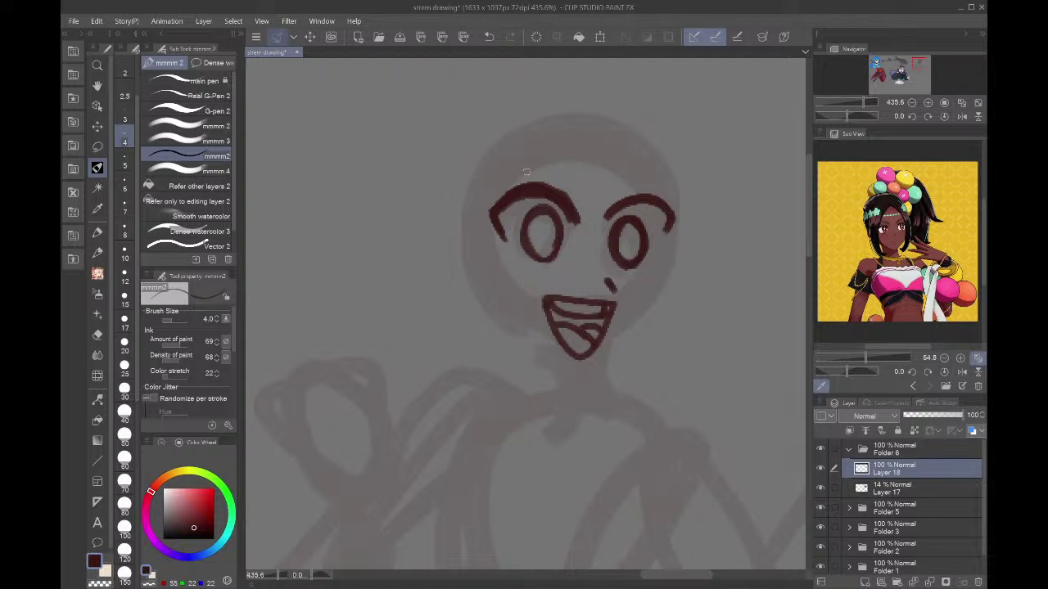
# - Draw parted hair locks framing both sides of the face and curling inward at the tips, at brush size 6
pyautogui.click(124, 188)
pyautogui.moveTo(588, 140)
pyautogui.mouseDown()
pyautogui.moveTo(573, 149)
pyautogui.moveTo(534, 369)
pyautogui.moveTo(466, 399)
pyautogui.moveTo(428, 358)
pyautogui.moveTo(457, 198)
pyautogui.mouseUp()
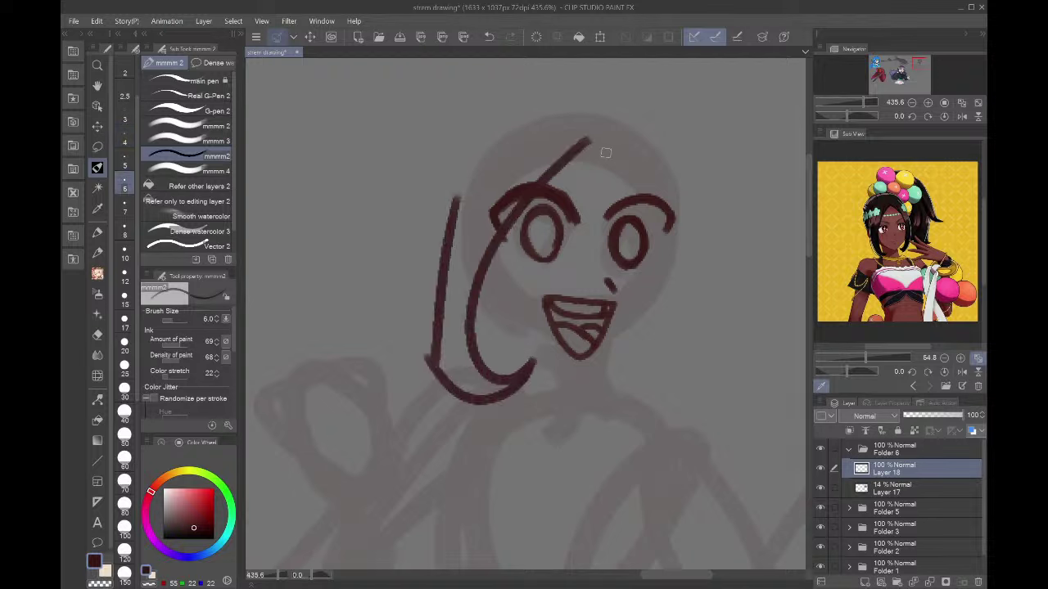
pyautogui.hotkey('ctrl', 'z')
pyautogui.moveTo(446, 388); pyautogui.dragTo(442, 207)
pyautogui.moveTo(597, 133)
pyautogui.mouseDown()
pyautogui.moveTo(681, 260)
pyautogui.moveTo(691, 377)
pyautogui.moveTo(680, 389)
pyautogui.moveTo(651, 390)
pyautogui.moveTo(728, 363)
pyautogui.moveTo(690, 225)
pyautogui.mouseUp()
pyautogui.hotkey('ctrl', 'z')
pyautogui.moveTo(734, 385); pyautogui.dragTo(702, 181)
# - Draw two overlapping flower ornaments above the left-hand hair lock at brush size 4
pyautogui.press('[')
pyautogui.press('[')
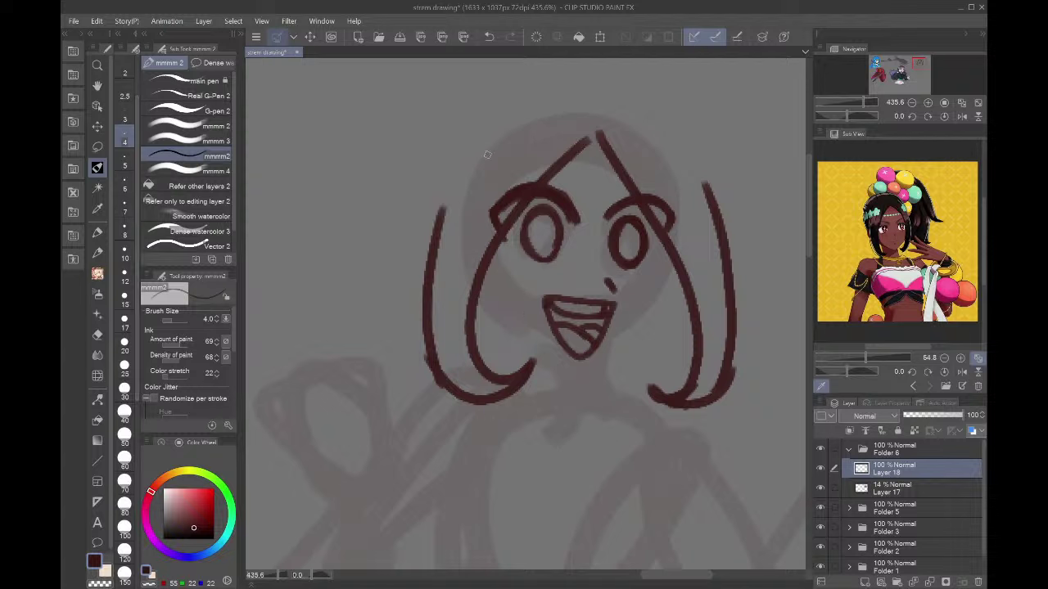
pyautogui.moveTo(465, 181)
pyautogui.mouseDown()
pyautogui.moveTo(483, 119)
pyautogui.moveTo(483, 162)
pyautogui.moveTo(473, 121)
pyautogui.moveTo(498, 162)
pyautogui.moveTo(470, 186)
pyautogui.moveTo(464, 175)
pyautogui.moveTo(442, 181)
pyautogui.moveTo(452, 164)
pyautogui.moveTo(444, 141)
pyautogui.moveTo(464, 133)
pyautogui.moveTo(431, 115)
pyautogui.moveTo(411, 168)
pyautogui.moveTo(419, 158)
pyautogui.moveTo(436, 170)
pyautogui.moveTo(449, 110)
pyautogui.moveTo(410, 167)
pyautogui.moveTo(448, 164)
pyautogui.mouseUp()
pyautogui.hotkey('ctrl', 'z')
pyautogui.hotkey('ctrl', 'z')
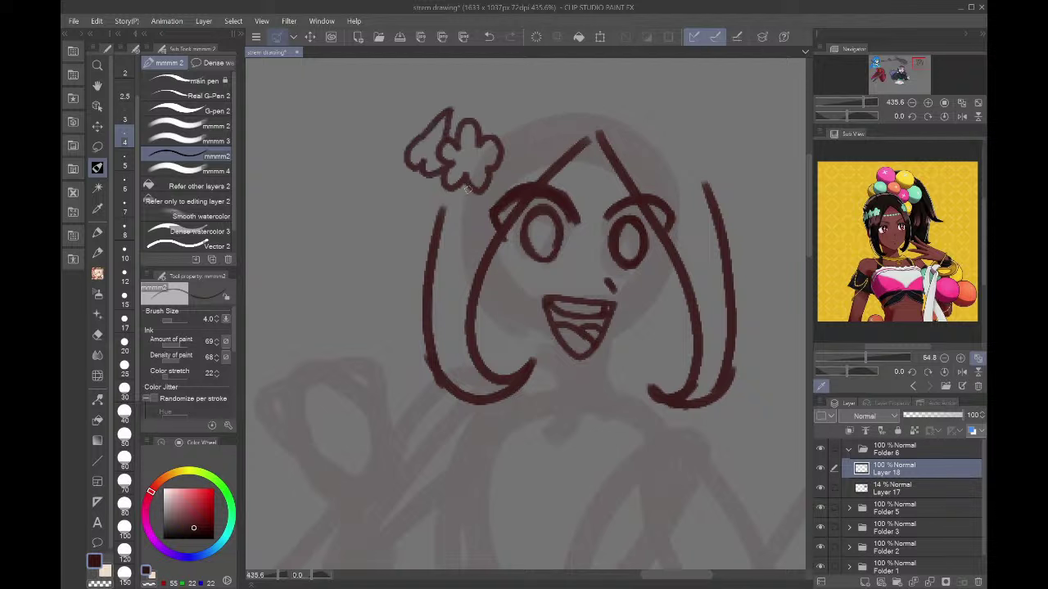
# - Connect the flower ornaments to the left-hand hair lock with a strand running down its outer edge
pyautogui.moveTo(448, 210)
pyautogui.mouseDown()
pyautogui.moveTo(434, 207)
pyautogui.moveTo(443, 254)
pyautogui.mouseUp()
pyautogui.hotkey('ctrl', 'z')
pyautogui.moveTo(449, 180)
pyautogui.mouseDown()
pyautogui.moveTo(424, 175)
pyautogui.moveTo(422, 275)
pyautogui.mouseUp()
pyautogui.hotkey('ctrl', 'z')
pyautogui.moveTo(440, 205); pyautogui.dragTo(435, 270)
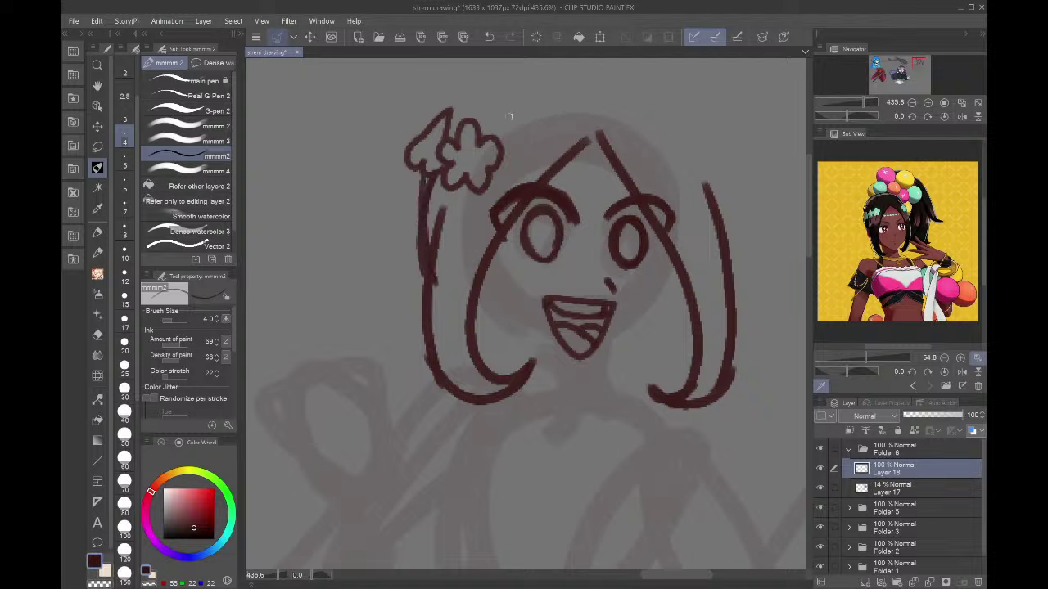
# - Draw the curved crown outline of the hair, starting from the flower ornaments and arching over the head
pyautogui.moveTo(454, 122); pyautogui.dragTo(530, 84)
pyautogui.moveTo(478, 105)
pyautogui.mouseDown()
pyautogui.moveTo(505, 90)
pyautogui.moveTo(633, 95)
pyautogui.moveTo(622, 101)
pyautogui.mouseUp()
pyautogui.hotkey('ctrl', 'z')
pyautogui.moveTo(451, 126)
pyautogui.mouseDown()
pyautogui.moveTo(514, 83)
pyautogui.moveTo(581, 80)
pyautogui.mouseUp()
pyautogui.moveTo(473, 100); pyautogui.dragTo(447, 139)
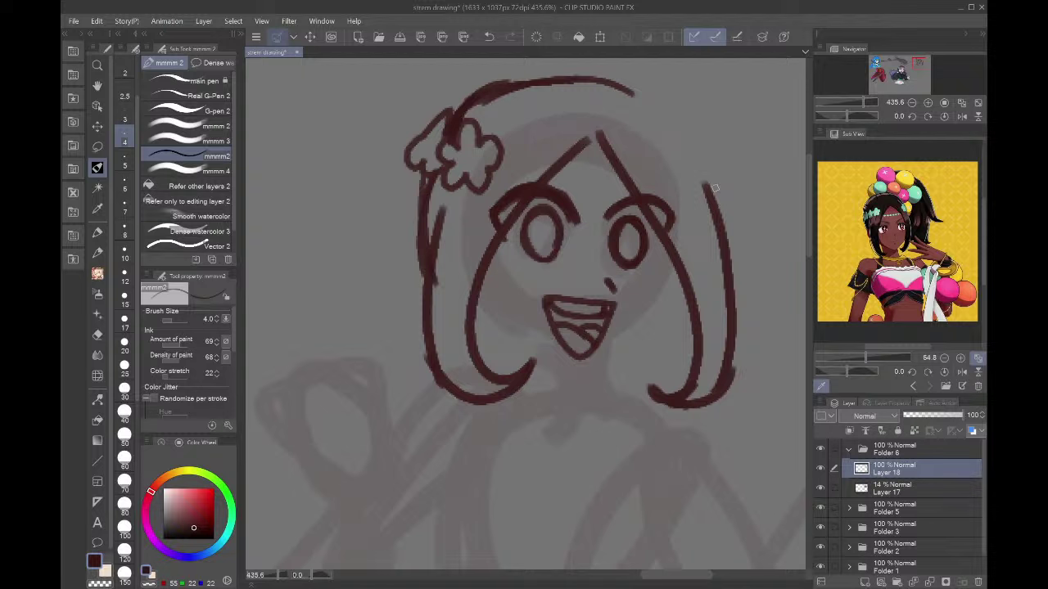
# - Draw a partly hidden flower ornament atop the right-hand hair lock and extend the crown outline to meet it
pyautogui.moveTo(701, 175)
pyautogui.mouseDown()
pyautogui.moveTo(685, 155)
pyautogui.moveTo(707, 169)
pyautogui.moveTo(707, 182)
pyautogui.moveTo(673, 151)
pyautogui.moveTo(701, 141)
pyautogui.moveTo(709, 182)
pyautogui.mouseUp()
pyautogui.hotkey('ctrl', 'z')
pyautogui.moveTo(698, 130); pyautogui.dragTo(716, 207)
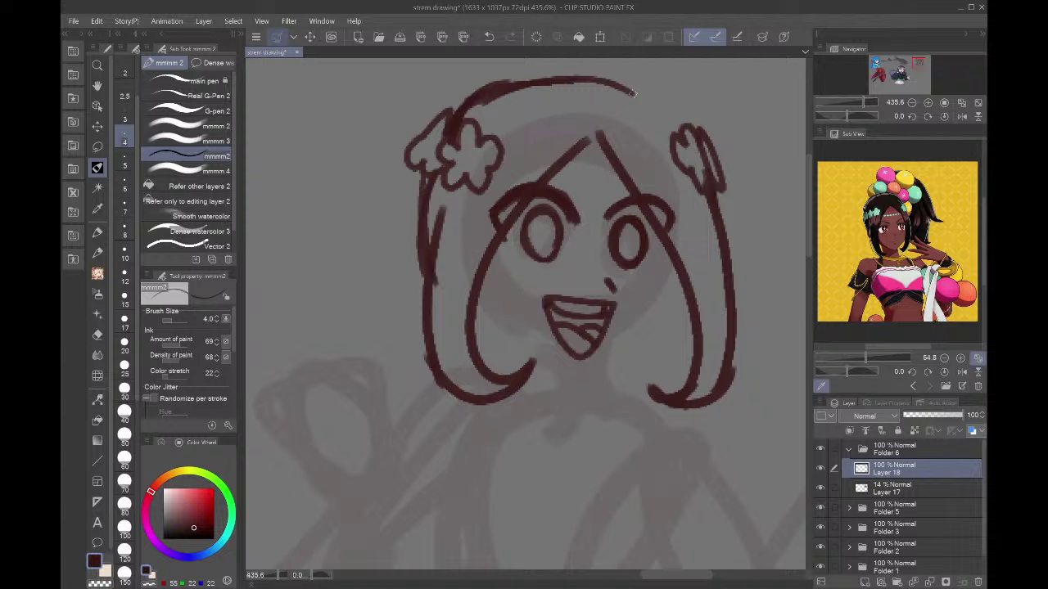
pyautogui.moveTo(629, 90); pyautogui.dragTo(670, 130)
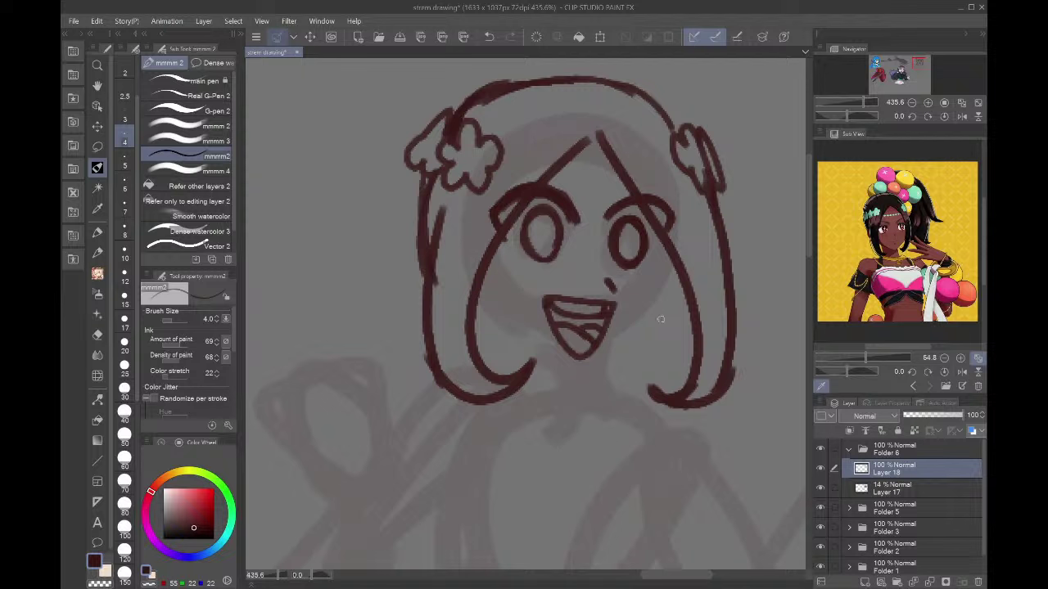
# - Draw the jawline and pointed chin between the two hair locks at brush size 6
pyautogui.moveTo(666, 241)
pyautogui.mouseDown()
pyautogui.moveTo(662, 287)
pyautogui.moveTo(577, 370)
pyautogui.mouseUp()
pyautogui.press(']')
pyautogui.press(']')
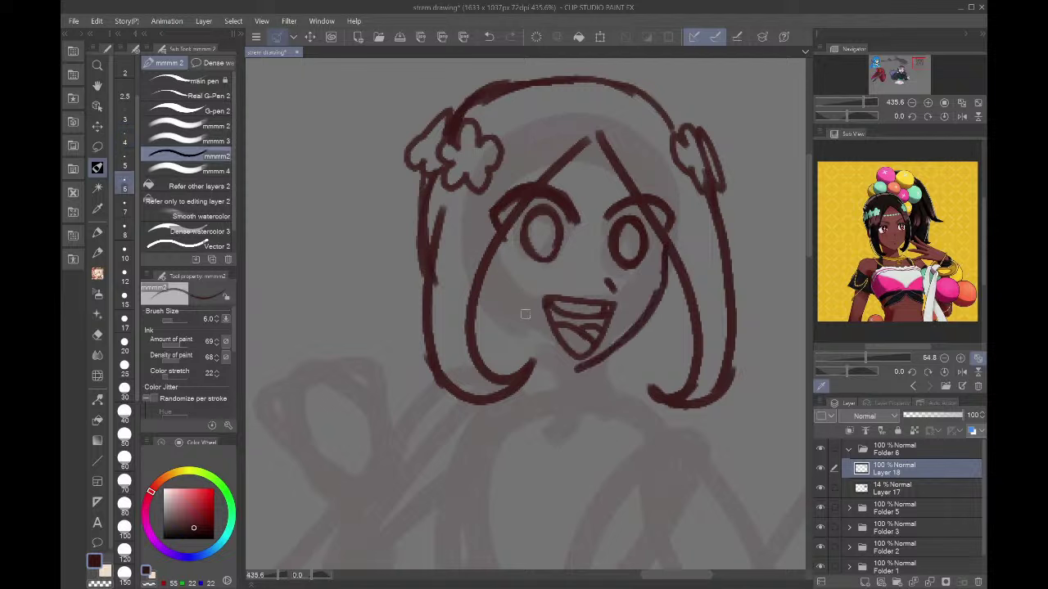
pyautogui.hotkey('ctrl', 'z')
pyautogui.hotkey('ctrl', 'z')
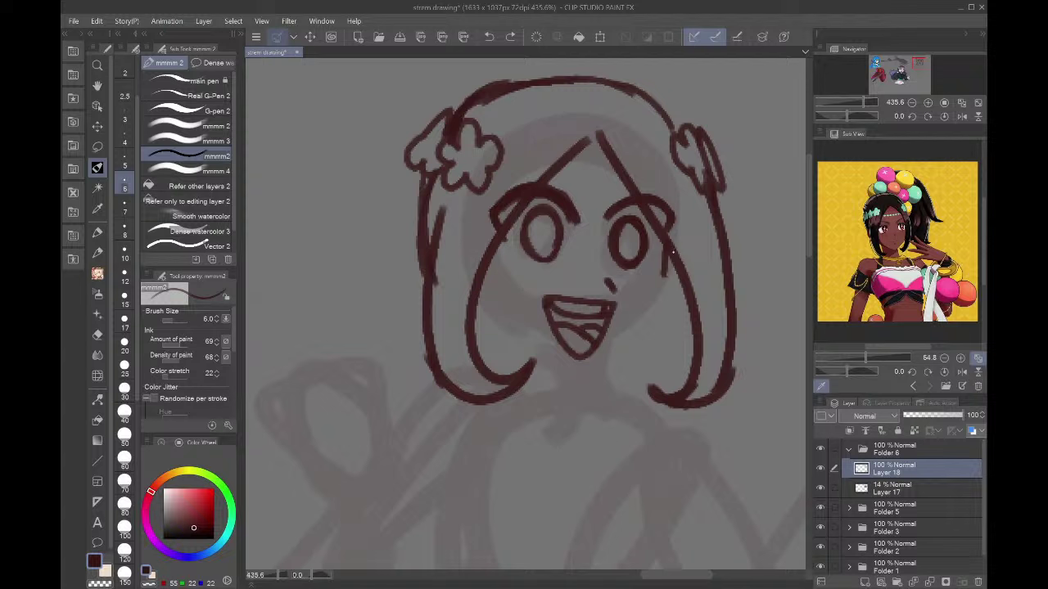
pyautogui.moveTo(670, 249)
pyautogui.mouseDown()
pyautogui.moveTo(632, 339)
pyautogui.moveTo(589, 371)
pyautogui.moveTo(512, 336)
pyautogui.moveTo(561, 369)
pyautogui.moveTo(499, 326)
pyautogui.mouseUp()
pyautogui.moveTo(570, 370)
pyautogui.mouseDown()
pyautogui.moveTo(499, 327)
pyautogui.moveTo(582, 372)
pyautogui.mouseUp()
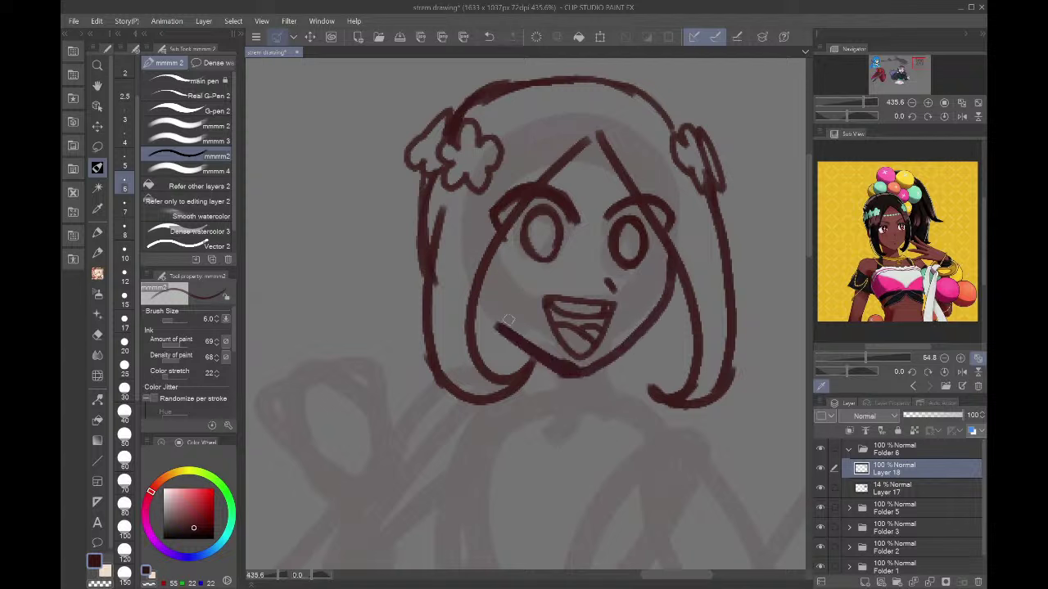
pyautogui.moveTo(481, 303)
pyautogui.mouseDown()
pyautogui.moveTo(528, 370)
pyautogui.moveTo(527, 385)
pyautogui.mouseUp()
# - Clean up the jawline edges with the transparent colour and touch up the mouth outline in dark red-brown at size 3
pyautogui.press('c')
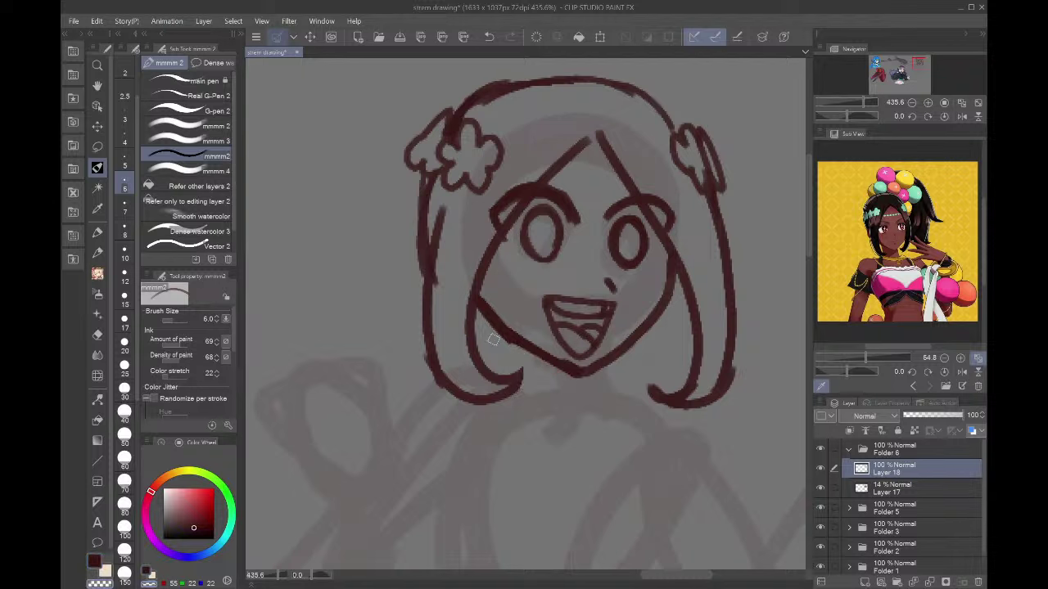
pyautogui.moveTo(549, 347)
pyautogui.mouseDown()
pyautogui.moveTo(588, 361)
pyautogui.moveTo(644, 311)
pyautogui.mouseUp()
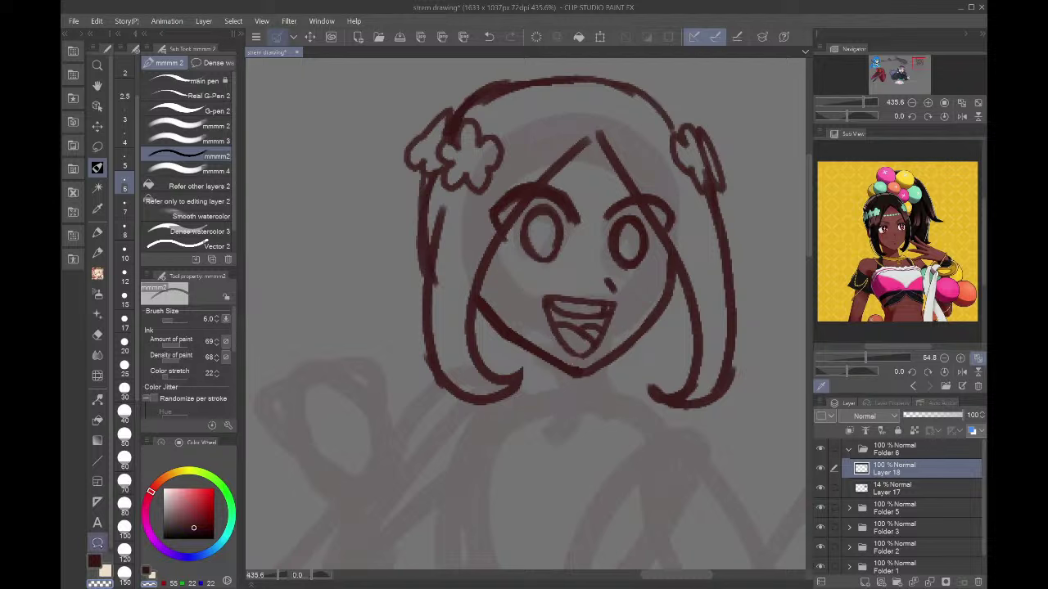
pyautogui.press('[')
pyautogui.press('[')
pyautogui.press('[')
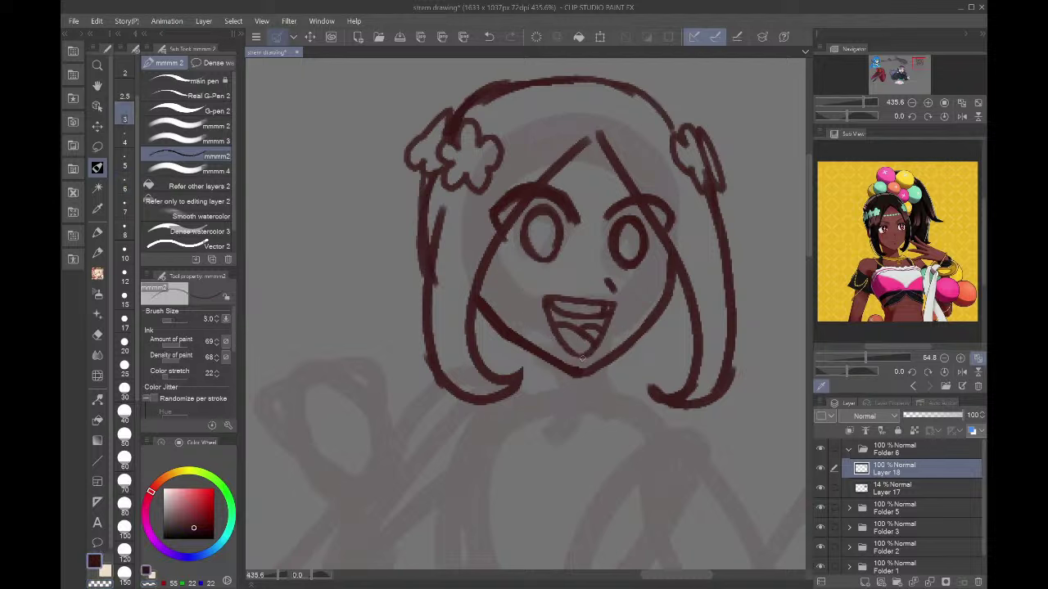
pyautogui.moveTo(582, 358); pyautogui.dragTo(547, 314)
# - Move the drawn head slightly right over the faded sketch with the transform tool
pyautogui.hotkey('ctrl', 't')
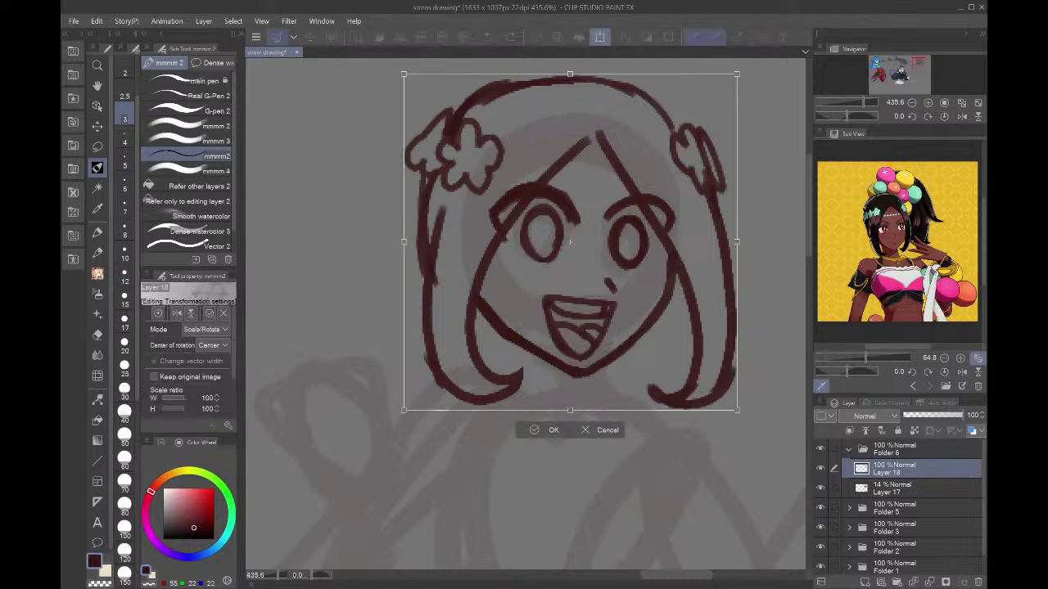
pyautogui.moveTo(633, 354); pyautogui.dragTo(668, 358)
pyautogui.click(586, 435)
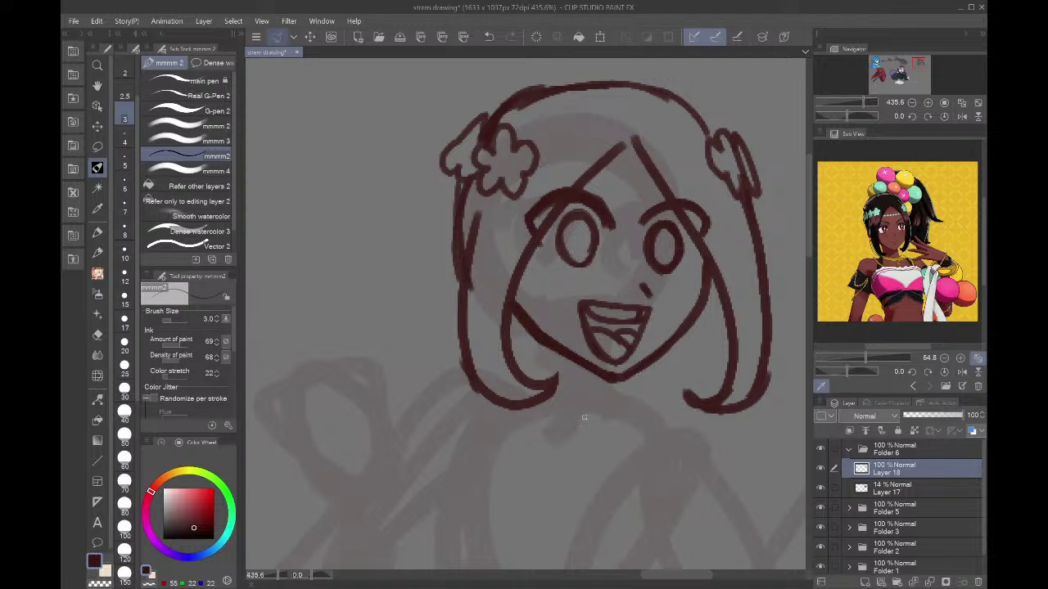
# - Draw the neck, the wide angular collar and a small heart pendant at the collar's lower corner at brush size 6
pyautogui.click(125, 188)
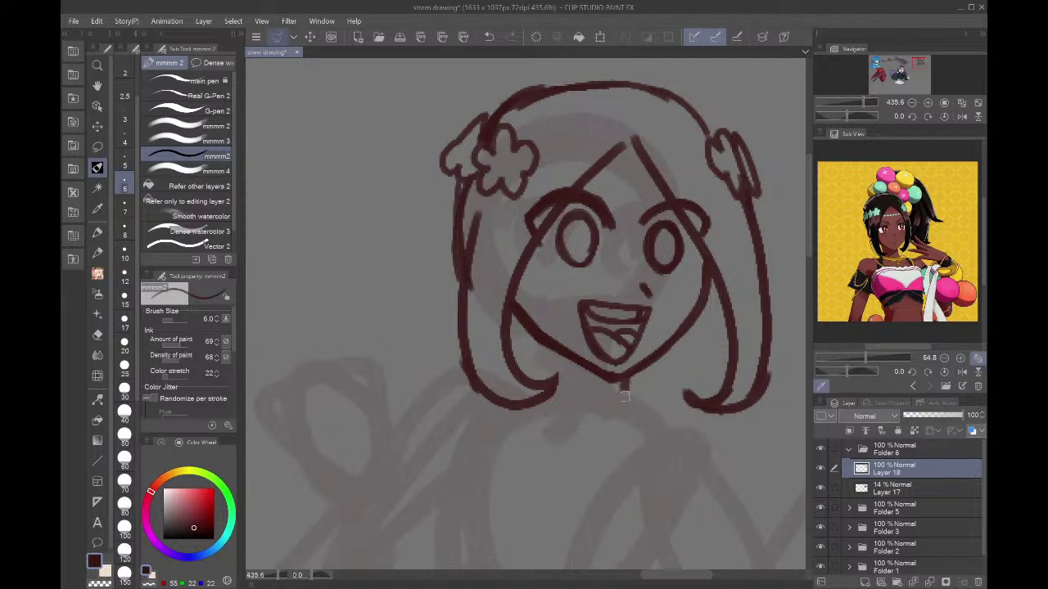
pyautogui.moveTo(622, 382); pyautogui.dragTo(662, 426)
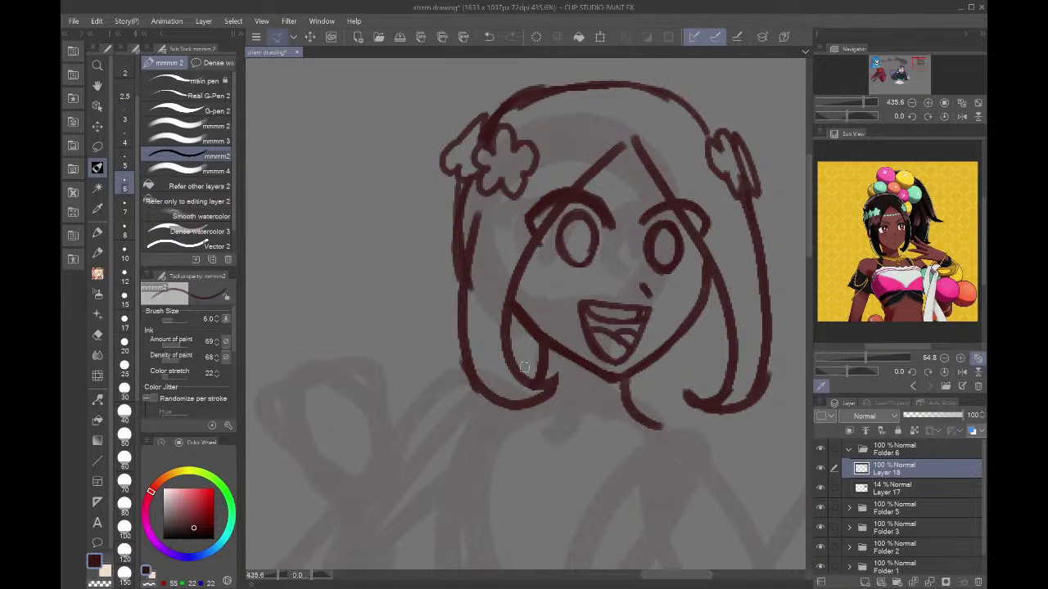
pyautogui.scroll(-4, 524, 367)
pyautogui.scroll(2, 524, 368)
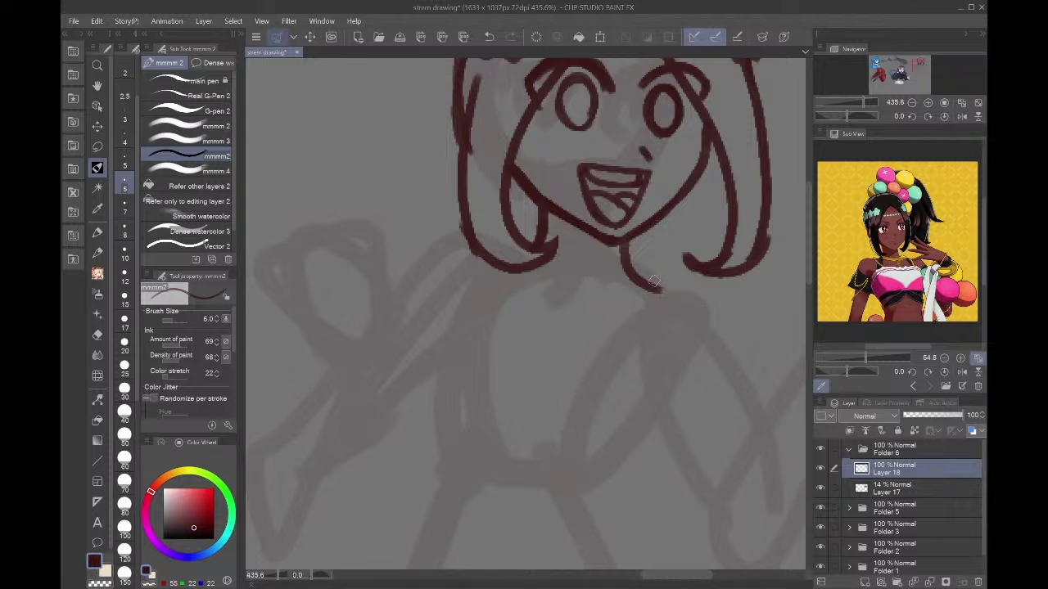
pyautogui.moveTo(652, 282)
pyautogui.mouseDown()
pyautogui.moveTo(606, 321)
pyautogui.moveTo(527, 334)
pyautogui.moveTo(509, 270)
pyautogui.moveTo(506, 377)
pyautogui.moveTo(688, 342)
pyautogui.moveTo(722, 312)
pyautogui.moveTo(653, 272)
pyautogui.mouseUp()
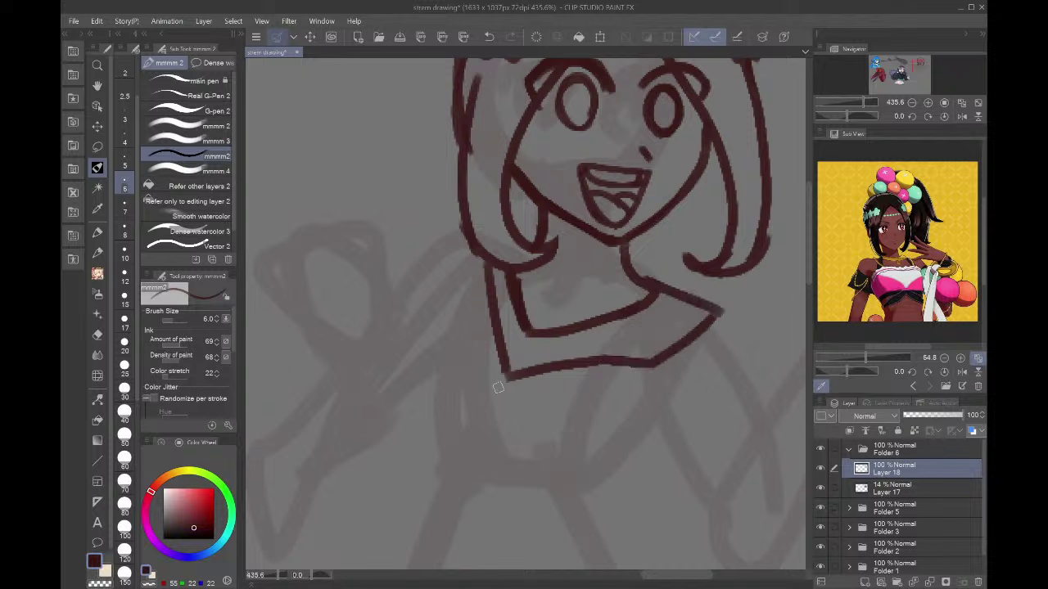
pyautogui.moveTo(503, 375)
pyautogui.mouseDown()
pyautogui.moveTo(523, 413)
pyautogui.moveTo(486, 414)
pyautogui.moveTo(493, 394)
pyautogui.moveTo(518, 385)
pyautogui.mouseUp()
# - Draw a pair of parallel strap lines below each end of the collar
pyautogui.moveTo(482, 277); pyautogui.dragTo(444, 347)
pyautogui.moveTo(480, 259); pyautogui.dragTo(424, 353)
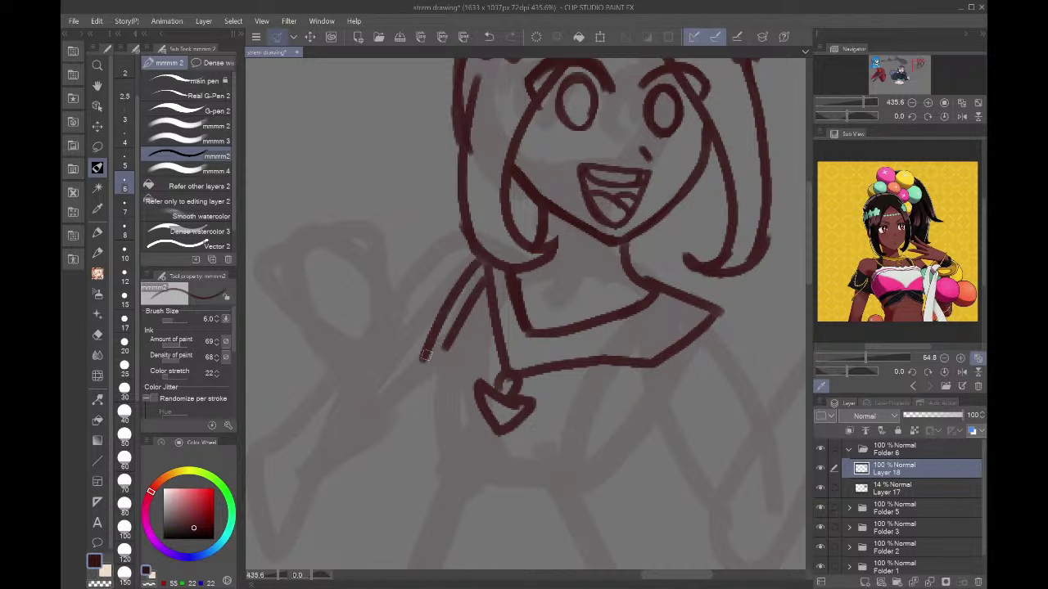
pyautogui.moveTo(636, 365); pyautogui.dragTo(588, 431)
pyautogui.moveTo(654, 365); pyautogui.dragTo(608, 439)
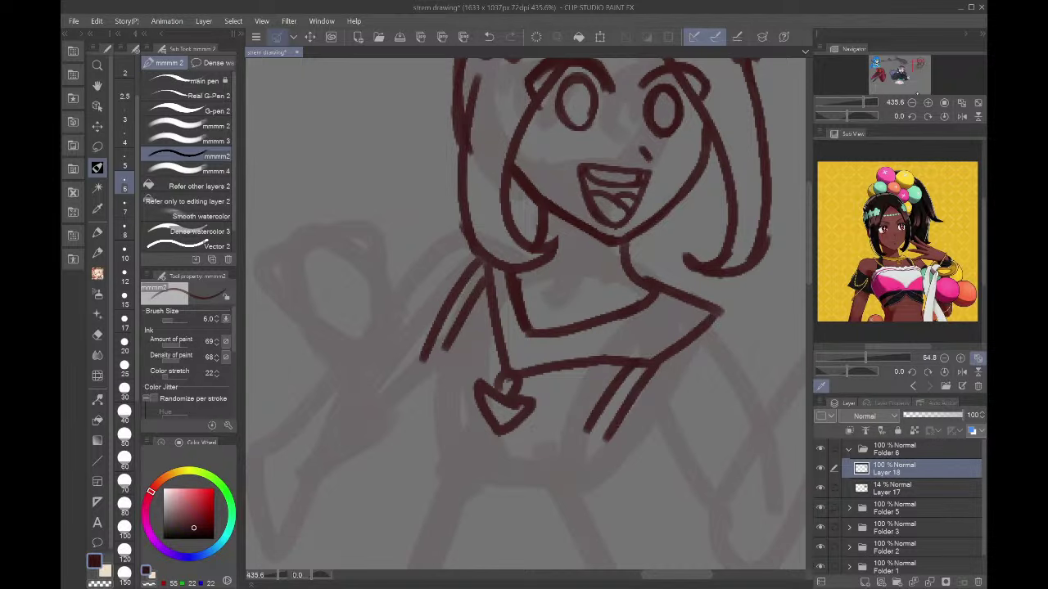
# - Draw the raised hand with an extended index finger, curled fingers and a thumb over the faded sketch
pyautogui.click(923, 68)
pyautogui.moveTo(923, 67); pyautogui.dragTo(924, 66)
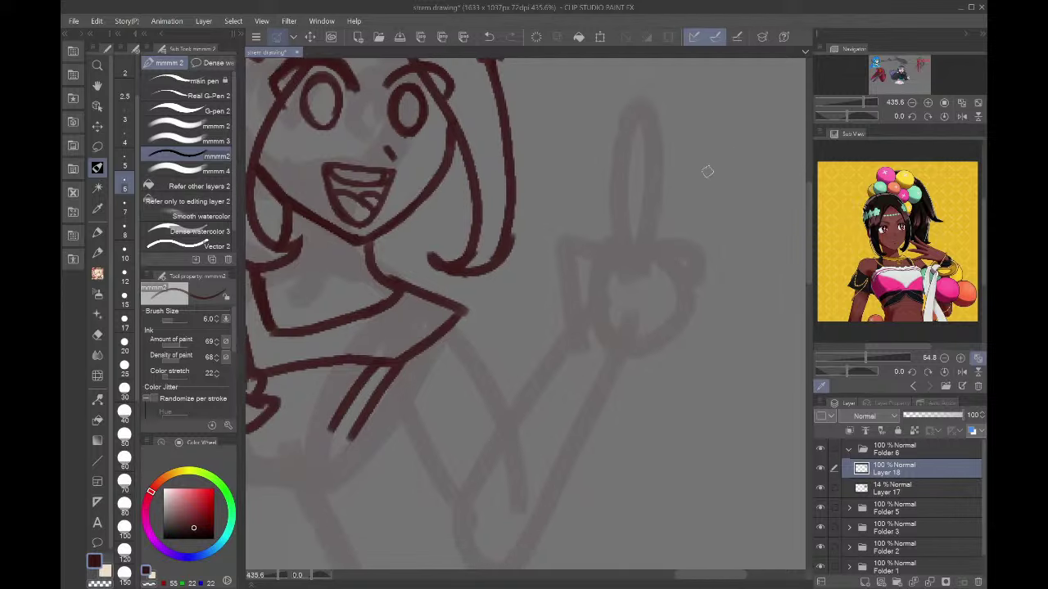
pyautogui.moveTo(571, 361); pyautogui.dragTo(559, 301)
pyautogui.moveTo(560, 304)
pyautogui.mouseDown()
pyautogui.moveTo(587, 290)
pyautogui.moveTo(572, 242)
pyautogui.moveTo(594, 255)
pyautogui.moveTo(616, 240)
pyautogui.moveTo(657, 113)
pyautogui.moveTo(667, 130)
pyautogui.moveTo(649, 222)
pyautogui.moveTo(656, 256)
pyautogui.moveTo(672, 232)
pyautogui.moveTo(680, 303)
pyautogui.moveTo(616, 383)
pyautogui.mouseUp()
pyautogui.moveTo(680, 272)
pyautogui.mouseDown()
pyautogui.moveTo(719, 261)
pyautogui.moveTo(685, 304)
pyautogui.mouseUp()
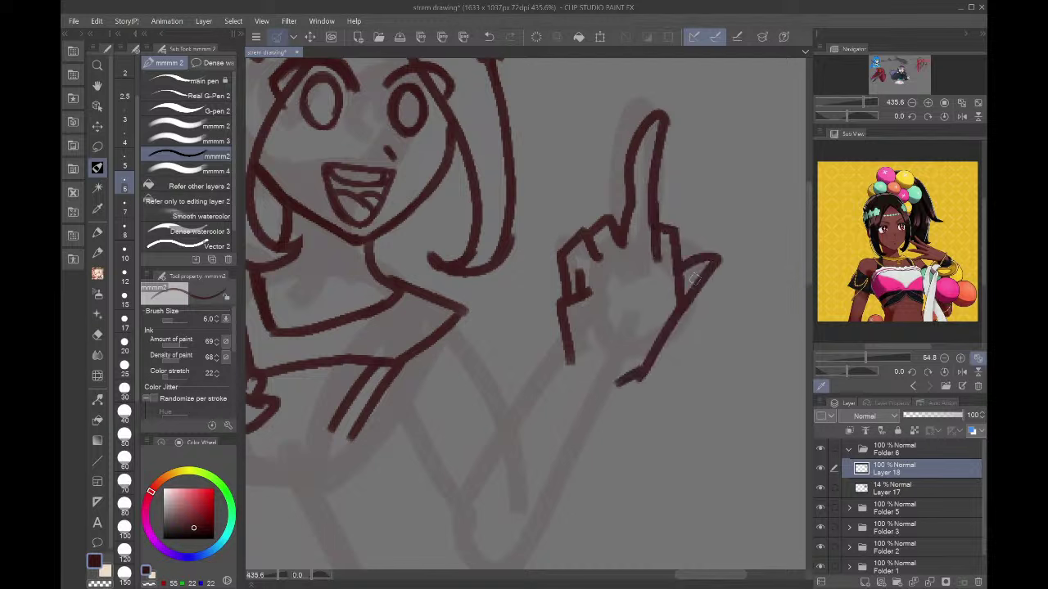
pyautogui.hotkey('ctrl', 'z')
pyautogui.moveTo(659, 354)
pyautogui.mouseDown()
pyautogui.moveTo(717, 255)
pyautogui.moveTo(720, 267)
pyautogui.moveTo(667, 328)
pyautogui.mouseUp()
pyautogui.hotkey('ctrl', 'z')
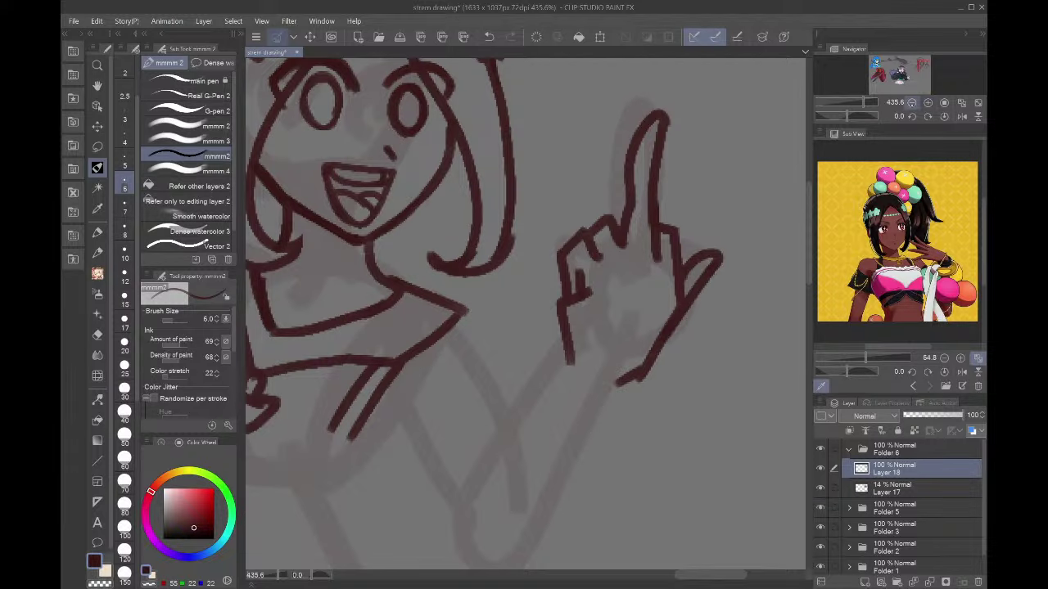
# - Close off the wrist beneath the raised hand and draw two stacked bangles around it
pyautogui.click(912, 103)
pyautogui.moveTo(908, 76); pyautogui.dragTo(915, 72)
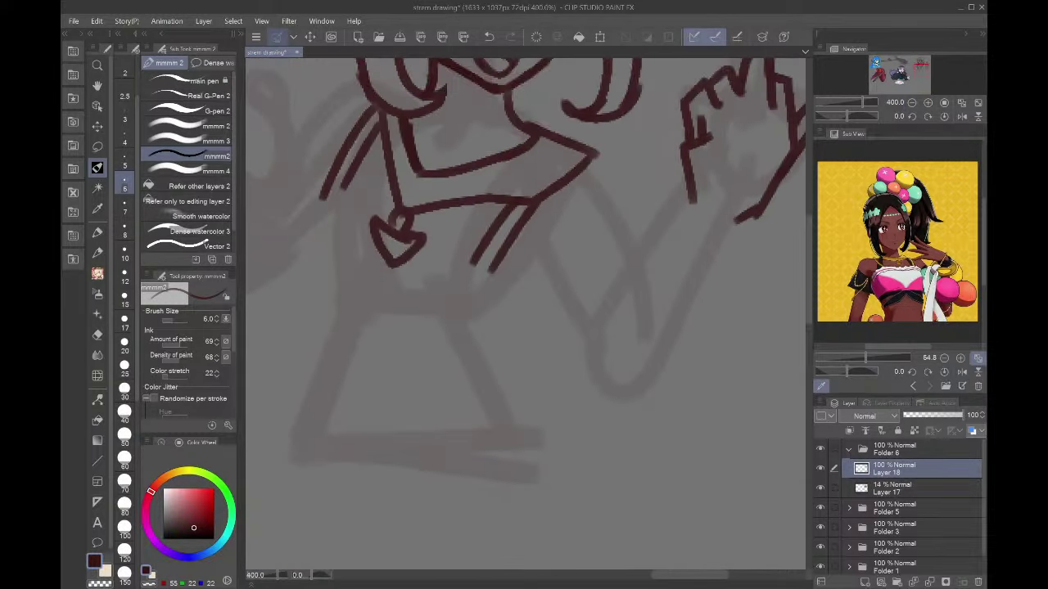
pyautogui.moveTo(689, 190)
pyautogui.mouseDown()
pyautogui.moveTo(708, 217)
pyautogui.moveTo(759, 204)
pyautogui.mouseUp()
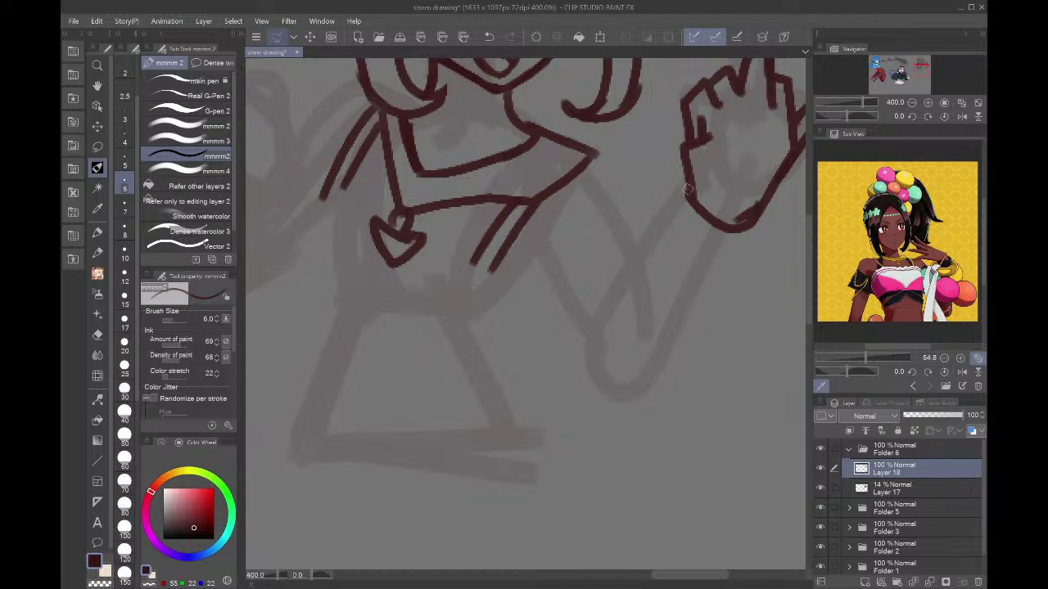
pyautogui.moveTo(669, 182)
pyautogui.mouseDown()
pyautogui.moveTo(666, 217)
pyautogui.moveTo(735, 255)
pyautogui.moveTo(749, 211)
pyautogui.moveTo(733, 256)
pyautogui.moveTo(744, 224)
pyautogui.mouseUp()
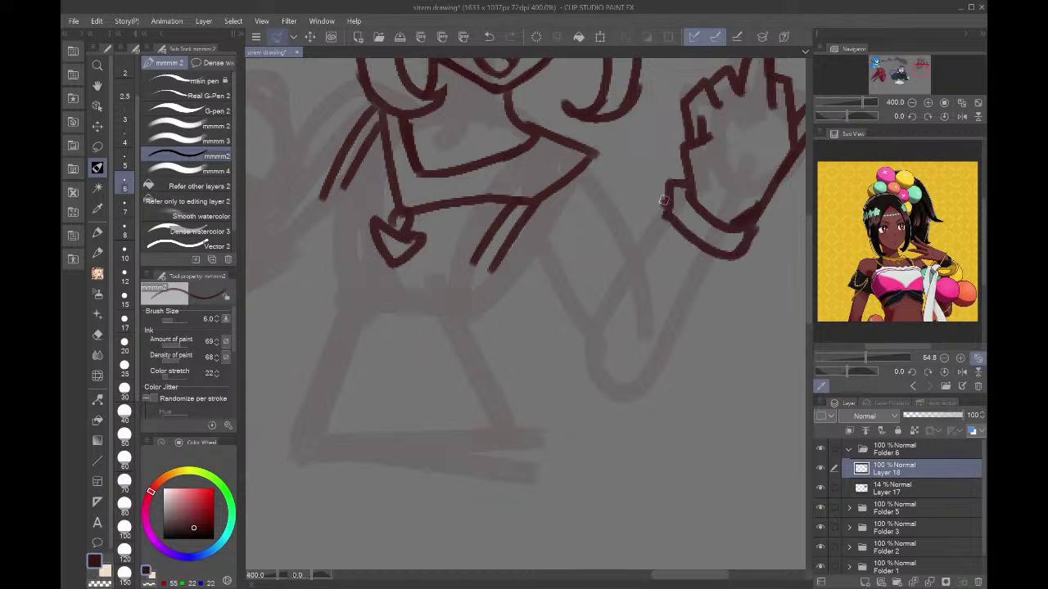
pyautogui.moveTo(665, 197)
pyautogui.mouseDown()
pyautogui.moveTo(695, 281)
pyautogui.moveTo(742, 246)
pyautogui.mouseUp()
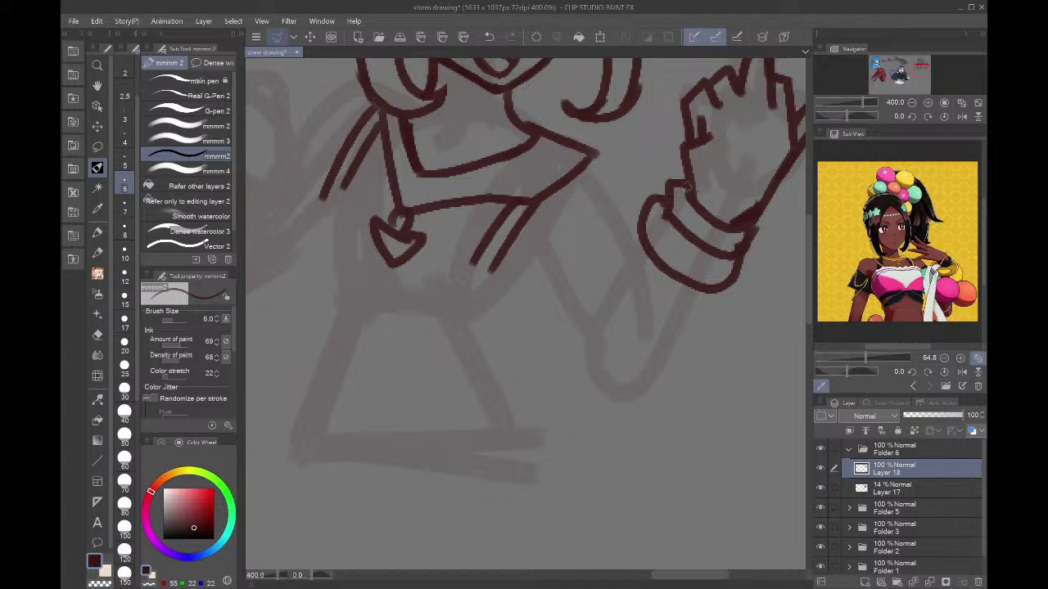
# - Draw three large round balls around the bangles, redrawing the one nearest the body slightly larger
pyautogui.moveTo(721, 352)
pyautogui.mouseDown()
pyautogui.moveTo(702, 346)
pyautogui.moveTo(753, 327)
pyautogui.moveTo(735, 343)
pyautogui.mouseUp()
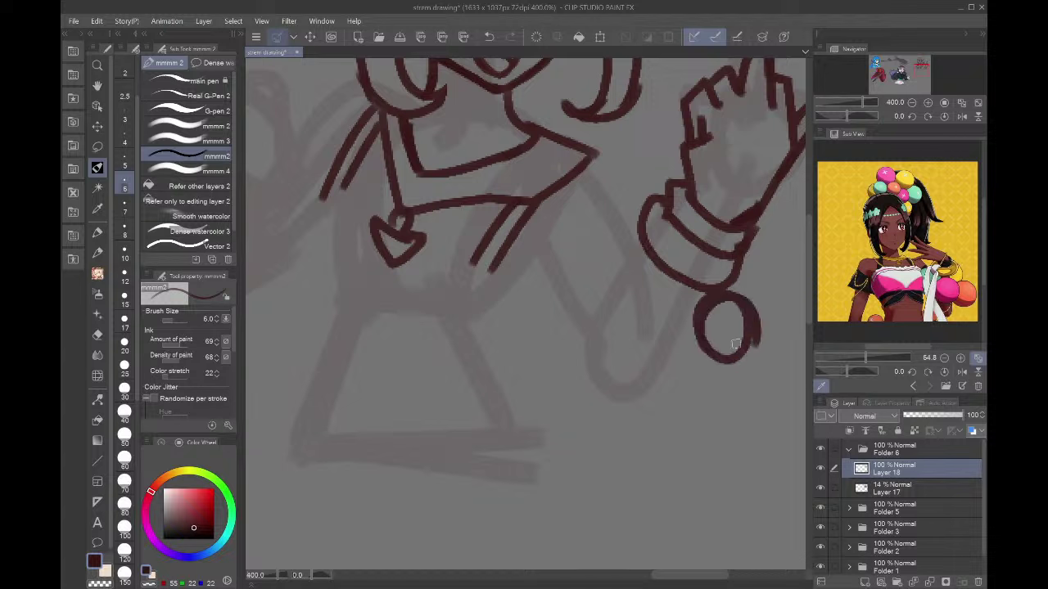
pyautogui.hotkey('ctrl', 'z')
pyautogui.moveTo(698, 373)
pyautogui.mouseDown()
pyautogui.moveTo(670, 381)
pyautogui.moveTo(720, 396)
pyautogui.moveTo(681, 385)
pyautogui.mouseUp()
pyautogui.moveTo(739, 286)
pyautogui.mouseDown()
pyautogui.moveTo(800, 274)
pyautogui.moveTo(703, 246)
pyautogui.mouseUp()
pyautogui.moveTo(668, 283)
pyautogui.mouseDown()
pyautogui.moveTo(637, 319)
pyautogui.moveTo(652, 223)
pyautogui.mouseUp()
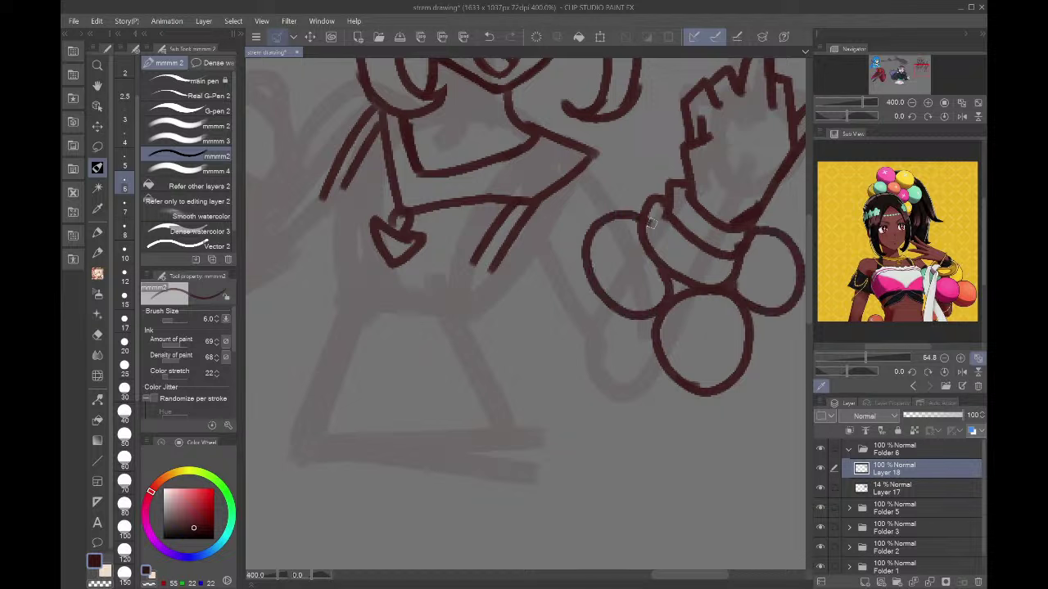
pyautogui.hotkey('ctrl', 'z')
pyautogui.moveTo(655, 266)
pyautogui.mouseDown()
pyautogui.moveTo(585, 301)
pyautogui.moveTo(631, 212)
pyautogui.moveTo(669, 196)
pyautogui.moveTo(670, 214)
pyautogui.mouseUp()
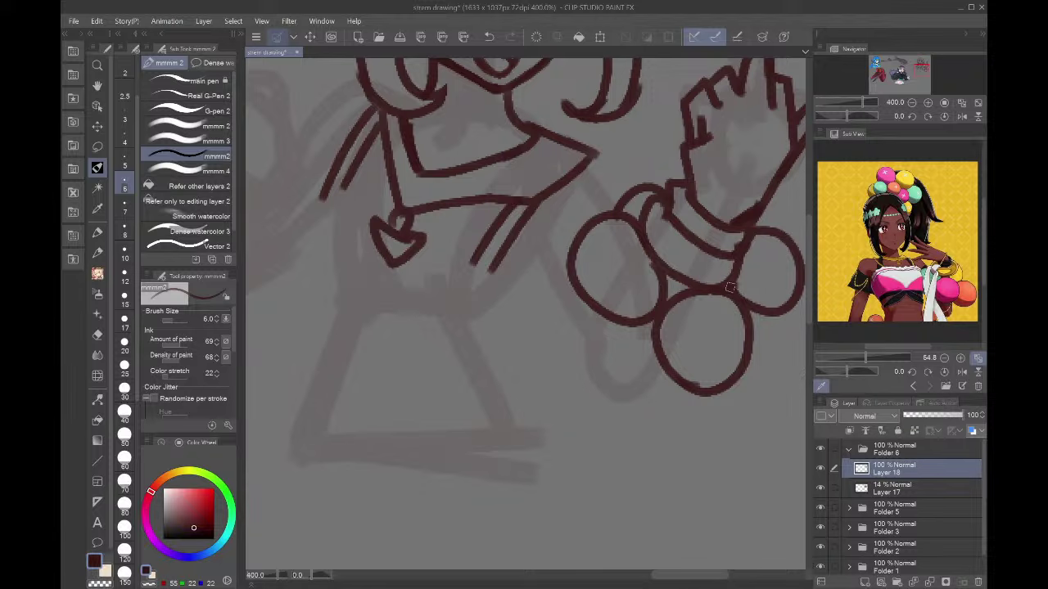
# - Outline the rounded elbow shape beneath the ball nearest the body and add the shoulder curve from the collar's corner
pyautogui.moveTo(655, 345); pyautogui.dragTo(637, 405)
pyautogui.moveTo(602, 314)
pyautogui.mouseDown()
pyautogui.moveTo(573, 385)
pyautogui.moveTo(646, 373)
pyautogui.mouseUp()
pyautogui.moveTo(916, 72); pyautogui.dragTo(920, 72)
pyautogui.moveTo(698, 124)
pyautogui.mouseDown()
pyautogui.moveTo(734, 141)
pyautogui.moveTo(735, 168)
pyautogui.mouseUp()
pyautogui.hotkey('ctrl', 'z')
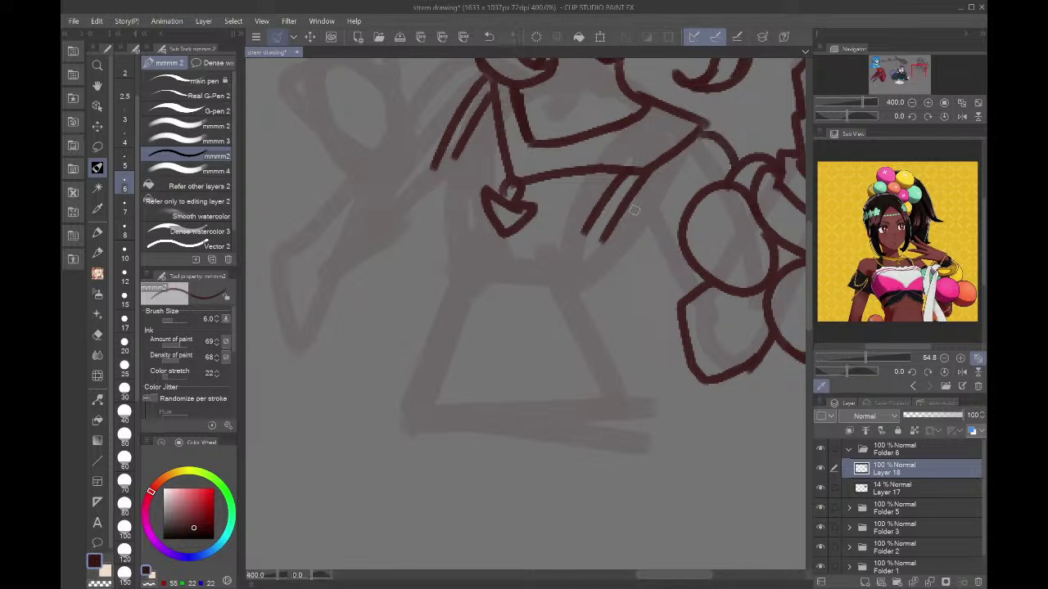
# - Draw the inner upper arm with its pointed armband and sketch the ruffled band across the chest behind the pendant
pyautogui.moveTo(630, 211)
pyautogui.mouseDown()
pyautogui.moveTo(660, 265)
pyautogui.moveTo(696, 262)
pyautogui.moveTo(679, 324)
pyautogui.mouseUp()
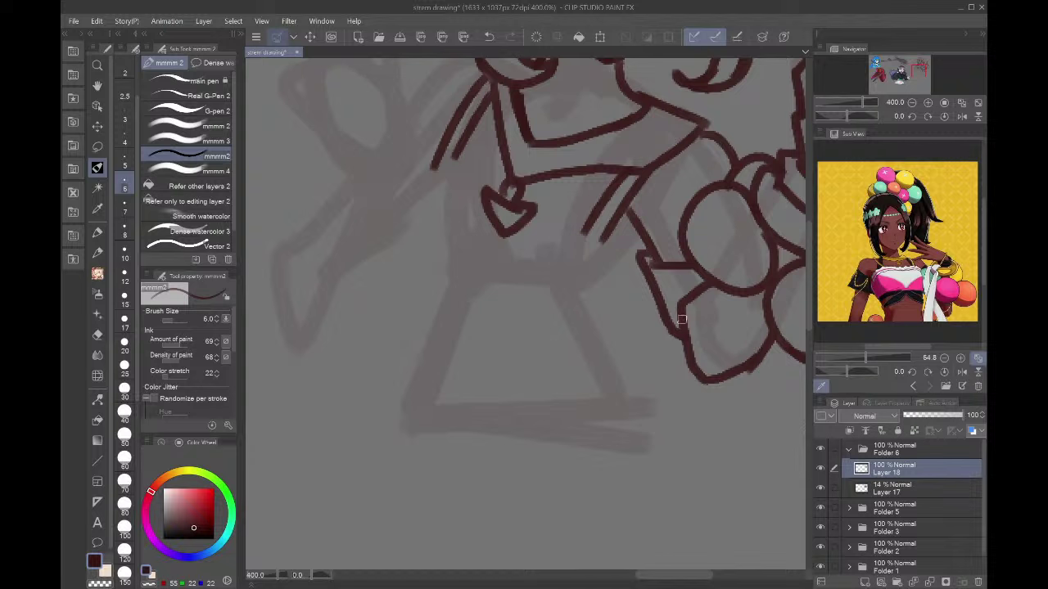
pyautogui.moveTo(682, 305); pyautogui.dragTo(678, 317)
pyautogui.moveTo(653, 254); pyautogui.dragTo(644, 266)
pyautogui.moveTo(432, 164)
pyautogui.mouseDown()
pyautogui.moveTo(494, 180)
pyautogui.moveTo(618, 252)
pyautogui.moveTo(408, 177)
pyautogui.moveTo(489, 225)
pyautogui.moveTo(626, 272)
pyautogui.moveTo(630, 263)
pyautogui.mouseUp()
# - Move the line drawing of the girl slightly upward with the transform tool
pyautogui.click(912, 104)
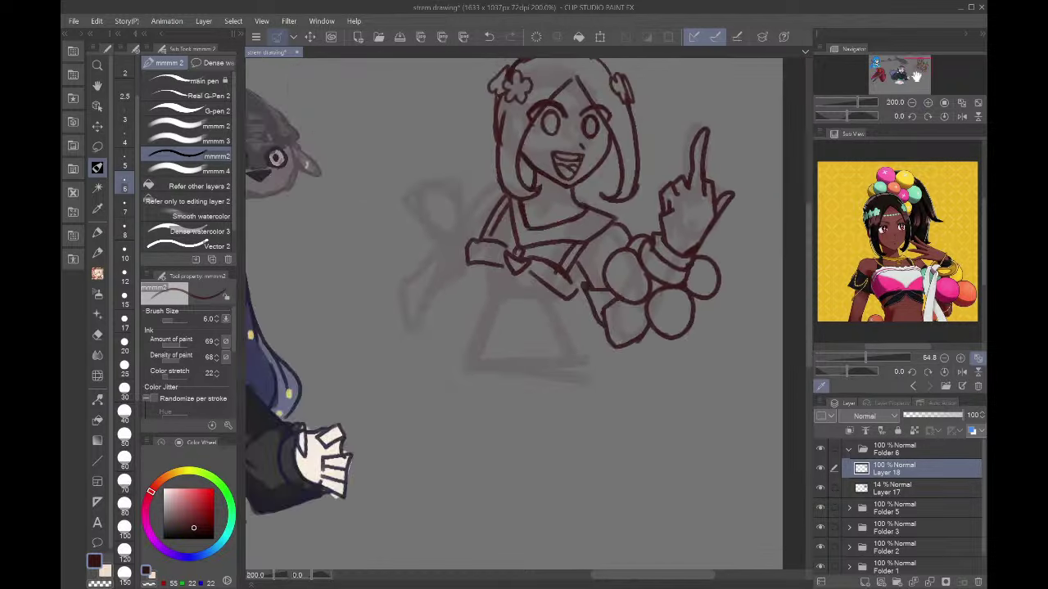
pyautogui.moveTo(916, 77); pyautogui.dragTo(916, 74)
pyautogui.hotkey('ctrl', 't')
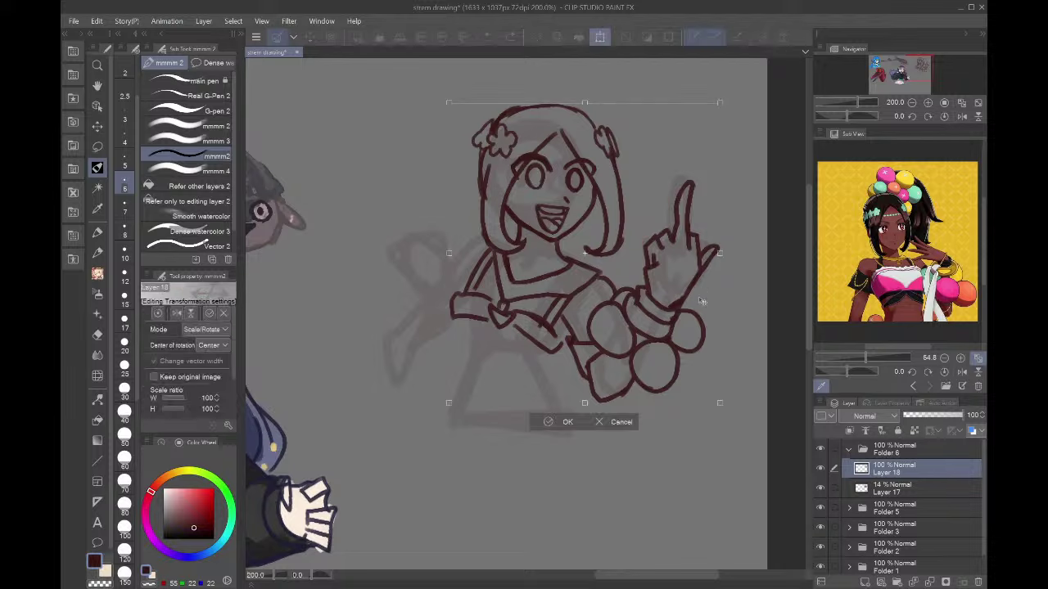
pyautogui.moveTo(696, 282); pyautogui.dragTo(691, 260)
pyautogui.click(545, 399)
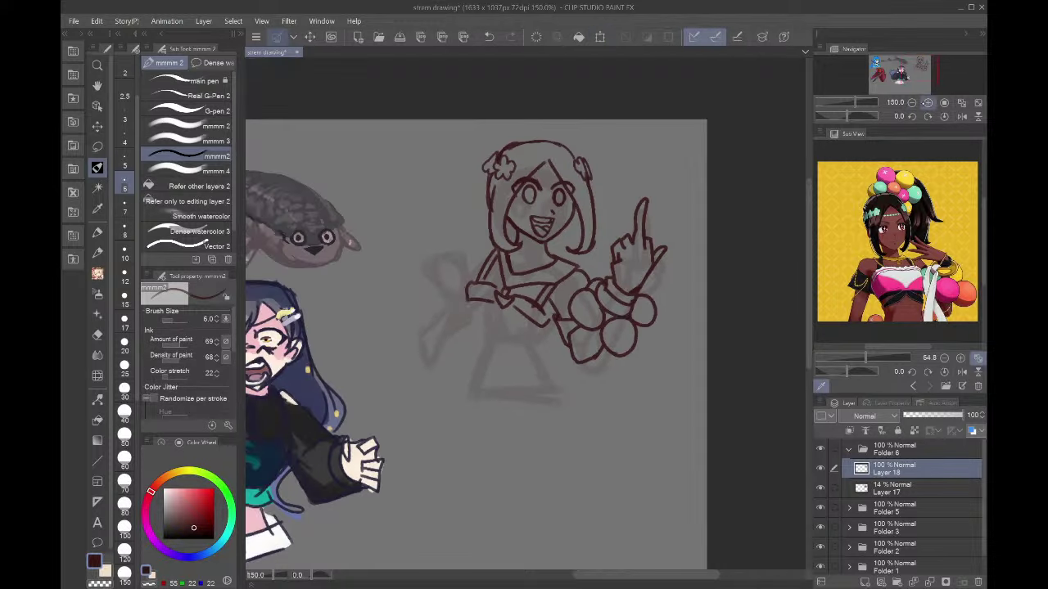
# - Outline the body of the top below the ruffled band, including its sides, fold lines and lower edge
pyautogui.moveTo(447, 292)
pyautogui.mouseDown()
pyautogui.moveTo(470, 338)
pyautogui.moveTo(522, 351)
pyautogui.moveTo(572, 329)
pyautogui.mouseUp()
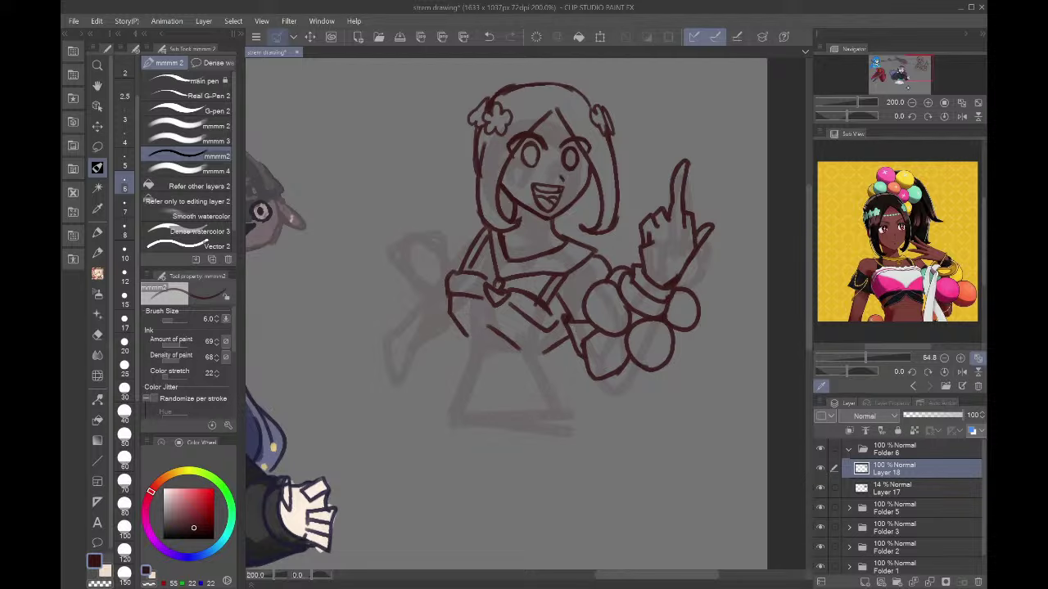
pyautogui.moveTo(908, 78); pyautogui.dragTo(918, 71)
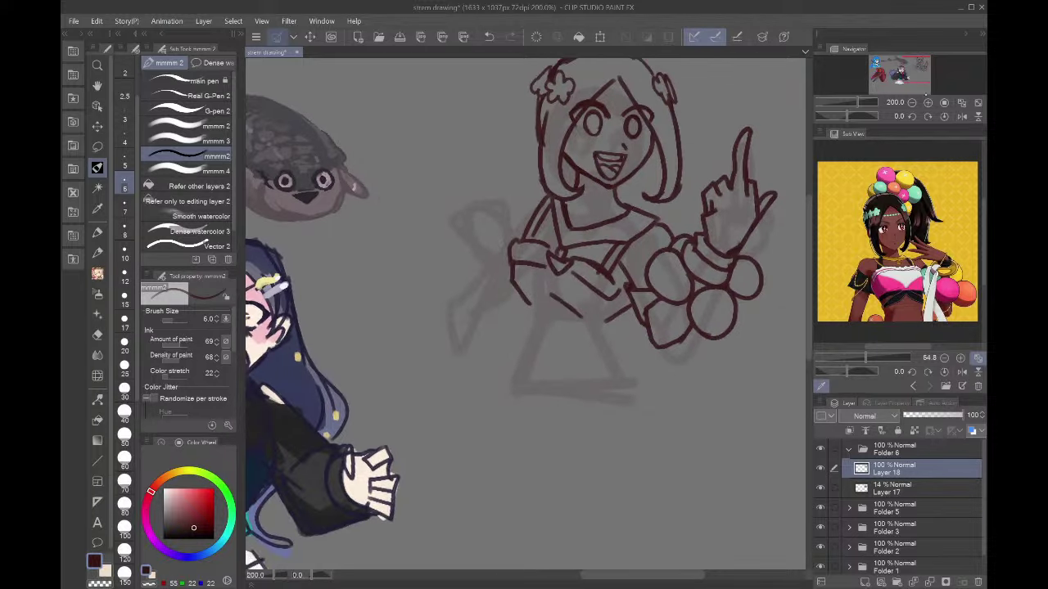
pyautogui.click(928, 102)
pyautogui.moveTo(528, 294); pyautogui.dragTo(694, 328)
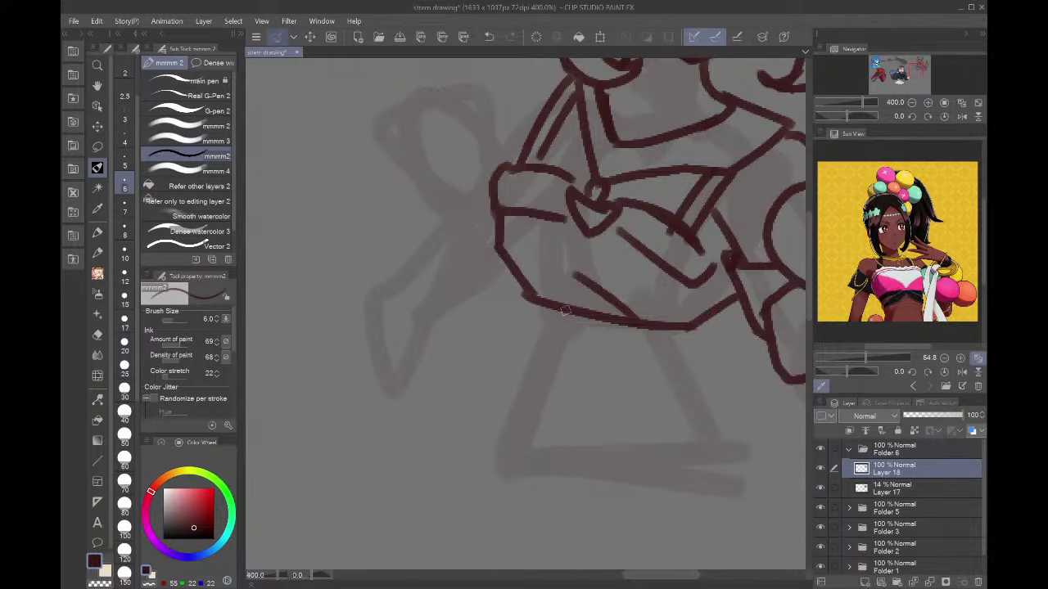
# - Draw a knot with two pointed tails beneath the top and a narrow band following its lower edge
pyautogui.moveTo(565, 310)
pyautogui.mouseDown()
pyautogui.moveTo(582, 313)
pyautogui.moveTo(448, 396)
pyautogui.moveTo(544, 315)
pyautogui.mouseUp()
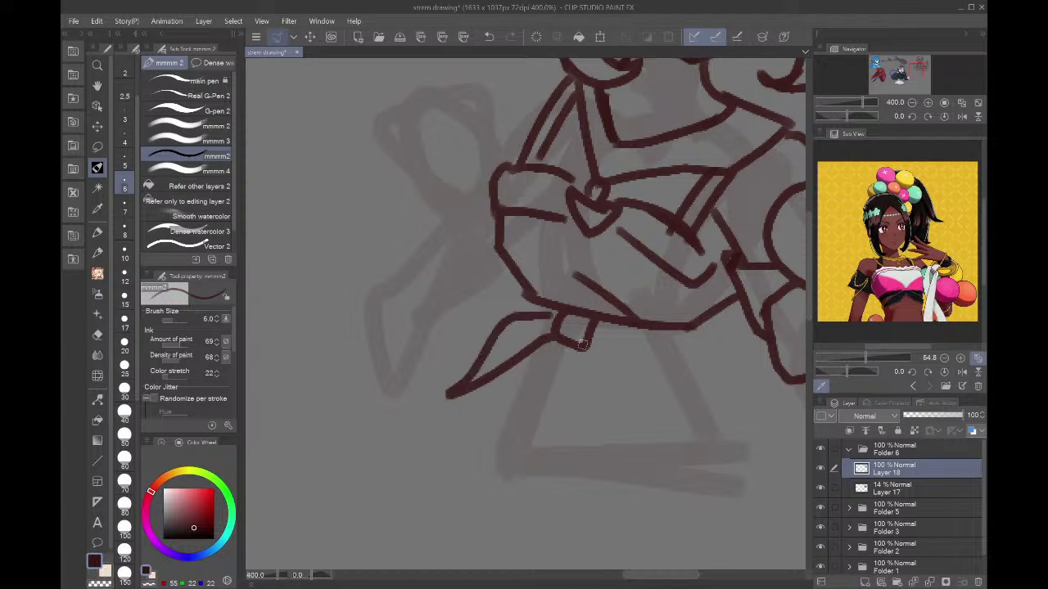
pyautogui.moveTo(581, 344)
pyautogui.mouseDown()
pyautogui.moveTo(636, 434)
pyautogui.moveTo(600, 321)
pyautogui.mouseUp()
pyautogui.moveTo(638, 361)
pyautogui.mouseDown()
pyautogui.moveTo(725, 351)
pyautogui.moveTo(723, 298)
pyautogui.mouseUp()
pyautogui.moveTo(522, 288)
pyautogui.mouseDown()
pyautogui.moveTo(509, 321)
pyautogui.moveTo(521, 300)
pyautogui.mouseUp()
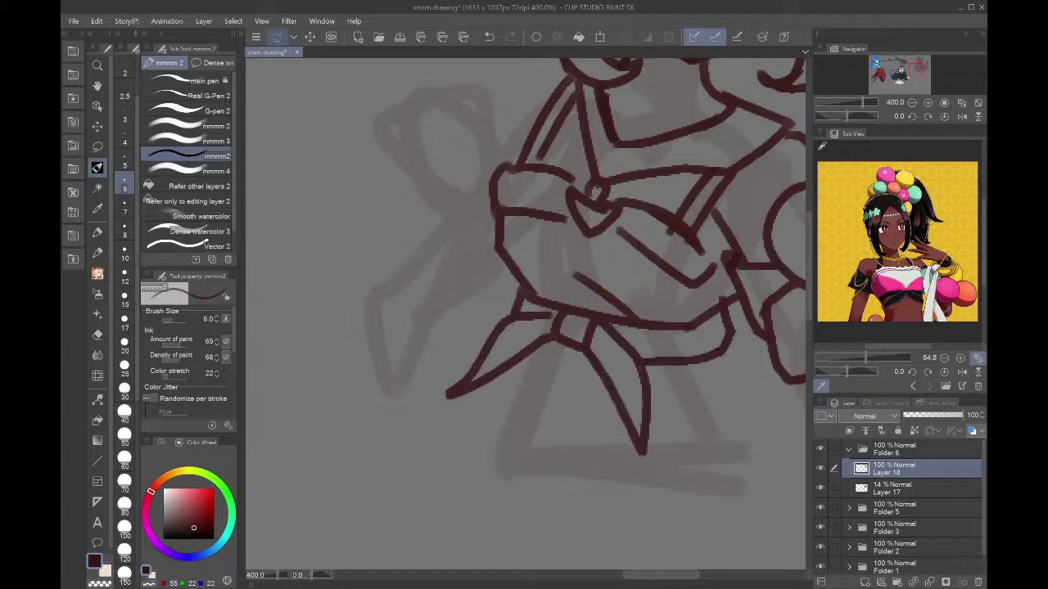
# - Draw a short curved belly line and both sides of the waist below the band, and reduce the reference view to 50%
pyautogui.moveTo(584, 401); pyautogui.dragTo(576, 447)
pyautogui.moveTo(720, 346)
pyautogui.mouseDown()
pyautogui.moveTo(706, 415)
pyautogui.moveTo(764, 472)
pyautogui.mouseUp()
pyautogui.hotkey('ctrl', 'z')
pyautogui.hotkey('ctrl', 'z')
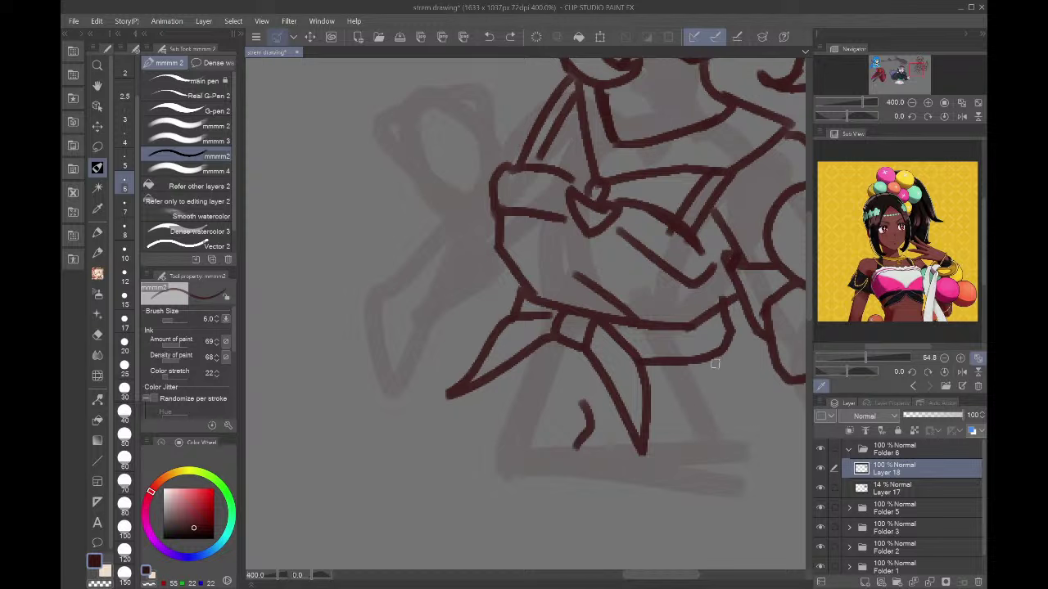
pyautogui.moveTo(712, 350)
pyautogui.mouseDown()
pyautogui.moveTo(718, 401)
pyautogui.moveTo(753, 454)
pyautogui.mouseUp()
pyautogui.moveTo(524, 355); pyautogui.dragTo(493, 442)
pyautogui.click(943, 357)
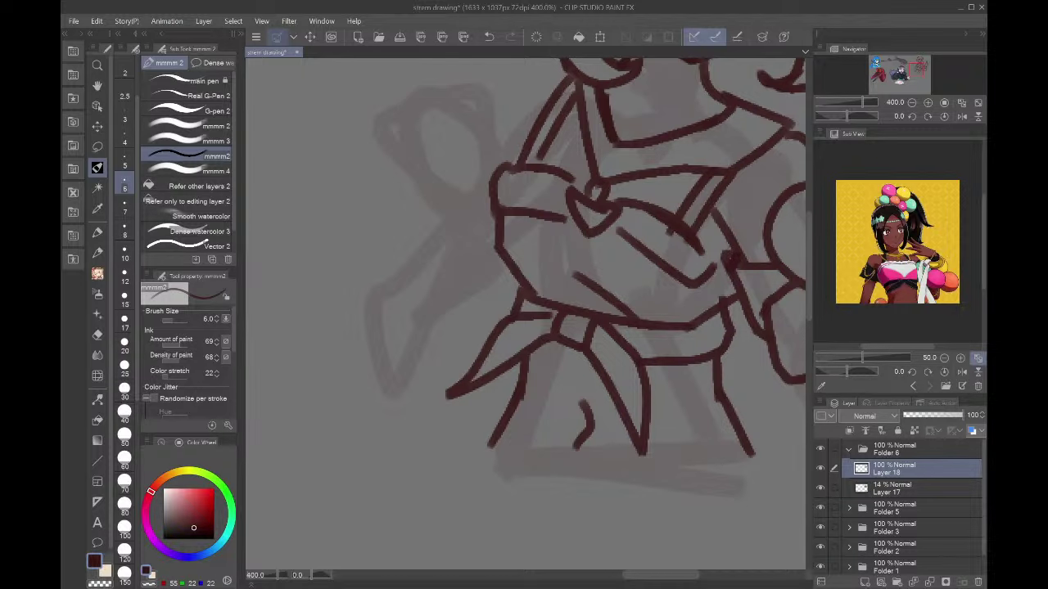
# - Undo the last waist strokes on the character's left-hand side and redraw that waist line curving outward below the knotted sash
pyautogui.scroll(-4, 789, 398)
pyautogui.scroll(2, 786, 438)
pyautogui.hotkey('ctrl', 'z')
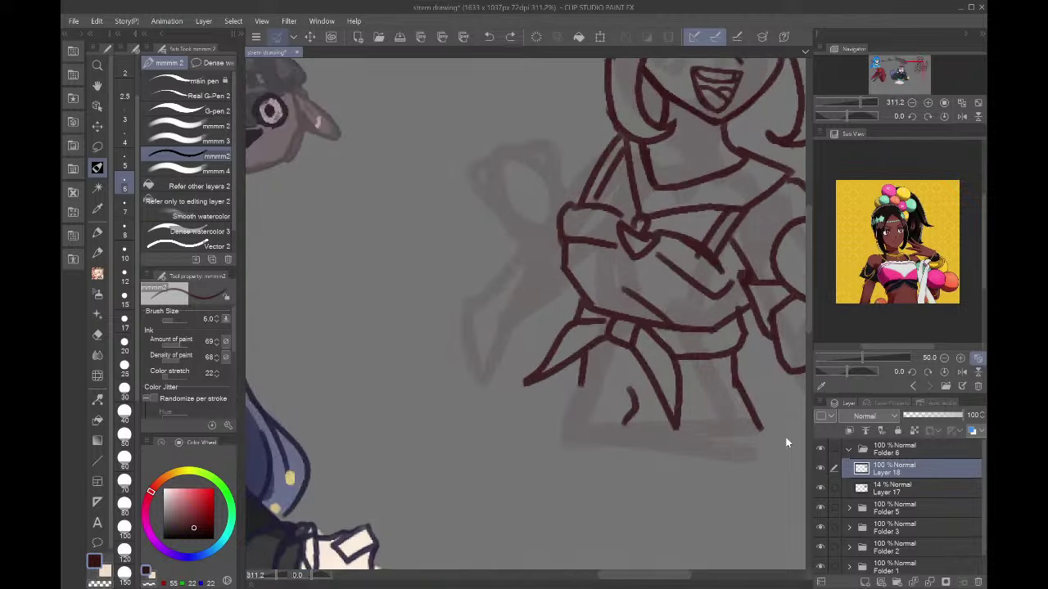
pyautogui.hotkey('ctrl', 'z')
pyautogui.moveTo(588, 349)
pyautogui.mouseDown()
pyautogui.moveTo(587, 377)
pyautogui.moveTo(563, 406)
pyautogui.mouseUp()
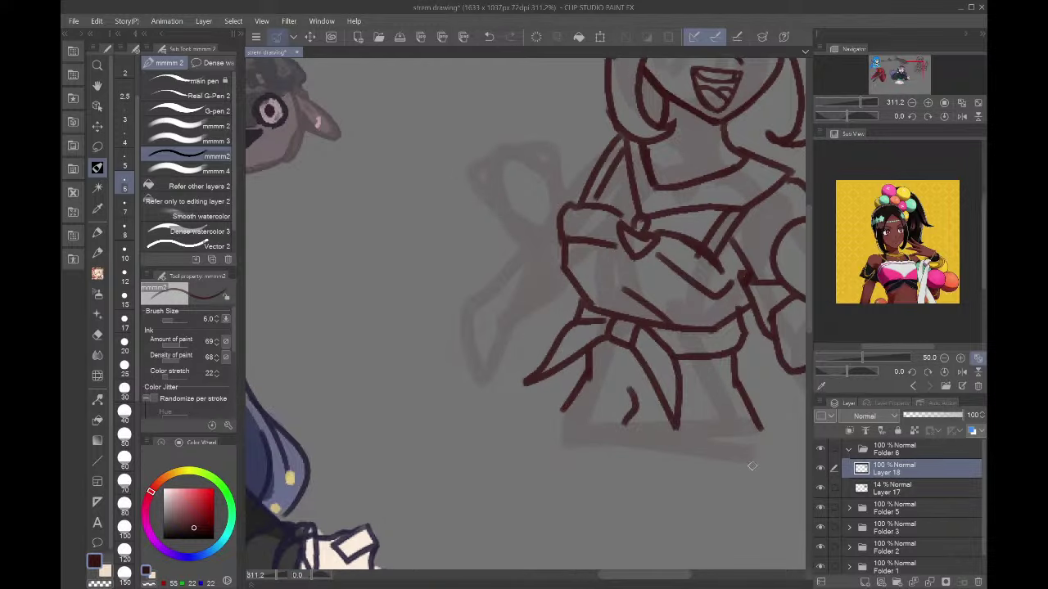
# - Draw a cluster of round beads at the hip, then outline the lower waistband edge and the side flap
pyautogui.moveTo(751, 466)
pyautogui.mouseDown()
pyautogui.moveTo(782, 426)
pyautogui.moveTo(769, 485)
pyautogui.moveTo(767, 421)
pyautogui.moveTo(703, 454)
pyautogui.moveTo(731, 473)
pyautogui.moveTo(735, 434)
pyautogui.moveTo(718, 425)
pyautogui.moveTo(795, 434)
pyautogui.mouseUp()
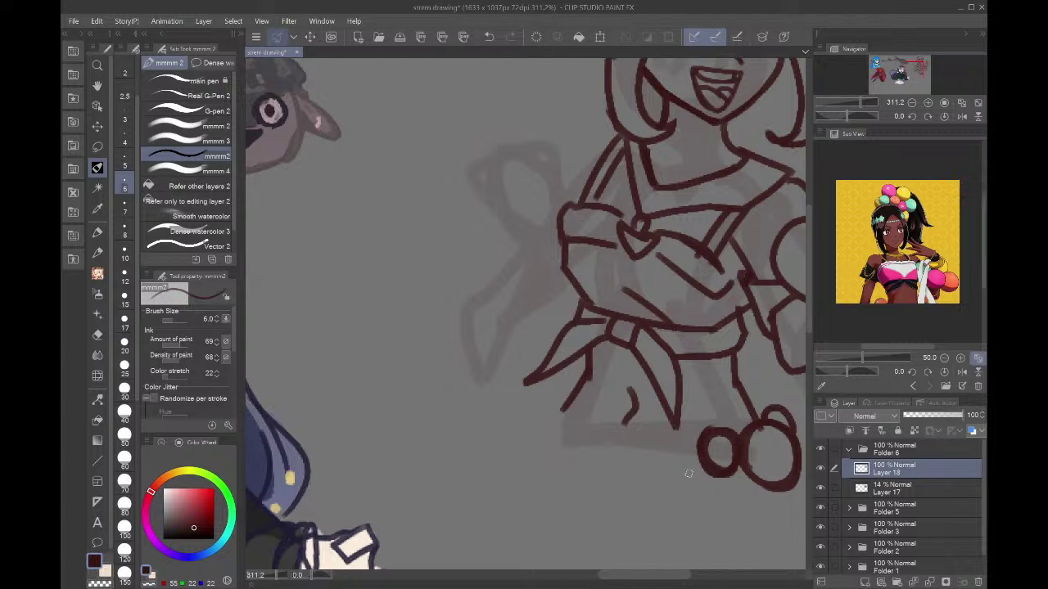
pyautogui.moveTo(688, 473)
pyautogui.mouseDown()
pyautogui.moveTo(668, 453)
pyautogui.moveTo(671, 471)
pyautogui.moveTo(582, 436)
pyautogui.moveTo(572, 393)
pyautogui.moveTo(552, 395)
pyautogui.moveTo(536, 434)
pyautogui.mouseUp()
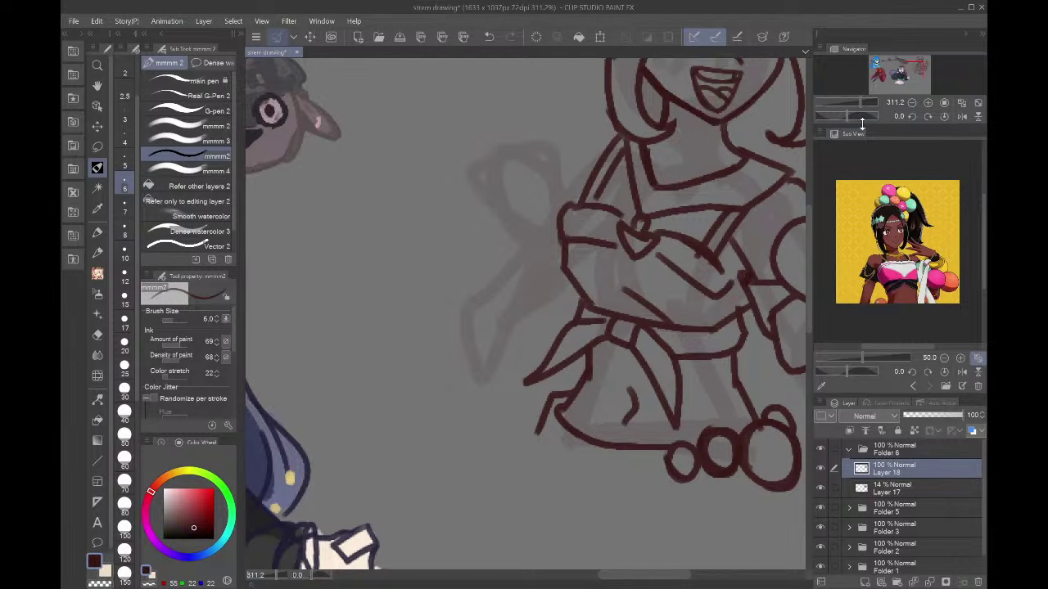
# - Sketch a raised fist with folded fingers and a wrist edge over the faint arm guide beside the torso
pyautogui.moveTo(920, 70); pyautogui.dragTo(915, 67)
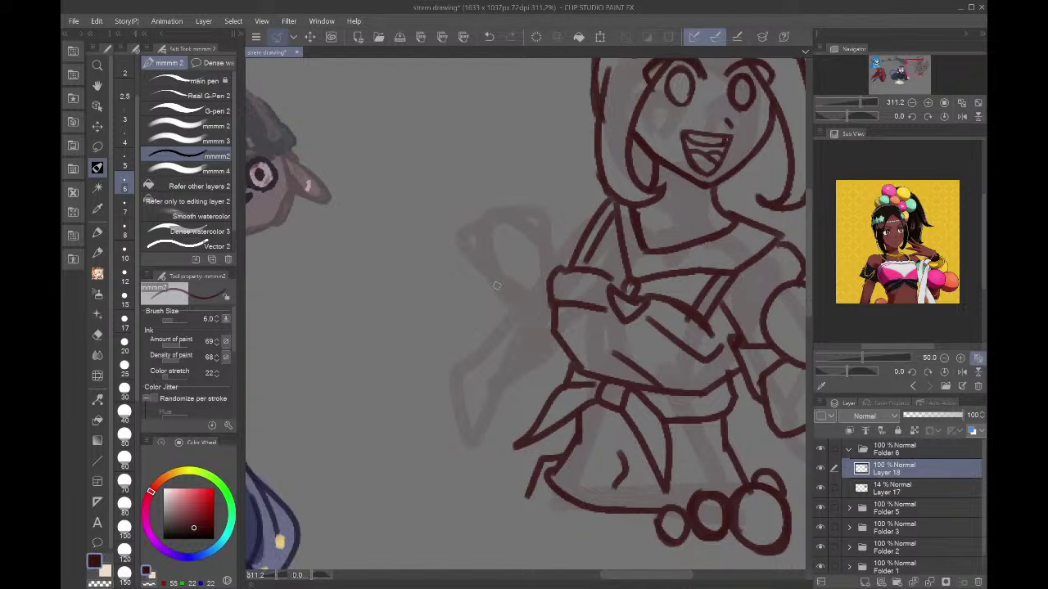
pyautogui.moveTo(495, 304)
pyautogui.mouseDown()
pyautogui.moveTo(515, 270)
pyautogui.moveTo(487, 243)
pyautogui.moveTo(489, 230)
pyautogui.moveTo(500, 247)
pyautogui.moveTo(497, 209)
pyautogui.moveTo(467, 207)
pyautogui.moveTo(456, 222)
pyautogui.moveTo(443, 212)
pyautogui.moveTo(469, 210)
pyautogui.moveTo(397, 183)
pyautogui.moveTo(388, 210)
pyautogui.moveTo(424, 271)
pyautogui.mouseUp()
pyautogui.moveTo(402, 233)
pyautogui.mouseDown()
pyautogui.moveTo(450, 290)
pyautogui.moveTo(475, 295)
pyautogui.mouseUp()
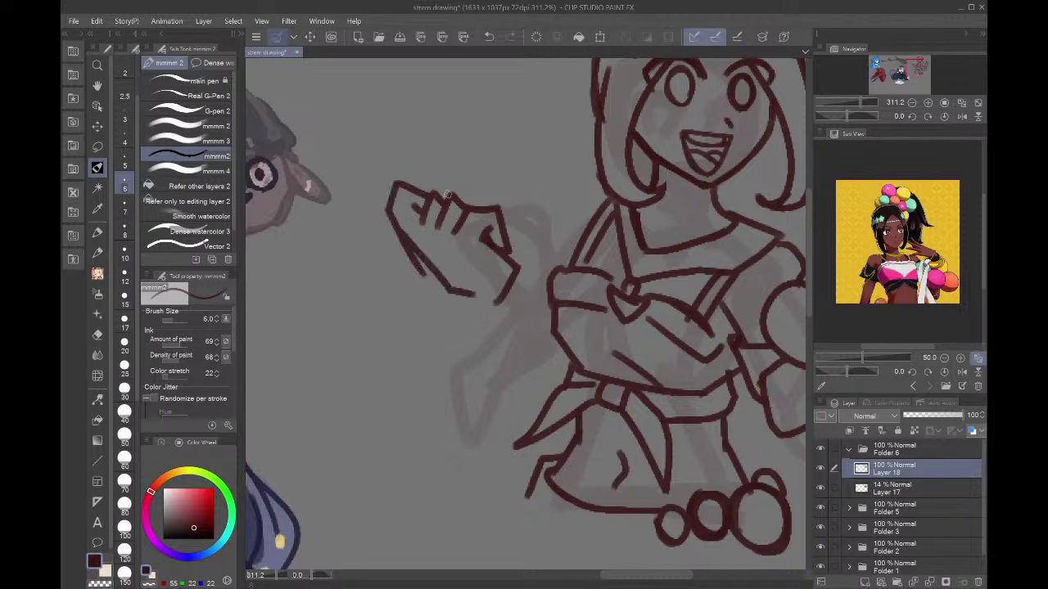
pyautogui.moveTo(446, 194); pyautogui.dragTo(479, 201)
pyautogui.moveTo(503, 254)
pyautogui.mouseDown()
pyautogui.moveTo(499, 304)
pyautogui.moveTo(510, 274)
pyautogui.mouseUp()
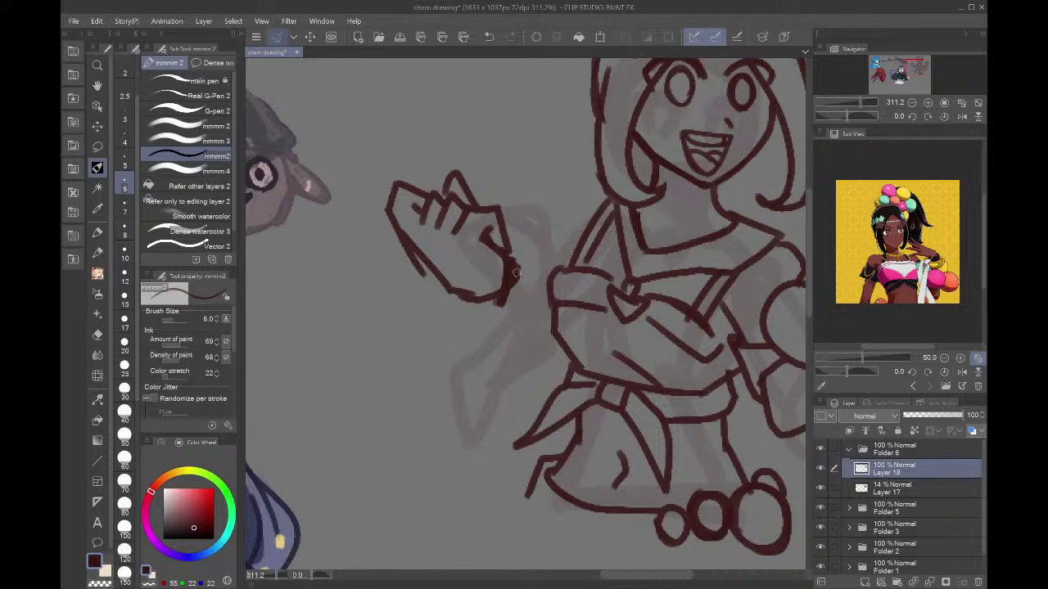
# - Draw two large round beads below the raised fist and outline the gathered cuff between wrist and chest
pyautogui.moveTo(480, 378)
pyautogui.mouseDown()
pyautogui.moveTo(513, 365)
pyautogui.moveTo(448, 325)
pyautogui.moveTo(514, 370)
pyautogui.mouseUp()
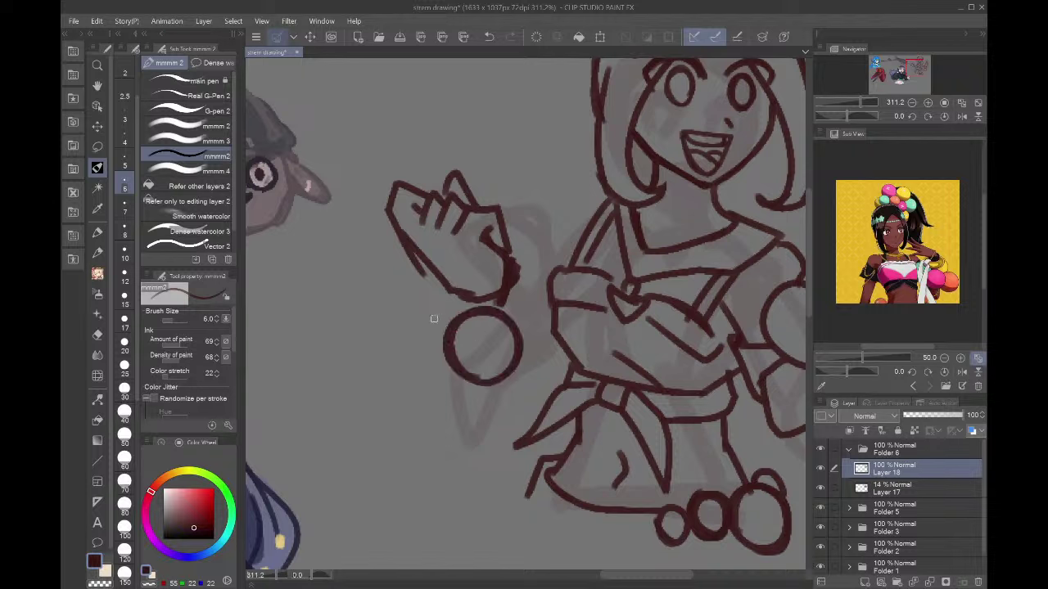
pyautogui.moveTo(433, 318)
pyautogui.mouseDown()
pyautogui.moveTo(438, 352)
pyautogui.moveTo(433, 286)
pyautogui.moveTo(455, 319)
pyautogui.moveTo(430, 282)
pyautogui.moveTo(441, 279)
pyautogui.mouseUp()
pyautogui.moveTo(523, 272)
pyautogui.mouseDown()
pyautogui.moveTo(521, 330)
pyautogui.moveTo(558, 291)
pyautogui.moveTo(555, 272)
pyautogui.moveTo(516, 251)
pyautogui.moveTo(516, 235)
pyautogui.moveTo(531, 254)
pyautogui.mouseUp()
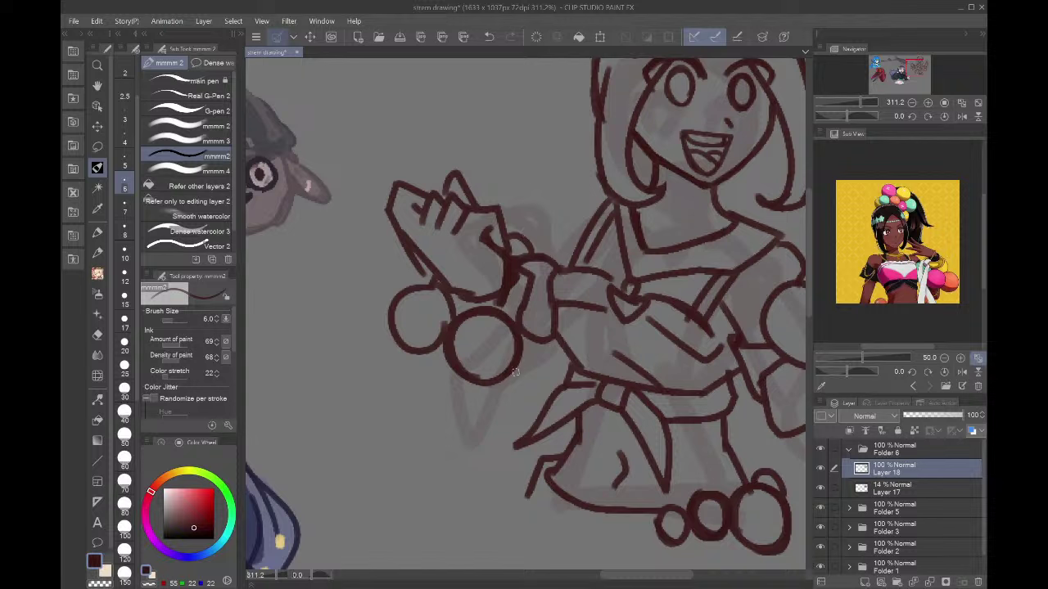
# - Draw the curved line from the wrist beads to the sash, and outline the puffed shoulder sleeve and upper arm
pyautogui.moveTo(515, 372)
pyautogui.mouseDown()
pyautogui.moveTo(545, 400)
pyautogui.moveTo(567, 396)
pyautogui.mouseUp()
pyautogui.hotkey('ctrl', 'z')
pyautogui.moveTo(515, 370); pyautogui.dragTo(546, 398)
pyautogui.moveTo(600, 182)
pyautogui.mouseDown()
pyautogui.moveTo(583, 178)
pyautogui.moveTo(550, 220)
pyautogui.moveTo(571, 252)
pyautogui.mouseUp()
pyautogui.moveTo(557, 202)
pyautogui.mouseDown()
pyautogui.moveTo(546, 196)
pyautogui.moveTo(521, 233)
pyautogui.mouseUp()
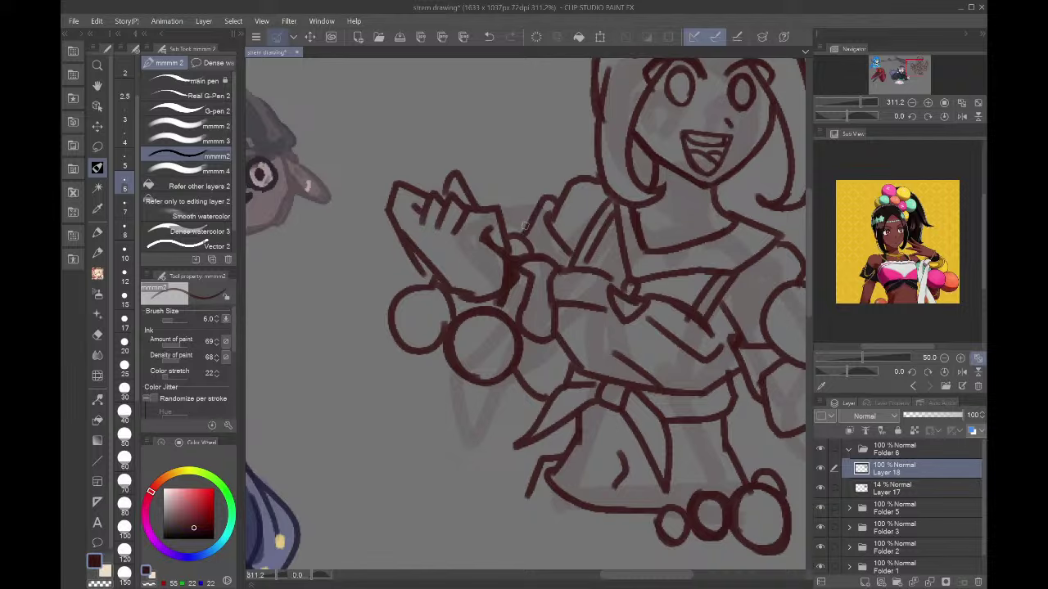
# - Lasso the fist's thumb side and fingers, delete those lines, and clear the selection
pyautogui.moveTo(919, 77); pyautogui.dragTo(920, 66)
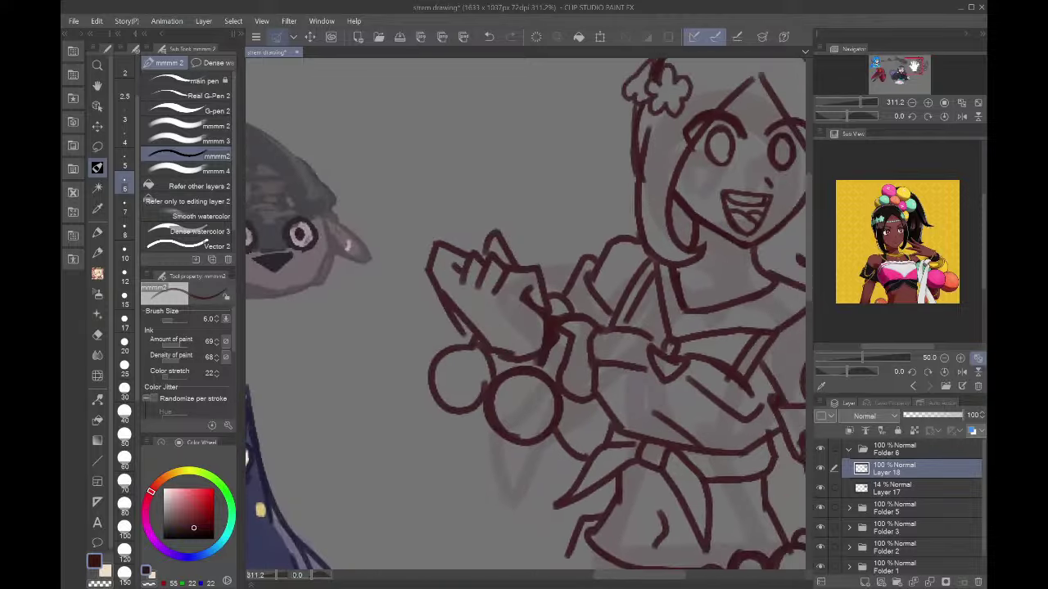
pyautogui.press('m')
pyautogui.moveTo(514, 290)
pyautogui.mouseDown()
pyautogui.moveTo(539, 259)
pyautogui.moveTo(553, 282)
pyautogui.moveTo(539, 348)
pyautogui.mouseUp()
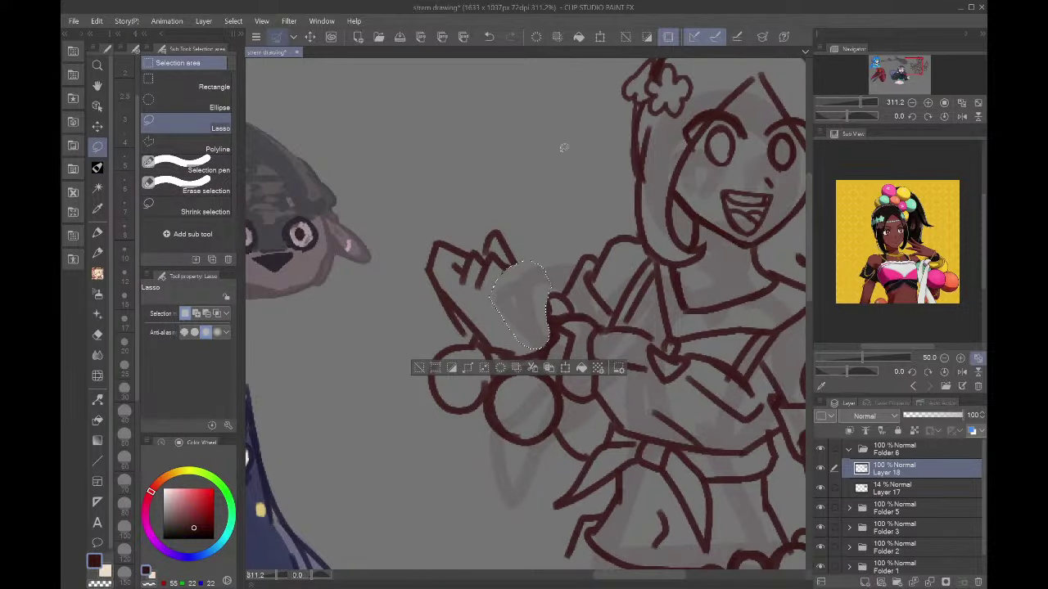
pyautogui.moveTo(414, 233)
pyautogui.mouseDown()
pyautogui.moveTo(511, 224)
pyautogui.moveTo(470, 308)
pyautogui.moveTo(409, 245)
pyautogui.mouseUp()
pyautogui.press('Delete')
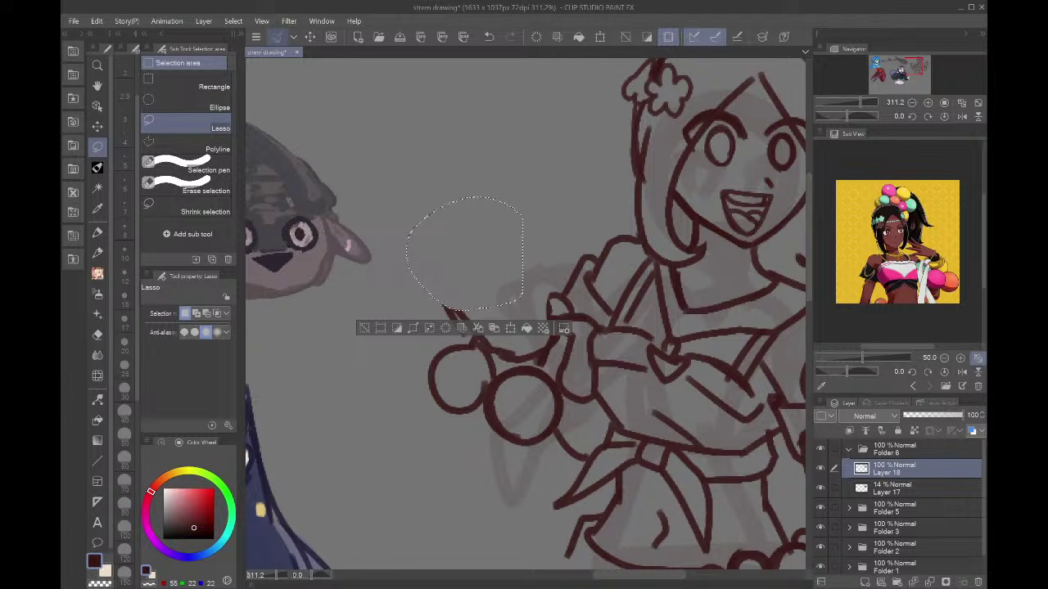
pyautogui.hotkey('ctrl', 'd')
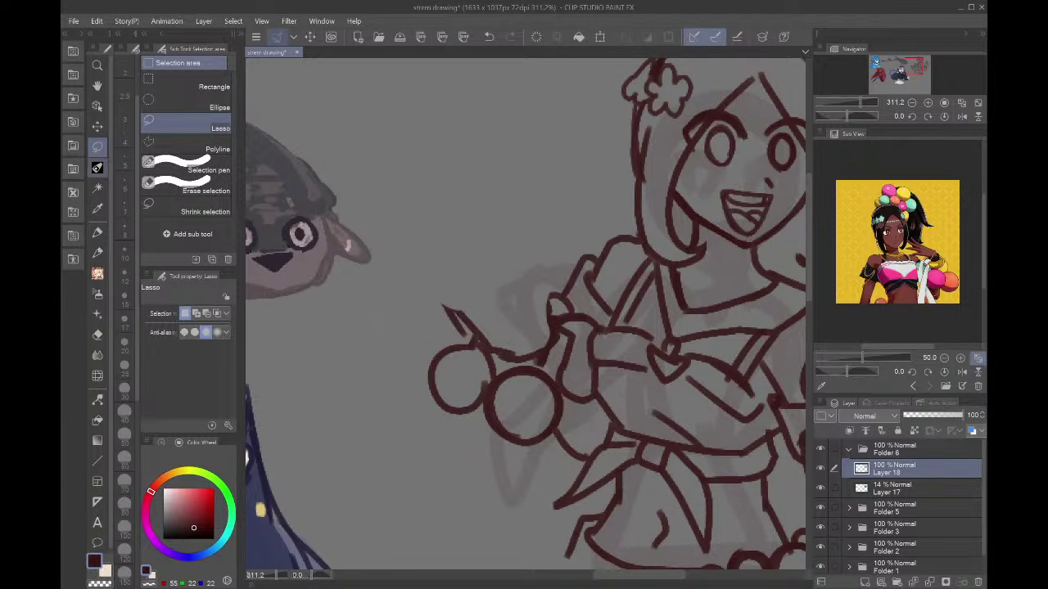
# - Redraw the raised fist with a larger palm, curled fingers and thumb, connected to the beaded wrist
pyautogui.press('b')
pyautogui.moveTo(549, 340)
pyautogui.mouseDown()
pyautogui.moveTo(502, 288)
pyautogui.moveTo(510, 264)
pyautogui.moveTo(514, 285)
pyautogui.moveTo(530, 257)
pyautogui.moveTo(483, 270)
pyautogui.moveTo(494, 247)
pyautogui.moveTo(422, 229)
pyautogui.moveTo(450, 327)
pyautogui.moveTo(507, 360)
pyautogui.mouseUp()
pyautogui.hotkey('ctrl', 'z')
pyautogui.moveTo(480, 242)
pyautogui.mouseDown()
pyautogui.moveTo(496, 219)
pyautogui.moveTo(519, 239)
pyautogui.mouseUp()
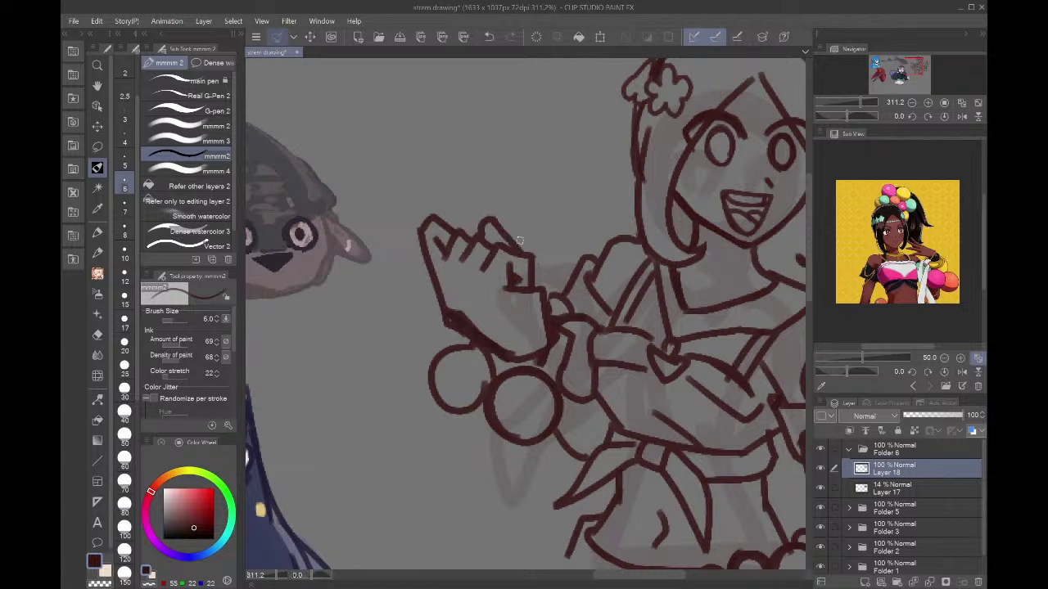
# - Lasso the redrawn fist, transform it so it tilts closer to the body, and clear the selection
pyautogui.press('m')
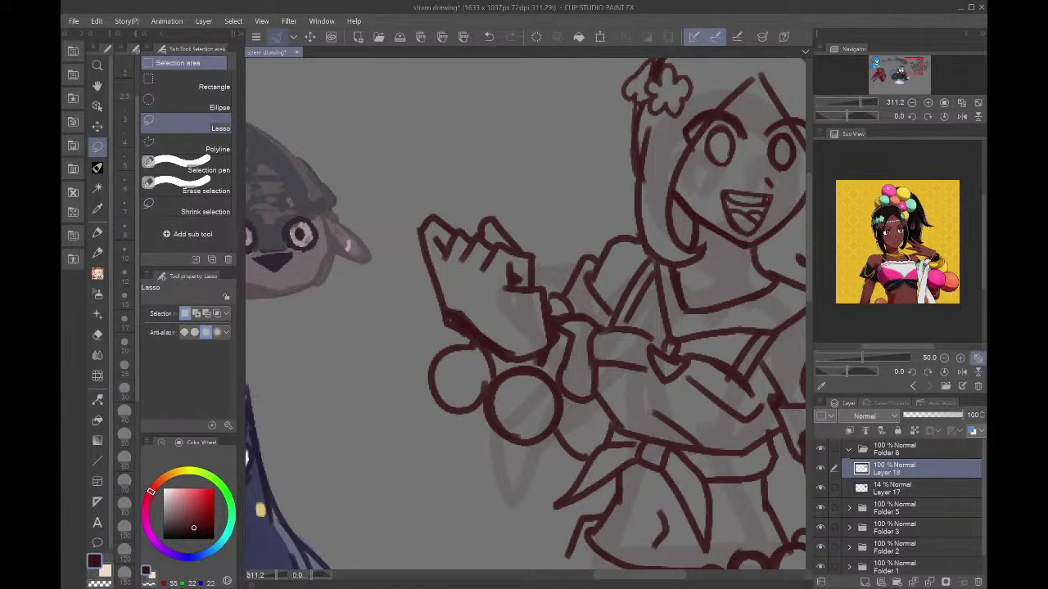
pyautogui.moveTo(508, 337)
pyautogui.mouseDown()
pyautogui.moveTo(450, 304)
pyautogui.moveTo(448, 323)
pyautogui.moveTo(509, 342)
pyautogui.mouseUp()
pyautogui.moveTo(532, 233)
pyautogui.mouseDown()
pyautogui.moveTo(547, 266)
pyautogui.moveTo(524, 354)
pyautogui.moveTo(442, 337)
pyautogui.moveTo(524, 204)
pyautogui.mouseUp()
pyautogui.hotkey('ctrl', 't')
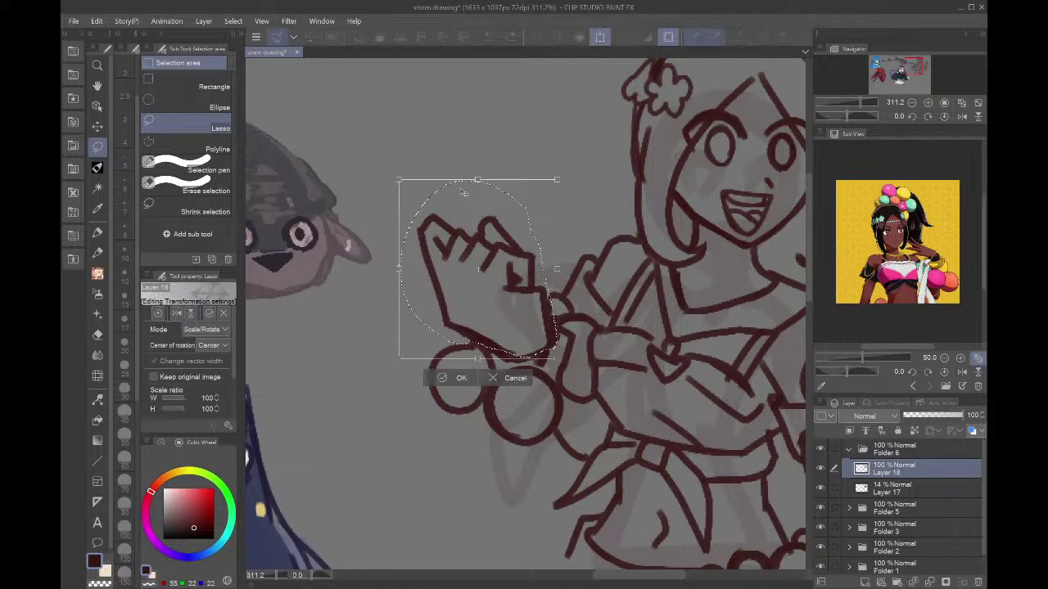
pyautogui.moveTo(478, 180)
pyautogui.mouseDown()
pyautogui.moveTo(479, 211)
pyautogui.moveTo(497, 173)
pyautogui.mouseUp()
pyautogui.moveTo(504, 339); pyautogui.dragTo(514, 340)
pyautogui.click(472, 385)
pyautogui.click(561, 135)
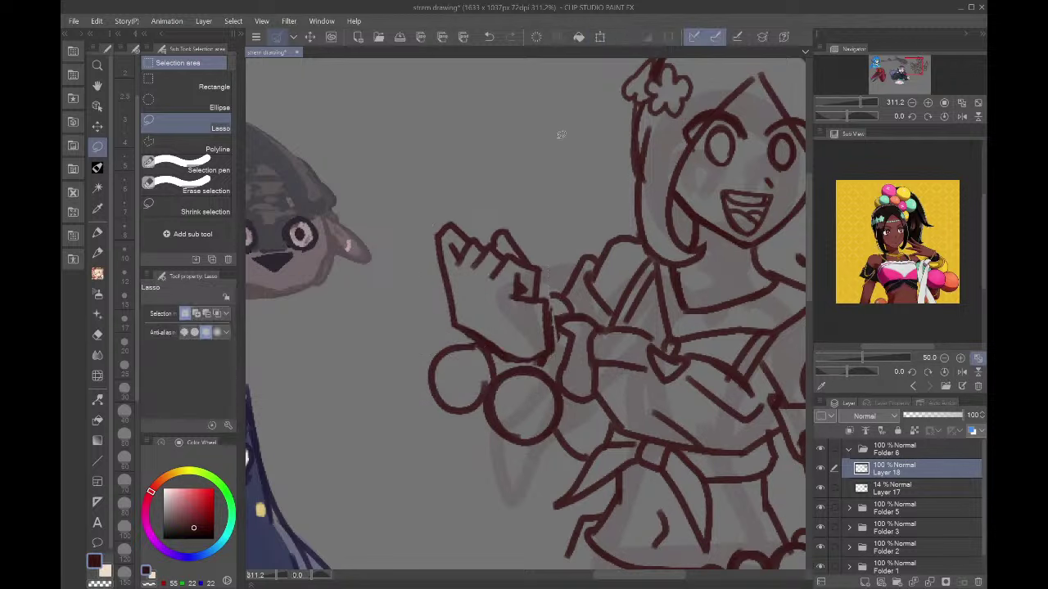
# - Lasso the head and hair, enlarge them to 106 percent, reposition them over the neck, and clear the selection
pyautogui.click(97, 167)
pyautogui.click(912, 103)
pyautogui.moveTo(914, 71); pyautogui.dragTo(917, 71)
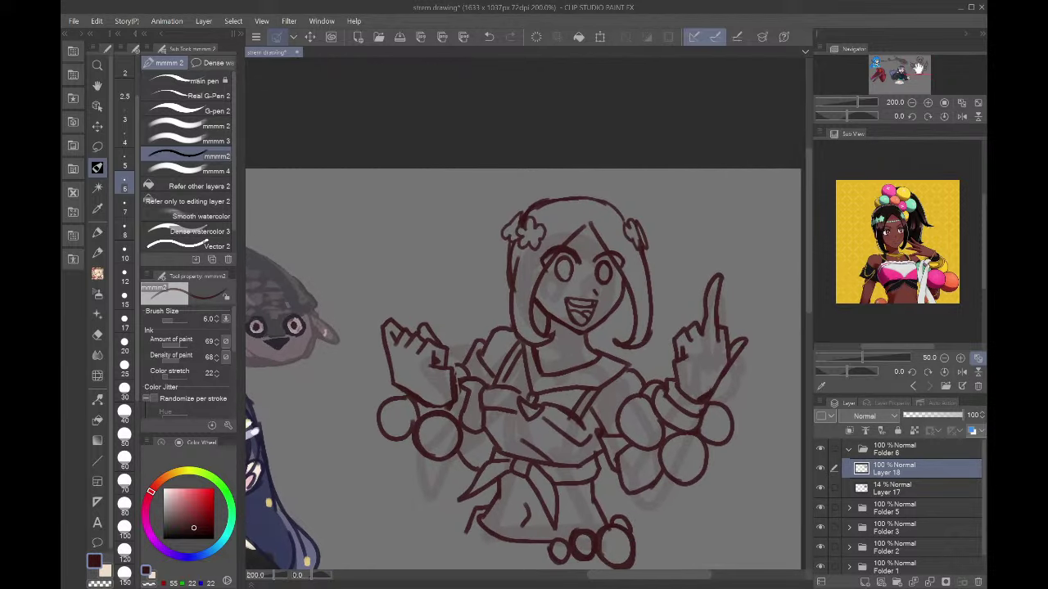
pyautogui.press('m')
pyautogui.moveTo(625, 137)
pyautogui.mouseDown()
pyautogui.moveTo(659, 147)
pyautogui.moveTo(689, 219)
pyautogui.moveTo(675, 329)
pyautogui.moveTo(644, 351)
pyautogui.moveTo(553, 314)
pyautogui.moveTo(548, 323)
pyautogui.moveTo(563, 334)
pyautogui.moveTo(522, 334)
pyautogui.moveTo(489, 189)
pyautogui.moveTo(588, 122)
pyautogui.mouseUp()
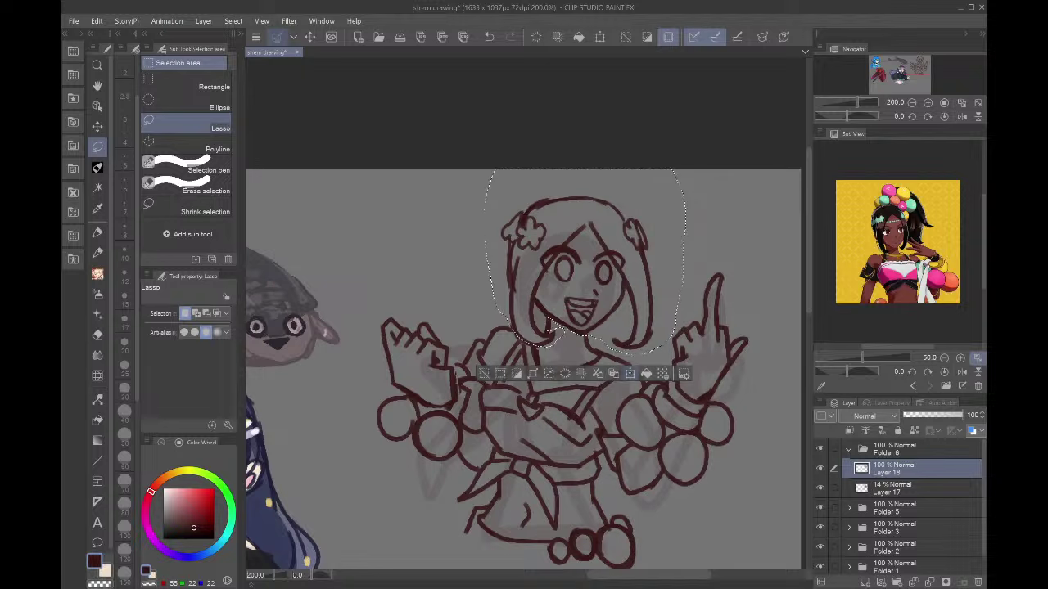
pyautogui.click(630, 374)
pyautogui.moveTo(483, 169); pyautogui.dragTo(470, 158)
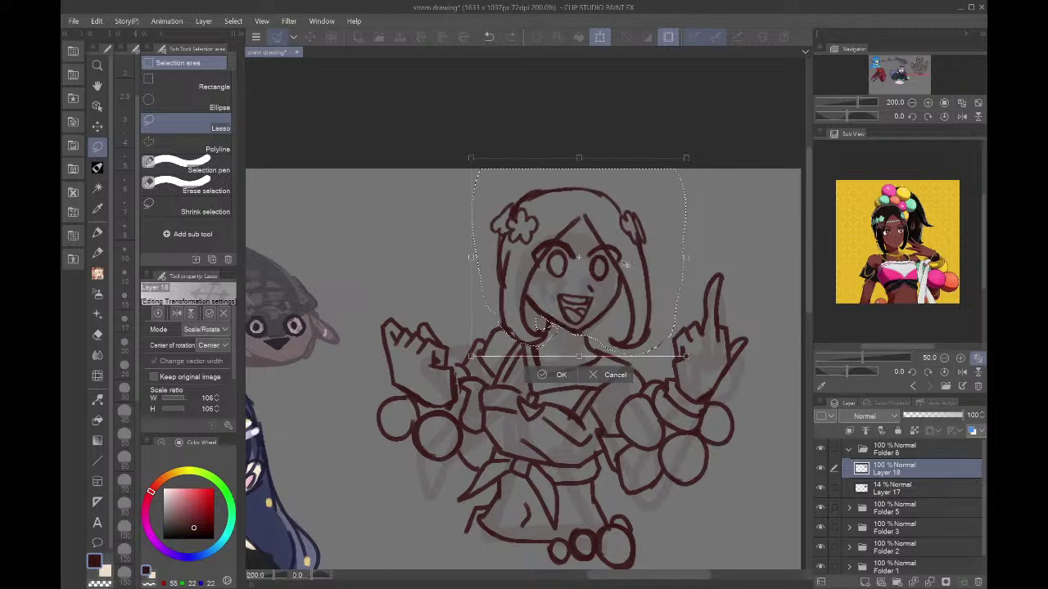
pyautogui.moveTo(625, 271); pyautogui.dragTo(631, 271)
pyautogui.press('Return')
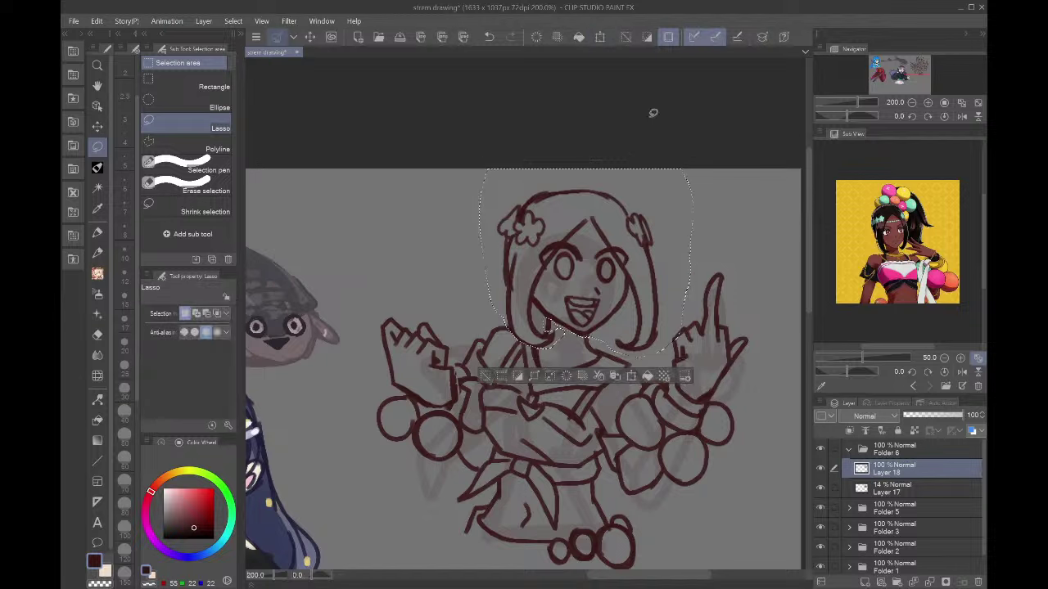
pyautogui.hotkey('ctrl', 'd')
pyautogui.press('p')
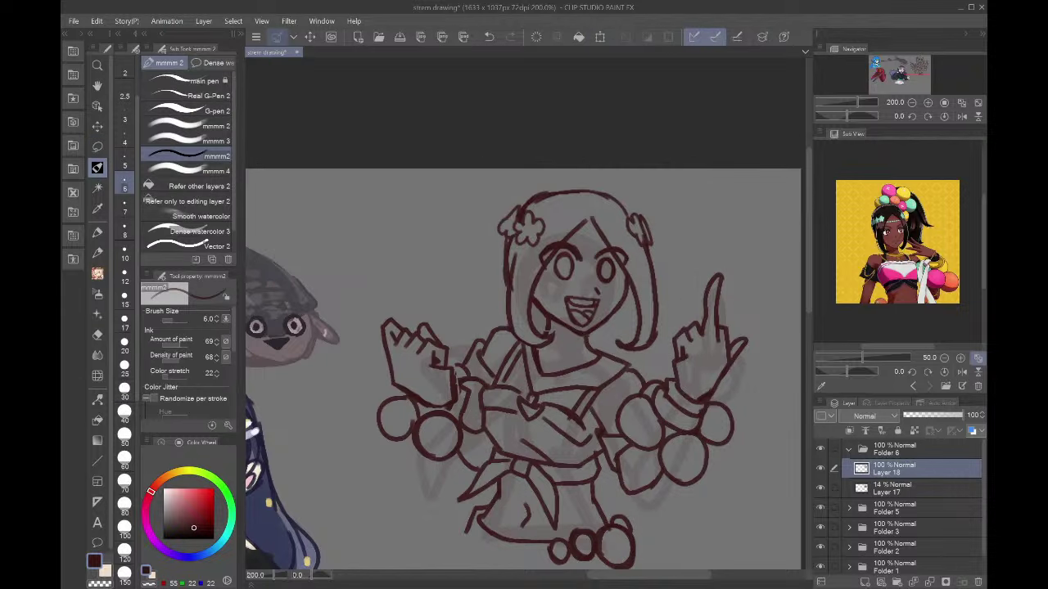
# - Move the whole character line art slightly down and away from the neighbouring drawing
pyautogui.hotkey('ctrl', 't')
pyautogui.moveTo(583, 415); pyautogui.dragTo(596, 431)
pyautogui.click(555, 562)
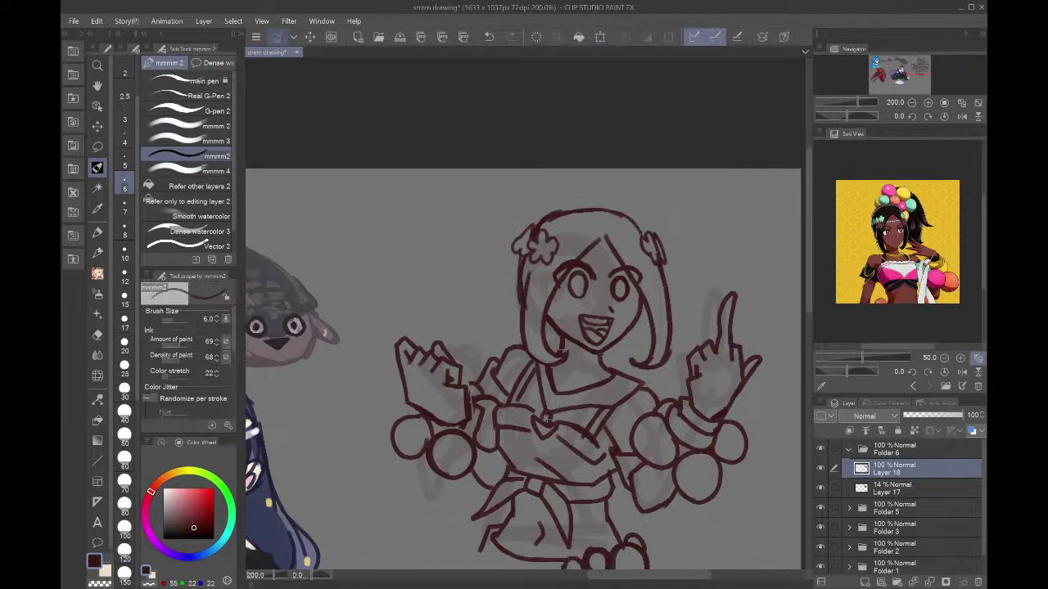
# - Set the brush size to 5 and outline three large round beads behind the hair flower and along the crown
pyautogui.click(929, 102)
pyautogui.moveTo(521, 193); pyautogui.dragTo(517, 213)
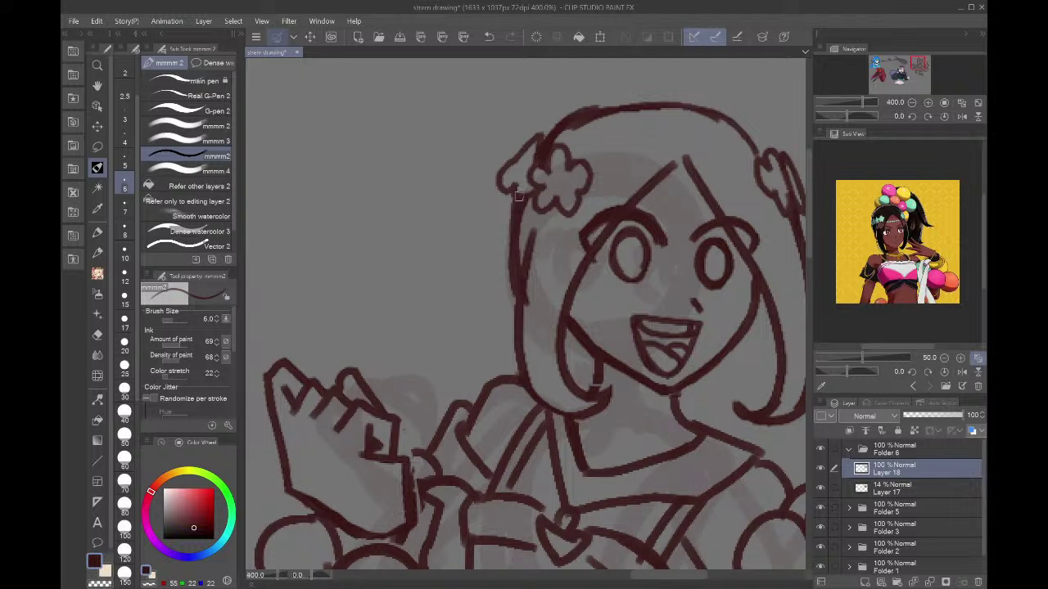
pyautogui.press('[')
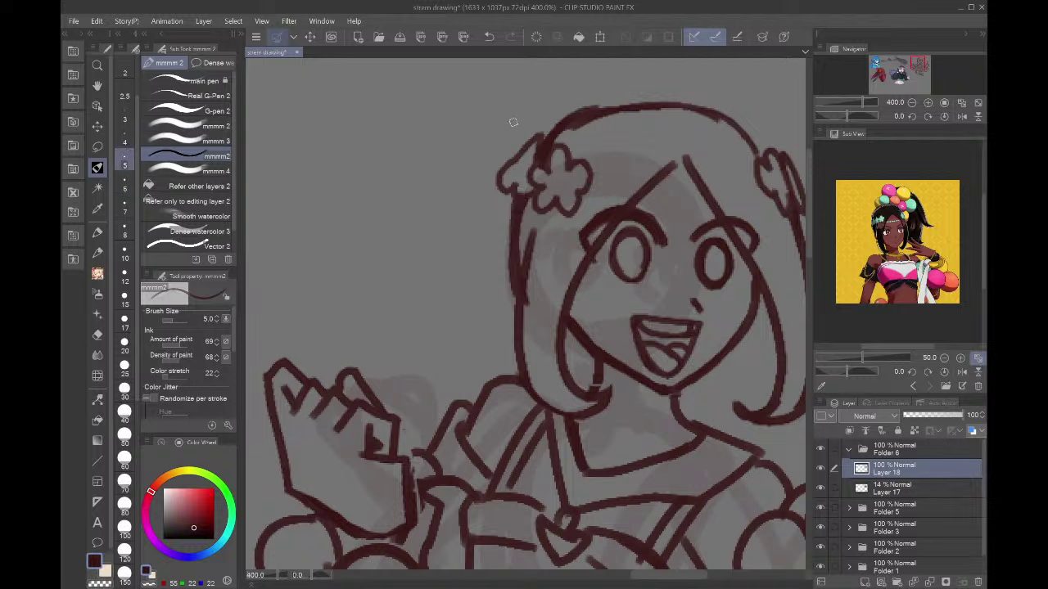
pyautogui.moveTo(505, 161)
pyautogui.mouseDown()
pyautogui.moveTo(565, 83)
pyautogui.moveTo(576, 119)
pyautogui.mouseUp()
pyautogui.moveTo(528, 67)
pyautogui.mouseDown()
pyautogui.moveTo(493, 157)
pyautogui.moveTo(487, 237)
pyautogui.moveTo(514, 245)
pyautogui.mouseUp()
pyautogui.moveTo(569, 88); pyautogui.dragTo(649, 104)
pyautogui.moveTo(649, 101)
pyautogui.mouseDown()
pyautogui.moveTo(614, 63)
pyautogui.moveTo(570, 88)
pyautogui.mouseUp()
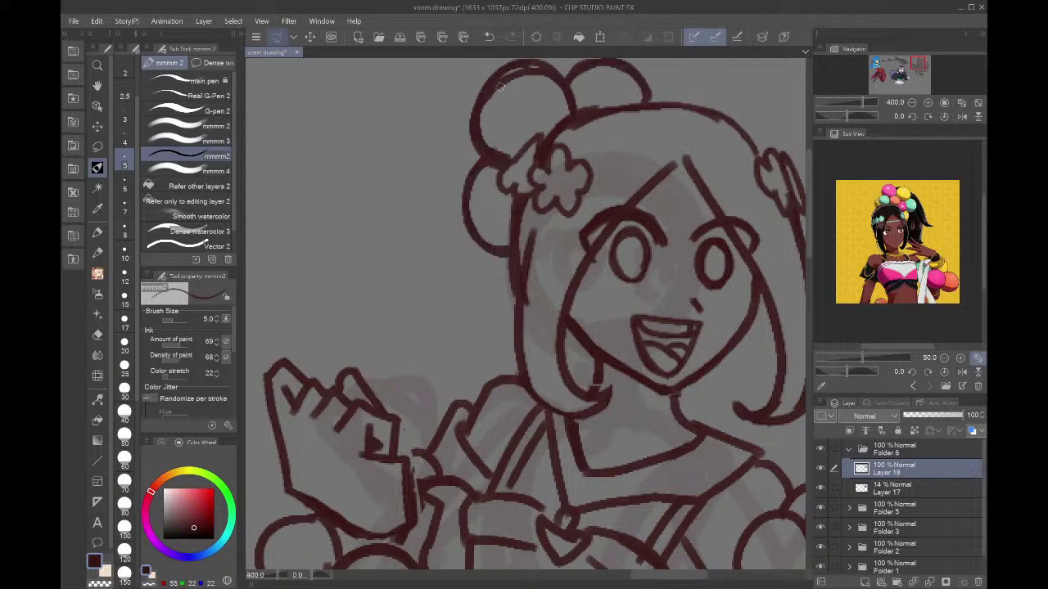
# - Thicken the largest hair bead's outline and add smaller beads around the cluster and above the crown
pyautogui.moveTo(500, 82); pyautogui.dragTo(574, 91)
pyautogui.moveTo(474, 117); pyautogui.dragTo(472, 180)
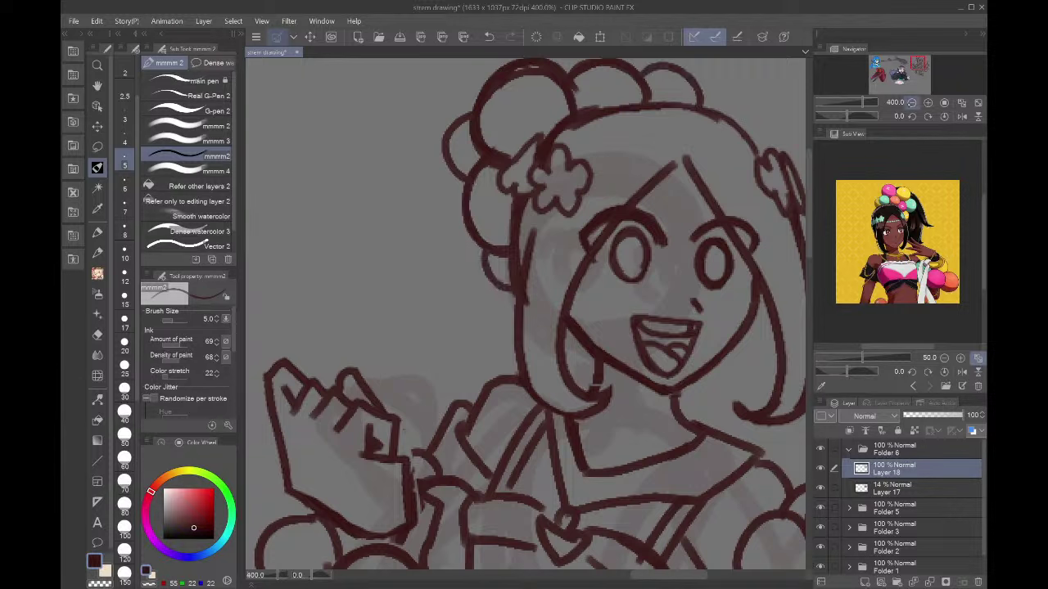
pyautogui.click(912, 102)
pyautogui.moveTo(532, 186); pyautogui.dragTo(573, 190)
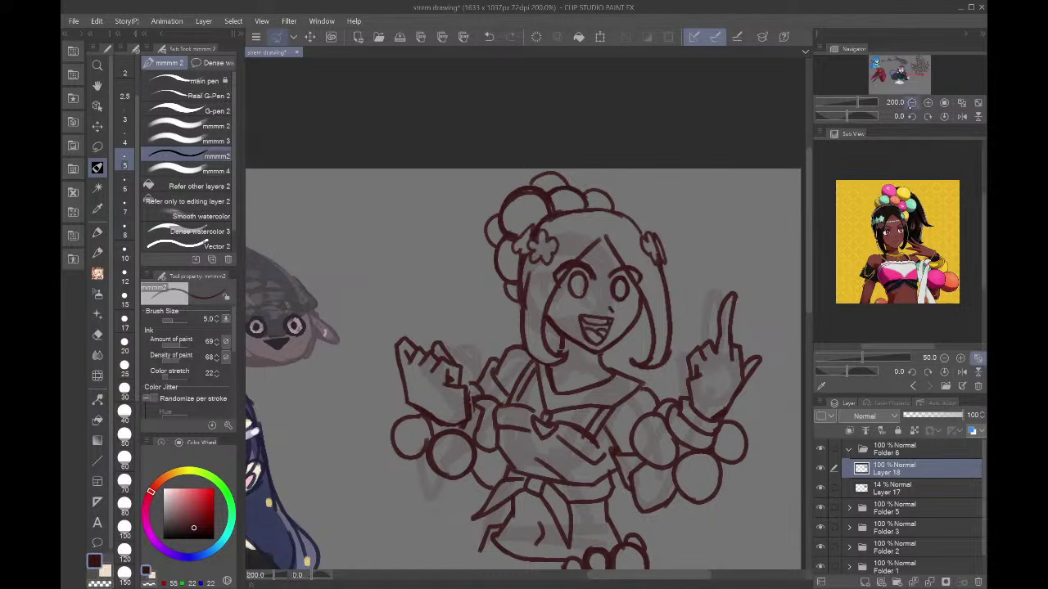
# - Shift the character line art slightly downward to leave more room above the hair beads
pyautogui.click(912, 103)
pyautogui.moveTo(903, 92); pyautogui.dragTo(908, 76)
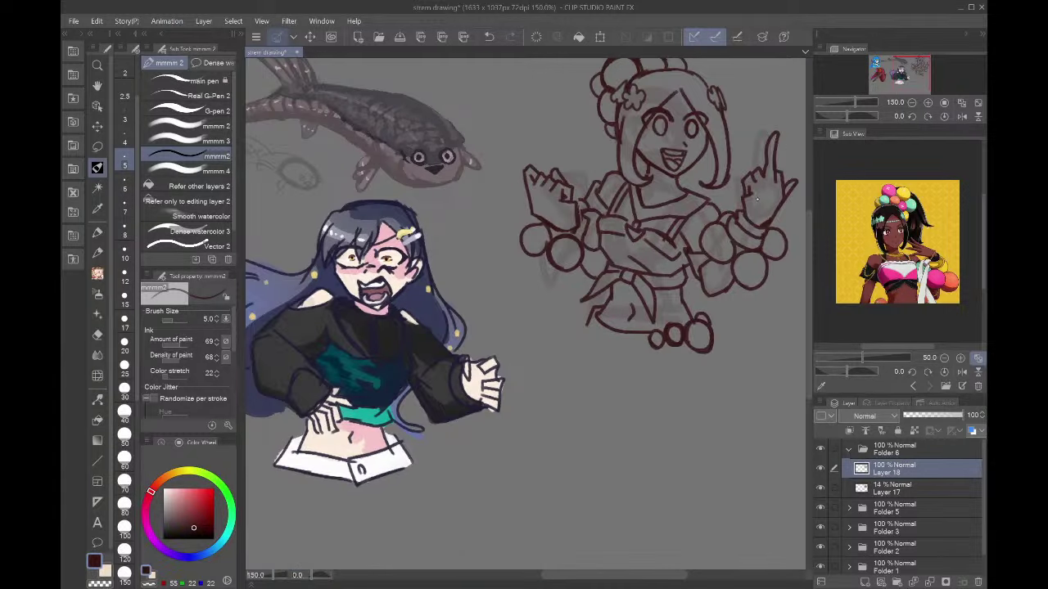
pyautogui.hotkey('ctrl', 't')
pyautogui.moveTo(678, 303); pyautogui.dragTo(680, 316)
pyautogui.press('Return')
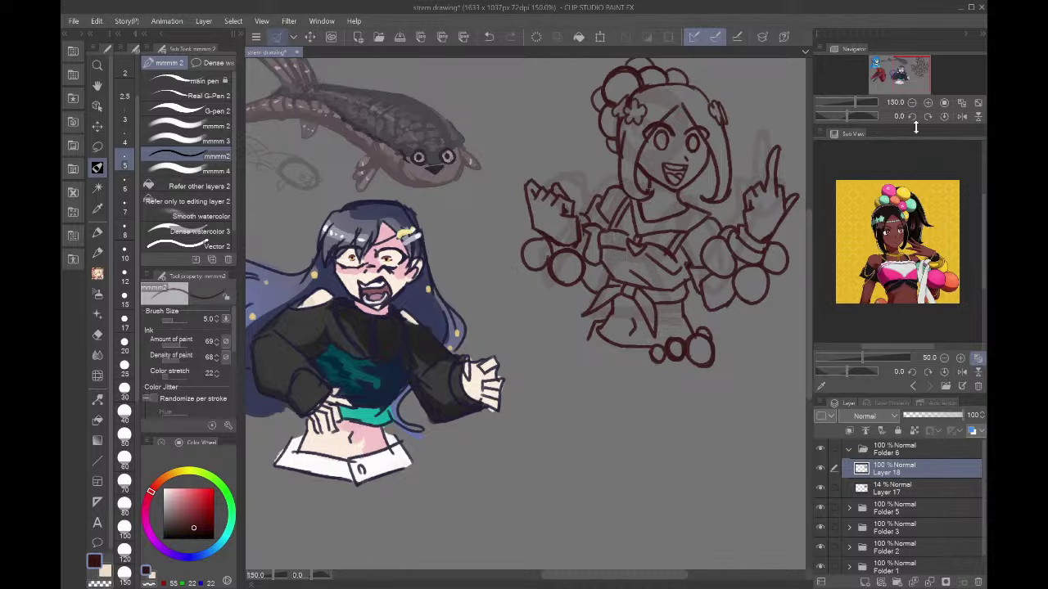
# - Draw a flowing ponytail with jagged ends sweeping out behind the hair beads
pyautogui.click(927, 102)
pyautogui.moveTo(918, 84); pyautogui.dragTo(922, 77)
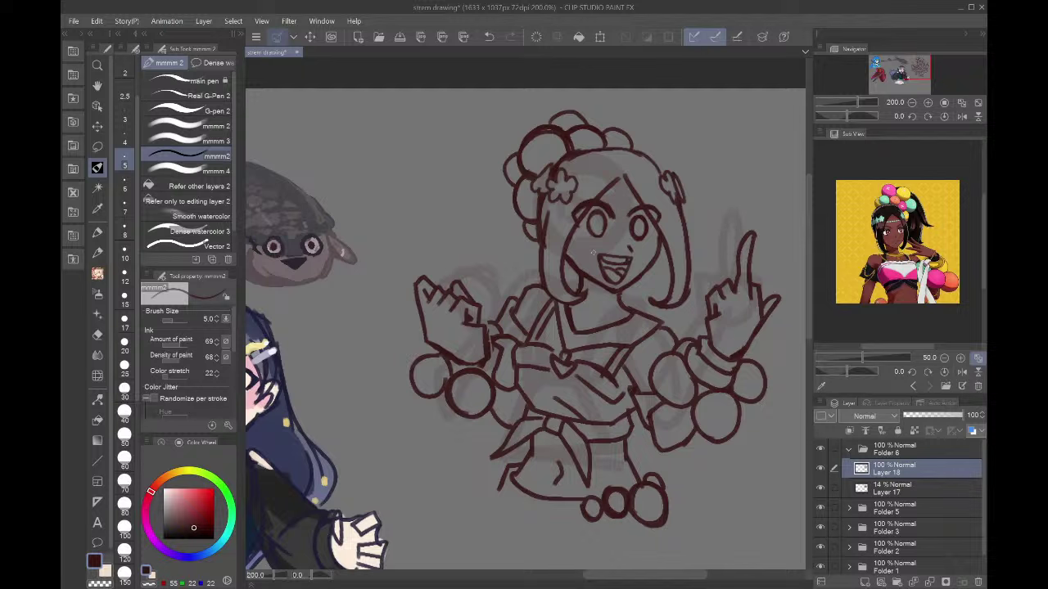
pyautogui.moveTo(546, 117)
pyautogui.mouseDown()
pyautogui.moveTo(519, 104)
pyautogui.moveTo(440, 151)
pyautogui.moveTo(490, 172)
pyautogui.mouseUp()
pyautogui.moveTo(471, 170)
pyautogui.mouseDown()
pyautogui.moveTo(419, 247)
pyautogui.moveTo(496, 218)
pyautogui.moveTo(480, 233)
pyautogui.moveTo(532, 234)
pyautogui.mouseUp()
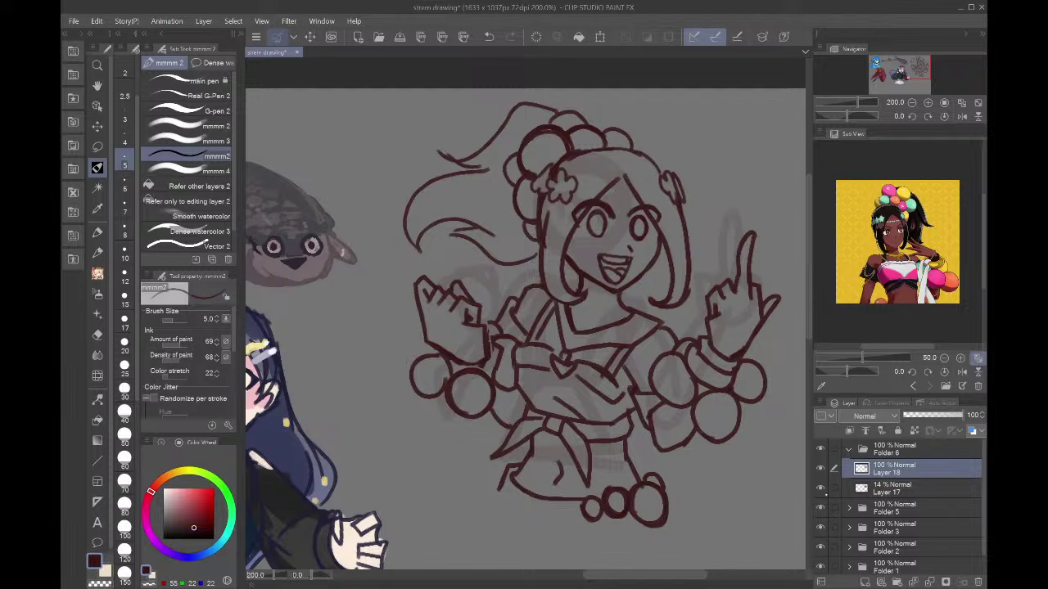
# - Hide the rough sketch on Layer 17 and move the Layer 18 line art down toward the neighbouring character
pyautogui.click(820, 488)
pyautogui.hotkey('ctrl', 't')
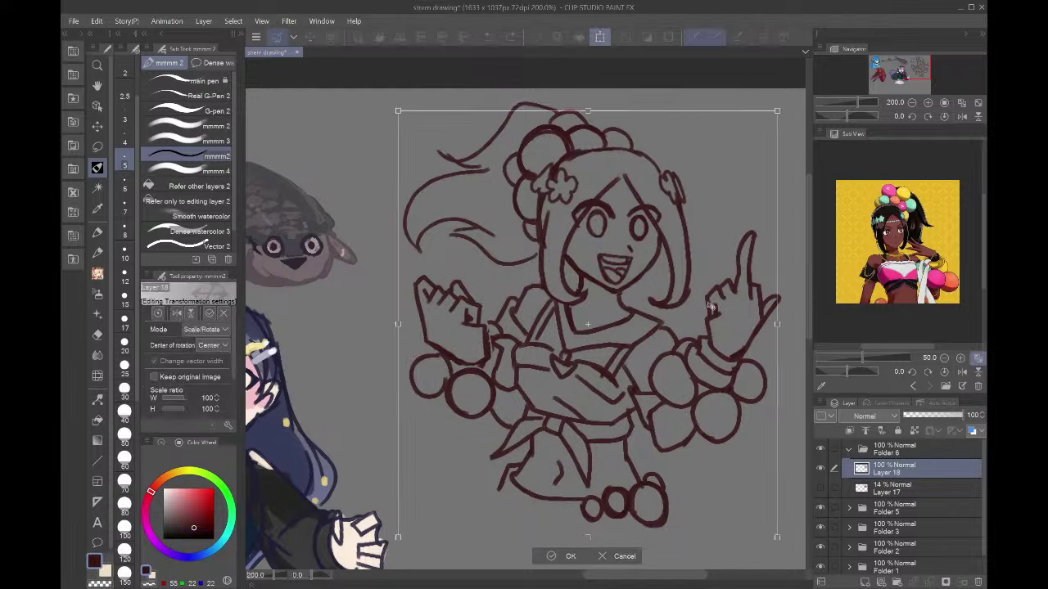
pyautogui.moveTo(558, 492); pyautogui.dragTo(539, 528)
pyautogui.press('Return')
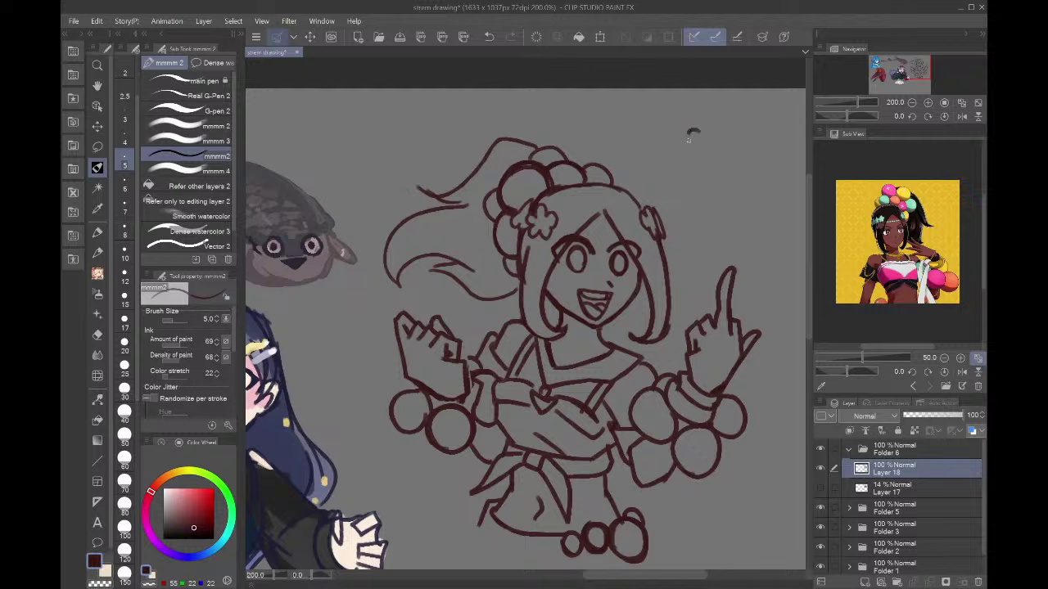
# - Hand-letter "fuck AI" beside the character's head and enclose it in a round speech bubble with a tail toward her face
pyautogui.moveTo(688, 134); pyautogui.dragTo(688, 158)
pyautogui.moveTo(689, 133); pyautogui.dragTo(699, 132)
pyautogui.moveTo(690, 144)
pyautogui.mouseDown()
pyautogui.moveTo(717, 137)
pyautogui.moveTo(741, 148)
pyautogui.mouseUp()
pyautogui.moveTo(756, 129); pyautogui.dragTo(759, 144)
pyautogui.moveTo(701, 201)
pyautogui.mouseDown()
pyautogui.moveTo(755, 193)
pyautogui.moveTo(752, 171)
pyautogui.mouseUp()
pyautogui.moveTo(673, 194)
pyautogui.mouseDown()
pyautogui.moveTo(719, 92)
pyautogui.moveTo(770, 220)
pyautogui.moveTo(722, 229)
pyautogui.moveTo(745, 103)
pyautogui.moveTo(727, 218)
pyautogui.moveTo(673, 200)
pyautogui.moveTo(708, 227)
pyautogui.moveTo(680, 246)
pyautogui.moveTo(715, 221)
pyautogui.mouseUp()
pyautogui.hotkey('ctrl', 'z')
pyautogui.hotkey('ctrl', 'z')
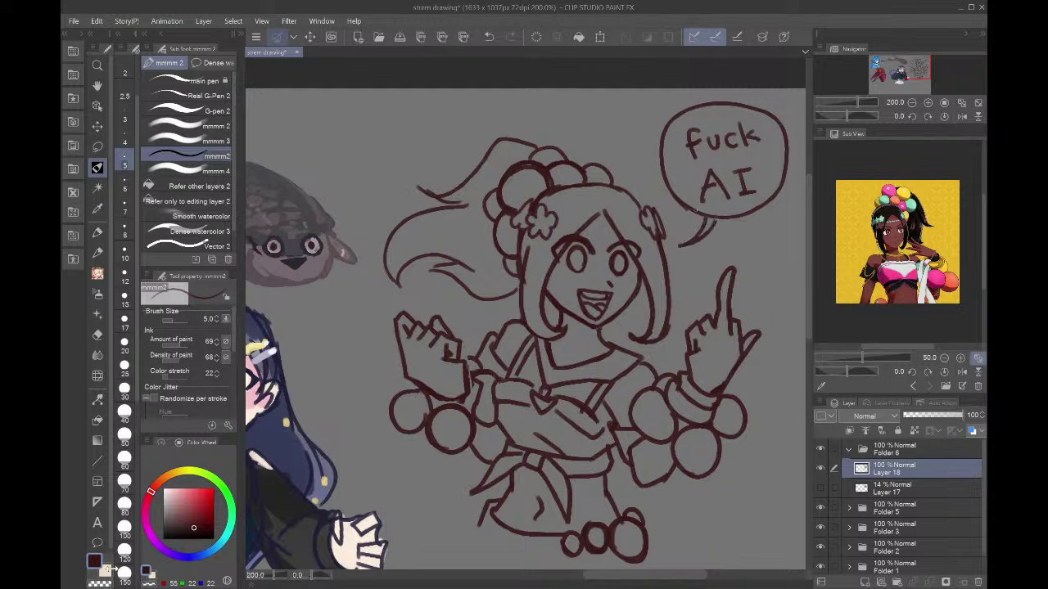
# - Thicken the strokes of the letter A inside the speech bubble
pyautogui.click(101, 584)
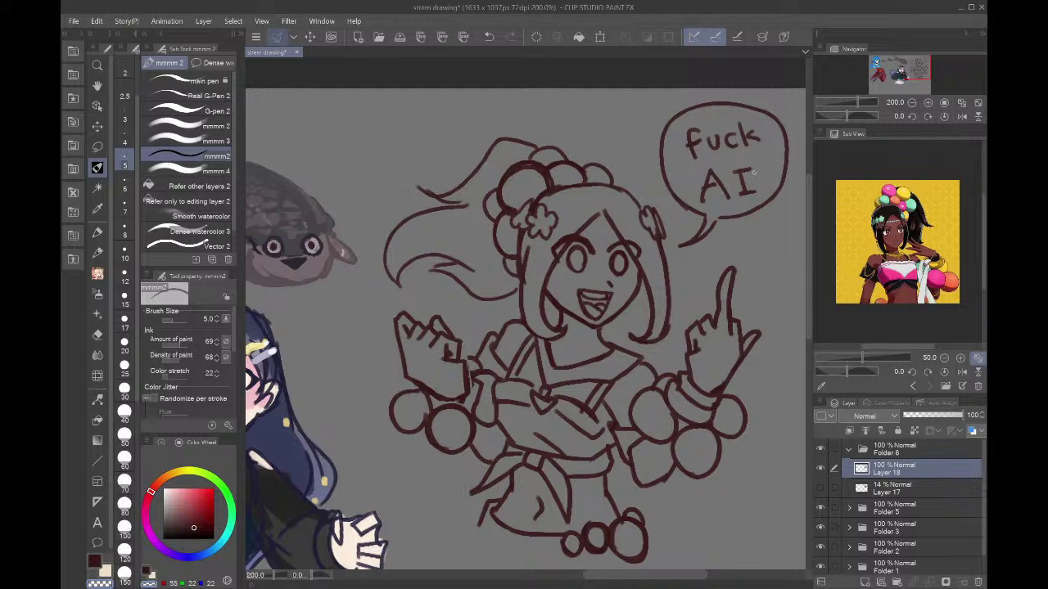
pyautogui.press('c')
pyautogui.moveTo(704, 194); pyautogui.dragTo(727, 200)
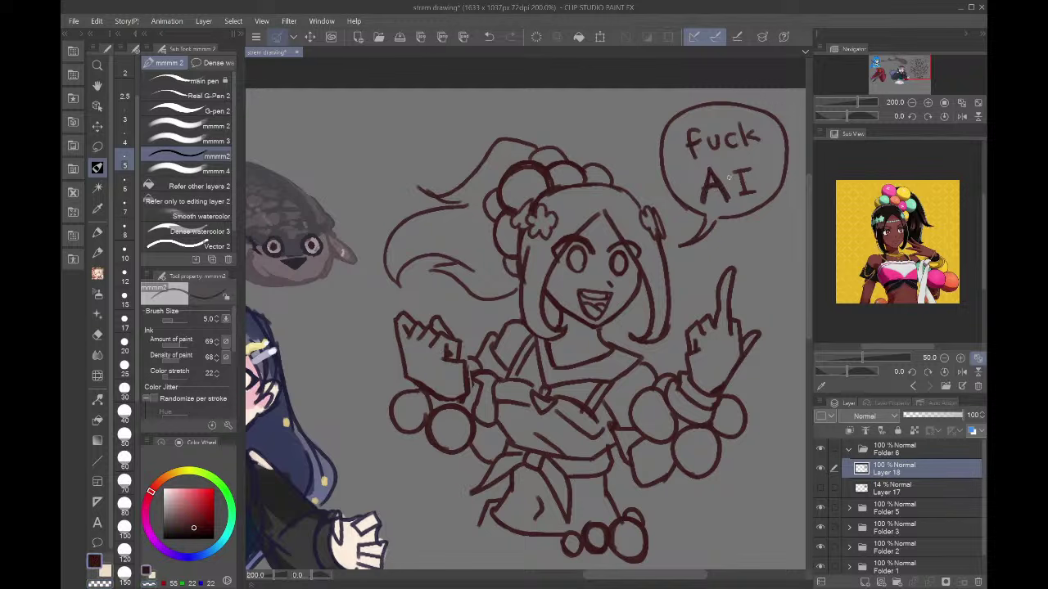
# - Add a new layer beneath the Layer 18 line art and lock Layer 18's transparent pixels
pyautogui.hotkey('ctrl', 'shift', 'n')
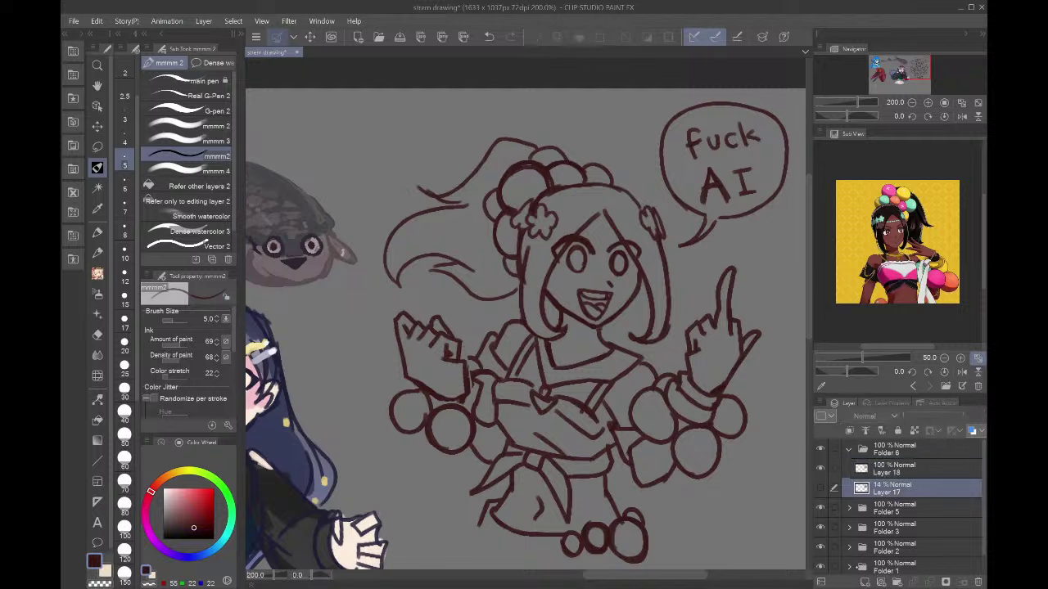
pyautogui.click(888, 468)
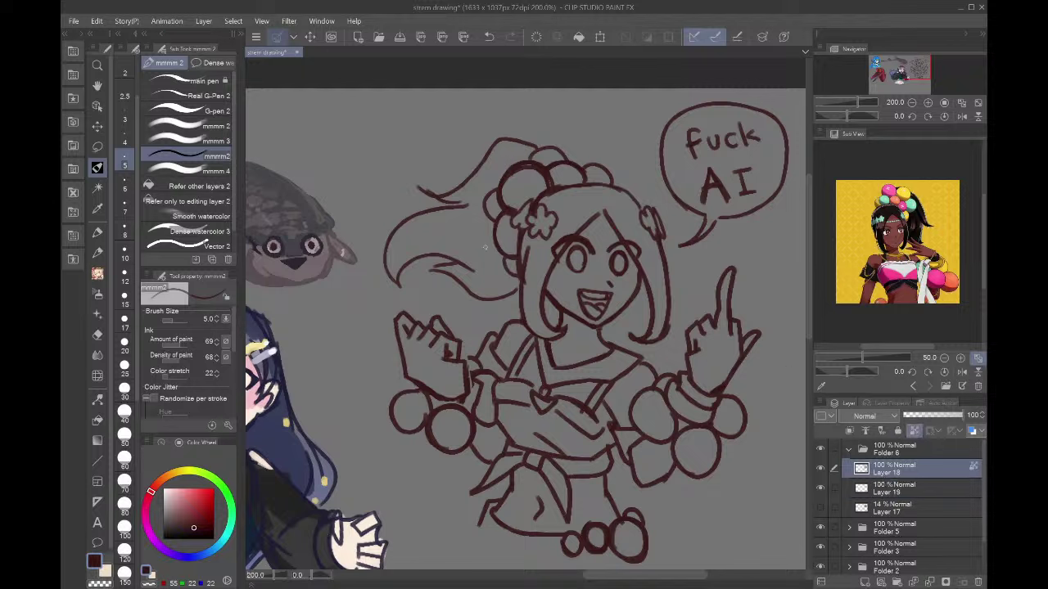
# - Recolour the character's line art near-black by painting over it with a size 500 brush
pyautogui.scroll(-3, 131, 371)
pyautogui.scroll(-1, 131, 370)
pyautogui.click(125, 438)
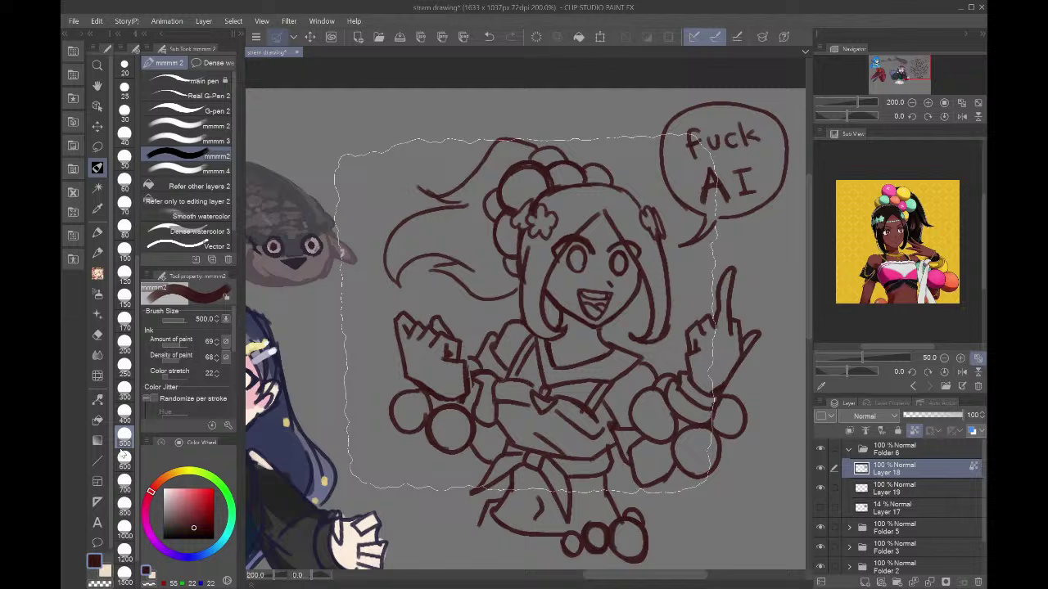
pyautogui.click(194, 536)
pyautogui.moveTo(610, 254)
pyautogui.mouseDown()
pyautogui.moveTo(554, 283)
pyautogui.moveTo(563, 446)
pyautogui.mouseUp()
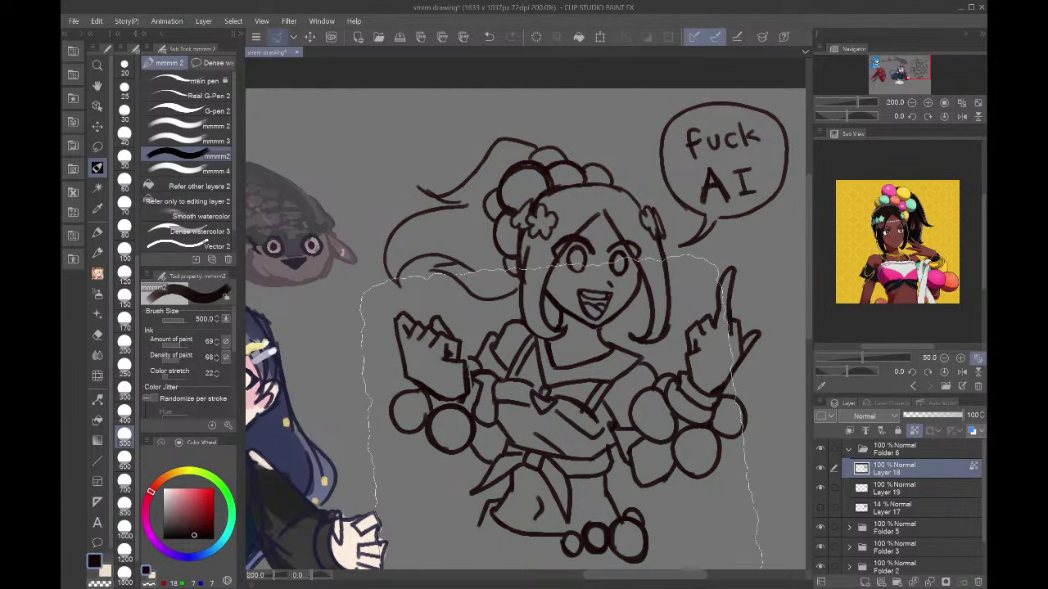
# - On Layer 19, paint the neck with a size 10 brush in the reddish-brown skin colour sampled from the reference image
pyautogui.click(822, 384)
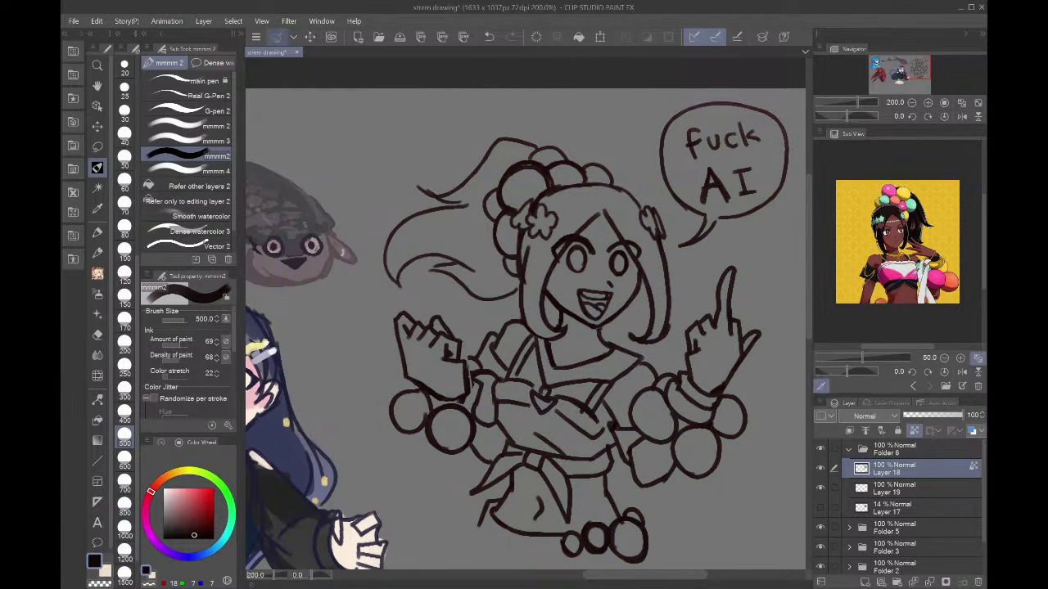
pyautogui.click(892, 236)
pyautogui.click(866, 489)
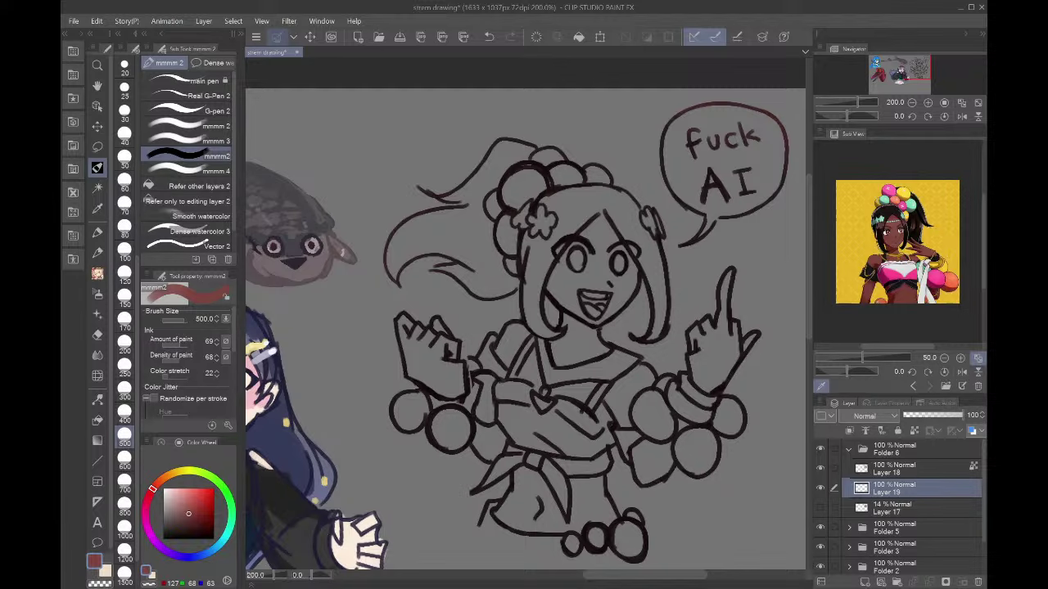
pyautogui.moveTo(917, 64); pyautogui.dragTo(918, 65)
pyautogui.click(124, 158)
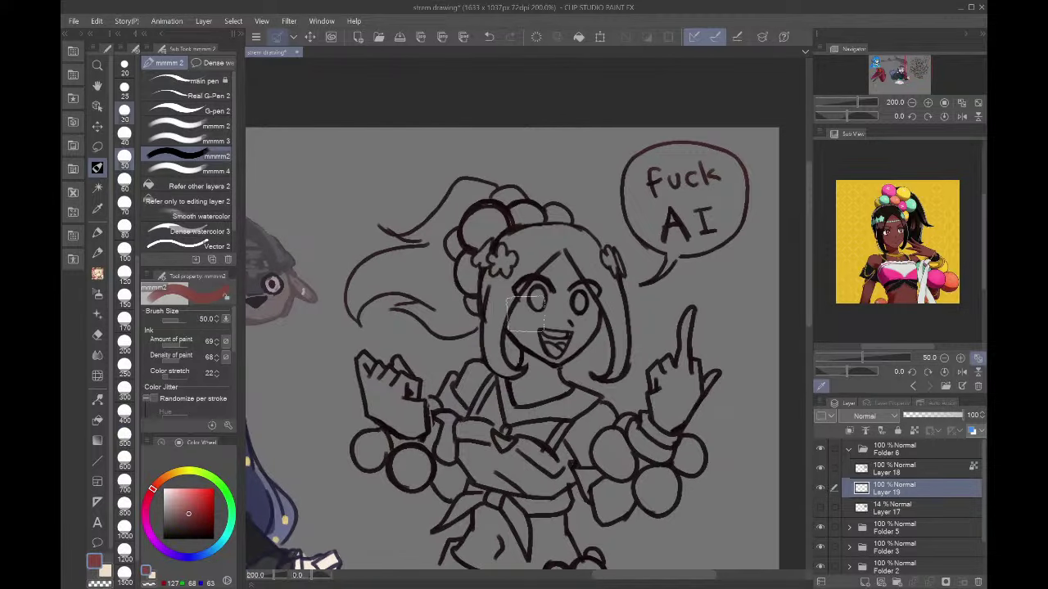
pyautogui.press('[')
pyautogui.press('[')
pyautogui.press('[')
pyautogui.press('[')
pyautogui.press('[')
pyautogui.press('[')
pyautogui.press('[')
pyautogui.press('[')
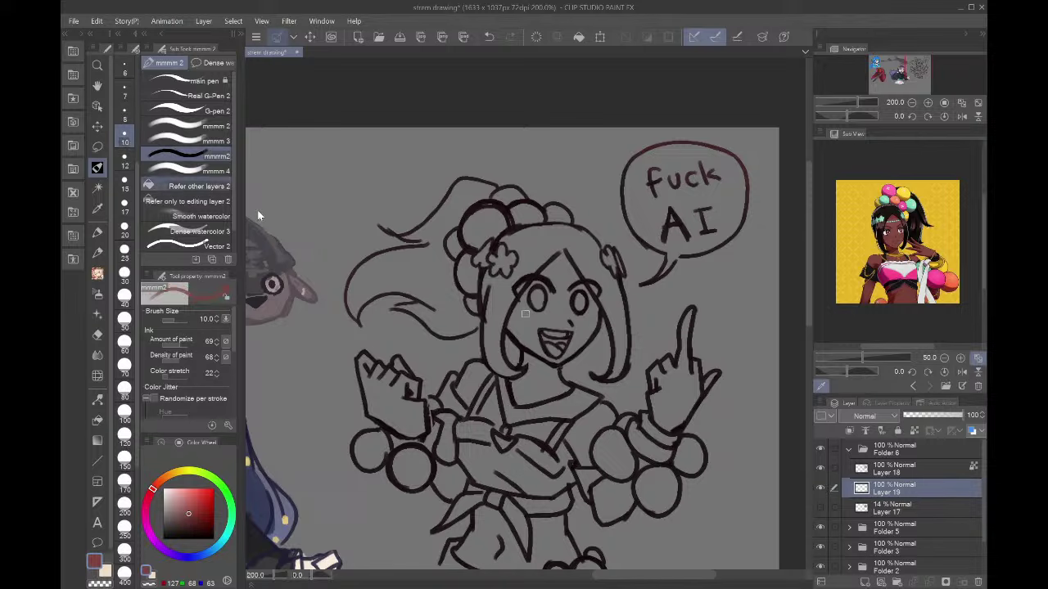
pyautogui.scroll(2, 507, 417)
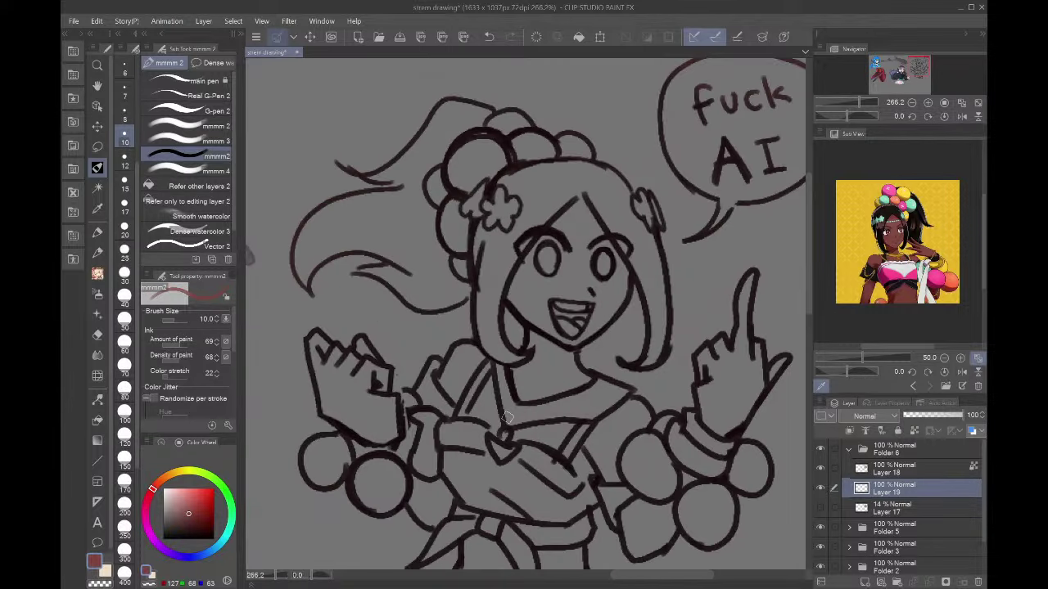
pyautogui.moveTo(563, 329)
pyautogui.mouseDown()
pyautogui.moveTo(538, 361)
pyautogui.moveTo(527, 347)
pyautogui.moveTo(532, 361)
pyautogui.moveTo(511, 385)
pyautogui.moveTo(533, 399)
pyautogui.moveTo(581, 380)
pyautogui.moveTo(522, 386)
pyautogui.moveTo(532, 390)
pyautogui.moveTo(547, 338)
pyautogui.moveTo(580, 374)
pyautogui.mouseUp()
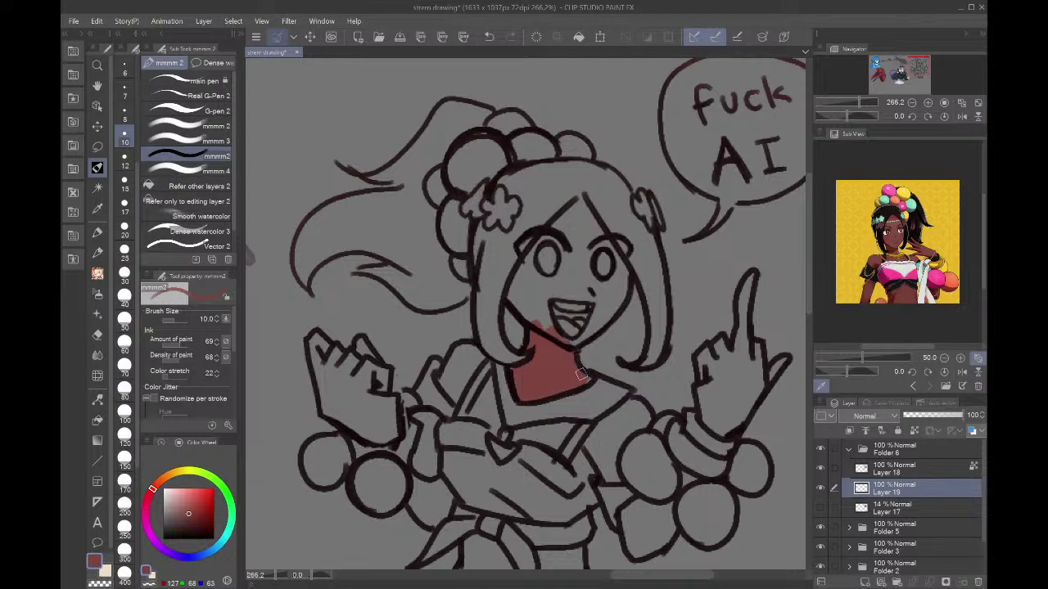
# - Paint the face and both hands in the reddish-brown skin colour, using brush size 25 for large areas and 10 for the fingers
pyautogui.click(124, 250)
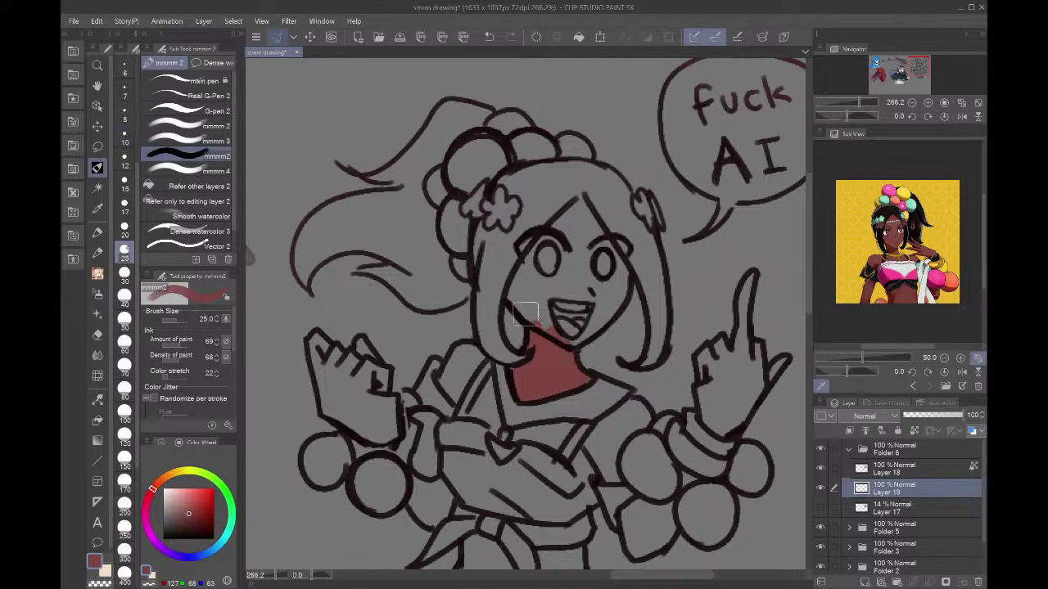
pyautogui.moveTo(524, 318)
pyautogui.mouseDown()
pyautogui.moveTo(571, 328)
pyautogui.moveTo(519, 293)
pyautogui.moveTo(543, 318)
pyautogui.moveTo(543, 252)
pyautogui.moveTo(529, 284)
pyautogui.moveTo(579, 214)
pyautogui.moveTo(570, 221)
pyautogui.moveTo(607, 263)
pyautogui.moveTo(589, 245)
pyautogui.moveTo(578, 325)
pyautogui.moveTo(604, 305)
pyautogui.moveTo(600, 277)
pyautogui.moveTo(553, 279)
pyautogui.moveTo(553, 304)
pyautogui.moveTo(576, 284)
pyautogui.moveTo(615, 285)
pyautogui.mouseUp()
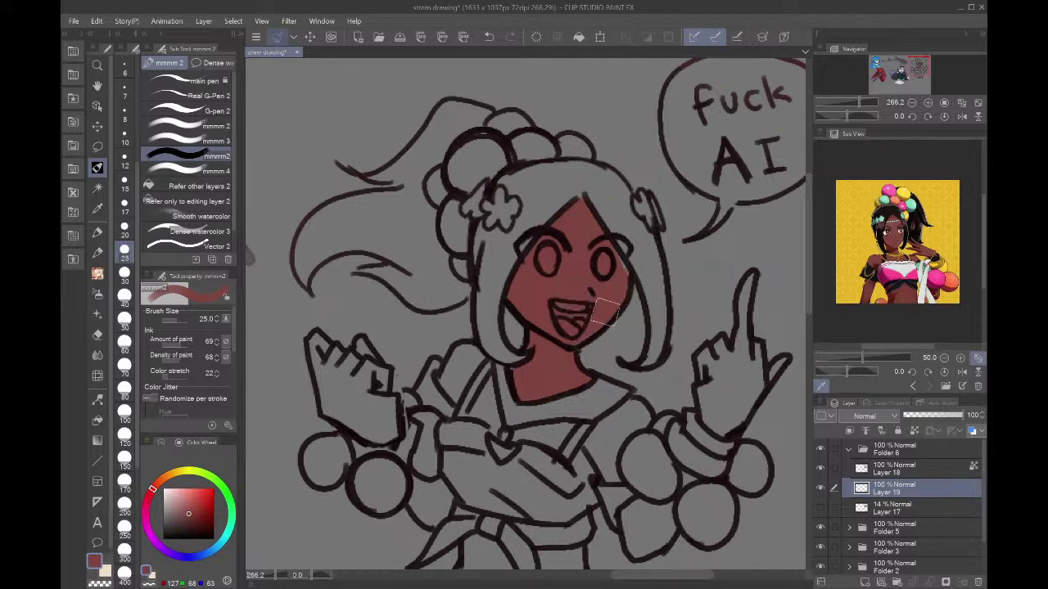
pyautogui.moveTo(358, 350)
pyautogui.mouseDown()
pyautogui.moveTo(387, 422)
pyautogui.moveTo(340, 366)
pyautogui.moveTo(324, 386)
pyautogui.moveTo(336, 402)
pyautogui.moveTo(344, 373)
pyautogui.mouseUp()
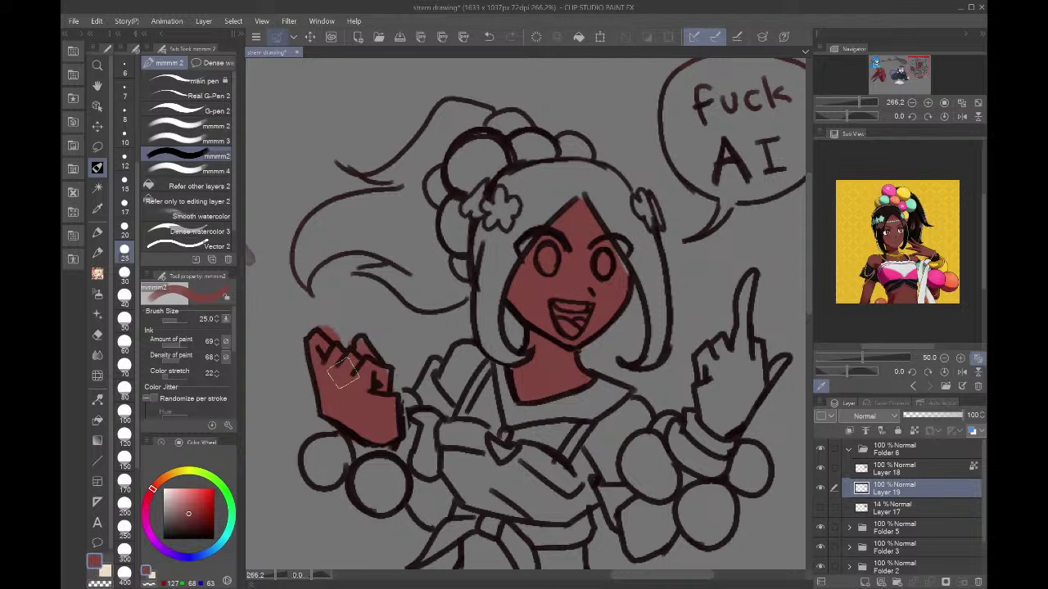
pyautogui.moveTo(717, 360)
pyautogui.mouseDown()
pyautogui.moveTo(714, 414)
pyautogui.moveTo(705, 376)
pyautogui.moveTo(730, 426)
pyautogui.mouseUp()
pyautogui.click(906, 291)
pyautogui.moveTo(735, 373)
pyautogui.mouseDown()
pyautogui.moveTo(720, 410)
pyautogui.moveTo(739, 412)
pyautogui.moveTo(755, 371)
pyautogui.moveTo(734, 348)
pyautogui.moveTo(724, 371)
pyautogui.moveTo(707, 364)
pyautogui.moveTo(712, 413)
pyautogui.mouseUp()
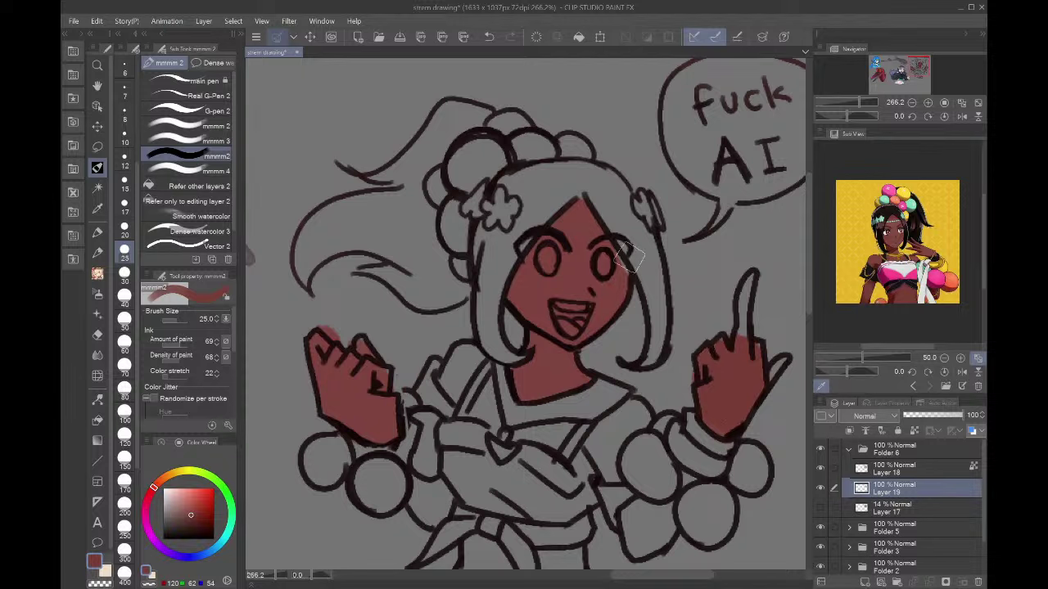
pyautogui.moveTo(758, 383)
pyautogui.mouseDown()
pyautogui.moveTo(779, 362)
pyautogui.moveTo(764, 318)
pyautogui.moveTo(743, 352)
pyautogui.mouseUp()
pyautogui.click(124, 136)
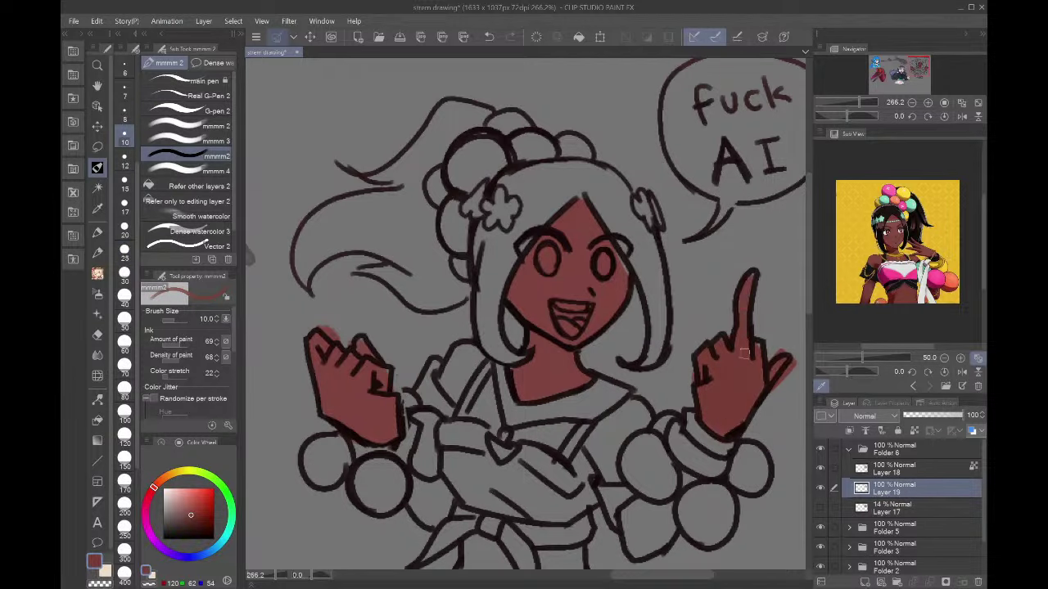
# - Paint the chest, shoulders and arms in the skin colour and fill the bare midriff with it
pyautogui.moveTo(910, 72); pyautogui.dragTo(913, 80)
pyautogui.moveTo(499, 275)
pyautogui.mouseDown()
pyautogui.moveTo(531, 294)
pyautogui.moveTo(511, 290)
pyautogui.moveTo(561, 278)
pyautogui.moveTo(530, 283)
pyautogui.mouseUp()
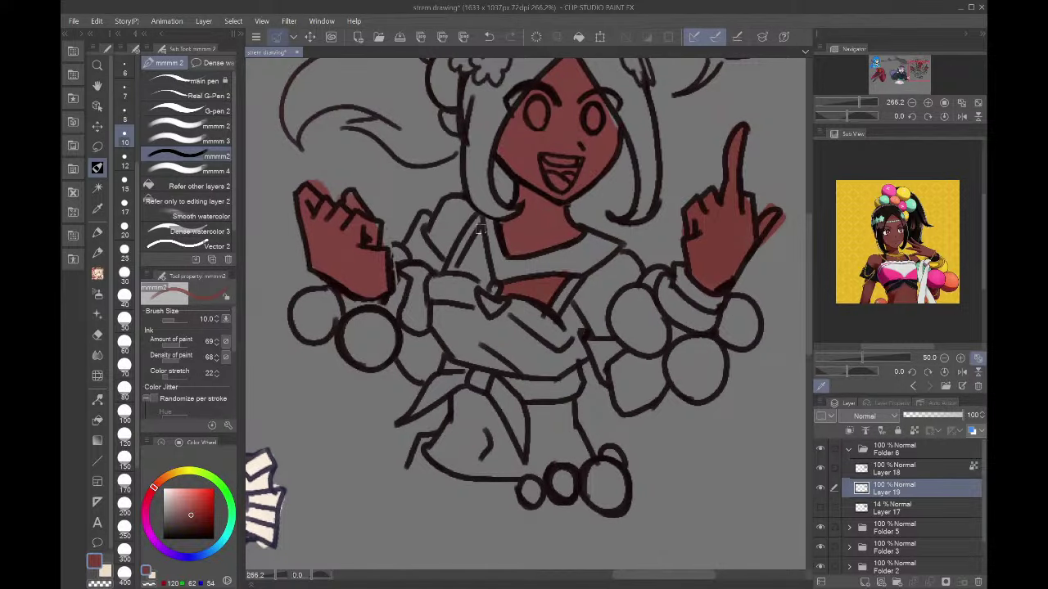
pyautogui.moveTo(480, 230)
pyautogui.mouseDown()
pyautogui.moveTo(457, 266)
pyautogui.moveTo(480, 224)
pyautogui.moveTo(476, 262)
pyautogui.moveTo(470, 210)
pyautogui.moveTo(440, 254)
pyautogui.moveTo(457, 202)
pyautogui.moveTo(440, 235)
pyautogui.mouseUp()
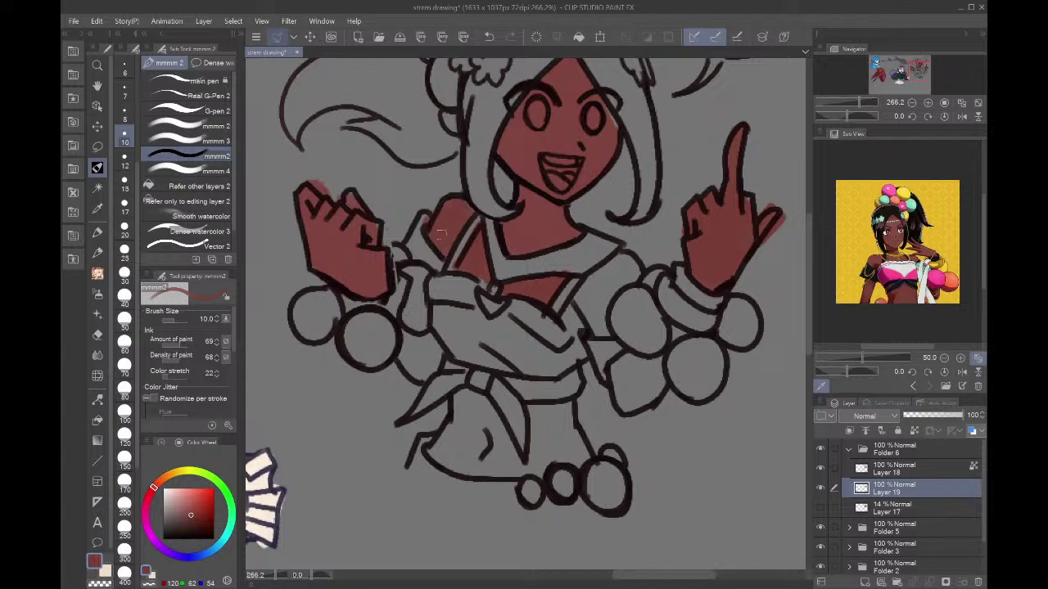
pyautogui.moveTo(409, 331)
pyautogui.mouseDown()
pyautogui.moveTo(406, 366)
pyautogui.moveTo(408, 344)
pyautogui.moveTo(438, 365)
pyautogui.mouseUp()
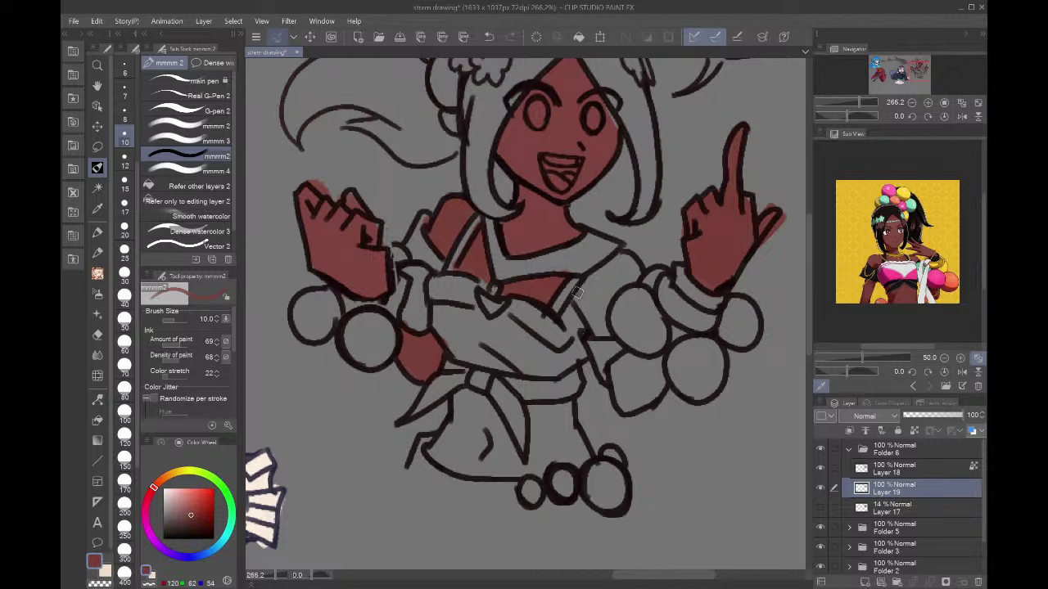
pyautogui.moveTo(578, 295)
pyautogui.mouseDown()
pyautogui.moveTo(598, 337)
pyautogui.moveTo(576, 302)
pyautogui.moveTo(564, 318)
pyautogui.moveTo(587, 319)
pyautogui.moveTo(571, 309)
pyautogui.moveTo(600, 333)
pyautogui.moveTo(599, 312)
pyautogui.moveTo(621, 285)
pyautogui.moveTo(605, 298)
pyautogui.moveTo(637, 279)
pyautogui.moveTo(634, 258)
pyautogui.moveTo(595, 275)
pyautogui.moveTo(588, 298)
pyautogui.moveTo(634, 262)
pyautogui.moveTo(641, 275)
pyautogui.moveTo(596, 324)
pyautogui.mouseUp()
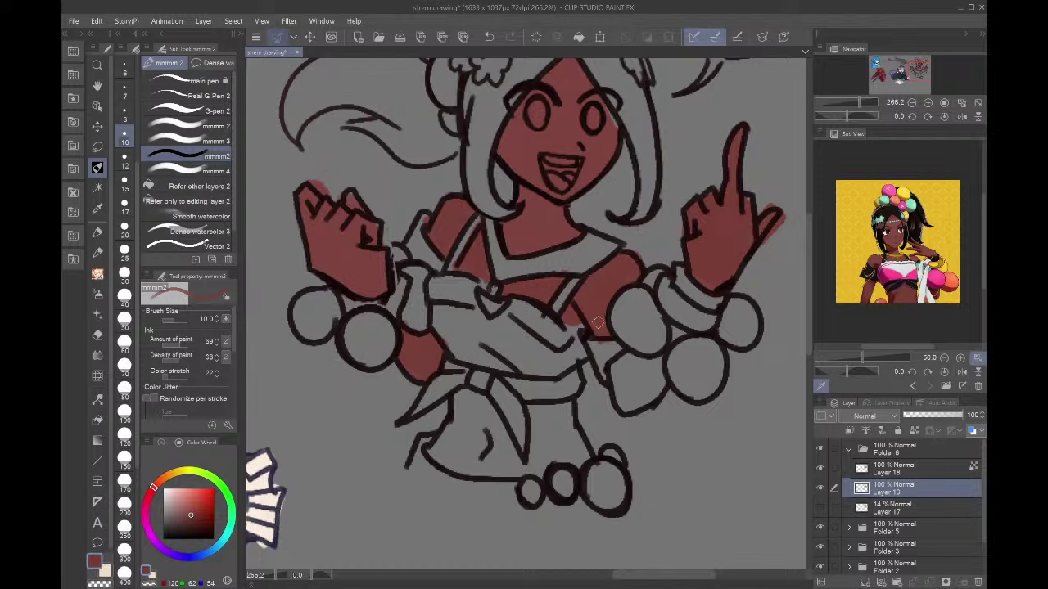
pyautogui.press('g')
pyautogui.click(479, 421)
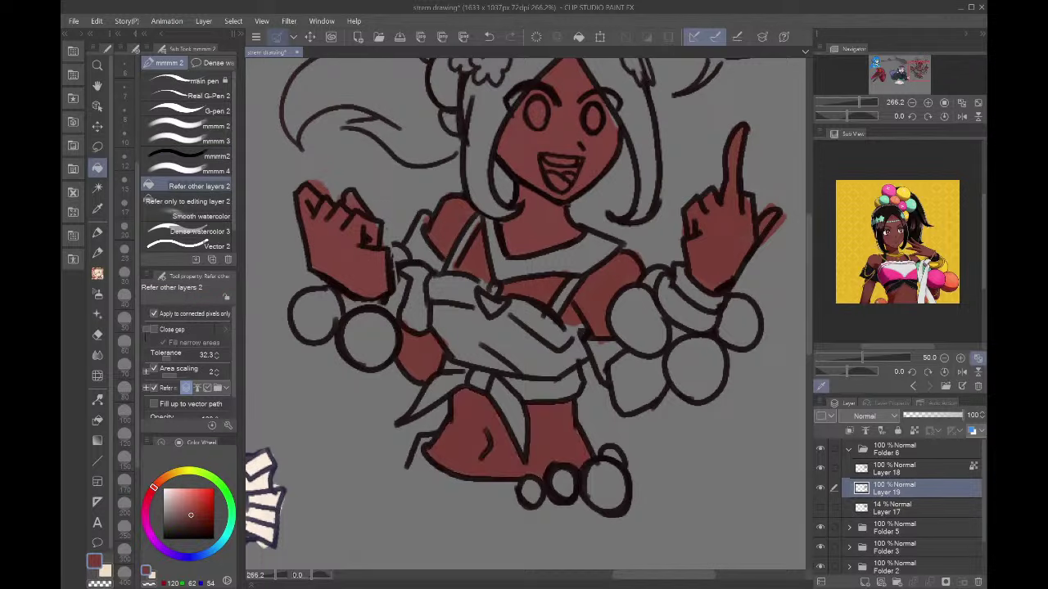
# - Paint the wrapped chest top off-white with the size 10 brush
pyautogui.press('p')
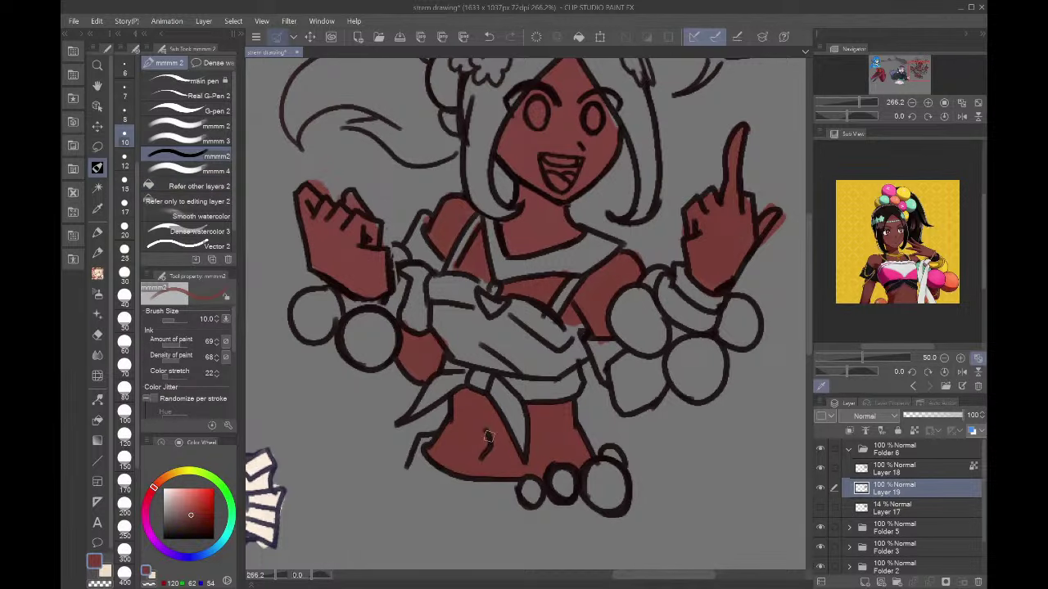
pyautogui.press('x')
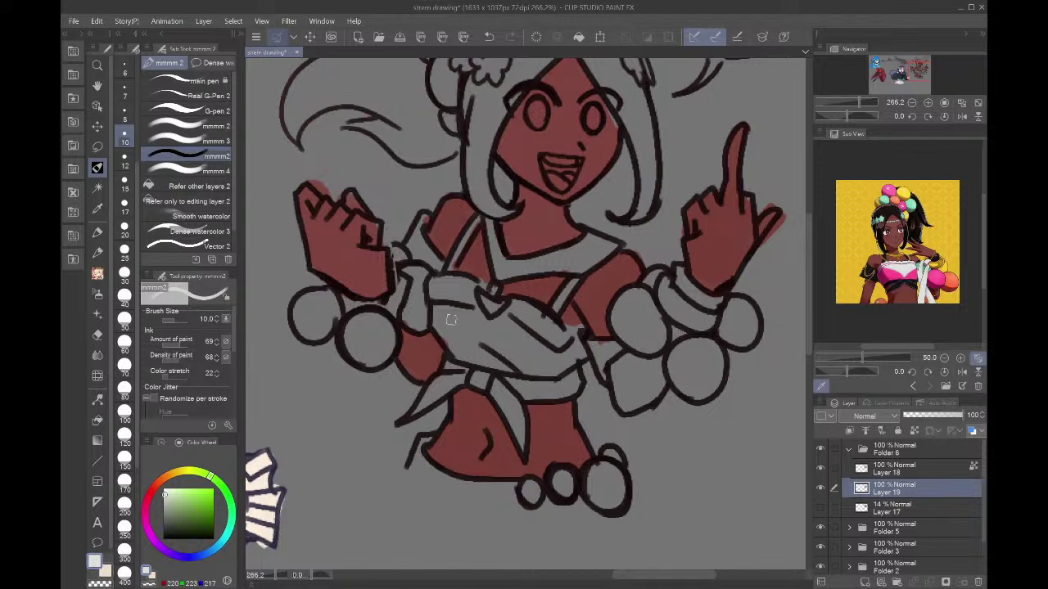
pyautogui.moveTo(450, 319)
pyautogui.mouseDown()
pyautogui.moveTo(460, 354)
pyautogui.moveTo(433, 310)
pyautogui.moveTo(512, 316)
pyautogui.mouseUp()
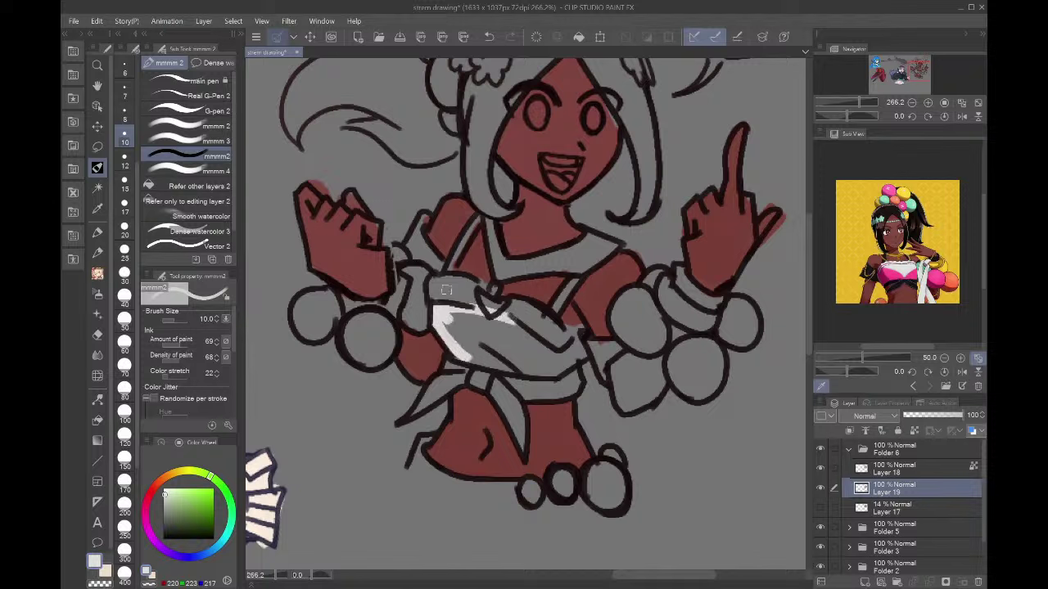
pyautogui.moveTo(447, 290)
pyautogui.mouseDown()
pyautogui.moveTo(496, 301)
pyautogui.moveTo(460, 299)
pyautogui.moveTo(515, 304)
pyautogui.moveTo(479, 282)
pyautogui.moveTo(507, 287)
pyautogui.moveTo(501, 302)
pyautogui.moveTo(557, 335)
pyautogui.moveTo(539, 332)
pyautogui.moveTo(549, 372)
pyautogui.moveTo(480, 364)
pyautogui.moveTo(536, 368)
pyautogui.moveTo(457, 348)
pyautogui.moveTo(467, 345)
pyautogui.moveTo(452, 329)
pyautogui.moveTo(549, 371)
pyautogui.moveTo(475, 319)
pyautogui.moveTo(533, 350)
pyautogui.mouseUp()
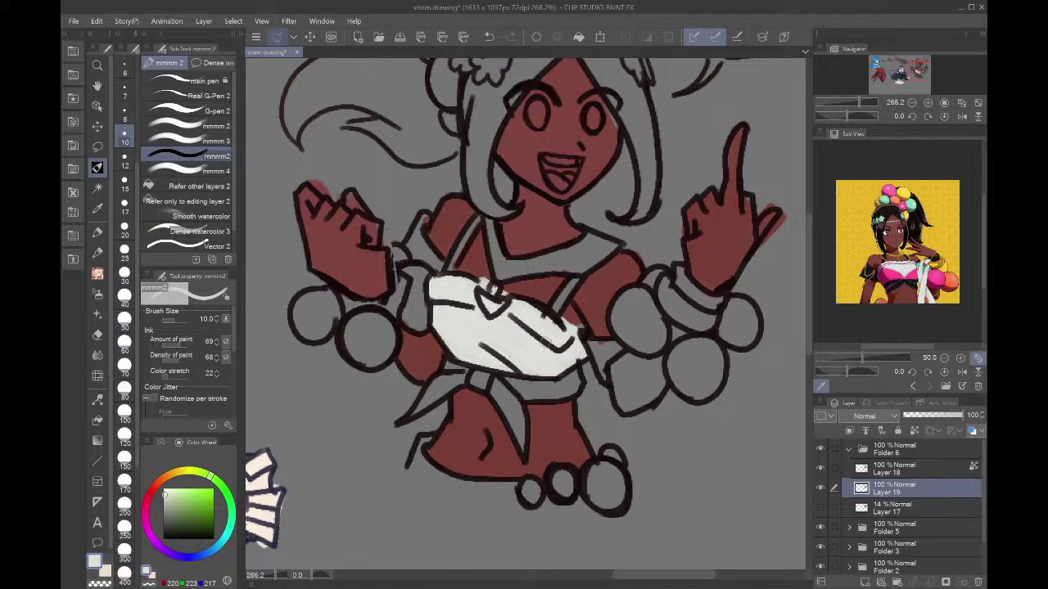
# - Try filling the tied band under the chest with yellow sampled from the reference image
pyautogui.click(871, 265)
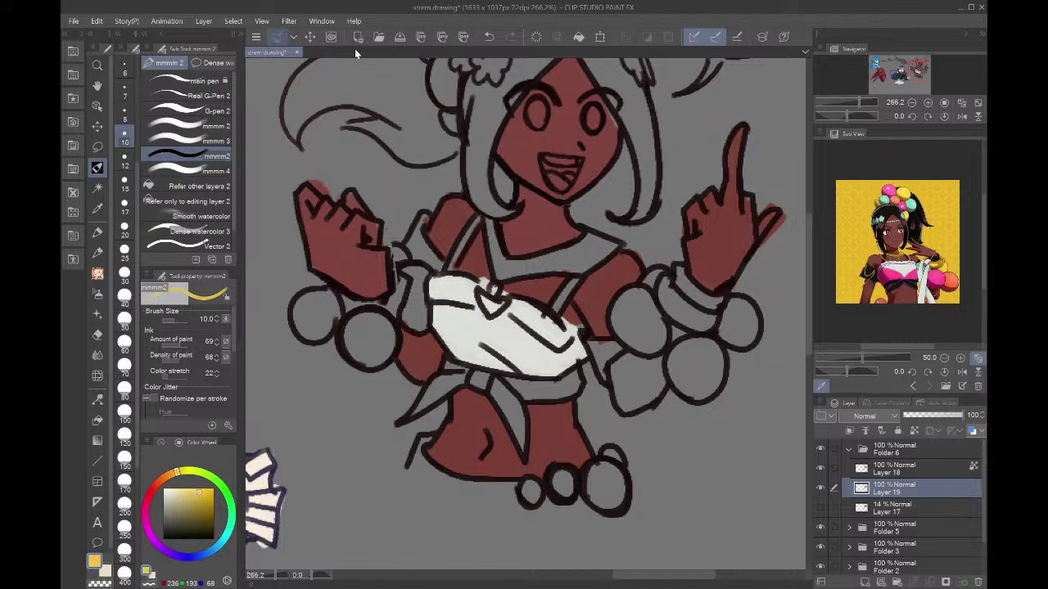
pyautogui.click(201, 185)
pyautogui.click(527, 375)
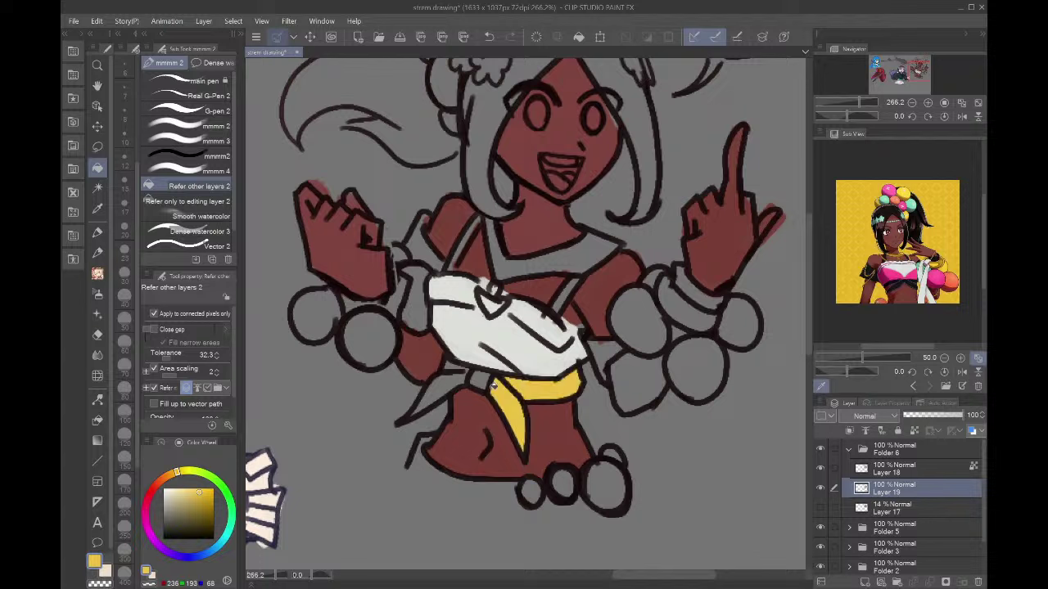
pyautogui.hotkey('ctrl', 'z')
# - Colour the tied band and knot under the chest near-black, sampled from the reference image's hair
pyautogui.click(919, 209)
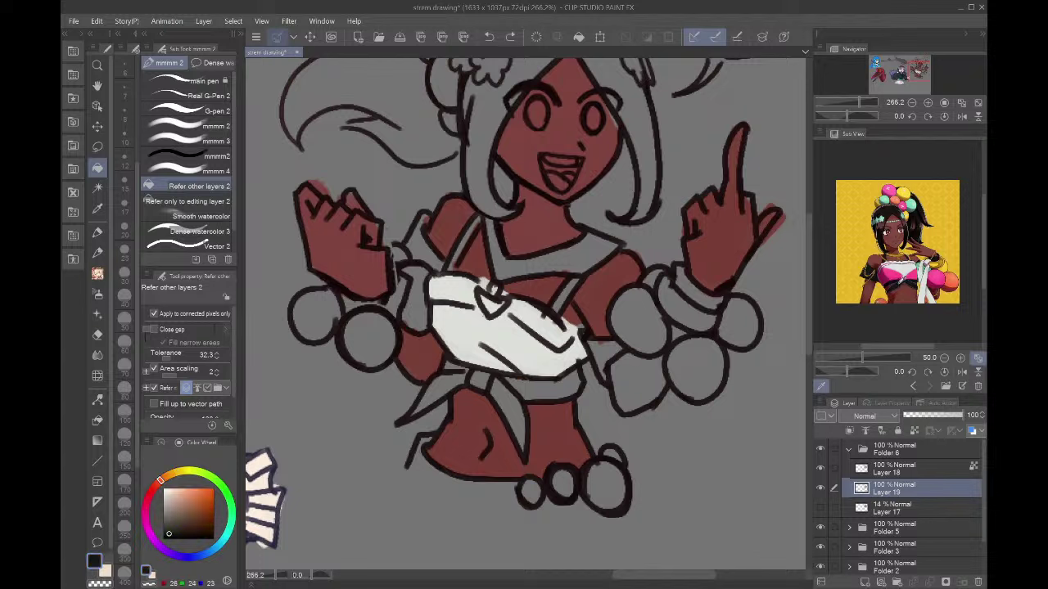
pyautogui.moveTo(573, 389)
pyautogui.mouseDown()
pyautogui.moveTo(491, 383)
pyautogui.moveTo(463, 372)
pyautogui.moveTo(465, 364)
pyautogui.mouseUp()
pyautogui.press('p')
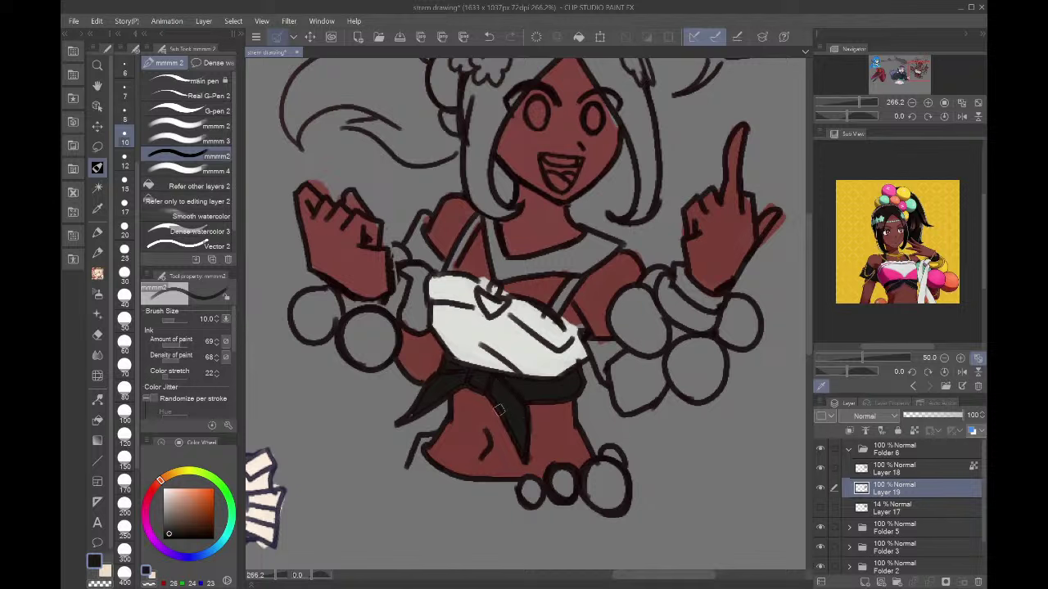
pyautogui.moveTo(481, 389); pyautogui.dragTo(458, 388)
# - Paint both shoulder straps of the top near-black with the size 10 brush
pyautogui.click(188, 185)
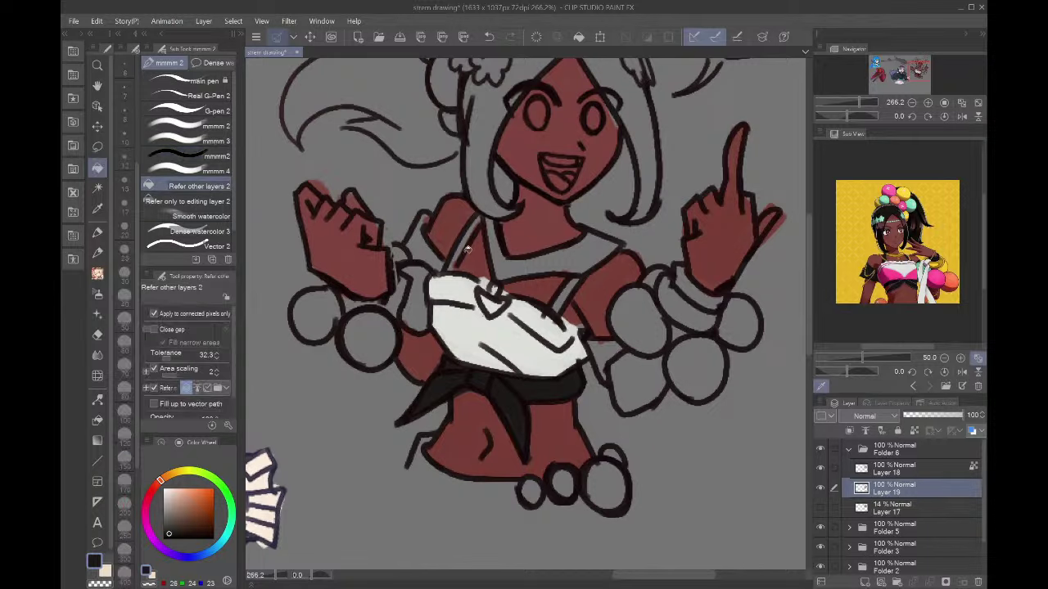
pyautogui.click(460, 260)
pyautogui.hotkey('ctrl', 'z')
pyautogui.press('p')
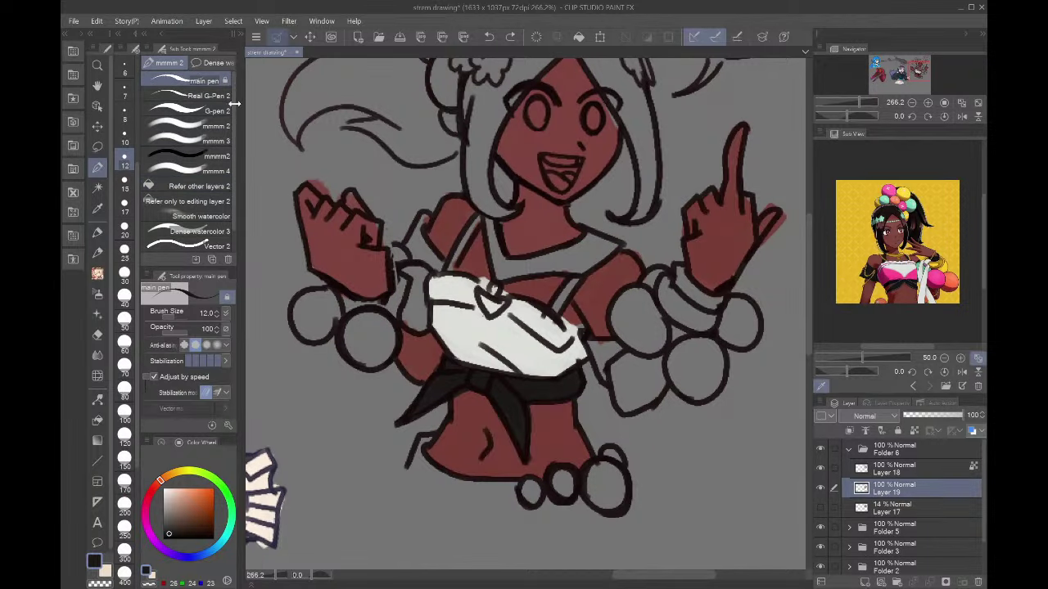
pyautogui.moveTo(449, 270); pyautogui.dragTo(483, 214)
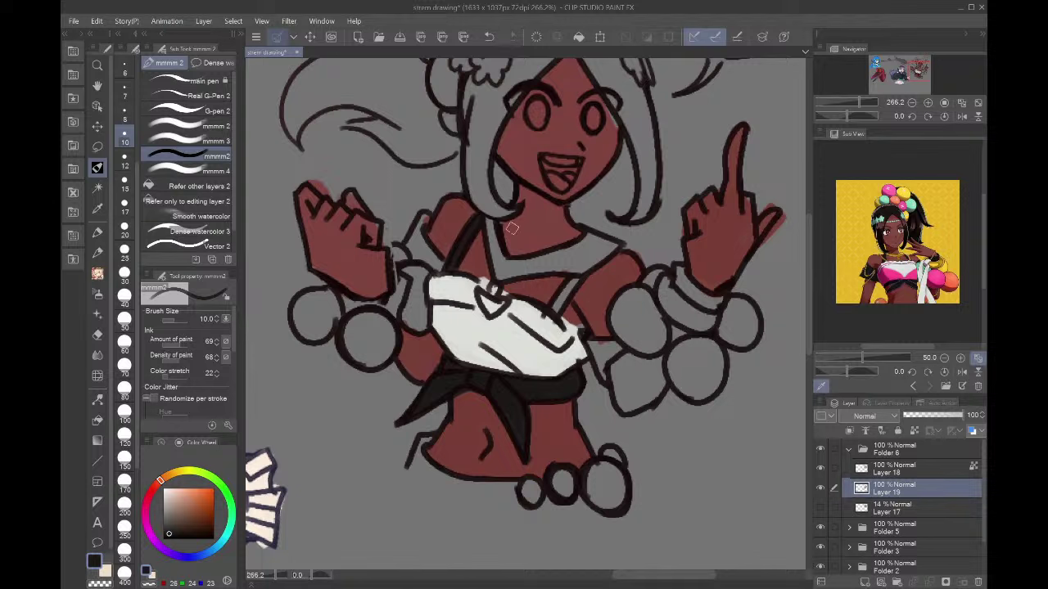
pyautogui.moveTo(583, 276); pyautogui.dragTo(558, 314)
# - Fill the collar necklace and the bracelet on the raised-finger hand with gold sampled from the reference image
pyautogui.click(907, 252)
pyautogui.click(904, 252)
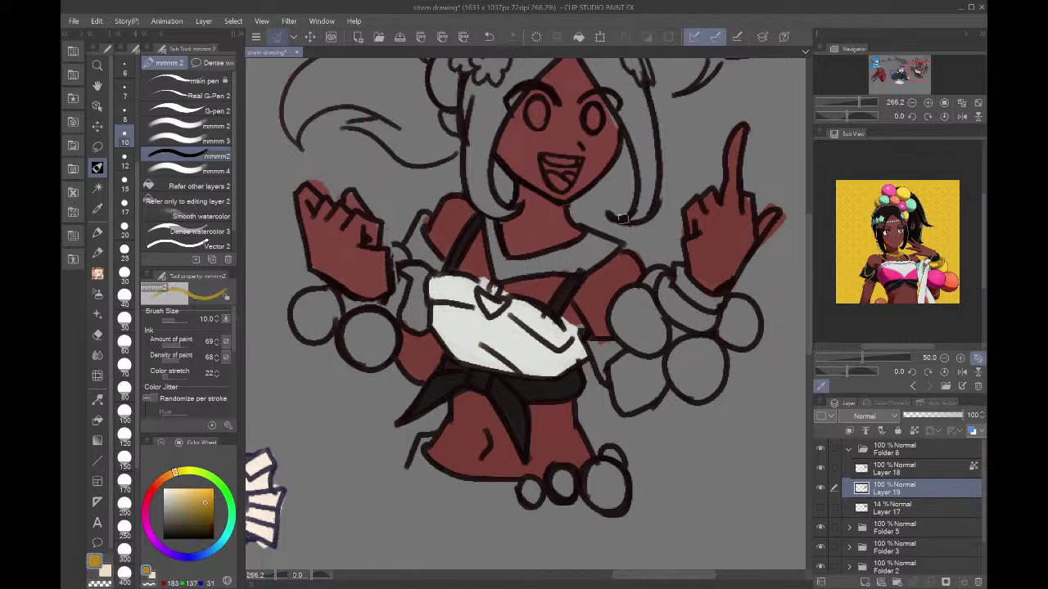
pyautogui.click(193, 185)
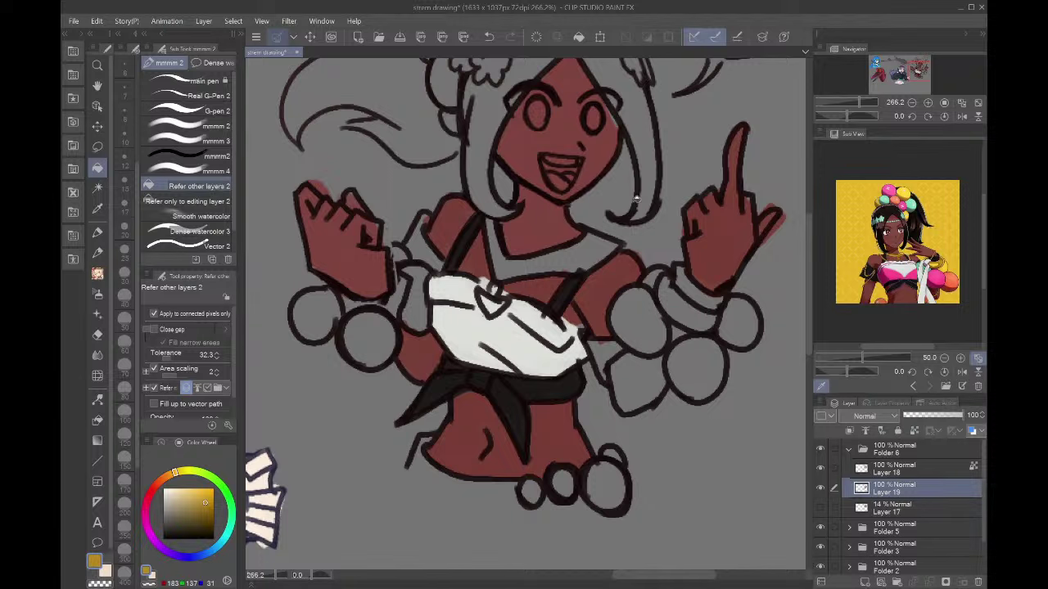
pyautogui.click(594, 246)
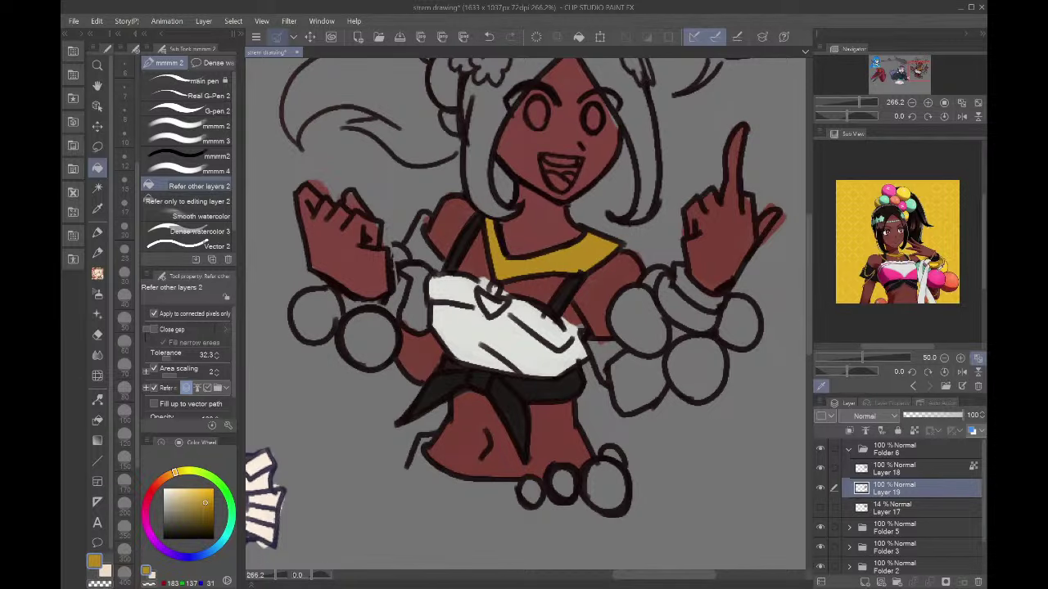
pyautogui.click(699, 305)
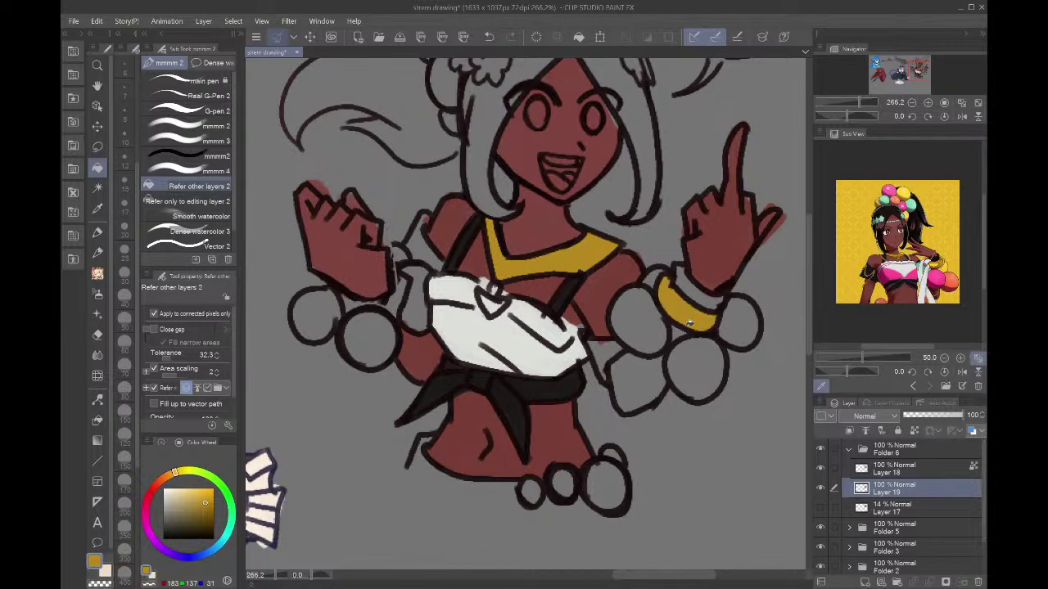
# - Try colouring the clenched hand's wristband gold, first with a fill and again with the size 17 brush
pyautogui.click(398, 295)
pyautogui.click(488, 36)
pyautogui.click(188, 155)
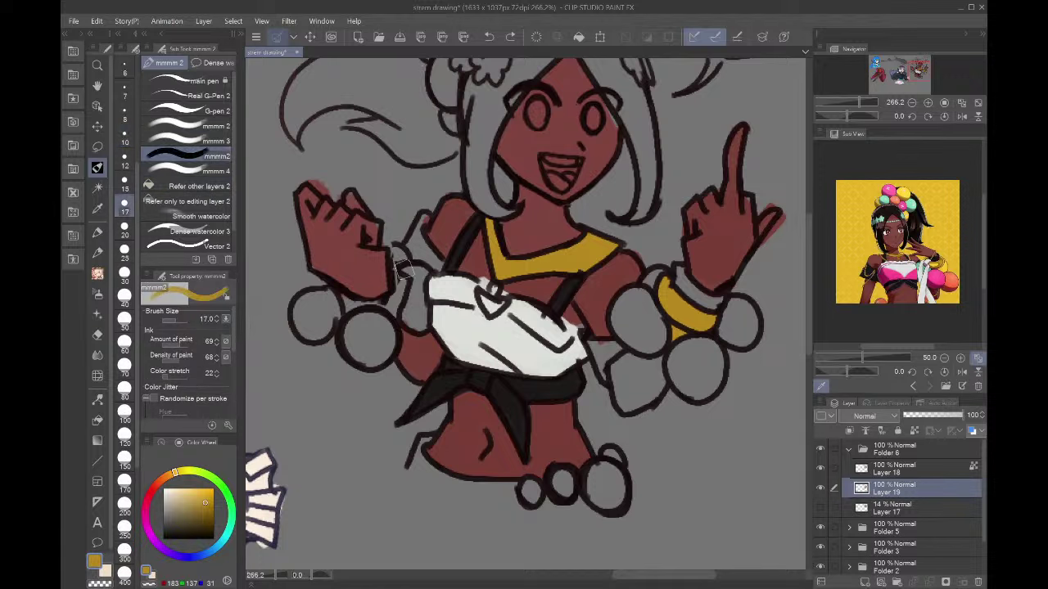
pyautogui.moveTo(399, 269)
pyautogui.mouseDown()
pyautogui.moveTo(391, 319)
pyautogui.moveTo(390, 303)
pyautogui.moveTo(349, 304)
pyautogui.moveTo(360, 301)
pyautogui.mouseUp()
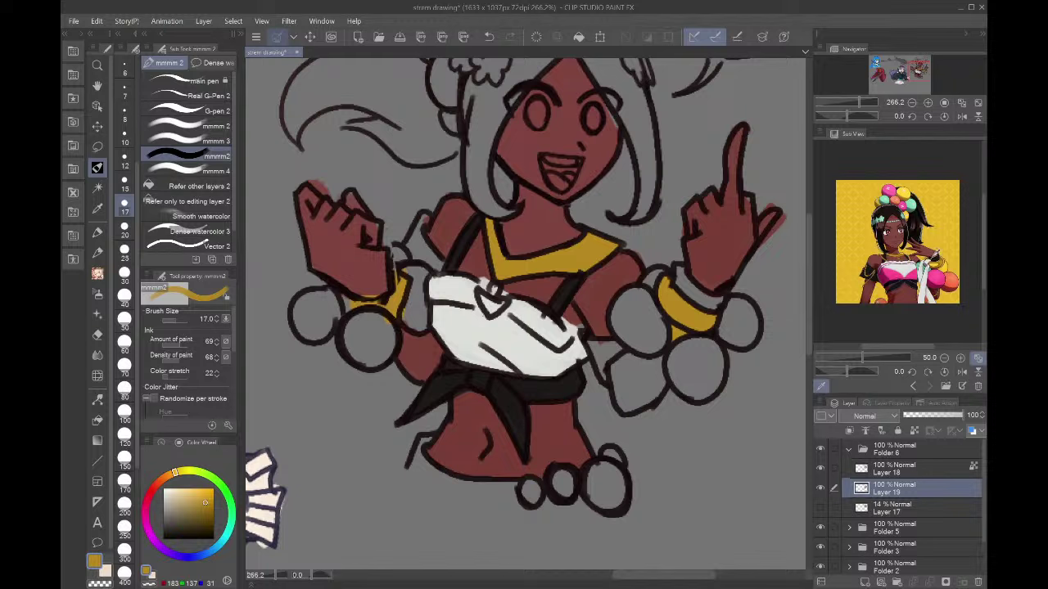
pyautogui.hotkey('ctrl', 'z')
pyautogui.hotkey('ctrl', 'z')
# - Paint the cuffs on both wrists near-black with the size 17 brush, sampling the colour from the reference image
pyautogui.click(937, 260)
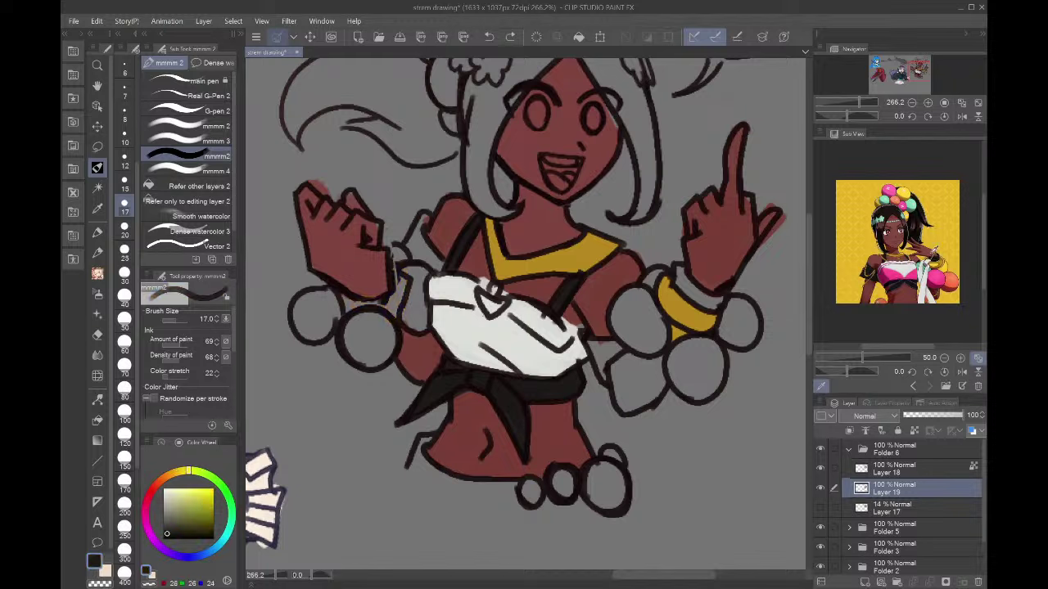
pyautogui.moveTo(407, 282)
pyautogui.mouseDown()
pyautogui.moveTo(391, 315)
pyautogui.moveTo(344, 299)
pyautogui.moveTo(368, 293)
pyautogui.mouseUp()
pyautogui.moveTo(672, 274); pyautogui.dragTo(719, 306)
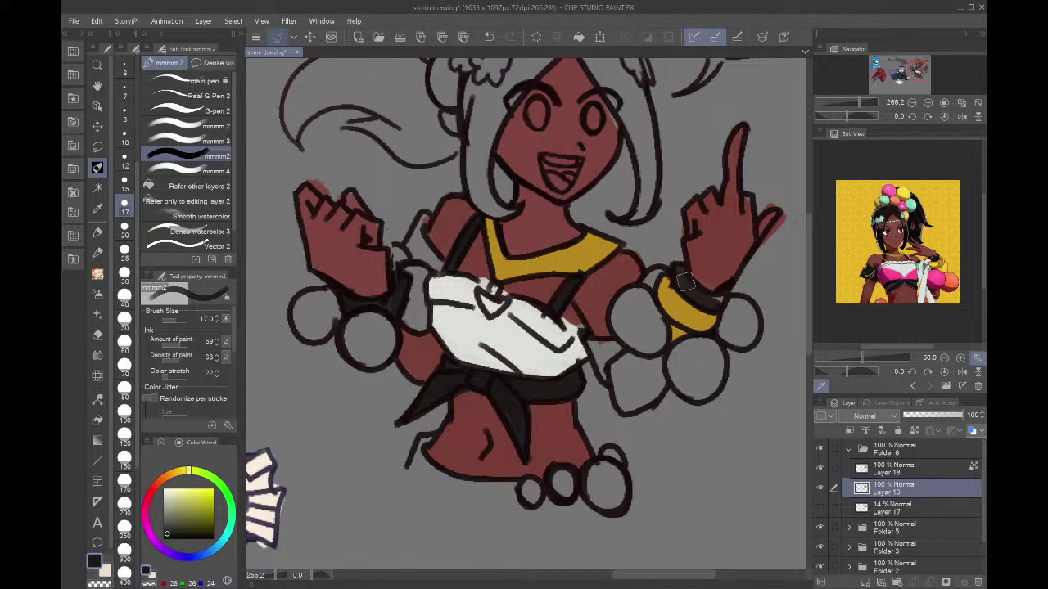
pyautogui.moveTo(685, 282); pyautogui.dragTo(714, 304)
# - Paint the four beads on the raised-finger wrist pink, orange, yellow and mint green, sampling each colour from the reference image
pyautogui.click(940, 277)
pyautogui.moveTo(652, 336)
pyautogui.mouseDown()
pyautogui.moveTo(651, 304)
pyautogui.moveTo(618, 304)
pyautogui.moveTo(640, 343)
pyautogui.mouseUp()
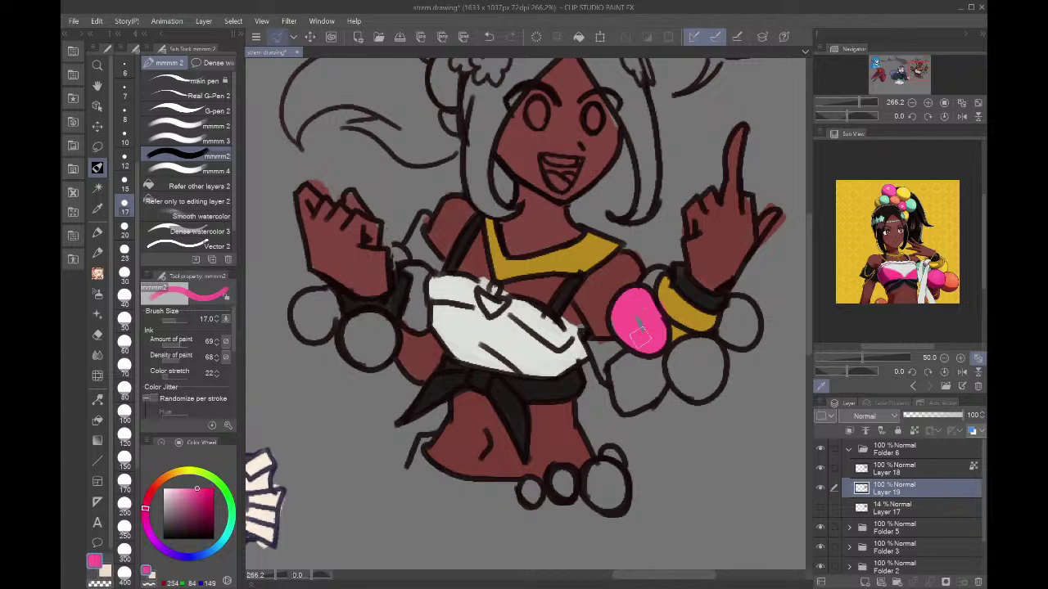
pyautogui.click(957, 281)
pyautogui.moveTo(699, 378)
pyautogui.mouseDown()
pyautogui.moveTo(674, 369)
pyautogui.moveTo(700, 362)
pyautogui.mouseUp()
pyautogui.click(933, 270)
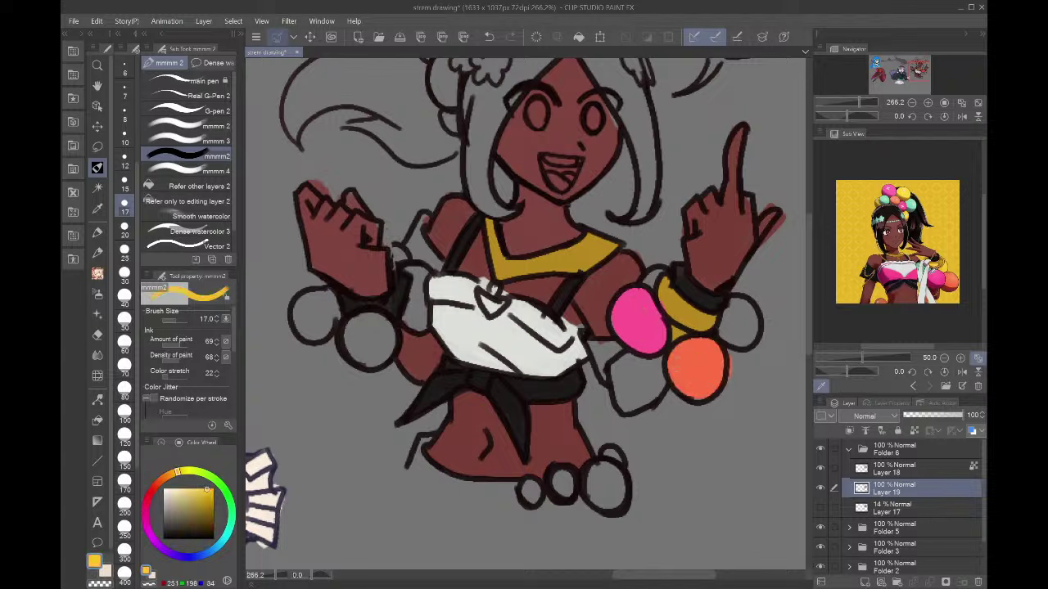
pyautogui.moveTo(735, 321)
pyautogui.mouseDown()
pyautogui.moveTo(741, 339)
pyautogui.moveTo(749, 305)
pyautogui.mouseUp()
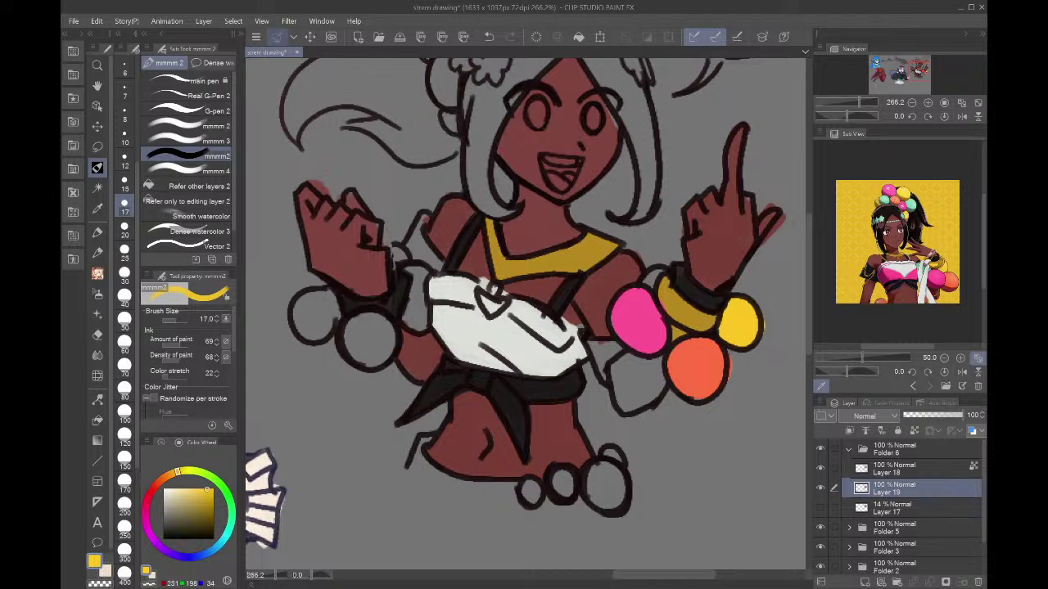
pyautogui.click(914, 201)
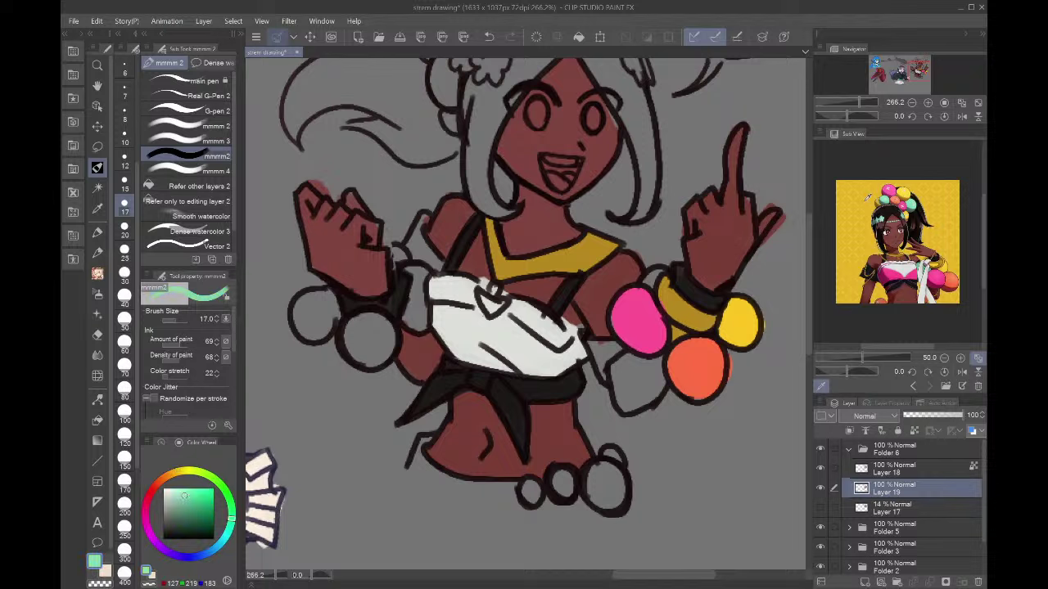
pyautogui.moveTo(653, 275); pyautogui.dragTo(660, 284)
# - Paint the bare elbow area beside the orange bead skin brown and both upper-arm bands near-black, using colours sampled from the reference
pyautogui.click(909, 290)
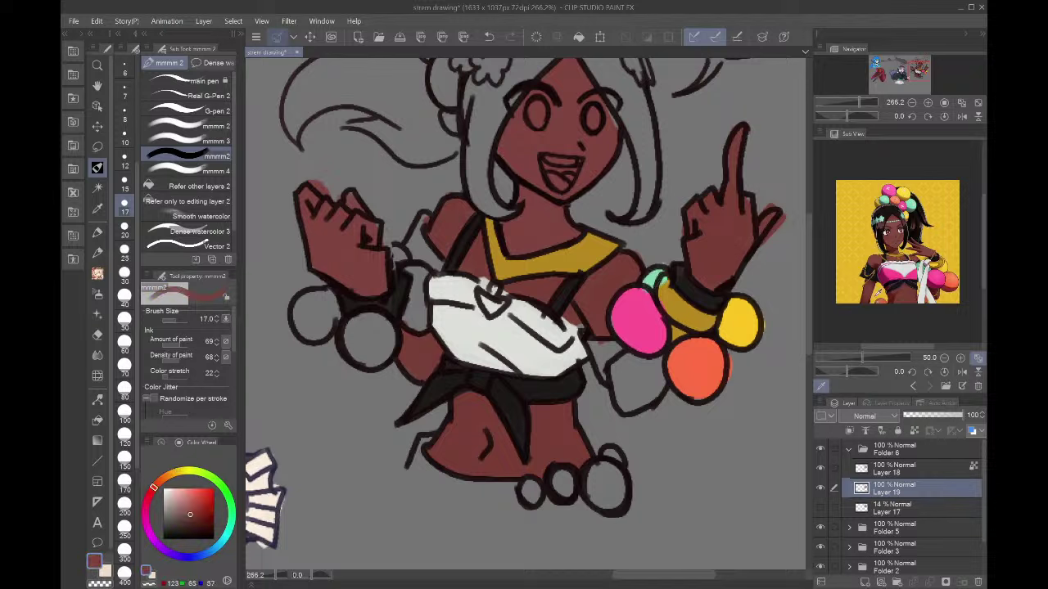
pyautogui.moveTo(647, 360)
pyautogui.mouseDown()
pyautogui.moveTo(623, 367)
pyautogui.moveTo(626, 379)
pyautogui.moveTo(609, 390)
pyautogui.moveTo(630, 365)
pyautogui.moveTo(648, 395)
pyautogui.mouseUp()
pyautogui.click(899, 281)
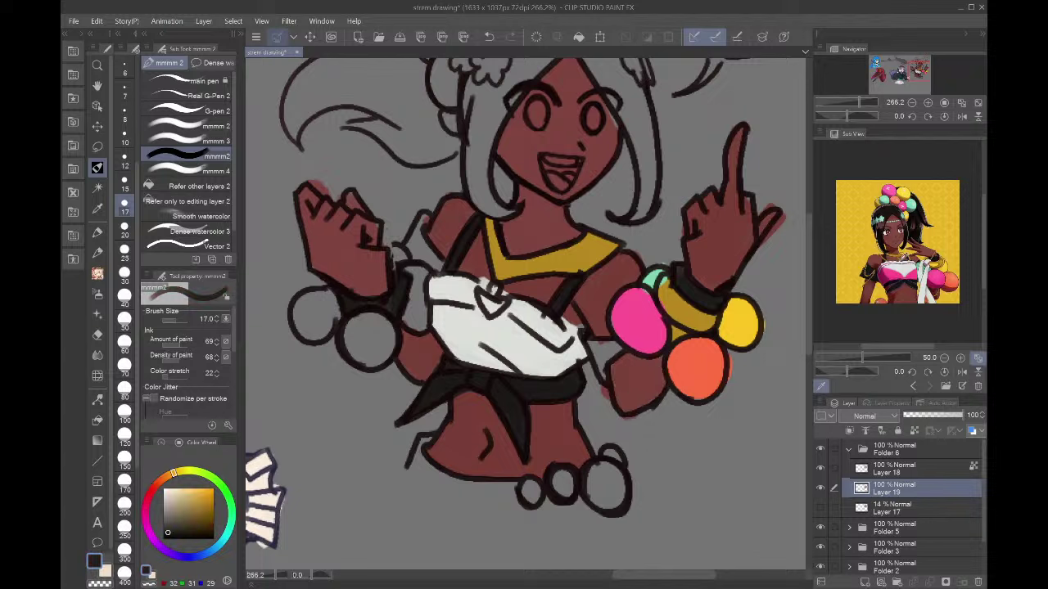
pyautogui.moveTo(622, 331)
pyautogui.mouseDown()
pyautogui.moveTo(603, 364)
pyautogui.moveTo(592, 340)
pyautogui.mouseUp()
pyautogui.moveTo(447, 264)
pyautogui.mouseDown()
pyautogui.moveTo(423, 226)
pyautogui.moveTo(431, 259)
pyautogui.moveTo(414, 255)
pyautogui.moveTo(414, 241)
pyautogui.mouseUp()
# - Fill the three large bead shapes at the clenched hand's wrist with pink, orange and mint green sampled from the reference image
pyautogui.press('g')
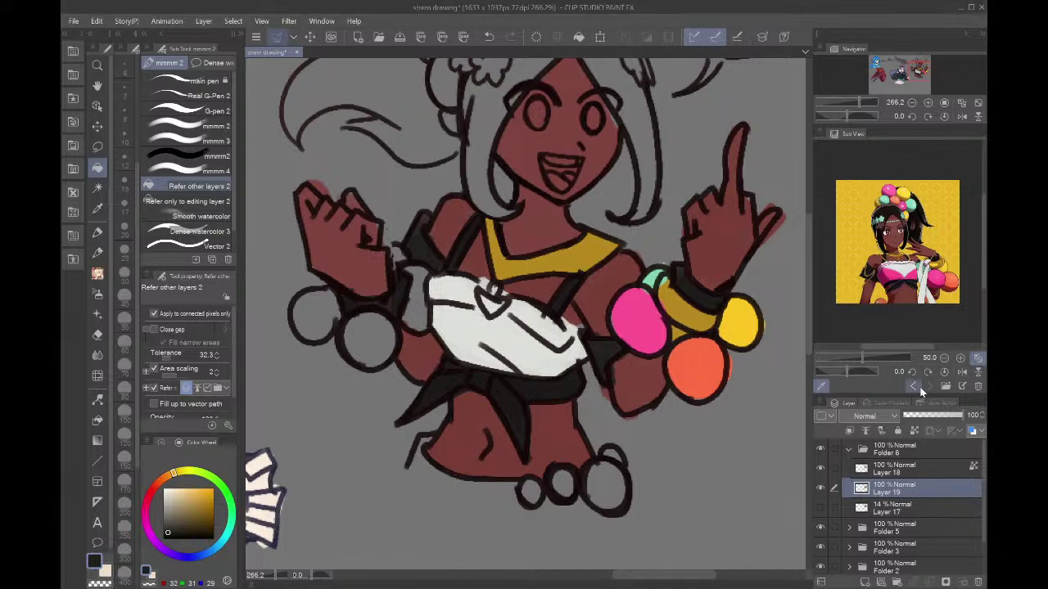
pyautogui.click(944, 283)
pyautogui.click(417, 314)
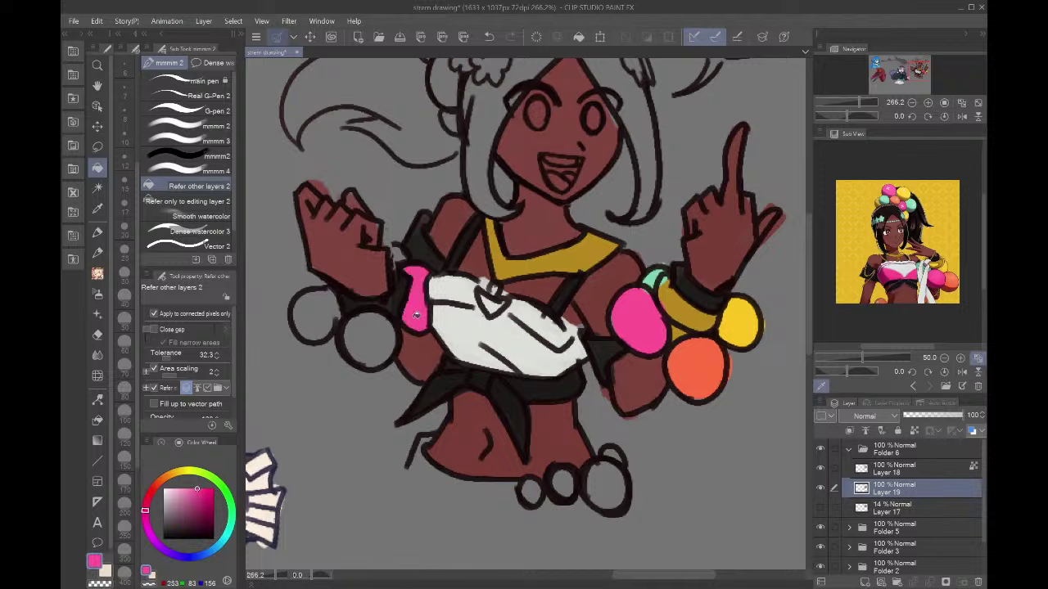
pyautogui.click(955, 280)
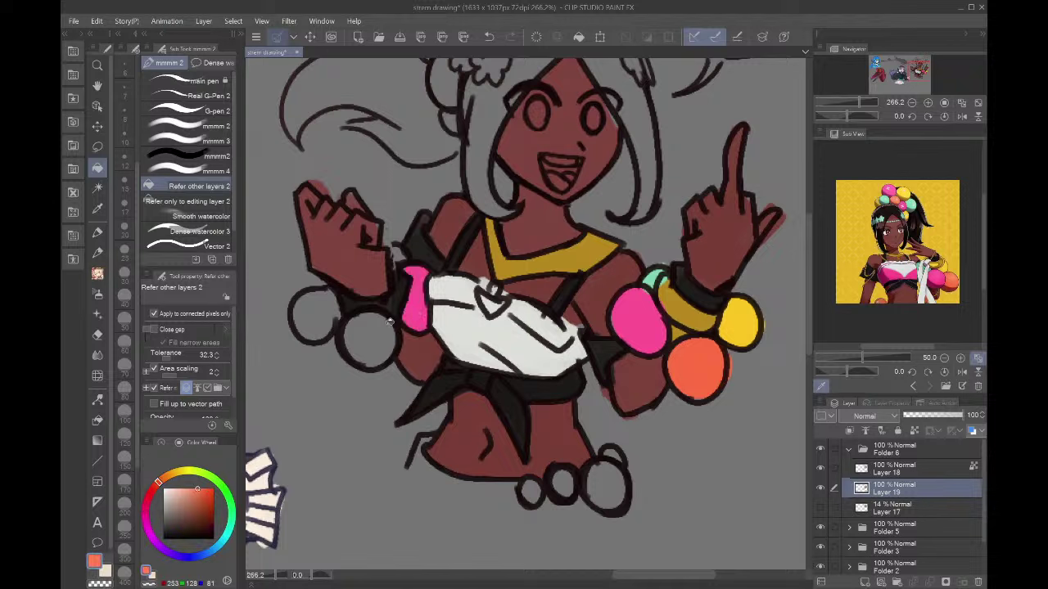
pyautogui.click(380, 330)
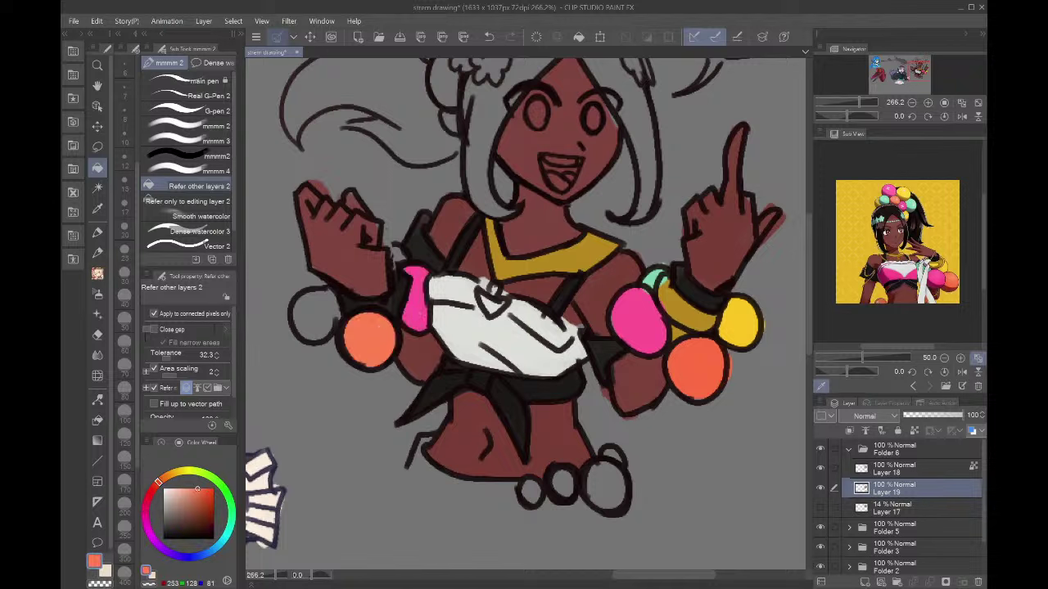
pyautogui.click(924, 262)
pyautogui.click(325, 304)
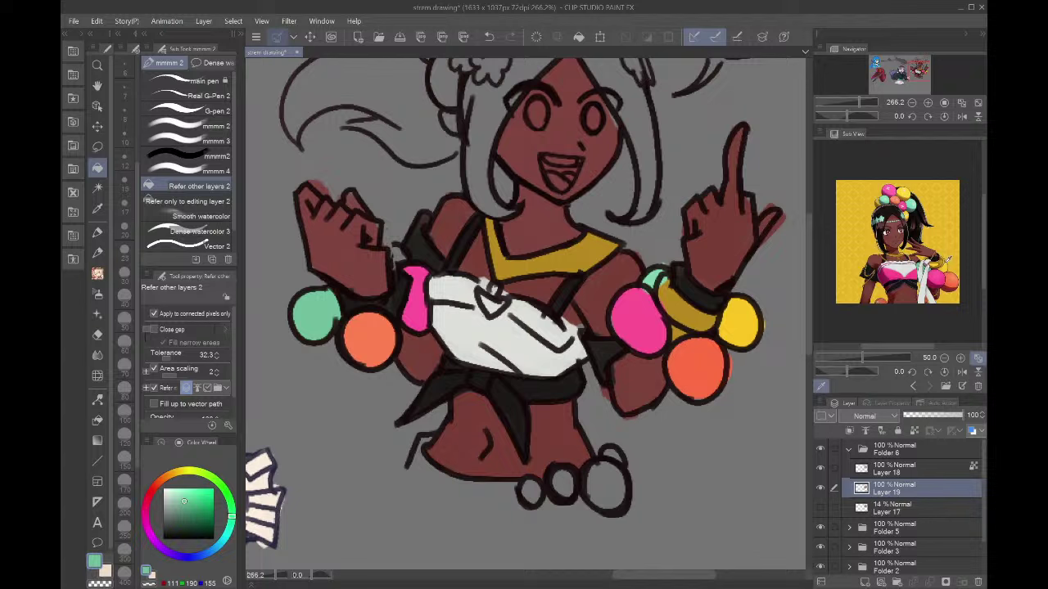
# - Paint the small bead behind the clenched hand's wrist yellow with the size 10 brush, sampling the colour from the reference image
pyautogui.click(947, 263)
pyautogui.click(188, 156)
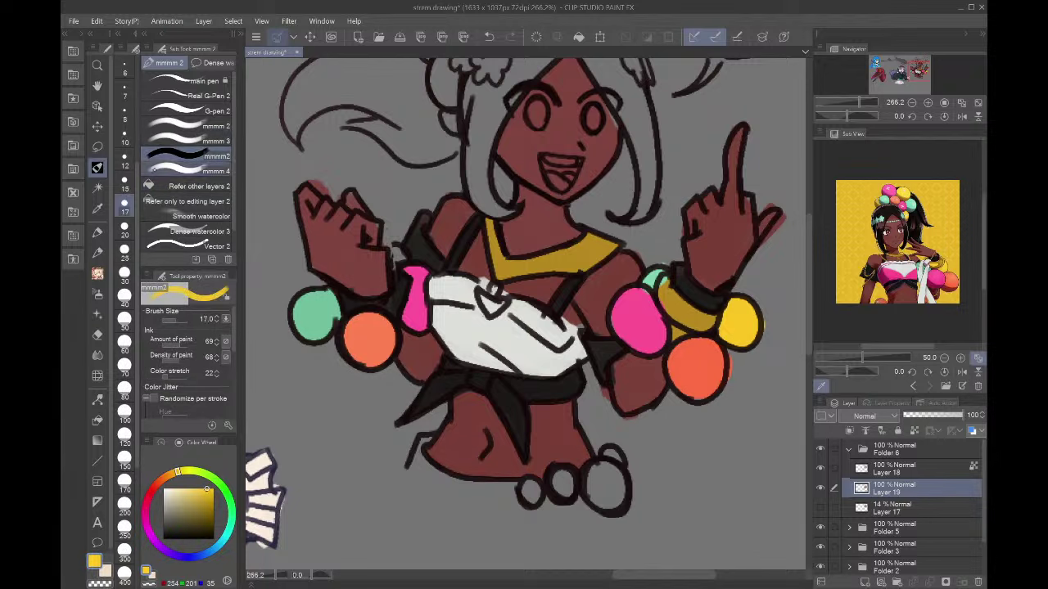
pyautogui.moveTo(394, 253); pyautogui.dragTo(403, 257)
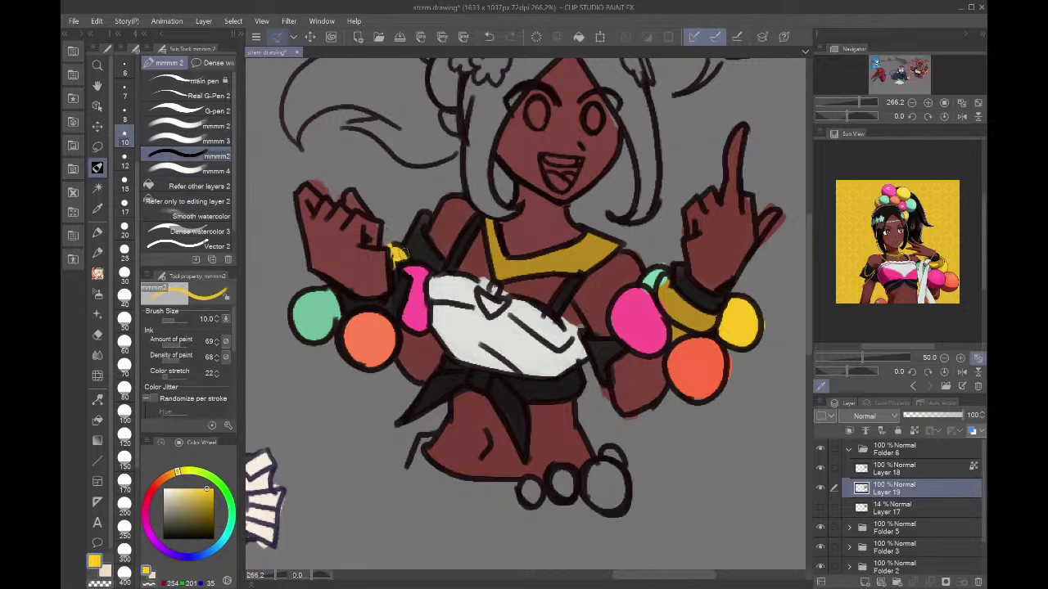
pyautogui.click(606, 588)
# - Fill the four hip beads with mint green, pink, orange and yellow, reusing the colours of the wrist beads
pyautogui.press('g')
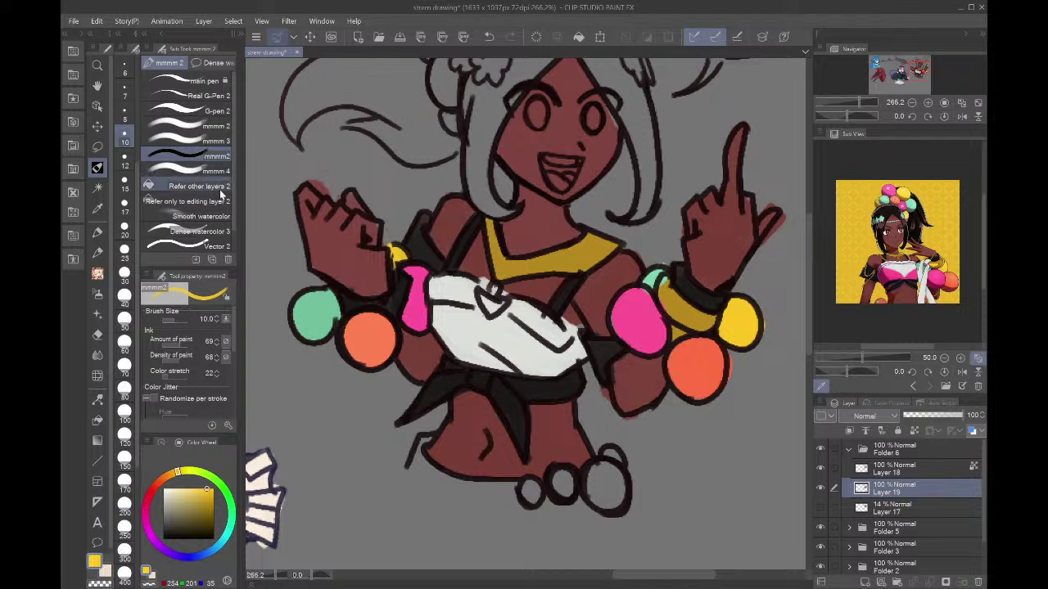
pyautogui.click(910, 208)
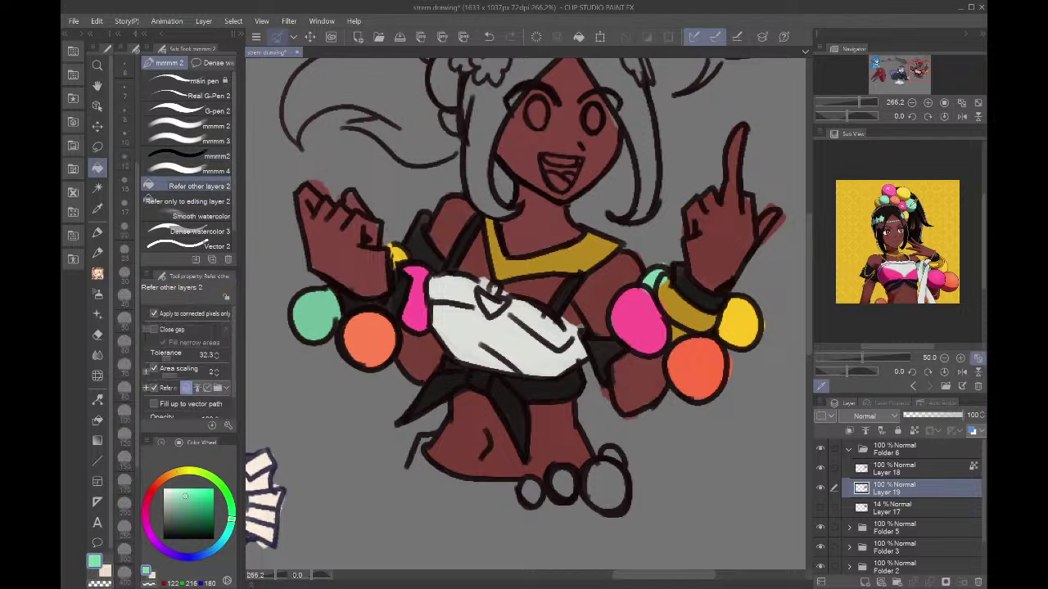
pyautogui.click(532, 491)
pyautogui.keyDown('alt'); pyautogui.click(622, 340); pyautogui.keyUp('alt')
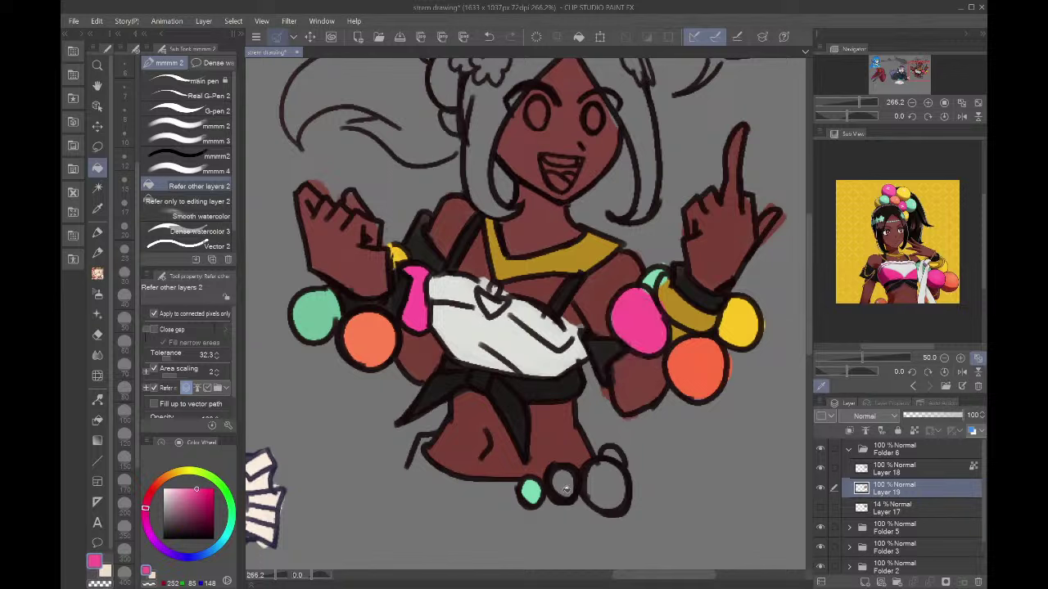
pyautogui.keyDown('alt'); pyautogui.click(709, 344); pyautogui.keyUp('alt')
pyautogui.click(615, 478)
pyautogui.keyDown('alt'); pyautogui.click(740, 315); pyautogui.keyUp('alt')
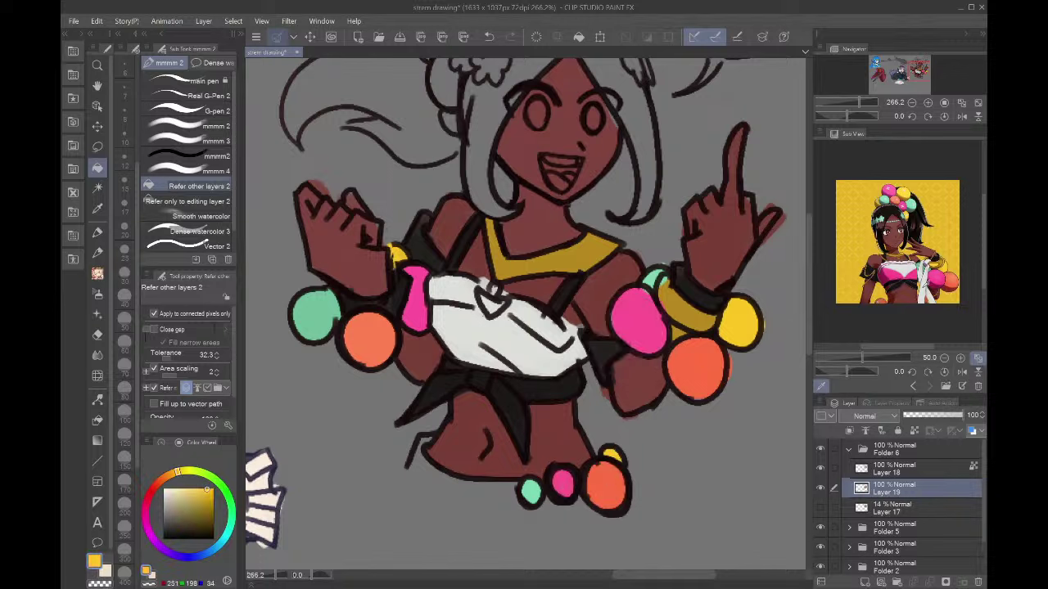
# - Paint the waistband below the bare midriff off-white up to the hip beads with the size 10 brush
pyautogui.press('x')
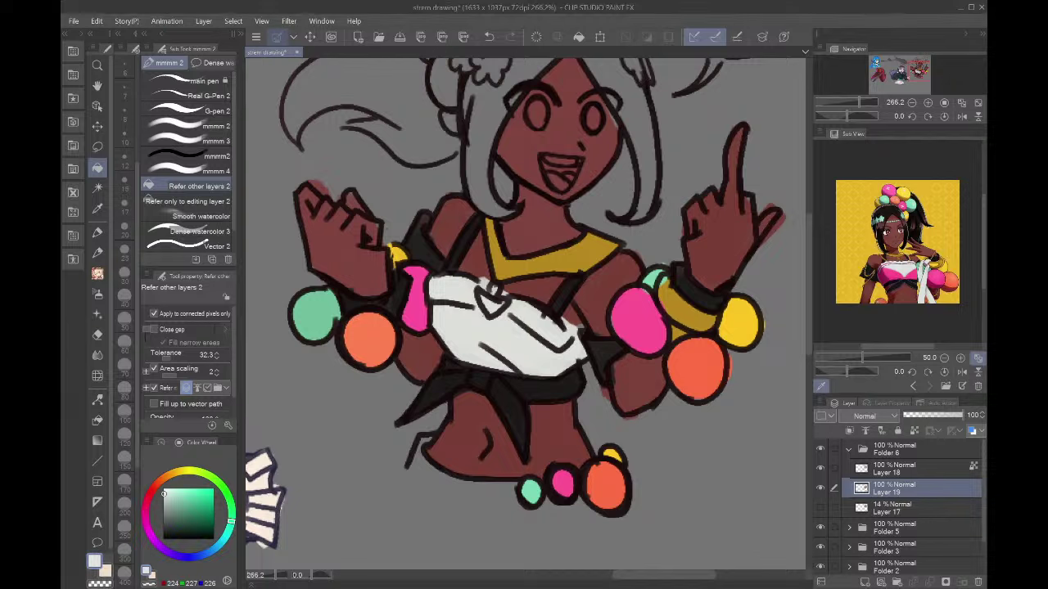
pyautogui.click(188, 81)
pyautogui.click(189, 156)
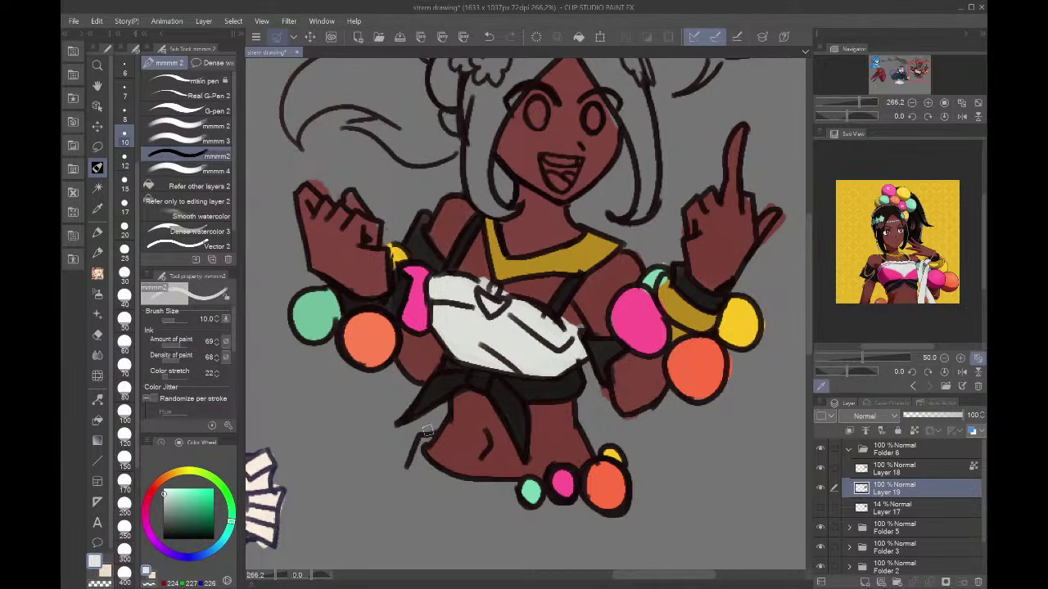
pyautogui.moveTo(425, 443)
pyautogui.mouseDown()
pyautogui.moveTo(415, 474)
pyautogui.moveTo(435, 482)
pyautogui.moveTo(415, 455)
pyautogui.mouseUp()
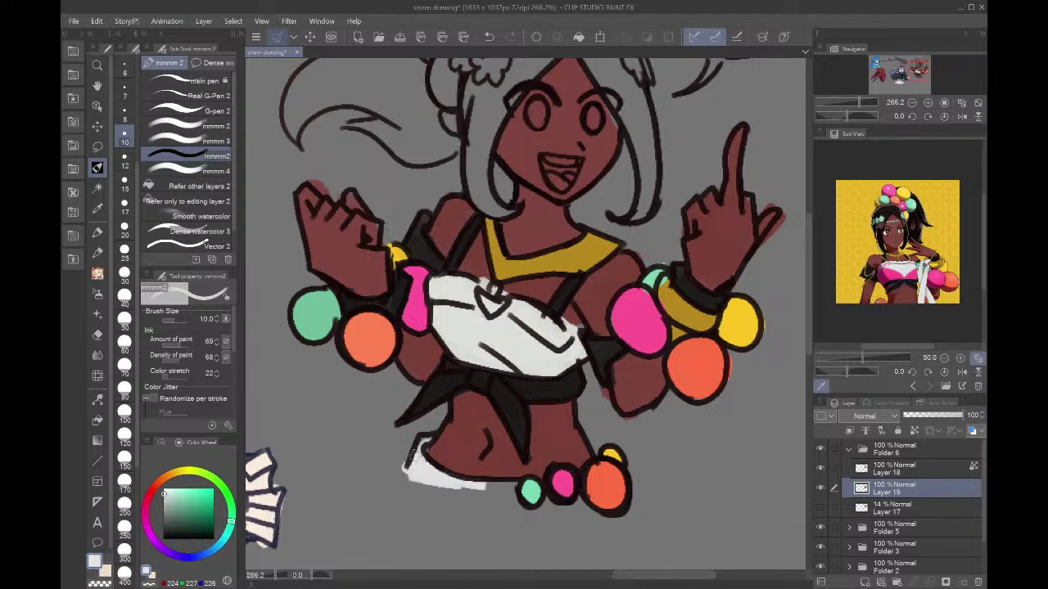
pyautogui.moveTo(462, 486); pyautogui.dragTo(514, 489)
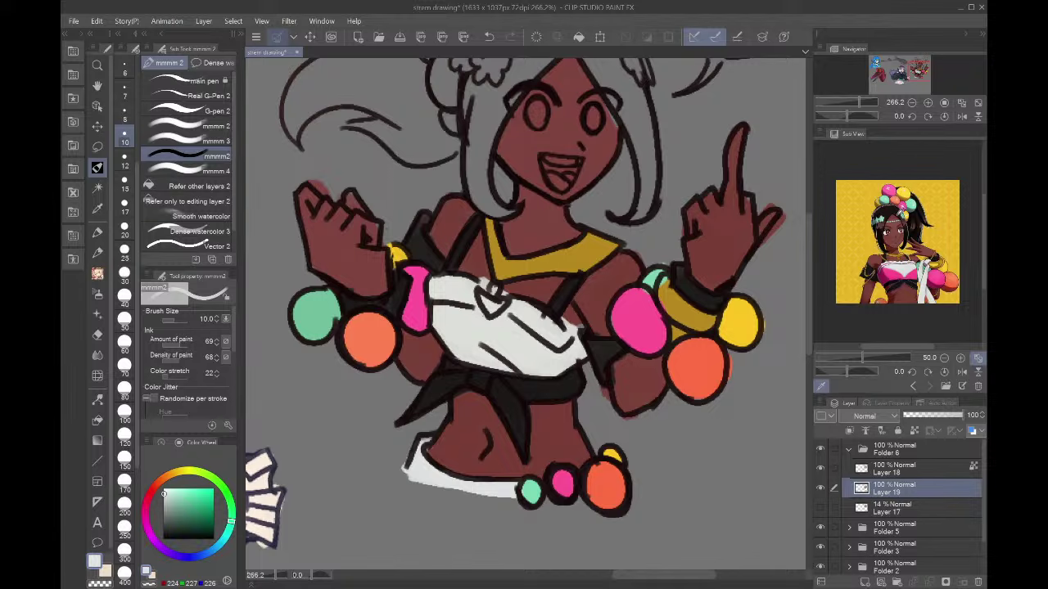
# - Fill the front hair around the face with dark reddish brown sampled from the reference image
pyautogui.click(883, 227)
pyautogui.scroll(-3, 690, 261)
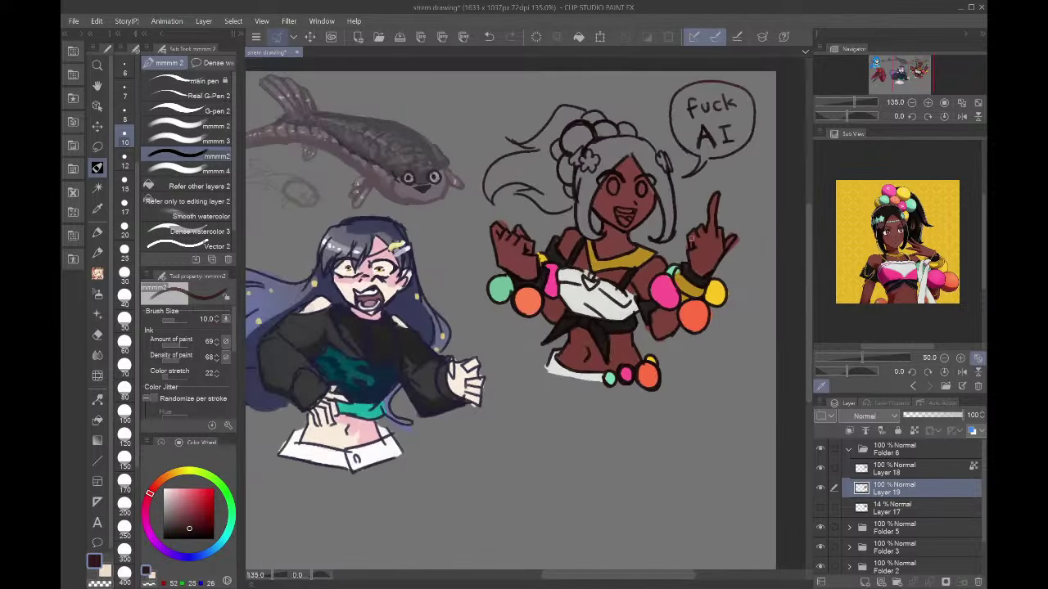
pyautogui.scroll(4, 653, 104)
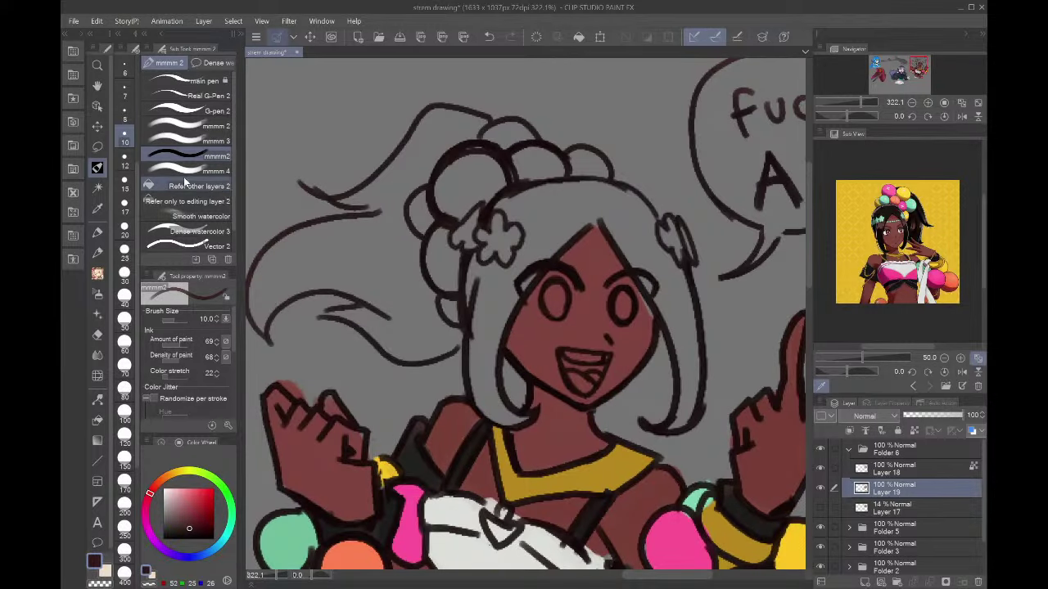
pyautogui.press('g')
pyautogui.click(509, 296)
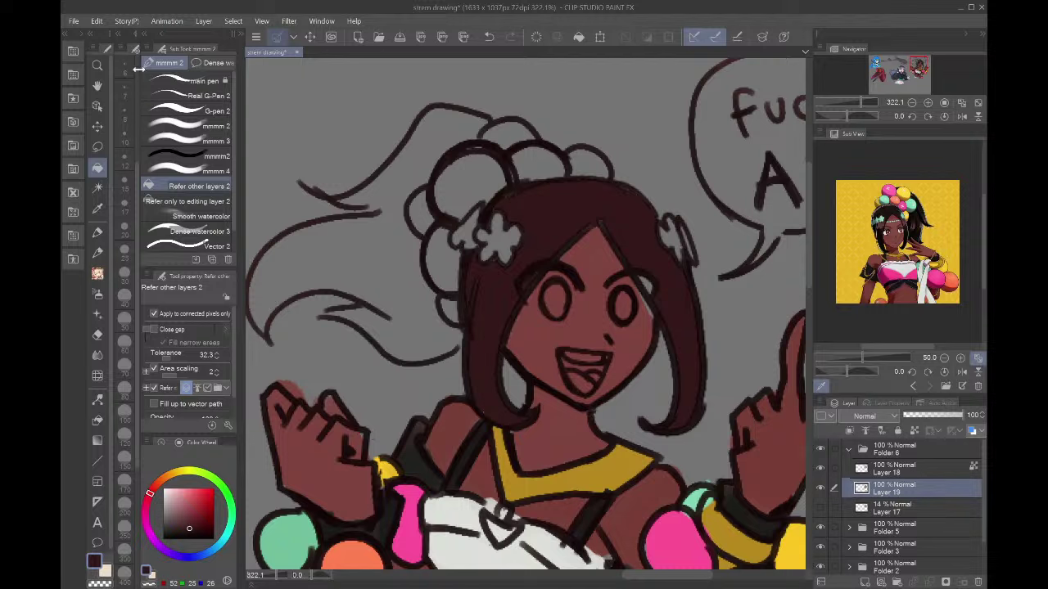
# - Touch up the gaps along the hair's outline, parting and side locks in the same dark brown with the size 10 brush
pyautogui.click(189, 155)
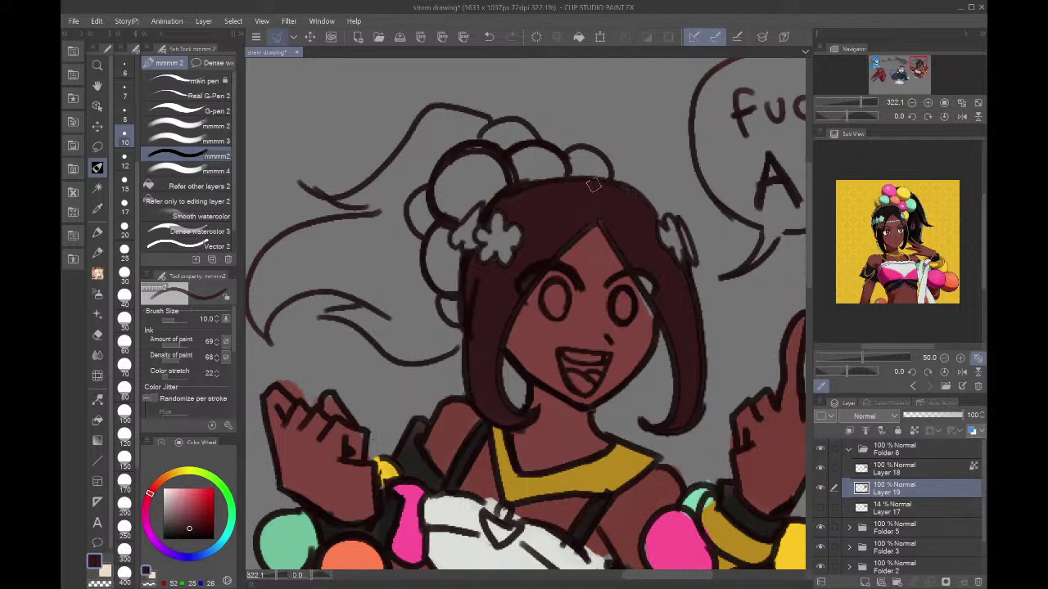
pyautogui.moveTo(596, 185)
pyautogui.mouseDown()
pyautogui.moveTo(654, 210)
pyautogui.moveTo(643, 280)
pyautogui.mouseUp()
pyautogui.moveTo(611, 234); pyautogui.dragTo(664, 313)
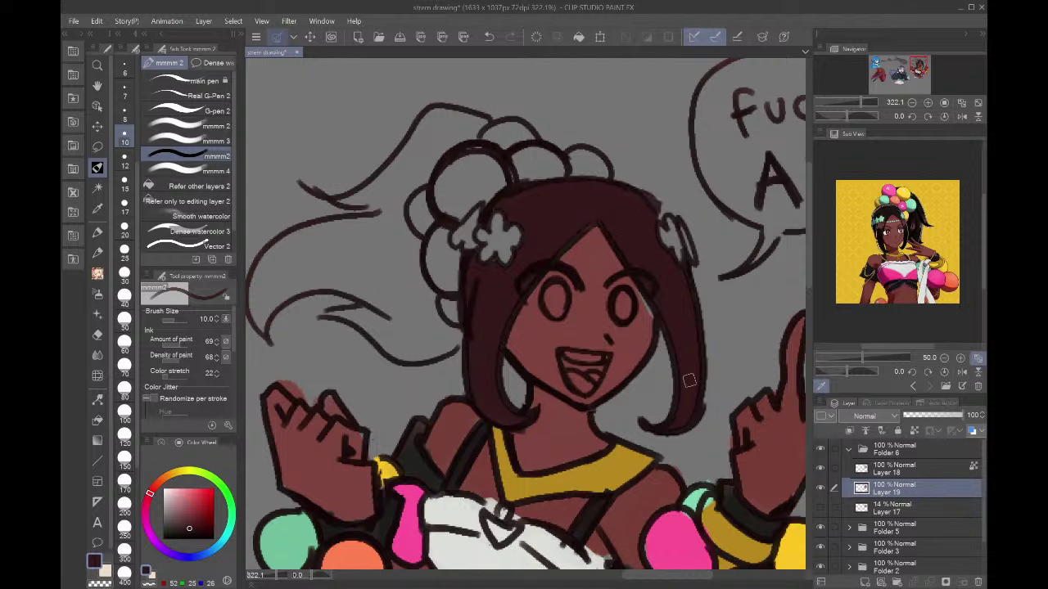
pyautogui.moveTo(686, 422)
pyautogui.mouseDown()
pyautogui.moveTo(691, 334)
pyautogui.moveTo(637, 295)
pyautogui.mouseUp()
pyautogui.keyDown('alt'); pyautogui.click(641, 334); pyautogui.keyUp('alt')
pyautogui.keyDown('alt'); pyautogui.click(626, 224); pyautogui.keyUp('alt')
pyautogui.moveTo(589, 227); pyautogui.dragTo(557, 260)
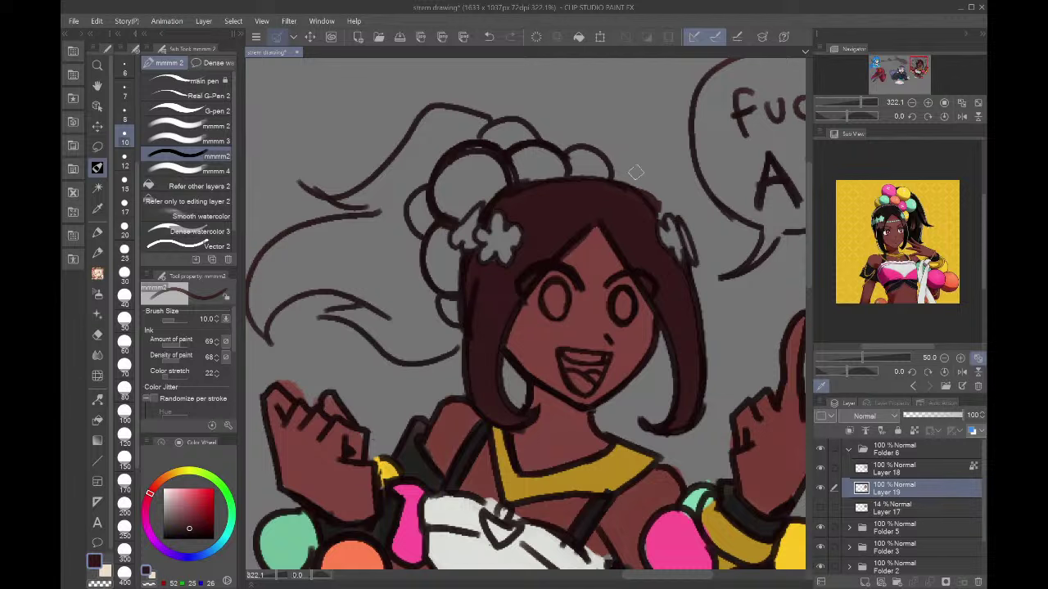
# - Close off the open strand tips of the ponytail with dark brown strokes so each gap in the outline is sealed
pyautogui.moveTo(655, 210); pyautogui.dragTo(661, 224)
pyautogui.moveTo(342, 197); pyautogui.dragTo(398, 209)
pyautogui.moveTo(331, 315); pyautogui.dragTo(396, 316)
# - Set the fill tool's tolerance to 0.0 and fill the ponytail with the dark reddish brown of the front hair
pyautogui.click(205, 187)
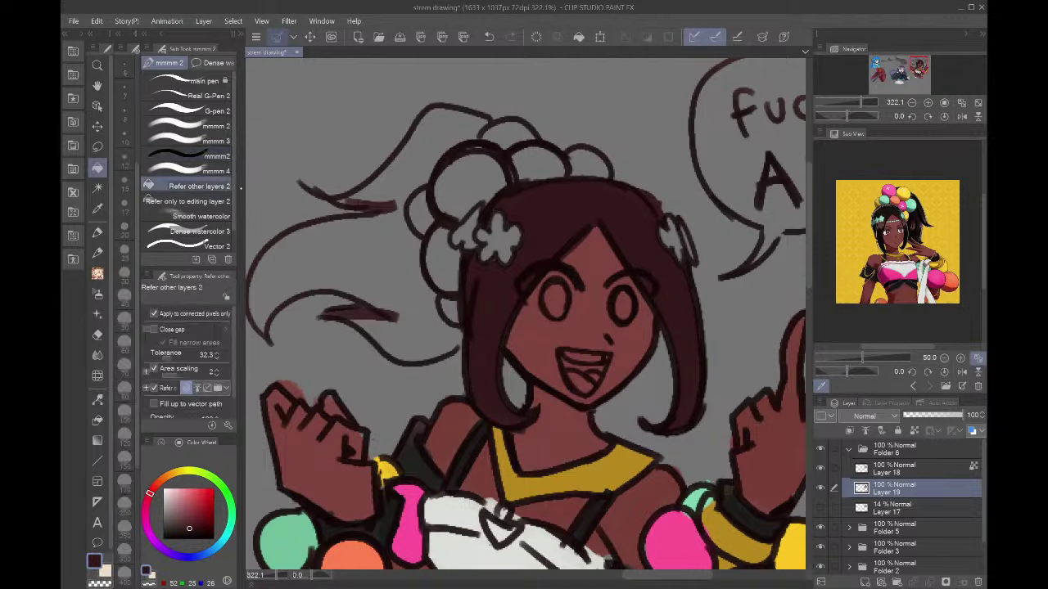
pyautogui.click(377, 260)
pyautogui.hotkey('ctrl', 'z')
pyautogui.click(372, 262)
pyautogui.hotkey('ctrl', 'z')
pyautogui.click(378, 264)
pyautogui.hotkey('ctrl', 'z')
pyautogui.moveTo(186, 358); pyautogui.dragTo(161, 357)
pyautogui.click(384, 269)
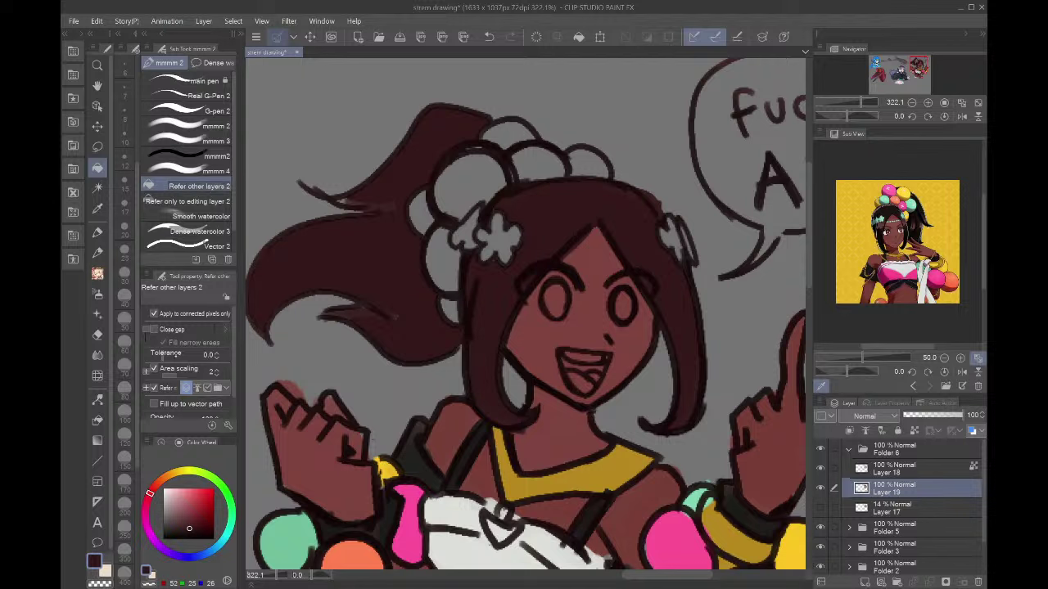
# - Touch up the gaps along the ponytail's outline, strand tips and the edges beside the hair beads with the size 10 brush
pyautogui.click(189, 155)
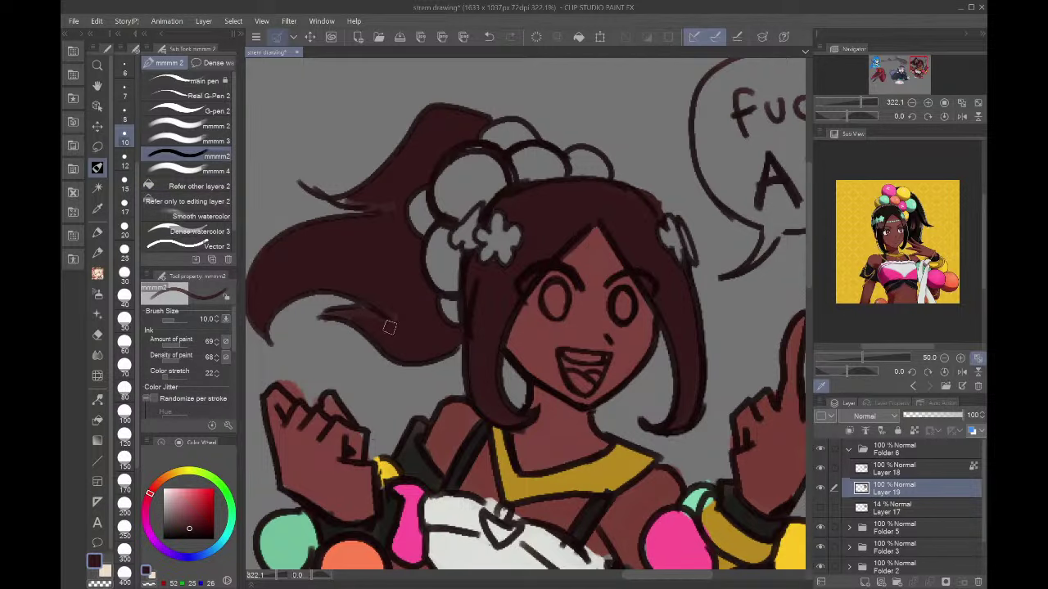
pyautogui.moveTo(339, 315)
pyautogui.mouseDown()
pyautogui.moveTo(377, 312)
pyautogui.moveTo(343, 317)
pyautogui.mouseUp()
pyautogui.moveTo(336, 197); pyautogui.dragTo(385, 203)
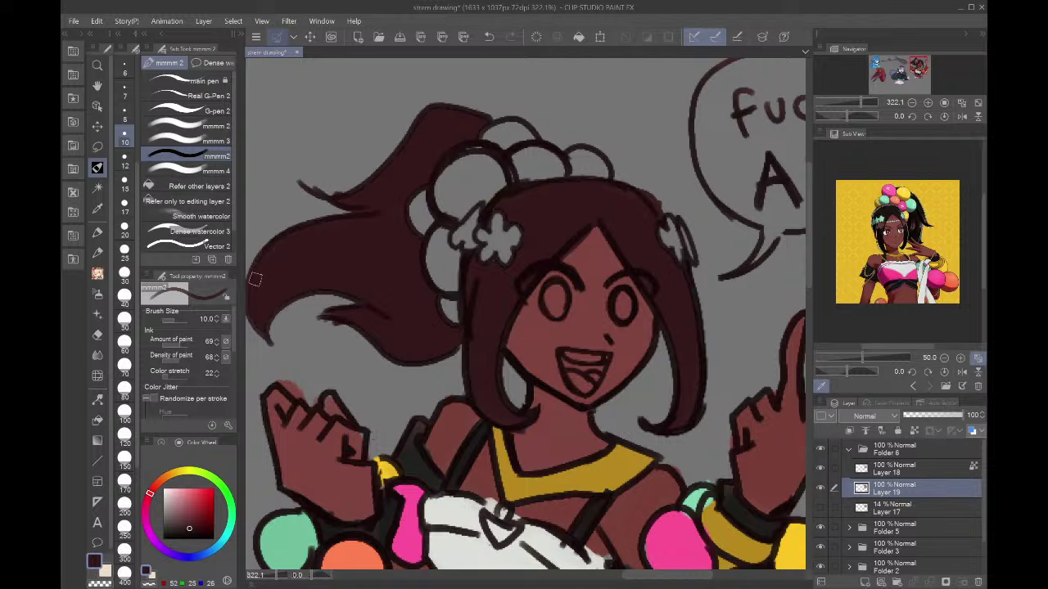
pyautogui.moveTo(322, 292); pyautogui.dragTo(393, 319)
pyautogui.moveTo(409, 133); pyautogui.dragTo(344, 197)
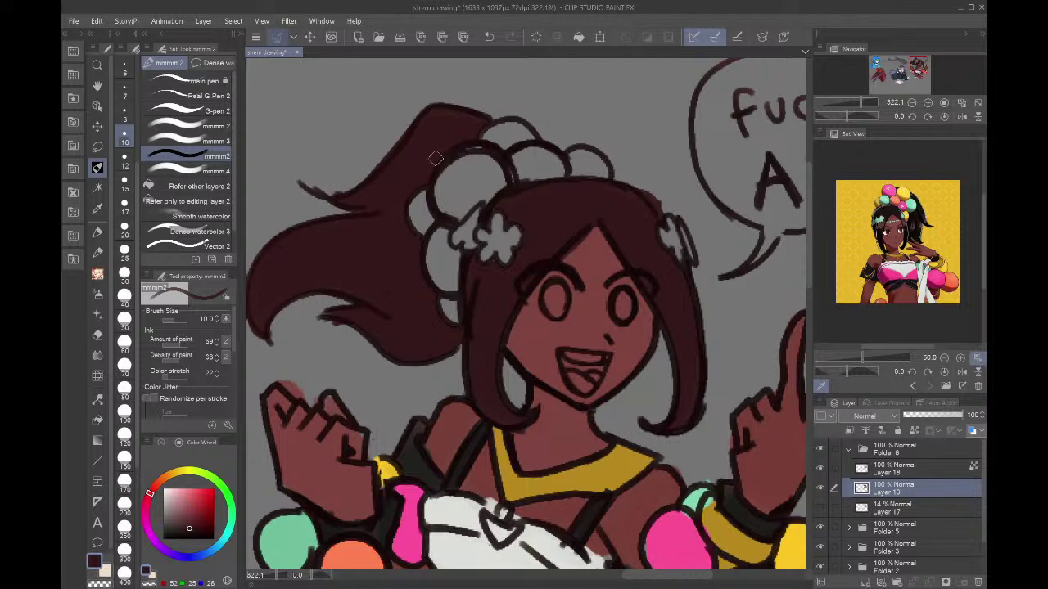
pyautogui.moveTo(411, 199); pyautogui.dragTo(418, 232)
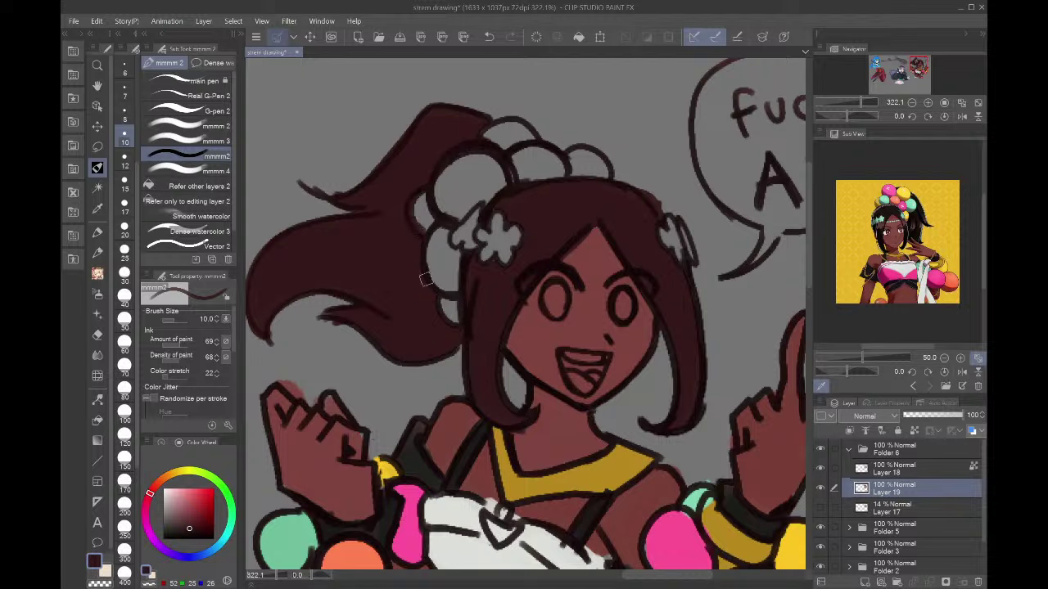
pyautogui.moveTo(426, 279)
pyautogui.mouseDown()
pyautogui.moveTo(442, 323)
pyautogui.moveTo(403, 361)
pyautogui.mouseUp()
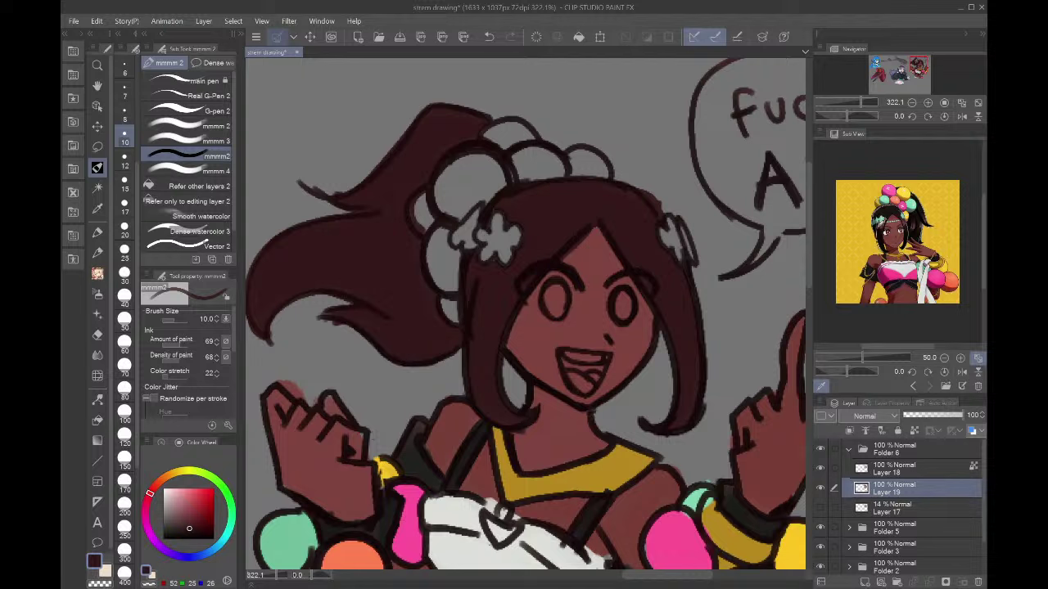
# - Paint lighter greyish-brown highlight bands, sampled from the reference hair, across both side locks beside the face
pyautogui.click(879, 226)
pyautogui.moveTo(671, 273)
pyautogui.mouseDown()
pyautogui.moveTo(637, 269)
pyautogui.moveTo(646, 264)
pyautogui.moveTo(681, 302)
pyautogui.moveTo(689, 297)
pyautogui.moveTo(664, 267)
pyautogui.mouseUp()
pyautogui.moveTo(503, 293)
pyautogui.mouseDown()
pyautogui.moveTo(494, 326)
pyautogui.moveTo(480, 285)
pyautogui.moveTo(465, 282)
pyautogui.mouseUp()
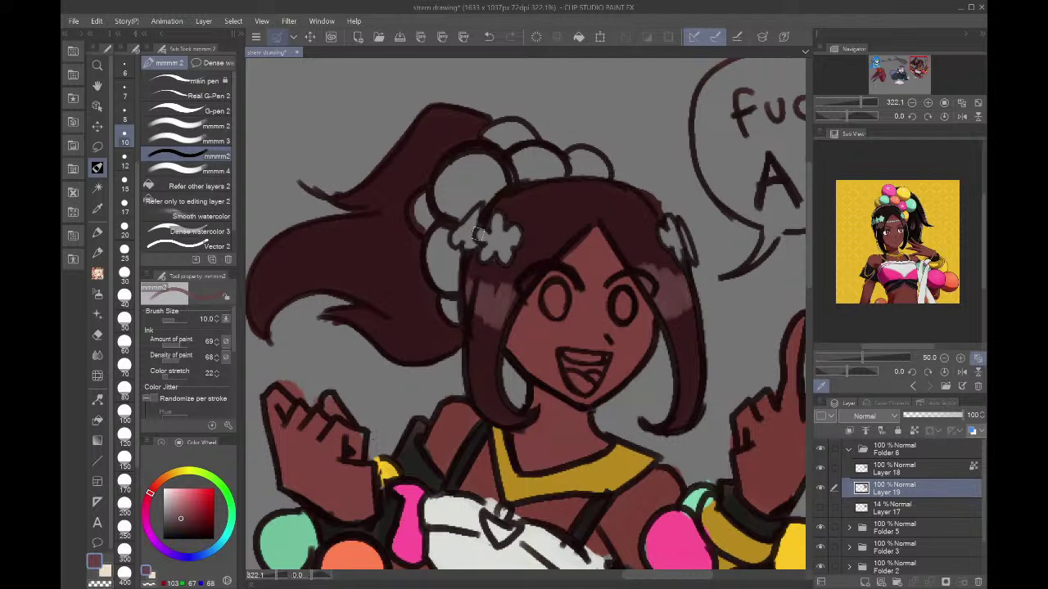
# - Try painting lighter brown highlights along the base and upper strand of the ponytail
pyautogui.moveTo(404, 146)
pyautogui.mouseDown()
pyautogui.moveTo(379, 210)
pyautogui.moveTo(397, 206)
pyautogui.moveTo(385, 235)
pyautogui.moveTo(369, 183)
pyautogui.mouseUp()
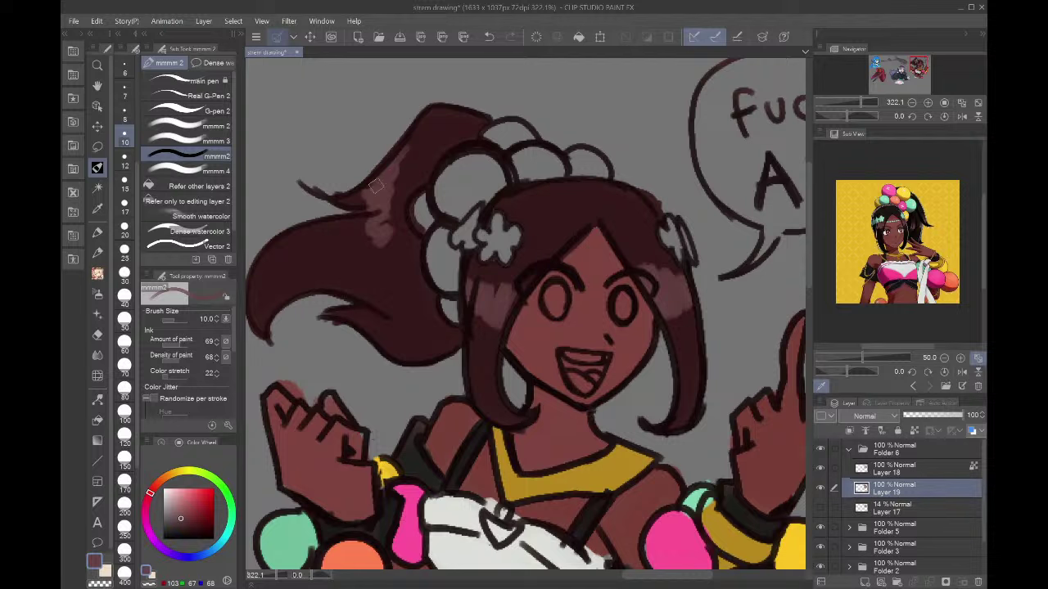
pyautogui.moveTo(372, 217)
pyautogui.mouseDown()
pyautogui.moveTo(403, 286)
pyautogui.moveTo(417, 282)
pyautogui.moveTo(399, 258)
pyautogui.moveTo(390, 202)
pyautogui.moveTo(395, 234)
pyautogui.moveTo(363, 198)
pyautogui.mouseUp()
pyautogui.keyDown('alt'); pyautogui.click(418, 282); pyautogui.keyUp('alt')
pyautogui.keyDown('alt'); pyautogui.click(396, 167); pyautogui.keyUp('alt')
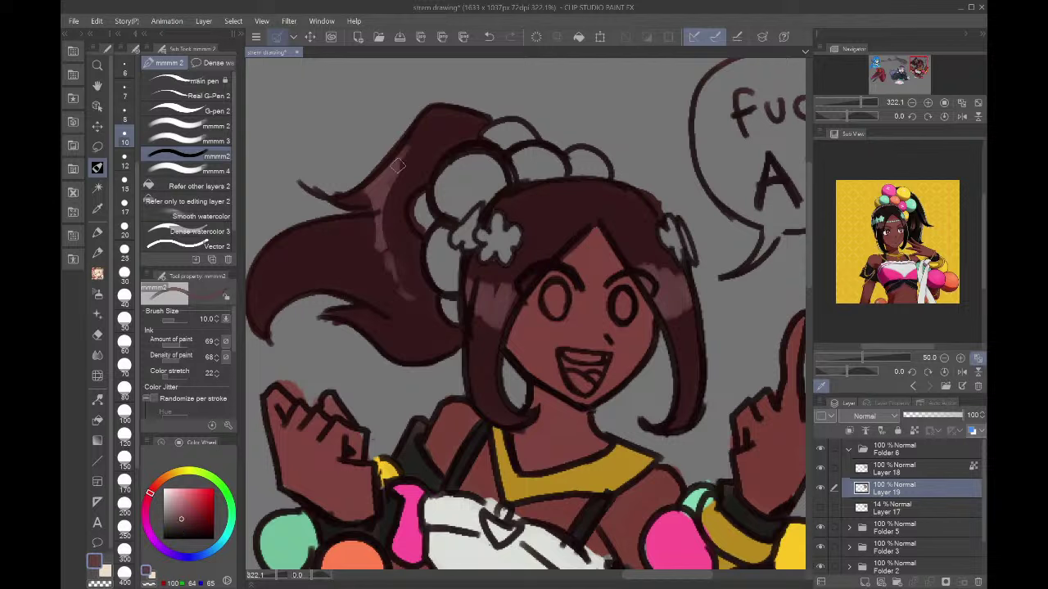
pyautogui.moveTo(396, 167)
pyautogui.mouseDown()
pyautogui.moveTo(435, 112)
pyautogui.moveTo(481, 118)
pyautogui.mouseUp()
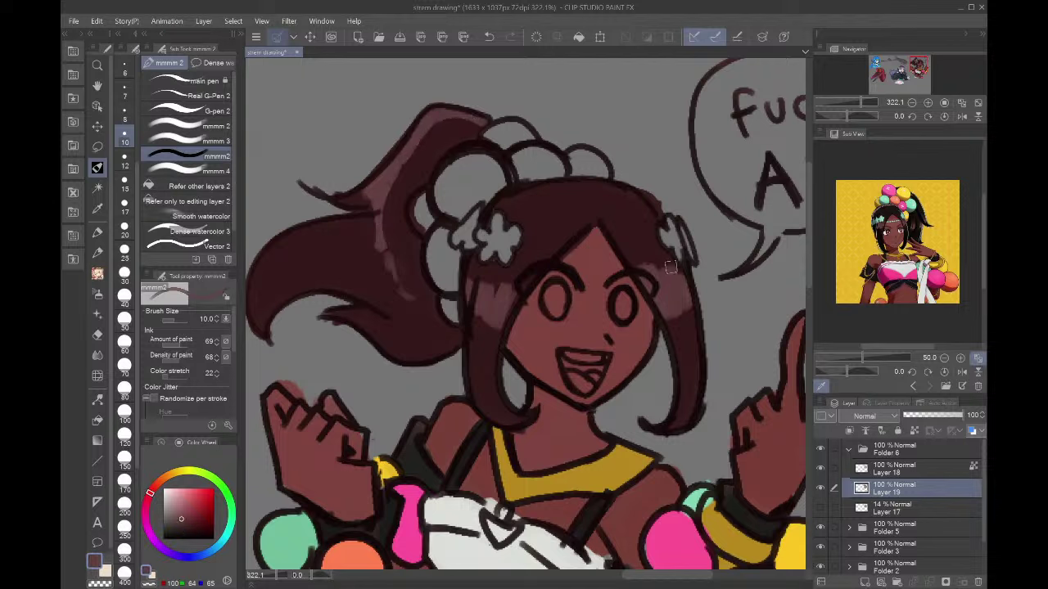
# - Undo the highlight strokes on the ponytail
pyautogui.hotkey('ctrl', 'z')
pyautogui.hotkey('ctrl', 'z')
pyautogui.hotkey('ctrl', 'z')
pyautogui.hotkey('ctrl', 'z')
pyautogui.hotkey('ctrl', 'z')
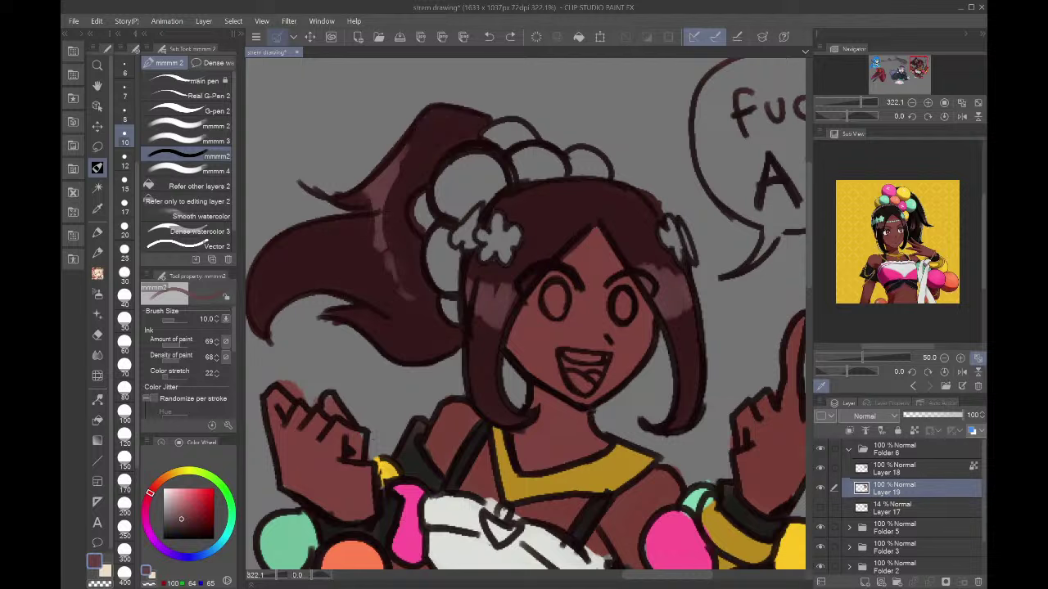
pyautogui.hotkey('ctrl', 'z')
pyautogui.hotkey('ctrl', 'z')
pyautogui.hotkey('ctrl', 'z')
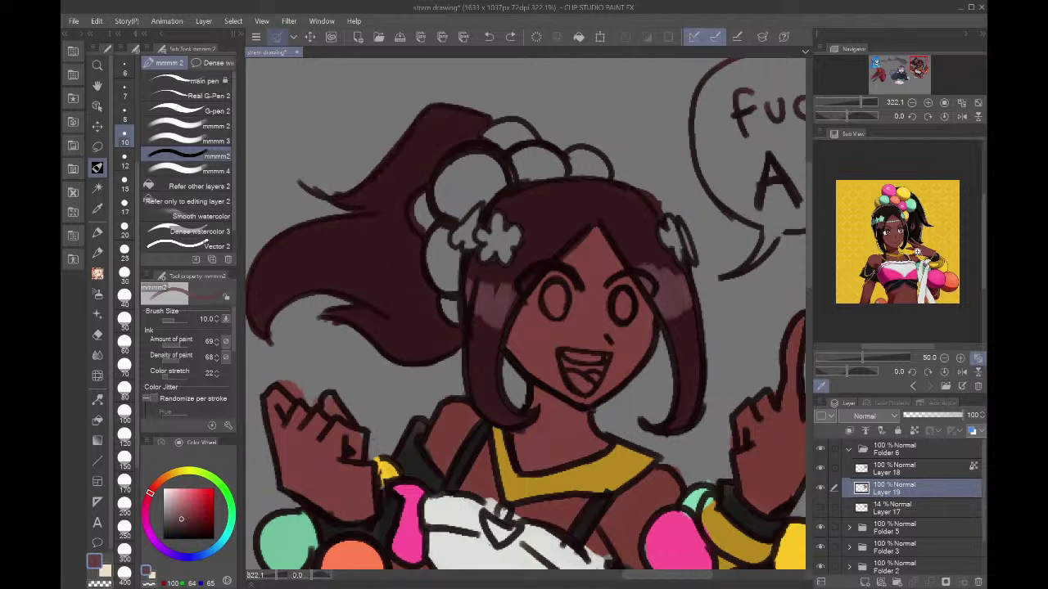
# - Darken the lower part of the side lock nearest the speech bubble with a near-black brown, using the size 20 brush
pyautogui.click(882, 236)
pyautogui.moveTo(674, 350)
pyautogui.mouseDown()
pyautogui.moveTo(686, 410)
pyautogui.moveTo(689, 350)
pyautogui.moveTo(690, 407)
pyautogui.mouseUp()
pyautogui.keyDown('alt'); pyautogui.click(590, 299); pyautogui.keyUp('alt')
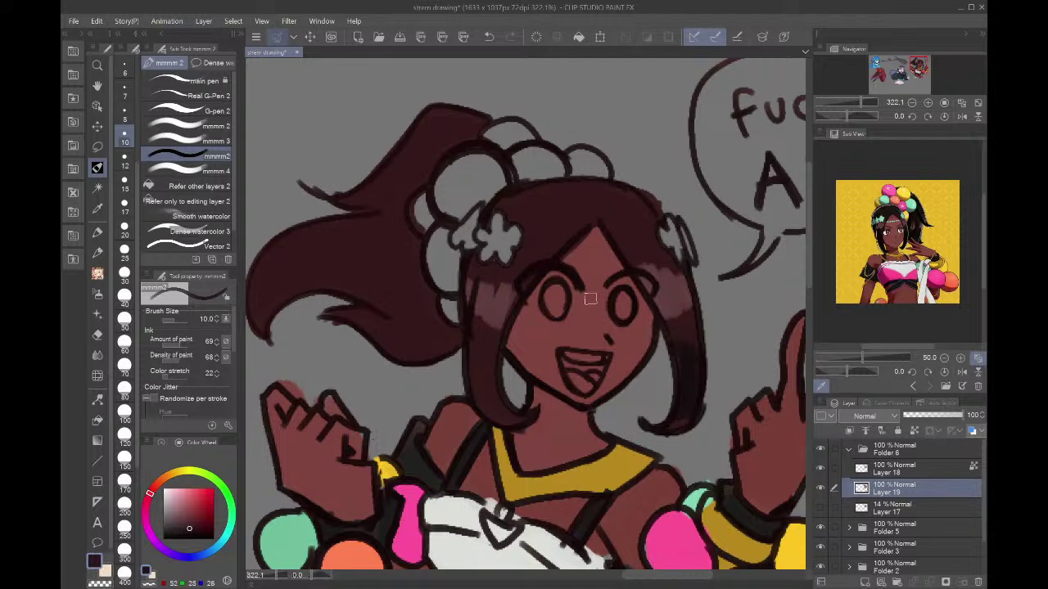
pyautogui.click(197, 532)
pyautogui.click(124, 229)
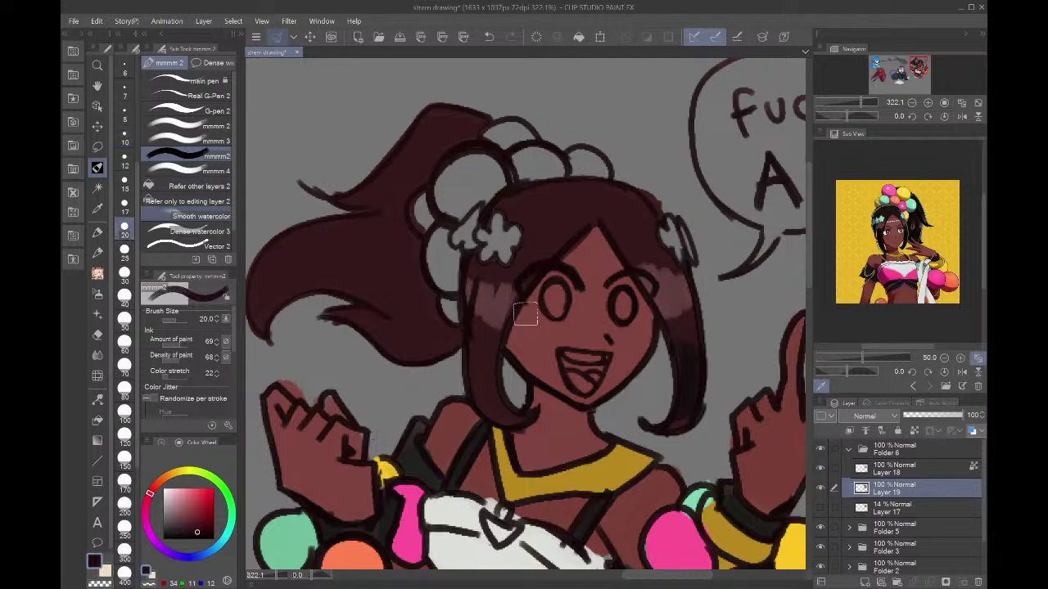
pyautogui.moveTo(688, 348)
pyautogui.mouseDown()
pyautogui.moveTo(687, 399)
pyautogui.moveTo(685, 346)
pyautogui.moveTo(664, 428)
pyautogui.mouseUp()
pyautogui.moveTo(681, 329); pyautogui.dragTo(693, 352)
# - Shade the crown, the hair around the parting, the other side lock and the ponytail with very dark brown
pyautogui.moveTo(651, 252)
pyautogui.mouseDown()
pyautogui.moveTo(658, 283)
pyautogui.moveTo(651, 241)
pyautogui.moveTo(626, 236)
pyautogui.moveTo(629, 215)
pyautogui.moveTo(644, 237)
pyautogui.moveTo(555, 220)
pyautogui.moveTo(520, 279)
pyautogui.moveTo(512, 263)
pyautogui.moveTo(520, 245)
pyautogui.moveTo(503, 269)
pyautogui.moveTo(520, 263)
pyautogui.moveTo(500, 331)
pyautogui.moveTo(485, 326)
pyautogui.moveTo(506, 403)
pyautogui.mouseUp()
pyautogui.moveTo(398, 251)
pyautogui.mouseDown()
pyautogui.moveTo(302, 266)
pyautogui.moveTo(272, 326)
pyautogui.moveTo(358, 288)
pyautogui.moveTo(314, 279)
pyautogui.moveTo(368, 255)
pyautogui.moveTo(426, 279)
pyautogui.moveTo(429, 312)
pyautogui.moveTo(454, 333)
pyautogui.moveTo(396, 309)
pyautogui.moveTo(352, 320)
pyautogui.moveTo(343, 291)
pyautogui.moveTo(403, 245)
pyautogui.moveTo(448, 139)
pyautogui.moveTo(516, 117)
pyautogui.mouseUp()
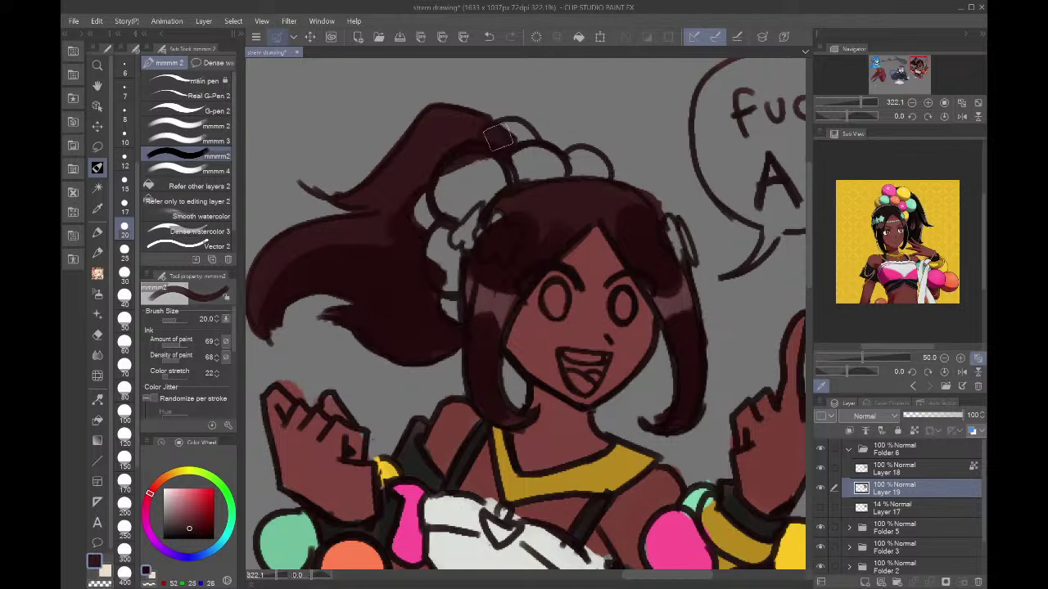
pyautogui.moveTo(553, 241)
pyautogui.mouseDown()
pyautogui.moveTo(547, 200)
pyautogui.moveTo(563, 188)
pyautogui.moveTo(540, 192)
pyautogui.moveTo(618, 218)
pyautogui.moveTo(603, 193)
pyautogui.moveTo(651, 231)
pyautogui.mouseUp()
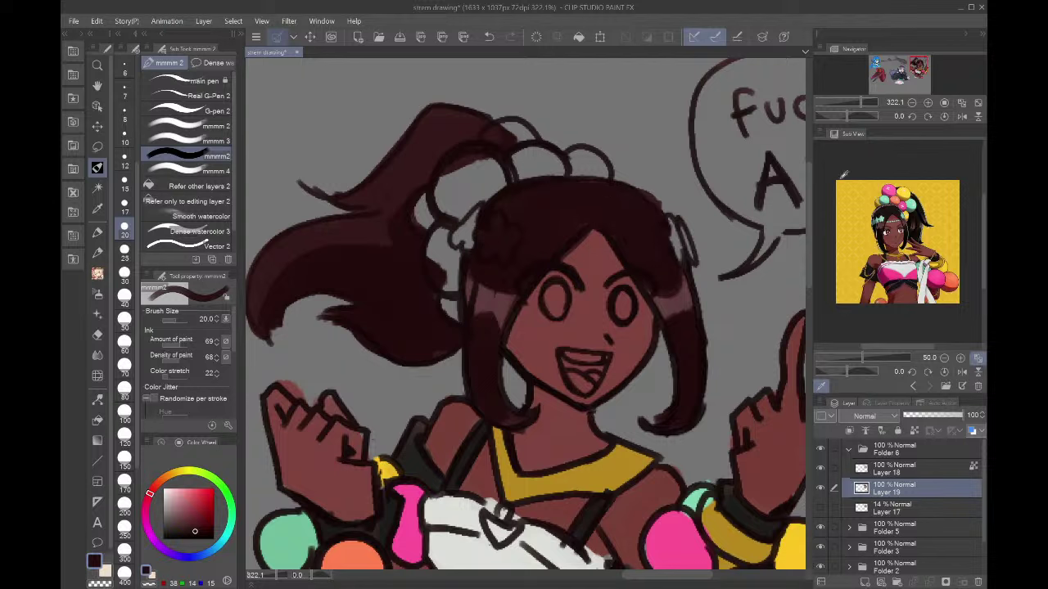
pyautogui.click(879, 223)
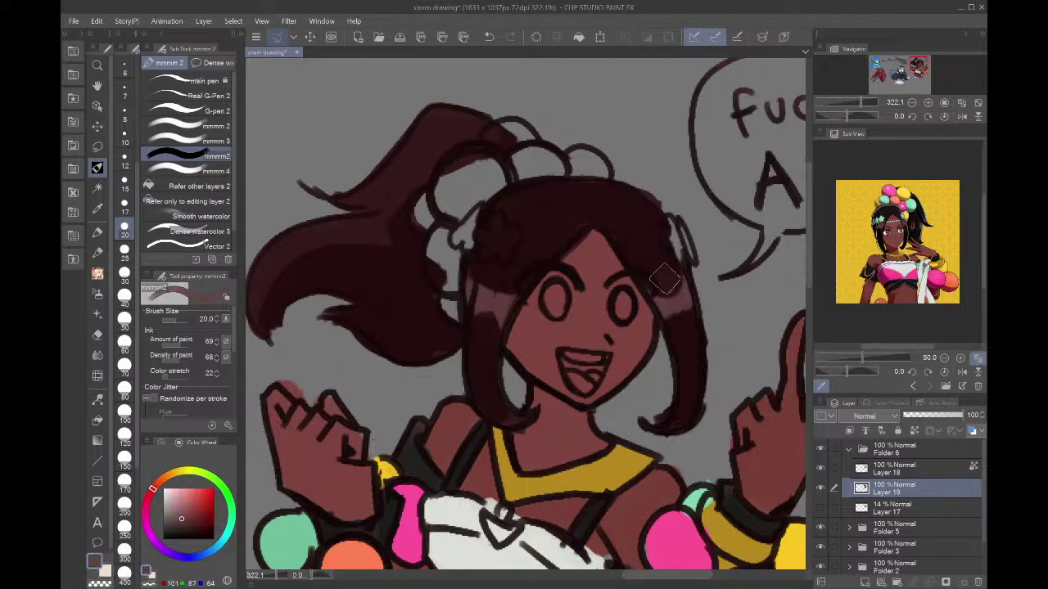
pyautogui.moveTo(664, 278)
pyautogui.mouseDown()
pyautogui.moveTo(663, 288)
pyautogui.moveTo(674, 279)
pyautogui.mouseUp()
pyautogui.hotkey('ctrl', 'z')
# - Tone down the highlight bands on both side locks with reddish brown sampled from the enlarged reference, using the size 15 brush
pyautogui.scroll(4, 925, 229)
pyautogui.click(890, 207)
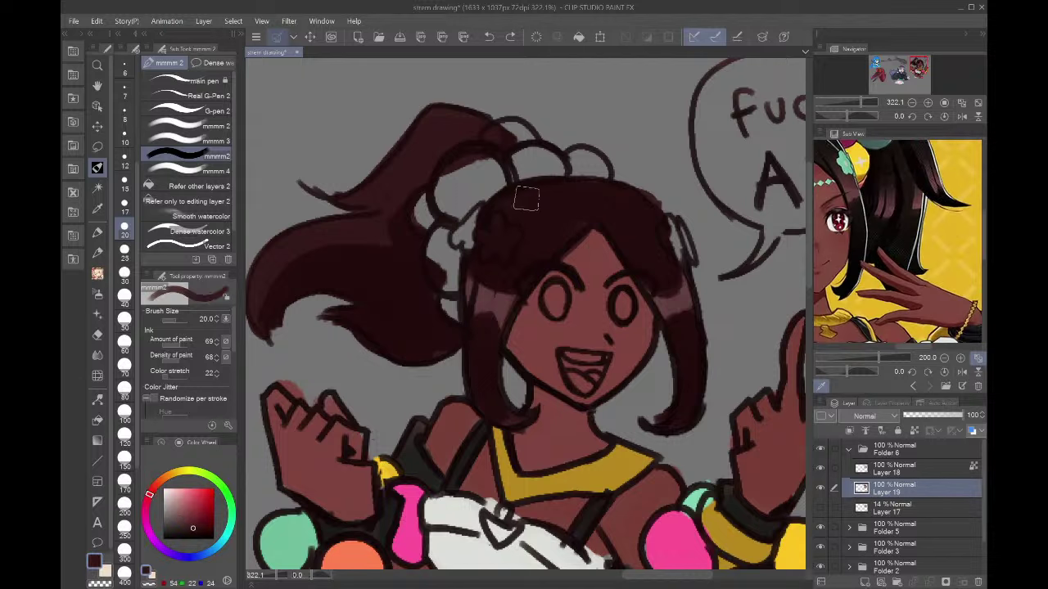
pyautogui.click(127, 183)
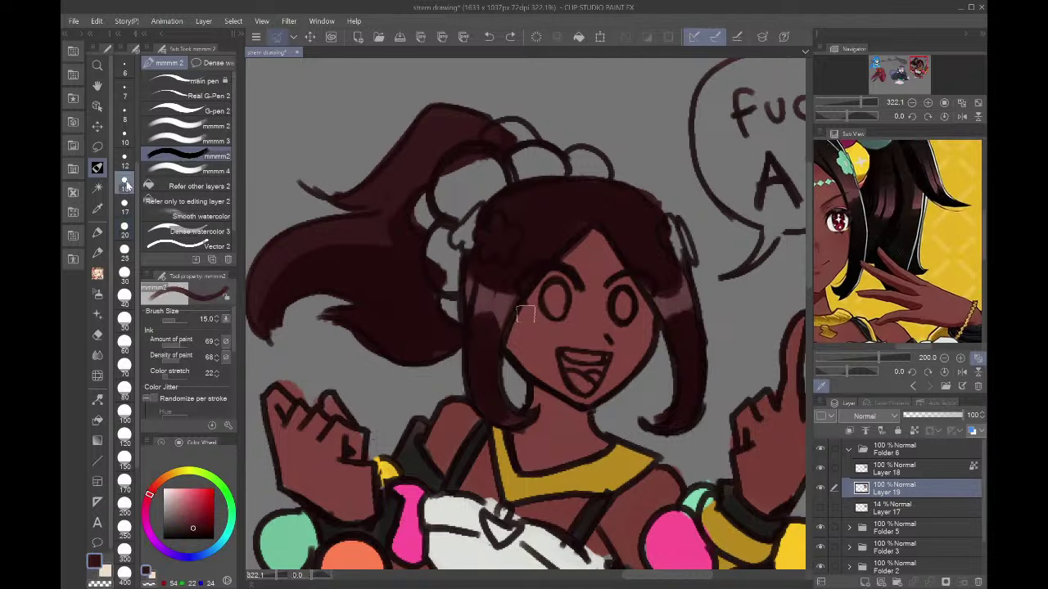
pyautogui.moveTo(651, 299)
pyautogui.mouseDown()
pyautogui.moveTo(678, 320)
pyautogui.moveTo(685, 283)
pyautogui.mouseUp()
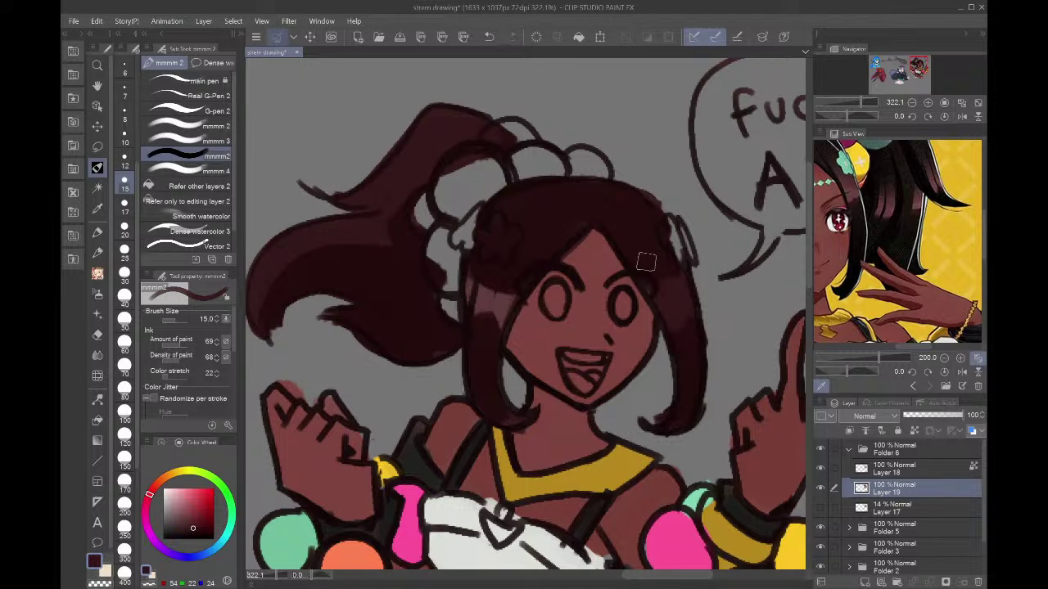
pyautogui.moveTo(517, 297)
pyautogui.mouseDown()
pyautogui.moveTo(491, 331)
pyautogui.moveTo(479, 273)
pyautogui.mouseUp()
# - Flip the canvas view horizontally and deepen the ponytail shadow next to the hair beads with the darkest brown
pyautogui.click(962, 116)
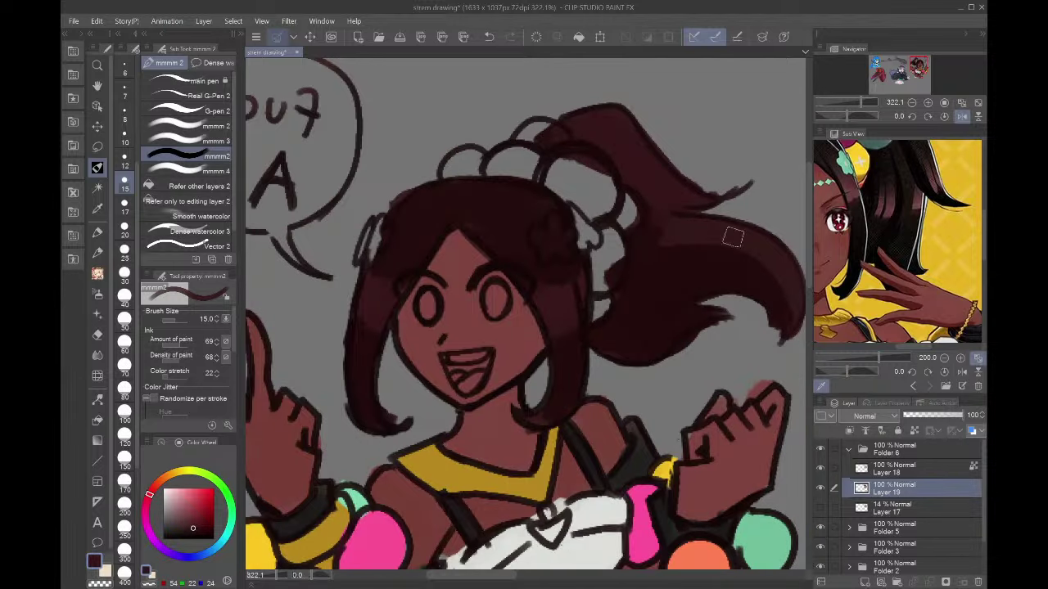
pyautogui.keyDown('alt'); pyautogui.click(707, 271); pyautogui.keyUp('alt')
pyautogui.moveTo(608, 194)
pyautogui.mouseDown()
pyautogui.moveTo(692, 243)
pyautogui.moveTo(648, 248)
pyautogui.mouseUp()
pyautogui.moveTo(598, 319); pyautogui.dragTo(603, 309)
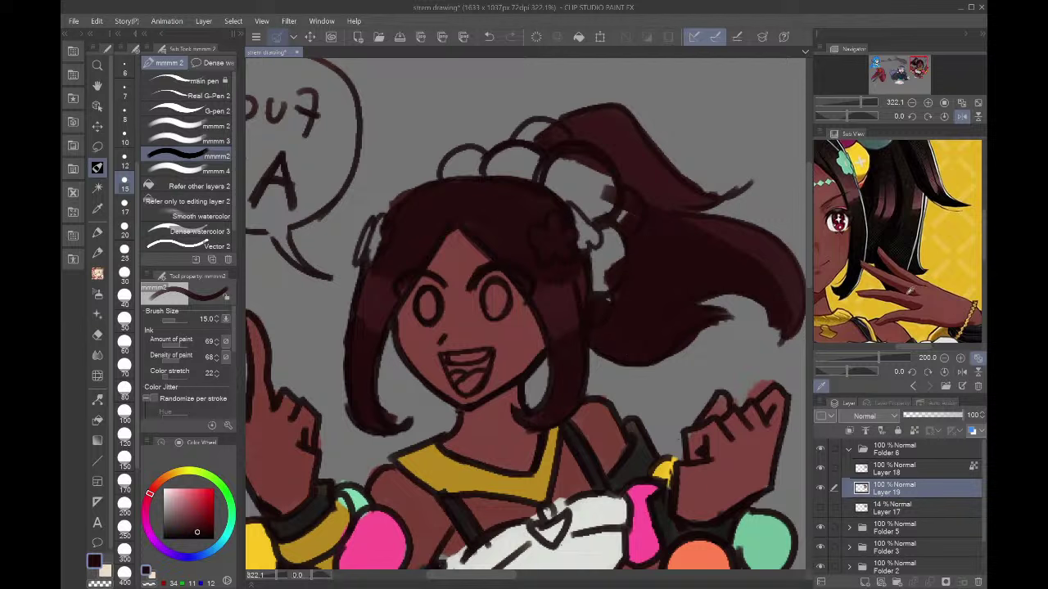
# - Shade the neck beneath the chin with dark red-brown sampled from the reference, and flip the canvas view back
pyautogui.click(817, 301)
pyautogui.moveTo(470, 426)
pyautogui.mouseDown()
pyautogui.moveTo(507, 406)
pyautogui.moveTo(489, 411)
pyautogui.mouseUp()
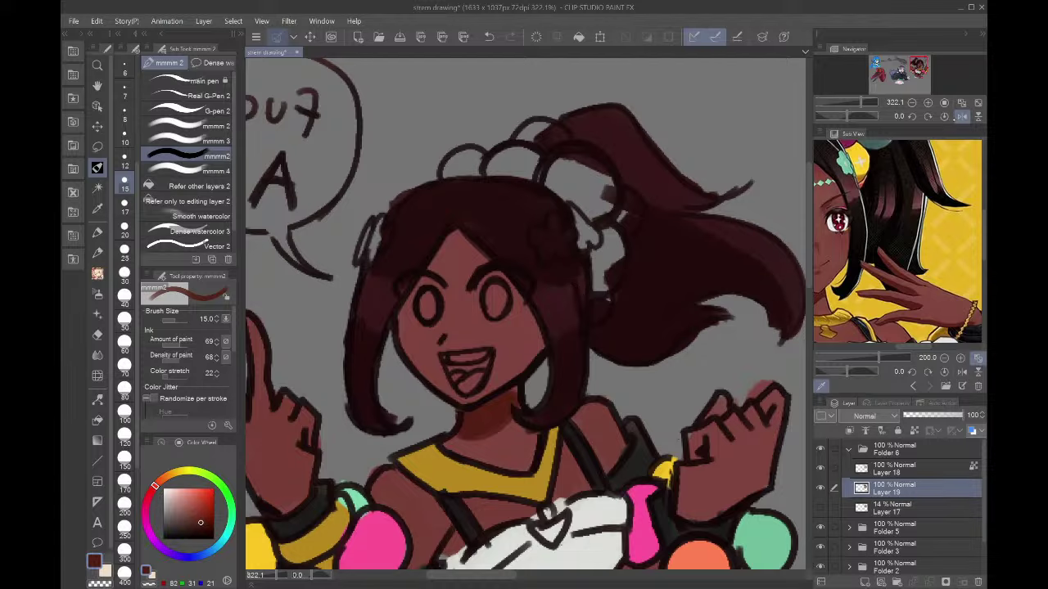
pyautogui.click(956, 119)
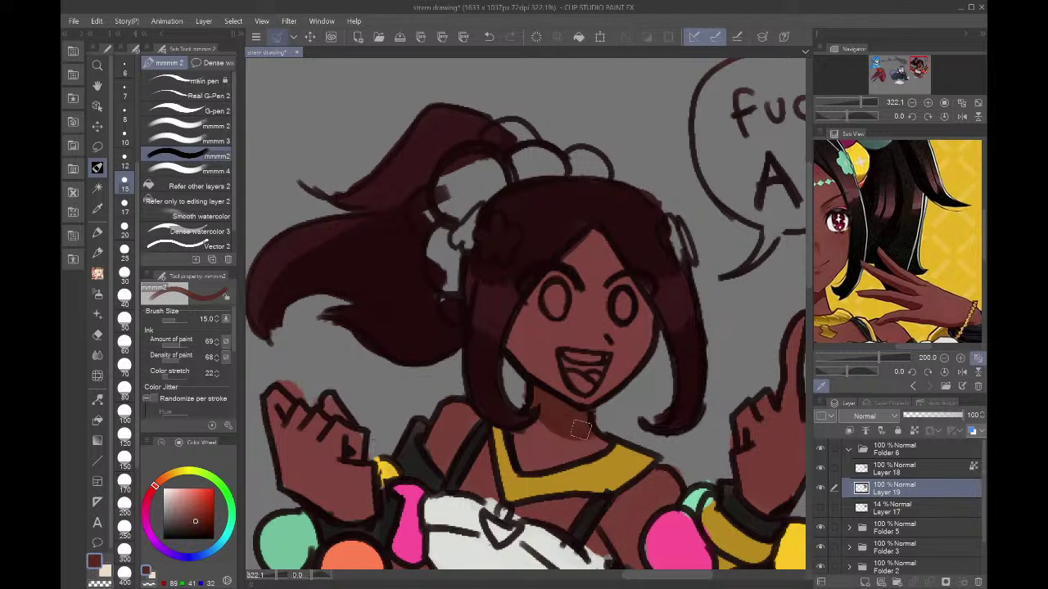
pyautogui.click(146, 502)
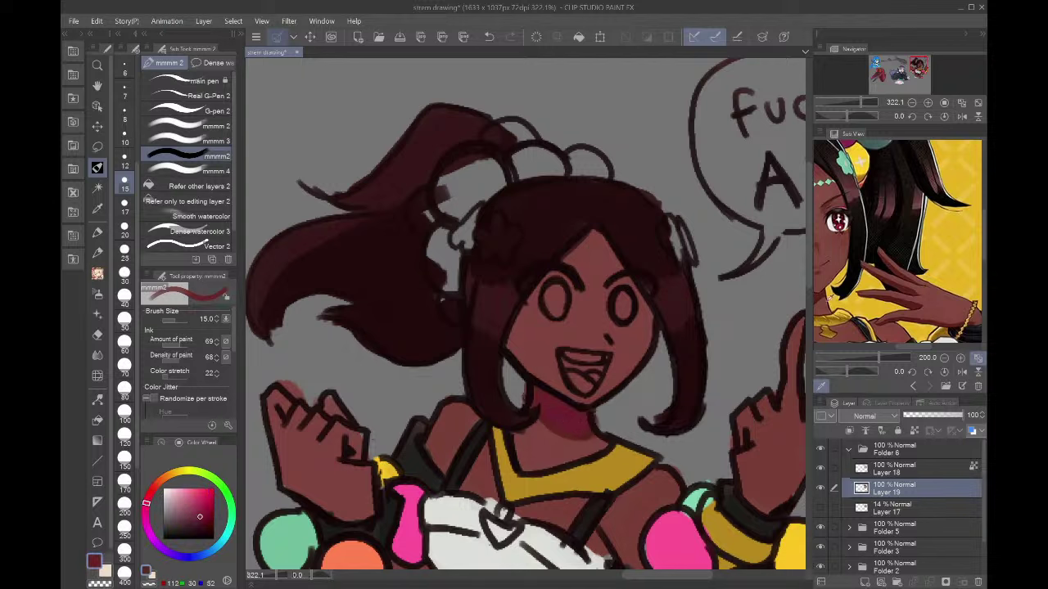
pyautogui.click(818, 301)
pyautogui.moveTo(534, 398)
pyautogui.mouseDown()
pyautogui.moveTo(586, 433)
pyautogui.moveTo(563, 414)
pyautogui.mouseUp()
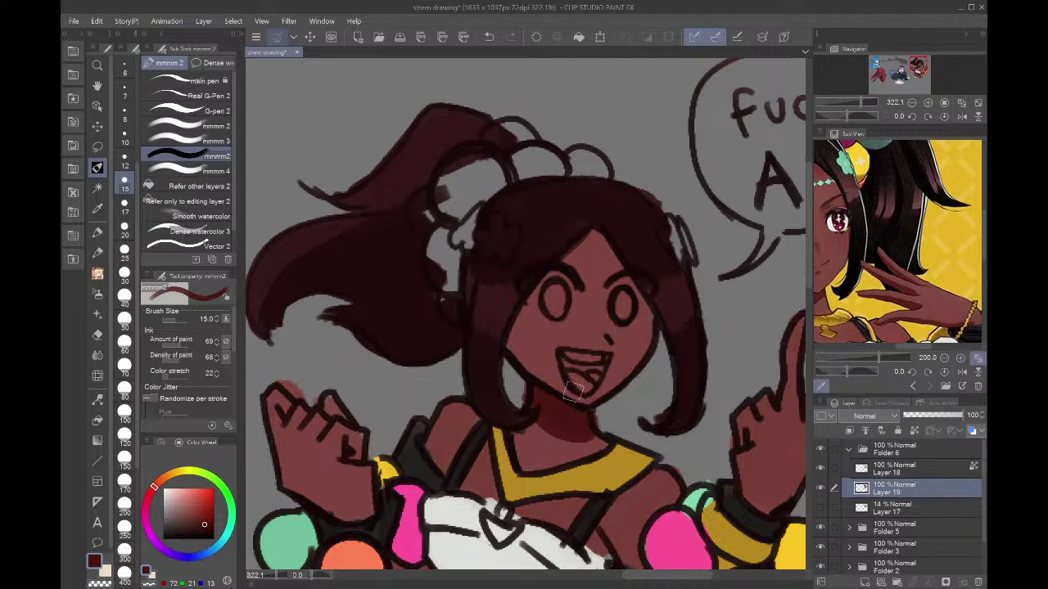
# - Reduce the reference to 75%, paint a dark red-brown shadow on the forehead below the parting, and resample the dark hair brown
pyautogui.click(944, 358)
pyautogui.click(943, 358)
pyautogui.click(944, 358)
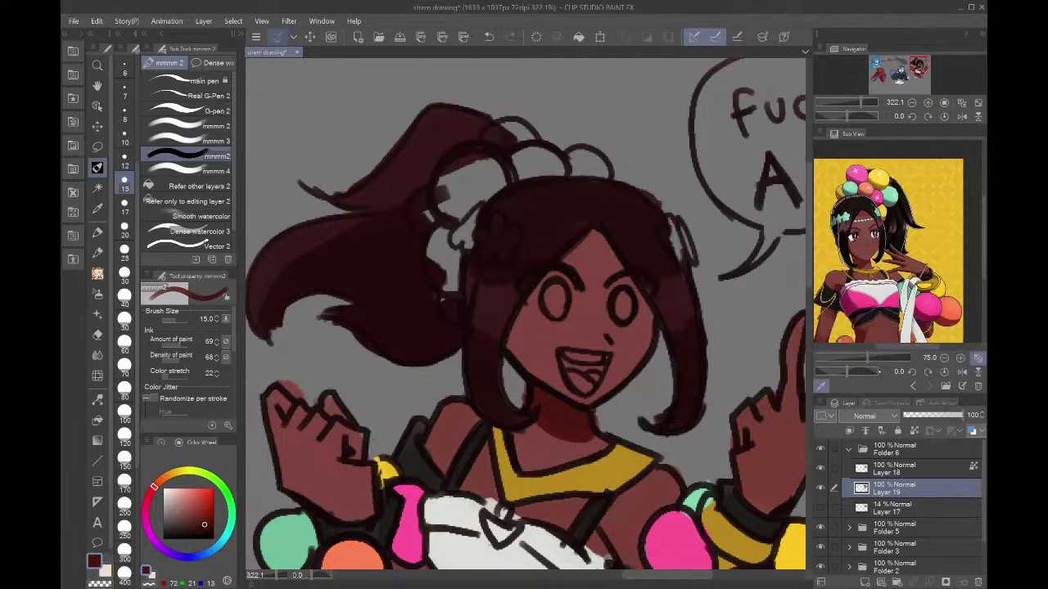
pyautogui.click(821, 386)
pyautogui.moveTo(889, 283); pyautogui.dragTo(895, 261)
pyautogui.moveTo(603, 239); pyautogui.dragTo(643, 276)
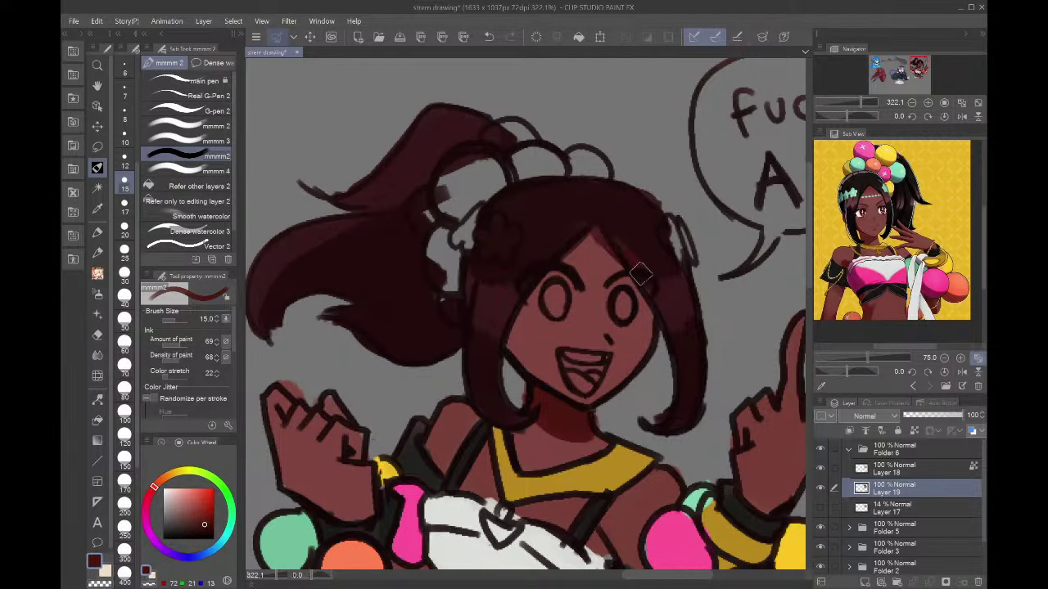
pyautogui.moveTo(595, 231)
pyautogui.mouseDown()
pyautogui.moveTo(563, 258)
pyautogui.moveTo(646, 264)
pyautogui.mouseUp()
pyautogui.keyDown('alt'); pyautogui.click(629, 235); pyautogui.keyUp('alt')
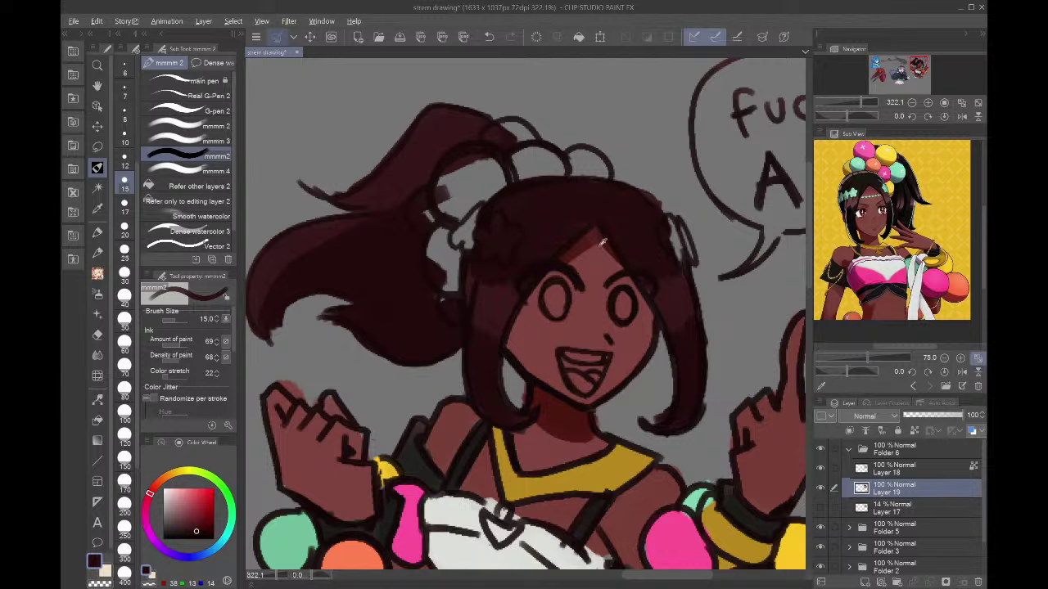
# - Shade the skin beside the chest strap, both arms and the edge of the raised fist with dark red-brown sampled from the forehead shadow
pyautogui.keyDown('alt'); pyautogui.click(586, 243); pyautogui.keyUp('alt')
pyautogui.moveTo(918, 88); pyautogui.dragTo(918, 73)
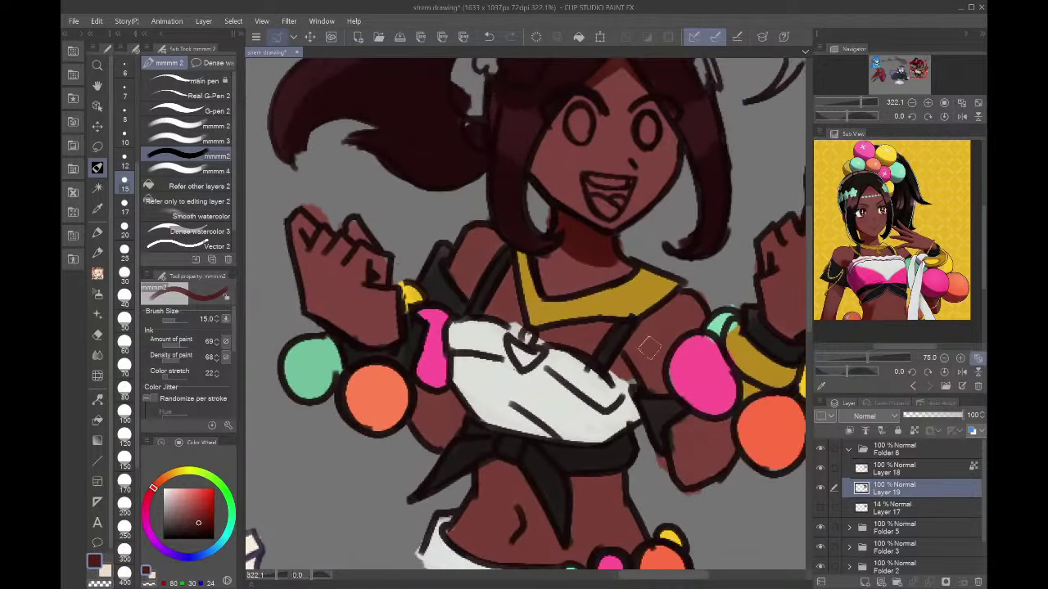
pyautogui.moveTo(636, 345)
pyautogui.mouseDown()
pyautogui.moveTo(627, 362)
pyautogui.moveTo(633, 354)
pyautogui.mouseUp()
pyautogui.moveTo(673, 435)
pyautogui.mouseDown()
pyautogui.moveTo(690, 475)
pyautogui.moveTo(680, 428)
pyautogui.moveTo(700, 425)
pyautogui.moveTo(678, 441)
pyautogui.moveTo(704, 432)
pyautogui.moveTo(700, 423)
pyautogui.moveTo(689, 426)
pyautogui.moveTo(730, 444)
pyautogui.mouseUp()
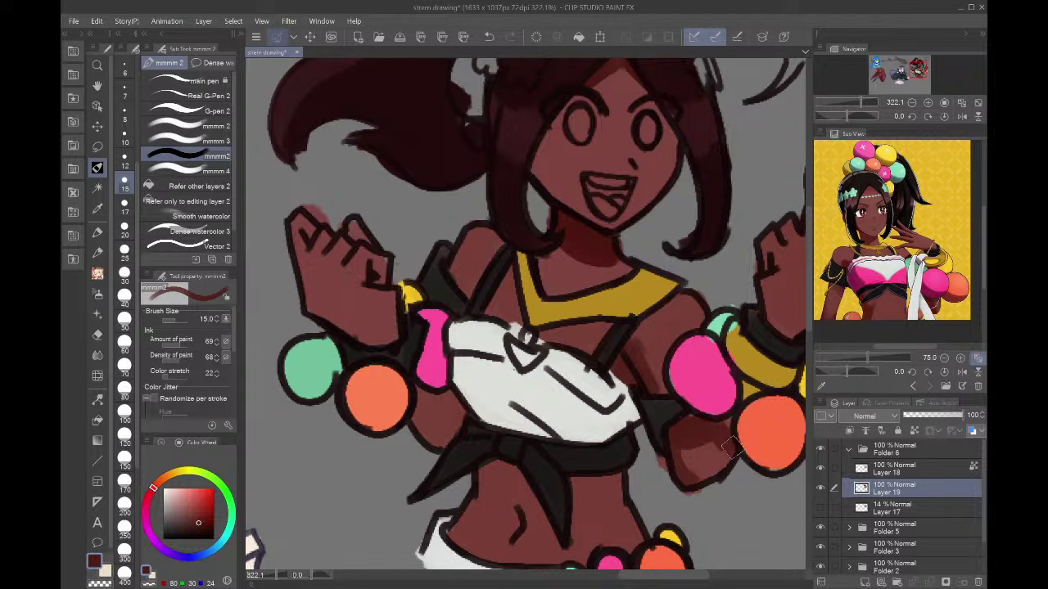
pyautogui.moveTo(425, 400)
pyautogui.mouseDown()
pyautogui.moveTo(433, 426)
pyautogui.moveTo(422, 440)
pyautogui.mouseUp()
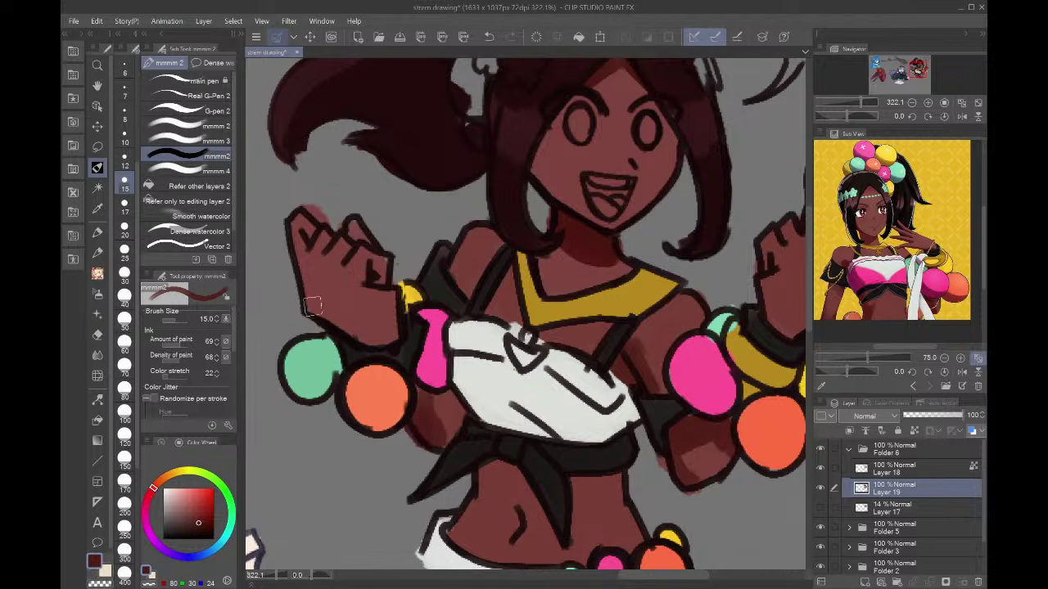
pyautogui.moveTo(311, 304); pyautogui.dragTo(372, 340)
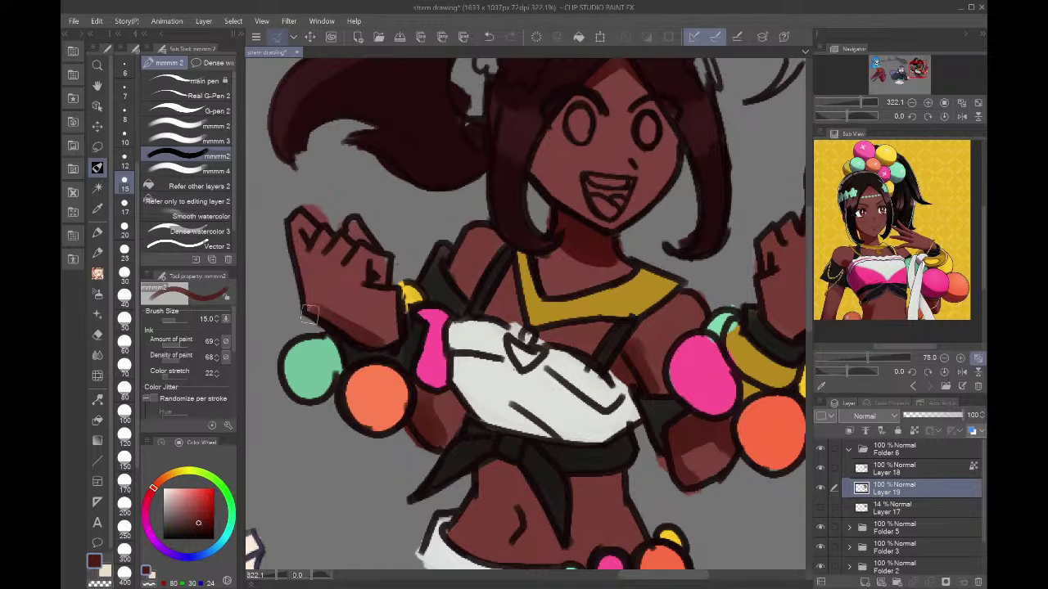
pyautogui.moveTo(309, 314); pyautogui.dragTo(307, 215)
# - Shade the bare midriff below the knotted black band with the same dark red-brown, resampling the skin tones
pyautogui.moveTo(695, 363)
pyautogui.mouseDown()
pyautogui.moveTo(764, 373)
pyautogui.moveTo(785, 136)
pyautogui.mouseUp()
pyautogui.moveTo(602, 286)
pyautogui.mouseDown()
pyautogui.moveTo(583, 248)
pyautogui.moveTo(609, 252)
pyautogui.moveTo(595, 245)
pyautogui.moveTo(600, 271)
pyautogui.moveTo(590, 252)
pyautogui.moveTo(573, 250)
pyautogui.moveTo(584, 255)
pyautogui.moveTo(557, 296)
pyautogui.moveTo(563, 313)
pyautogui.moveTo(546, 316)
pyautogui.moveTo(585, 324)
pyautogui.moveTo(570, 289)
pyautogui.moveTo(583, 268)
pyautogui.moveTo(587, 317)
pyautogui.mouseUp()
pyautogui.keyDown('alt'); pyautogui.click(616, 317); pyautogui.keyUp('alt')
pyautogui.keyDown('alt'); pyautogui.click(588, 250); pyautogui.keyUp('alt')
pyautogui.moveTo(588, 250); pyautogui.dragTo(572, 269)
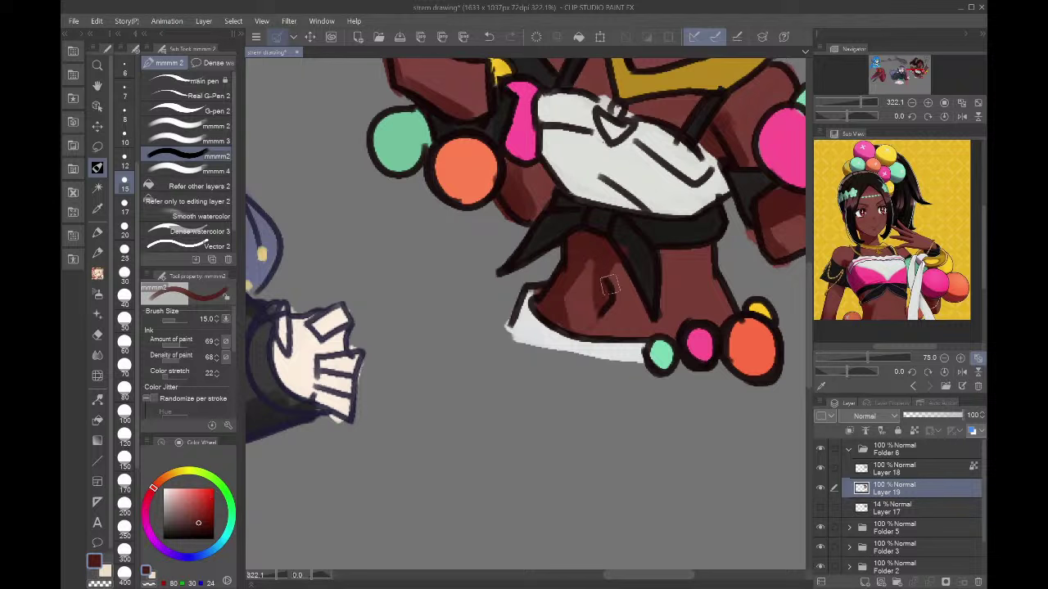
# - Refine the midriff shading around the navel and below the knotted band, resampling skin and shadow tones from the drawing
pyautogui.keyDown('alt'); pyautogui.click(624, 314); pyautogui.keyUp('alt')
pyautogui.moveTo(593, 329); pyautogui.dragTo(611, 299)
pyautogui.keyDown('alt'); pyautogui.click(601, 252); pyautogui.keyUp('alt')
pyautogui.moveTo(586, 255); pyautogui.dragTo(626, 277)
pyautogui.keyDown('alt'); pyautogui.click(640, 259); pyautogui.keyUp('alt')
pyautogui.keyDown('alt'); pyautogui.click(555, 304); pyautogui.keyUp('alt')
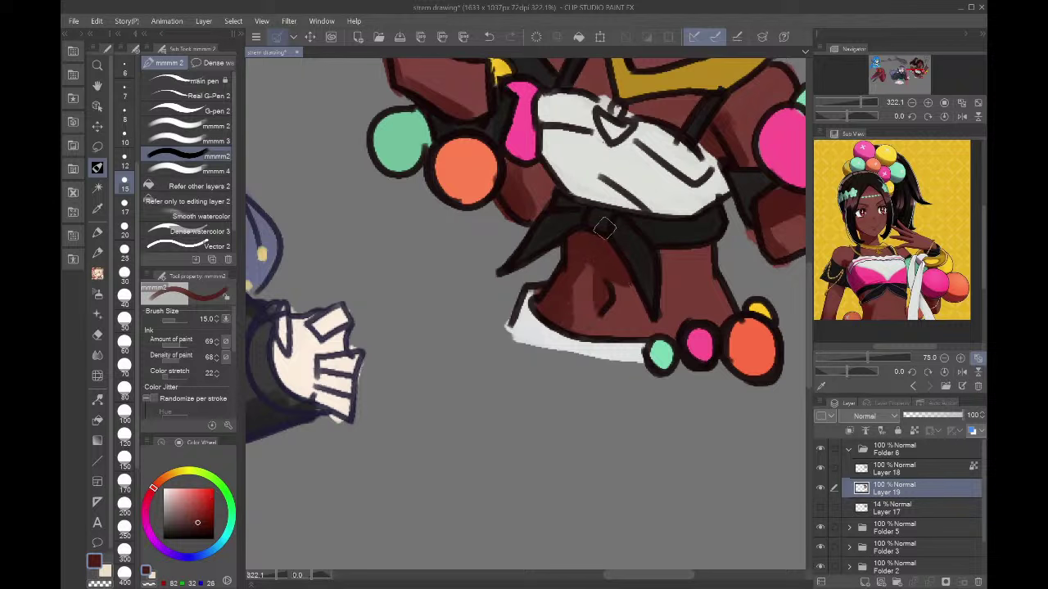
# - Paint the lower part of the white top pink at brush size 15, sampling the colour from the reference image
pyautogui.click(912, 102)
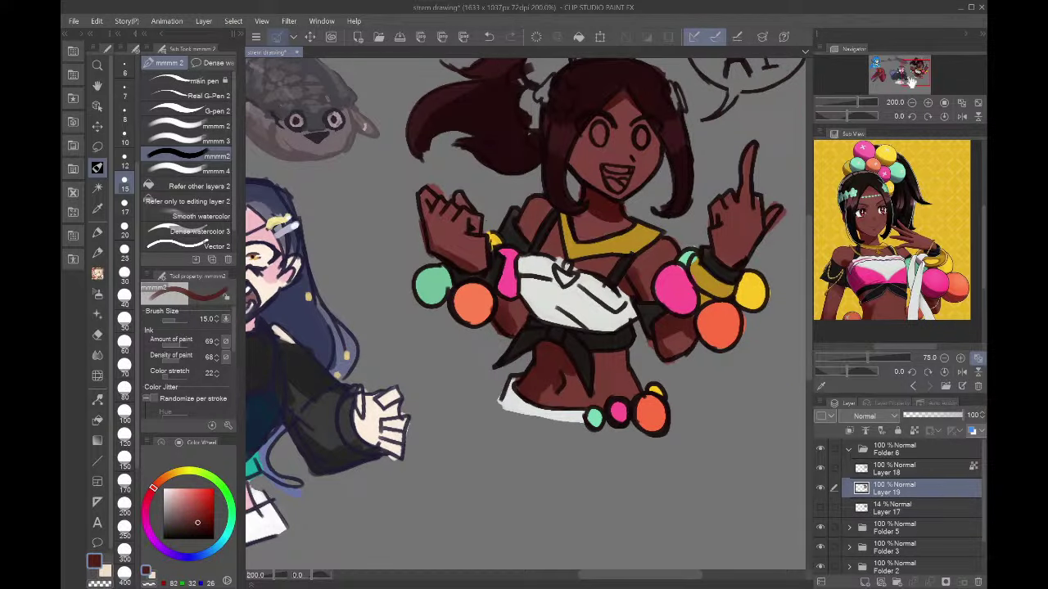
pyautogui.moveTo(911, 78); pyautogui.dragTo(905, 74)
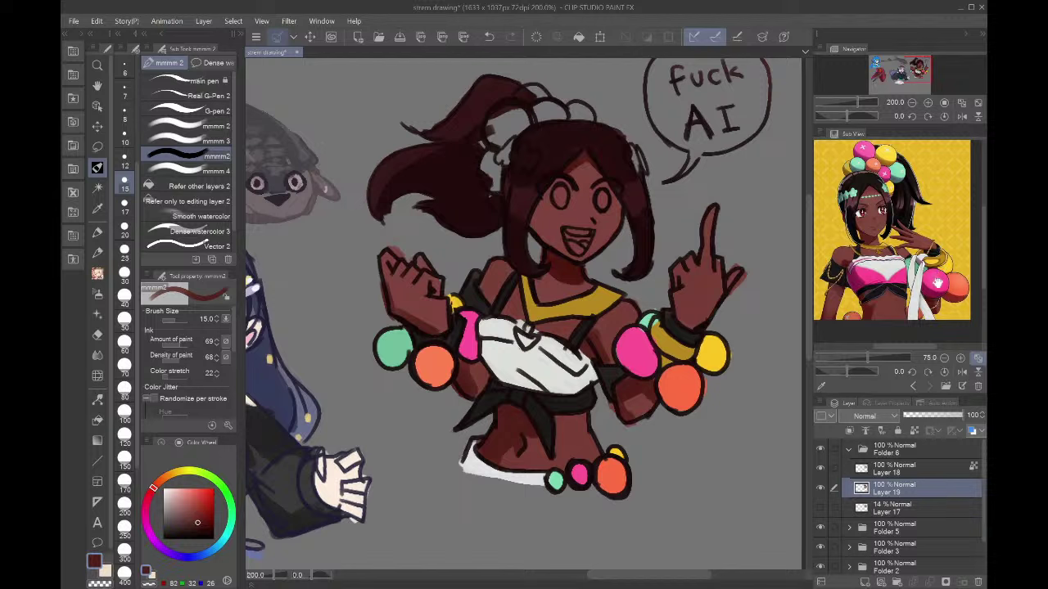
pyautogui.click(821, 384)
pyautogui.click(872, 270)
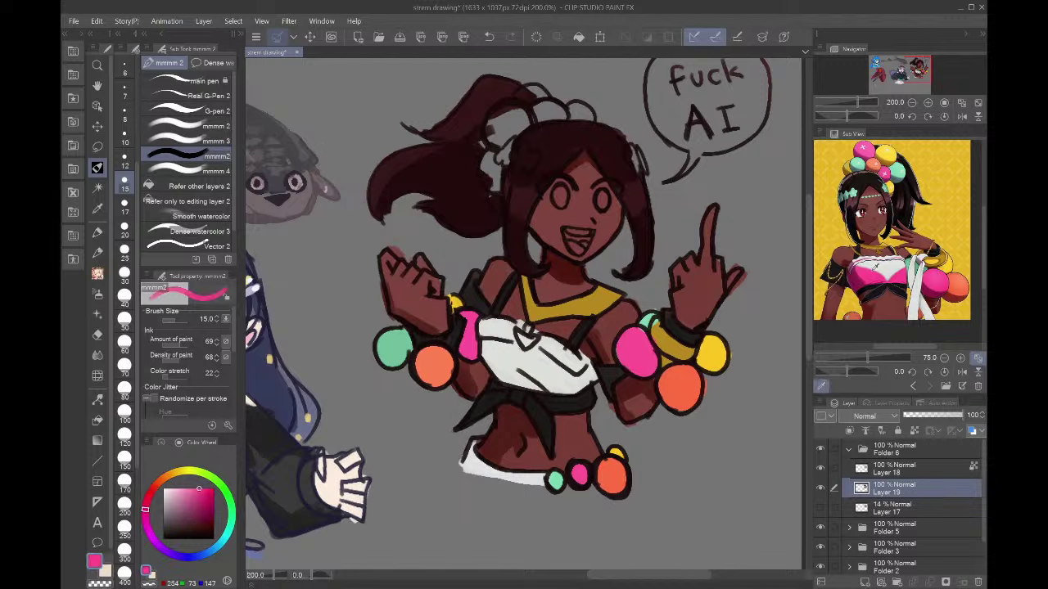
pyautogui.moveTo(493, 352)
pyautogui.mouseDown()
pyautogui.moveTo(520, 385)
pyautogui.moveTo(577, 378)
pyautogui.moveTo(522, 385)
pyautogui.moveTo(591, 377)
pyautogui.moveTo(583, 386)
pyautogui.mouseUp()
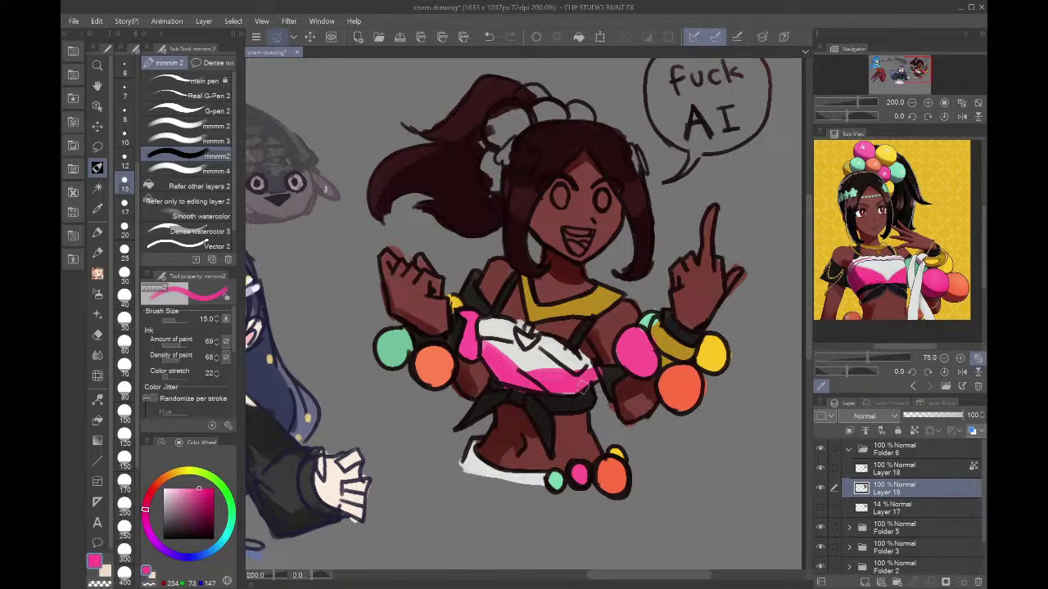
# - Add thin pink stripes along the top's upper trim at brush size 7, and check the drawing mirrored
pyautogui.click(125, 87)
pyautogui.moveTo(537, 333); pyautogui.dragTo(585, 368)
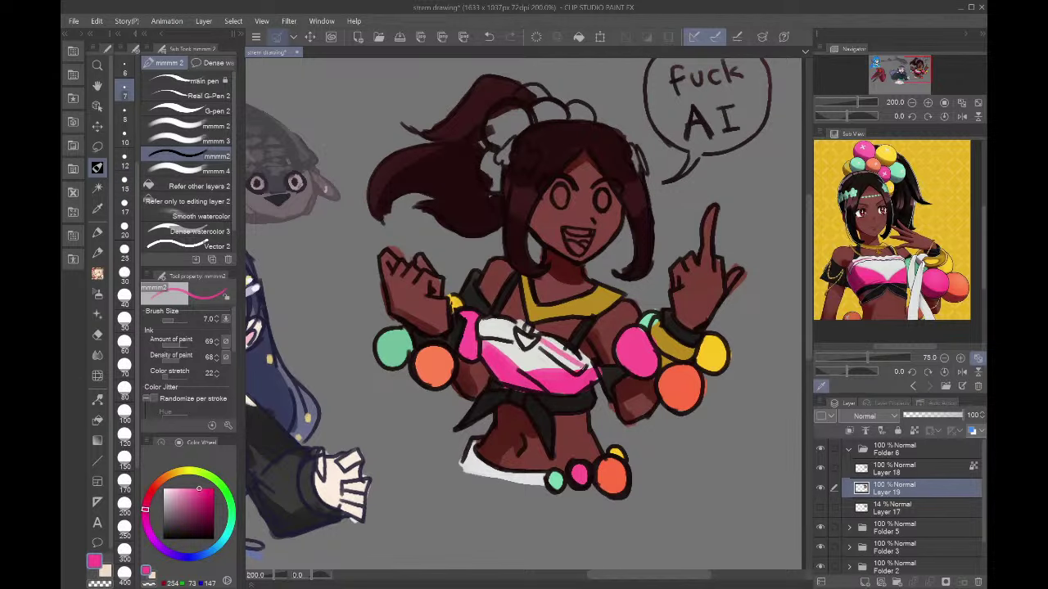
pyautogui.moveTo(480, 326); pyautogui.dragTo(516, 336)
pyautogui.click(961, 115)
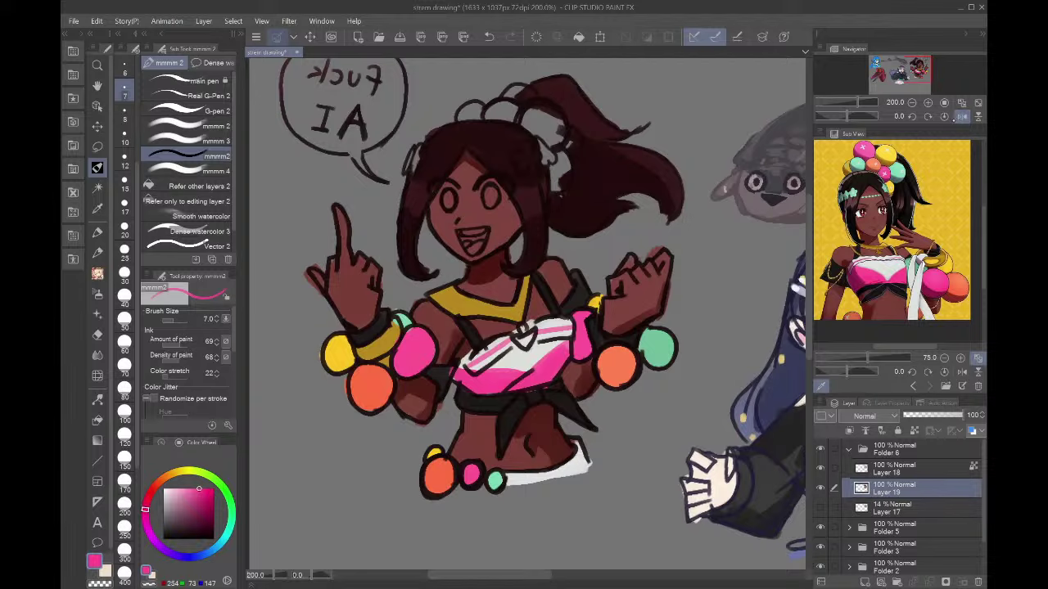
pyautogui.click(961, 115)
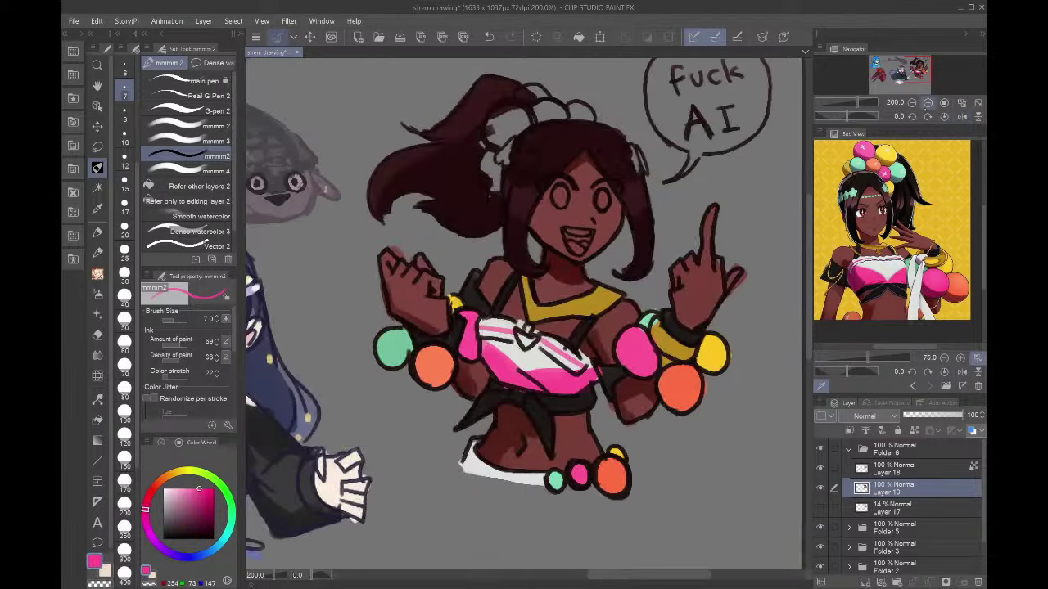
# - Enlarge the reference to the eye at 1000% and fill both irises with dark red sampled from it
pyautogui.click(928, 103)
pyautogui.keyDown('alt'); pyautogui.click(600, 237); pyautogui.keyUp('alt')
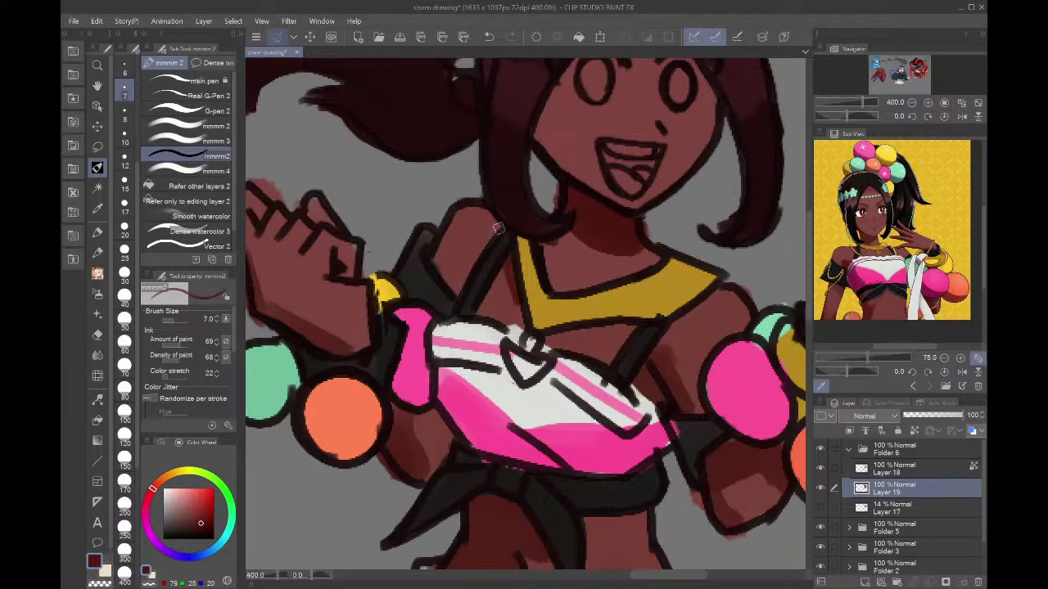
pyautogui.click(912, 103)
pyautogui.moveTo(916, 68); pyautogui.dragTo(917, 73)
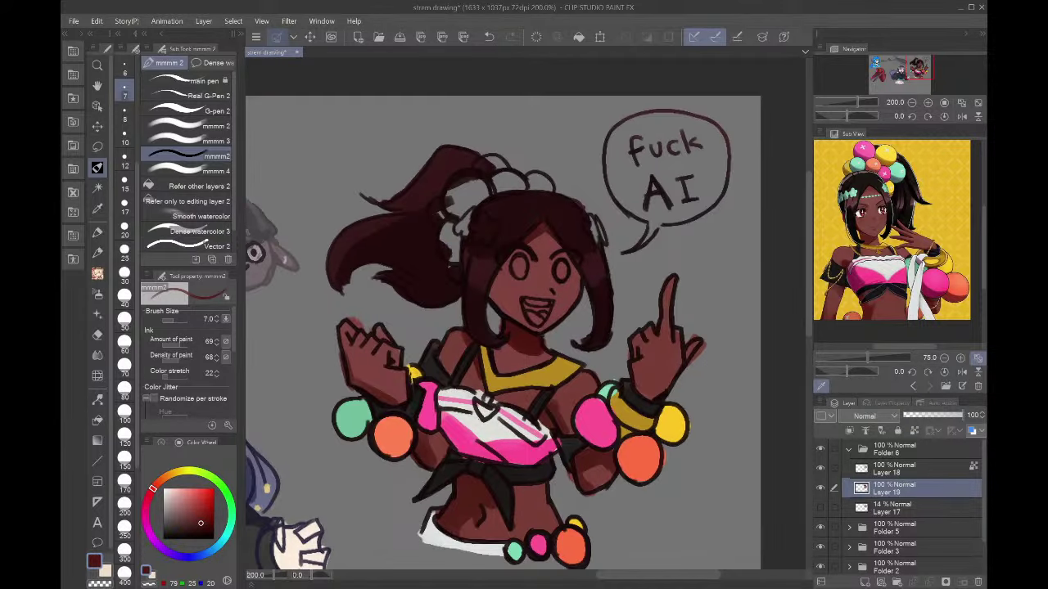
pyautogui.scroll(10, 878, 214)
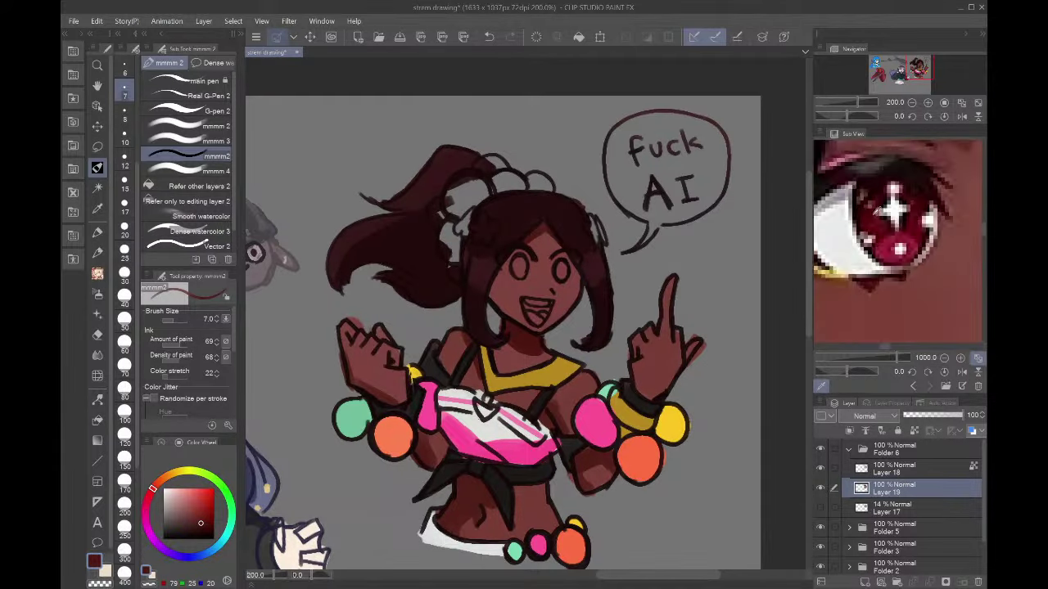
pyautogui.click(878, 214)
pyautogui.scroll(10, 530, 244)
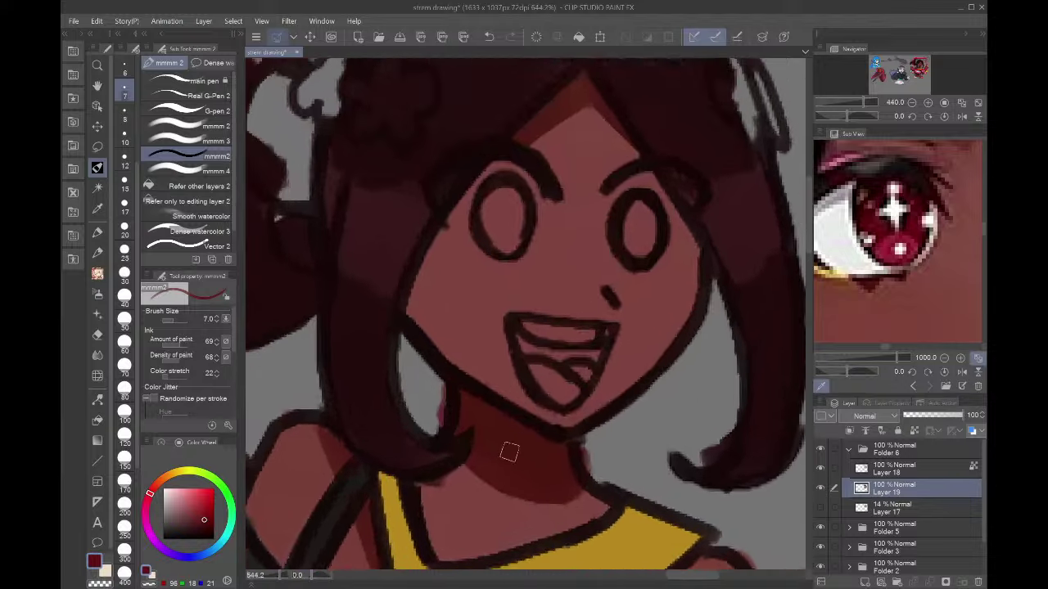
pyautogui.hotkey('ctrl', '-')
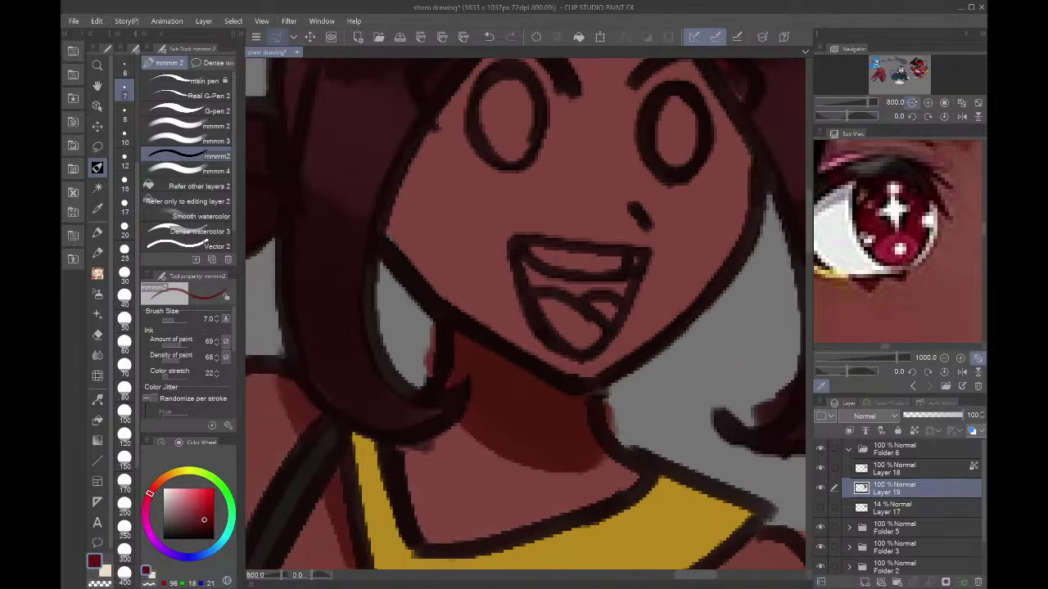
pyautogui.moveTo(509, 134)
pyautogui.mouseDown()
pyautogui.moveTo(492, 79)
pyautogui.moveTo(487, 127)
pyautogui.moveTo(502, 138)
pyautogui.moveTo(506, 104)
pyautogui.mouseUp()
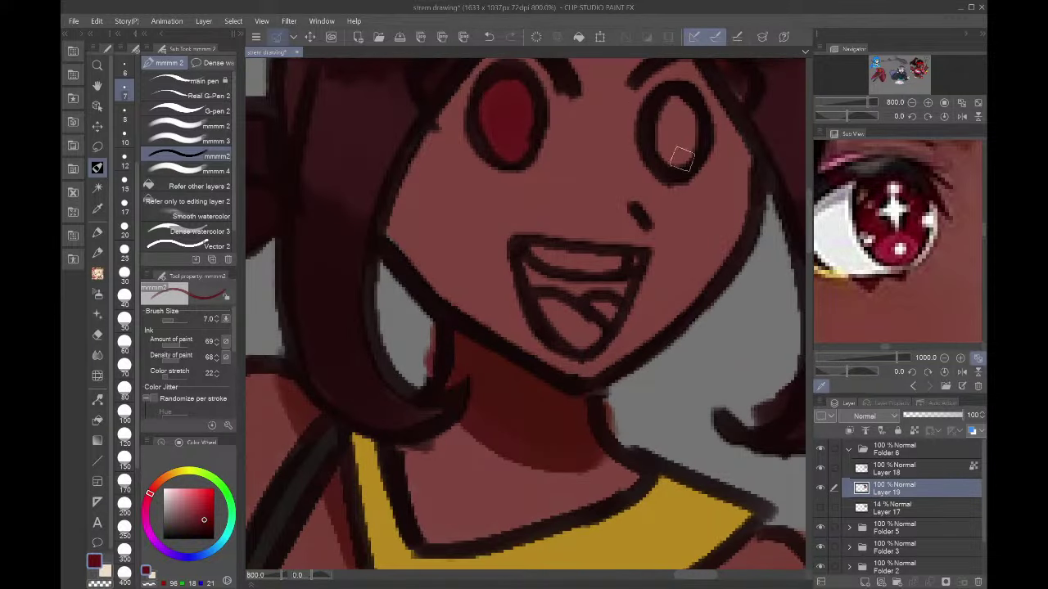
pyautogui.moveTo(679, 156)
pyautogui.mouseDown()
pyautogui.moveTo(660, 101)
pyautogui.moveTo(694, 137)
pyautogui.mouseUp()
# - Paint the lower part of both irises in lighter pink-red sampled from the reference eye
pyautogui.click(886, 246)
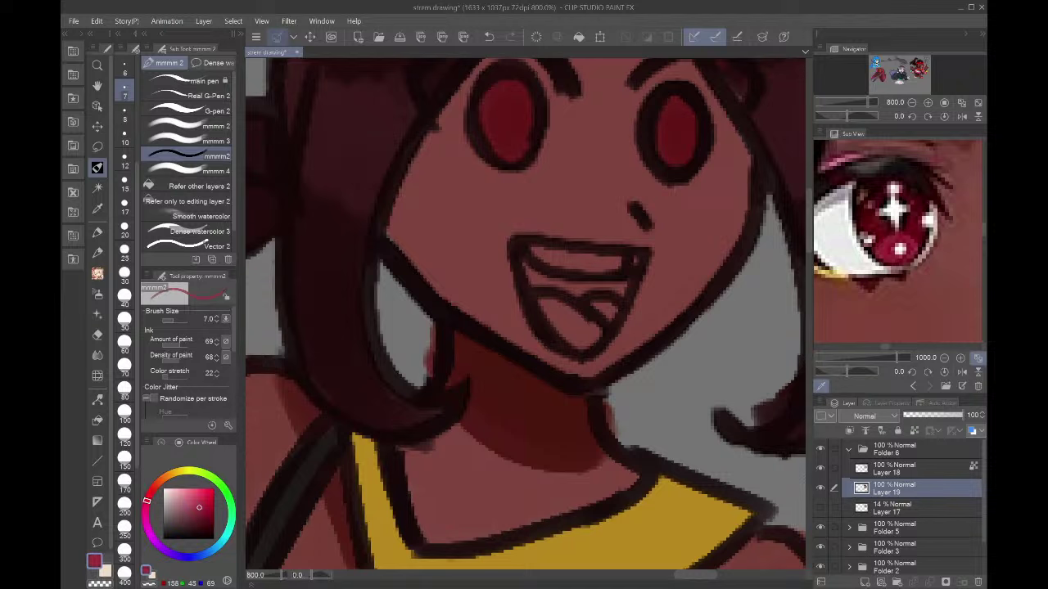
pyautogui.moveTo(523, 138)
pyautogui.mouseDown()
pyautogui.moveTo(500, 112)
pyautogui.moveTo(520, 129)
pyautogui.mouseUp()
pyautogui.moveTo(688, 154)
pyautogui.mouseDown()
pyautogui.moveTo(679, 145)
pyautogui.moveTo(673, 162)
pyautogui.mouseUp()
# - Draw near-black oval pupils in both eyes using Real G-Pen 2 at size 7
pyautogui.click(895, 209)
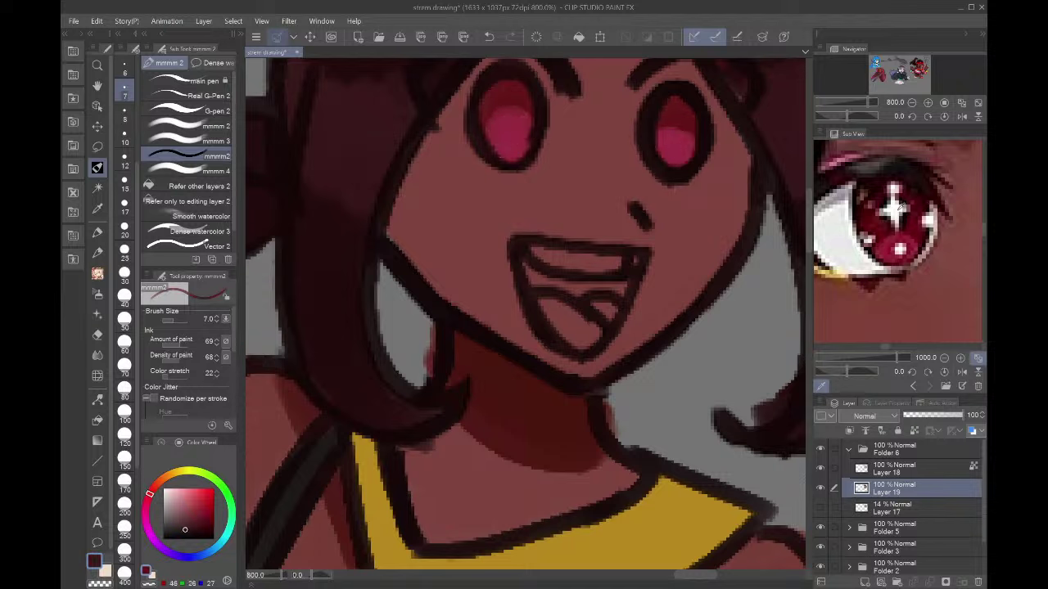
pyautogui.click(196, 95)
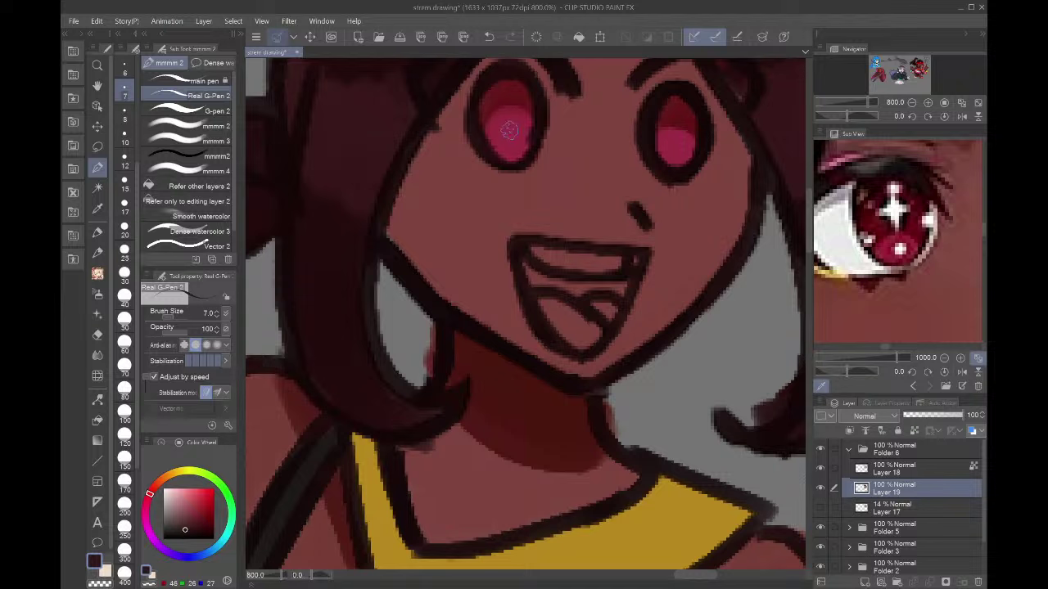
pyautogui.moveTo(501, 119)
pyautogui.mouseDown()
pyautogui.moveTo(502, 105)
pyautogui.moveTo(509, 118)
pyautogui.mouseUp()
pyautogui.click(200, 536)
pyautogui.hotkey('ctrl', 'z')
pyautogui.moveTo(674, 131); pyautogui.dragTo(678, 128)
pyautogui.hotkey('ctrl', 'z')
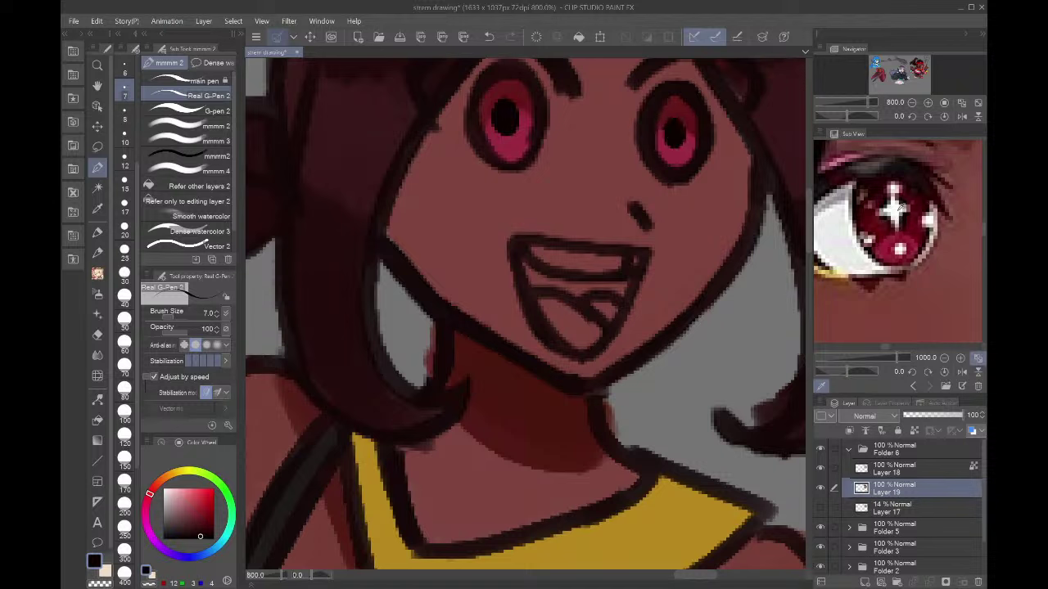
# - Draw four-pointed star highlights and small dots in both eyes with off-white sampled from the reference eye
pyautogui.click(897, 210)
pyautogui.moveTo(673, 91); pyautogui.dragTo(673, 152)
pyautogui.hotkey('ctrl', 'z')
pyautogui.moveTo(672, 97)
pyautogui.mouseDown()
pyautogui.moveTo(658, 128)
pyautogui.moveTo(694, 131)
pyautogui.mouseUp()
pyautogui.moveTo(505, 147)
pyautogui.mouseDown()
pyautogui.moveTo(504, 84)
pyautogui.moveTo(533, 114)
pyautogui.mouseUp()
pyautogui.click(517, 144)
pyautogui.click(482, 95)
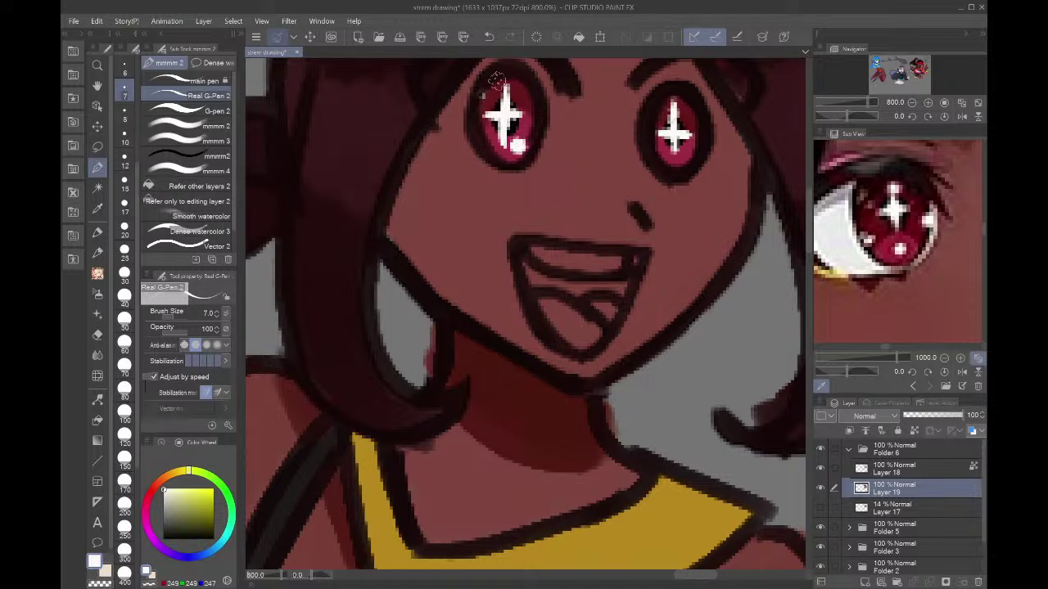
pyautogui.click(658, 115)
pyautogui.click(684, 155)
# - Fill the upper teeth and the small mouth highlight with off-white, and the mouth interior with very dark red
pyautogui.moveTo(532, 248)
pyautogui.mouseDown()
pyautogui.moveTo(596, 276)
pyautogui.moveTo(536, 247)
pyautogui.moveTo(630, 255)
pyautogui.mouseUp()
pyautogui.moveTo(612, 297); pyautogui.dragTo(596, 318)
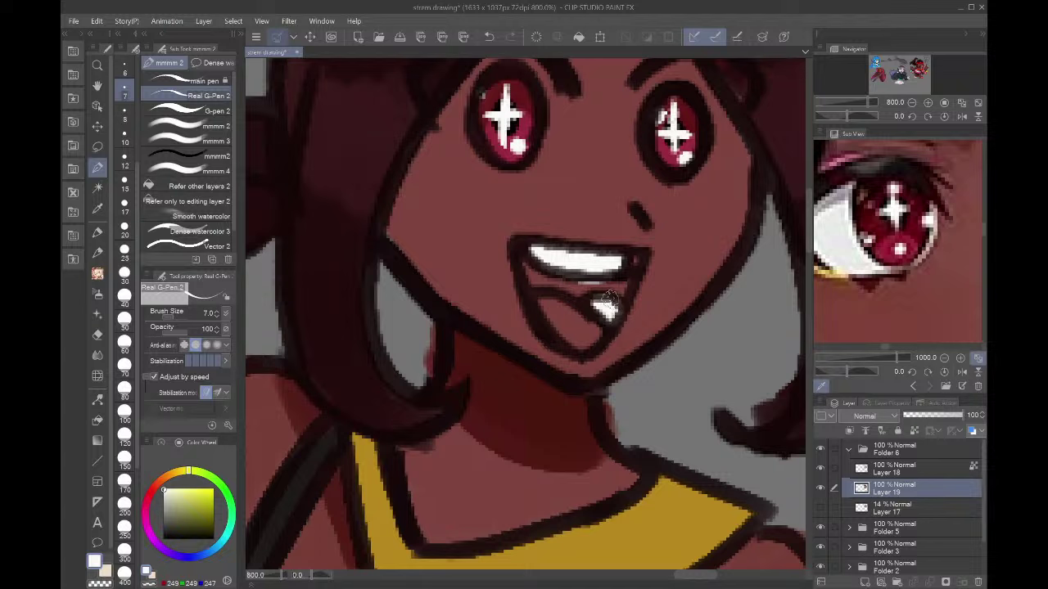
pyautogui.click(148, 500)
pyautogui.moveTo(191, 519); pyautogui.dragTo(195, 532)
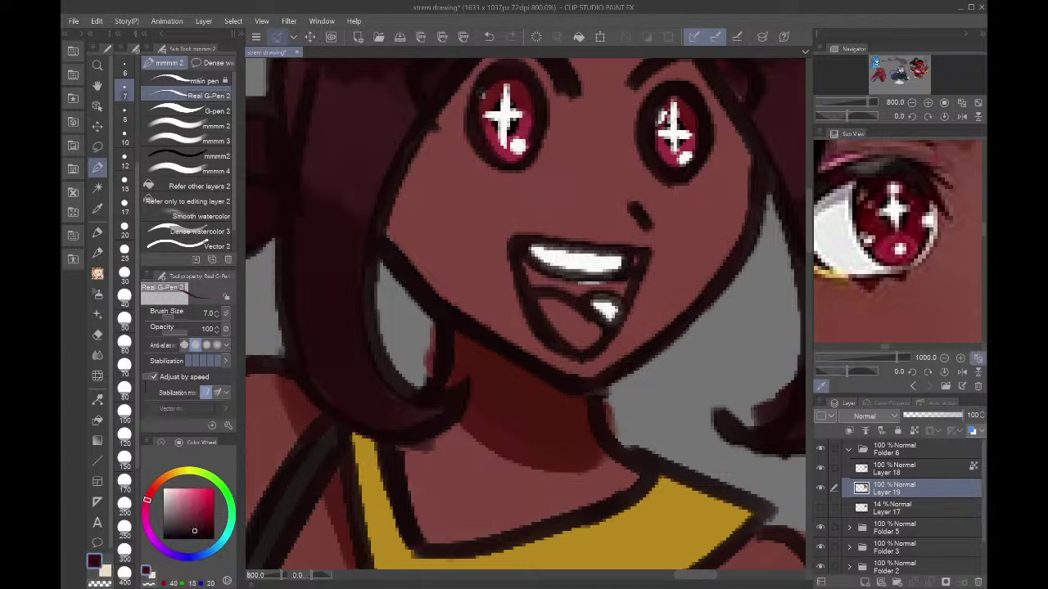
pyautogui.moveTo(532, 274)
pyautogui.mouseDown()
pyautogui.moveTo(608, 286)
pyautogui.moveTo(627, 276)
pyautogui.mouseUp()
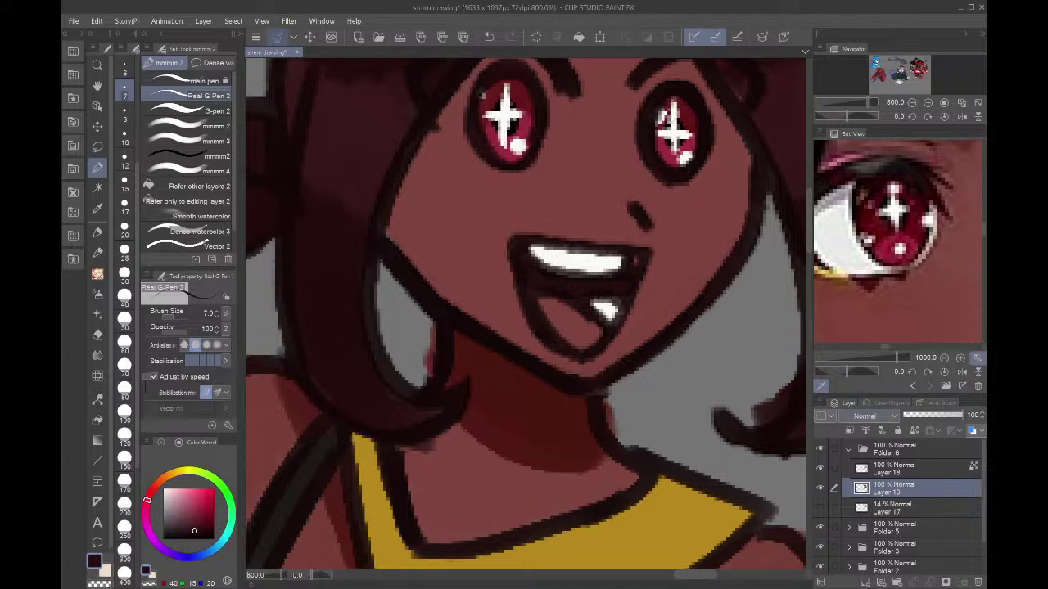
# - On Layer 18, draw short lower lash lines beneath both eyes with the mmmm2 brush at size 2.5
pyautogui.click(908, 469)
pyautogui.click(205, 155)
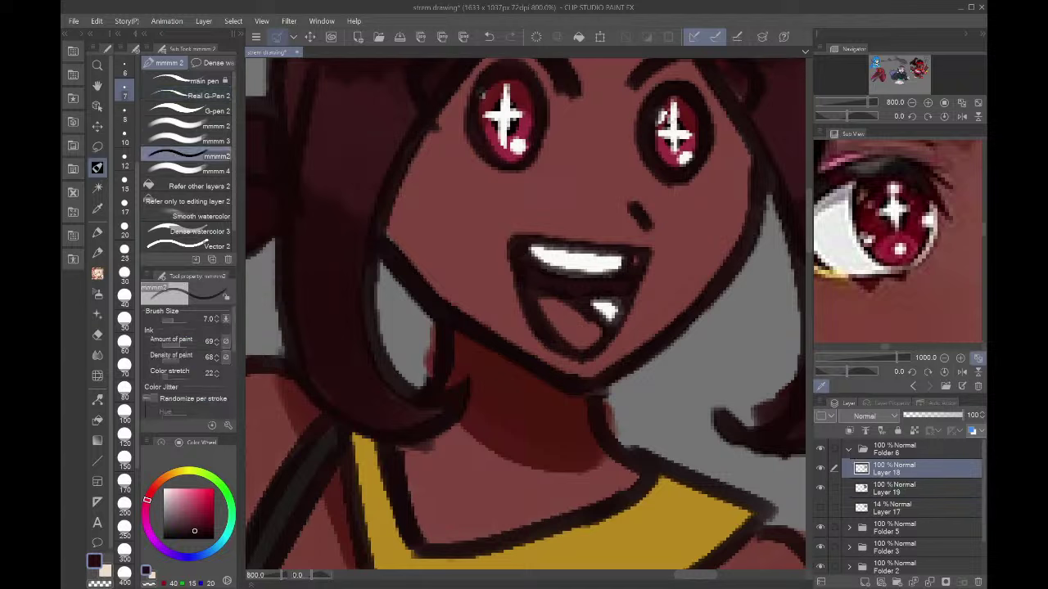
pyautogui.hotkey('ctrl', 'z')
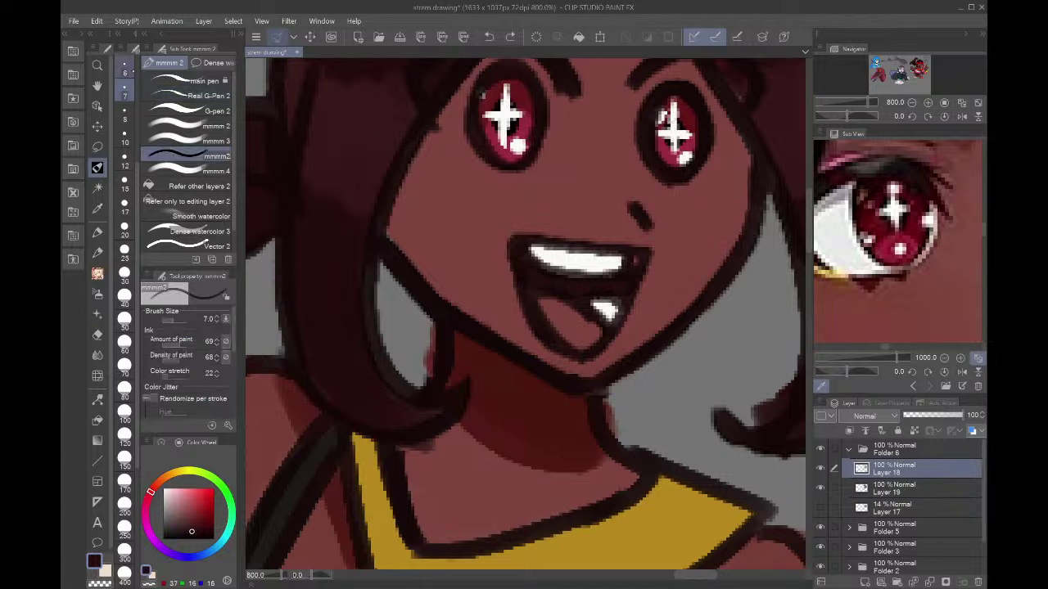
pyautogui.scroll(3, 123, 136)
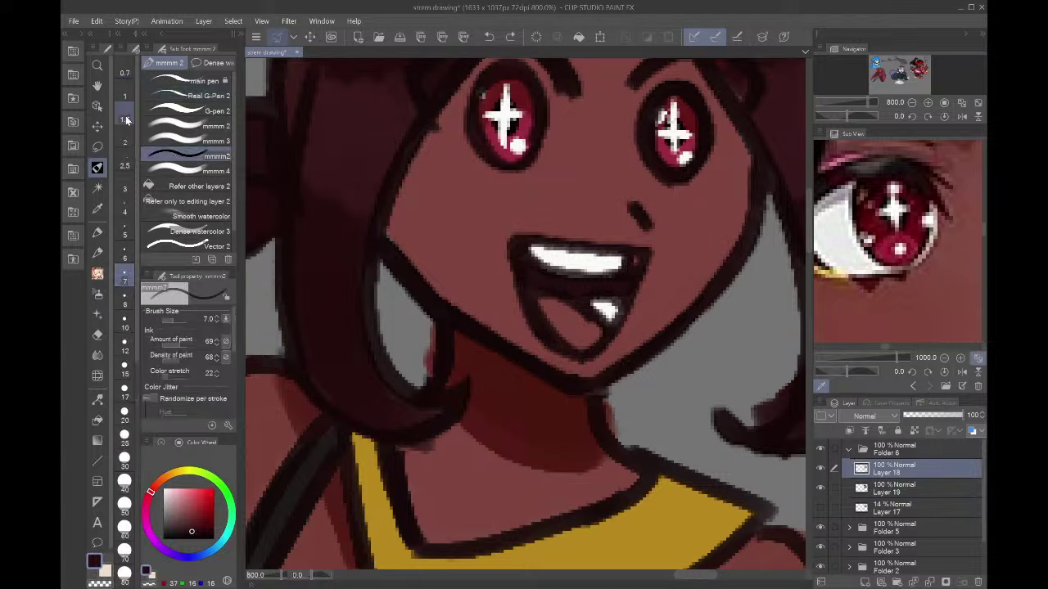
pyautogui.click(125, 211)
pyautogui.moveTo(540, 175)
pyautogui.mouseDown()
pyautogui.moveTo(449, 137)
pyautogui.moveTo(522, 172)
pyautogui.mouseUp()
pyautogui.hotkey('ctrl', 'z')
pyautogui.click(124, 166)
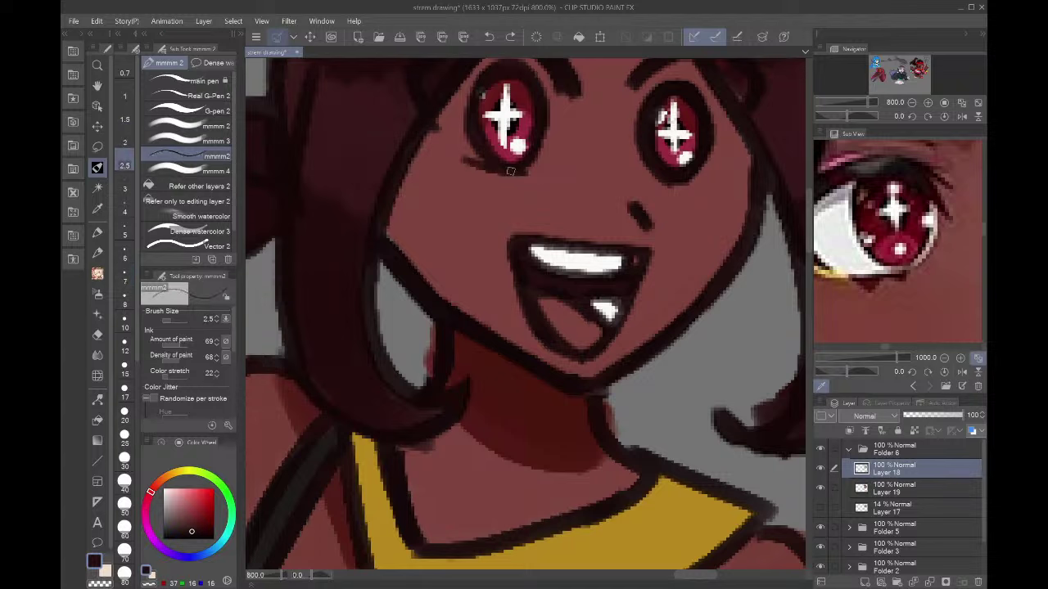
pyautogui.moveTo(643, 178); pyautogui.dragTo(703, 190)
# - Draw and fill pointed lash wings at the outer lower corners of both eyes
pyautogui.moveTo(655, 442); pyautogui.dragTo(436, 540)
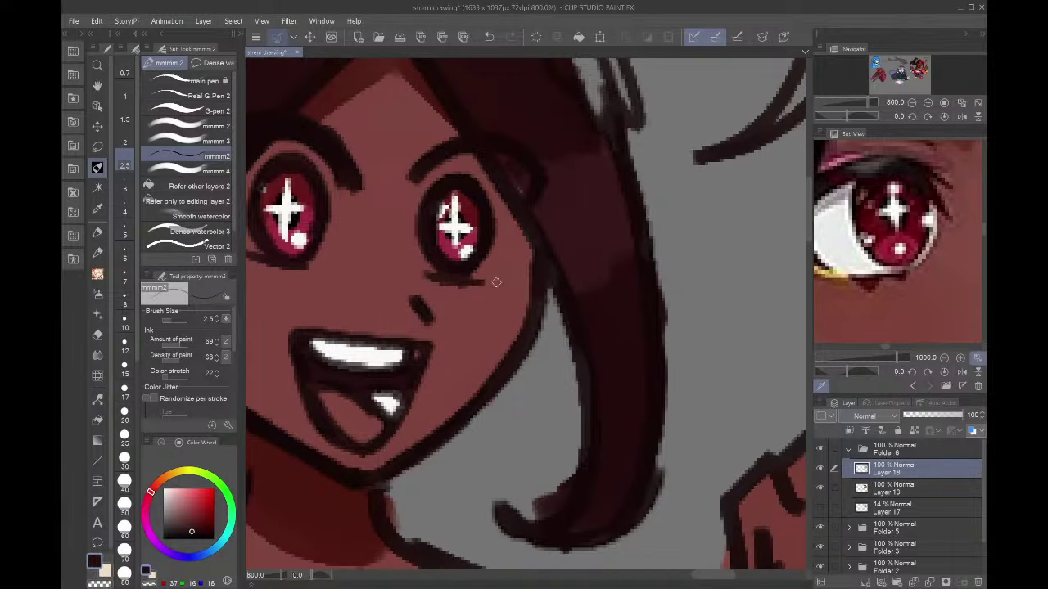
pyautogui.moveTo(497, 276)
pyautogui.mouseDown()
pyautogui.moveTo(491, 287)
pyautogui.moveTo(496, 269)
pyautogui.moveTo(603, 333)
pyautogui.moveTo(751, 270)
pyautogui.mouseUp()
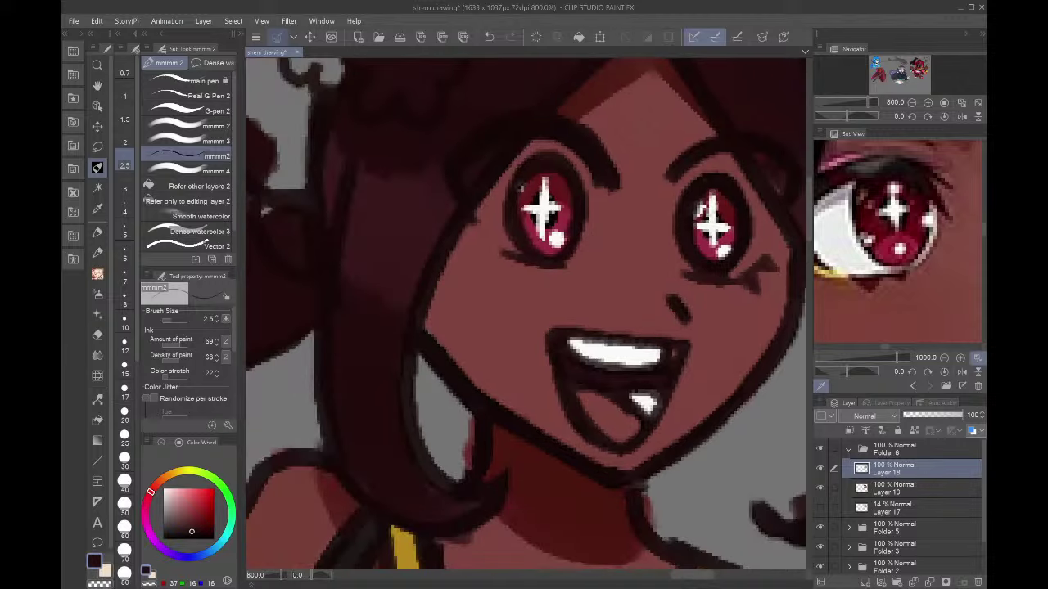
pyautogui.moveTo(503, 250)
pyautogui.mouseDown()
pyautogui.moveTo(484, 245)
pyautogui.moveTo(491, 262)
pyautogui.moveTo(483, 257)
pyautogui.moveTo(512, 252)
pyautogui.moveTo(501, 252)
pyautogui.mouseUp()
pyautogui.hotkey('ctrl', 'z')
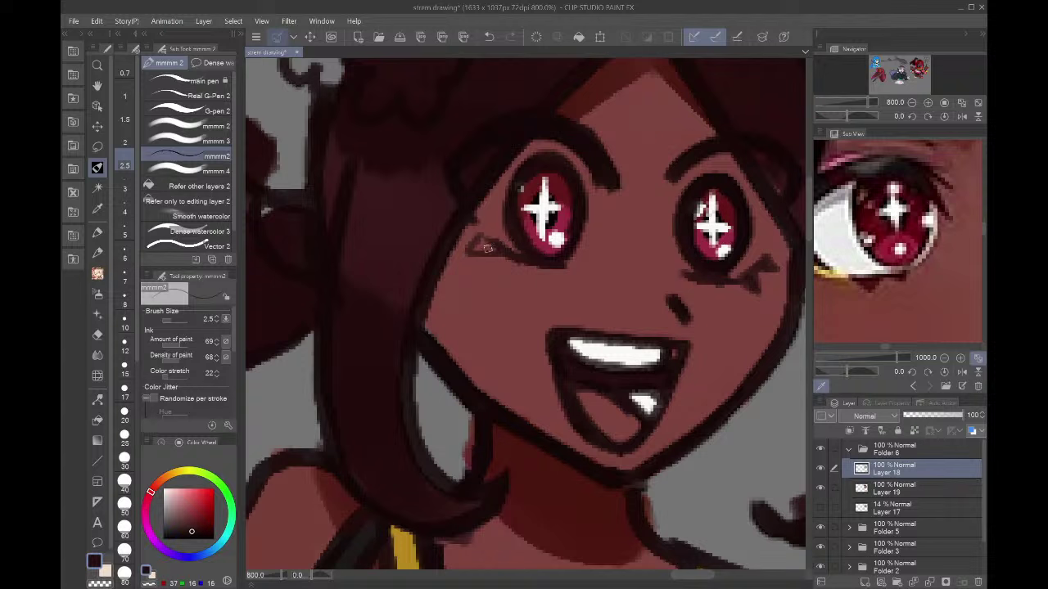
pyautogui.moveTo(484, 243)
pyautogui.mouseDown()
pyautogui.moveTo(518, 261)
pyautogui.moveTo(505, 253)
pyautogui.moveTo(514, 264)
pyautogui.moveTo(502, 268)
pyautogui.moveTo(473, 260)
pyautogui.mouseUp()
pyautogui.moveTo(767, 255)
pyautogui.mouseDown()
pyautogui.moveTo(776, 264)
pyautogui.moveTo(755, 269)
pyautogui.mouseUp()
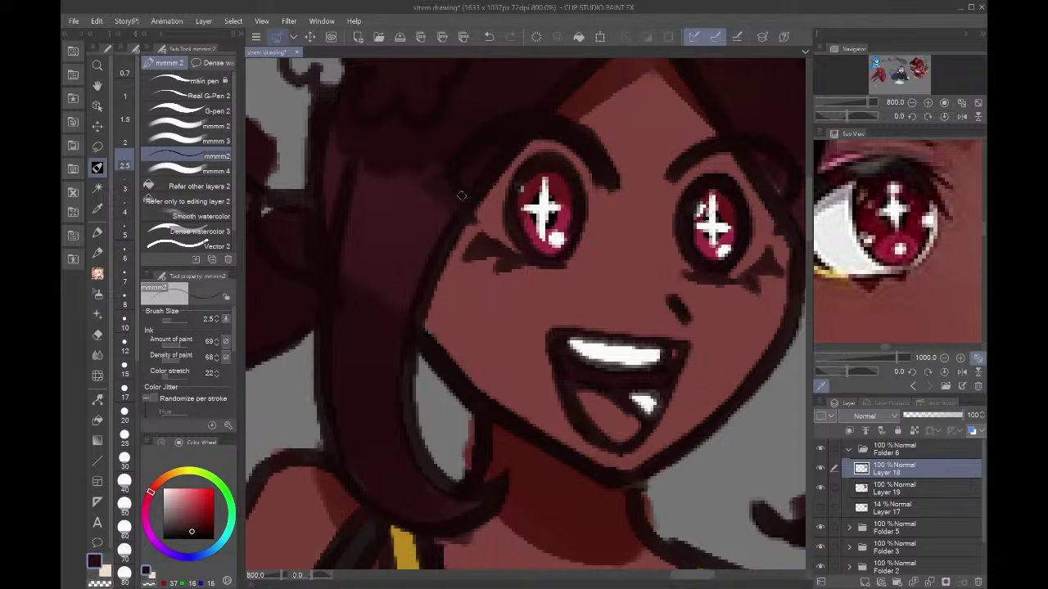
# - Draw thin eyebrow lines on the forehead at brush size 3 in near-black sampled from the drawing, working in the mirrored view
pyautogui.keyDown('alt'); pyautogui.click(462, 161); pyautogui.keyUp('alt')
pyautogui.click(912, 102)
pyautogui.click(911, 102)
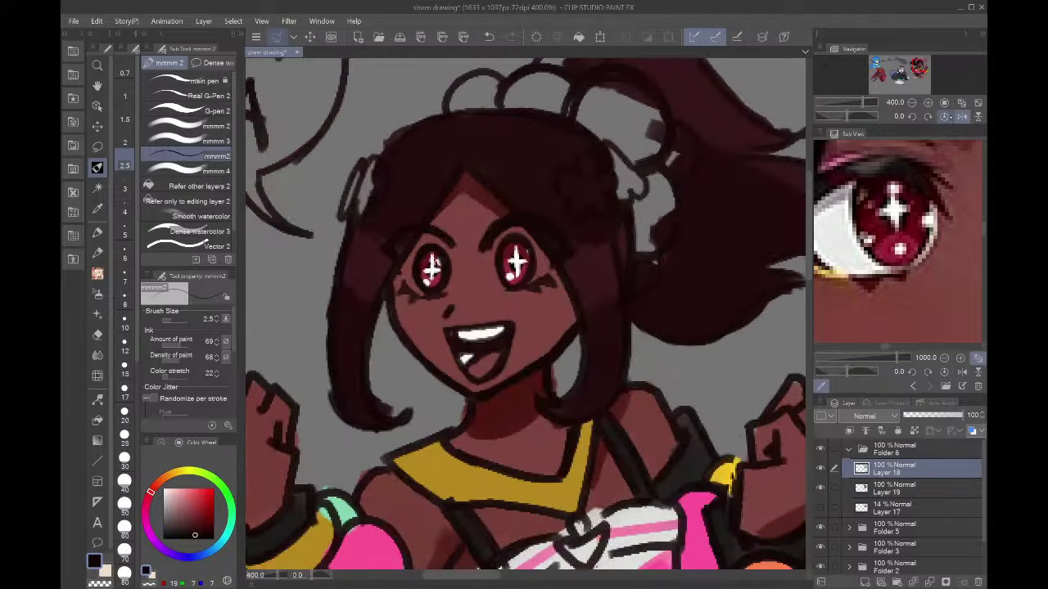
pyautogui.click(125, 230)
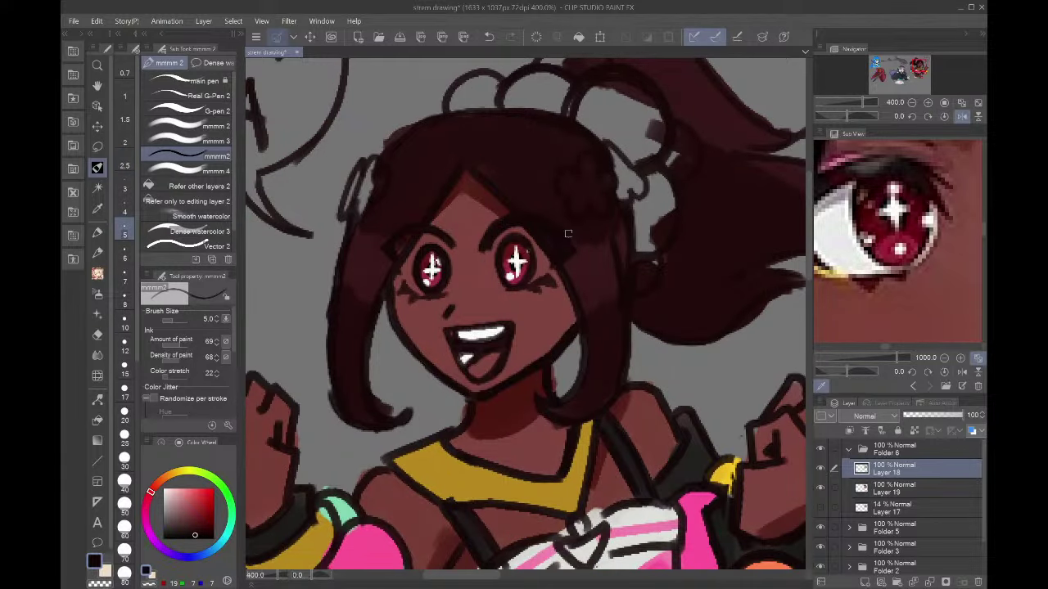
pyautogui.press('[')
pyautogui.press('[')
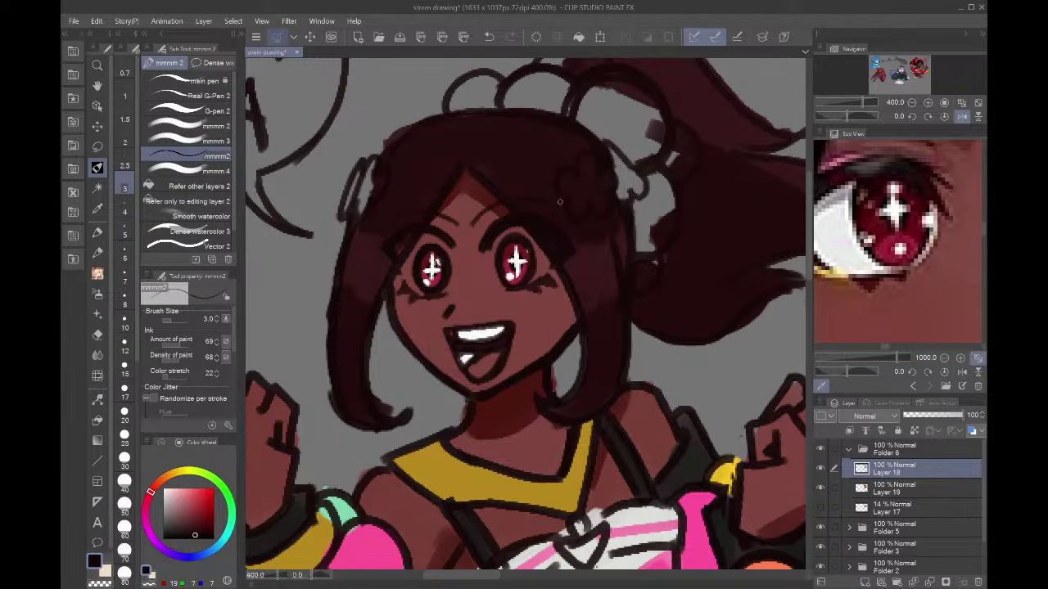
# - View the whole canvas unmirrored, rotate the view to 5° and zoom in to 150%
pyautogui.click(962, 103)
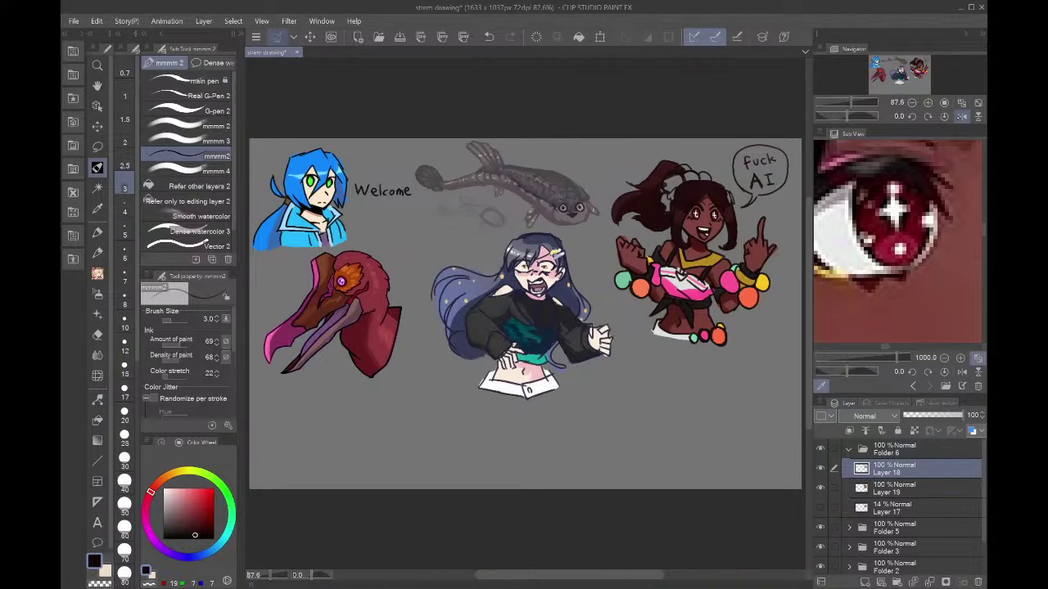
pyautogui.hotkey('ctrl', 'z')
pyautogui.doubleClick(928, 116)
pyautogui.click(911, 116)
pyautogui.doubleClick(927, 103)
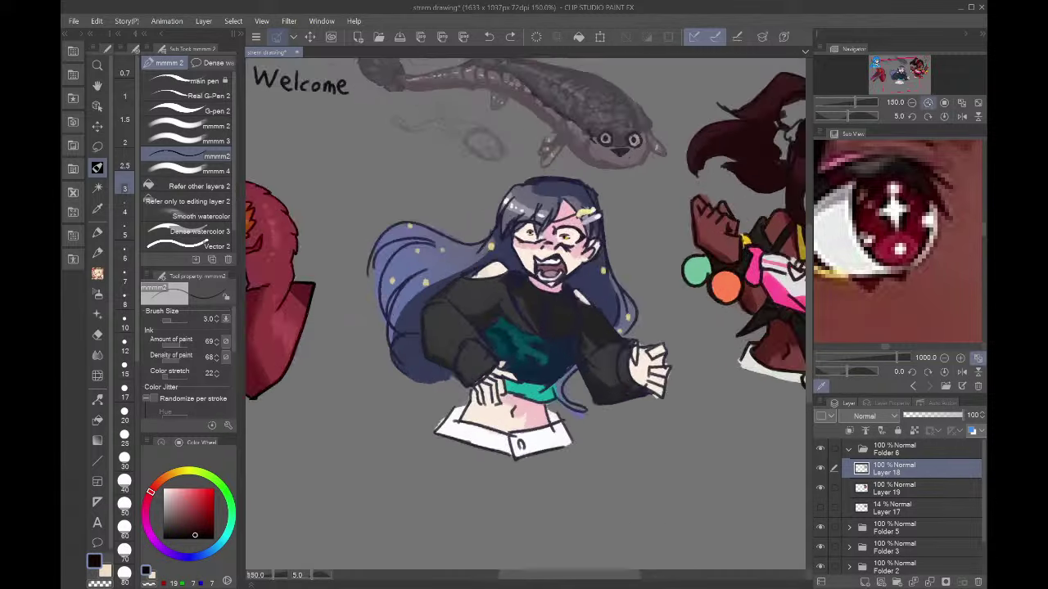
# - Reset the canvas rotation to 0° and redraw short eyebrow strokes above both eyes at brush size 4 in near-black sampled from the drawing
pyautogui.click(927, 102)
pyautogui.click(912, 116)
pyautogui.moveTo(924, 71); pyautogui.dragTo(919, 67)
pyautogui.doubleClick(928, 102)
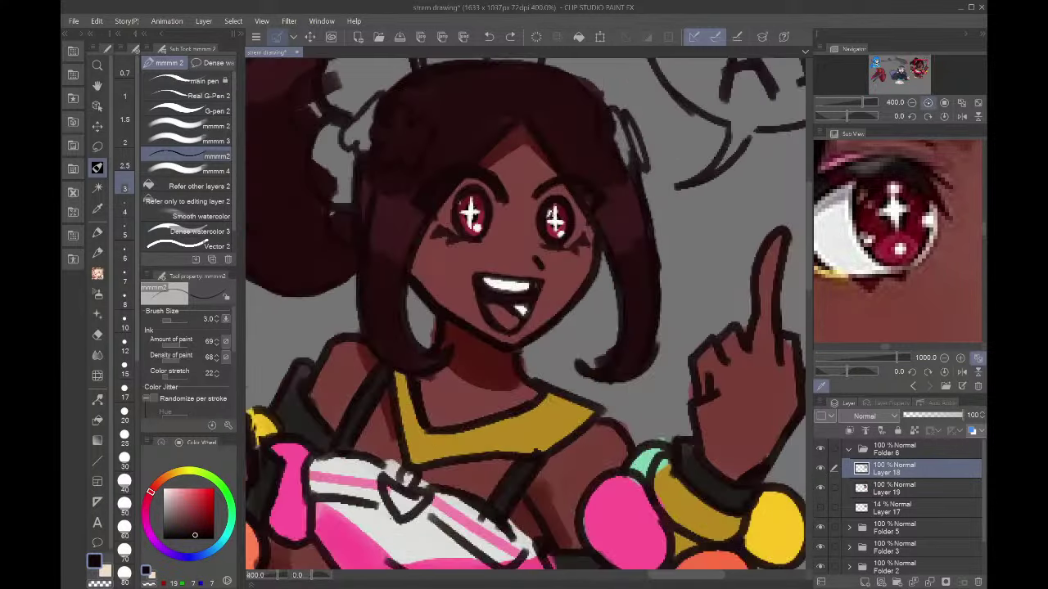
pyautogui.click(124, 281)
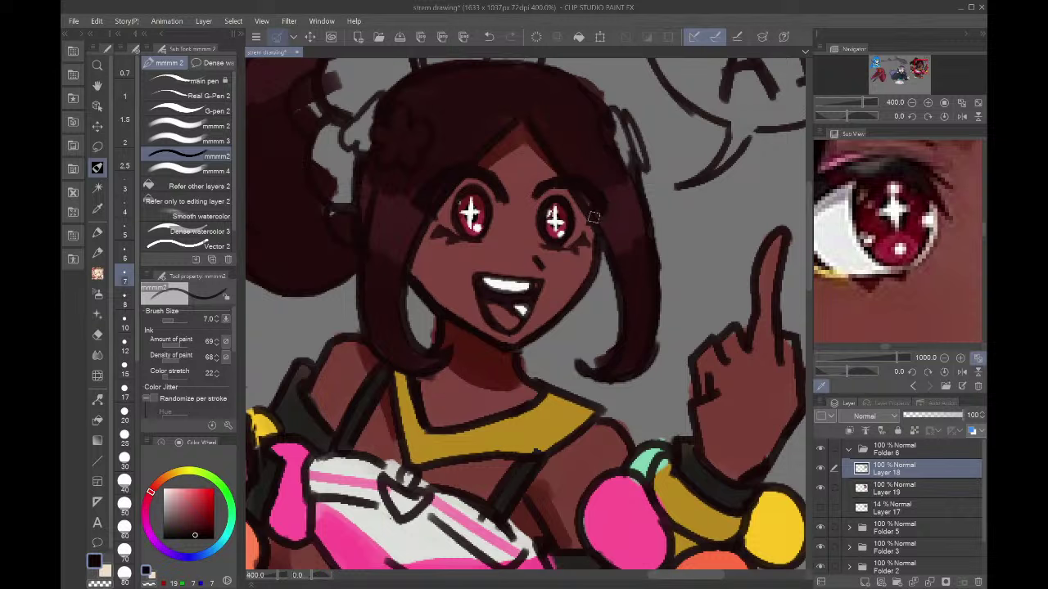
pyautogui.press('x')
pyautogui.press('x')
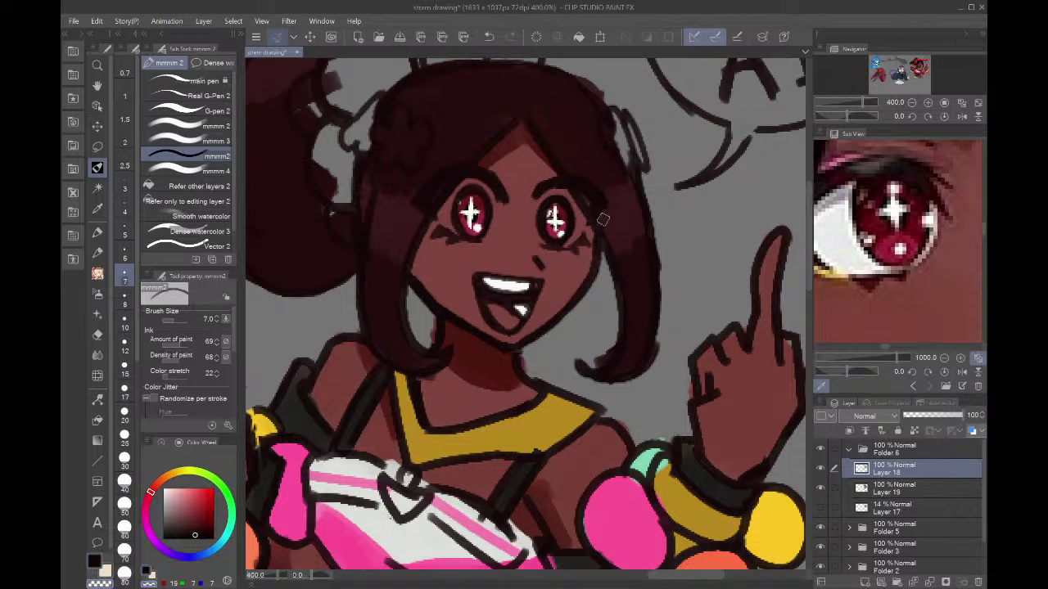
pyautogui.keyDown('alt'); pyautogui.click(594, 216); pyautogui.keyUp('alt')
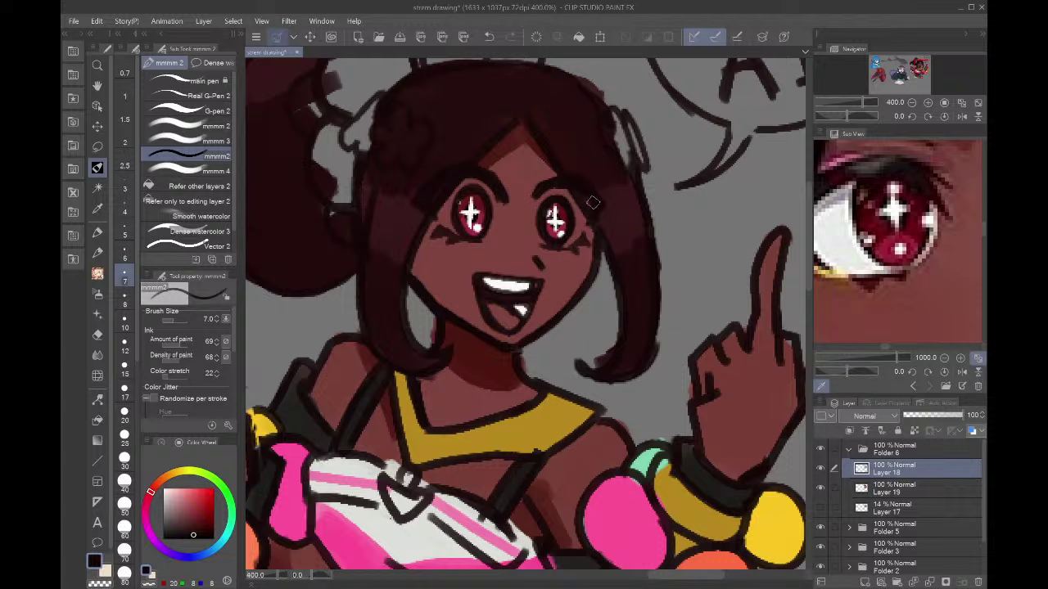
pyautogui.click(125, 206)
pyautogui.moveTo(532, 170); pyautogui.dragTo(546, 167)
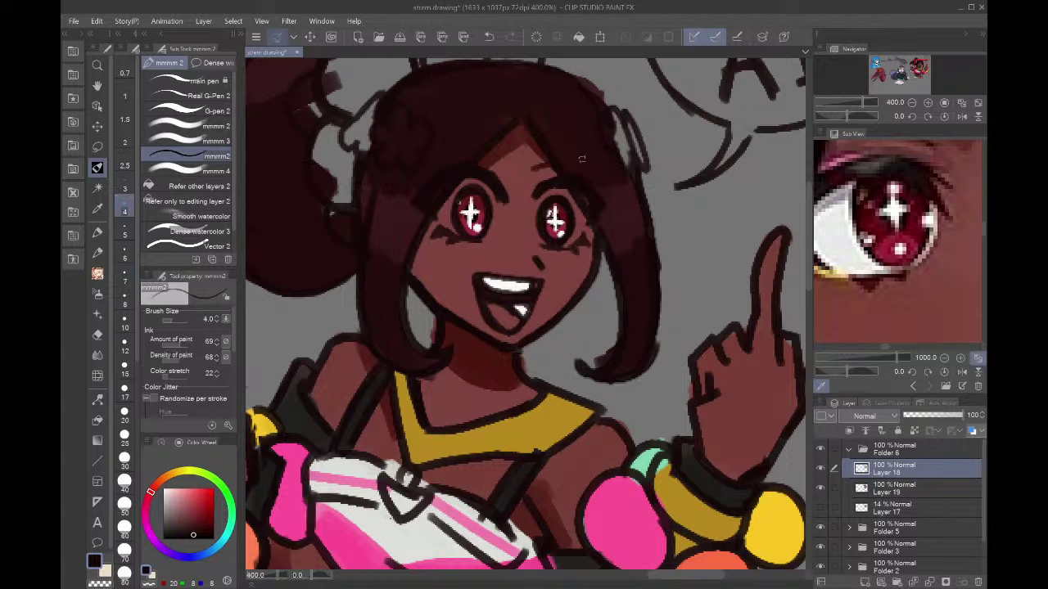
pyautogui.hotkey('ctrl', 'z')
pyautogui.moveTo(440, 150); pyautogui.dragTo(507, 176)
pyautogui.hotkey('ctrl', 'z')
pyautogui.moveTo(445, 144); pyautogui.dragTo(502, 168)
# - Paint gold accents at the outer corners of both eyes on Layer 19, using the gold sampled from the collar
pyautogui.click(911, 103)
pyautogui.moveTo(908, 80); pyautogui.dragTo(915, 67)
pyautogui.click(944, 358)
pyautogui.click(944, 358)
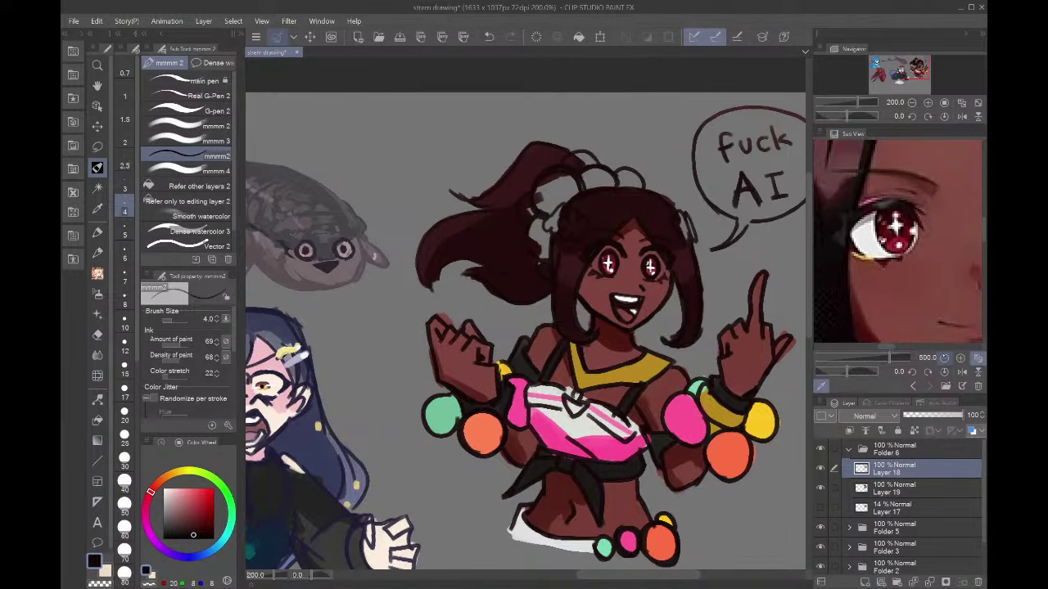
pyautogui.click(944, 358)
pyautogui.keyDown('alt'); pyautogui.click(653, 365); pyautogui.keyUp('alt')
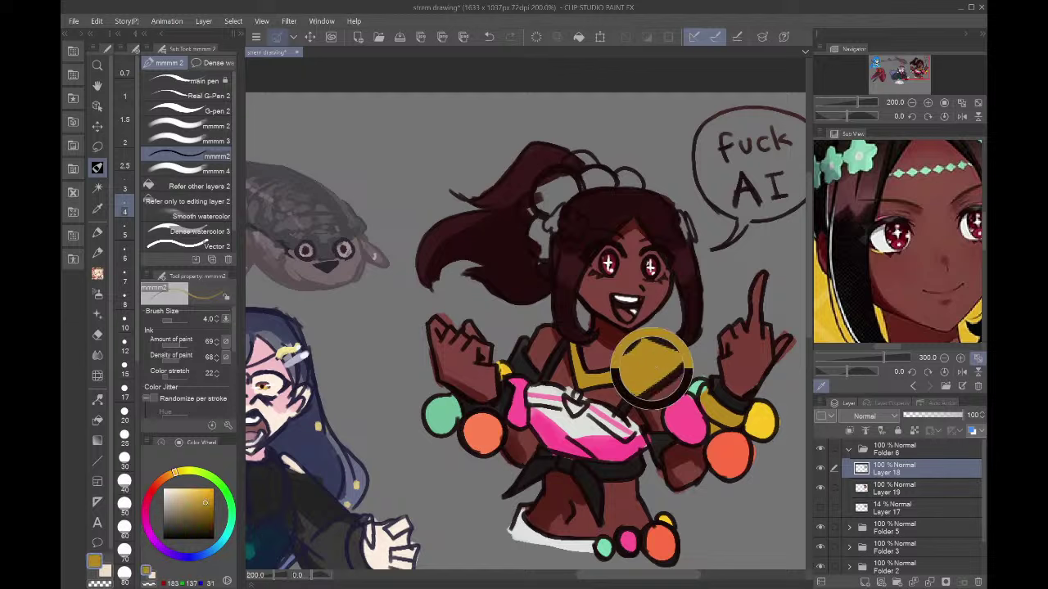
pyautogui.click(927, 103)
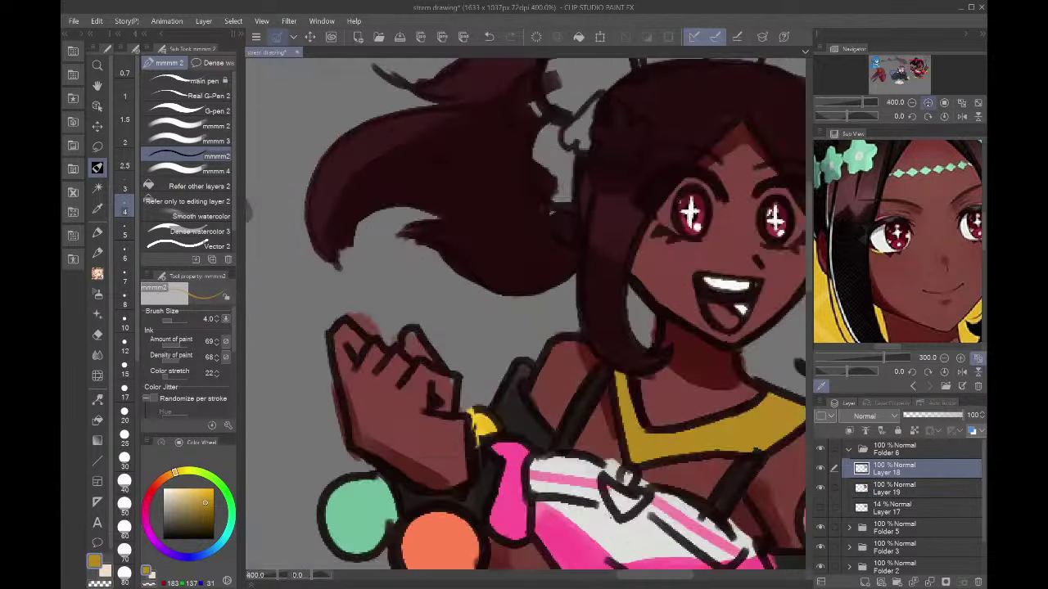
pyautogui.click(928, 103)
pyautogui.moveTo(917, 66); pyautogui.dragTo(919, 65)
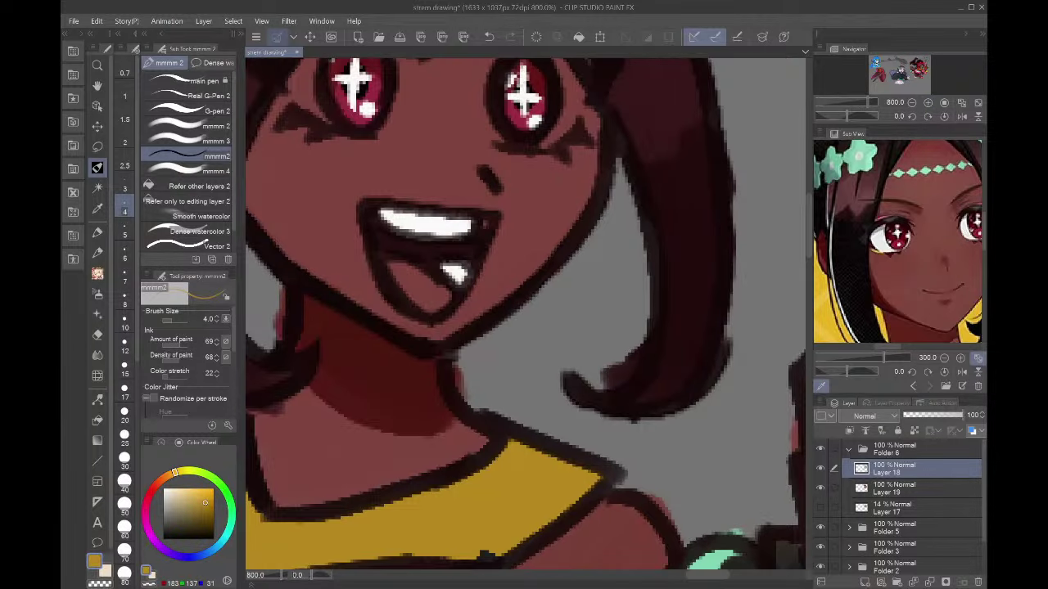
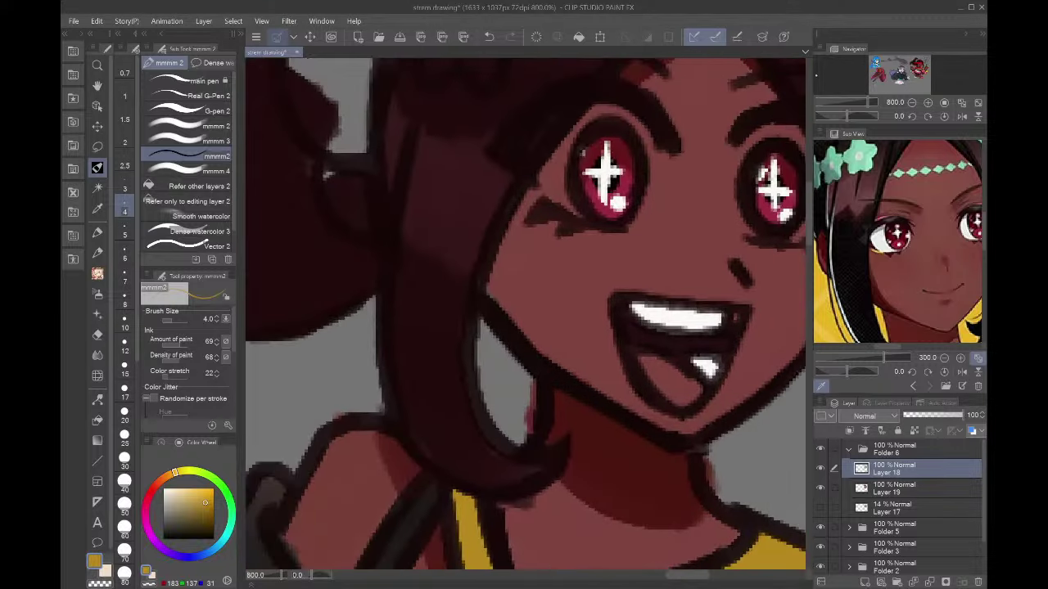
pyautogui.moveTo(586, 226); pyautogui.dragTo(528, 201)
pyautogui.hotkey('ctrl', 'z')
pyautogui.hotkey('ctrl', 'z')
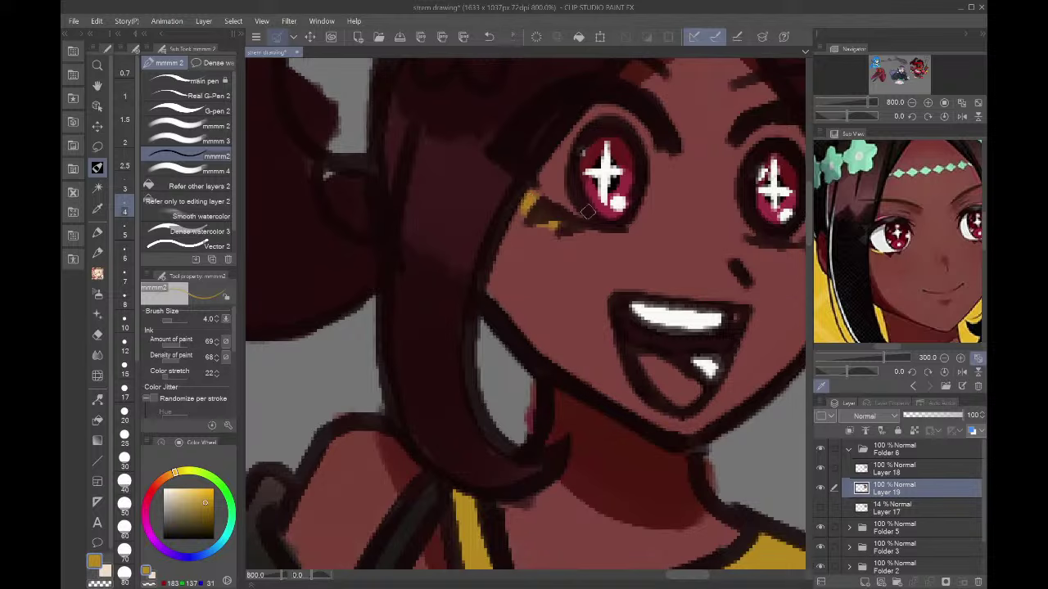
pyautogui.click(912, 103)
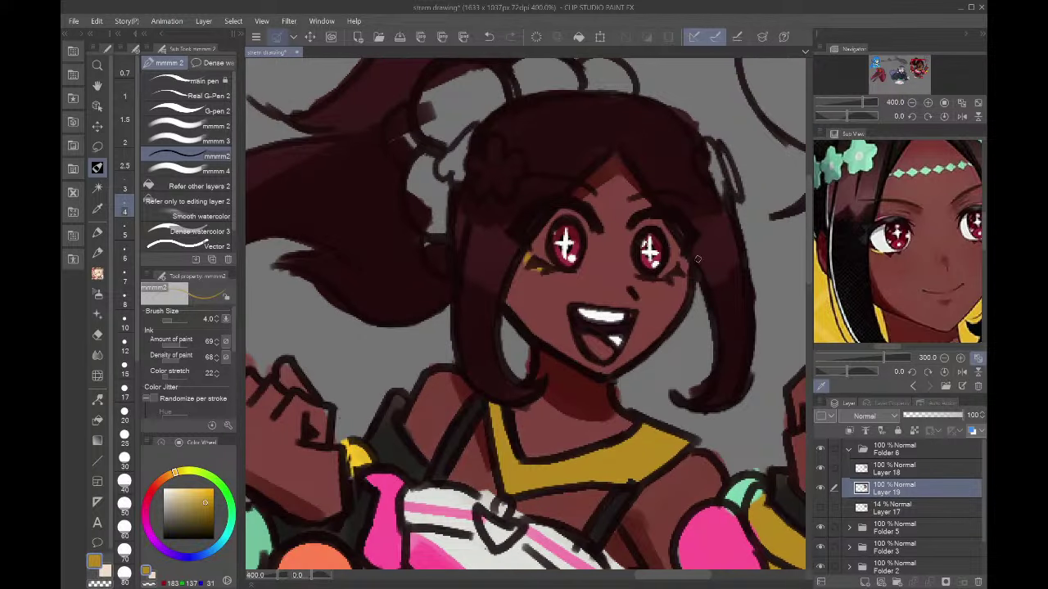
# - Add small pink accents at the inner ends of both eyebrows with pink sampled from the reference image
pyautogui.click(943, 357)
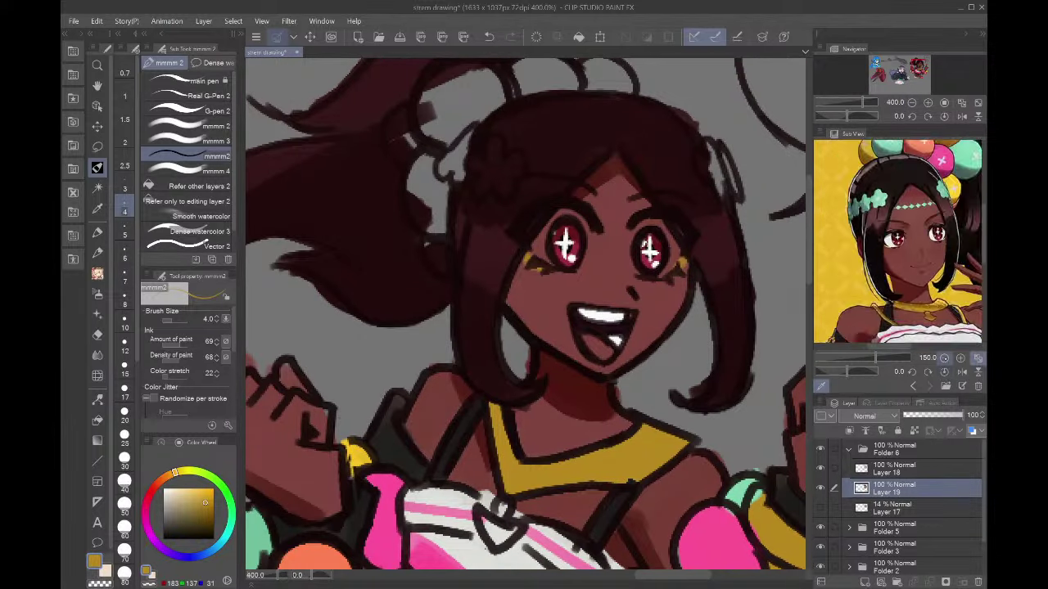
pyautogui.click(944, 358)
pyautogui.click(905, 305)
pyautogui.moveTo(599, 217); pyautogui.dragTo(573, 193)
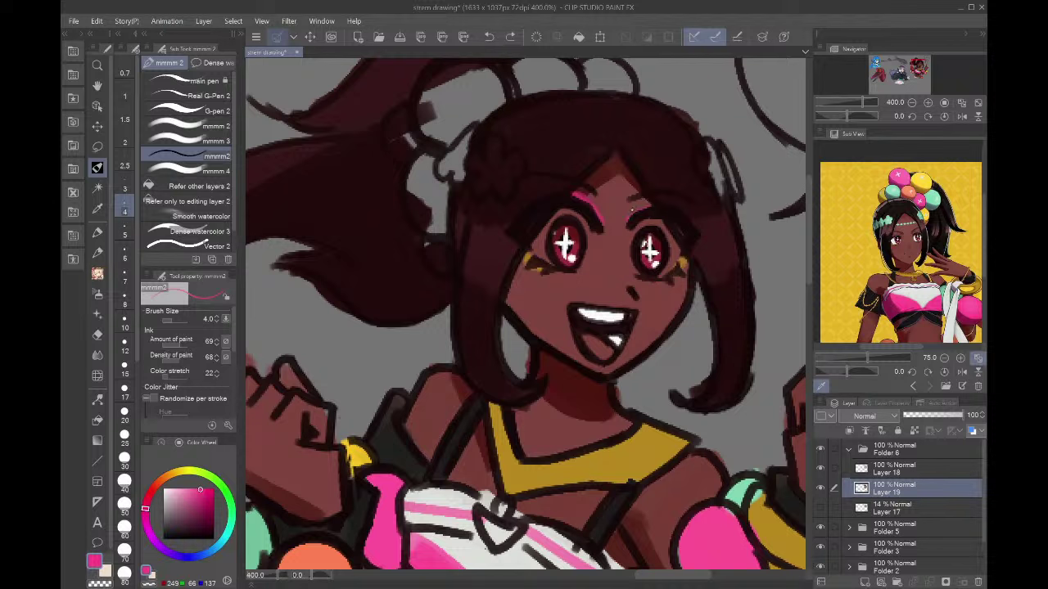
pyautogui.hotkey('ctrl', 'z')
# - On a new layer above Layer 19, fill three hair beads in pink, mint and yellow sampled from the reference, at brush size 10
pyautogui.click(913, 192)
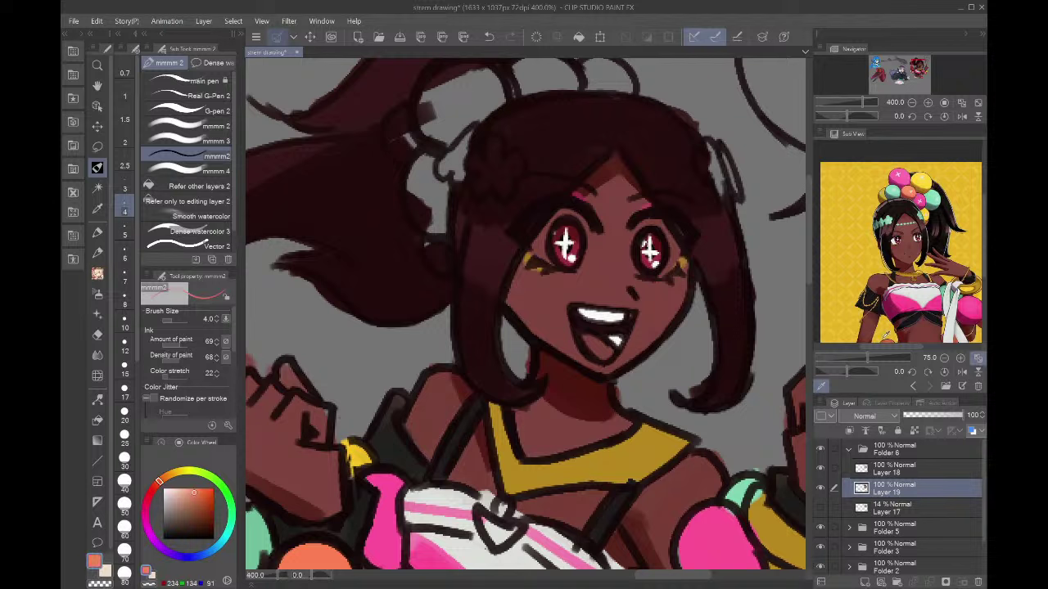
pyautogui.click(864, 582)
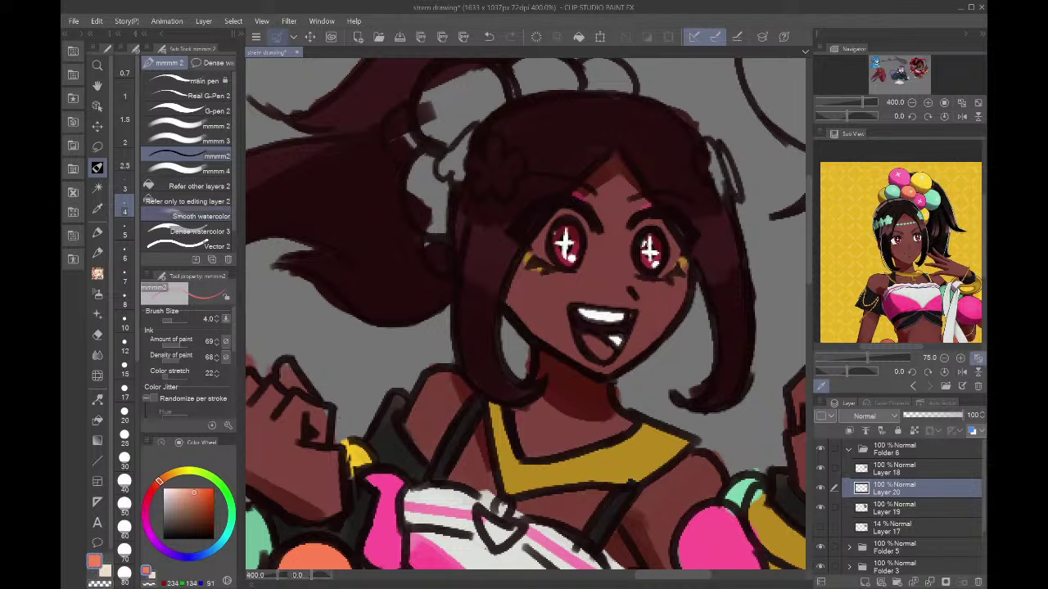
pyautogui.click(124, 321)
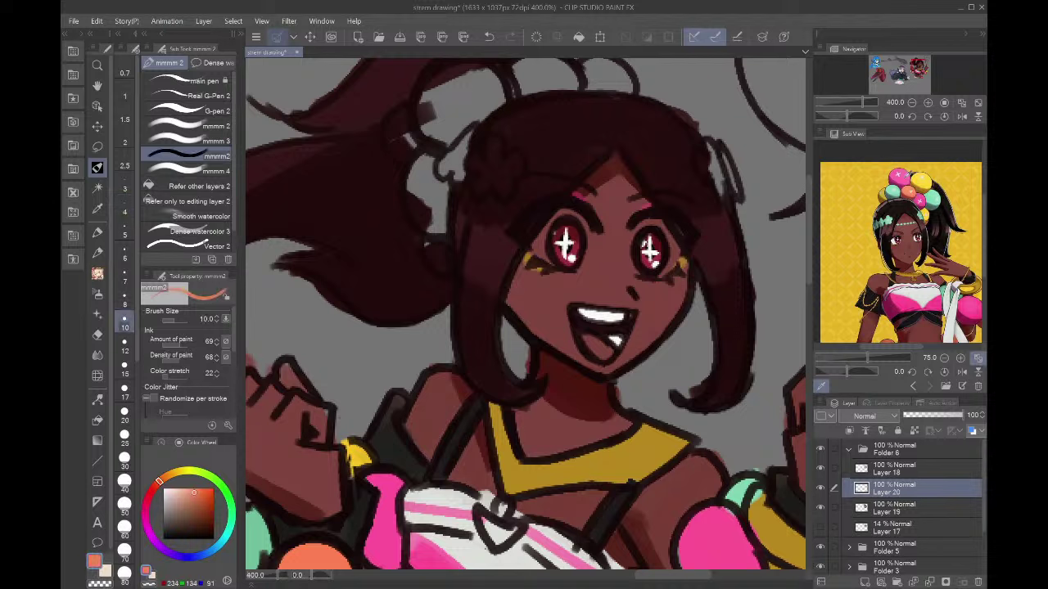
pyautogui.click(898, 175)
pyautogui.moveTo(434, 135)
pyautogui.mouseDown()
pyautogui.moveTo(438, 87)
pyautogui.moveTo(470, 85)
pyautogui.moveTo(503, 102)
pyautogui.mouseUp()
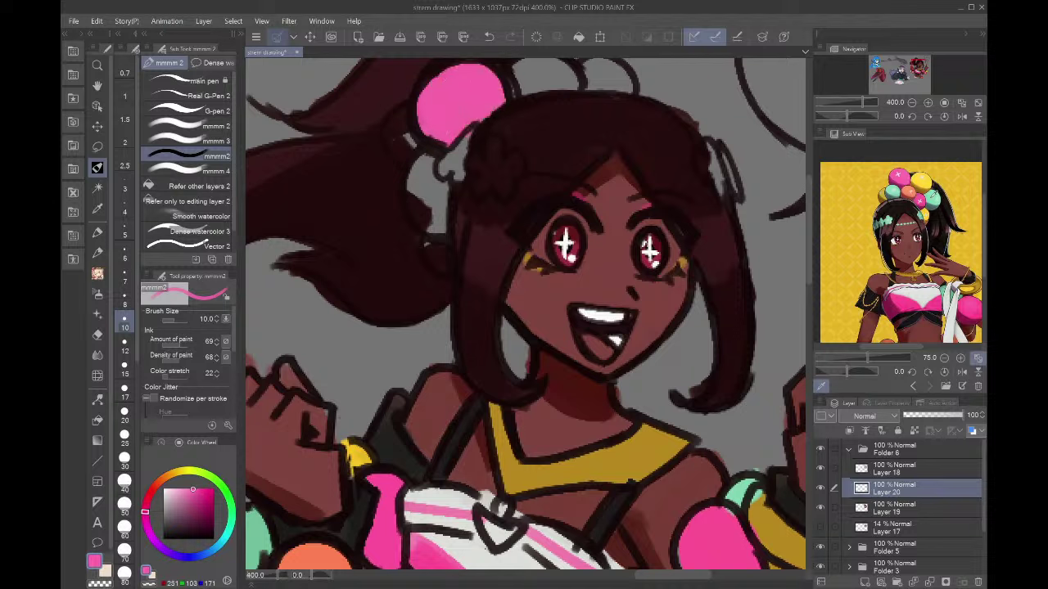
pyautogui.click(934, 194)
pyautogui.moveTo(434, 156)
pyautogui.mouseDown()
pyautogui.moveTo(425, 221)
pyautogui.moveTo(449, 209)
pyautogui.moveTo(468, 171)
pyautogui.moveTo(485, 168)
pyautogui.mouseUp()
pyautogui.click(930, 209)
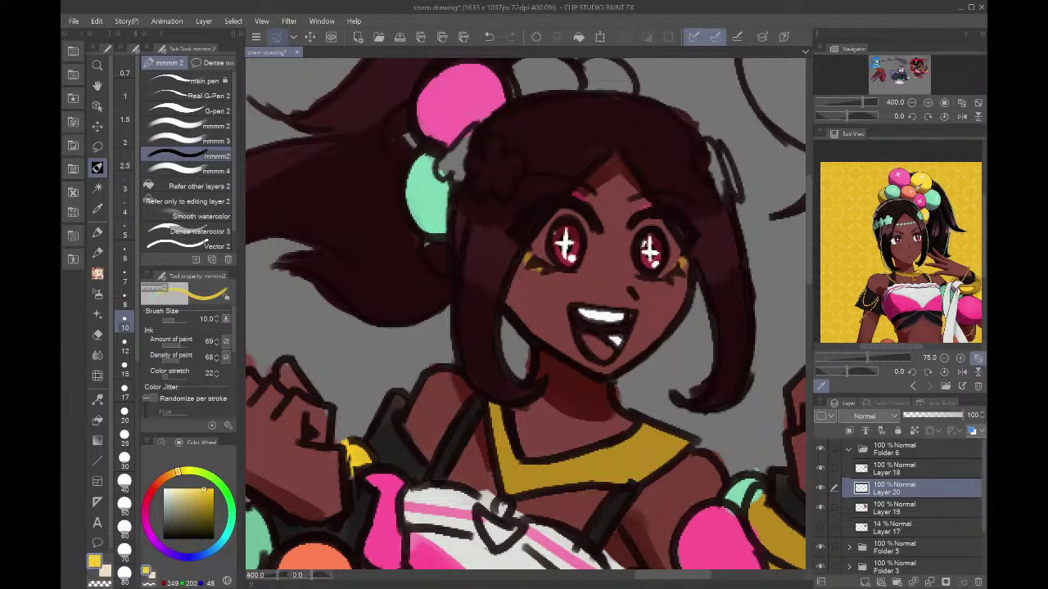
pyautogui.moveTo(432, 244)
pyautogui.mouseDown()
pyautogui.moveTo(446, 261)
pyautogui.moveTo(444, 245)
pyautogui.moveTo(400, 298)
pyautogui.moveTo(493, 341)
pyautogui.mouseUp()
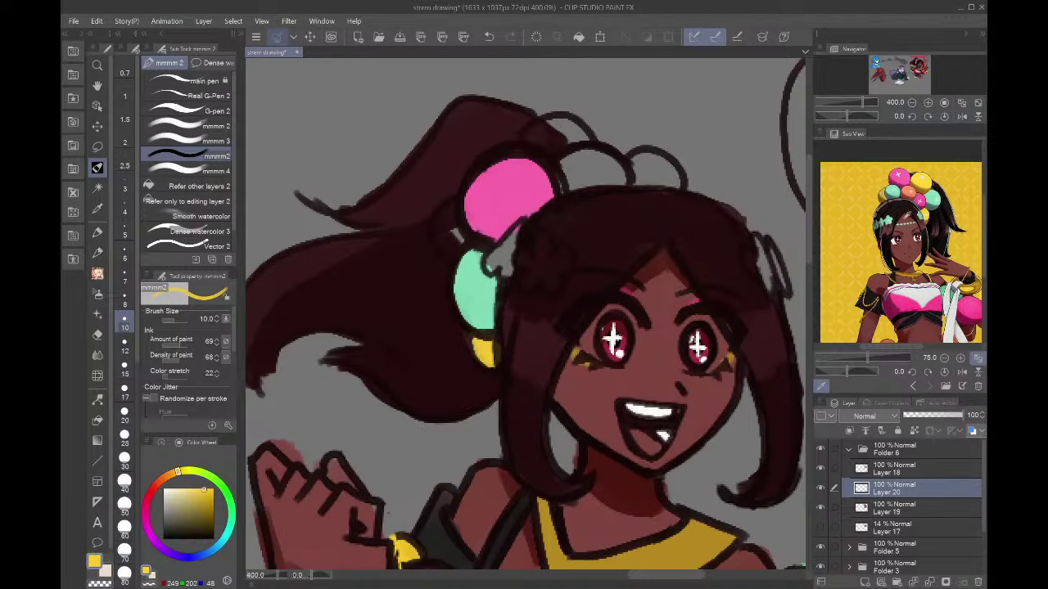
# - Fill the rightmost hair bead with mint and the two beads flanking the pink one with orange sampled from the reference
pyautogui.click(902, 179)
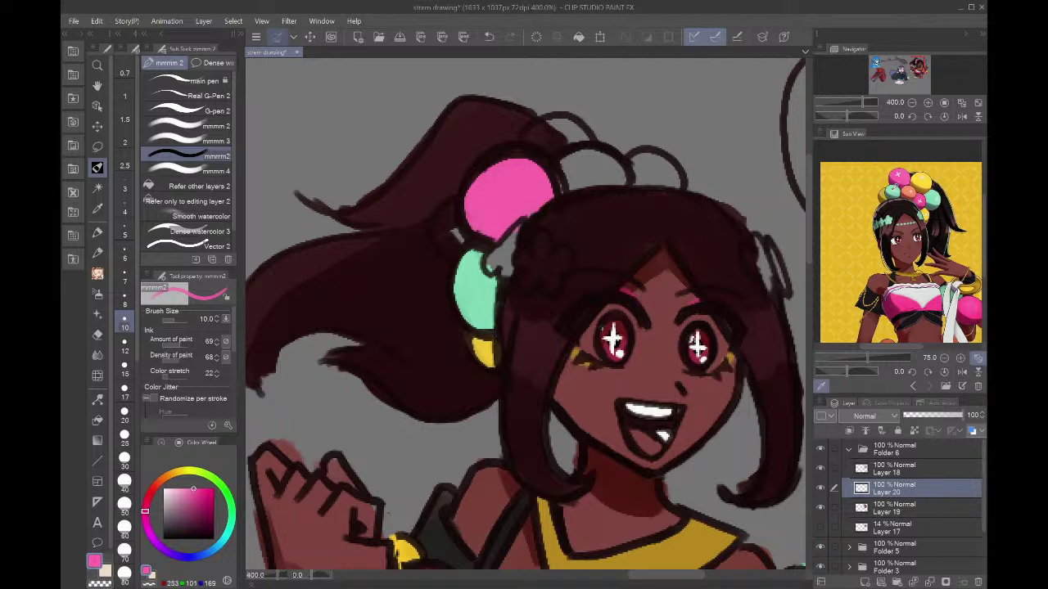
pyautogui.click(933, 198)
pyautogui.moveTo(634, 159)
pyautogui.mouseDown()
pyautogui.moveTo(640, 174)
pyautogui.moveTo(648, 156)
pyautogui.moveTo(670, 168)
pyautogui.moveTo(679, 158)
pyautogui.mouseUp()
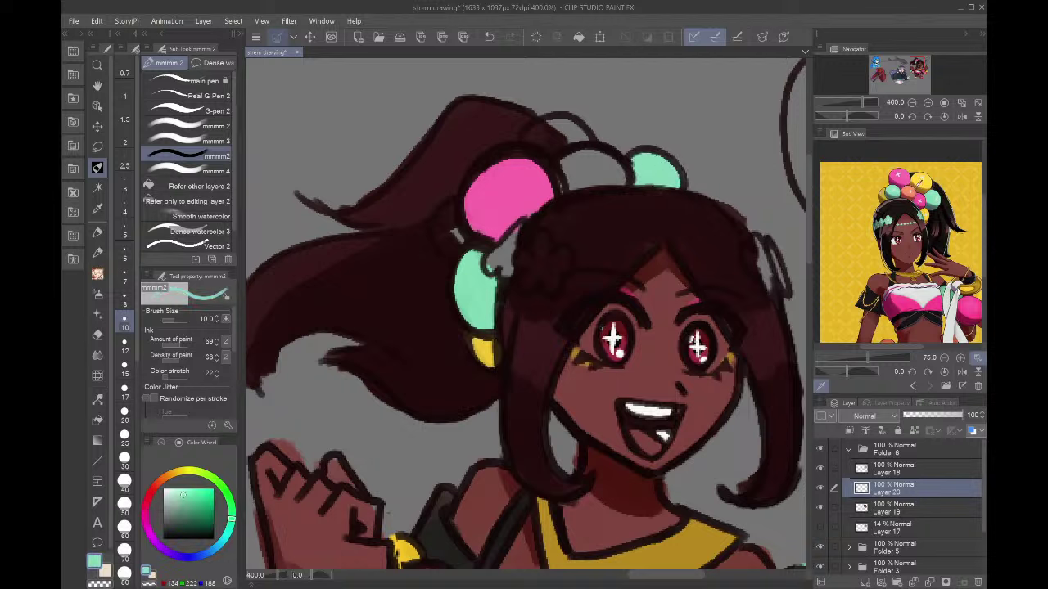
pyautogui.click(921, 198)
pyautogui.click(910, 194)
pyautogui.moveTo(451, 205)
pyautogui.mouseDown()
pyautogui.moveTo(462, 240)
pyautogui.moveTo(432, 221)
pyautogui.moveTo(462, 222)
pyautogui.mouseUp()
pyautogui.moveTo(557, 159)
pyautogui.mouseDown()
pyautogui.moveTo(577, 176)
pyautogui.moveTo(620, 174)
pyautogui.moveTo(629, 159)
pyautogui.mouseUp()
# - Try mint on the topmost hair bead, undo it, and fill the bead with yellow sampled from the reference
pyautogui.click(925, 195)
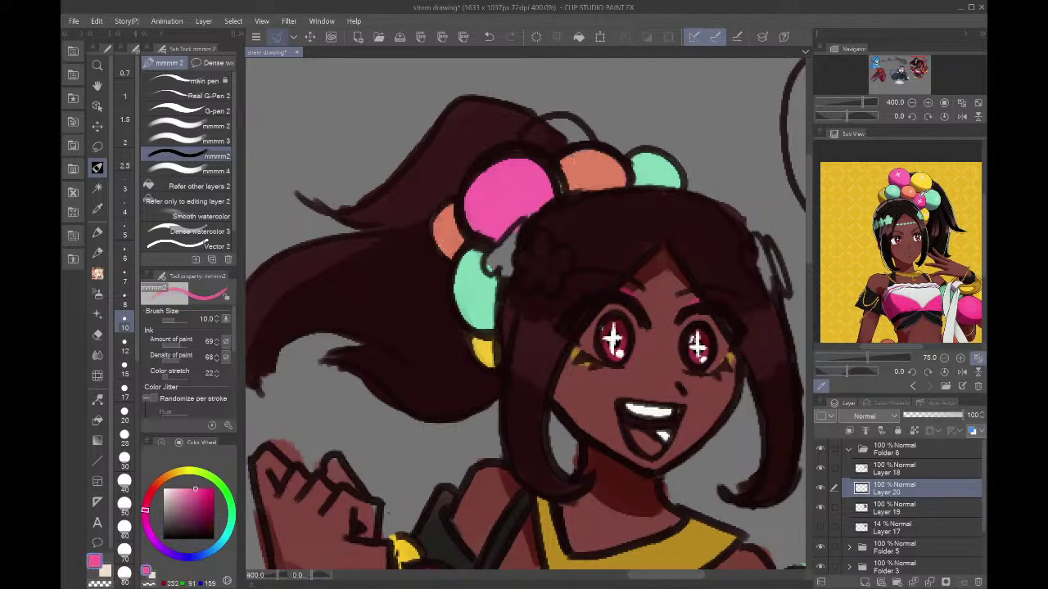
pyautogui.click(935, 197)
pyautogui.moveTo(561, 131)
pyautogui.mouseDown()
pyautogui.moveTo(550, 147)
pyautogui.moveTo(594, 127)
pyautogui.mouseUp()
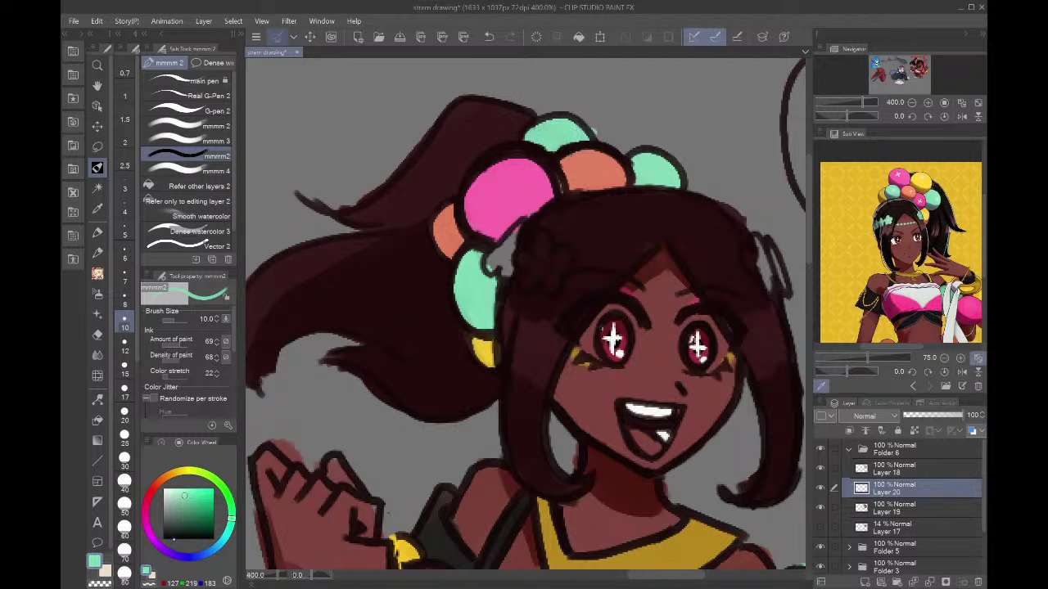
pyautogui.hotkey('ctrl', 'z')
pyautogui.click(920, 181)
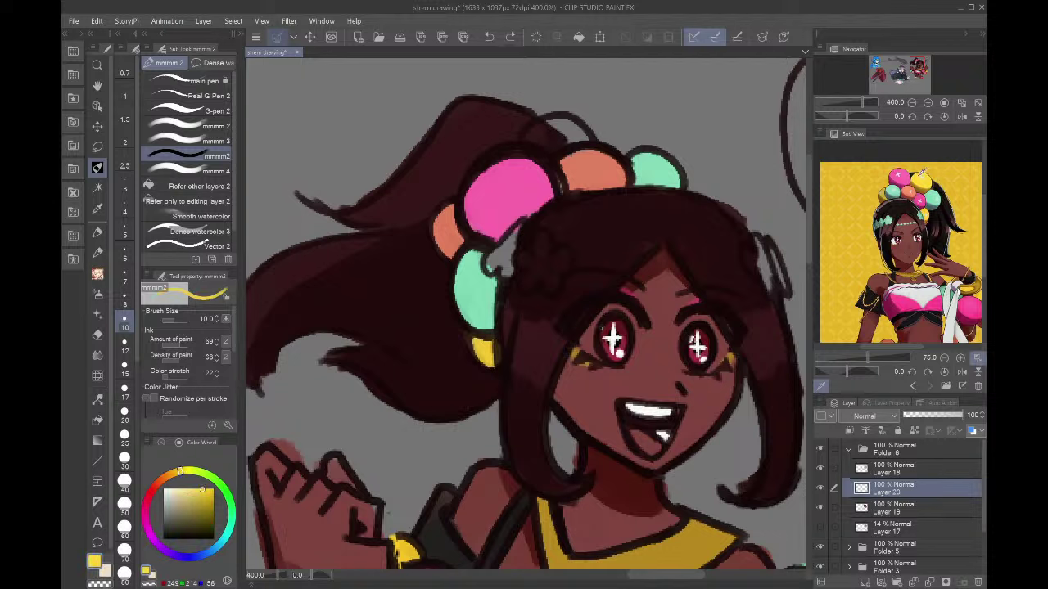
pyautogui.moveTo(532, 137); pyautogui.dragTo(584, 133)
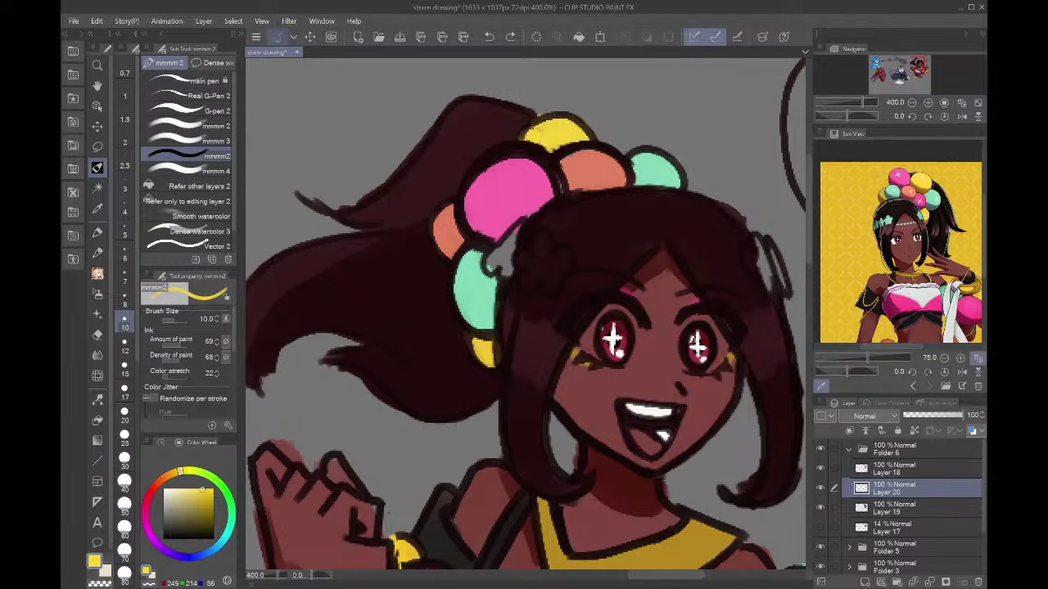
# - Zoom out to examine the coloured beads within the whole canvas, and return to the character's head at 400%
pyautogui.click(912, 103)
pyautogui.click(912, 102)
pyautogui.click(912, 103)
pyautogui.click(911, 102)
pyautogui.click(912, 102)
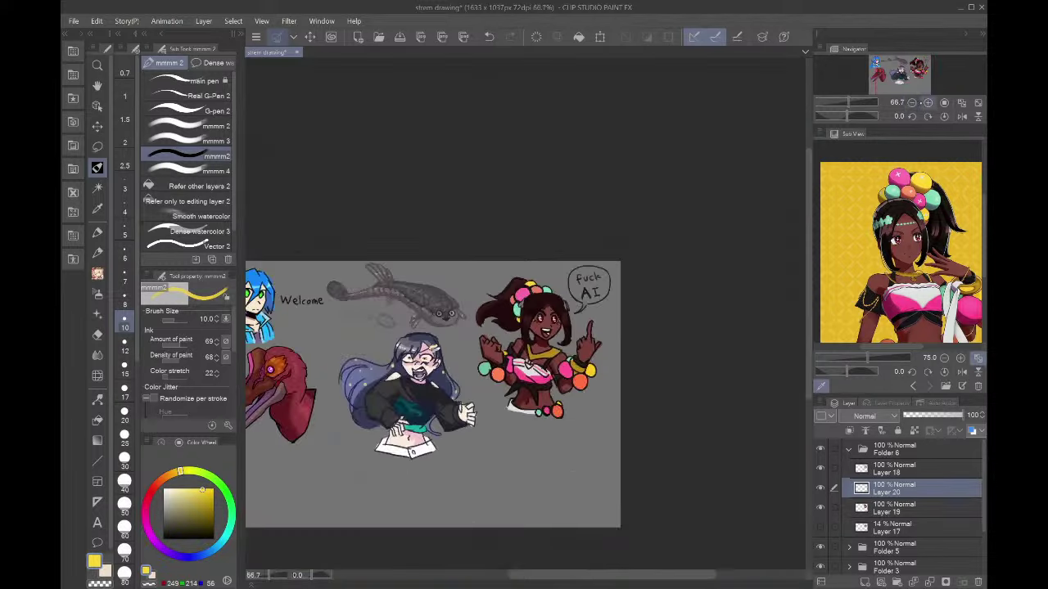
pyautogui.click(927, 102)
pyautogui.click(912, 102)
pyautogui.click(927, 103)
pyautogui.click(928, 102)
pyautogui.click(927, 102)
pyautogui.click(928, 102)
pyautogui.click(927, 102)
pyautogui.click(928, 102)
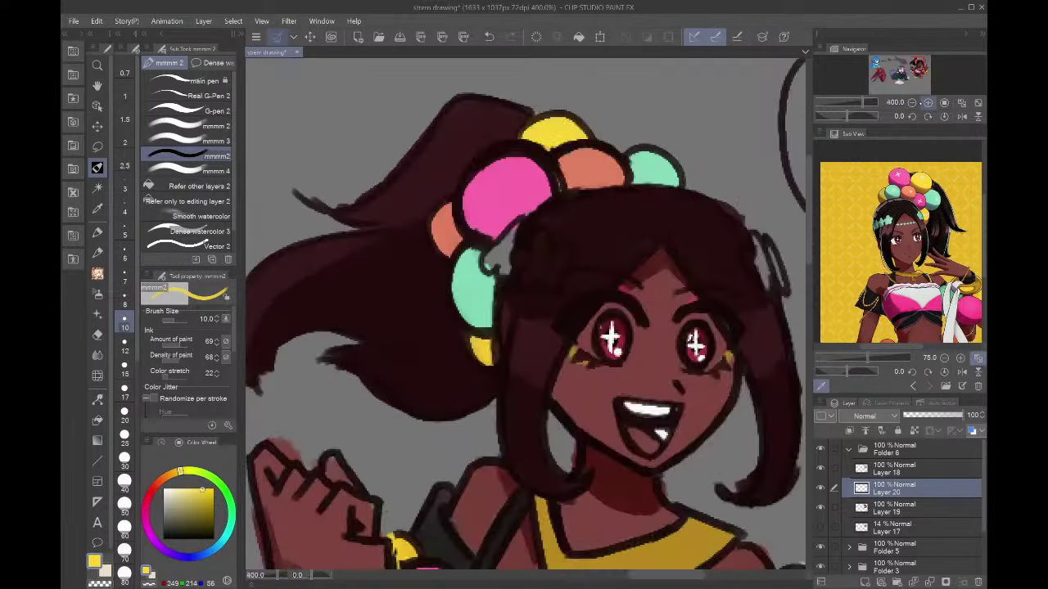
# - Paint pale yellow highlights on the gold collar and fill the heart pendant with the same tone, lightened from the reference gold
pyautogui.click(913, 276)
pyautogui.moveTo(207, 502); pyautogui.dragTo(190, 489)
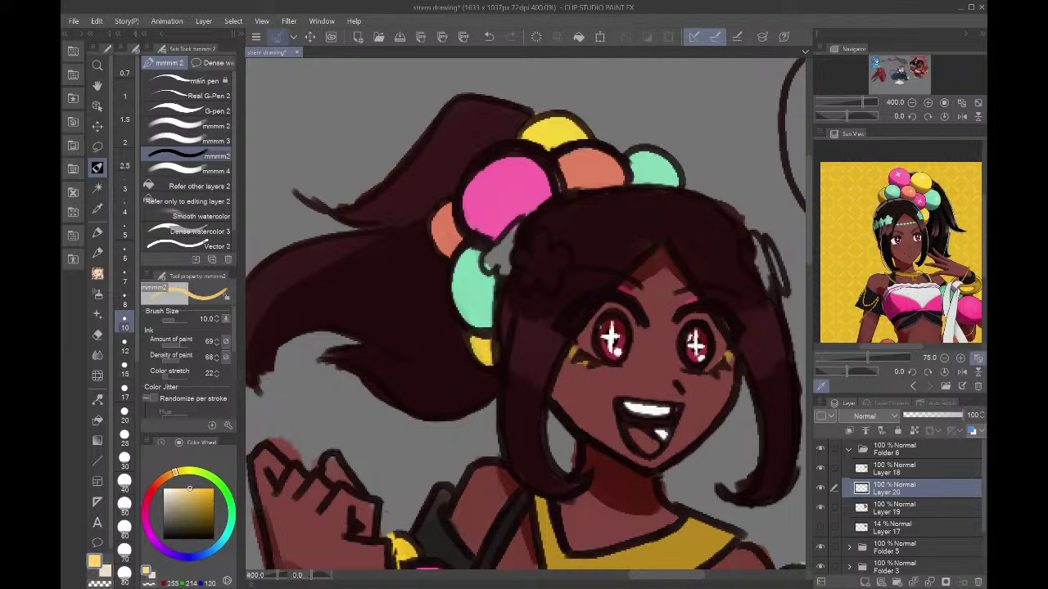
pyautogui.moveTo(680, 539)
pyautogui.mouseDown()
pyautogui.moveTo(717, 528)
pyautogui.moveTo(721, 540)
pyautogui.moveTo(654, 550)
pyautogui.moveTo(671, 561)
pyautogui.moveTo(654, 538)
pyautogui.moveTo(666, 352)
pyautogui.moveTo(668, 370)
pyautogui.moveTo(695, 360)
pyautogui.moveTo(692, 384)
pyautogui.mouseUp()
pyautogui.hotkey('ctrl', 'z')
pyautogui.keyDown('alt'); pyautogui.click(694, 365); pyautogui.keyUp('alt')
pyautogui.keyDown('alt'); pyautogui.click(669, 364); pyautogui.keyUp('alt')
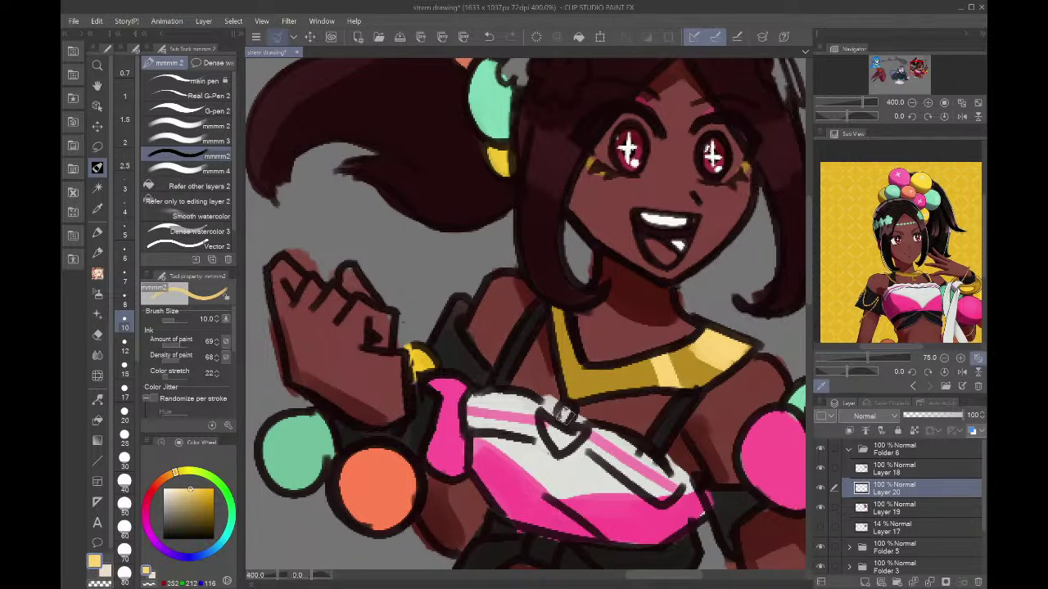
pyautogui.moveTo(565, 414)
pyautogui.mouseDown()
pyautogui.moveTo(557, 434)
pyautogui.moveTo(567, 442)
pyautogui.moveTo(577, 431)
pyautogui.mouseUp()
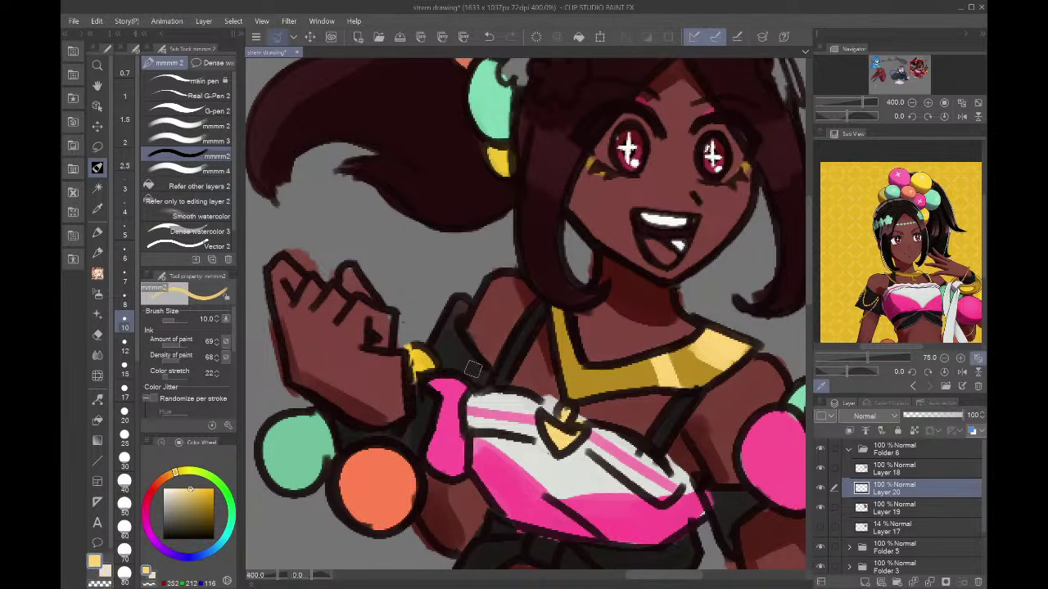
# - Touch up the black knot below the top with near-black sampled from the drawing
pyautogui.click(911, 102)
pyautogui.moveTo(914, 76); pyautogui.dragTo(908, 82)
pyautogui.moveTo(915, 312); pyautogui.dragTo(911, 311)
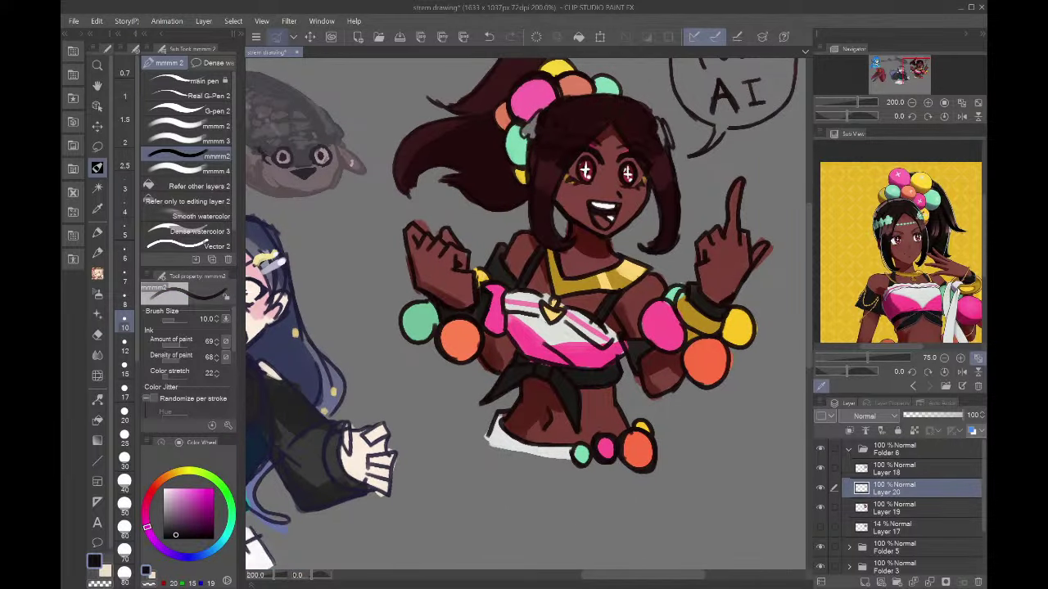
pyautogui.click(927, 102)
pyautogui.click(927, 102)
pyautogui.keyDown('alt'); pyautogui.click(571, 428); pyautogui.keyUp('alt')
pyautogui.moveTo(544, 417); pyautogui.dragTo(601, 430)
pyautogui.click(911, 102)
pyautogui.click(912, 102)
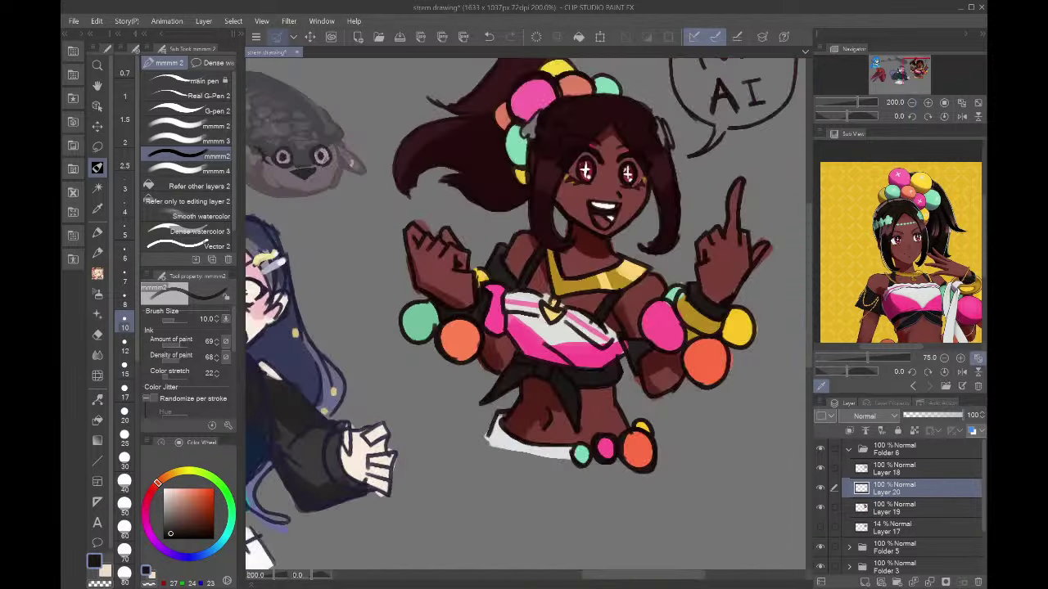
# - Paint the flower ornaments on both sides of the character's hair in muted green sampled from the reference
pyautogui.click(956, 291)
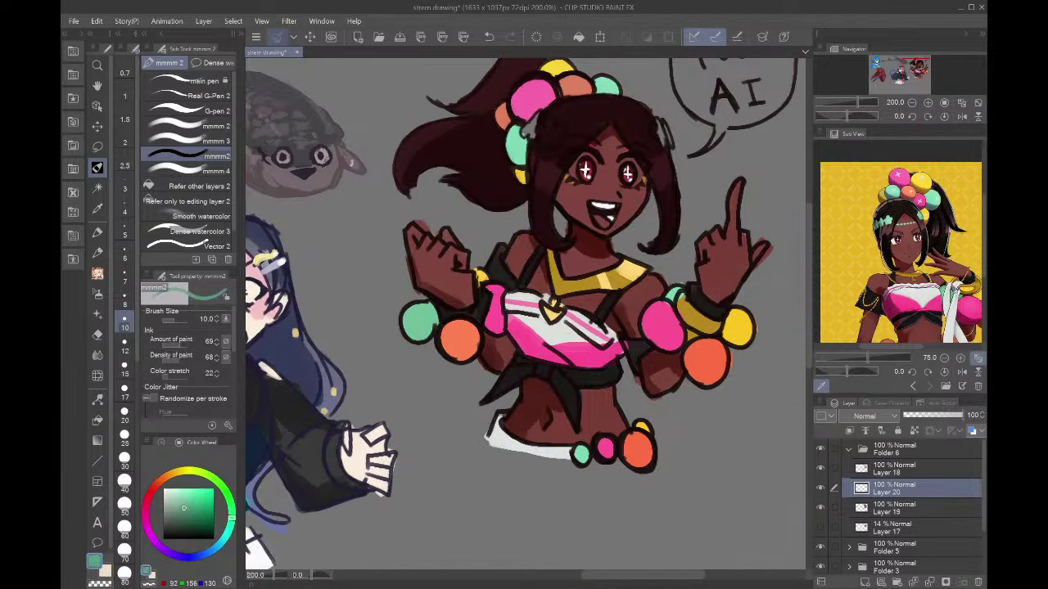
pyautogui.click(928, 102)
pyautogui.moveTo(916, 63); pyautogui.dragTo(914, 61)
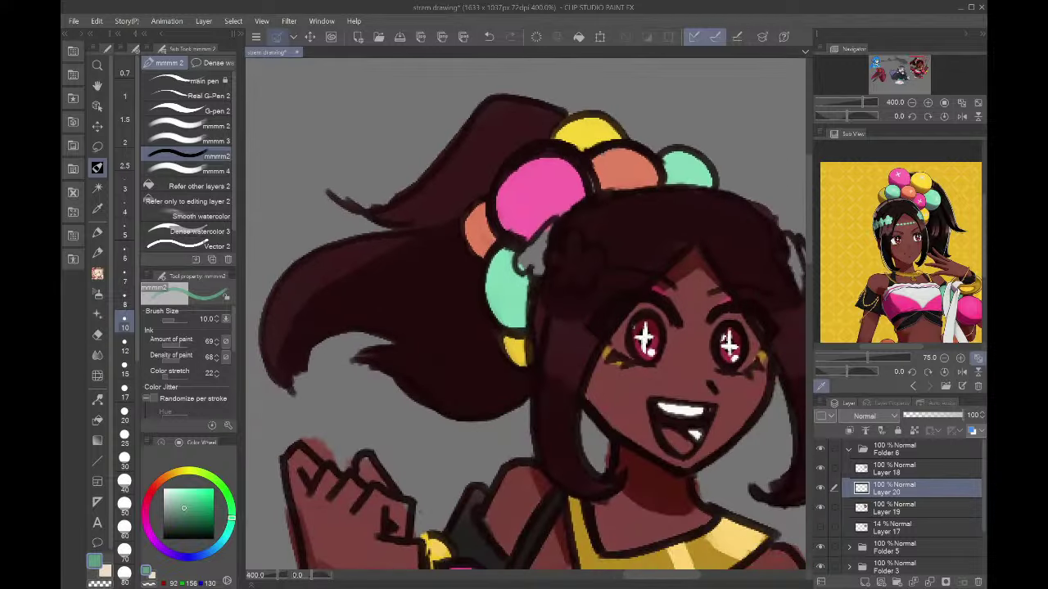
pyautogui.moveTo(563, 263)
pyautogui.mouseDown()
pyautogui.moveTo(570, 240)
pyautogui.moveTo(561, 284)
pyautogui.moveTo(591, 248)
pyautogui.moveTo(586, 286)
pyautogui.mouseUp()
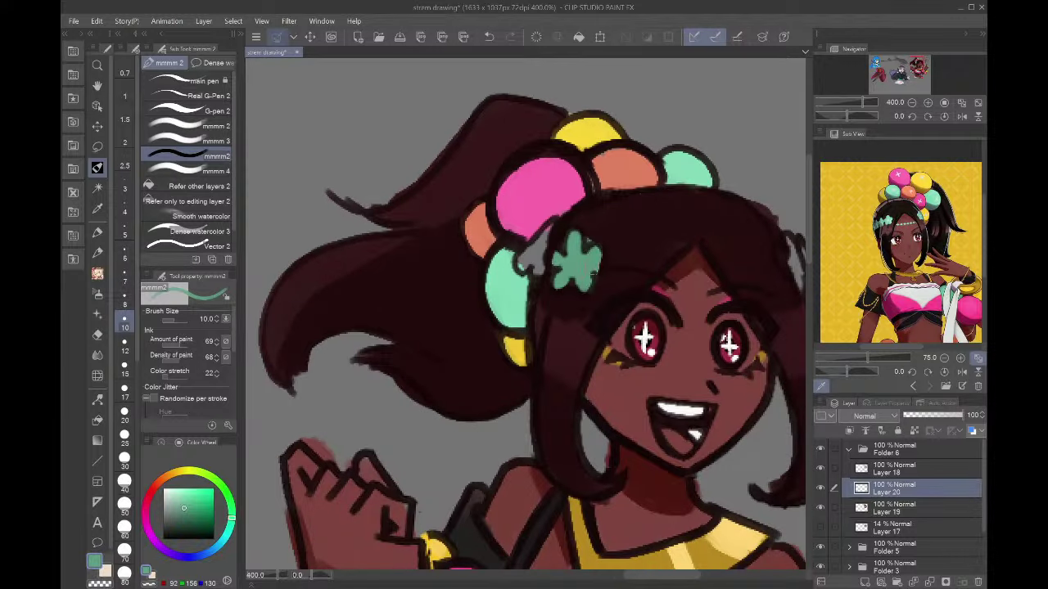
pyautogui.moveTo(546, 237)
pyautogui.mouseDown()
pyautogui.moveTo(536, 269)
pyautogui.moveTo(524, 262)
pyautogui.moveTo(580, 211)
pyautogui.mouseUp()
pyautogui.moveTo(782, 250); pyautogui.dragTo(796, 288)
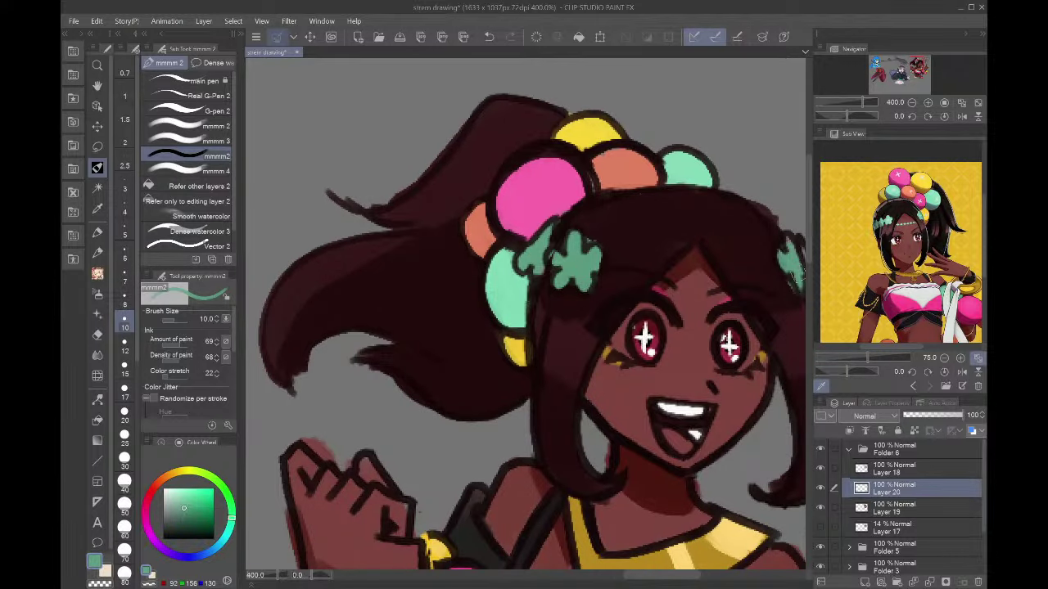
# - On a new layer, draw white centres on the two green hair flowers beside the beads with the Real G-Pen at size 7
pyautogui.click(912, 102)
pyautogui.click(911, 102)
pyautogui.moveTo(916, 66); pyautogui.dragTo(916, 70)
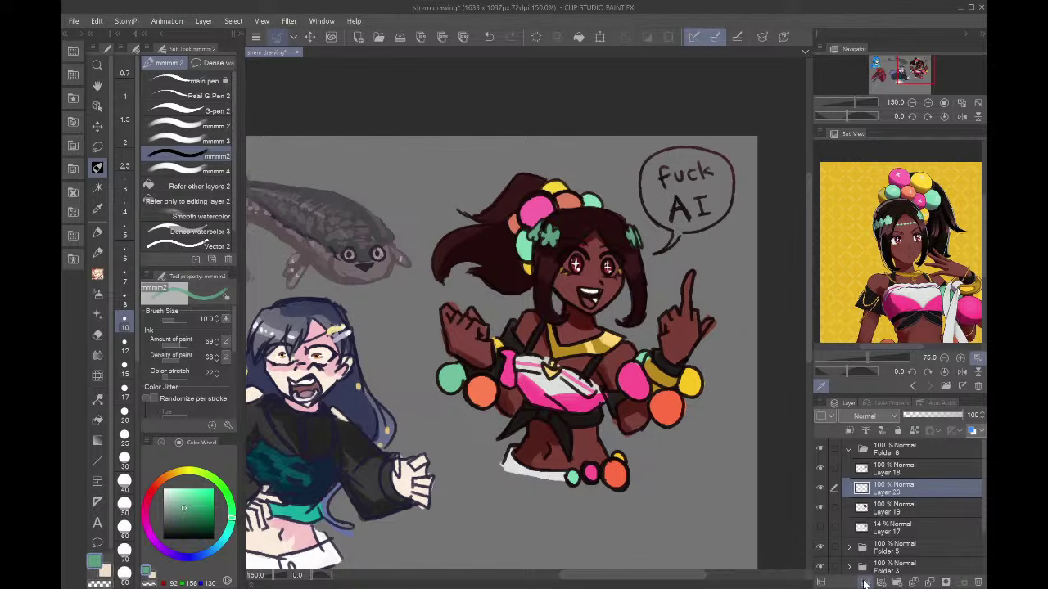
pyautogui.click(866, 582)
pyautogui.click(204, 493)
pyautogui.moveTo(204, 494); pyautogui.dragTo(162, 487)
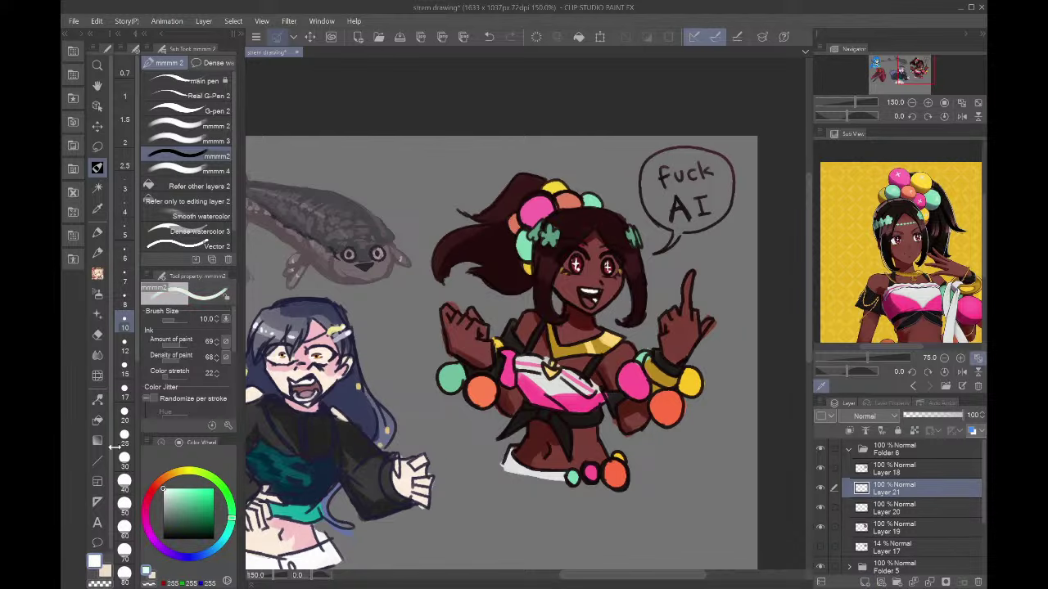
pyautogui.click(199, 94)
pyautogui.scroll(4, 486, 188)
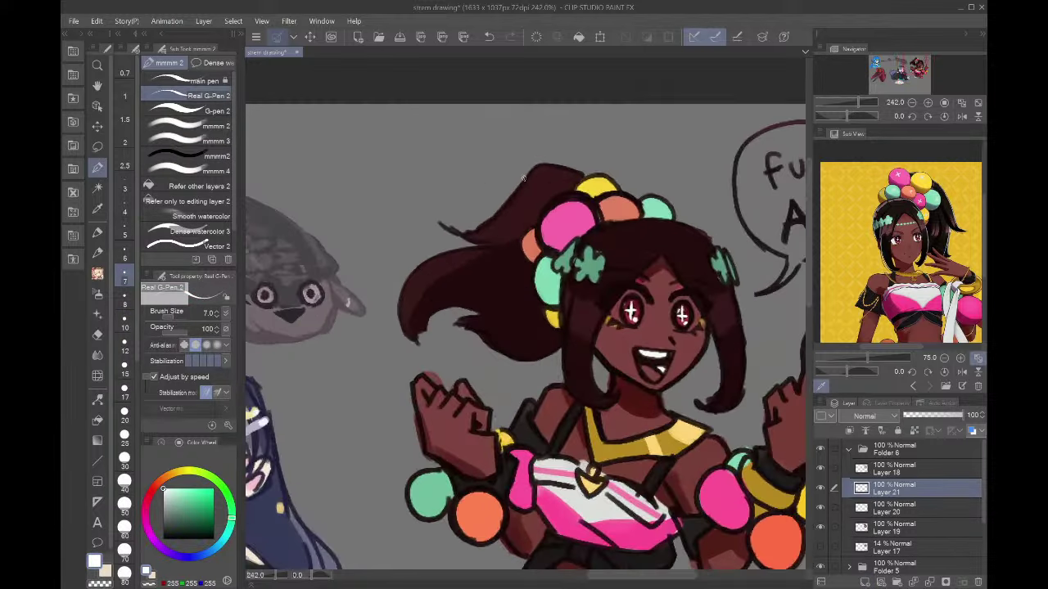
pyautogui.moveTo(549, 326); pyautogui.dragTo(559, 310)
pyautogui.moveTo(511, 296)
pyautogui.mouseDown()
pyautogui.moveTo(514, 317)
pyautogui.moveTo(522, 311)
pyautogui.mouseUp()
# - Draw white crosses on the pink, orange, yellow and mint hair beads
pyautogui.moveTo(501, 228); pyautogui.dragTo(529, 258)
pyautogui.moveTo(536, 223); pyautogui.dragTo(501, 256)
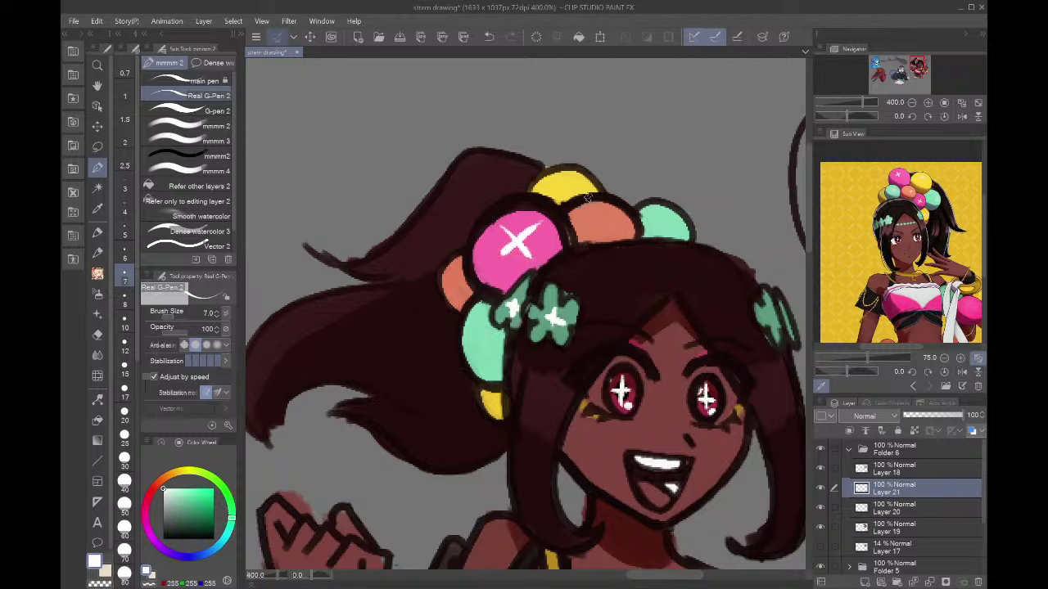
pyautogui.moveTo(617, 206)
pyautogui.mouseDown()
pyautogui.moveTo(591, 239)
pyautogui.moveTo(622, 229)
pyautogui.mouseUp()
pyautogui.moveTo(555, 170); pyautogui.dragTo(572, 193)
pyautogui.moveTo(584, 174); pyautogui.dragTo(557, 194)
pyautogui.moveTo(673, 209)
pyautogui.mouseDown()
pyautogui.moveTo(656, 234)
pyautogui.moveTo(680, 226)
pyautogui.mouseUp()
pyautogui.moveTo(495, 329); pyautogui.dragTo(478, 364)
pyautogui.moveTo(474, 341); pyautogui.dragTo(498, 354)
# - Add white centre strokes to the green flower on the far side of the hair
pyautogui.moveTo(774, 305); pyautogui.dragTo(770, 326)
pyautogui.moveTo(761, 320)
pyautogui.mouseDown()
pyautogui.moveTo(789, 311)
pyautogui.moveTo(783, 328)
pyautogui.mouseUp()
pyautogui.moveTo(781, 316)
pyautogui.mouseDown()
pyautogui.moveTo(797, 322)
pyautogui.moveTo(715, 190)
pyautogui.moveTo(480, 295)
pyautogui.moveTo(645, 143)
pyautogui.moveTo(637, 221)
pyautogui.moveTo(672, 225)
pyautogui.mouseUp()
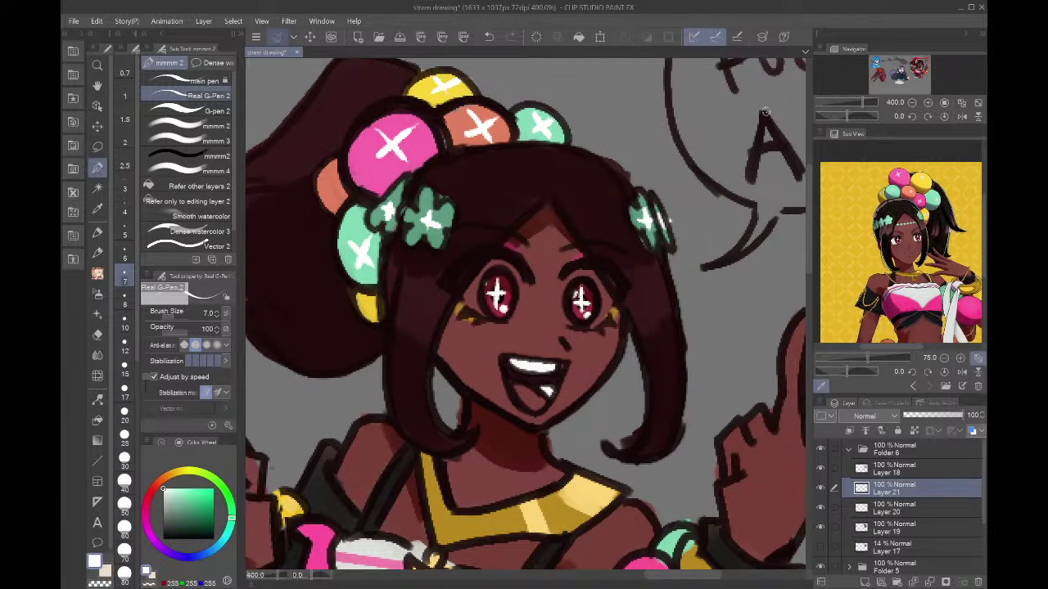
# - Dot a row of mint beads across the forehead on a new layer above Layer 18, using the tone of the mint hair bead
pyautogui.keyDown('alt'); pyautogui.click(356, 227); pyautogui.keyUp('alt')
pyautogui.click(525, 232)
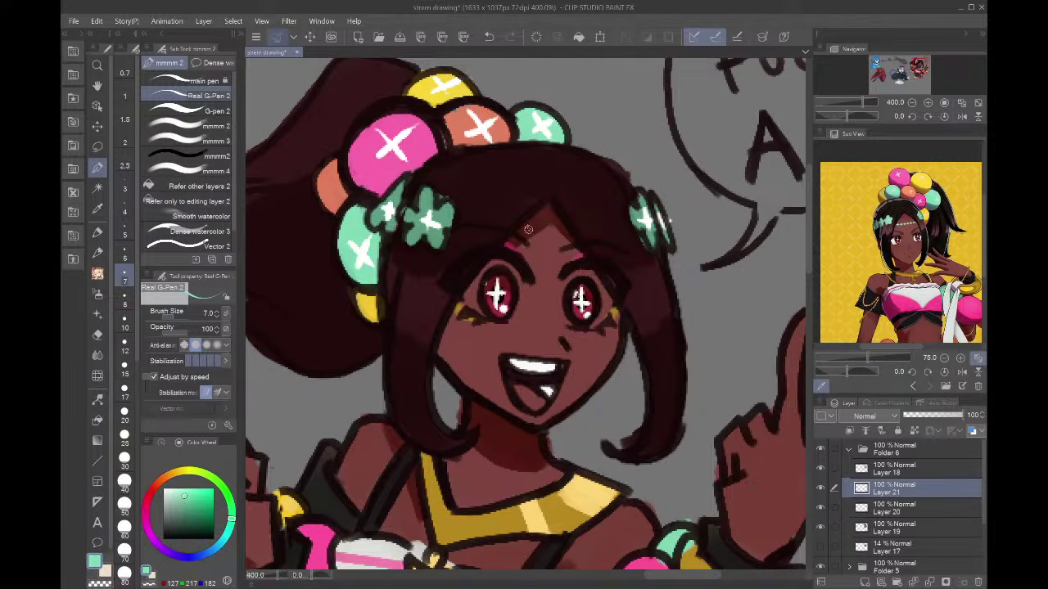
pyautogui.click(536, 235)
pyautogui.click(547, 237)
pyautogui.click(894, 468)
pyautogui.hotkey('ctrl', 'shift', 'n')
# - On another new layer, paint two pale yellow straps from the gold collar down to the top, using a lightened collar tone
pyautogui.hotkey('ctrl', 'shift', 'n')
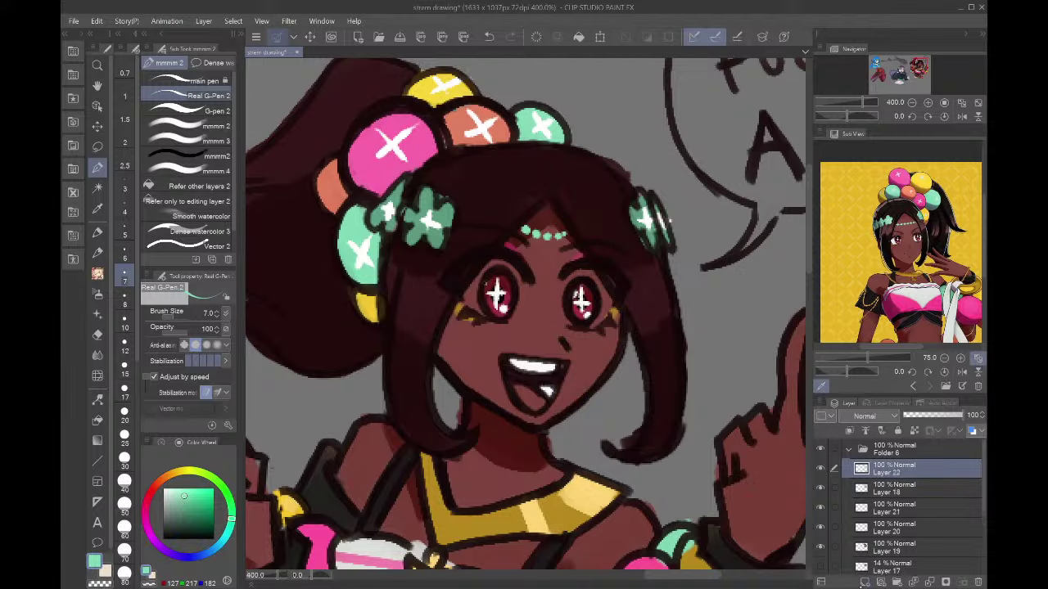
pyautogui.scroll(-5, 524, 311)
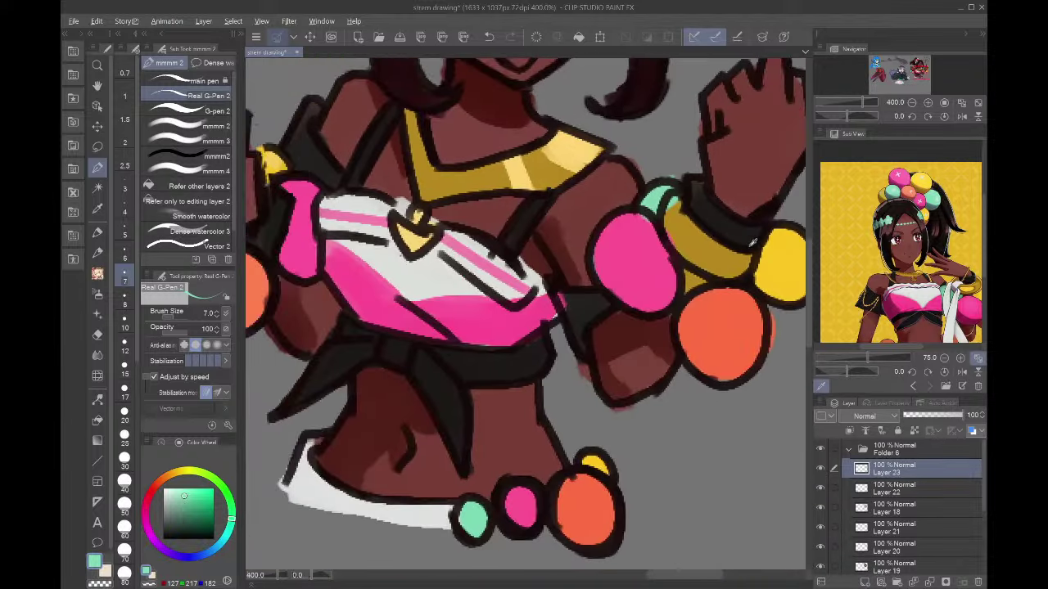
pyautogui.keyDown('alt'); pyautogui.click(568, 135); pyautogui.keyUp('alt')
pyautogui.click(181, 479)
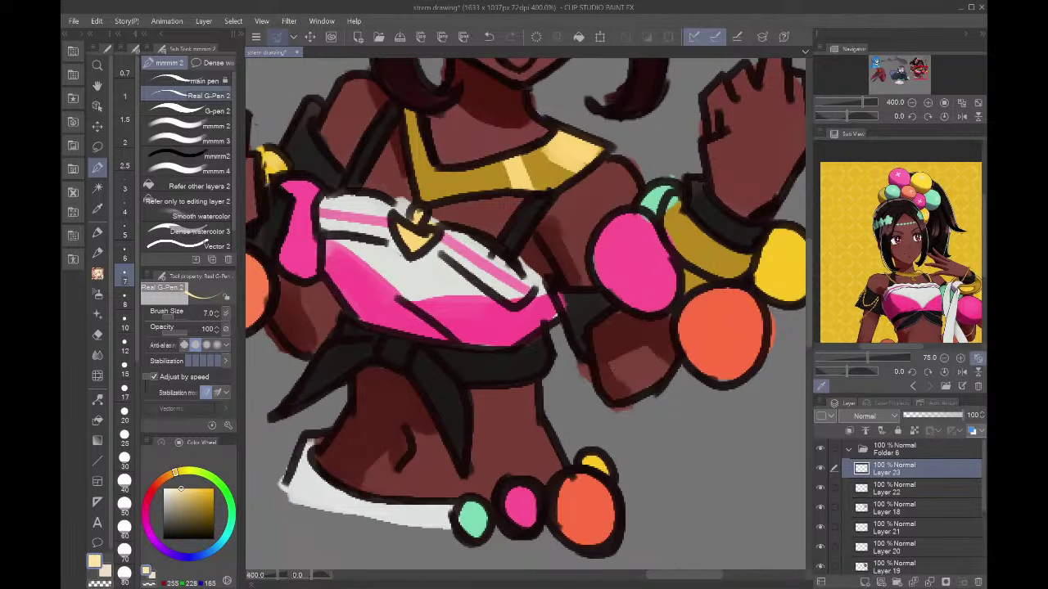
pyautogui.moveTo(510, 192); pyautogui.dragTo(494, 243)
pyautogui.moveTo(401, 145); pyautogui.dragTo(347, 199)
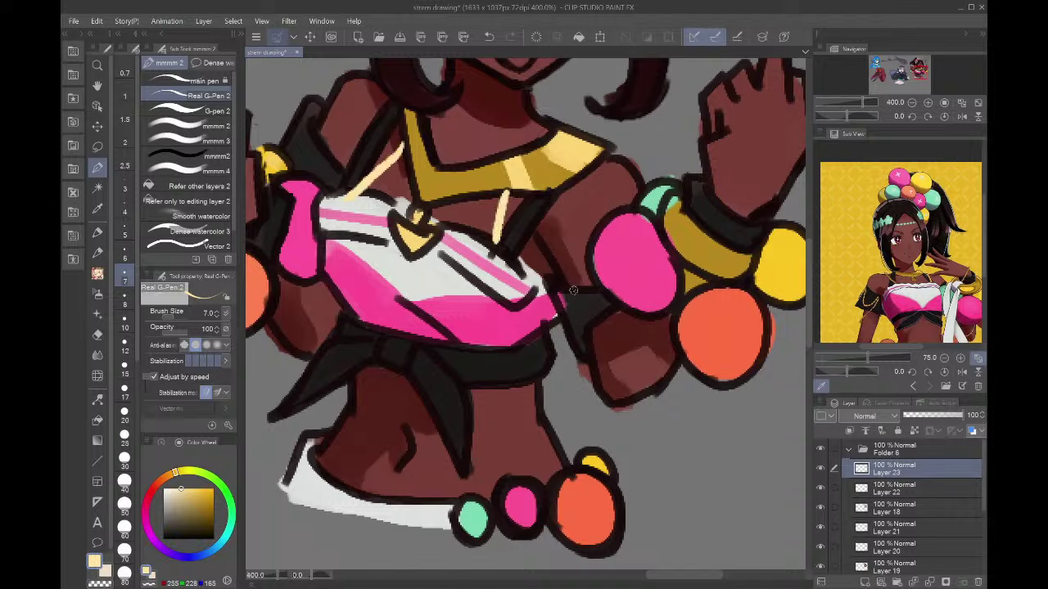
# - Undo a trial stroke on the arm, check the reference's arms, and draw thin pale yellow bands around both arms
pyautogui.moveTo(559, 293)
pyautogui.mouseDown()
pyautogui.moveTo(604, 295)
pyautogui.moveTo(558, 359)
pyautogui.moveTo(619, 427)
pyautogui.mouseUp()
pyautogui.hotkey('ctrl', 'z')
pyautogui.click(911, 102)
pyautogui.click(911, 102)
pyautogui.moveTo(914, 75); pyautogui.dragTo(914, 75)
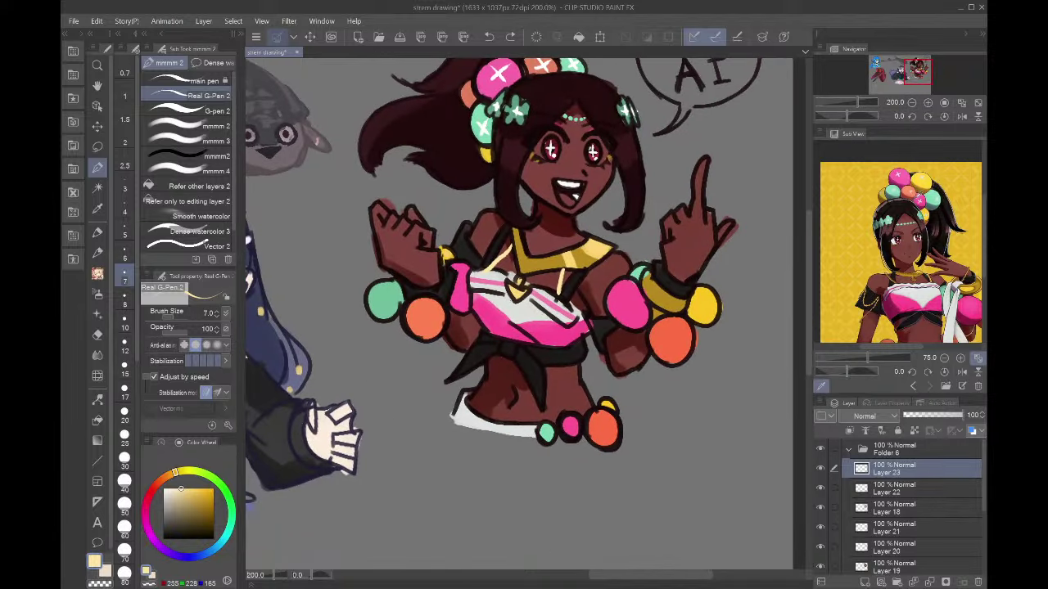
pyautogui.click(821, 385)
pyautogui.moveTo(901, 280); pyautogui.dragTo(881, 227)
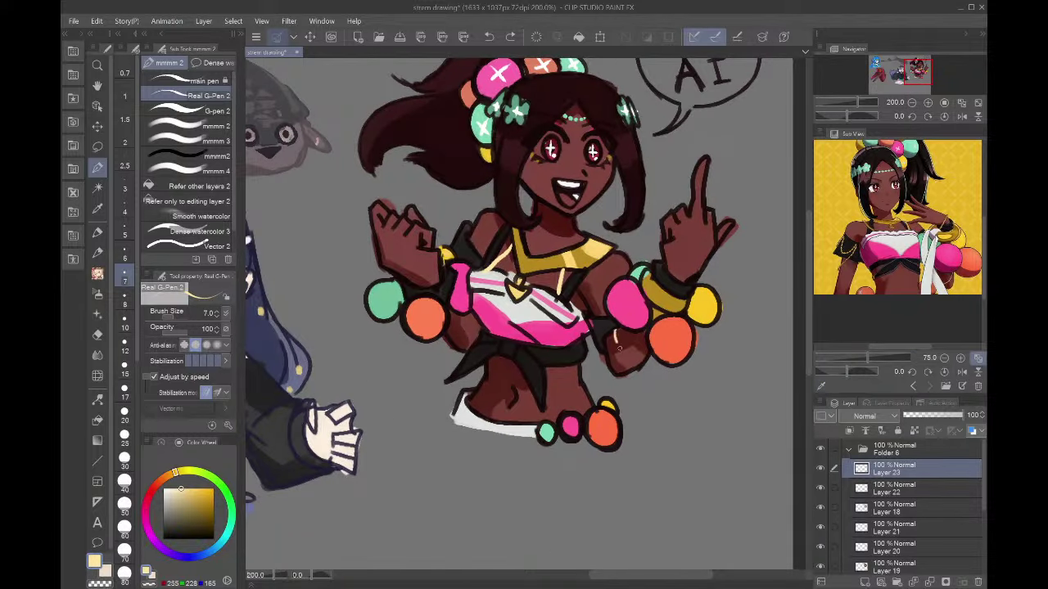
pyautogui.moveTo(619, 348); pyautogui.dragTo(648, 361)
pyautogui.moveTo(469, 314); pyautogui.dragTo(437, 348)
# - Paint the inside of the speech bubble light pink on Layer 19 with the mmmm2 brush at size 40
pyautogui.click(912, 102)
pyautogui.moveTo(917, 68); pyautogui.dragTo(918, 68)
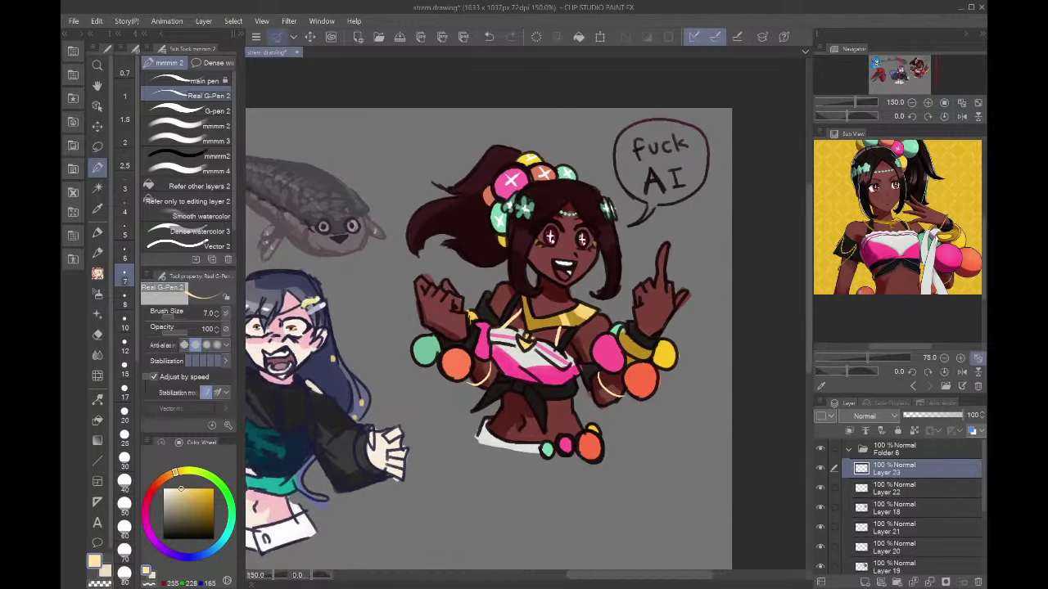
pyautogui.click(188, 156)
pyautogui.click(125, 482)
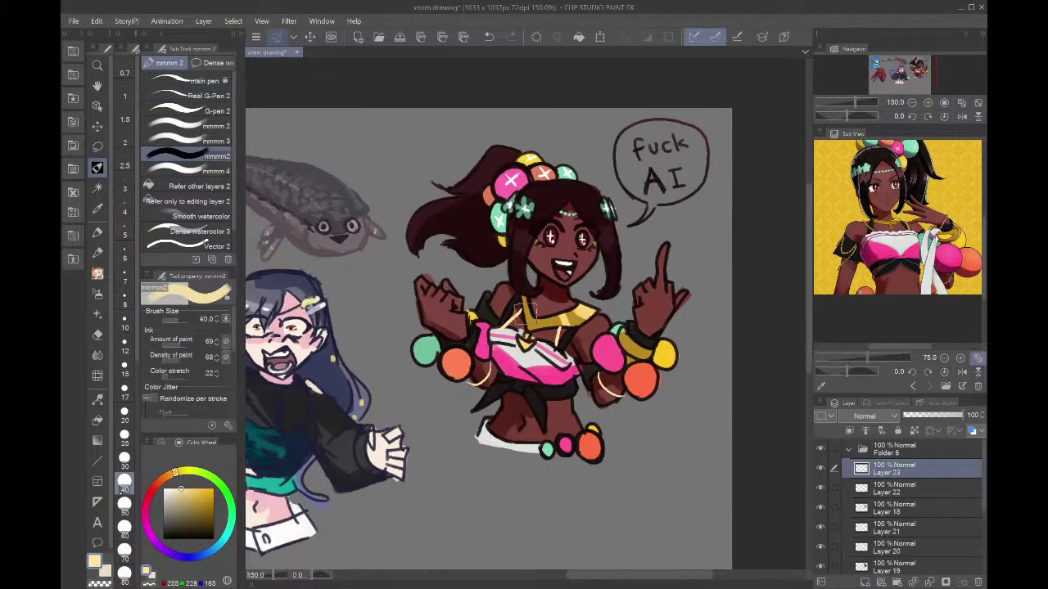
pyautogui.click(180, 500)
pyautogui.moveTo(155, 484); pyautogui.dragTo(150, 493)
pyautogui.click(181, 488)
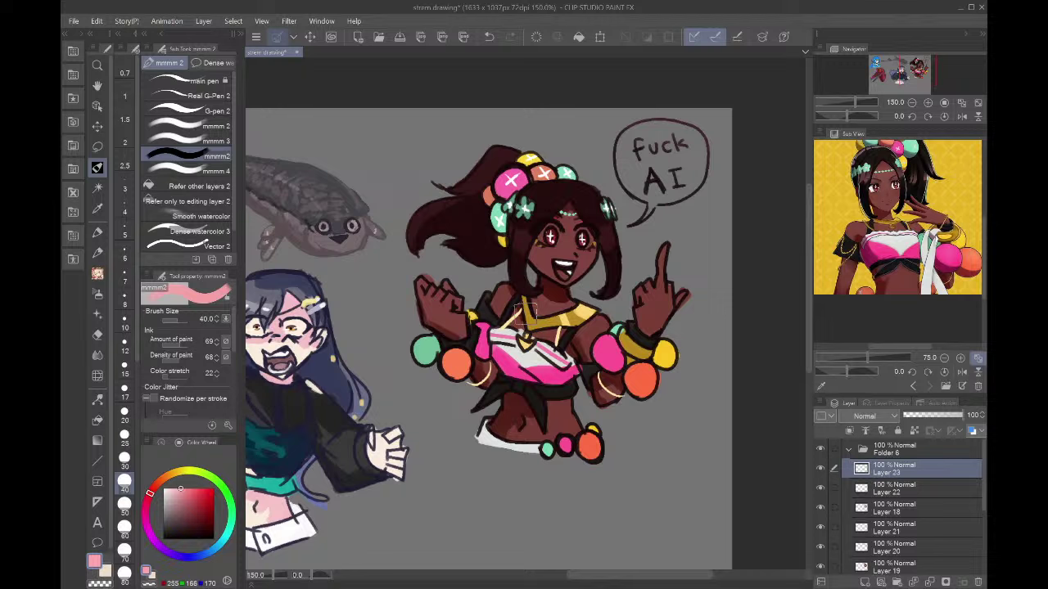
pyautogui.click(879, 514)
pyautogui.click(897, 528)
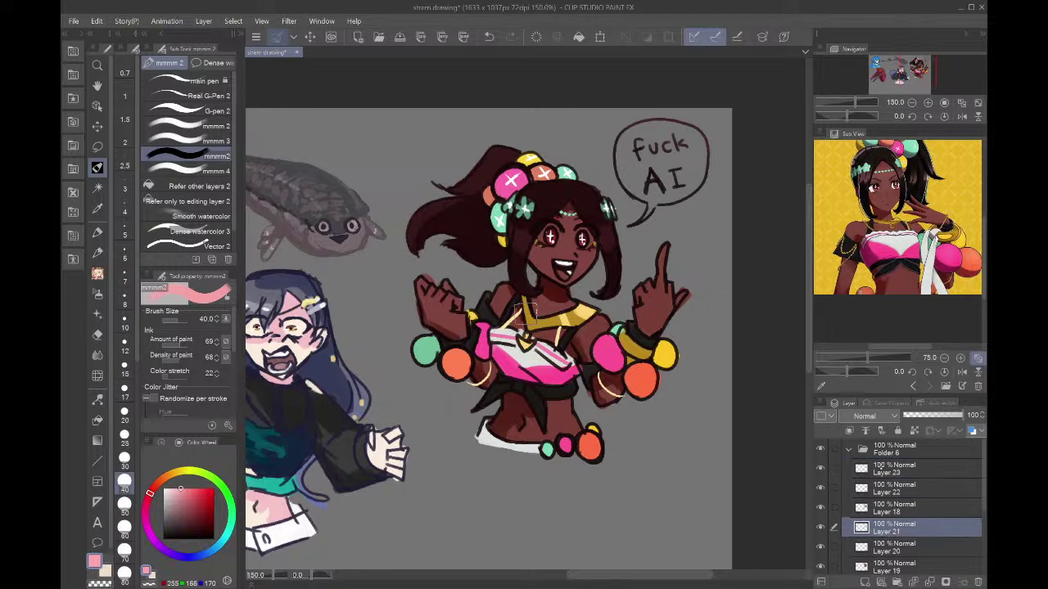
pyautogui.click(893, 565)
pyautogui.moveTo(667, 192)
pyautogui.mouseDown()
pyautogui.moveTo(644, 127)
pyautogui.moveTo(649, 167)
pyautogui.moveTo(700, 151)
pyautogui.moveTo(656, 128)
pyautogui.moveTo(659, 164)
pyautogui.mouseUp()
# - Repaint the speech bubble in pale peach and fill its tail with the brush at size 3
pyautogui.moveTo(151, 492); pyautogui.dragTo(165, 475)
pyautogui.moveTo(643, 172)
pyautogui.mouseDown()
pyautogui.moveTo(655, 196)
pyautogui.moveTo(630, 131)
pyautogui.moveTo(680, 155)
pyautogui.moveTo(673, 174)
pyautogui.mouseUp()
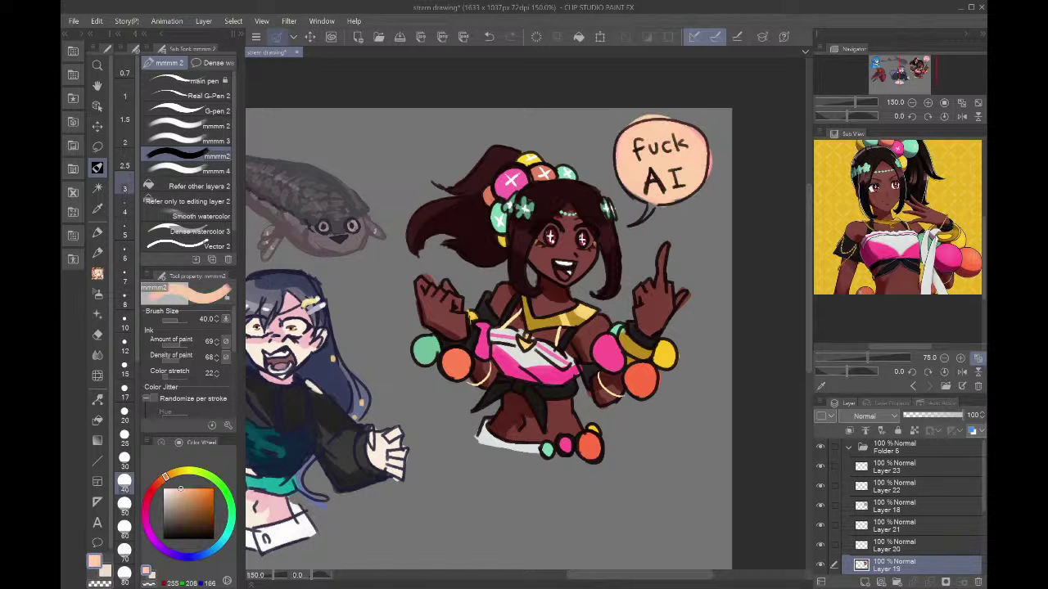
pyautogui.click(124, 188)
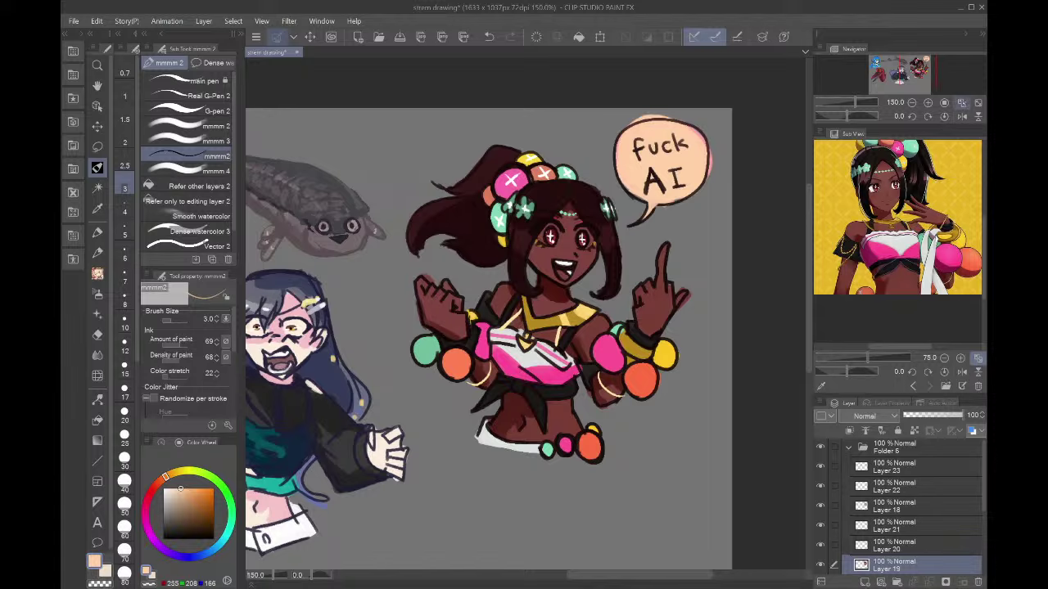
# - Clean the colour overflow around the speech bubble with a size 25 brush, undo stray strokes, and save the drawing
pyautogui.click(961, 102)
pyautogui.click(124, 434)
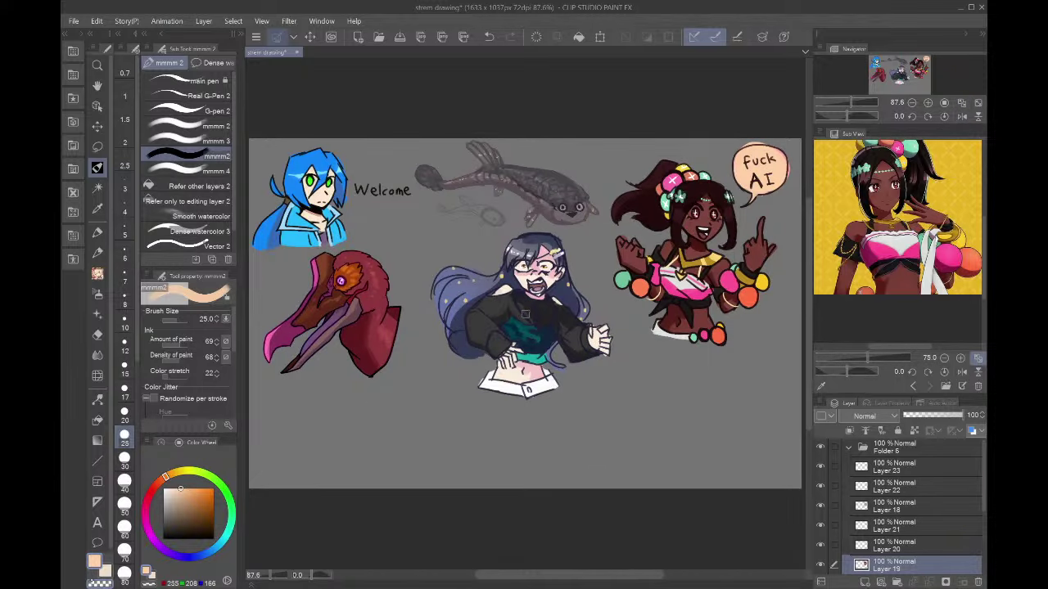
pyautogui.moveTo(744, 147)
pyautogui.mouseDown()
pyautogui.moveTo(779, 153)
pyautogui.moveTo(781, 174)
pyautogui.moveTo(777, 152)
pyautogui.moveTo(735, 156)
pyautogui.moveTo(757, 151)
pyautogui.moveTo(776, 177)
pyautogui.moveTo(780, 156)
pyautogui.moveTo(765, 185)
pyautogui.moveTo(784, 171)
pyautogui.mouseUp()
pyautogui.press('c')
pyautogui.hotkey('ctrl', 'z')
pyautogui.hotkey('ctrl', 'z')
pyautogui.hotkey('ctrl', 'z')
pyautogui.press('c')
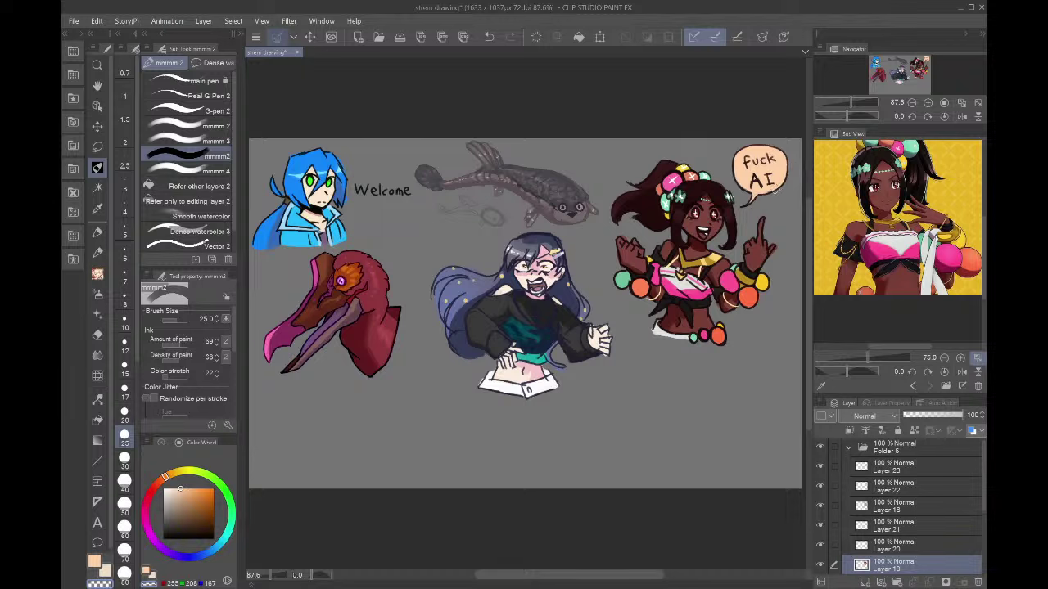
pyautogui.press('c')
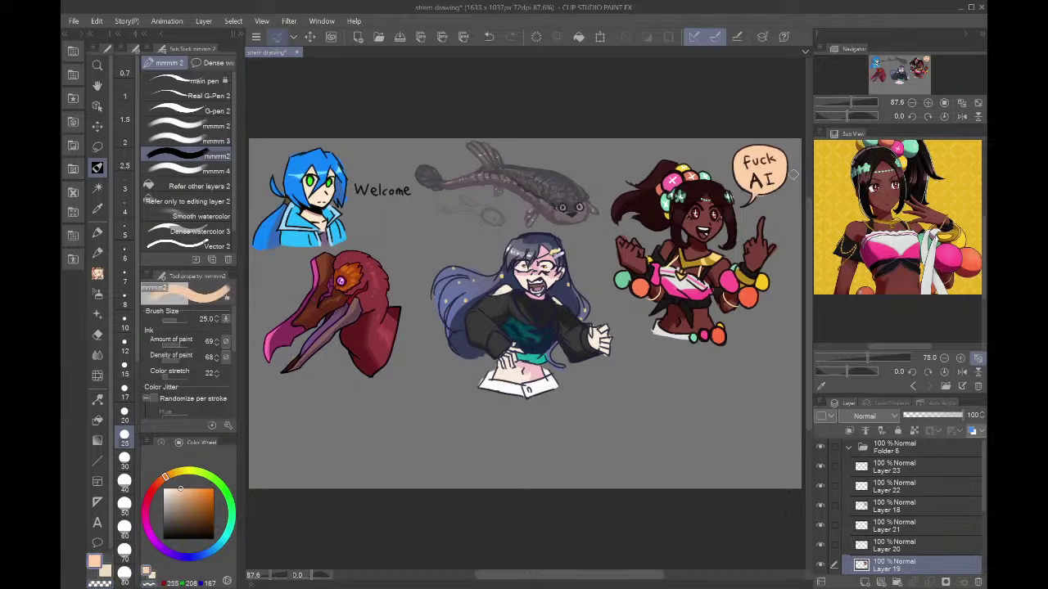
pyautogui.scroll(-3, 897, 493)
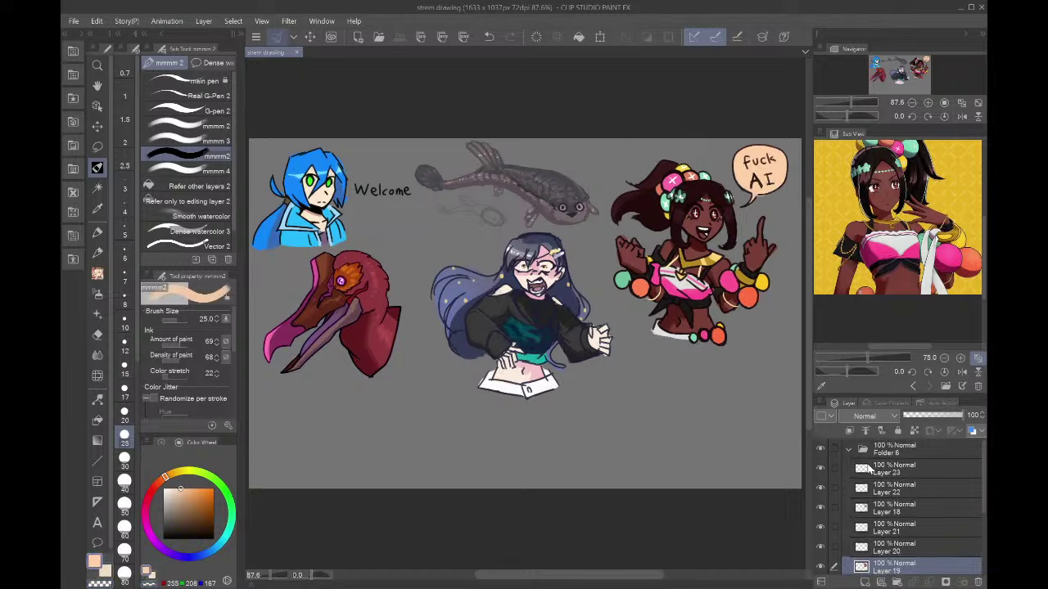
# - Erase stray colour beside the ponytail on Layer 19, and thin its line tips on Layer 18 with a size 7 transparent brush
pyautogui.scroll(5, 715, 126)
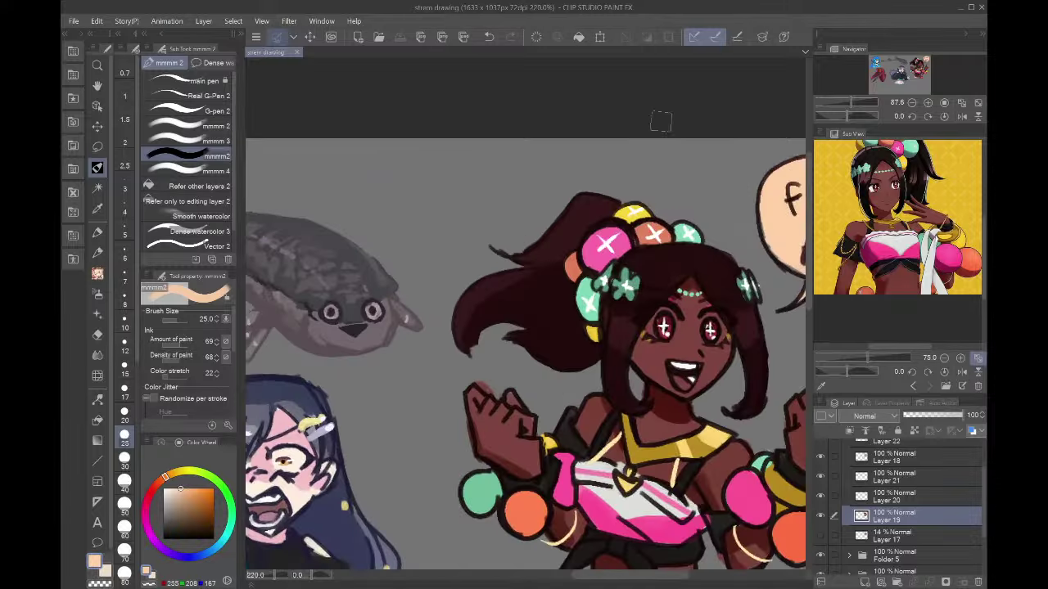
pyautogui.click(105, 582)
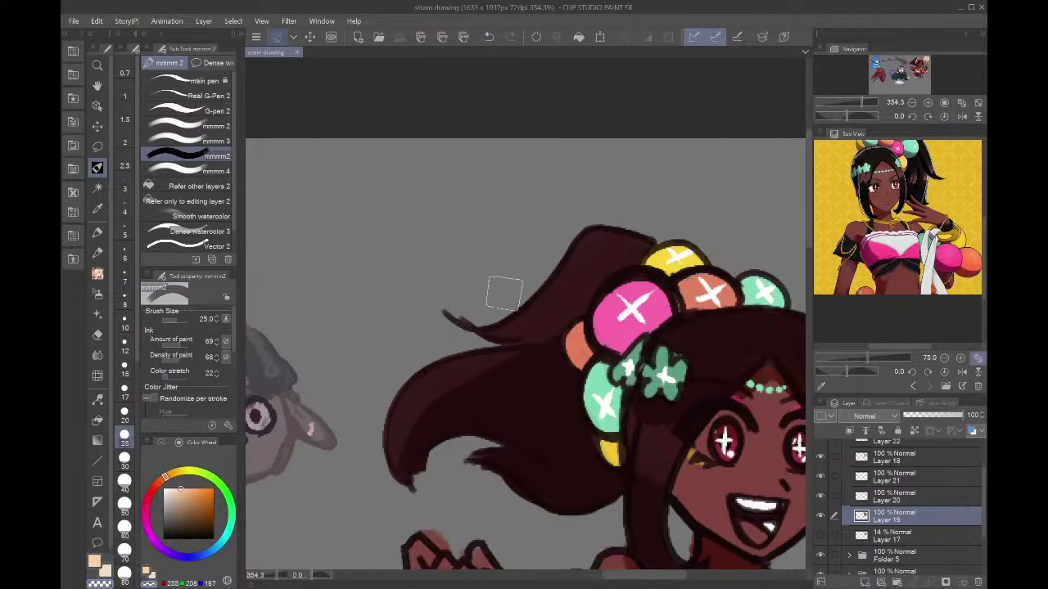
pyautogui.moveTo(503, 292); pyautogui.dragTo(491, 278)
pyautogui.click(894, 457)
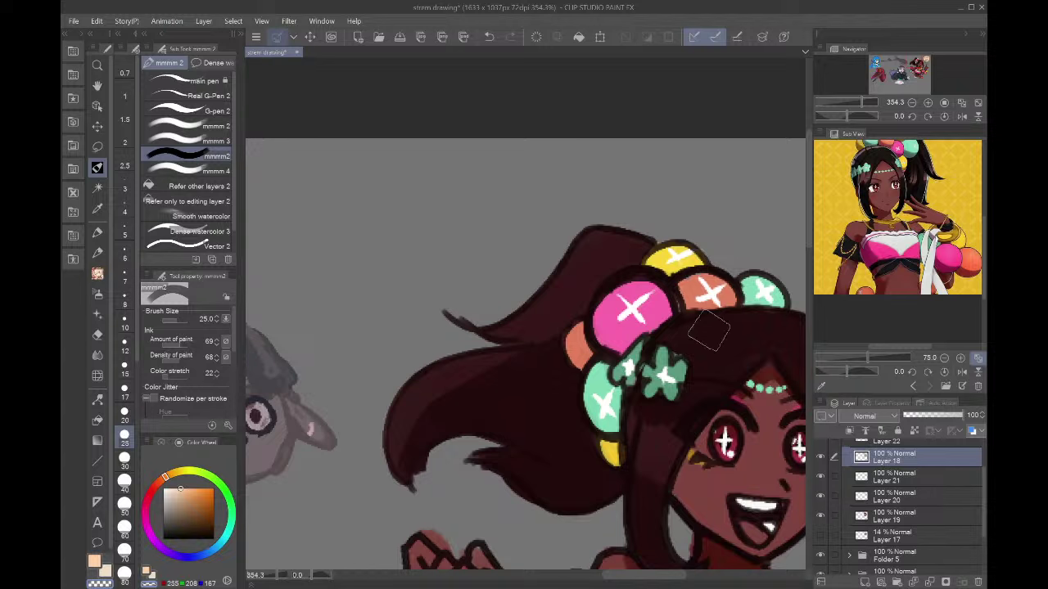
pyautogui.click(124, 281)
pyautogui.moveTo(441, 311); pyautogui.dragTo(487, 315)
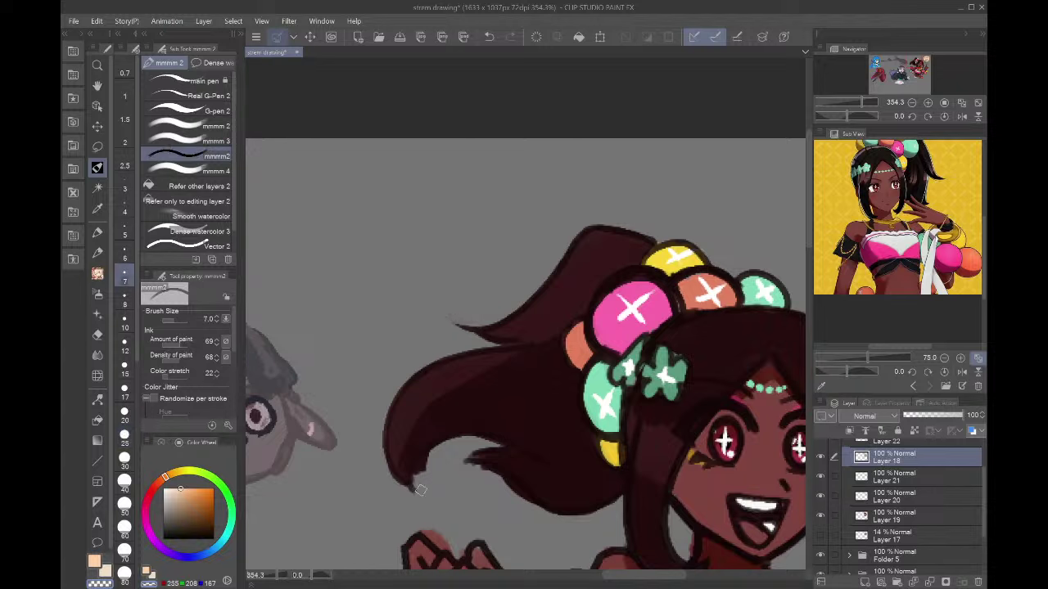
pyautogui.moveTo(420, 489); pyautogui.dragTo(378, 458)
# - Erase the colour spilling past the ponytail's lower outline and curled tip on Layer 19
pyautogui.click(881, 514)
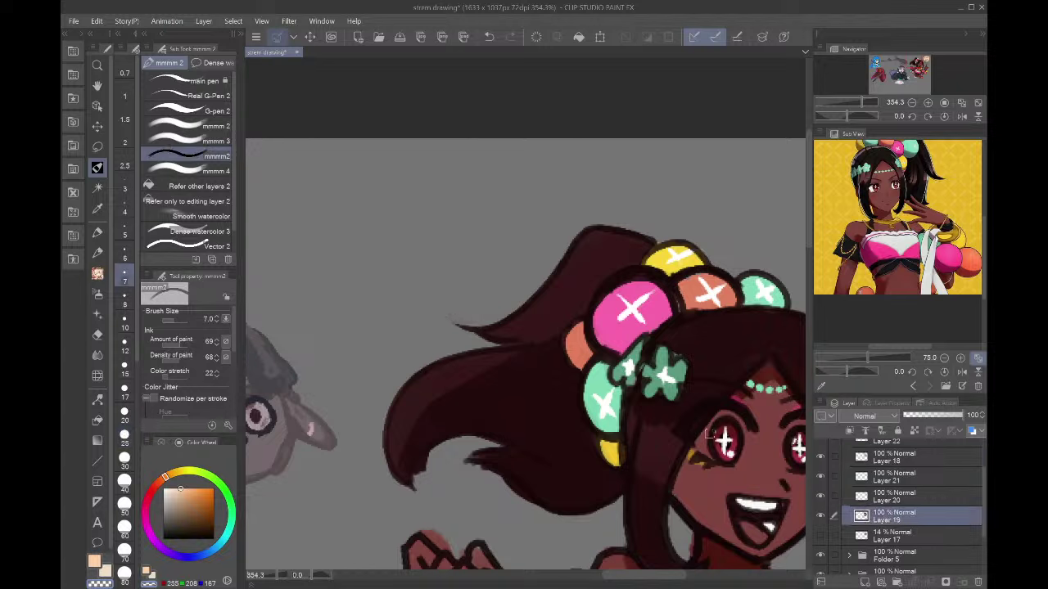
pyautogui.moveTo(474, 464); pyautogui.dragTo(531, 504)
pyautogui.moveTo(416, 482); pyautogui.dragTo(440, 453)
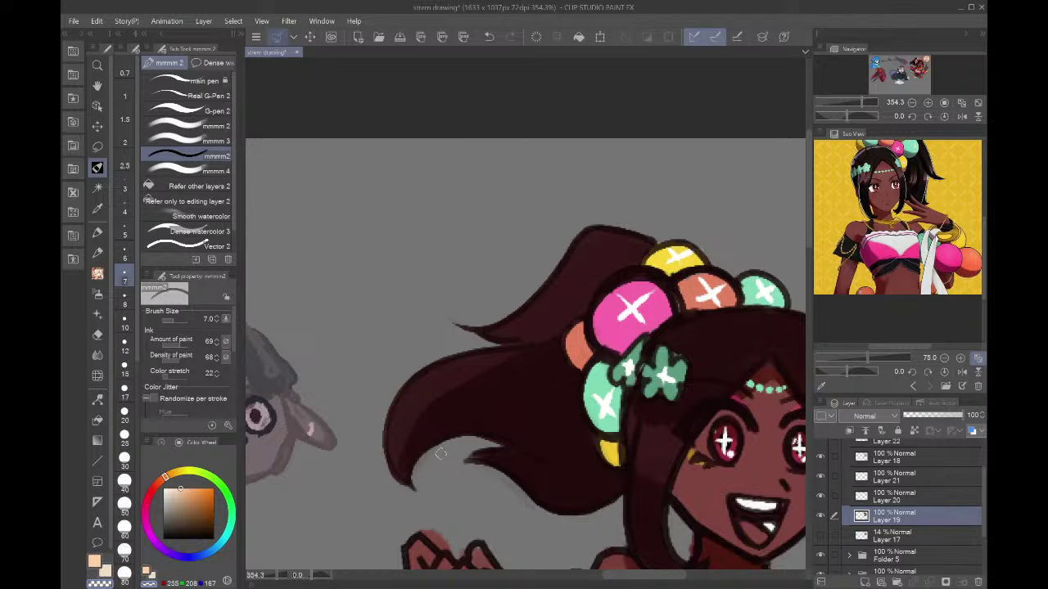
pyautogui.moveTo(416, 496); pyautogui.dragTo(382, 455)
# - Sample the ponytail's dark maroon on Layer 19, check the whole canvas, and save the drawing
pyautogui.click(963, 102)
pyautogui.scroll(5, 681, 197)
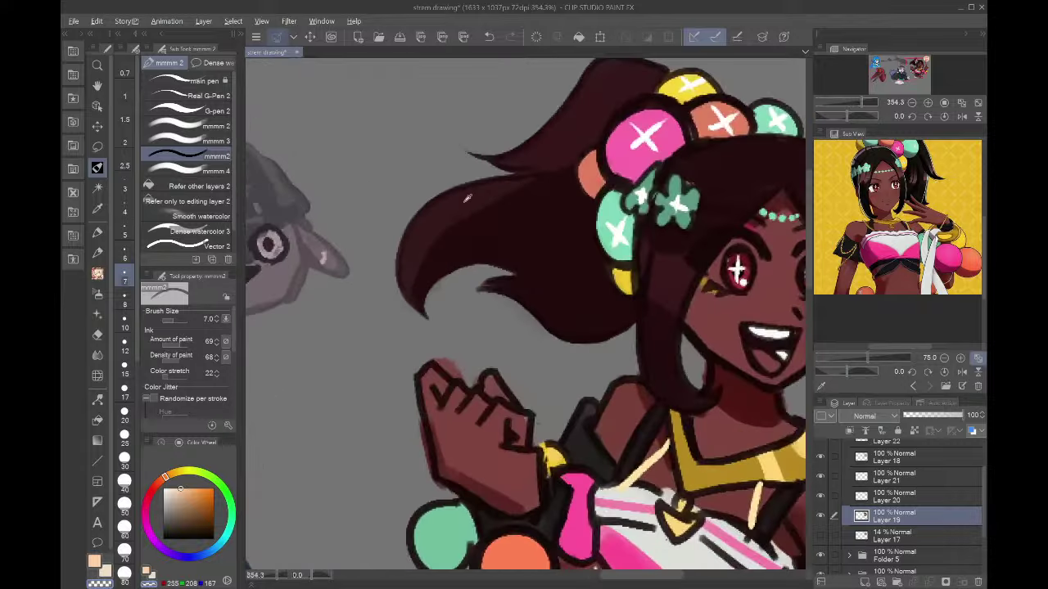
pyautogui.keyDown('alt'); pyautogui.click(466, 198); pyautogui.keyUp('alt')
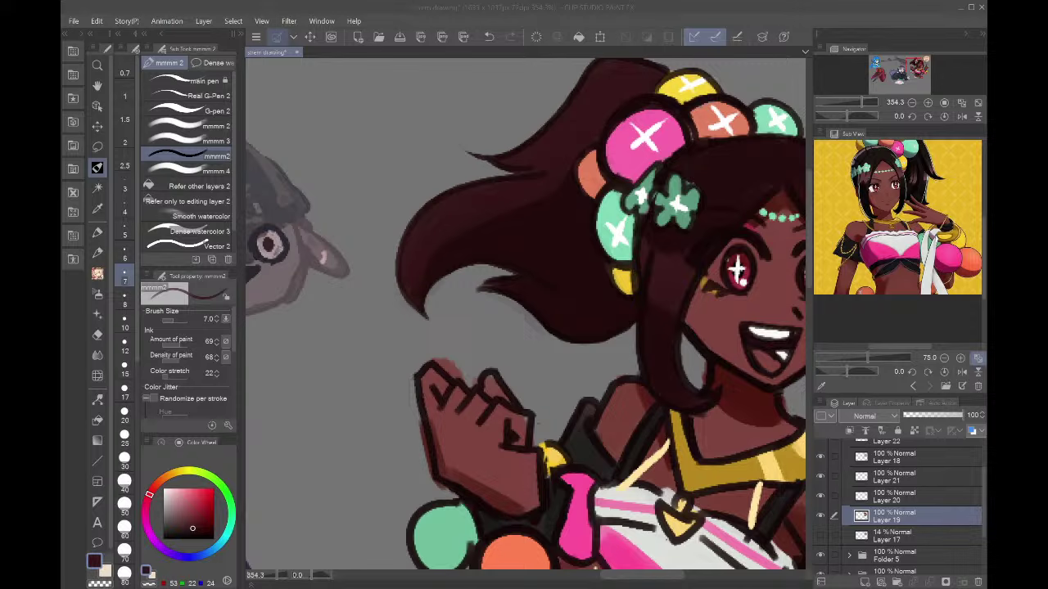
pyautogui.click(912, 10)
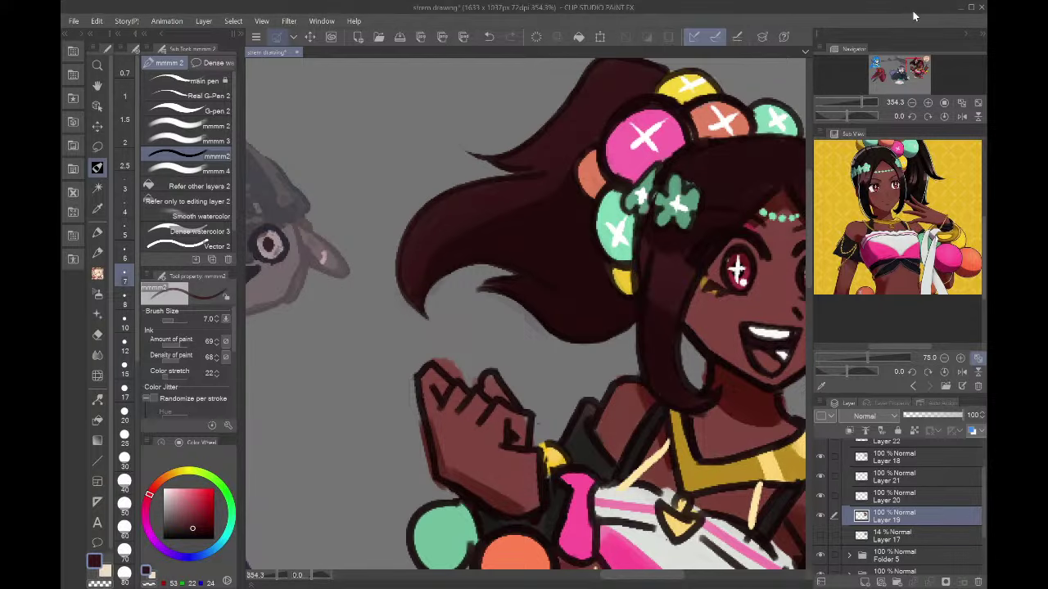
pyautogui.click(962, 103)
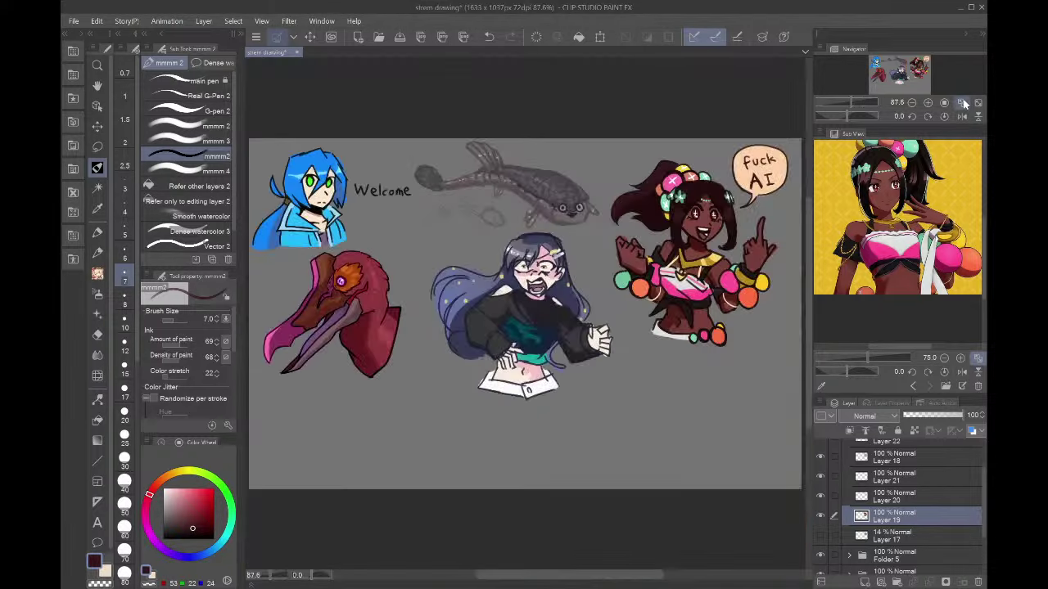
pyautogui.scroll(3, 805, 151)
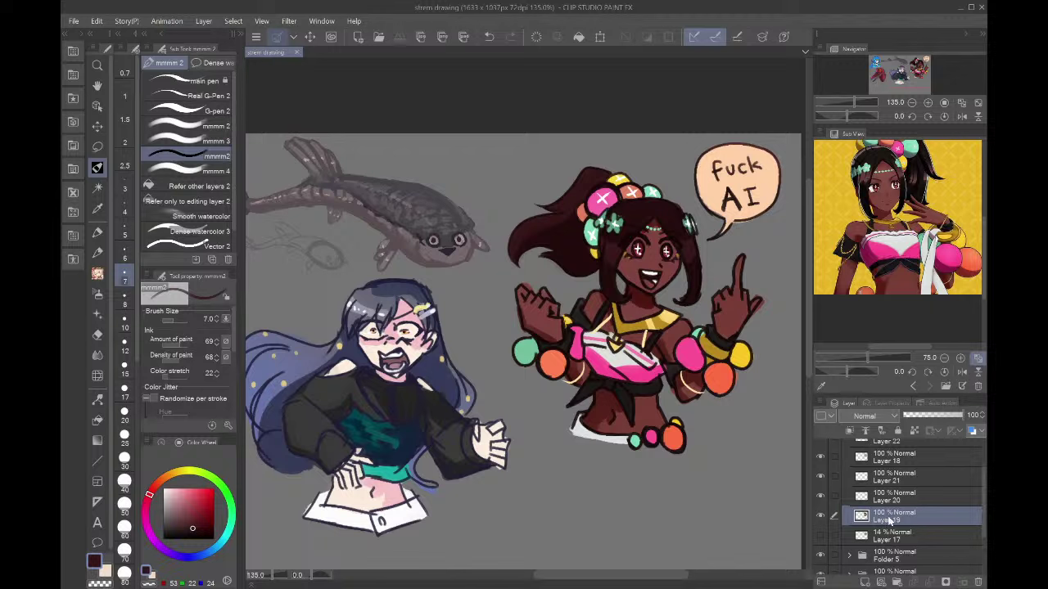
# - Add a layer beneath Layer 19 and paint a large dark orange-brown block behind the character with a size 120 brush
pyautogui.click(874, 541)
pyautogui.click(864, 582)
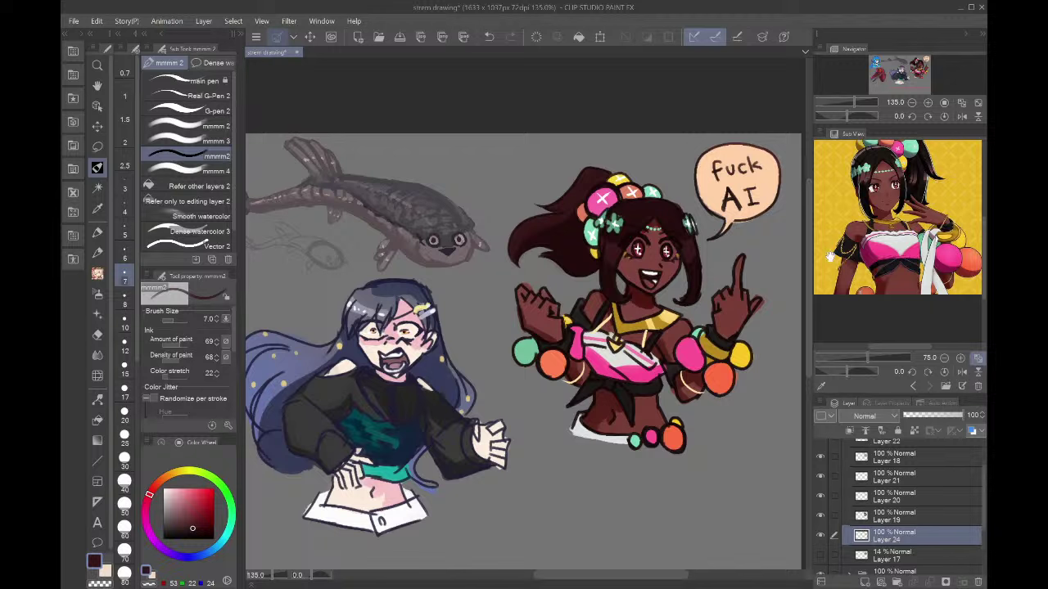
pyautogui.scroll(-3, 124, 491)
pyautogui.click(130, 509)
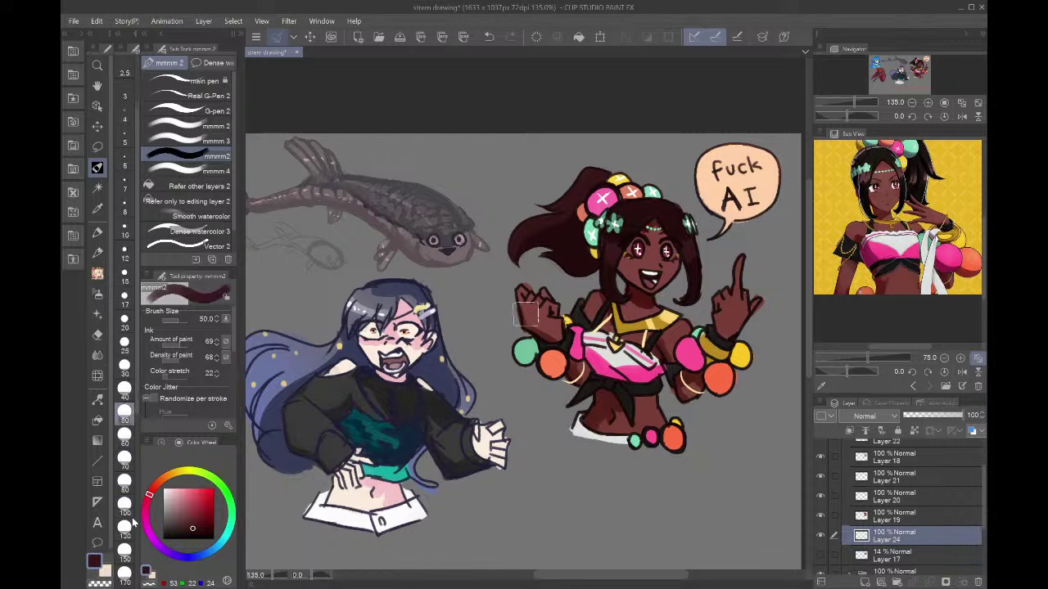
pyautogui.moveTo(176, 481); pyautogui.dragTo(164, 478)
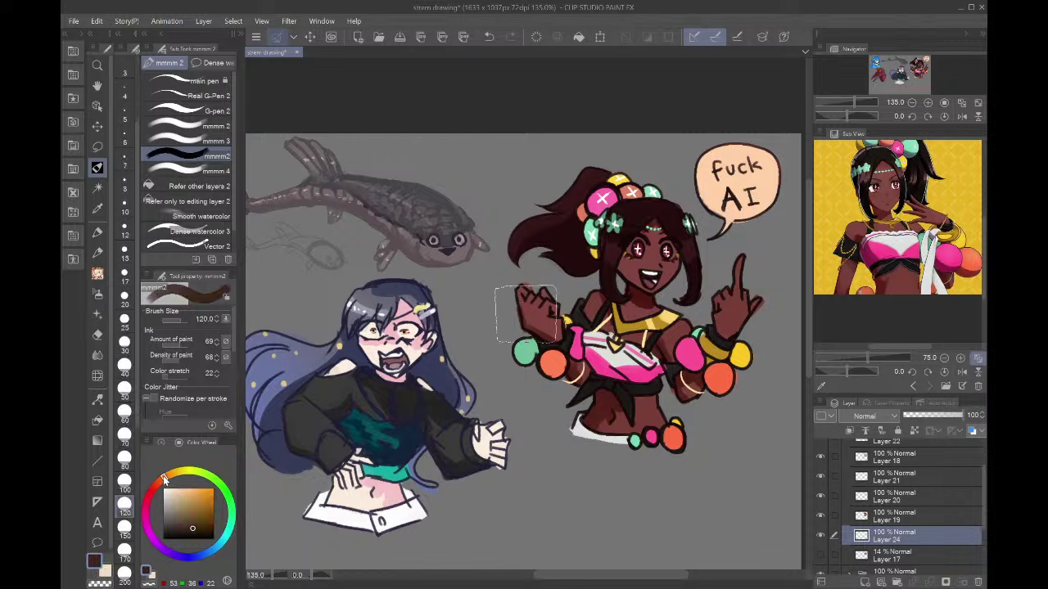
pyautogui.click(213, 506)
pyautogui.moveTo(532, 237)
pyautogui.mouseDown()
pyautogui.moveTo(557, 385)
pyautogui.moveTo(573, 262)
pyautogui.mouseUp()
pyautogui.moveTo(646, 327); pyautogui.dragTo(699, 278)
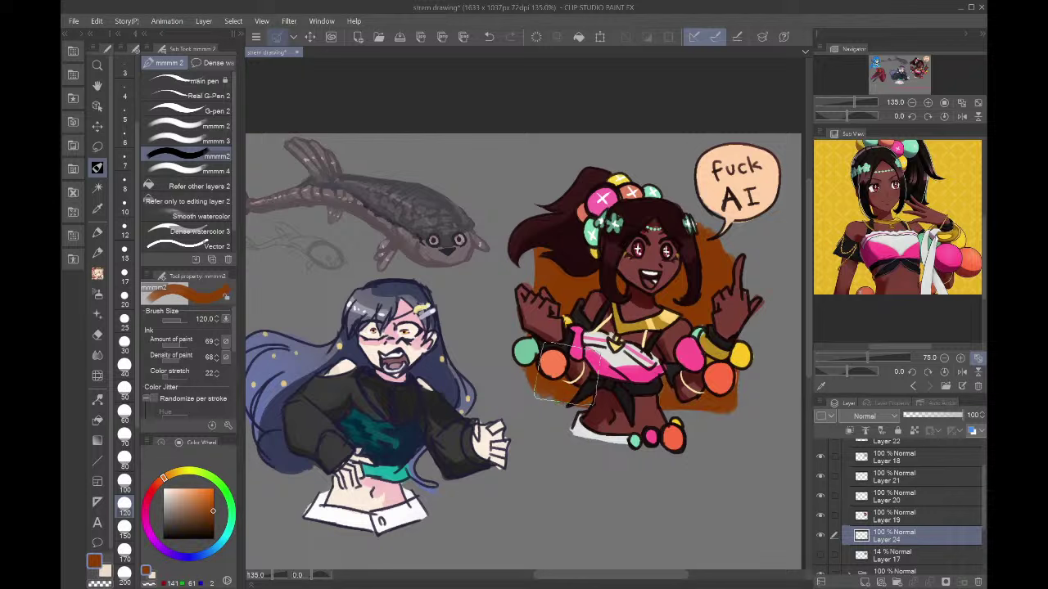
pyautogui.moveTo(653, 237); pyautogui.dragTo(717, 245)
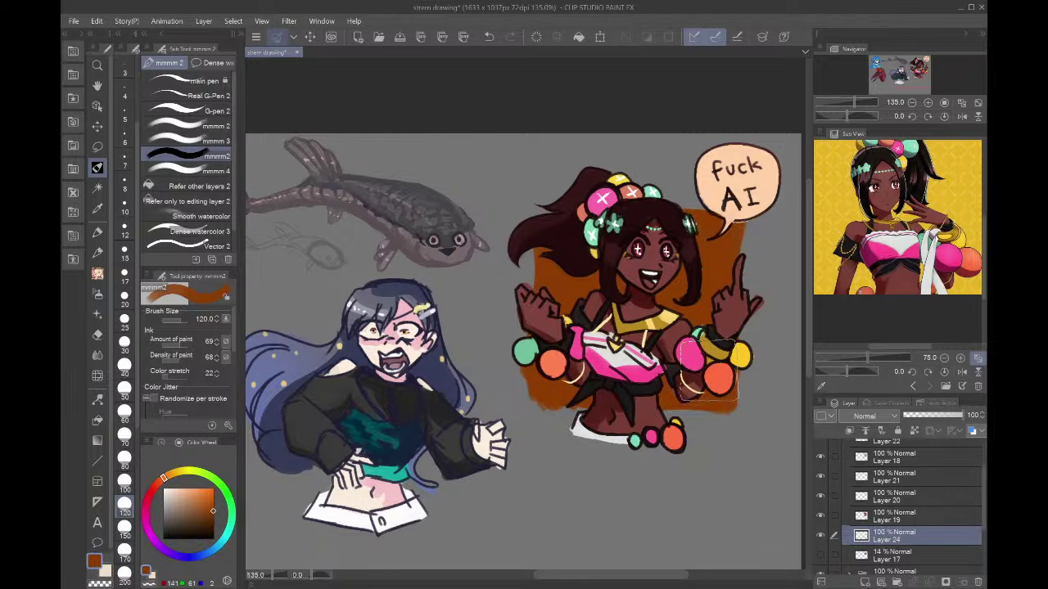
# - Try painting the background block in the yellow sampled from the reference image, and undo the stroke
pyautogui.click(821, 386)
pyautogui.click(832, 221)
pyautogui.moveTo(648, 239)
pyautogui.mouseDown()
pyautogui.moveTo(702, 281)
pyautogui.moveTo(611, 388)
pyautogui.moveTo(583, 314)
pyautogui.moveTo(693, 296)
pyautogui.mouseUp()
pyautogui.hotkey('ctrl', 'z')
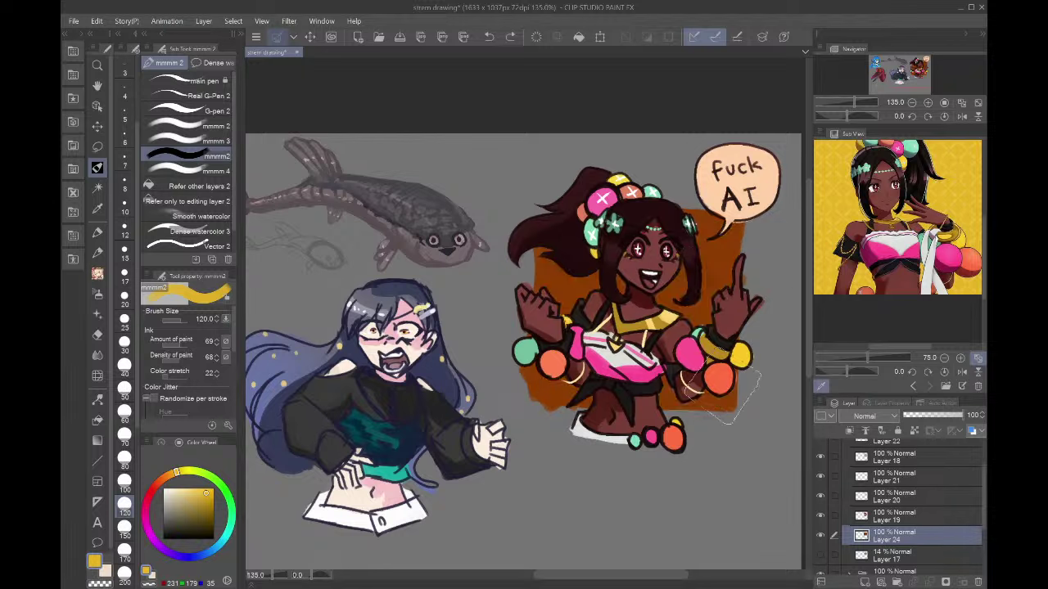
# - Square off the background block's four sides with straight strokes in its own dark orange-brown, using brush size 40
pyautogui.keyDown('alt'); pyautogui.click(727, 401); pyautogui.keyUp('alt')
pyautogui.click(125, 366)
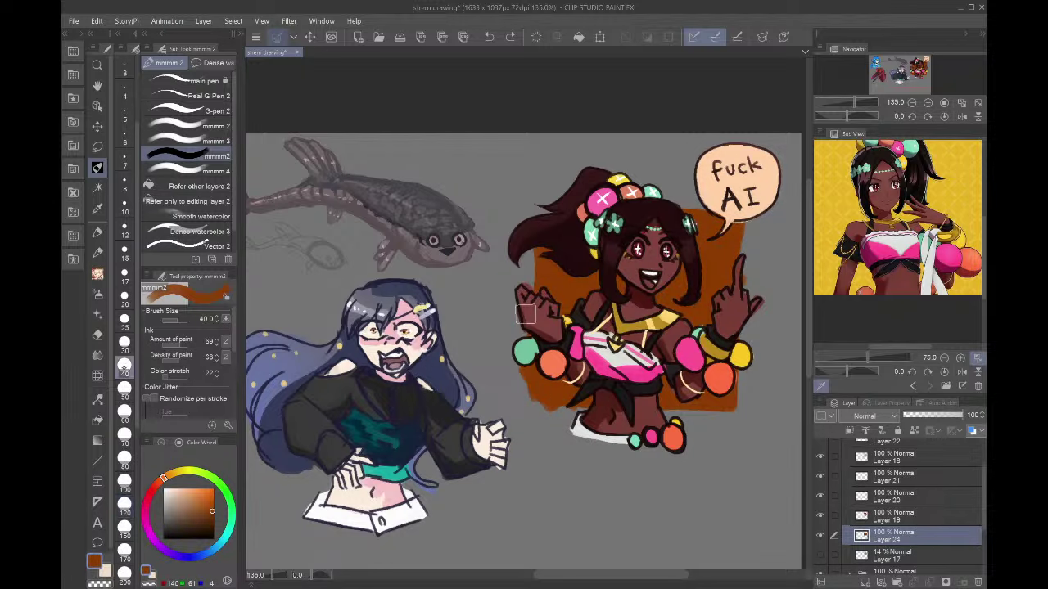
pyautogui.moveTo(565, 408); pyautogui.dragTo(528, 397)
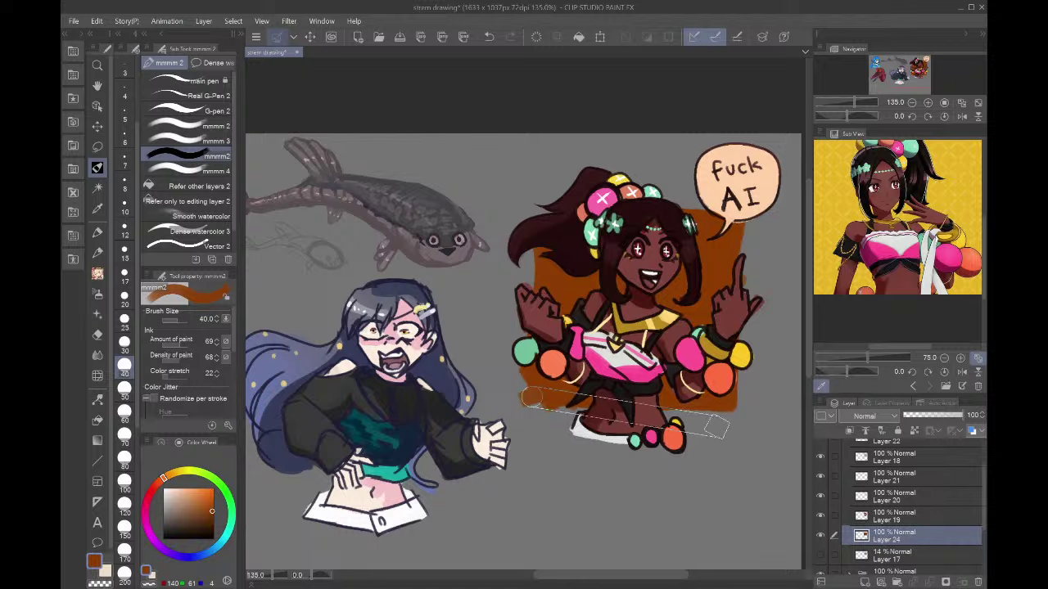
pyautogui.keyDown('shift'); pyautogui.click(731, 416); pyautogui.keyUp('shift')
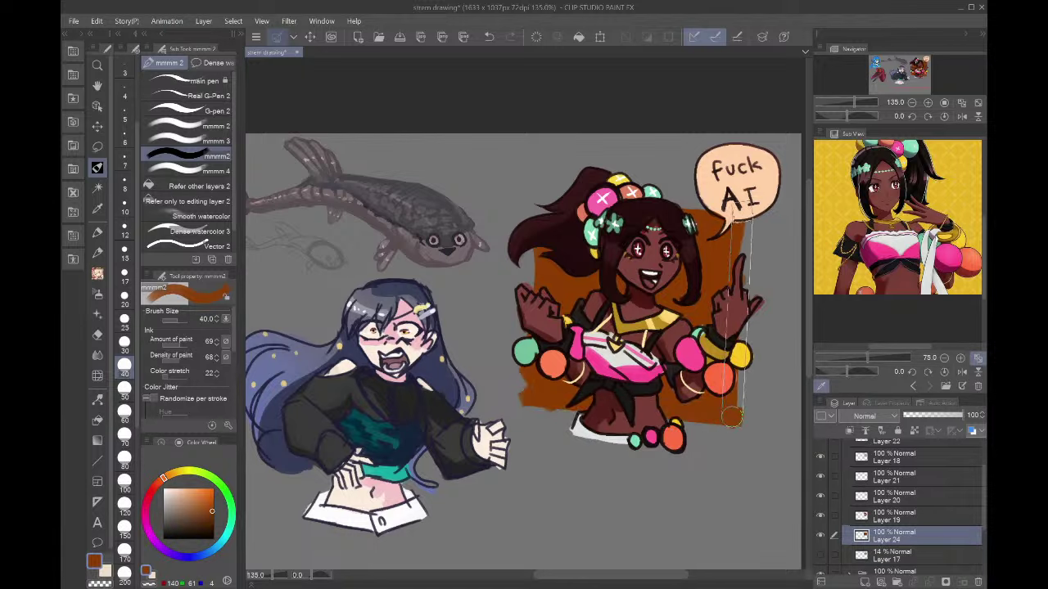
pyautogui.keyDown('shift'); pyautogui.click(747, 196); pyautogui.keyUp('shift')
pyautogui.keyDown('shift'); pyautogui.click(528, 198); pyautogui.keyUp('shift')
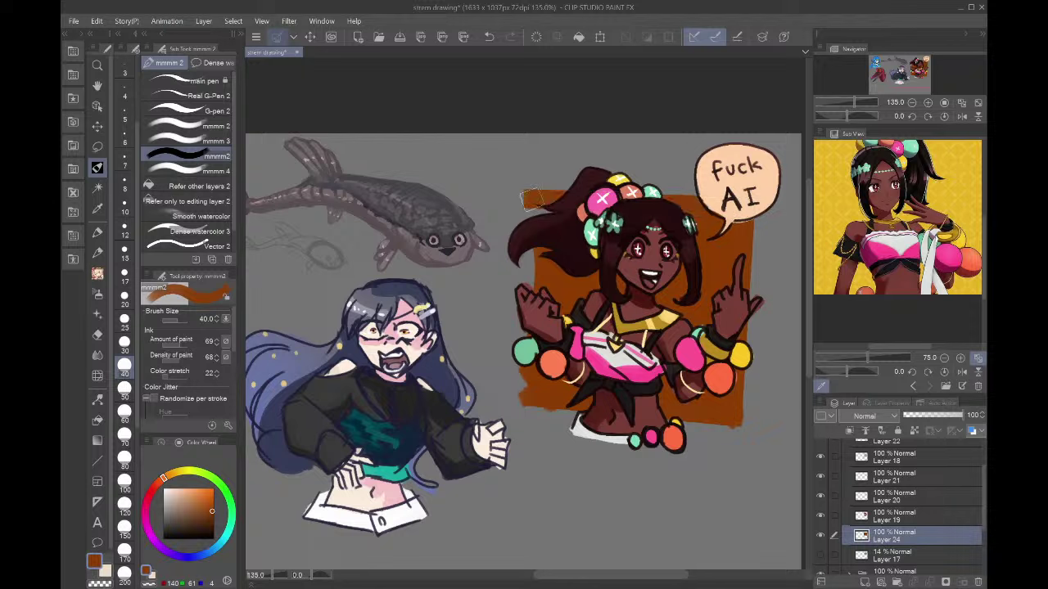
pyautogui.keyDown('shift'); pyautogui.click(526, 401); pyautogui.keyUp('shift')
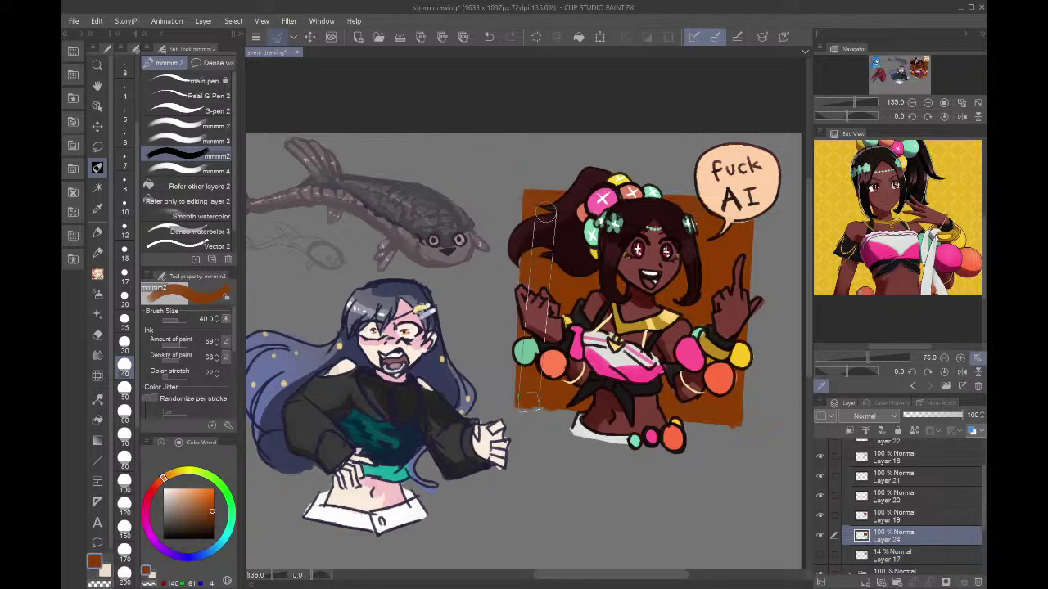
# - Extend and straighten the background block's outer edges with a second round of connected straight strokes
pyautogui.keyDown('shift'); pyautogui.click(734, 424); pyautogui.keyUp('shift')
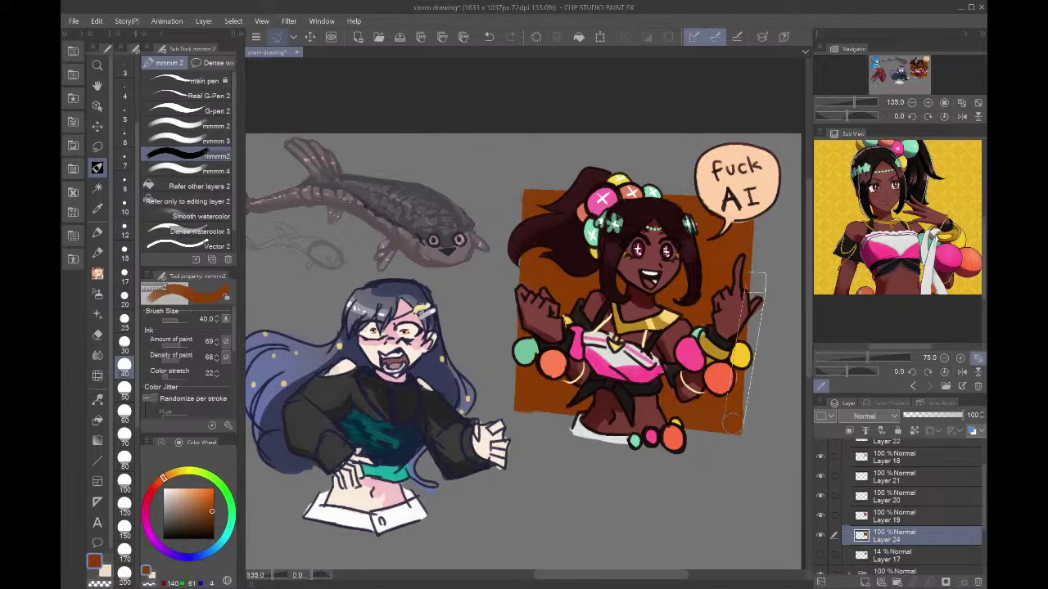
pyautogui.keyDown('shift'); pyautogui.click(750, 213); pyautogui.keyUp('shift')
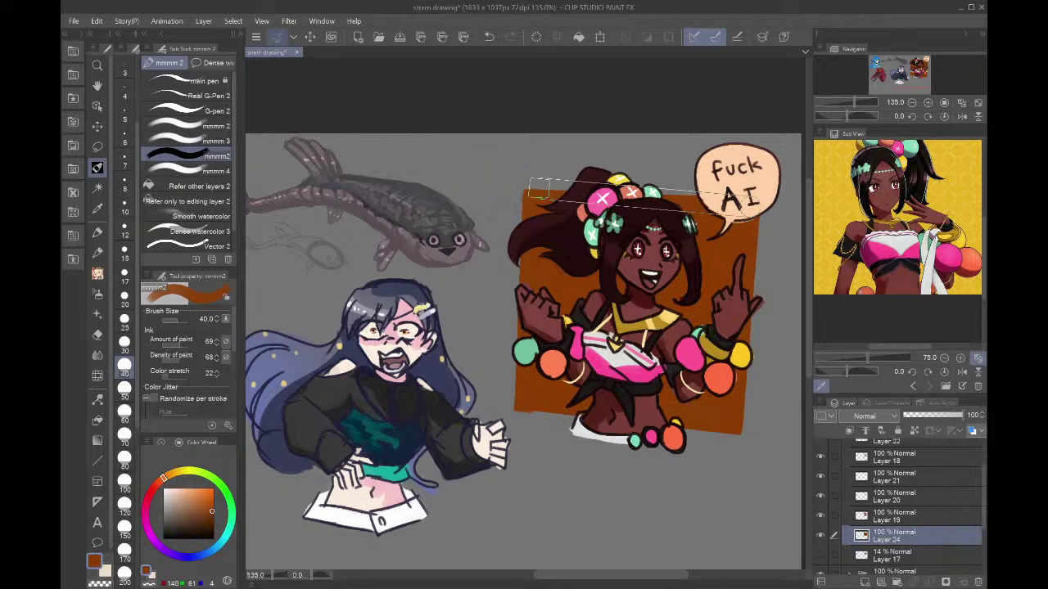
pyautogui.keyDown('shift'); pyautogui.click(531, 187); pyautogui.keyUp('shift')
pyautogui.keyDown('shift'); pyautogui.click(516, 403); pyautogui.keyUp('shift')
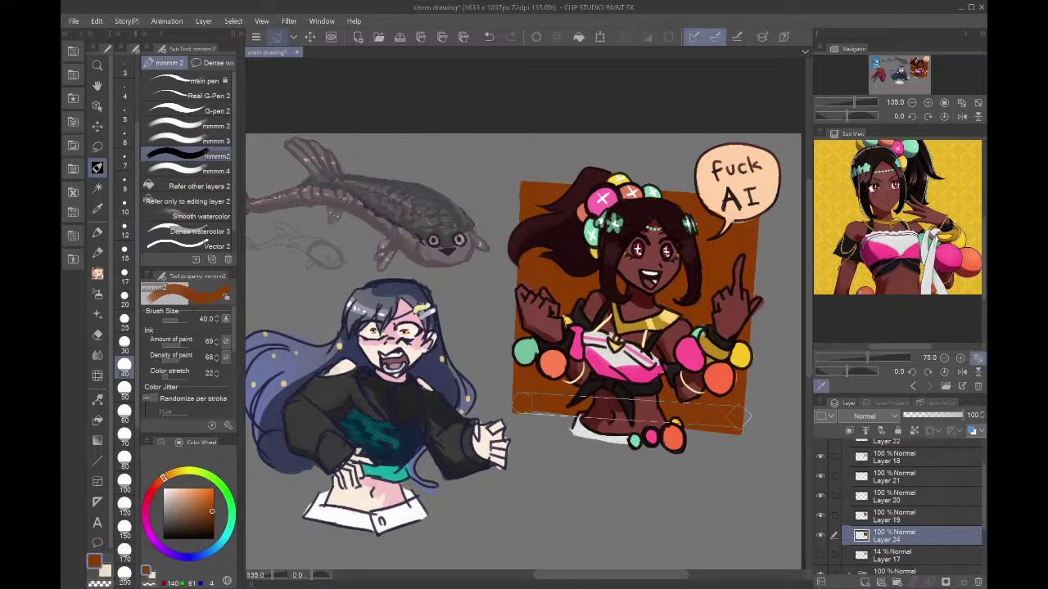
pyautogui.keyDown('shift'); pyautogui.click(741, 416); pyautogui.keyUp('shift')
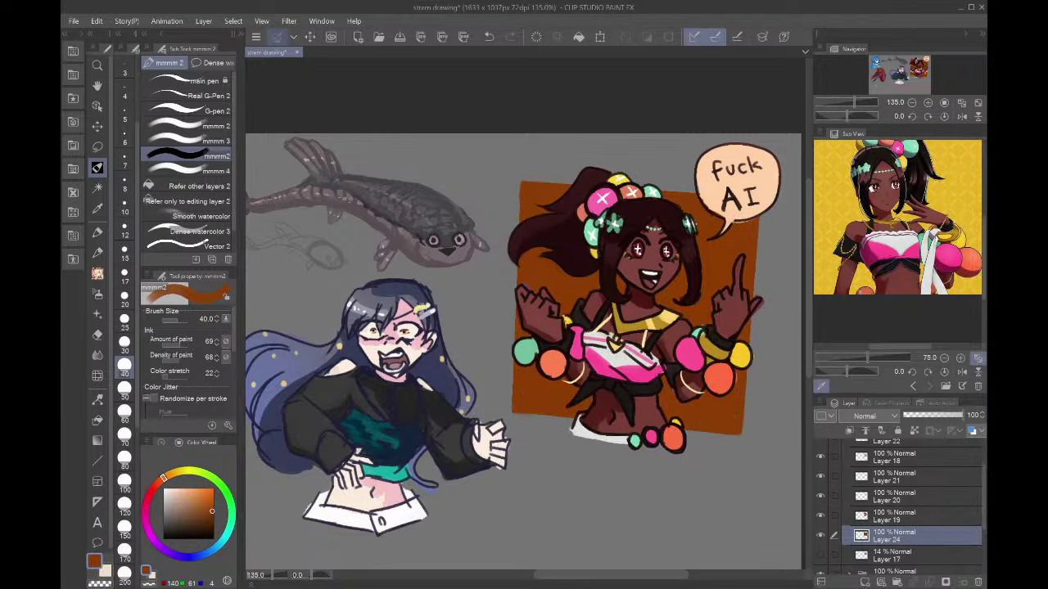
# - Transform the background block to shift it slightly to the right, check the whole canvas, and save
pyautogui.hotkey('ctrl', 't')
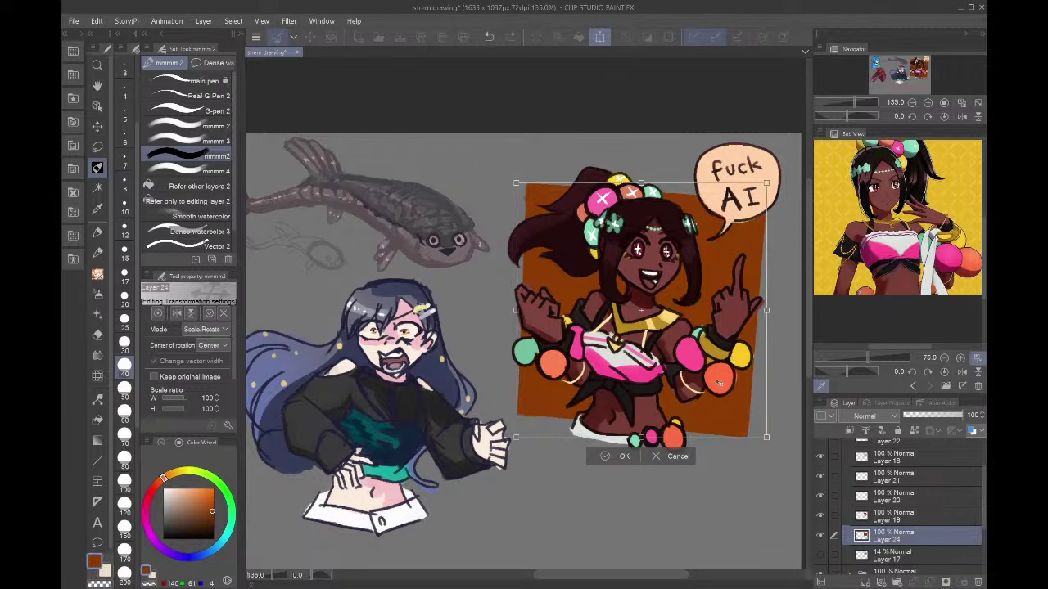
pyautogui.click(618, 455)
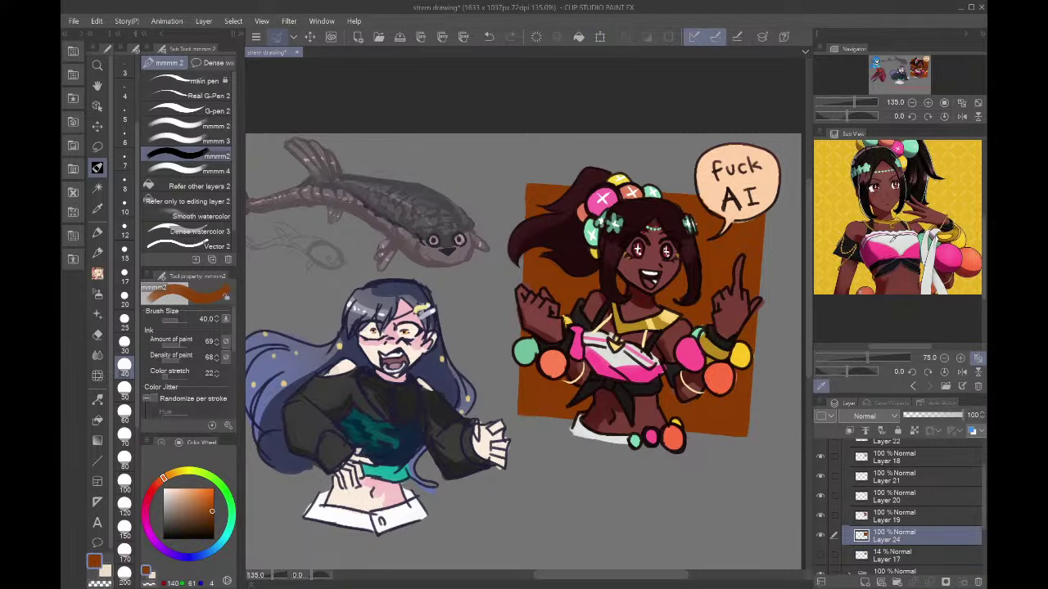
pyautogui.click(962, 105)
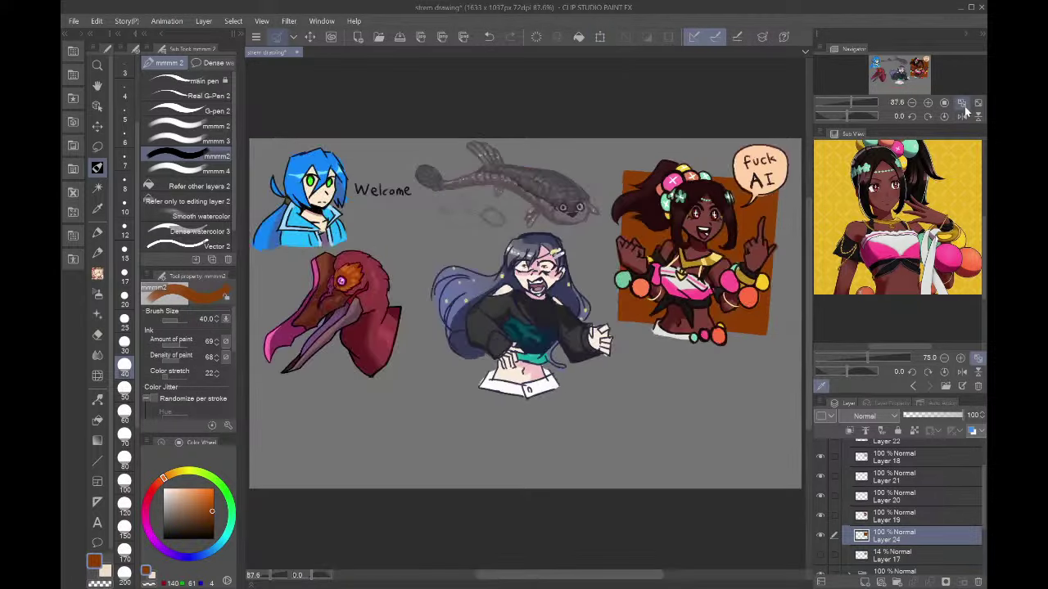
pyautogui.scroll(-5, 628, 354)
pyautogui.scroll(3, 629, 355)
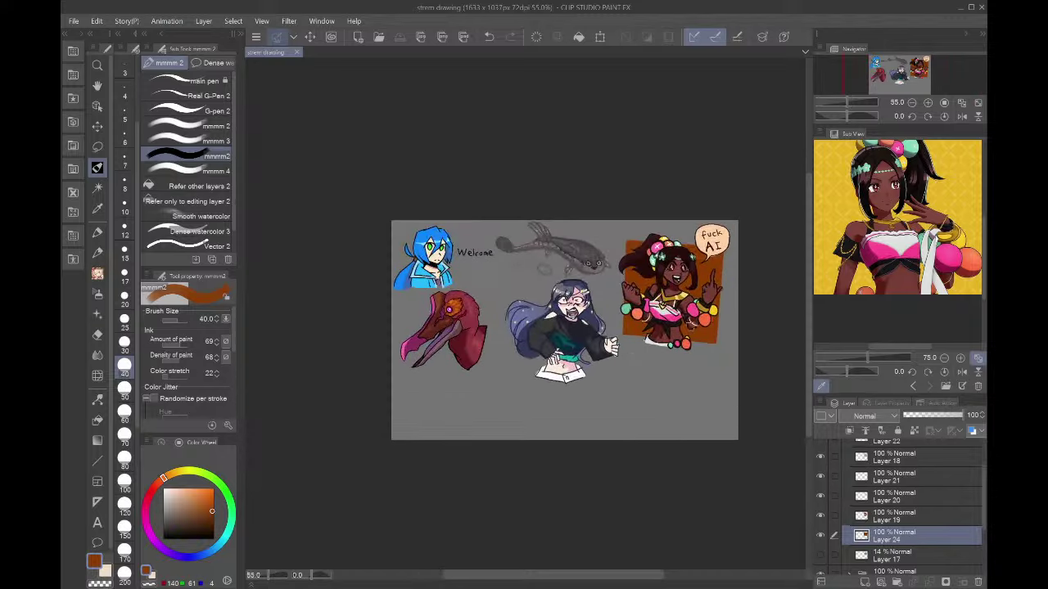
# - Paint light-gold highlight stripes on the raised hand's bracelet on Layer 19 with a size 8 brush, sampling the necklace highlight
pyautogui.click(904, 521)
pyautogui.scroll(1, 763, 312)
pyautogui.scroll(8, 763, 312)
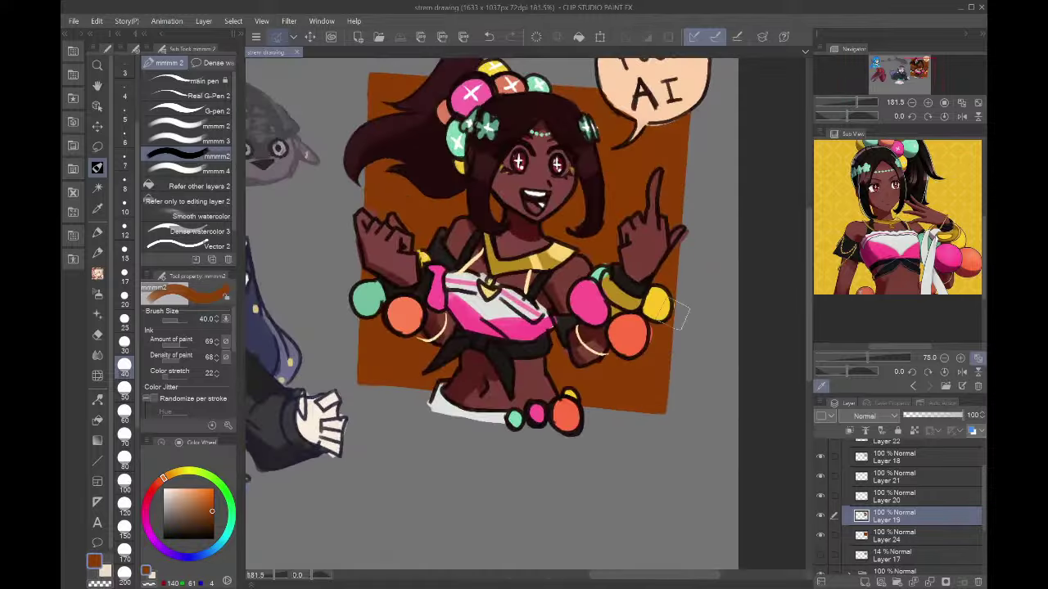
pyautogui.keyDown('alt'); pyautogui.click(491, 199); pyautogui.keyUp('alt')
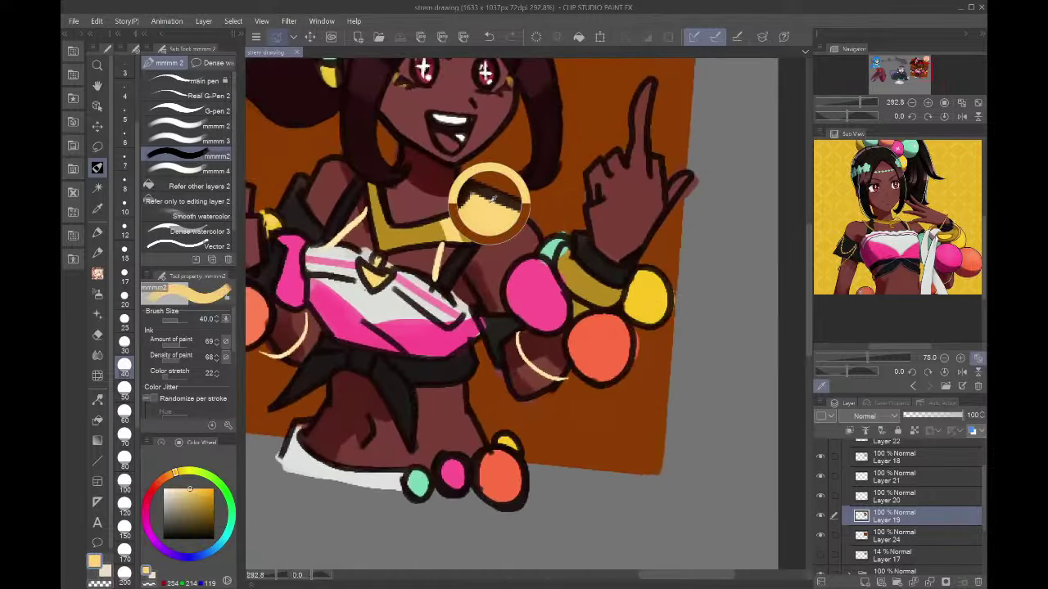
pyautogui.click(125, 183)
pyautogui.moveTo(563, 247)
pyautogui.mouseDown()
pyautogui.moveTo(571, 278)
pyautogui.moveTo(591, 288)
pyautogui.mouseUp()
pyautogui.moveTo(573, 270)
pyautogui.mouseDown()
pyautogui.moveTo(595, 296)
pyautogui.moveTo(574, 296)
pyautogui.mouseUp()
pyautogui.hotkey('ctrl', 'z')
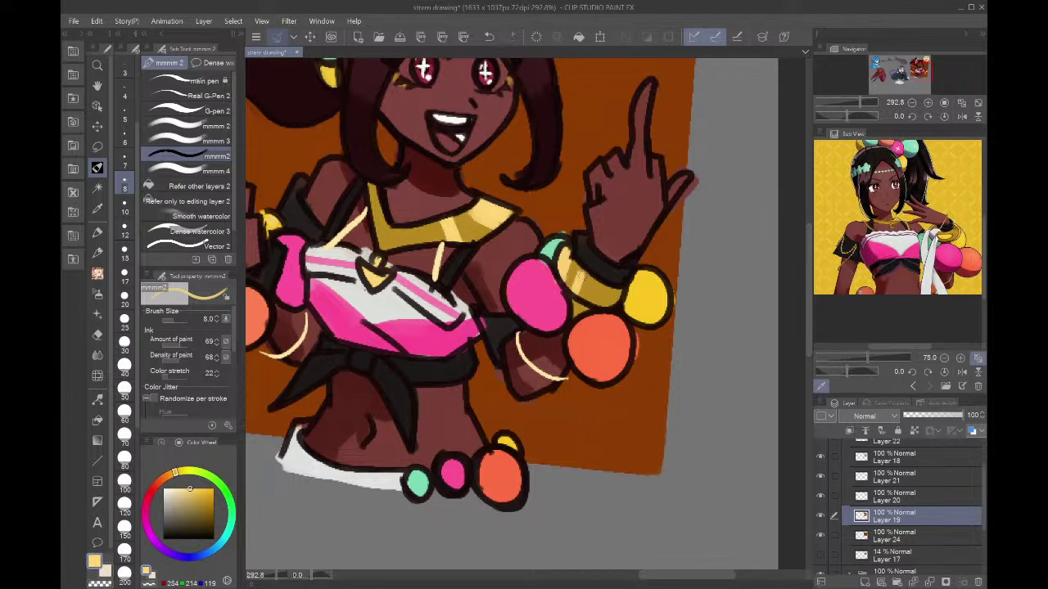
# - Touch up the bracelet around its highlights with sampled dark gold and near-black, and save the drawing
pyautogui.hotkey('ctrl', '-')
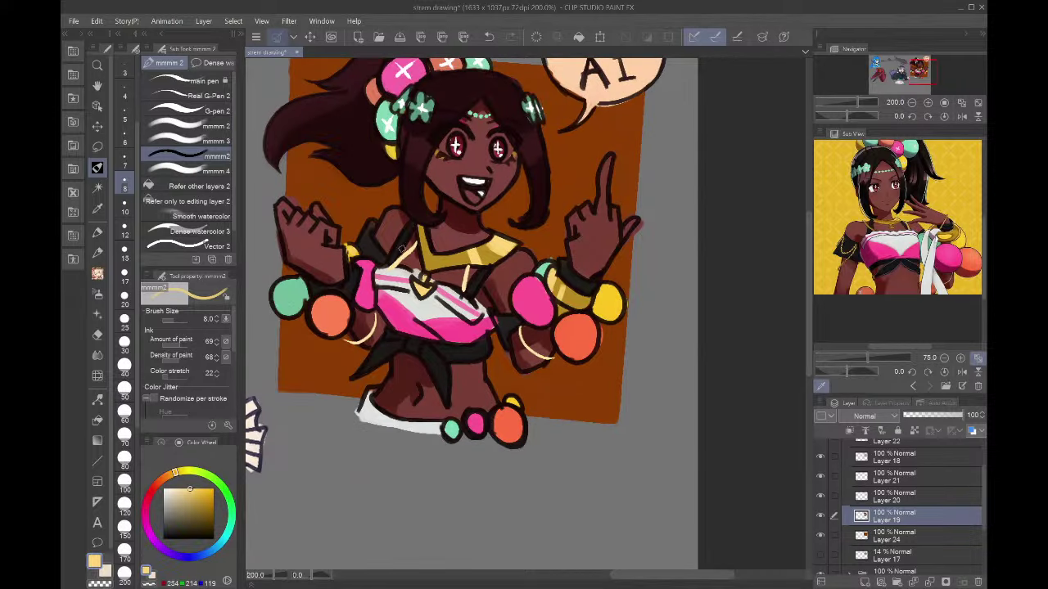
pyautogui.keyDown('alt'); pyautogui.click(571, 294); pyautogui.keyUp('alt')
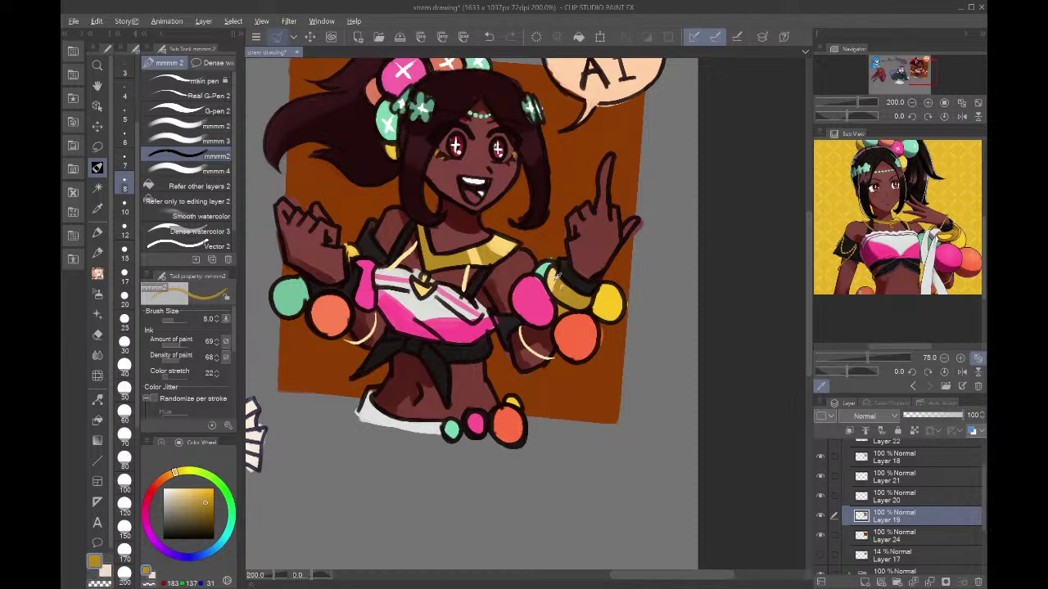
pyautogui.keyDown('alt'); pyautogui.click(564, 283); pyautogui.keyUp('alt')
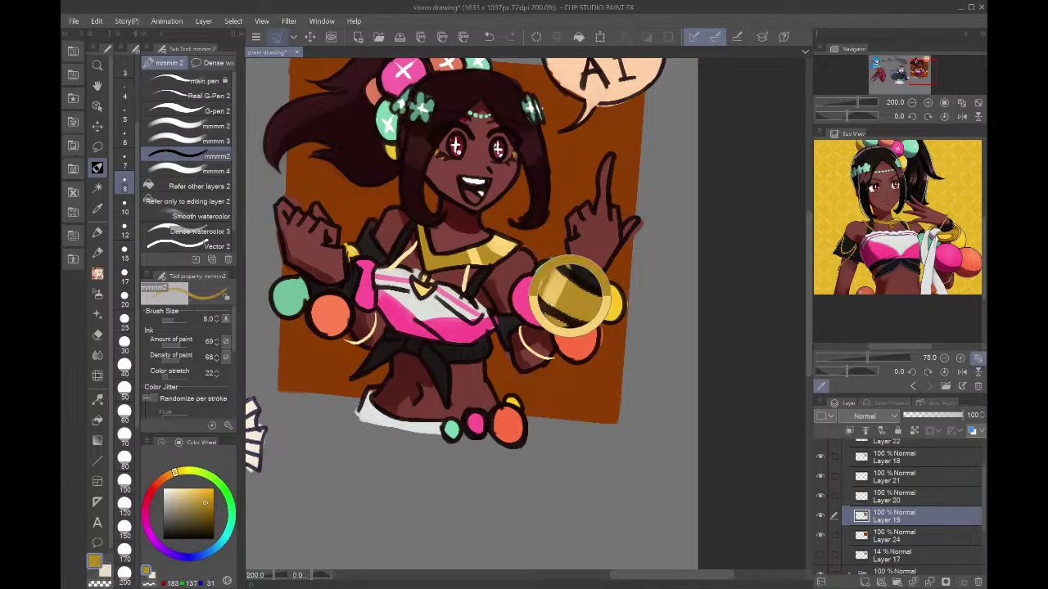
pyautogui.keyDown('alt'); pyautogui.click(568, 282); pyautogui.keyUp('alt')
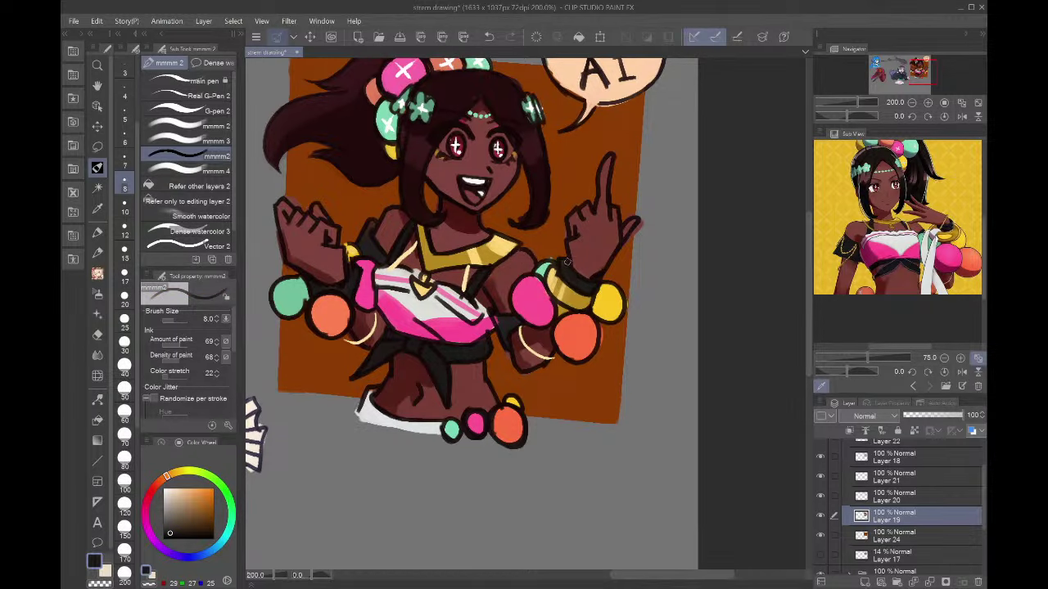
pyautogui.click(961, 103)
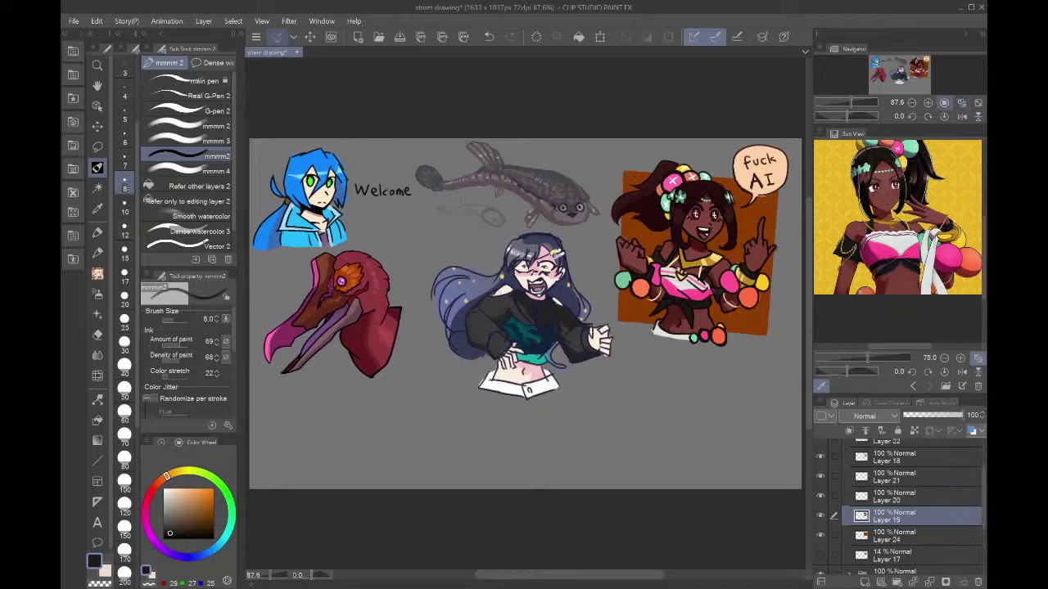
# - Collapse Folder 6 and add a new folder above it containing an empty raster layer
pyautogui.scroll(2, 899, 508)
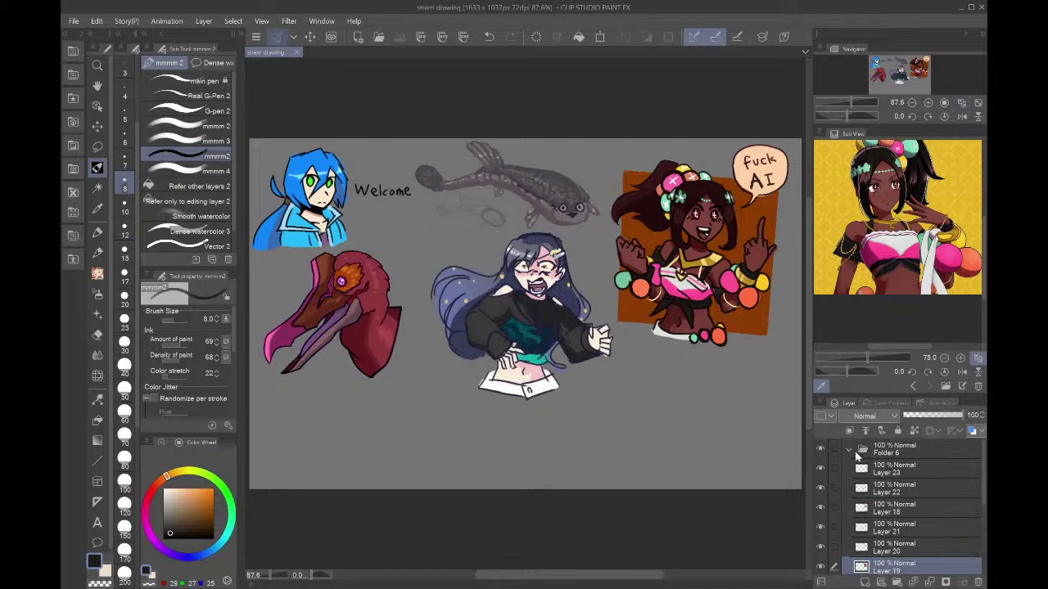
pyautogui.click(850, 450)
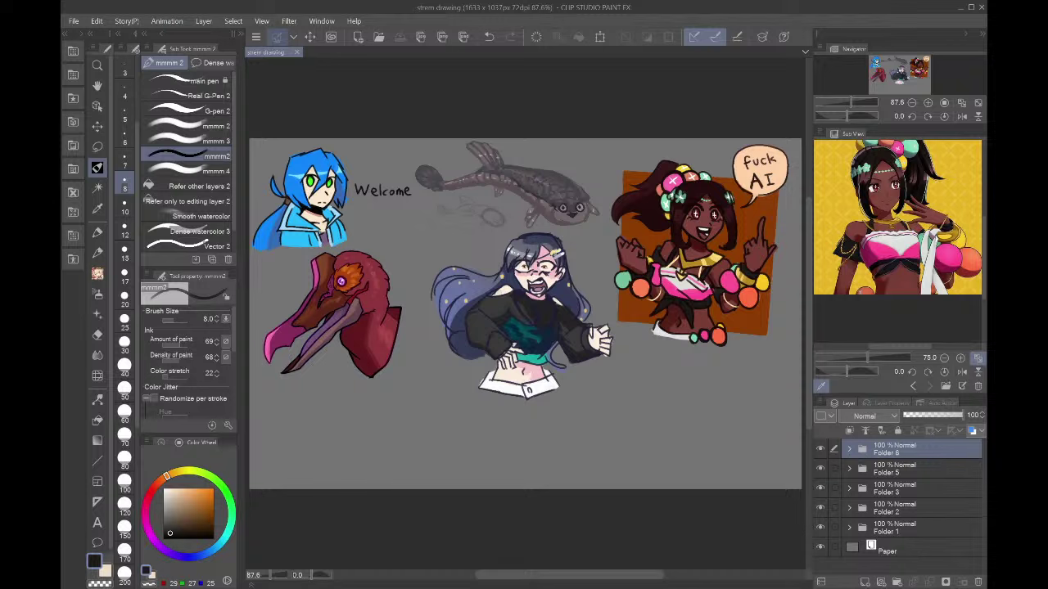
pyautogui.click(897, 583)
pyautogui.click(865, 583)
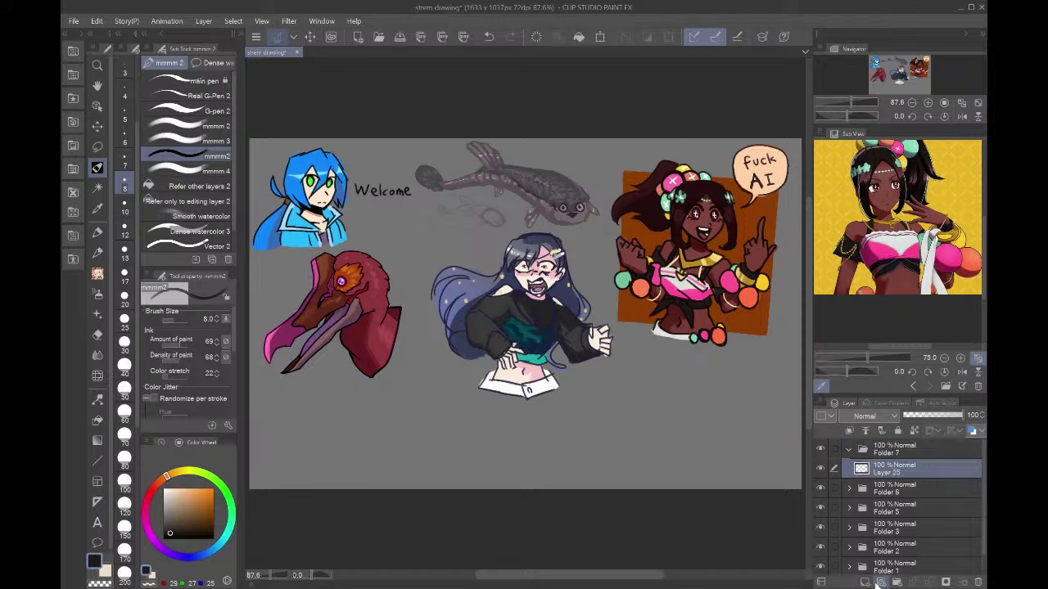
# - Add a vector layer above Layer 25, then clear old Sub View references and display the orange-and-pink-haired character sheet
pyautogui.click(880, 583)
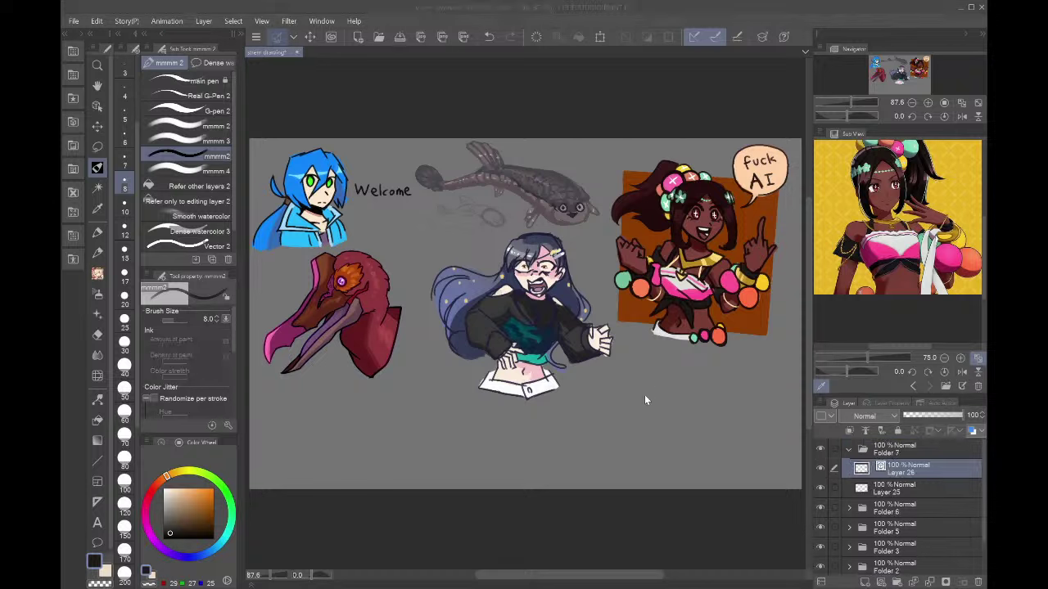
pyautogui.click(977, 385)
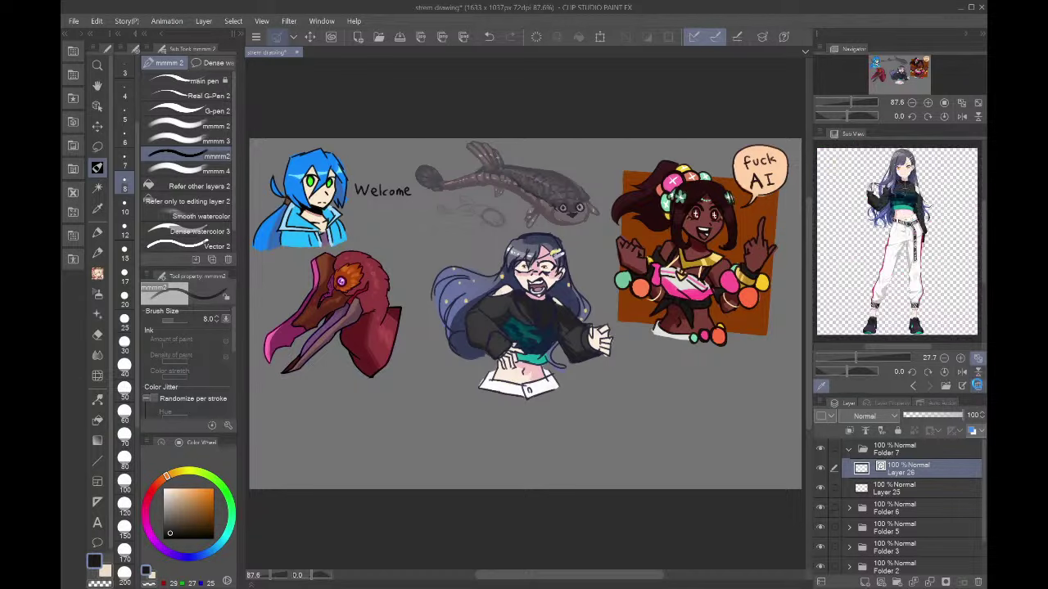
pyautogui.click(915, 385)
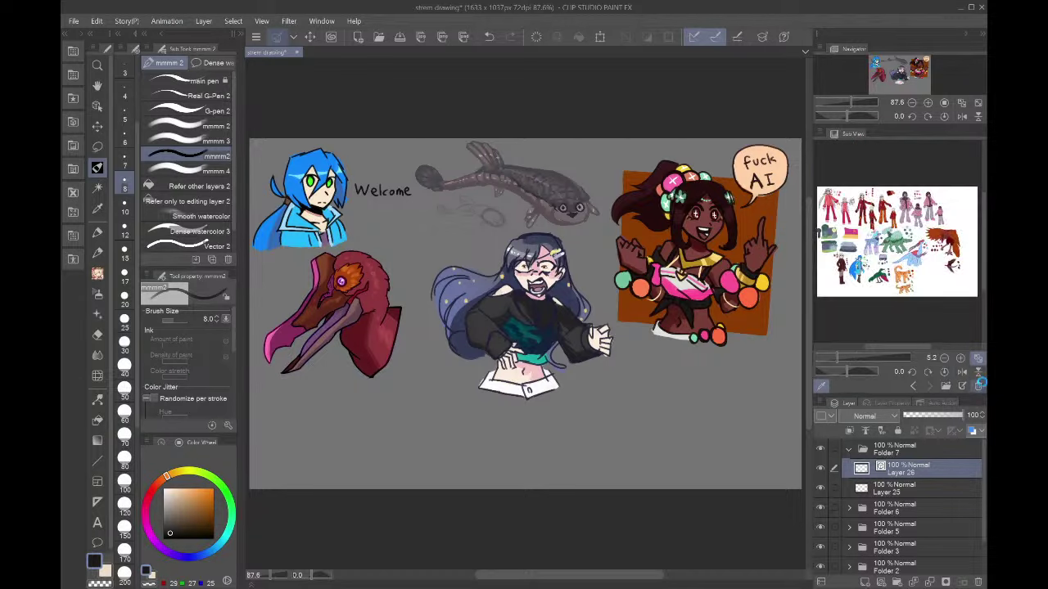
pyautogui.click(978, 384)
pyautogui.click(979, 384)
pyautogui.click(979, 384)
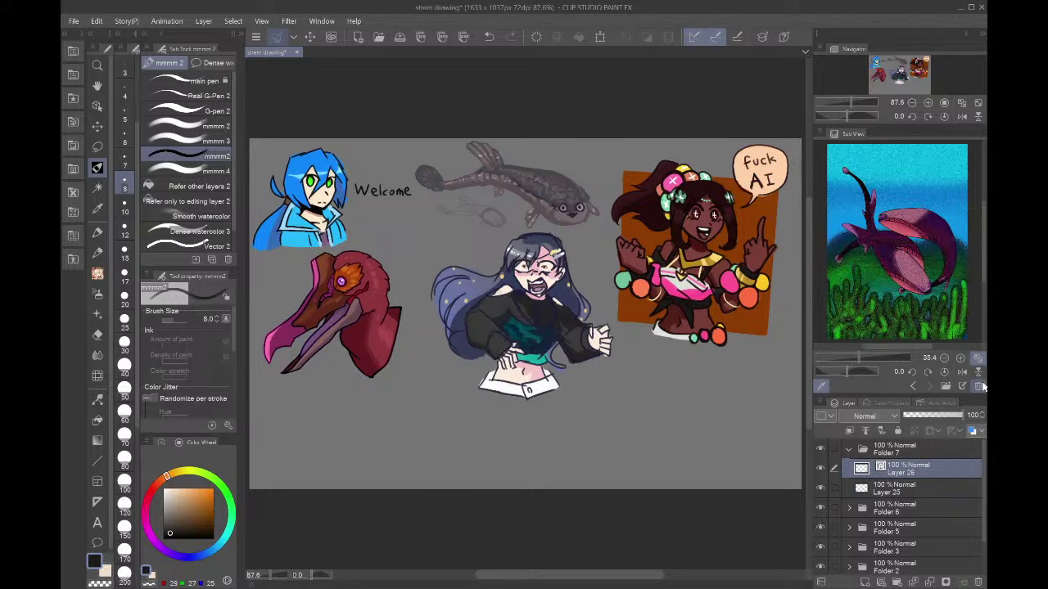
pyautogui.click(979, 385)
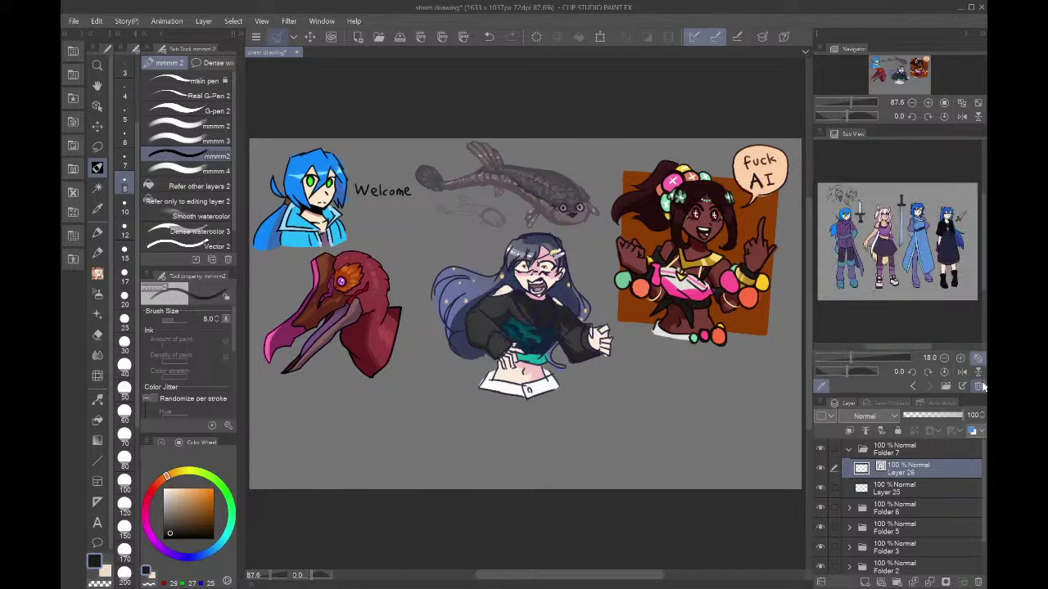
pyautogui.click(915, 385)
pyautogui.scroll(5, 972, 231)
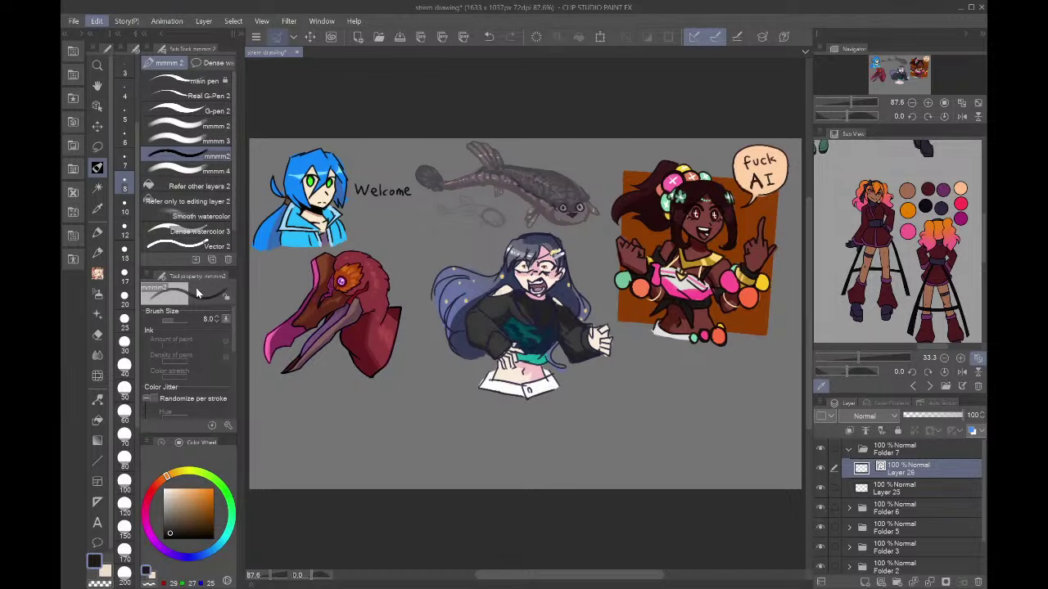
# - Extend the canvas downward to 1633 x 1276 px
pyautogui.click(198, 314)
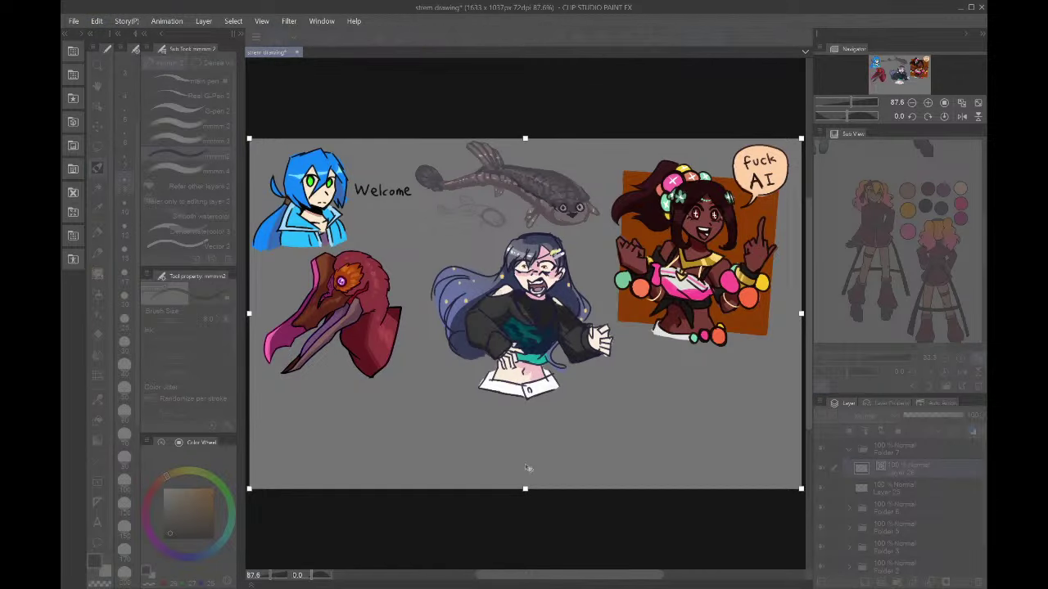
pyautogui.moveTo(525, 488); pyautogui.dragTo(538, 575)
pyautogui.press('Return')
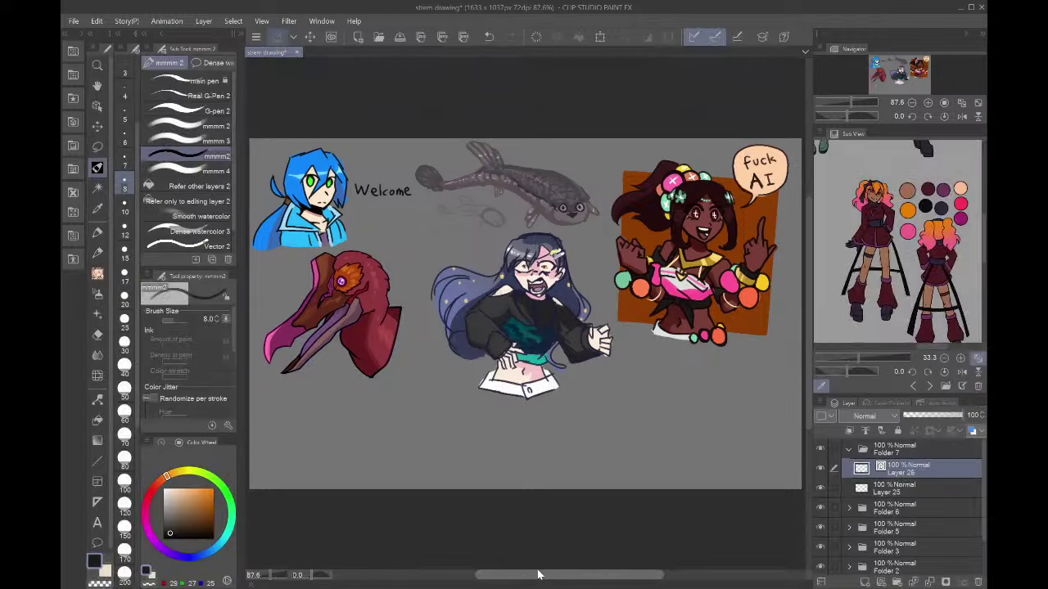
# - Set the mmmm2 brush to size 25 and pick a near-black blue for sketching in the new empty area
pyautogui.click(124, 319)
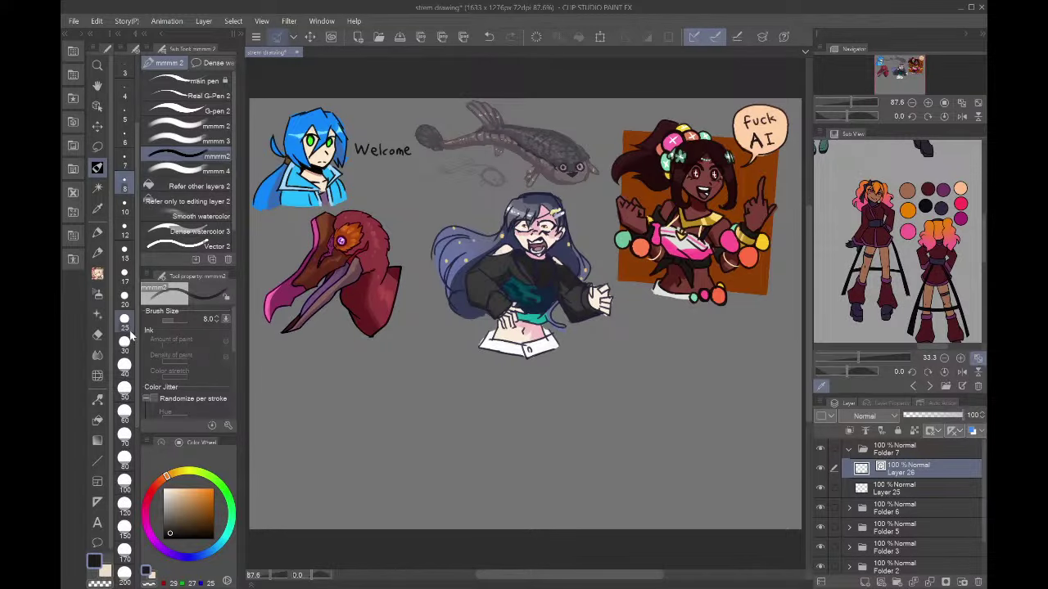
pyautogui.click(194, 557)
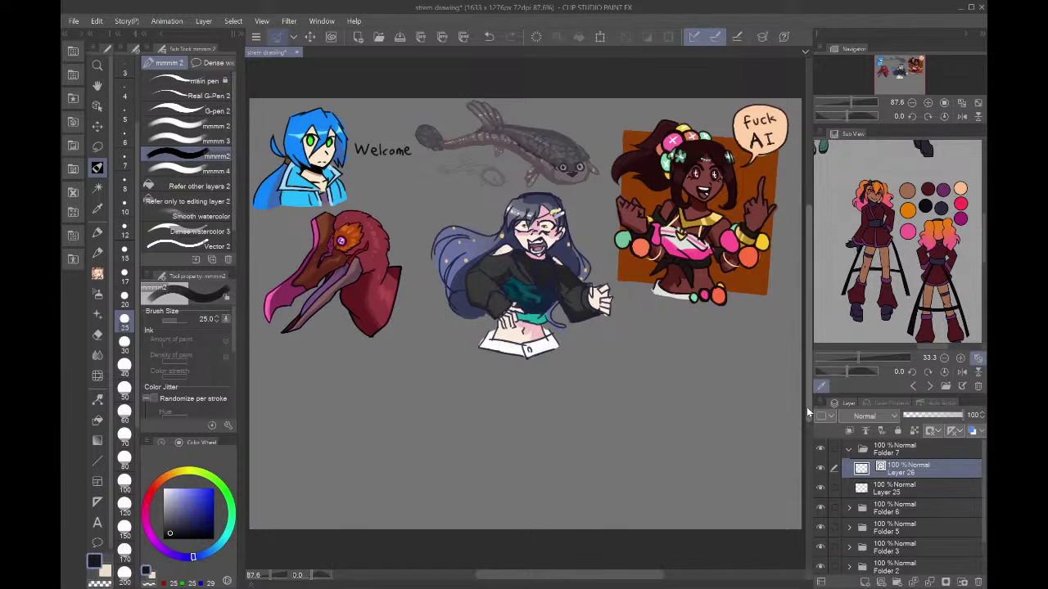
pyautogui.scroll(4, 802, 399)
pyautogui.scroll(-5, 802, 399)
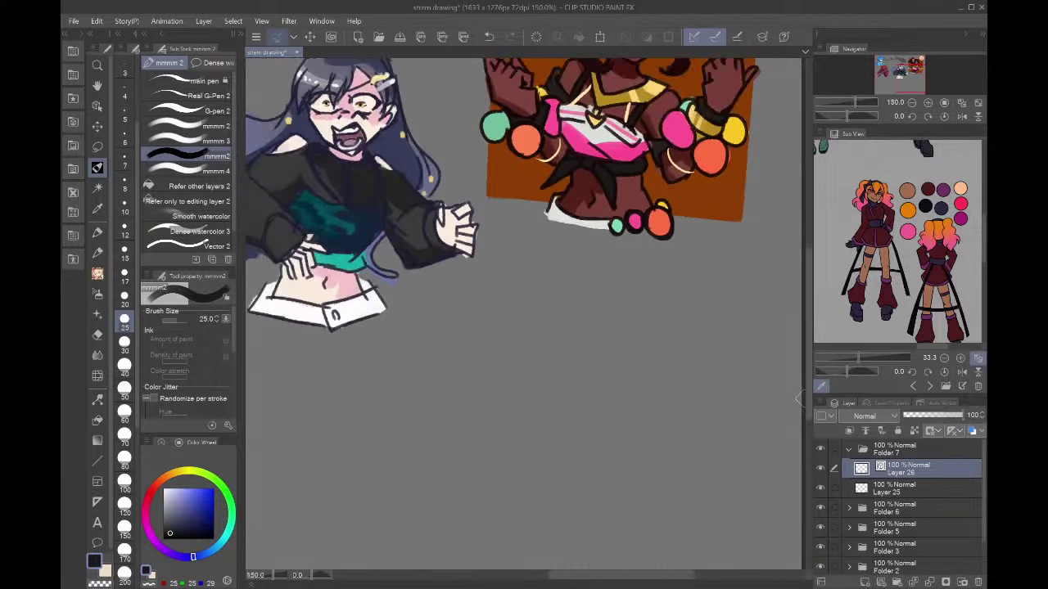
pyautogui.scroll(-7, 802, 399)
pyautogui.scroll(8, 802, 399)
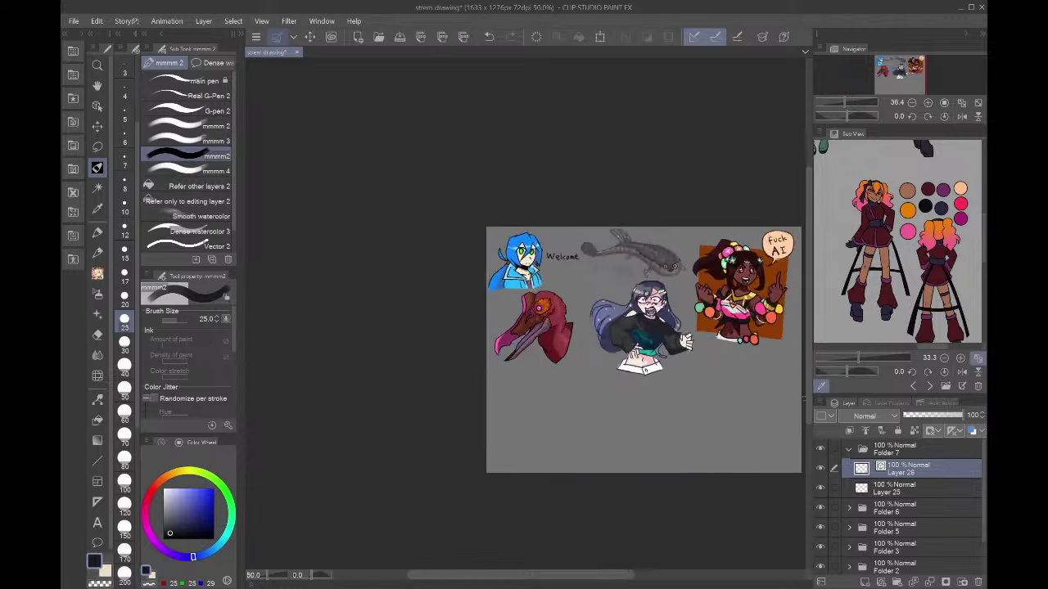
pyautogui.scroll(-2, 803, 398)
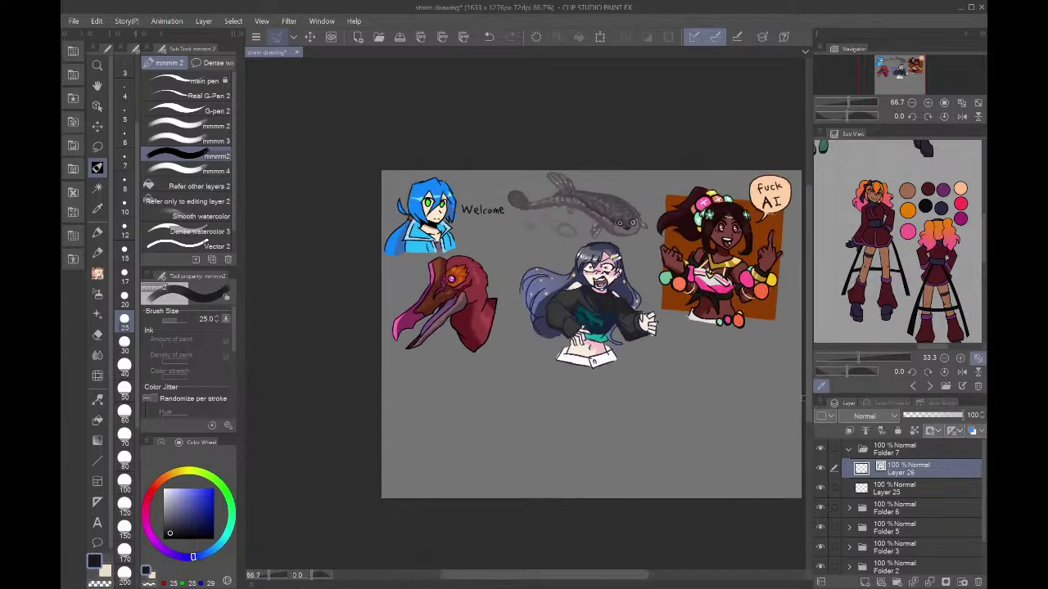
pyautogui.scroll(6, 802, 399)
pyautogui.scroll(-3, 801, 399)
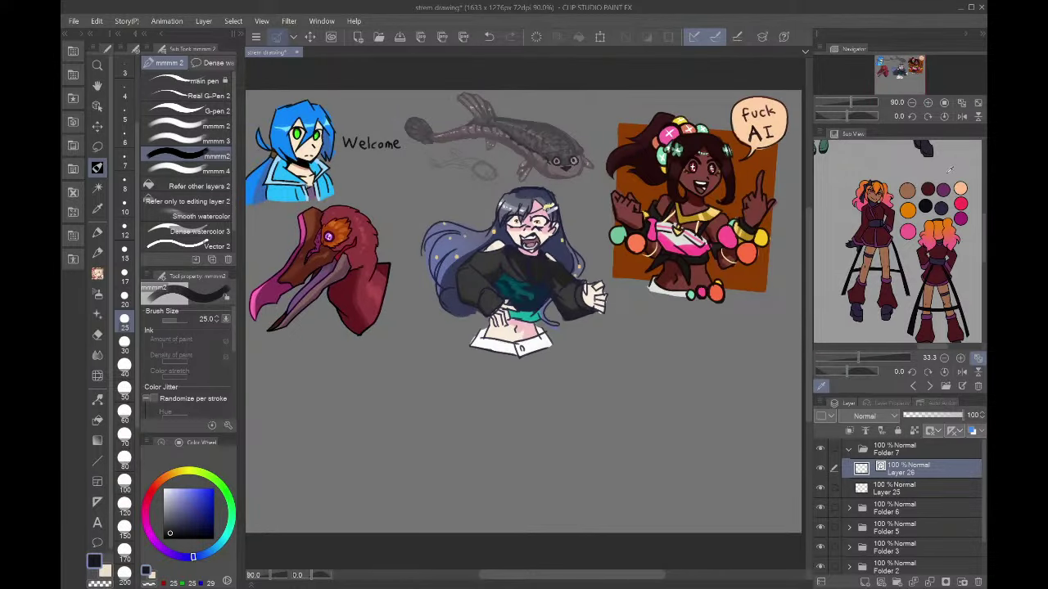
pyautogui.moveTo(924, 83); pyautogui.dragTo(931, 84)
pyautogui.scroll(2, 659, 432)
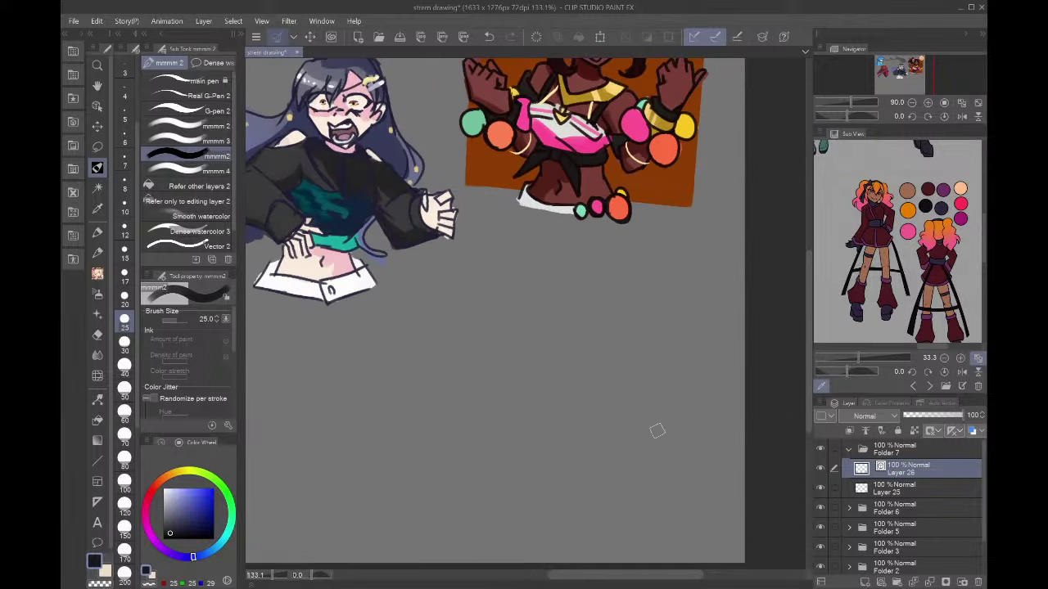
pyautogui.click(130, 297)
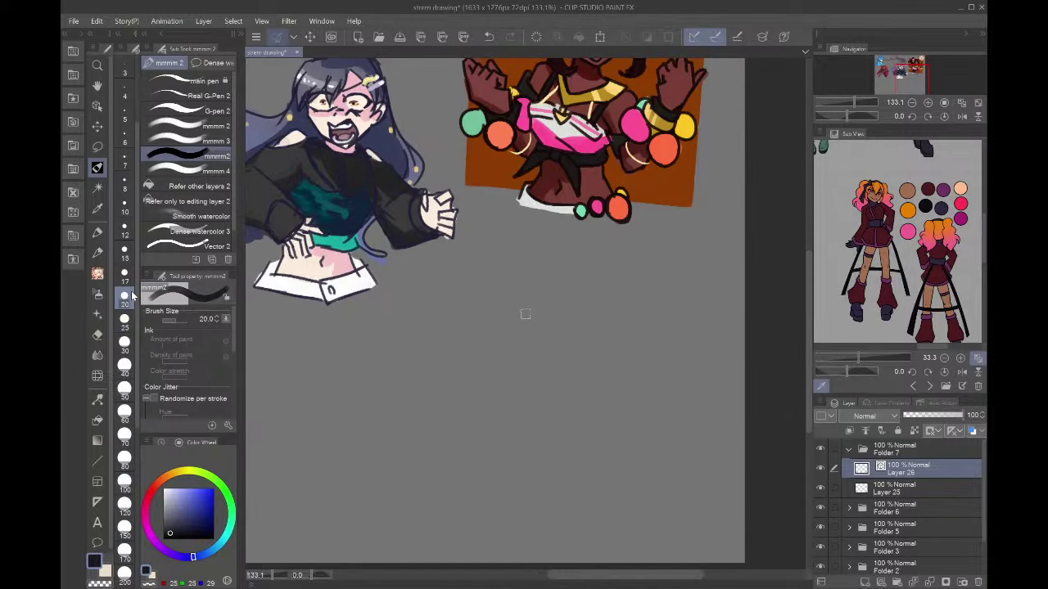
pyautogui.moveTo(466, 363)
pyautogui.mouseDown()
pyautogui.moveTo(439, 350)
pyautogui.moveTo(492, 359)
pyautogui.moveTo(461, 372)
pyautogui.moveTo(478, 406)
pyautogui.mouseUp()
pyautogui.moveTo(423, 403)
pyautogui.mouseDown()
pyautogui.moveTo(442, 391)
pyautogui.moveTo(499, 418)
pyautogui.moveTo(493, 469)
pyautogui.mouseUp()
pyautogui.moveTo(507, 402)
pyautogui.mouseDown()
pyautogui.moveTo(501, 476)
pyautogui.moveTo(523, 475)
pyautogui.mouseUp()
pyautogui.moveTo(478, 447); pyautogui.dragTo(453, 527)
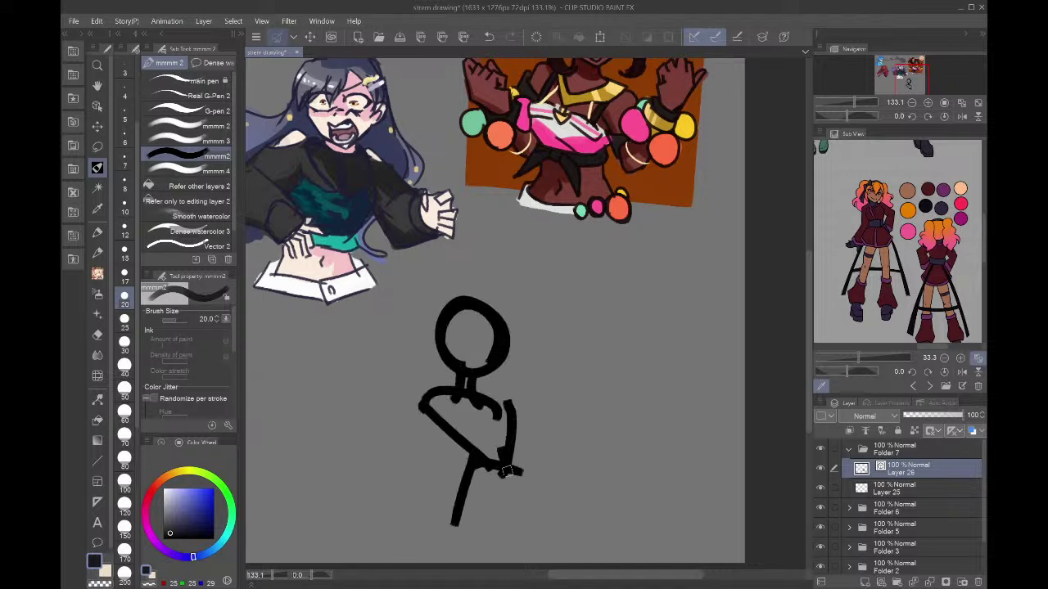
pyautogui.moveTo(504, 467); pyautogui.dragTo(528, 532)
pyautogui.moveTo(426, 409)
pyautogui.mouseDown()
pyautogui.moveTo(420, 473)
pyautogui.moveTo(496, 436)
pyautogui.moveTo(487, 430)
pyautogui.moveTo(547, 422)
pyautogui.moveTo(501, 431)
pyautogui.moveTo(566, 435)
pyautogui.mouseUp()
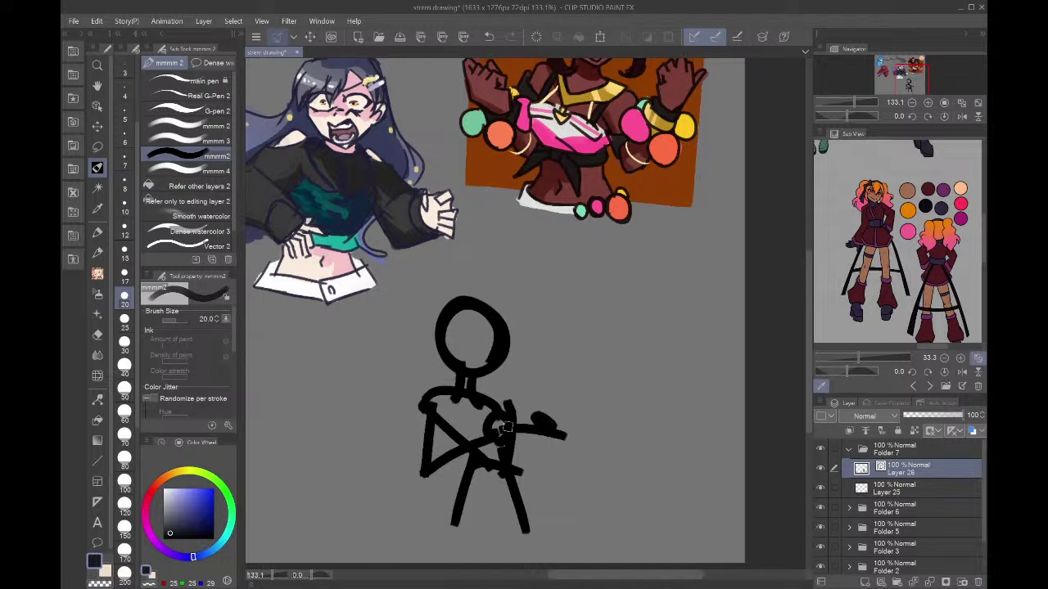
pyautogui.press('Delete')
# - Sketch a figure's round head, neck, shoulders, slanted torso and bent arm on Layer 26 with a size 17 brush
pyautogui.press('[')
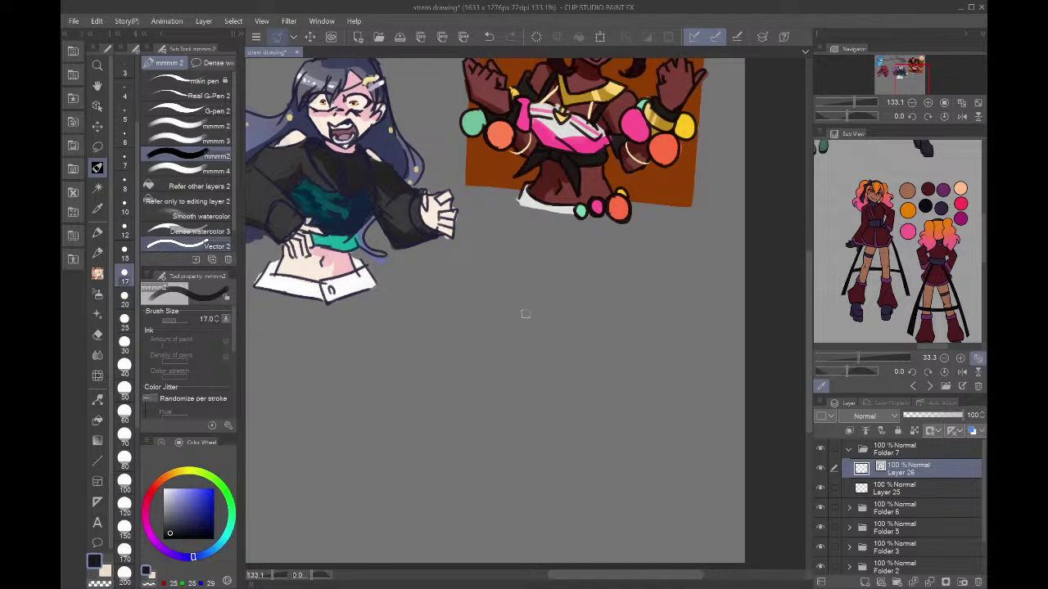
pyautogui.moveTo(583, 298)
pyautogui.mouseDown()
pyautogui.moveTo(598, 303)
pyautogui.moveTo(588, 305)
pyautogui.mouseUp()
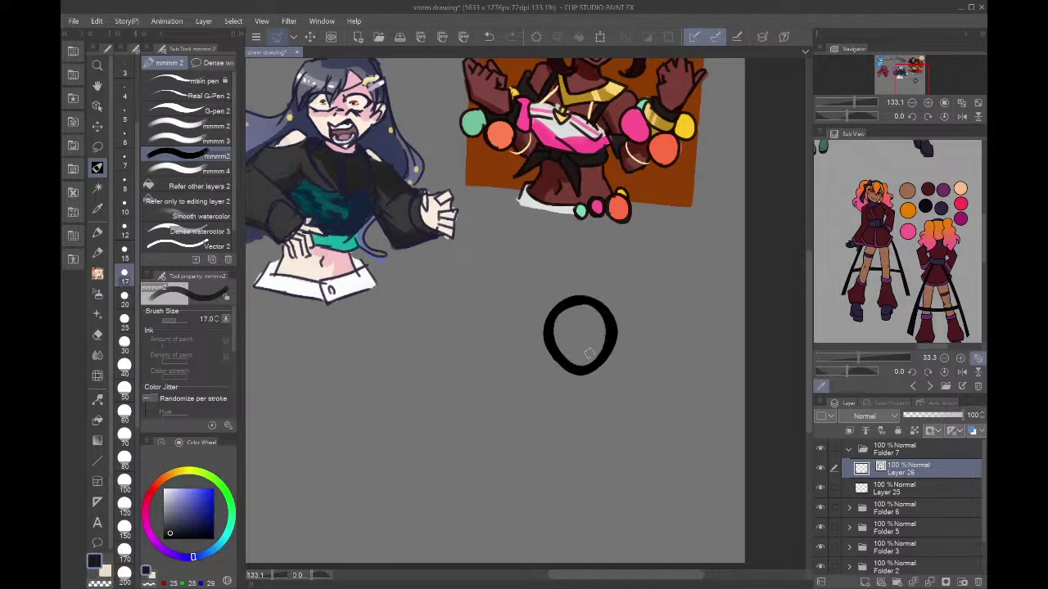
pyautogui.moveTo(579, 372)
pyautogui.mouseDown()
pyautogui.moveTo(587, 395)
pyautogui.moveTo(569, 395)
pyautogui.mouseUp()
pyautogui.moveTo(545, 399)
pyautogui.mouseDown()
pyautogui.moveTo(613, 413)
pyautogui.moveTo(619, 478)
pyautogui.mouseUp()
pyautogui.moveTo(624, 394); pyautogui.dragTo(621, 482)
pyautogui.moveTo(557, 386)
pyautogui.mouseDown()
pyautogui.moveTo(512, 418)
pyautogui.moveTo(498, 444)
pyautogui.moveTo(578, 430)
pyautogui.mouseUp()
pyautogui.moveTo(493, 436); pyautogui.dragTo(580, 485)
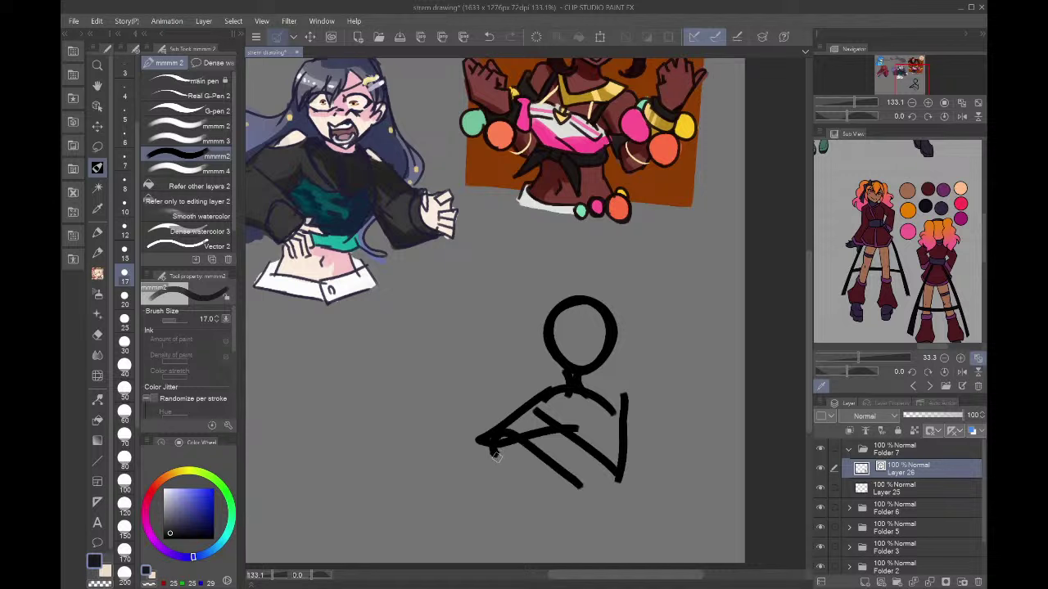
# - Sketch the bent arm's hand at the waist and a flared lower body closed by a straight hem
pyautogui.moveTo(492, 453); pyautogui.dragTo(533, 482)
pyautogui.moveTo(514, 457)
pyautogui.mouseDown()
pyautogui.moveTo(538, 508)
pyautogui.moveTo(564, 469)
pyautogui.moveTo(589, 520)
pyautogui.moveTo(594, 486)
pyautogui.mouseUp()
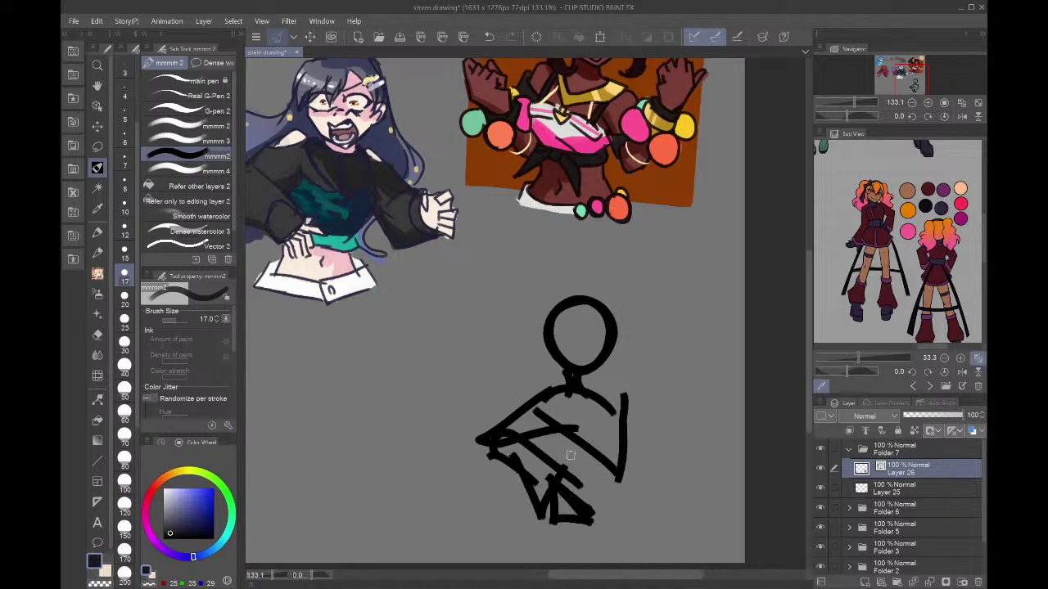
pyautogui.moveTo(570, 438); pyautogui.dragTo(598, 489)
pyautogui.moveTo(621, 452)
pyautogui.mouseDown()
pyautogui.moveTo(651, 535)
pyautogui.moveTo(555, 530)
pyautogui.mouseUp()
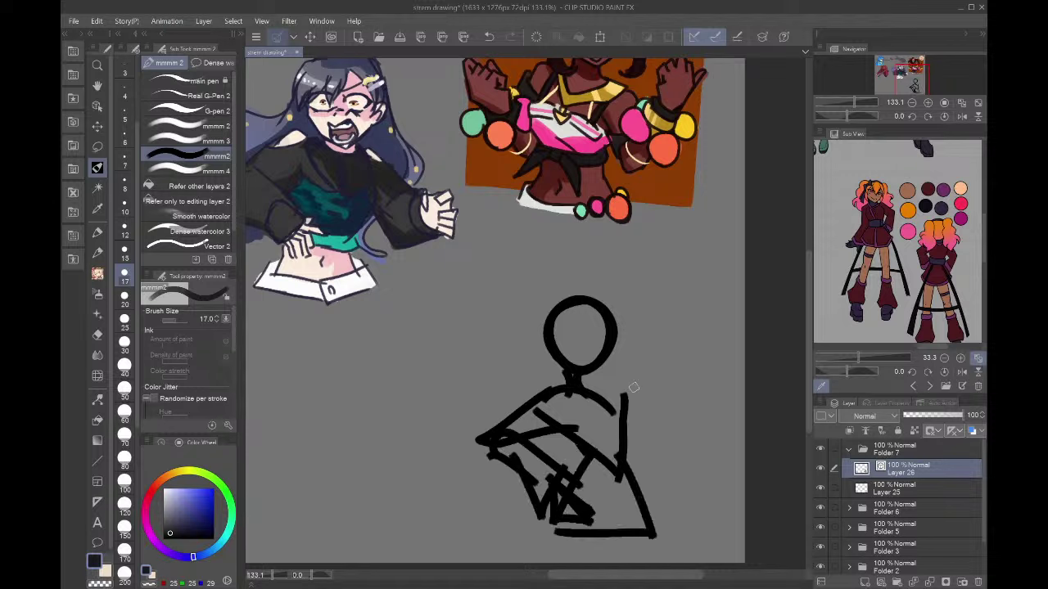
# - Shift the sketched figure to the left and draw its other arm stretched out sideways, ending in a raised hand
pyautogui.moveTo(607, 399)
pyautogui.mouseDown()
pyautogui.moveTo(725, 396)
pyautogui.moveTo(600, 396)
pyautogui.mouseUp()
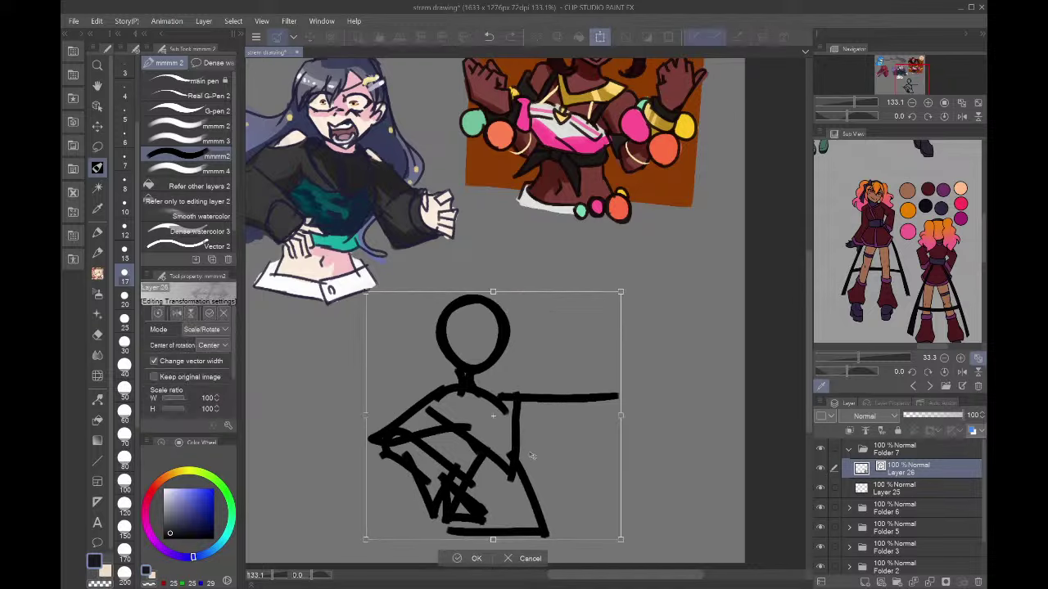
pyautogui.moveTo(650, 431); pyautogui.dragTo(510, 415)
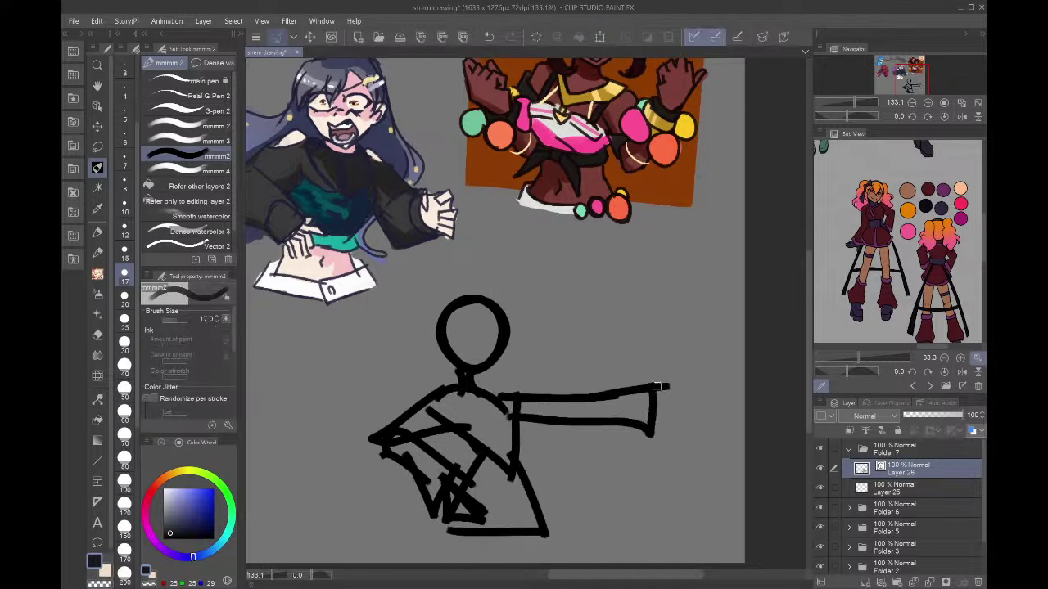
pyautogui.moveTo(656, 388)
pyautogui.mouseDown()
pyautogui.moveTo(672, 402)
pyautogui.moveTo(658, 415)
pyautogui.mouseUp()
pyautogui.moveTo(664, 393)
pyautogui.mouseDown()
pyautogui.moveTo(687, 373)
pyautogui.moveTo(692, 324)
pyautogui.mouseUp()
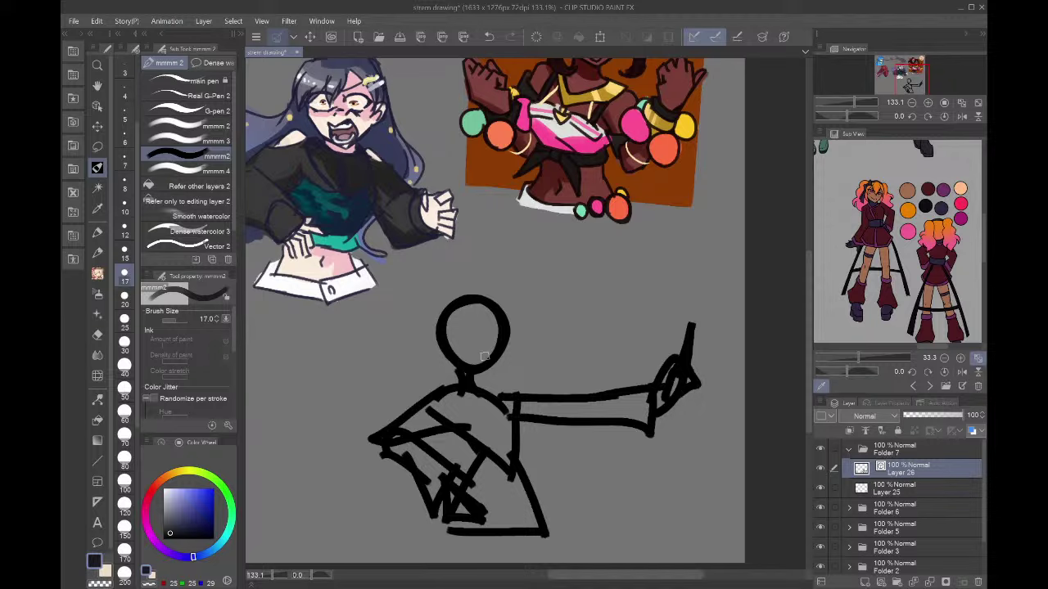
# - Sketch a small triangular mouth on the face and loose, rounded hair on both sides of the head
pyautogui.moveTo(466, 331); pyautogui.dragTo(472, 372)
pyautogui.moveTo(912, 87)
pyautogui.mouseDown()
pyautogui.moveTo(900, 83)
pyautogui.moveTo(908, 86)
pyautogui.mouseUp()
pyautogui.moveTo(530, 170)
pyautogui.mouseDown()
pyautogui.moveTo(503, 151)
pyautogui.moveTo(466, 221)
pyautogui.moveTo(483, 268)
pyautogui.moveTo(588, 227)
pyautogui.moveTo(575, 280)
pyautogui.mouseUp()
# - Extend the canvas downward again to 1633 x 1564 px
pyautogui.click(912, 103)
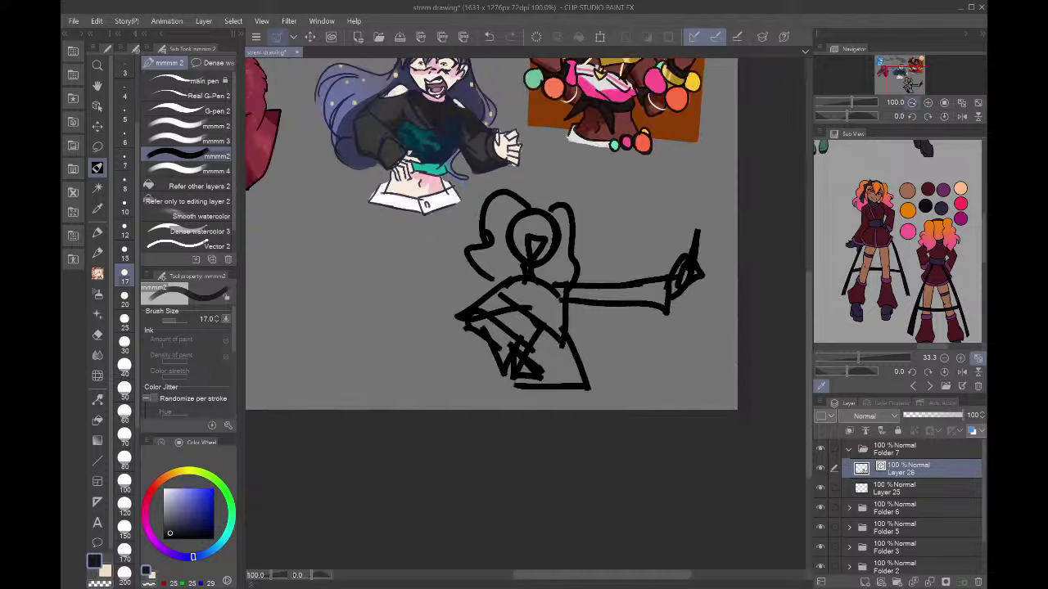
pyautogui.click(911, 103)
pyautogui.click(912, 103)
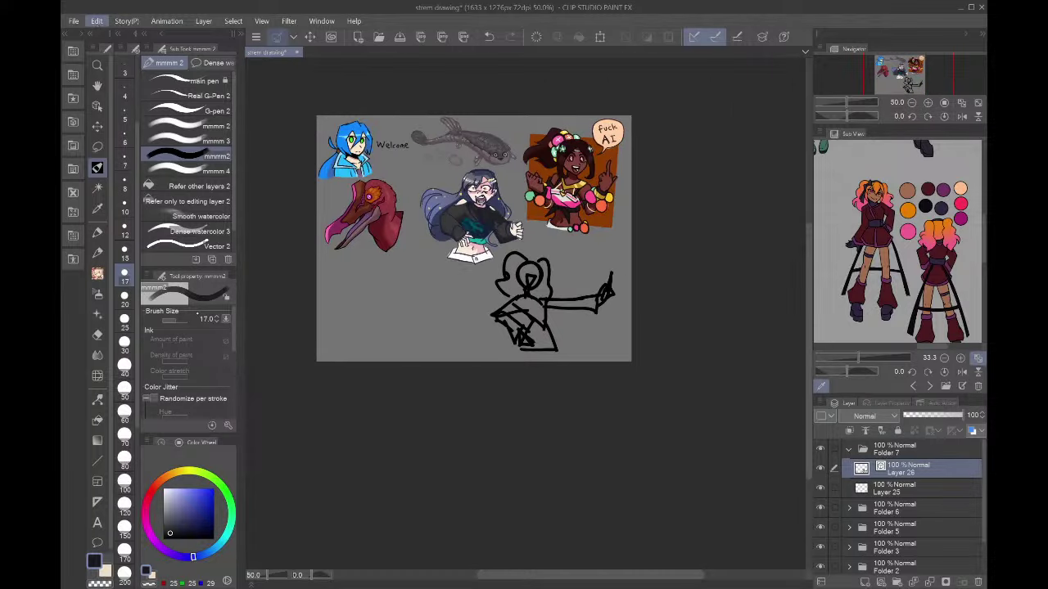
pyautogui.click(198, 313)
pyautogui.moveTo(473, 363); pyautogui.dragTo(474, 416)
pyautogui.click(475, 262)
# - Transform the figure sketch to move it down into the newly added canvas space
pyautogui.click(962, 103)
pyautogui.hotkey('ctrl', 't')
pyautogui.moveTo(727, 379); pyautogui.dragTo(738, 415)
pyautogui.click(635, 513)
# - Add clothing lines to the figure: a long line down the torso, a flared skirt side and hem, and a piece hanging from the shoulder
pyautogui.click(928, 103)
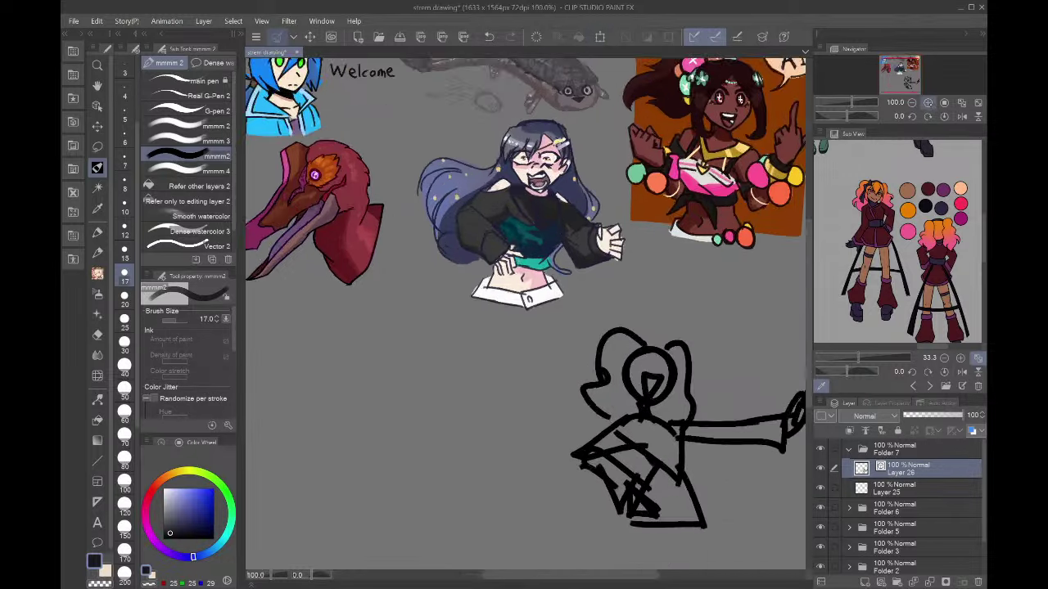
pyautogui.click(927, 103)
pyautogui.moveTo(923, 81); pyautogui.dragTo(909, 85)
pyautogui.moveTo(521, 260)
pyautogui.mouseDown()
pyautogui.moveTo(529, 342)
pyautogui.moveTo(557, 383)
pyautogui.mouseUp()
pyautogui.moveTo(508, 416); pyautogui.dragTo(556, 436)
pyautogui.moveTo(491, 342); pyautogui.dragTo(512, 419)
pyautogui.moveTo(614, 258)
pyautogui.mouseDown()
pyautogui.moveTo(613, 321)
pyautogui.moveTo(625, 296)
pyautogui.mouseUp()
pyautogui.moveTo(624, 310)
pyautogui.mouseDown()
pyautogui.moveTo(640, 371)
pyautogui.moveTo(628, 397)
pyautogui.mouseUp()
# - Sketch a second figure beside the first, with a round head, a collar shape, a leaning torso and a thick bent arm
pyautogui.moveTo(909, 79); pyautogui.dragTo(899, 84)
pyautogui.moveTo(434, 237)
pyautogui.mouseDown()
pyautogui.moveTo(460, 186)
pyautogui.moveTo(422, 239)
pyautogui.moveTo(474, 242)
pyautogui.moveTo(460, 194)
pyautogui.moveTo(479, 222)
pyautogui.moveTo(487, 209)
pyautogui.moveTo(491, 246)
pyautogui.moveTo(466, 283)
pyautogui.moveTo(416, 249)
pyautogui.moveTo(466, 270)
pyautogui.moveTo(471, 253)
pyautogui.moveTo(466, 281)
pyautogui.moveTo(474, 267)
pyautogui.moveTo(419, 323)
pyautogui.mouseUp()
pyautogui.moveTo(385, 252); pyautogui.dragTo(410, 275)
pyautogui.moveTo(413, 290); pyautogui.dragTo(454, 352)
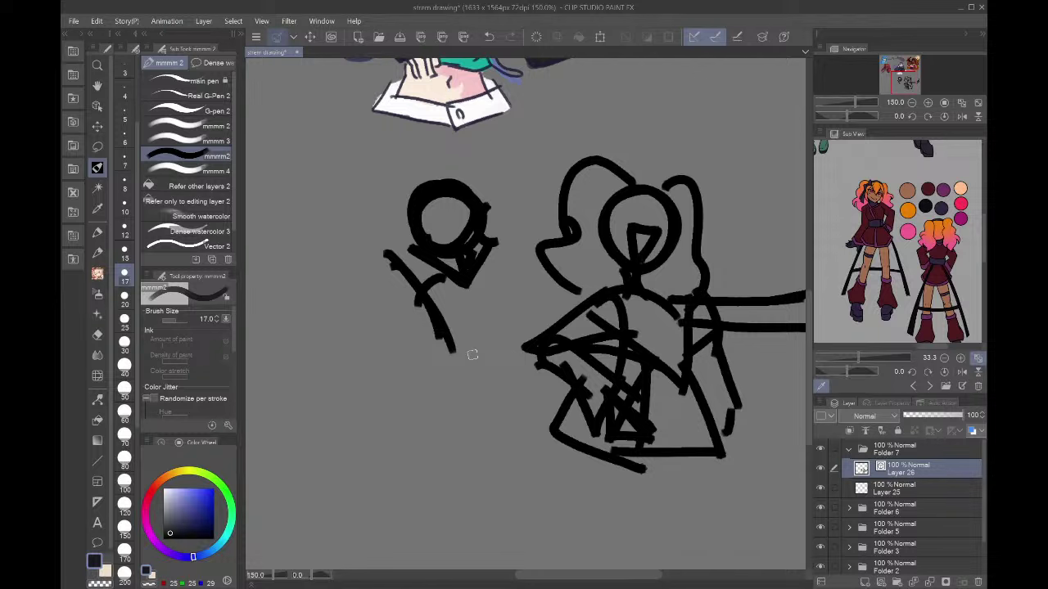
pyautogui.moveTo(412, 275); pyautogui.dragTo(440, 263)
pyautogui.moveTo(434, 328)
pyautogui.mouseDown()
pyautogui.moveTo(361, 334)
pyautogui.moveTo(387, 257)
pyautogui.moveTo(395, 261)
pyautogui.moveTo(354, 337)
pyautogui.moveTo(436, 319)
pyautogui.moveTo(375, 362)
pyautogui.moveTo(401, 246)
pyautogui.moveTo(366, 349)
pyautogui.moveTo(432, 350)
pyautogui.mouseUp()
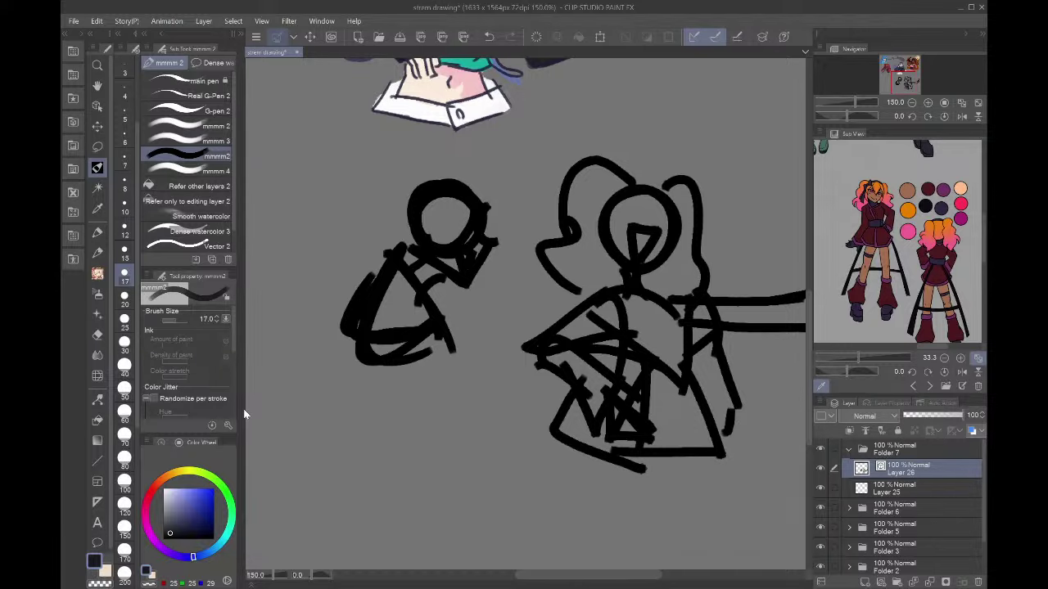
# - Add chest lines, a raised second hand and a drooping forearm to the second figure
pyautogui.scroll(-4, 306, 398)
pyautogui.scroll(4, 310, 398)
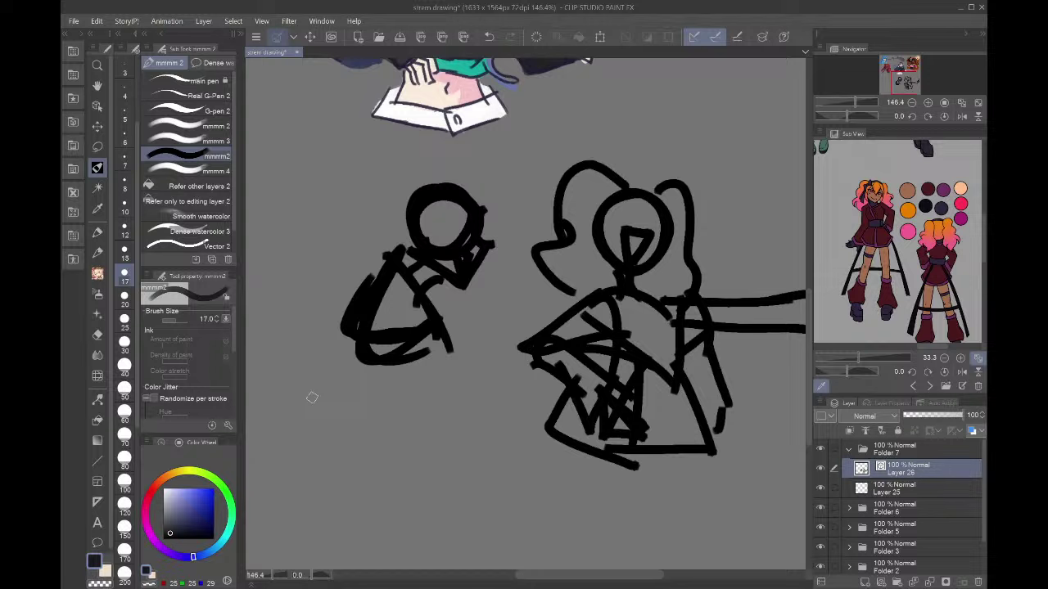
pyautogui.moveTo(394, 270)
pyautogui.mouseDown()
pyautogui.moveTo(397, 393)
pyautogui.moveTo(403, 289)
pyautogui.moveTo(446, 338)
pyautogui.mouseUp()
pyautogui.moveTo(470, 327)
pyautogui.mouseDown()
pyautogui.moveTo(408, 412)
pyautogui.moveTo(461, 301)
pyautogui.moveTo(485, 324)
pyautogui.moveTo(472, 346)
pyautogui.moveTo(494, 297)
pyautogui.moveTo(452, 413)
pyautogui.mouseUp()
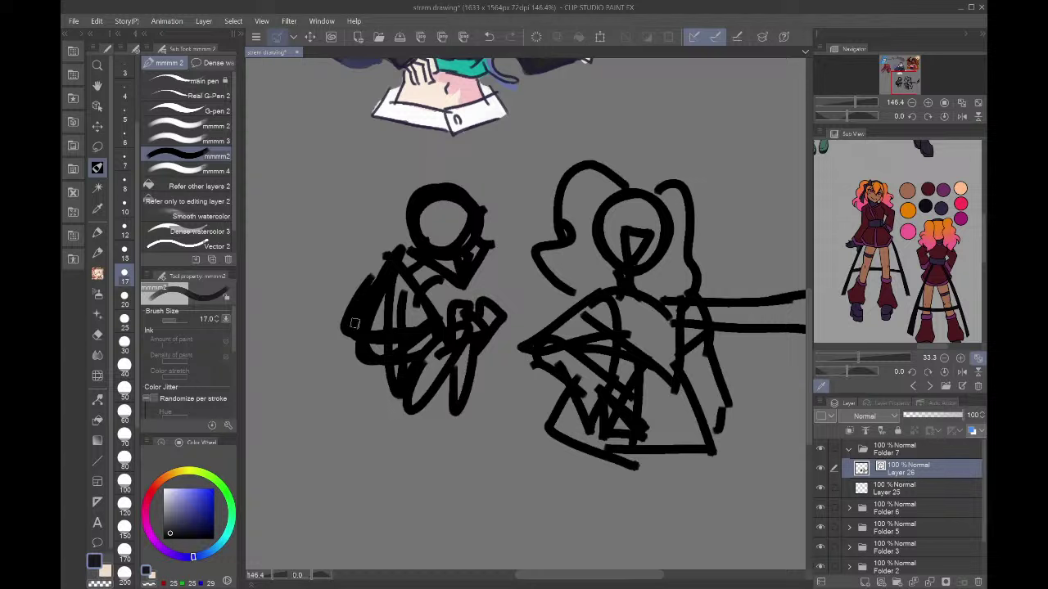
# - Draw a flared skirt with two slanted sides and a straight hem below the second figure's waist
pyautogui.moveTo(355, 347); pyautogui.dragTo(305, 445)
pyautogui.moveTo(402, 373); pyautogui.dragTo(423, 458)
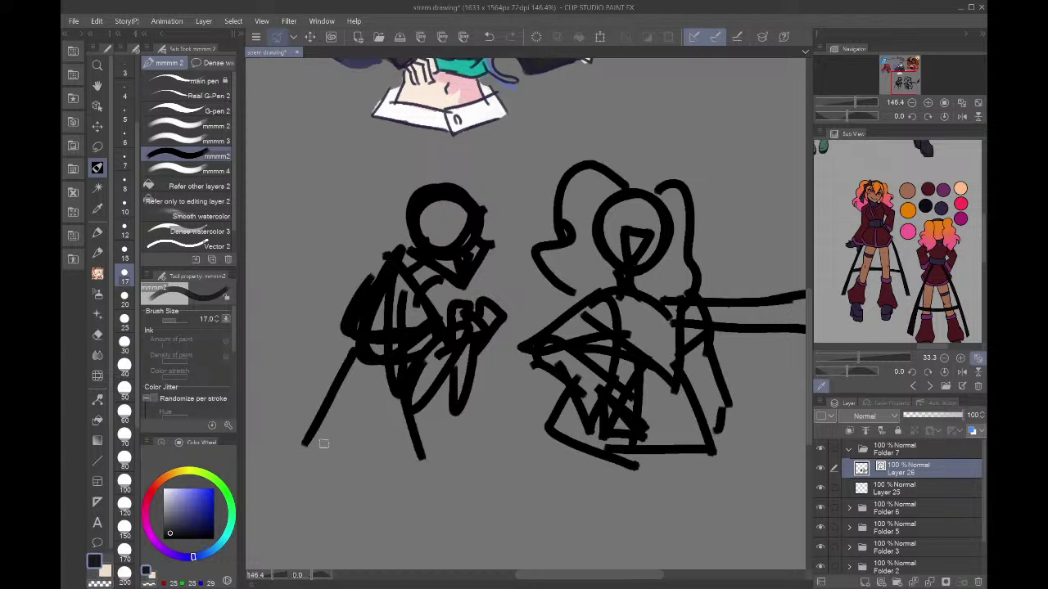
pyautogui.moveTo(306, 443); pyautogui.dragTo(423, 451)
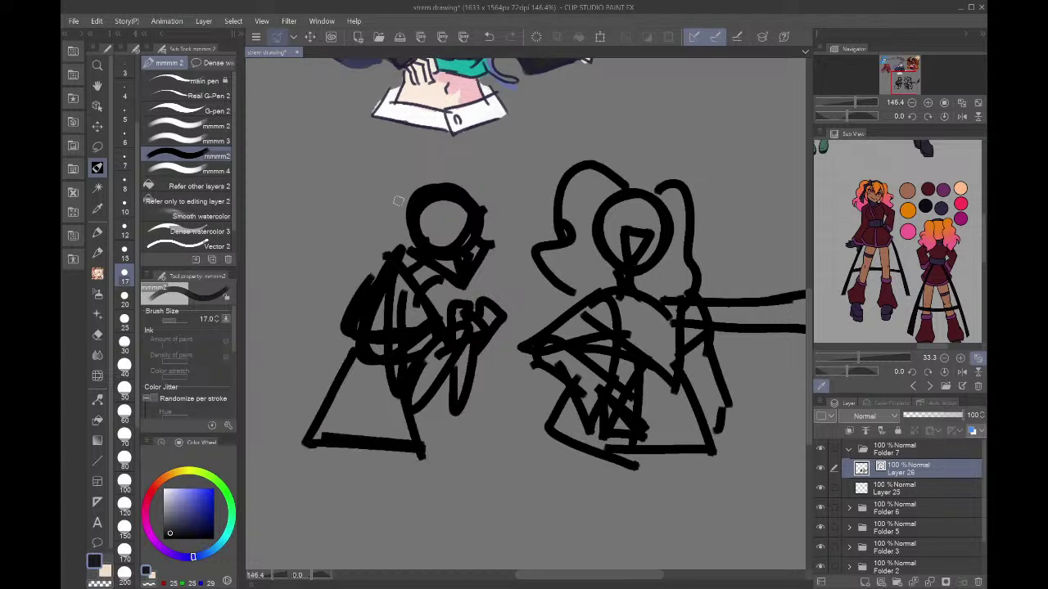
# - Draw wavy hair on the left figure: a long lock blowing out behind the head and a curly lock in front of the face
pyautogui.moveTo(418, 193)
pyautogui.mouseDown()
pyautogui.moveTo(357, 223)
pyautogui.moveTo(370, 218)
pyautogui.moveTo(265, 244)
pyautogui.moveTo(282, 291)
pyautogui.moveTo(368, 269)
pyautogui.mouseUp()
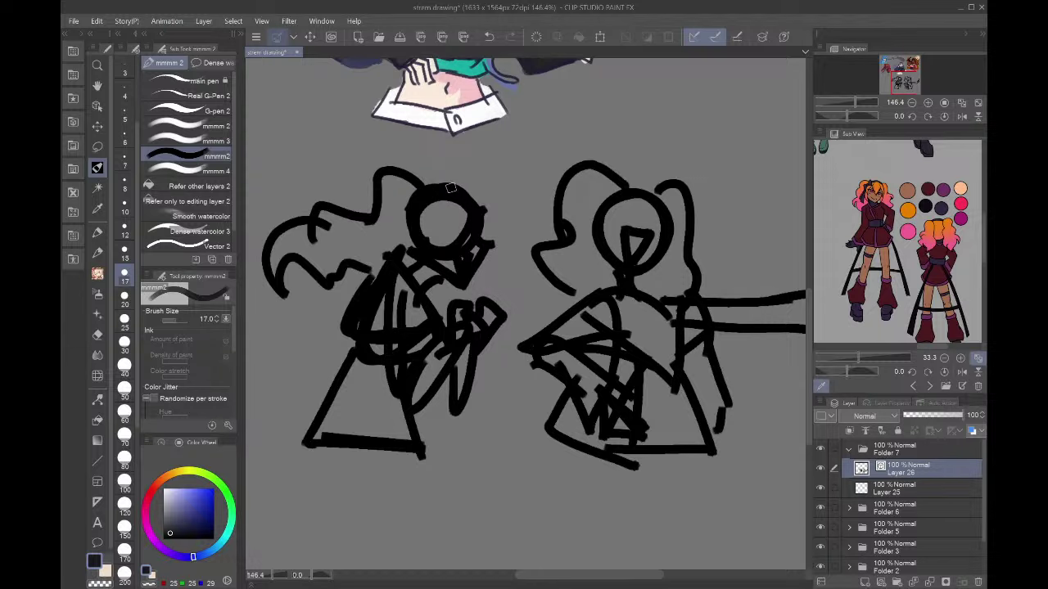
pyautogui.moveTo(451, 190)
pyautogui.mouseDown()
pyautogui.moveTo(458, 205)
pyautogui.moveTo(486, 187)
pyautogui.moveTo(502, 270)
pyautogui.moveTo(485, 299)
pyautogui.mouseUp()
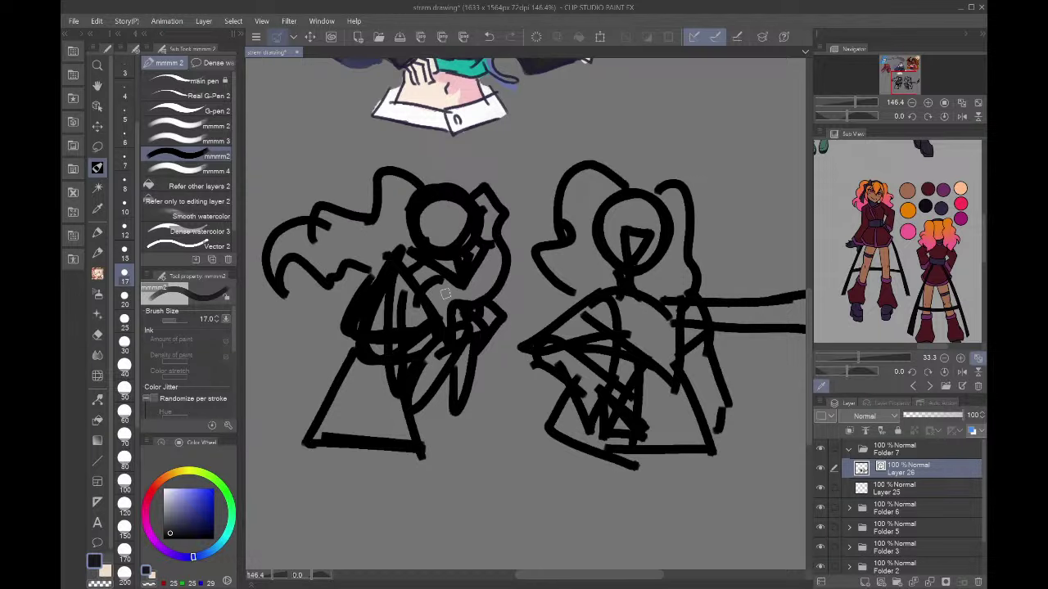
pyautogui.scroll(-3, 443, 293)
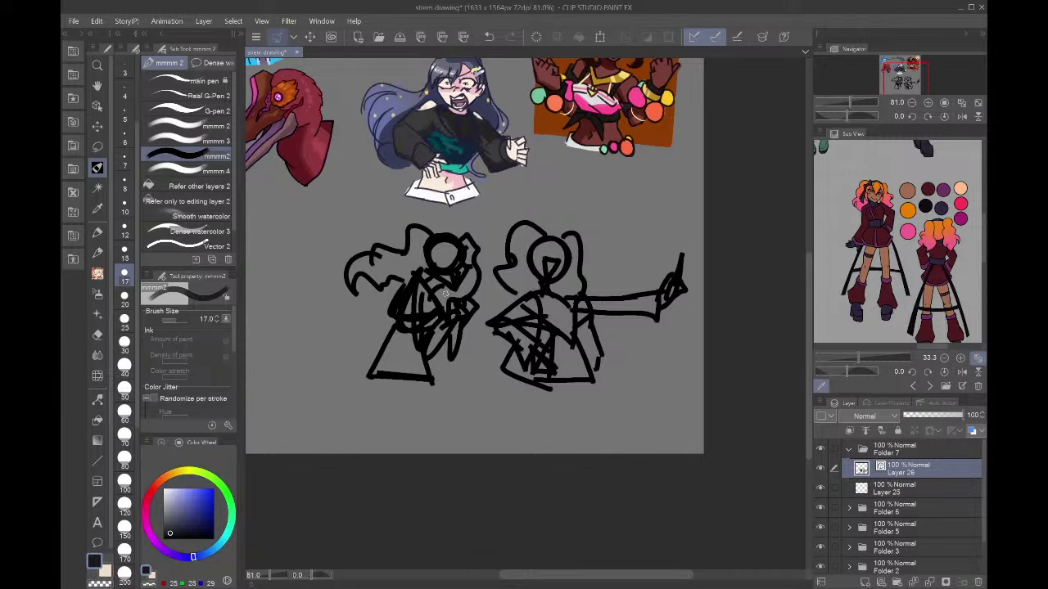
pyautogui.scroll(3, 459, 266)
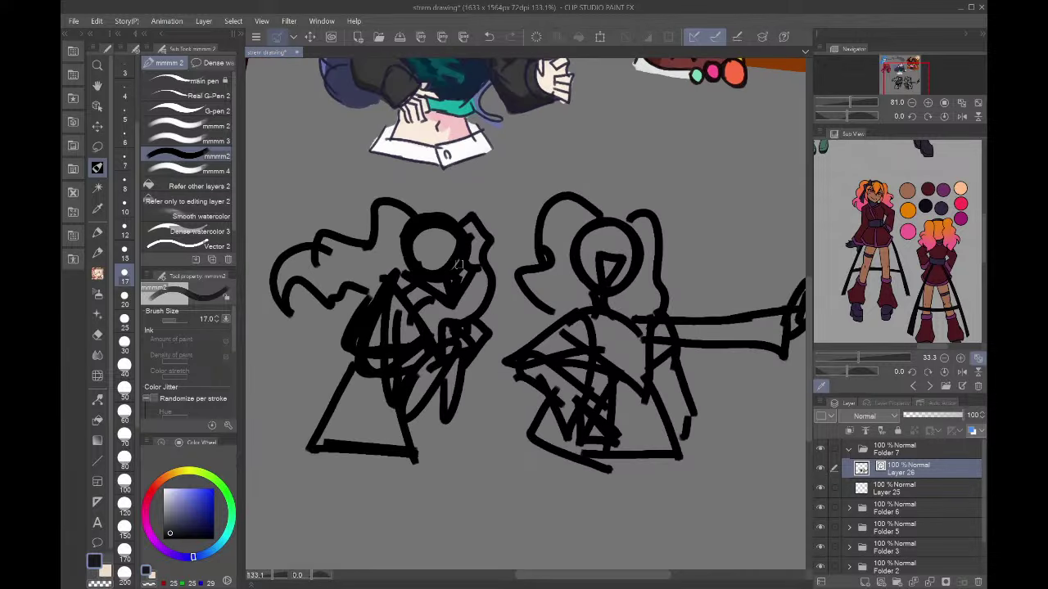
# - Lasso the left figure, move it slightly downward so it sits level with the other figure, and clear the selection
pyautogui.press('m')
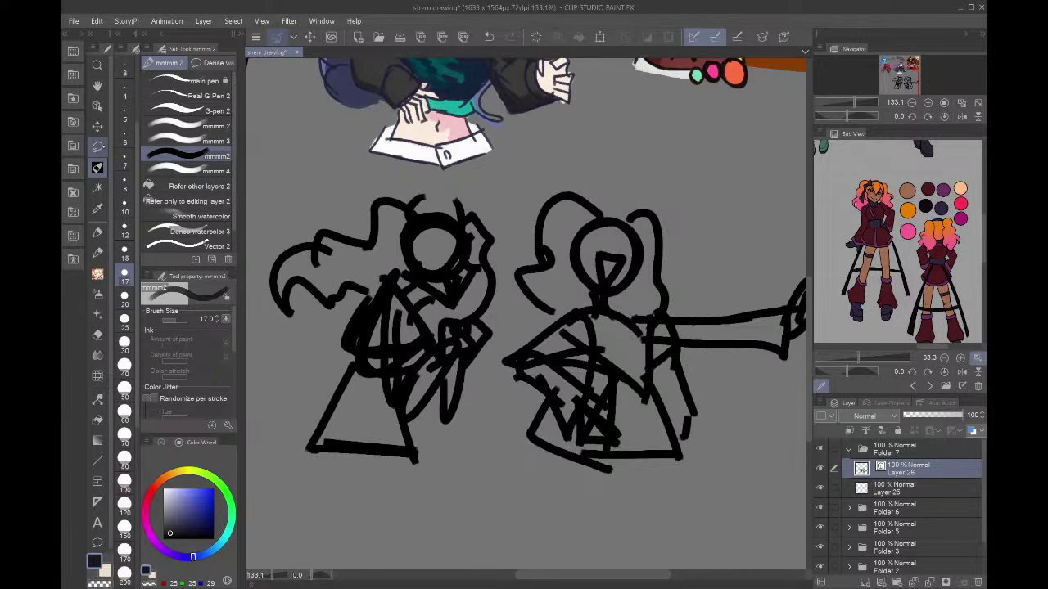
pyautogui.moveTo(467, 481)
pyautogui.mouseDown()
pyautogui.moveTo(510, 361)
pyautogui.moveTo(519, 254)
pyautogui.moveTo(437, 165)
pyautogui.moveTo(291, 207)
pyautogui.moveTo(364, 495)
pyautogui.moveTo(457, 484)
pyautogui.moveTo(466, 507)
pyautogui.mouseUp()
pyautogui.hotkey('ctrl', 't')
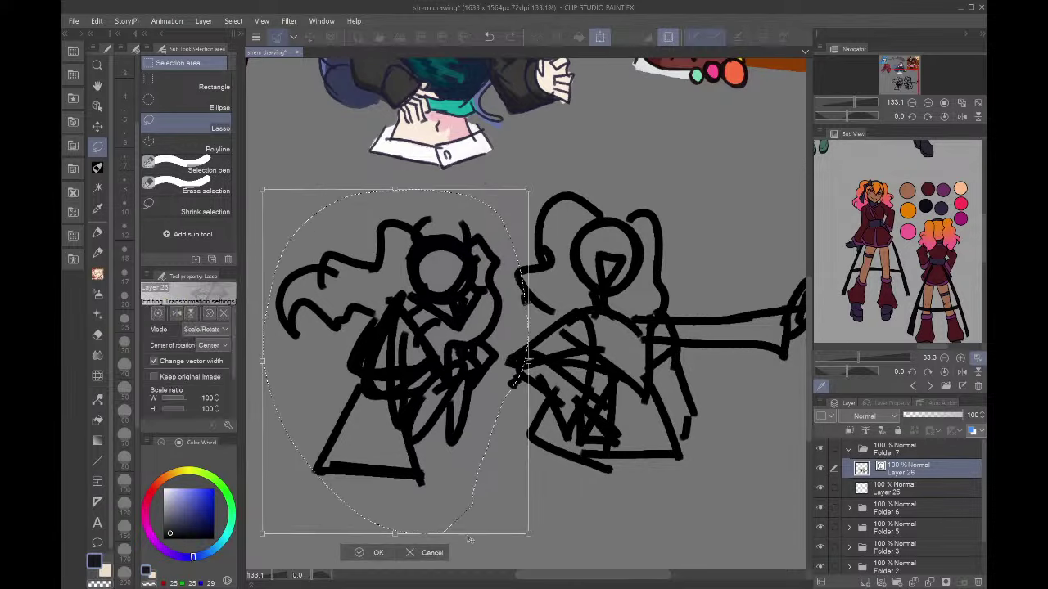
pyautogui.press('Return')
pyautogui.hotkey('ctrl', 'd')
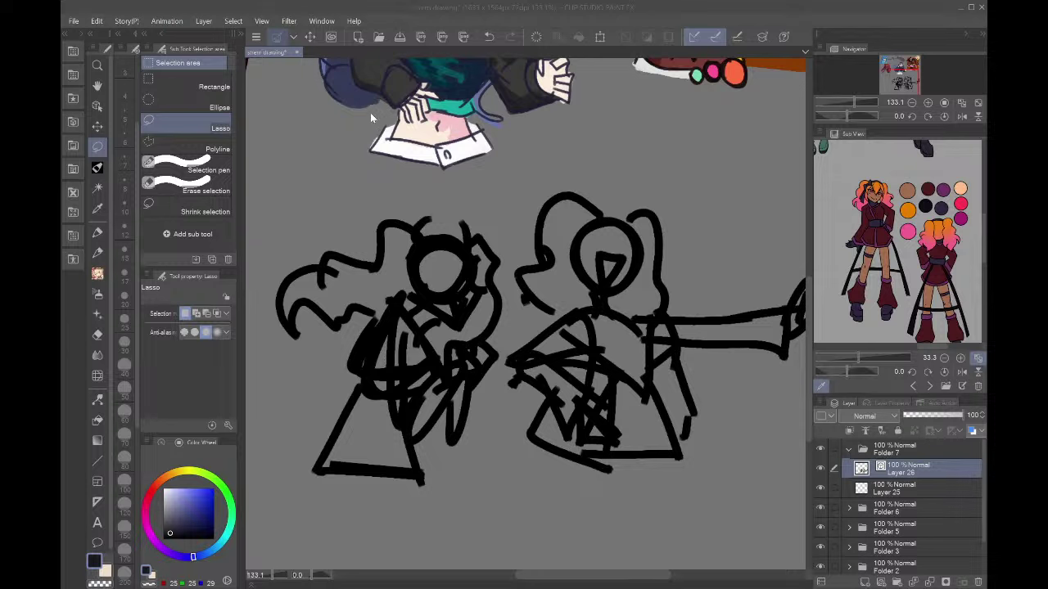
# - Load the blonde keyboard player image as the reference and lower the rough sketch layer's opacity to 32%
pyautogui.click(846, 382)
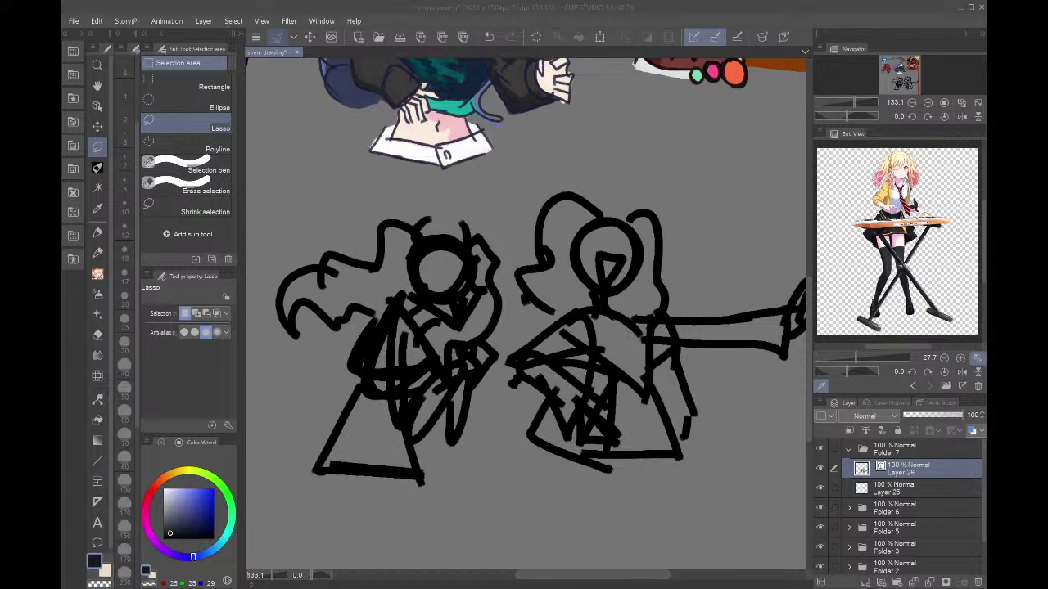
pyautogui.click(920, 417)
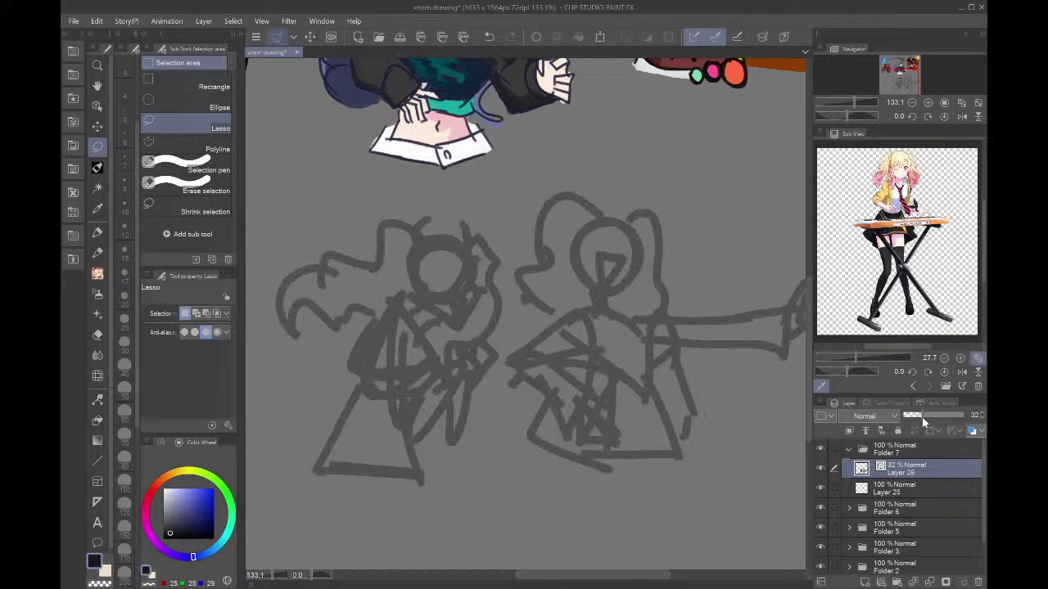
# - Merge the faded sketch down into Layer 25 and add a new raster layer above it
pyautogui.click(929, 582)
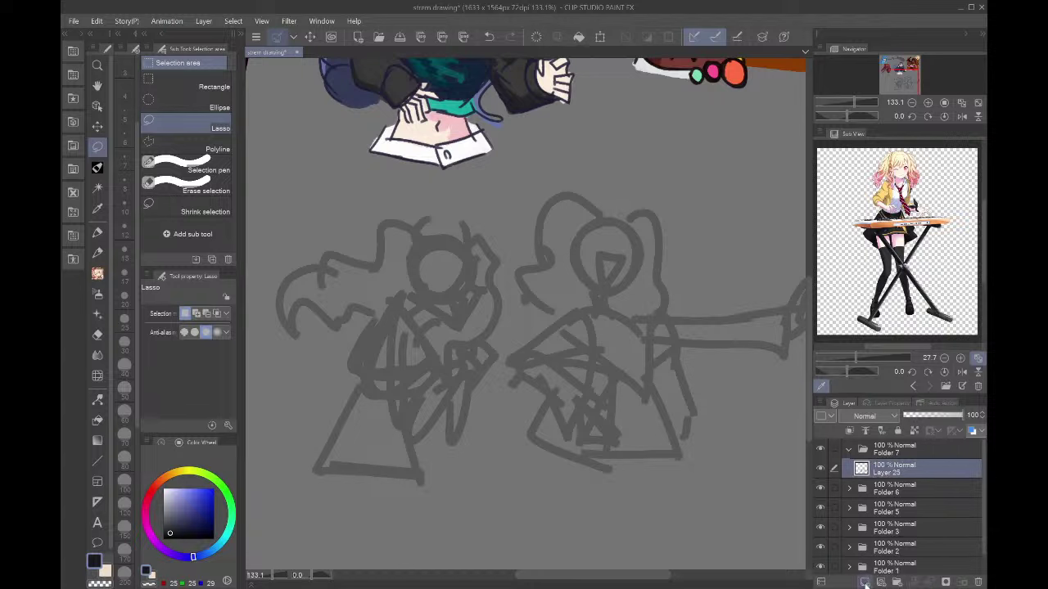
pyautogui.click(866, 582)
# - Enlarge the reference image to 100% on the character's face and set the mmmm2 pen to size 4
pyautogui.click(97, 168)
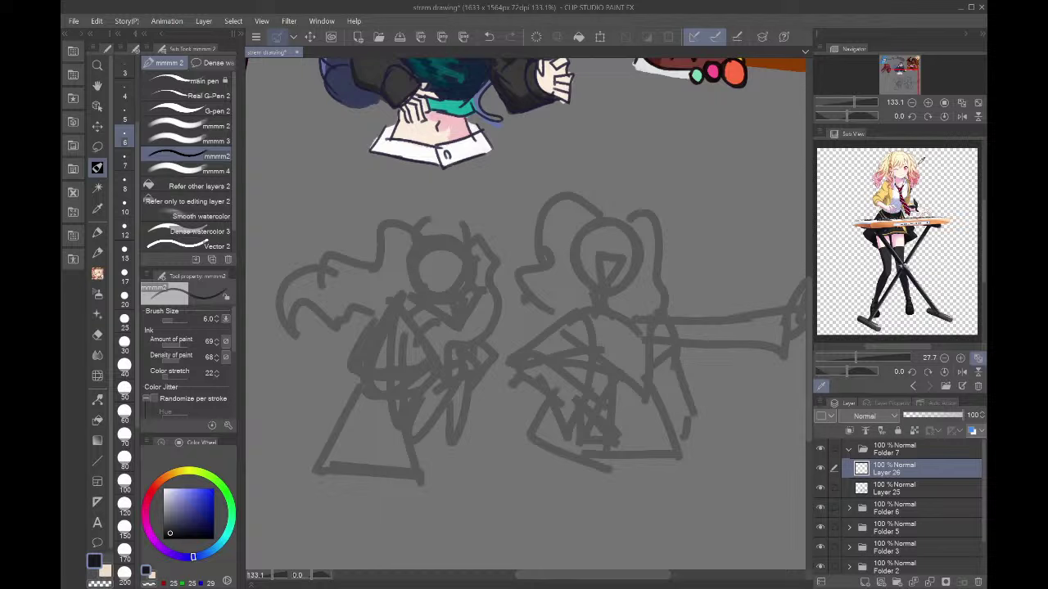
pyautogui.scroll(5, 884, 163)
pyautogui.scroll(-4, 900, 155)
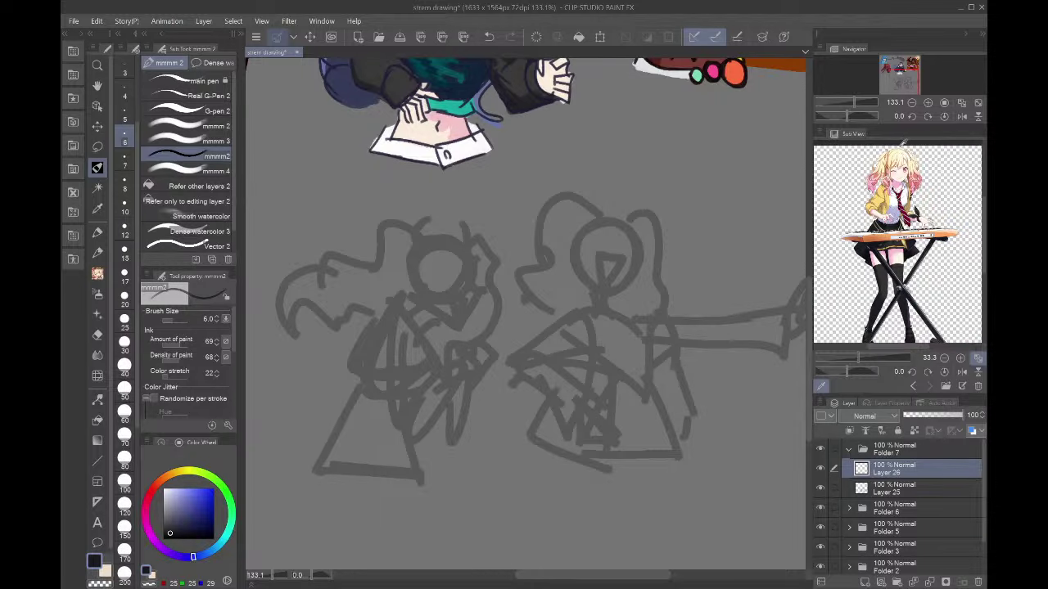
pyautogui.scroll(4, 903, 143)
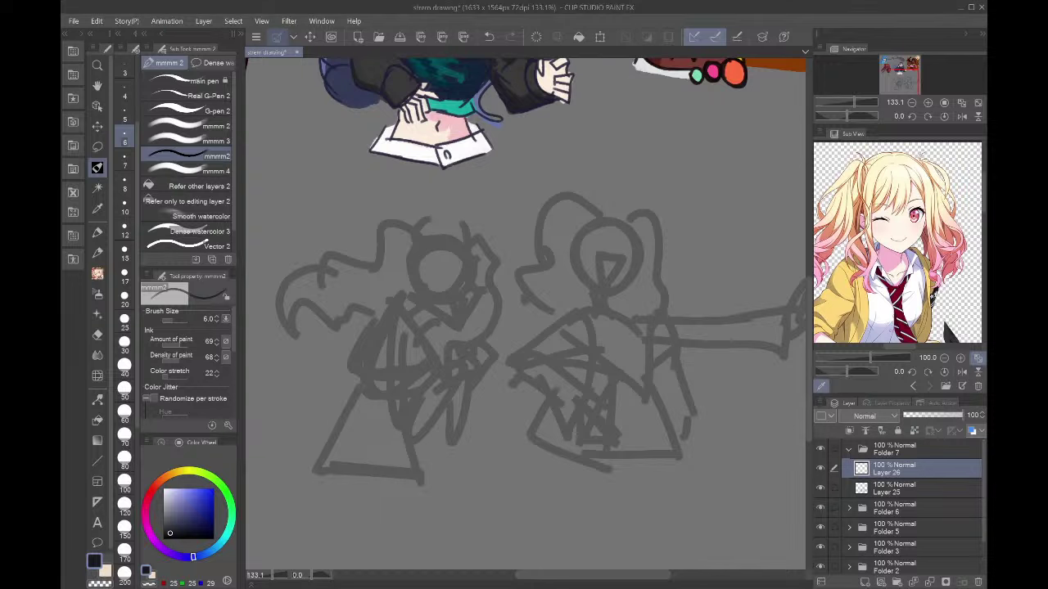
pyautogui.click(129, 78)
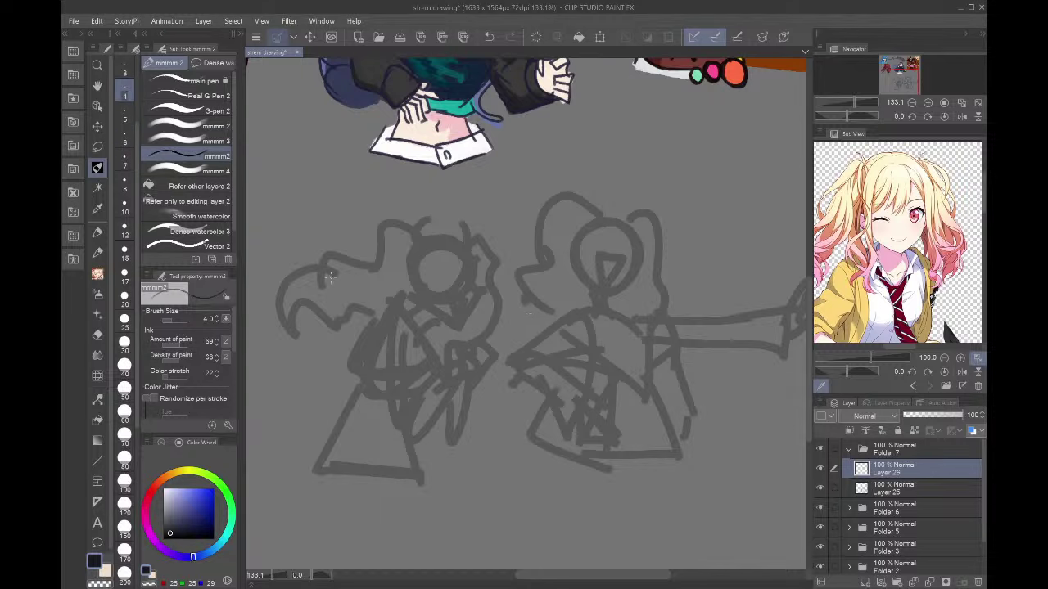
pyautogui.scroll(6, 331, 276)
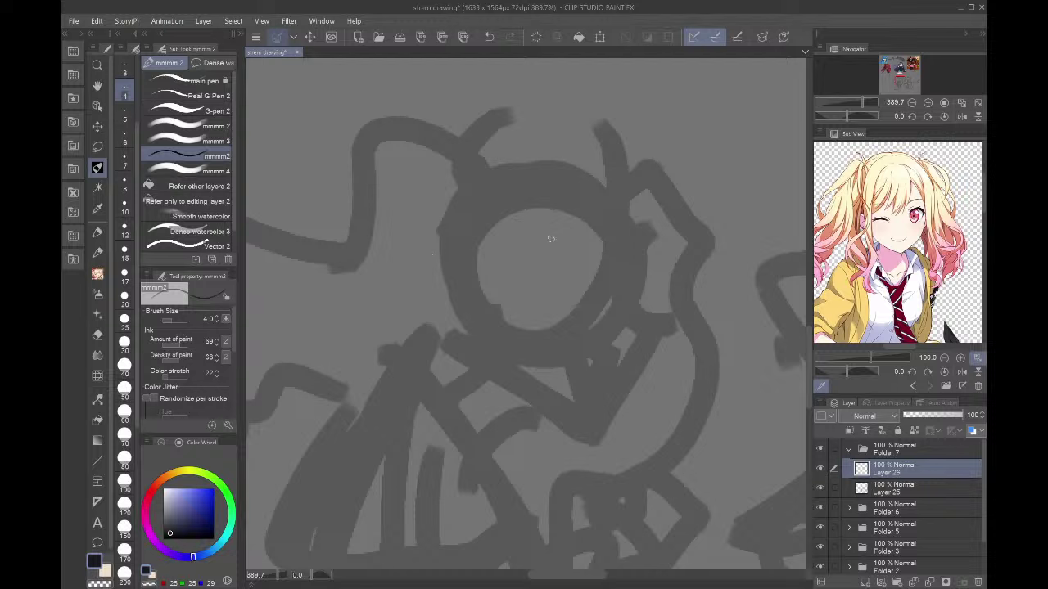
pyautogui.moveTo(529, 256)
pyautogui.mouseDown()
pyautogui.moveTo(591, 273)
pyautogui.moveTo(559, 241)
pyautogui.moveTo(525, 261)
pyautogui.moveTo(591, 275)
pyautogui.mouseUp()
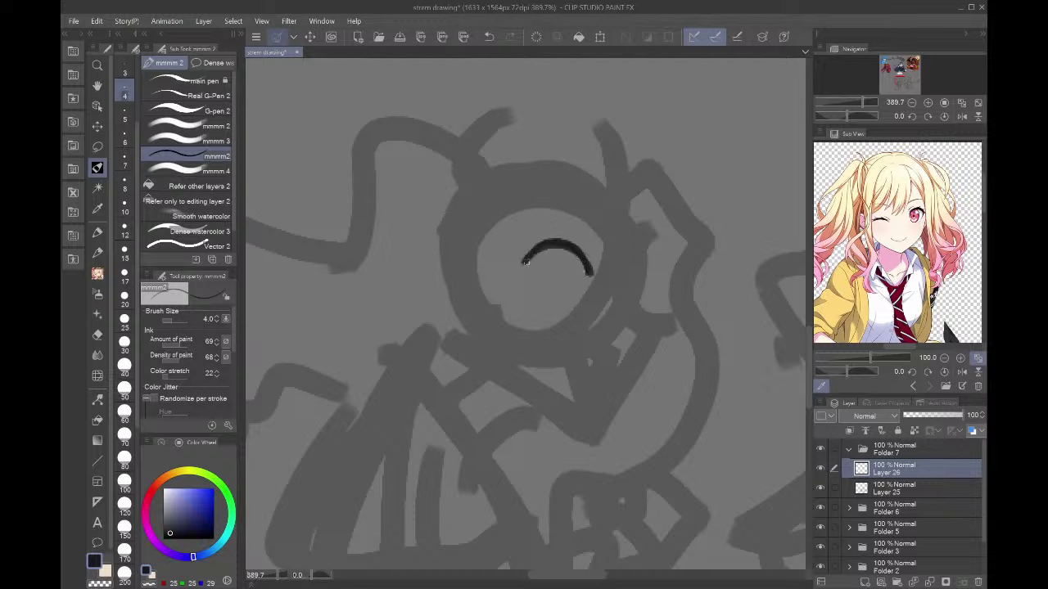
pyautogui.moveTo(524, 261); pyautogui.dragTo(556, 300)
pyautogui.moveTo(560, 263)
pyautogui.mouseDown()
pyautogui.moveTo(558, 301)
pyautogui.moveTo(583, 310)
pyautogui.mouseUp()
pyautogui.press('Delete')
# - Set the brush size to 5 and try an eye with an arched lid, oval pupil and lower lid line in the left figure's face
pyautogui.click(125, 115)
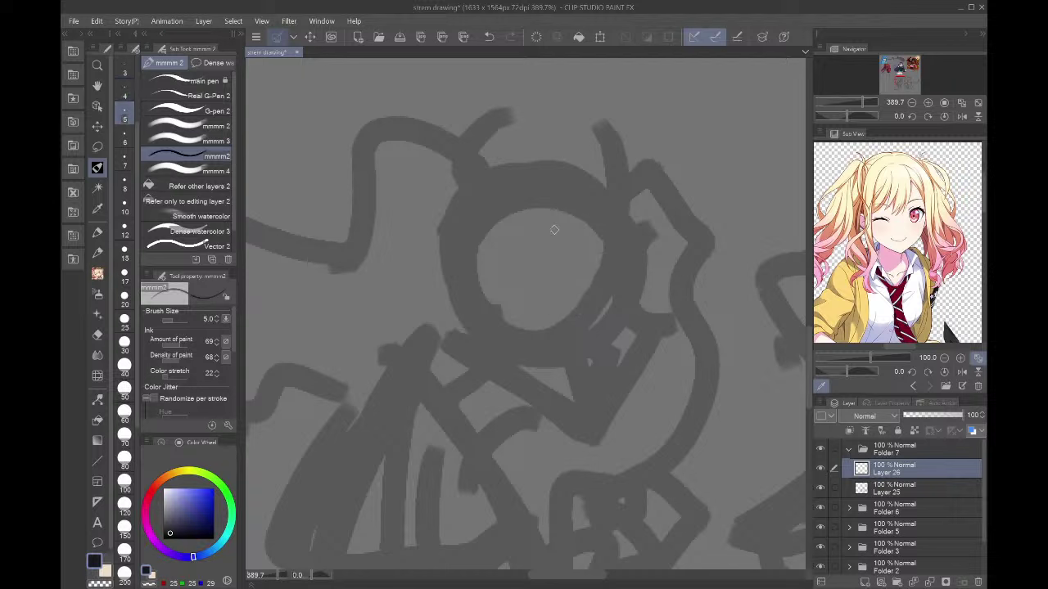
pyautogui.moveTo(541, 248)
pyautogui.mouseDown()
pyautogui.moveTo(603, 263)
pyautogui.moveTo(584, 242)
pyautogui.moveTo(537, 247)
pyautogui.moveTo(553, 241)
pyautogui.moveTo(601, 272)
pyautogui.mouseUp()
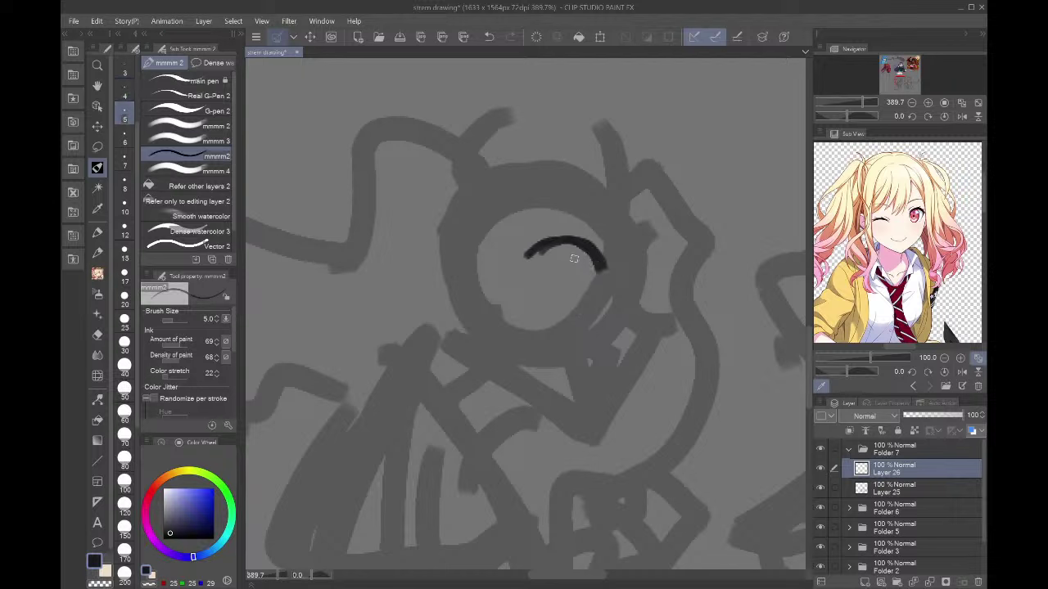
pyautogui.moveTo(547, 243)
pyautogui.mouseDown()
pyautogui.moveTo(528, 256)
pyautogui.moveTo(539, 276)
pyautogui.moveTo(530, 262)
pyautogui.moveTo(604, 279)
pyautogui.moveTo(528, 254)
pyautogui.moveTo(537, 280)
pyautogui.moveTo(590, 307)
pyautogui.moveTo(562, 287)
pyautogui.moveTo(573, 270)
pyautogui.moveTo(576, 290)
pyautogui.moveTo(565, 266)
pyautogui.moveTo(573, 273)
pyautogui.mouseUp()
pyautogui.press('Delete')
pyautogui.hotkey('ctrl', 'z')
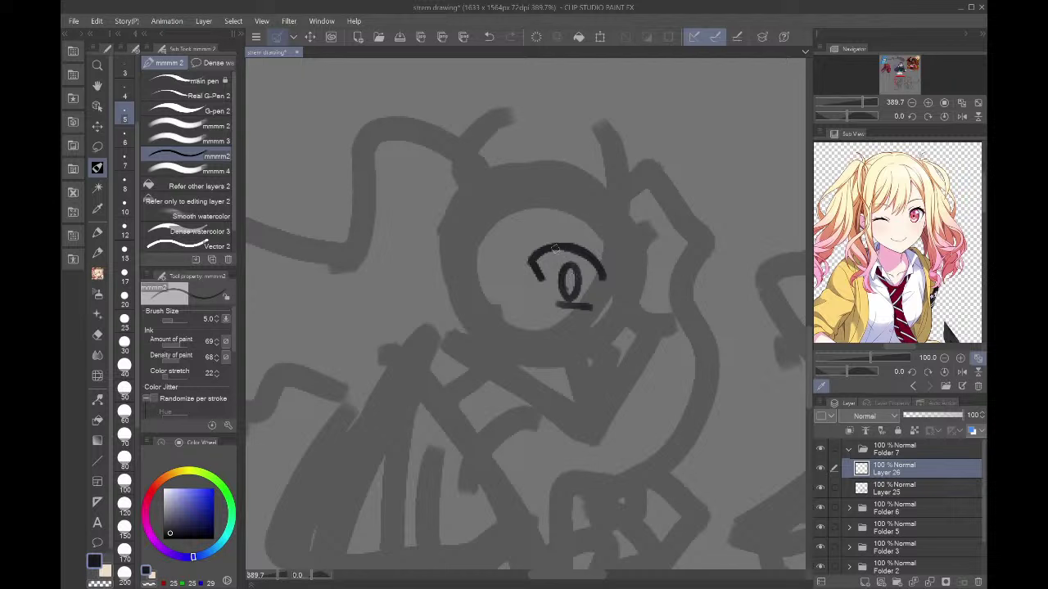
pyautogui.hotkey('ctrl', 'z')
pyautogui.moveTo(572, 291)
pyautogui.mouseDown()
pyautogui.moveTo(572, 251)
pyautogui.moveTo(561, 264)
pyautogui.moveTo(573, 258)
pyautogui.moveTo(581, 289)
pyautogui.moveTo(572, 284)
pyautogui.moveTo(586, 287)
pyautogui.moveTo(602, 267)
pyautogui.moveTo(574, 250)
pyautogui.moveTo(607, 290)
pyautogui.mouseUp()
pyautogui.hotkey('ctrl', 'z')
pyautogui.press('Delete')
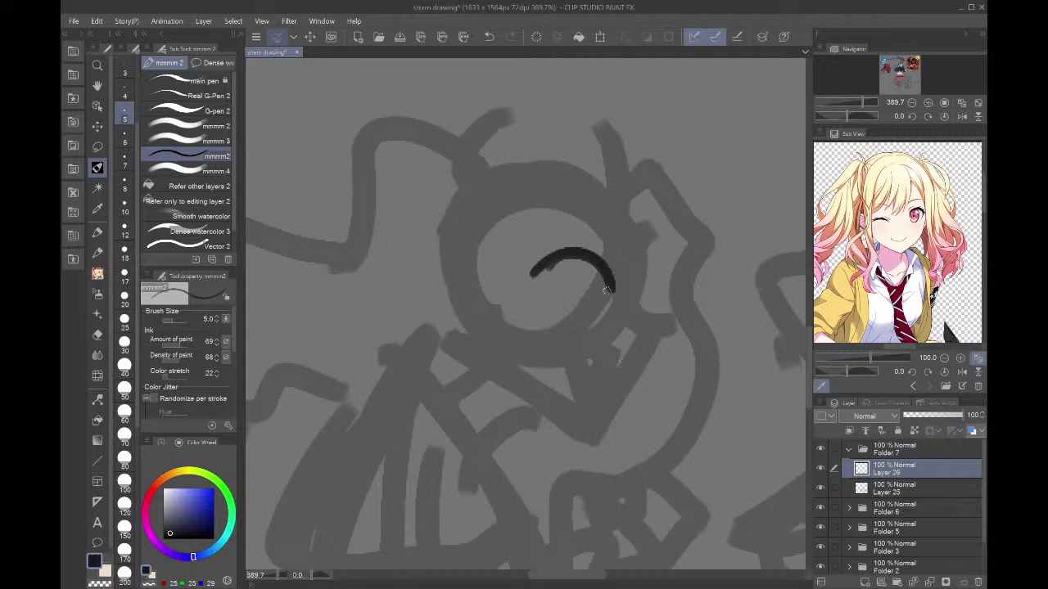
pyautogui.moveTo(534, 273)
pyautogui.mouseDown()
pyautogui.moveTo(575, 264)
pyautogui.moveTo(571, 292)
pyautogui.moveTo(581, 300)
pyautogui.moveTo(584, 288)
pyautogui.moveTo(596, 311)
pyautogui.moveTo(611, 282)
pyautogui.moveTo(582, 262)
pyautogui.moveTo(536, 269)
pyautogui.moveTo(587, 277)
pyautogui.moveTo(564, 256)
pyautogui.moveTo(540, 266)
pyautogui.moveTo(567, 260)
pyautogui.moveTo(532, 250)
pyautogui.mouseUp()
pyautogui.press('Delete')
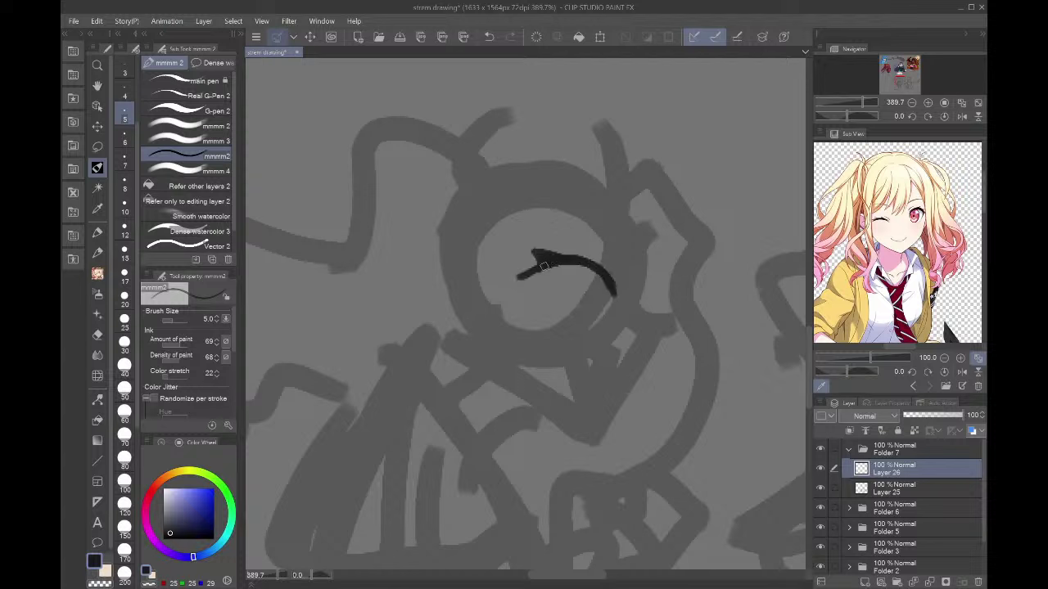
pyautogui.press('Delete')
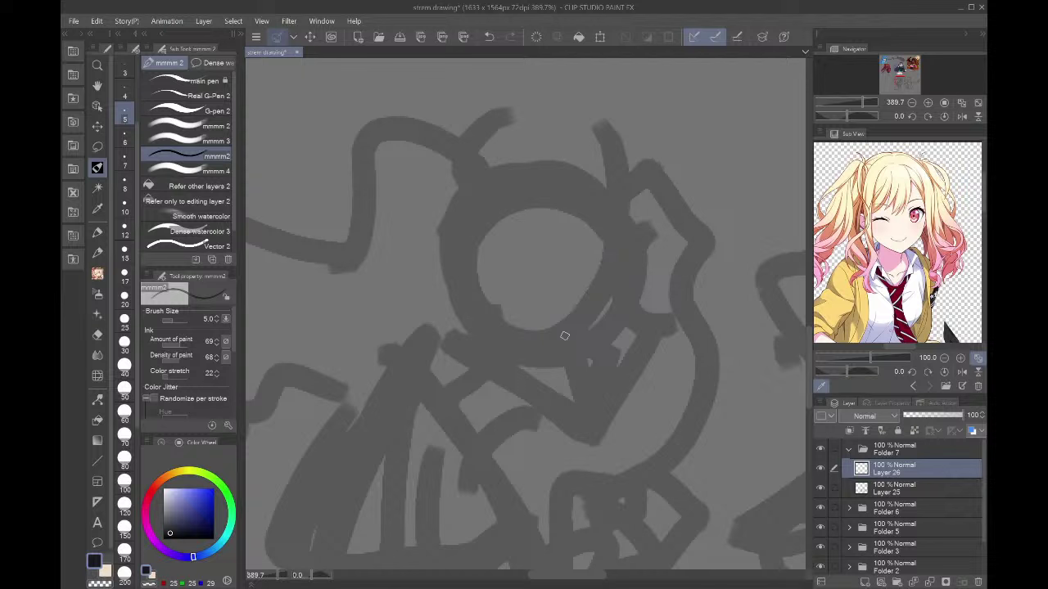
pyautogui.moveTo(555, 262)
pyautogui.mouseDown()
pyautogui.moveTo(618, 283)
pyautogui.moveTo(546, 268)
pyautogui.moveTo(582, 270)
pyautogui.moveTo(579, 295)
pyautogui.moveTo(588, 291)
pyautogui.moveTo(577, 278)
pyautogui.moveTo(546, 277)
pyautogui.moveTo(609, 311)
pyautogui.moveTo(600, 303)
pyautogui.mouseUp()
pyautogui.hotkey('ctrl', 'z')
pyautogui.hotkey('ctrl', 'z')
pyautogui.moveTo(642, 272)
pyautogui.mouseDown()
pyautogui.moveTo(638, 307)
pyautogui.moveTo(673, 309)
pyautogui.mouseUp()
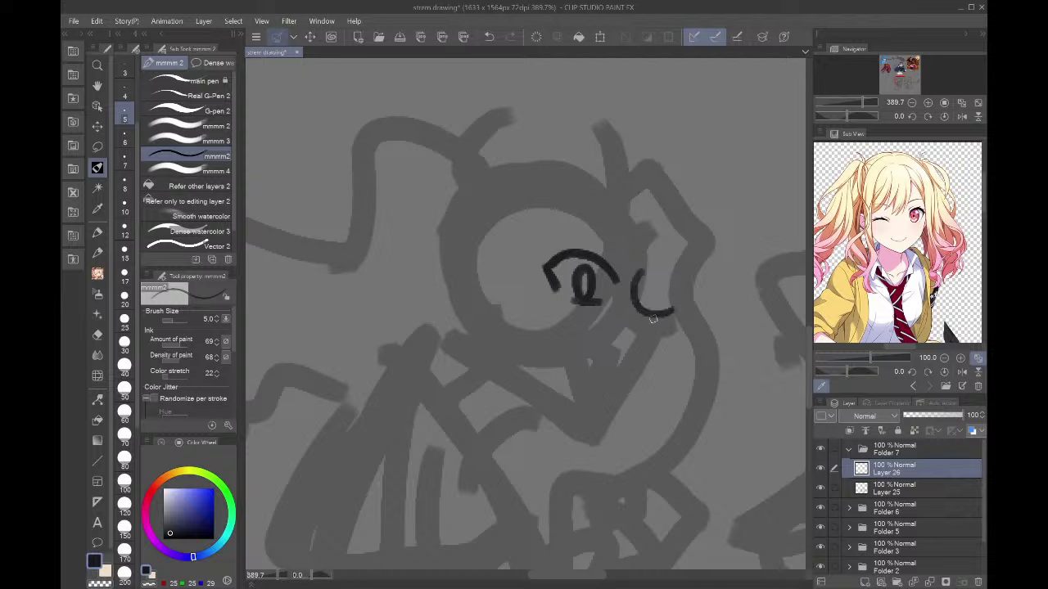
pyautogui.hotkey('ctrl', 'z')
pyautogui.moveTo(639, 269)
pyautogui.mouseDown()
pyautogui.moveTo(657, 310)
pyautogui.moveTo(644, 361)
pyautogui.moveTo(618, 399)
pyautogui.moveTo(609, 395)
pyautogui.moveTo(622, 354)
pyautogui.moveTo(596, 348)
pyautogui.moveTo(573, 374)
pyautogui.moveTo(609, 396)
pyautogui.moveTo(621, 374)
pyautogui.mouseUp()
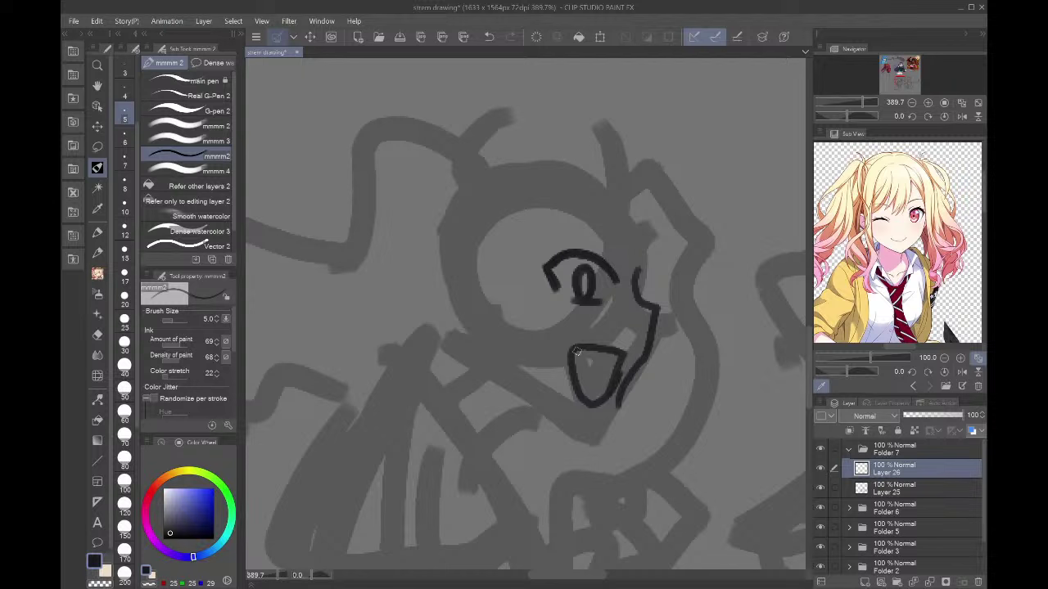
pyautogui.press('Delete')
# - Draw the left figure's face in profile, from brow and pointed nose to lips and chin, with a straight jawline running back
pyautogui.moveTo(640, 263)
pyautogui.mouseDown()
pyautogui.moveTo(660, 316)
pyautogui.moveTo(644, 363)
pyautogui.moveTo(623, 409)
pyautogui.mouseUp()
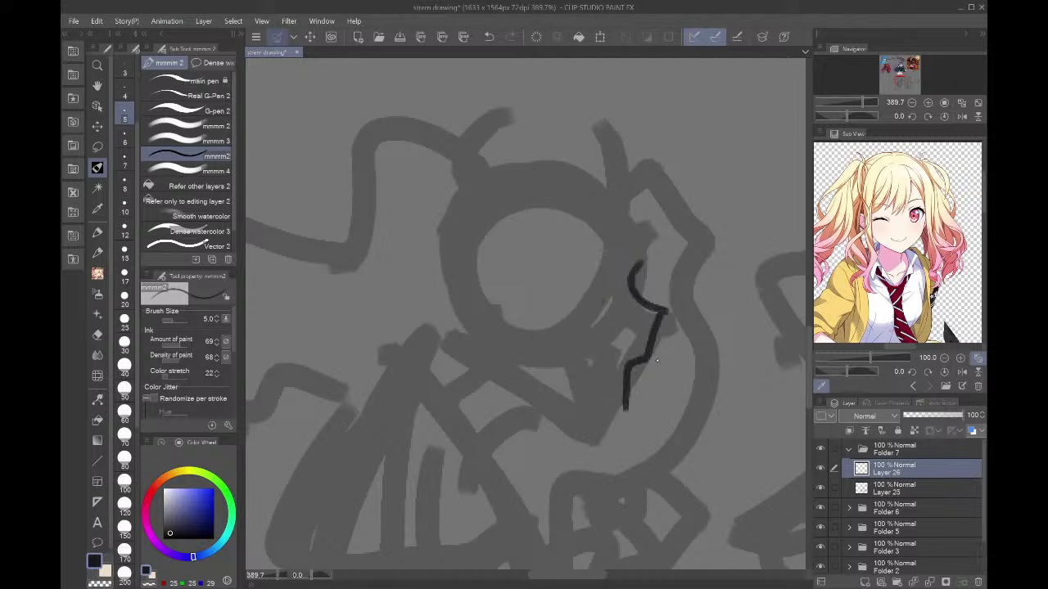
pyautogui.hotkey('ctrl', 'z')
pyautogui.moveTo(647, 355)
pyautogui.mouseDown()
pyautogui.moveTo(602, 433)
pyautogui.moveTo(496, 372)
pyautogui.mouseUp()
pyautogui.moveTo(607, 429); pyautogui.dragTo(490, 365)
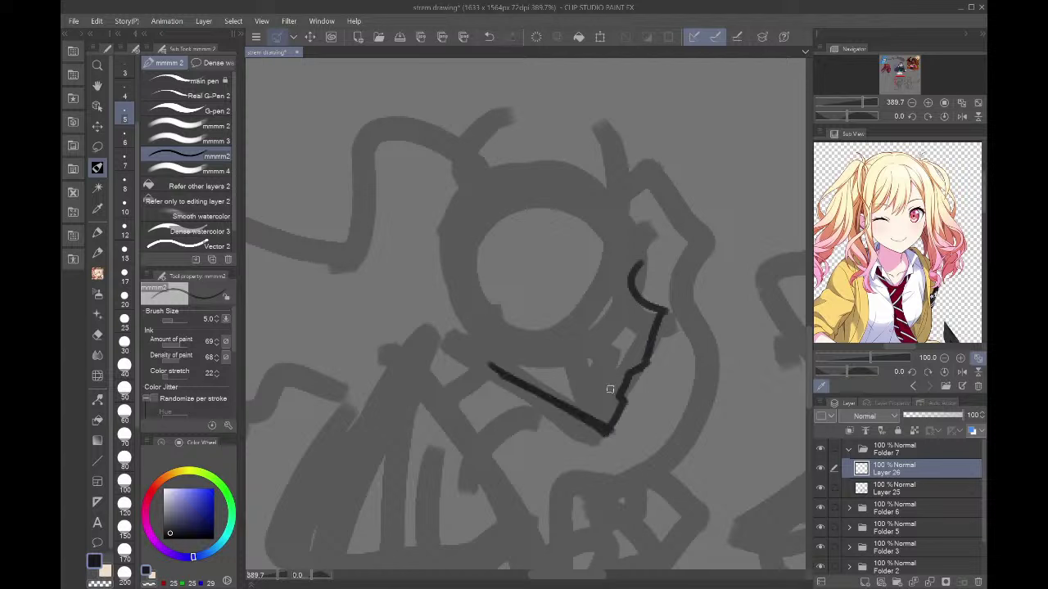
# - Draw an open mouth with an upper teeth line just inside the lower face contour
pyautogui.moveTo(610, 390)
pyautogui.mouseDown()
pyautogui.moveTo(624, 360)
pyautogui.moveTo(584, 346)
pyautogui.moveTo(590, 397)
pyautogui.moveTo(624, 373)
pyautogui.moveTo(624, 350)
pyautogui.moveTo(577, 342)
pyautogui.moveTo(612, 387)
pyautogui.moveTo(630, 360)
pyautogui.mouseUp()
pyautogui.hotkey('ctrl', 'z')
pyautogui.hotkey('ctrl', 'z')
pyautogui.hotkey('ctrl', 'z')
pyautogui.moveTo(612, 395)
pyautogui.mouseDown()
pyautogui.moveTo(626, 358)
pyautogui.moveTo(588, 351)
pyautogui.moveTo(585, 386)
pyautogui.moveTo(613, 388)
pyautogui.moveTo(614, 371)
pyautogui.moveTo(590, 361)
pyautogui.moveTo(628, 364)
pyautogui.mouseUp()
# - Clean up the lip-to-chin contour with the transparent colour, and redraw it in pure black
pyautogui.press('c')
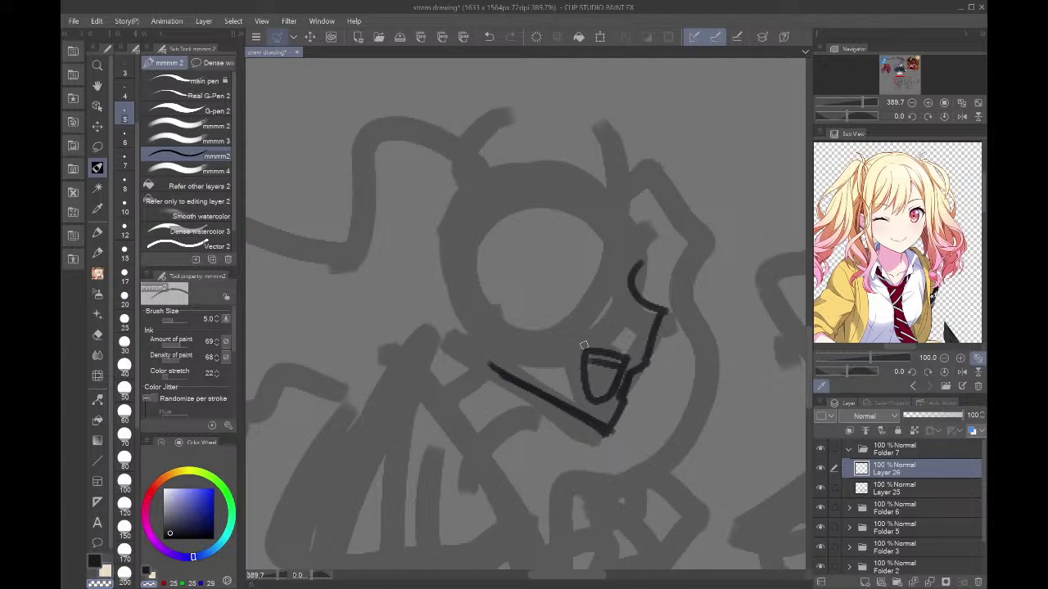
pyautogui.moveTo(619, 400); pyautogui.dragTo(630, 369)
pyautogui.moveTo(169, 535); pyautogui.dragTo(161, 555)
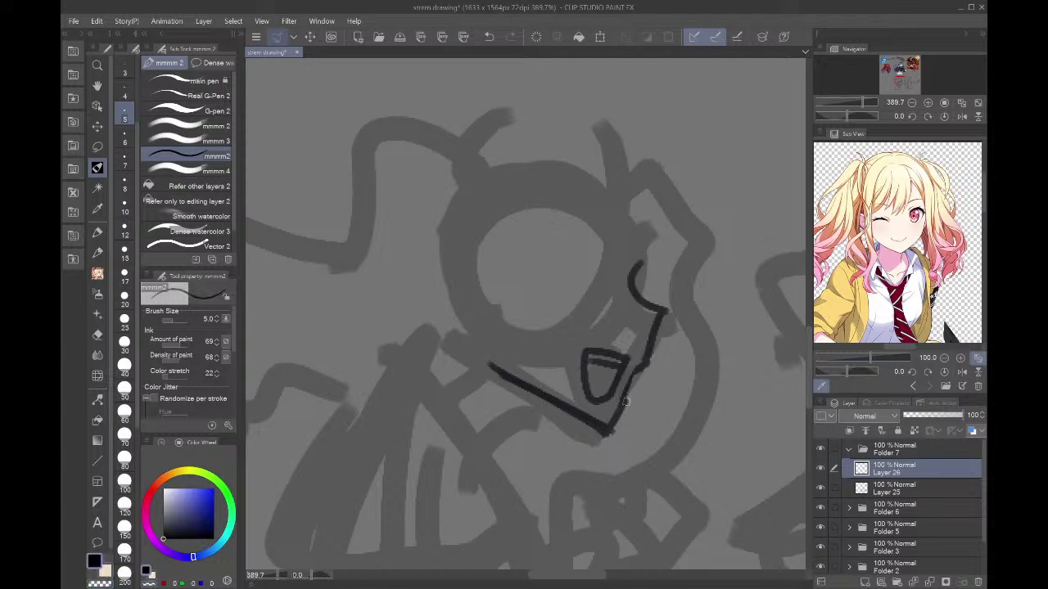
pyautogui.moveTo(625, 402); pyautogui.dragTo(649, 354)
# - Lock the layer's transparent pixels, recolour the face lines black with the G-pen at size 200, and unlock them
pyautogui.click(914, 430)
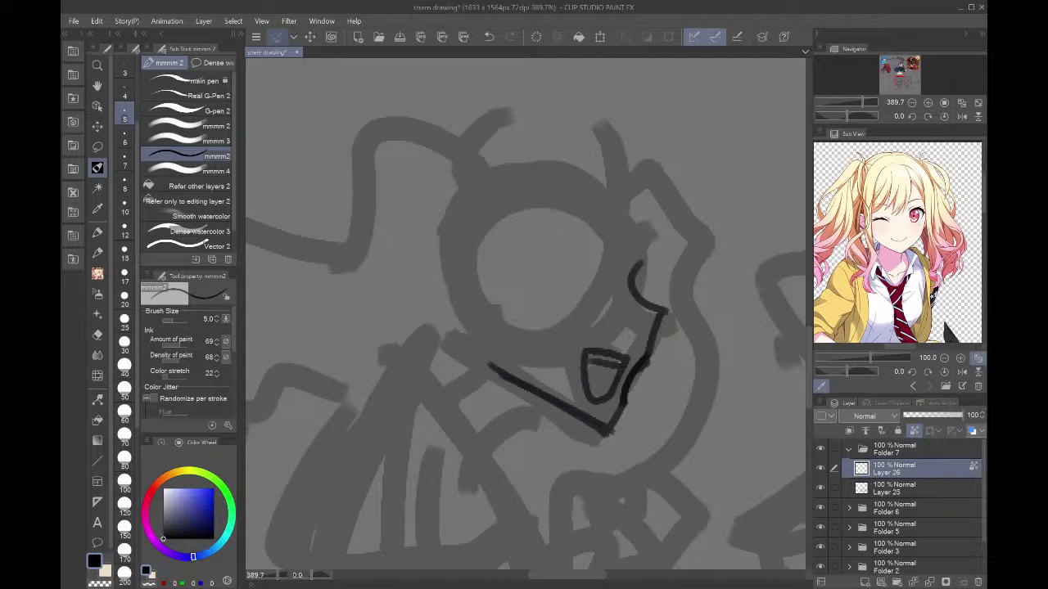
pyautogui.click(188, 111)
pyautogui.moveTo(588, 382); pyautogui.dragTo(690, 254)
pyautogui.click(915, 431)
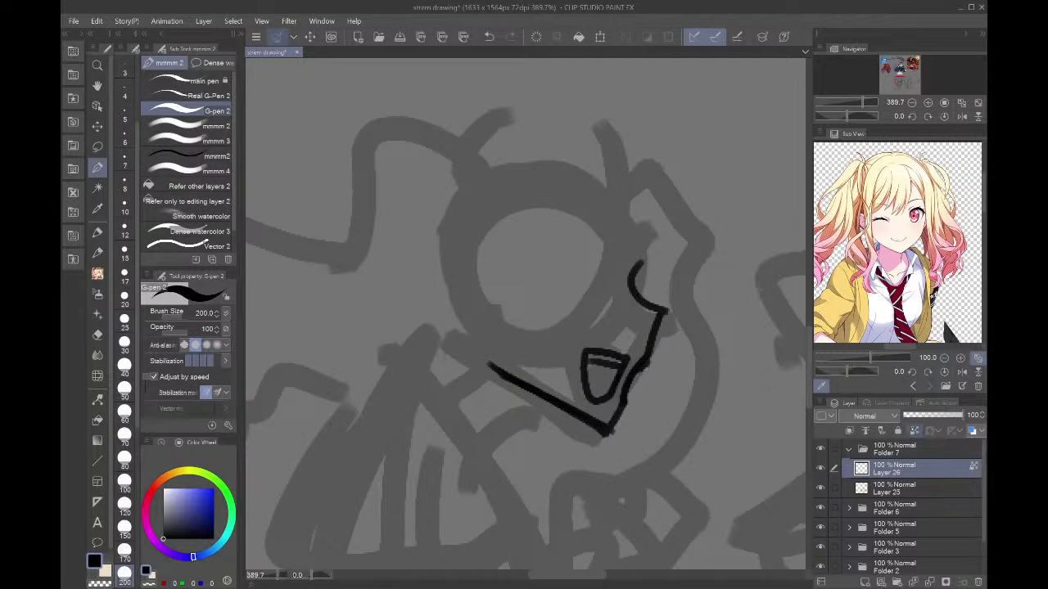
# - Draw the eye's arched upper lid and slanted back corner line with the mmmm2 pen at size 4
pyautogui.click(205, 156)
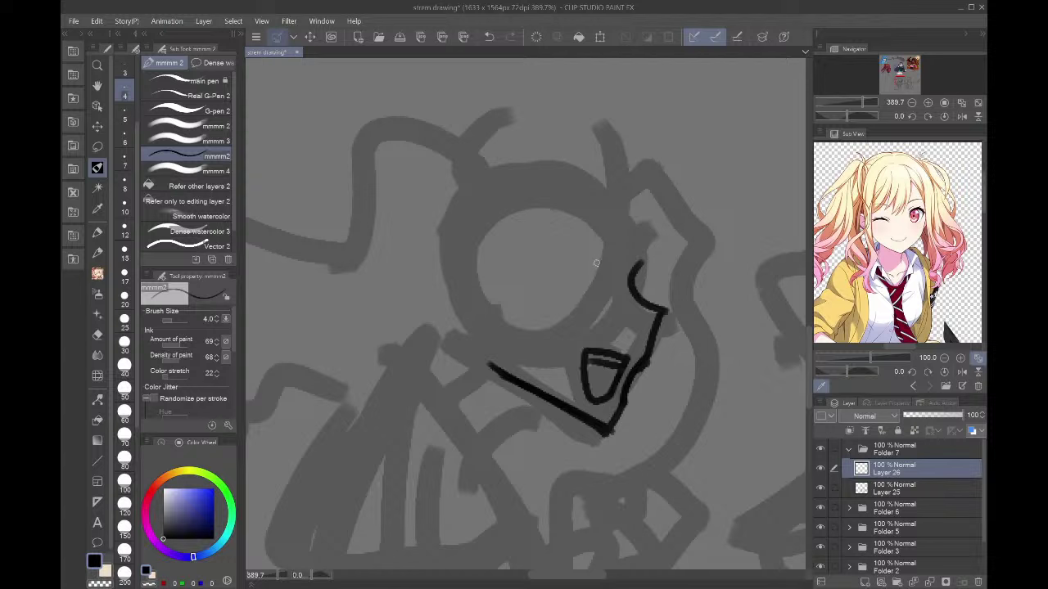
pyautogui.moveTo(563, 251)
pyautogui.mouseDown()
pyautogui.moveTo(596, 245)
pyautogui.moveTo(616, 269)
pyautogui.moveTo(556, 254)
pyautogui.moveTo(542, 235)
pyautogui.moveTo(562, 249)
pyautogui.moveTo(532, 274)
pyautogui.moveTo(559, 254)
pyautogui.moveTo(542, 260)
pyautogui.moveTo(561, 293)
pyautogui.moveTo(605, 304)
pyautogui.mouseUp()
pyautogui.hotkey('ctrl', 'z')
pyautogui.hotkey('ctrl', 'z')
pyautogui.hotkey('ctrl', 'z')
pyautogui.moveTo(596, 263)
pyautogui.mouseDown()
pyautogui.moveTo(585, 289)
pyautogui.moveTo(600, 257)
pyautogui.moveTo(594, 293)
pyautogui.moveTo(604, 264)
pyautogui.mouseUp()
pyautogui.hotkey('ctrl', 'z')
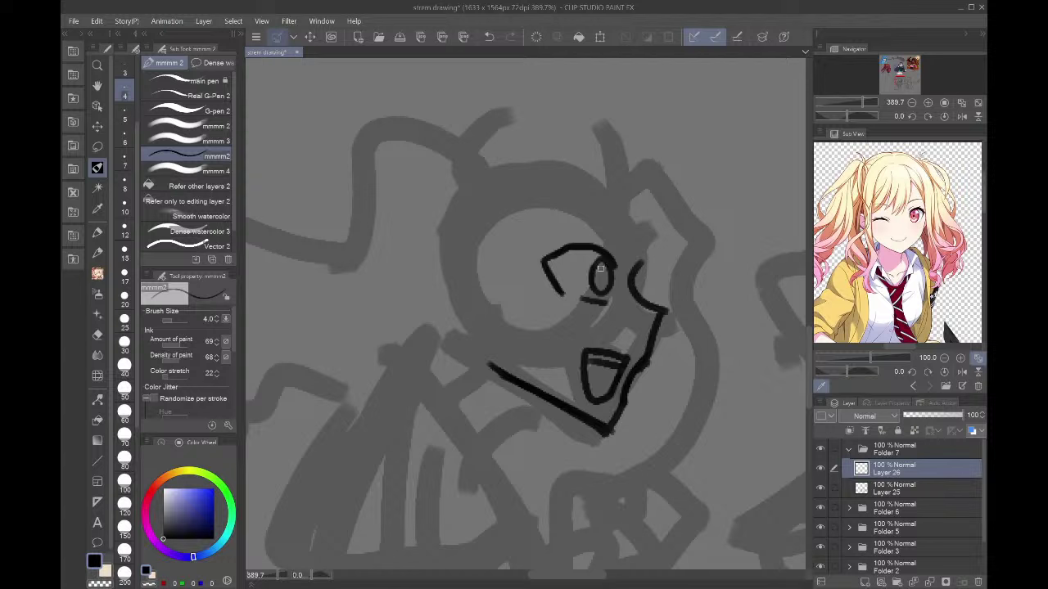
pyautogui.hotkey('ctrl', 'z')
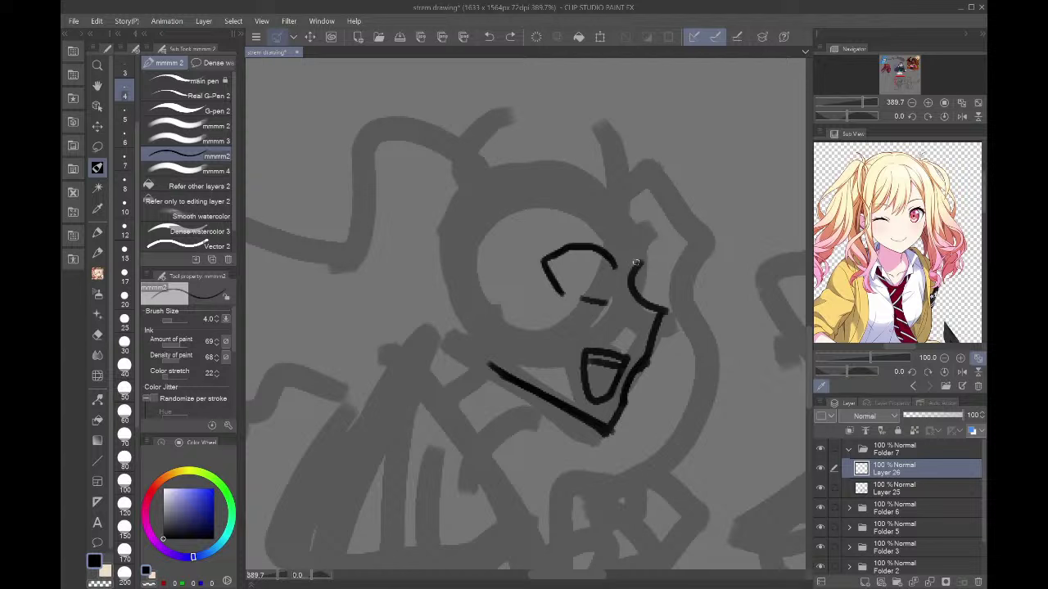
pyautogui.hotkey('ctrl', 'z')
pyautogui.moveTo(581, 301); pyautogui.dragTo(593, 302)
pyautogui.moveTo(591, 266)
pyautogui.mouseDown()
pyautogui.moveTo(593, 292)
pyautogui.moveTo(599, 268)
pyautogui.moveTo(591, 290)
pyautogui.moveTo(582, 283)
pyautogui.moveTo(593, 293)
pyautogui.mouseUp()
pyautogui.hotkey('ctrl', 'z')
pyautogui.hotkey('ctrl', 'z')
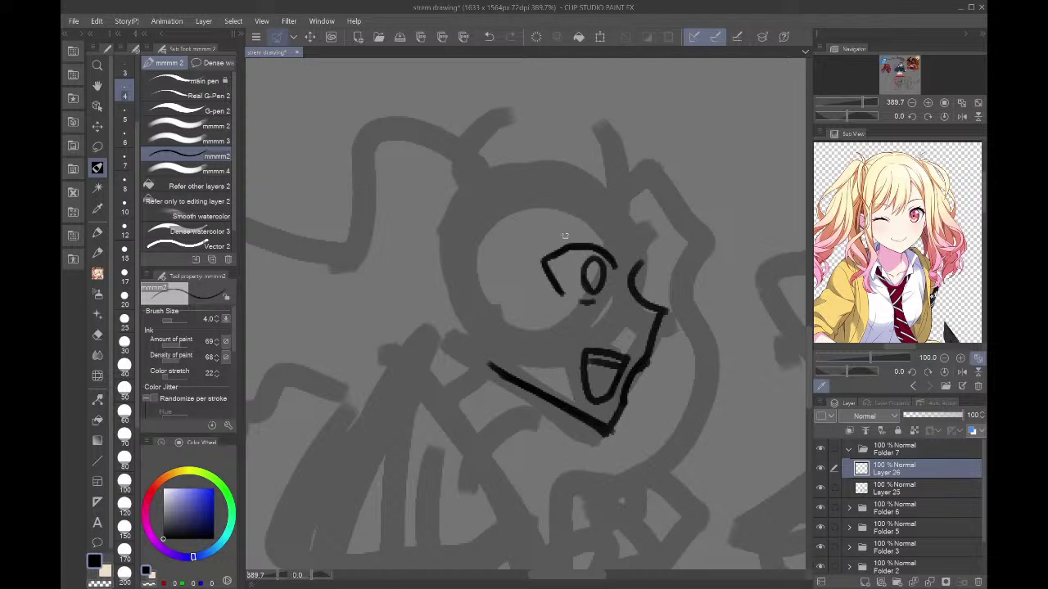
pyautogui.moveTo(563, 247)
pyautogui.mouseDown()
pyautogui.moveTo(552, 242)
pyautogui.moveTo(547, 275)
pyautogui.moveTo(531, 261)
pyautogui.mouseUp()
pyautogui.moveTo(531, 261)
pyautogui.mouseDown()
pyautogui.moveTo(559, 293)
pyautogui.moveTo(541, 267)
pyautogui.moveTo(581, 237)
pyautogui.moveTo(538, 261)
pyautogui.moveTo(607, 232)
pyautogui.moveTo(632, 248)
pyautogui.mouseUp()
pyautogui.hotkey('ctrl', 'z')
pyautogui.hotkey('ctrl', 'z')
pyautogui.moveTo(555, 222); pyautogui.dragTo(632, 249)
pyautogui.hotkey('ctrl', 'z')
pyautogui.hotkey('ctrl', 'z')
pyautogui.hotkey('ctrl', 'z')
pyautogui.hotkey('ctrl', 'z')
pyautogui.hotkey('ctrl', 'z')
pyautogui.hotkey('ctrl', 'z')
pyautogui.hotkey('ctrl', 'z')
pyautogui.hotkey('ctrl', 'z')
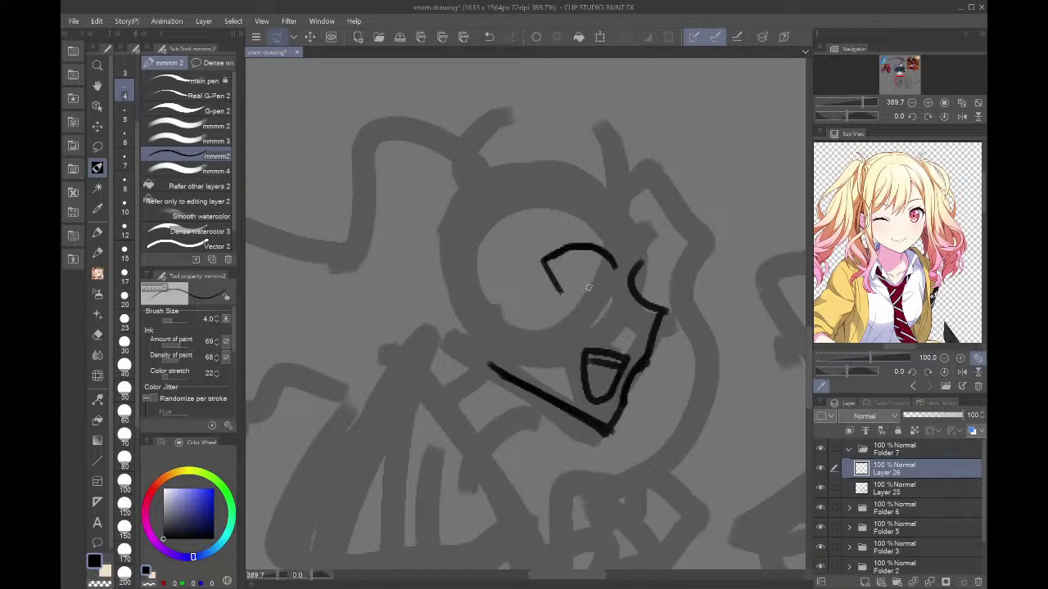
# - Draw the eye's oval iris, and frame the face with fringe strands and a long wavy side lock falling past the jaw
pyautogui.moveTo(591, 292)
pyautogui.mouseDown()
pyautogui.moveTo(604, 278)
pyautogui.moveTo(592, 300)
pyautogui.moveTo(606, 291)
pyautogui.mouseUp()
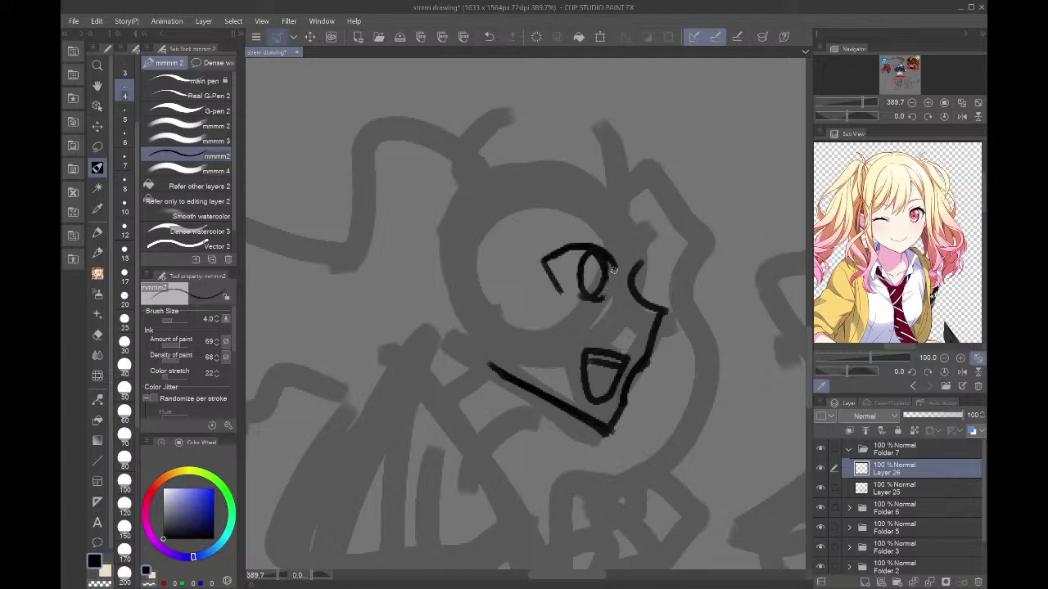
pyautogui.moveTo(564, 226)
pyautogui.mouseDown()
pyautogui.moveTo(607, 230)
pyautogui.moveTo(617, 252)
pyautogui.moveTo(650, 259)
pyautogui.moveTo(622, 288)
pyautogui.mouseUp()
pyautogui.moveTo(619, 212); pyautogui.dragTo(631, 277)
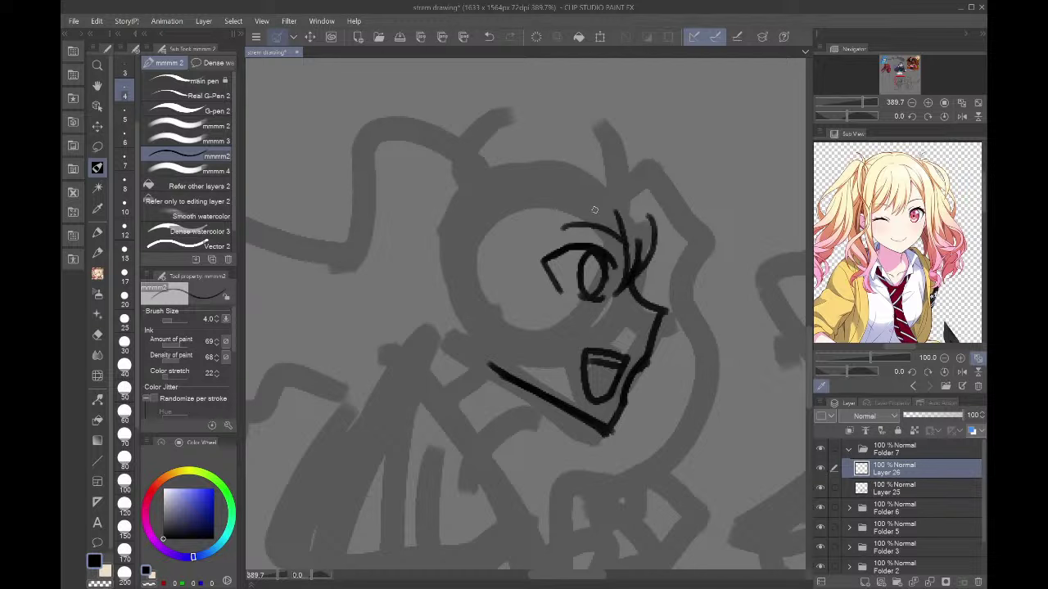
pyautogui.moveTo(591, 229); pyautogui.dragTo(527, 282)
pyautogui.moveTo(576, 216)
pyautogui.mouseDown()
pyautogui.moveTo(539, 271)
pyautogui.moveTo(519, 270)
pyautogui.mouseUp()
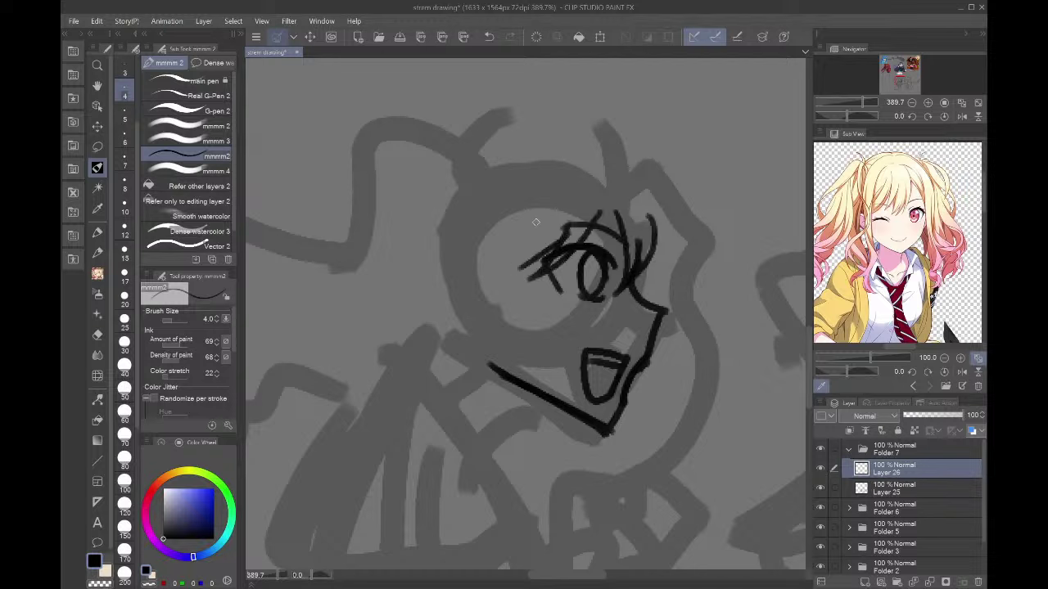
pyautogui.moveTo(528, 214)
pyautogui.mouseDown()
pyautogui.moveTo(526, 458)
pyautogui.moveTo(575, 554)
pyautogui.moveTo(501, 491)
pyautogui.moveTo(489, 463)
pyautogui.moveTo(504, 432)
pyautogui.moveTo(498, 238)
pyautogui.mouseUp()
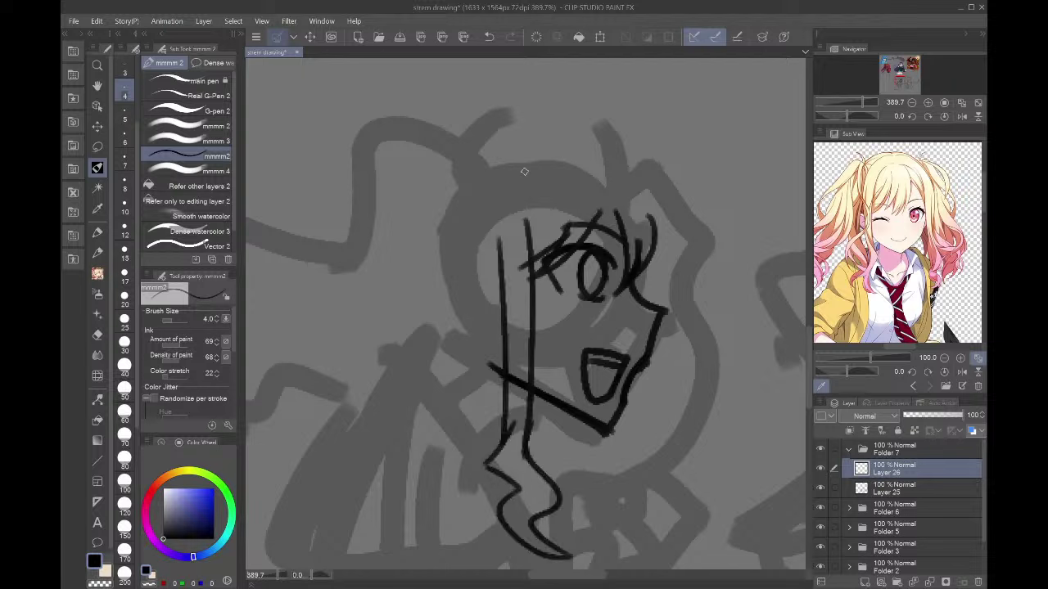
# - Draw the ear beside the side lock and the head's top contour from the forehead back to a pointed hair tie
pyautogui.moveTo(498, 278); pyautogui.dragTo(495, 326)
pyautogui.moveTo(491, 288)
pyautogui.mouseDown()
pyautogui.moveTo(496, 308)
pyautogui.moveTo(500, 293)
pyautogui.mouseUp()
pyautogui.hotkey('ctrl', 'z')
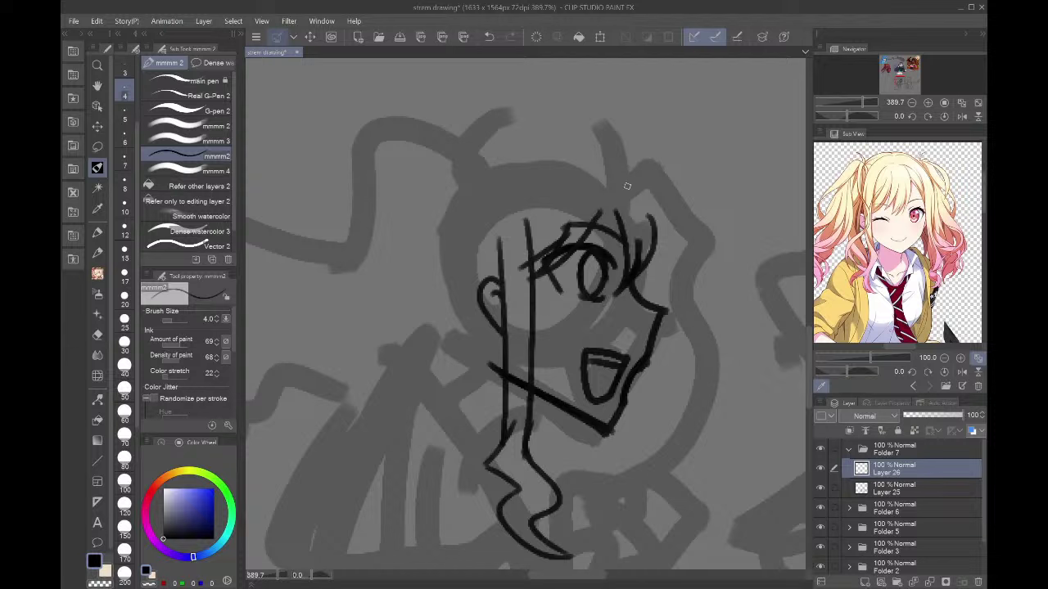
pyautogui.moveTo(647, 264)
pyautogui.mouseDown()
pyautogui.moveTo(657, 215)
pyautogui.moveTo(621, 167)
pyautogui.moveTo(564, 147)
pyautogui.moveTo(461, 161)
pyautogui.mouseUp()
pyautogui.moveTo(459, 111); pyautogui.dragTo(455, 170)
# - Outline the large wavy pigtail flowing behind the head and the shorter pigtail on the far side of the face
pyautogui.click(911, 103)
pyautogui.moveTo(905, 76); pyautogui.dragTo(898, 81)
pyautogui.moveTo(500, 215); pyautogui.dragTo(455, 292)
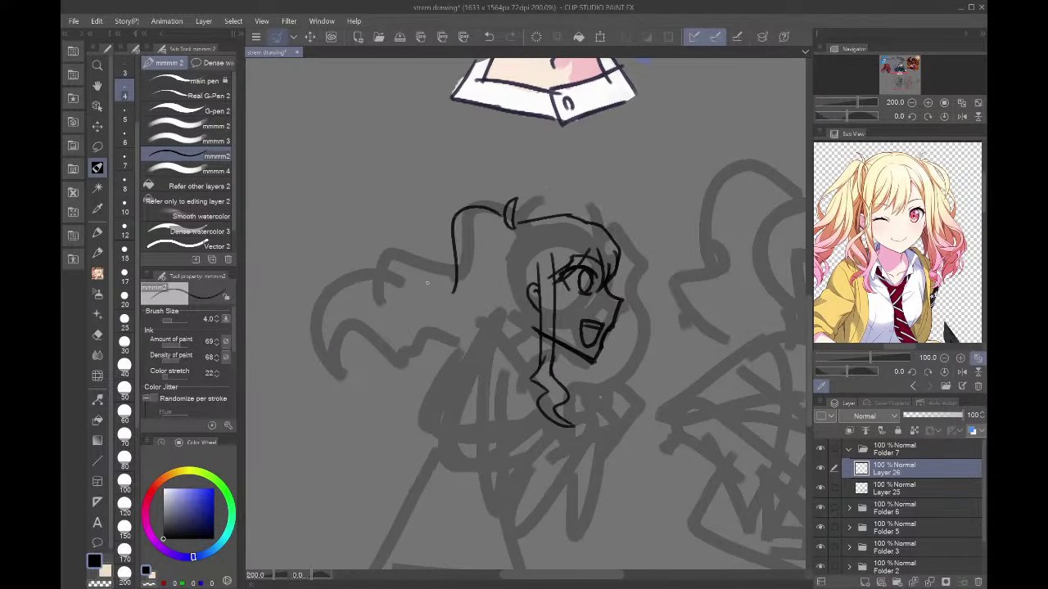
pyautogui.moveTo(452, 253)
pyautogui.mouseDown()
pyautogui.moveTo(402, 287)
pyautogui.moveTo(388, 274)
pyautogui.moveTo(379, 295)
pyautogui.moveTo(370, 271)
pyautogui.moveTo(376, 296)
pyautogui.moveTo(350, 286)
pyautogui.moveTo(388, 320)
pyautogui.moveTo(366, 314)
pyautogui.moveTo(371, 370)
pyautogui.moveTo(352, 343)
pyautogui.moveTo(398, 361)
pyautogui.moveTo(500, 356)
pyautogui.moveTo(518, 270)
pyautogui.mouseUp()
pyautogui.moveTo(516, 219); pyautogui.dragTo(521, 246)
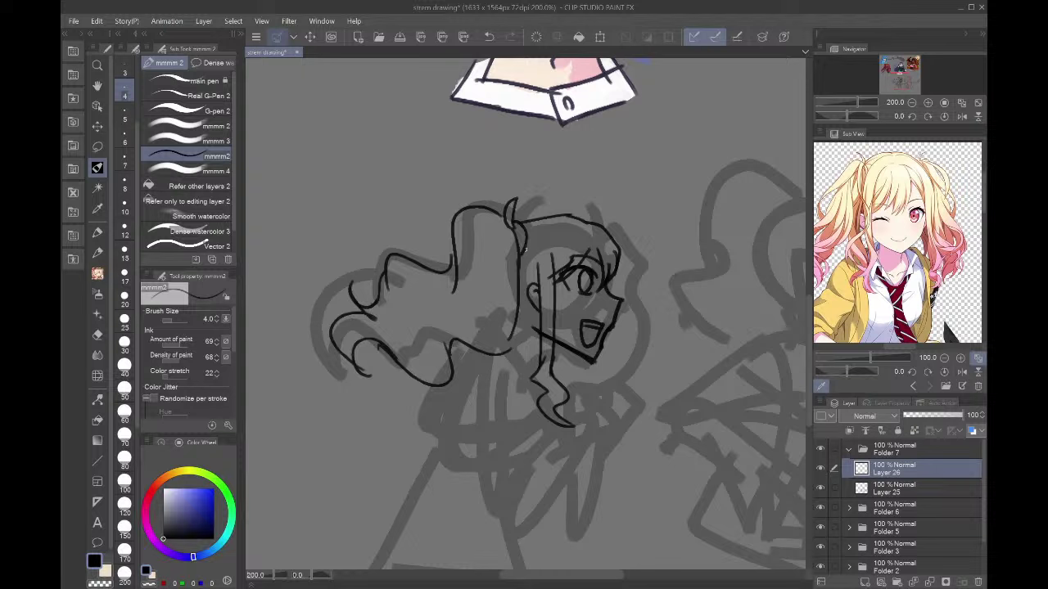
pyautogui.moveTo(516, 324); pyautogui.dragTo(533, 332)
pyautogui.moveTo(590, 219)
pyautogui.mouseDown()
pyautogui.moveTo(595, 195)
pyautogui.moveTo(604, 220)
pyautogui.moveTo(630, 237)
pyautogui.moveTo(648, 303)
pyautogui.moveTo(609, 325)
pyautogui.mouseUp()
# - Draw the neck line and the pointed shirt collar beneath the chin, on both sides of the side lock
pyautogui.moveTo(900, 81); pyautogui.dragTo(898, 83)
pyautogui.click(928, 102)
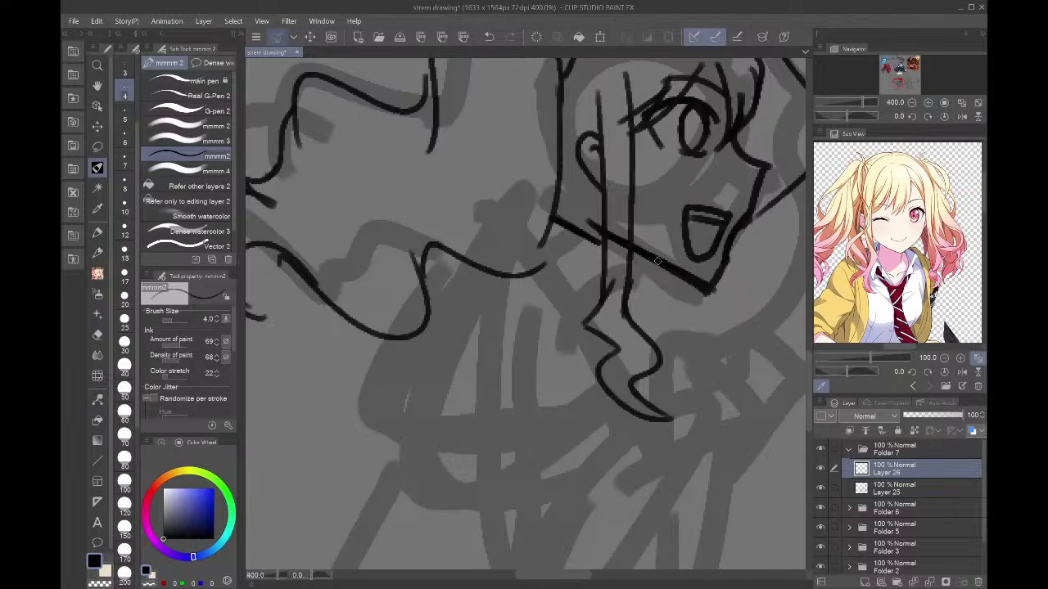
pyautogui.moveTo(669, 271); pyautogui.dragTo(647, 300)
pyautogui.moveTo(655, 289); pyautogui.dragTo(666, 331)
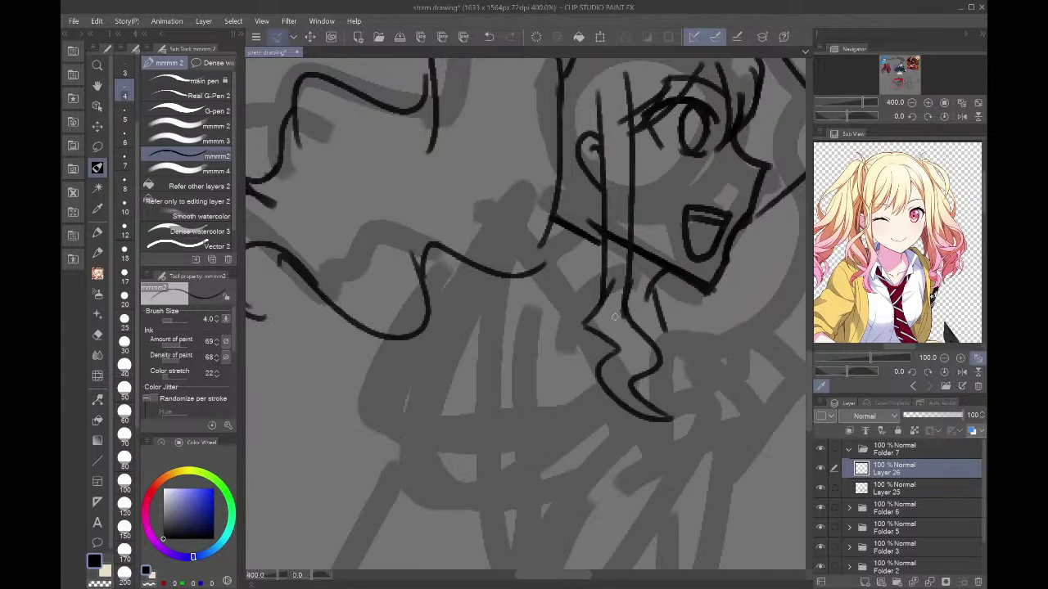
pyautogui.moveTo(626, 297)
pyautogui.mouseDown()
pyautogui.moveTo(665, 326)
pyautogui.moveTo(665, 310)
pyautogui.moveTo(712, 335)
pyautogui.mouseUp()
pyautogui.moveTo(665, 275)
pyautogui.mouseDown()
pyautogui.moveTo(709, 330)
pyautogui.moveTo(637, 331)
pyautogui.moveTo(563, 278)
pyautogui.moveTo(557, 247)
pyautogui.moveTo(583, 242)
pyautogui.moveTo(601, 278)
pyautogui.mouseUp()
# - Add inner curl lines to the large pigtail, along its upper wave and near its lower edge by the neck
pyautogui.click(912, 103)
pyautogui.moveTo(901, 83); pyautogui.dragTo(899, 83)
pyautogui.moveTo(540, 237); pyautogui.dragTo(469, 256)
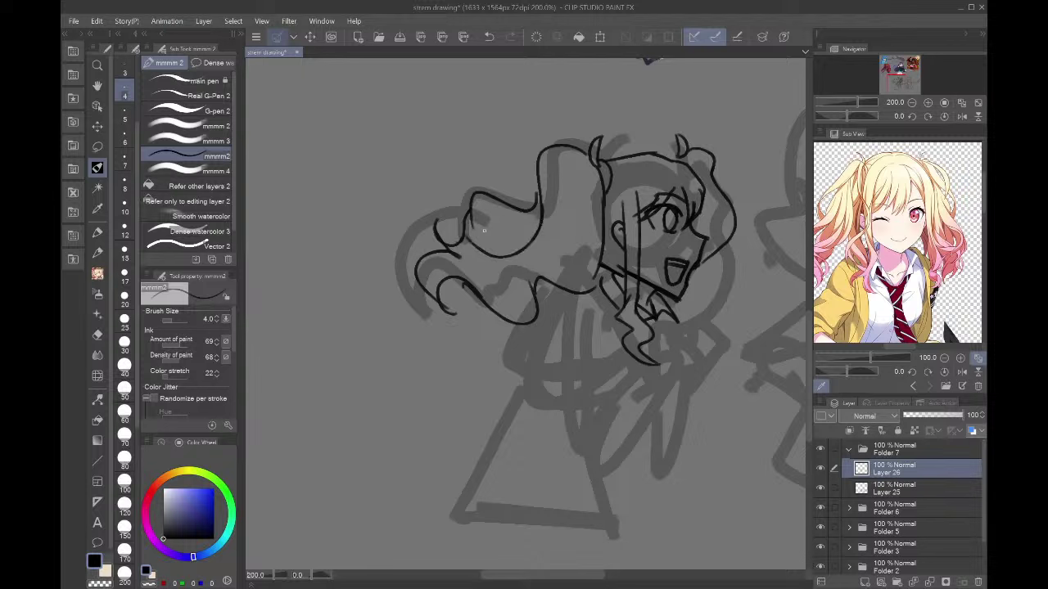
pyautogui.moveTo(483, 216); pyautogui.dragTo(481, 237)
pyautogui.moveTo(529, 203)
pyautogui.mouseDown()
pyautogui.moveTo(483, 226)
pyautogui.moveTo(480, 242)
pyautogui.mouseUp()
pyautogui.moveTo(545, 272); pyautogui.dragTo(583, 235)
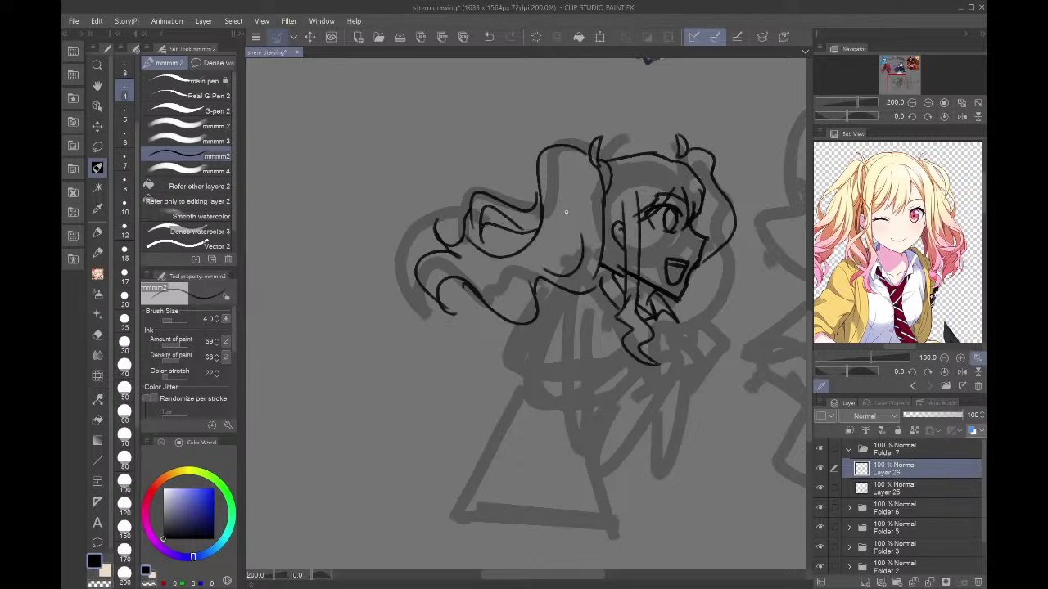
pyautogui.hotkey('ctrl', 'z')
pyautogui.moveTo(545, 271)
pyautogui.mouseDown()
pyautogui.moveTo(586, 252)
pyautogui.moveTo(596, 228)
pyautogui.mouseUp()
pyautogui.moveTo(596, 230)
pyautogui.mouseDown()
pyautogui.moveTo(594, 251)
pyautogui.moveTo(546, 264)
pyautogui.mouseUp()
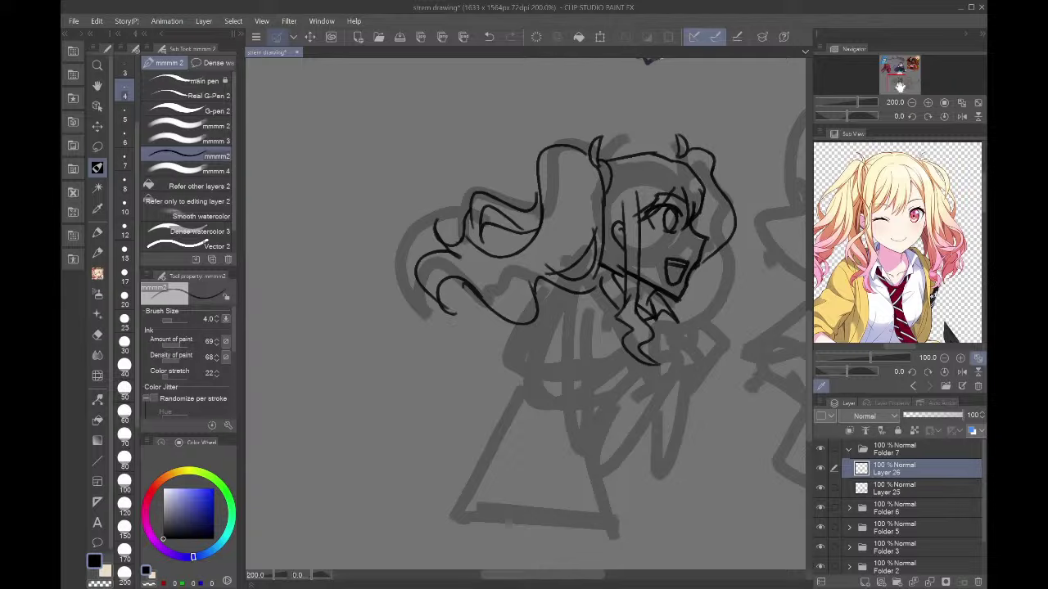
# - Shift the head line art slightly up and left over the sketch with a free transform
pyautogui.moveTo(895, 87); pyautogui.dragTo(901, 87)
pyautogui.hotkey('ctrl', 't')
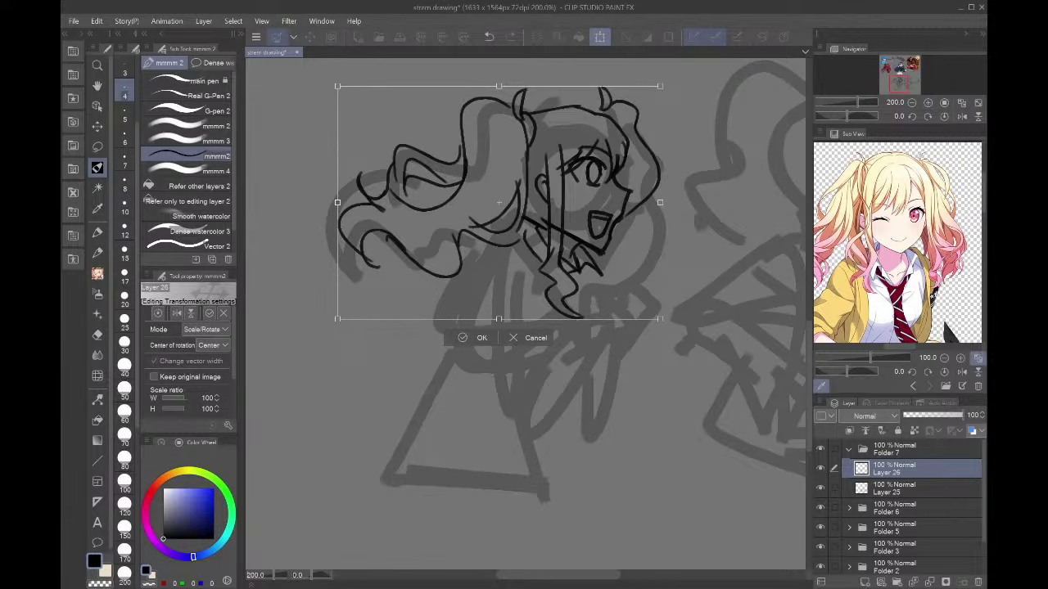
pyautogui.press('Return')
# - Draw the raised hand below the chin with its thumb, folded fingers, outer edge and wrist lines
pyautogui.click(928, 102)
pyautogui.moveTo(901, 81); pyautogui.dragTo(900, 83)
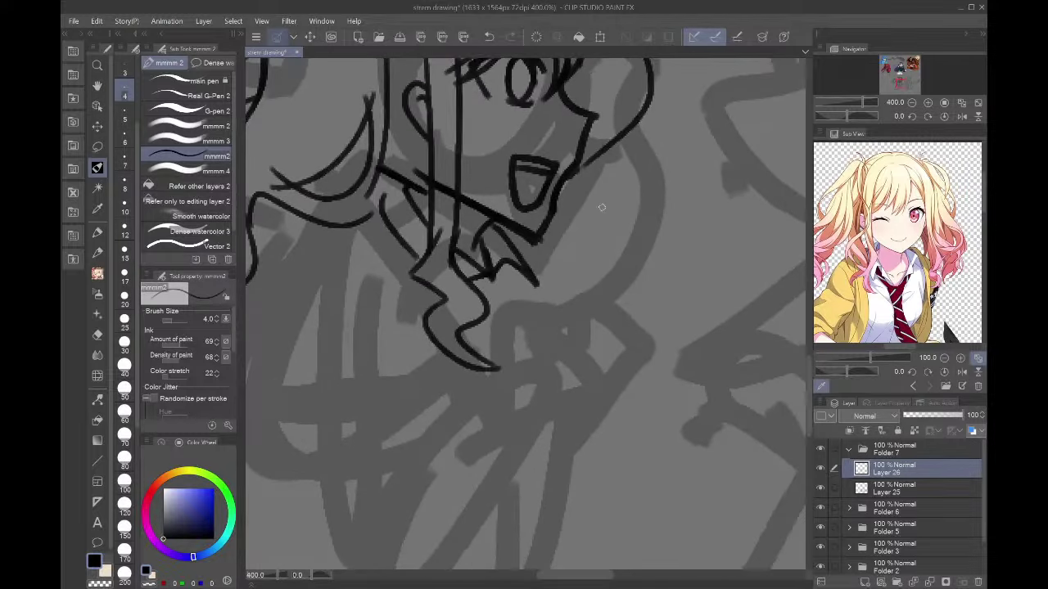
pyautogui.moveTo(515, 373)
pyautogui.mouseDown()
pyautogui.moveTo(520, 316)
pyautogui.moveTo(573, 279)
pyautogui.moveTo(579, 298)
pyautogui.moveTo(553, 341)
pyautogui.mouseUp()
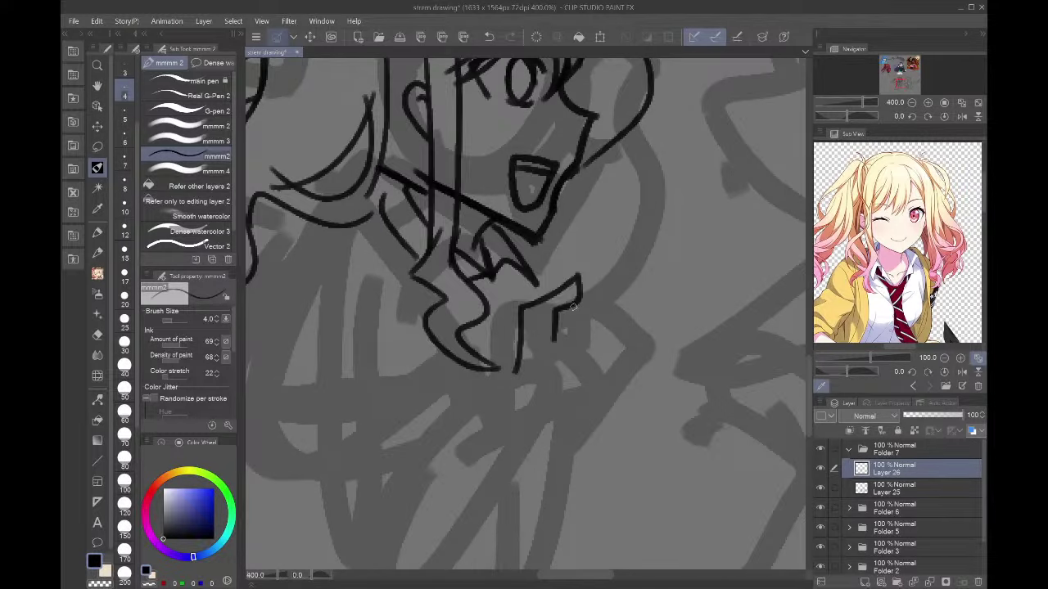
pyautogui.moveTo(588, 291)
pyautogui.mouseDown()
pyautogui.moveTo(583, 277)
pyautogui.moveTo(606, 313)
pyautogui.moveTo(626, 305)
pyautogui.moveTo(655, 364)
pyautogui.moveTo(586, 413)
pyautogui.moveTo(532, 422)
pyautogui.mouseUp()
pyautogui.moveTo(521, 336); pyautogui.dragTo(507, 385)
pyautogui.hotkey('ctrl', 'z')
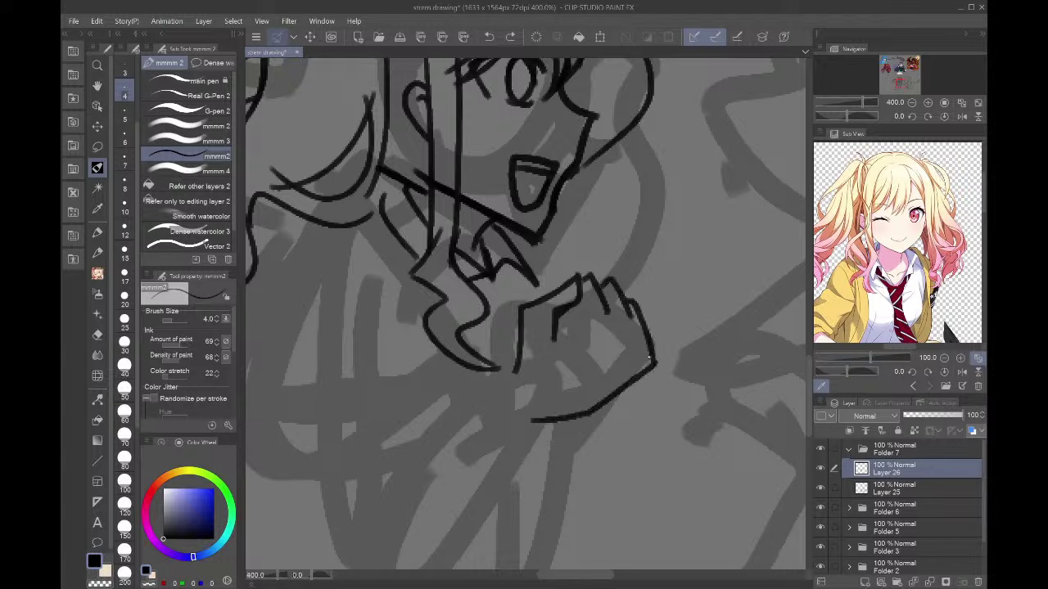
pyautogui.hotkey('ctrl', 'z')
pyautogui.hotkey('ctrl', 'z')
pyautogui.moveTo(622, 295)
pyautogui.mouseDown()
pyautogui.moveTo(659, 357)
pyautogui.moveTo(560, 430)
pyautogui.mouseUp()
pyautogui.moveTo(516, 360); pyautogui.dragTo(508, 414)
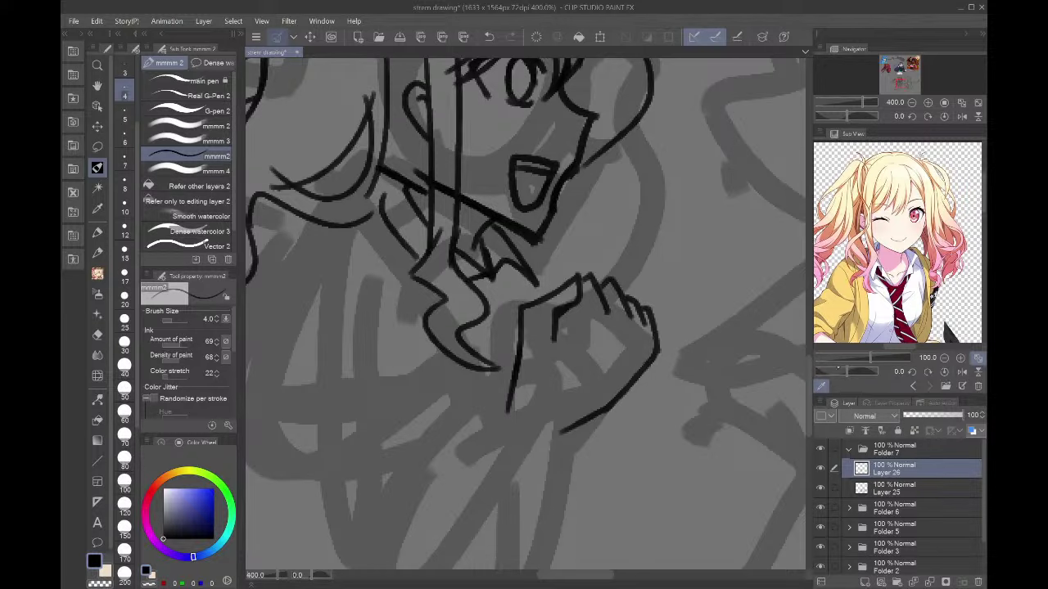
# - Zoom the reference image out to 50% and position it to show the whole character at the keyboard
pyautogui.click(821, 385)
pyautogui.click(944, 358)
pyautogui.moveTo(945, 232); pyautogui.dragTo(943, 227)
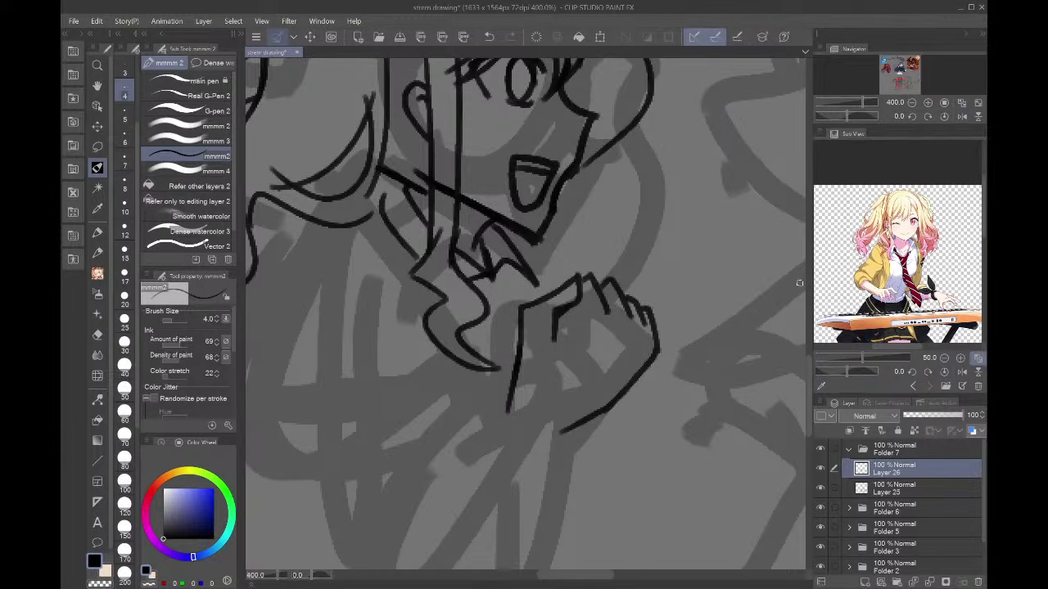
# - Redraw the hand's outer edge and draw the bent forearm from the wrist down to the elbow
pyautogui.click(912, 102)
pyautogui.moveTo(897, 91); pyautogui.dragTo(898, 89)
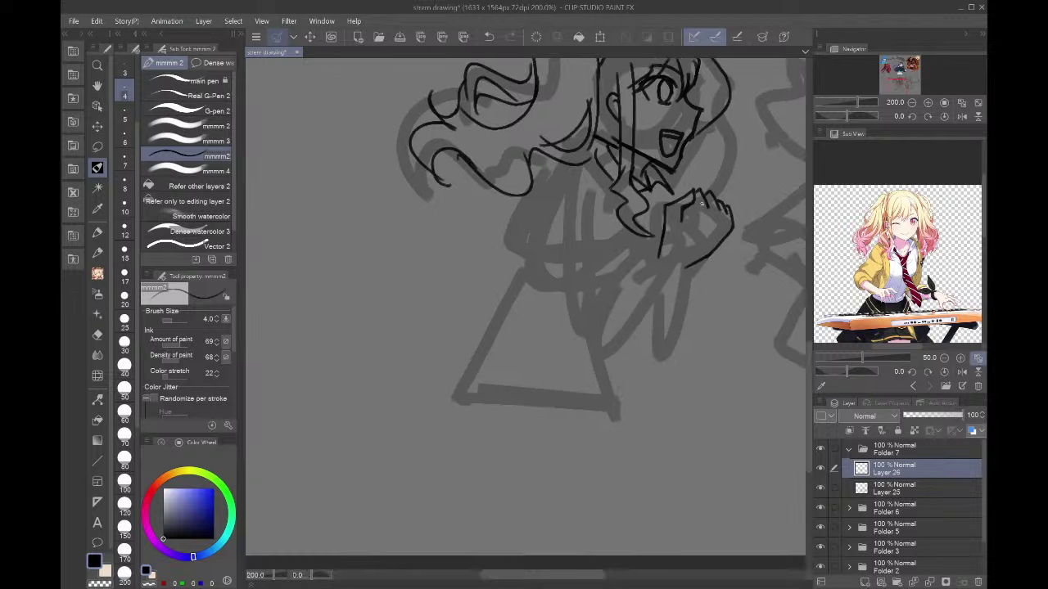
pyautogui.hotkey('ctrl', 'z')
pyautogui.hotkey('ctrl', 'z')
pyautogui.moveTo(724, 208)
pyautogui.mouseDown()
pyautogui.moveTo(729, 229)
pyautogui.moveTo(586, 305)
pyautogui.mouseUp()
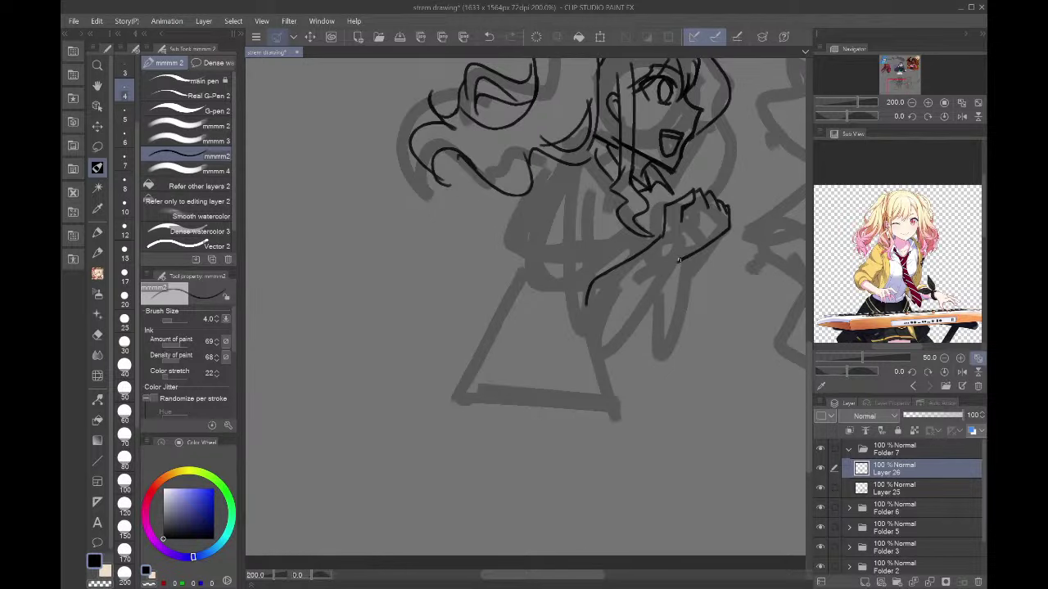
pyautogui.moveTo(679, 260)
pyautogui.mouseDown()
pyautogui.moveTo(639, 318)
pyautogui.moveTo(602, 331)
pyautogui.moveTo(586, 300)
pyautogui.mouseUp()
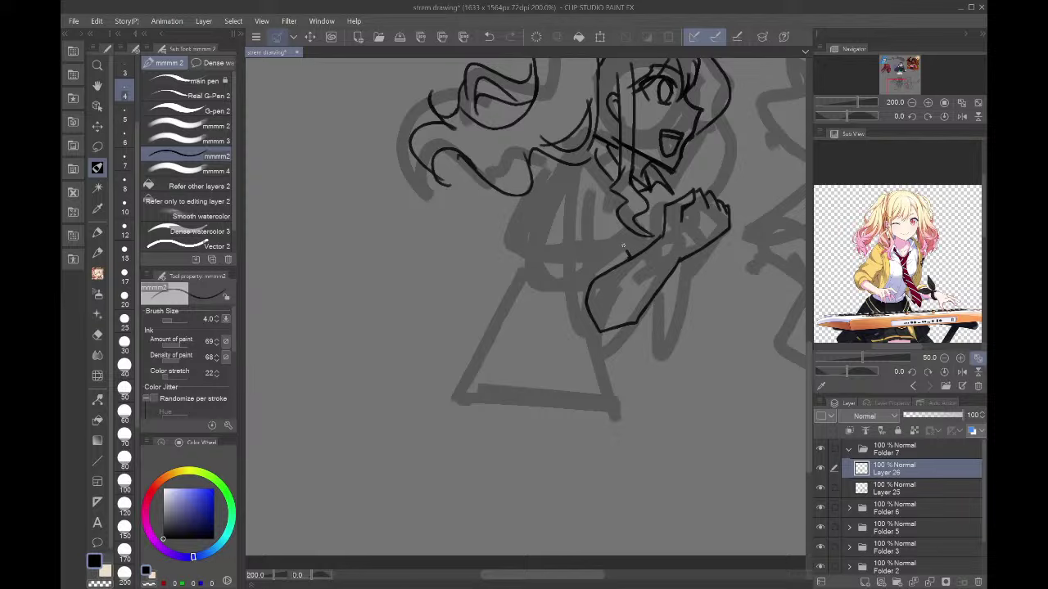
# - Outline the upper arm and torso from the elbow up to the shoulder and collar, and add the far forearm behind
pyautogui.moveTo(623, 246)
pyautogui.mouseDown()
pyautogui.moveTo(580, 267)
pyautogui.moveTo(573, 315)
pyautogui.mouseUp()
pyautogui.moveTo(620, 253); pyautogui.dragTo(604, 199)
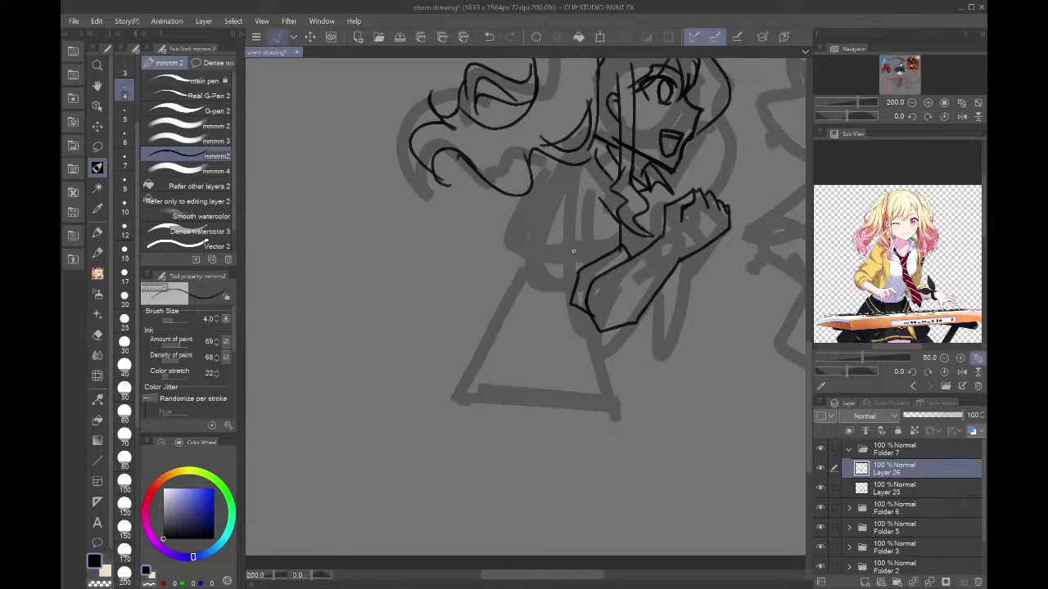
pyautogui.moveTo(577, 286)
pyautogui.mouseDown()
pyautogui.moveTo(552, 270)
pyautogui.moveTo(556, 160)
pyautogui.mouseUp()
pyautogui.click(898, 78)
pyautogui.moveTo(900, 75); pyautogui.dragTo(905, 79)
pyautogui.moveTo(601, 310)
pyautogui.mouseDown()
pyautogui.moveTo(575, 337)
pyautogui.moveTo(563, 385)
pyautogui.moveTo(530, 400)
pyautogui.mouseUp()
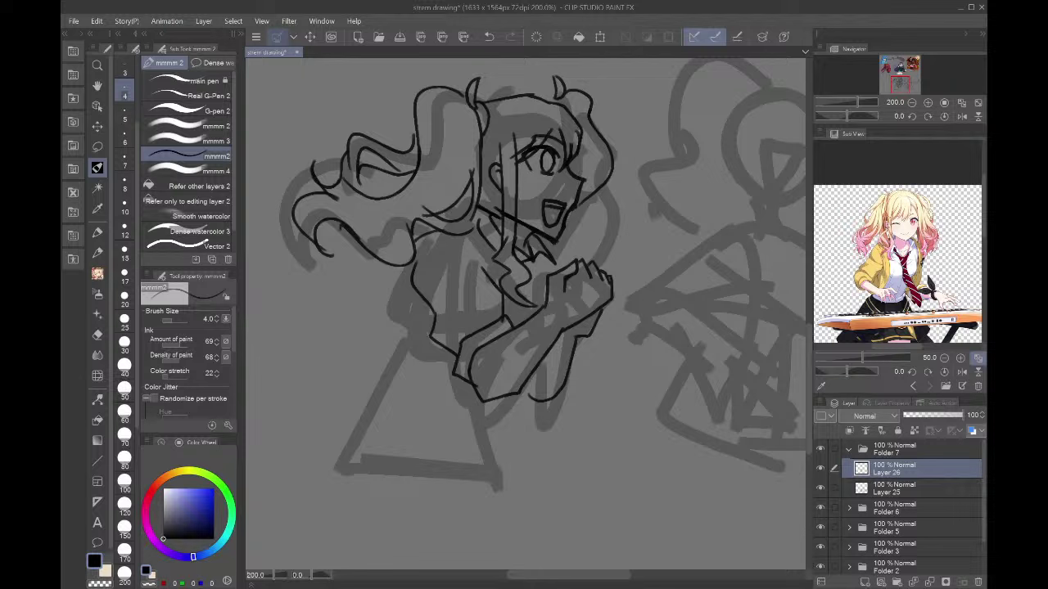
# - Lasso the far-side pigtail with its hair tie, delete it, and clear the selection
pyautogui.click(97, 147)
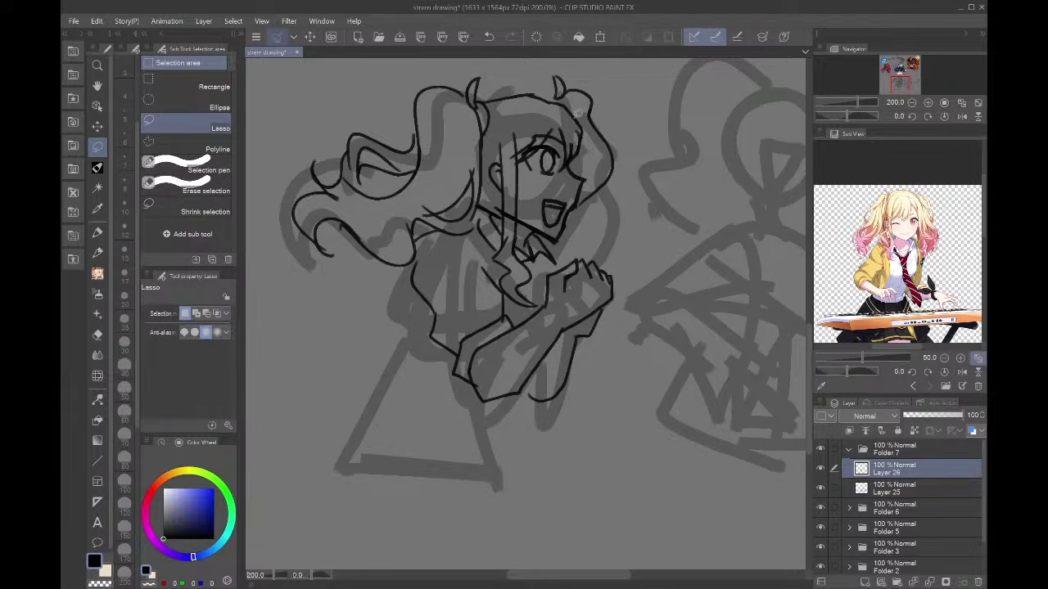
pyautogui.moveTo(576, 114)
pyautogui.mouseDown()
pyautogui.moveTo(546, 75)
pyautogui.moveTo(627, 131)
pyautogui.moveTo(583, 213)
pyautogui.moveTo(595, 176)
pyautogui.mouseUp()
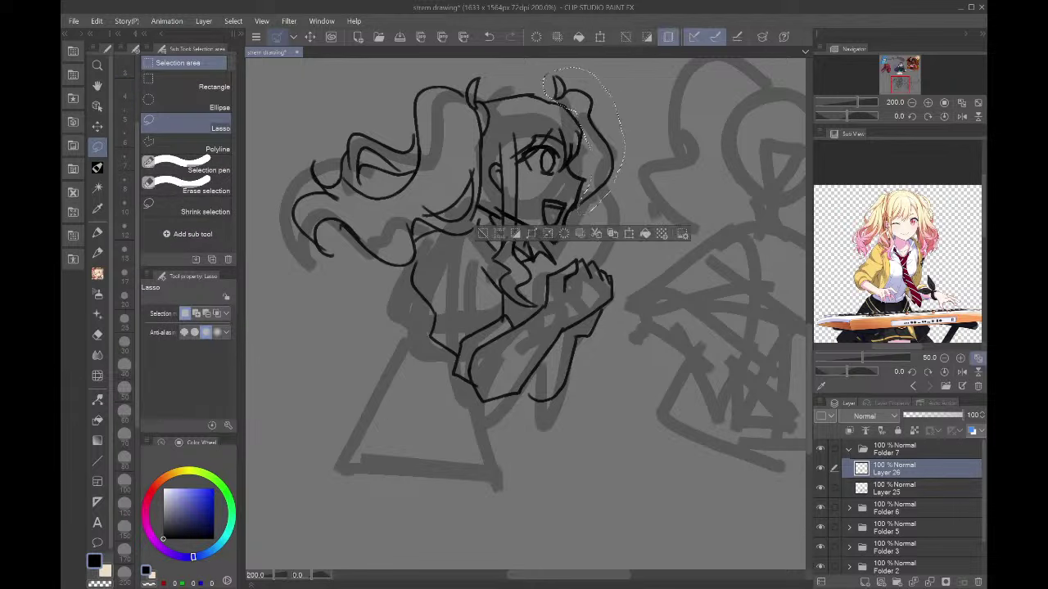
pyautogui.press('Delete')
pyautogui.hotkey('ctrl', 'd')
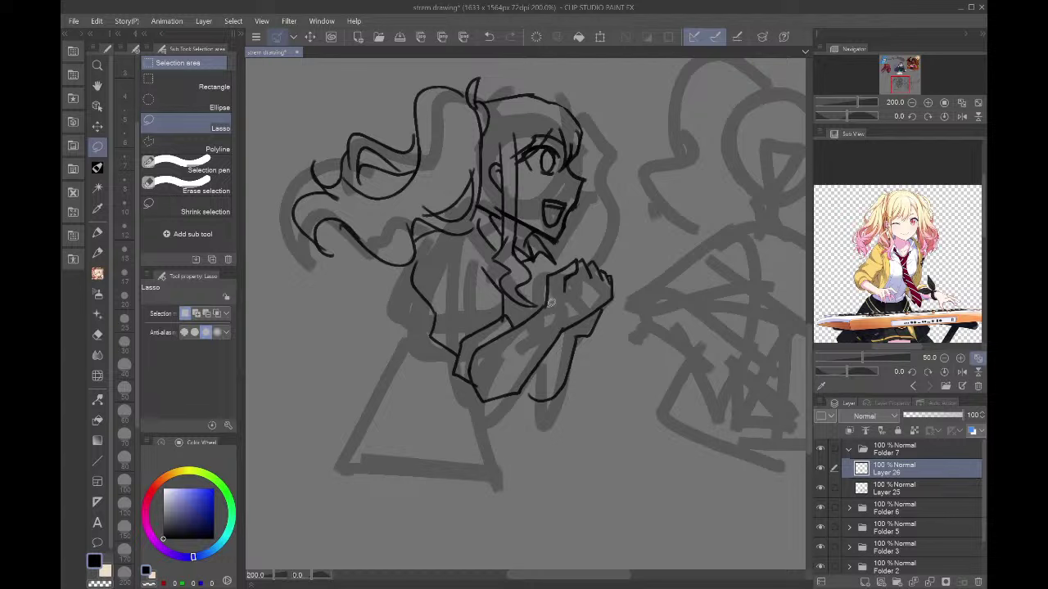
# - Lasso and delete the forearm's line near the wrist, and redraw the forearm contour with the mmmm2 pen
pyautogui.moveTo(545, 307)
pyautogui.mouseDown()
pyautogui.moveTo(488, 344)
pyautogui.moveTo(529, 316)
pyautogui.mouseUp()
pyautogui.press('Delete')
pyautogui.hotkey('ctrl', 'd')
pyautogui.press('p')
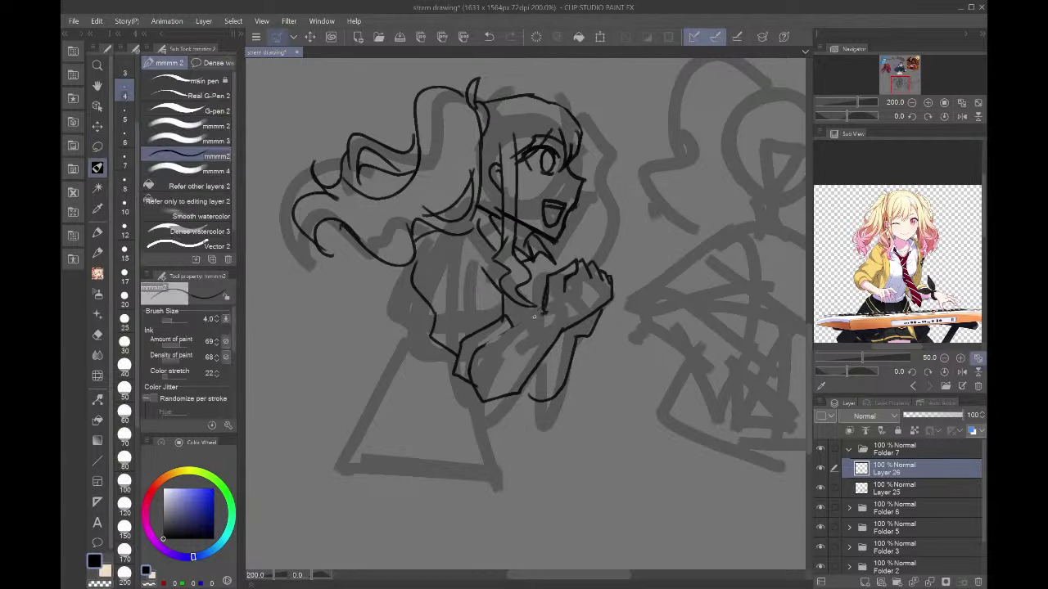
pyautogui.moveTo(533, 317)
pyautogui.mouseDown()
pyautogui.moveTo(475, 352)
pyautogui.moveTo(484, 347)
pyautogui.moveTo(485, 397)
pyautogui.moveTo(521, 386)
pyautogui.moveTo(568, 324)
pyautogui.moveTo(524, 401)
pyautogui.mouseUp()
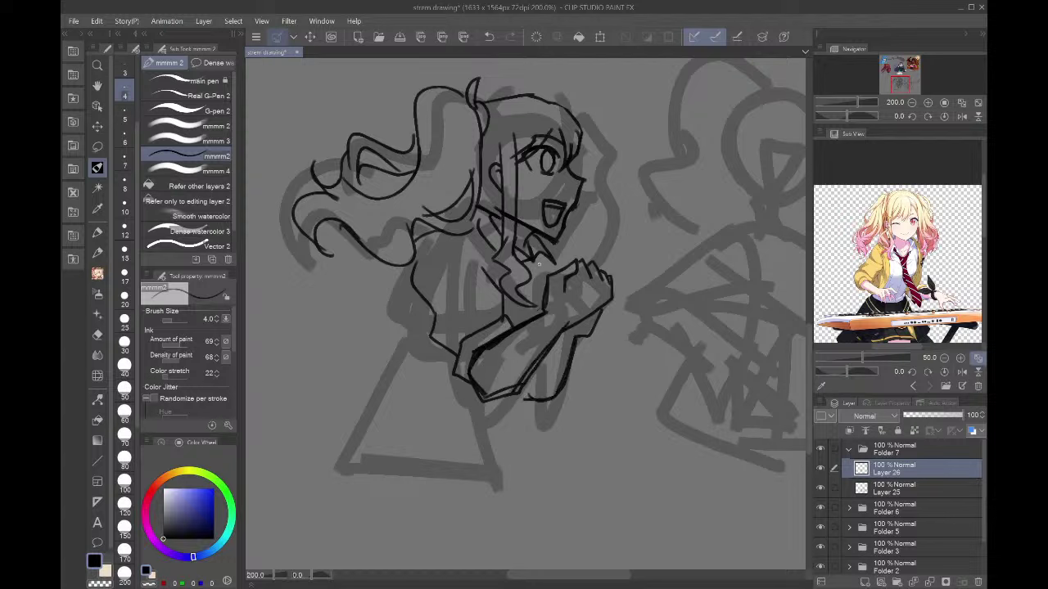
# - Draw the necktie hanging below the collar, and the cardigan's straight back edge with its flared hem corner
pyautogui.moveTo(538, 264); pyautogui.dragTo(531, 320)
pyautogui.moveTo(527, 278); pyautogui.dragTo(505, 329)
pyautogui.moveTo(408, 270)
pyautogui.mouseDown()
pyautogui.moveTo(409, 321)
pyautogui.moveTo(431, 379)
pyautogui.mouseUp()
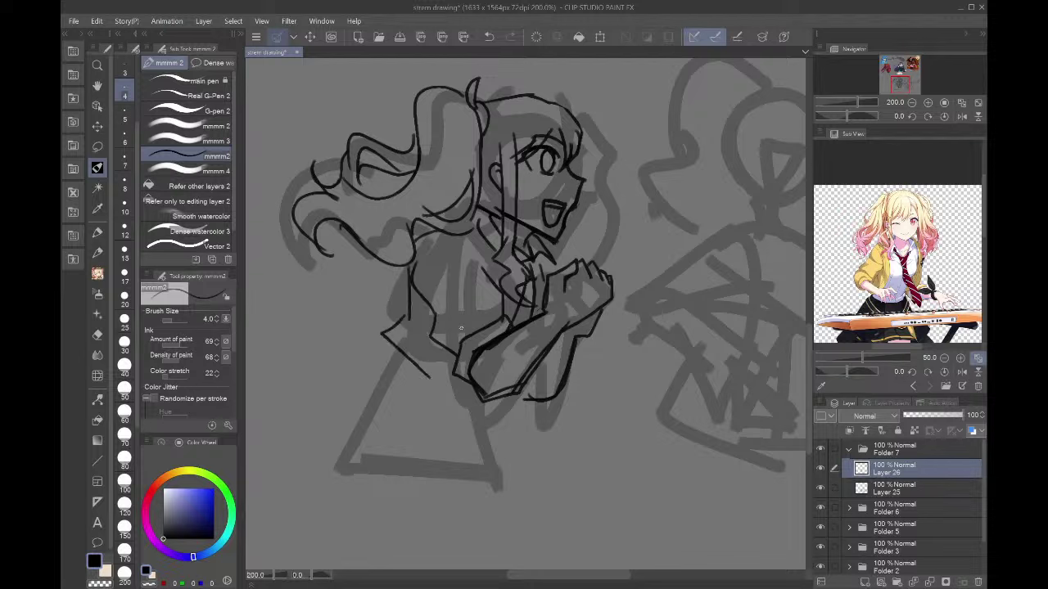
pyautogui.hotkey('ctrl', 'z')
pyautogui.moveTo(409, 311)
pyautogui.mouseDown()
pyautogui.moveTo(377, 336)
pyautogui.moveTo(424, 380)
pyautogui.mouseUp()
pyautogui.moveTo(444, 335); pyautogui.dragTo(420, 378)
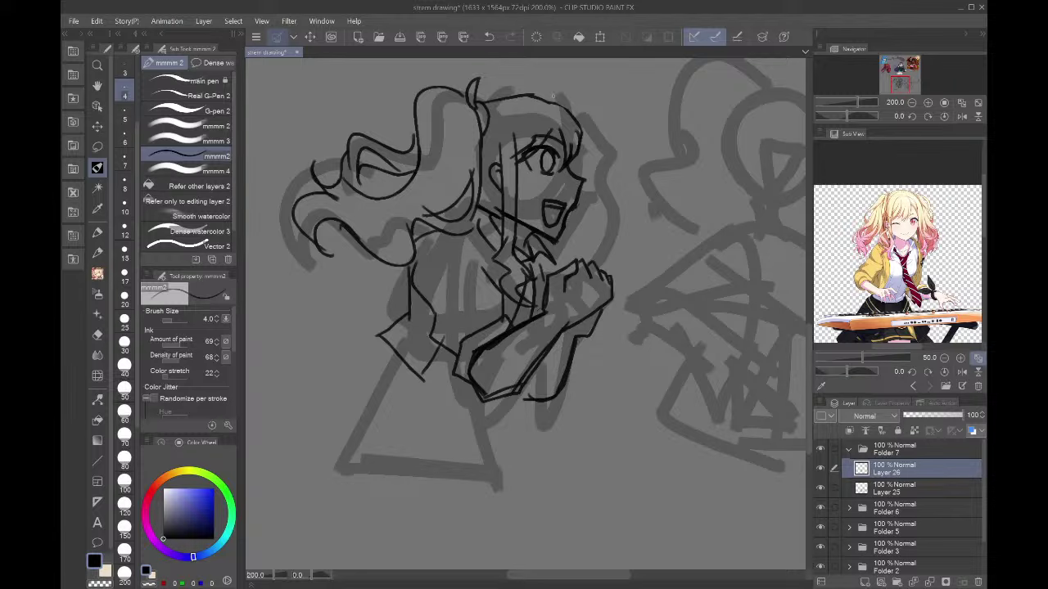
# - Draw a smaller pointed hair tie and short strand of the far pigtail at the top front of the head
pyautogui.moveTo(554, 98)
pyautogui.mouseDown()
pyautogui.moveTo(583, 103)
pyautogui.moveTo(573, 138)
pyautogui.mouseUp()
pyautogui.click(962, 102)
pyautogui.click(962, 102)
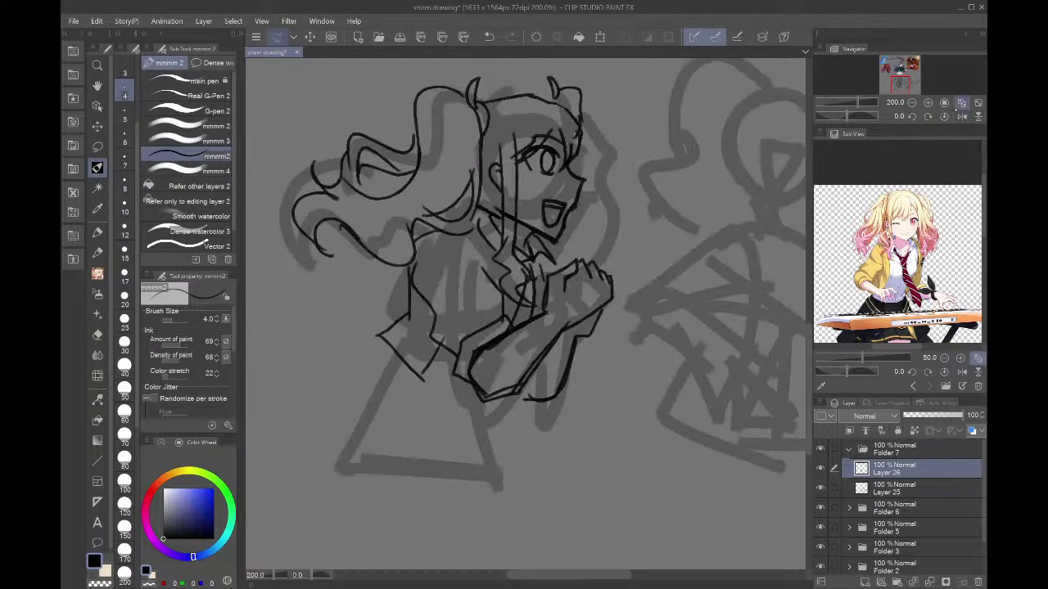
# - Draw the skirt's curved waist line beneath the cardigan hem, with a short side line under the elbow
pyautogui.moveTo(929, 71)
pyautogui.mouseDown()
pyautogui.moveTo(905, 72)
pyautogui.moveTo(902, 86)
pyautogui.mouseUp()
pyautogui.moveTo(589, 325); pyautogui.dragTo(575, 350)
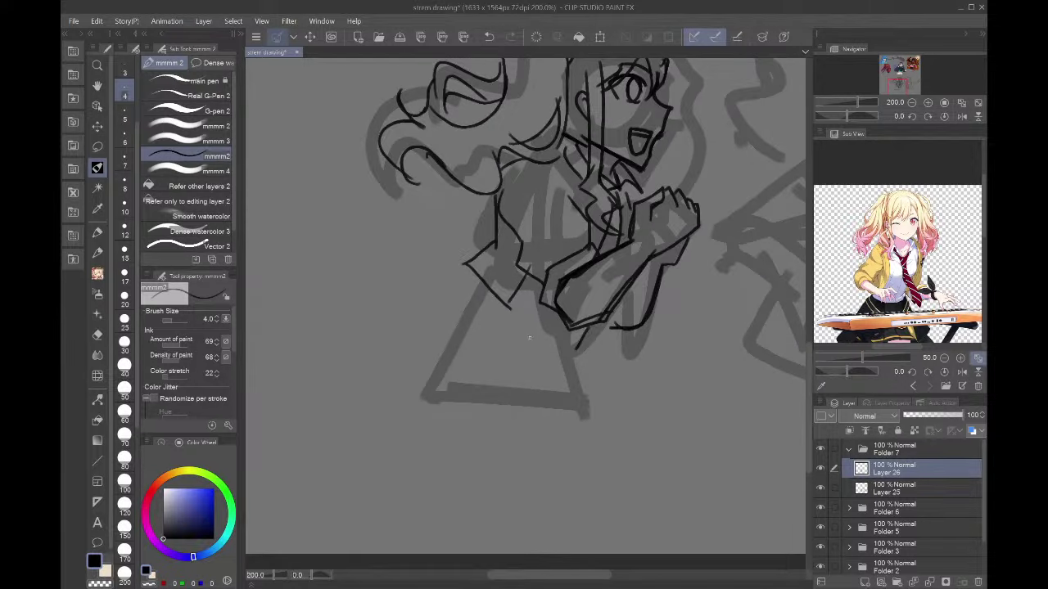
pyautogui.moveTo(471, 293); pyautogui.dragTo(577, 341)
# - Draw the flared skirt's pleat folds fanning out from the waist, and join them with a zigzag hem
pyautogui.moveTo(462, 288)
pyautogui.mouseDown()
pyautogui.moveTo(504, 379)
pyautogui.moveTo(530, 402)
pyautogui.mouseUp()
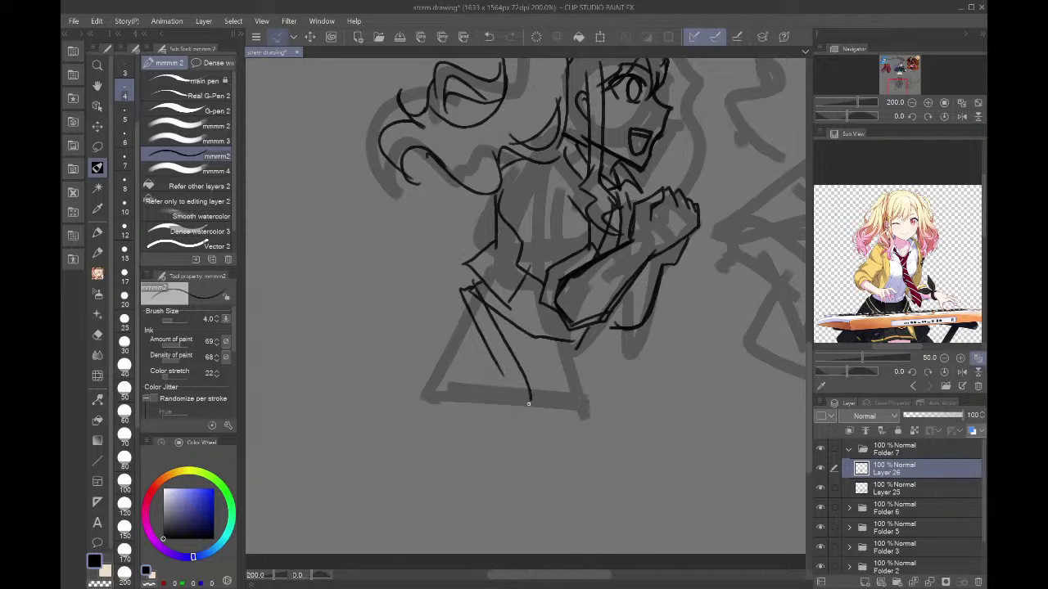
pyautogui.moveTo(485, 354); pyautogui.dragTo(524, 405)
pyautogui.moveTo(580, 342)
pyautogui.mouseDown()
pyautogui.moveTo(613, 395)
pyautogui.moveTo(602, 438)
pyautogui.mouseUp()
pyautogui.moveTo(532, 338); pyautogui.dragTo(565, 449)
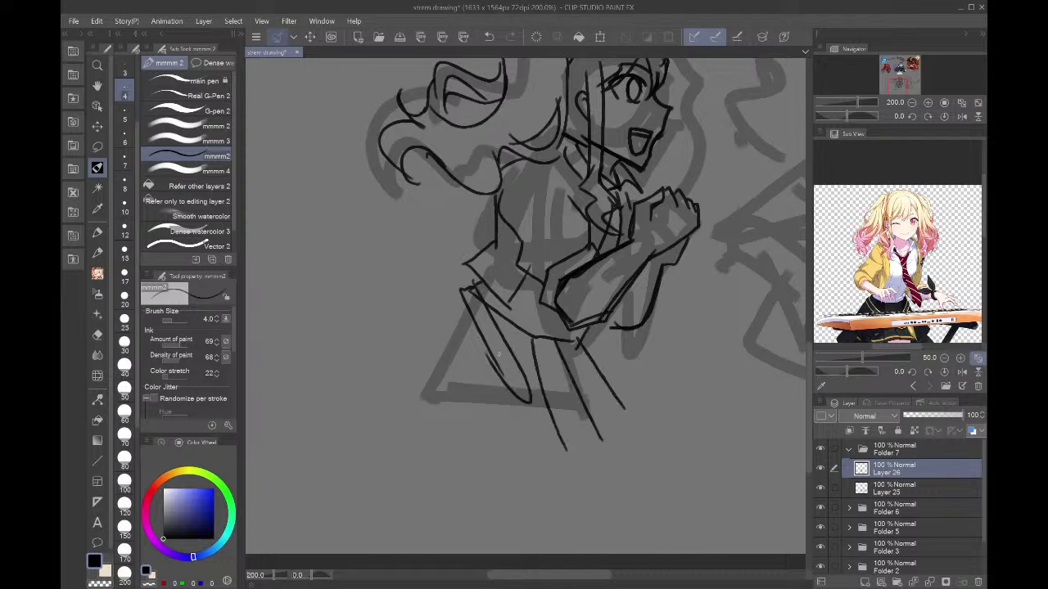
pyautogui.moveTo(488, 352); pyautogui.dragTo(481, 433)
pyautogui.moveTo(468, 310)
pyautogui.mouseDown()
pyautogui.moveTo(438, 406)
pyautogui.moveTo(420, 353)
pyautogui.moveTo(386, 330)
pyautogui.mouseUp()
pyautogui.moveTo(379, 334)
pyautogui.mouseDown()
pyautogui.moveTo(449, 409)
pyautogui.moveTo(484, 424)
pyautogui.moveTo(525, 421)
pyautogui.moveTo(564, 441)
pyautogui.moveTo(637, 413)
pyautogui.mouseUp()
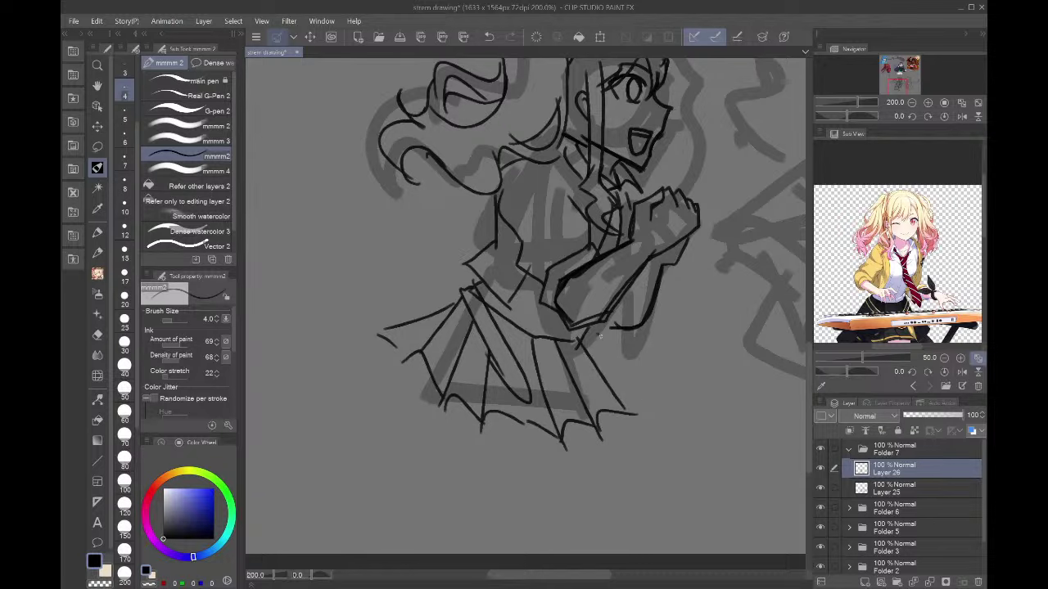
# - Draw the skirt's front end panel beyond the elbow, and a raised pleat at the back of the waist
pyautogui.moveTo(599, 336)
pyautogui.mouseDown()
pyautogui.moveTo(635, 414)
pyautogui.moveTo(661, 342)
pyautogui.moveTo(660, 376)
pyautogui.mouseUp()
pyautogui.moveTo(407, 319); pyautogui.dragTo(450, 299)
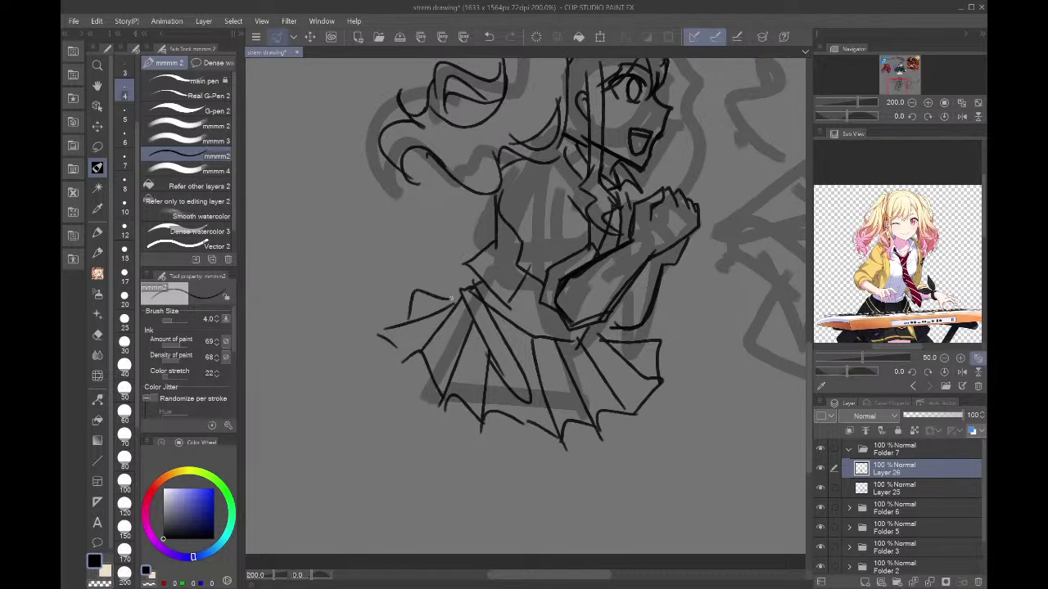
# - Hide the rough sketch on Layer 25, mirror the canvas view, and erase the cardigan's shoulder, back and hem lines
pyautogui.moveTo(908, 66); pyautogui.dragTo(899, 85)
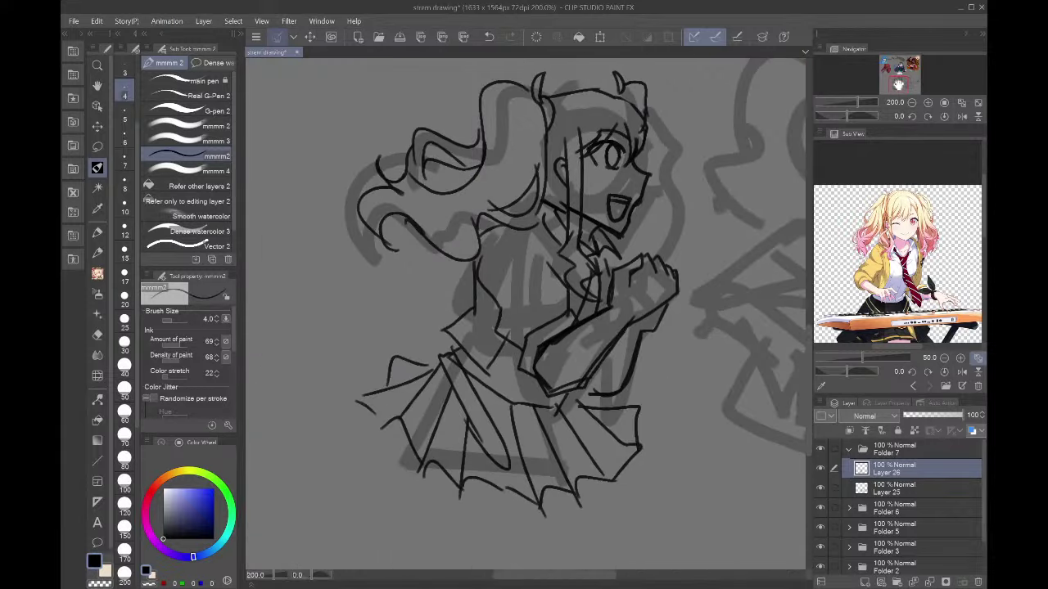
pyautogui.click(820, 488)
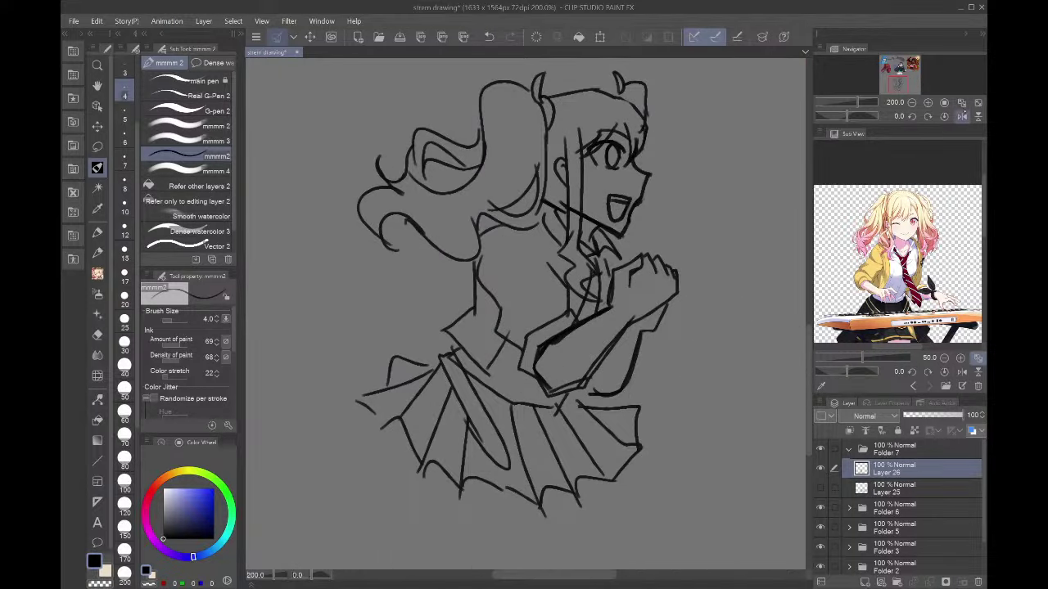
pyautogui.click(961, 115)
pyautogui.click(98, 147)
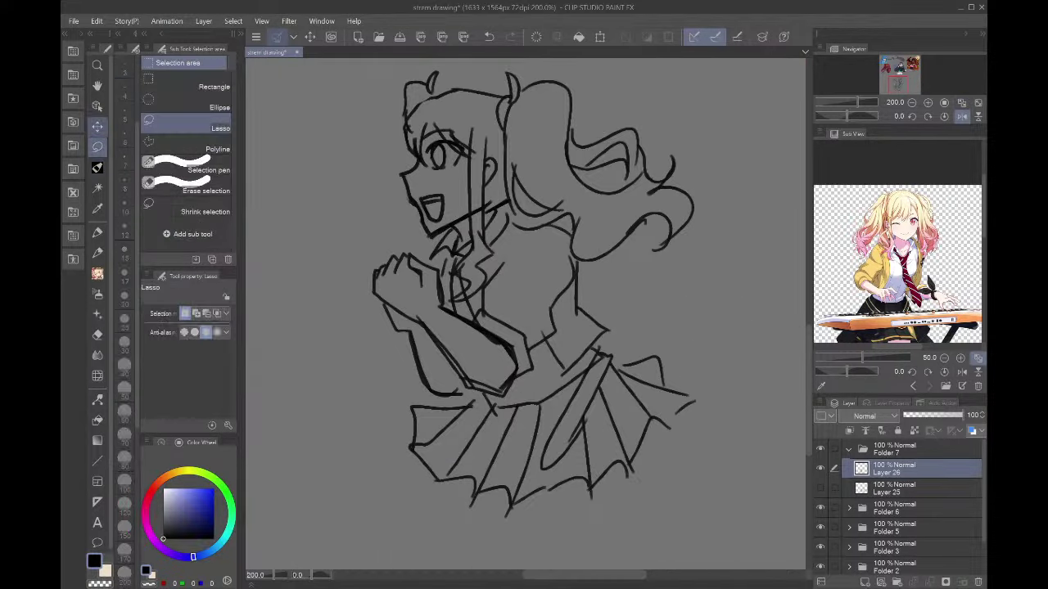
pyautogui.moveTo(532, 357)
pyautogui.mouseDown()
pyautogui.moveTo(559, 239)
pyautogui.moveTo(586, 275)
pyautogui.moveTo(547, 364)
pyautogui.moveTo(532, 357)
pyautogui.mouseUp()
pyautogui.press('Delete')
pyautogui.hotkey('ctrl', 'd')
# - Redraw the cardigan's shoulder, upper arm, slanted back edge and angled hem, and restore the unmirrored canvas view
pyautogui.click(98, 167)
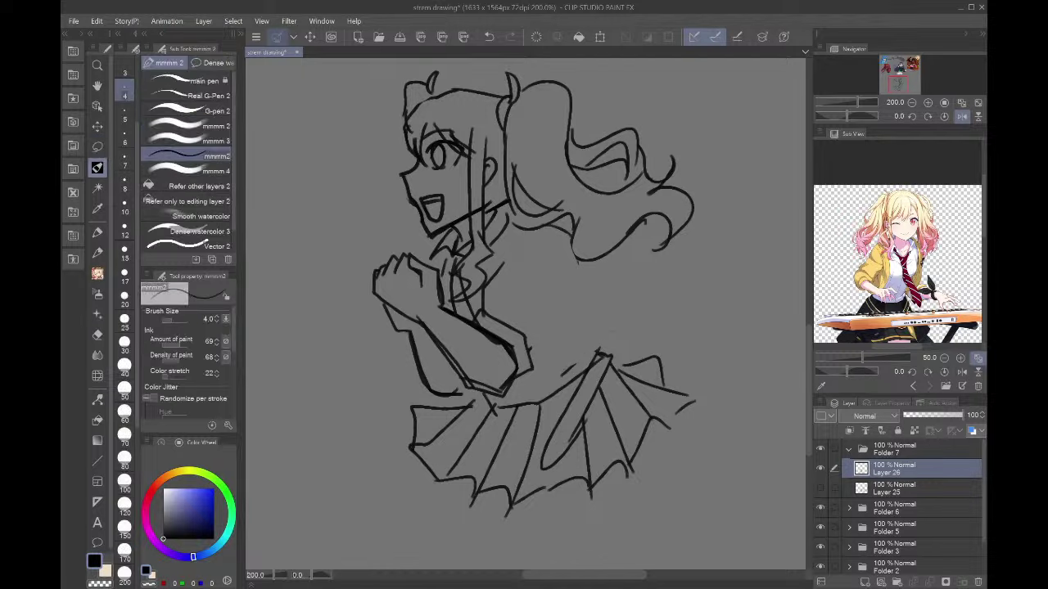
pyautogui.moveTo(571, 251)
pyautogui.mouseDown()
pyautogui.moveTo(524, 354)
pyautogui.moveTo(578, 283)
pyautogui.moveTo(602, 342)
pyautogui.mouseUp()
pyautogui.moveTo(532, 375)
pyautogui.mouseDown()
pyautogui.moveTo(602, 350)
pyautogui.moveTo(568, 275)
pyautogui.mouseUp()
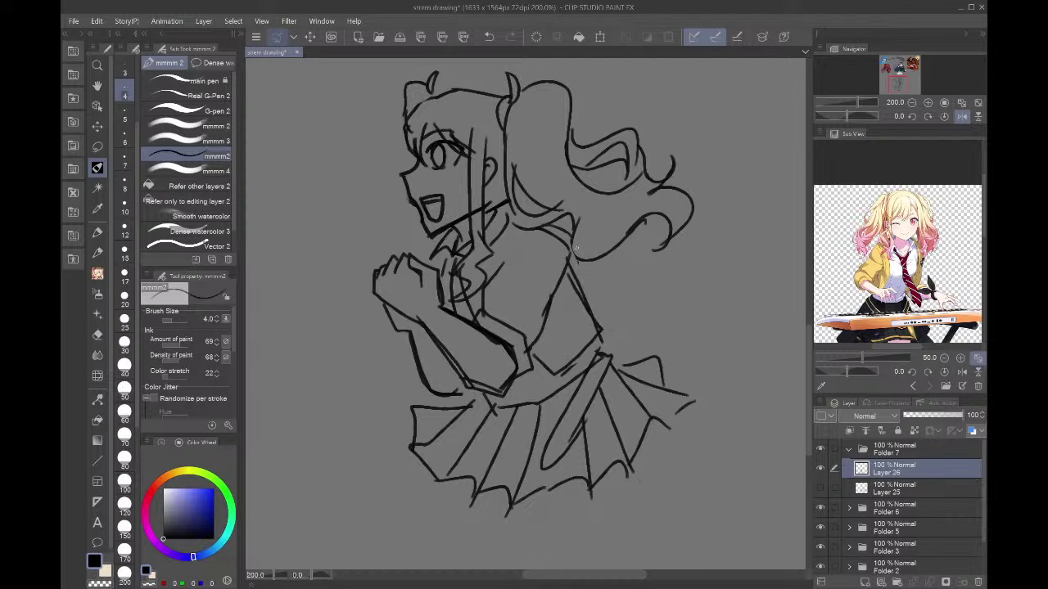
pyautogui.click(961, 115)
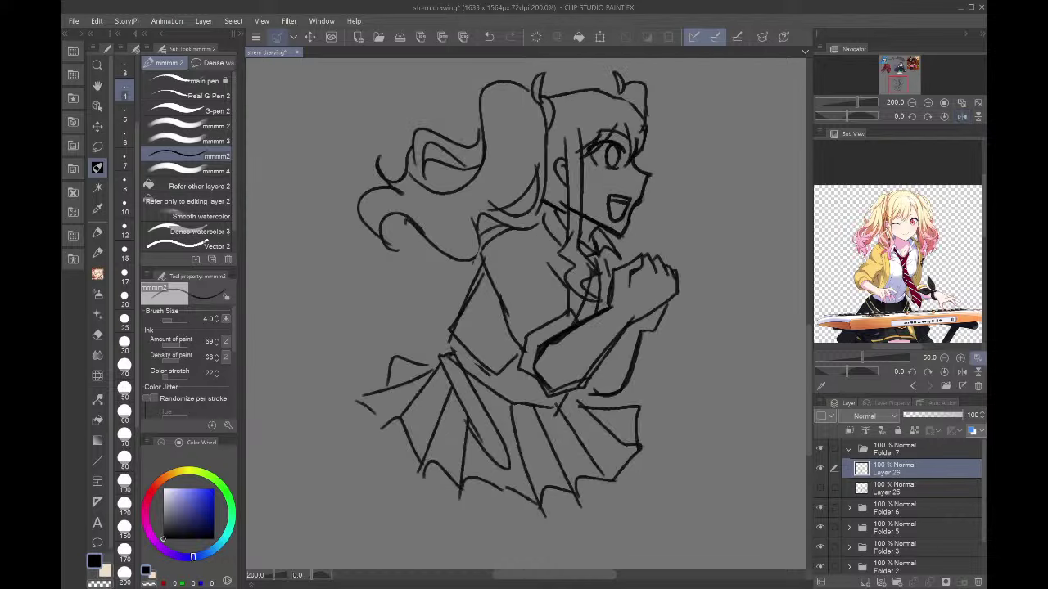
# - Scale down the line-art figure on Layer 26 and move it to the empty area beneath the red creature
pyautogui.press('m')
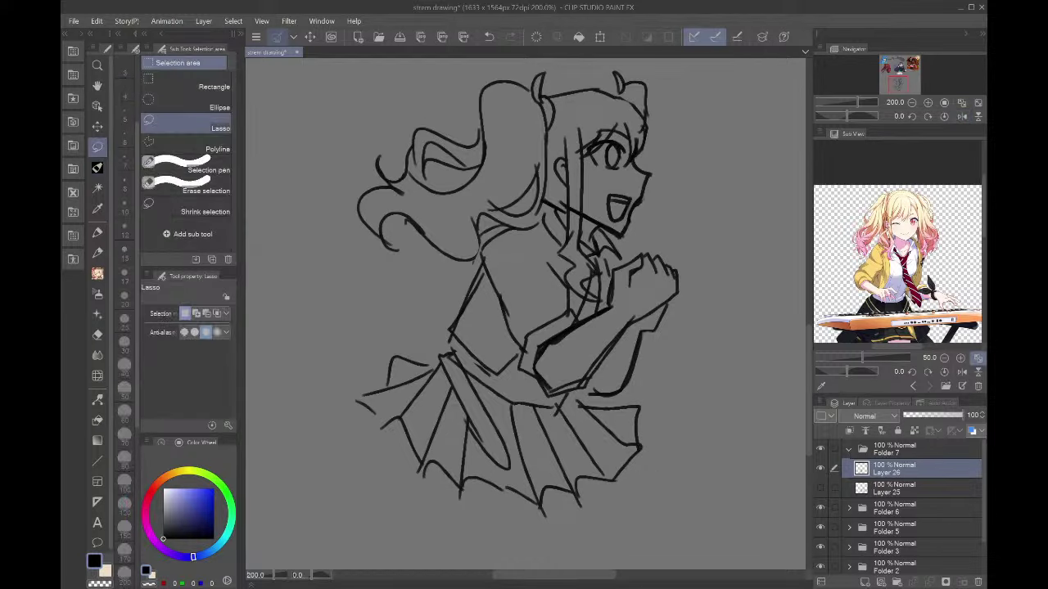
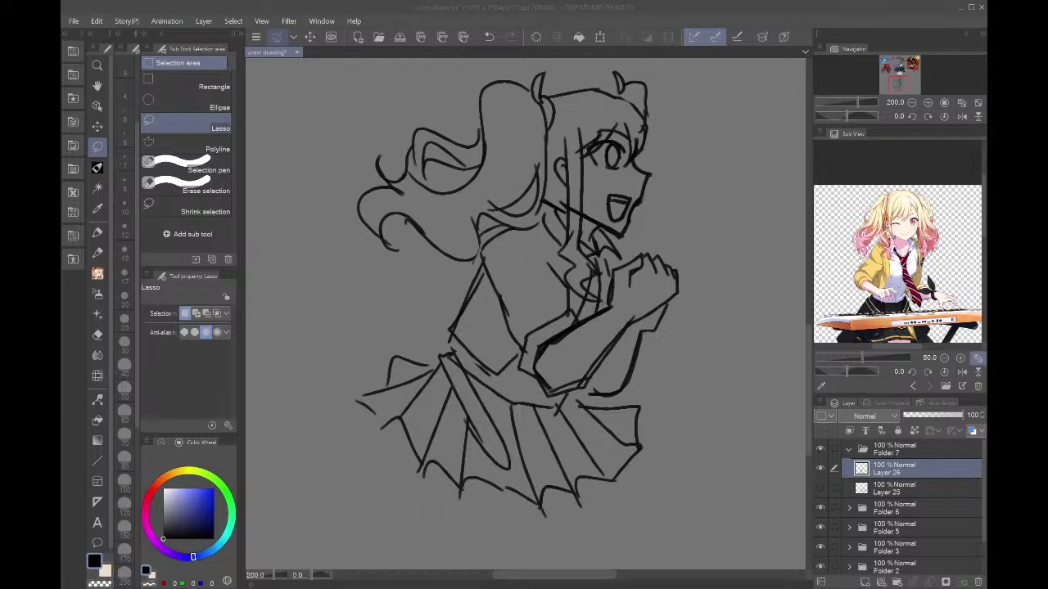
pyautogui.scroll(-3, 696, 401)
pyautogui.hotkey('ctrl', 't')
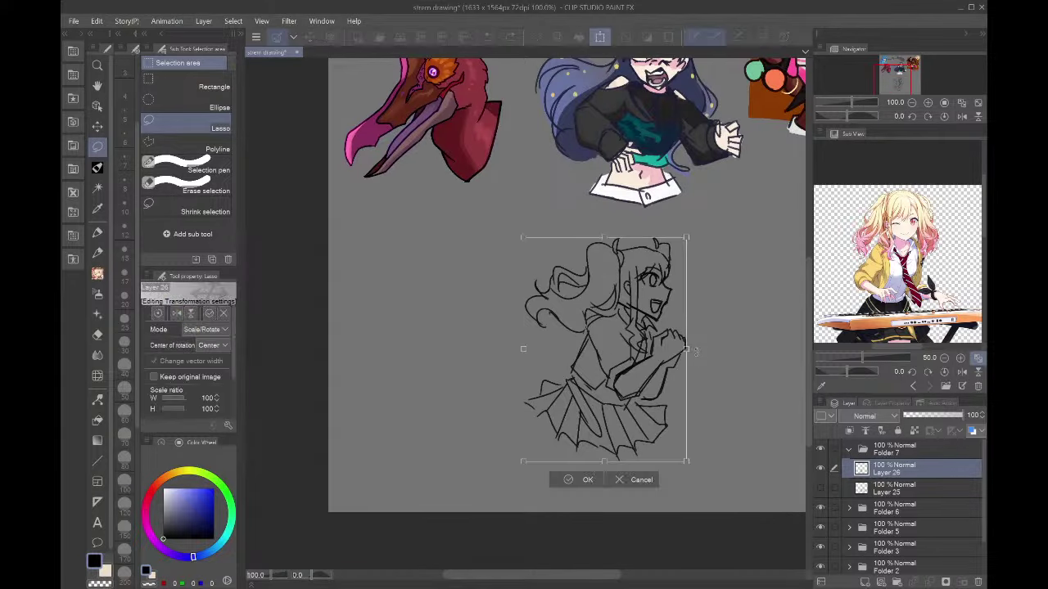
pyautogui.moveTo(687, 350); pyautogui.dragTo(443, 269)
pyautogui.press('Return')
pyautogui.scroll(4, 442, 269)
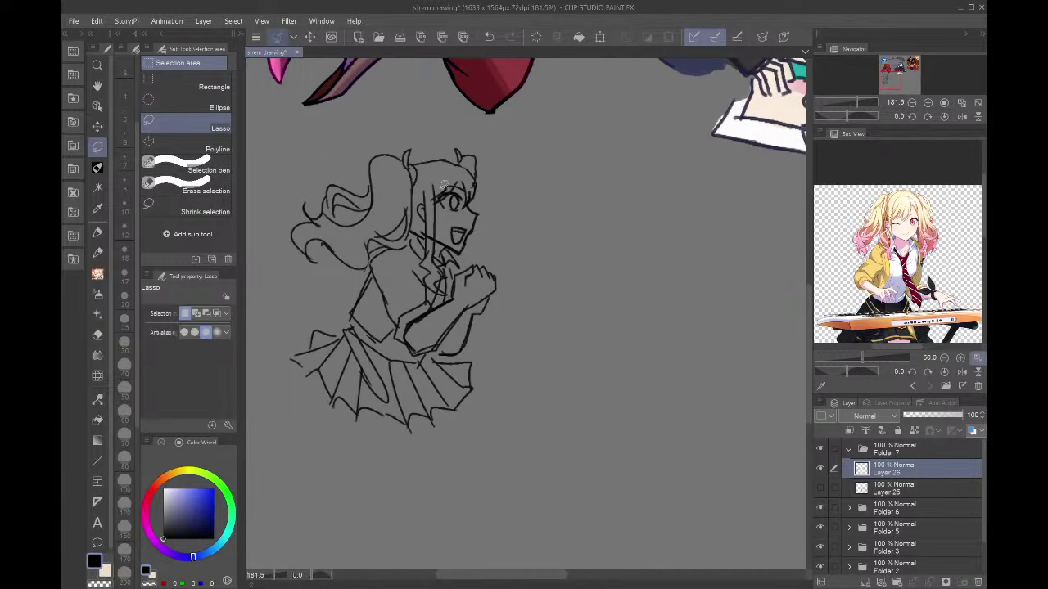
# - Handwrite "Bad Drawin" on two lines beside the figure's face with the mmmm2 brush
pyautogui.click(97, 168)
pyautogui.scroll(4, 296, 190)
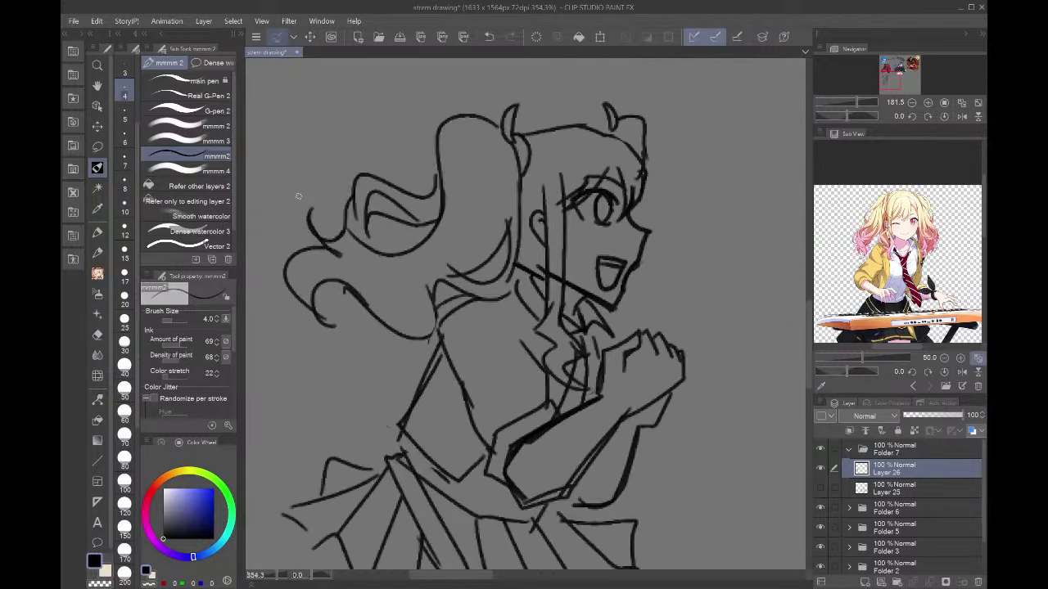
pyautogui.moveTo(677, 154); pyautogui.dragTo(683, 215)
pyautogui.moveTo(679, 155)
pyautogui.mouseDown()
pyautogui.moveTo(709, 186)
pyautogui.moveTo(686, 216)
pyautogui.mouseUp()
pyautogui.moveTo(732, 190)
pyautogui.mouseDown()
pyautogui.moveTo(731, 203)
pyautogui.moveTo(741, 205)
pyautogui.mouseUp()
pyautogui.moveTo(759, 188); pyautogui.dragTo(762, 203)
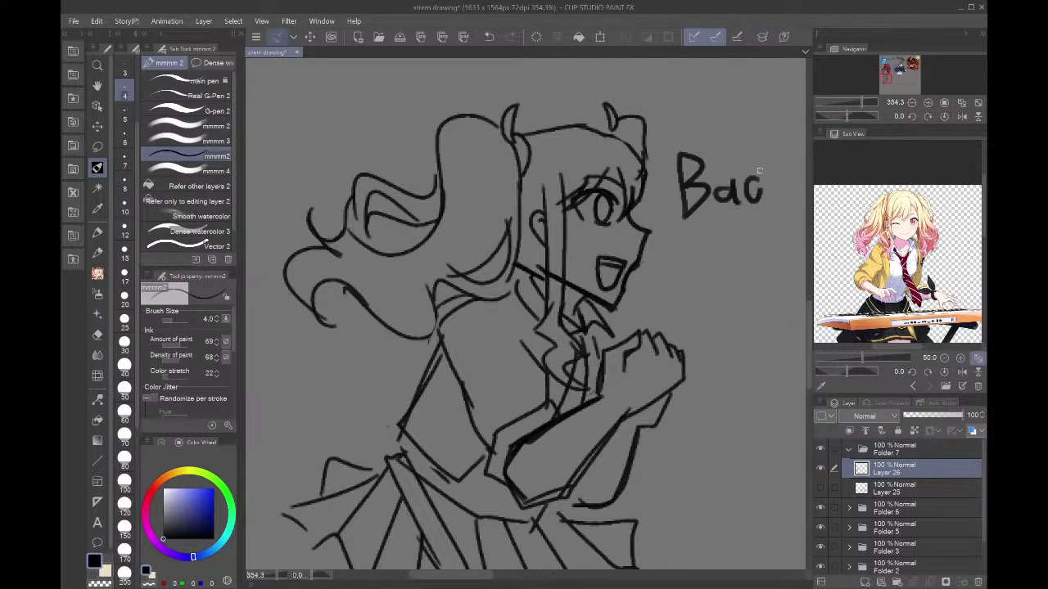
pyautogui.moveTo(766, 140); pyautogui.dragTo(771, 202)
pyautogui.moveTo(670, 236); pyautogui.dragTo(671, 282)
pyautogui.moveTo(670, 237)
pyautogui.mouseDown()
pyautogui.moveTo(676, 279)
pyautogui.moveTo(720, 246)
pyautogui.moveTo(740, 265)
pyautogui.moveTo(774, 233)
pyautogui.moveTo(796, 249)
pyautogui.mouseUp()
pyautogui.click(772, 220)
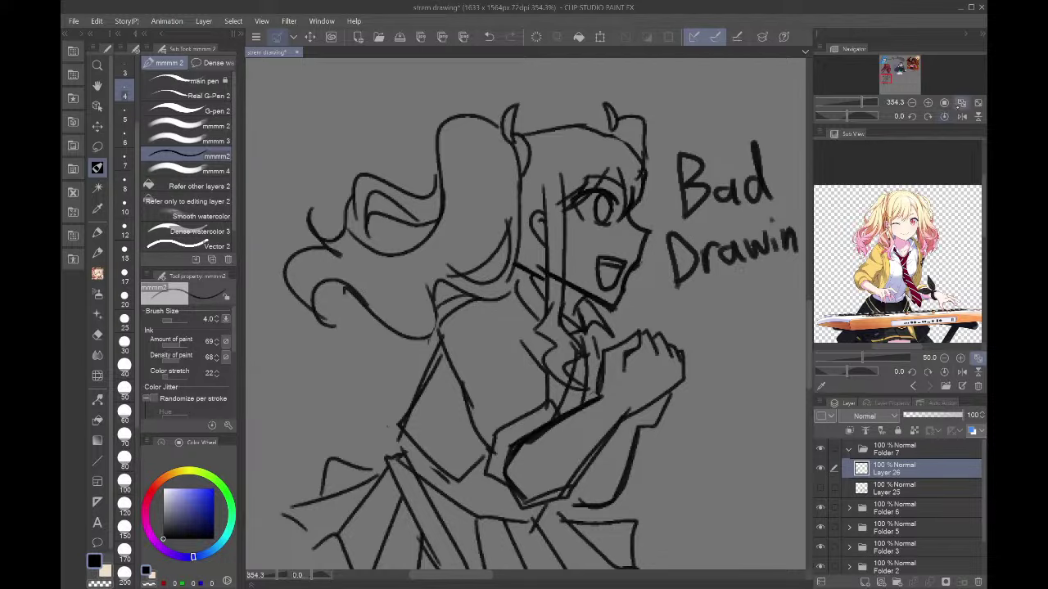
# - Move Layer 26 out of Folder 7 to just below it, and show and select the rough sketch on Layer 25
pyautogui.click(962, 103)
pyautogui.moveTo(892, 469); pyautogui.dragTo(884, 501)
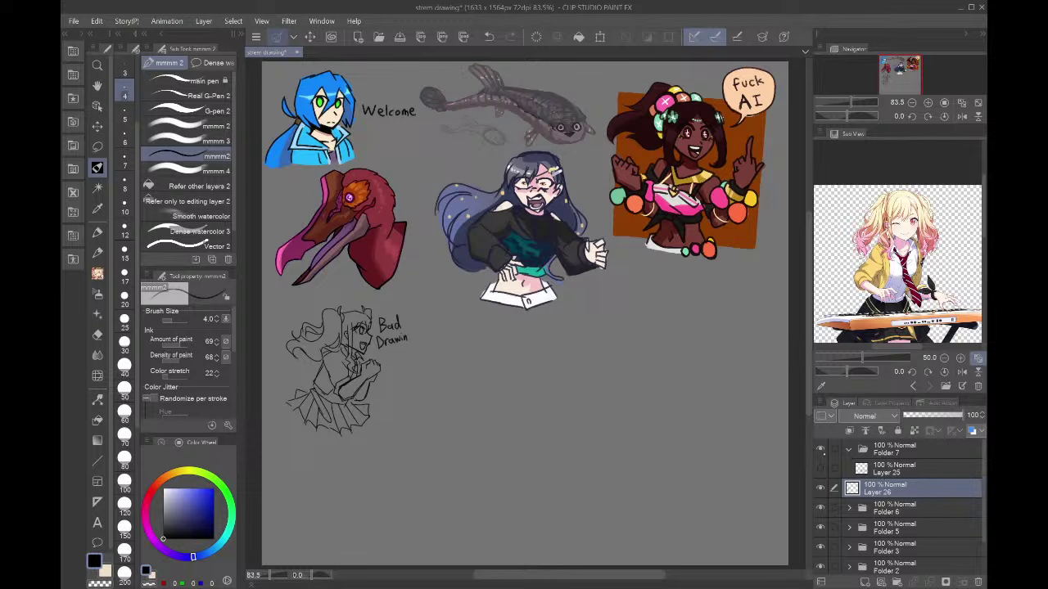
pyautogui.click(820, 468)
pyautogui.click(893, 469)
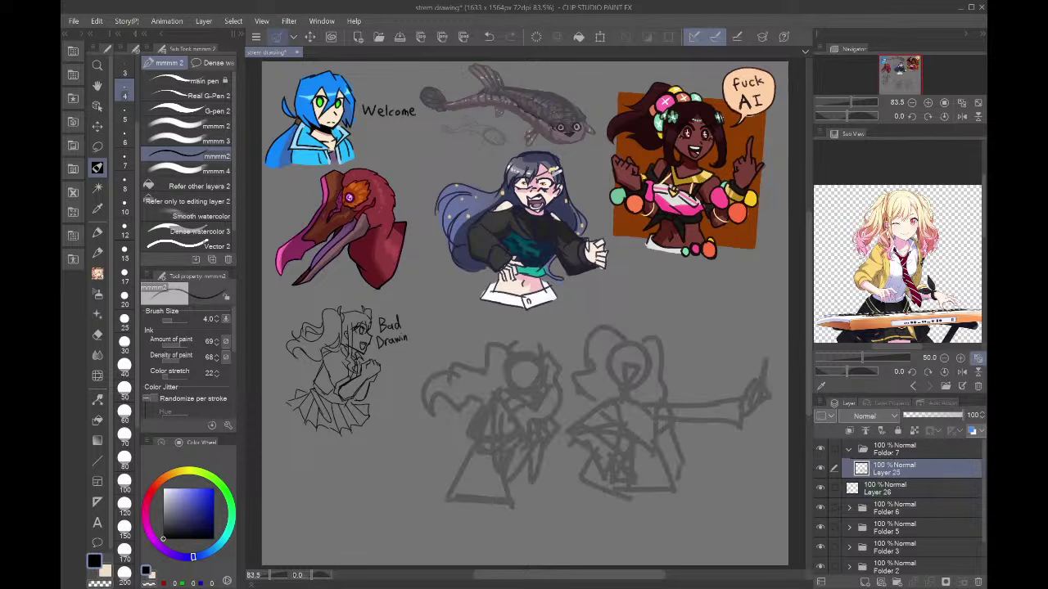
# - Switch the reference to the blonde girl with clasped hands, enlarge it to 150%, and add a layer above Layer 25
pyautogui.click(946, 387)
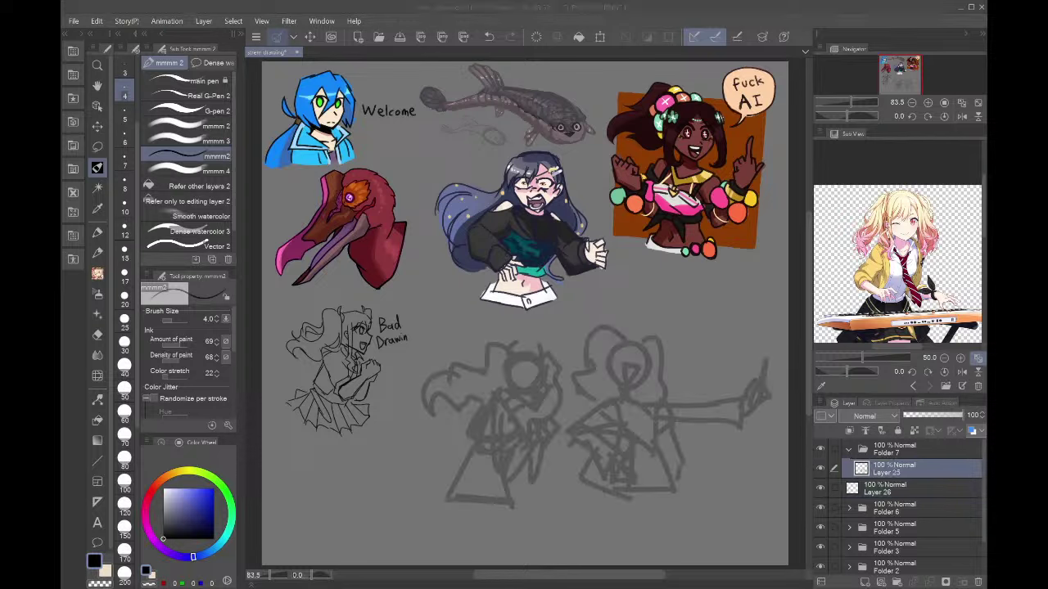
pyautogui.doubleClick(235, 141)
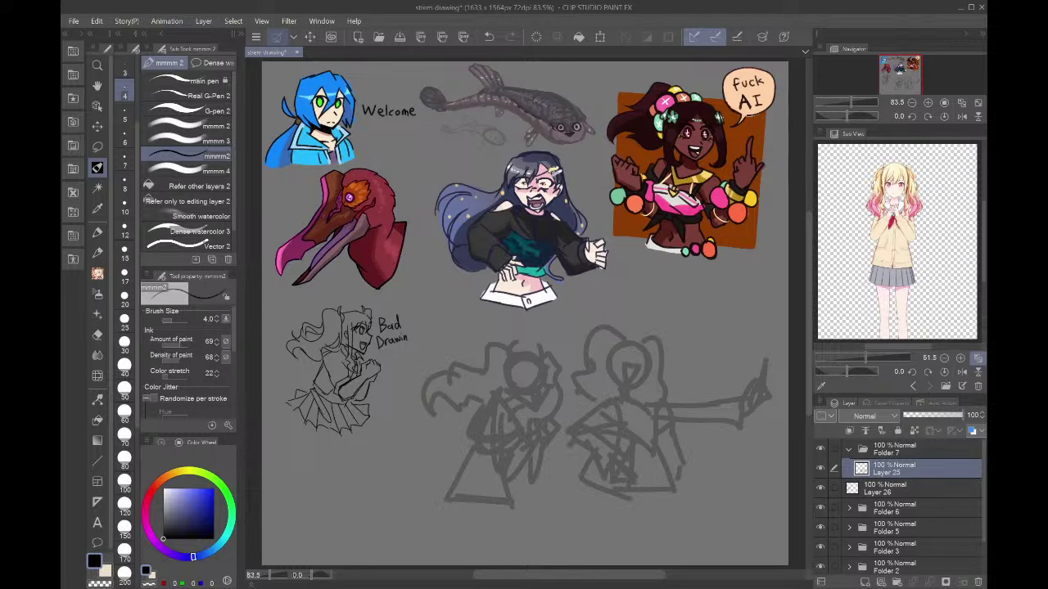
pyautogui.scroll(5, 884, 174)
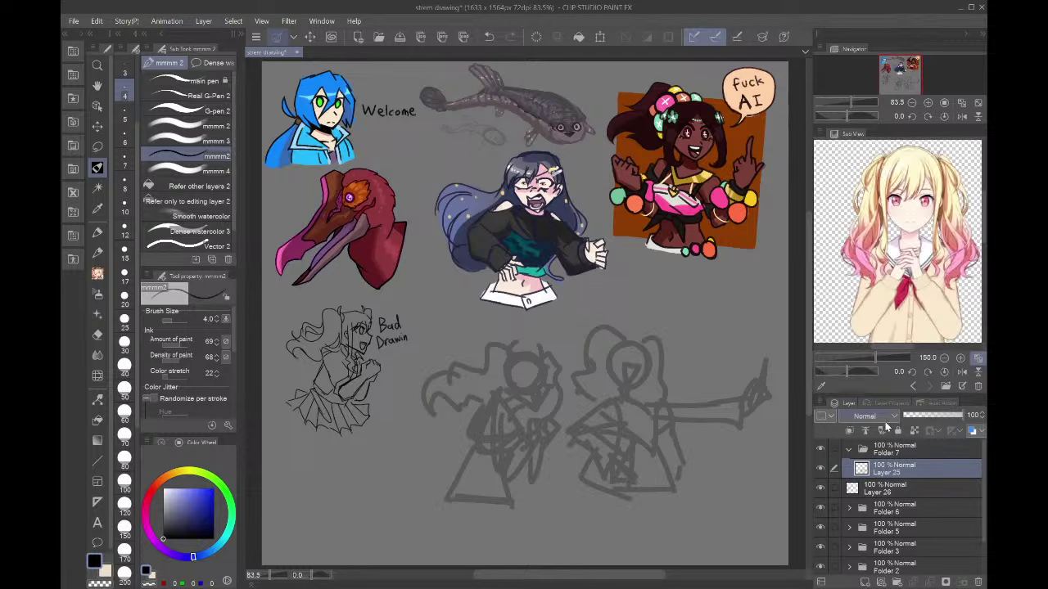
pyautogui.click(865, 582)
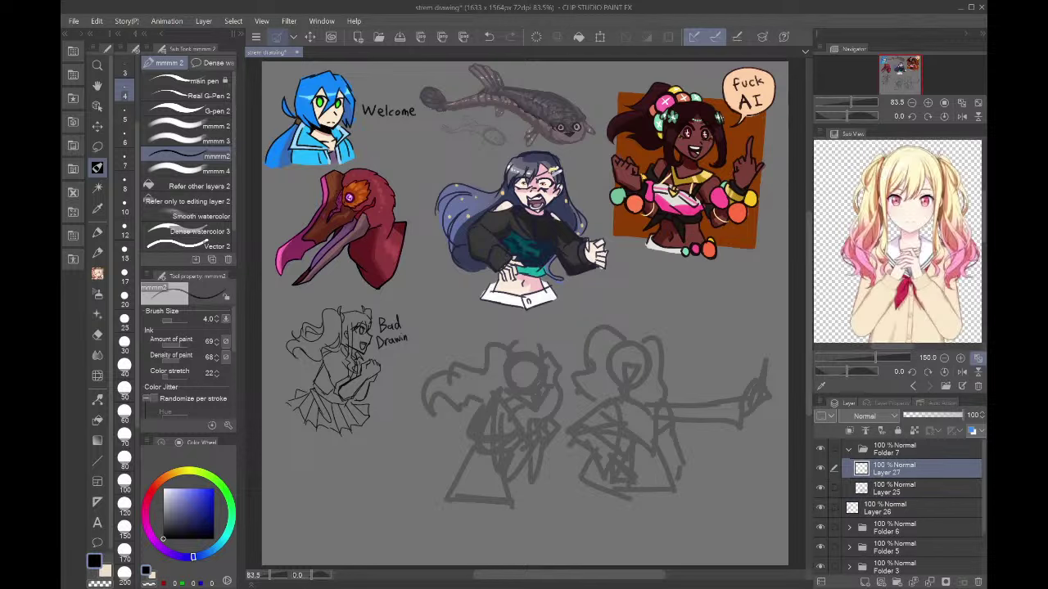
# - Draw the eye, angular face profile, jaw and open mouth in black over the left figure's rough head
pyautogui.scroll(4, 457, 531)
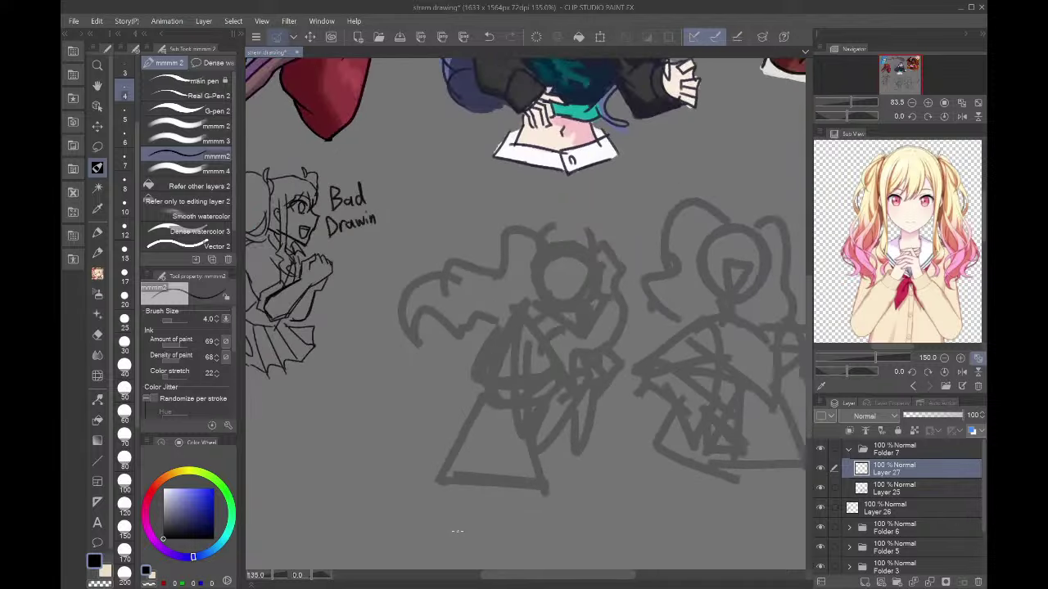
pyautogui.scroll(3, 562, 281)
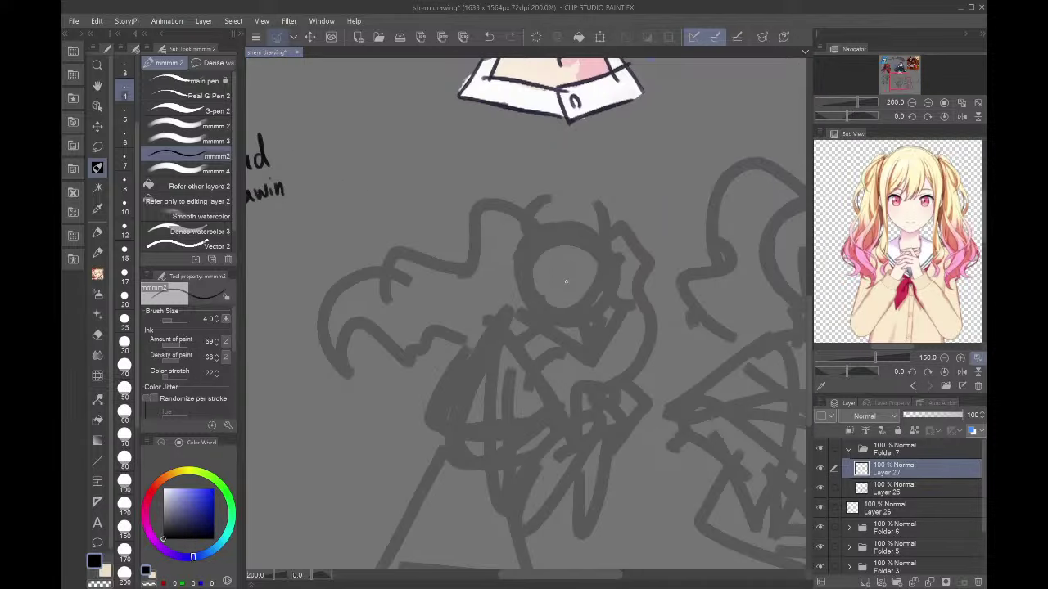
pyautogui.scroll(3, 563, 328)
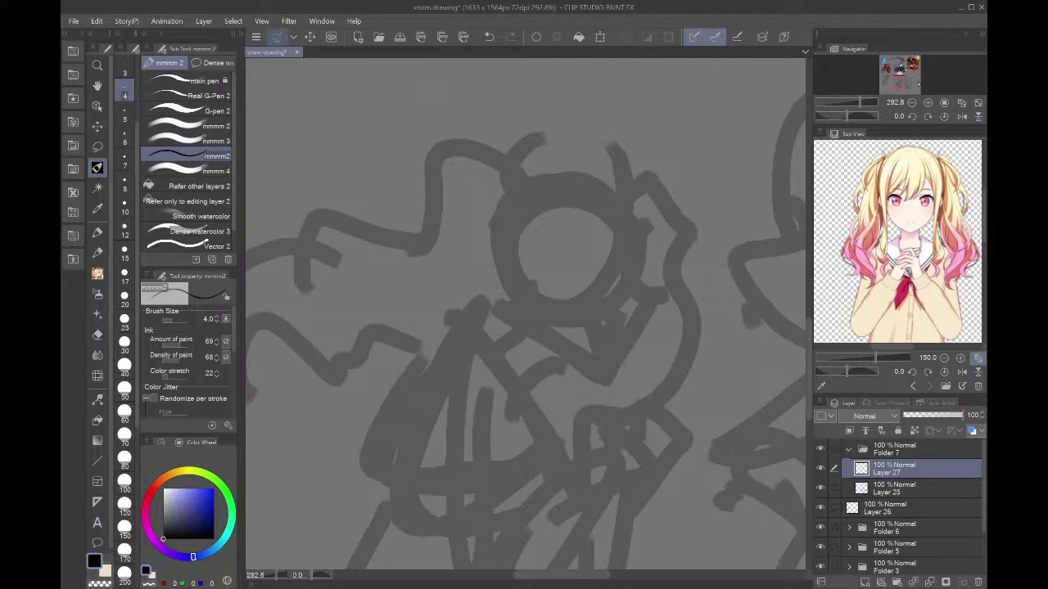
pyautogui.click(927, 102)
pyautogui.moveTo(562, 228)
pyautogui.mouseDown()
pyautogui.moveTo(589, 212)
pyautogui.moveTo(640, 241)
pyautogui.moveTo(605, 221)
pyautogui.moveTo(626, 251)
pyautogui.moveTo(598, 243)
pyautogui.moveTo(621, 225)
pyautogui.mouseUp()
pyautogui.moveTo(625, 267)
pyautogui.mouseDown()
pyautogui.moveTo(589, 264)
pyautogui.moveTo(565, 234)
pyautogui.moveTo(585, 210)
pyautogui.moveTo(569, 250)
pyautogui.mouseUp()
pyautogui.moveTo(604, 203)
pyautogui.mouseDown()
pyautogui.moveTo(574, 208)
pyautogui.moveTo(596, 205)
pyautogui.mouseUp()
pyautogui.moveTo(666, 230)
pyautogui.mouseDown()
pyautogui.moveTo(660, 257)
pyautogui.moveTo(689, 274)
pyautogui.moveTo(636, 394)
pyautogui.moveTo(528, 332)
pyautogui.mouseUp()
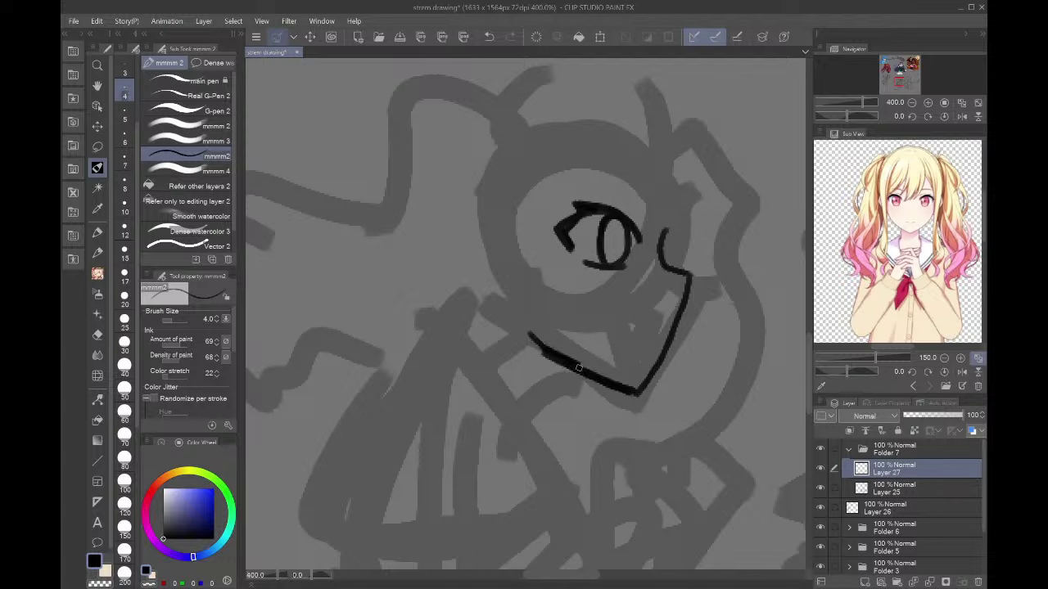
pyautogui.moveTo(574, 361)
pyautogui.mouseDown()
pyautogui.moveTo(613, 384)
pyautogui.moveTo(659, 322)
pyautogui.moveTo(644, 361)
pyautogui.mouseUp()
pyautogui.moveTo(615, 327)
pyautogui.mouseDown()
pyautogui.moveTo(681, 334)
pyautogui.moveTo(665, 340)
pyautogui.moveTo(653, 376)
pyautogui.mouseUp()
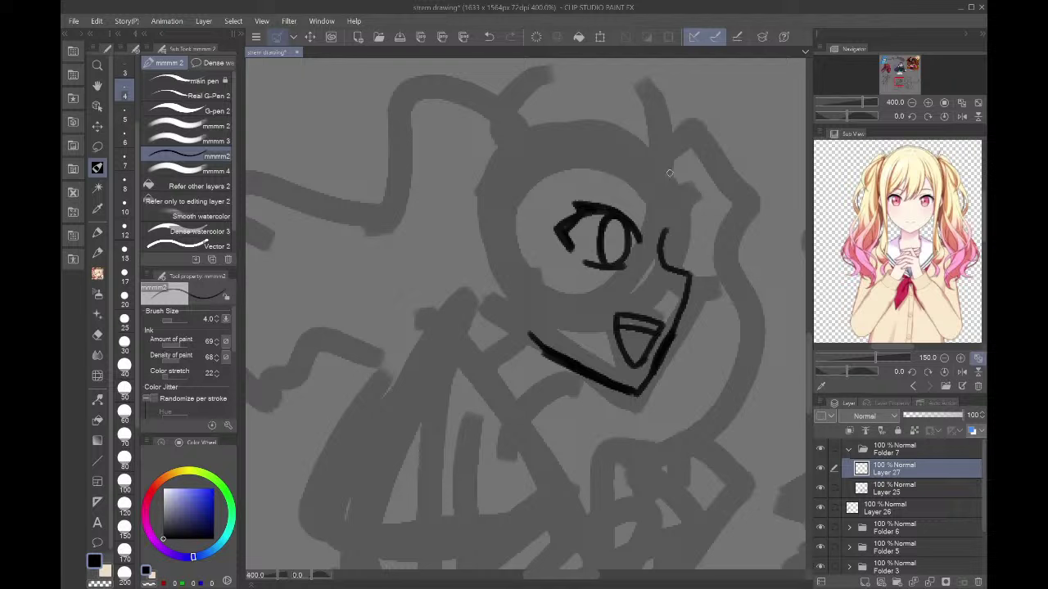
# - Draw the pointed bangs falling across the forehead and around the eye
pyautogui.moveTo(669, 149)
pyautogui.mouseDown()
pyautogui.moveTo(691, 173)
pyautogui.moveTo(688, 245)
pyautogui.mouseUp()
pyautogui.moveTo(668, 191)
pyautogui.mouseDown()
pyautogui.moveTo(684, 257)
pyautogui.moveTo(650, 267)
pyautogui.mouseUp()
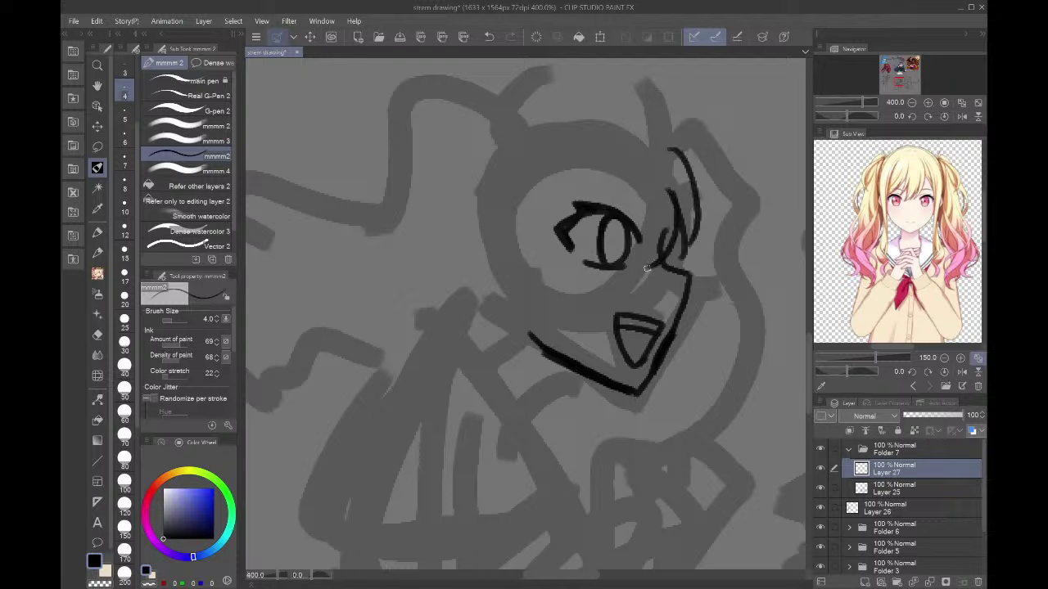
pyautogui.moveTo(629, 172); pyautogui.dragTo(652, 266)
pyautogui.moveTo(618, 160); pyautogui.dragTo(607, 206)
pyautogui.moveTo(573, 226); pyautogui.dragTo(521, 244)
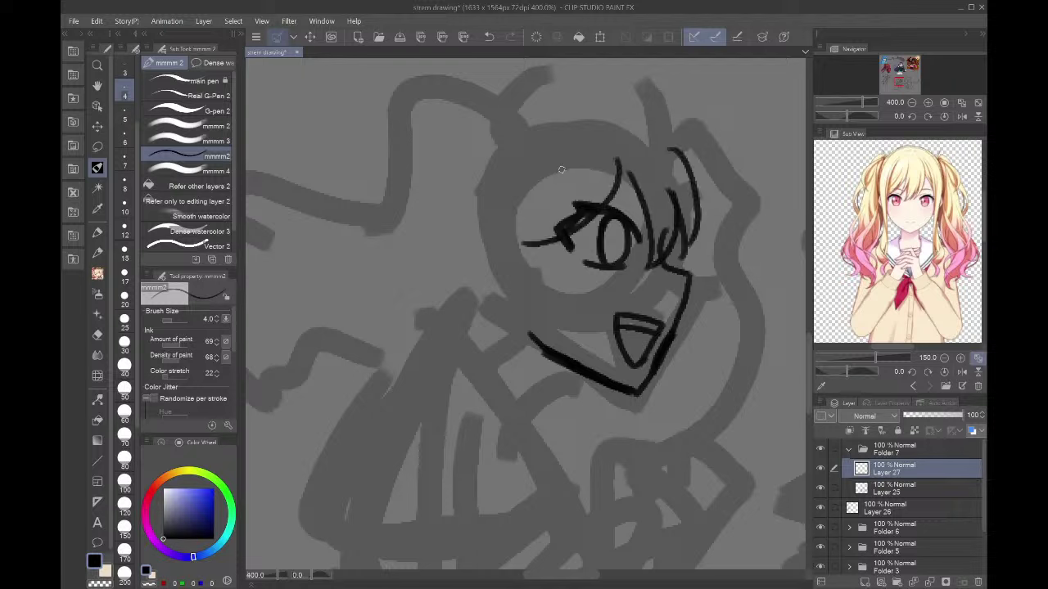
# - Draw the long curling side lock with the ear and cheek blush marks, and outline the crown of the head
pyautogui.moveTo(561, 170); pyautogui.dragTo(531, 385)
pyautogui.moveTo(537, 310)
pyautogui.mouseDown()
pyautogui.moveTo(485, 486)
pyautogui.moveTo(515, 543)
pyautogui.moveTo(497, 469)
pyautogui.moveTo(502, 424)
pyautogui.moveTo(477, 397)
pyautogui.moveTo(514, 318)
pyautogui.mouseUp()
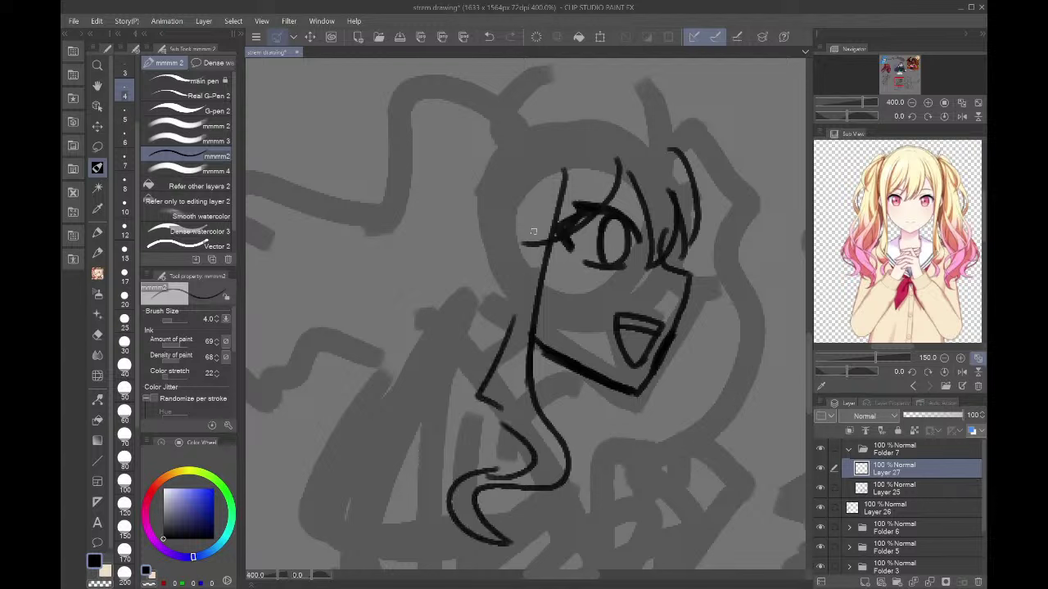
pyautogui.moveTo(531, 221)
pyautogui.mouseDown()
pyautogui.moveTo(508, 327)
pyautogui.moveTo(497, 248)
pyautogui.moveTo(517, 303)
pyautogui.mouseUp()
pyautogui.moveTo(524, 247)
pyautogui.mouseDown()
pyautogui.moveTo(510, 287)
pyautogui.moveTo(582, 280)
pyautogui.mouseUp()
pyautogui.moveTo(573, 211); pyautogui.dragTo(554, 236)
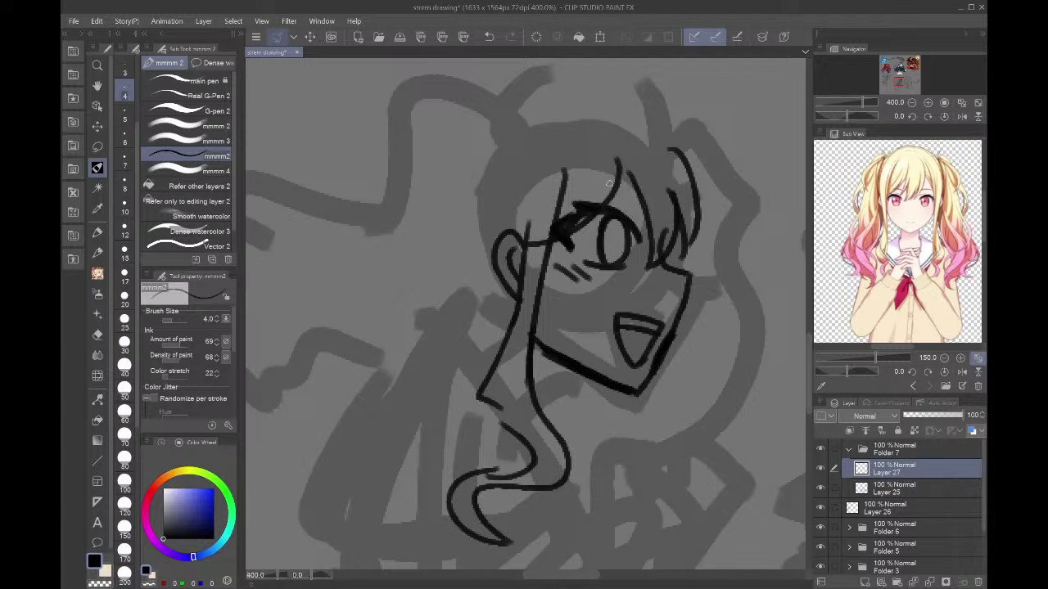
pyautogui.moveTo(556, 117)
pyautogui.mouseDown()
pyautogui.moveTo(611, 109)
pyautogui.moveTo(678, 140)
pyautogui.mouseUp()
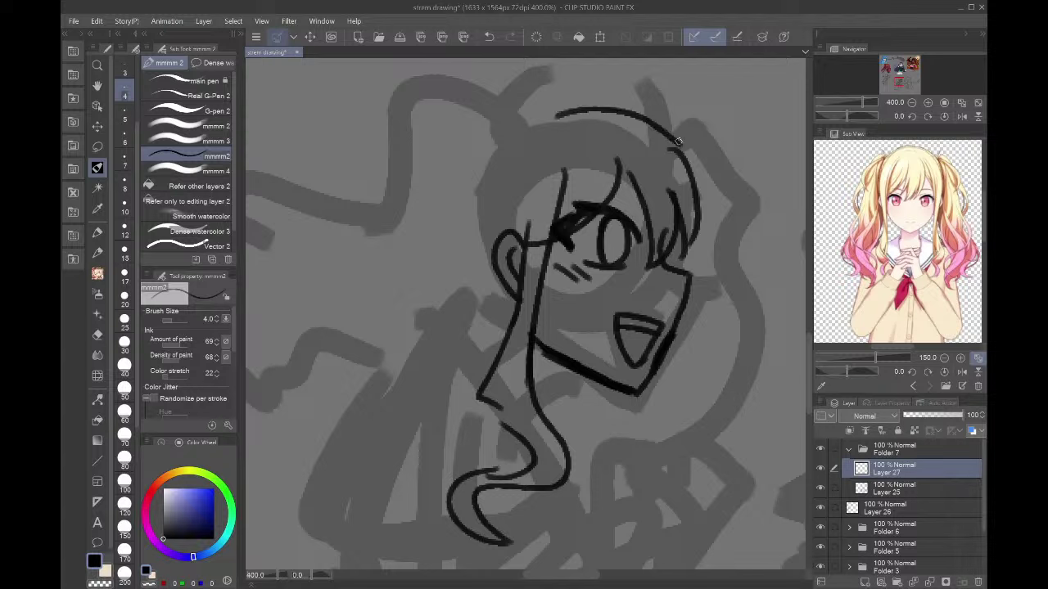
pyautogui.moveTo(539, 122)
pyautogui.mouseDown()
pyautogui.moveTo(562, 69)
pyautogui.moveTo(544, 123)
pyautogui.moveTo(448, 166)
pyautogui.mouseUp()
pyautogui.moveTo(486, 129); pyautogui.dragTo(409, 256)
pyautogui.moveTo(431, 185); pyautogui.dragTo(400, 245)
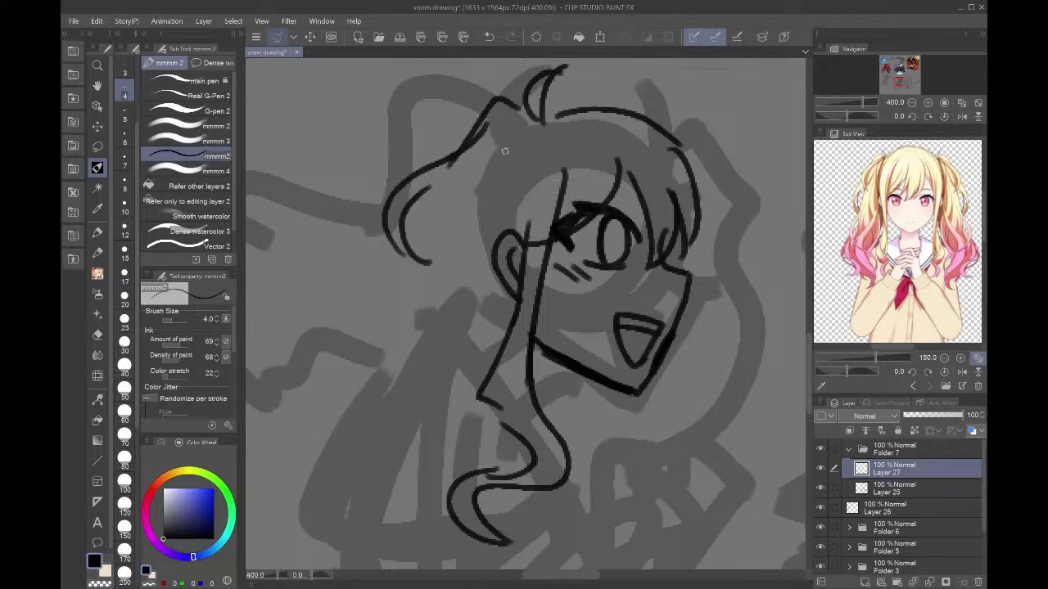
pyautogui.moveTo(541, 124); pyautogui.dragTo(523, 214)
pyautogui.click(912, 102)
pyautogui.moveTo(897, 85); pyautogui.dragTo(895, 84)
pyautogui.hotkey('ctrl', 'z')
pyautogui.hotkey('ctrl', 'z')
pyautogui.hotkey('ctrl', 'z')
pyautogui.hotkey('ctrl', 'z')
# - Draw the large wavy pigtail flowing behind the head, the smaller pigtail beside the face, and the back neck line
pyautogui.moveTo(632, 147)
pyautogui.mouseDown()
pyautogui.moveTo(582, 158)
pyautogui.moveTo(569, 217)
pyautogui.mouseUp()
pyautogui.moveTo(581, 175)
pyautogui.mouseDown()
pyautogui.moveTo(500, 213)
pyautogui.moveTo(517, 200)
pyautogui.moveTo(473, 285)
pyautogui.mouseUp()
pyautogui.moveTo(521, 207)
pyautogui.mouseDown()
pyautogui.moveTo(480, 282)
pyautogui.moveTo(472, 267)
pyautogui.moveTo(458, 306)
pyautogui.mouseUp()
pyautogui.moveTo(501, 272)
pyautogui.mouseDown()
pyautogui.moveTo(509, 328)
pyautogui.moveTo(531, 263)
pyautogui.moveTo(537, 286)
pyautogui.moveTo(584, 263)
pyautogui.moveTo(638, 195)
pyautogui.mouseUp()
pyautogui.moveTo(620, 152); pyautogui.dragTo(638, 209)
pyautogui.moveTo(686, 155)
pyautogui.mouseDown()
pyautogui.moveTo(733, 207)
pyautogui.moveTo(729, 199)
pyautogui.moveTo(717, 258)
pyautogui.mouseUp()
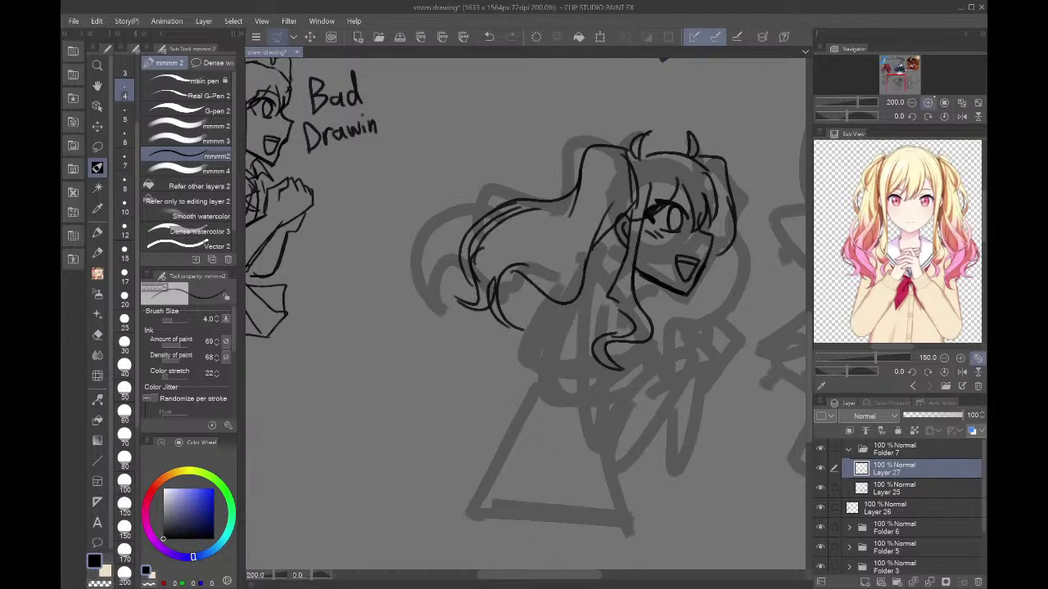
pyautogui.click(928, 103)
pyautogui.moveTo(671, 177); pyautogui.dragTo(709, 225)
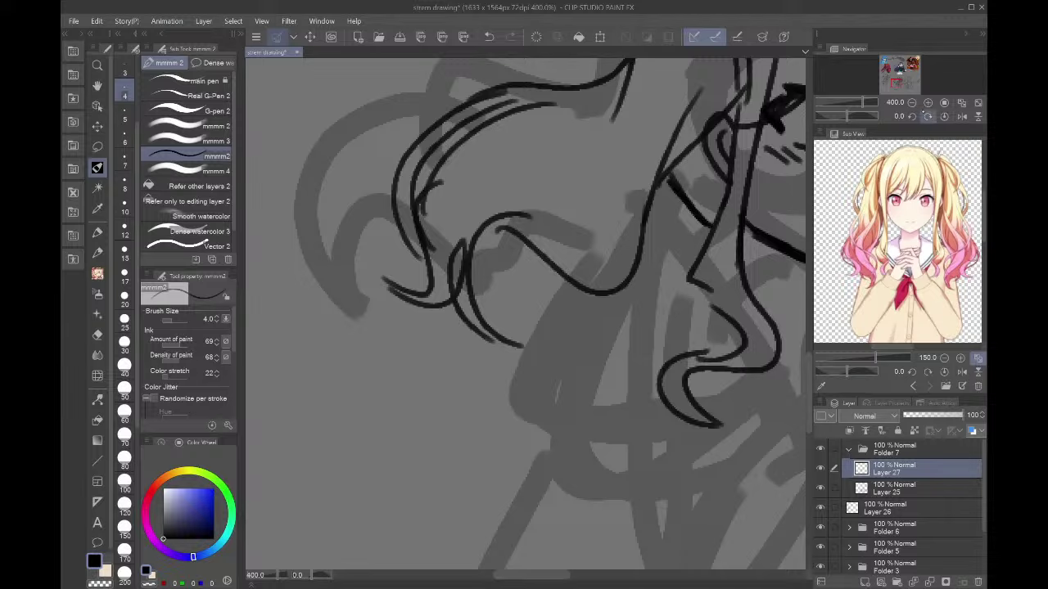
# - Transform the head line art, shifting it slightly up and to the left over the rough sketch
pyautogui.click(912, 103)
pyautogui.click(910, 77)
pyautogui.moveTo(900, 72); pyautogui.dragTo(898, 81)
pyautogui.hotkey('ctrl', 't')
pyautogui.moveTo(617, 288); pyautogui.dragTo(608, 284)
pyautogui.click(514, 397)
# - Clean up the outer corner of the eye where it meets the side lock, using the transparent colour
pyautogui.click(927, 102)
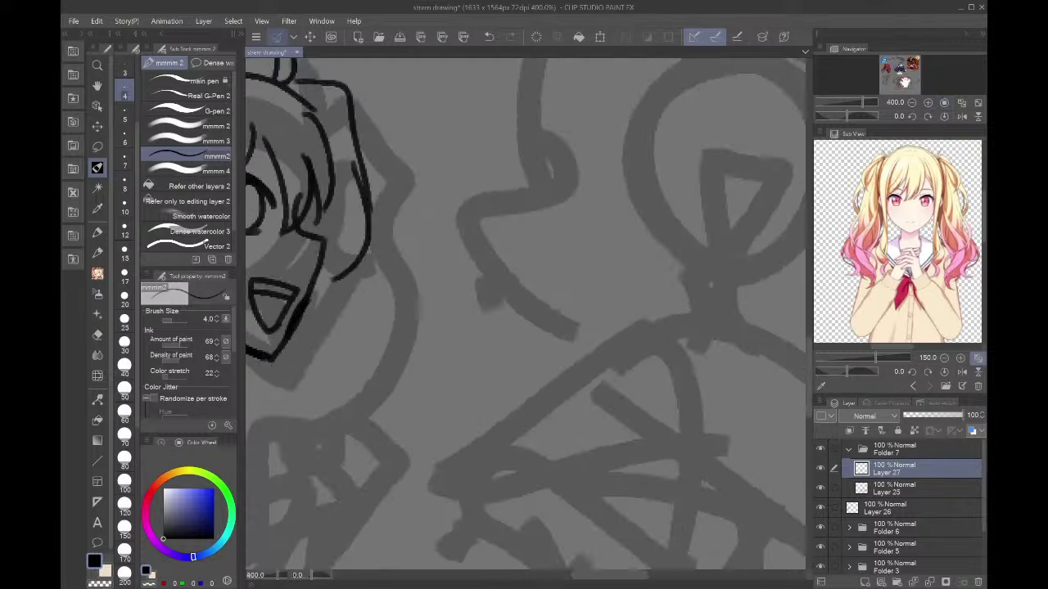
pyautogui.click(899, 81)
pyautogui.moveTo(899, 80); pyautogui.dragTo(900, 81)
pyautogui.moveTo(524, 188); pyautogui.dragTo(505, 197)
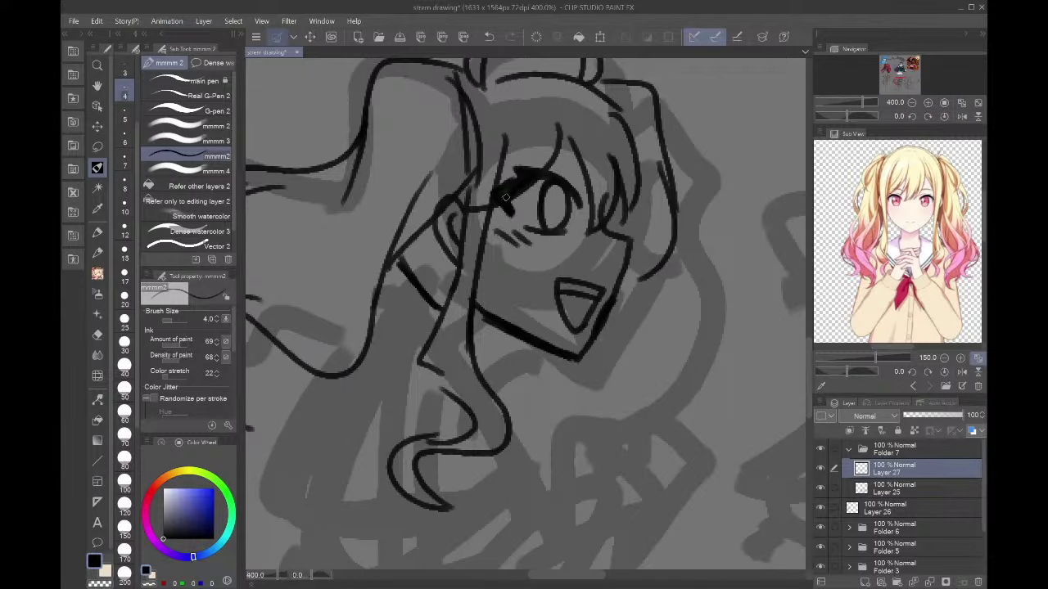
pyautogui.click(100, 583)
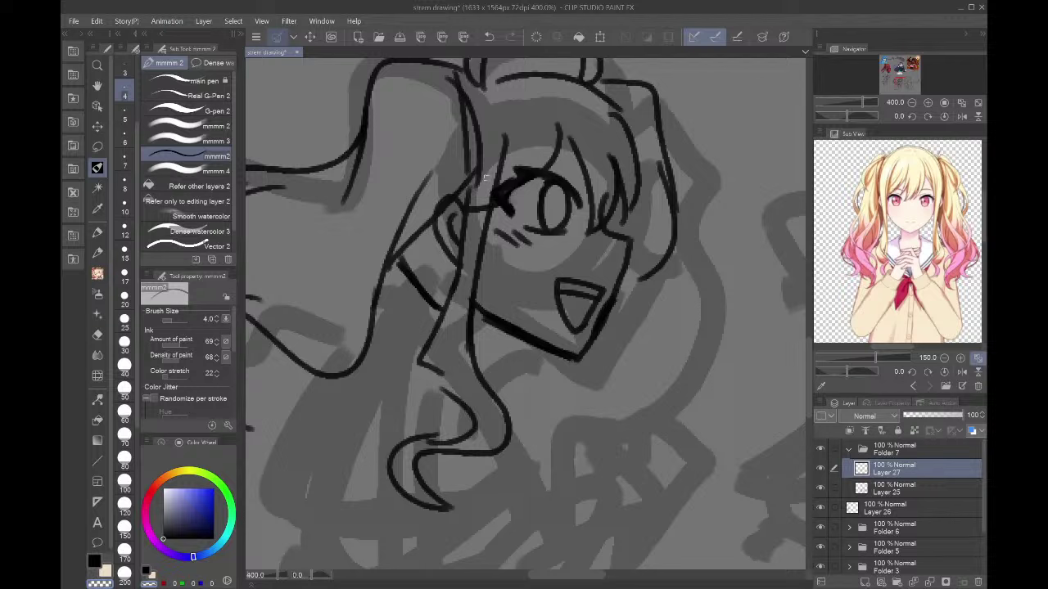
# - Lasso the eye and move it slightly closer to the nose
pyautogui.press('m')
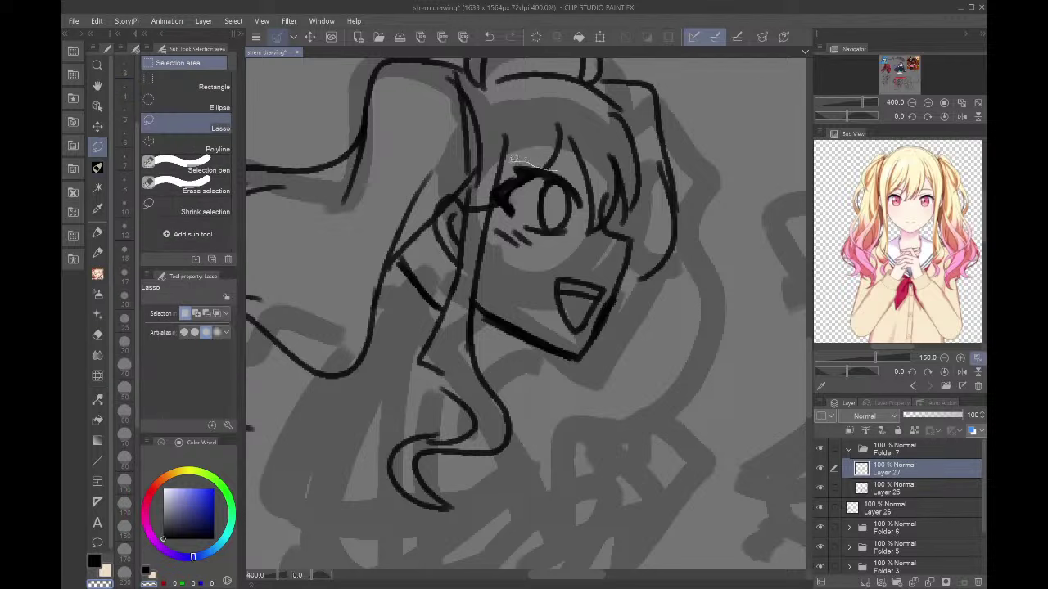
pyautogui.moveTo(514, 158)
pyautogui.mouseDown()
pyautogui.moveTo(493, 189)
pyautogui.moveTo(556, 241)
pyautogui.moveTo(589, 235)
pyautogui.moveTo(586, 190)
pyautogui.mouseUp()
pyautogui.click(585, 264)
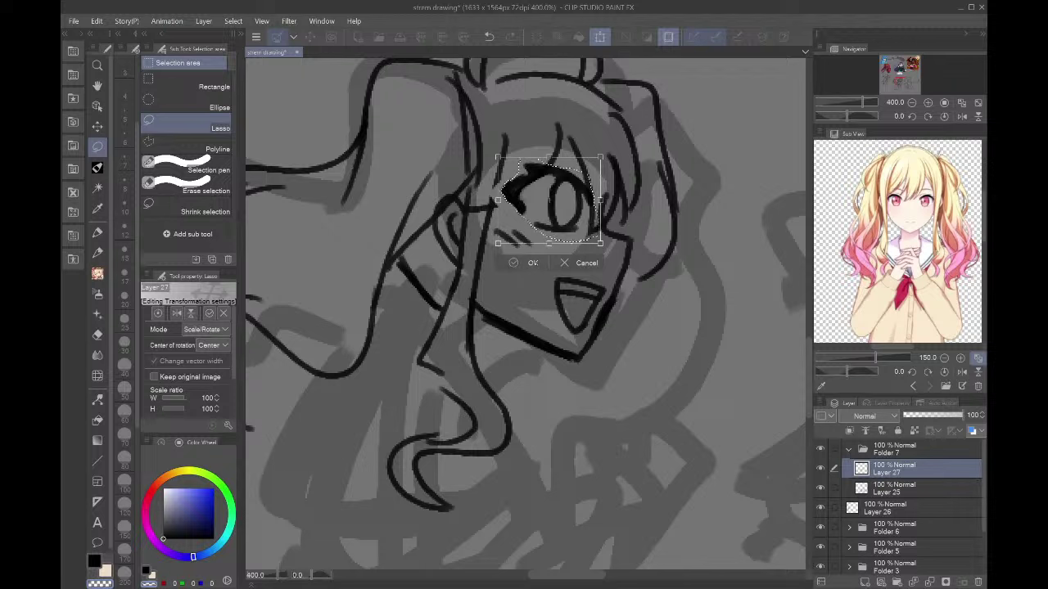
pyautogui.click(534, 263)
pyautogui.click(448, 260)
# - Tidy the hair lines beside the moved eye and draw an eyelid crease above it
pyautogui.click(98, 168)
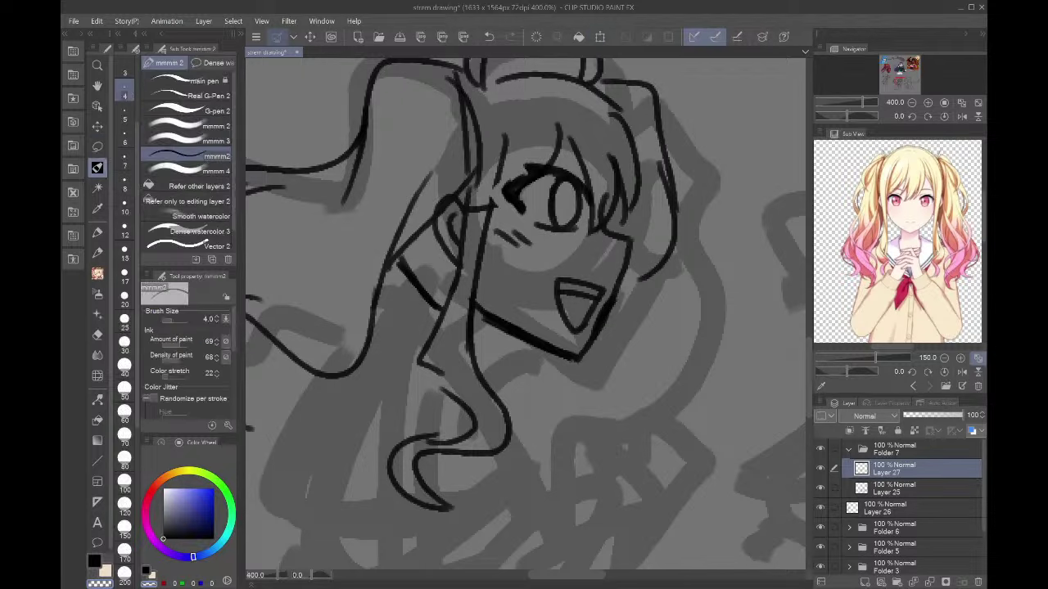
pyautogui.moveTo(490, 208)
pyautogui.mouseDown()
pyautogui.moveTo(538, 165)
pyautogui.moveTo(506, 197)
pyautogui.mouseUp()
pyautogui.press('c')
pyautogui.moveTo(484, 210)
pyautogui.mouseDown()
pyautogui.moveTo(514, 192)
pyautogui.moveTo(506, 156)
pyautogui.moveTo(603, 179)
pyautogui.mouseUp()
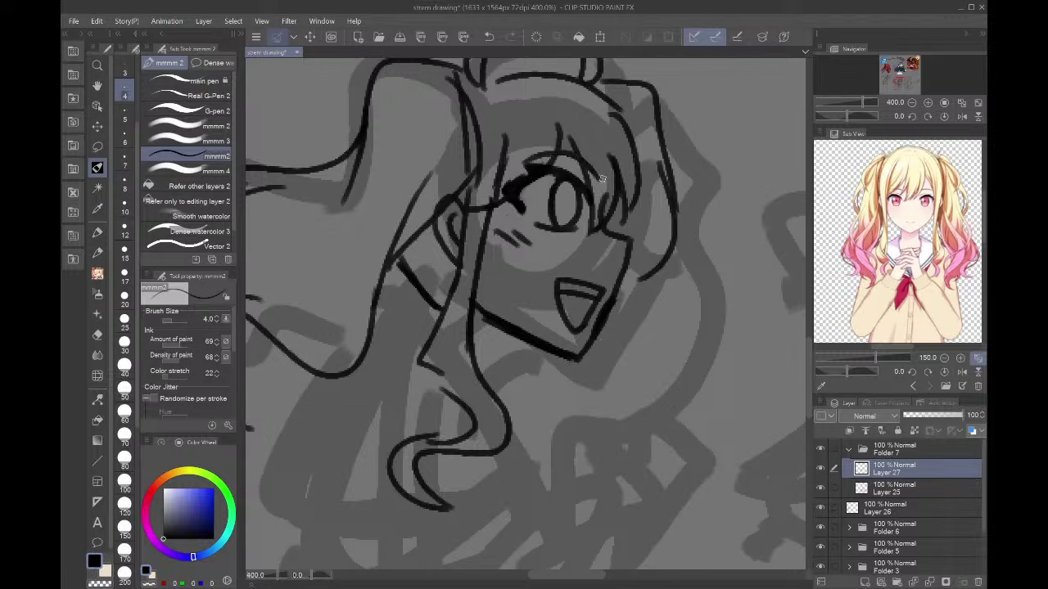
pyautogui.hotkey('ctrl', 'z')
pyautogui.moveTo(526, 149); pyautogui.dragTo(587, 167)
# - Draw the front neck line under the jaw and a raised clenched hand with an angular sleeve cuff
pyautogui.moveTo(536, 344)
pyautogui.mouseDown()
pyautogui.moveTo(521, 373)
pyautogui.moveTo(529, 391)
pyautogui.mouseUp()
pyautogui.moveTo(474, 352); pyautogui.dragTo(548, 406)
pyautogui.moveTo(899, 82); pyautogui.dragTo(900, 83)
pyautogui.moveTo(557, 289)
pyautogui.mouseDown()
pyautogui.moveTo(547, 352)
pyautogui.moveTo(626, 262)
pyautogui.moveTo(645, 266)
pyautogui.moveTo(682, 323)
pyautogui.moveTo(684, 373)
pyautogui.moveTo(598, 404)
pyautogui.mouseUp()
pyautogui.moveTo(547, 348); pyautogui.dragTo(602, 403)
pyautogui.moveTo(552, 324)
pyautogui.mouseDown()
pyautogui.moveTo(504, 366)
pyautogui.moveTo(561, 476)
pyautogui.mouseUp()
# - Lasso the clenched hand and cuff, scale them to 89%, rotate them slightly counterclockwise, and move them up towards the face
pyautogui.scroll(-3, 561, 475)
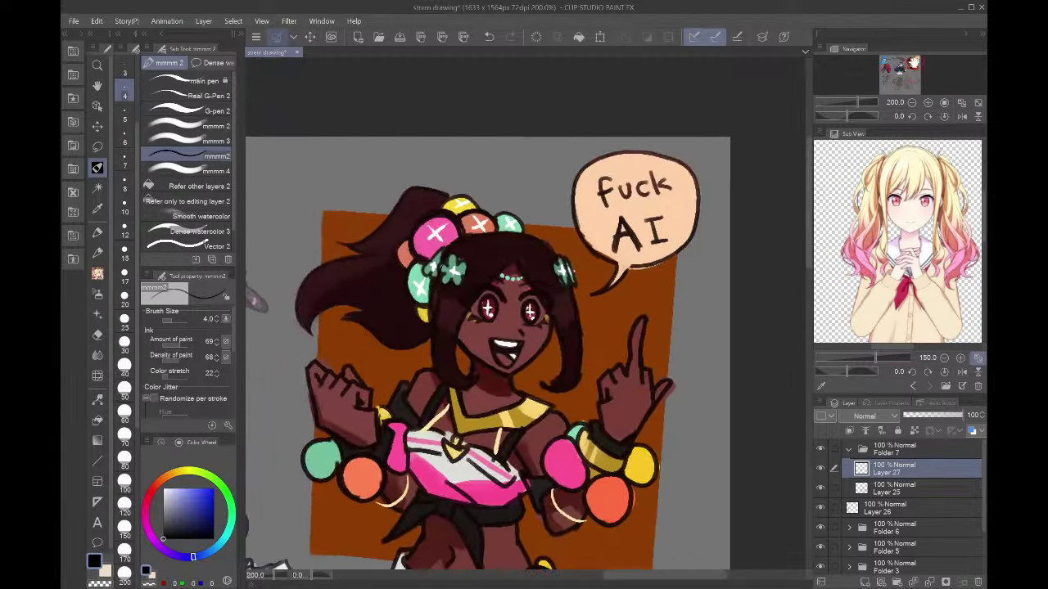
pyautogui.moveTo(899, 76)
pyautogui.mouseDown()
pyautogui.moveTo(904, 84)
pyautogui.moveTo(889, 87)
pyautogui.mouseUp()
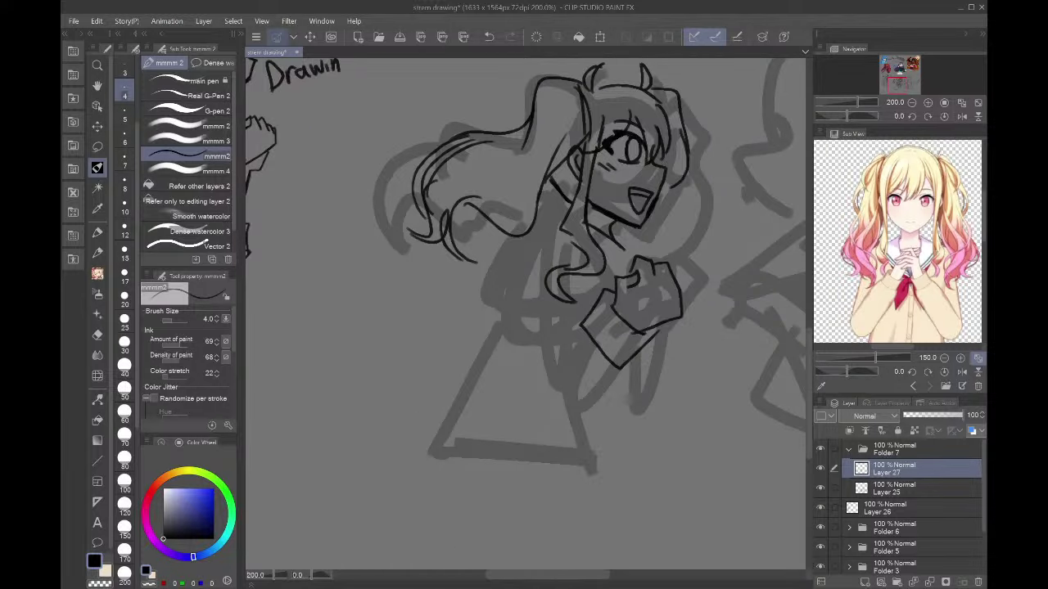
pyautogui.press('m')
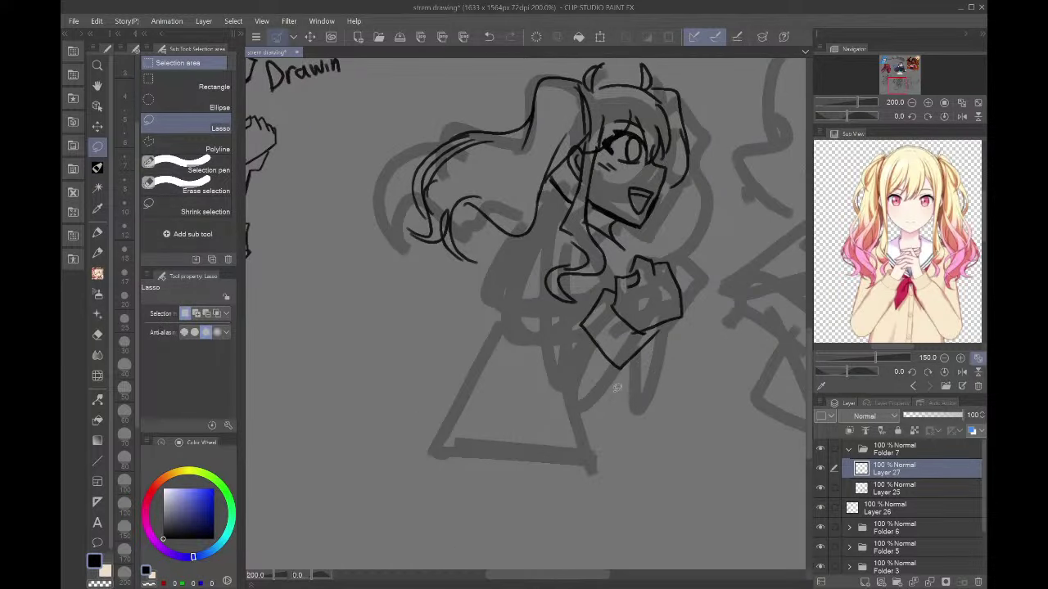
pyautogui.moveTo(643, 390)
pyautogui.mouseDown()
pyautogui.moveTo(586, 299)
pyautogui.moveTo(614, 264)
pyautogui.moveTo(704, 332)
pyautogui.moveTo(684, 375)
pyautogui.mouseUp()
pyautogui.click(690, 412)
pyautogui.moveTo(712, 242); pyautogui.dragTo(698, 258)
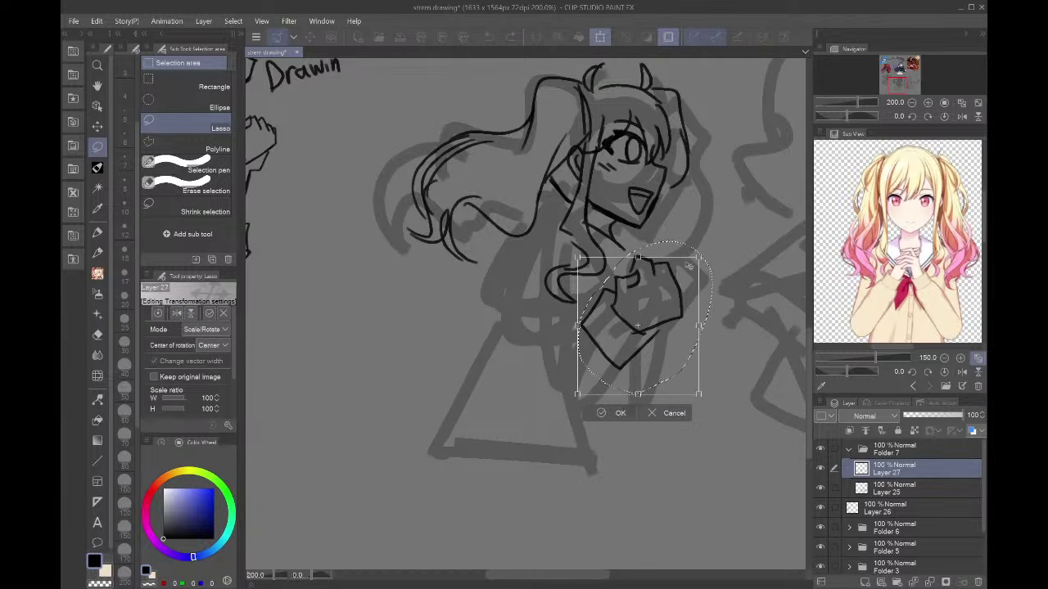
pyautogui.moveTo(688, 356)
pyautogui.mouseDown()
pyautogui.moveTo(706, 316)
pyautogui.moveTo(706, 327)
pyautogui.mouseUp()
pyautogui.moveTo(724, 361)
pyautogui.mouseDown()
pyautogui.moveTo(730, 324)
pyautogui.moveTo(722, 352)
pyautogui.mouseUp()
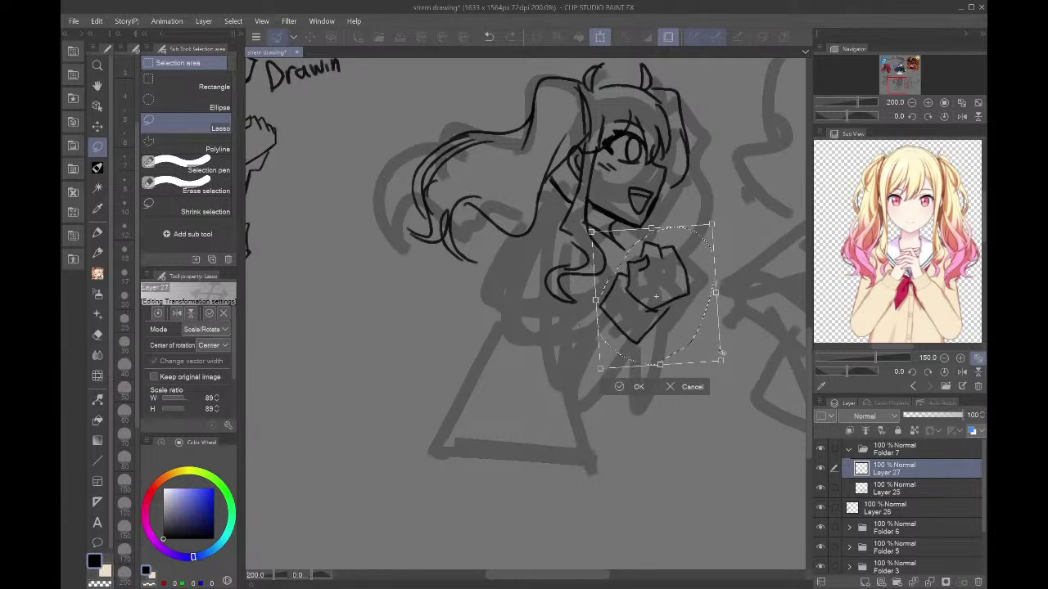
pyautogui.press('Return')
pyautogui.hotkey('ctrl', 'd')
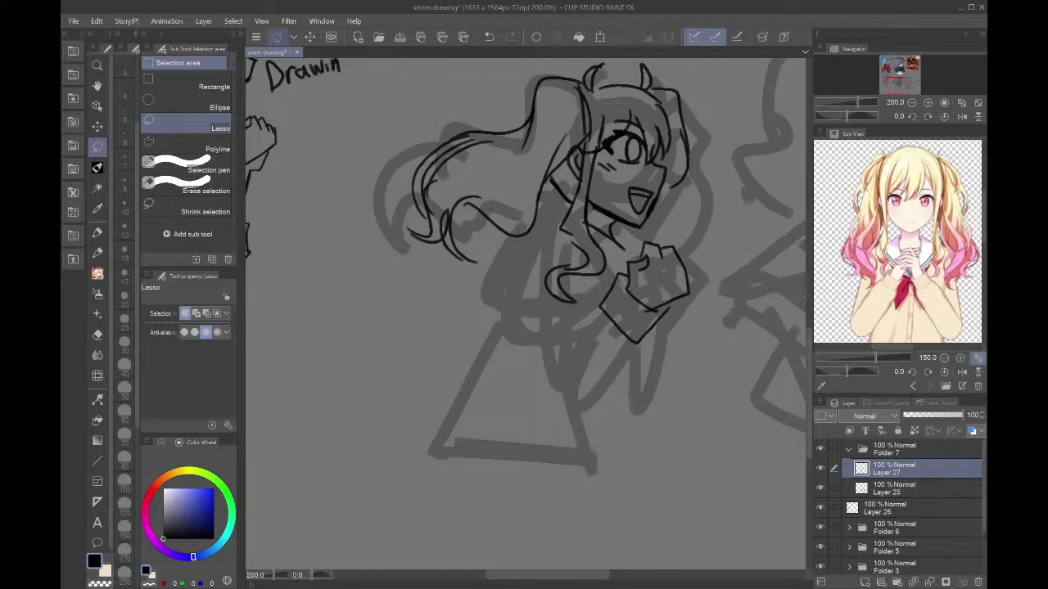
# - Draw the bent arm from the cuff down to the elbow and up to the shoulder
pyautogui.press('p')
pyautogui.moveTo(601, 296); pyautogui.dragTo(552, 359)
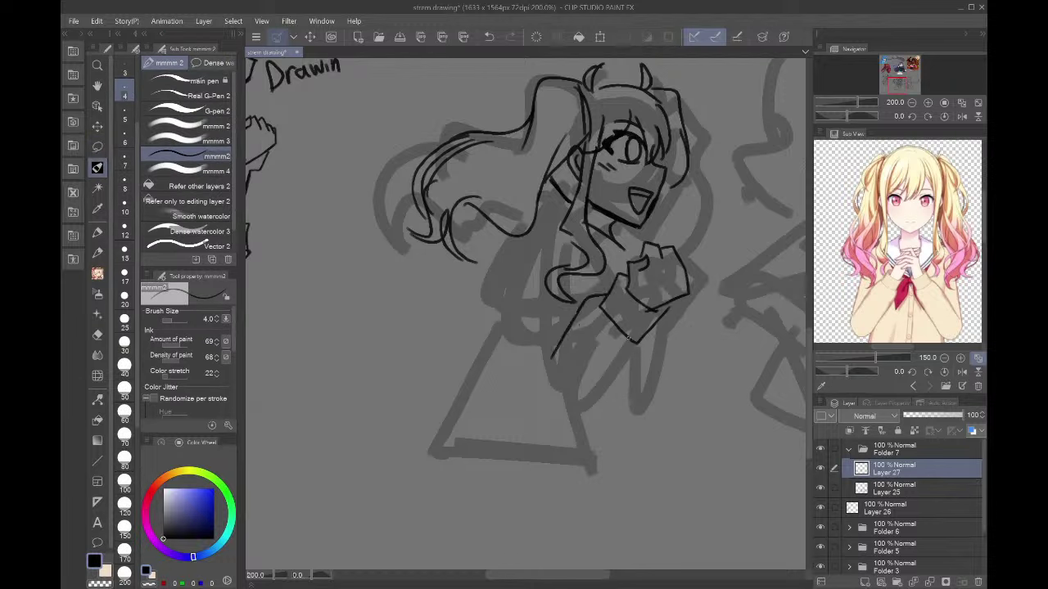
pyautogui.moveTo(636, 351)
pyautogui.mouseDown()
pyautogui.moveTo(563, 383)
pyautogui.moveTo(516, 296)
pyautogui.moveTo(526, 252)
pyautogui.mouseUp()
# - Lasso the whole arm and hand, rotate them slightly clockwise, and move them up and right to meet the shoulder
pyautogui.press('m')
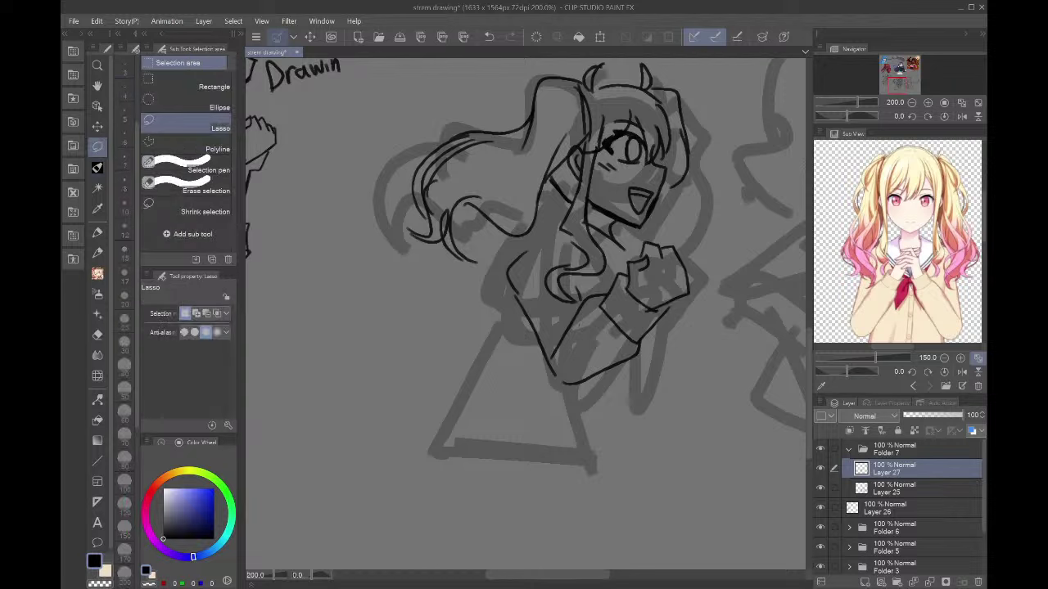
pyautogui.moveTo(718, 288)
pyautogui.mouseDown()
pyautogui.moveTo(684, 228)
pyautogui.moveTo(581, 280)
pyautogui.moveTo(579, 306)
pyautogui.moveTo(543, 239)
pyautogui.moveTo(713, 358)
pyautogui.moveTo(718, 328)
pyautogui.mouseUp()
pyautogui.hotkey('ctrl', 't')
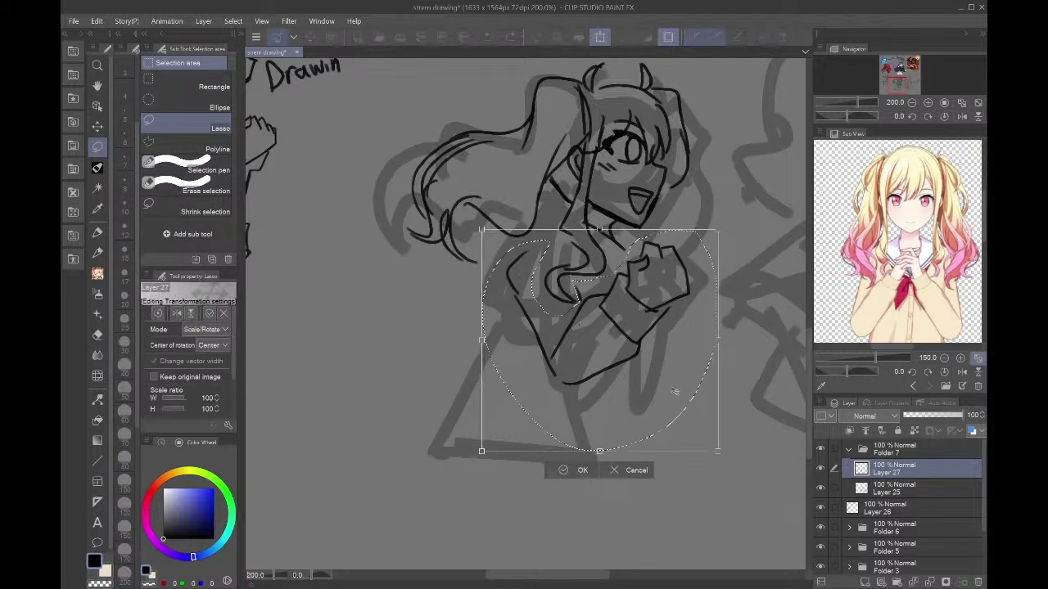
pyautogui.moveTo(693, 386)
pyautogui.mouseDown()
pyautogui.moveTo(696, 360)
pyautogui.moveTo(702, 366)
pyautogui.mouseUp()
pyautogui.moveTo(750, 321); pyautogui.dragTo(743, 349)
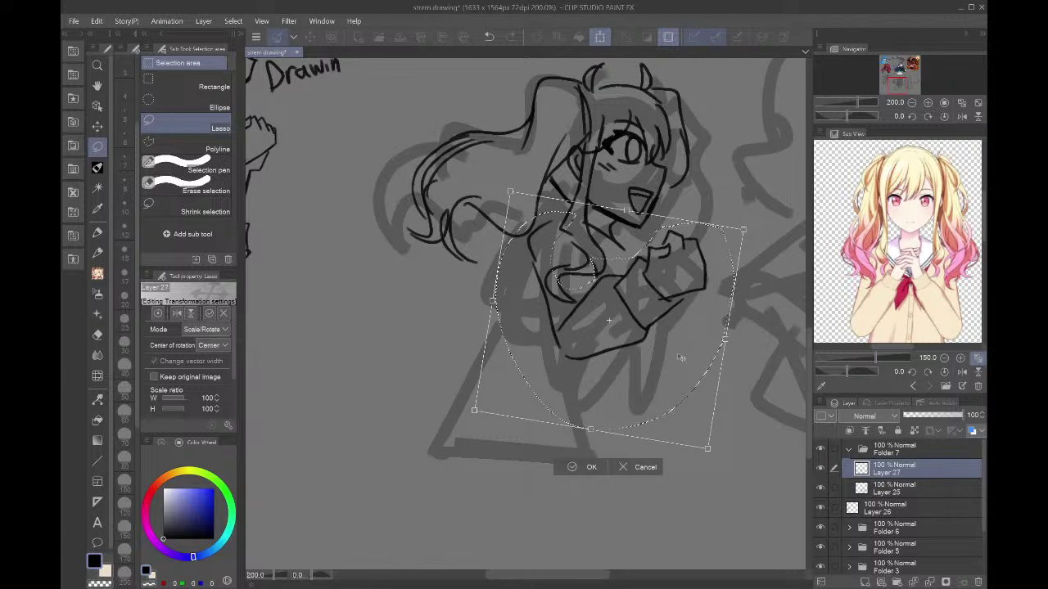
pyautogui.moveTo(681, 357); pyautogui.dragTo(677, 358)
pyautogui.press('Return')
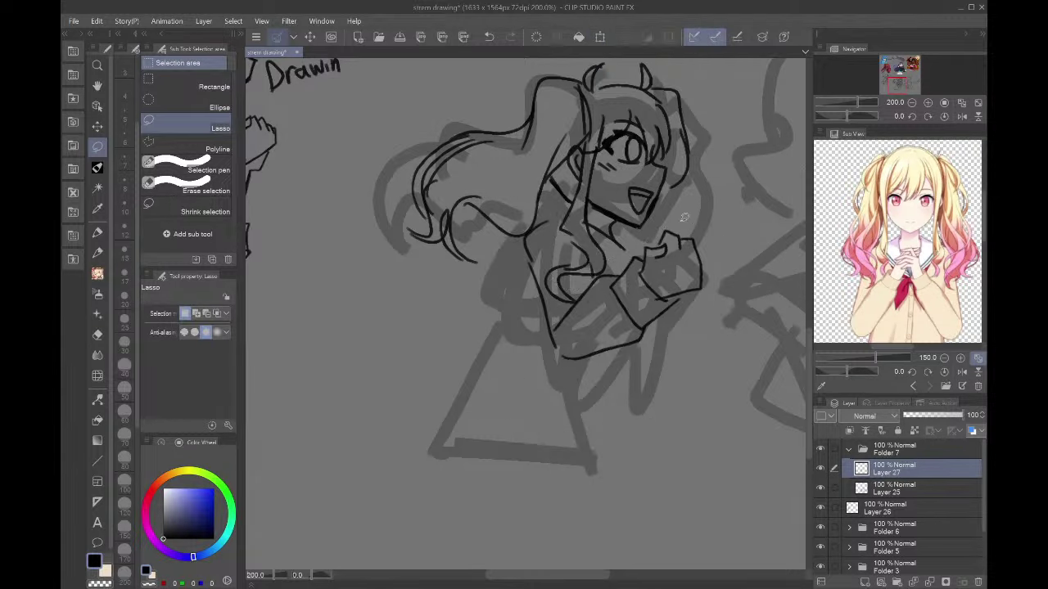
# - Draw the far sleeve and cuff beneath the raised fist, and add the shirt collar with a small neck bow
pyautogui.press('p')
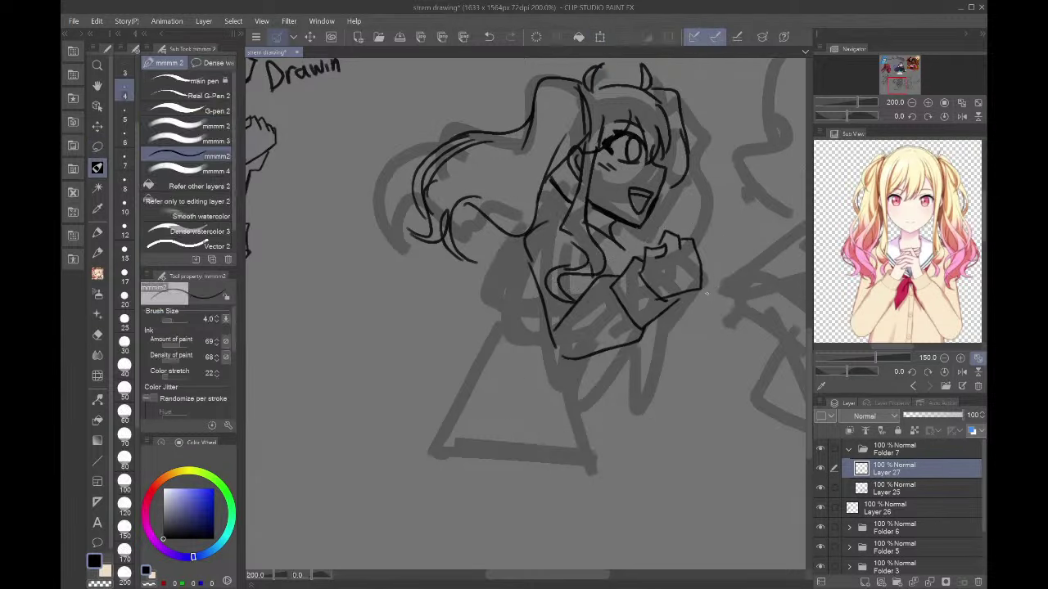
pyautogui.moveTo(707, 273)
pyautogui.mouseDown()
pyautogui.moveTo(717, 301)
pyautogui.moveTo(678, 312)
pyautogui.moveTo(694, 329)
pyautogui.moveTo(662, 332)
pyautogui.moveTo(612, 368)
pyautogui.mouseUp()
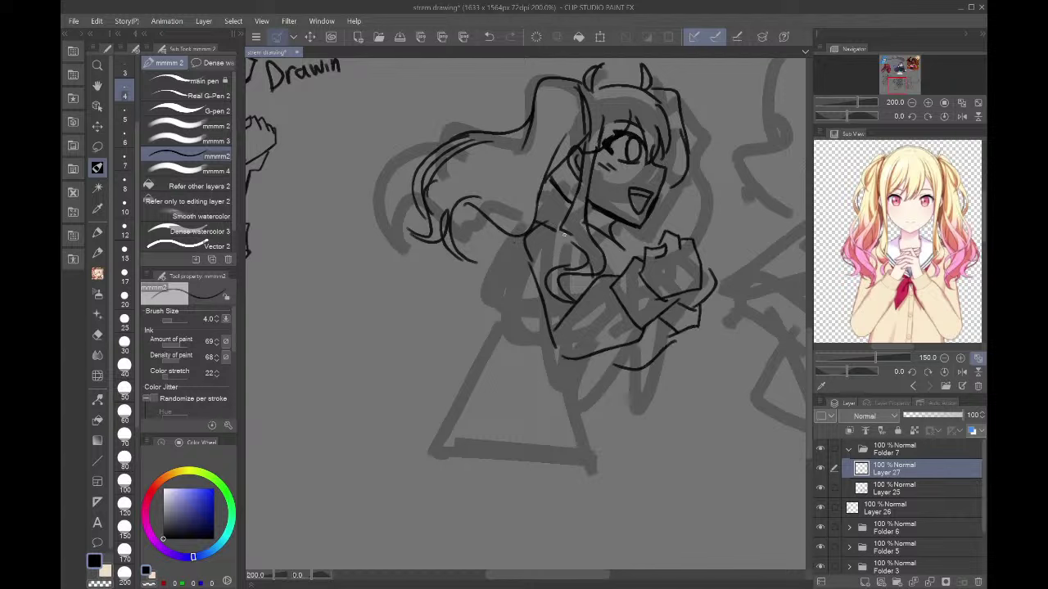
pyautogui.moveTo(566, 236)
pyautogui.mouseDown()
pyautogui.moveTo(529, 223)
pyautogui.moveTo(532, 214)
pyautogui.mouseUp()
pyautogui.moveTo(616, 240); pyautogui.dragTo(616, 274)
pyautogui.moveTo(624, 269); pyautogui.dragTo(627, 243)
pyautogui.hotkey('ctrl', 'z')
pyautogui.hotkey('ctrl', 'z')
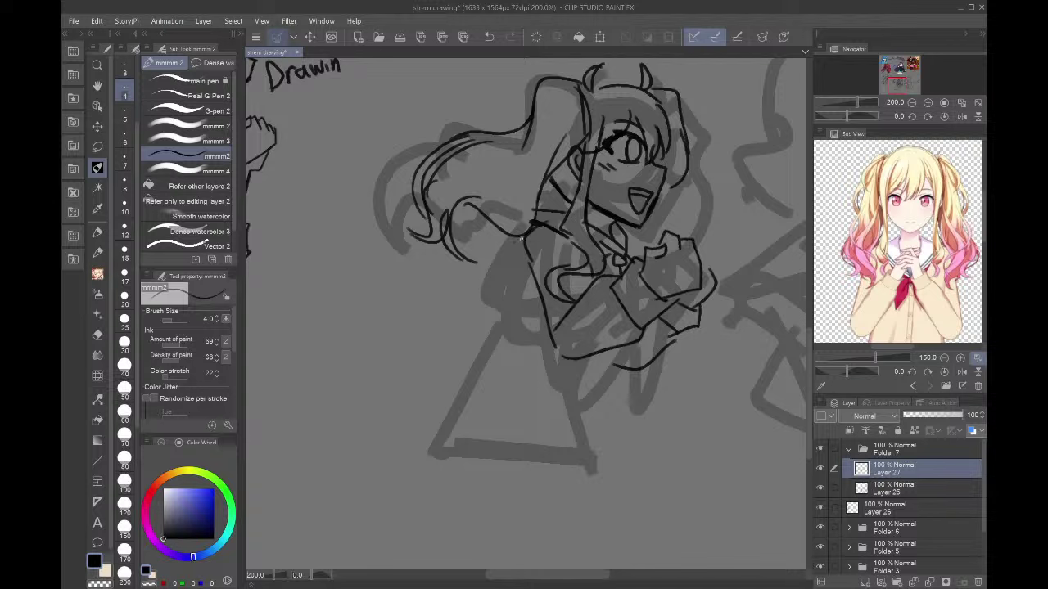
# - Draw the cardigan's back contour from the shoulder down to the waist and flare it outward to the hem
pyautogui.moveTo(521, 239)
pyautogui.mouseDown()
pyautogui.moveTo(510, 274)
pyautogui.moveTo(521, 320)
pyautogui.mouseUp()
pyautogui.moveTo(899, 299); pyautogui.dragTo(904, 191)
pyautogui.hotkey('ctrl', 'z')
pyautogui.moveTo(511, 269)
pyautogui.mouseDown()
pyautogui.moveTo(511, 323)
pyautogui.moveTo(538, 399)
pyautogui.moveTo(605, 404)
pyautogui.moveTo(595, 361)
pyautogui.moveTo(575, 396)
pyautogui.moveTo(595, 409)
pyautogui.moveTo(590, 437)
pyautogui.moveTo(482, 393)
pyautogui.moveTo(483, 355)
pyautogui.moveTo(481, 385)
pyautogui.mouseUp()
# - Draw the cardigan's ribbed hem and front opening, and add a short line between the chin and the fist
pyautogui.moveTo(483, 365); pyautogui.dragTo(498, 402)
pyautogui.moveTo(503, 380); pyautogui.dragTo(519, 417)
pyautogui.moveTo(529, 391)
pyautogui.mouseDown()
pyautogui.moveTo(514, 417)
pyautogui.moveTo(542, 429)
pyautogui.mouseUp()
pyautogui.moveTo(551, 403); pyautogui.dragTo(565, 436)
pyautogui.moveTo(573, 405)
pyautogui.mouseDown()
pyautogui.moveTo(576, 438)
pyautogui.moveTo(587, 436)
pyautogui.mouseUp()
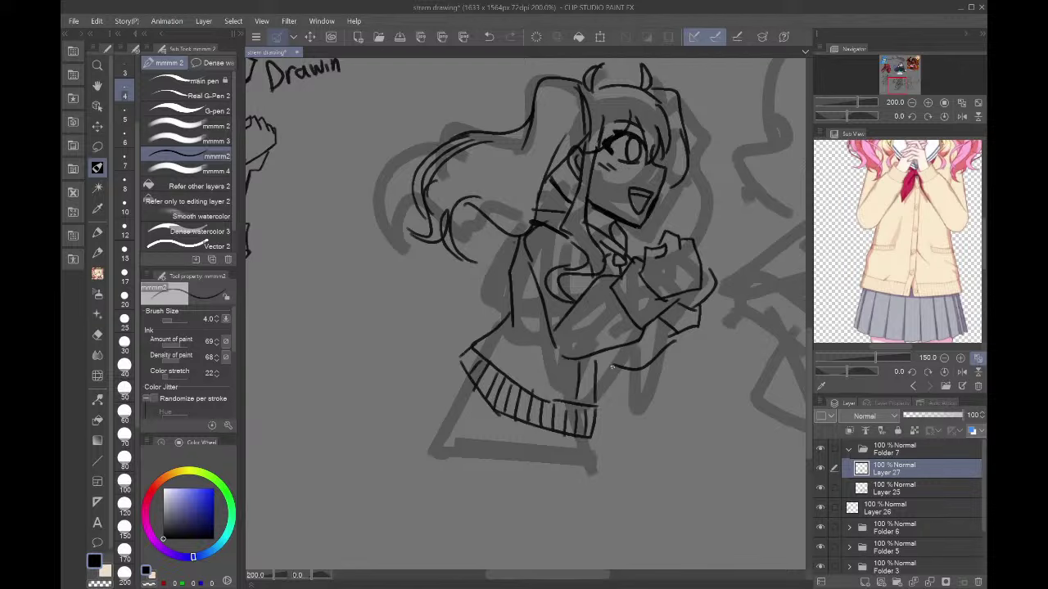
pyautogui.moveTo(612, 349)
pyautogui.mouseDown()
pyautogui.moveTo(627, 409)
pyautogui.moveTo(594, 434)
pyautogui.moveTo(604, 424)
pyautogui.mouseUp()
pyautogui.moveTo(607, 397)
pyautogui.mouseDown()
pyautogui.moveTo(613, 418)
pyautogui.moveTo(621, 411)
pyautogui.mouseUp()
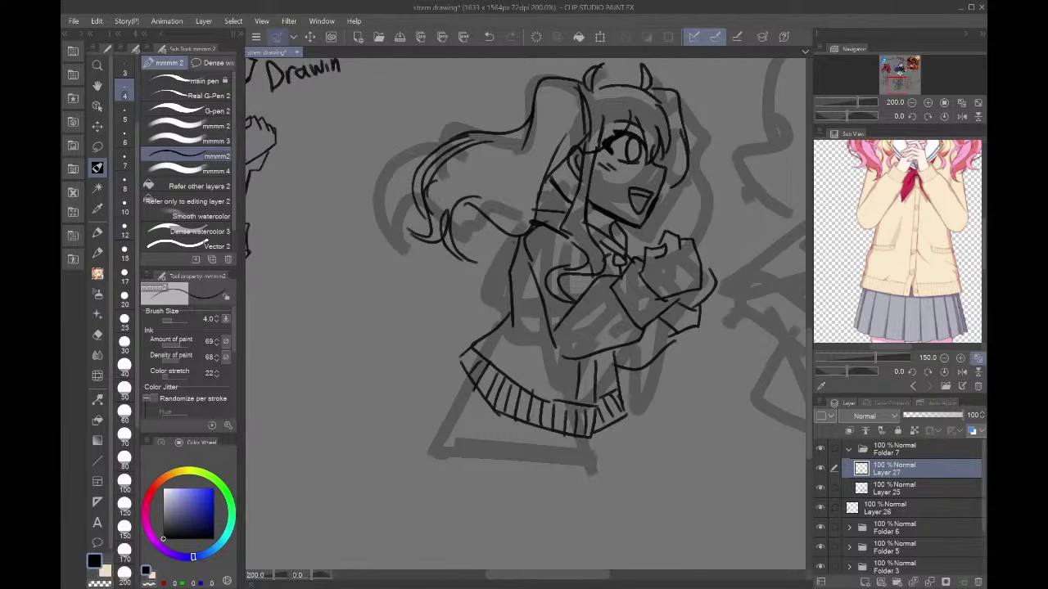
pyautogui.moveTo(902, 80); pyautogui.dragTo(904, 81)
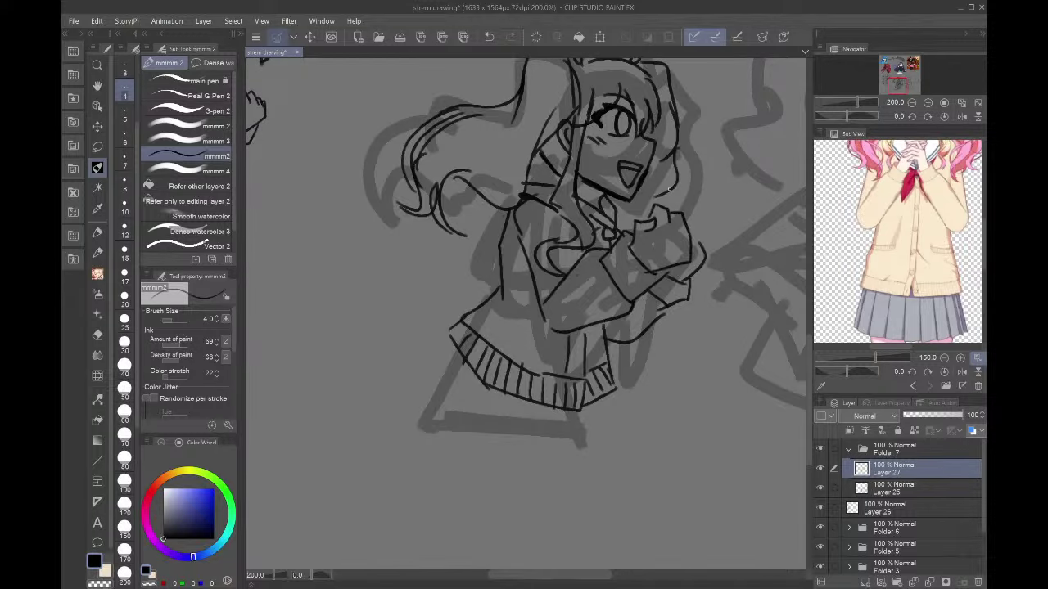
pyautogui.moveTo(648, 187); pyautogui.dragTo(645, 209)
# - Draw the pleated skirt below the cardigan with fanned pleat lines and a zigzag lower edge
pyautogui.moveTo(908, 86); pyautogui.dragTo(894, 88)
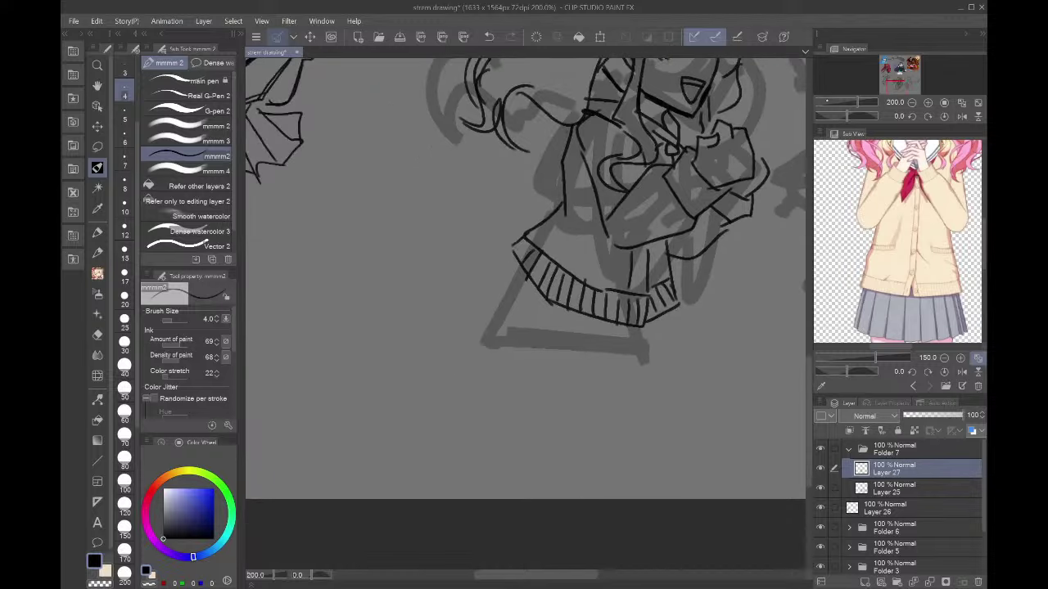
pyautogui.moveTo(513, 253); pyautogui.dragTo(466, 286)
pyautogui.moveTo(528, 289); pyautogui.dragTo(491, 336)
pyautogui.moveTo(560, 309); pyautogui.dragTo(546, 356)
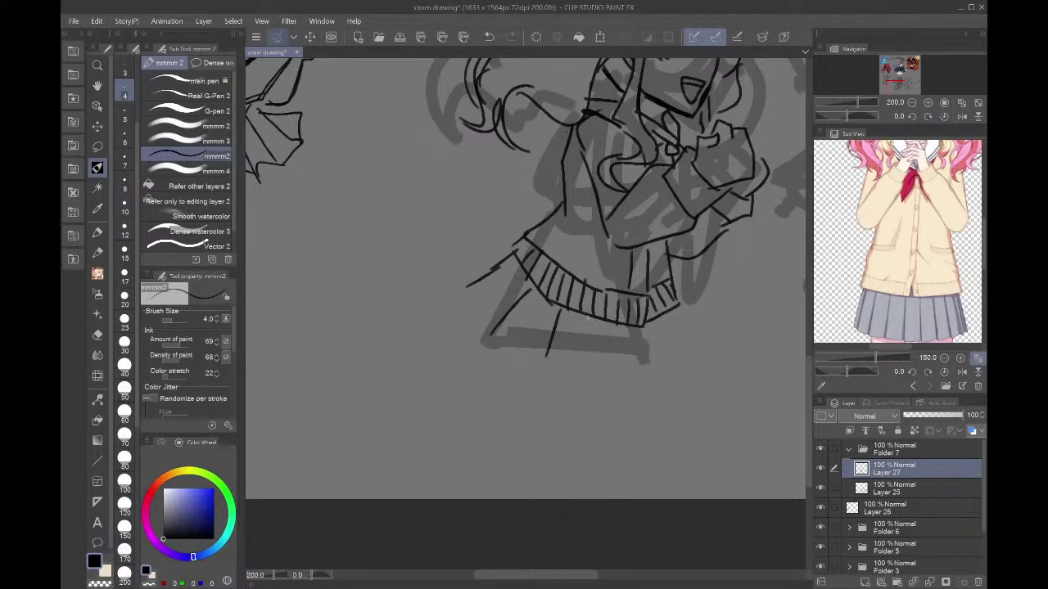
pyautogui.moveTo(587, 318); pyautogui.dragTo(590, 365)
pyautogui.moveTo(631, 327)
pyautogui.mouseDown()
pyautogui.moveTo(644, 370)
pyautogui.moveTo(694, 363)
pyautogui.mouseUp()
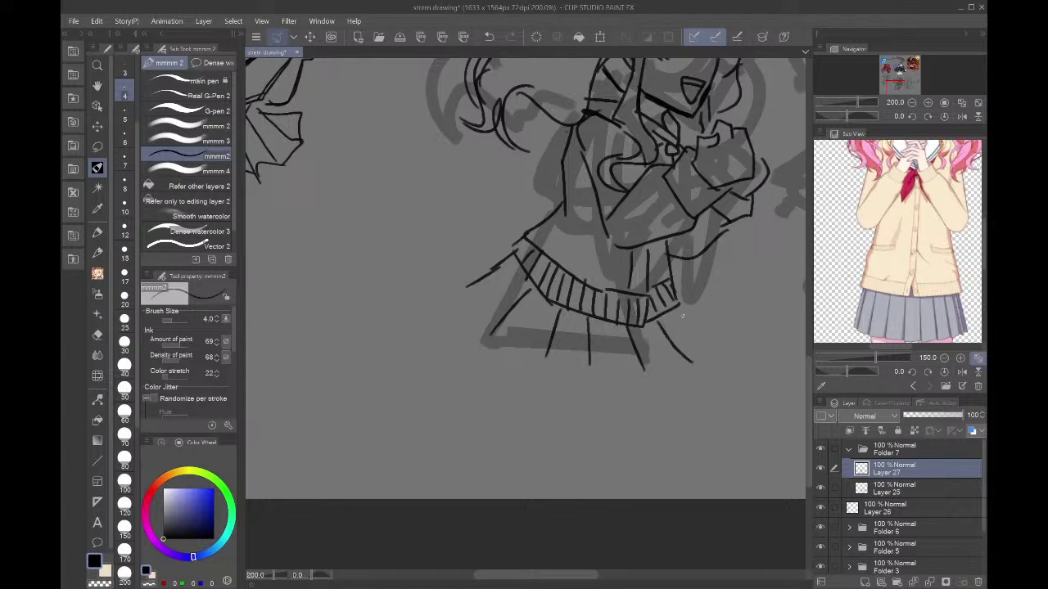
pyautogui.moveTo(676, 309)
pyautogui.mouseDown()
pyautogui.moveTo(721, 326)
pyautogui.moveTo(698, 360)
pyautogui.mouseUp()
pyautogui.moveTo(676, 288)
pyautogui.mouseDown()
pyautogui.moveTo(704, 290)
pyautogui.moveTo(710, 318)
pyautogui.mouseUp()
pyautogui.moveTo(698, 363)
pyautogui.mouseDown()
pyautogui.moveTo(588, 391)
pyautogui.moveTo(486, 332)
pyautogui.moveTo(463, 285)
pyautogui.moveTo(473, 255)
pyautogui.moveTo(513, 245)
pyautogui.moveTo(484, 277)
pyautogui.moveTo(518, 259)
pyautogui.moveTo(485, 270)
pyautogui.mouseUp()
# - Lasso and delete the stray line ends around the skirt pleats, and return to the mmmm2 brush
pyautogui.press('m')
pyautogui.press('Delete')
pyautogui.hotkey('ctrl', 'd')
pyautogui.press('Delete')
pyautogui.hotkey('ctrl', 'd')
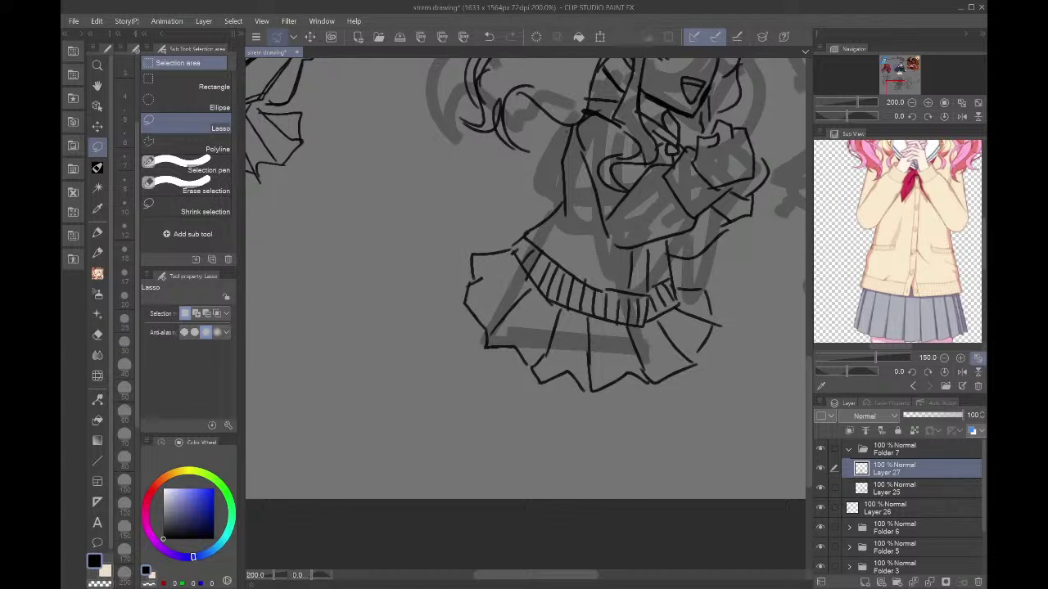
pyautogui.press('p')
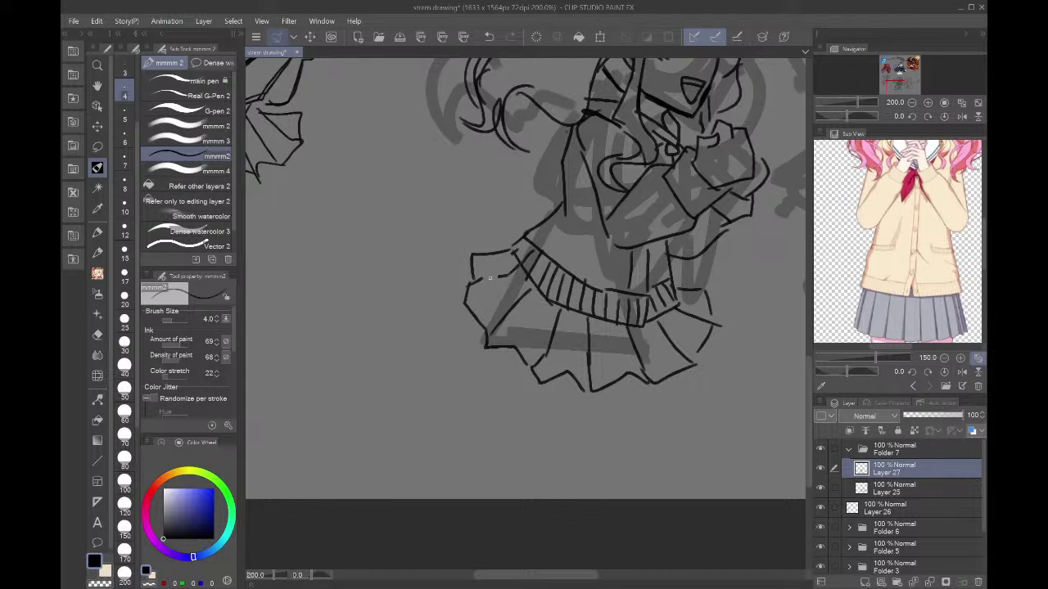
# - Scale the whole girl's line art down slightly over the rough sketch
pyautogui.scroll(-8, 602, 278)
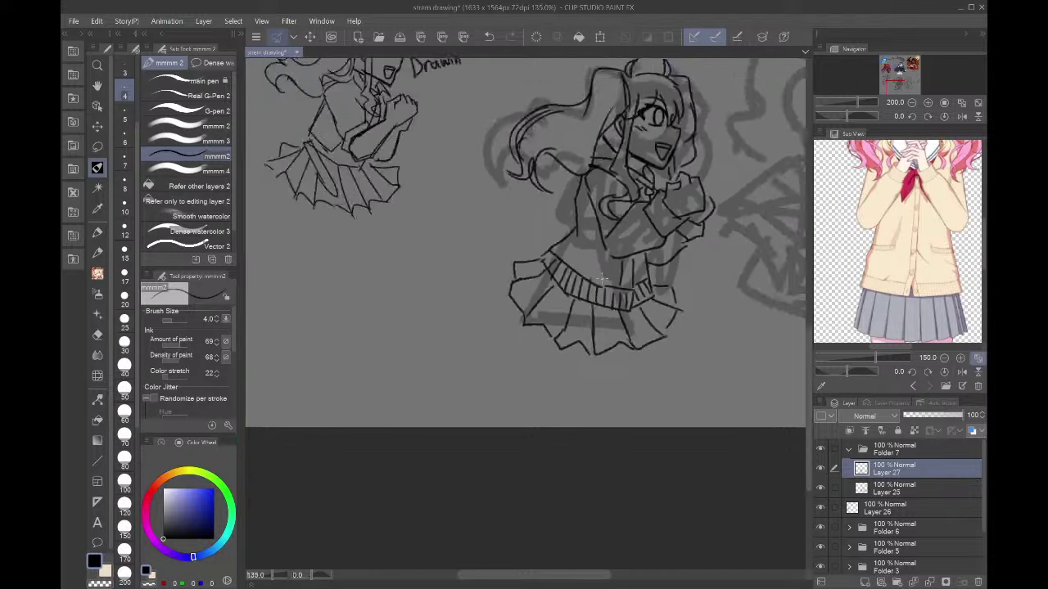
pyautogui.scroll(4, 676, 125)
pyautogui.scroll(2, 676, 183)
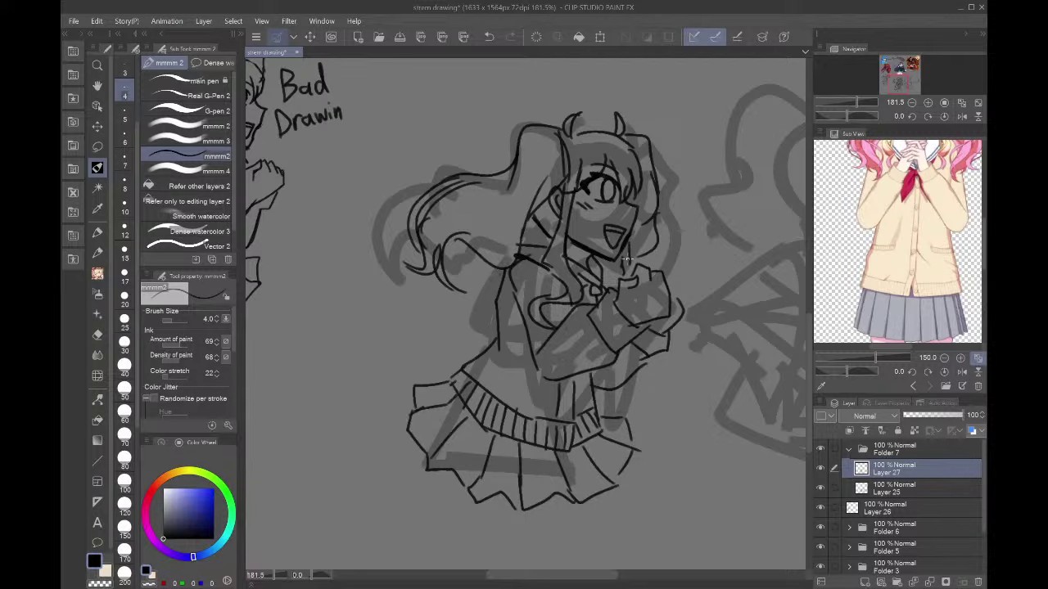
pyautogui.scroll(-3, 627, 259)
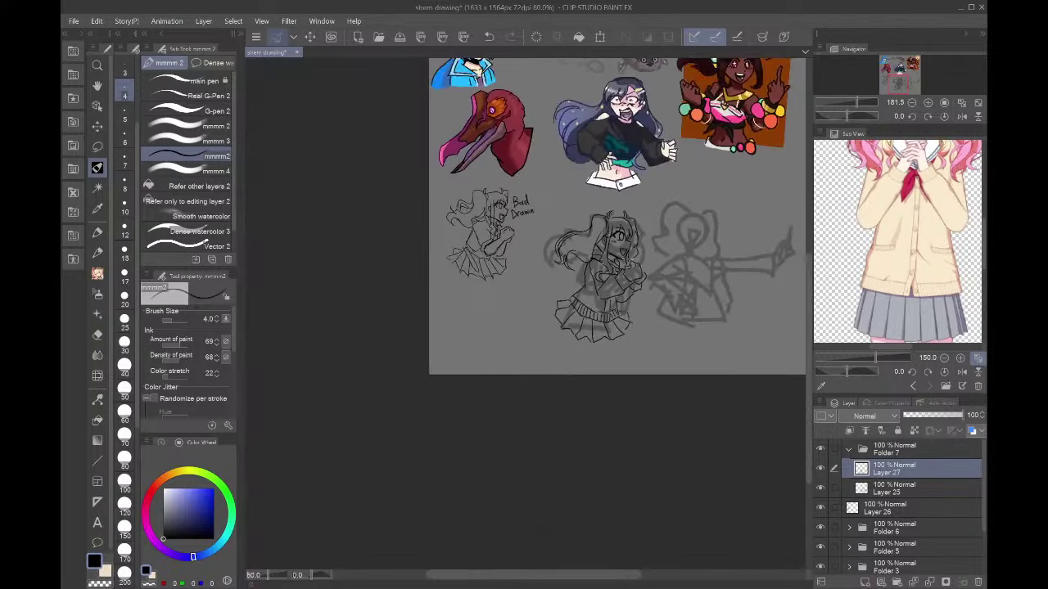
pyautogui.scroll(3, 627, 260)
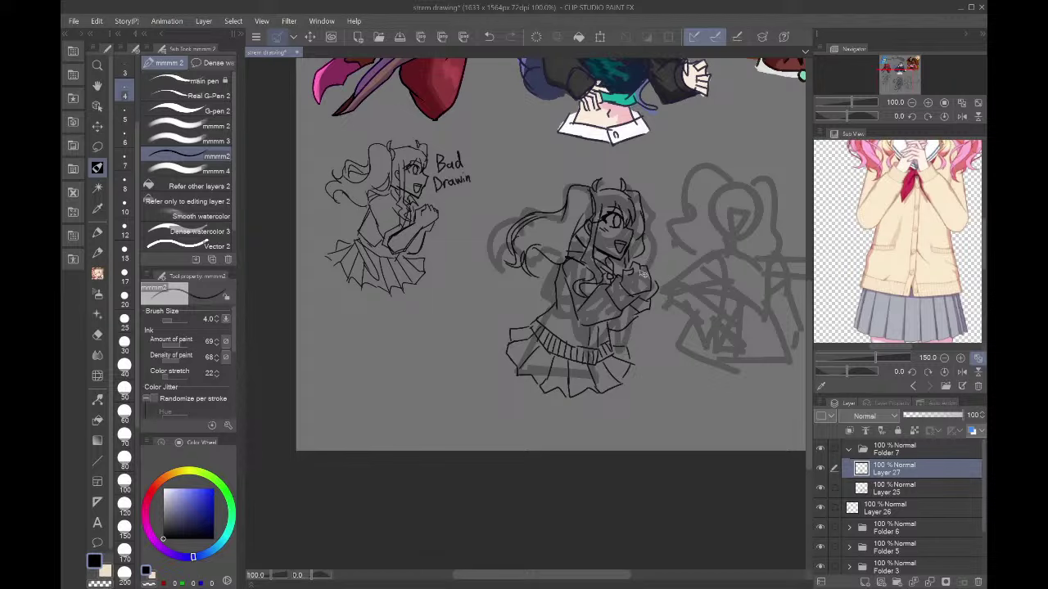
pyautogui.hotkey('ctrl', 't')
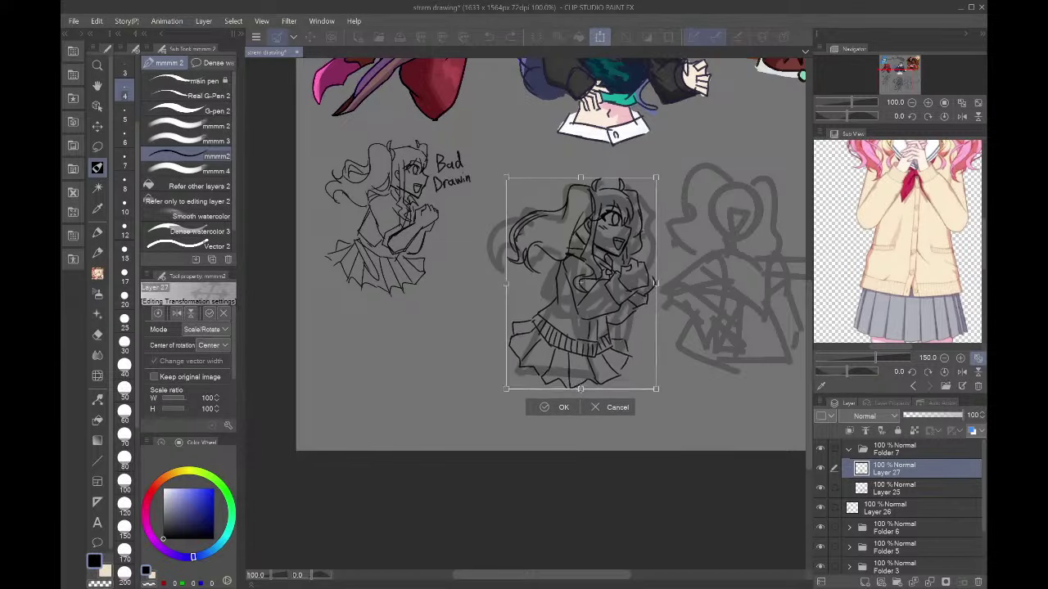
pyautogui.press('Return')
# - Thicken the eyelash and outer corner of the girl's eye with solid black strokes
pyautogui.scroll(2, 615, 241)
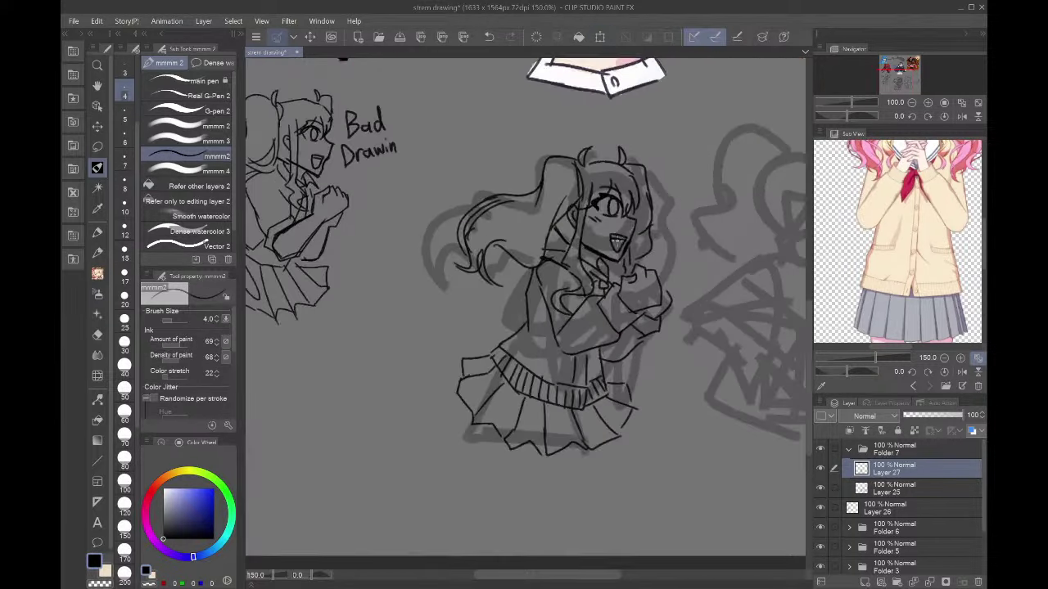
pyautogui.scroll(5, 617, 241)
pyautogui.moveTo(596, 271)
pyautogui.mouseDown()
pyautogui.moveTo(573, 336)
pyautogui.moveTo(604, 369)
pyautogui.mouseUp()
pyautogui.moveTo(564, 223)
pyautogui.mouseDown()
pyautogui.moveTo(531, 336)
pyautogui.moveTo(601, 376)
pyautogui.mouseUp()
pyautogui.moveTo(547, 336); pyautogui.dragTo(597, 329)
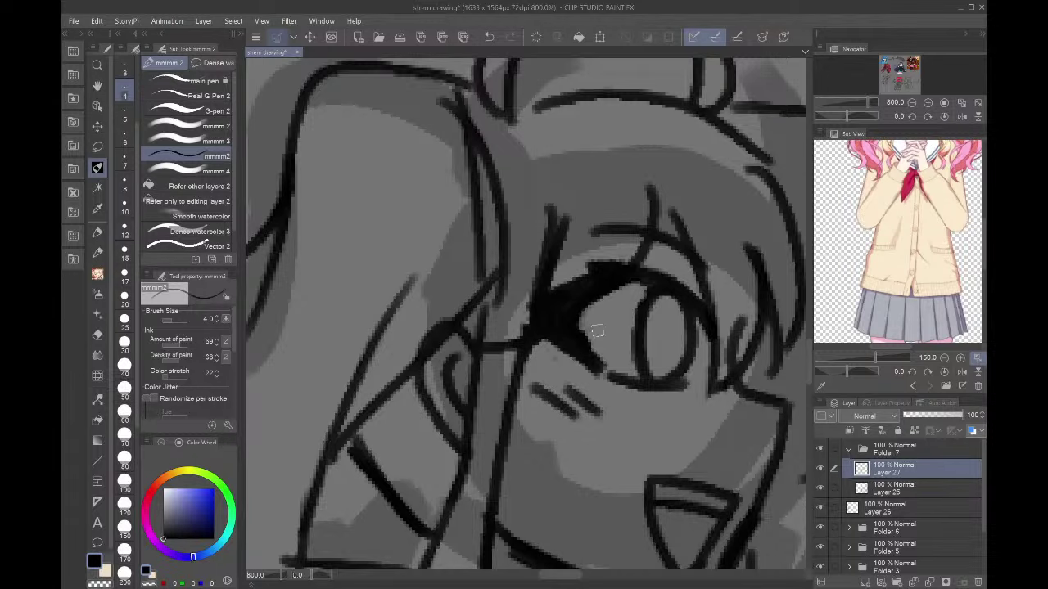
# - Switch the reference image to the sheet of many full-body characters with colour swatches
pyautogui.click(911, 103)
pyautogui.click(911, 103)
pyautogui.click(911, 103)
pyautogui.click(911, 103)
pyautogui.click(911, 103)
pyautogui.moveTo(910, 83); pyautogui.dragTo(904, 83)
pyautogui.click(914, 387)
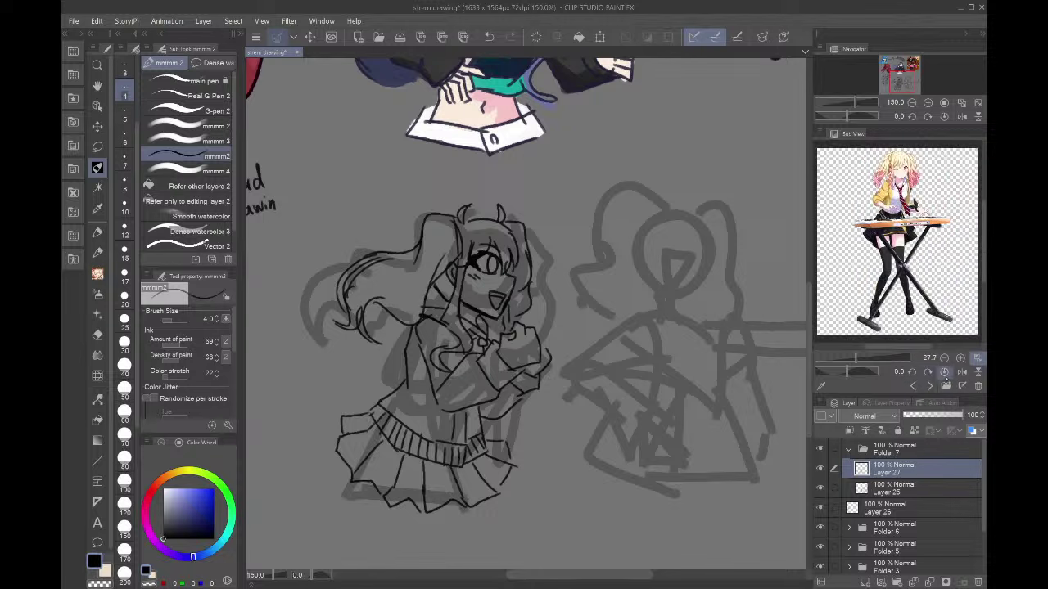
pyautogui.click(930, 386)
pyautogui.click(913, 387)
pyautogui.click(913, 386)
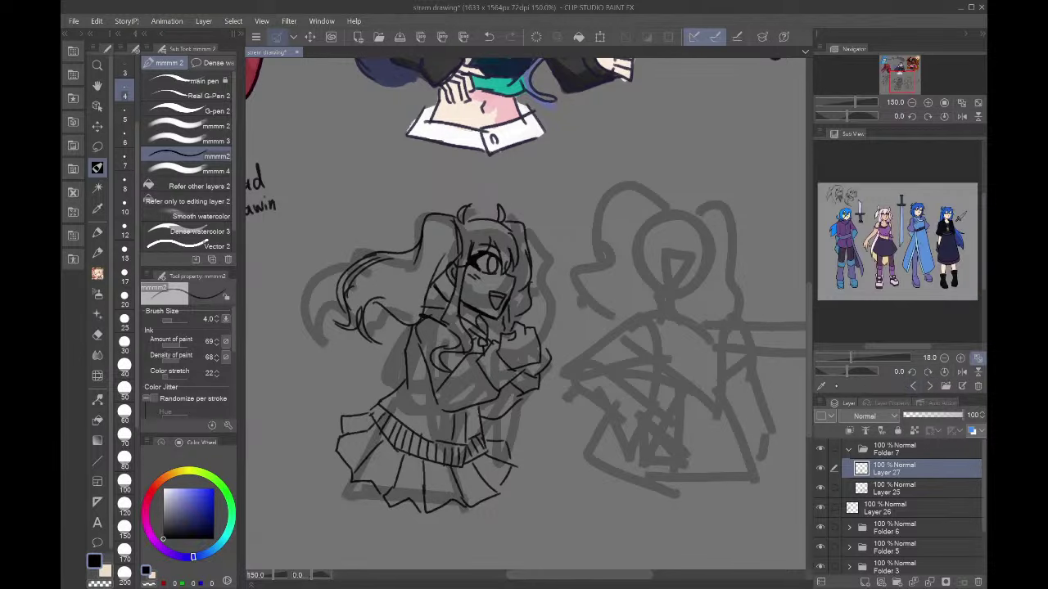
pyautogui.click(914, 387)
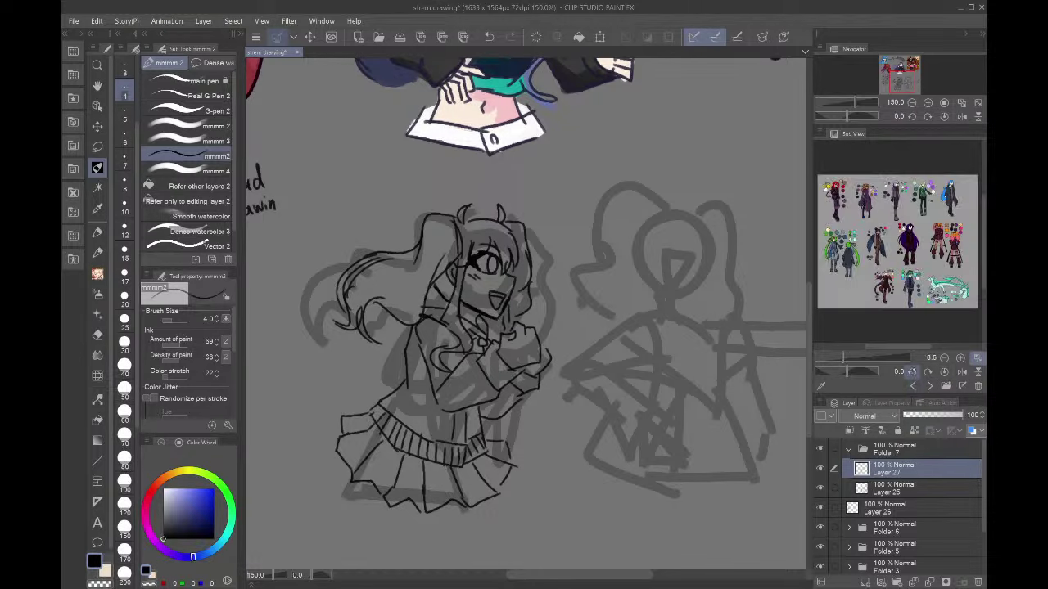
# - Enlarge the reference sheet to 50% and centre it on the girl with orange-pink pigtails and a dark red coat
pyautogui.moveTo(958, 281); pyautogui.dragTo(892, 297)
pyautogui.click(961, 358)
pyautogui.click(961, 358)
pyautogui.click(961, 358)
pyautogui.click(961, 357)
pyautogui.click(962, 357)
pyautogui.moveTo(964, 323); pyautogui.dragTo(913, 304)
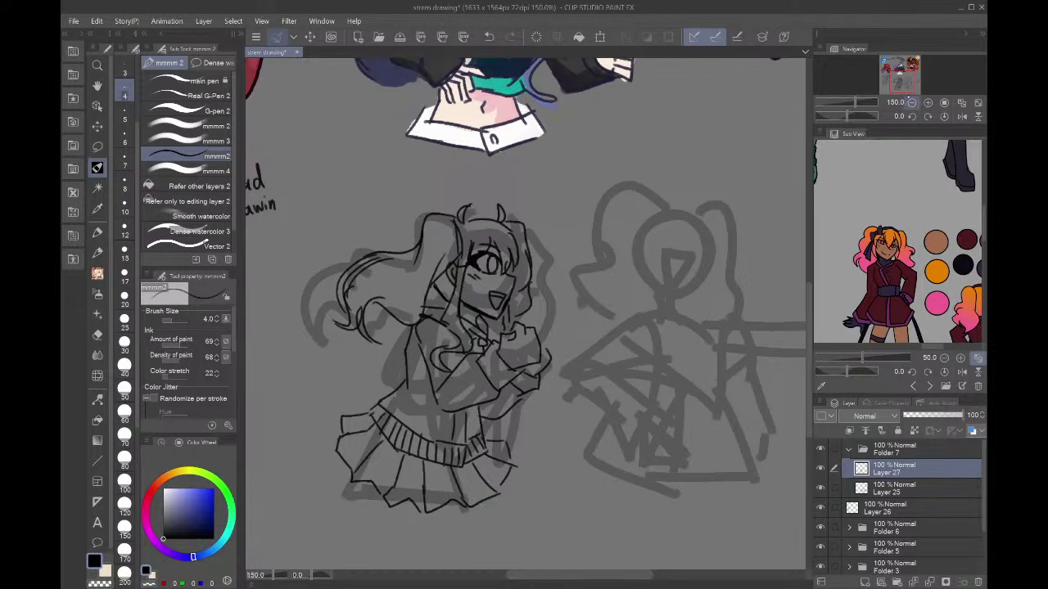
# - Draw the left eye with an arched upper lid and oval iris inside the right rough sketch's head
pyautogui.click(913, 101)
pyautogui.click(927, 103)
pyautogui.click(927, 103)
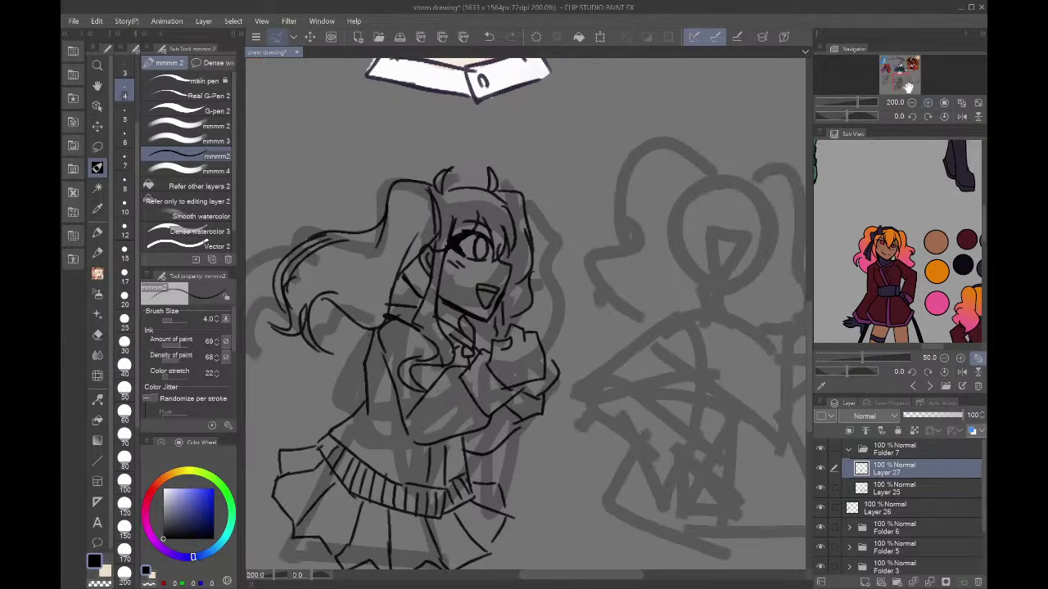
pyautogui.moveTo(905, 87); pyautogui.dragTo(911, 84)
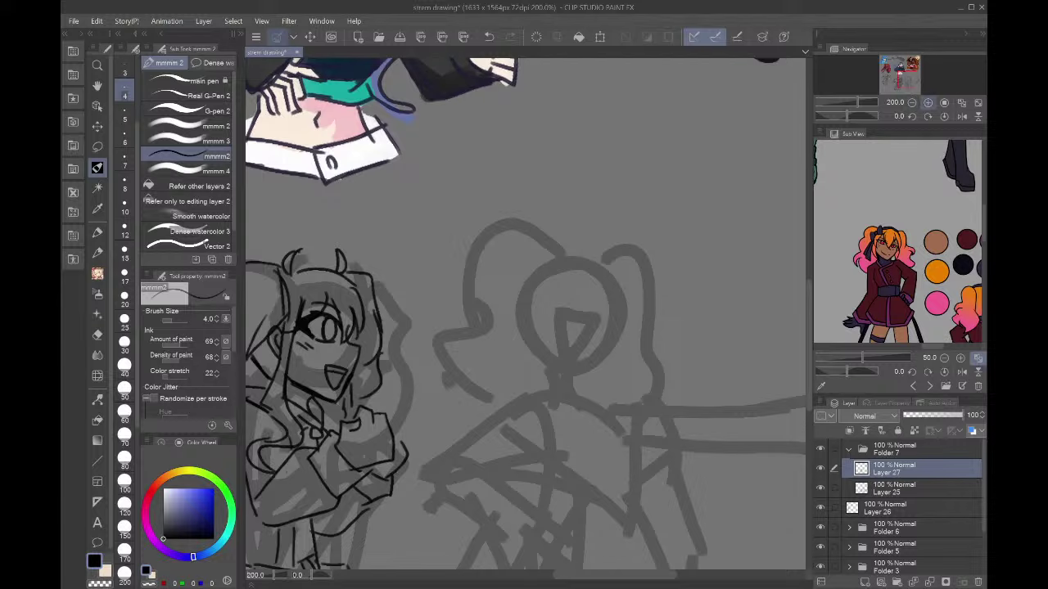
pyautogui.click(928, 103)
pyautogui.moveTo(547, 275)
pyautogui.mouseDown()
pyautogui.moveTo(565, 266)
pyautogui.moveTo(602, 289)
pyautogui.moveTo(578, 282)
pyautogui.moveTo(612, 308)
pyautogui.moveTo(539, 303)
pyautogui.moveTo(538, 293)
pyautogui.moveTo(546, 316)
pyautogui.moveTo(570, 327)
pyautogui.moveTo(574, 294)
pyautogui.moveTo(571, 323)
pyautogui.moveTo(589, 339)
pyautogui.mouseUp()
pyautogui.hotkey('ctrl', 'z')
pyautogui.hotkey('ctrl', 'z')
pyautogui.moveTo(568, 328)
pyautogui.mouseDown()
pyautogui.moveTo(563, 301)
pyautogui.moveTo(589, 315)
pyautogui.moveTo(571, 285)
pyautogui.moveTo(562, 322)
pyautogui.moveTo(583, 281)
pyautogui.mouseUp()
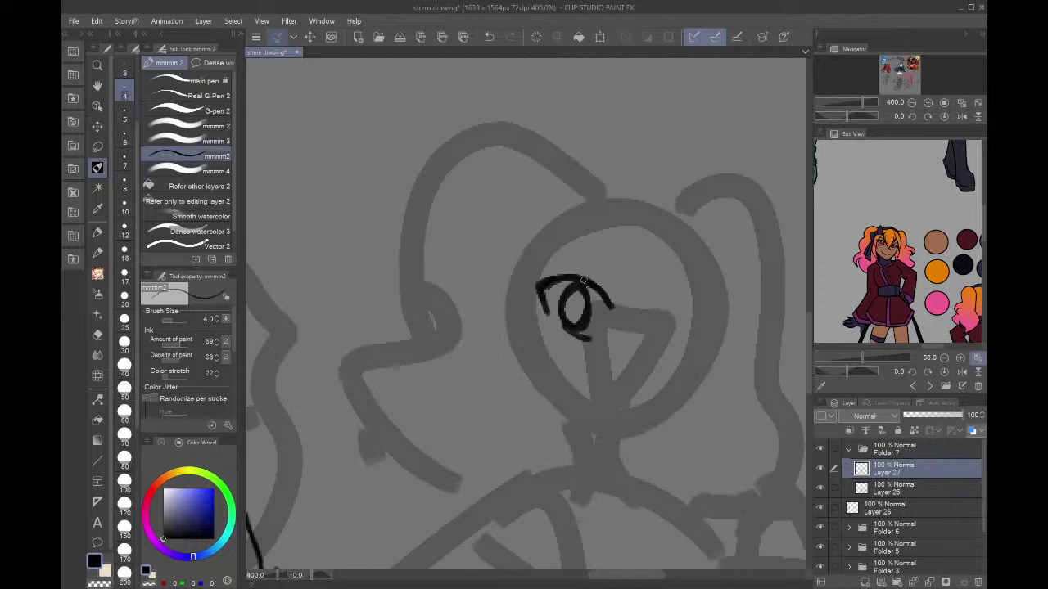
# - Draw the right eye with its oval iris, and add a short nose mark below it
pyautogui.moveTo(652, 318)
pyautogui.mouseDown()
pyautogui.moveTo(698, 304)
pyautogui.moveTo(702, 318)
pyautogui.mouseUp()
pyautogui.moveTo(654, 347)
pyautogui.mouseDown()
pyautogui.moveTo(679, 338)
pyautogui.moveTo(656, 316)
pyautogui.moveTo(665, 350)
pyautogui.mouseUp()
pyautogui.moveTo(679, 300); pyautogui.dragTo(670, 331)
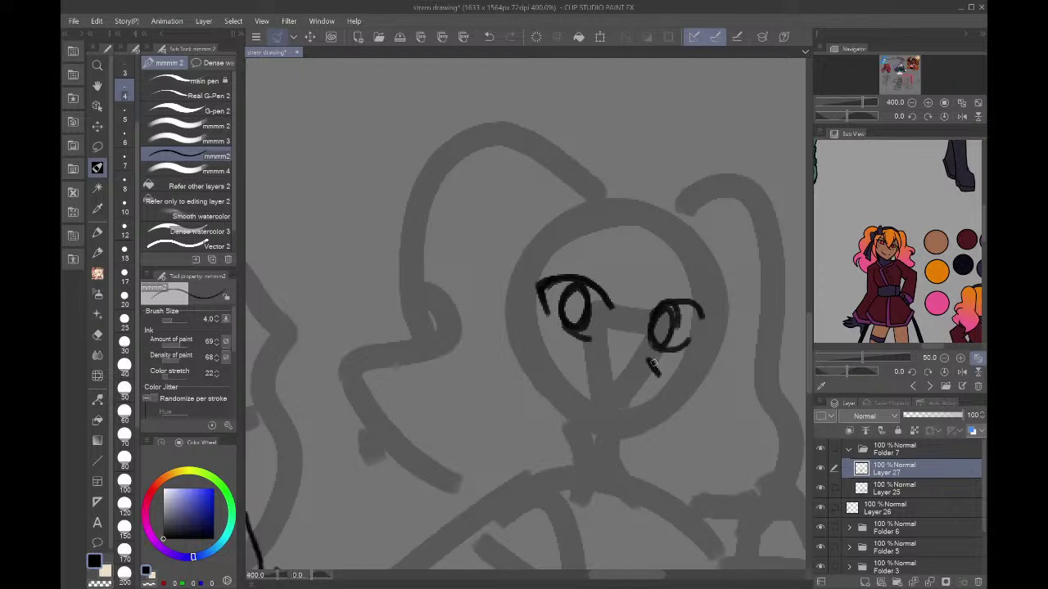
# - Draw a wide open smiling mouth with an upper teeth line below the nose
pyautogui.moveTo(630, 414)
pyautogui.mouseDown()
pyautogui.moveTo(645, 389)
pyautogui.moveTo(588, 376)
pyautogui.moveTo(604, 433)
pyautogui.moveTo(645, 393)
pyautogui.mouseUp()
pyautogui.hotkey('ctrl', 'z')
pyautogui.moveTo(616, 432)
pyautogui.mouseDown()
pyautogui.moveTo(638, 390)
pyautogui.moveTo(599, 381)
pyautogui.moveTo(583, 396)
pyautogui.moveTo(598, 432)
pyautogui.mouseUp()
pyautogui.moveTo(638, 393); pyautogui.dragTo(584, 382)
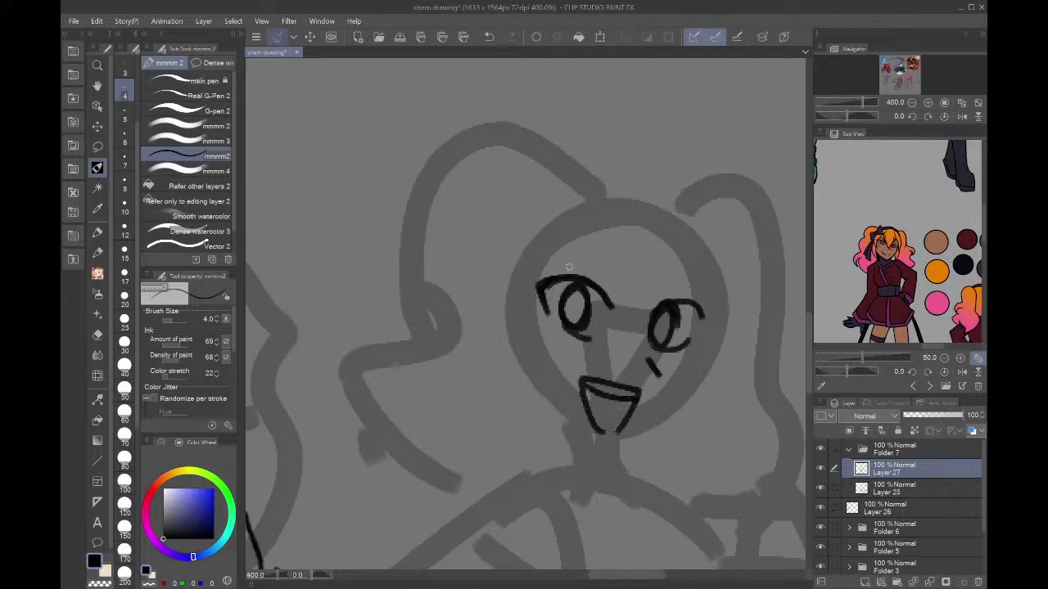
# - Thicken the upper lash lines and add pointed lashes at the outer corners of both eyes
pyautogui.moveTo(544, 260); pyautogui.dragTo(581, 280)
pyautogui.hotkey('ctrl', 'z')
pyautogui.moveTo(548, 266)
pyautogui.mouseDown()
pyautogui.moveTo(569, 275)
pyautogui.moveTo(528, 282)
pyautogui.mouseUp()
pyautogui.moveTo(530, 282); pyautogui.dragTo(546, 314)
pyautogui.moveTo(660, 304)
pyautogui.mouseDown()
pyautogui.moveTo(702, 293)
pyautogui.moveTo(713, 331)
pyautogui.mouseUp()
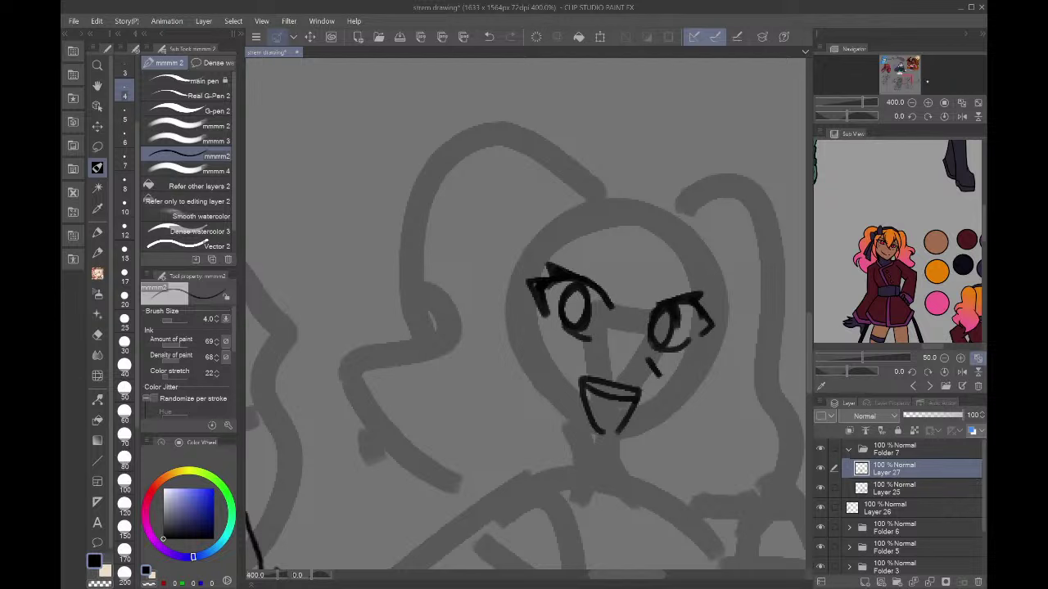
# - Draw the face outline from the right temple around the cheek to a pointed chin and up the left jaw
pyautogui.moveTo(573, 442)
pyautogui.mouseDown()
pyautogui.moveTo(478, 161)
pyautogui.moveTo(550, 324)
pyautogui.mouseUp()
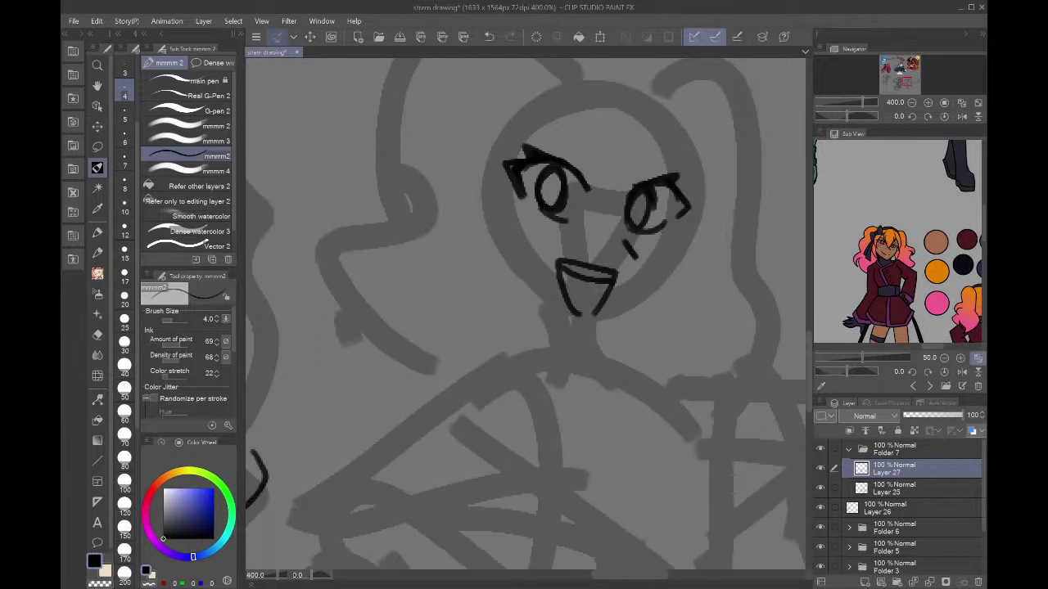
pyautogui.moveTo(710, 182); pyautogui.dragTo(687, 242)
pyautogui.hotkey('ctrl', 'z')
pyautogui.moveTo(709, 179)
pyautogui.mouseDown()
pyautogui.moveTo(693, 240)
pyautogui.moveTo(636, 305)
pyautogui.moveTo(576, 332)
pyautogui.mouseUp()
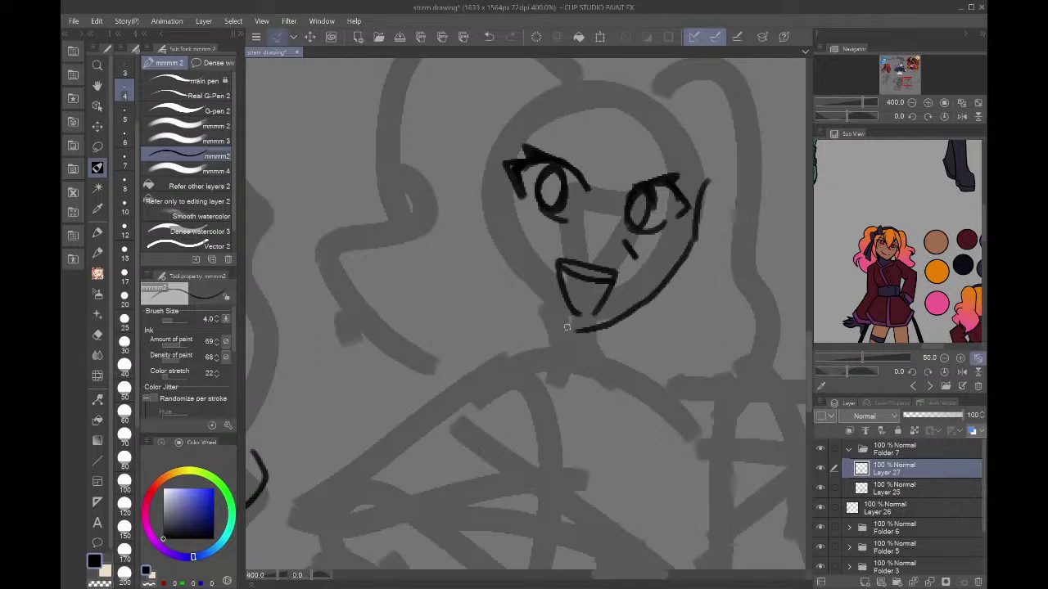
pyautogui.hotkey('ctrl', 'z')
pyautogui.moveTo(695, 238)
pyautogui.mouseDown()
pyautogui.moveTo(632, 318)
pyautogui.moveTo(578, 332)
pyautogui.mouseUp()
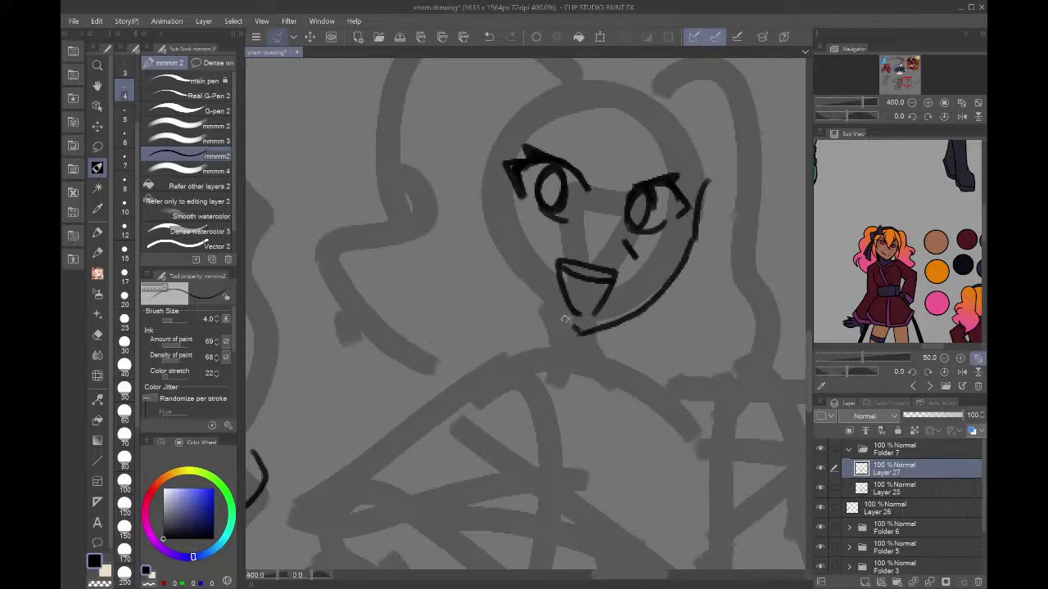
pyautogui.moveTo(510, 269)
pyautogui.mouseDown()
pyautogui.moveTo(582, 332)
pyautogui.moveTo(673, 277)
pyautogui.mouseUp()
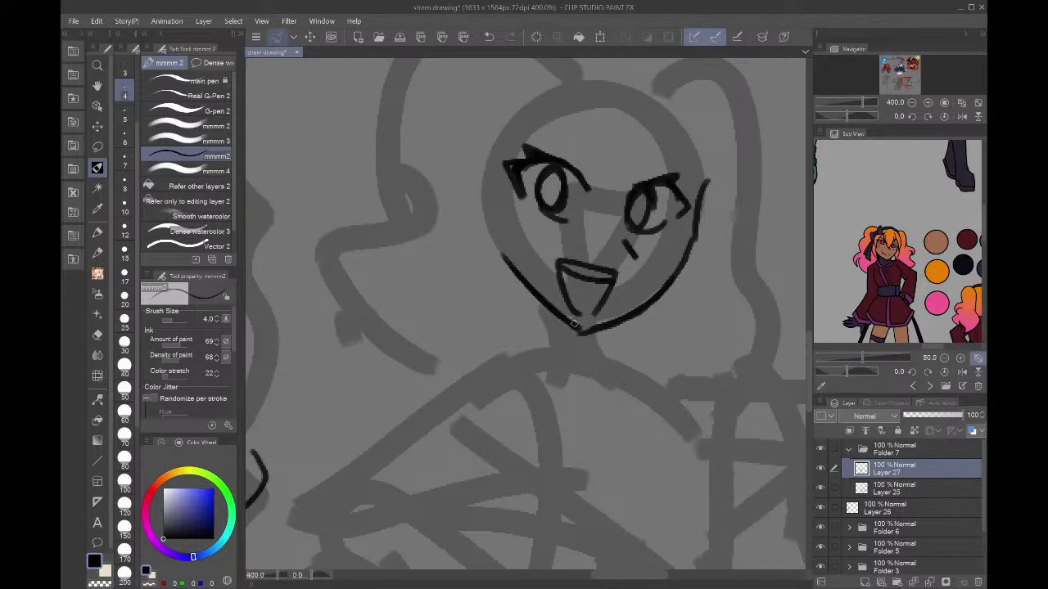
# - Close the bottom of the mouth with a tongue inside, and thicken the jaw outline on both sides
pyautogui.moveTo(568, 308)
pyautogui.mouseDown()
pyautogui.moveTo(596, 313)
pyautogui.moveTo(604, 297)
pyautogui.moveTo(580, 298)
pyautogui.moveTo(588, 301)
pyautogui.mouseUp()
pyautogui.moveTo(912, 83); pyautogui.dragTo(909, 83)
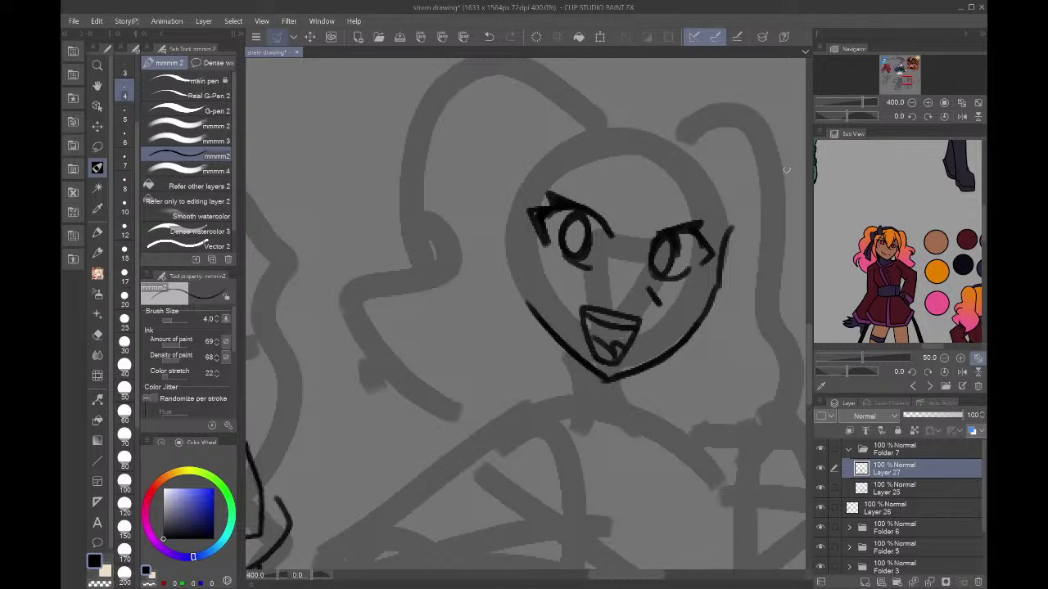
pyautogui.moveTo(710, 307)
pyautogui.mouseDown()
pyautogui.moveTo(725, 243)
pyautogui.moveTo(714, 297)
pyautogui.moveTo(687, 339)
pyautogui.moveTo(590, 363)
pyautogui.moveTo(517, 289)
pyautogui.moveTo(518, 275)
pyautogui.mouseUp()
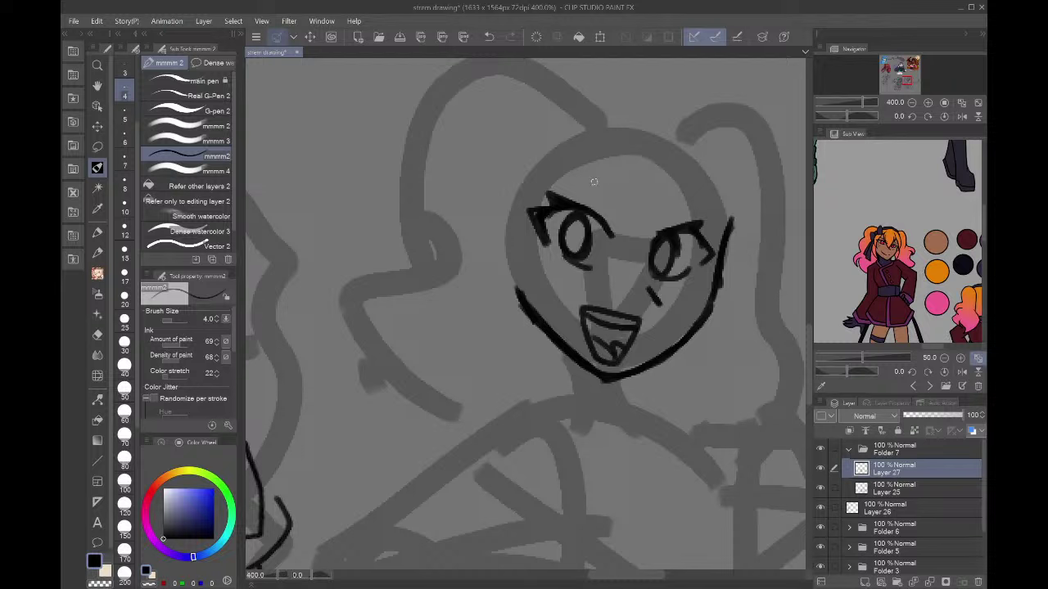
# - Draw thin arched eyebrows above both eyes and touch up the left eye's outer lash
pyautogui.moveTo(537, 180); pyautogui.dragTo(616, 209)
pyautogui.hotkey('ctrl', 'z')
pyautogui.moveTo(542, 175)
pyautogui.mouseDown()
pyautogui.moveTo(622, 210)
pyautogui.moveTo(711, 207)
pyautogui.moveTo(722, 218)
pyautogui.mouseUp()
pyautogui.moveTo(535, 211); pyautogui.dragTo(551, 202)
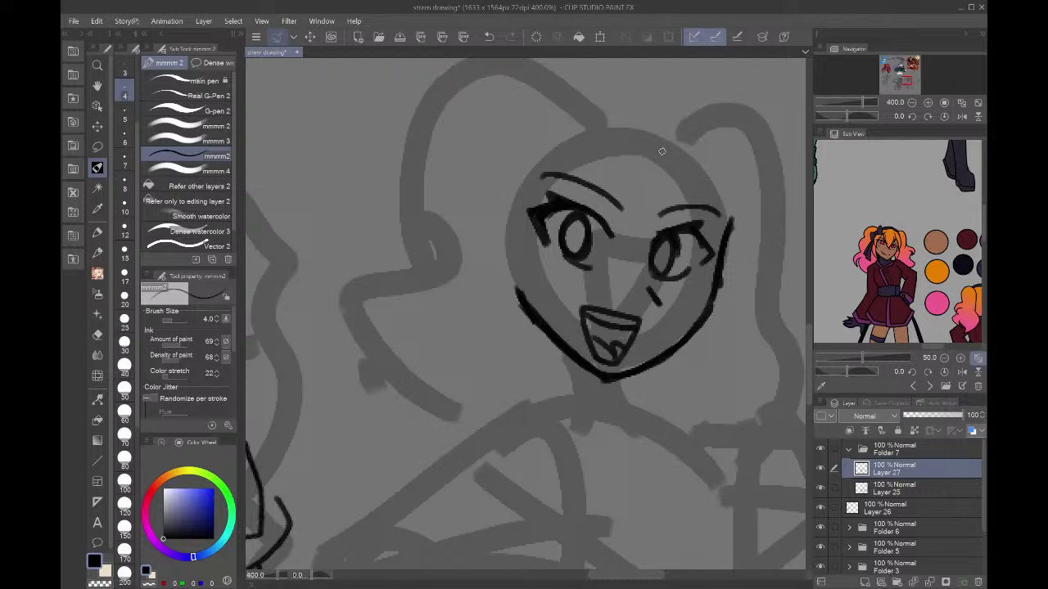
# - Draw pointed bangs falling over the forehead between the two eyes
pyautogui.moveTo(662, 144); pyautogui.dragTo(678, 222)
pyautogui.moveTo(663, 169); pyautogui.dragTo(648, 241)
pyautogui.moveTo(660, 195)
pyautogui.mouseDown()
pyautogui.moveTo(634, 280)
pyautogui.moveTo(610, 183)
pyautogui.moveTo(603, 216)
pyautogui.mouseUp()
pyautogui.moveTo(609, 249)
pyautogui.mouseDown()
pyautogui.moveTo(583, 199)
pyautogui.moveTo(609, 145)
pyautogui.mouseUp()
pyautogui.hotkey('ctrl', 'z')
pyautogui.moveTo(608, 248); pyautogui.dragTo(594, 228)
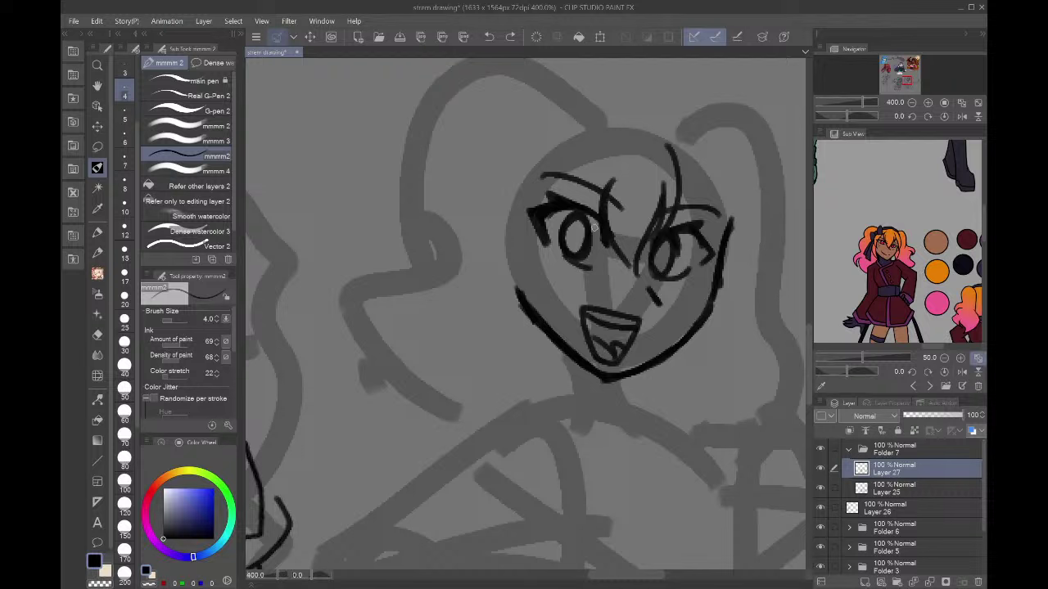
# - Extend the bangs outward with pointed strands over both temples, and thicken the right cheek outline
pyautogui.moveTo(614, 146)
pyautogui.mouseDown()
pyautogui.moveTo(590, 239)
pyautogui.moveTo(541, 275)
pyautogui.mouseUp()
pyautogui.moveTo(540, 179); pyautogui.dragTo(533, 272)
pyautogui.moveTo(520, 193)
pyautogui.mouseDown()
pyautogui.moveTo(510, 211)
pyautogui.moveTo(517, 267)
pyautogui.mouseUp()
pyautogui.moveTo(514, 153); pyautogui.dragTo(524, 270)
pyautogui.moveTo(681, 163); pyautogui.dragTo(720, 227)
pyautogui.moveTo(724, 190); pyautogui.dragTo(735, 278)
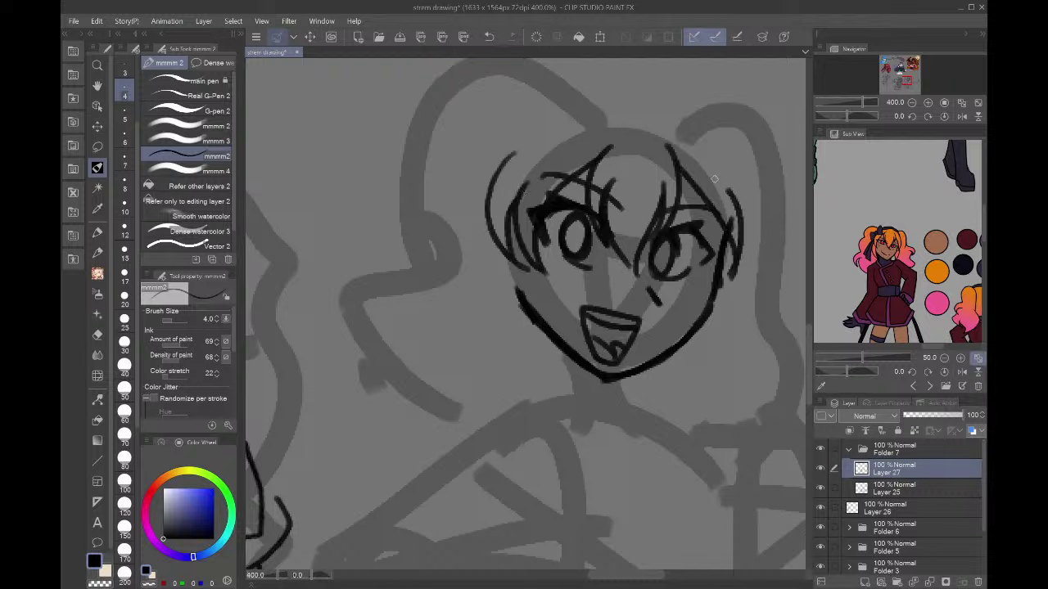
pyautogui.moveTo(709, 172); pyautogui.dragTo(730, 190)
pyautogui.moveTo(693, 146)
pyautogui.mouseDown()
pyautogui.moveTo(748, 246)
pyautogui.moveTo(673, 339)
pyautogui.mouseUp()
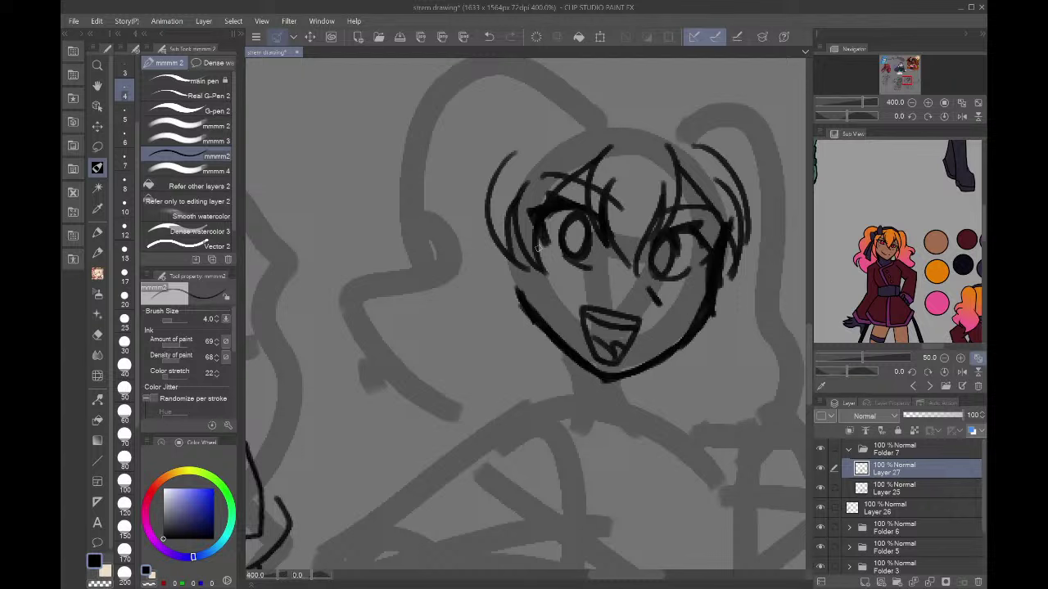
pyautogui.moveTo(530, 262); pyautogui.dragTo(560, 396)
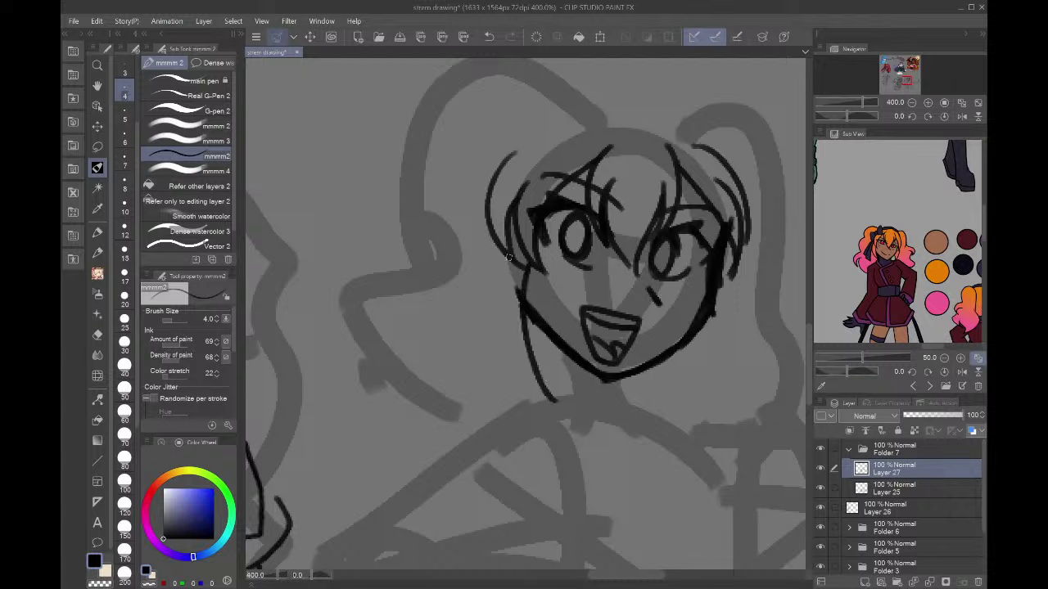
pyautogui.moveTo(509, 257); pyautogui.dragTo(548, 390)
pyautogui.hotkey('ctrl', 'z')
pyautogui.hotkey('ctrl', 'z')
pyautogui.moveTo(528, 260); pyautogui.dragTo(547, 396)
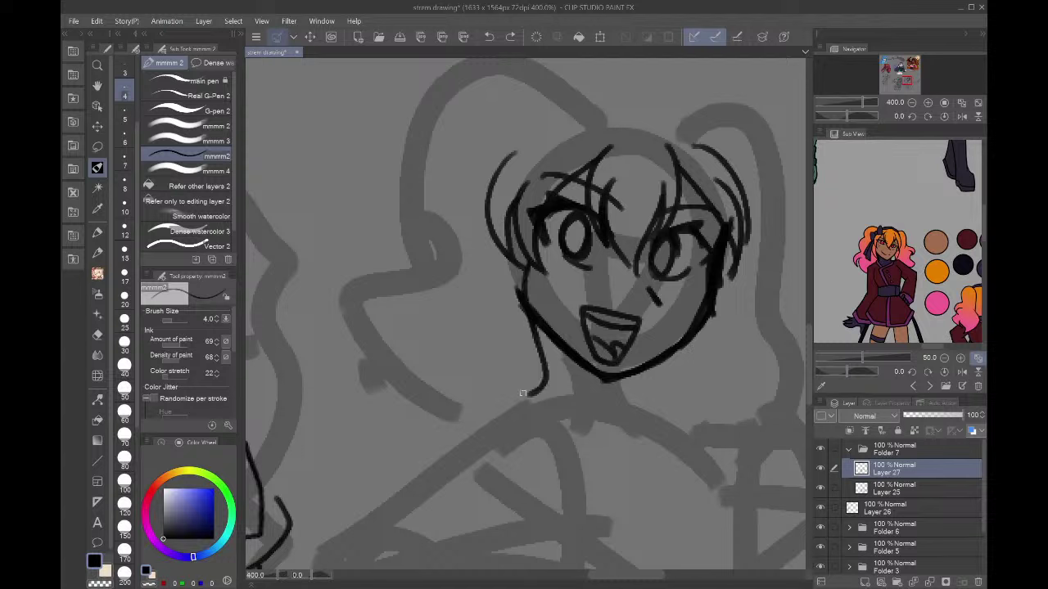
pyautogui.moveTo(519, 337)
pyautogui.mouseDown()
pyautogui.moveTo(526, 402)
pyautogui.moveTo(540, 417)
pyautogui.moveTo(489, 308)
pyautogui.mouseUp()
pyautogui.moveTo(509, 247); pyautogui.dragTo(491, 328)
pyautogui.hotkey('ctrl', 'z')
pyautogui.hotkey('ctrl', 'z')
pyautogui.hotkey('ctrl', 'z')
pyautogui.hotkey('ctrl', 'z')
pyautogui.hotkey('ctrl', 'z')
# - Draw long pointed side locks hanging past both cheeks, and join the left side of the face to the hair
pyautogui.moveTo(539, 261)
pyautogui.mouseDown()
pyautogui.moveTo(573, 399)
pyautogui.moveTo(495, 255)
pyautogui.mouseUp()
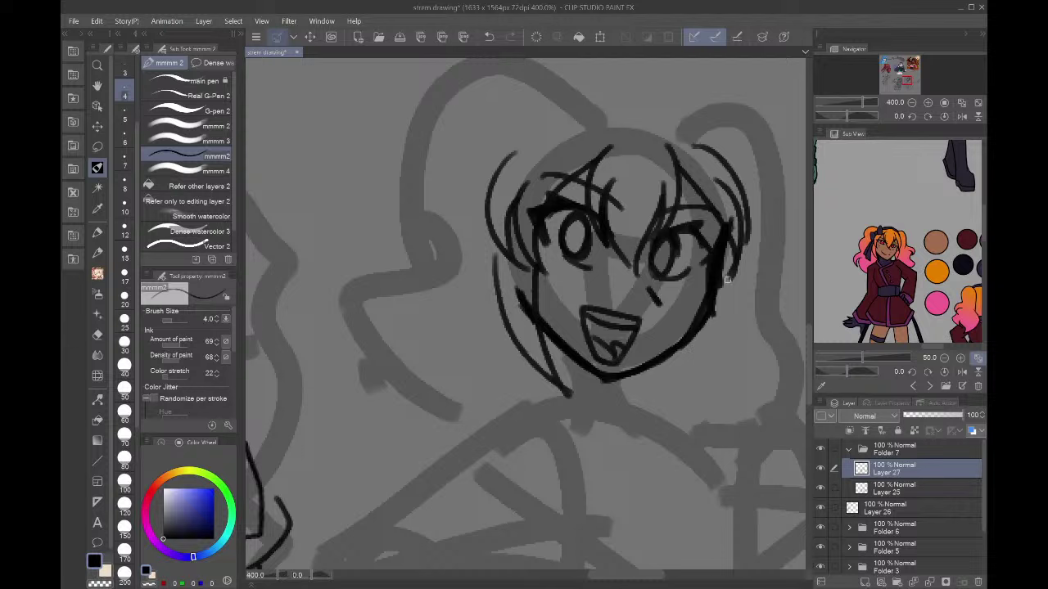
pyautogui.moveTo(729, 251); pyautogui.dragTo(714, 385)
pyautogui.moveTo(703, 331); pyautogui.dragTo(708, 400)
# - Lasso and delete the excess jaw linework between the right cheek and the right side lock
pyautogui.press('m')
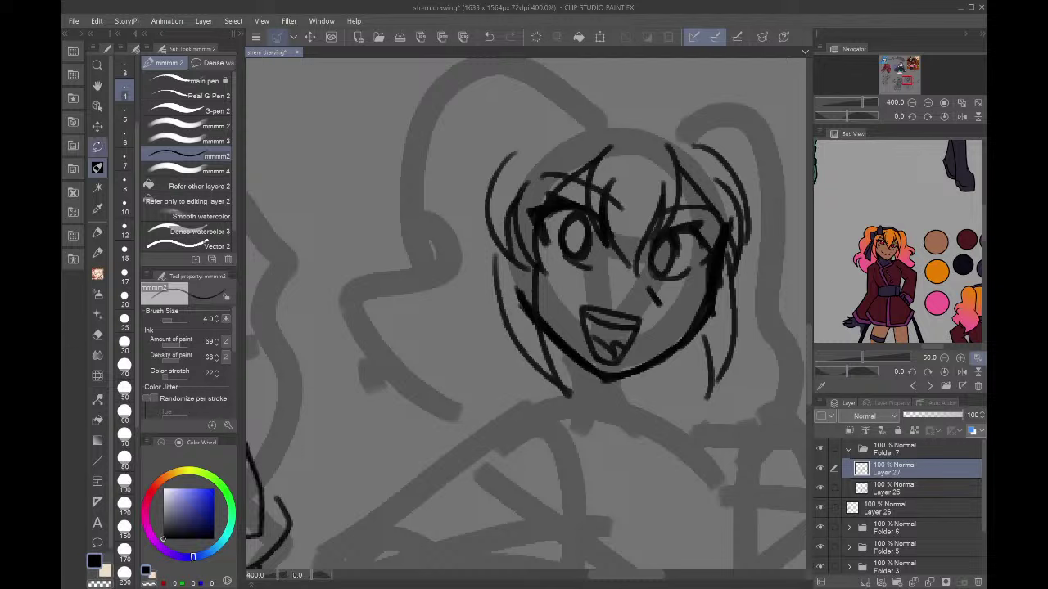
pyautogui.moveTo(722, 293)
pyautogui.mouseDown()
pyautogui.moveTo(732, 229)
pyautogui.moveTo(709, 311)
pyautogui.moveTo(673, 365)
pyautogui.mouseUp()
pyautogui.hotkey('ctrl', 'd')
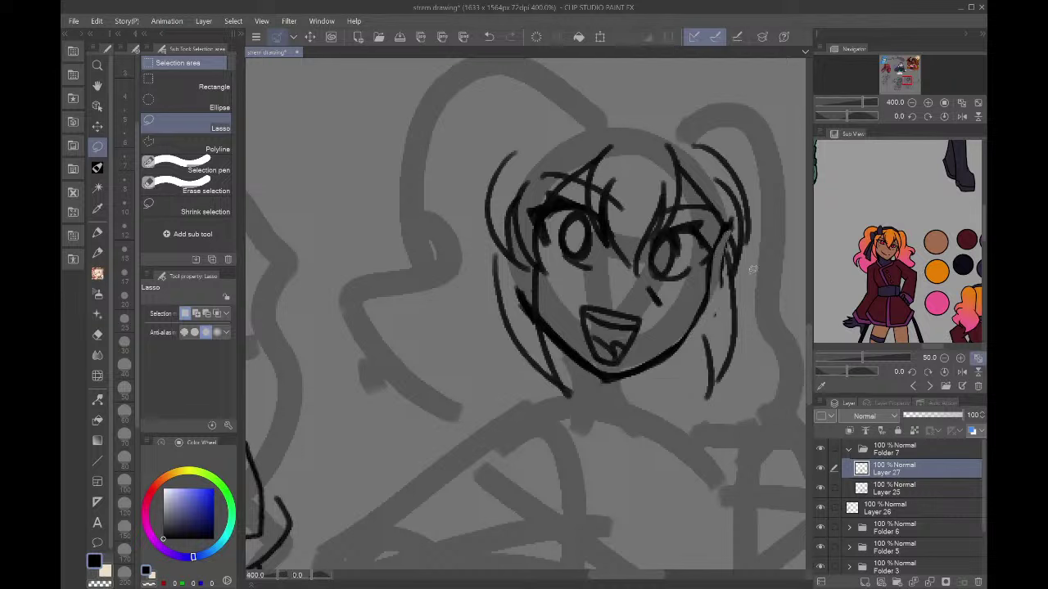
pyautogui.moveTo(714, 334)
pyautogui.mouseDown()
pyautogui.moveTo(730, 288)
pyautogui.moveTo(714, 295)
pyautogui.moveTo(710, 329)
pyautogui.mouseUp()
pyautogui.press('Delete')
pyautogui.hotkey('ctrl', 'd')
# - Add jagged tips to the inside of the right side lock and redraw the right cheek line with the pen
pyautogui.press('p')
pyautogui.moveTo(704, 337); pyautogui.dragTo(697, 373)
pyautogui.moveTo(686, 334); pyautogui.dragTo(694, 373)
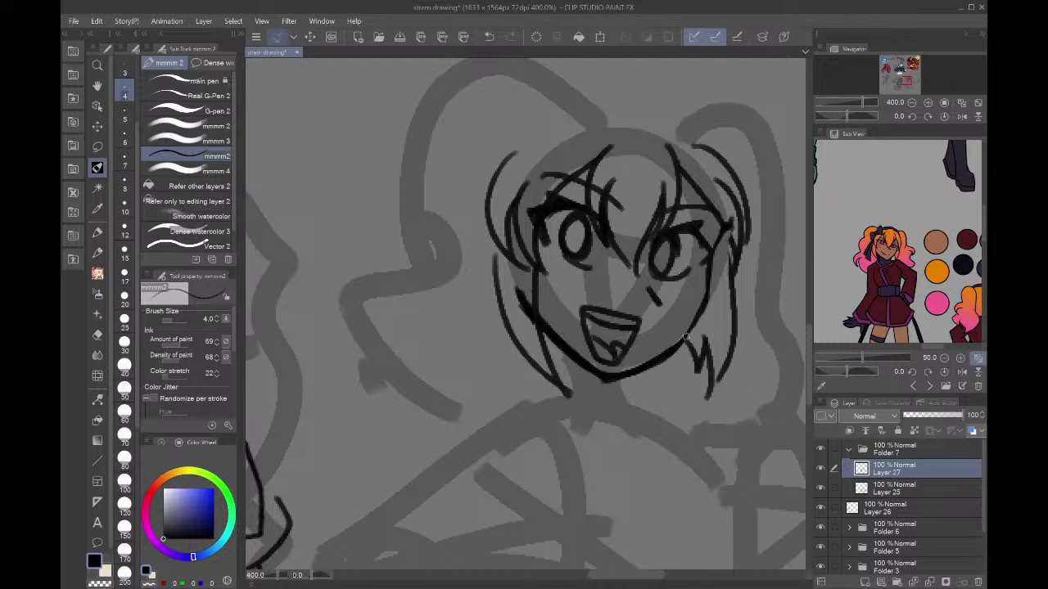
pyautogui.moveTo(706, 290); pyautogui.dragTo(725, 223)
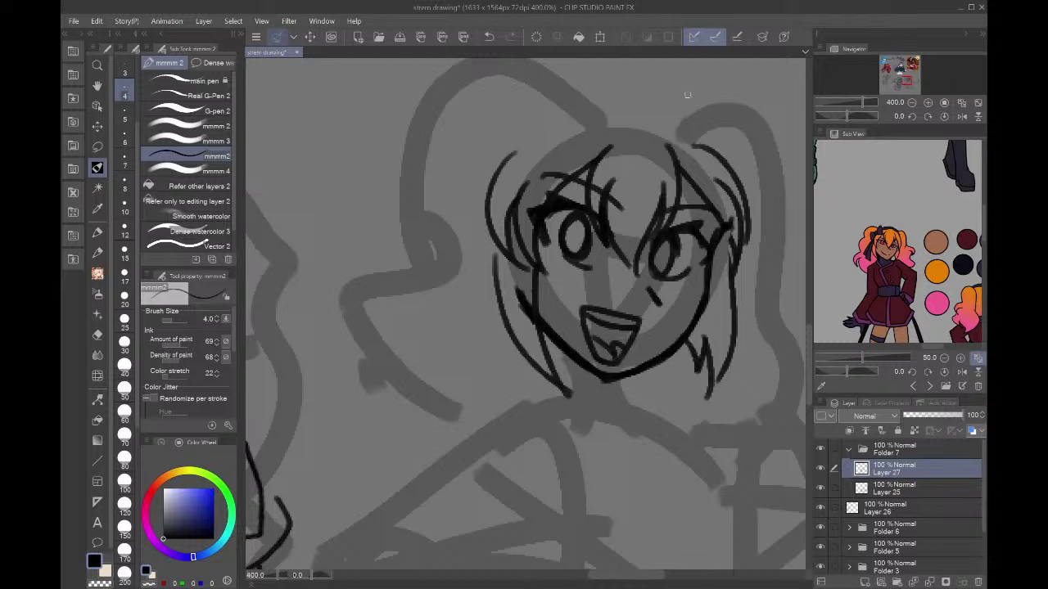
# - Draw the crown of the hair, joining it to the side strands on both sides
pyautogui.moveTo(582, 112)
pyautogui.mouseDown()
pyautogui.moveTo(665, 131)
pyautogui.moveTo(737, 176)
pyautogui.mouseUp()
pyautogui.moveTo(592, 108); pyautogui.dragTo(488, 187)
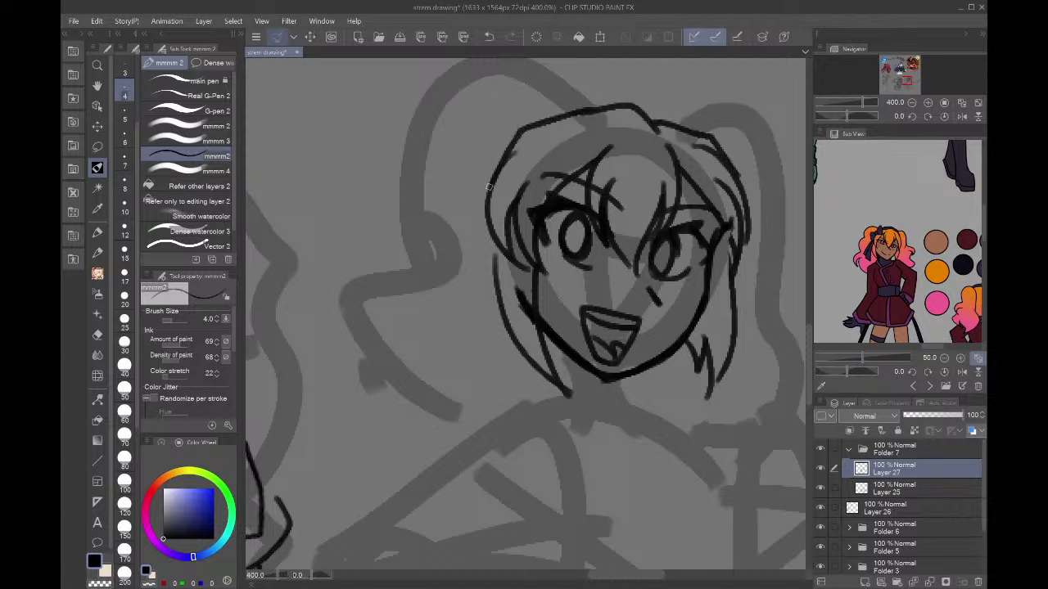
pyautogui.moveTo(503, 148)
pyautogui.mouseDown()
pyautogui.moveTo(533, 123)
pyautogui.moveTo(573, 119)
pyautogui.moveTo(460, 160)
pyautogui.moveTo(485, 219)
pyautogui.mouseUp()
# - Draw a headband over the crown with a pointed bow at the left and two ribbon tails hanging from it
pyautogui.moveTo(692, 117); pyautogui.dragTo(709, 135)
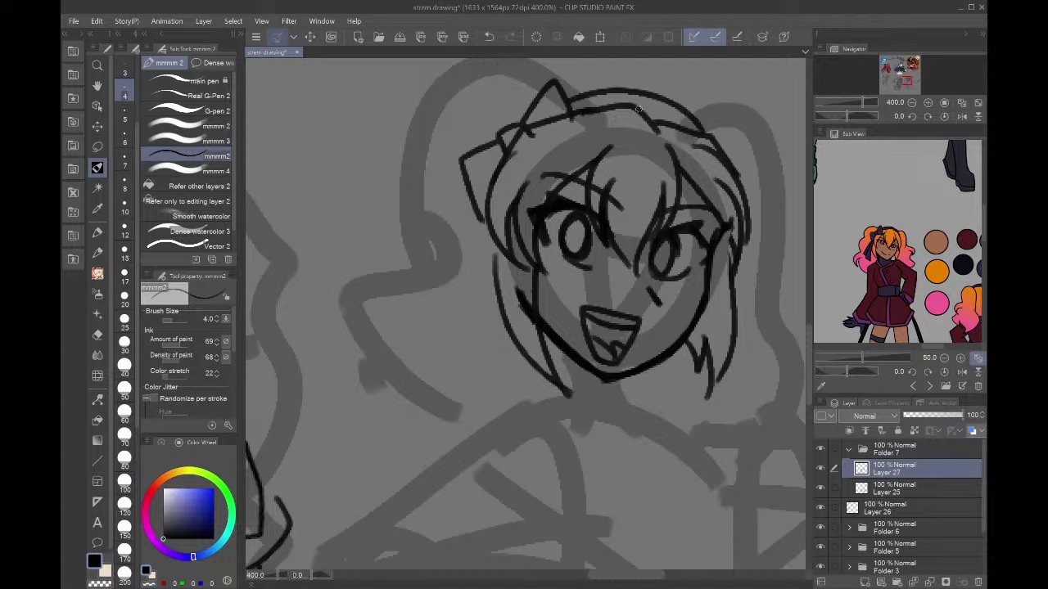
pyautogui.hotkey('ctrl', 'z')
pyautogui.moveTo(568, 90)
pyautogui.mouseDown()
pyautogui.moveTo(677, 108)
pyautogui.moveTo(705, 144)
pyautogui.mouseUp()
pyautogui.moveTo(483, 219); pyautogui.dragTo(420, 331)
pyautogui.moveTo(491, 252); pyautogui.dragTo(420, 332)
pyautogui.moveTo(472, 207)
pyautogui.mouseDown()
pyautogui.moveTo(400, 277)
pyautogui.moveTo(429, 312)
pyautogui.mouseUp()
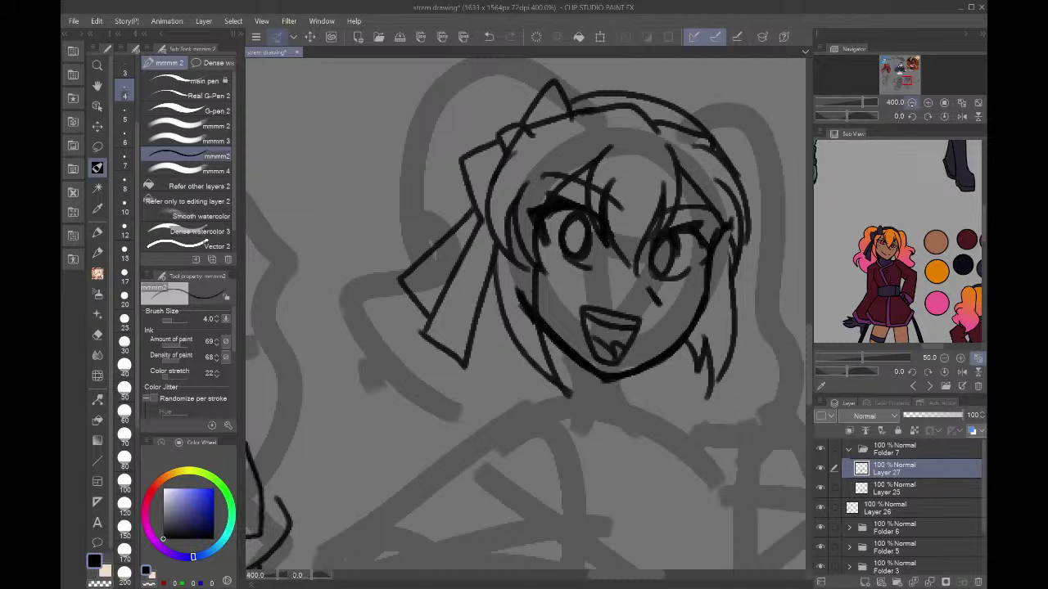
pyautogui.click(912, 102)
pyautogui.moveTo(909, 81); pyautogui.dragTo(903, 82)
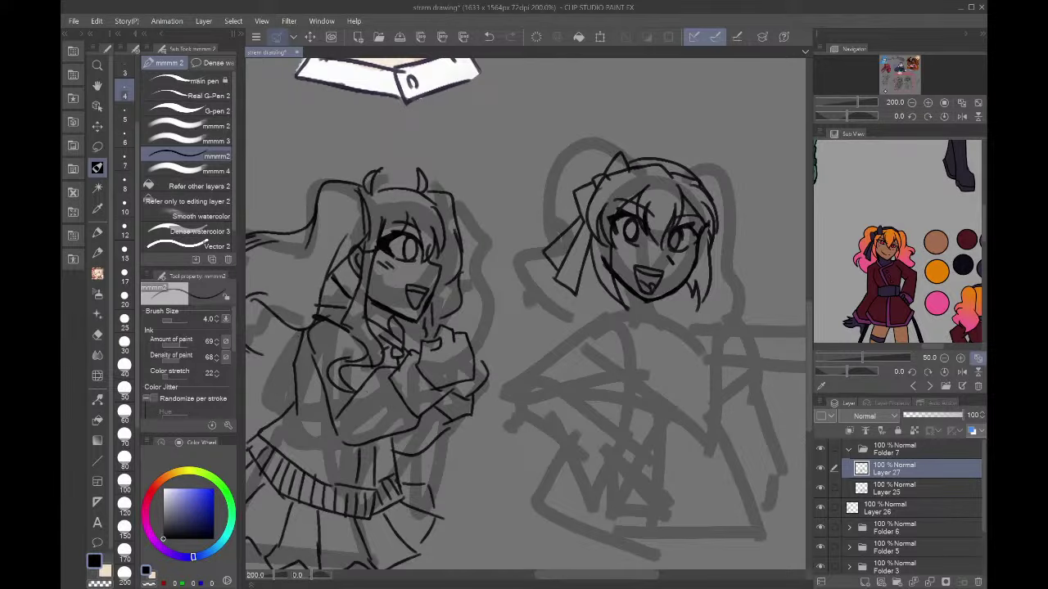
pyautogui.hotkey('ctrl', 't')
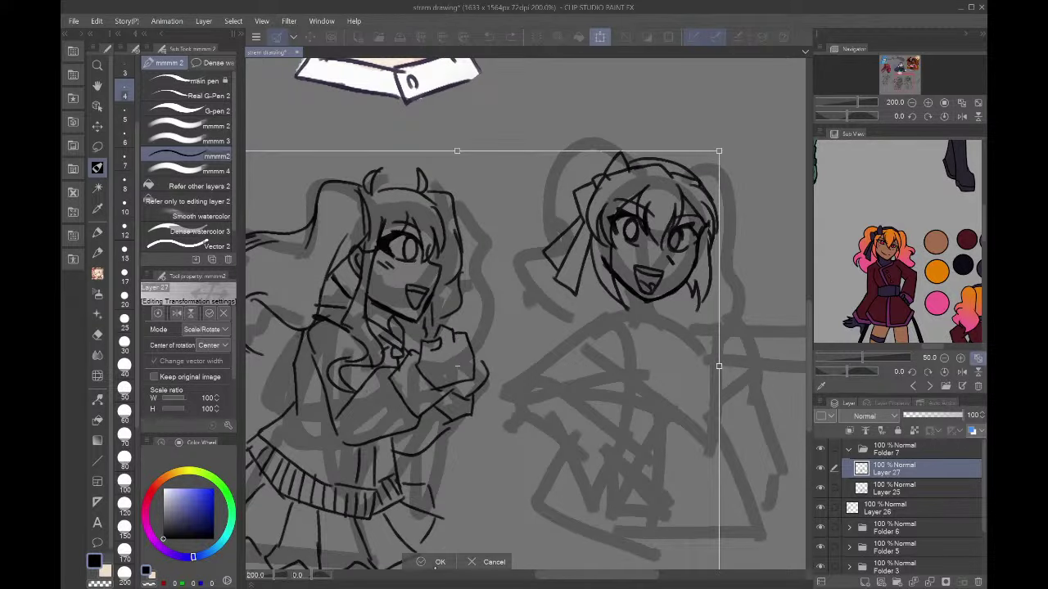
pyautogui.click(434, 573)
pyautogui.click(717, 563)
# - Lasso the open mouth, adjust it slightly with a scale/rotate transform, and clear the selection
pyautogui.moveTo(914, 86); pyautogui.dragTo(907, 85)
pyautogui.click(928, 104)
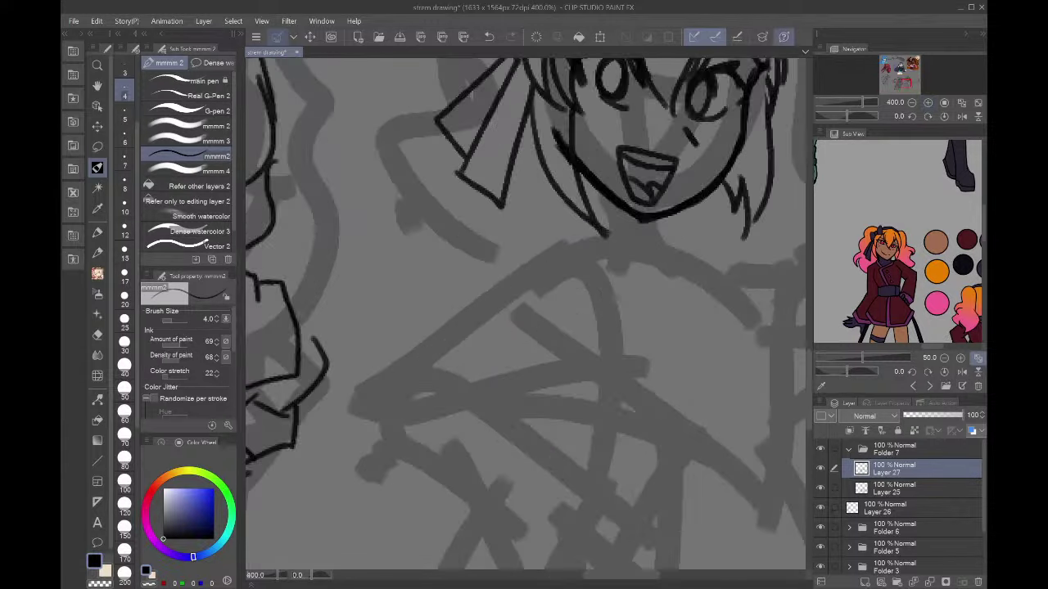
pyautogui.press('m')
pyautogui.moveTo(626, 137)
pyautogui.mouseDown()
pyautogui.moveTo(682, 182)
pyautogui.moveTo(616, 166)
pyautogui.moveTo(624, 141)
pyautogui.mouseUp()
pyautogui.hotkey('ctrl', 't')
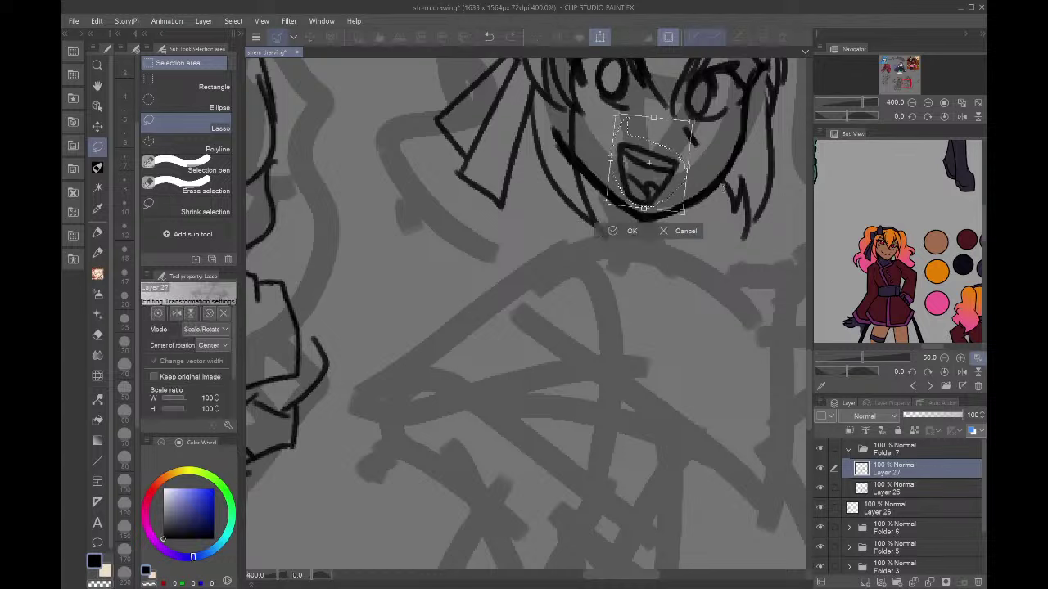
pyautogui.moveTo(683, 195); pyautogui.dragTo(662, 190)
pyautogui.press('Return')
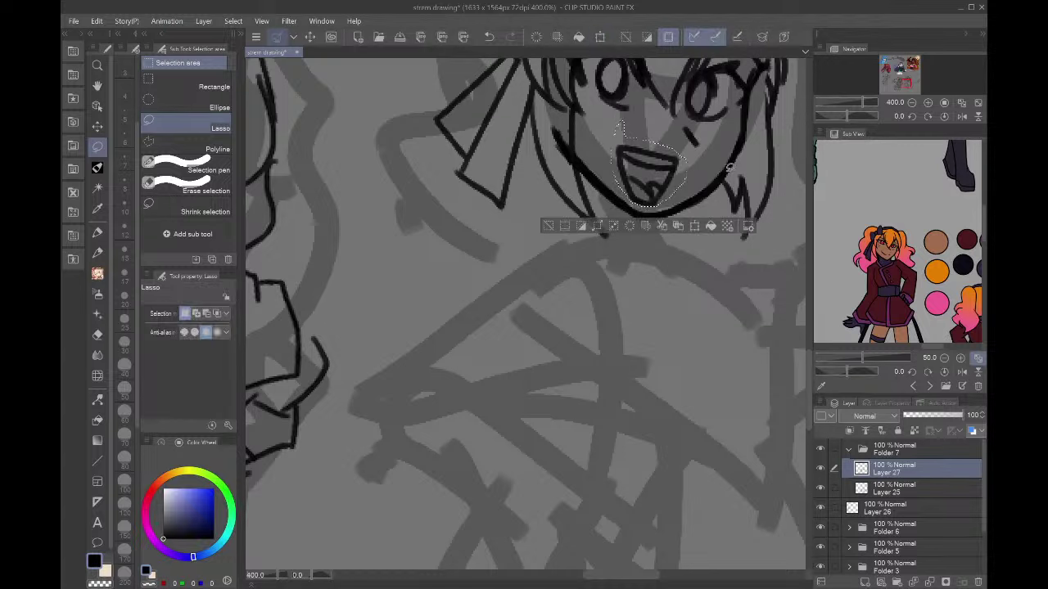
pyautogui.hotkey('ctrl', 'd')
# - Draw the neck line, the right collar flap and the double front edge of the jacket below the chin
pyautogui.press('p')
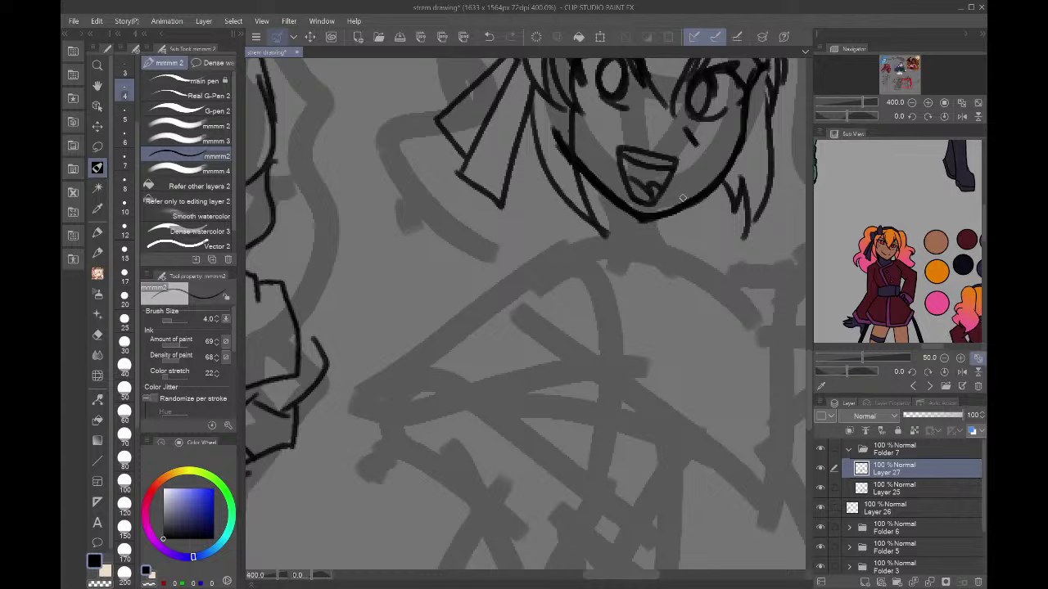
pyautogui.moveTo(660, 221); pyautogui.dragTo(688, 258)
pyautogui.moveTo(586, 214); pyautogui.dragTo(573, 235)
pyautogui.moveTo(688, 248)
pyautogui.mouseDown()
pyautogui.moveTo(635, 317)
pyautogui.moveTo(689, 380)
pyautogui.moveTo(700, 458)
pyautogui.mouseUp()
pyautogui.moveTo(671, 292); pyautogui.dragTo(672, 296)
pyautogui.hotkey('ctrl', 'z')
pyautogui.moveTo(665, 219)
pyautogui.mouseDown()
pyautogui.moveTo(709, 255)
pyautogui.moveTo(650, 298)
pyautogui.moveTo(707, 385)
pyautogui.moveTo(708, 481)
pyautogui.mouseUp()
pyautogui.hotkey('ctrl', 'z')
pyautogui.moveTo(655, 293)
pyautogui.mouseDown()
pyautogui.moveTo(710, 379)
pyautogui.moveTo(711, 459)
pyautogui.mouseUp()
# - Draw three oval buttons down the jacket front and the right contour of the chest
pyautogui.moveTo(692, 296); pyautogui.dragTo(694, 307)
pyautogui.moveTo(722, 346); pyautogui.dragTo(720, 347)
pyautogui.moveTo(725, 401); pyautogui.dragTo(727, 423)
pyautogui.moveTo(734, 264)
pyautogui.mouseDown()
pyautogui.moveTo(769, 311)
pyautogui.moveTo(770, 442)
pyautogui.mouseUp()
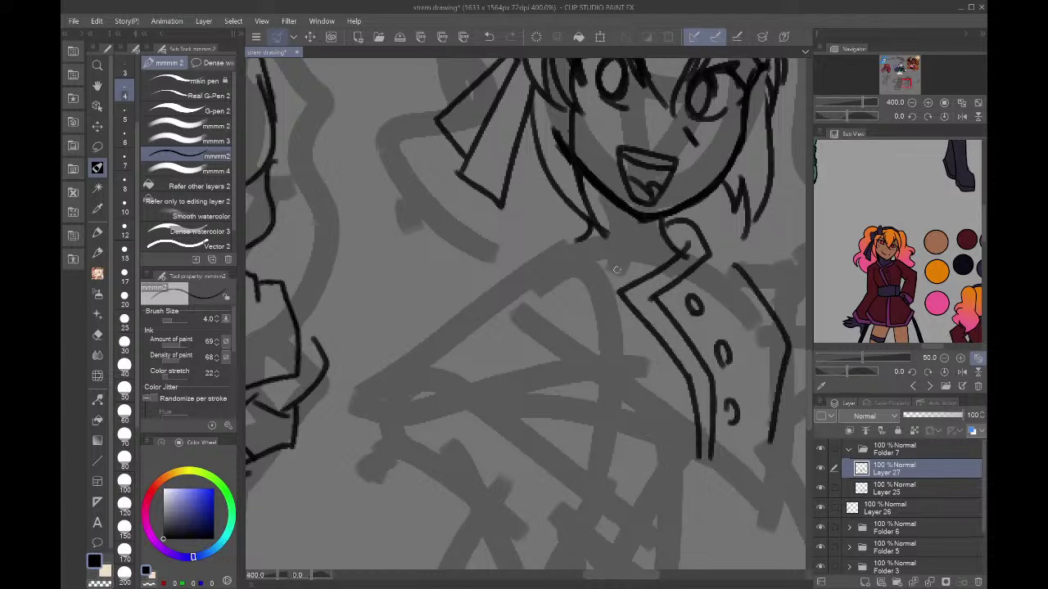
# - Draw the left collar flap, angled down to meet the jacket's front edge
pyautogui.moveTo(617, 269)
pyautogui.mouseDown()
pyautogui.moveTo(576, 217)
pyautogui.moveTo(553, 222)
pyautogui.moveTo(552, 247)
pyautogui.moveTo(616, 285)
pyautogui.mouseUp()
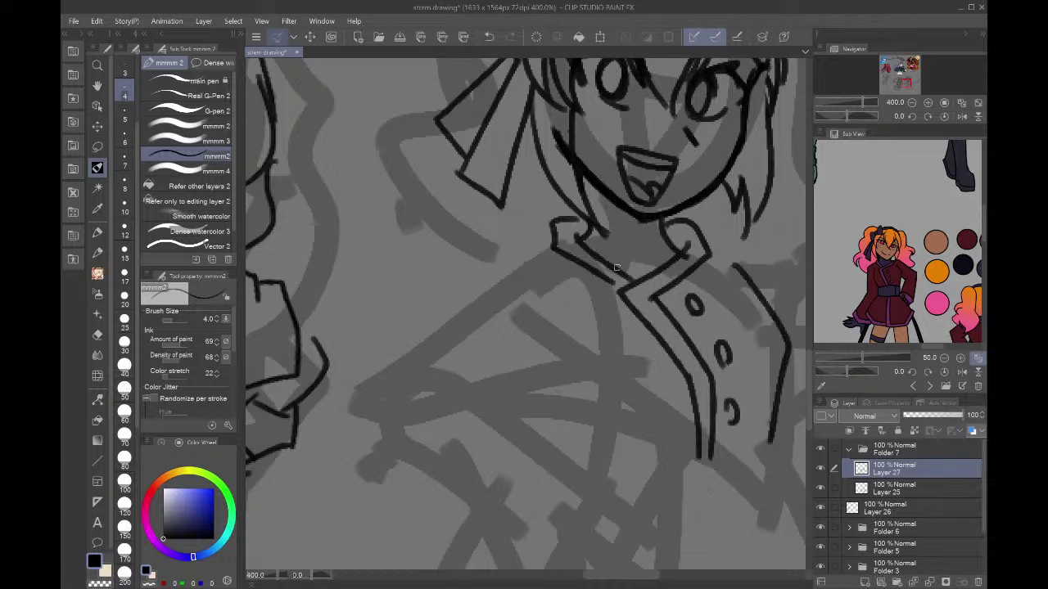
pyautogui.hotkey('ctrl', 'z')
pyautogui.moveTo(578, 211)
pyautogui.mouseDown()
pyautogui.moveTo(552, 231)
pyautogui.moveTo(578, 278)
pyautogui.moveTo(620, 306)
pyautogui.mouseUp()
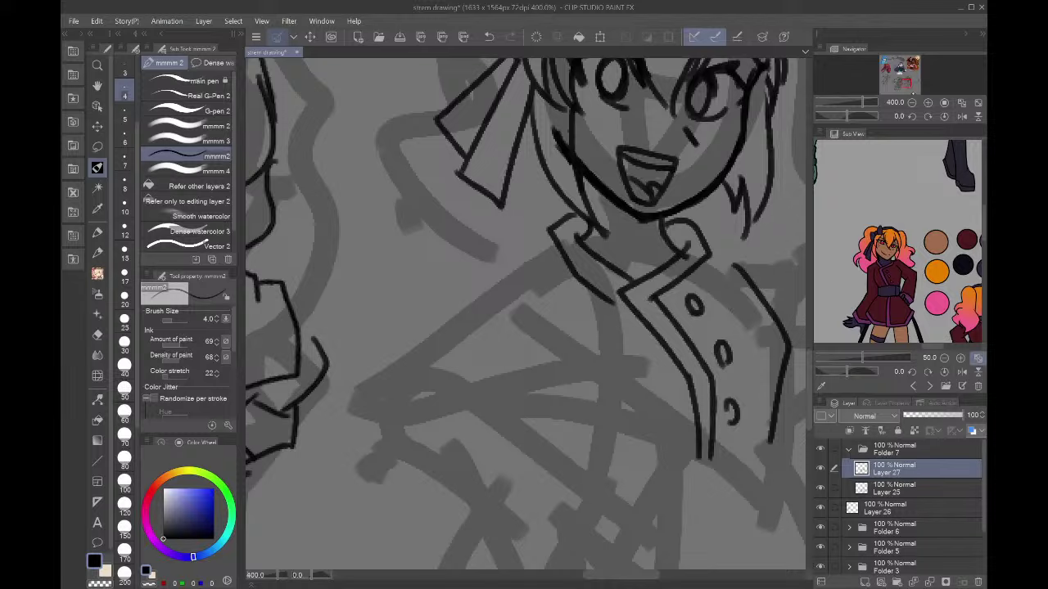
# - Draw the left underside of the chest and outline the waist section of the jacket below it
pyautogui.moveTo(909, 88); pyautogui.dragTo(907, 85)
pyautogui.moveTo(542, 320); pyautogui.dragTo(624, 378)
pyautogui.hotkey('ctrl', 'z')
pyautogui.moveTo(534, 316)
pyautogui.mouseDown()
pyautogui.moveTo(603, 391)
pyautogui.moveTo(624, 375)
pyautogui.moveTo(728, 351)
pyautogui.moveTo(753, 319)
pyautogui.moveTo(788, 430)
pyautogui.moveTo(658, 468)
pyautogui.moveTo(627, 461)
pyautogui.mouseUp()
pyautogui.click(912, 103)
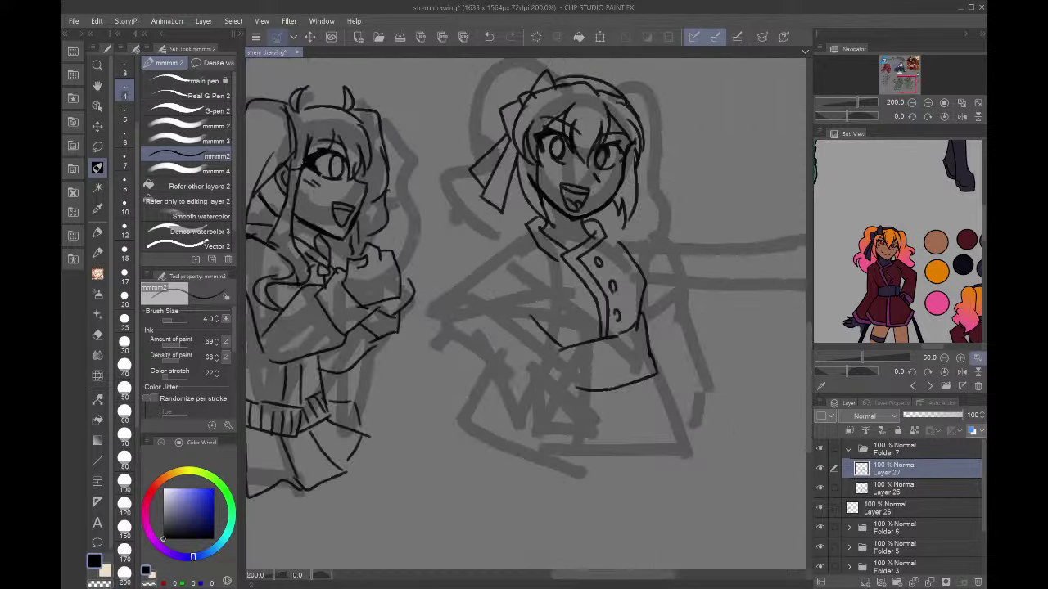
pyautogui.moveTo(908, 82); pyautogui.dragTo(907, 81)
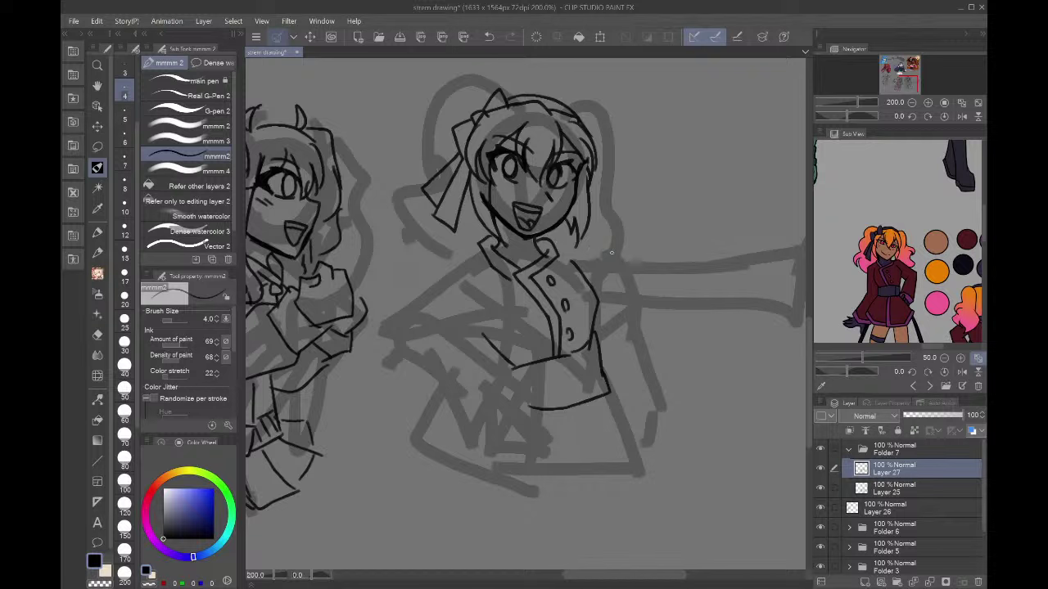
pyautogui.moveTo(554, 242); pyautogui.dragTo(651, 269)
pyautogui.hotkey('ctrl', 'z')
pyautogui.moveTo(571, 242); pyautogui.dragTo(646, 277)
pyautogui.moveTo(609, 307); pyautogui.dragTo(660, 312)
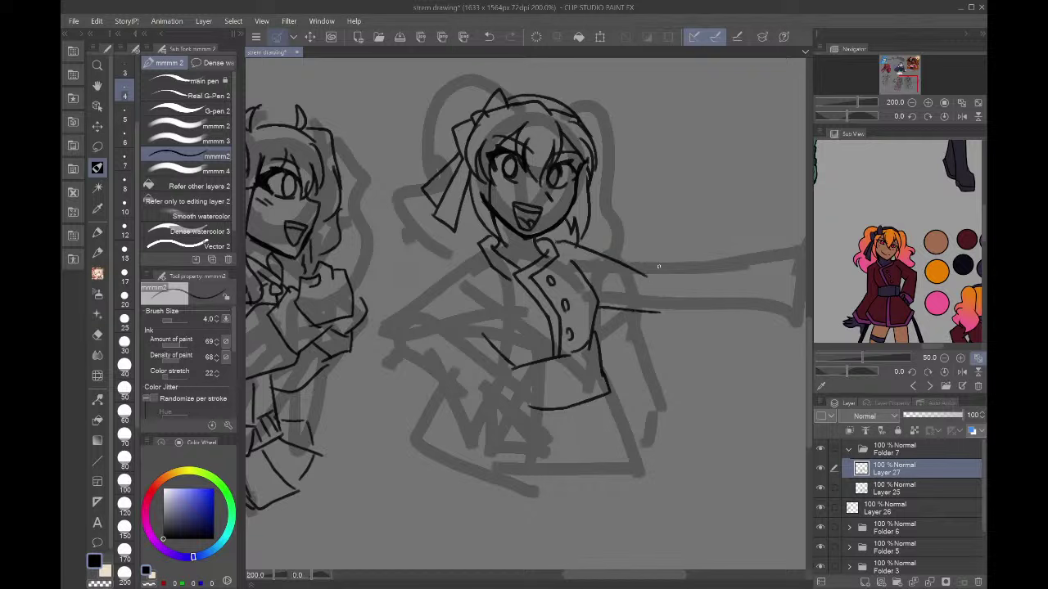
pyautogui.hotkey('ctrl', 'z')
pyautogui.hotkey('ctrl', 'z')
# - Draw the outstretched right sleeve from shoulder to wrist, ending in a flared cuff with a band line
pyautogui.moveTo(567, 242); pyautogui.dragTo(678, 267)
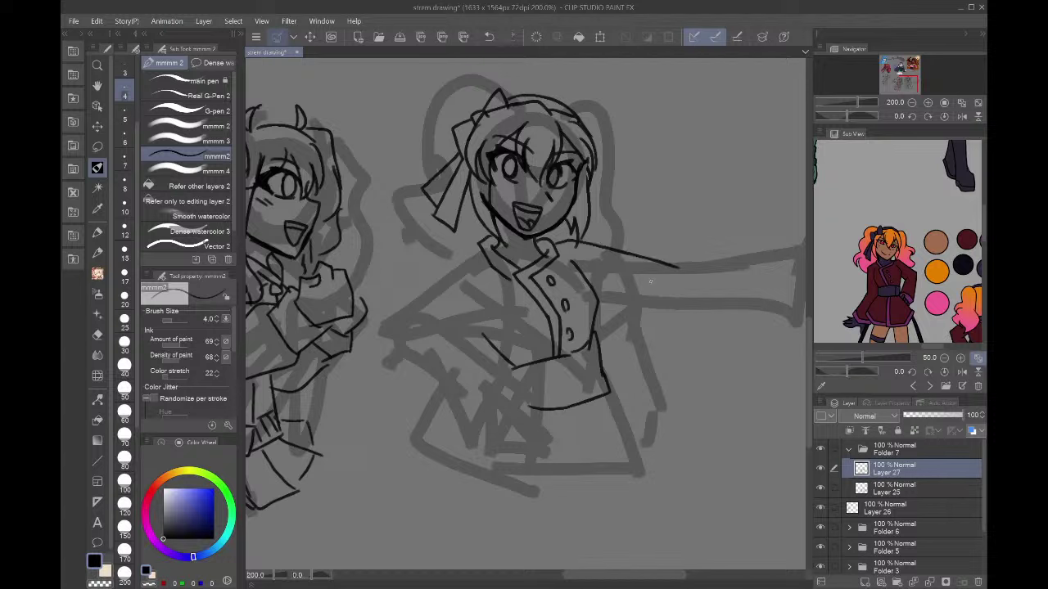
pyautogui.moveTo(600, 309); pyautogui.dragTo(664, 312)
pyautogui.moveTo(669, 267)
pyautogui.mouseDown()
pyautogui.moveTo(770, 267)
pyautogui.moveTo(746, 326)
pyautogui.moveTo(653, 308)
pyautogui.mouseUp()
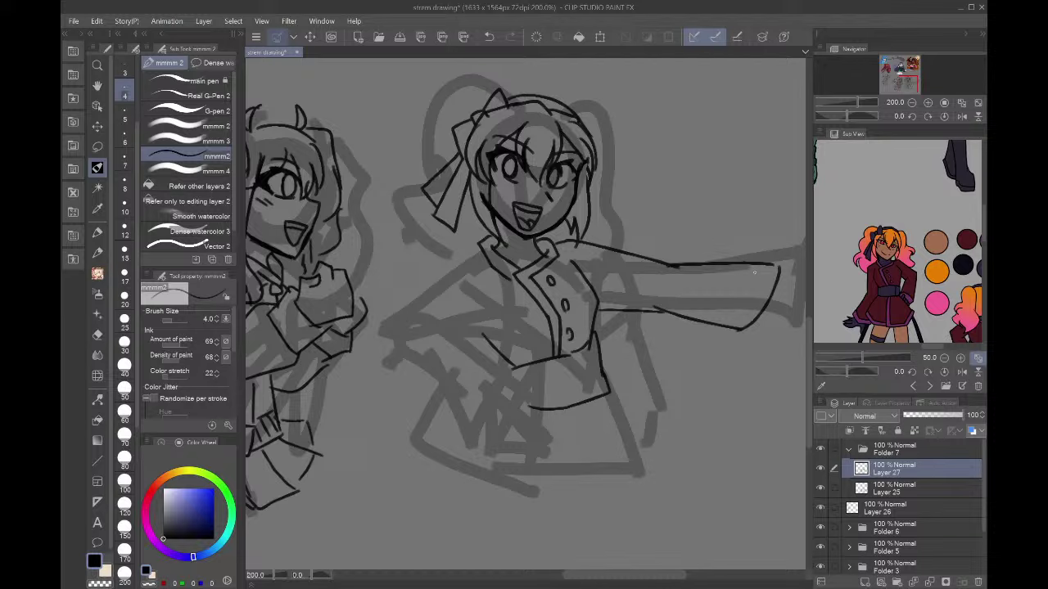
pyautogui.moveTo(754, 272); pyautogui.dragTo(722, 319)
# - Draw the hand emerging from the cuff, with one long digit pointing up and a shorter one pointing down
pyautogui.moveTo(927, 87)
pyautogui.mouseDown()
pyautogui.moveTo(912, 74)
pyautogui.moveTo(913, 85)
pyautogui.mouseUp()
pyautogui.click(927, 102)
pyautogui.click(911, 103)
pyautogui.click(912, 102)
pyautogui.click(928, 103)
pyautogui.click(927, 103)
pyautogui.click(928, 102)
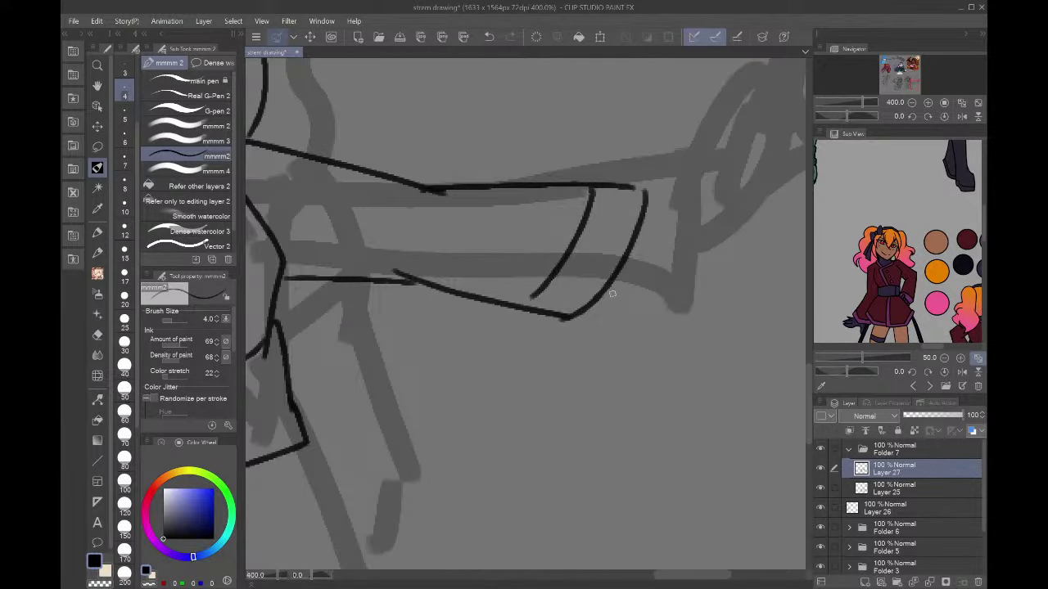
pyautogui.moveTo(609, 288)
pyautogui.mouseDown()
pyautogui.moveTo(640, 312)
pyautogui.moveTo(698, 323)
pyautogui.moveTo(669, 292)
pyautogui.moveTo(746, 171)
pyautogui.moveTo(735, 155)
pyautogui.moveTo(662, 206)
pyautogui.moveTo(690, 191)
pyautogui.moveTo(650, 205)
pyautogui.mouseUp()
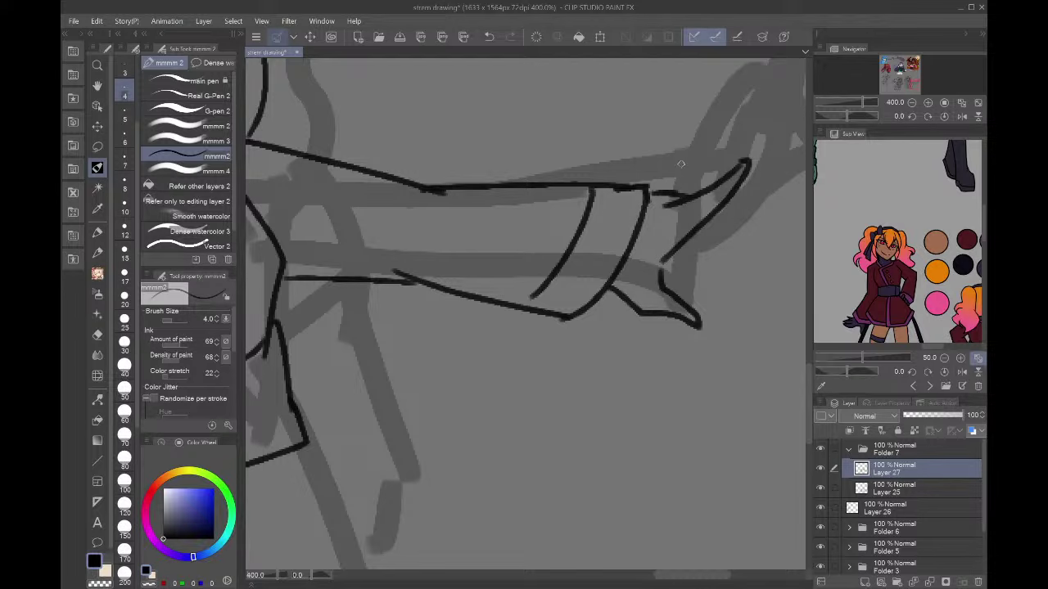
# - Add small folded fingers between the two extended digits of the outstretched hand
pyautogui.click(912, 103)
pyautogui.moveTo(918, 86)
pyautogui.mouseDown()
pyautogui.moveTo(909, 78)
pyautogui.moveTo(915, 85)
pyautogui.mouseUp()
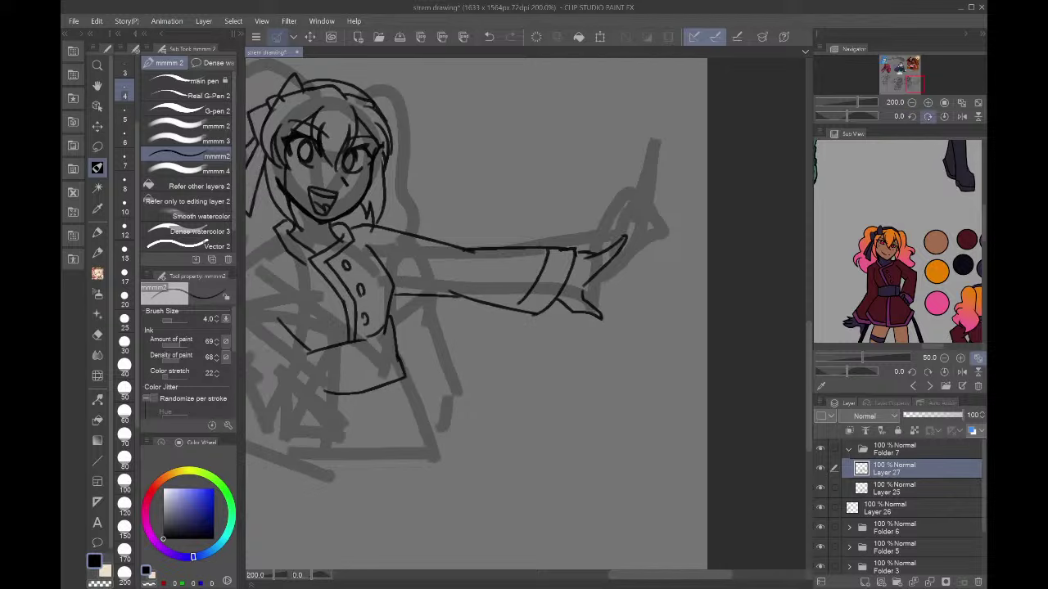
pyautogui.click(928, 103)
pyautogui.moveTo(662, 239)
pyautogui.mouseDown()
pyautogui.moveTo(656, 265)
pyautogui.moveTo(642, 266)
pyautogui.mouseUp()
pyautogui.click(911, 103)
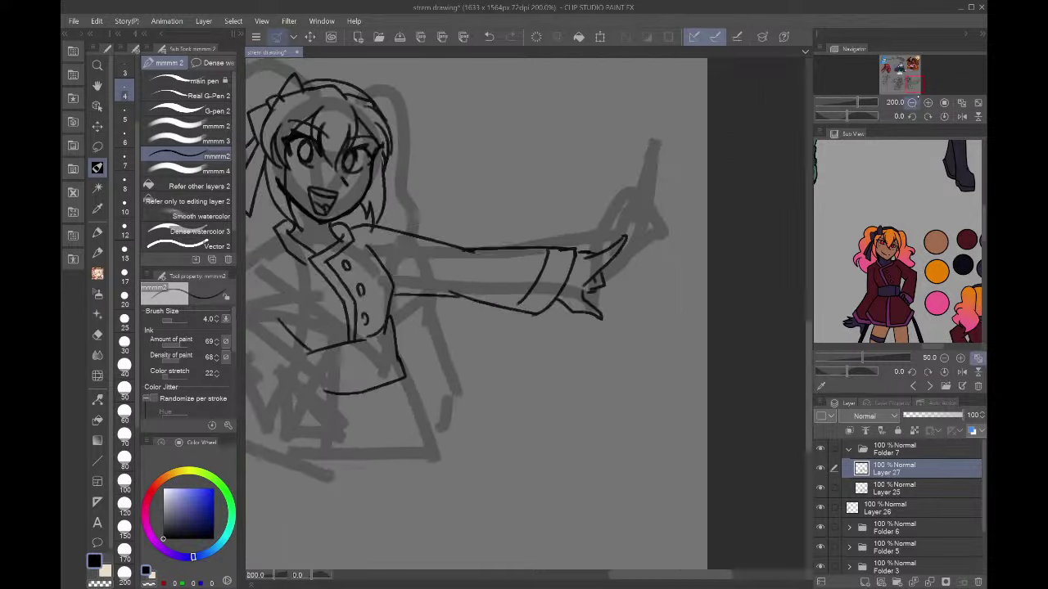
# - Reshape the raised digit of the outstretched hand with the Liquify tool at brush size 200
pyautogui.moveTo(913, 86); pyautogui.dragTo(911, 85)
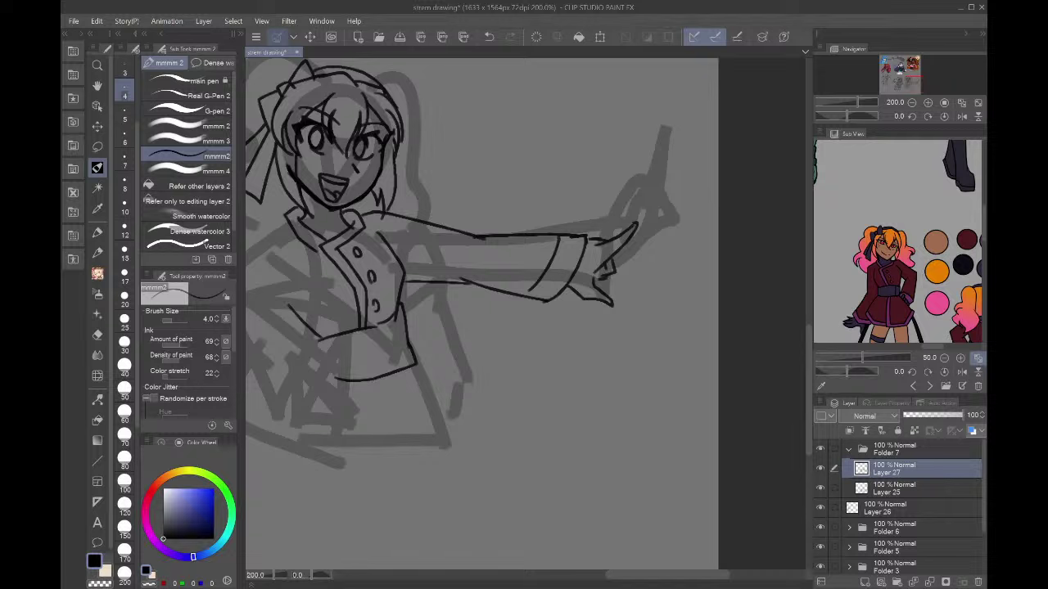
pyautogui.press('j')
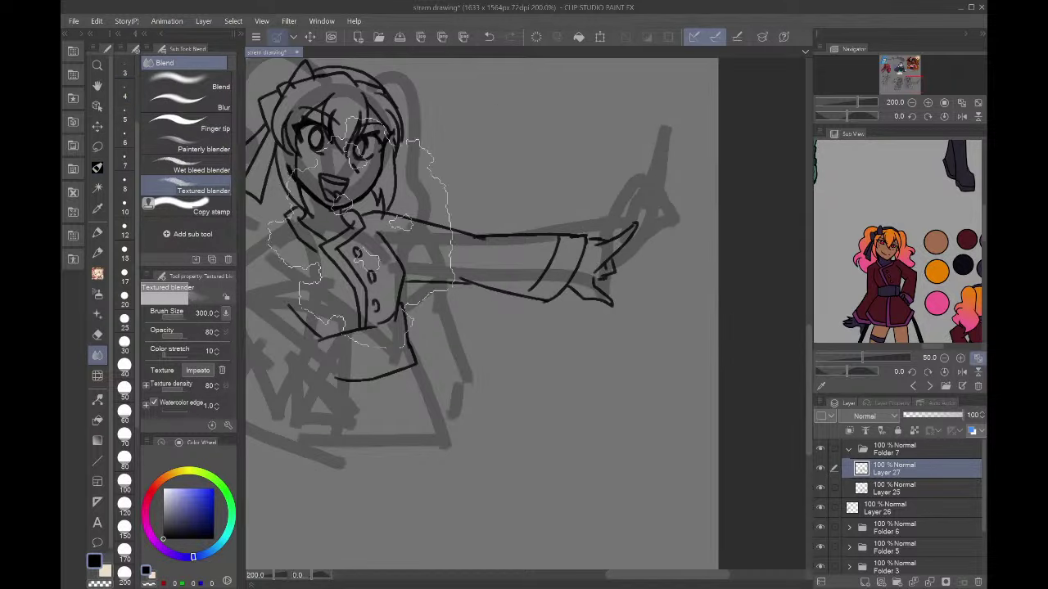
pyautogui.click(97, 375)
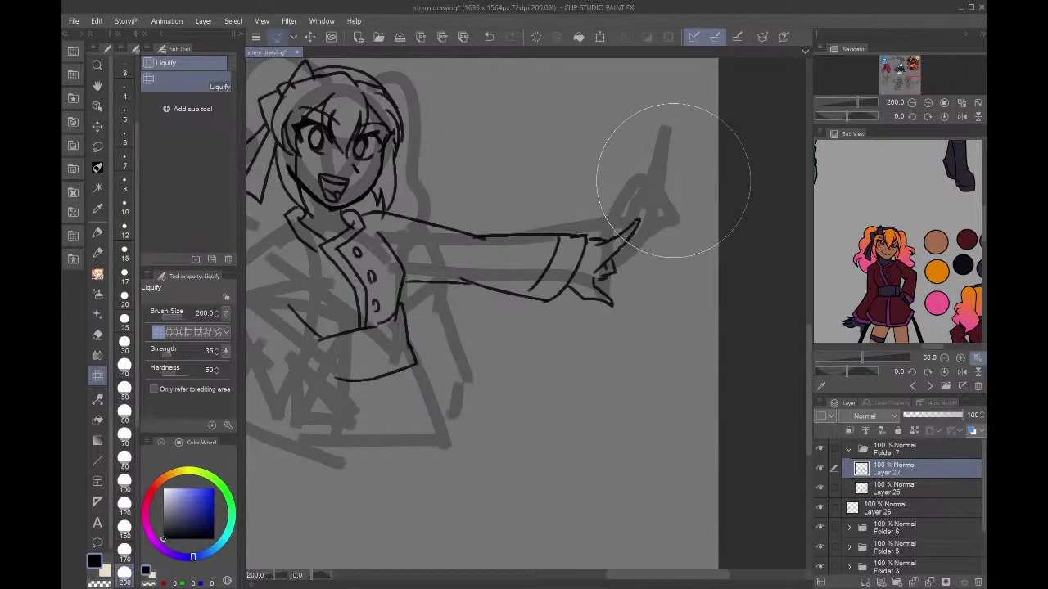
pyautogui.moveTo(691, 202); pyautogui.dragTo(680, 182)
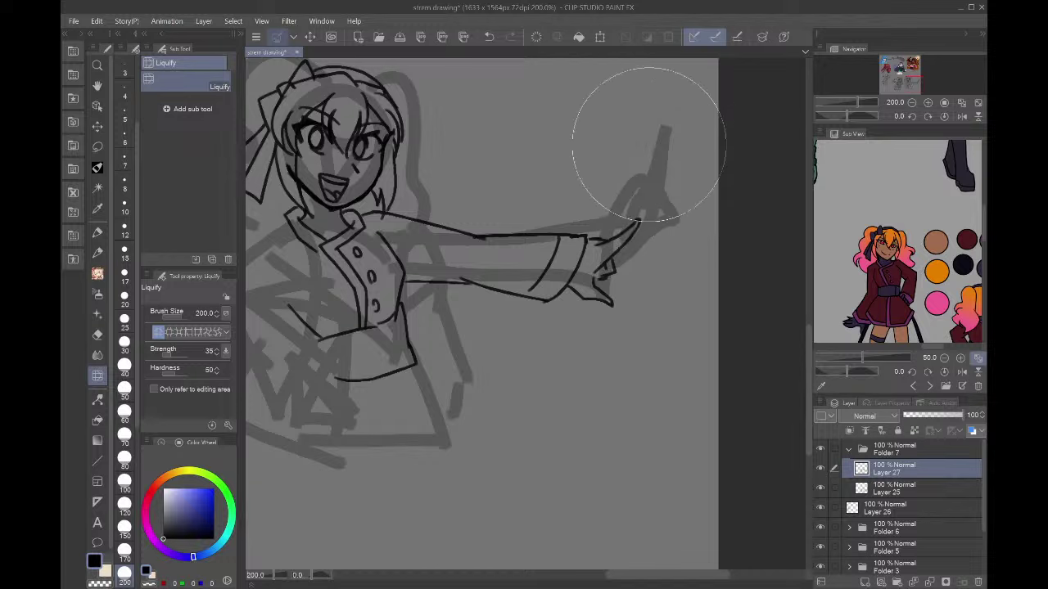
# - Reinforce the lower contour of the raised digit on the outstretched hand with the mmmm2 pen
pyautogui.click(98, 168)
pyautogui.moveTo(908, 83); pyautogui.dragTo(914, 82)
pyautogui.click(928, 102)
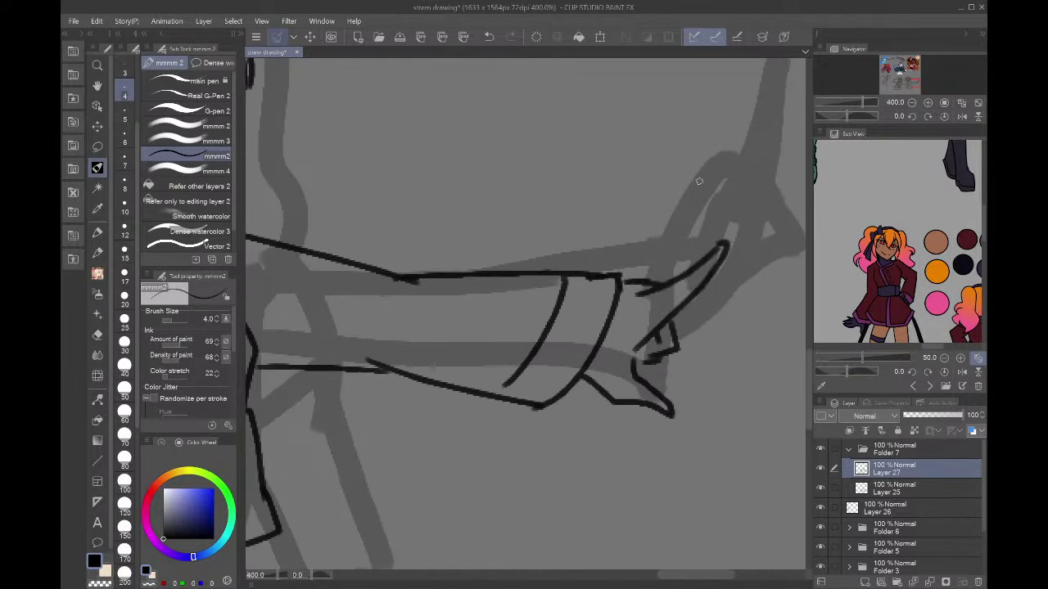
pyautogui.moveTo(701, 264)
pyautogui.mouseDown()
pyautogui.moveTo(692, 304)
pyautogui.moveTo(697, 290)
pyautogui.moveTo(660, 323)
pyautogui.mouseUp()
# - Draw two roughly parallel vertical lines from the right girl's left-side shoulder down the jacket's chest
pyautogui.click(912, 103)
pyautogui.moveTo(905, 82); pyautogui.dragTo(907, 86)
pyautogui.moveTo(583, 185); pyautogui.dragTo(591, 291)
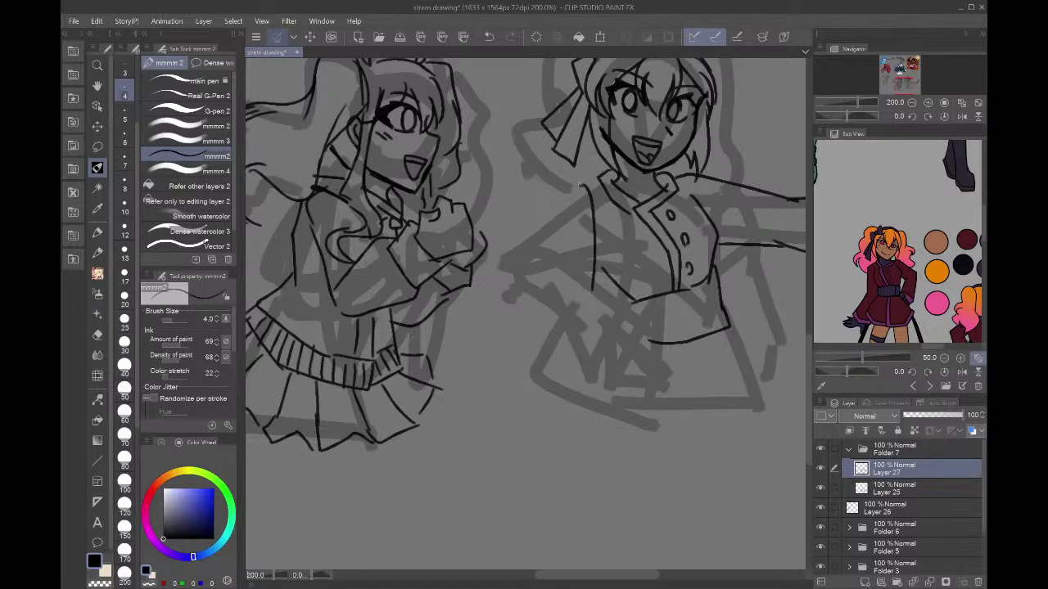
pyautogui.moveTo(595, 175)
pyautogui.mouseDown()
pyautogui.moveTo(608, 229)
pyautogui.moveTo(603, 294)
pyautogui.mouseUp()
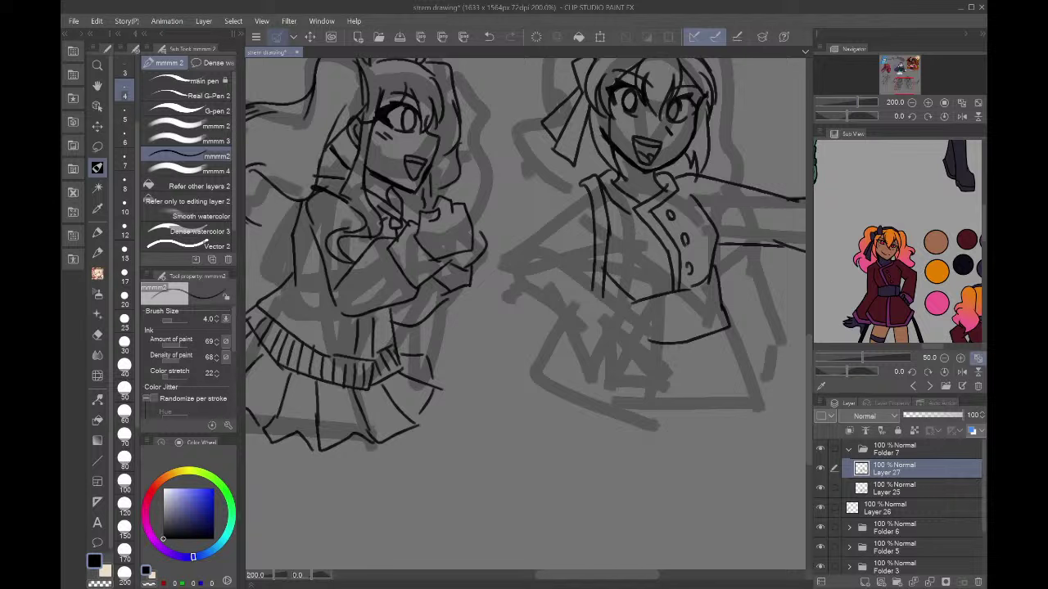
# - Draw the bent arm from the shoulder out to the elbow and back to the hip, with a banded cuff and closed hand
pyautogui.moveTo(583, 184)
pyautogui.mouseDown()
pyautogui.moveTo(514, 269)
pyautogui.moveTo(516, 310)
pyautogui.moveTo(533, 334)
pyautogui.mouseUp()
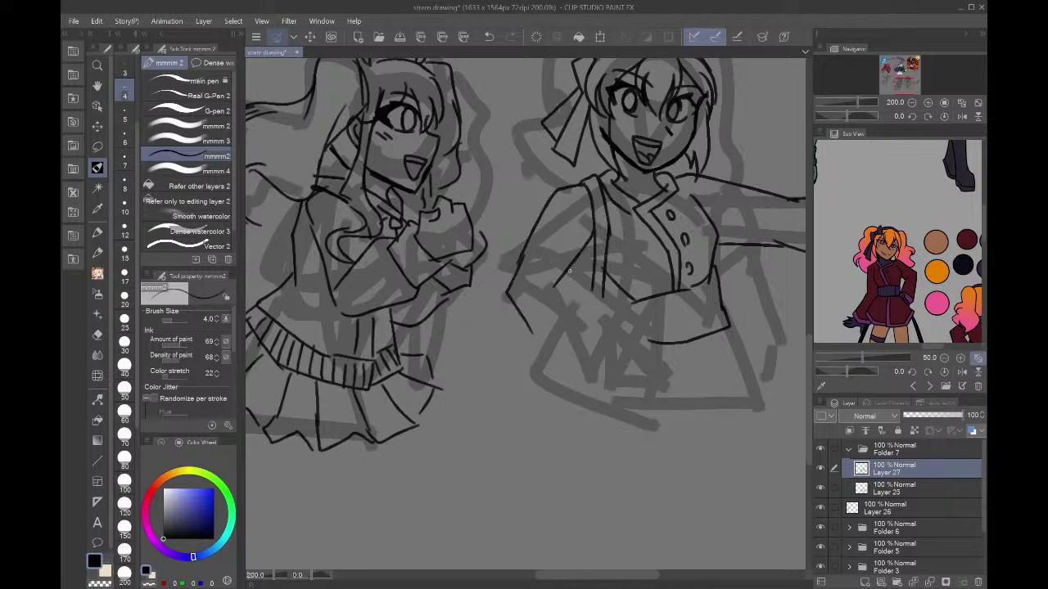
pyautogui.moveTo(542, 273)
pyautogui.mouseDown()
pyautogui.moveTo(631, 327)
pyautogui.moveTo(579, 383)
pyautogui.moveTo(522, 321)
pyautogui.moveTo(579, 386)
pyautogui.moveTo(621, 353)
pyautogui.moveTo(627, 328)
pyautogui.mouseUp()
pyautogui.hotkey('ctrl', 'z')
pyautogui.moveTo(560, 358)
pyautogui.mouseDown()
pyautogui.moveTo(595, 312)
pyautogui.moveTo(659, 368)
pyautogui.moveTo(614, 397)
pyautogui.mouseUp()
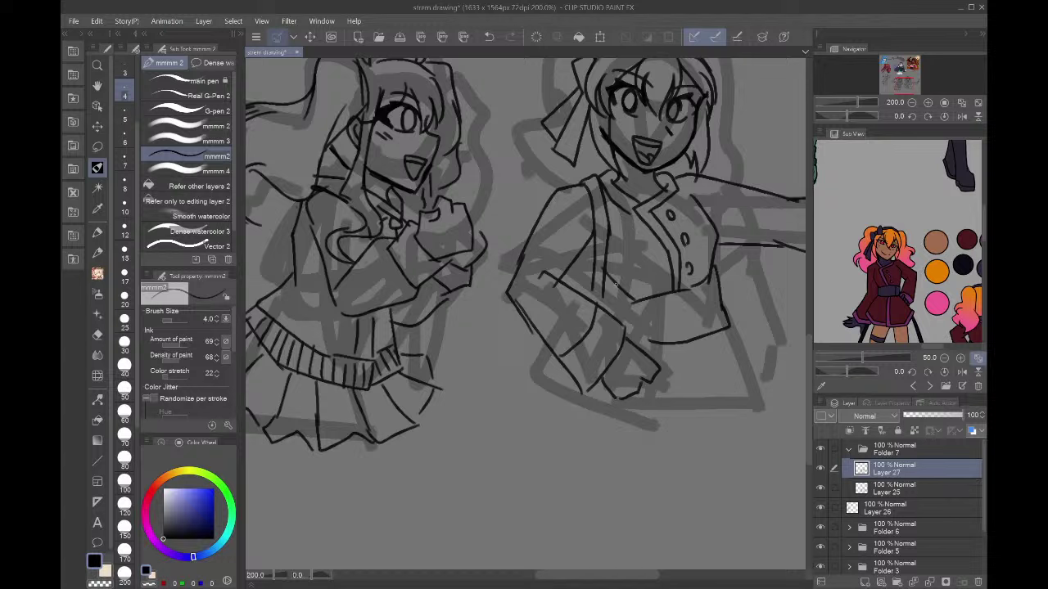
# - Draw the left corner and side edge of the jacket's waist section behind the bent forearm
pyautogui.moveTo(583, 291); pyautogui.dragTo(615, 287)
pyautogui.hotkey('ctrl', 'z')
pyautogui.hotkey('ctrl', 'z')
pyautogui.moveTo(645, 351)
pyautogui.mouseDown()
pyautogui.moveTo(618, 279)
pyautogui.moveTo(578, 285)
pyautogui.moveTo(621, 280)
pyautogui.moveTo(582, 287)
pyautogui.moveTo(626, 305)
pyautogui.mouseUp()
# - Lasso and clear the lower ends of the two vertical chest lines, and drop the selection
pyautogui.click(98, 146)
pyautogui.moveTo(591, 245)
pyautogui.mouseDown()
pyautogui.moveTo(612, 231)
pyautogui.moveTo(620, 270)
pyautogui.moveTo(585, 283)
pyautogui.mouseUp()
pyautogui.hotkey('ctrl', 'd')
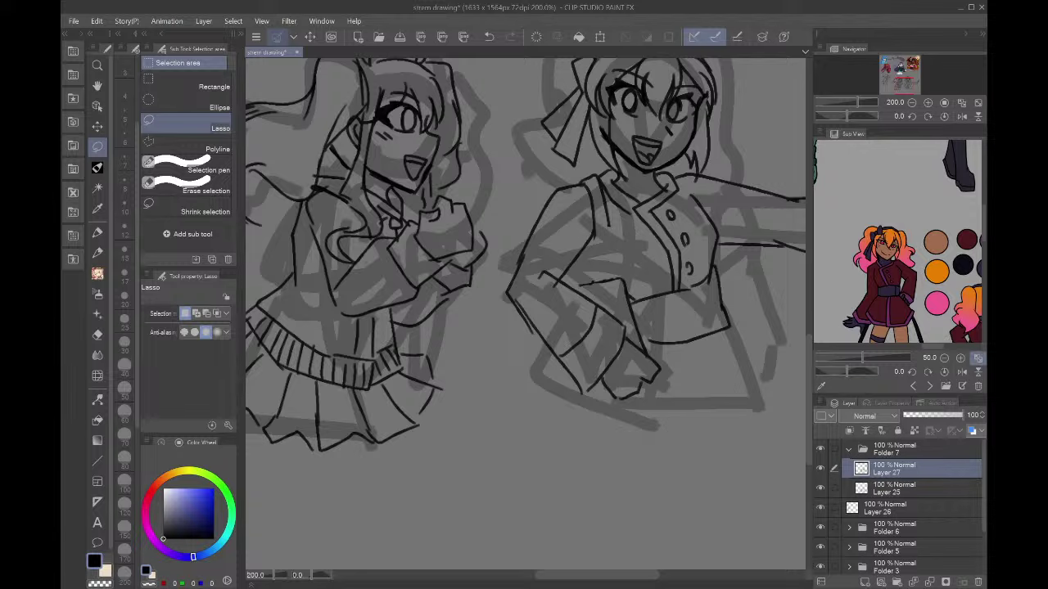
# - Thicken the waist section's upper-left edge, add a seam above it, and extend the two vertical chest lines down to it
pyautogui.click(98, 168)
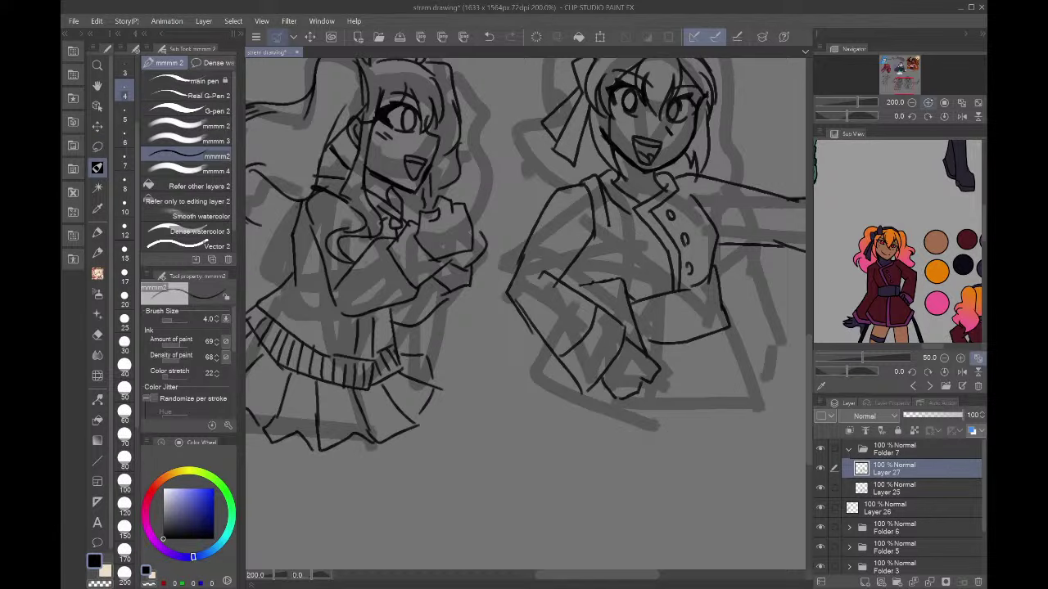
pyautogui.click(928, 102)
pyautogui.moveTo(644, 253); pyautogui.dragTo(717, 243)
pyautogui.moveTo(626, 253); pyautogui.dragTo(722, 244)
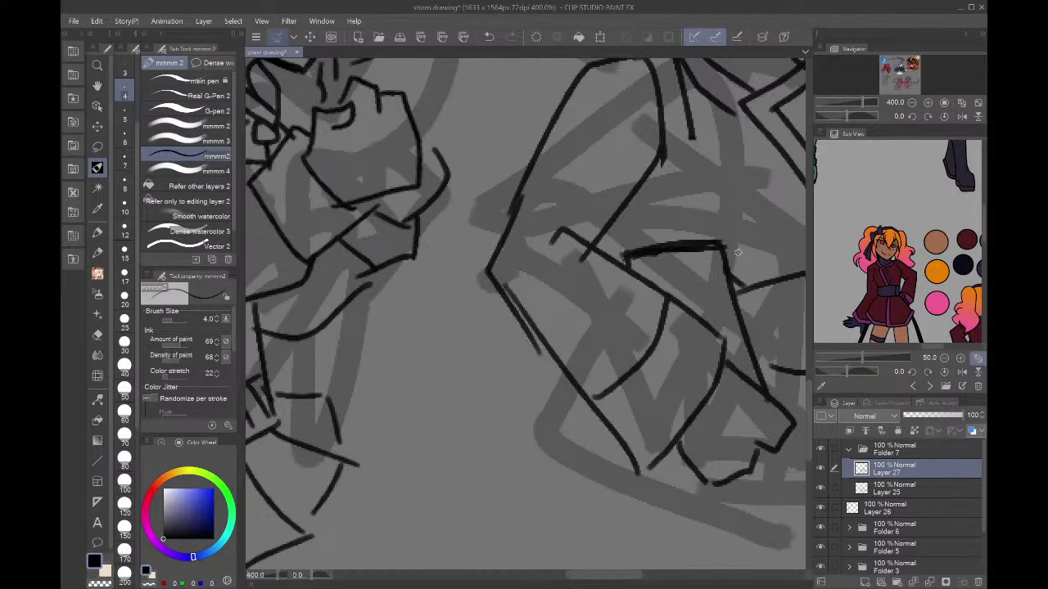
pyautogui.moveTo(606, 242); pyautogui.dragTo(699, 231)
pyautogui.moveTo(662, 119)
pyautogui.mouseDown()
pyautogui.moveTo(677, 239)
pyautogui.moveTo(706, 239)
pyautogui.mouseUp()
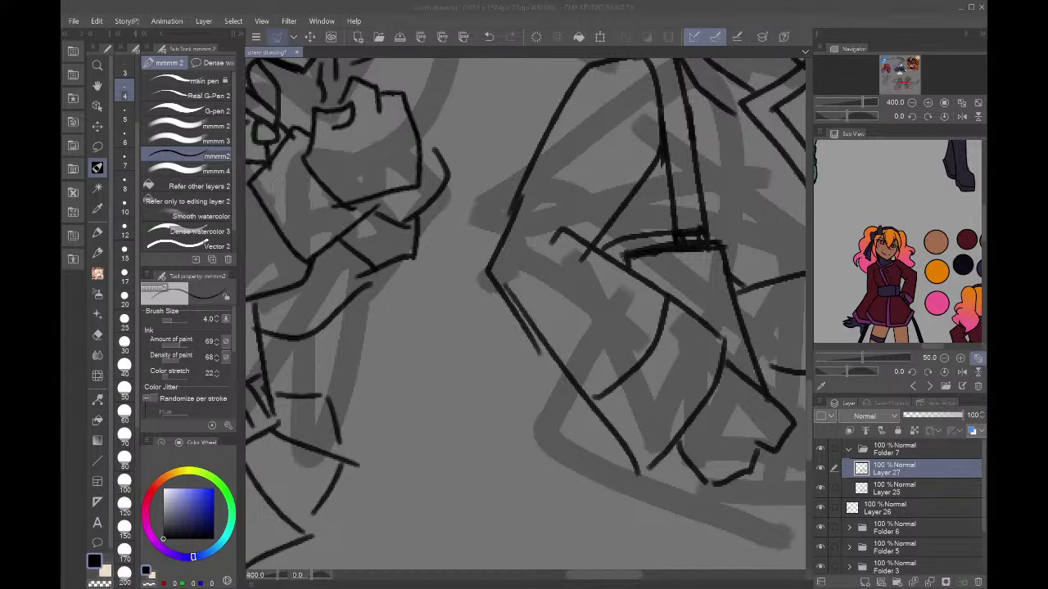
# - Draw the jacket's flared skirt below the bent arm, with a panel under the hand and a curved hem behind the cuff
pyautogui.moveTo(902, 85); pyautogui.dragTo(903, 86)
pyautogui.moveTo(709, 328)
pyautogui.mouseDown()
pyautogui.moveTo(723, 406)
pyautogui.moveTo(594, 431)
pyautogui.moveTo(587, 337)
pyautogui.moveTo(568, 424)
pyautogui.moveTo(620, 434)
pyautogui.mouseUp()
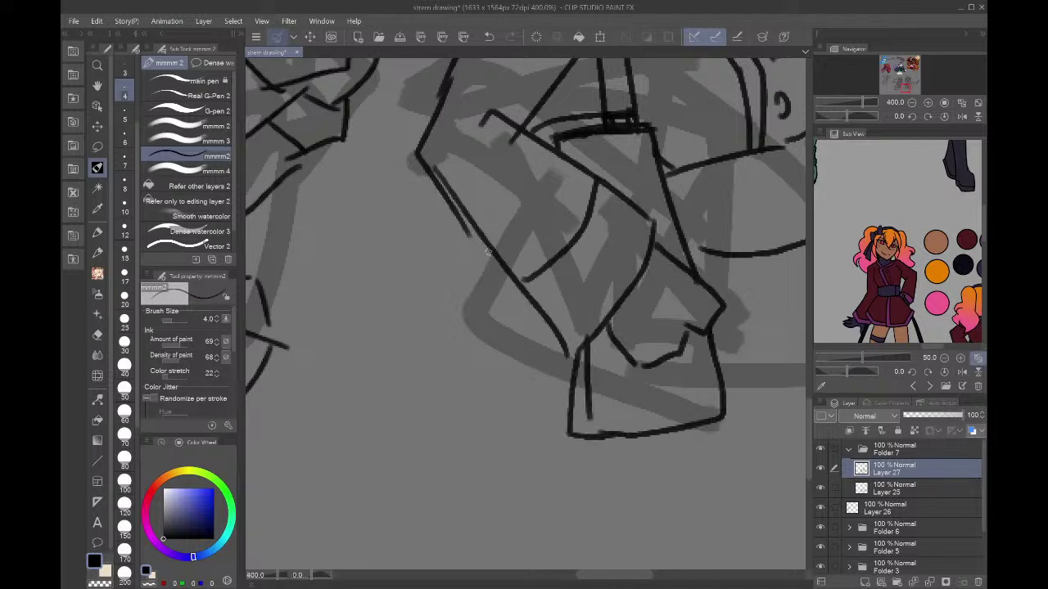
pyautogui.moveTo(482, 273)
pyautogui.mouseDown()
pyautogui.moveTo(440, 381)
pyautogui.moveTo(566, 423)
pyautogui.mouseUp()
pyautogui.hotkey('ctrl', 'z')
pyautogui.hotkey('ctrl', 'z')
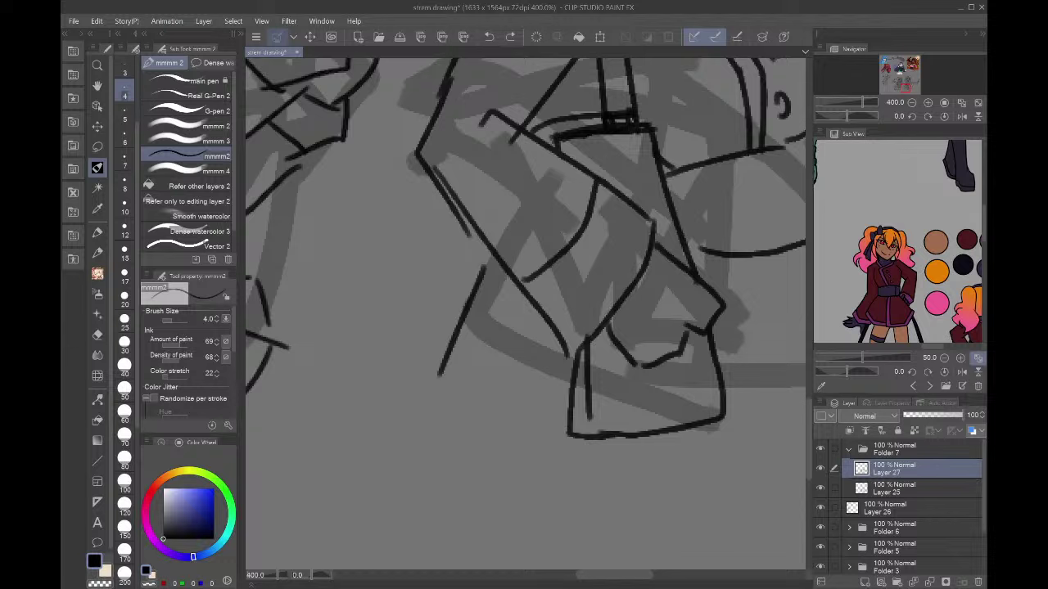
pyautogui.moveTo(547, 325)
pyautogui.mouseDown()
pyautogui.moveTo(514, 357)
pyautogui.moveTo(488, 356)
pyautogui.mouseUp()
pyautogui.moveTo(476, 348); pyautogui.dragTo(489, 258)
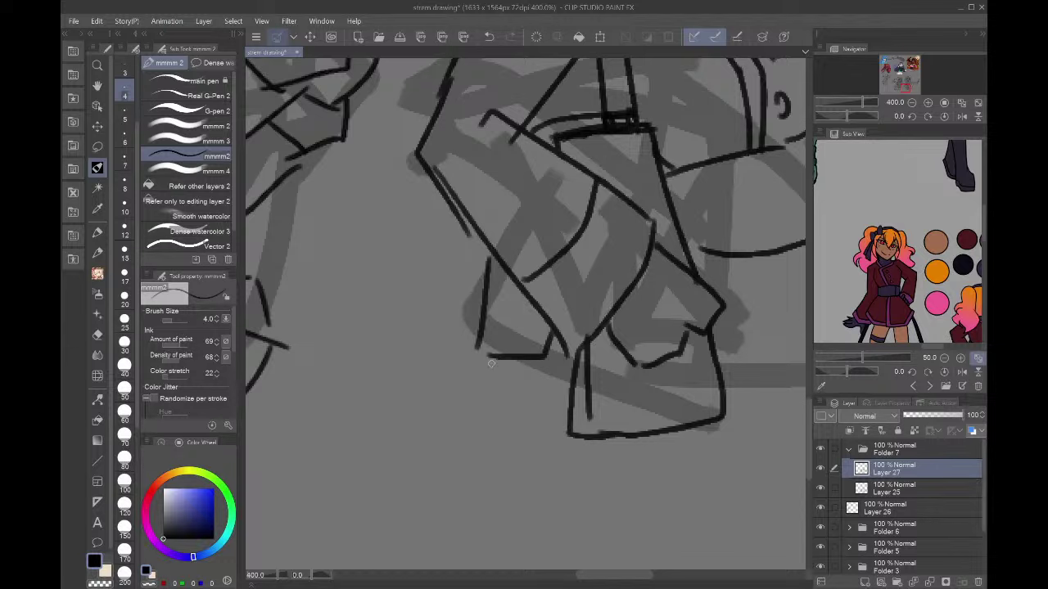
pyautogui.moveTo(491, 364); pyautogui.dragTo(485, 347)
pyautogui.moveTo(567, 431)
pyautogui.mouseDown()
pyautogui.moveTo(497, 415)
pyautogui.moveTo(447, 365)
pyautogui.moveTo(488, 238)
pyautogui.mouseUp()
# - Add short torso lines in the gap between the bent arm and the vertical chest lines
pyautogui.click(912, 104)
pyautogui.moveTo(915, 80); pyautogui.dragTo(908, 86)
pyautogui.click(928, 103)
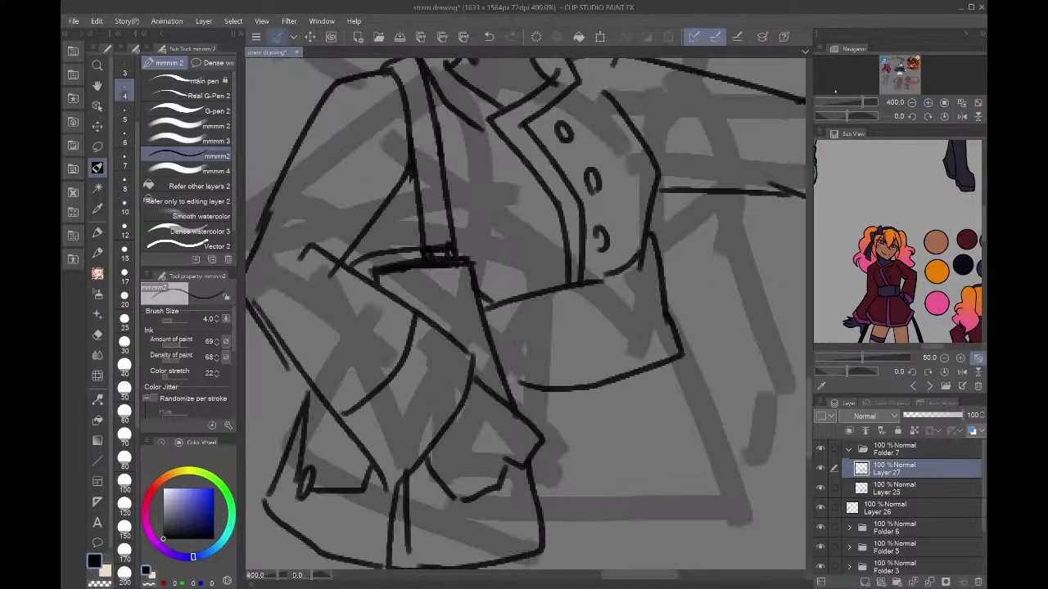
pyautogui.moveTo(373, 230); pyautogui.dragTo(377, 252)
pyautogui.moveTo(383, 210); pyautogui.dragTo(420, 248)
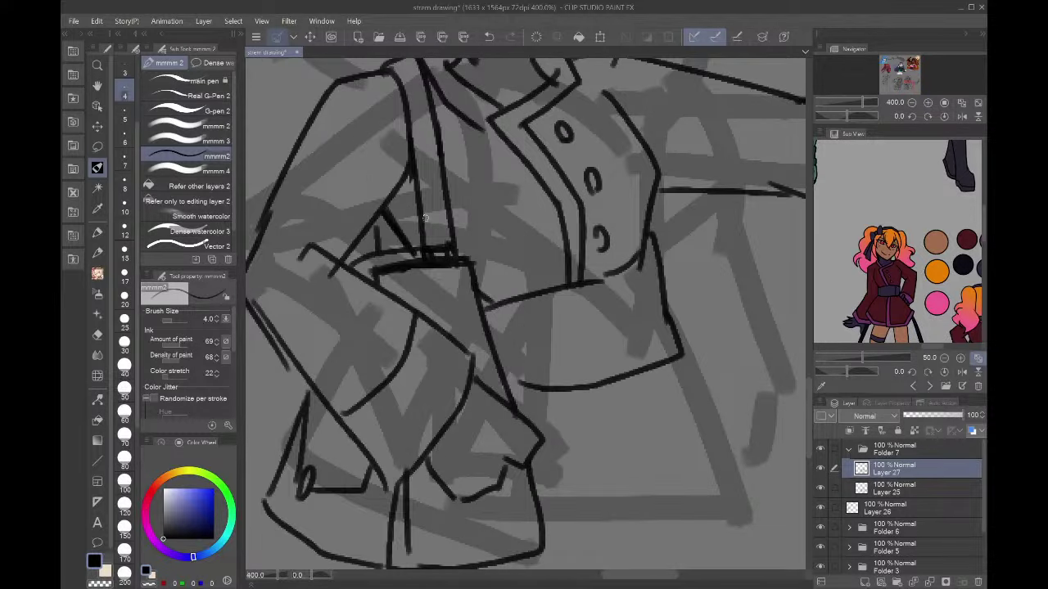
pyautogui.hotkey('ctrl', 'z')
pyautogui.moveTo(395, 195); pyautogui.dragTo(426, 241)
# - Thicken the bent arm's inner upper-arm line and clean up the hooked crease at the inner elbow with transparent colour
pyautogui.moveTo(413, 171)
pyautogui.mouseDown()
pyautogui.moveTo(352, 246)
pyautogui.moveTo(306, 252)
pyautogui.mouseUp()
pyautogui.click(100, 583)
pyautogui.moveTo(340, 270); pyautogui.dragTo(329, 277)
pyautogui.moveTo(296, 248); pyautogui.dragTo(342, 275)
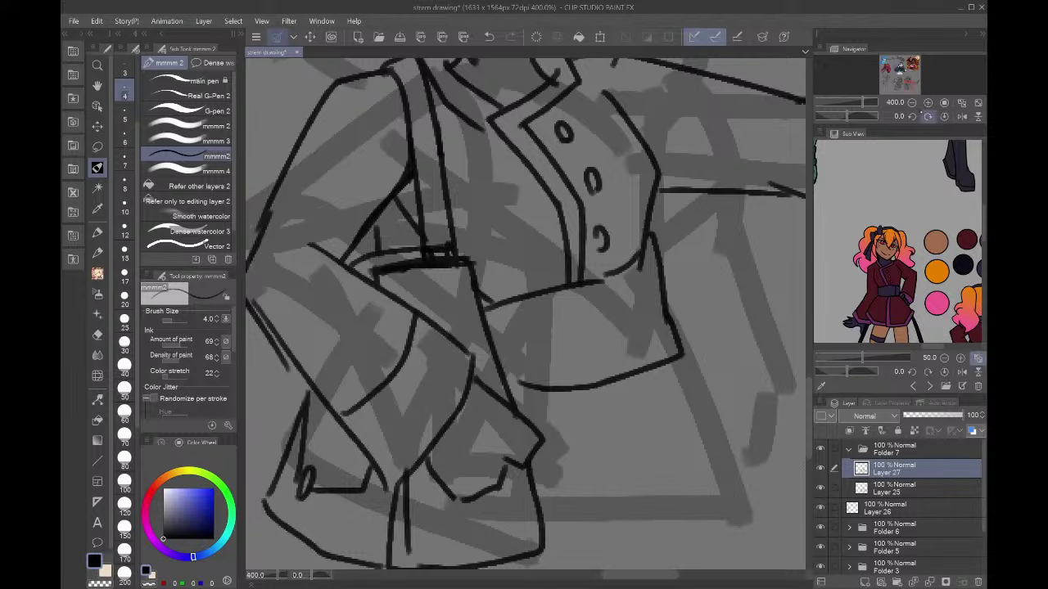
pyautogui.click(911, 103)
pyautogui.click(911, 102)
pyautogui.click(911, 102)
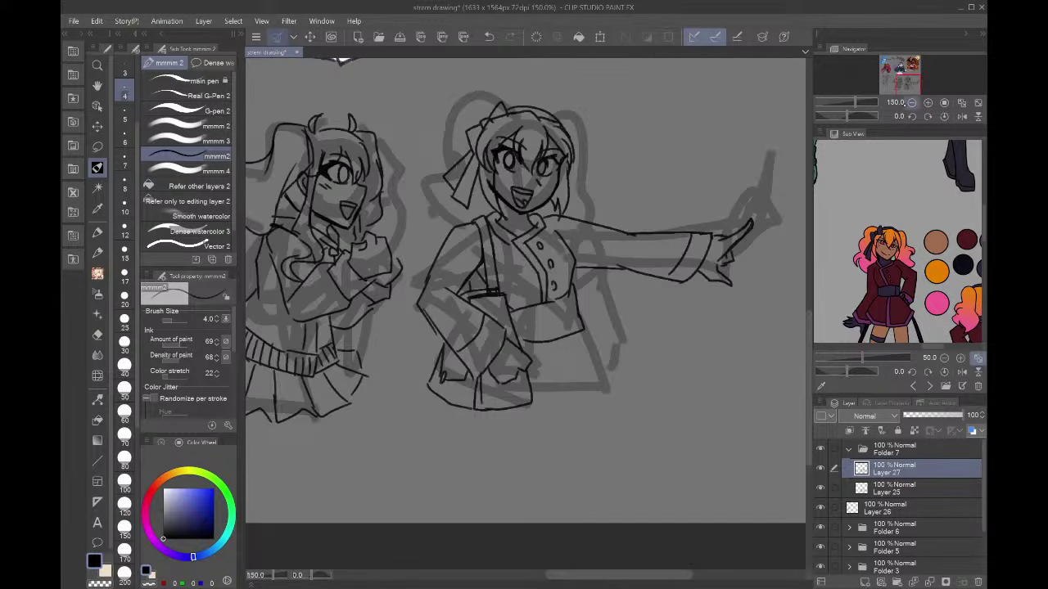
pyautogui.click(927, 102)
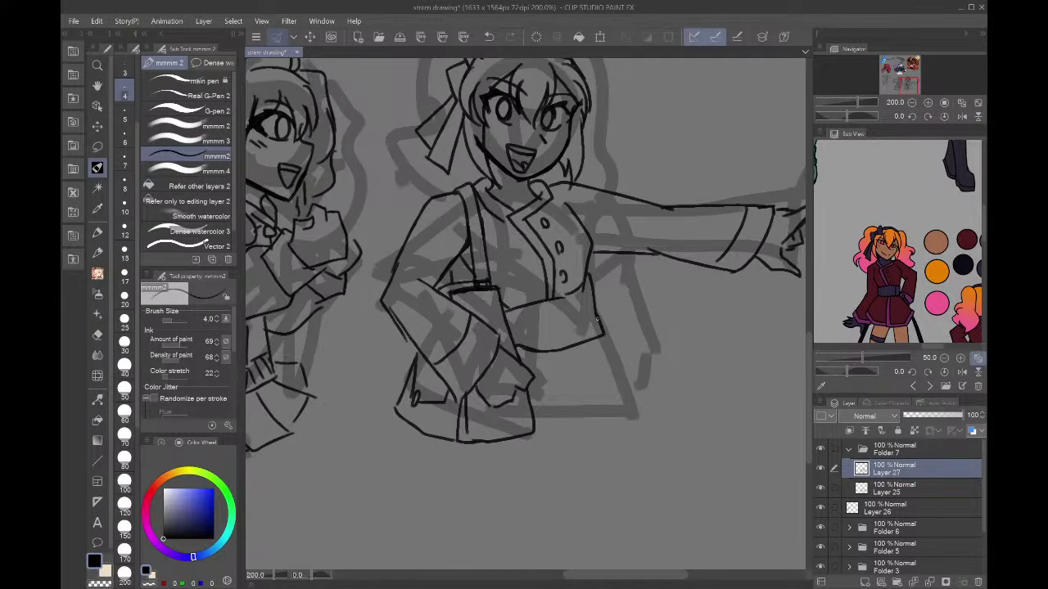
pyautogui.hotkey('ctrl', 'z')
pyautogui.hotkey('ctrl', 'z')
pyautogui.hotkey('ctrl', 'y')
pyautogui.moveTo(604, 333); pyautogui.dragTo(656, 390)
pyautogui.hotkey('ctrl', 'z')
pyautogui.hotkey('ctrl', 'z')
pyautogui.moveTo(604, 333)
pyautogui.mouseDown()
pyautogui.moveTo(648, 381)
pyautogui.moveTo(606, 449)
pyautogui.moveTo(542, 459)
pyautogui.mouseUp()
pyautogui.moveTo(549, 355); pyautogui.dragTo(544, 456)
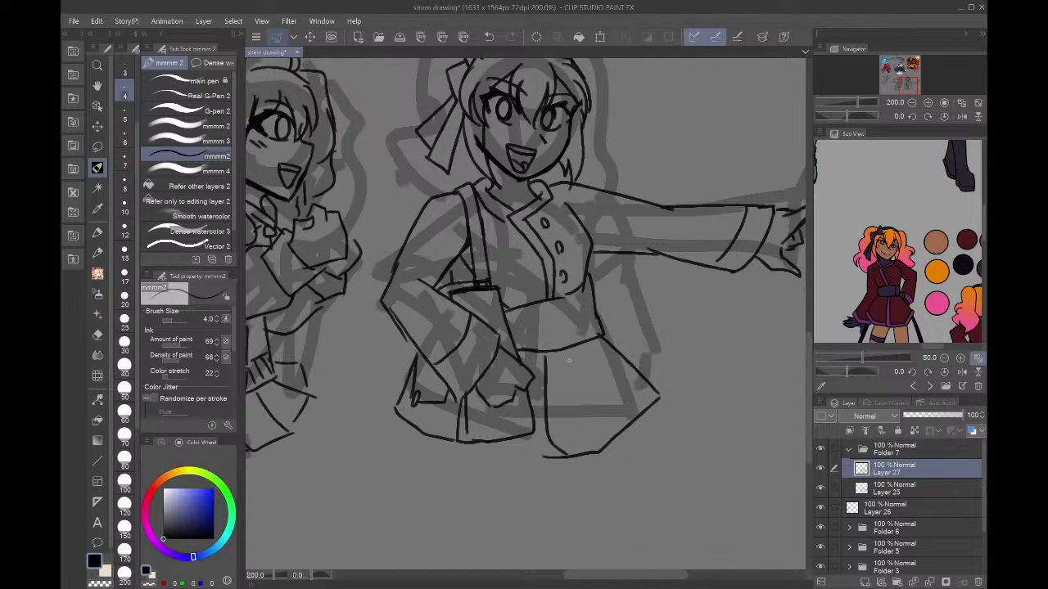
pyautogui.hotkey('ctrl', 'z')
pyautogui.hotkey('ctrl', 'z')
pyautogui.moveTo(631, 440); pyautogui.dragTo(660, 395)
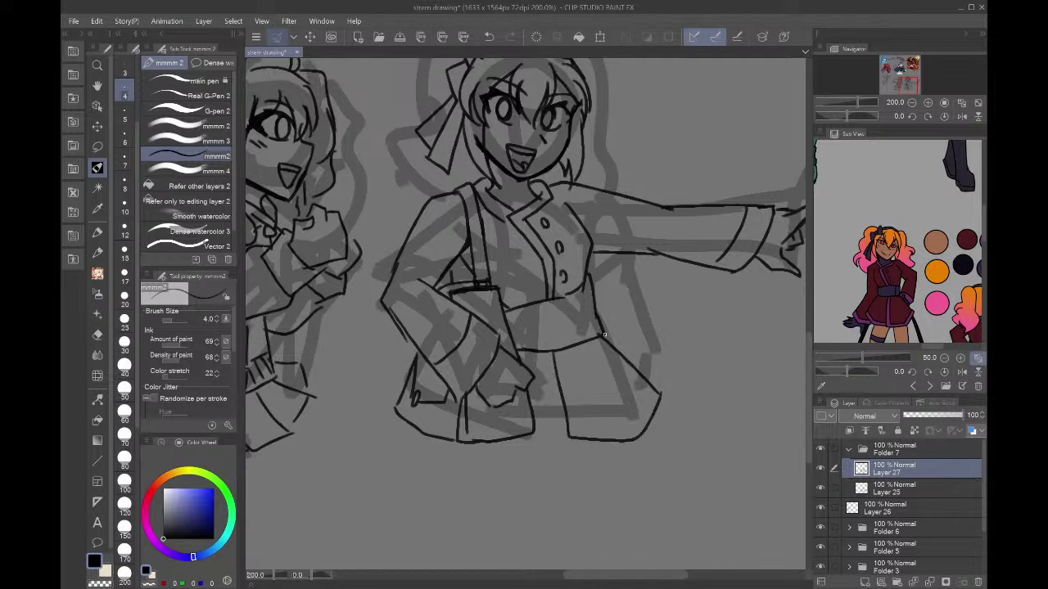
pyautogui.hotkey('ctrl', 'z')
pyautogui.hotkey('ctrl', 'z')
pyautogui.hotkey('ctrl', 'z')
# - Draw the jacket skirt's right panel below the waist, with a front edge, angled hem and flared outer side
pyautogui.moveTo(558, 352)
pyautogui.mouseDown()
pyautogui.moveTo(565, 421)
pyautogui.moveTo(601, 439)
pyautogui.moveTo(660, 383)
pyautogui.mouseUp()
pyautogui.moveTo(618, 342); pyautogui.dragTo(656, 401)
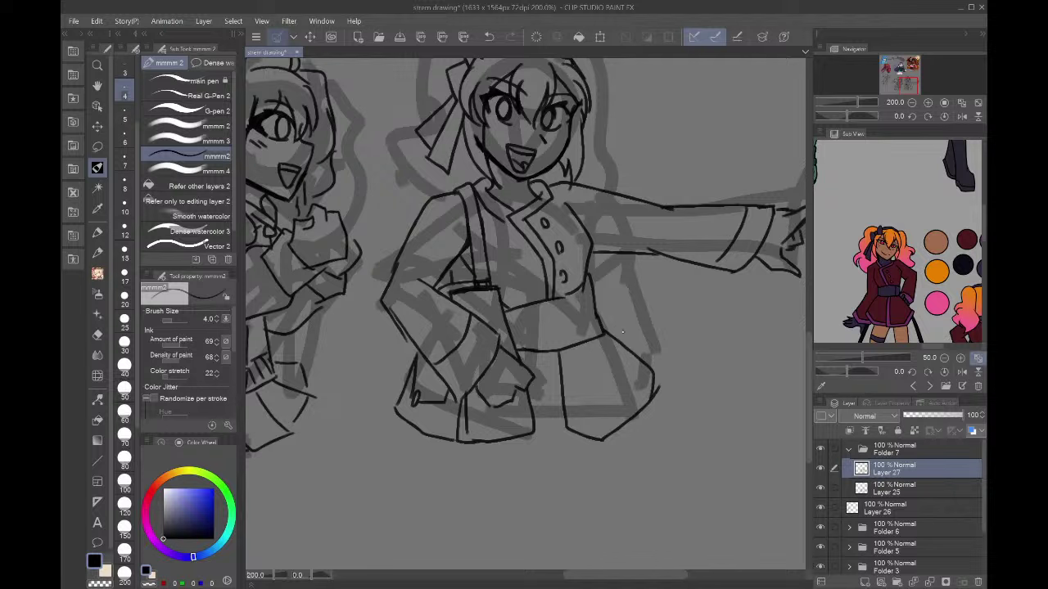
pyautogui.hotkey('ctrl', 'z')
pyautogui.moveTo(603, 325); pyautogui.dragTo(660, 397)
# - Add inner fold lines to the right skirt panel and a hem closing the gap between the two front panels
pyautogui.moveTo(573, 354); pyautogui.dragTo(610, 416)
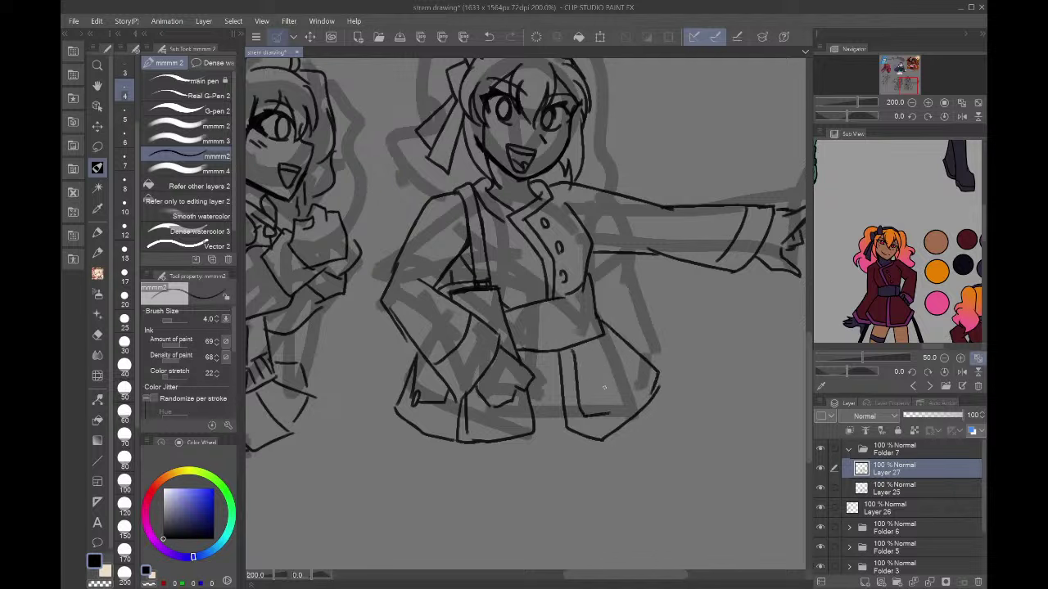
pyautogui.hotkey('ctrl', 'z')
pyautogui.moveTo(566, 351)
pyautogui.mouseDown()
pyautogui.moveTo(580, 411)
pyautogui.moveTo(599, 419)
pyautogui.moveTo(635, 360)
pyautogui.mouseUp()
pyautogui.hotkey('ctrl', 'z')
pyautogui.moveTo(568, 360)
pyautogui.mouseDown()
pyautogui.moveTo(595, 421)
pyautogui.moveTo(637, 378)
pyautogui.mouseUp()
pyautogui.moveTo(571, 439); pyautogui.dragTo(544, 443)
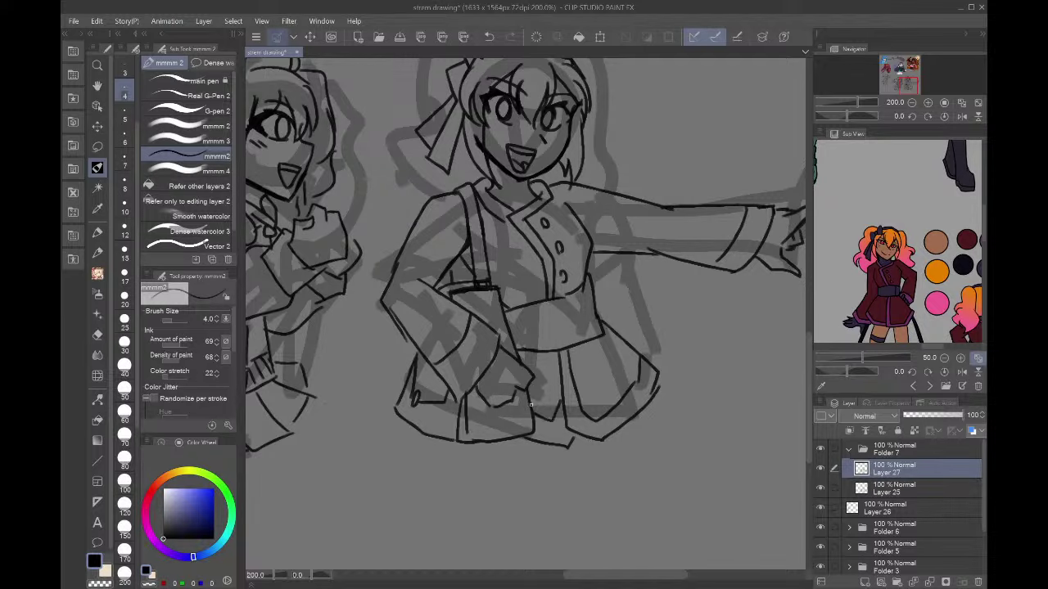
# - Draw the right girl's two wavy pigtails, a large curling one behind the ribbon and a narrower one opposite
pyautogui.moveTo(905, 88); pyautogui.dragTo(902, 82)
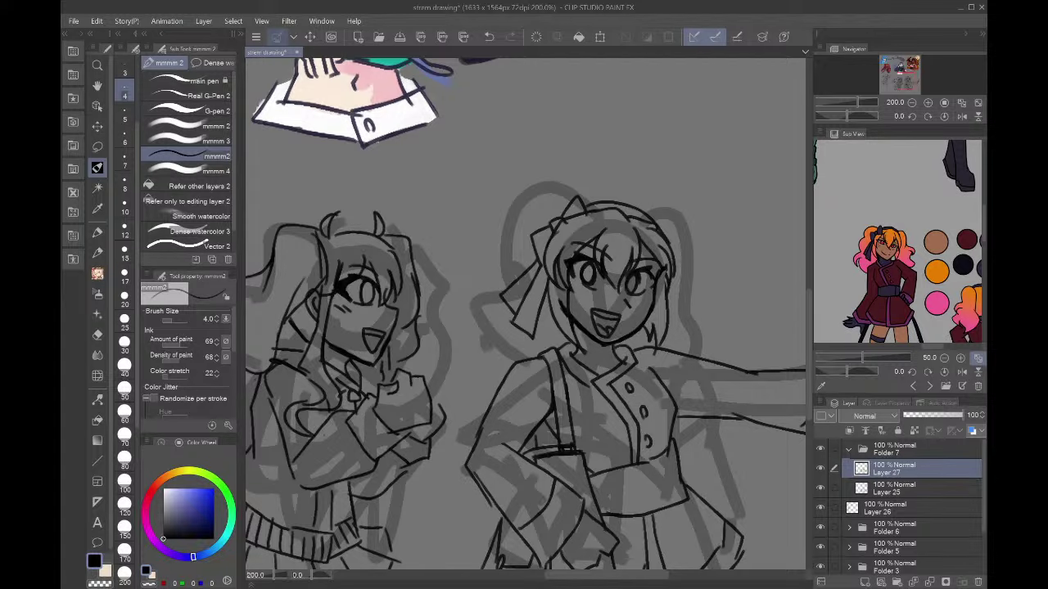
pyautogui.click(928, 102)
pyautogui.click(912, 102)
pyautogui.moveTo(568, 205)
pyautogui.mouseDown()
pyautogui.moveTo(508, 199)
pyautogui.moveTo(496, 241)
pyautogui.moveTo(501, 221)
pyautogui.moveTo(506, 230)
pyautogui.moveTo(472, 258)
pyautogui.moveTo(463, 365)
pyautogui.mouseUp()
pyautogui.moveTo(460, 328)
pyautogui.mouseDown()
pyautogui.moveTo(475, 367)
pyautogui.moveTo(467, 384)
pyautogui.mouseUp()
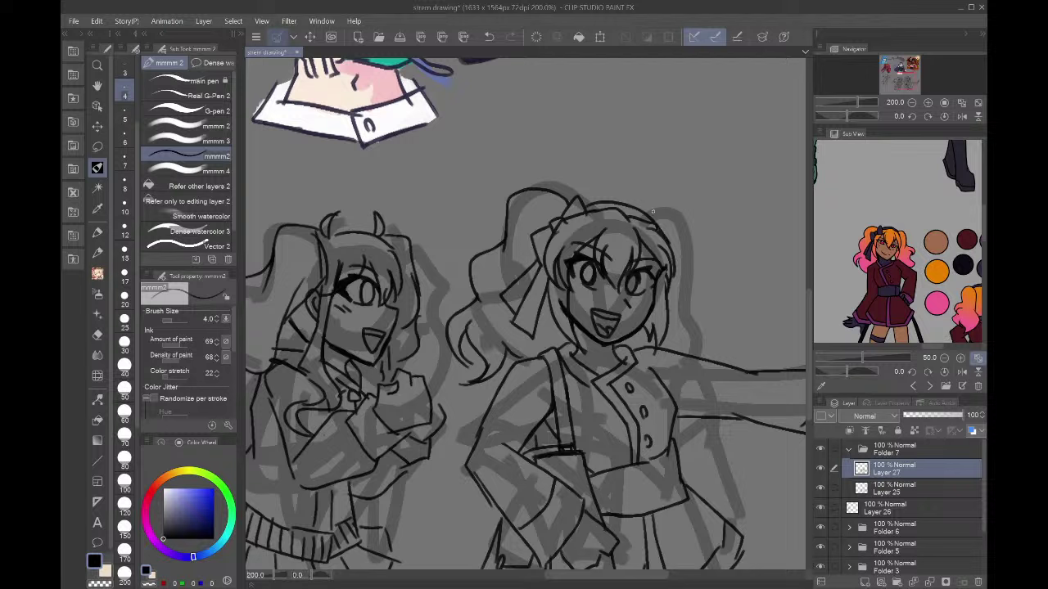
pyautogui.moveTo(653, 211)
pyautogui.mouseDown()
pyautogui.moveTo(681, 211)
pyautogui.moveTo(688, 252)
pyautogui.moveTo(709, 270)
pyautogui.moveTo(690, 286)
pyautogui.moveTo(703, 336)
pyautogui.mouseUp()
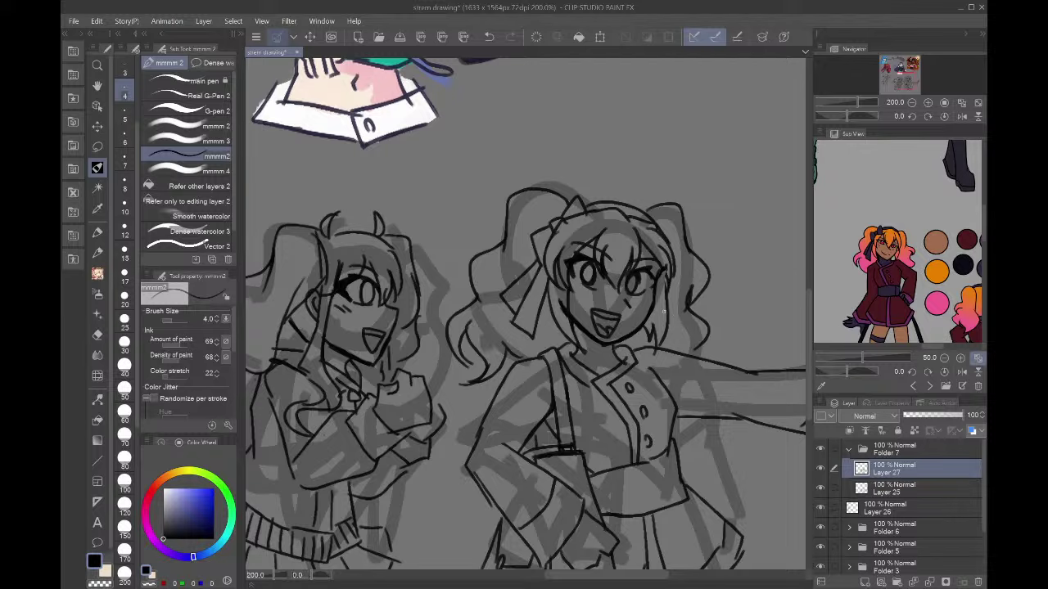
# - Lasso the entire right girl, scale her line art down to 93%, and drop the selection
pyautogui.scroll(-7, 663, 312)
pyautogui.scroll(3, 675, 353)
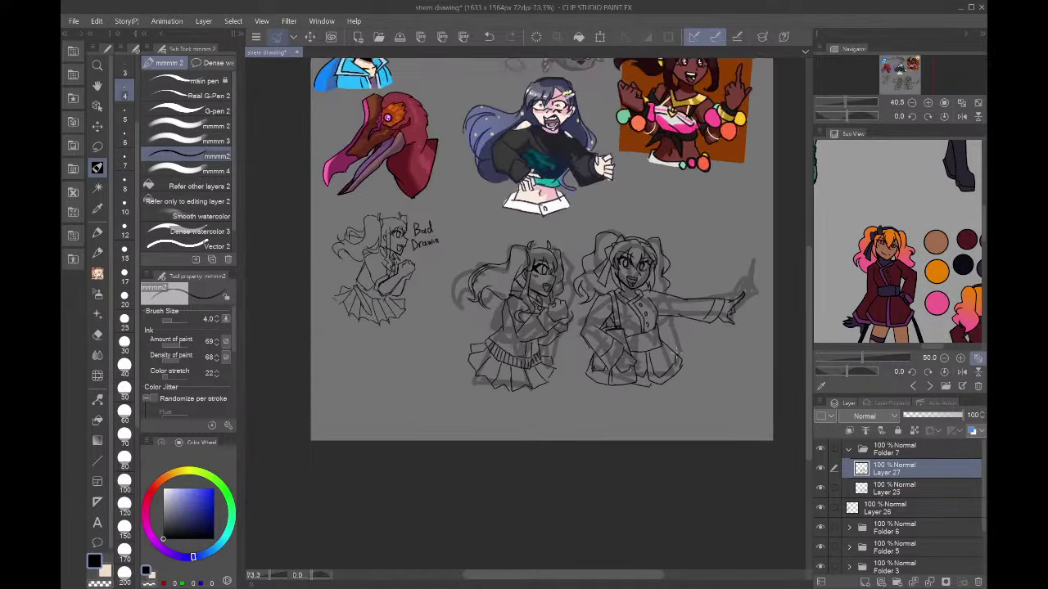
pyautogui.scroll(3, 696, 301)
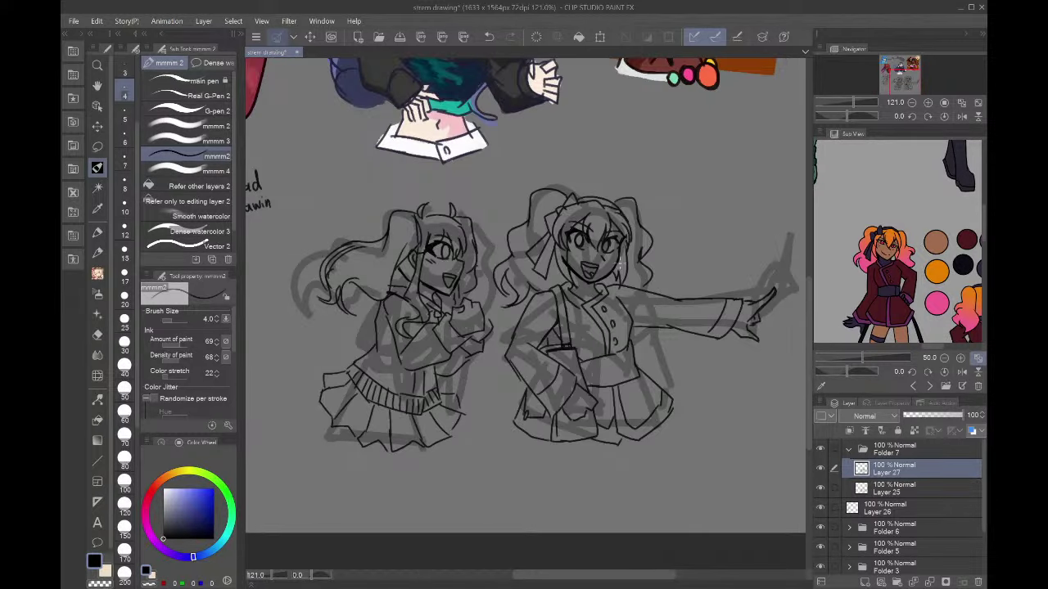
pyautogui.click(97, 146)
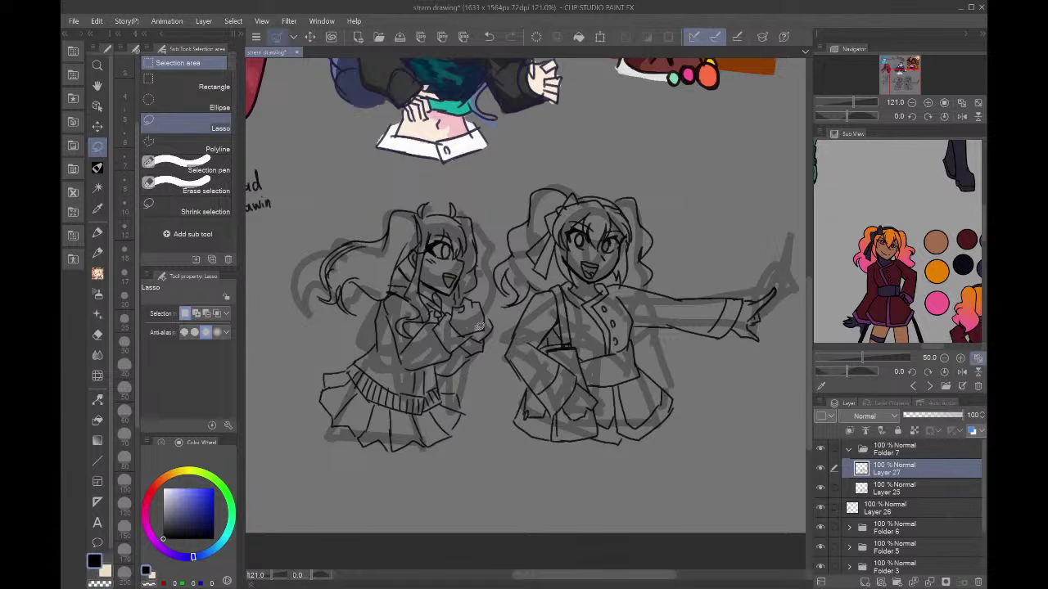
pyautogui.moveTo(758, 338)
pyautogui.mouseDown()
pyautogui.moveTo(784, 320)
pyautogui.moveTo(655, 170)
pyautogui.moveTo(524, 190)
pyautogui.moveTo(495, 260)
pyautogui.mouseUp()
pyautogui.click(494, 276)
pyautogui.moveTo(503, 318)
pyautogui.mouseDown()
pyautogui.moveTo(542, 143)
pyautogui.moveTo(641, 137)
pyautogui.moveTo(739, 169)
pyautogui.moveTo(817, 237)
pyautogui.moveTo(750, 375)
pyautogui.moveTo(548, 479)
pyautogui.moveTo(438, 473)
pyautogui.moveTo(423, 380)
pyautogui.moveTo(434, 329)
pyautogui.mouseUp()
pyautogui.hotkey('ctrl', 't')
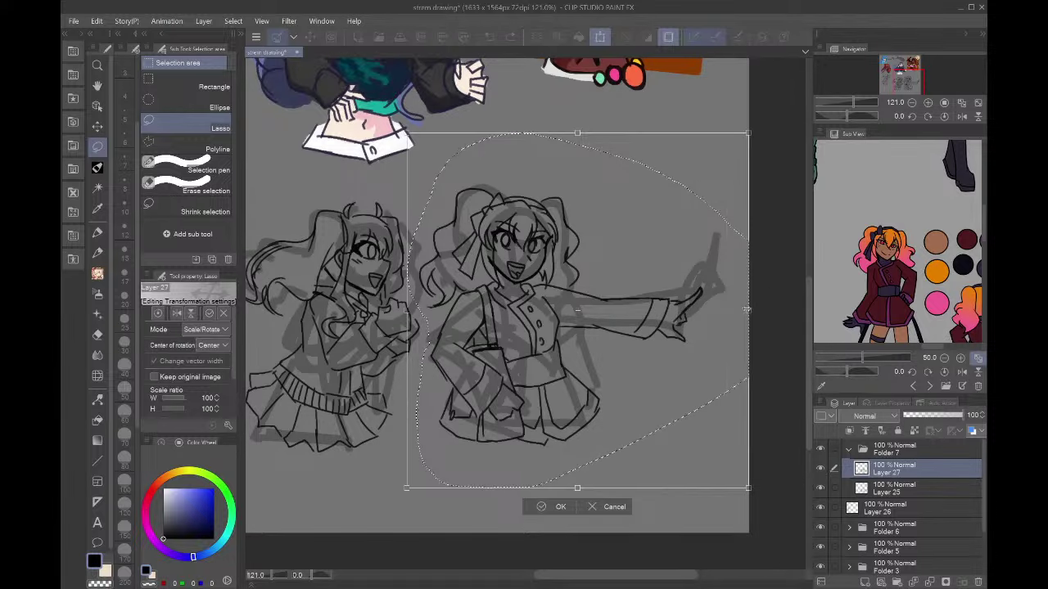
pyautogui.moveTo(747, 311); pyautogui.dragTo(704, 340)
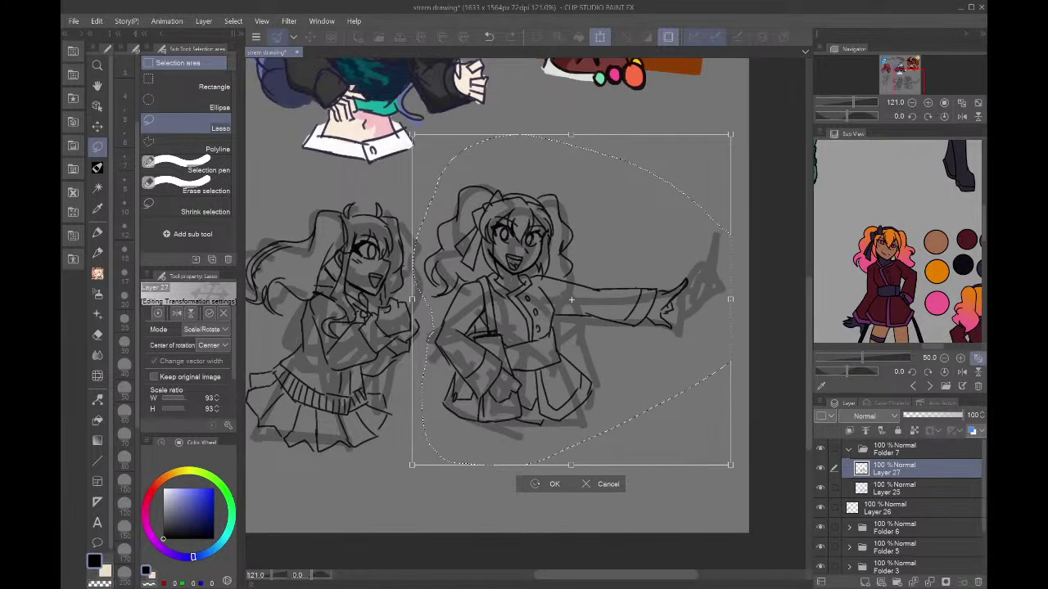
pyautogui.click(544, 485)
pyautogui.hotkey('ctrl', 'd')
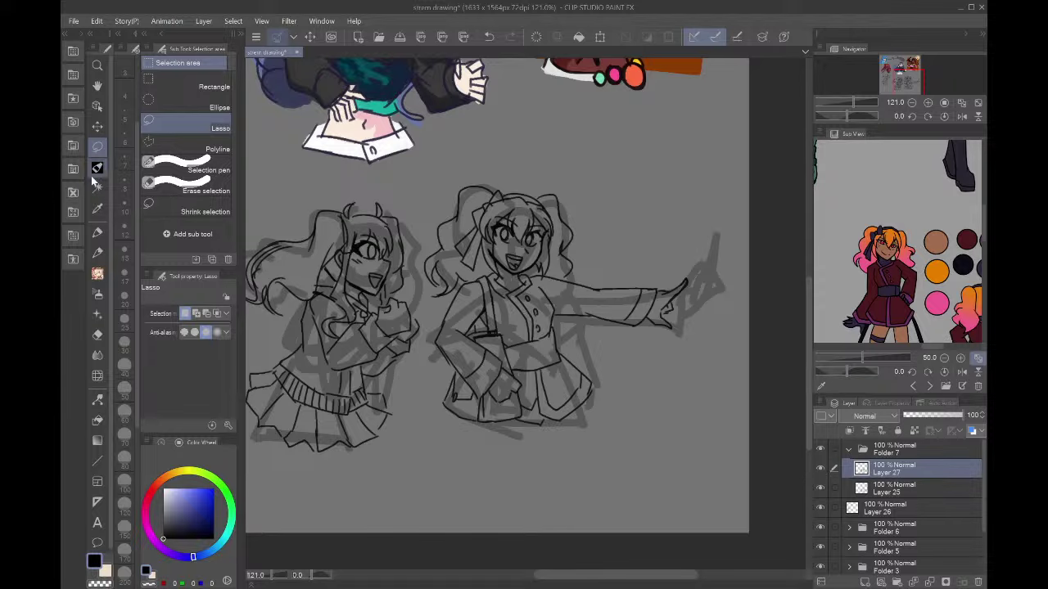
pyautogui.click(94, 169)
pyautogui.scroll(2, 429, 466)
pyautogui.scroll(2, 429, 466)
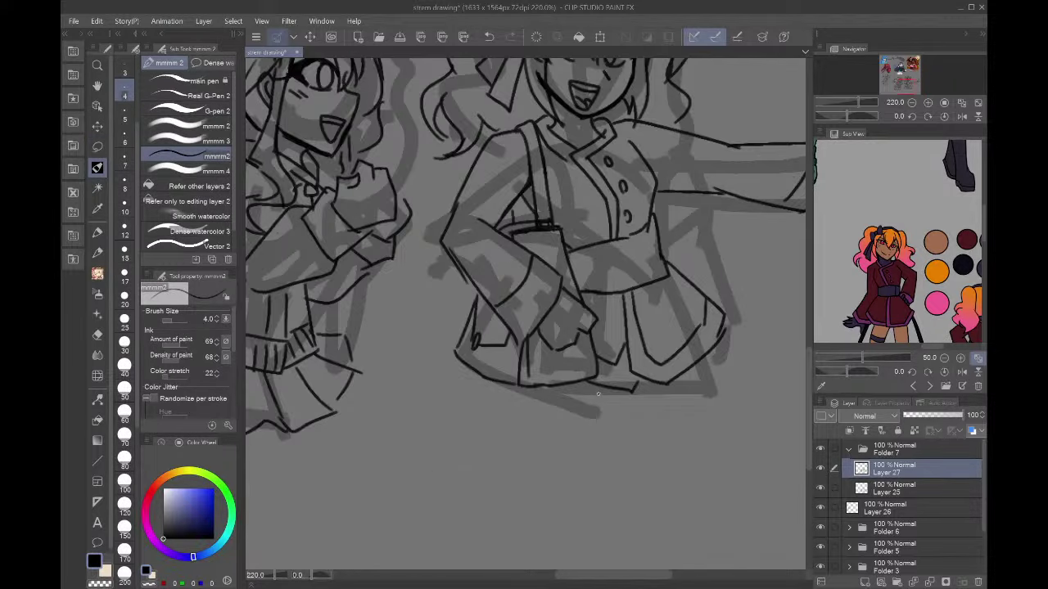
pyautogui.moveTo(596, 393); pyautogui.dragTo(587, 450)
pyautogui.moveTo(527, 392); pyautogui.dragTo(518, 447)
pyautogui.click(489, 37)
pyautogui.click(490, 37)
# - Hide the rough sketch on Layer 25 so only the line art of both girls shows
pyautogui.click(911, 103)
pyautogui.moveTo(905, 80)
pyautogui.mouseDown()
pyautogui.moveTo(913, 74)
pyautogui.moveTo(902, 88)
pyautogui.mouseUp()
pyautogui.click(912, 103)
pyautogui.click(912, 103)
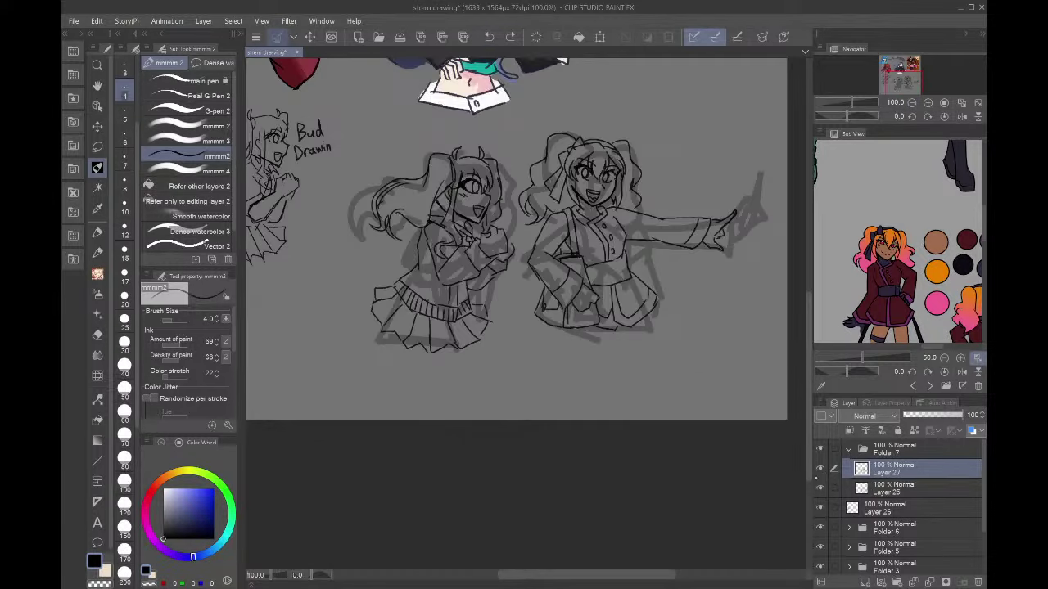
pyautogui.click(821, 488)
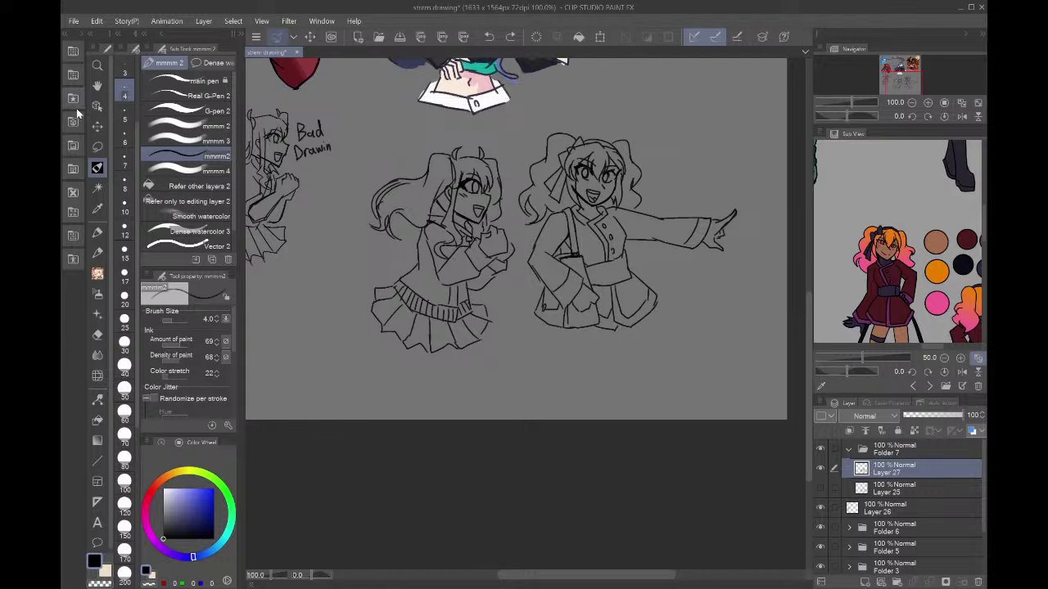
# - Try enlarging the lassoed right girl to 103% and shifting her slightly up, ending with the selection dropped
pyautogui.click(98, 147)
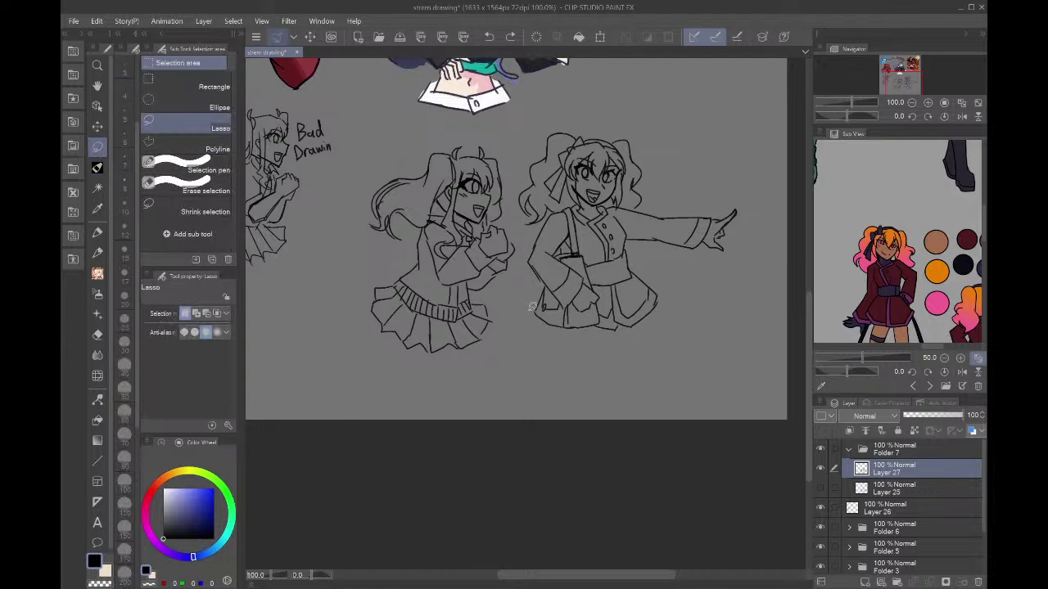
pyautogui.moveTo(531, 322)
pyautogui.mouseDown()
pyautogui.moveTo(525, 234)
pyautogui.moveTo(540, 141)
pyautogui.moveTo(573, 125)
pyautogui.moveTo(570, 133)
pyautogui.mouseUp()
pyautogui.moveTo(758, 302)
pyautogui.mouseDown()
pyautogui.moveTo(630, 119)
pyautogui.moveTo(556, 113)
pyautogui.moveTo(517, 145)
pyautogui.moveTo(509, 172)
pyautogui.moveTo(523, 300)
pyautogui.moveTo(689, 360)
pyautogui.mouseUp()
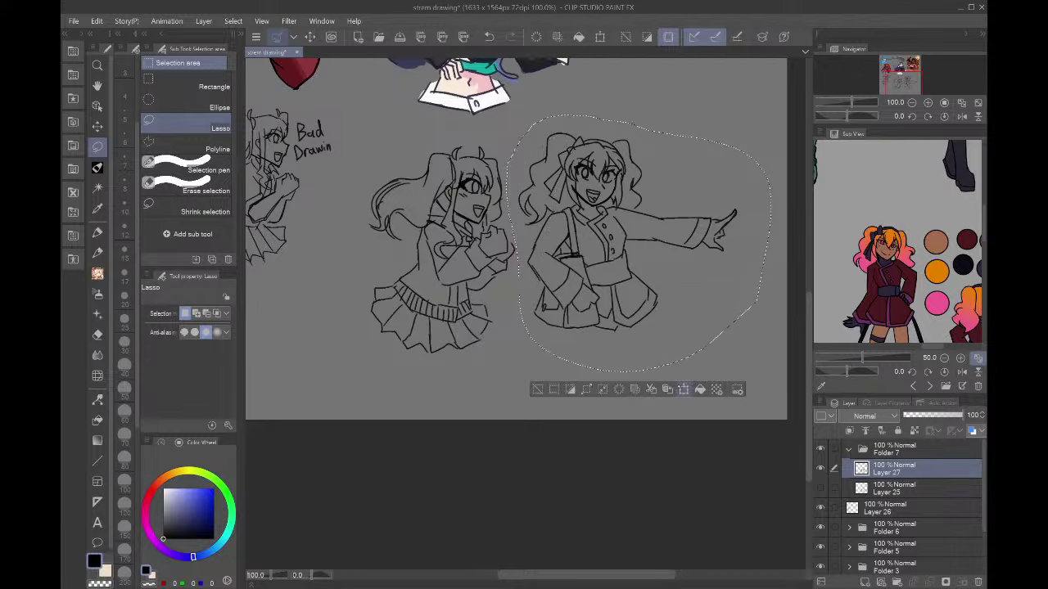
pyautogui.click(684, 390)
pyautogui.moveTo(638, 122); pyautogui.dragTo(638, 113)
pyautogui.moveTo(659, 260); pyautogui.dragTo(661, 248)
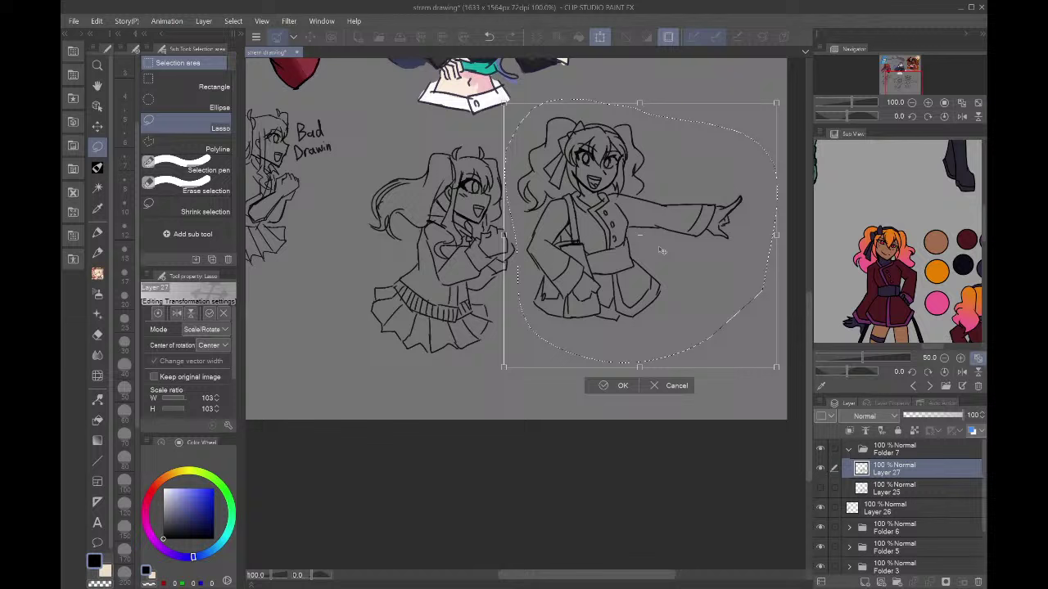
pyautogui.click(606, 385)
pyautogui.hotkey('ctrl', 'd')
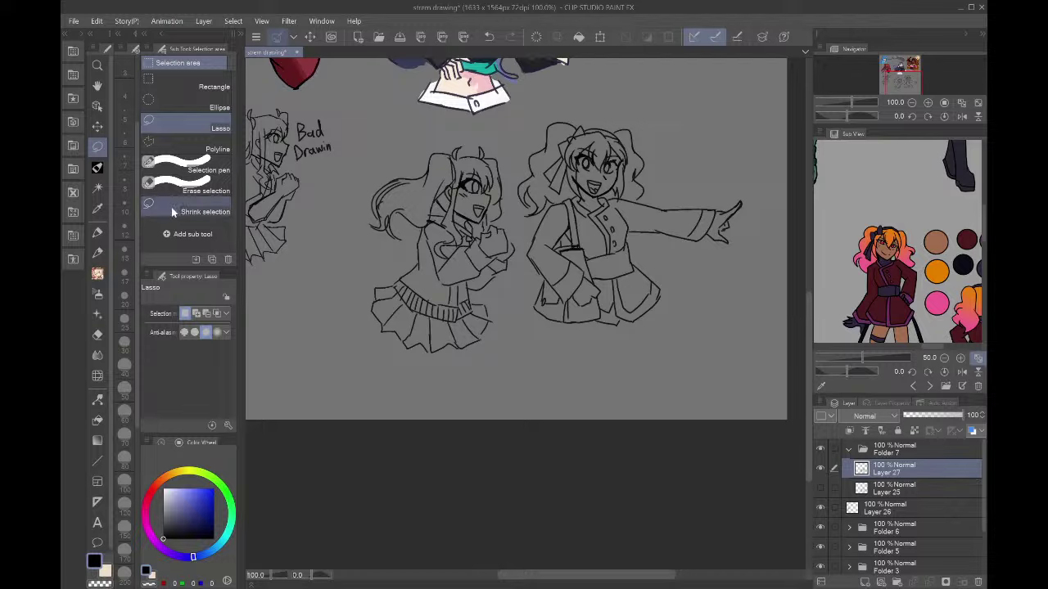
# - Try outlining both thighs below the right girl's jacket hem, and undo these lines together with her 103% enlargement
pyautogui.click(97, 168)
pyautogui.scroll(5, 513, 369)
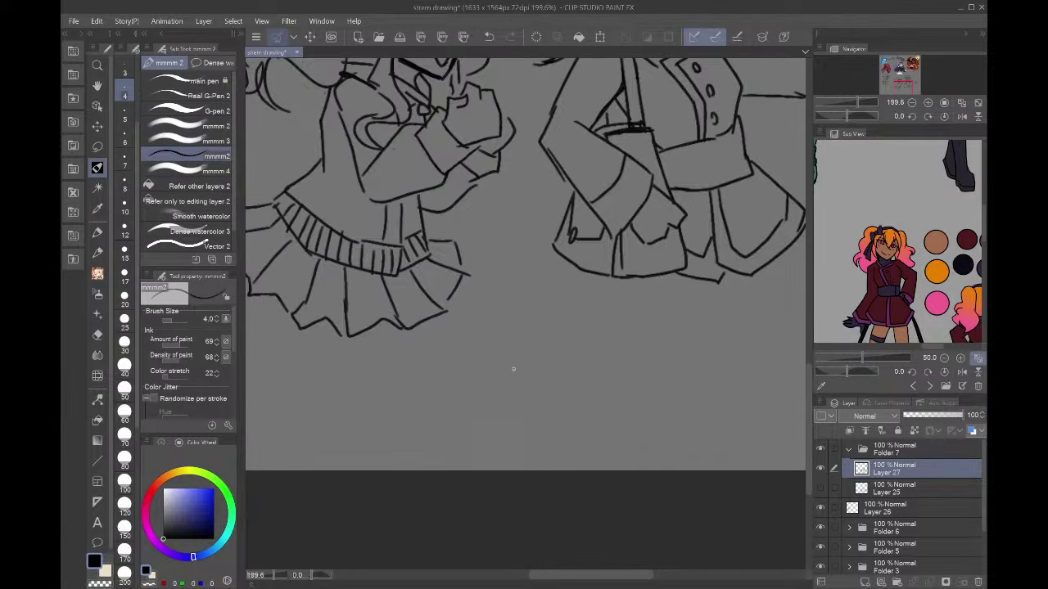
pyautogui.moveTo(681, 283); pyautogui.dragTo(666, 346)
pyautogui.moveTo(622, 283); pyautogui.dragTo(618, 340)
pyautogui.click(944, 358)
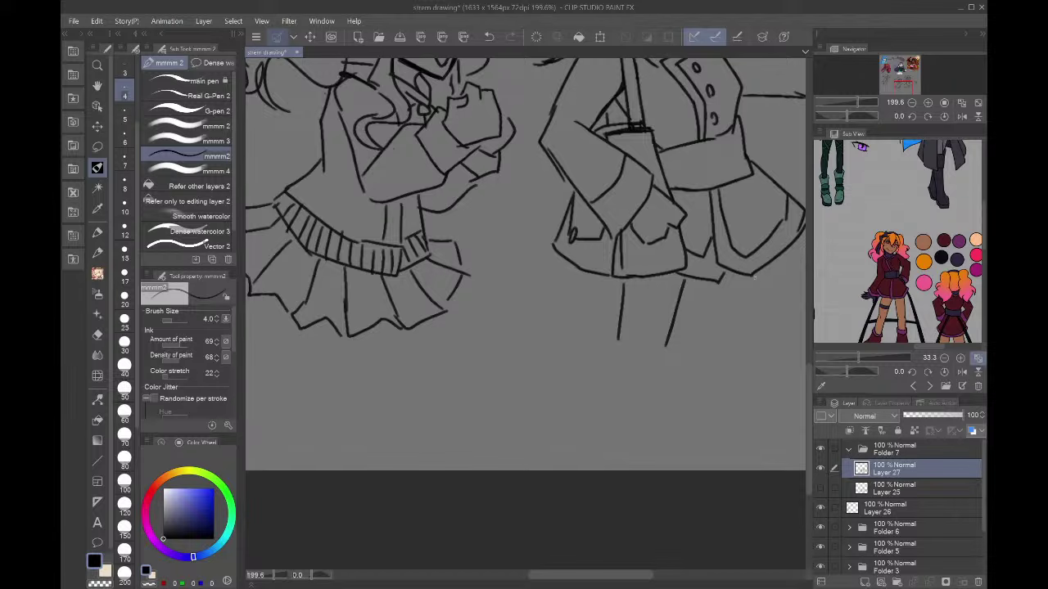
pyautogui.moveTo(755, 276); pyautogui.dragTo(757, 337)
pyautogui.moveTo(722, 288); pyautogui.dragTo(726, 342)
pyautogui.click(912, 103)
pyautogui.click(912, 102)
pyautogui.hotkey('ctrl', 'z')
pyautogui.hotkey('ctrl', 'z')
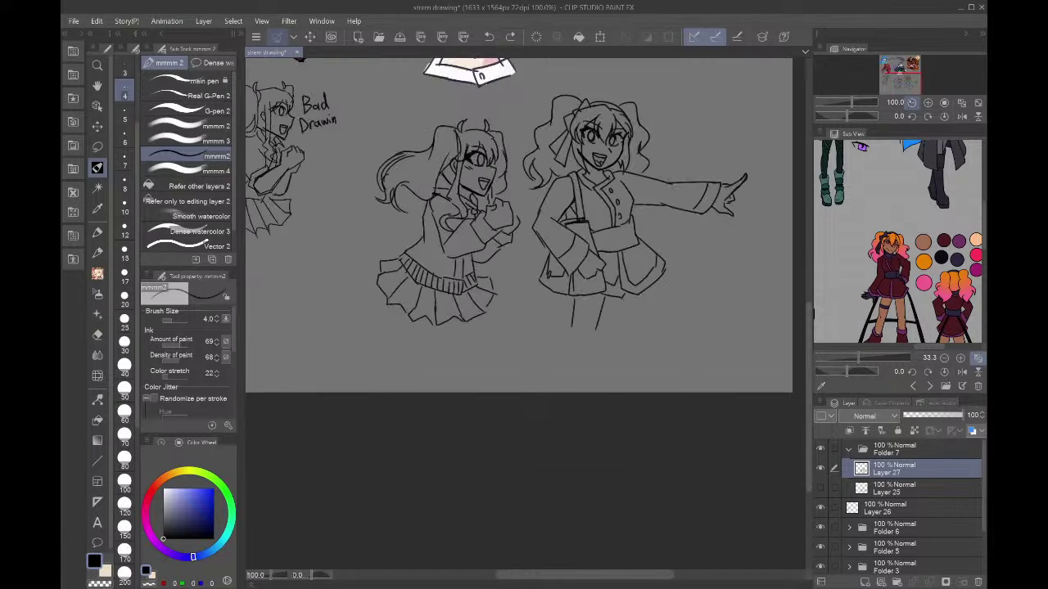
pyautogui.hotkey('ctrl', 'z')
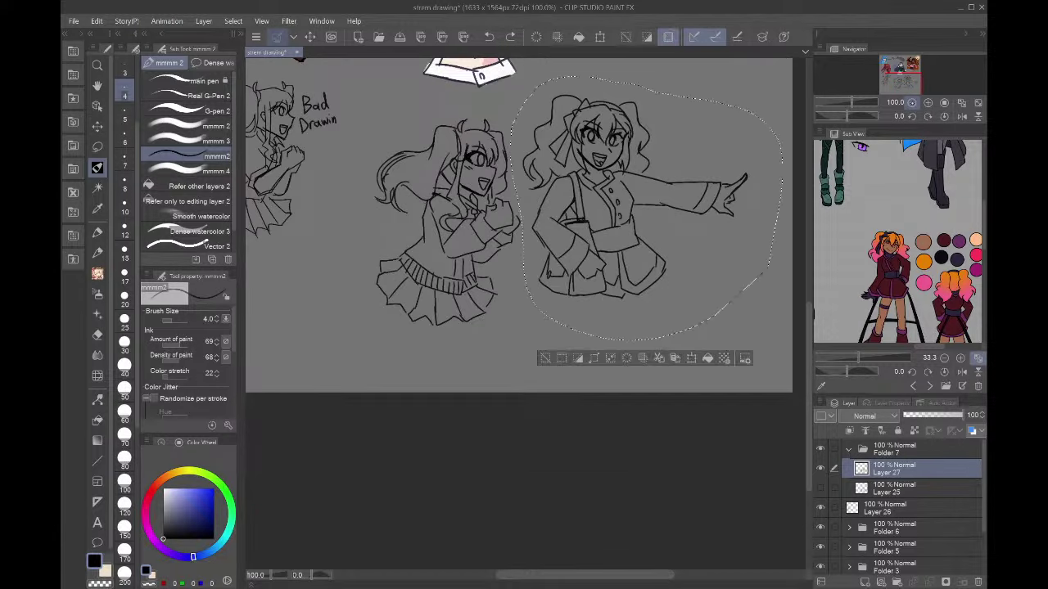
pyautogui.hotkey('ctrl', 'z')
# - Lasso the entire right girl, move her line art slightly lower beside the other girl, and drop the selection
pyautogui.click(97, 147)
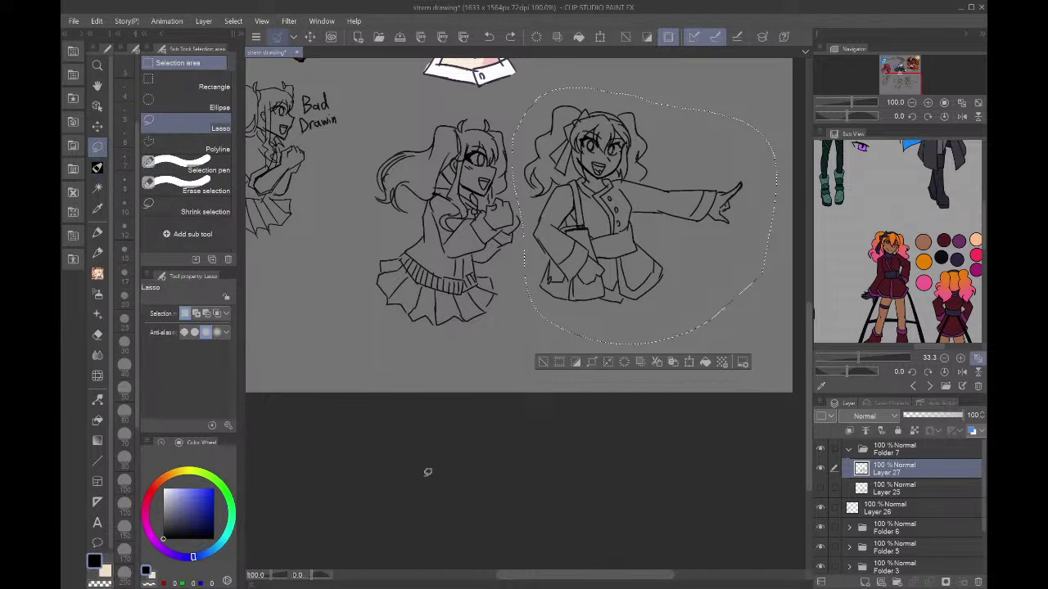
pyautogui.click(428, 474)
pyautogui.moveTo(938, 325); pyautogui.dragTo(935, 279)
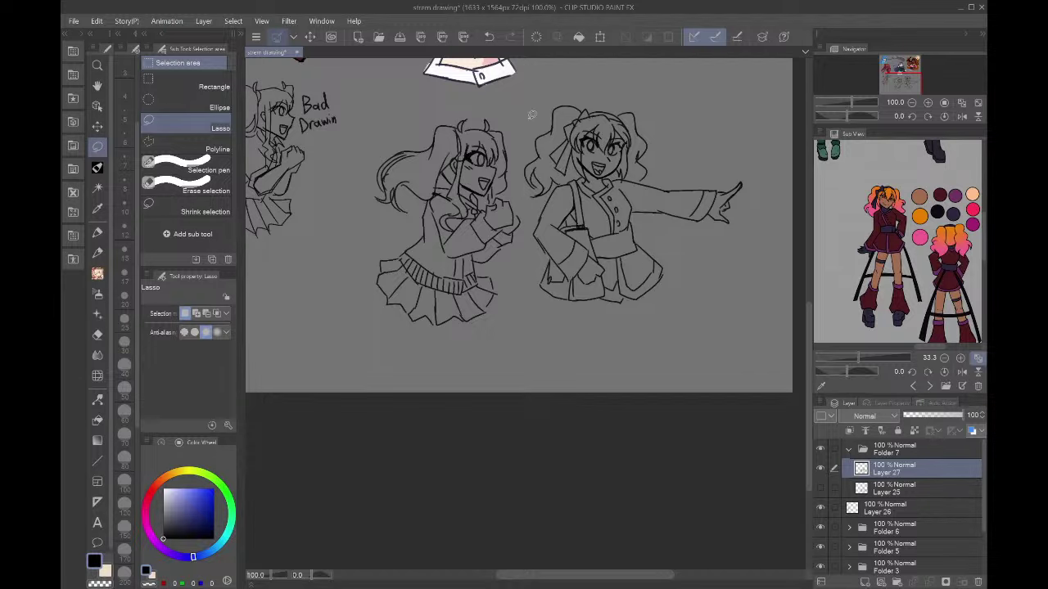
pyautogui.scroll(2, 513, 82)
pyautogui.scroll(-2, 591, 292)
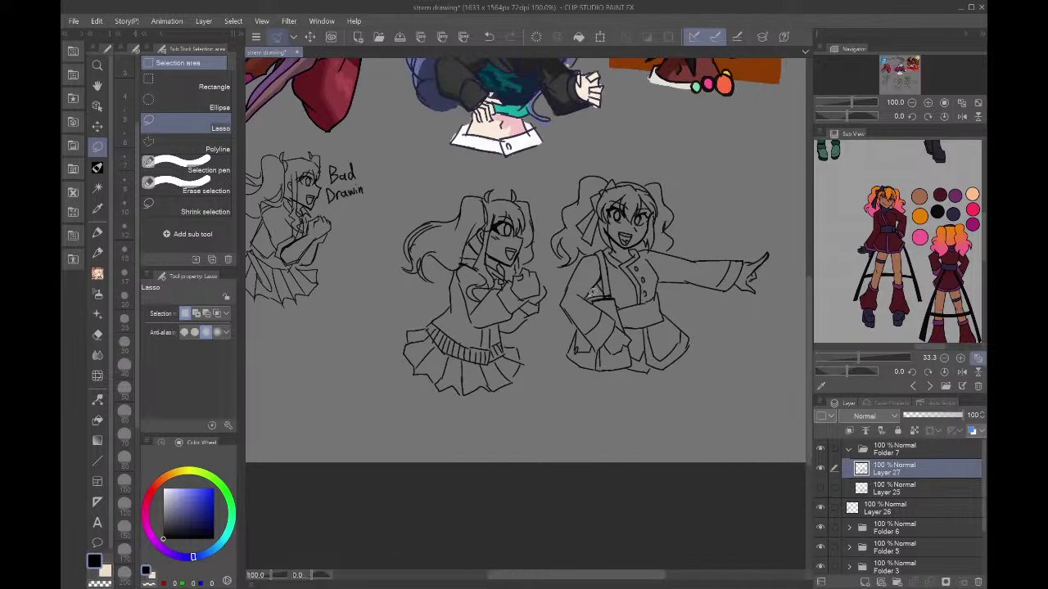
pyautogui.moveTo(583, 379)
pyautogui.mouseDown()
pyautogui.moveTo(557, 343)
pyautogui.moveTo(558, 256)
pyautogui.moveTo(582, 164)
pyautogui.moveTo(774, 270)
pyautogui.moveTo(643, 416)
pyautogui.mouseUp()
pyautogui.moveTo(542, 274)
pyautogui.mouseDown()
pyautogui.moveTo(510, 247)
pyautogui.moveTo(552, 198)
pyautogui.mouseUp()
pyautogui.hotkey('ctrl', 'z')
pyautogui.moveTo(545, 269); pyautogui.dragTo(557, 201)
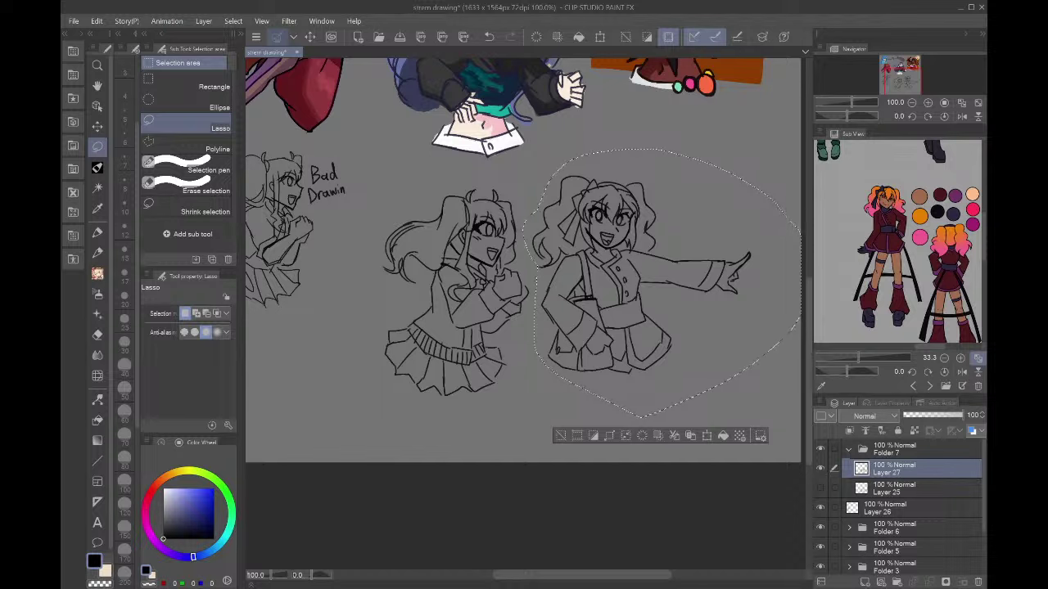
pyautogui.click(707, 436)
pyautogui.moveTo(684, 384)
pyautogui.mouseDown()
pyautogui.moveTo(690, 390)
pyautogui.moveTo(679, 393)
pyautogui.mouseUp()
pyautogui.click(622, 446)
pyautogui.click(621, 496)
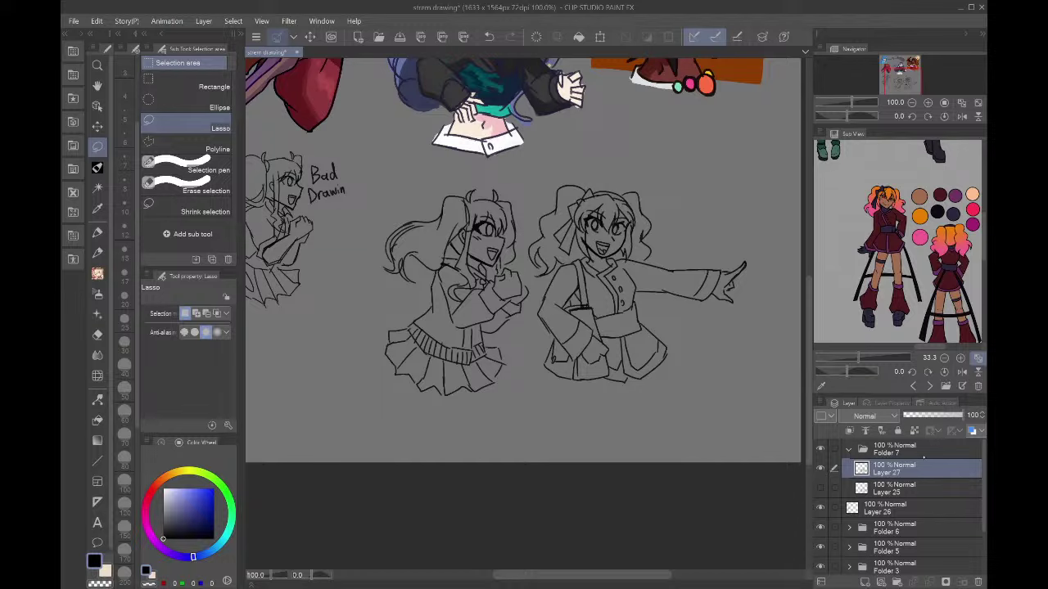
# - Examine both girls' line art in close-up and against the whole canvas for their relative size and placement
pyautogui.click(928, 102)
pyautogui.click(929, 102)
pyautogui.click(928, 102)
pyautogui.click(929, 103)
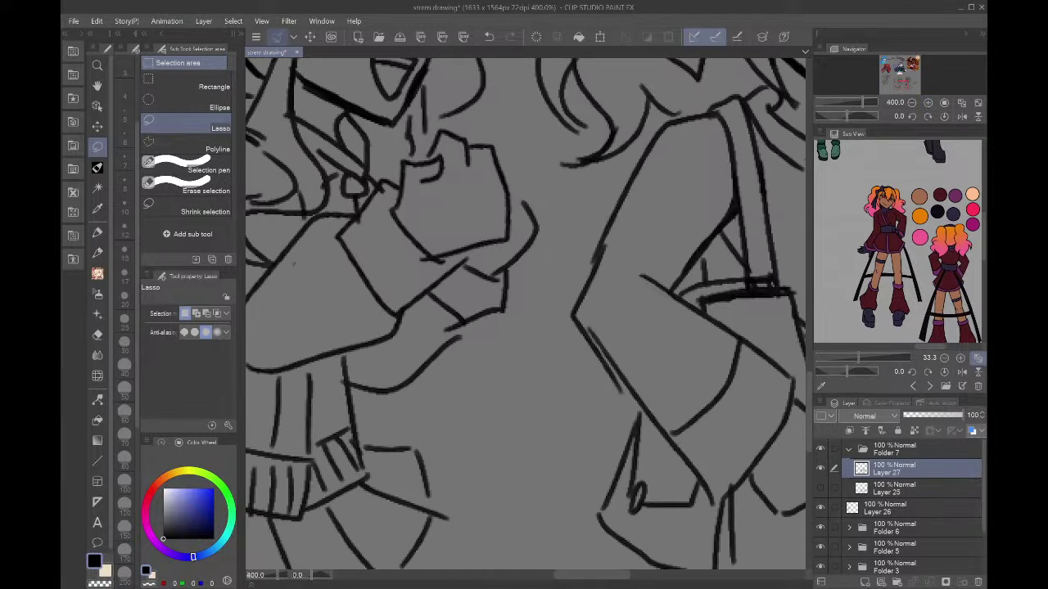
pyautogui.moveTo(907, 81); pyautogui.dragTo(904, 82)
pyautogui.moveTo(605, 133)
pyautogui.mouseDown()
pyautogui.moveTo(623, 109)
pyautogui.moveTo(601, 124)
pyautogui.mouseUp()
pyautogui.hotkey('ctrl', 'd')
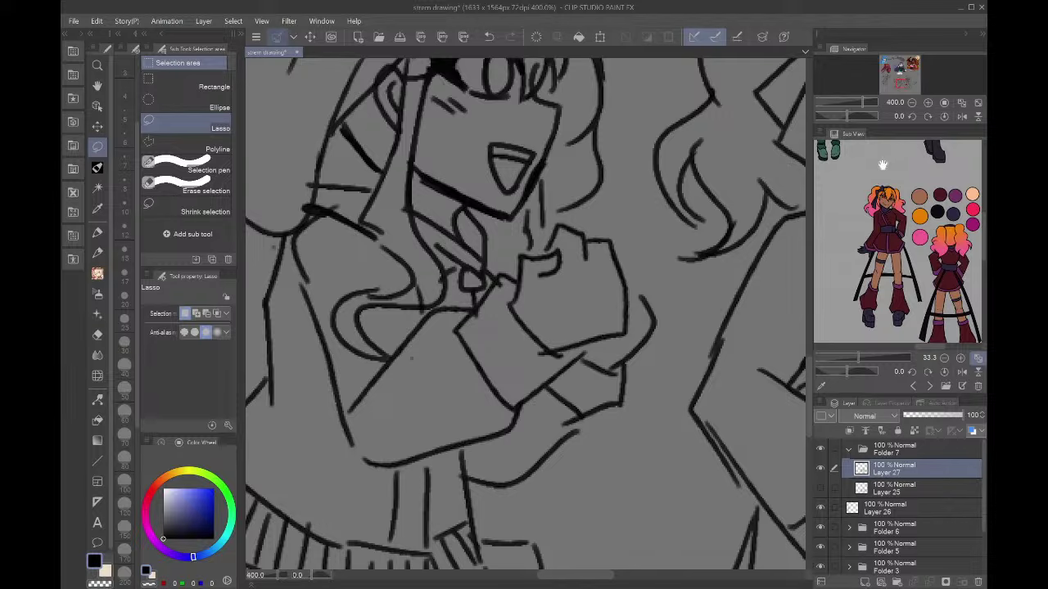
pyautogui.scroll(-6, 668, 393)
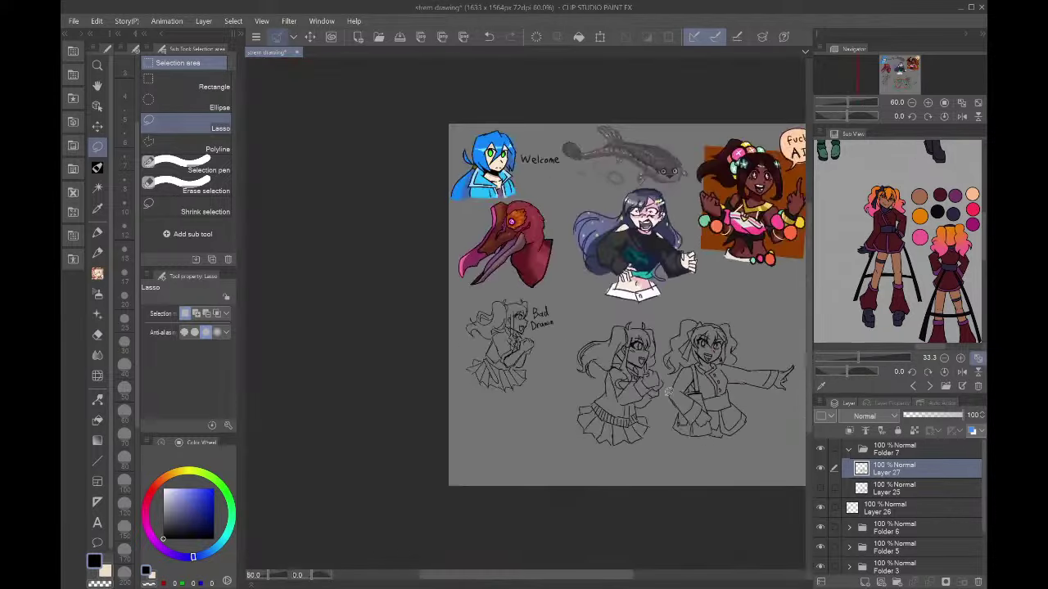
pyautogui.scroll(4, 745, 363)
pyautogui.scroll(-2, 745, 363)
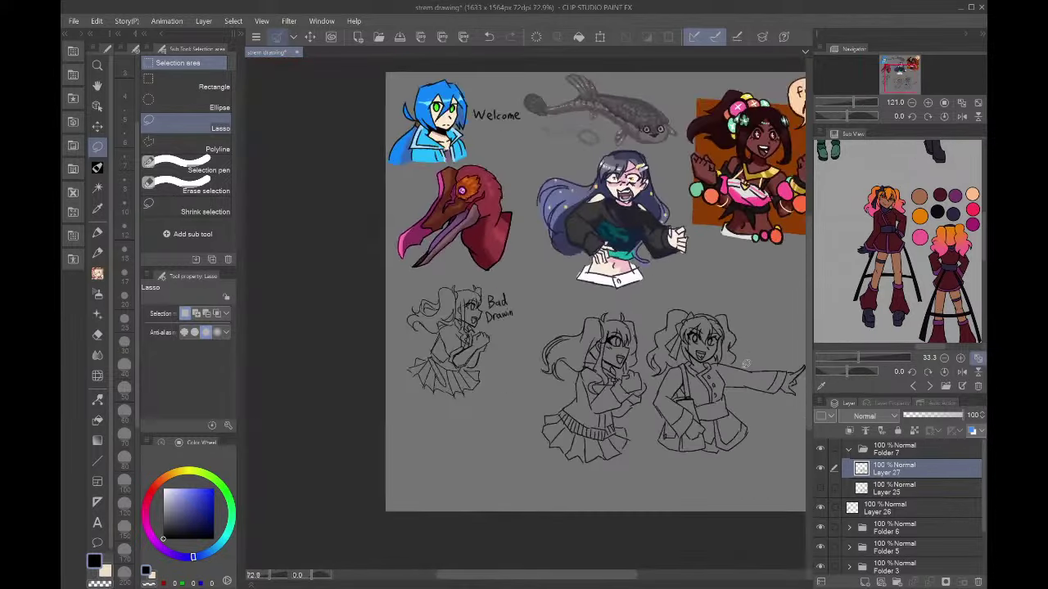
pyautogui.scroll(4, 793, 430)
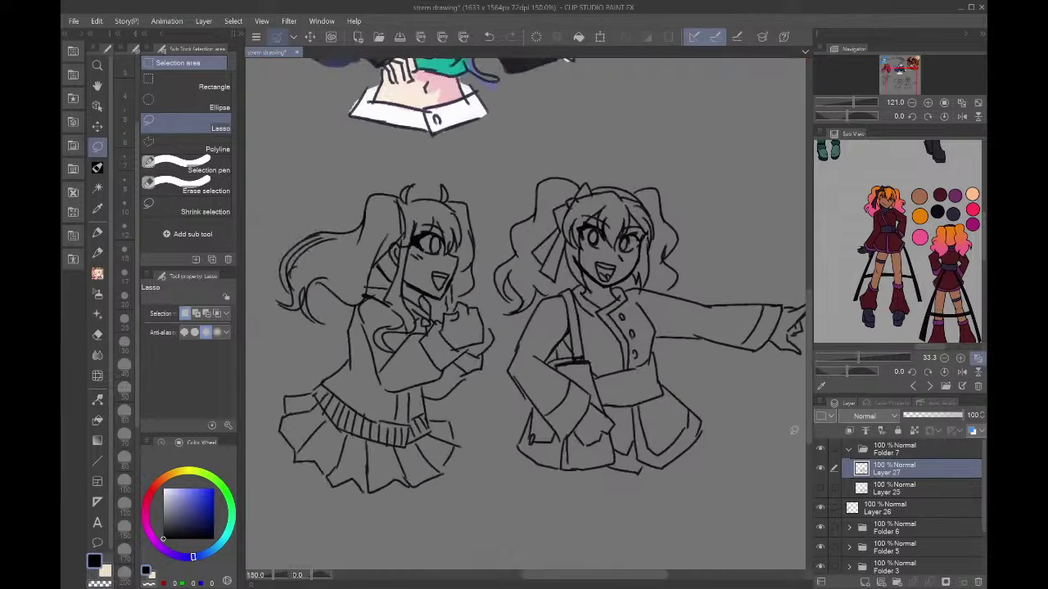
pyautogui.scroll(-4, 793, 430)
pyautogui.scroll(4, 801, 413)
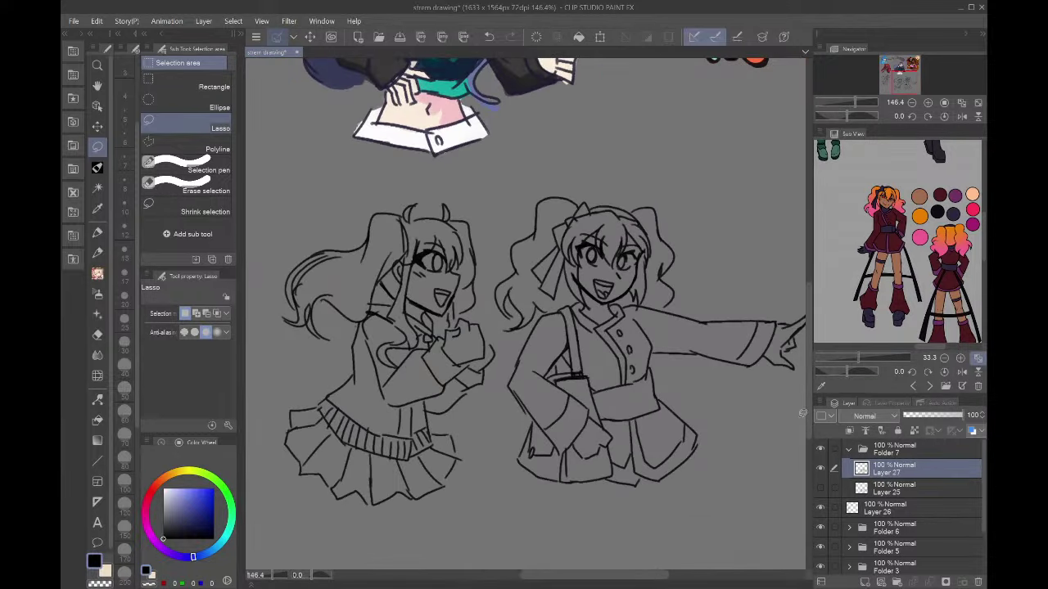
pyautogui.scroll(-2, 914, 74)
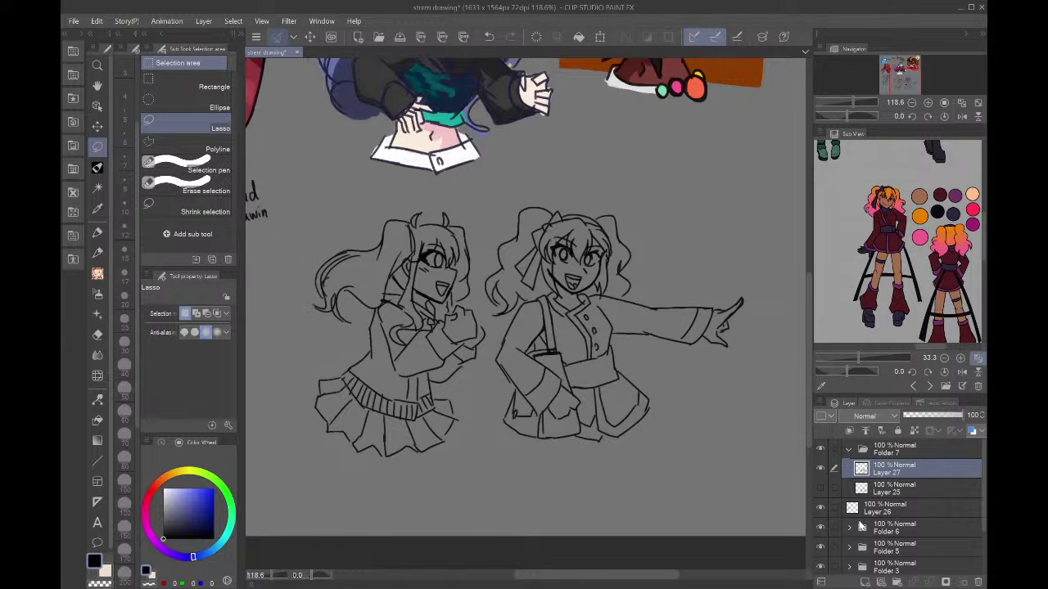
# - Add a new layer between the line art on Layer 27 and the hidden sketch on Layer 25
pyautogui.click(851, 493)
pyautogui.click(865, 582)
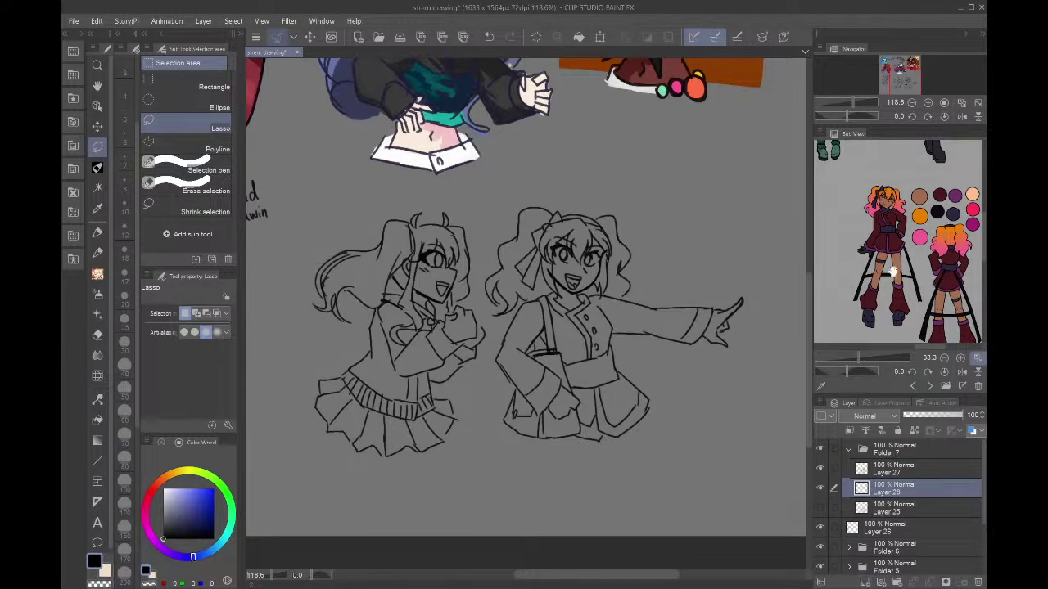
pyautogui.scroll(2, 885, 191)
pyautogui.scroll(1, 885, 192)
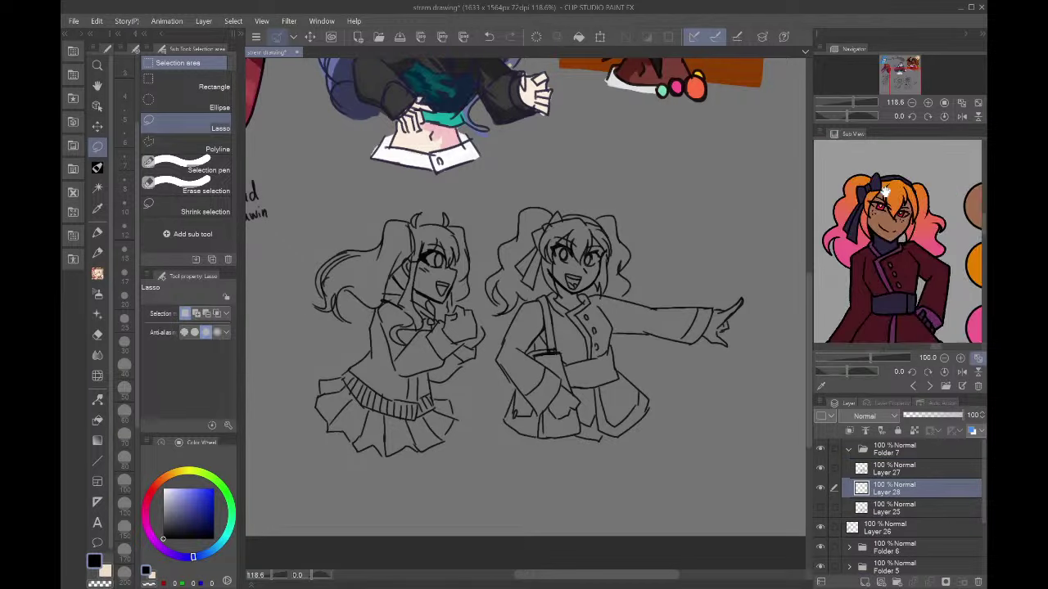
# - On Layer 27, dot three freckles on each of the right girl's cheeks and add a short lower stroke to her nose
pyautogui.click(901, 471)
pyautogui.scroll(1, 637, 236)
pyautogui.scroll(4, 637, 237)
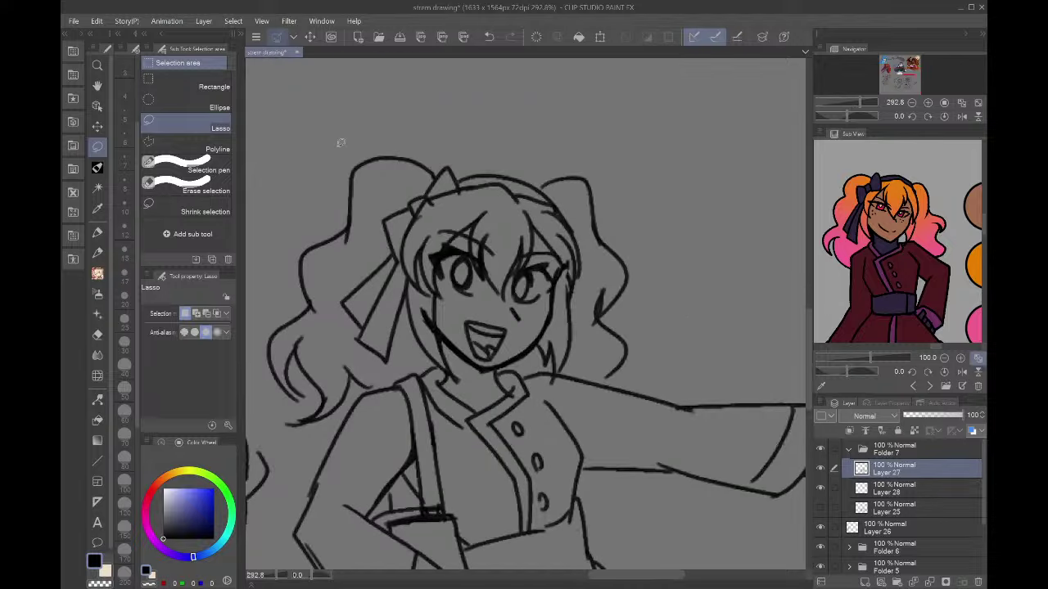
pyautogui.click(90, 166)
pyautogui.scroll(4, 447, 352)
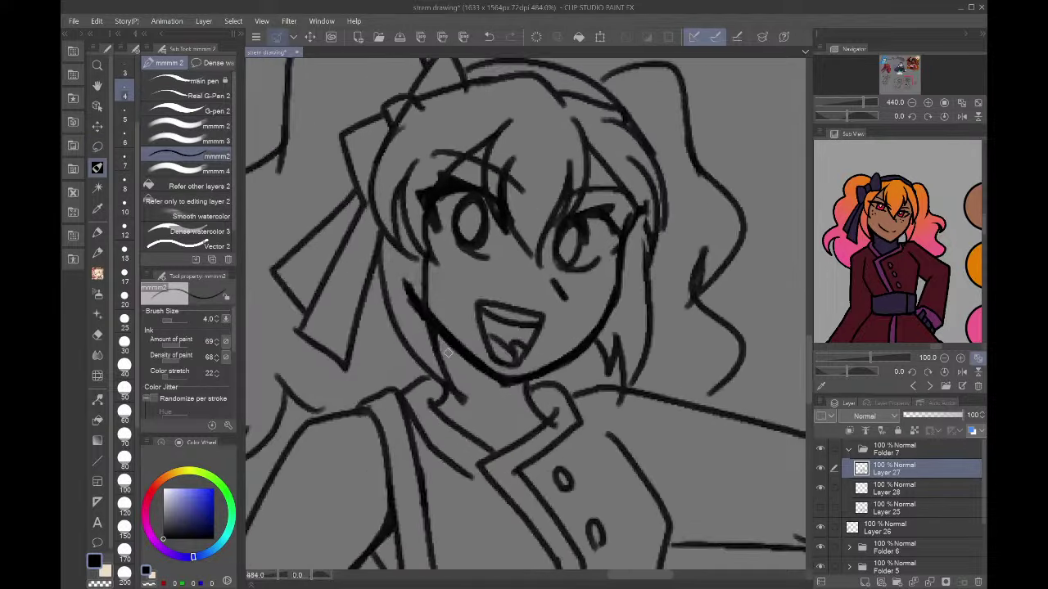
pyautogui.click(450, 233)
pyautogui.click(461, 255)
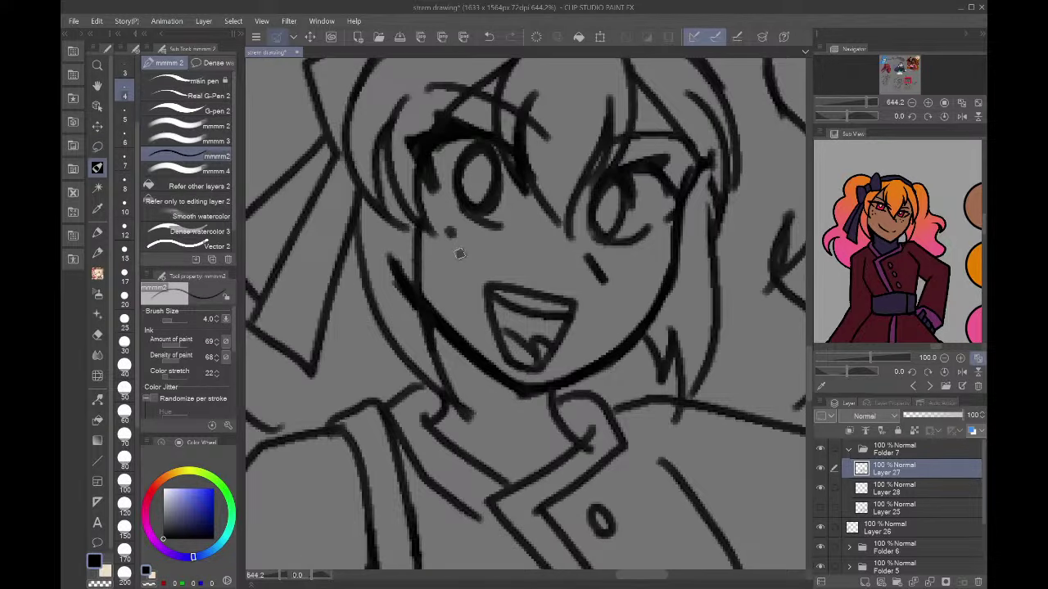
pyautogui.click(437, 251)
pyautogui.click(632, 263)
pyautogui.click(648, 279)
pyautogui.click(629, 281)
pyautogui.moveTo(591, 273); pyautogui.dragTo(599, 279)
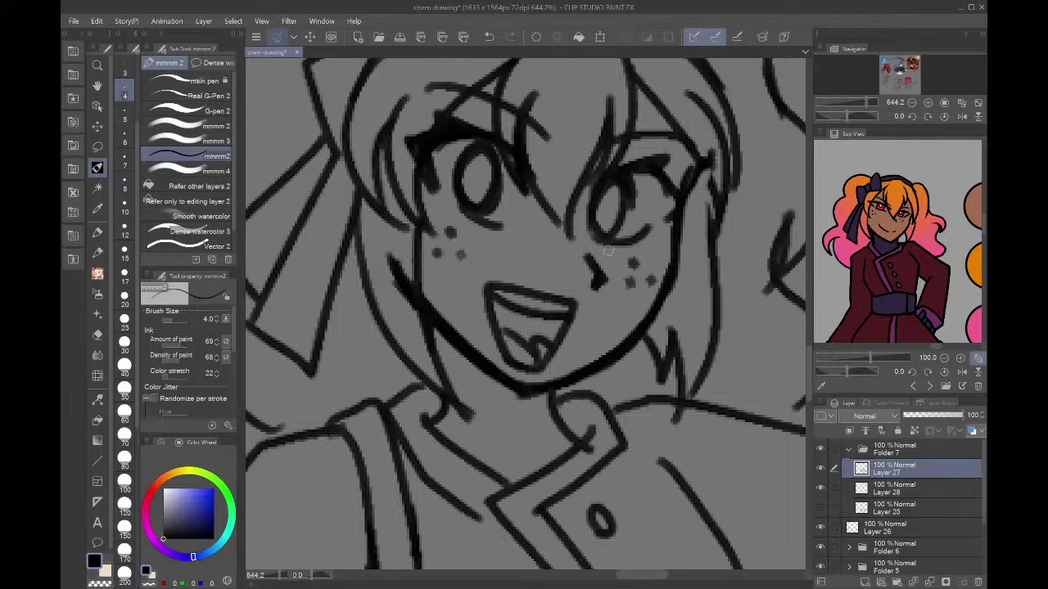
# - Lasso the right girl's nose, shift it slightly toward the middle of her face, and drop the selection
pyautogui.click(912, 103)
pyautogui.click(912, 103)
pyautogui.click(912, 103)
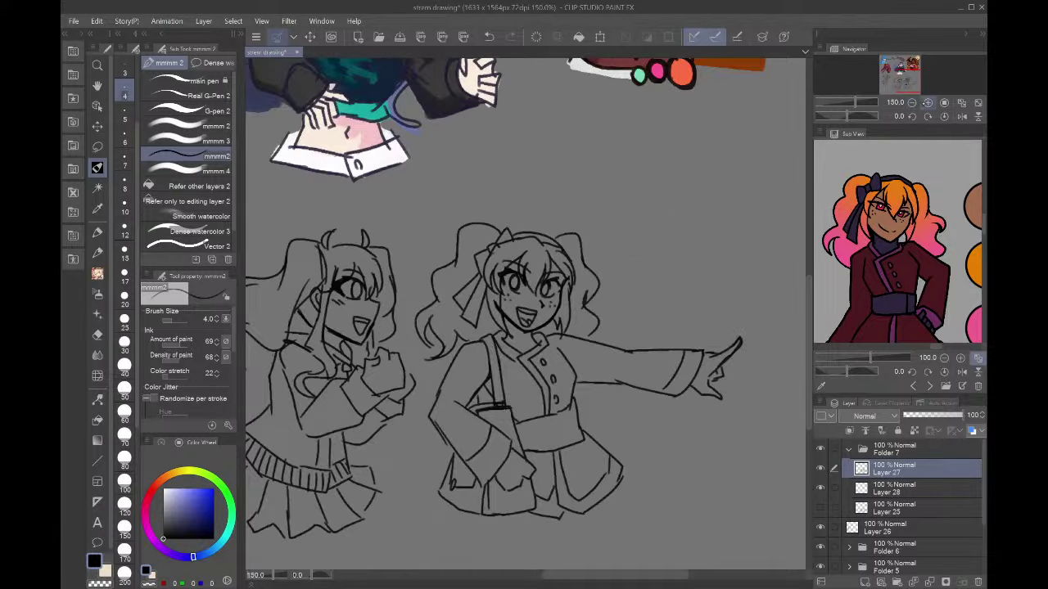
pyautogui.click(928, 103)
pyautogui.moveTo(915, 77); pyautogui.dragTo(913, 81)
pyautogui.click(911, 103)
pyautogui.click(927, 102)
pyautogui.click(927, 102)
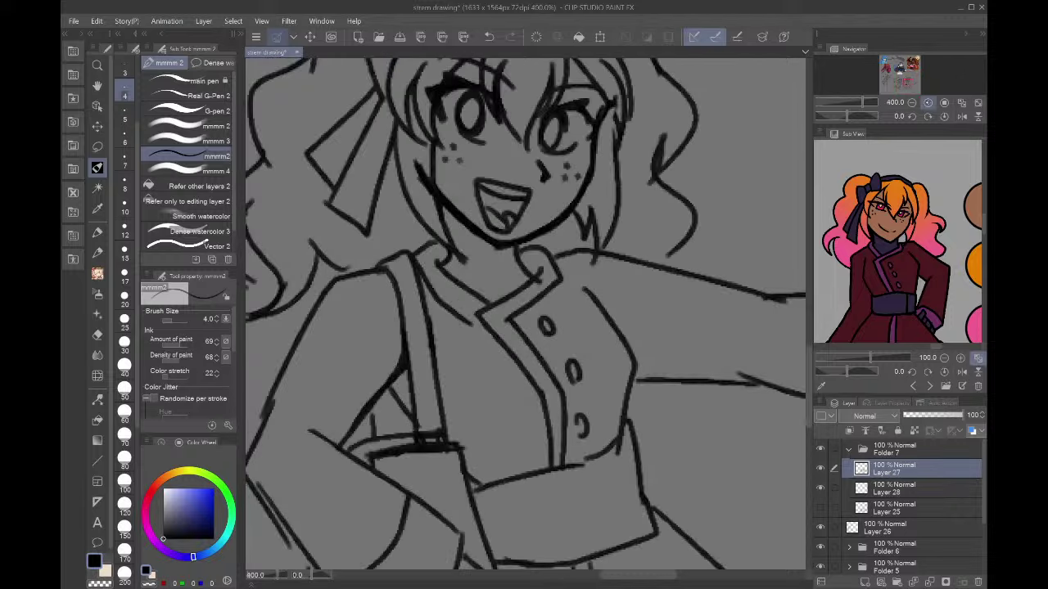
pyautogui.press('m')
pyautogui.moveTo(532, 161)
pyautogui.mouseDown()
pyautogui.moveTo(560, 162)
pyautogui.moveTo(535, 172)
pyautogui.moveTo(555, 189)
pyautogui.mouseUp()
pyautogui.click(587, 208)
pyautogui.press('Return')
pyautogui.hotkey('ctrl', 'd')
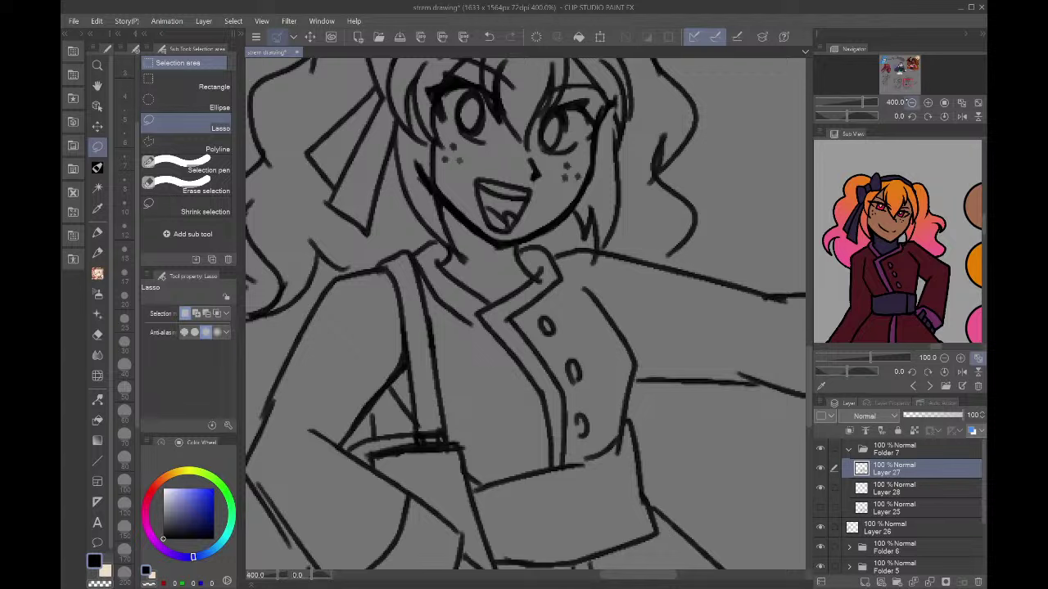
# - Delete the right girl's nose and redraw it as a small angled mark just above the mouth, undoing unsatisfactory strokes
pyautogui.moveTo(526, 164); pyautogui.dragTo(532, 167)
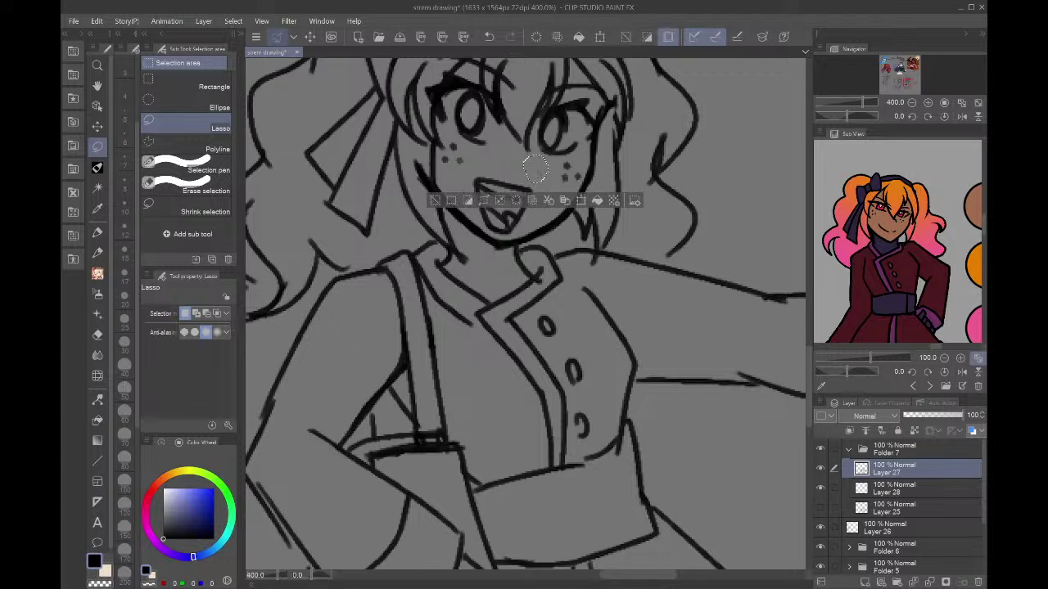
pyautogui.press('Delete')
pyautogui.hotkey('ctrl', 'd')
pyautogui.press('p')
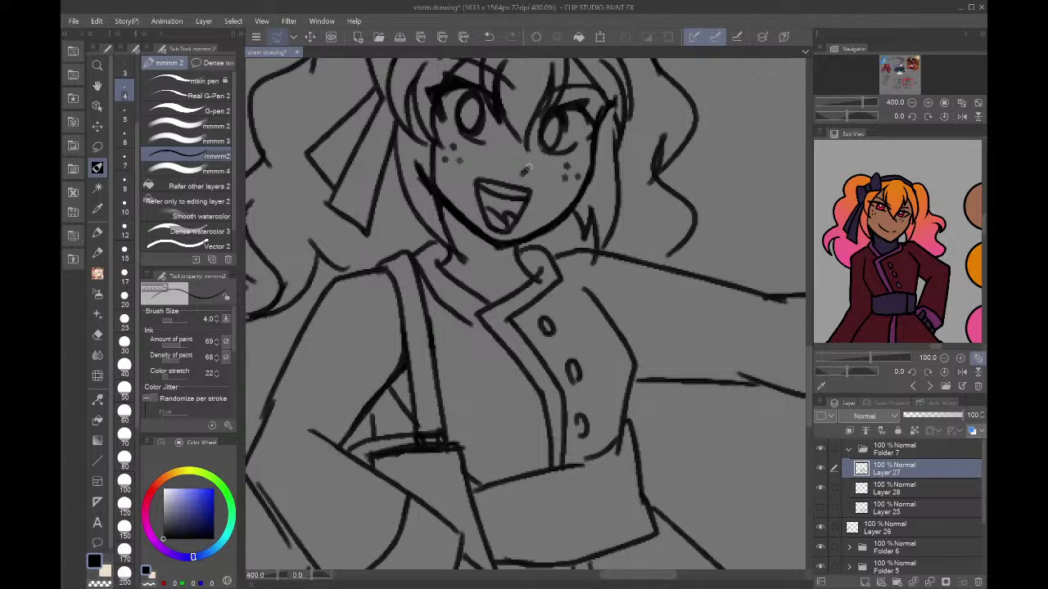
pyautogui.hotkey('ctrl', 'z')
pyautogui.hotkey('ctrl', 'z')
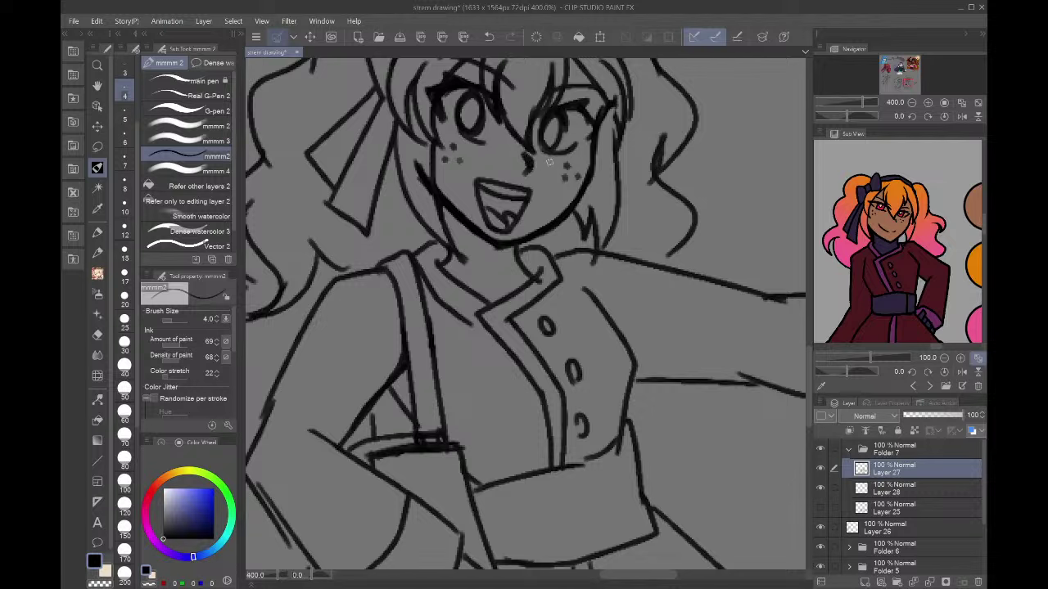
# - Clear the right girl's heavy nose mark, redraw it as a thinner angled stroke nearer her far cheek, and check it in a mirrored view
pyautogui.hotkey('ctrl', 'a')
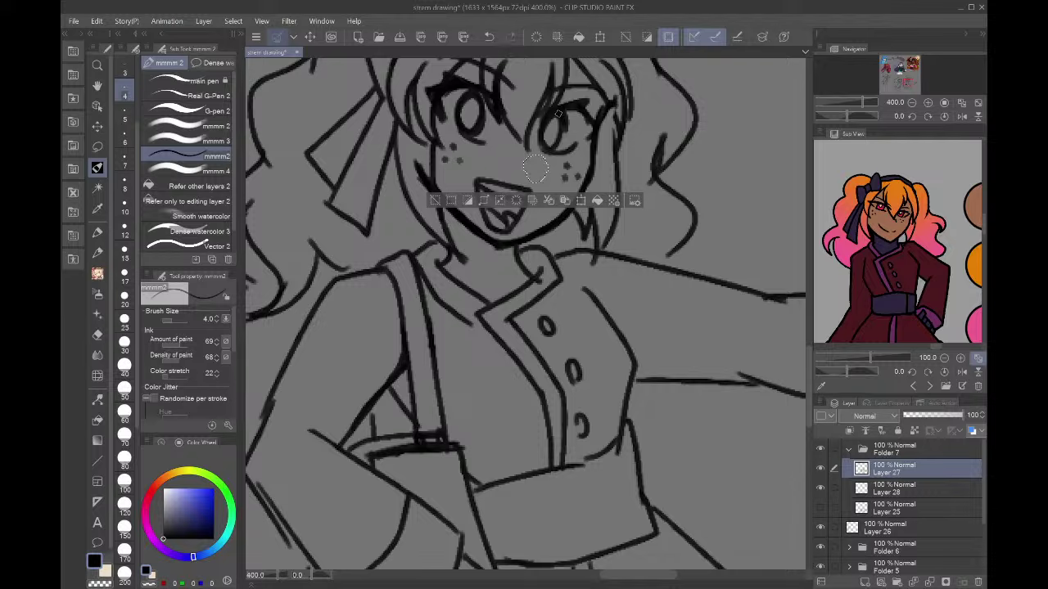
pyautogui.press('m')
pyautogui.hotkey('ctrl', 'd')
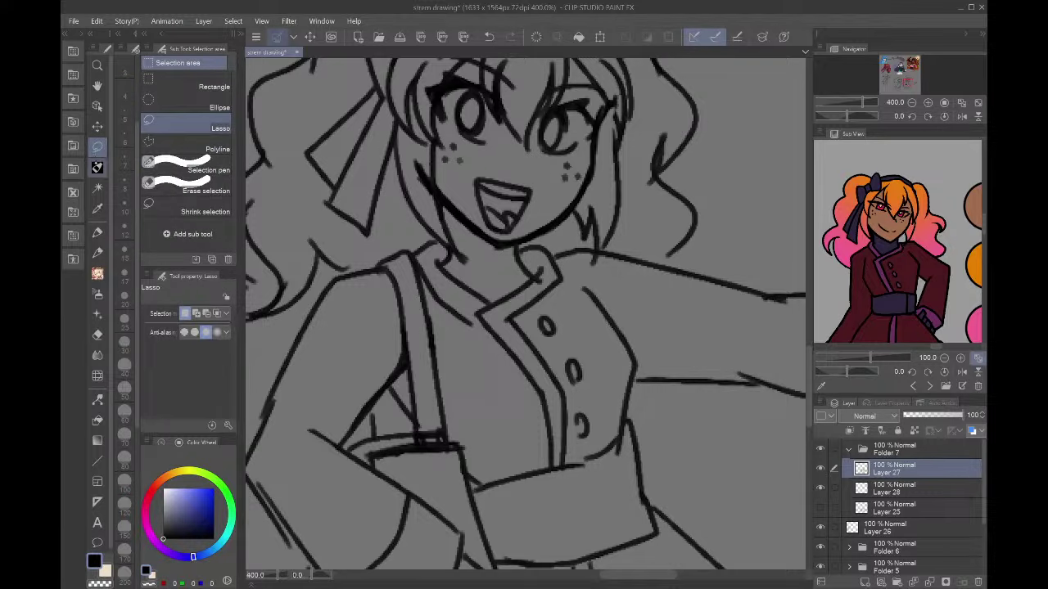
pyautogui.press('p')
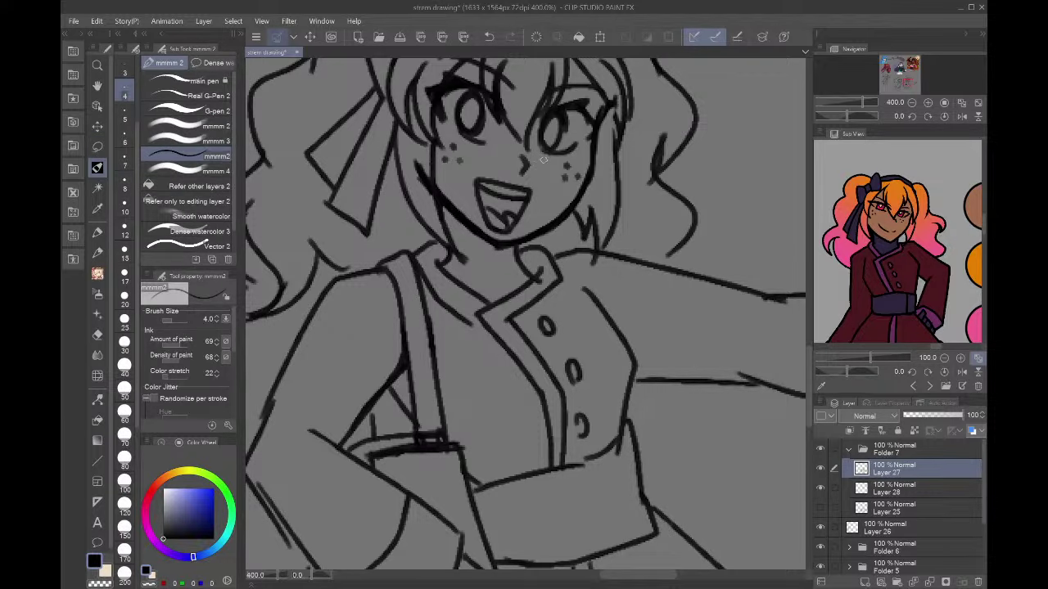
pyautogui.click(962, 115)
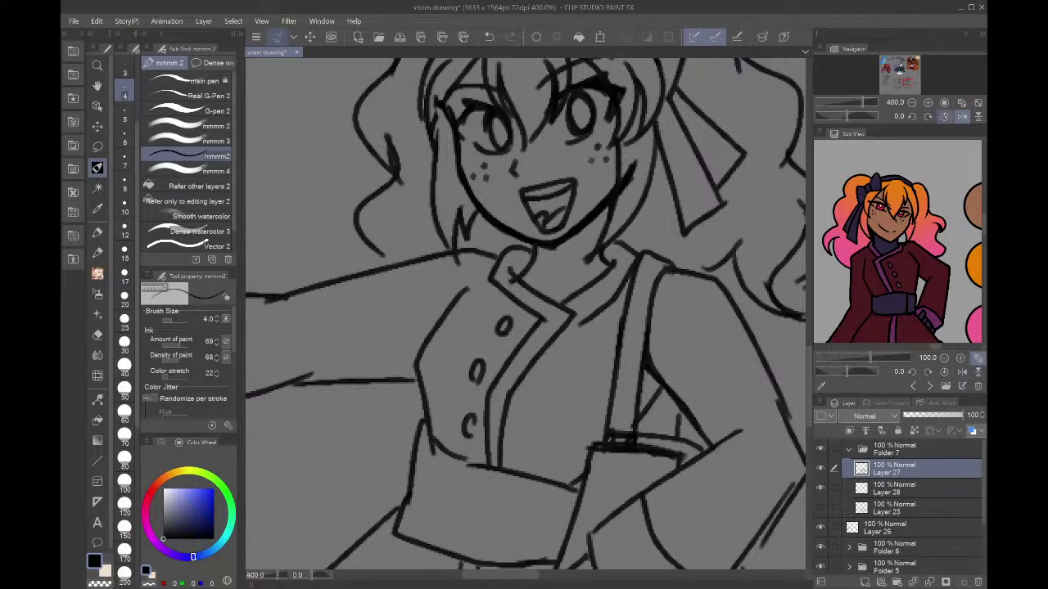
pyautogui.click(962, 115)
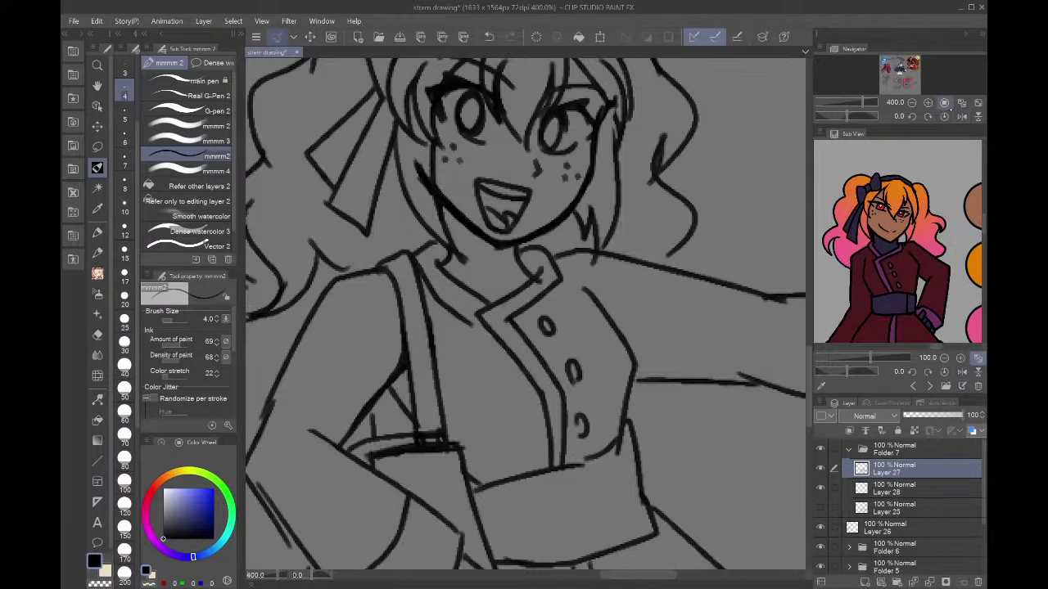
# - Lasso the right girl's mouth, shift it slightly down toward her nose, drop the selection, and check the whole canvas mirrored
pyautogui.click(98, 146)
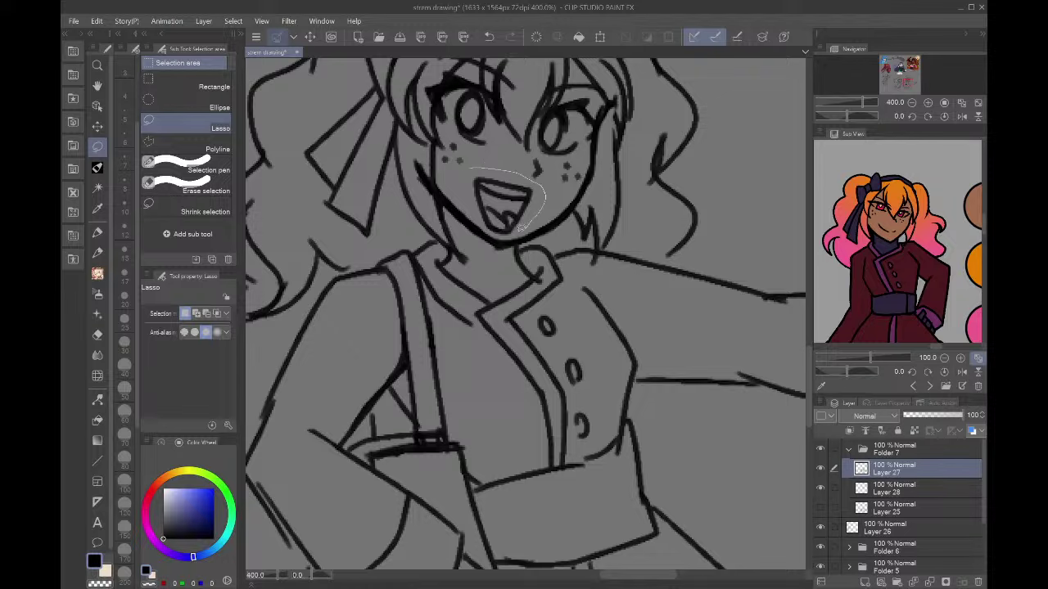
pyautogui.moveTo(521, 228)
pyautogui.mouseDown()
pyautogui.moveTo(467, 193)
pyautogui.moveTo(468, 170)
pyautogui.mouseUp()
pyautogui.click(549, 257)
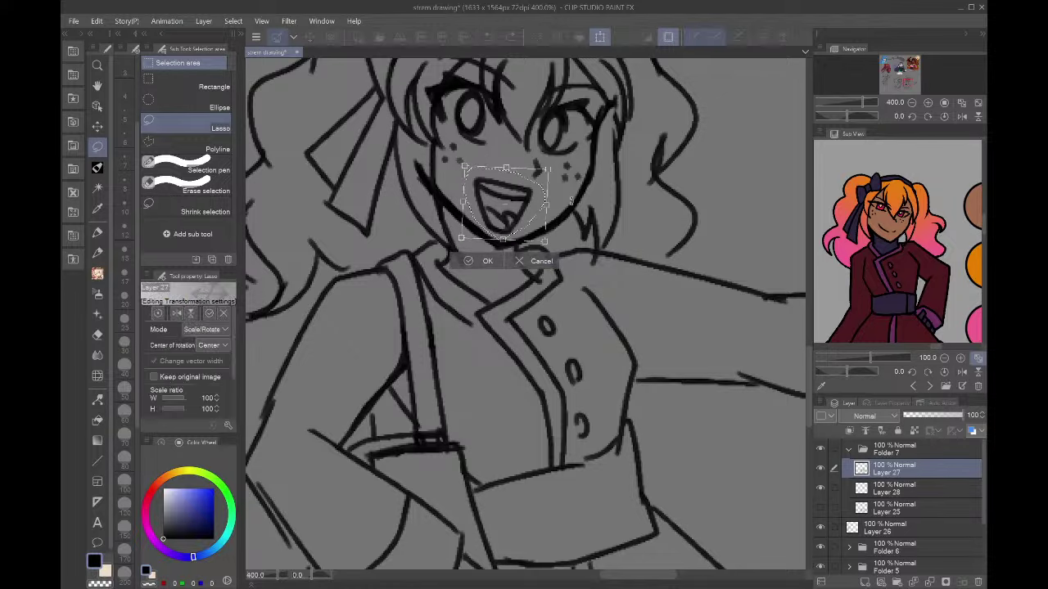
pyautogui.moveTo(572, 201)
pyautogui.mouseDown()
pyautogui.moveTo(569, 216)
pyautogui.moveTo(571, 208)
pyautogui.mouseUp()
pyautogui.press('Return')
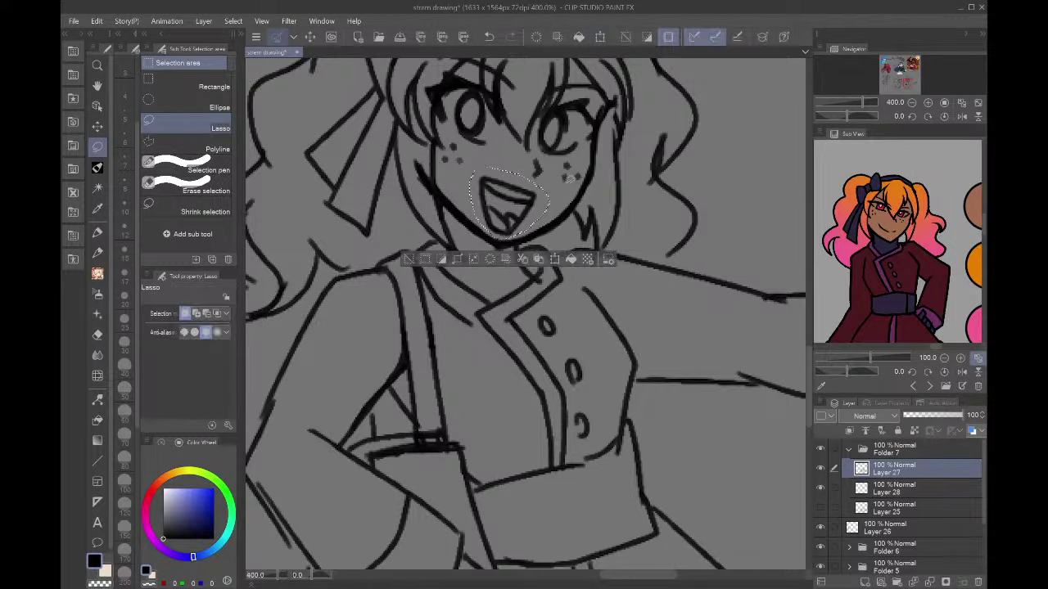
pyautogui.hotkey('ctrl', 'd')
pyautogui.click(962, 116)
pyautogui.click(961, 104)
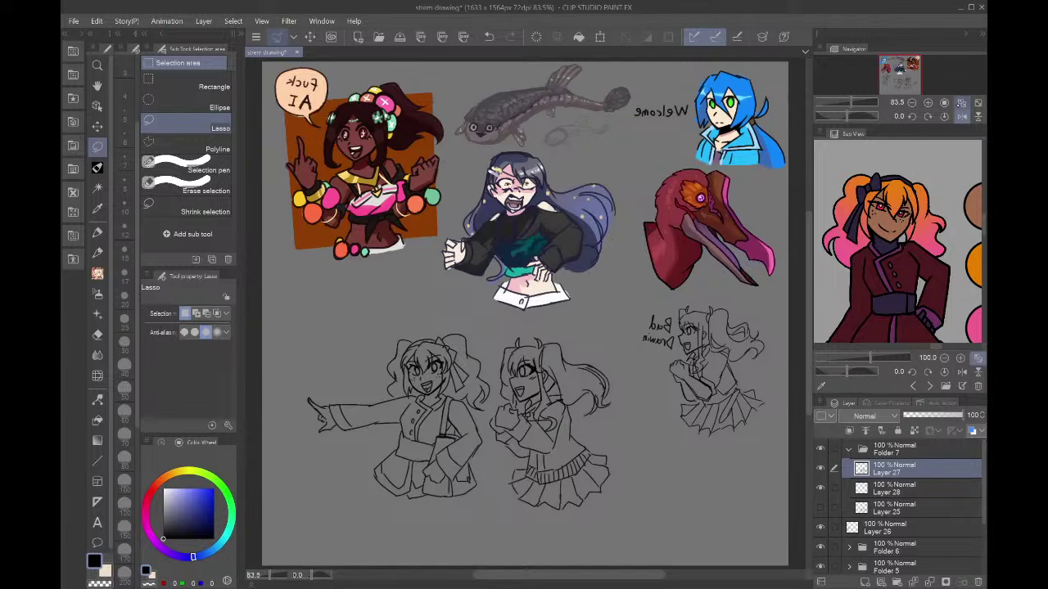
pyautogui.click(961, 114)
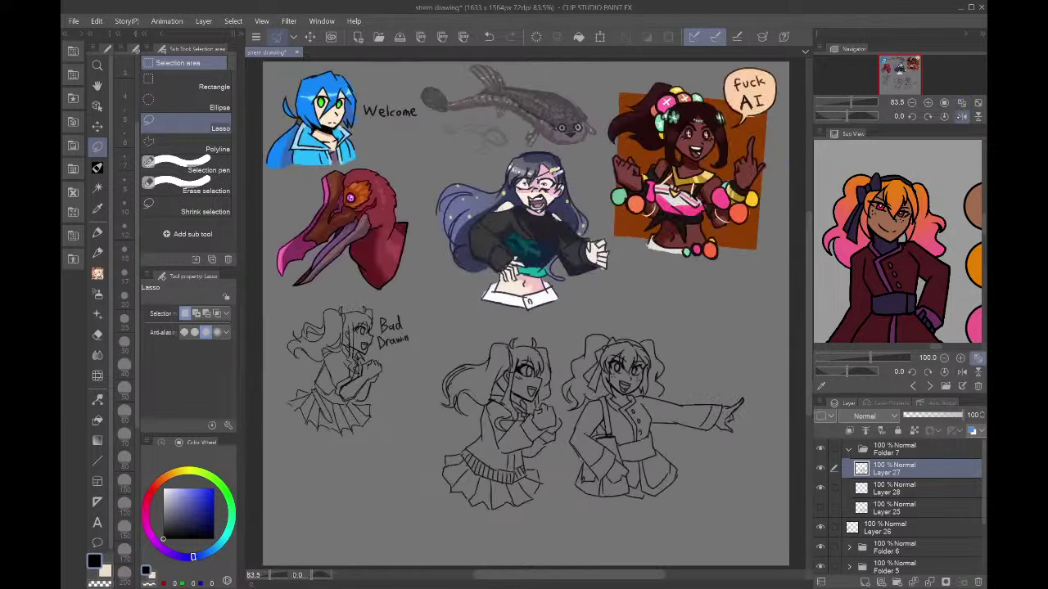
# - On Layer 28, paint the right girl's bangs and both pigtails with the orange sampled from the reference, using brush size 17
pyautogui.moveTo(908, 89); pyautogui.dragTo(906, 84)
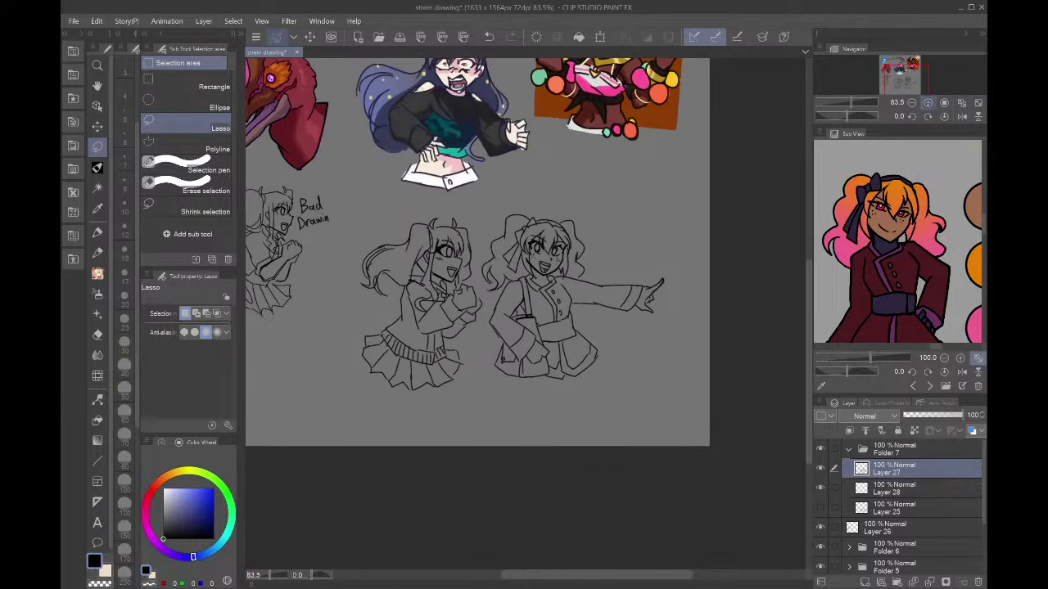
pyautogui.doubleClick(929, 104)
pyautogui.click(900, 489)
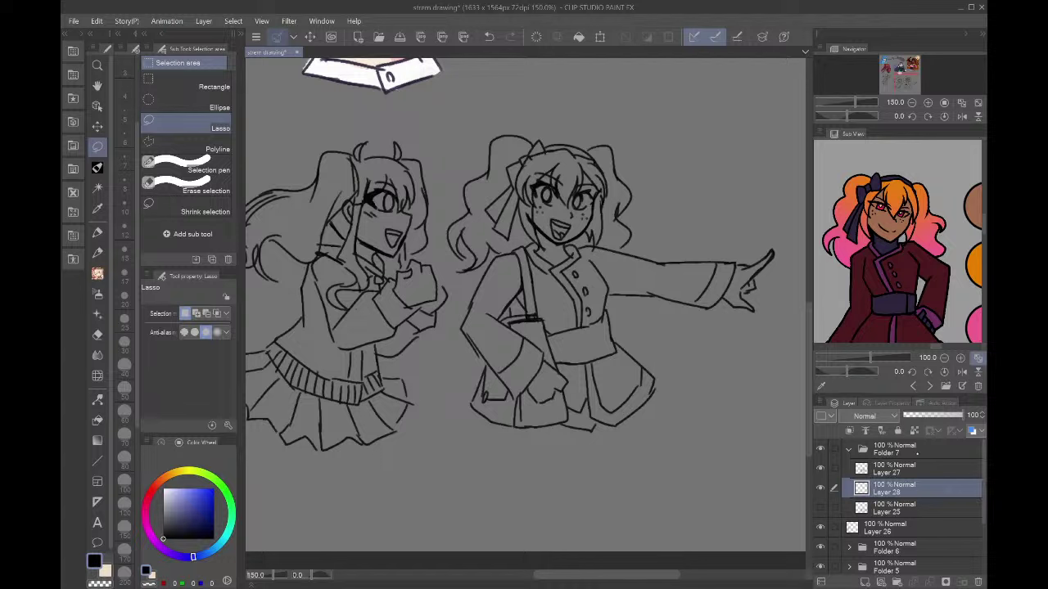
pyautogui.click(821, 386)
pyautogui.click(975, 266)
pyautogui.press('p')
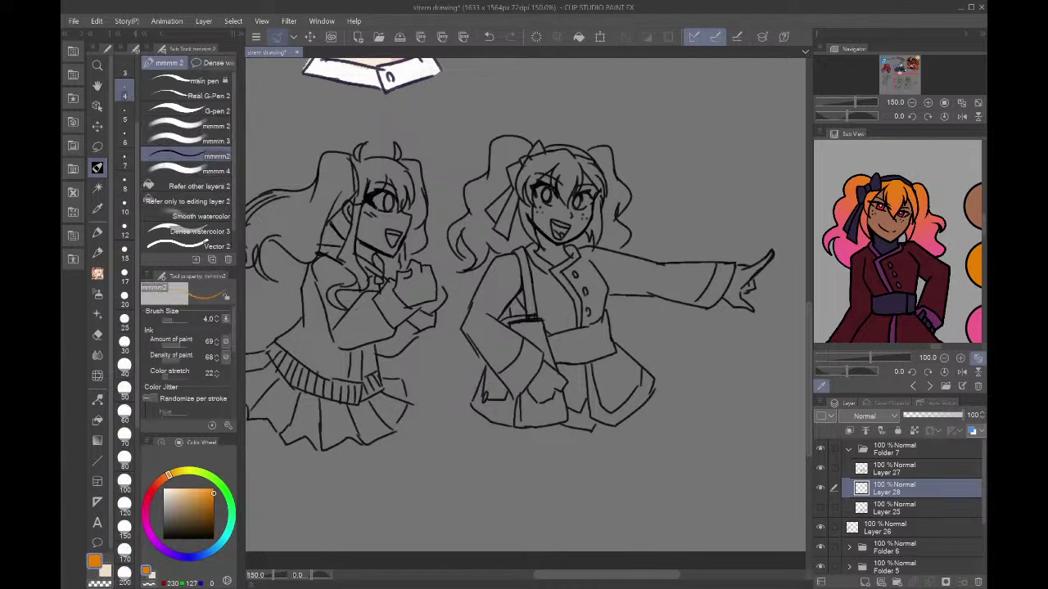
pyautogui.click(124, 276)
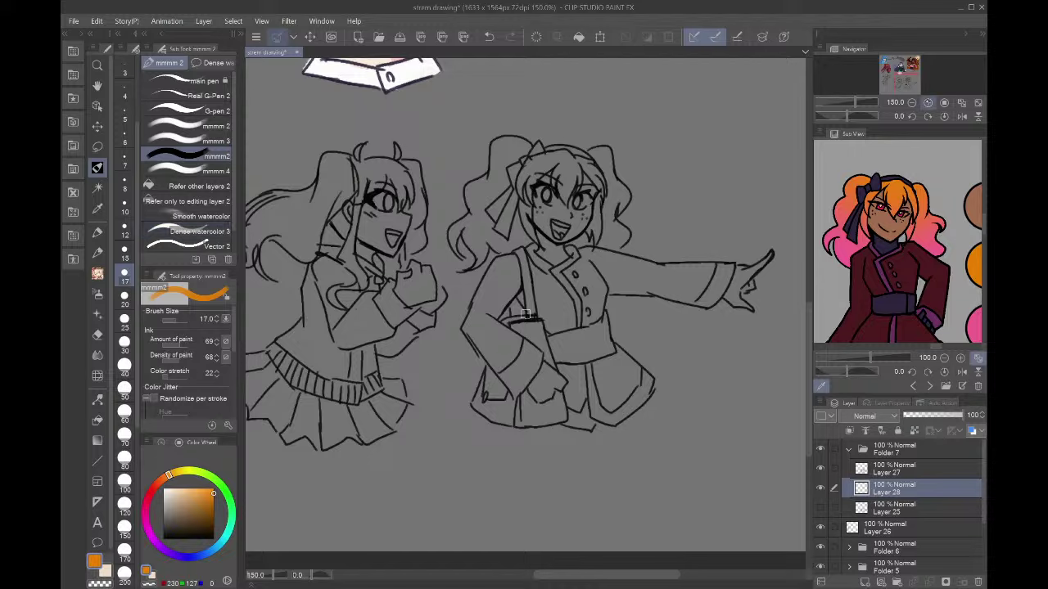
pyautogui.click(927, 102)
pyautogui.moveTo(567, 104)
pyautogui.mouseDown()
pyautogui.moveTo(579, 162)
pyautogui.moveTo(587, 144)
pyautogui.moveTo(614, 135)
pyautogui.moveTo(629, 151)
pyautogui.moveTo(611, 211)
pyautogui.mouseUp()
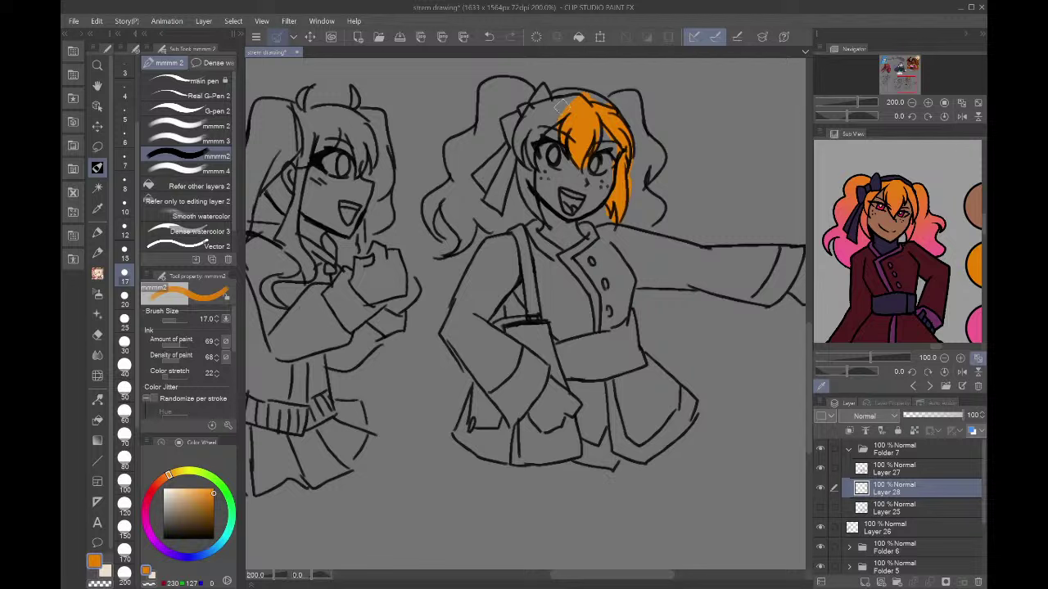
pyautogui.moveTo(560, 105)
pyautogui.mouseDown()
pyautogui.moveTo(525, 158)
pyautogui.moveTo(568, 101)
pyautogui.moveTo(515, 146)
pyautogui.moveTo(539, 107)
pyautogui.moveTo(531, 214)
pyautogui.moveTo(514, 174)
pyautogui.moveTo(523, 163)
pyautogui.moveTo(505, 217)
pyautogui.moveTo(493, 229)
pyautogui.moveTo(478, 203)
pyautogui.moveTo(499, 223)
pyautogui.moveTo(472, 214)
pyautogui.moveTo(452, 250)
pyautogui.moveTo(449, 185)
pyautogui.mouseUp()
pyautogui.moveTo(433, 223)
pyautogui.mouseDown()
pyautogui.moveTo(471, 182)
pyautogui.moveTo(456, 220)
pyautogui.mouseUp()
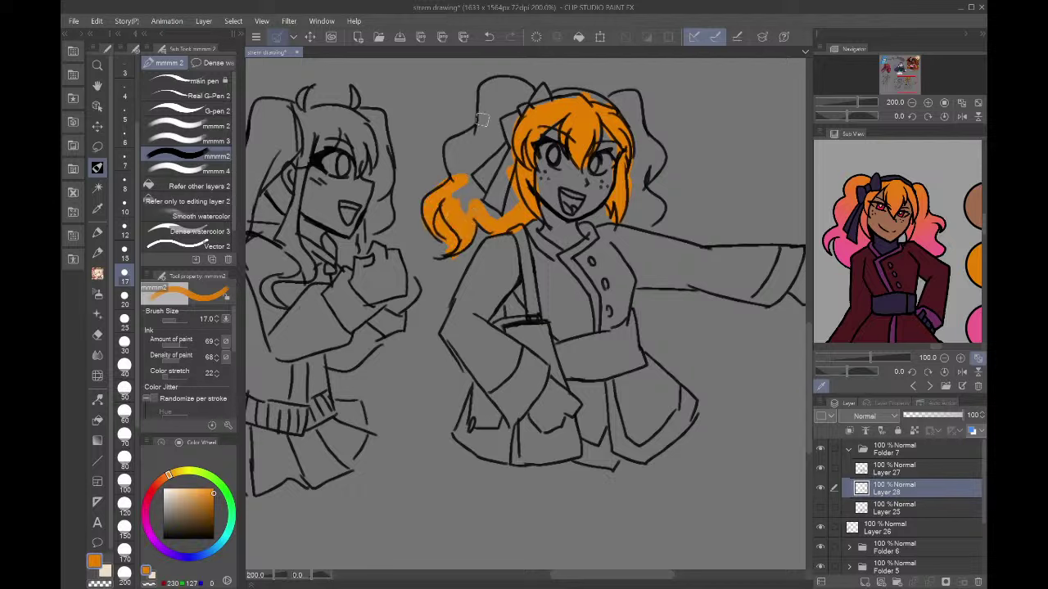
pyautogui.moveTo(463, 172)
pyautogui.mouseDown()
pyautogui.moveTo(483, 131)
pyautogui.moveTo(496, 86)
pyautogui.moveTo(484, 90)
pyautogui.moveTo(507, 81)
pyautogui.moveTo(553, 98)
pyautogui.moveTo(610, 94)
pyautogui.moveTo(558, 96)
pyautogui.moveTo(619, 110)
pyautogui.moveTo(635, 98)
pyautogui.moveTo(657, 147)
pyautogui.moveTo(655, 221)
pyautogui.moveTo(610, 213)
pyautogui.mouseUp()
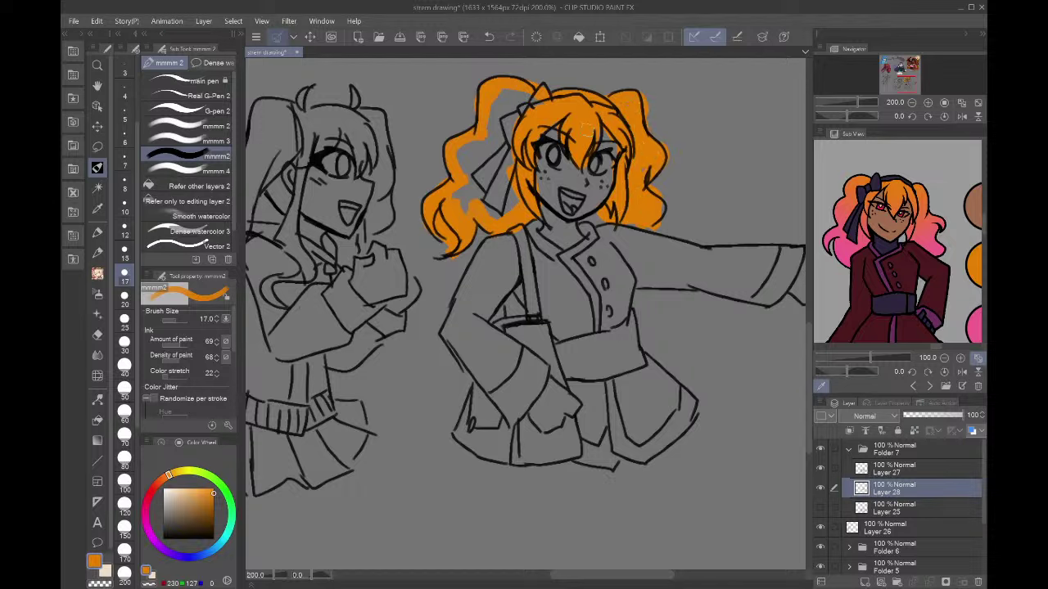
pyautogui.moveTo(509, 176)
pyautogui.mouseDown()
pyautogui.moveTo(538, 143)
pyautogui.moveTo(505, 149)
pyautogui.moveTo(474, 222)
pyautogui.moveTo(466, 203)
pyautogui.moveTo(474, 211)
pyautogui.moveTo(500, 108)
pyautogui.moveTo(468, 143)
pyautogui.moveTo(470, 135)
pyautogui.moveTo(477, 178)
pyautogui.mouseUp()
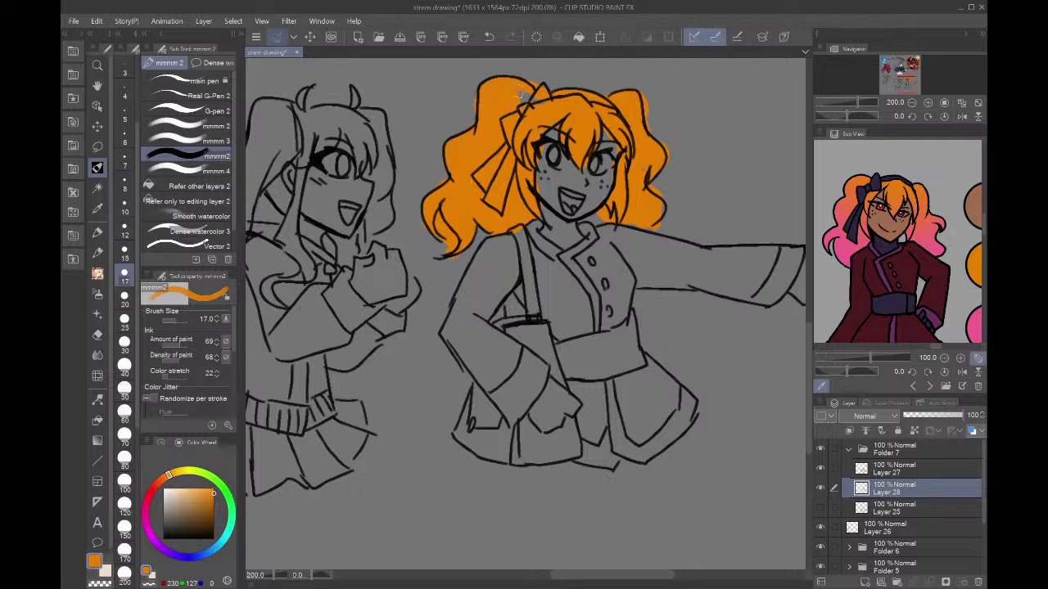
# - Lock Layer 28's transparent pixels and fade the lower hair to the reference's pink with the Soft airbrush at size 250
pyautogui.click(970, 325)
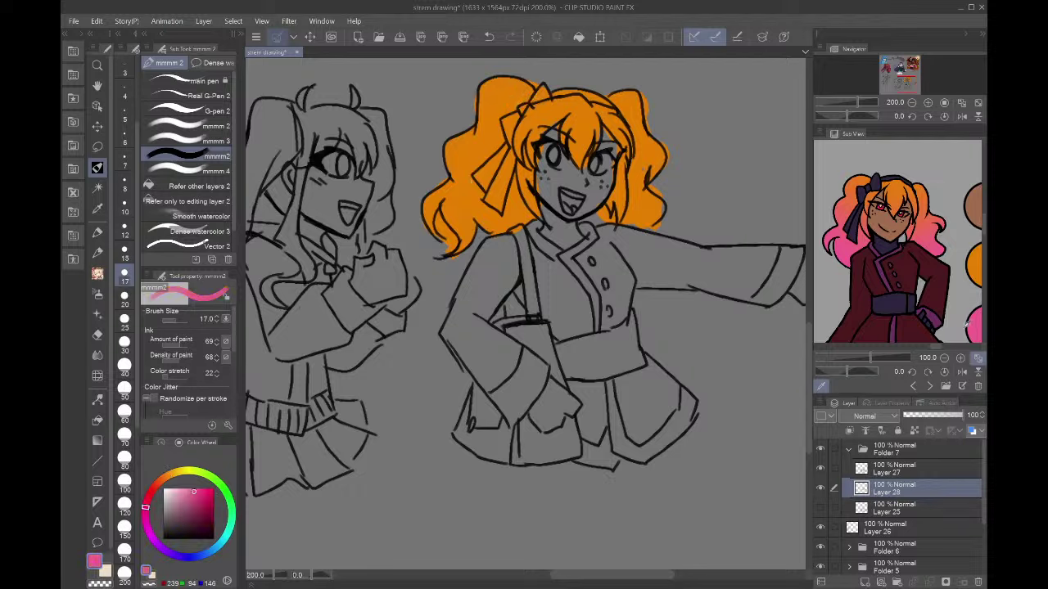
pyautogui.click(914, 431)
pyautogui.click(98, 294)
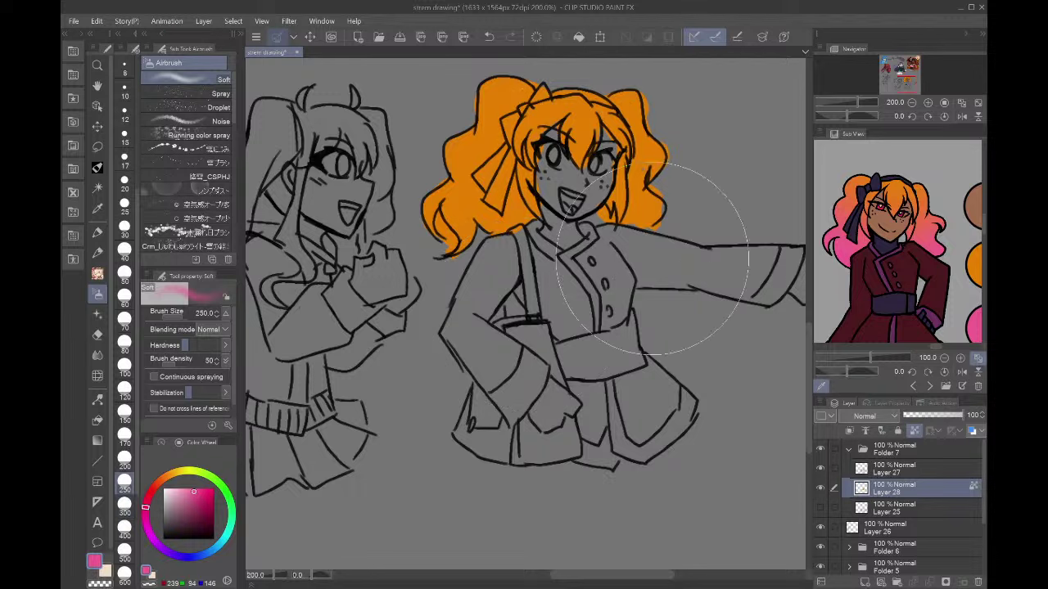
pyautogui.moveTo(657, 258)
pyautogui.mouseDown()
pyautogui.moveTo(415, 243)
pyautogui.moveTo(730, 293)
pyautogui.moveTo(459, 237)
pyautogui.mouseUp()
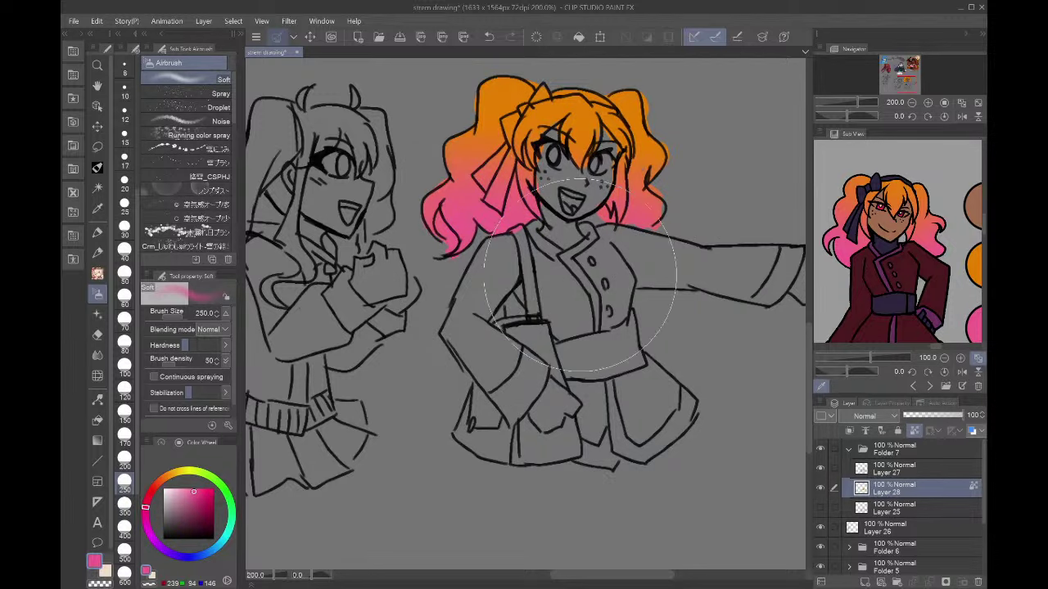
# - Lasso and delete the pink fill between the right girl's ribbon-side pigtail and her neck, just above the shoulder
pyautogui.click(97, 147)
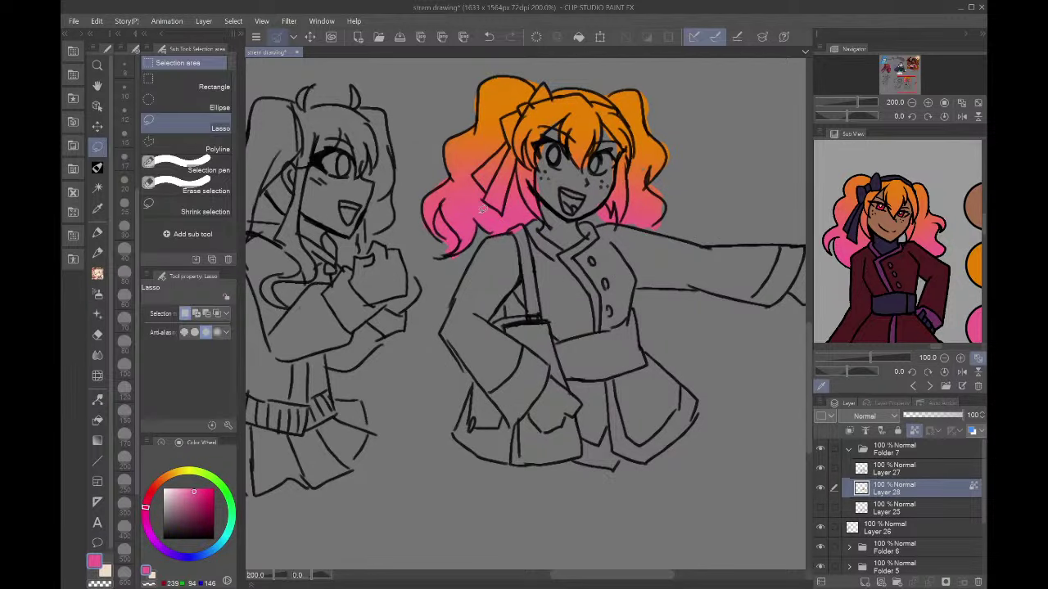
pyautogui.scroll(3, 483, 209)
pyautogui.moveTo(563, 169); pyautogui.dragTo(609, 244)
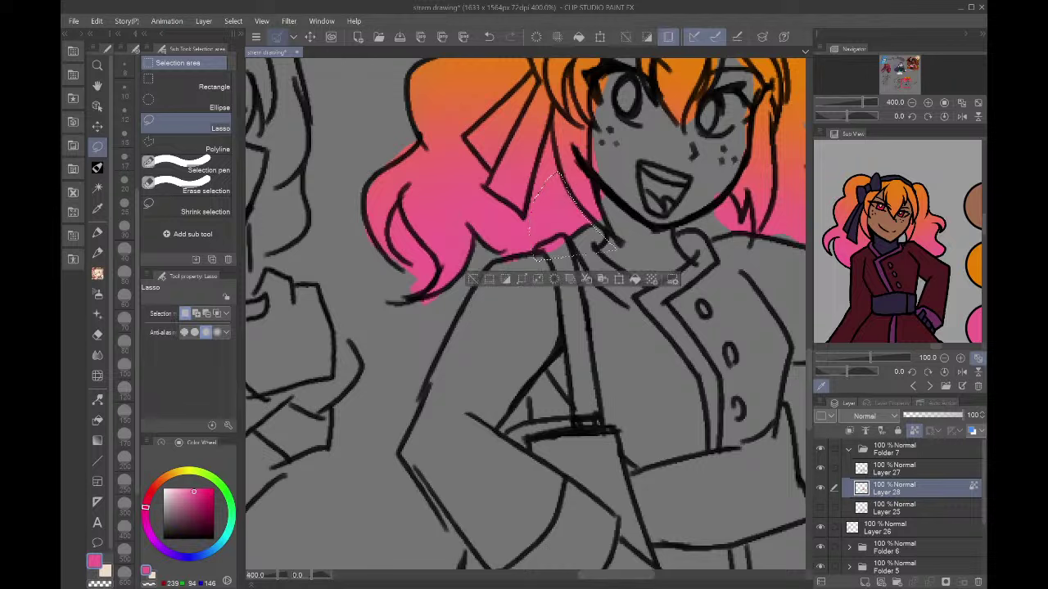
pyautogui.moveTo(560, 301)
pyautogui.mouseDown()
pyautogui.moveTo(571, 198)
pyautogui.moveTo(577, 299)
pyautogui.mouseUp()
pyautogui.hotkey('ctrl', 'd')
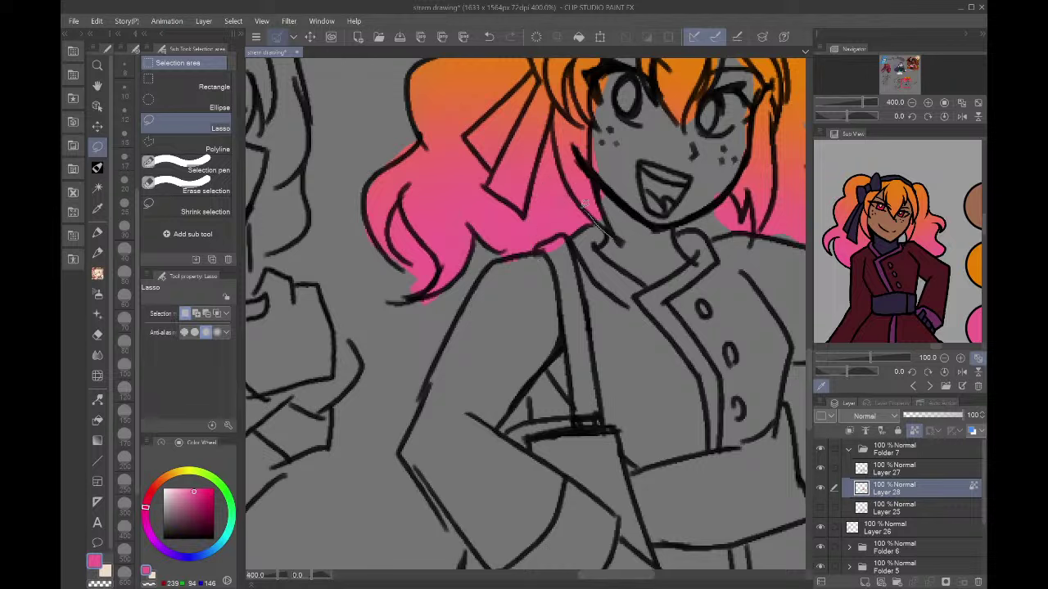
pyautogui.moveTo(584, 203); pyautogui.dragTo(583, 207)
pyautogui.press('Delete')
pyautogui.hotkey('ctrl', 'd')
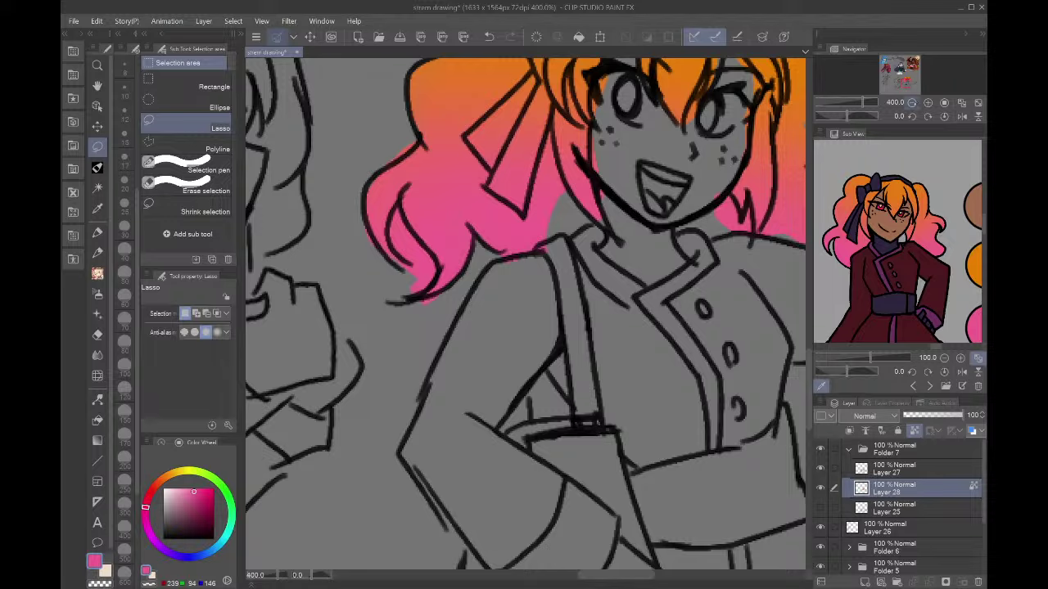
# - On Layer 27, outline the inner edge of the ribbon-side pigtail above the shoulder in black at brush size 3
pyautogui.scroll(-4, 528, 307)
pyautogui.scroll(4, 528, 307)
pyautogui.click(901, 469)
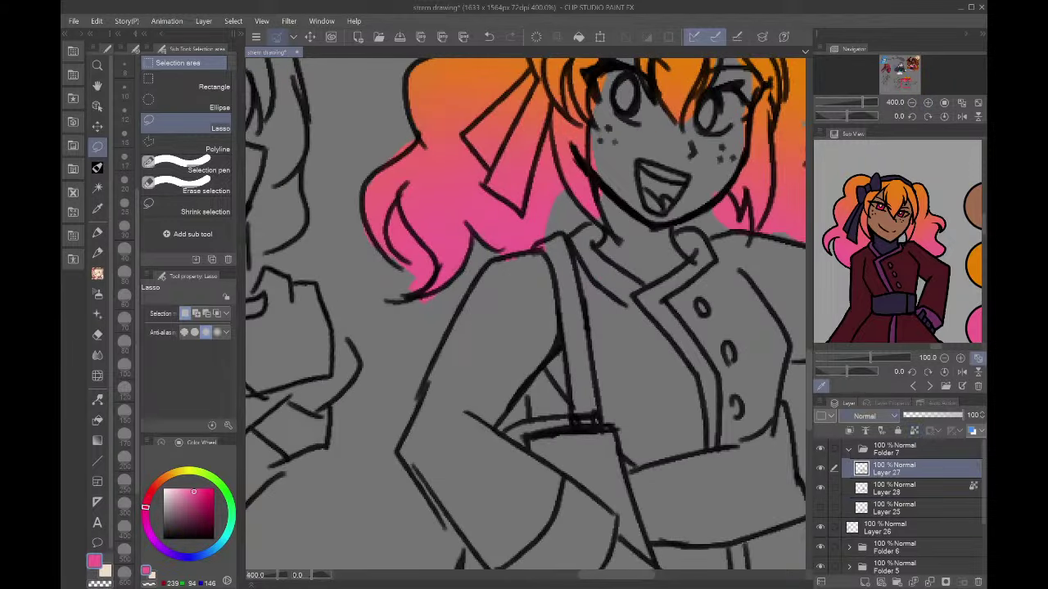
pyautogui.press('b')
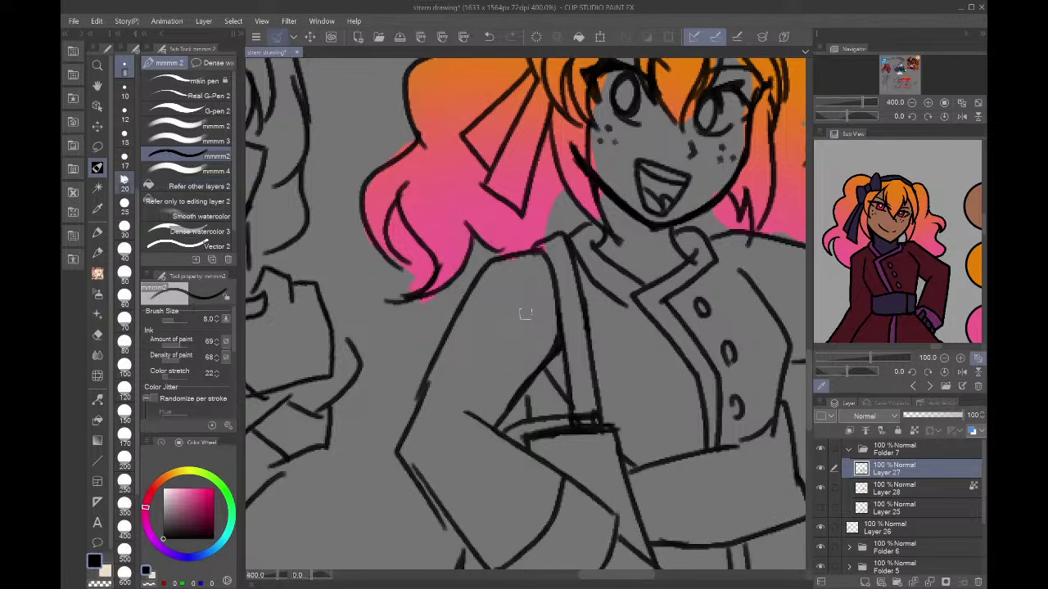
pyautogui.scroll(5, 126, 162)
pyautogui.click(127, 163)
pyautogui.moveTo(542, 242)
pyautogui.mouseDown()
pyautogui.moveTo(550, 208)
pyautogui.moveTo(568, 190)
pyautogui.moveTo(542, 243)
pyautogui.mouseUp()
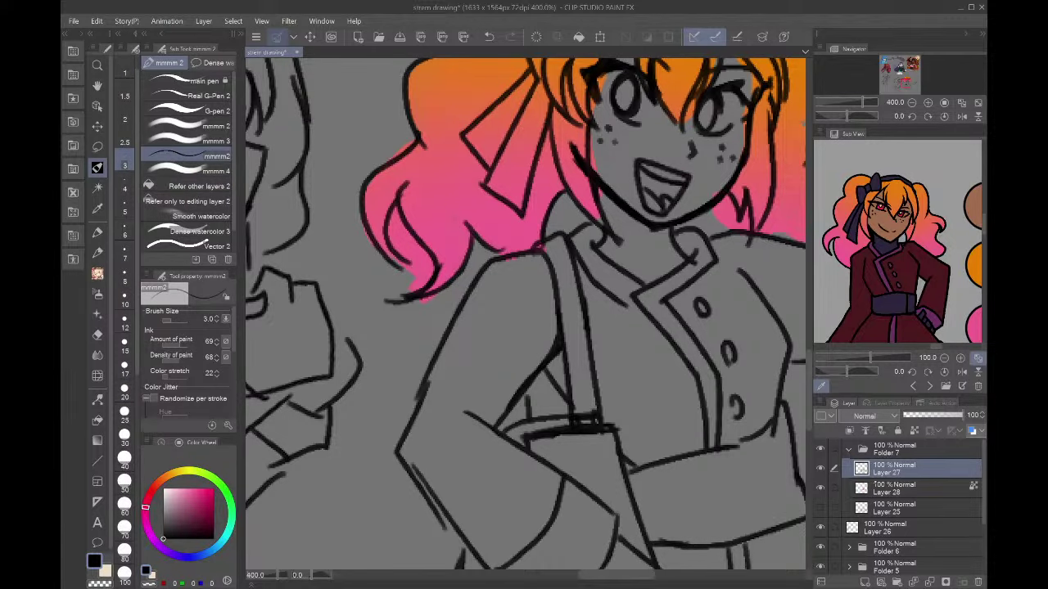
# - Add a new layer above Layer 28 and paint the right girl's bow and ribbon tails in the reference's dark purple at brush size 15
pyautogui.click(875, 486)
pyautogui.click(912, 103)
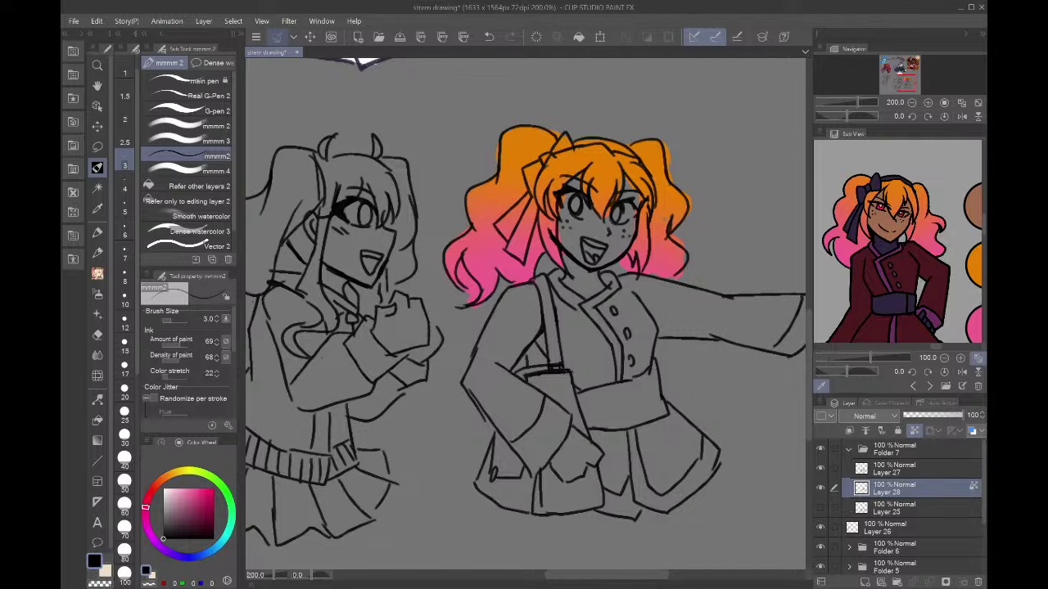
pyautogui.click(865, 582)
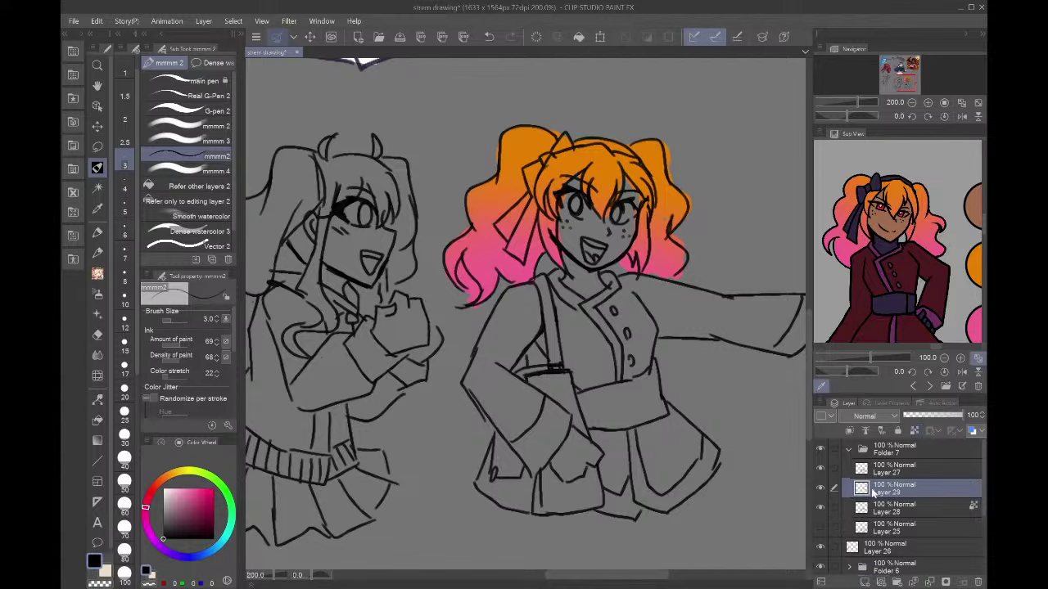
pyautogui.click(883, 303)
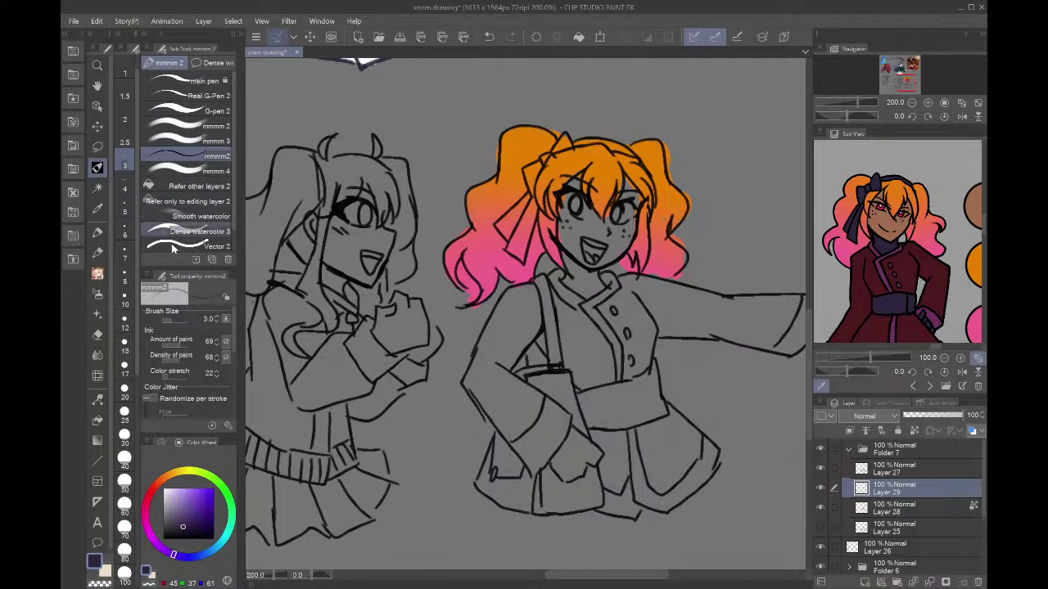
pyautogui.click(125, 344)
pyautogui.scroll(2, 524, 314)
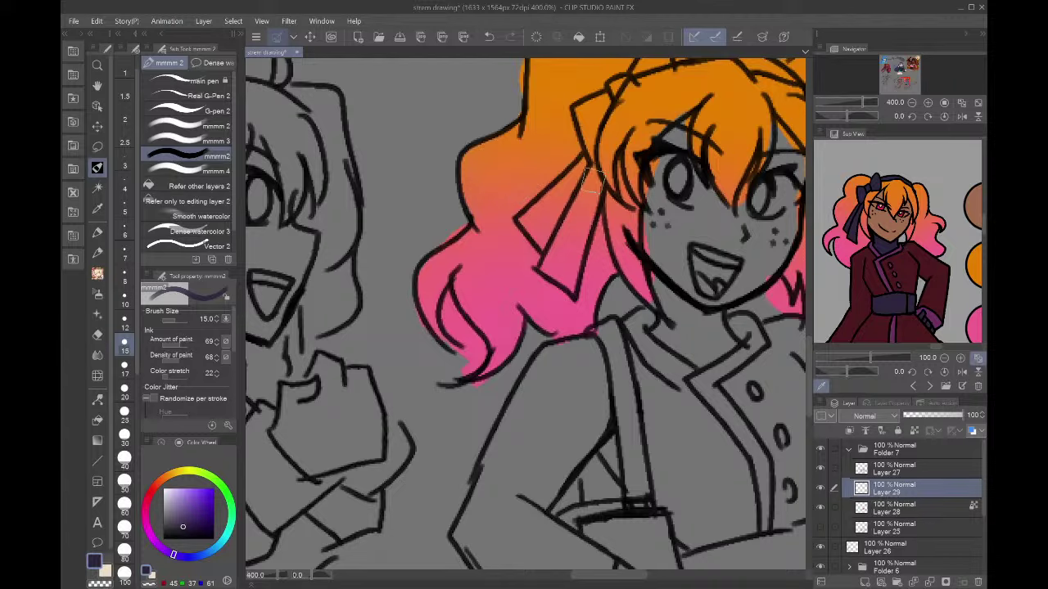
pyautogui.moveTo(591, 178)
pyautogui.mouseDown()
pyautogui.moveTo(565, 262)
pyautogui.moveTo(577, 282)
pyautogui.moveTo(544, 262)
pyautogui.moveTo(530, 220)
pyautogui.moveTo(573, 176)
pyautogui.moveTo(605, 110)
pyautogui.moveTo(585, 156)
pyautogui.moveTo(588, 132)
pyautogui.mouseUp()
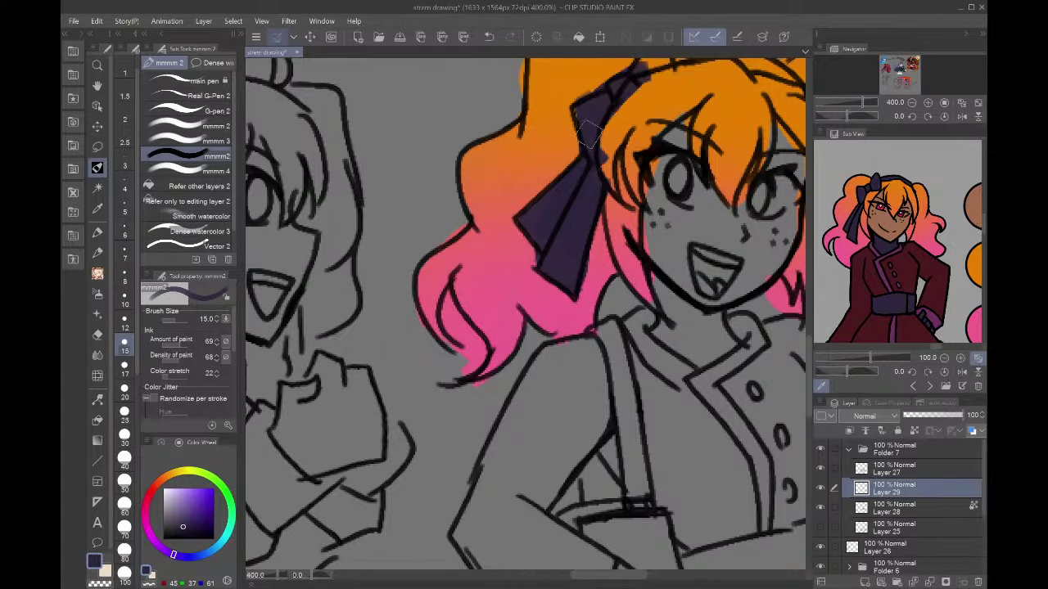
pyautogui.moveTo(628, 80); pyautogui.dragTo(634, 74)
pyautogui.moveTo(907, 81); pyautogui.dragTo(904, 80)
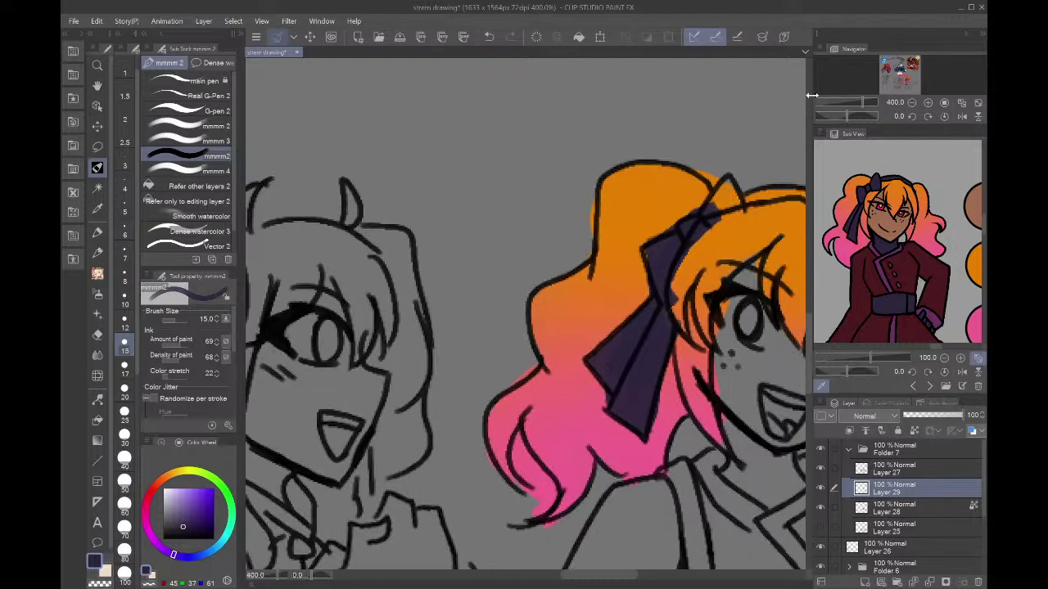
pyautogui.moveTo(667, 208)
pyautogui.mouseDown()
pyautogui.moveTo(726, 190)
pyautogui.moveTo(704, 216)
pyautogui.moveTo(729, 207)
pyautogui.mouseUp()
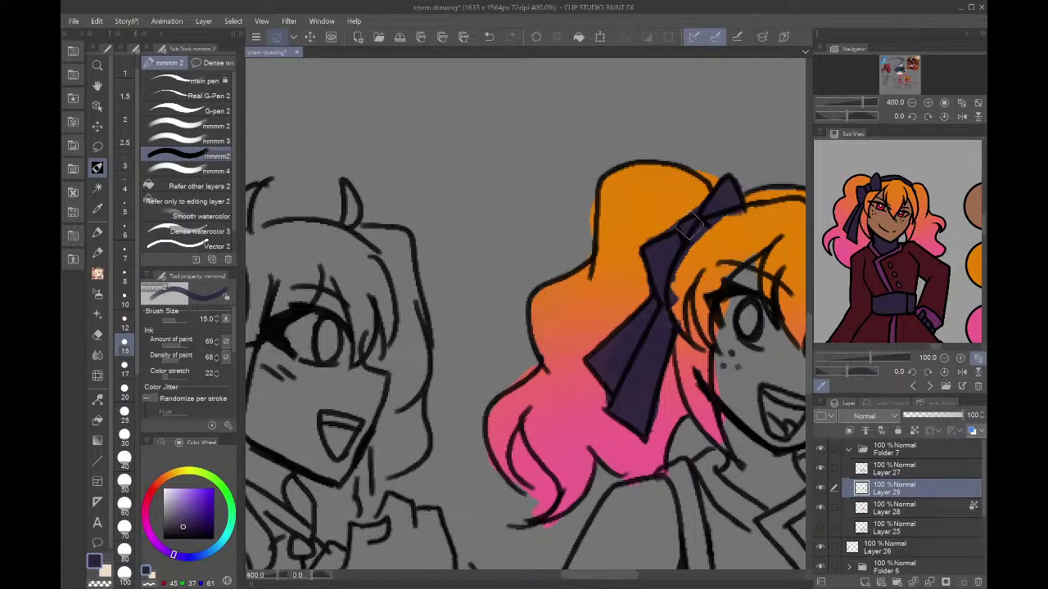
# - Erase the purple overspill along the ribbon tail beside the right girl's face
pyautogui.press('c')
pyautogui.moveTo(682, 351); pyautogui.dragTo(688, 276)
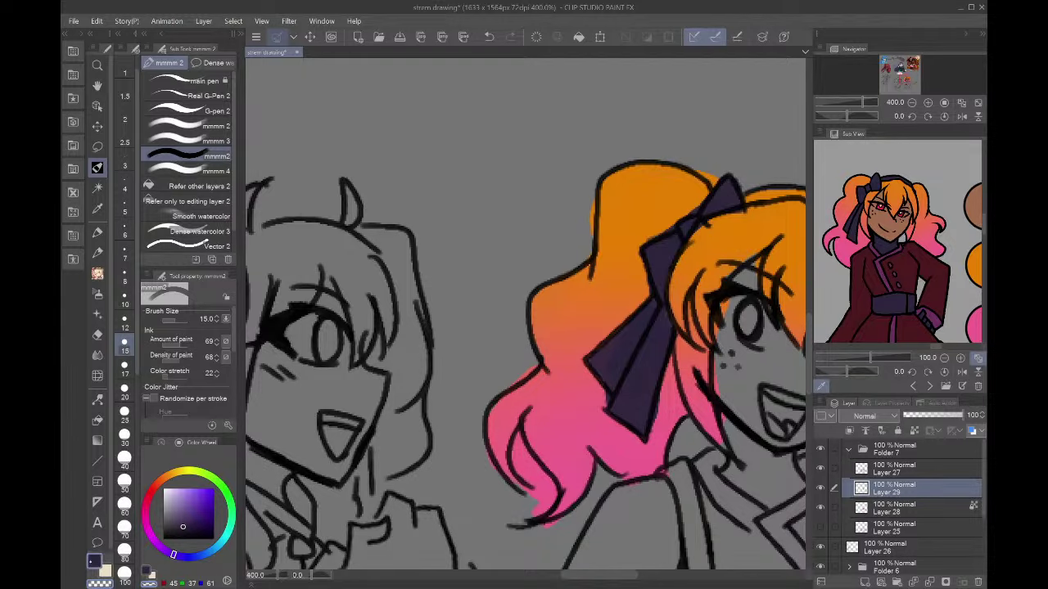
# - Paint the right girl's turtleneck, waist belt and gloves in the same dark purple on Layer 29 at brush size 15
pyautogui.click(907, 82)
pyautogui.moveTo(907, 81); pyautogui.dragTo(907, 84)
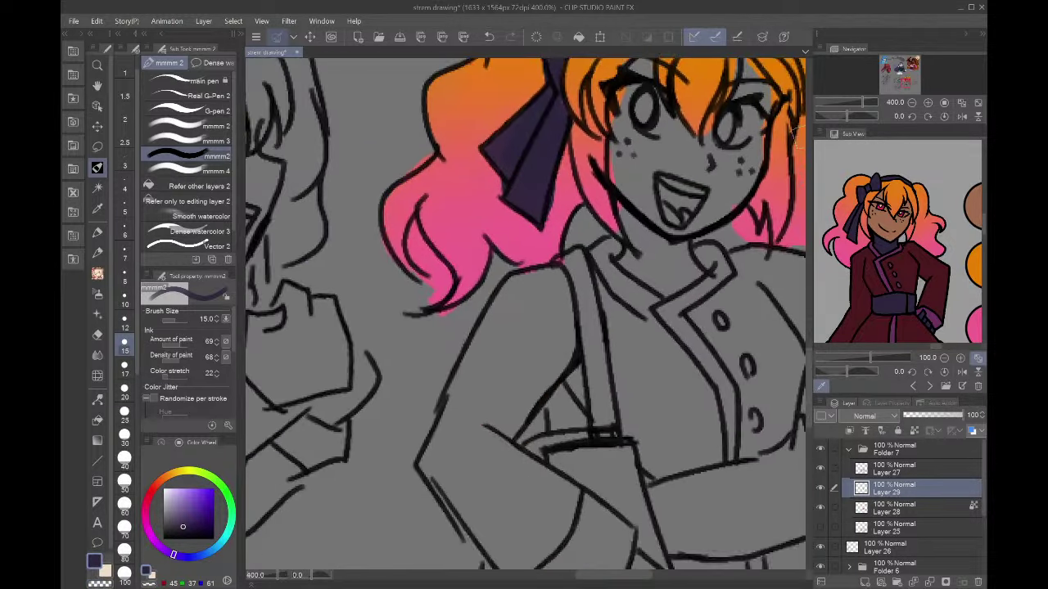
pyautogui.moveTo(626, 216)
pyautogui.mouseDown()
pyautogui.moveTo(649, 244)
pyautogui.moveTo(624, 210)
pyautogui.moveTo(672, 253)
pyautogui.moveTo(685, 248)
pyautogui.moveTo(686, 266)
pyautogui.moveTo(668, 287)
pyautogui.moveTo(622, 262)
pyautogui.moveTo(679, 277)
pyautogui.mouseUp()
pyautogui.click(912, 102)
pyautogui.moveTo(906, 89); pyautogui.dragTo(906, 86)
pyautogui.moveTo(626, 299)
pyautogui.mouseDown()
pyautogui.moveTo(659, 280)
pyautogui.moveTo(645, 291)
pyautogui.moveTo(662, 326)
pyautogui.moveTo(599, 334)
pyautogui.moveTo(580, 312)
pyautogui.moveTo(596, 337)
pyautogui.moveTo(632, 334)
pyautogui.mouseUp()
pyautogui.moveTo(581, 312)
pyautogui.mouseDown()
pyautogui.moveTo(615, 334)
pyautogui.moveTo(615, 323)
pyautogui.moveTo(591, 310)
pyautogui.moveTo(631, 298)
pyautogui.moveTo(607, 306)
pyautogui.moveTo(637, 308)
pyautogui.moveTo(601, 323)
pyautogui.moveTo(649, 311)
pyautogui.mouseUp()
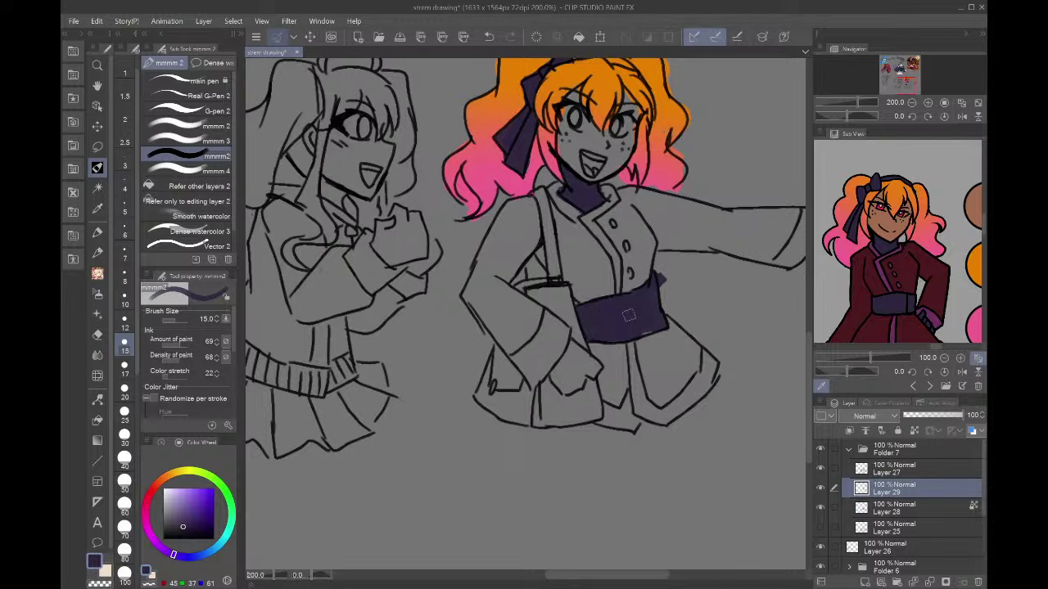
pyautogui.moveTo(554, 377)
pyautogui.mouseDown()
pyautogui.moveTo(595, 369)
pyautogui.moveTo(573, 347)
pyautogui.moveTo(561, 372)
pyautogui.moveTo(590, 370)
pyautogui.moveTo(305, 379)
pyautogui.moveTo(377, 289)
pyautogui.mouseUp()
pyautogui.moveTo(616, 205)
pyautogui.mouseDown()
pyautogui.moveTo(622, 218)
pyautogui.moveTo(598, 210)
pyautogui.moveTo(626, 185)
pyautogui.moveTo(601, 204)
pyautogui.moveTo(605, 176)
pyautogui.moveTo(634, 168)
pyautogui.moveTo(652, 144)
pyautogui.moveTo(593, 196)
pyautogui.moveTo(773, 405)
pyautogui.moveTo(920, 252)
pyautogui.mouseUp()
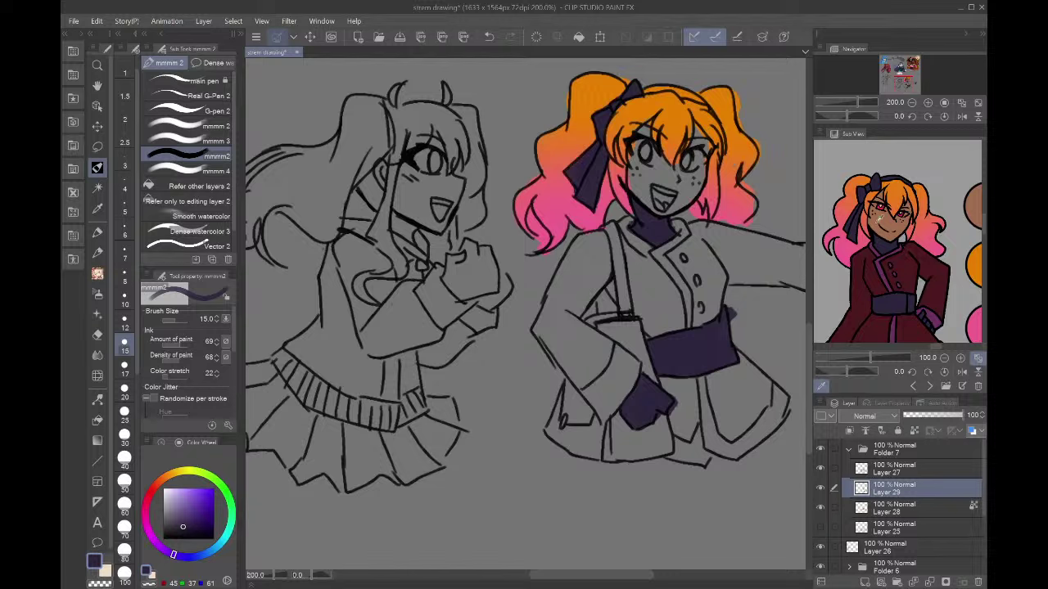
# - Colour the right girl's face in the reference's brown skin tone
pyautogui.click(876, 211)
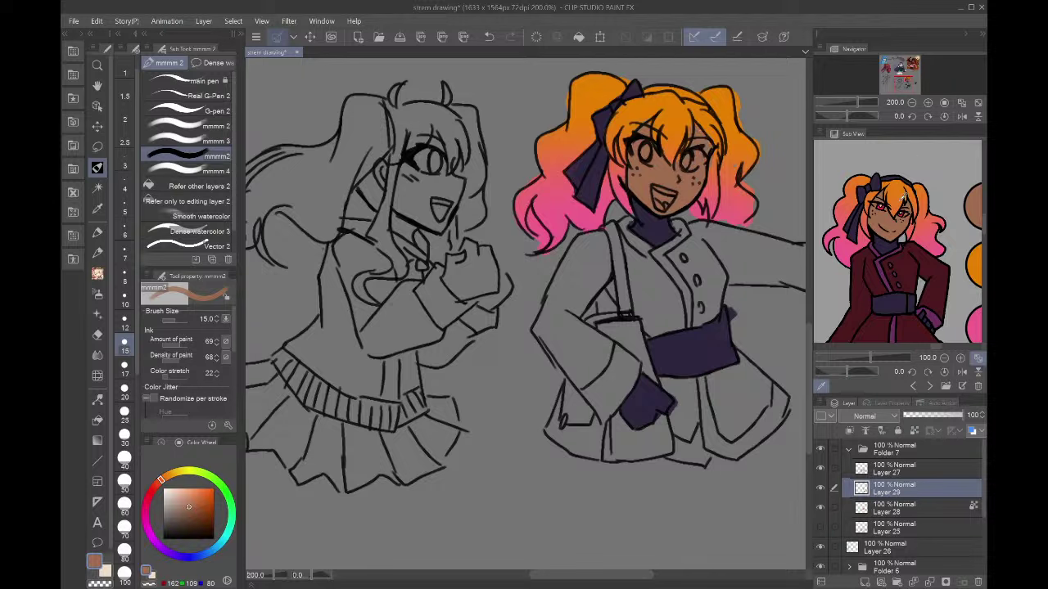
# - Fill the coat's buttoned front and outstretched sleeve with the reference's dark red, using the Refer other layers fill
pyautogui.click(889, 259)
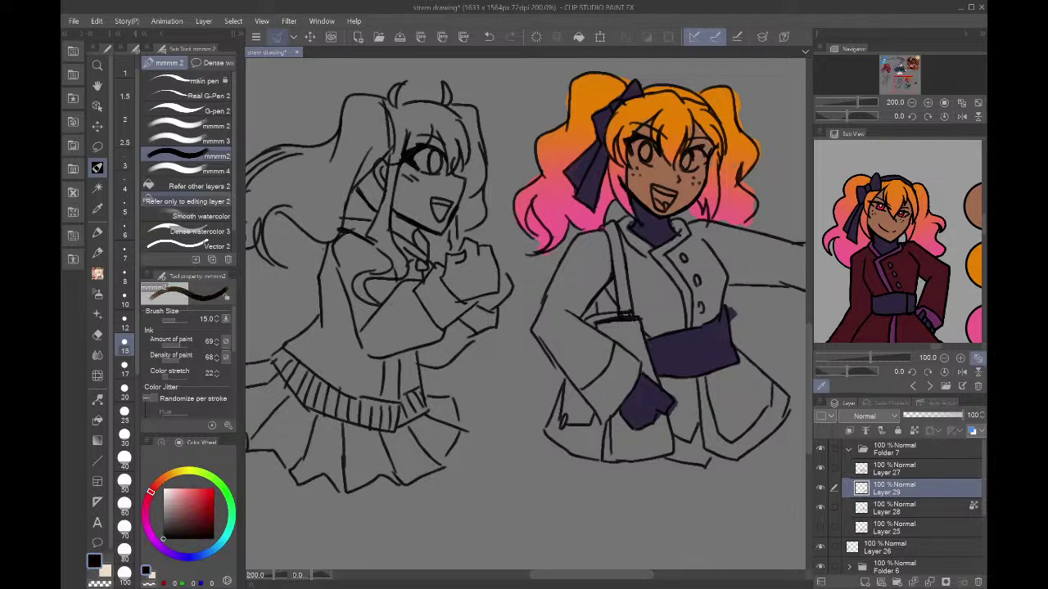
pyautogui.click(188, 185)
pyautogui.click(704, 233)
pyautogui.hotkey('ctrl', 'z')
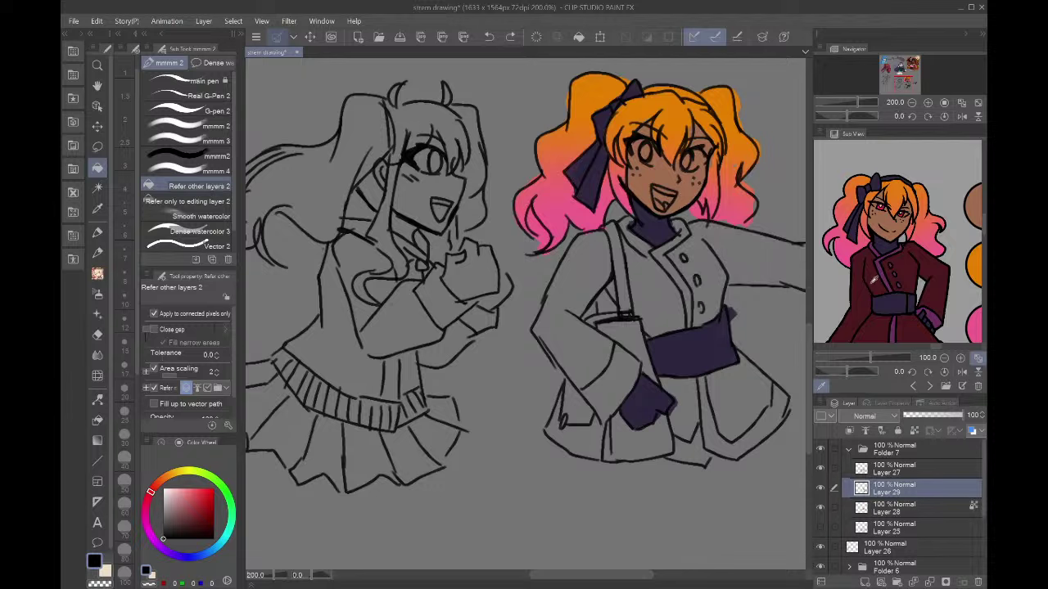
pyautogui.click(874, 280)
pyautogui.click(743, 245)
# - Paint the buttons area, the other coat front and the bent sleeve dark red with the mmmm2 brush at size 15
pyautogui.moveTo(904, 83); pyautogui.dragTo(907, 85)
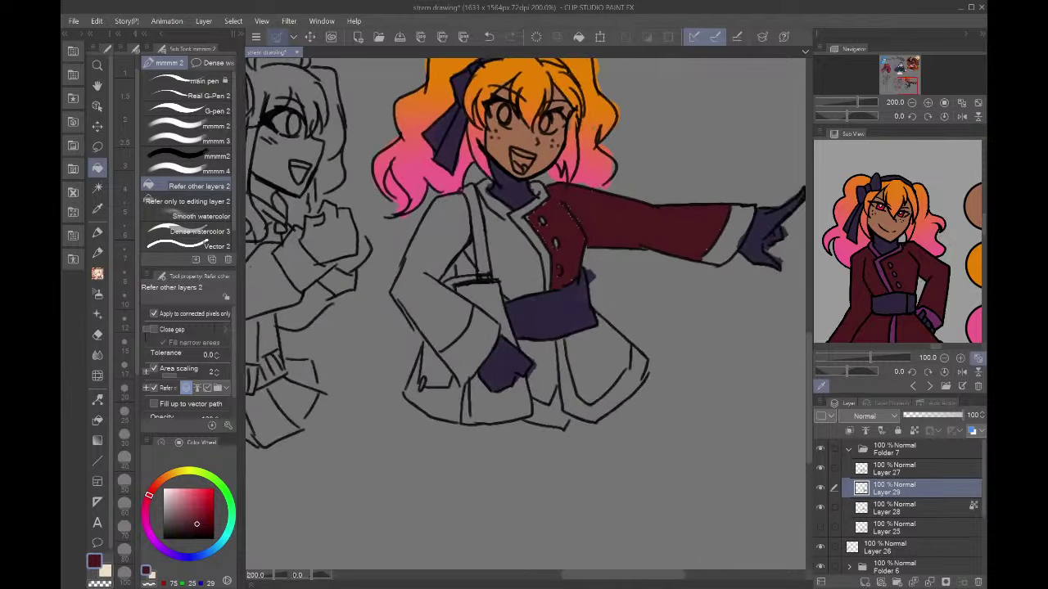
pyautogui.press('p')
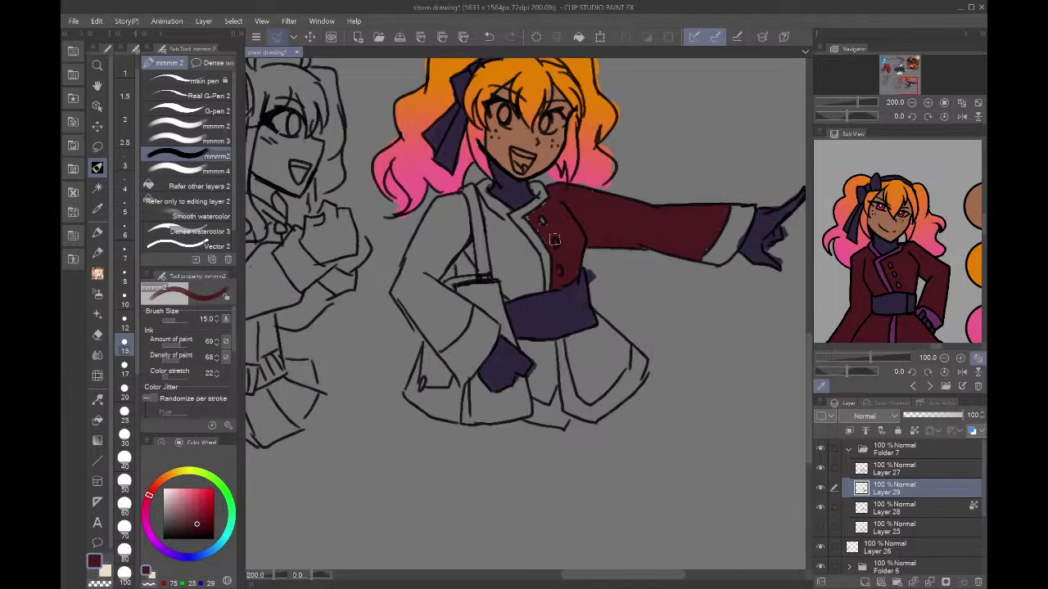
pyautogui.moveTo(533, 212); pyautogui.dragTo(557, 195)
pyautogui.moveTo(493, 214)
pyautogui.mouseDown()
pyautogui.moveTo(515, 229)
pyautogui.moveTo(541, 284)
pyautogui.moveTo(502, 292)
pyautogui.moveTo(461, 240)
pyautogui.moveTo(466, 216)
pyautogui.moveTo(495, 225)
pyautogui.moveTo(534, 279)
pyautogui.moveTo(519, 229)
pyautogui.moveTo(540, 272)
pyautogui.mouseUp()
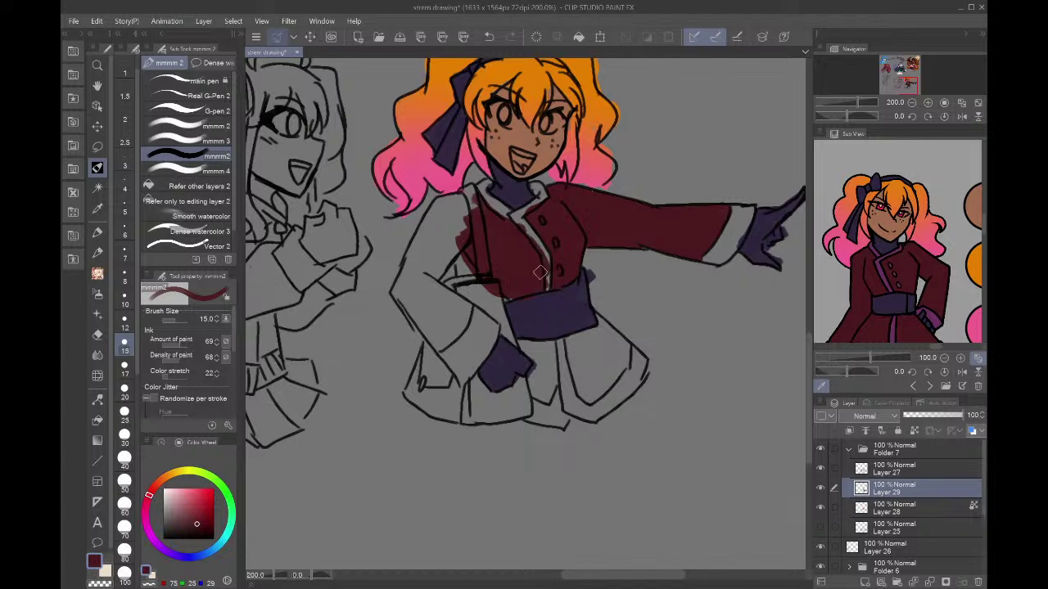
pyautogui.moveTo(468, 229)
pyautogui.mouseDown()
pyautogui.moveTo(409, 295)
pyautogui.moveTo(465, 238)
pyautogui.moveTo(469, 217)
pyautogui.moveTo(453, 221)
pyautogui.moveTo(418, 266)
pyautogui.moveTo(456, 199)
pyautogui.moveTo(446, 198)
pyautogui.moveTo(400, 289)
pyautogui.moveTo(436, 344)
pyautogui.moveTo(397, 294)
pyautogui.moveTo(438, 350)
pyautogui.moveTo(465, 308)
pyautogui.moveTo(425, 274)
pyautogui.moveTo(408, 286)
pyautogui.moveTo(415, 302)
pyautogui.moveTo(423, 276)
pyautogui.moveTo(460, 302)
pyautogui.moveTo(452, 329)
pyautogui.mouseUp()
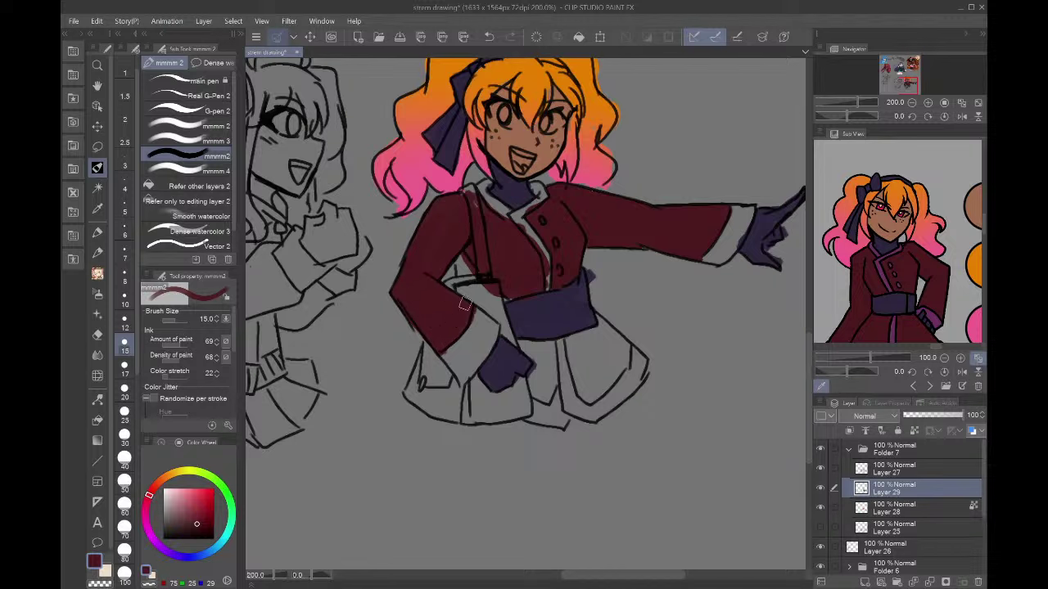
# - Paint the outstretched sleeve's cuff, the coat collar and the front trim in the reference's purple
pyautogui.click(934, 314)
pyautogui.moveTo(725, 232)
pyautogui.mouseDown()
pyautogui.moveTo(716, 255)
pyautogui.moveTo(732, 235)
pyautogui.moveTo(711, 257)
pyautogui.moveTo(736, 208)
pyautogui.moveTo(748, 211)
pyautogui.moveTo(725, 255)
pyautogui.mouseUp()
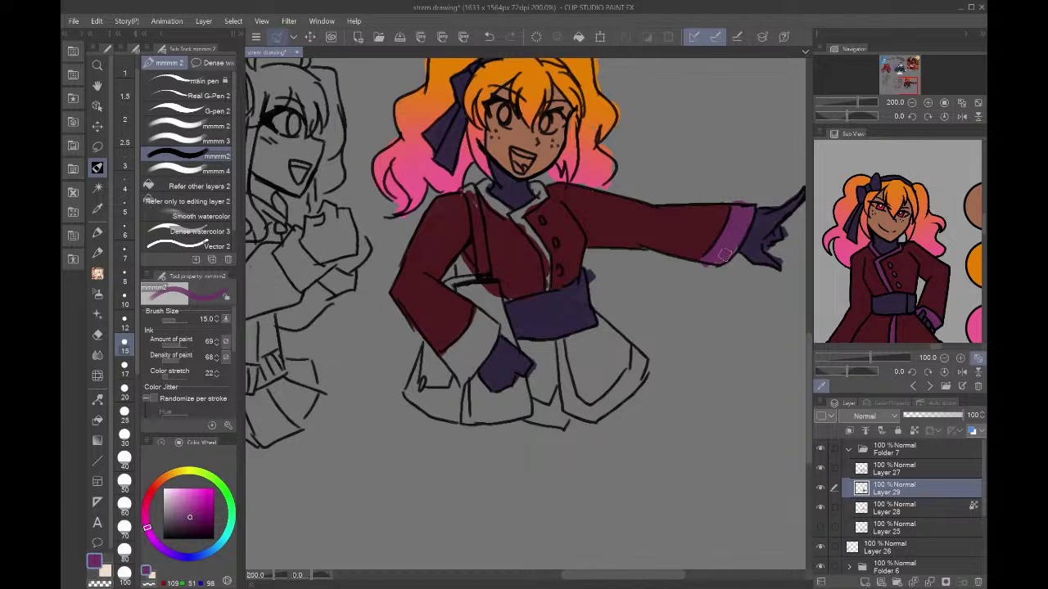
pyautogui.moveTo(483, 185)
pyautogui.mouseDown()
pyautogui.moveTo(521, 221)
pyautogui.moveTo(549, 283)
pyautogui.mouseUp()
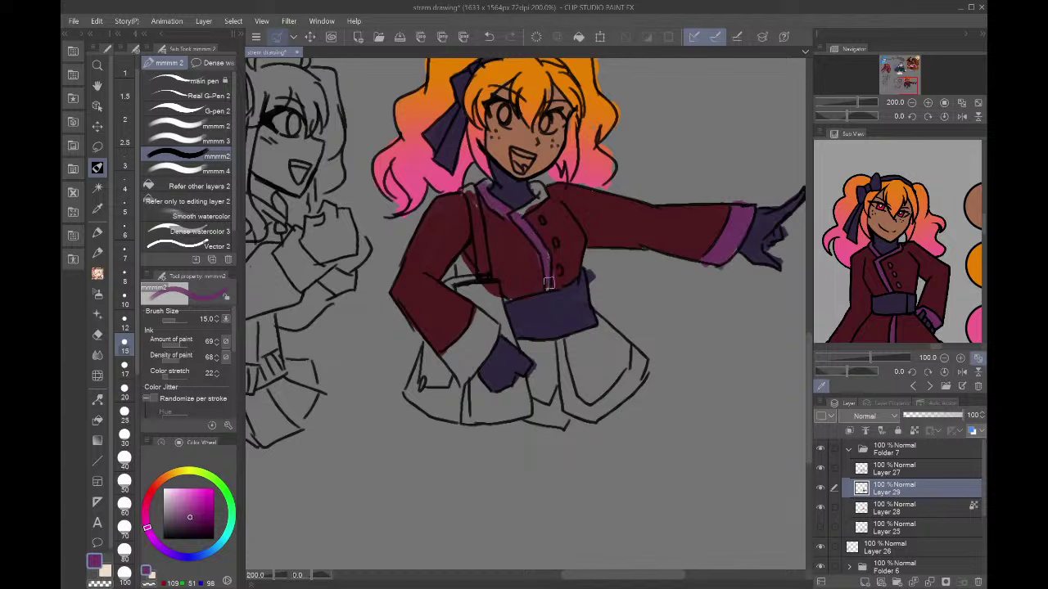
pyautogui.moveTo(519, 211); pyautogui.dragTo(535, 187)
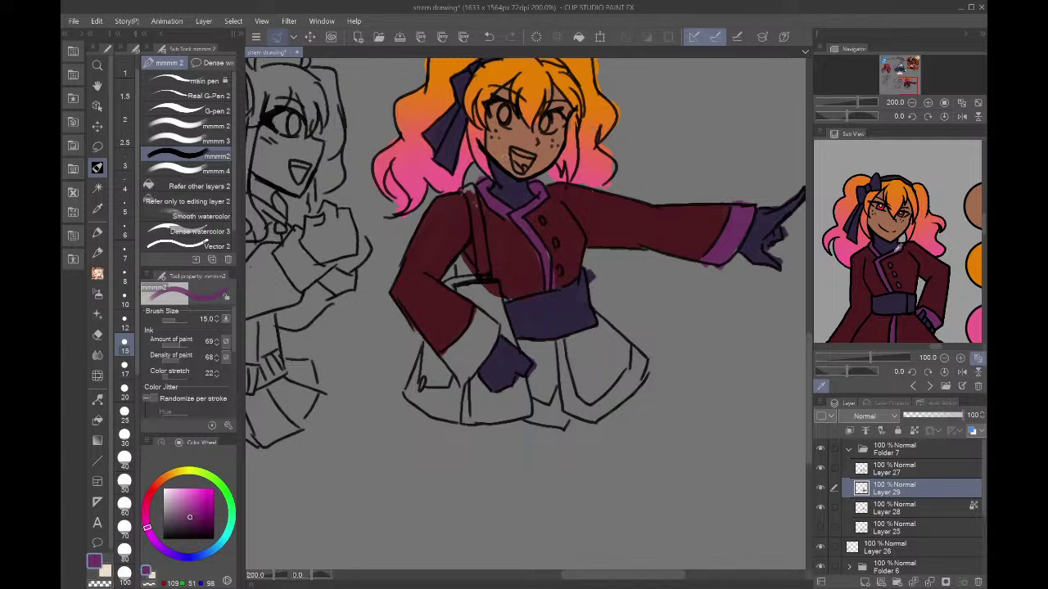
# - Paint the coat skirt panels below the belt dark red and tidy the belt's side edge in dark purple
pyautogui.click(910, 328)
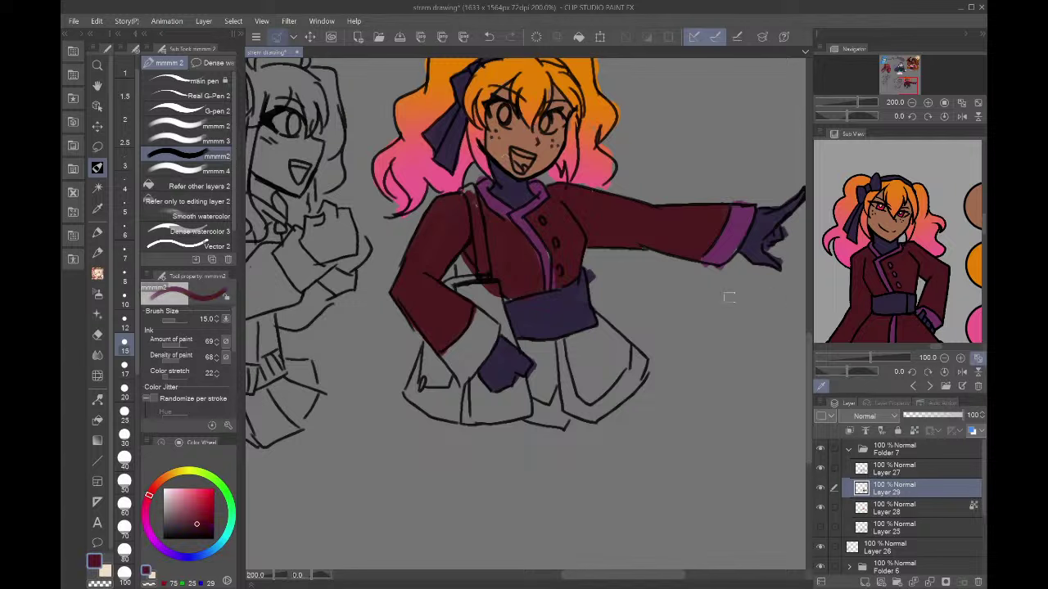
pyautogui.moveTo(570, 342)
pyautogui.mouseDown()
pyautogui.moveTo(579, 392)
pyautogui.moveTo(605, 382)
pyautogui.moveTo(624, 352)
pyautogui.moveTo(593, 387)
pyautogui.moveTo(627, 347)
pyautogui.moveTo(597, 316)
pyautogui.moveTo(599, 328)
pyautogui.moveTo(573, 339)
pyautogui.moveTo(580, 352)
pyautogui.moveTo(596, 330)
pyautogui.moveTo(627, 350)
pyautogui.mouseUp()
pyautogui.press('c')
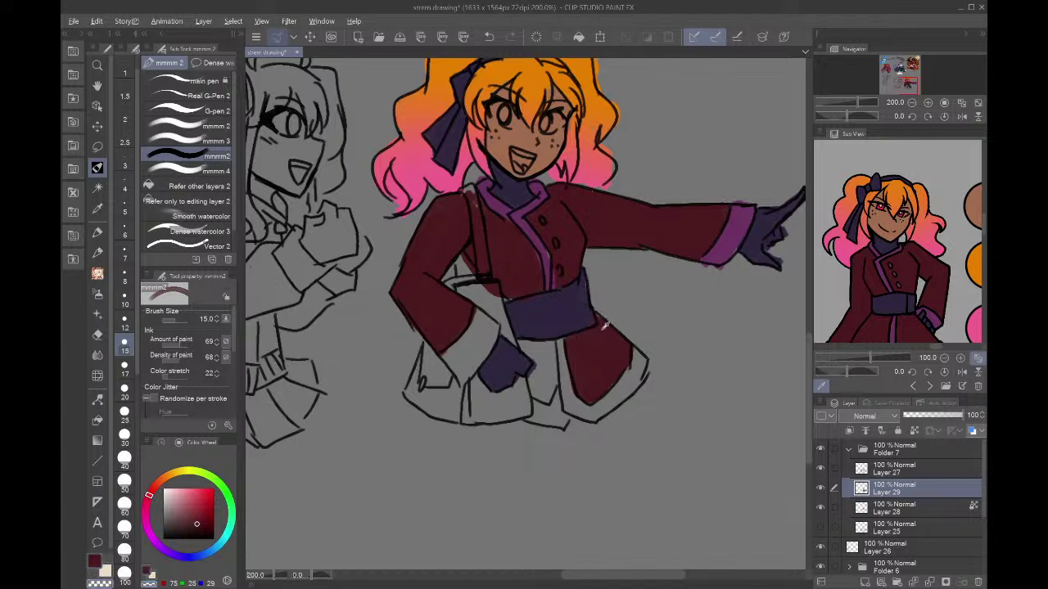
pyautogui.press('c')
pyautogui.keyDown('alt'); pyautogui.click(583, 305); pyautogui.keyUp('alt')
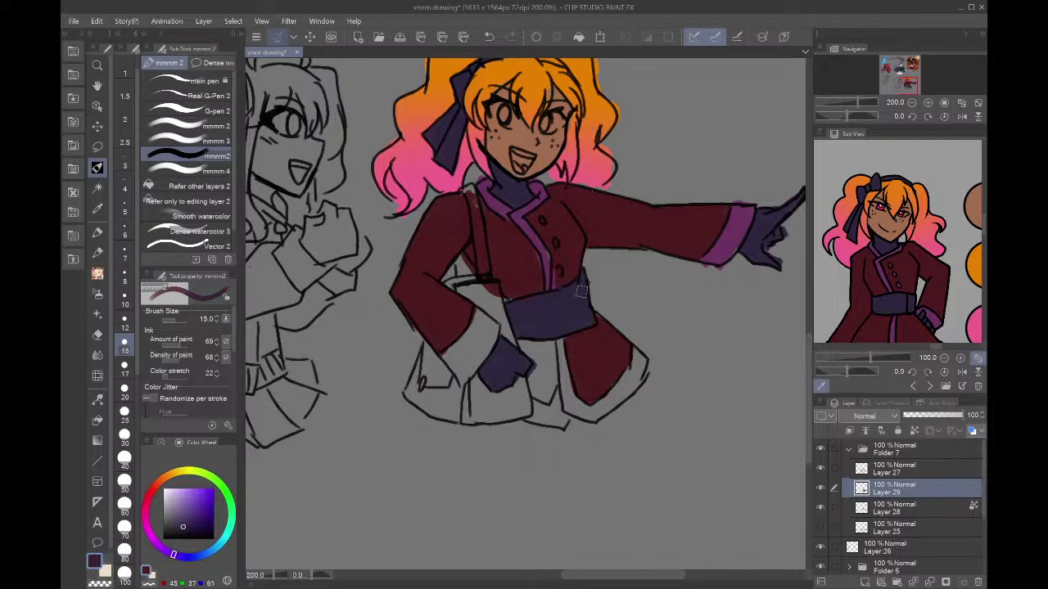
pyautogui.keyDown('alt'); pyautogui.click(591, 342); pyautogui.keyUp('alt')
pyautogui.moveTo(547, 343)
pyautogui.mouseDown()
pyautogui.moveTo(547, 393)
pyautogui.moveTo(537, 361)
pyautogui.moveTo(531, 375)
pyautogui.moveTo(547, 398)
pyautogui.moveTo(542, 347)
pyautogui.moveTo(589, 419)
pyautogui.moveTo(616, 410)
pyautogui.moveTo(637, 357)
pyautogui.moveTo(640, 373)
pyautogui.mouseUp()
# - Paint the coat skirt's front trim and hem in the cuff's purple
pyautogui.keyDown('alt'); pyautogui.click(724, 239); pyautogui.keyUp('alt')
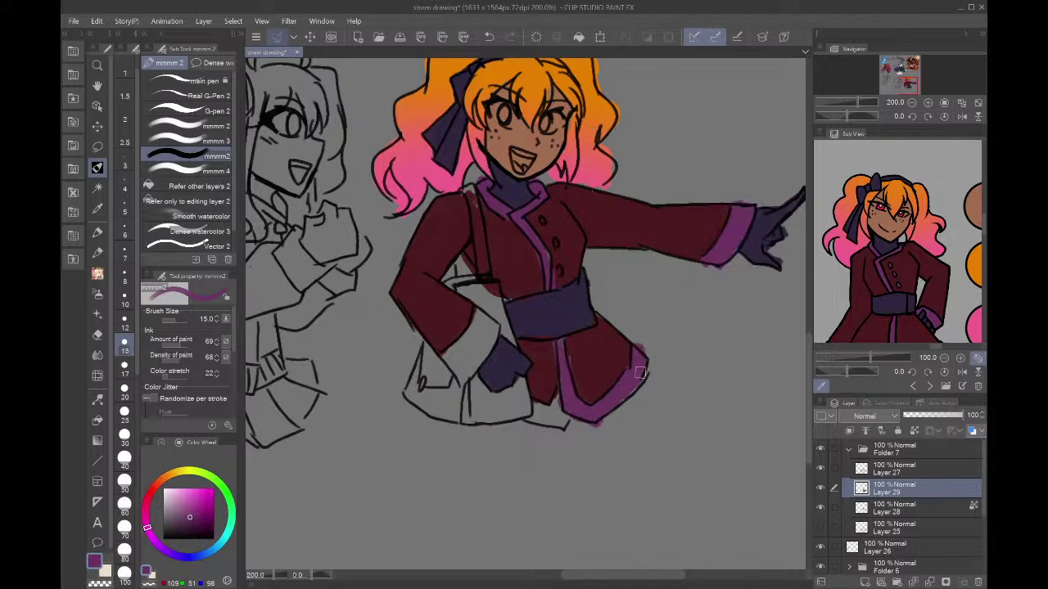
pyautogui.moveTo(559, 391); pyautogui.dragTo(560, 420)
pyautogui.moveTo(526, 413)
pyautogui.mouseDown()
pyautogui.moveTo(540, 409)
pyautogui.moveTo(527, 391)
pyautogui.mouseUp()
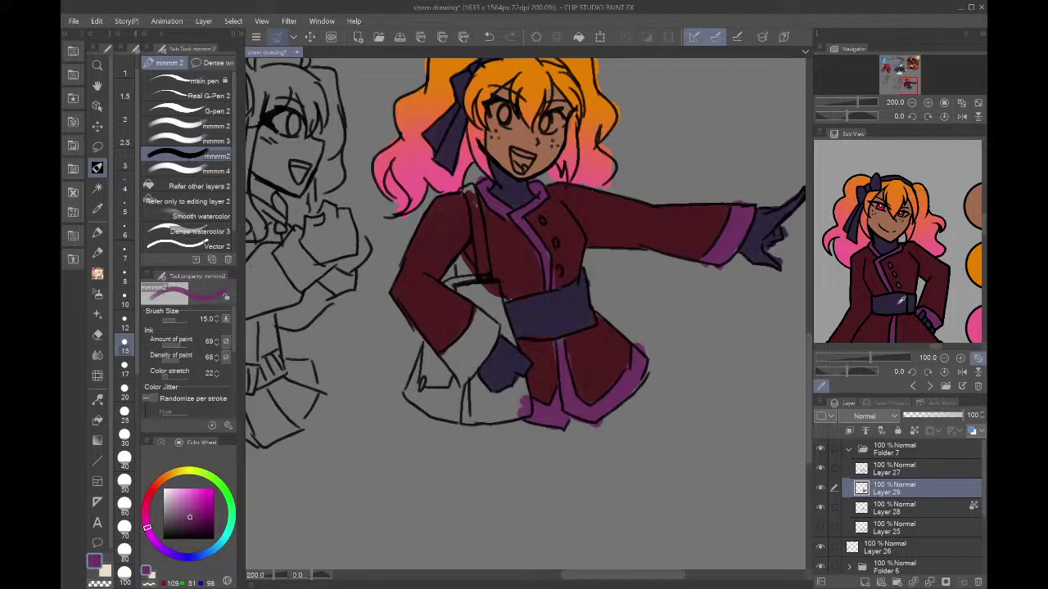
# - Paint the shoulder bag and its strap in a near-black purple, RGB 23, 19, 30
pyautogui.click(173, 555)
pyautogui.click(185, 532)
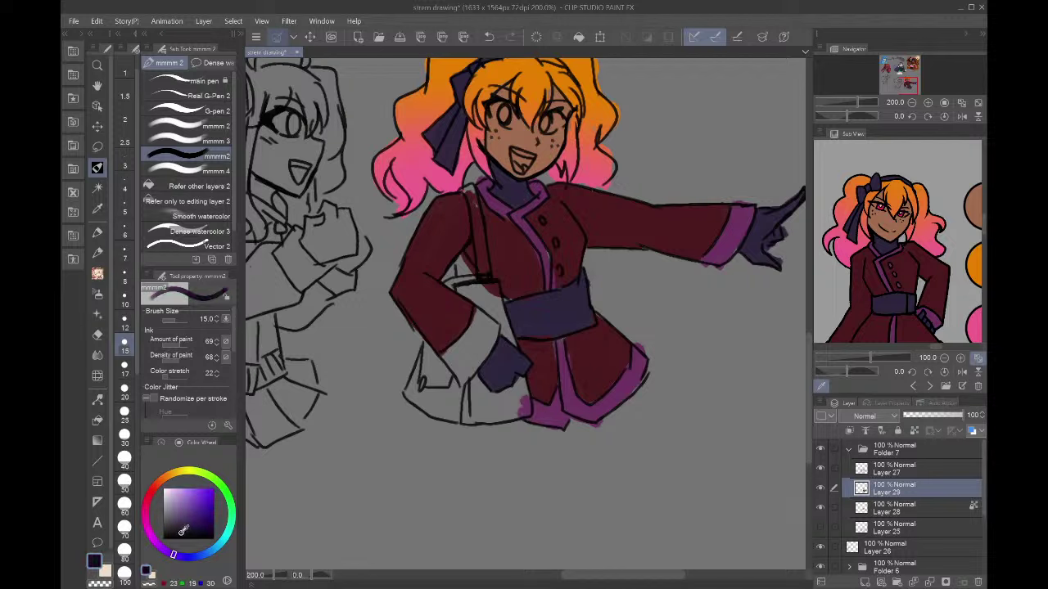
pyautogui.moveTo(468, 185); pyautogui.dragTo(488, 291)
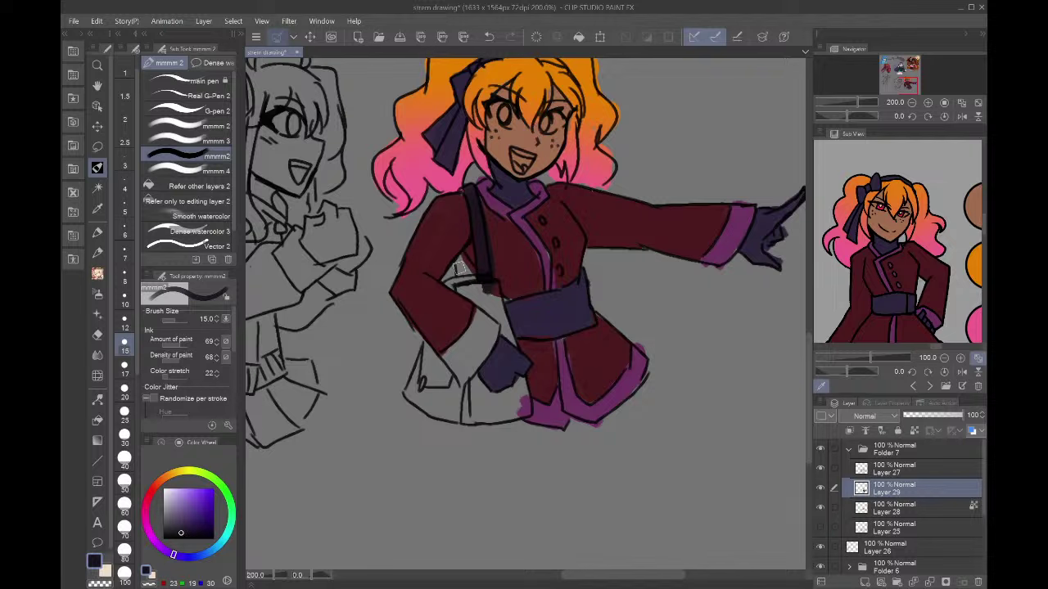
pyautogui.moveTo(460, 258)
pyautogui.mouseDown()
pyautogui.moveTo(460, 289)
pyautogui.moveTo(459, 273)
pyautogui.moveTo(448, 278)
pyautogui.moveTo(478, 304)
pyautogui.moveTo(451, 273)
pyautogui.moveTo(460, 257)
pyautogui.moveTo(447, 280)
pyautogui.moveTo(479, 301)
pyautogui.moveTo(460, 282)
pyautogui.moveTo(491, 279)
pyautogui.moveTo(514, 338)
pyautogui.moveTo(473, 284)
pyautogui.mouseUp()
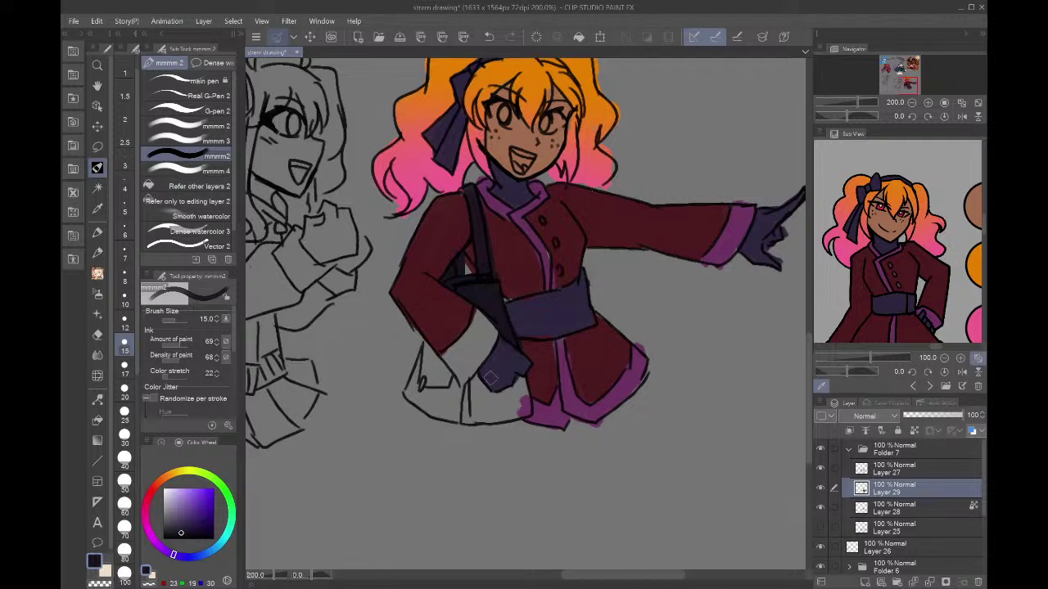
pyautogui.moveTo(470, 381)
pyautogui.mouseDown()
pyautogui.moveTo(490, 405)
pyautogui.moveTo(473, 381)
pyautogui.moveTo(492, 403)
pyautogui.moveTo(519, 385)
pyautogui.moveTo(526, 400)
pyautogui.moveTo(520, 412)
pyautogui.moveTo(462, 413)
pyautogui.moveTo(517, 413)
pyautogui.moveTo(464, 406)
pyautogui.moveTo(512, 399)
pyautogui.moveTo(494, 402)
pyautogui.moveTo(477, 374)
pyautogui.moveTo(460, 390)
pyautogui.moveTo(422, 343)
pyautogui.moveTo(408, 387)
pyautogui.moveTo(437, 415)
pyautogui.moveTo(414, 396)
pyautogui.moveTo(456, 412)
pyautogui.moveTo(434, 358)
pyautogui.moveTo(463, 408)
pyautogui.moveTo(460, 350)
pyautogui.mouseUp()
# - Paint the bent arm's cuff purple and touch up the neighbouring glove and bag edges in their own colours
pyautogui.keyDown('alt'); pyautogui.click(519, 210); pyautogui.keyUp('alt')
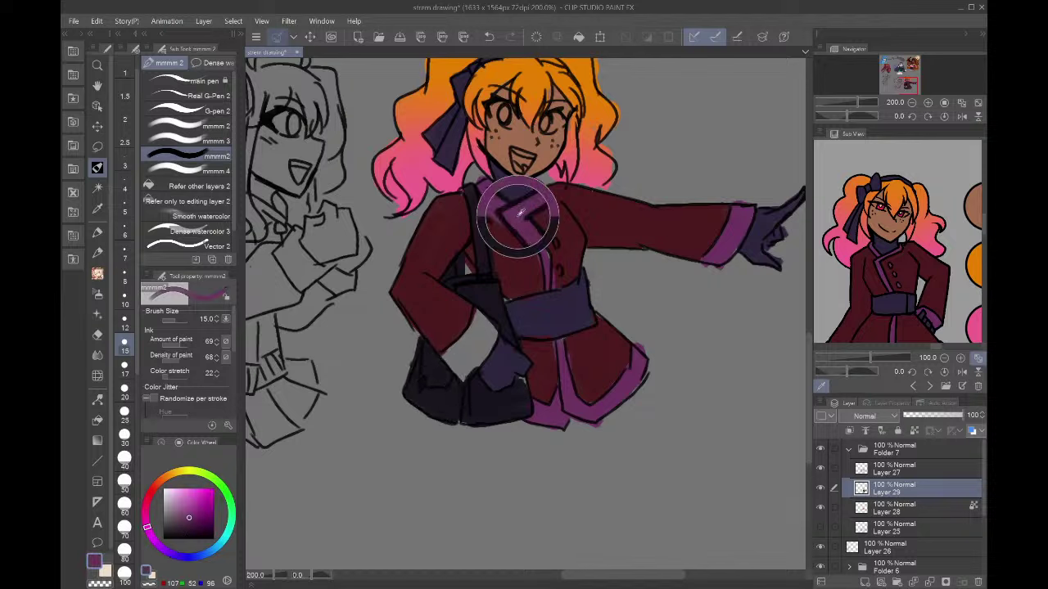
pyautogui.moveTo(478, 321)
pyautogui.mouseDown()
pyautogui.moveTo(446, 366)
pyautogui.moveTo(491, 332)
pyautogui.moveTo(477, 363)
pyautogui.moveTo(491, 331)
pyautogui.moveTo(455, 344)
pyautogui.moveTo(479, 312)
pyautogui.mouseUp()
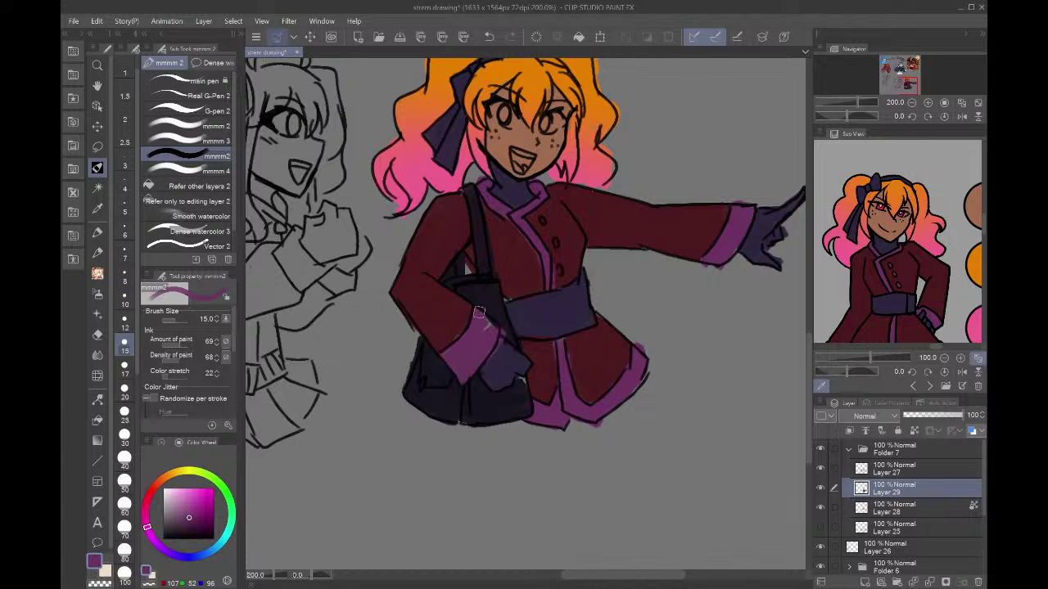
pyautogui.keyDown('alt'); pyautogui.click(504, 357); pyautogui.keyUp('alt')
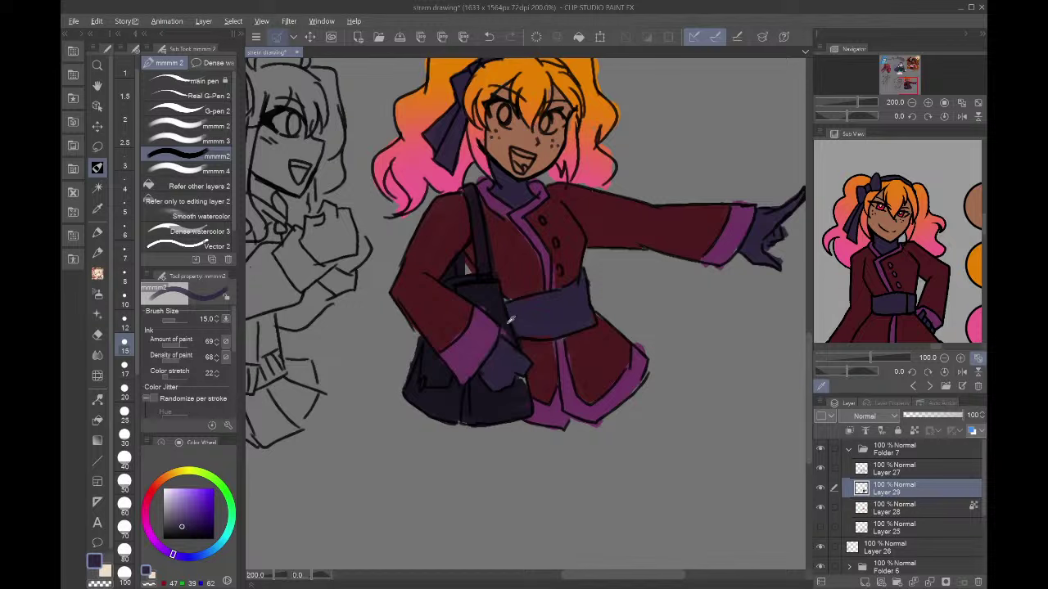
pyautogui.keyDown('alt'); pyautogui.click(500, 314); pyautogui.keyUp('alt')
pyautogui.moveTo(501, 323); pyautogui.dragTo(518, 343)
# - Touch up small gaps around the cuff, coat and belt in their matching colours at brush size 6
pyautogui.keyDown('alt'); pyautogui.click(481, 335); pyautogui.keyUp('alt')
pyautogui.press('[')
pyautogui.press('[')
pyautogui.press('[')
pyautogui.press('[')
pyautogui.press('[')
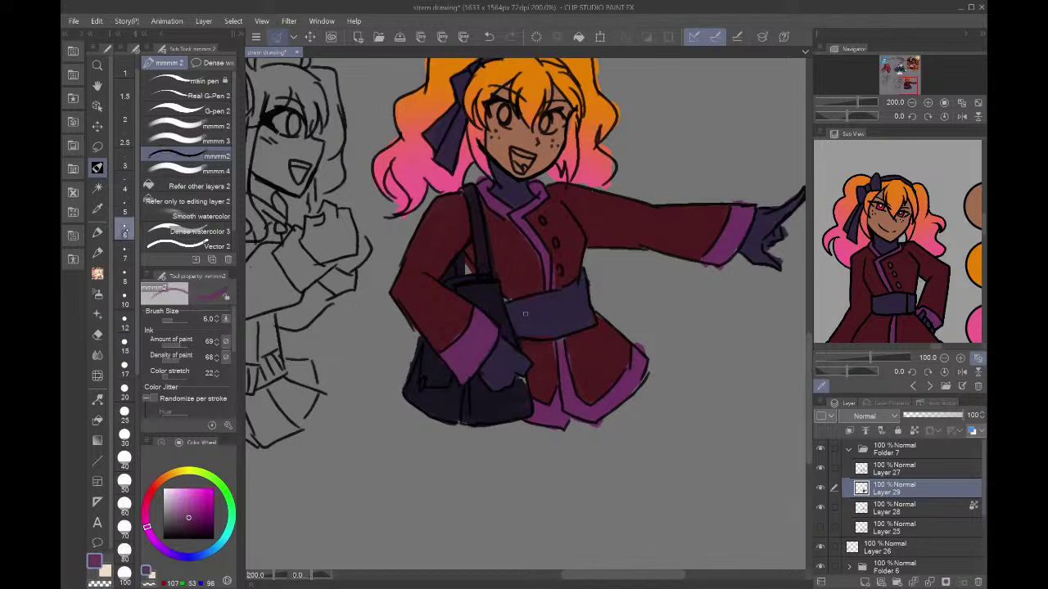
pyautogui.keyDown('alt'); pyautogui.click(546, 256); pyautogui.keyUp('alt')
pyautogui.keyDown('alt'); pyautogui.click(535, 262); pyautogui.keyUp('alt')
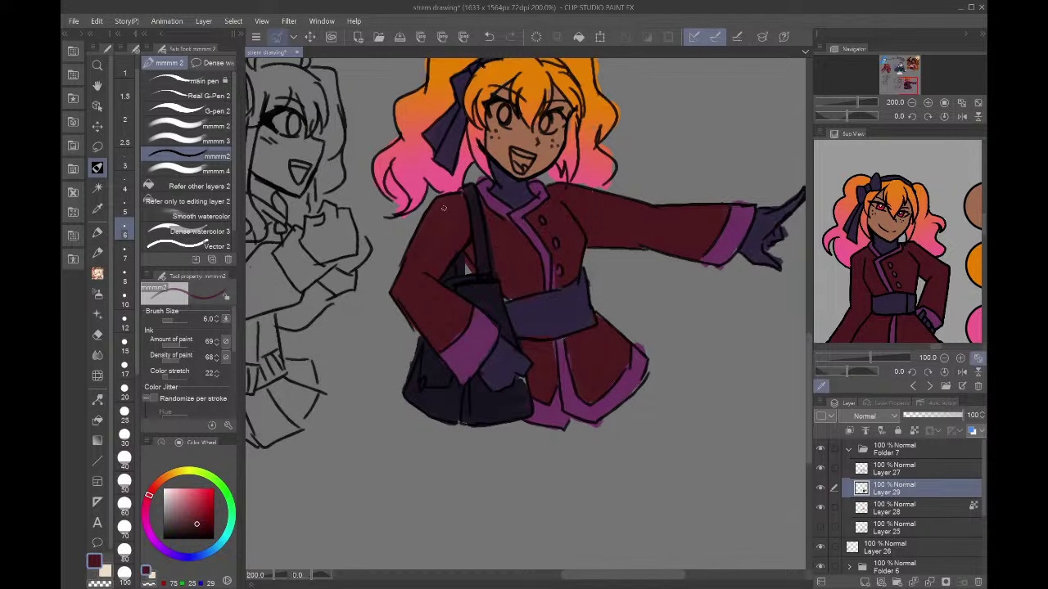
pyautogui.click(912, 103)
pyautogui.moveTo(909, 85); pyautogui.dragTo(906, 86)
pyautogui.scroll(3, 525, 278)
pyautogui.keyDown('alt'); pyautogui.click(633, 300); pyautogui.keyUp('alt')
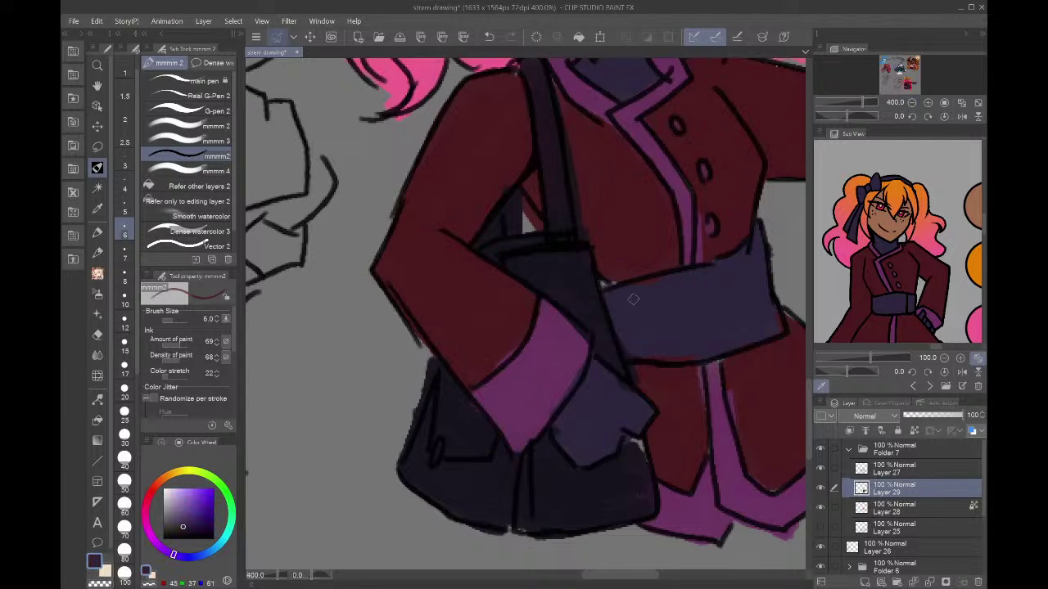
pyautogui.keyDown('alt'); pyautogui.click(619, 267); pyautogui.keyUp('alt')
# - Paint both of the right girl's irises in the reference palette's magenta at brush size 6
pyautogui.moveTo(901, 73); pyautogui.dragTo(905, 78)
pyautogui.scroll(-3, 935, 170)
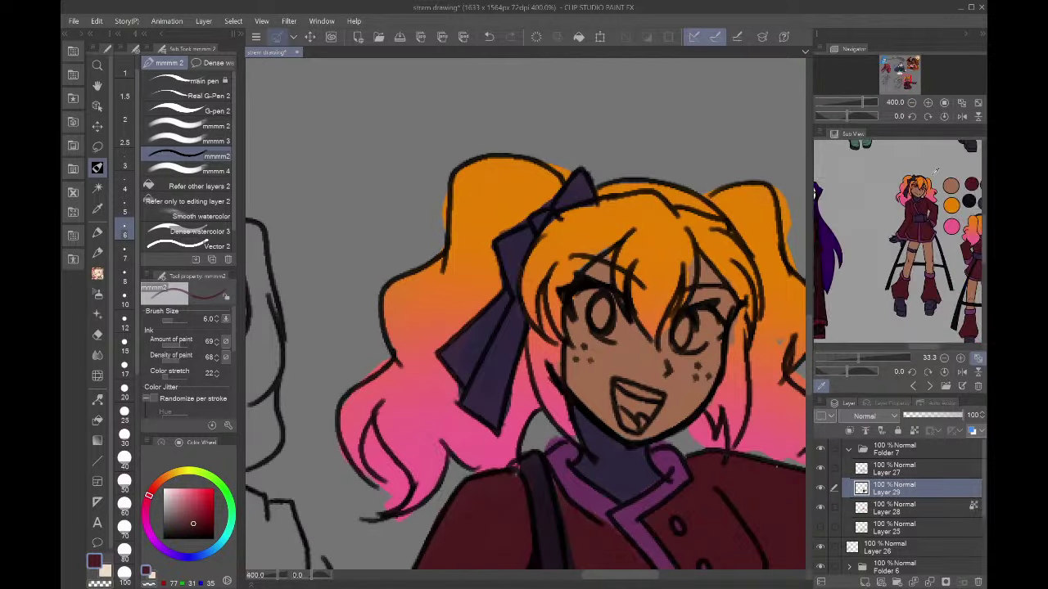
pyautogui.scroll(-1, 946, 189)
pyautogui.scroll(2, 981, 188)
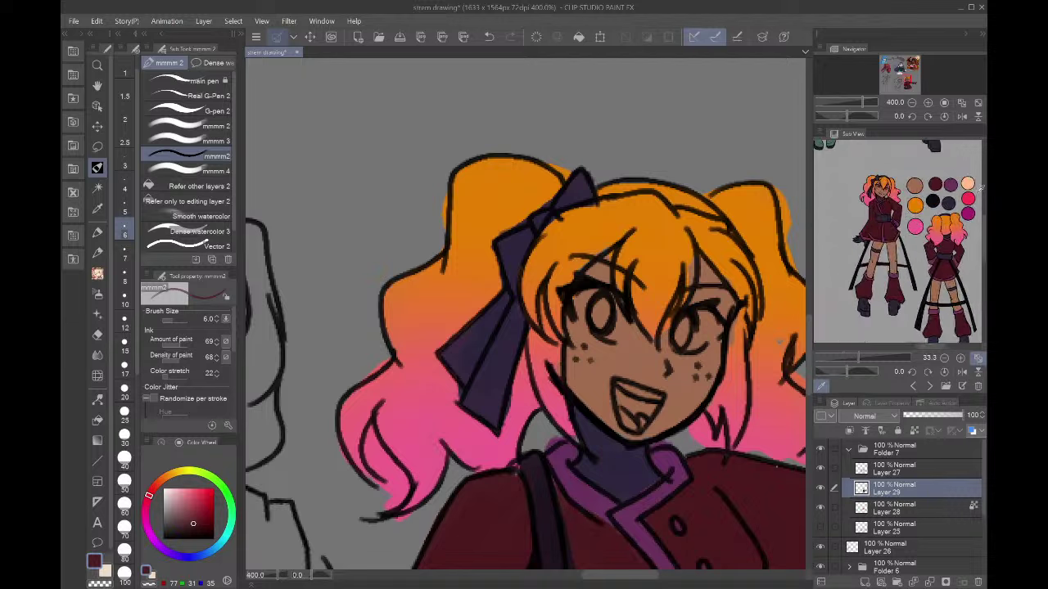
pyautogui.click(966, 222)
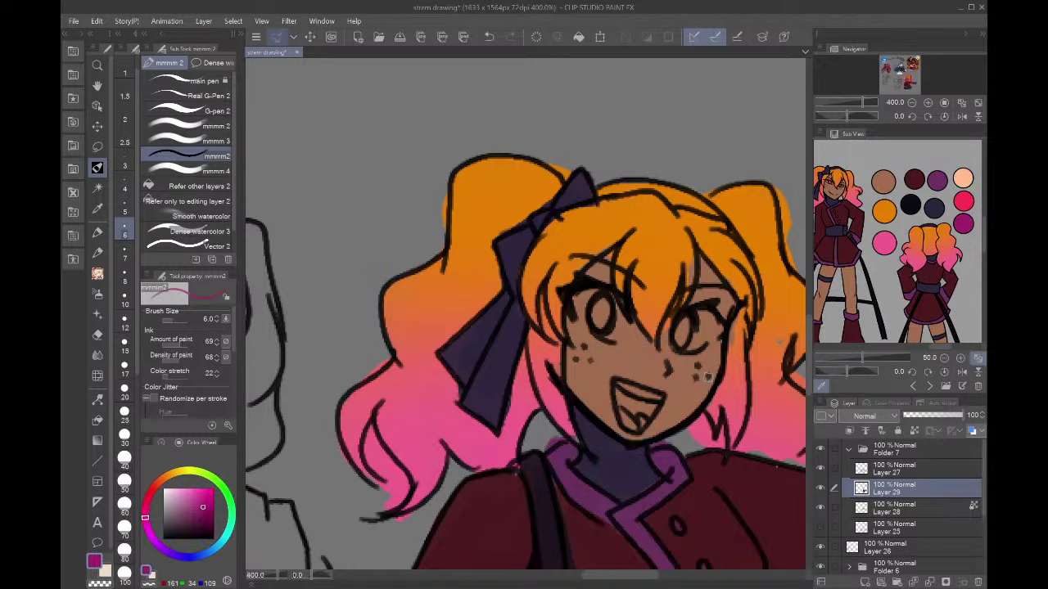
pyautogui.scroll(2, 707, 376)
pyautogui.moveTo(550, 270); pyautogui.dragTo(546, 299)
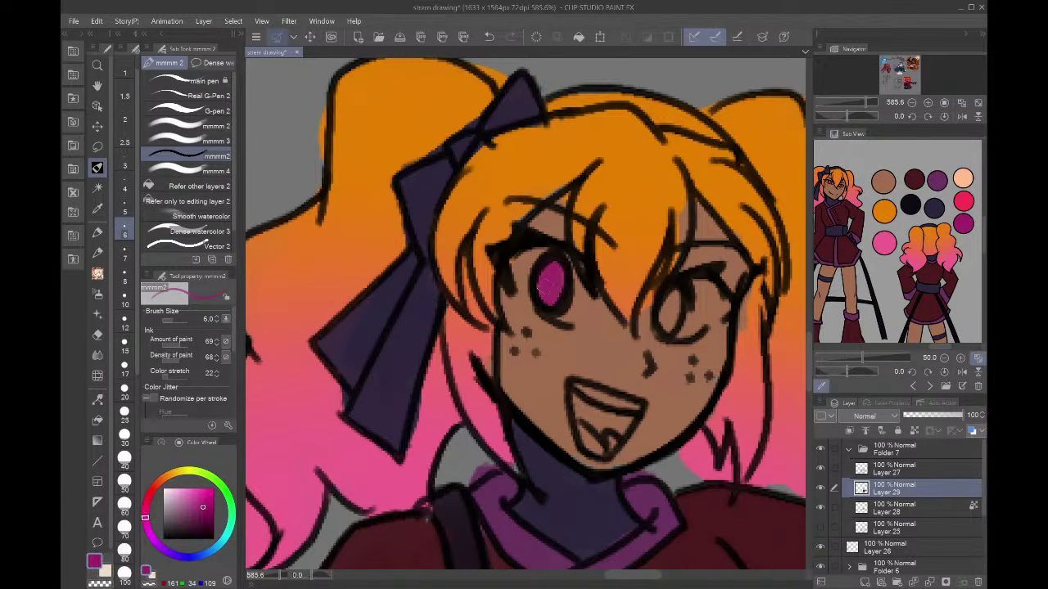
pyautogui.moveTo(661, 303)
pyautogui.mouseDown()
pyautogui.moveTo(665, 327)
pyautogui.moveTo(676, 324)
pyautogui.mouseUp()
# - Paint the lower part of both irises in the reference palette's bright pinkish red
pyautogui.click(965, 200)
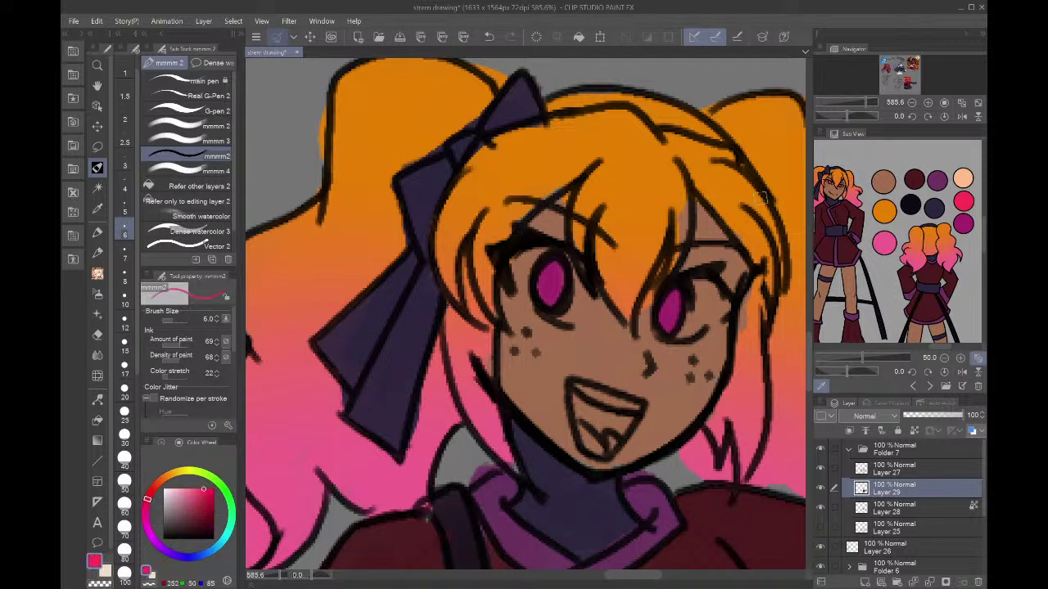
pyautogui.moveTo(534, 285)
pyautogui.mouseDown()
pyautogui.moveTo(541, 311)
pyautogui.moveTo(558, 296)
pyautogui.mouseUp()
pyautogui.moveTo(664, 323); pyautogui.dragTo(668, 311)
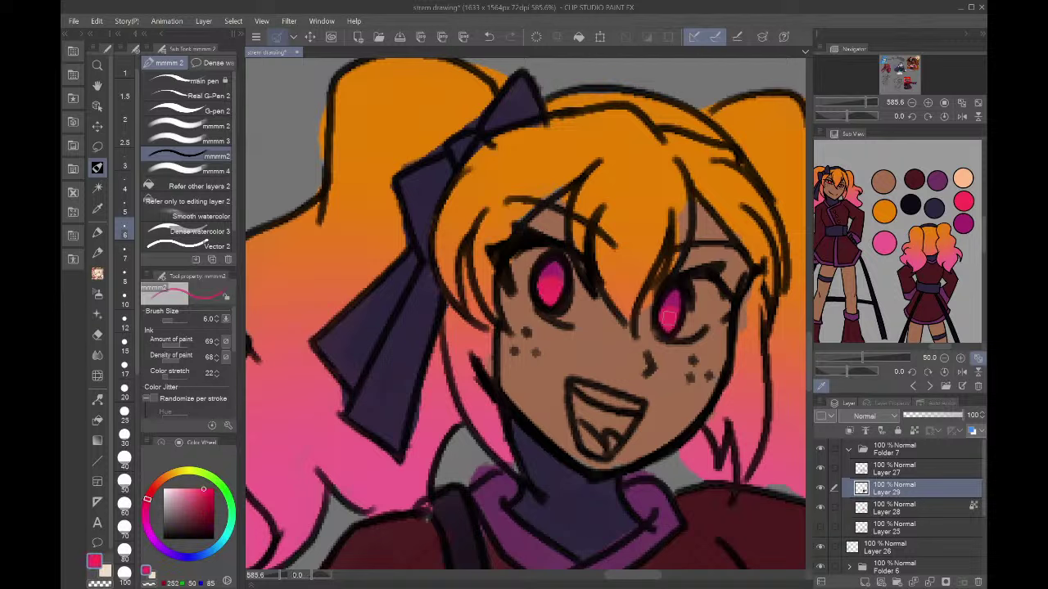
# - Draw black pupils in both of the right girl's eyes with Real G-Pen 2 at size 7 and dot their centres in the palette's peach
pyautogui.click(205, 96)
pyautogui.click(166, 540)
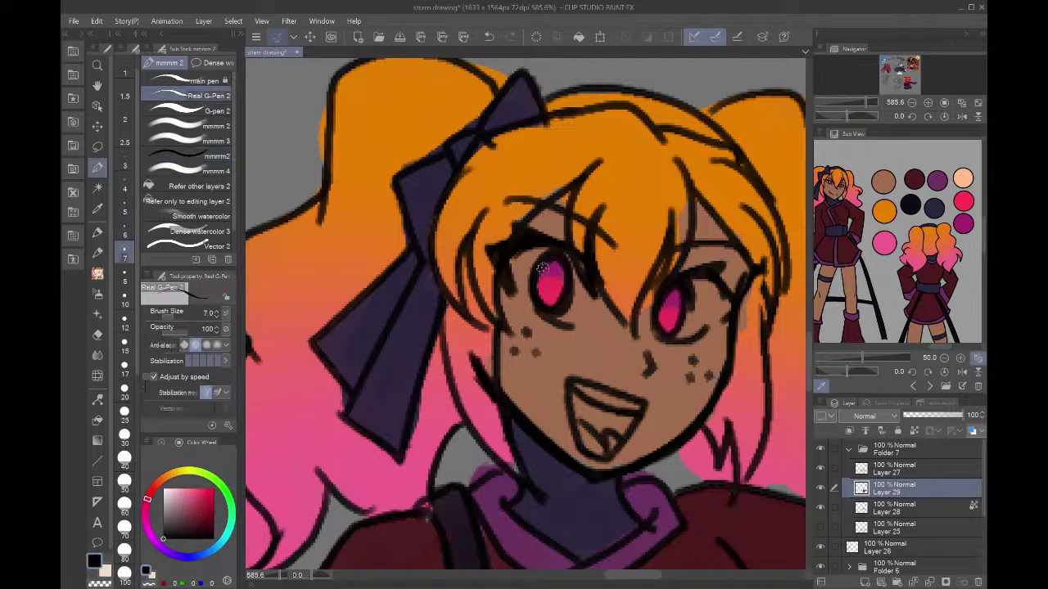
pyautogui.moveTo(540, 269); pyautogui.dragTo(548, 285)
pyautogui.moveTo(663, 311)
pyautogui.mouseDown()
pyautogui.moveTo(667, 321)
pyautogui.moveTo(673, 308)
pyautogui.mouseUp()
pyautogui.click(963, 177)
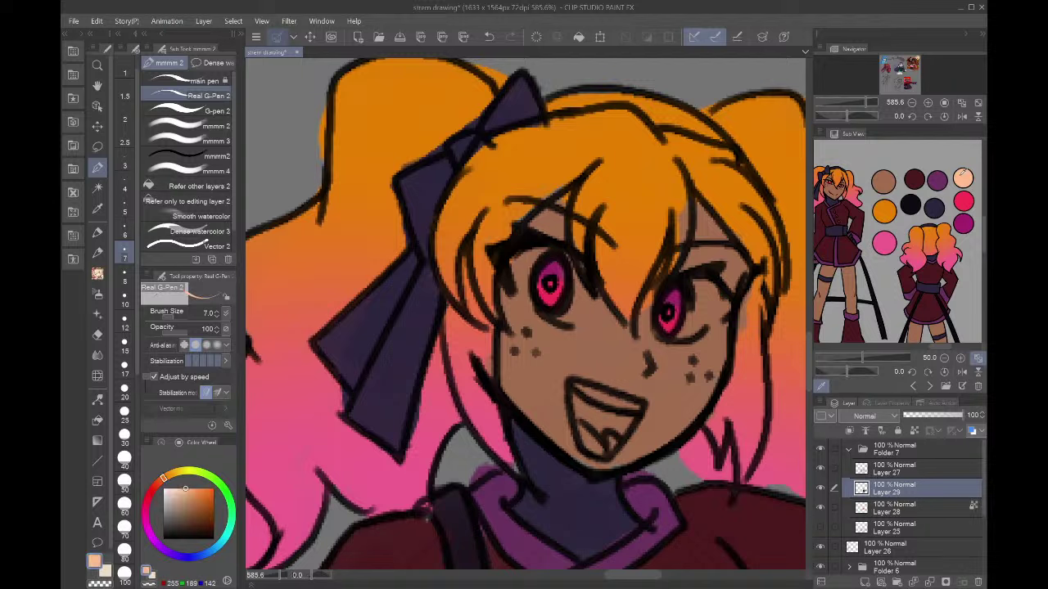
pyautogui.click(667, 313)
pyautogui.click(548, 281)
# - Paint the inside of the right girl's mouth dark maroon with the mmmm2 brush at size 6
pyautogui.click(187, 155)
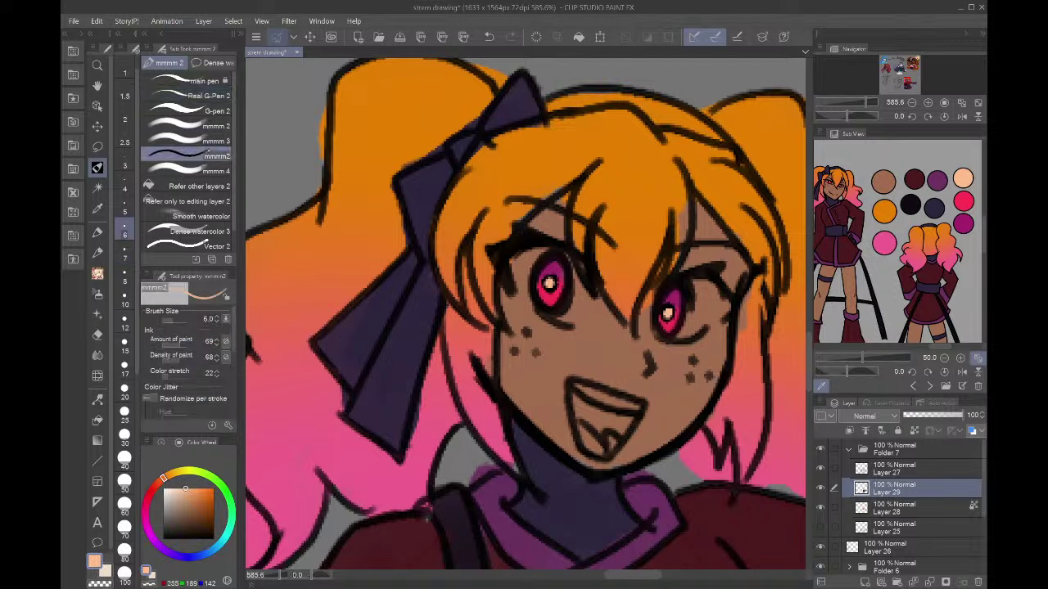
pyautogui.click(146, 502)
pyautogui.click(186, 516)
pyautogui.click(186, 525)
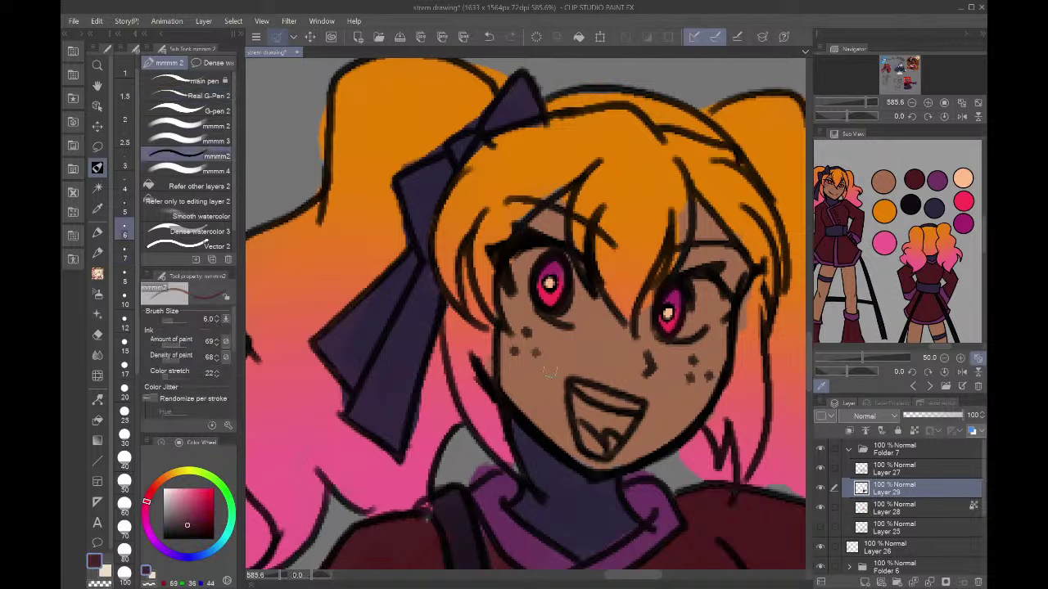
pyautogui.moveTo(580, 400)
pyautogui.mouseDown()
pyautogui.moveTo(624, 414)
pyautogui.moveTo(583, 422)
pyautogui.moveTo(613, 428)
pyautogui.moveTo(633, 414)
pyautogui.mouseUp()
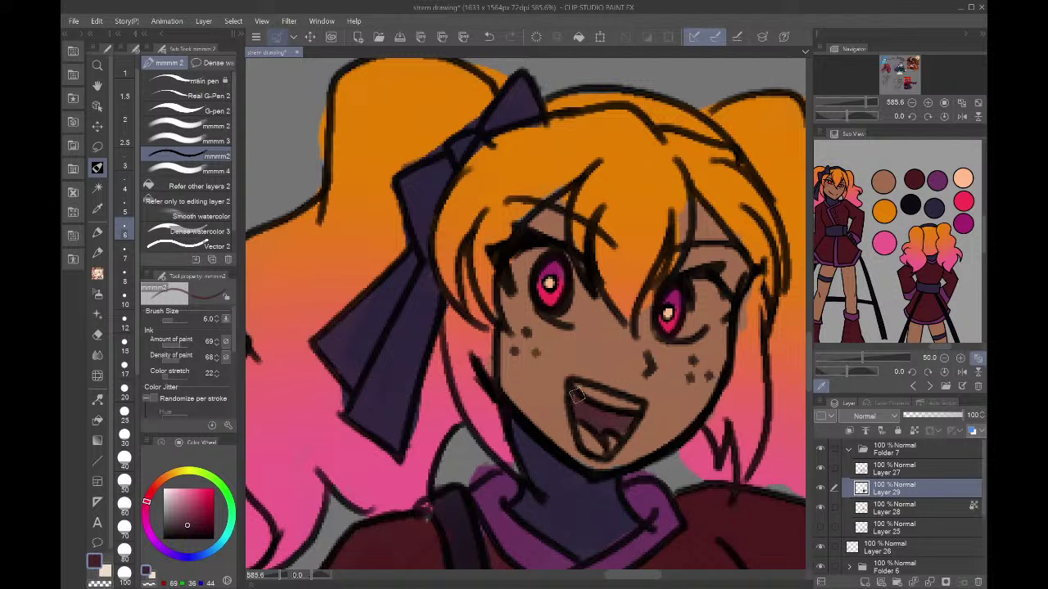
# - Paint the right girl's upper teeth pinkish white and her tongue muted pink
pyautogui.click(166, 491)
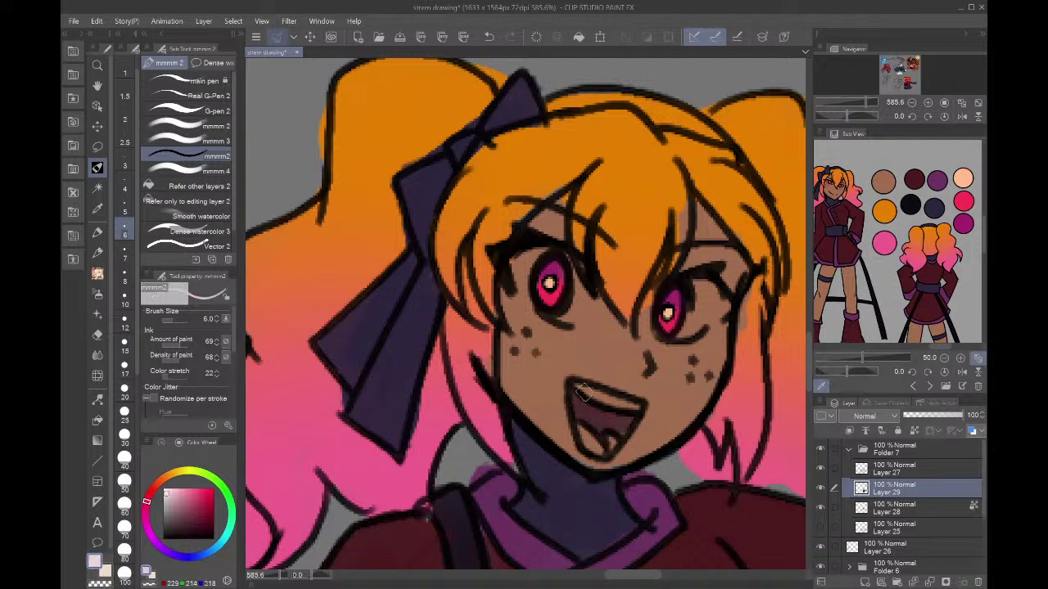
pyautogui.moveTo(583, 391)
pyautogui.mouseDown()
pyautogui.moveTo(638, 399)
pyautogui.moveTo(614, 425)
pyautogui.moveTo(602, 406)
pyautogui.mouseUp()
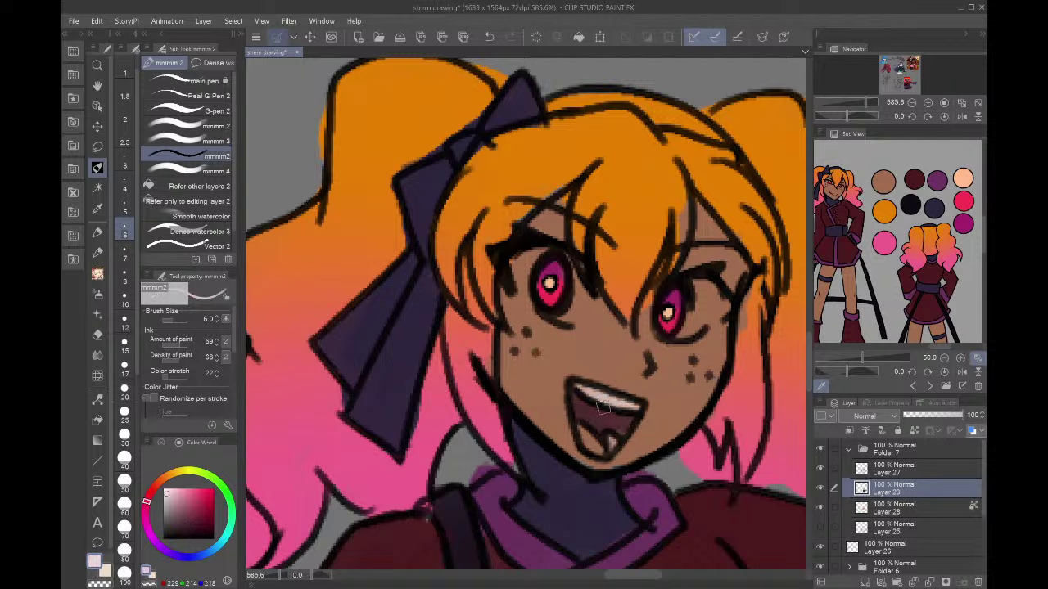
pyautogui.click(185, 501)
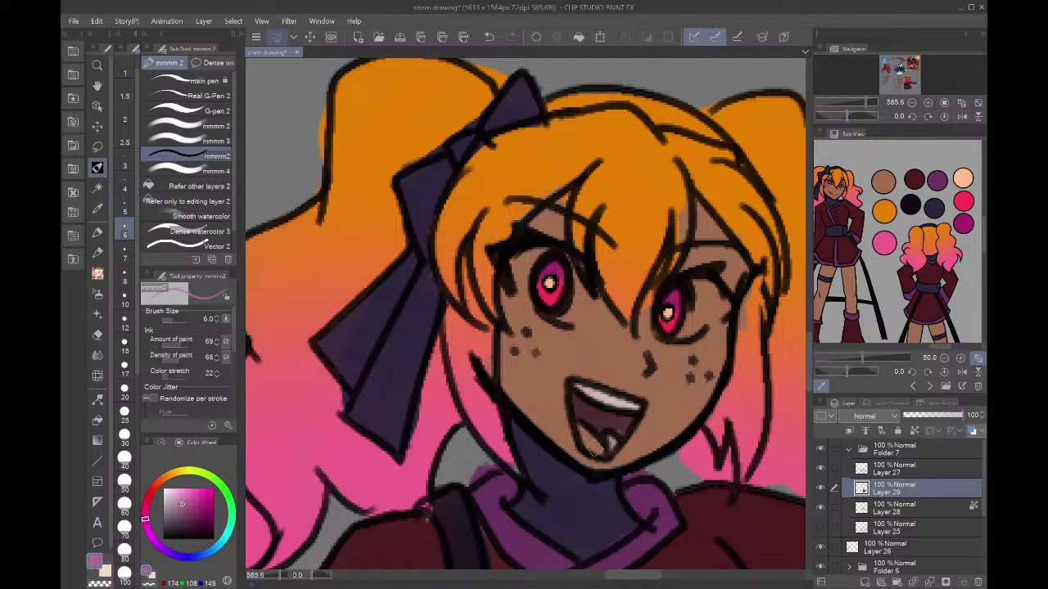
pyautogui.moveTo(596, 446); pyautogui.dragTo(606, 447)
# - Touch up small gaps in the right girl's fringe, side hair and forehead with orange, coral and skin brown sampled from the drawing
pyautogui.keyDown('alt'); pyautogui.click(661, 215); pyautogui.keyUp('alt')
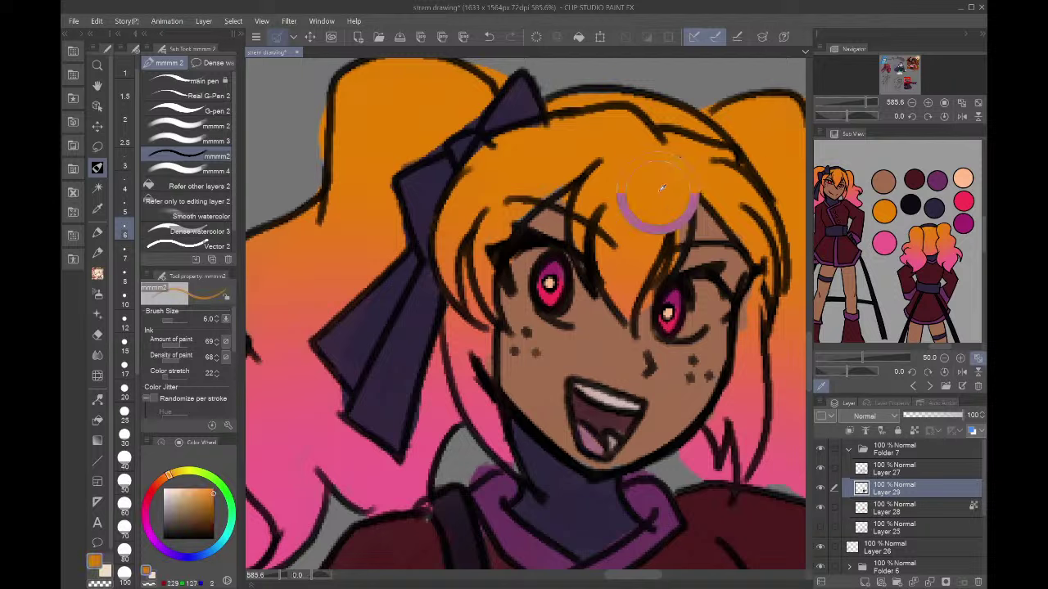
pyautogui.keyDown('alt'); pyautogui.click(748, 344); pyautogui.keyUp('alt')
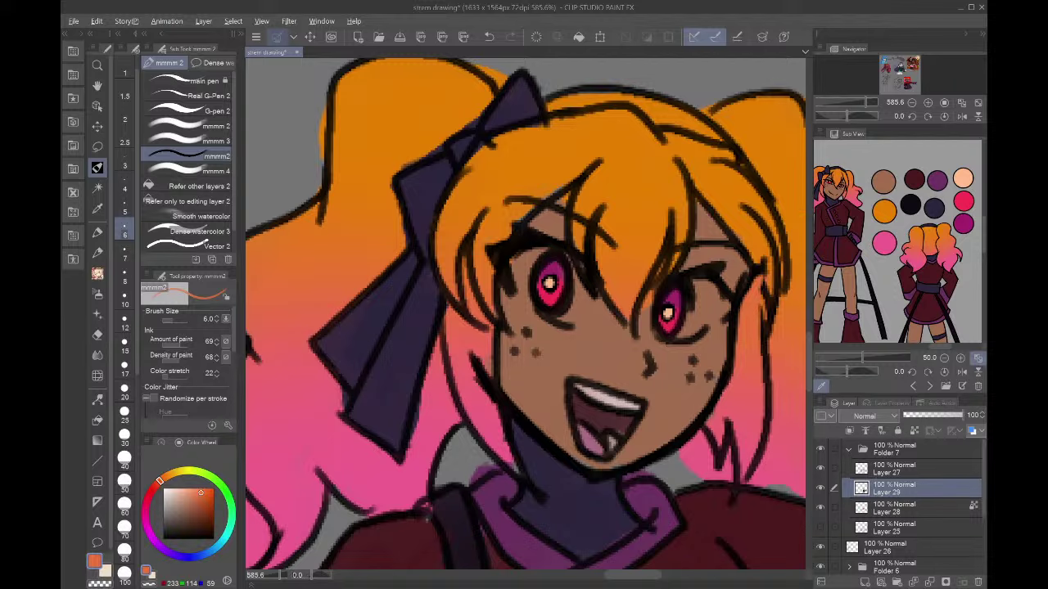
pyautogui.keyDown('alt'); pyautogui.click(544, 192); pyautogui.keyUp('alt')
pyautogui.keyDown('alt'); pyautogui.click(528, 221); pyautogui.keyUp('alt')
# - Touch up the bag beside the glove in its near-black and the outstretched sleeve's lower edge in the coat's dark red
pyautogui.click(912, 103)
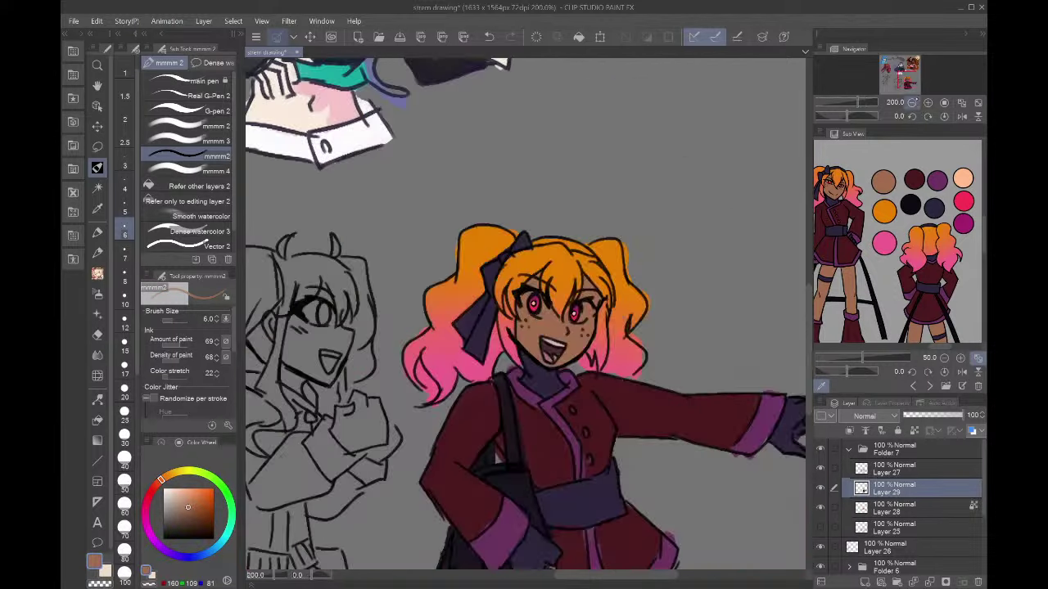
pyautogui.moveTo(915, 84); pyautogui.dragTo(911, 86)
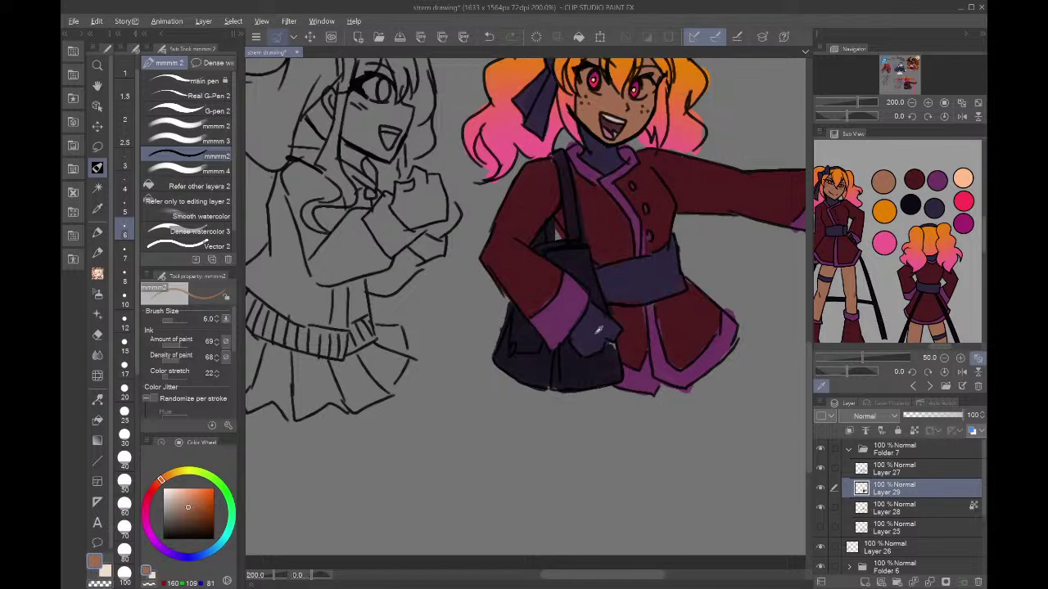
pyautogui.keyDown('alt'); pyautogui.click(602, 361); pyautogui.keyUp('alt')
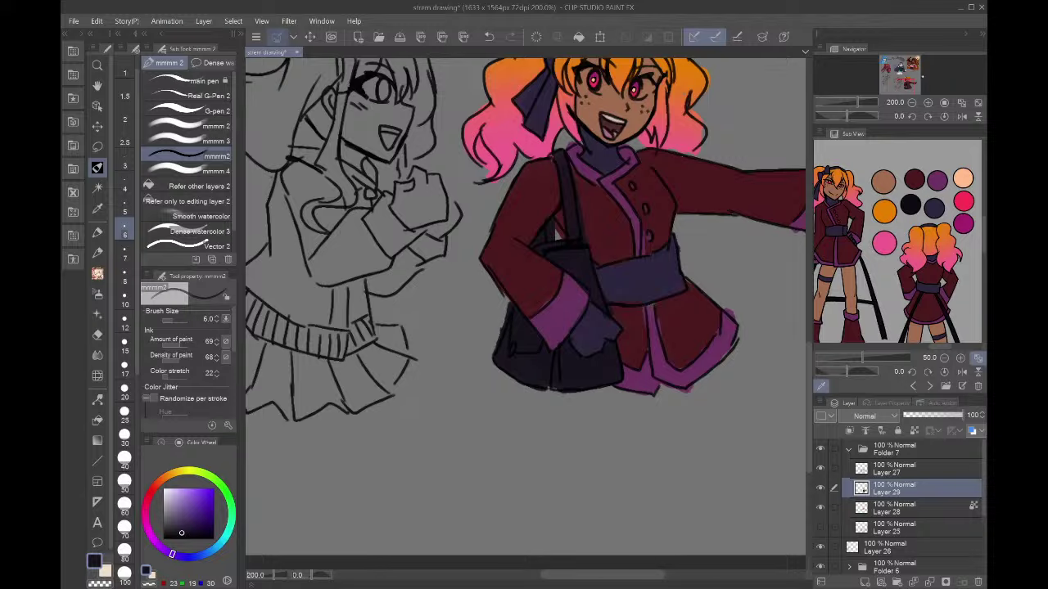
pyautogui.moveTo(906, 85); pyautogui.dragTo(904, 86)
pyautogui.keyDown('alt'); pyautogui.click(665, 228); pyautogui.keyUp('alt')
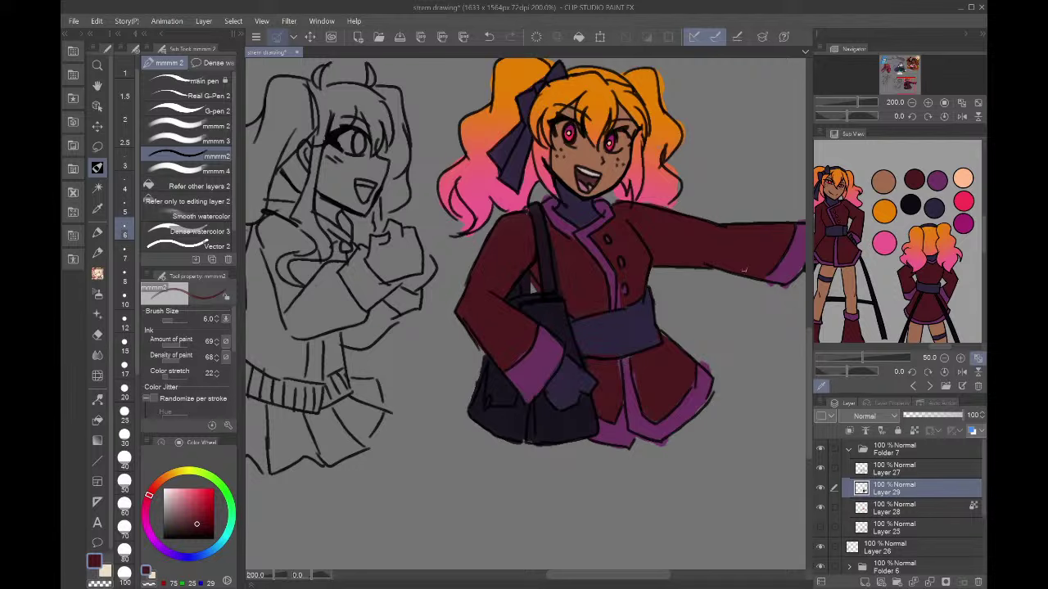
# - Lasso the stray colour in the gap between the bent arm and the bag strap, clear it and deselect
pyautogui.moveTo(893, 85); pyautogui.dragTo(900, 87)
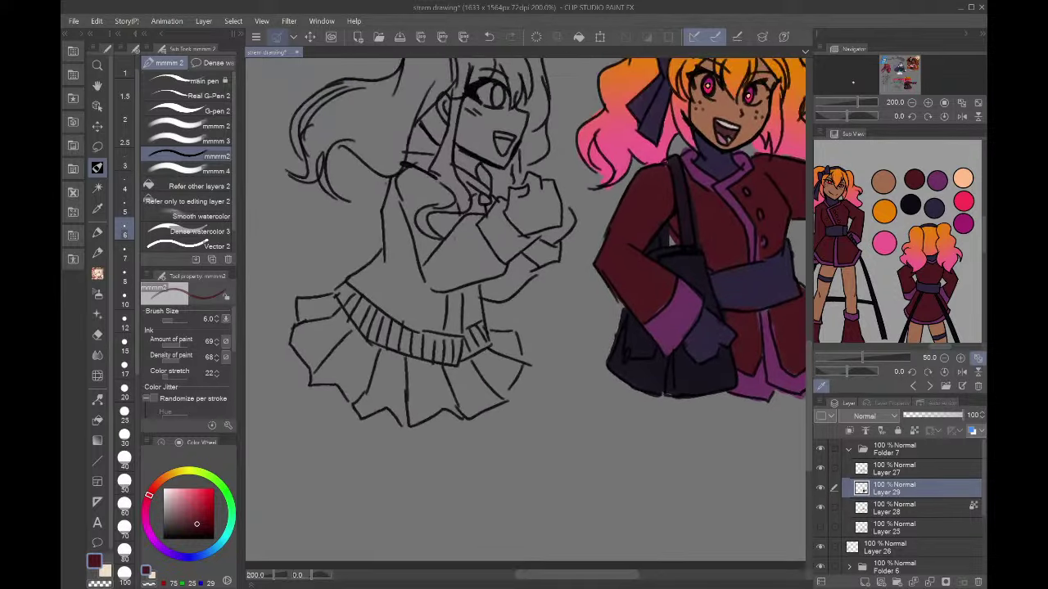
pyautogui.press('m')
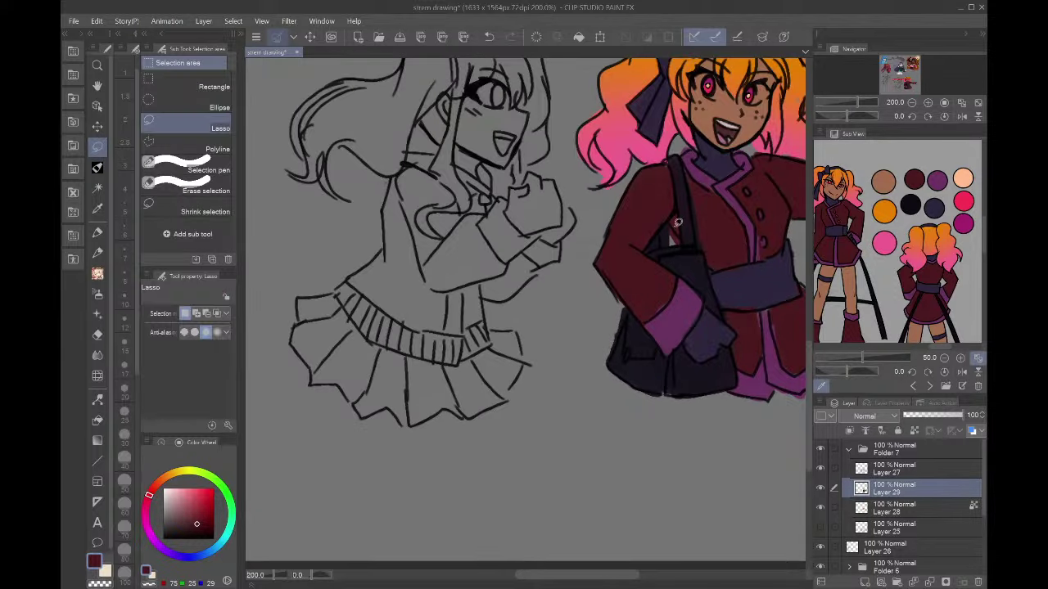
pyautogui.moveTo(668, 241)
pyautogui.mouseDown()
pyautogui.moveTo(682, 229)
pyautogui.moveTo(663, 219)
pyautogui.moveTo(668, 239)
pyautogui.mouseUp()
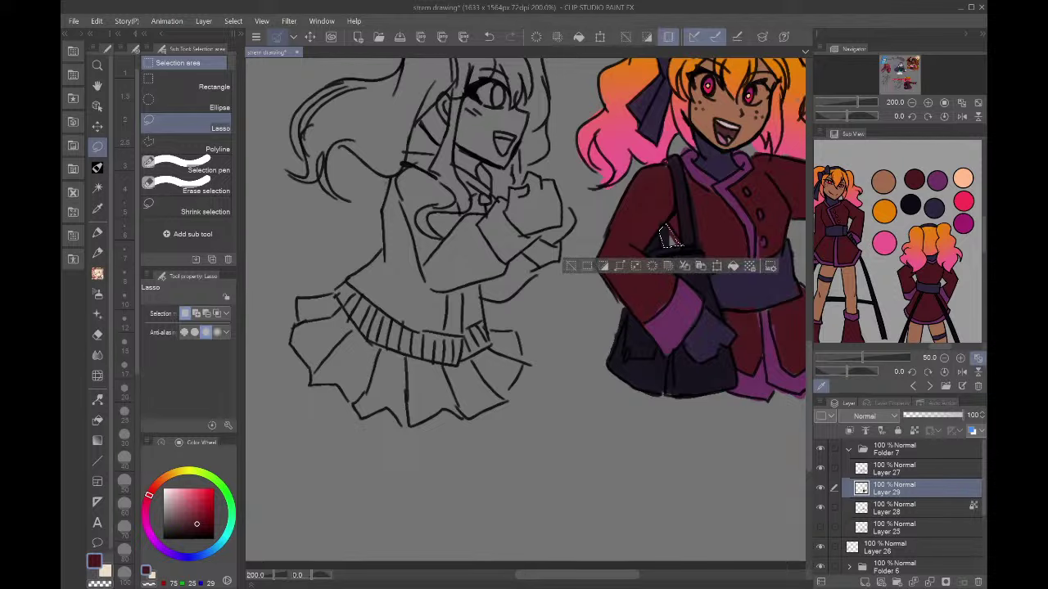
pyautogui.click(702, 463)
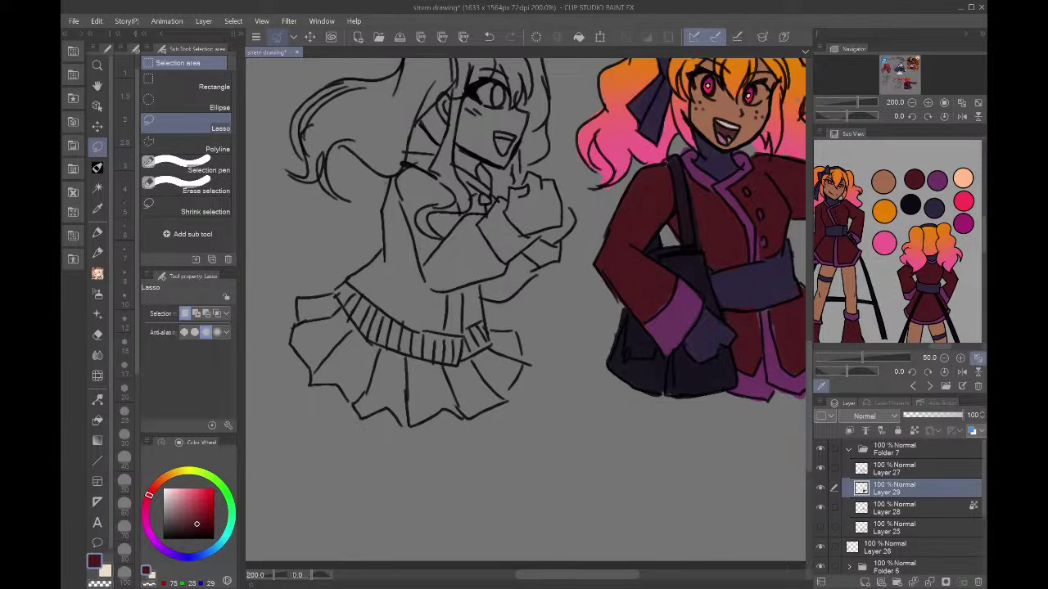
# - Switch the reference image to the blonde girl in the cardigan, pick her pale yellow hair colour and add a new layer above Layer 29
pyautogui.scroll(-5, 695, 424)
pyautogui.scroll(3, 695, 423)
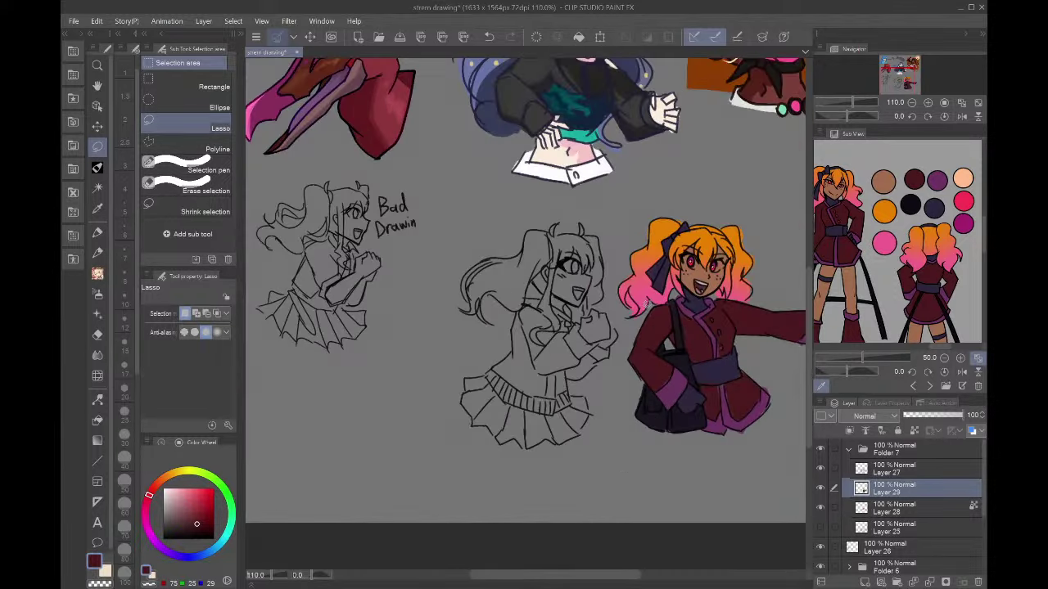
pyautogui.scroll(3, 646, 303)
pyautogui.click(931, 390)
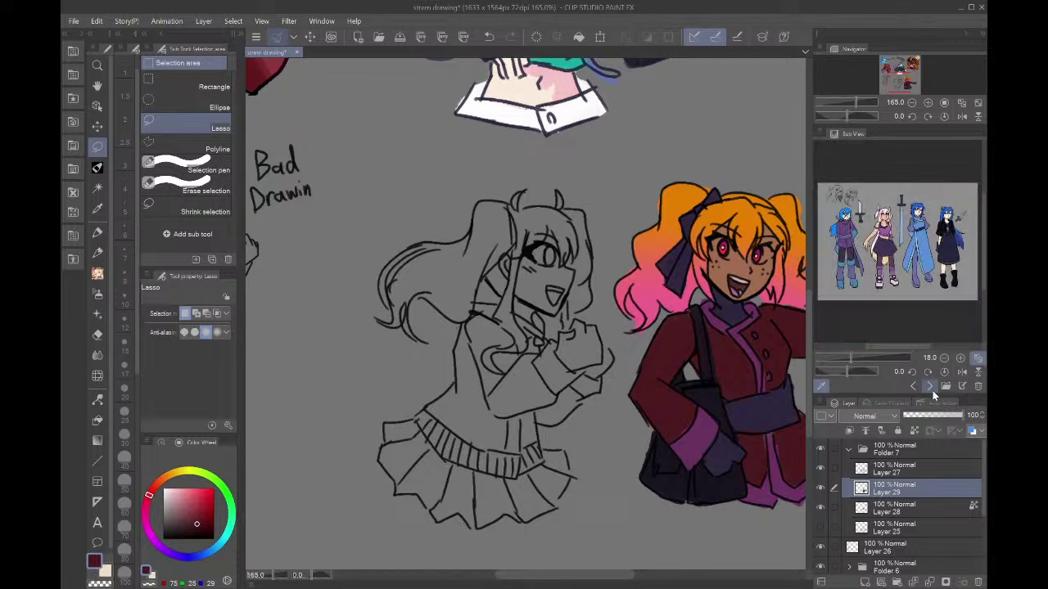
pyautogui.click(930, 389)
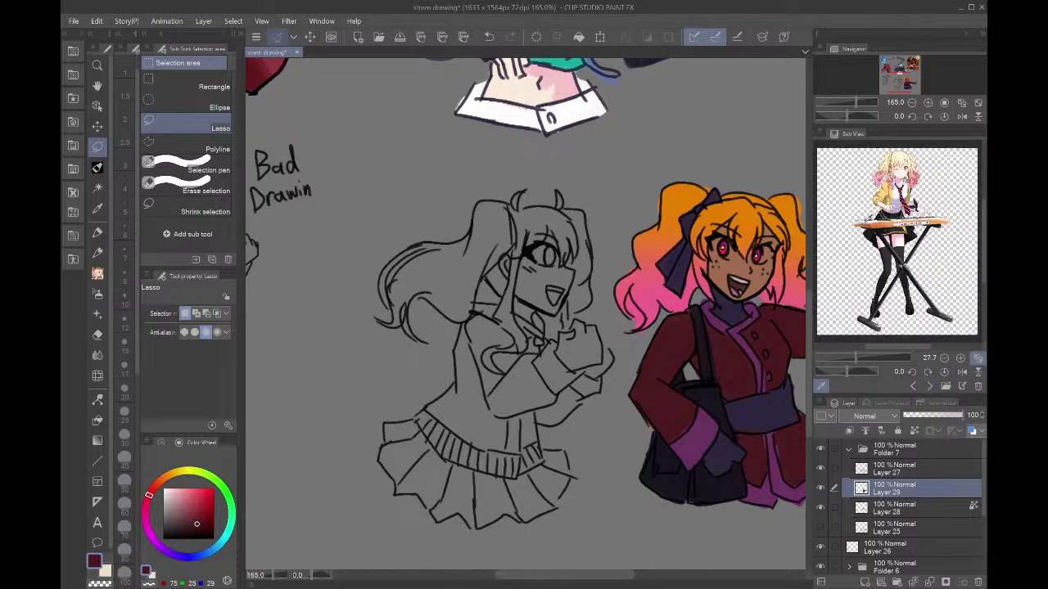
pyautogui.click(974, 389)
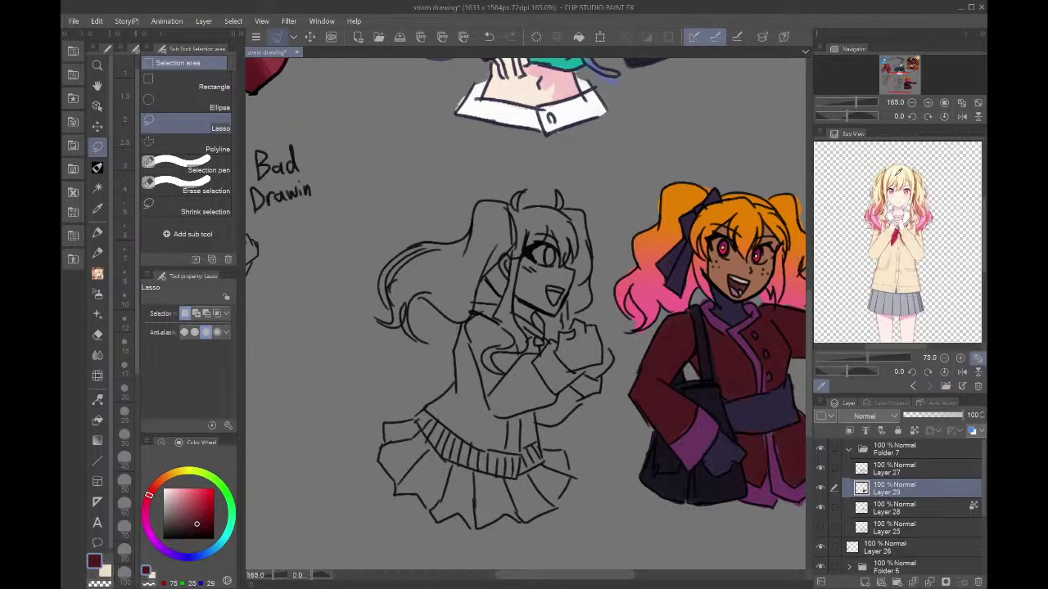
pyautogui.click(900, 172)
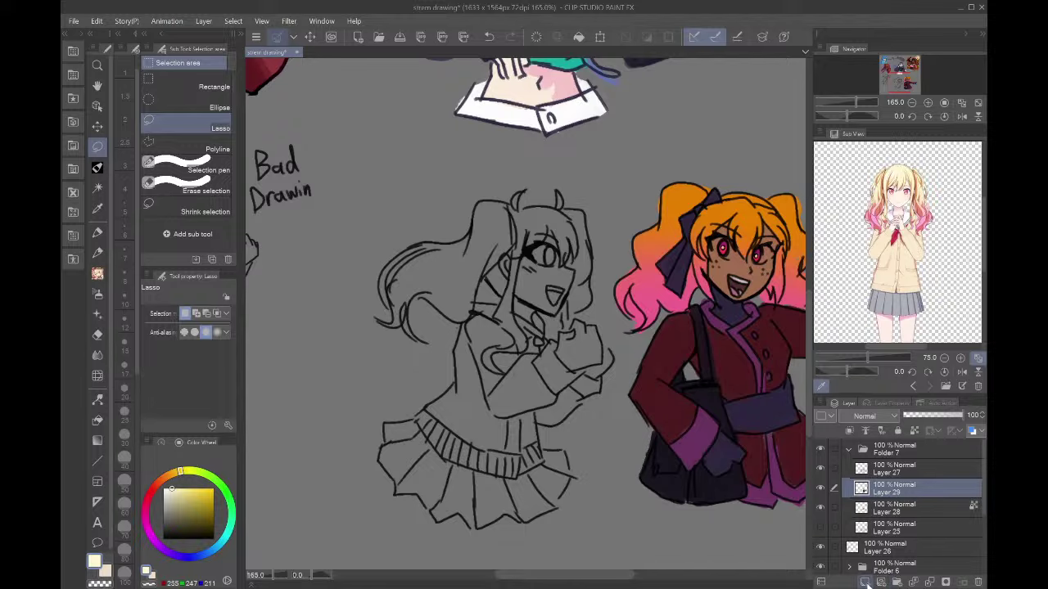
pyautogui.click(865, 582)
pyautogui.click(99, 186)
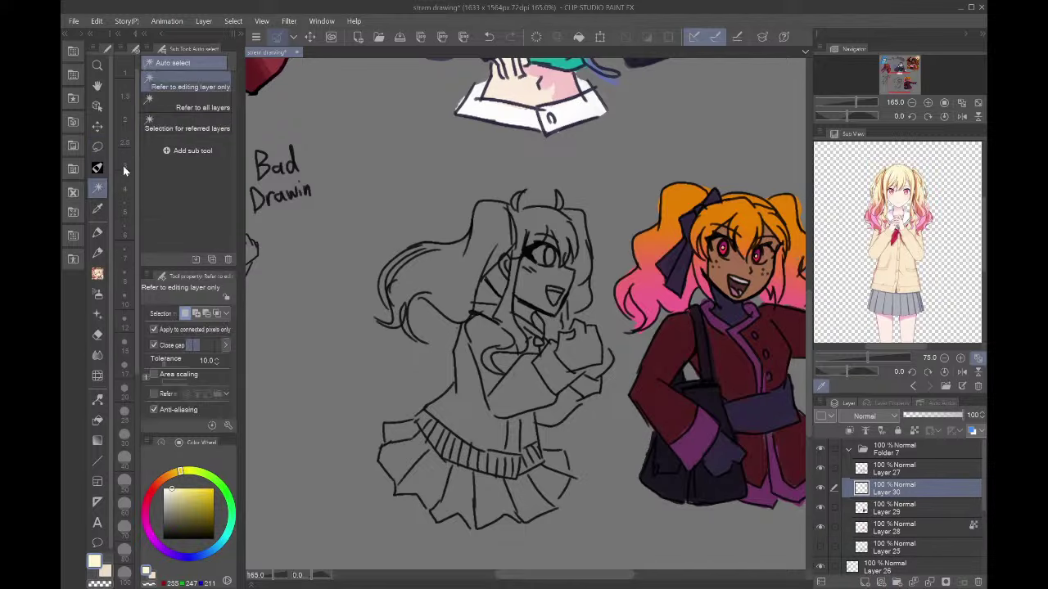
pyautogui.click(97, 168)
pyautogui.click(180, 201)
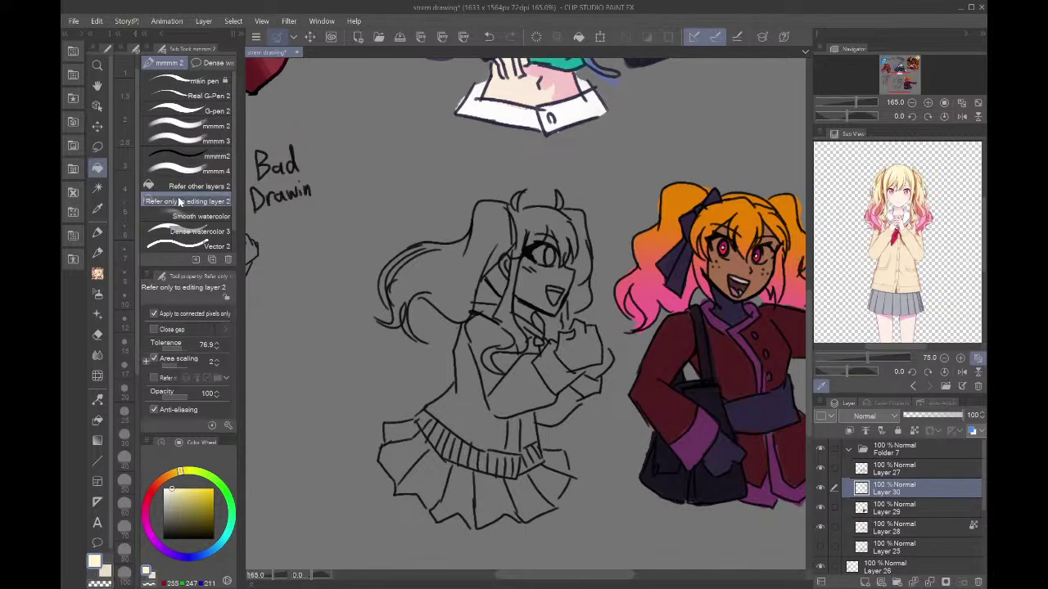
pyautogui.click(472, 271)
pyautogui.hotkey('ctrl', 'z')
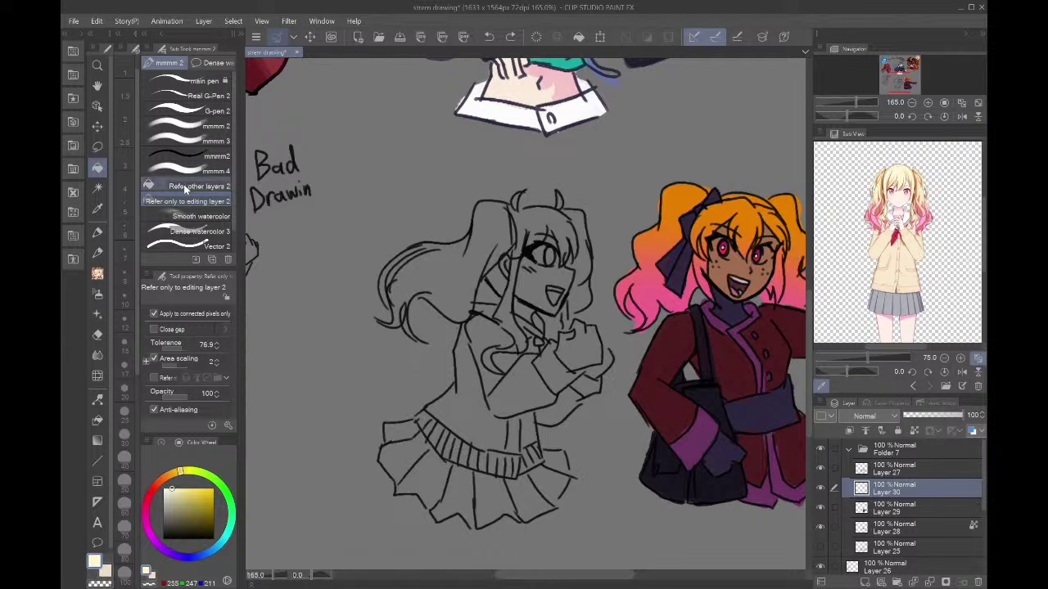
pyautogui.click(184, 185)
pyautogui.click(438, 290)
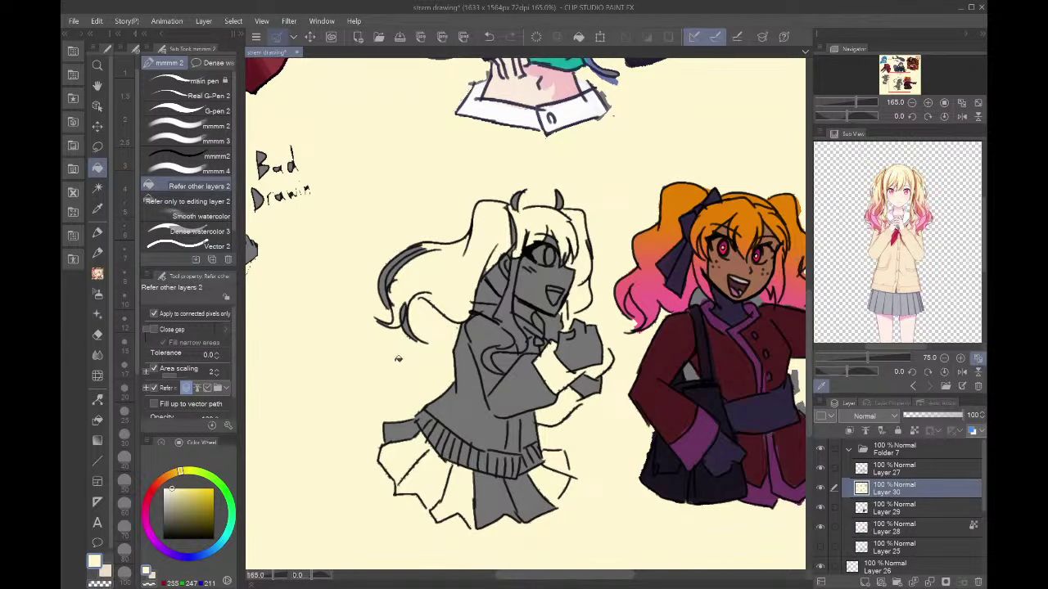
pyautogui.hotkey('ctrl', 'z')
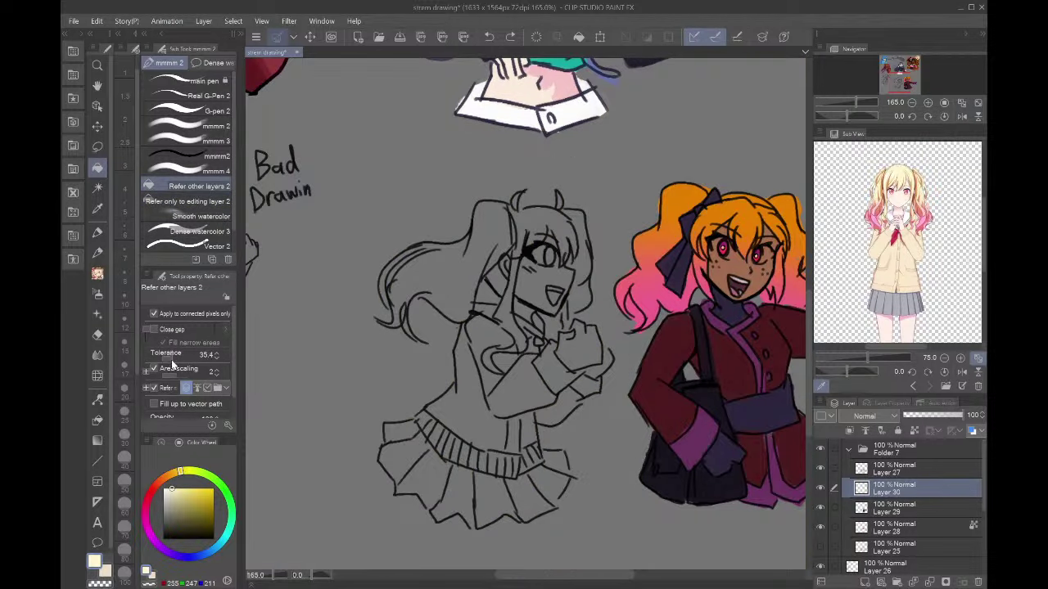
pyautogui.click(478, 258)
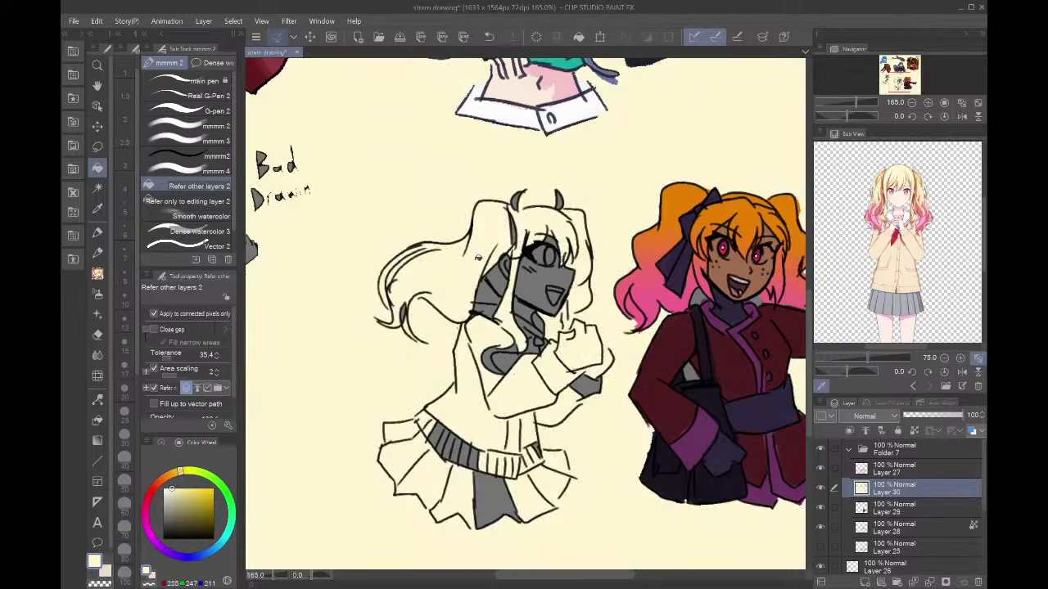
pyautogui.hotkey('ctrl', 'z')
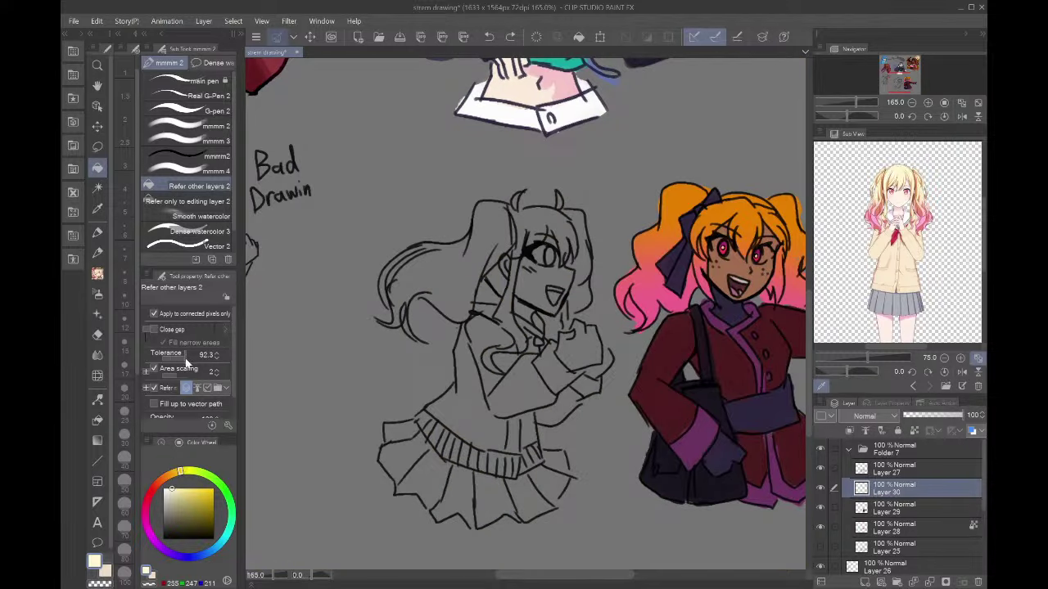
pyautogui.click(461, 280)
pyautogui.hotkey('ctrl', 'z')
# - Fill the left girl's pigtails, fringe and front locks pale yellow using Refer other layers 2 with Close gap on and tolerance 12.3
pyautogui.click(154, 329)
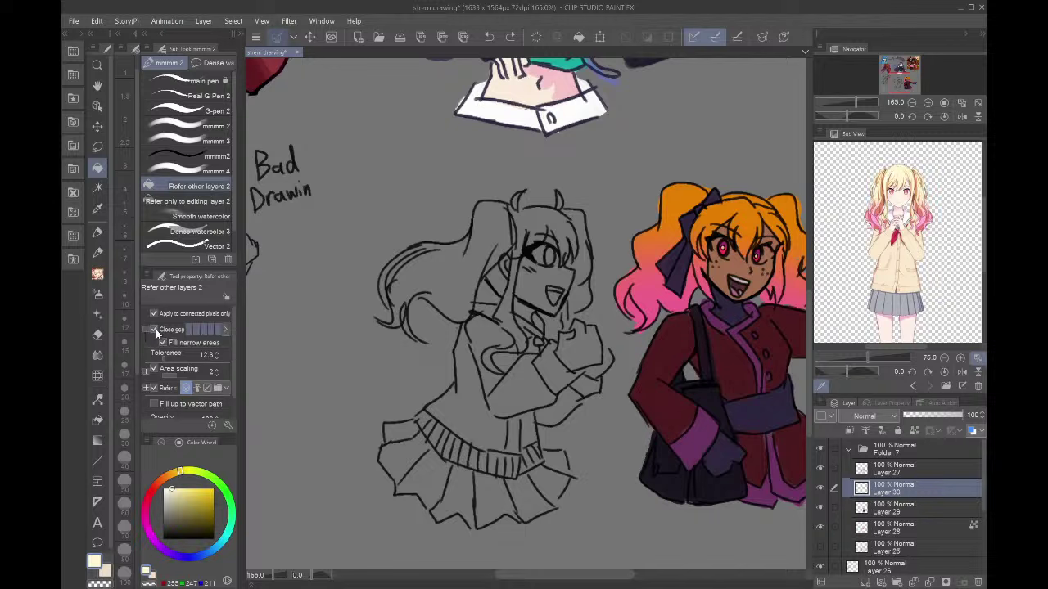
pyautogui.click(436, 265)
pyautogui.moveTo(532, 225)
pyautogui.mouseDown()
pyautogui.moveTo(507, 298)
pyautogui.moveTo(510, 333)
pyautogui.moveTo(524, 223)
pyautogui.moveTo(555, 215)
pyautogui.moveTo(584, 244)
pyautogui.moveTo(588, 284)
pyautogui.mouseUp()
pyautogui.hotkey('ctrl', 'z')
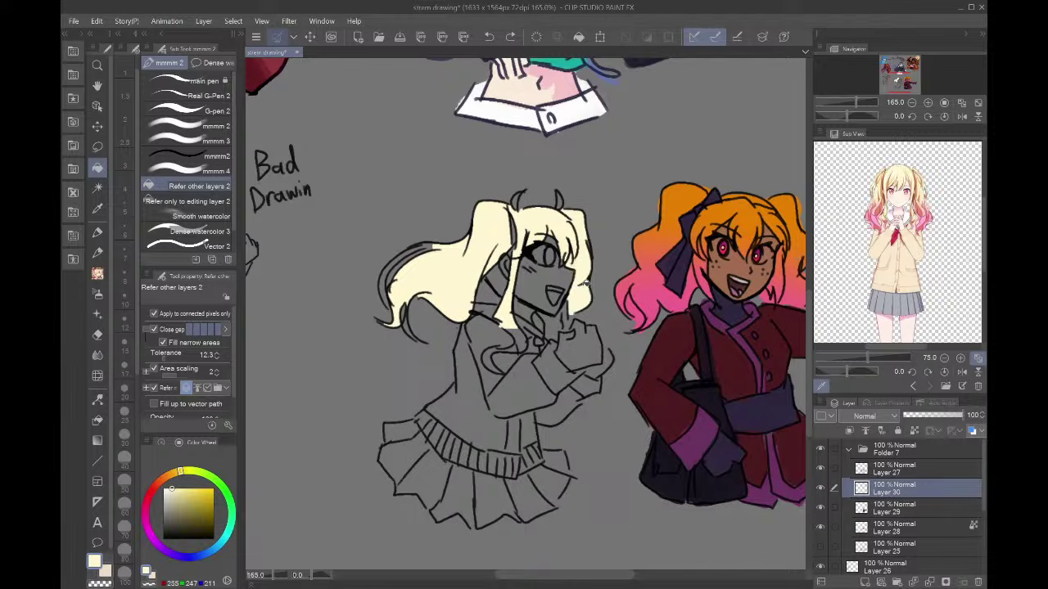
pyautogui.click(519, 343)
pyautogui.scroll(3, 518, 343)
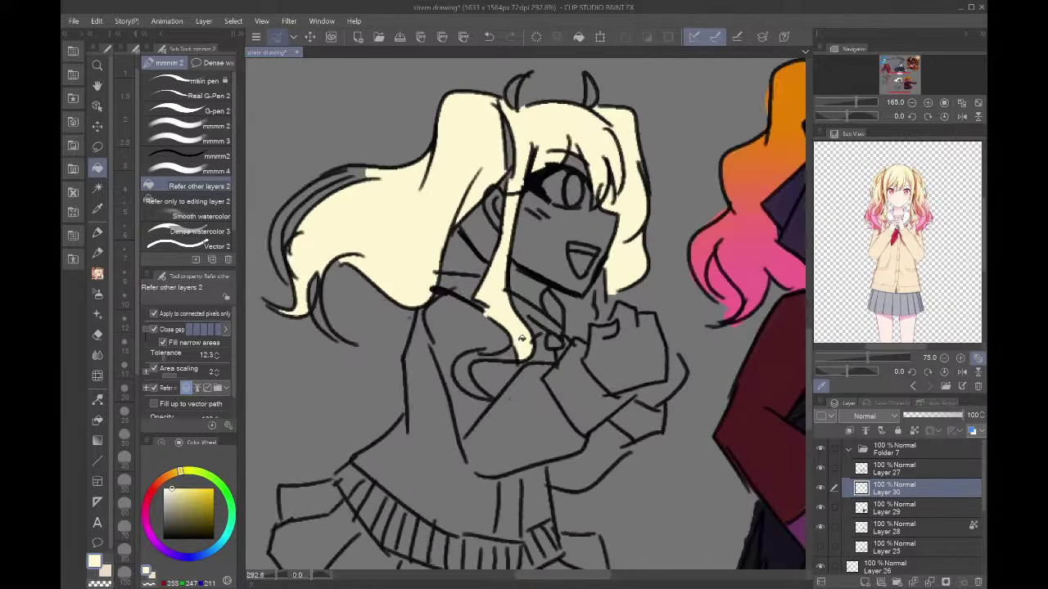
pyautogui.click(510, 352)
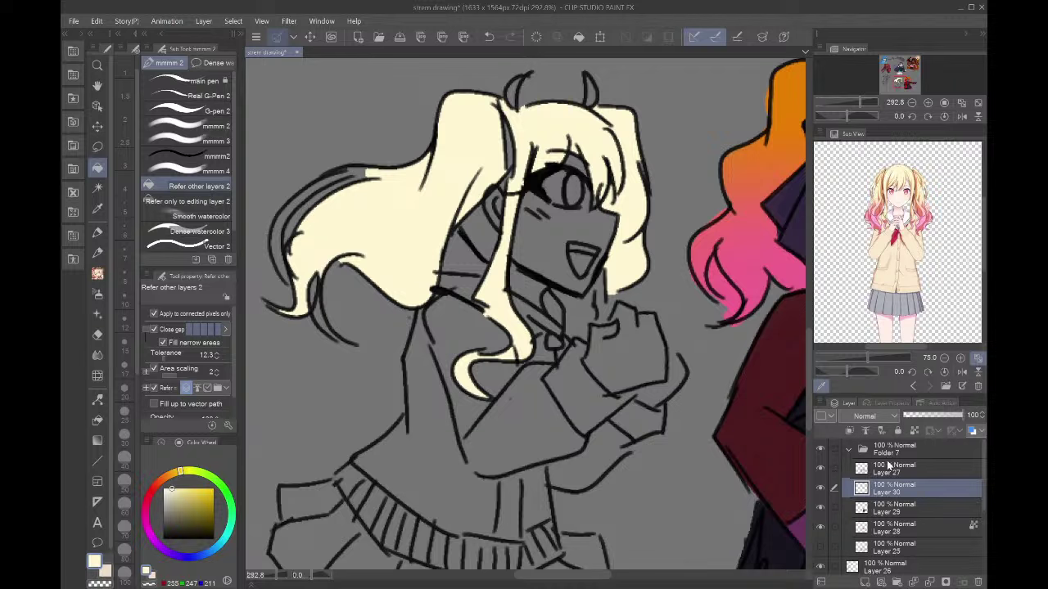
# - Paint the left girl's uncoloured outer pigtail strands, the hair behind her ear and both horn-like tufts pale yellow with mmmm2 at size 12
pyautogui.click(188, 156)
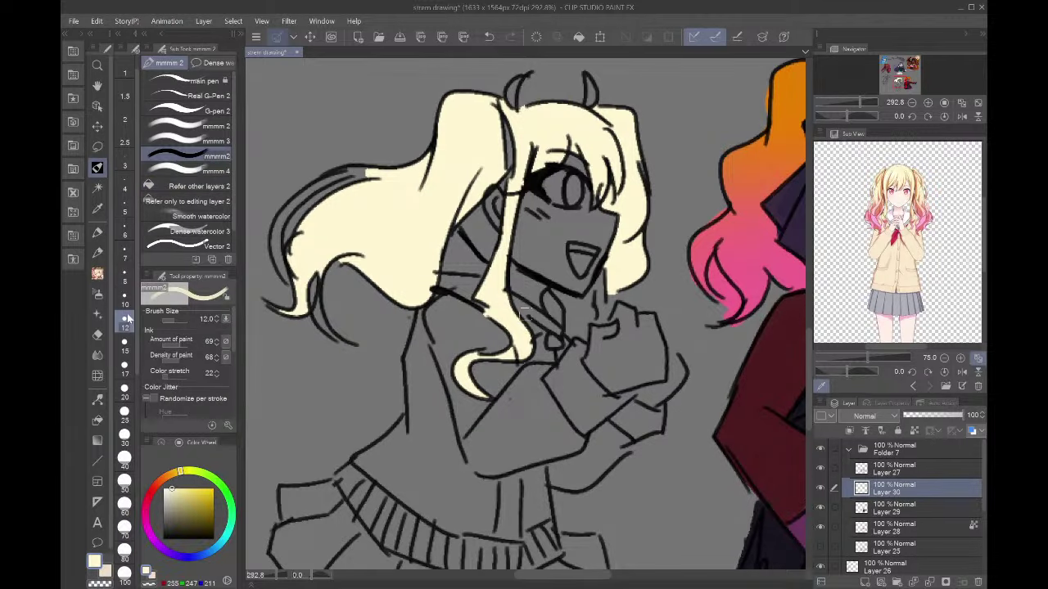
pyautogui.moveTo(291, 279)
pyautogui.mouseDown()
pyautogui.moveTo(304, 191)
pyautogui.moveTo(370, 182)
pyautogui.moveTo(356, 184)
pyautogui.moveTo(379, 171)
pyautogui.moveTo(317, 209)
pyautogui.moveTo(309, 303)
pyautogui.moveTo(316, 261)
pyautogui.moveTo(336, 326)
pyautogui.mouseUp()
pyautogui.moveTo(507, 148)
pyautogui.mouseDown()
pyautogui.moveTo(511, 164)
pyautogui.moveTo(501, 115)
pyautogui.moveTo(505, 193)
pyautogui.moveTo(494, 238)
pyautogui.mouseUp()
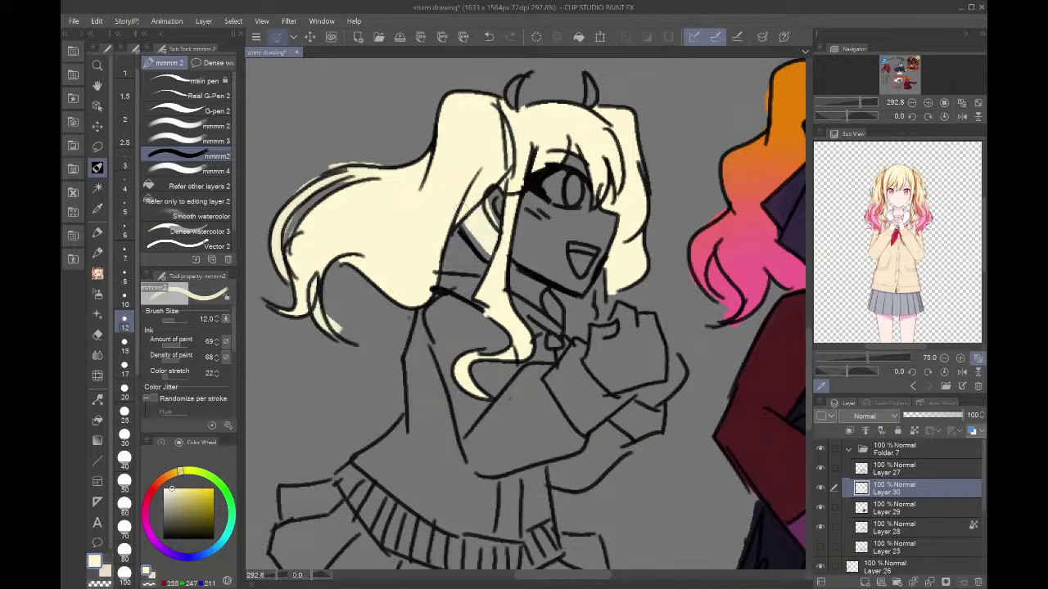
pyautogui.hotkey('ctrl', 'z')
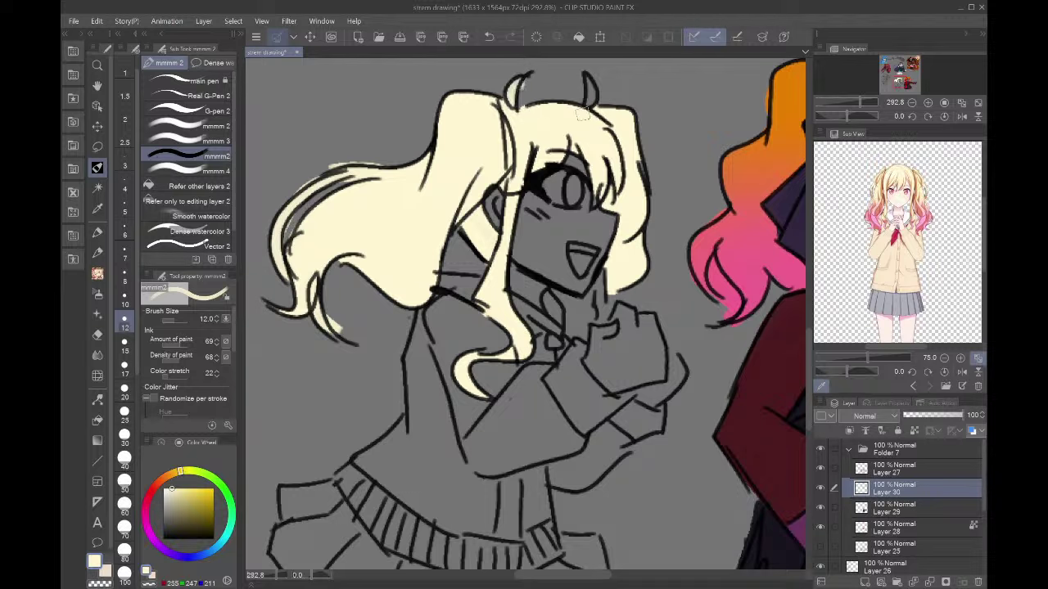
pyautogui.moveTo(592, 85); pyautogui.dragTo(590, 101)
pyautogui.moveTo(636, 132)
pyautogui.mouseDown()
pyautogui.moveTo(644, 199)
pyautogui.moveTo(640, 179)
pyautogui.moveTo(616, 281)
pyautogui.moveTo(627, 199)
pyautogui.moveTo(595, 203)
pyautogui.mouseUp()
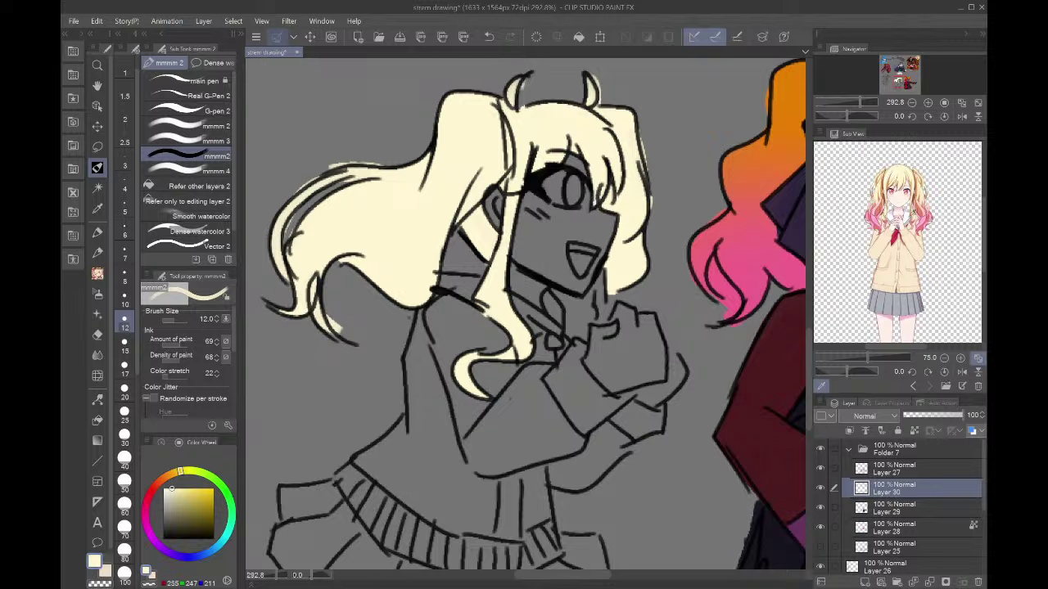
# - Pick the light pink of the reference girl's hair and lock the transparent pixels of Layer 30
pyautogui.click(883, 227)
pyautogui.scroll(2, 885, 215)
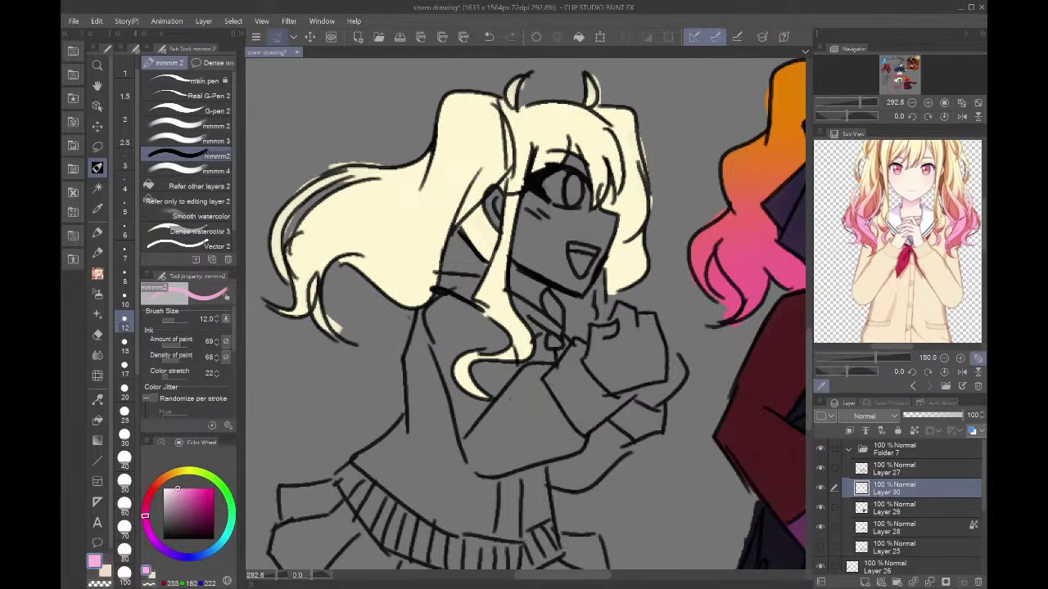
pyautogui.click(868, 219)
pyautogui.click(914, 431)
pyautogui.scroll(-3, 631, 379)
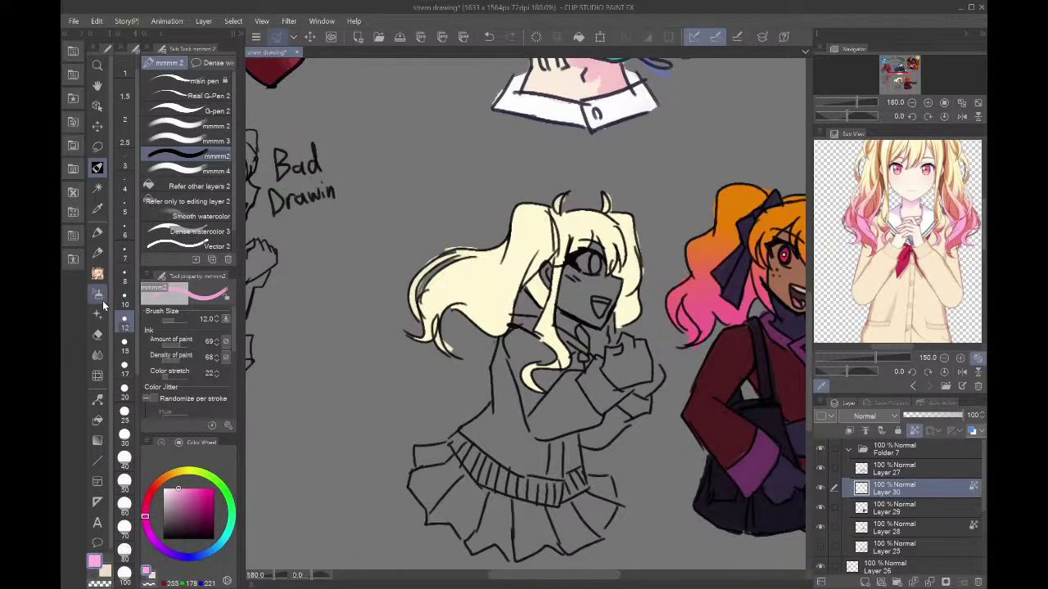
# - Try the Soft airbrush at size 500 in pink over the pigtails, undo it and reduce the brush size to 150
pyautogui.click(99, 297)
pyautogui.scroll(-4, 124, 425)
pyautogui.click(124, 505)
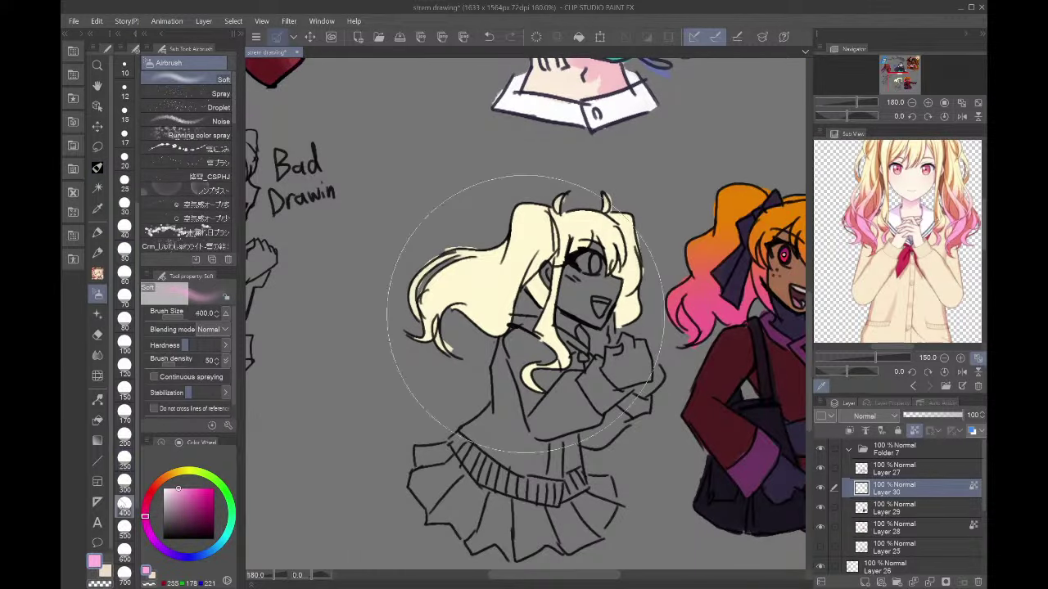
pyautogui.click(124, 529)
pyautogui.moveTo(423, 414)
pyautogui.mouseDown()
pyautogui.moveTo(534, 426)
pyautogui.moveTo(446, 352)
pyautogui.mouseUp()
pyautogui.click(124, 388)
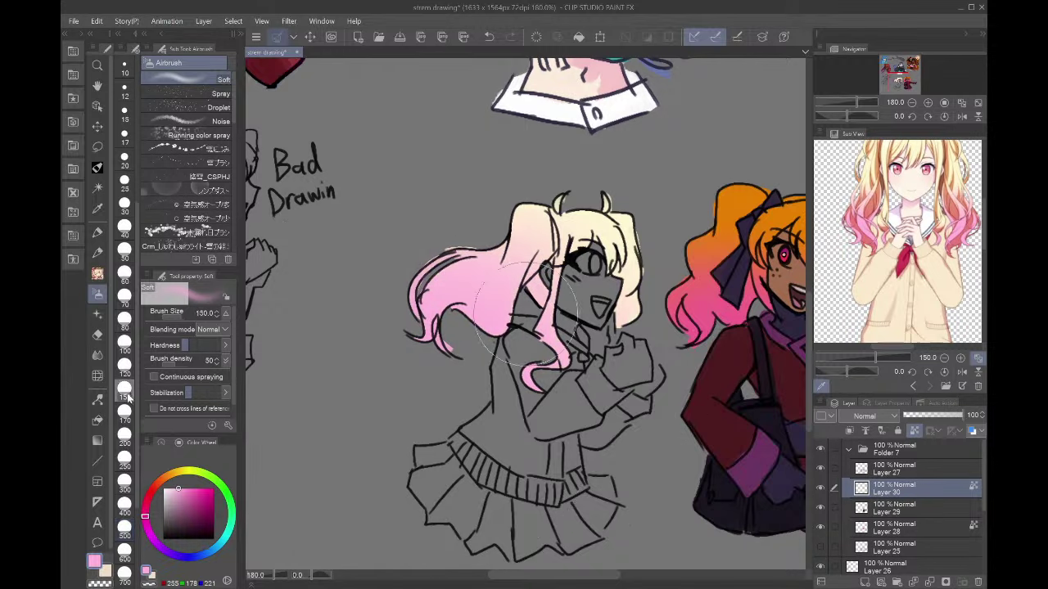
pyautogui.hotkey('ctrl', 'z')
pyautogui.hotkey('ctrl', 'z')
# - Airbrush the lower pigtails and front lock in the reference's coral, then blend its light pink over the ends
pyautogui.click(865, 201)
pyautogui.moveTo(434, 233)
pyautogui.mouseDown()
pyautogui.moveTo(583, 366)
pyautogui.moveTo(491, 328)
pyautogui.mouseUp()
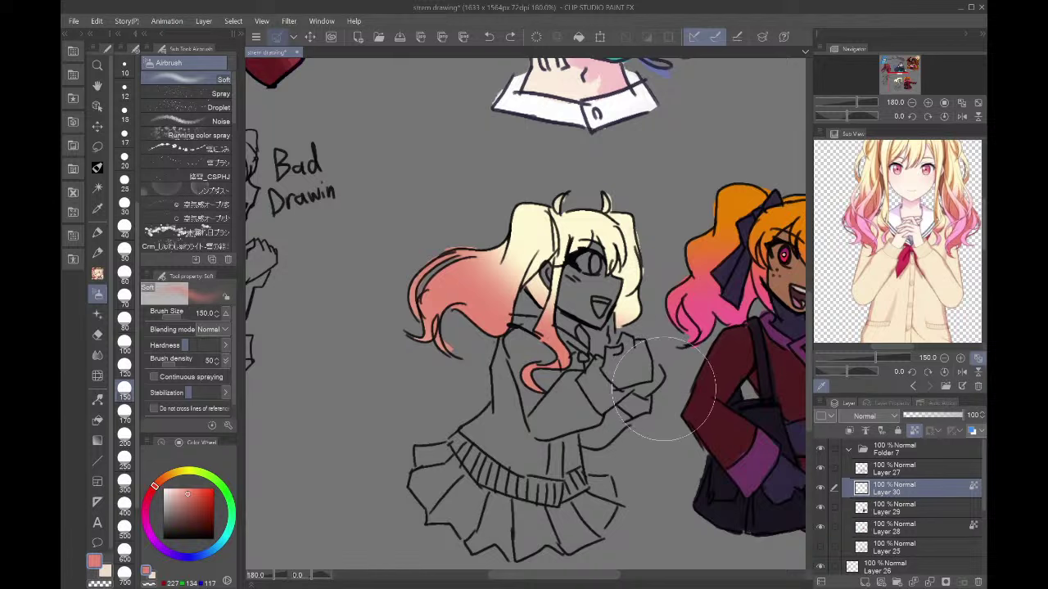
pyautogui.click(852, 218)
pyautogui.moveTo(377, 246); pyautogui.dragTo(442, 348)
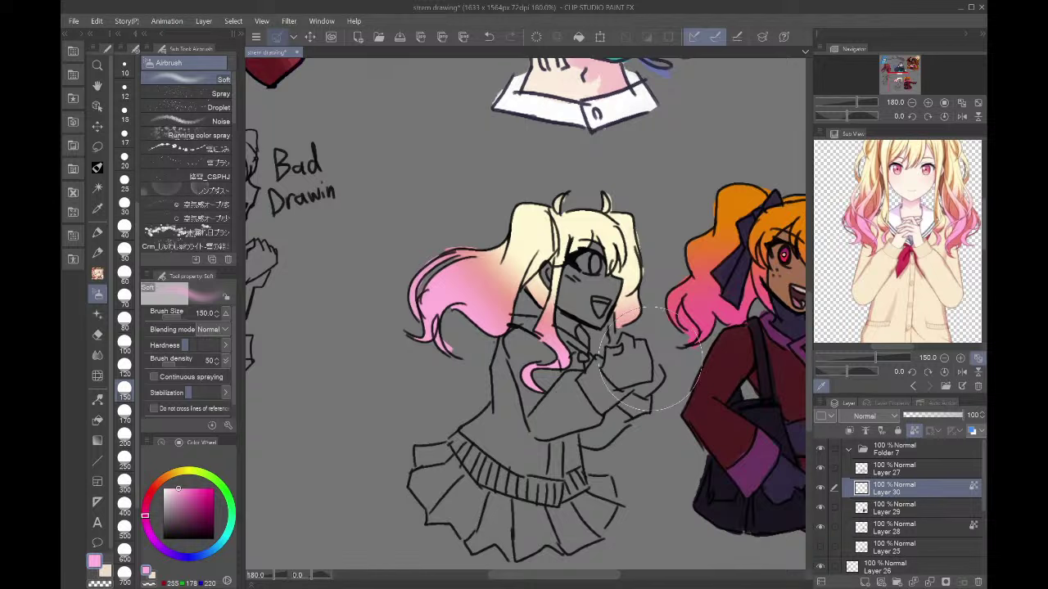
# - Shade the hair behind the ear, beside the near pigtail, in the far pigtail and on the far tuft in muted red-brown using mmmm2
pyautogui.click(847, 155)
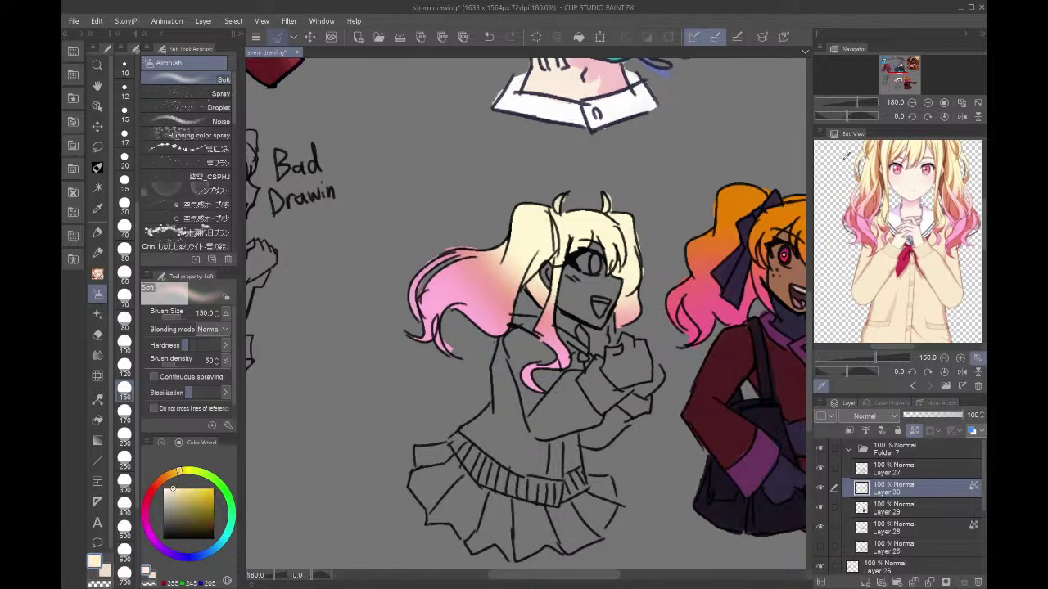
pyautogui.press('p')
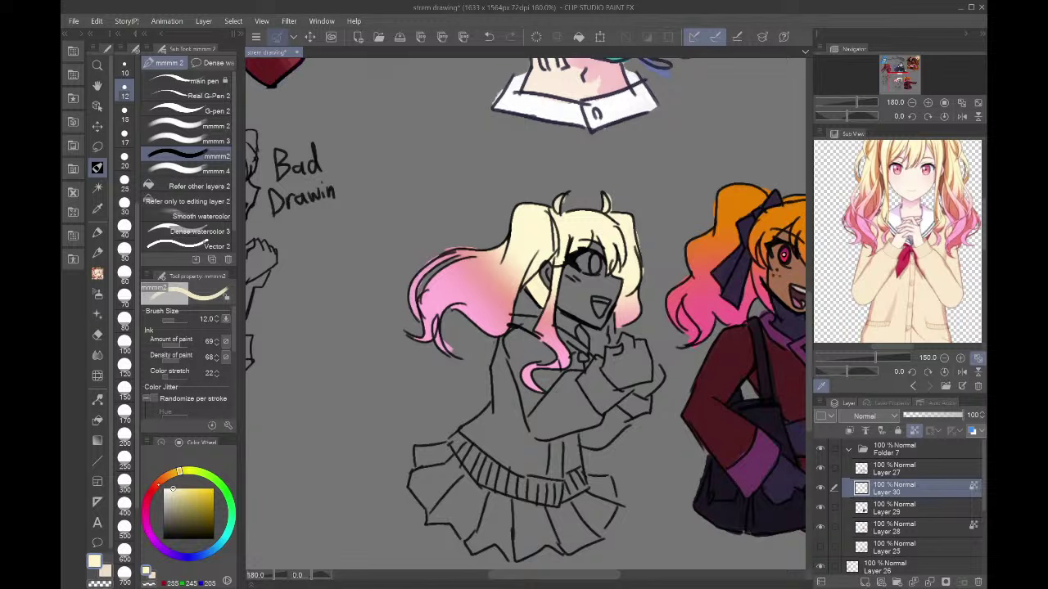
pyautogui.click(158, 485)
pyautogui.click(176, 505)
pyautogui.click(188, 499)
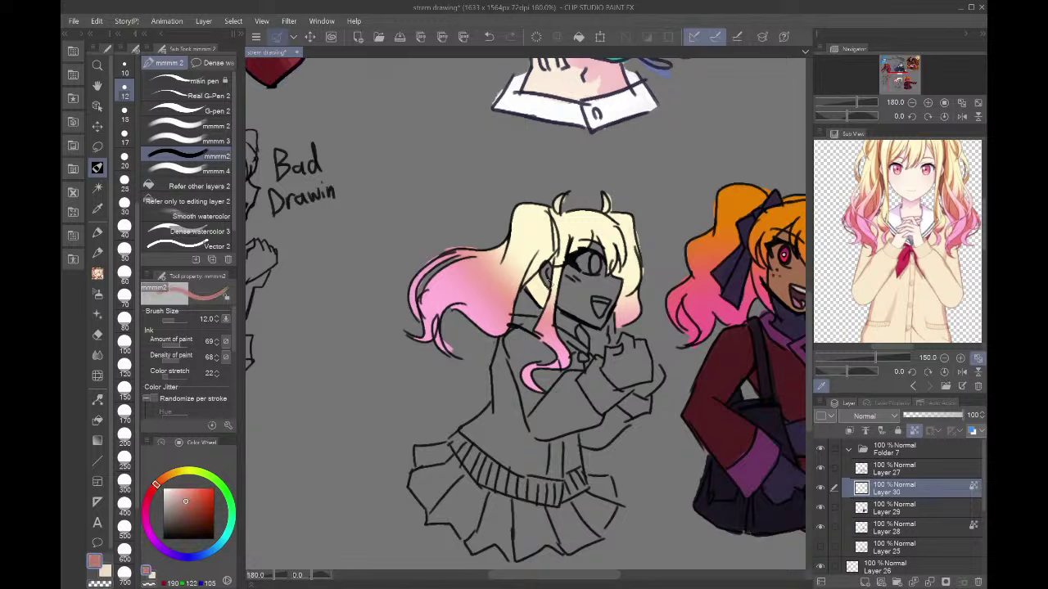
pyautogui.moveTo(526, 294)
pyautogui.mouseDown()
pyautogui.moveTo(536, 280)
pyautogui.moveTo(529, 284)
pyautogui.moveTo(547, 289)
pyautogui.mouseUp()
pyautogui.moveTo(553, 219); pyautogui.dragTo(547, 274)
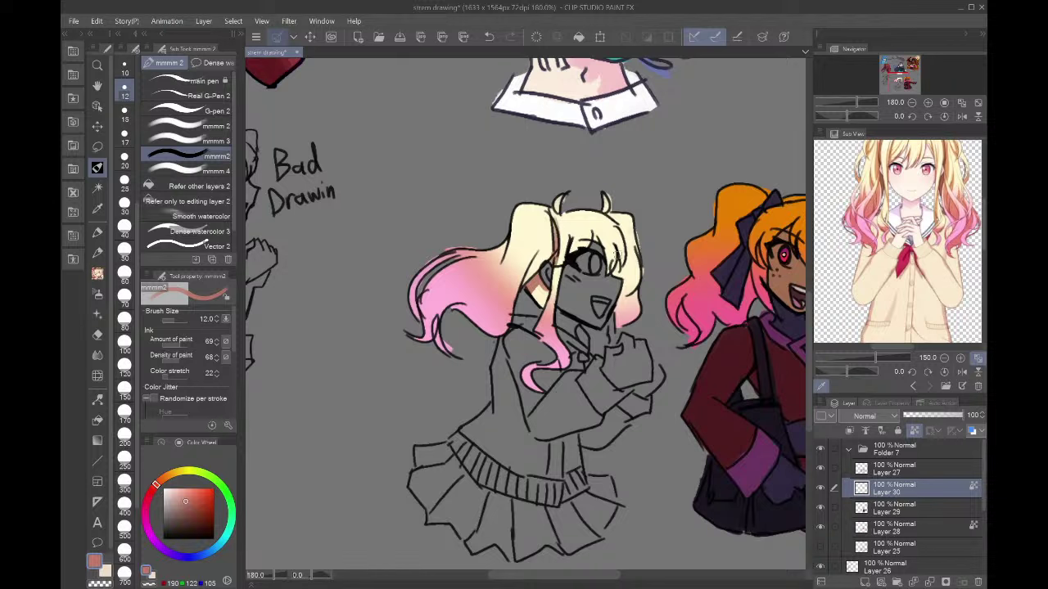
pyautogui.moveTo(623, 265)
pyautogui.mouseDown()
pyautogui.moveTo(625, 287)
pyautogui.moveTo(613, 266)
pyautogui.moveTo(624, 324)
pyautogui.moveTo(612, 316)
pyautogui.moveTo(626, 280)
pyautogui.mouseUp()
pyautogui.moveTo(606, 209); pyautogui.dragTo(611, 196)
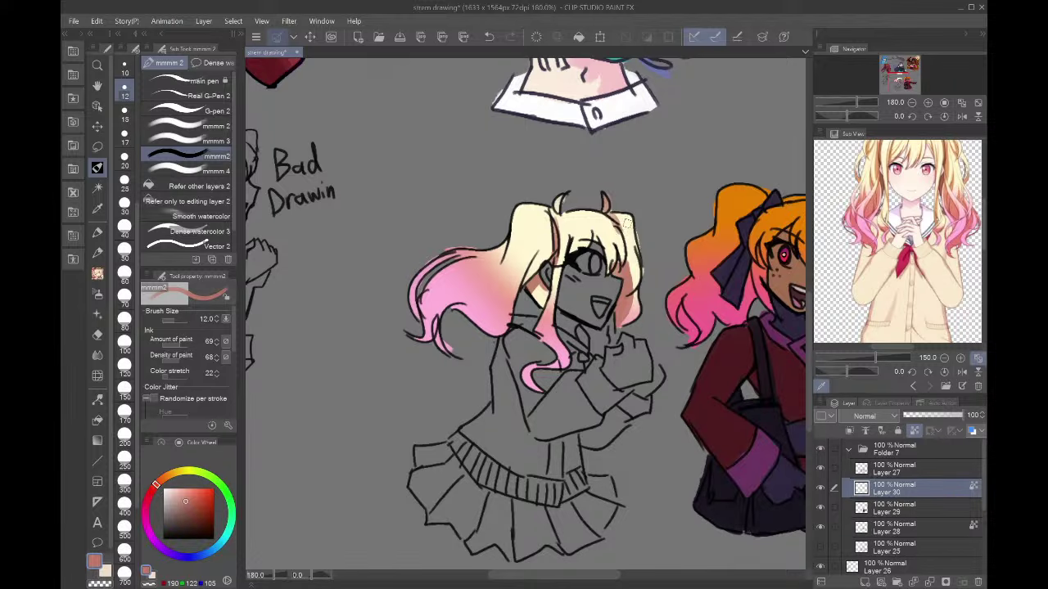
# - Shade the fringe strands and the far pigtail's inner side, alternating sampled pale yellow and red-brown tones to blend the shadows
pyautogui.click(927, 102)
pyautogui.click(927, 102)
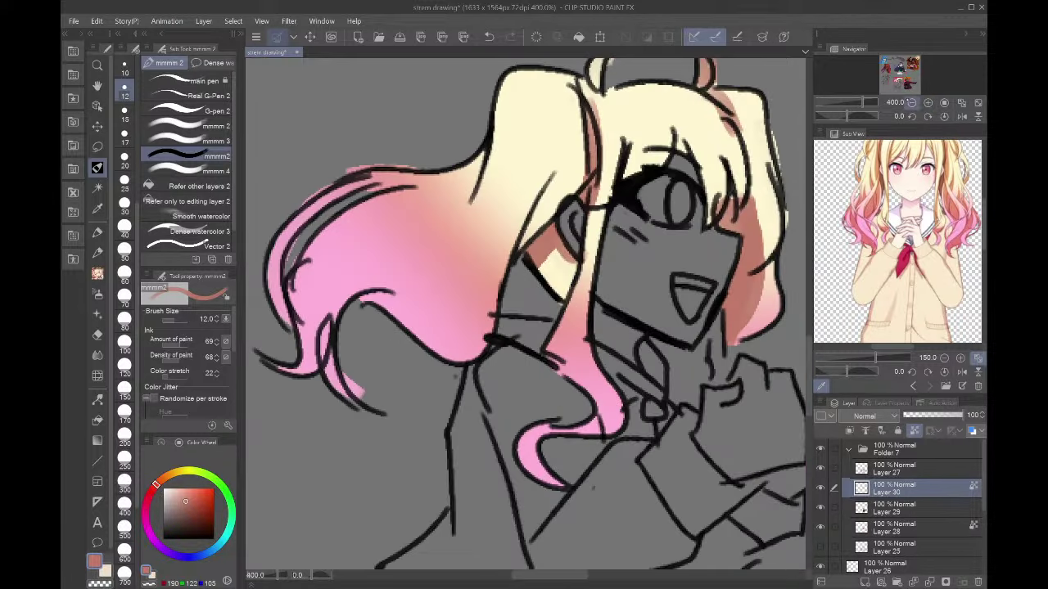
pyautogui.keyDown('alt'); pyautogui.click(647, 131); pyautogui.keyUp('alt')
pyautogui.moveTo(647, 133); pyautogui.dragTo(624, 192)
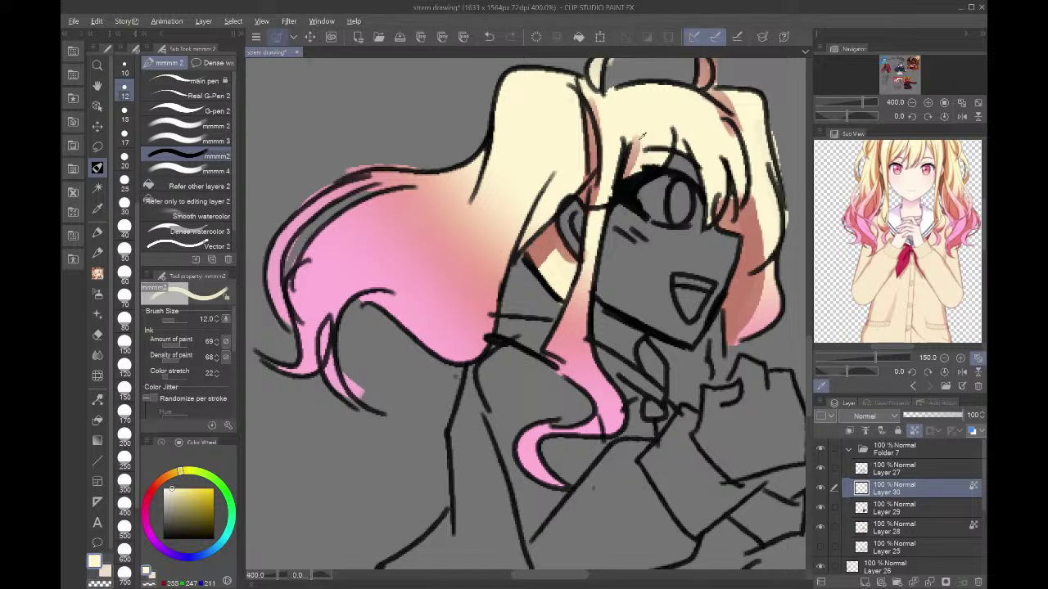
pyautogui.keyDown('alt'); pyautogui.click(638, 136); pyautogui.keyUp('alt')
pyautogui.keyDown('alt'); pyautogui.click(637, 150); pyautogui.keyUp('alt')
pyautogui.moveTo(683, 130)
pyautogui.mouseDown()
pyautogui.moveTo(697, 220)
pyautogui.moveTo(720, 194)
pyautogui.moveTo(723, 219)
pyautogui.mouseUp()
pyautogui.moveTo(695, 136); pyautogui.dragTo(738, 211)
pyautogui.moveTo(729, 147); pyautogui.dragTo(741, 195)
pyautogui.keyDown('alt'); pyautogui.click(695, 112); pyautogui.keyUp('alt')
pyautogui.moveTo(692, 124)
pyautogui.mouseDown()
pyautogui.moveTo(744, 184)
pyautogui.moveTo(705, 113)
pyautogui.moveTo(732, 172)
pyautogui.moveTo(736, 146)
pyautogui.moveTo(679, 104)
pyautogui.moveTo(663, 103)
pyautogui.moveTo(751, 226)
pyautogui.moveTo(736, 106)
pyautogui.moveTo(771, 246)
pyautogui.mouseUp()
# - Try to extend the red-brown shadow over the far pigtail's outer side, then undo those strokes
pyautogui.keyDown('alt'); pyautogui.click(750, 232); pyautogui.keyUp('alt')
pyautogui.moveTo(749, 94); pyautogui.dragTo(783, 178)
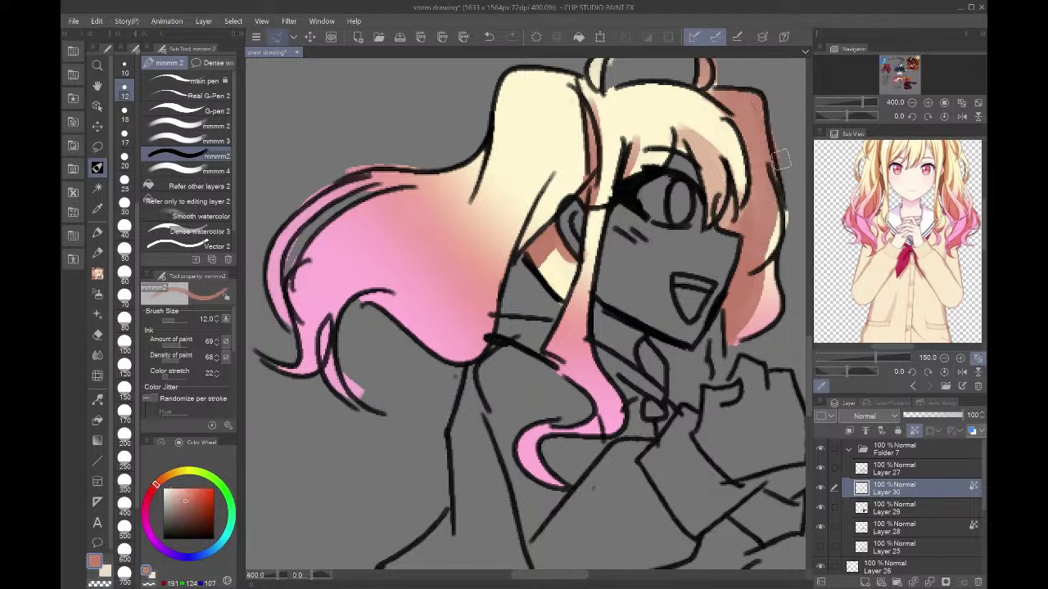
pyautogui.keyDown('alt'); pyautogui.click(782, 226); pyautogui.keyUp('alt')
pyautogui.keyDown('alt'); pyautogui.click(722, 126); pyautogui.keyUp('alt')
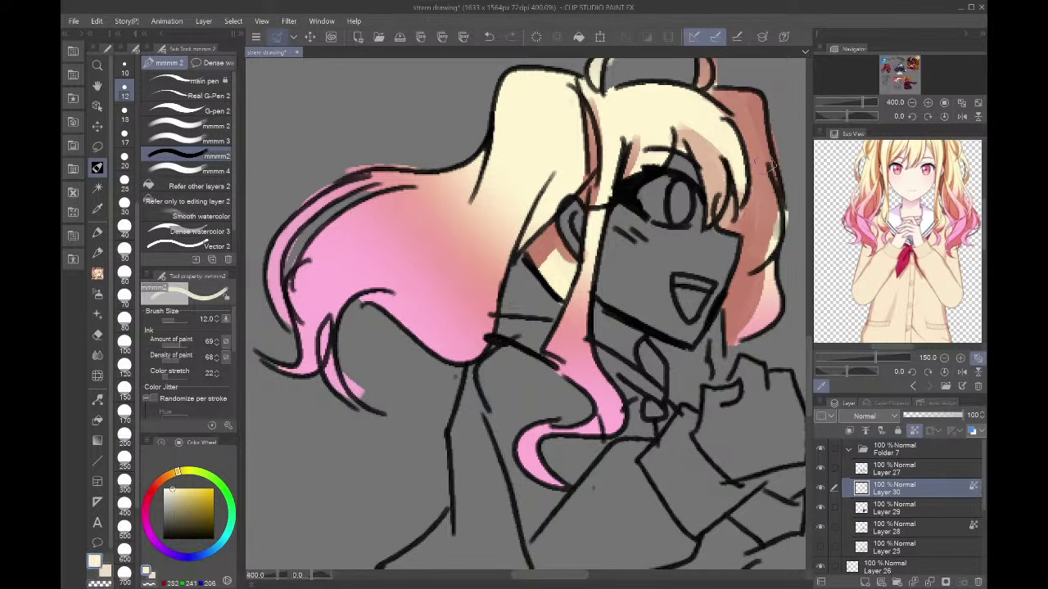
pyautogui.hotkey('ctrl', 'z')
pyautogui.hotkey('ctrl', 'z')
pyautogui.hotkey('ctrl', 'z')
pyautogui.hotkey('ctrl', 'z')
pyautogui.hotkey('ctrl', 'z')
pyautogui.hotkey('ctrl', 'z')
# - Touch up the top of the far pigtail in pale yellow and paint white highlights across the fringe, softening them with sampled hair yellow
pyautogui.moveTo(732, 97); pyautogui.dragTo(717, 92)
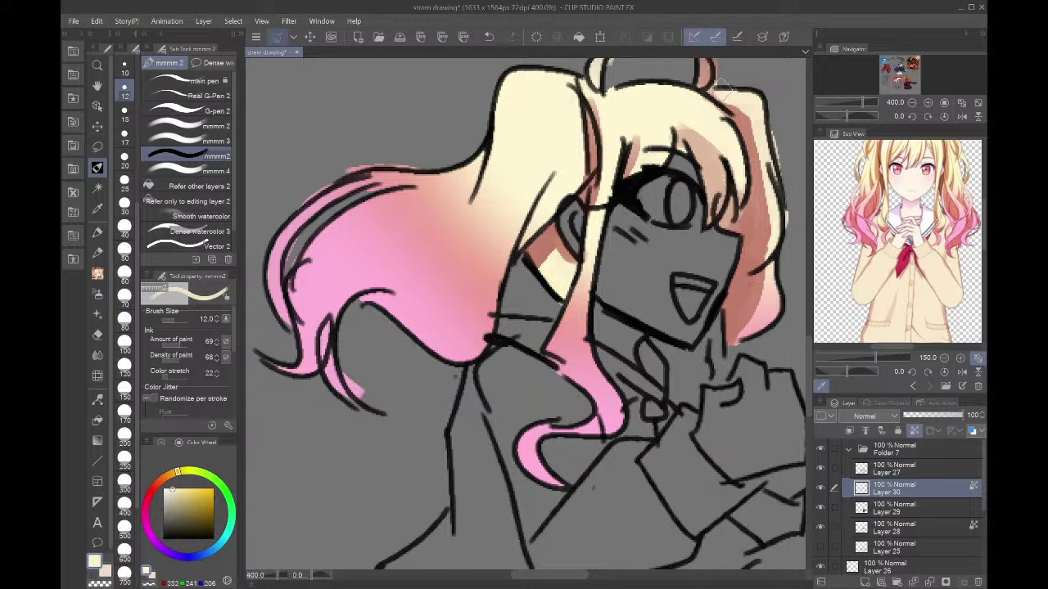
pyautogui.moveTo(167, 496); pyautogui.dragTo(163, 489)
pyautogui.moveTo(610, 141)
pyautogui.mouseDown()
pyautogui.moveTo(614, 125)
pyautogui.moveTo(658, 142)
pyautogui.moveTo(723, 129)
pyautogui.mouseUp()
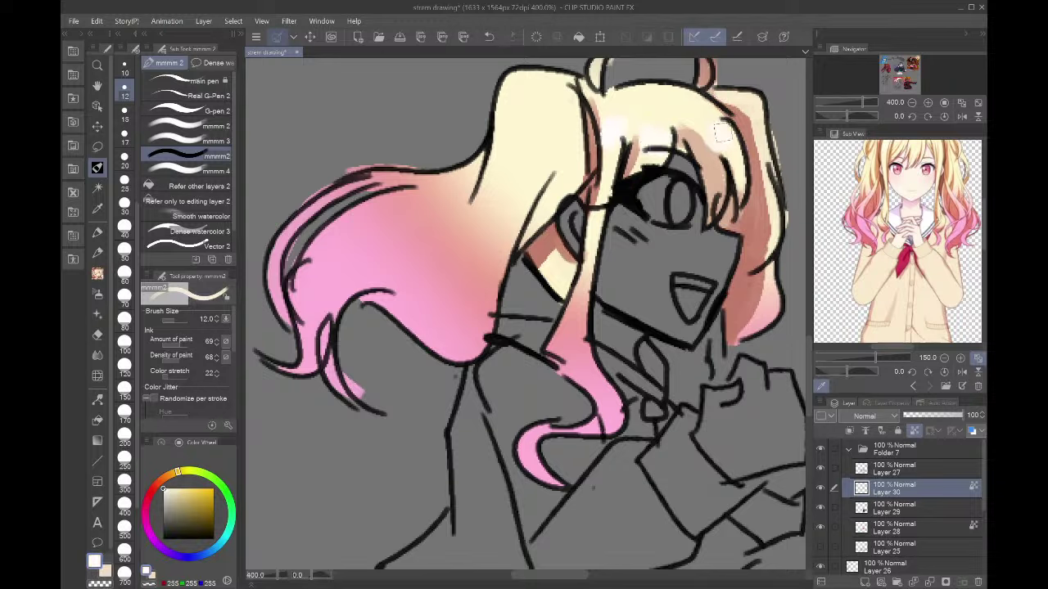
pyautogui.keyDown('alt'); pyautogui.click(673, 104); pyautogui.keyUp('alt')
pyautogui.moveTo(655, 112); pyautogui.dragTo(629, 120)
pyautogui.keyDown('alt'); pyautogui.click(620, 139); pyautogui.keyUp('alt')
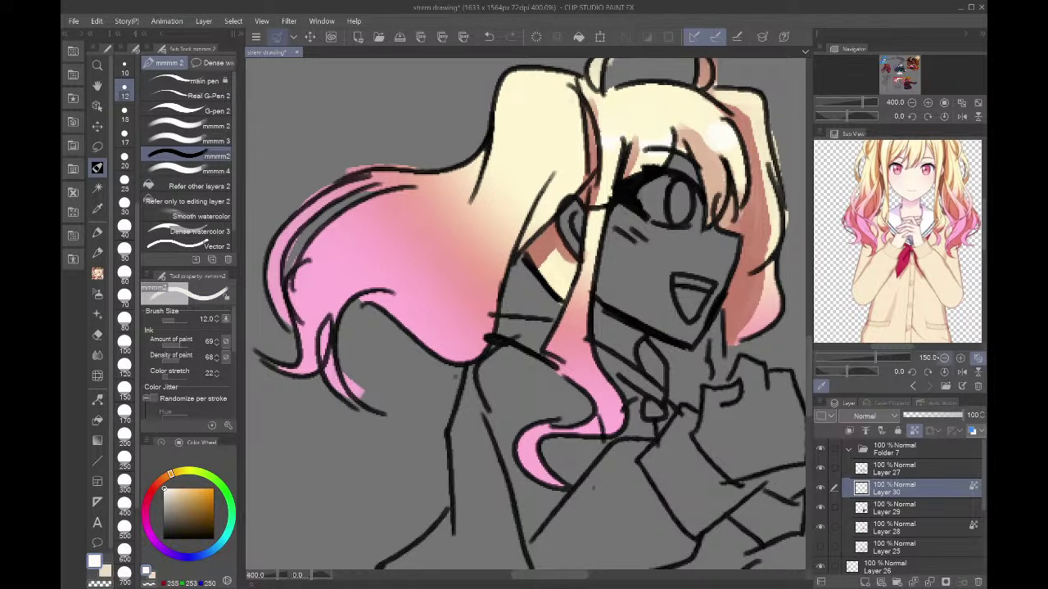
# - Airbrush the sampled red-brown lightly over the top of the hair at size 150 and undo the last stroke
pyautogui.click(944, 358)
pyautogui.keyDown('alt'); pyautogui.click(541, 225); pyautogui.keyUp('alt')
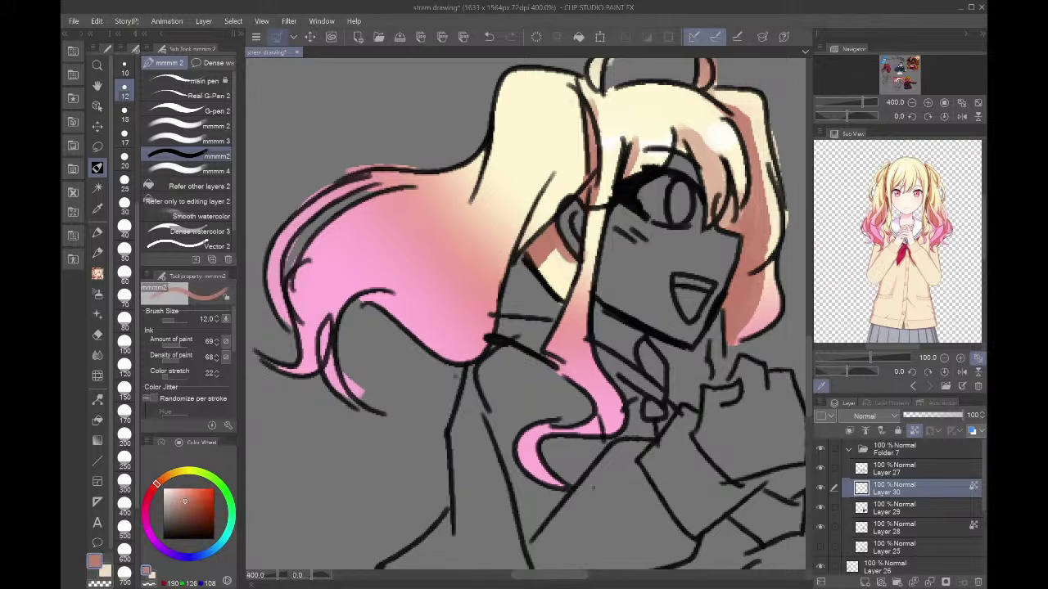
pyautogui.press('b')
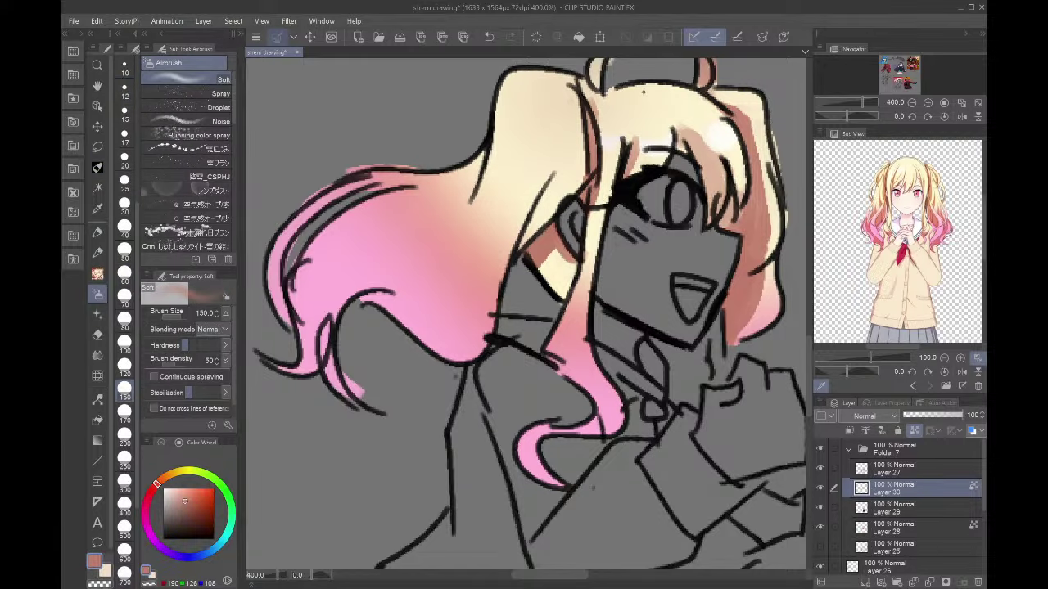
pyautogui.hotkey('ctrl', 'z')
pyautogui.hotkey('ctrl', '-')
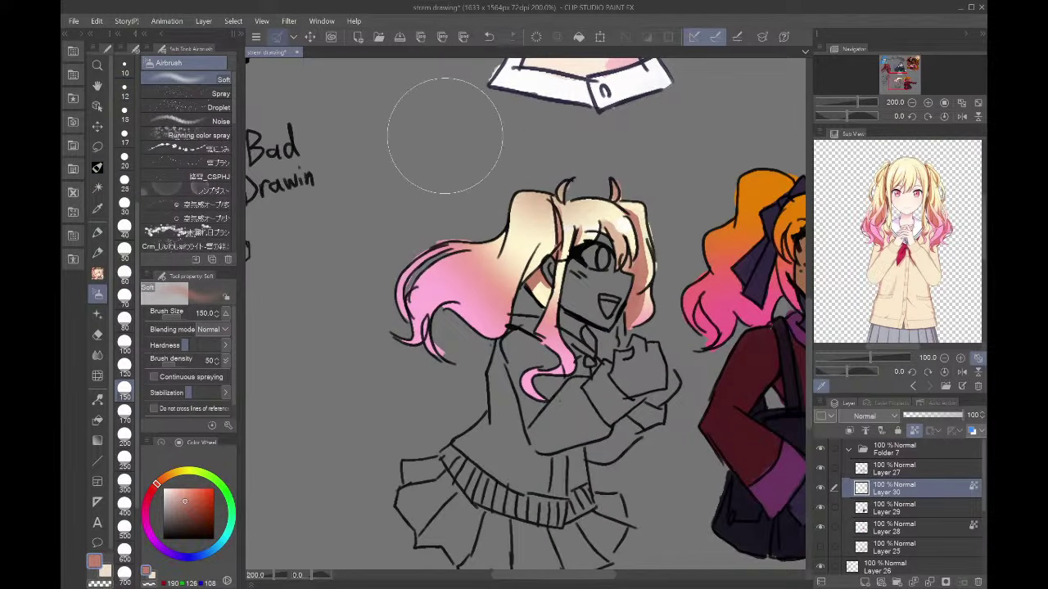
# - Paint tan shadows on the near pigtail and across the crown with mmmm2, sampling the hair's own tones to refine the fringe
pyautogui.press('b')
pyautogui.keyDown('alt'); pyautogui.click(539, 204); pyautogui.keyUp('alt')
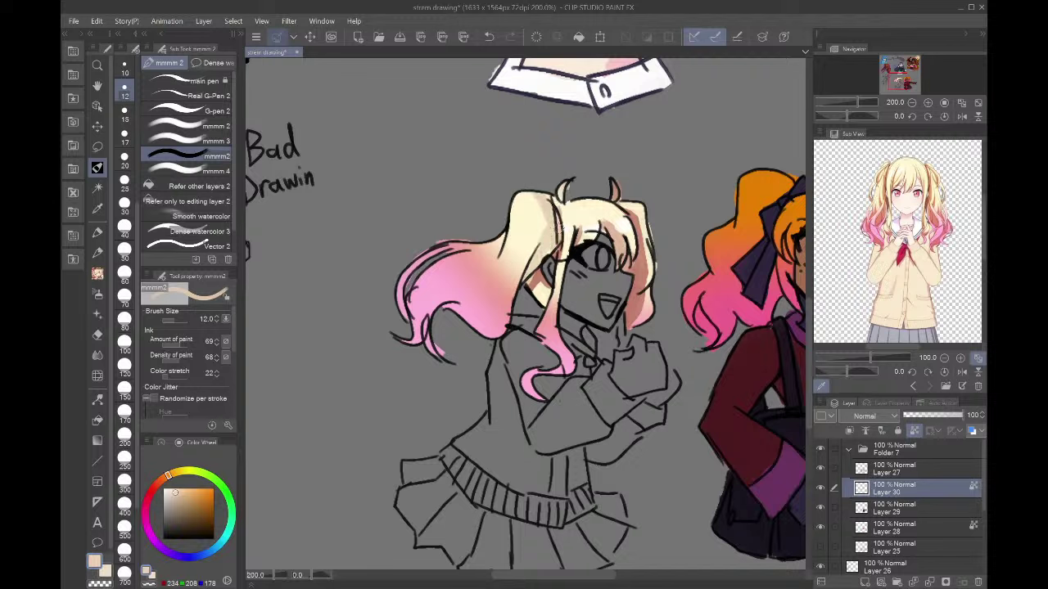
pyautogui.hotkey('ctrl', 'z')
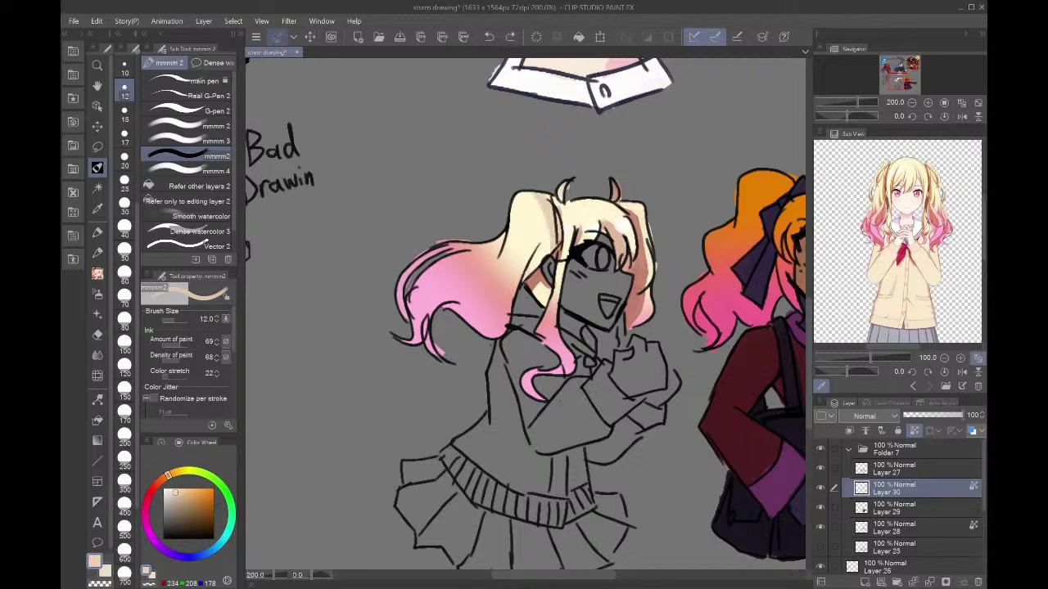
pyautogui.moveTo(547, 231)
pyautogui.mouseDown()
pyautogui.moveTo(531, 274)
pyautogui.moveTo(544, 203)
pyautogui.moveTo(624, 207)
pyautogui.moveTo(624, 257)
pyautogui.mouseUp()
pyautogui.keyDown('alt'); pyautogui.click(619, 218); pyautogui.keyUp('alt')
pyautogui.moveTo(584, 230)
pyautogui.mouseDown()
pyautogui.moveTo(647, 244)
pyautogui.moveTo(643, 264)
pyautogui.moveTo(574, 231)
pyautogui.moveTo(553, 254)
pyautogui.mouseUp()
pyautogui.keyDown('alt'); pyautogui.click(644, 266); pyautogui.keyUp('alt')
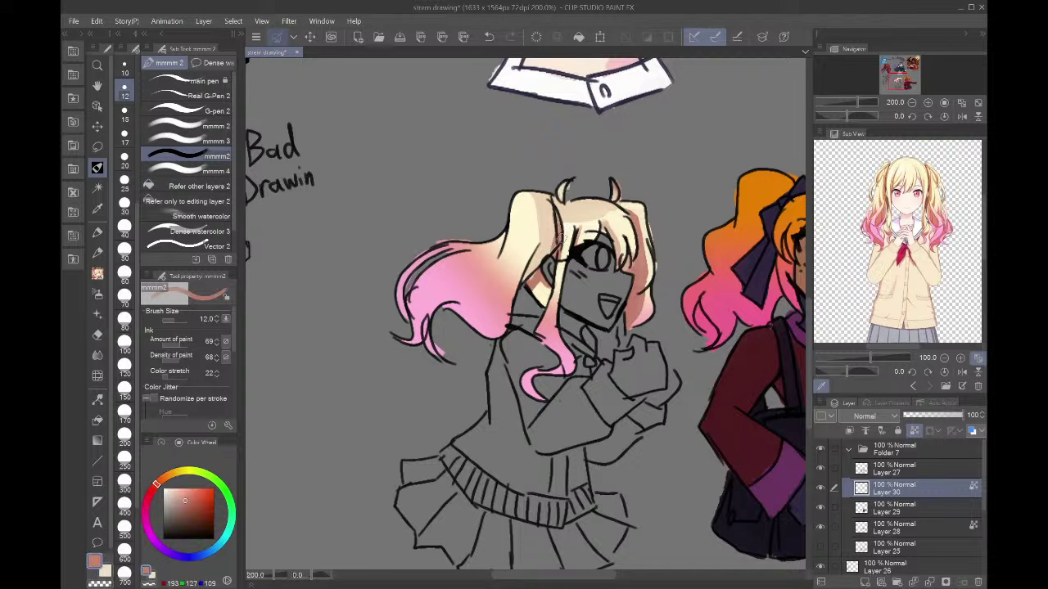
# - Add a new layer above Layer 30 and fill the face, ear and eye white with the reference's pale skin colour using Refer other layers 2
pyautogui.hotkey('ctrl', 'shift', 'n')
pyautogui.click(901, 204)
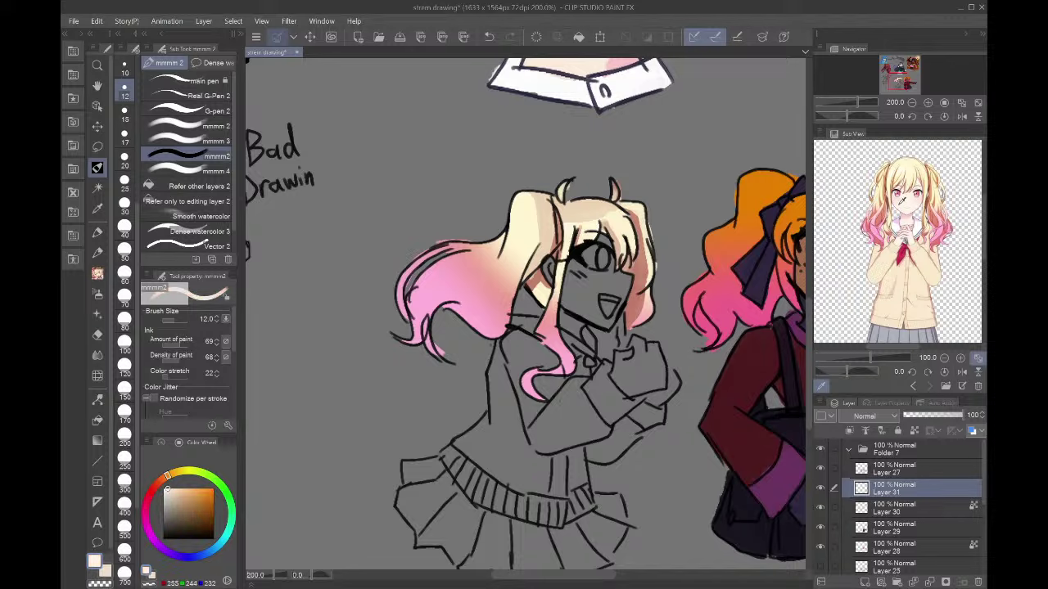
pyautogui.scroll(3, 618, 279)
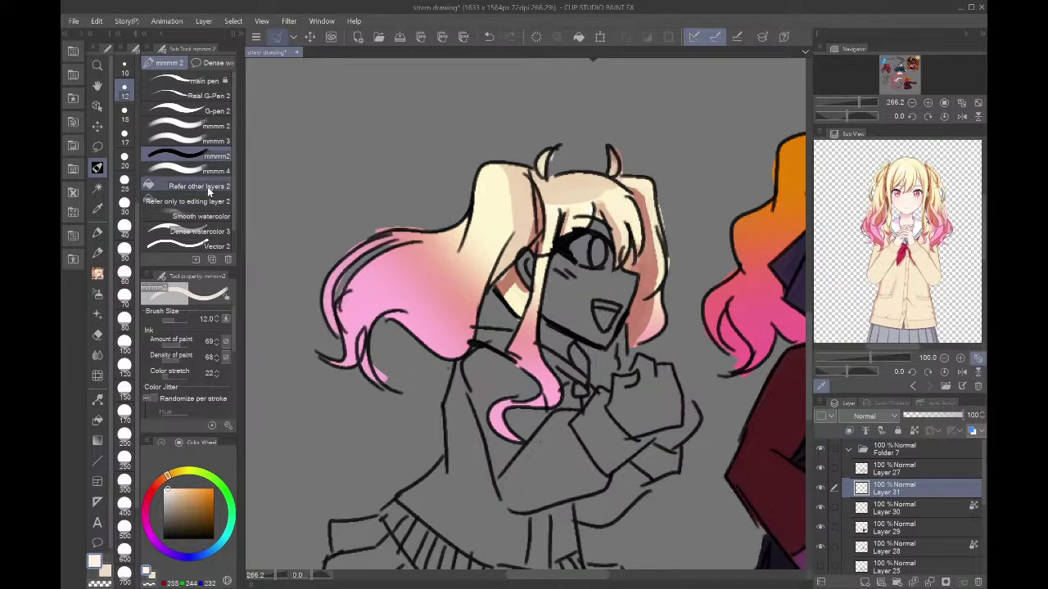
pyautogui.click(207, 186)
pyautogui.click(584, 282)
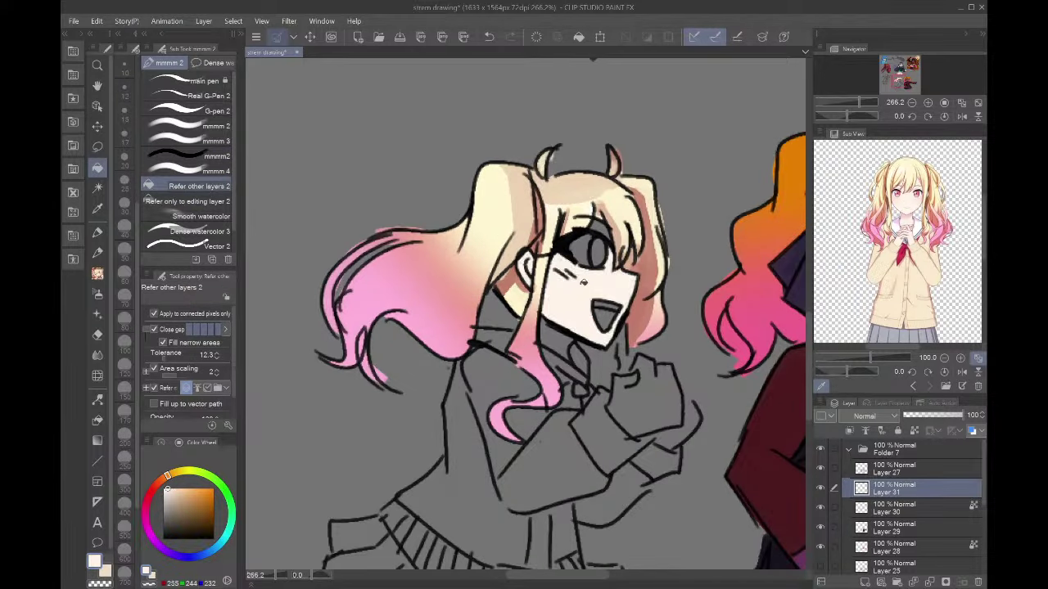
pyautogui.click(584, 250)
pyautogui.click(601, 221)
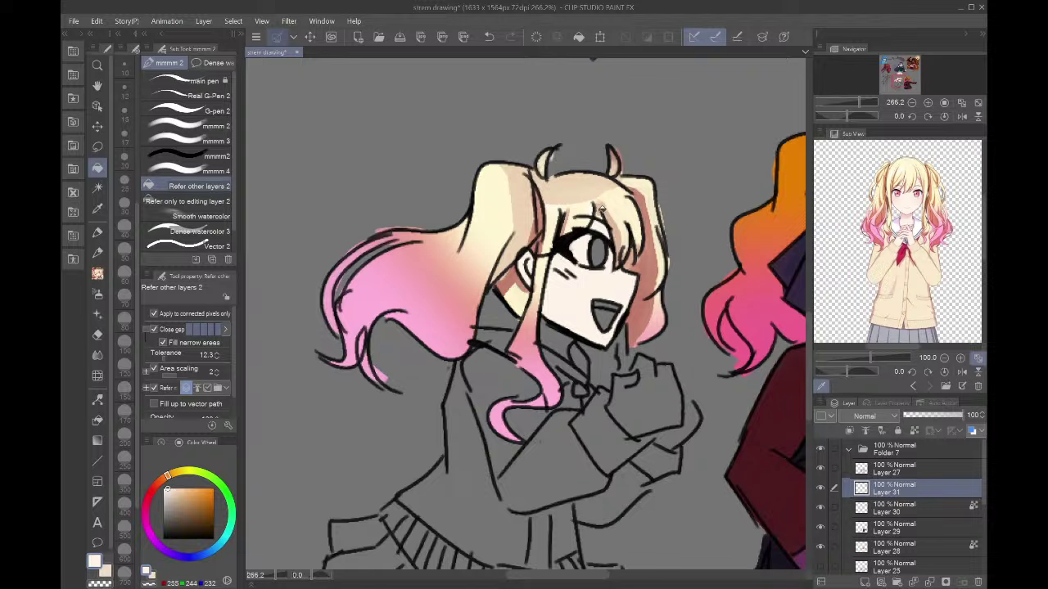
# - Fill the neck and both clasped hands with the same pale skin colour
pyautogui.click(562, 334)
pyautogui.click(669, 409)
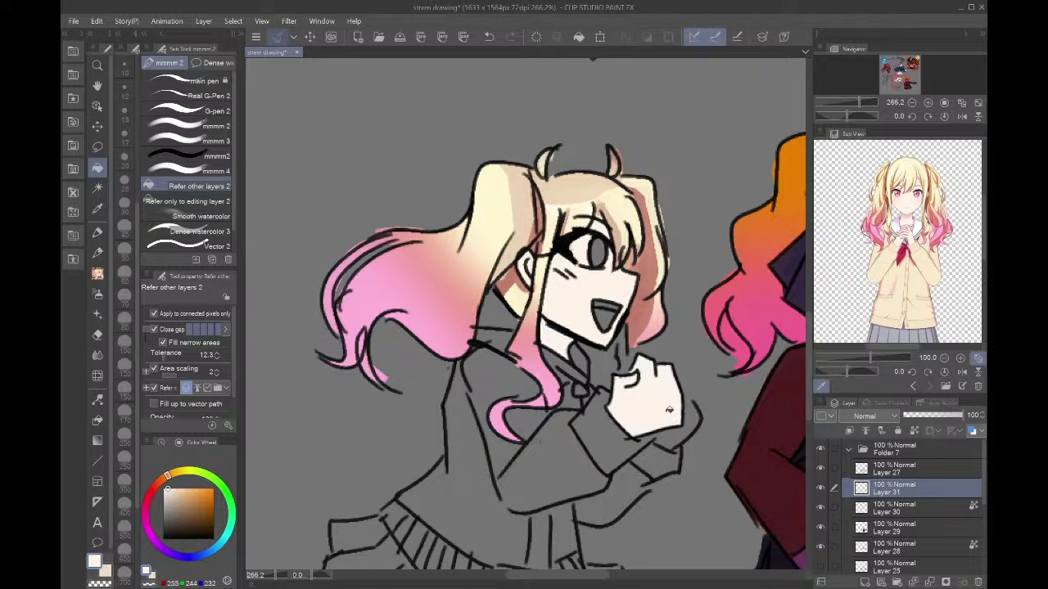
pyautogui.click(686, 427)
# - Complete the far hand's edge with mmmm2 and shade that hand in a dusty pink picked from the reference
pyautogui.click(182, 157)
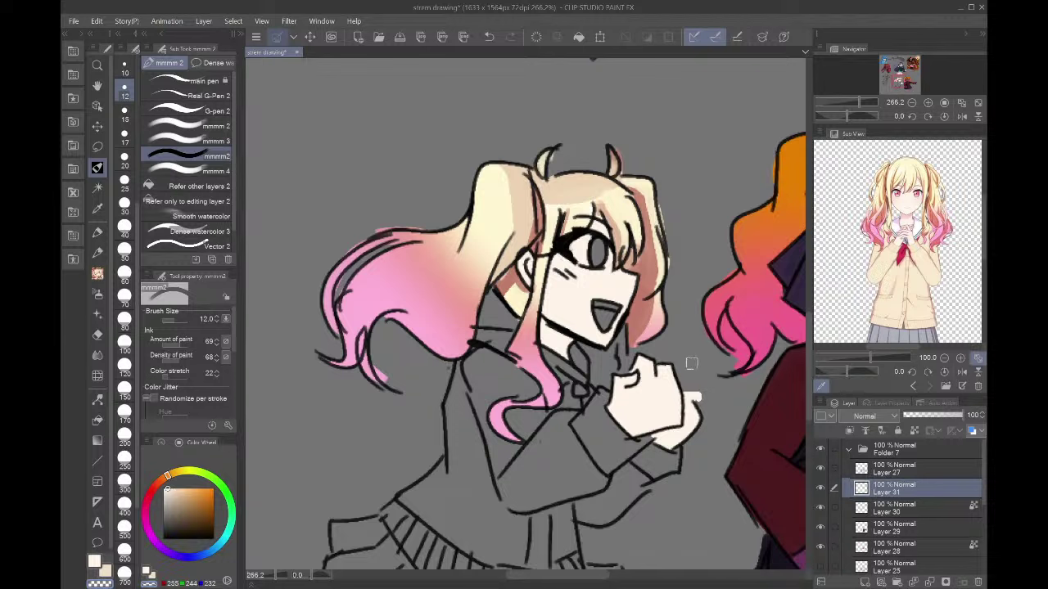
pyautogui.moveTo(693, 390)
pyautogui.mouseDown()
pyautogui.moveTo(708, 414)
pyautogui.moveTo(676, 440)
pyautogui.moveTo(671, 431)
pyautogui.mouseUp()
pyautogui.click(912, 211)
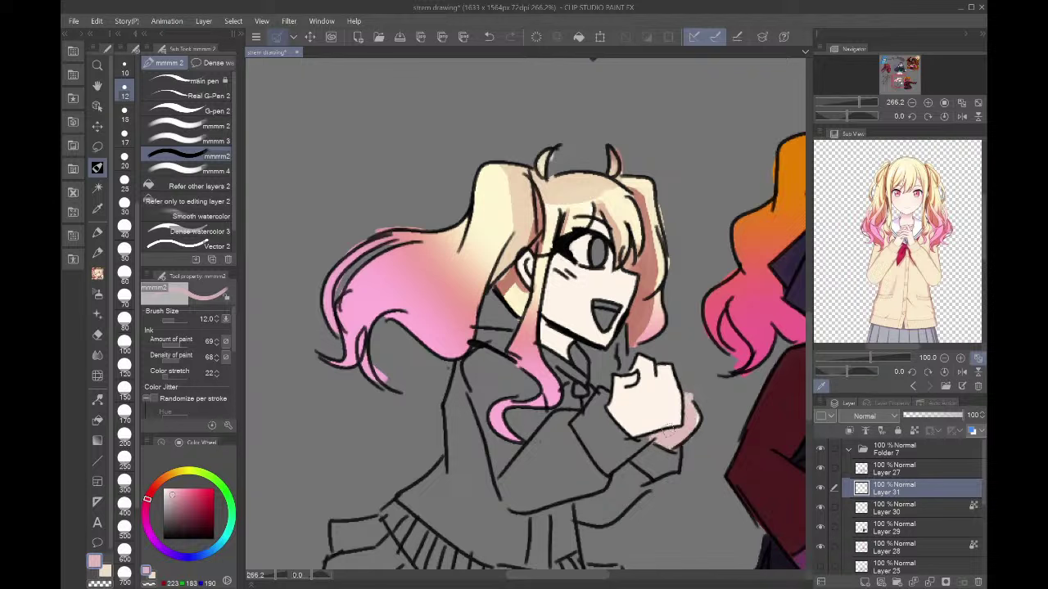
# - Shade the neck under the jaw and the skin beneath the fringe with the dusty pink sampled from the far hand
pyautogui.keyDown('alt'); pyautogui.click(692, 421); pyautogui.keyUp('alt')
pyautogui.moveTo(563, 337)
pyautogui.mouseDown()
pyautogui.moveTo(552, 334)
pyautogui.moveTo(568, 338)
pyautogui.mouseUp()
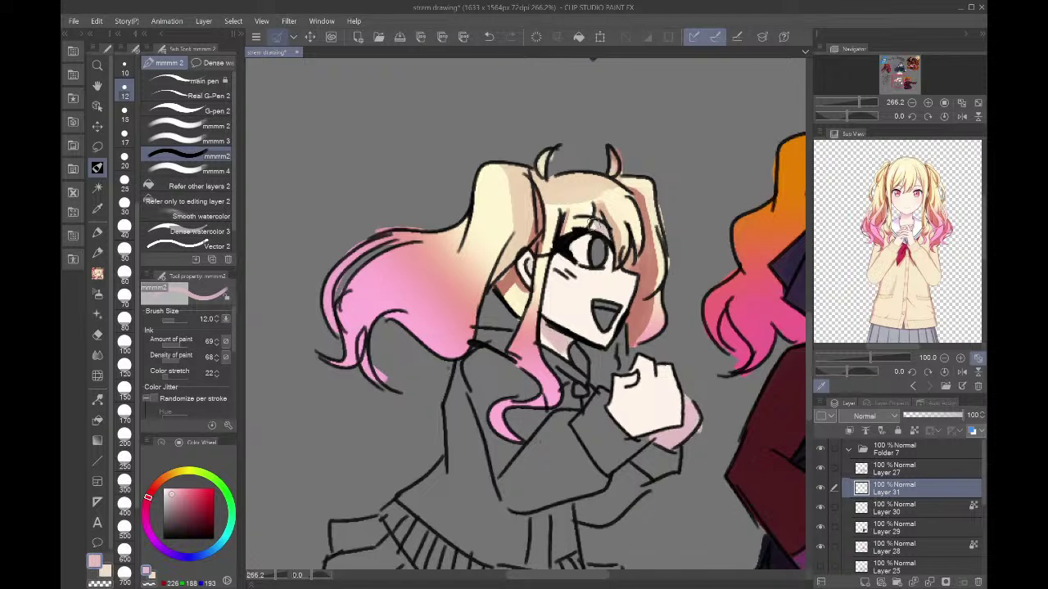
pyautogui.moveTo(595, 223); pyautogui.dragTo(619, 226)
# - Fill the iris with a dark pink sampled from the reference's eye using Refer other layers 2
pyautogui.scroll(3, 910, 208)
pyautogui.click(894, 172)
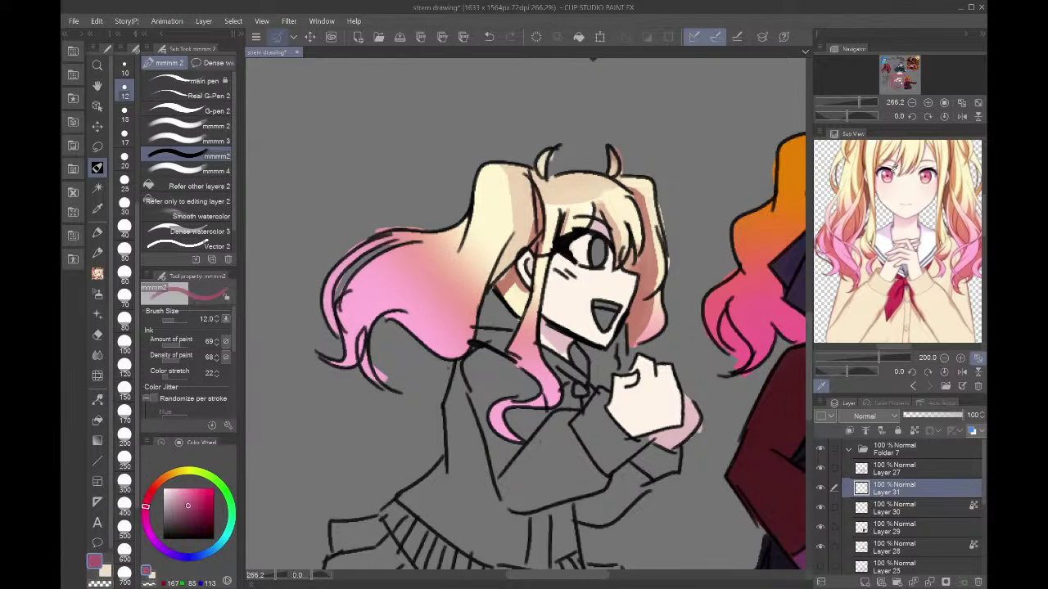
pyautogui.scroll(2, 600, 286)
pyautogui.press('g')
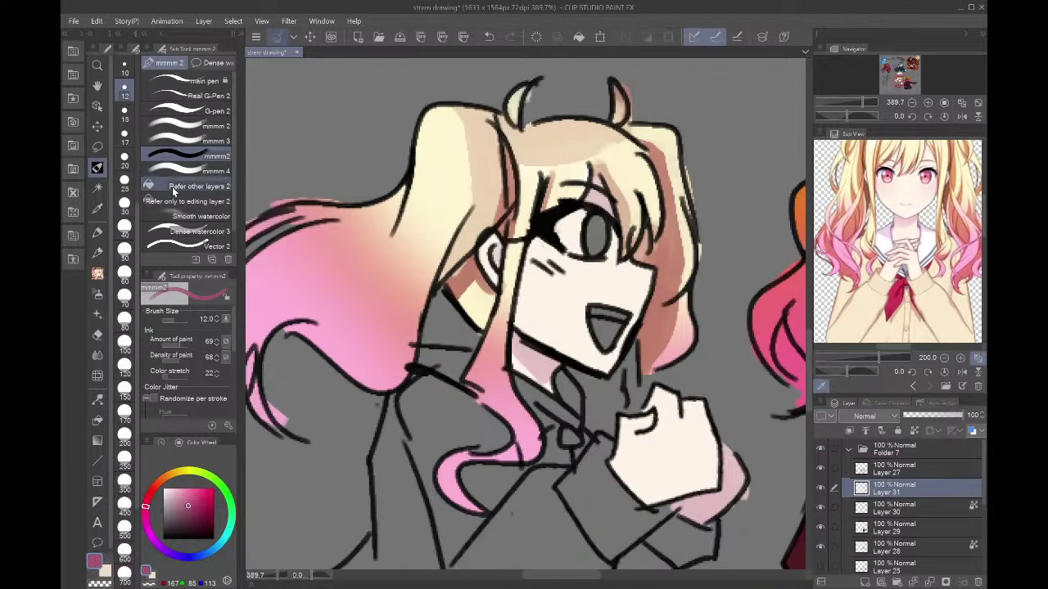
pyautogui.click(599, 225)
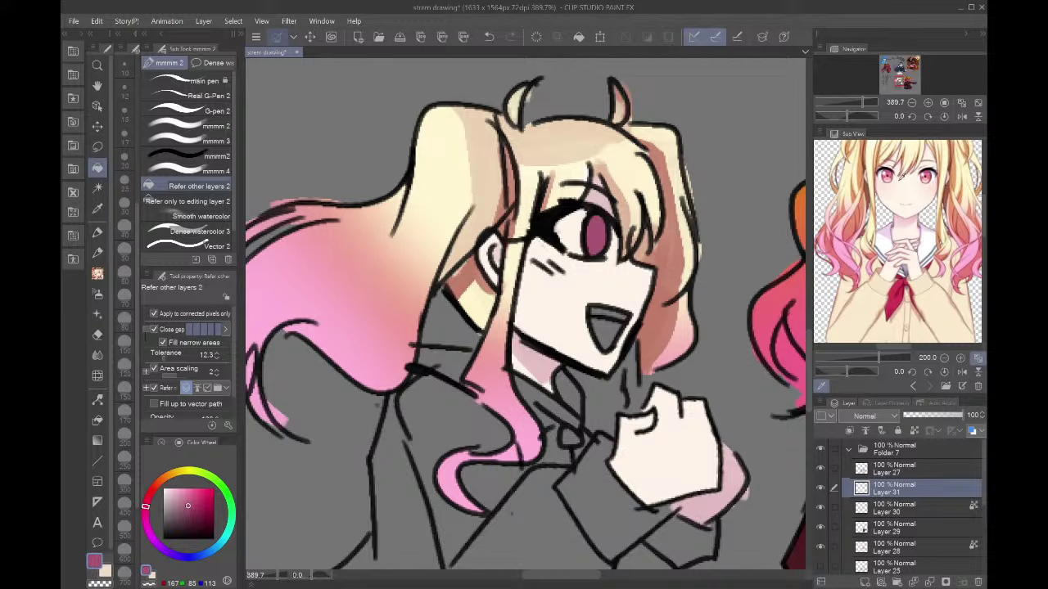
# - Paint the iris with a lighter reference pink and a deep crimson pupil using mmmm2 at size 5
pyautogui.click(888, 178)
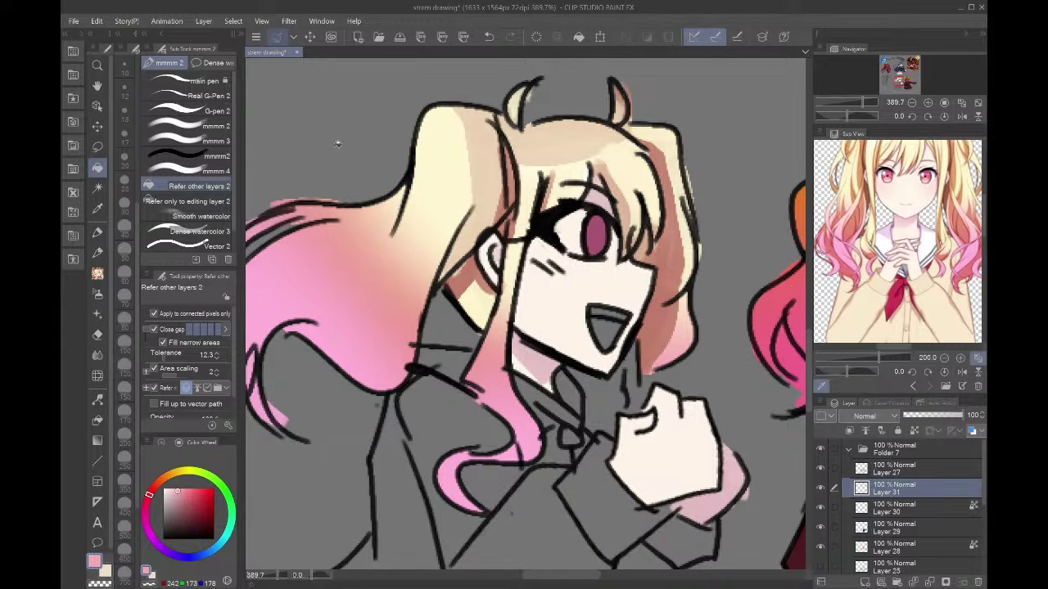
pyautogui.click(205, 155)
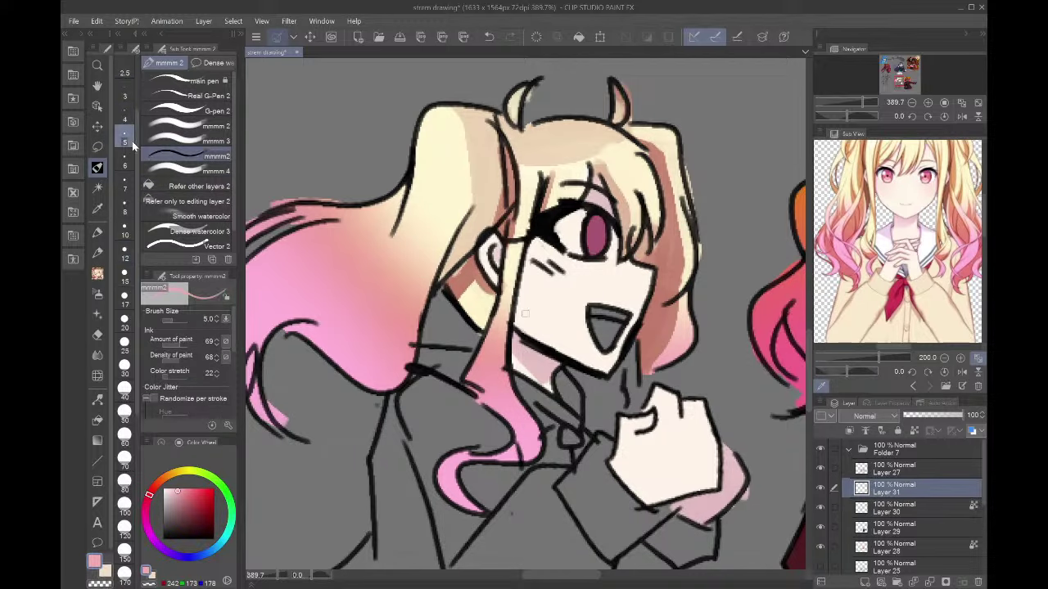
pyautogui.scroll(2, 541, 265)
pyautogui.moveTo(608, 226)
pyautogui.mouseDown()
pyautogui.moveTo(610, 243)
pyautogui.moveTo(614, 220)
pyautogui.moveTo(614, 234)
pyautogui.mouseUp()
pyautogui.click(146, 504)
pyautogui.moveTo(196, 505); pyautogui.dragTo(201, 522)
pyautogui.moveTo(614, 219); pyautogui.dragTo(609, 233)
# - Try iris highlights with the main pen, undo them and paint smaller white ones with Real G-Pen 2 at size 7
pyautogui.moveTo(194, 504); pyautogui.dragTo(175, 476)
pyautogui.press('p')
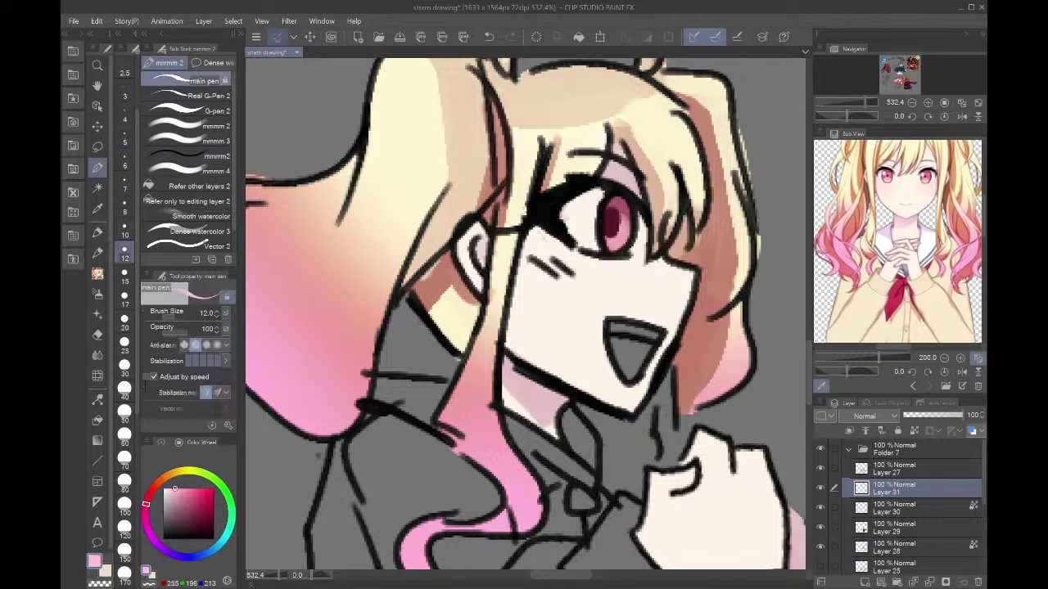
pyautogui.moveTo(611, 203)
pyautogui.mouseDown()
pyautogui.moveTo(619, 216)
pyautogui.moveTo(627, 204)
pyautogui.mouseUp()
pyautogui.click(163, 489)
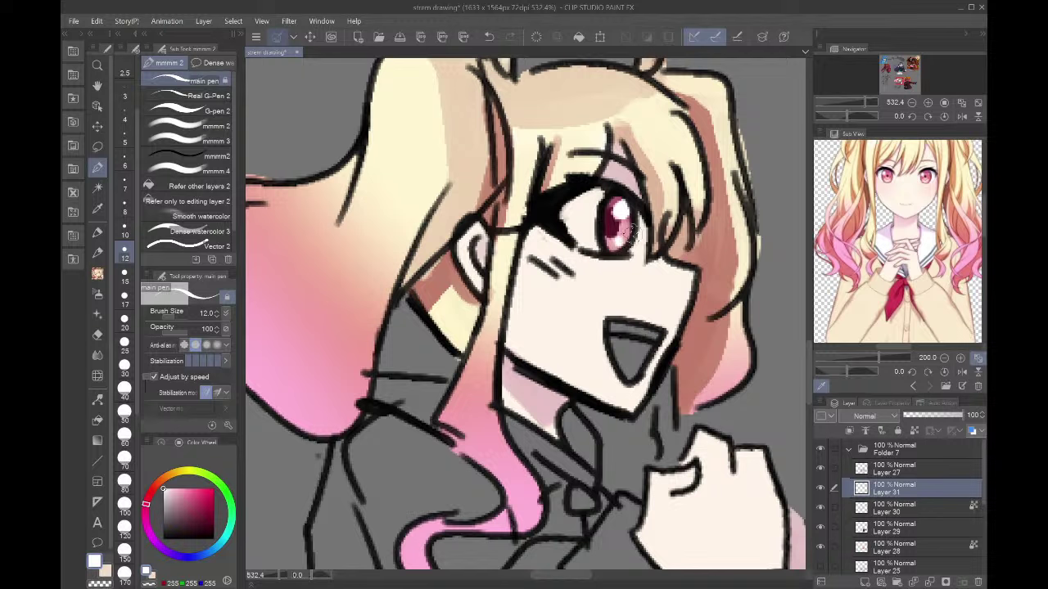
pyautogui.click(225, 94)
pyautogui.hotkey('ctrl', 'z')
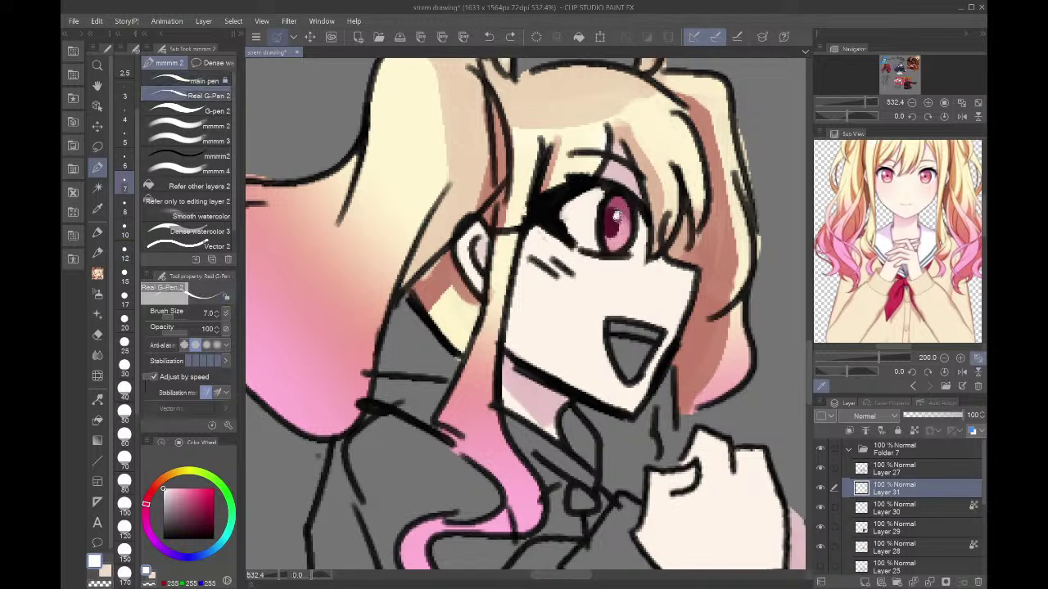
pyautogui.moveTo(616, 207)
pyautogui.mouseDown()
pyautogui.moveTo(626, 217)
pyautogui.moveTo(619, 244)
pyautogui.mouseUp()
# - Refine the lower iris reflection with sampled pink and near-white dabs using Real G-Pen 2
pyautogui.keyDown('alt'); pyautogui.click(616, 237); pyautogui.keyUp('alt')
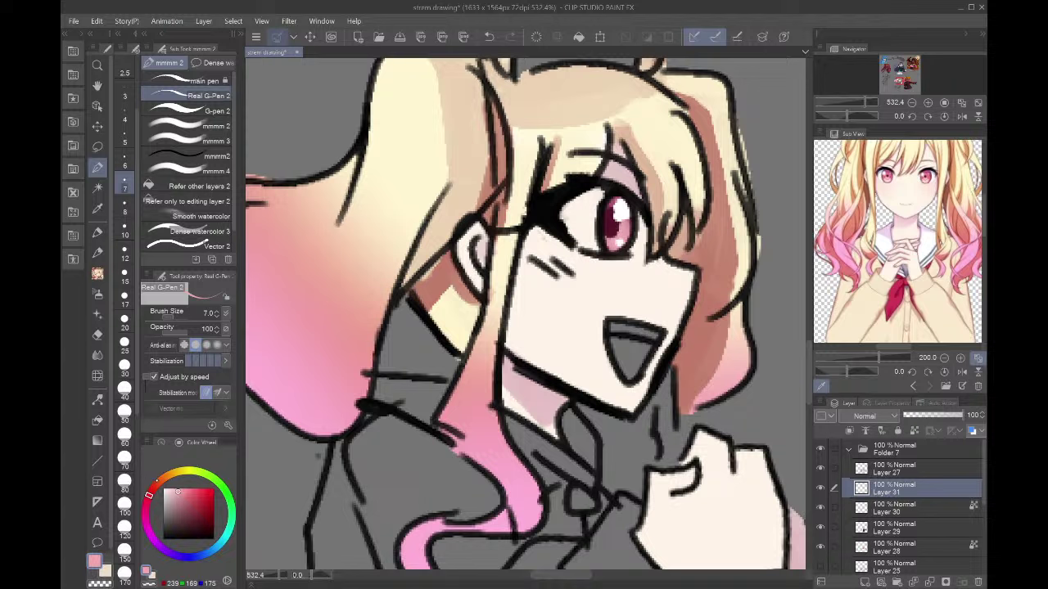
pyautogui.moveTo(624, 244); pyautogui.dragTo(618, 238)
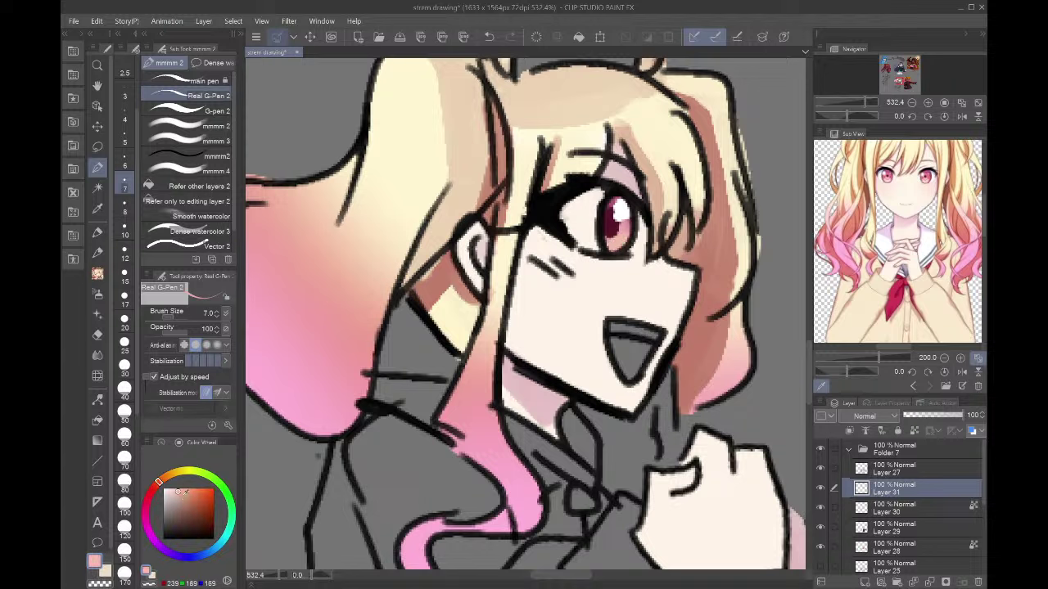
pyautogui.moveTo(182, 493); pyautogui.dragTo(167, 477)
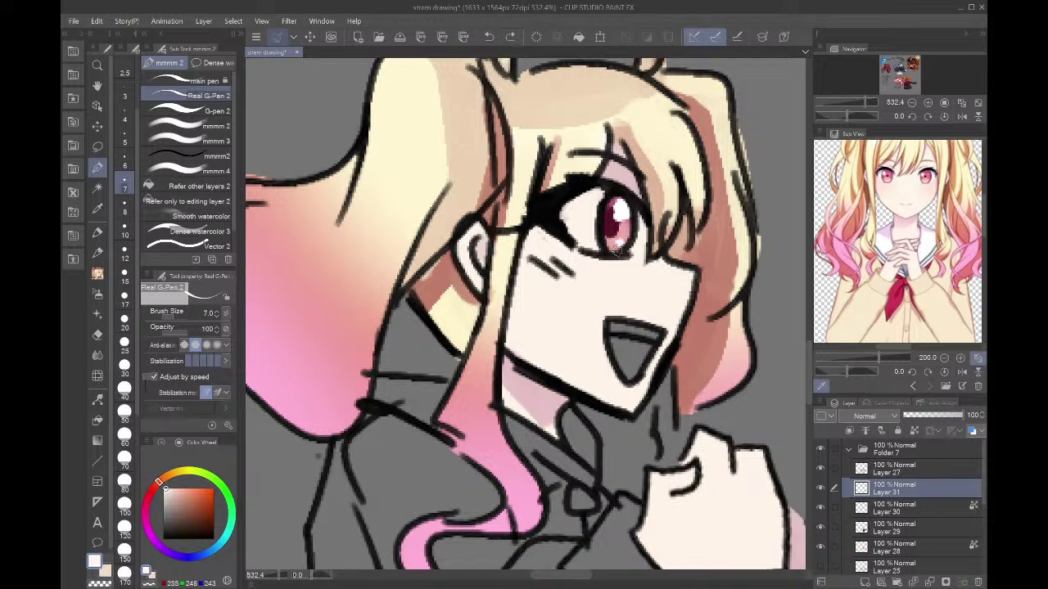
pyautogui.keyDown('alt'); pyautogui.click(625, 233); pyautogui.keyUp('alt')
pyautogui.moveTo(626, 234); pyautogui.dragTo(626, 239)
# - Paint the upper teeth white with mmmm2 and fill the rest of the open mouth with a dark reddish brown
pyautogui.keyDown('alt'); pyautogui.click(624, 210); pyautogui.keyUp('alt')
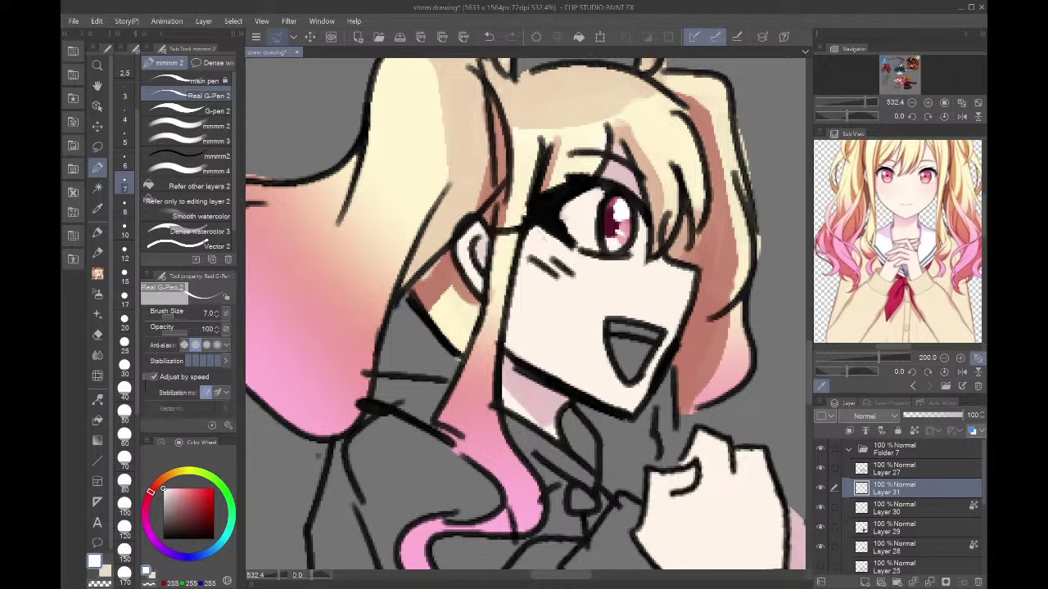
pyautogui.click(189, 153)
pyautogui.moveTo(613, 327); pyautogui.dragTo(651, 335)
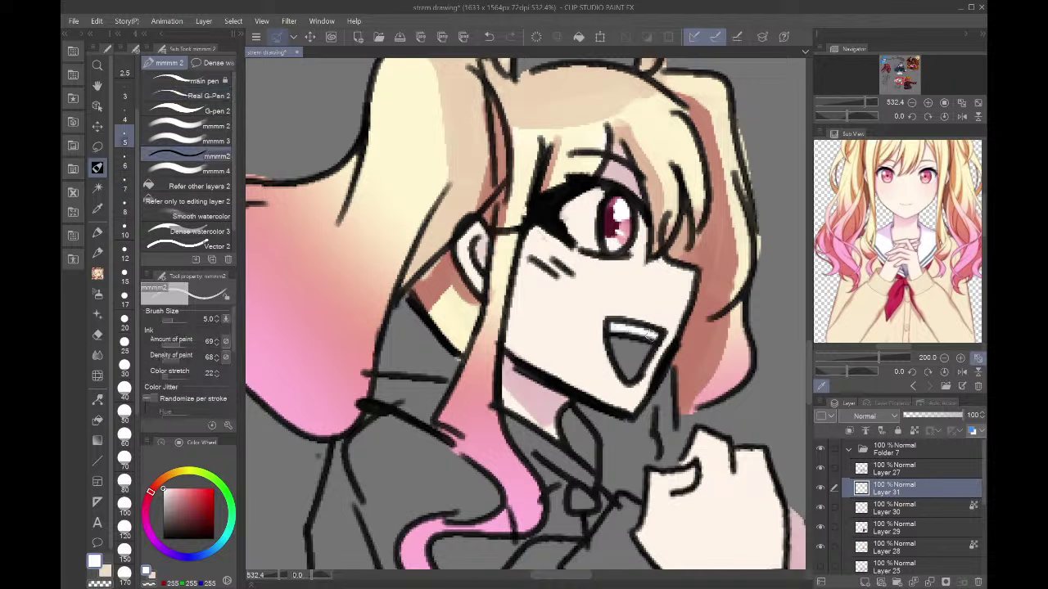
pyautogui.keyDown('alt'); pyautogui.click(588, 307); pyautogui.keyUp('alt')
pyautogui.press('g')
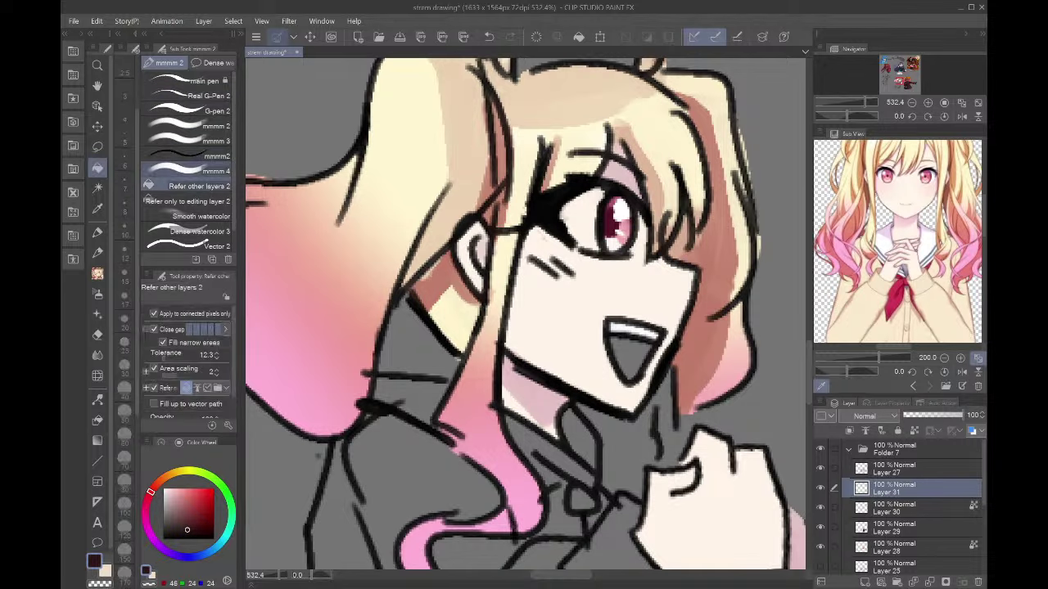
pyautogui.click(179, 511)
pyautogui.click(630, 336)
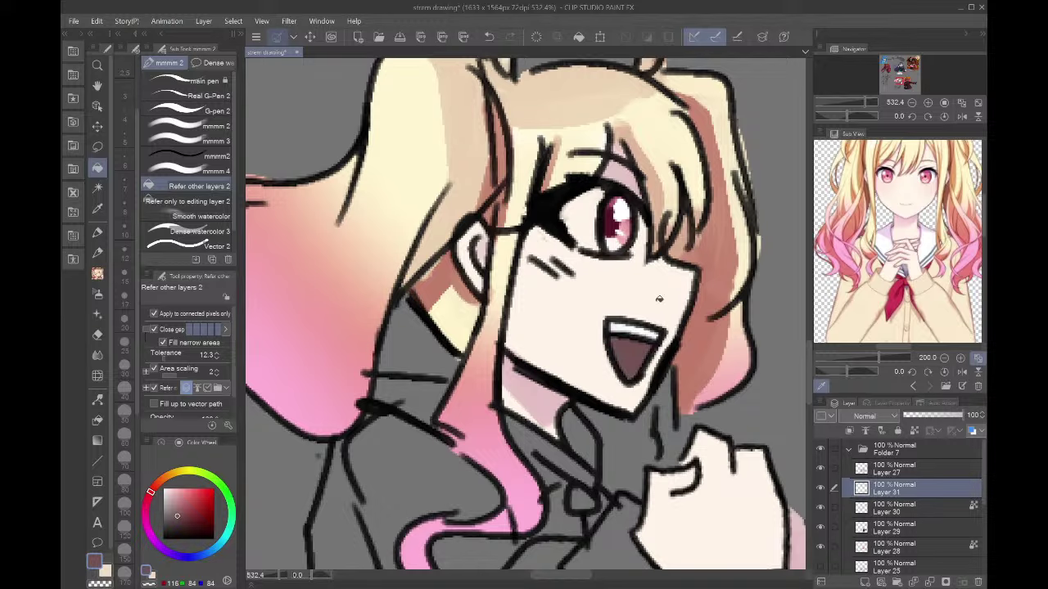
# - Recolour the neck shadow with pinks sampled from the reference's skin
pyautogui.scroll(-3, 630, 336)
pyautogui.moveTo(907, 78); pyautogui.dragTo(906, 80)
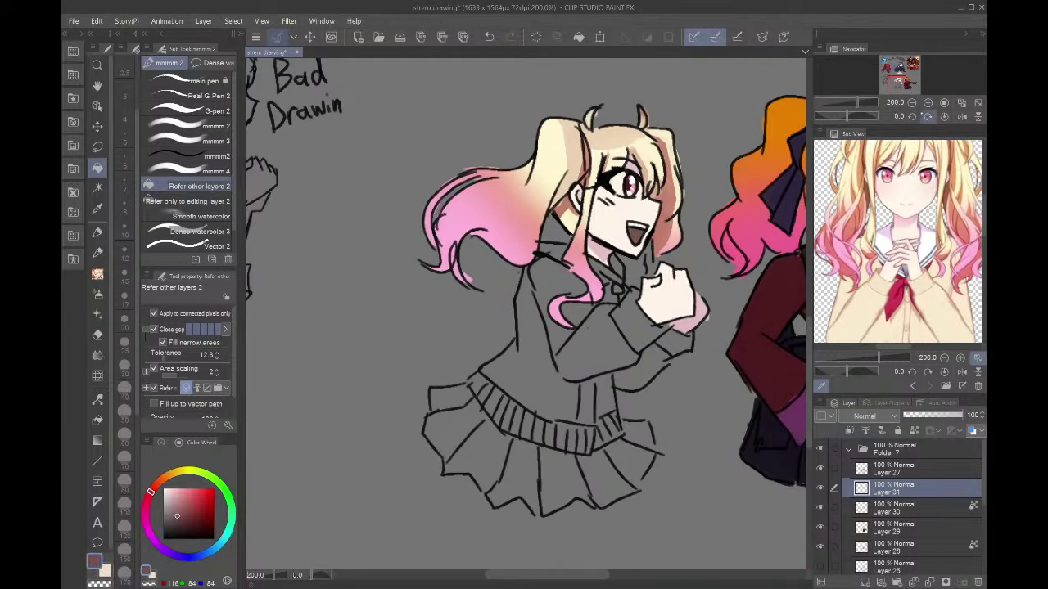
pyautogui.click(927, 102)
pyautogui.click(910, 214)
pyautogui.click(689, 187)
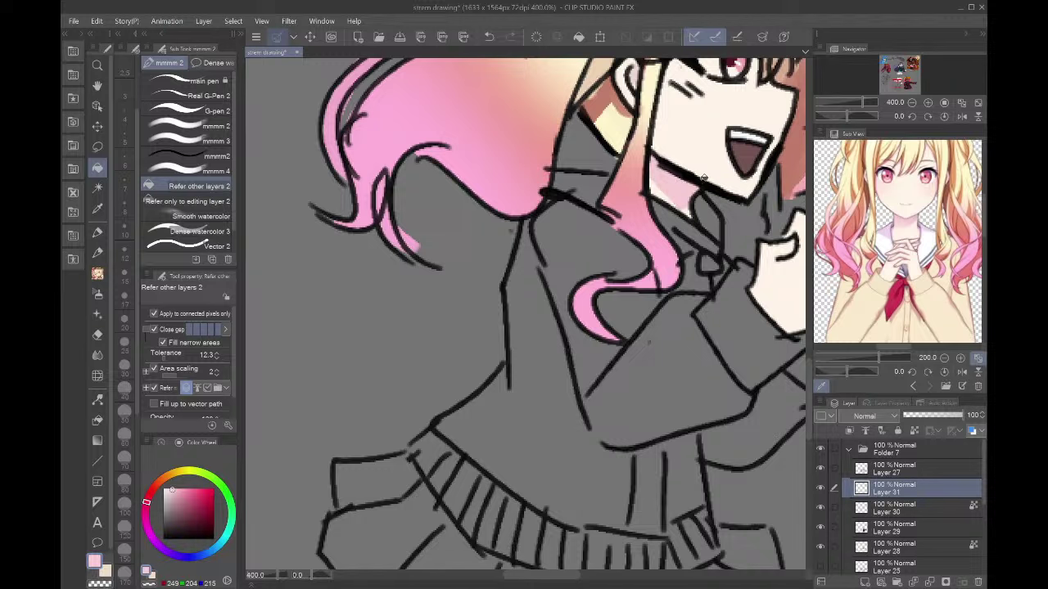
pyautogui.click(920, 214)
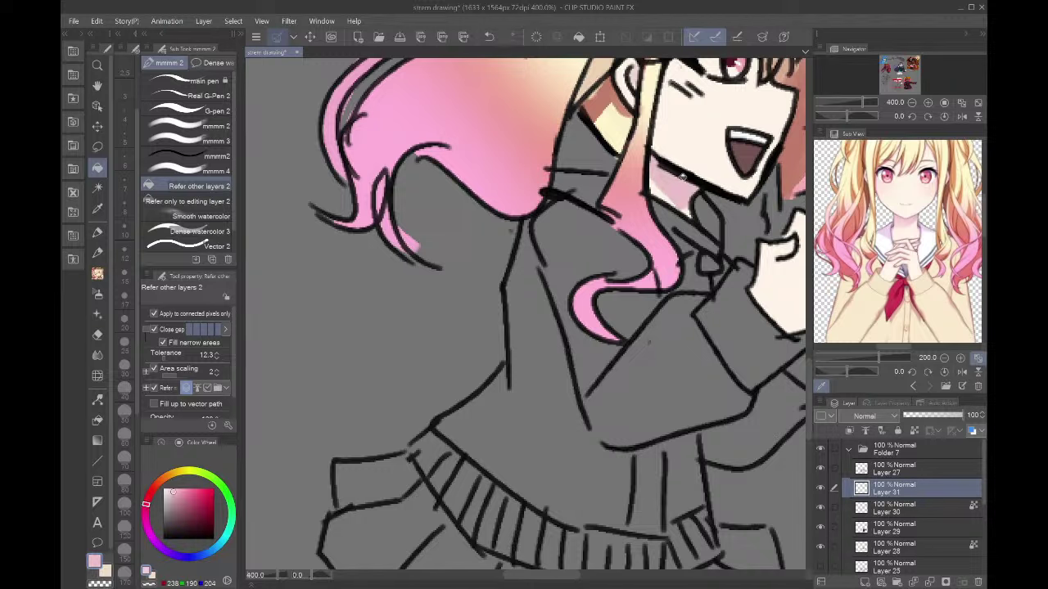
pyautogui.press('b')
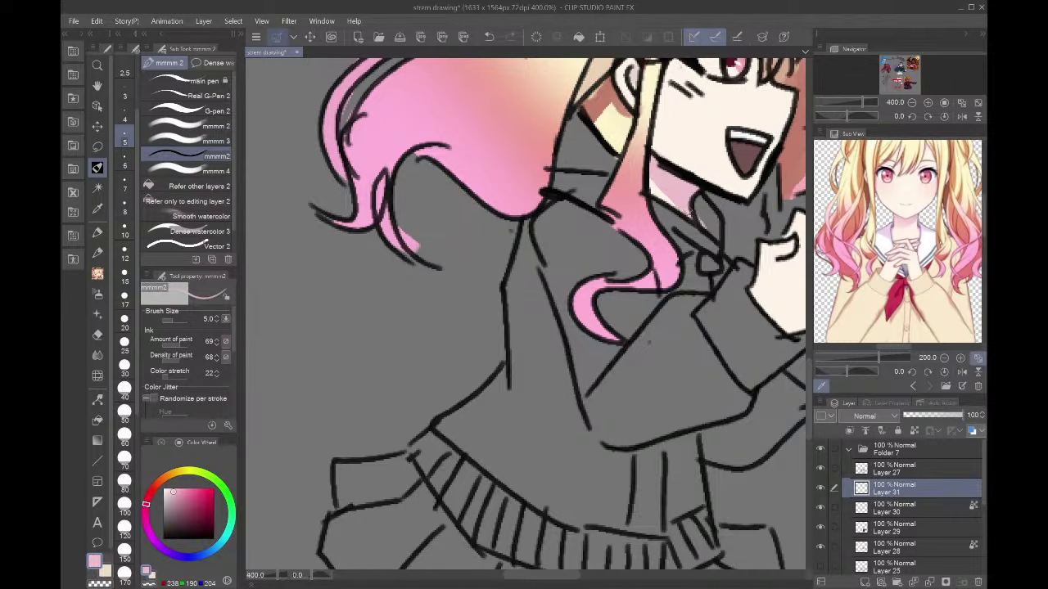
# - Fill the shirt collar front and back with the reference's white and cover the leftover gaps with mmmm2 at size 10
pyautogui.click(930, 238)
pyautogui.press('g')
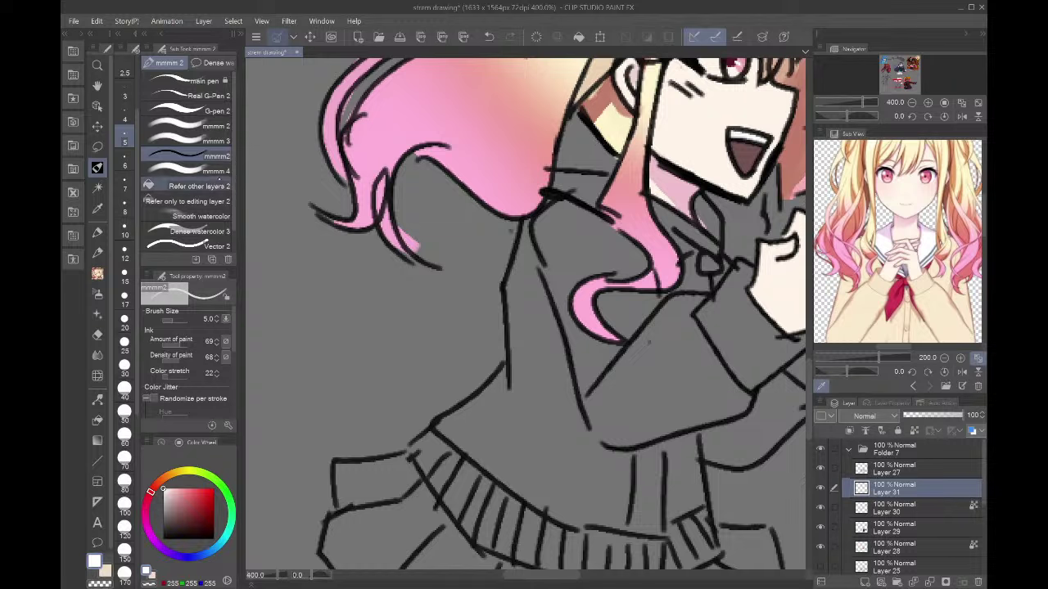
pyautogui.click(709, 226)
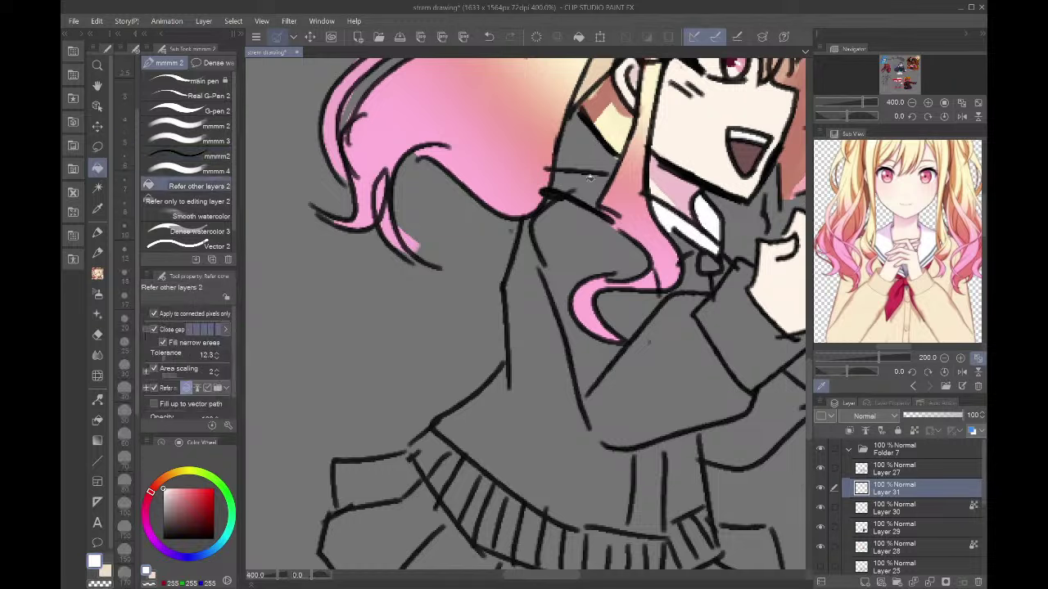
pyautogui.click(590, 180)
pyautogui.press('b')
pyautogui.click(124, 230)
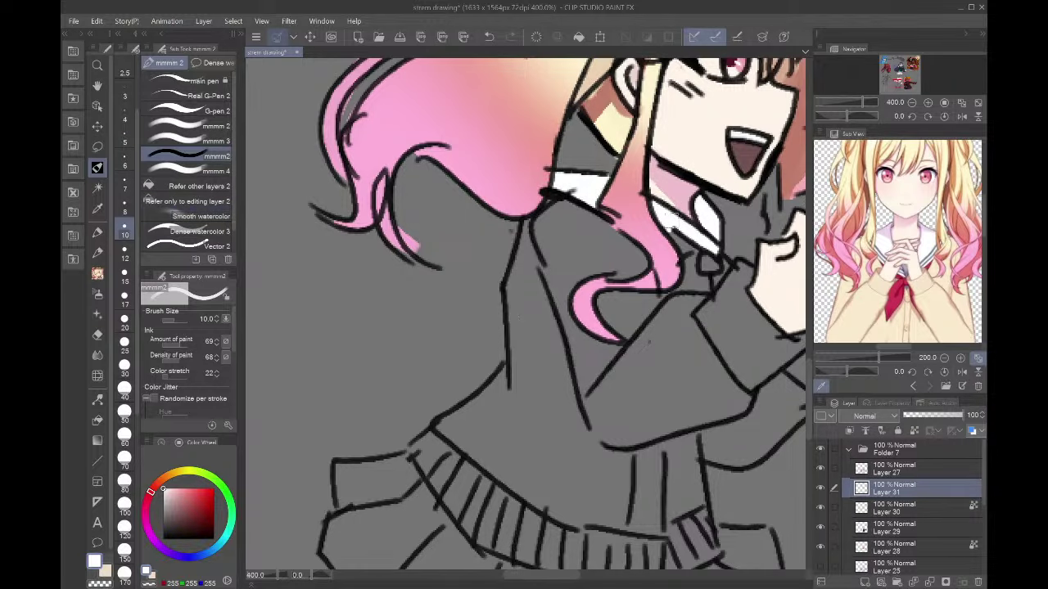
pyautogui.moveTo(668, 229)
pyautogui.mouseDown()
pyautogui.moveTo(710, 243)
pyautogui.moveTo(680, 249)
pyautogui.mouseUp()
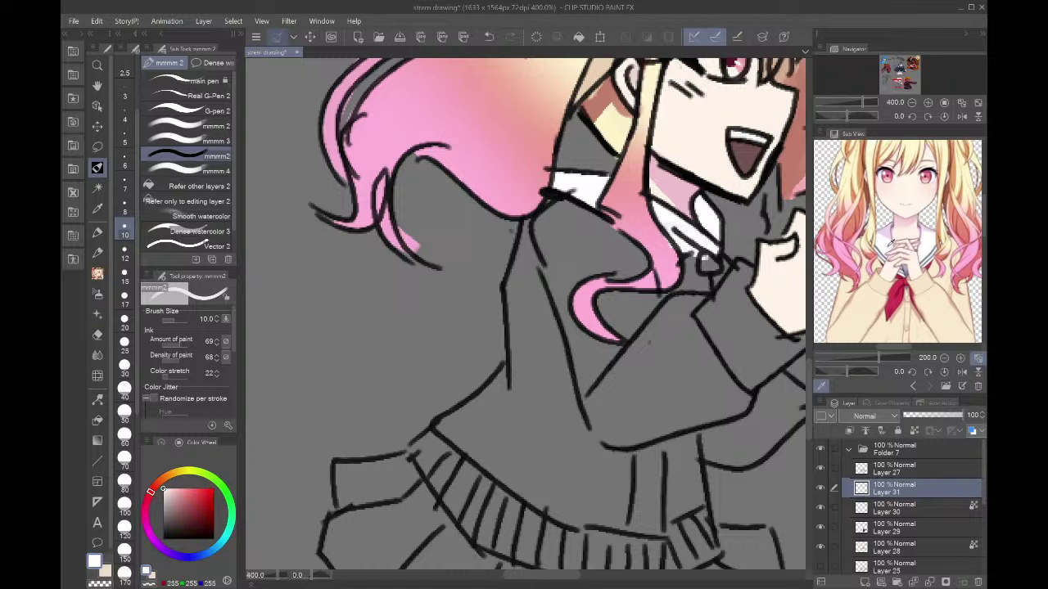
# - Paint the neck ribbon and its knot in the crimson sampled from the reference's tie
pyautogui.click(901, 296)
pyautogui.moveTo(688, 272)
pyautogui.mouseDown()
pyautogui.moveTo(722, 270)
pyautogui.moveTo(704, 265)
pyautogui.moveTo(667, 288)
pyautogui.mouseUp()
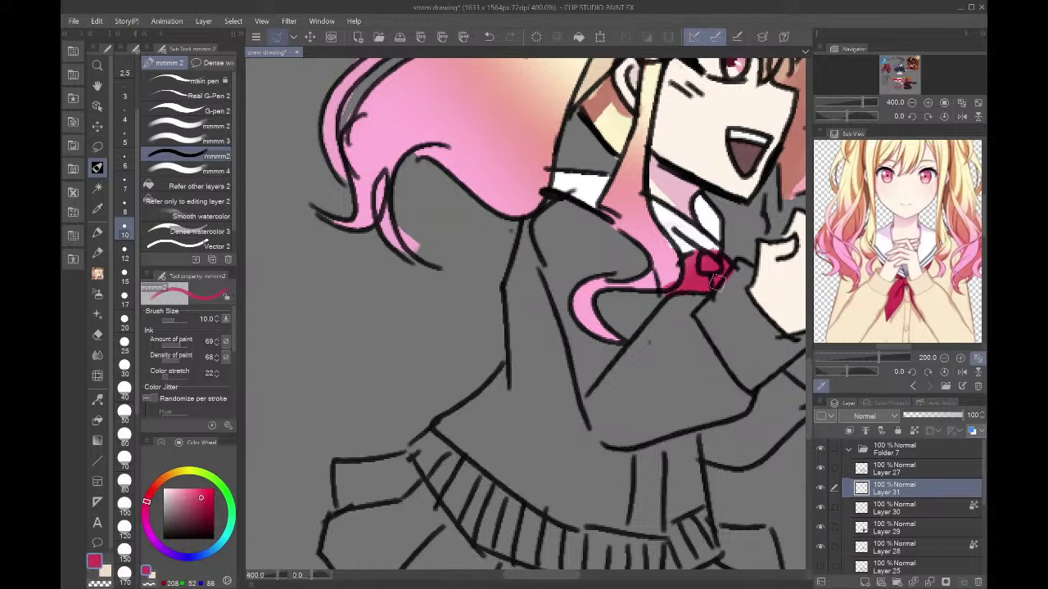
pyautogui.moveTo(724, 276); pyautogui.dragTo(731, 264)
# - Fill the cardigan's near sleeve, shoulder and back with the reference's cream colour using Refer other layers 2
pyautogui.click(870, 307)
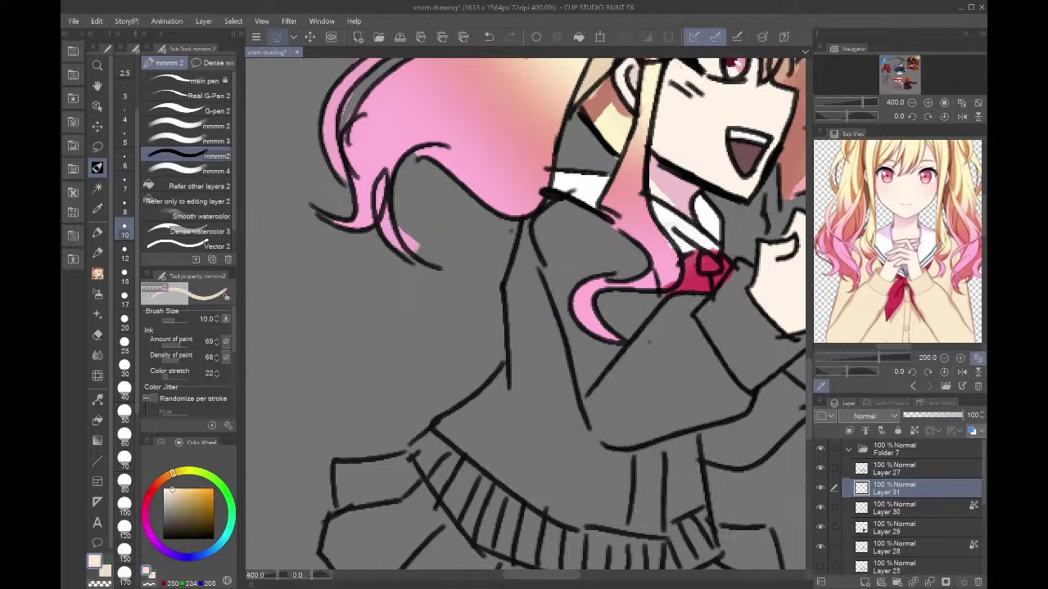
pyautogui.click(199, 186)
pyautogui.click(697, 375)
pyautogui.click(762, 348)
pyautogui.click(585, 343)
pyautogui.click(561, 285)
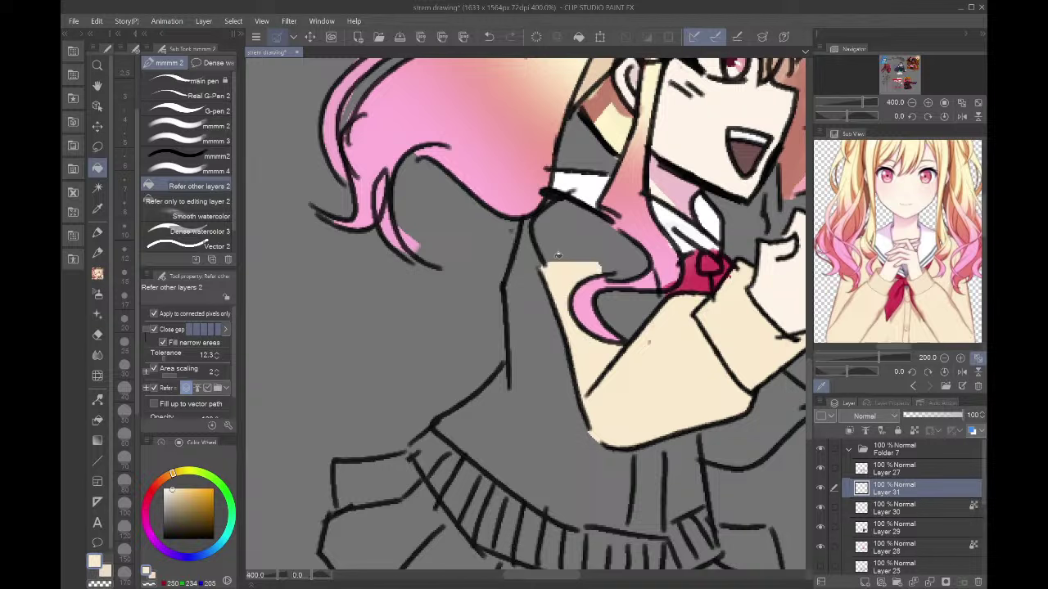
pyautogui.click(591, 251)
pyautogui.click(532, 420)
pyautogui.click(528, 250)
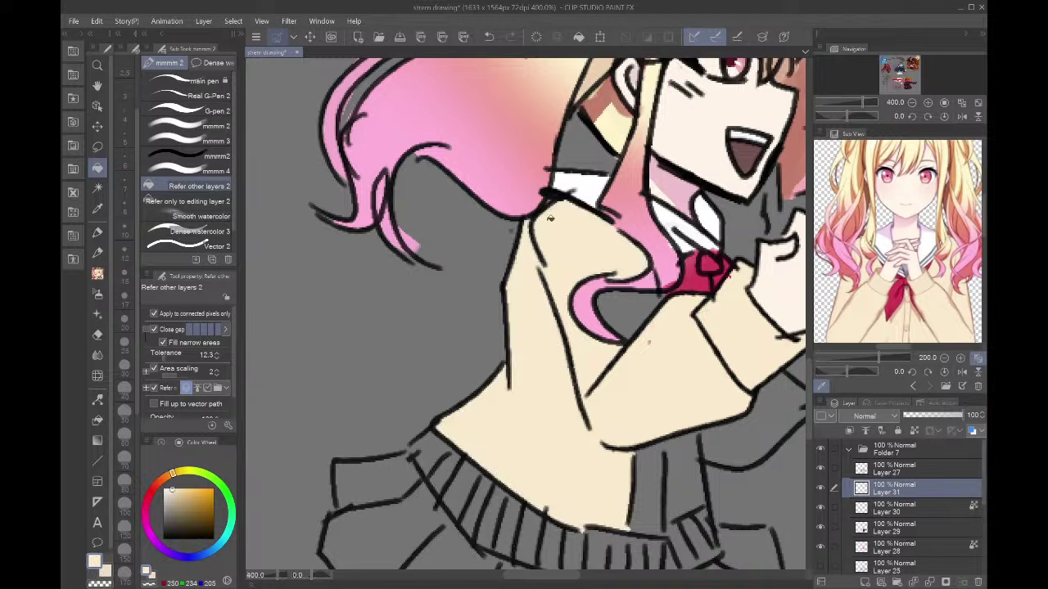
# - Fill the cardigan's front band and ribbed hem with the same cream
pyautogui.click(688, 485)
pyautogui.click(693, 534)
pyautogui.click(647, 525)
pyautogui.click(640, 553)
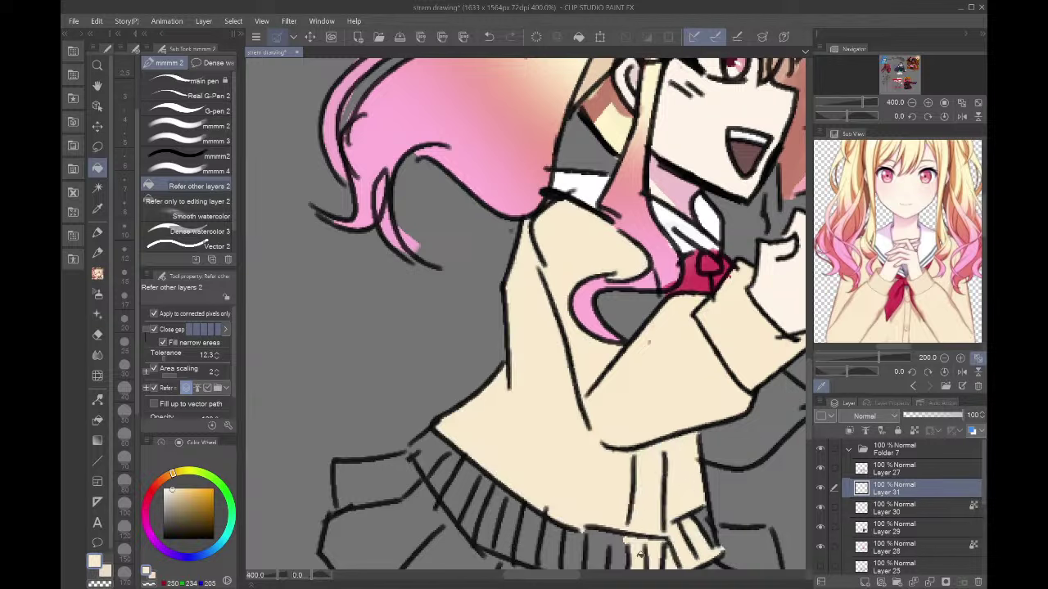
pyautogui.click(565, 537)
pyautogui.click(490, 505)
pyautogui.click(435, 450)
# - Fill the far sleeve, its cuff and the cardigan gap beside the curled hair strand with the same cream
pyautogui.click(912, 103)
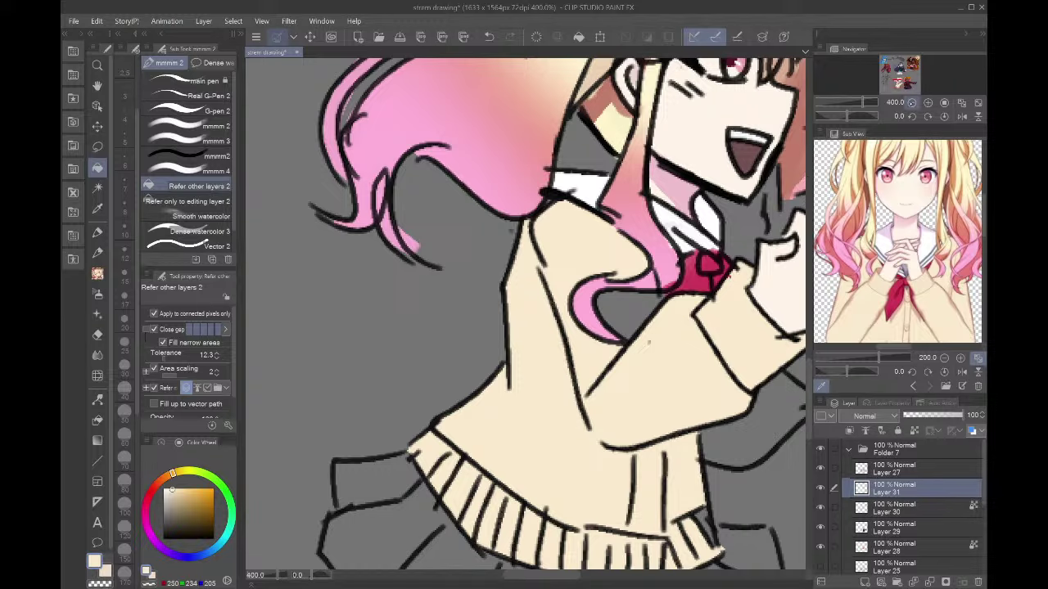
pyautogui.click(911, 102)
pyautogui.moveTo(909, 83); pyautogui.dragTo(898, 87)
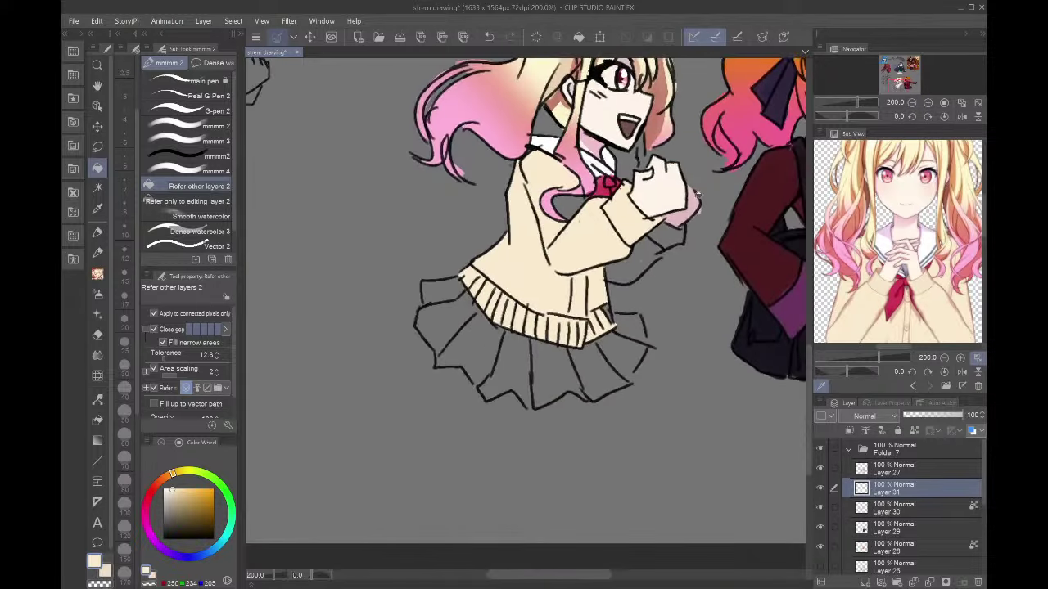
pyautogui.click(646, 263)
pyautogui.click(668, 237)
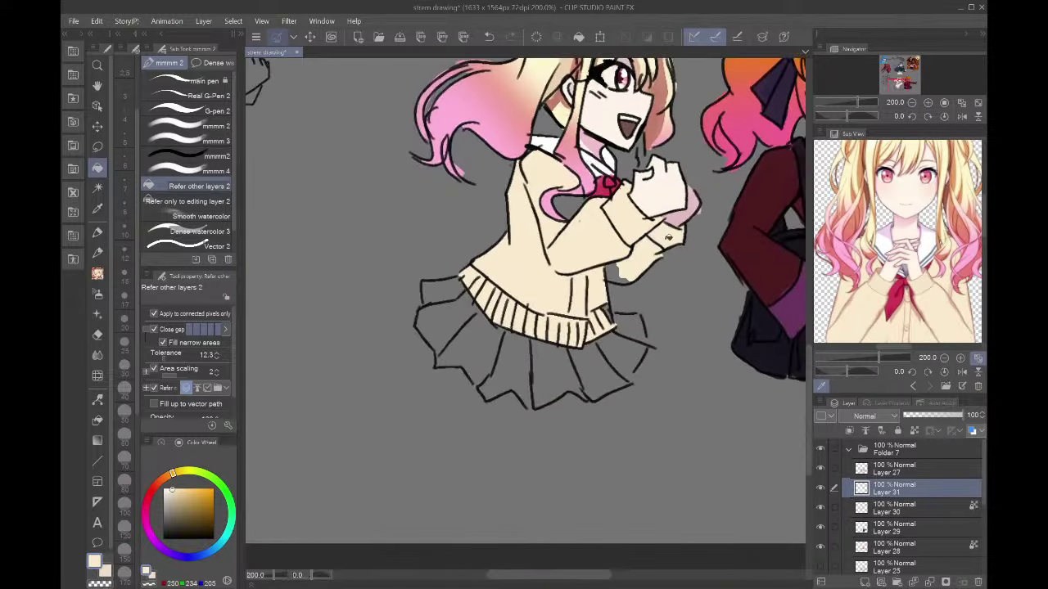
pyautogui.click(616, 271)
pyautogui.click(914, 431)
pyautogui.click(914, 431)
pyautogui.click(584, 202)
# - Lock the transparent pixels of Layer 31 and shade the cardigan's back and sleeves in the reference's tan with the mmmm2 brush at size 25
pyautogui.click(914, 431)
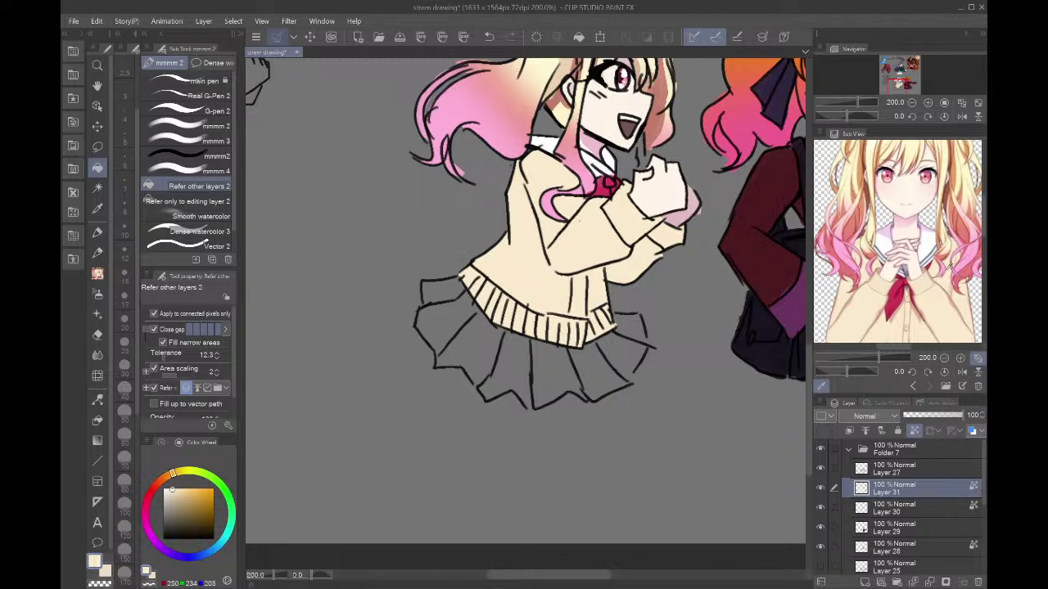
pyautogui.click(919, 310)
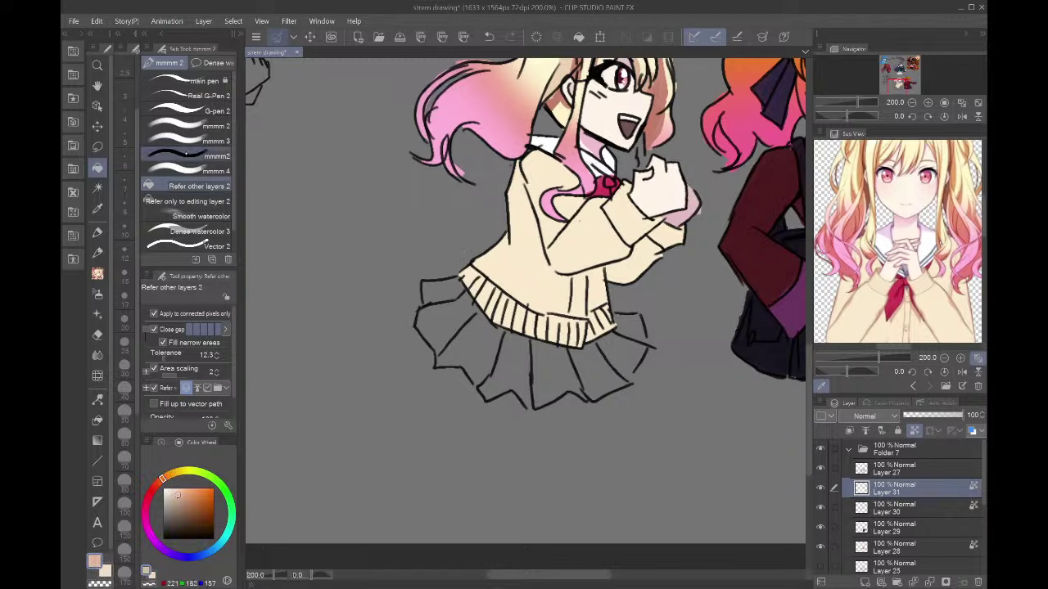
pyautogui.click(170, 156)
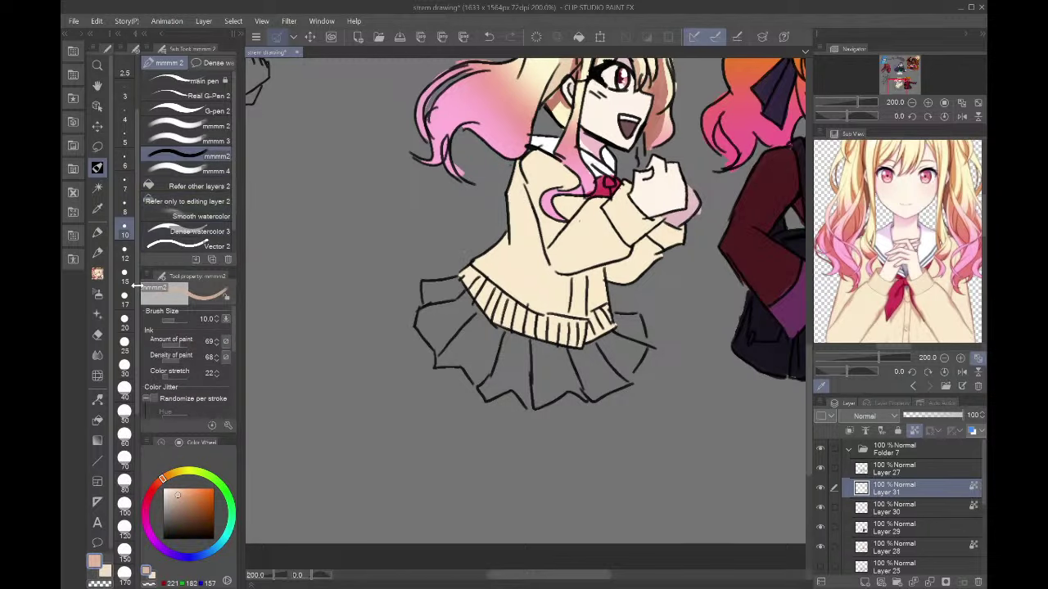
pyautogui.click(125, 343)
pyautogui.moveTo(529, 205)
pyautogui.mouseDown()
pyautogui.moveTo(545, 255)
pyautogui.moveTo(523, 182)
pyautogui.moveTo(539, 258)
pyautogui.moveTo(560, 269)
pyautogui.moveTo(520, 197)
pyautogui.moveTo(520, 280)
pyautogui.moveTo(509, 203)
pyautogui.moveTo(517, 282)
pyautogui.moveTo(528, 289)
pyautogui.moveTo(465, 302)
pyautogui.moveTo(490, 268)
pyautogui.moveTo(516, 334)
pyautogui.moveTo(530, 254)
pyautogui.moveTo(541, 346)
pyautogui.moveTo(539, 263)
pyautogui.moveTo(503, 229)
pyautogui.moveTo(540, 331)
pyautogui.moveTo(556, 263)
pyautogui.moveTo(523, 168)
pyautogui.moveTo(556, 164)
pyautogui.moveTo(418, 144)
pyautogui.moveTo(532, 159)
pyautogui.moveTo(526, 213)
pyautogui.moveTo(546, 178)
pyautogui.moveTo(562, 203)
pyautogui.moveTo(533, 153)
pyautogui.moveTo(539, 195)
pyautogui.moveTo(586, 189)
pyautogui.mouseUp()
pyautogui.hotkey('ctrl', 'z')
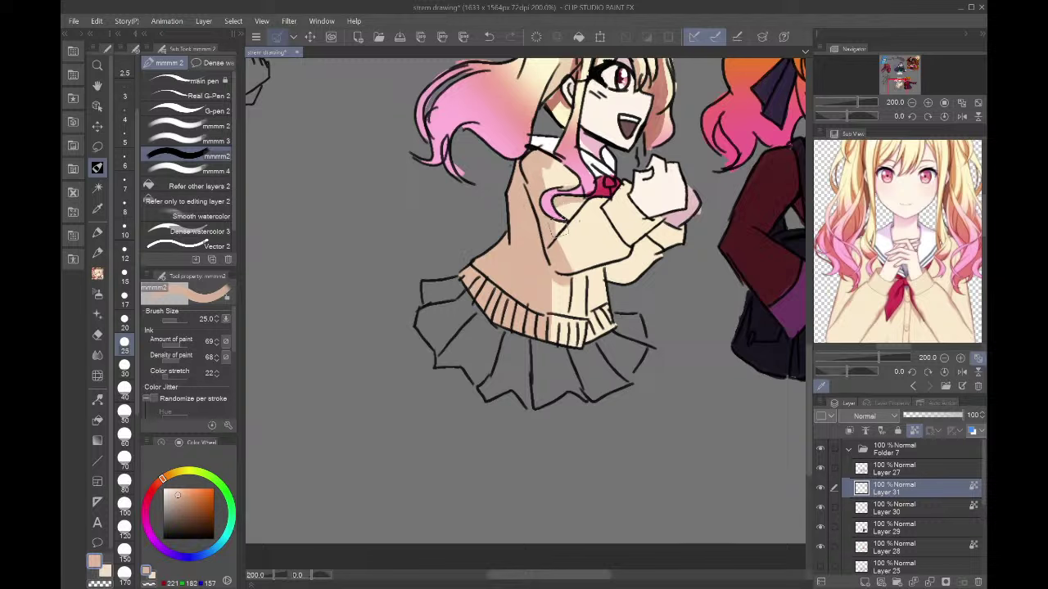
pyautogui.moveTo(563, 243)
pyautogui.mouseDown()
pyautogui.moveTo(592, 211)
pyautogui.moveTo(571, 251)
pyautogui.moveTo(601, 210)
pyautogui.moveTo(565, 242)
pyautogui.moveTo(619, 205)
pyautogui.moveTo(613, 215)
pyautogui.moveTo(671, 226)
pyautogui.moveTo(668, 242)
pyautogui.moveTo(660, 235)
pyautogui.moveTo(620, 275)
pyautogui.moveTo(629, 271)
pyautogui.moveTo(606, 275)
pyautogui.moveTo(621, 292)
pyautogui.moveTo(615, 276)
pyautogui.moveTo(546, 288)
pyautogui.moveTo(631, 268)
pyautogui.moveTo(640, 252)
pyautogui.moveTo(585, 285)
pyautogui.mouseUp()
# - Repaint the cardigan's lower front and hem in its own cream to reshape the edge of the tan shadow
pyautogui.keyDown('alt'); pyautogui.click(567, 306); pyautogui.keyUp('alt')
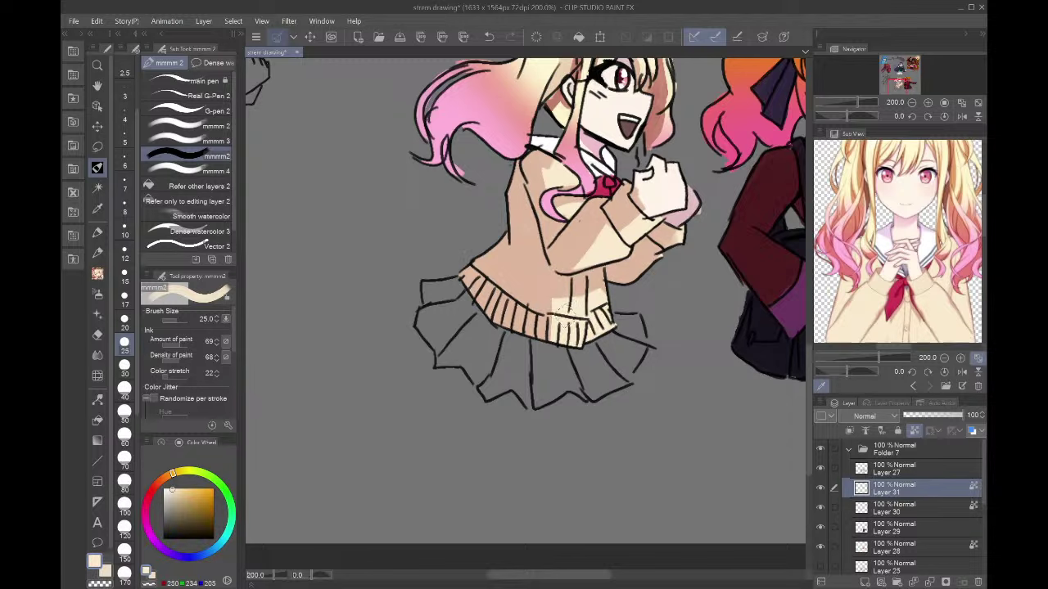
pyautogui.moveTo(562, 321)
pyautogui.mouseDown()
pyautogui.moveTo(585, 283)
pyautogui.moveTo(593, 290)
pyautogui.mouseUp()
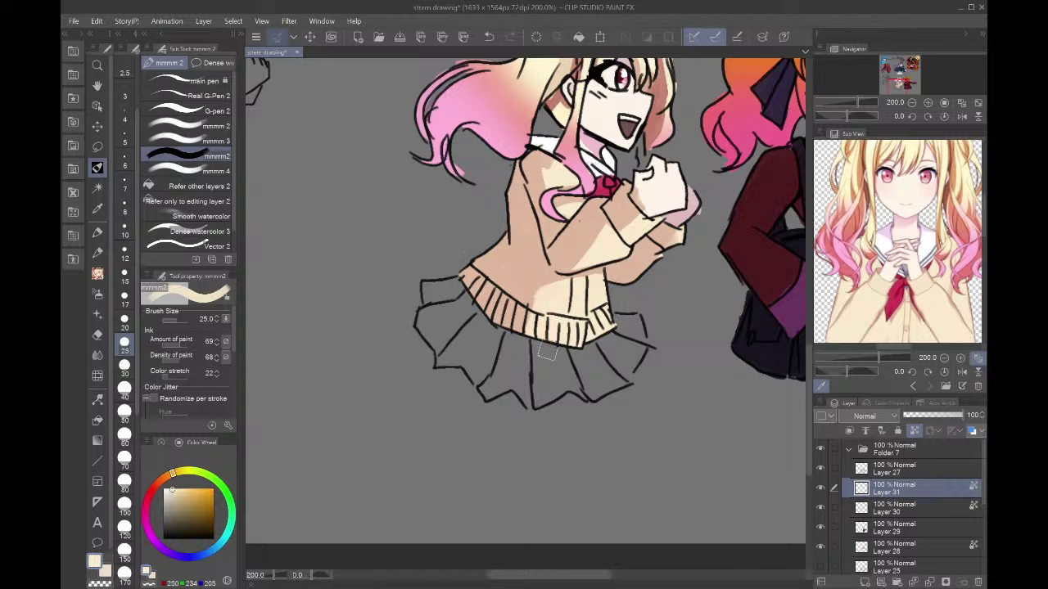
pyautogui.keyDown('alt'); pyautogui.click(531, 293); pyautogui.keyUp('alt')
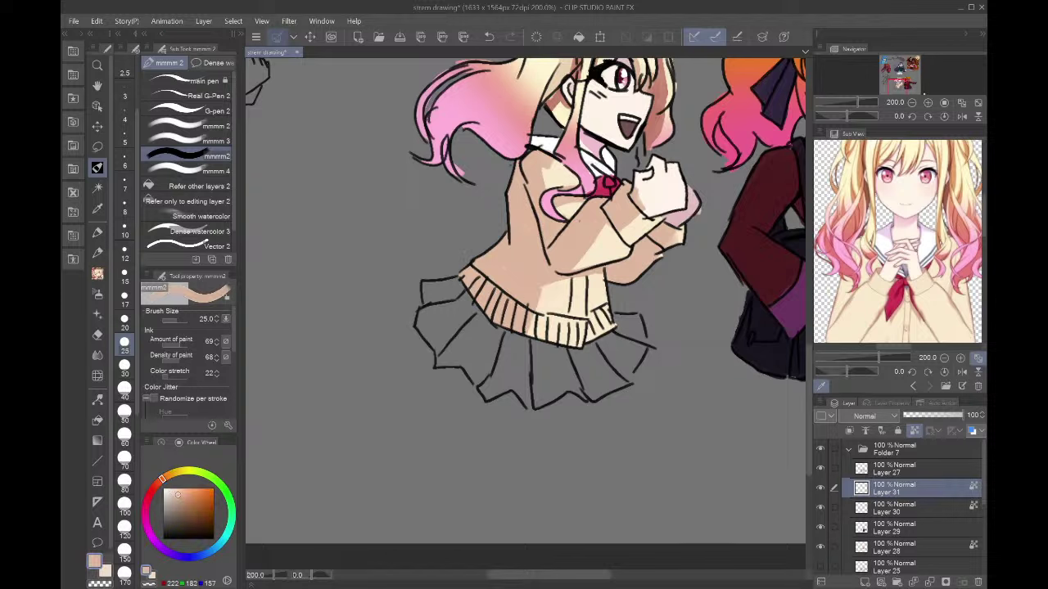
pyautogui.press('c')
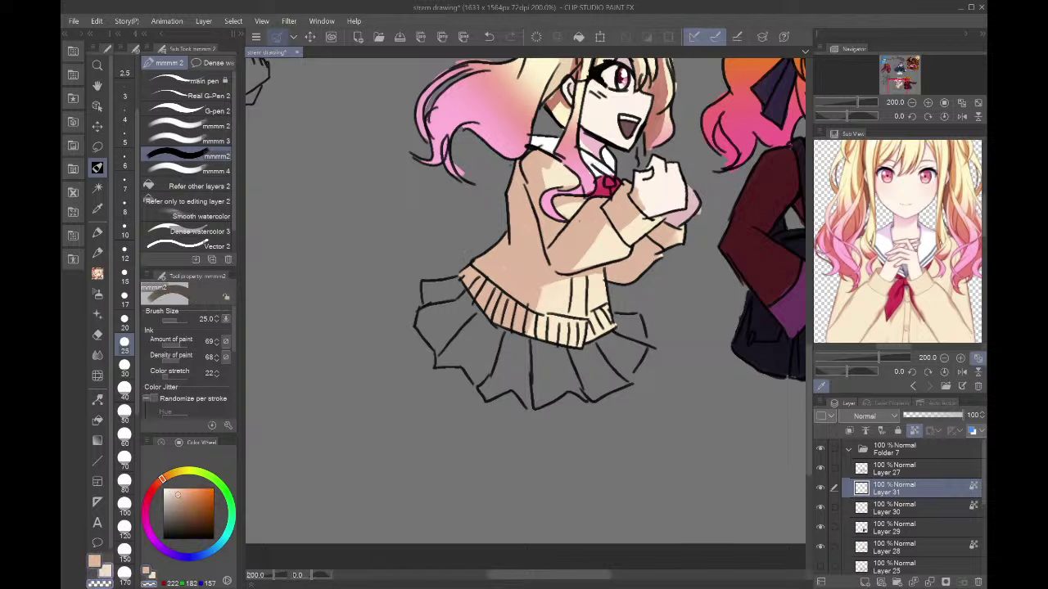
pyautogui.keyDown('alt'); pyautogui.click(692, 201); pyautogui.keyUp('alt')
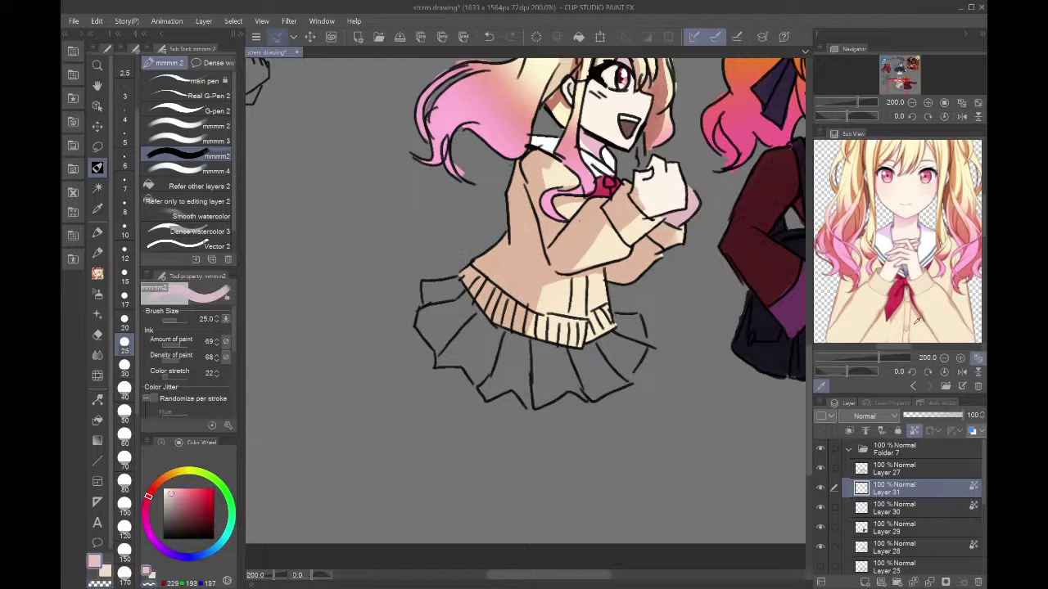
# - Sample the grey-blue of the reference's skirt and add a new layer above the cardigan's layer
pyautogui.scroll(-5, 896, 310)
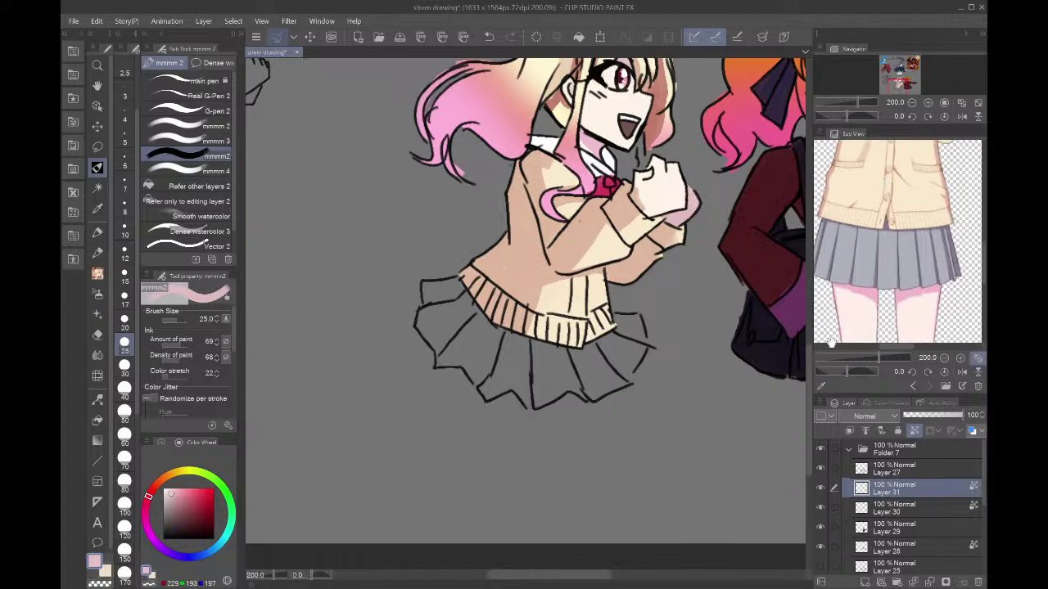
pyautogui.click(877, 270)
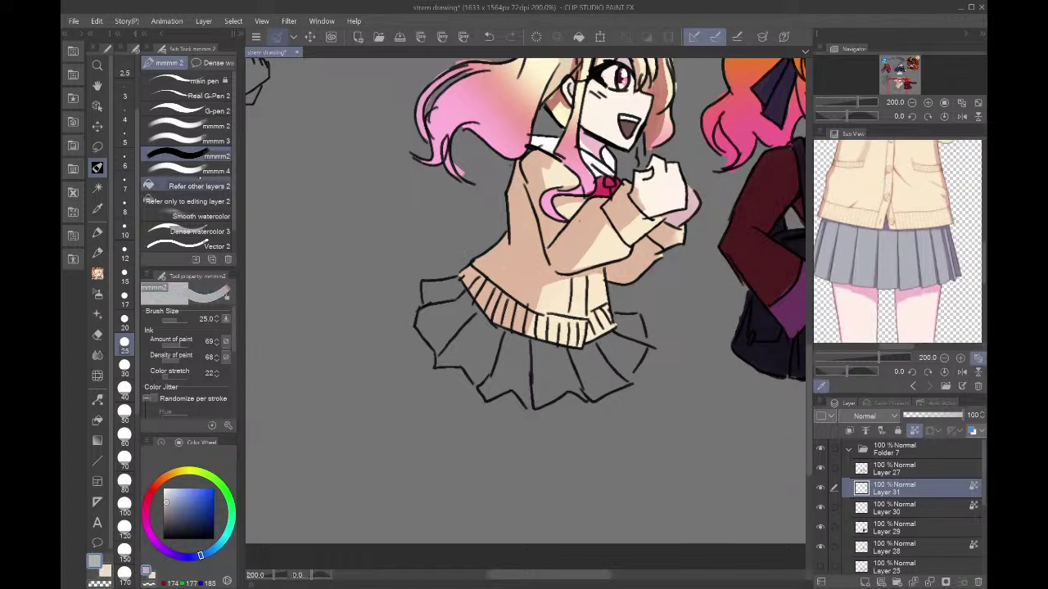
pyautogui.click(865, 582)
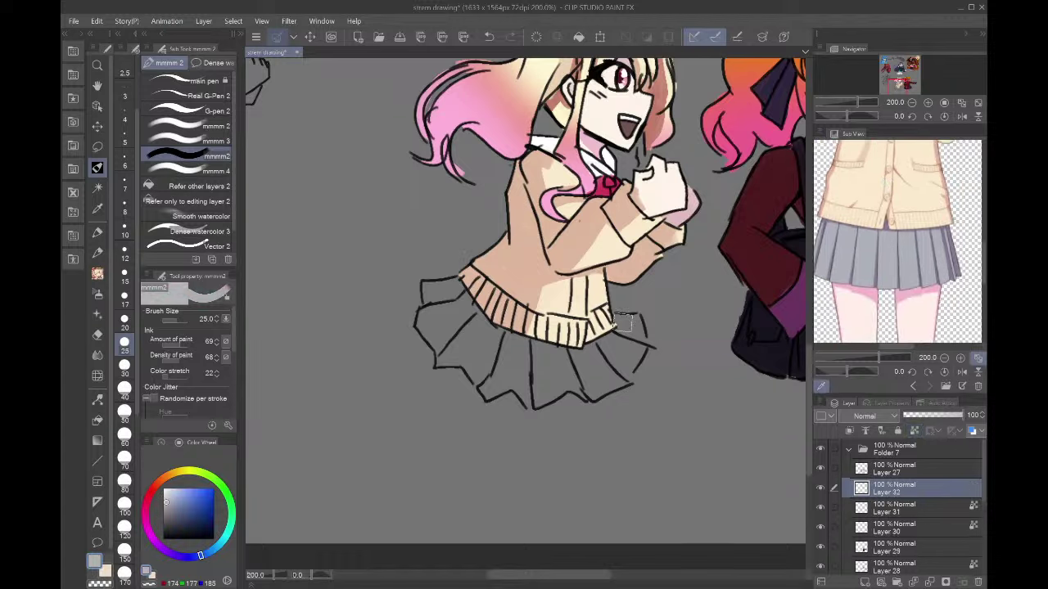
pyautogui.moveTo(629, 322)
pyautogui.mouseDown()
pyautogui.moveTo(648, 350)
pyautogui.moveTo(633, 326)
pyautogui.moveTo(623, 375)
pyautogui.moveTo(573, 391)
pyautogui.moveTo(532, 362)
pyautogui.mouseUp()
pyautogui.hotkey('ctrl', 'z')
pyautogui.hotkey('ctrl', 'z')
# - Fill all the skirt's pleats with the grey-blue using Refer other layers 2 and lock the layer's transparent pixels
pyautogui.click(190, 186)
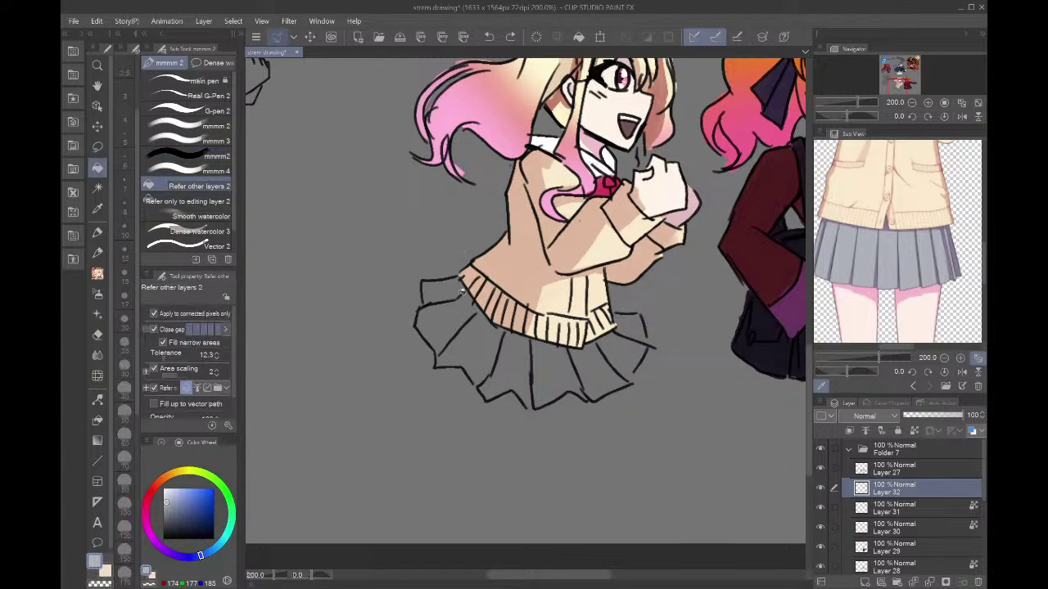
pyautogui.moveTo(461, 291)
pyautogui.mouseDown()
pyautogui.moveTo(480, 343)
pyautogui.moveTo(533, 359)
pyautogui.moveTo(600, 355)
pyautogui.moveTo(631, 318)
pyautogui.mouseUp()
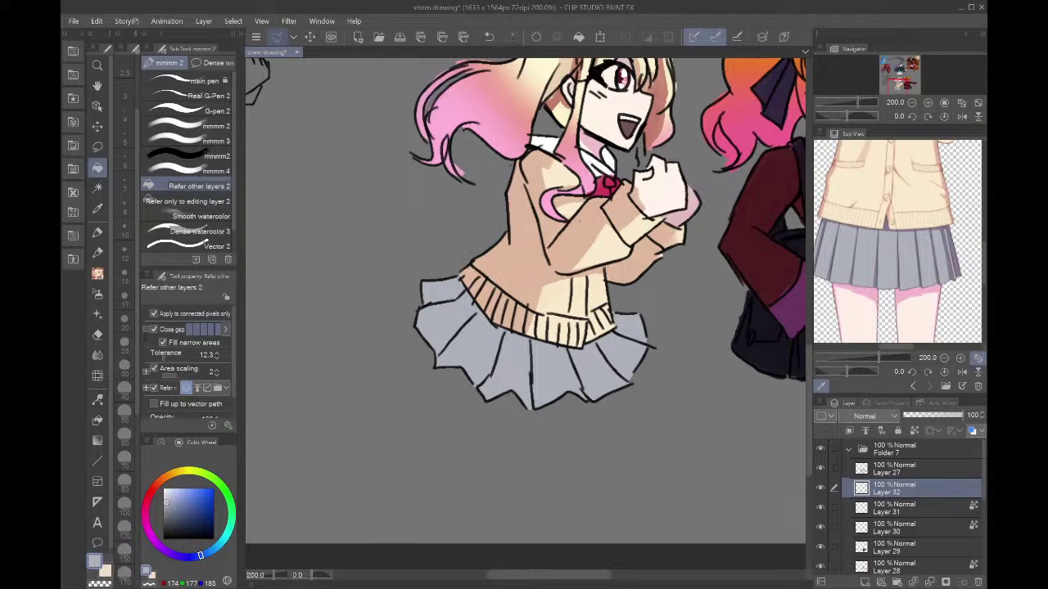
pyautogui.click(914, 431)
# - Shade the skirt's pleats with the mmmm2 brush in the purple-grey sampled from the shadows of the reference's skirt
pyautogui.click(953, 254)
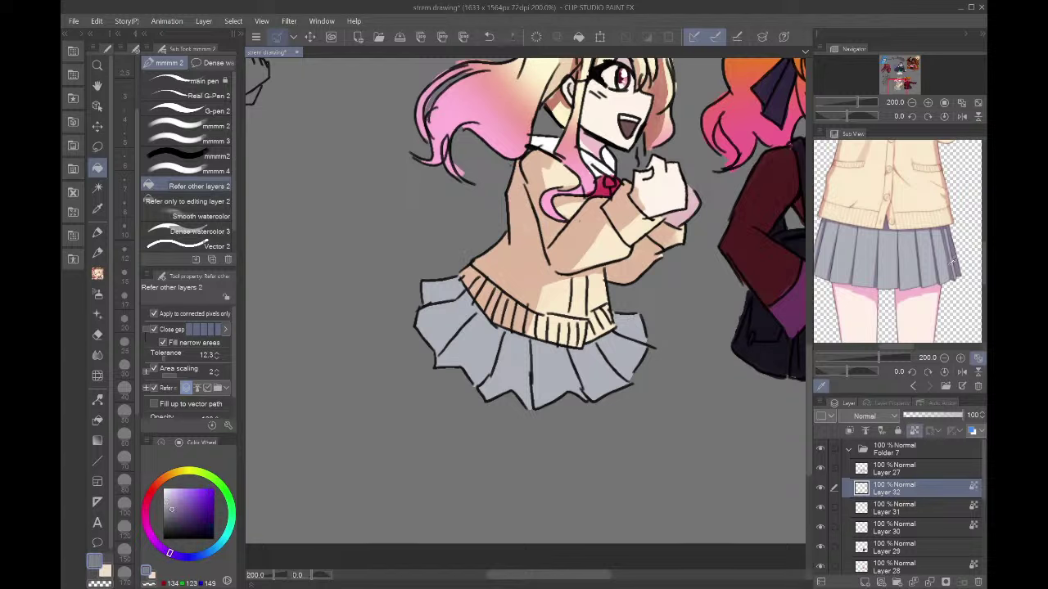
pyautogui.click(190, 156)
pyautogui.moveTo(522, 334)
pyautogui.mouseDown()
pyautogui.moveTo(530, 393)
pyautogui.moveTo(566, 375)
pyautogui.moveTo(584, 393)
pyautogui.mouseUp()
pyautogui.moveTo(571, 347); pyautogui.dragTo(609, 388)
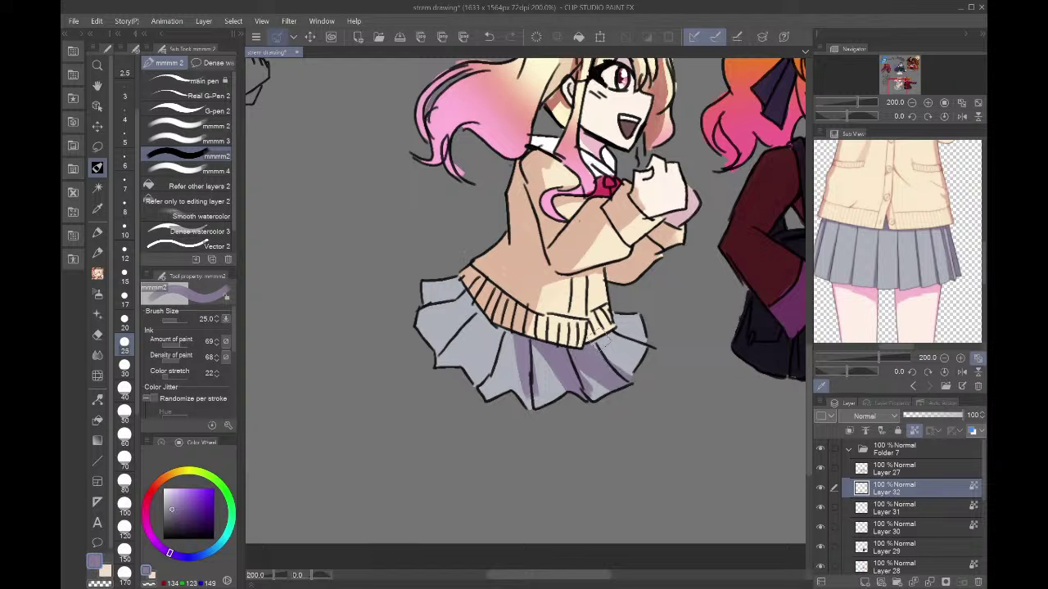
pyautogui.moveTo(601, 339)
pyautogui.mouseDown()
pyautogui.moveTo(647, 384)
pyautogui.moveTo(626, 330)
pyautogui.moveTo(650, 347)
pyautogui.mouseUp()
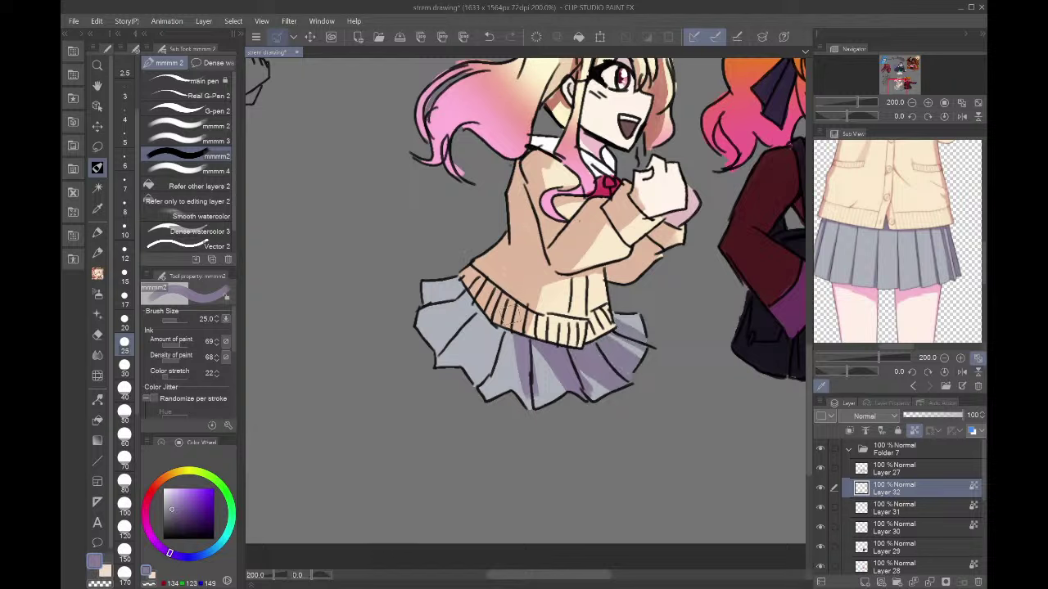
pyautogui.moveTo(501, 332); pyautogui.dragTo(470, 401)
pyautogui.moveTo(504, 309)
pyautogui.mouseDown()
pyautogui.moveTo(465, 376)
pyautogui.moveTo(427, 362)
pyautogui.mouseUp()
pyautogui.moveTo(480, 297)
pyautogui.mouseDown()
pyautogui.moveTo(424, 360)
pyautogui.moveTo(420, 306)
pyautogui.mouseUp()
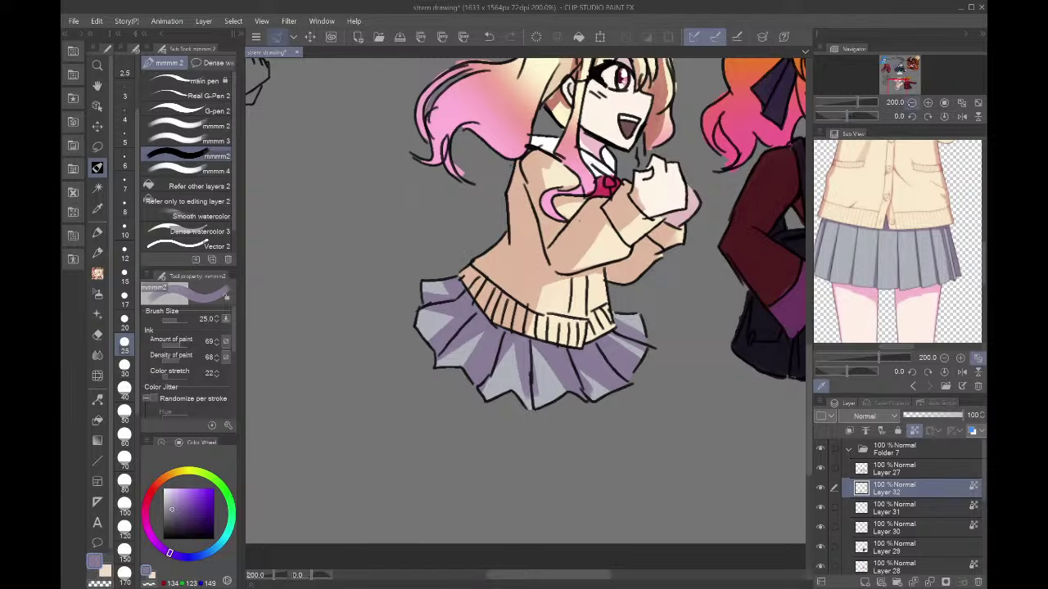
# - Lasso and remove the stray line between the blonde girl's chin and raised fist on Layer 27
pyautogui.click(912, 103)
pyautogui.moveTo(912, 78); pyautogui.dragTo(897, 84)
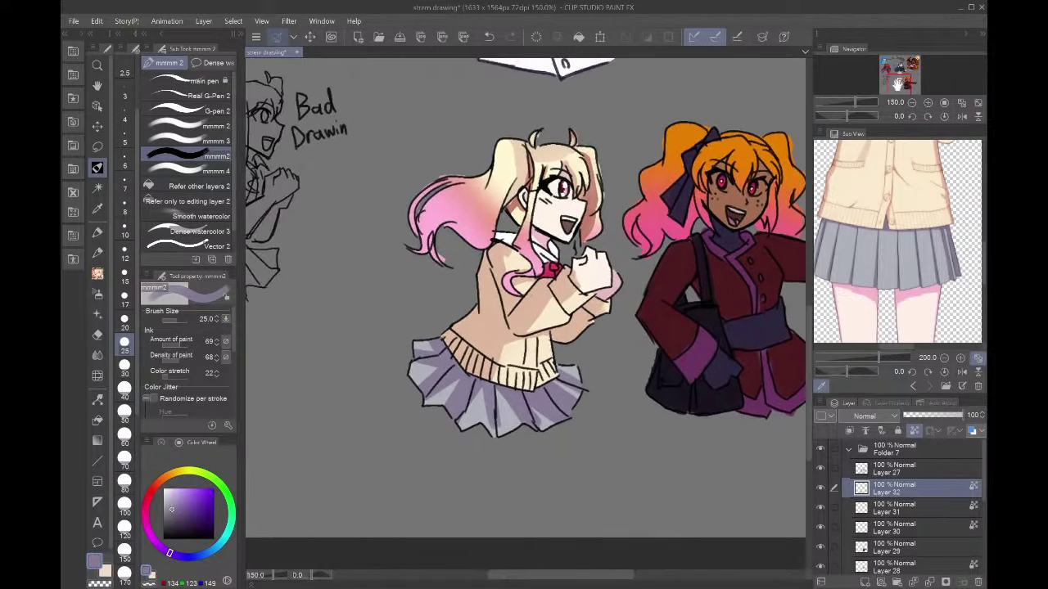
pyautogui.click(913, 469)
pyautogui.press('m')
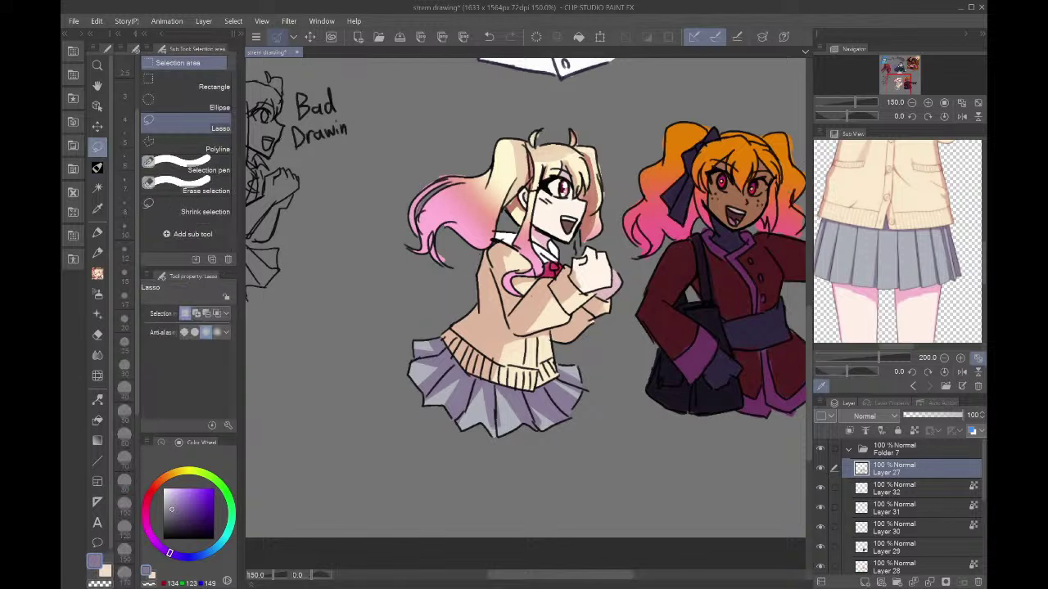
pyautogui.moveTo(579, 238); pyautogui.dragTo(581, 250)
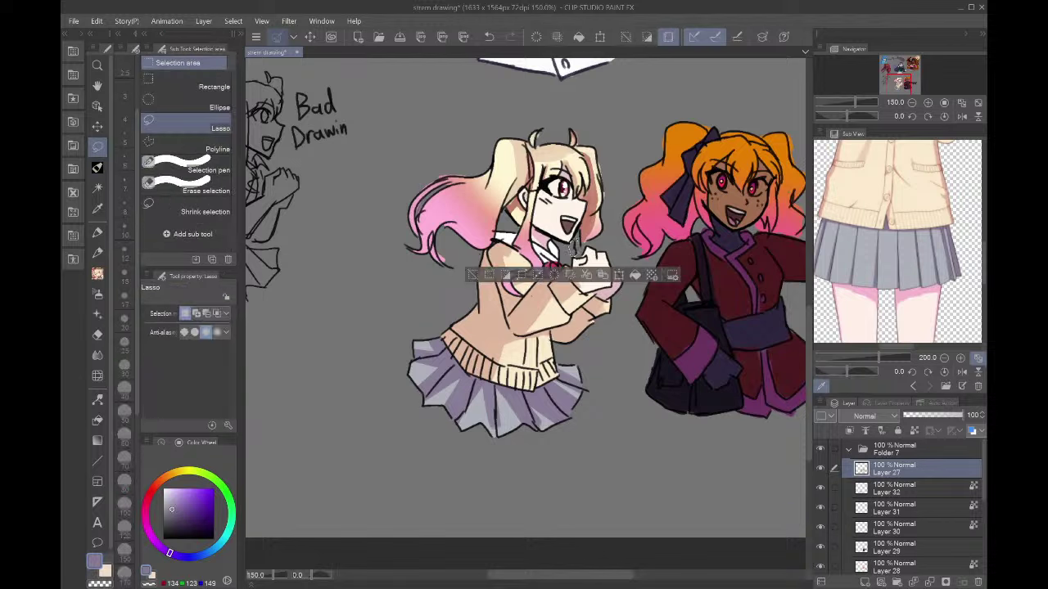
pyautogui.hotkey('ctrl', 'd')
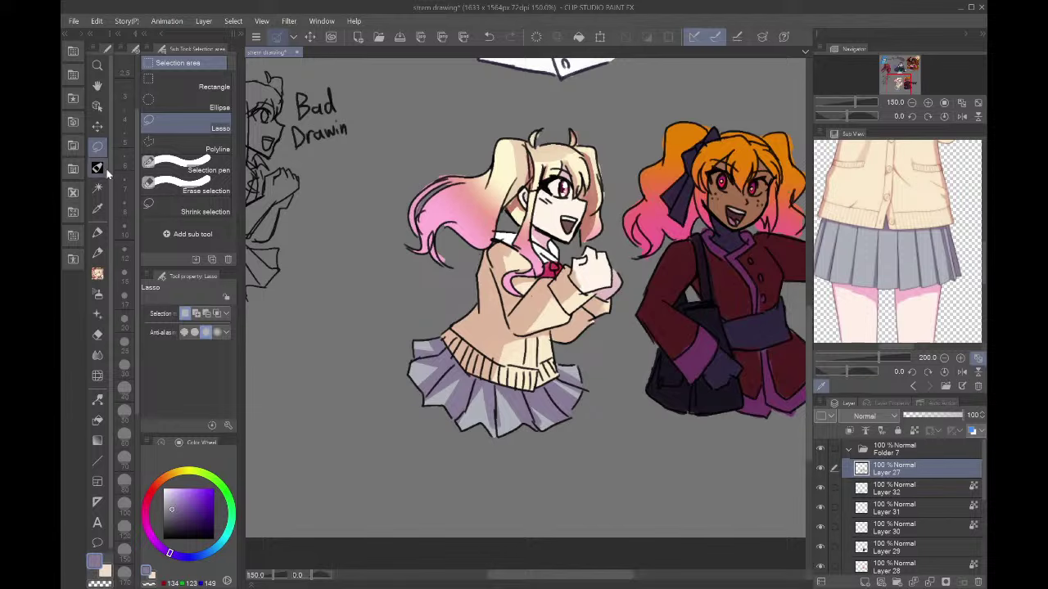
# - Draw the missing cardigan outline between the collar and the raised fist in black with the mmmm2 brush at size 5
pyautogui.press('p')
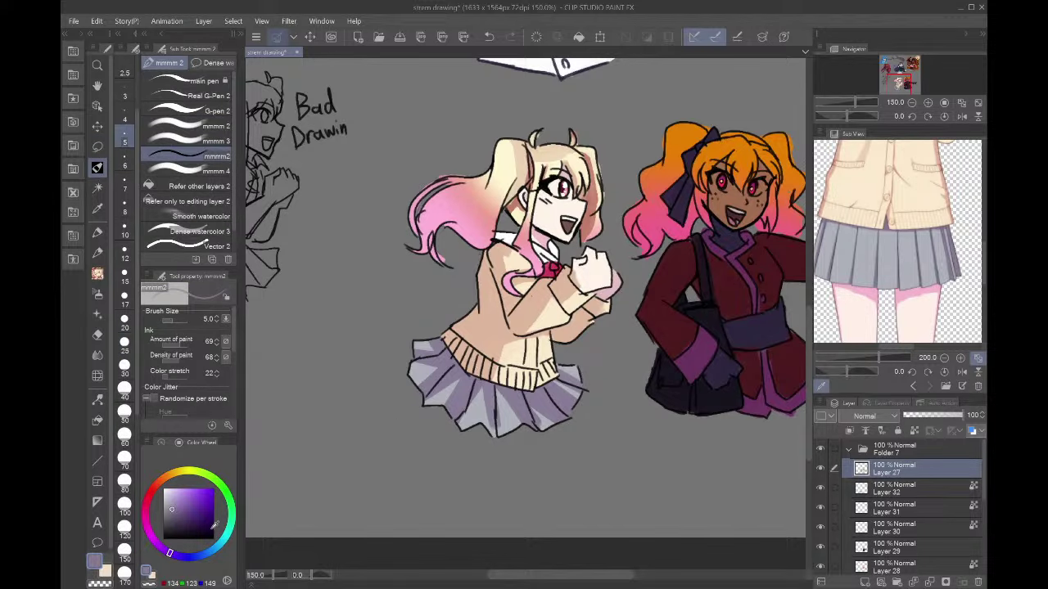
pyautogui.click(195, 513)
pyautogui.scroll(4, 578, 243)
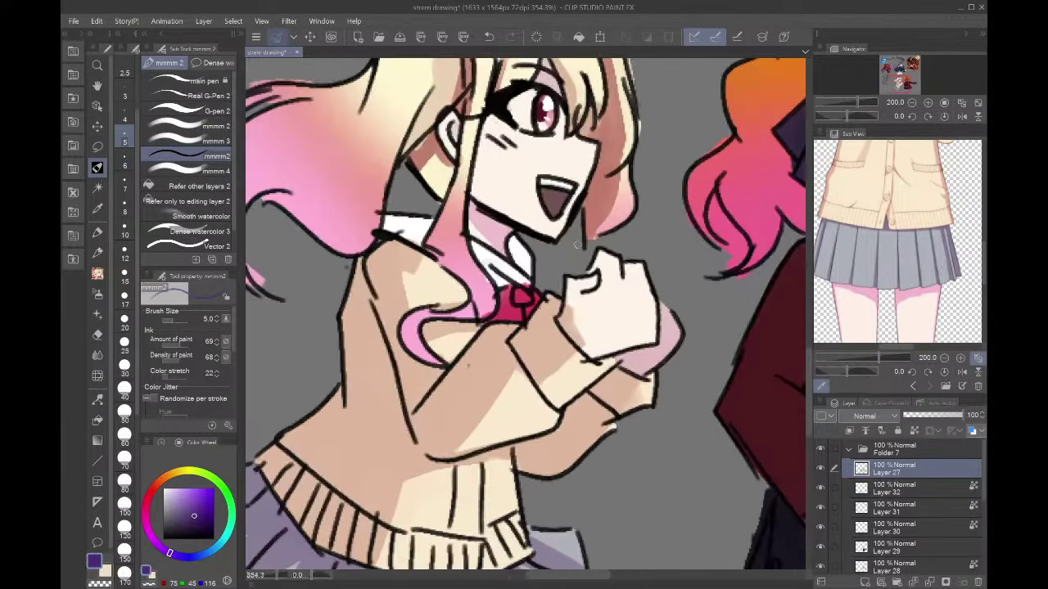
pyautogui.moveTo(536, 252); pyautogui.dragTo(550, 297)
pyautogui.keyDown('alt'); pyautogui.click(550, 288); pyautogui.keyUp('alt')
pyautogui.hotkey('ctrl', 'z')
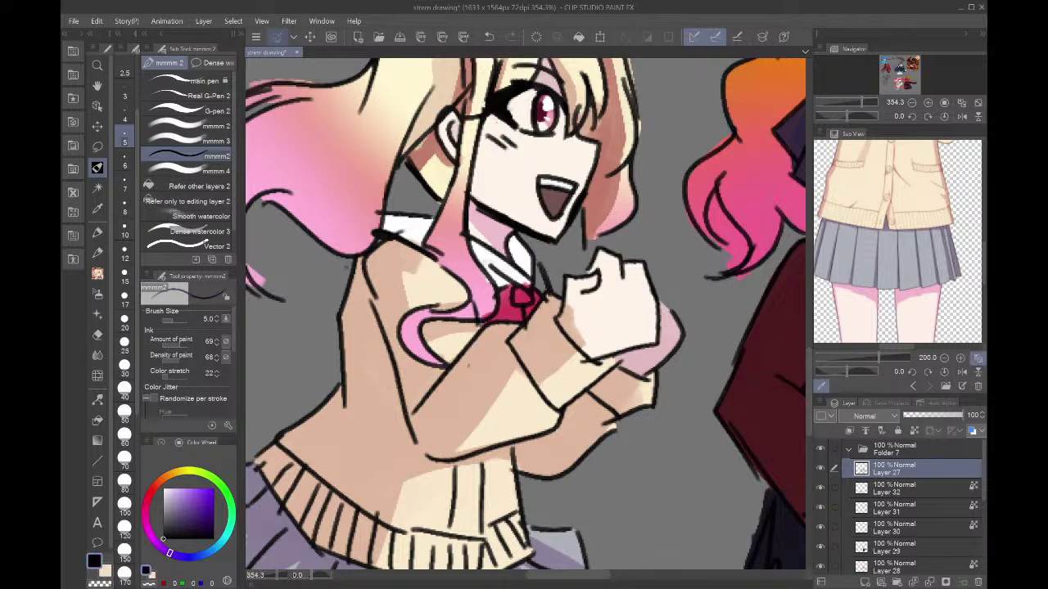
# - Paint the small cardigan gap beside the ribbon in the sampled tan shadow colour on Layer 31
pyautogui.click(890, 544)
pyautogui.click(939, 504)
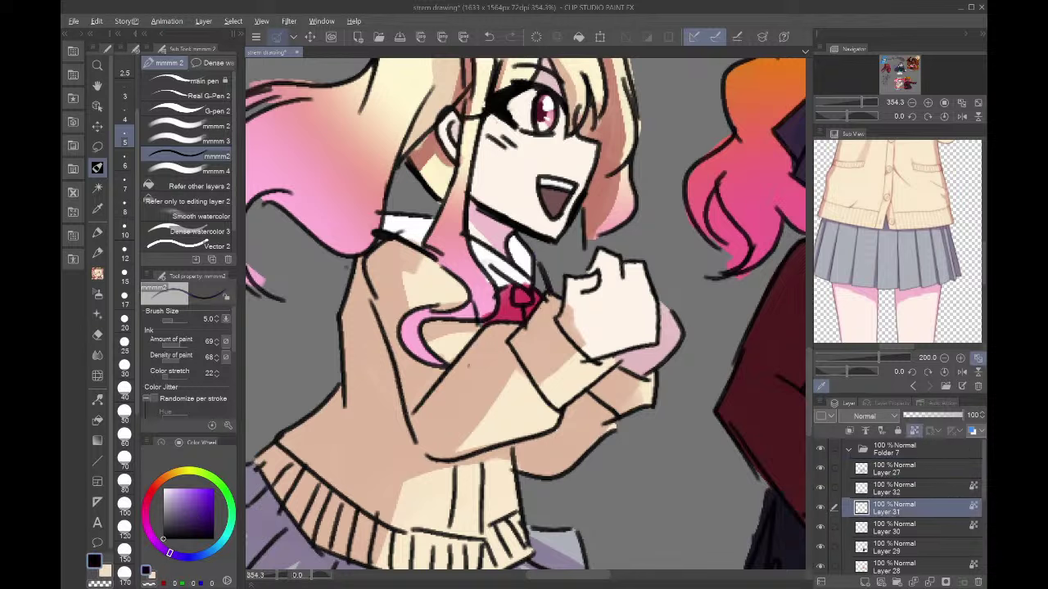
pyautogui.keyDown('alt'); pyautogui.click(532, 283); pyautogui.keyUp('alt')
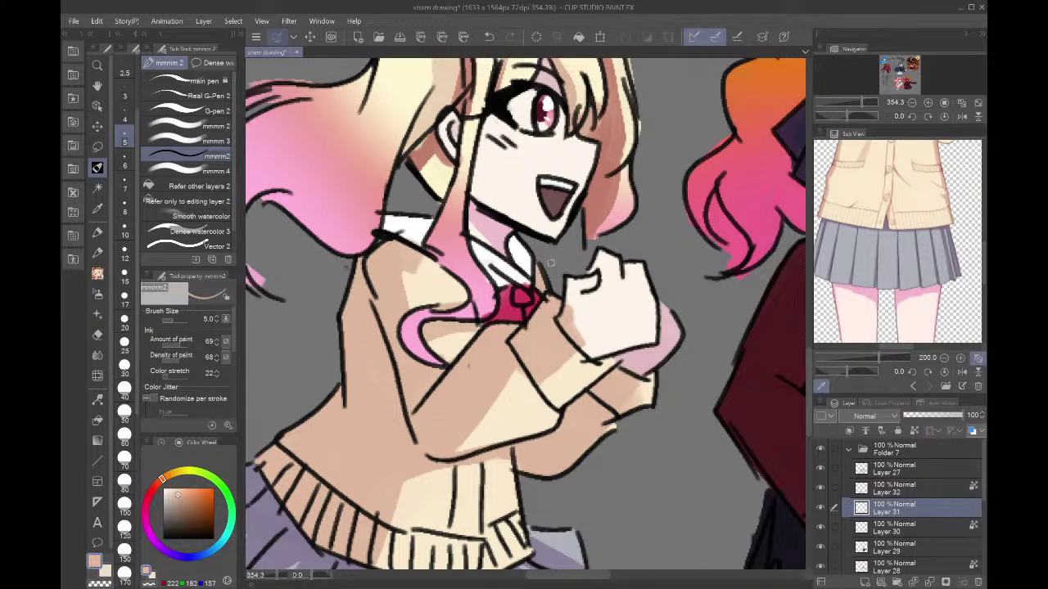
# - Examine the colouring of both pigtailed girls, from the whole pair to the blonde girl's face and hair
pyautogui.scroll(-3, 551, 264)
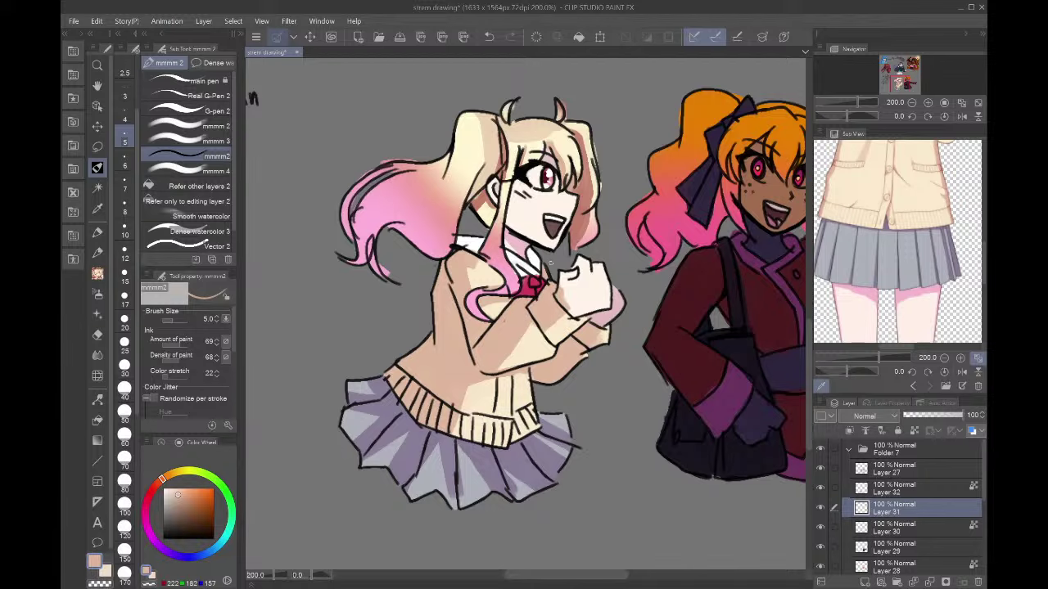
pyautogui.scroll(-1, 550, 263)
pyautogui.scroll(1, 550, 262)
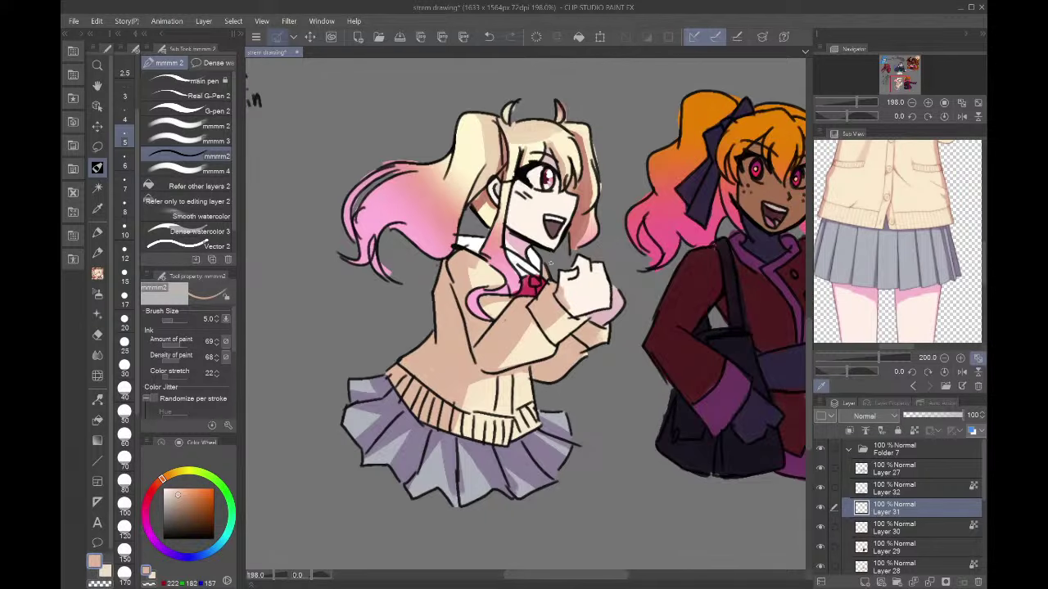
pyautogui.scroll(-4, 551, 264)
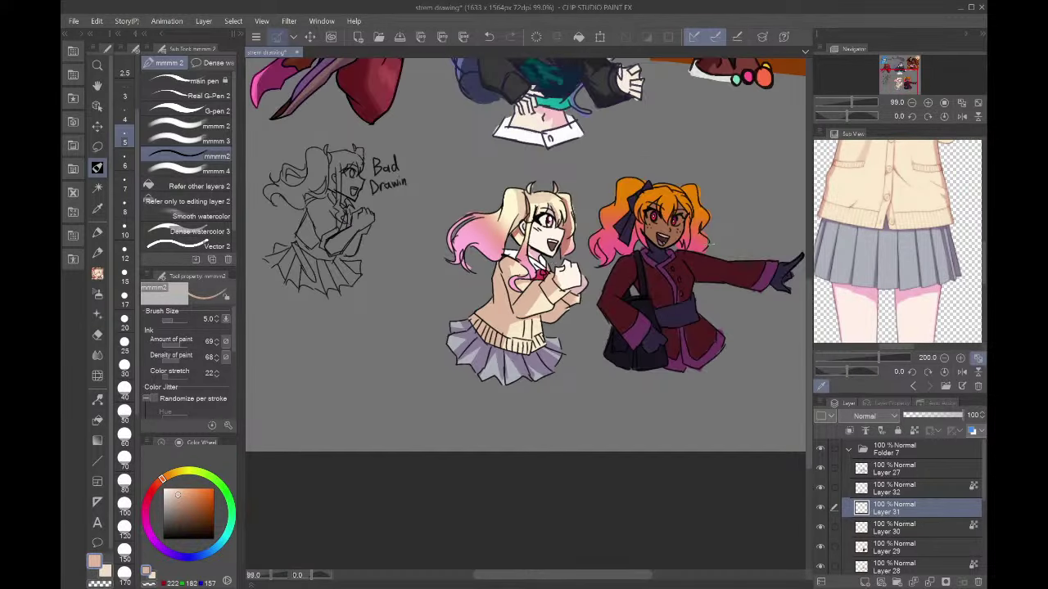
pyautogui.scroll(3, 742, 227)
pyautogui.scroll(-2, 741, 227)
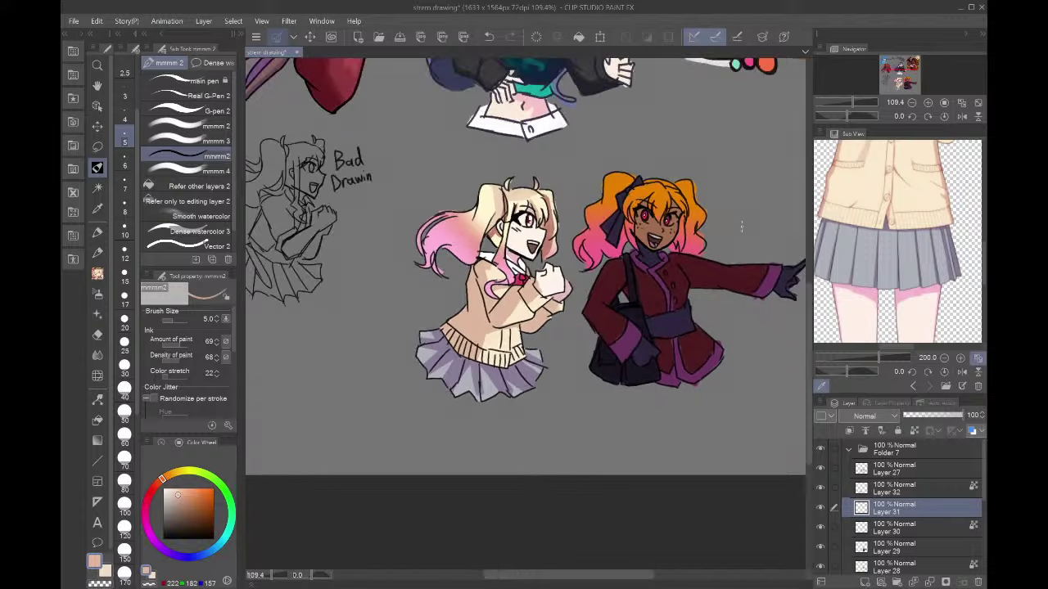
pyautogui.scroll(2, 742, 227)
pyautogui.scroll(3, 566, 237)
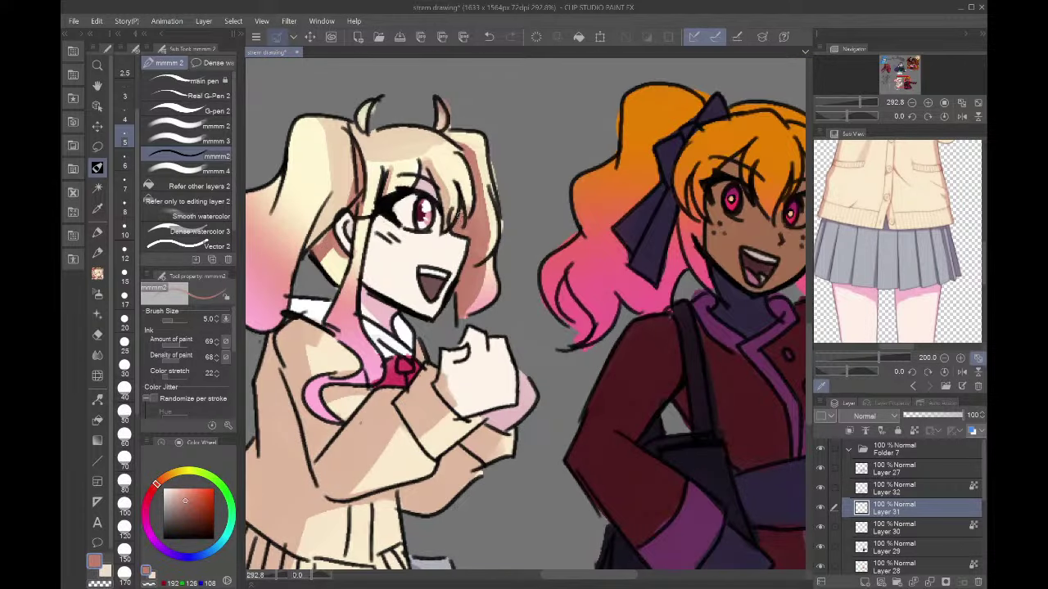
pyautogui.keyDown('alt'); pyautogui.click(496, 231); pyautogui.keyUp('alt')
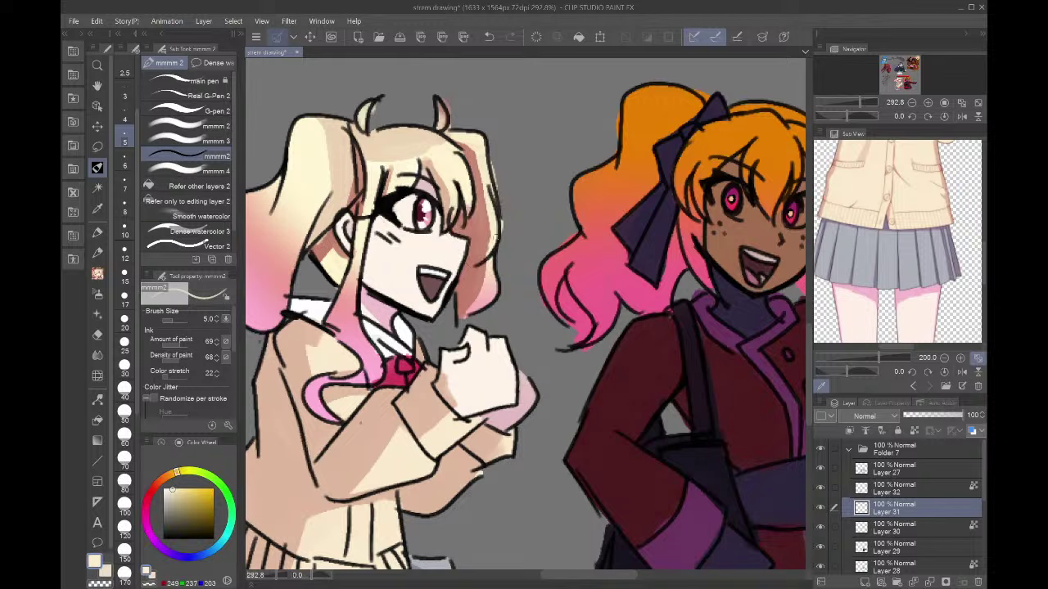
# - Shade the orange-haired girl's coat in dark maroon on Layer 29 with the mmmm2 brush at size 20
pyautogui.click(911, 103)
pyautogui.click(912, 102)
pyautogui.moveTo(908, 88); pyautogui.dragTo(906, 83)
pyautogui.click(894, 543)
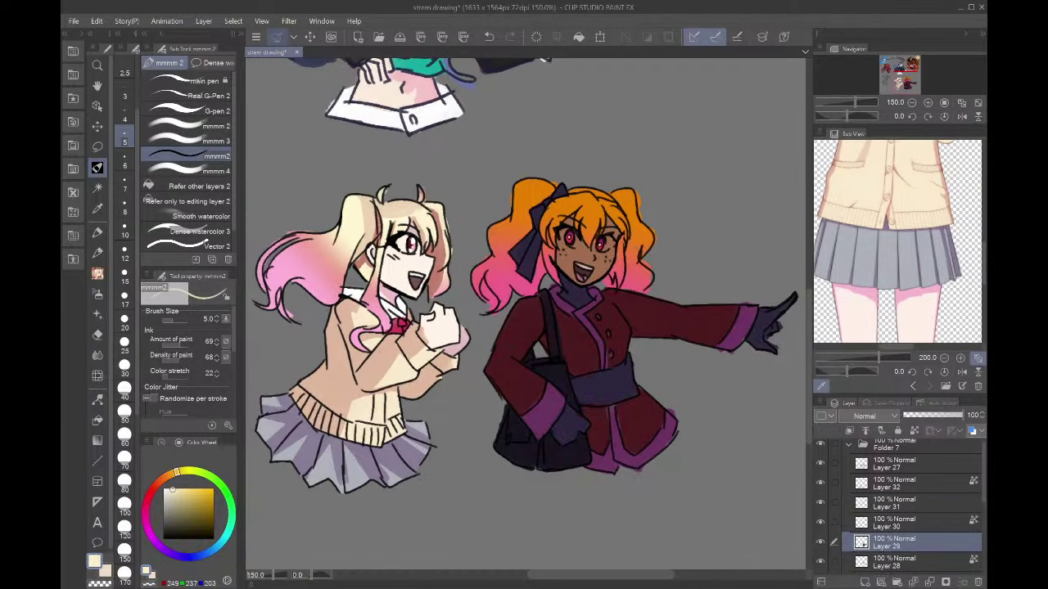
pyautogui.keyDown('alt'); pyautogui.click(583, 342); pyautogui.keyUp('alt')
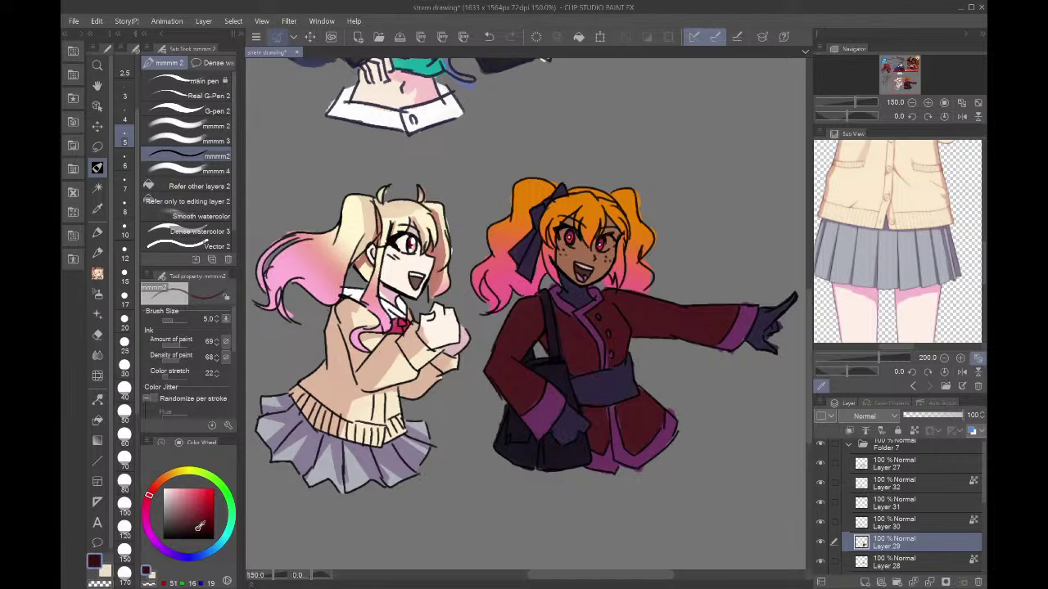
pyautogui.click(146, 509)
pyautogui.click(125, 320)
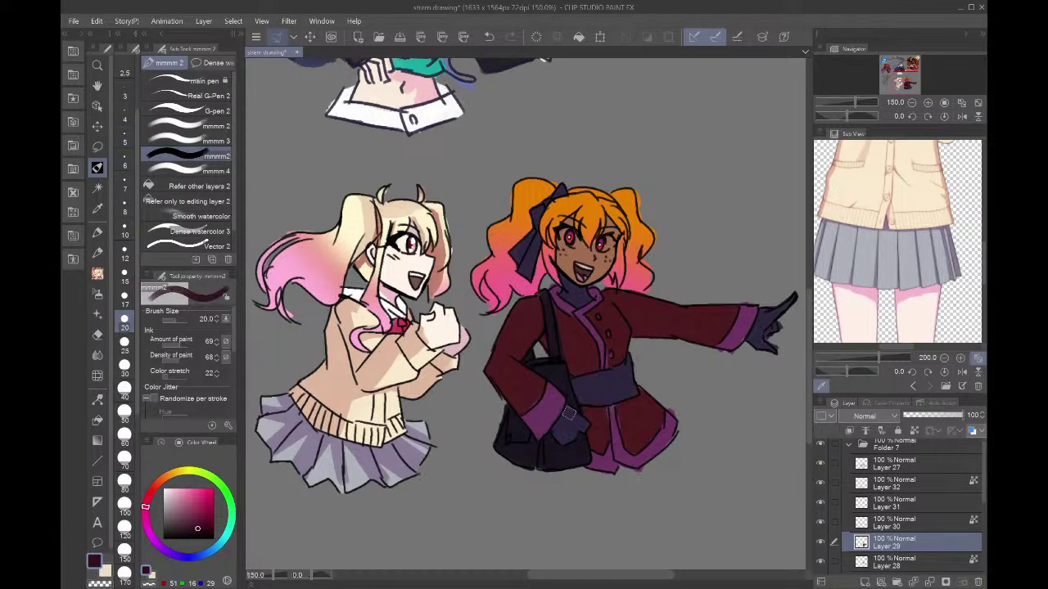
pyautogui.scroll(3, 570, 415)
pyautogui.moveTo(583, 343)
pyautogui.mouseDown()
pyautogui.moveTo(607, 328)
pyautogui.moveTo(602, 336)
pyautogui.moveTo(640, 331)
pyautogui.moveTo(663, 312)
pyautogui.moveTo(643, 309)
pyautogui.moveTo(608, 330)
pyautogui.moveTo(665, 284)
pyautogui.mouseUp()
pyautogui.moveTo(664, 247)
pyautogui.mouseDown()
pyautogui.moveTo(694, 279)
pyautogui.moveTo(666, 261)
pyautogui.moveTo(781, 286)
pyautogui.mouseUp()
pyautogui.moveTo(679, 277); pyautogui.dragTo(783, 292)
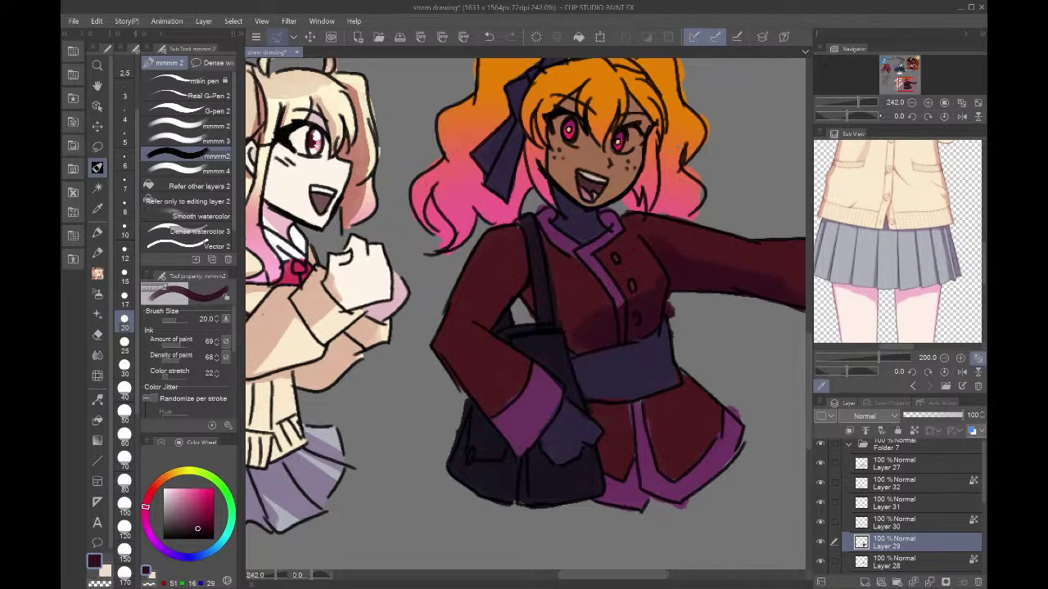
# - Shade the lower part of the cuff on the orange-haired girl's bent arm in dark purple
pyautogui.moveTo(903, 83); pyautogui.dragTo(903, 82)
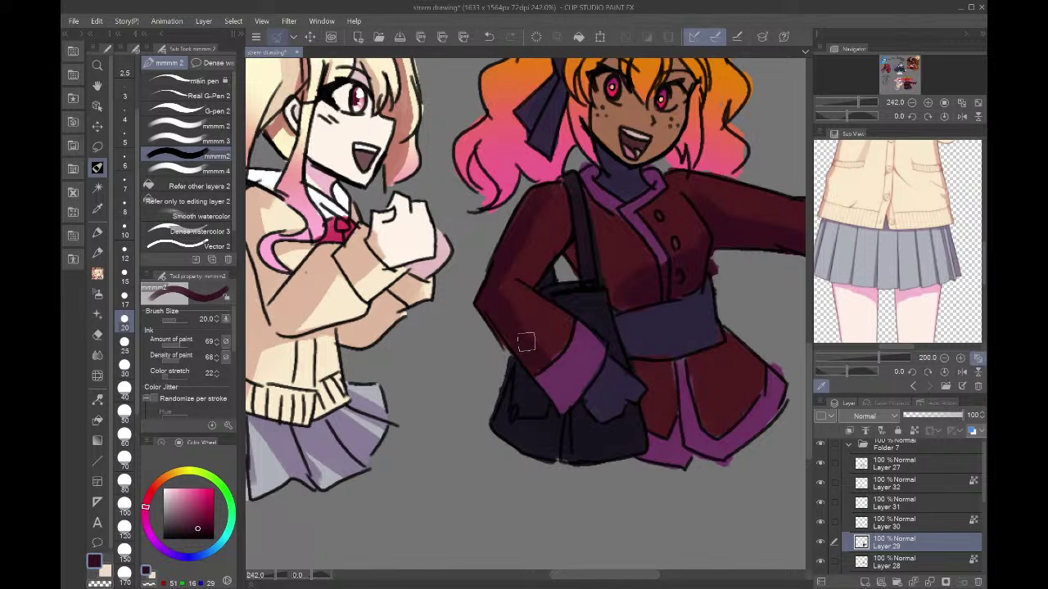
pyautogui.keyDown('alt'); pyautogui.click(524, 342); pyautogui.keyUp('alt')
pyautogui.click(190, 526)
pyautogui.moveTo(536, 392)
pyautogui.mouseDown()
pyautogui.moveTo(553, 385)
pyautogui.moveTo(546, 373)
pyautogui.mouseUp()
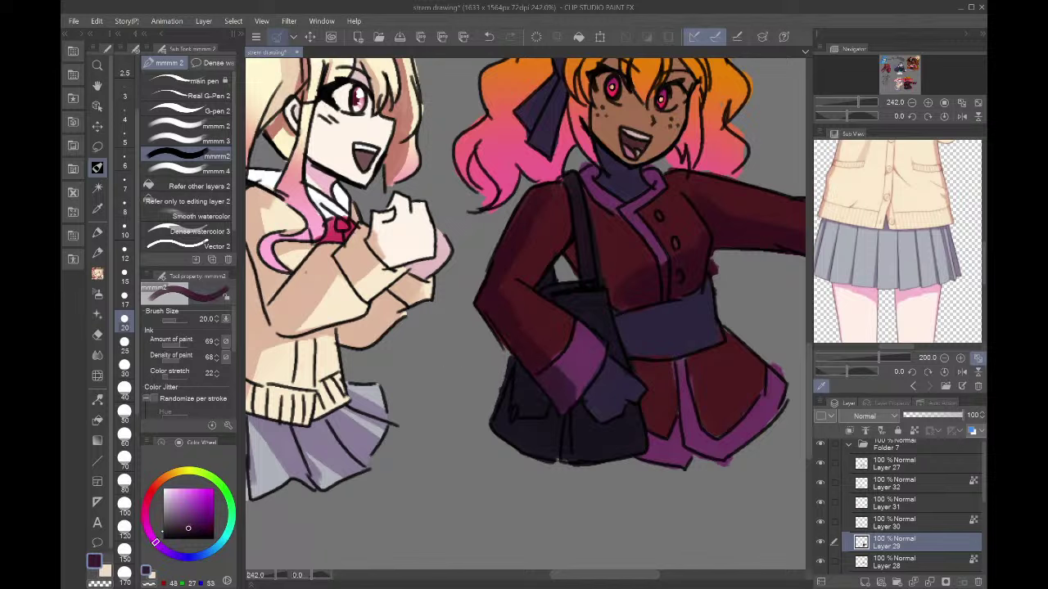
pyautogui.moveTo(187, 528); pyautogui.dragTo(186, 521)
pyautogui.hotkey('ctrl', 'z')
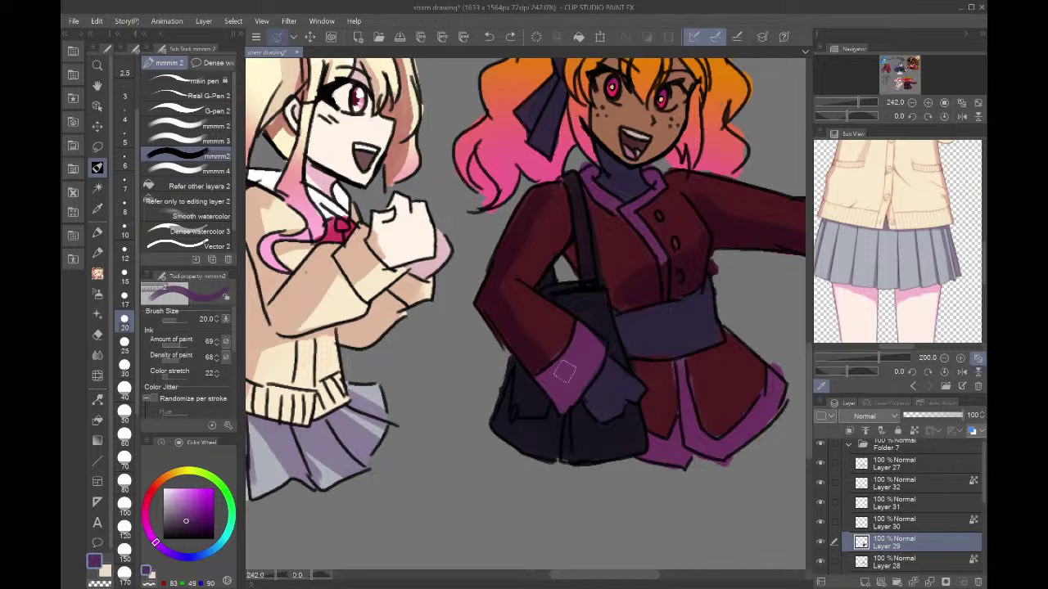
pyautogui.click(185, 525)
pyautogui.moveTo(566, 379); pyautogui.dragTo(560, 387)
# - Refine the shading of the outstretched sleeve and its cuff in sampled maroon and purple tones at brush size 8
pyautogui.press('[')
pyautogui.press('[')
pyautogui.press('[')
pyautogui.press('[')
pyautogui.press('[')
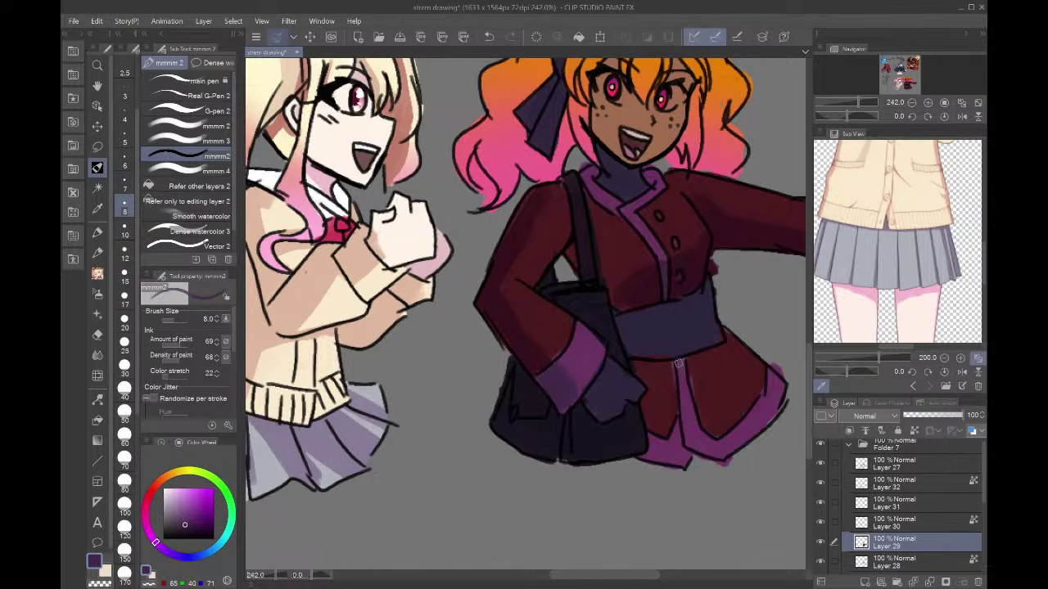
pyautogui.click(912, 103)
pyautogui.moveTo(908, 81); pyautogui.dragTo(911, 83)
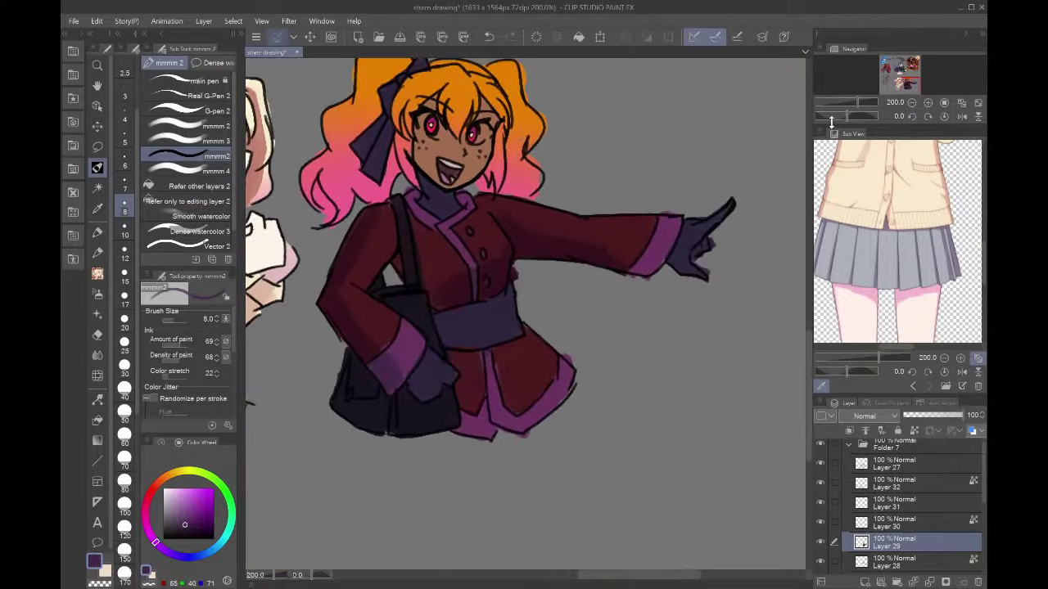
pyautogui.keyDown('alt'); pyautogui.click(611, 253); pyautogui.keyUp('alt')
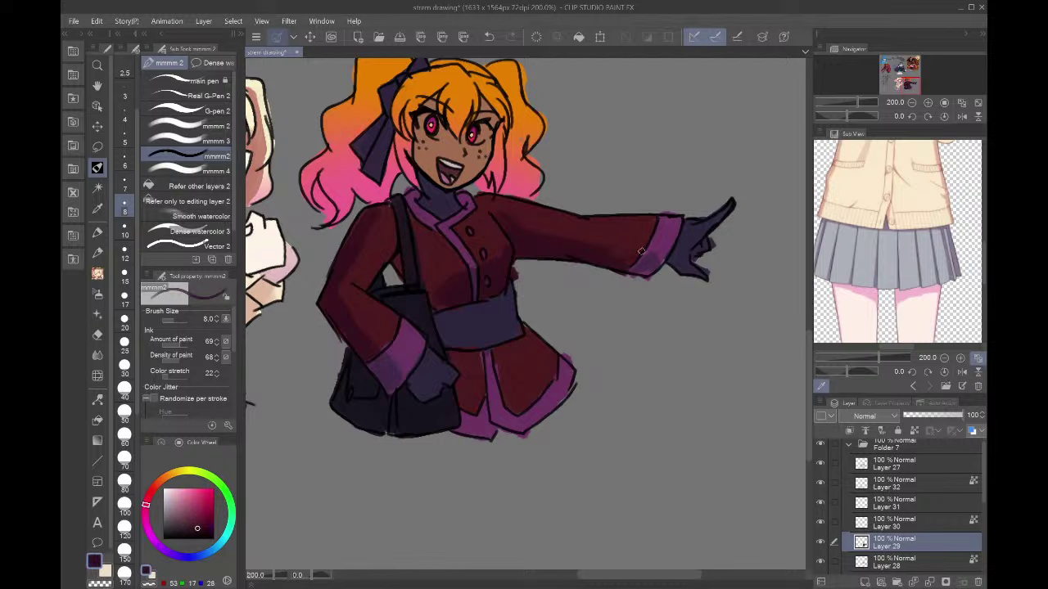
pyautogui.keyDown('alt'); pyautogui.click(643, 260); pyautogui.keyUp('alt')
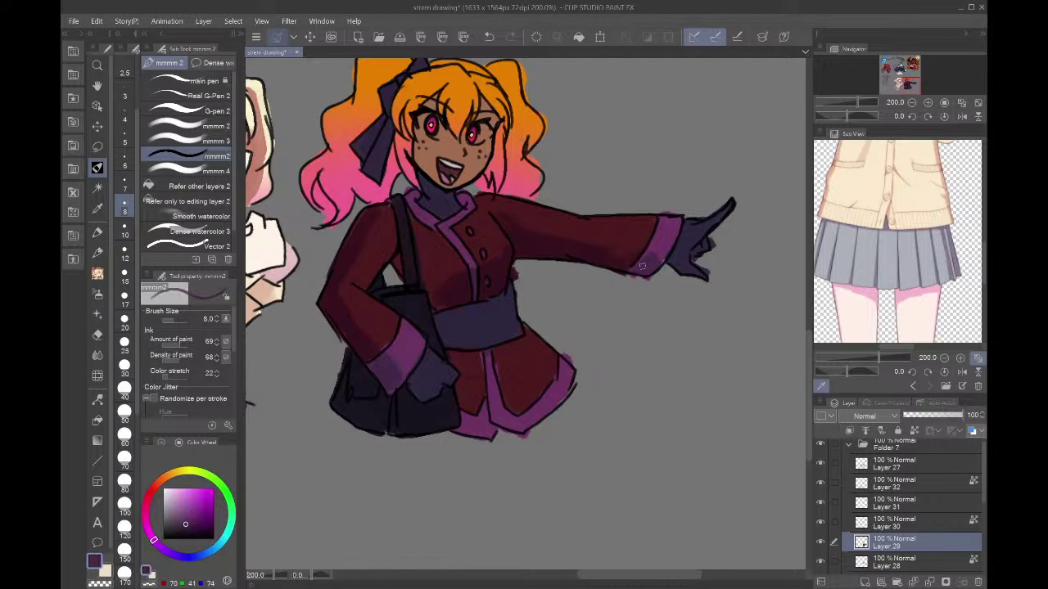
pyautogui.keyDown('alt'); pyautogui.click(616, 254); pyautogui.keyUp('alt')
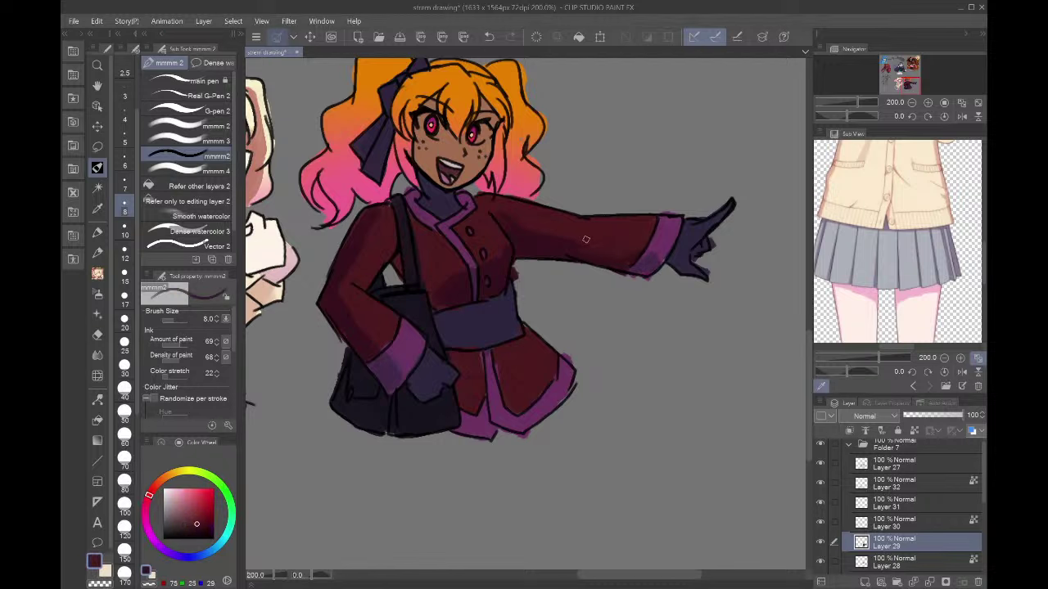
pyautogui.keyDown('alt'); pyautogui.click(556, 247); pyautogui.keyUp('alt')
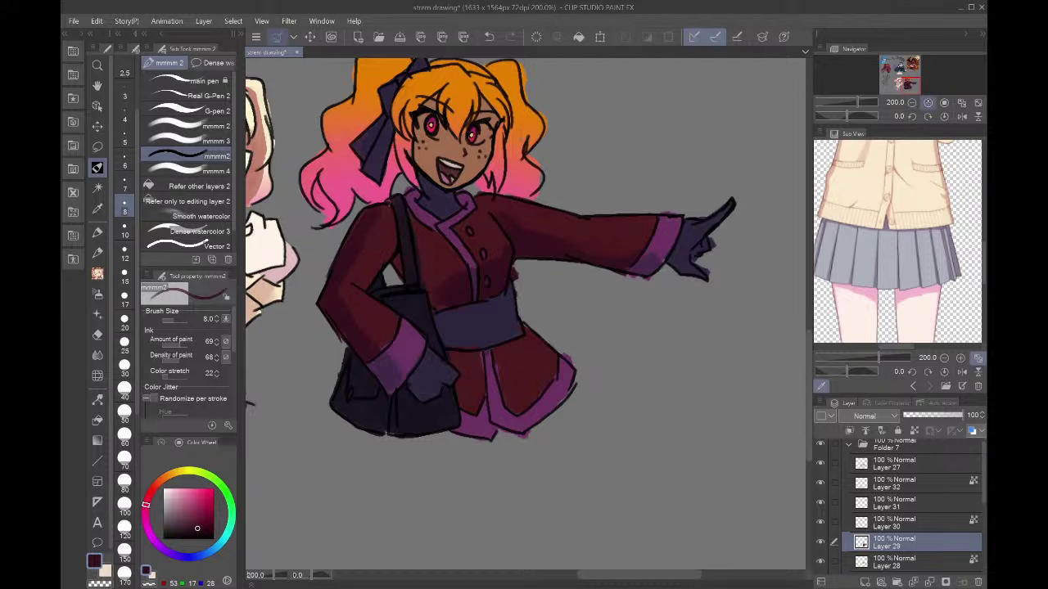
# - Move Folder 7 with both pigtailed girls up and to the right on the canvas
pyautogui.click(911, 102)
pyautogui.moveTo(918, 80); pyautogui.dragTo(911, 72)
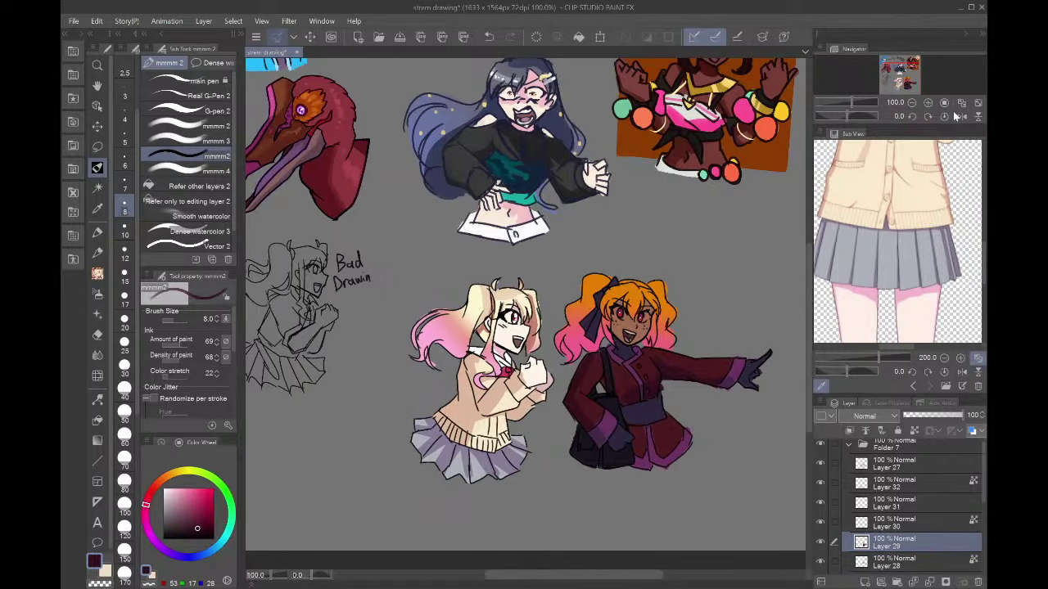
pyautogui.click(961, 103)
pyautogui.click(847, 445)
pyautogui.click(881, 453)
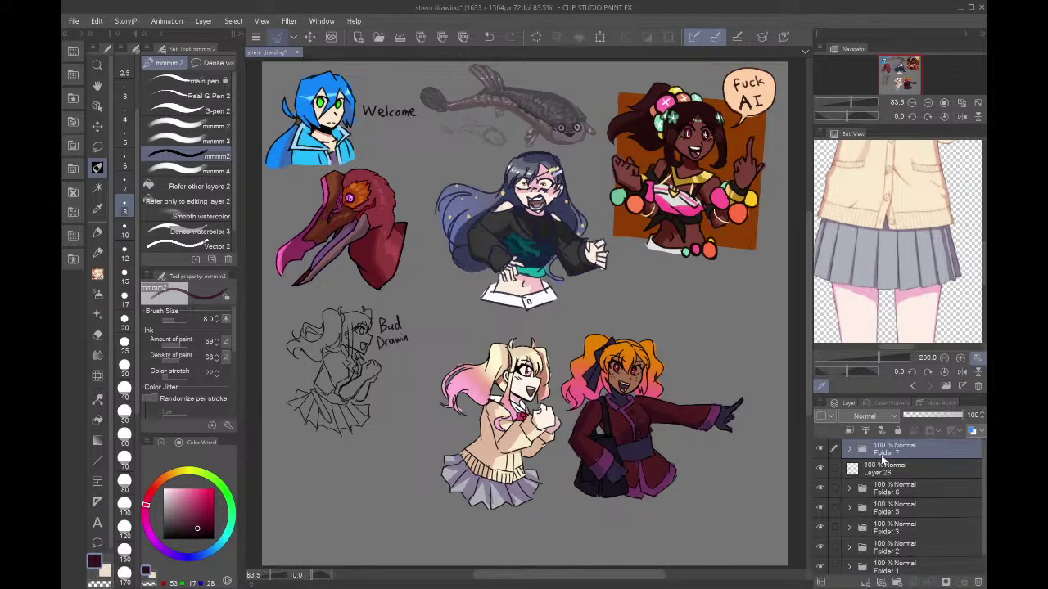
pyautogui.hotkey('ctrl', 't')
pyautogui.moveTo(621, 446); pyautogui.dragTo(665, 419)
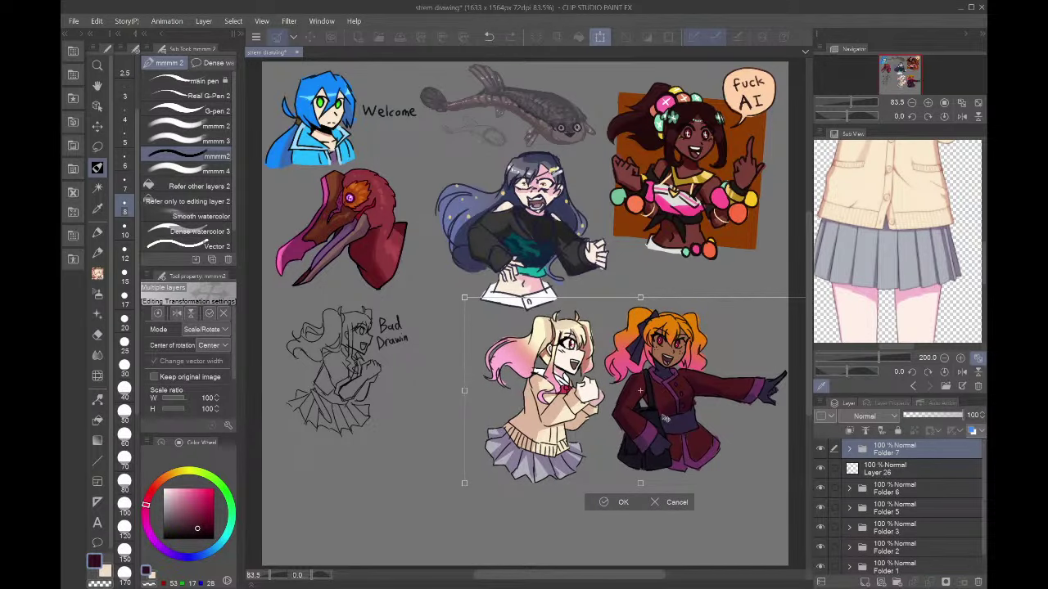
pyautogui.press('Return')
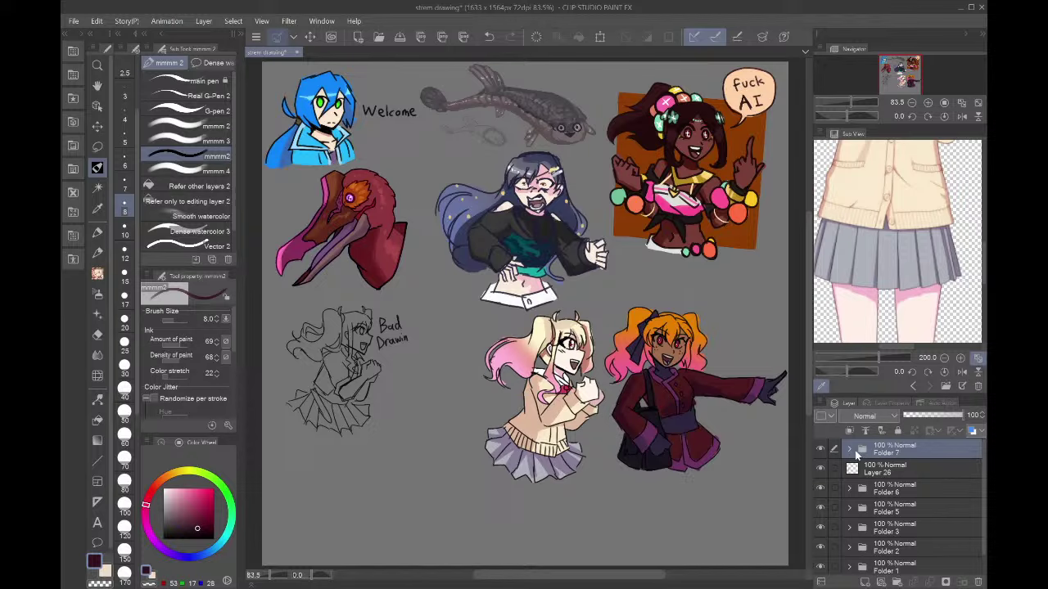
# - Paint dark raspberry shadows on the inner sides of the orange-haired girl's pigtails on Layer 29 at brush size 15
pyautogui.click(849, 449)
pyautogui.scroll(-1, 873, 526)
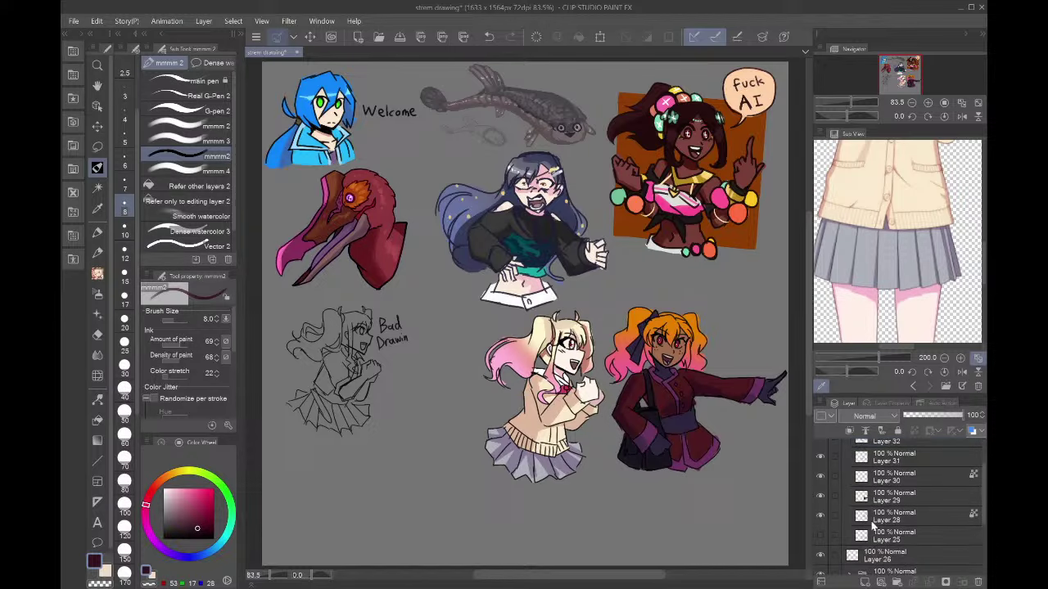
pyautogui.click(894, 496)
pyautogui.scroll(5, 655, 368)
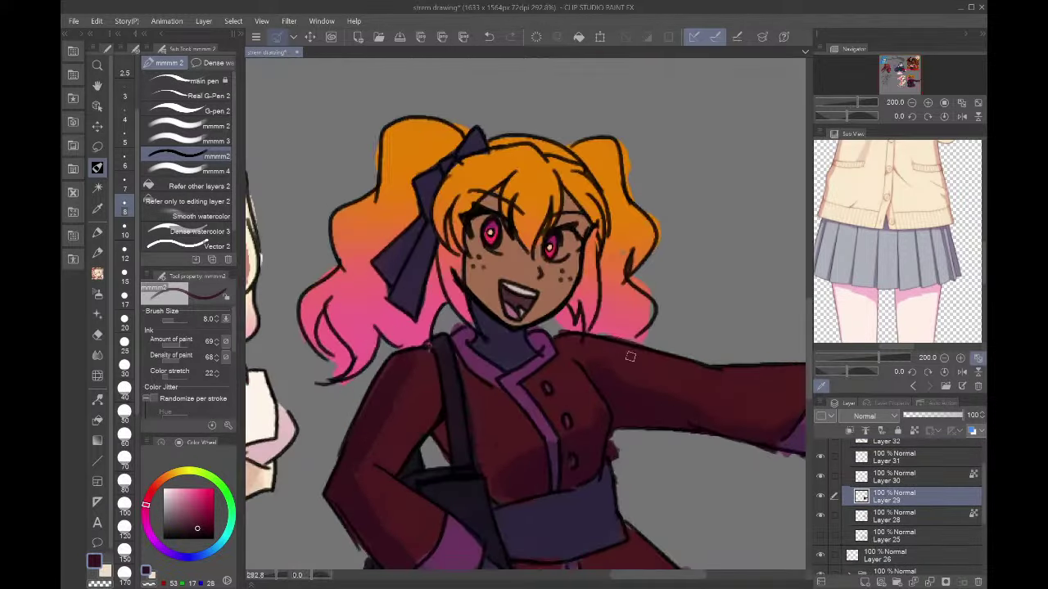
pyautogui.click(195, 504)
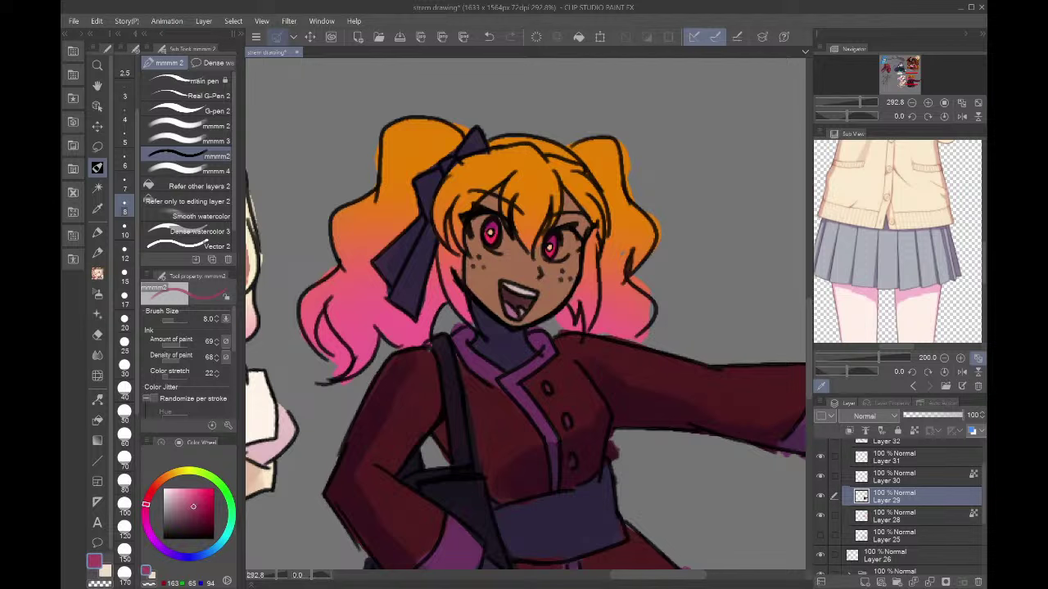
pyautogui.click(196, 513)
pyautogui.click(125, 273)
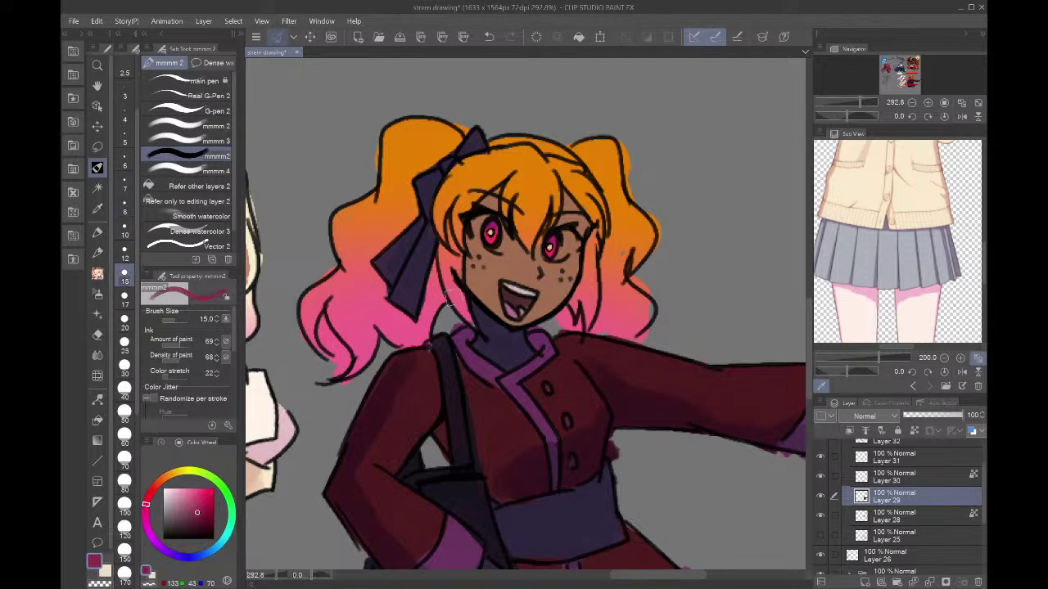
pyautogui.moveTo(435, 292)
pyautogui.mouseDown()
pyautogui.moveTo(440, 269)
pyautogui.moveTo(413, 335)
pyautogui.moveTo(399, 314)
pyautogui.moveTo(408, 303)
pyautogui.mouseUp()
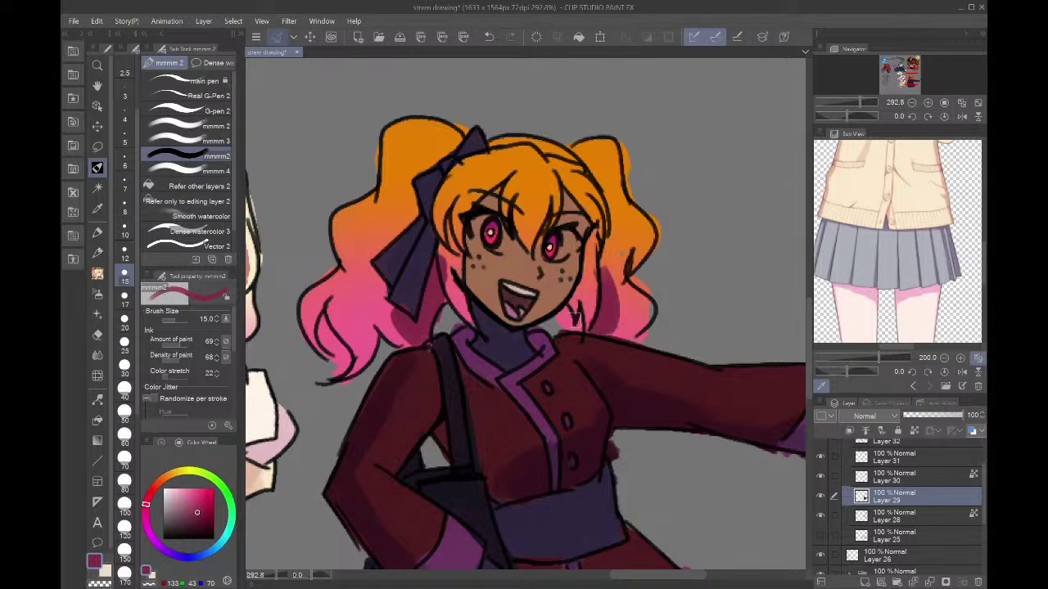
# - Touch up the pink strands framing the orange-haired girl's face with sampled hair colours, reducing the brush size to 6
pyautogui.keyDown('alt'); pyautogui.click(578, 309); pyautogui.keyUp('alt')
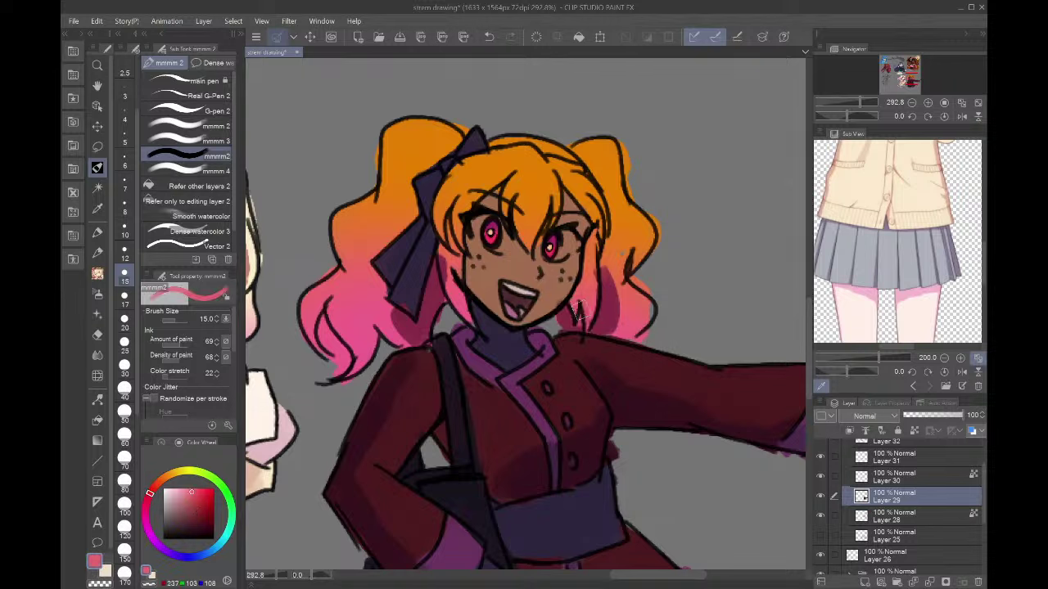
pyautogui.keyDown('alt'); pyautogui.click(442, 270); pyautogui.keyUp('alt')
pyautogui.keyDown('alt'); pyautogui.click(441, 253); pyautogui.keyUp('alt')
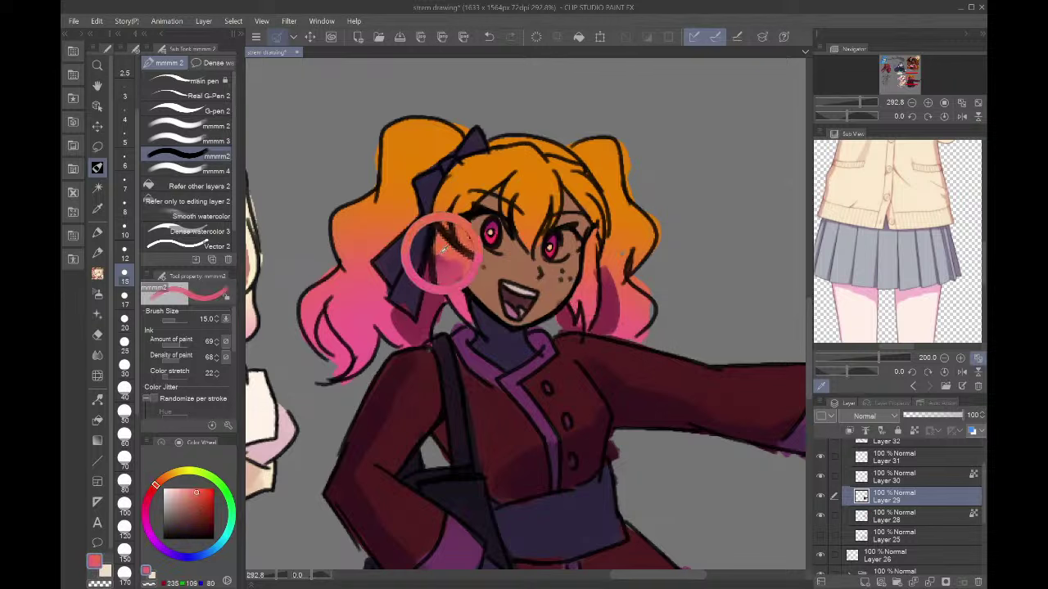
pyautogui.keyDown('alt'); pyautogui.click(468, 315); pyautogui.keyUp('alt')
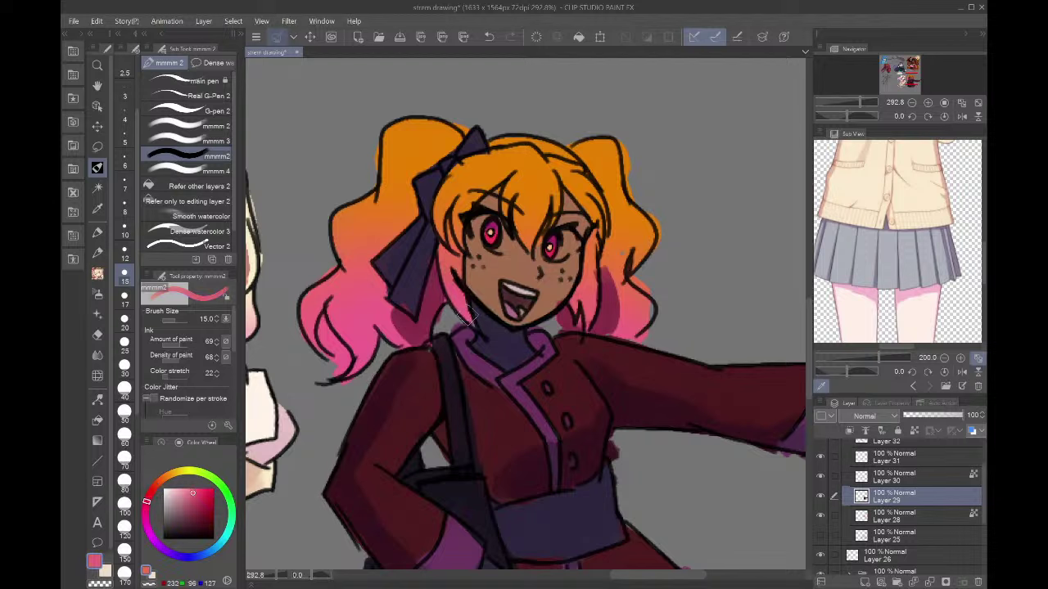
pyautogui.click(125, 159)
pyautogui.hotkey('ctrl', 'z')
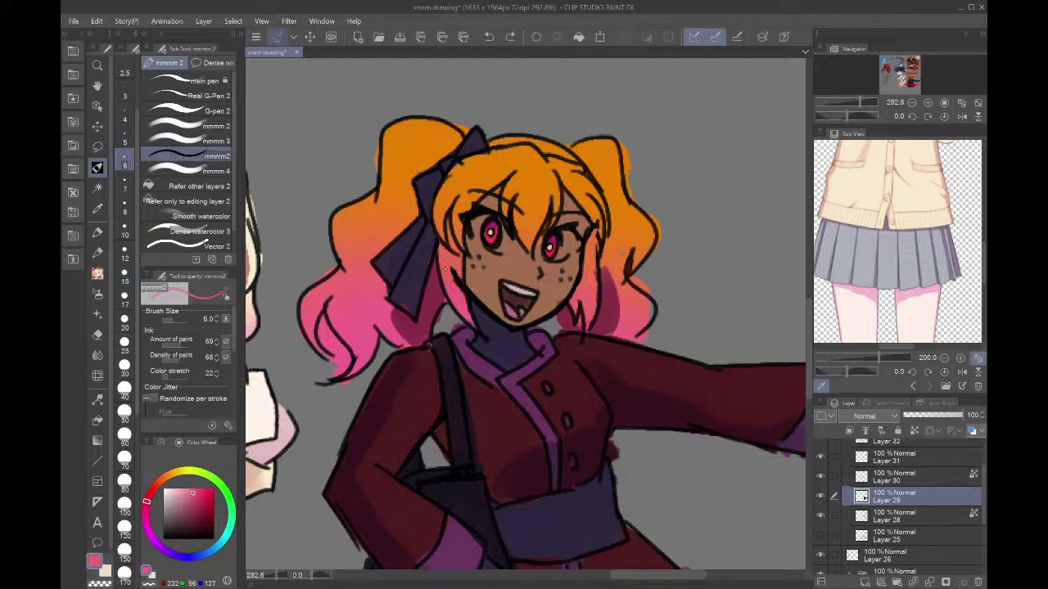
pyautogui.moveTo(463, 317); pyautogui.dragTo(473, 329)
# - Clean up the dark magenta shadow, pink hair and purple ribbon tip on the orange-haired girl's left pigtail using sampled colours
pyautogui.keyDown('alt'); pyautogui.click(438, 299); pyautogui.keyUp('alt')
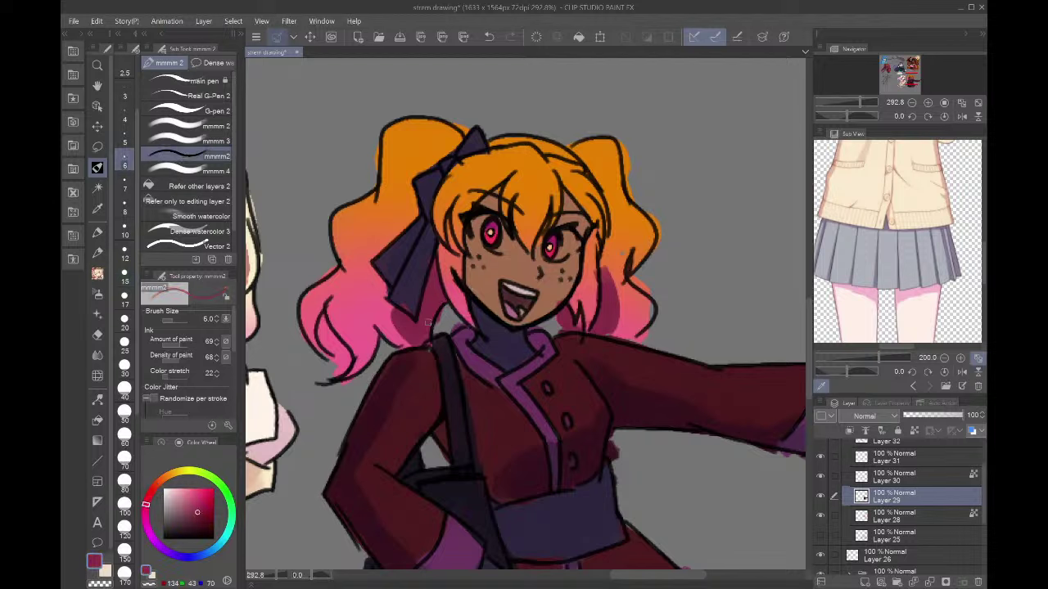
pyautogui.keyDown('alt'); pyautogui.click(409, 311); pyautogui.keyUp('alt')
pyautogui.keyDown('alt'); pyautogui.click(398, 311); pyautogui.keyUp('alt')
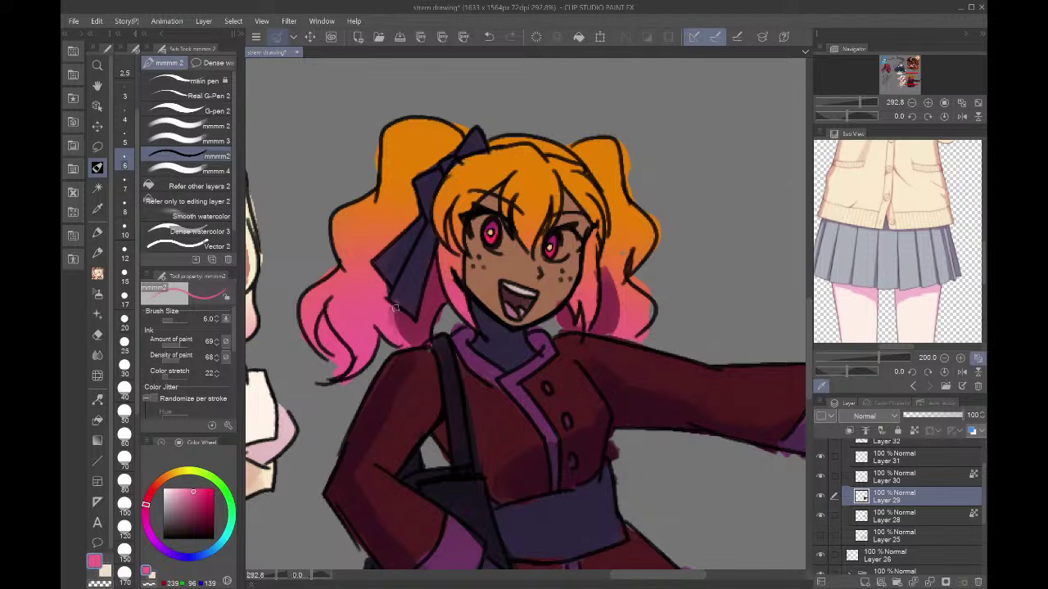
pyautogui.keyDown('alt'); pyautogui.click(397, 293); pyautogui.keyUp('alt')
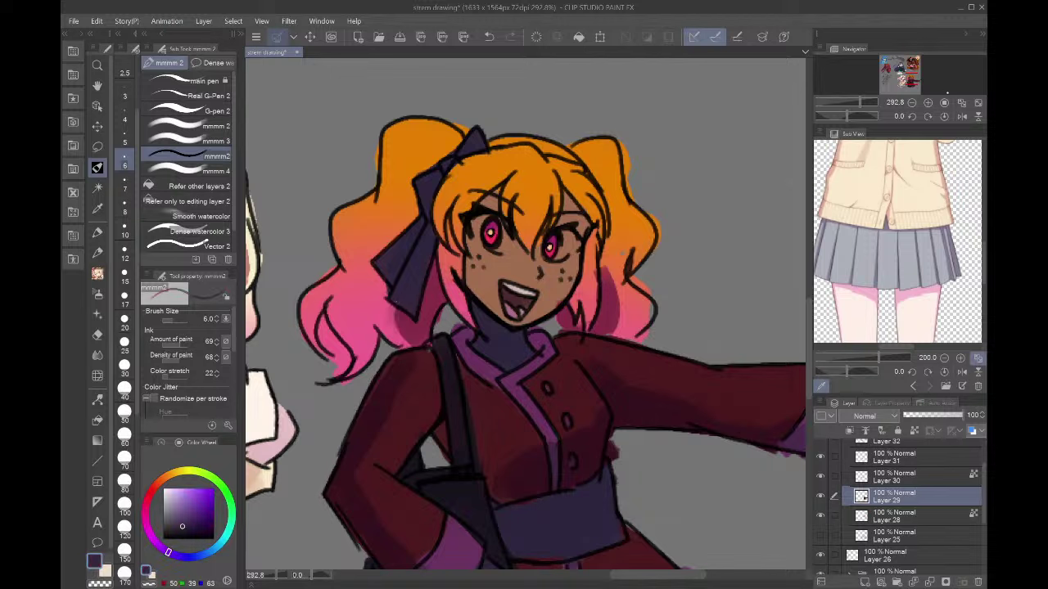
# - Refine the orange, pink and dark magenta areas of the orange-haired girl's right pigtail and touch up her cheek with sampled colours
pyautogui.keyDown('alt'); pyautogui.click(591, 265); pyautogui.keyUp('alt')
pyautogui.keyDown('alt'); pyautogui.click(606, 269); pyautogui.keyUp('alt')
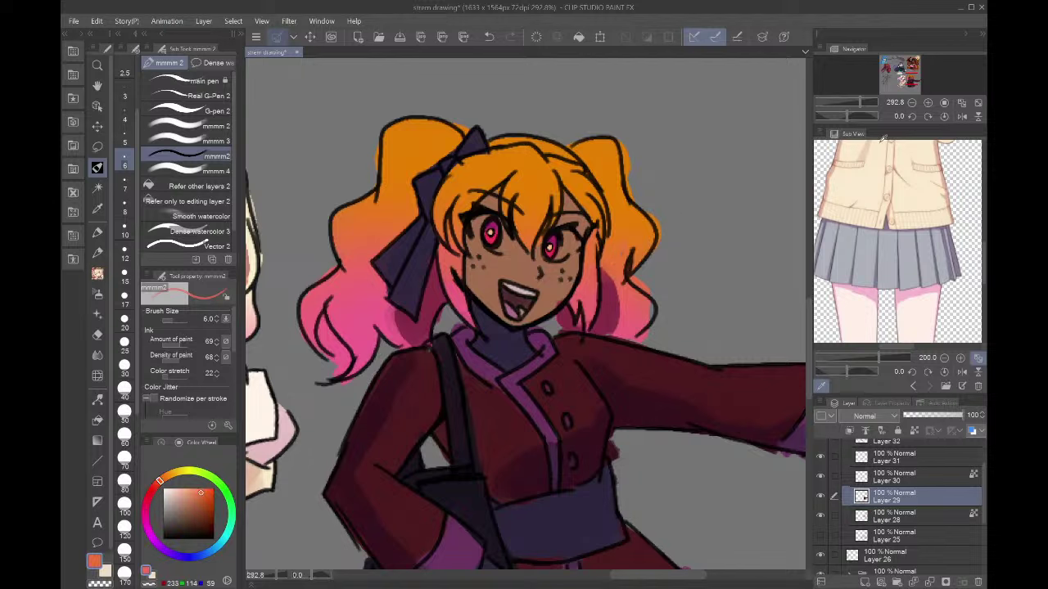
pyautogui.keyDown('alt'); pyautogui.click(637, 315); pyautogui.keyUp('alt')
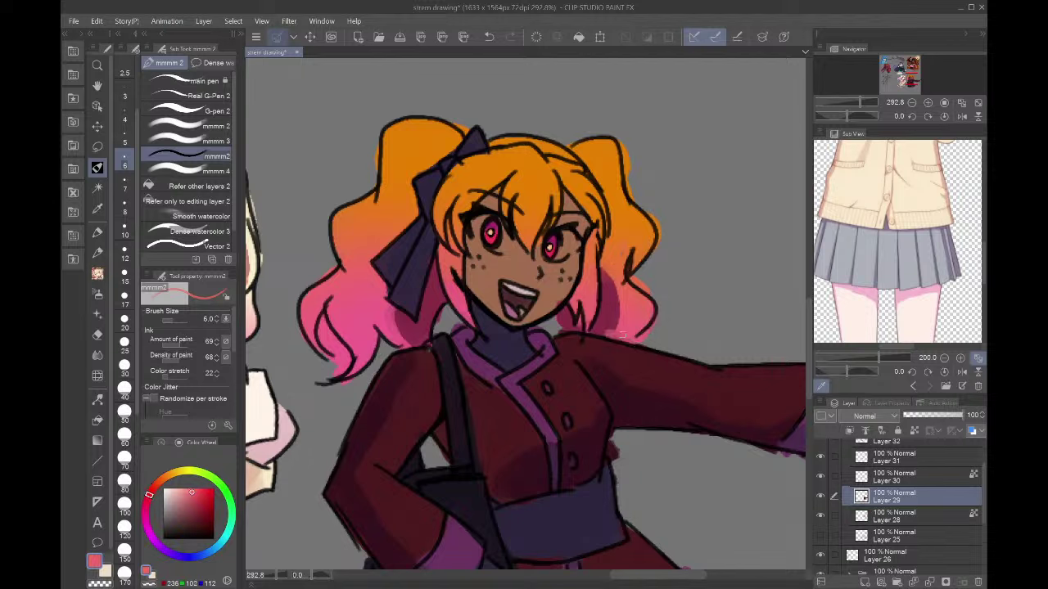
pyautogui.keyDown('alt'); pyautogui.click(626, 324); pyautogui.keyUp('alt')
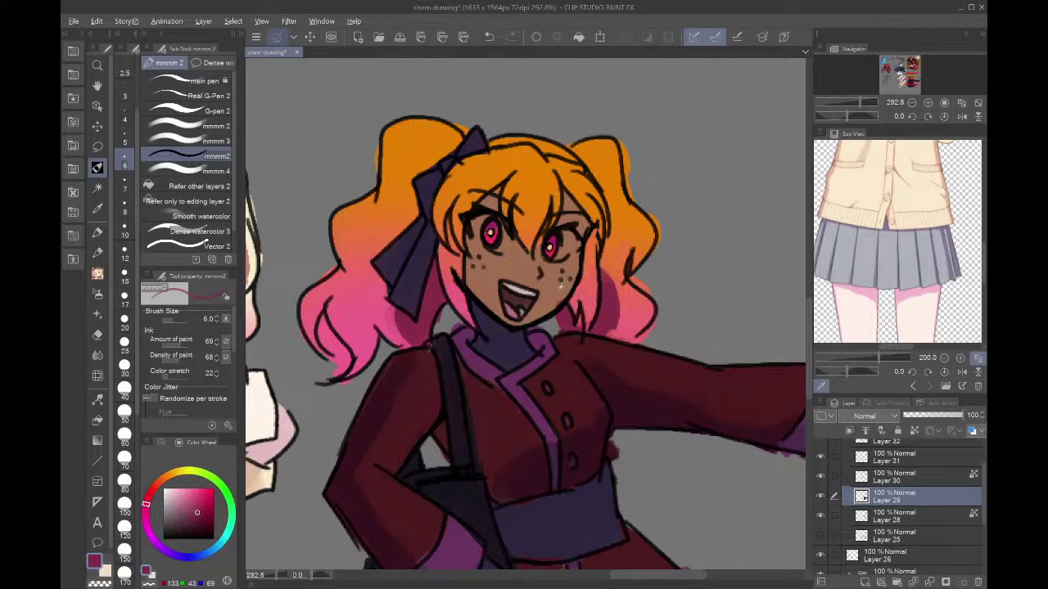
pyautogui.keyDown('alt'); pyautogui.click(563, 285); pyautogui.keyUp('alt')
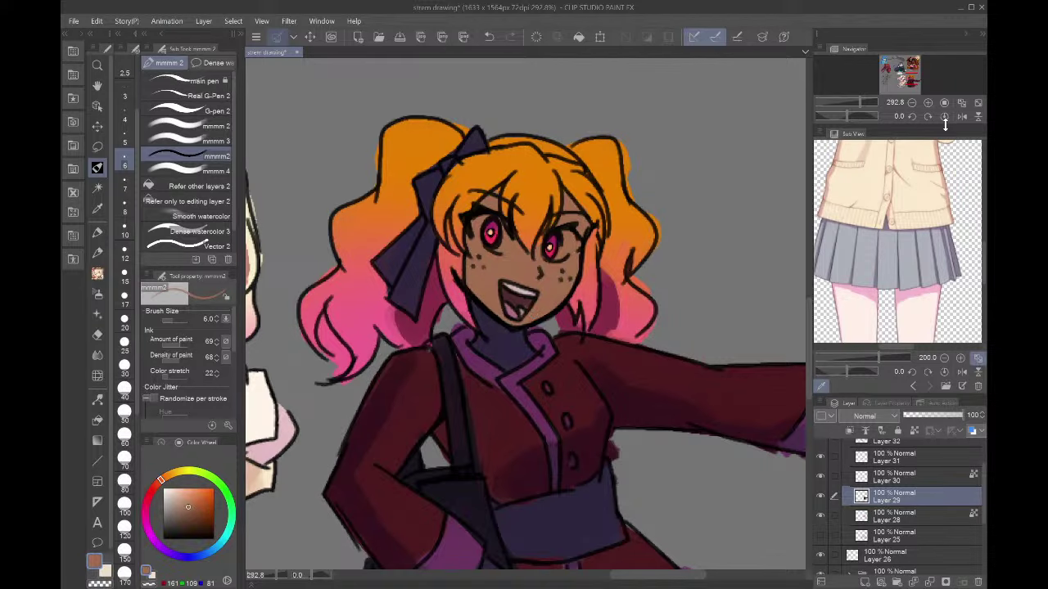
# - Paint light yellow highlights (RGB 255, 206, 98) across the orange-haired girl's bangs with a size 12 brush
pyautogui.click(961, 103)
pyautogui.click(928, 103)
pyautogui.click(928, 102)
pyautogui.click(928, 102)
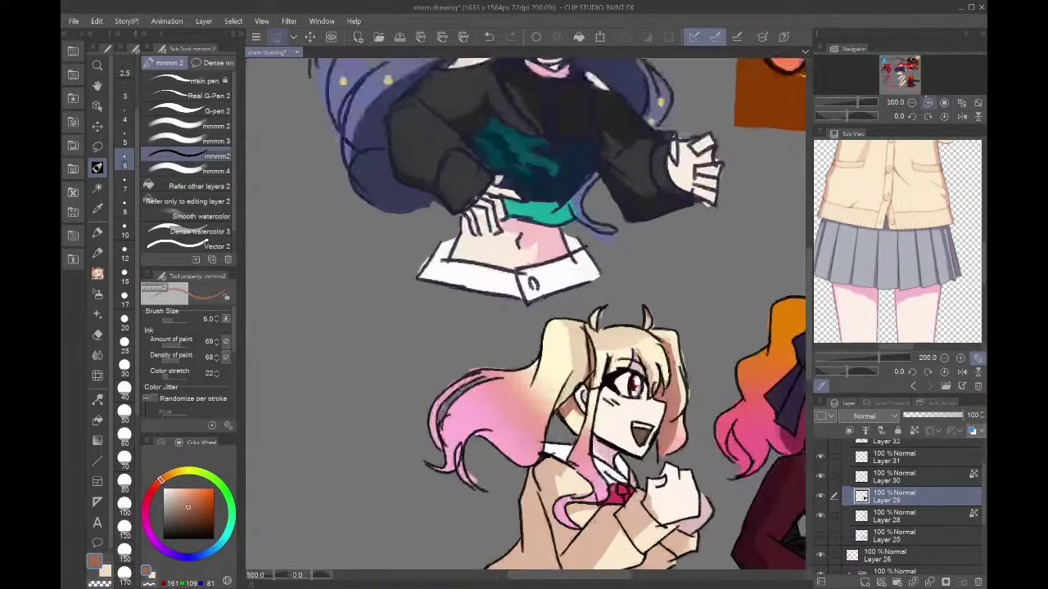
pyautogui.moveTo(906, 81); pyautogui.dragTo(911, 84)
pyautogui.keyDown('alt'); pyautogui.click(553, 63); pyautogui.keyUp('alt')
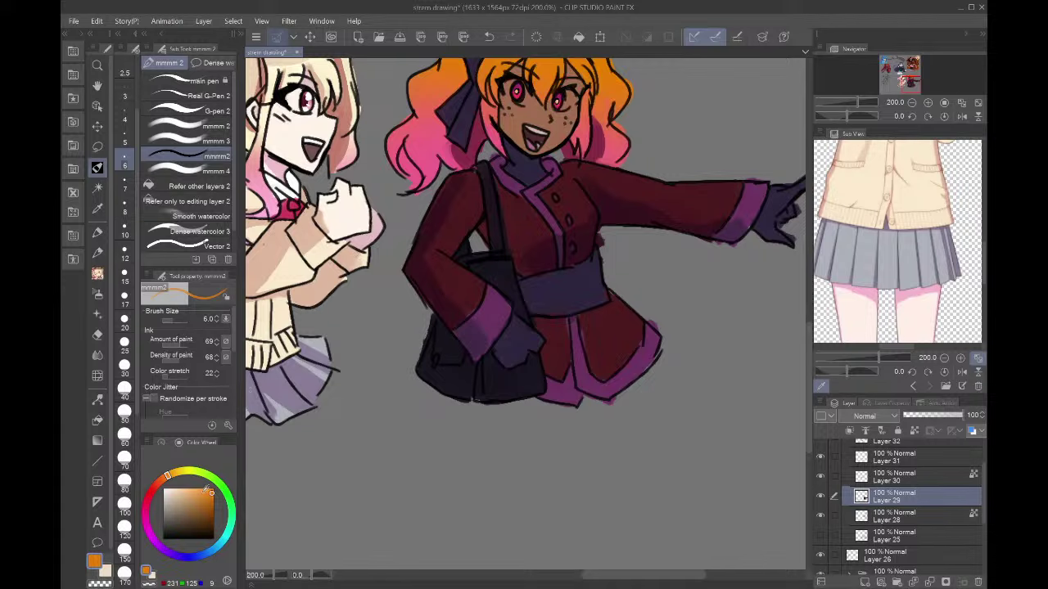
pyautogui.click(195, 489)
pyautogui.click(174, 472)
pyautogui.click(125, 252)
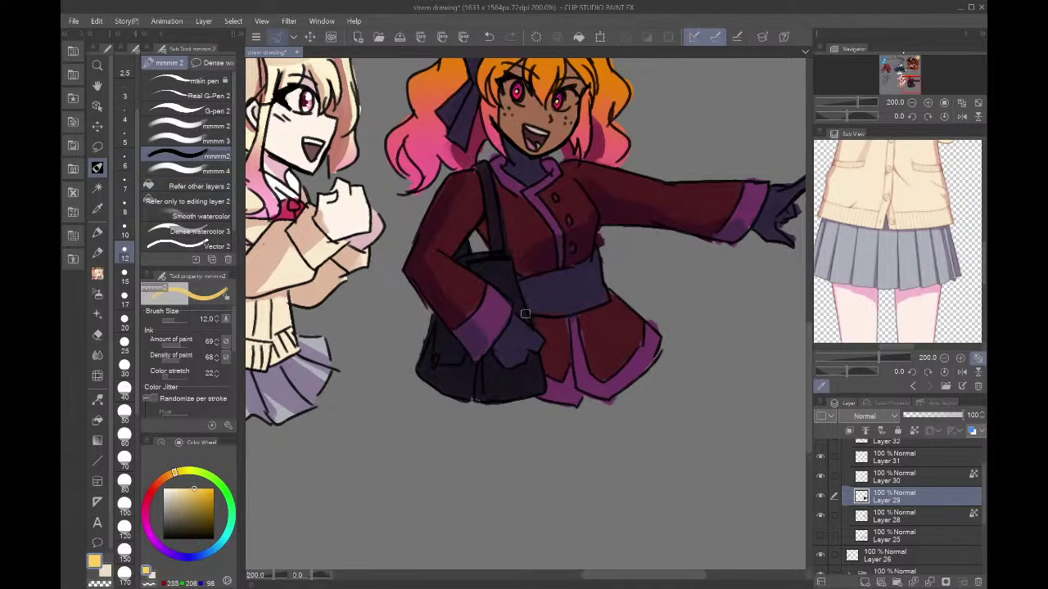
pyautogui.moveTo(911, 83); pyautogui.dragTo(909, 81)
pyautogui.moveTo(583, 172)
pyautogui.mouseDown()
pyautogui.moveTo(593, 180)
pyautogui.moveTo(613, 167)
pyautogui.moveTo(659, 168)
pyautogui.mouseUp()
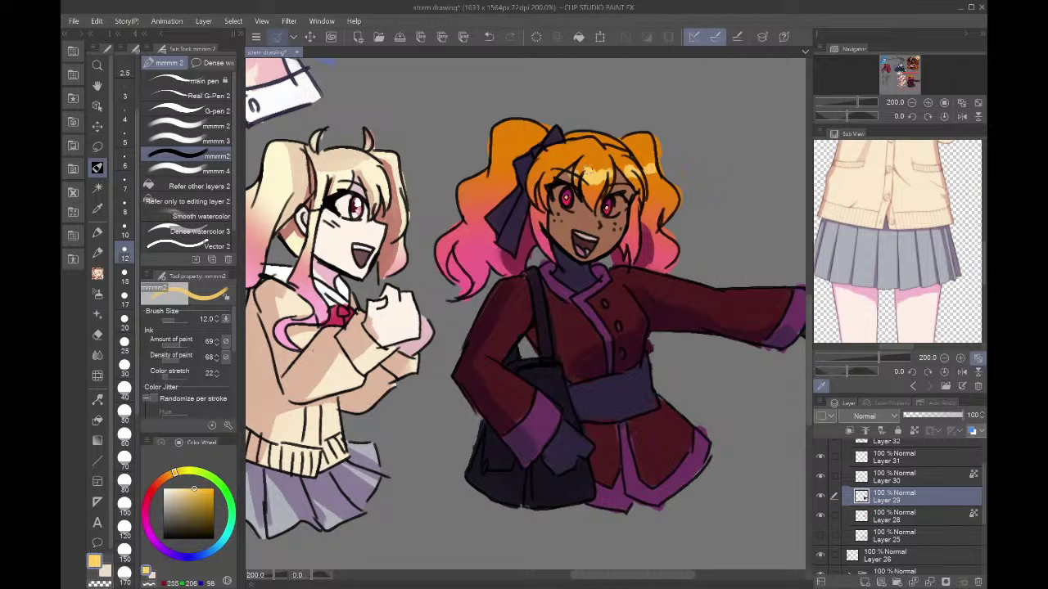
# - Add yellow highlights to both of the orange-haired girl's pigtails, shaping them with sampled orange and yellow
pyautogui.keyDown('alt'); pyautogui.click(567, 180); pyautogui.keyUp('alt')
pyautogui.keyDown('alt'); pyautogui.click(591, 174); pyautogui.keyUp('alt')
pyautogui.moveTo(495, 142); pyautogui.dragTo(501, 159)
pyautogui.keyDown('alt'); pyautogui.click(507, 142); pyautogui.keyUp('alt')
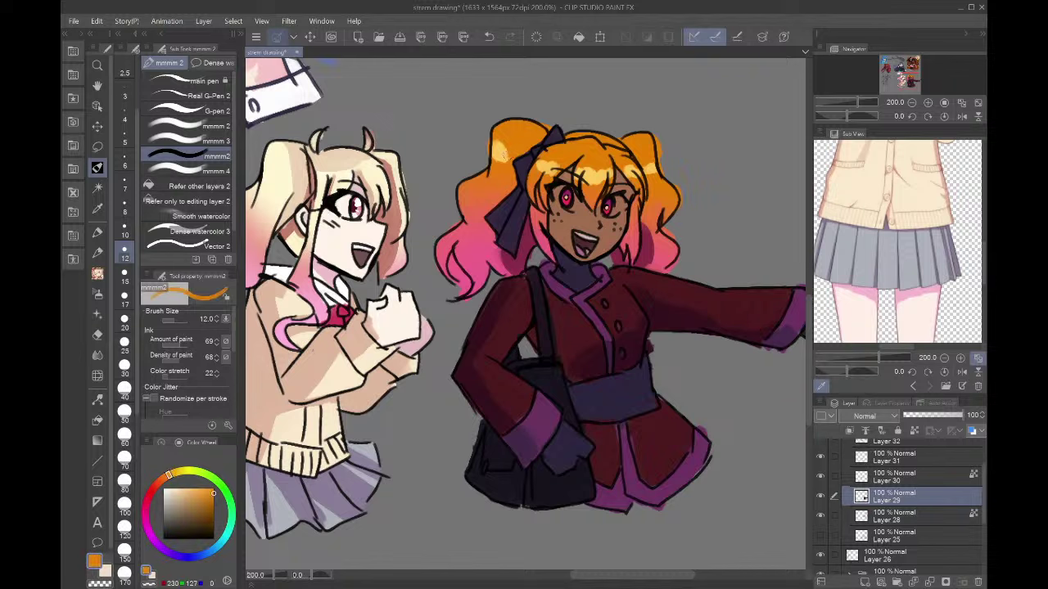
pyautogui.keyDown('alt'); pyautogui.click(499, 153); pyautogui.keyUp('alt')
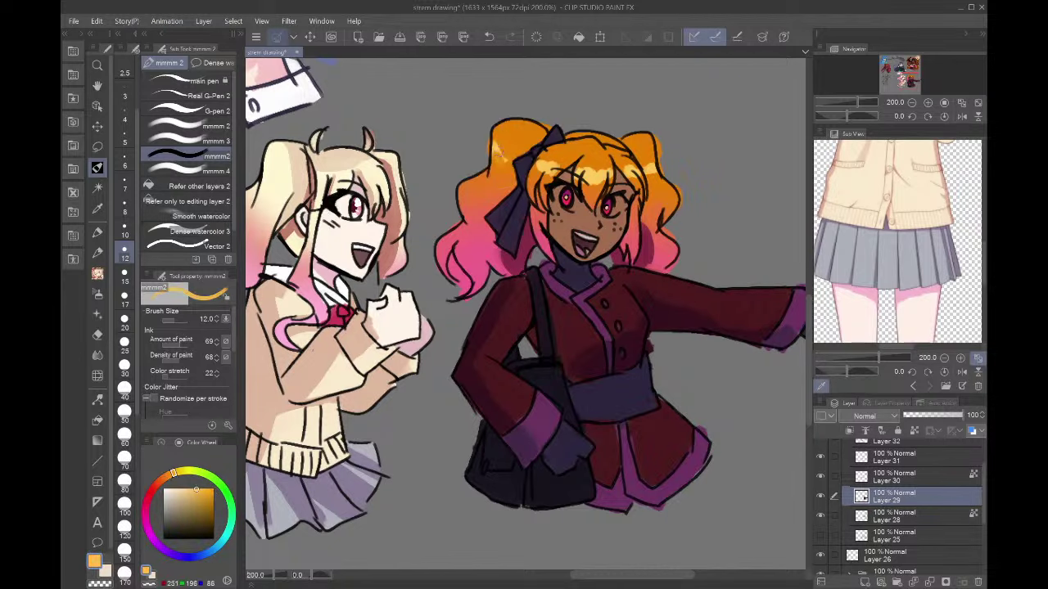
pyautogui.moveTo(497, 154); pyautogui.dragTo(510, 166)
pyautogui.moveTo(646, 179); pyautogui.dragTo(652, 164)
# - Trim the upper part of the highlight on the orange-haired girl's left pigtail by painting over it with sampled orange
pyautogui.scroll(-4, 592, 464)
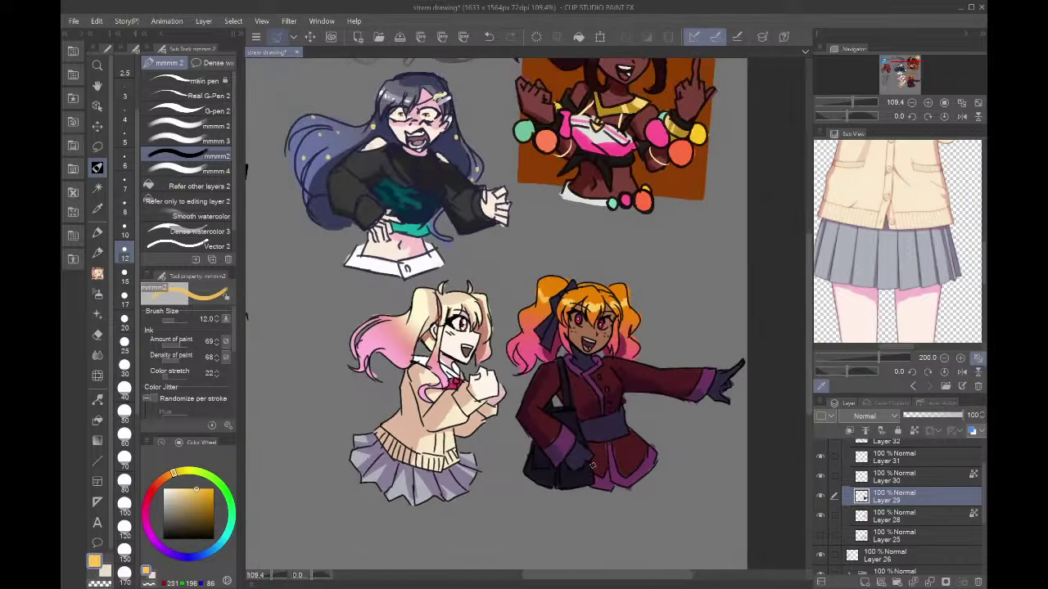
pyautogui.click(961, 102)
pyautogui.scroll(10, 646, 368)
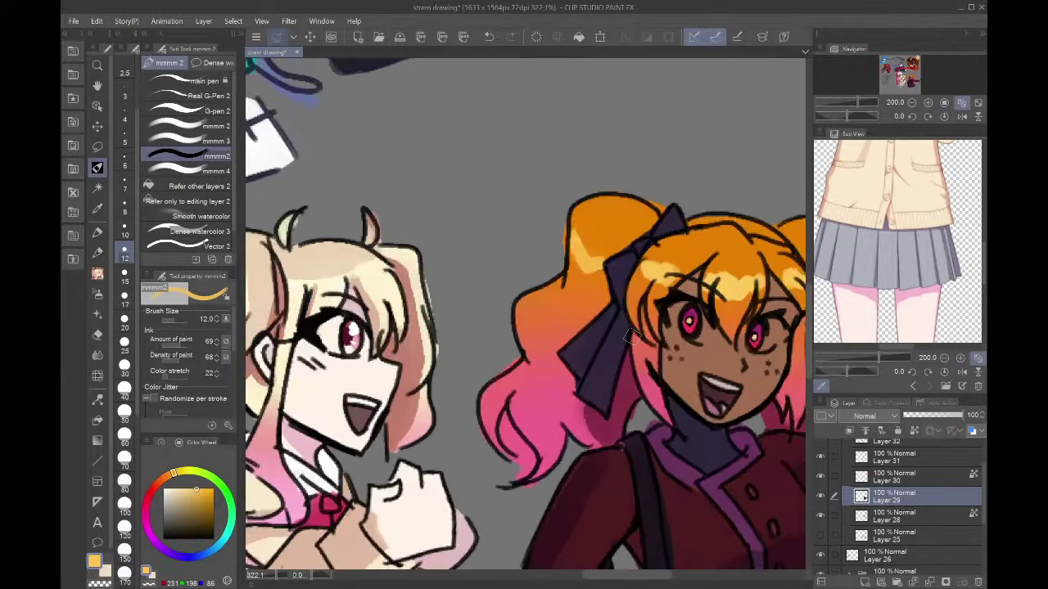
pyautogui.keyDown('alt'); pyautogui.click(622, 244); pyautogui.keyUp('alt')
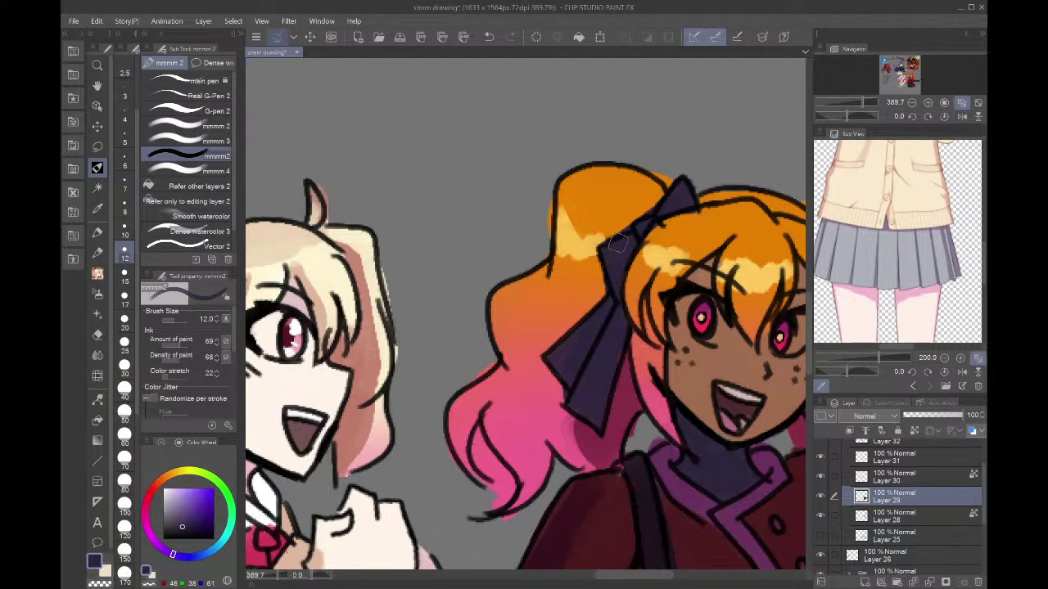
pyautogui.keyDown('alt'); pyautogui.click(604, 217); pyautogui.keyUp('alt')
pyautogui.moveTo(569, 229); pyautogui.dragTo(574, 202)
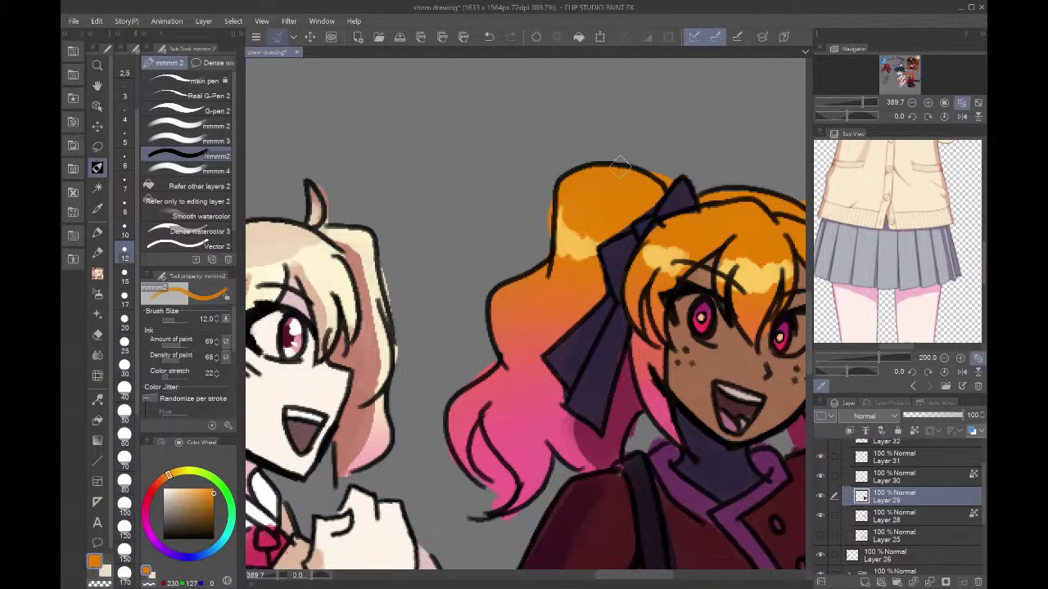
pyautogui.scroll(-5, 619, 168)
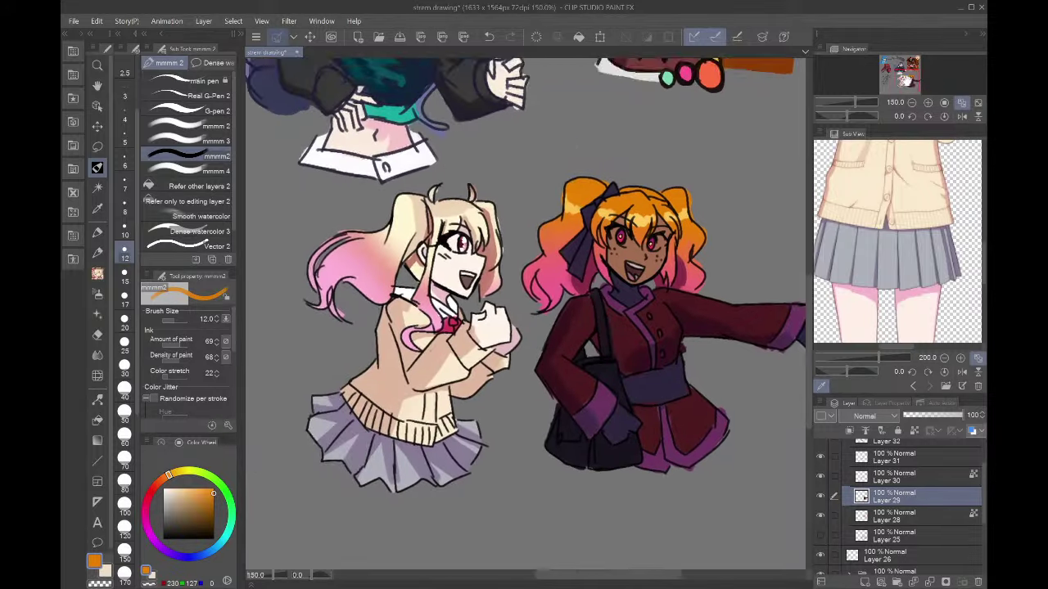
pyautogui.moveTo(556, 270); pyautogui.dragTo(610, 261)
pyautogui.scroll(-3, 611, 303)
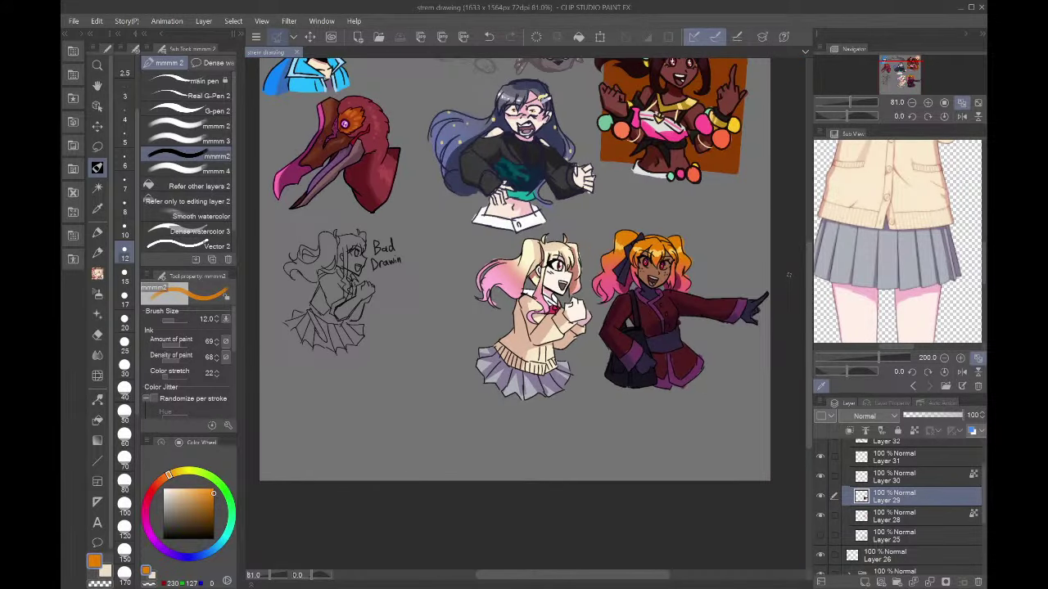
# - Pick the pale blonde hair colour from the head of the reference character
pyautogui.scroll(2, 735, 249)
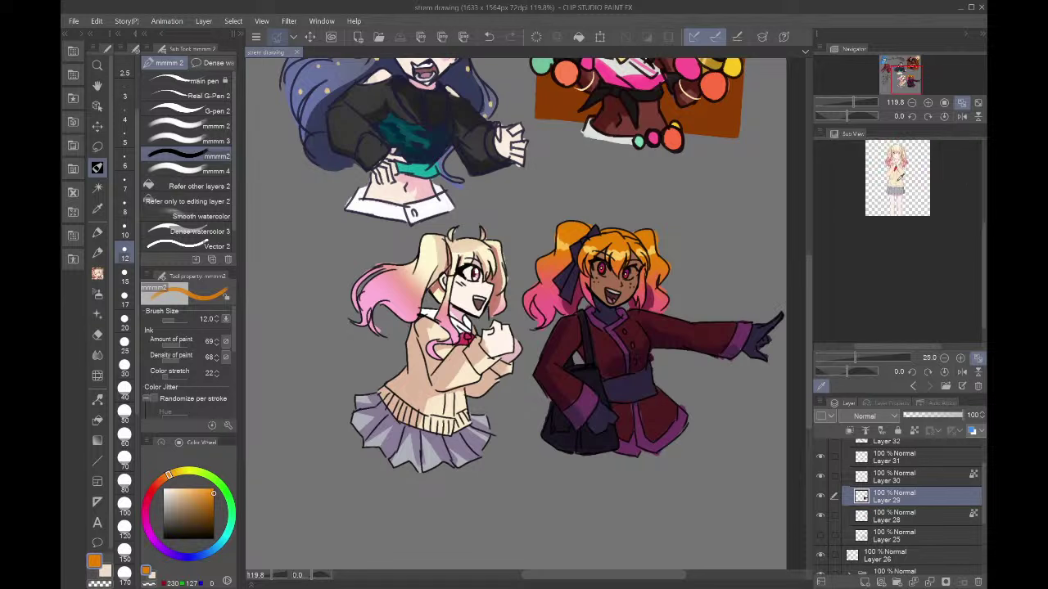
pyautogui.scroll(5, 898, 141)
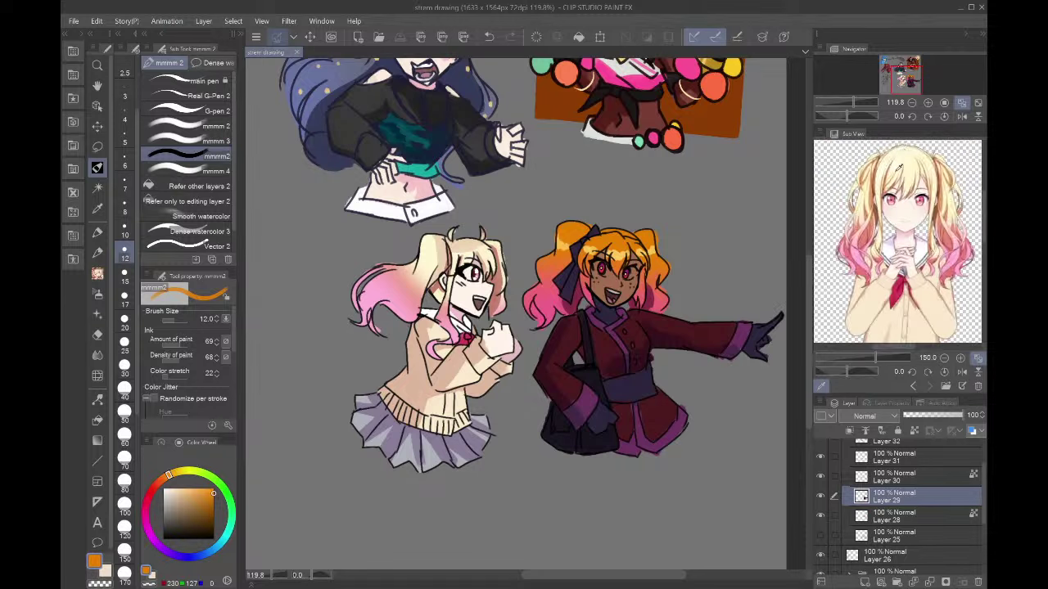
pyautogui.click(899, 167)
# - Select Layer 28 and Layer 30 in turn and toggle each one's visibility to check what it contains
pyautogui.click(859, 523)
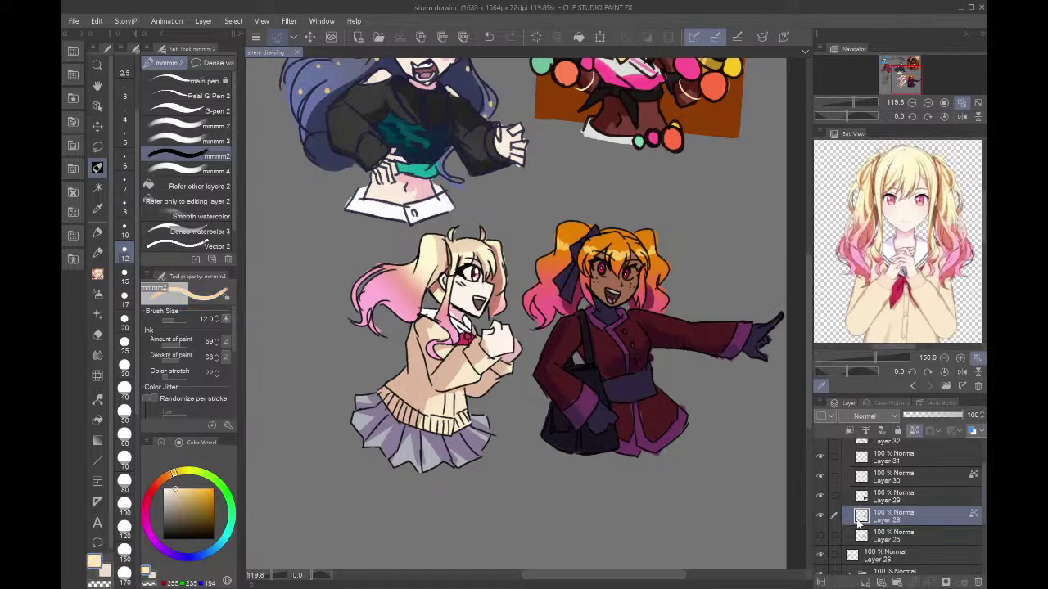
pyautogui.click(819, 516)
pyautogui.click(820, 517)
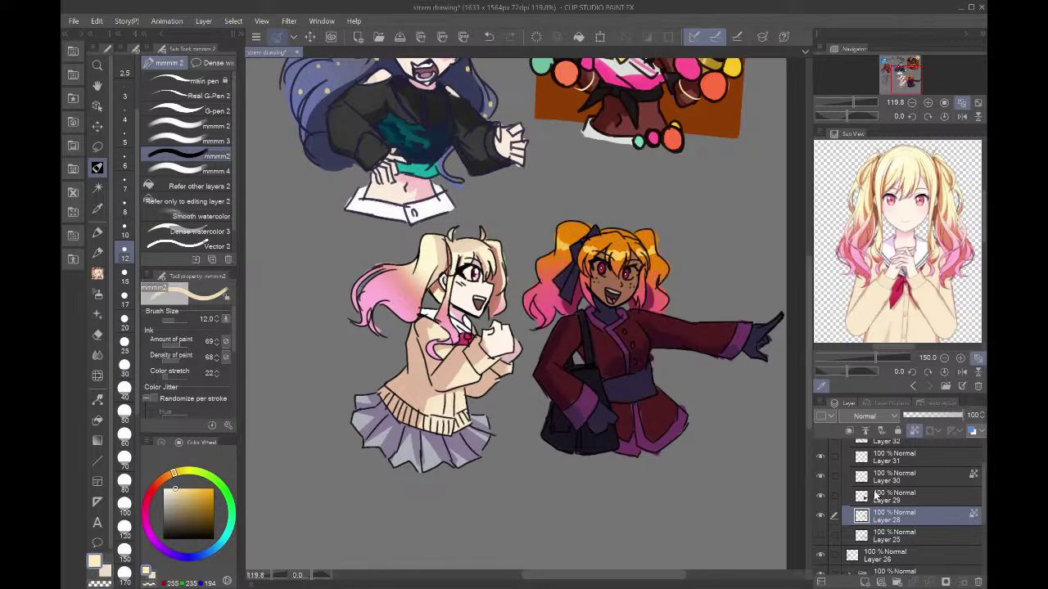
pyautogui.scroll(3, 871, 495)
pyautogui.click(869, 528)
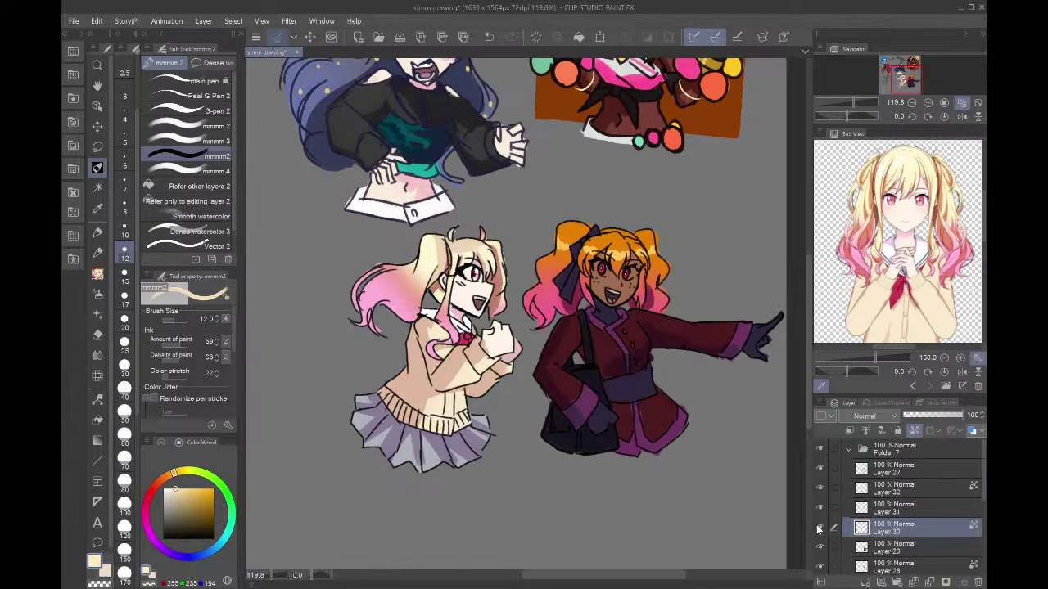
pyautogui.click(820, 528)
pyautogui.click(820, 528)
# - Try to shift the blonde girl's skirt colour layer up and to the left, and undo the shift
pyautogui.scroll(3, 436, 387)
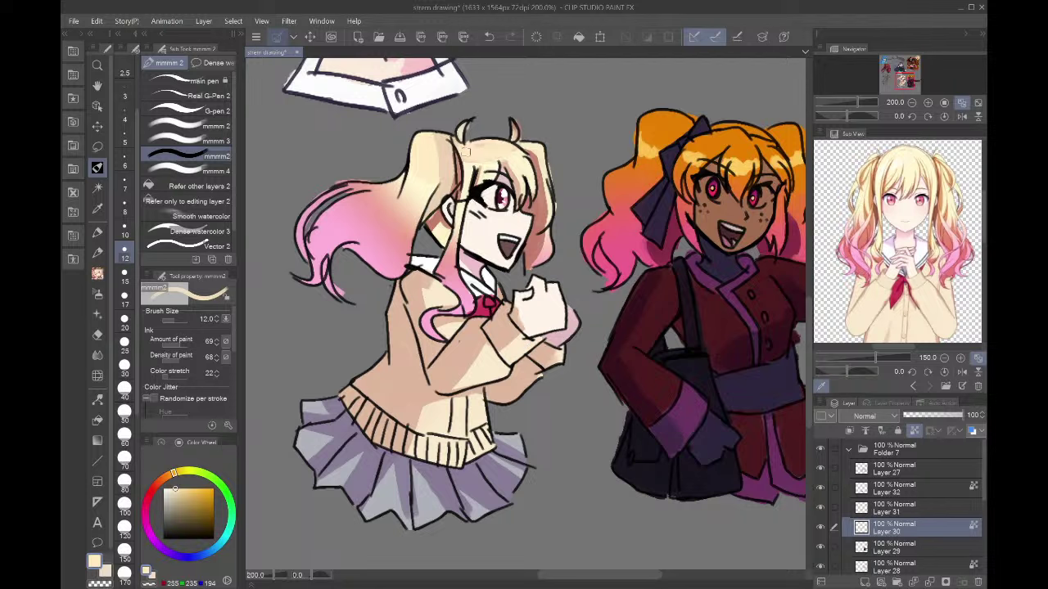
pyautogui.keyDown('alt'); pyautogui.click(522, 153); pyautogui.keyUp('alt')
pyautogui.click(97, 126)
pyautogui.moveTo(375, 454); pyautogui.dragTo(253, 416)
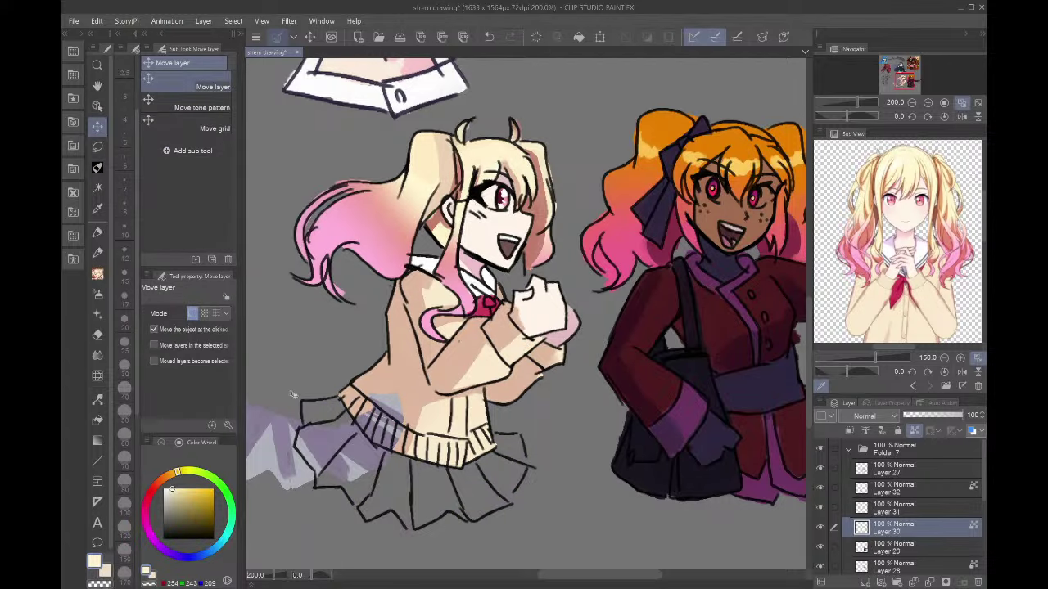
pyautogui.hotkey('ctrl', 'z')
# - Add a new layer between Layer 28 and Layer 25 and set the mmmm2 brush to size 120
pyautogui.scroll(-4, 413, 394)
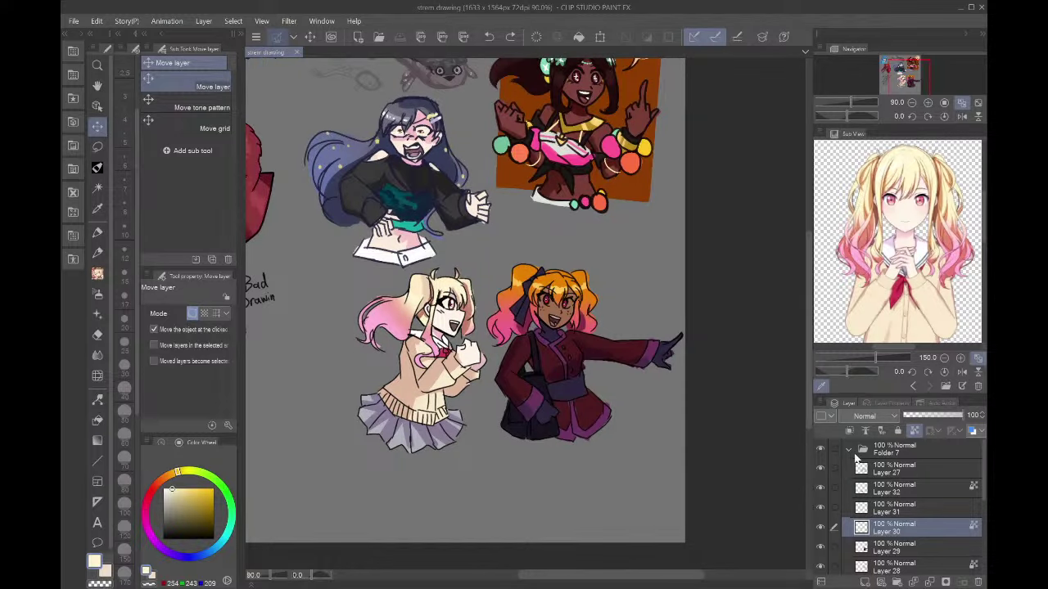
pyautogui.scroll(-3, 864, 471)
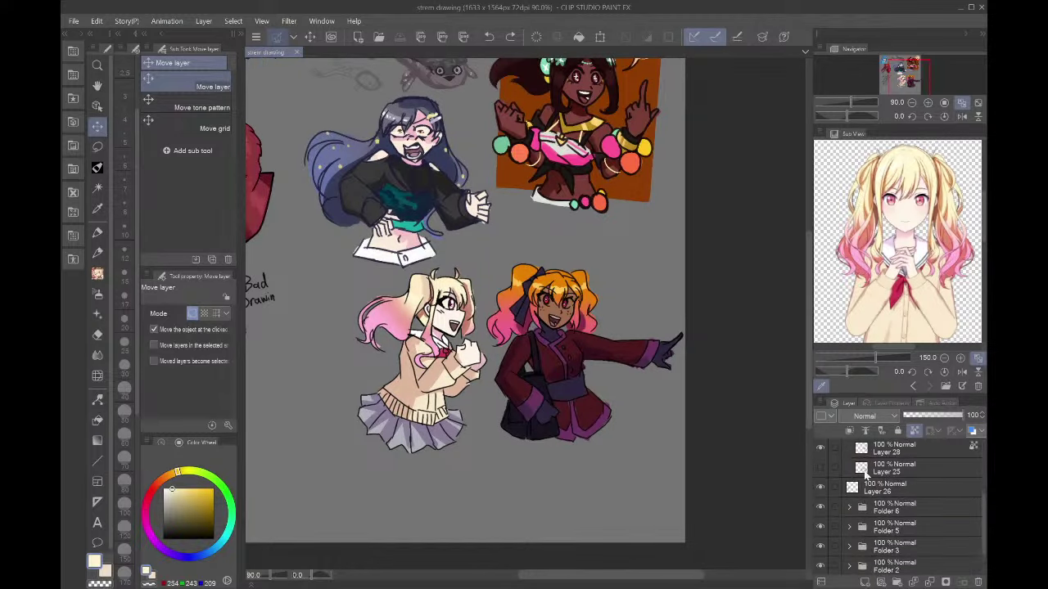
pyautogui.hotkey('ctrl', 'shift', 'n')
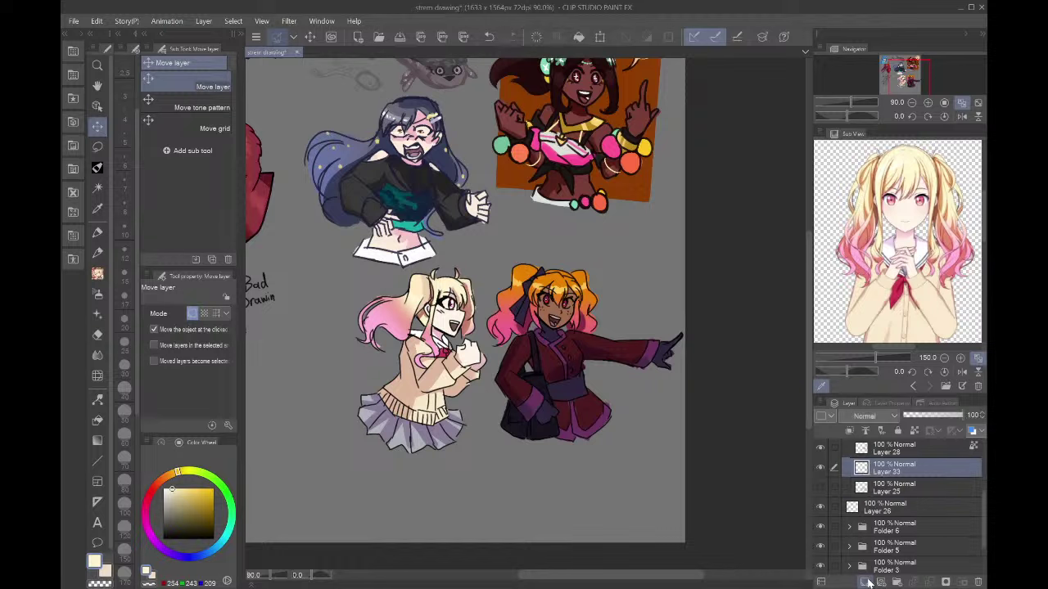
pyautogui.click(97, 169)
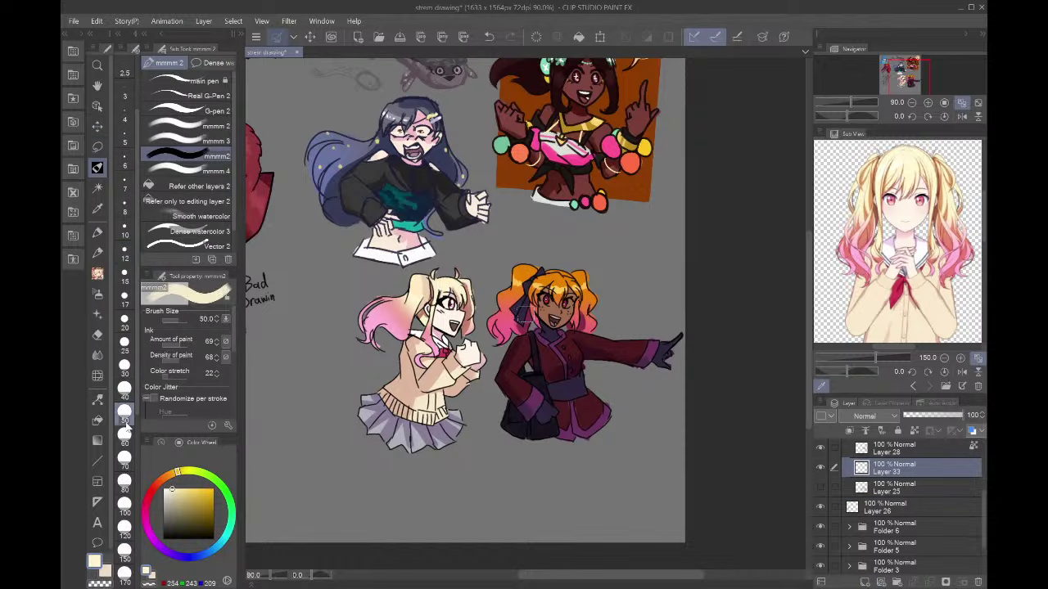
pyautogui.click(124, 483)
pyautogui.click(124, 527)
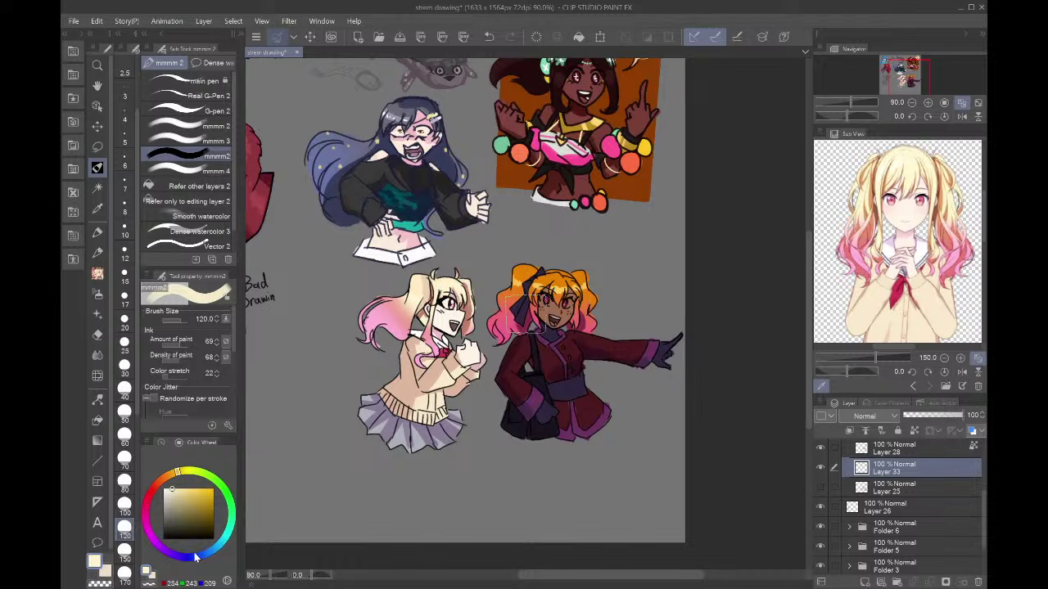
# - Paint a solid dark purple rectangular backdrop behind the two twin-tailed characters on Layer 33
pyautogui.moveTo(186, 564); pyautogui.dragTo(154, 541)
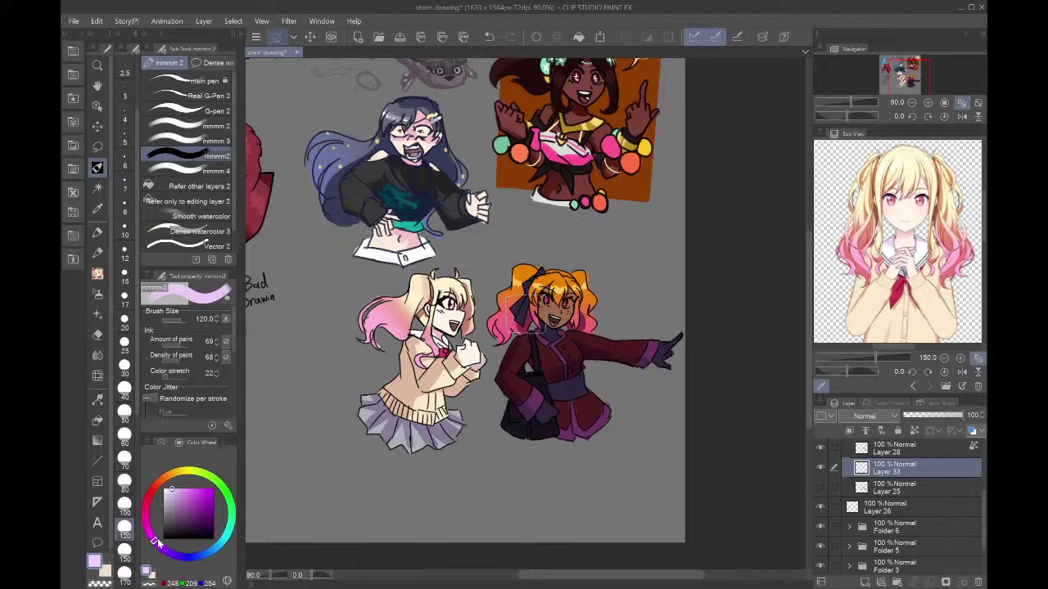
pyautogui.click(199, 507)
pyautogui.moveTo(200, 507); pyautogui.dragTo(192, 512)
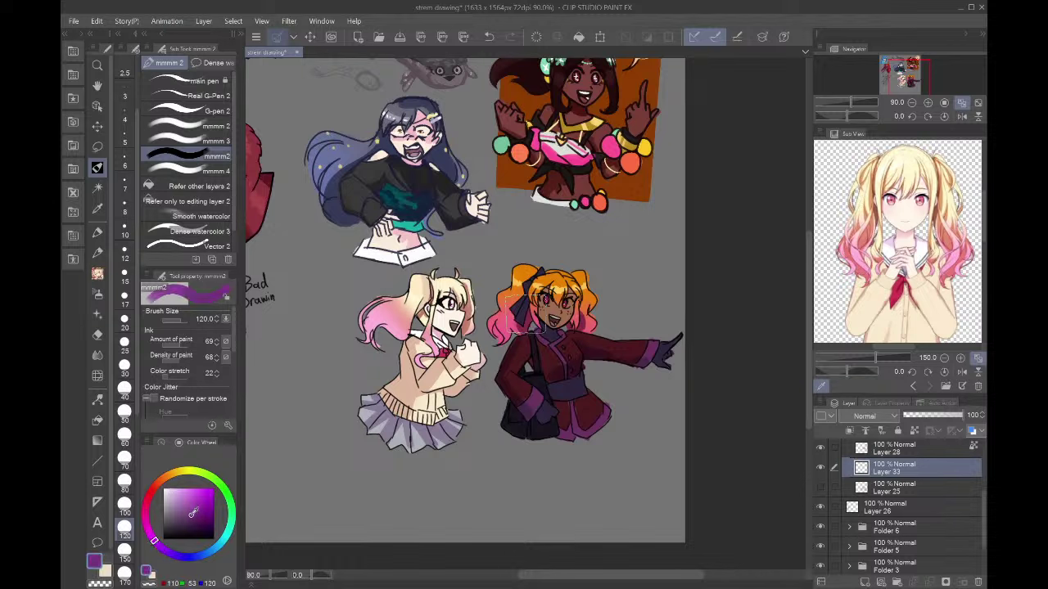
pyautogui.moveTo(354, 309)
pyautogui.mouseDown()
pyautogui.moveTo(612, 273)
pyautogui.moveTo(635, 301)
pyautogui.mouseUp()
pyautogui.keyDown('shift'); pyautogui.click(635, 306); pyautogui.keyUp('shift')
pyautogui.keyDown('shift'); pyautogui.click(640, 393); pyautogui.keyUp('shift')
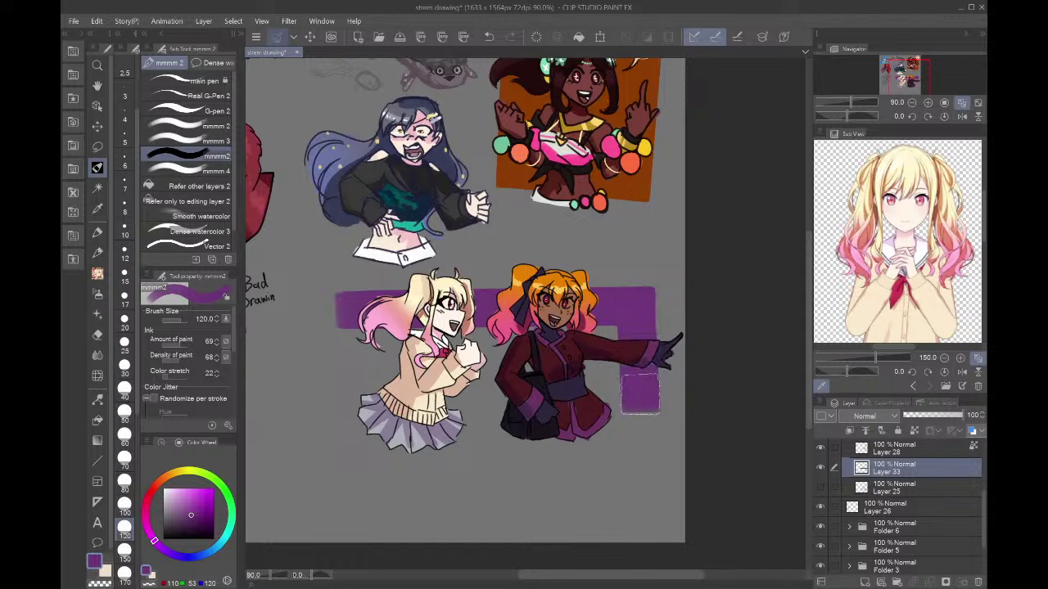
pyautogui.keyDown('shift'); pyautogui.click(346, 416); pyautogui.keyUp('shift')
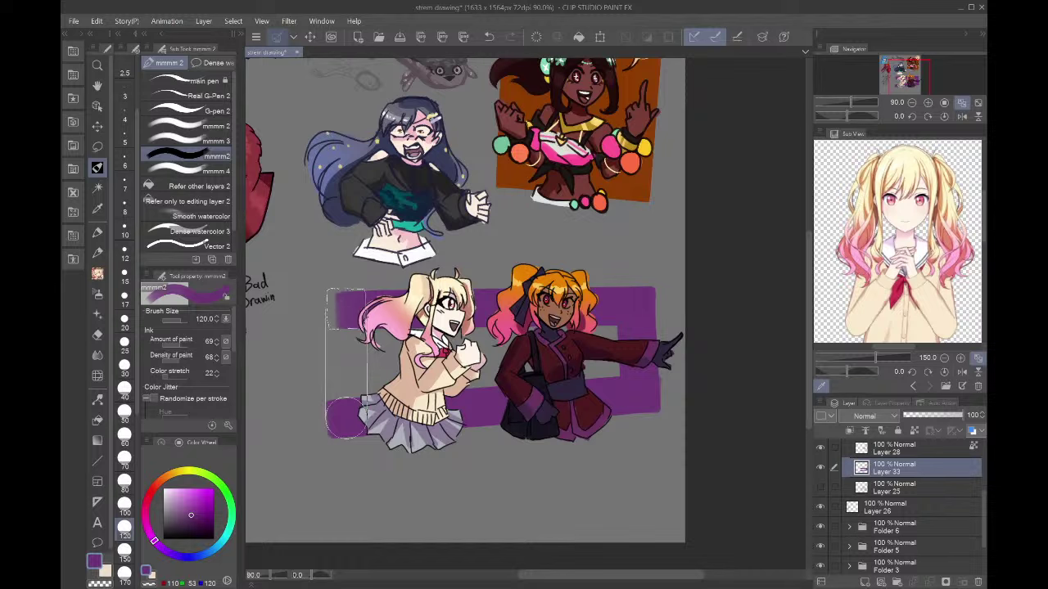
pyautogui.keyDown('shift'); pyautogui.click(347, 308); pyautogui.keyUp('shift')
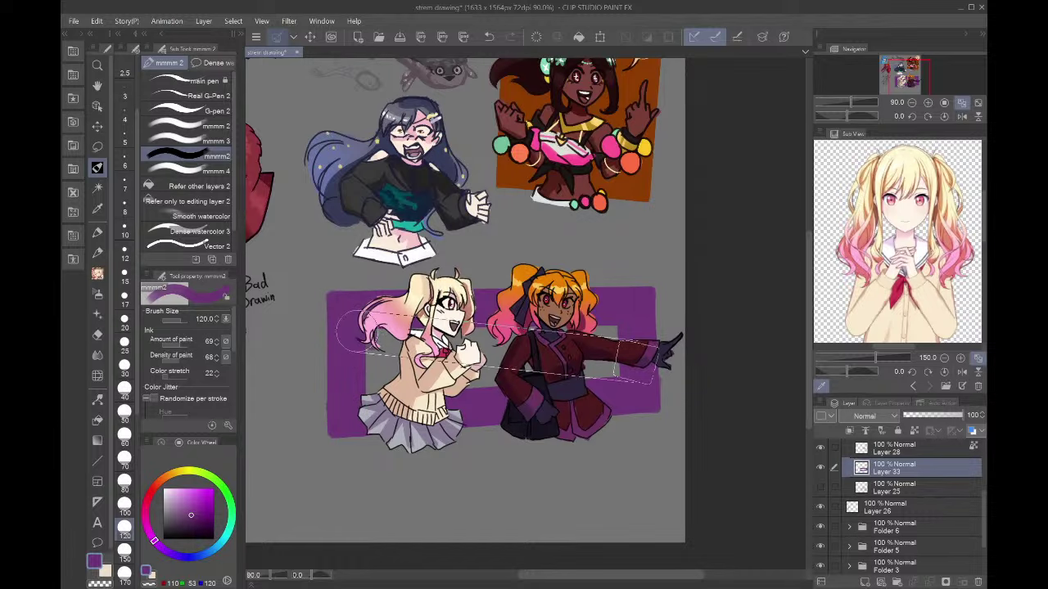
pyautogui.click(629, 352)
pyautogui.keyDown('shift'); pyautogui.click(380, 395); pyautogui.keyUp('shift')
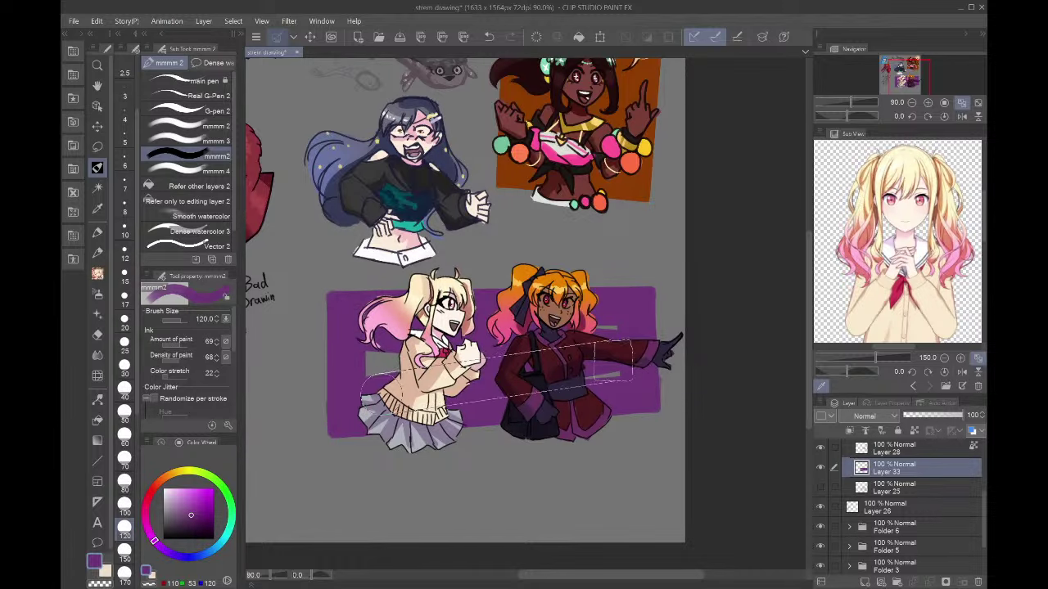
pyautogui.keyDown('shift'); pyautogui.click(613, 361); pyautogui.keyUp('shift')
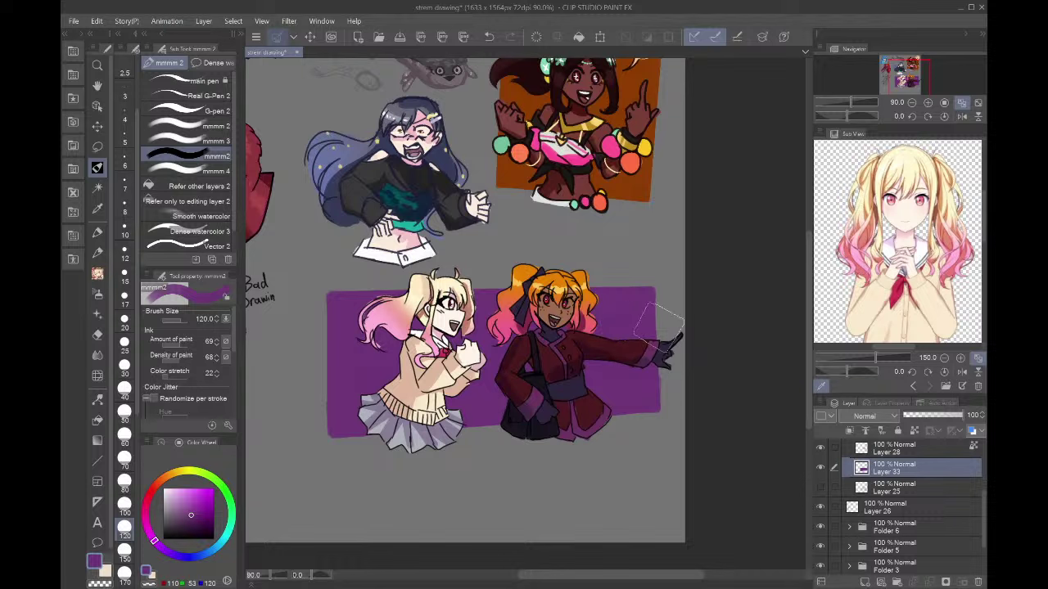
# - Lock the transparent pixels of Layer 33 and recolour the backdrop to a bluer violet
pyautogui.click(915, 430)
pyautogui.moveTo(153, 541); pyautogui.dragTo(174, 554)
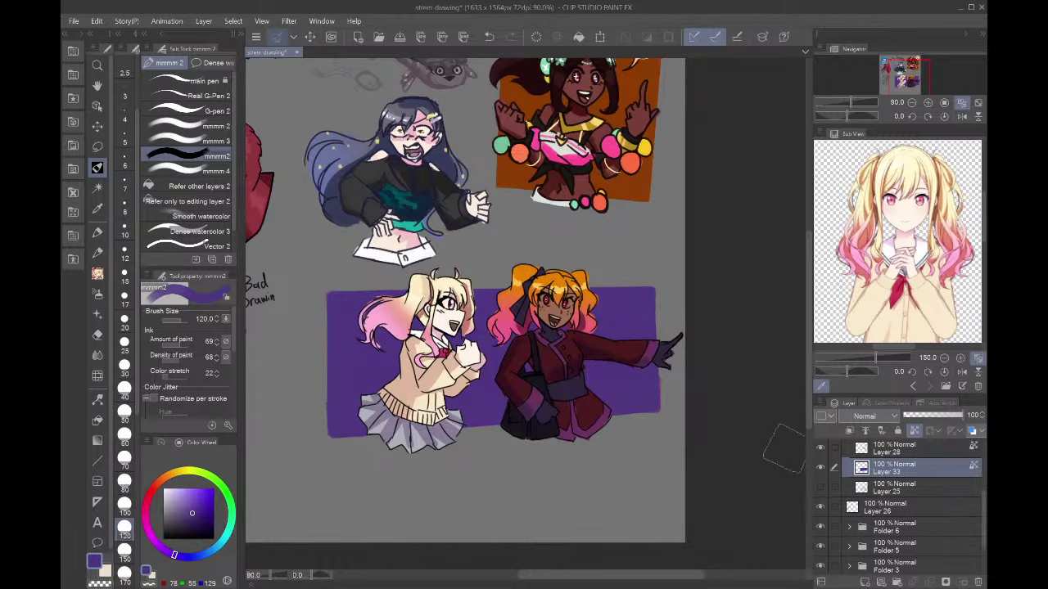
# - Collapse Folder 7 and toggle the visibility of the folders below it to find the dark-haired girl's layers
pyautogui.moveTo(894, 68); pyautogui.dragTo(882, 66)
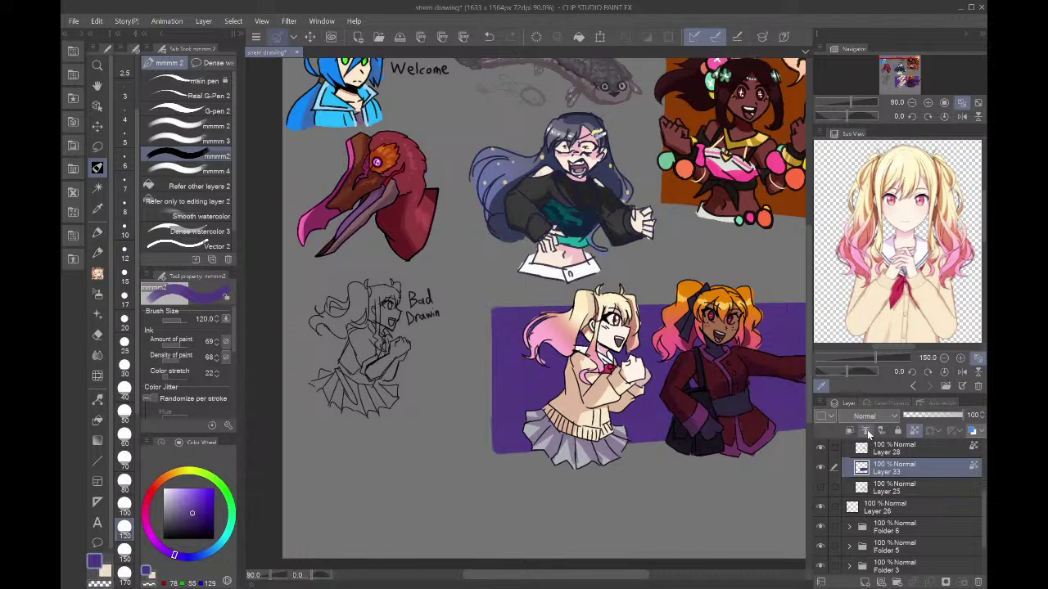
pyautogui.scroll(1, 861, 461)
pyautogui.click(850, 450)
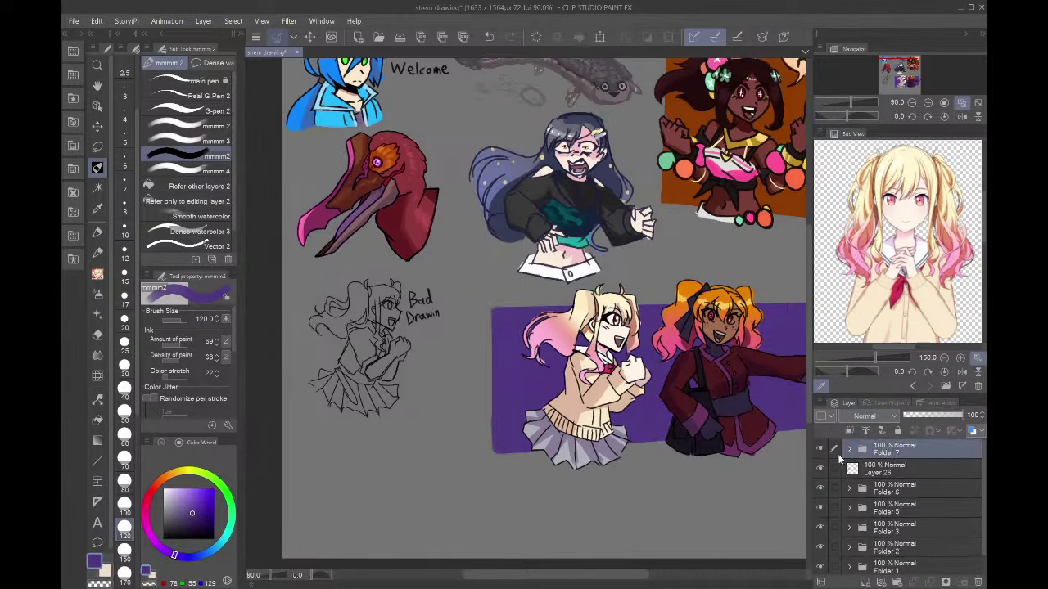
pyautogui.click(822, 486)
pyautogui.click(822, 486)
pyautogui.click(821, 508)
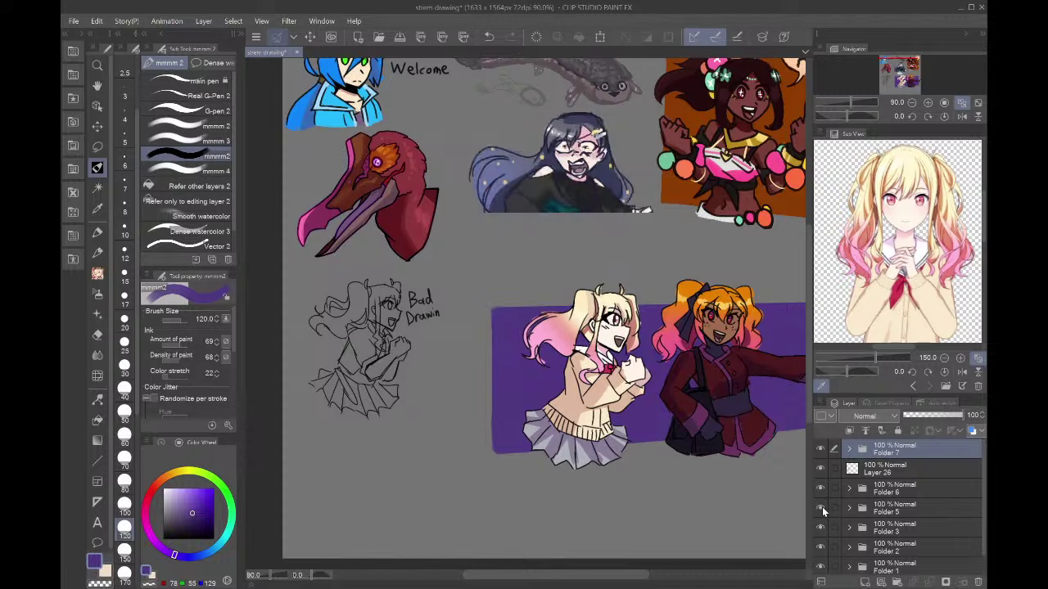
pyautogui.click(822, 508)
# - Add a new layer directly above Layer 9 inside Folder 5
pyautogui.click(849, 508)
pyautogui.scroll(-3, 874, 524)
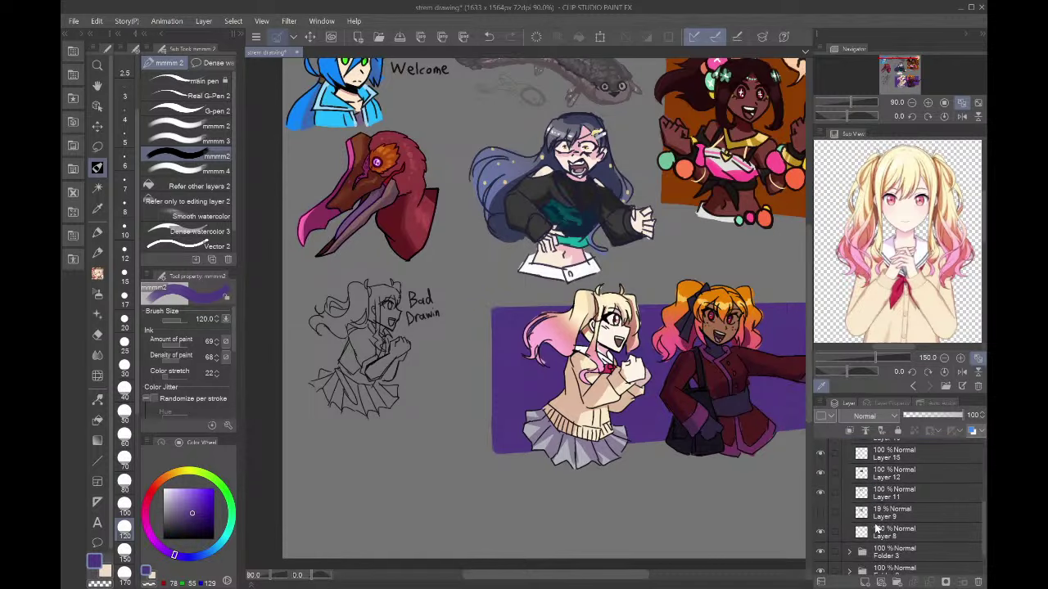
pyautogui.click(875, 525)
pyautogui.click(874, 518)
pyautogui.click(864, 581)
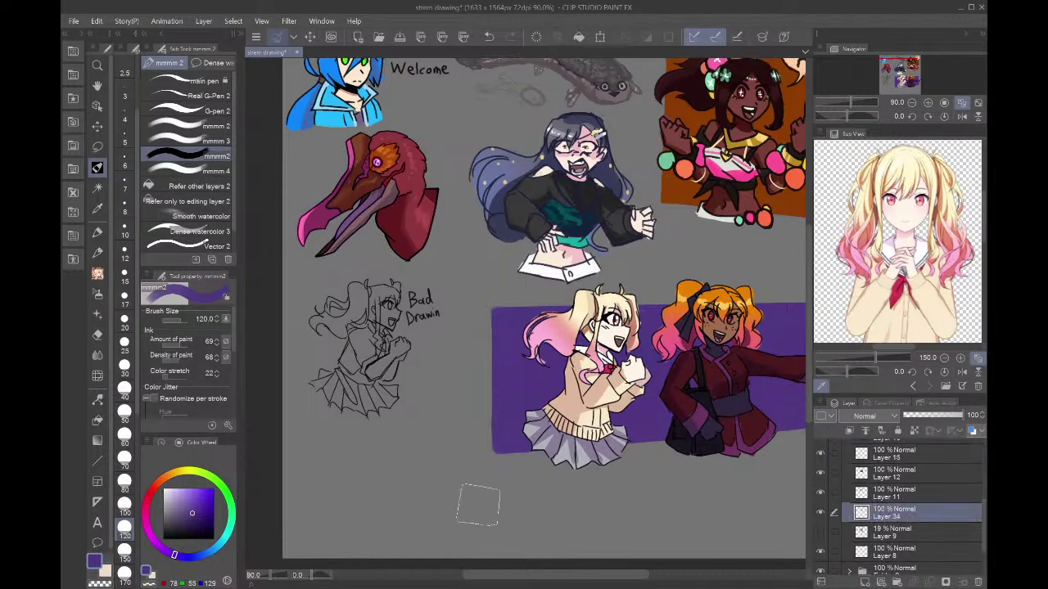
# - Paint a solid dark blue rectangular backdrop behind the dark-haired girl in the black top
pyautogui.click(208, 559)
pyautogui.click(206, 509)
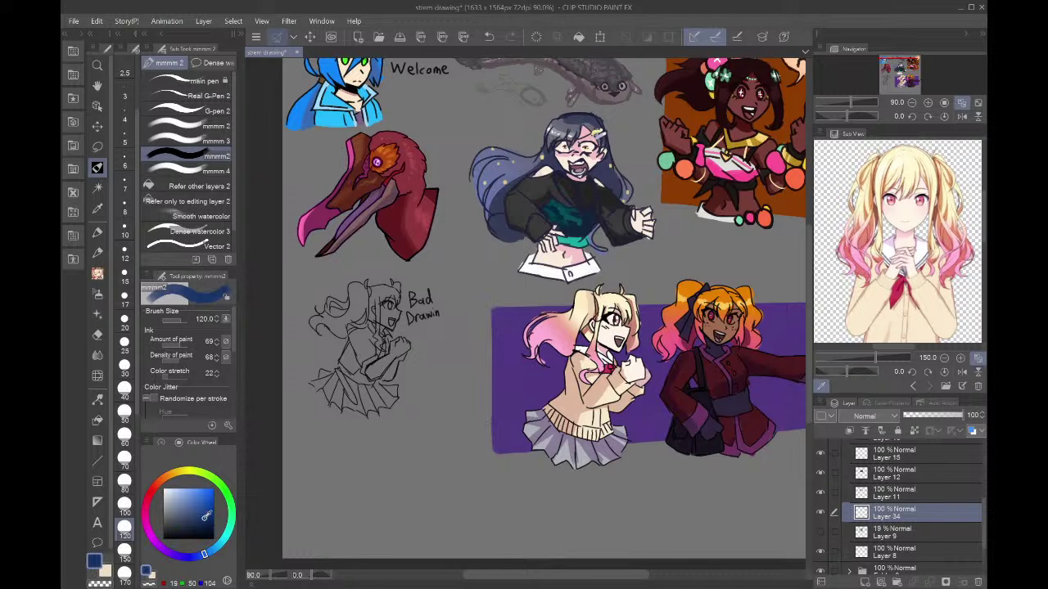
pyautogui.click(479, 148)
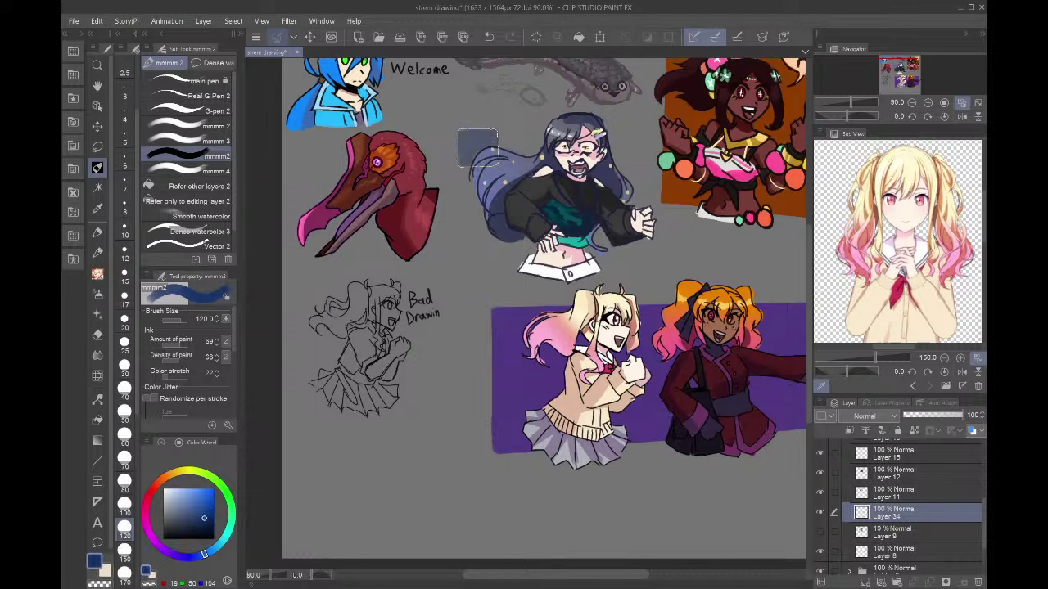
pyautogui.moveTo(622, 149)
pyautogui.mouseDown()
pyautogui.moveTo(624, 246)
pyautogui.moveTo(481, 244)
pyautogui.moveTo(476, 151)
pyautogui.mouseUp()
pyautogui.keyDown('shift'); pyautogui.click(475, 151); pyautogui.keyUp('shift')
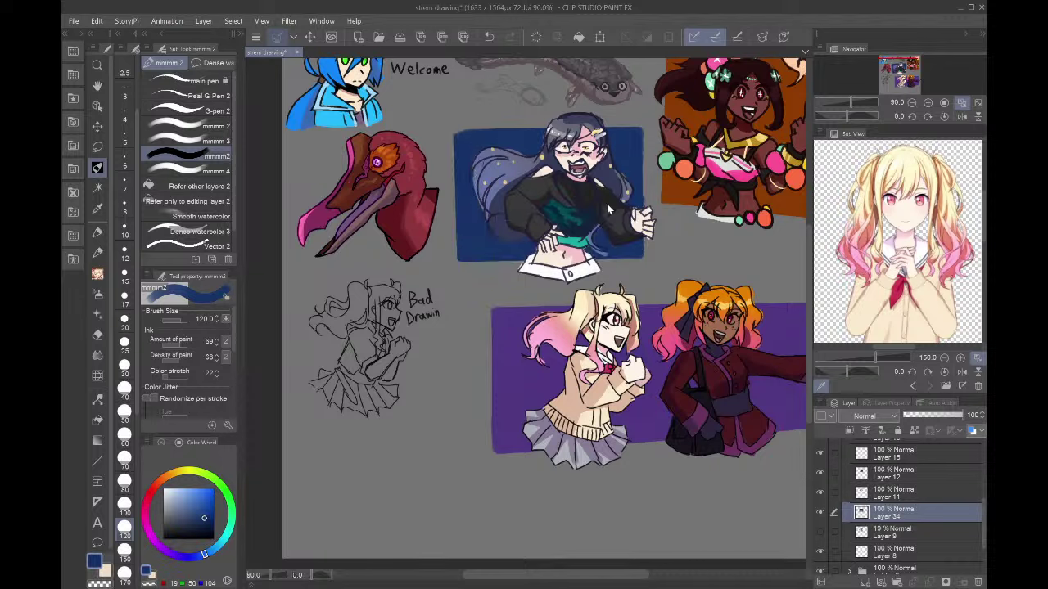
pyautogui.hotkey('ctrl', 'z')
pyautogui.hotkey('ctrl', 'y')
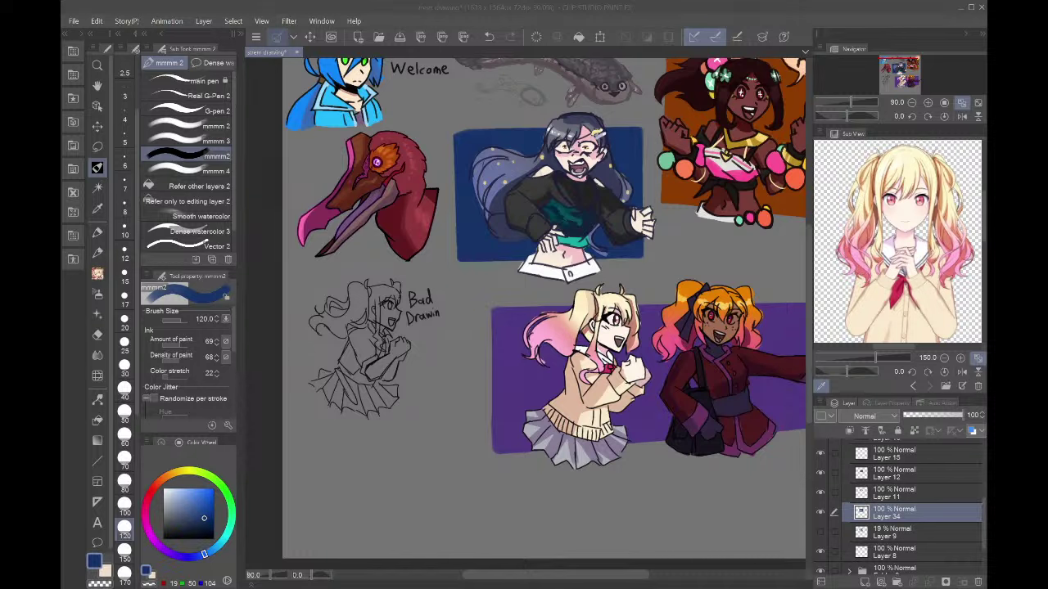
# - Collapse Folder 5, check what Folder 3 contains, and add a new layer above its Layer 4
pyautogui.moveTo(524, 270); pyautogui.dragTo(645, 303)
pyautogui.scroll(3, 888, 483)
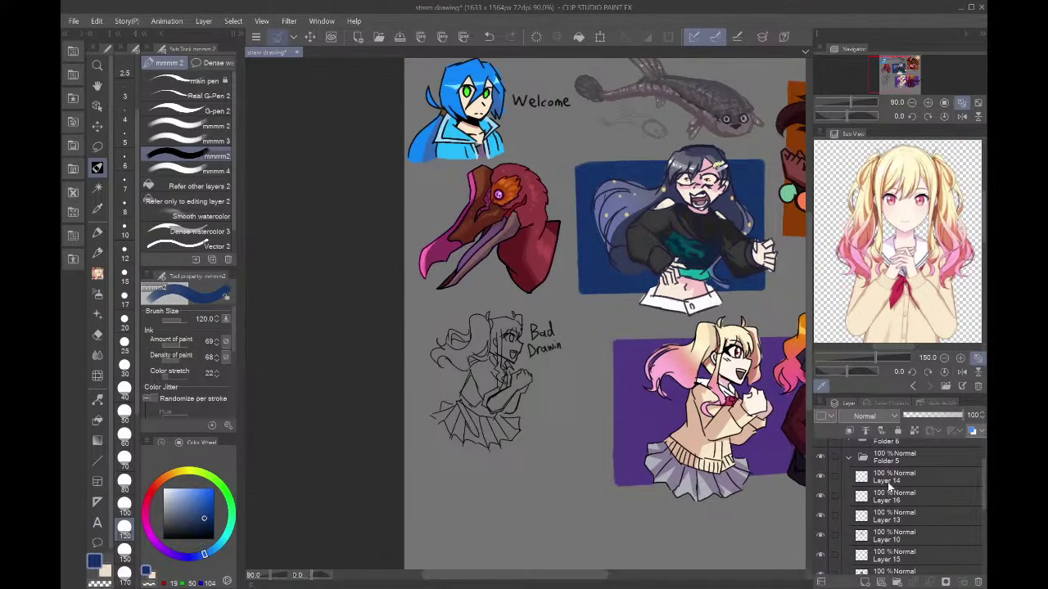
pyautogui.click(850, 456)
pyautogui.click(820, 506)
pyautogui.click(820, 505)
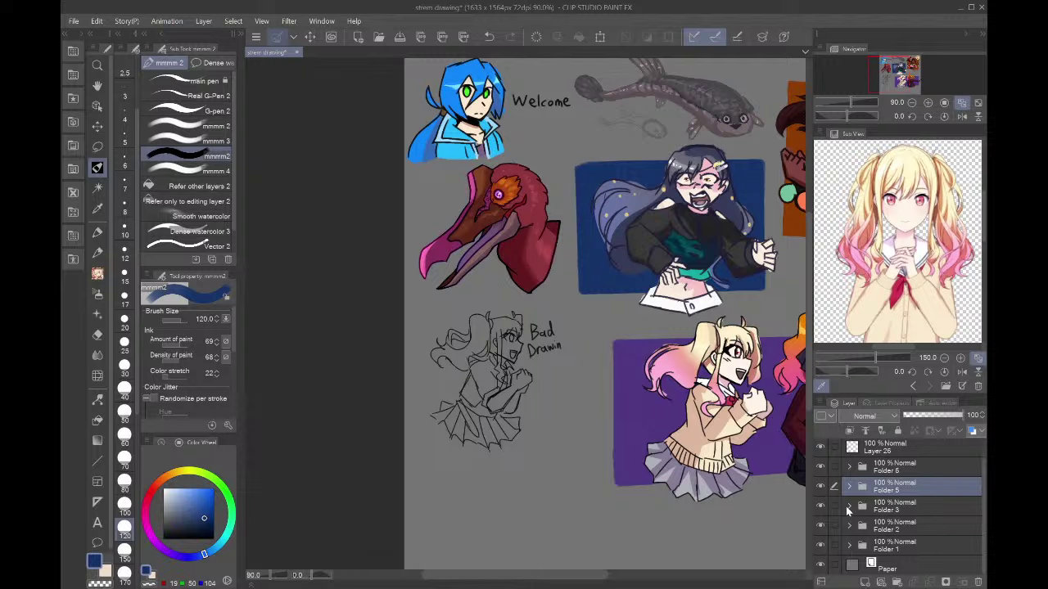
pyautogui.click(848, 506)
pyautogui.click(860, 512)
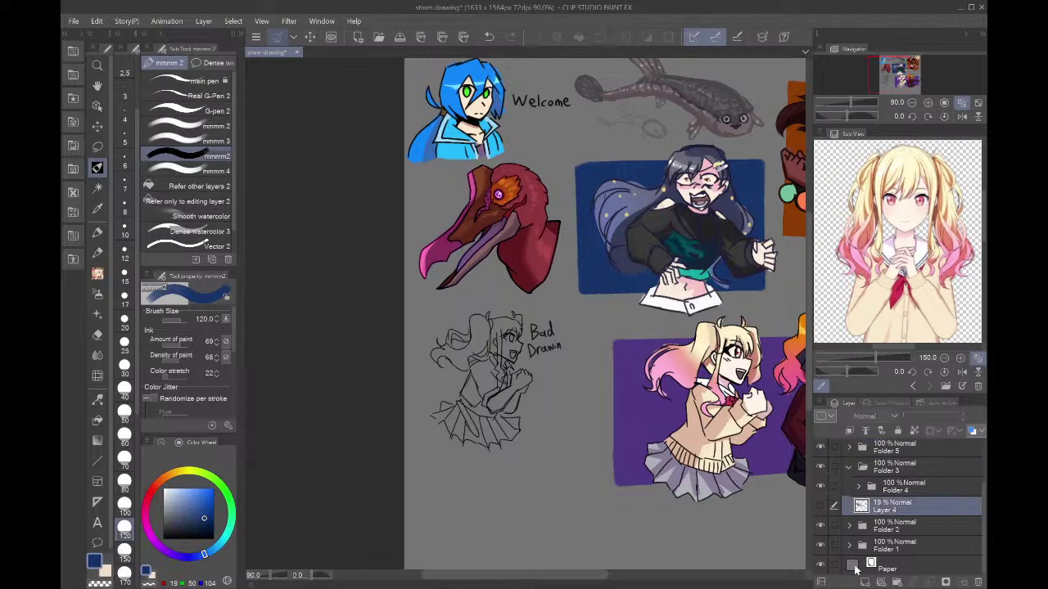
pyautogui.click(864, 581)
# - Paint a solid dark maroon-purple rectangular backdrop behind the red bird creature
pyautogui.click(146, 521)
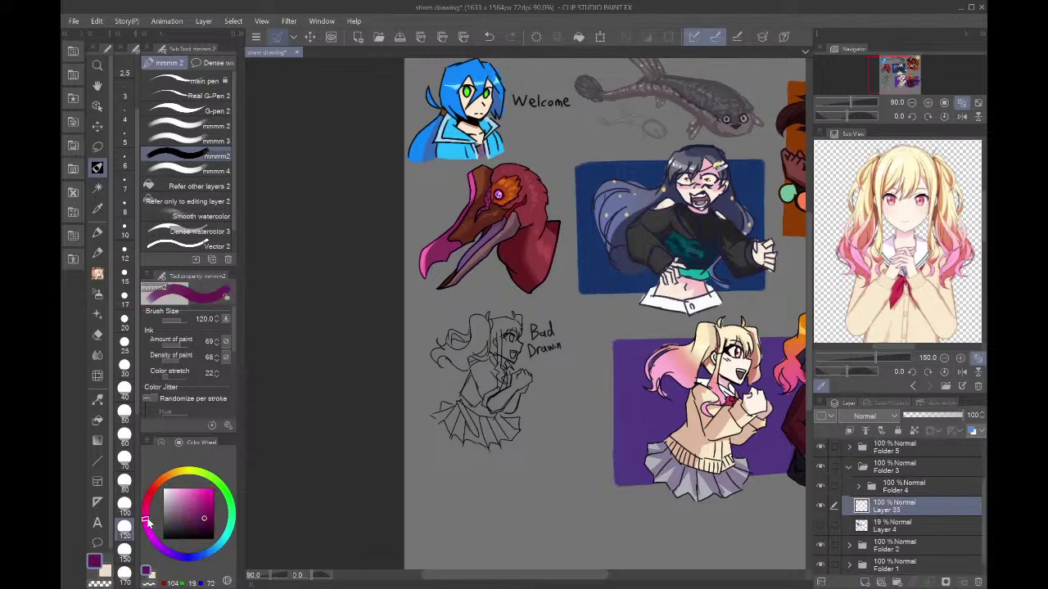
pyautogui.moveTo(203, 518); pyautogui.dragTo(203, 527)
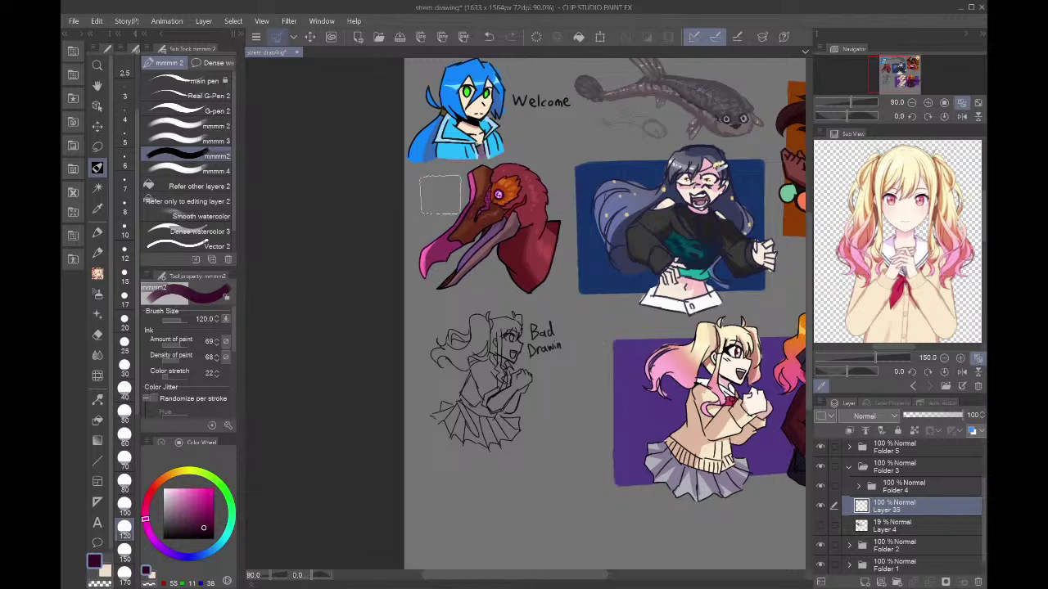
pyautogui.moveTo(438, 195)
pyautogui.mouseDown()
pyautogui.moveTo(540, 190)
pyautogui.moveTo(535, 270)
pyautogui.moveTo(438, 278)
pyautogui.mouseUp()
pyautogui.moveTo(433, 196); pyautogui.dragTo(435, 268)
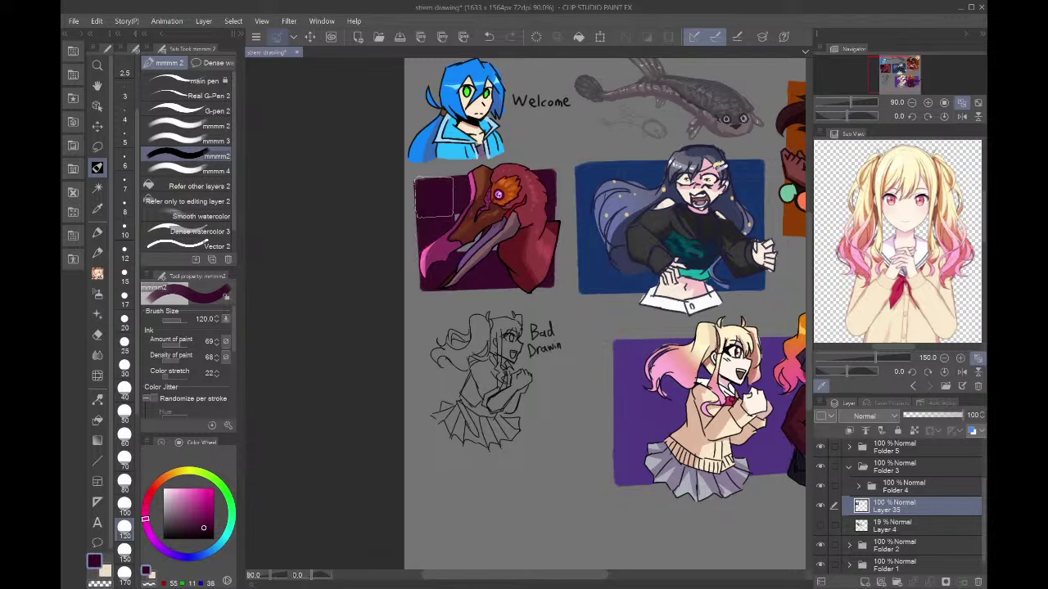
pyautogui.moveTo(432, 271)
pyautogui.mouseDown()
pyautogui.moveTo(508, 268)
pyautogui.moveTo(497, 235)
pyautogui.moveTo(465, 237)
pyautogui.moveTo(537, 243)
pyautogui.mouseUp()
# - Fit the whole canvas in view and shift the uncoloured twin-tail sketch with its caption slightly to the right
pyautogui.scroll(-4, 536, 242)
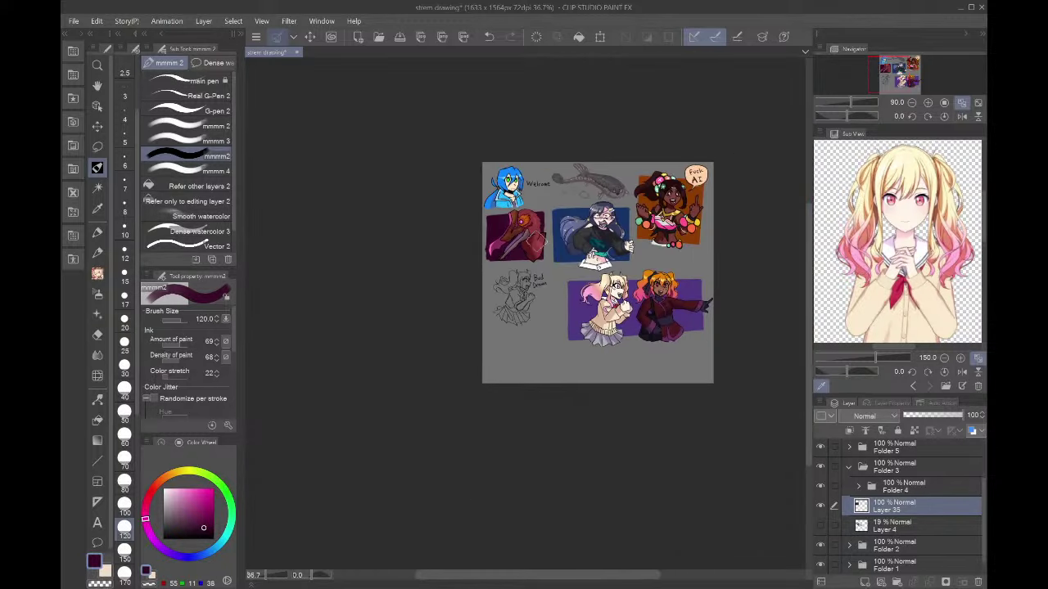
pyautogui.click(962, 105)
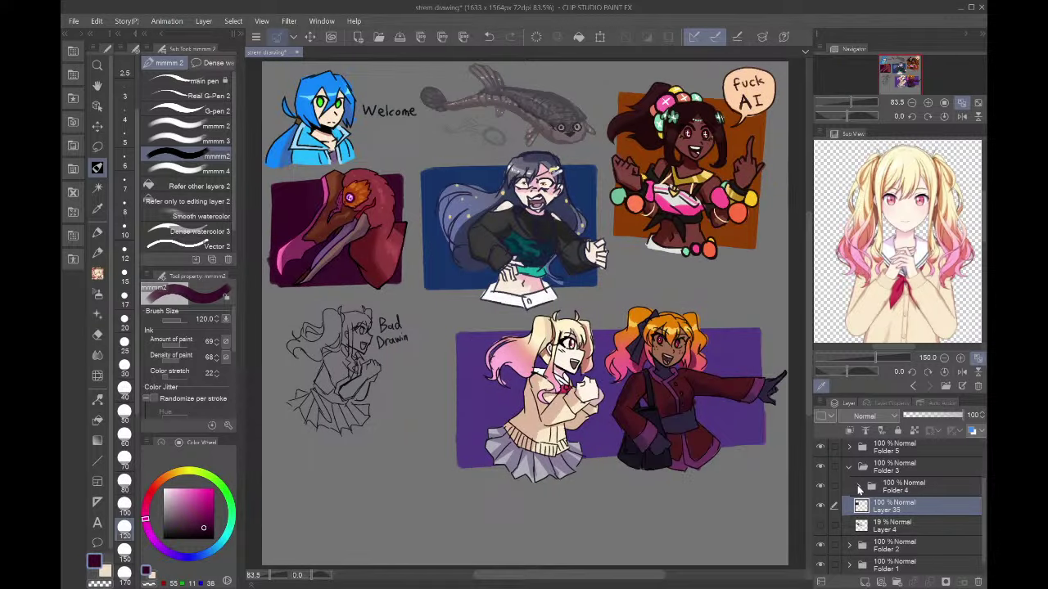
pyautogui.click(97, 125)
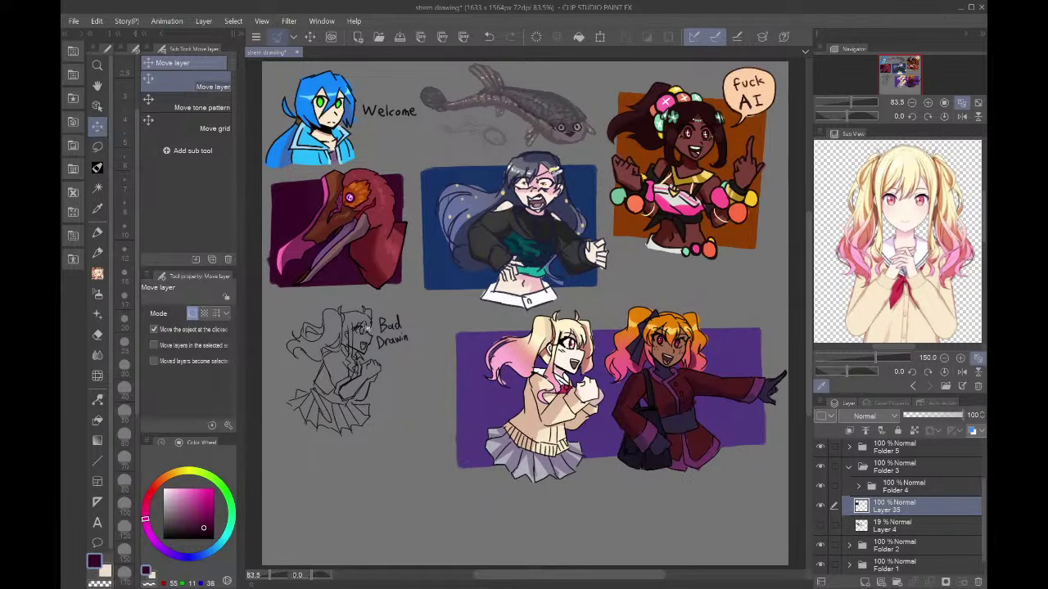
pyautogui.moveTo(367, 327); pyautogui.dragTo(407, 331)
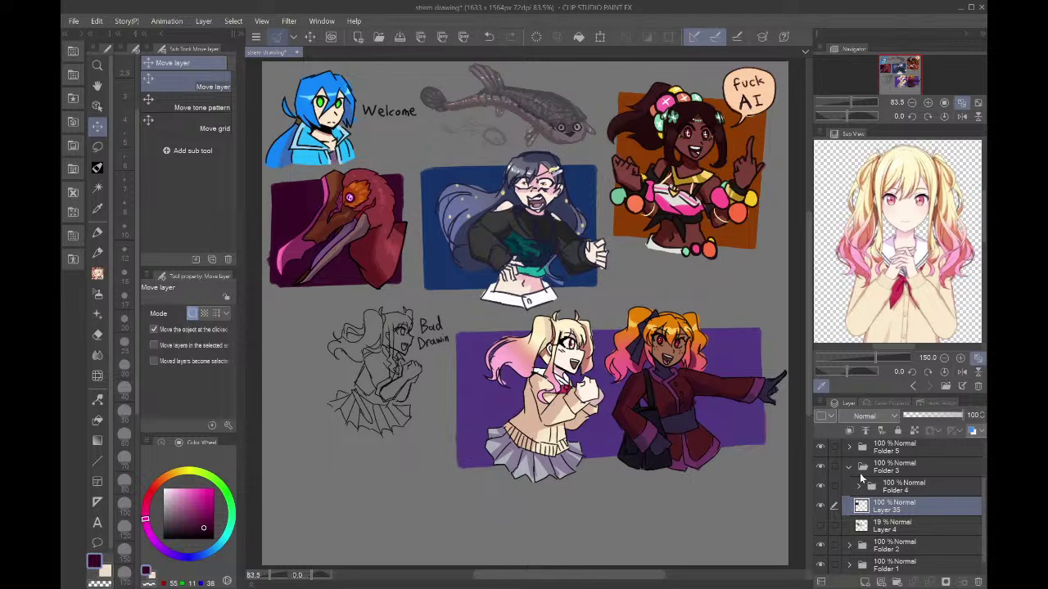
# - Collapse Folder 3, check what Folder 2 contains, and add a new layer below its Layer 3
pyautogui.click(849, 467)
pyautogui.click(821, 525)
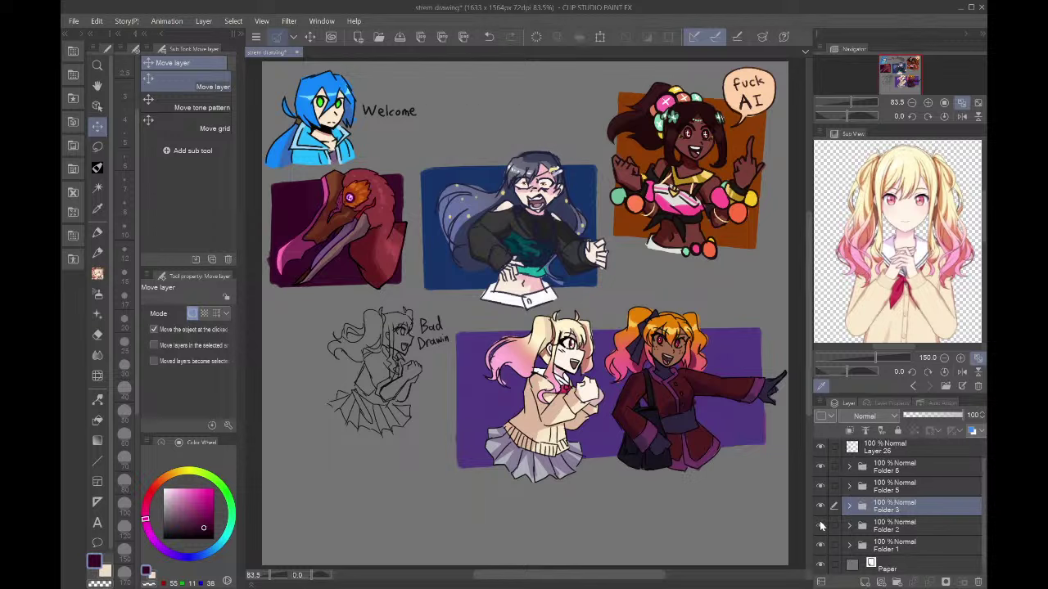
pyautogui.click(820, 520)
pyautogui.click(850, 526)
pyautogui.click(857, 528)
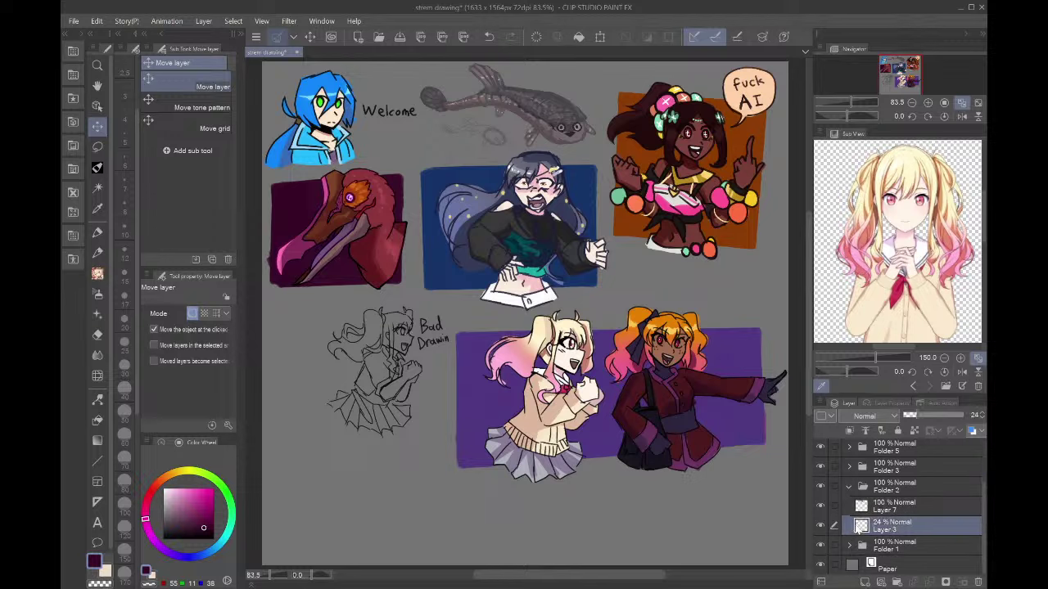
pyautogui.click(864, 582)
pyautogui.moveTo(872, 548); pyautogui.dragTo(862, 517)
pyautogui.click(885, 550)
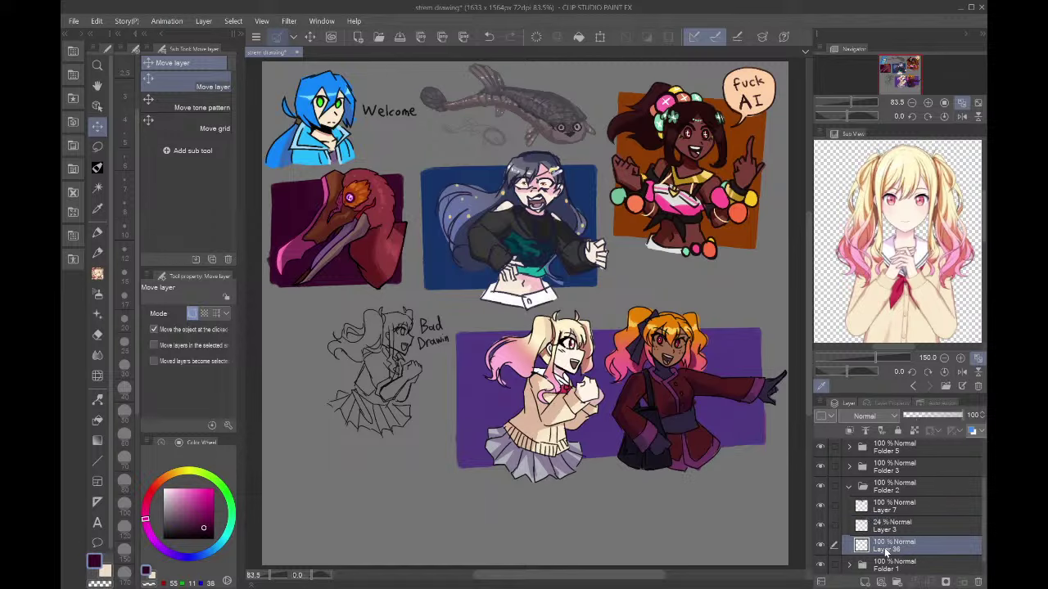
pyautogui.click(73, 147)
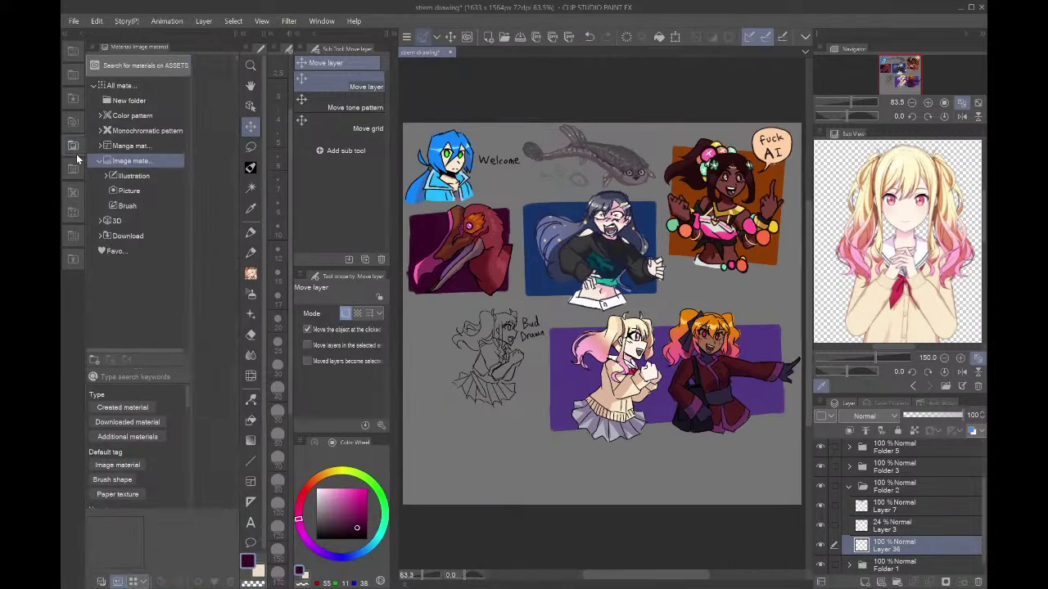
pyautogui.click(83, 34)
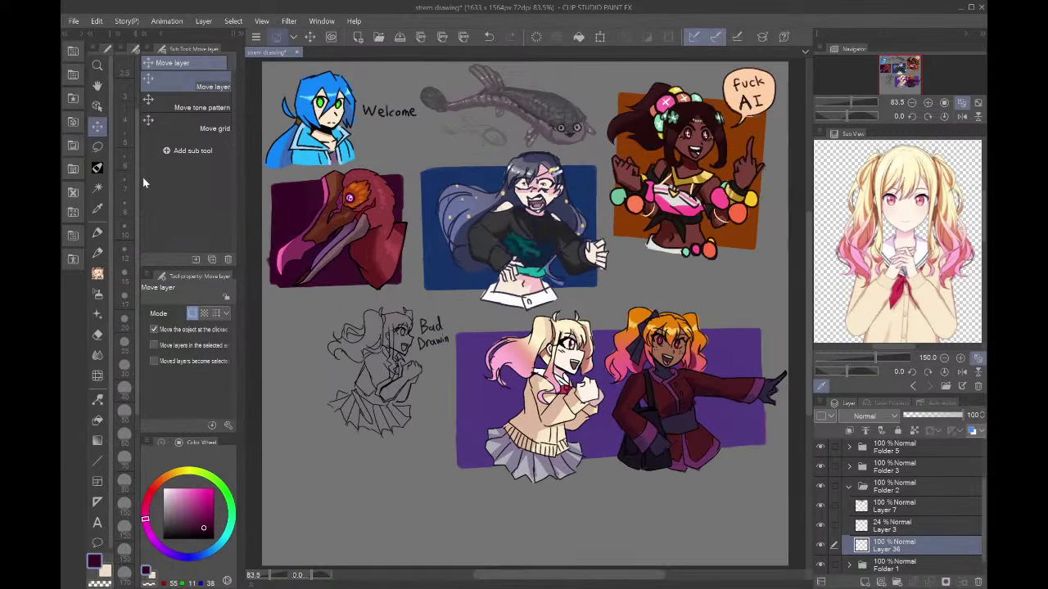
# - Paint a solid dark navy rectangular backdrop behind the grey fish creature with the size 120 brush
pyautogui.click(97, 168)
pyautogui.click(203, 559)
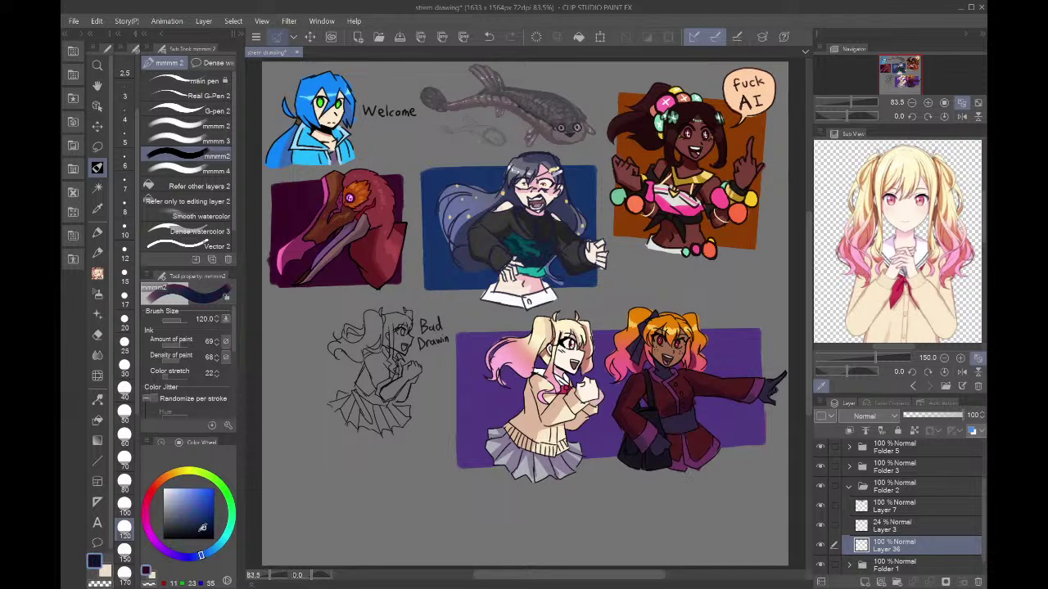
pyautogui.click(444, 90)
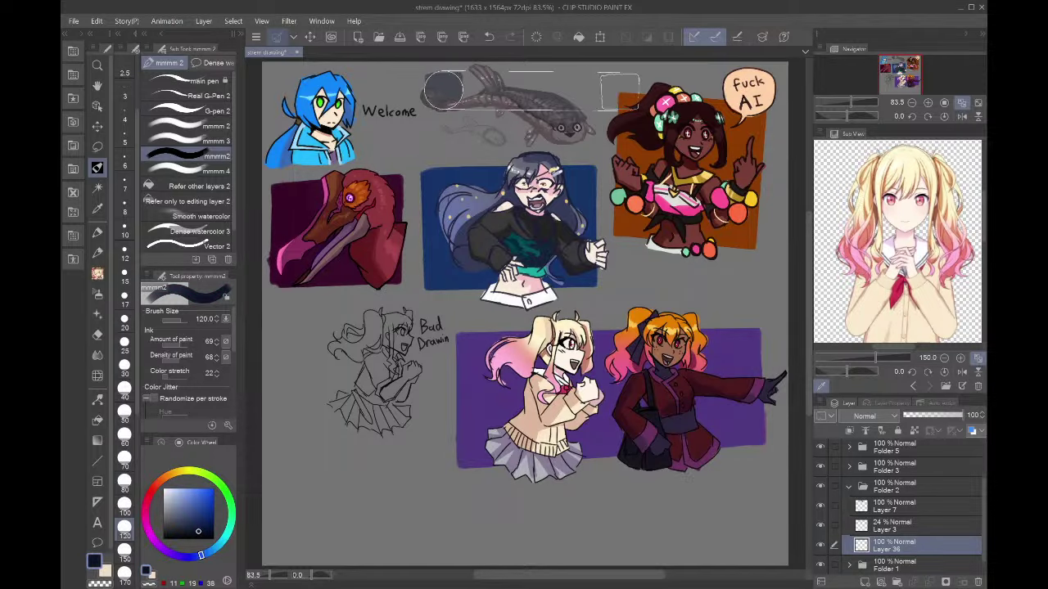
pyautogui.keyDown('shift'); pyautogui.click(582, 86); pyautogui.keyUp('shift')
pyautogui.keyDown('shift'); pyautogui.click(580, 132); pyautogui.keyUp('shift')
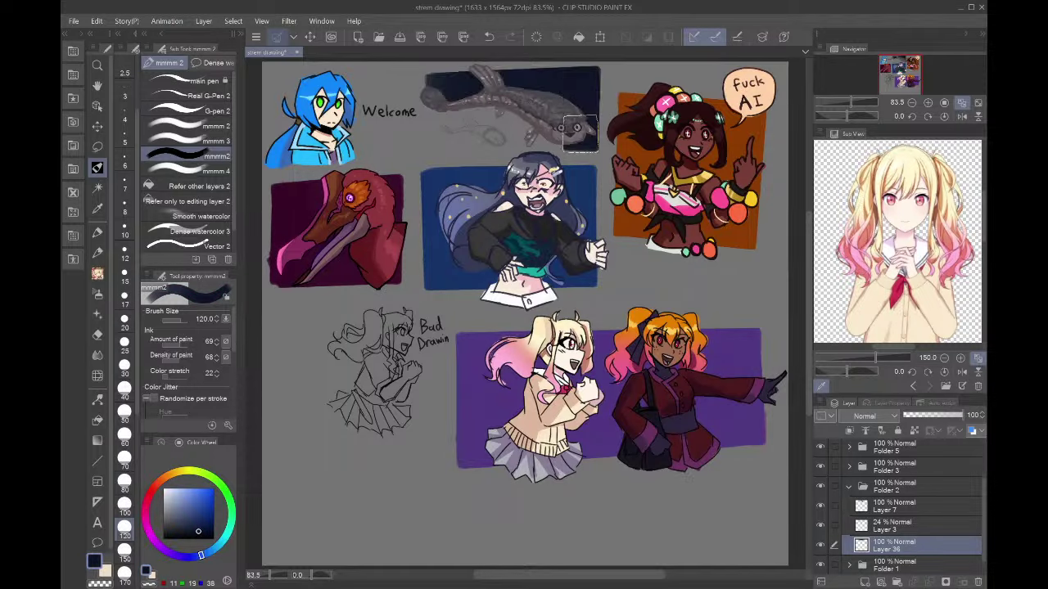
pyautogui.keyDown('shift'); pyautogui.click(438, 133); pyautogui.keyUp('shift')
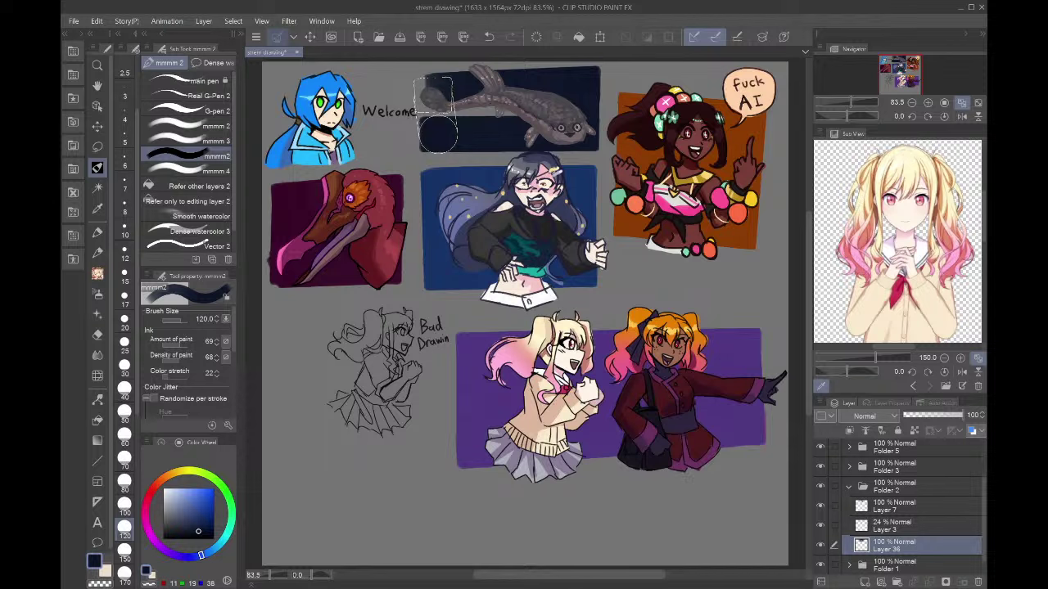
pyautogui.keyDown('shift'); pyautogui.click(433, 94); pyautogui.keyUp('shift')
pyautogui.moveTo(542, 102)
pyautogui.mouseDown()
pyautogui.moveTo(466, 106)
pyautogui.moveTo(503, 120)
pyautogui.mouseUp()
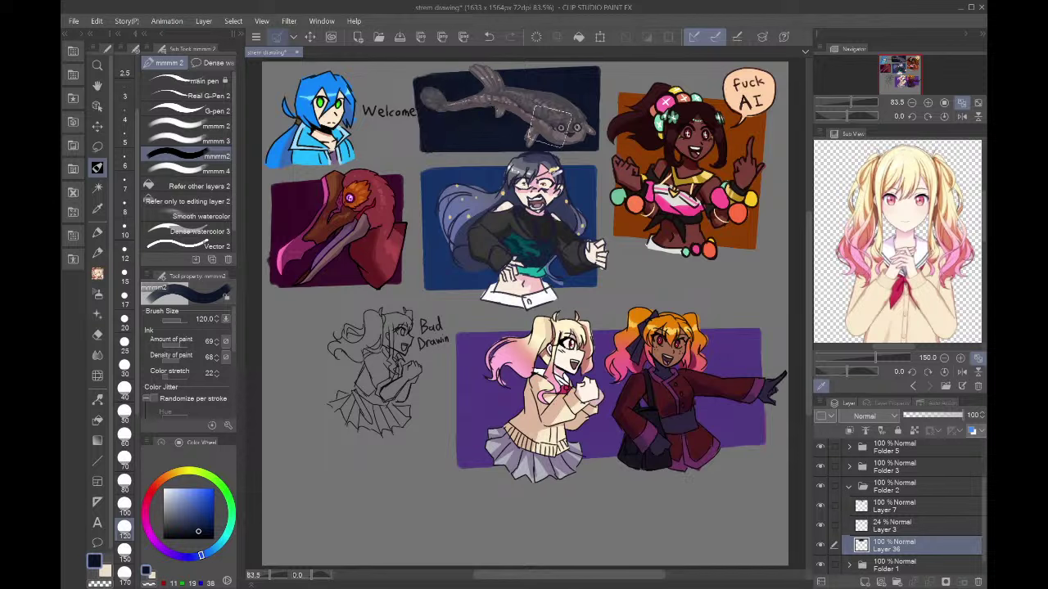
pyautogui.moveTo(573, 127); pyautogui.dragTo(577, 151)
# - Scale the fish's navy backdrop down to 92 percent
pyautogui.hotkey('ctrl', 't')
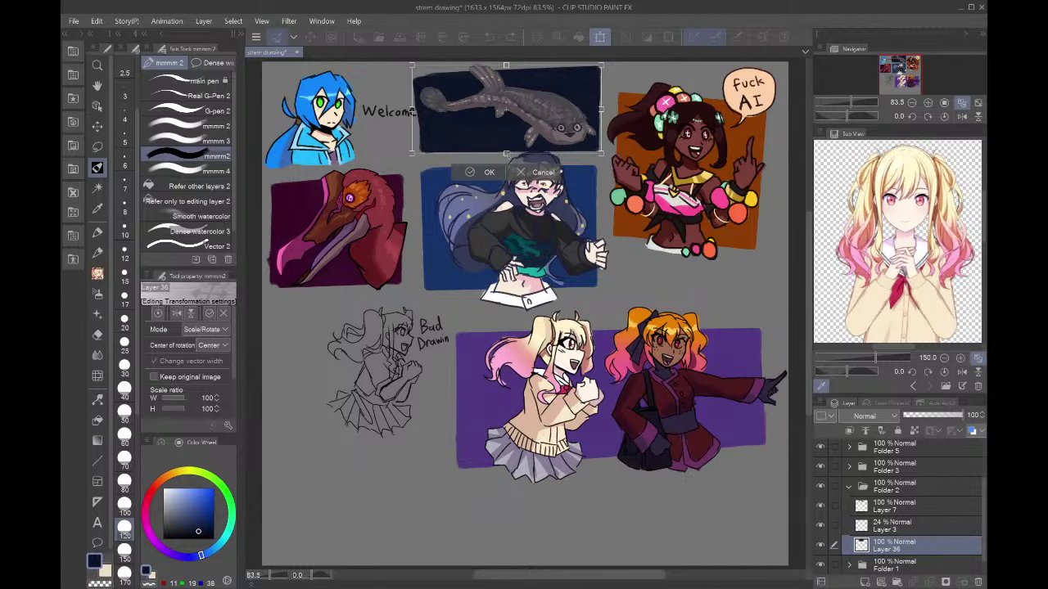
pyautogui.moveTo(507, 154); pyautogui.dragTo(506, 148)
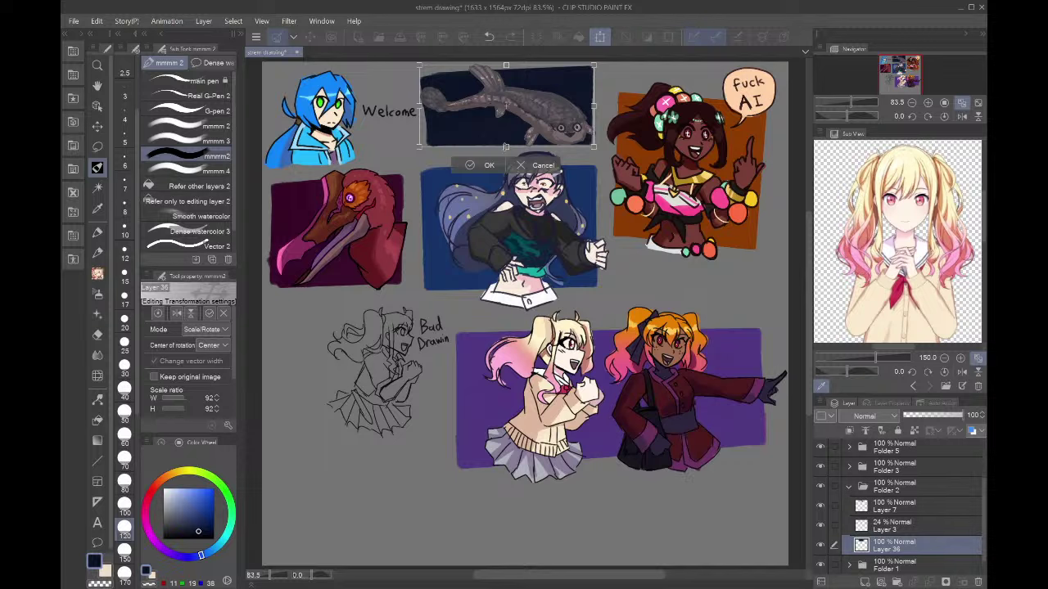
pyautogui.press('Return')
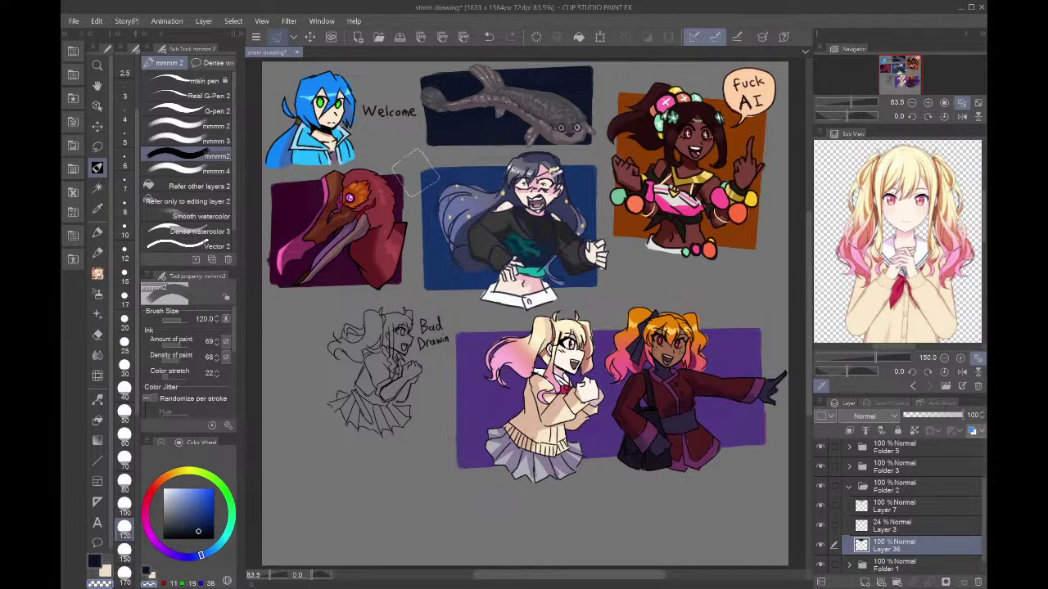
# - Trim the left and right edges of the fish's navy backdrop straight with transparent brush strokes
pyautogui.moveTo(408, 157); pyautogui.dragTo(407, 81)
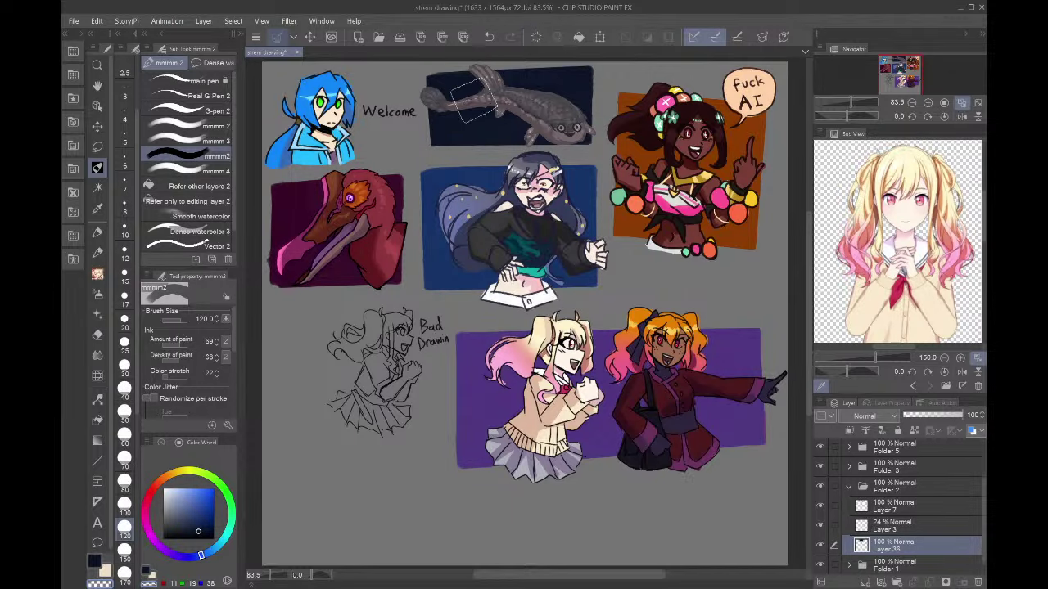
pyautogui.scroll(-5, 475, 97)
pyautogui.scroll(5, 474, 78)
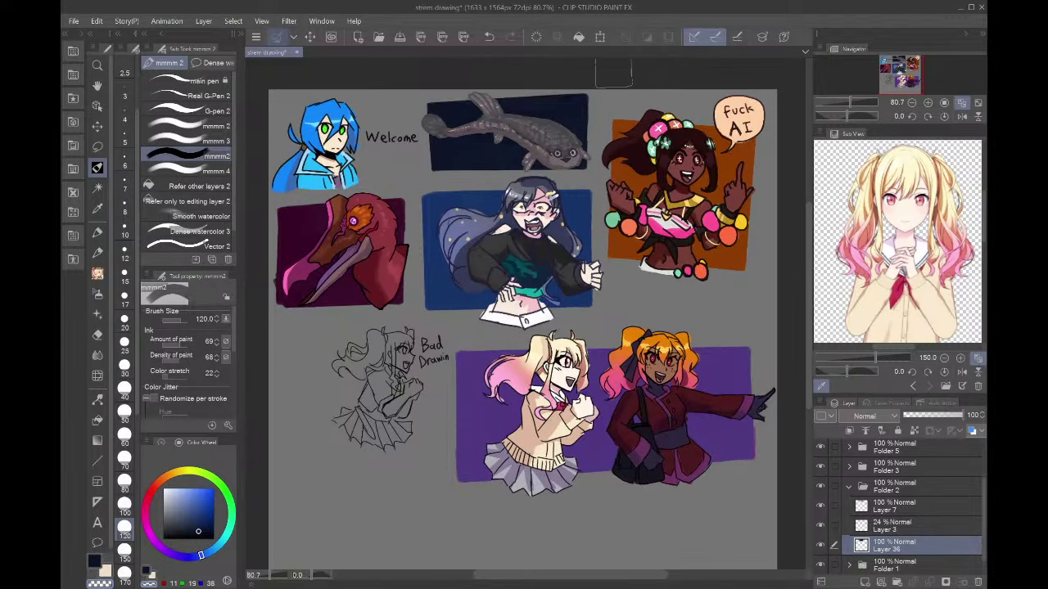
pyautogui.moveTo(602, 79); pyautogui.dragTo(612, 206)
pyautogui.click(611, 176)
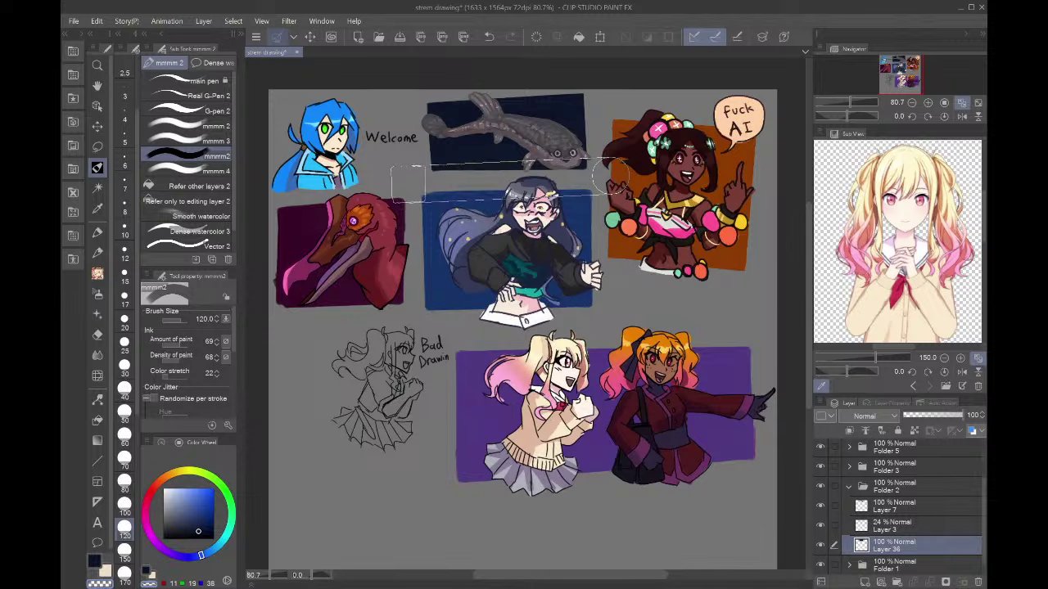
pyautogui.hotkey('ctrl', 'z')
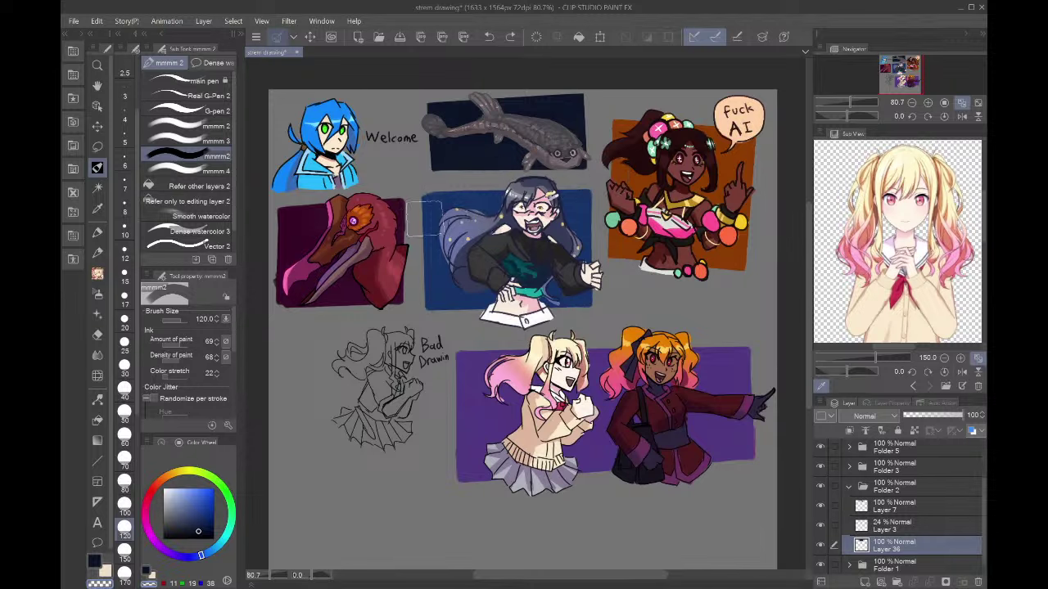
# - Enlarge the trimmed navy backdrop to 108 percent so it frames the fish
pyautogui.hotkey('ctrl', 't')
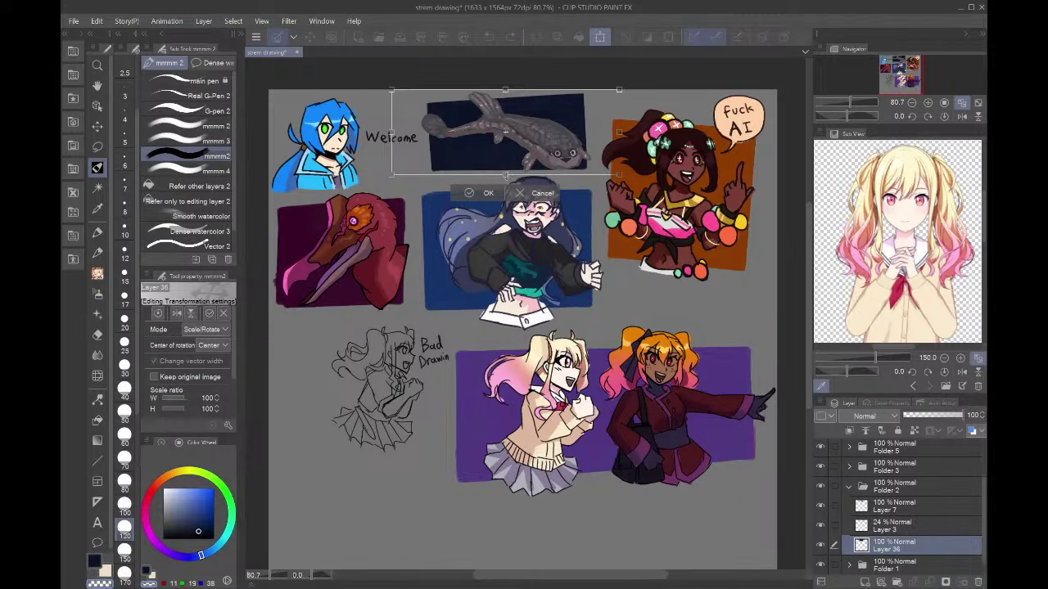
pyautogui.moveTo(505, 175); pyautogui.dragTo(548, 164)
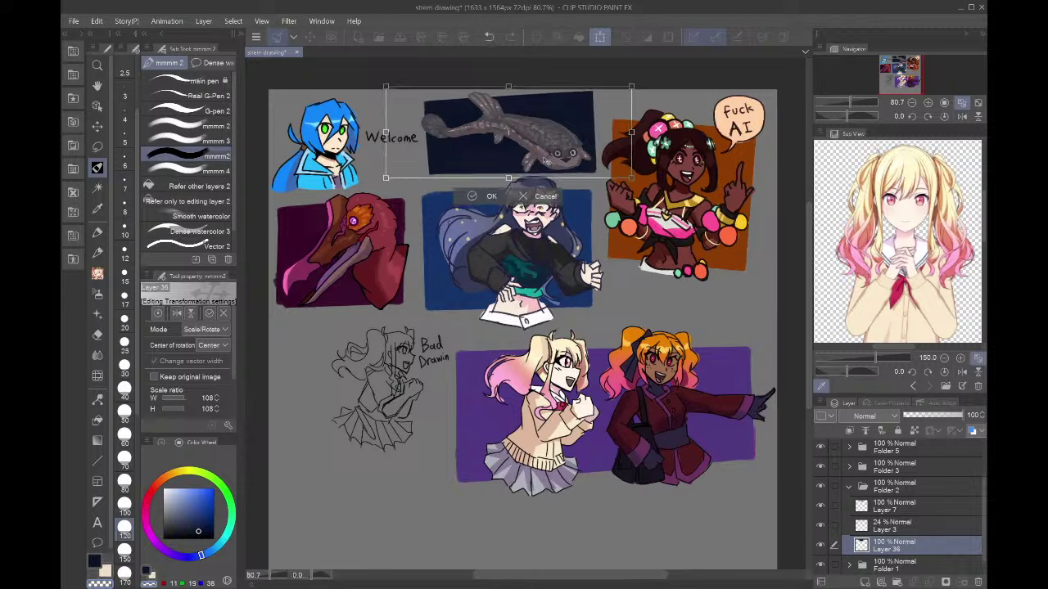
pyautogui.press('Return')
# - Recolour the faint sketch on Layer 3 beneath the fish bright blue and save the drawing
pyautogui.click(97, 105)
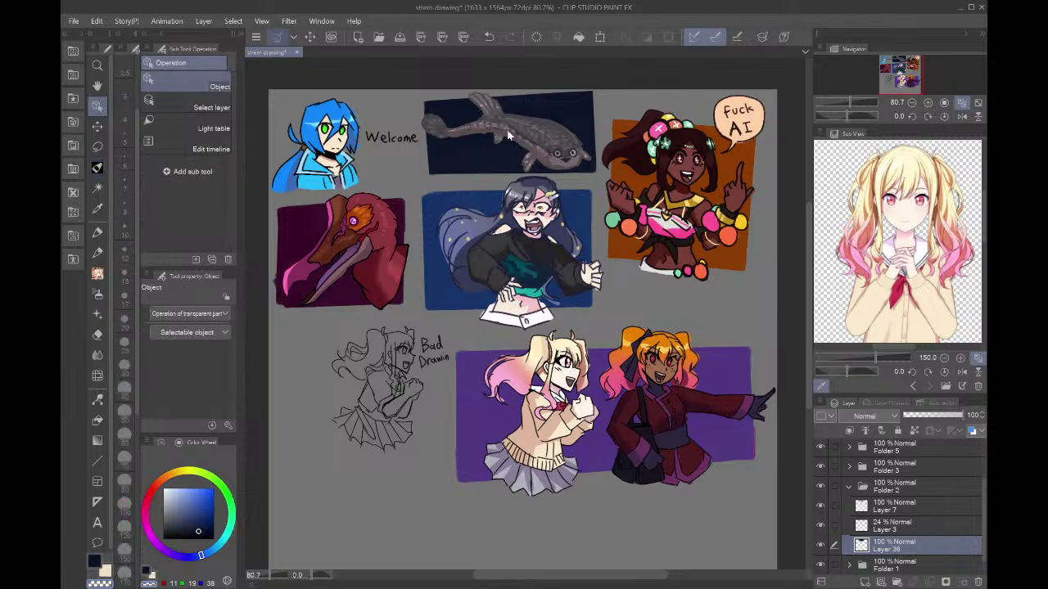
pyautogui.click(531, 132)
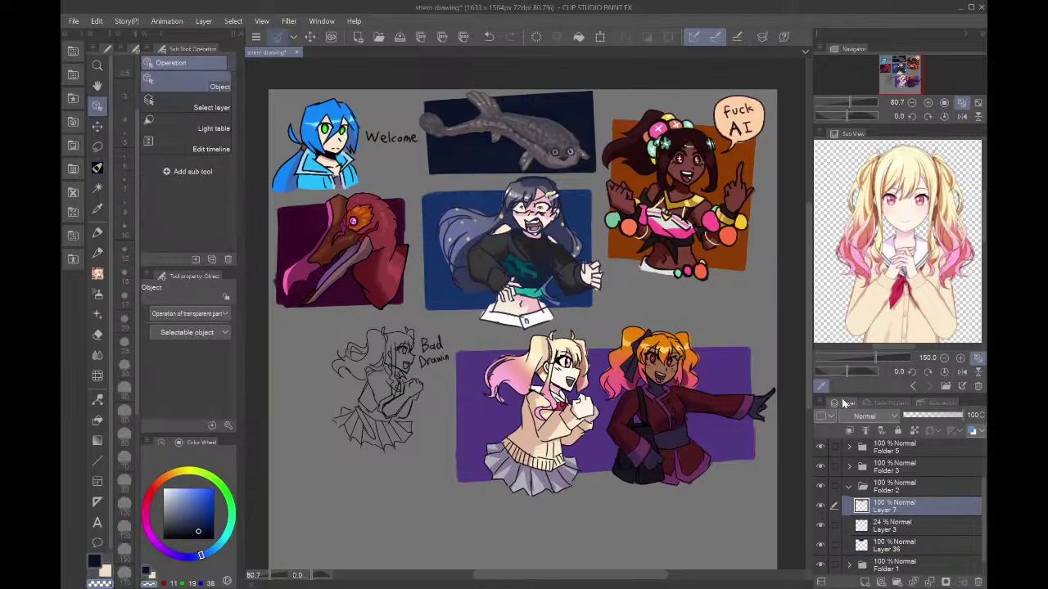
pyautogui.click(877, 526)
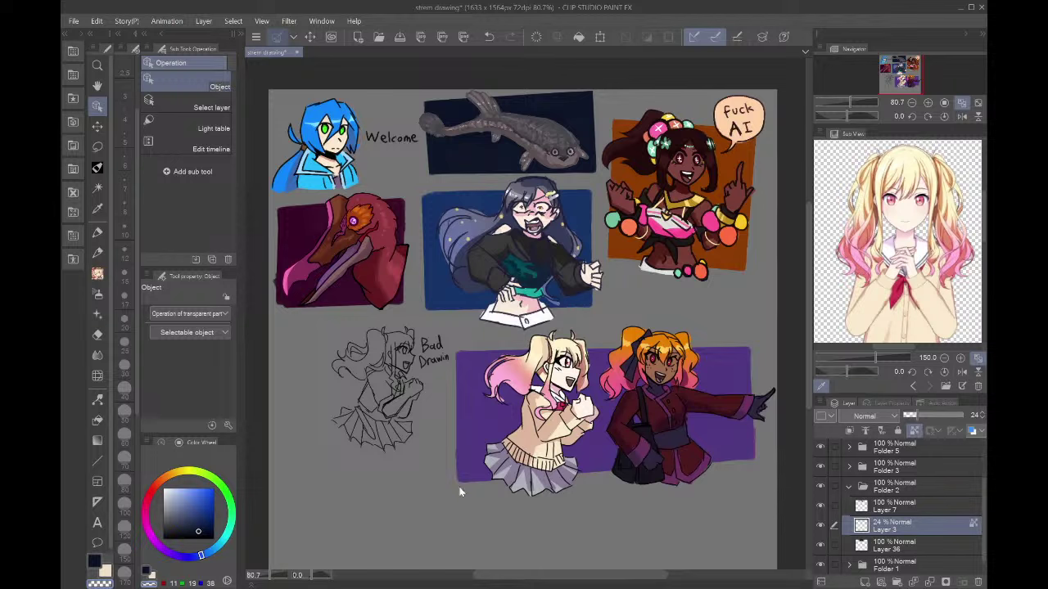
pyautogui.click(199, 489)
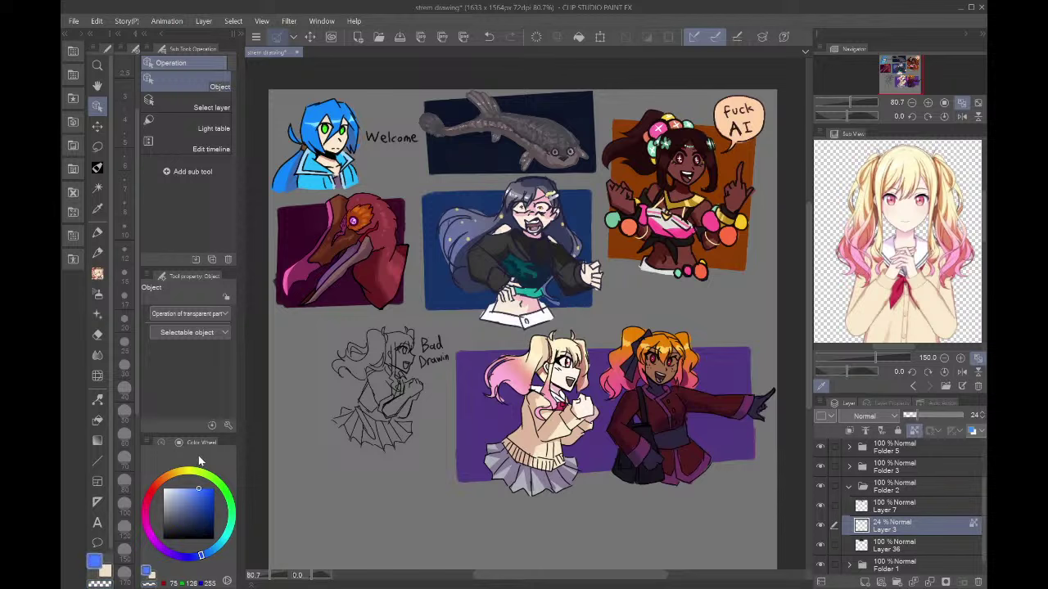
pyautogui.click(98, 167)
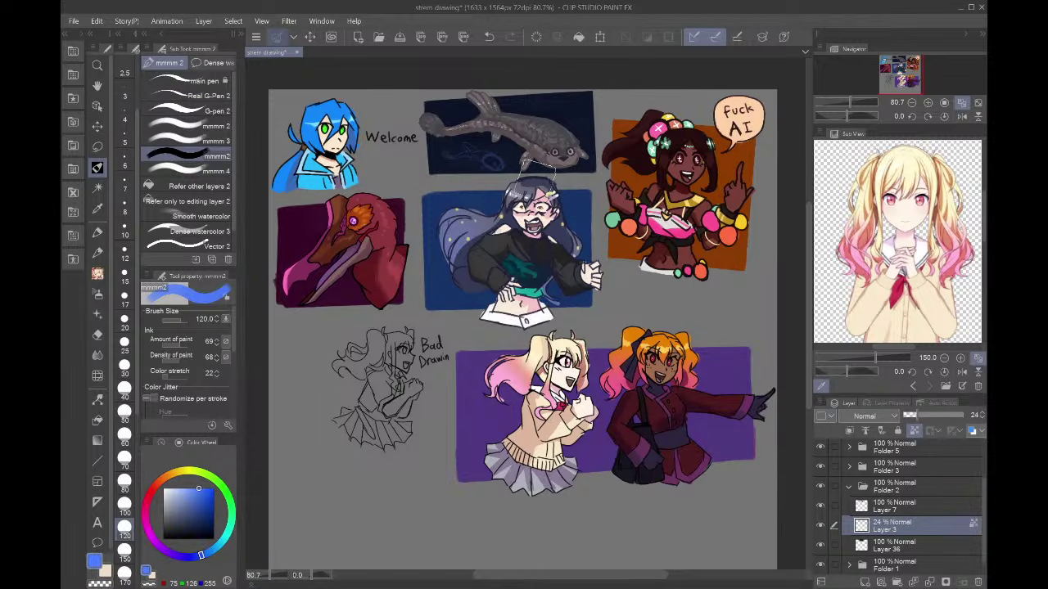
pyautogui.click(98, 125)
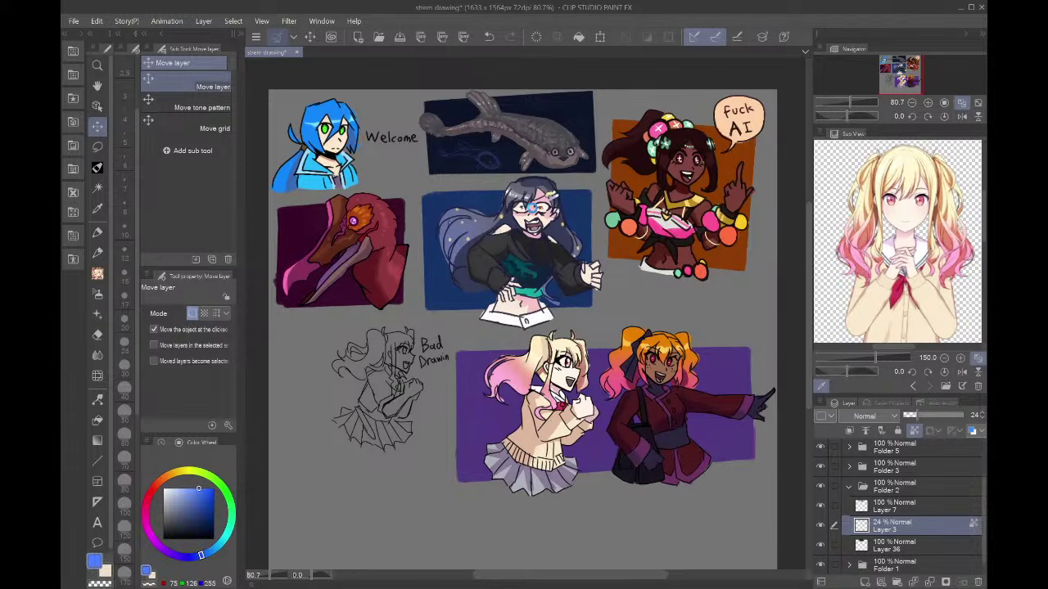
pyautogui.hotkey('ctrl', 's')
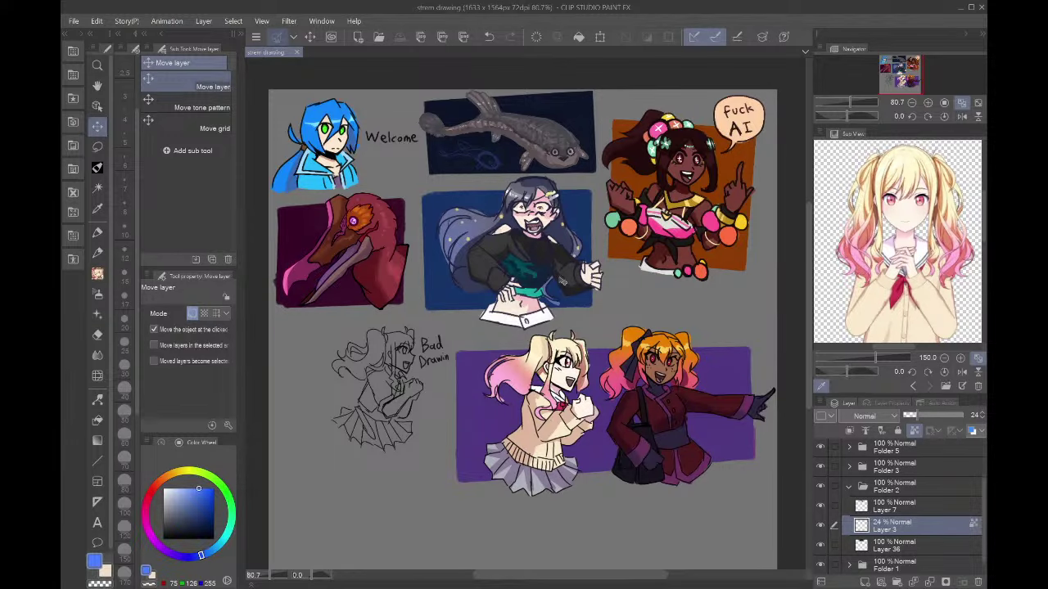
# - Shift the uncoloured twin-tail sketch with its caption slightly up and to the right, and collapse Folder 2
pyautogui.scroll(-7, 562, 280)
pyautogui.scroll(8, 561, 278)
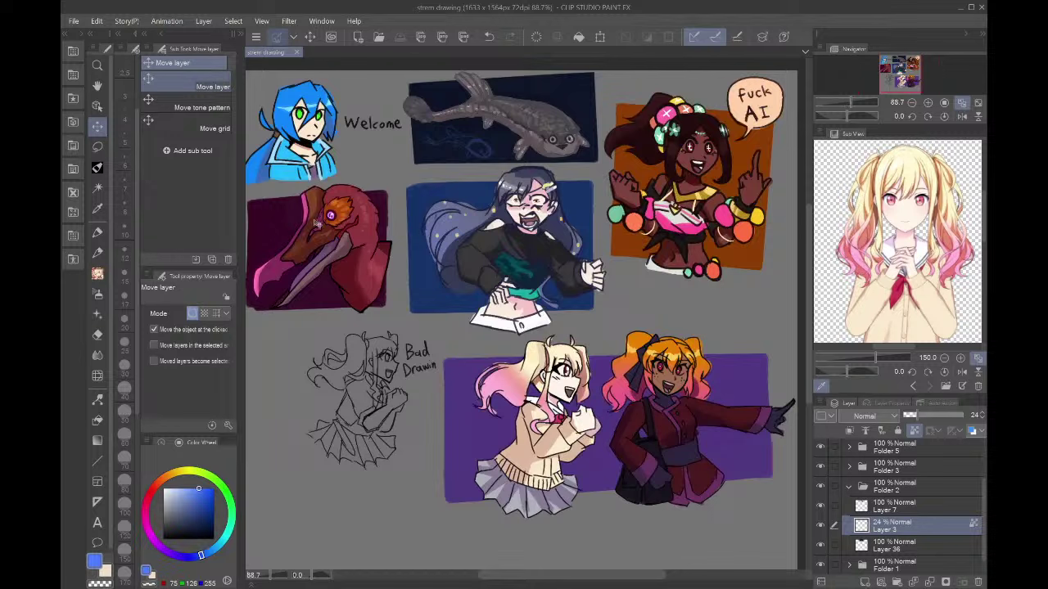
pyautogui.moveTo(390, 363); pyautogui.dragTo(413, 350)
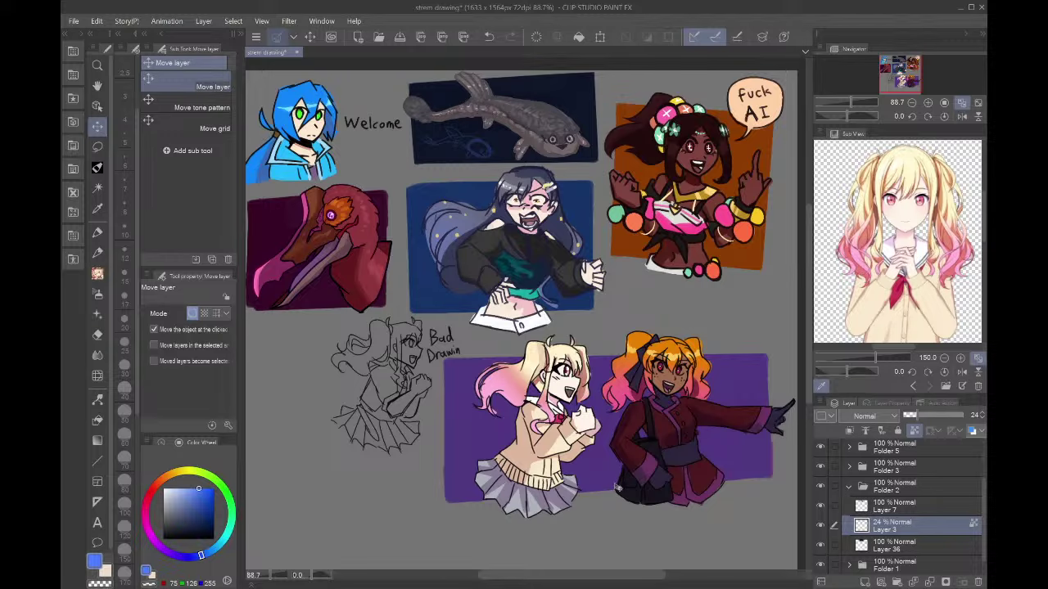
pyautogui.scroll(-4, 617, 487)
pyautogui.scroll(3, 607, 553)
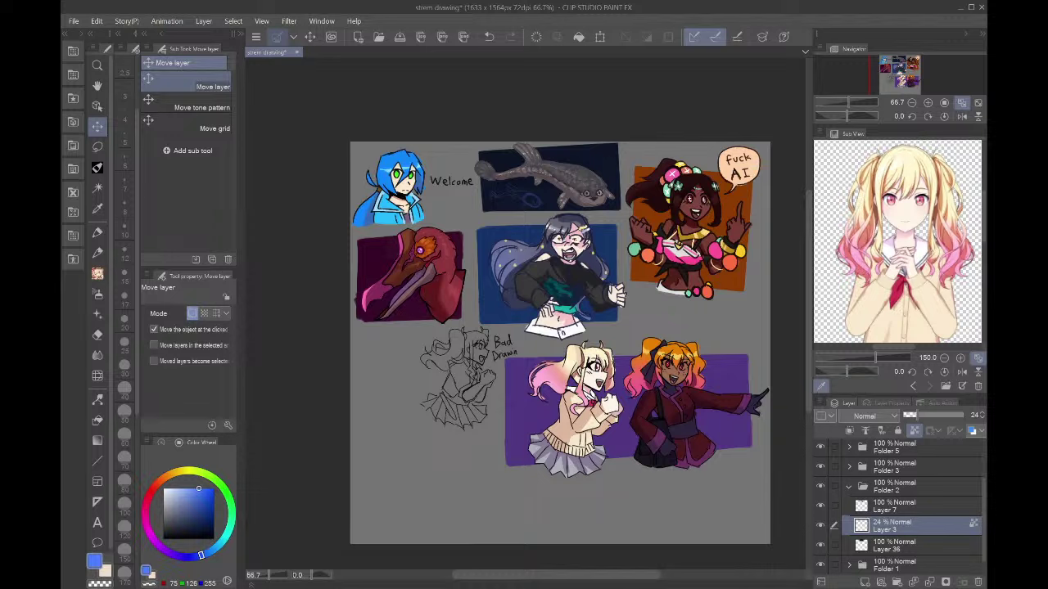
pyautogui.click(848, 488)
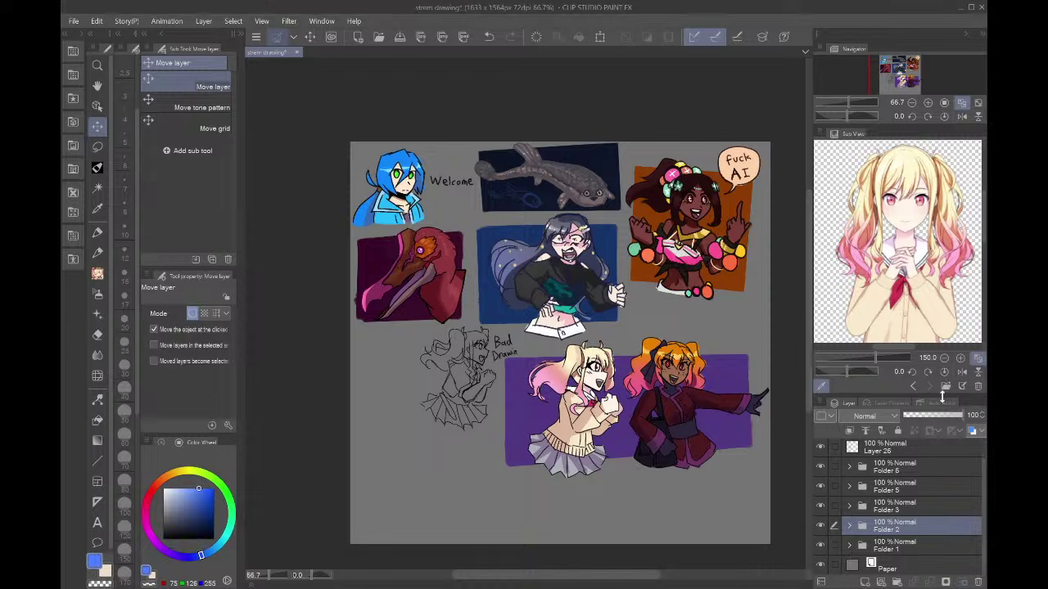
# - Show the crouching green-costumed figure with the striped tail as the reference image and widen the reference area
pyautogui.doubleClick(239, 164)
pyautogui.scroll(-3, 301, 204)
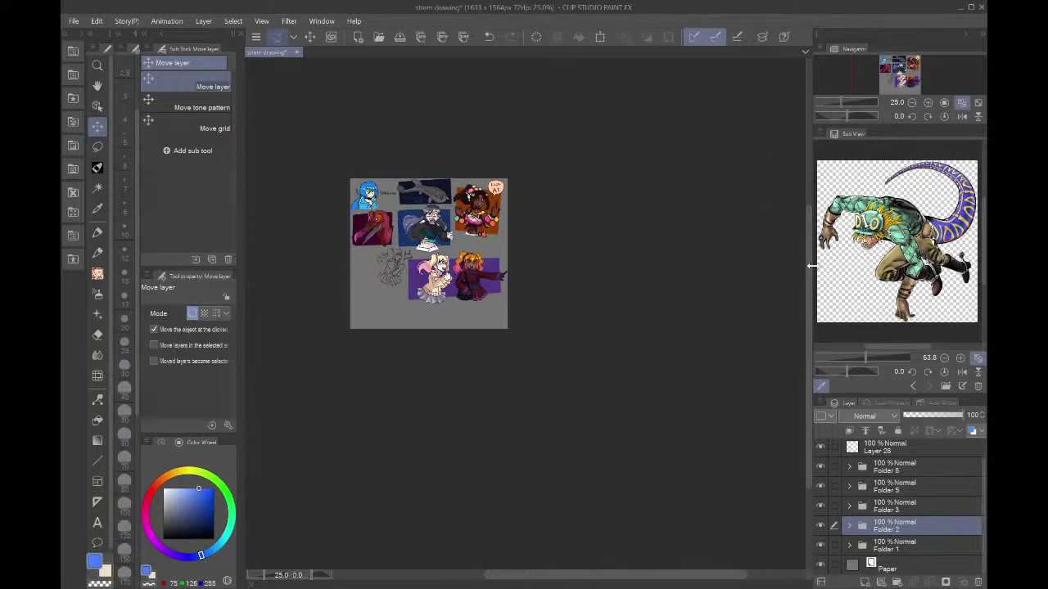
pyautogui.hotkey('ctrl', '0')
pyautogui.moveTo(815, 267); pyautogui.dragTo(777, 267)
pyautogui.scroll(-4, 469, 371)
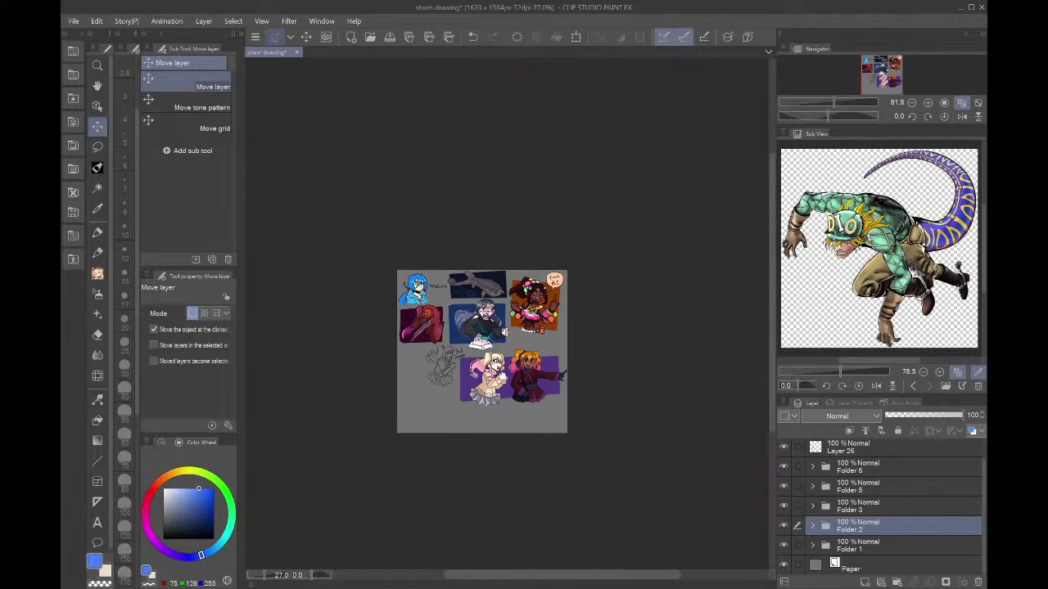
pyautogui.scroll(1, 894, 480)
# - Add a new layer folder above Folder 7 and create a new layer inside it
pyautogui.click(862, 461)
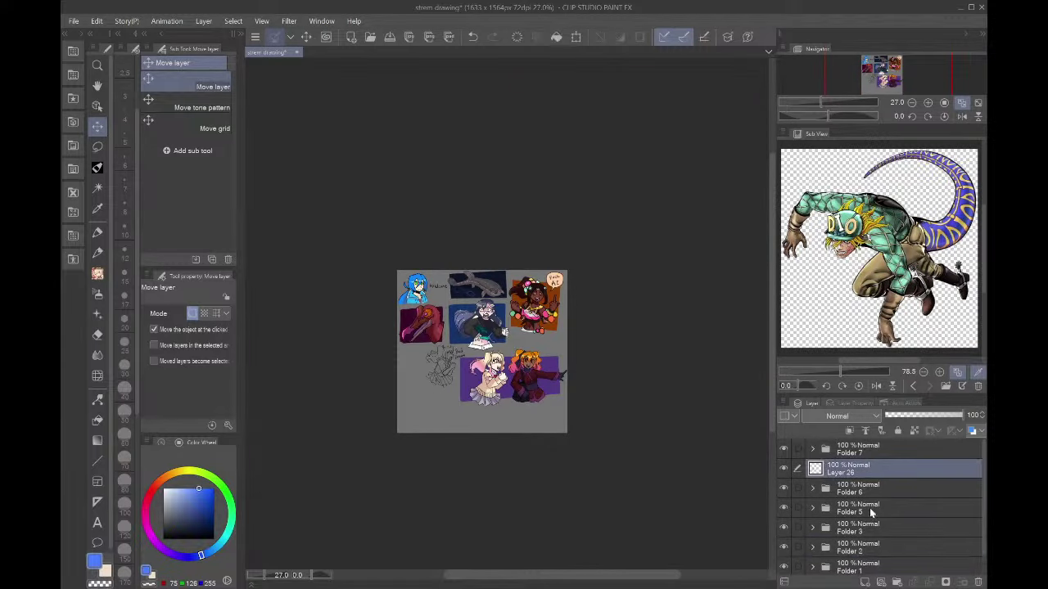
pyautogui.click(897, 582)
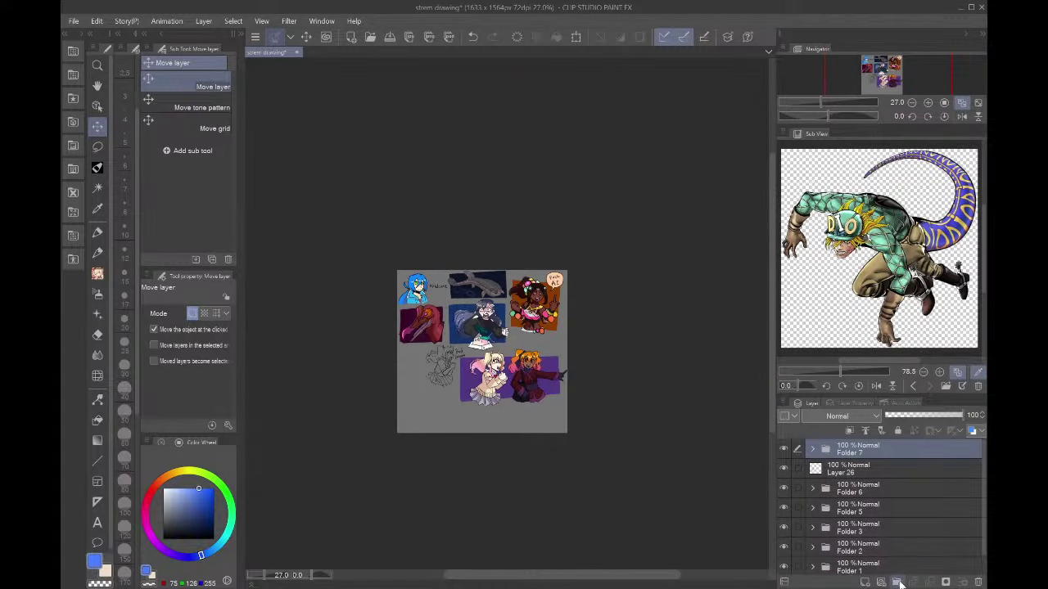
pyautogui.click(866, 582)
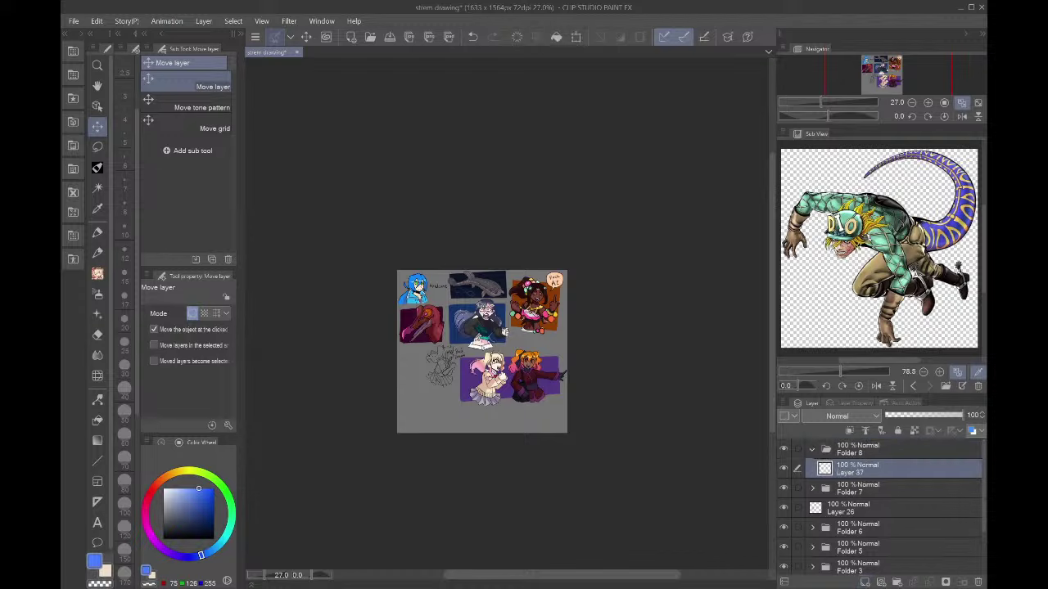
# - Set the mmmm2 brush to black at size 8 for drawing in the empty lower area of the canvas
pyautogui.click(97, 167)
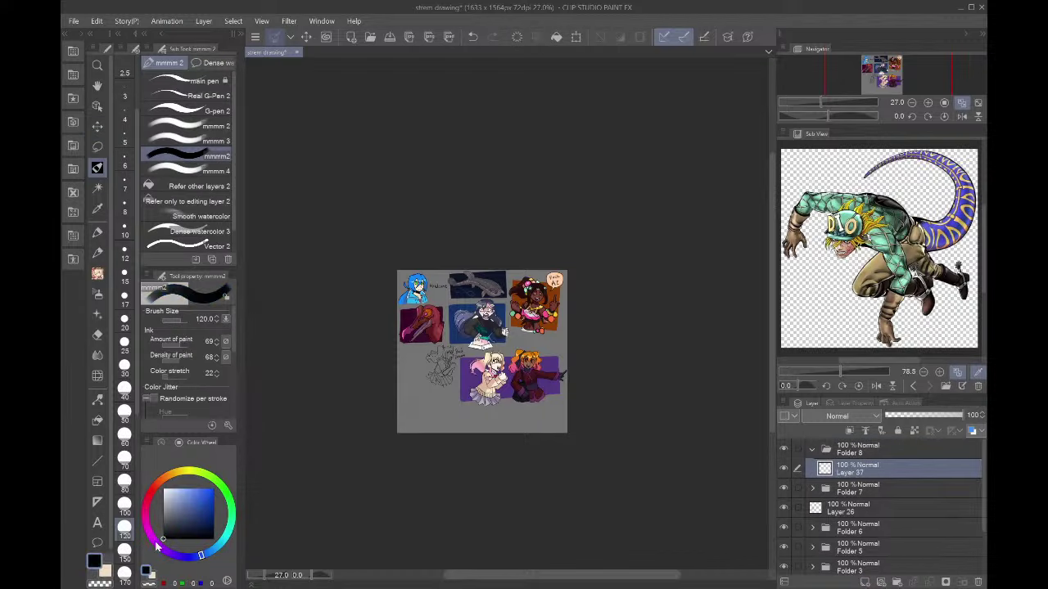
pyautogui.click(121, 205)
pyautogui.scroll(6, 391, 405)
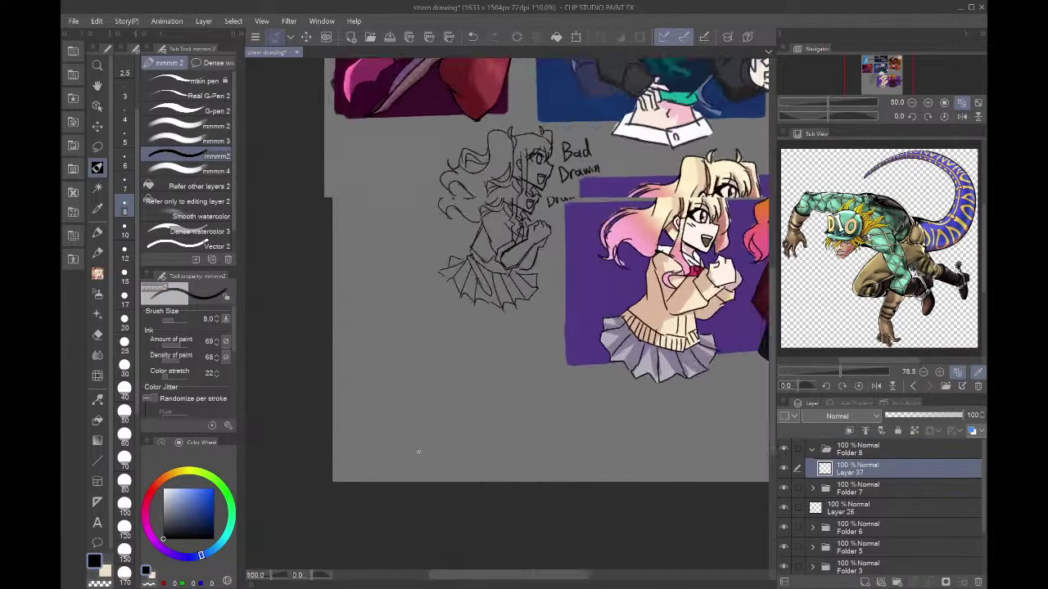
pyautogui.scroll(-5, 375, 375)
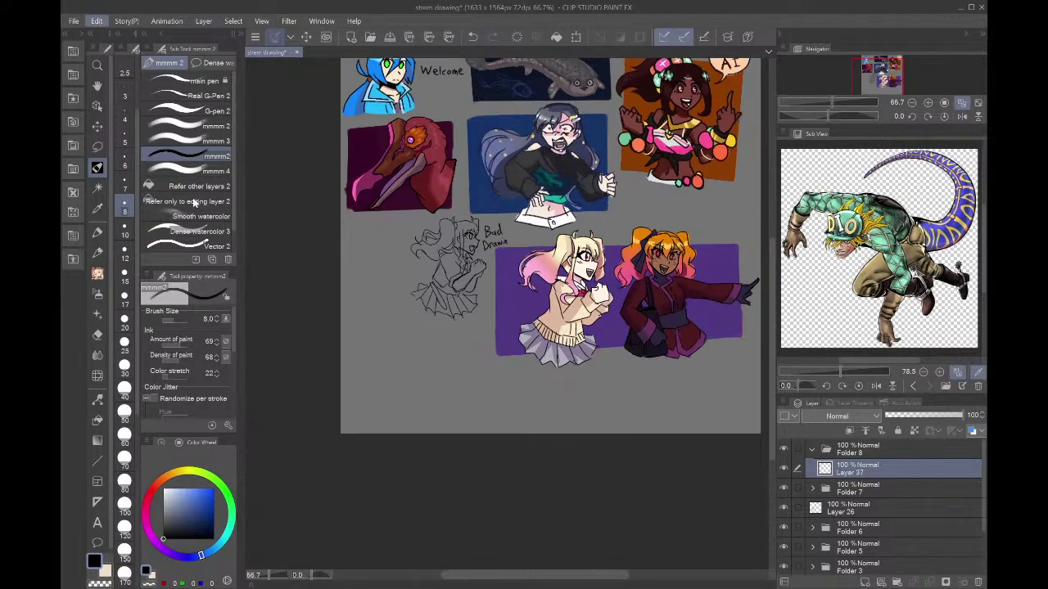
# - Resize the canvas to 2535 x 1337 px, trimming the empty strip below the drawings and adding free space to their right
pyautogui.hotkey('ctrl', 'alt', 'c')
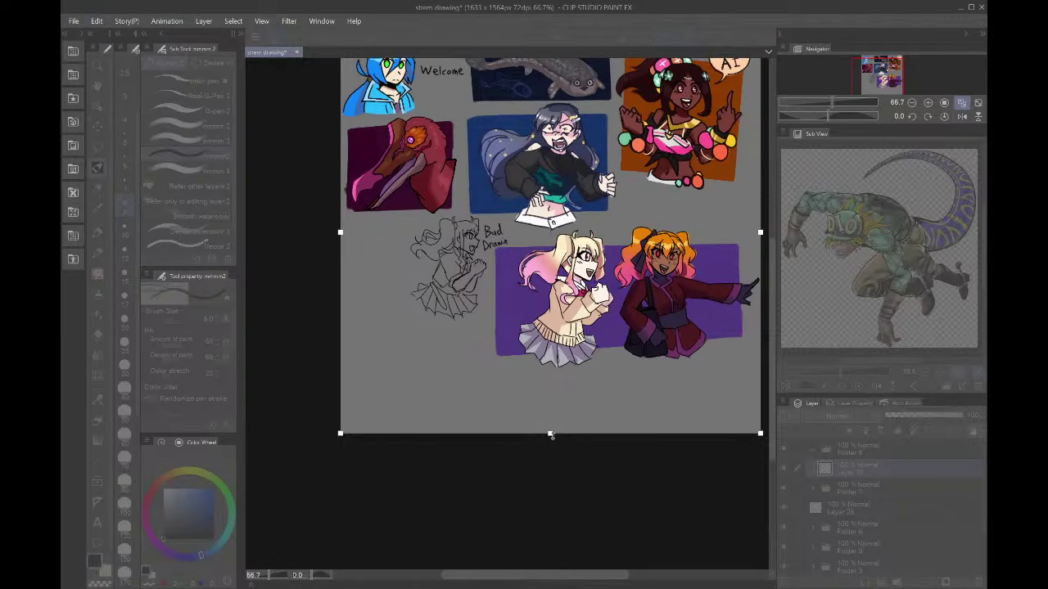
pyautogui.moveTo(551, 436); pyautogui.dragTo(550, 397)
pyautogui.scroll(-5, 676, 338)
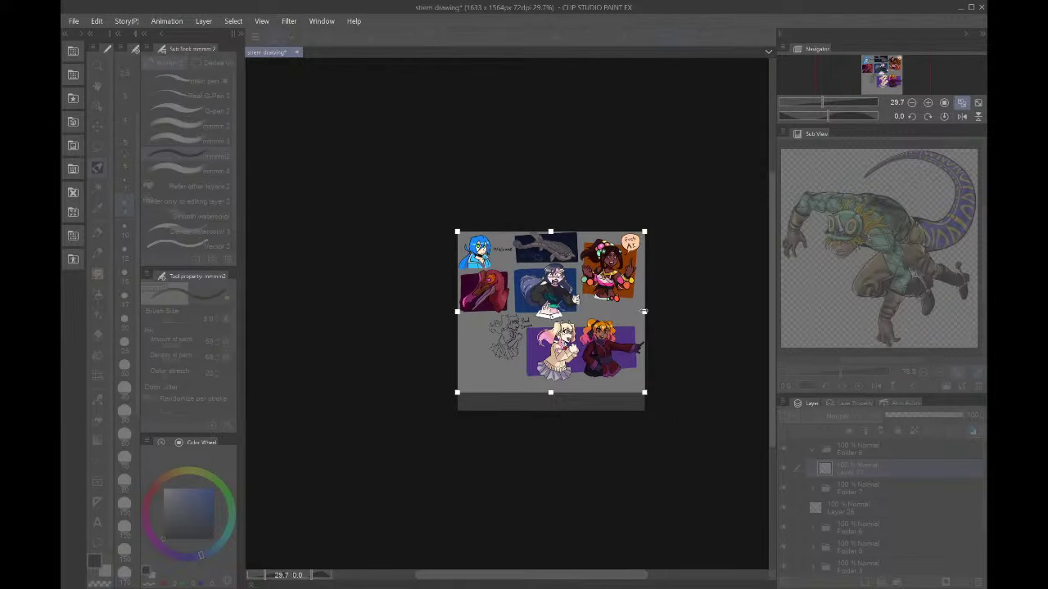
pyautogui.moveTo(645, 311); pyautogui.dragTo(739, 311)
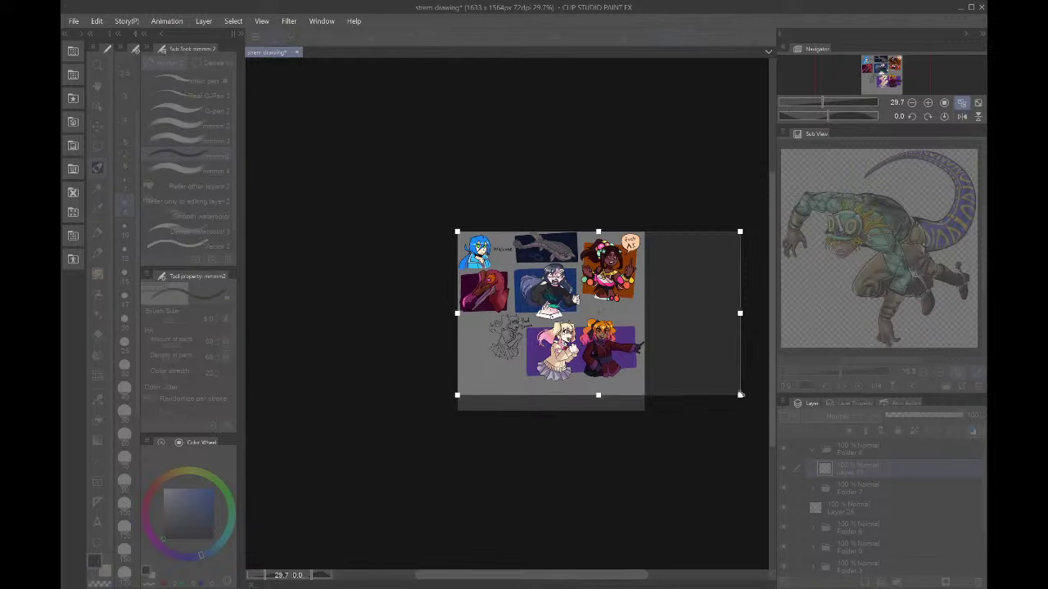
pyautogui.moveTo(742, 393); pyautogui.dragTo(746, 384)
pyautogui.press('Return')
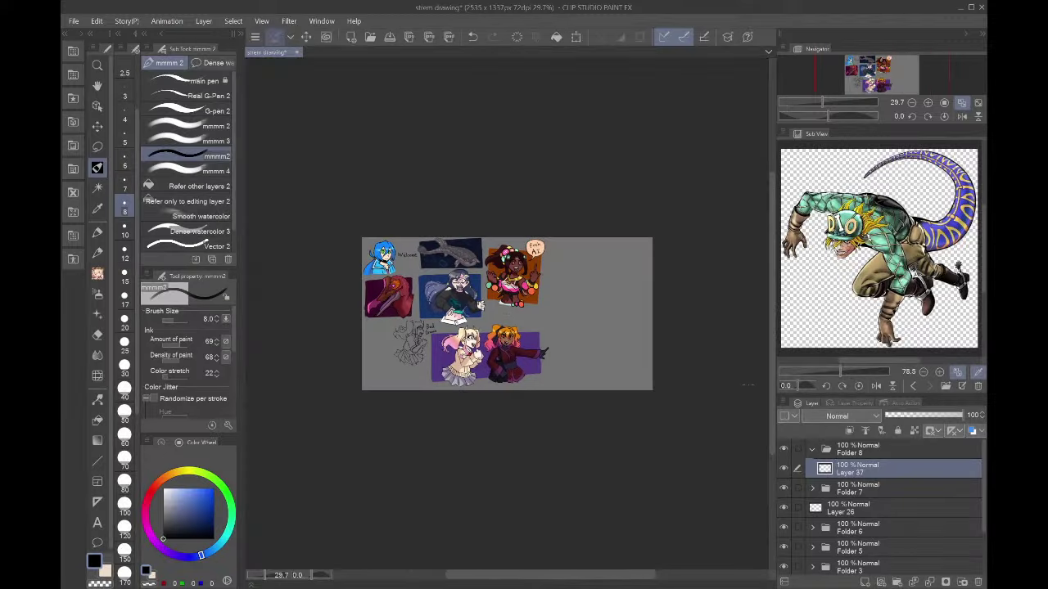
# - Set the mmmm2 brush to size 10 for sketching in the new empty canvas area beside the speech bubble
pyautogui.scroll(3, 591, 303)
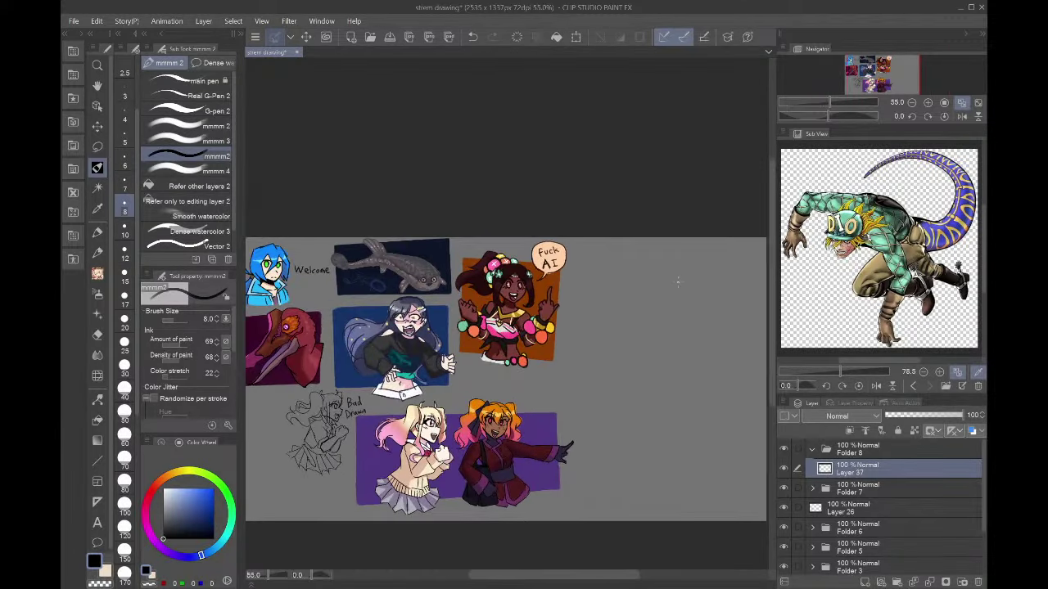
pyautogui.scroll(5, 704, 294)
pyautogui.scroll(-3, 705, 294)
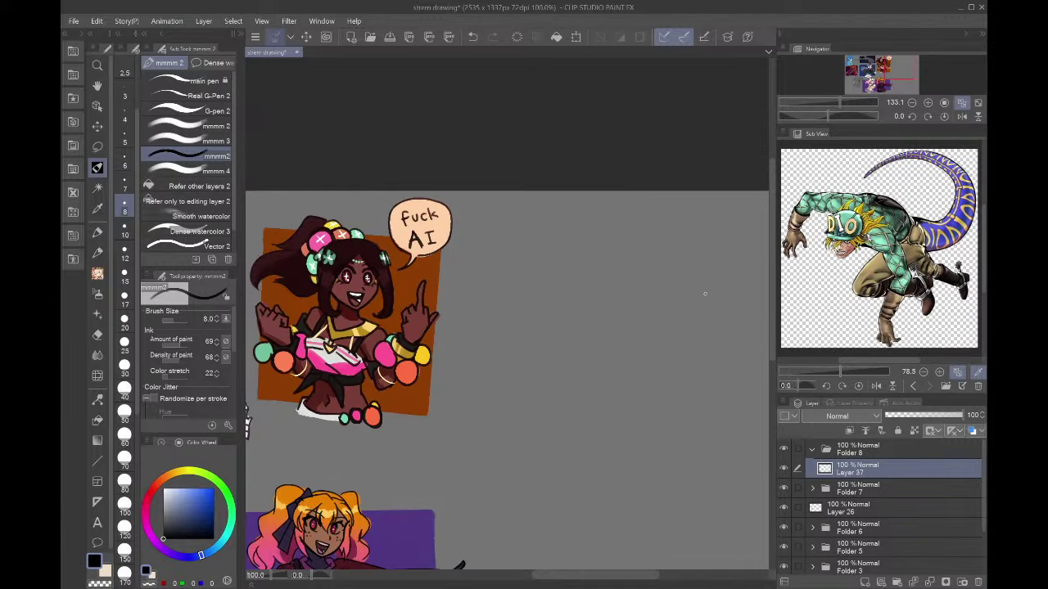
pyautogui.scroll(-1, 704, 293)
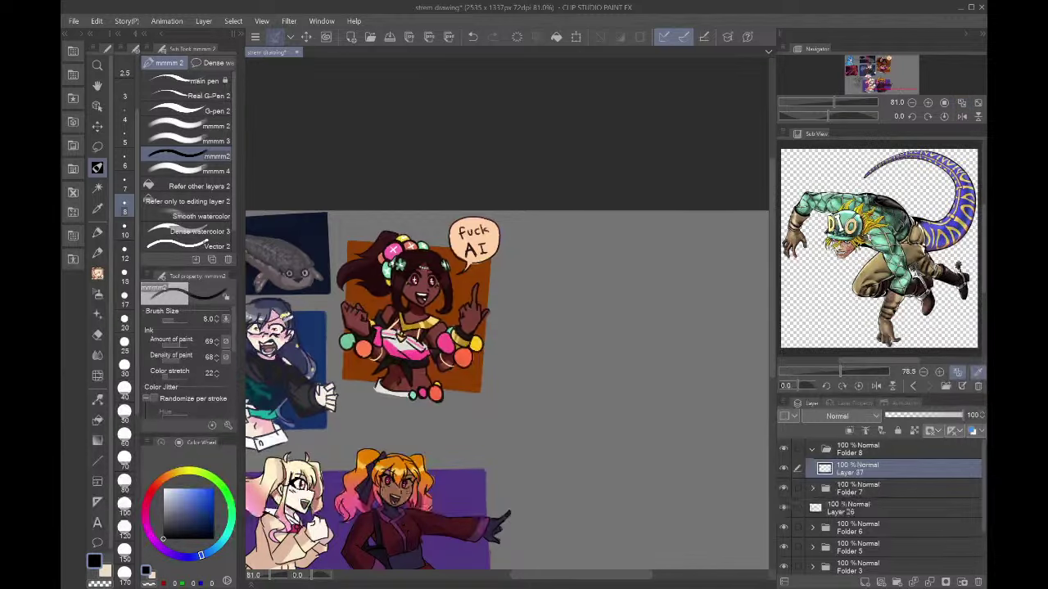
pyautogui.click(124, 272)
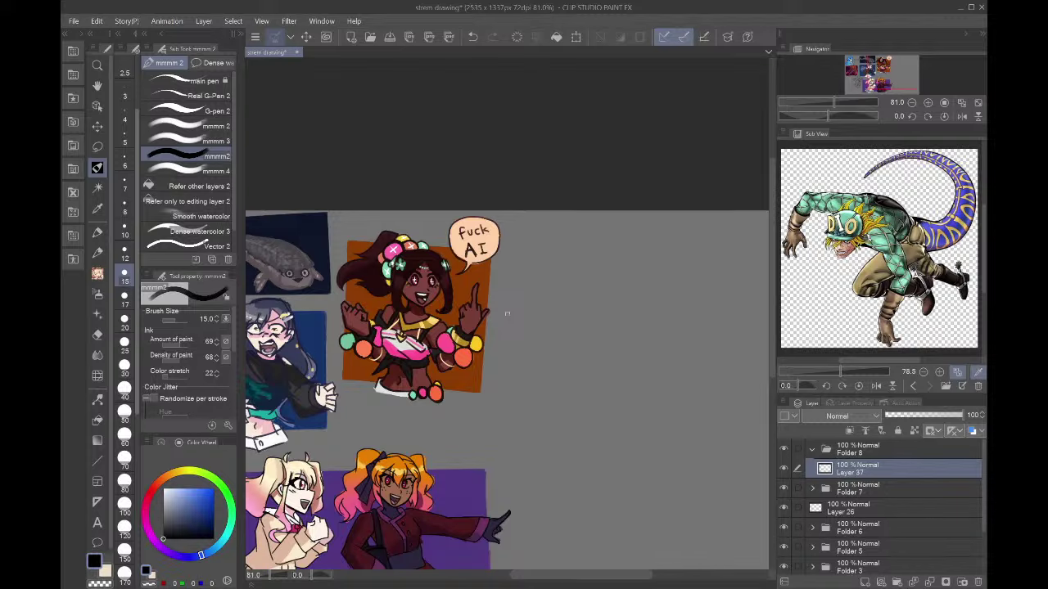
pyautogui.hotkey('ctrl', 'alt', '0')
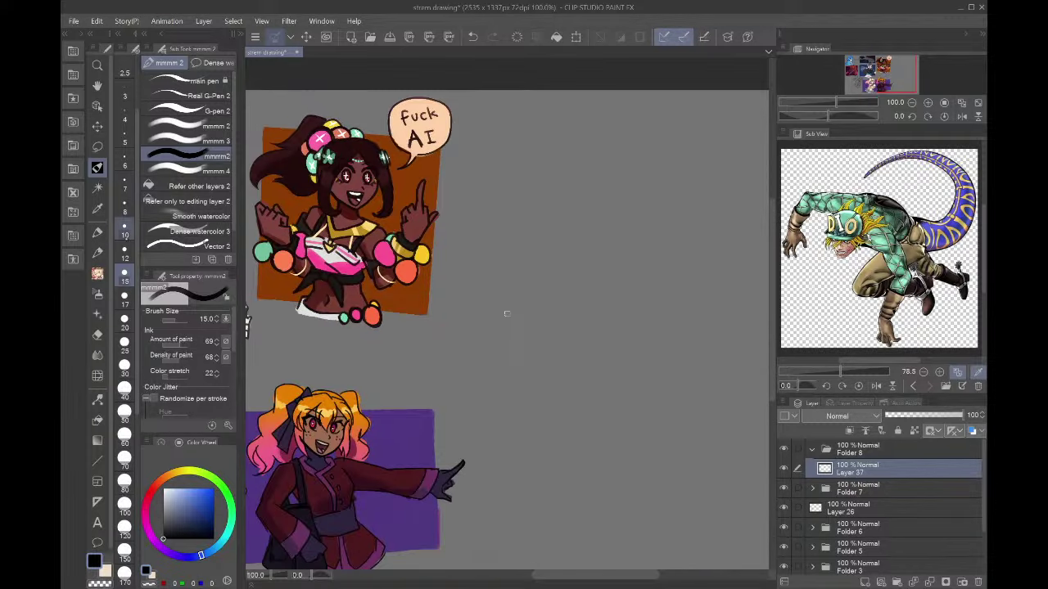
pyautogui.press('[')
pyautogui.press('[')
# - Try a rough sketch of a round-headed figure with shoulders and bent arms in the empty area
pyautogui.moveTo(550, 205)
pyautogui.mouseDown()
pyautogui.moveTo(586, 176)
pyautogui.moveTo(555, 157)
pyautogui.moveTo(562, 227)
pyautogui.moveTo(576, 212)
pyautogui.moveTo(566, 234)
pyautogui.moveTo(543, 237)
pyautogui.moveTo(583, 233)
pyautogui.moveTo(596, 283)
pyautogui.mouseUp()
pyautogui.moveTo(599, 214); pyautogui.dragTo(604, 283)
pyautogui.moveTo(535, 238)
pyautogui.mouseDown()
pyautogui.moveTo(578, 240)
pyautogui.moveTo(563, 262)
pyautogui.moveTo(518, 282)
pyautogui.moveTo(509, 307)
pyautogui.mouseUp()
pyautogui.moveTo(524, 304)
pyautogui.mouseDown()
pyautogui.moveTo(552, 247)
pyautogui.moveTo(524, 264)
pyautogui.mouseUp()
pyautogui.moveTo(532, 264); pyautogui.dragTo(565, 216)
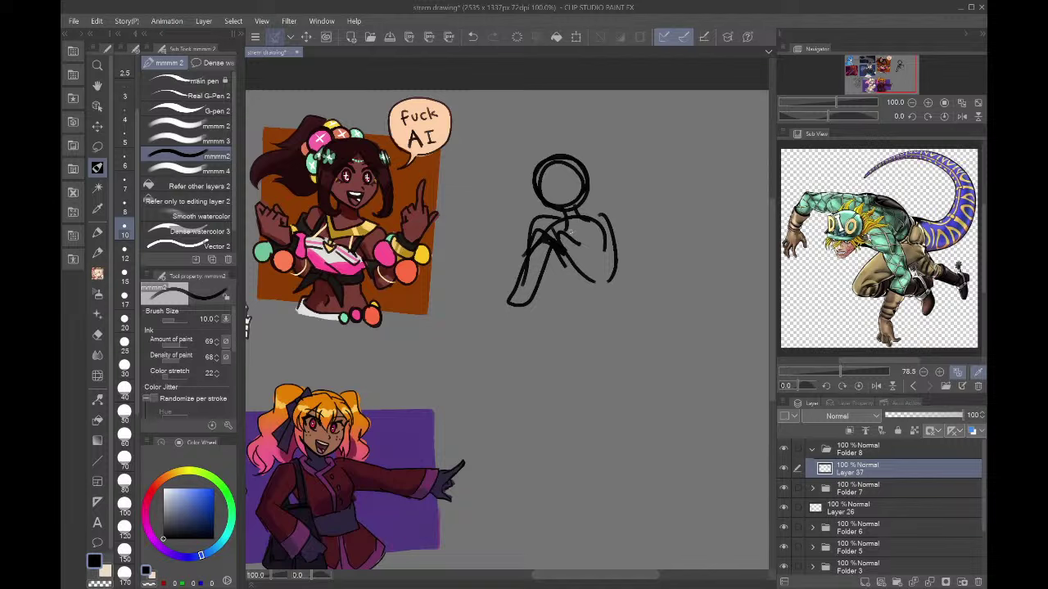
pyautogui.moveTo(568, 230); pyautogui.dragTo(586, 241)
pyautogui.moveTo(546, 205)
pyautogui.mouseDown()
pyautogui.moveTo(556, 193)
pyautogui.moveTo(577, 196)
pyautogui.moveTo(574, 188)
pyautogui.mouseUp()
# - Undo the last few strokes, and try sketching an angry face, waist, hips and backward-leaning limb lines for the figure
pyautogui.hotkey('ctrl', 'z')
pyautogui.hotkey('ctrl', 'z')
pyautogui.hotkey('ctrl', 'z')
pyautogui.hotkey('ctrl', 'z')
pyautogui.hotkey('ctrl', 'z')
pyautogui.hotkey('ctrl', 'z')
pyautogui.moveTo(558, 182)
pyautogui.mouseDown()
pyautogui.moveTo(580, 175)
pyautogui.moveTo(577, 191)
pyautogui.moveTo(555, 180)
pyautogui.moveTo(556, 202)
pyautogui.moveTo(632, 232)
pyautogui.moveTo(655, 255)
pyautogui.mouseUp()
pyautogui.moveTo(586, 271); pyautogui.dragTo(569, 311)
pyautogui.moveTo(612, 273)
pyautogui.mouseDown()
pyautogui.moveTo(630, 309)
pyautogui.moveTo(558, 325)
pyautogui.mouseUp()
pyautogui.moveTo(639, 319); pyautogui.dragTo(651, 327)
pyautogui.moveTo(577, 275)
pyautogui.mouseDown()
pyautogui.moveTo(621, 270)
pyautogui.moveTo(677, 290)
pyautogui.mouseUp()
pyautogui.moveTo(628, 231); pyautogui.dragTo(688, 313)
pyautogui.moveTo(657, 270); pyautogui.dragTo(695, 309)
# - Try sketching a large tail that rises from the figure's hips and curls over beside it
pyautogui.moveTo(607, 293)
pyautogui.mouseDown()
pyautogui.moveTo(635, 291)
pyautogui.moveTo(742, 177)
pyautogui.moveTo(677, 221)
pyautogui.mouseUp()
pyautogui.moveTo(709, 187); pyautogui.dragTo(672, 257)
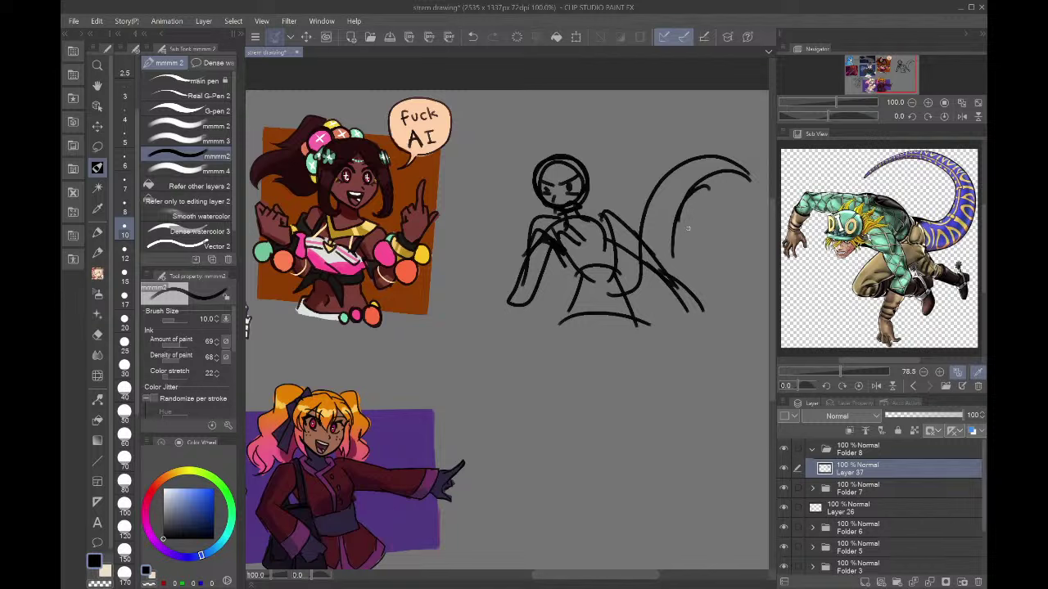
pyautogui.moveTo(685, 202)
pyautogui.mouseDown()
pyautogui.moveTo(673, 284)
pyautogui.moveTo(643, 315)
pyautogui.mouseUp()
pyautogui.moveTo(673, 264)
pyautogui.mouseDown()
pyautogui.moveTo(642, 298)
pyautogui.moveTo(650, 323)
pyautogui.mouseUp()
pyautogui.moveTo(743, 167); pyautogui.dragTo(670, 251)
pyautogui.moveTo(768, 195); pyautogui.dragTo(669, 221)
pyautogui.moveTo(709, 182)
pyautogui.mouseDown()
pyautogui.moveTo(742, 243)
pyautogui.moveTo(763, 235)
pyautogui.mouseUp()
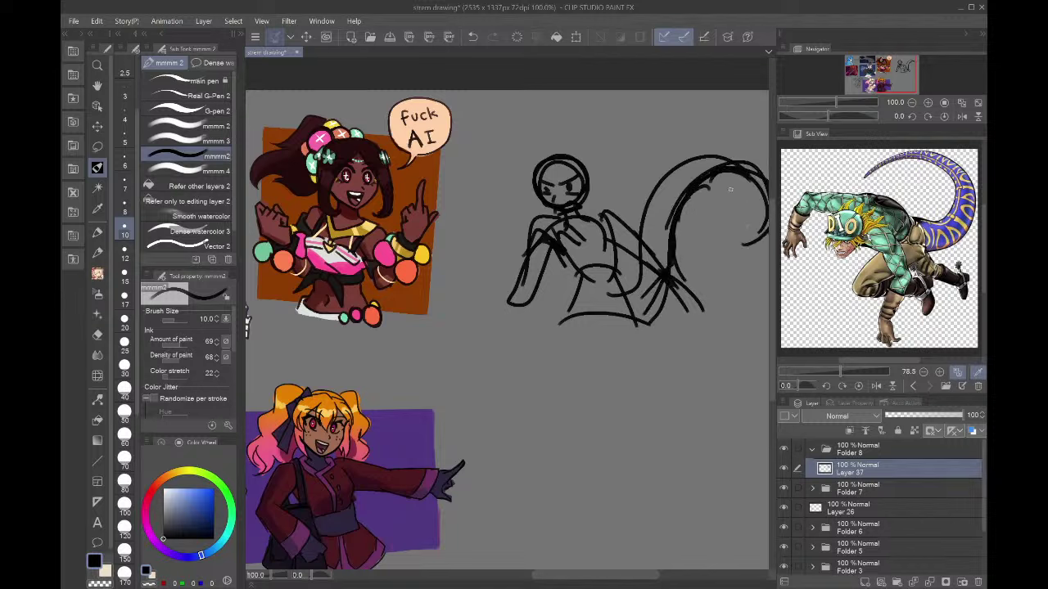
pyautogui.moveTo(737, 161); pyautogui.dragTo(651, 229)
pyautogui.moveTo(693, 171)
pyautogui.mouseDown()
pyautogui.moveTo(643, 240)
pyautogui.moveTo(669, 205)
pyautogui.mouseUp()
pyautogui.moveTo(643, 241)
pyautogui.mouseDown()
pyautogui.moveTo(656, 206)
pyautogui.moveTo(709, 163)
pyautogui.mouseUp()
# - Check the figure sketch in mirrored view, and clear it from Layer 37
pyautogui.click(962, 117)
pyautogui.click(928, 103)
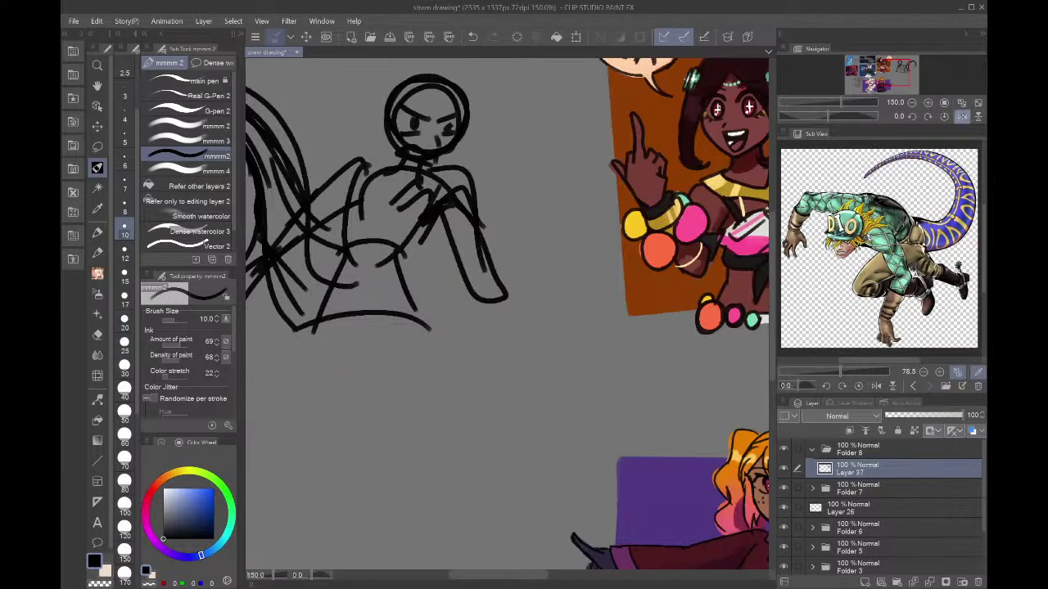
pyautogui.click(961, 115)
pyautogui.click(927, 103)
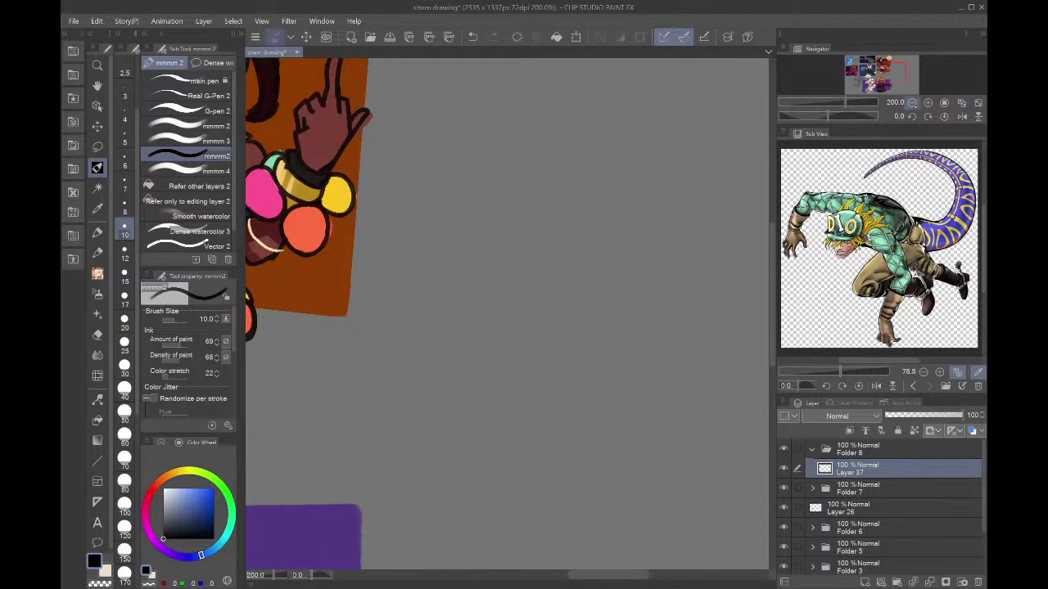
pyautogui.click(912, 103)
pyautogui.click(912, 103)
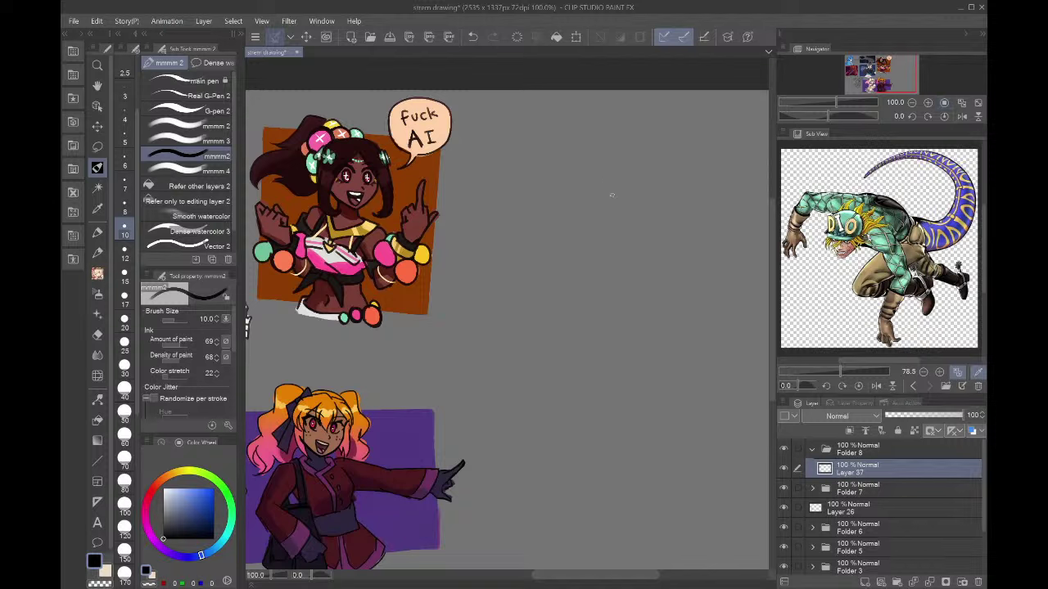
# - Sketch an oval head, neck, shoulders and one bent arm with its hand raised beside the head
pyautogui.moveTo(606, 196)
pyautogui.mouseDown()
pyautogui.moveTo(638, 159)
pyautogui.moveTo(596, 147)
pyautogui.moveTo(633, 182)
pyautogui.moveTo(623, 220)
pyautogui.mouseUp()
pyautogui.moveTo(633, 190); pyautogui.dragTo(669, 204)
pyautogui.moveTo(604, 228)
pyautogui.mouseDown()
pyautogui.moveTo(614, 216)
pyautogui.moveTo(674, 232)
pyautogui.mouseUp()
pyautogui.moveTo(671, 227); pyautogui.dragTo(626, 283)
pyautogui.moveTo(607, 221); pyautogui.dragTo(599, 280)
pyautogui.moveTo(665, 214)
pyautogui.mouseDown()
pyautogui.moveTo(627, 275)
pyautogui.moveTo(673, 226)
pyautogui.moveTo(698, 278)
pyautogui.moveTo(689, 200)
pyautogui.moveTo(712, 275)
pyautogui.mouseUp()
pyautogui.moveTo(689, 200); pyautogui.dragTo(696, 229)
pyautogui.moveTo(694, 267)
pyautogui.mouseDown()
pyautogui.moveTo(674, 182)
pyautogui.moveTo(700, 208)
pyautogui.moveTo(688, 188)
pyautogui.moveTo(670, 193)
pyautogui.moveTo(672, 174)
pyautogui.moveTo(687, 167)
pyautogui.moveTo(674, 150)
pyautogui.moveTo(702, 174)
pyautogui.mouseUp()
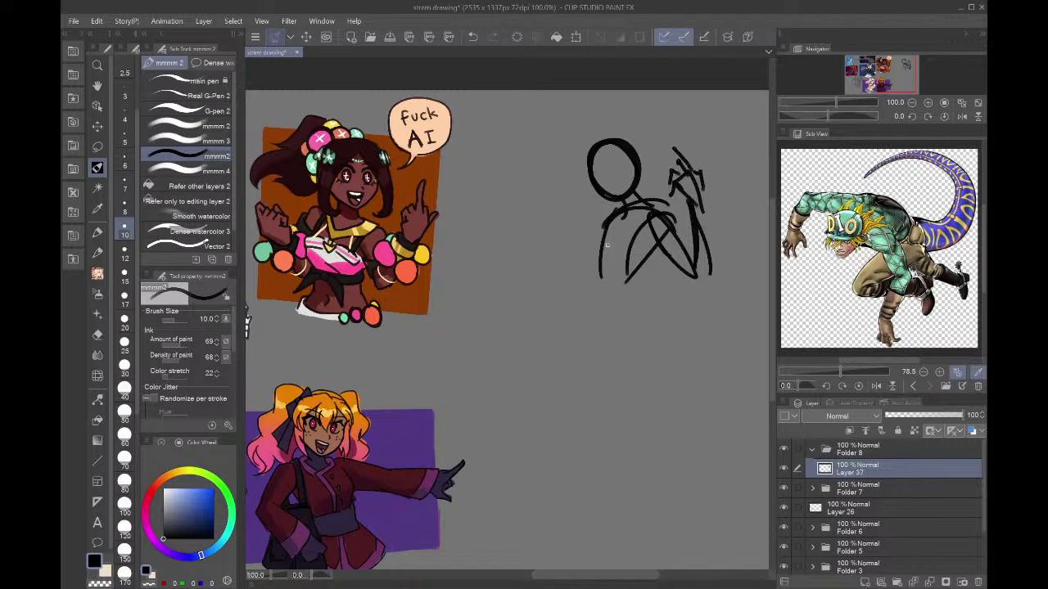
# - Sketch the figure's torso, hips and upper legs, and add a long sweeping tail line rising from the hip
pyautogui.moveTo(606, 226)
pyautogui.mouseDown()
pyautogui.moveTo(592, 281)
pyautogui.moveTo(637, 298)
pyautogui.moveTo(588, 303)
pyautogui.moveTo(587, 324)
pyautogui.mouseUp()
pyautogui.moveTo(590, 319)
pyautogui.mouseDown()
pyautogui.moveTo(650, 292)
pyautogui.moveTo(581, 330)
pyautogui.moveTo(578, 346)
pyautogui.mouseUp()
pyautogui.moveTo(633, 288); pyautogui.dragTo(683, 338)
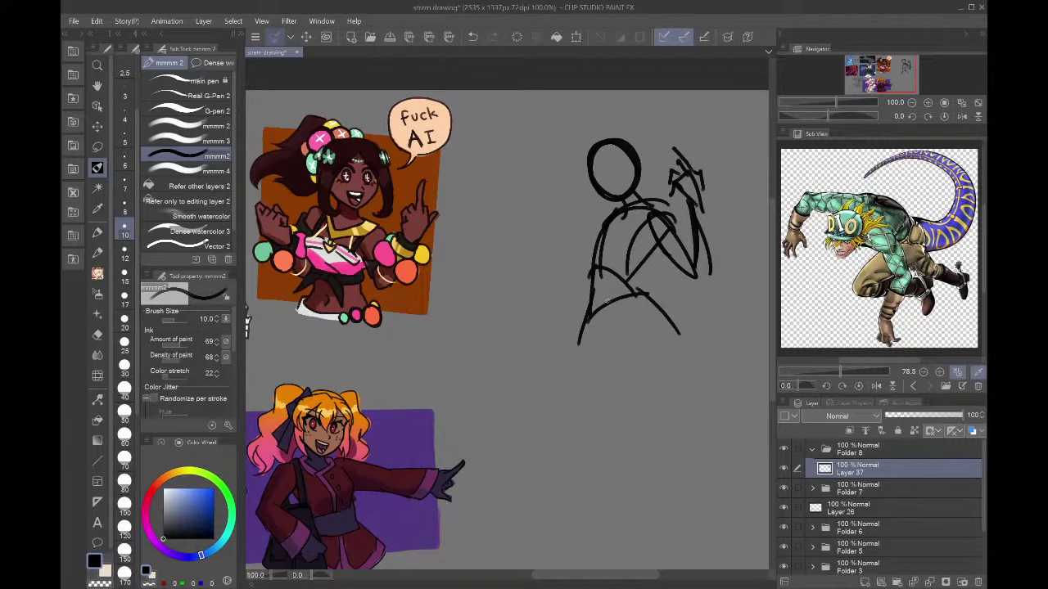
pyautogui.moveTo(596, 298); pyautogui.dragTo(603, 349)
pyautogui.moveTo(651, 300); pyautogui.dragTo(816, 121)
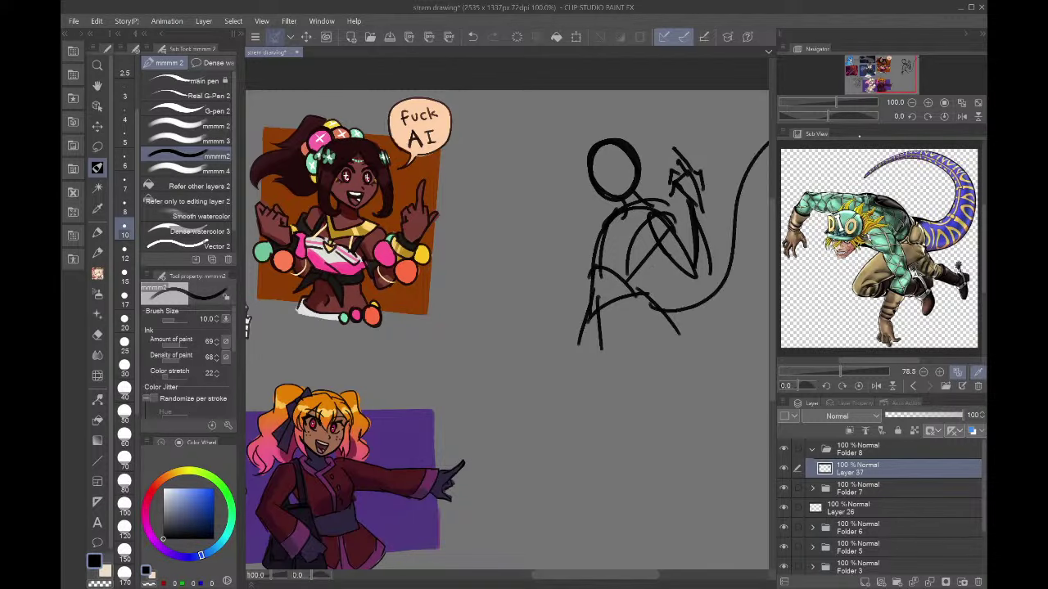
pyautogui.moveTo(908, 72); pyautogui.dragTo(911, 71)
# - Move the whole sketch left and slightly up, and complete the curved tail with its tip, second contour and inner lines
pyautogui.hotkey('ctrl', 't')
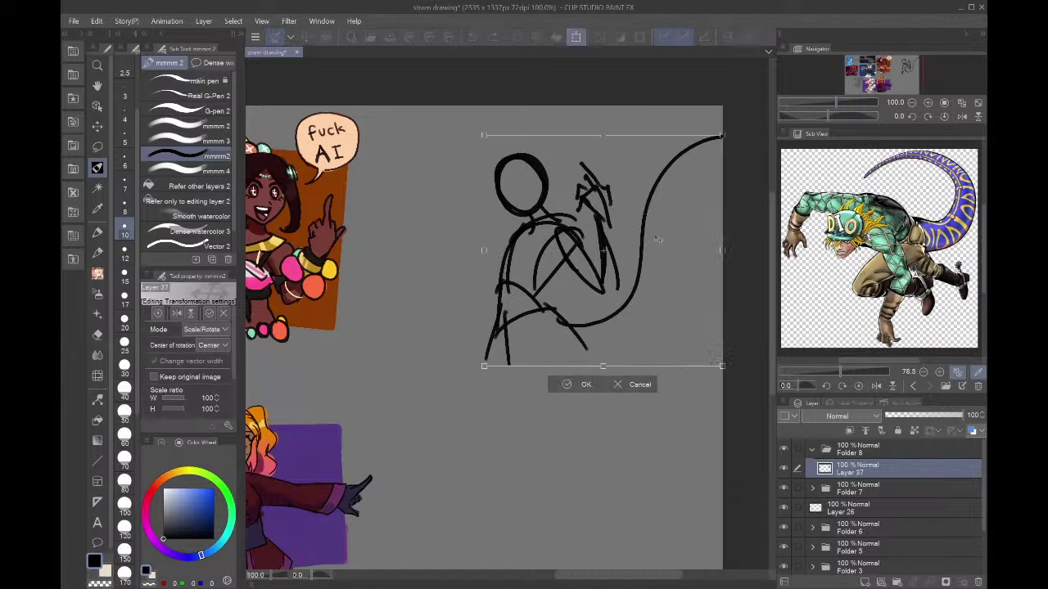
pyautogui.moveTo(638, 280); pyautogui.dragTo(542, 260)
pyautogui.press('Return')
pyautogui.moveTo(616, 120)
pyautogui.mouseDown()
pyautogui.moveTo(692, 137)
pyautogui.moveTo(583, 188)
pyautogui.moveTo(622, 126)
pyautogui.moveTo(563, 237)
pyautogui.mouseUp()
pyautogui.moveTo(583, 171); pyautogui.dragTo(511, 326)
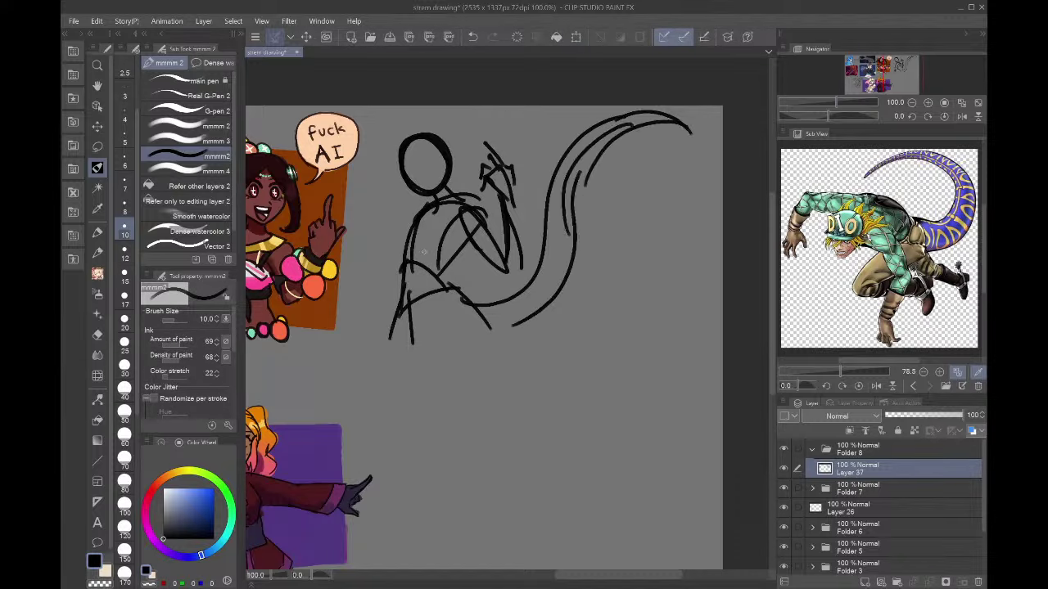
# - Sketch the figure's other arm hanging straight down alongside the torso
pyautogui.moveTo(420, 207)
pyautogui.mouseDown()
pyautogui.moveTo(392, 280)
pyautogui.moveTo(408, 285)
pyautogui.mouseUp()
pyautogui.moveTo(396, 271); pyautogui.dragTo(385, 352)
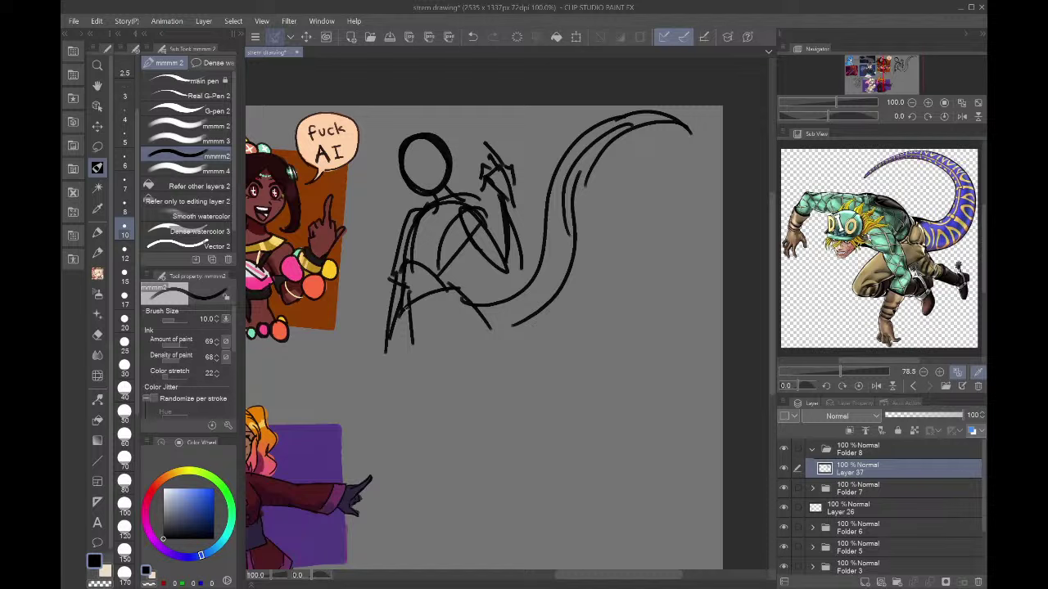
pyautogui.moveTo(408, 308); pyautogui.dragTo(390, 375)
# - Sketch the scowling face with an open mouth, the brimmed cap and the hair flicking out around the head
pyautogui.moveTo(423, 191)
pyautogui.mouseDown()
pyautogui.moveTo(421, 181)
pyautogui.moveTo(446, 175)
pyautogui.moveTo(420, 199)
pyautogui.moveTo(435, 174)
pyautogui.moveTo(424, 190)
pyautogui.mouseUp()
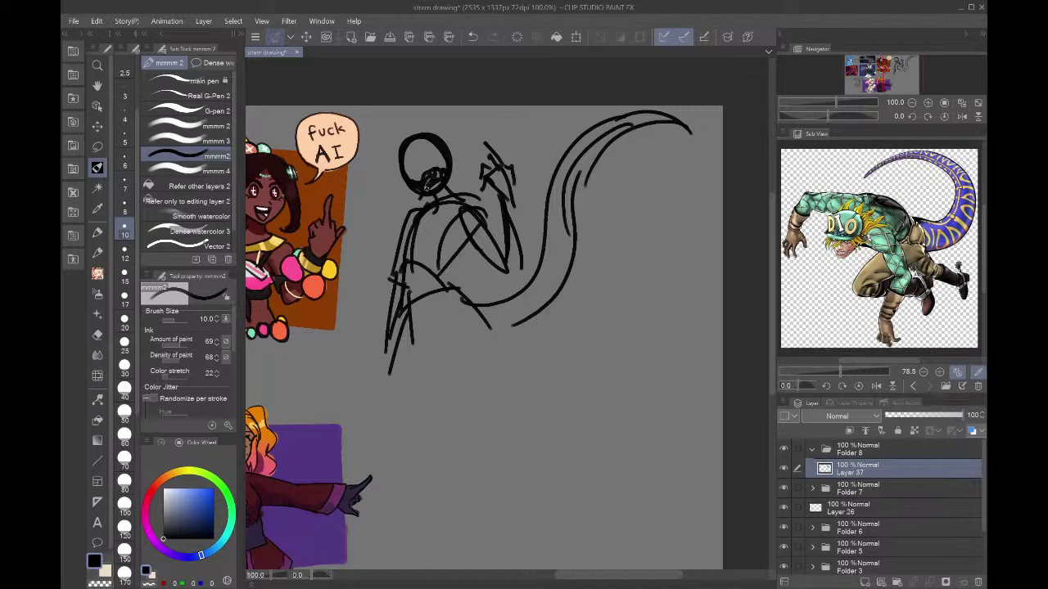
pyautogui.moveTo(421, 149)
pyautogui.mouseDown()
pyautogui.moveTo(437, 161)
pyautogui.moveTo(410, 175)
pyautogui.moveTo(427, 156)
pyautogui.moveTo(391, 188)
pyautogui.moveTo(405, 153)
pyautogui.moveTo(445, 131)
pyautogui.mouseUp()
pyautogui.moveTo(390, 171)
pyautogui.mouseDown()
pyautogui.moveTo(372, 179)
pyautogui.moveTo(400, 149)
pyautogui.moveTo(383, 129)
pyautogui.mouseUp()
pyautogui.moveTo(387, 129)
pyautogui.mouseDown()
pyautogui.moveTo(446, 123)
pyautogui.moveTo(449, 154)
pyautogui.moveTo(449, 136)
pyautogui.moveTo(478, 156)
pyautogui.moveTo(467, 171)
pyautogui.mouseUp()
pyautogui.moveTo(465, 172); pyautogui.dragTo(471, 198)
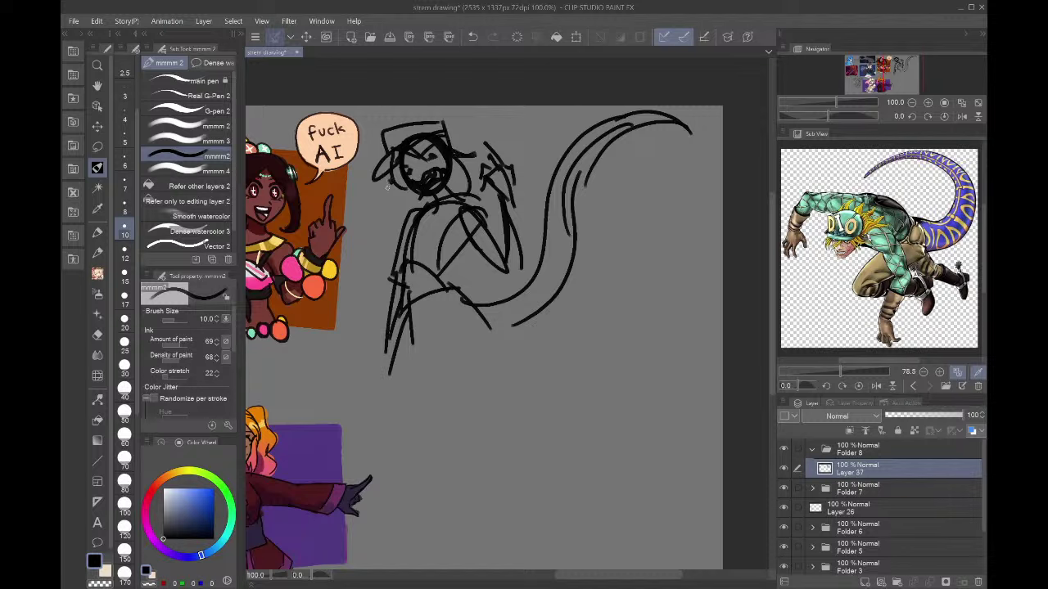
pyautogui.moveTo(387, 187)
pyautogui.mouseDown()
pyautogui.moveTo(370, 198)
pyautogui.moveTo(388, 223)
pyautogui.moveTo(415, 216)
pyautogui.mouseUp()
# - Enlarge the whole figure sketch to 109%
pyautogui.hotkey('ctrl', 't')
pyautogui.moveTo(530, 375)
pyautogui.mouseDown()
pyautogui.moveTo(531, 399)
pyautogui.moveTo(552, 380)
pyautogui.mouseUp()
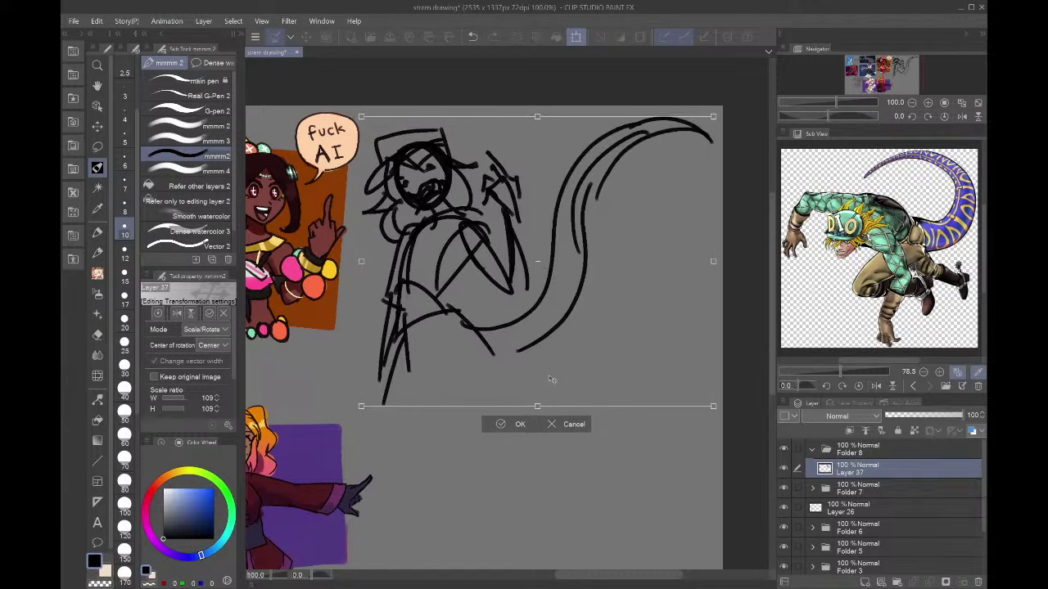
pyautogui.press('Return')
# - Lower Layer 37 to 16% opacity and create a new layer above it for the line art
pyautogui.click(897, 414)
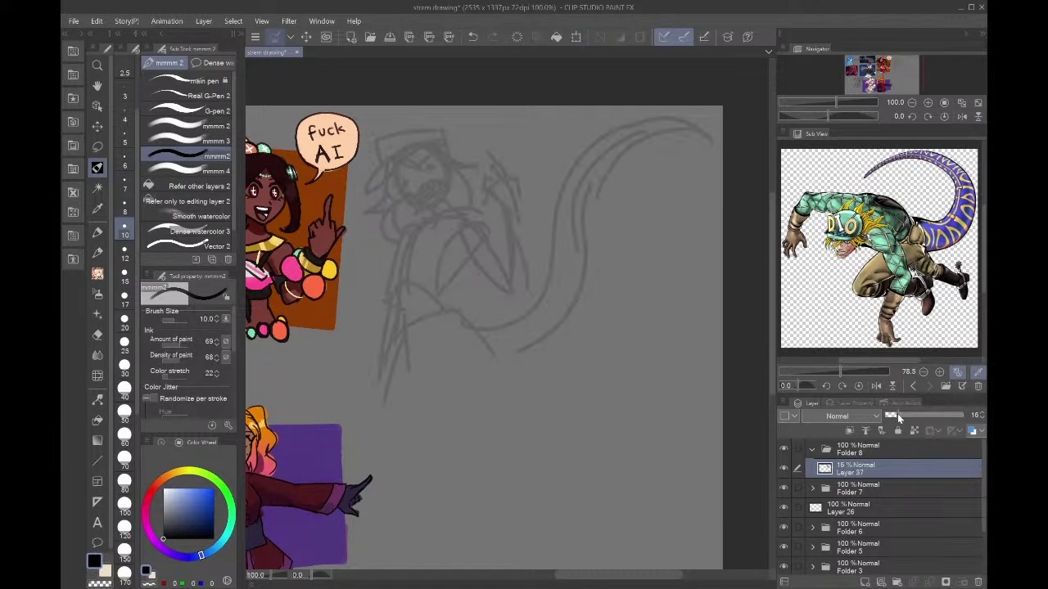
pyautogui.click(866, 581)
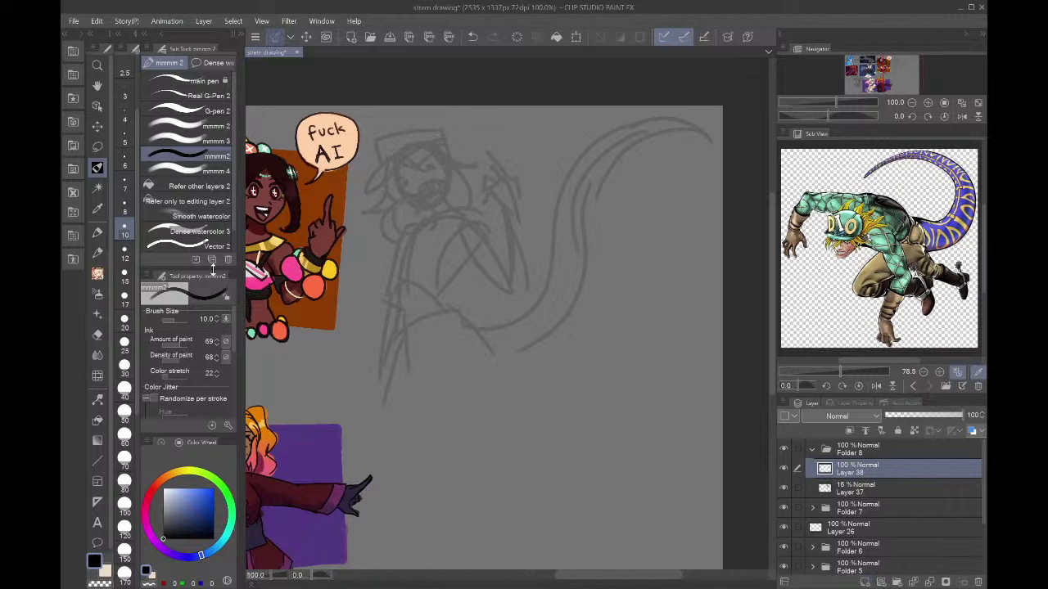
# - With the brush at size 3 and the reference enlarged to its face, ink the first eye and its slanted eyebrow
pyautogui.click(126, 162)
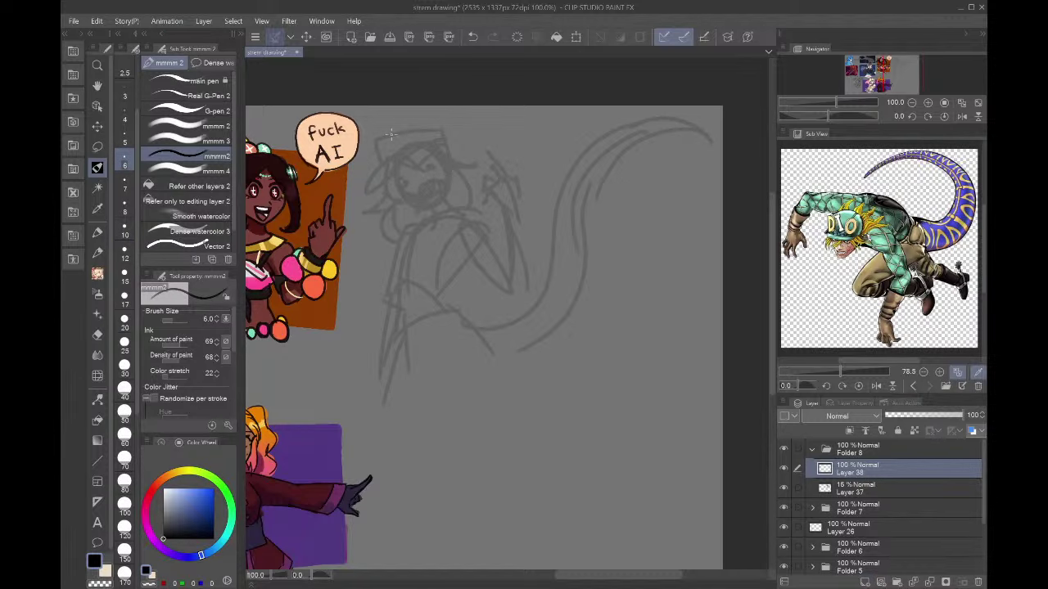
pyautogui.scroll(5, 390, 133)
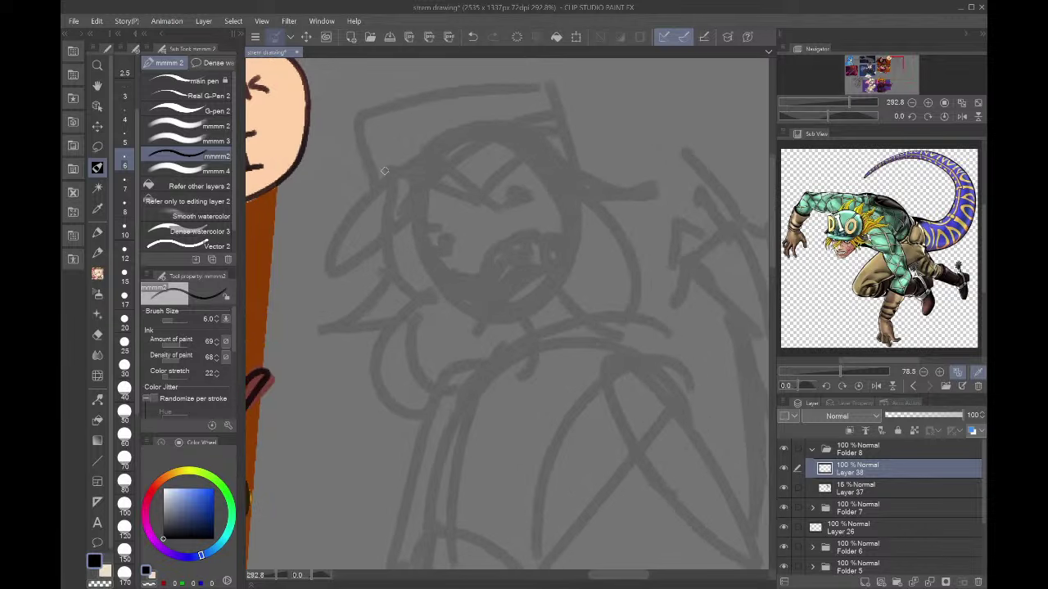
pyautogui.click(124, 114)
pyautogui.scroll(2, 415, 282)
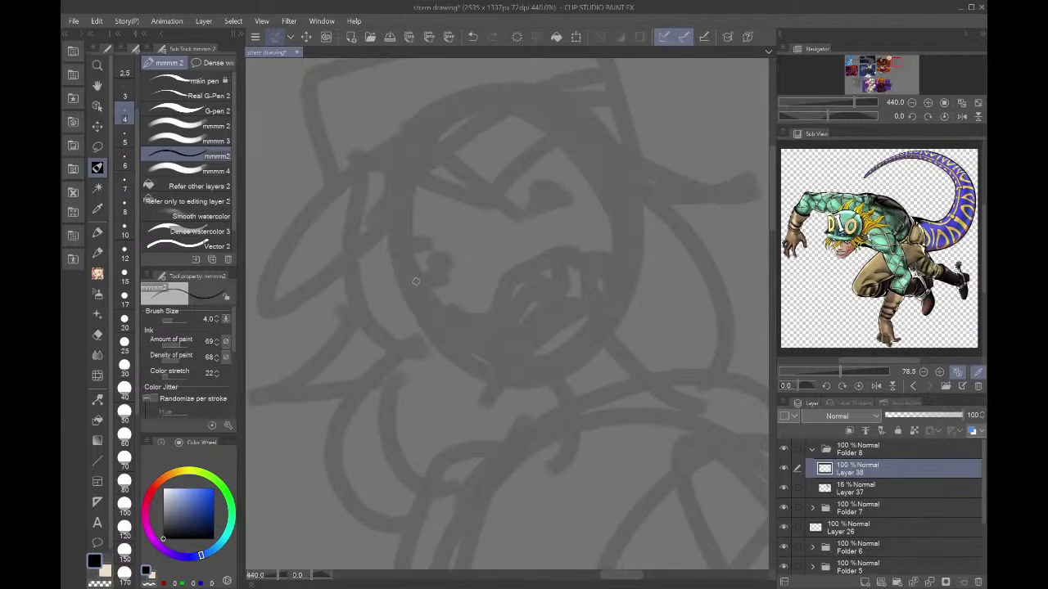
pyautogui.scroll(5, 835, 238)
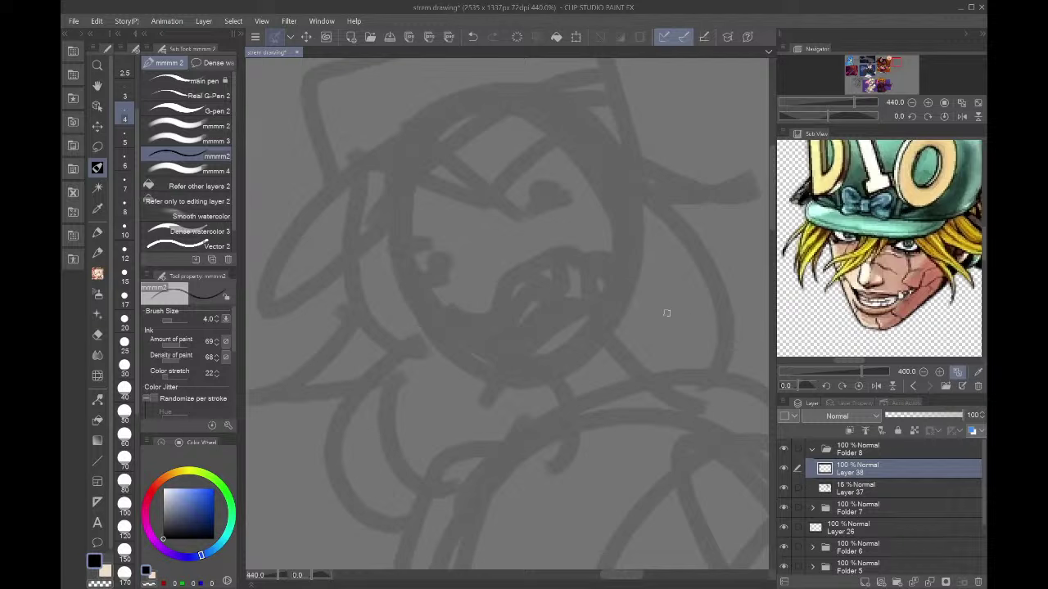
pyautogui.press('[')
pyautogui.moveTo(488, 203)
pyautogui.mouseDown()
pyautogui.moveTo(533, 164)
pyautogui.moveTo(556, 169)
pyautogui.moveTo(530, 161)
pyautogui.moveTo(578, 156)
pyautogui.moveTo(568, 185)
pyautogui.moveTo(496, 235)
pyautogui.mouseUp()
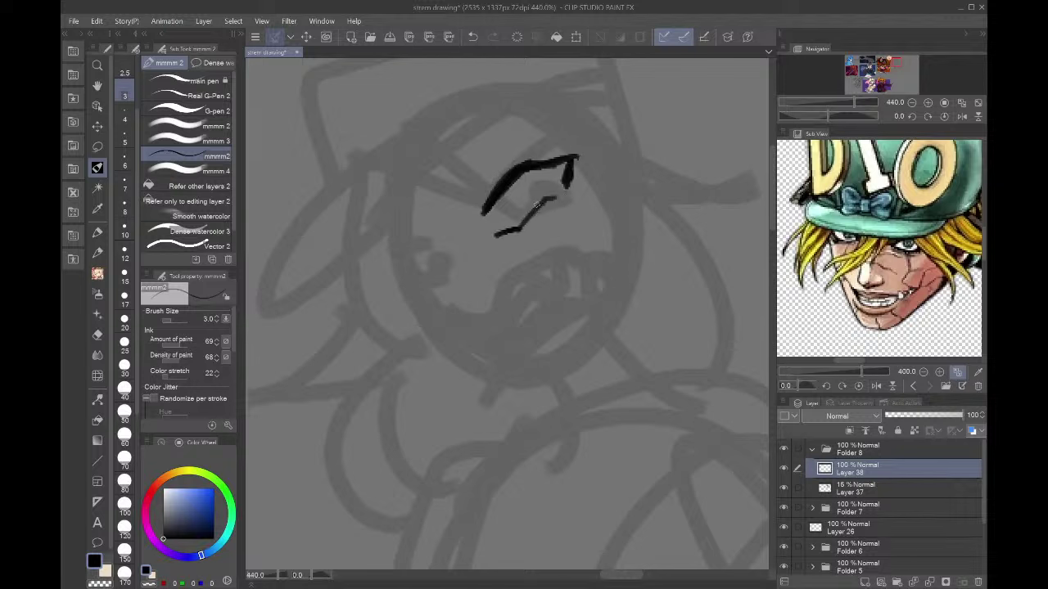
pyautogui.moveTo(537, 205)
pyautogui.mouseDown()
pyautogui.moveTo(531, 194)
pyautogui.moveTo(553, 182)
pyautogui.moveTo(526, 198)
pyautogui.moveTo(532, 215)
pyautogui.moveTo(563, 196)
pyautogui.mouseUp()
pyautogui.moveTo(562, 195)
pyautogui.mouseDown()
pyautogui.moveTo(519, 229)
pyautogui.moveTo(493, 235)
pyautogui.moveTo(473, 216)
pyautogui.mouseUp()
pyautogui.moveTo(528, 127); pyautogui.dragTo(469, 195)
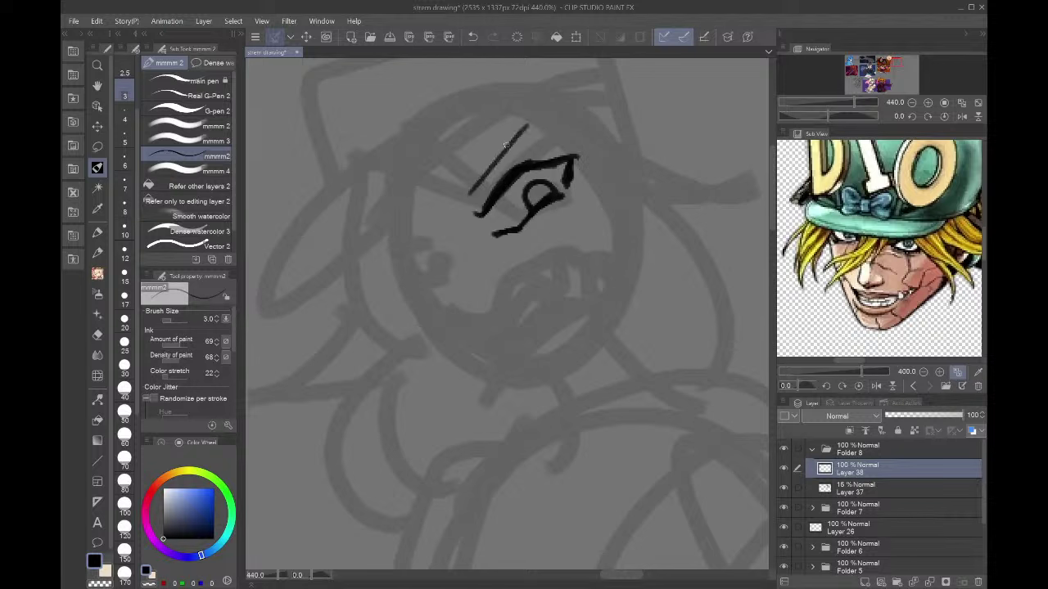
pyautogui.moveTo(509, 144)
pyautogui.mouseDown()
pyautogui.moveTo(459, 203)
pyautogui.moveTo(470, 200)
pyautogui.mouseUp()
pyautogui.moveTo(528, 127); pyautogui.dragTo(498, 162)
# - Set the brush to size 4 and ink the second eye, its eyebrow and the small angular nose
pyautogui.press(']')
pyautogui.moveTo(375, 235); pyautogui.dragTo(427, 231)
pyautogui.moveTo(435, 221)
pyautogui.mouseDown()
pyautogui.moveTo(387, 271)
pyautogui.moveTo(433, 229)
pyautogui.mouseUp()
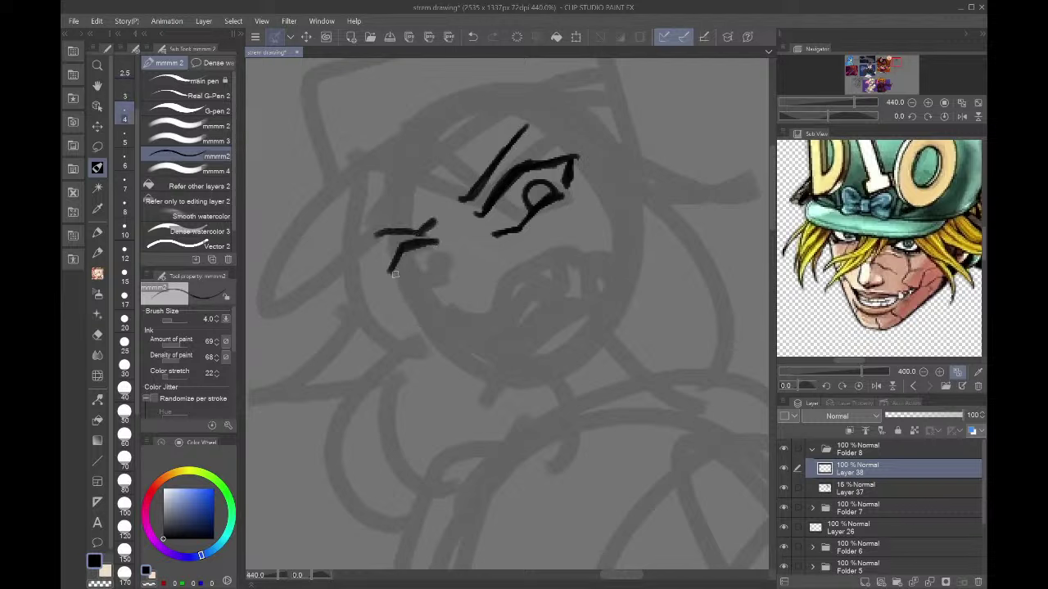
pyautogui.moveTo(390, 270)
pyautogui.mouseDown()
pyautogui.moveTo(407, 282)
pyautogui.moveTo(452, 261)
pyautogui.moveTo(432, 264)
pyautogui.moveTo(446, 272)
pyautogui.moveTo(450, 237)
pyautogui.moveTo(435, 219)
pyautogui.moveTo(411, 230)
pyautogui.moveTo(460, 245)
pyautogui.moveTo(485, 303)
pyautogui.mouseUp()
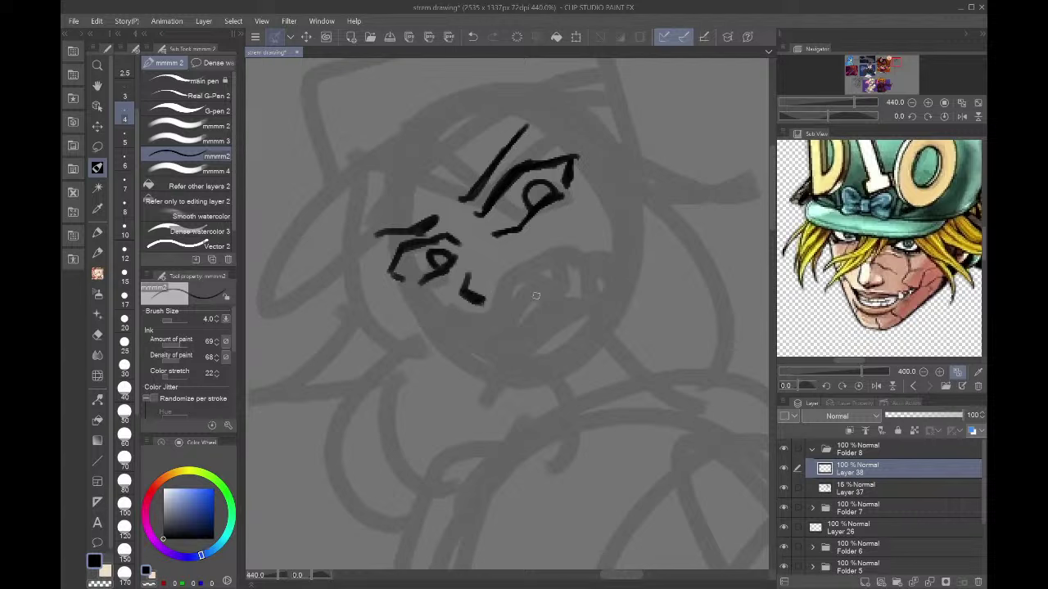
pyautogui.moveTo(514, 350)
pyautogui.mouseDown()
pyautogui.moveTo(516, 316)
pyautogui.moveTo(563, 255)
pyautogui.mouseUp()
pyautogui.hotkey('ctrl', 'z')
pyautogui.moveTo(501, 351)
pyautogui.mouseDown()
pyautogui.moveTo(483, 336)
pyautogui.moveTo(562, 270)
pyautogui.mouseUp()
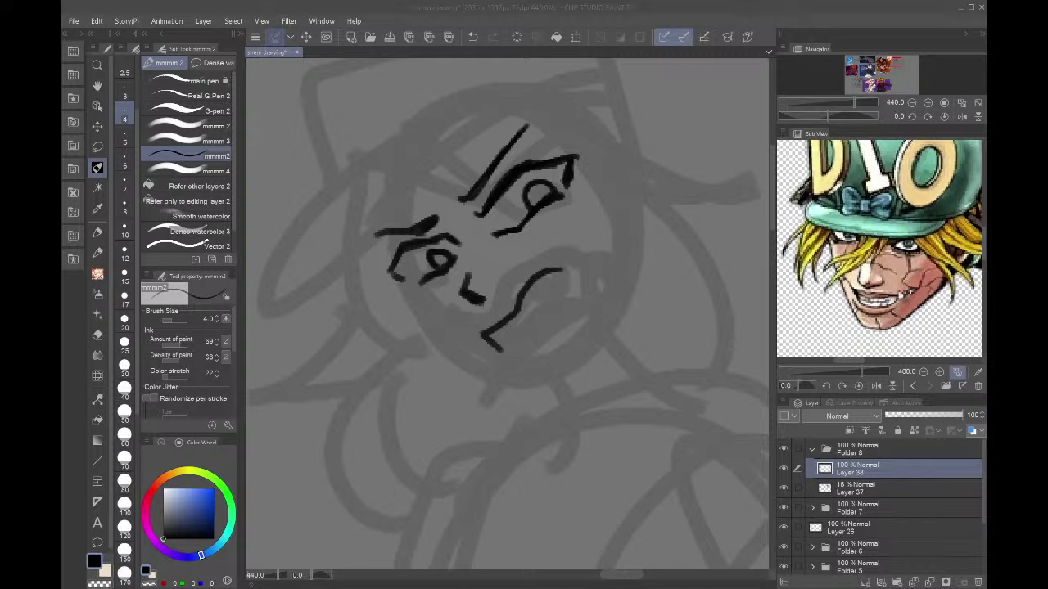
pyautogui.click(673, 513)
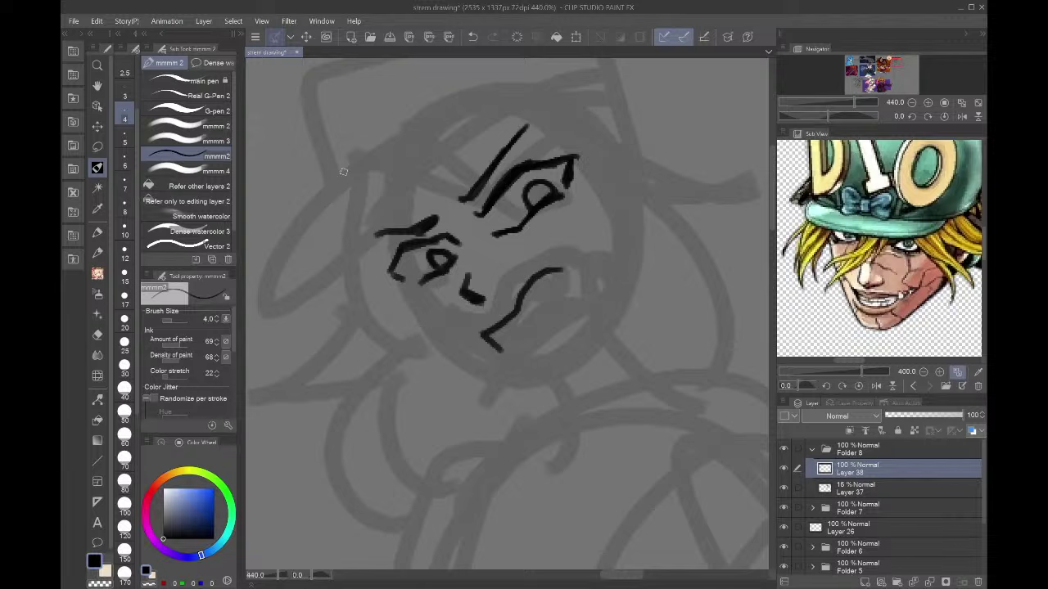
# - Select and erase the left eyebrow, and likewise the trial mouth line below the nose
pyautogui.press('m')
pyautogui.moveTo(418, 198)
pyautogui.mouseDown()
pyautogui.moveTo(405, 240)
pyautogui.moveTo(397, 197)
pyautogui.mouseUp()
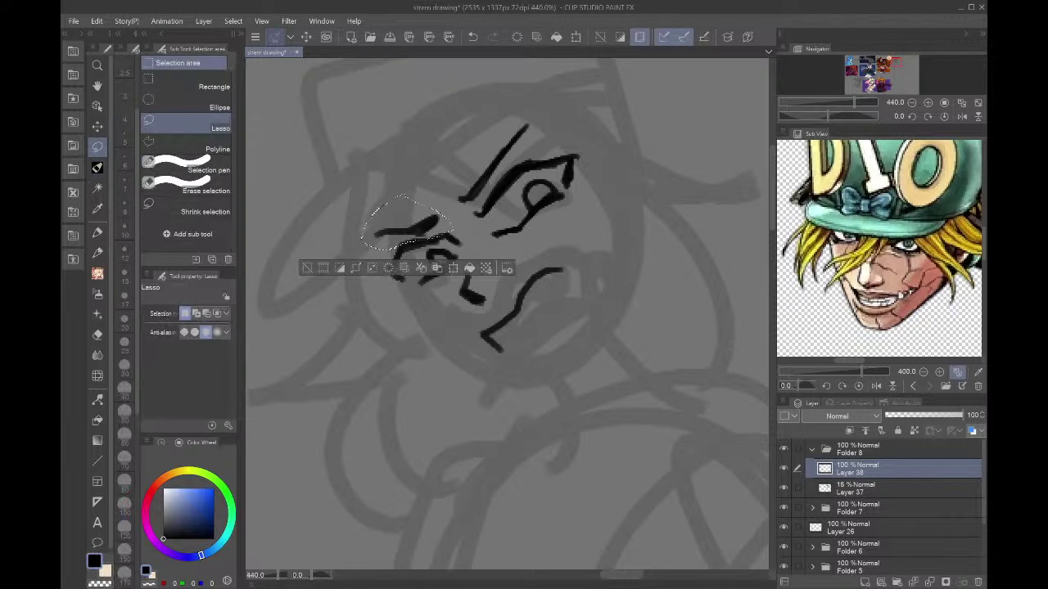
pyautogui.press('Delete')
pyautogui.hotkey('ctrl', 'd')
pyautogui.moveTo(503, 370); pyautogui.dragTo(501, 366)
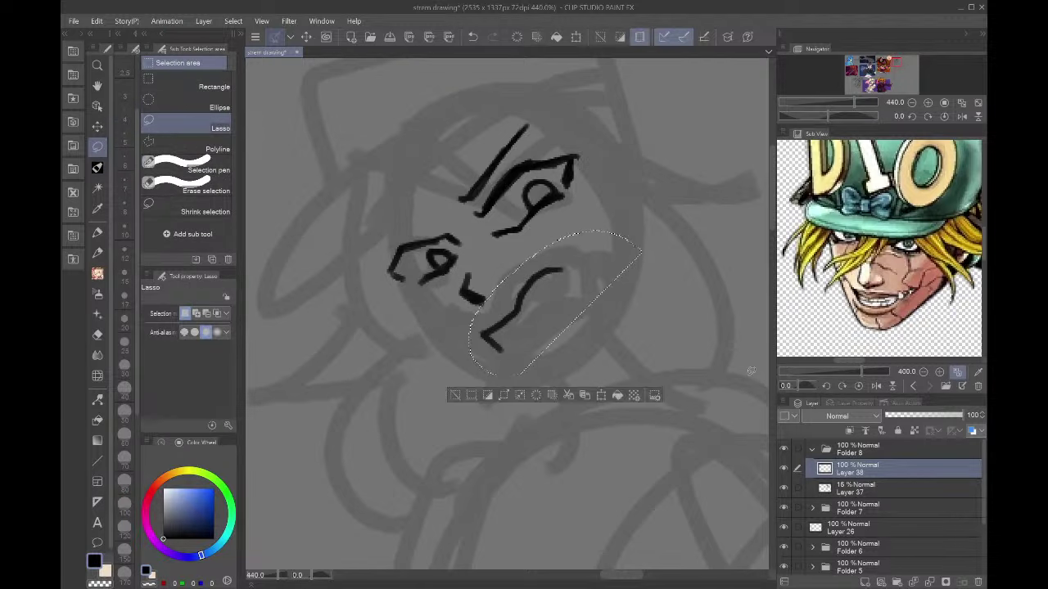
pyautogui.press('Delete')
pyautogui.hotkey('ctrl', 'd')
# - Redraw the left eyebrow flatter against its eye, and rotate and shift the right eyebrow down onto its upper eyelid
pyautogui.press('p')
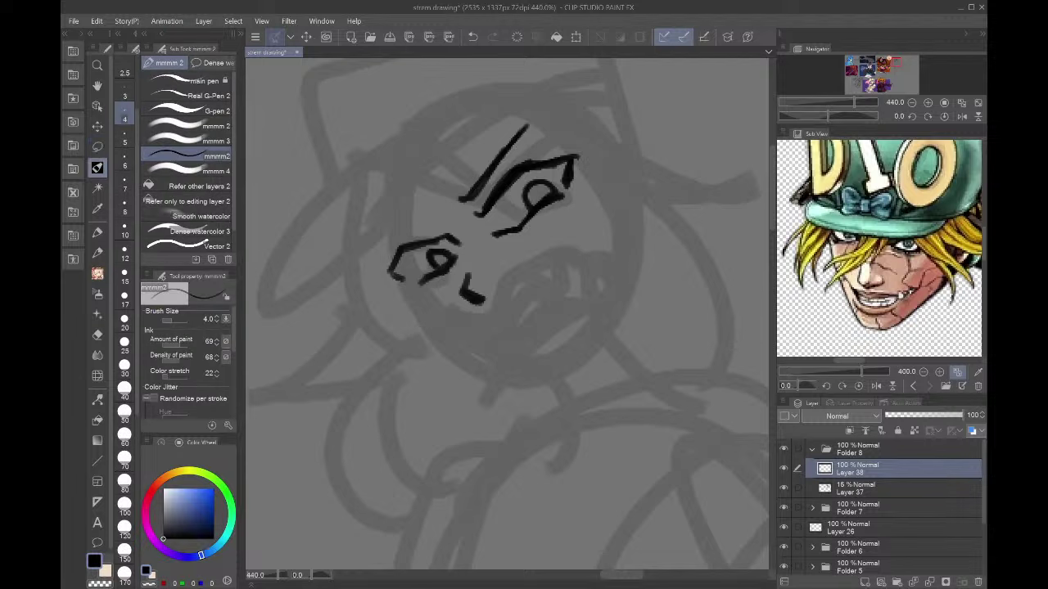
pyautogui.moveTo(374, 237)
pyautogui.mouseDown()
pyautogui.moveTo(458, 235)
pyautogui.moveTo(479, 200)
pyautogui.moveTo(449, 178)
pyautogui.moveTo(443, 199)
pyautogui.mouseUp()
pyautogui.press('m')
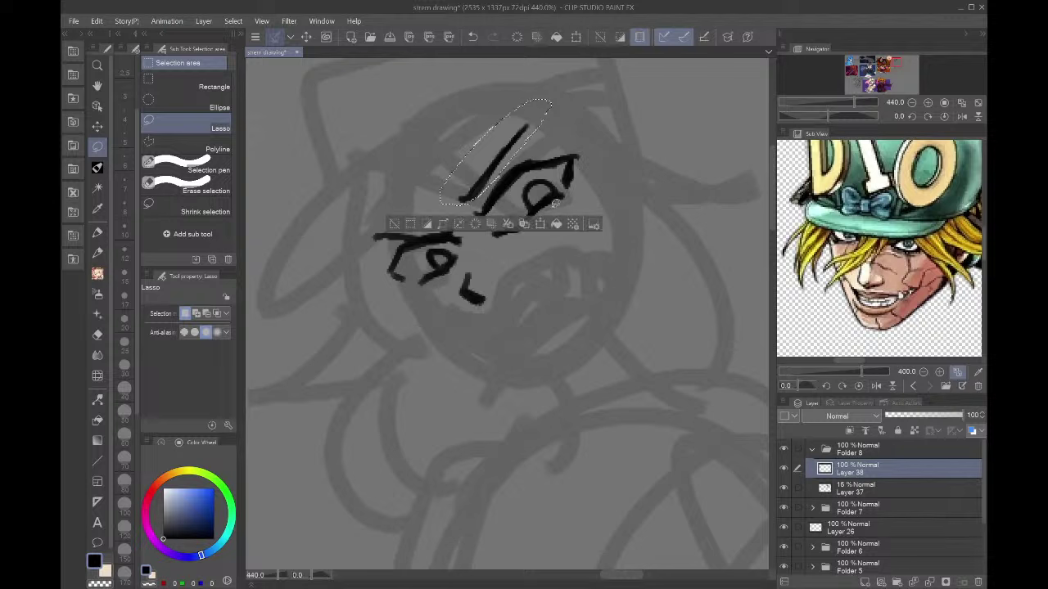
pyautogui.click(539, 223)
pyautogui.moveTo(566, 193)
pyautogui.mouseDown()
pyautogui.moveTo(560, 169)
pyautogui.moveTo(525, 172)
pyautogui.moveTo(525, 181)
pyautogui.mouseUp()
pyautogui.click(477, 248)
pyautogui.click(589, 121)
pyautogui.hotkey('ctrl', 'd')
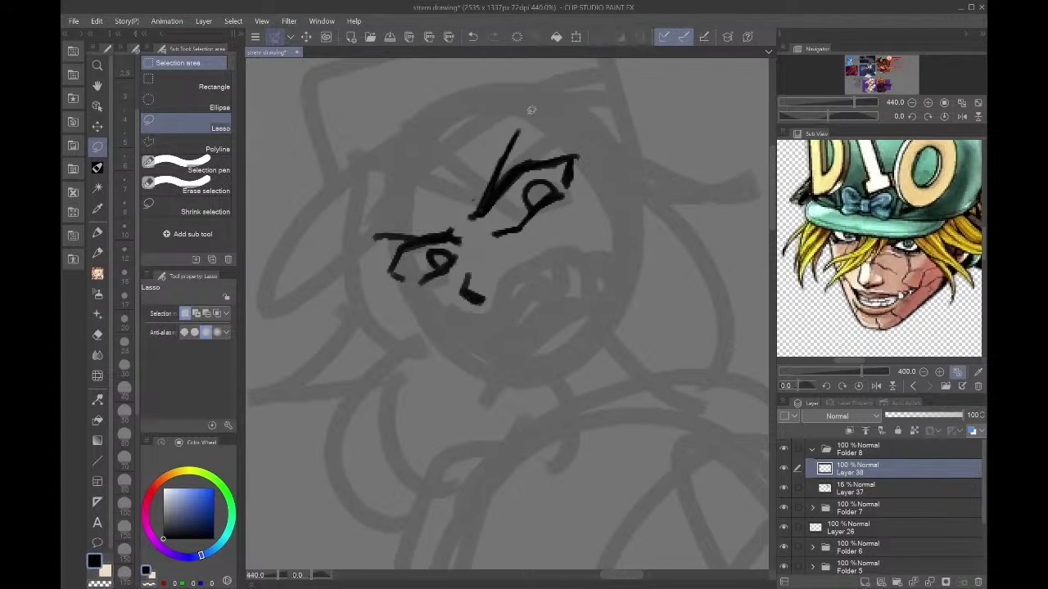
# - Lasso the nose, tilt it slightly and move it closer to the left eye, keeping its size
pyautogui.moveTo(485, 320); pyautogui.dragTo(517, 271)
pyautogui.click(526, 340)
pyautogui.moveTo(525, 321); pyautogui.dragTo(516, 331)
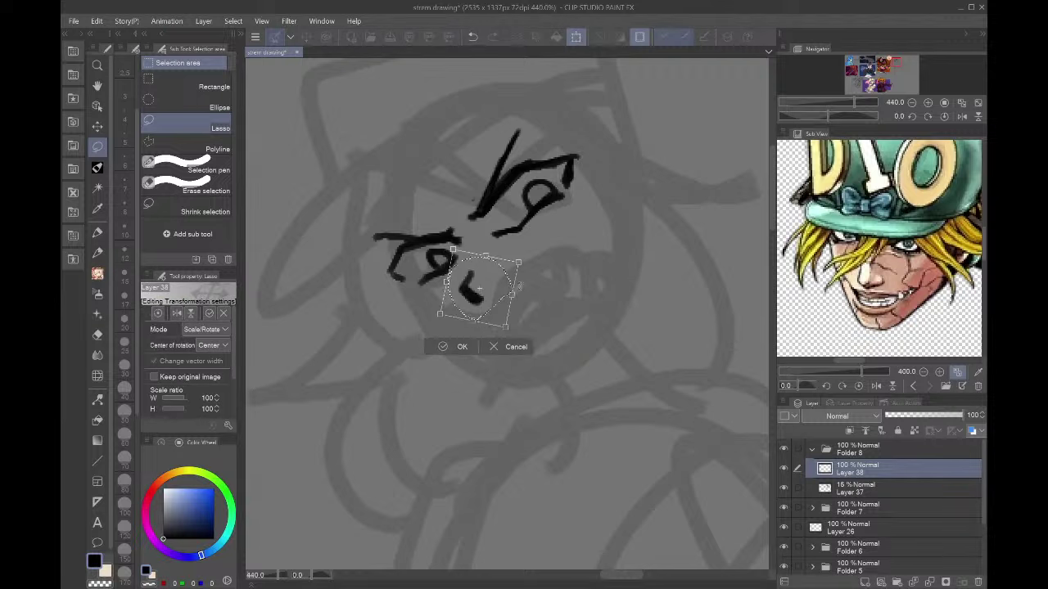
pyautogui.moveTo(501, 289); pyautogui.dragTo(496, 284)
pyautogui.moveTo(449, 260); pyautogui.dragTo(452, 265)
pyautogui.press('Return')
pyautogui.hotkey('ctrl', 'd')
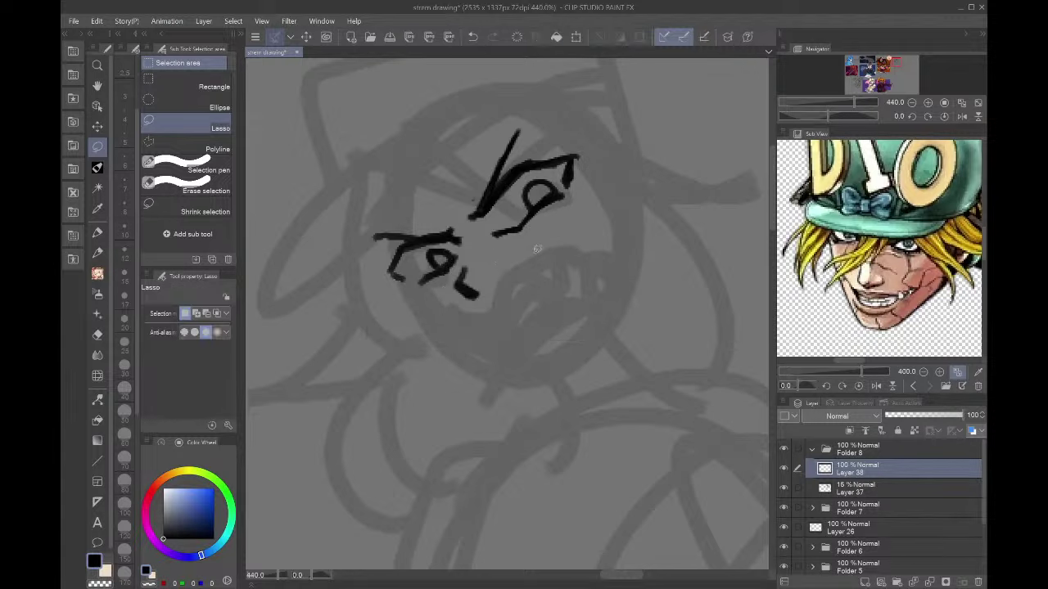
# - Ink a slanted open grin beneath the nose with jagged upper teeth and a filled-in left corner, undoing the last stroke
pyautogui.press('p')
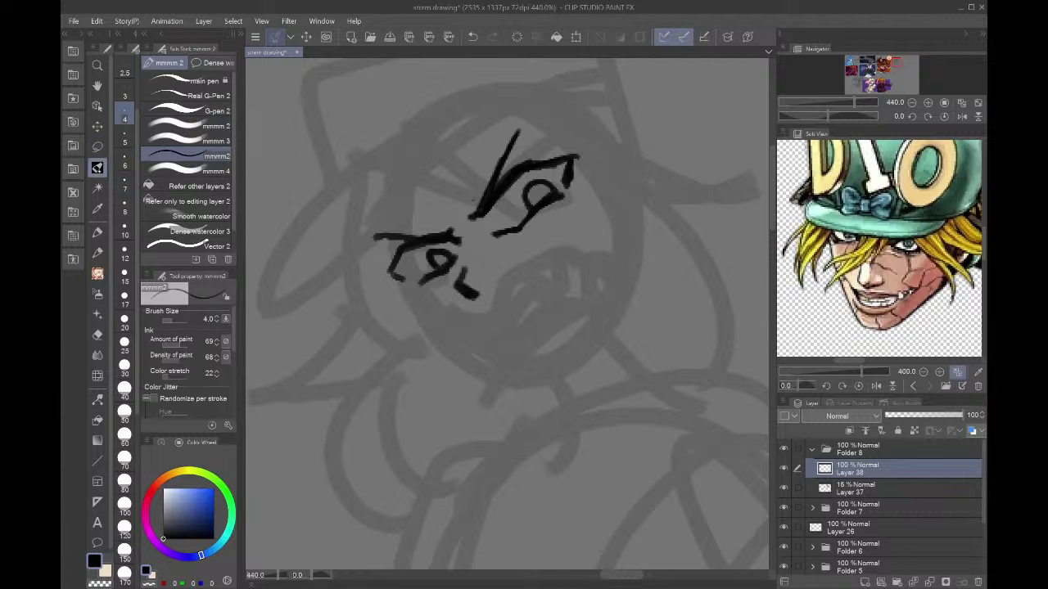
pyautogui.moveTo(510, 360)
pyautogui.mouseDown()
pyautogui.moveTo(478, 332)
pyautogui.moveTo(570, 251)
pyautogui.mouseUp()
pyautogui.hotkey('ctrl', 'z')
pyautogui.moveTo(508, 359)
pyautogui.mouseDown()
pyautogui.moveTo(486, 339)
pyautogui.moveTo(588, 245)
pyautogui.moveTo(560, 321)
pyautogui.moveTo(494, 355)
pyautogui.moveTo(491, 334)
pyautogui.moveTo(462, 343)
pyautogui.moveTo(497, 355)
pyautogui.moveTo(474, 345)
pyautogui.moveTo(514, 347)
pyautogui.mouseUp()
pyautogui.moveTo(533, 309)
pyautogui.mouseDown()
pyautogui.moveTo(568, 292)
pyautogui.moveTo(580, 267)
pyautogui.moveTo(552, 311)
pyautogui.moveTo(537, 305)
pyautogui.moveTo(540, 315)
pyautogui.moveTo(532, 310)
pyautogui.moveTo(507, 327)
pyautogui.mouseUp()
pyautogui.moveTo(508, 328); pyautogui.dragTo(482, 336)
pyautogui.moveTo(559, 320); pyautogui.dragTo(576, 303)
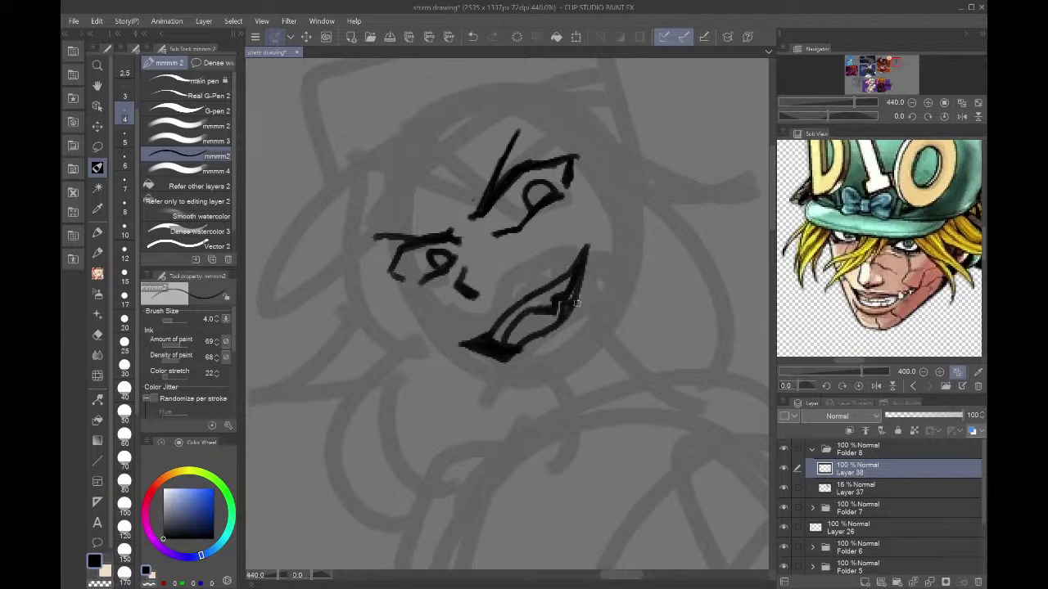
pyautogui.hotkey('ctrl', 'z')
# - Erase the mouth's lower edge and redraw it wider and deeper, adding lower teeth, a tongue and dark inner areas
pyautogui.press('m')
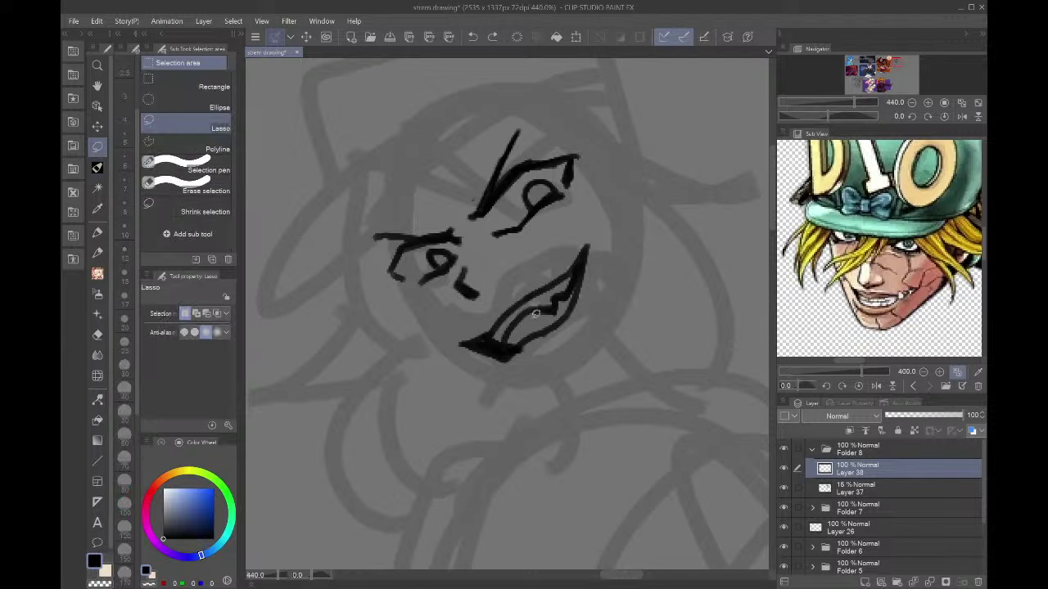
pyautogui.moveTo(512, 351)
pyautogui.mouseDown()
pyautogui.moveTo(573, 299)
pyautogui.moveTo(610, 324)
pyautogui.moveTo(511, 360)
pyautogui.mouseUp()
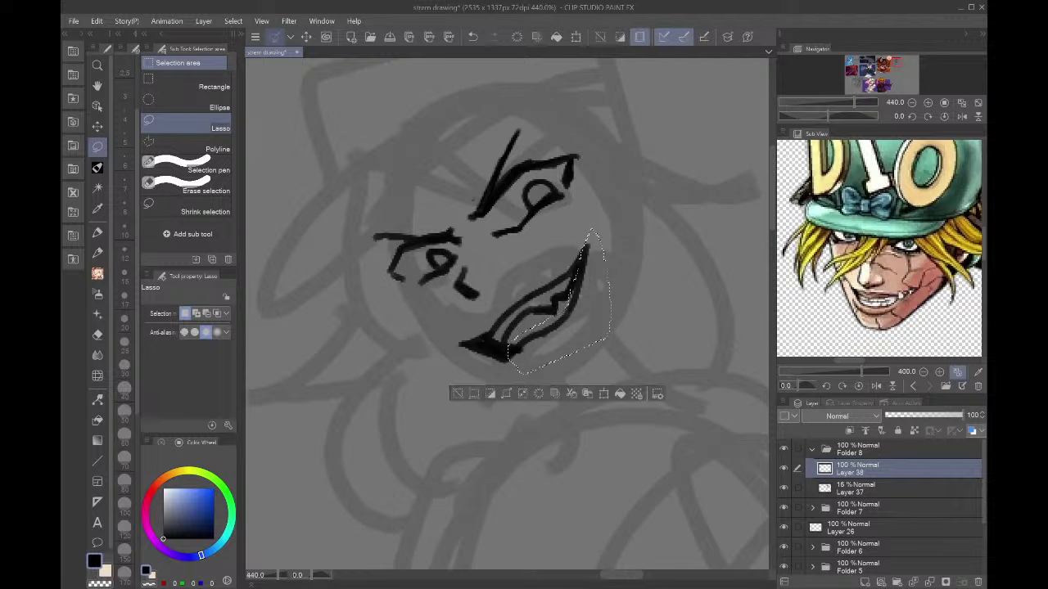
pyautogui.hotkey('ctrl', 'd')
pyautogui.press('p')
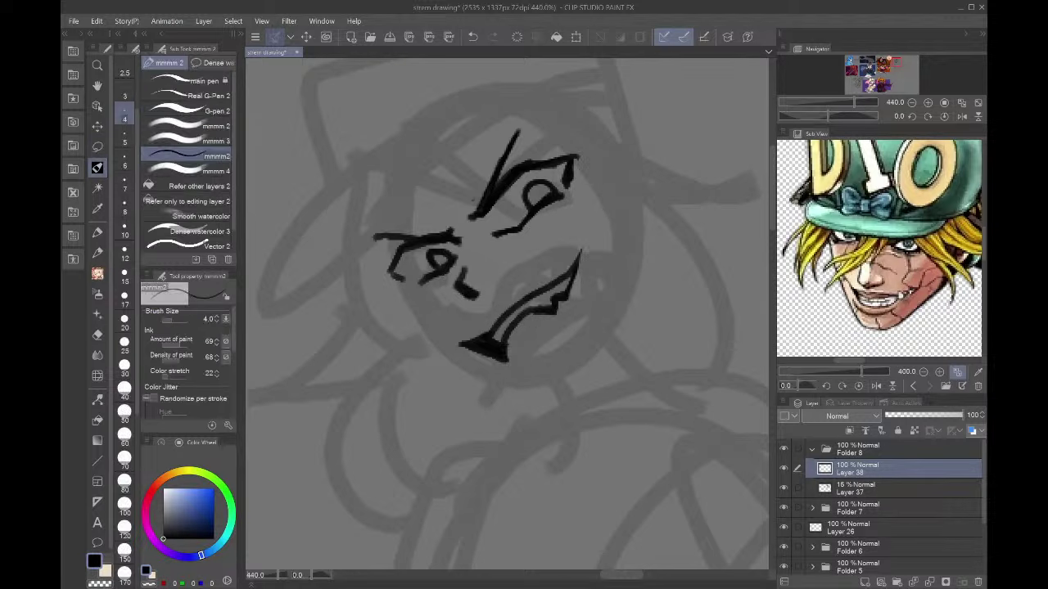
pyautogui.moveTo(579, 283)
pyautogui.mouseDown()
pyautogui.moveTo(584, 316)
pyautogui.moveTo(573, 347)
pyautogui.moveTo(536, 370)
pyautogui.moveTo(577, 311)
pyautogui.moveTo(524, 352)
pyautogui.moveTo(532, 362)
pyautogui.moveTo(519, 341)
pyautogui.mouseUp()
pyautogui.hotkey('ctrl', 'z')
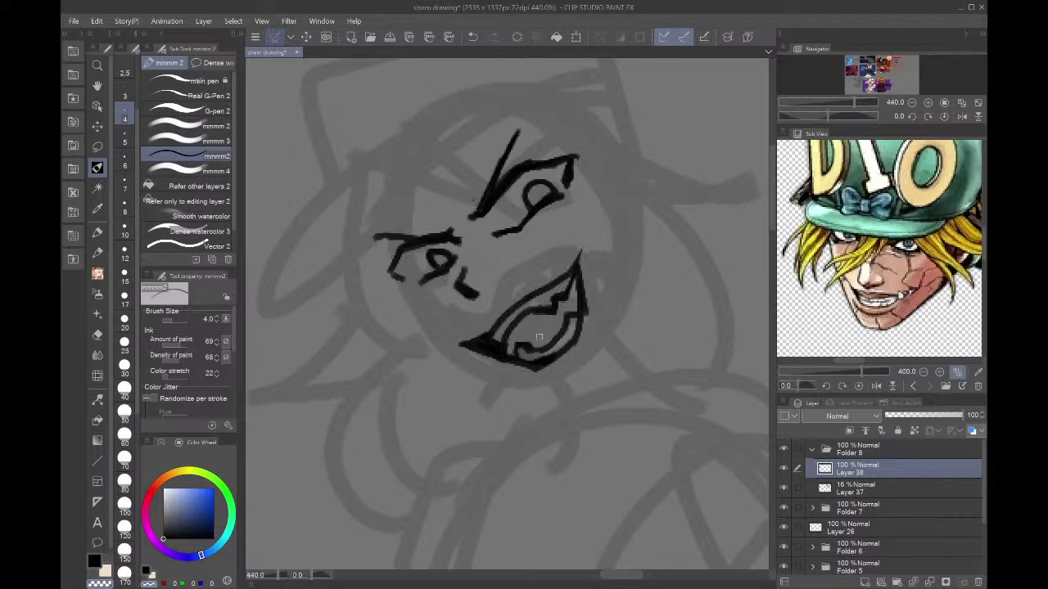
pyautogui.click(181, 536)
pyautogui.moveTo(528, 343)
pyautogui.mouseDown()
pyautogui.moveTo(566, 309)
pyautogui.moveTo(570, 289)
pyautogui.mouseUp()
# - Examine the reference's full pose and then its head and shoulders at 150%
pyautogui.scroll(-7, 890, 204)
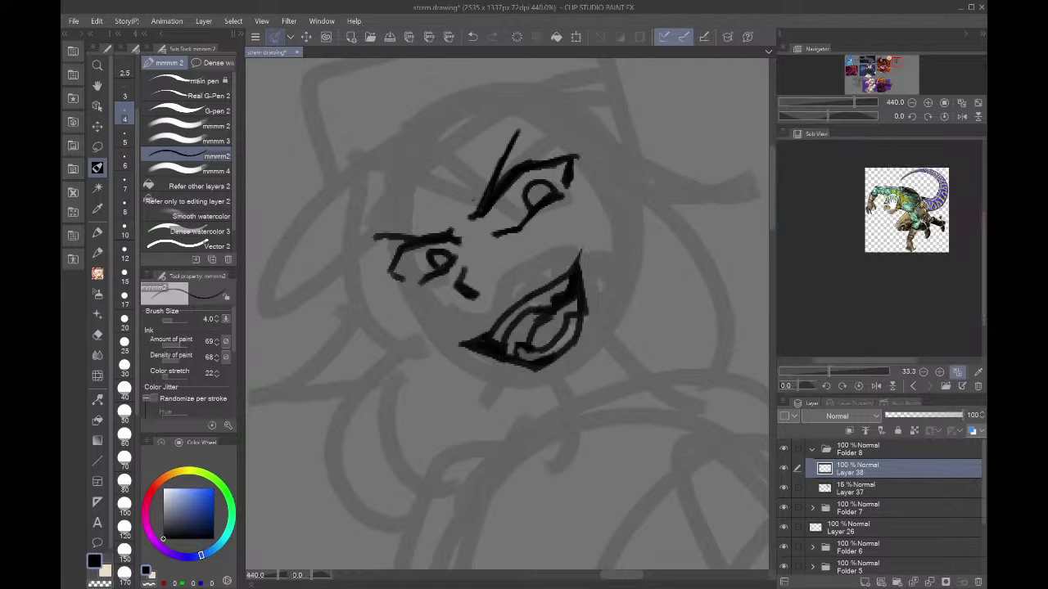
pyautogui.scroll(1, 890, 203)
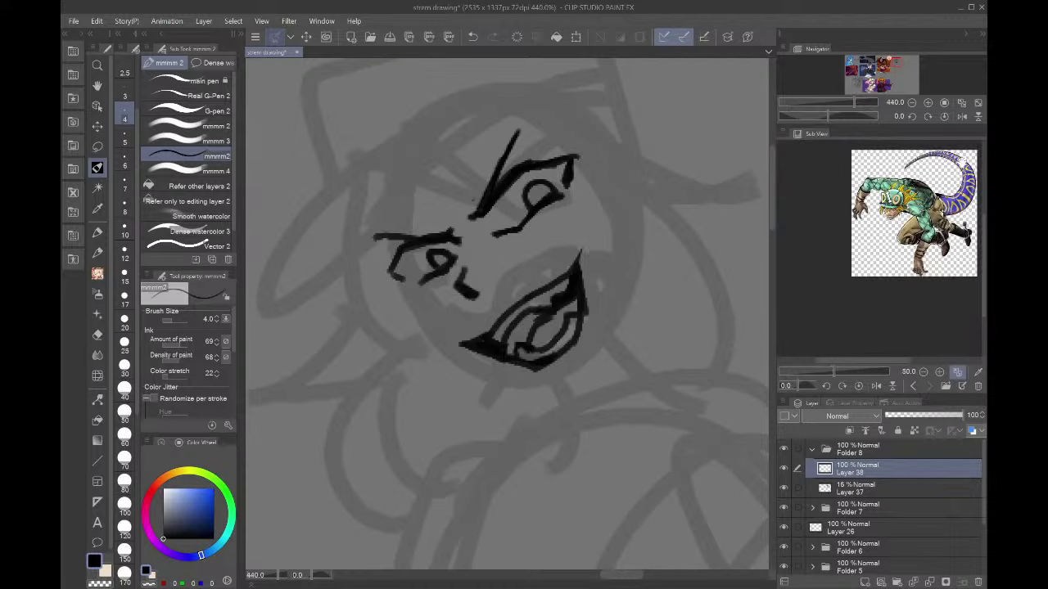
pyautogui.scroll(2, 963, 162)
pyautogui.scroll(-1, 960, 160)
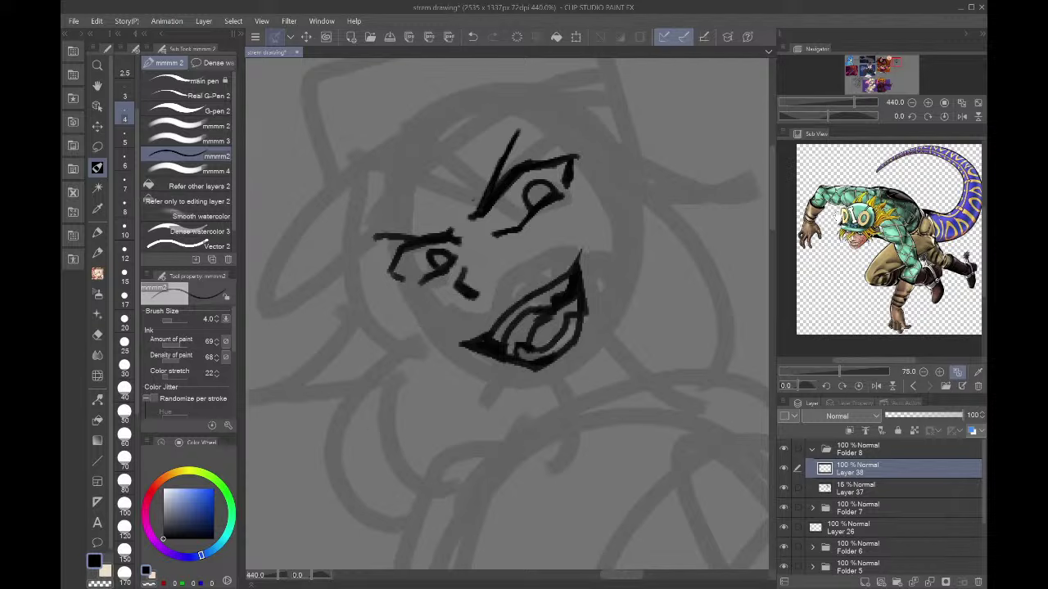
pyautogui.scroll(2, 837, 217)
pyautogui.scroll(-3, 836, 217)
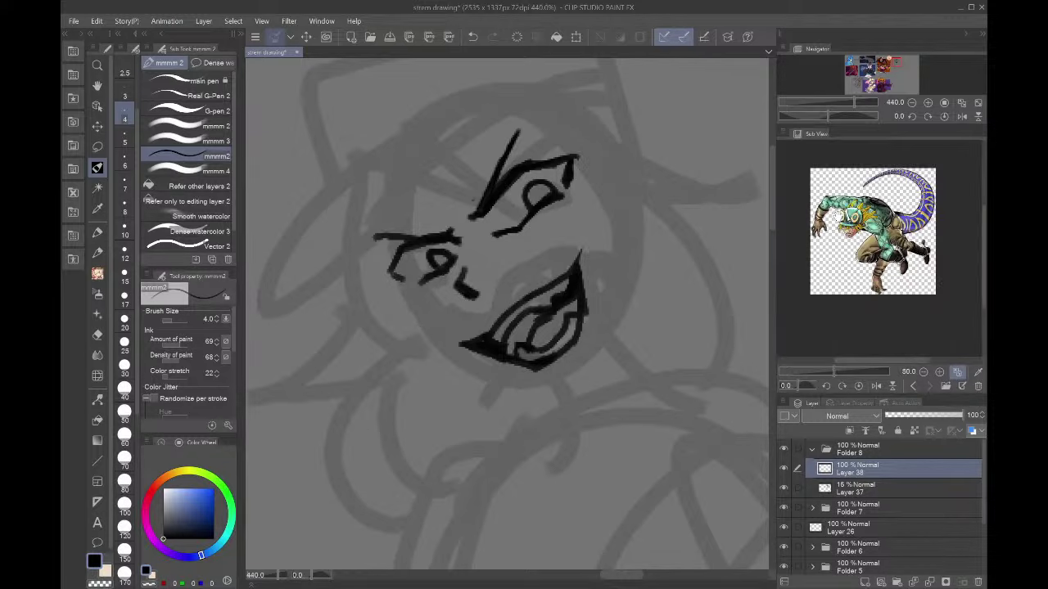
pyautogui.scroll(1, 836, 217)
pyautogui.scroll(2, 888, 239)
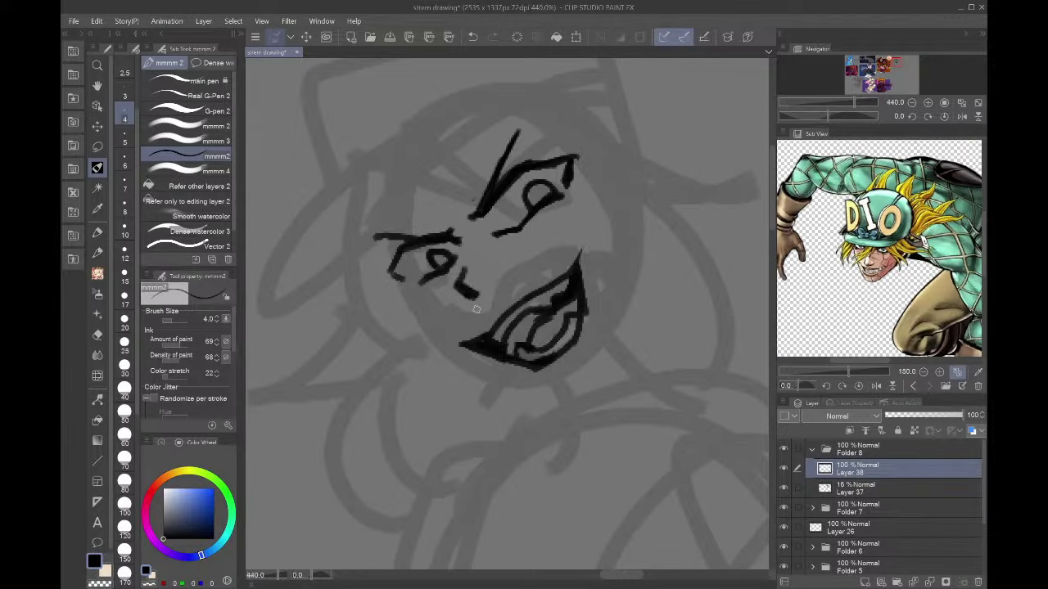
# - Lasso the whole mouth and rotate it slightly clockwise so its slant suits the face
pyautogui.press('m')
pyautogui.moveTo(610, 282)
pyautogui.mouseDown()
pyautogui.moveTo(544, 229)
pyautogui.moveTo(618, 352)
pyautogui.mouseUp()
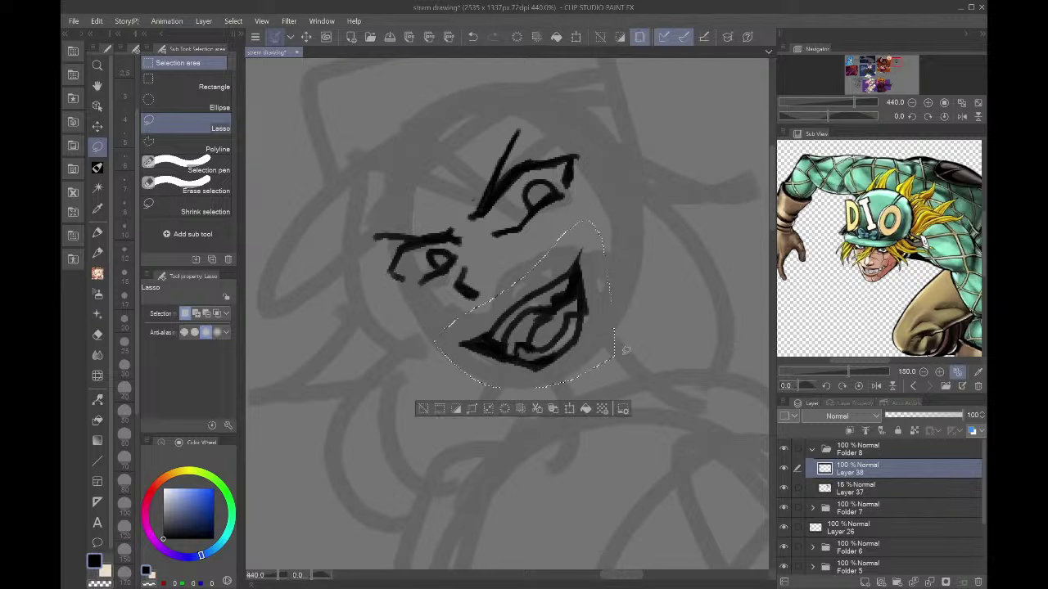
pyautogui.click(570, 408)
pyautogui.moveTo(659, 316); pyautogui.dragTo(656, 339)
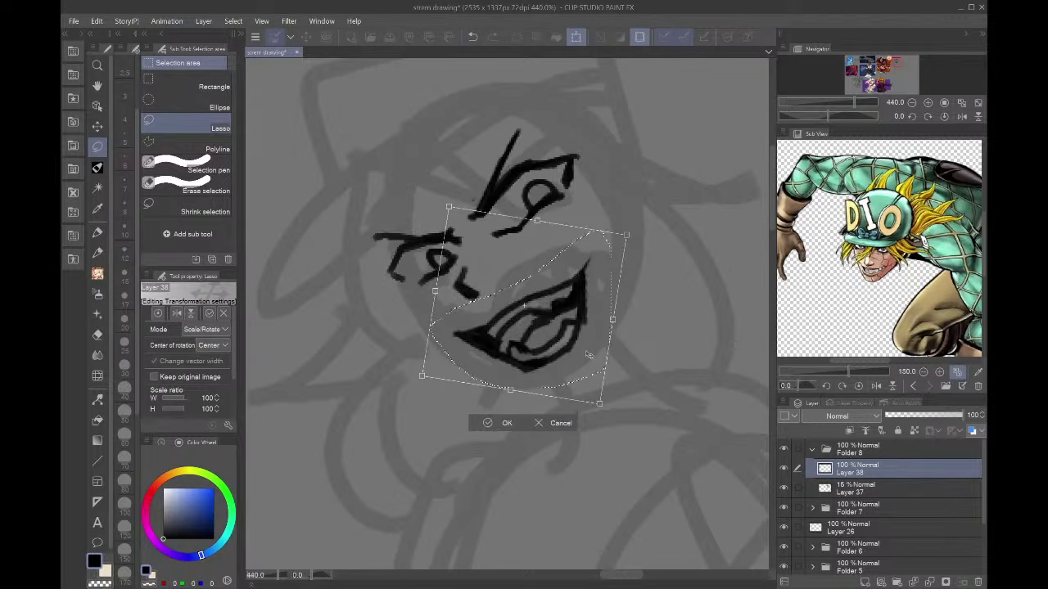
pyautogui.press('Return')
pyautogui.hotkey('ctrl', 'd')
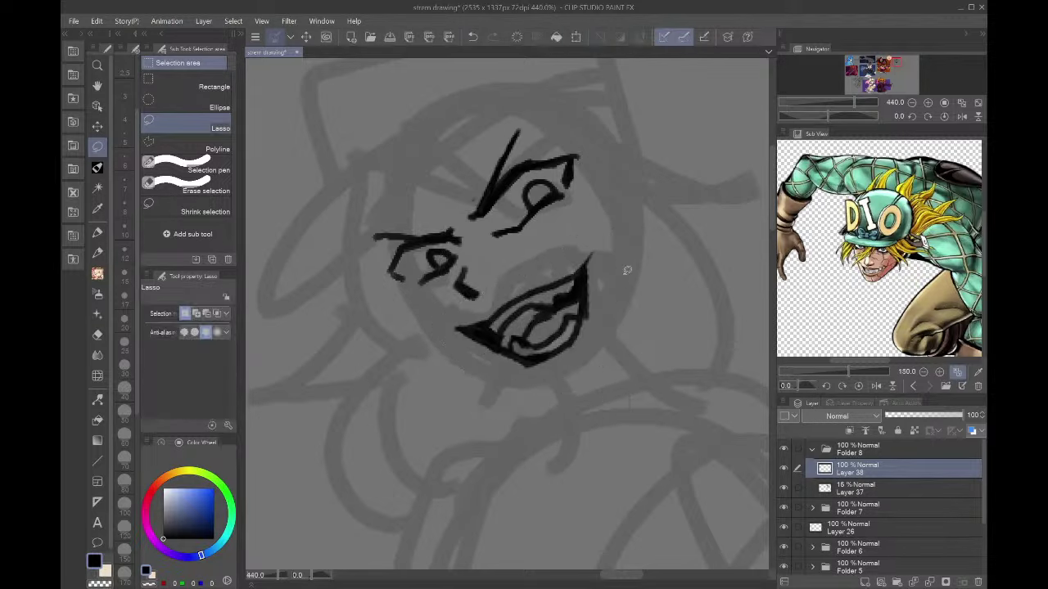
# - Trim the pointed left corner off the mouth and shift the mouth slightly left
pyautogui.moveTo(445, 338)
pyautogui.mouseDown()
pyautogui.moveTo(557, 386)
pyautogui.moveTo(460, 366)
pyautogui.mouseUp()
pyautogui.press('Delete')
pyautogui.hotkey('ctrl', 'd')
pyautogui.moveTo(606, 386)
pyautogui.mouseDown()
pyautogui.moveTo(460, 386)
pyautogui.moveTo(639, 264)
pyautogui.mouseUp()
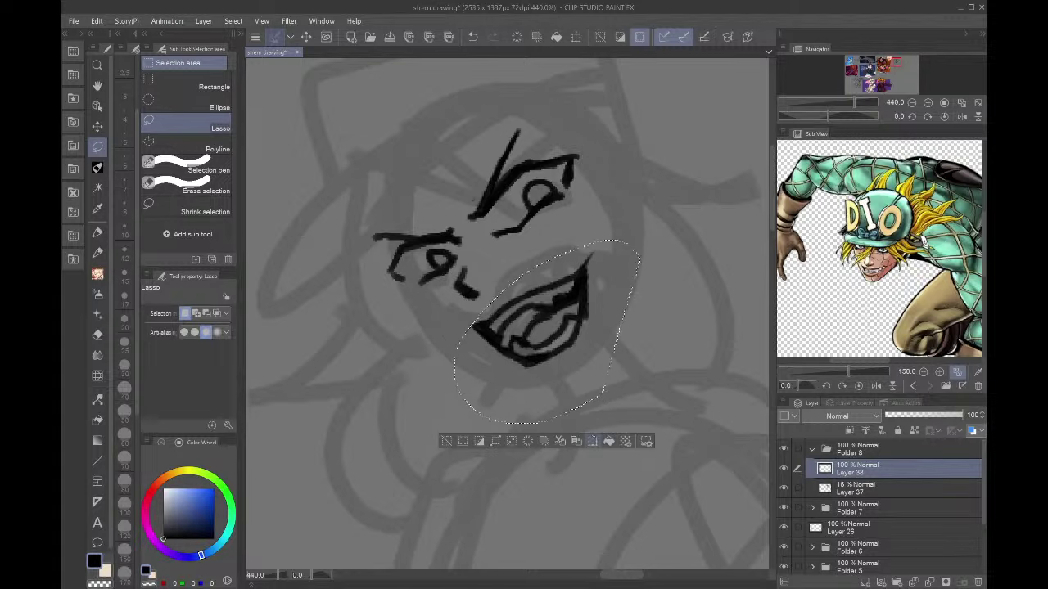
pyautogui.click(594, 440)
pyautogui.moveTo(597, 372); pyautogui.dragTo(595, 379)
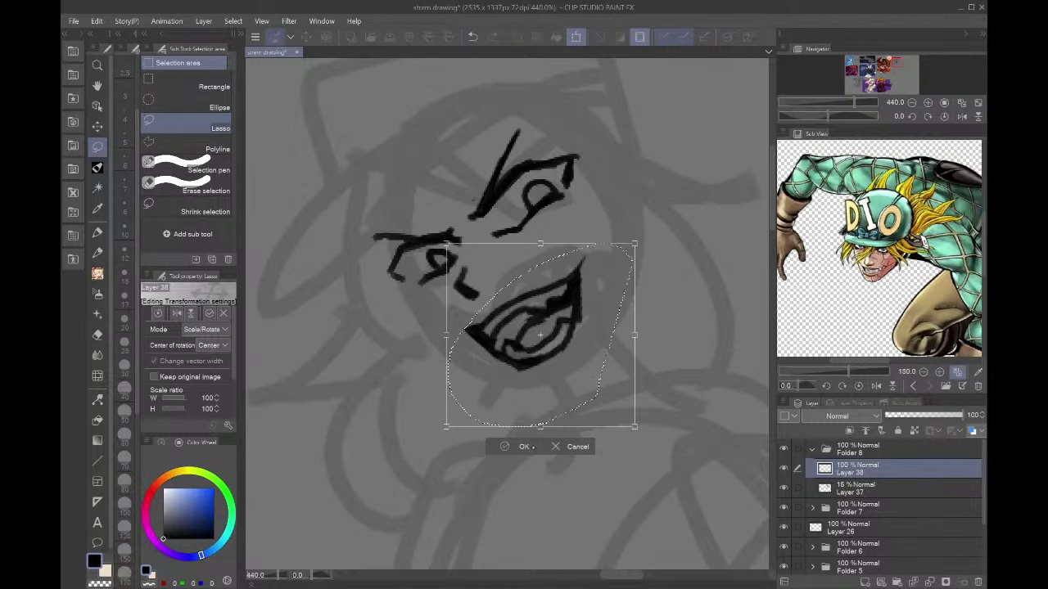
pyautogui.press('Return')
pyautogui.hotkey('ctrl', 'd')
# - Check the inked face in a mirrored view and at several magnifications against the full canvas
pyautogui.scroll(-3, 661, 213)
pyautogui.click(961, 116)
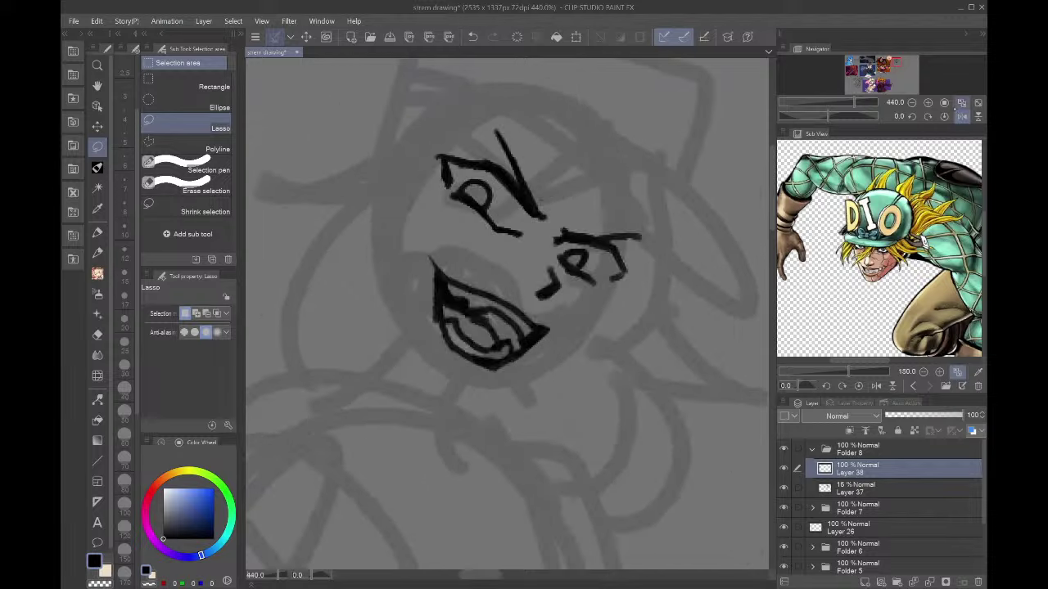
pyautogui.click(961, 102)
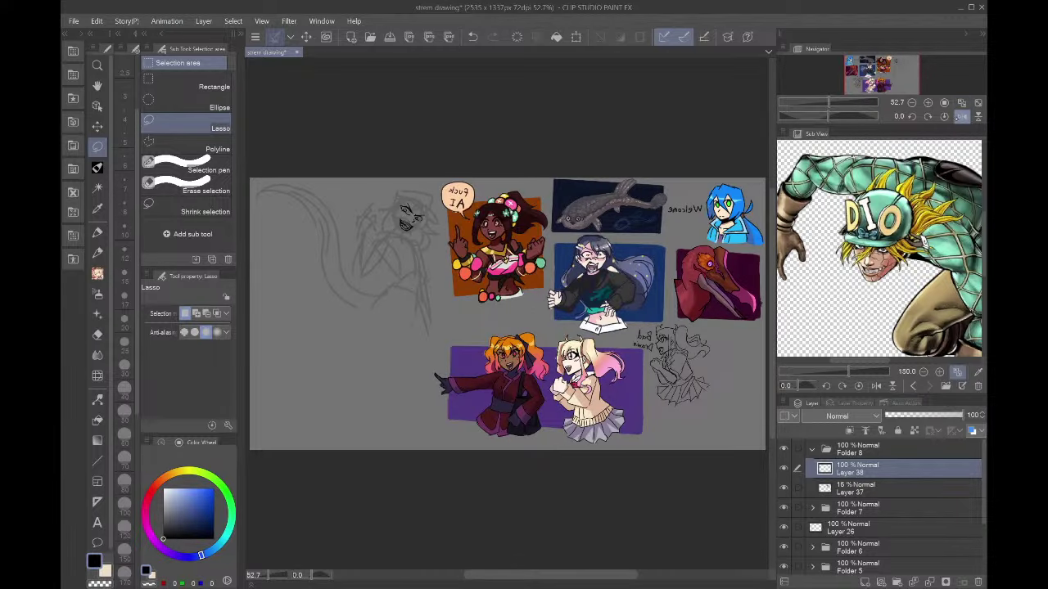
pyautogui.click(961, 115)
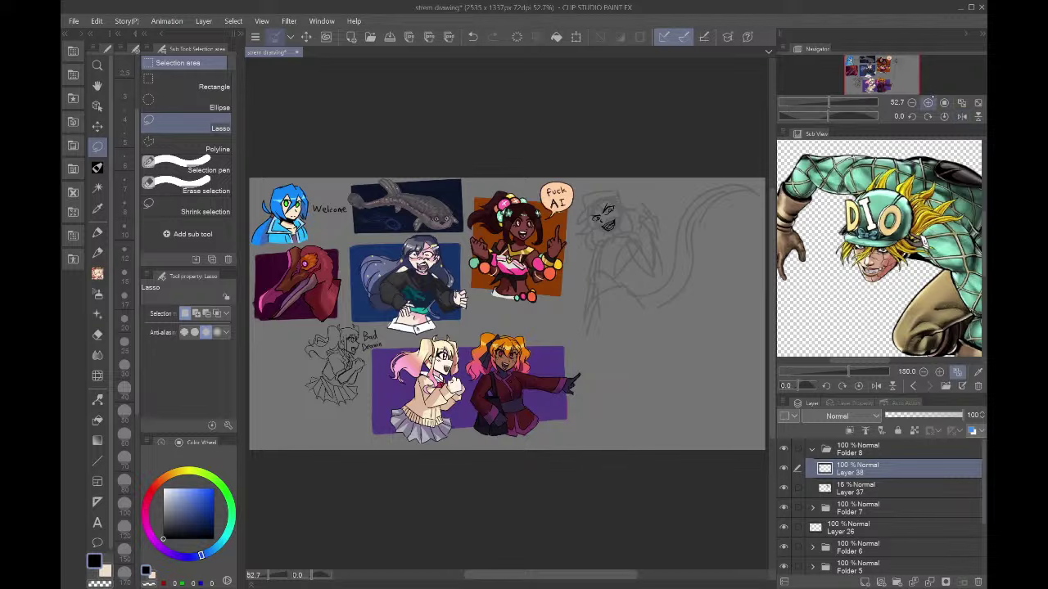
pyautogui.click(929, 103)
pyautogui.click(928, 103)
pyautogui.click(929, 103)
pyautogui.click(928, 104)
pyautogui.moveTo(916, 80); pyautogui.dragTo(896, 65)
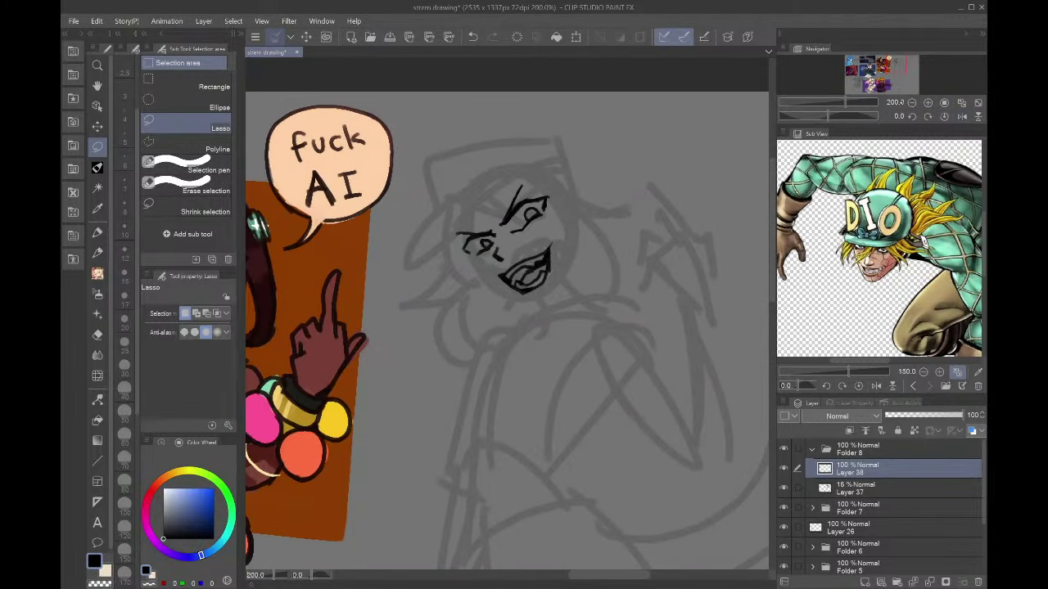
pyautogui.click(911, 102)
pyautogui.click(912, 103)
pyautogui.click(912, 103)
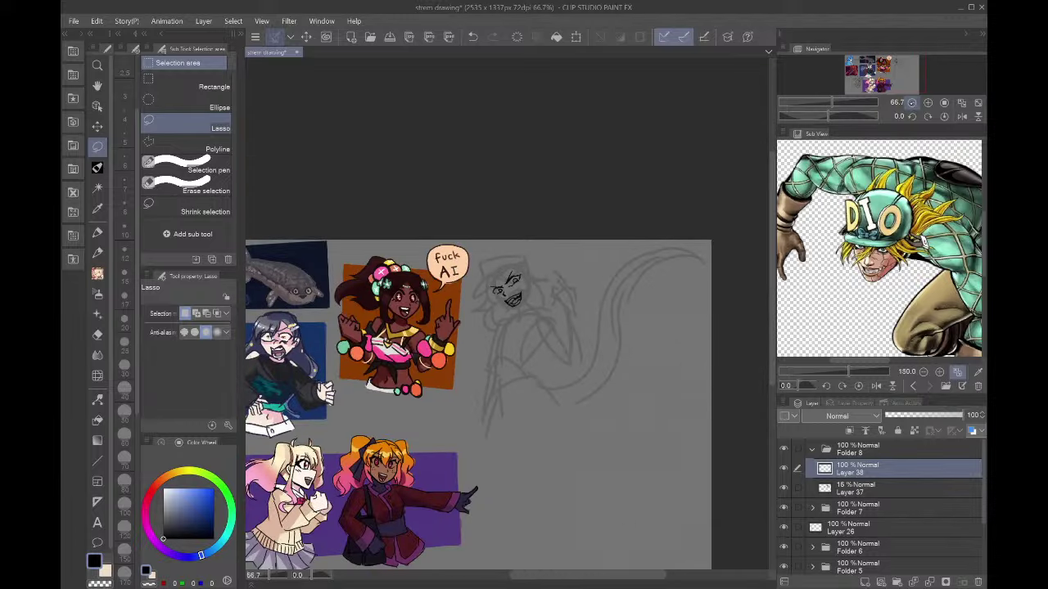
pyautogui.click(912, 103)
pyautogui.click(911, 103)
pyautogui.click(911, 103)
pyautogui.click(928, 103)
pyautogui.click(928, 103)
pyautogui.click(928, 103)
pyautogui.click(928, 103)
pyautogui.click(928, 104)
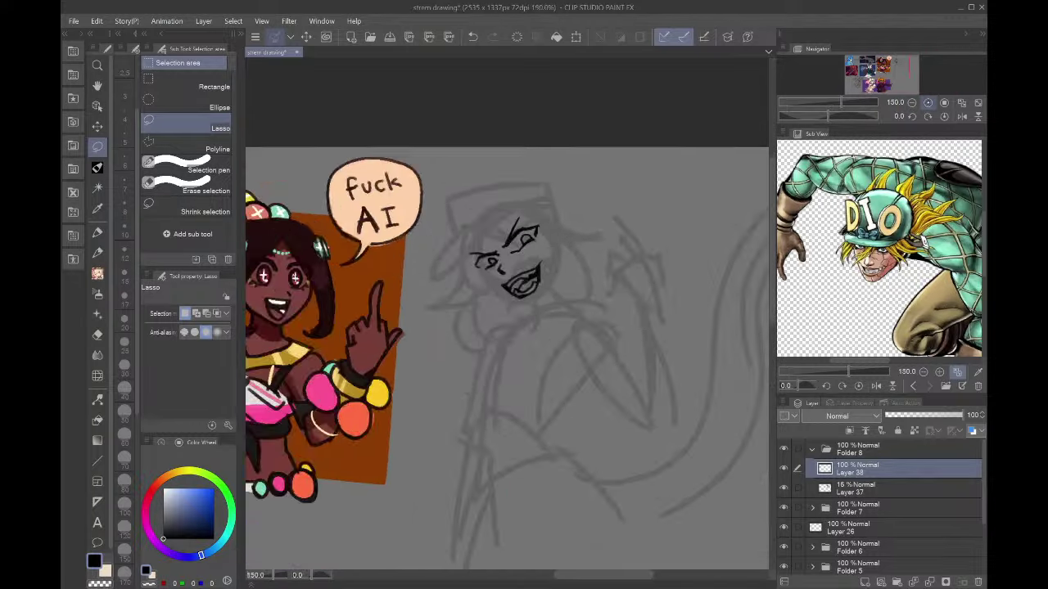
pyautogui.click(929, 104)
pyautogui.click(928, 103)
pyautogui.click(928, 103)
# - Ink the face contour with the size 4 brush, from the left cheek around the chin and up the right jaw
pyautogui.click(97, 168)
pyautogui.moveTo(407, 175)
pyautogui.mouseDown()
pyautogui.moveTo(451, 238)
pyautogui.moveTo(524, 274)
pyautogui.mouseUp()
pyautogui.click(472, 36)
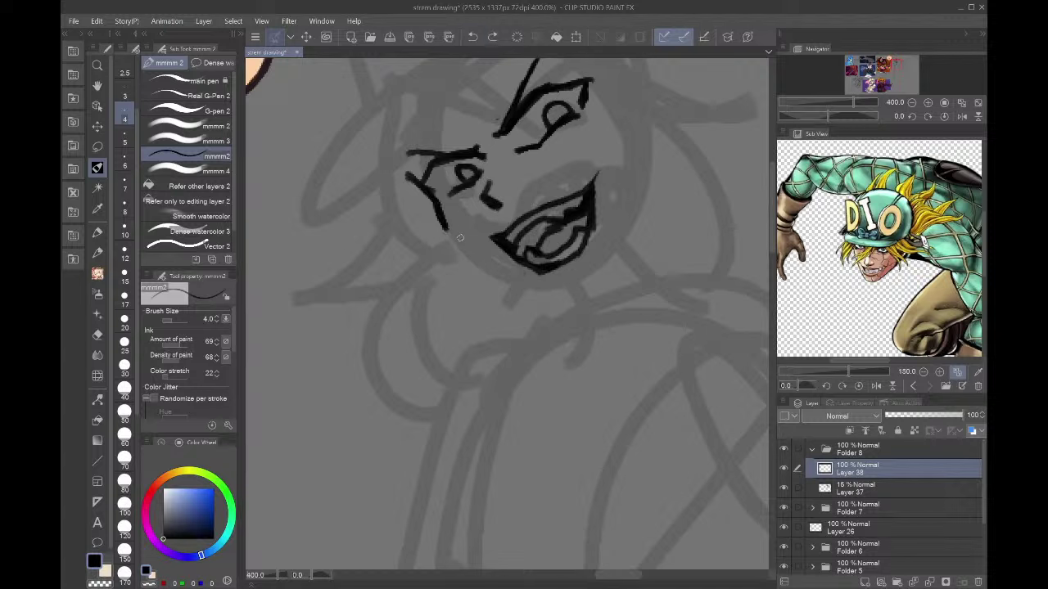
pyautogui.moveTo(446, 235); pyautogui.dragTo(521, 285)
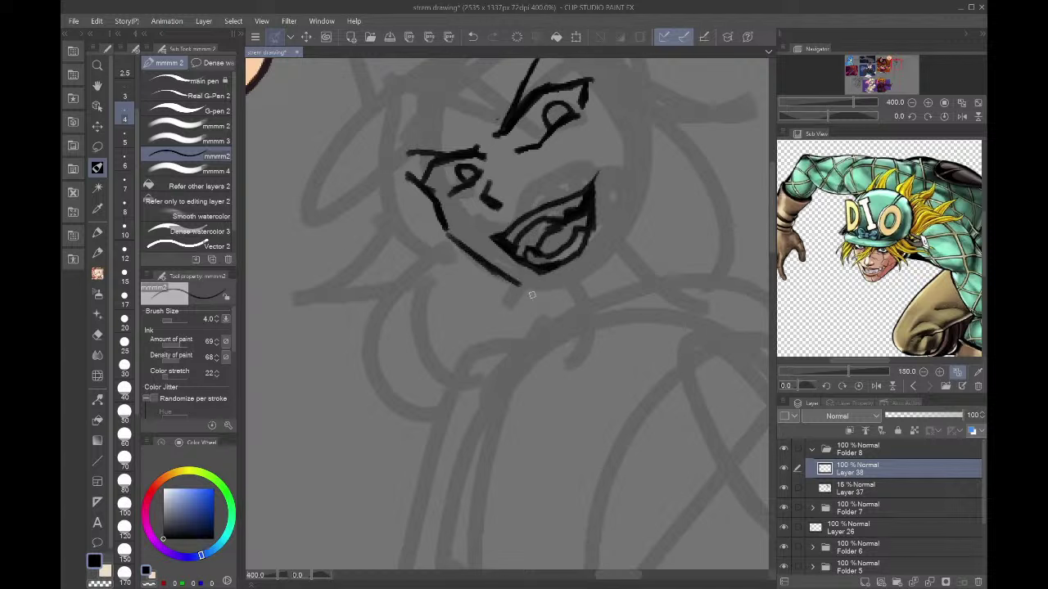
pyautogui.moveTo(448, 234)
pyautogui.mouseDown()
pyautogui.moveTo(534, 295)
pyautogui.moveTo(505, 284)
pyautogui.moveTo(590, 302)
pyautogui.mouseUp()
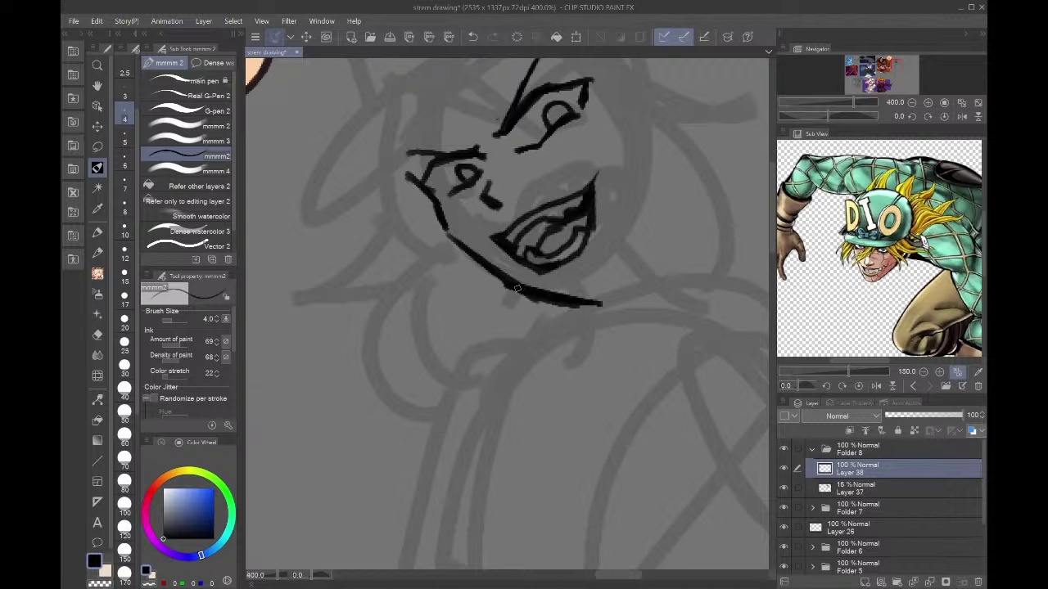
pyautogui.moveTo(517, 288)
pyautogui.mouseDown()
pyautogui.moveTo(607, 304)
pyautogui.moveTo(646, 212)
pyautogui.mouseUp()
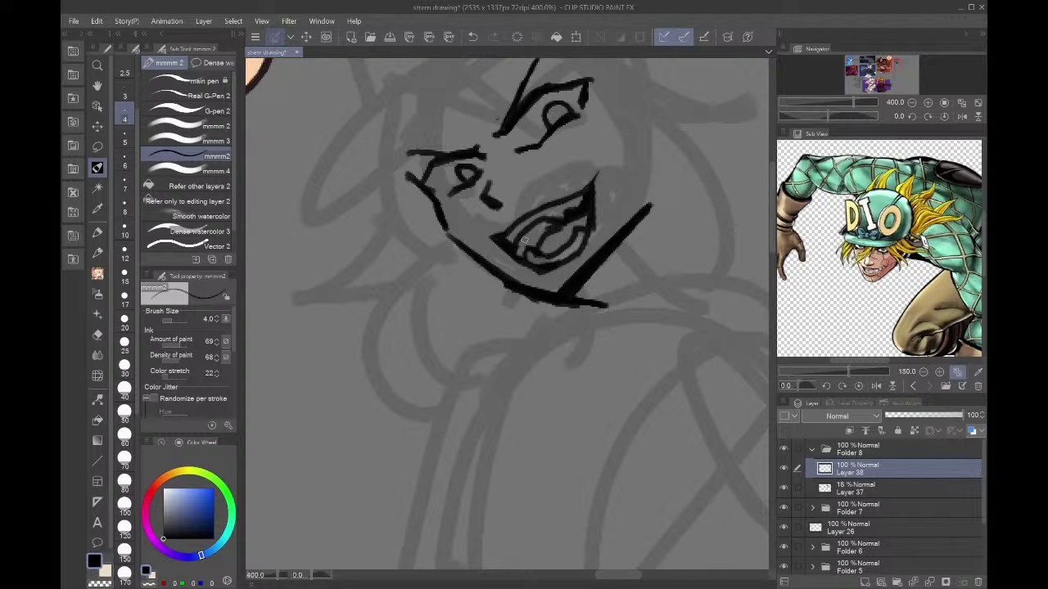
# - Trim the overshooting line ends off the chin and the outer edge of the right jaw with lasso selections, then deselect
pyautogui.press('m')
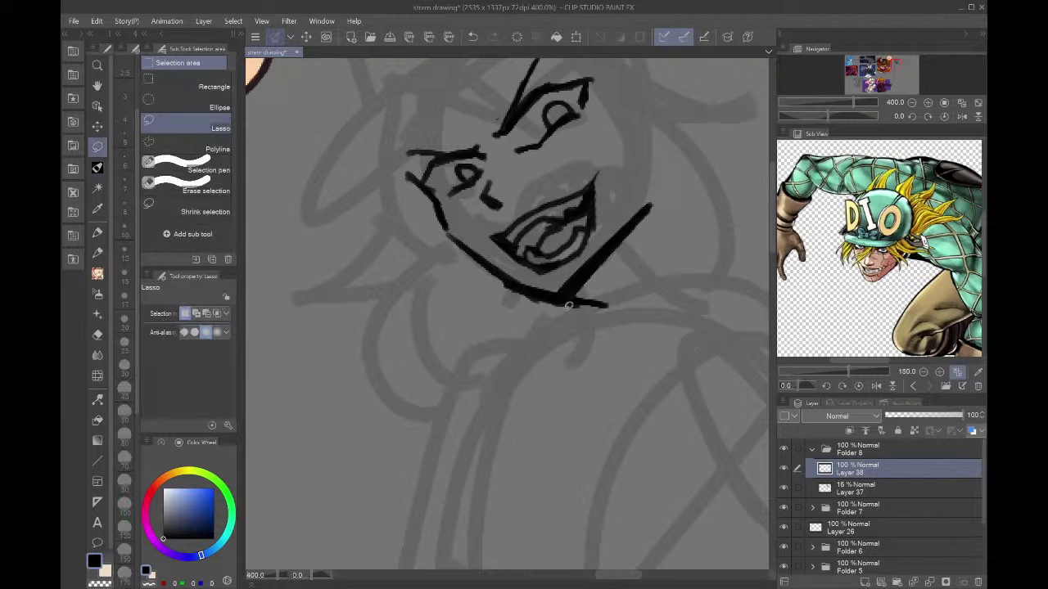
pyautogui.moveTo(568, 305)
pyautogui.mouseDown()
pyautogui.moveTo(652, 267)
pyautogui.moveTo(665, 195)
pyautogui.mouseUp()
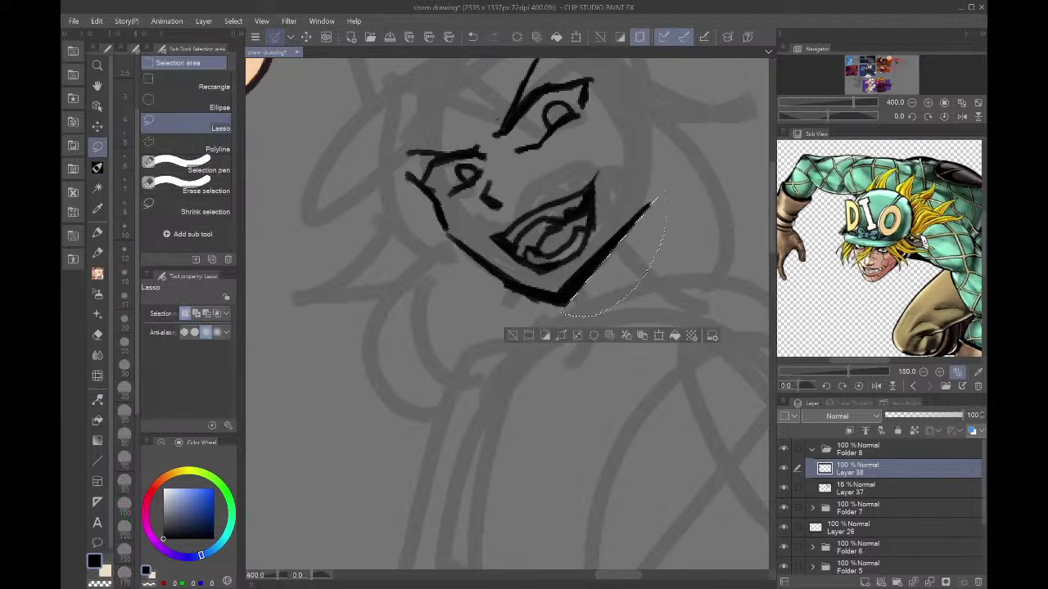
pyautogui.moveTo(564, 293)
pyautogui.mouseDown()
pyautogui.moveTo(646, 229)
pyautogui.moveTo(581, 278)
pyautogui.mouseUp()
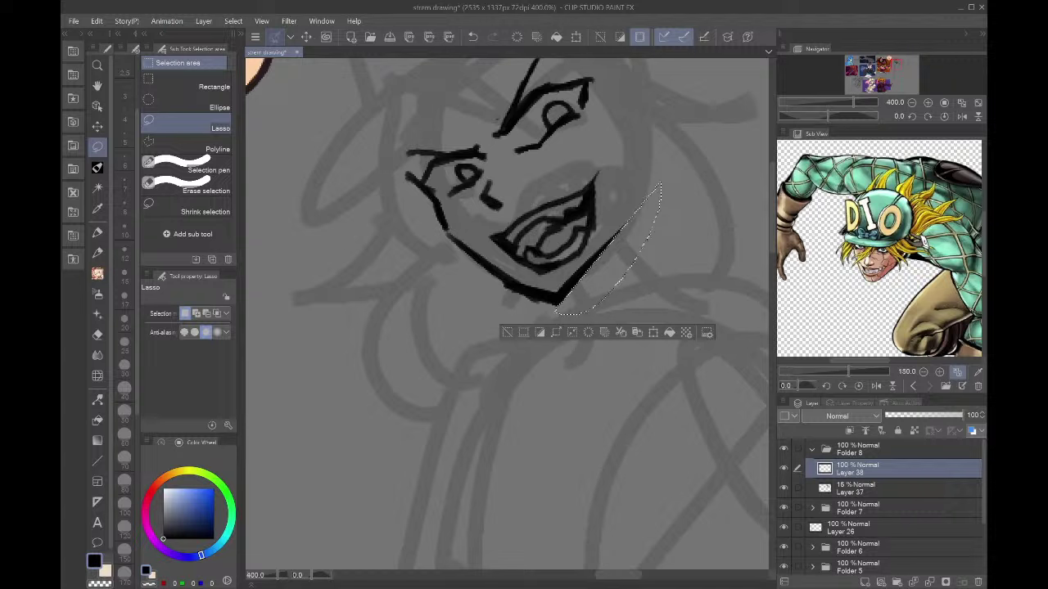
pyautogui.hotkey('ctrl', 'd')
# - Ink the two neck lines with the size 4 brush, one below the chin and one behind the jaw
pyautogui.press('p')
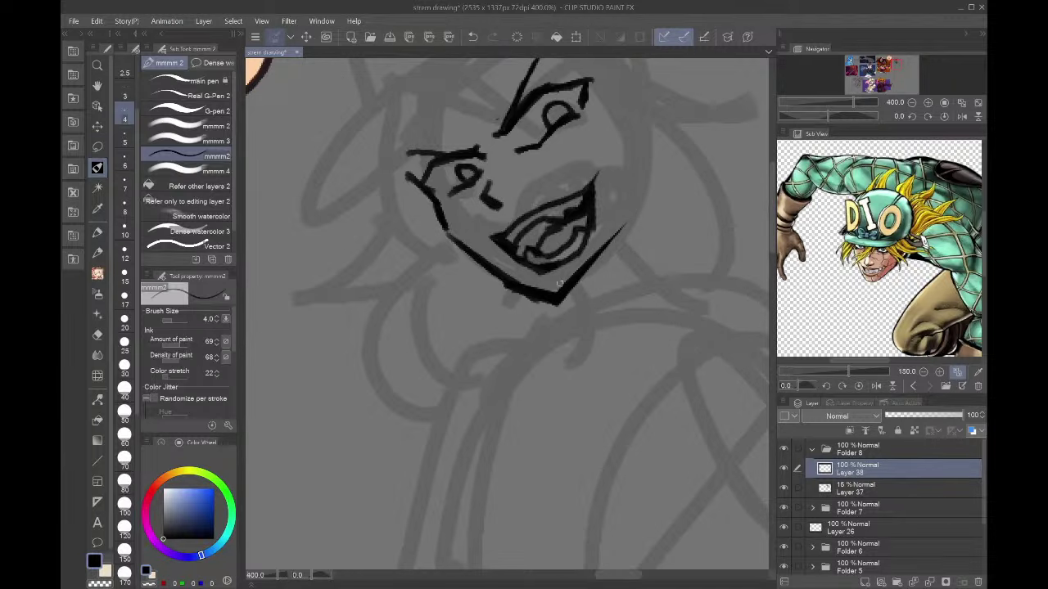
pyautogui.moveTo(571, 291)
pyautogui.mouseDown()
pyautogui.moveTo(583, 307)
pyautogui.moveTo(551, 344)
pyautogui.mouseUp()
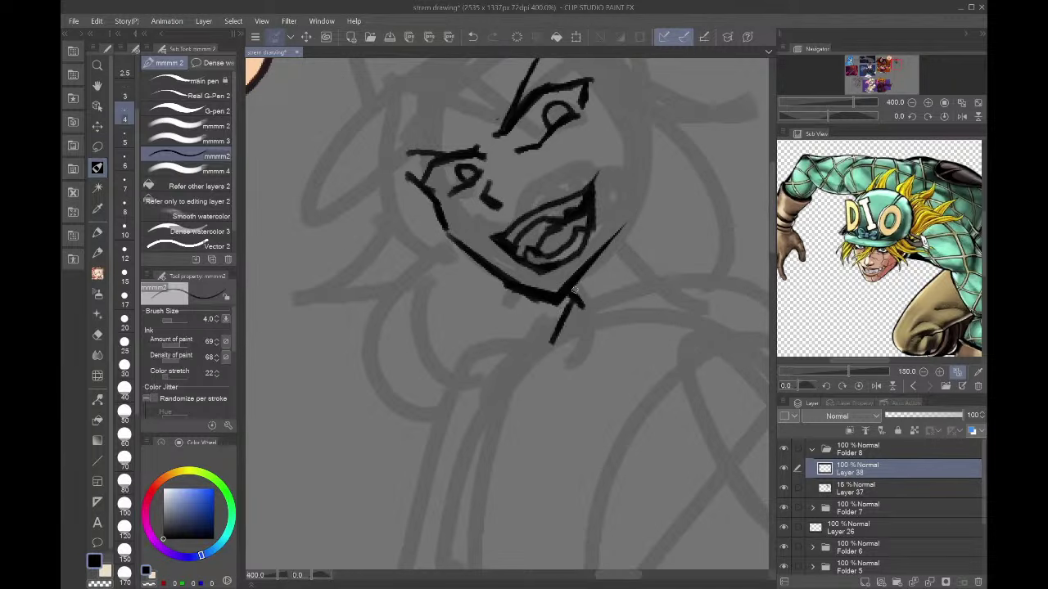
pyautogui.moveTo(649, 229); pyautogui.dragTo(660, 273)
pyautogui.hotkey('ctrl', 'z')
pyautogui.moveTo(638, 233)
pyautogui.mouseDown()
pyautogui.moveTo(646, 269)
pyautogui.moveTo(678, 301)
pyautogui.mouseUp()
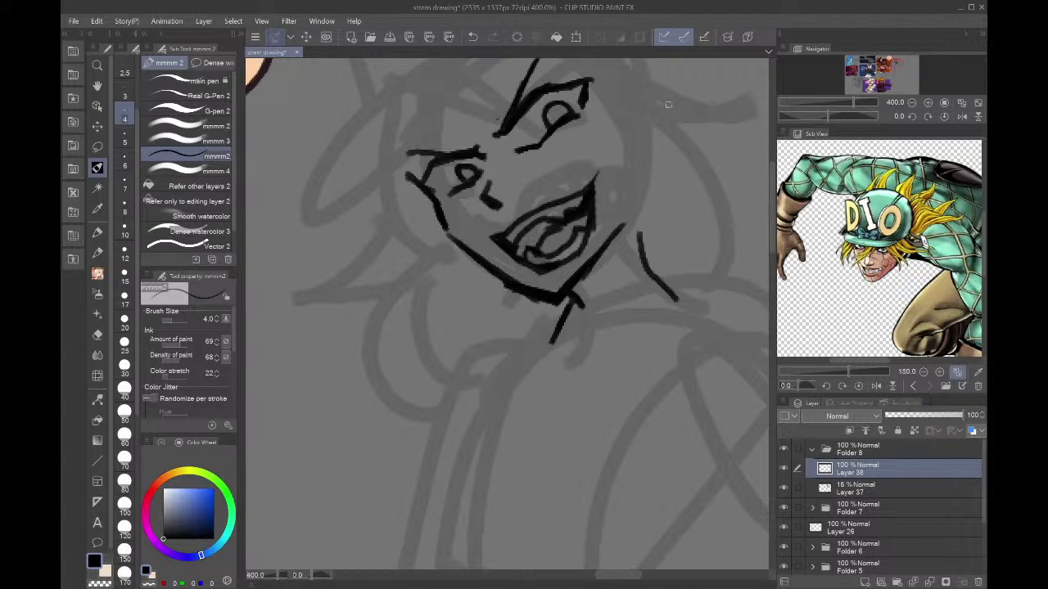
# - Ink pointed fringe strands falling across the forehead, between the eyes and over the right eye
pyautogui.moveTo(422, 103); pyautogui.dragTo(538, 197)
pyautogui.moveTo(460, 115); pyautogui.dragTo(537, 198)
pyautogui.moveTo(455, 92); pyautogui.dragTo(555, 162)
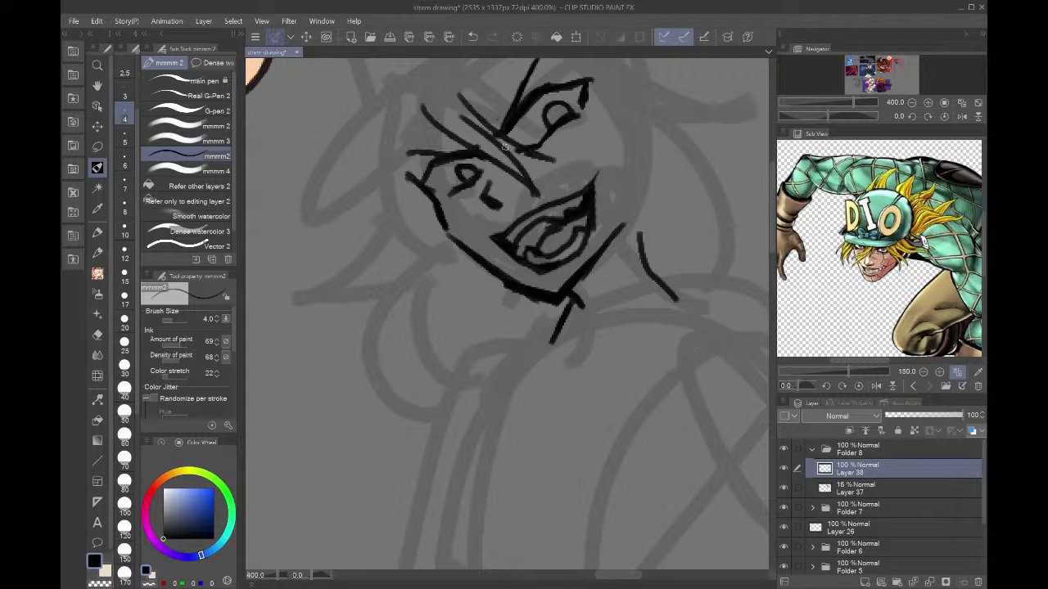
pyautogui.moveTo(483, 137); pyautogui.dragTo(527, 154)
pyautogui.moveTo(511, 78)
pyautogui.mouseDown()
pyautogui.moveTo(629, 166)
pyautogui.moveTo(584, 72)
pyautogui.mouseUp()
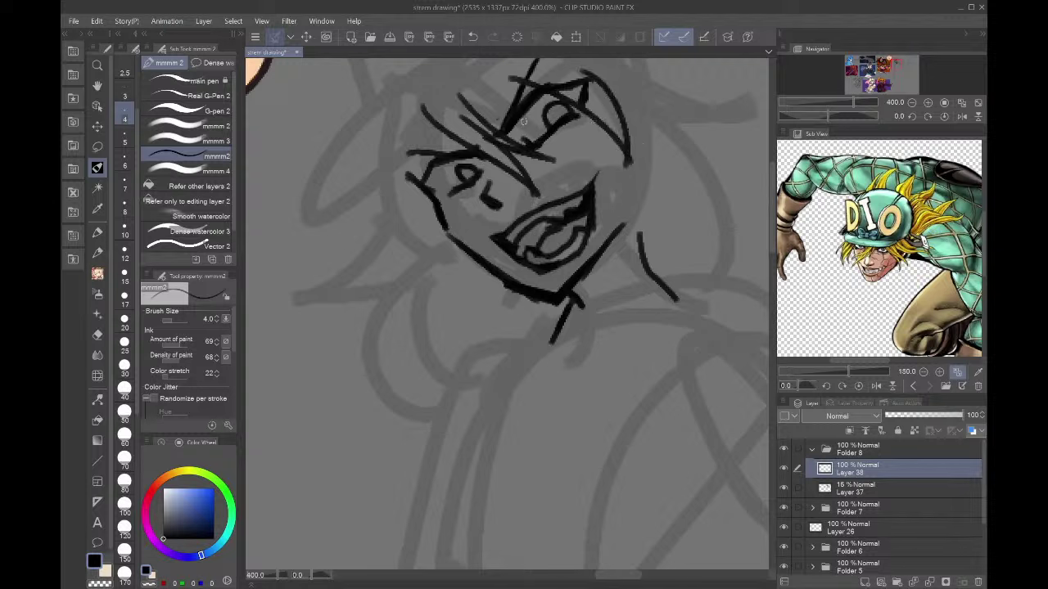
# - Ink the long pointed hair locks down the right side of the face
pyautogui.moveTo(578, 115)
pyautogui.mouseDown()
pyautogui.moveTo(613, 174)
pyautogui.moveTo(626, 270)
pyautogui.mouseUp()
pyautogui.hotkey('ctrl', 'z')
pyautogui.moveTo(581, 114)
pyautogui.mouseDown()
pyautogui.moveTo(654, 329)
pyautogui.moveTo(664, 169)
pyautogui.moveTo(663, 256)
pyautogui.moveTo(672, 245)
pyautogui.moveTo(653, 112)
pyautogui.mouseUp()
# - Ink the curved hair locks on the left side of the face, with tips flicking outward
pyautogui.moveTo(419, 121)
pyautogui.mouseDown()
pyautogui.moveTo(434, 282)
pyautogui.moveTo(375, 238)
pyautogui.mouseUp()
pyautogui.moveTo(317, 131); pyautogui.dragTo(402, 111)
pyautogui.moveTo(339, 159); pyautogui.dragTo(382, 150)
pyautogui.hotkey('ctrl', 'z')
pyautogui.hotkey('ctrl', 'z')
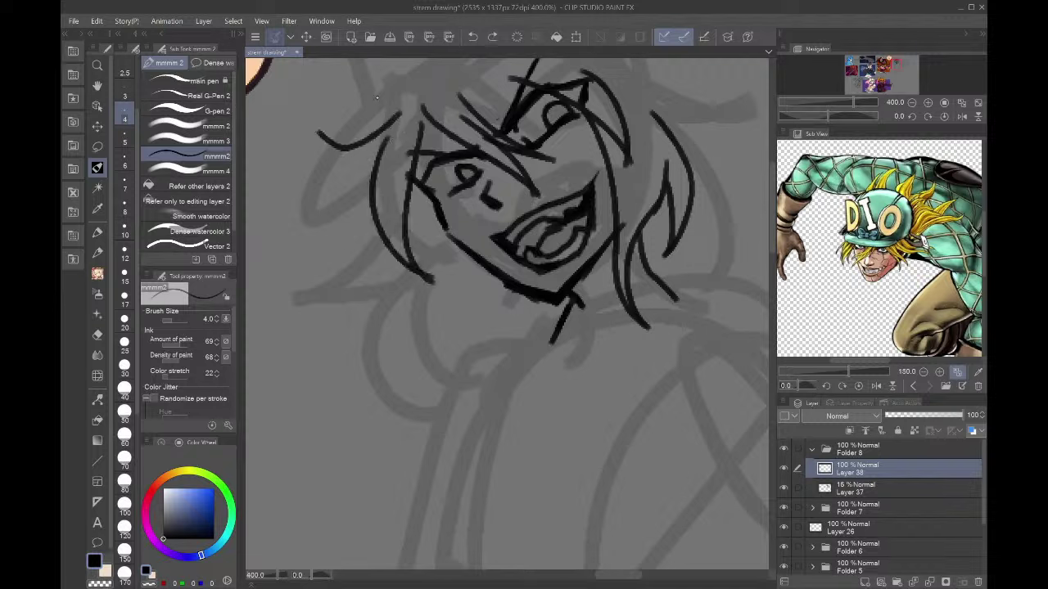
pyautogui.moveTo(391, 90)
pyautogui.mouseDown()
pyautogui.moveTo(302, 152)
pyautogui.moveTo(358, 147)
pyautogui.moveTo(380, 128)
pyautogui.moveTo(322, 188)
pyautogui.moveTo(360, 273)
pyautogui.mouseUp()
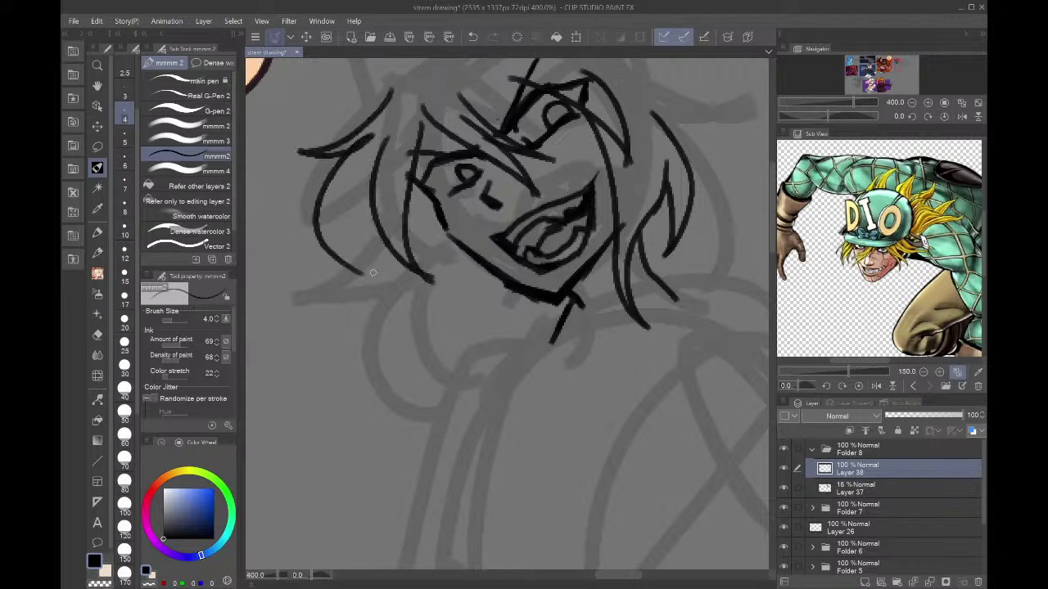
pyautogui.moveTo(375, 180)
pyautogui.mouseDown()
pyautogui.moveTo(348, 270)
pyautogui.moveTo(404, 286)
pyautogui.mouseUp()
pyautogui.moveTo(413, 288)
pyautogui.mouseDown()
pyautogui.moveTo(336, 331)
pyautogui.moveTo(416, 295)
pyautogui.moveTo(430, 494)
pyautogui.mouseUp()
pyautogui.moveTo(477, 361); pyautogui.dragTo(391, 459)
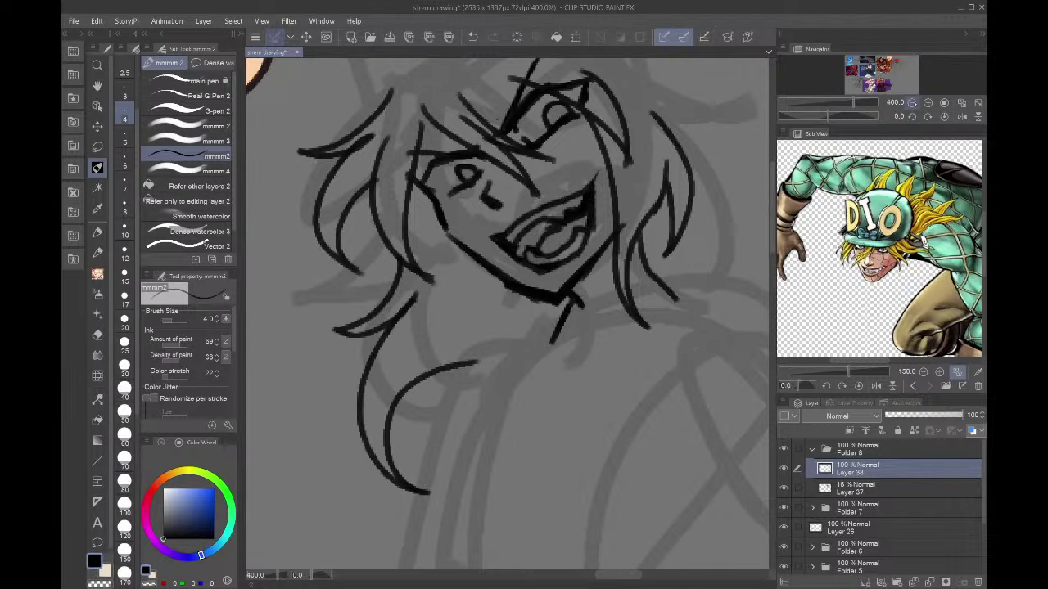
pyautogui.hotkey('ctrl', '-')
pyautogui.hotkey('ctrl', '-')
pyautogui.hotkey('ctrl', 'z')
pyautogui.hotkey('ctrl', 'z')
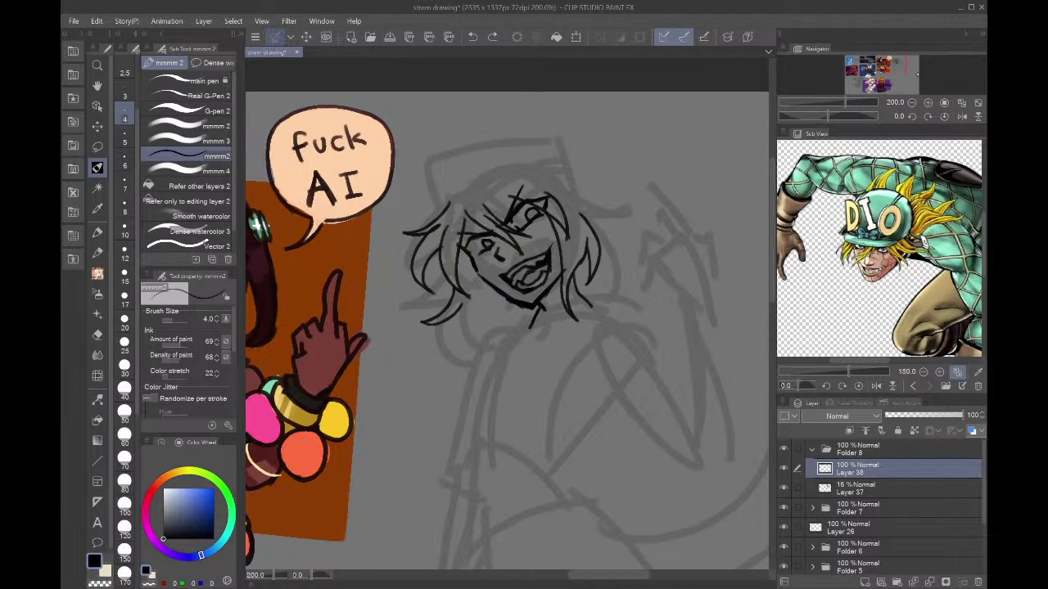
# - Ink the curved upper and lower edges of the cap brim above the fringe
pyautogui.hotkey('ctrl', '-')
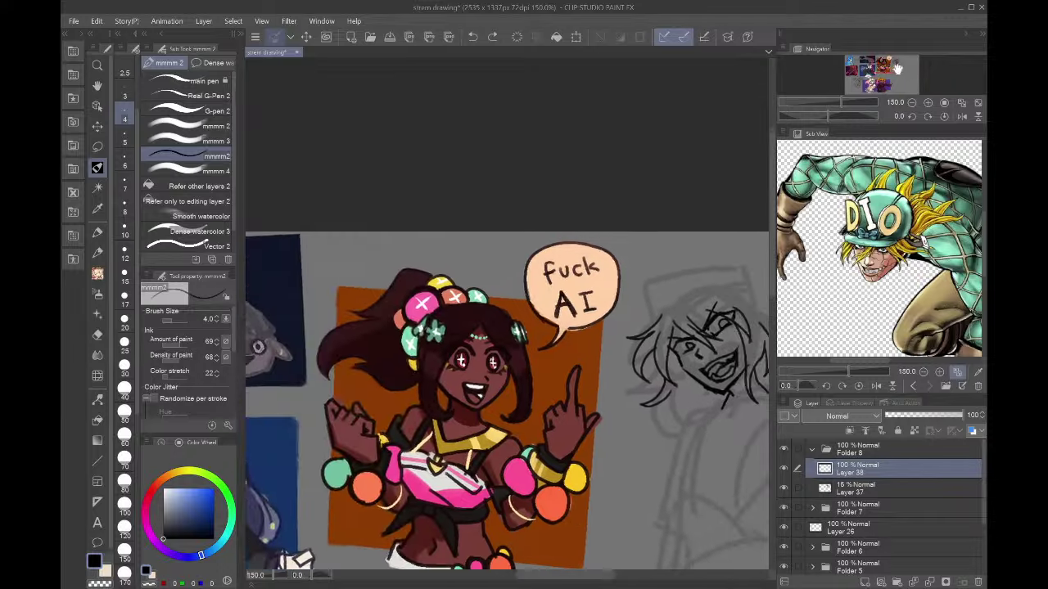
pyautogui.hotkey('ctrl', '+')
pyautogui.hotkey('ctrl', '+')
pyautogui.hotkey('ctrl', '+')
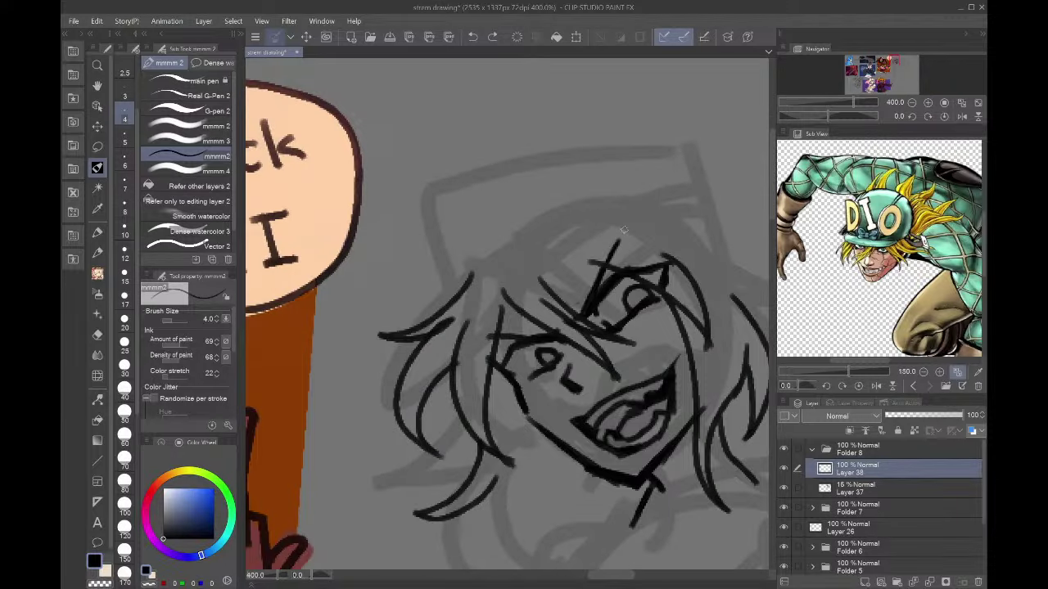
pyautogui.moveTo(619, 239); pyautogui.dragTo(433, 325)
pyautogui.moveTo(573, 234); pyautogui.dragTo(421, 329)
pyautogui.moveTo(542, 239); pyautogui.dragTo(651, 218)
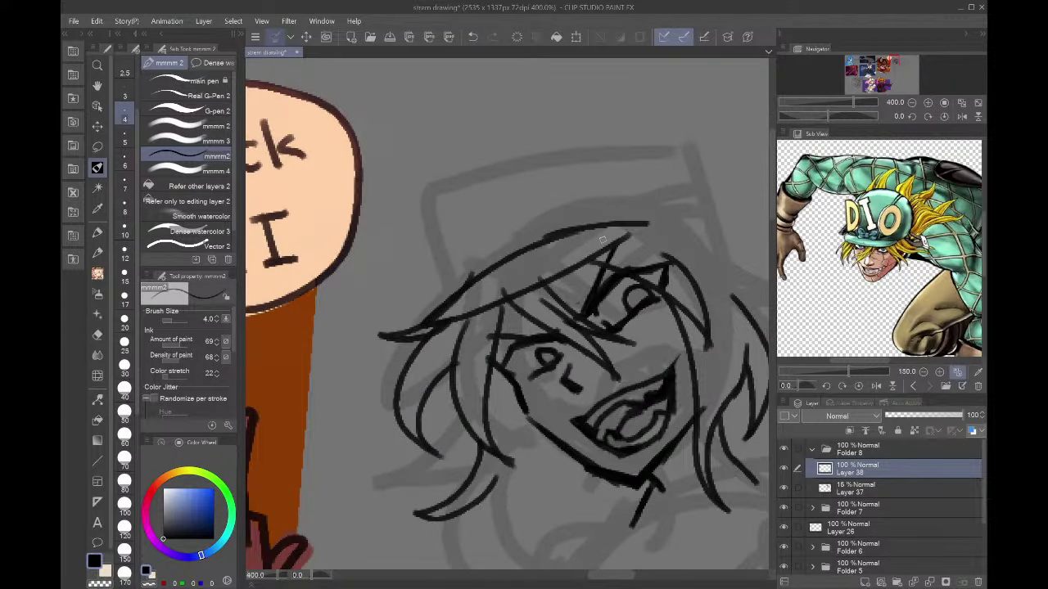
# - Draw the outlined block letters DIO standing along the front of the cap above the brim
pyautogui.moveTo(450, 279)
pyautogui.mouseDown()
pyautogui.moveTo(476, 251)
pyautogui.moveTo(464, 271)
pyautogui.mouseUp()
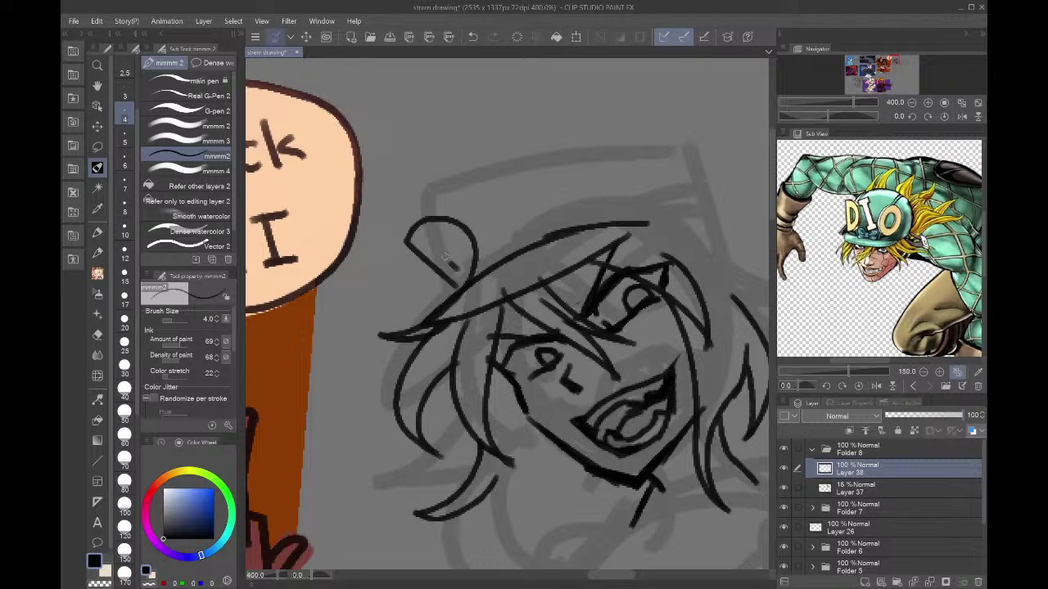
pyautogui.moveTo(424, 237); pyautogui.dragTo(455, 267)
pyautogui.moveTo(507, 235)
pyautogui.mouseDown()
pyautogui.moveTo(489, 258)
pyautogui.moveTo(531, 217)
pyautogui.moveTo(495, 193)
pyautogui.moveTo(497, 166)
pyautogui.moveTo(448, 188)
pyautogui.moveTo(483, 199)
pyautogui.moveTo(501, 228)
pyautogui.mouseUp()
pyautogui.moveTo(578, 219)
pyautogui.mouseDown()
pyautogui.moveTo(565, 146)
pyautogui.moveTo(583, 228)
pyautogui.moveTo(577, 155)
pyautogui.moveTo(571, 192)
pyautogui.mouseUp()
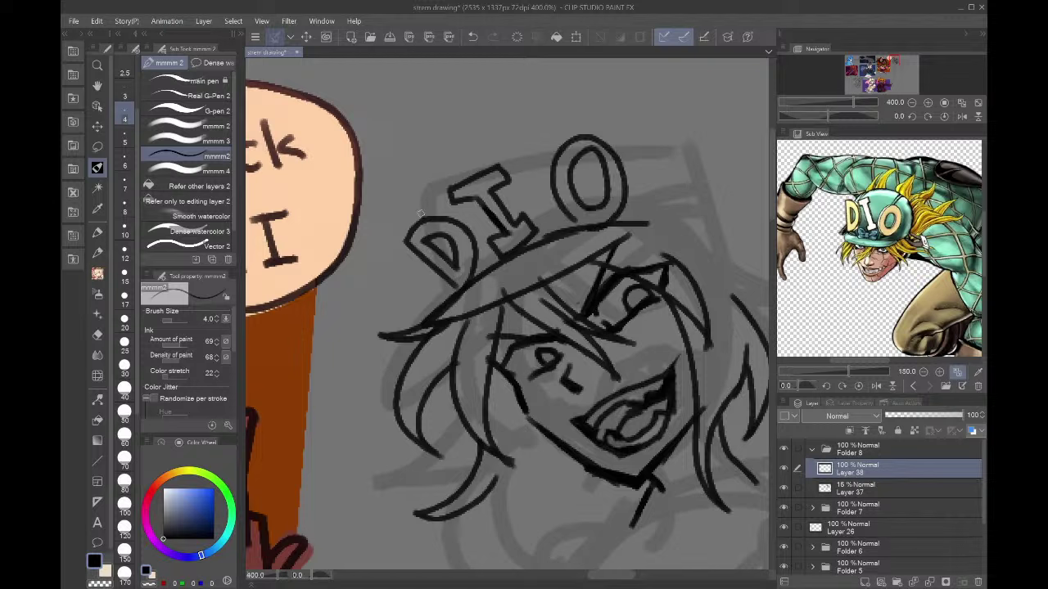
# - Ink the cap's crown outline behind the DIO letters and close it with the side edge, redoing stray strokes
pyautogui.moveTo(421, 214)
pyautogui.mouseDown()
pyautogui.moveTo(504, 123)
pyautogui.moveTo(653, 116)
pyautogui.mouseUp()
pyautogui.hotkey('ctrl', 'z')
pyautogui.moveTo(420, 217)
pyautogui.mouseDown()
pyautogui.moveTo(454, 164)
pyautogui.moveTo(598, 103)
pyautogui.mouseUp()
pyautogui.hotkey('ctrl', 'z')
pyautogui.moveTo(453, 220); pyautogui.dragTo(463, 202)
pyautogui.moveTo(504, 169)
pyautogui.mouseDown()
pyautogui.moveTo(592, 128)
pyautogui.moveTo(710, 160)
pyautogui.moveTo(731, 206)
pyautogui.mouseUp()
pyautogui.hotkey('ctrl', 'z')
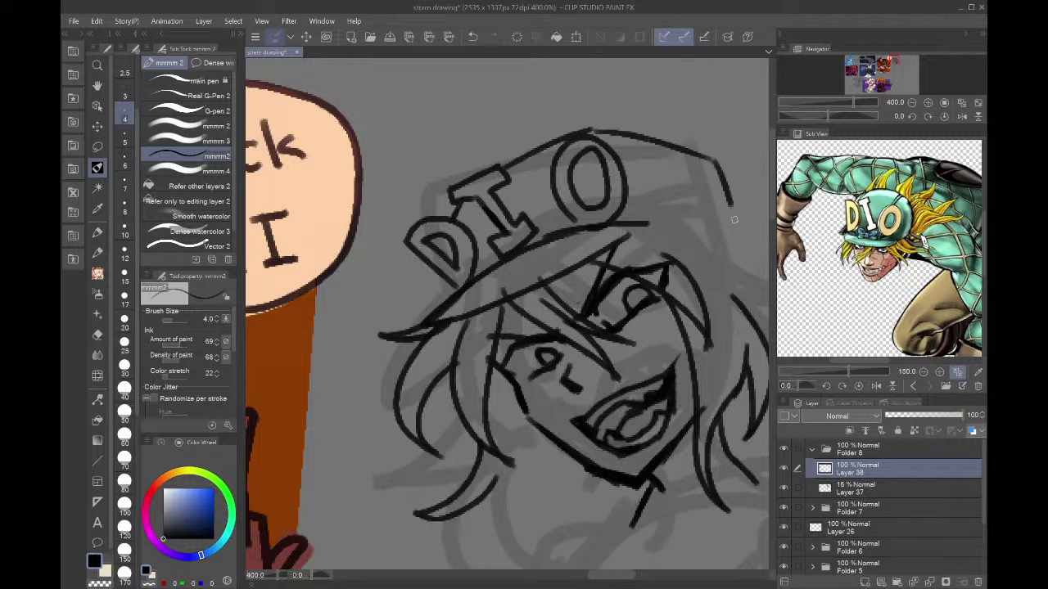
pyautogui.moveTo(653, 230); pyautogui.dragTo(739, 200)
# - Ink the hair behind the cap, with an upswept strand and a long wavy outline ending in pointed tips
pyautogui.moveTo(720, 270)
pyautogui.mouseDown()
pyautogui.moveTo(459, 241)
pyautogui.moveTo(663, 209)
pyautogui.mouseUp()
pyautogui.moveTo(665, 156); pyautogui.dragTo(718, 250)
pyautogui.moveTo(686, 190)
pyautogui.mouseDown()
pyautogui.moveTo(767, 173)
pyautogui.moveTo(735, 234)
pyautogui.mouseUp()
pyautogui.moveTo(655, 327)
pyautogui.mouseDown()
pyautogui.moveTo(737, 171)
pyautogui.moveTo(472, 350)
pyautogui.mouseUp()
pyautogui.moveTo(558, 254)
pyautogui.mouseDown()
pyautogui.moveTo(634, 449)
pyautogui.moveTo(539, 387)
pyautogui.moveTo(613, 453)
pyautogui.mouseUp()
pyautogui.moveTo(602, 454); pyautogui.dragTo(505, 418)
# - Ink a curled hair lock hanging below the left side of the chin
pyautogui.click(928, 86)
pyautogui.moveTo(928, 86); pyautogui.dragTo(898, 63)
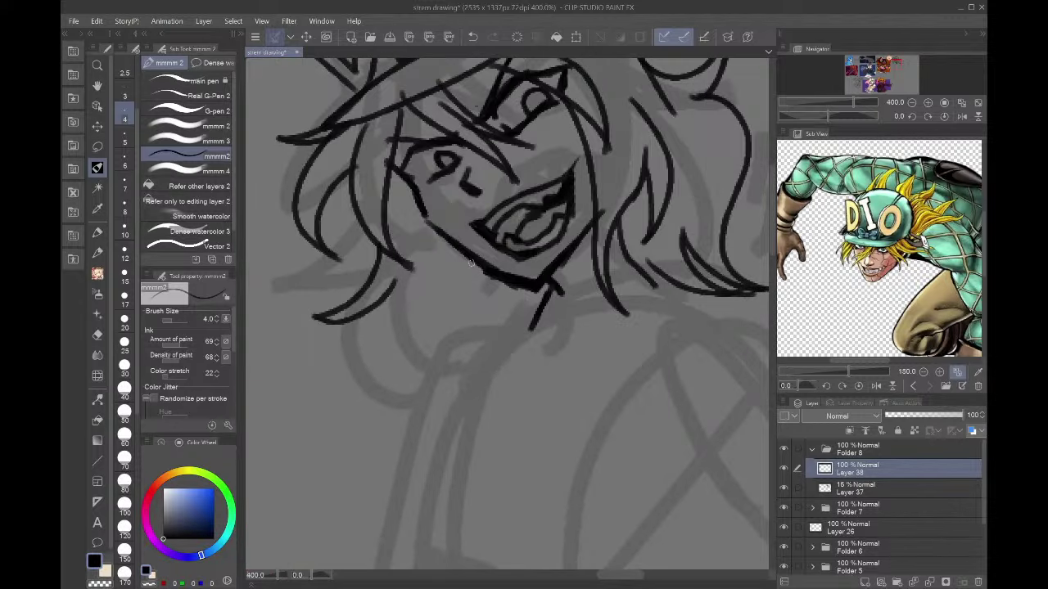
pyautogui.moveTo(411, 279); pyautogui.dragTo(516, 409)
pyautogui.moveTo(474, 285); pyautogui.dragTo(482, 383)
pyautogui.moveTo(456, 317); pyautogui.dragTo(483, 385)
pyautogui.moveTo(517, 296); pyautogui.dragTo(449, 331)
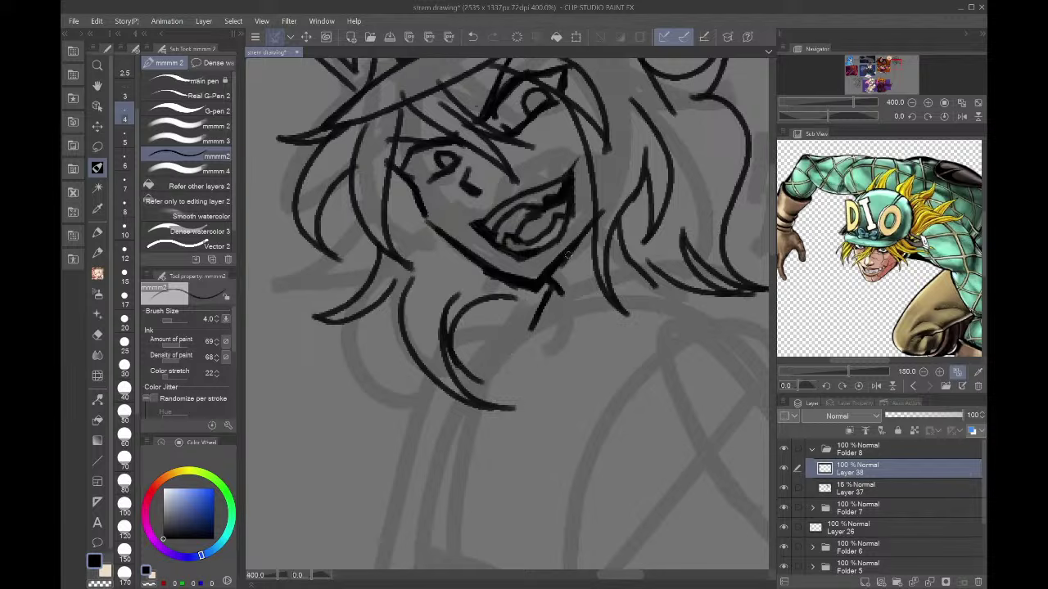
# - Ink the raised clawed hand beside the hair, including the curled fingers, extended finger, thumb and wrist edges
pyautogui.click(898, 61)
pyautogui.moveTo(898, 61); pyautogui.dragTo(900, 63)
pyautogui.moveTo(740, 318)
pyautogui.mouseDown()
pyautogui.moveTo(697, 264)
pyautogui.moveTo(693, 235)
pyautogui.moveTo(662, 227)
pyautogui.moveTo(641, 246)
pyautogui.moveTo(664, 272)
pyautogui.mouseUp()
pyautogui.moveTo(663, 204)
pyautogui.mouseDown()
pyautogui.moveTo(699, 216)
pyautogui.moveTo(654, 152)
pyautogui.moveTo(640, 203)
pyautogui.moveTo(658, 131)
pyautogui.moveTo(716, 186)
pyautogui.moveTo(705, 148)
pyautogui.moveTo(681, 115)
pyautogui.moveTo(668, 116)
pyautogui.moveTo(639, 143)
pyautogui.moveTo(707, 114)
pyautogui.moveTo(752, 169)
pyautogui.mouseUp()
pyautogui.moveTo(907, 80); pyautogui.dragTo(902, 59)
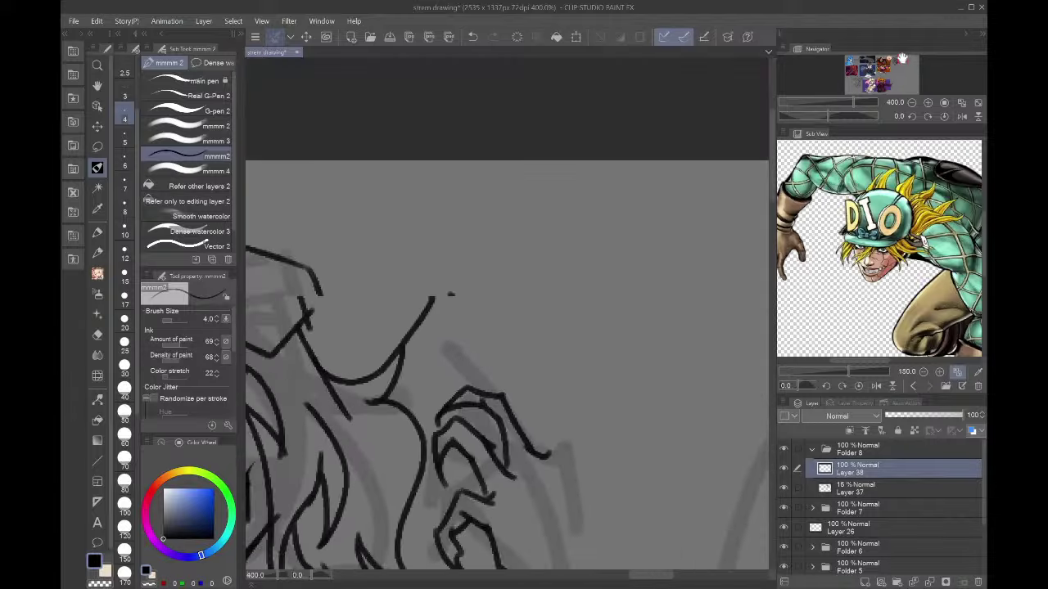
pyautogui.click(902, 60)
pyautogui.moveTo(691, 290)
pyautogui.mouseDown()
pyautogui.moveTo(685, 221)
pyautogui.moveTo(642, 142)
pyautogui.moveTo(678, 148)
pyautogui.moveTo(697, 202)
pyautogui.moveTo(747, 366)
pyautogui.moveTo(741, 450)
pyautogui.mouseUp()
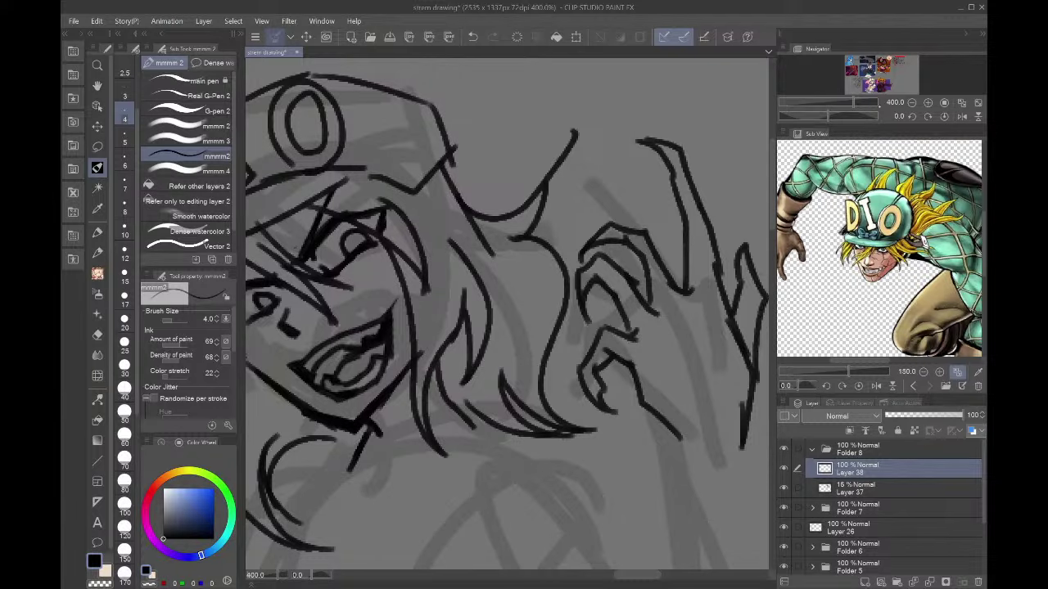
pyautogui.click(904, 59)
pyautogui.moveTo(903, 59); pyautogui.dragTo(901, 63)
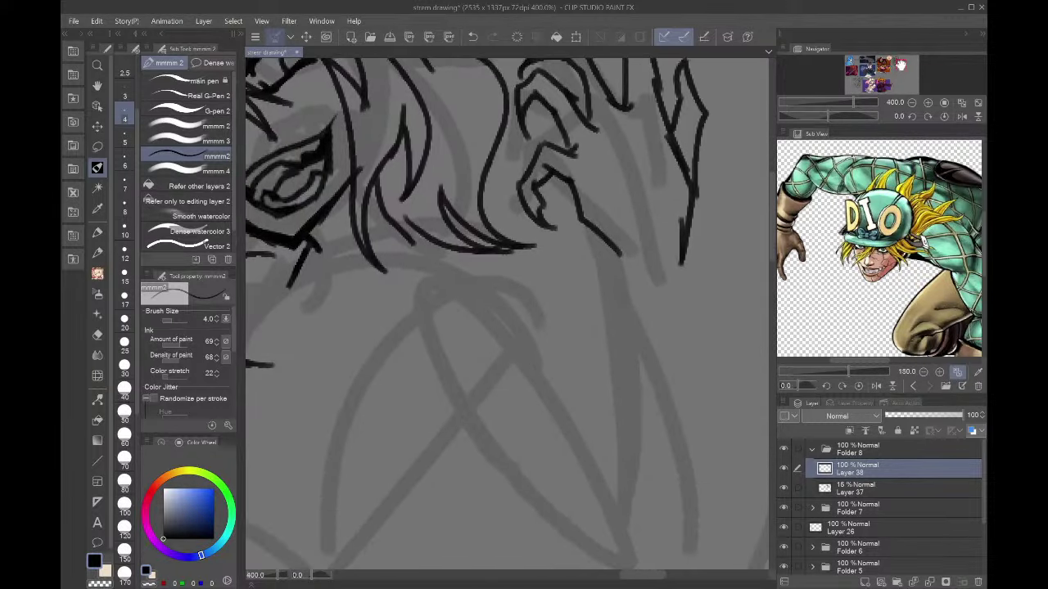
pyautogui.moveTo(683, 264); pyautogui.dragTo(657, 269)
# - Ink the flared glove cuff below the raised hand and the forearm curving down to the elbow
pyautogui.click(912, 103)
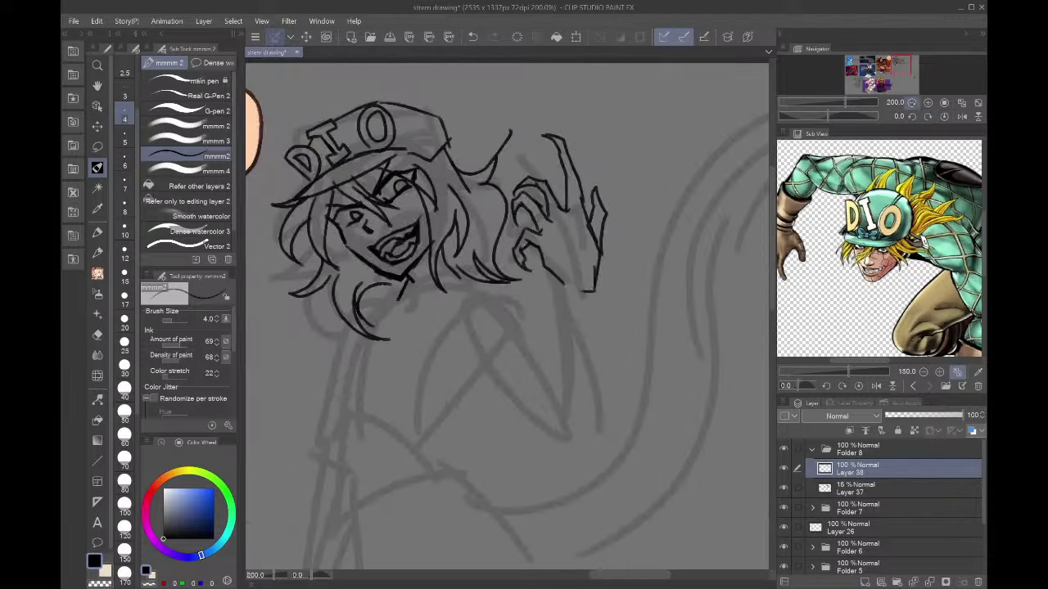
pyautogui.click(915, 80)
pyautogui.moveTo(915, 80); pyautogui.dragTo(896, 64)
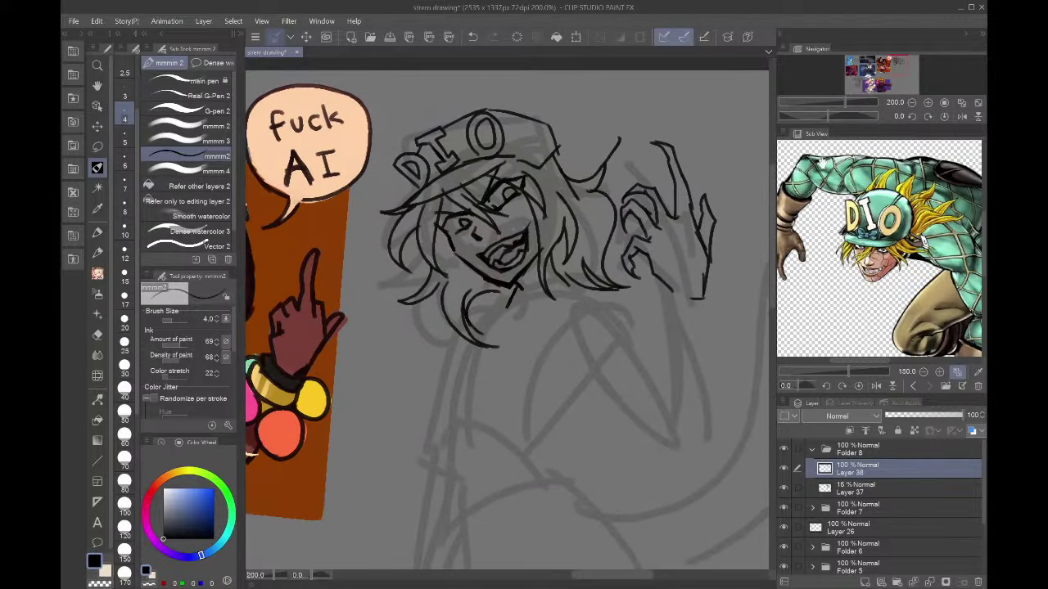
pyautogui.moveTo(669, 293)
pyautogui.mouseDown()
pyautogui.moveTo(648, 337)
pyautogui.moveTo(683, 374)
pyautogui.moveTo(725, 364)
pyautogui.mouseUp()
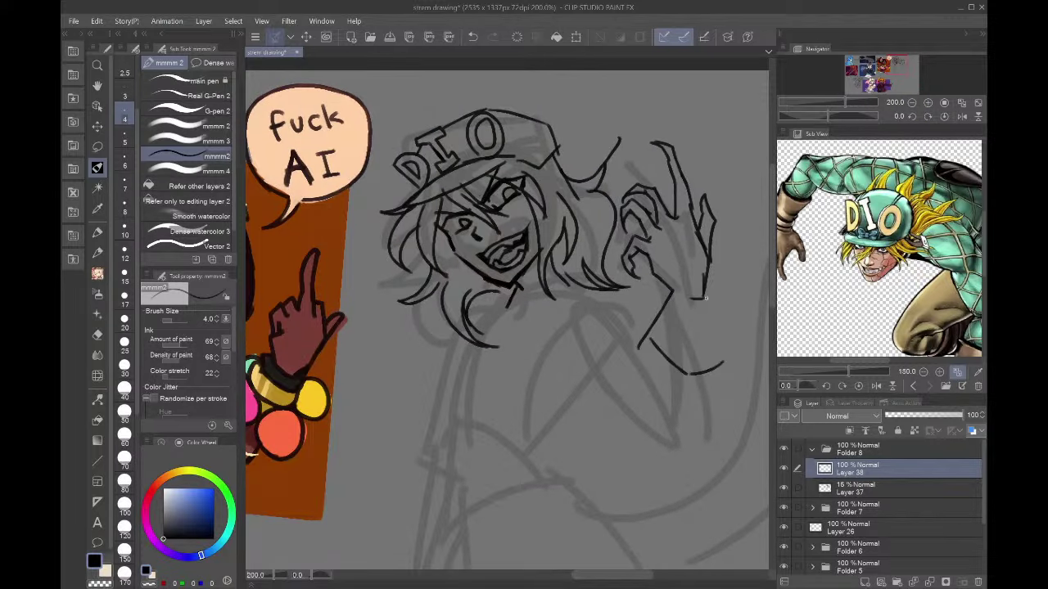
pyautogui.moveTo(704, 297); pyautogui.dragTo(725, 365)
pyautogui.moveTo(645, 342)
pyautogui.mouseDown()
pyautogui.moveTo(689, 373)
pyautogui.moveTo(642, 373)
pyautogui.moveTo(645, 447)
pyautogui.mouseUp()
pyautogui.moveTo(706, 373)
pyautogui.mouseDown()
pyautogui.moveTo(694, 436)
pyautogui.moveTo(633, 432)
pyautogui.moveTo(565, 373)
pyautogui.mouseUp()
pyautogui.hotkey('ctrl', 'z')
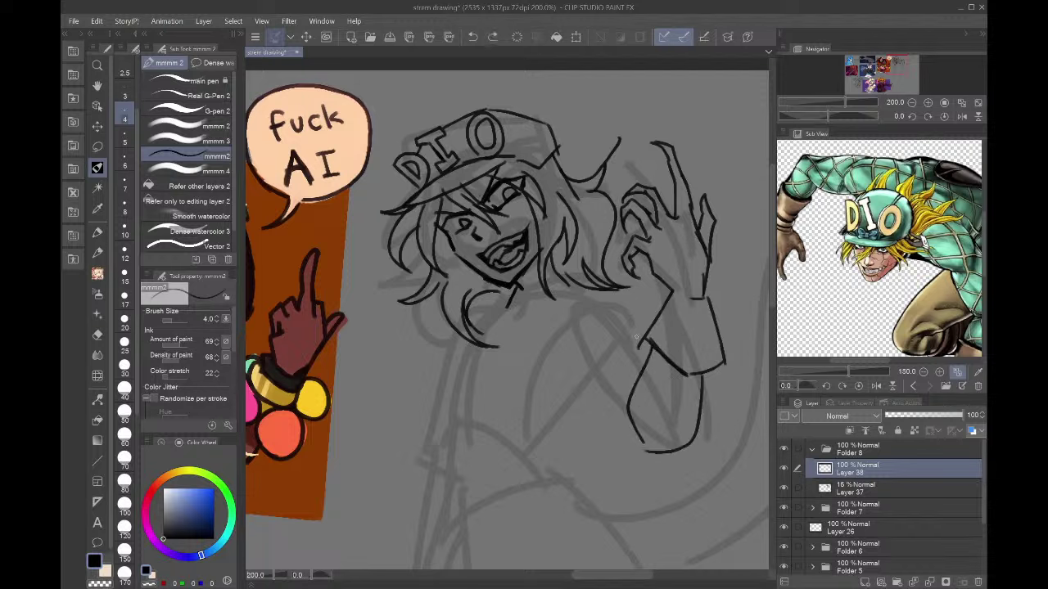
# - Ink the raised arm's upper arm and the adjoining torso side in a mirrored view, redoing the upper-arm line
pyautogui.moveTo(642, 340)
pyautogui.mouseDown()
pyautogui.moveTo(617, 310)
pyautogui.moveTo(576, 296)
pyautogui.moveTo(637, 299)
pyautogui.mouseUp()
pyautogui.hotkey('ctrl', 'z')
pyautogui.press('h')
pyautogui.moveTo(379, 446); pyautogui.dragTo(459, 340)
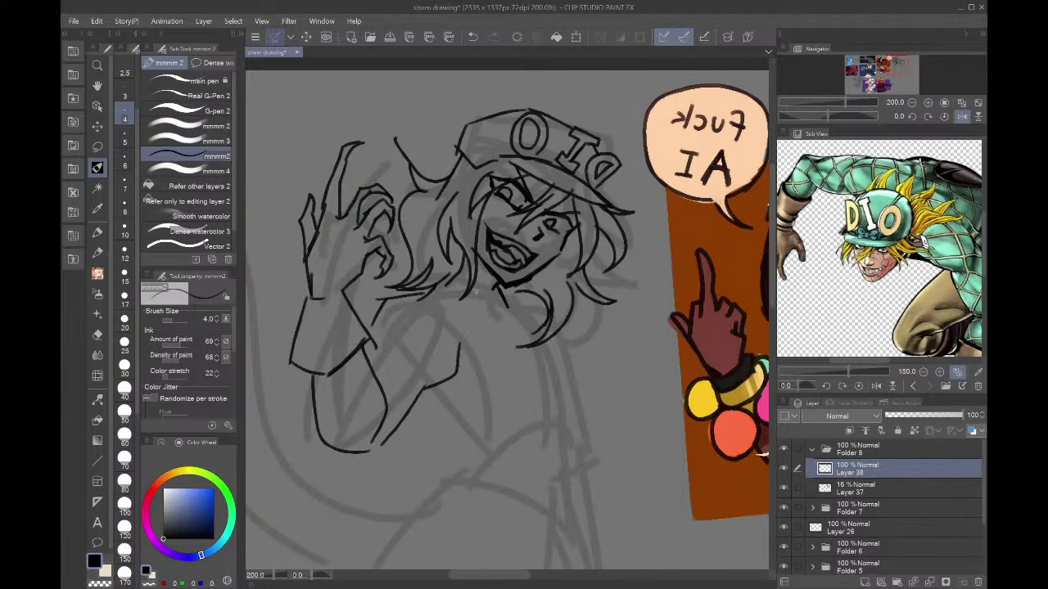
pyautogui.hotkey('ctrl', 'z')
pyautogui.moveTo(381, 440)
pyautogui.mouseDown()
pyautogui.moveTo(462, 362)
pyautogui.moveTo(458, 338)
pyautogui.mouseUp()
pyautogui.moveTo(422, 399); pyautogui.dragTo(472, 460)
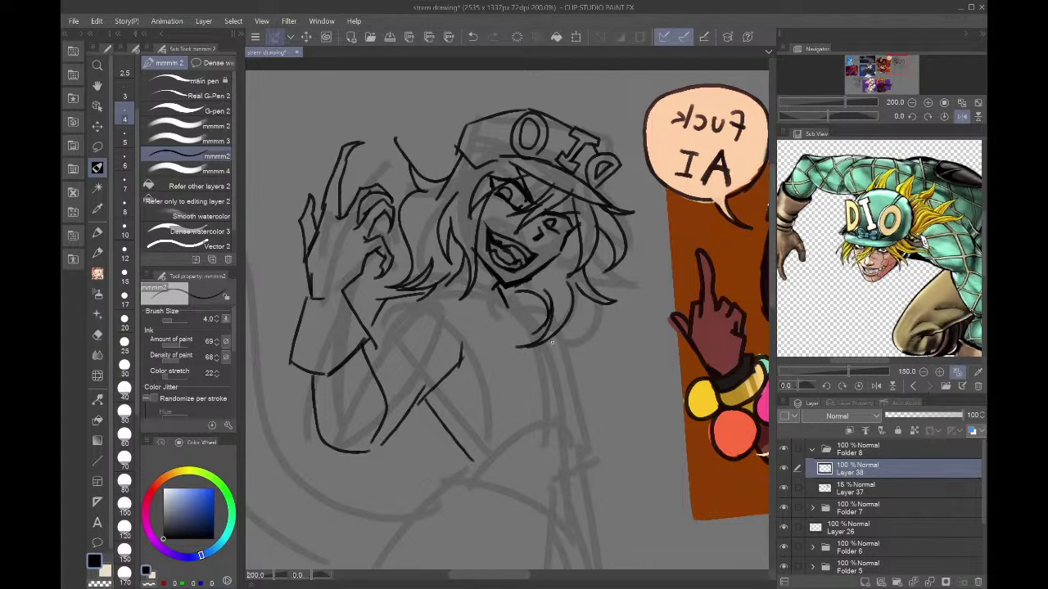
# - Restore the unmirrored view and ink the lowered arm's outer edge and its flared glove cuff
pyautogui.click(962, 116)
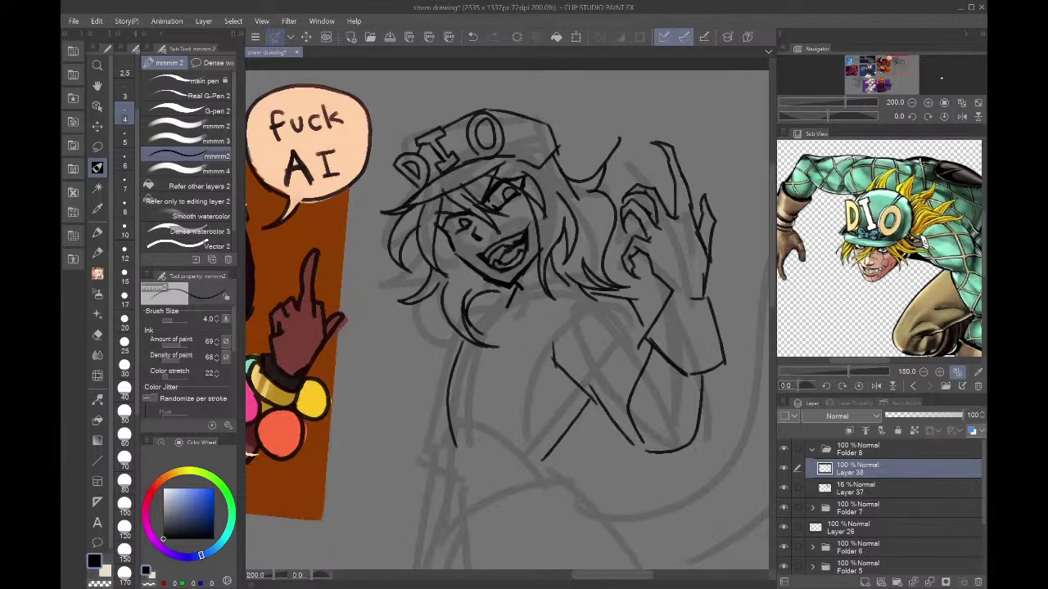
pyautogui.moveTo(941, 77); pyautogui.dragTo(911, 68)
pyautogui.moveTo(518, 209); pyautogui.dragTo(486, 329)
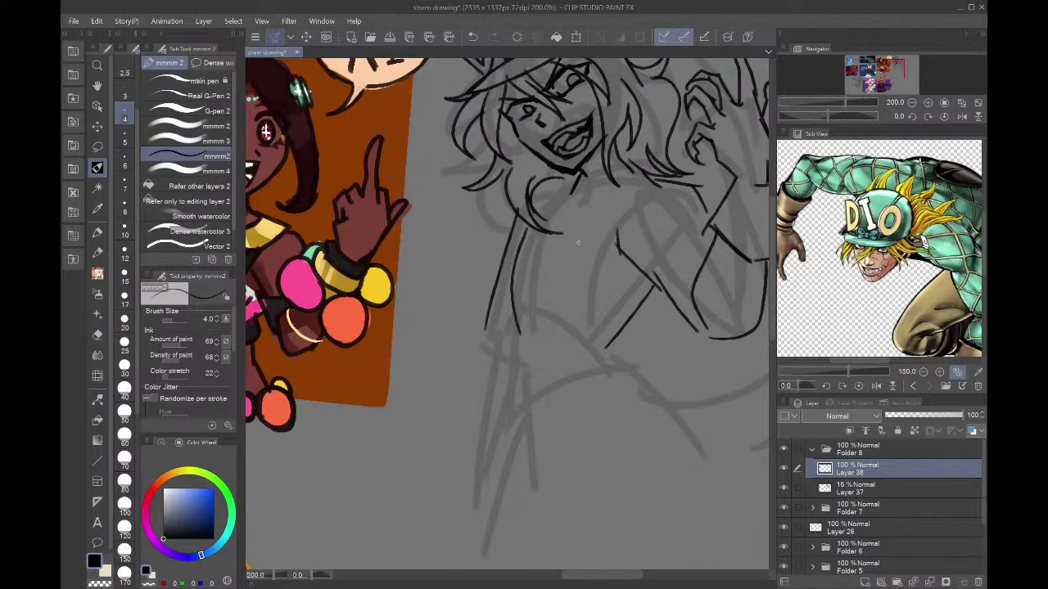
pyautogui.moveTo(456, 476)
pyautogui.mouseDown()
pyautogui.moveTo(458, 367)
pyautogui.moveTo(522, 404)
pyautogui.mouseUp()
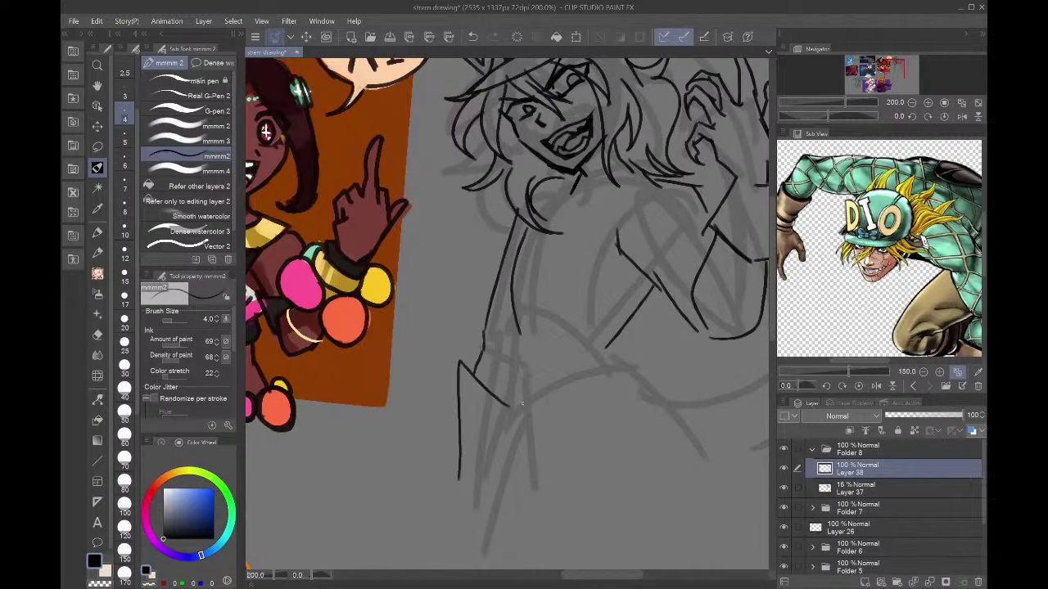
# - Ink both sides of the waist and hips and the curved lower edge joining them, consulting the reference's lower body
pyautogui.moveTo(516, 341); pyautogui.dragTo(509, 434)
pyautogui.moveTo(637, 309)
pyautogui.mouseDown()
pyautogui.moveTo(634, 352)
pyautogui.moveTo(686, 398)
pyautogui.mouseUp()
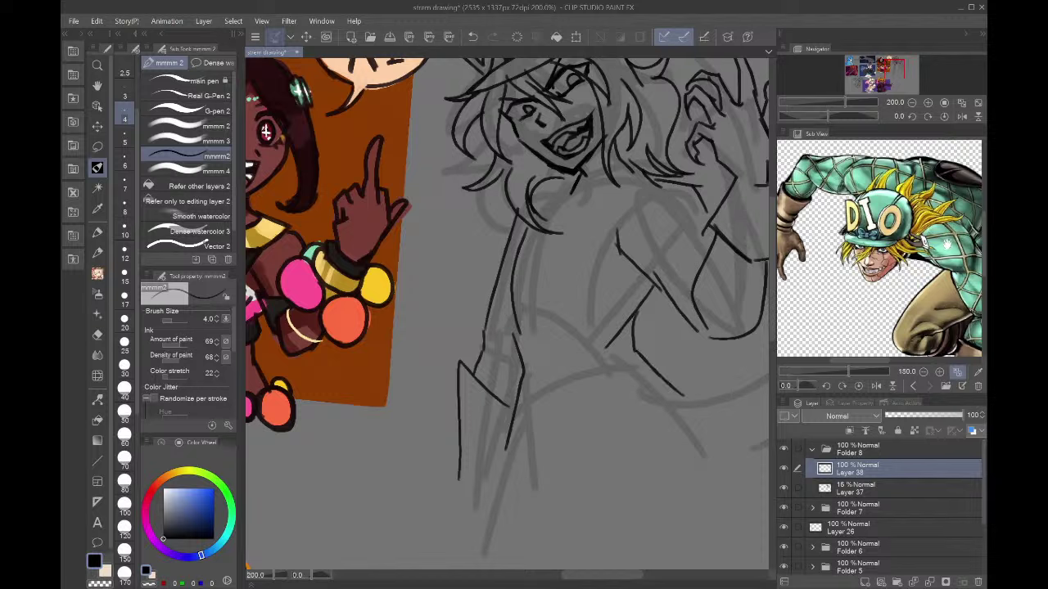
pyautogui.moveTo(948, 246); pyautogui.dragTo(917, 214)
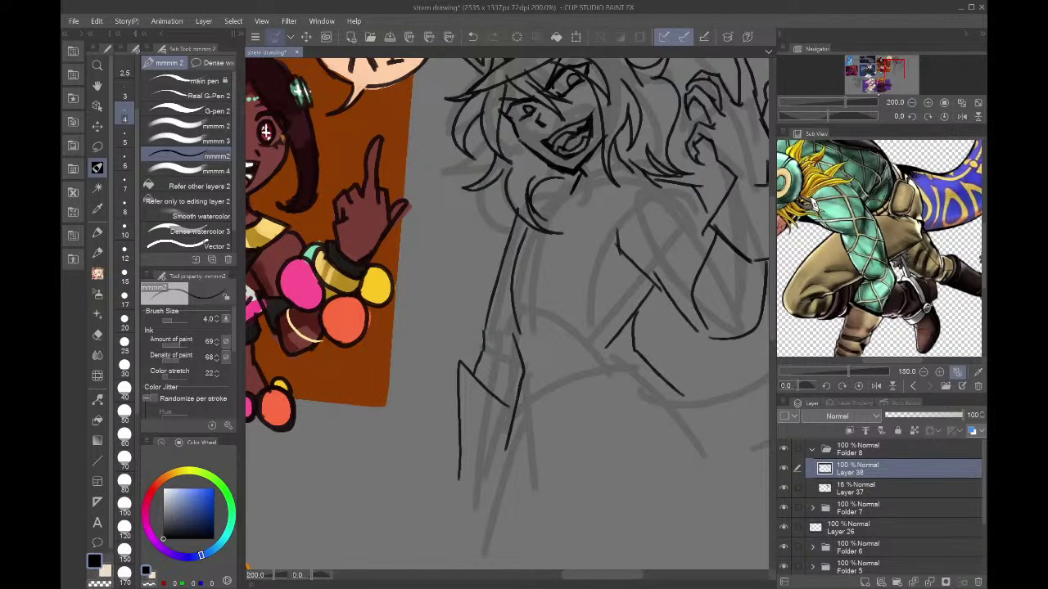
pyautogui.moveTo(501, 453)
pyautogui.mouseDown()
pyautogui.moveTo(655, 405)
pyautogui.moveTo(665, 375)
pyautogui.moveTo(709, 407)
pyautogui.mouseUp()
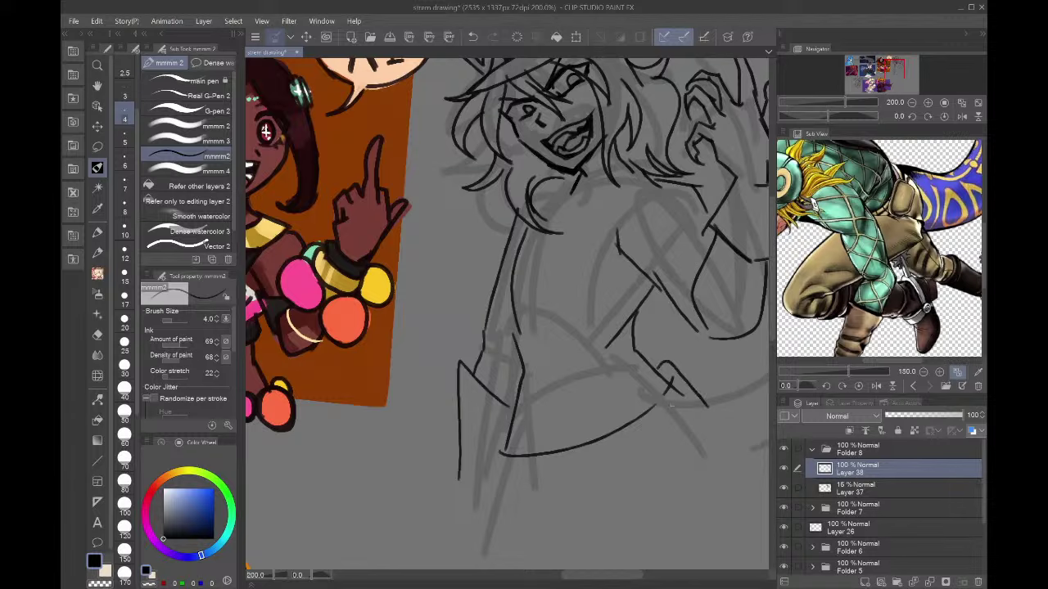
# - Try inking the outer hip line and both edges of a long S-curved tail along the sketch
pyautogui.moveTo(501, 436); pyautogui.dragTo(495, 483)
pyautogui.moveTo(914, 76); pyautogui.dragTo(900, 68)
pyautogui.click(911, 103)
pyautogui.moveTo(542, 384)
pyautogui.mouseDown()
pyautogui.moveTo(630, 314)
pyautogui.moveTo(767, 86)
pyautogui.moveTo(790, 95)
pyautogui.mouseUp()
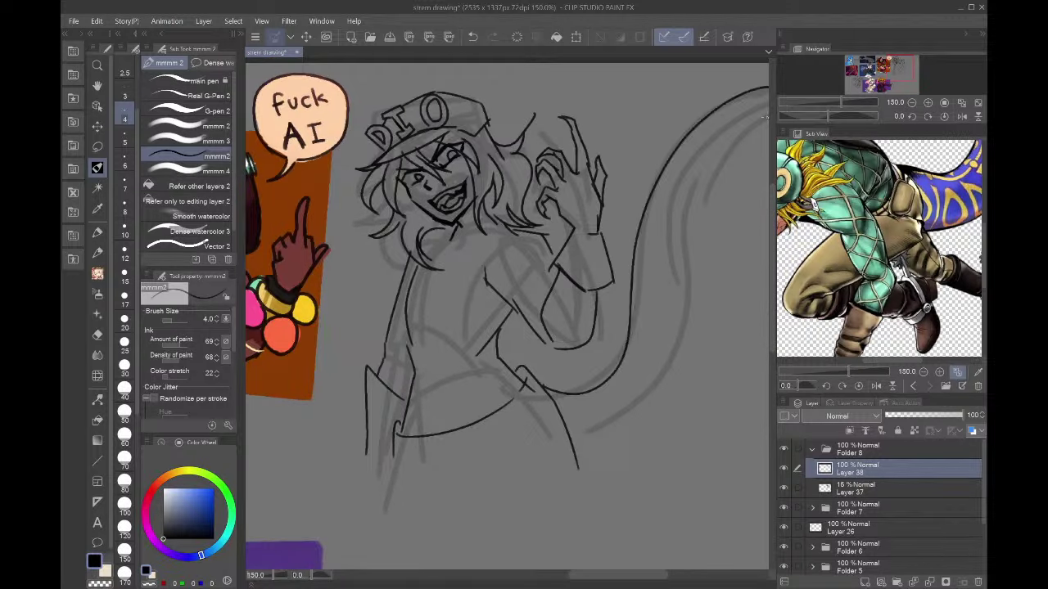
pyautogui.moveTo(918, 84); pyautogui.dragTo(904, 66)
pyautogui.moveTo(747, 129)
pyautogui.mouseDown()
pyautogui.moveTo(688, 159)
pyautogui.moveTo(593, 446)
pyautogui.moveTo(542, 488)
pyautogui.mouseUp()
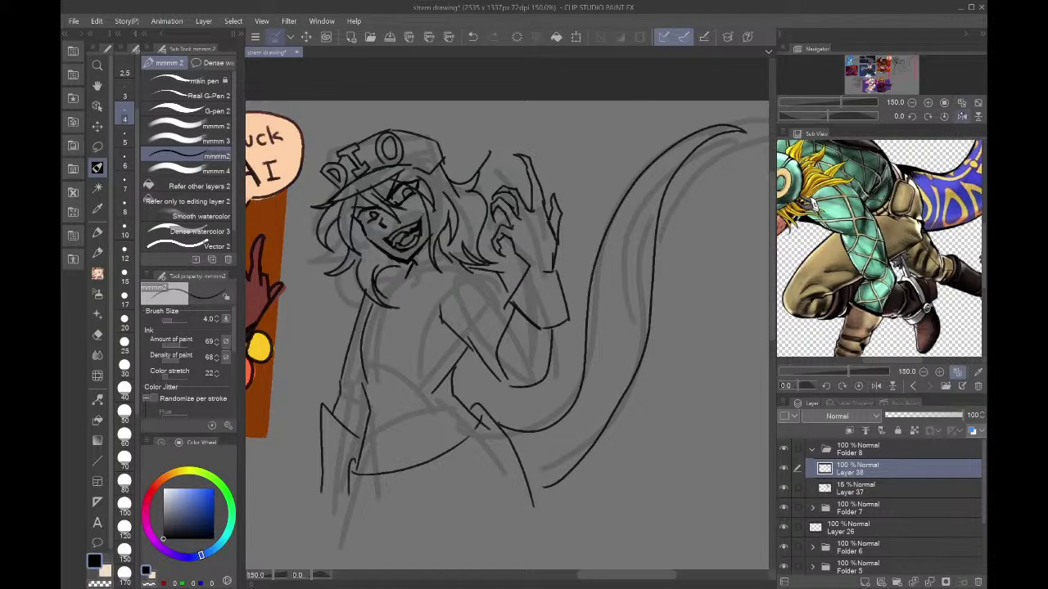
# - Try redoing the tail's lower edge in a mirrored view so that it meets an extended hip line
pyautogui.click(961, 115)
pyautogui.hotkey('ctrl', 'z')
pyautogui.moveTo(270, 127)
pyautogui.mouseDown()
pyautogui.moveTo(373, 288)
pyautogui.moveTo(481, 506)
pyautogui.mouseUp()
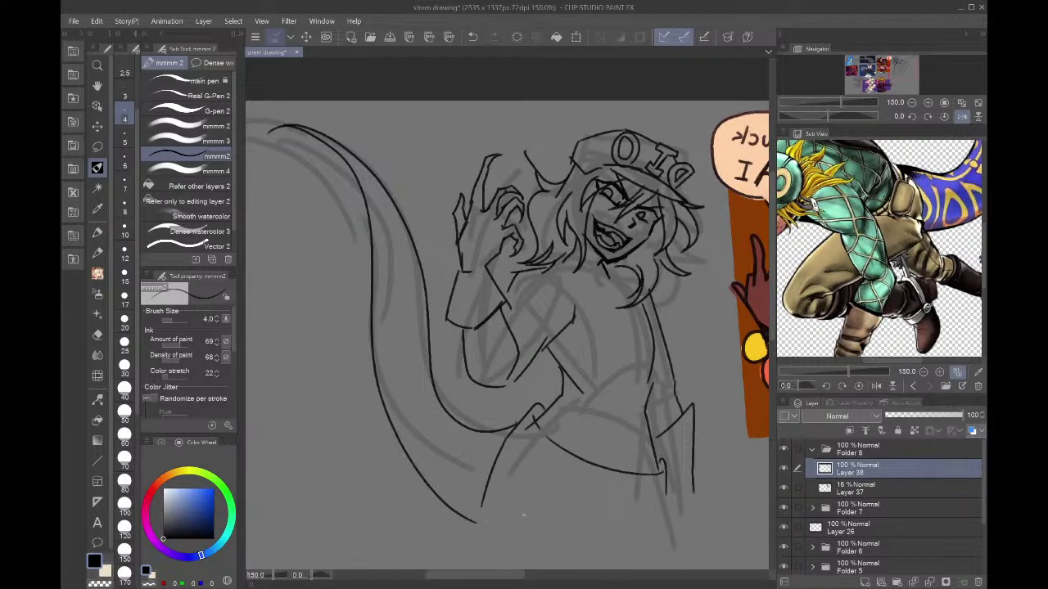
pyautogui.hotkey('ctrl', 'z')
pyautogui.moveTo(294, 124)
pyautogui.mouseDown()
pyautogui.moveTo(335, 156)
pyautogui.moveTo(483, 506)
pyautogui.mouseUp()
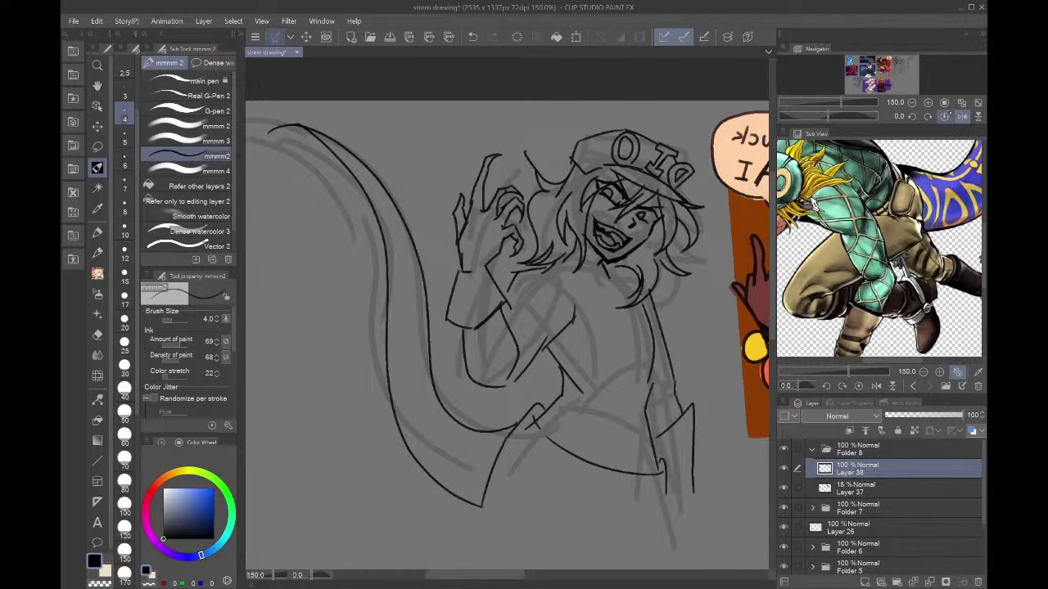
pyautogui.click(962, 116)
pyautogui.moveTo(921, 84); pyautogui.dragTo(901, 77)
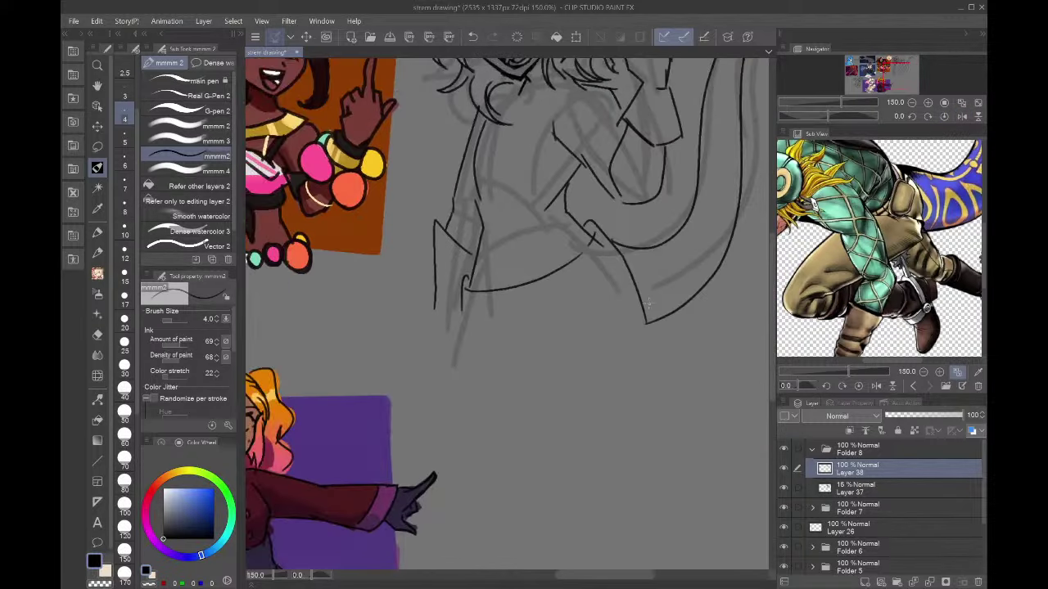
pyautogui.moveTo(645, 321); pyautogui.dragTo(631, 389)
pyautogui.moveTo(920, 73)
pyautogui.mouseDown()
pyautogui.moveTo(933, 73)
pyautogui.moveTo(906, 75)
pyautogui.mouseUp()
# - Undo the inked tail, hip and lower-edge lines, and redraw the waist side, a straight hem and a straight hip line
pyautogui.hotkey('ctrl', 'z')
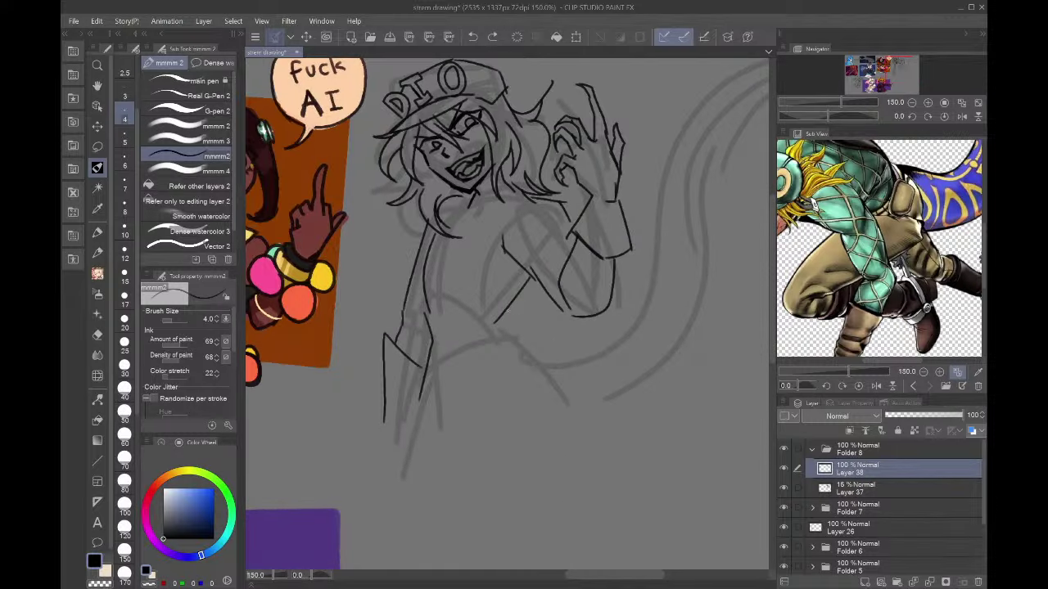
pyautogui.moveTo(508, 311)
pyautogui.mouseDown()
pyautogui.moveTo(520, 357)
pyautogui.moveTo(419, 409)
pyautogui.mouseUp()
pyautogui.moveTo(537, 361); pyautogui.dragTo(566, 411)
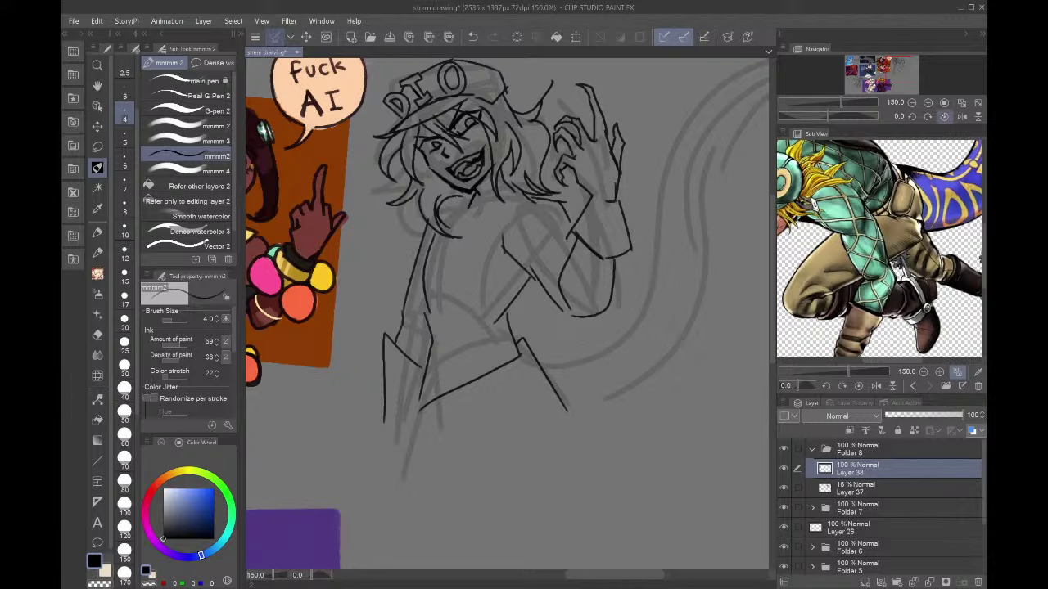
# - Ink the tail as a large crescent behind the raised arm, redoing its outer edge until it meets the extended hip line
pyautogui.click(961, 116)
pyautogui.moveTo(927, 68); pyautogui.dragTo(908, 70)
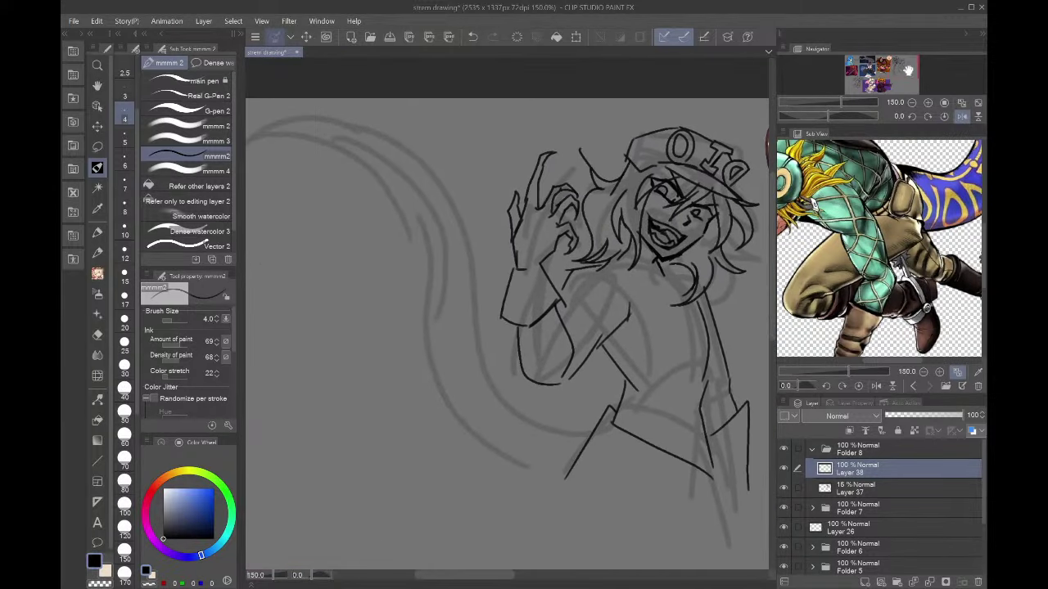
pyautogui.moveTo(599, 418)
pyautogui.mouseDown()
pyautogui.moveTo(534, 422)
pyautogui.moveTo(501, 149)
pyautogui.moveTo(398, 400)
pyautogui.moveTo(541, 471)
pyautogui.mouseUp()
pyautogui.click(961, 116)
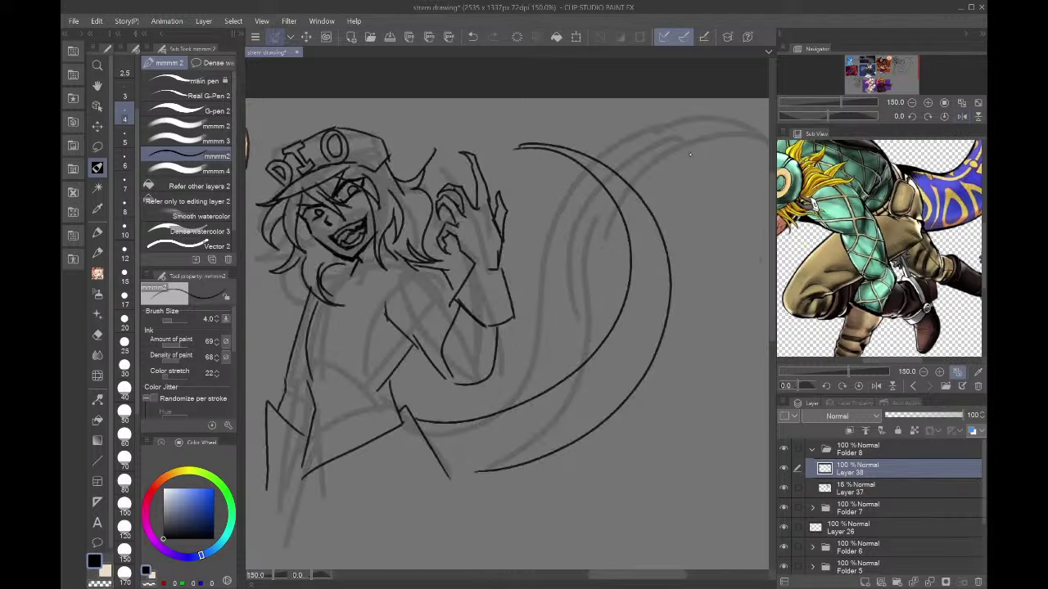
pyautogui.hotkey('ctrl', 'z')
pyautogui.moveTo(527, 141)
pyautogui.mouseDown()
pyautogui.moveTo(611, 163)
pyautogui.moveTo(651, 312)
pyautogui.moveTo(494, 495)
pyautogui.mouseUp()
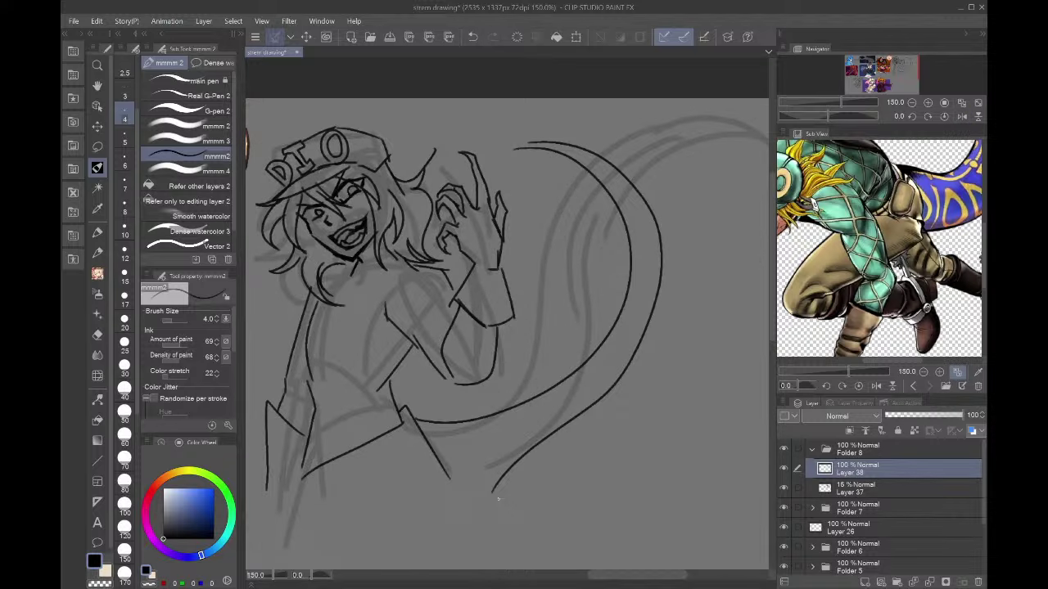
pyautogui.hotkey('ctrl', 'z')
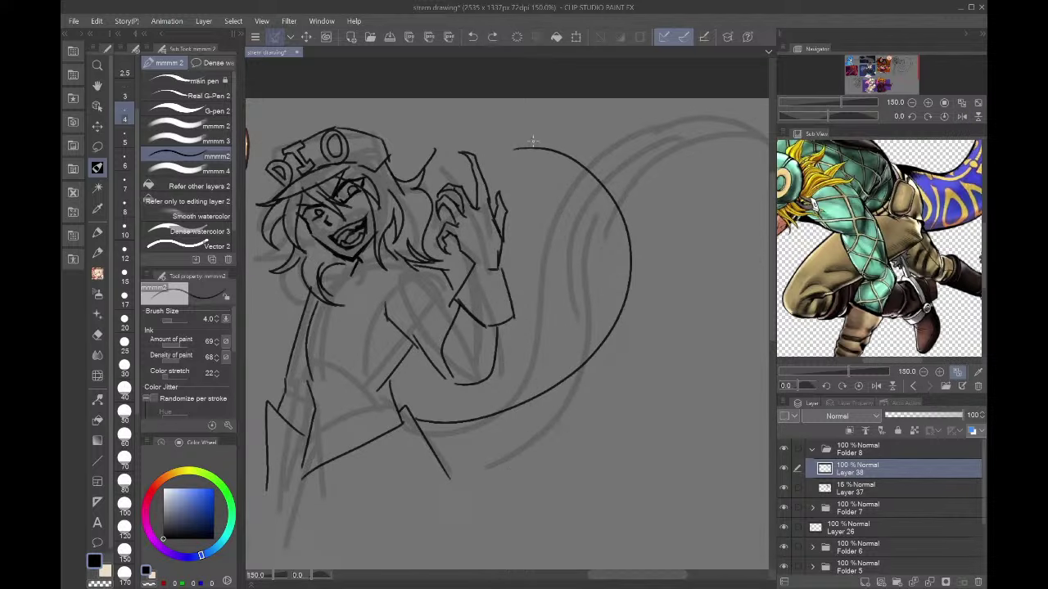
pyautogui.moveTo(532, 146)
pyautogui.mouseDown()
pyautogui.moveTo(670, 278)
pyautogui.moveTo(603, 421)
pyautogui.moveTo(448, 548)
pyautogui.mouseUp()
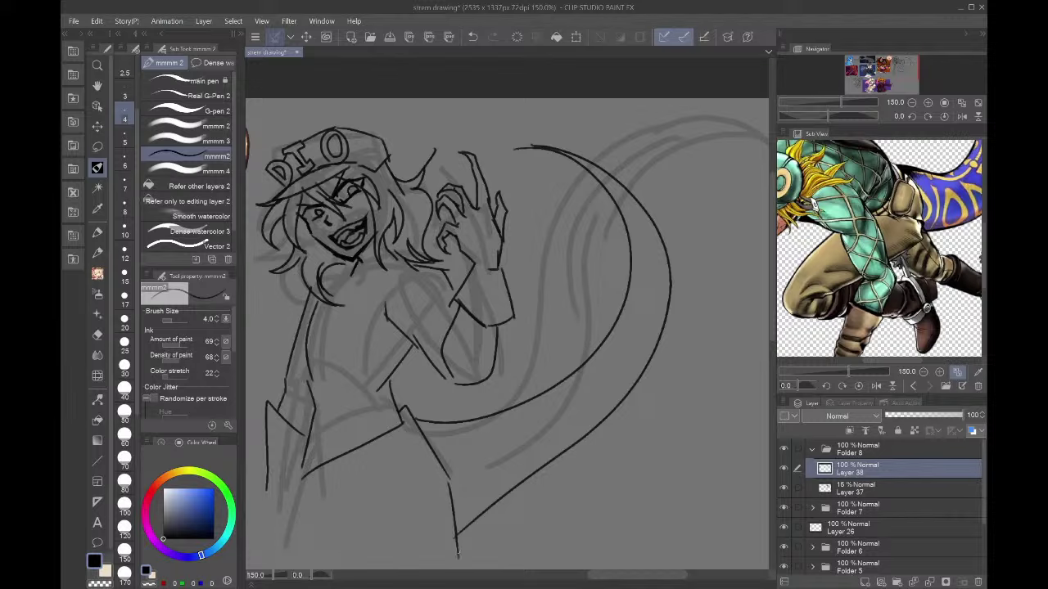
# - Try inking a rounded shape where the lowered arm's cuff meets the hem
pyautogui.moveTo(915, 79); pyautogui.dragTo(896, 73)
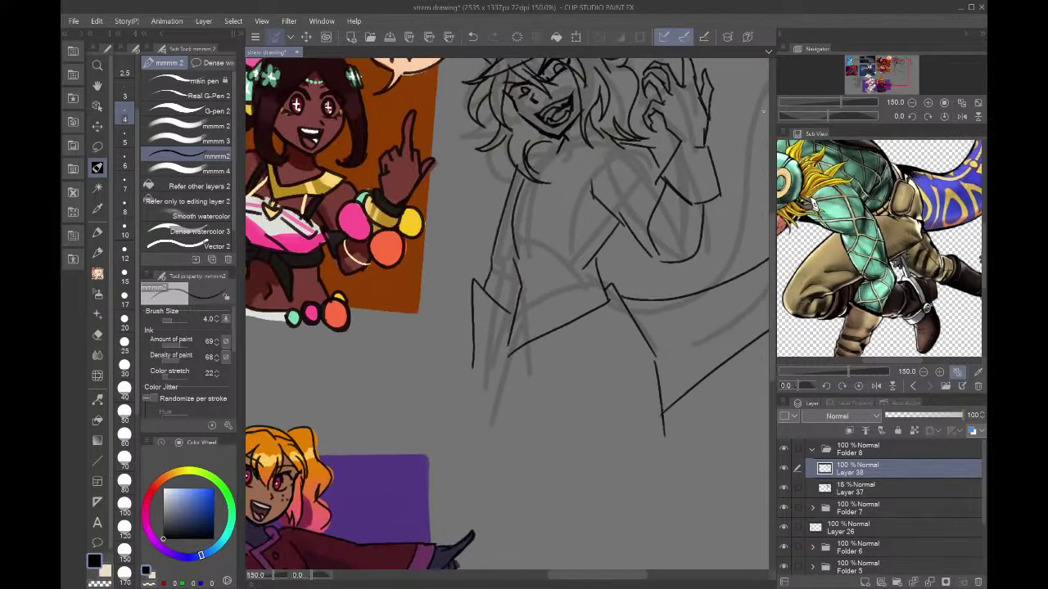
pyautogui.moveTo(539, 334)
pyautogui.mouseDown()
pyautogui.moveTo(501, 328)
pyautogui.moveTo(554, 343)
pyautogui.moveTo(495, 338)
pyautogui.moveTo(573, 361)
pyautogui.mouseUp()
pyautogui.hotkey('ctrl', 'z')
pyautogui.press('p')
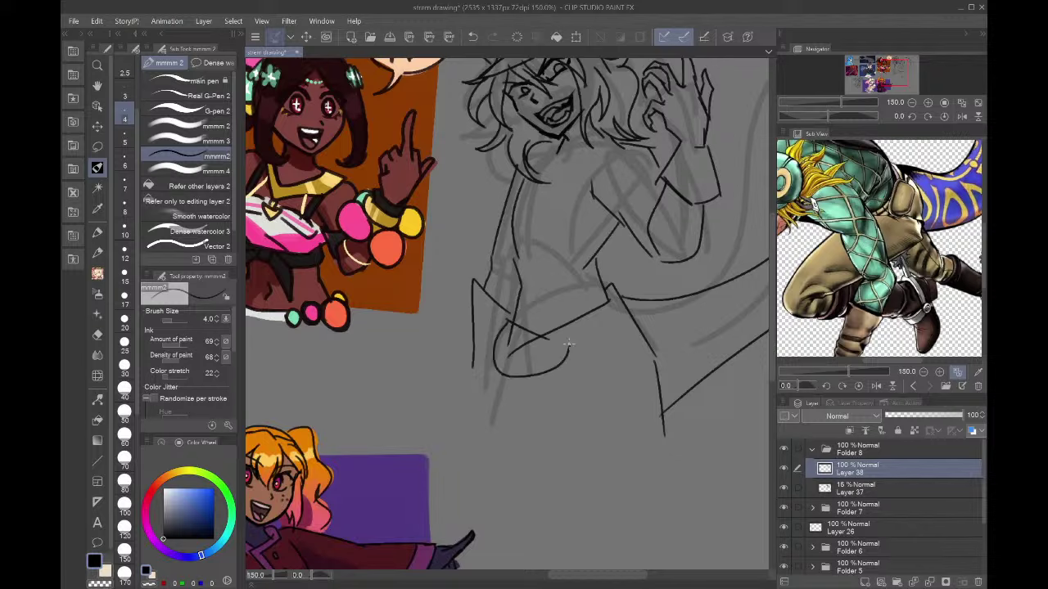
pyautogui.hotkey('ctrl', 'z')
# - Erase the hem's end beside the lowered arm, and ink an angled hem corner and the glove cuff's inner edge
pyautogui.press('m')
pyautogui.moveTo(506, 319)
pyautogui.mouseDown()
pyautogui.moveTo(533, 369)
pyautogui.moveTo(577, 335)
pyautogui.mouseUp()
pyautogui.hotkey('ctrl', 'd')
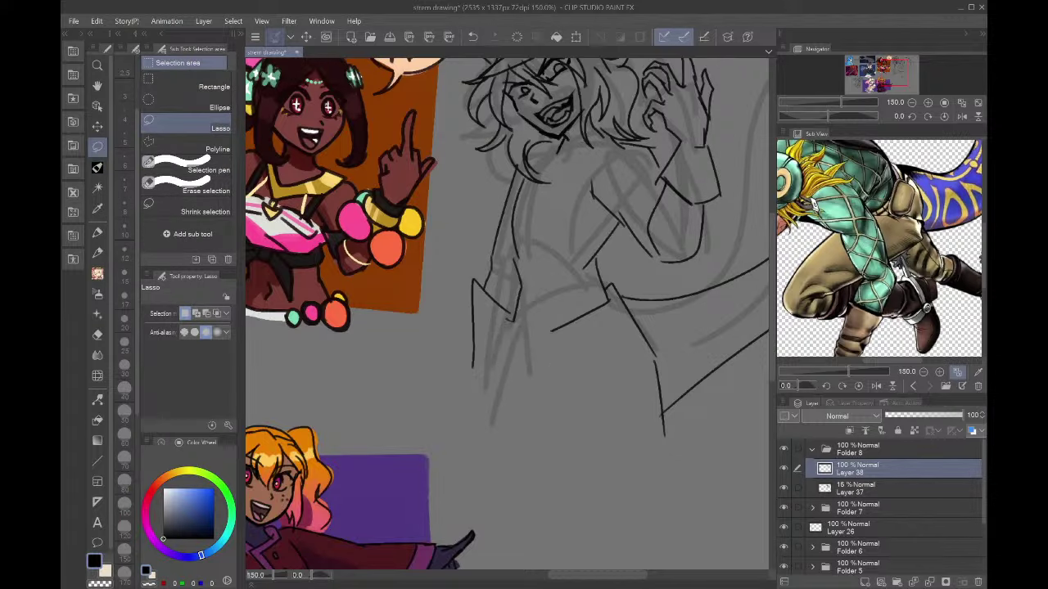
pyautogui.click(98, 168)
pyautogui.moveTo(512, 322)
pyautogui.mouseDown()
pyautogui.moveTo(551, 333)
pyautogui.moveTo(507, 373)
pyautogui.mouseUp()
pyautogui.hotkey('ctrl', 'z')
pyautogui.moveTo(517, 298); pyautogui.dragTo(493, 365)
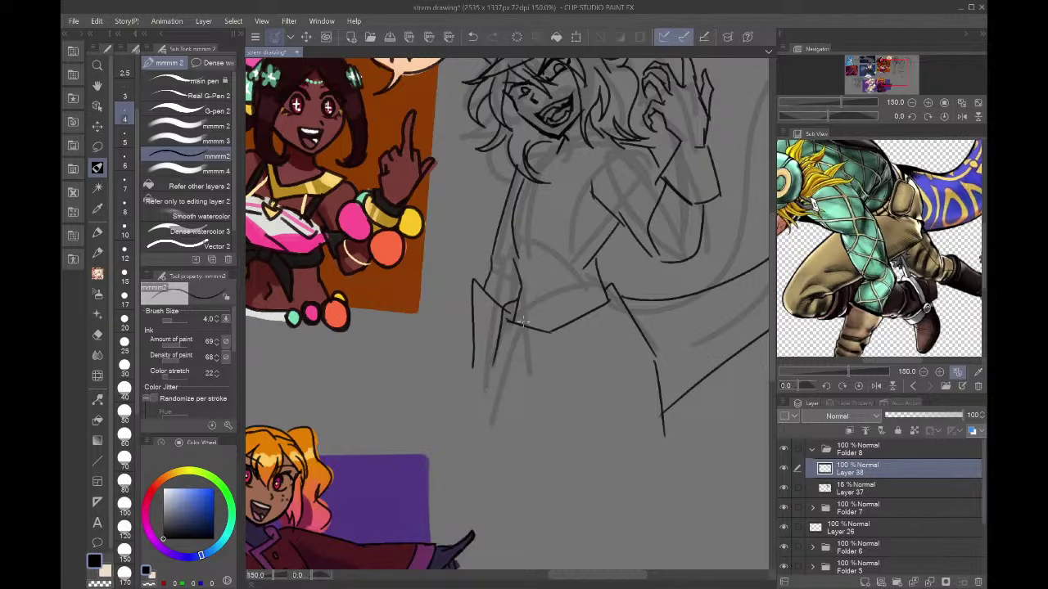
# - Replace a trial leg line with one long, slightly slanted line across the lower body, from glove to tail
pyautogui.moveTo(538, 361); pyautogui.dragTo(556, 422)
pyautogui.hotkey('ctrl', 'z')
pyautogui.moveTo(444, 353); pyautogui.dragTo(770, 378)
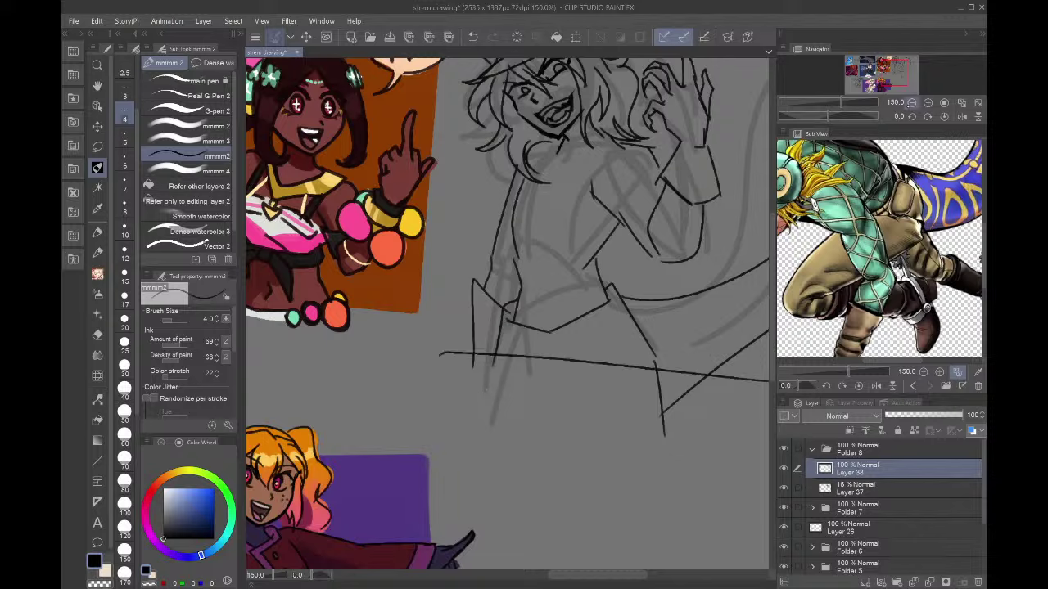
# - Lasso and delete the hip, glove and tail lines below the slanted base line, including the leftover speck
pyautogui.click(912, 102)
pyautogui.press('m')
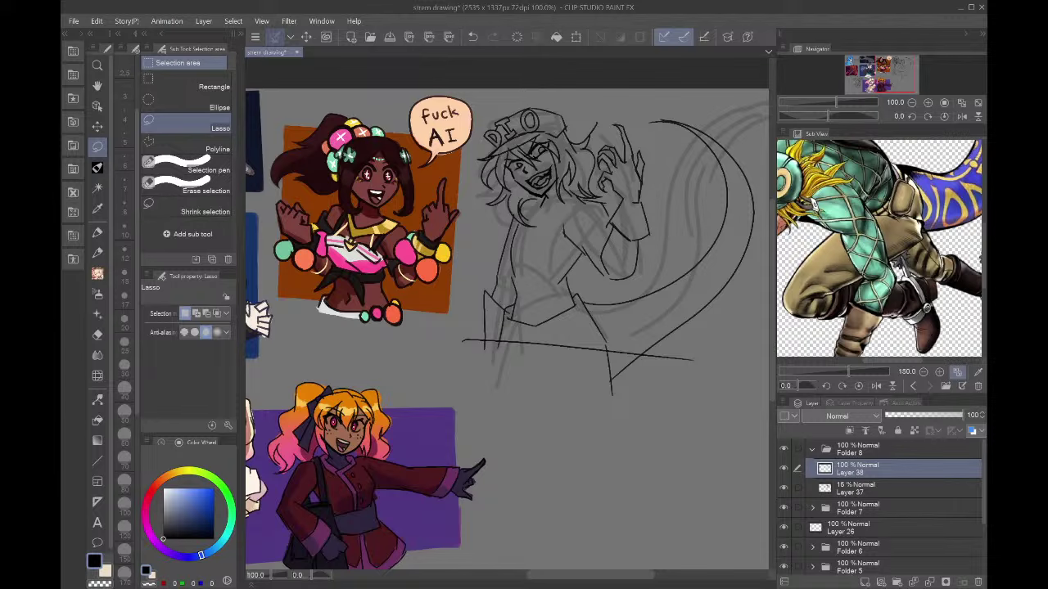
pyautogui.scroll(3, 594, 395)
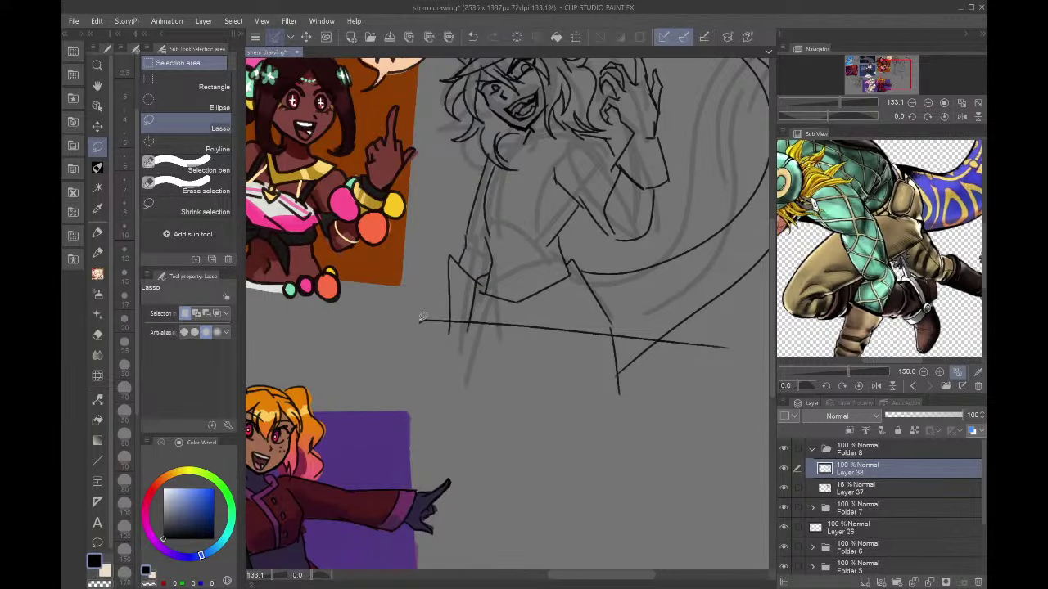
pyautogui.moveTo(421, 317)
pyautogui.mouseDown()
pyautogui.moveTo(671, 402)
pyautogui.moveTo(749, 372)
pyautogui.moveTo(747, 348)
pyautogui.mouseUp()
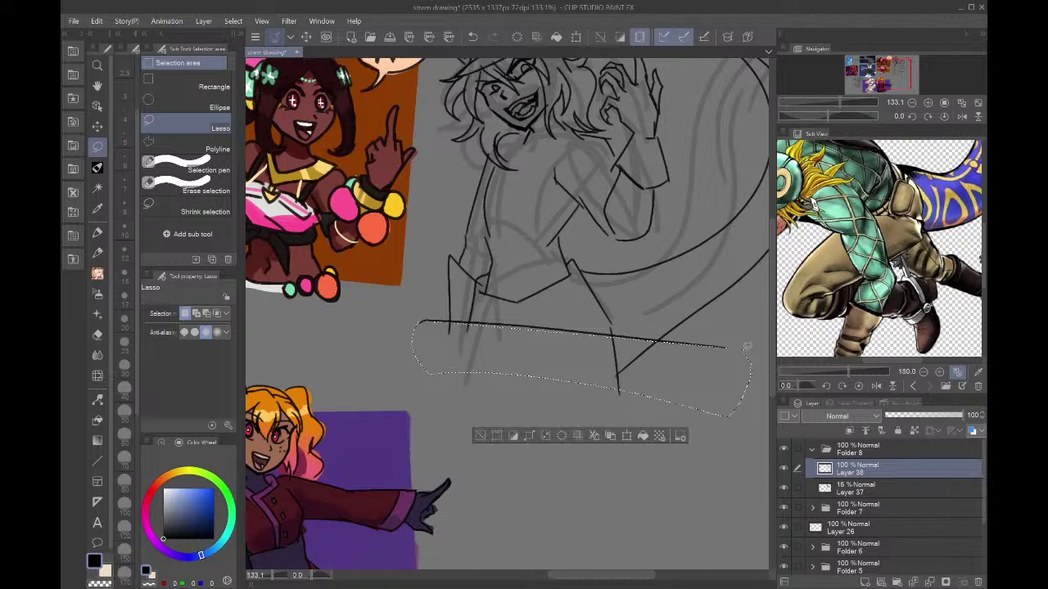
pyautogui.press('Delete')
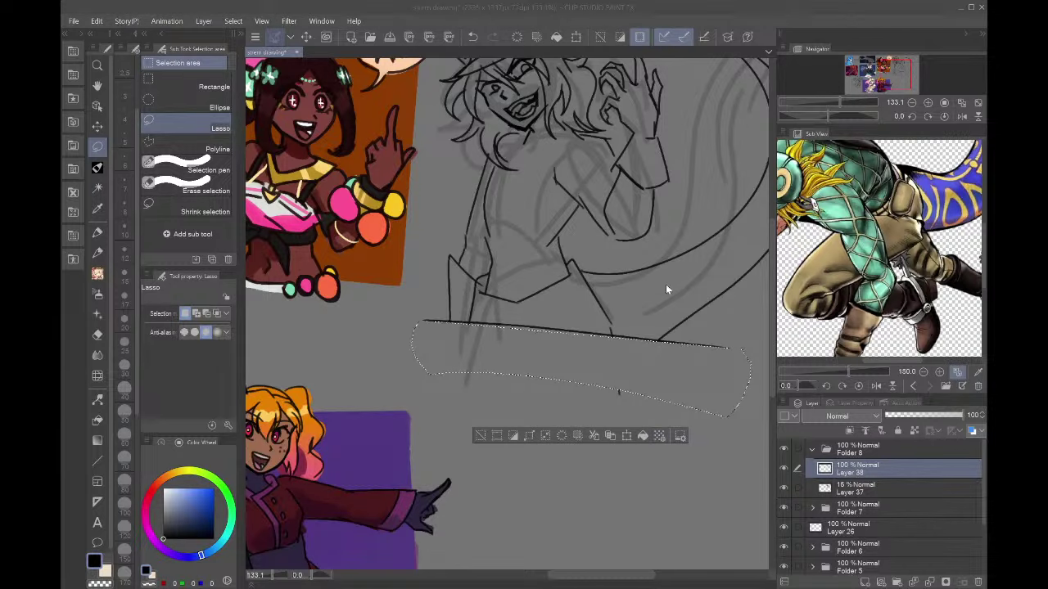
pyautogui.hotkey('ctrl', 'd')
pyautogui.moveTo(665, 429); pyautogui.dragTo(618, 365)
pyautogui.press('Delete')
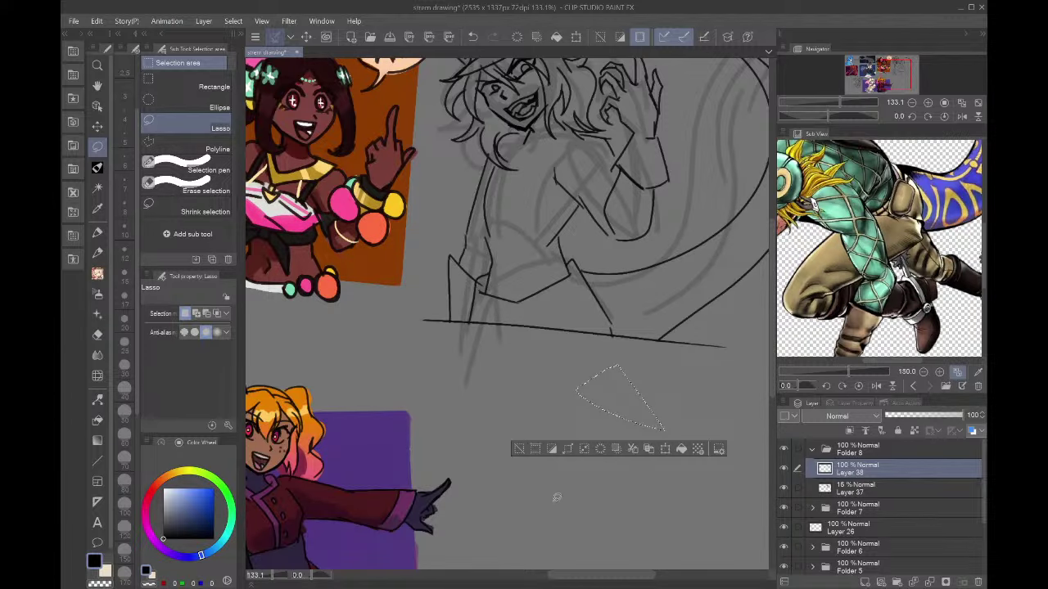
pyautogui.hotkey('ctrl', 'd')
# - Replace the waist line beside the tail with a straighter one and erase the stub overlapping the torso below the elbow
pyautogui.scroll(-3, 557, 496)
pyautogui.scroll(5, 592, 244)
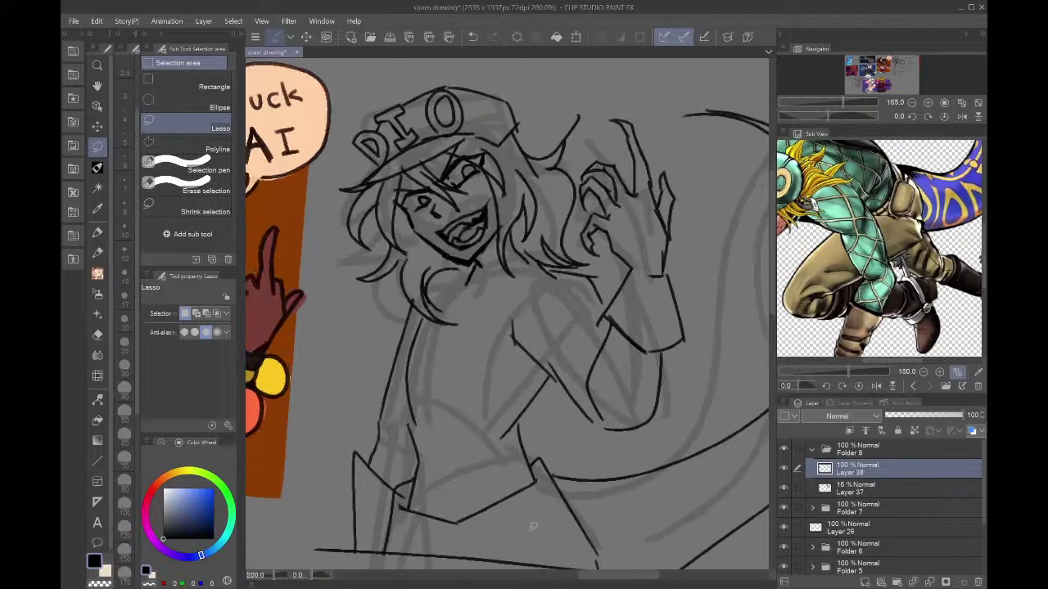
pyautogui.moveTo(509, 419); pyautogui.dragTo(557, 481)
pyautogui.press('Delete')
pyautogui.hotkey('ctrl', 'd')
pyautogui.press('b')
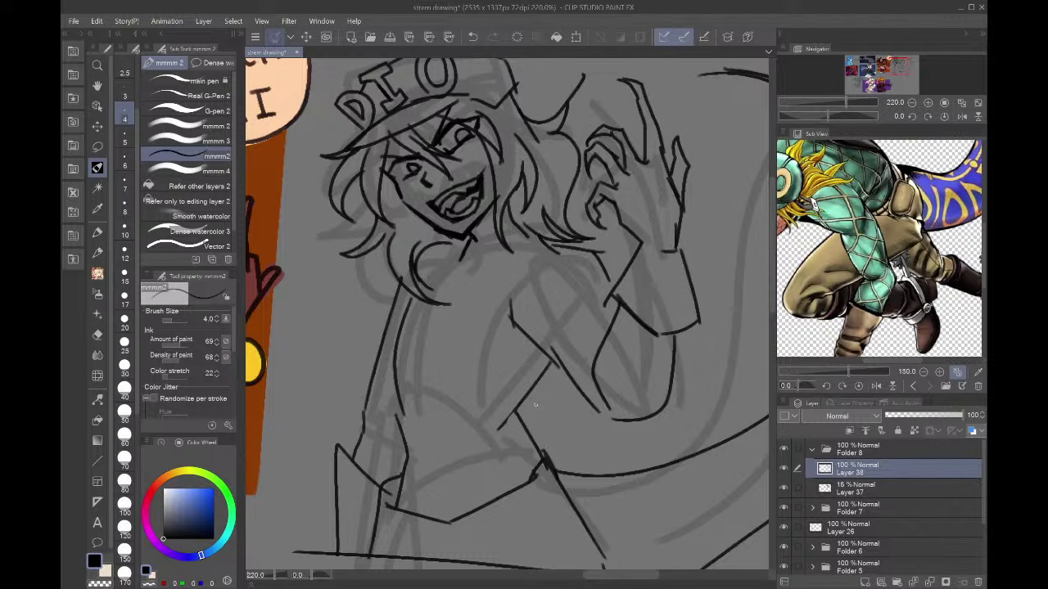
pyautogui.press('m')
pyautogui.moveTo(505, 394); pyautogui.dragTo(494, 443)
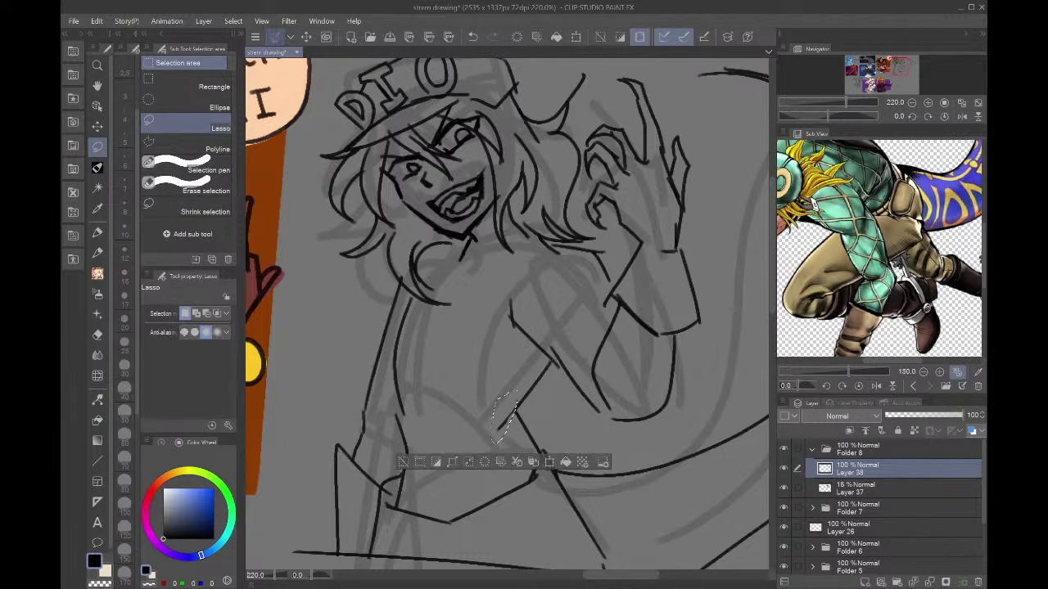
pyautogui.hotkey('ctrl', 'd')
# - In a mirrored view, erase and re-ink the waist line beside the lowered arm down to the hem corner, and extend the shoulder line
pyautogui.click(961, 116)
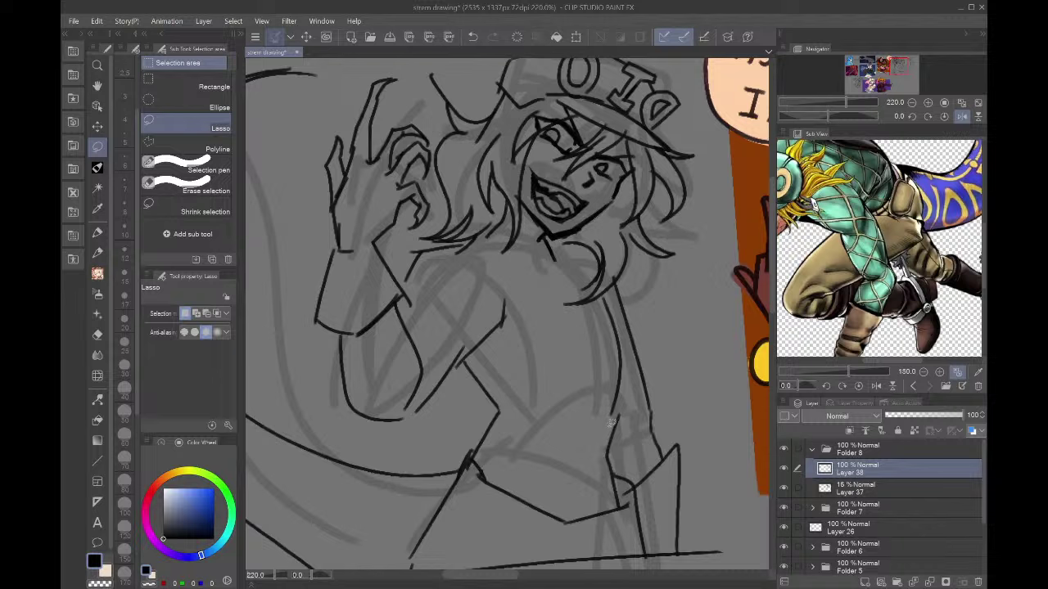
pyautogui.moveTo(613, 422)
pyautogui.mouseDown()
pyautogui.moveTo(624, 476)
pyautogui.moveTo(605, 504)
pyautogui.mouseUp()
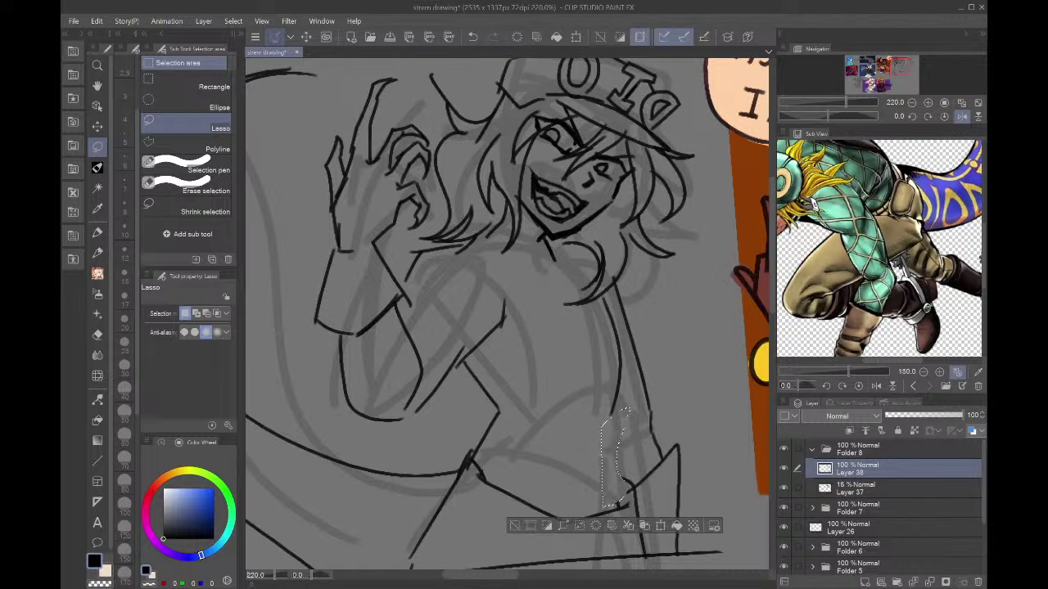
pyautogui.hotkey('ctrl', 'd')
pyautogui.press('b')
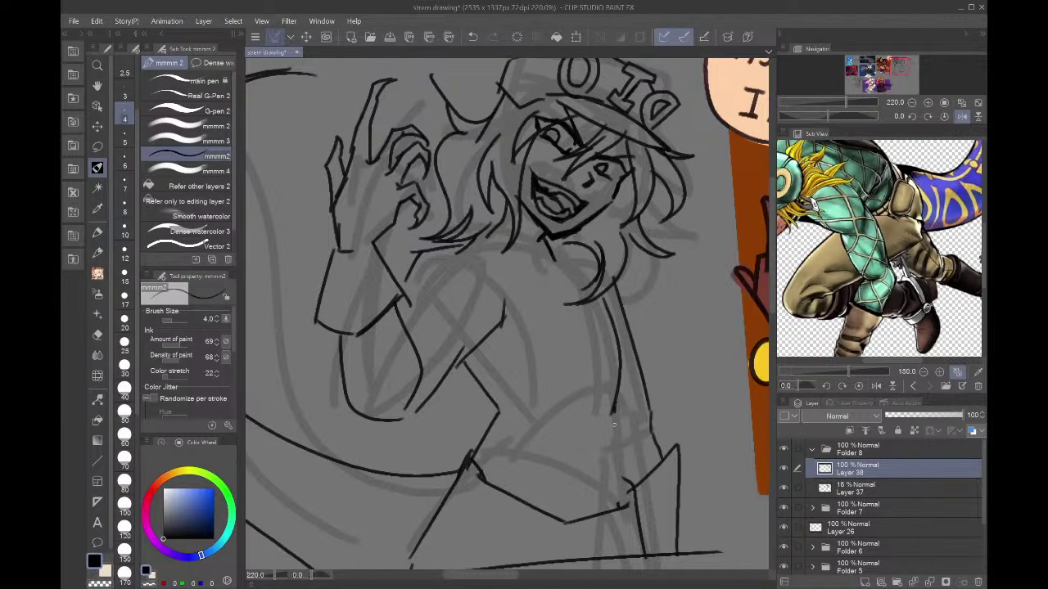
pyautogui.moveTo(615, 414); pyautogui.dragTo(613, 452)
pyautogui.moveTo(609, 450); pyautogui.dragTo(628, 505)
pyautogui.moveTo(632, 485); pyautogui.dragTo(614, 510)
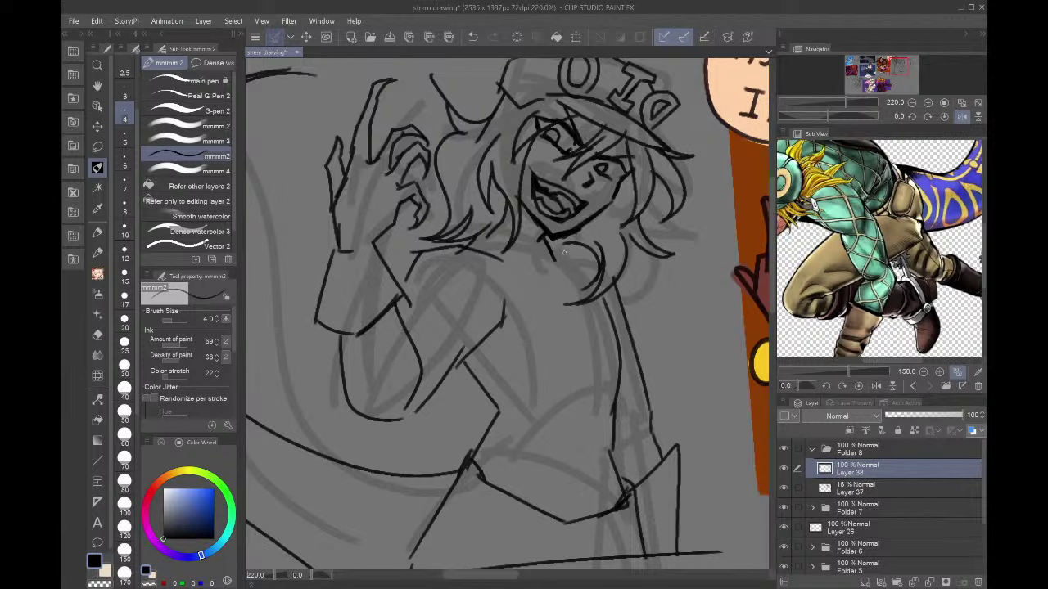
# - Restore the unmirrored view and ink a curved line across the midriff, redoing the stroke once
pyautogui.press('h')
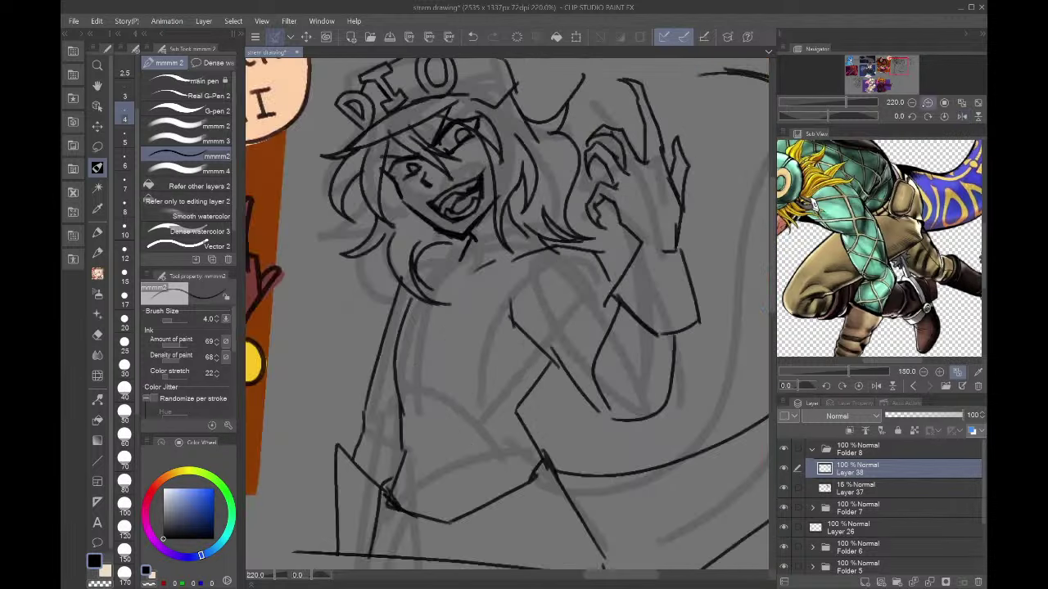
pyautogui.hotkey('ctrl', 'z')
pyautogui.press('h')
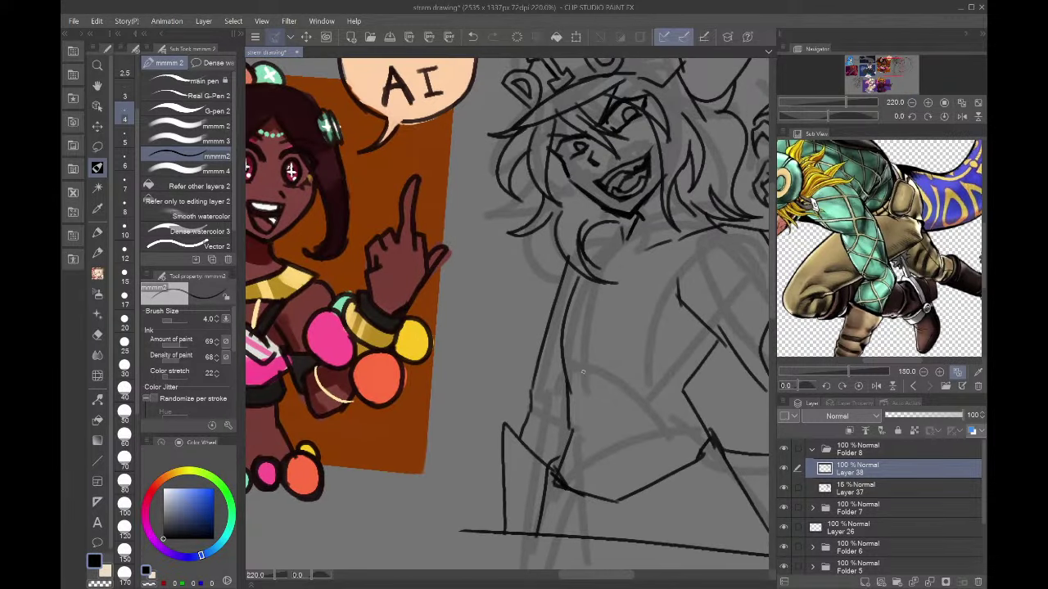
pyautogui.moveTo(584, 381); pyautogui.dragTo(647, 391)
pyautogui.hotkey('ctrl', 'z')
pyautogui.moveTo(580, 389); pyautogui.dragTo(641, 407)
pyautogui.click(912, 103)
pyautogui.moveTo(907, 76); pyautogui.dragTo(899, 67)
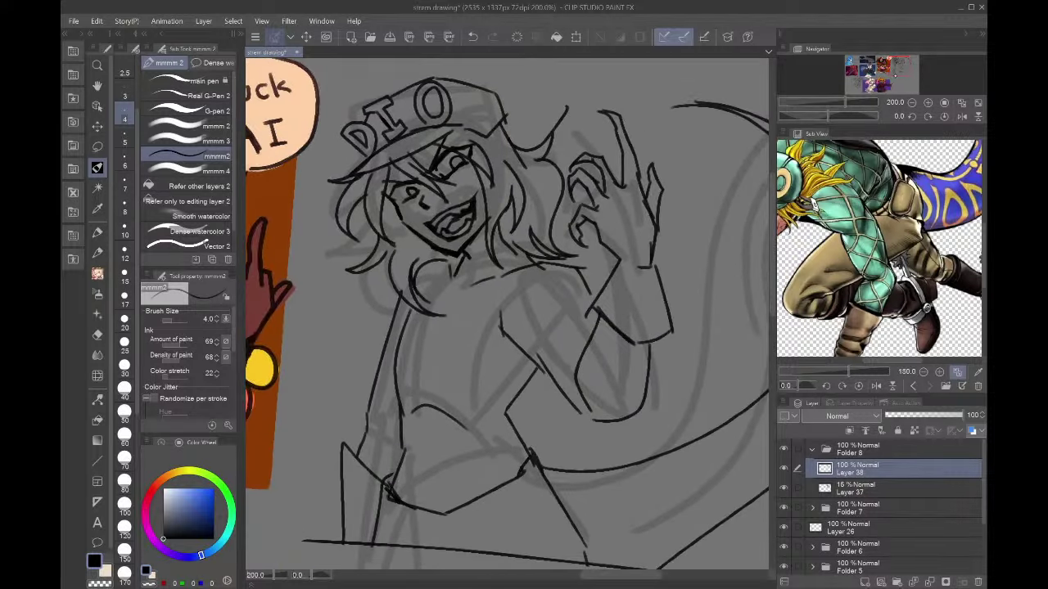
pyautogui.click(912, 104)
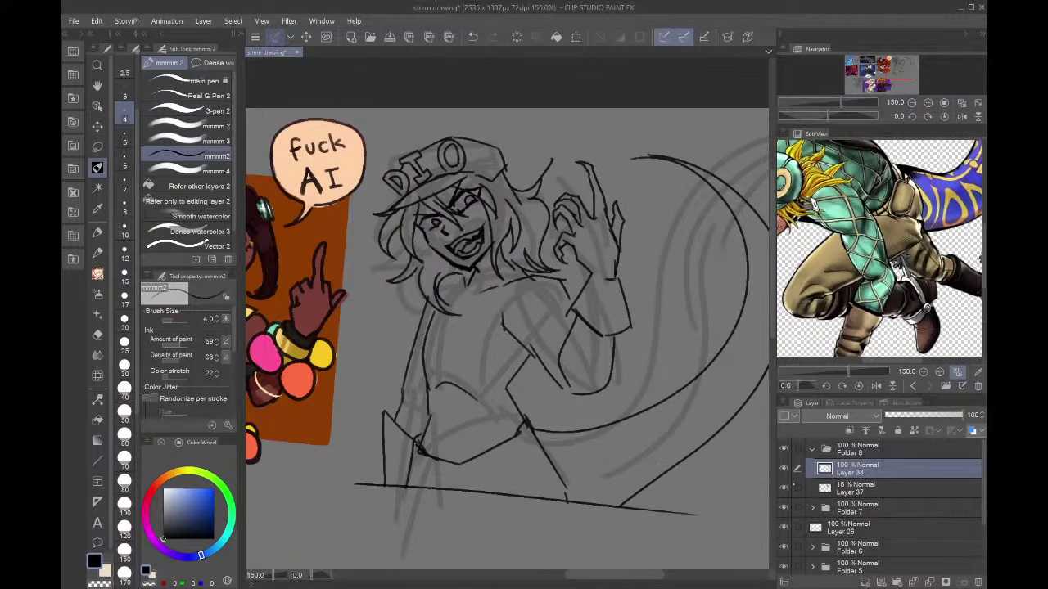
# - Hide the 16% opacity sketch layer and add a new vector layer between it and the line art
pyautogui.click(784, 489)
pyautogui.click(856, 491)
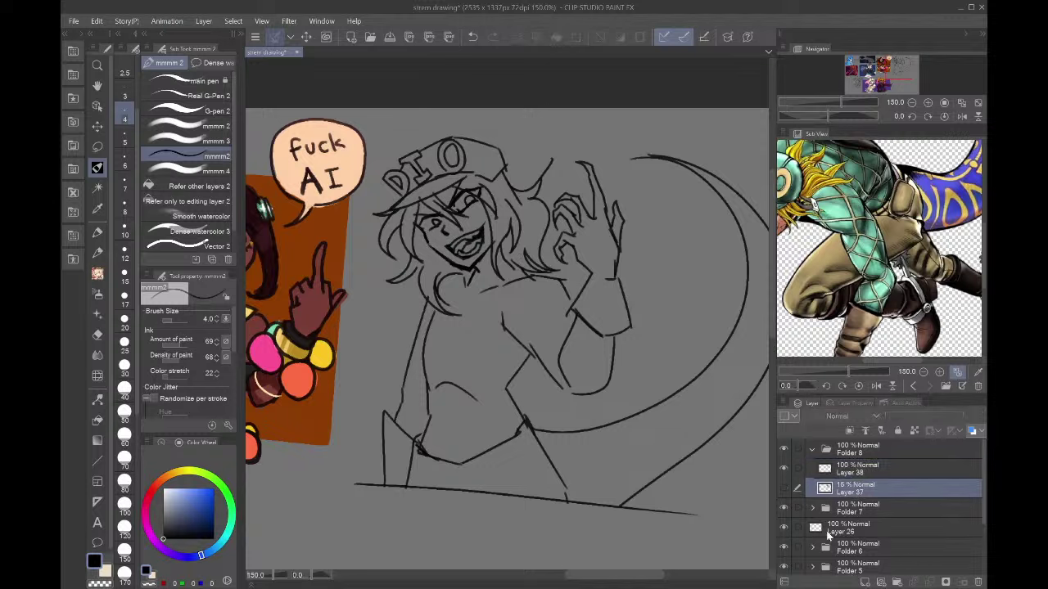
pyautogui.click(880, 582)
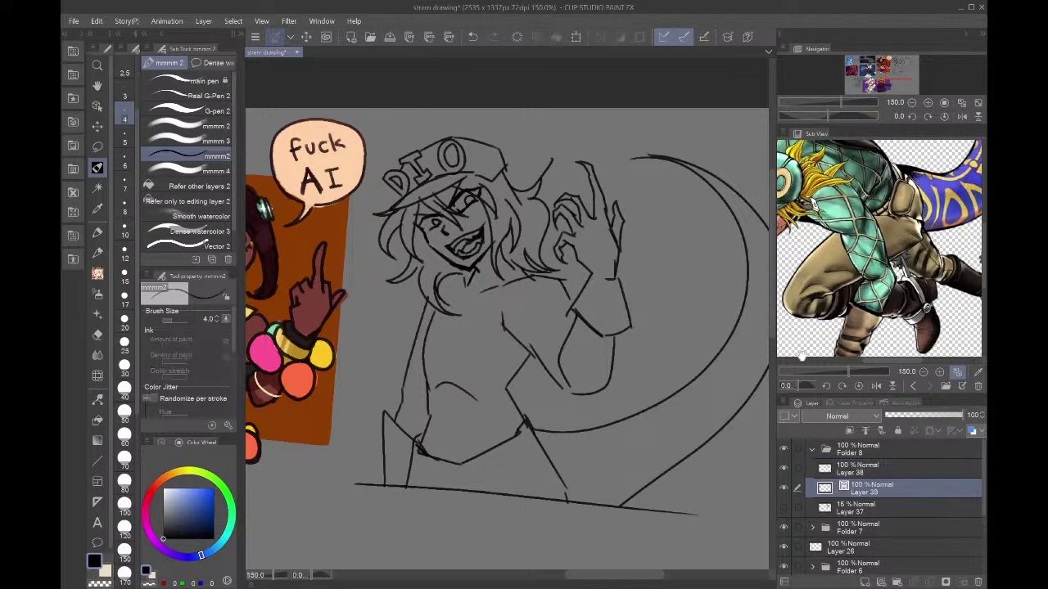
# - Sample the sweater's light teal from the reference image and replace the empty vector layer with a new raster layer below the line art
pyautogui.click(977, 372)
pyautogui.click(841, 207)
pyautogui.click(175, 187)
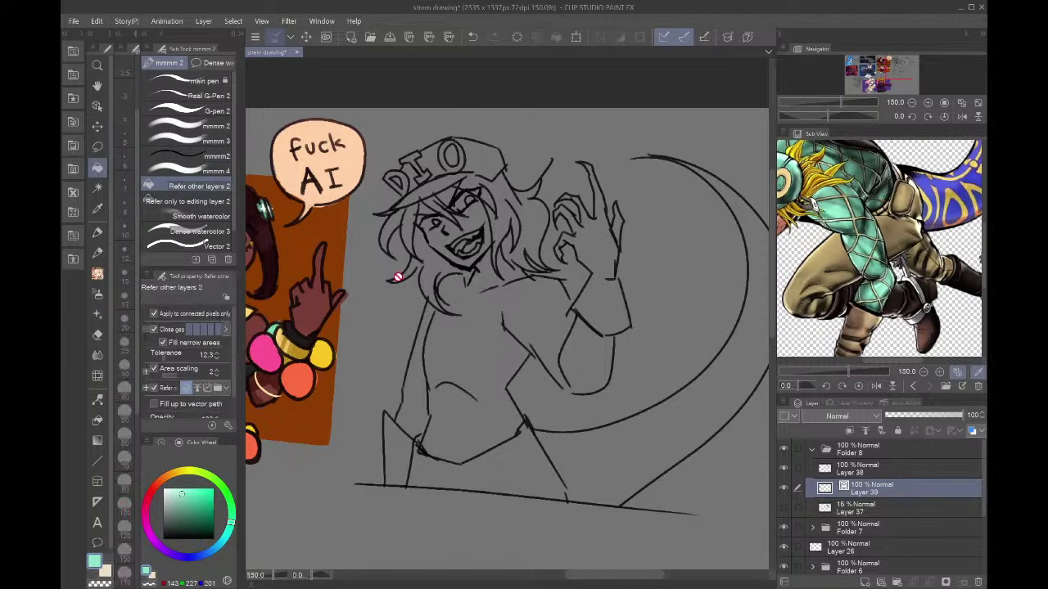
pyautogui.click(849, 509)
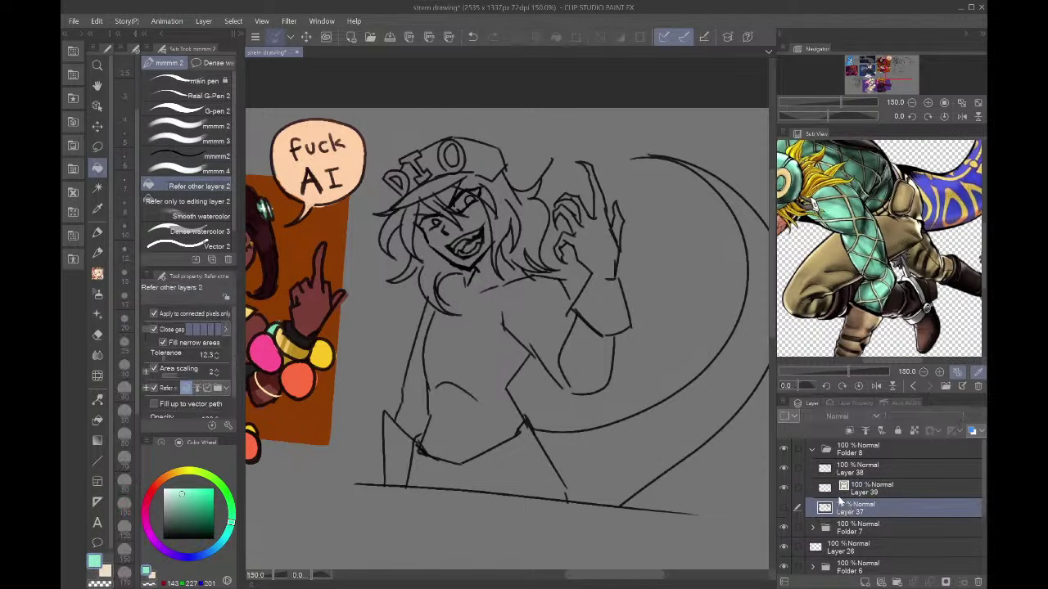
pyautogui.click(864, 495)
pyautogui.click(865, 582)
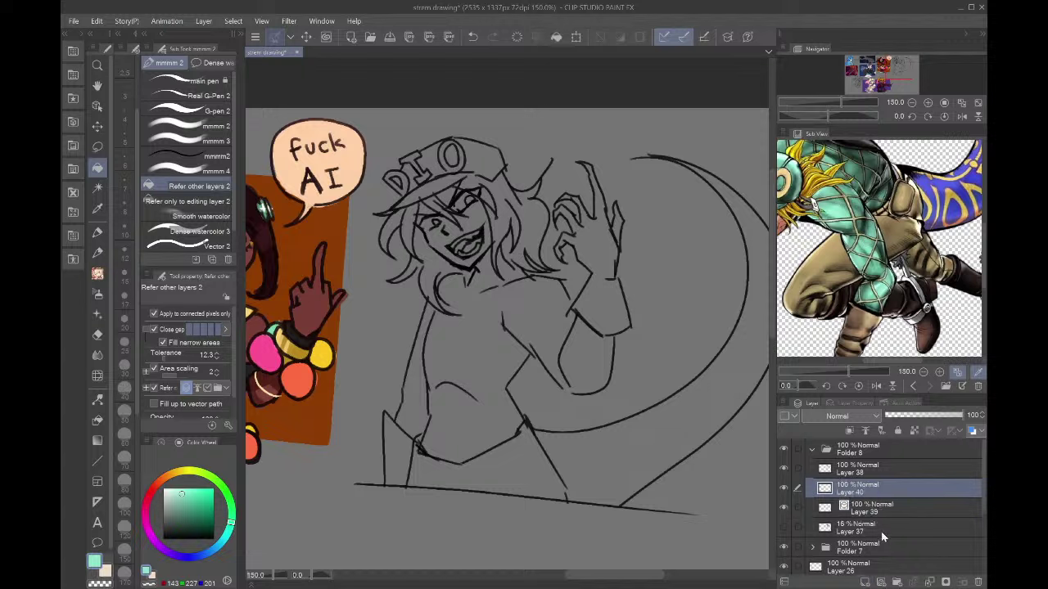
pyautogui.click(881, 510)
pyautogui.click(977, 582)
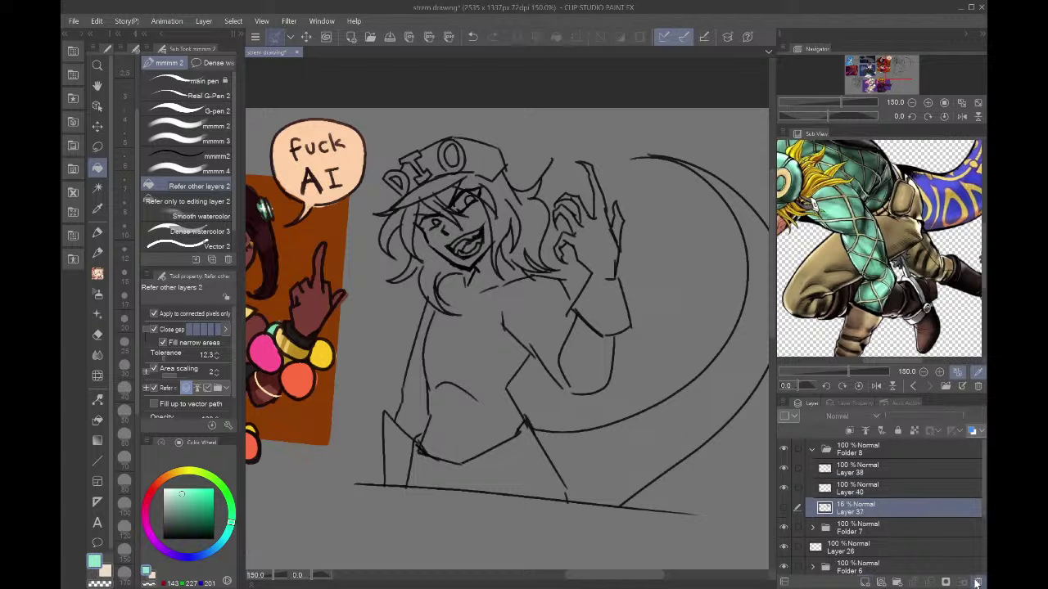
pyautogui.click(885, 491)
# - Fill the torso, lowered arm, neck and raised sleeve of the sweater with light teal, referring to the other layers
pyautogui.click(481, 341)
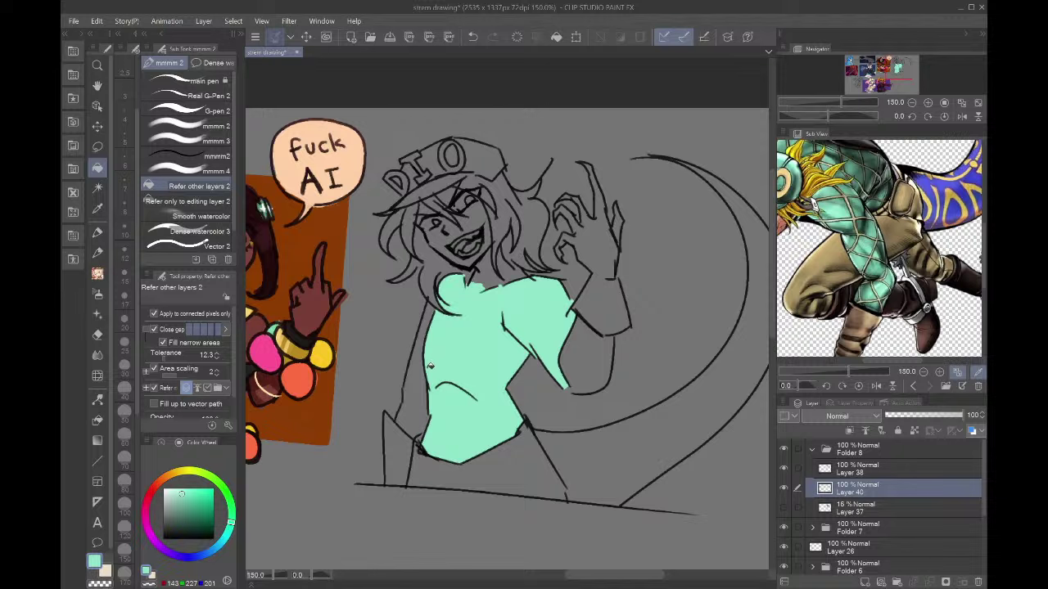
pyautogui.click(420, 376)
pyautogui.click(469, 275)
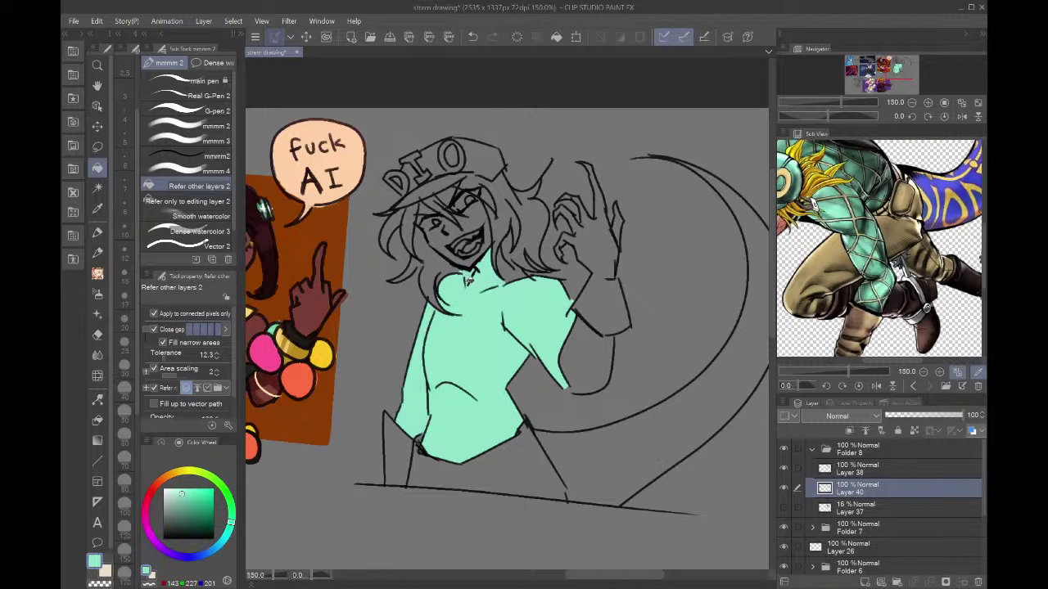
pyautogui.hotkey('ctrl', 'z')
pyautogui.click(489, 276)
pyautogui.click(515, 271)
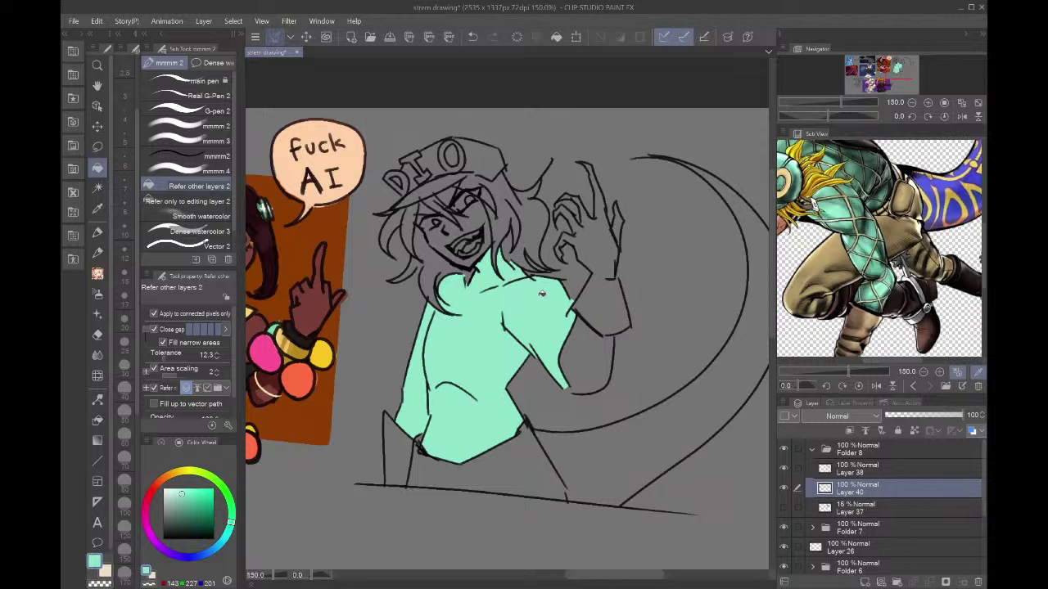
pyautogui.click(579, 344)
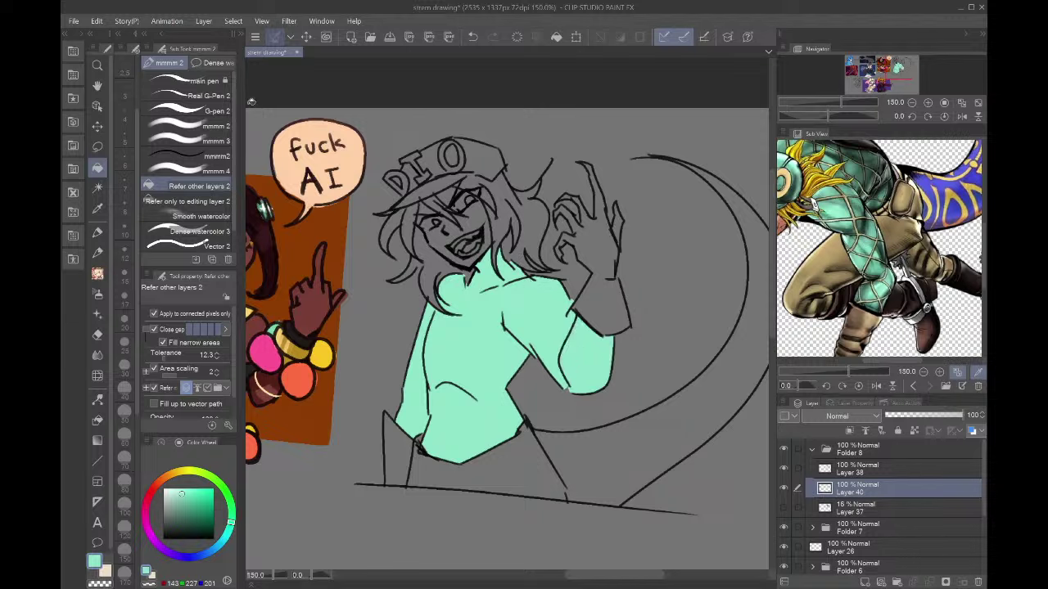
# - Lock the color layer's transparent pixels and shade the raised upper arm at brush size 20 with dark teal sampled from the reference
pyautogui.click(189, 156)
pyautogui.click(125, 319)
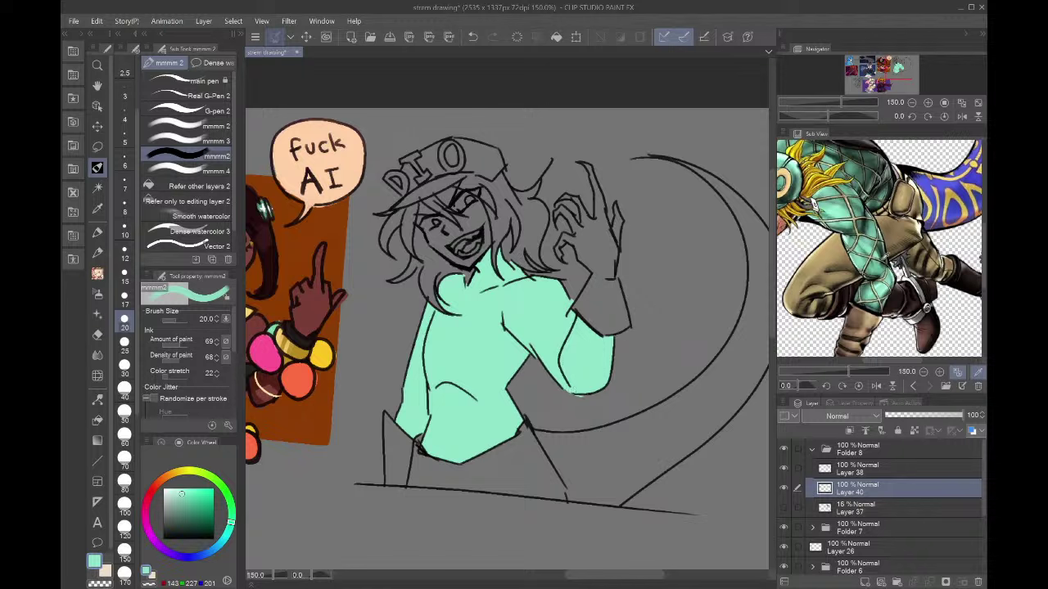
pyautogui.click(874, 234)
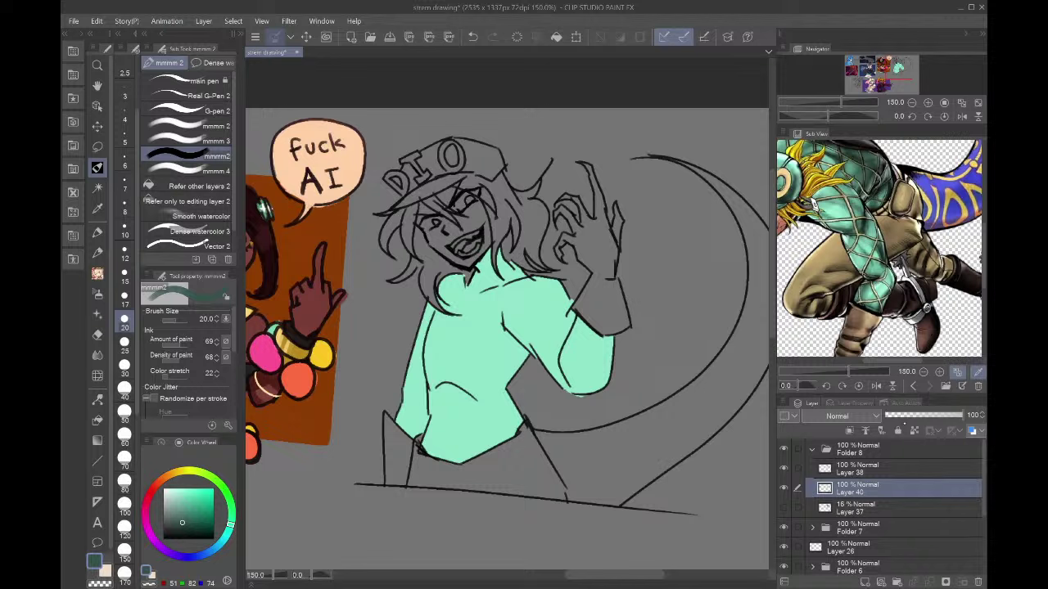
pyautogui.click(914, 430)
pyautogui.moveTo(558, 342)
pyautogui.mouseDown()
pyautogui.moveTo(585, 300)
pyautogui.moveTo(547, 345)
pyautogui.moveTo(531, 274)
pyautogui.moveTo(547, 300)
pyautogui.moveTo(520, 289)
pyautogui.moveTo(555, 360)
pyautogui.mouseUp()
pyautogui.keyDown('alt'); pyautogui.click(554, 339); pyautogui.keyUp('alt')
pyautogui.keyDown('alt'); pyautogui.click(522, 306); pyautogui.keyUp('alt')
pyautogui.moveTo(531, 311); pyautogui.dragTo(571, 353)
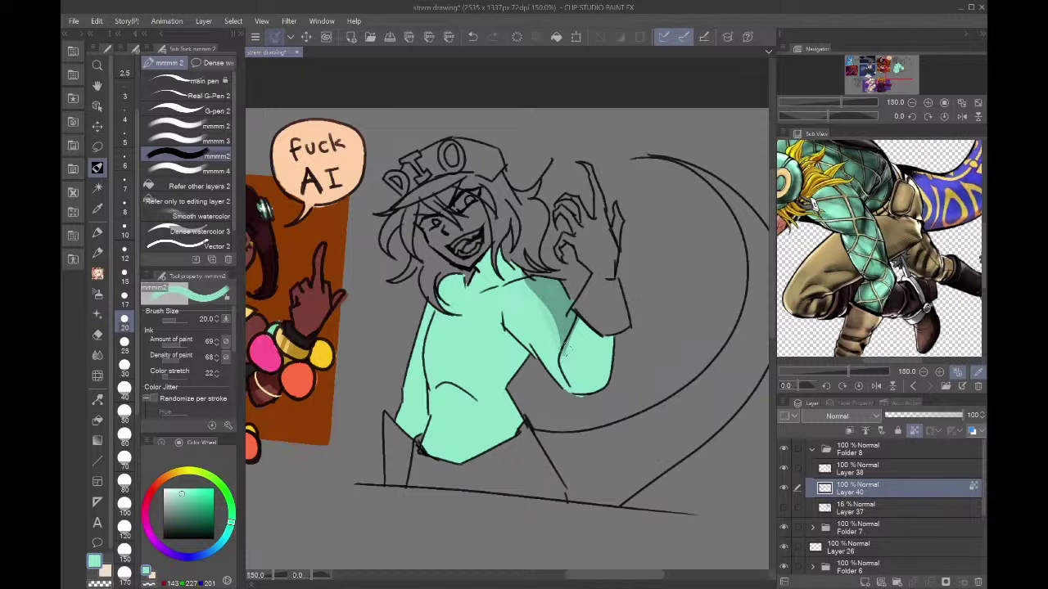
# - Sample the mid-teal shadow tone and shade the neck, collar area and lowered arm of the sweater
pyautogui.keyDown('alt'); pyautogui.click(554, 315); pyautogui.keyUp('alt')
pyautogui.moveTo(526, 283)
pyautogui.mouseDown()
pyautogui.moveTo(471, 270)
pyautogui.moveTo(496, 252)
pyautogui.moveTo(493, 273)
pyautogui.moveTo(446, 293)
pyautogui.moveTo(438, 284)
pyautogui.moveTo(418, 373)
pyautogui.mouseUp()
pyautogui.moveTo(428, 309); pyautogui.dragTo(413, 435)
pyautogui.moveTo(421, 385); pyautogui.dragTo(415, 401)
pyautogui.moveTo(427, 353); pyautogui.dragTo(424, 385)
pyautogui.moveTo(406, 429); pyautogui.dragTo(398, 391)
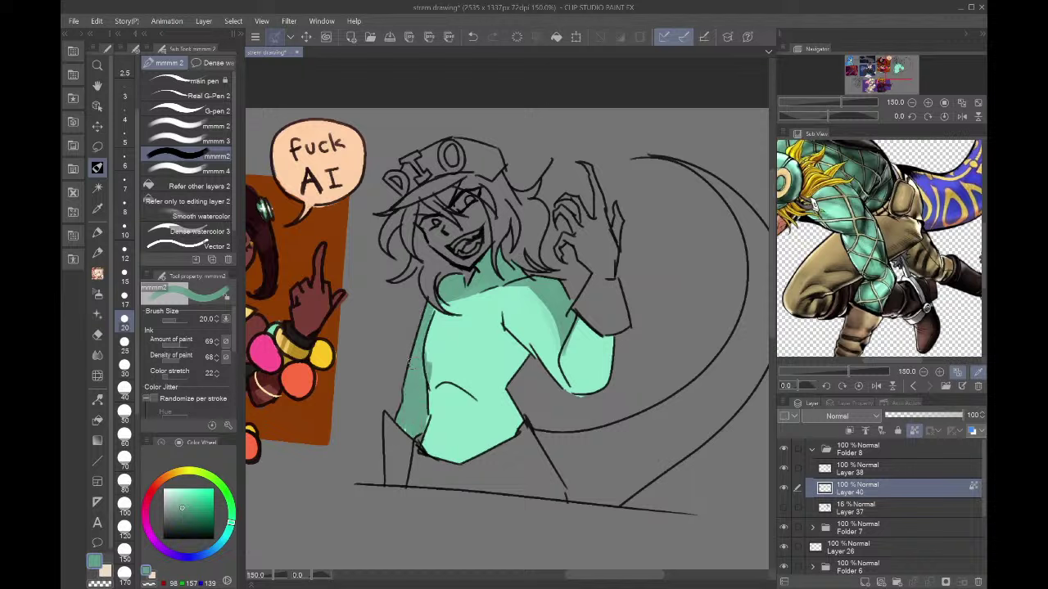
# - Paint a mid-teal shadow over the midriff and side of the torso, trimming its edges with the light teal
pyautogui.moveTo(432, 350)
pyautogui.mouseDown()
pyautogui.moveTo(426, 378)
pyautogui.moveTo(466, 383)
pyautogui.moveTo(501, 406)
pyautogui.mouseUp()
pyautogui.moveTo(429, 392)
pyautogui.mouseDown()
pyautogui.moveTo(483, 391)
pyautogui.moveTo(439, 423)
pyautogui.moveTo(454, 399)
pyautogui.moveTo(434, 409)
pyautogui.moveTo(417, 468)
pyautogui.moveTo(480, 416)
pyautogui.moveTo(468, 461)
pyautogui.mouseUp()
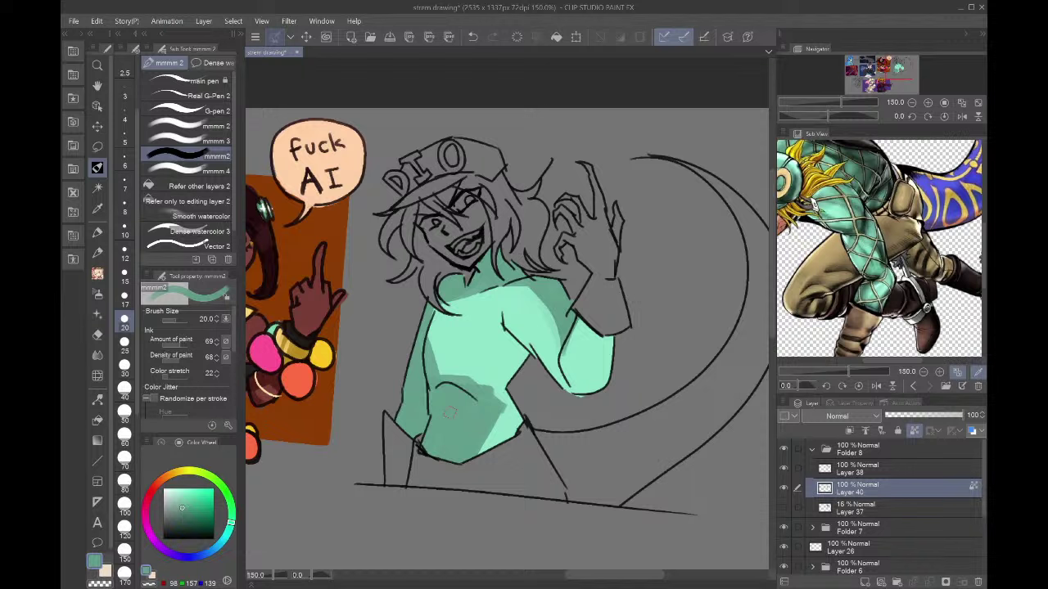
pyautogui.keyDown('alt'); pyautogui.click(502, 417); pyautogui.keyUp('alt')
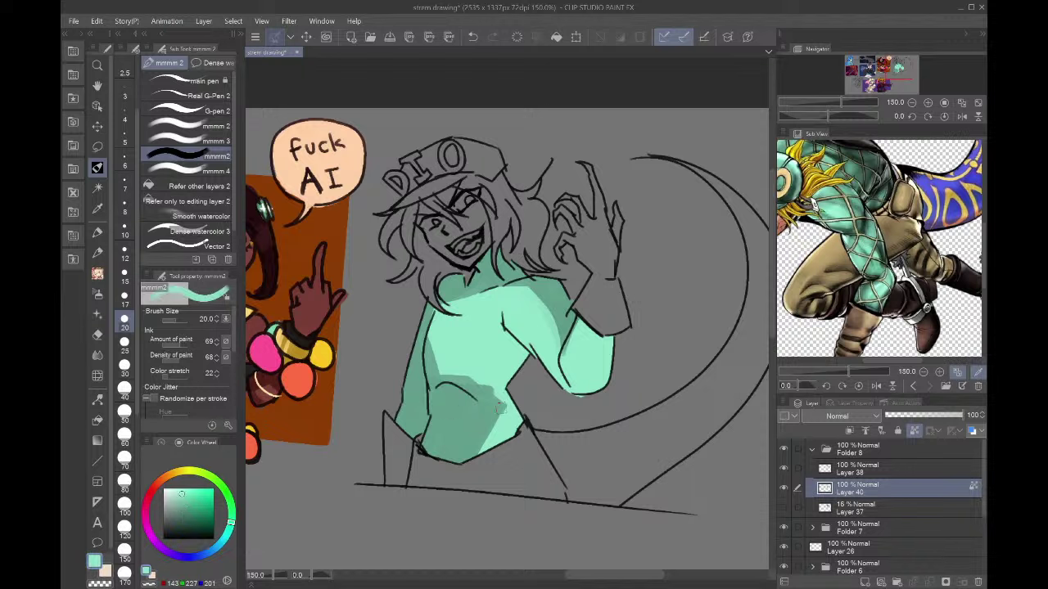
pyautogui.moveTo(471, 367)
pyautogui.mouseDown()
pyautogui.moveTo(512, 419)
pyautogui.moveTo(468, 364)
pyautogui.moveTo(507, 427)
pyautogui.moveTo(491, 410)
pyautogui.moveTo(480, 451)
pyautogui.mouseUp()
pyautogui.moveTo(478, 388)
pyautogui.mouseDown()
pyautogui.moveTo(446, 375)
pyautogui.moveTo(436, 344)
pyautogui.mouseUp()
pyautogui.moveTo(429, 381); pyautogui.dragTo(428, 339)
pyautogui.moveTo(476, 389)
pyautogui.mouseDown()
pyautogui.moveTo(492, 425)
pyautogui.moveTo(463, 413)
pyautogui.moveTo(513, 462)
pyautogui.moveTo(496, 462)
pyautogui.moveTo(539, 419)
pyautogui.moveTo(544, 439)
pyautogui.moveTo(512, 437)
pyautogui.mouseUp()
pyautogui.keyDown('alt'); pyautogui.click(464, 418); pyautogui.keyUp('alt')
pyautogui.moveTo(426, 360)
pyautogui.mouseDown()
pyautogui.moveTo(465, 407)
pyautogui.moveTo(427, 349)
pyautogui.mouseUp()
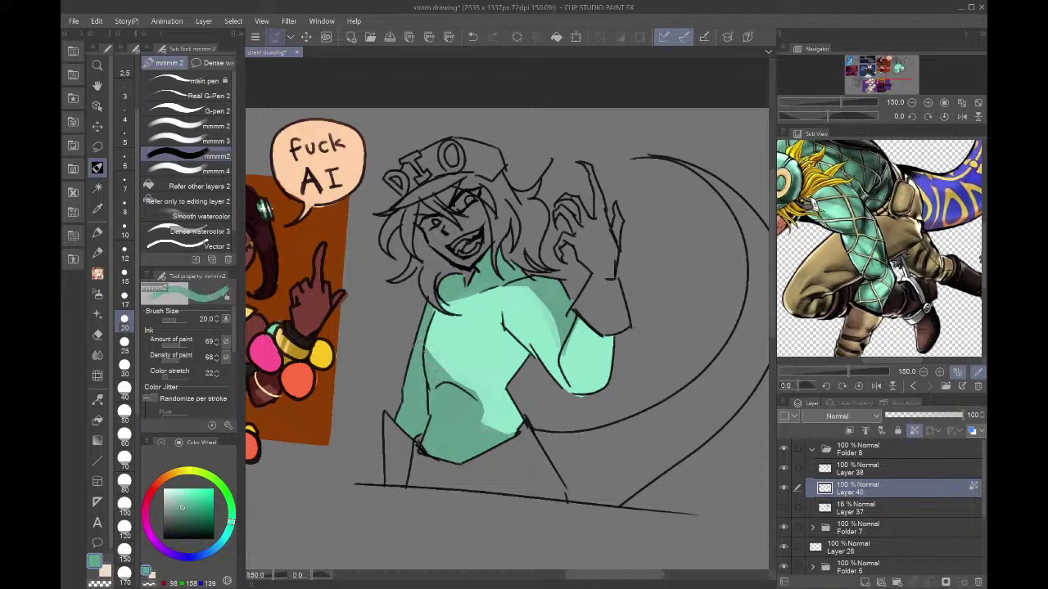
pyautogui.moveTo(434, 311); pyautogui.dragTo(425, 347)
# - With the layer's transparency unlocked, fill the cap's brim and crown around the DIO letters with the mid-teal
pyautogui.press('g')
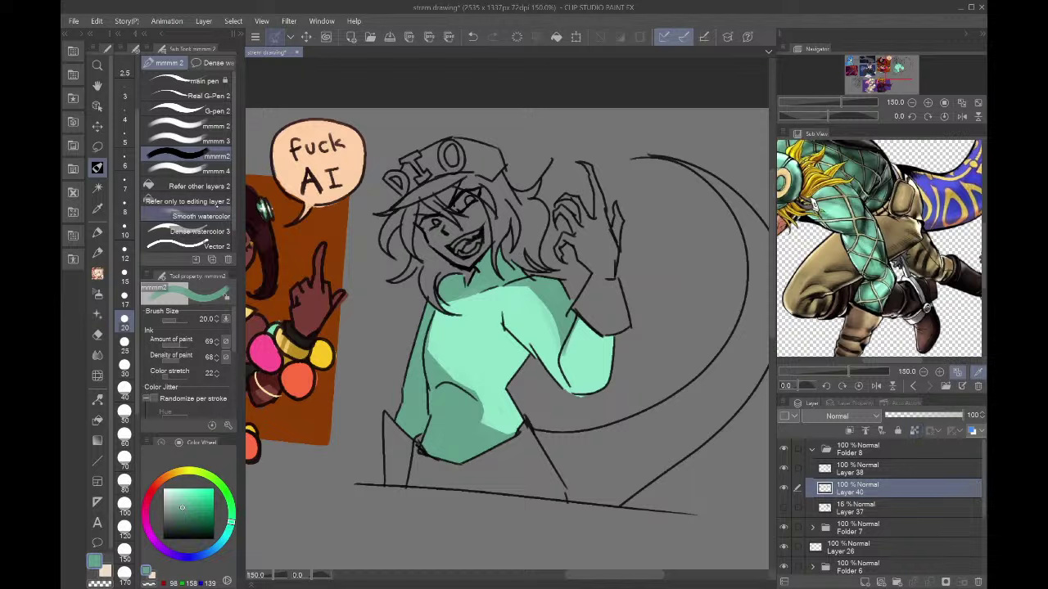
pyautogui.click(442, 186)
pyautogui.click(407, 199)
pyautogui.click(414, 187)
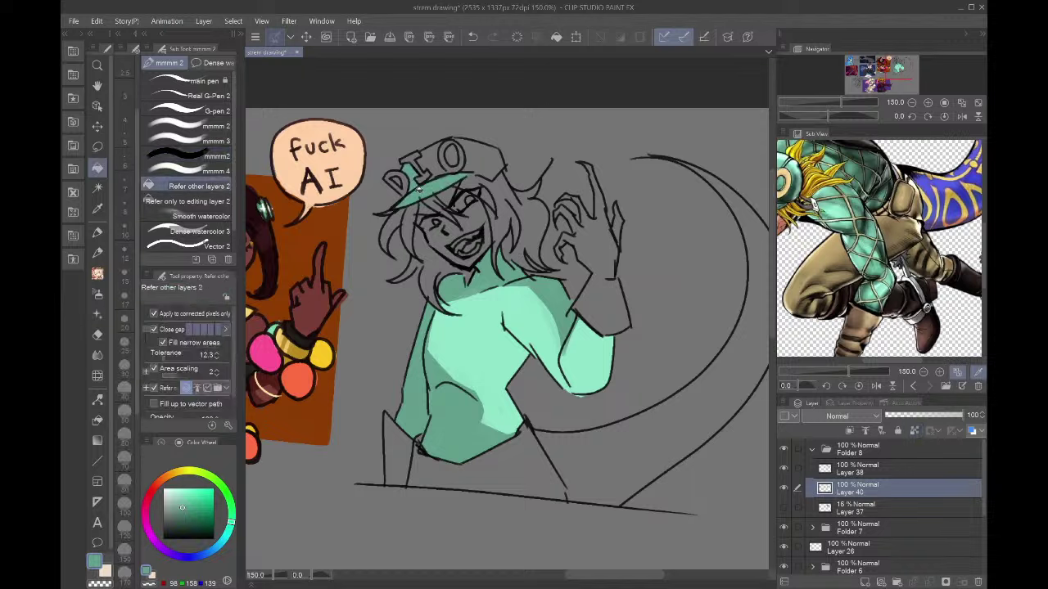
pyautogui.click(435, 180)
pyautogui.click(426, 155)
pyautogui.click(477, 152)
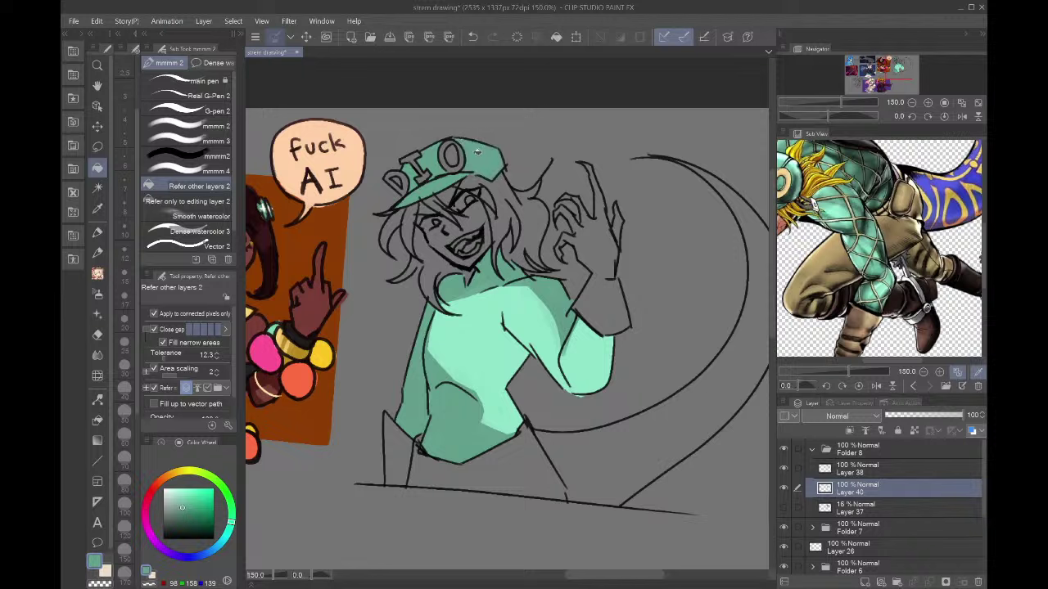
pyautogui.click(452, 156)
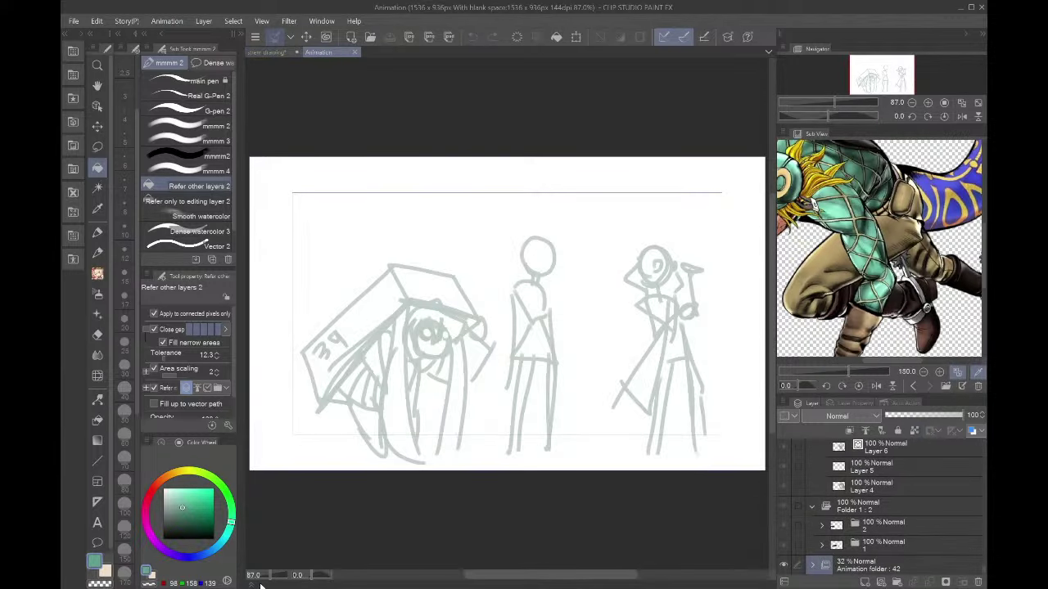
# - Show the timeline of the Animation document and play the animation from frame 987 through to the closing shots
pyautogui.click(260, 584)
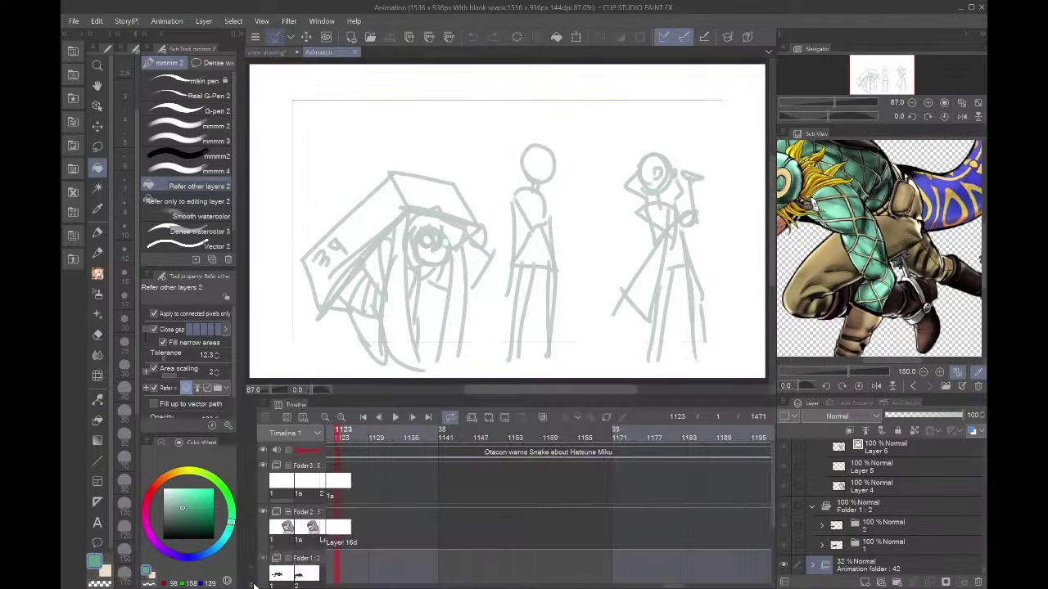
pyautogui.hscroll(-5, 415, 485)
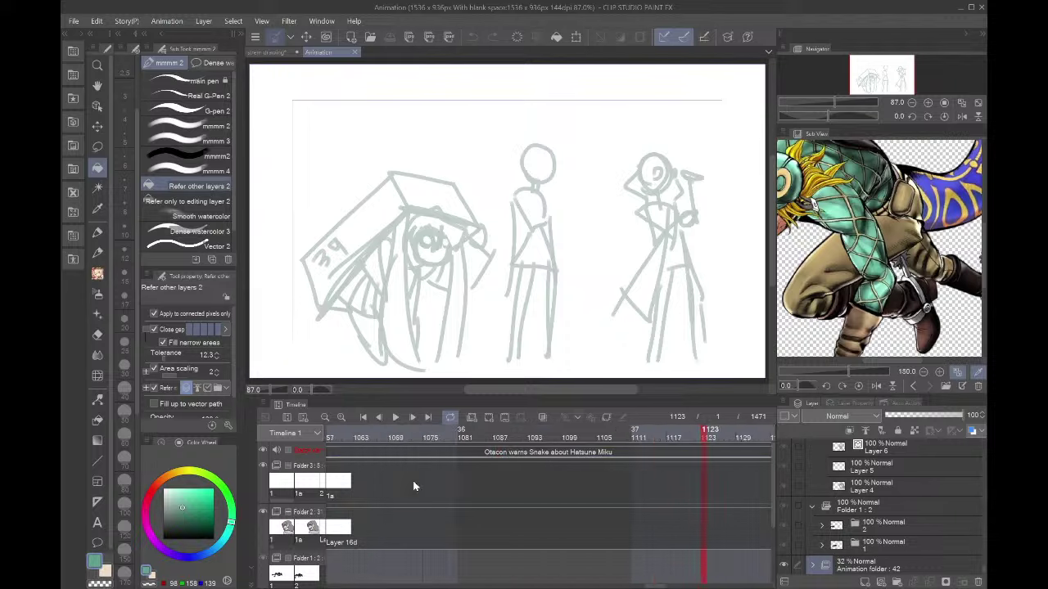
pyautogui.click(393, 465)
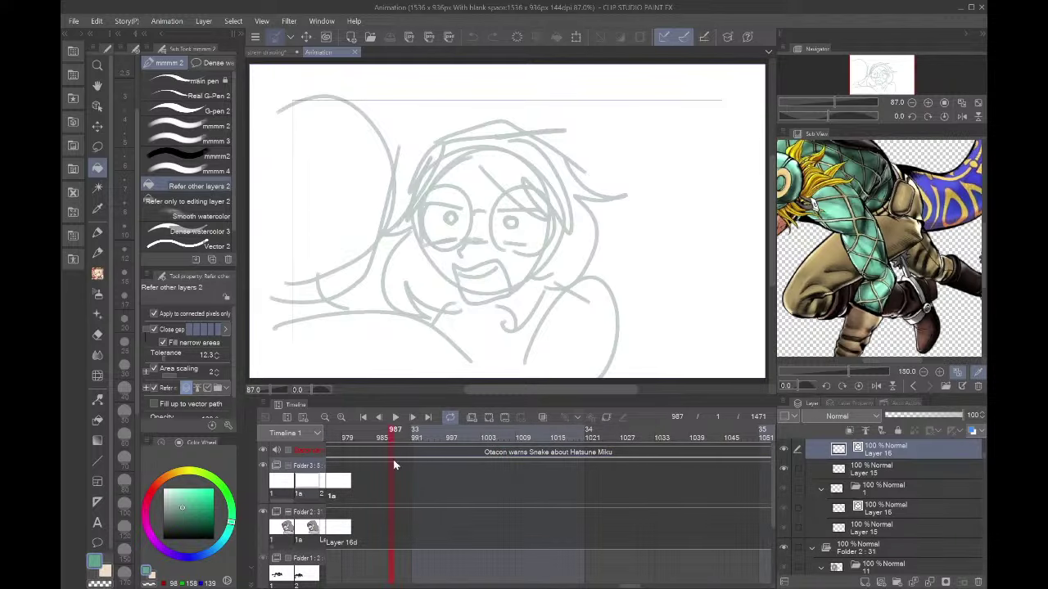
pyautogui.click(397, 419)
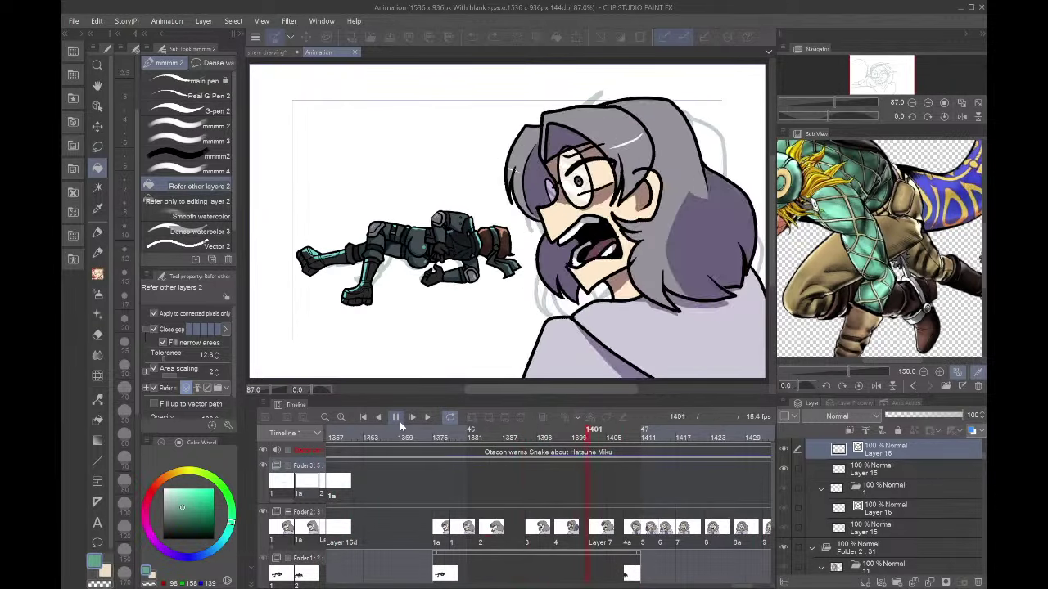
pyautogui.click(399, 422)
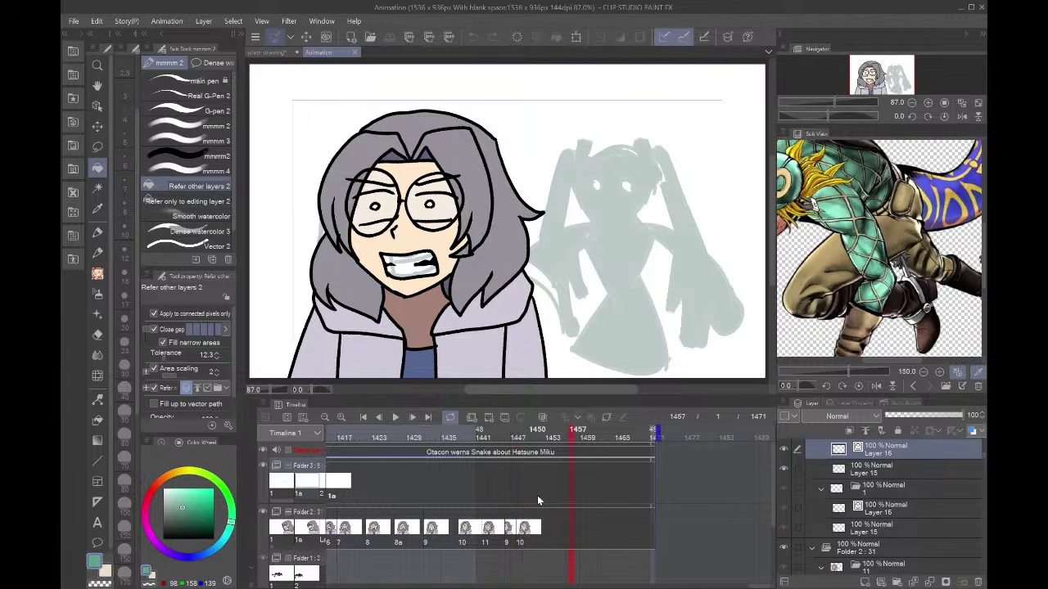
# - Replay the closing shots from about frame 1370 and bring the start of that sequence back into the timeline
pyautogui.scroll(5, 542, 503)
pyautogui.click(426, 479)
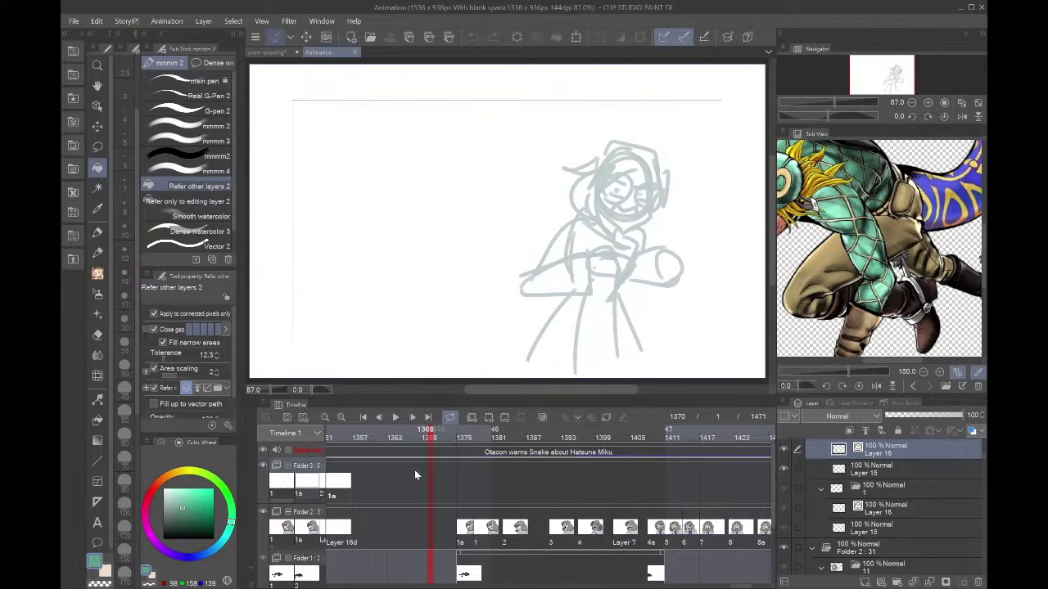
pyautogui.click(394, 418)
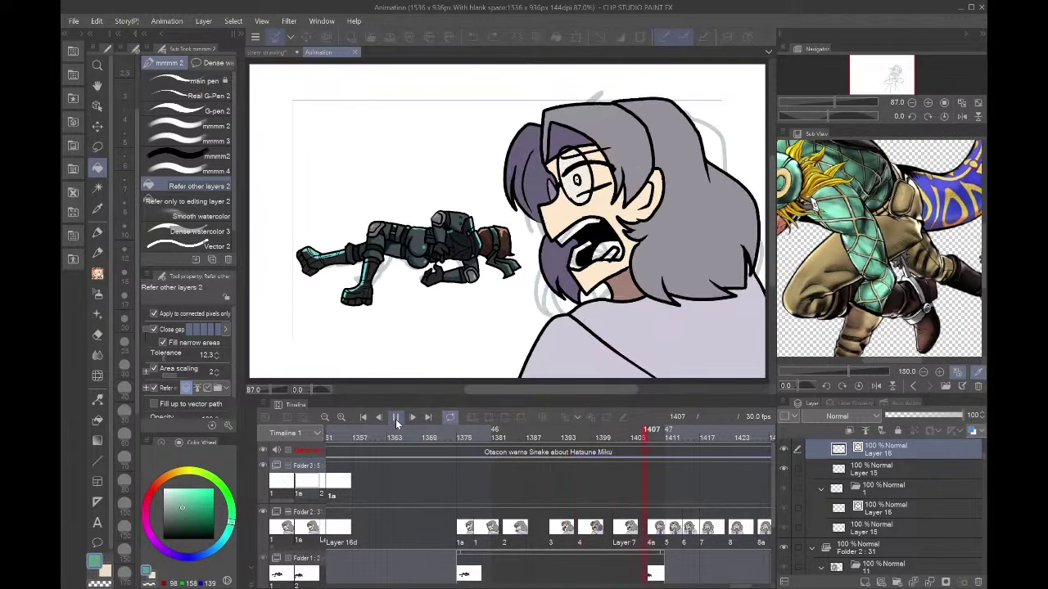
pyautogui.click(396, 419)
pyautogui.scroll(5, 421, 501)
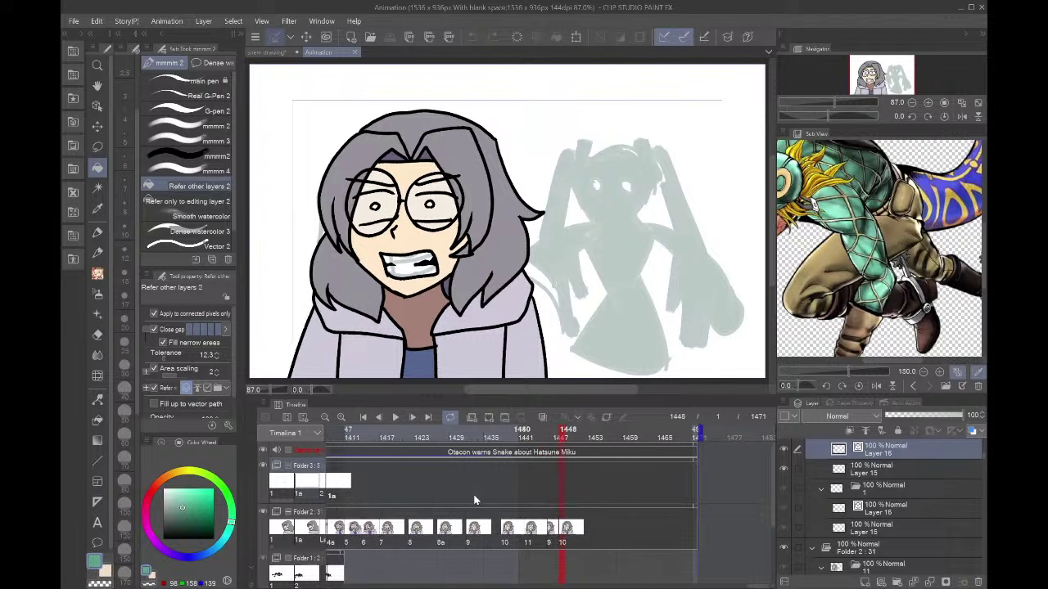
pyautogui.scroll(2, 422, 508)
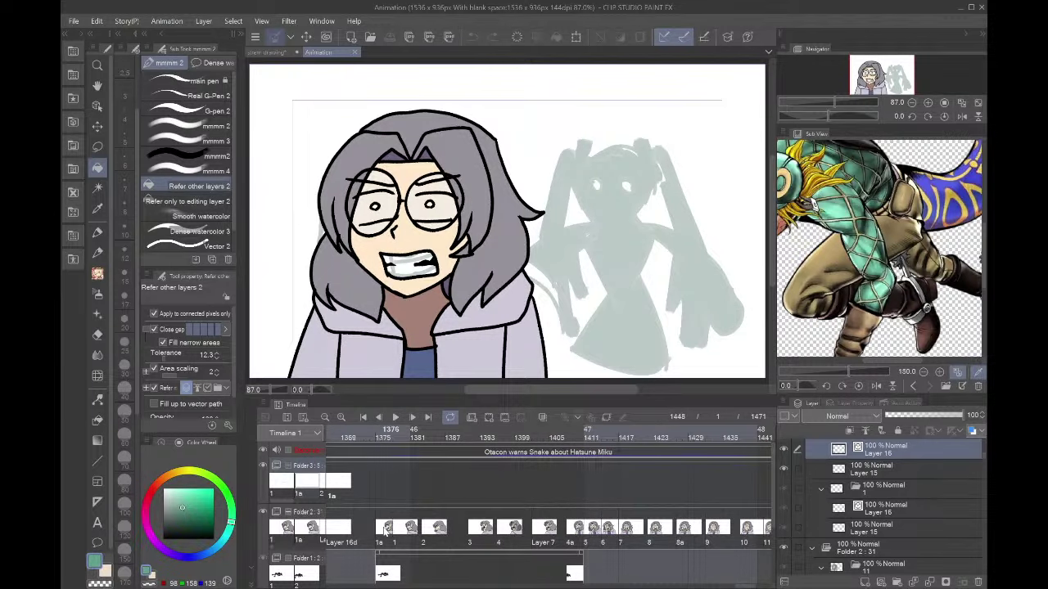
# - At frame 1376, reshape the vector outline of the lying figure's lower hand with the Object tool and save the animation
pyautogui.click(394, 531)
pyautogui.scroll(4, 401, 235)
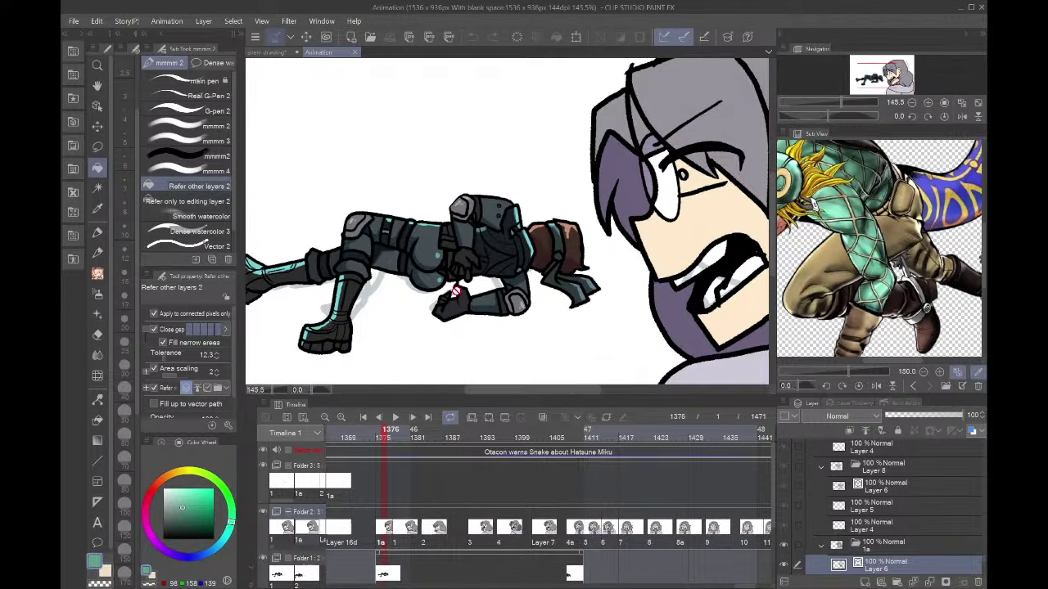
pyautogui.scroll(5, 456, 290)
pyautogui.scroll(1, 456, 291)
pyautogui.press('o')
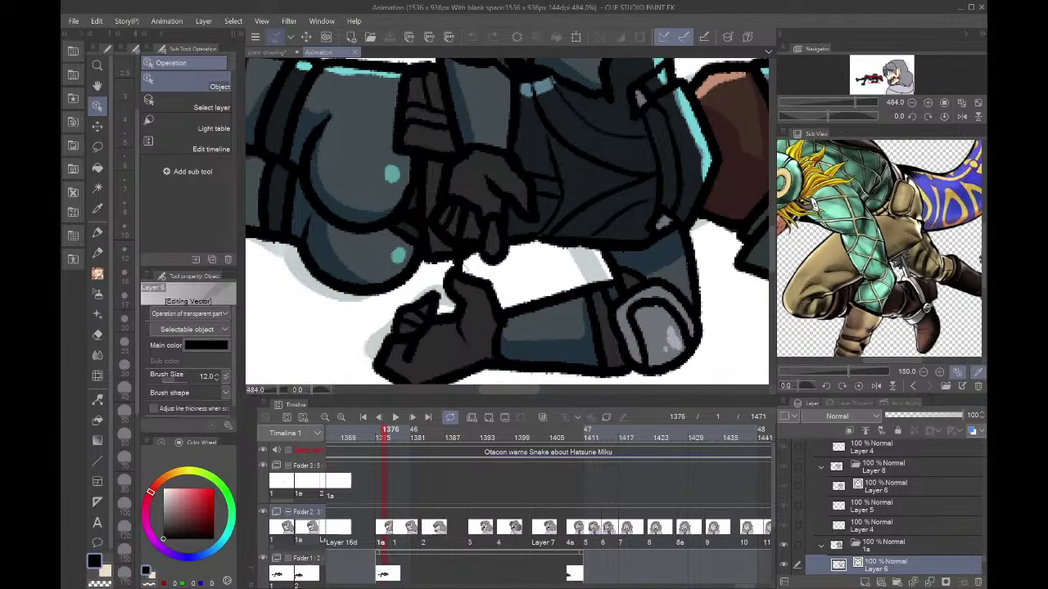
pyautogui.click(457, 264)
pyautogui.moveTo(457, 302); pyautogui.dragTo(456, 274)
pyautogui.scroll(-10, 503, 311)
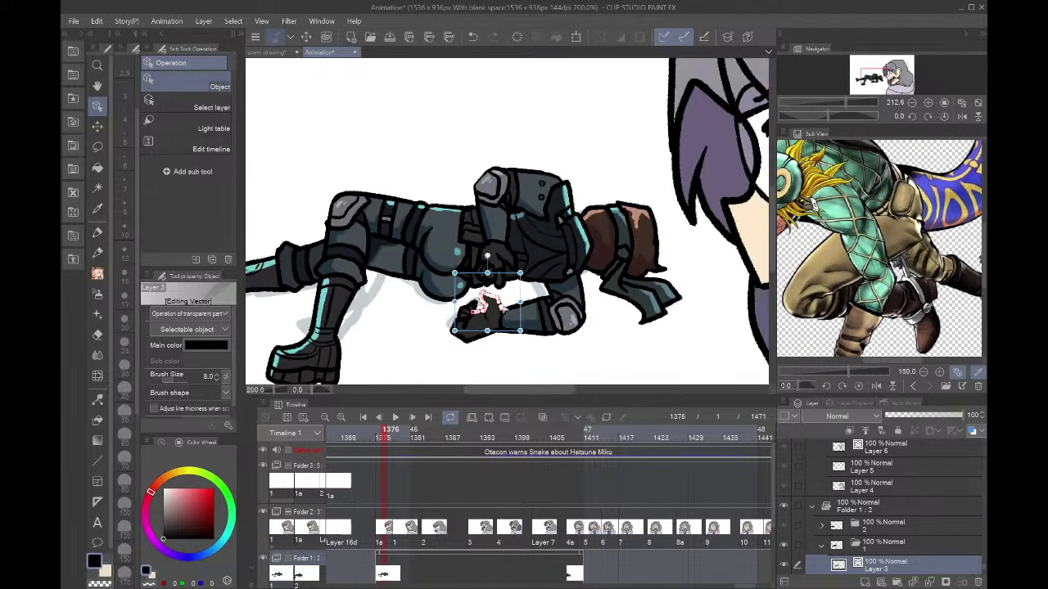
pyautogui.hotkey('ctrl', 's')
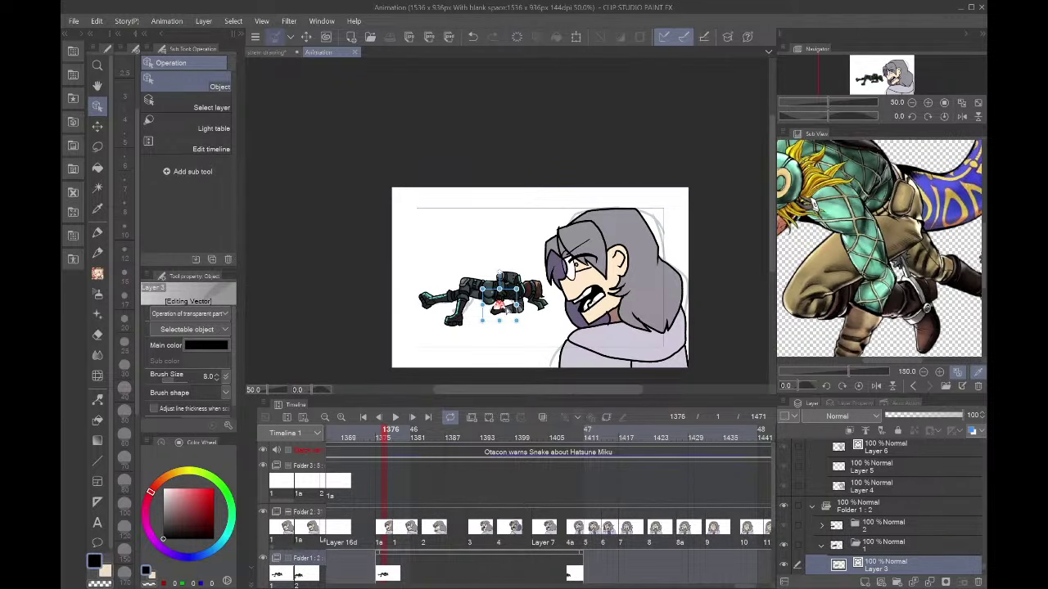
# - Replay the closing shots from just after frame 1376 and inspect the cels at frames 1403 and 1399
pyautogui.click(416, 538)
pyautogui.click(396, 417)
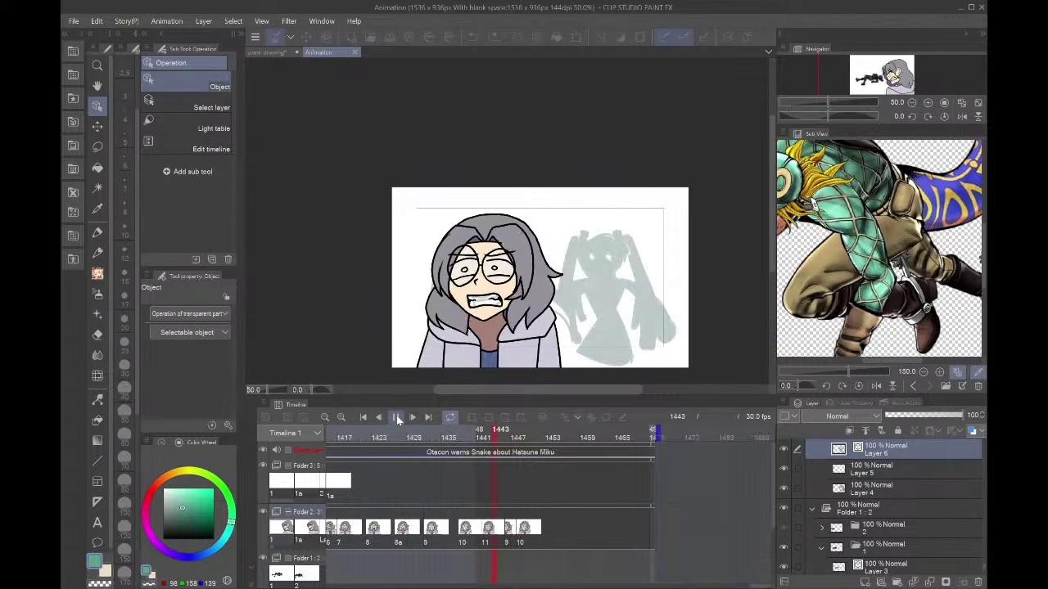
pyautogui.click(396, 417)
pyautogui.click(374, 528)
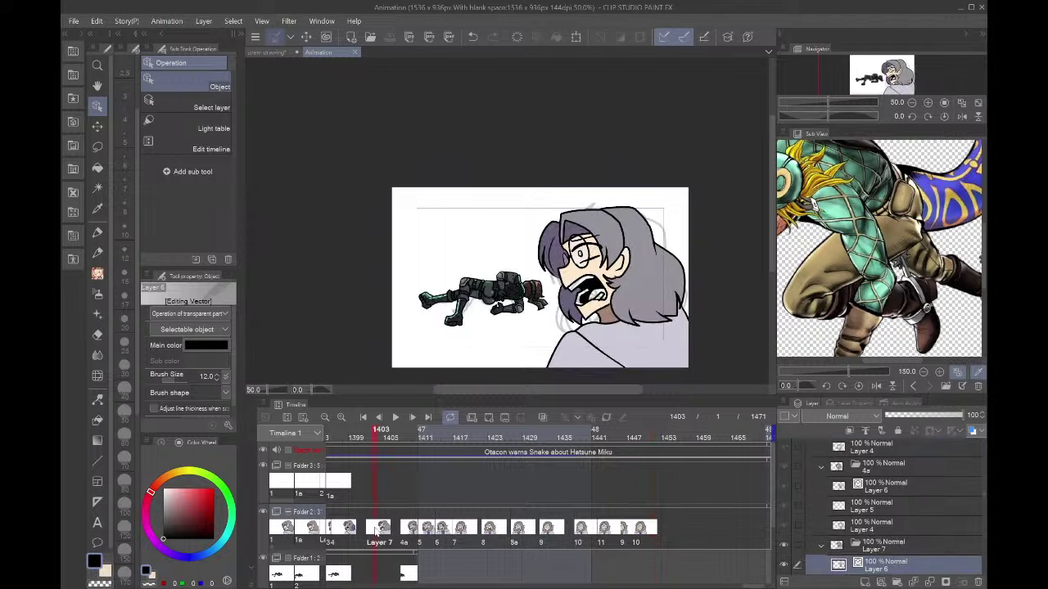
pyautogui.hscroll(-4, 398, 533)
pyautogui.click(397, 532)
pyautogui.hscroll(-10, 395, 529)
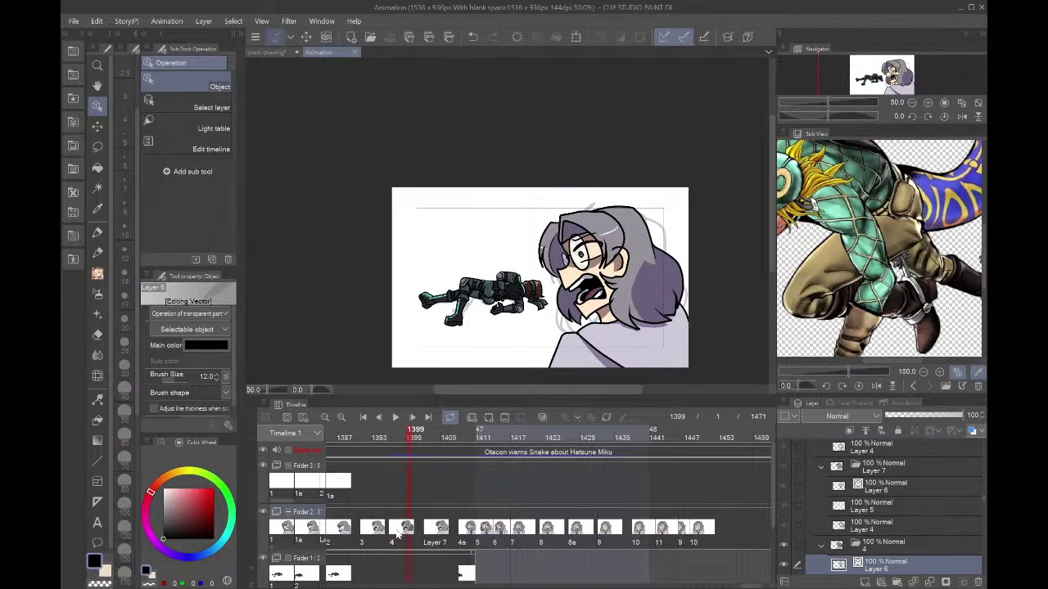
# - Return to the early part of the timeline around frame 183 and play the animation to about frame 281
pyautogui.hscroll(-2, 396, 528)
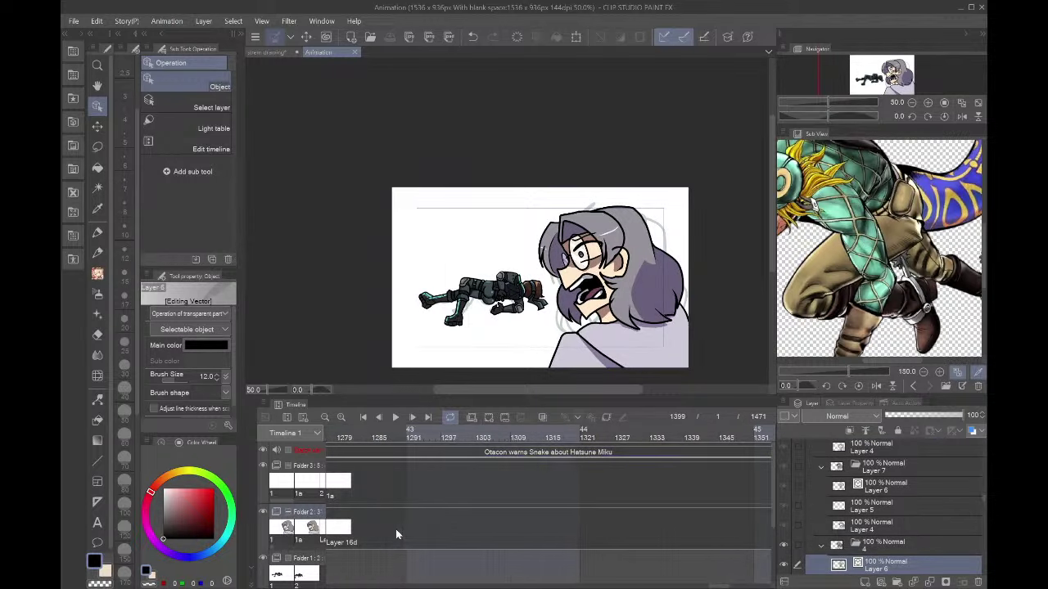
pyautogui.click(395, 529)
pyautogui.hscroll(-18, 486, 493)
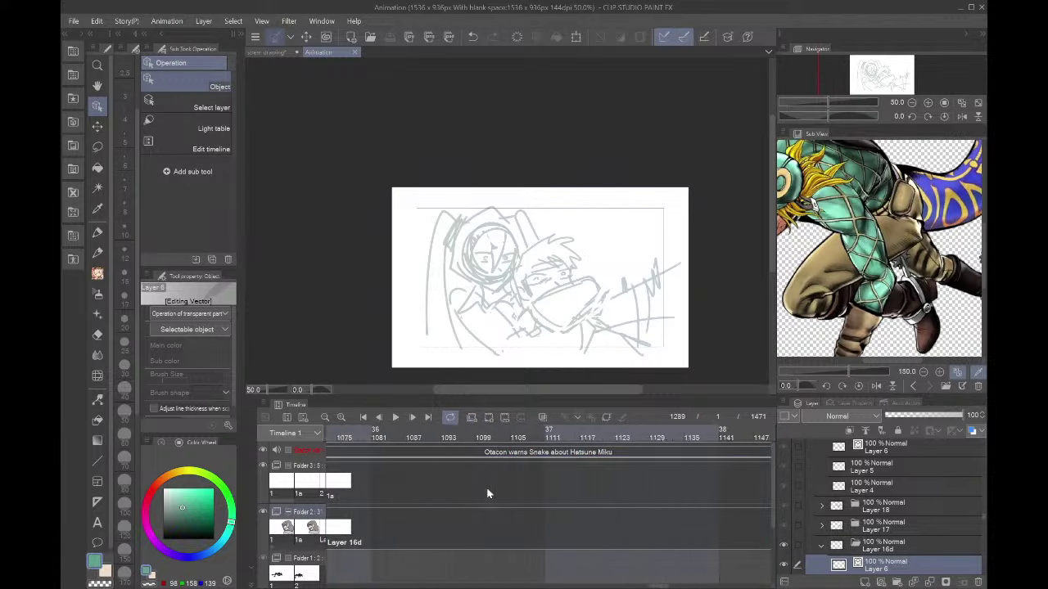
pyautogui.hscroll(-14, 486, 487)
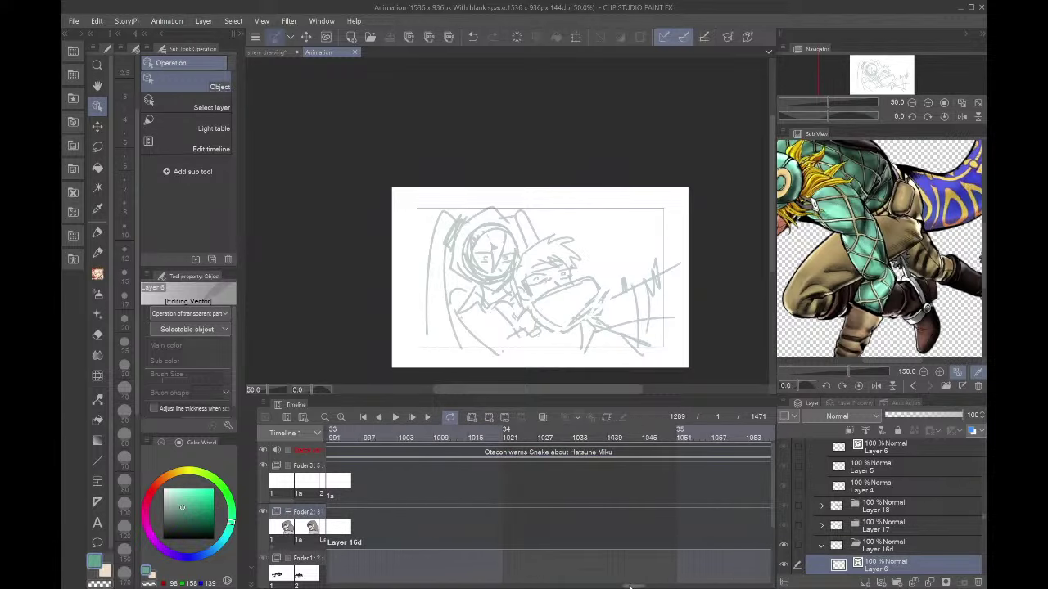
pyautogui.moveTo(630, 584); pyautogui.dragTo(375, 578)
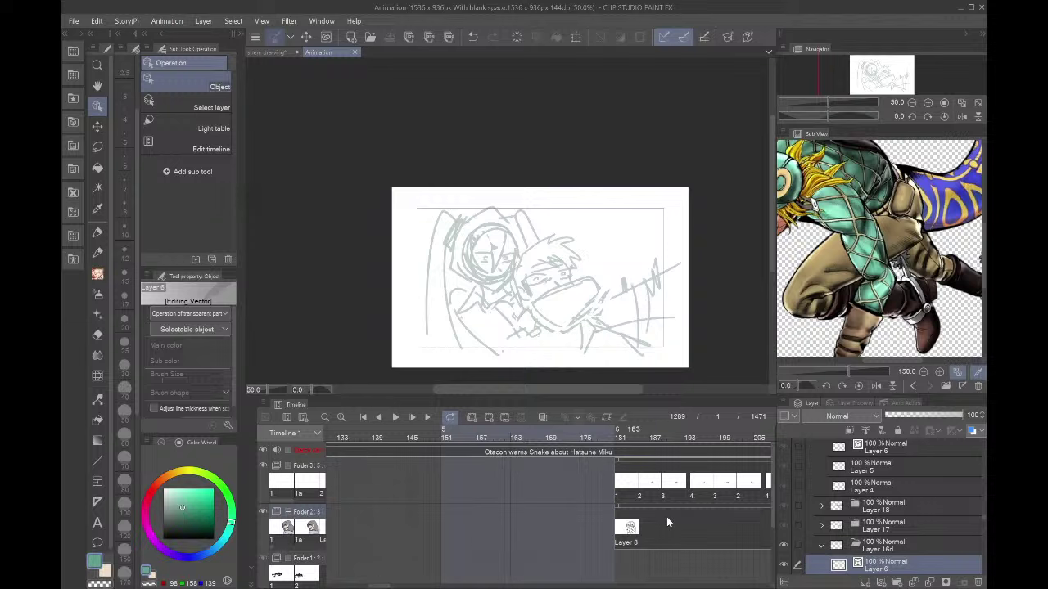
pyautogui.click(639, 429)
pyautogui.click(394, 416)
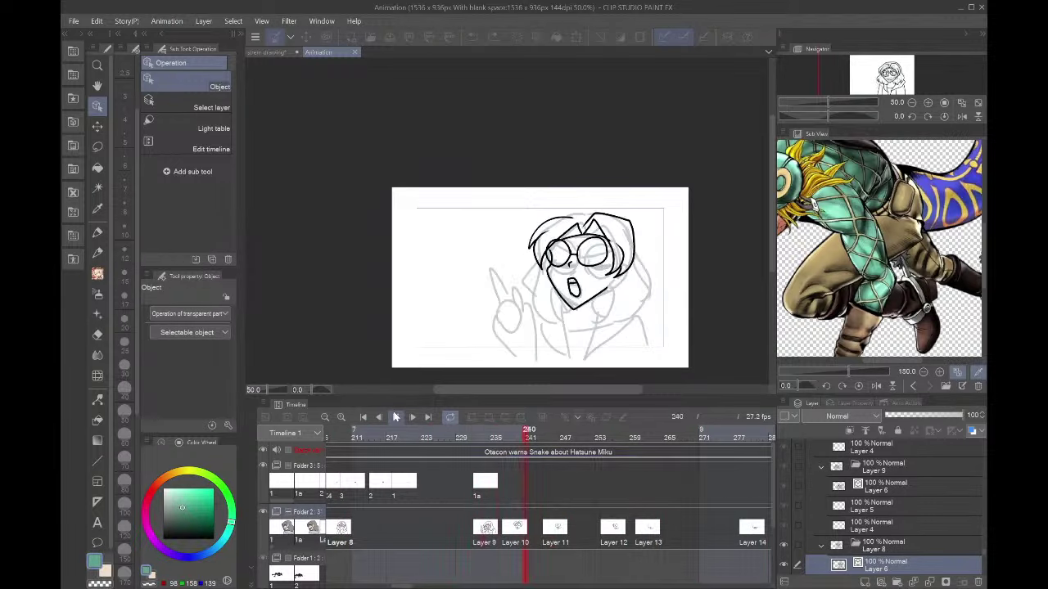
pyautogui.click(395, 416)
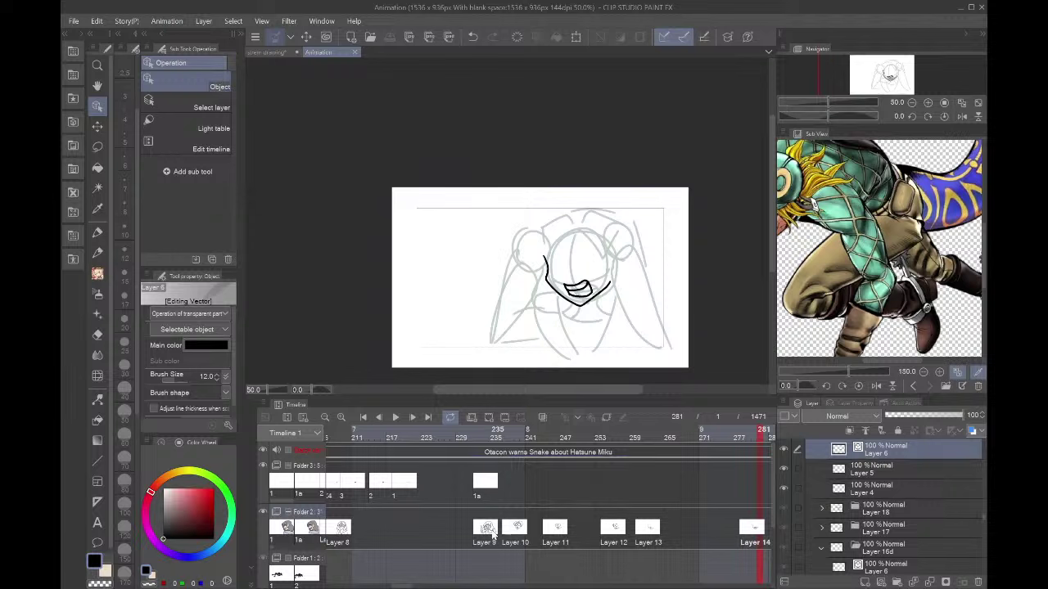
# - Replay the animation from frame 235 through the rough-sketch scenes to about frame 577
pyautogui.click(496, 430)
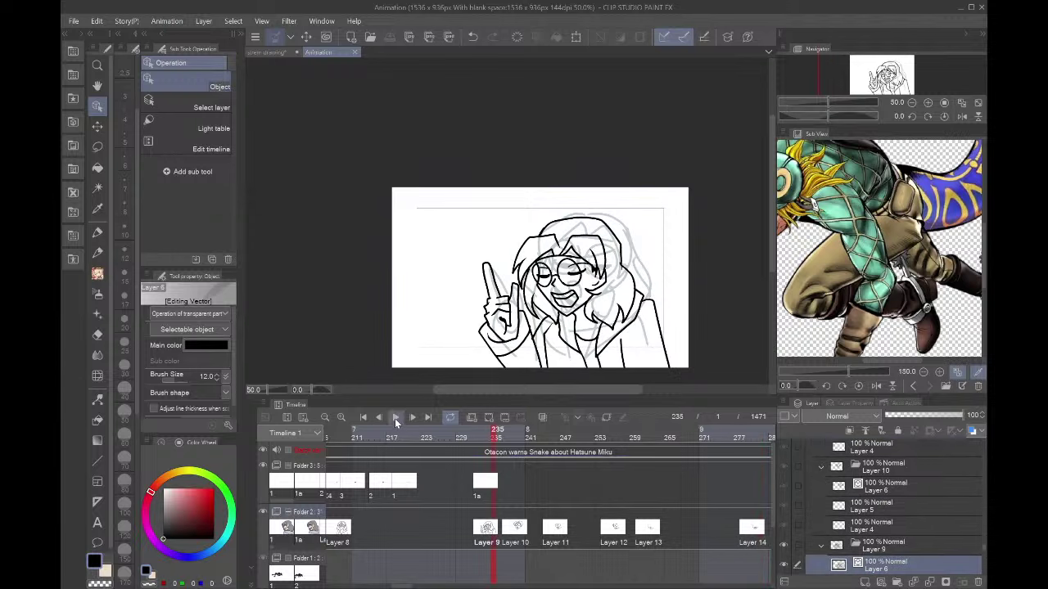
pyautogui.click(394, 418)
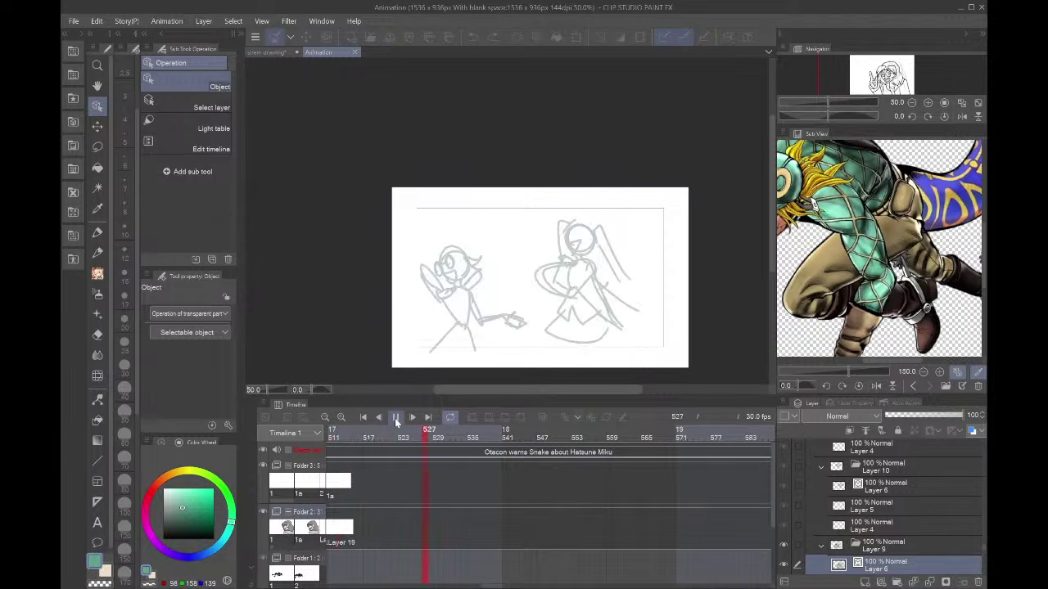
pyautogui.click(396, 420)
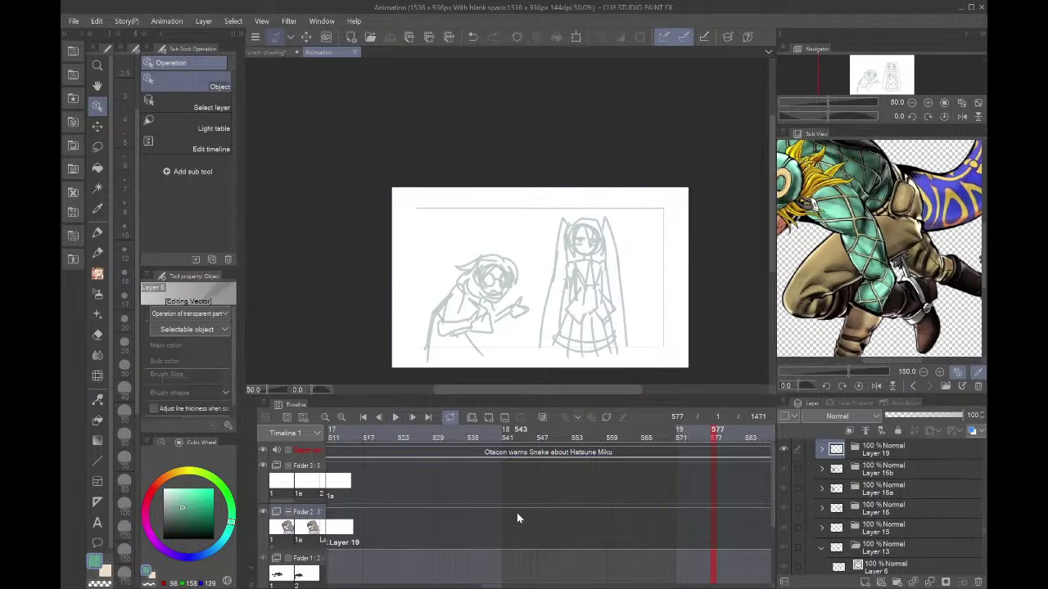
# - Inspect the opening sketch cel of the two characters at frame 27 and close the Animation document
pyautogui.moveTo(492, 587); pyautogui.dragTo(347, 586)
pyautogui.click(595, 430)
pyautogui.click(360, 561)
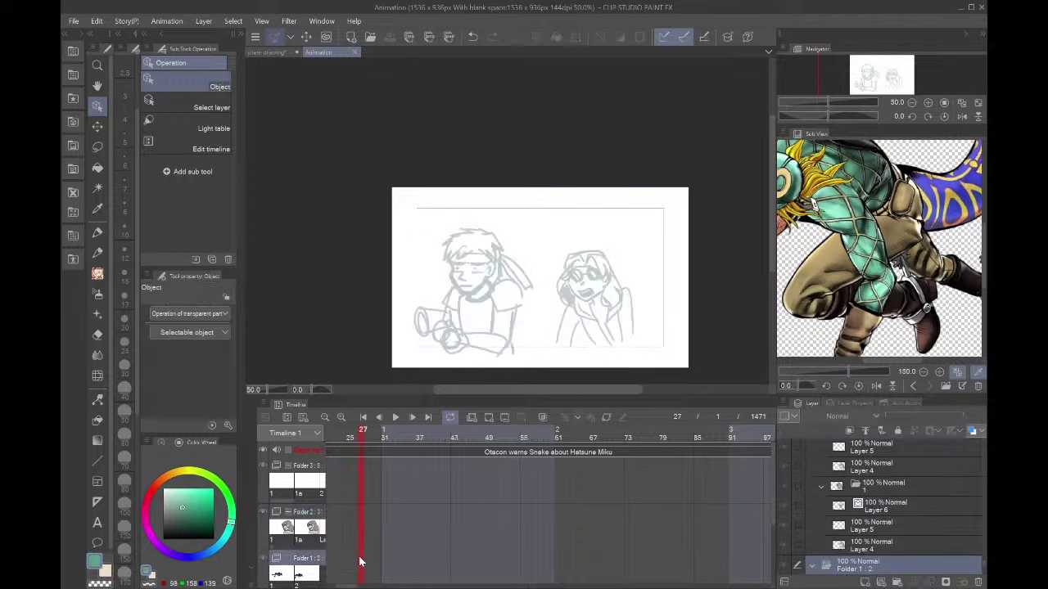
pyautogui.scroll(-3, 361, 562)
pyautogui.scroll(4, 436, 314)
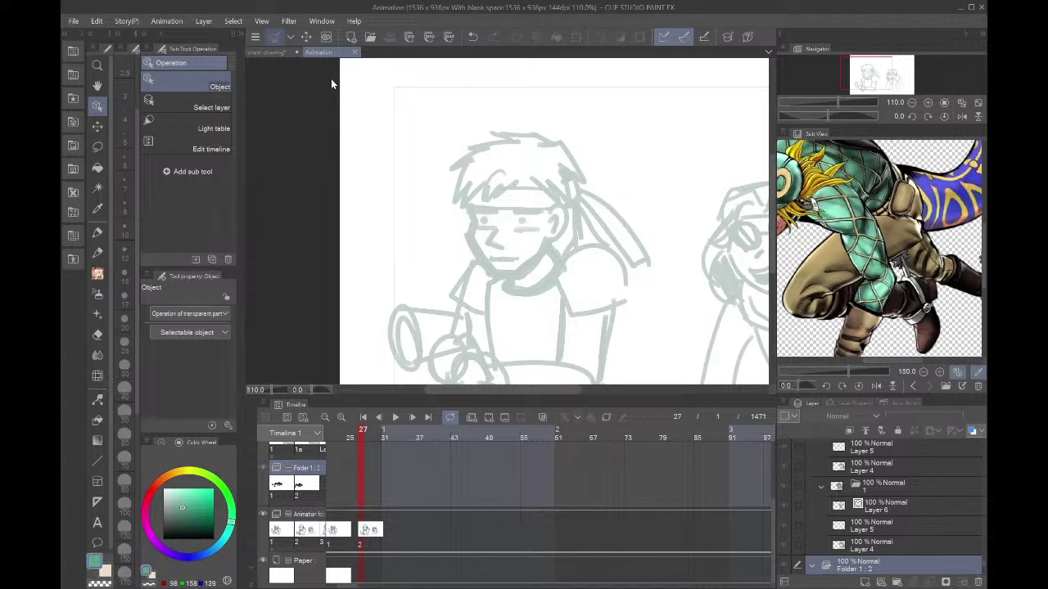
pyautogui.click(356, 53)
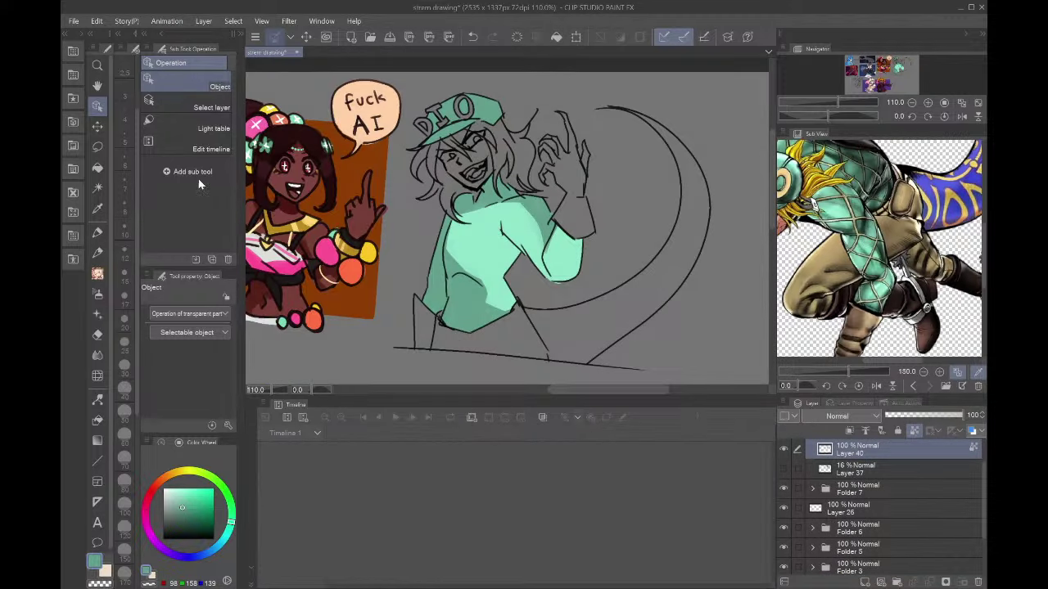
# - With the mmmm2 brush, lighten the DIO cap in light teal and touch up its darker shading at brush size 6
pyautogui.click(97, 167)
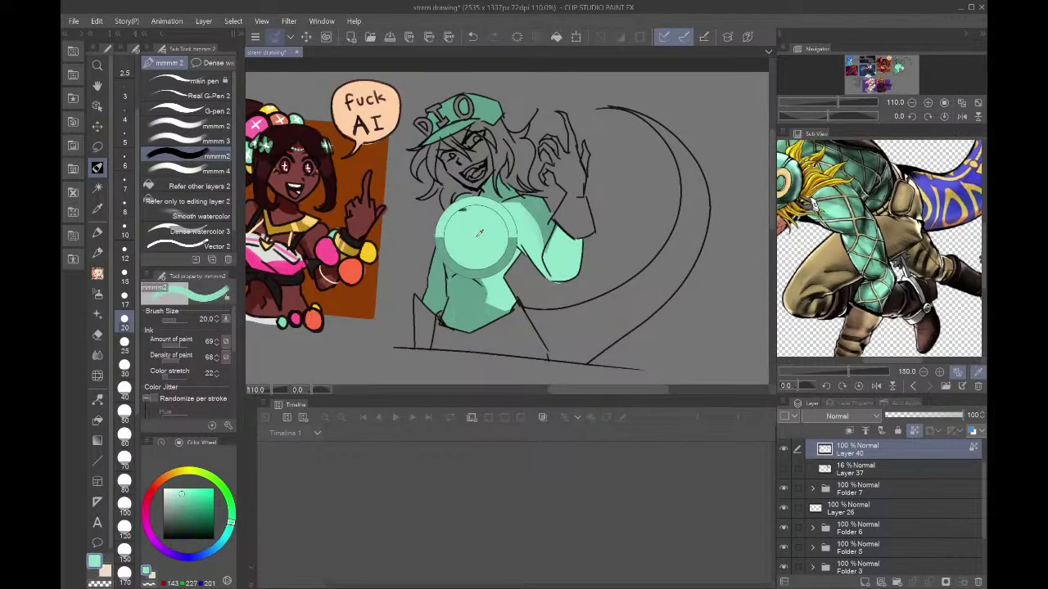
pyautogui.scroll(2, 460, 143)
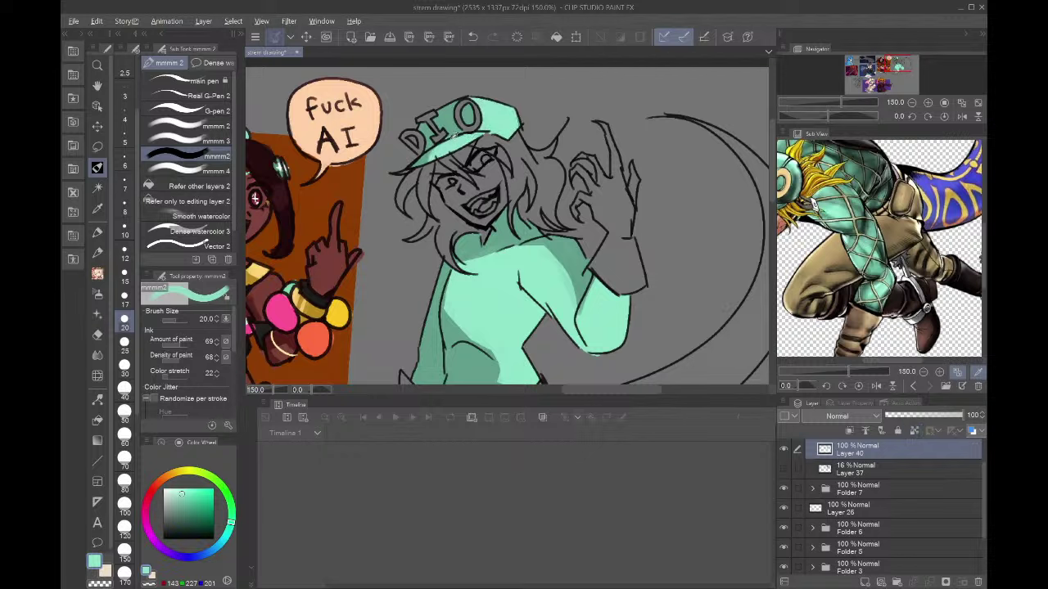
pyautogui.keyDown('alt'); pyautogui.click(453, 133); pyautogui.keyUp('alt')
pyautogui.click(125, 161)
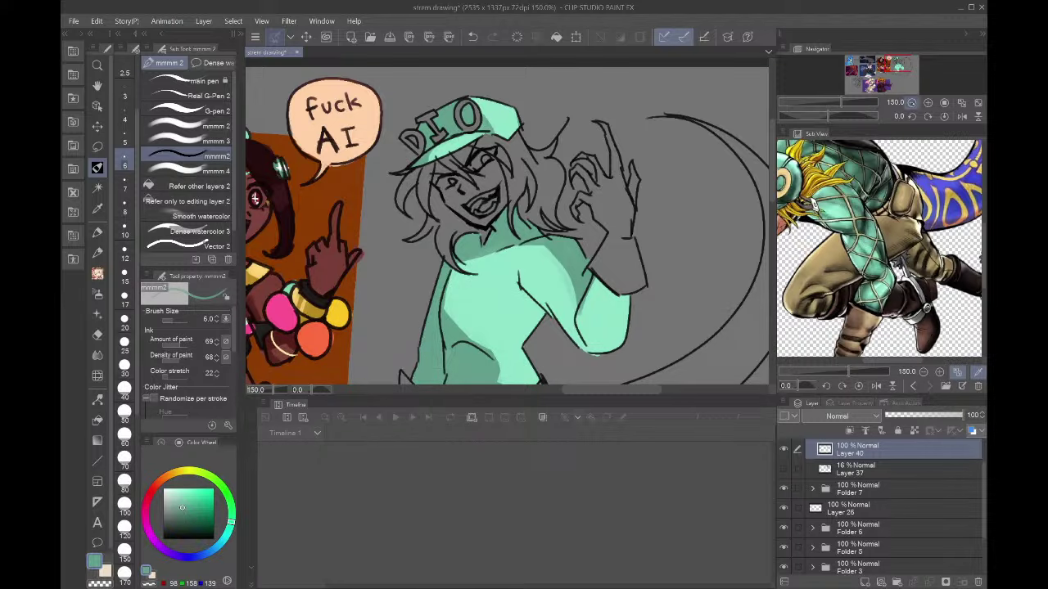
pyautogui.click(911, 103)
pyautogui.moveTo(907, 86); pyautogui.dragTo(897, 68)
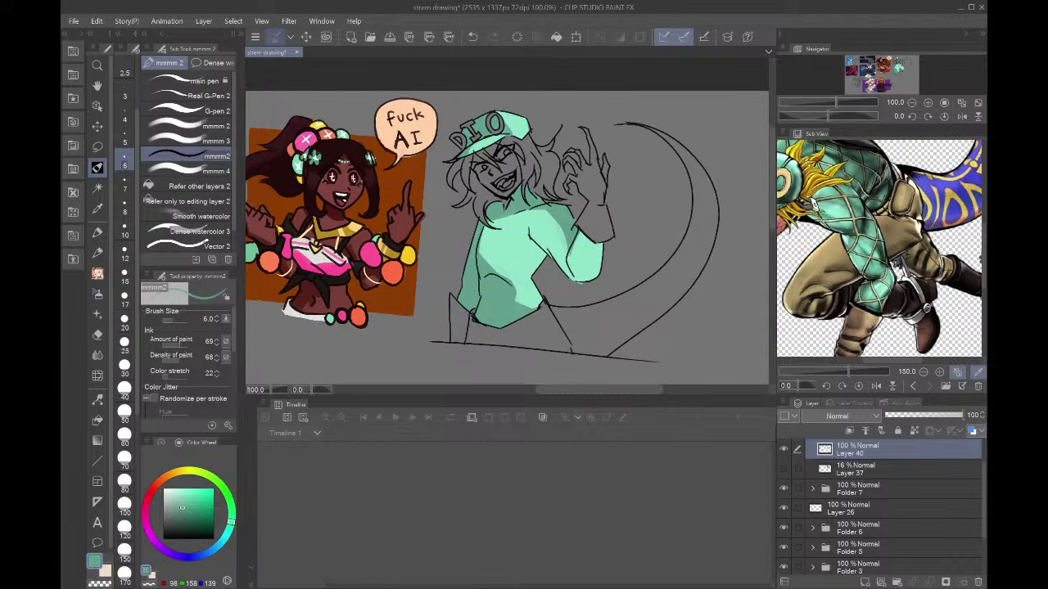
# - On a new layer, fill the figure's trousers, raised hand and glove cuff with tan sampled from the reference image
pyautogui.click(865, 582)
pyautogui.click(829, 252)
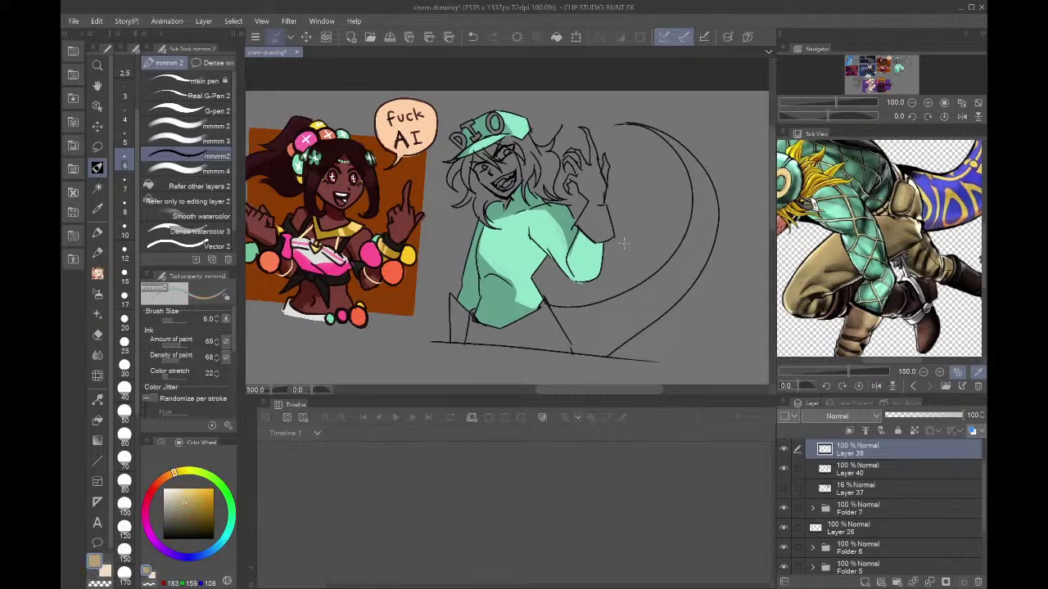
pyautogui.click(157, 185)
pyautogui.click(540, 335)
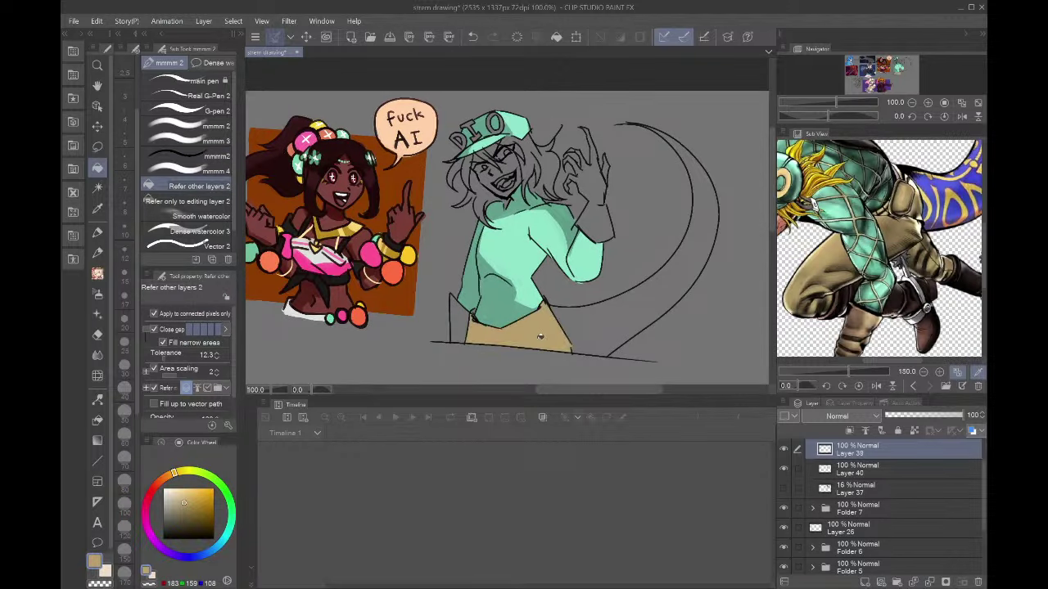
pyautogui.click(462, 320)
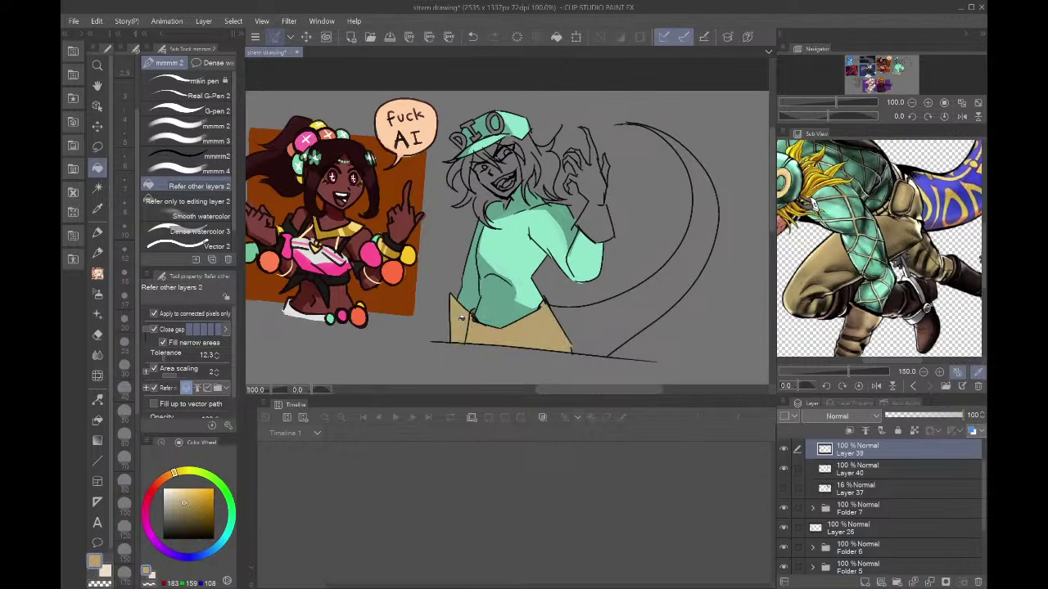
pyautogui.click(599, 200)
pyautogui.click(602, 217)
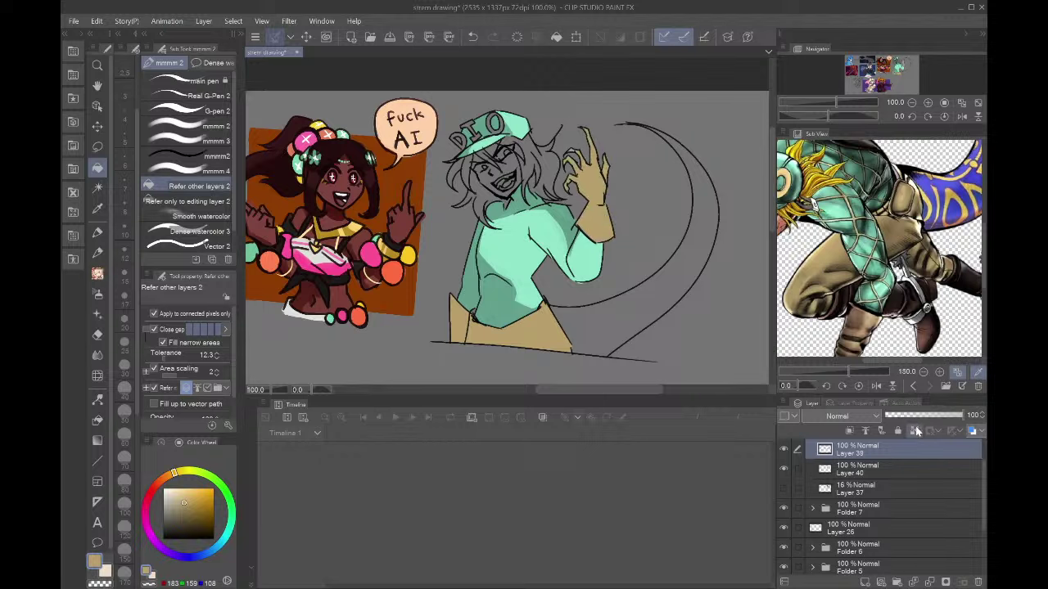
# - Lock the tan layer's transparent pixels and shade the raised glove and cuff in muted reddish brown with the mmmm2 brush at size 17
pyautogui.click(818, 281)
pyautogui.click(156, 488)
pyautogui.click(180, 507)
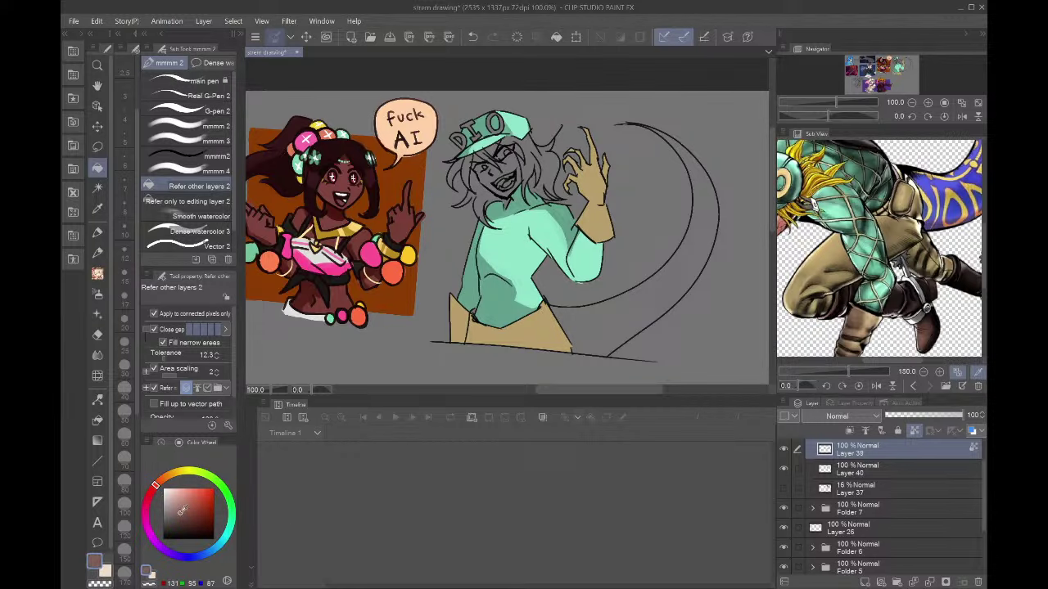
pyautogui.click(199, 156)
pyautogui.click(124, 296)
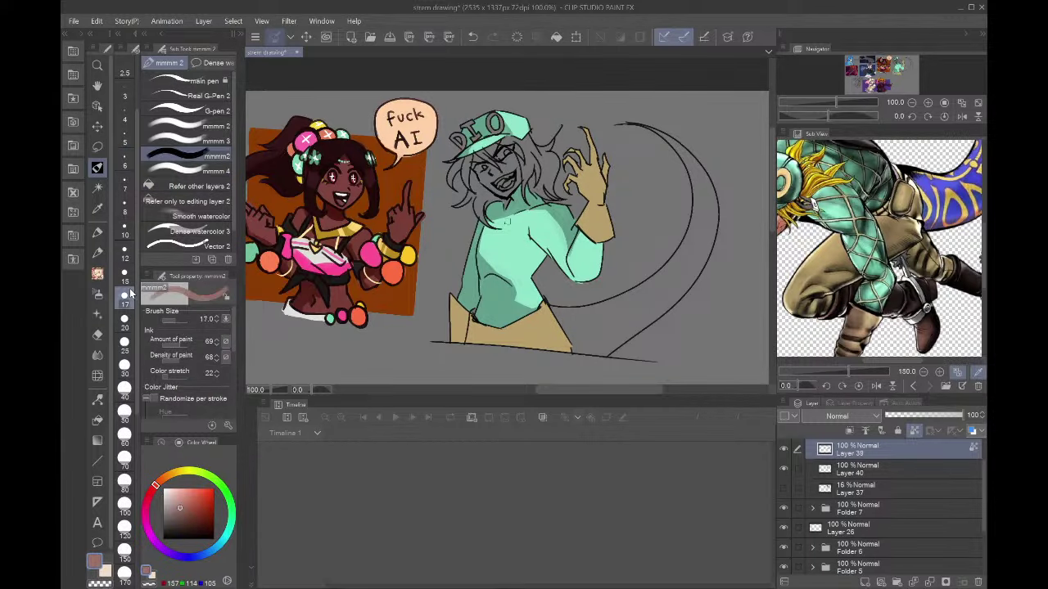
pyautogui.scroll(2, 647, 221)
pyautogui.scroll(4, 622, 202)
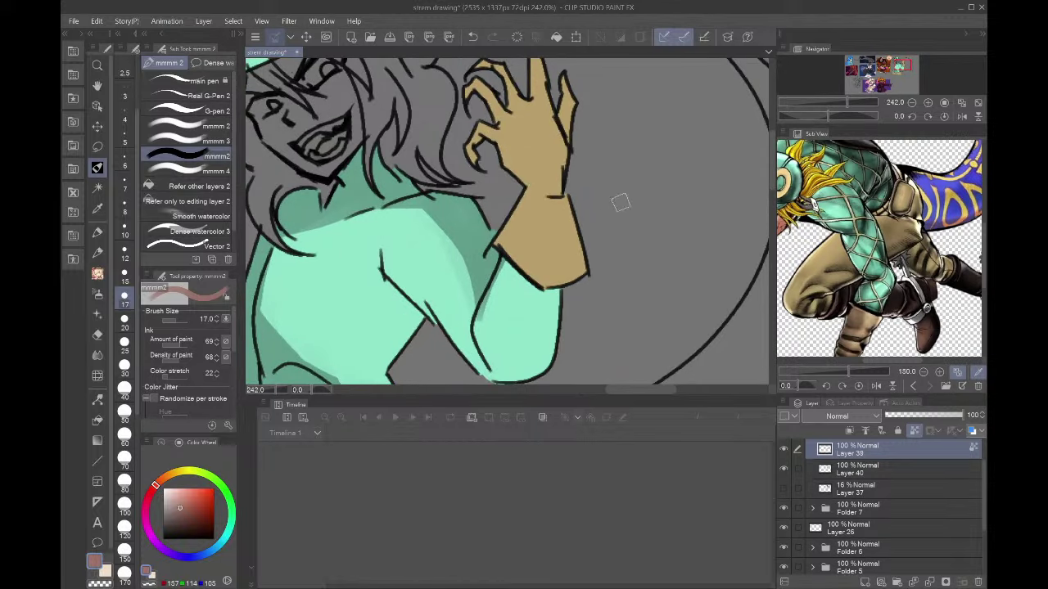
pyautogui.moveTo(494, 142)
pyautogui.mouseDown()
pyautogui.moveTo(530, 195)
pyautogui.moveTo(506, 244)
pyautogui.moveTo(514, 248)
pyautogui.mouseUp()
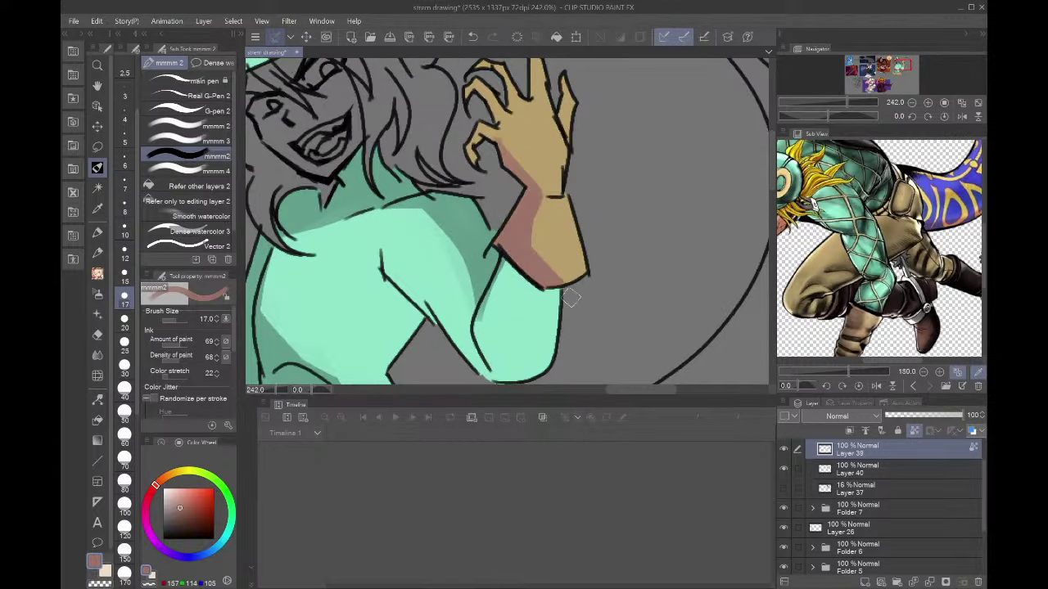
# - Shade the hip and thigh areas of the trousers with the same reddish brown, leaving tan along the outer edges
pyautogui.click(904, 69)
pyautogui.moveTo(904, 70); pyautogui.dragTo(897, 66)
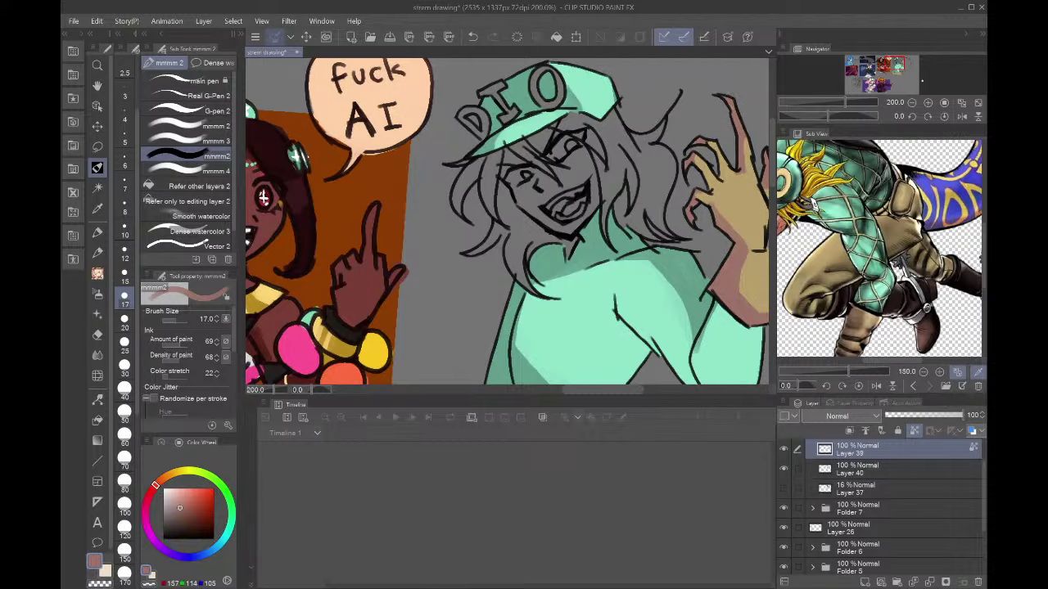
pyautogui.moveTo(550, 349); pyautogui.dragTo(631, 169)
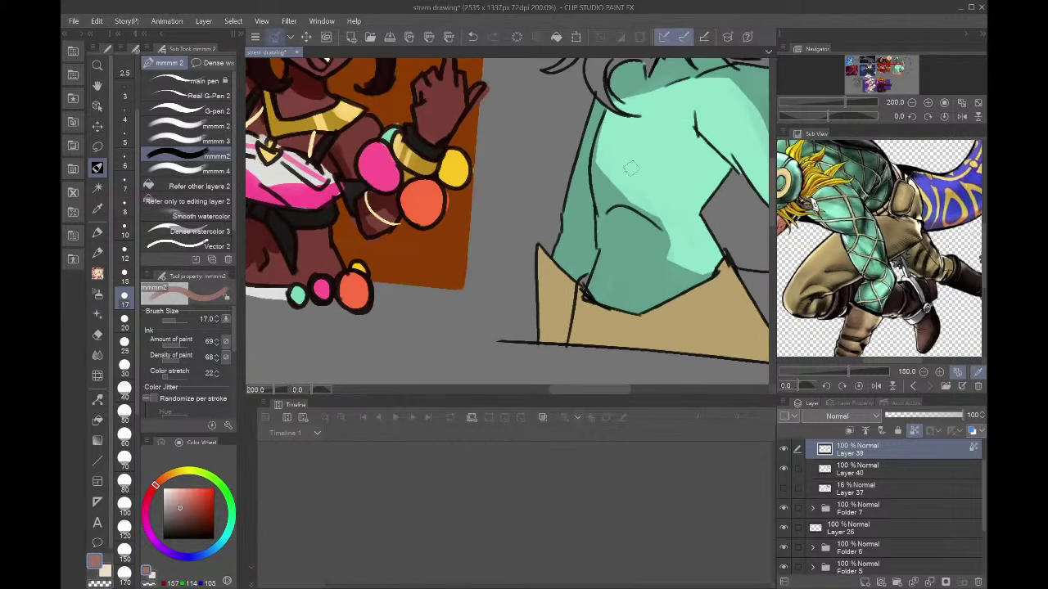
pyautogui.moveTo(549, 249)
pyautogui.mouseDown()
pyautogui.moveTo(556, 366)
pyautogui.moveTo(573, 286)
pyautogui.moveTo(556, 270)
pyautogui.moveTo(599, 365)
pyautogui.moveTo(614, 327)
pyautogui.moveTo(584, 298)
pyautogui.moveTo(671, 336)
pyautogui.moveTo(700, 327)
pyautogui.moveTo(722, 371)
pyautogui.moveTo(580, 322)
pyautogui.mouseUp()
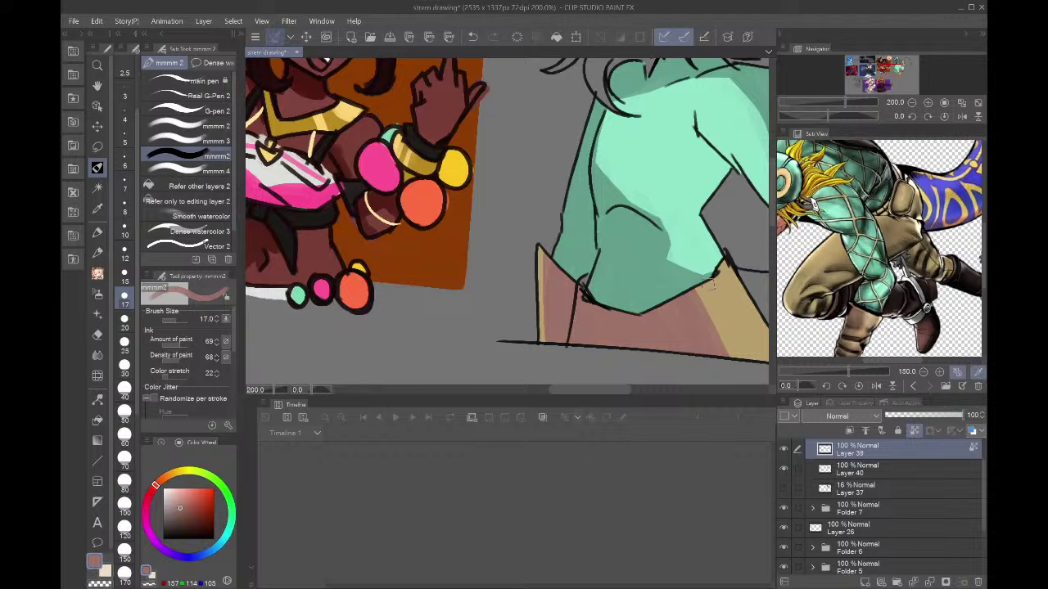
# - Refine the edge of the trouser shadow near the tail with sampled tan and reddish brown, leaving a narrow tan strip along the outer thigh
pyautogui.moveTo(710, 283); pyautogui.dragTo(723, 366)
pyautogui.keyDown('alt'); pyautogui.click(725, 301); pyautogui.keyUp('alt')
pyautogui.moveTo(718, 295); pyautogui.dragTo(741, 369)
pyautogui.keyDown('alt'); pyautogui.click(717, 339); pyautogui.keyUp('alt')
pyautogui.moveTo(719, 321)
pyautogui.mouseDown()
pyautogui.moveTo(725, 354)
pyautogui.moveTo(738, 298)
pyautogui.moveTo(735, 359)
pyautogui.mouseUp()
pyautogui.keyDown('alt'); pyautogui.click(738, 298); pyautogui.keyUp('alt')
pyautogui.moveTo(709, 294); pyautogui.dragTo(735, 355)
pyautogui.moveTo(715, 312); pyautogui.dragTo(730, 359)
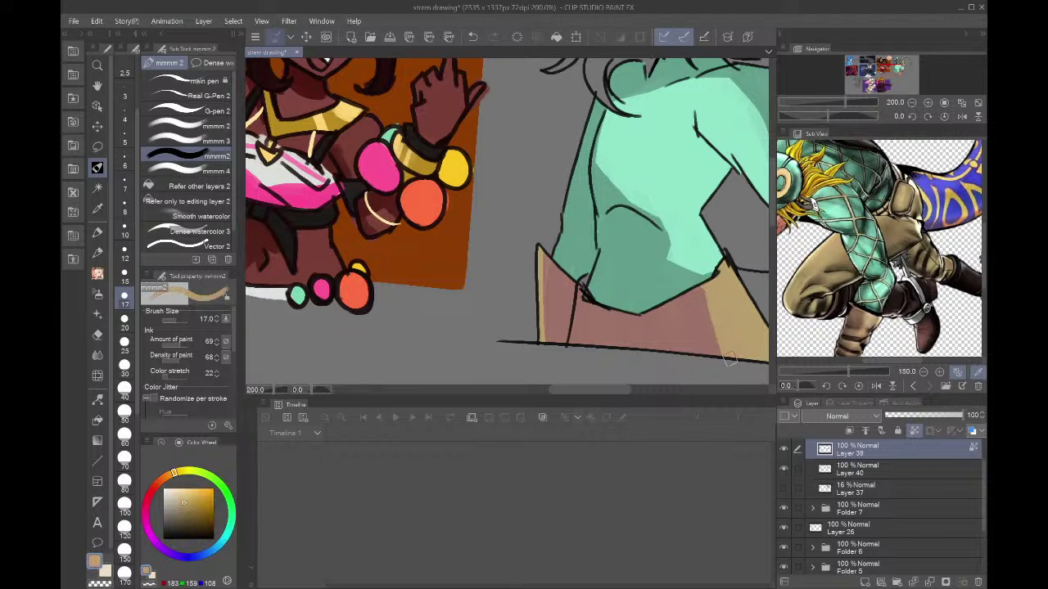
pyautogui.moveTo(702, 293)
pyautogui.mouseDown()
pyautogui.moveTo(724, 357)
pyautogui.moveTo(738, 355)
pyautogui.moveTo(713, 282)
pyautogui.mouseUp()
pyautogui.keyDown('alt'); pyautogui.click(700, 329); pyautogui.keyUp('alt')
pyautogui.moveTo(712, 326)
pyautogui.mouseDown()
pyautogui.moveTo(706, 284)
pyautogui.moveTo(736, 356)
pyautogui.mouseUp()
pyautogui.moveTo(714, 254); pyautogui.dragTo(741, 361)
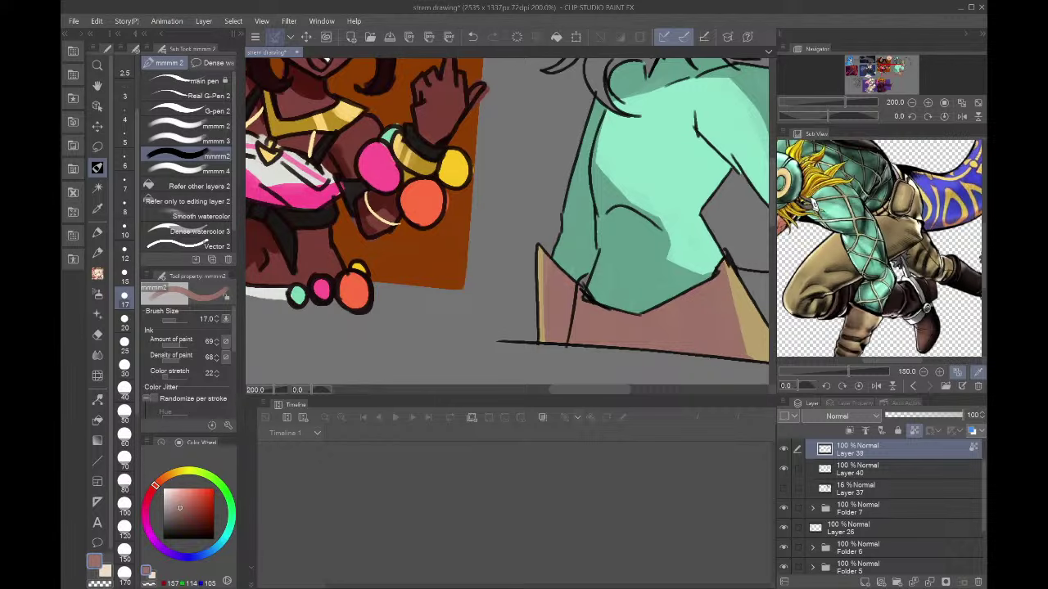
# - Lock transparent pixels on Layer 40 and extend the sampled dark teal shadow over the shirt's chest and torso
pyautogui.click(912, 102)
pyautogui.moveTo(917, 68); pyautogui.dragTo(898, 67)
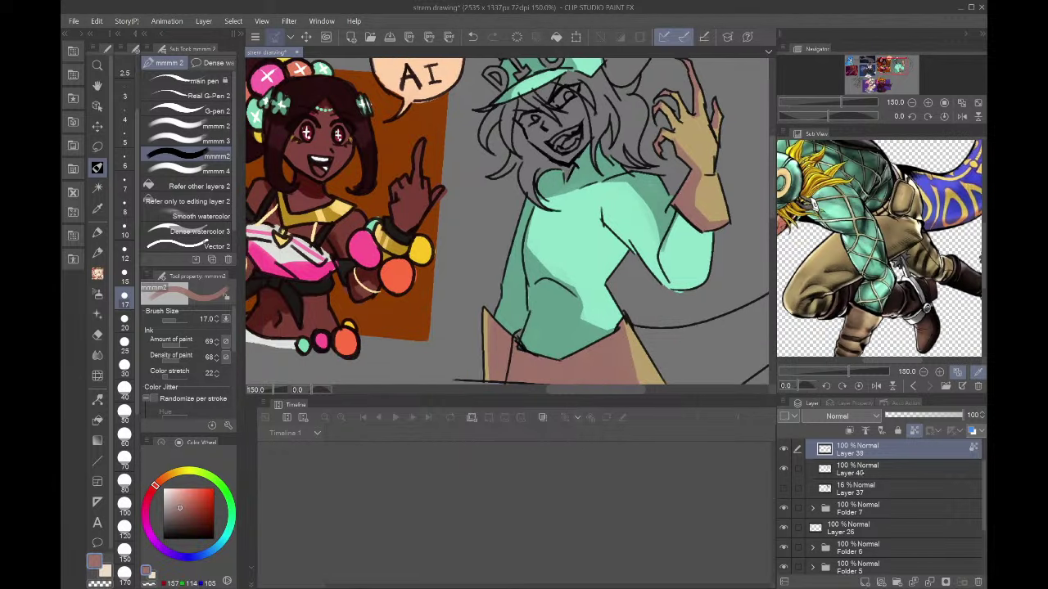
pyautogui.click(862, 486)
pyautogui.click(863, 451)
pyautogui.click(867, 469)
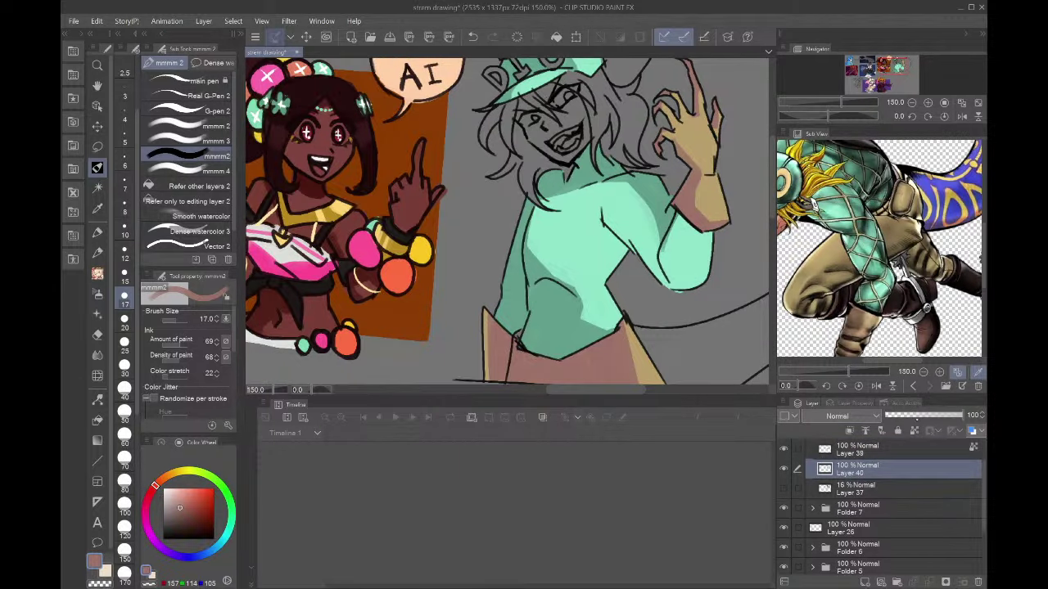
pyautogui.click(915, 430)
pyautogui.keyDown('alt'); pyautogui.click(559, 306); pyautogui.keyUp('alt')
pyautogui.moveTo(537, 210)
pyautogui.mouseDown()
pyautogui.moveTo(586, 190)
pyautogui.moveTo(563, 282)
pyautogui.mouseUp()
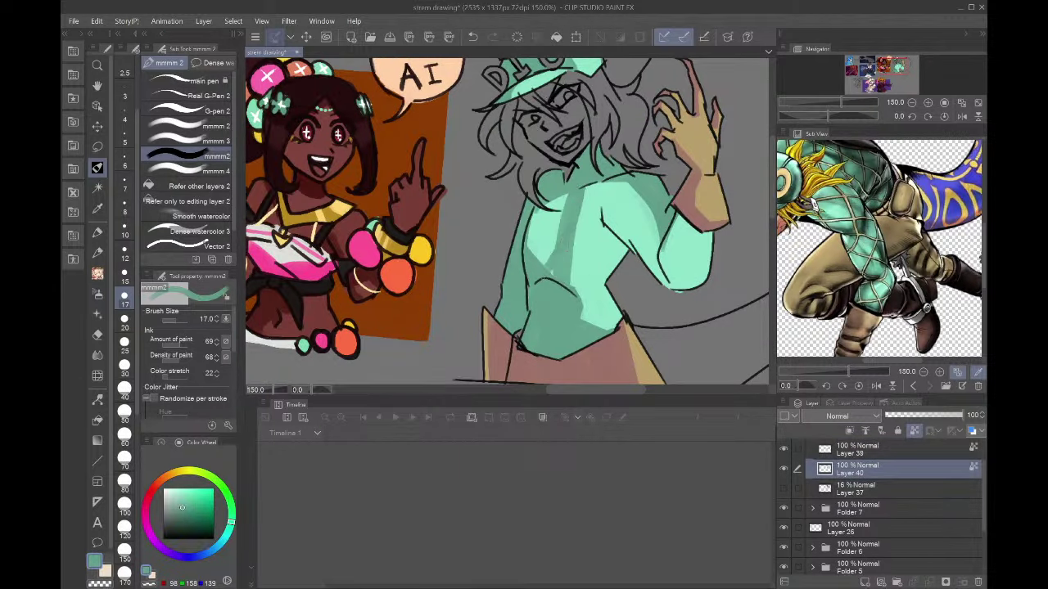
pyautogui.moveTo(565, 196)
pyautogui.mouseDown()
pyautogui.moveTo(540, 270)
pyautogui.moveTo(533, 258)
pyautogui.mouseUp()
pyautogui.moveTo(546, 211)
pyautogui.mouseDown()
pyautogui.moveTo(539, 236)
pyautogui.moveTo(573, 254)
pyautogui.mouseUp()
pyautogui.moveTo(583, 212); pyautogui.dragTo(573, 277)
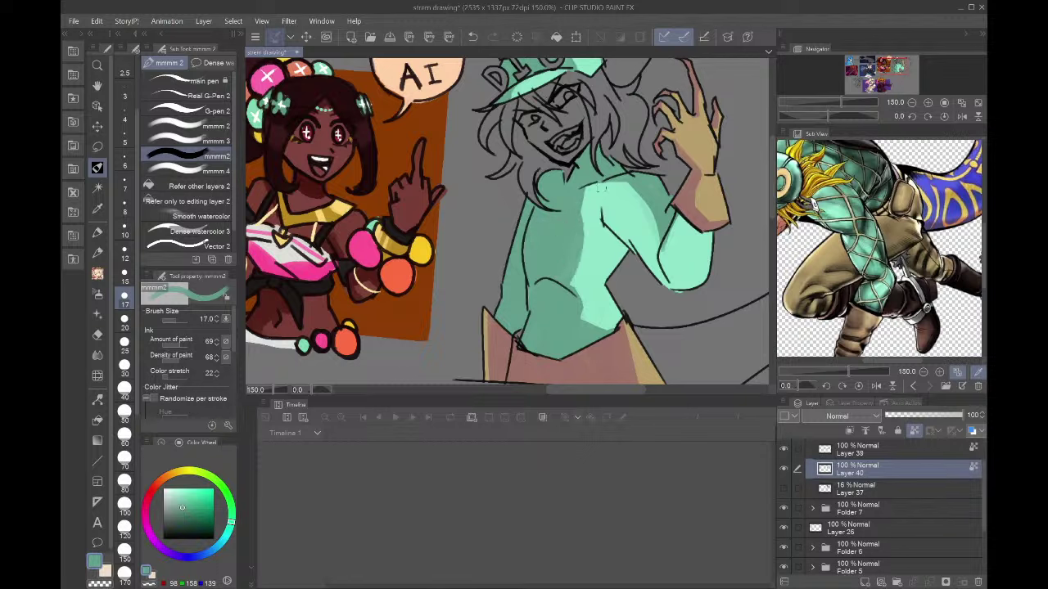
pyautogui.moveTo(594, 186)
pyautogui.mouseDown()
pyautogui.moveTo(586, 263)
pyautogui.moveTo(573, 286)
pyautogui.mouseUp()
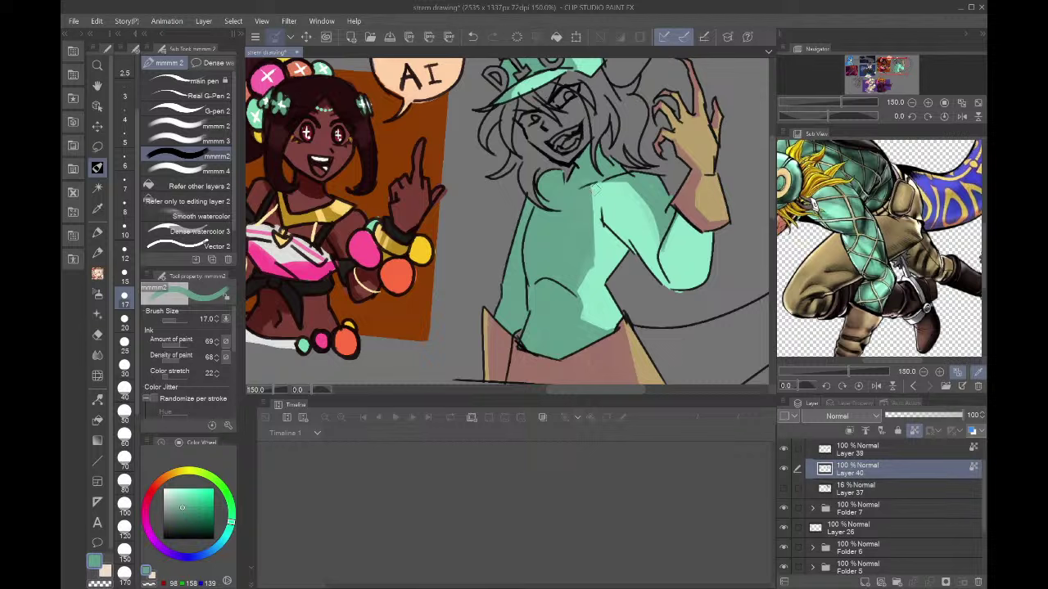
pyautogui.moveTo(597, 210)
pyautogui.mouseDown()
pyautogui.moveTo(626, 252)
pyautogui.moveTo(597, 261)
pyautogui.moveTo(577, 319)
pyautogui.mouseUp()
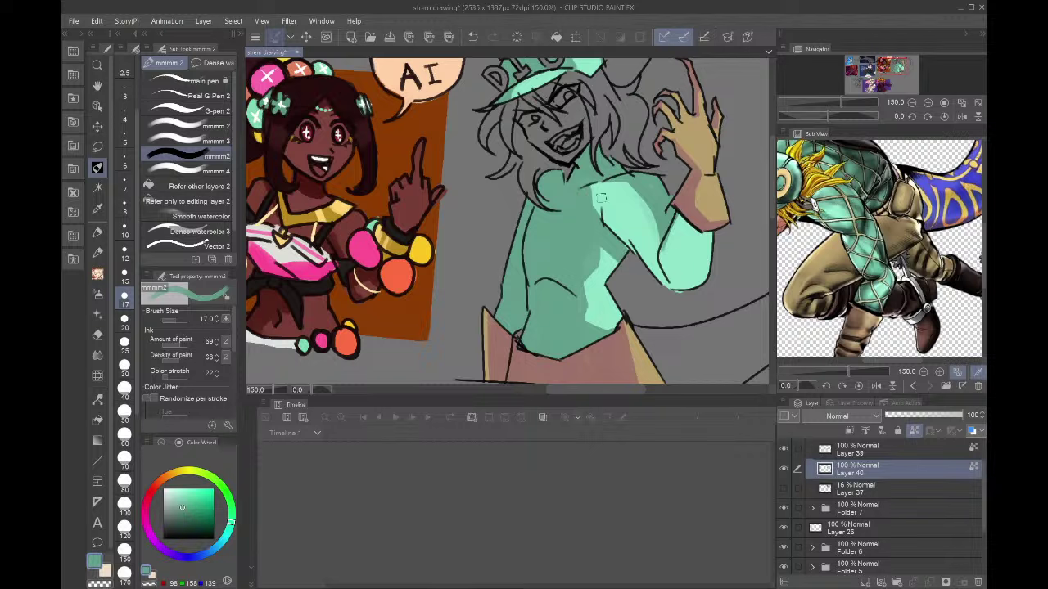
# - Fill the chest beside the armpit and the raised upper arm with the mid teal shadow
pyautogui.moveTo(600, 197); pyautogui.dragTo(593, 245)
pyautogui.moveTo(621, 183); pyautogui.dragTo(648, 260)
pyautogui.moveTo(645, 217); pyautogui.dragTo(659, 272)
pyautogui.moveTo(635, 185)
pyautogui.mouseDown()
pyautogui.moveTo(670, 300)
pyautogui.moveTo(609, 234)
pyautogui.moveTo(616, 255)
pyautogui.mouseUp()
pyautogui.moveTo(606, 197); pyautogui.dragTo(594, 226)
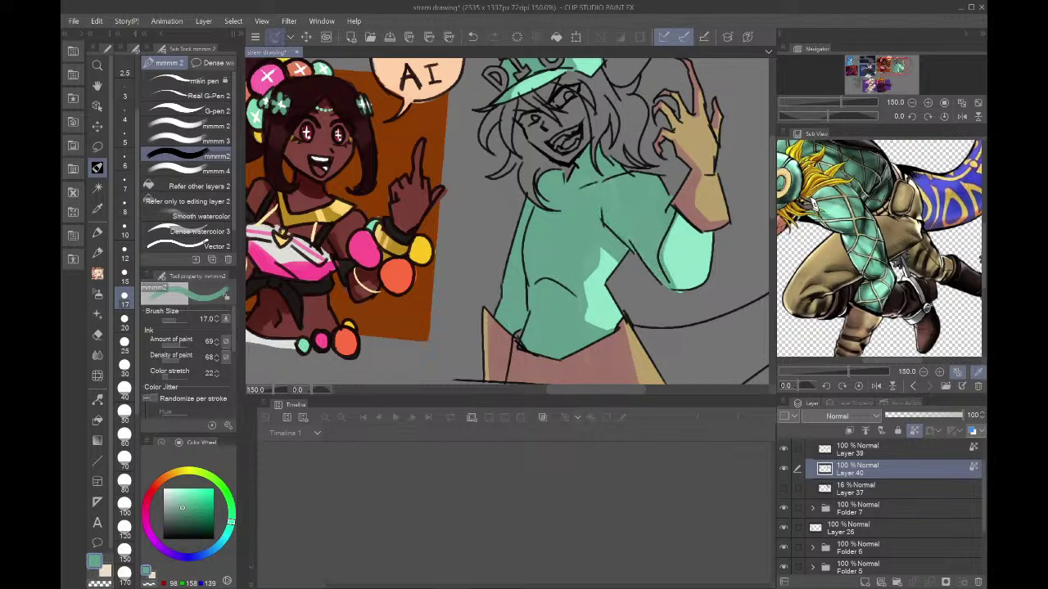
# - Paint a sampled mint highlight along the raised arm's outer shoulder and refine its edge with sampled teal
pyautogui.keyDown('alt'); pyautogui.click(686, 250); pyautogui.keyUp('alt')
pyautogui.moveTo(653, 175)
pyautogui.mouseDown()
pyautogui.moveTo(617, 140)
pyautogui.moveTo(618, 174)
pyautogui.moveTo(656, 176)
pyautogui.moveTo(632, 168)
pyautogui.moveTo(658, 199)
pyautogui.moveTo(601, 148)
pyautogui.moveTo(597, 130)
pyautogui.moveTo(631, 186)
pyautogui.moveTo(641, 169)
pyautogui.moveTo(606, 155)
pyautogui.moveTo(624, 188)
pyautogui.moveTo(588, 139)
pyautogui.moveTo(602, 147)
pyautogui.moveTo(607, 176)
pyautogui.moveTo(619, 145)
pyautogui.moveTo(659, 212)
pyautogui.mouseUp()
pyautogui.keyDown('alt'); pyautogui.click(622, 195); pyautogui.keyUp('alt')
pyautogui.keyDown('alt'); pyautogui.click(652, 182); pyautogui.keyUp('alt')
pyautogui.moveTo(625, 167); pyautogui.dragTo(668, 219)
pyautogui.keyDown('alt'); pyautogui.click(659, 208); pyautogui.keyUp('alt')
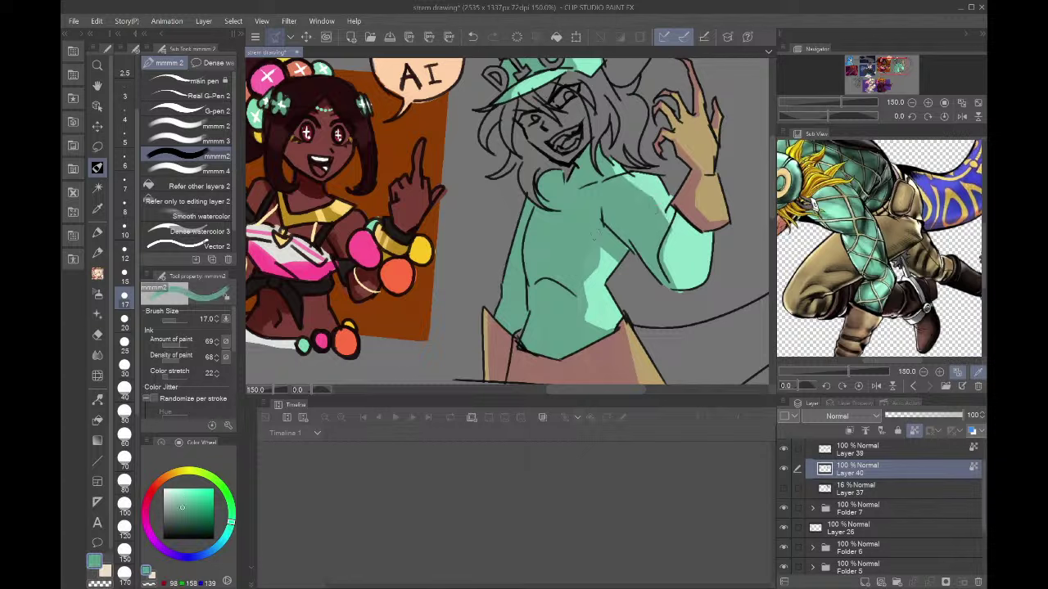
# - Brush a darker blue-teal shadow over the torso's shaded side and lower shirt at size 50, and return the brush to size 17
pyautogui.moveTo(185, 506); pyautogui.dragTo(224, 537)
pyautogui.click(125, 412)
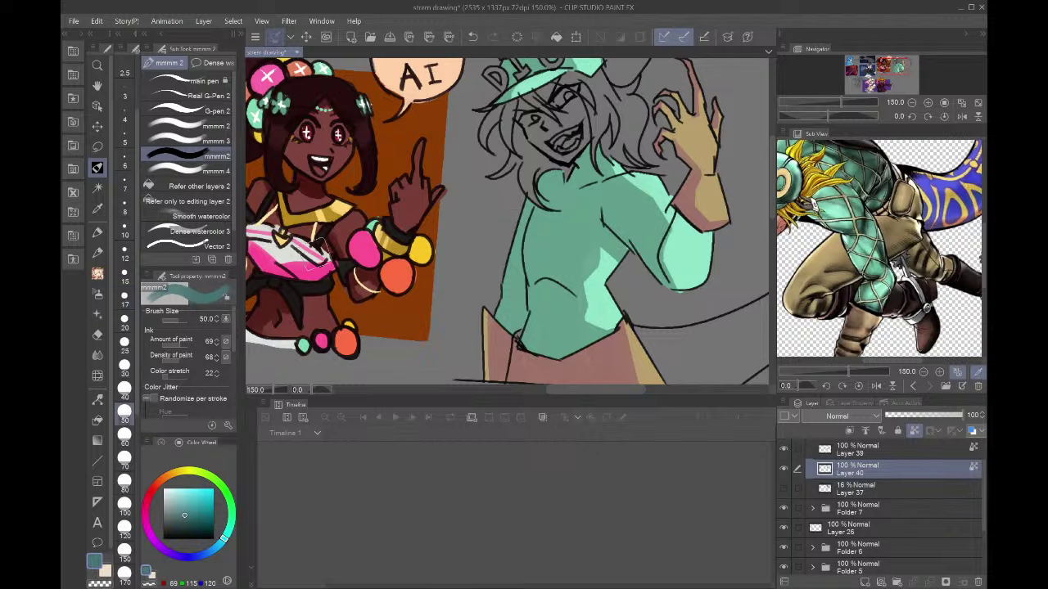
pyautogui.moveTo(541, 236)
pyautogui.mouseDown()
pyautogui.moveTo(537, 292)
pyautogui.moveTo(546, 287)
pyautogui.mouseUp()
pyautogui.keyDown('alt'); pyautogui.click(562, 220); pyautogui.keyUp('alt')
pyautogui.moveTo(562, 206)
pyautogui.mouseDown()
pyautogui.moveTo(541, 255)
pyautogui.moveTo(573, 331)
pyautogui.moveTo(542, 350)
pyautogui.moveTo(516, 299)
pyautogui.moveTo(514, 245)
pyautogui.mouseUp()
pyautogui.moveTo(575, 327); pyautogui.dragTo(554, 348)
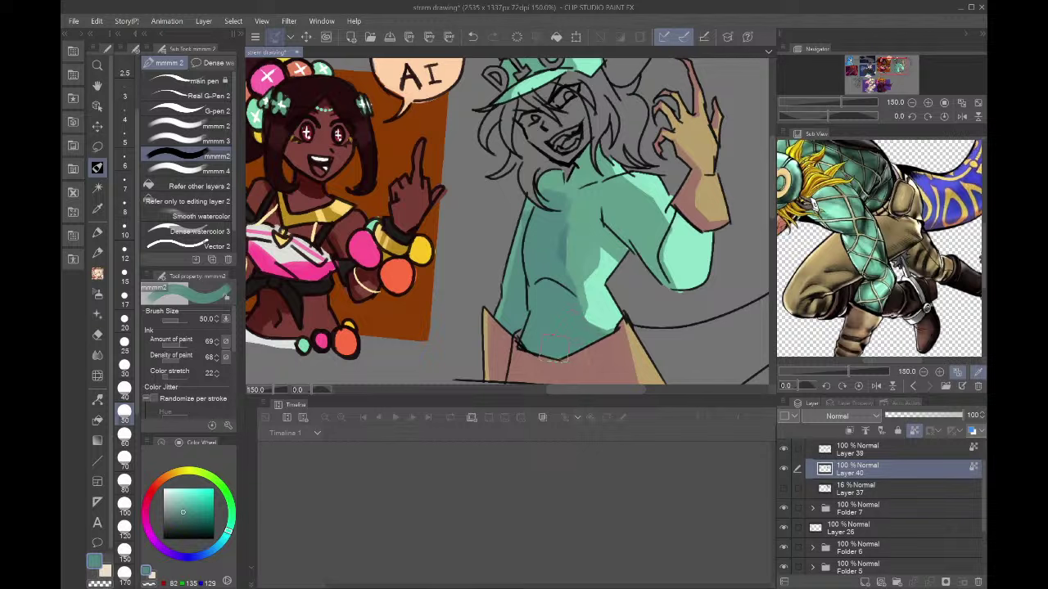
pyautogui.keyDown('alt'); pyautogui.click(563, 247); pyautogui.keyUp('alt')
pyautogui.click(125, 298)
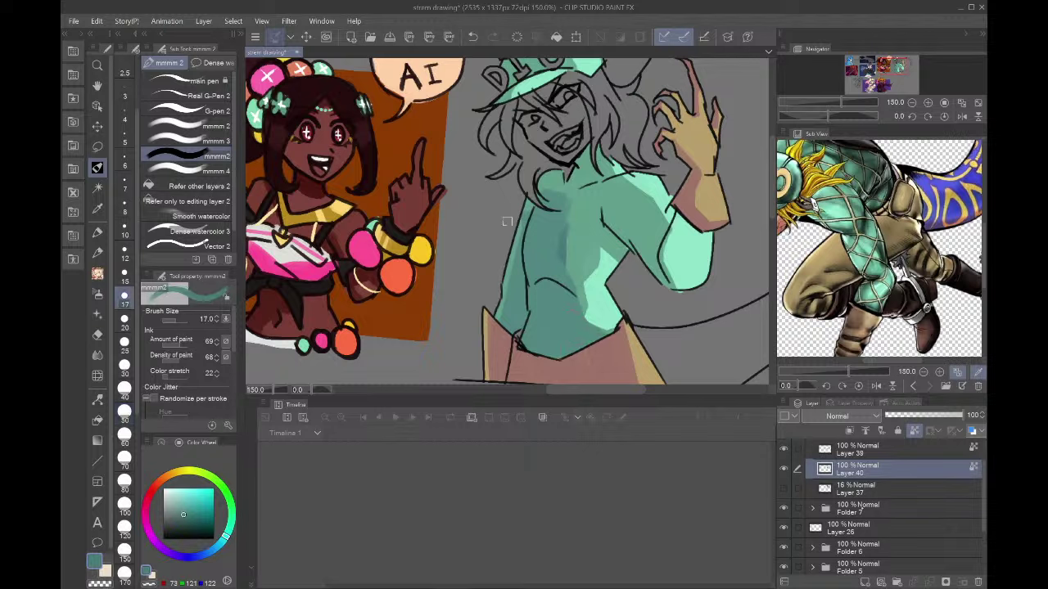
# - Sketch a black interval diagram at brush size 10 on a new layer above Folder 7, in the empty canvas area, and clear it
pyautogui.click(861, 508)
pyautogui.click(864, 581)
pyautogui.scroll(-2, 574, 231)
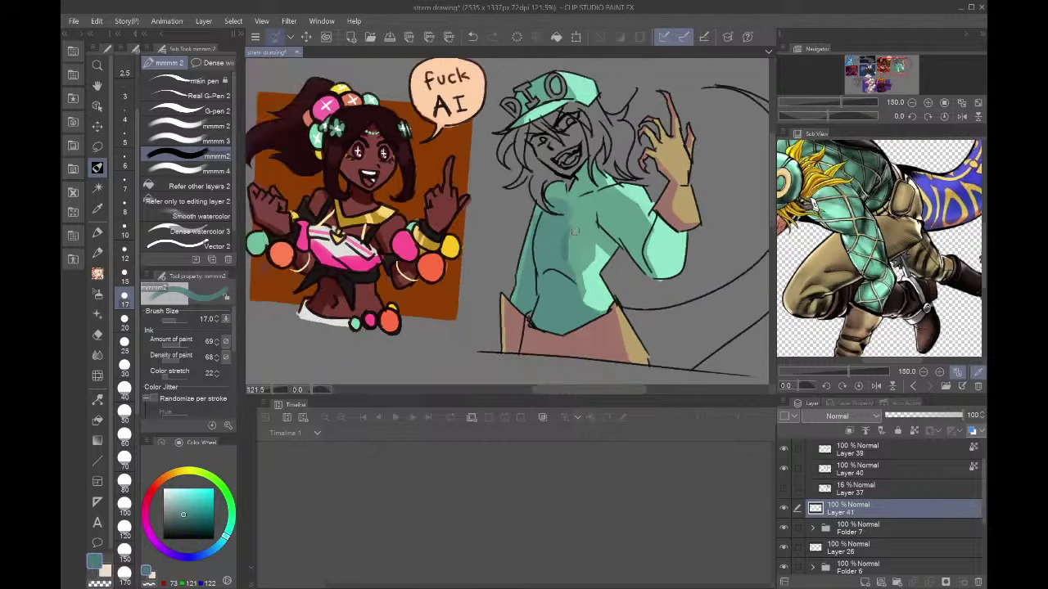
pyautogui.scroll(-3, 575, 231)
pyautogui.click(125, 235)
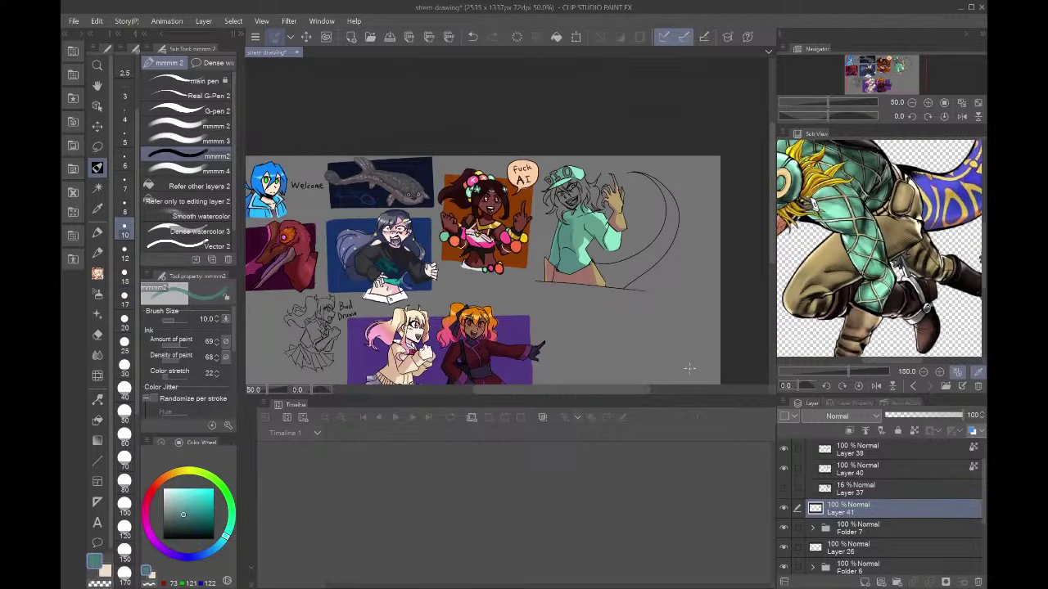
pyautogui.scroll(8, 676, 371)
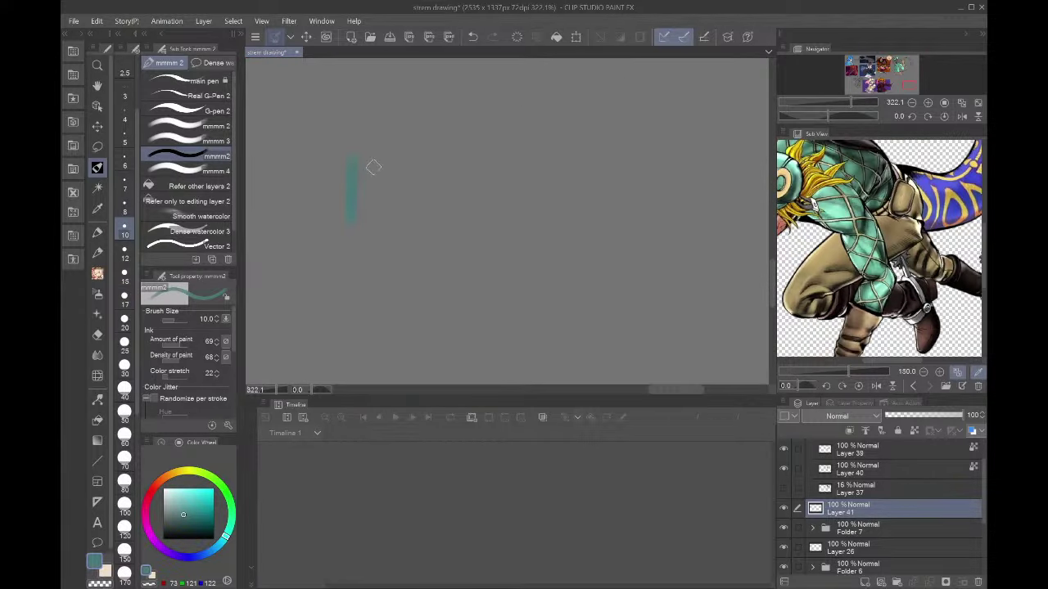
pyautogui.click(105, 570)
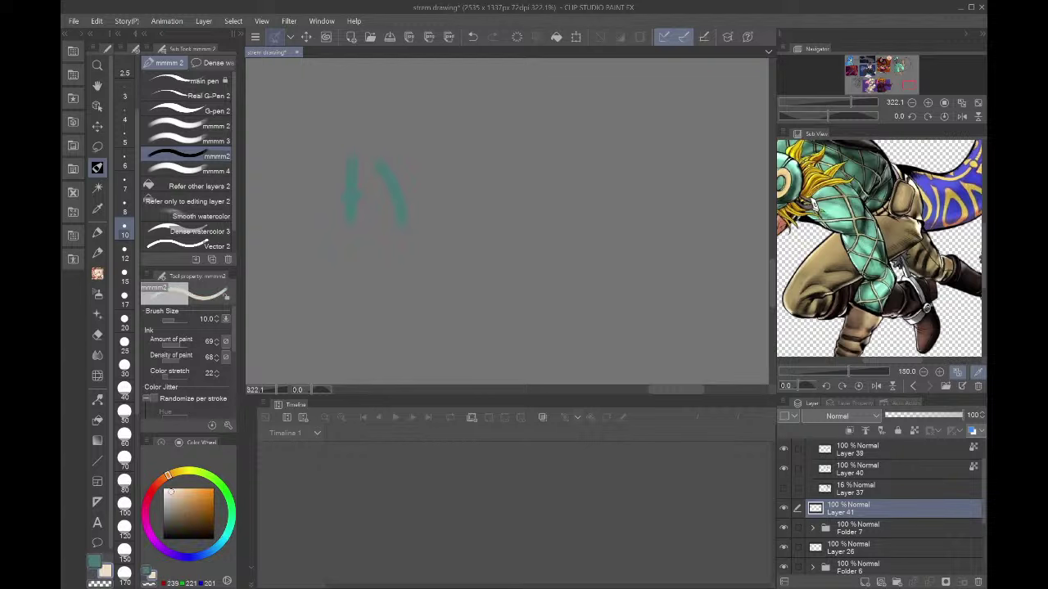
pyautogui.moveTo(365, 153); pyautogui.dragTo(360, 239)
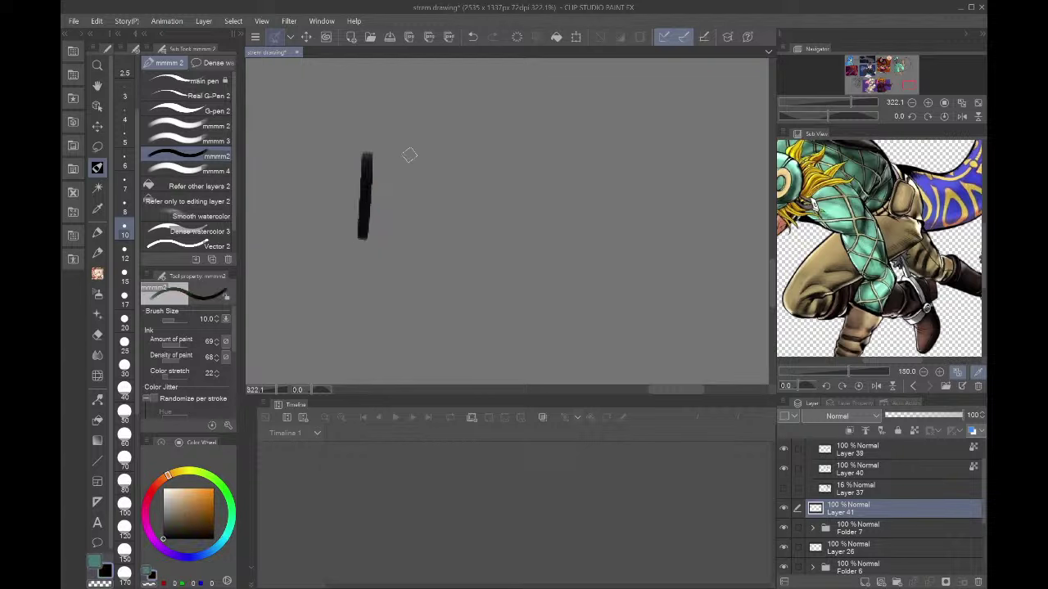
pyautogui.moveTo(411, 151); pyautogui.dragTo(412, 255)
pyautogui.moveTo(360, 191); pyautogui.dragTo(432, 206)
pyautogui.moveTo(454, 150); pyautogui.dragTo(449, 269)
pyautogui.moveTo(463, 201); pyautogui.dragTo(745, 216)
pyautogui.moveTo(749, 170); pyautogui.dragTo(747, 285)
pyautogui.click(912, 102)
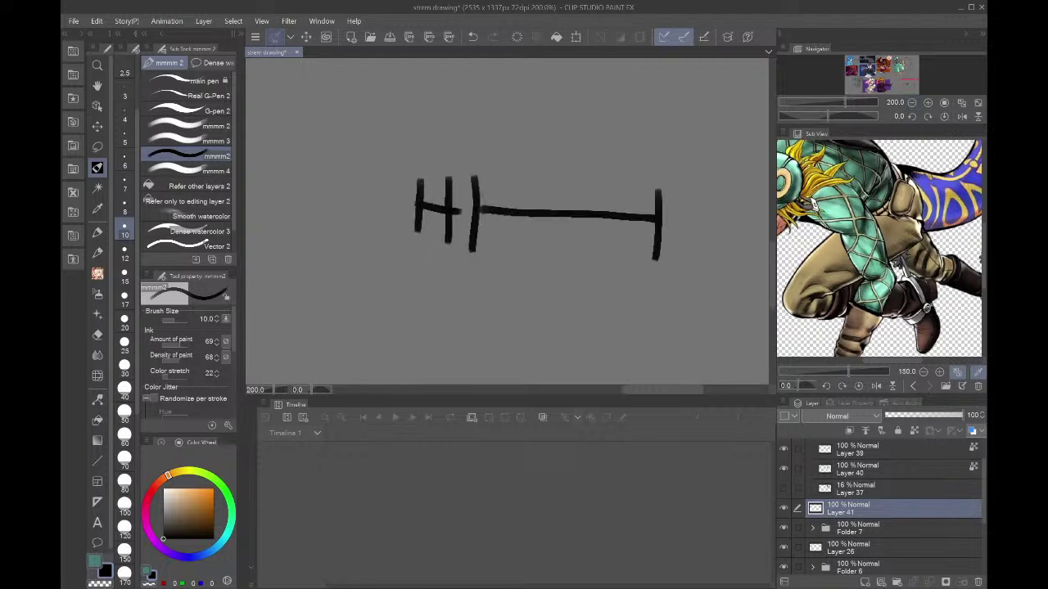
pyautogui.moveTo(679, 199); pyautogui.dragTo(678, 265)
pyautogui.hotkey('ctrl', 'z')
pyautogui.press('Delete')
# - Redraw the black diagram larger as three bracketed segments in a row: one medium, one long and one short
pyautogui.moveTo(345, 182); pyautogui.dragTo(344, 254)
pyautogui.moveTo(418, 191); pyautogui.dragTo(435, 263)
pyautogui.moveTo(338, 222)
pyautogui.mouseDown()
pyautogui.moveTo(437, 227)
pyautogui.moveTo(460, 265)
pyautogui.mouseUp()
pyautogui.moveTo(639, 191); pyautogui.dragTo(649, 265)
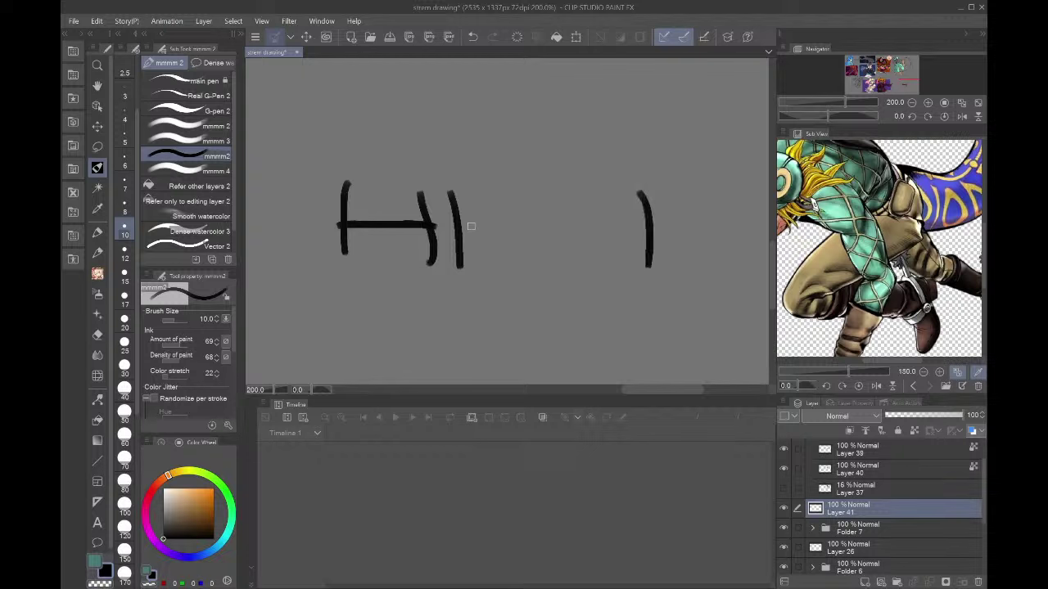
pyautogui.moveTo(466, 227)
pyautogui.mouseDown()
pyautogui.moveTo(631, 220)
pyautogui.moveTo(680, 275)
pyautogui.mouseUp()
pyautogui.moveTo(726, 196); pyautogui.dragTo(727, 269)
pyautogui.moveTo(683, 237); pyautogui.dragTo(725, 235)
pyautogui.hotkey('ctrl', '-')
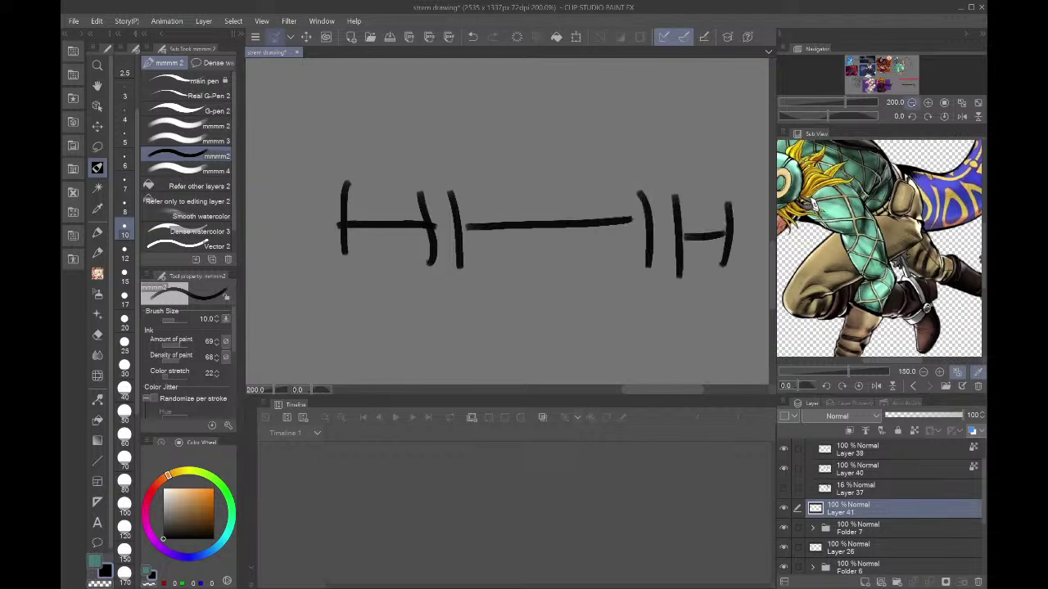
# - Shift the diagram sideways to make room and add a fourth bracketed segment at its end
pyautogui.hotkey('ctrl', 't')
pyautogui.moveTo(621, 243); pyautogui.dragTo(441, 222)
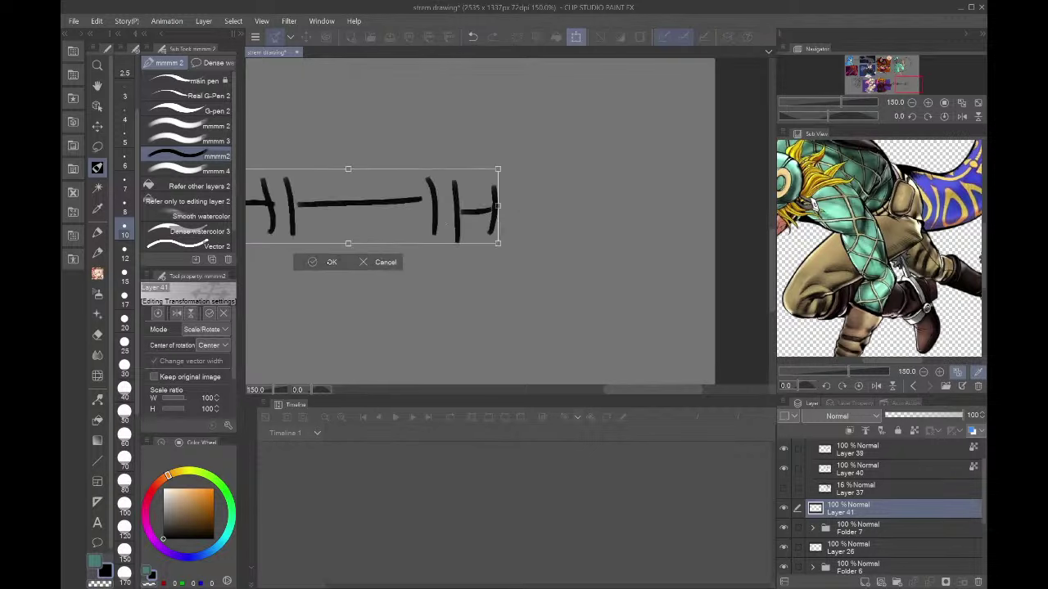
pyautogui.click(313, 261)
pyautogui.moveTo(518, 189); pyautogui.dragTo(515, 230)
pyautogui.moveTo(627, 176); pyautogui.dragTo(638, 243)
pyautogui.moveTo(532, 205); pyautogui.dragTo(635, 203)
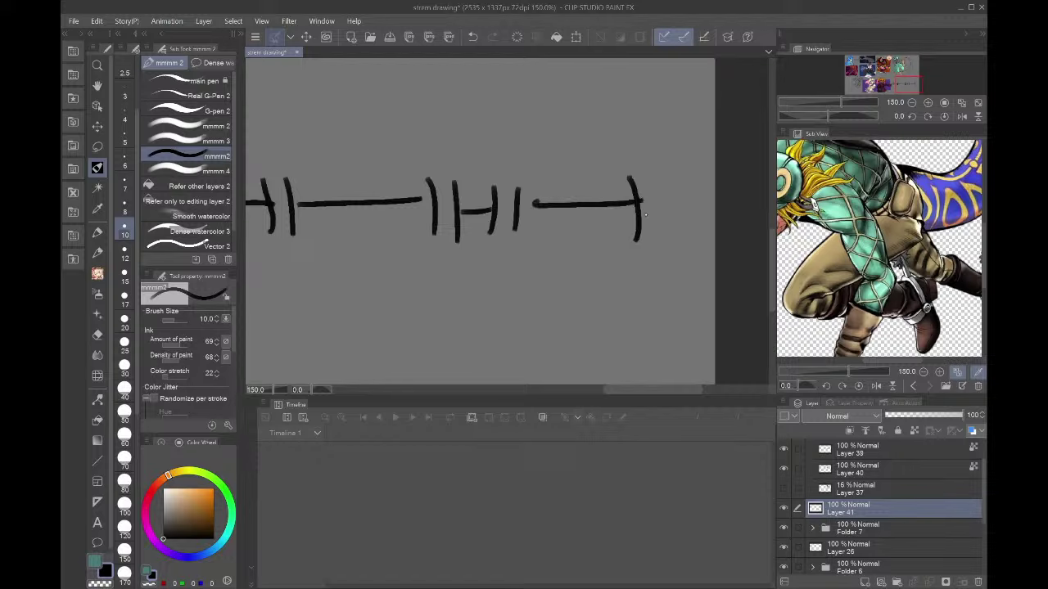
# - Move the diagram further along and add a fifth bracketed segment after the fourth
pyautogui.hotkey('ctrl', 't')
pyautogui.moveTo(428, 273); pyautogui.dragTo(301, 275)
pyautogui.press('Return')
pyautogui.moveTo(540, 178); pyautogui.dragTo(546, 257)
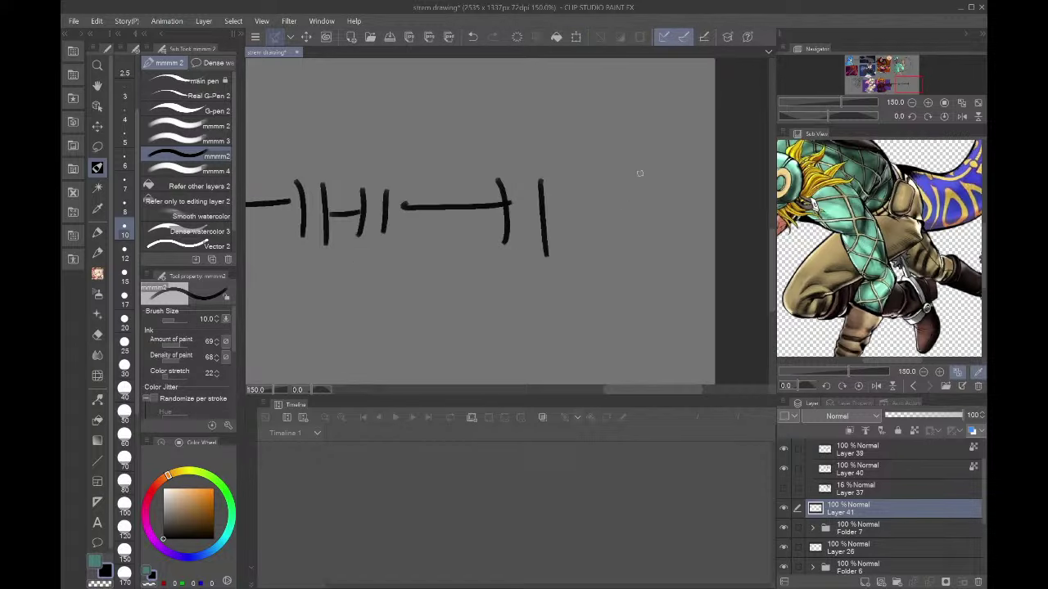
pyautogui.moveTo(653, 177); pyautogui.dragTo(655, 246)
pyautogui.moveTo(567, 215); pyautogui.dragTo(673, 201)
pyautogui.hotkey('ctrl', '-')
pyautogui.hotkey('ctrl', '-')
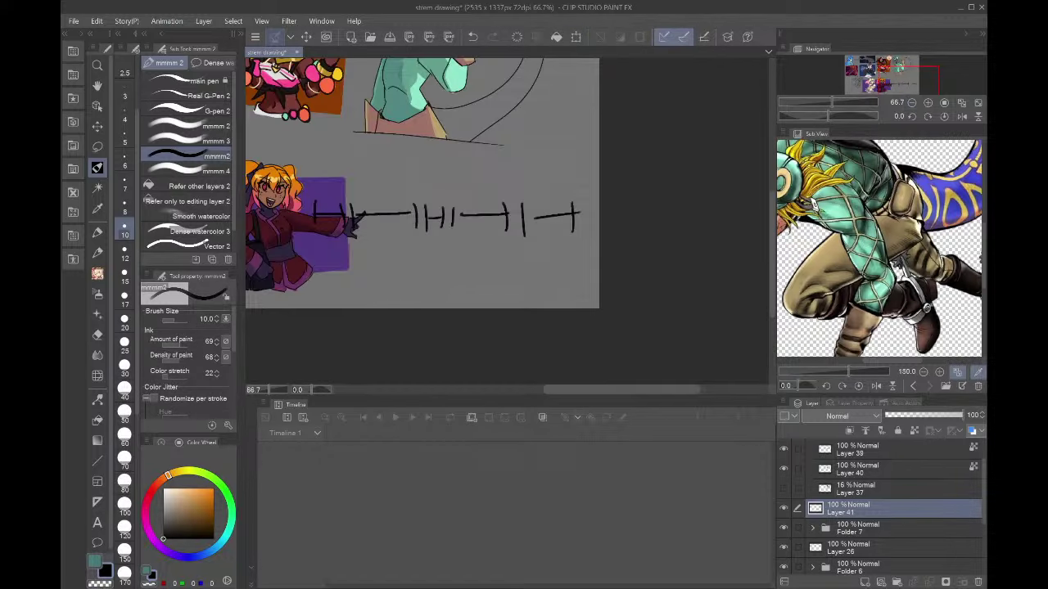
# - Clear the interval diagram, delete its layer and reselect Layer 40
pyautogui.press('Delete')
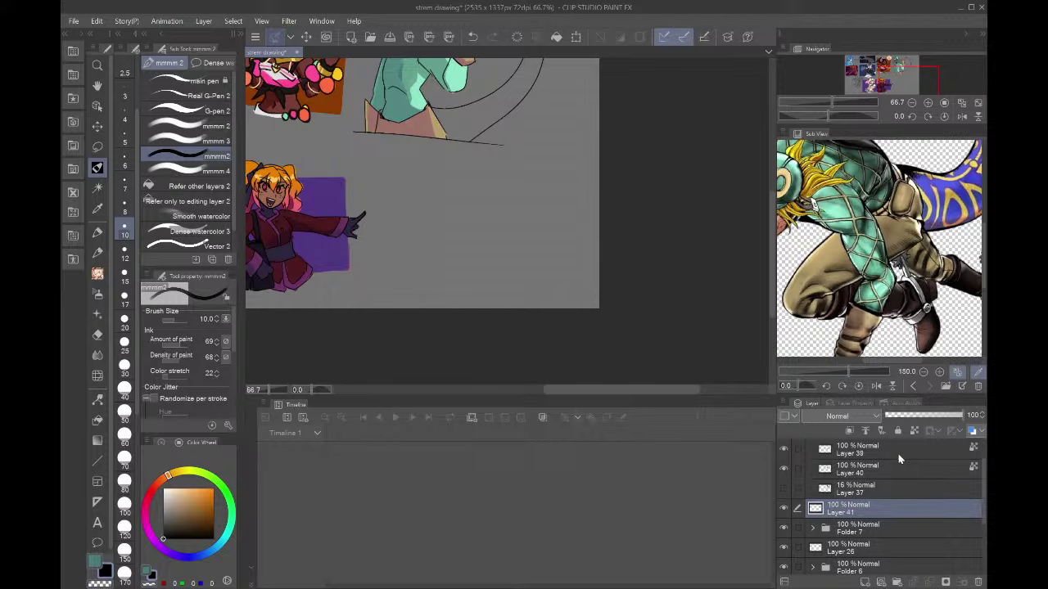
pyautogui.click(977, 582)
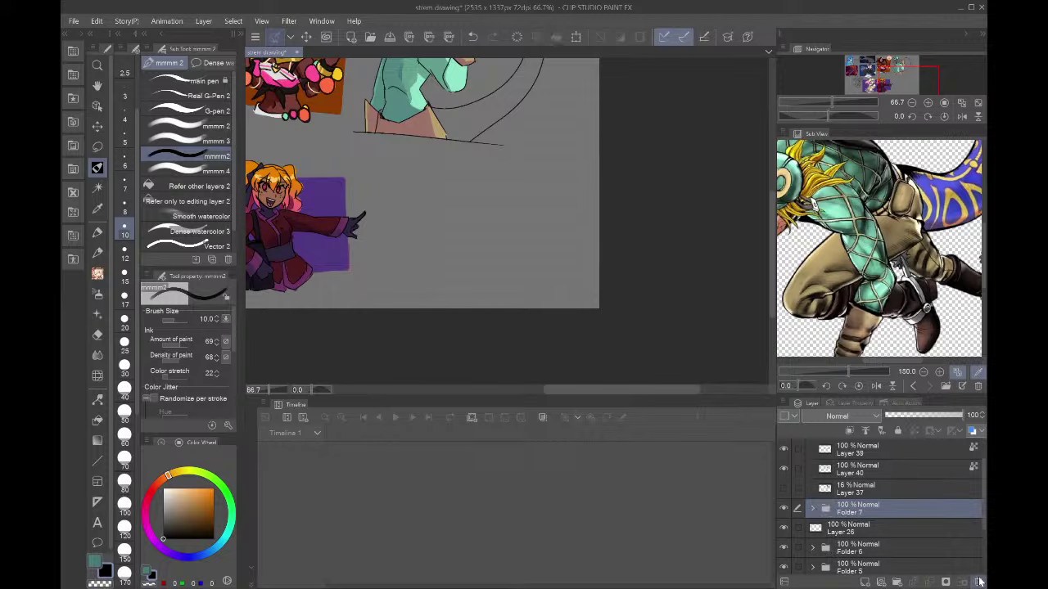
pyautogui.click(903, 471)
# - Blend the sampled dark teal shadow down the shaded side of the torso with the mmmm2 brush at size 15
pyautogui.scroll(-2, 645, 293)
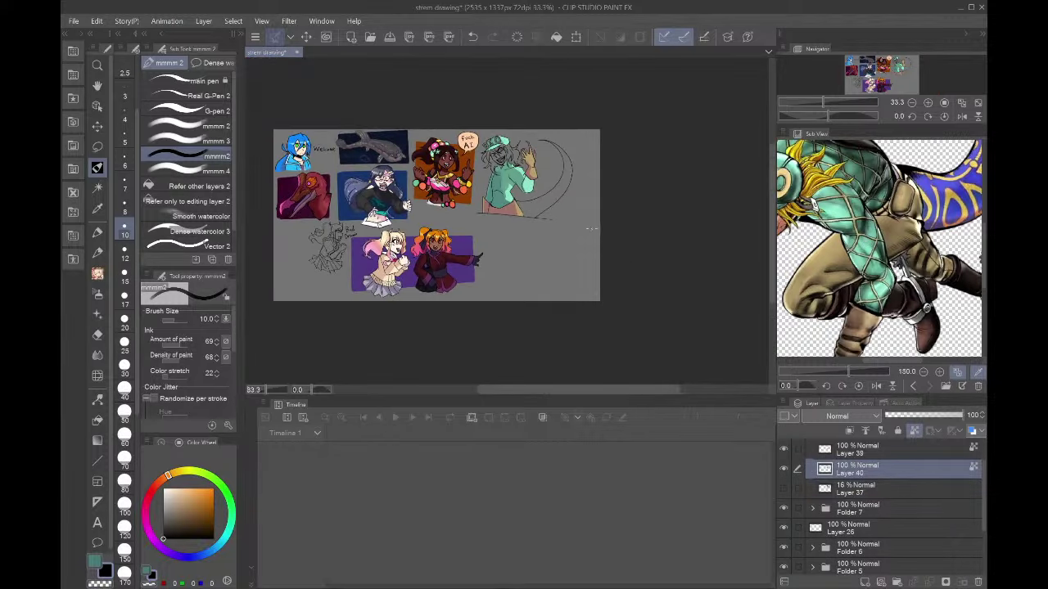
pyautogui.scroll(3, 503, 125)
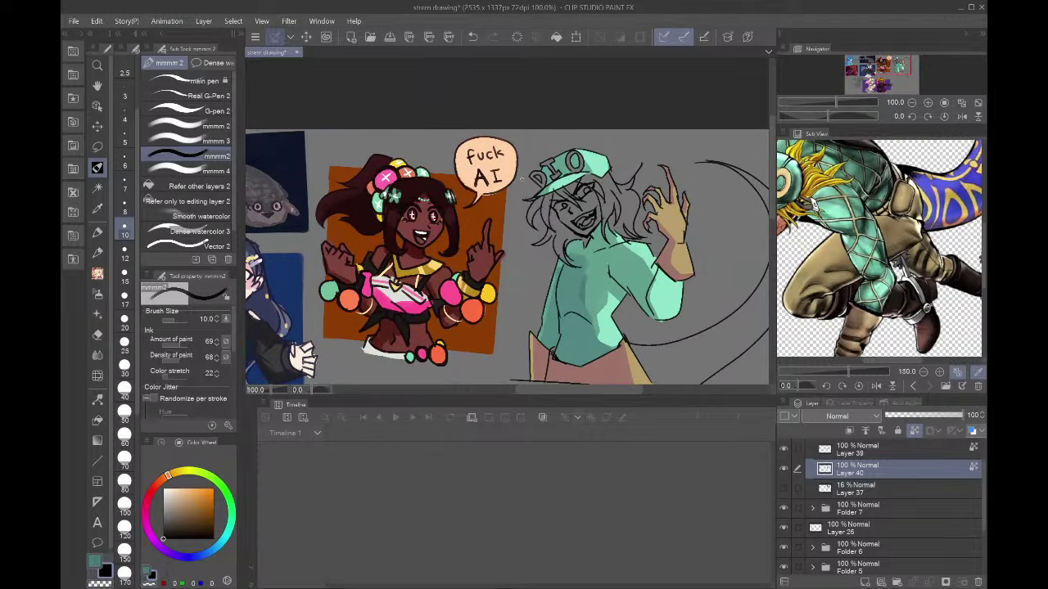
pyautogui.scroll(2, 573, 278)
pyautogui.keyDown('alt'); pyautogui.click(569, 274); pyautogui.keyUp('alt')
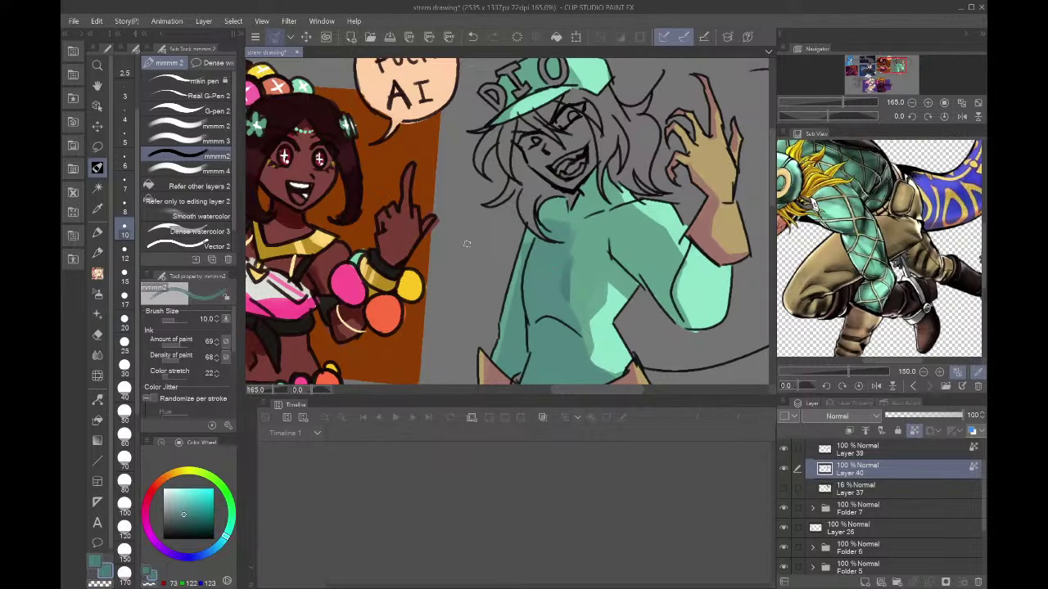
pyautogui.click(125, 272)
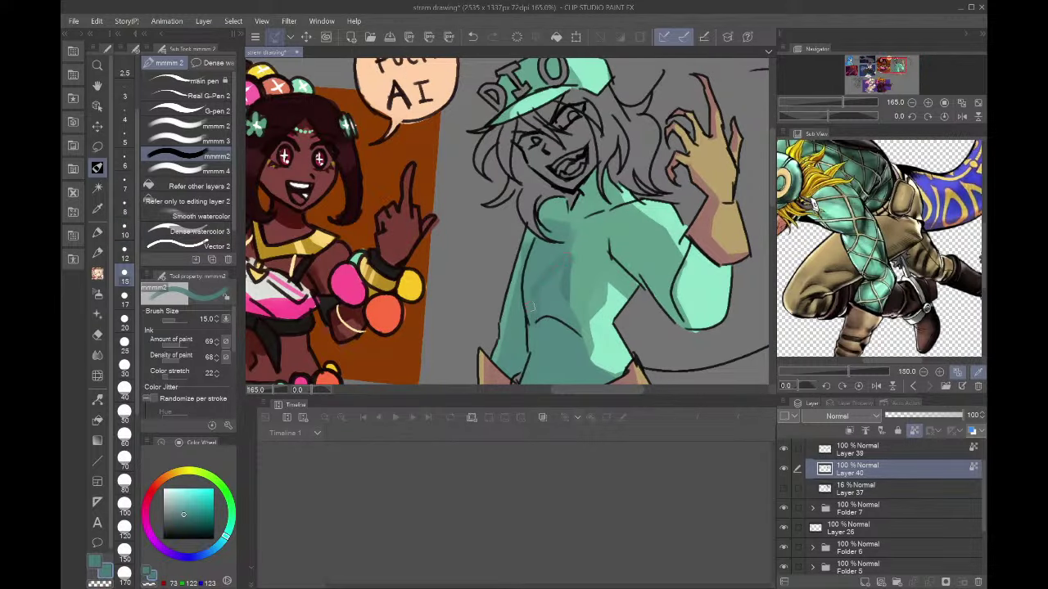
pyautogui.moveTo(563, 238); pyautogui.dragTo(543, 303)
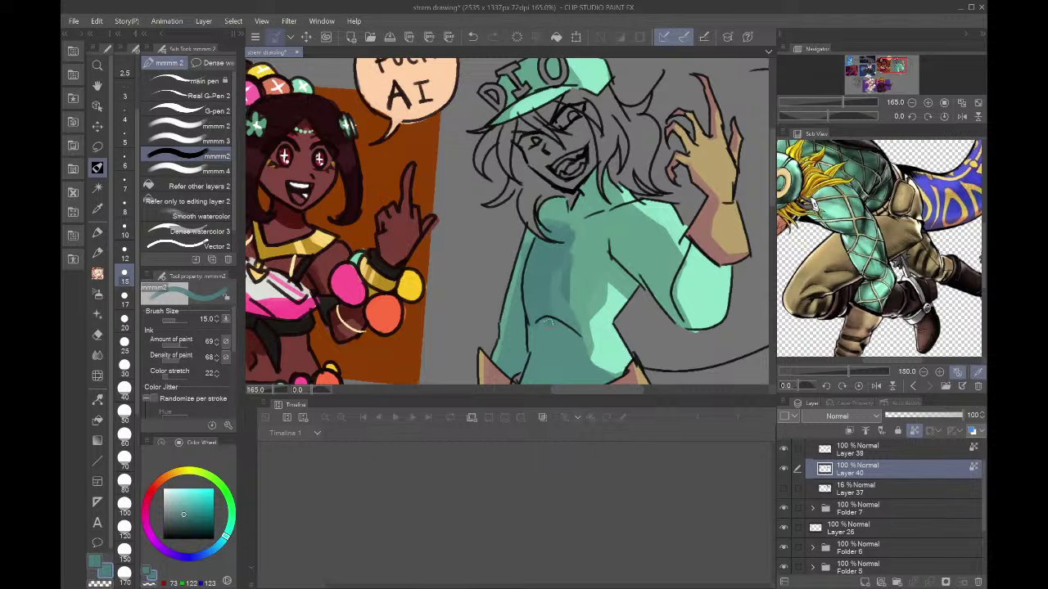
pyautogui.keyDown('alt'); pyautogui.click(564, 312); pyautogui.keyUp('alt')
pyautogui.keyDown('alt'); pyautogui.click(565, 264); pyautogui.keyUp('alt')
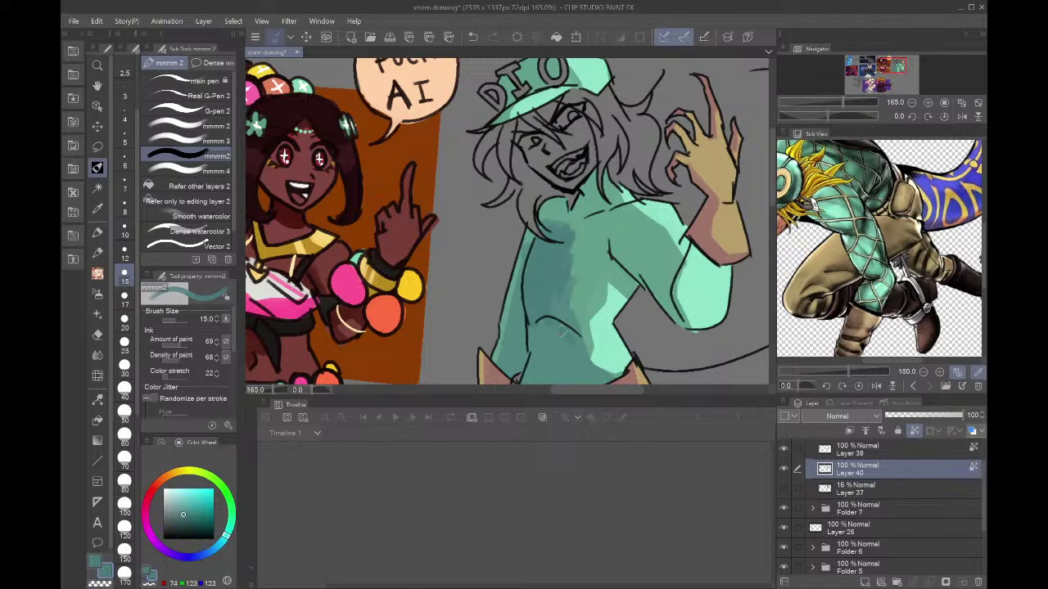
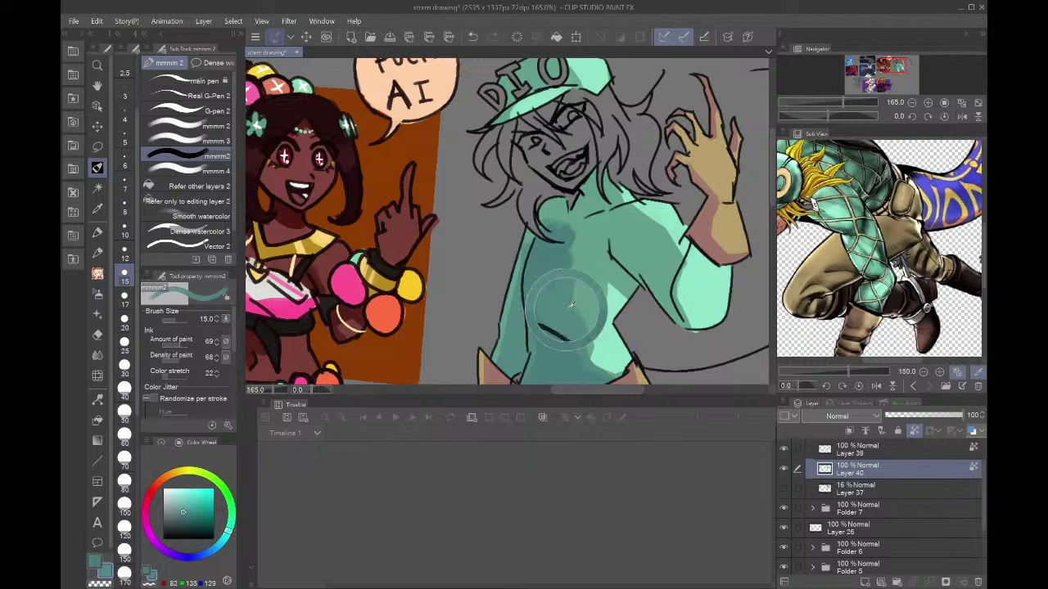
# - Extend the dark teal shadow across the chest and upper arm, blending sampled mid teal toward the shoulder's mint highlight
pyautogui.moveTo(557, 283)
pyautogui.mouseDown()
pyautogui.moveTo(582, 313)
pyautogui.moveTo(596, 250)
pyautogui.moveTo(597, 266)
pyautogui.moveTo(566, 304)
pyautogui.moveTo(585, 251)
pyautogui.moveTo(578, 236)
pyautogui.moveTo(584, 270)
pyautogui.moveTo(595, 231)
pyautogui.mouseUp()
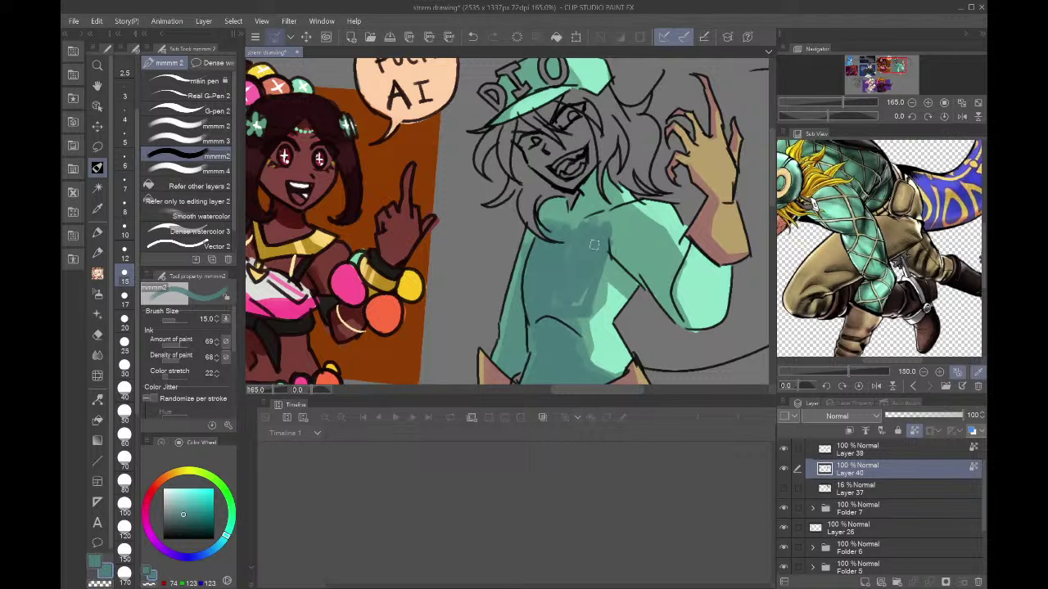
pyautogui.moveTo(602, 236); pyautogui.dragTo(563, 302)
pyautogui.moveTo(552, 232)
pyautogui.mouseDown()
pyautogui.moveTo(563, 211)
pyautogui.moveTo(549, 203)
pyautogui.moveTo(598, 197)
pyautogui.moveTo(606, 184)
pyautogui.moveTo(597, 232)
pyautogui.moveTo(673, 308)
pyautogui.mouseUp()
pyautogui.keyDown('alt'); pyautogui.click(665, 271); pyautogui.keyUp('alt')
pyautogui.moveTo(664, 270)
pyautogui.mouseDown()
pyautogui.moveTo(641, 259)
pyautogui.moveTo(678, 306)
pyautogui.moveTo(640, 250)
pyautogui.moveTo(678, 326)
pyautogui.moveTo(619, 207)
pyautogui.mouseUp()
pyautogui.keyDown('alt'); pyautogui.click(636, 257); pyautogui.keyUp('alt')
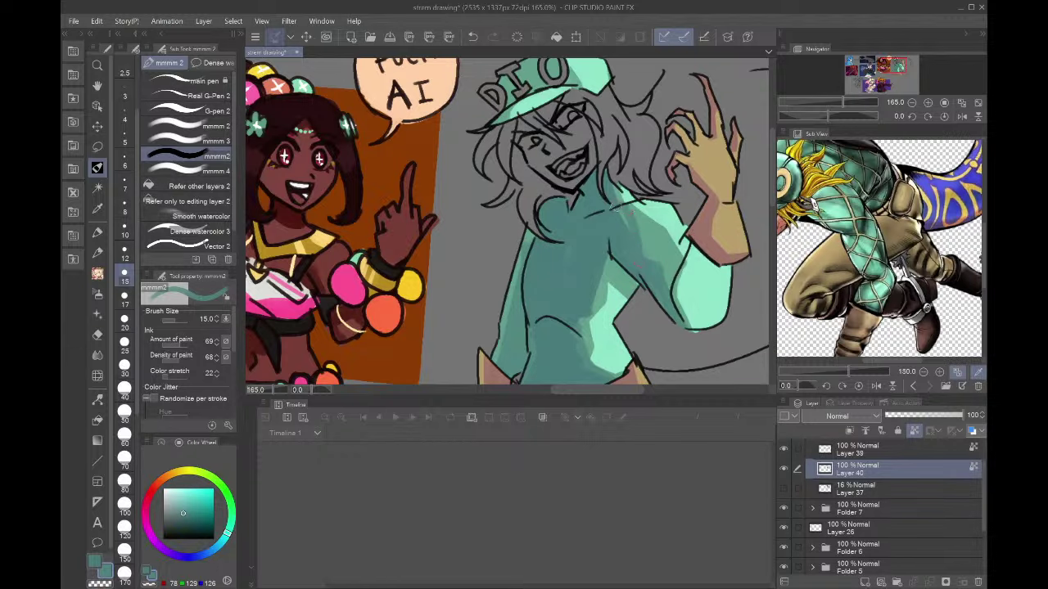
# - Check the figure's shading in a horizontally mirrored canvas view and restore the normal orientation
pyautogui.click(911, 103)
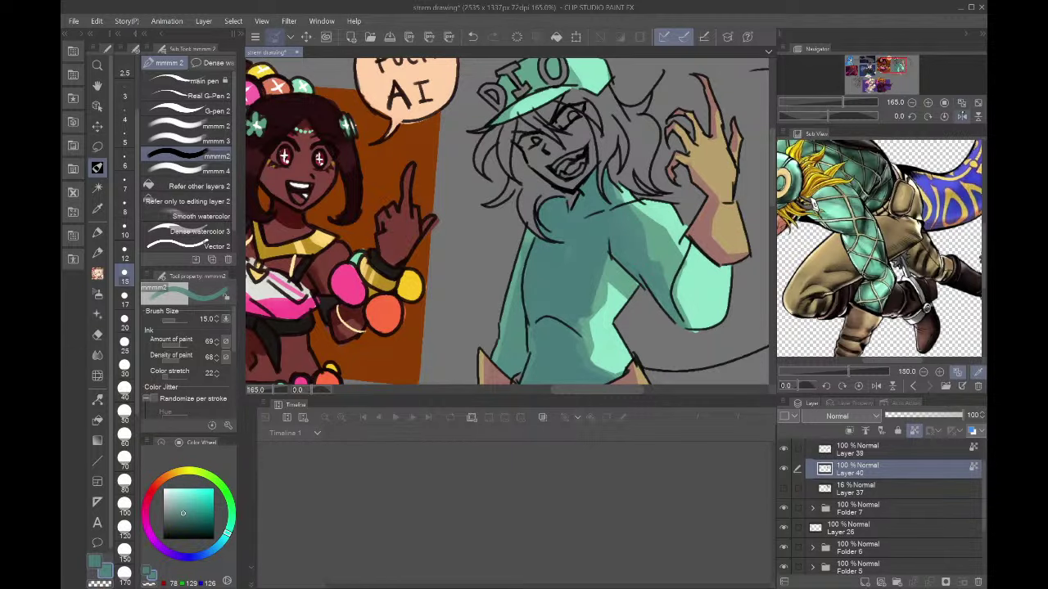
pyautogui.click(961, 115)
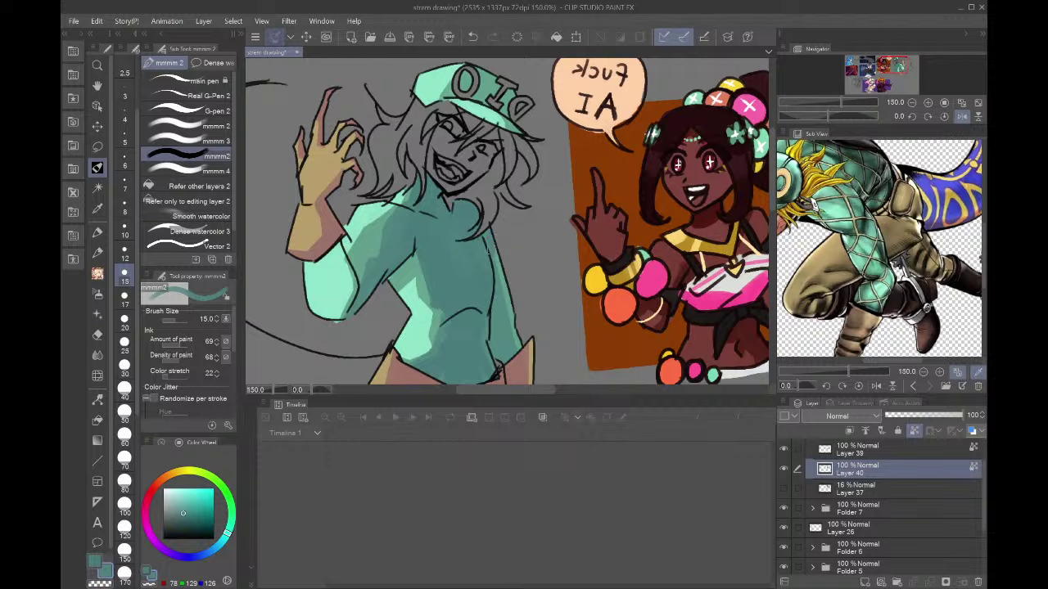
pyautogui.keyDown('alt'); pyautogui.click(476, 287); pyautogui.keyUp('alt')
pyautogui.click(911, 102)
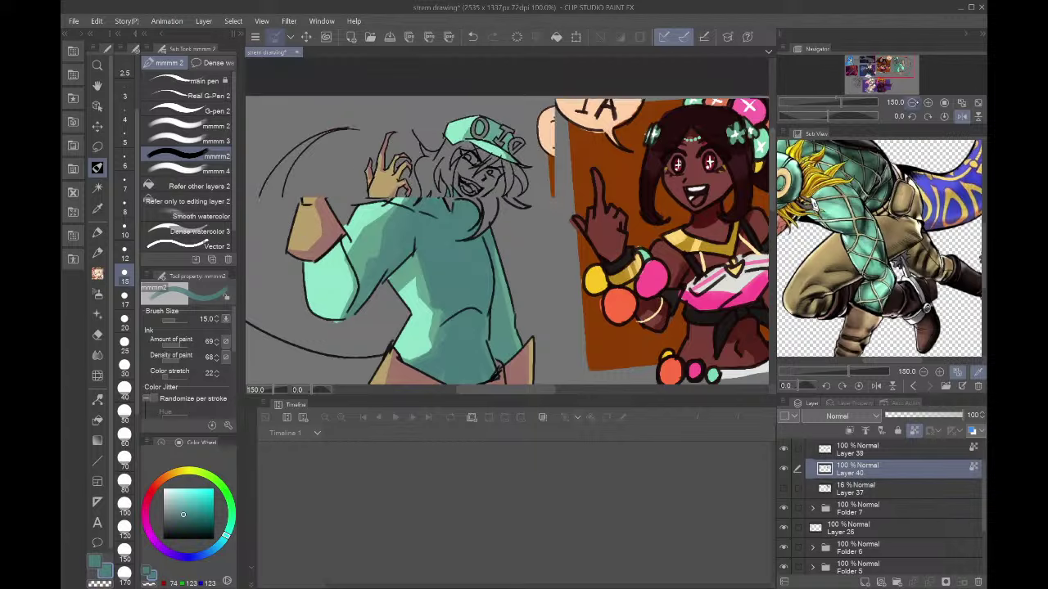
pyautogui.click(960, 116)
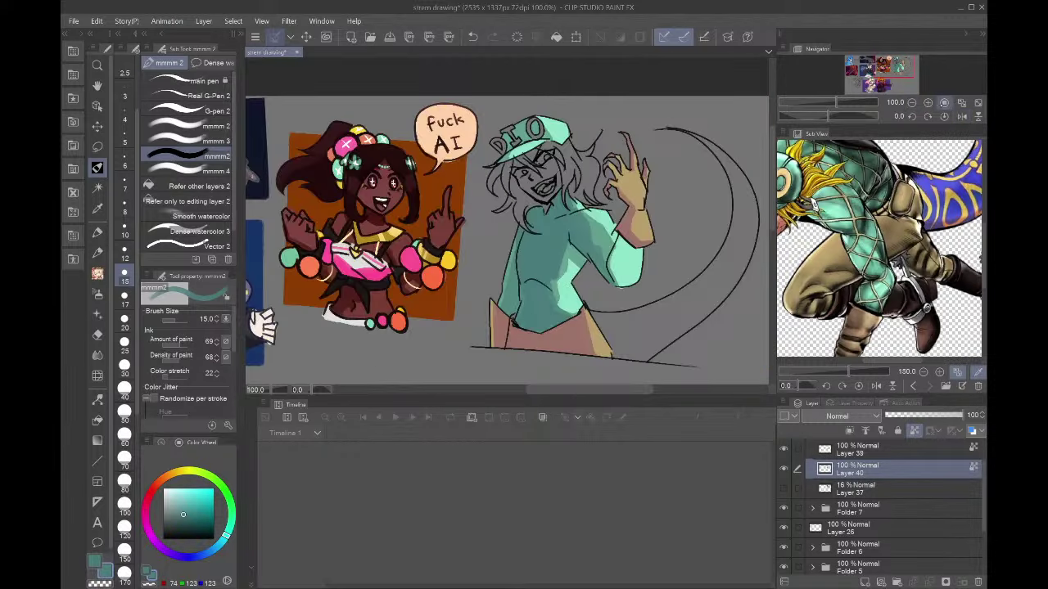
# - Add a new layer above Layer 40 for the skin and sample the peach skin tone from the reference character's face
pyautogui.click(928, 102)
pyautogui.click(927, 102)
pyautogui.moveTo(903, 85); pyautogui.dragTo(901, 63)
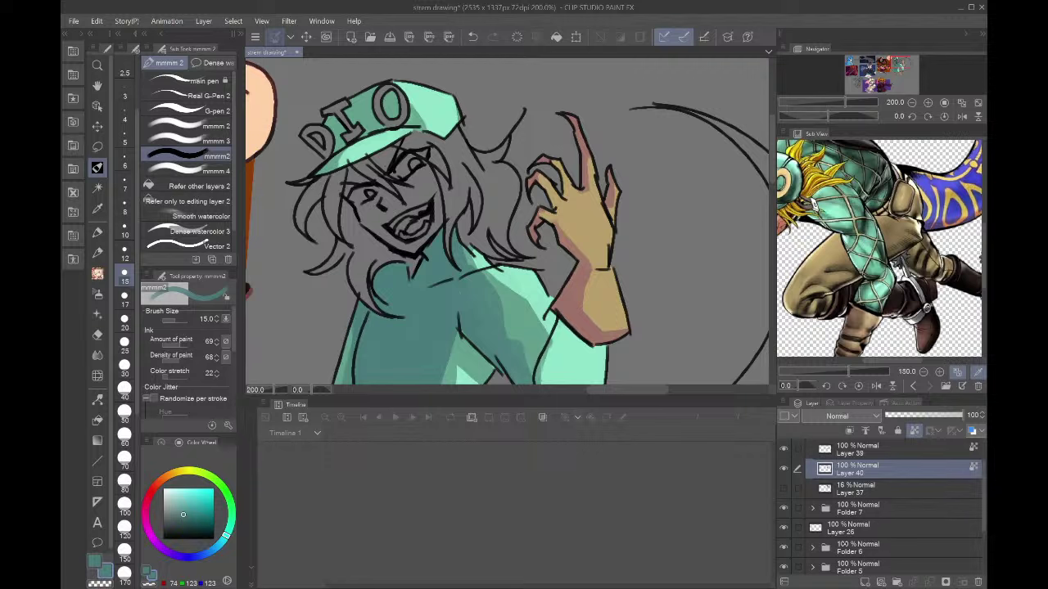
pyautogui.click(865, 582)
pyautogui.click(924, 372)
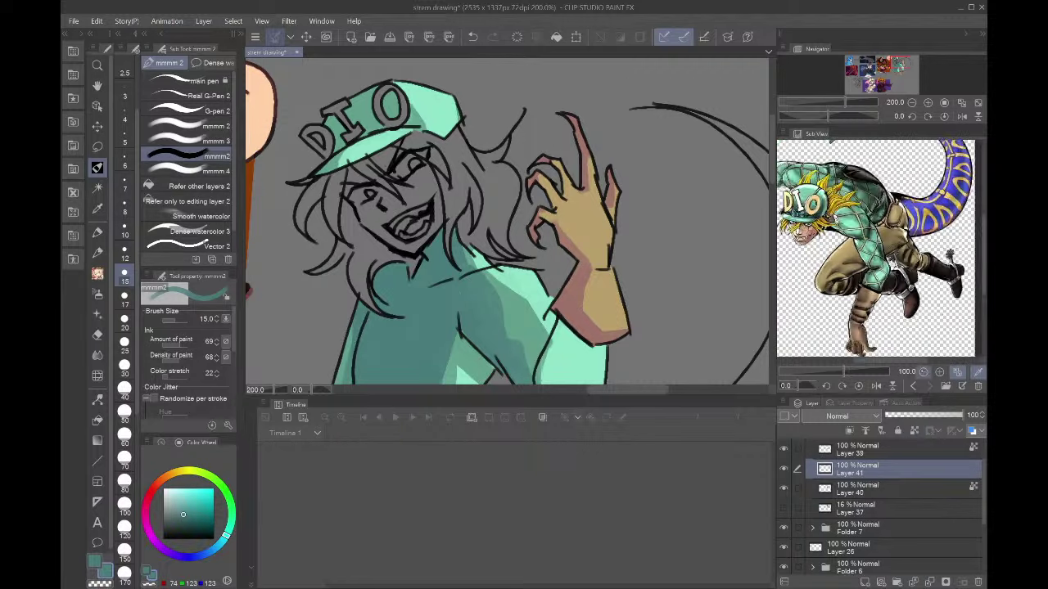
pyautogui.click(801, 231)
pyautogui.click(801, 231)
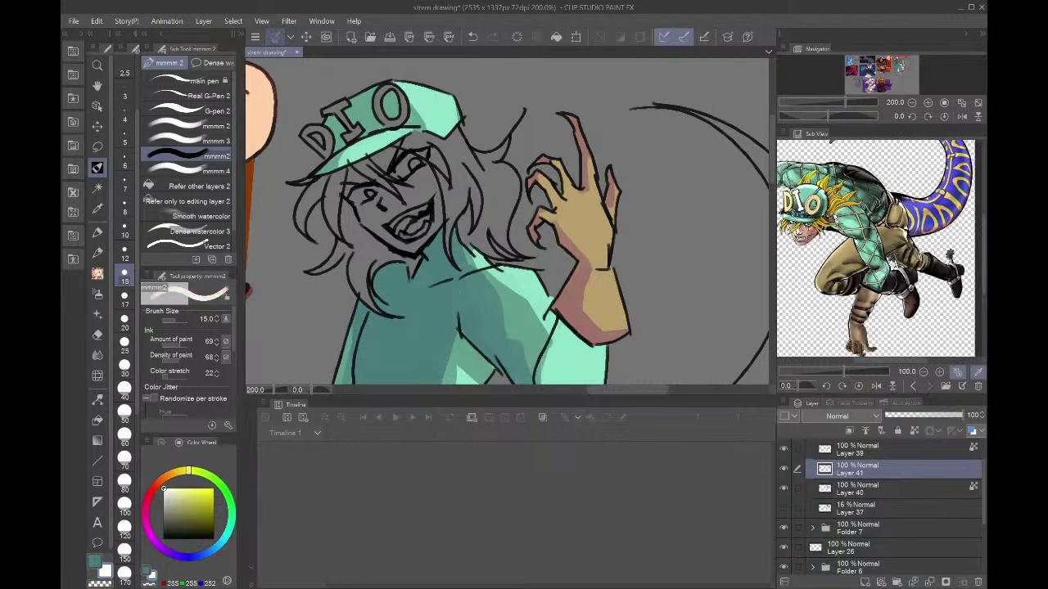
pyautogui.scroll(5, 791, 248)
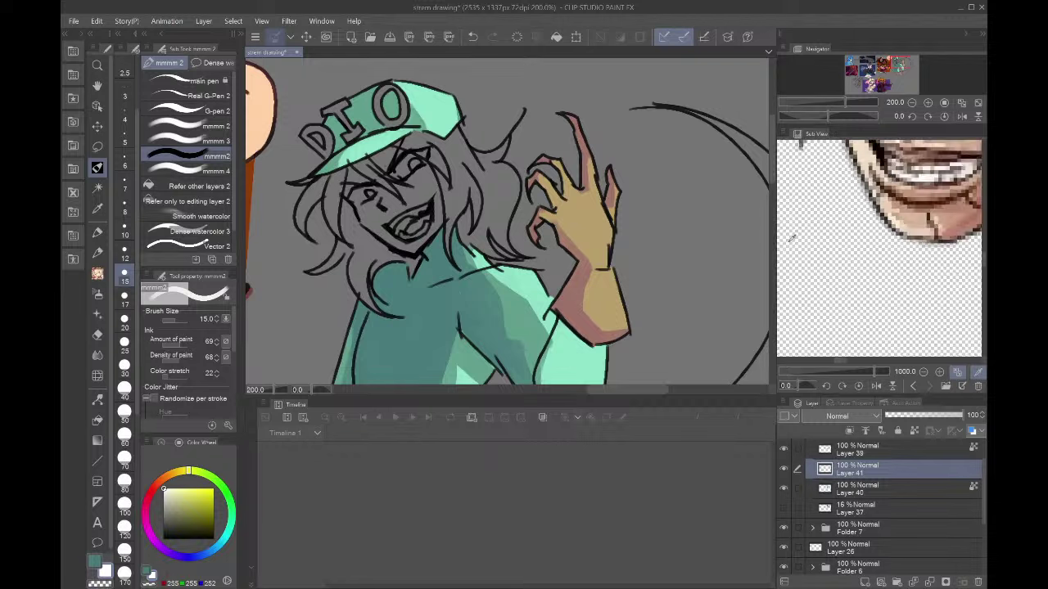
pyautogui.click(866, 193)
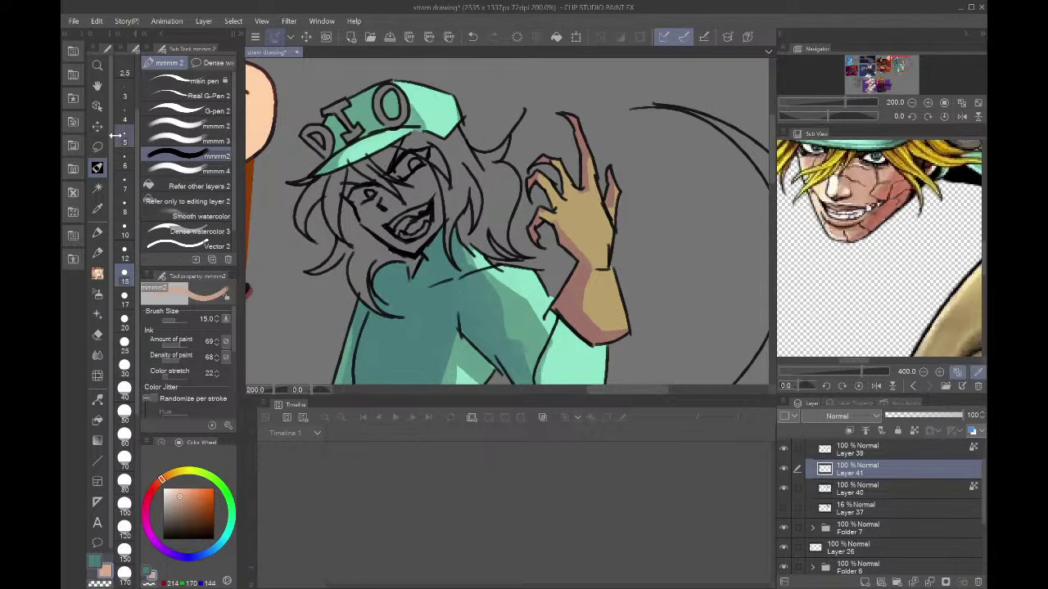
# - Fill all sections of the face, including chin and forehead, with the peach skin tone using the Refer other layers 2 fill
pyautogui.click(182, 186)
pyautogui.scroll(1, 391, 161)
pyautogui.scroll(3, 391, 161)
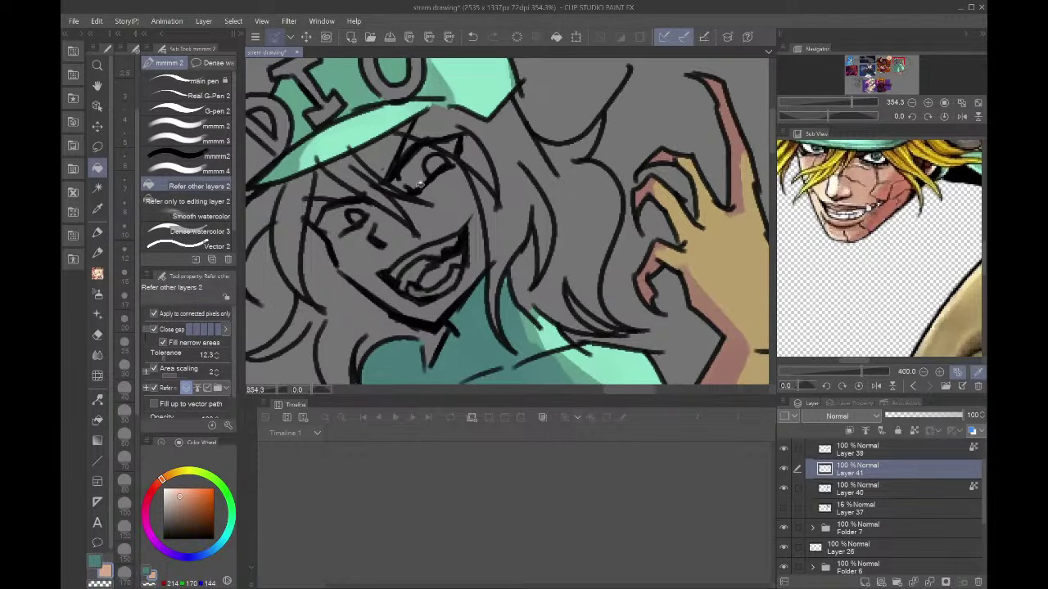
pyautogui.click(379, 228)
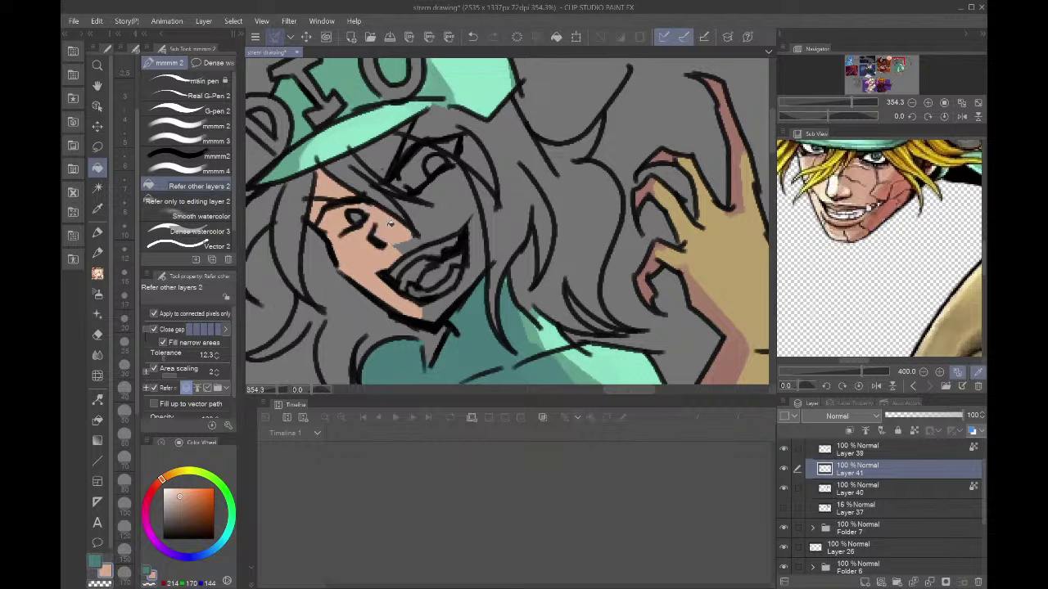
pyautogui.click(401, 242)
pyautogui.click(449, 218)
pyautogui.click(447, 195)
pyautogui.click(475, 234)
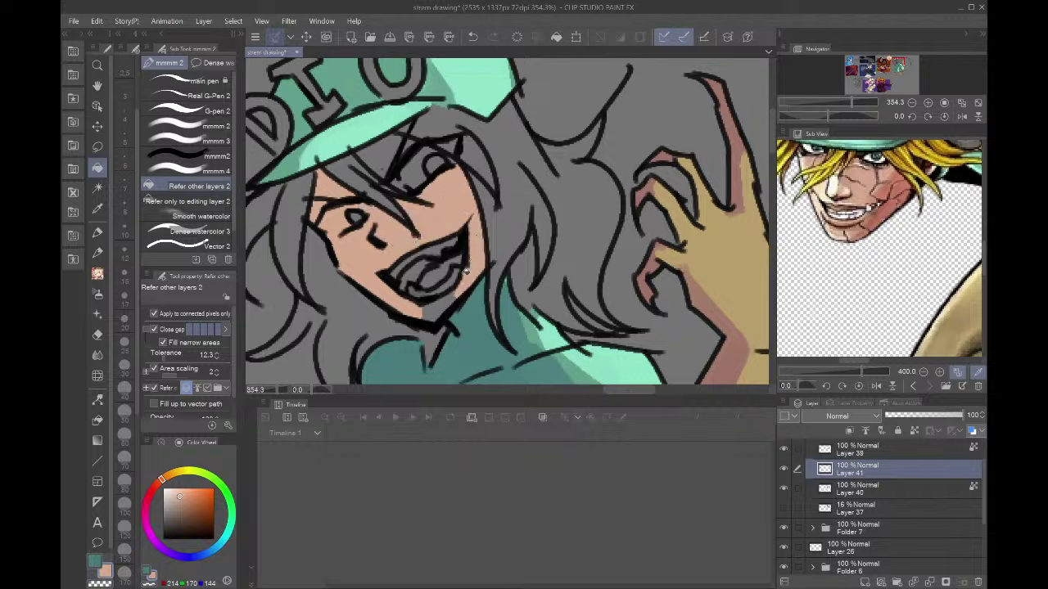
pyautogui.click(441, 303)
pyautogui.click(386, 144)
pyautogui.click(395, 182)
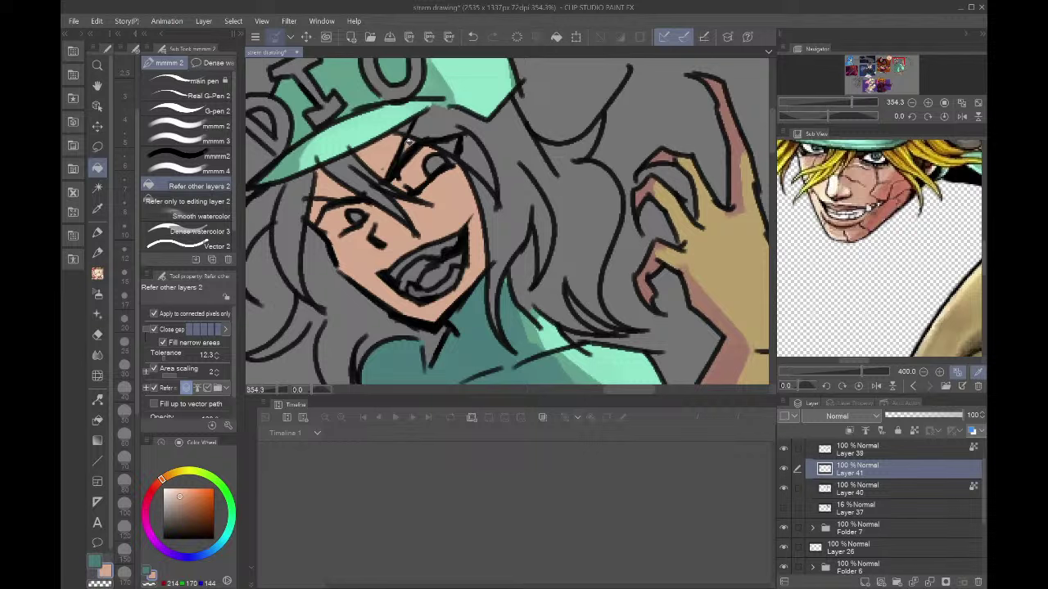
# - Lock the skin layer's transparent pixels and paint pale peach highlights on the cheek and jaw with the mmmm2 brush at size 10
pyautogui.press('b')
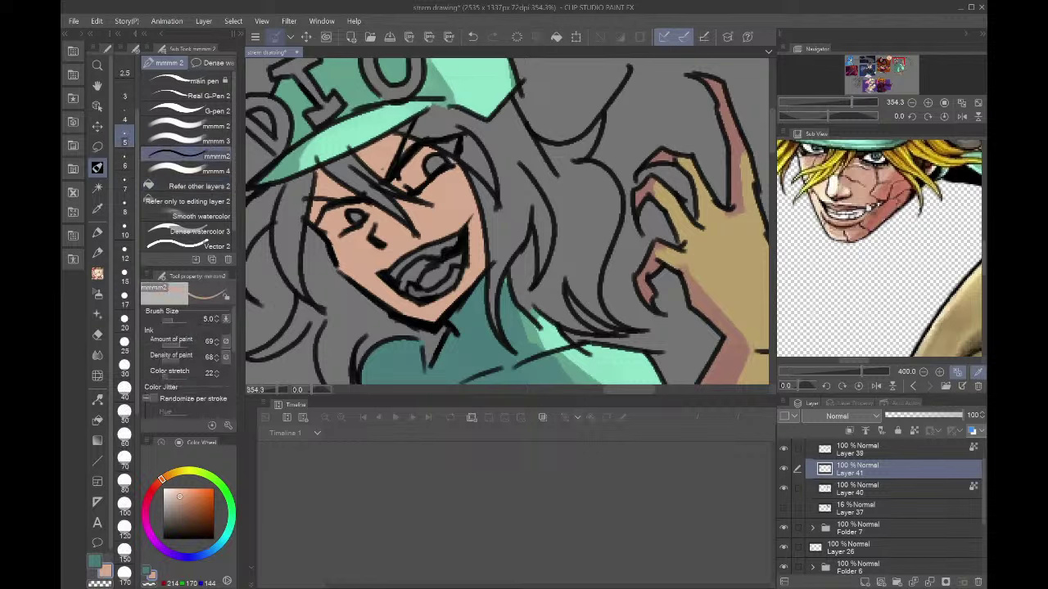
pyautogui.click(914, 430)
pyautogui.click(168, 490)
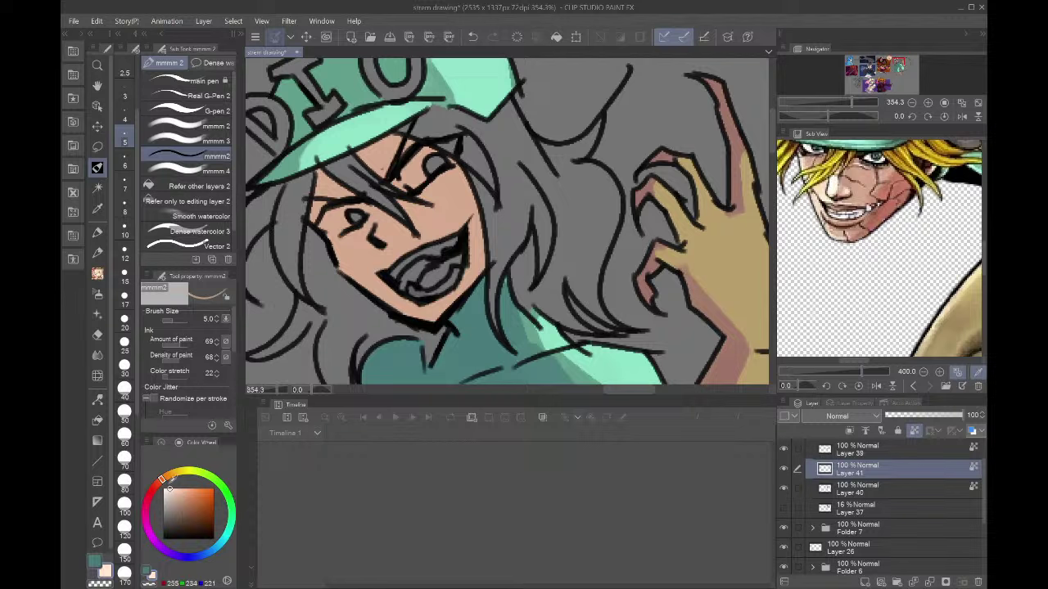
pyautogui.click(124, 229)
pyautogui.moveTo(443, 312); pyautogui.dragTo(461, 304)
pyautogui.moveTo(461, 225)
pyautogui.mouseDown()
pyautogui.moveTo(436, 208)
pyautogui.moveTo(391, 242)
pyautogui.moveTo(456, 216)
pyautogui.mouseUp()
pyautogui.moveTo(447, 305); pyautogui.dragTo(436, 311)
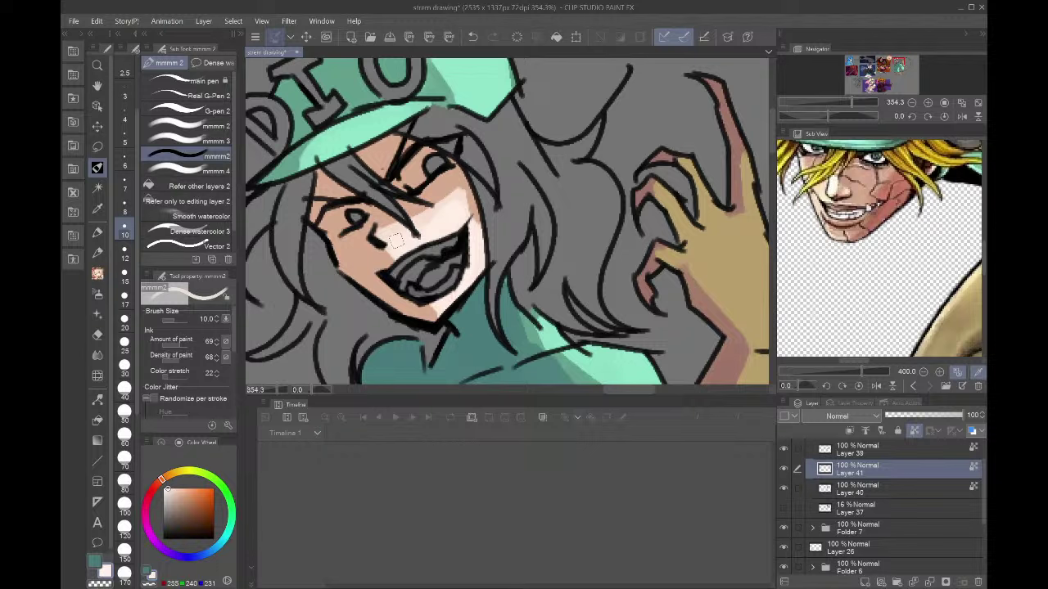
# - Paint the sampled peach base tone back over the cheek and chin highlights, leaving a thin pale edge along the jaw
pyautogui.keyDown('alt'); pyautogui.click(426, 311); pyautogui.keyUp('alt')
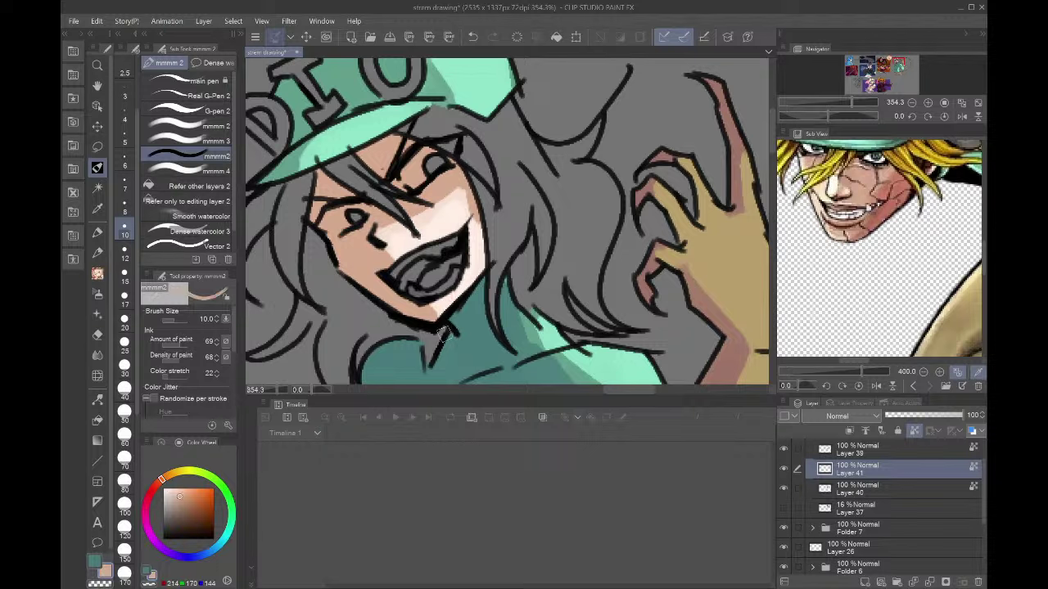
pyautogui.moveTo(456, 171)
pyautogui.mouseDown()
pyautogui.moveTo(394, 227)
pyautogui.moveTo(447, 204)
pyautogui.moveTo(436, 235)
pyautogui.moveTo(460, 236)
pyautogui.mouseUp()
pyautogui.moveTo(446, 298)
pyautogui.mouseDown()
pyautogui.moveTo(427, 326)
pyautogui.moveTo(473, 245)
pyautogui.moveTo(456, 235)
pyautogui.moveTo(415, 245)
pyautogui.moveTo(386, 232)
pyautogui.moveTo(398, 238)
pyautogui.moveTo(396, 256)
pyautogui.moveTo(391, 211)
pyautogui.mouseUp()
pyautogui.keyDown('alt'); pyautogui.click(479, 265); pyautogui.keyUp('alt')
pyautogui.keyDown('alt'); pyautogui.click(363, 255); pyautogui.keyUp('alt')
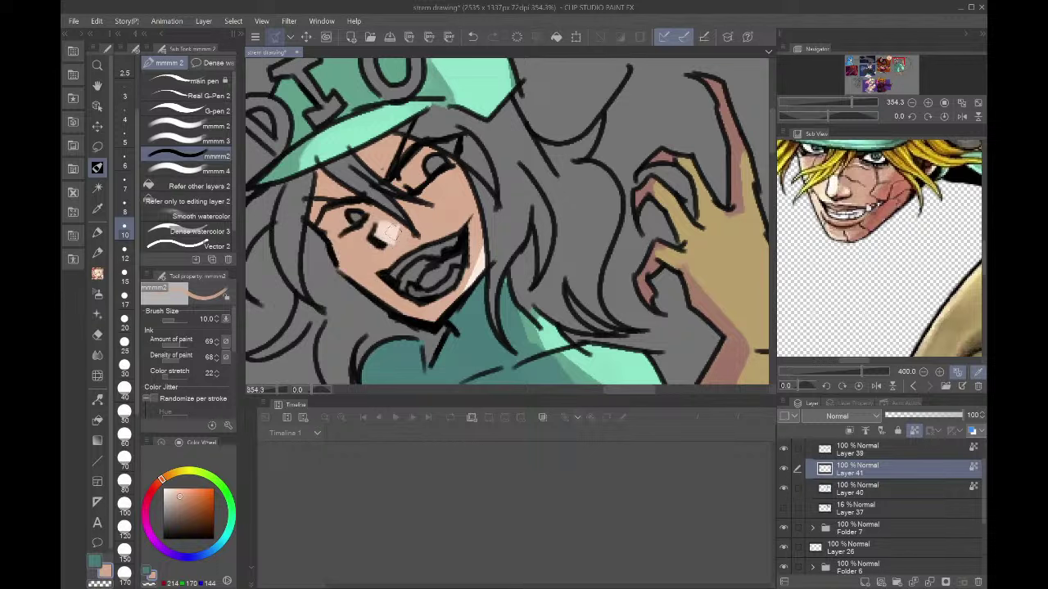
# - Reshape the pale highlights on the nose and the lit cheek below the eye
pyautogui.moveTo(393, 234); pyautogui.dragTo(382, 207)
pyautogui.moveTo(399, 243)
pyautogui.mouseDown()
pyautogui.moveTo(436, 203)
pyautogui.moveTo(449, 182)
pyautogui.moveTo(446, 205)
pyautogui.moveTo(414, 201)
pyautogui.moveTo(437, 189)
pyautogui.moveTo(424, 212)
pyautogui.moveTo(451, 217)
pyautogui.moveTo(458, 206)
pyautogui.moveTo(435, 223)
pyautogui.moveTo(409, 215)
pyautogui.moveTo(437, 235)
pyautogui.moveTo(473, 227)
pyautogui.moveTo(428, 233)
pyautogui.moveTo(482, 230)
pyautogui.moveTo(451, 143)
pyautogui.mouseUp()
pyautogui.keyDown('alt'); pyautogui.click(431, 229); pyautogui.keyUp('alt')
pyautogui.moveTo(451, 144); pyautogui.dragTo(469, 216)
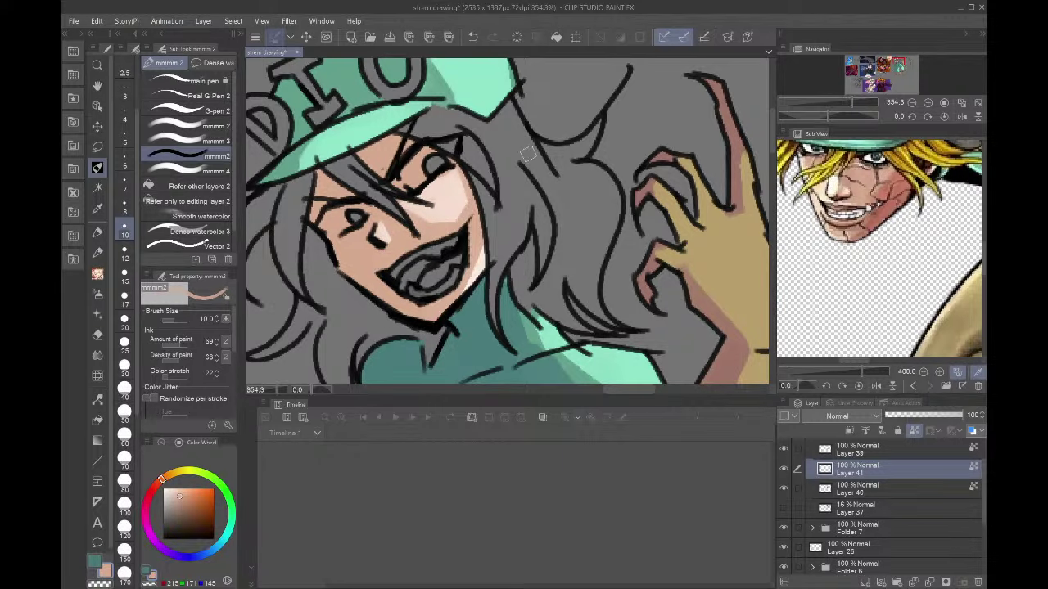
# - Mirror the canvas view and paint a pale highlight on the forehead between the brow and the cap brim
pyautogui.click(962, 115)
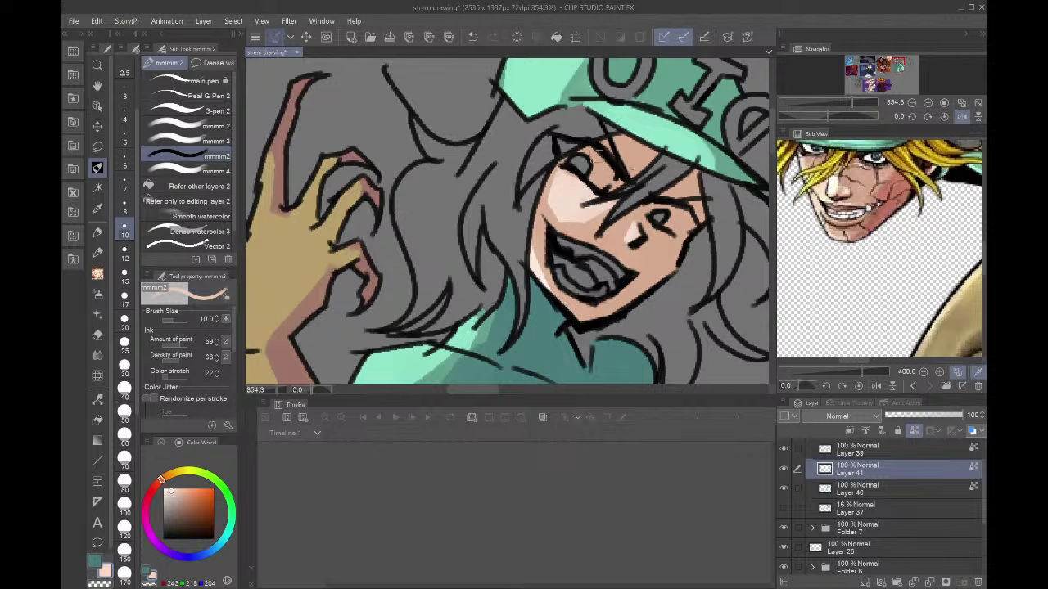
pyautogui.moveTo(619, 144)
pyautogui.mouseDown()
pyautogui.moveTo(627, 178)
pyautogui.moveTo(620, 169)
pyautogui.mouseUp()
pyautogui.hotkey('ctrl', 'z')
pyautogui.moveTo(605, 131)
pyautogui.mouseDown()
pyautogui.moveTo(638, 169)
pyautogui.moveTo(605, 172)
pyautogui.moveTo(601, 162)
pyautogui.moveTo(624, 194)
pyautogui.mouseUp()
pyautogui.keyDown('alt'); pyautogui.click(606, 172); pyautogui.keyUp('alt')
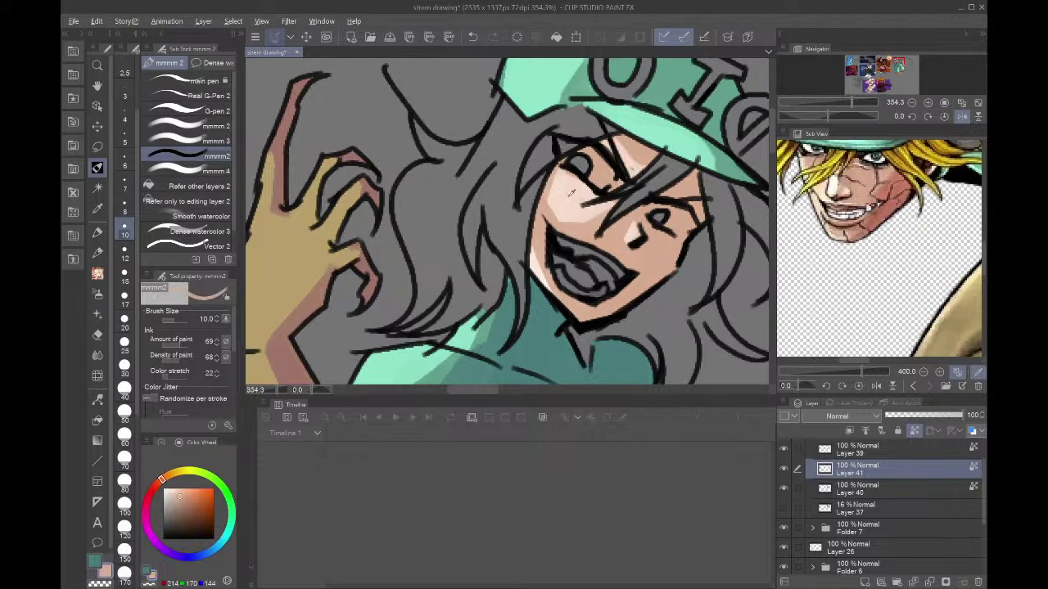
# - Extend the sampled pale skin tone across the cheek toward the nose and mouth, undoing the last strokes
pyautogui.keyDown('alt'); pyautogui.click(571, 194); pyautogui.keyUp('alt')
pyautogui.moveTo(556, 215)
pyautogui.mouseDown()
pyautogui.moveTo(549, 287)
pyautogui.moveTo(560, 200)
pyautogui.moveTo(539, 281)
pyautogui.moveTo(546, 200)
pyautogui.moveTo(557, 187)
pyautogui.moveTo(555, 300)
pyautogui.moveTo(583, 219)
pyautogui.moveTo(606, 199)
pyautogui.moveTo(584, 228)
pyautogui.moveTo(563, 232)
pyautogui.moveTo(629, 186)
pyautogui.moveTo(618, 237)
pyautogui.mouseUp()
pyautogui.hotkey('ctrl', 'z')
pyautogui.hotkey('ctrl', 'z')
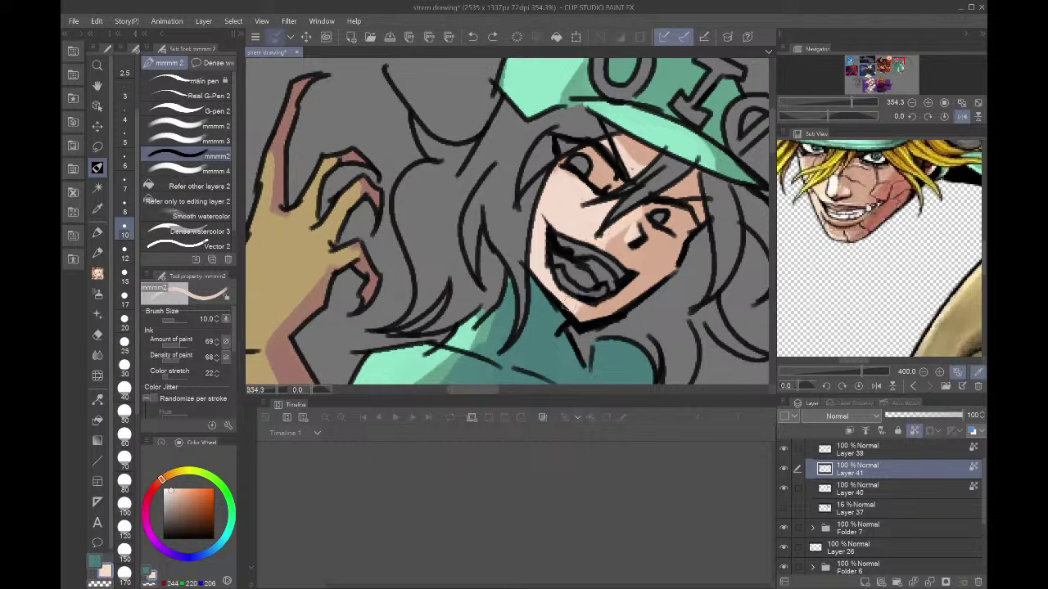
# - Refine the edge between base and pale skin tones around the nose, then restore the canvas's normal orientation
pyautogui.keyDown('alt'); pyautogui.click(655, 268); pyautogui.keyUp('alt')
pyautogui.moveTo(607, 227); pyautogui.dragTo(658, 213)
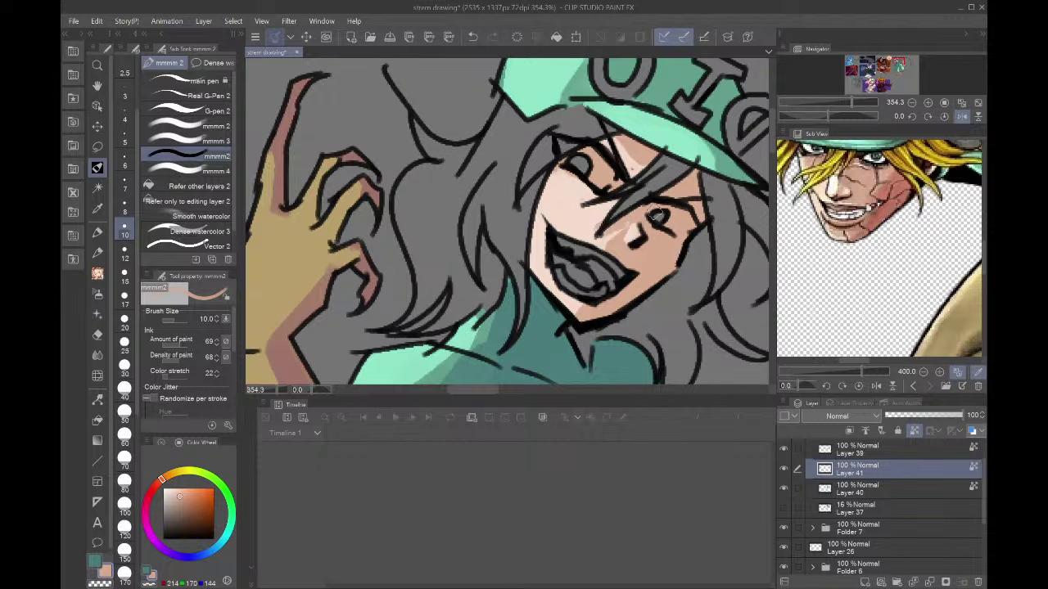
pyautogui.moveTo(611, 246); pyautogui.dragTo(631, 221)
pyautogui.keyDown('alt'); pyautogui.click(613, 223); pyautogui.keyUp('alt')
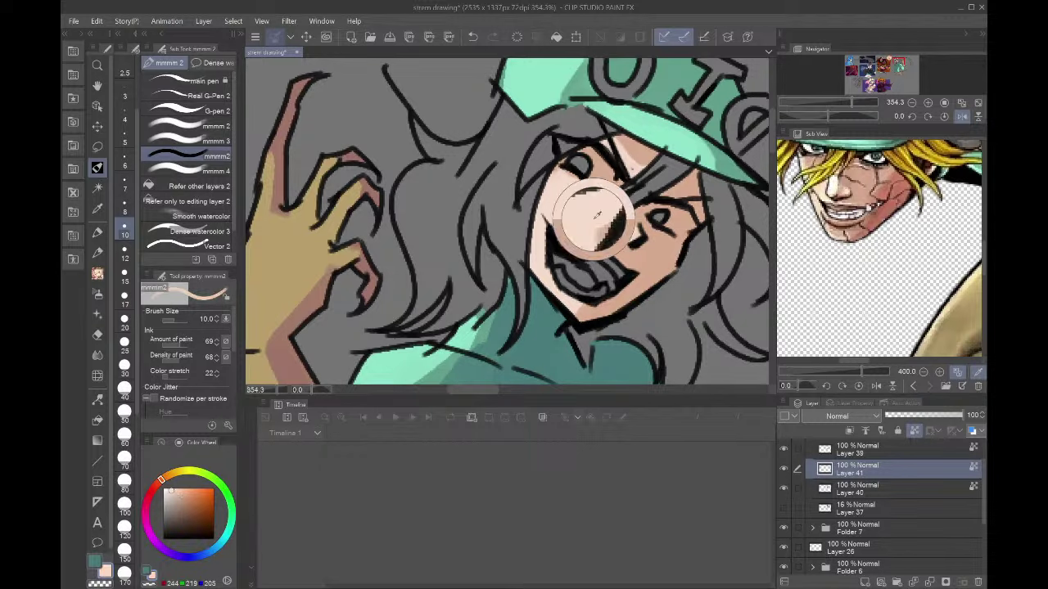
pyautogui.keyDown('alt'); pyautogui.click(606, 248); pyautogui.keyUp('alt')
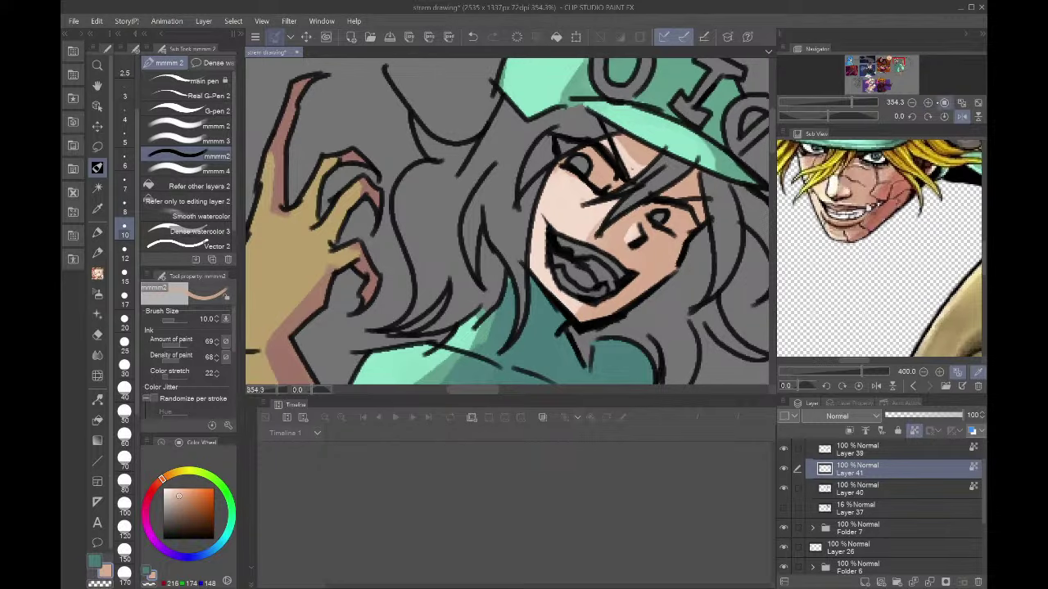
pyautogui.click(961, 115)
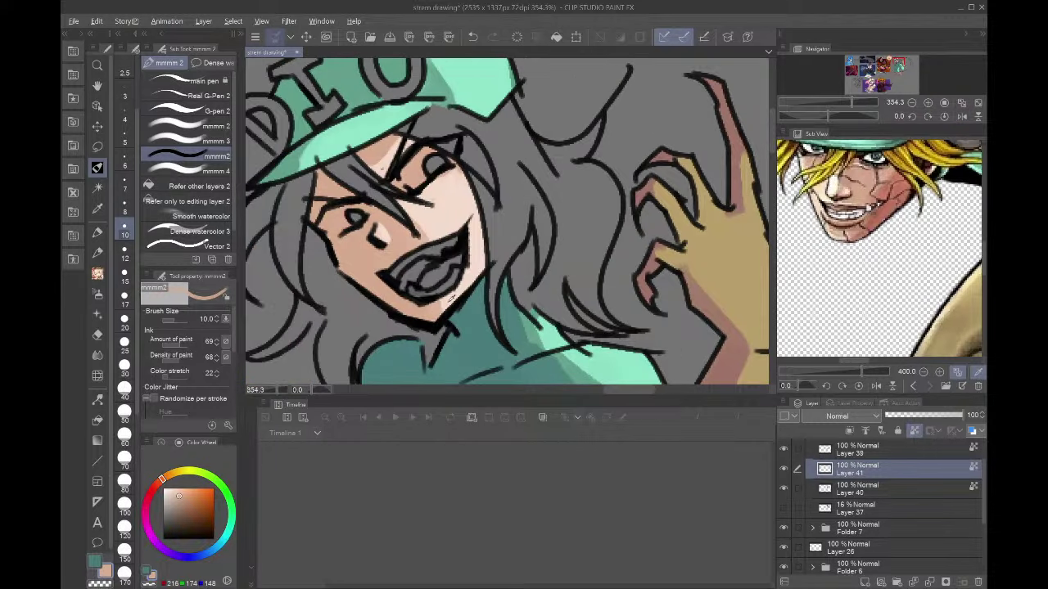
# - Touch up the nose and upper lip highlights with sampled pale and peach skin tones
pyautogui.keyDown('alt'); pyautogui.click(451, 300); pyautogui.keyUp('alt')
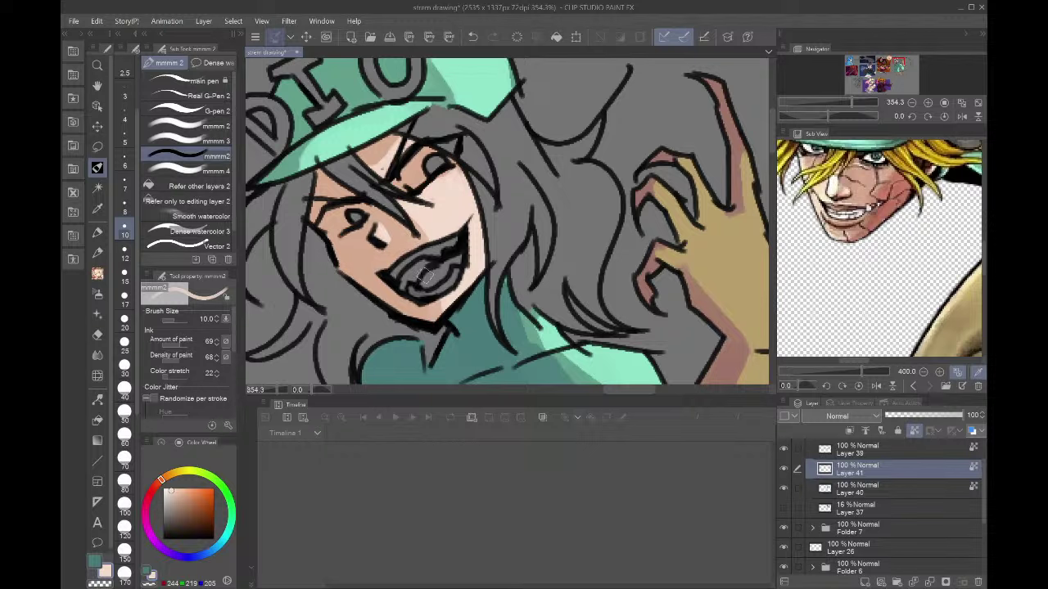
pyautogui.moveTo(392, 214); pyautogui.dragTo(416, 255)
pyautogui.keyDown('alt'); pyautogui.click(408, 244); pyautogui.keyUp('alt')
pyautogui.keyDown('alt'); pyautogui.click(411, 229); pyautogui.keyUp('alt')
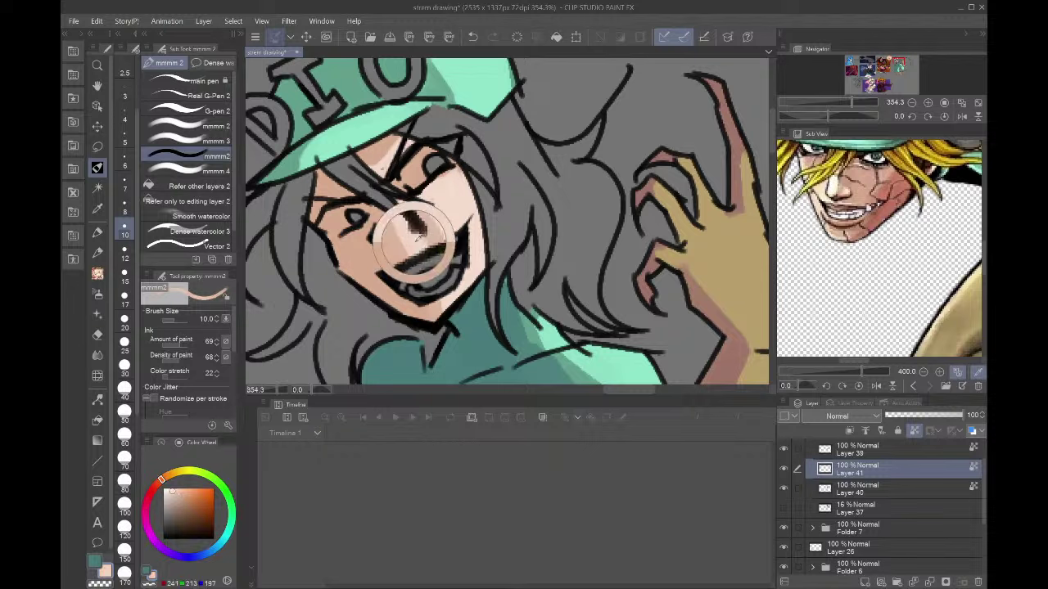
pyautogui.keyDown('alt'); pyautogui.click(408, 237); pyautogui.keyUp('alt')
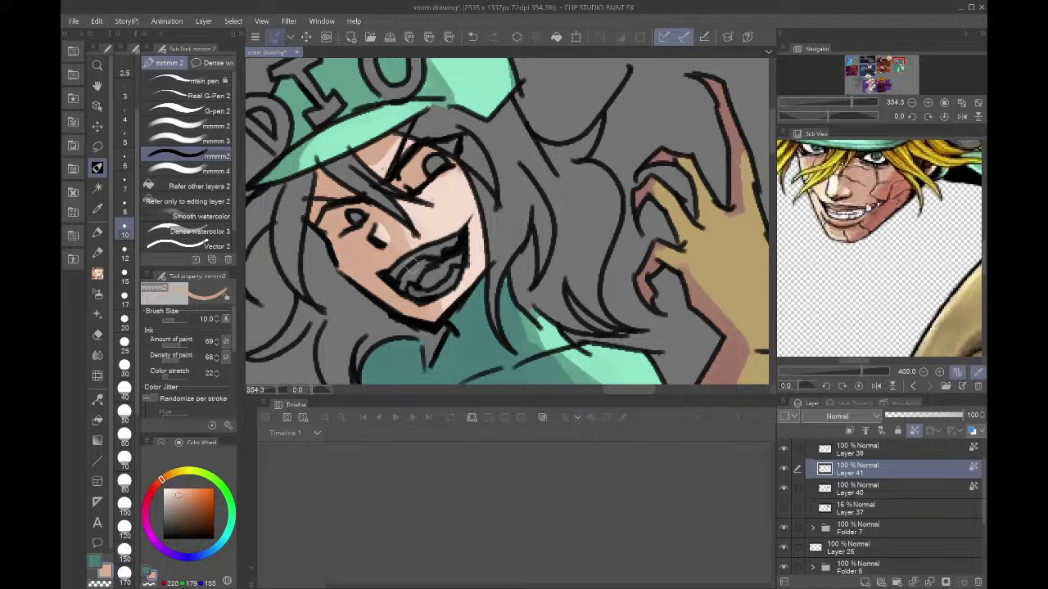
pyautogui.keyDown('alt'); pyautogui.click(433, 228); pyautogui.keyUp('alt')
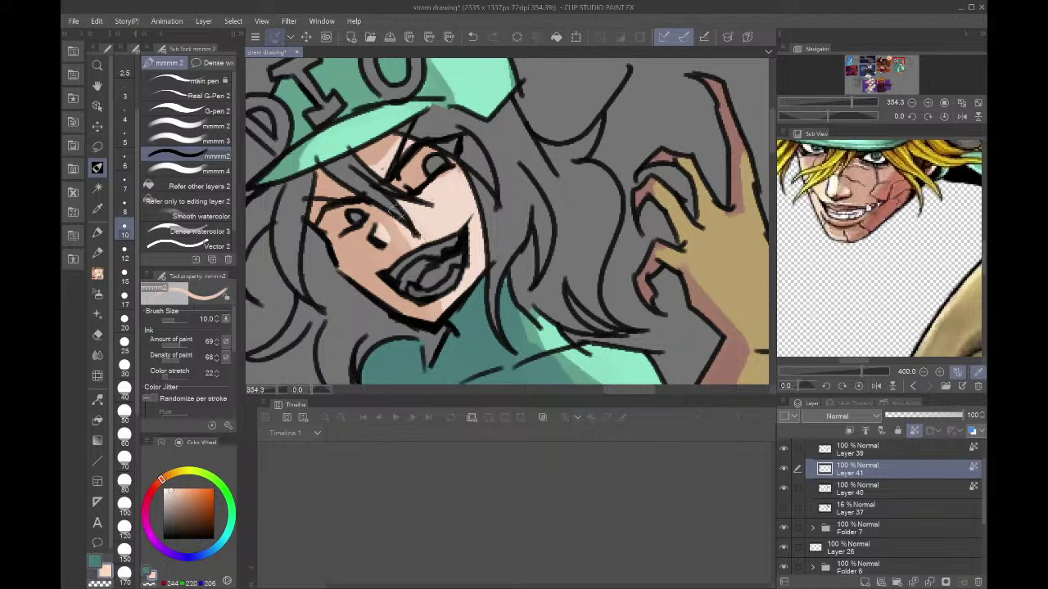
pyautogui.moveTo(392, 210)
pyautogui.mouseDown()
pyautogui.moveTo(382, 226)
pyautogui.moveTo(416, 237)
pyautogui.moveTo(393, 231)
pyautogui.mouseUp()
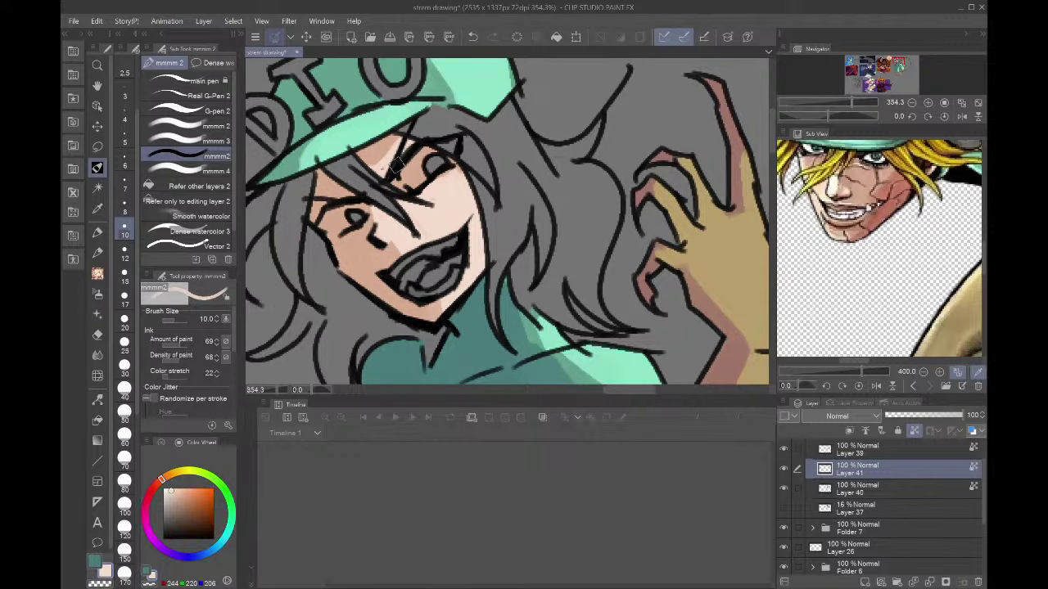
# - Adjust the shaded and lit skin beside the nose with sampled tones in a mirrored canvas view
pyautogui.click(961, 117)
pyautogui.keyDown('alt'); pyautogui.click(648, 219); pyautogui.keyUp('alt')
pyautogui.moveTo(641, 211)
pyautogui.mouseDown()
pyautogui.moveTo(676, 199)
pyautogui.moveTo(634, 214)
pyautogui.moveTo(668, 211)
pyautogui.moveTo(620, 239)
pyautogui.moveTo(631, 204)
pyautogui.moveTo(614, 258)
pyautogui.mouseUp()
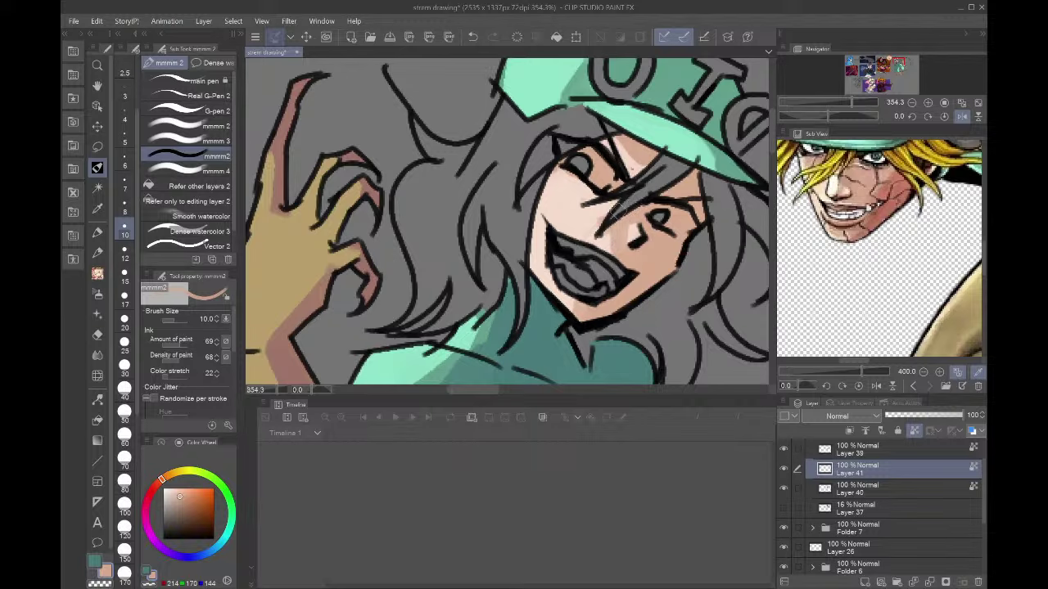
pyautogui.keyDown('alt'); pyautogui.click(593, 218); pyautogui.keyUp('alt')
pyautogui.moveTo(599, 222); pyautogui.dragTo(610, 206)
# - Compare the whole canvas in mirrored and normal orientation, then return to a close view of the figure
pyautogui.click(962, 102)
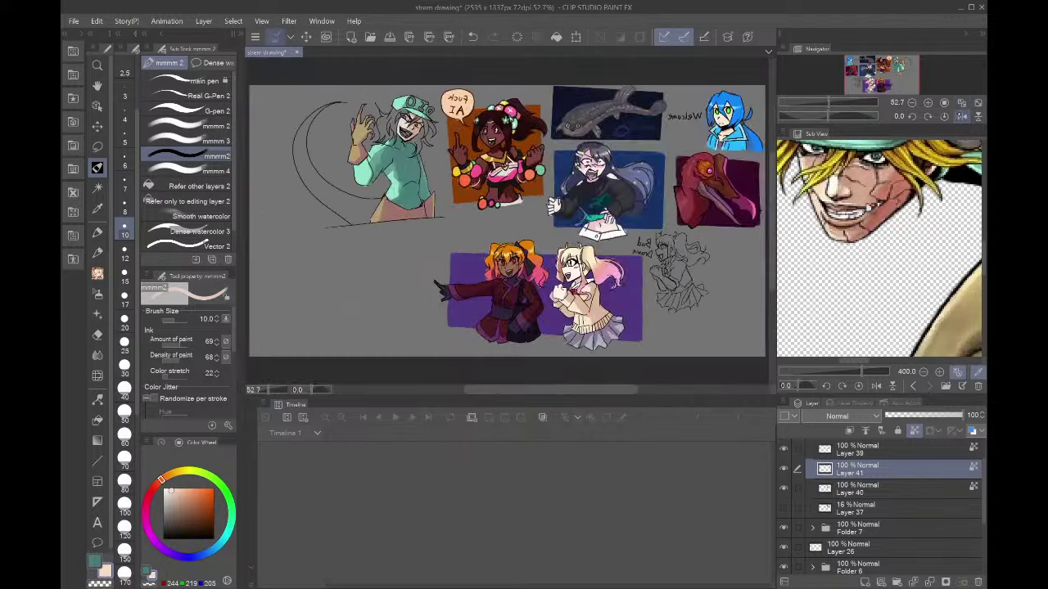
pyautogui.click(962, 116)
pyautogui.click(962, 116)
pyautogui.click(962, 117)
pyautogui.click(928, 103)
pyautogui.click(928, 104)
pyautogui.click(928, 104)
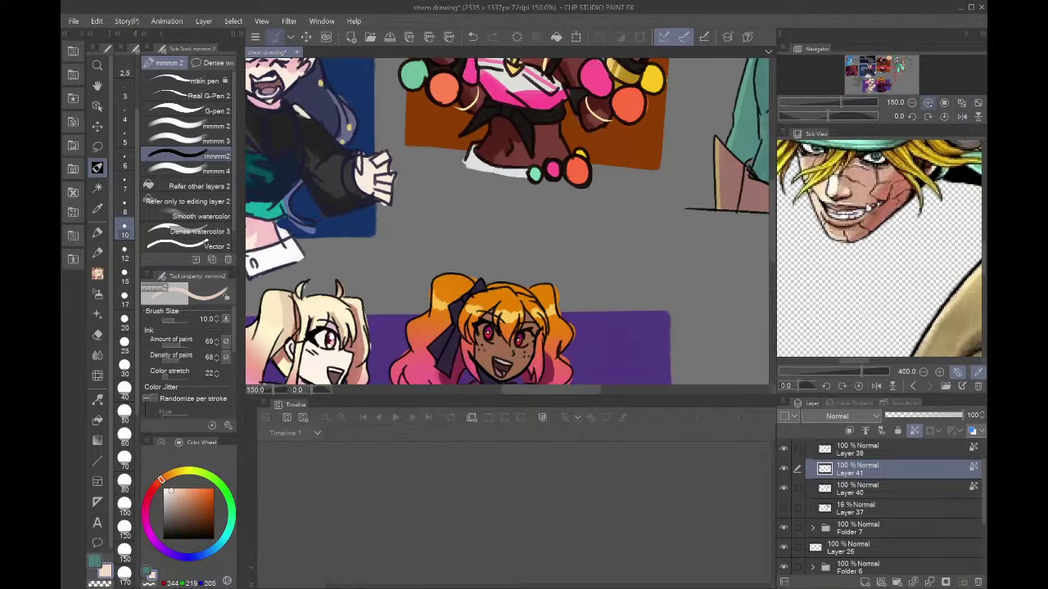
pyautogui.click(928, 103)
pyautogui.moveTo(909, 55); pyautogui.dragTo(898, 64)
# - Shade the forehead and the dark side of the face with a muted reddish tone using the mmmm2 brush at size 25
pyautogui.keyDown('alt'); pyautogui.click(494, 174); pyautogui.keyUp('alt')
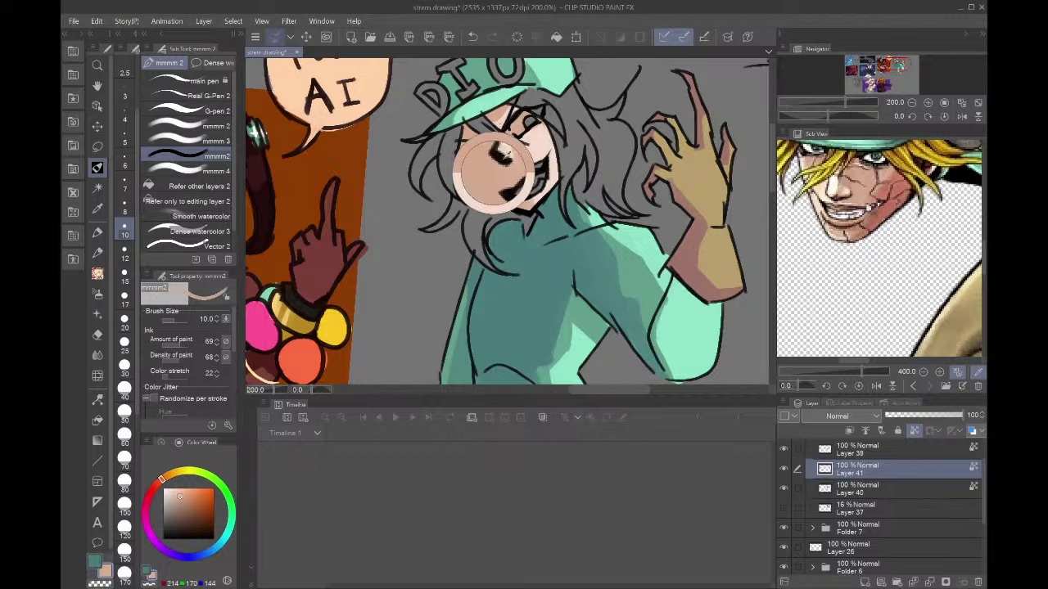
pyautogui.click(149, 496)
pyautogui.click(179, 505)
pyautogui.click(124, 345)
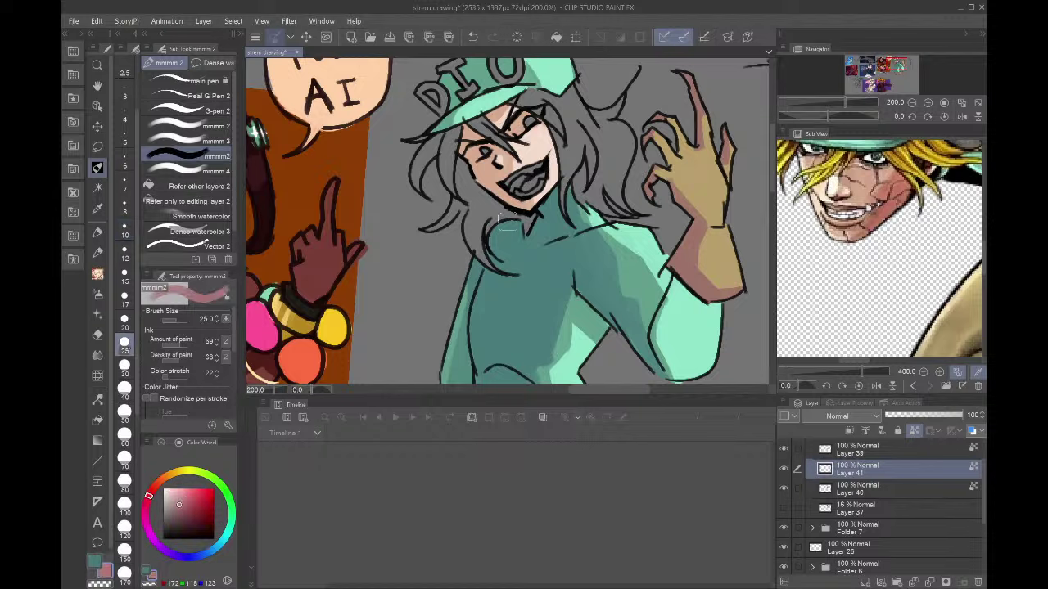
pyautogui.moveTo(469, 157)
pyautogui.mouseDown()
pyautogui.moveTo(490, 176)
pyautogui.moveTo(504, 172)
pyautogui.moveTo(490, 184)
pyautogui.moveTo(509, 201)
pyautogui.mouseUp()
pyautogui.hotkey('ctrl', 'z')
pyautogui.moveTo(507, 115)
pyautogui.mouseDown()
pyautogui.moveTo(470, 129)
pyautogui.moveTo(493, 162)
pyautogui.moveTo(505, 160)
pyautogui.moveTo(516, 112)
pyautogui.moveTo(495, 138)
pyautogui.mouseUp()
pyautogui.keyDown('alt'); pyautogui.click(479, 164); pyautogui.keyUp('alt')
pyautogui.moveTo(513, 194); pyautogui.dragTo(473, 170)
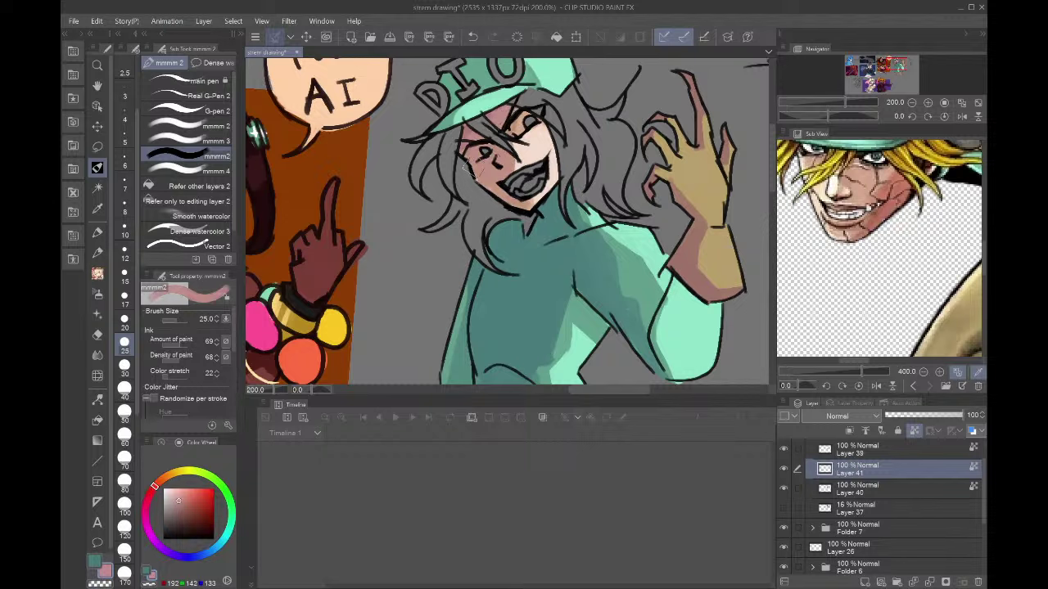
# - Refine the light and shadow around the nose with sampled pale and reddish skin tones, reducing the mmmm2 brush to size 7
pyautogui.keyDown('alt'); pyautogui.click(536, 147); pyautogui.keyUp('alt')
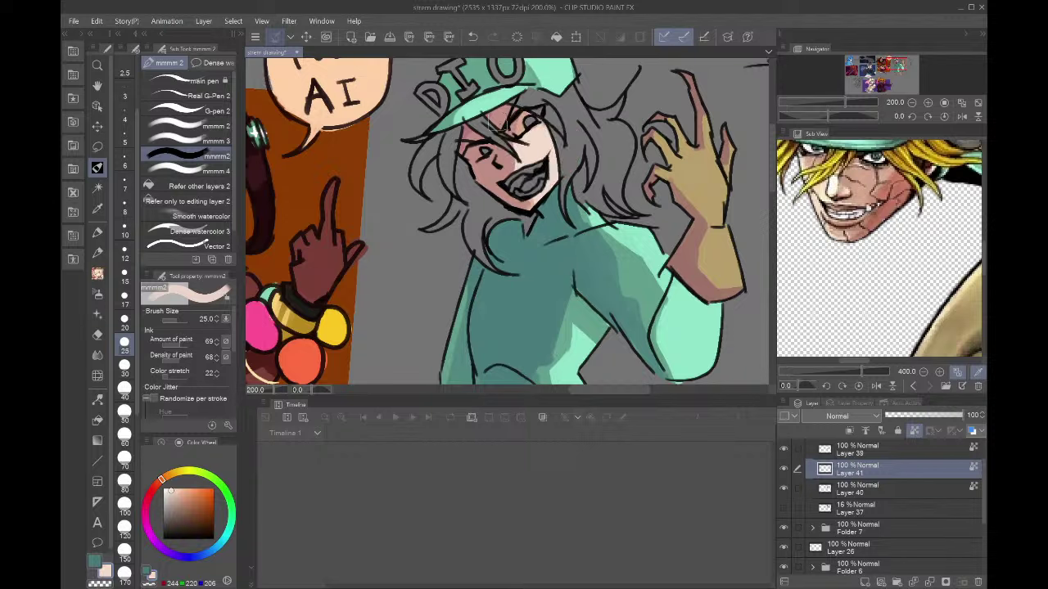
pyautogui.moveTo(504, 135); pyautogui.dragTo(517, 160)
pyautogui.keyDown('alt'); pyautogui.click(497, 173); pyautogui.keyUp('alt')
pyautogui.click(176, 139)
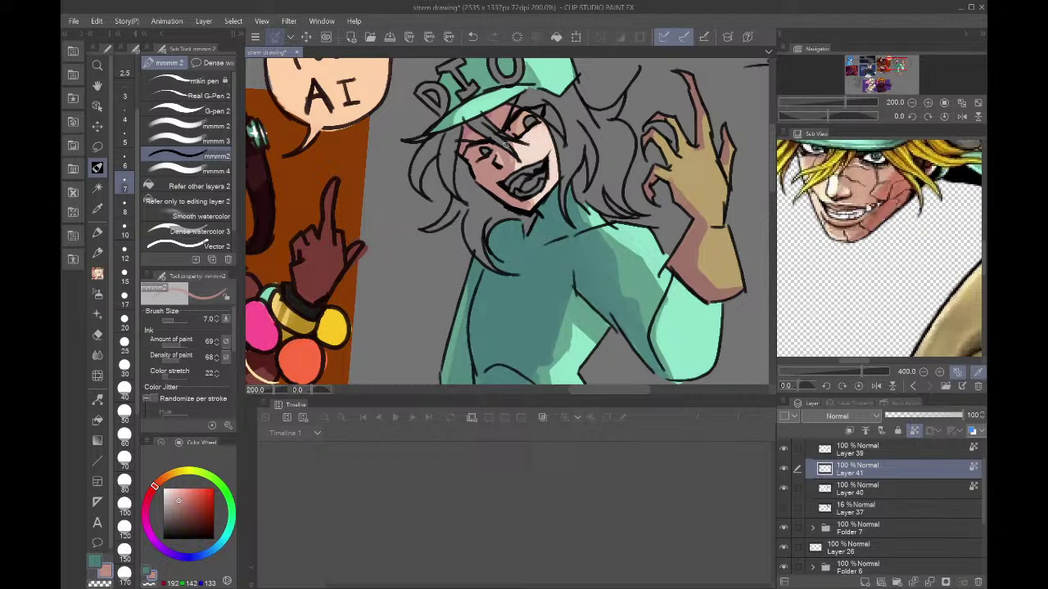
pyautogui.keyDown('alt'); pyautogui.click(534, 147); pyautogui.keyUp('alt')
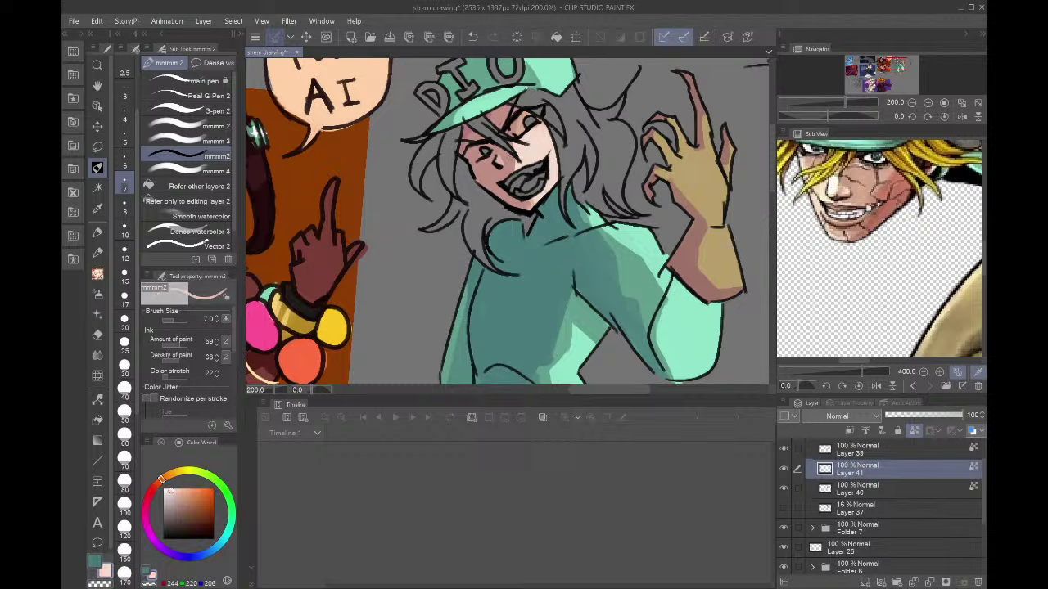
pyautogui.keyDown('alt'); pyautogui.click(508, 167); pyautogui.keyUp('alt')
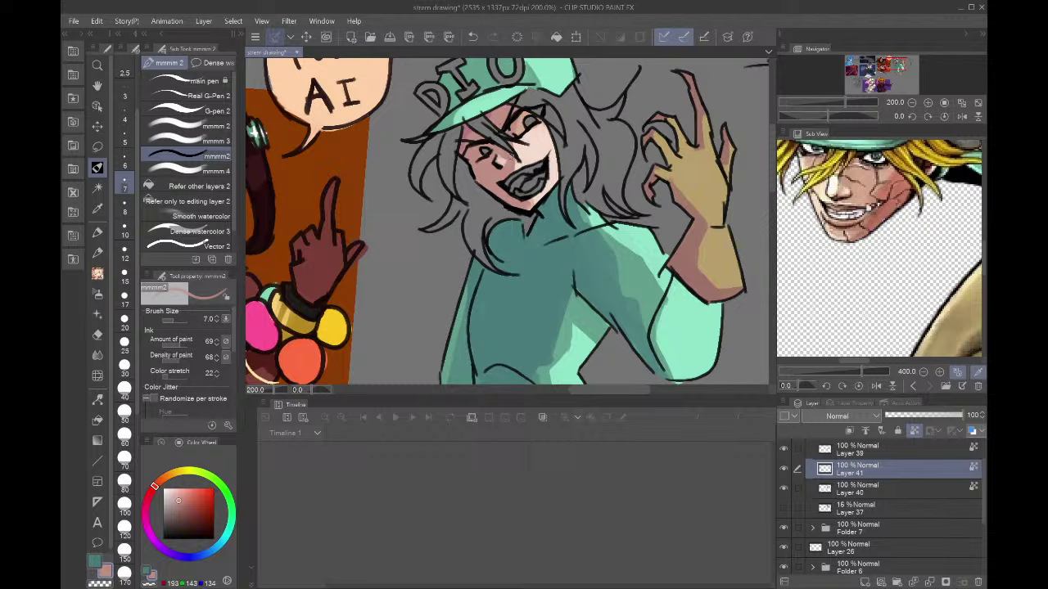
# - Paint the white of the eye on the shaded side of the face with the sampled pale skin tone
pyautogui.keyDown('alt'); pyautogui.click(543, 135); pyautogui.keyUp('alt')
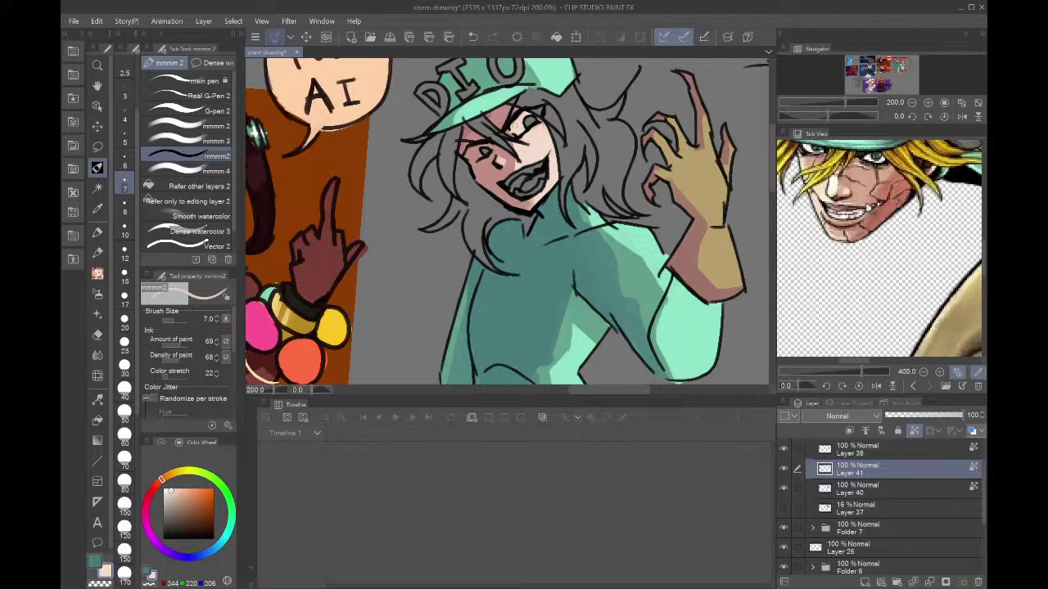
pyautogui.moveTo(483, 154)
pyautogui.mouseDown()
pyautogui.moveTo(491, 147)
pyautogui.moveTo(469, 152)
pyautogui.mouseUp()
pyautogui.keyDown('alt'); pyautogui.click(485, 169); pyautogui.keyUp('alt')
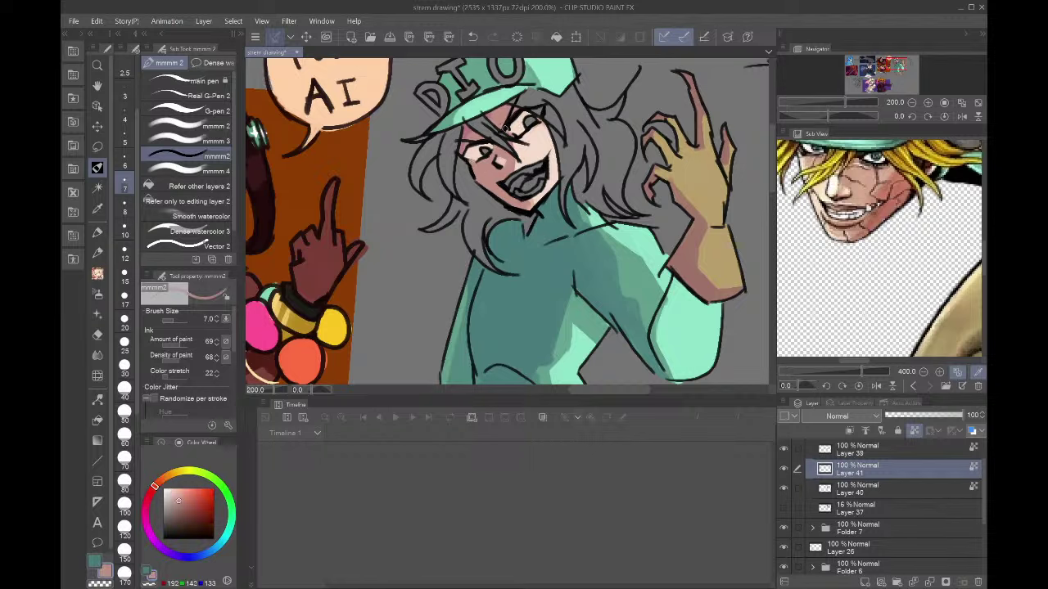
# - Deepen the shadow on the forehead, cheek and jaw with the sampled muted rose tone
pyautogui.keyDown('alt'); pyautogui.click(469, 130); pyautogui.keyUp('alt')
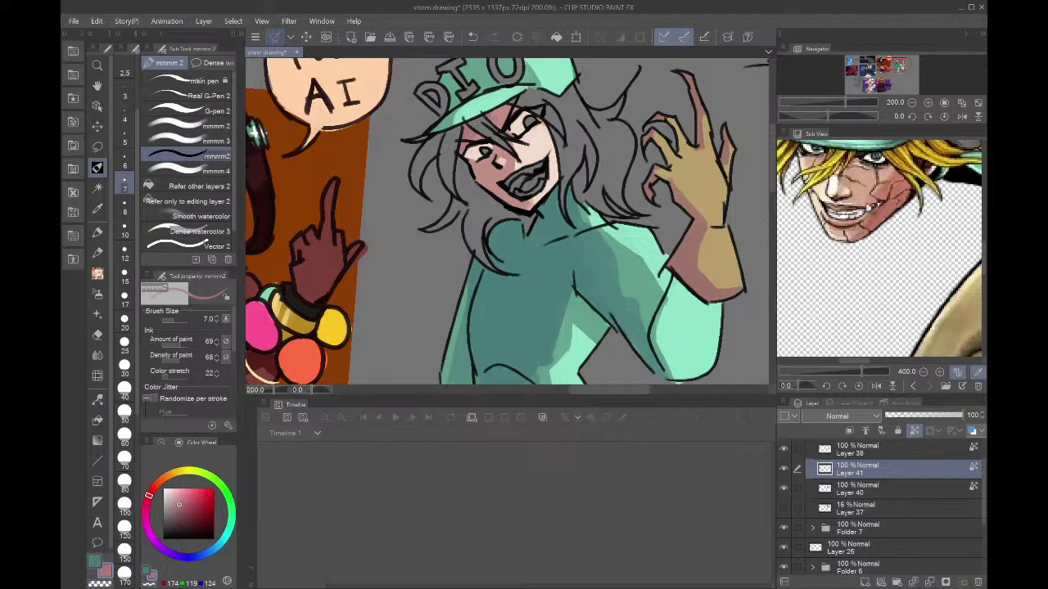
pyautogui.moveTo(513, 105); pyautogui.dragTo(514, 101)
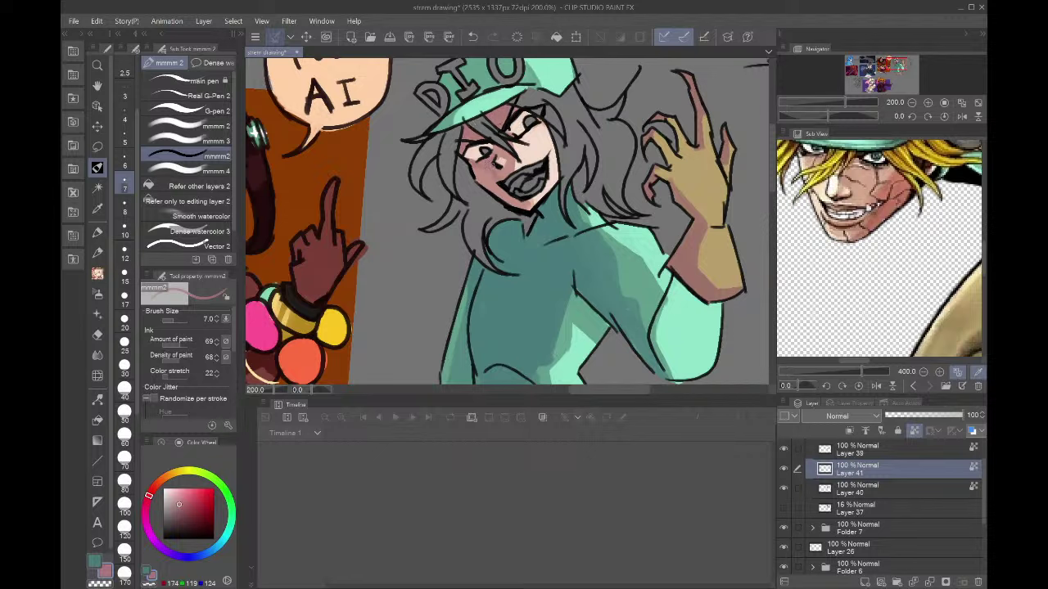
pyautogui.moveTo(521, 213); pyautogui.dragTo(485, 176)
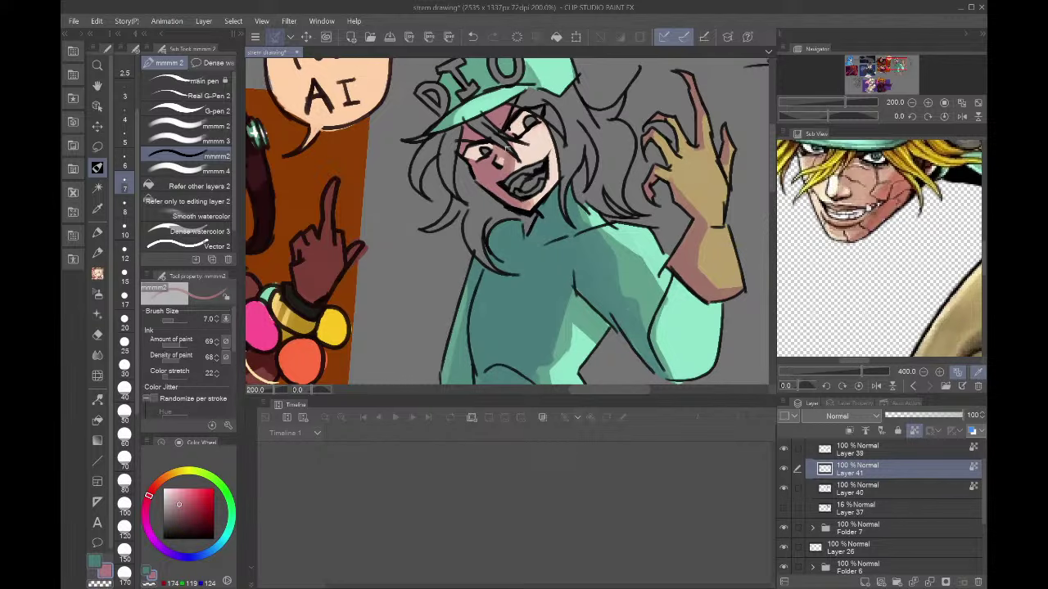
# - Compare the whole canvas in mirrored and normal orientation, then return to the figure at 150% zoom
pyautogui.click(961, 117)
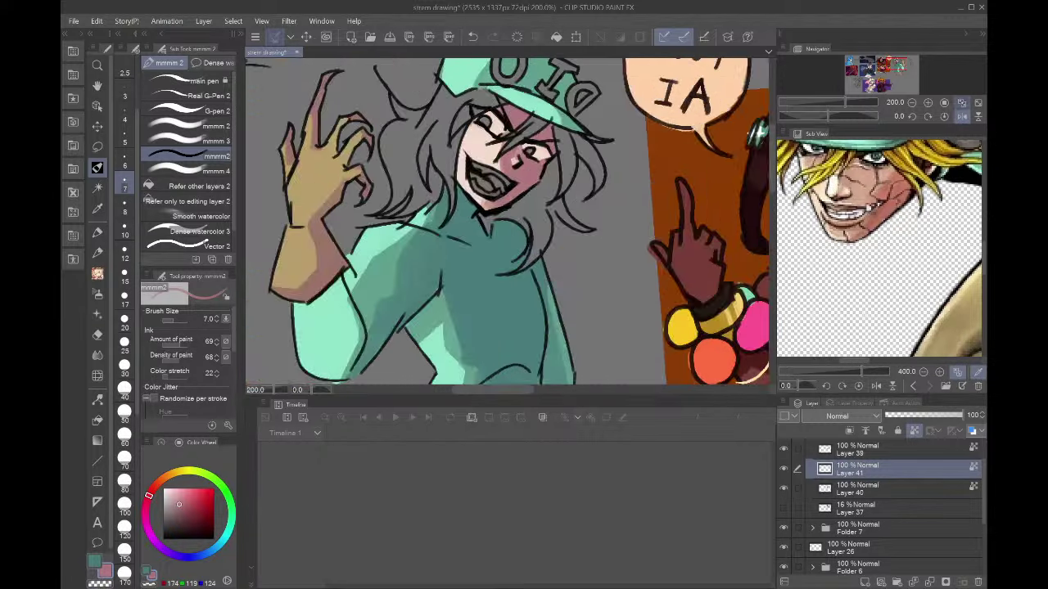
pyautogui.click(961, 103)
pyautogui.click(962, 116)
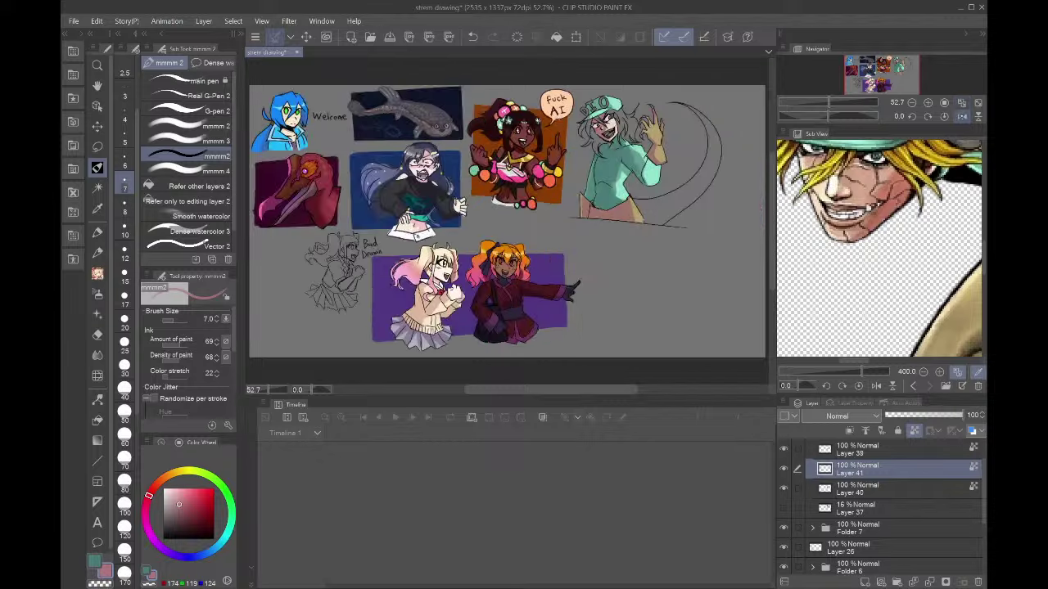
pyautogui.click(962, 117)
pyautogui.click(961, 116)
pyautogui.click(928, 102)
pyautogui.click(928, 102)
pyautogui.click(928, 103)
pyautogui.click(911, 77)
pyautogui.moveTo(911, 76); pyautogui.dragTo(907, 71)
# - On a new layer, fill the hair on the shaded side of the face with muted blond (213, 191, 120) using Refer other layers 2
pyautogui.hotkey('ctrl', 'shift', 'n')
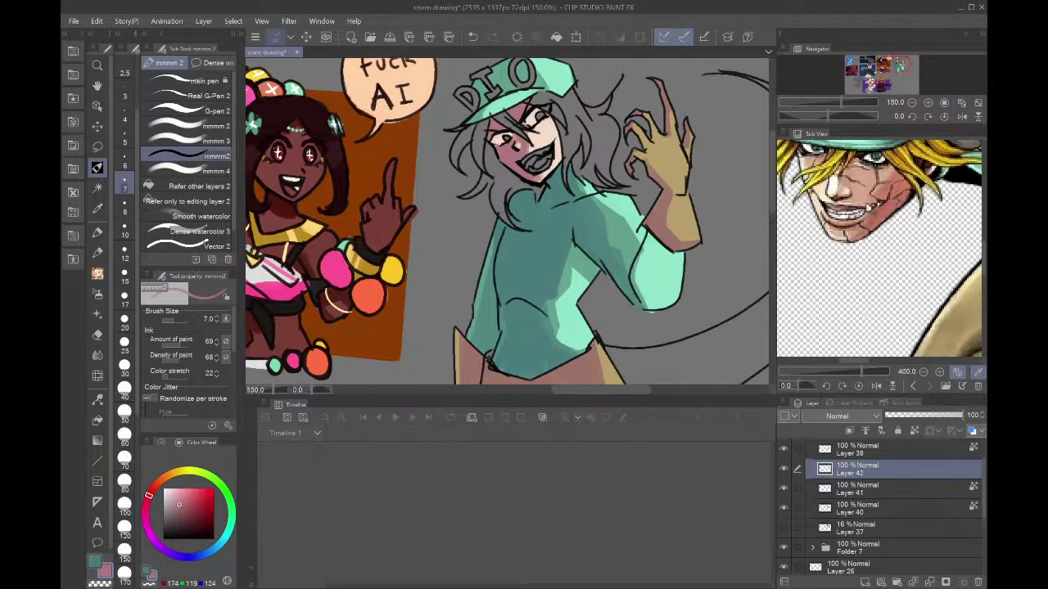
pyautogui.click(795, 160)
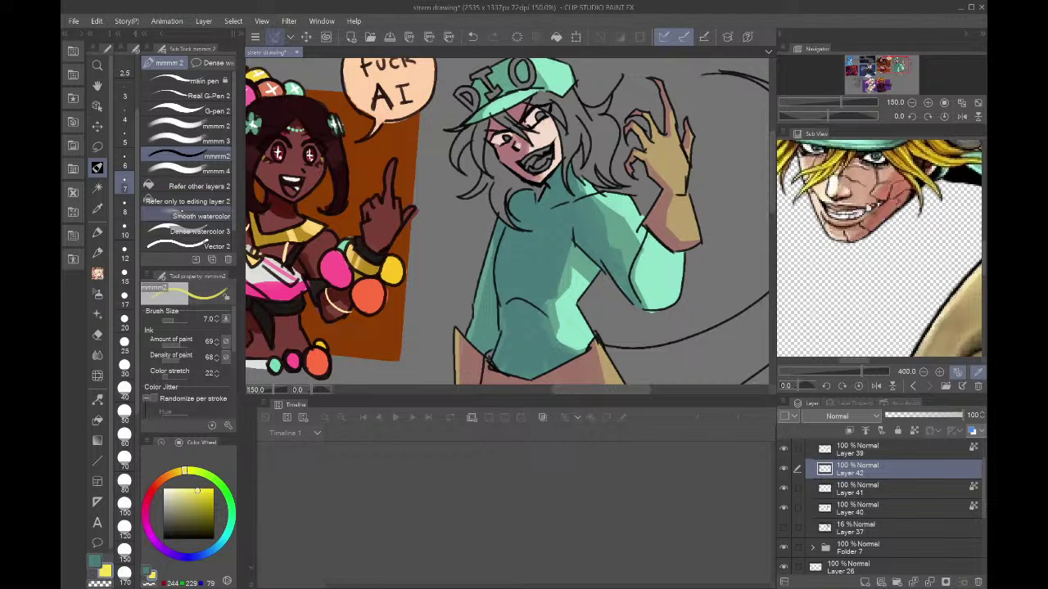
pyautogui.click(190, 186)
pyautogui.moveTo(197, 489)
pyautogui.mouseDown()
pyautogui.moveTo(190, 499)
pyautogui.moveTo(186, 488)
pyautogui.mouseUp()
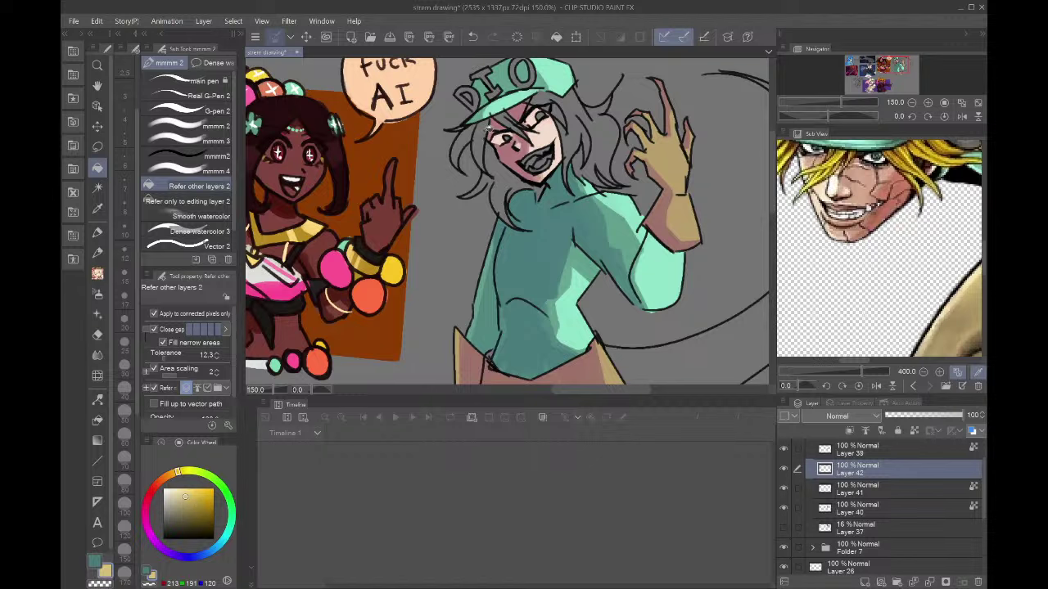
pyautogui.click(479, 132)
pyautogui.click(497, 159)
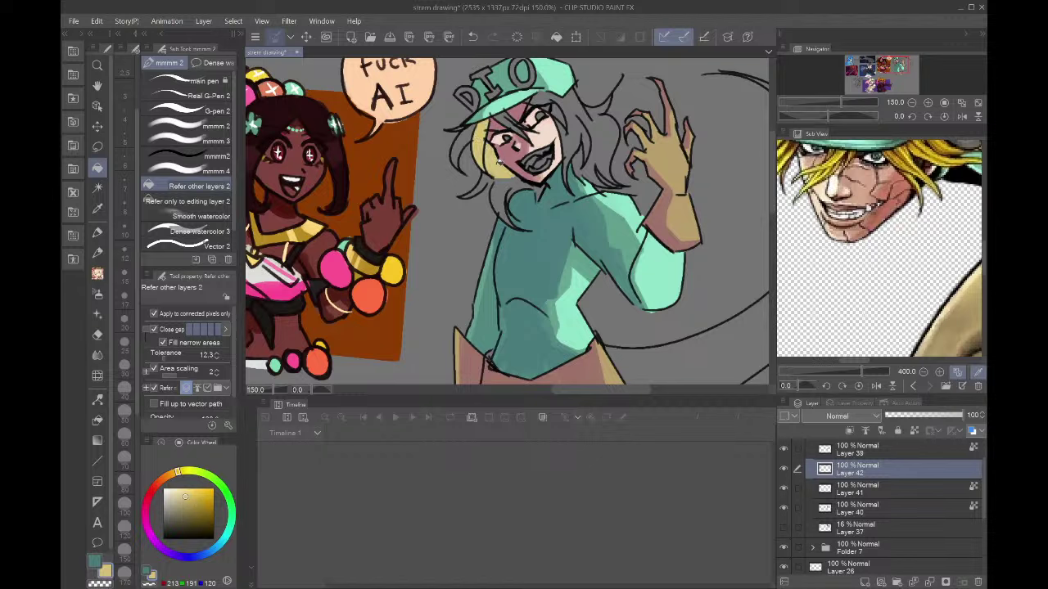
pyautogui.click(502, 191)
pyautogui.click(489, 180)
pyautogui.click(518, 181)
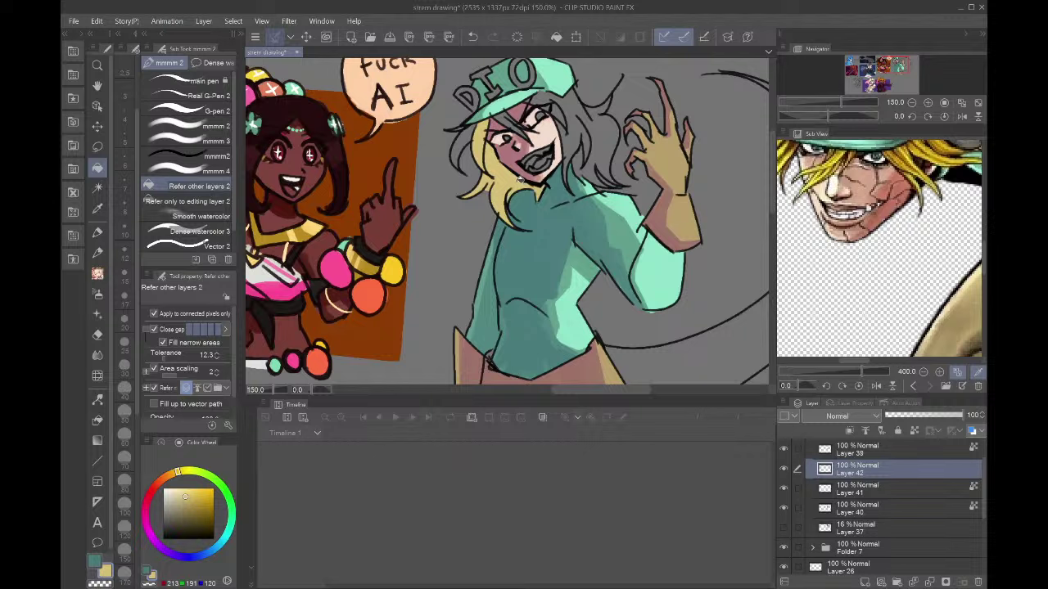
pyautogui.click(473, 135)
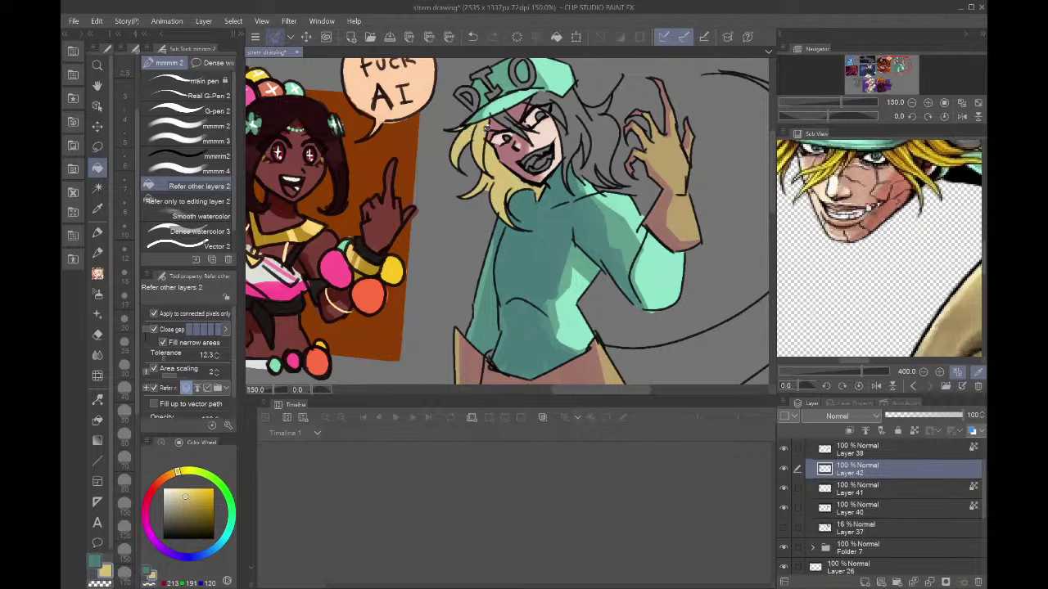
# - Fill the hair beside the lit cheek and under the cap with the same blond, then lock the hair layer's transparent pixels
pyautogui.click(586, 156)
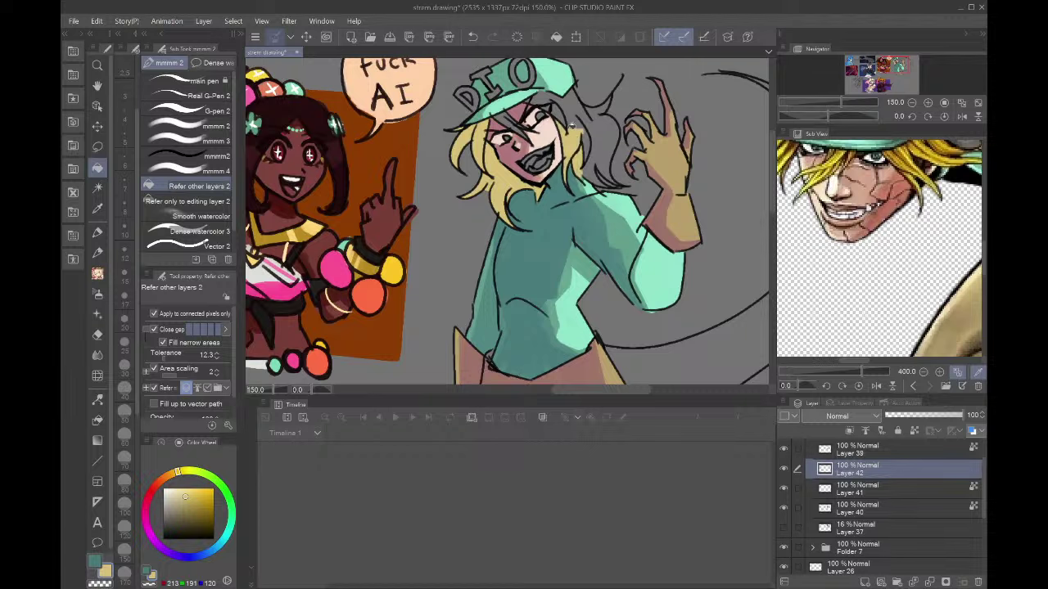
pyautogui.click(573, 123)
pyautogui.click(544, 97)
pyautogui.click(551, 103)
pyautogui.click(532, 97)
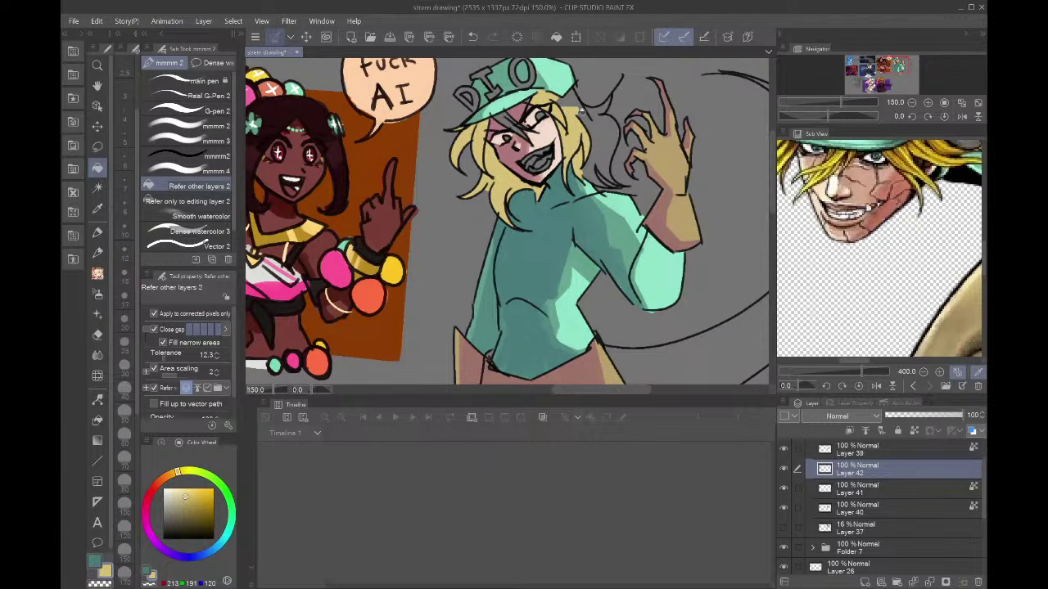
pyautogui.click(604, 126)
pyautogui.click(570, 103)
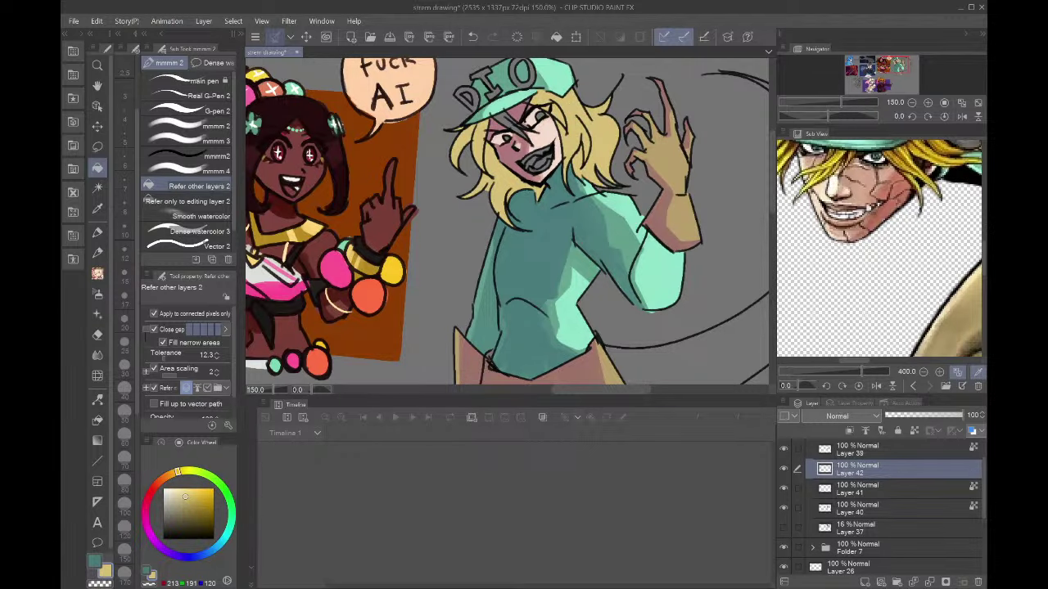
pyautogui.moveTo(908, 75); pyautogui.dragTo(898, 63)
pyautogui.click(914, 431)
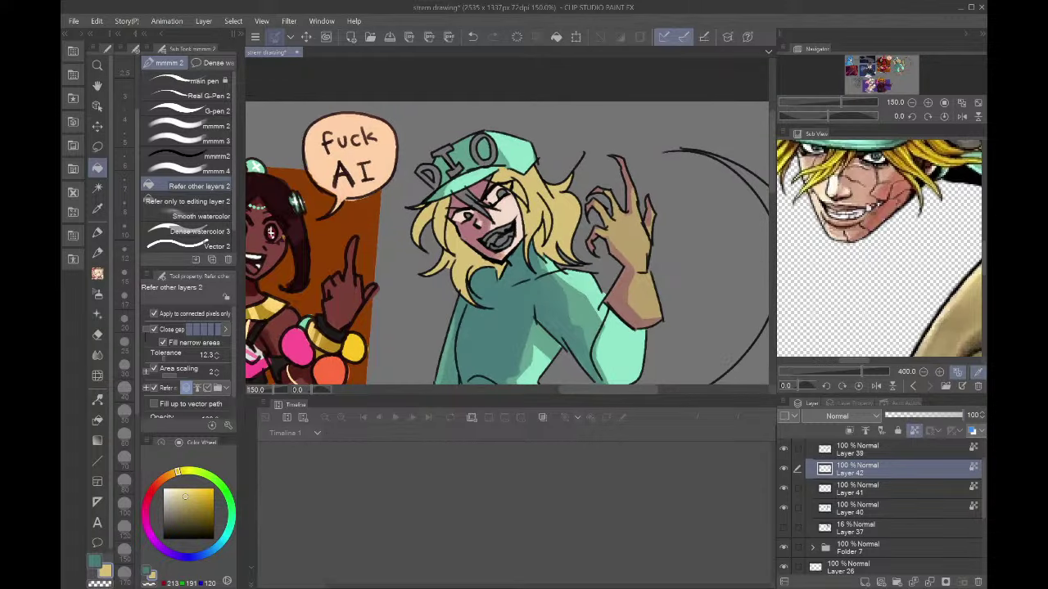
# - Shade the capped character's blond hair around the face in muted salmon (RGB 184, 124, 103) with the mmmm2 brush at size 25
pyautogui.click(190, 155)
pyautogui.click(124, 342)
pyautogui.click(158, 483)
pyautogui.click(187, 499)
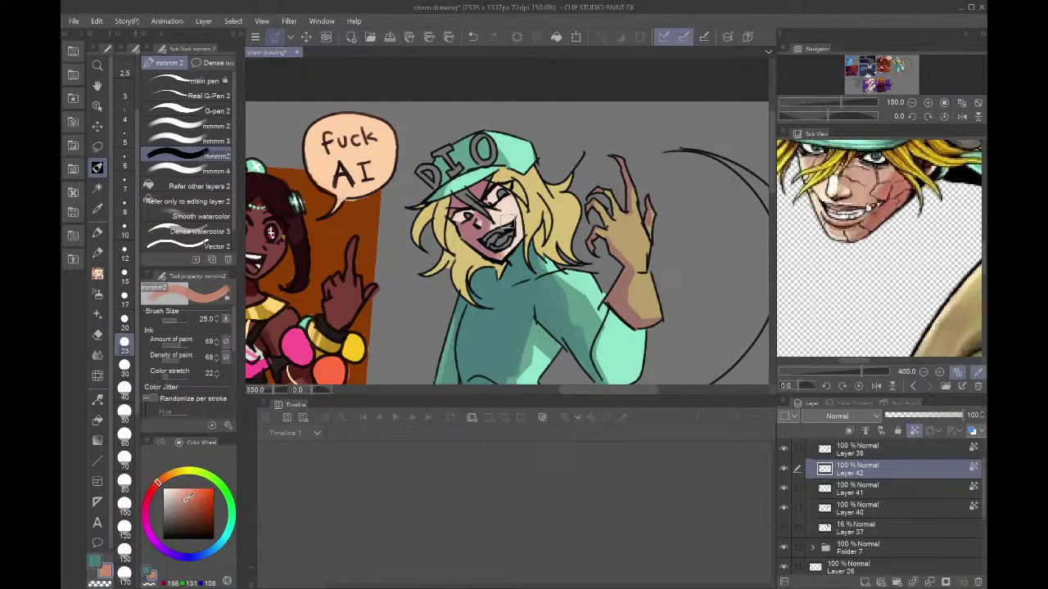
pyautogui.moveTo(188, 498); pyautogui.dragTo(185, 503)
pyautogui.moveTo(510, 171)
pyautogui.mouseDown()
pyautogui.moveTo(543, 244)
pyautogui.moveTo(513, 161)
pyautogui.moveTo(540, 211)
pyautogui.mouseUp()
pyautogui.moveTo(557, 172); pyautogui.dragTo(534, 238)
pyautogui.hotkey('ctrl', 'z')
pyautogui.hotkey('ctrl', 'z')
pyautogui.moveTo(526, 175)
pyautogui.mouseDown()
pyautogui.moveTo(512, 182)
pyautogui.moveTo(532, 234)
pyautogui.moveTo(571, 235)
pyautogui.moveTo(548, 263)
pyautogui.mouseUp()
pyautogui.moveTo(560, 218); pyautogui.dragTo(535, 264)
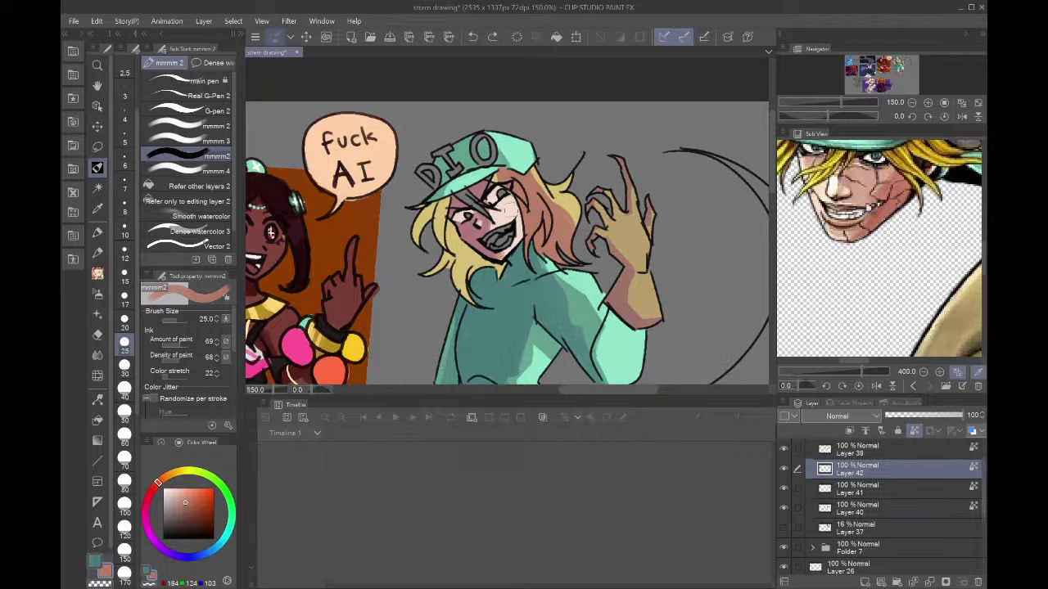
pyautogui.moveTo(496, 185)
pyautogui.mouseDown()
pyautogui.moveTo(502, 202)
pyautogui.moveTo(444, 235)
pyautogui.moveTo(452, 226)
pyautogui.moveTo(455, 265)
pyautogui.moveTo(447, 251)
pyautogui.mouseUp()
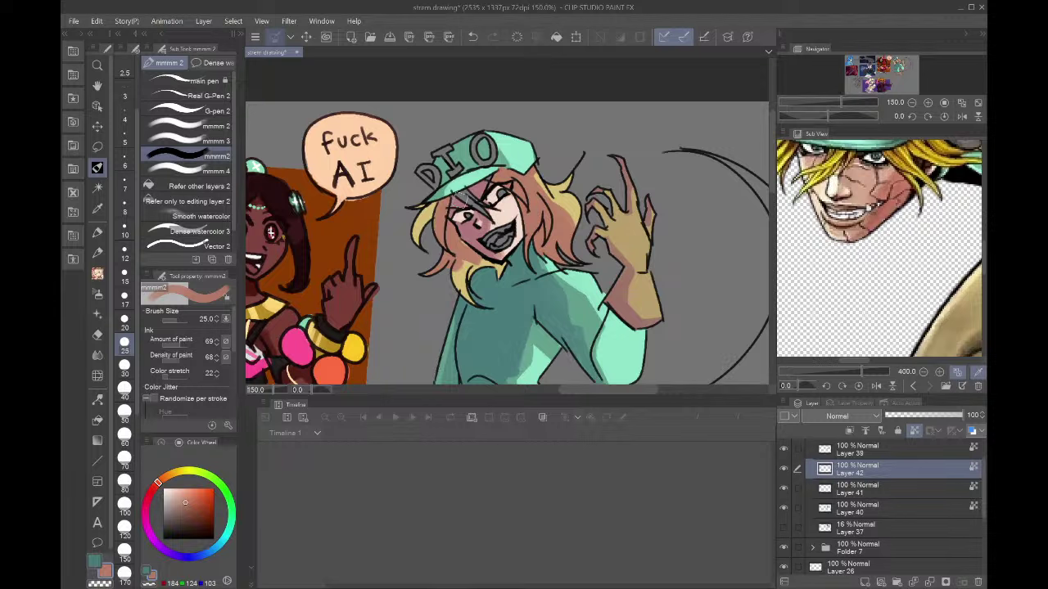
pyautogui.moveTo(458, 201)
pyautogui.mouseDown()
pyautogui.moveTo(480, 307)
pyautogui.moveTo(465, 247)
pyautogui.moveTo(419, 205)
pyautogui.mouseUp()
# - Unlock transparent pixels on Layer 42 and fill the uncoloured hair strands across the face with the same salmon
pyautogui.click(914, 430)
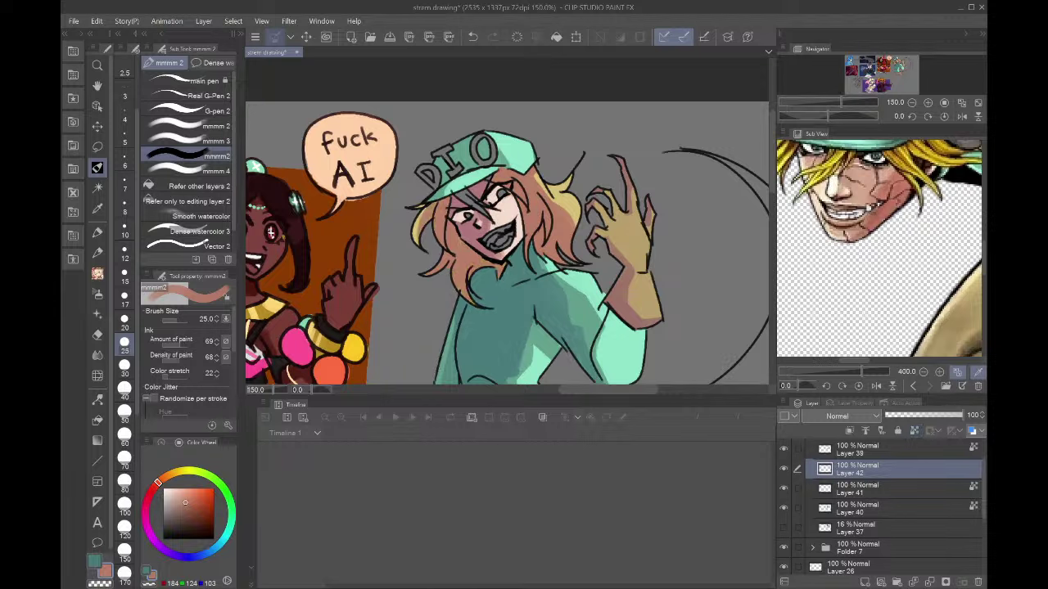
pyautogui.click(197, 186)
pyautogui.scroll(2, 522, 176)
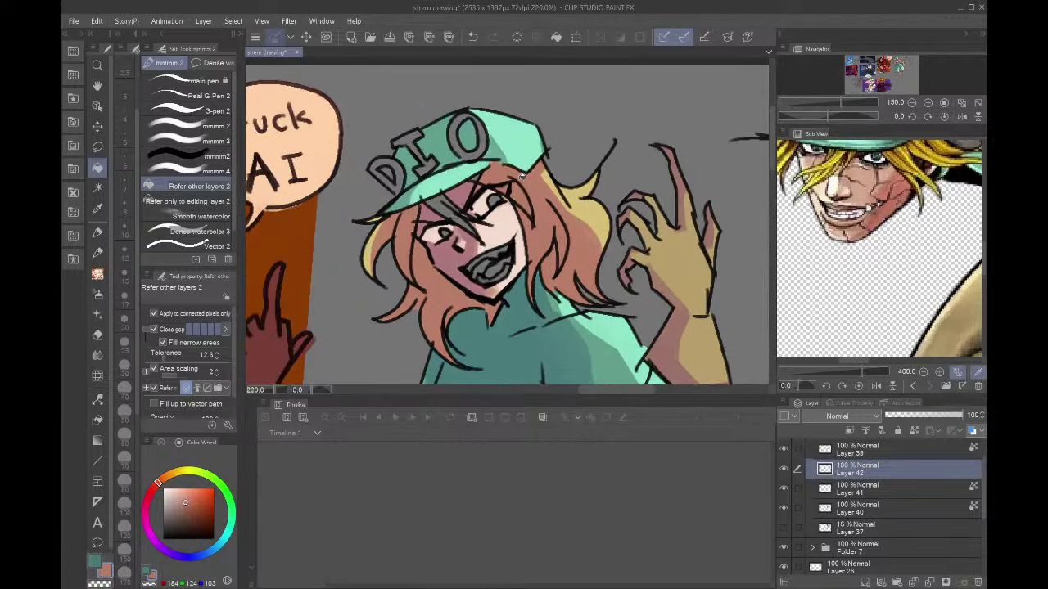
pyautogui.click(451, 211)
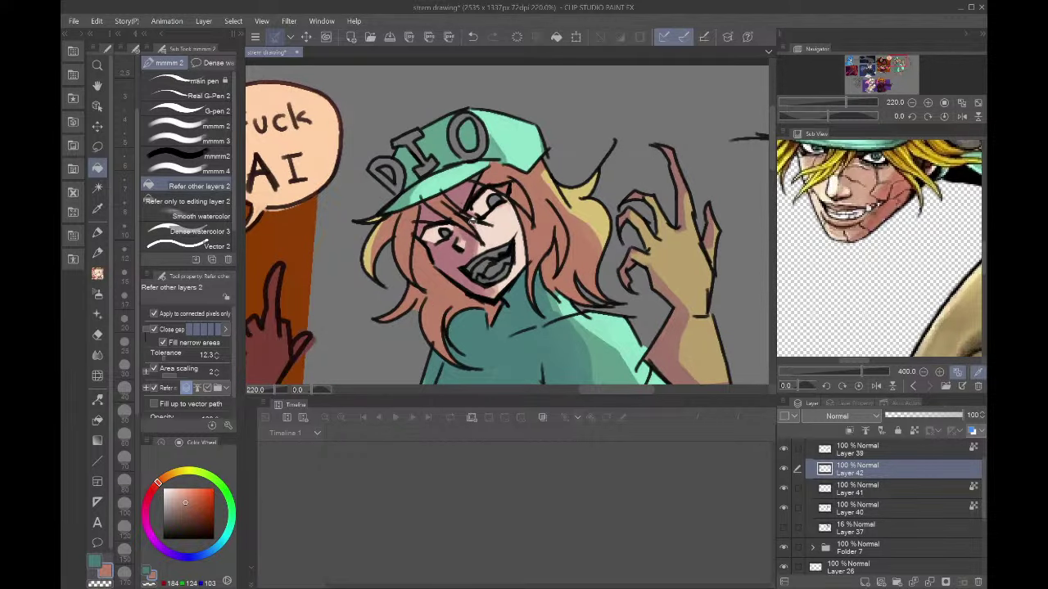
pyautogui.scroll(-4, 479, 172)
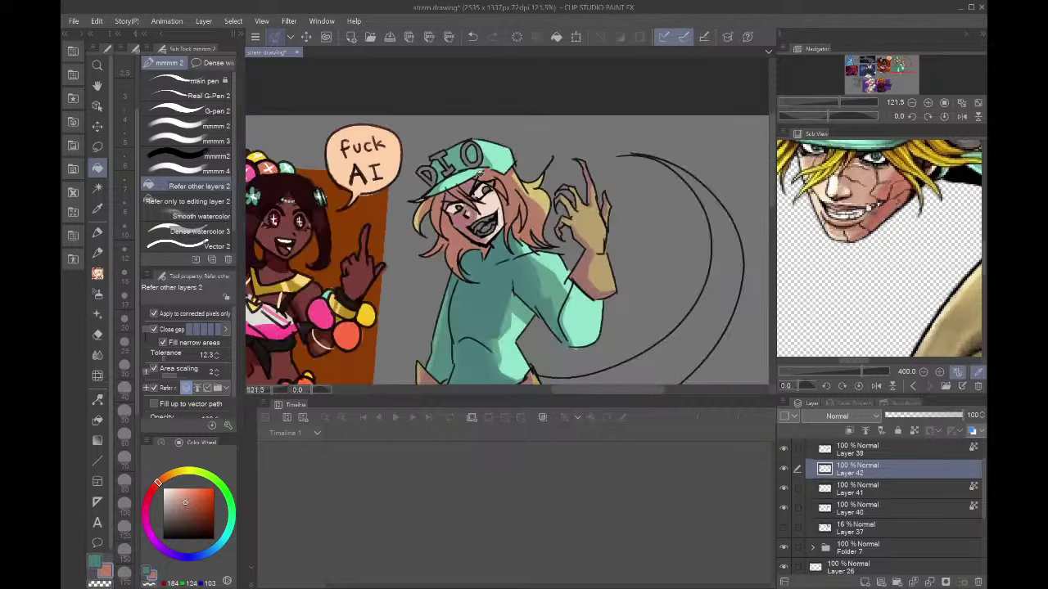
# - Repaint the lit outer edge of the hair nearest the raised hand with yellow sampled from the blond area, using the mmmm2 brush
pyautogui.scroll(1, 479, 171)
pyautogui.scroll(5, 524, 224)
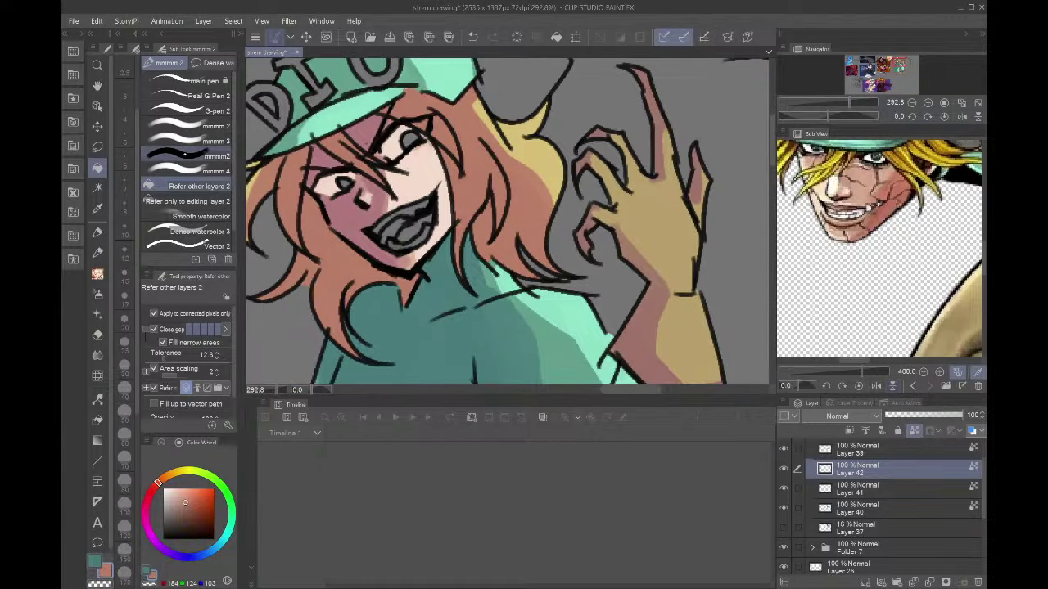
pyautogui.click(190, 155)
pyautogui.keyDown('alt'); pyautogui.click(524, 138); pyautogui.keyUp('alt')
pyautogui.moveTo(509, 131)
pyautogui.mouseDown()
pyautogui.moveTo(557, 229)
pyautogui.moveTo(583, 283)
pyautogui.mouseUp()
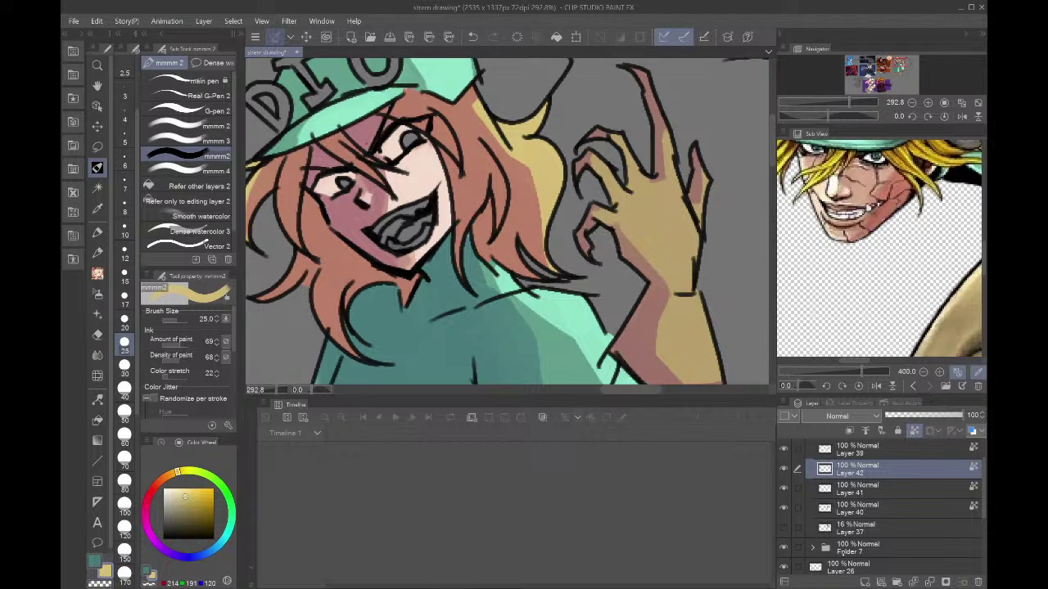
# - Add a new layer above Layer 42 and fill both irises with bright teal-green (RGB 0, 255, 168)
pyautogui.hotkey('ctrl', 'shift', 'n')
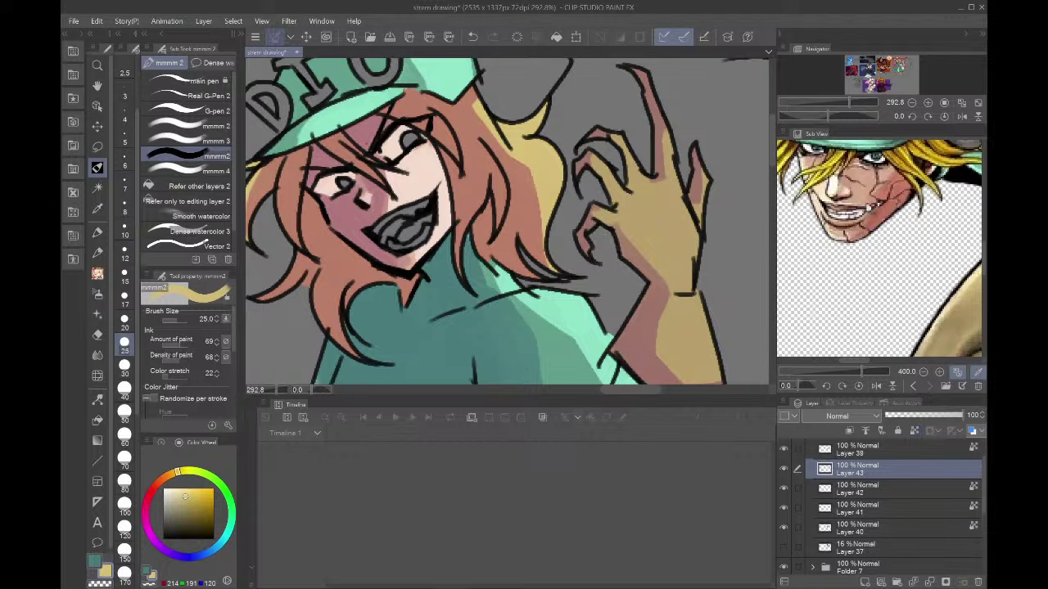
pyautogui.click(874, 144)
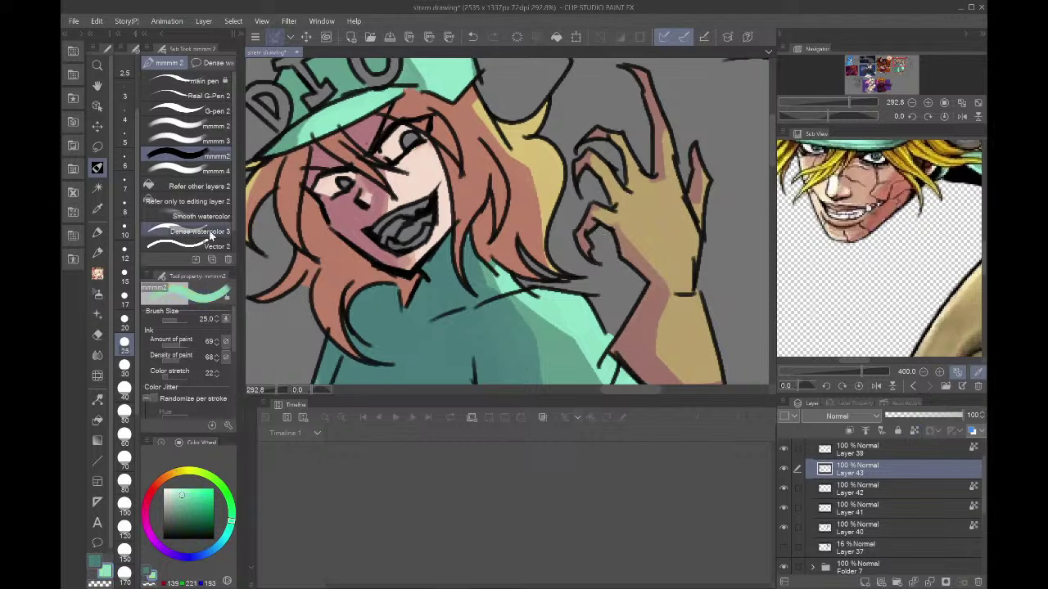
pyautogui.click(195, 186)
pyautogui.click(347, 177)
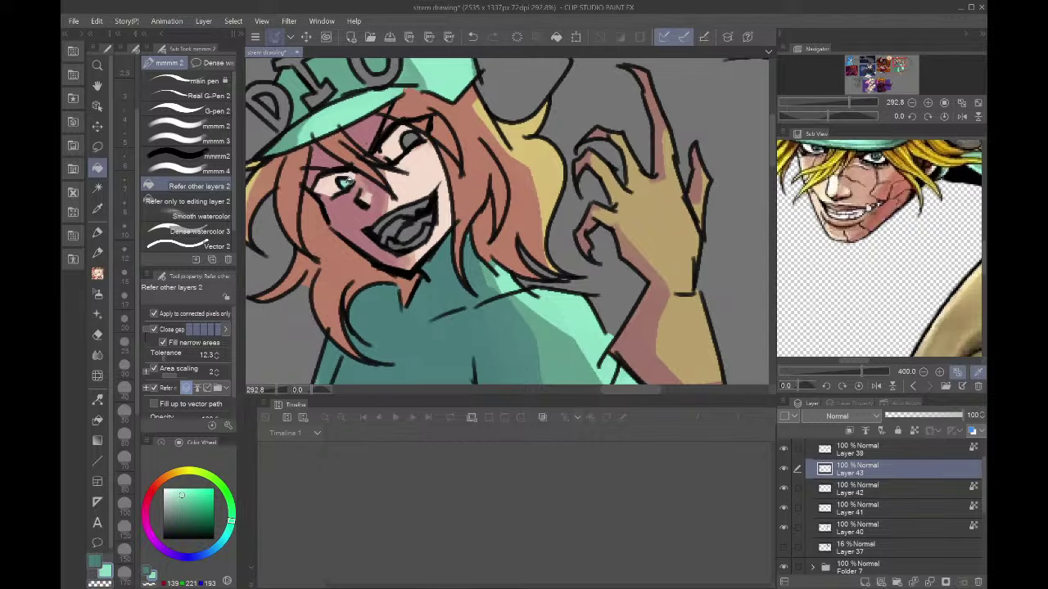
pyautogui.moveTo(190, 509); pyautogui.dragTo(213, 489)
pyautogui.click(346, 184)
pyautogui.click(411, 139)
# - Paint white highlights on the irises with the Real G-Pen 2 at size 7
pyautogui.scroll(2, 382, 232)
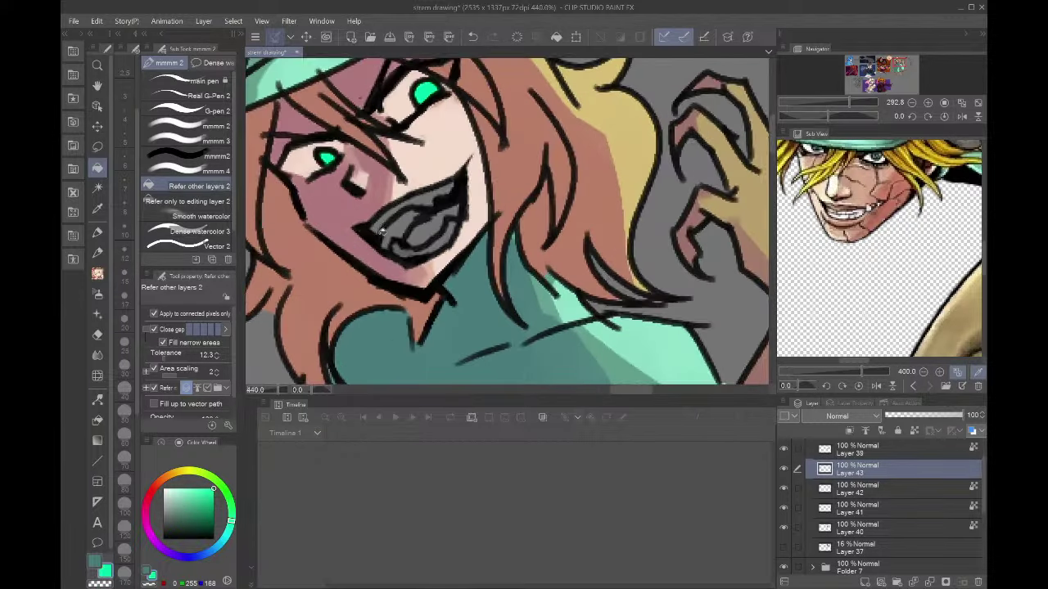
pyautogui.click(195, 96)
pyautogui.moveTo(217, 486); pyautogui.dragTo(161, 486)
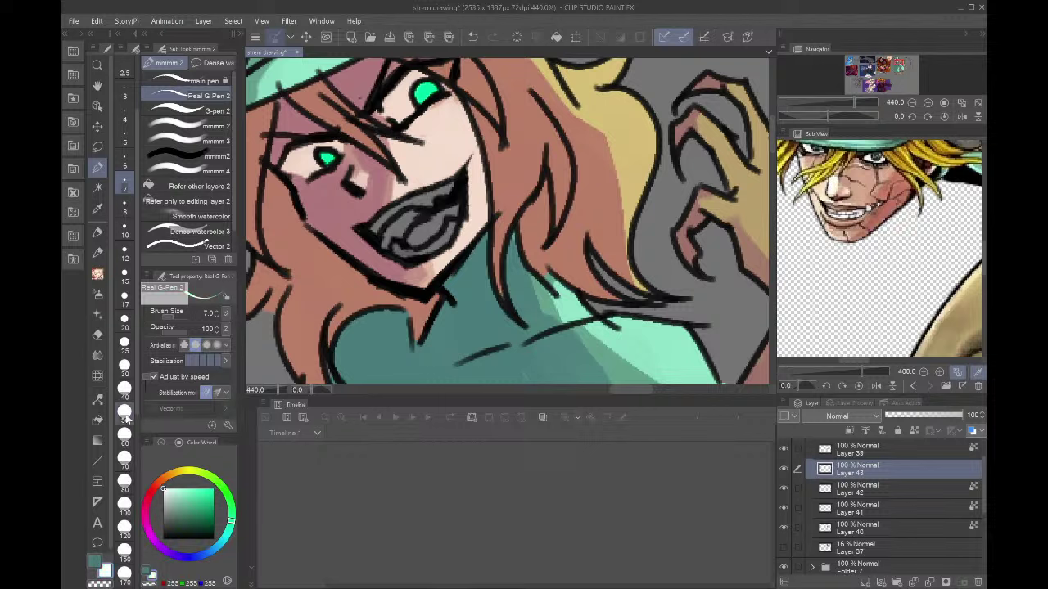
pyautogui.moveTo(419, 103); pyautogui.dragTo(435, 87)
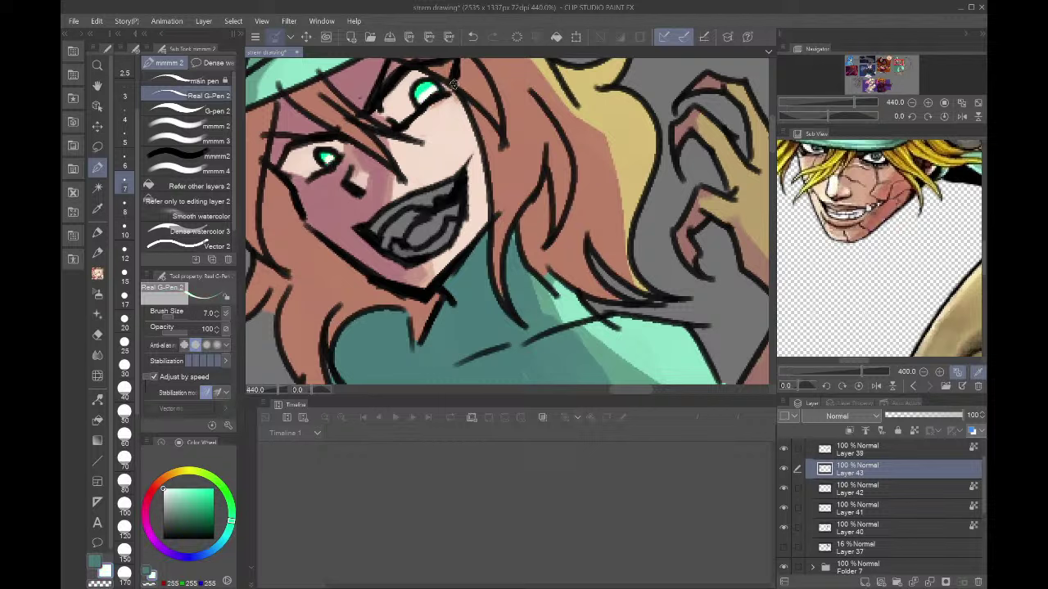
# - Fill the upper and lower teeth with warm off-white (RGB 223, 214, 212), using other layers as the fill reference
pyautogui.click(155, 485)
pyautogui.moveTo(170, 495); pyautogui.dragTo(165, 495)
pyautogui.click(201, 171)
pyautogui.press('g')
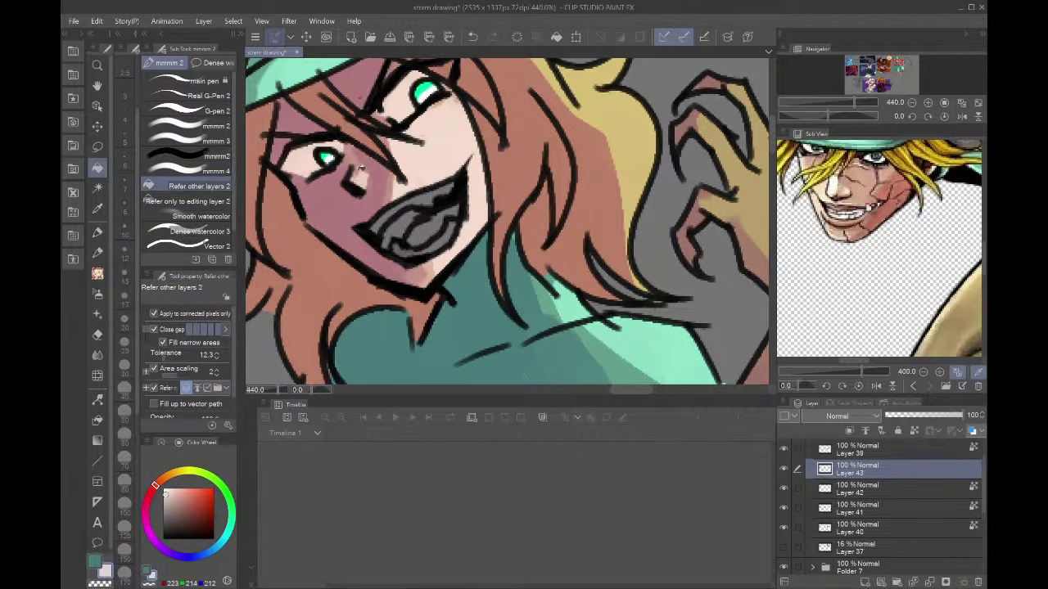
pyautogui.click(427, 194)
pyautogui.click(452, 225)
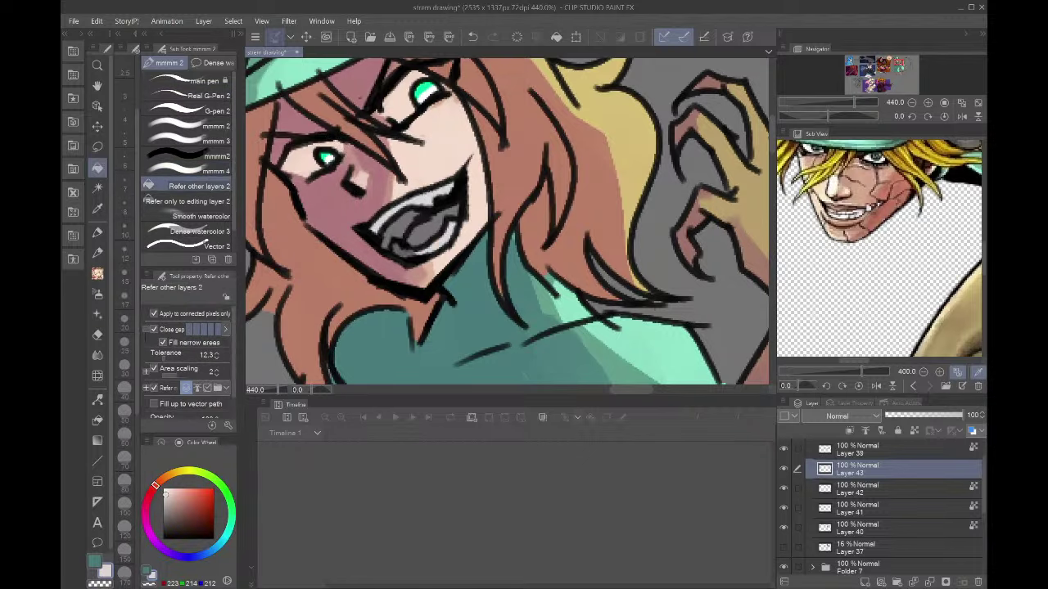
pyautogui.click(413, 250)
# - Fill the mouth interior with dark red (RGB 90, 53, 58) and the tongue with muted mauve
pyautogui.click(176, 516)
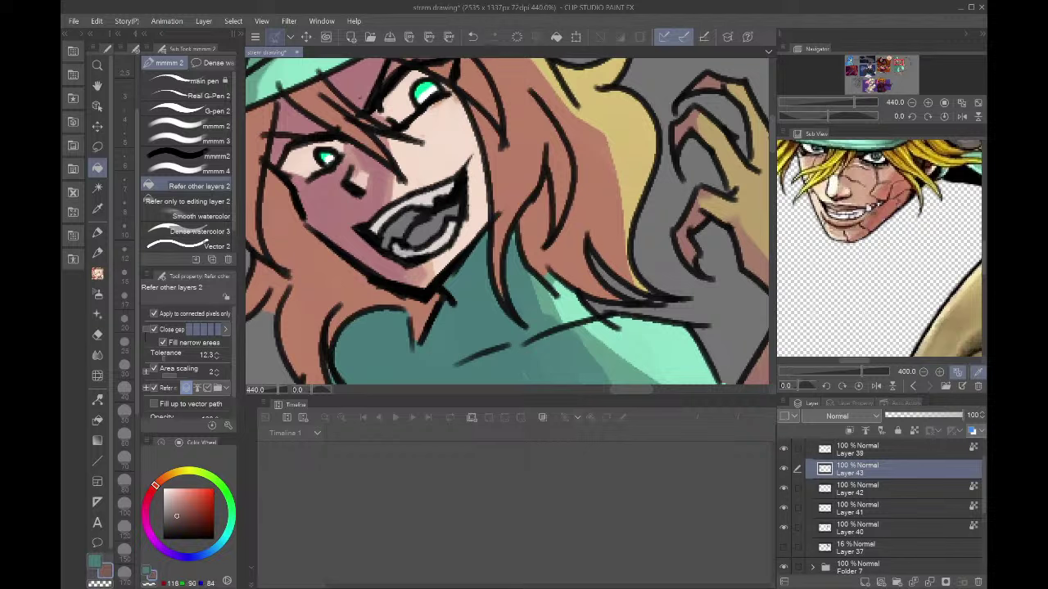
pyautogui.click(148, 497)
pyautogui.click(183, 506)
pyautogui.click(185, 521)
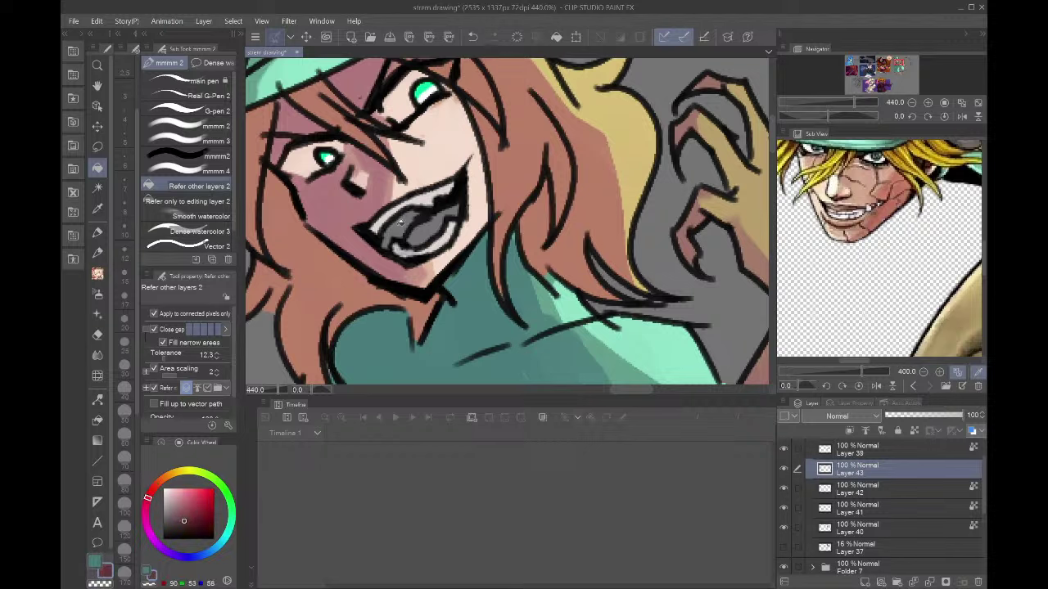
pyautogui.click(401, 220)
pyautogui.click(146, 520)
pyautogui.click(186, 506)
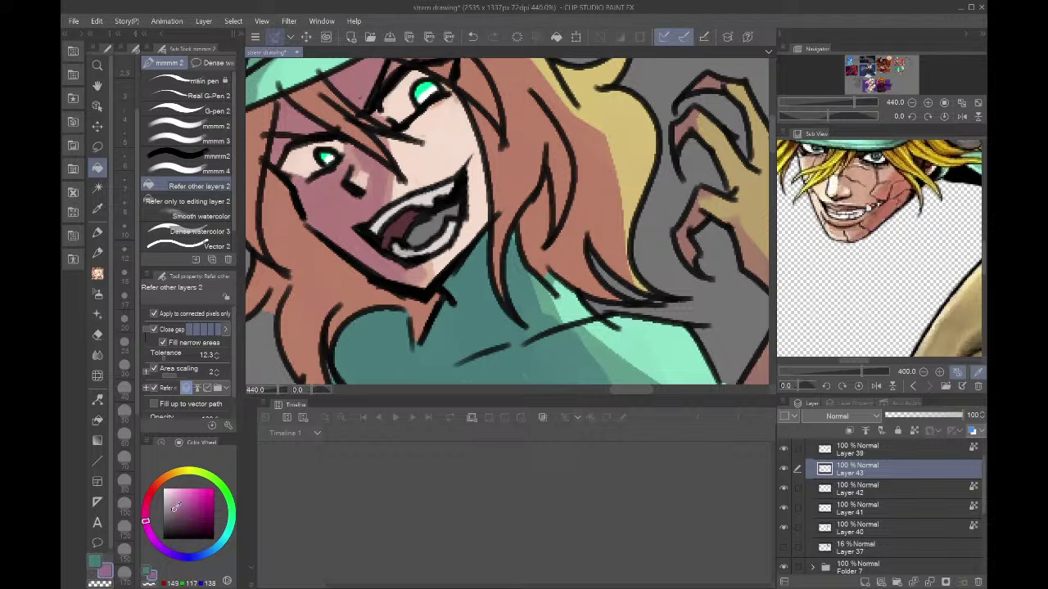
pyautogui.click(174, 510)
# - Refine the mouth and upper teeth with colours sampled from the drawing, using the mmmm2 brush at sizes 8 and 4
pyautogui.click(188, 155)
pyautogui.keyDown('alt'); pyautogui.click(413, 215); pyautogui.keyUp('alt')
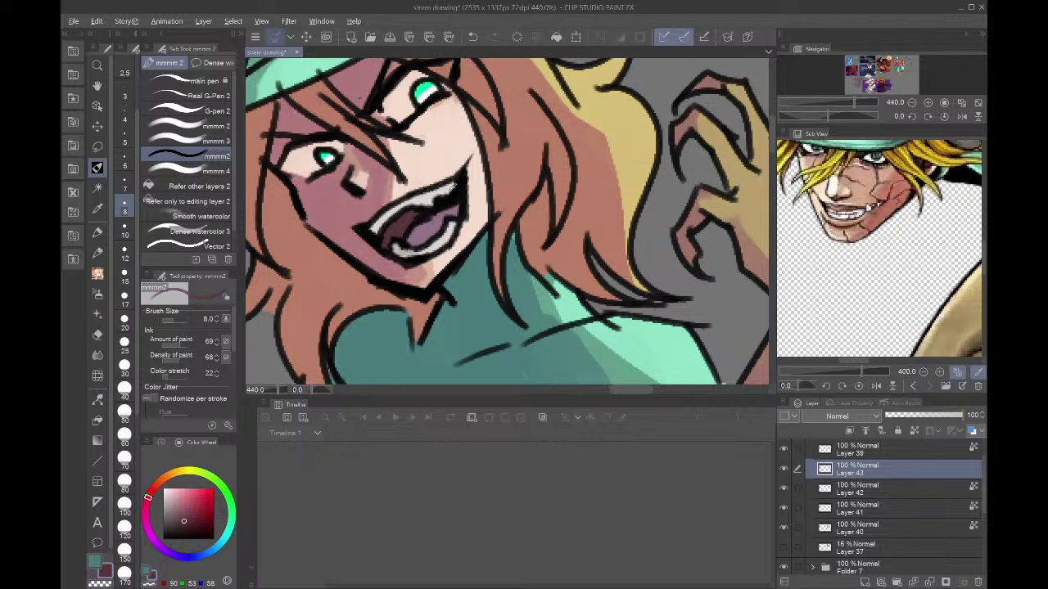
pyautogui.keyDown('alt'); pyautogui.click(450, 188); pyautogui.keyUp('alt')
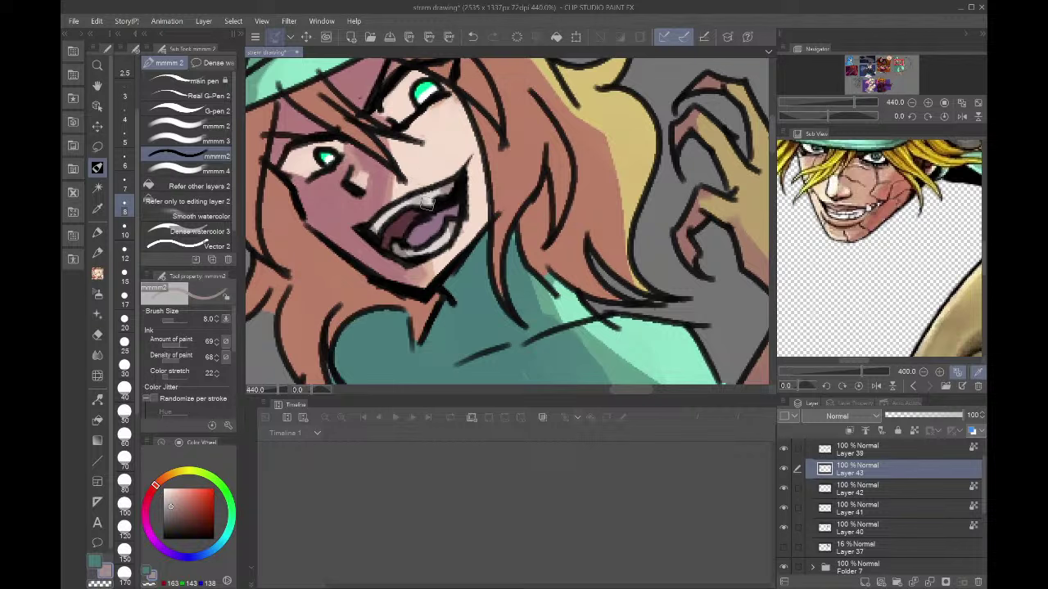
pyautogui.click(125, 119)
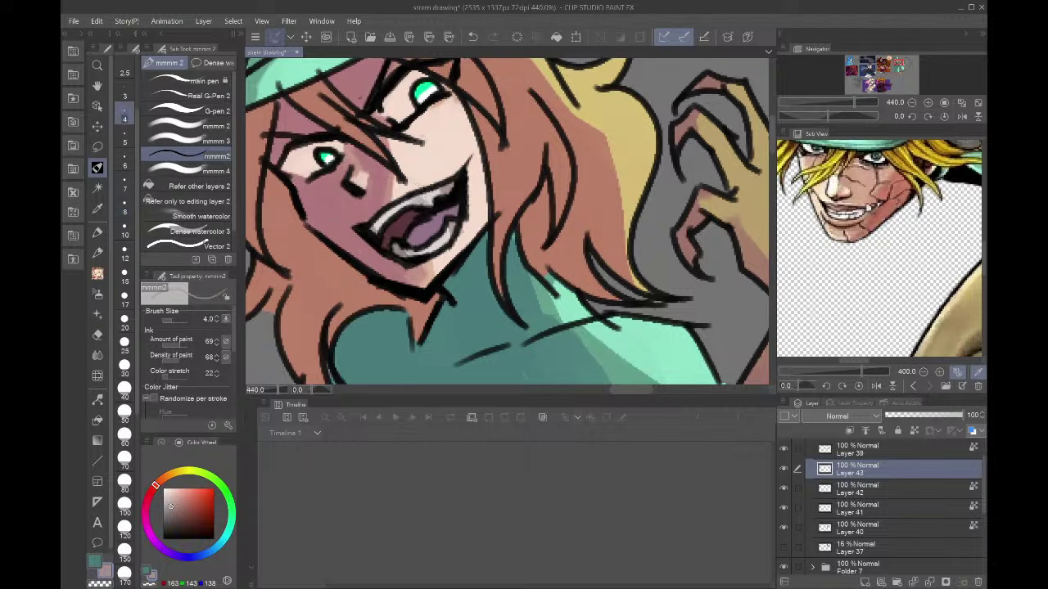
pyautogui.keyDown('alt'); pyautogui.click(415, 198); pyautogui.keyUp('alt')
pyautogui.keyDown('alt'); pyautogui.click(413, 197); pyautogui.keyUp('alt')
pyautogui.moveTo(416, 195); pyautogui.dragTo(454, 184)
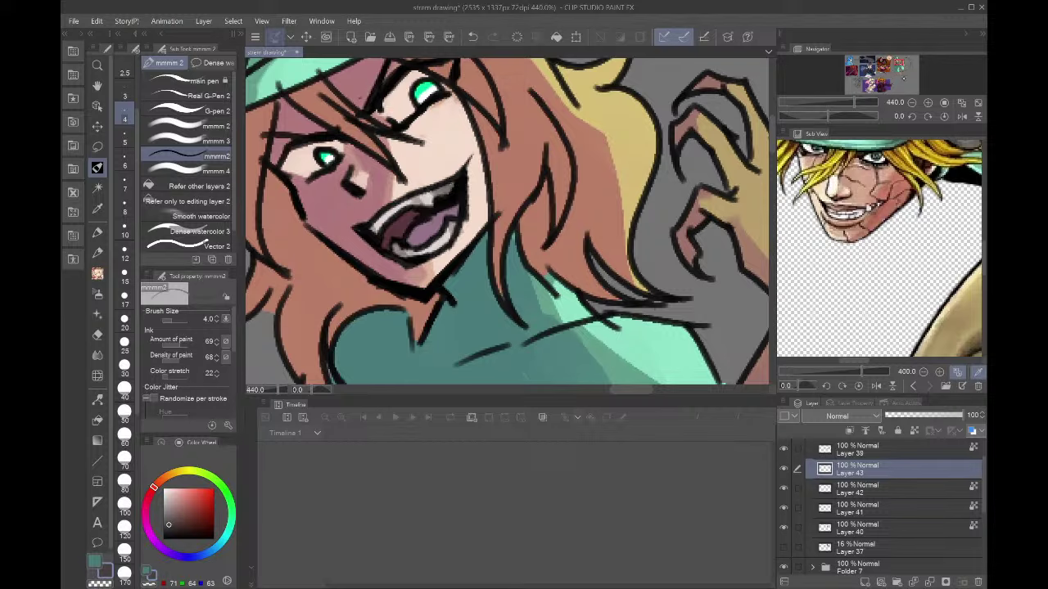
# - Check the whole canvas flipped horizontally, restore its orientation and return to the capped character at 150% zoom
pyautogui.click(962, 103)
pyautogui.click(962, 117)
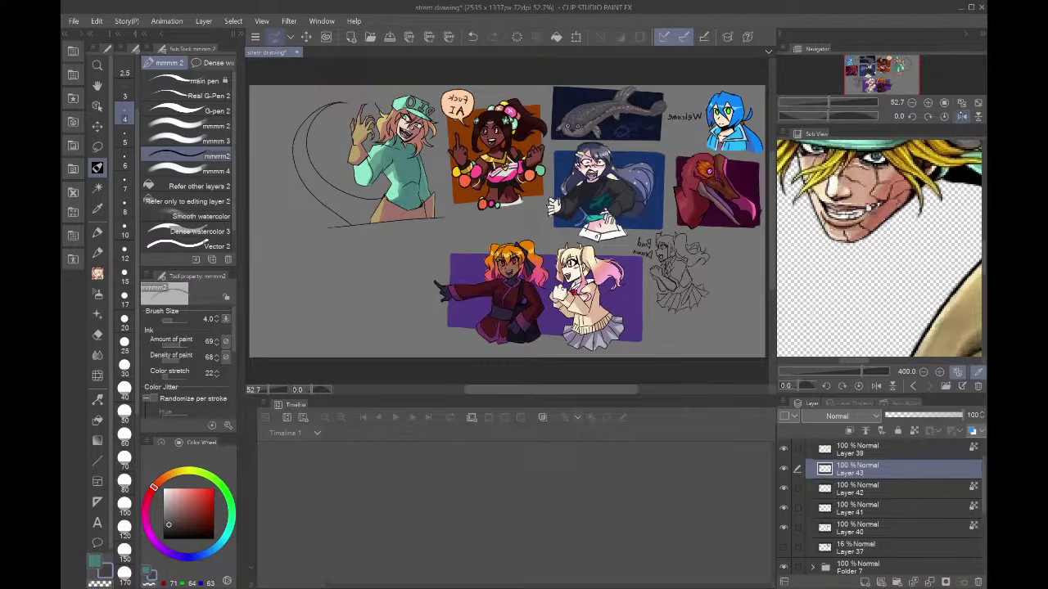
pyautogui.press('h')
pyautogui.hotkey('ctrl', '+')
pyautogui.hotkey('ctrl', '+')
pyautogui.hotkey('ctrl', '+')
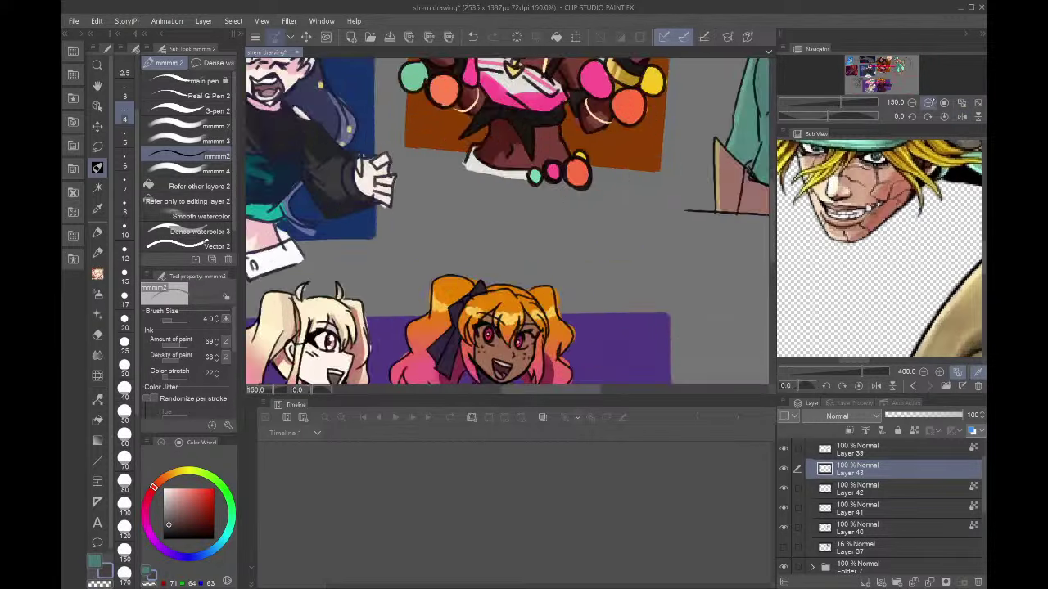
pyautogui.moveTo(917, 66)
pyautogui.mouseDown()
pyautogui.moveTo(917, 57)
pyautogui.moveTo(901, 64)
pyautogui.mouseUp()
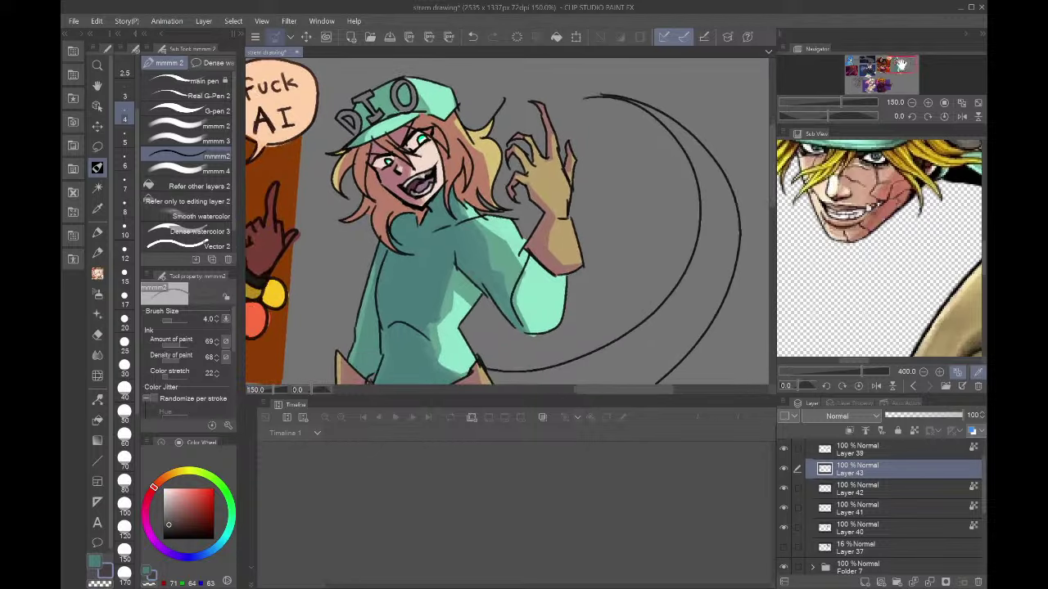
# - Fill the cap letters D, I and O on a new layer with pale yellow (RGB 236, 205, 156) sampled from the reference lettering
pyautogui.click(923, 371)
pyautogui.click(923, 371)
pyautogui.click(924, 372)
pyautogui.click(882, 197)
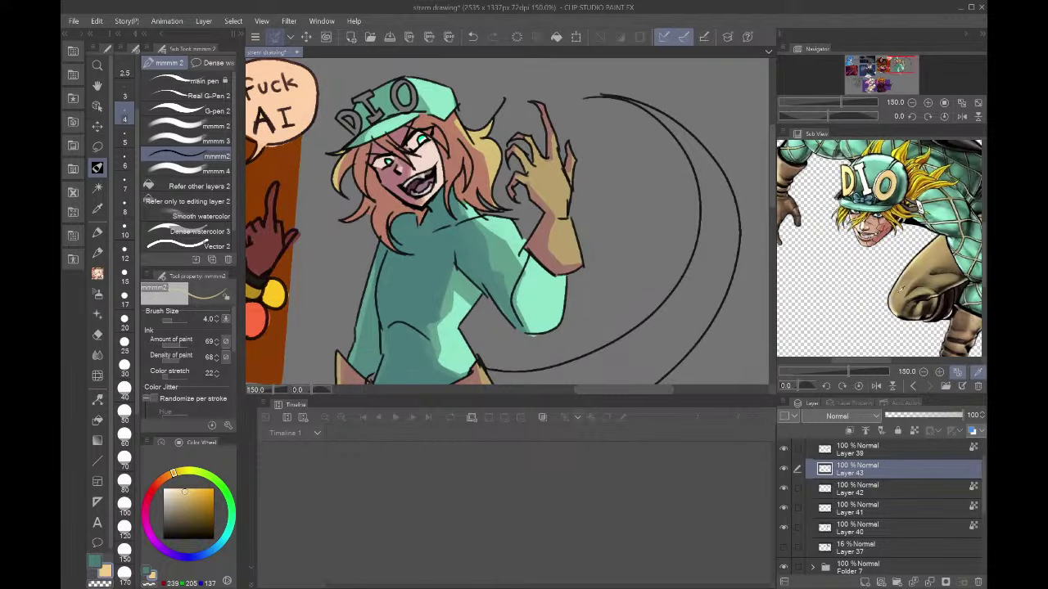
pyautogui.click(876, 185)
pyautogui.press('g')
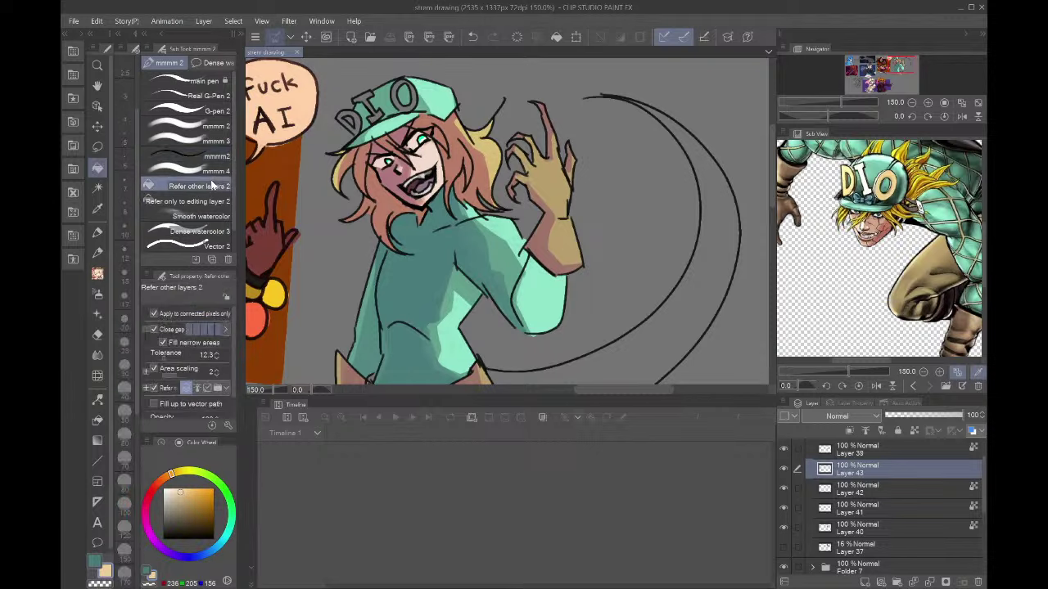
pyautogui.click(865, 582)
pyautogui.scroll(5, 380, 96)
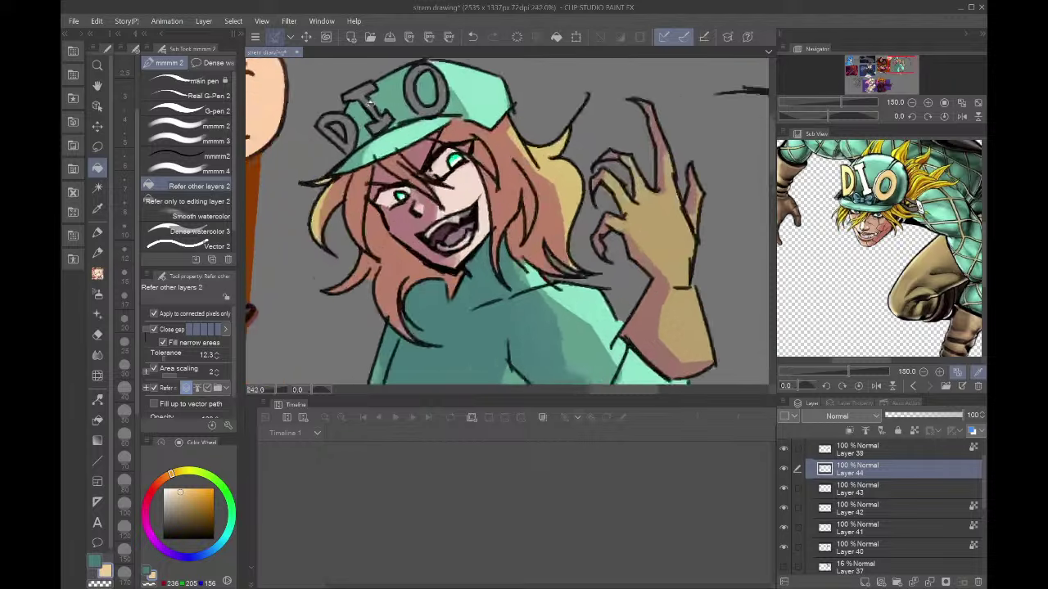
pyautogui.click(352, 131)
pyautogui.click(390, 120)
pyautogui.click(477, 98)
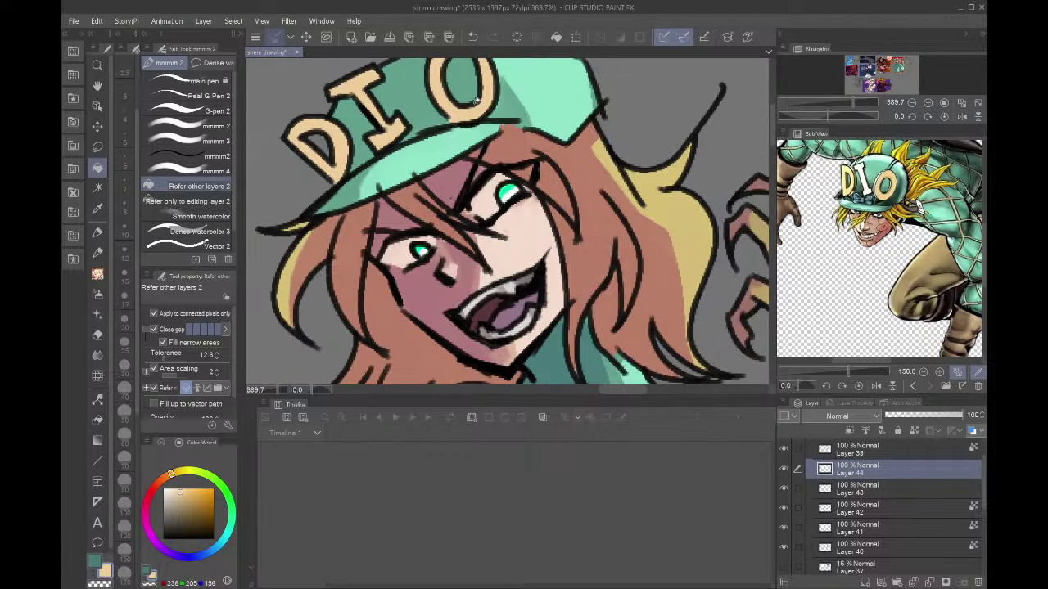
# - Fill the long curved tail on another new layer with the blue-violet sampled from the reference image's tail
pyautogui.scroll(-8, 646, 303)
pyautogui.scroll(2, 659, 331)
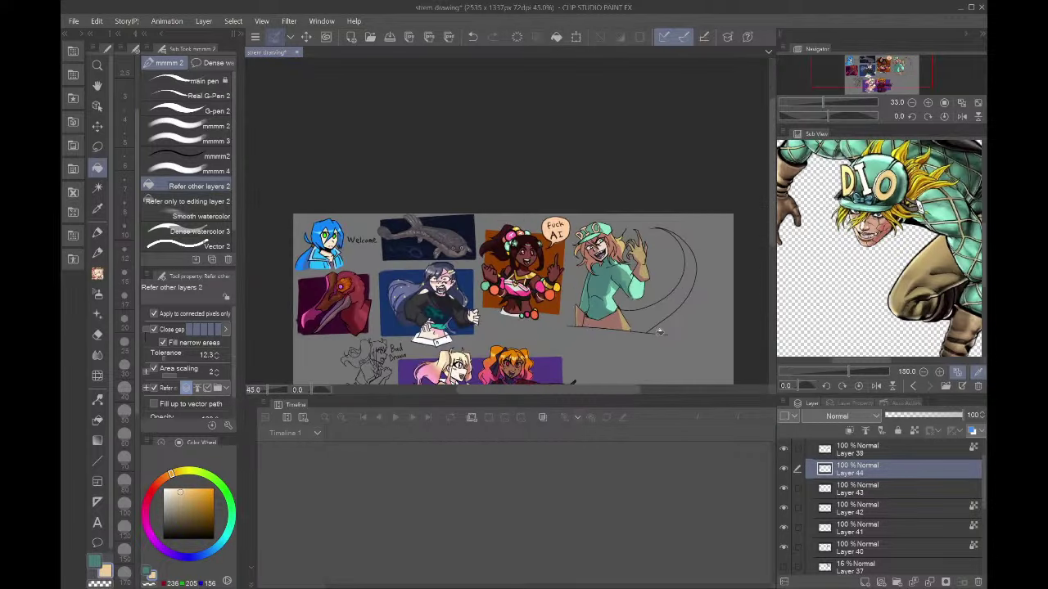
pyautogui.click(865, 582)
pyautogui.scroll(-7, 880, 263)
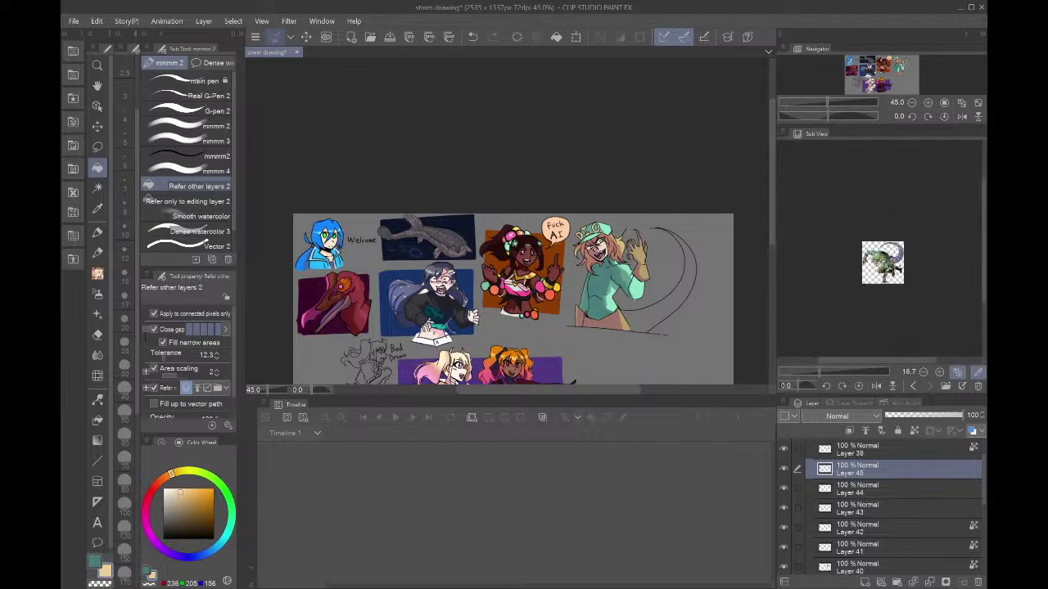
pyautogui.scroll(8, 891, 254)
pyautogui.click(948, 247)
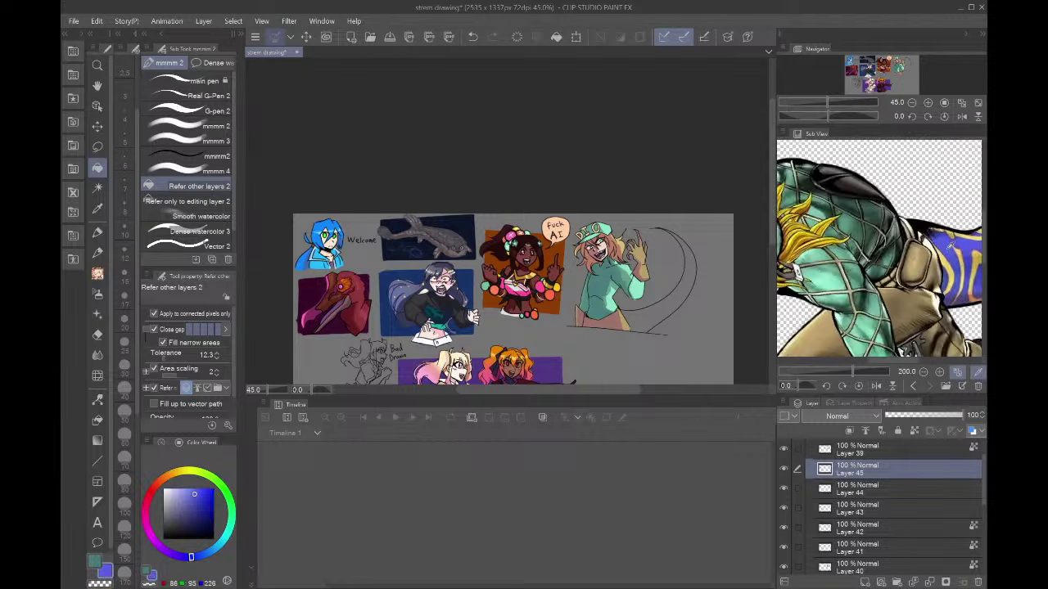
pyautogui.click(675, 299)
pyautogui.scroll(-2, 904, 309)
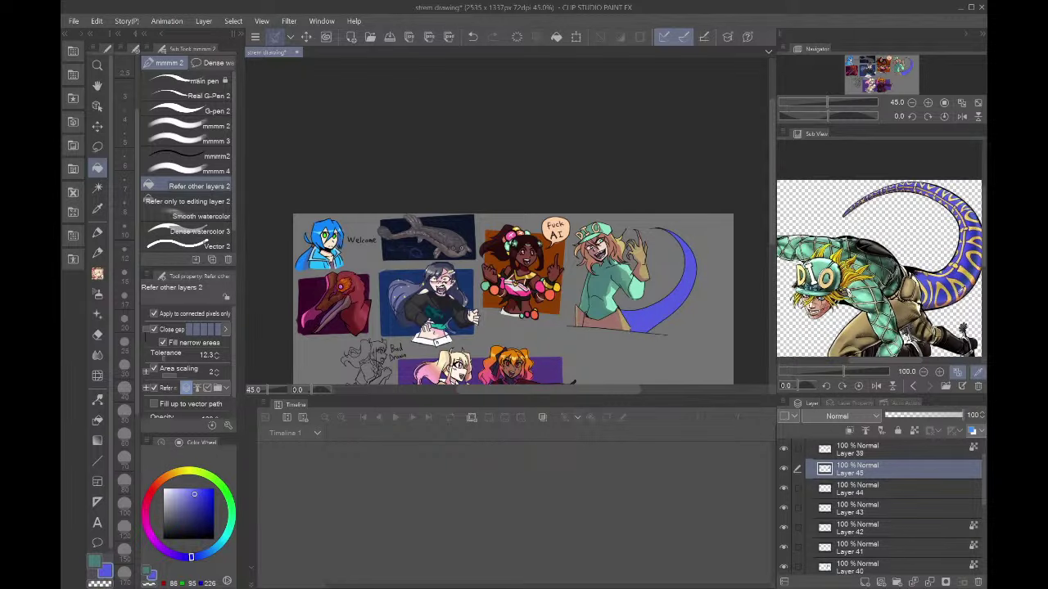
# - Lock the tail layer's transparency and start shading the tail's inner curve with the mmmm2 brush at size 25 in dark blue-violet (RGB 44, 34, 98)
pyautogui.click(953, 281)
pyautogui.scroll(3, 952, 282)
pyautogui.scroll(2, 746, 263)
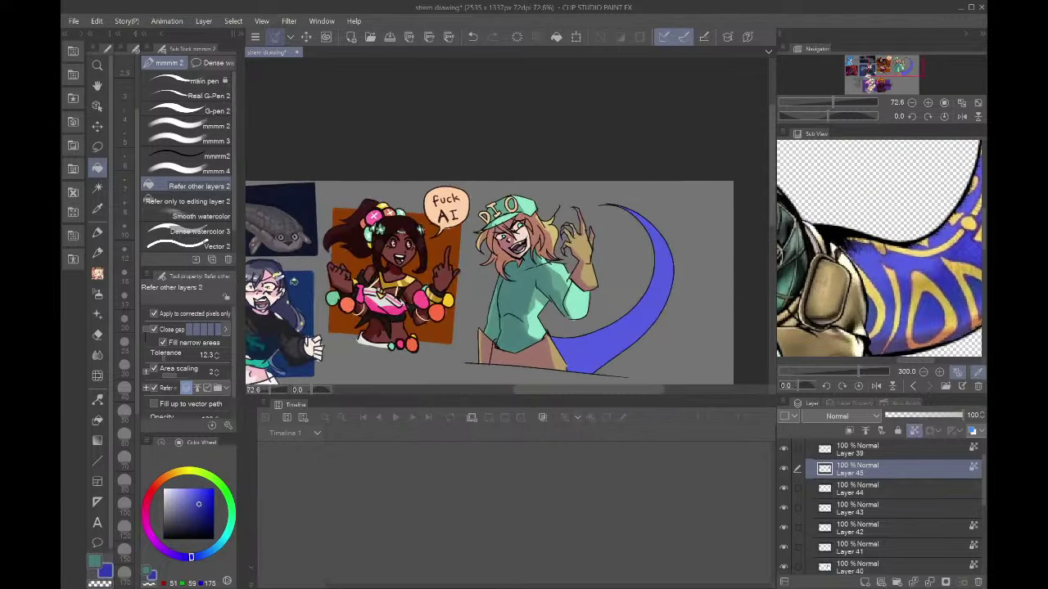
pyautogui.click(148, 167)
pyautogui.click(146, 154)
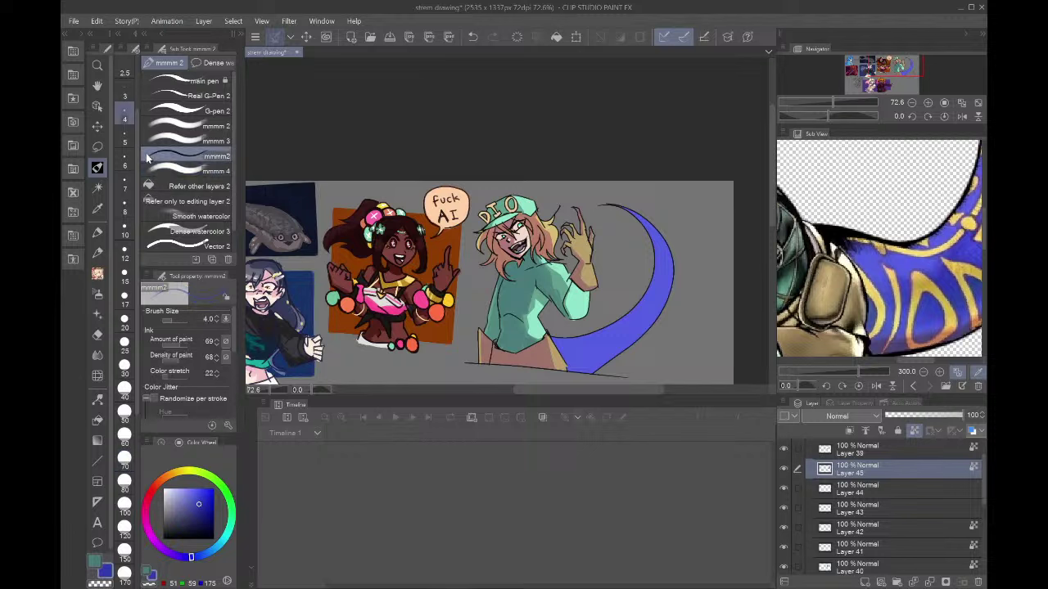
pyautogui.click(125, 342)
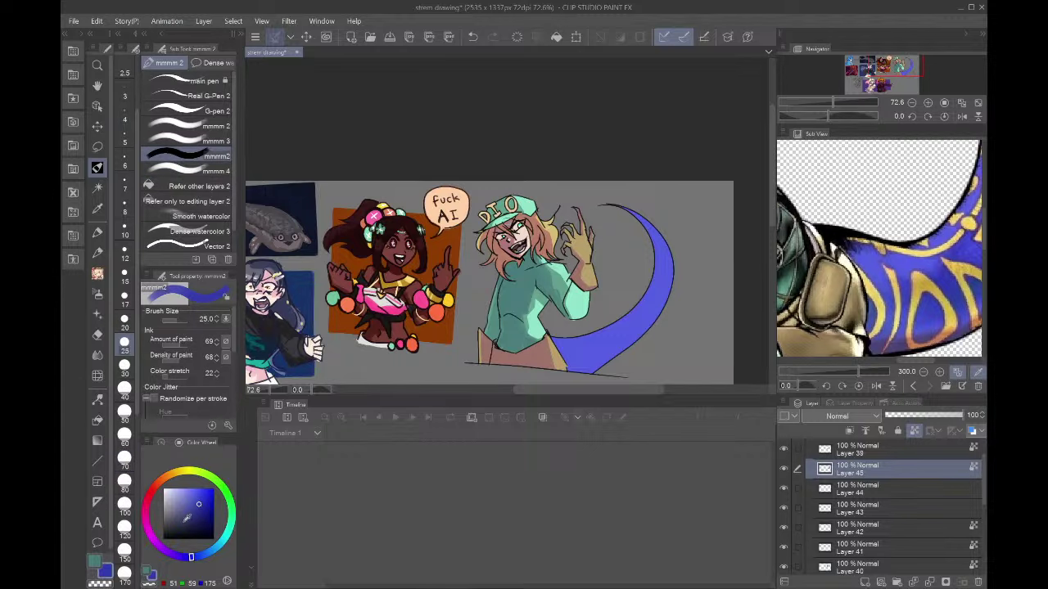
pyautogui.moveTo(190, 557); pyautogui.dragTo(182, 557)
pyautogui.click(197, 516)
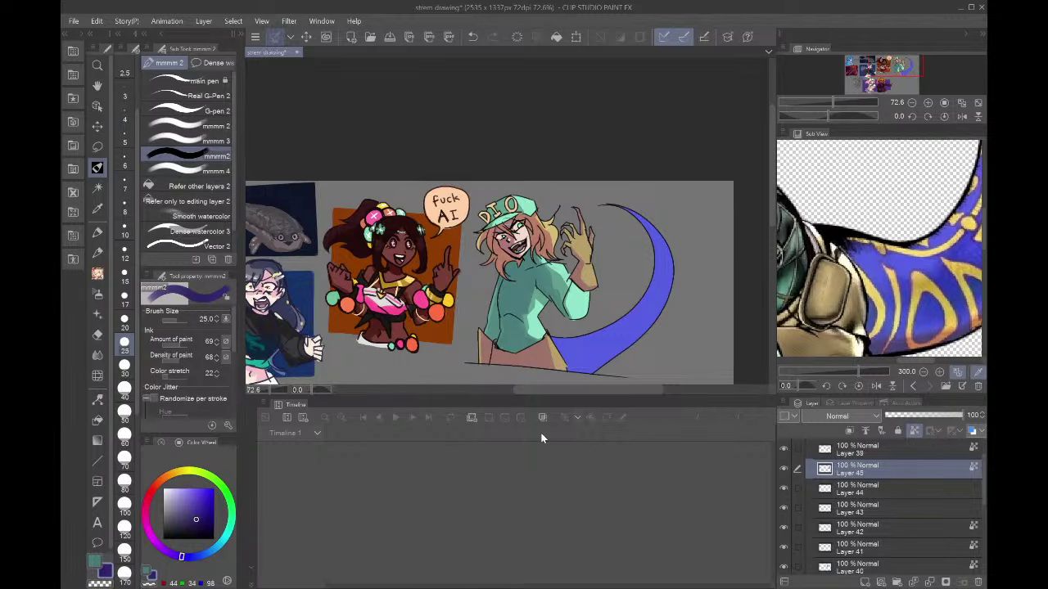
pyautogui.scroll(2, 655, 338)
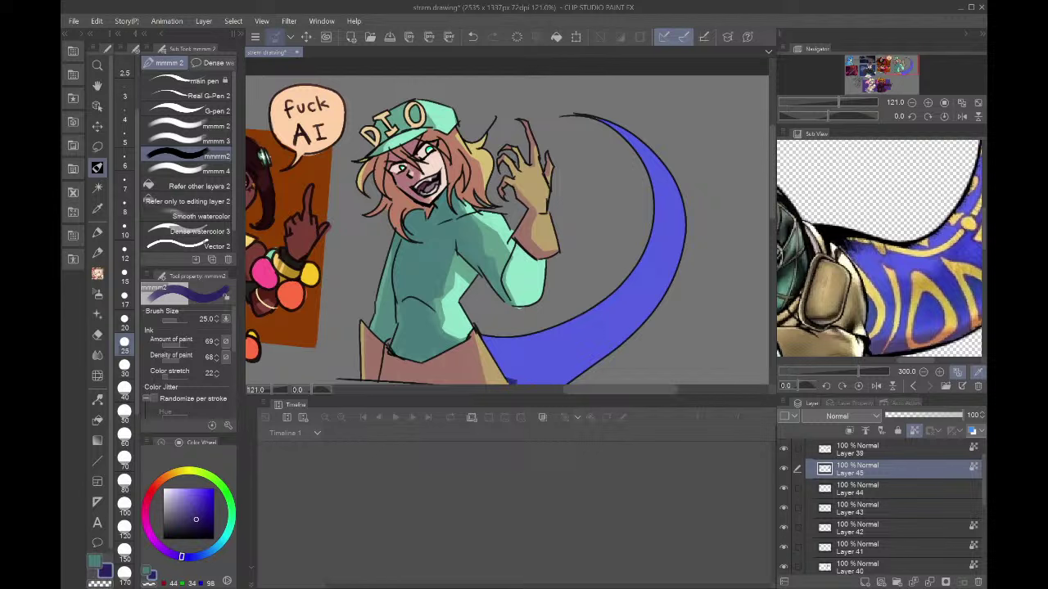
pyautogui.moveTo(511, 381)
pyautogui.mouseDown()
pyautogui.moveTo(615, 147)
pyautogui.moveTo(593, 122)
pyautogui.moveTo(655, 197)
pyautogui.moveTo(656, 233)
pyautogui.mouseUp()
pyautogui.hotkey('ctrl', 'z')
pyautogui.moveTo(663, 254)
pyautogui.mouseDown()
pyautogui.moveTo(655, 175)
pyautogui.moveTo(622, 128)
pyautogui.moveTo(654, 268)
pyautogui.mouseUp()
pyautogui.keyDown('alt'); pyautogui.click(663, 257); pyautogui.keyUp('alt')
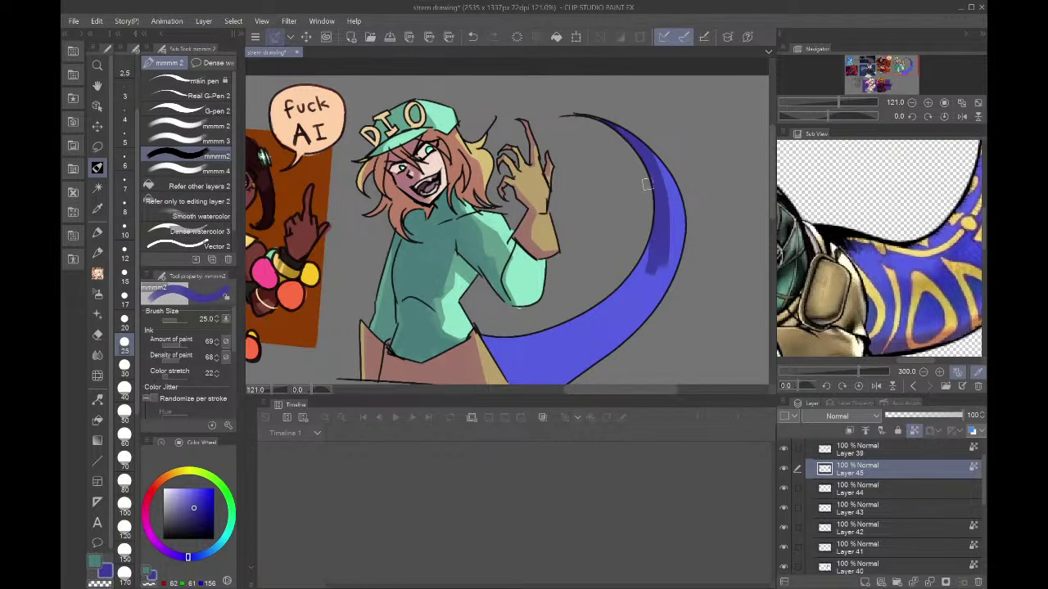
# - Shade the tail down to its base with RGB 62, 61, 156 at brush size 60 in a flipped view, leaving a lighter outer rim
pyautogui.click(962, 116)
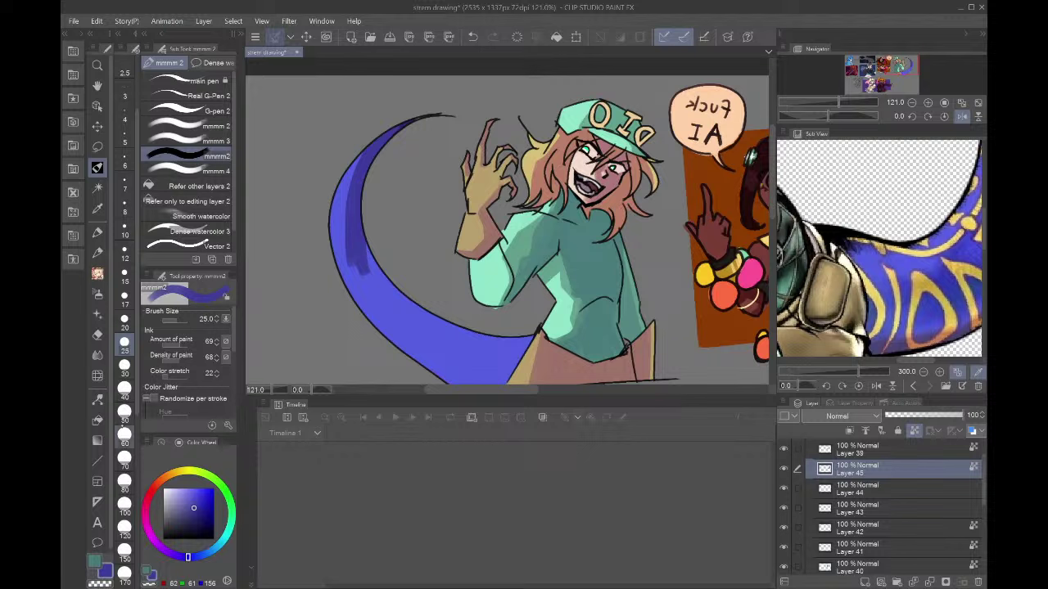
pyautogui.click(124, 434)
pyautogui.moveTo(367, 276); pyautogui.dragTo(434, 125)
pyautogui.moveTo(381, 246); pyautogui.dragTo(491, 342)
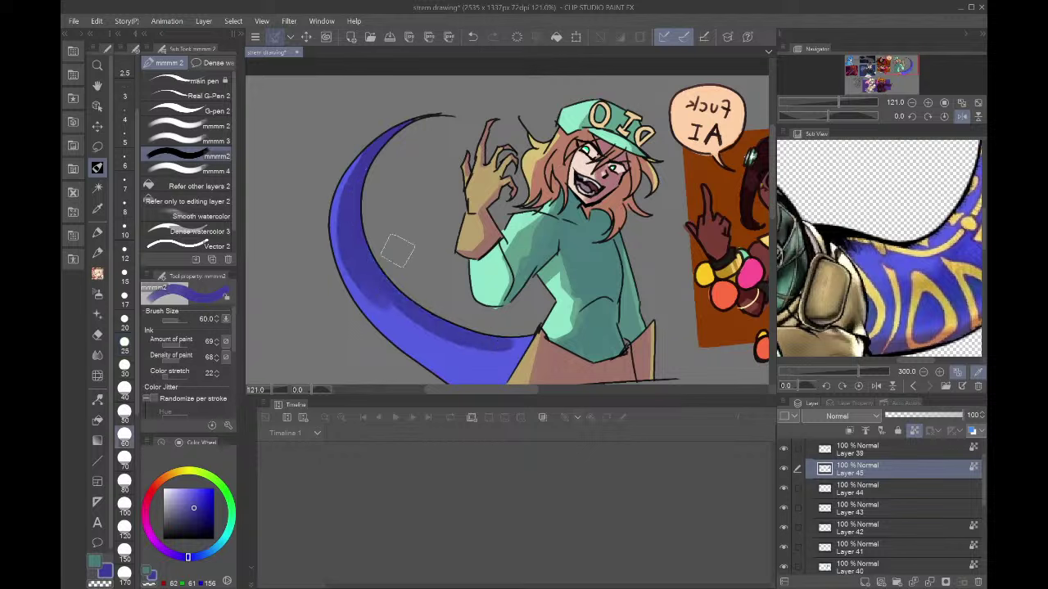
pyautogui.moveTo(365, 288); pyautogui.dragTo(506, 359)
pyautogui.moveTo(370, 258); pyautogui.dragTo(487, 367)
pyautogui.hotkey('ctrl', 'z')
pyautogui.moveTo(373, 248)
pyautogui.mouseDown()
pyautogui.moveTo(428, 349)
pyautogui.moveTo(494, 366)
pyautogui.mouseUp()
pyautogui.moveTo(381, 273)
pyautogui.mouseDown()
pyautogui.moveTo(447, 346)
pyautogui.moveTo(532, 351)
pyautogui.mouseUp()
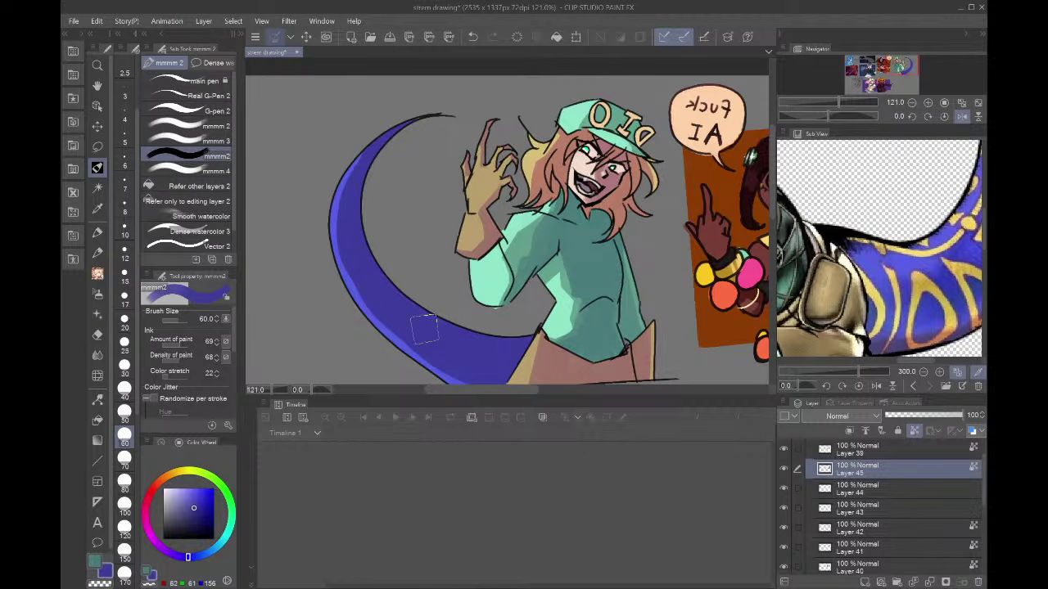
pyautogui.click(890, 72)
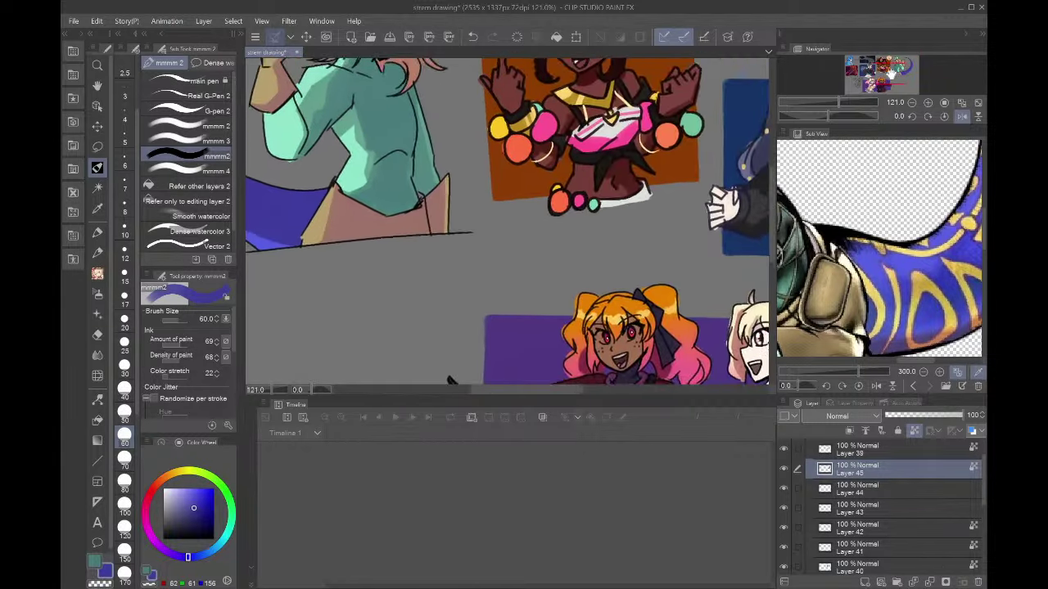
pyautogui.moveTo(890, 72); pyautogui.dragTo(884, 69)
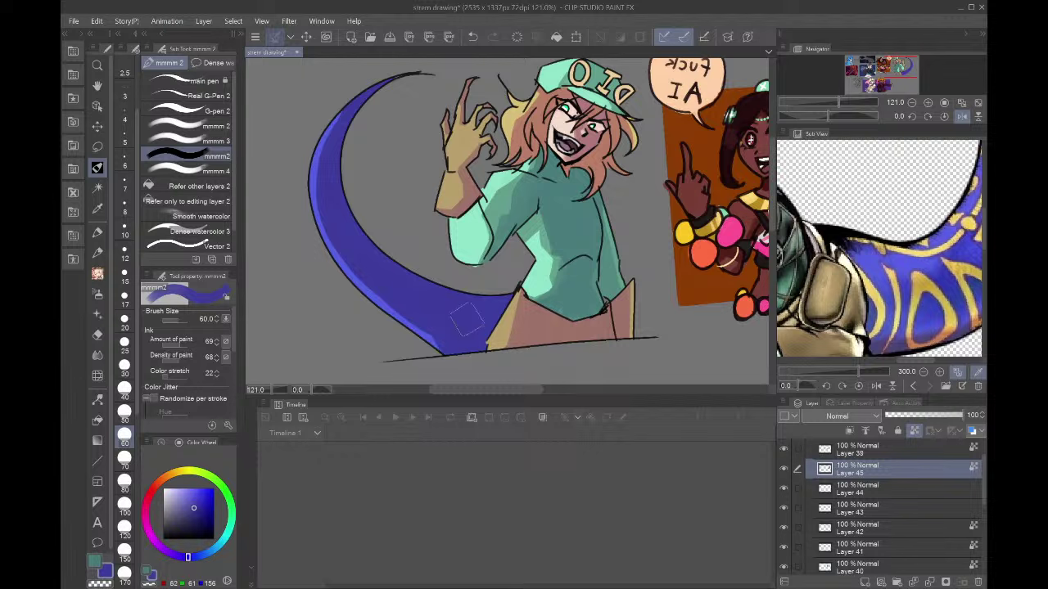
pyautogui.click(962, 116)
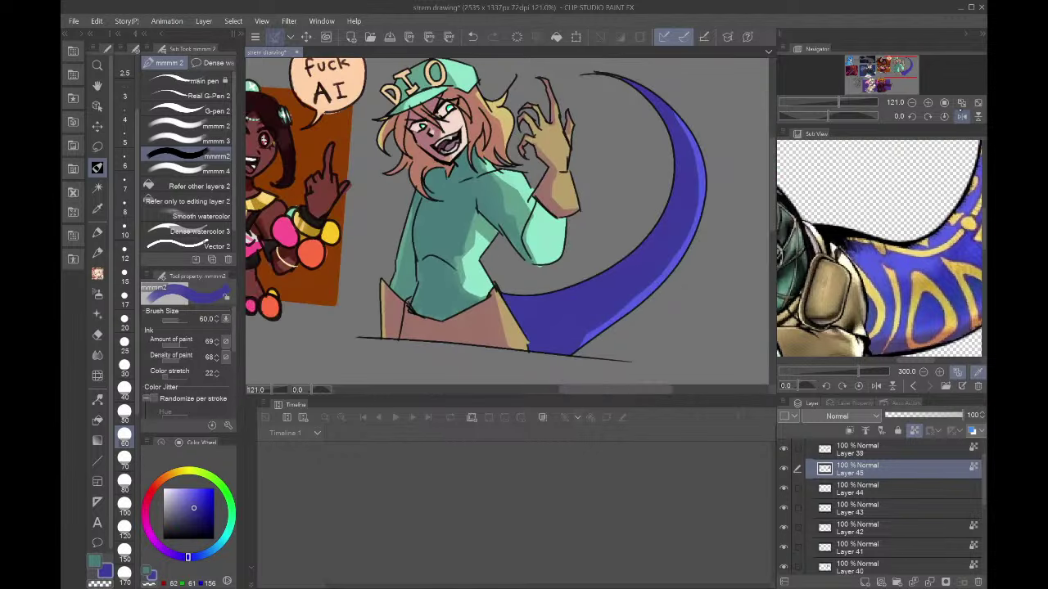
# - Deepen the shadow from the tail's base along its inner edge with a darker blue-violet (RGB 51, 50, 133)
pyautogui.click(195, 513)
pyautogui.moveTo(554, 352)
pyautogui.mouseDown()
pyautogui.moveTo(572, 277)
pyautogui.moveTo(545, 333)
pyautogui.moveTo(517, 331)
pyautogui.moveTo(544, 346)
pyautogui.mouseUp()
pyautogui.moveTo(579, 292)
pyautogui.mouseDown()
pyautogui.moveTo(556, 361)
pyautogui.moveTo(590, 278)
pyautogui.mouseUp()
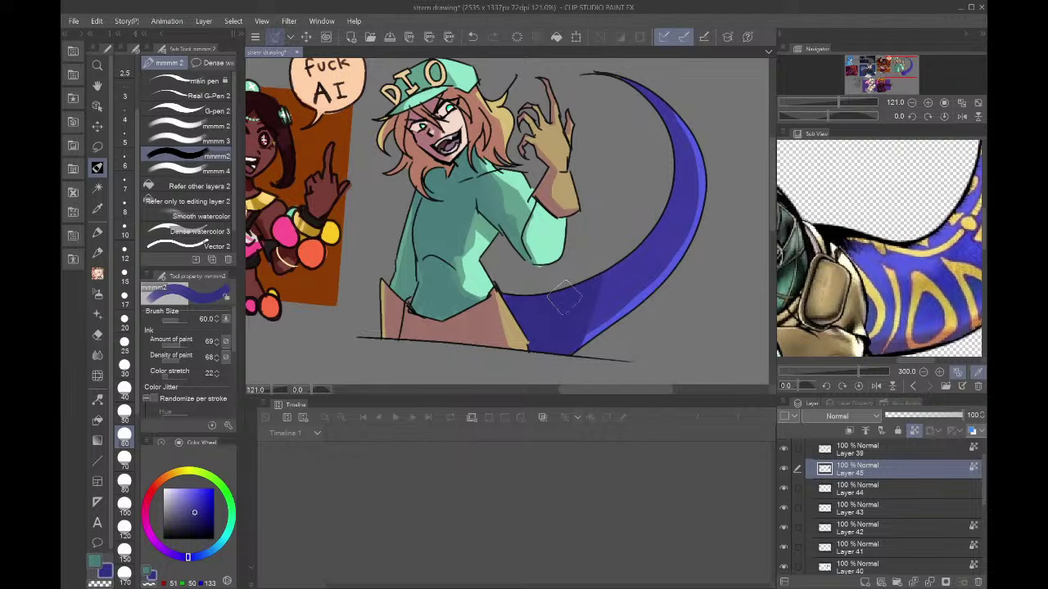
pyautogui.hotkey('ctrl', 'z')
pyautogui.moveTo(561, 336); pyautogui.dragTo(583, 266)
pyautogui.click(961, 116)
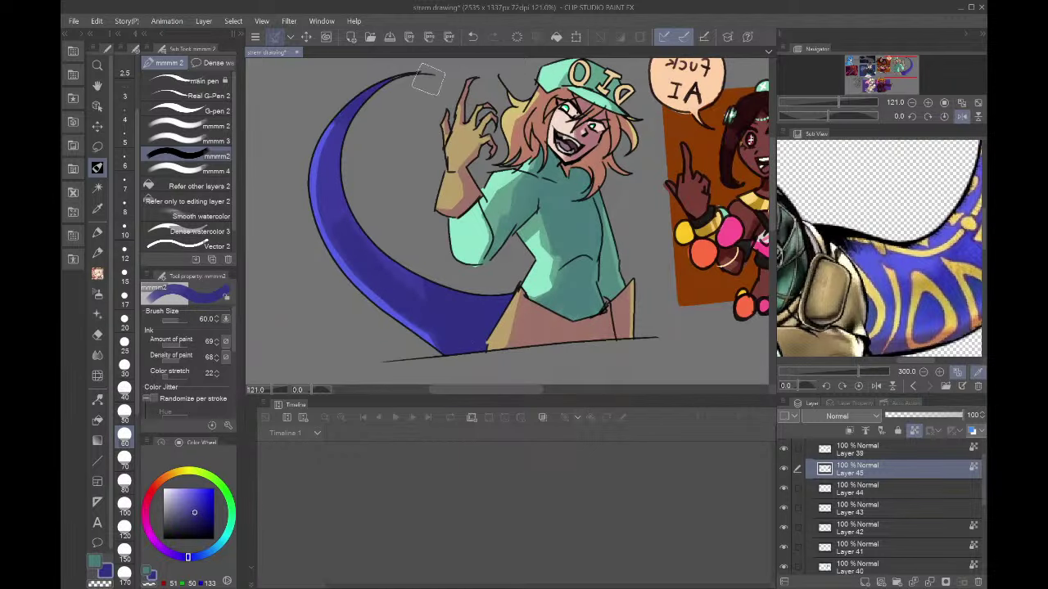
pyautogui.hotkey('ctrl', 'z')
pyautogui.hotkey('ctrl', 'z')
pyautogui.hotkey('ctrl', 'z')
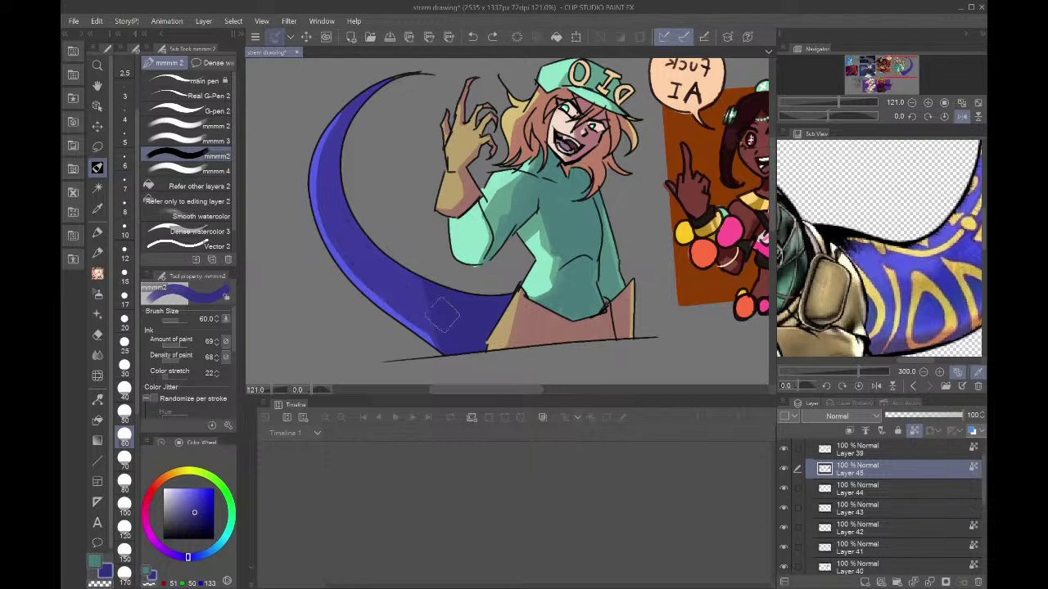
pyautogui.moveTo(434, 319); pyautogui.dragTo(338, 159)
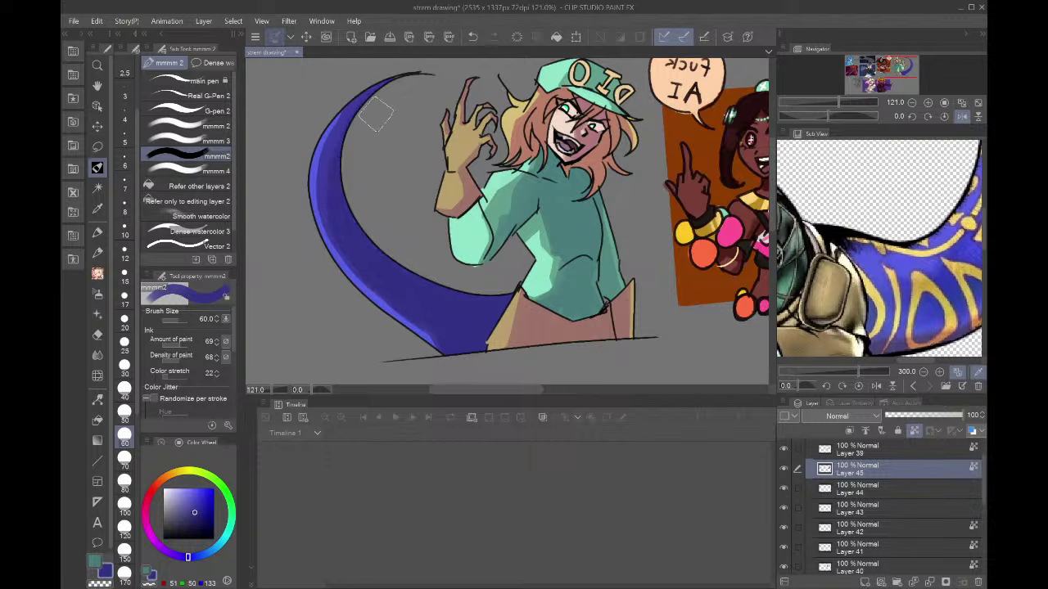
pyautogui.moveTo(354, 211); pyautogui.dragTo(364, 107)
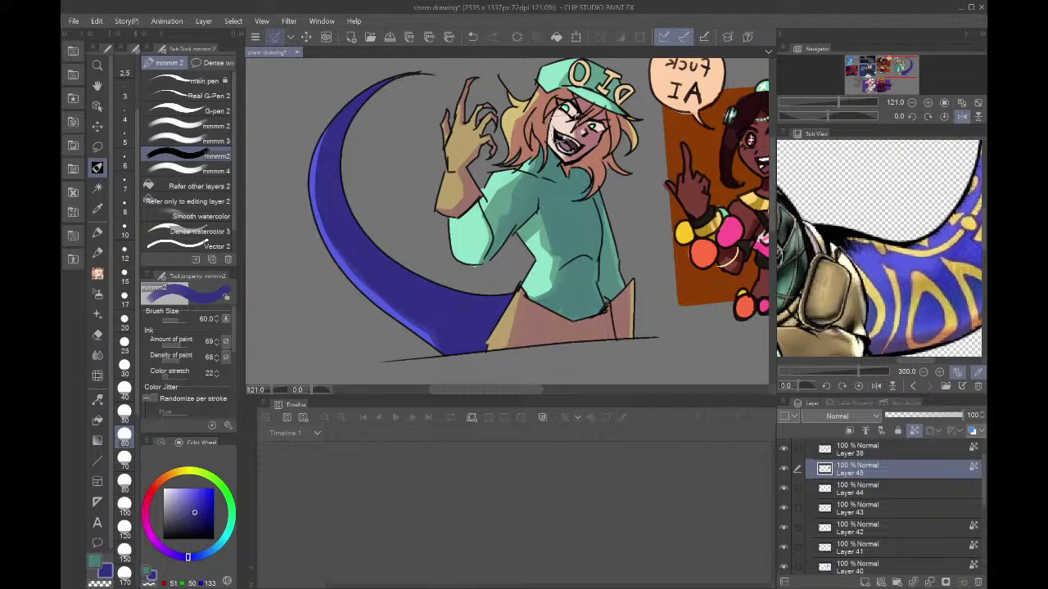
pyautogui.click(962, 115)
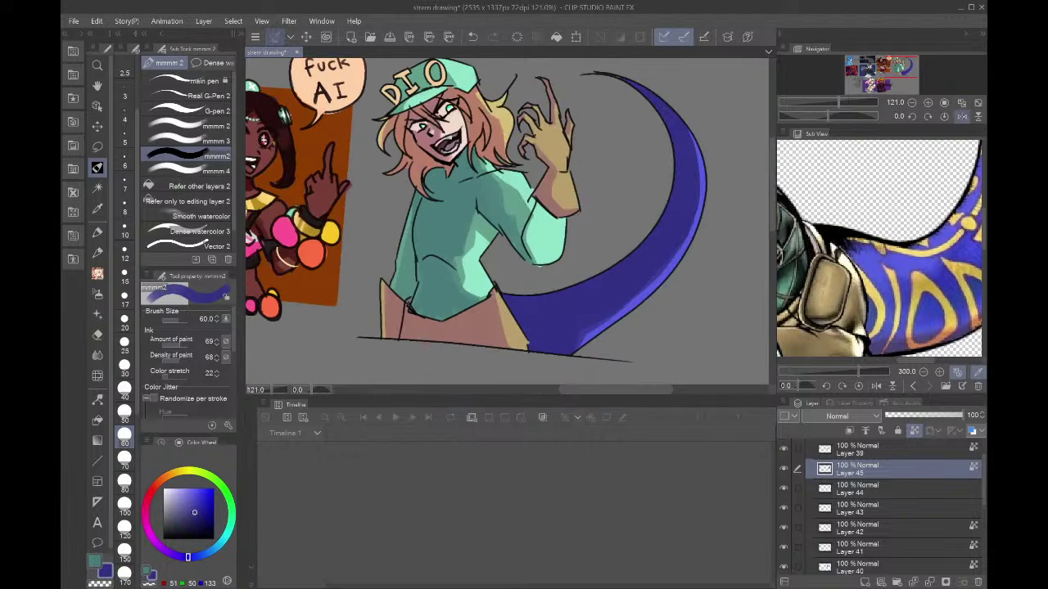
# - Sample yellow (RGB 208, 191, 76) from the reference's tail pattern and add a new layer clipped to the tail layer
pyautogui.click(917, 292)
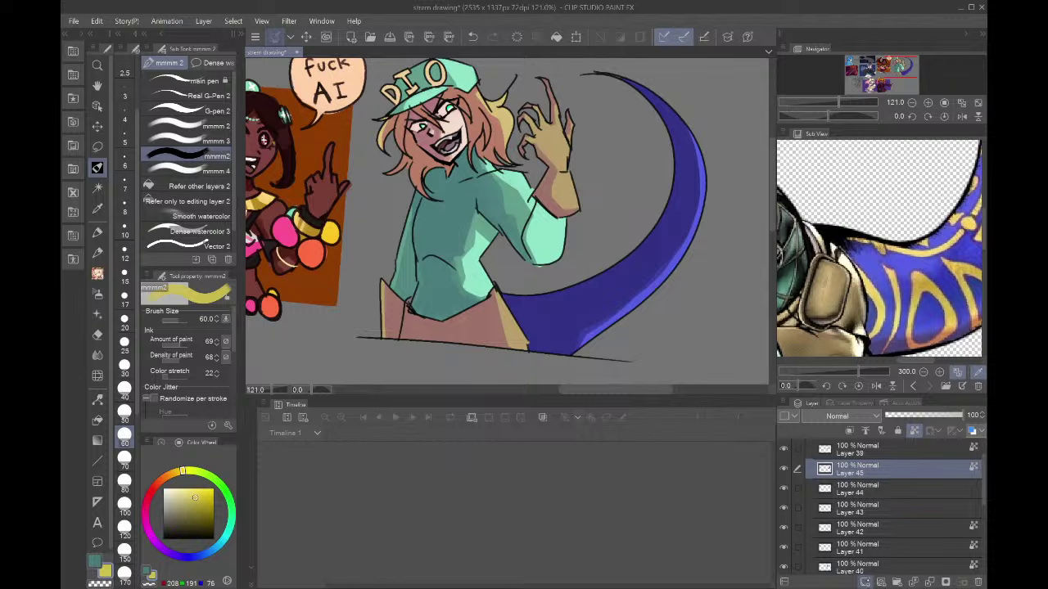
pyautogui.click(865, 582)
pyautogui.click(850, 431)
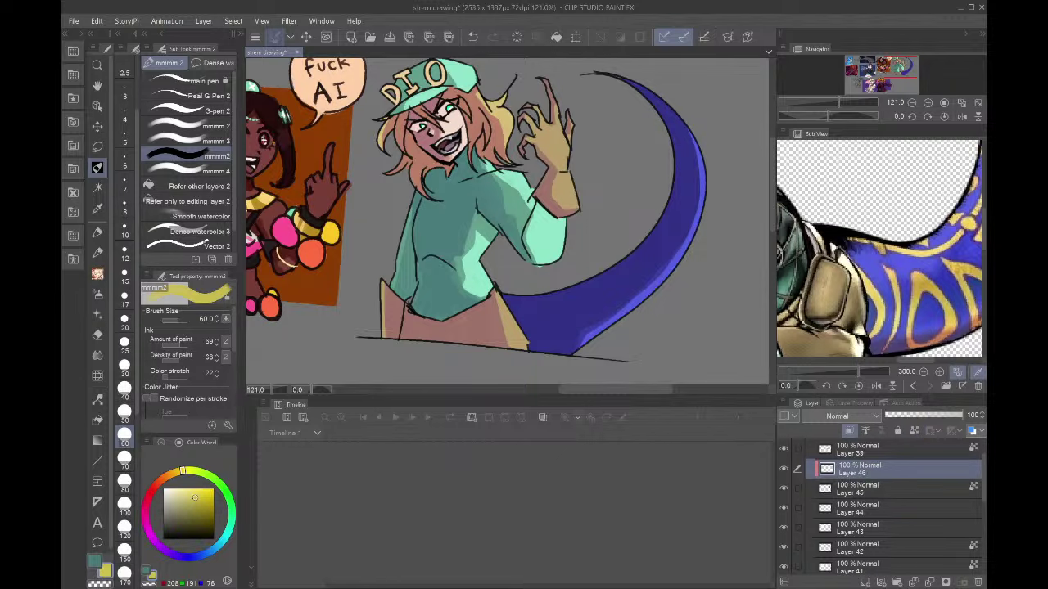
# - Letter DIO twice along the tail from its base at brush size 12, and add another D at size 8
pyautogui.click(124, 229)
pyautogui.click(124, 252)
pyautogui.click(927, 102)
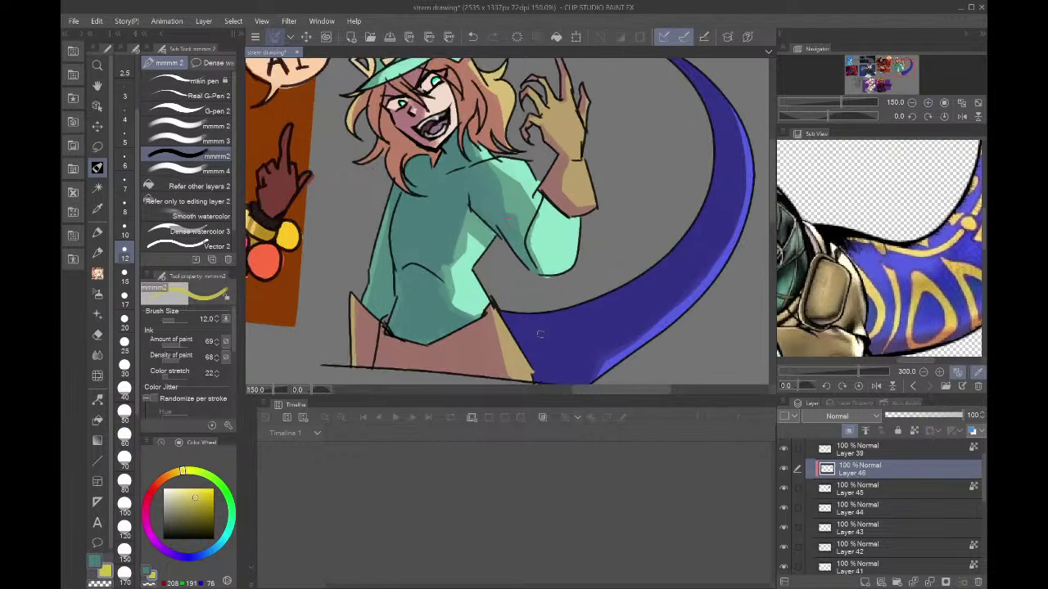
pyautogui.moveTo(530, 327); pyautogui.dragTo(554, 379)
pyautogui.moveTo(528, 325)
pyautogui.mouseDown()
pyautogui.moveTo(568, 349)
pyautogui.moveTo(553, 380)
pyautogui.mouseUp()
pyautogui.moveTo(576, 321)
pyautogui.mouseDown()
pyautogui.moveTo(588, 367)
pyautogui.moveTo(615, 349)
pyautogui.moveTo(609, 317)
pyautogui.moveTo(615, 336)
pyautogui.mouseUp()
pyautogui.moveTo(619, 294)
pyautogui.mouseDown()
pyautogui.moveTo(621, 334)
pyautogui.moveTo(637, 308)
pyautogui.moveTo(635, 325)
pyautogui.mouseUp()
pyautogui.moveTo(655, 291); pyautogui.dragTo(665, 308)
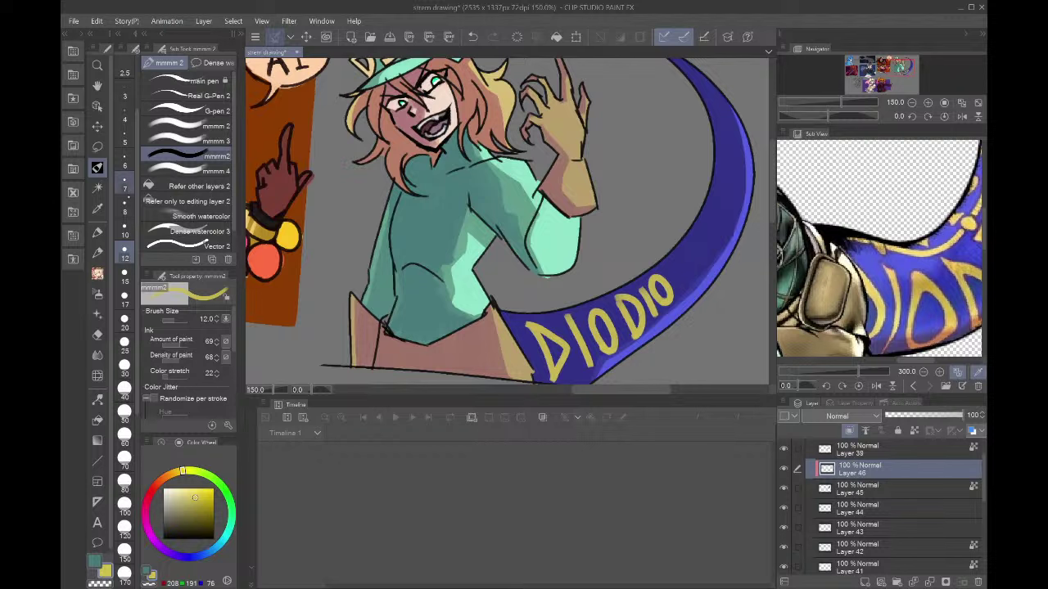
pyautogui.press('[')
pyautogui.press('[')
pyautogui.moveTo(672, 267); pyautogui.dragTo(678, 291)
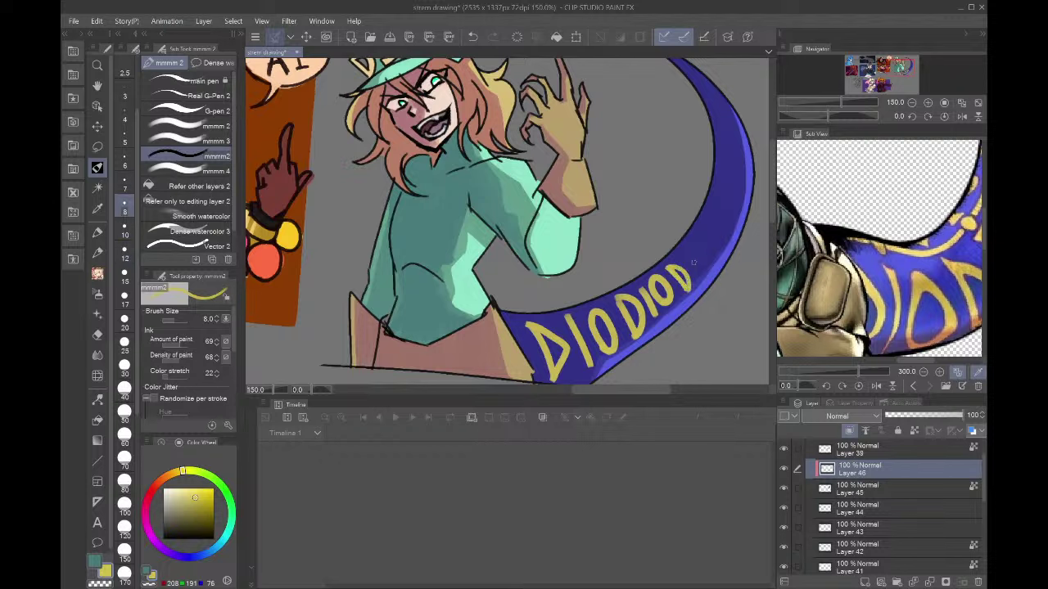
pyautogui.moveTo(696, 251)
pyautogui.mouseDown()
pyautogui.moveTo(709, 257)
pyautogui.moveTo(736, 204)
pyautogui.mouseUp()
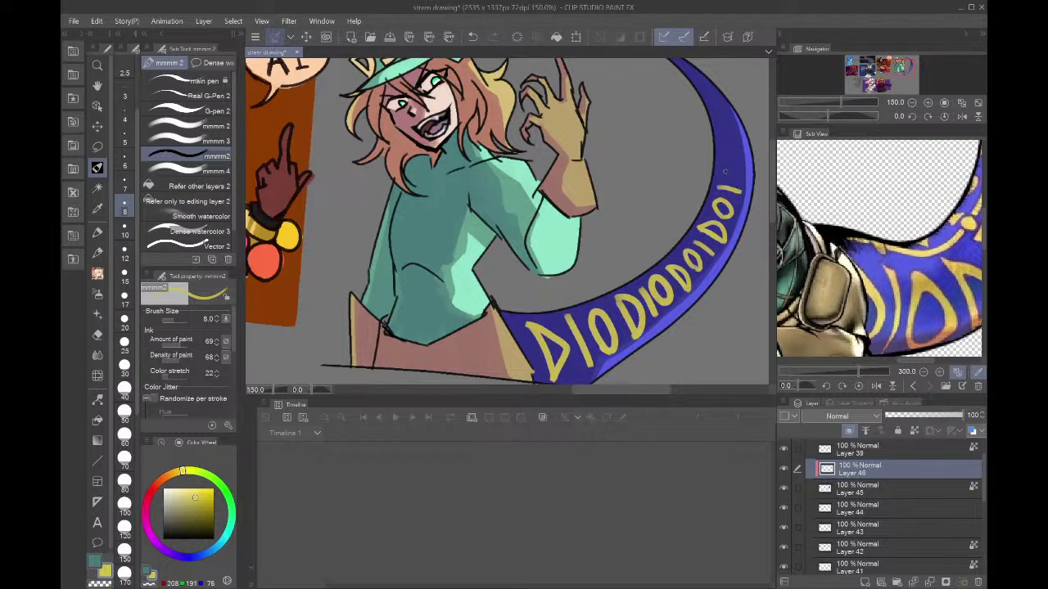
pyautogui.moveTo(733, 166)
pyautogui.mouseDown()
pyautogui.moveTo(728, 180)
pyautogui.moveTo(734, 148)
pyautogui.mouseUp()
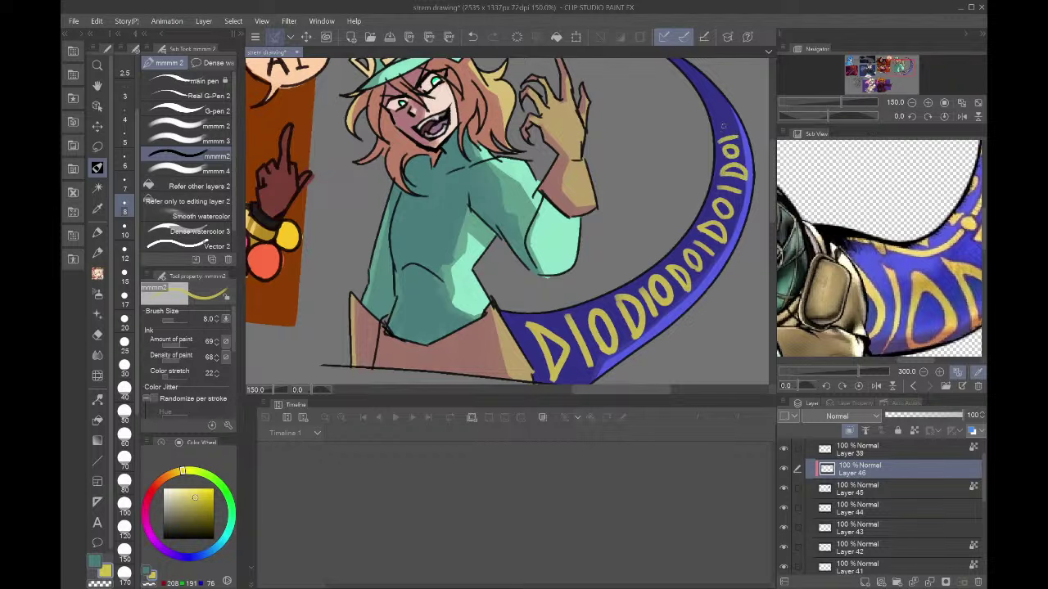
pyautogui.hotkey('ctrl', 'z')
pyautogui.hotkey('ctrl', 'z')
pyautogui.hotkey('ctrl', 'z')
pyautogui.hotkey('ctrl', 'z')
pyautogui.hotkey('ctrl', 'z')
pyautogui.hotkey('ctrl', 'z')
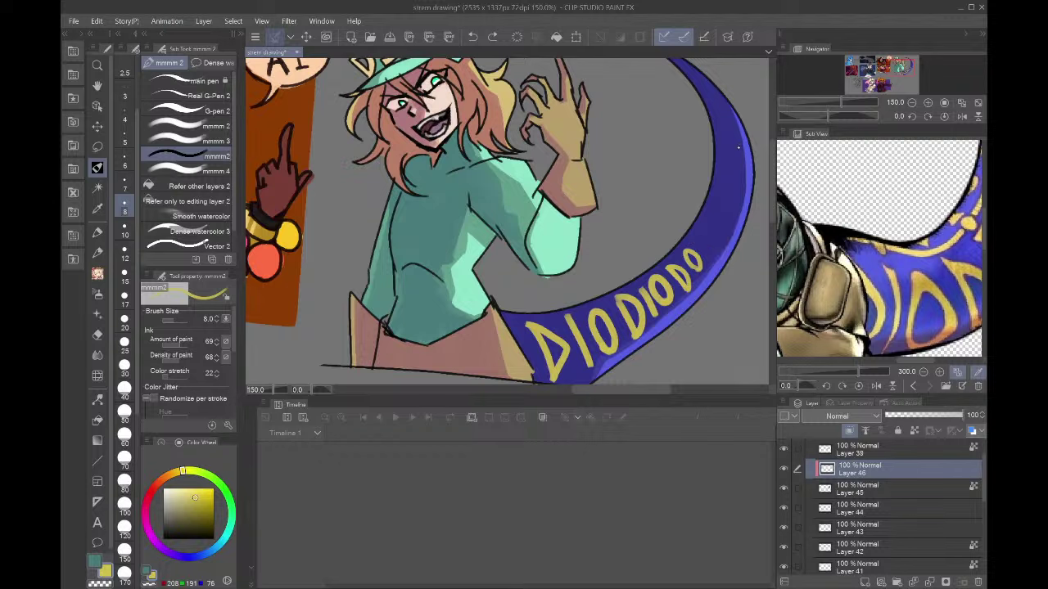
pyautogui.hotkey('ctrl', 'z')
# - Continue the repeated, shrinking DIO lettering up the tail towards its tip, reducing the brush size to 7
pyautogui.moveTo(690, 261)
pyautogui.mouseDown()
pyautogui.moveTo(707, 234)
pyautogui.moveTo(720, 232)
pyautogui.moveTo(703, 226)
pyautogui.moveTo(723, 232)
pyautogui.moveTo(738, 144)
pyautogui.mouseUp()
pyautogui.moveTo(735, 138); pyautogui.dragTo(725, 113)
pyautogui.press('[')
pyautogui.hotkey('ctrl', 'z')
pyautogui.moveTo(726, 112); pyautogui.dragTo(715, 98)
pyautogui.moveTo(715, 98); pyautogui.dragTo(708, 93)
pyautogui.hotkey('ctrl', 'z')
pyautogui.hotkey('ctrl', 'z')
pyautogui.hotkey('ctrl', 'z')
pyautogui.hotkey('ctrl', 'z')
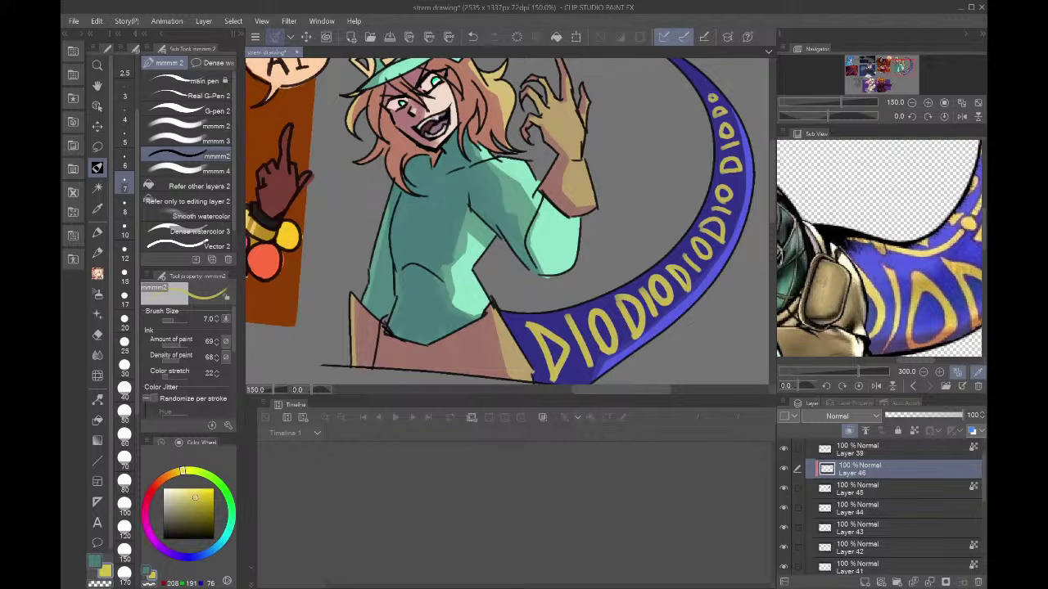
# - Check the lettering in a flipped view, restore the orientation, and finish the pattern with small yellow dots near the tail's tip
pyautogui.click(962, 116)
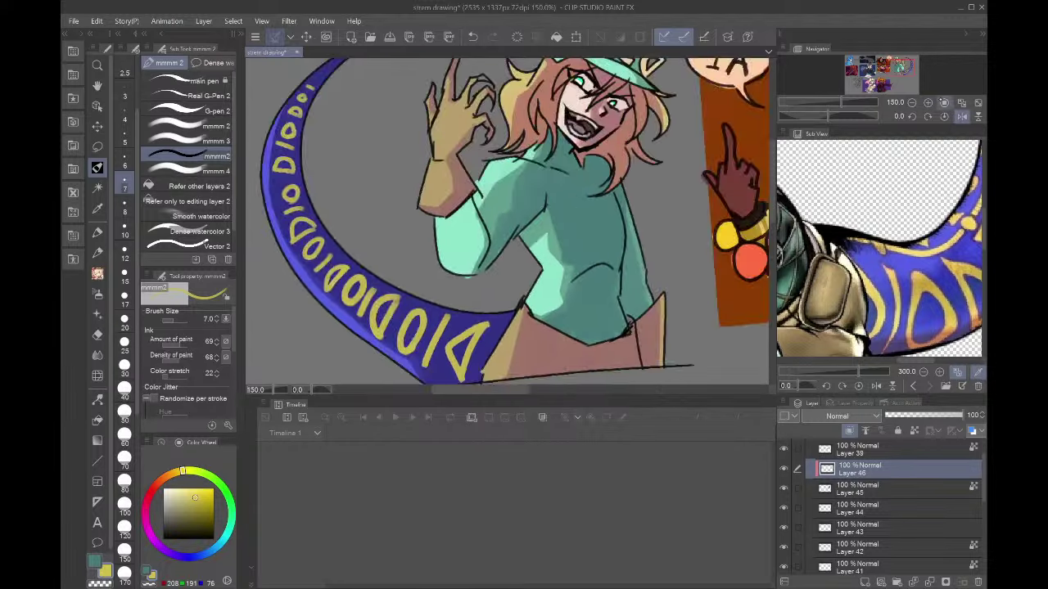
pyautogui.click(962, 116)
pyautogui.scroll(3, 907, 64)
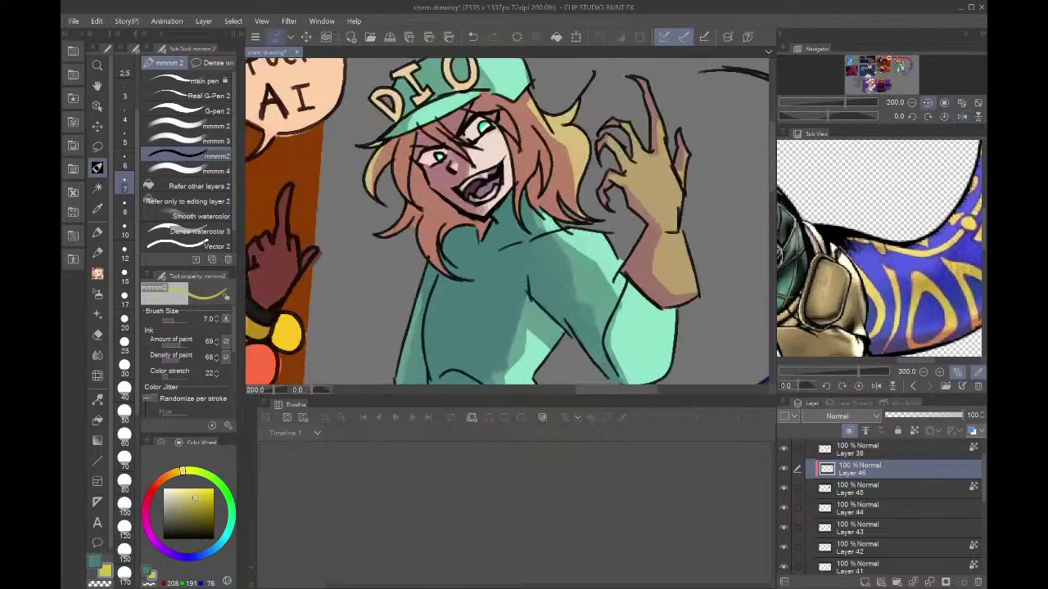
pyautogui.moveTo(907, 65); pyautogui.dragTo(907, 61)
pyautogui.moveTo(704, 233)
pyautogui.mouseDown()
pyautogui.moveTo(685, 224)
pyautogui.moveTo(704, 224)
pyautogui.mouseUp()
pyautogui.click(675, 208)
pyautogui.click(658, 194)
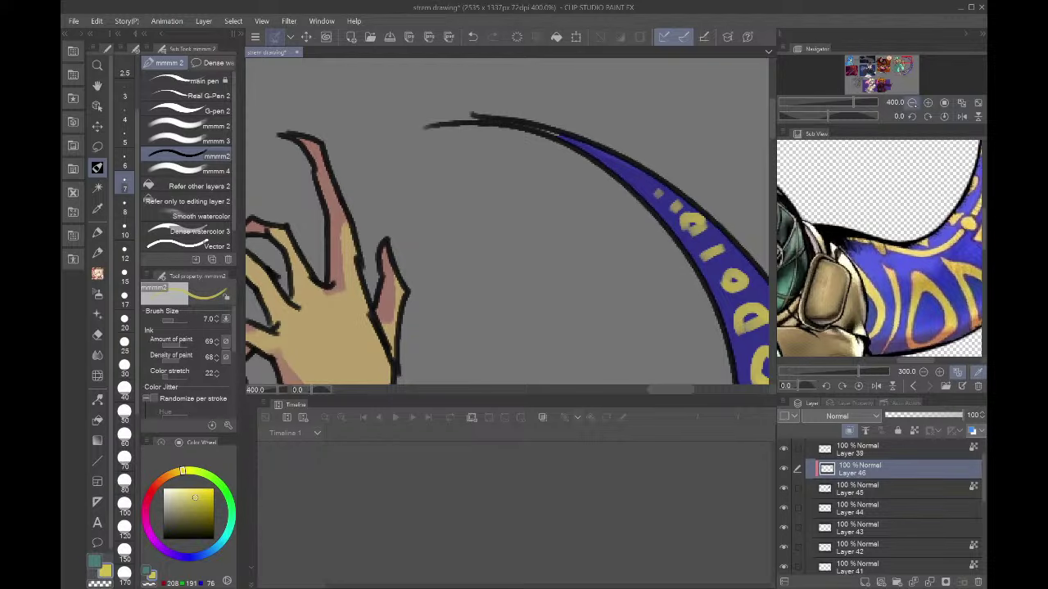
# - Paint an irregular yellow border along the tail's inner edge, from its base up beside the lettering
pyautogui.scroll(-3, 823, 80)
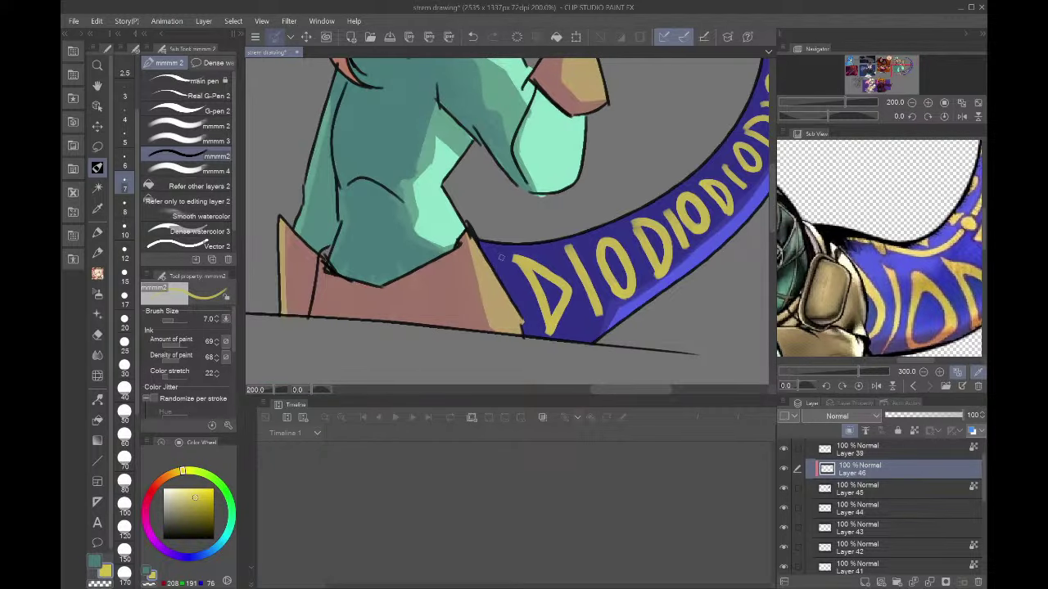
pyautogui.moveTo(493, 246)
pyautogui.mouseDown()
pyautogui.moveTo(542, 230)
pyautogui.moveTo(539, 249)
pyautogui.moveTo(570, 234)
pyautogui.moveTo(529, 245)
pyautogui.moveTo(615, 219)
pyautogui.moveTo(590, 229)
pyautogui.mouseUp()
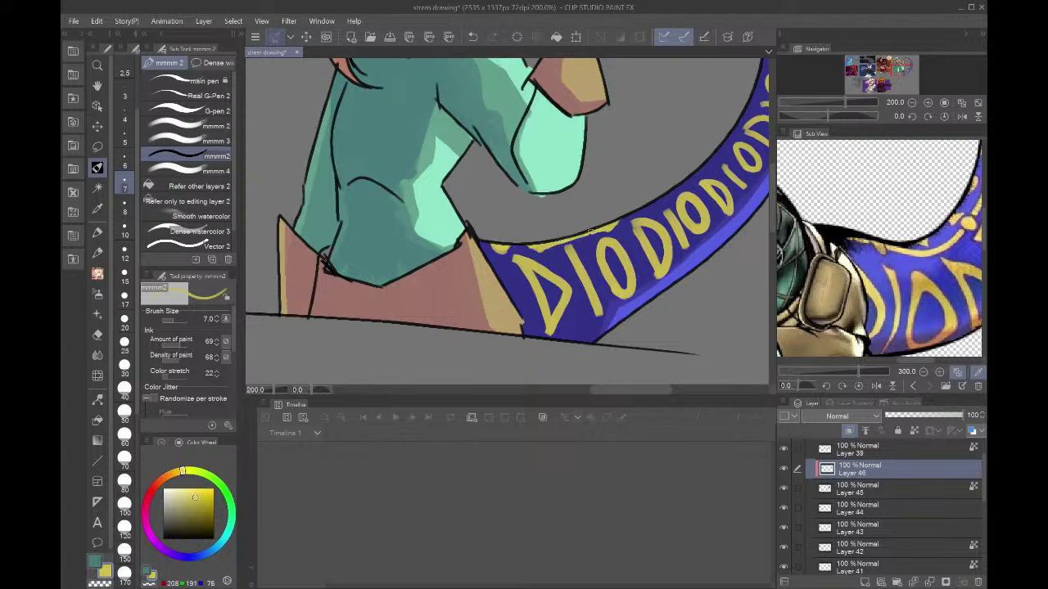
pyautogui.moveTo(640, 206); pyautogui.dragTo(636, 206)
pyautogui.moveTo(757, 88); pyautogui.dragTo(736, 131)
pyautogui.moveTo(896, 71); pyautogui.dragTo(904, 67)
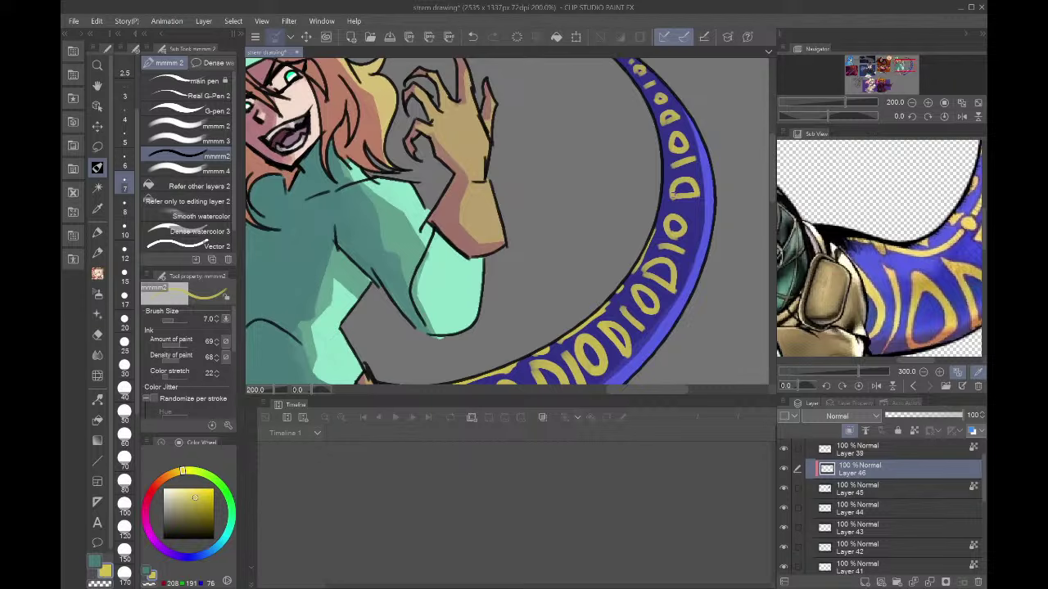
pyautogui.moveTo(658, 220); pyautogui.dragTo(667, 152)
# - Fit the whole canvas in view, check the composition flipped horizontally and restore its orientation
pyautogui.click(961, 102)
pyautogui.click(961, 116)
pyautogui.click(961, 115)
pyautogui.click(961, 116)
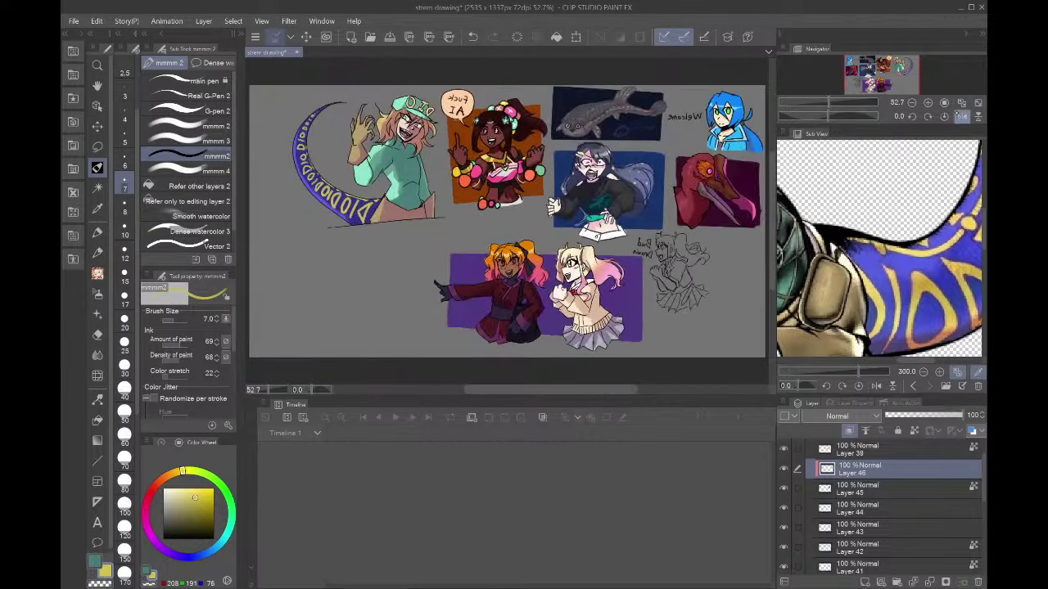
pyautogui.click(961, 116)
pyautogui.click(961, 115)
pyautogui.click(961, 115)
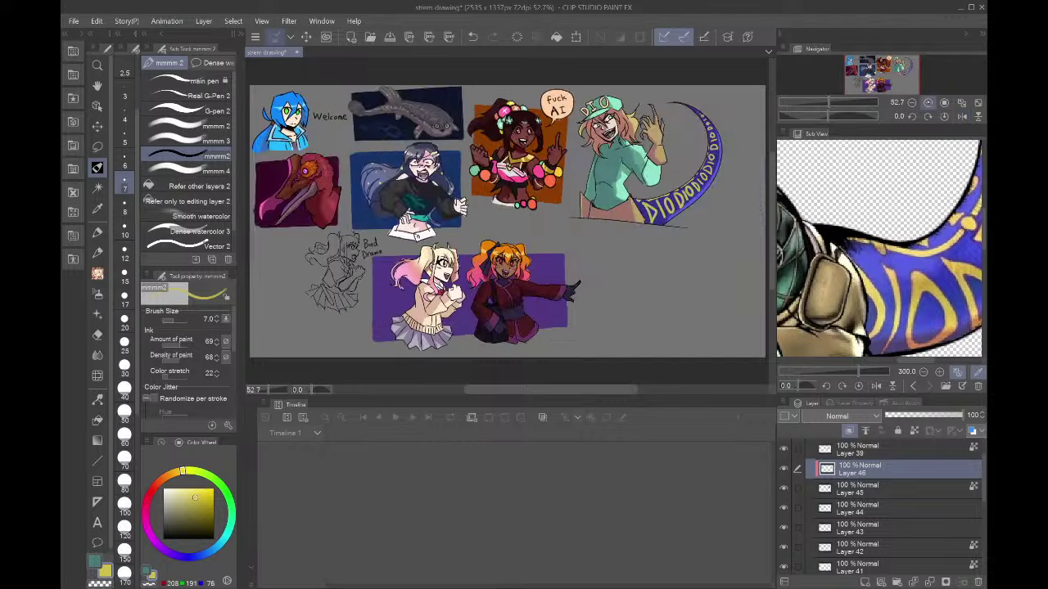
# - Activate line-art Layer 38, sample the dark outline colour near the waist and set the brush size to 5
pyautogui.click(929, 103)
pyautogui.click(928, 103)
pyautogui.click(928, 103)
pyautogui.click(886, 63)
pyautogui.moveTo(890, 62); pyautogui.dragTo(899, 71)
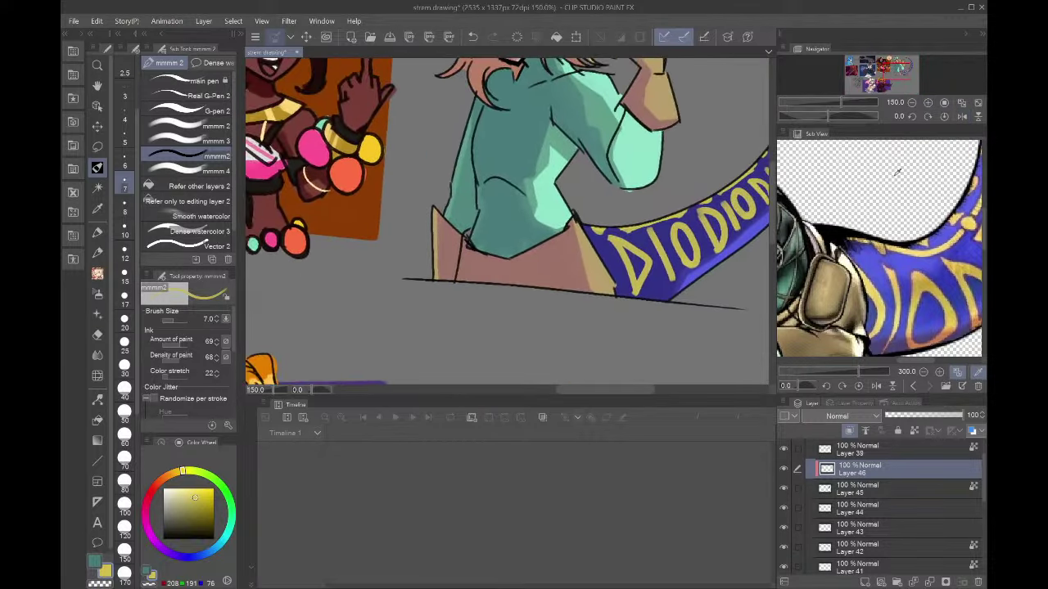
pyautogui.scroll(2, 892, 458)
pyautogui.click(852, 475)
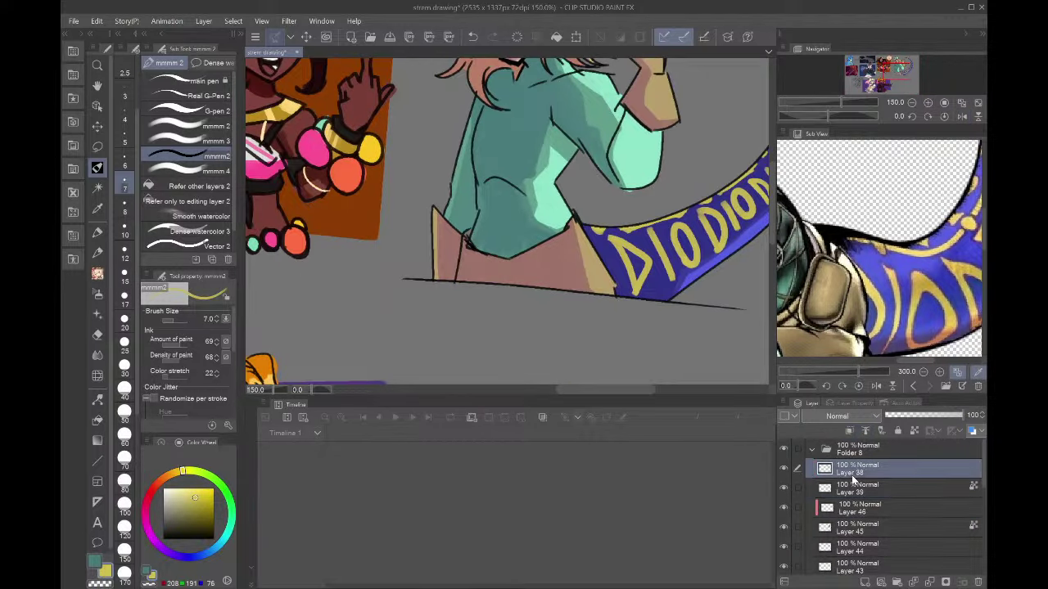
pyautogui.scroll(9, 571, 242)
pyautogui.keyDown('alt'); pyautogui.click(581, 178); pyautogui.keyUp('alt')
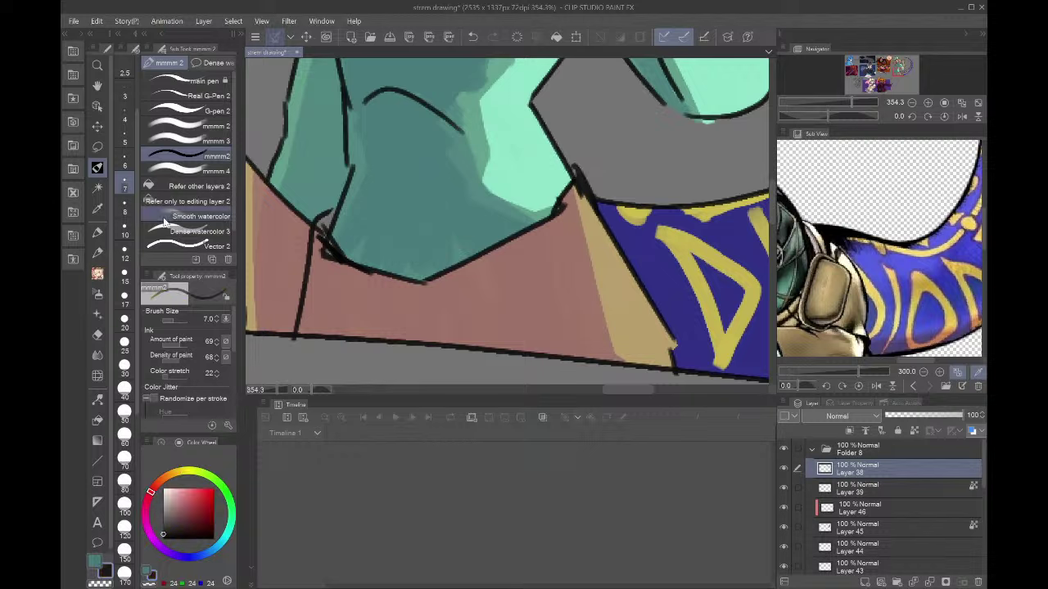
pyautogui.click(131, 138)
# - Draw a boxy flapped pocket on the trousers' hip in pure black, plus a waistband line below the shirt hem and a line on the opposite hip
pyautogui.moveTo(507, 266); pyautogui.dragTo(525, 329)
pyautogui.moveTo(504, 265)
pyautogui.mouseDown()
pyautogui.moveTo(563, 234)
pyautogui.moveTo(613, 318)
pyautogui.moveTo(512, 299)
pyautogui.mouseUp()
pyautogui.click(164, 538)
pyautogui.hotkey('ctrl', 'z')
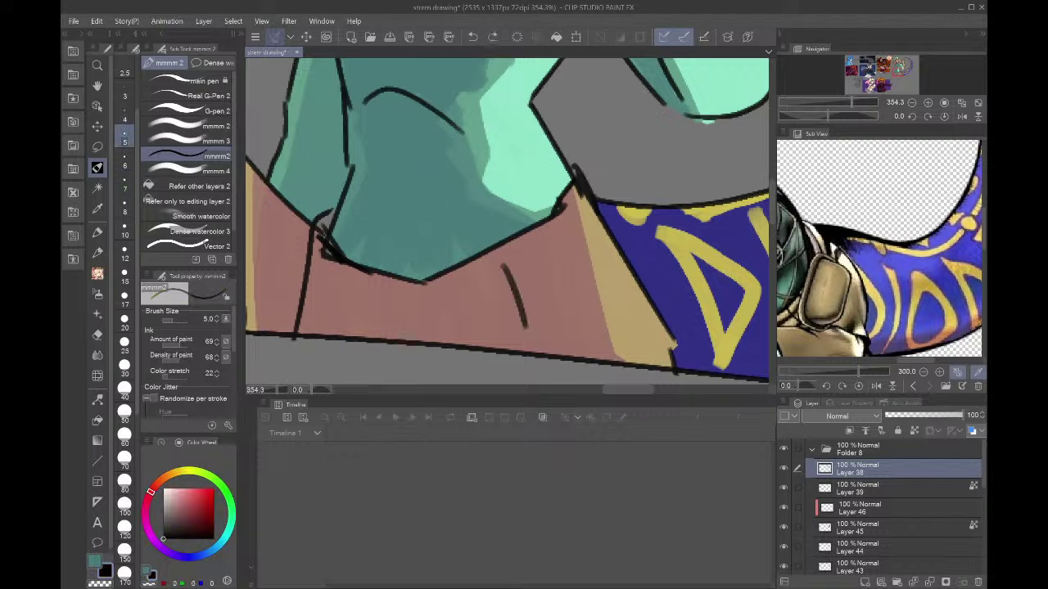
pyautogui.hotkey('ctrl', 'z')
pyautogui.moveTo(474, 269)
pyautogui.mouseDown()
pyautogui.moveTo(566, 216)
pyautogui.moveTo(591, 331)
pyautogui.mouseUp()
pyautogui.hotkey('ctrl', 'z')
pyautogui.hotkey('ctrl', 'z')
pyautogui.moveTo(486, 265)
pyautogui.mouseDown()
pyautogui.moveTo(567, 224)
pyautogui.moveTo(593, 332)
pyautogui.moveTo(501, 332)
pyautogui.moveTo(561, 325)
pyautogui.moveTo(590, 309)
pyautogui.mouseUp()
pyautogui.moveTo(505, 271); pyautogui.dragTo(588, 260)
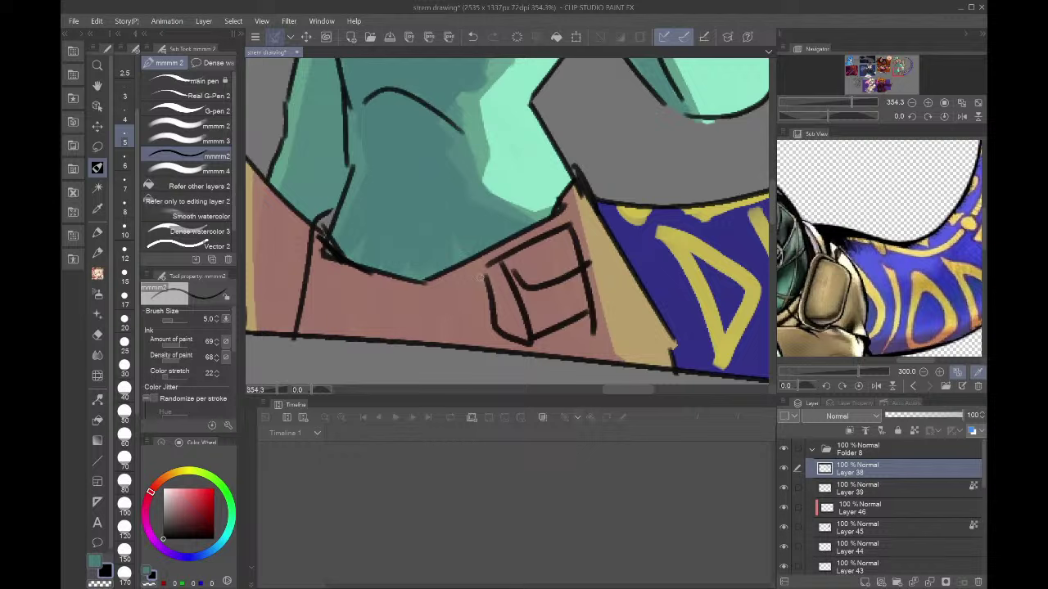
pyautogui.moveTo(478, 277)
pyautogui.mouseDown()
pyautogui.moveTo(585, 212)
pyautogui.moveTo(420, 299)
pyautogui.moveTo(348, 286)
pyautogui.mouseUp()
pyautogui.moveTo(309, 258); pyautogui.dragTo(278, 319)
# - Collapse the timeline to enlarge the canvas area and centre the DIO-capped character in view
pyautogui.click(912, 103)
pyautogui.moveTo(906, 64); pyautogui.dragTo(894, 58)
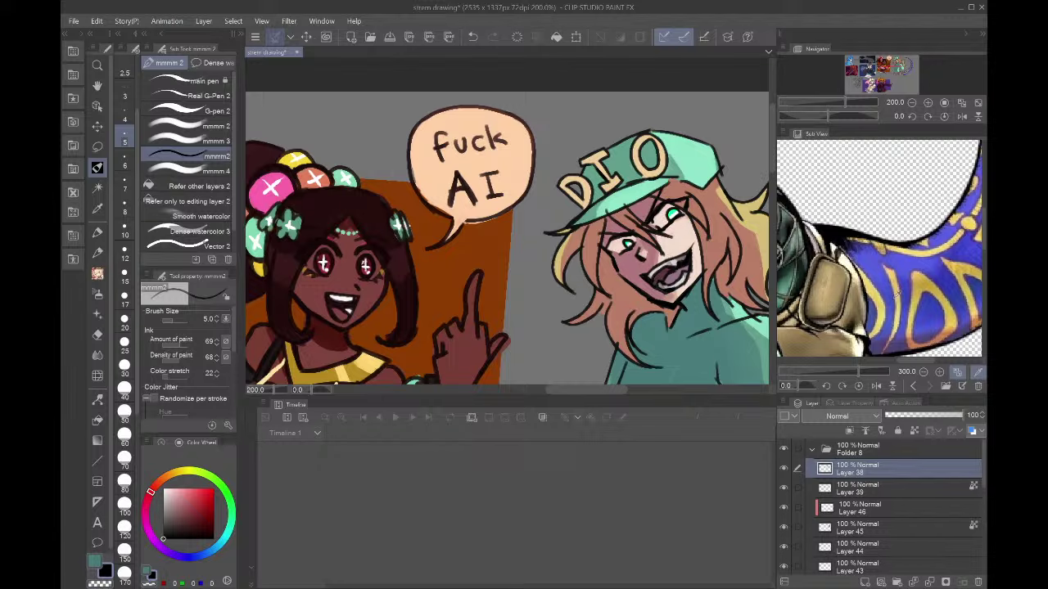
pyautogui.click(252, 586)
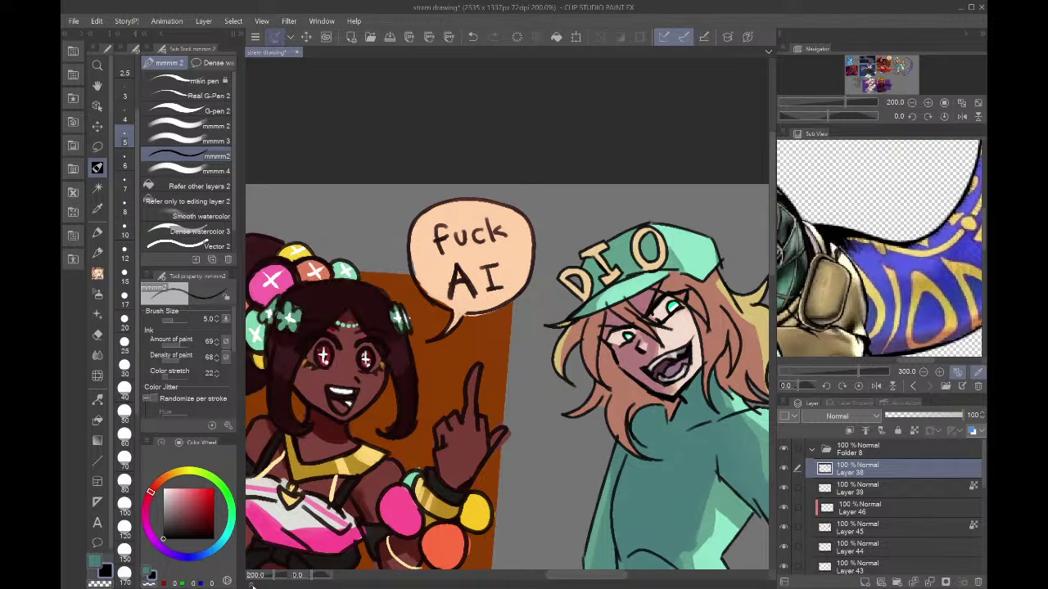
pyautogui.moveTo(906, 64); pyautogui.dragTo(899, 63)
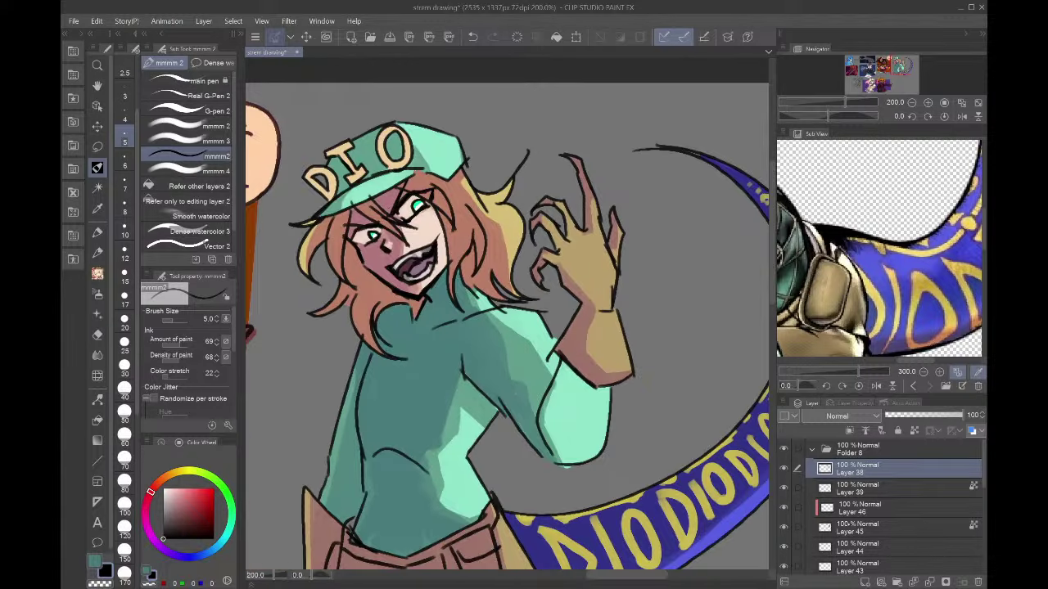
# - Identify the hair colour layer by toggling layer visibility, select Layer 42 with transparent pixels locked, and sample the hair's shadow colour
pyautogui.scroll(-4, 894, 507)
pyautogui.scroll(1, 894, 507)
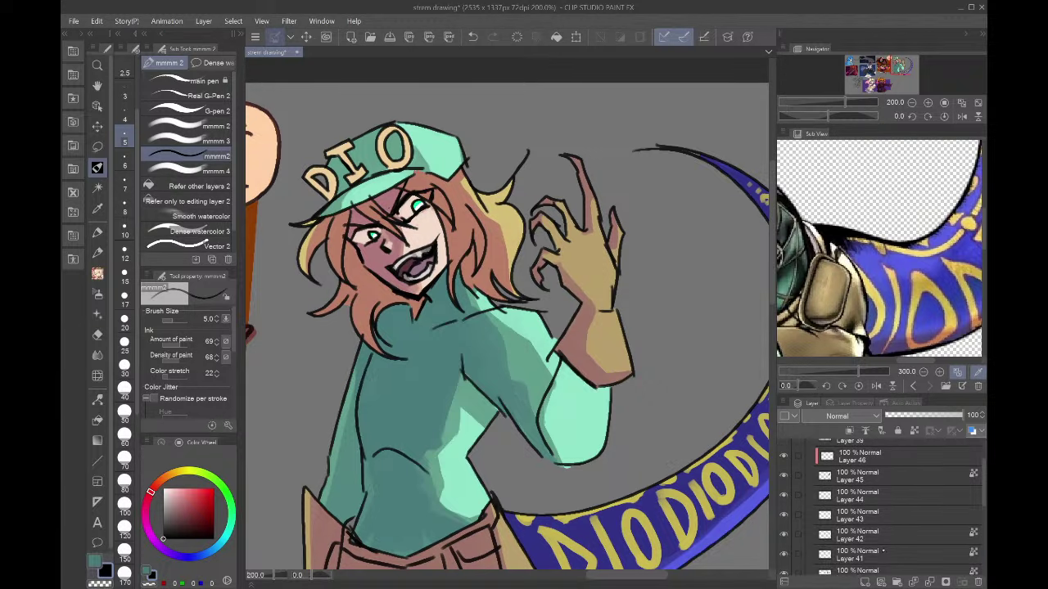
pyautogui.click(884, 554)
pyautogui.click(783, 554)
pyautogui.click(783, 554)
pyautogui.click(884, 535)
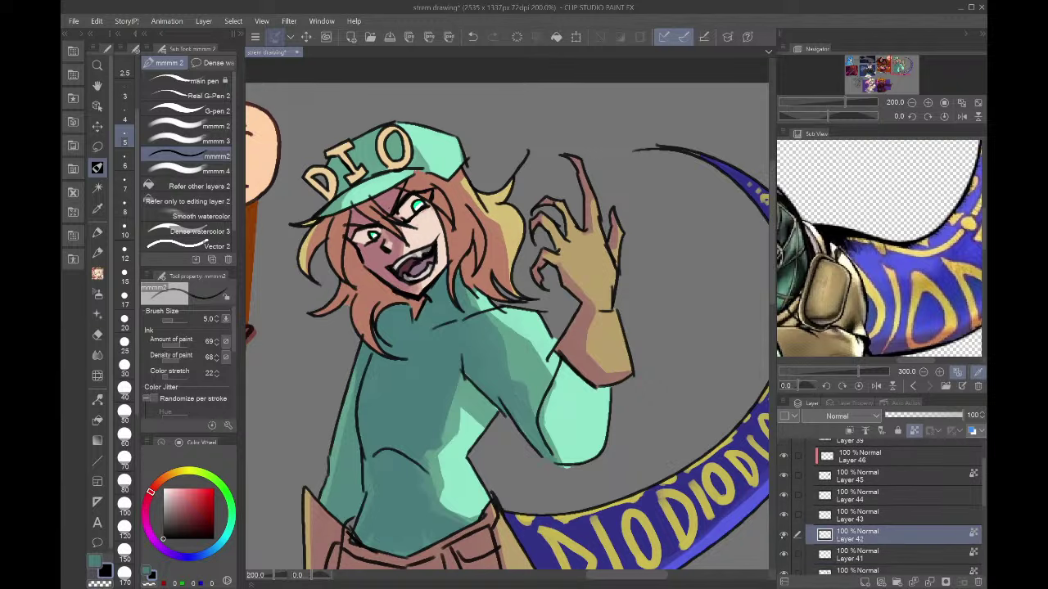
pyautogui.click(783, 534)
pyautogui.click(783, 535)
pyautogui.keyDown('alt'); pyautogui.click(370, 310); pyautogui.keyUp('alt')
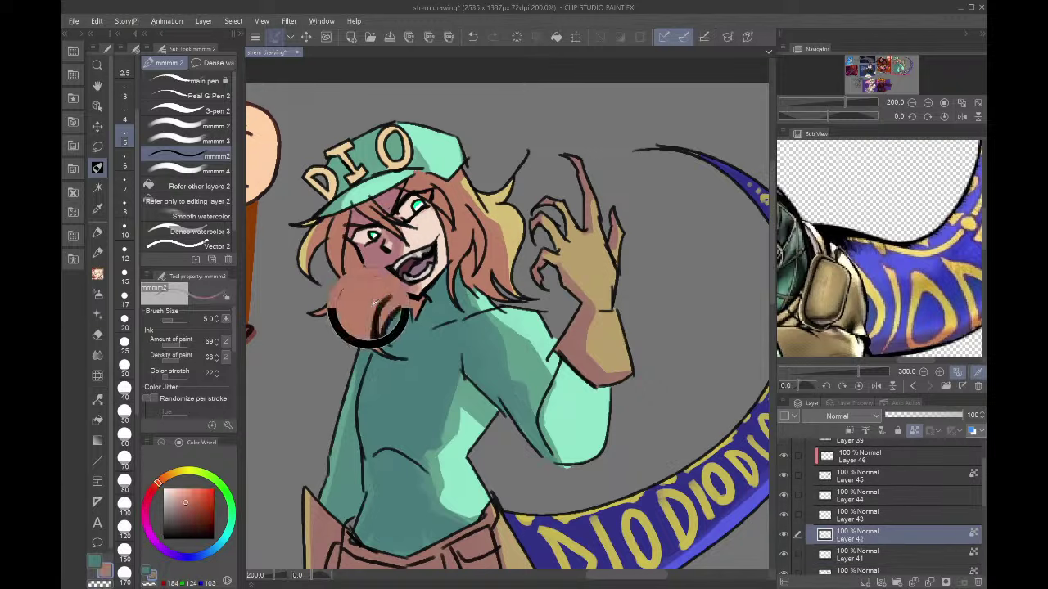
pyautogui.click(914, 431)
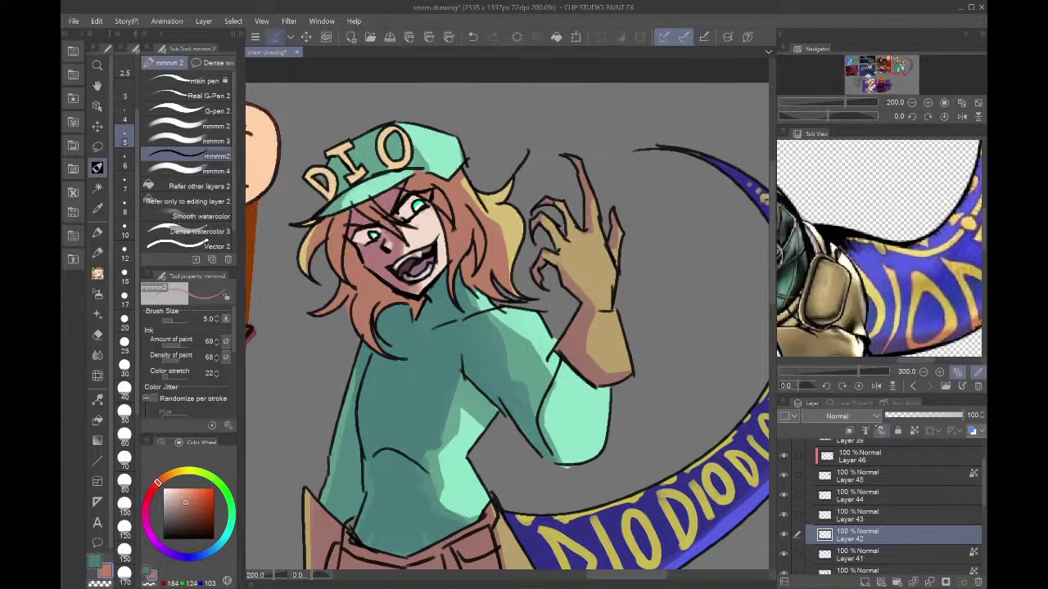
pyautogui.click(914, 431)
# - Paint dark red shadows with brush size 12 in the shaded hair locks beside the cheek and chin, undoing the stray last stroke
pyautogui.click(153, 489)
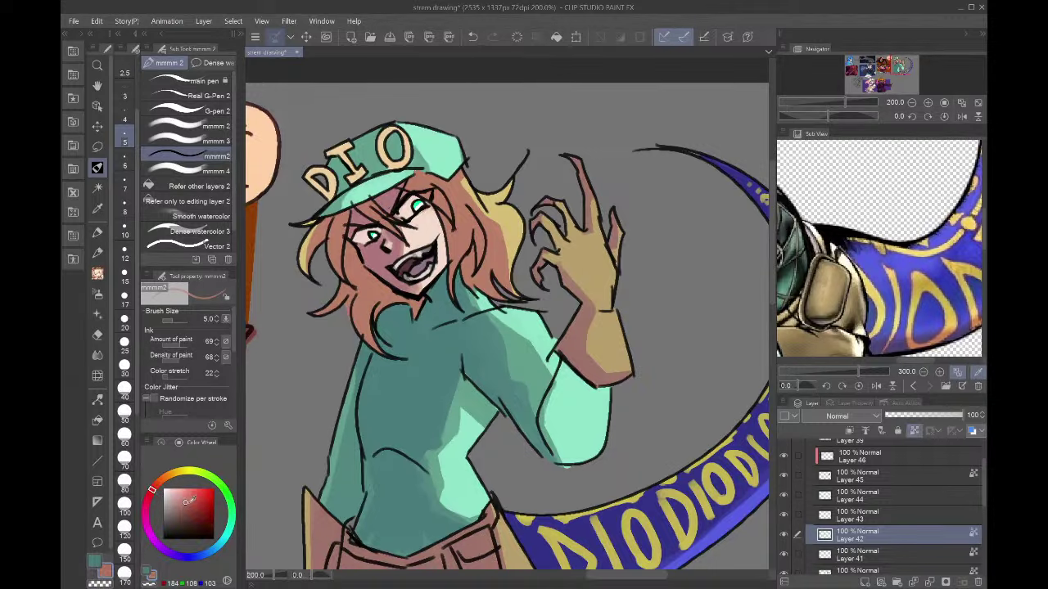
pyautogui.moveTo(192, 501); pyautogui.dragTo(193, 512)
pyautogui.click(124, 251)
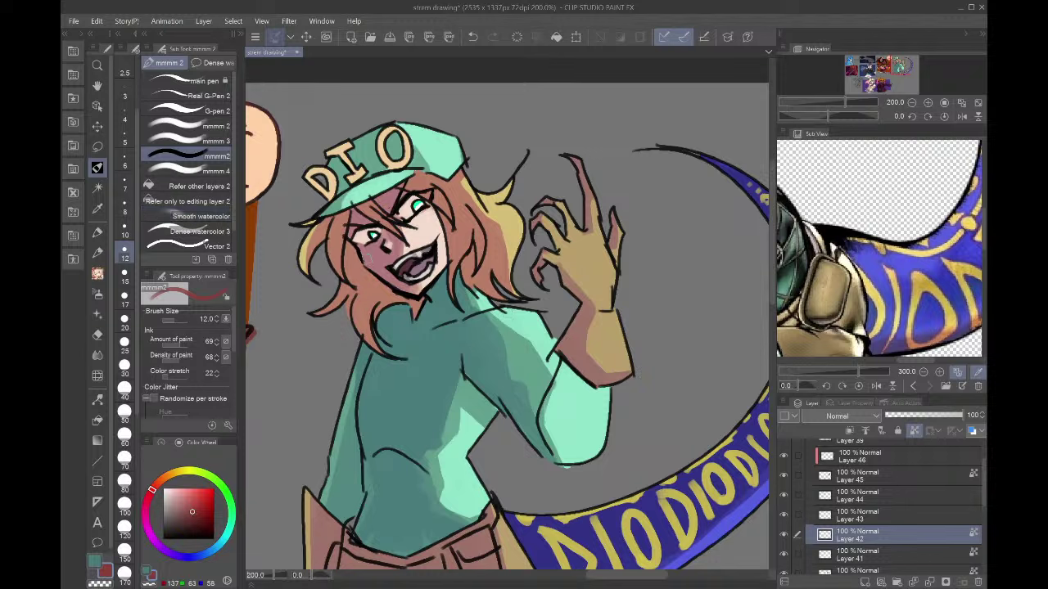
pyautogui.moveTo(392, 344)
pyautogui.mouseDown()
pyautogui.moveTo(359, 254)
pyautogui.moveTo(375, 313)
pyautogui.moveTo(362, 313)
pyautogui.moveTo(347, 243)
pyautogui.moveTo(376, 319)
pyautogui.moveTo(347, 237)
pyautogui.moveTo(373, 312)
pyautogui.moveTo(377, 288)
pyautogui.moveTo(414, 305)
pyautogui.mouseUp()
pyautogui.moveTo(351, 294)
pyautogui.mouseDown()
pyautogui.moveTo(327, 311)
pyautogui.moveTo(344, 282)
pyautogui.moveTo(330, 321)
pyautogui.moveTo(343, 306)
pyautogui.mouseUp()
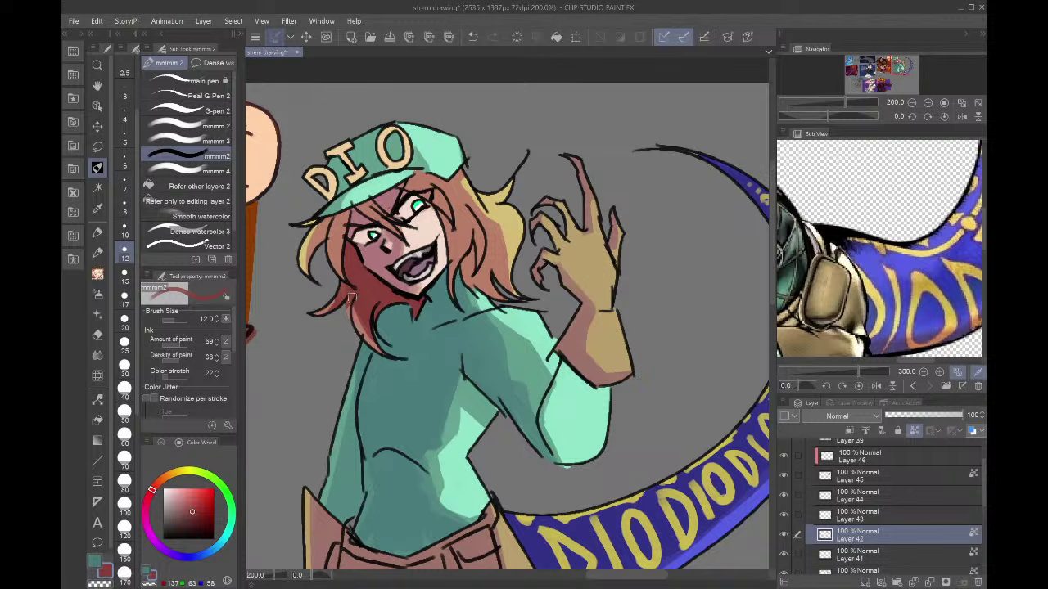
pyautogui.moveTo(352, 298); pyautogui.dragTo(389, 342)
pyautogui.hotkey('ctrl', 'z')
# - Add dark red shading to the hair strands on the lit side of the face and under the cap's brim, checking it in a flipped view
pyautogui.moveTo(438, 214)
pyautogui.mouseDown()
pyautogui.moveTo(451, 301)
pyautogui.moveTo(473, 269)
pyautogui.moveTo(461, 270)
pyautogui.moveTo(482, 290)
pyautogui.mouseUp()
pyautogui.moveTo(467, 256); pyautogui.dragTo(491, 293)
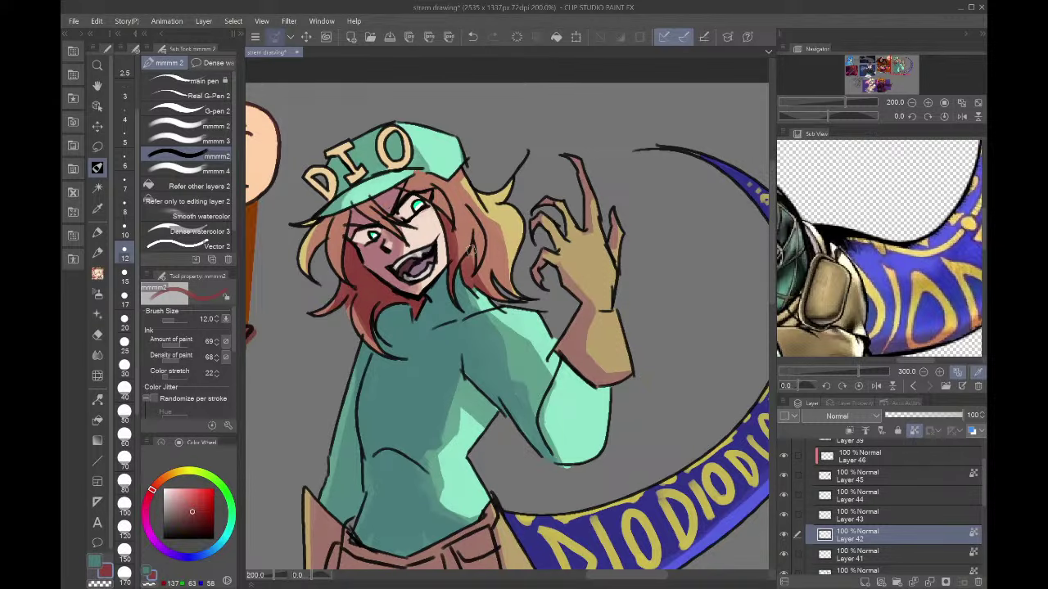
pyautogui.moveTo(471, 250); pyautogui.dragTo(495, 296)
pyautogui.click(961, 115)
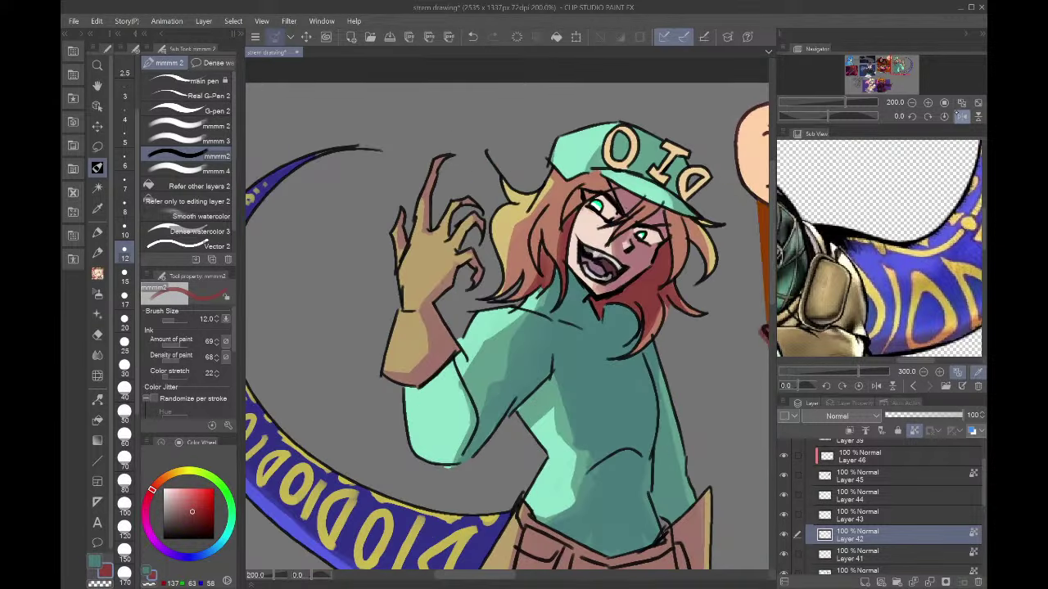
pyautogui.moveTo(589, 173)
pyautogui.mouseDown()
pyautogui.moveTo(682, 211)
pyautogui.moveTo(691, 185)
pyautogui.moveTo(635, 210)
pyautogui.mouseUp()
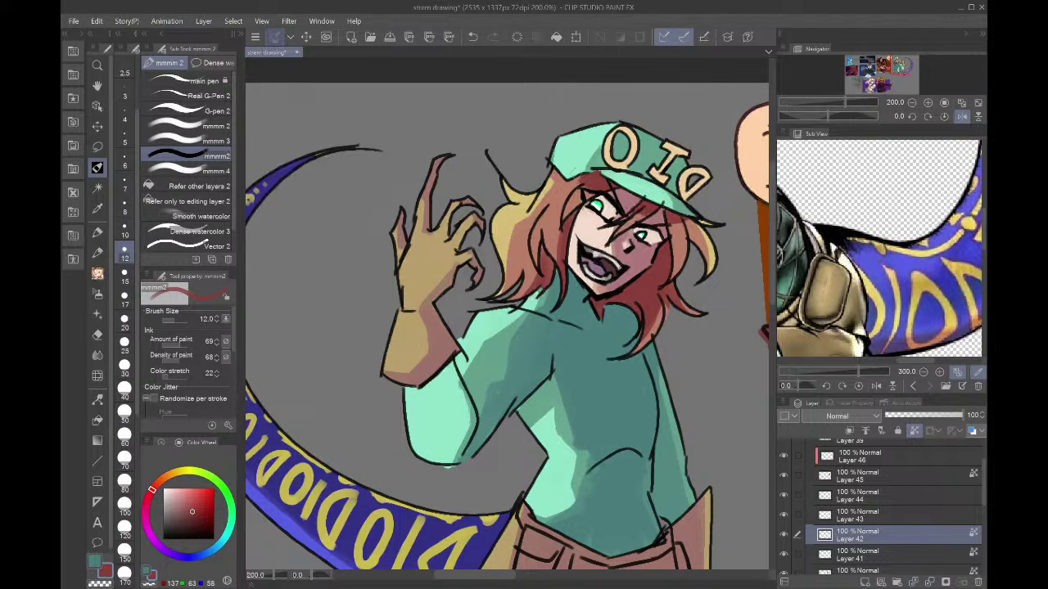
pyautogui.click(960, 103)
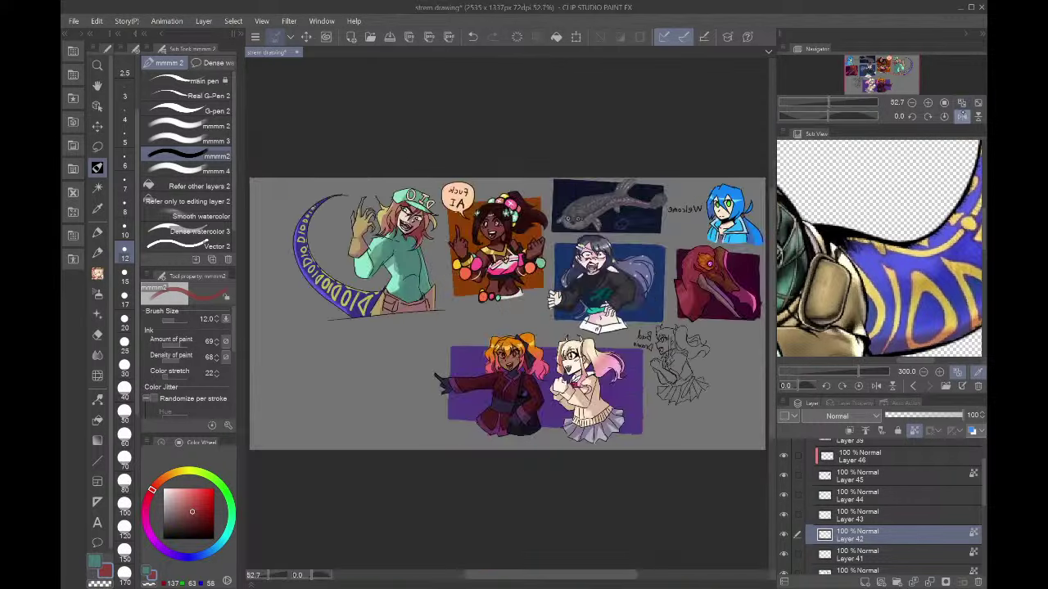
pyautogui.click(961, 116)
# - Sample the pale cord colour from the reference image and add a new layer above Layer 44
pyautogui.click(928, 102)
pyautogui.click(927, 103)
pyautogui.click(928, 102)
pyautogui.moveTo(914, 78); pyautogui.dragTo(896, 68)
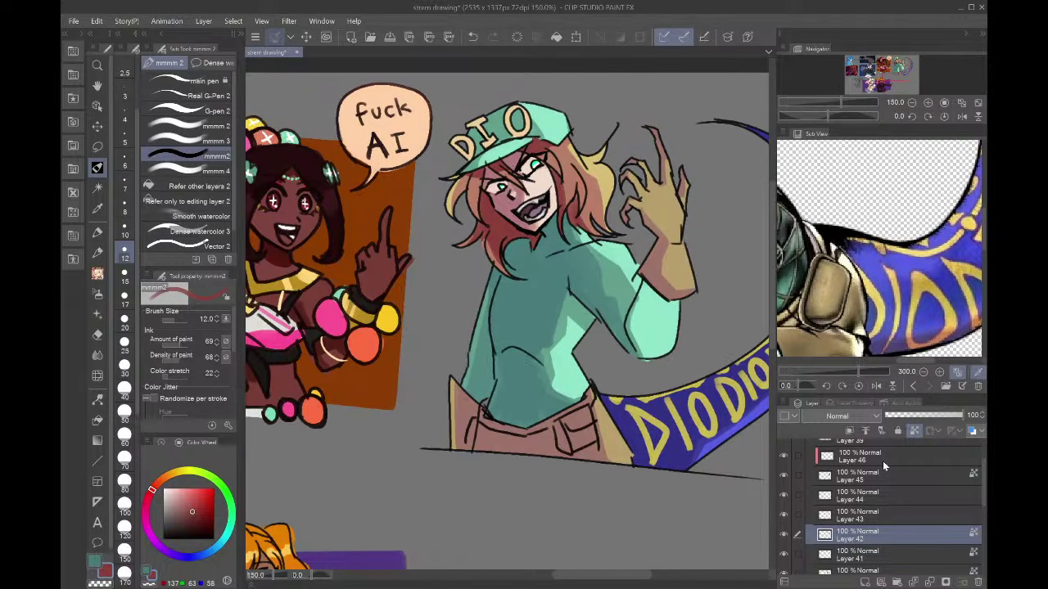
pyautogui.click(870, 496)
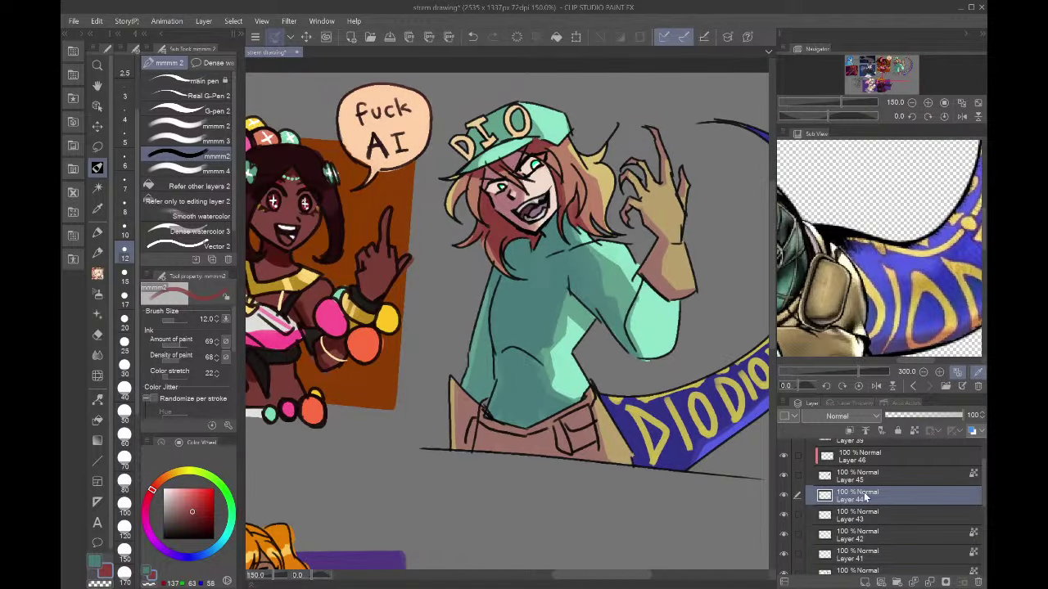
pyautogui.scroll(3, 864, 487)
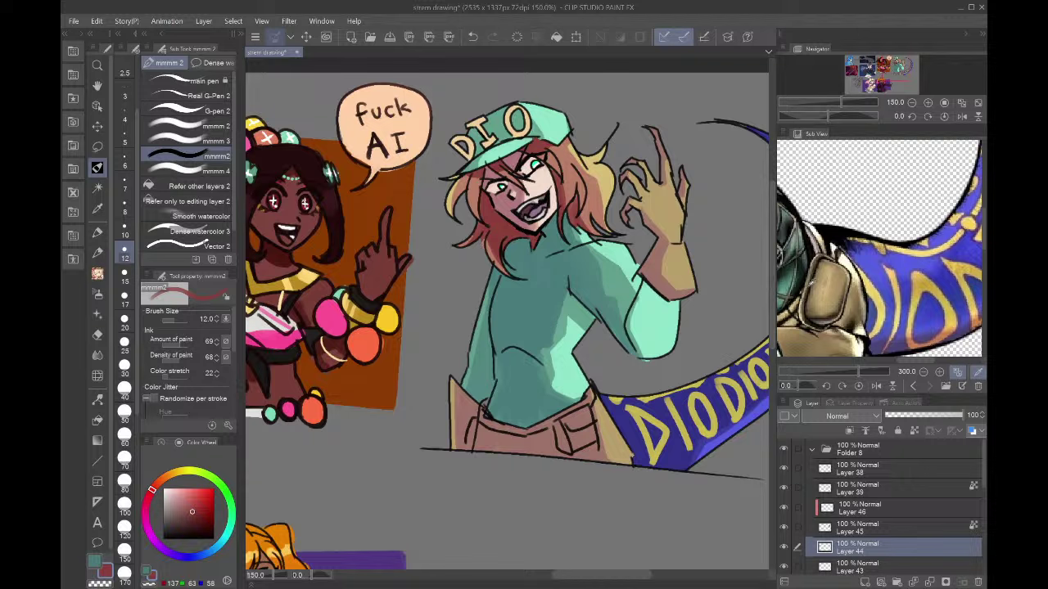
pyautogui.scroll(-4, 806, 284)
pyautogui.scroll(4, 819, 295)
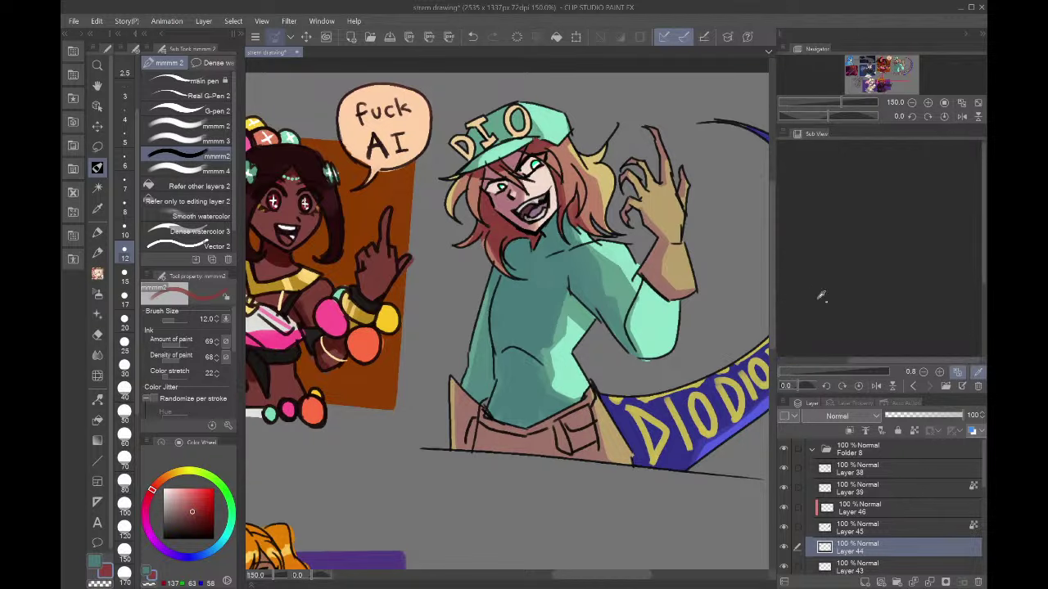
pyautogui.scroll(-6, 922, 207)
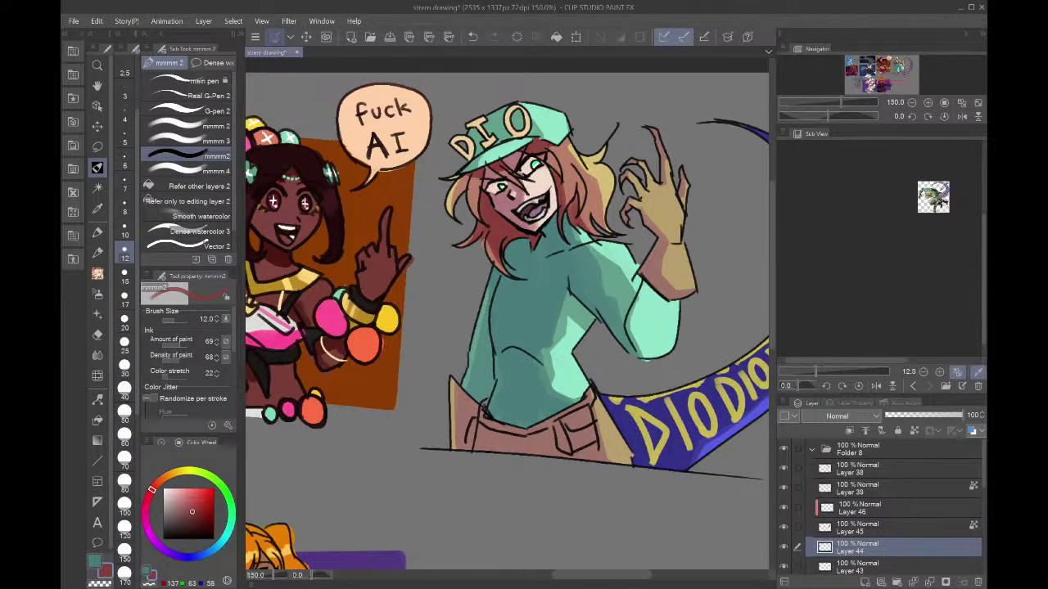
pyautogui.scroll(6, 922, 207)
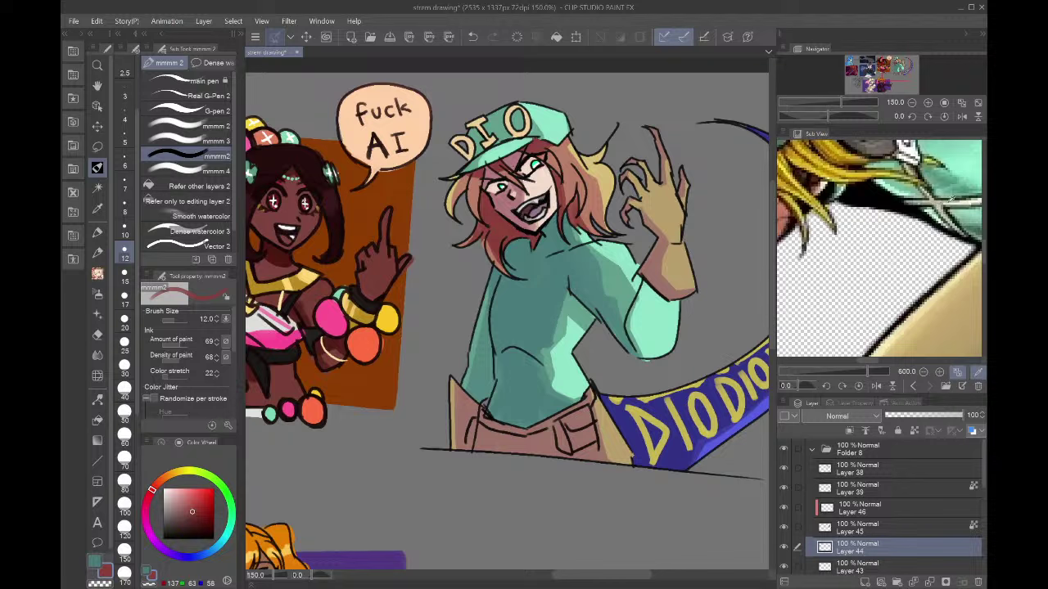
pyautogui.click(952, 200)
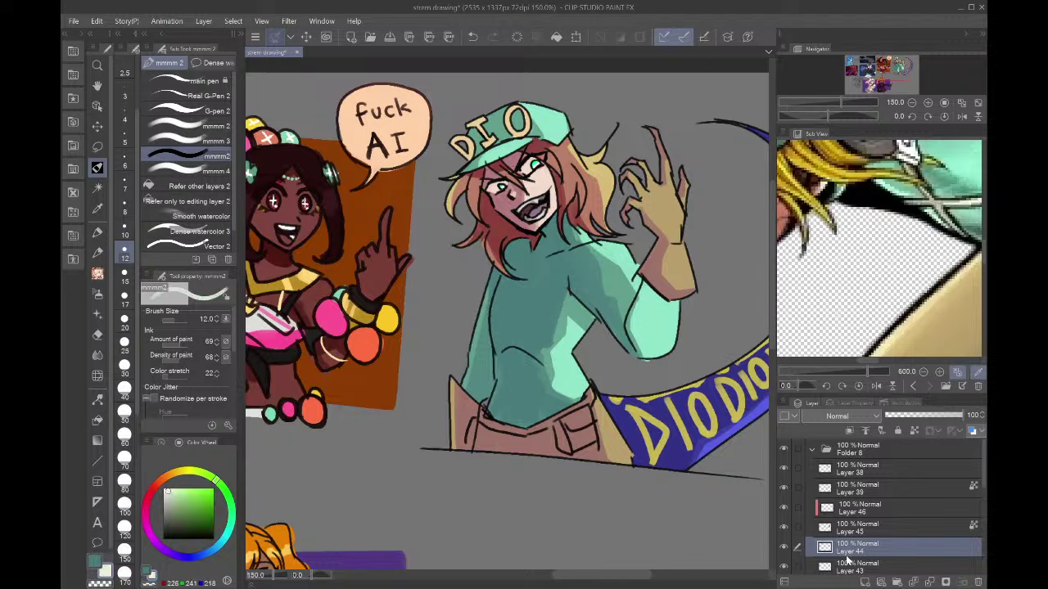
pyautogui.click(866, 582)
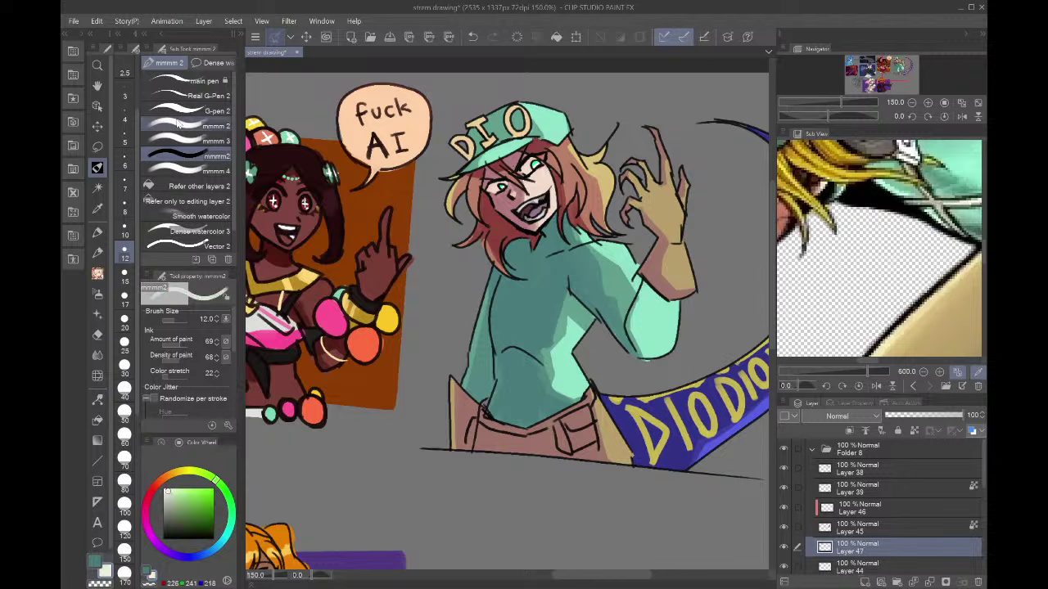
# - Choose G-pen 2 at size 10, give Layer 47 a black edge border effect and move it above Layer 38 in Folder 8
pyautogui.click(185, 81)
pyautogui.click(189, 110)
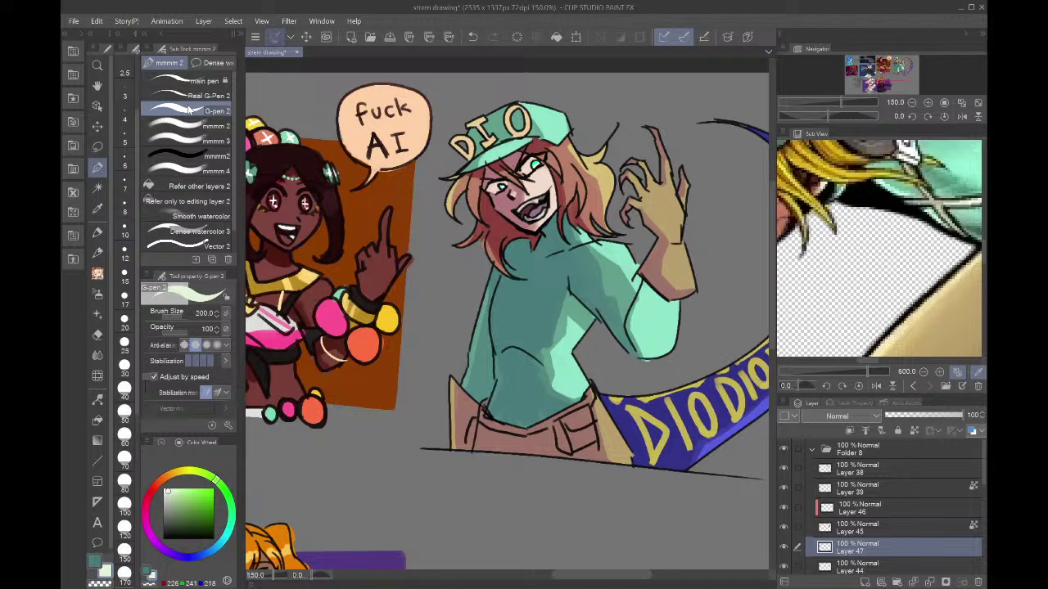
pyautogui.click(124, 226)
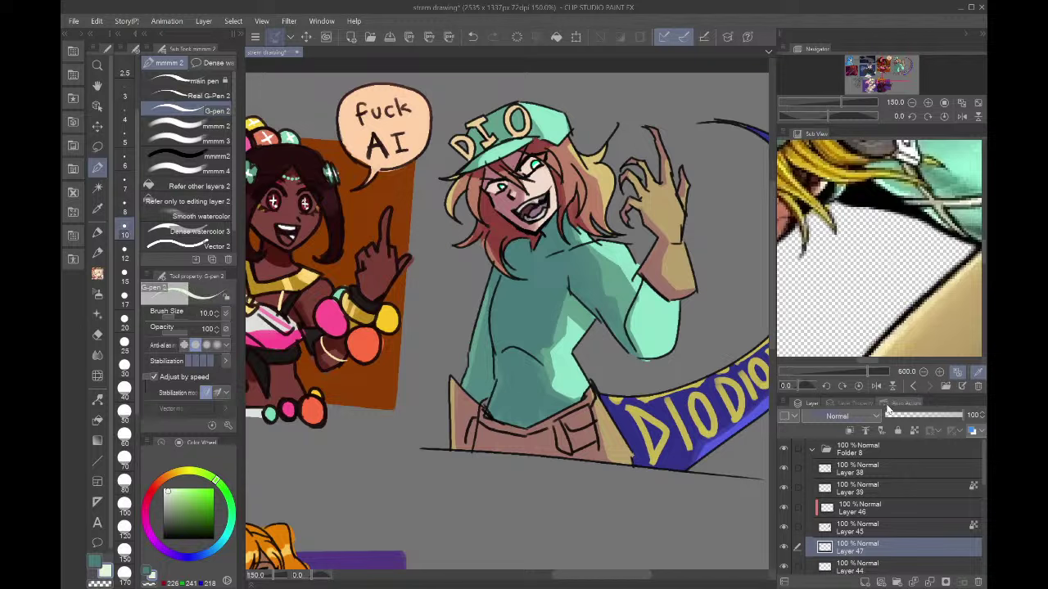
pyautogui.click(903, 402)
pyautogui.click(855, 404)
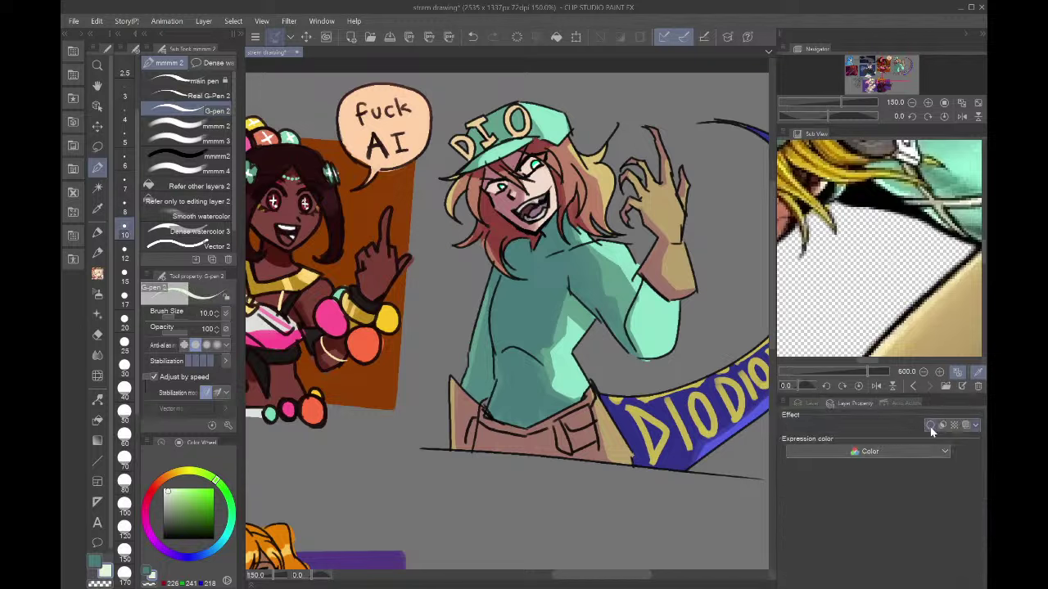
pyautogui.click(930, 424)
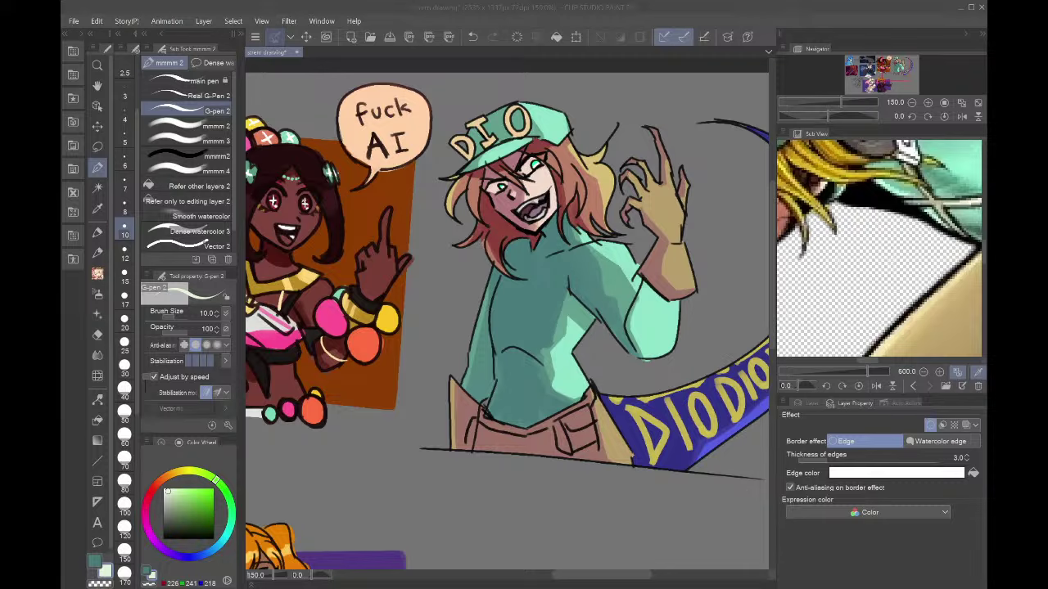
pyautogui.click(809, 403)
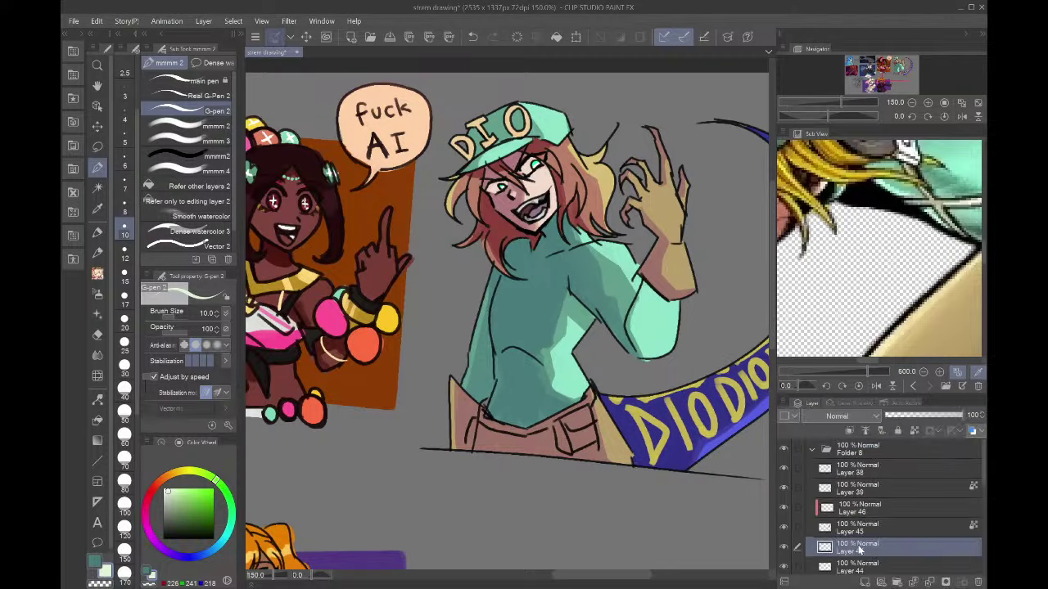
pyautogui.moveTo(855, 553); pyautogui.dragTo(851, 467)
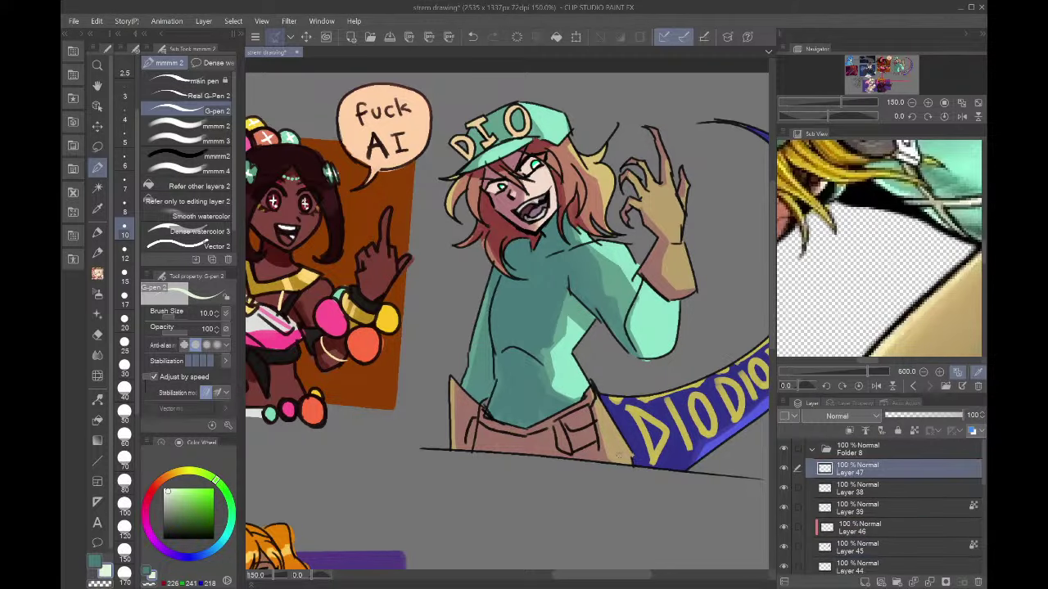
# - Draw two pale diagonal cords across the lower waist with brush size 7, undoing the thicker size 10 attempts
pyautogui.scroll(3, 491, 426)
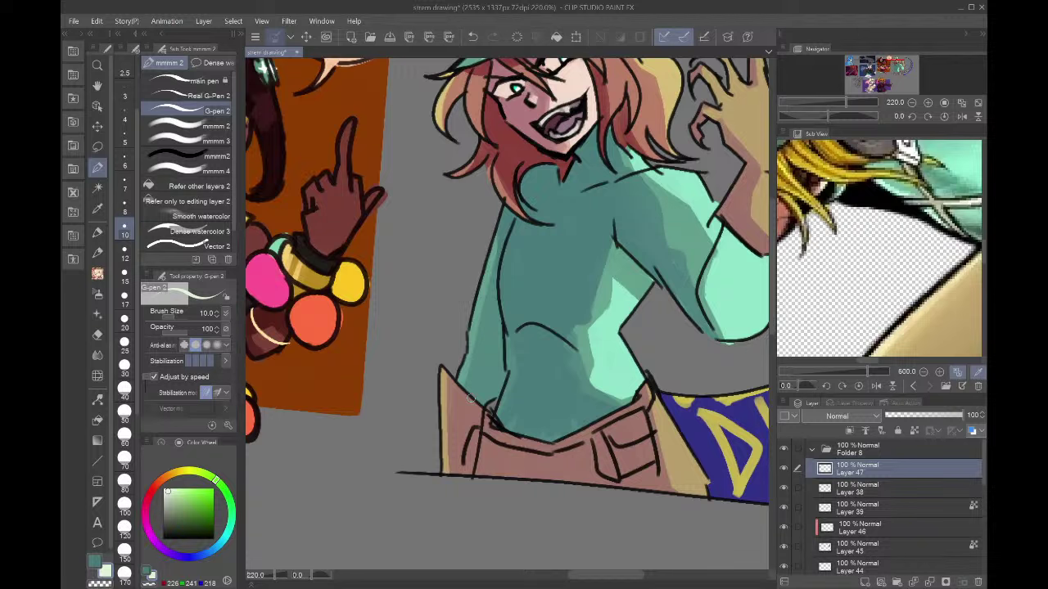
pyautogui.moveTo(496, 385); pyautogui.dragTo(555, 444)
pyautogui.moveTo(506, 347); pyautogui.dragTo(591, 442)
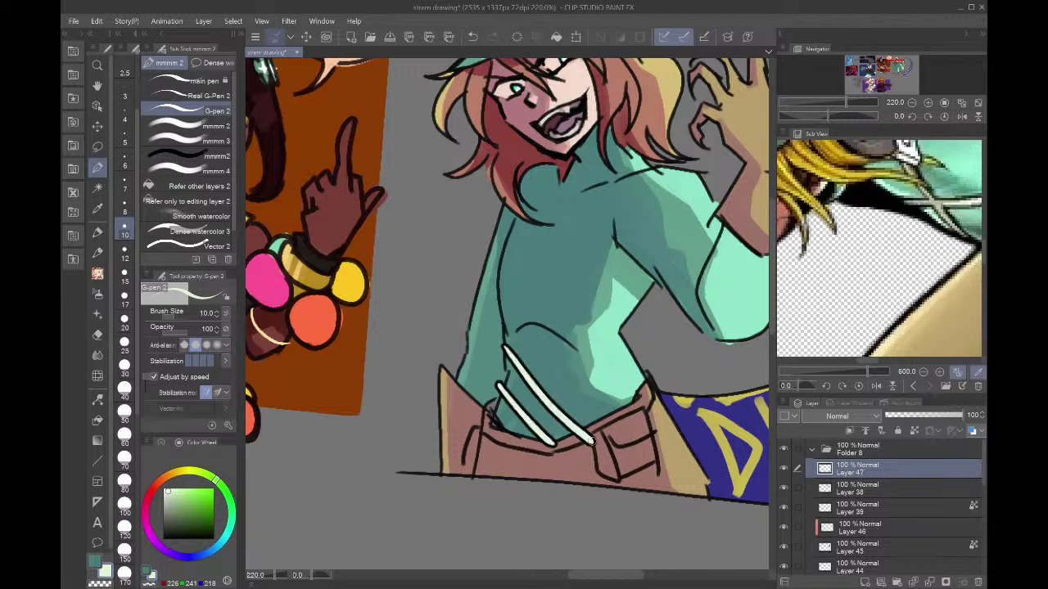
pyautogui.click(124, 184)
pyautogui.hotkey('ctrl', 'z')
pyautogui.hotkey('ctrl', 'z')
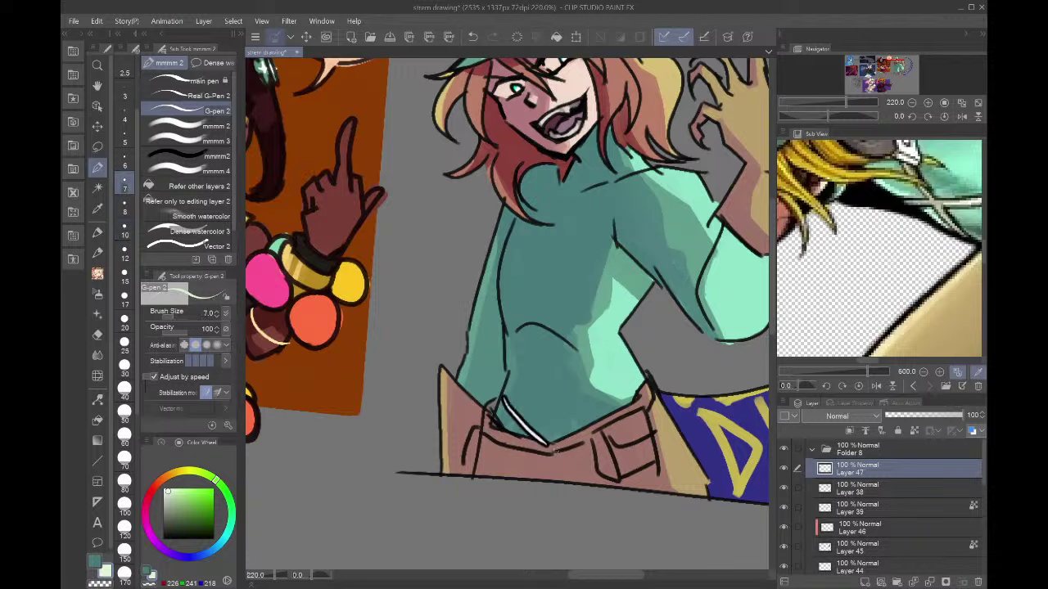
pyautogui.moveTo(496, 392); pyautogui.dragTo(548, 441)
pyautogui.moveTo(503, 358); pyautogui.dragTo(585, 429)
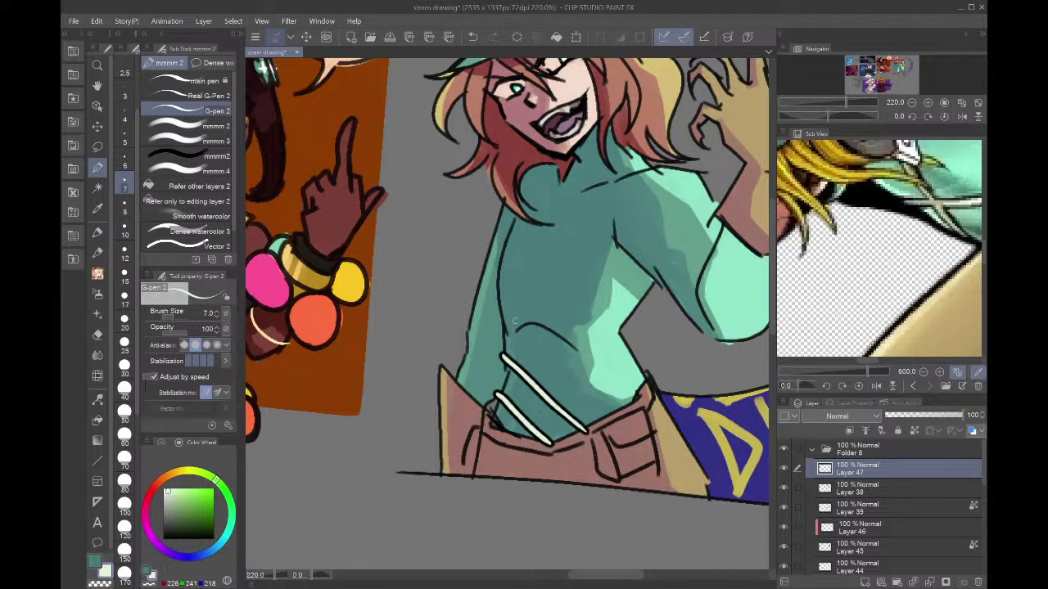
# - Draw four more pale parallel cords diagonally up the torso, redoing the first one so it spans the full width
pyautogui.moveTo(499, 312); pyautogui.dragTo(612, 400)
pyautogui.hotkey('ctrl', 'z')
pyautogui.moveTo(500, 312); pyautogui.dragTo(635, 412)
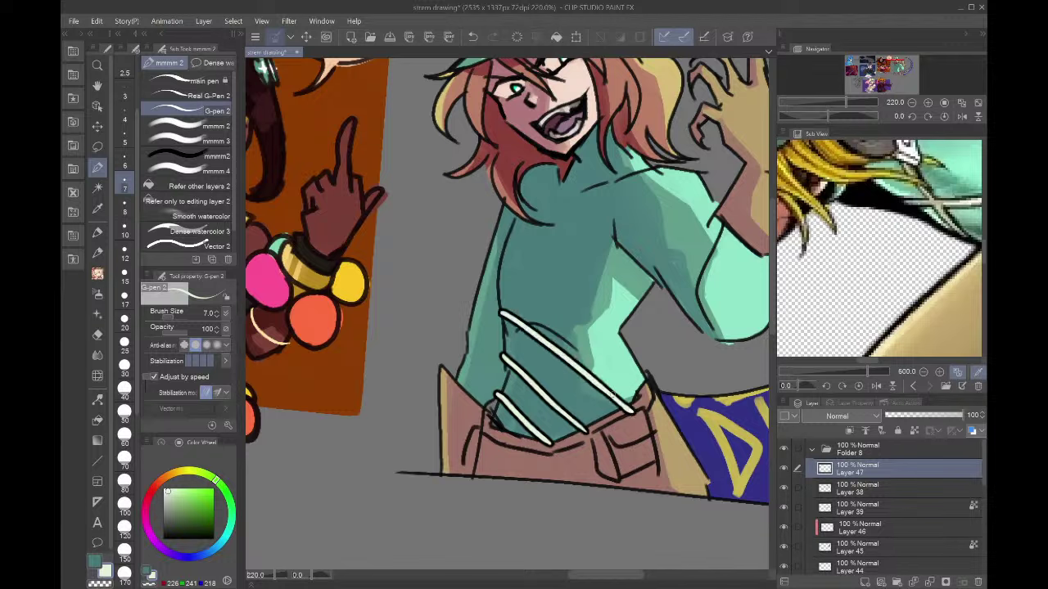
pyautogui.moveTo(501, 271); pyautogui.dragTo(644, 364)
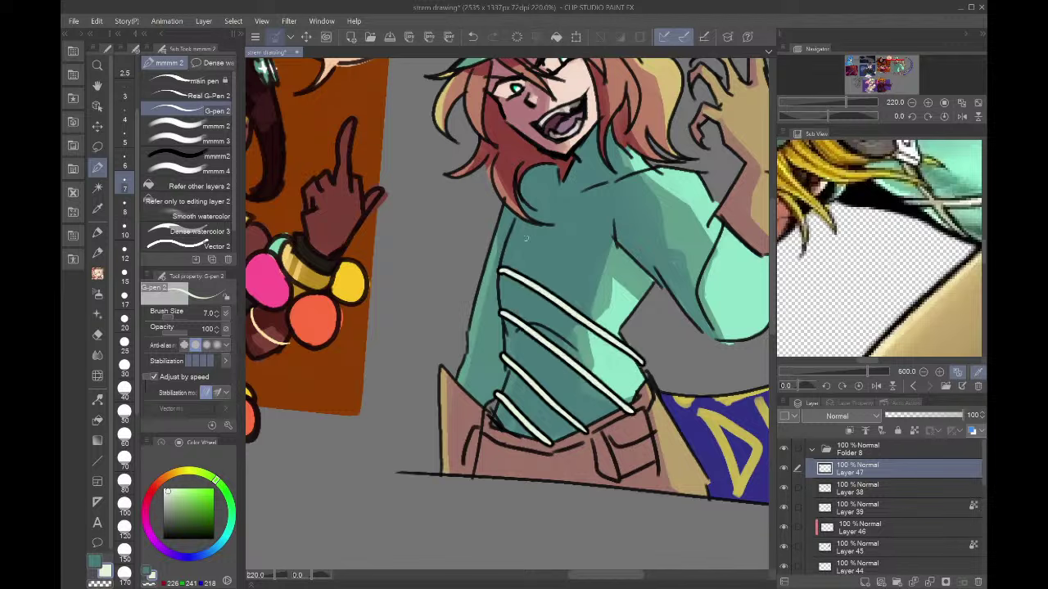
pyautogui.moveTo(503, 244); pyautogui.dragTo(640, 314)
pyautogui.moveTo(524, 217); pyautogui.dragTo(652, 281)
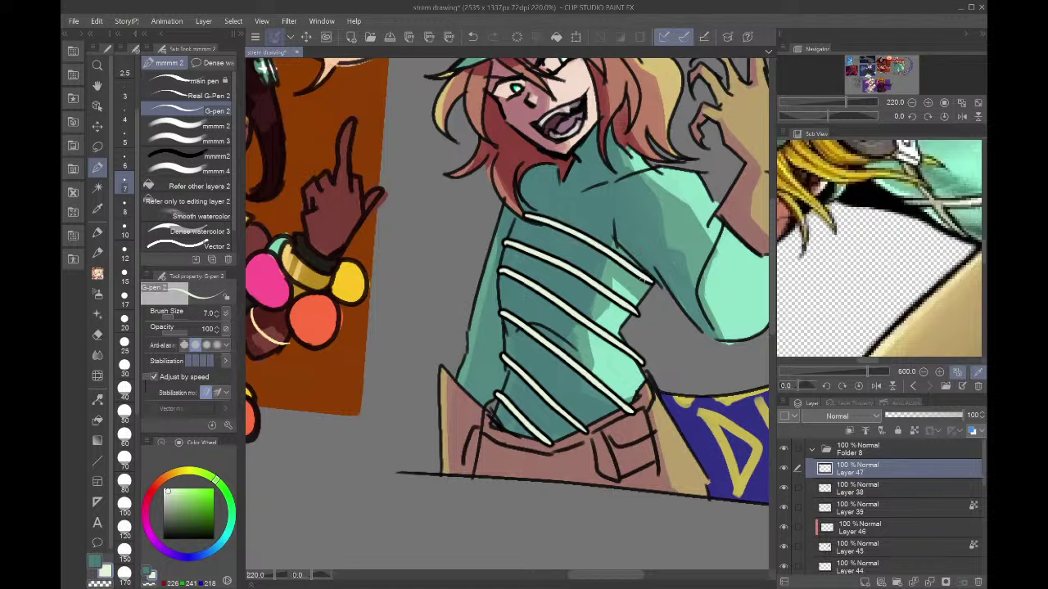
# - Add the top chest cord and cross the torso cords with opposing diagonals to form a lattice down to the waist
pyautogui.moveTo(520, 185); pyautogui.dragTo(622, 219)
pyautogui.moveTo(612, 187); pyautogui.dragTo(620, 184)
pyautogui.moveTo(504, 321); pyautogui.dragTo(625, 208)
pyautogui.moveTo(509, 376); pyautogui.dragTo(631, 263)
pyautogui.moveTo(507, 421); pyautogui.dragTo(639, 305)
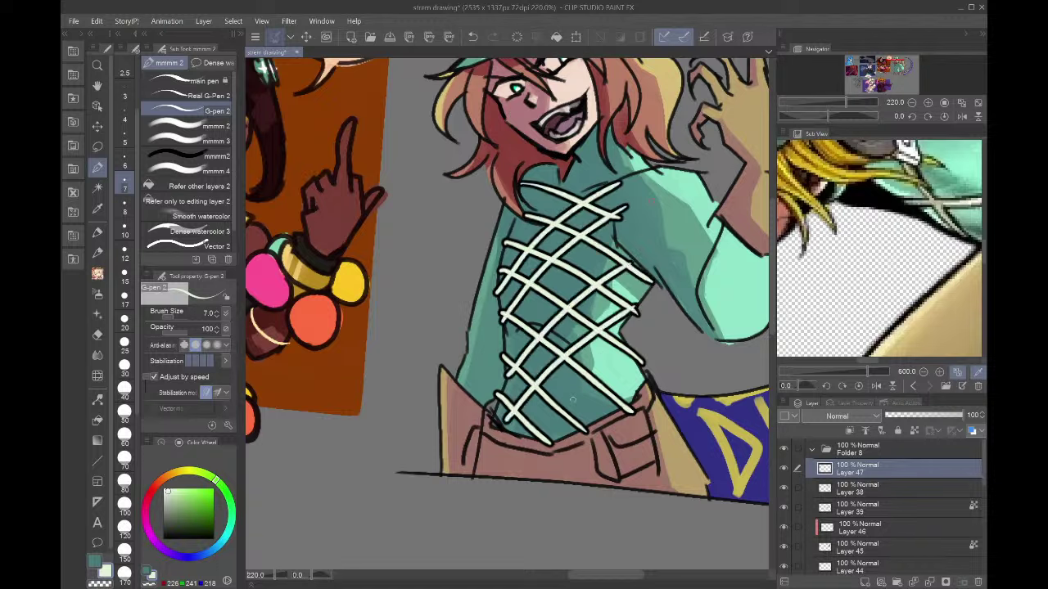
pyautogui.moveTo(536, 444); pyautogui.dragTo(659, 351)
# - Draw crisscrossing pale cords over the shoulder and upper sleeve of the raised arm, redoing the first curved stroke
pyautogui.moveTo(618, 231)
pyautogui.mouseDown()
pyautogui.moveTo(626, 208)
pyautogui.moveTo(691, 173)
pyautogui.mouseUp()
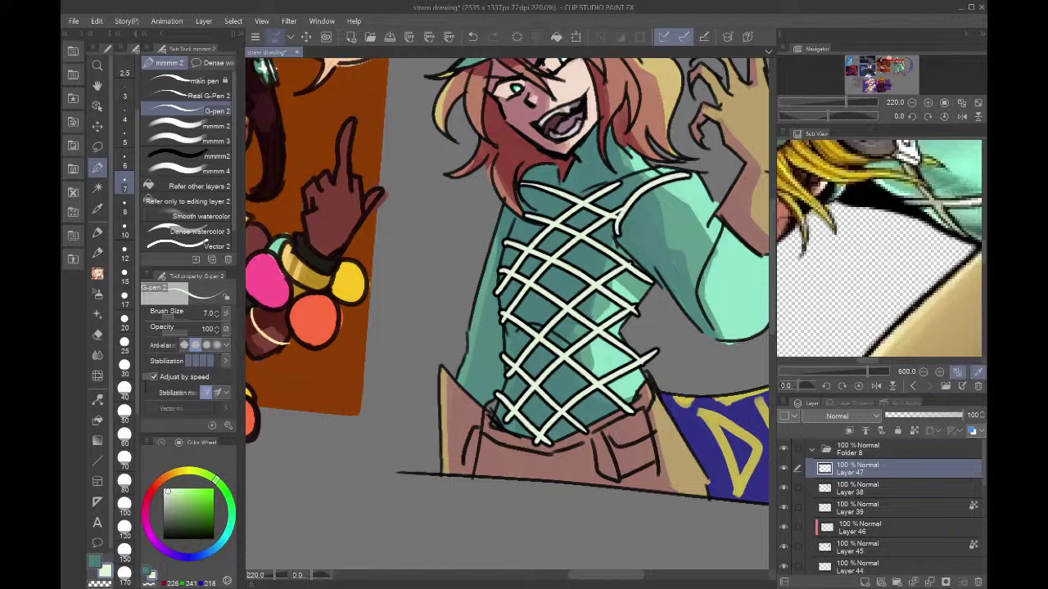
pyautogui.hotkey('ctrl', 'z')
pyautogui.moveTo(619, 217)
pyautogui.mouseDown()
pyautogui.moveTo(679, 164)
pyautogui.moveTo(652, 261)
pyautogui.moveTo(725, 194)
pyautogui.moveTo(679, 293)
pyautogui.mouseUp()
pyautogui.moveTo(653, 270); pyautogui.dragTo(724, 244)
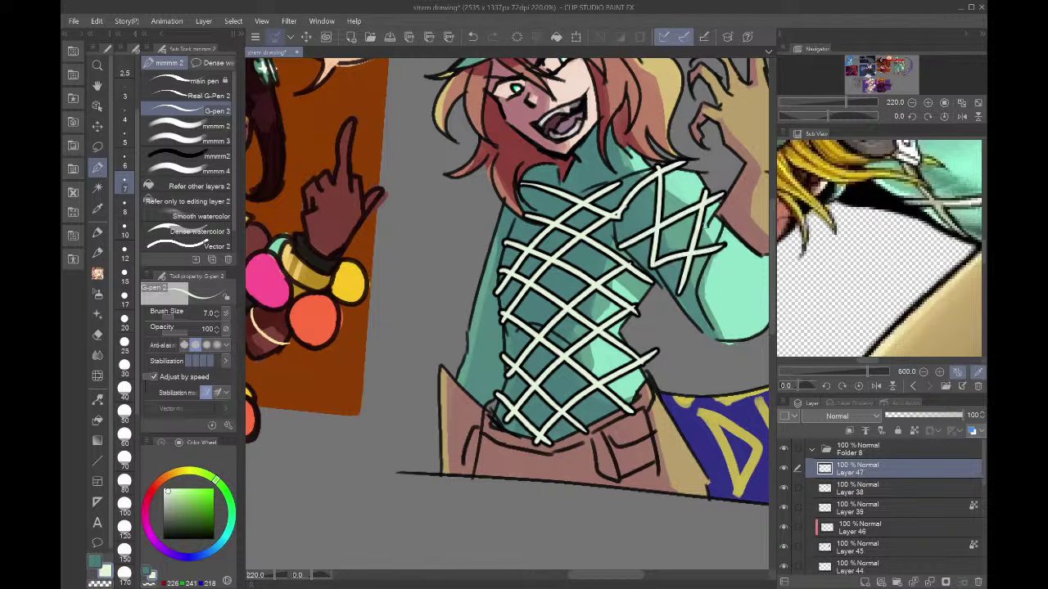
# - Extend the cord lattice to the collar and down the sleeve of the lowered arm, undoing one stray stroke
pyautogui.moveTo(569, 163)
pyautogui.mouseDown()
pyautogui.moveTo(596, 198)
pyautogui.moveTo(629, 158)
pyautogui.mouseUp()
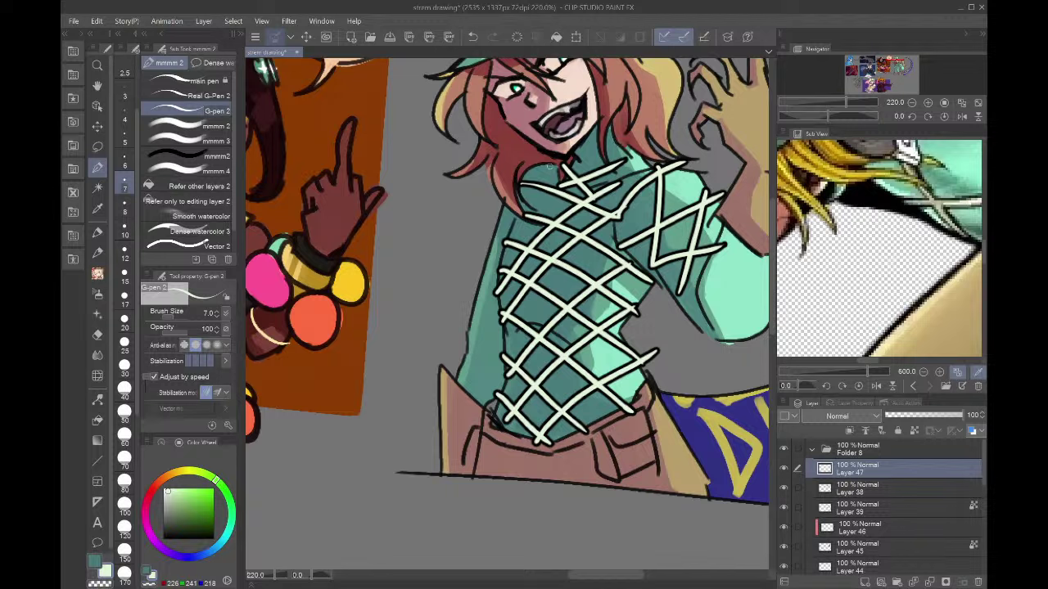
pyautogui.moveTo(559, 162)
pyautogui.mouseDown()
pyautogui.moveTo(518, 225)
pyautogui.moveTo(528, 209)
pyautogui.moveTo(490, 232)
pyautogui.moveTo(510, 260)
pyautogui.mouseUp()
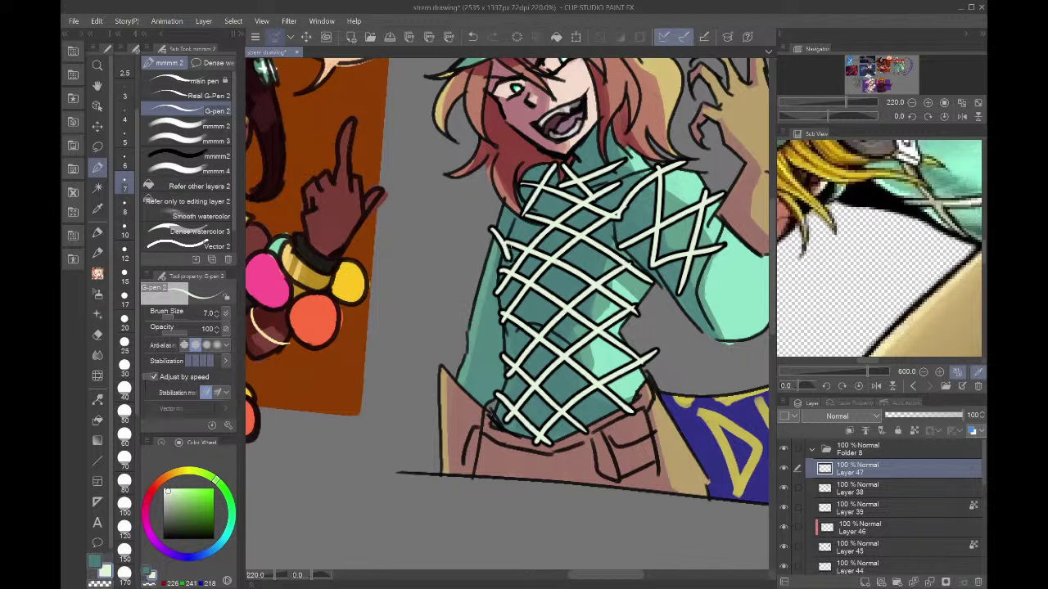
pyautogui.hotkey('ctrl', 'z')
pyautogui.moveTo(500, 216); pyautogui.dragTo(489, 254)
pyautogui.moveTo(489, 255)
pyautogui.mouseDown()
pyautogui.moveTo(503, 265)
pyautogui.moveTo(468, 315)
pyautogui.mouseUp()
pyautogui.moveTo(471, 298)
pyautogui.mouseDown()
pyautogui.moveTo(501, 344)
pyautogui.moveTo(505, 301)
pyautogui.moveTo(499, 373)
pyautogui.moveTo(508, 343)
pyautogui.mouseUp()
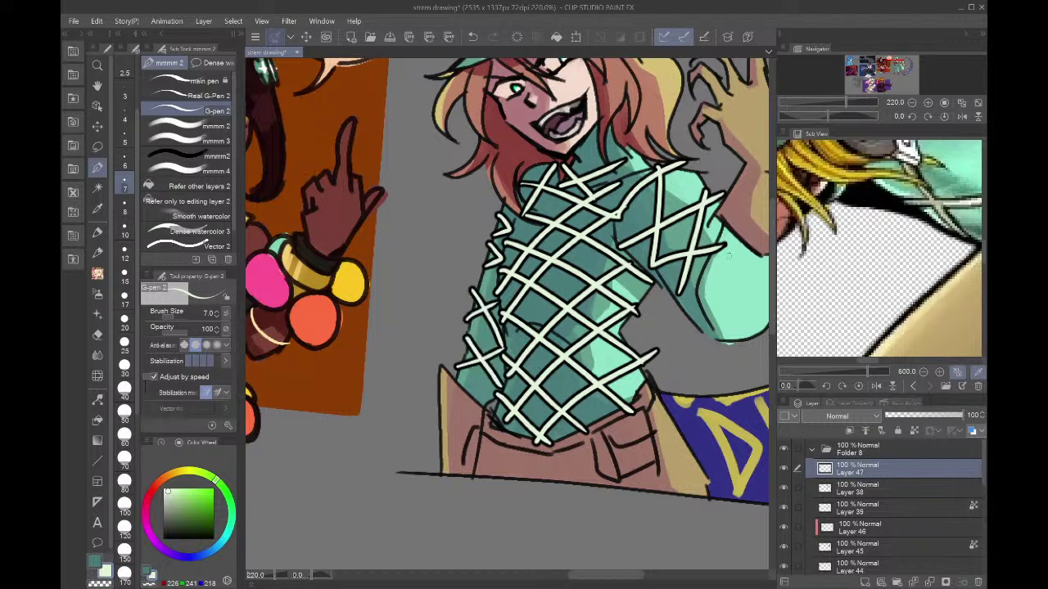
# - Draw crossing pale cords over the elbow section of the raised arm's sleeve
pyautogui.moveTo(701, 272); pyautogui.dragTo(757, 336)
pyautogui.moveTo(694, 300); pyautogui.dragTo(770, 310)
pyautogui.moveTo(721, 237); pyautogui.dragTo(784, 289)
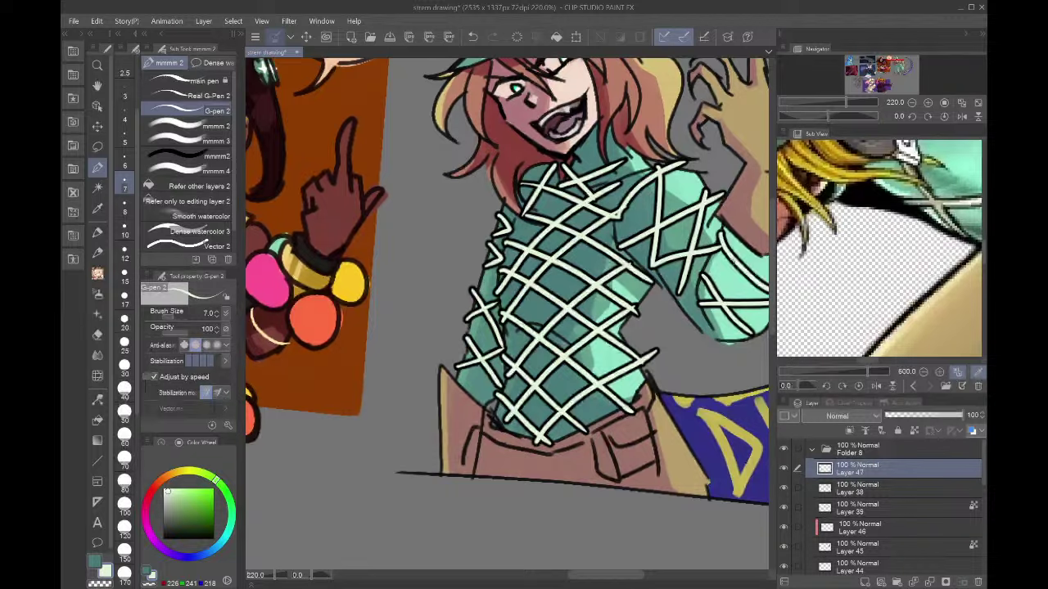
pyautogui.moveTo(709, 264); pyautogui.dragTo(774, 269)
# - Lock Layer 47's transparent pixels and shade the shadowed cords dull pink with the mmmm2 brush at size 70, checking a flipped view
pyautogui.click(912, 103)
pyautogui.click(912, 103)
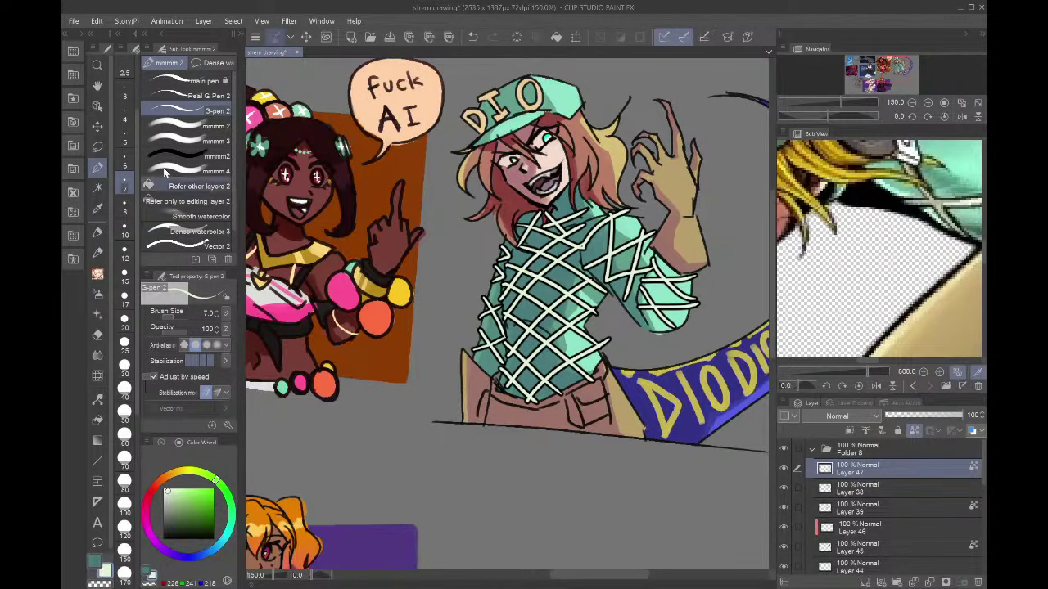
pyautogui.click(189, 156)
pyautogui.click(124, 455)
pyautogui.click(153, 489)
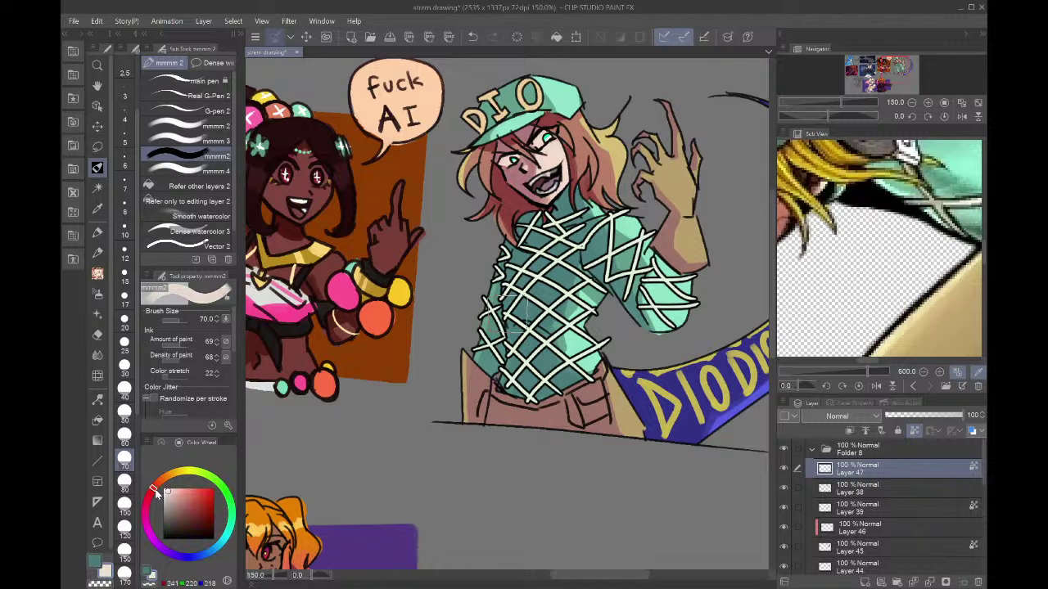
pyautogui.click(177, 499)
pyautogui.moveTo(518, 286)
pyautogui.mouseDown()
pyautogui.moveTo(528, 349)
pyautogui.moveTo(556, 292)
pyautogui.moveTo(540, 243)
pyautogui.moveTo(557, 267)
pyautogui.moveTo(557, 398)
pyautogui.moveTo(516, 398)
pyautogui.moveTo(549, 300)
pyautogui.moveTo(536, 266)
pyautogui.moveTo(524, 320)
pyautogui.moveTo(557, 284)
pyautogui.moveTo(670, 245)
pyautogui.mouseUp()
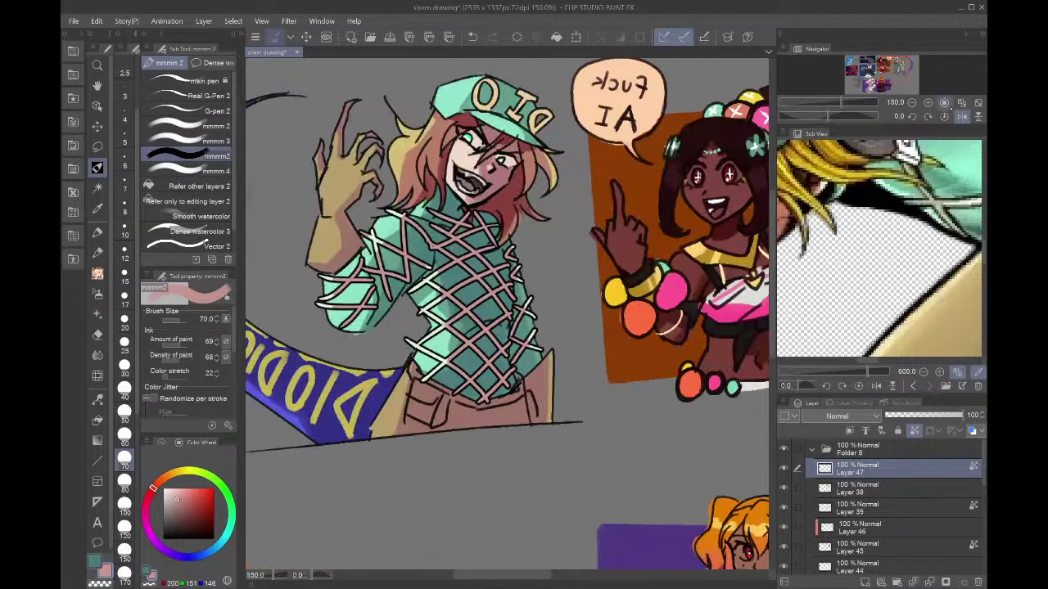
pyautogui.click(961, 116)
pyautogui.click(961, 115)
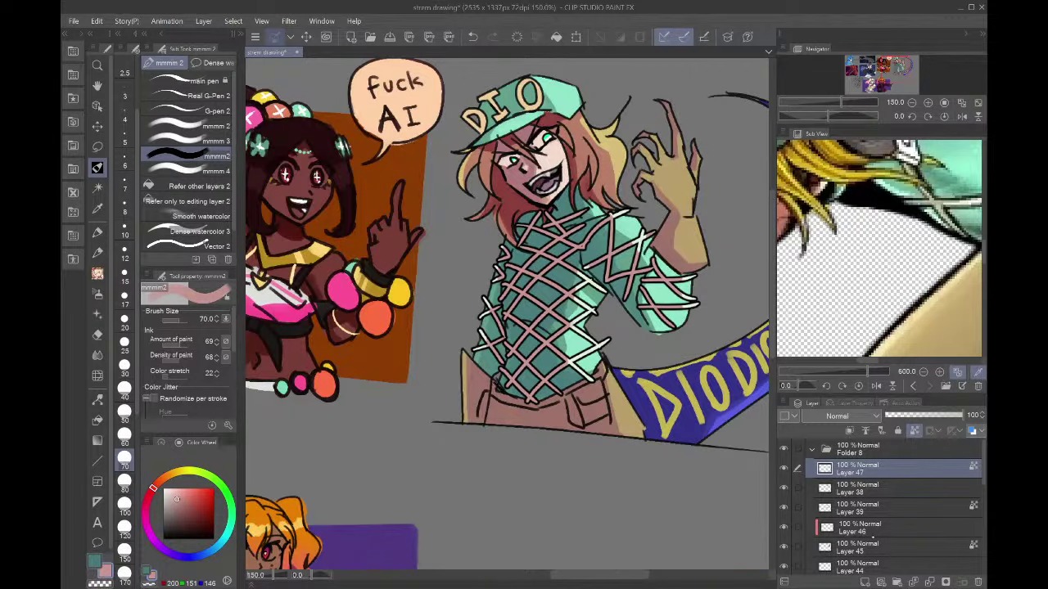
# - Select Layer 40, sample the shirt's shadow teal and deepen the shading on the raised arm's sleeve
pyautogui.scroll(-5, 872, 537)
pyautogui.click(872, 540)
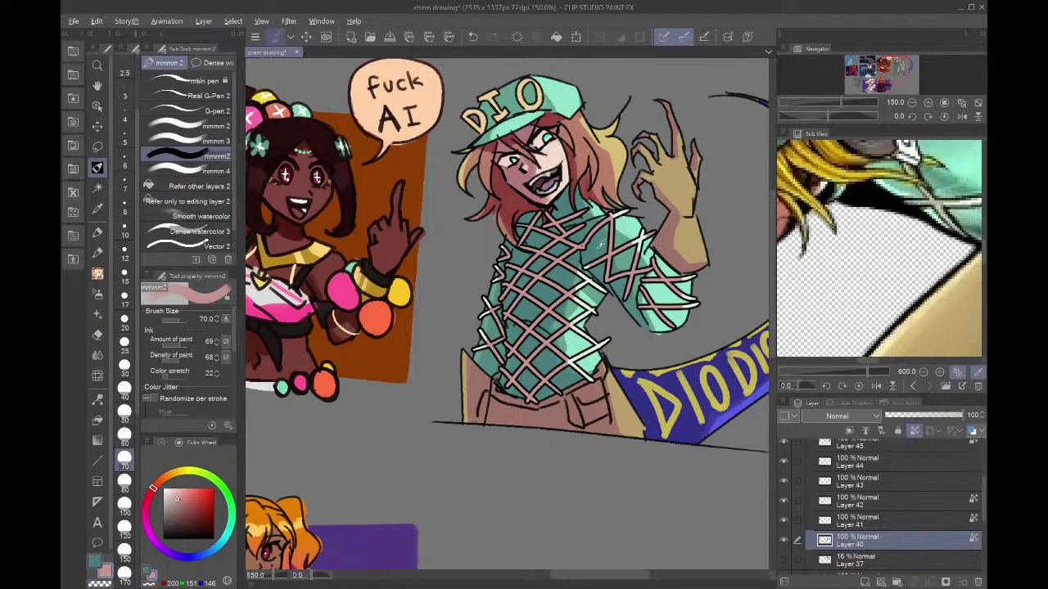
pyautogui.keyDown('alt'); pyautogui.click(597, 235); pyautogui.keyUp('alt')
pyautogui.moveTo(665, 290); pyautogui.dragTo(657, 311)
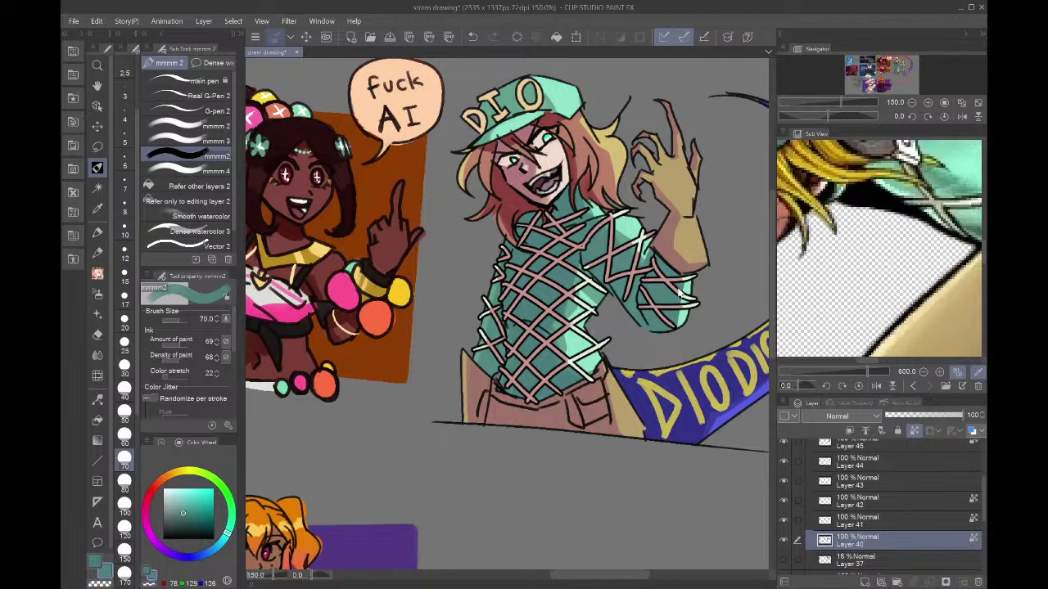
# - Review the shaded character within the whole collage and compare it with the full reference image
pyautogui.scroll(-2, 677, 300)
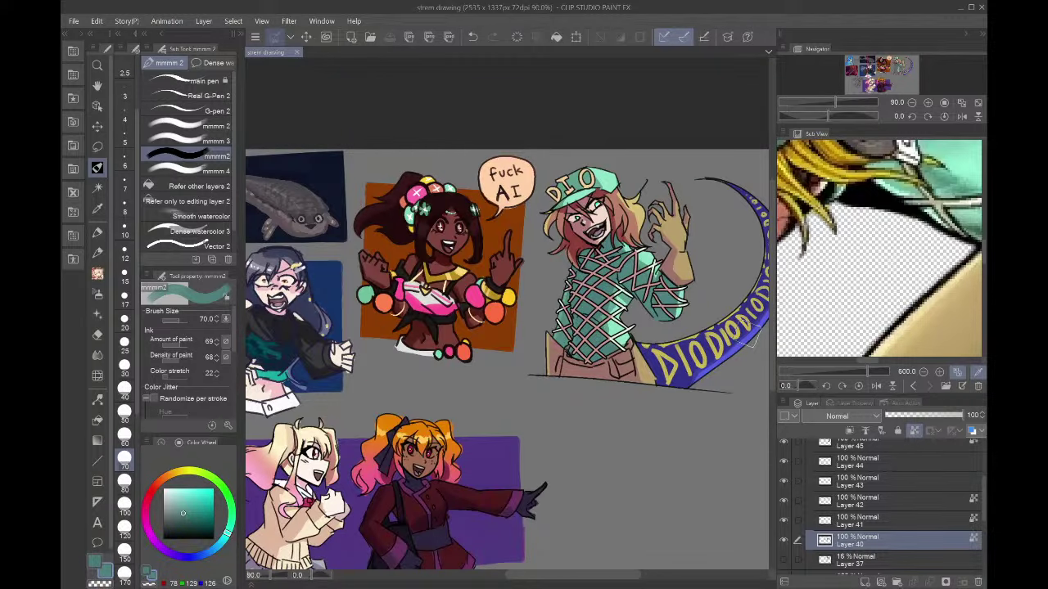
pyautogui.scroll(2, 745, 336)
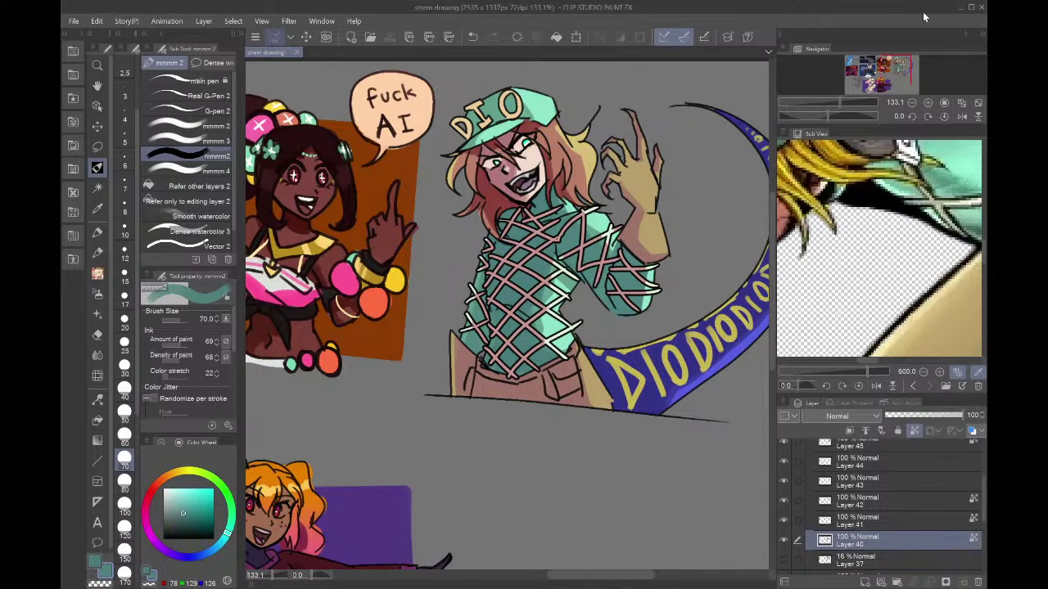
pyautogui.scroll(-5, 686, 430)
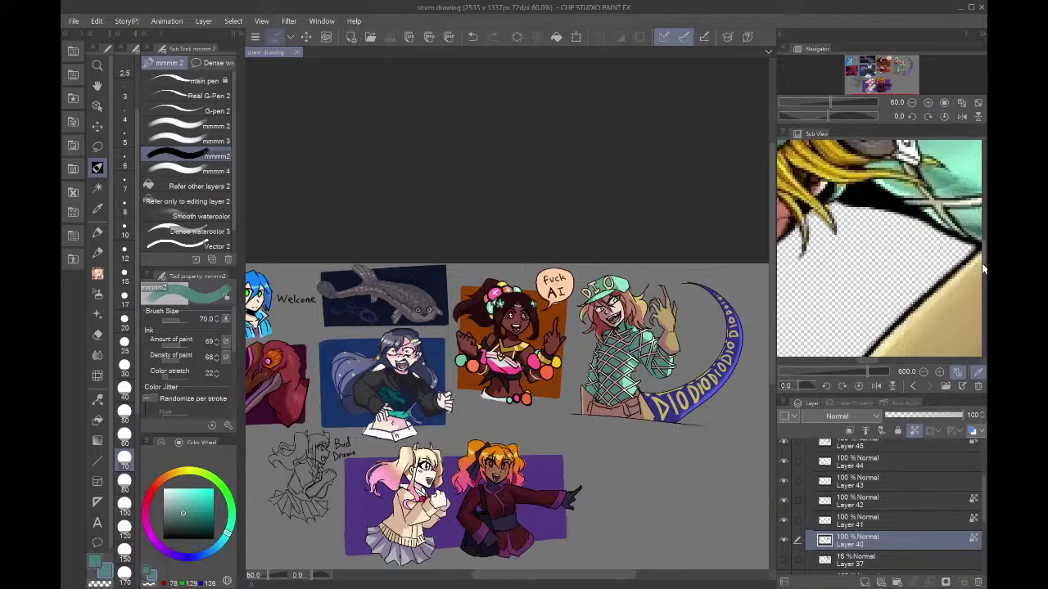
pyautogui.click(984, 269)
pyautogui.click(957, 373)
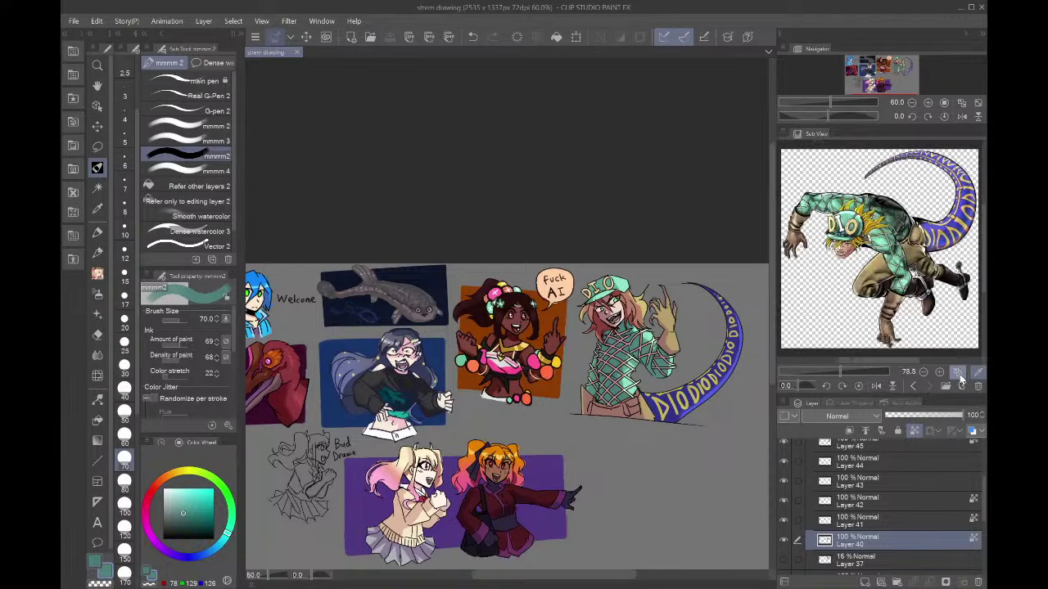
pyautogui.scroll(4, 647, 388)
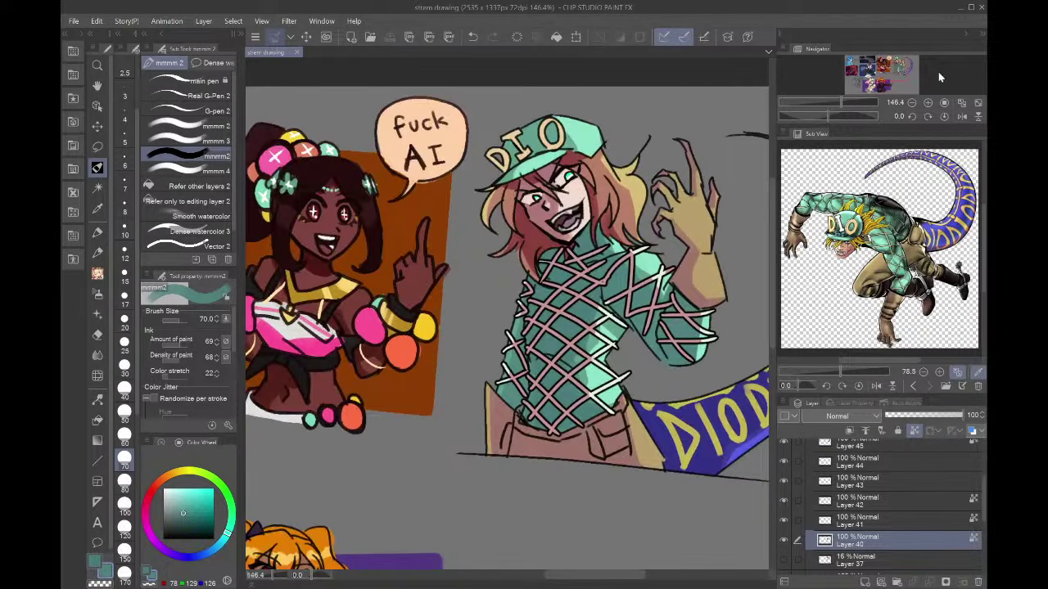
pyautogui.click(960, 102)
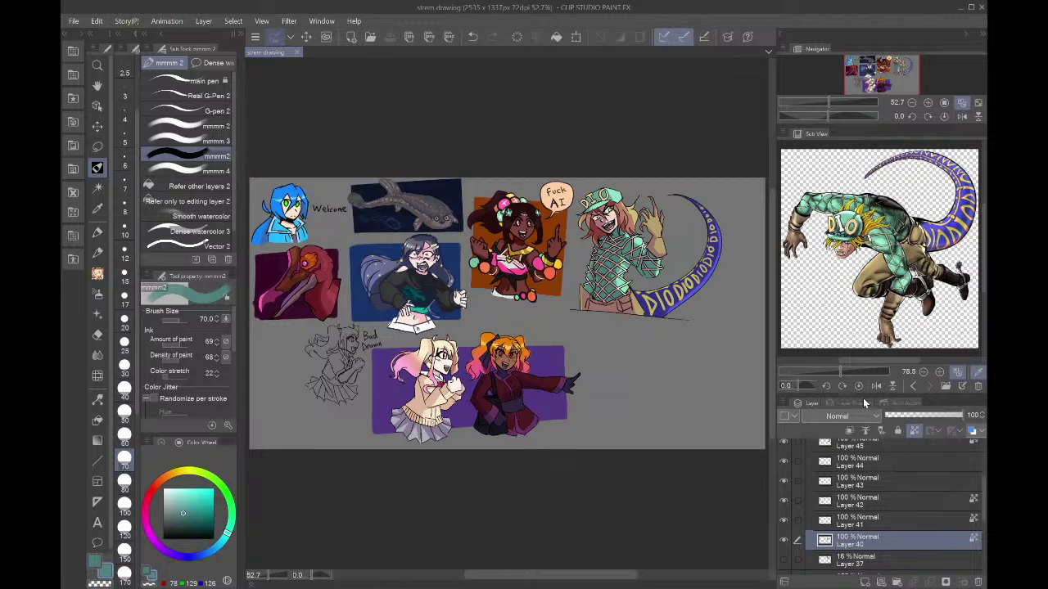
pyautogui.scroll(3, 784, 500)
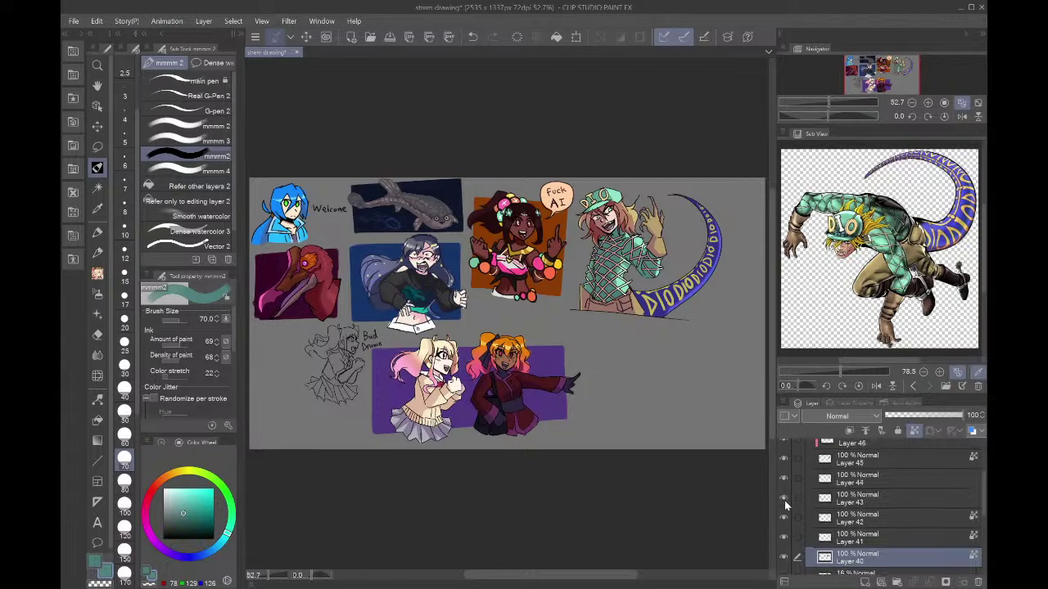
pyautogui.scroll(3, 784, 500)
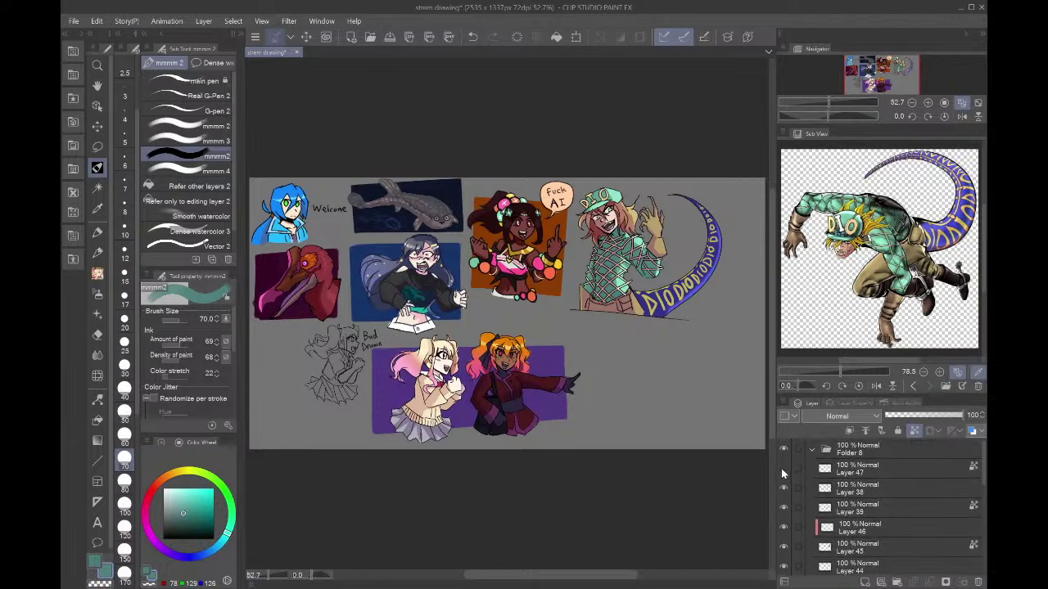
# - Select Layer 47, sample the dull pink from its cords and hide that layer
pyautogui.click(824, 467)
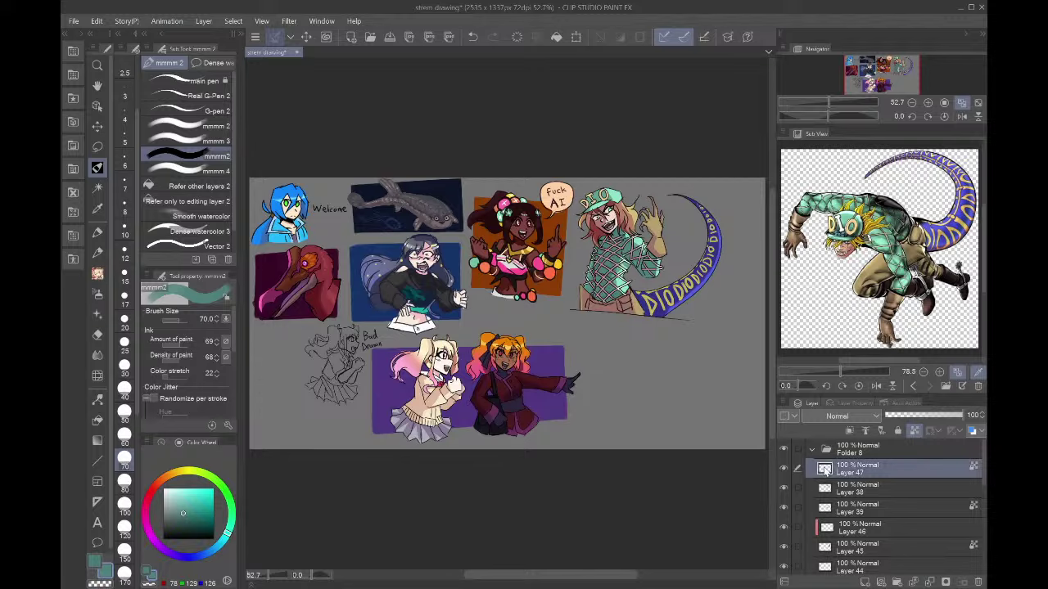
pyautogui.scroll(6, 558, 279)
pyautogui.scroll(-6, 617, 244)
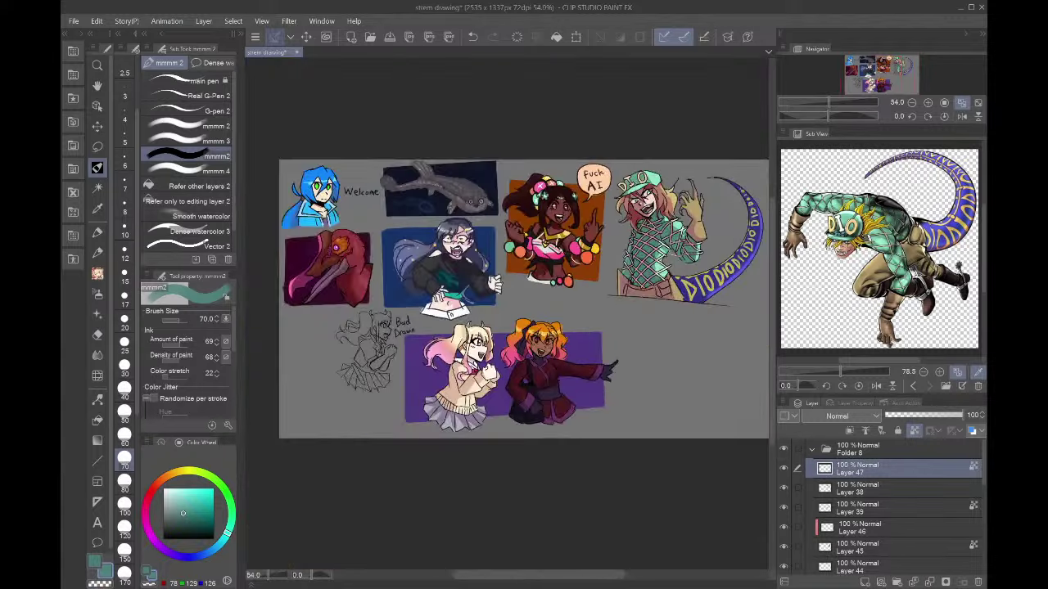
pyautogui.scroll(6, 580, 287)
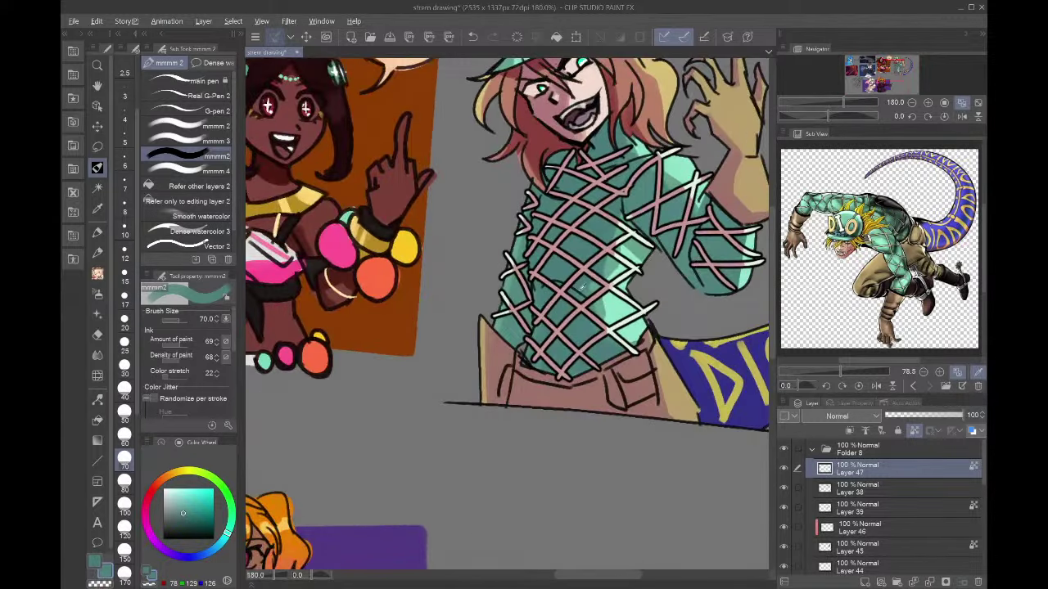
pyautogui.keyDown('alt'); pyautogui.click(578, 229); pyautogui.keyUp('alt')
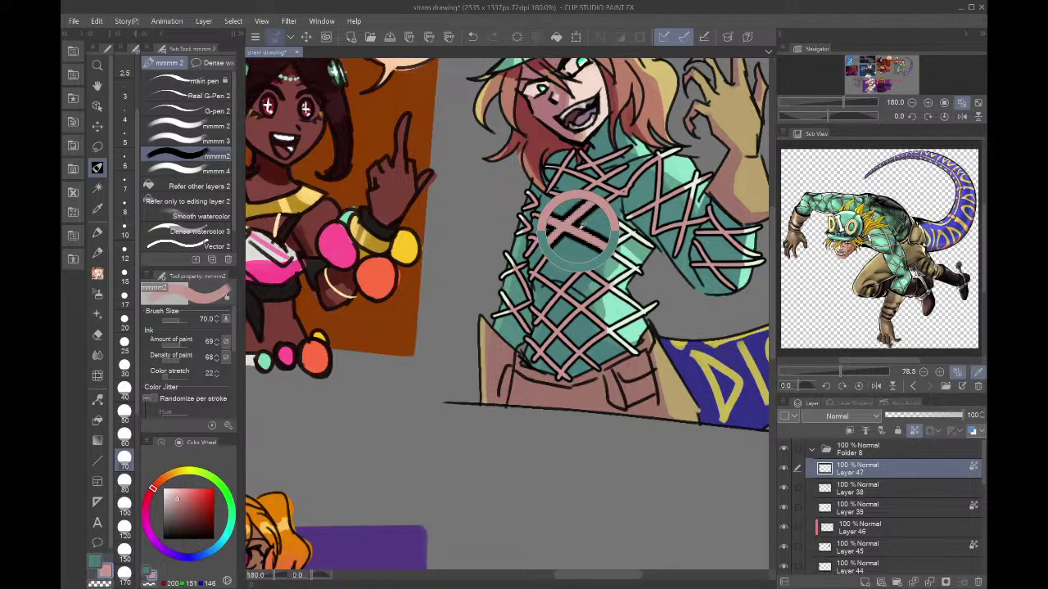
pyautogui.click(783, 469)
# - Add a new layer above Layer 46 and paint parallel dull pink diagonal cords across the shirt's torso at brush size 10
pyautogui.scroll(-1, 858, 516)
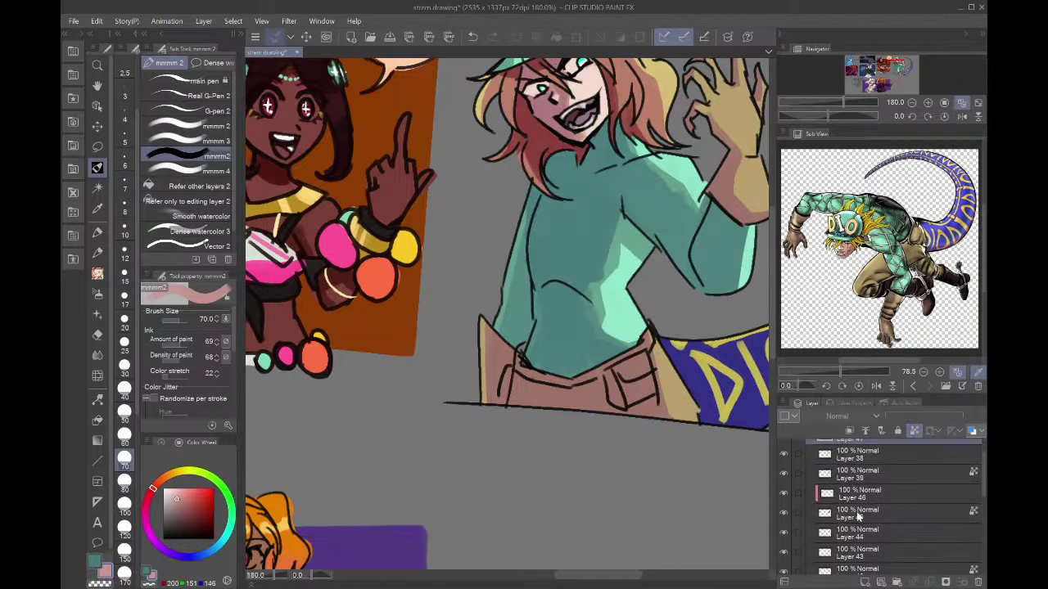
pyautogui.click(858, 516)
pyautogui.click(849, 495)
pyautogui.click(866, 582)
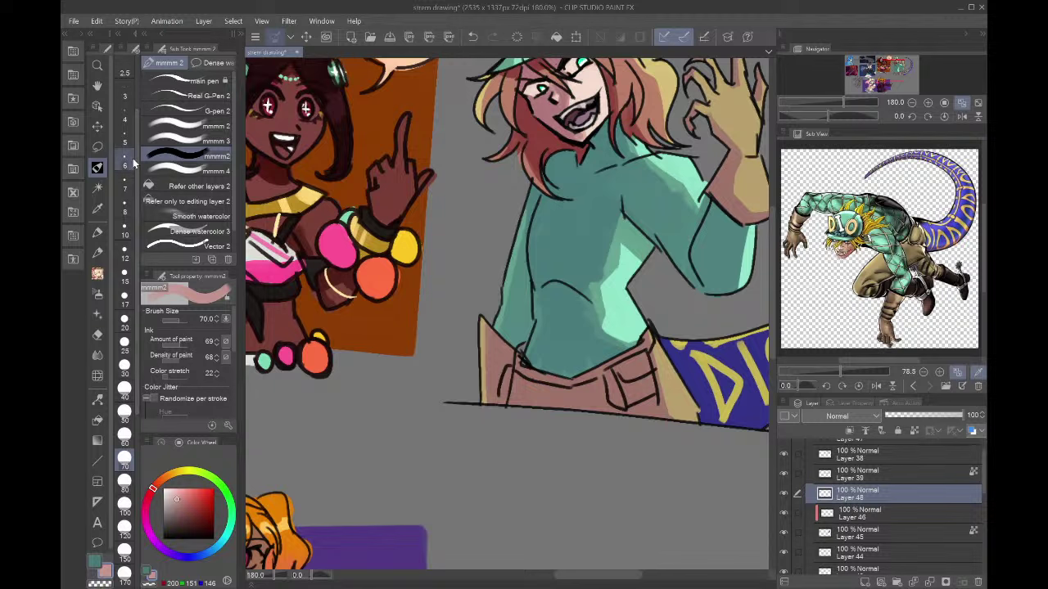
pyautogui.click(125, 231)
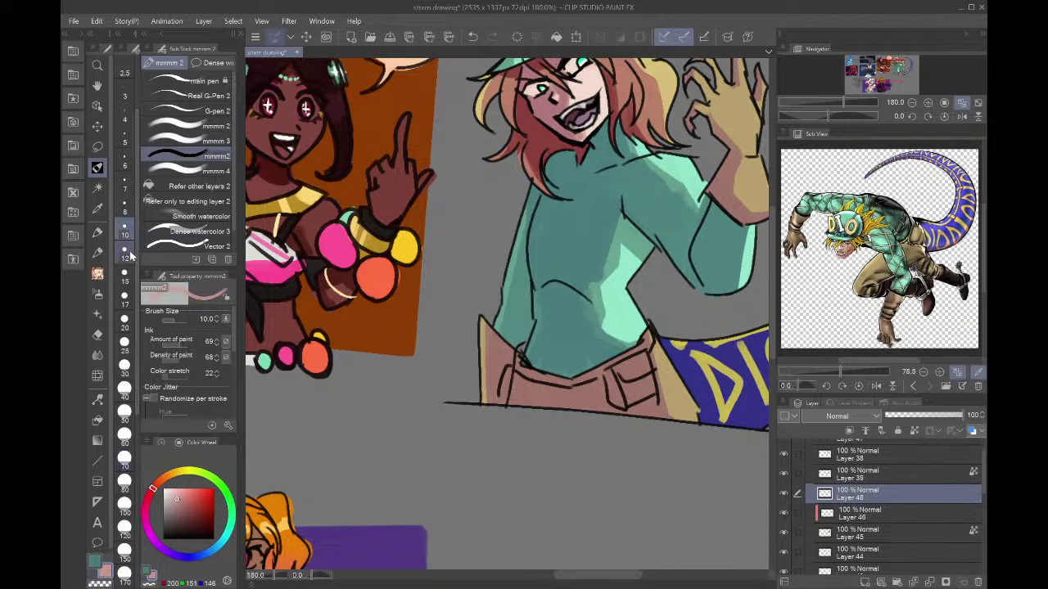
pyautogui.moveTo(613, 141); pyautogui.dragTo(564, 194)
pyautogui.moveTo(673, 155); pyautogui.dragTo(659, 162)
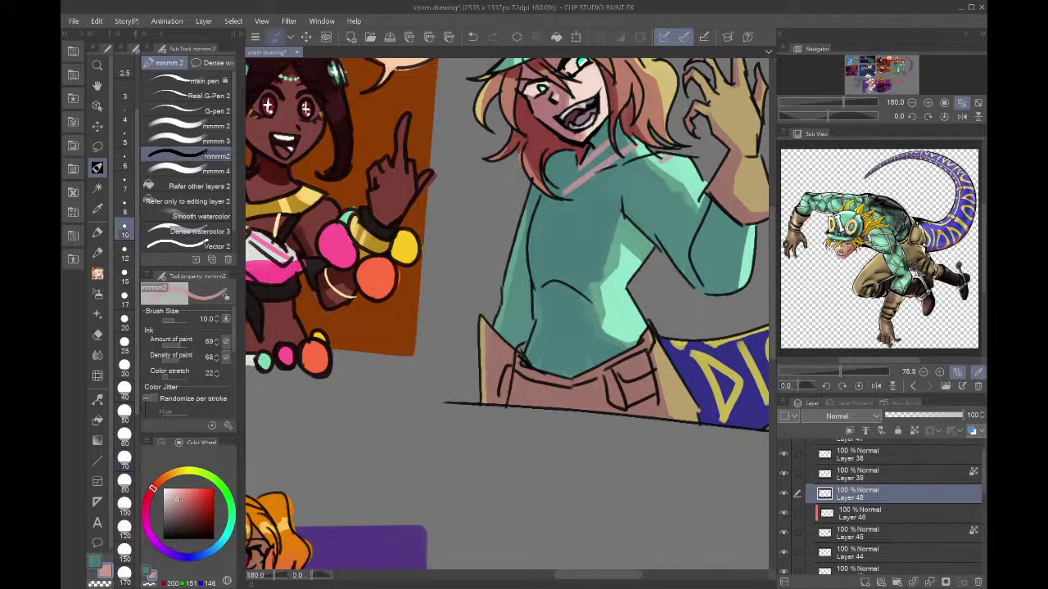
pyautogui.moveTo(519, 252)
pyautogui.mouseDown()
pyautogui.moveTo(659, 160)
pyautogui.moveTo(594, 221)
pyautogui.moveTo(709, 172)
pyautogui.mouseUp()
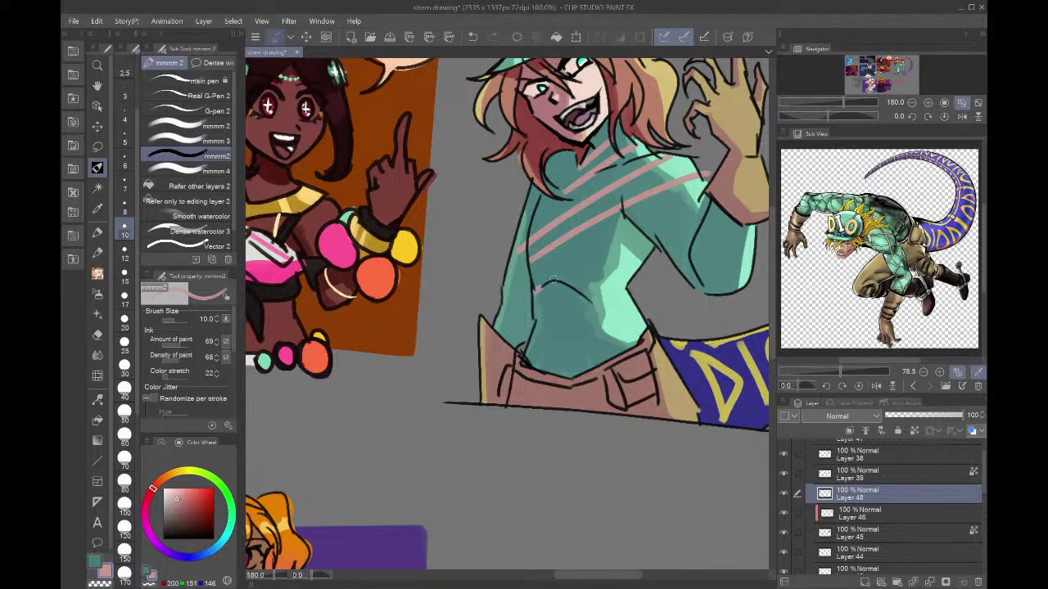
pyautogui.moveTo(533, 264); pyautogui.dragTo(648, 244)
pyautogui.moveTo(529, 328); pyautogui.dragTo(653, 286)
pyautogui.moveTo(534, 352); pyautogui.dragTo(638, 327)
# - Cross the torso's cords with opposing dull pink diagonals from the neckline down to the waist to form a lattice
pyautogui.moveTo(534, 321); pyautogui.dragTo(580, 366)
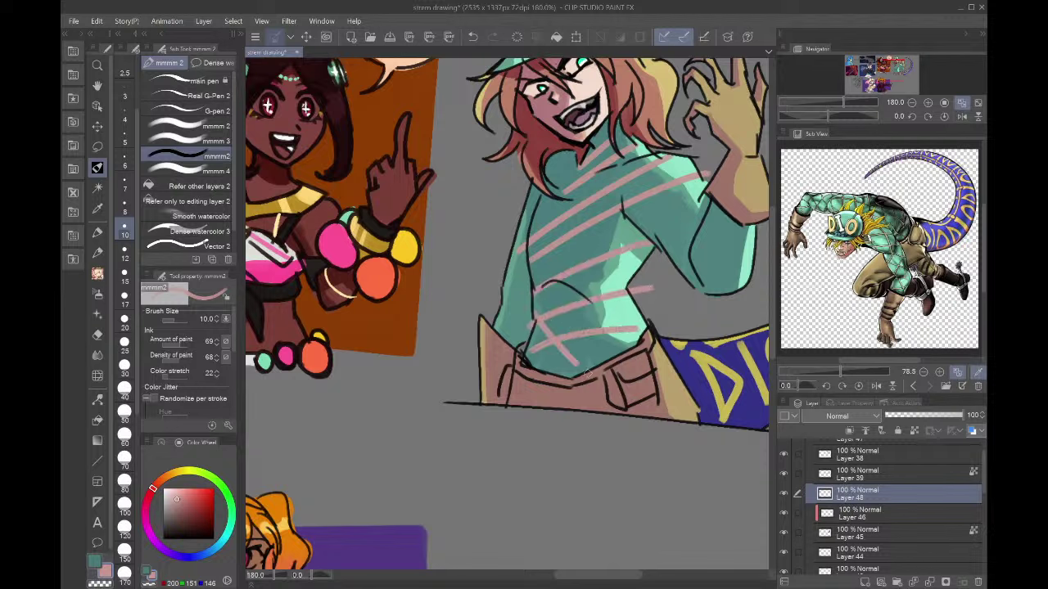
pyautogui.moveTo(531, 249); pyautogui.dragTo(601, 327)
pyautogui.moveTo(559, 233); pyautogui.dragTo(645, 326)
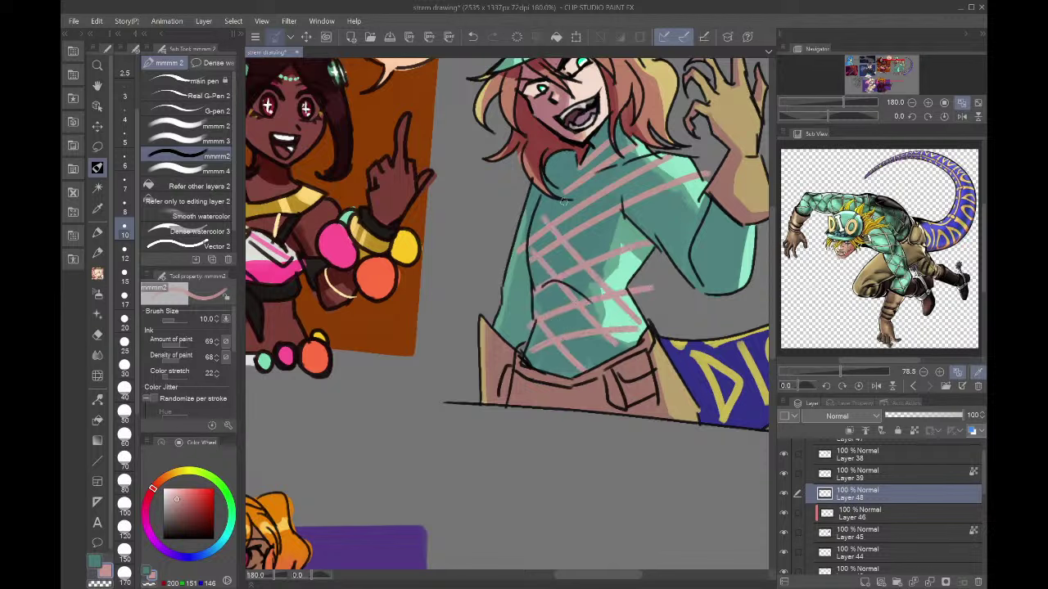
pyautogui.moveTo(557, 150); pyautogui.dragTo(620, 236)
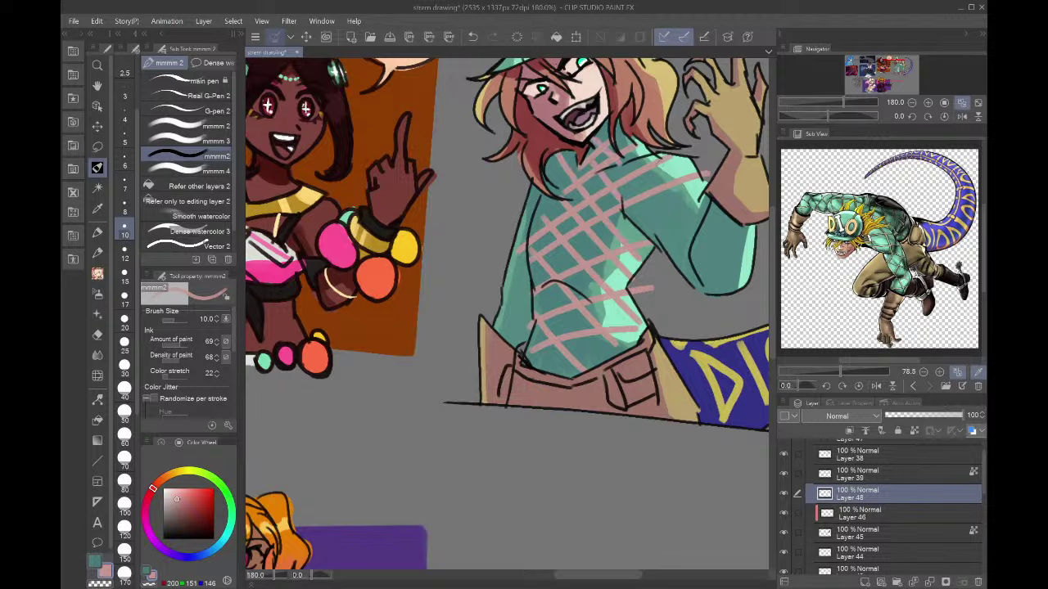
# - Extend the dull pink lattice over both sleeves and erase the cord ends that overshoot the raised arm's elbow
pyautogui.moveTo(640, 226); pyautogui.dragTo(708, 197)
pyautogui.moveTo(665, 249); pyautogui.dragTo(702, 235)
pyautogui.moveTo(670, 154); pyautogui.dragTo(694, 237)
pyautogui.moveTo(646, 171)
pyautogui.mouseDown()
pyautogui.moveTo(676, 270)
pyautogui.moveTo(739, 298)
pyautogui.mouseUp()
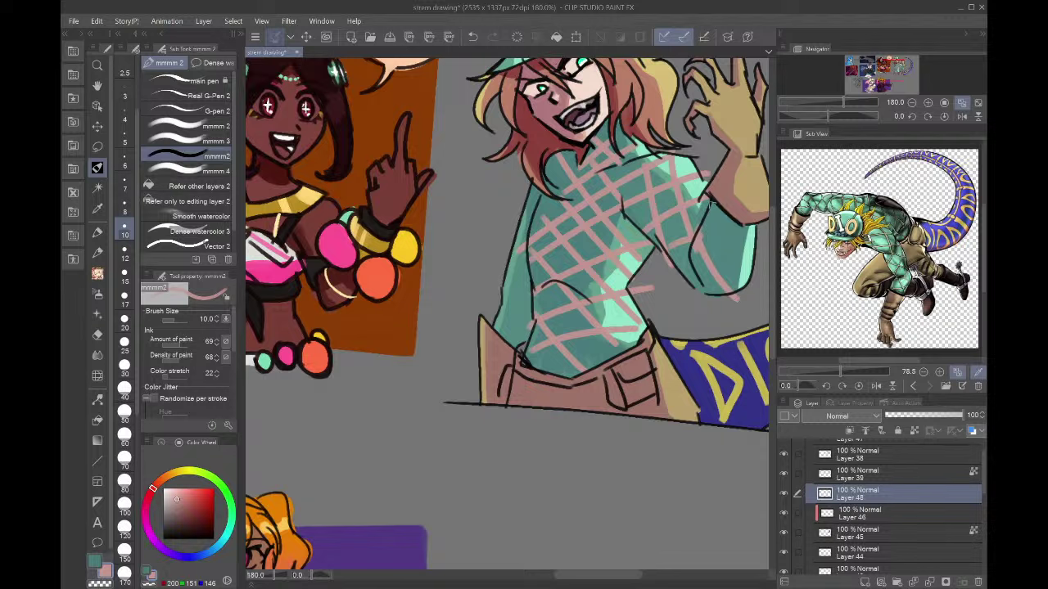
pyautogui.moveTo(709, 199)
pyautogui.mouseDown()
pyautogui.moveTo(751, 262)
pyautogui.moveTo(761, 228)
pyautogui.mouseUp()
pyautogui.moveTo(689, 275); pyautogui.dragTo(758, 259)
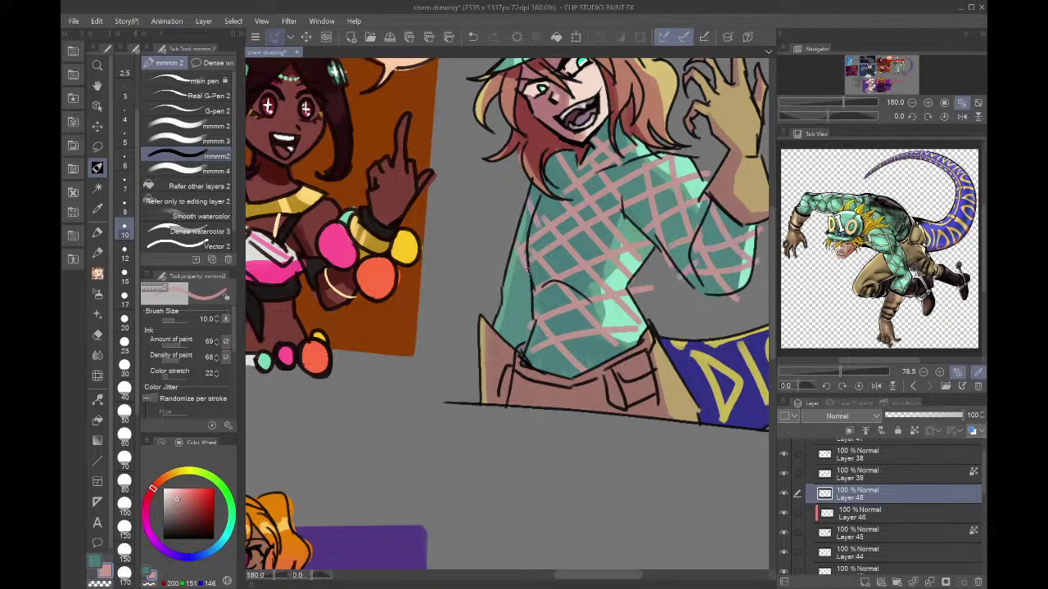
pyautogui.moveTo(534, 277); pyautogui.dragTo(504, 349)
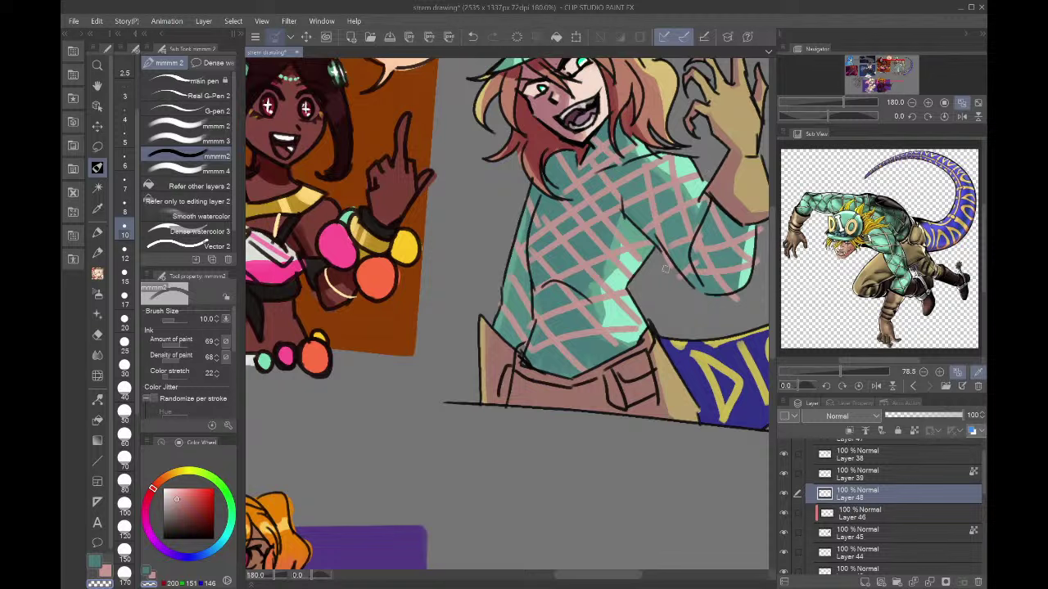
pyautogui.moveTo(741, 301); pyautogui.dragTo(731, 296)
# - Lock Layer 48's transparent pixels and paint the cords over the lit parts of the shirt pale cream at brush size 25
pyautogui.keyDown('alt'); pyautogui.click(670, 366); pyautogui.keyUp('alt')
pyautogui.click(172, 489)
pyautogui.click(124, 343)
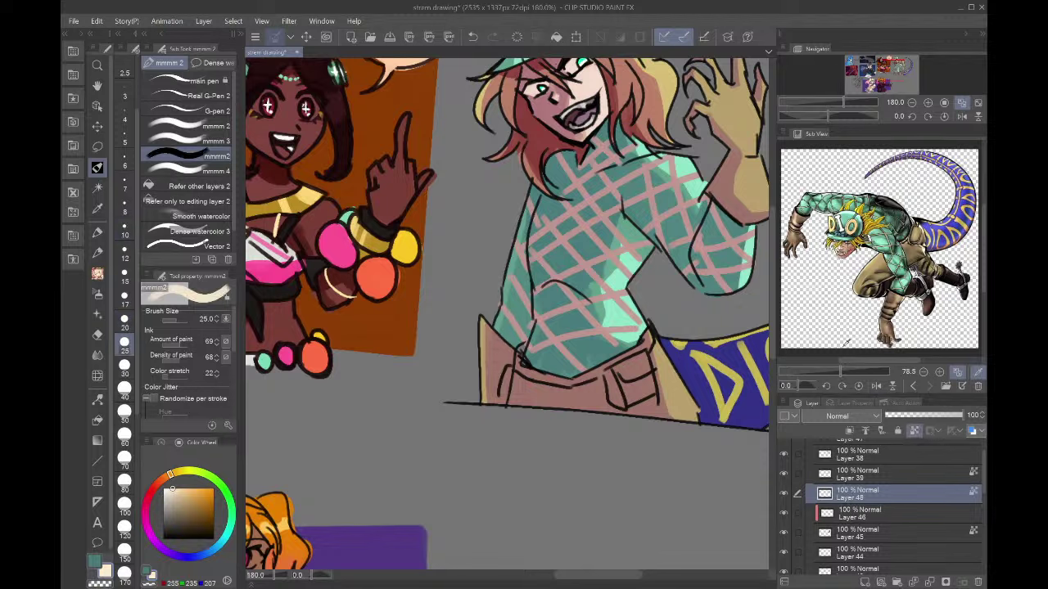
pyautogui.moveTo(752, 231); pyautogui.dragTo(748, 269)
pyautogui.moveTo(667, 157)
pyautogui.mouseDown()
pyautogui.moveTo(703, 197)
pyautogui.moveTo(643, 167)
pyautogui.mouseUp()
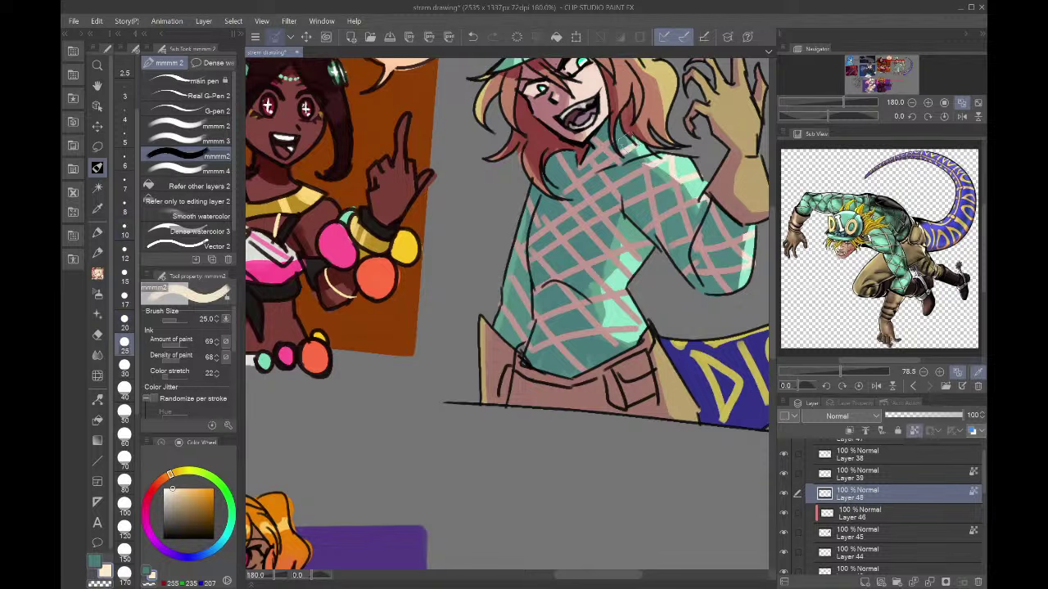
pyautogui.moveTo(642, 241)
pyautogui.mouseDown()
pyautogui.moveTo(626, 357)
pyautogui.moveTo(646, 267)
pyautogui.moveTo(608, 292)
pyautogui.moveTo(645, 312)
pyautogui.mouseUp()
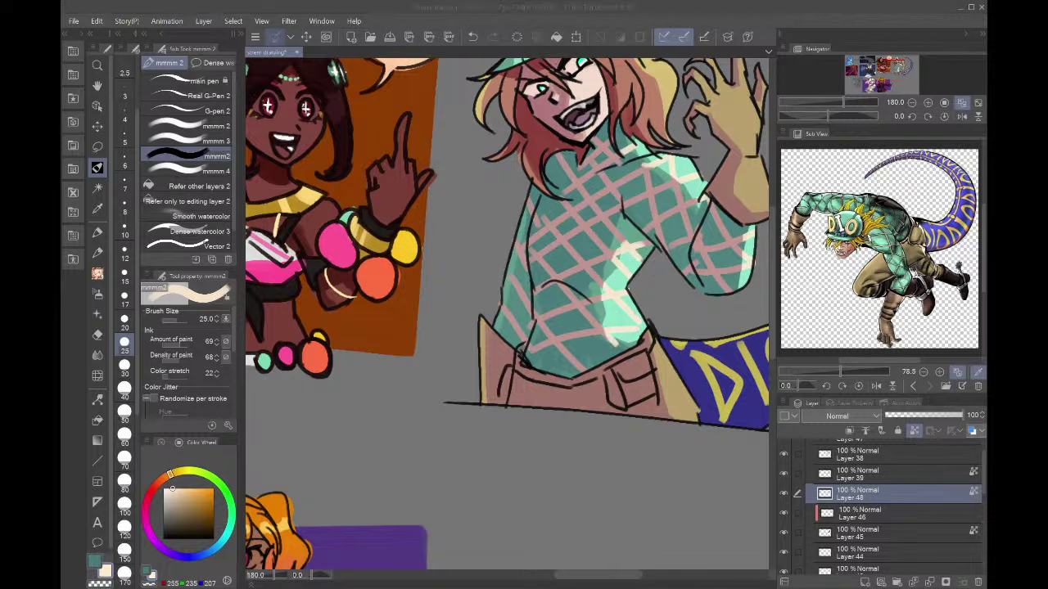
pyautogui.click(683, 19)
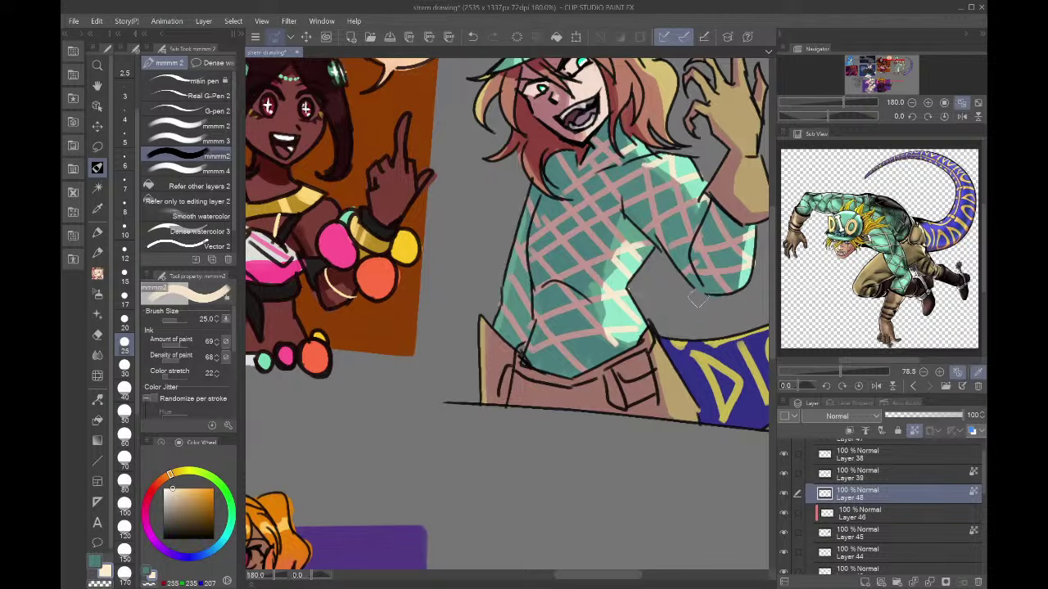
# - Unlock Layer 48's transparent pixels, sample the dull pink and retouch the cords below the hair at brush size 10
pyautogui.scroll(-5, 692, 295)
pyautogui.scroll(4, 731, 266)
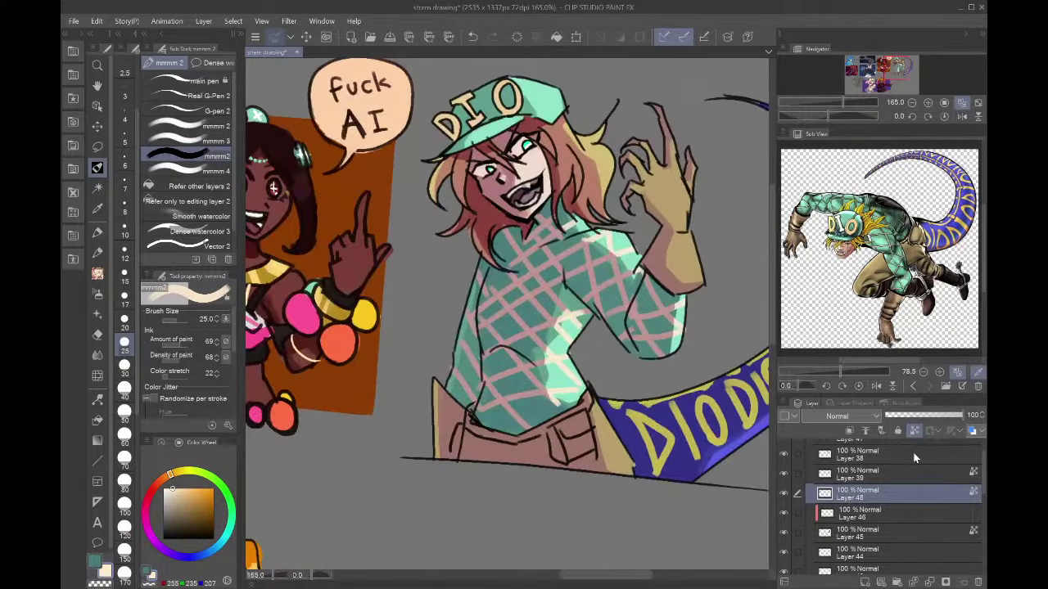
pyautogui.click(910, 431)
pyautogui.scroll(3, 539, 307)
pyautogui.keyDown('alt'); pyautogui.click(496, 307); pyautogui.keyUp('alt')
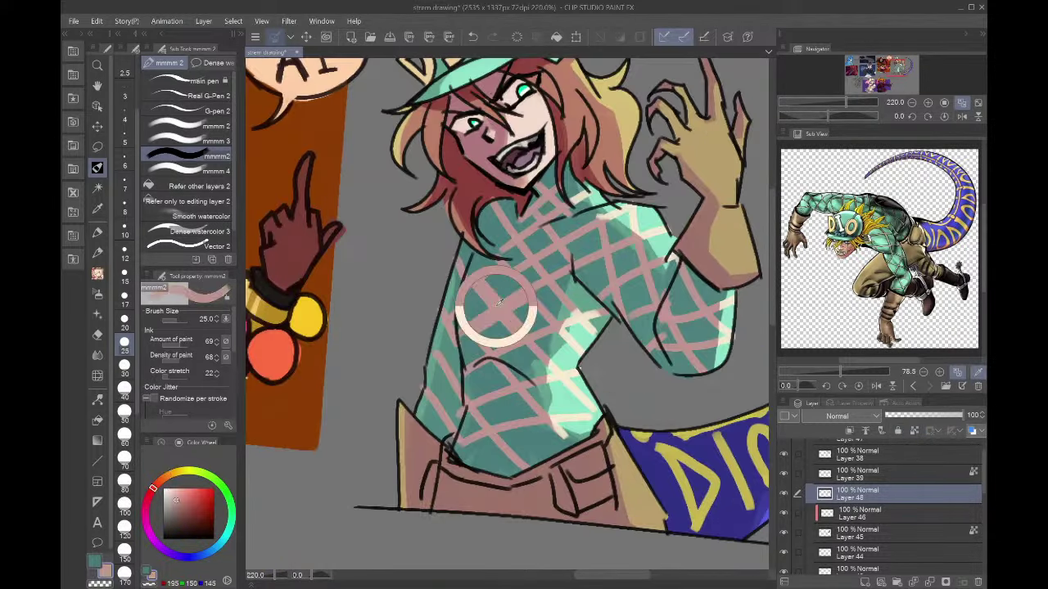
pyautogui.click(124, 235)
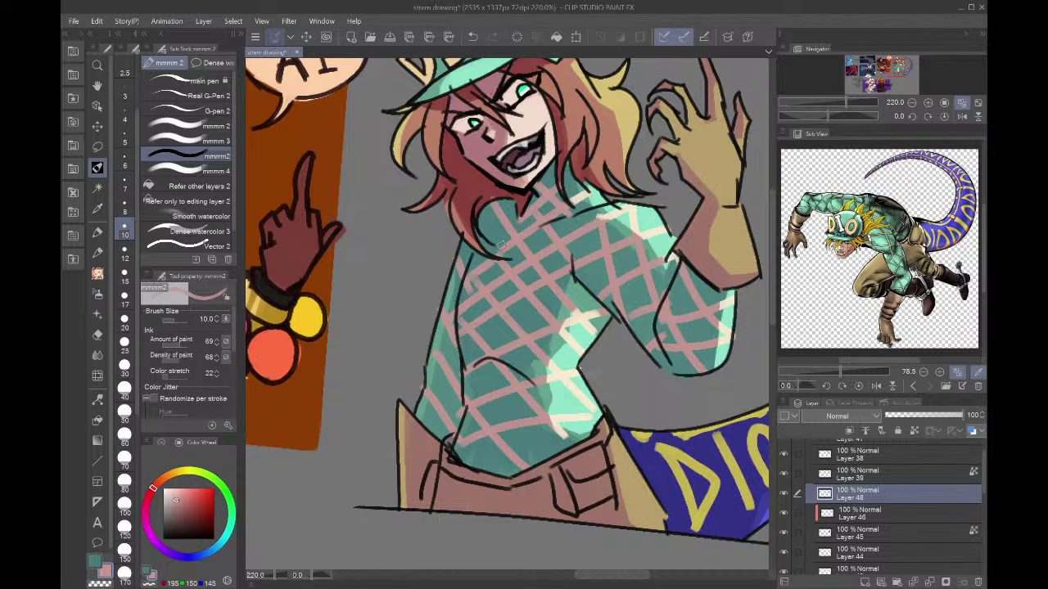
pyautogui.hotkey('ctrl', 'z')
pyautogui.moveTo(481, 231)
pyautogui.mouseDown()
pyautogui.moveTo(521, 198)
pyautogui.moveTo(500, 235)
pyautogui.mouseUp()
# - Review the finished lattice in a flipped view and within the whole collage, and compare it with the reference's cap and face
pyautogui.click(963, 116)
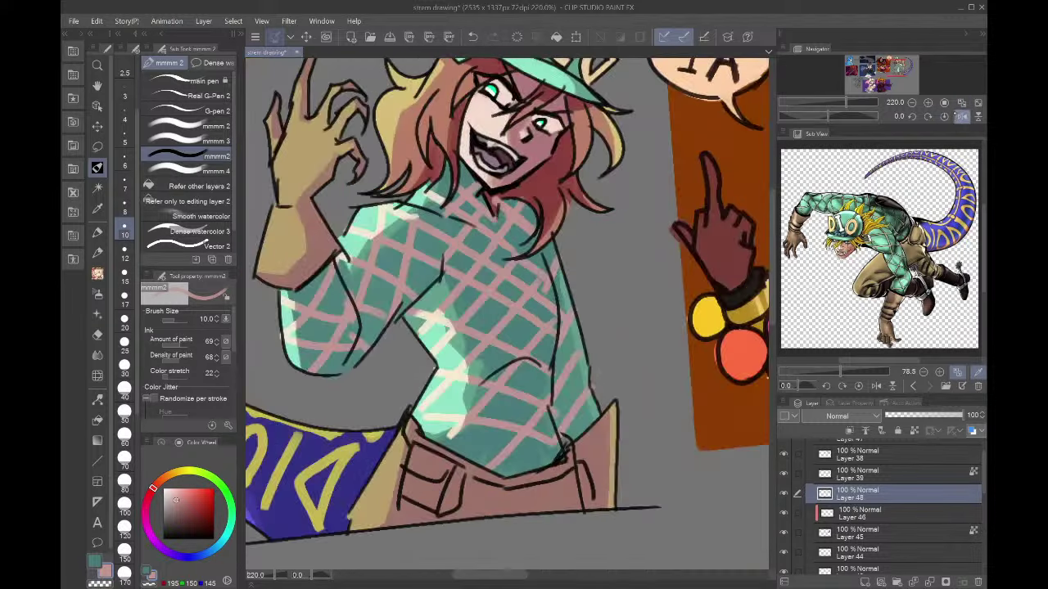
pyautogui.click(944, 102)
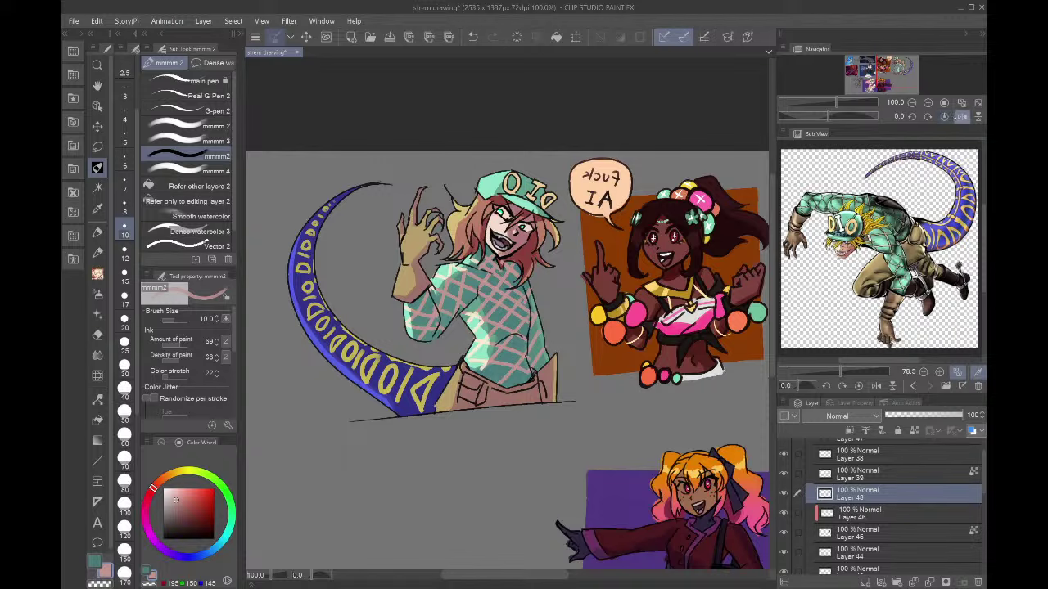
pyautogui.click(944, 116)
pyautogui.click(928, 102)
pyautogui.moveTo(517, 407); pyautogui.dragTo(491, 421)
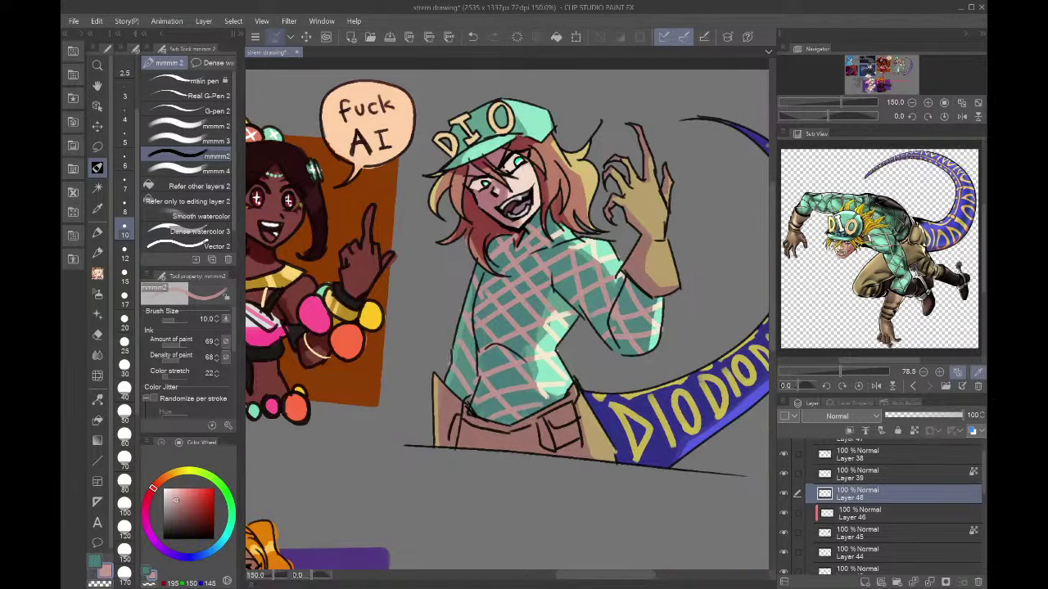
pyautogui.scroll(-3, 585, 318)
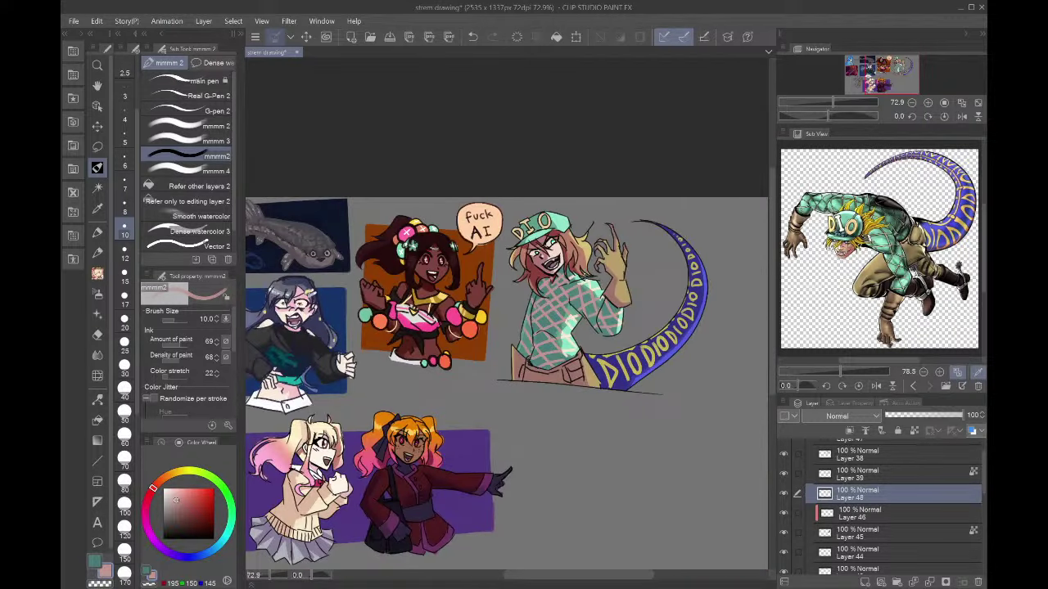
pyautogui.scroll(3, 593, 237)
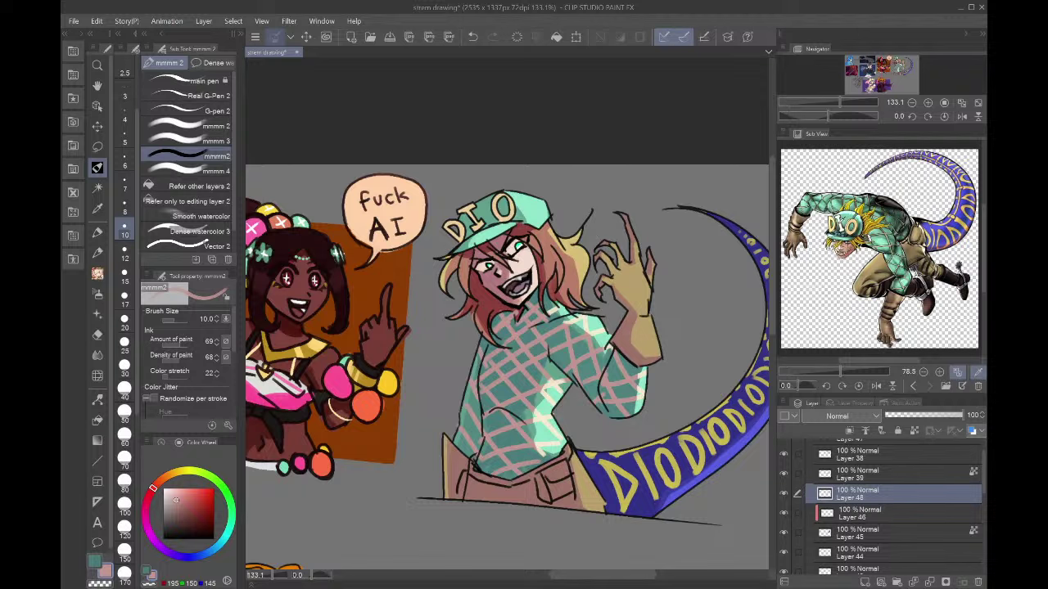
pyautogui.scroll(5, 845, 230)
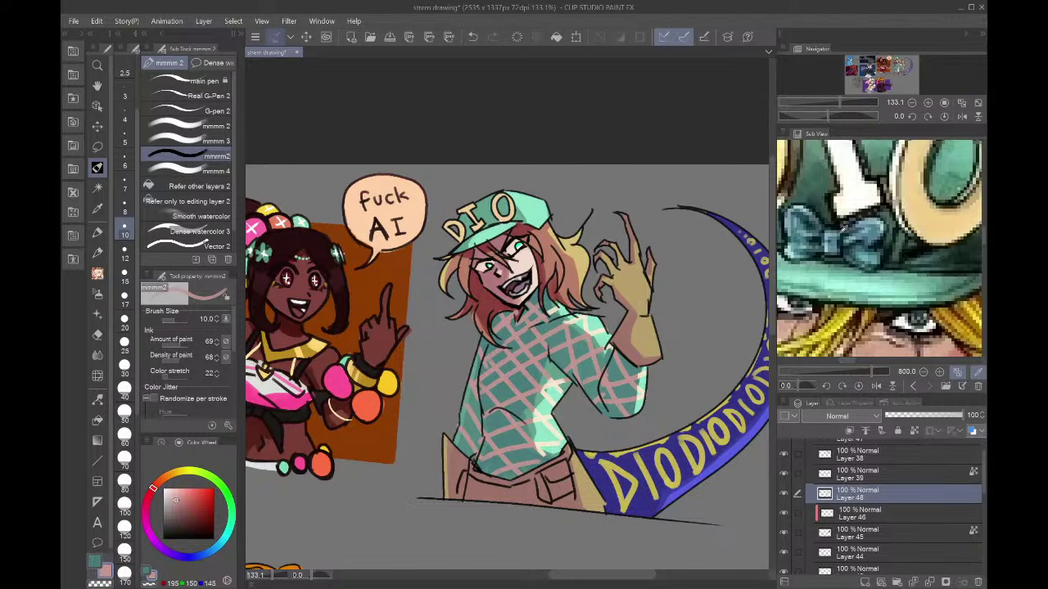
pyautogui.scroll(-10, 878, 248)
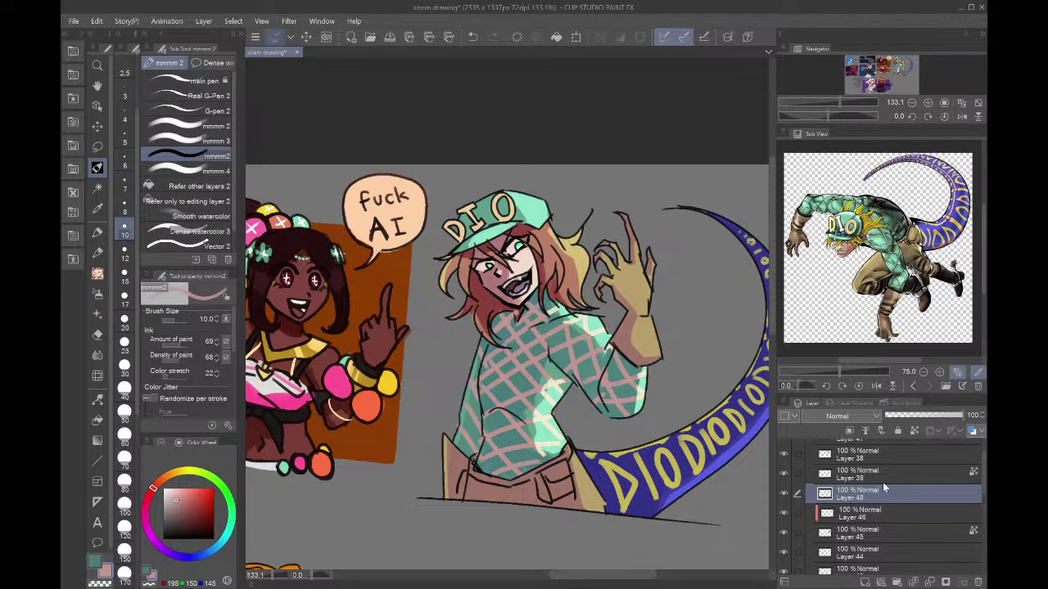
# - Identify the line art by toggling Layer 38's visibility and move that layer out of Folder 8, directly above it
pyautogui.scroll(2, 883, 488)
pyautogui.click(783, 489)
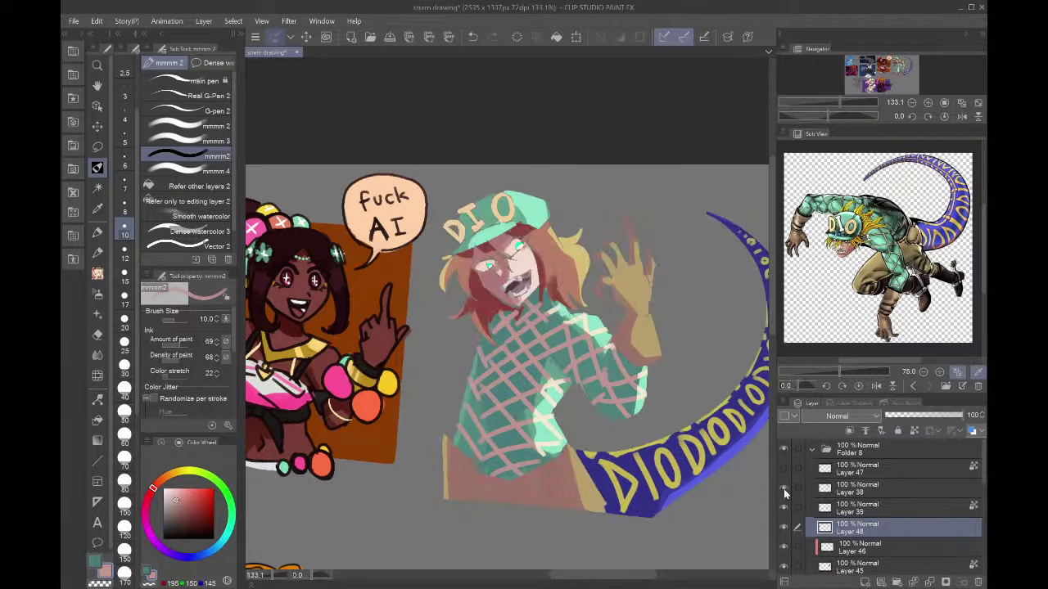
pyautogui.click(783, 489)
pyautogui.click(853, 492)
pyautogui.moveTo(854, 496); pyautogui.dragTo(842, 447)
# - Collapse Folder 8, duplicate it and merge the copy into a single layer
pyautogui.click(818, 463)
pyautogui.click(814, 466)
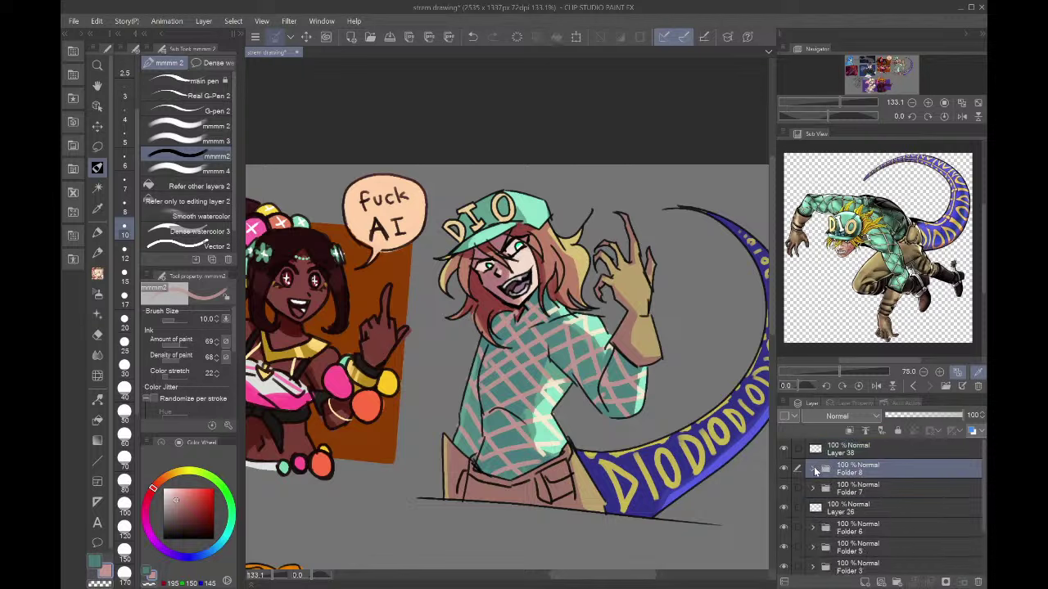
pyautogui.hotkey('ctrl', 'c')
pyautogui.hotkey('ctrl', 'v')
pyautogui.hotkey('shift', 'alt', 'e')
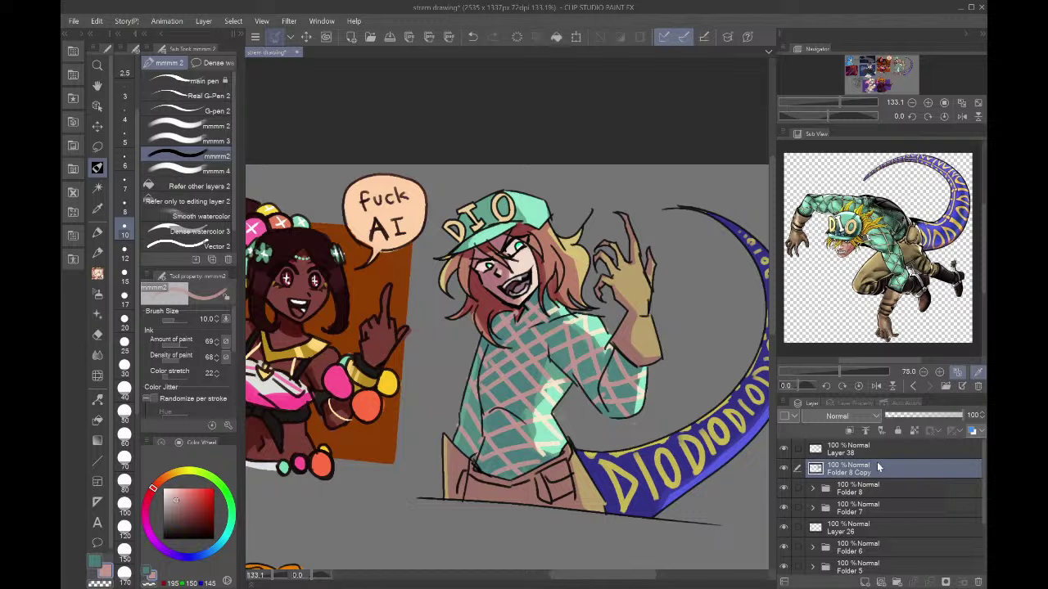
# - Place the merged Folder 8 Copy above Layer 38 and run the Change Line Color auto action on the line art
pyautogui.moveTo(879, 468); pyautogui.dragTo(864, 446)
pyautogui.click(910, 403)
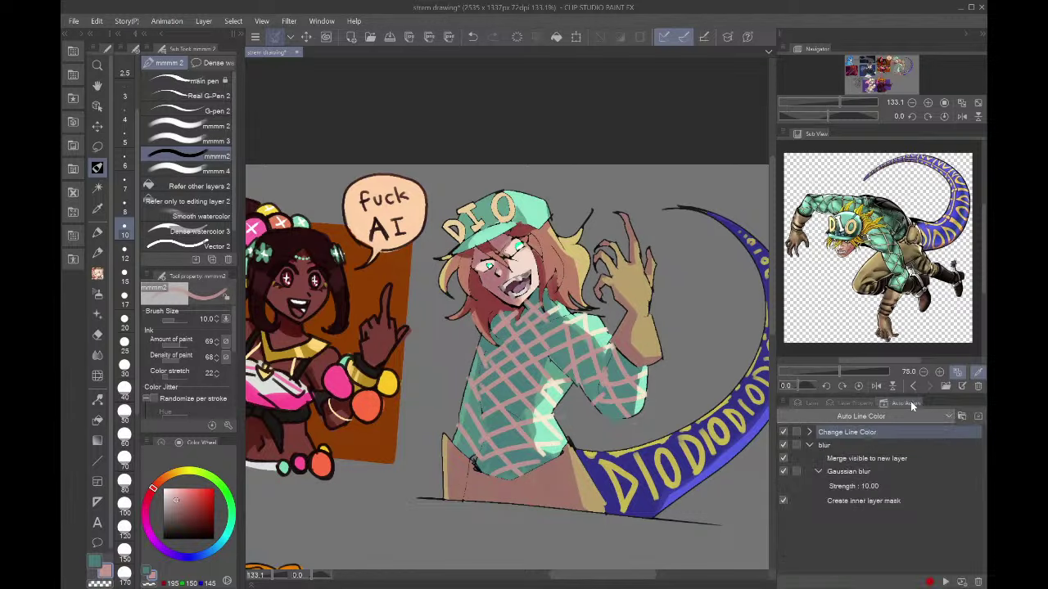
pyautogui.click(945, 582)
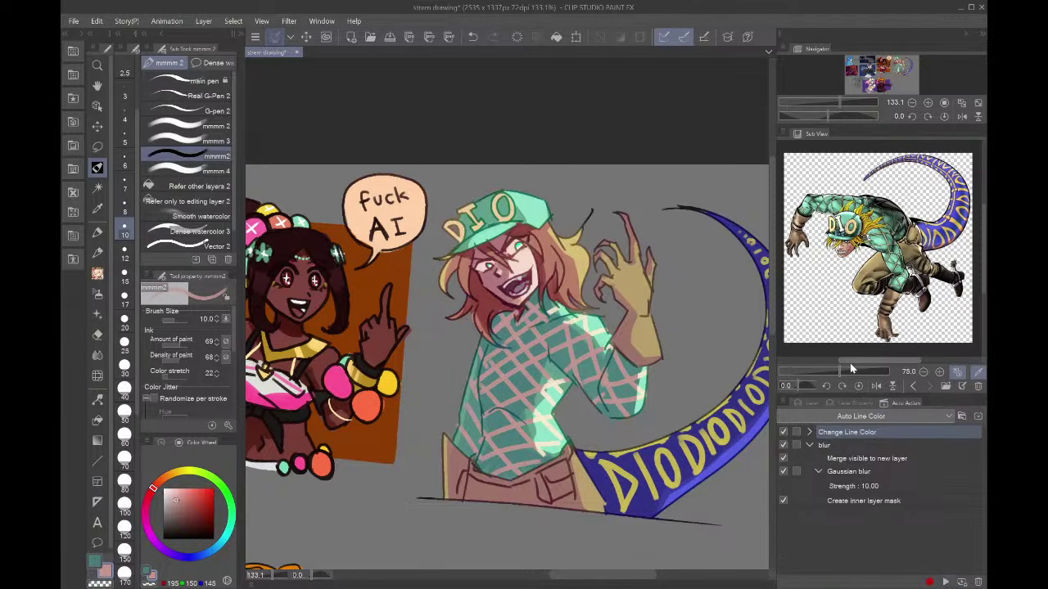
# - Move Layer 38 with its clipped Folder 8 Copy back into Folder 8 and expand the folder
pyautogui.click(813, 402)
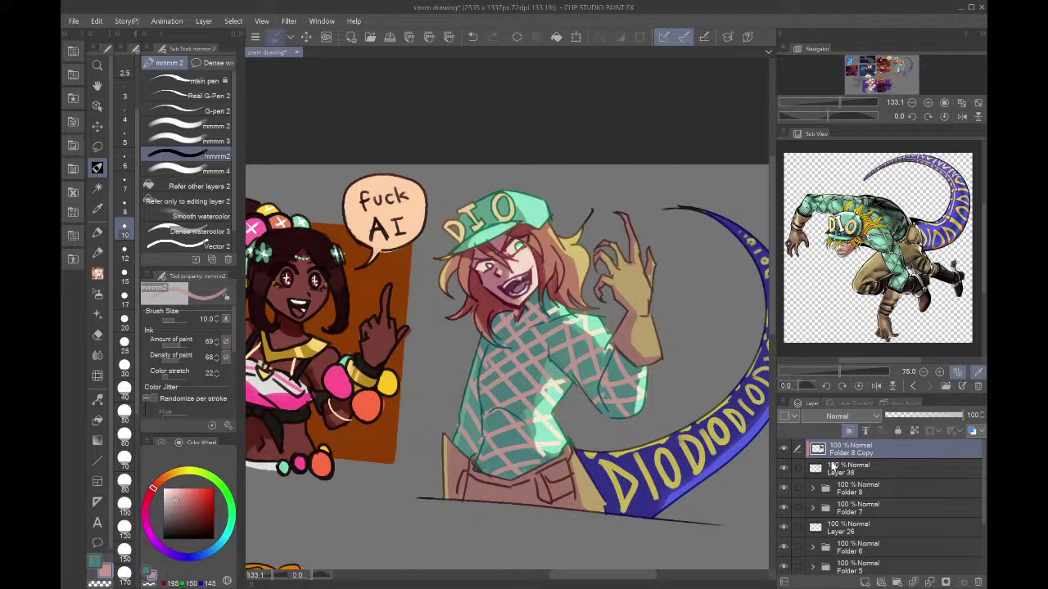
pyautogui.moveTo(843, 469); pyautogui.dragTo(864, 500)
pyautogui.click(821, 456)
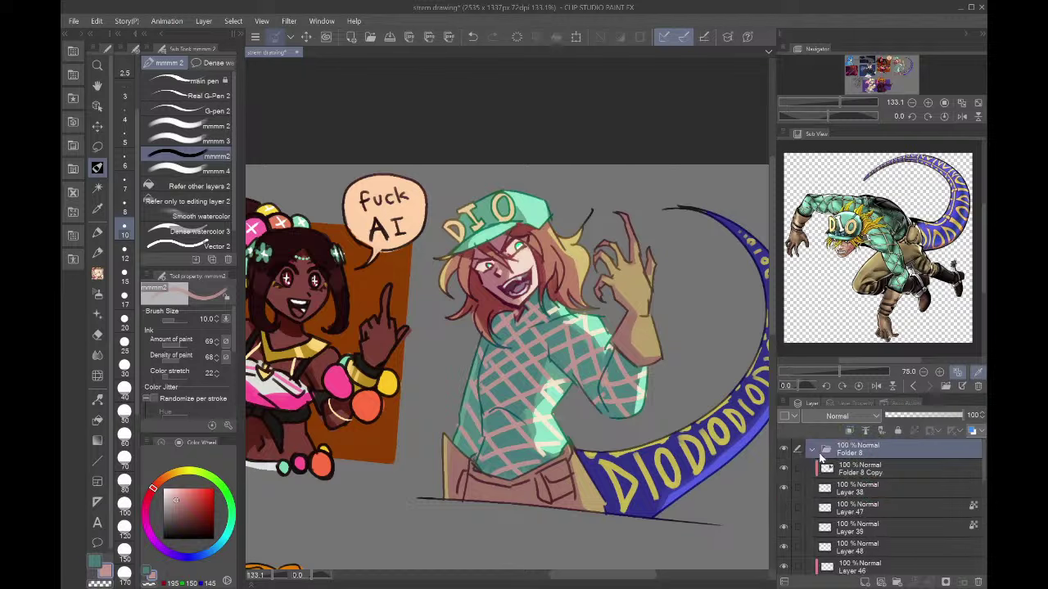
# - Identify the face's skin colour layer inside Folder 8 by toggling layer visibility, and select Layer 41
pyautogui.scroll(-3, 851, 520)
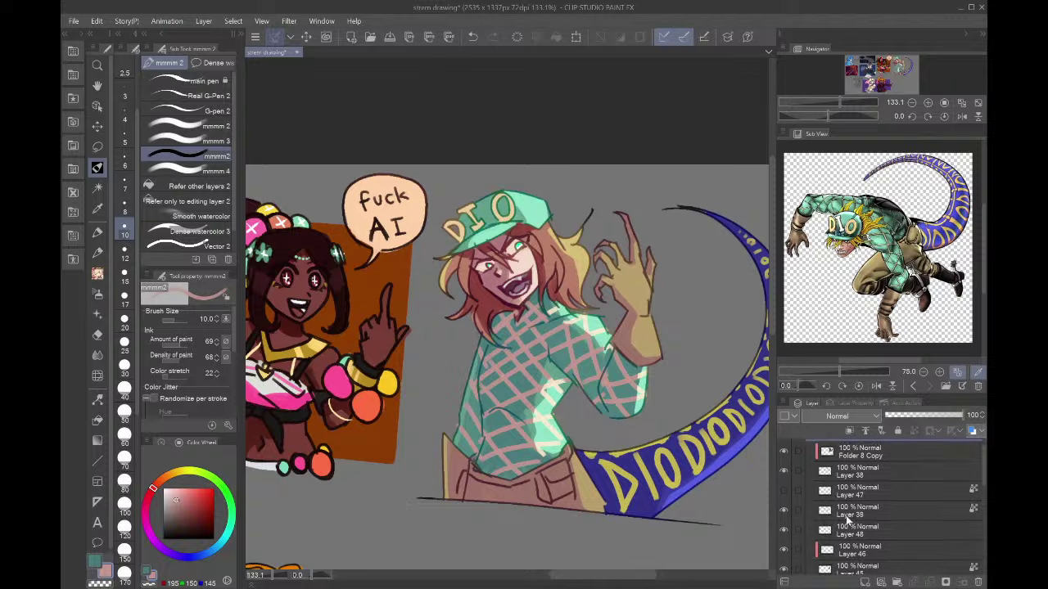
pyautogui.click(783, 525)
pyautogui.click(782, 526)
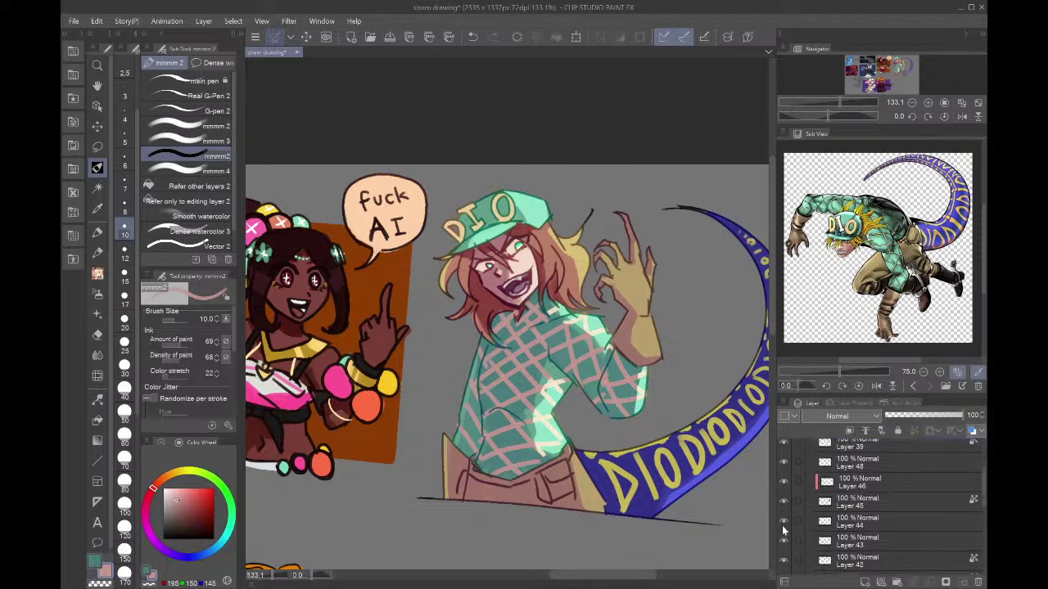
pyautogui.click(785, 546)
pyautogui.click(785, 545)
pyautogui.scroll(-2, 829, 552)
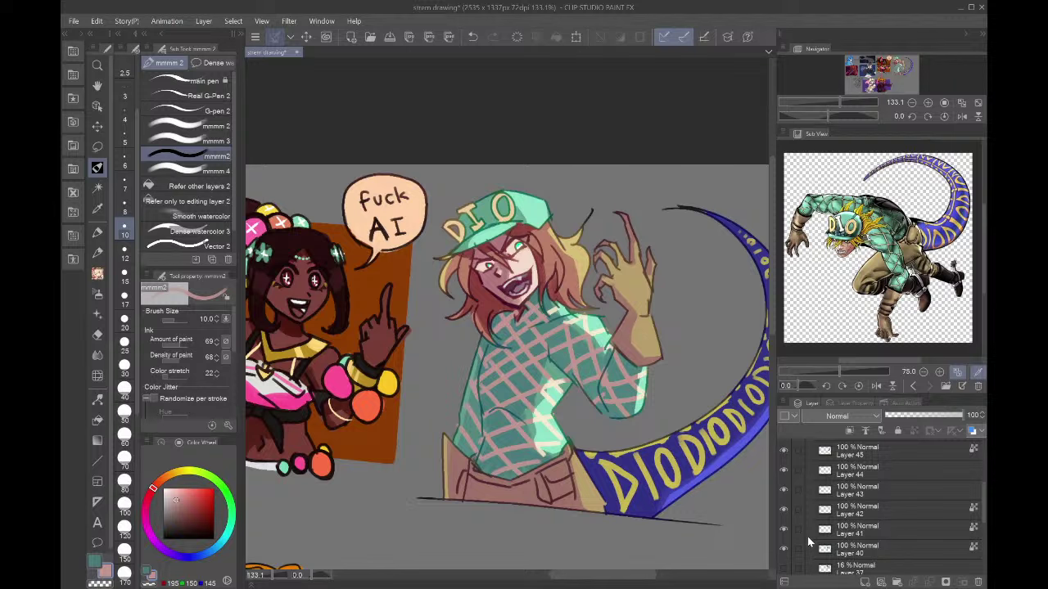
pyautogui.click(785, 550)
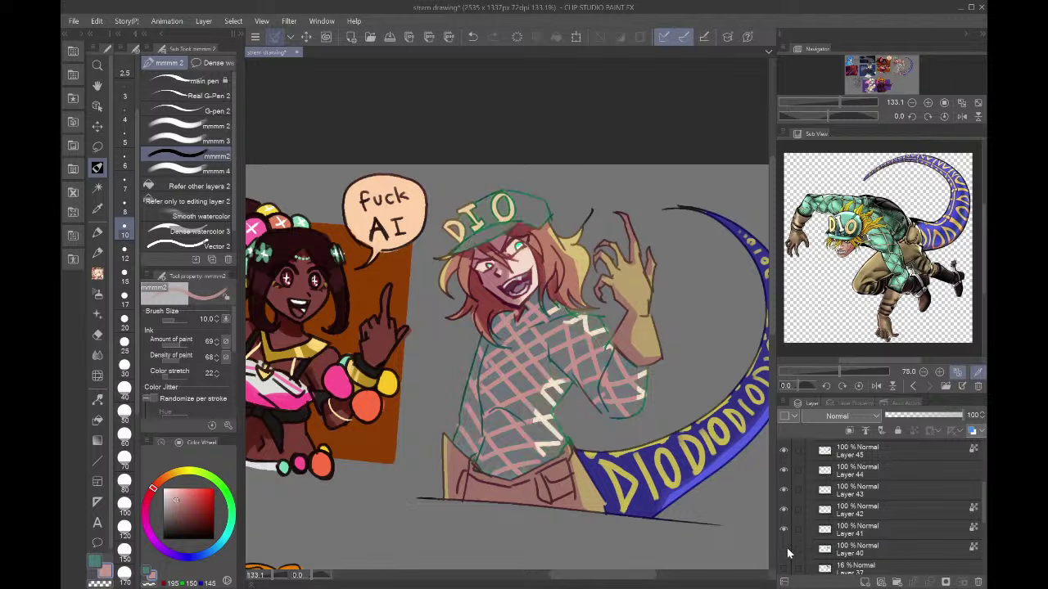
pyautogui.click(785, 550)
pyautogui.click(784, 496)
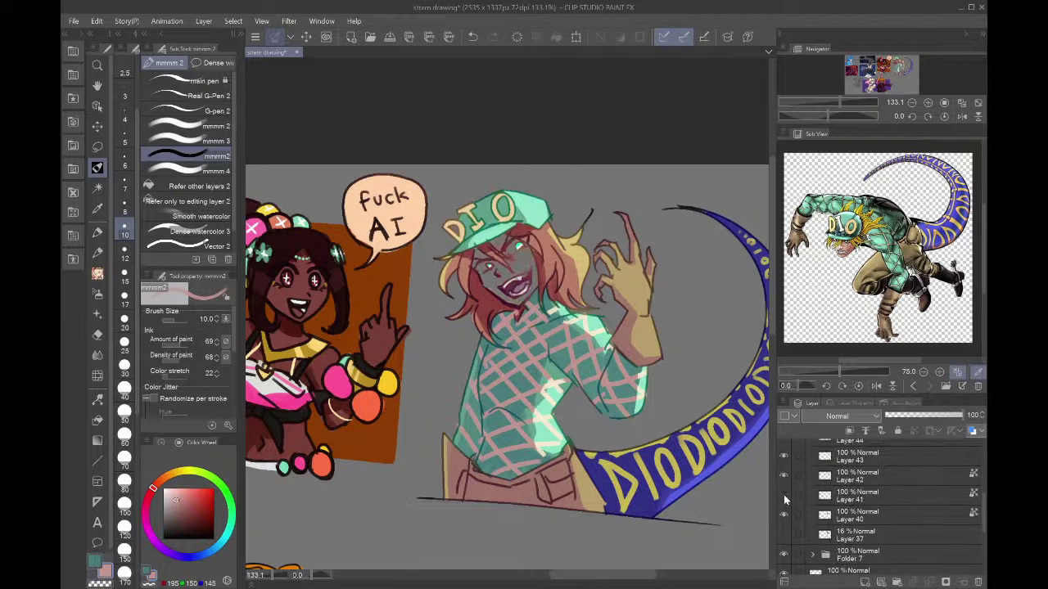
pyautogui.click(784, 496)
pyautogui.click(851, 502)
pyautogui.click(783, 495)
pyautogui.click(783, 495)
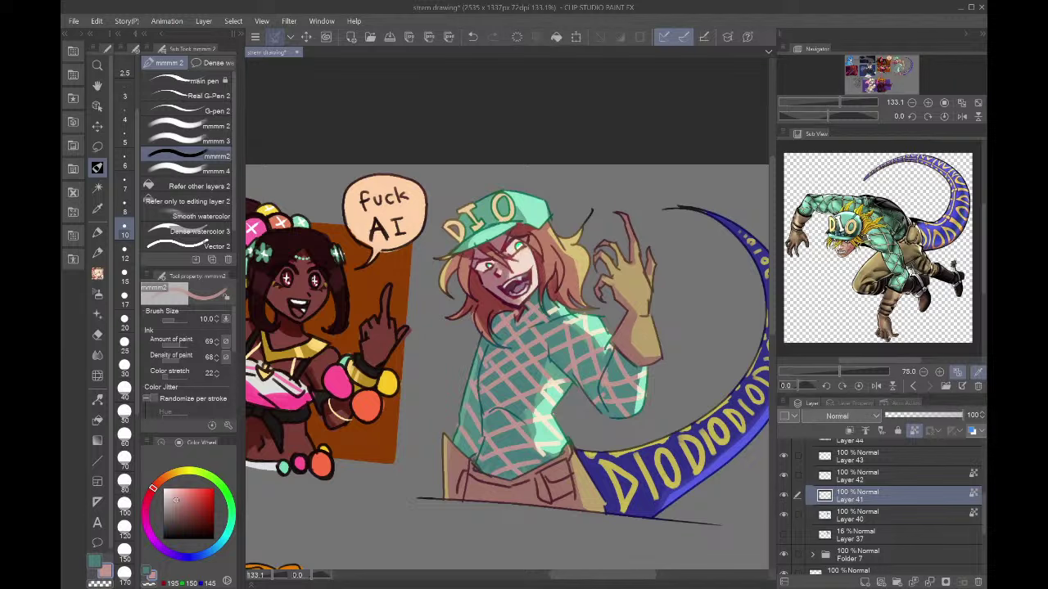
# - Reshape the cheek shadow beneath the eye and nose bridge on Layer 41, using sampled shadow and pale skin colours
pyautogui.scroll(8, 513, 282)
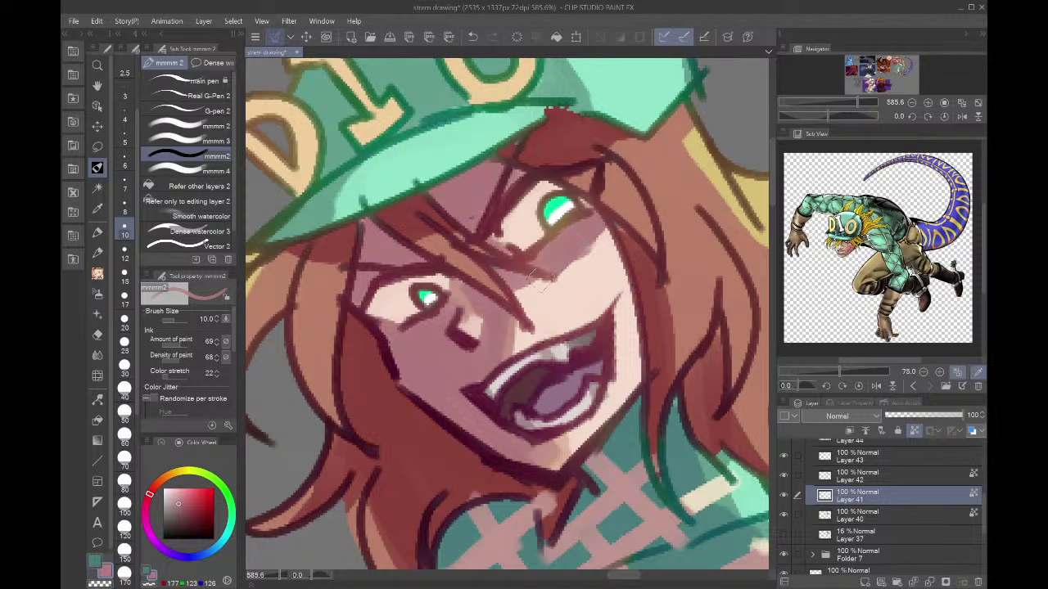
pyautogui.moveTo(521, 316)
pyautogui.mouseDown()
pyautogui.moveTo(534, 285)
pyautogui.moveTo(562, 290)
pyautogui.moveTo(599, 247)
pyautogui.moveTo(544, 285)
pyautogui.mouseUp()
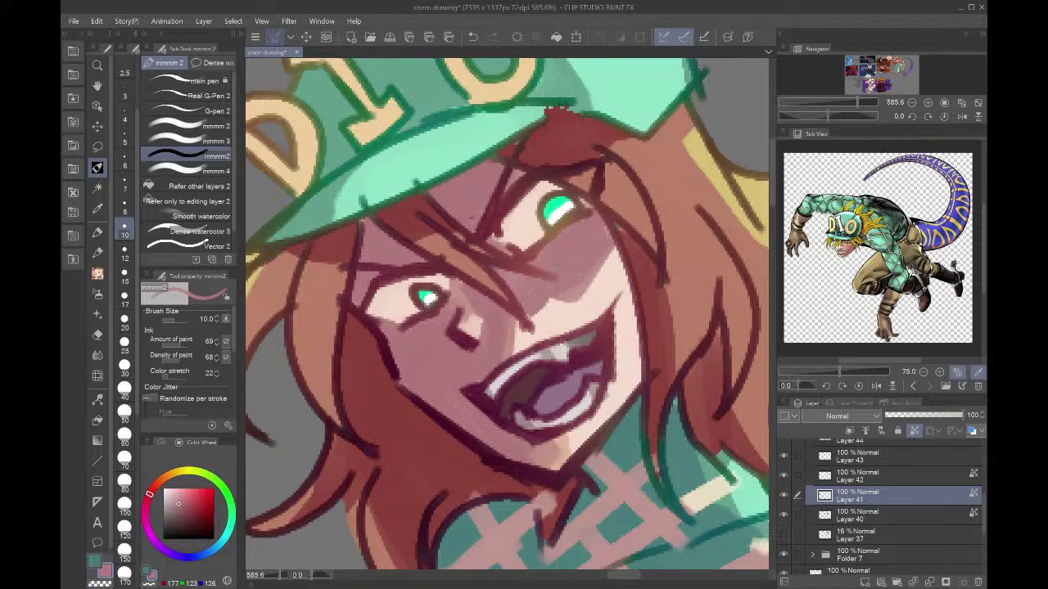
pyautogui.keyDown('alt'); pyautogui.click(561, 307); pyautogui.keyUp('alt')
pyautogui.moveTo(542, 317)
pyautogui.mouseDown()
pyautogui.moveTo(568, 318)
pyautogui.moveTo(576, 270)
pyautogui.moveTo(613, 237)
pyautogui.mouseUp()
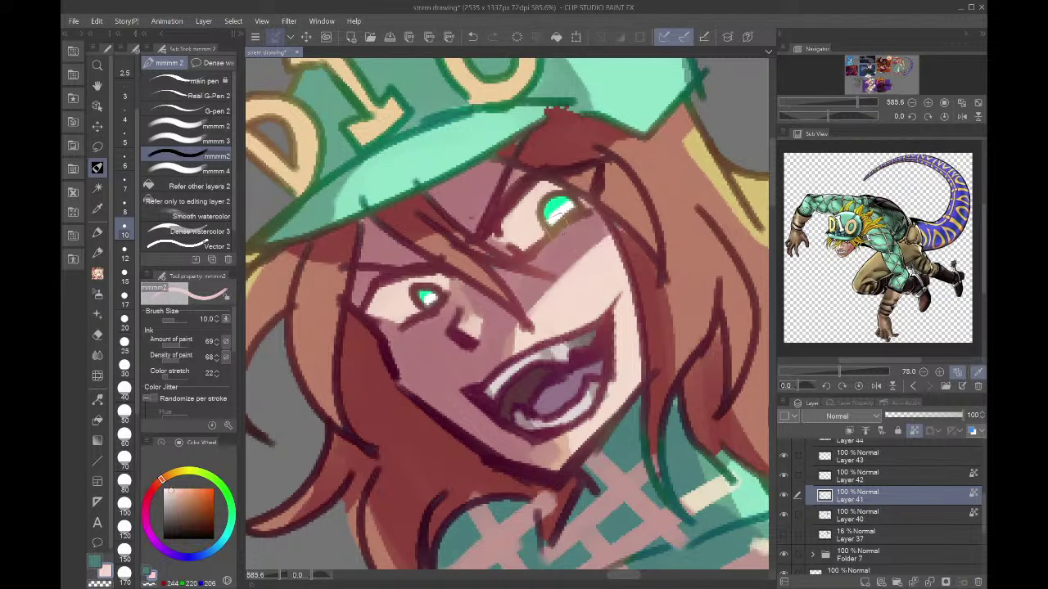
# - Paint the whites of both of the DIO character's eyes pure white on Layer 41
pyautogui.click(163, 489)
pyautogui.moveTo(410, 289)
pyautogui.mouseDown()
pyautogui.moveTo(407, 313)
pyautogui.moveTo(388, 291)
pyautogui.mouseUp()
pyautogui.moveTo(554, 187)
pyautogui.mouseDown()
pyautogui.moveTo(531, 235)
pyautogui.moveTo(521, 203)
pyautogui.moveTo(519, 215)
pyautogui.moveTo(565, 175)
pyautogui.mouseUp()
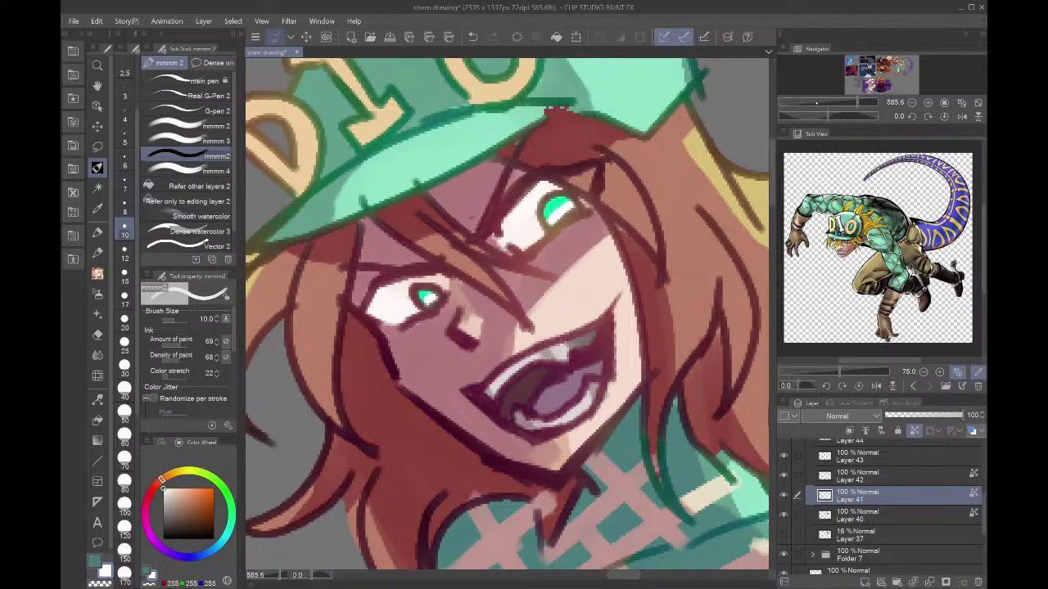
pyautogui.hotkey('ctrl', '0')
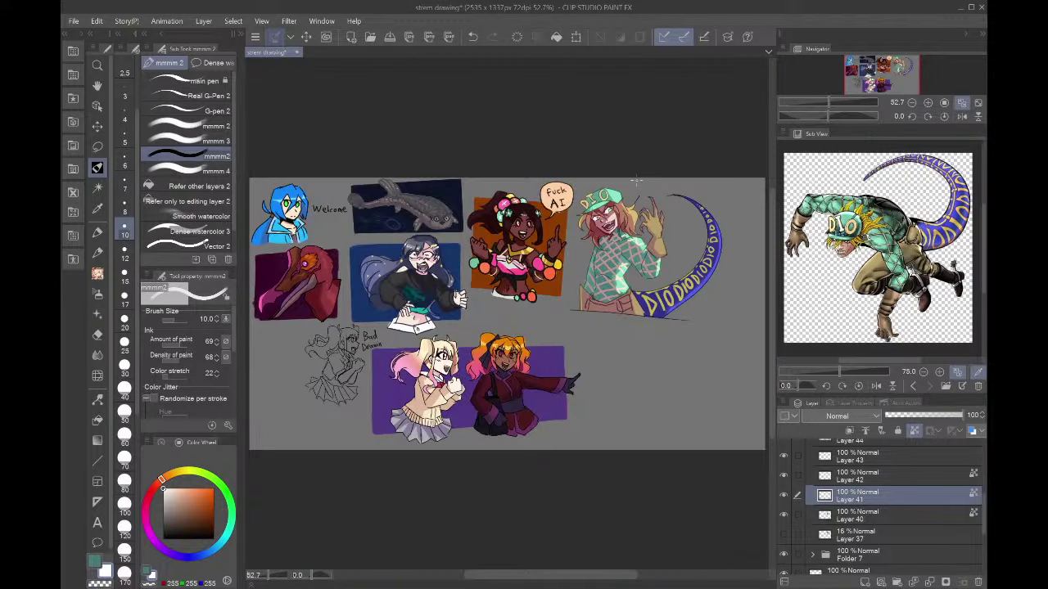
# - Touch up the shadow around the nose bridge with the sampled skin shadow colour at brush size 6, and save the drawing
pyautogui.scroll(8, 636, 179)
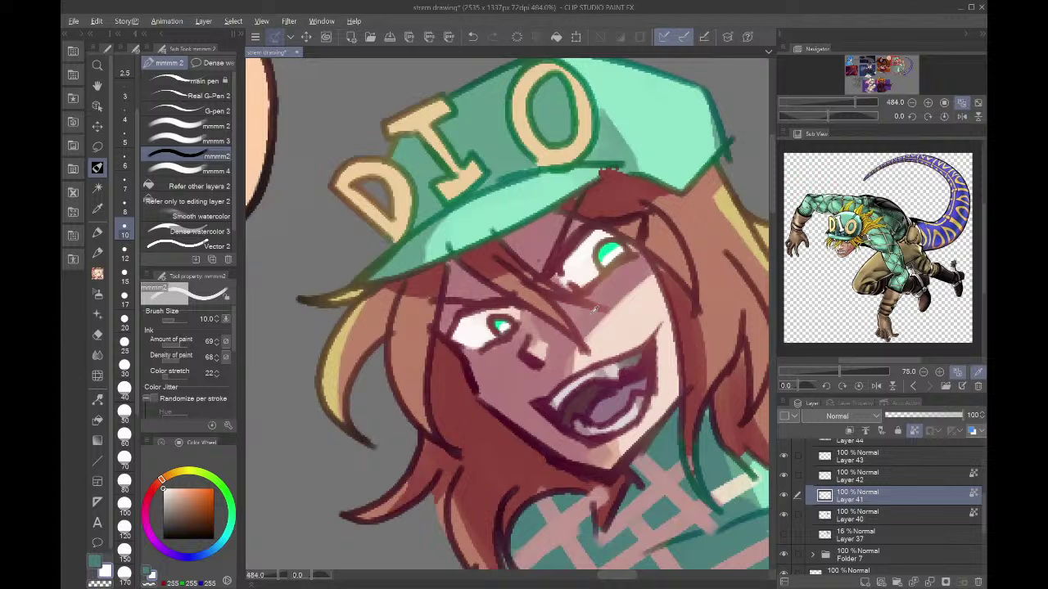
pyautogui.keyDown('alt'); pyautogui.click(620, 294); pyautogui.keyUp('alt')
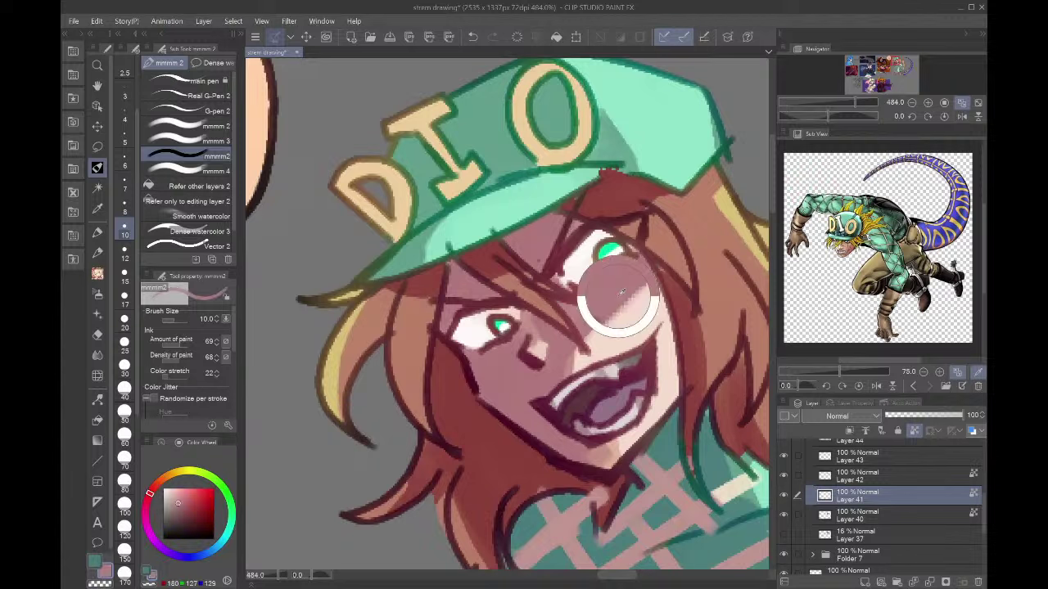
pyautogui.click(127, 155)
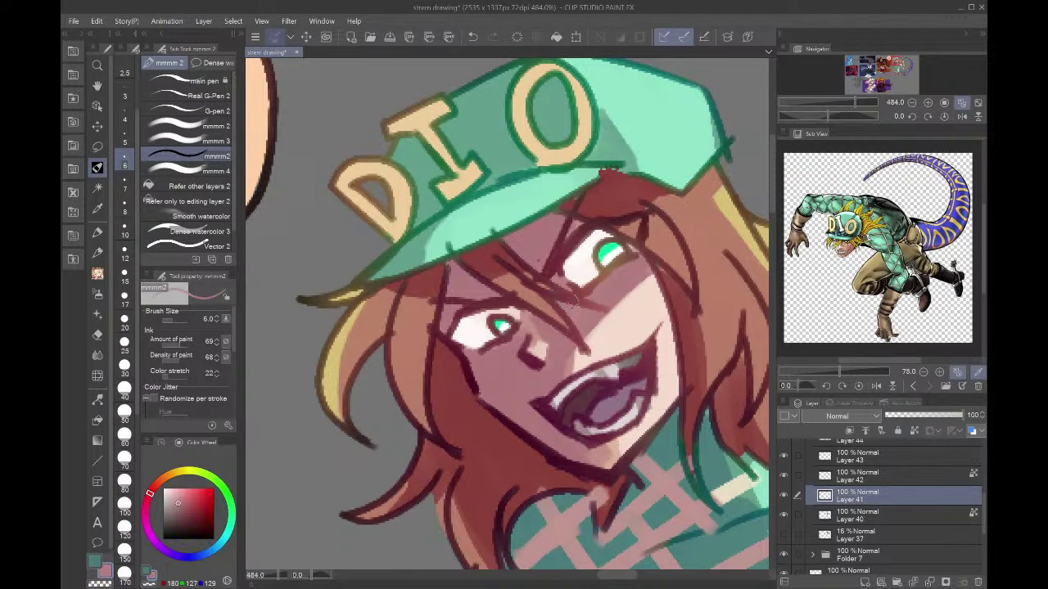
pyautogui.hotkey('ctrl', '0')
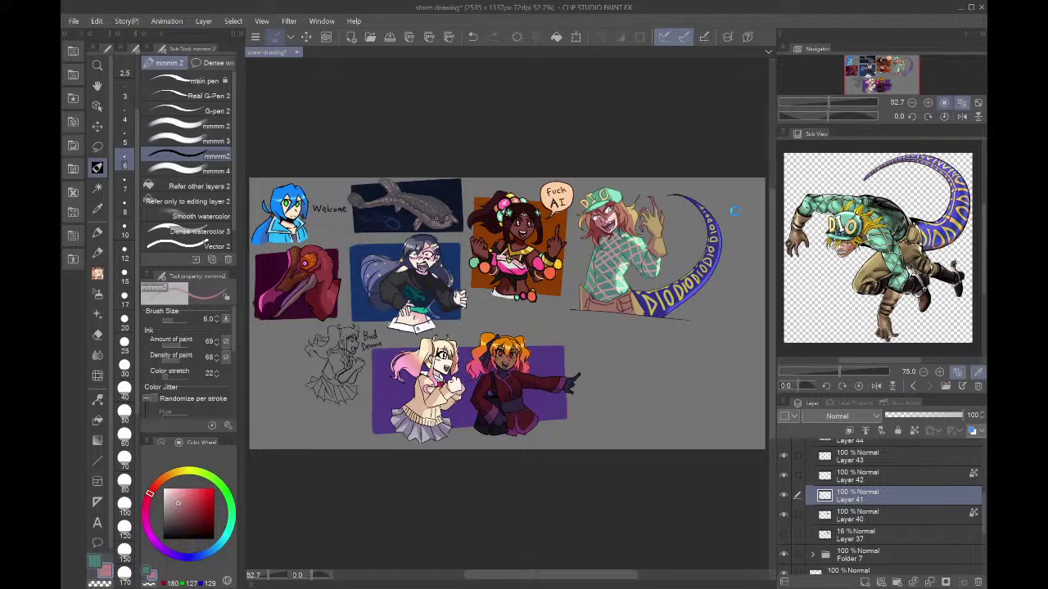
pyautogui.hotkey('ctrl', 's')
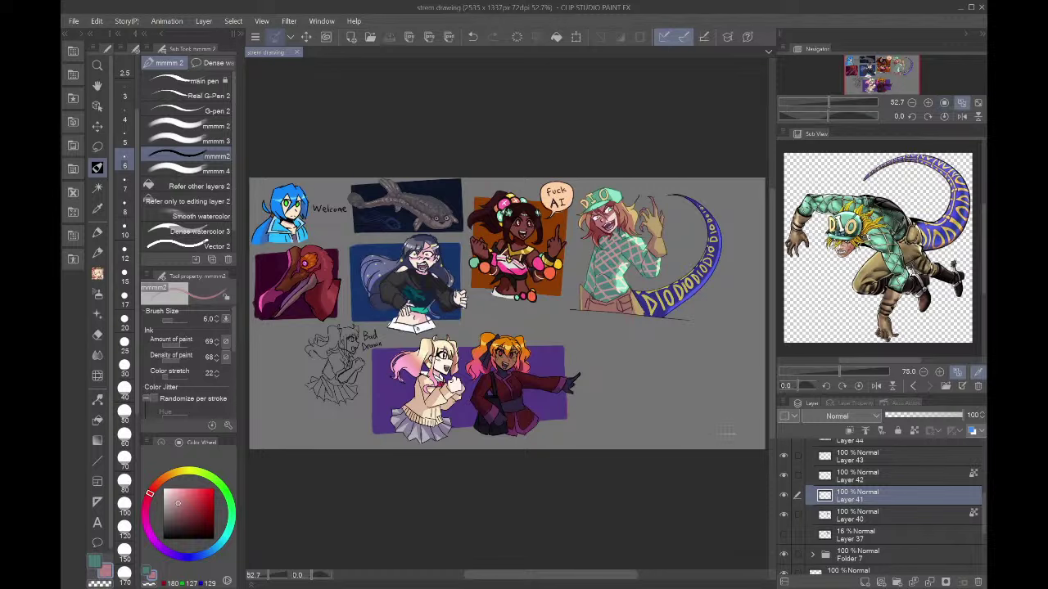
# - Collapse Folder 8 and move Folder 7 together with Layer 26 towards the canvas's left edge
pyautogui.scroll(5, 874, 483)
pyautogui.click(814, 448)
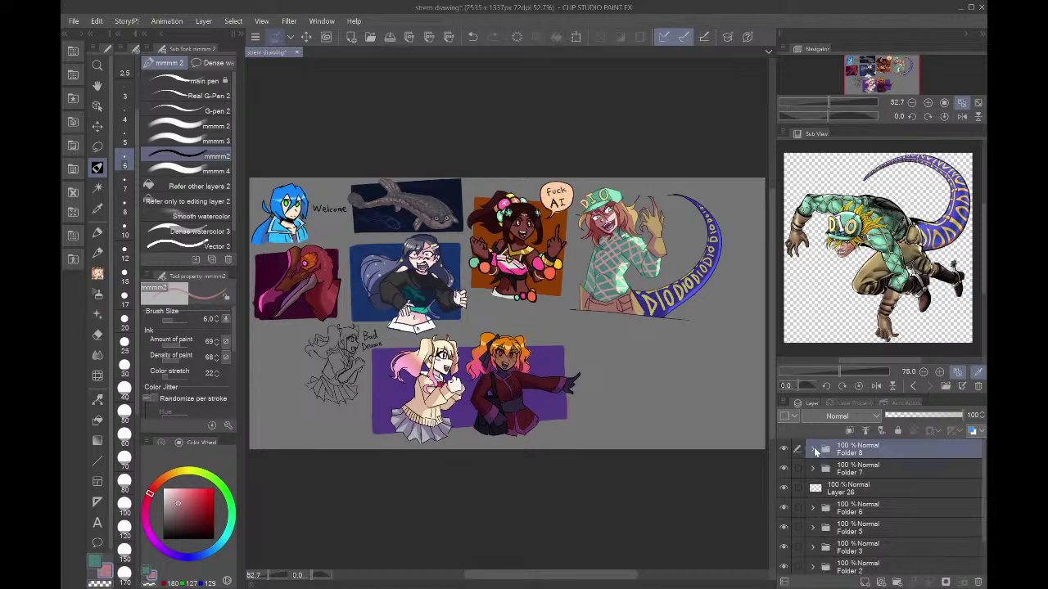
pyautogui.click(783, 467)
pyautogui.click(783, 467)
pyautogui.click(843, 472)
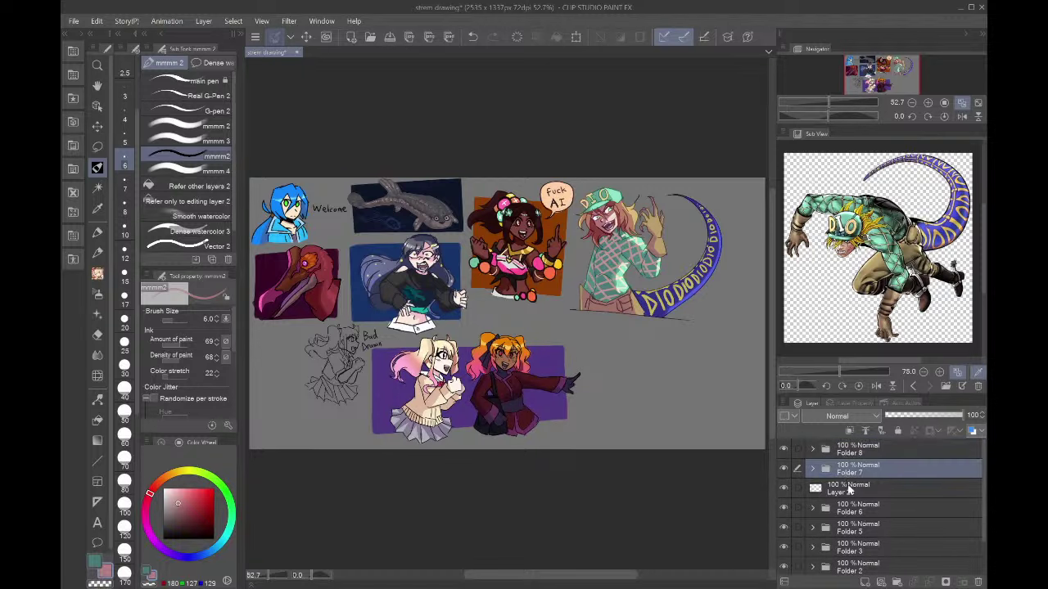
pyautogui.hotkey('ctrl', 't')
pyautogui.moveTo(502, 418); pyautogui.dragTo(452, 421)
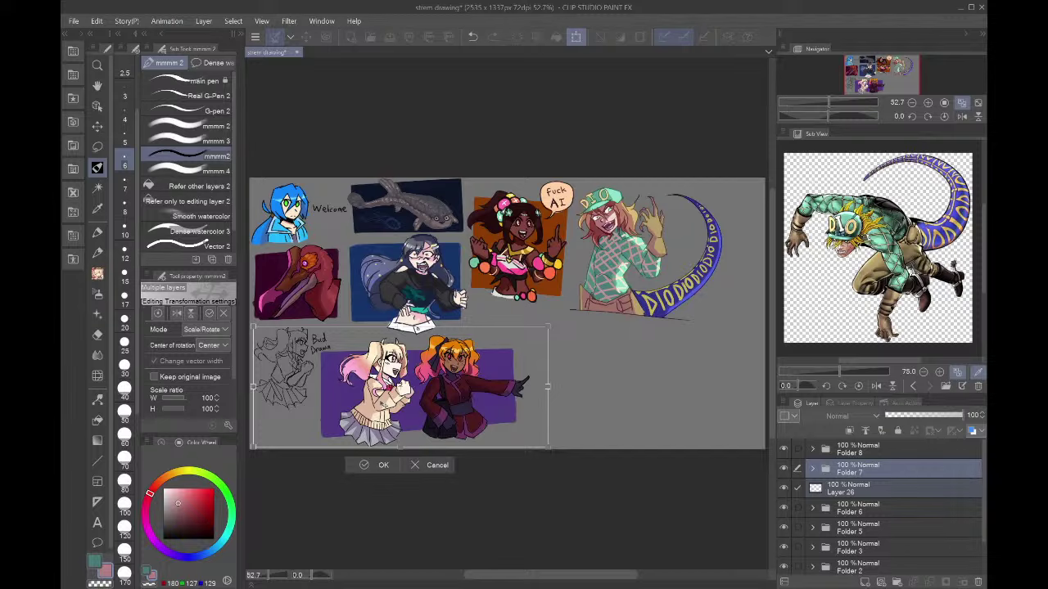
pyautogui.press('Return')
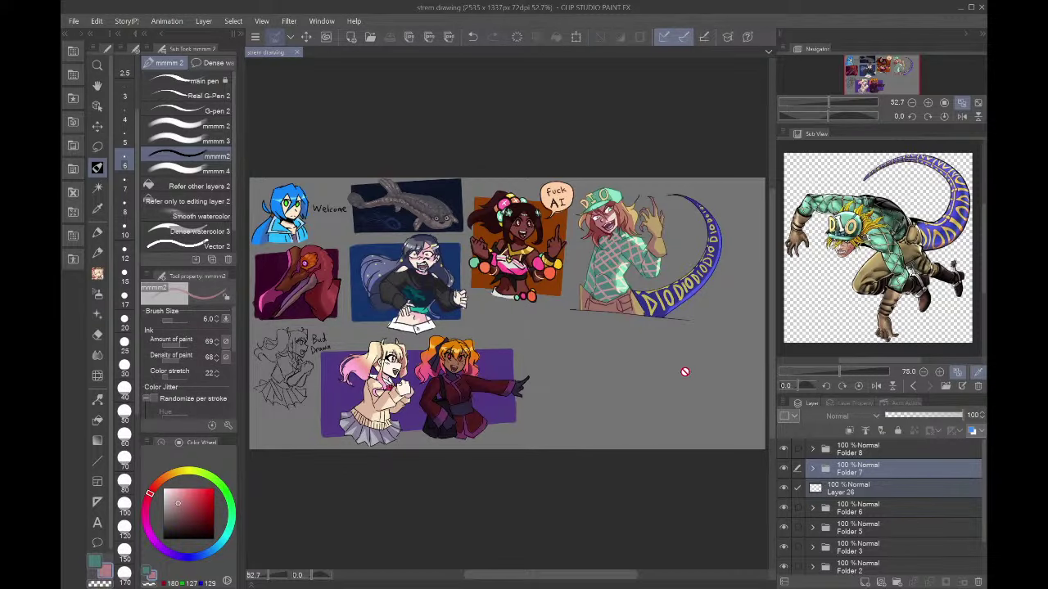
# - Move the DIO character's Folder 8 slightly to the right, away from the speech bubble
pyautogui.scroll(3, 698, 260)
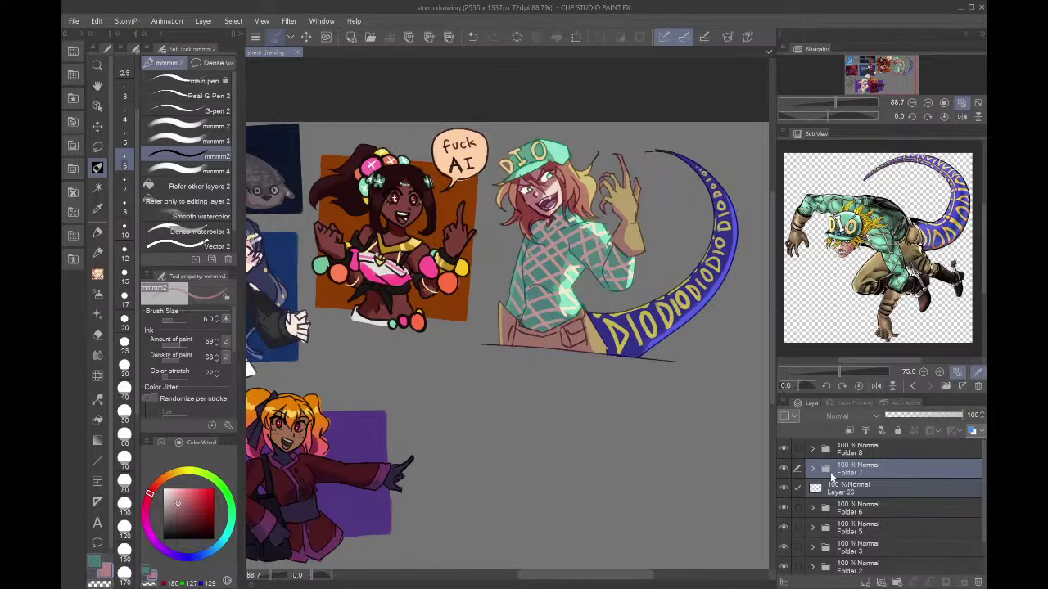
pyautogui.click(858, 452)
pyautogui.hotkey('ctrl', 't')
pyautogui.moveTo(649, 244); pyautogui.dragTo(663, 238)
pyautogui.press('Return')
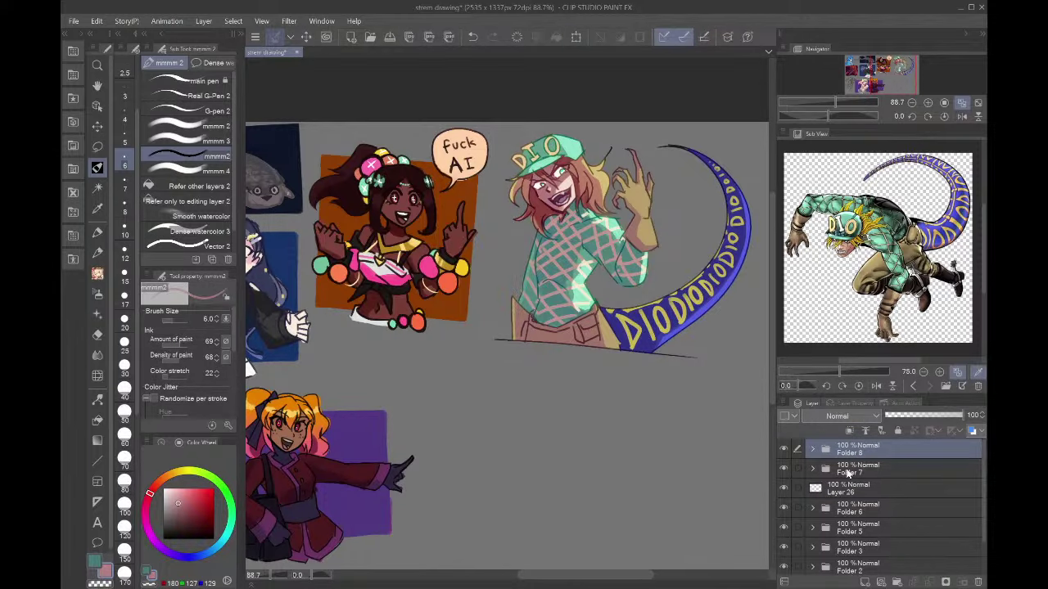
# - Add a new layer above Folder 8, clip it to the folder and set its blending mode to Add (Glow)
pyautogui.click(814, 451)
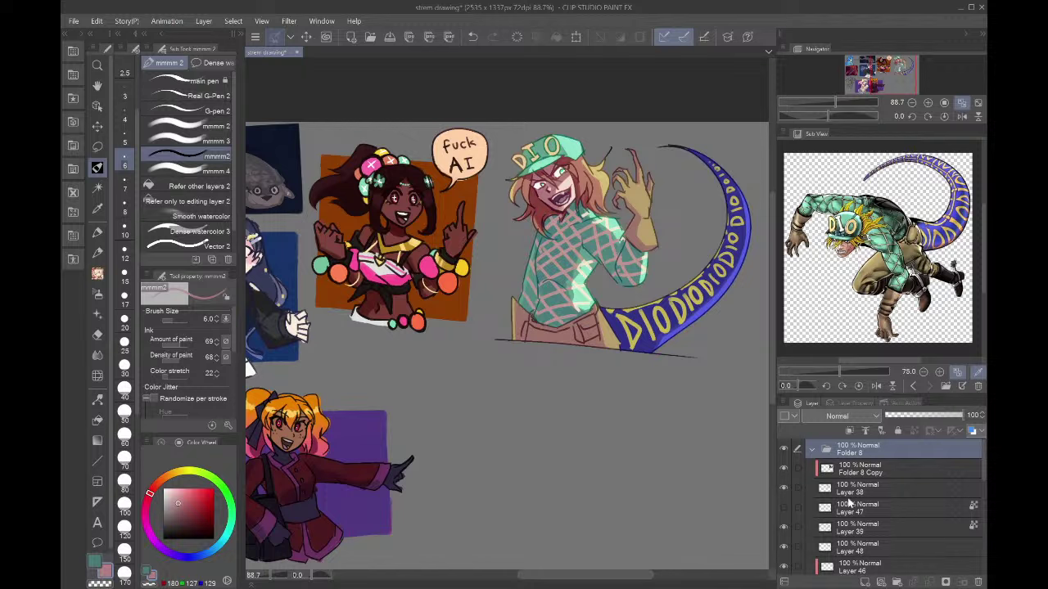
pyautogui.click(813, 451)
pyautogui.hotkey('ctrl', 'shift', 'n')
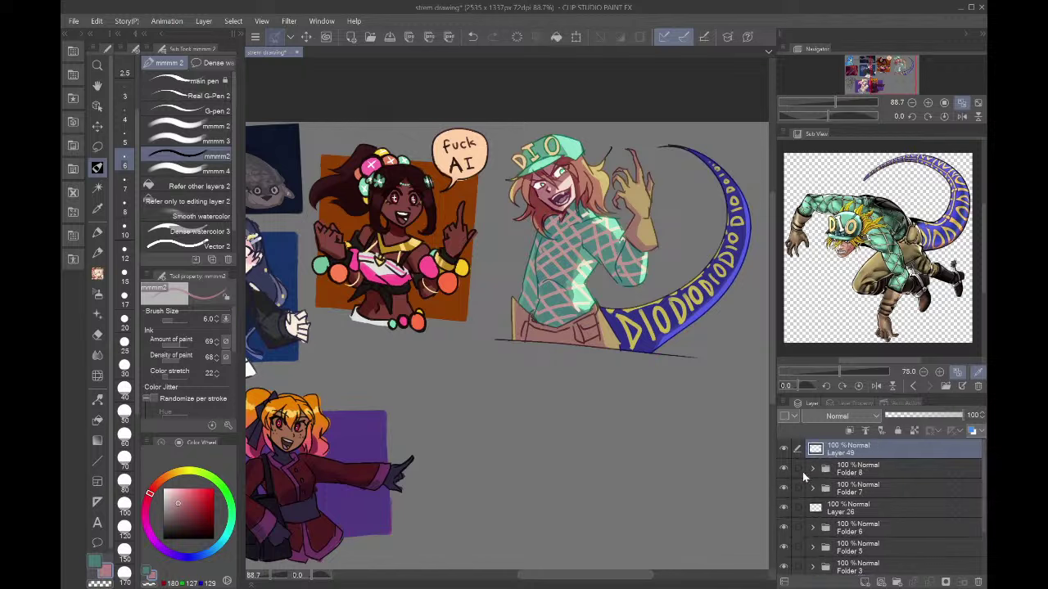
pyautogui.click(848, 431)
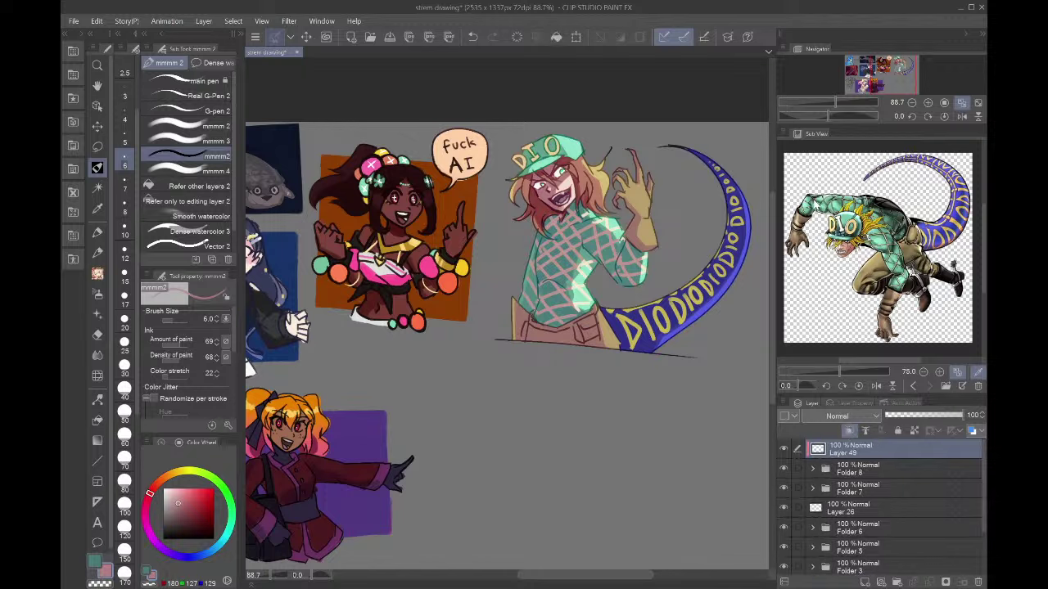
# - Airbrush a pale yellow glow over the raised hand and tail tip with Soft at size 700, and tint the tail's glow pale blue
pyautogui.click(98, 293)
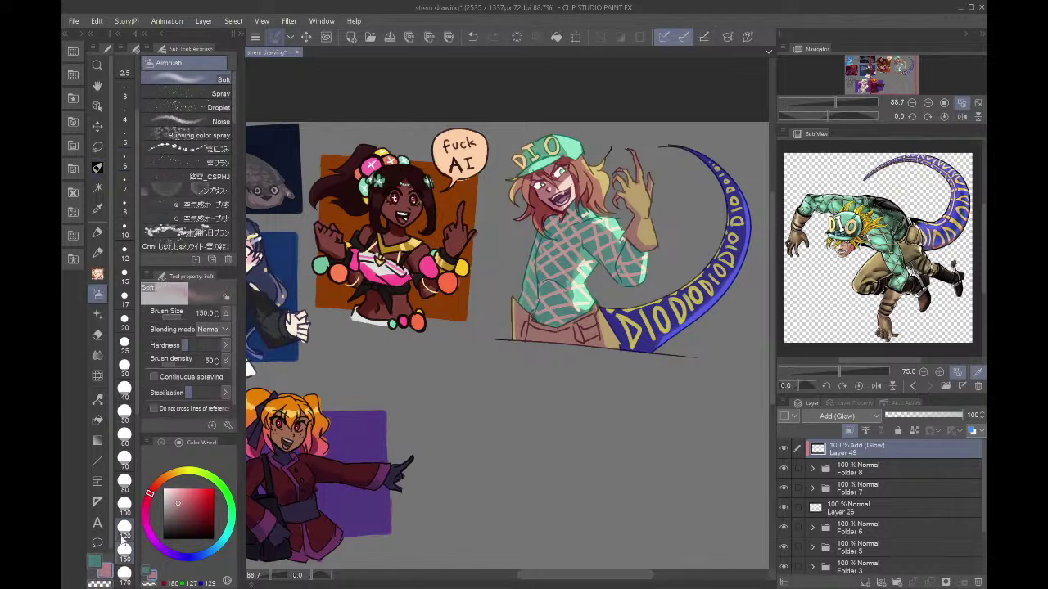
pyautogui.click(125, 504)
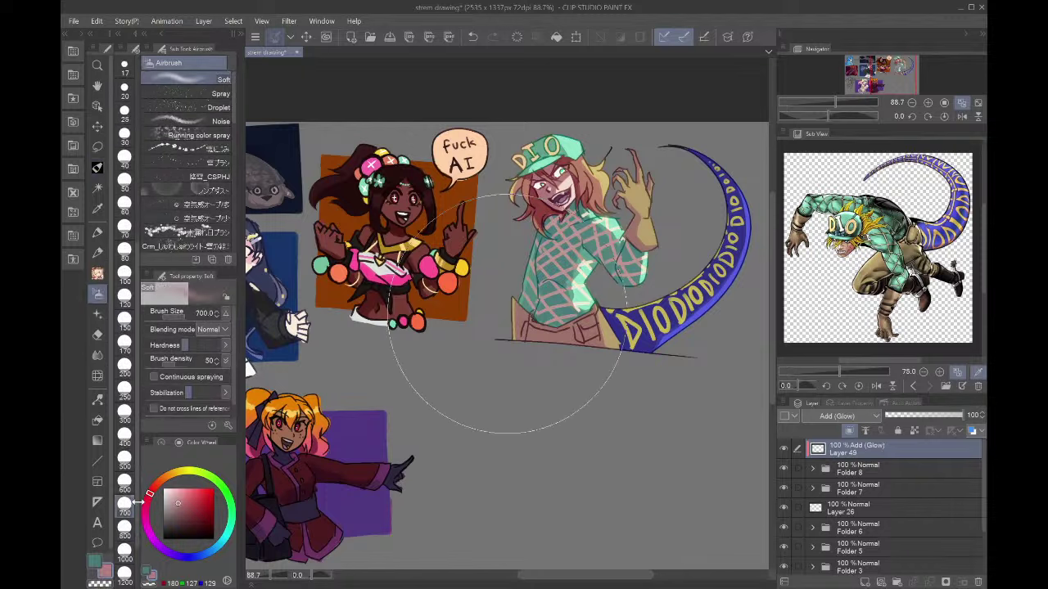
pyautogui.click(178, 474)
pyautogui.moveTo(178, 496); pyautogui.dragTo(180, 480)
pyautogui.moveTo(642, 139)
pyautogui.mouseDown()
pyautogui.moveTo(669, 184)
pyautogui.moveTo(706, 151)
pyautogui.moveTo(677, 122)
pyautogui.moveTo(673, 88)
pyautogui.mouseUp()
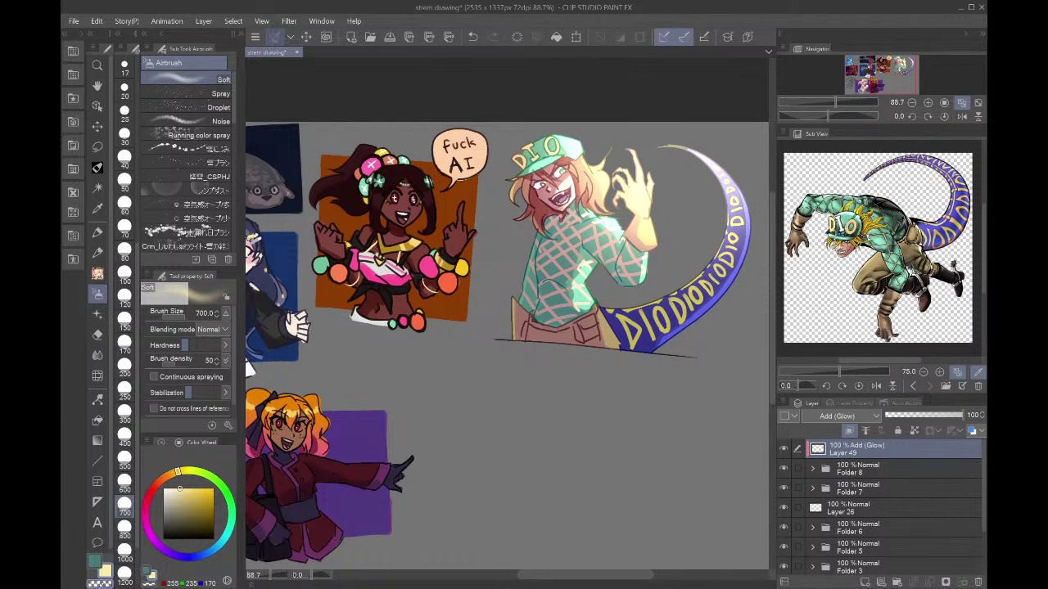
pyautogui.click(194, 557)
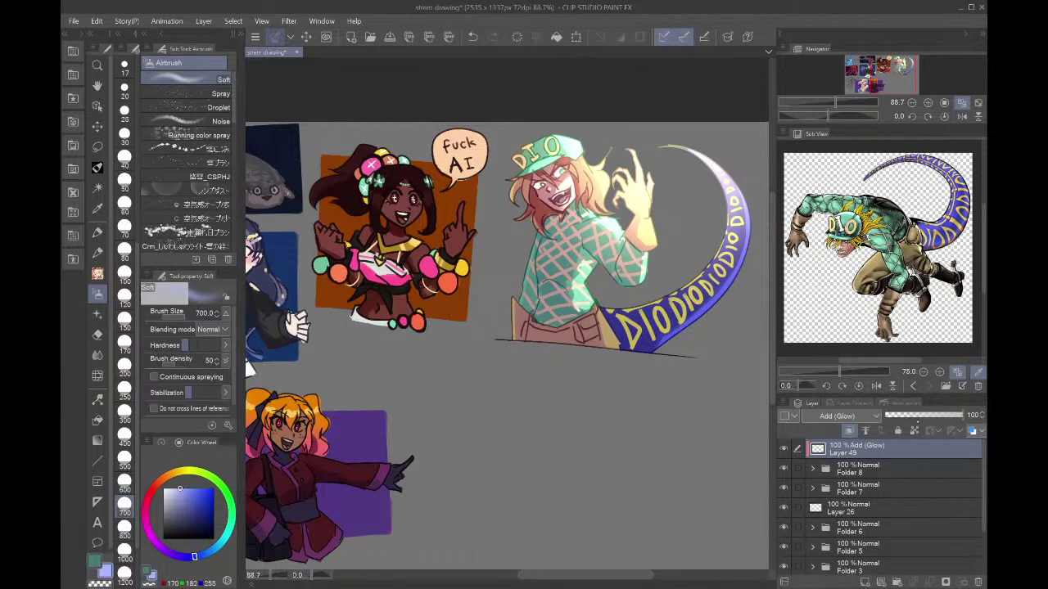
pyautogui.moveTo(757, 260)
pyautogui.mouseDown()
pyautogui.moveTo(762, 155)
pyautogui.moveTo(747, 122)
pyautogui.mouseUp()
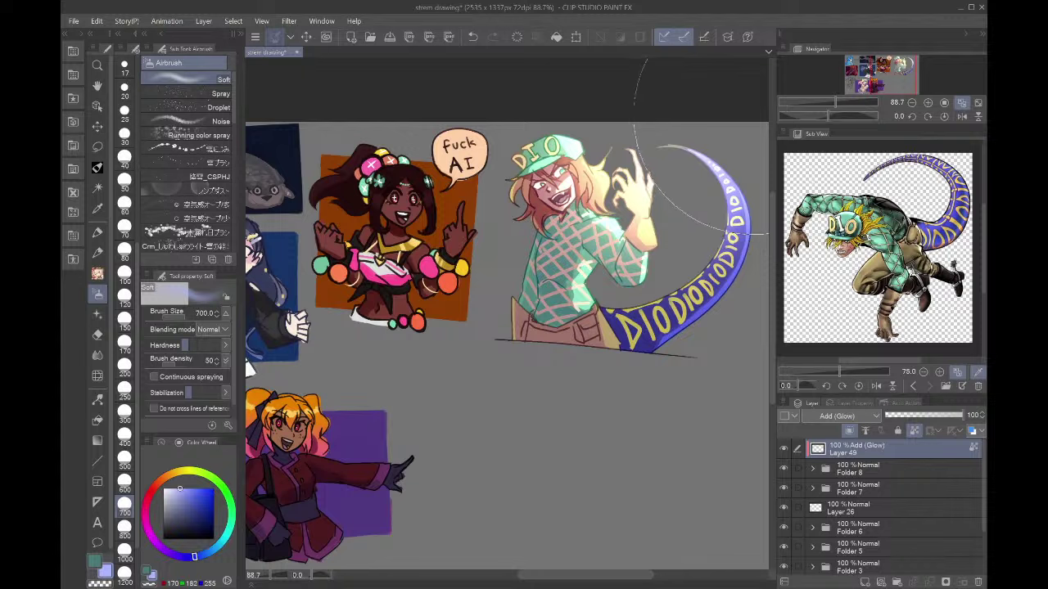
# - Add a clipped Hard light layer above the glow and airbrush dark blue over the character's lower body and torso
pyautogui.click(865, 582)
pyautogui.click(849, 430)
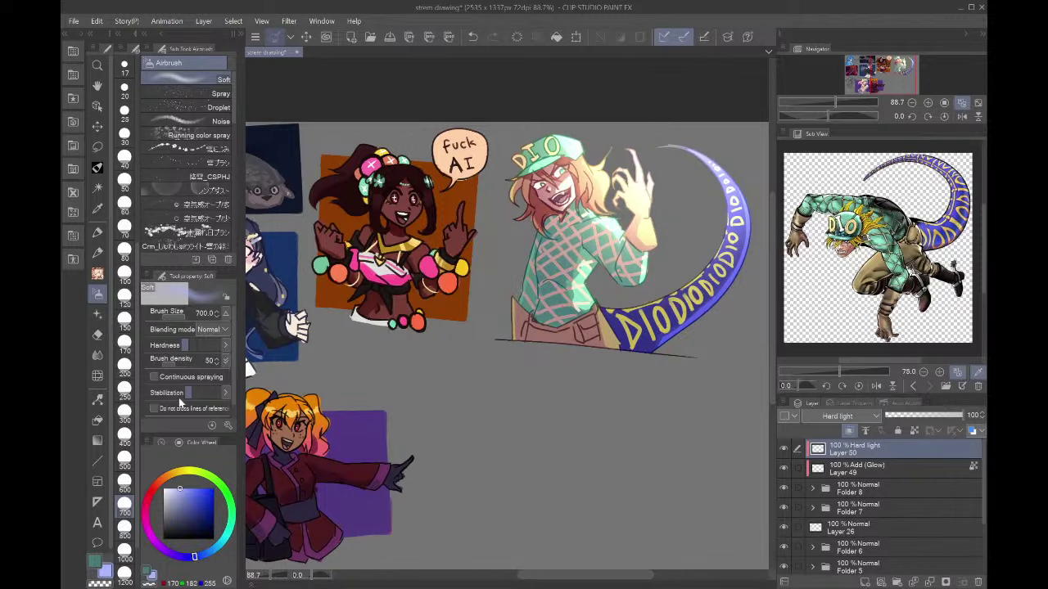
pyautogui.moveTo(187, 526); pyautogui.dragTo(198, 511)
pyautogui.click(214, 551)
pyautogui.click(202, 515)
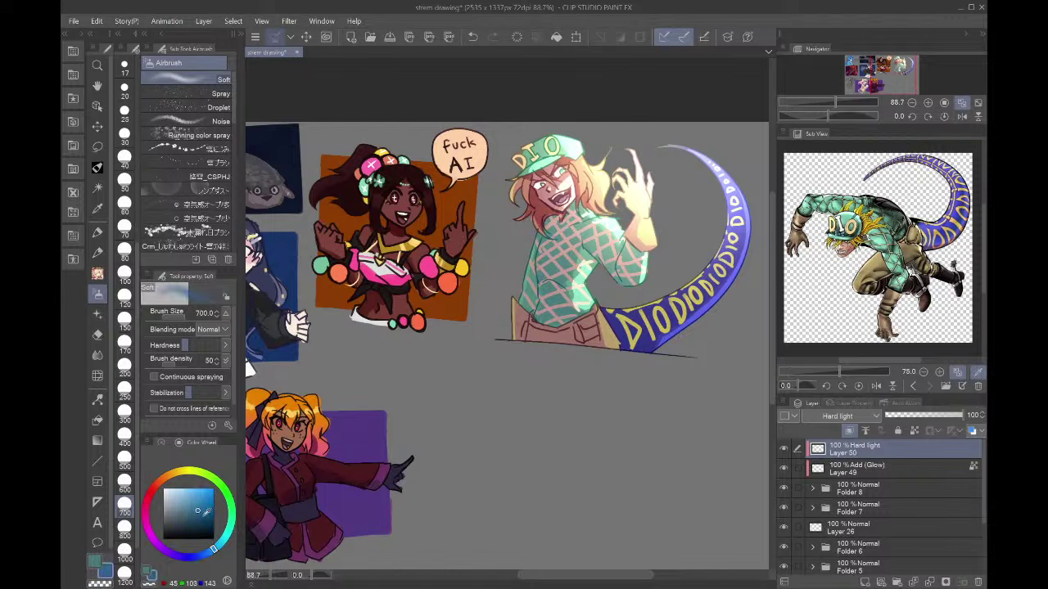
pyautogui.moveTo(562, 385)
pyautogui.mouseDown()
pyautogui.moveTo(542, 329)
pyautogui.moveTo(533, 227)
pyautogui.moveTo(573, 217)
pyautogui.mouseUp()
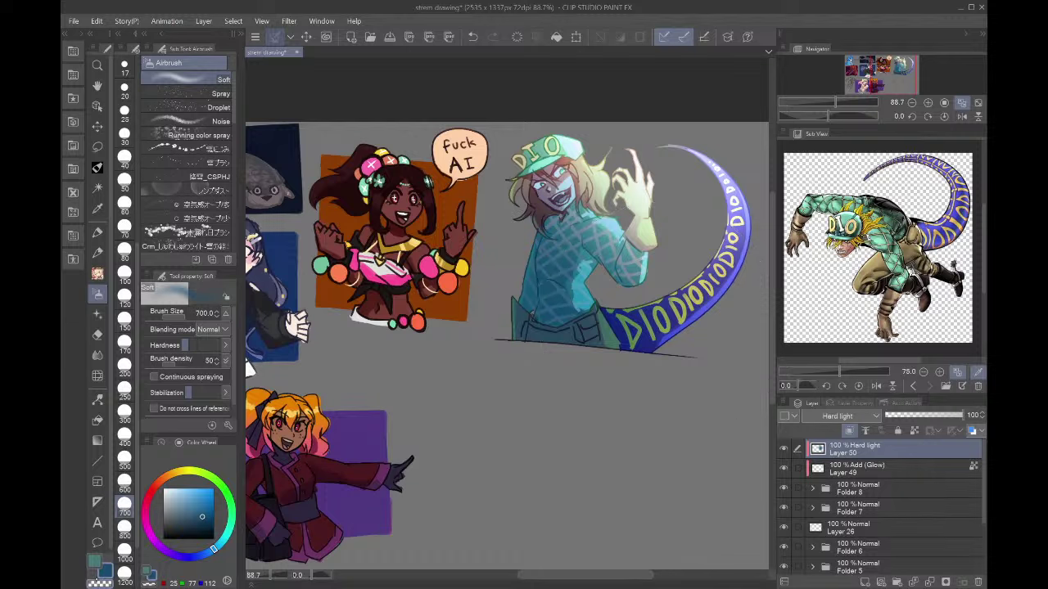
# - Erase the blue shading from the character's face and upper body with the airbrush at size 500, and check the canvas mirrored
pyautogui.press('[')
pyautogui.press('[')
pyautogui.moveTo(508, 316)
pyautogui.mouseDown()
pyautogui.moveTo(435, 270)
pyautogui.moveTo(561, 264)
pyautogui.moveTo(571, 236)
pyautogui.moveTo(580, 266)
pyautogui.moveTo(636, 224)
pyautogui.moveTo(671, 294)
pyautogui.moveTo(635, 207)
pyautogui.moveTo(649, 208)
pyautogui.moveTo(635, 192)
pyautogui.moveTo(591, 181)
pyautogui.mouseUp()
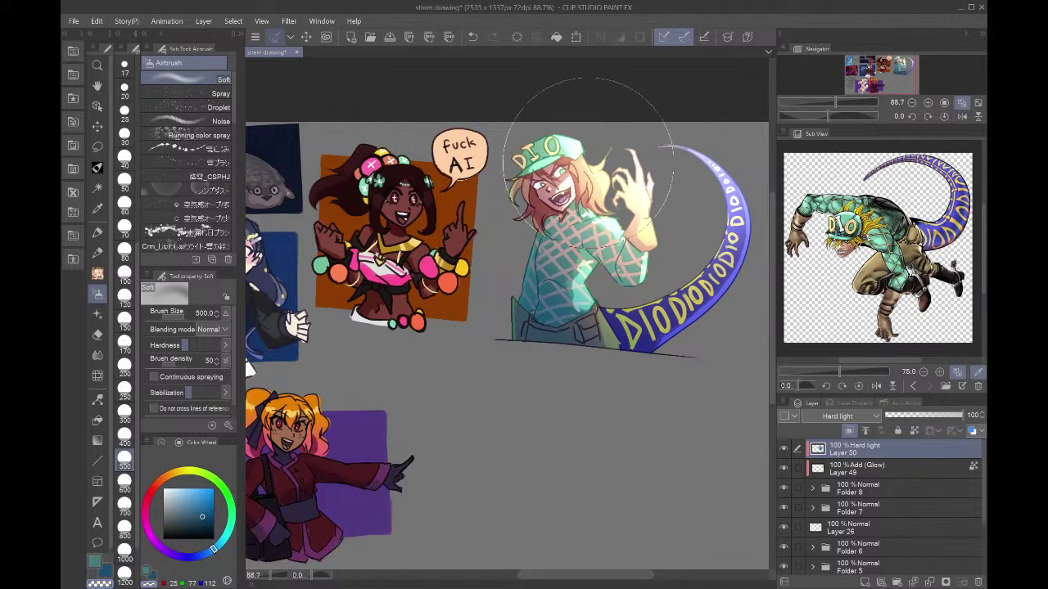
pyautogui.click(943, 116)
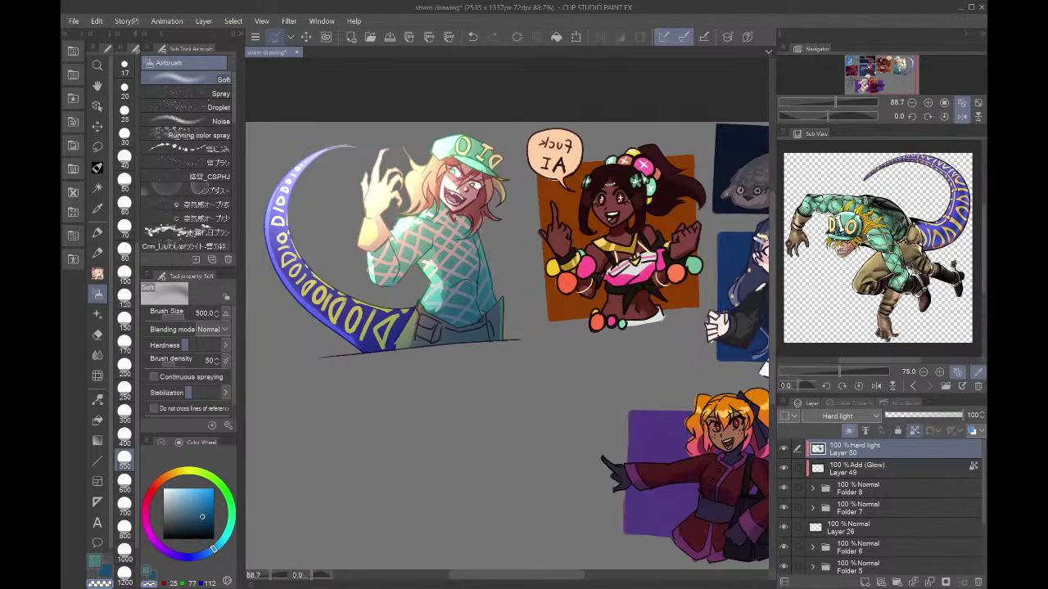
# - Lock the Hard light layer's transparent pixels, airbrush the lower-body shading dark red at size 500, and restore the unmirrored canvas view
pyautogui.click(915, 431)
pyautogui.click(155, 486)
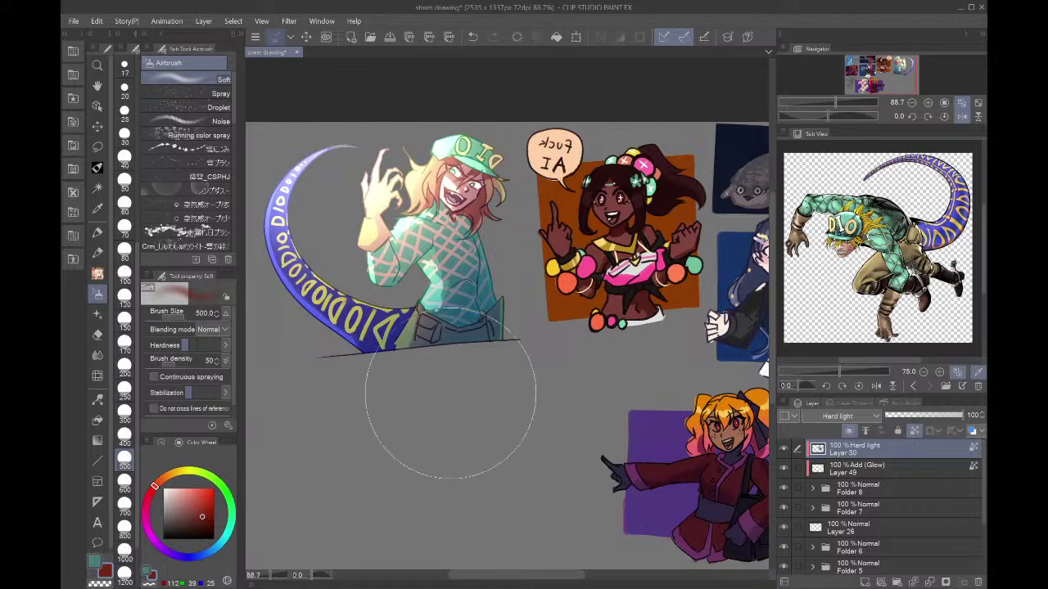
pyautogui.moveTo(454, 393)
pyautogui.mouseDown()
pyautogui.moveTo(489, 403)
pyautogui.moveTo(447, 393)
pyautogui.moveTo(507, 396)
pyautogui.mouseUp()
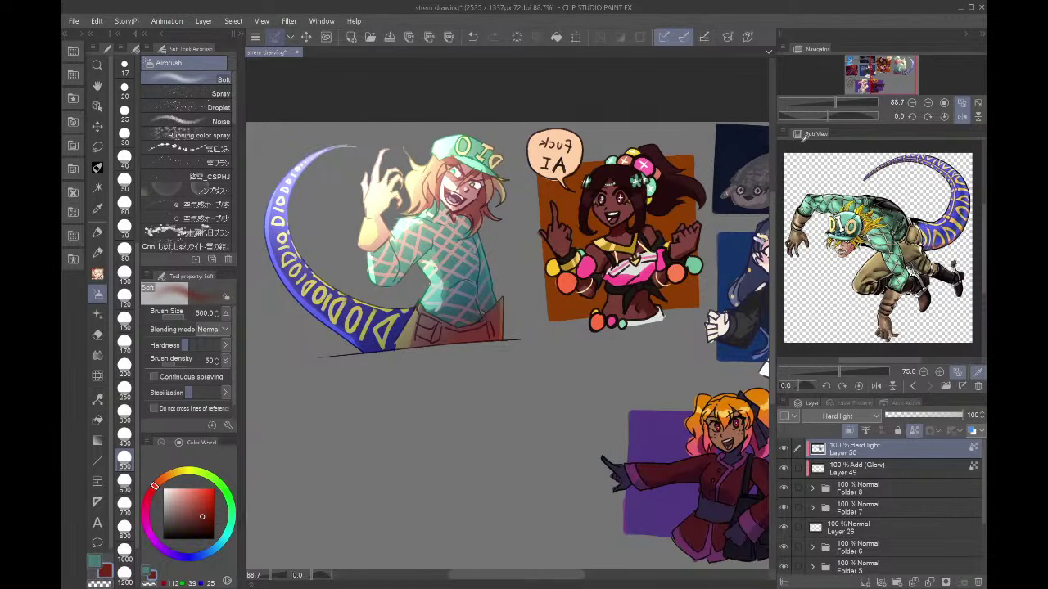
pyautogui.click(963, 117)
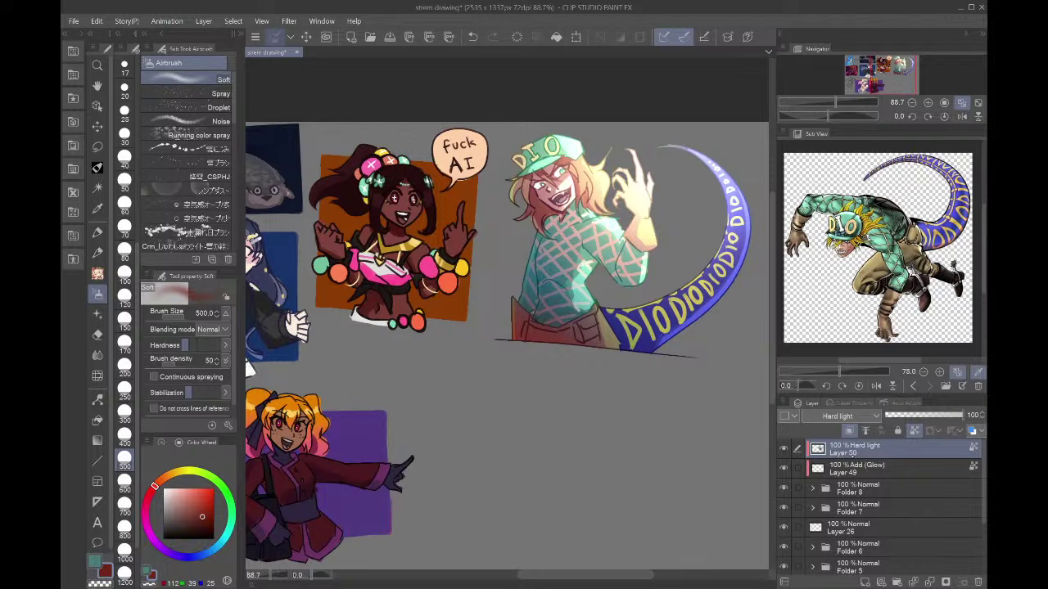
# - Compare the character with the Add (Glow) layer hidden and shown, then return to the Hard light layer
pyautogui.click(854, 467)
pyautogui.click(915, 432)
pyautogui.click(916, 431)
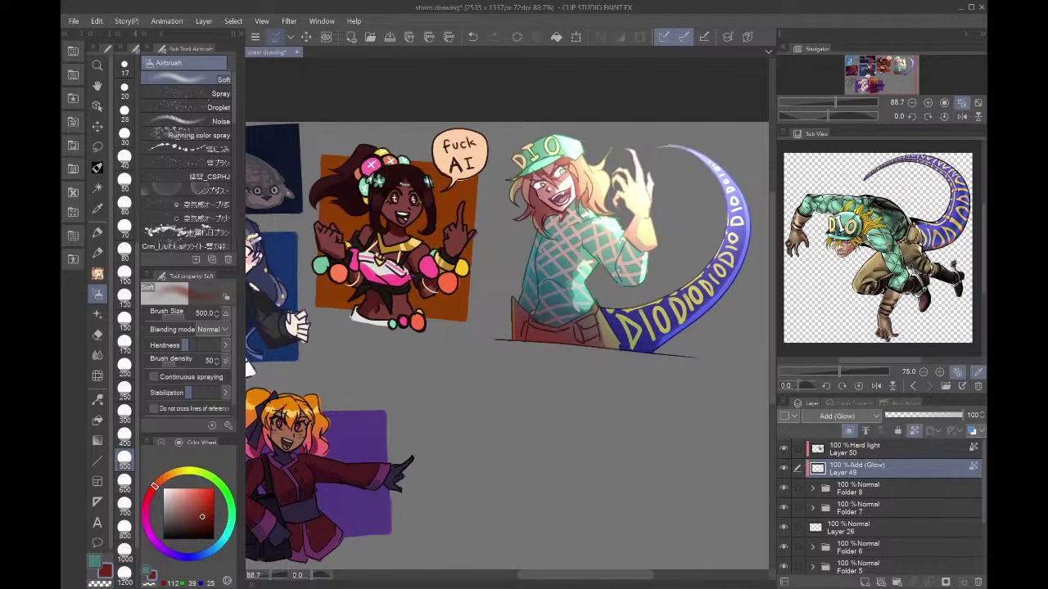
pyautogui.click(125, 274)
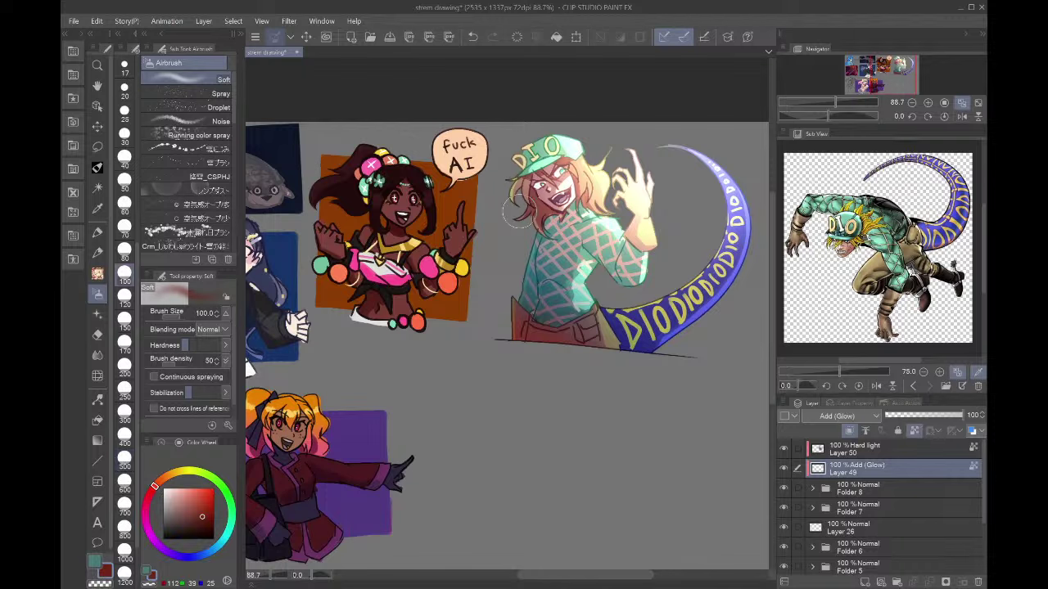
pyautogui.moveTo(179, 512); pyautogui.dragTo(216, 513)
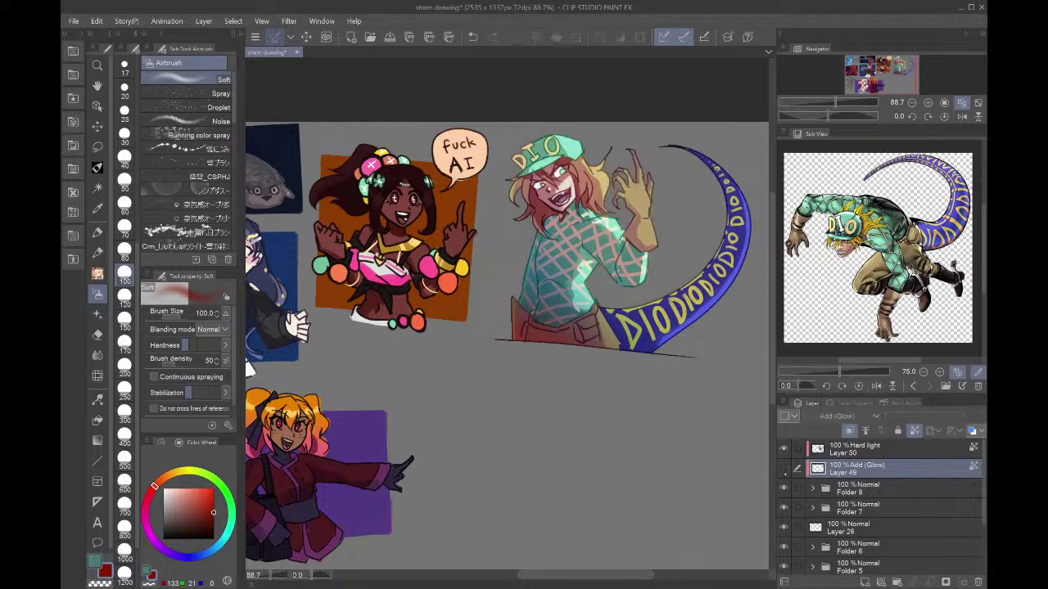
pyautogui.hotkey('alt', ']')
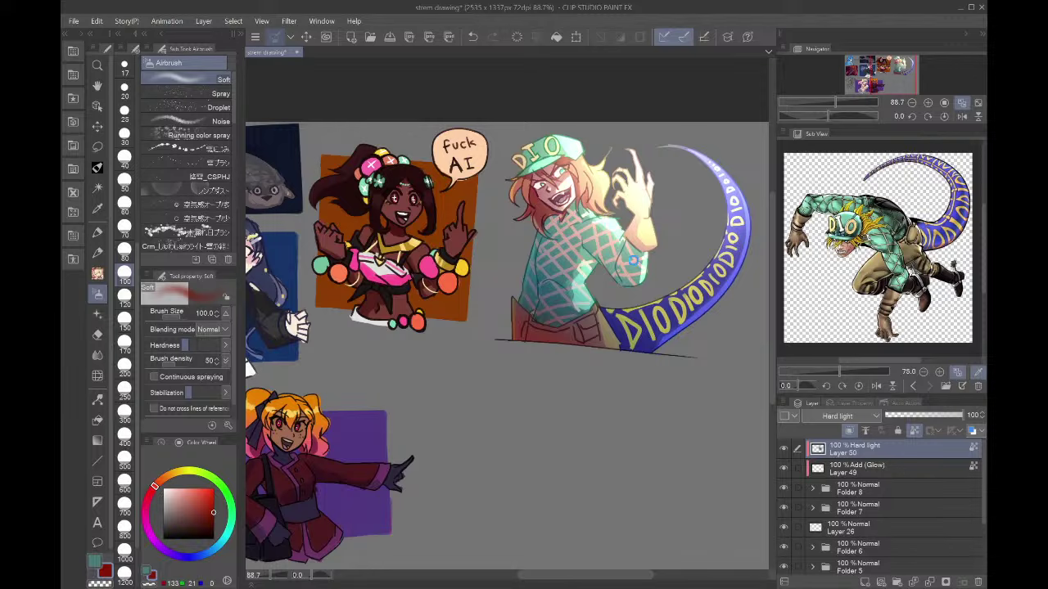
pyautogui.scroll(-2, 632, 261)
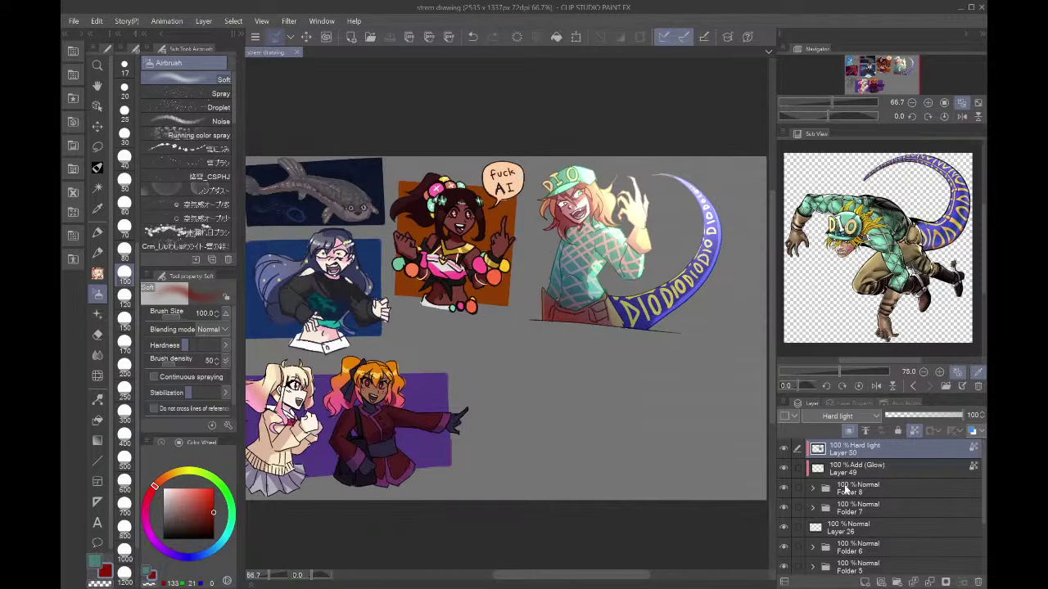
# - Add a new folder above the Hard light layer
pyautogui.click(818, 488)
pyautogui.click(812, 488)
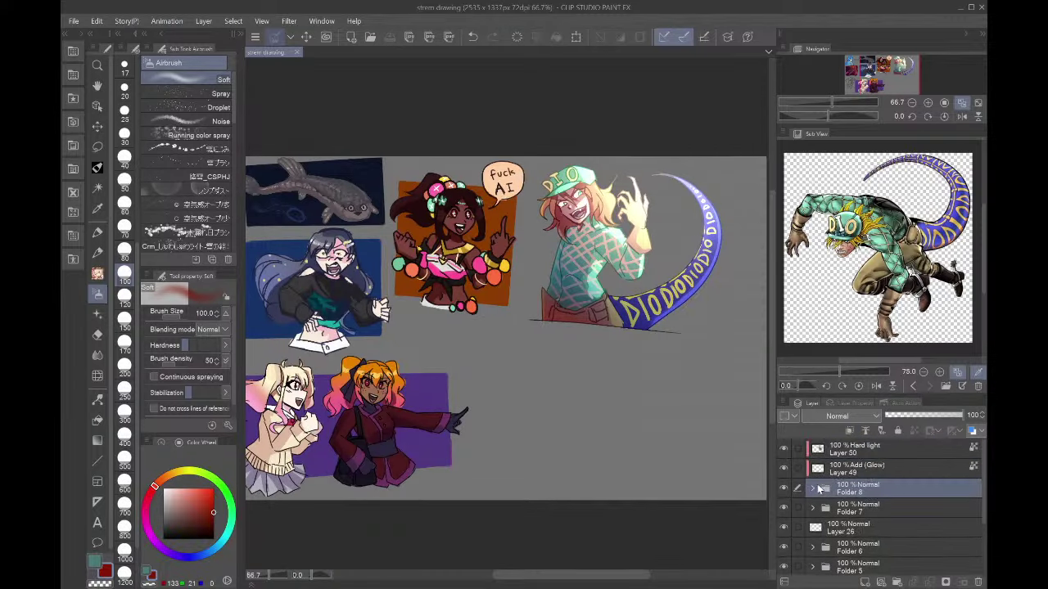
pyautogui.click(811, 489)
pyautogui.click(863, 456)
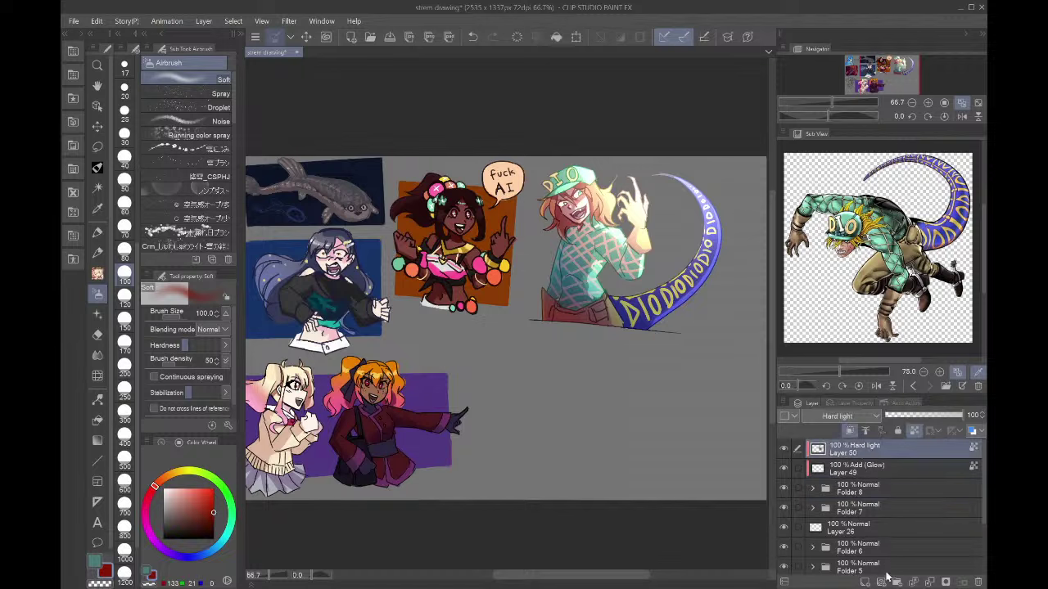
pyautogui.click(895, 581)
pyautogui.click(858, 510)
pyautogui.keyDown('shift'); pyautogui.click(857, 469); pyautogui.keyUp('shift')
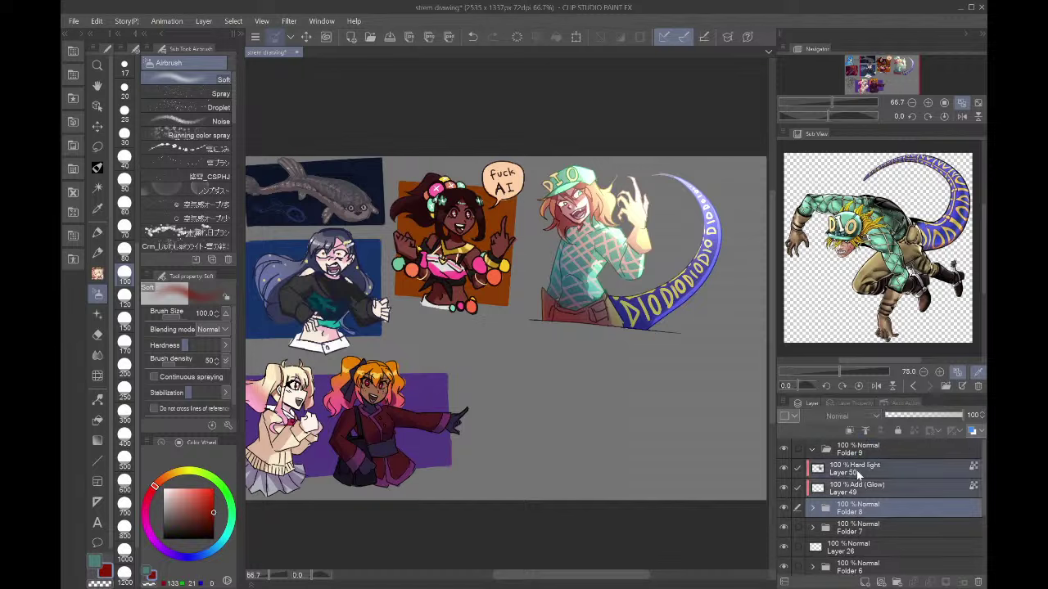
pyautogui.click(854, 452)
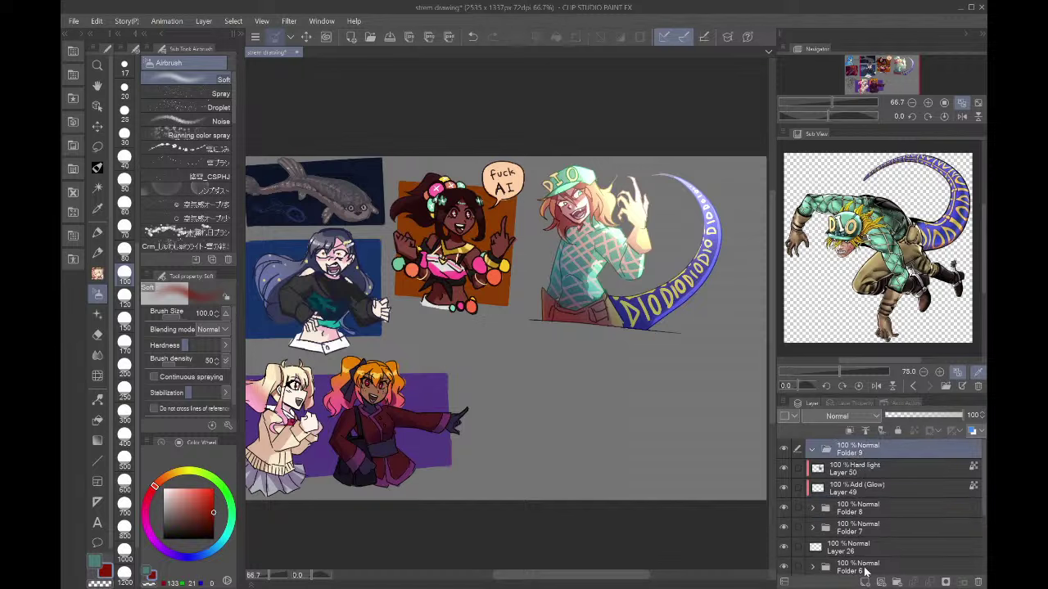
# - Add a new layer in Folder 9 and move the Hard light layer, Add (Glow) layer and Folder 8 into the folder above it
pyautogui.click(865, 582)
pyautogui.click(862, 531)
pyautogui.keyDown('shift'); pyautogui.click(858, 488); pyautogui.keyUp('shift')
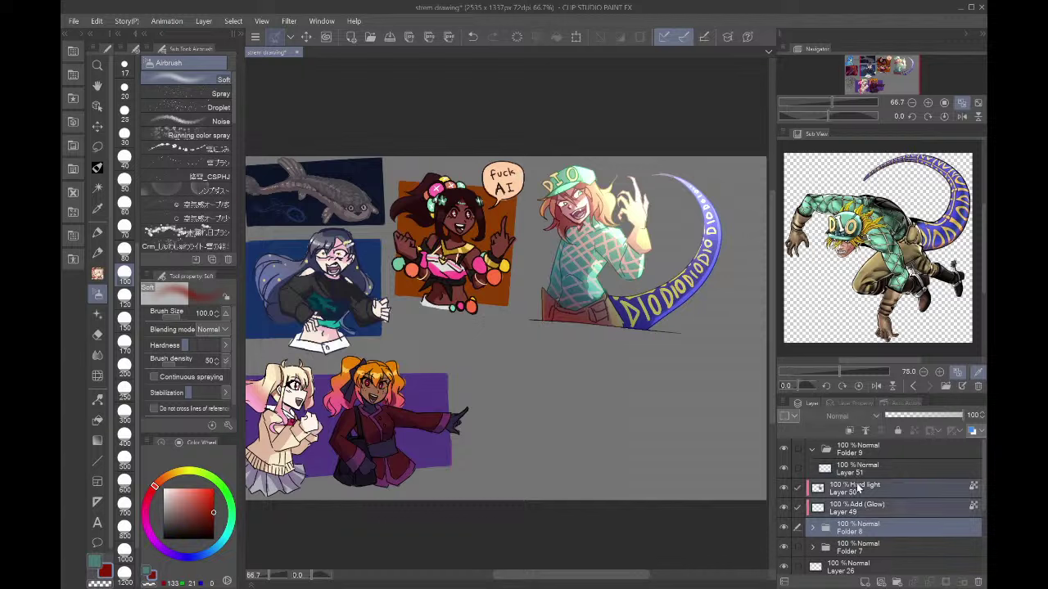
pyautogui.moveTo(856, 475); pyautogui.dragTo(851, 468)
# - Paint a filled cream rectangular backdrop behind the character on Layer 51 with the mmmm2 brush at size 150
pyautogui.click(848, 533)
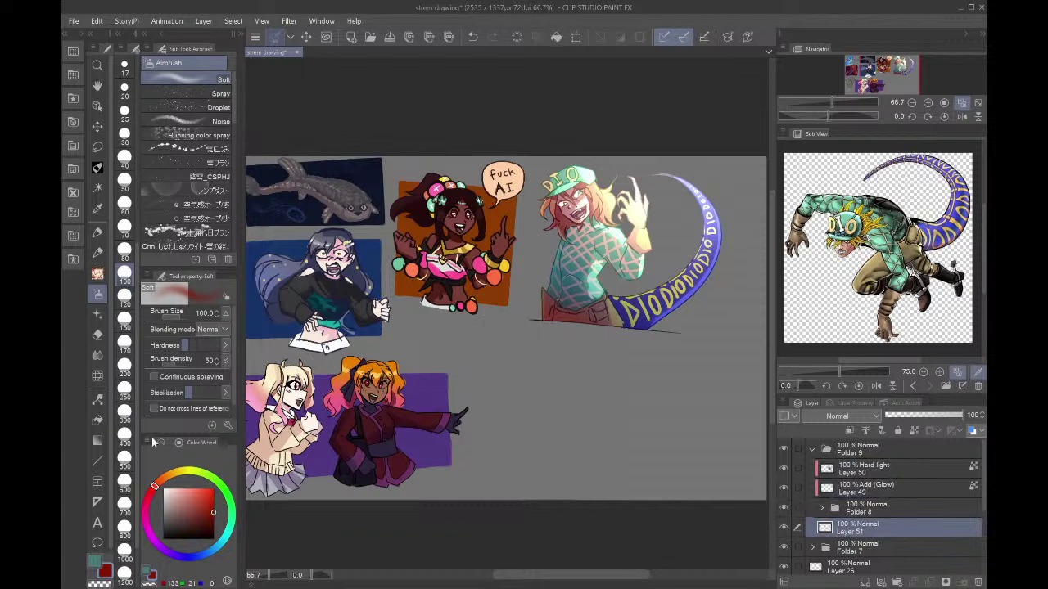
pyautogui.click(124, 413)
pyautogui.click(97, 168)
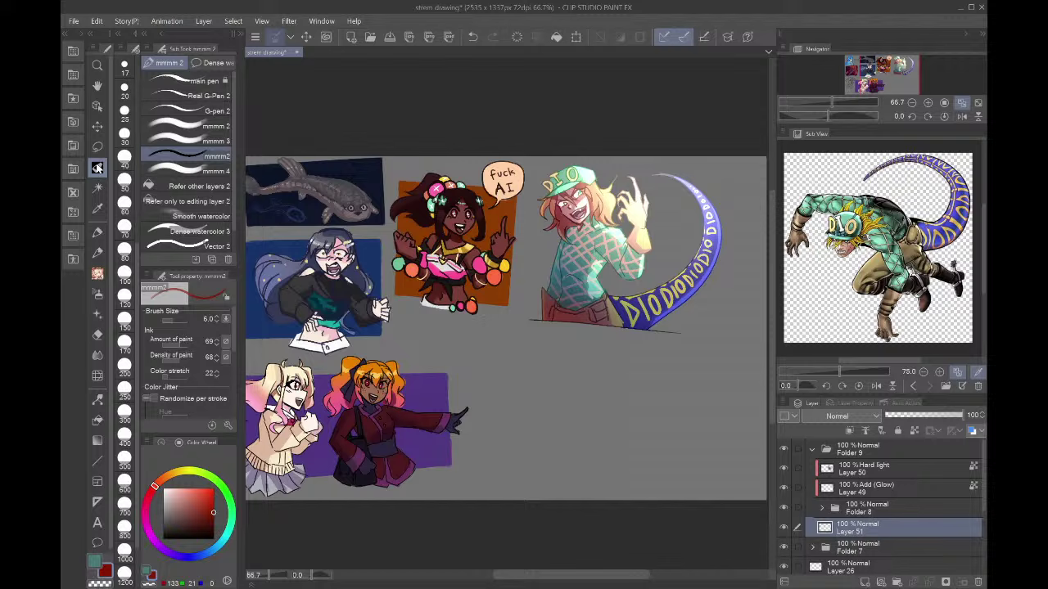
pyautogui.click(124, 319)
pyautogui.scroll(3, 675, 176)
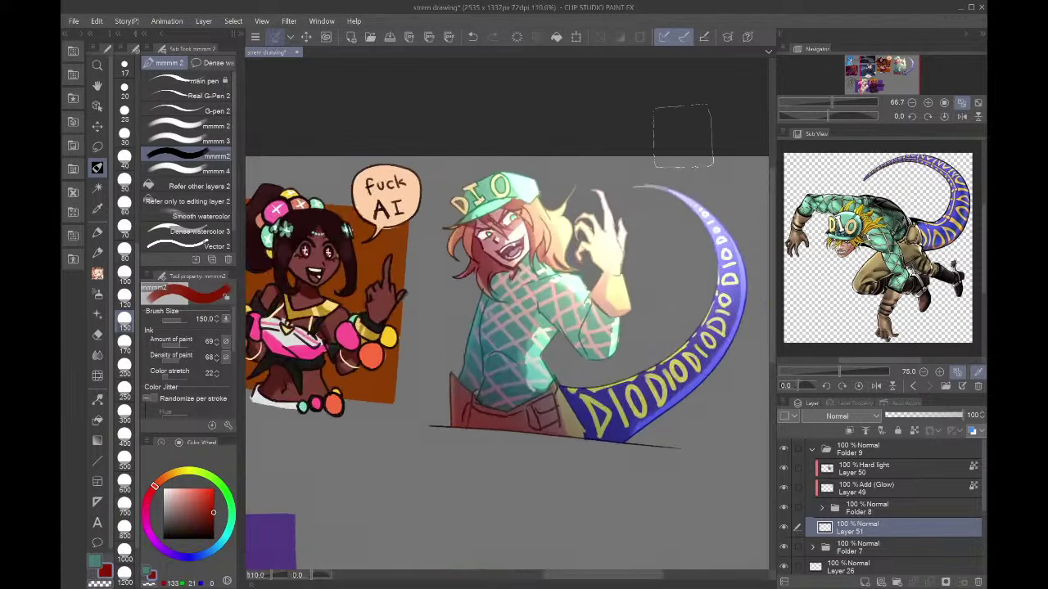
pyautogui.click(175, 473)
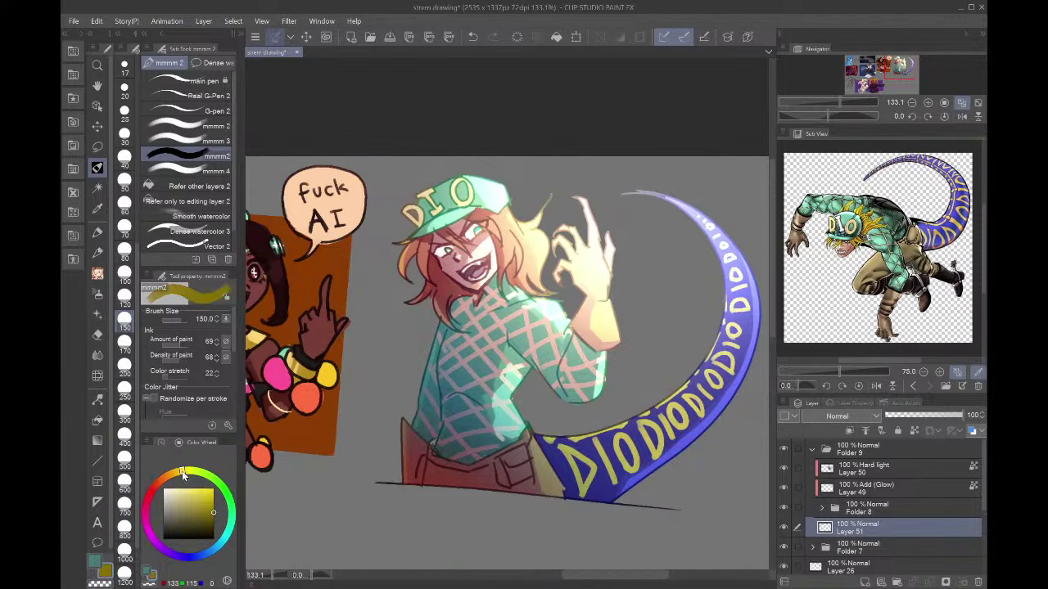
pyautogui.click(168, 488)
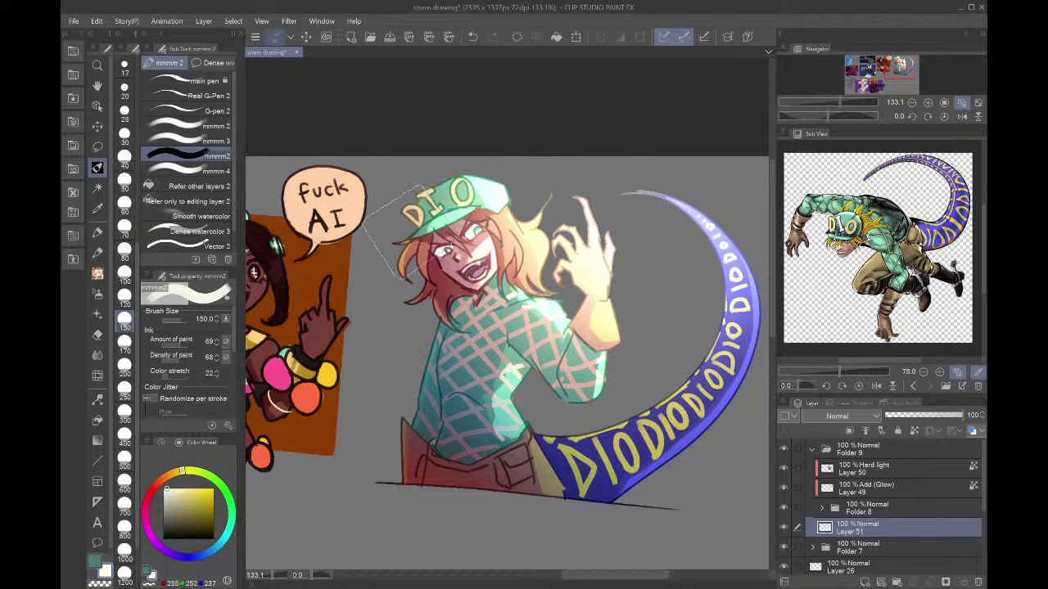
pyautogui.click(409, 233)
pyautogui.keyDown('shift'); pyautogui.click(724, 236); pyautogui.keyUp('shift')
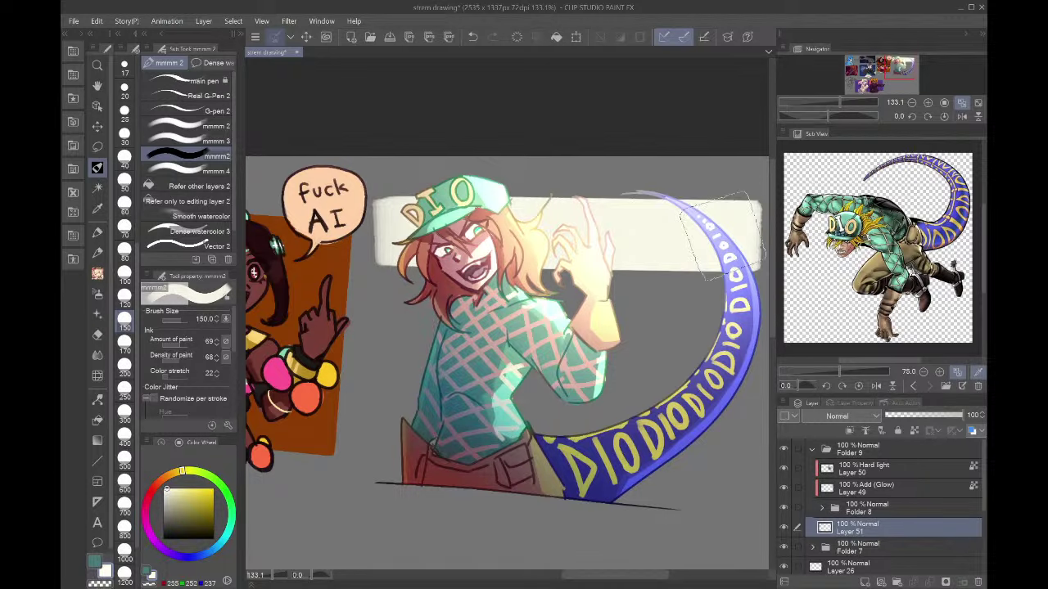
pyautogui.keyDown('shift'); pyautogui.click(722, 468); pyautogui.keyUp('shift')
pyautogui.moveTo(721, 470)
pyautogui.mouseDown()
pyautogui.moveTo(442, 471)
pyautogui.moveTo(360, 442)
pyautogui.moveTo(387, 444)
pyautogui.moveTo(372, 226)
pyautogui.mouseUp()
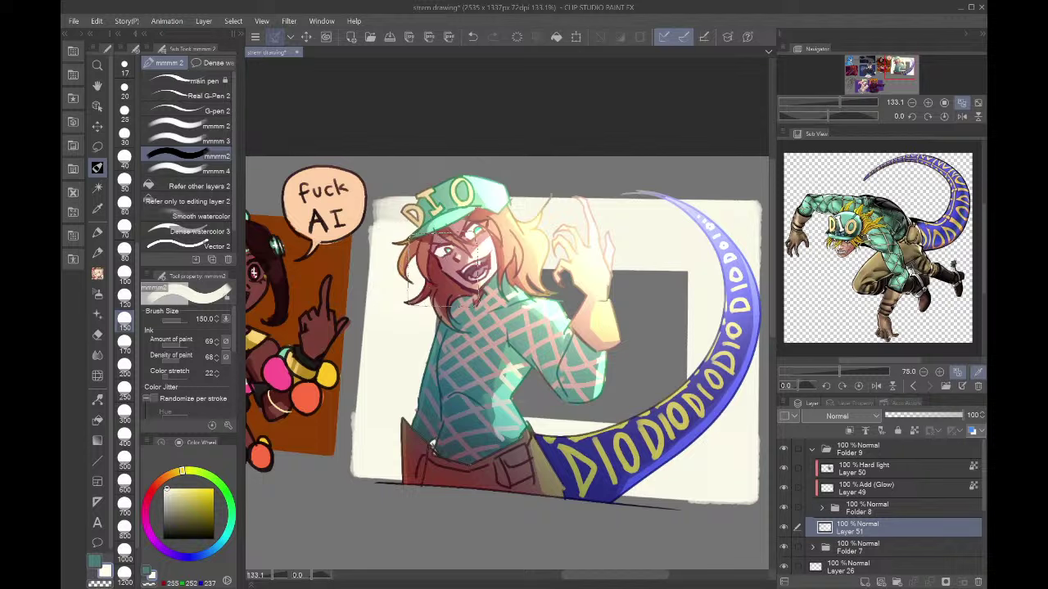
pyautogui.moveTo(471, 246)
pyautogui.mouseDown()
pyautogui.moveTo(669, 268)
pyautogui.moveTo(665, 324)
pyautogui.moveTo(592, 317)
pyautogui.moveTo(479, 372)
pyautogui.moveTo(644, 409)
pyautogui.moveTo(630, 301)
pyautogui.mouseUp()
pyautogui.click(961, 103)
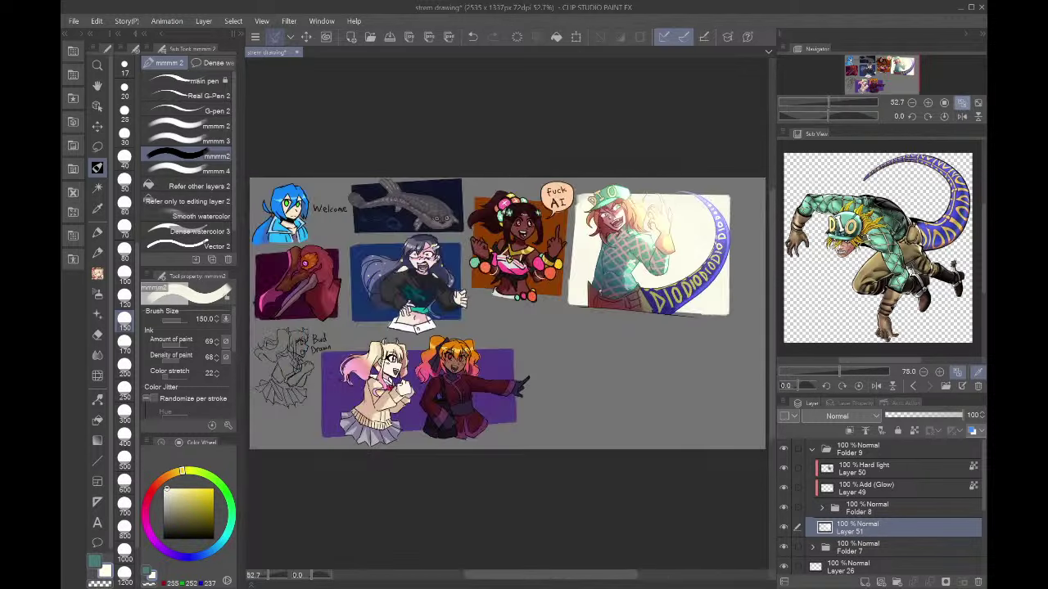
# - Lock the backdrop layer's transparent pixels and airbrush muted red down the backdrop's left side with Soft at size 1000
pyautogui.click(914, 430)
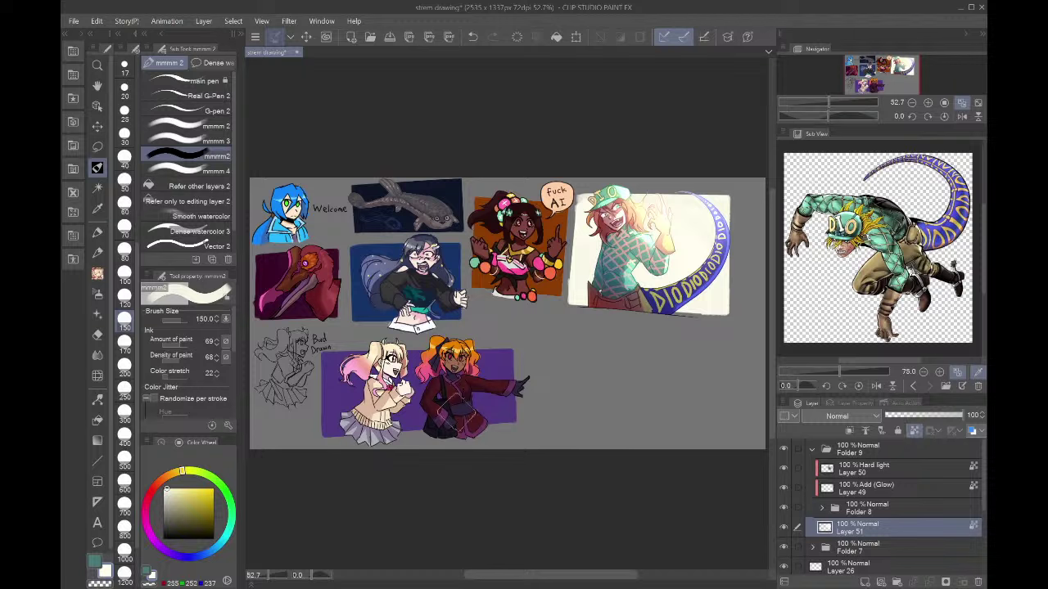
pyautogui.click(151, 494)
pyautogui.click(192, 500)
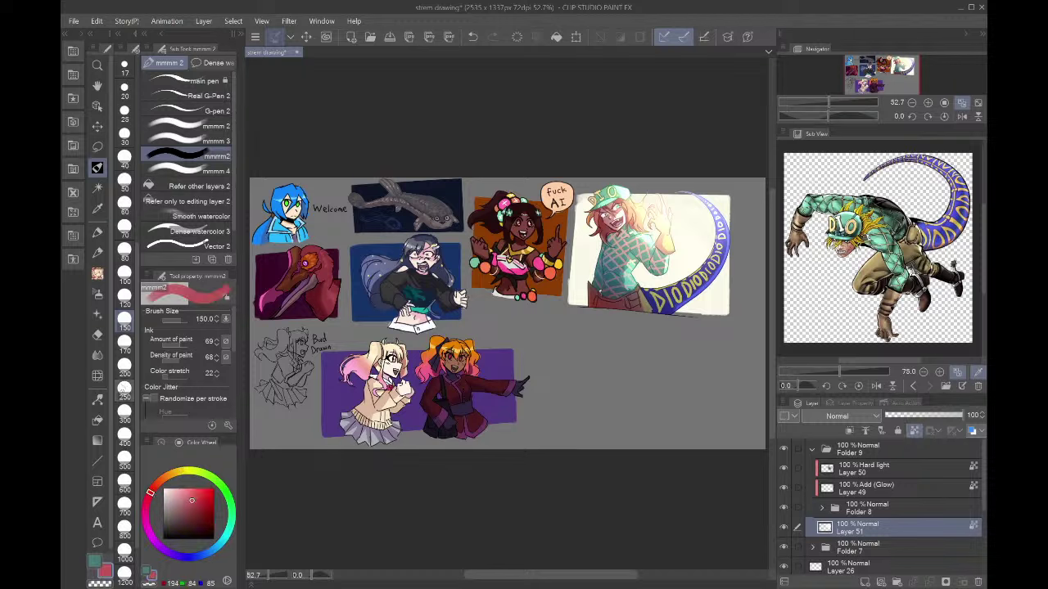
pyautogui.click(97, 293)
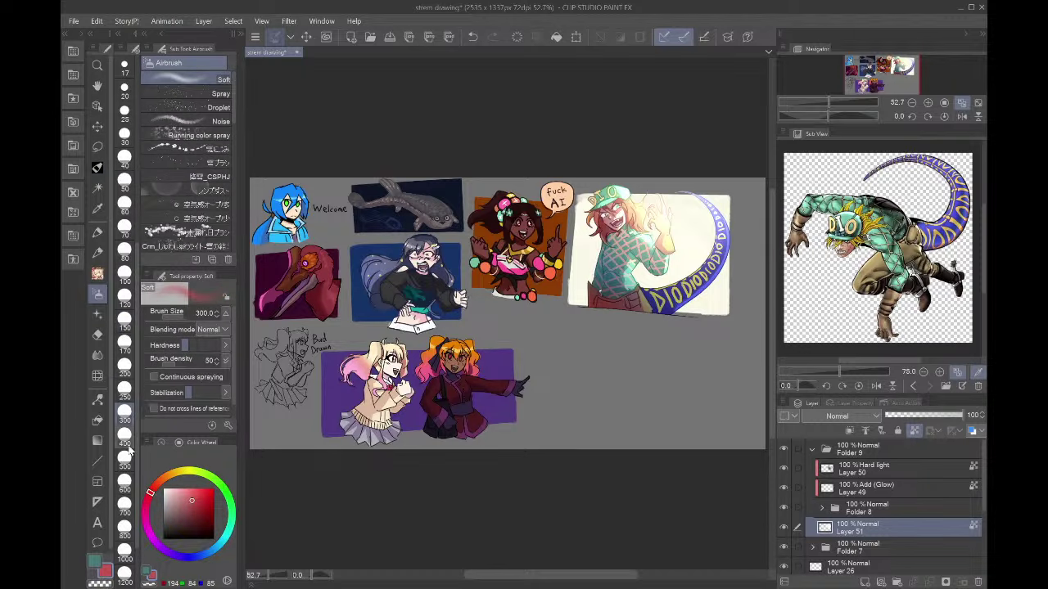
pyautogui.scroll(-1, 125, 483)
pyautogui.click(125, 483)
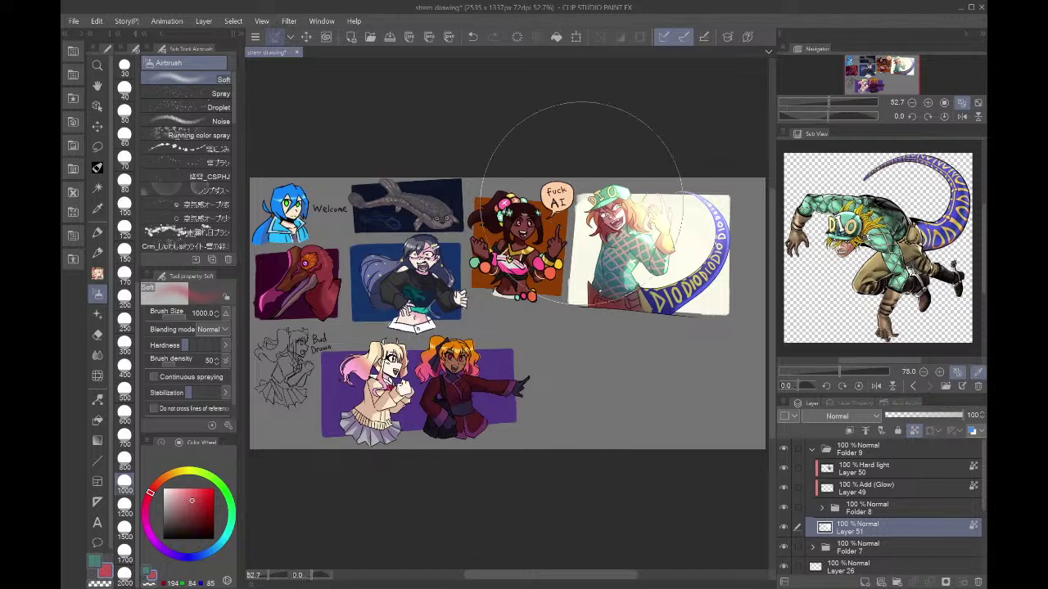
pyautogui.moveTo(581, 202)
pyautogui.mouseDown()
pyautogui.moveTo(664, 374)
pyautogui.moveTo(646, 355)
pyautogui.moveTo(581, 351)
pyautogui.moveTo(582, 428)
pyautogui.moveTo(581, 360)
pyautogui.mouseUp()
# - Airbrush white over the backdrop's upper right and sampled pink along its lower edge to form a red-to-white gradient
pyautogui.keyDown('alt'); pyautogui.click(719, 203); pyautogui.keyUp('alt')
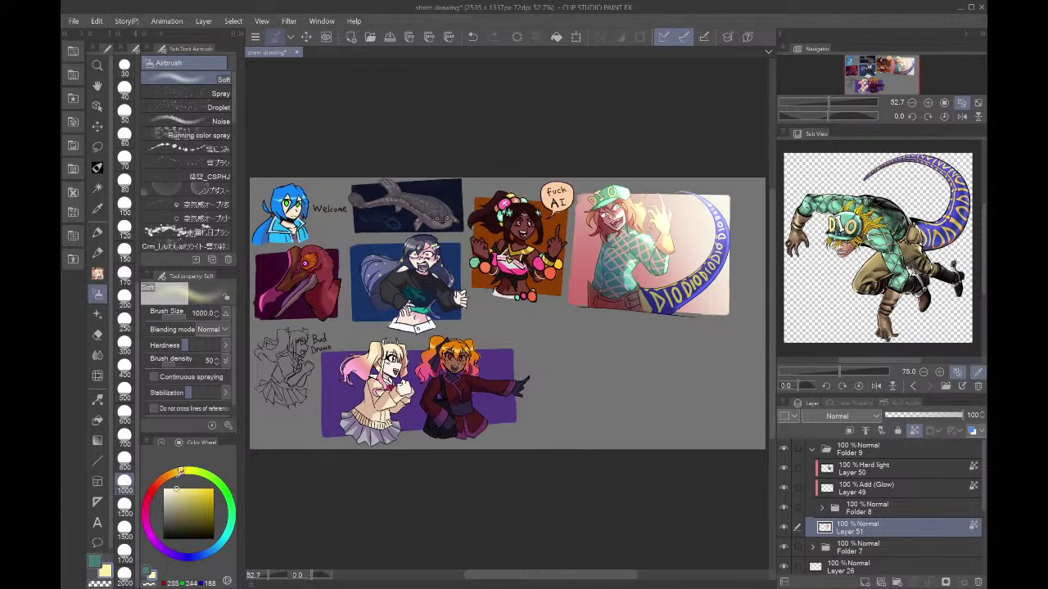
pyautogui.click(164, 490)
pyautogui.moveTo(748, 223); pyautogui.dragTo(639, 141)
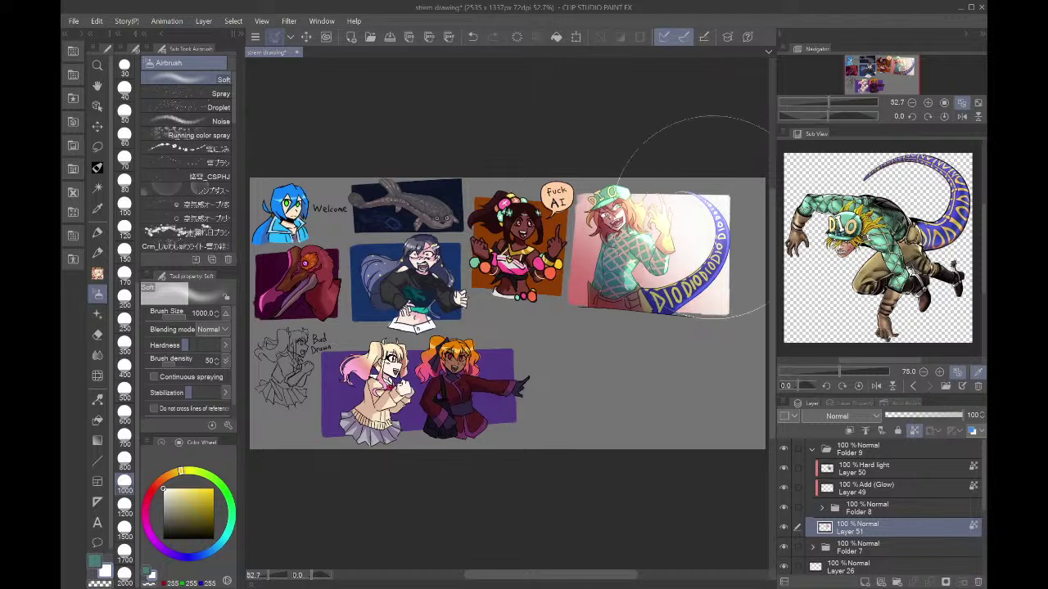
pyautogui.keyDown('alt'); pyautogui.click(568, 239); pyautogui.keyUp('alt')
pyautogui.moveTo(586, 328)
pyautogui.mouseDown()
pyautogui.moveTo(737, 386)
pyautogui.moveTo(613, 335)
pyautogui.moveTo(747, 400)
pyautogui.mouseUp()
pyautogui.keyDown('alt'); pyautogui.click(695, 213); pyautogui.keyUp('alt')
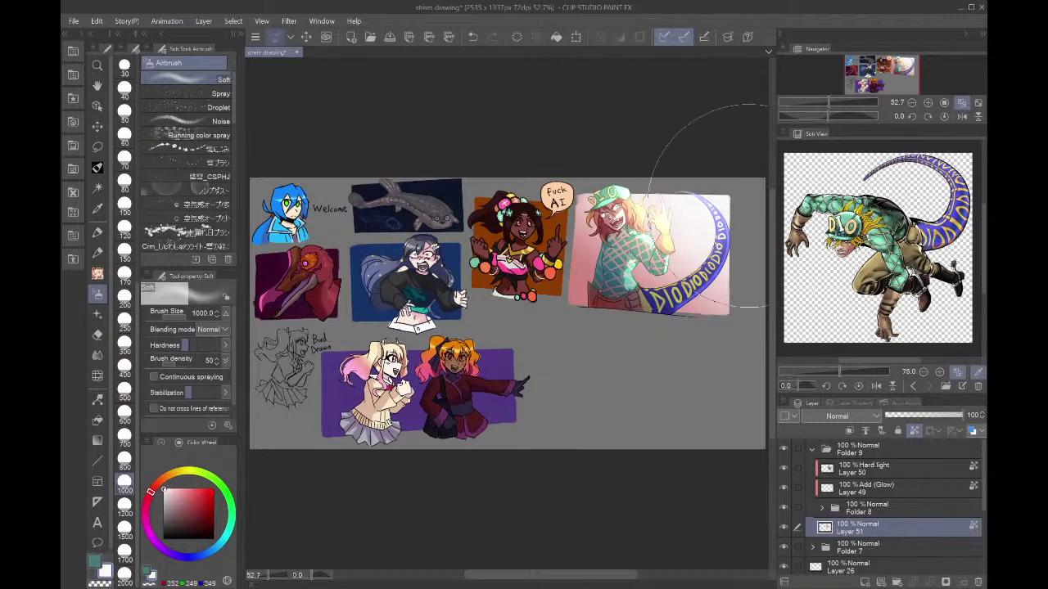
pyautogui.click(163, 489)
pyautogui.moveTo(733, 194)
pyautogui.mouseDown()
pyautogui.moveTo(687, 186)
pyautogui.moveTo(638, 159)
pyautogui.mouseUp()
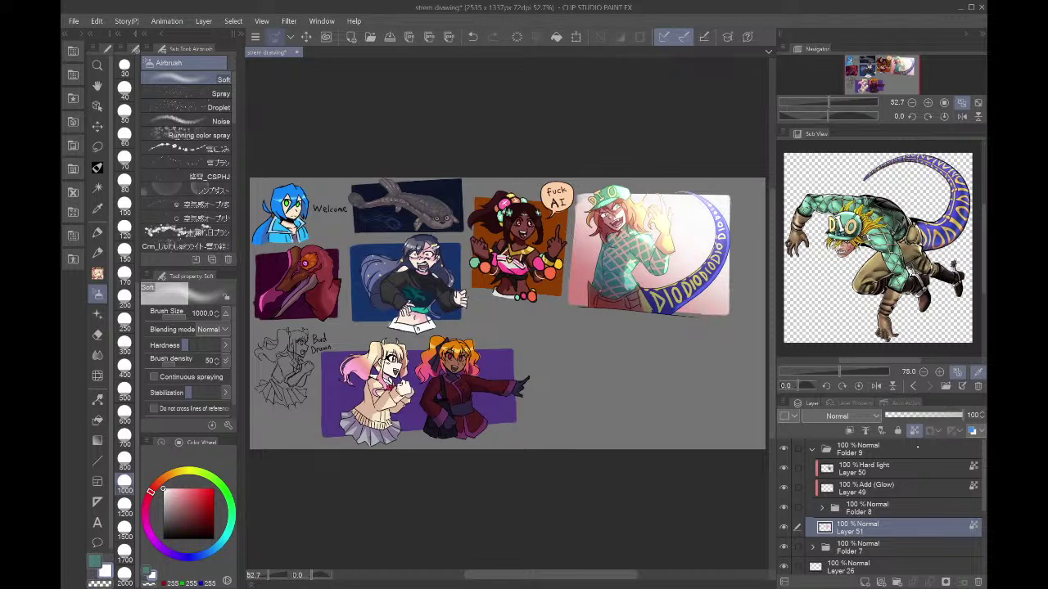
# - Duplicate the backdrop layer and merge the copies down into it to make the backdrop more solid
pyautogui.hotkey('ctrl', 'c')
pyautogui.hotkey('ctrl', 'v')
pyautogui.hotkey('ctrl', 'v')
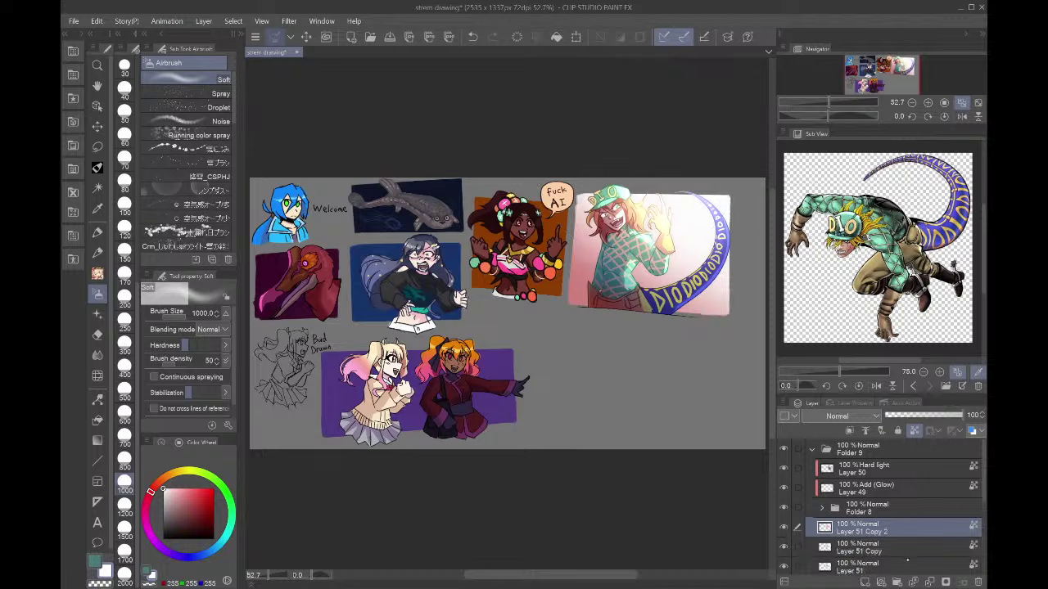
pyautogui.click(930, 582)
pyautogui.click(930, 582)
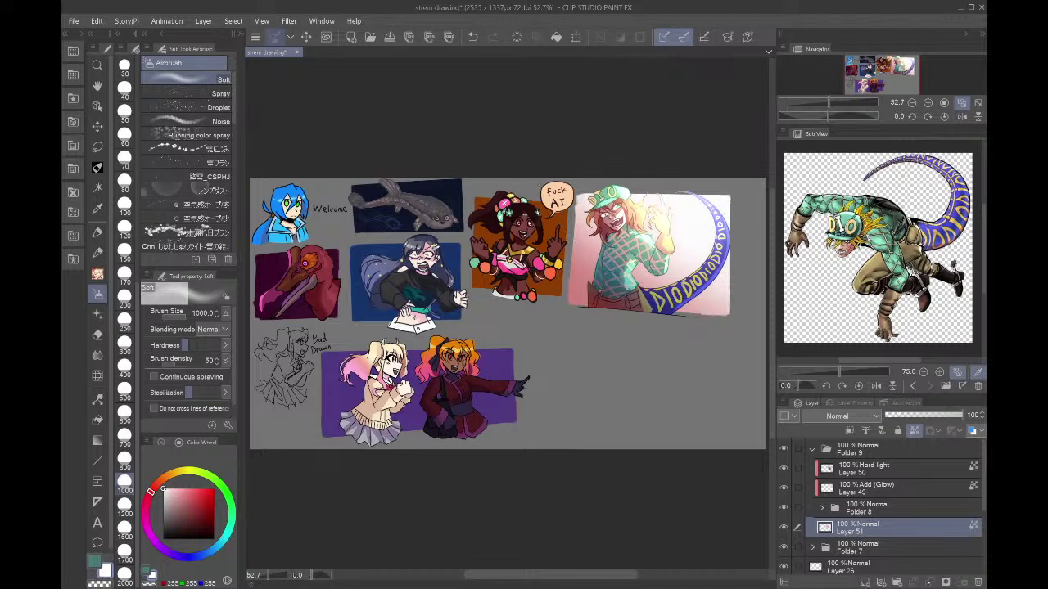
pyautogui.hotkey('ctrl', 'j')
pyautogui.click(930, 582)
# - Collapse Folder 9 and transform it to shift the character and backdrop slightly right, away from the orange-backed drawing
pyautogui.click(928, 103)
pyautogui.click(928, 103)
pyautogui.click(929, 103)
pyautogui.moveTo(908, 72); pyautogui.dragTo(900, 67)
pyautogui.click(814, 449)
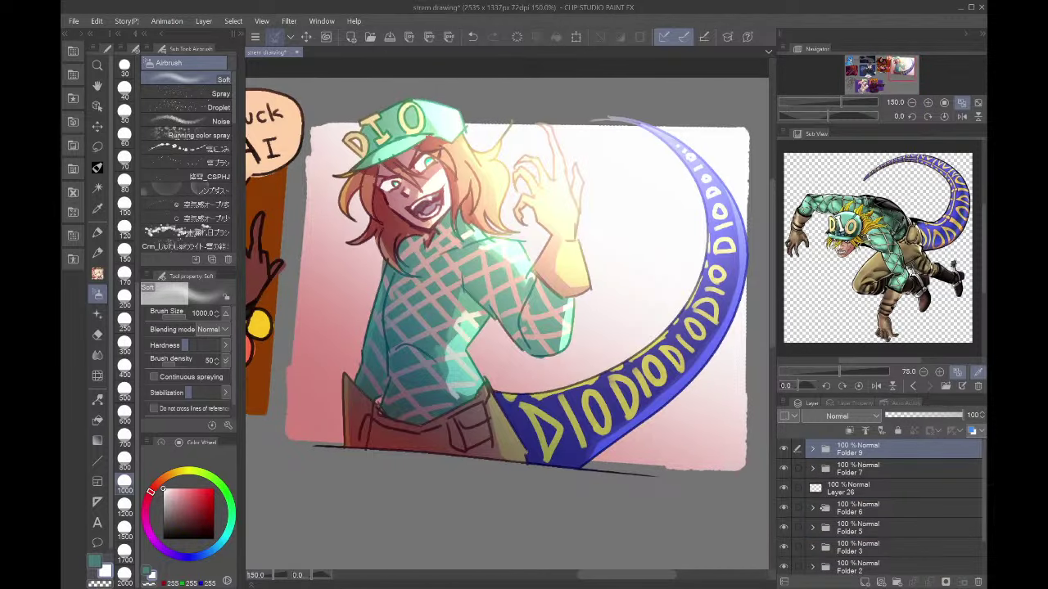
pyautogui.hotkey('ctrl', 't')
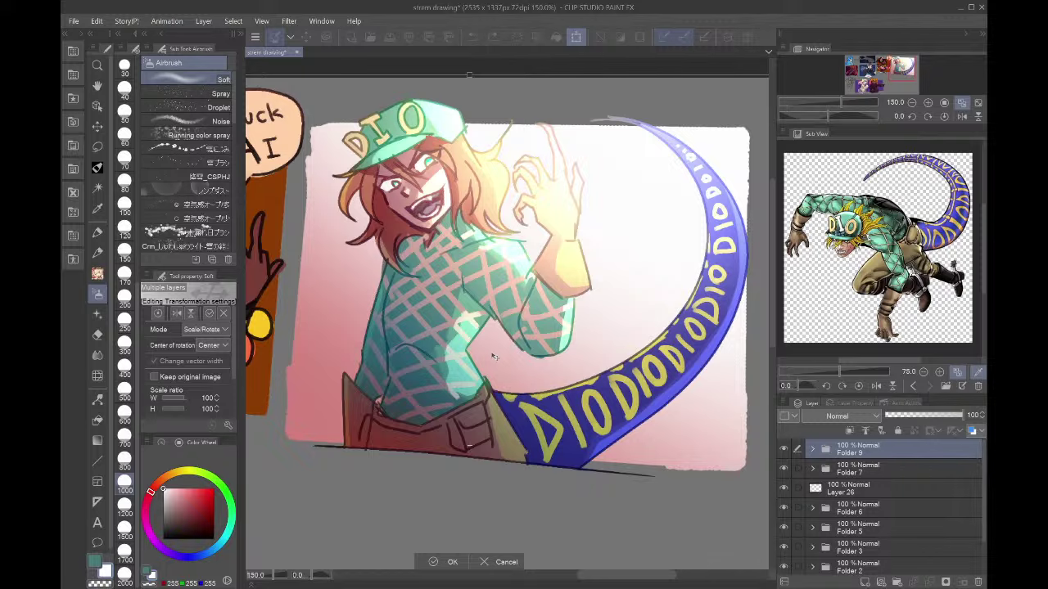
pyautogui.scroll(-5, 493, 357)
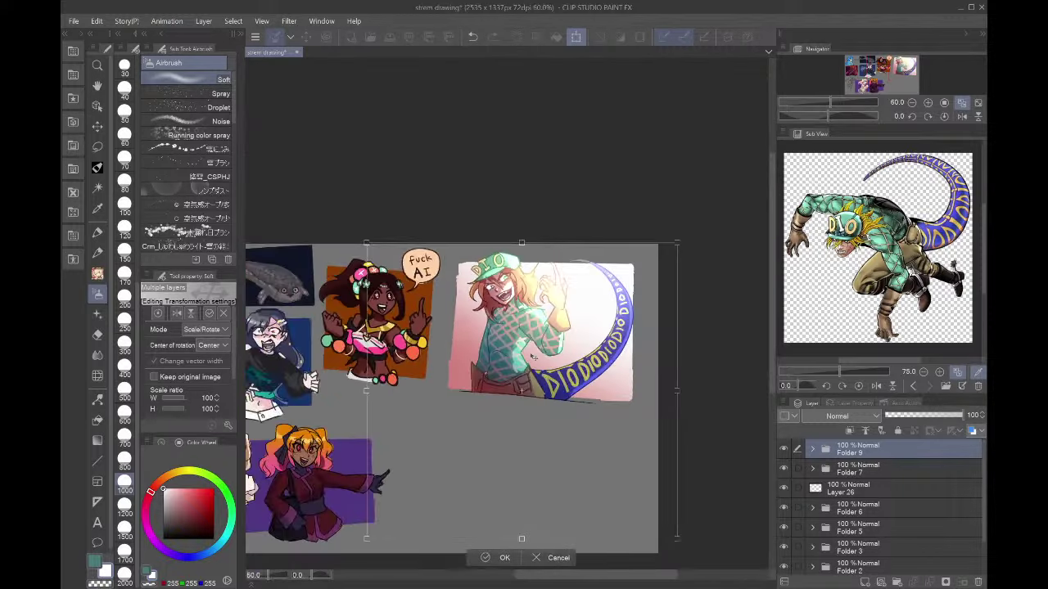
pyautogui.press('Return')
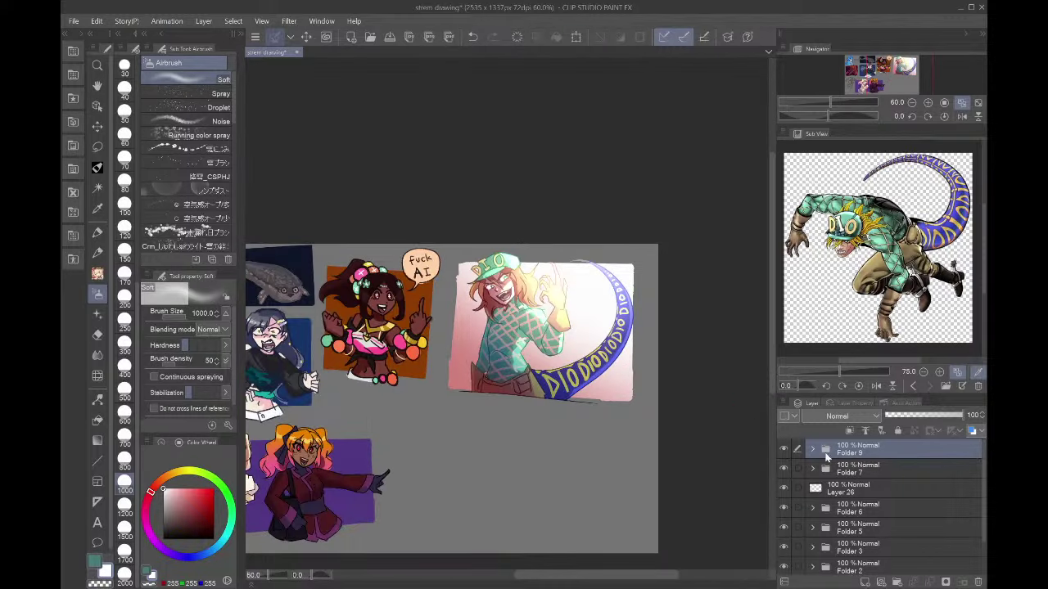
# - Add a new layer above the backdrop layer in Folder 9 and set the mmmm2 brush to size 8 in dark purple
pyautogui.click(813, 450)
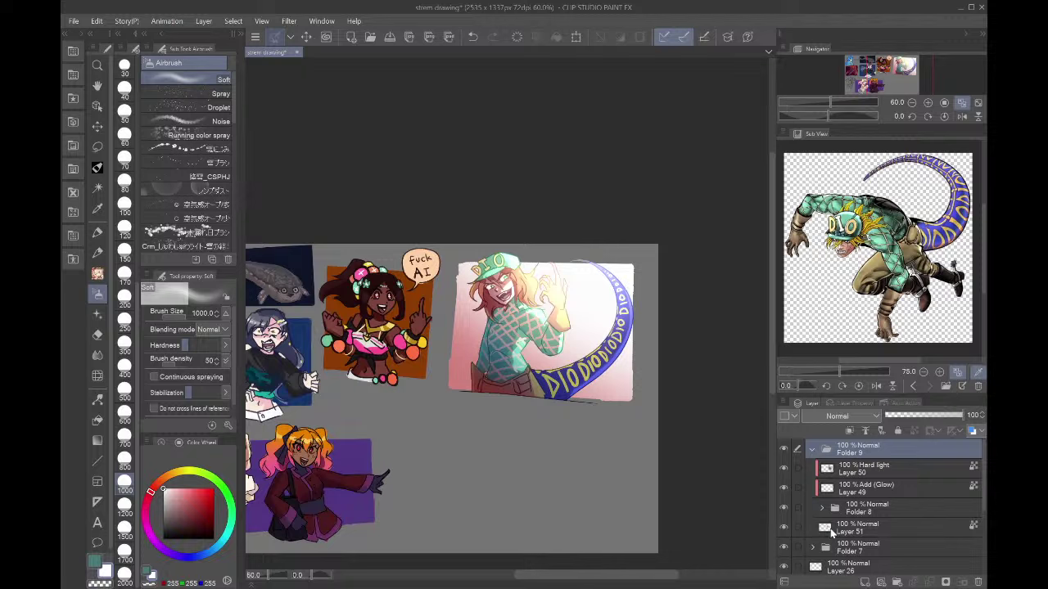
pyautogui.click(865, 582)
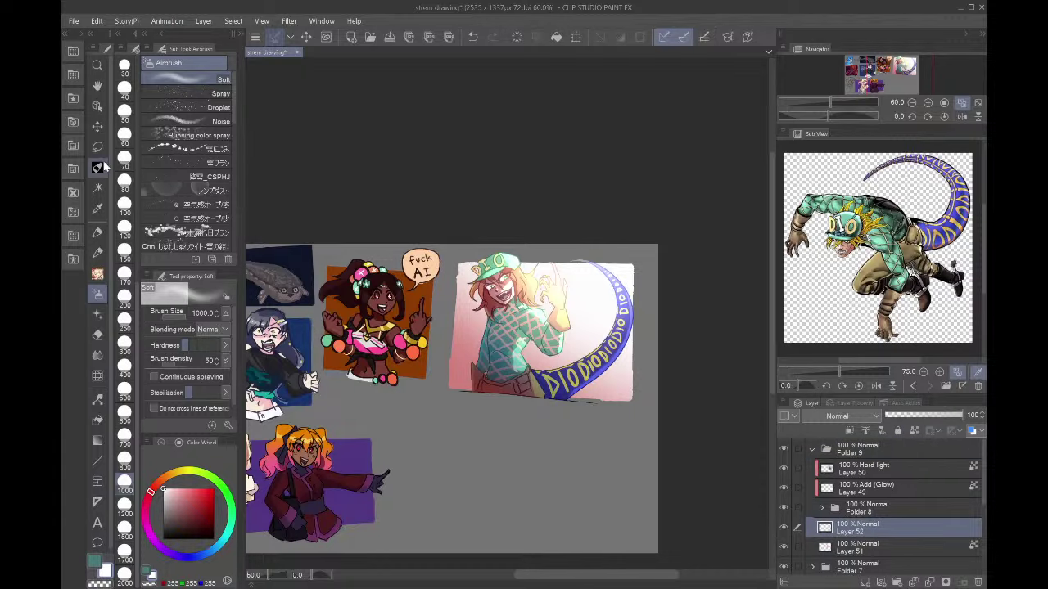
pyautogui.click(99, 167)
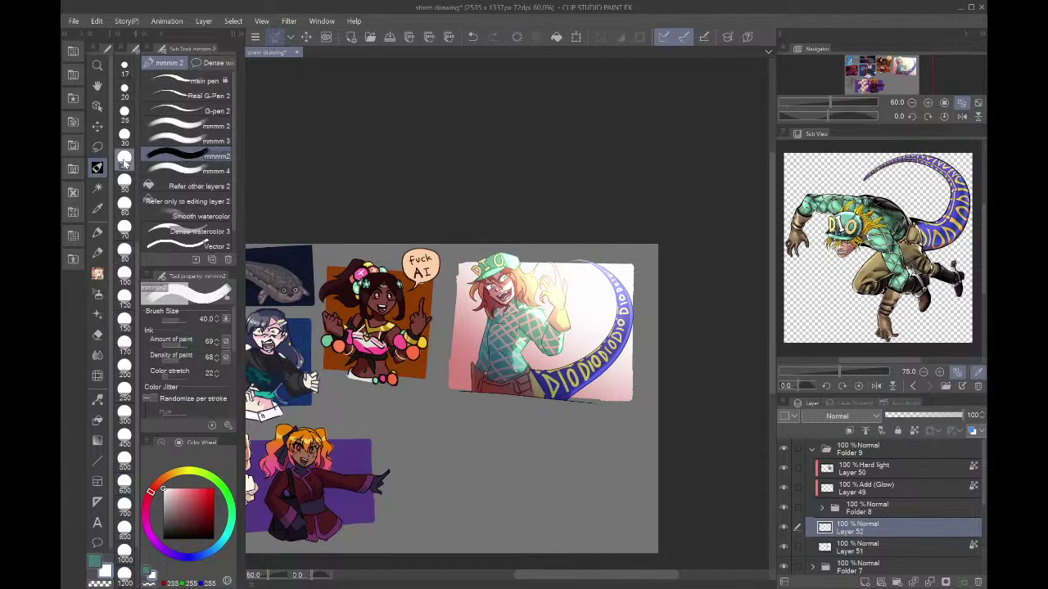
pyautogui.scroll(3, 124, 164)
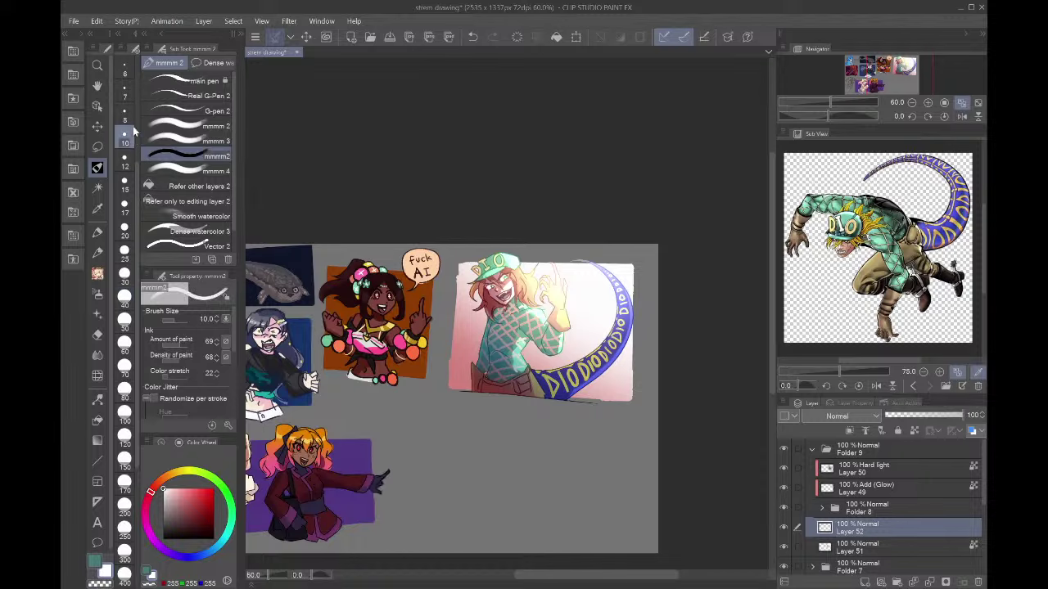
pyautogui.click(124, 120)
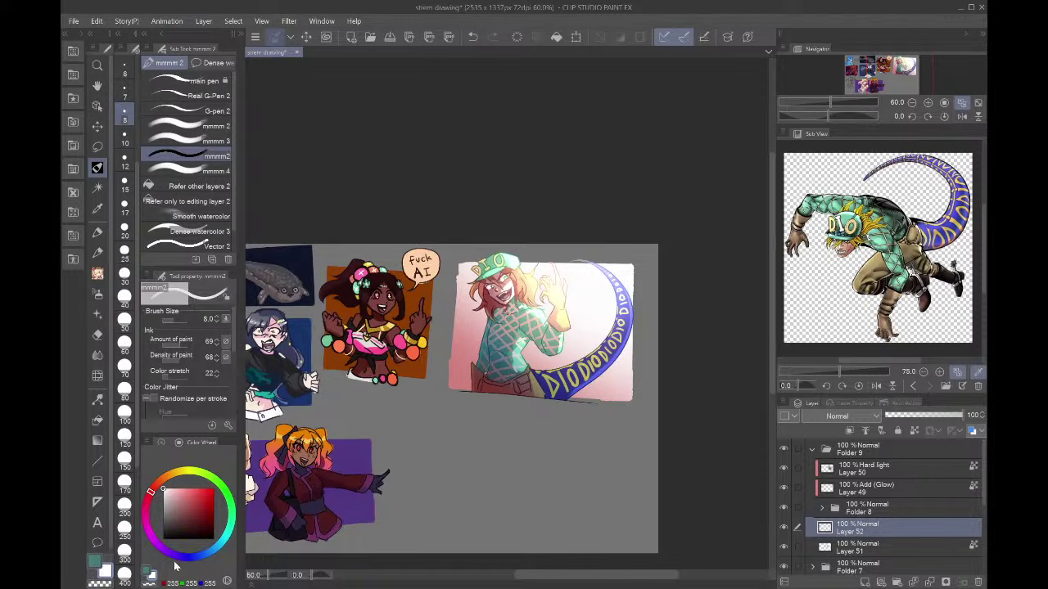
pyautogui.click(162, 548)
pyautogui.click(189, 524)
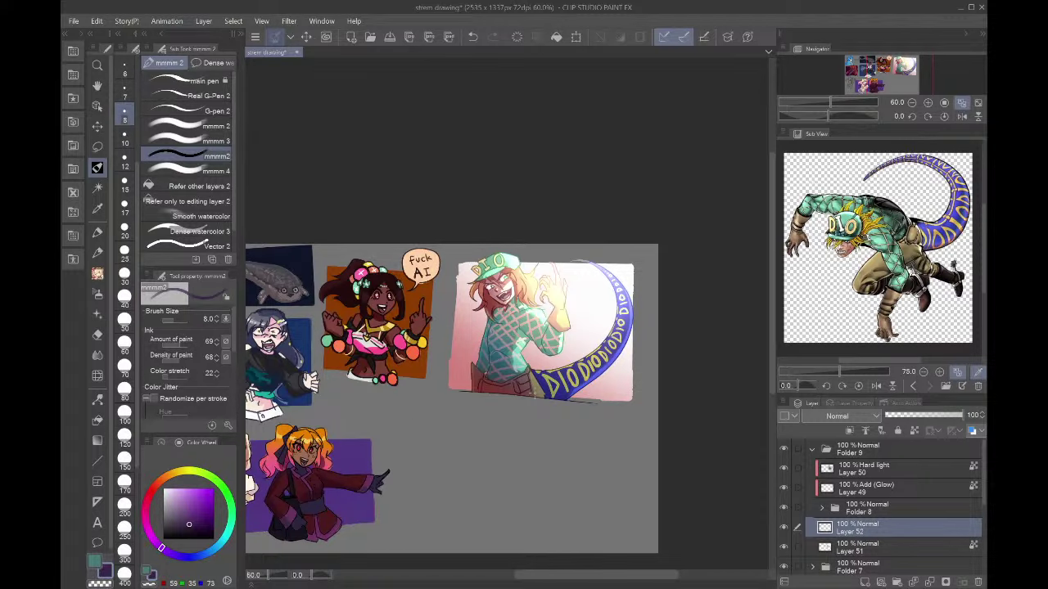
# - Draw a straight dark purple line along the backdrop's left edge and thicken it at brush size 17
pyautogui.scroll(2, 534, 398)
pyautogui.scroll(2, 528, 397)
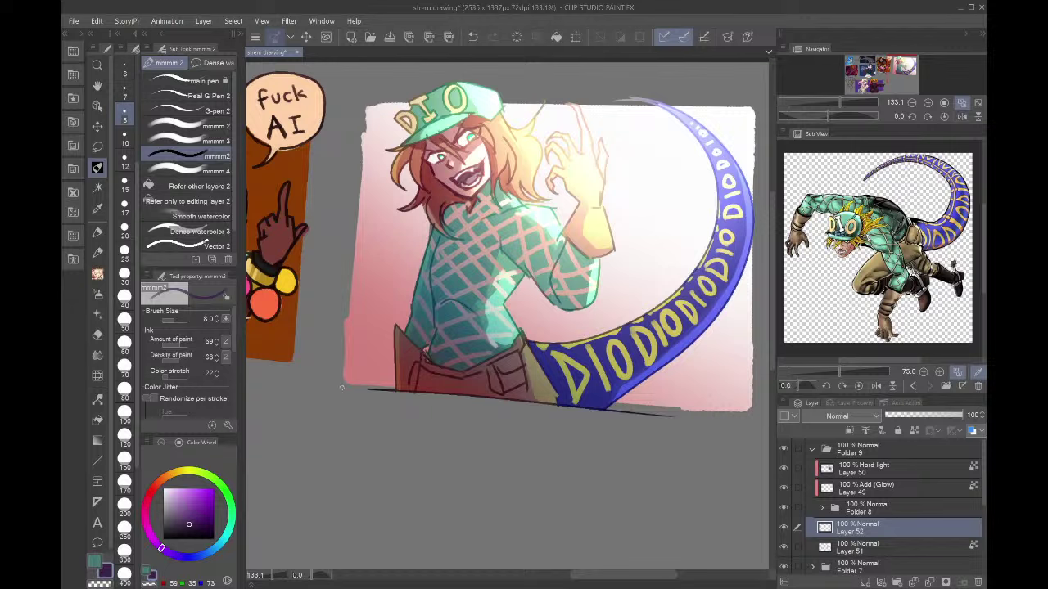
pyautogui.moveTo(343, 385); pyautogui.dragTo(363, 101)
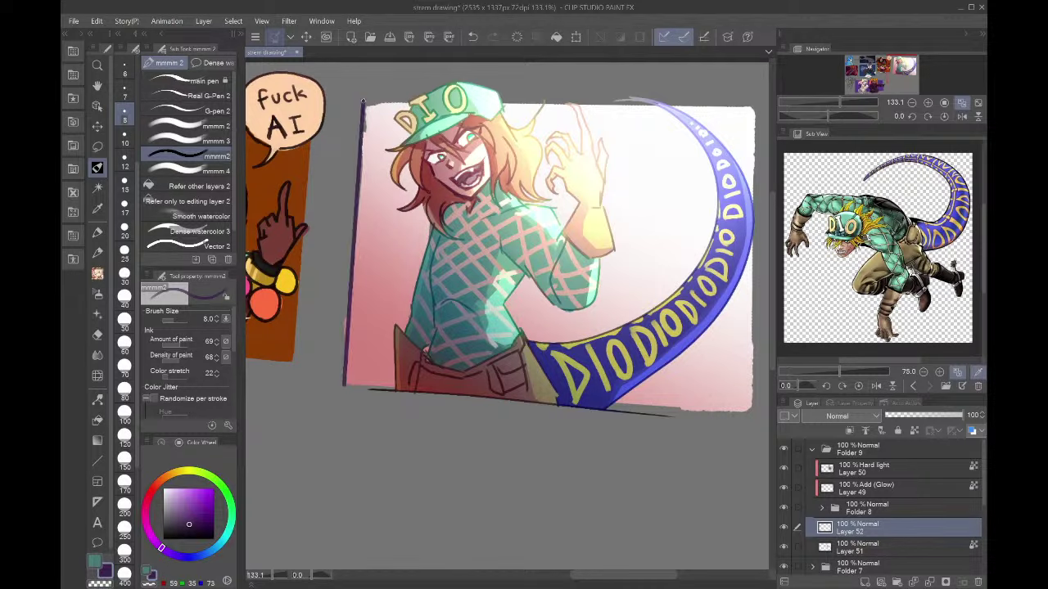
pyautogui.click(125, 203)
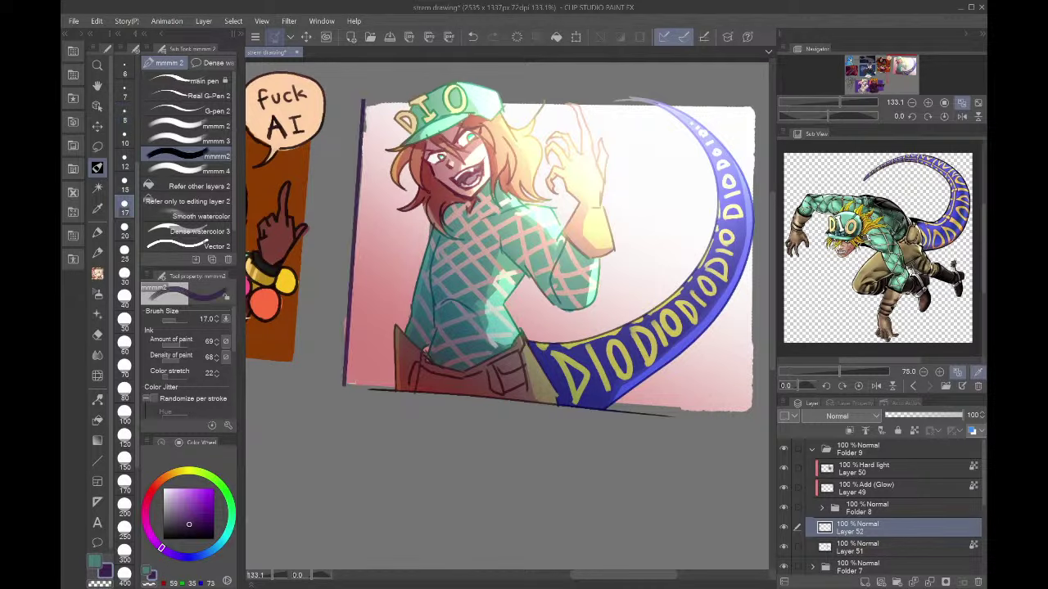
pyautogui.moveTo(342, 383)
pyautogui.mouseDown()
pyautogui.moveTo(362, 98)
pyautogui.moveTo(343, 385)
pyautogui.mouseUp()
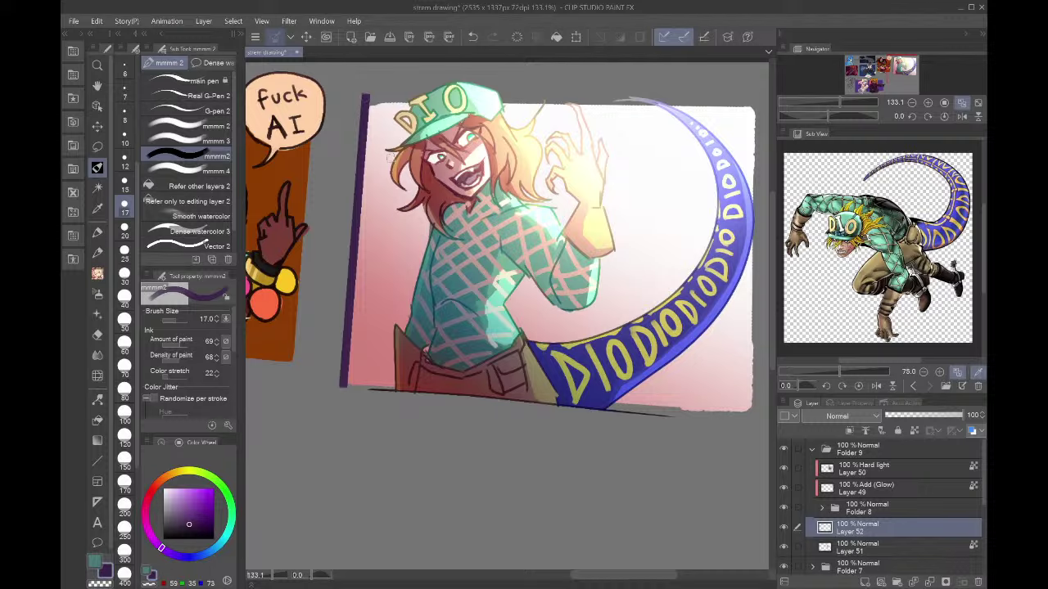
pyautogui.scroll(-2, 391, 158)
pyautogui.click(375, 132)
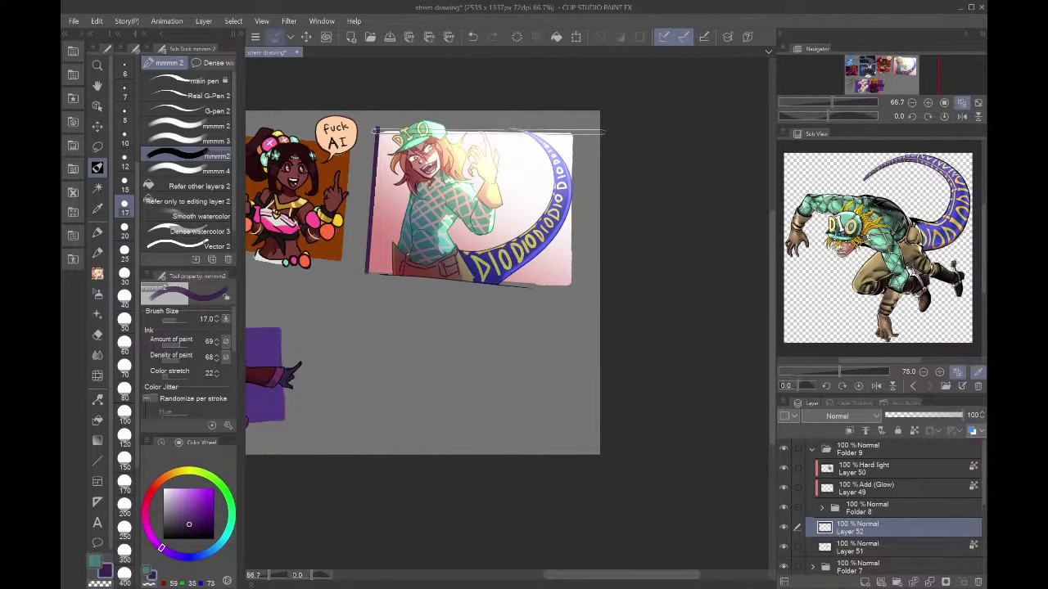
pyautogui.keyDown('shift'); pyautogui.click(581, 133); pyautogui.keyUp('shift')
pyautogui.hotkey('ctrl', 'z')
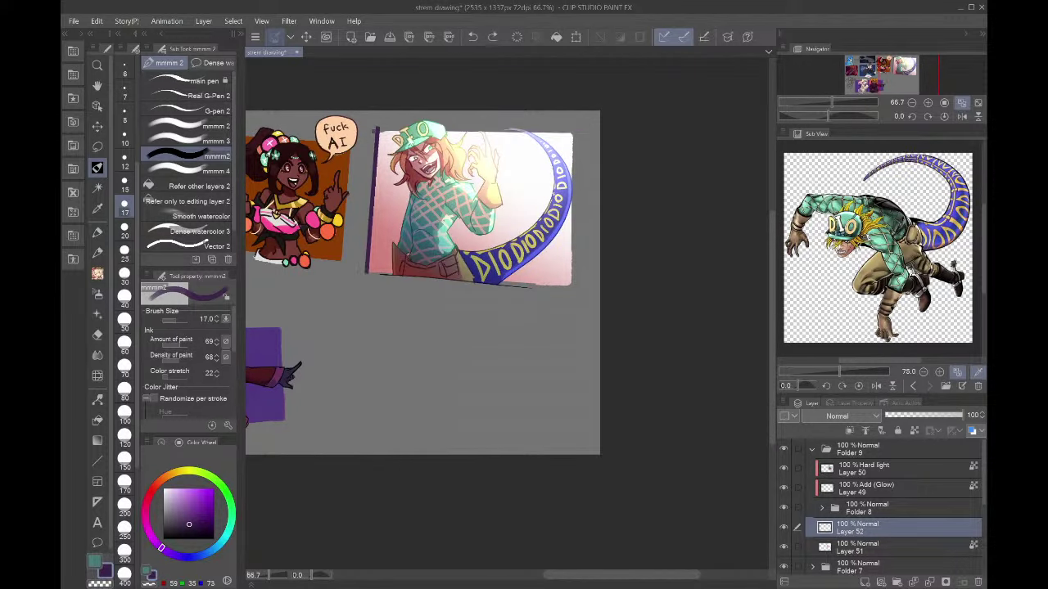
pyautogui.hotkey('ctrl', 'z')
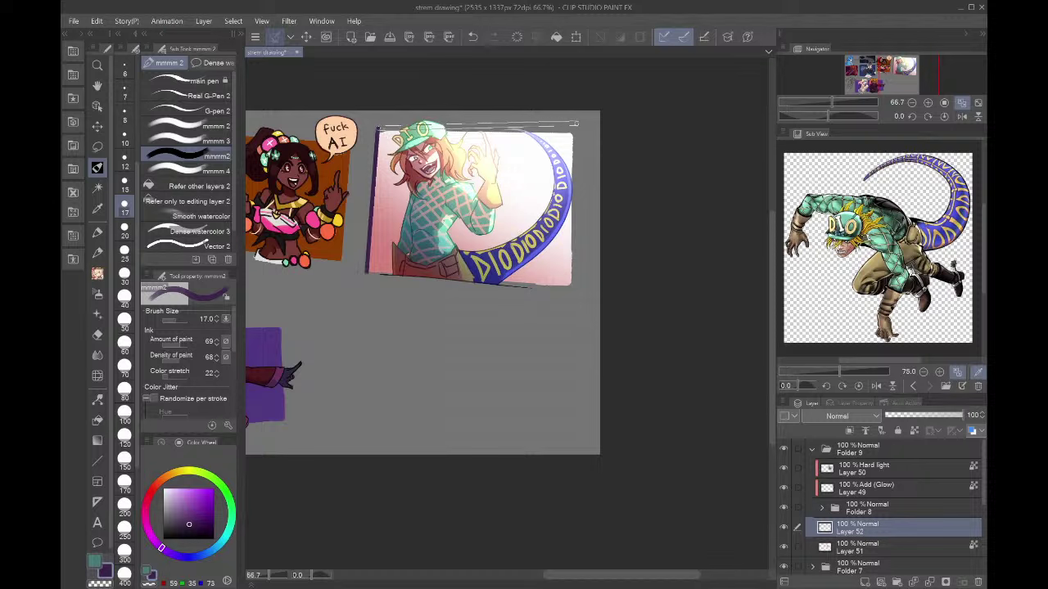
# - Draw straight dark purple lines along the backdrop's top, right and bottom edges to complete the frame
pyautogui.moveTo(375, 128)
pyautogui.mouseDown()
pyautogui.moveTo(581, 126)
pyautogui.moveTo(573, 289)
pyautogui.moveTo(362, 268)
pyautogui.mouseUp()
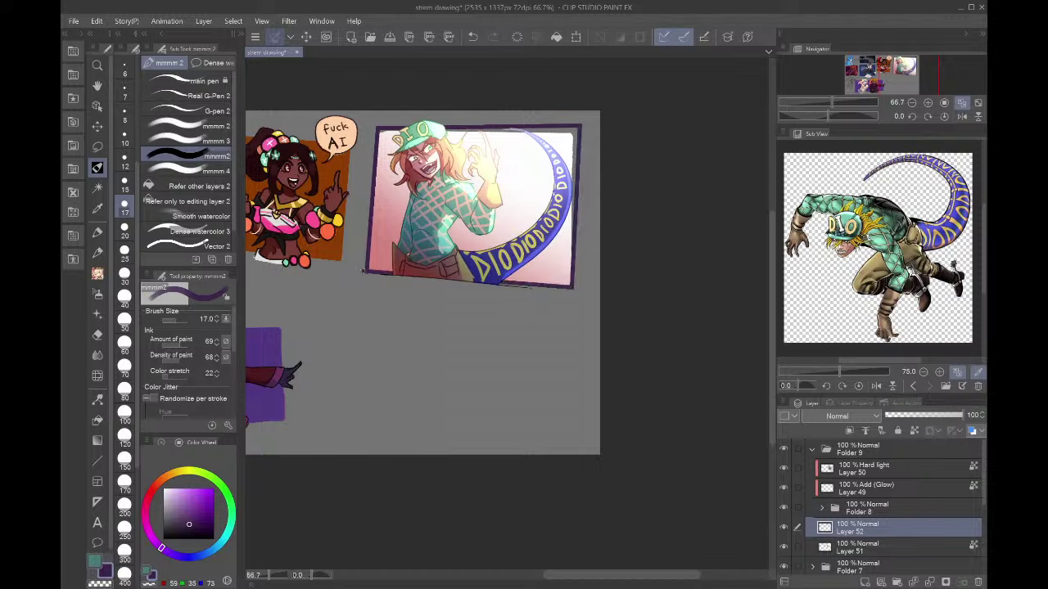
# - Select the frame and backdrop layers together and enlarge them to a scale ratio of 109
pyautogui.keyDown('ctrl'); pyautogui.click(850, 548); pyautogui.keyUp('ctrl')
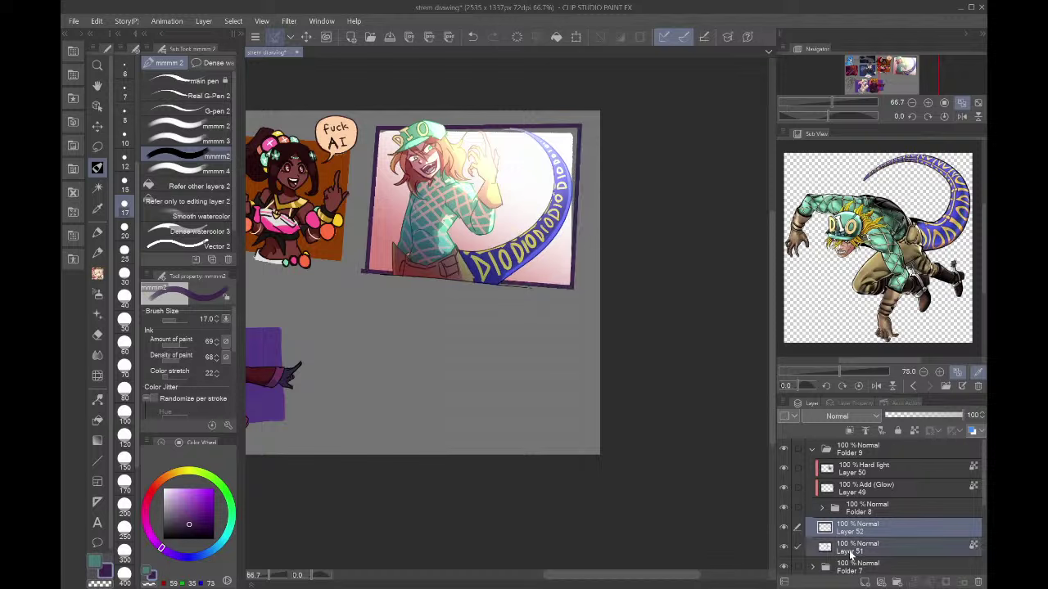
pyautogui.hotkey('ctrl', 't')
pyautogui.moveTo(479, 129); pyautogui.dragTo(479, 113)
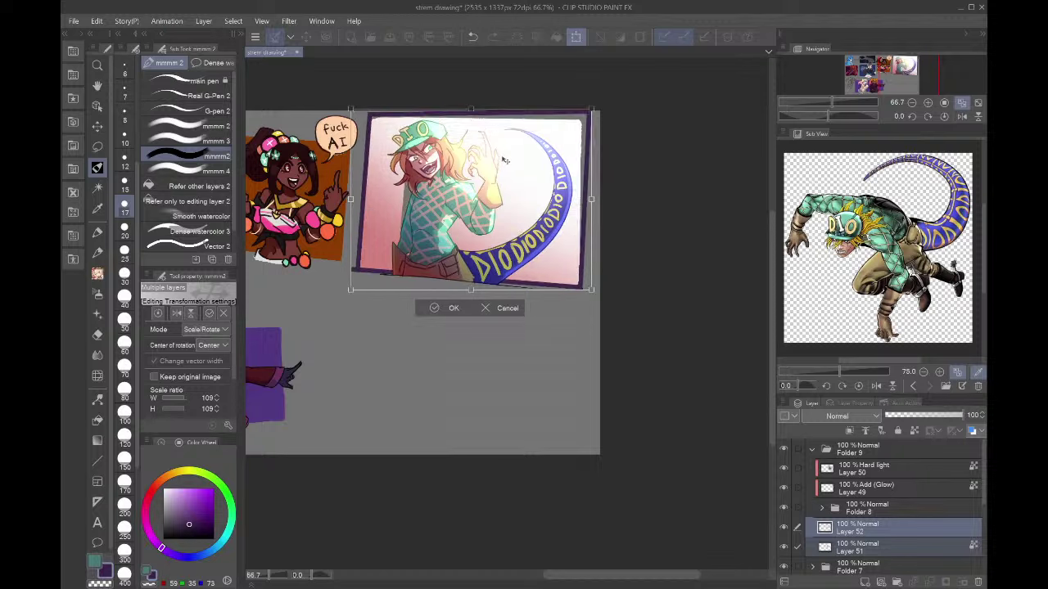
pyautogui.press('Return')
# - Liquify the backdrop layer at size 200 to push its upper corner and top edge out to the frame
pyautogui.click(875, 551)
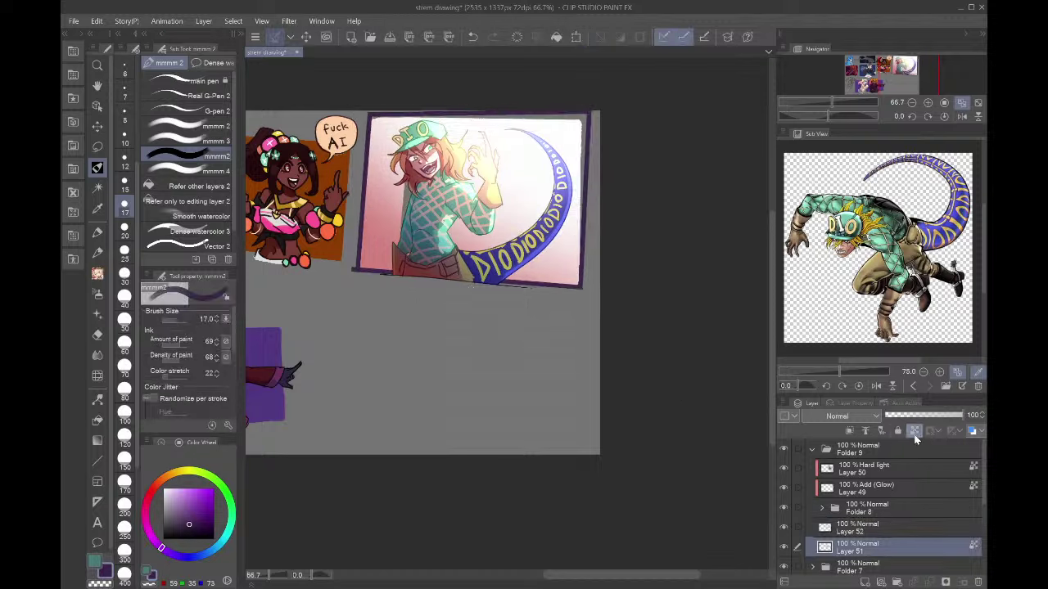
pyautogui.click(99, 376)
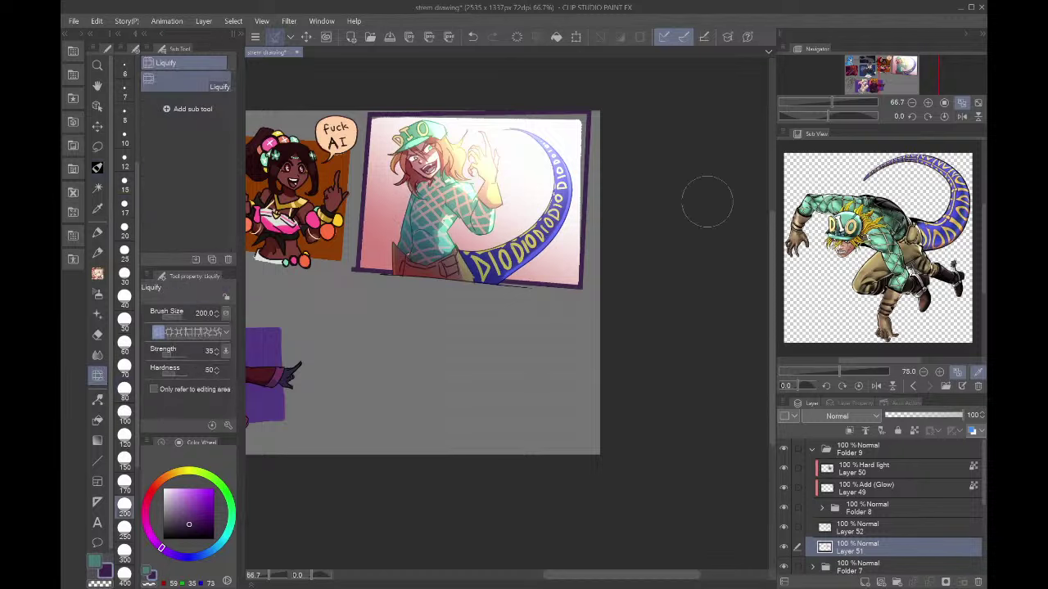
pyautogui.moveTo(555, 141); pyautogui.dragTo(579, 116)
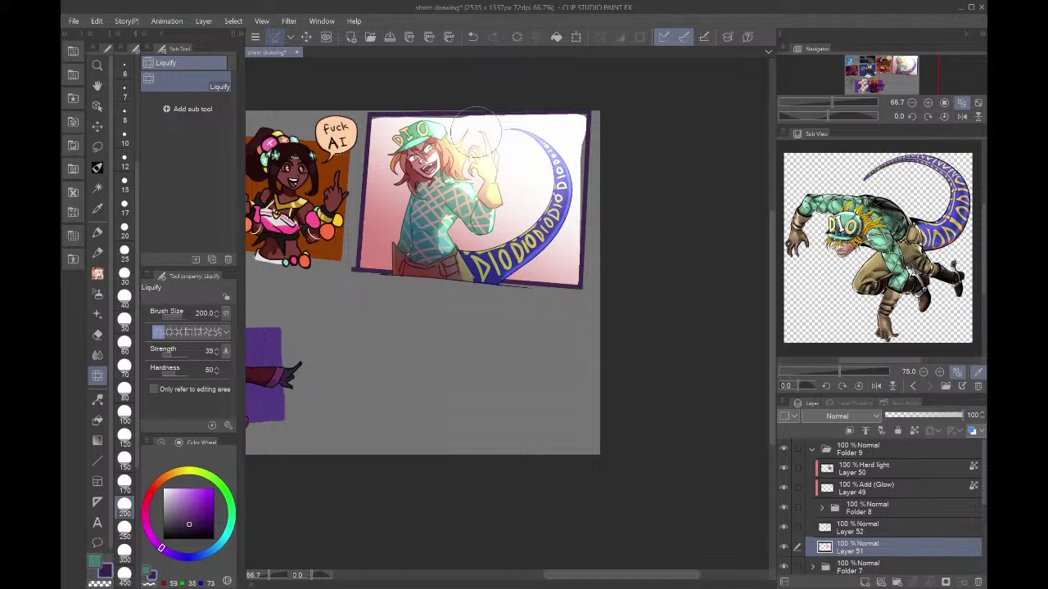
pyautogui.moveTo(463, 134); pyautogui.dragTo(433, 116)
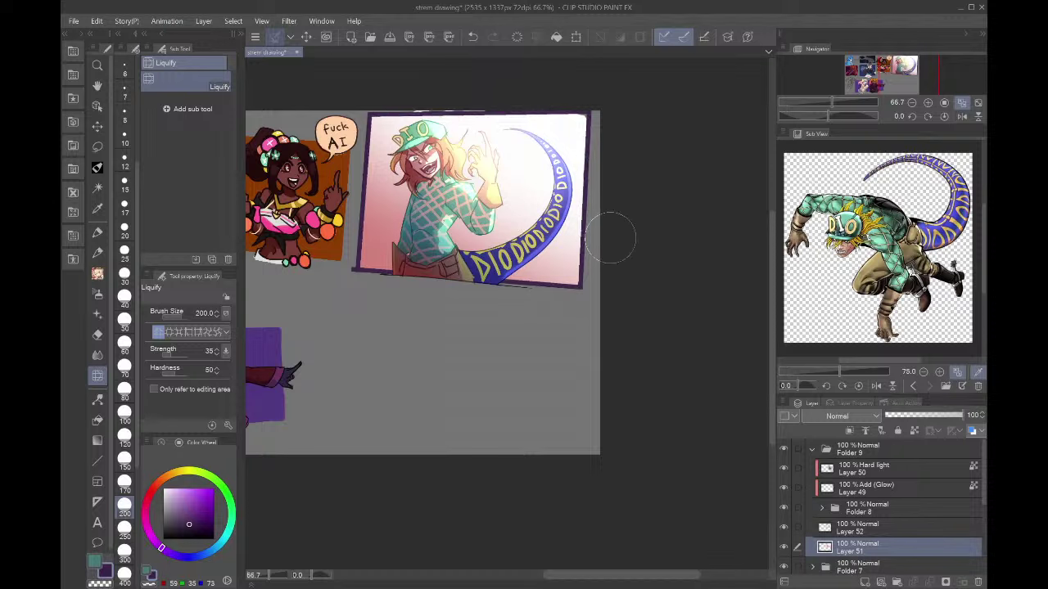
# - Collapse Folder 9 and transform it to shift the framed drawing slightly down from the canvas's top edge
pyautogui.click(824, 451)
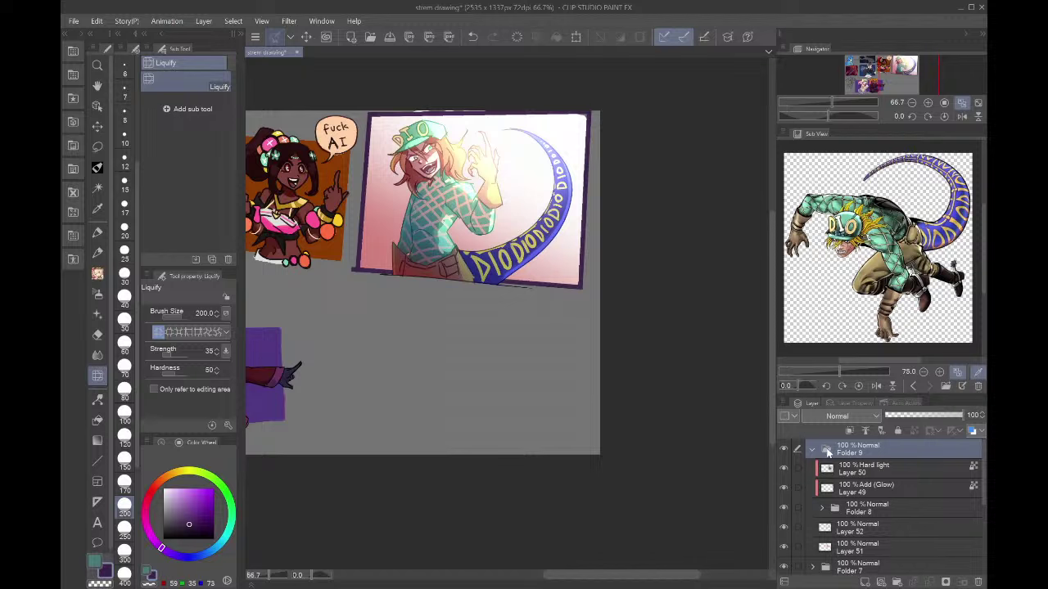
pyautogui.click(813, 450)
pyautogui.hotkey('ctrl', 't')
pyautogui.moveTo(553, 255); pyautogui.dragTo(553, 248)
pyautogui.press('Return')
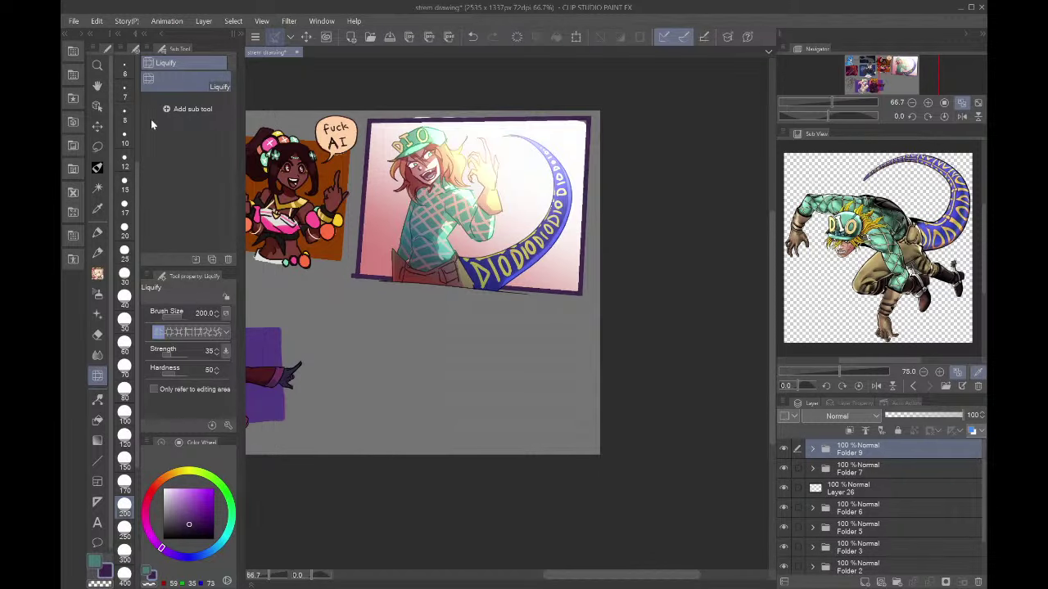
pyautogui.click(97, 147)
pyautogui.moveTo(373, 118)
pyautogui.mouseDown()
pyautogui.moveTo(445, 54)
pyautogui.moveTo(637, 105)
pyautogui.moveTo(596, 123)
pyautogui.mouseUp()
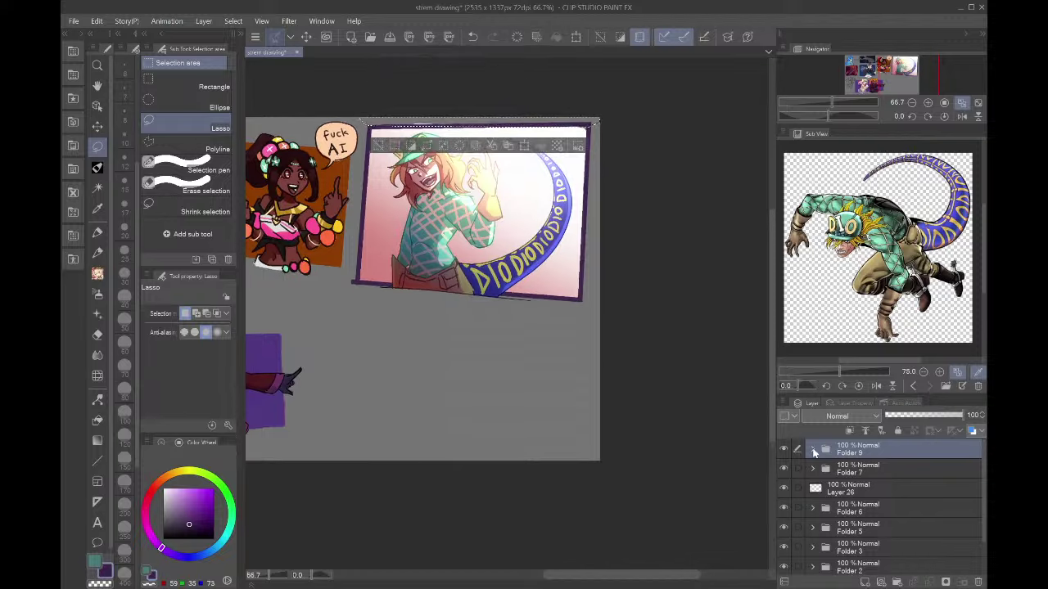
pyautogui.click(627, 329)
# - Expand Folder 9, select the backdrop layer and switch to the Liquify tool
pyautogui.click(812, 449)
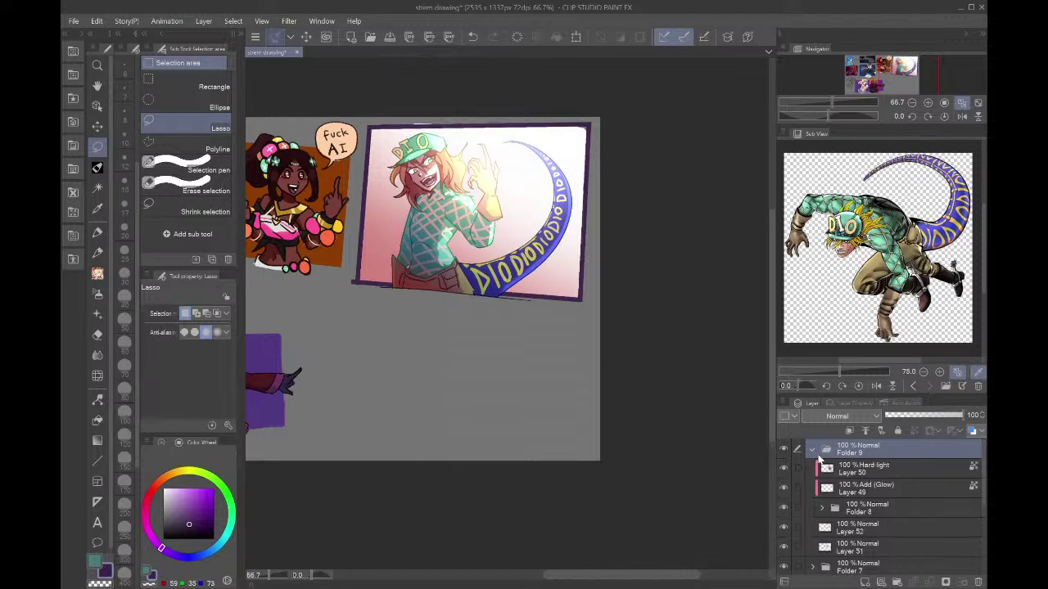
pyautogui.click(851, 547)
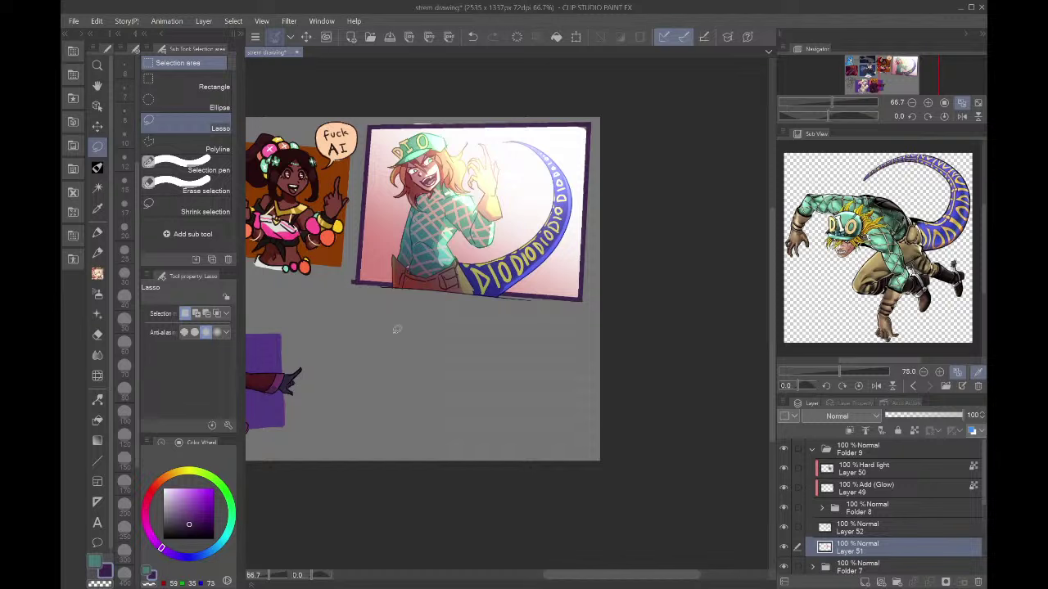
pyautogui.click(98, 375)
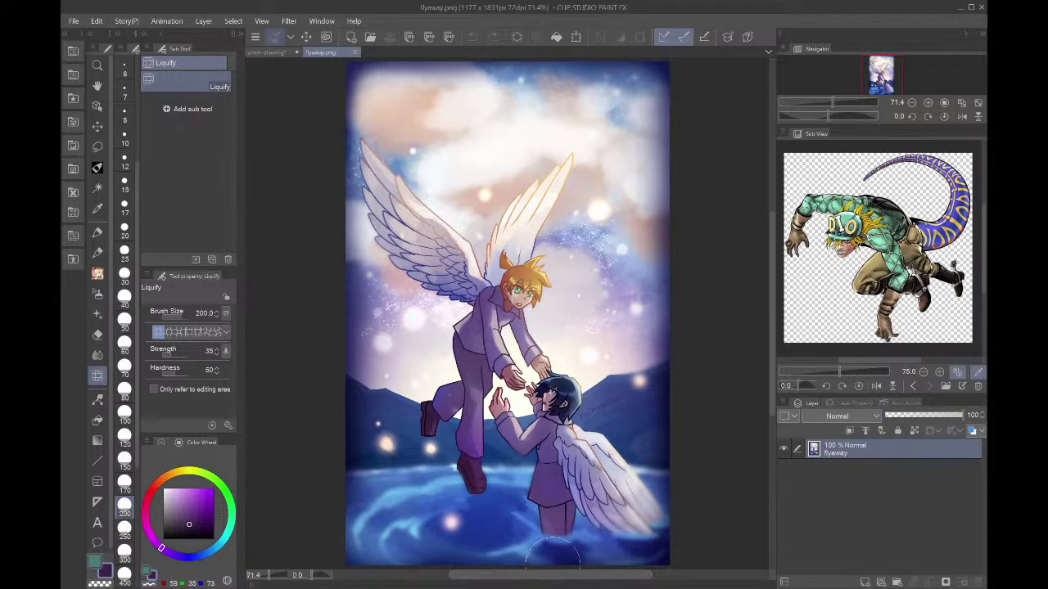
# - Examine the winged figures and the sparkling sky in flyaway.png up close and as a whole, and close the file
pyautogui.scroll(4, 560, 511)
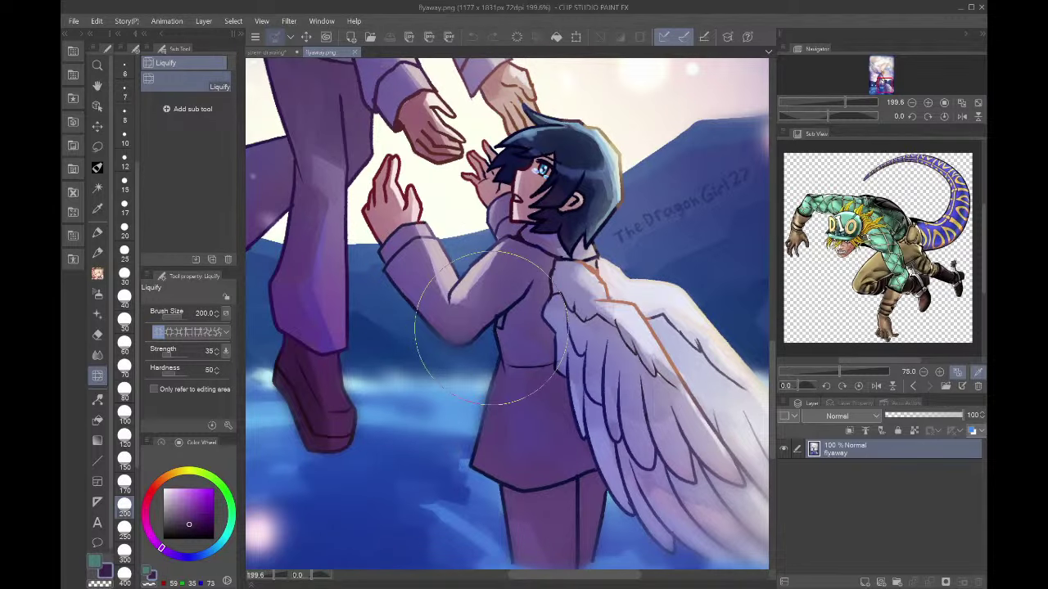
pyautogui.scroll(-5, 491, 328)
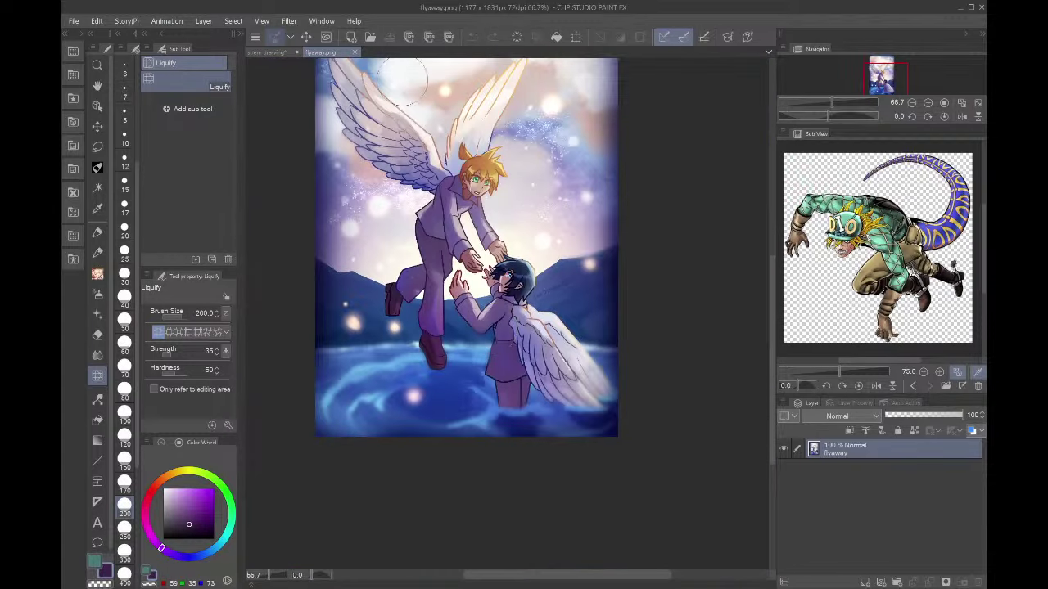
pyautogui.scroll(4, 401, 97)
pyautogui.scroll(-5, 401, 96)
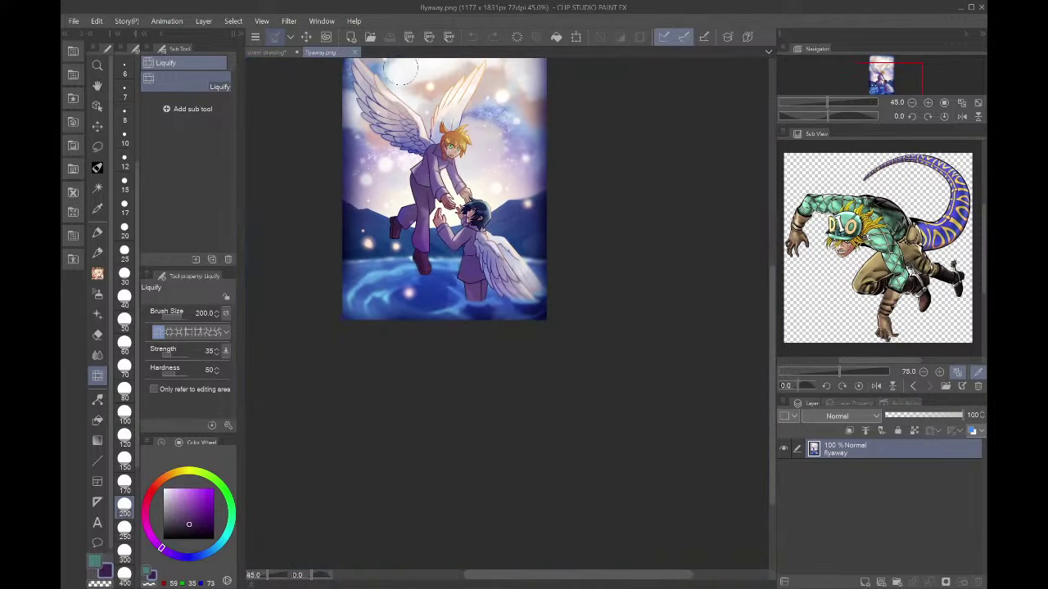
pyautogui.scroll(2, 396, 59)
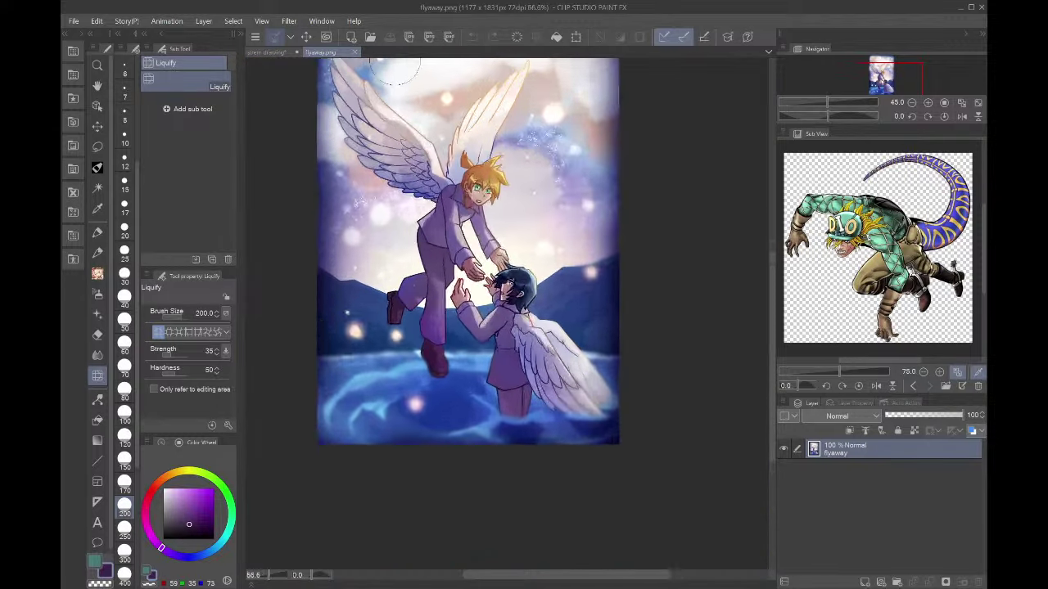
pyautogui.scroll(-1, 396, 76)
pyautogui.scroll(4, 589, 153)
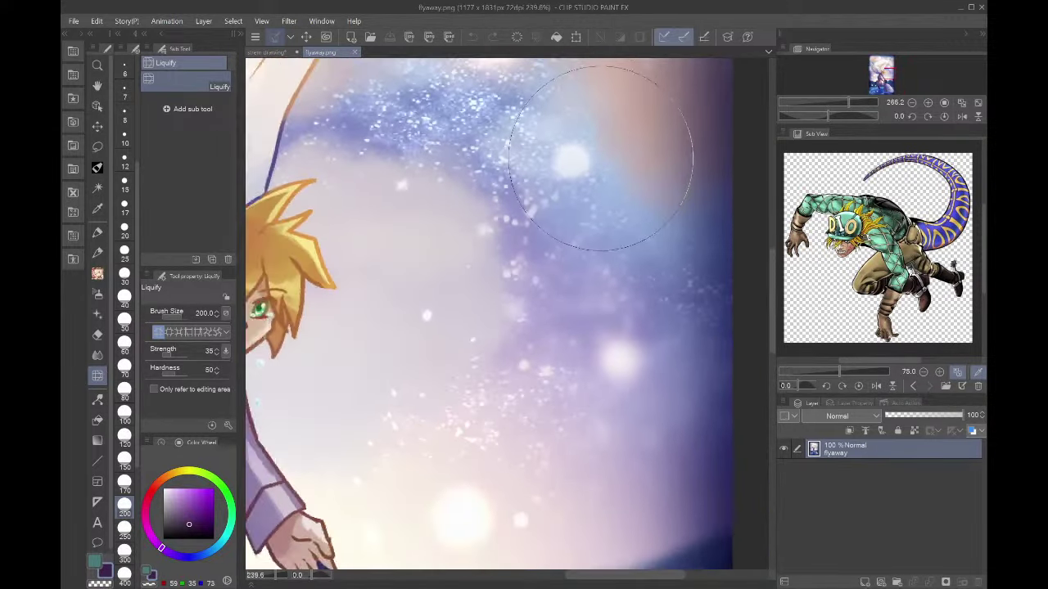
pyautogui.click(959, 103)
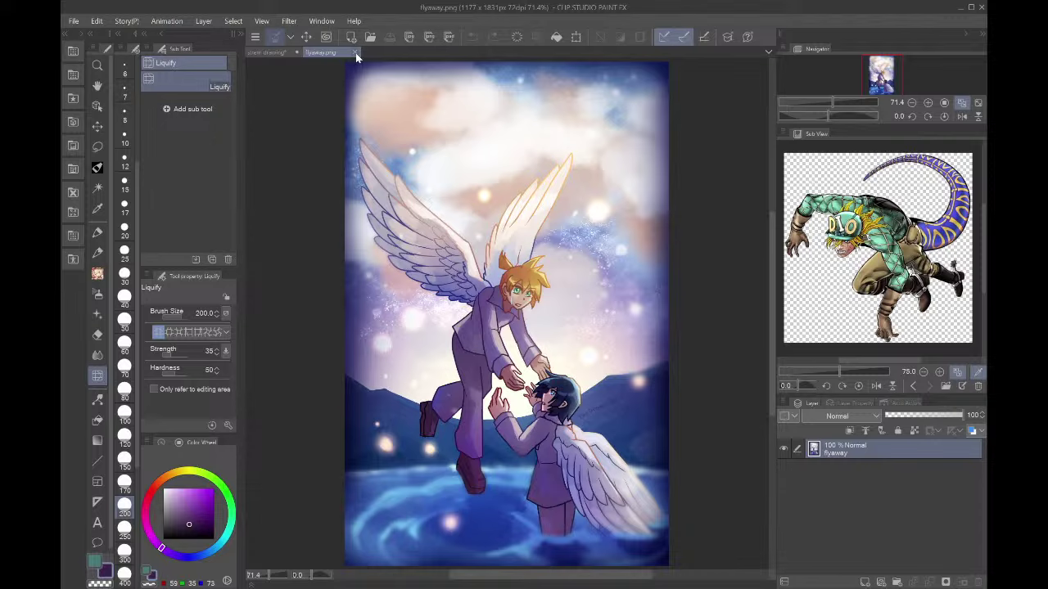
pyautogui.click(354, 53)
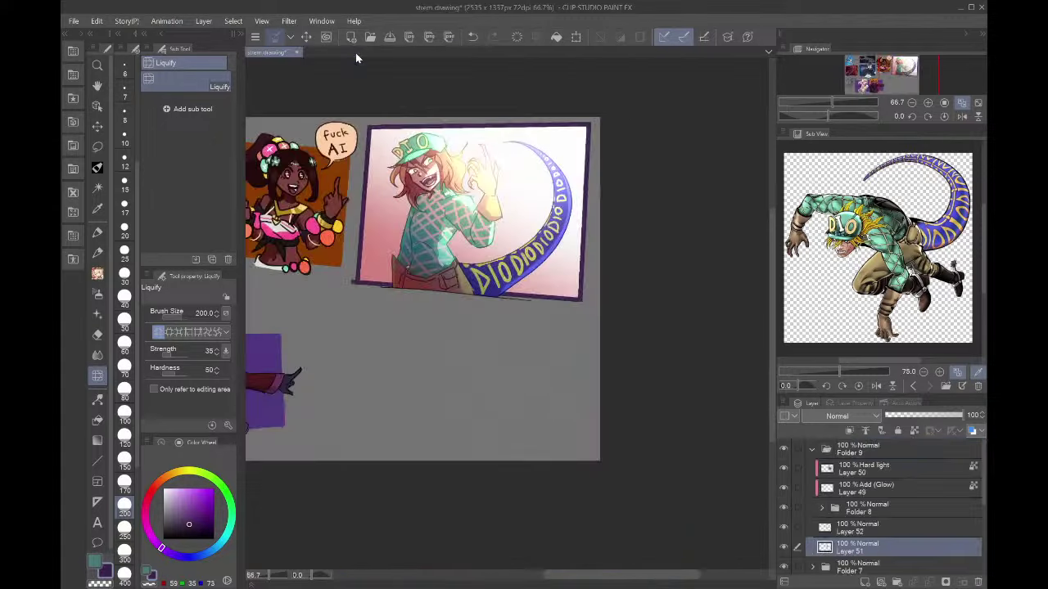
# - Collapse Folder 9 and inspect the framed DIO-capped character up close
pyautogui.click(812, 450)
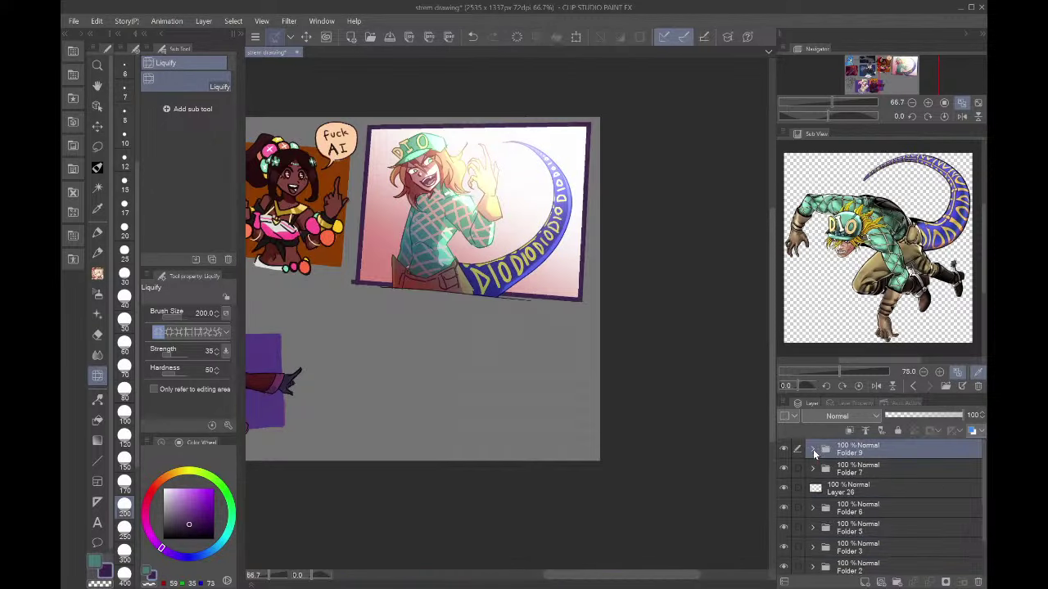
pyautogui.scroll(3, 413, 85)
pyautogui.scroll(-1, 414, 85)
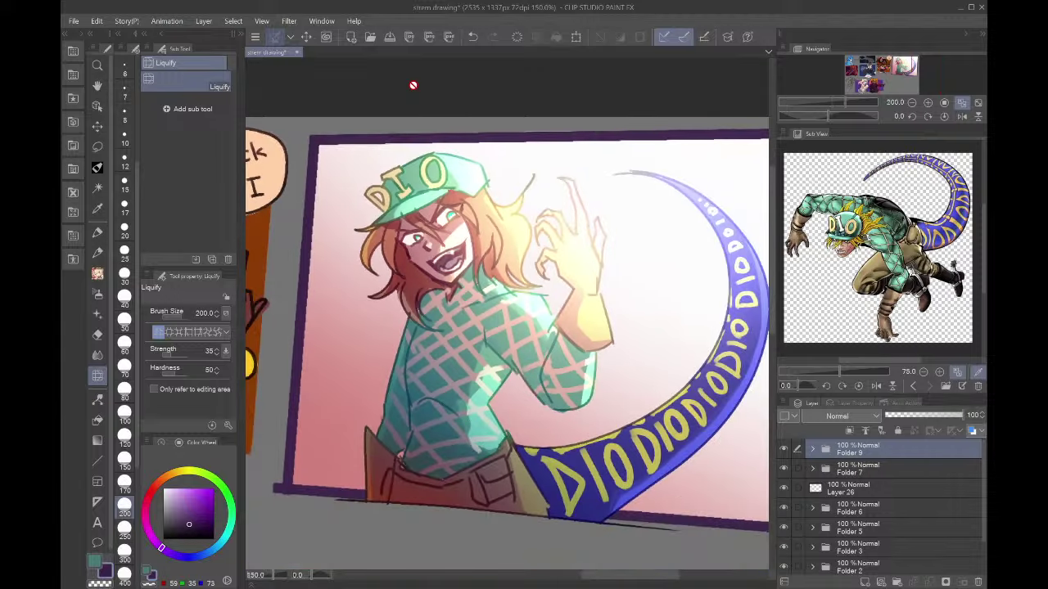
# - Expand Folder 7 and add a new layer below Layer 33
pyautogui.scroll(1, 548, 212)
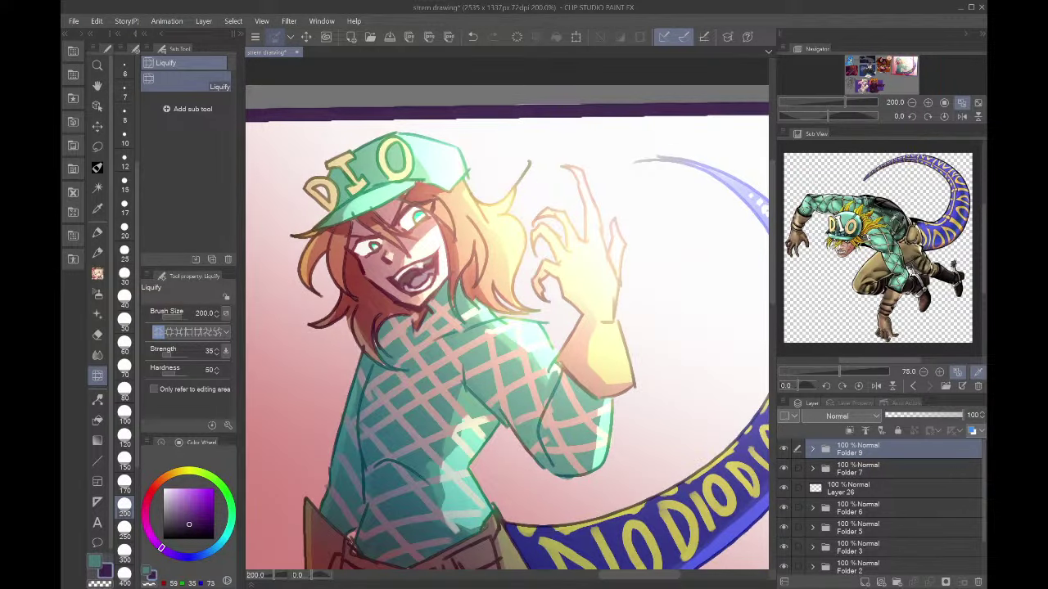
pyautogui.click(813, 471)
pyautogui.scroll(-5, 814, 473)
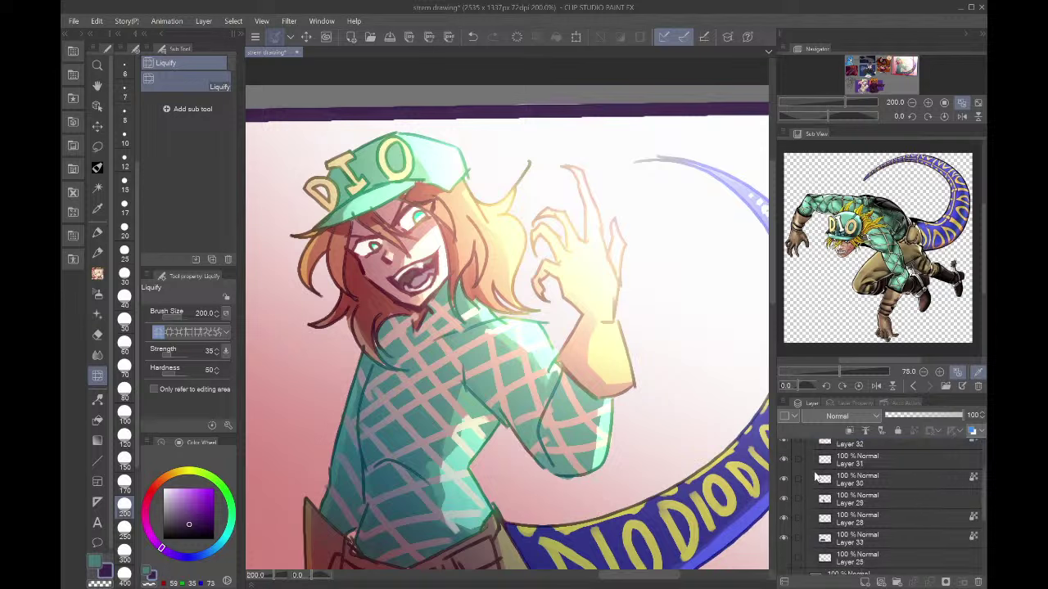
pyautogui.click(812, 477)
pyautogui.click(856, 560)
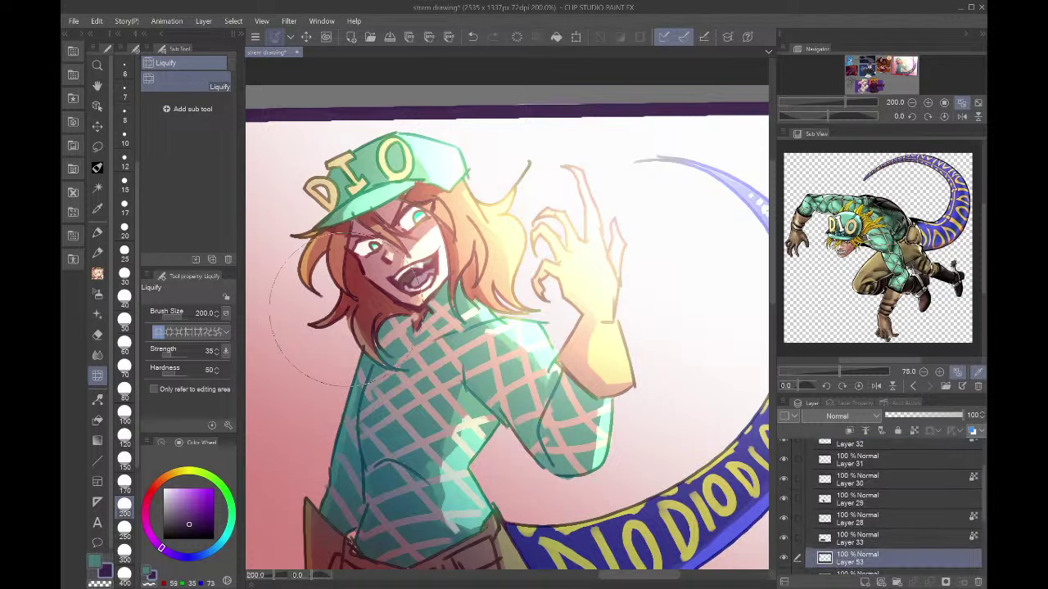
# - Switch to the mmmm2 brush at size 120 and choose a very dark red
pyautogui.click(98, 168)
pyautogui.click(125, 434)
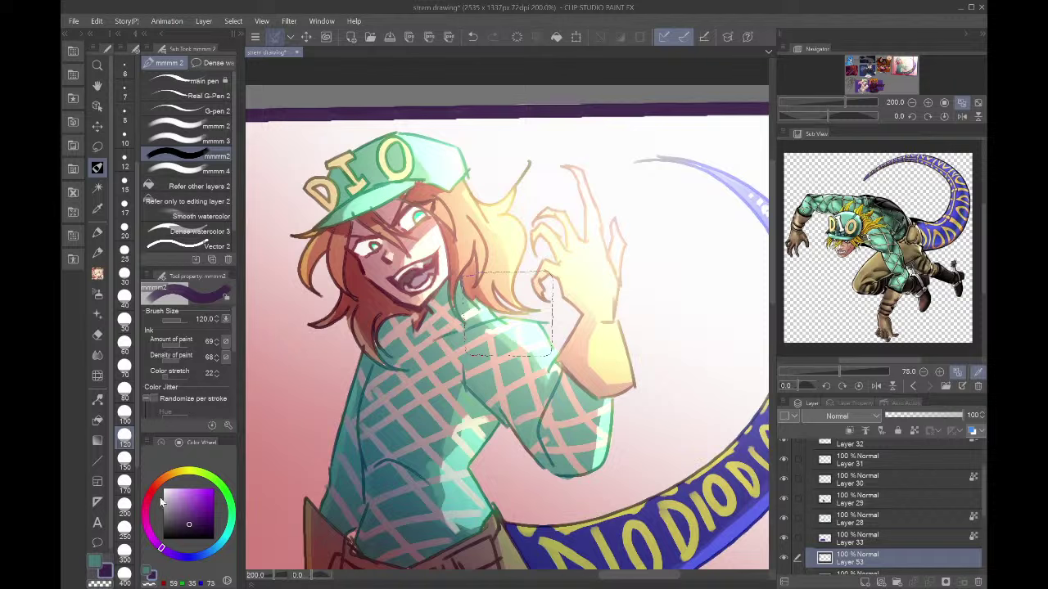
pyautogui.click(150, 492)
pyautogui.click(197, 525)
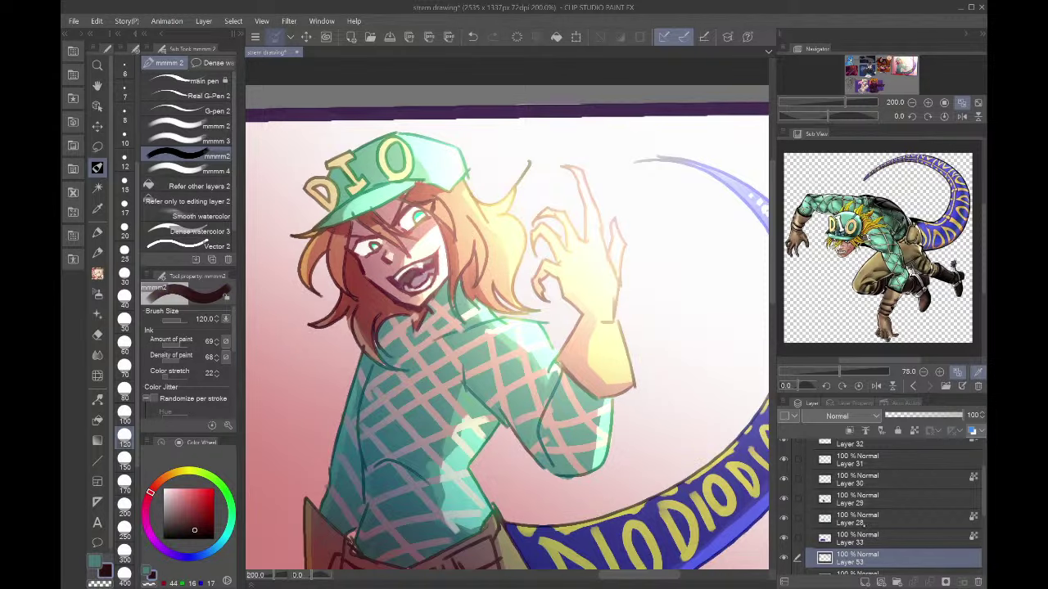
# - Move the new layer to just above Layer 28 and collapse Folder 7
pyautogui.moveTo(881, 505); pyautogui.dragTo(883, 506)
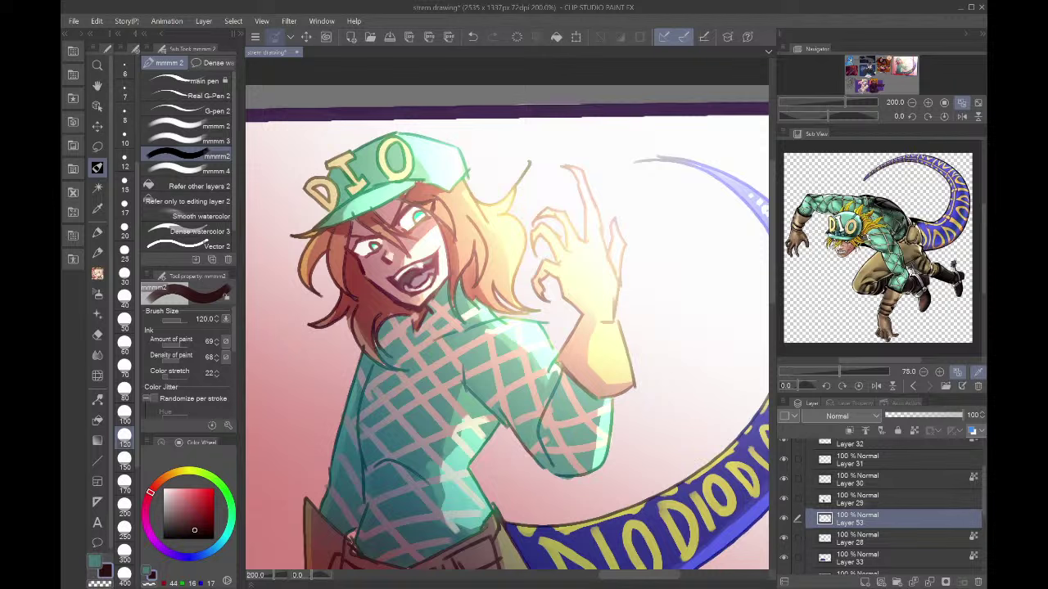
pyautogui.scroll(3, 783, 468)
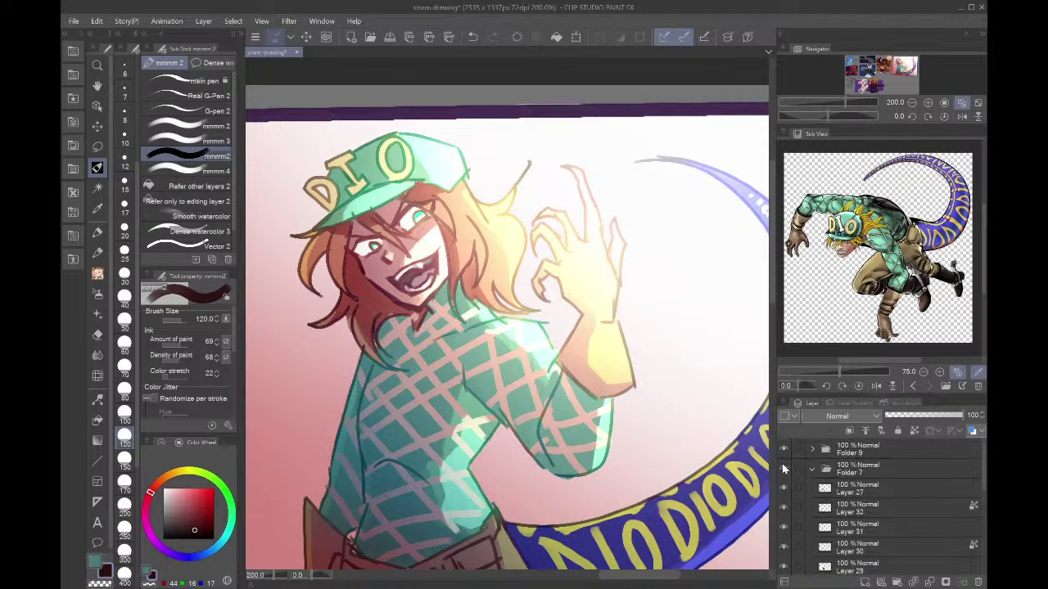
pyautogui.click(812, 470)
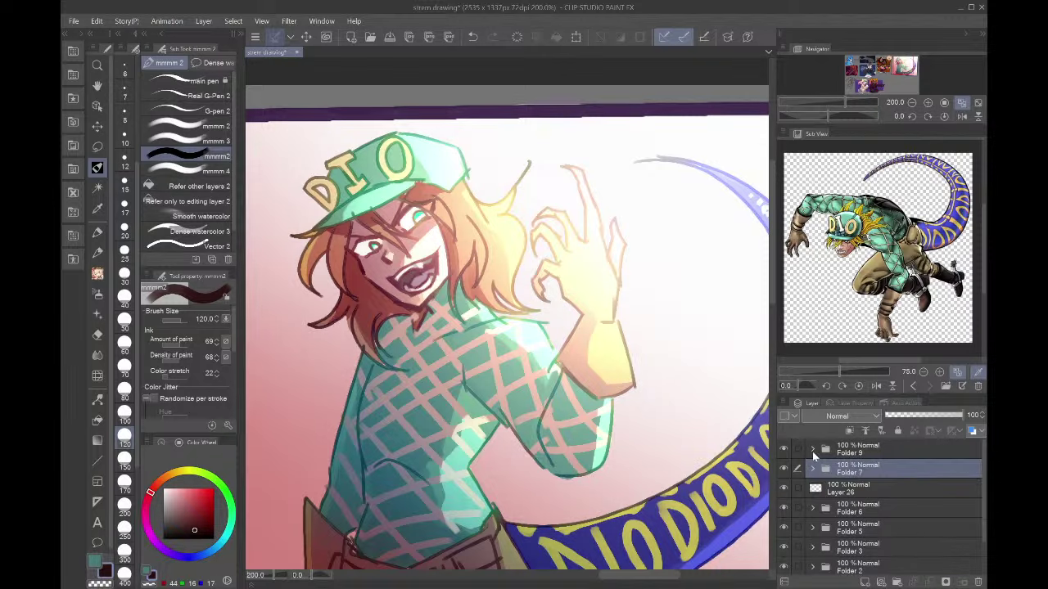
# - Add a new layer above Layer 52 in Folder 9, try a dark shadow stroke beside the character's hair and undo it
pyautogui.click(812, 451)
pyautogui.click(855, 528)
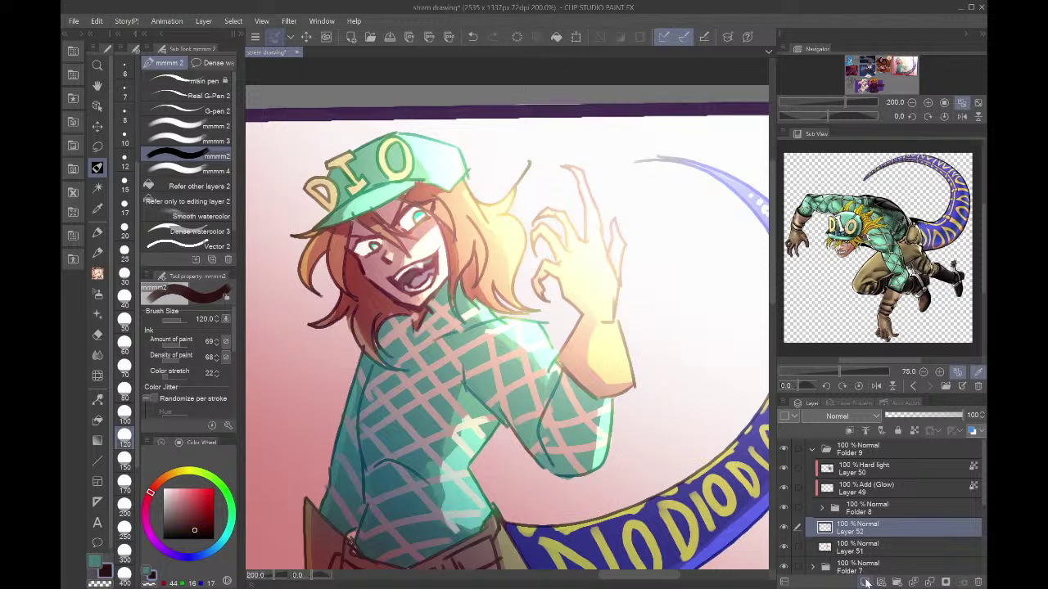
pyautogui.click(866, 583)
pyautogui.moveTo(331, 250); pyautogui.dragTo(368, 319)
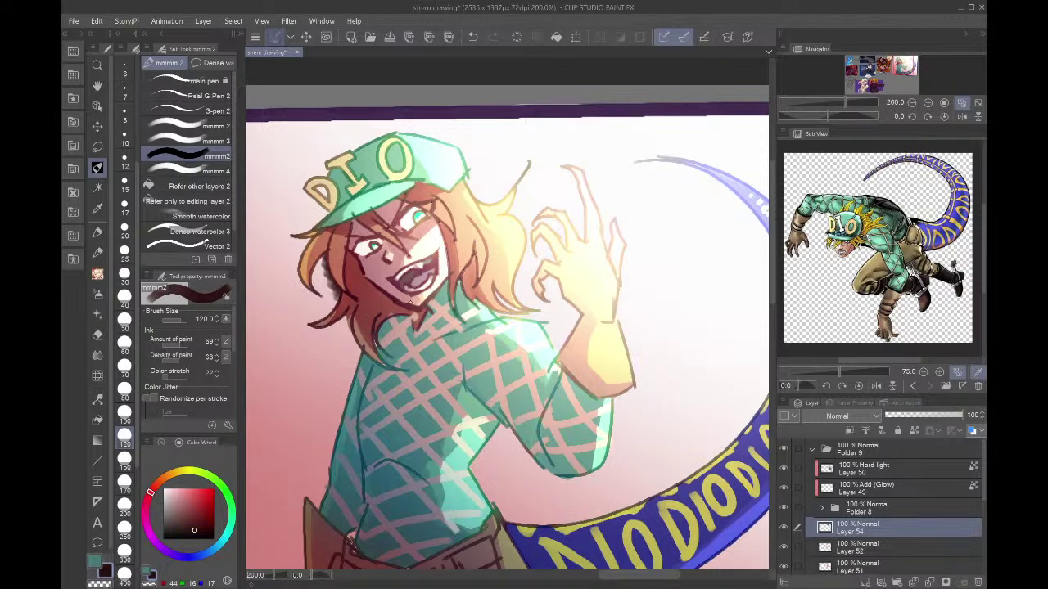
pyautogui.hotkey('ctrl', 'z')
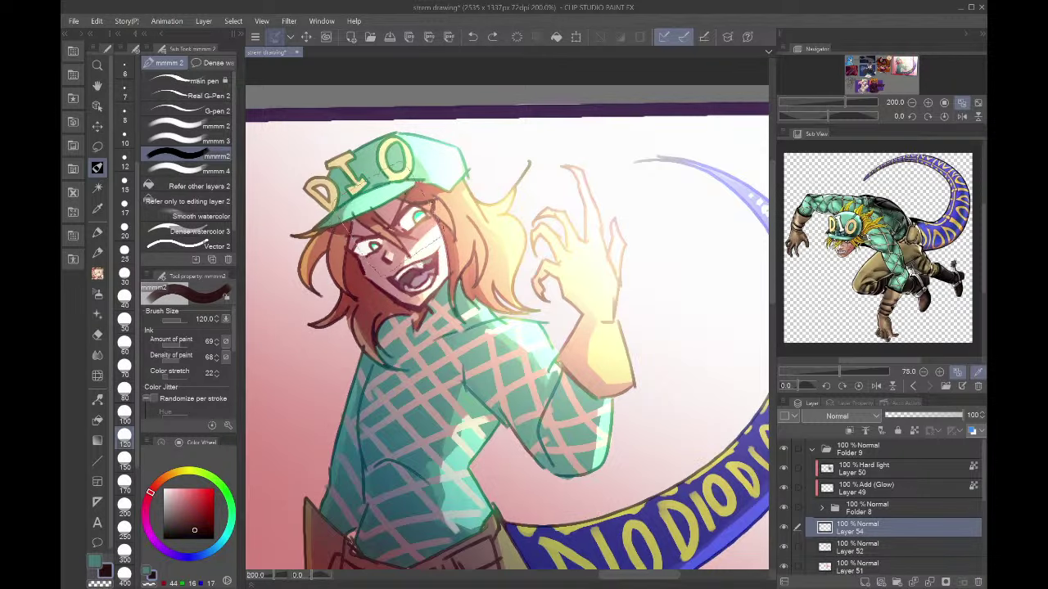
# - Reduce the brush size to 12 and sample the muted green of the cap
pyautogui.click(125, 157)
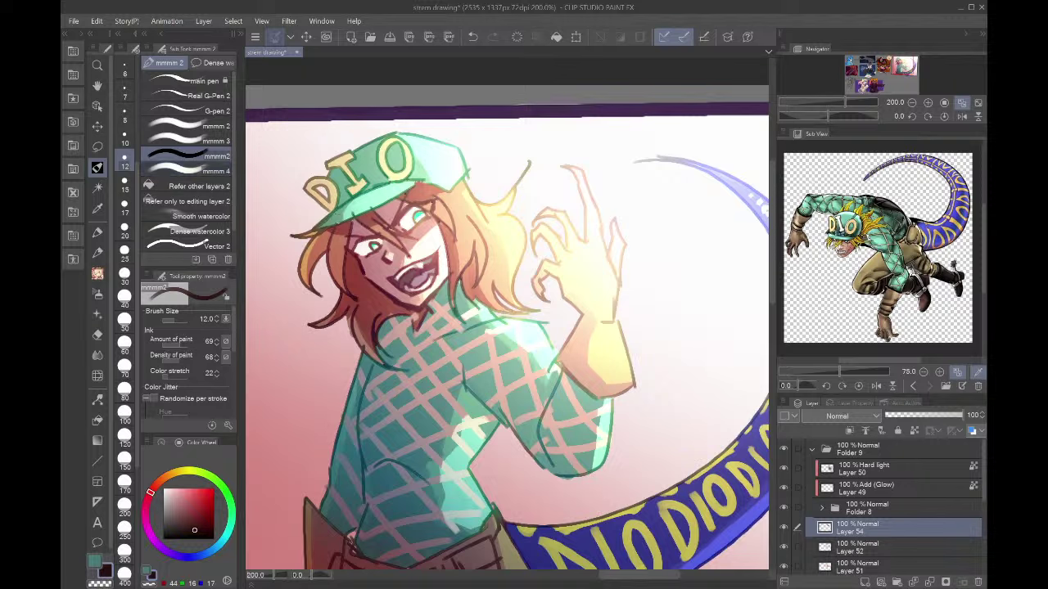
pyautogui.keyDown('alt'); pyautogui.click(362, 195); pyautogui.keyUp('alt')
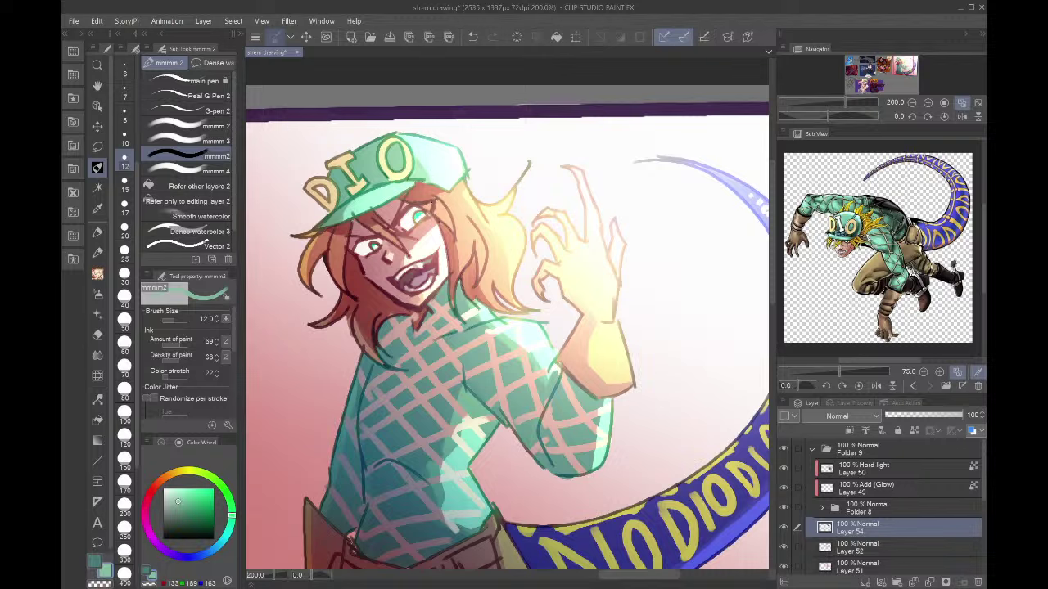
# - Try a blurred copy of the Folder 8 Copy layer as a glow behind the character, and delete that copy
pyautogui.click(831, 505)
pyautogui.click(821, 508)
pyautogui.click(851, 526)
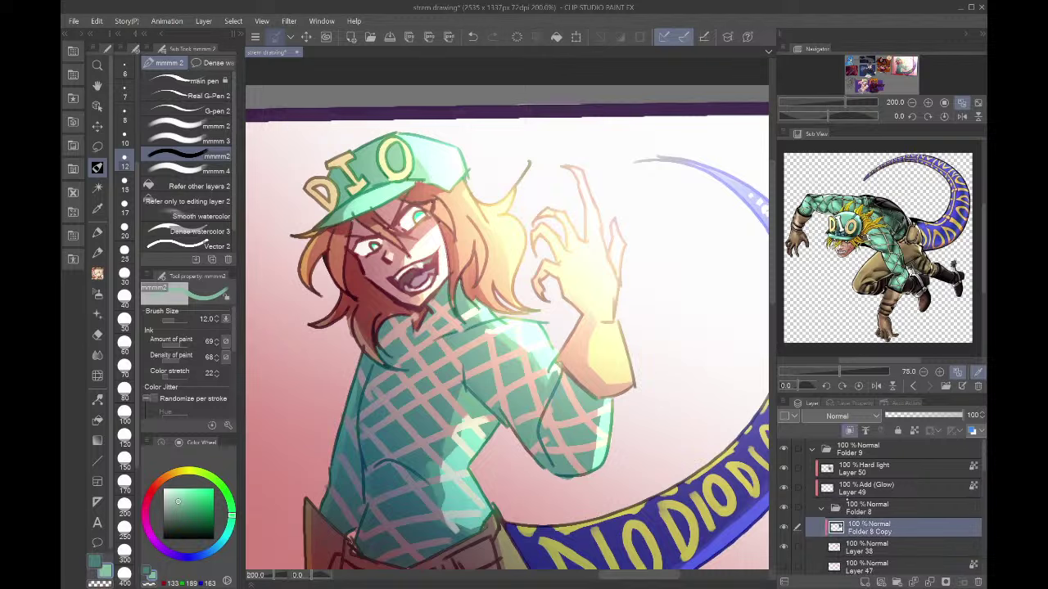
pyautogui.click(822, 509)
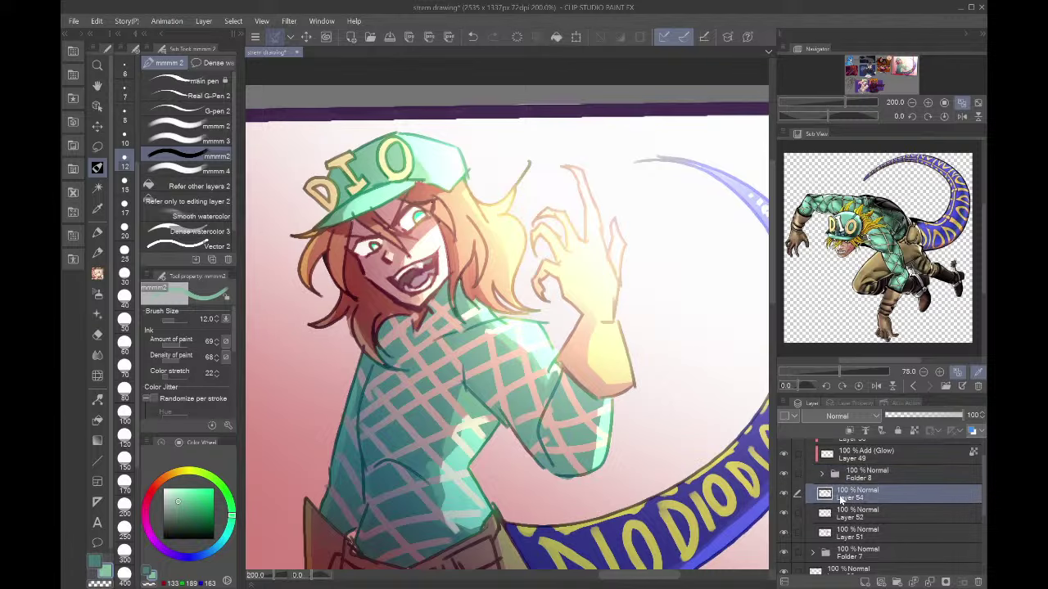
pyautogui.click(849, 431)
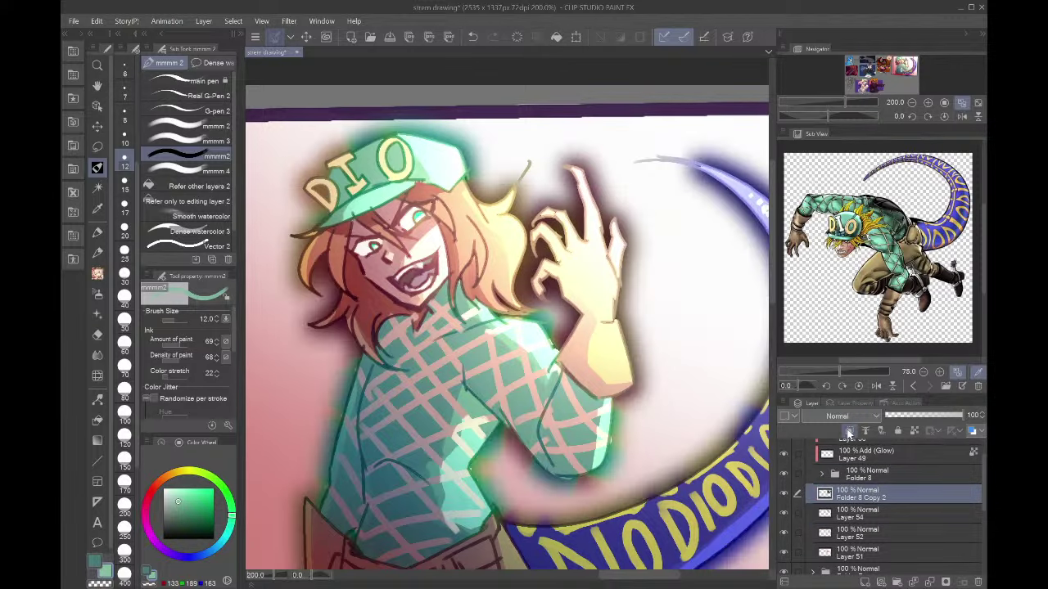
pyautogui.scroll(-4, 659, 393)
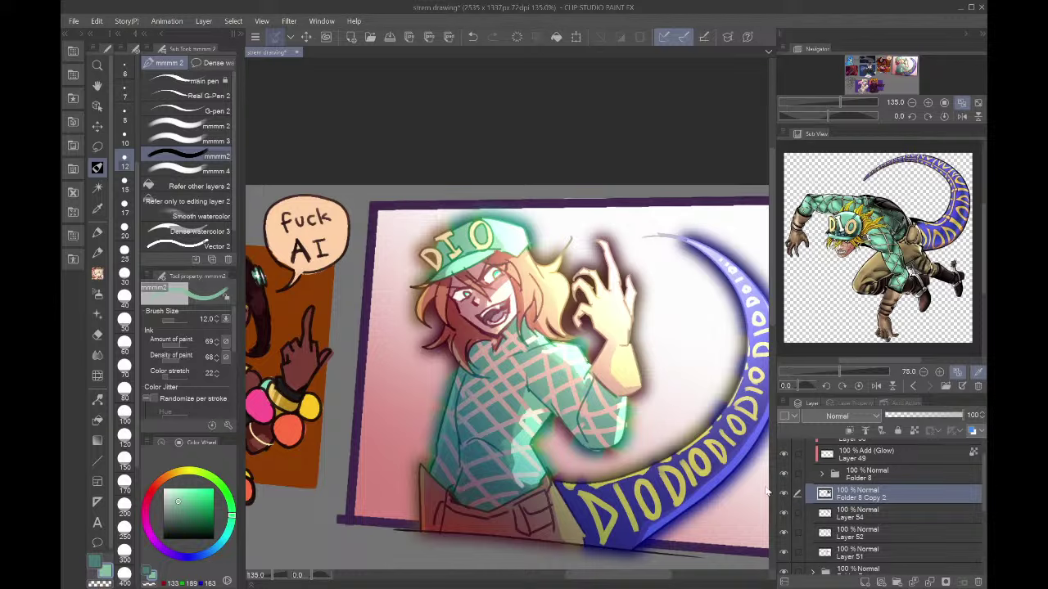
pyautogui.click(977, 582)
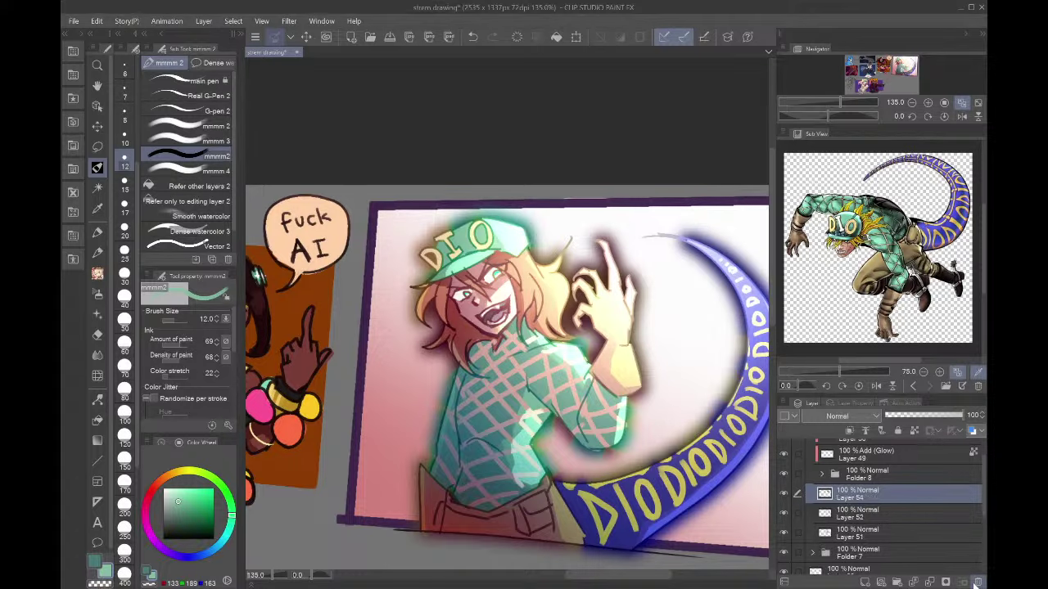
# - Sample a muted brownish red from the shaded face and save the drawing
pyautogui.scroll(2, 667, 336)
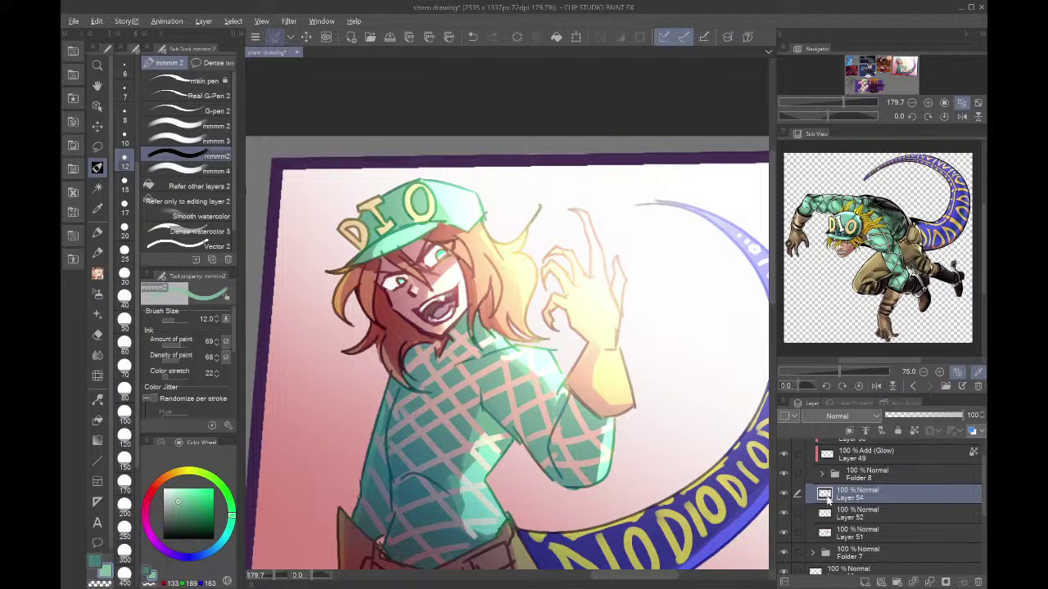
pyautogui.keyDown('alt'); pyautogui.click(444, 243); pyautogui.keyUp('alt')
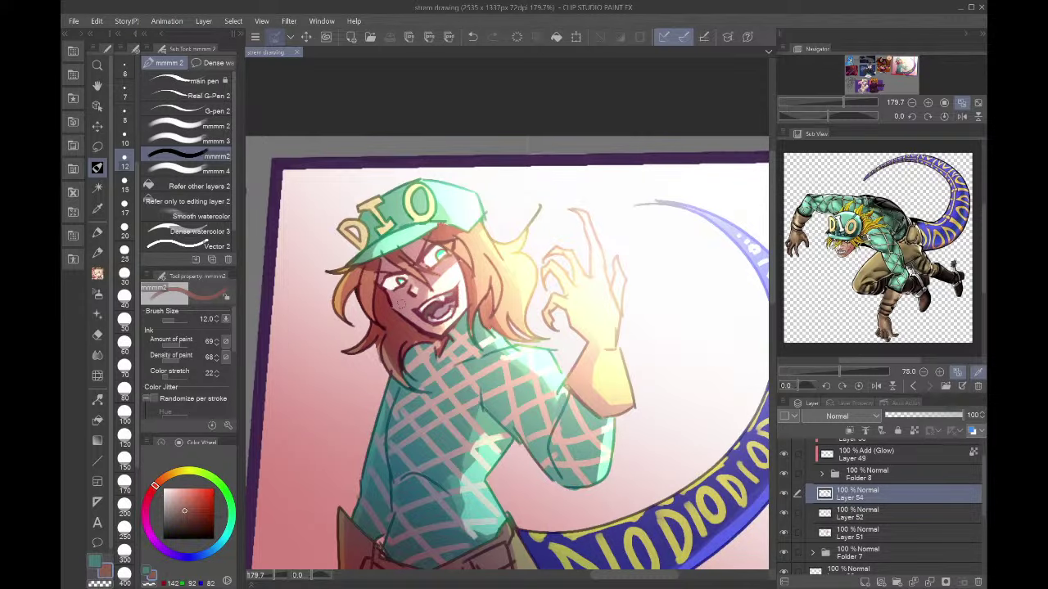
pyautogui.scroll(-5, 654, 422)
pyautogui.scroll(2, 842, 472)
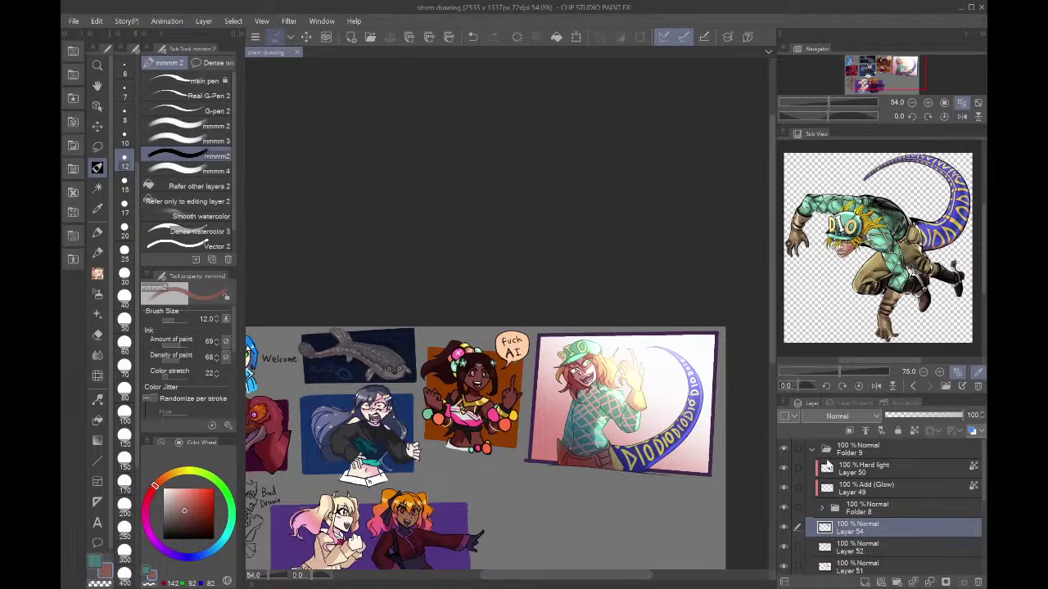
pyautogui.scroll(2, 673, 397)
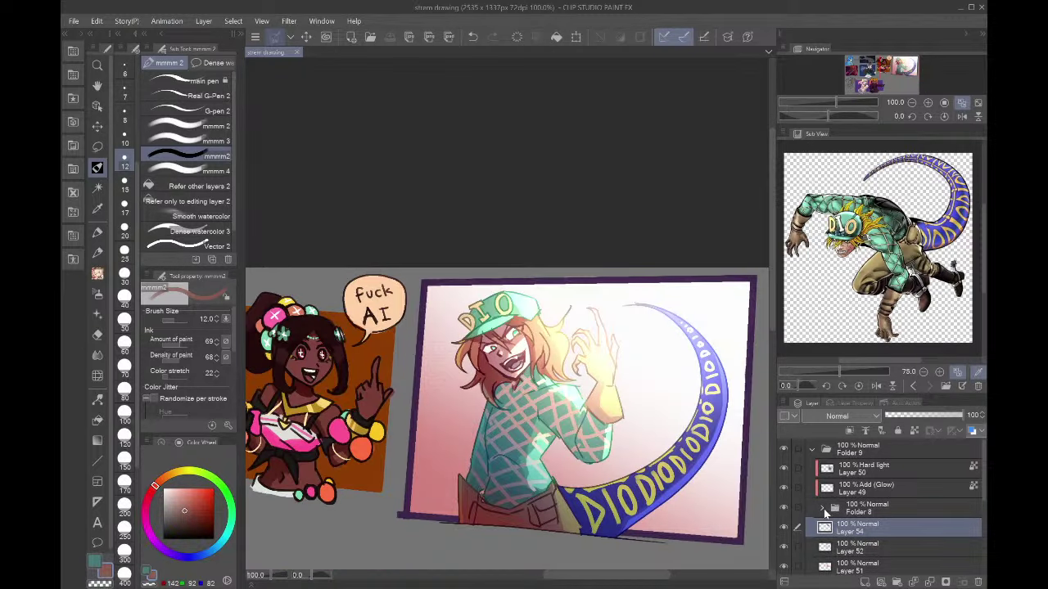
# - Select the Folder 8 Copy layer, set the Soft airbrush to size 80, try white over the loose hair strand beside the cap and undo it
pyautogui.click(822, 508)
pyautogui.click(851, 530)
pyautogui.scroll(1, 618, 337)
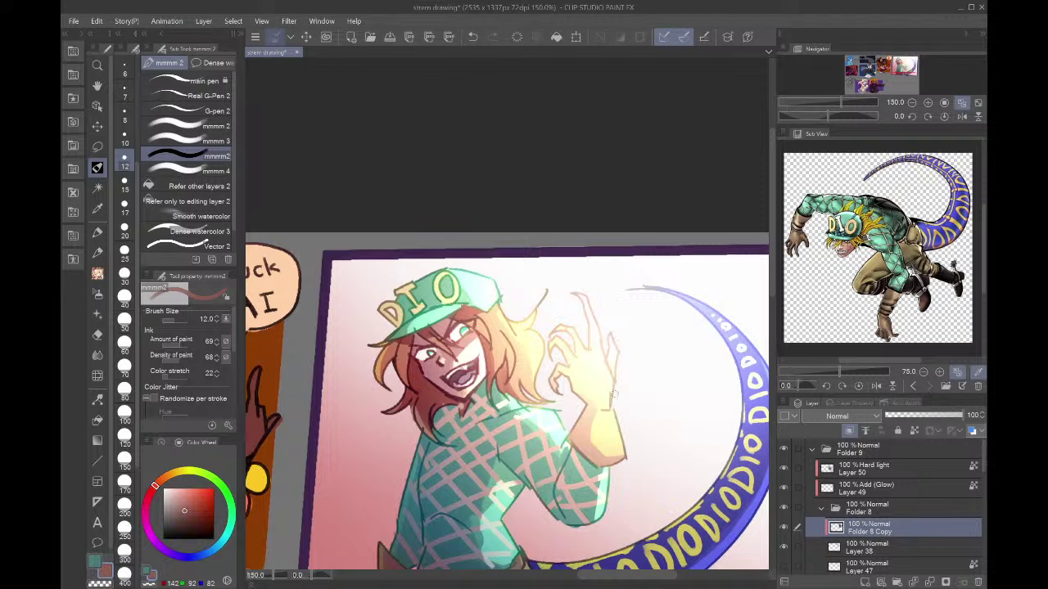
pyautogui.click(163, 490)
pyautogui.click(97, 314)
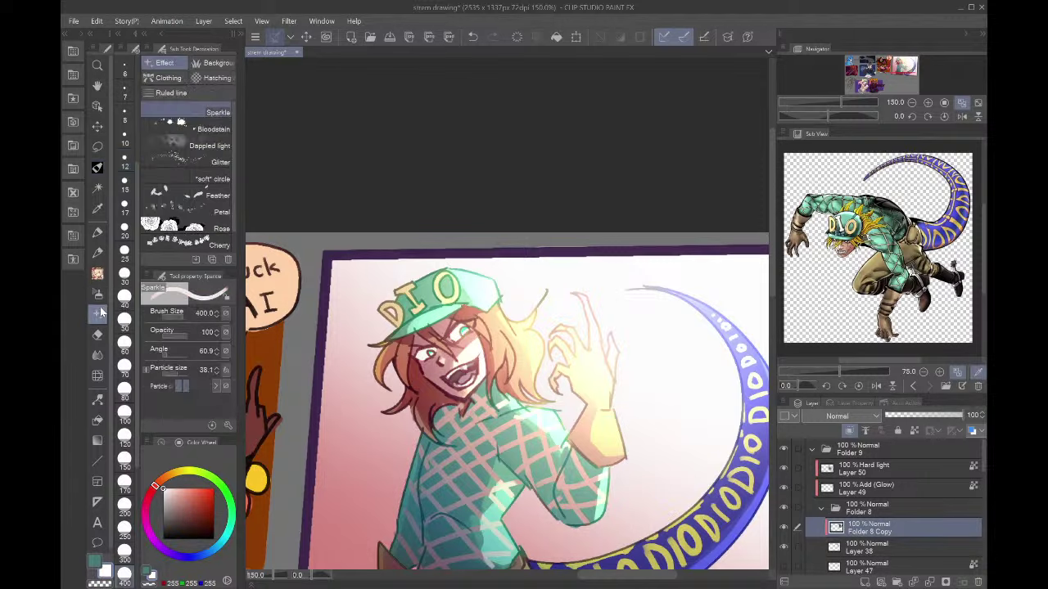
pyautogui.click(97, 294)
pyautogui.click(126, 394)
pyautogui.moveTo(508, 313); pyautogui.dragTo(535, 294)
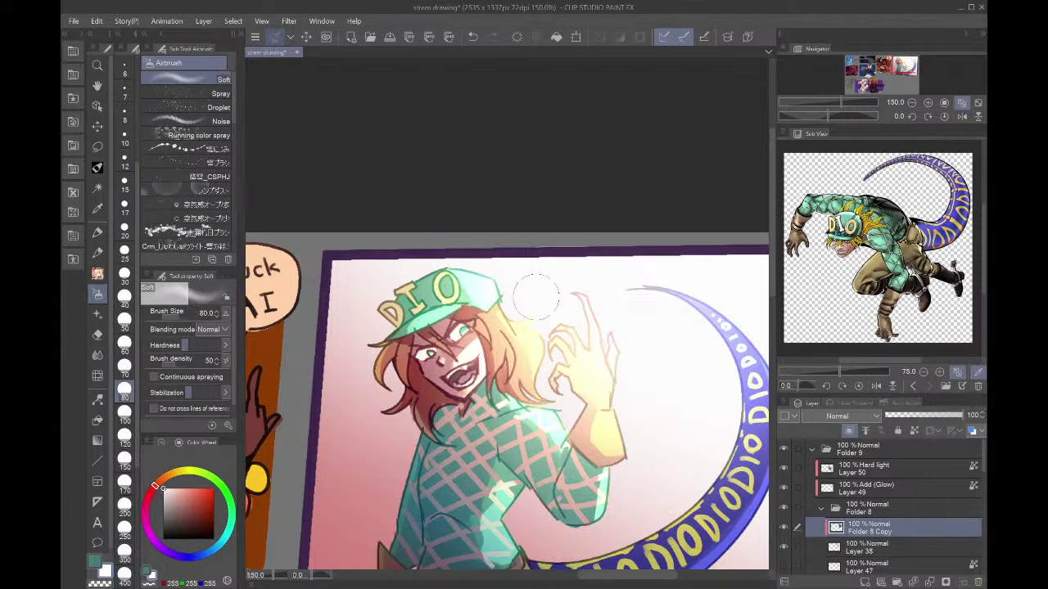
pyautogui.hotkey('ctrl', 'z')
# - Tint the outline of the loose hair strand near the raised hand with a salmon red Soft airbrush
pyautogui.click(183, 496)
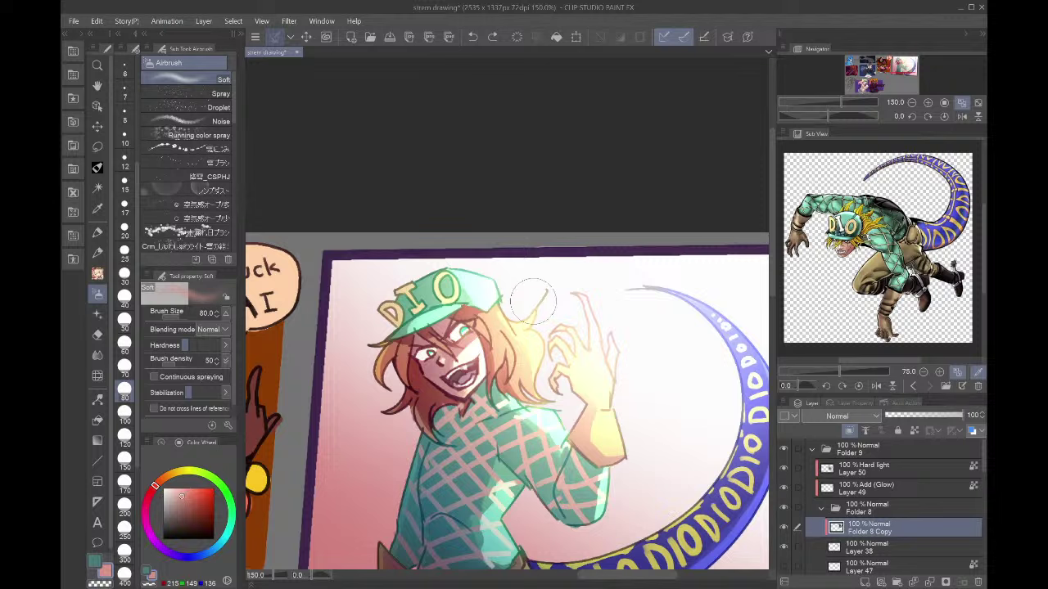
pyautogui.hotkey('ctrl', 'z')
pyautogui.moveTo(521, 322)
pyautogui.mouseDown()
pyautogui.moveTo(540, 313)
pyautogui.moveTo(541, 336)
pyautogui.mouseUp()
# - Airbrush dark red over the shaded hair ends beside the character's jaw and save the drawing
pyautogui.click(202, 520)
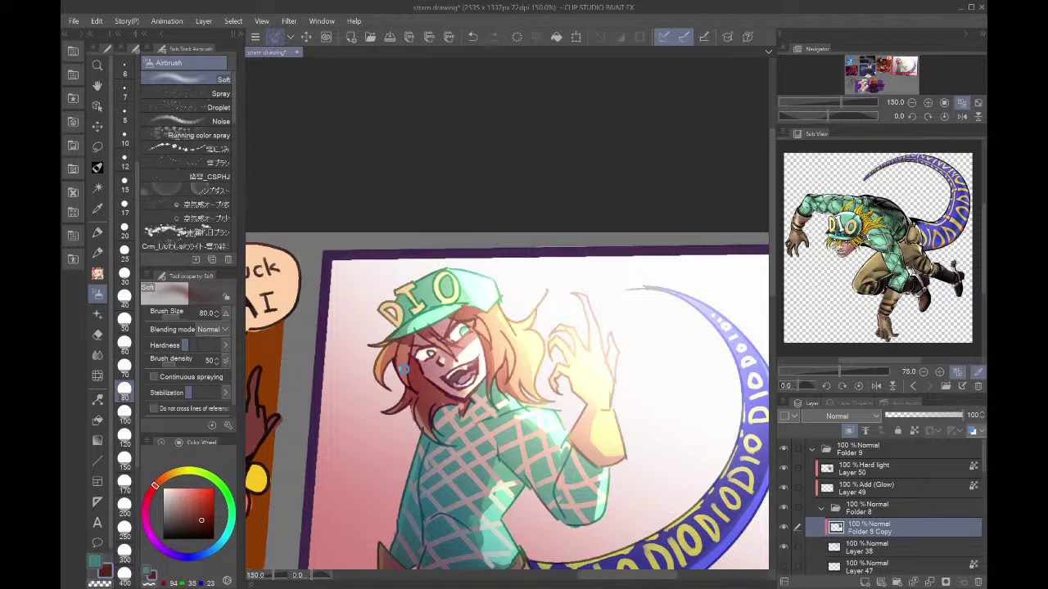
pyautogui.hotkey('ctrl', 's')
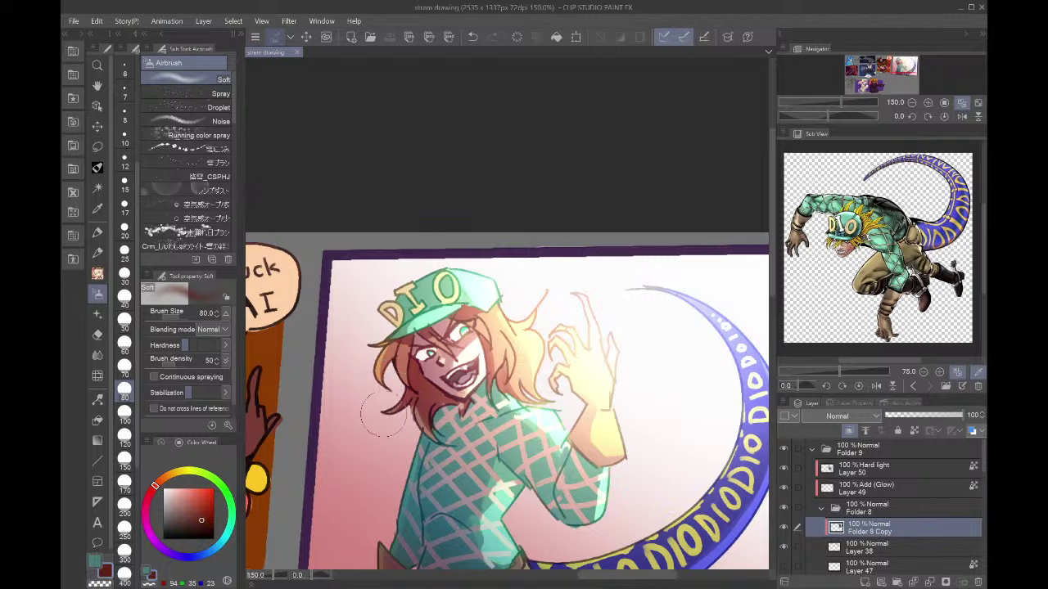
pyautogui.moveTo(382, 415); pyautogui.dragTo(409, 409)
pyautogui.hotkey('ctrl', '0')
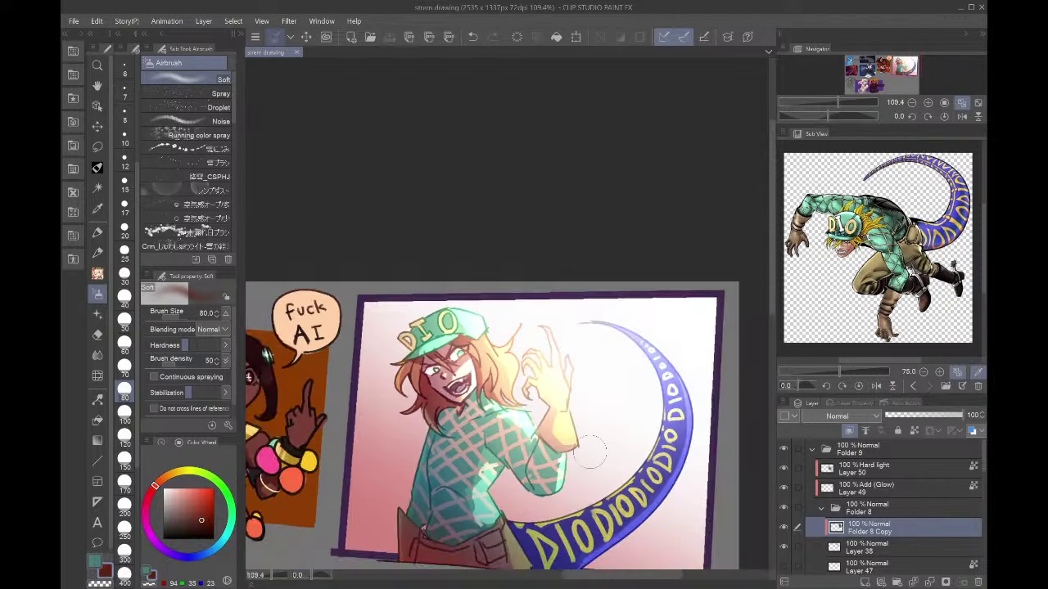
# - Above the collapsed Folder 9, add a new folder with an empty layer inside and choose a dark navy colour
pyautogui.click(813, 449)
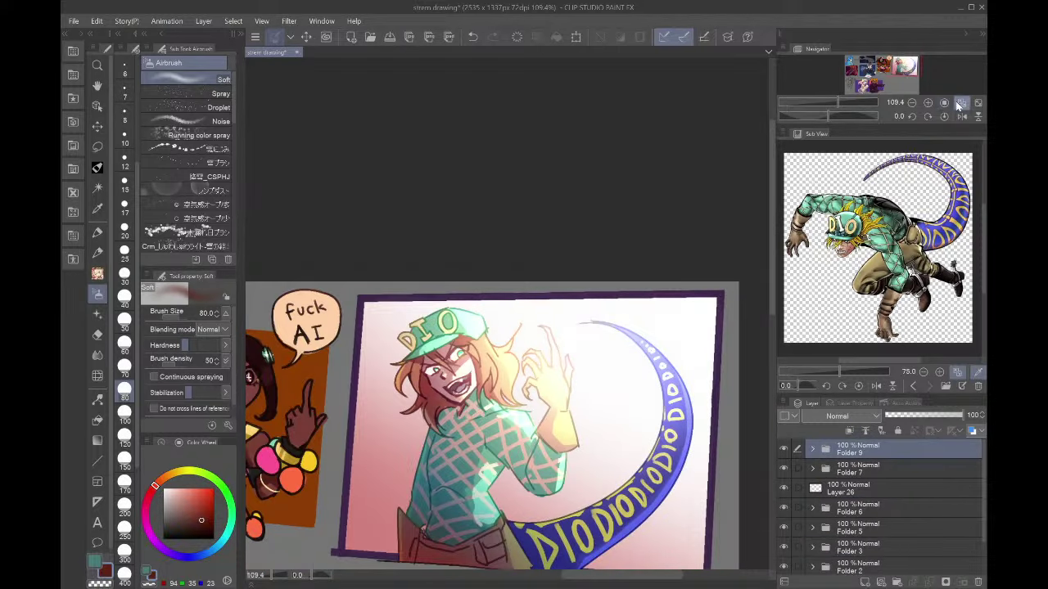
pyautogui.click(962, 102)
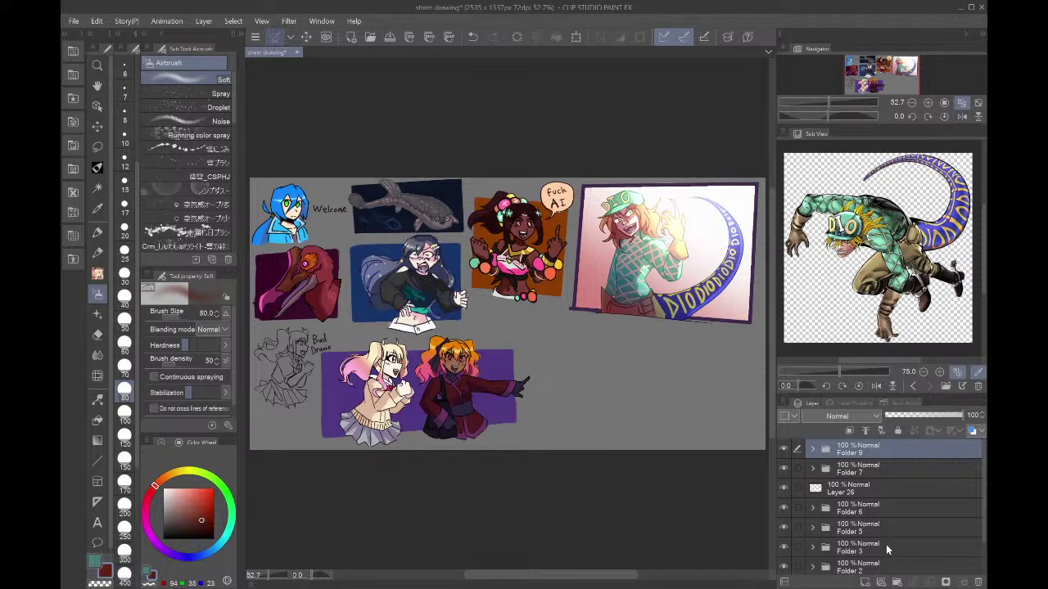
pyautogui.click(897, 582)
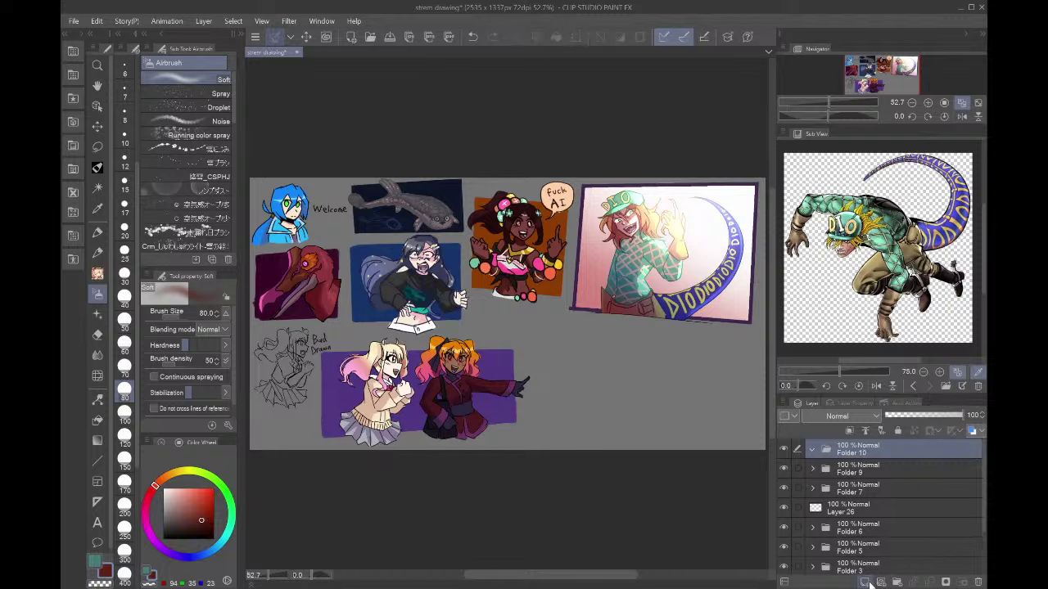
pyautogui.click(867, 582)
pyautogui.click(198, 557)
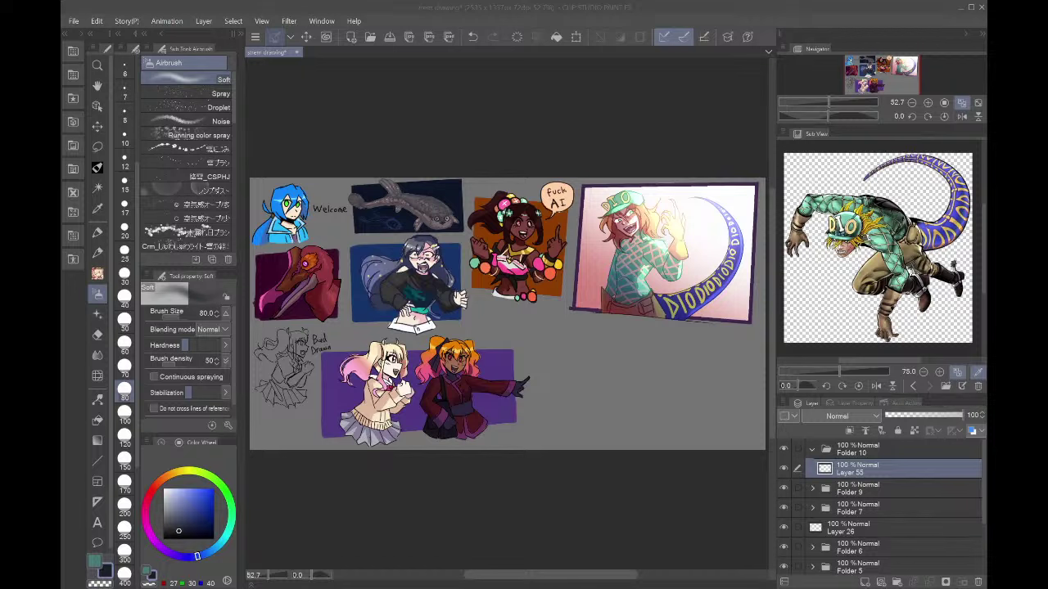
# - Load the blue-haired character in the navy jacket as the reference image and frame it from the chest up at 150%
pyautogui.click(713, 524)
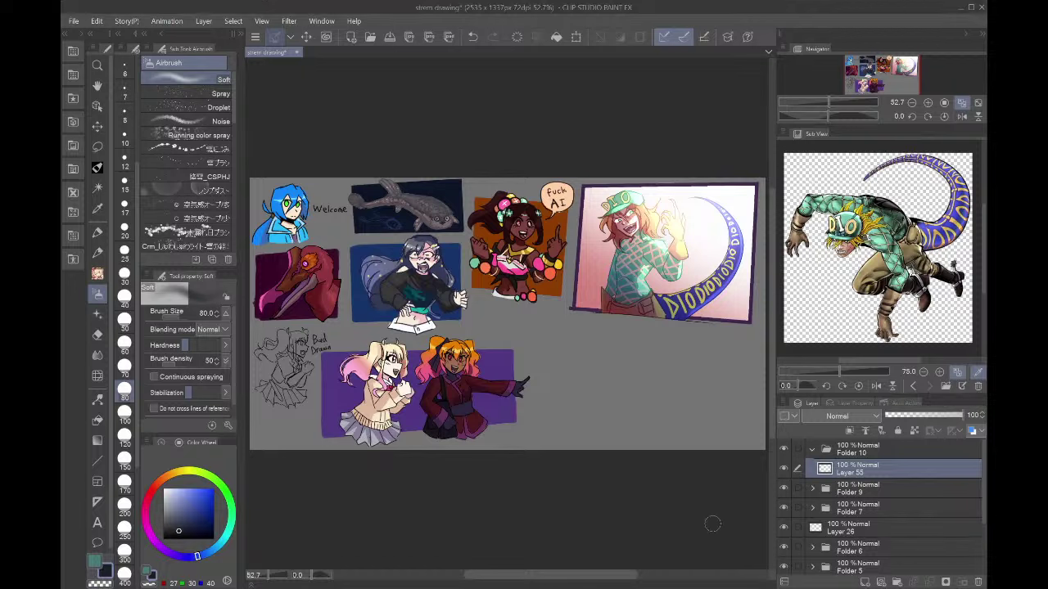
pyautogui.click(947, 387)
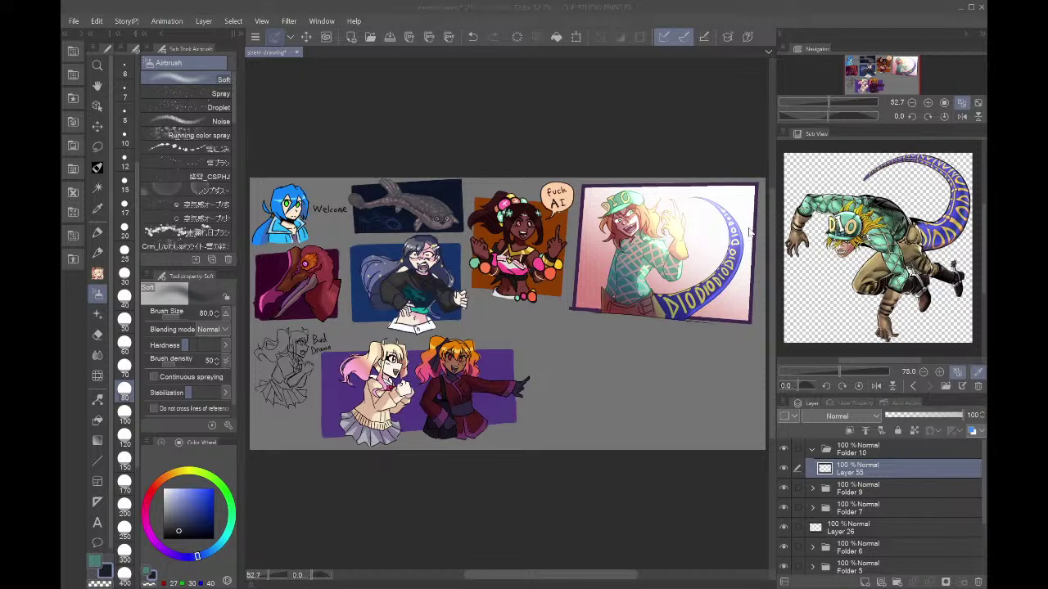
pyautogui.doubleClick(249, 149)
pyautogui.scroll(6, 880, 211)
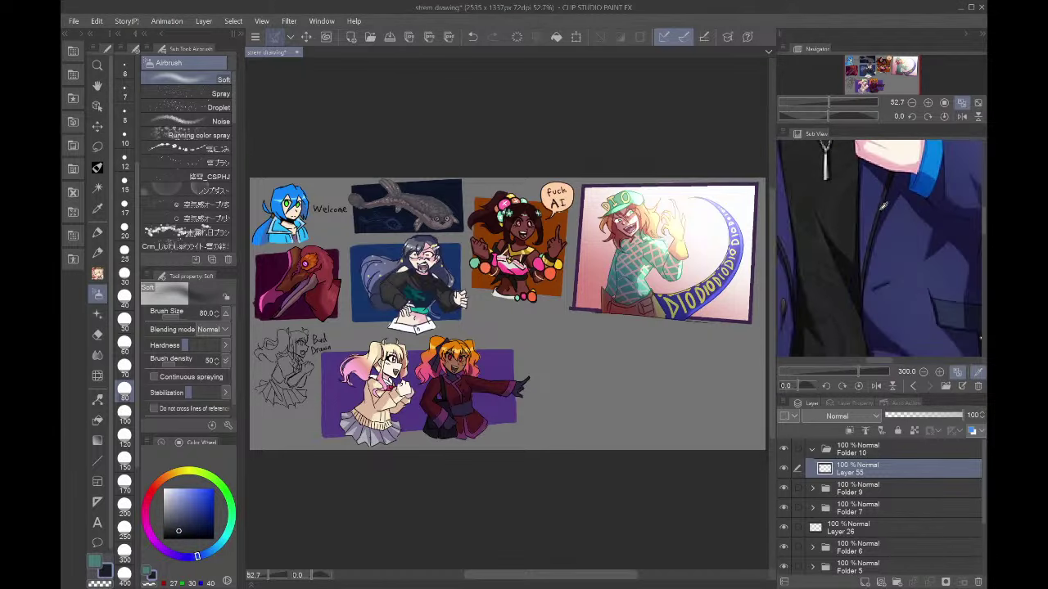
pyautogui.scroll(-6, 840, 272)
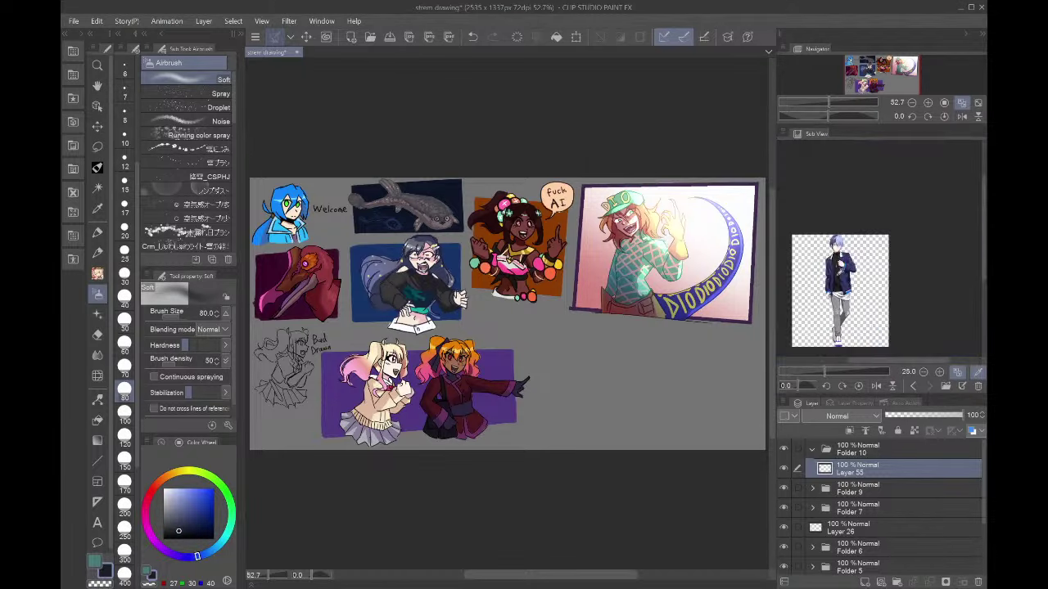
pyautogui.scroll(3, 879, 278)
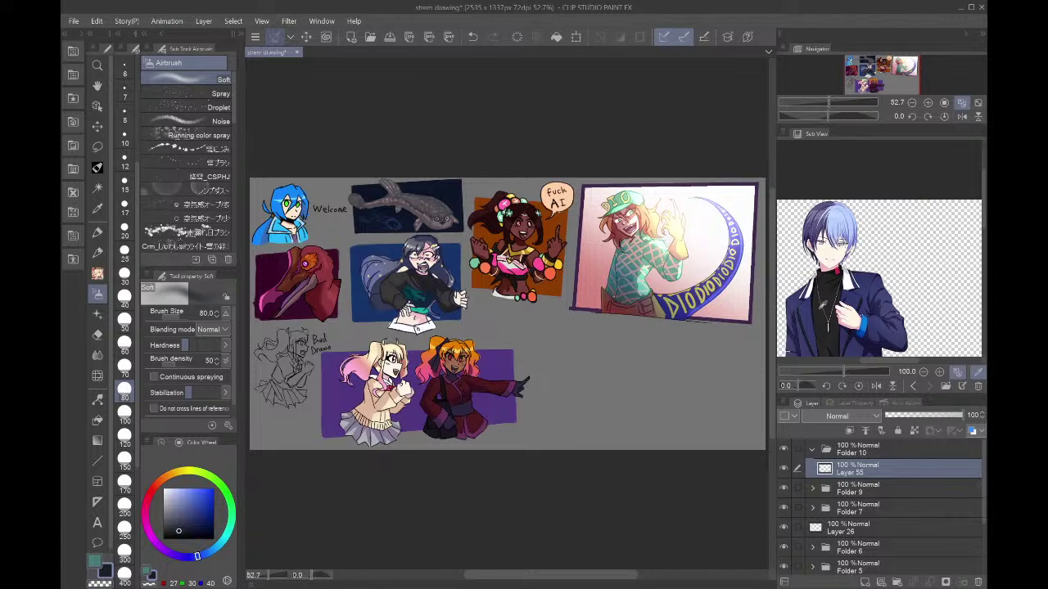
pyautogui.scroll(2, 808, 310)
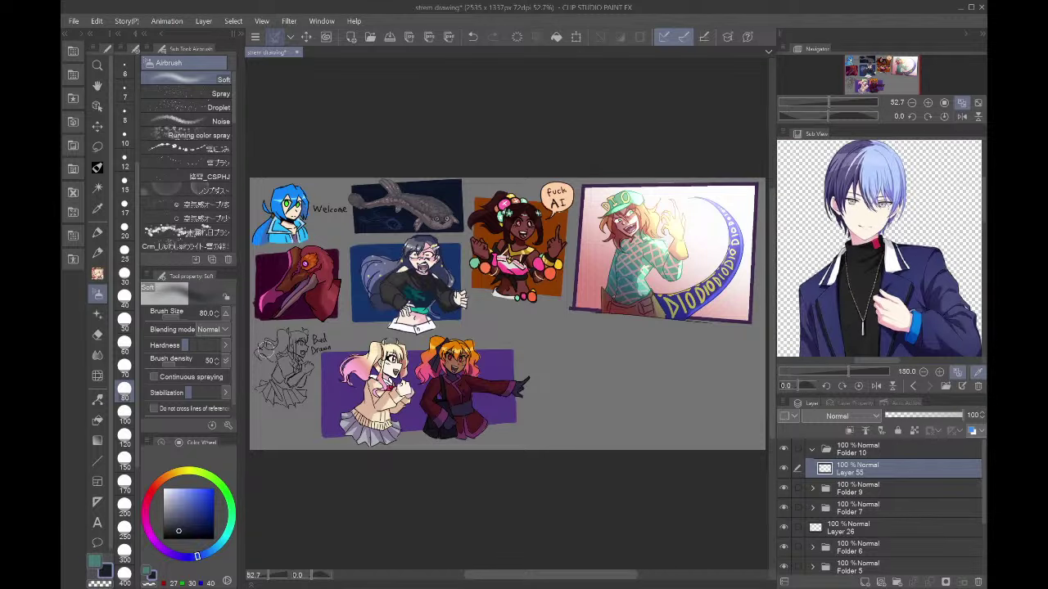
# - Sketch a head circle, neck and shoulder line below the DIO frame in black with the mmmm2 brush at size 17
pyautogui.moveTo(178, 531); pyautogui.dragTo(163, 538)
pyautogui.click(123, 211)
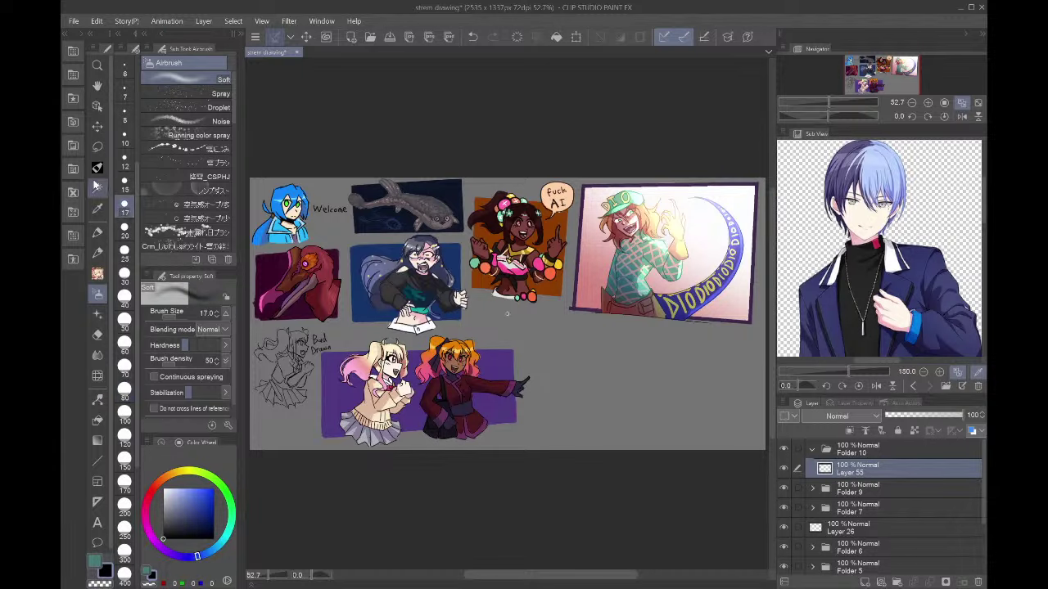
pyautogui.click(97, 167)
pyautogui.click(125, 187)
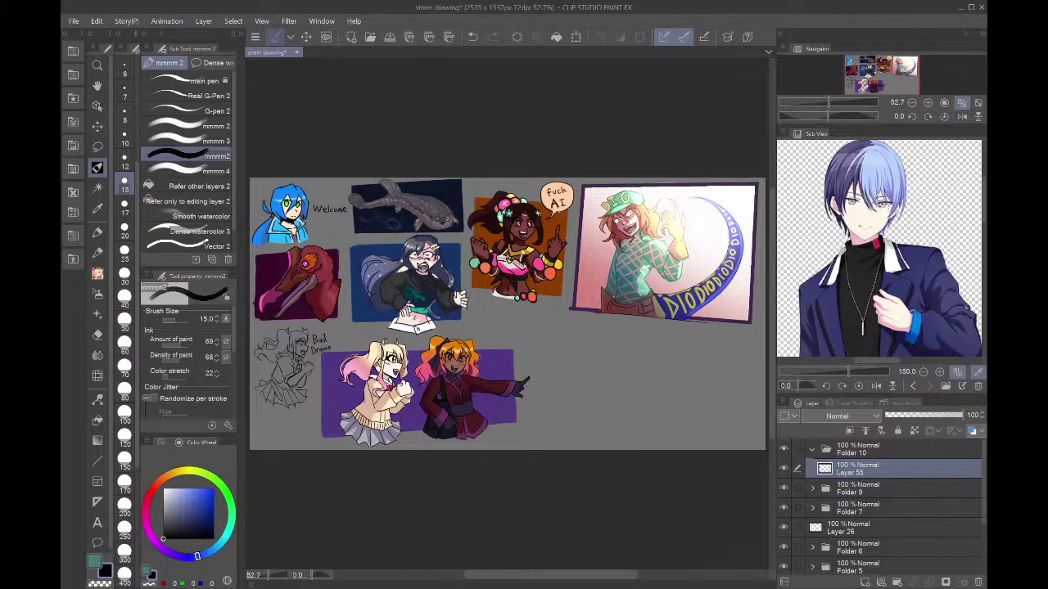
pyautogui.scroll(6, 591, 384)
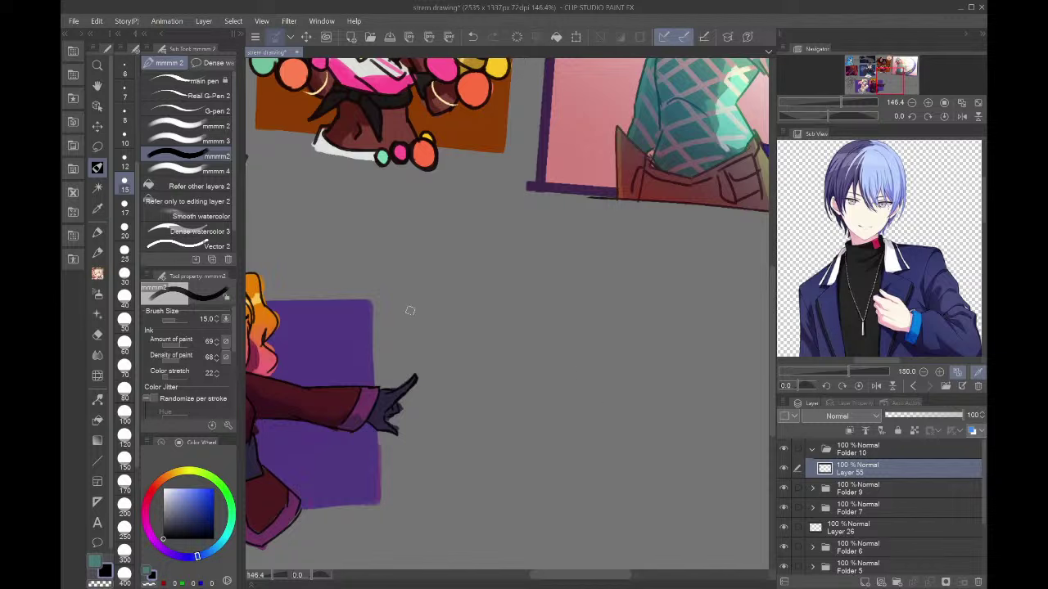
pyautogui.click(129, 212)
pyautogui.moveTo(598, 315)
pyautogui.mouseDown()
pyautogui.moveTo(632, 277)
pyautogui.moveTo(601, 317)
pyautogui.mouseUp()
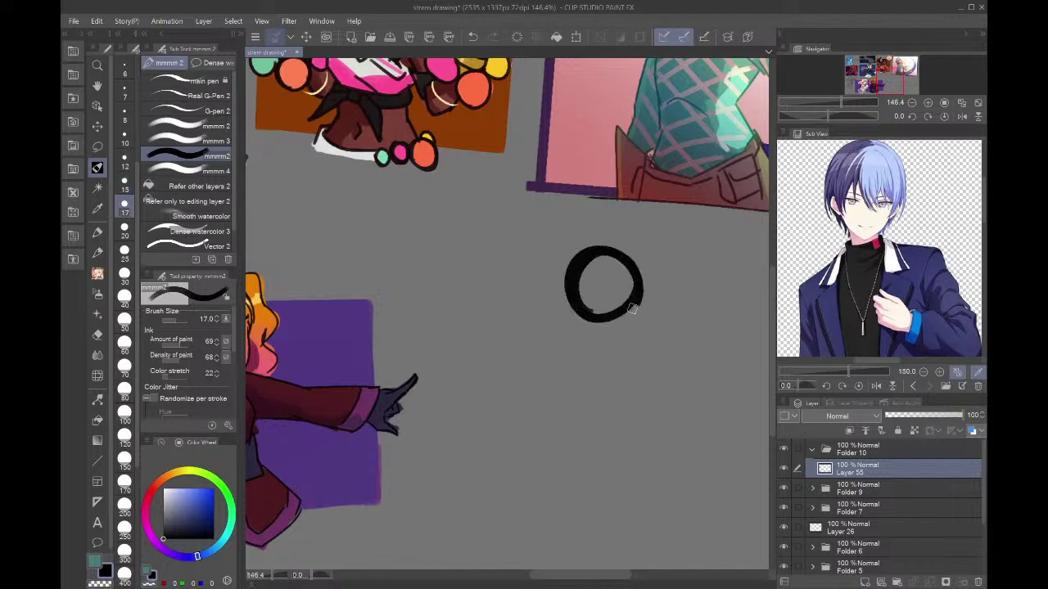
pyautogui.moveTo(582, 252); pyautogui.dragTo(613, 259)
pyautogui.moveTo(606, 317)
pyautogui.mouseDown()
pyautogui.moveTo(610, 352)
pyautogui.moveTo(596, 349)
pyautogui.moveTo(642, 374)
pyautogui.mouseUp()
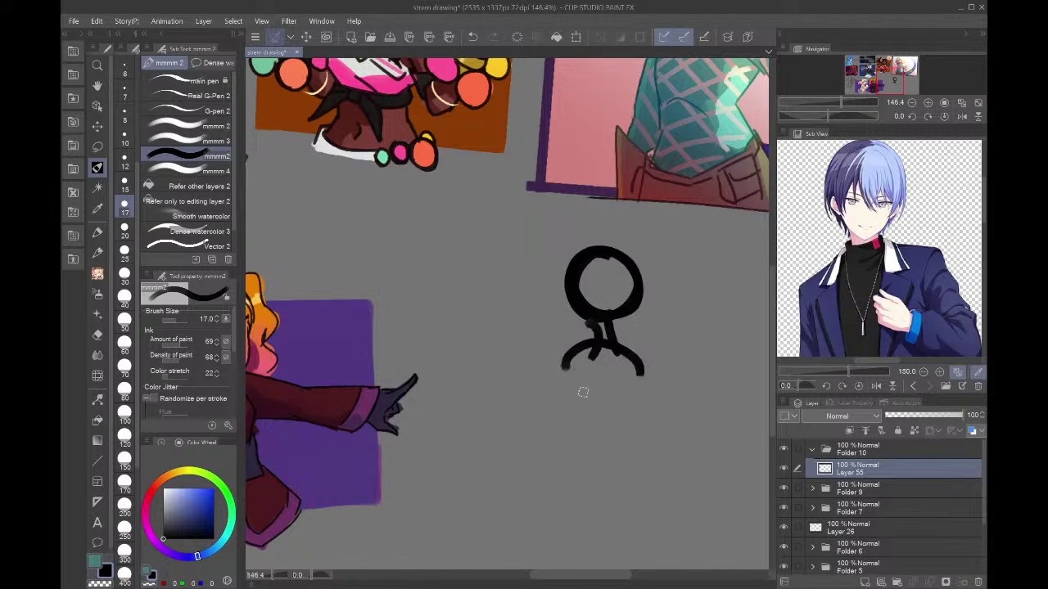
# - Rough in the torso sides and a bent arm with its hand returning to the figure's waist
pyautogui.moveTo(555, 375); pyautogui.dragTo(620, 452)
pyautogui.moveTo(558, 378)
pyautogui.mouseDown()
pyautogui.moveTo(603, 344)
pyautogui.moveTo(554, 381)
pyautogui.mouseUp()
pyautogui.moveTo(604, 352)
pyautogui.mouseDown()
pyautogui.moveTo(648, 365)
pyautogui.moveTo(626, 457)
pyautogui.mouseUp()
pyautogui.moveTo(571, 369)
pyautogui.mouseDown()
pyautogui.moveTo(481, 442)
pyautogui.moveTo(586, 393)
pyautogui.mouseUp()
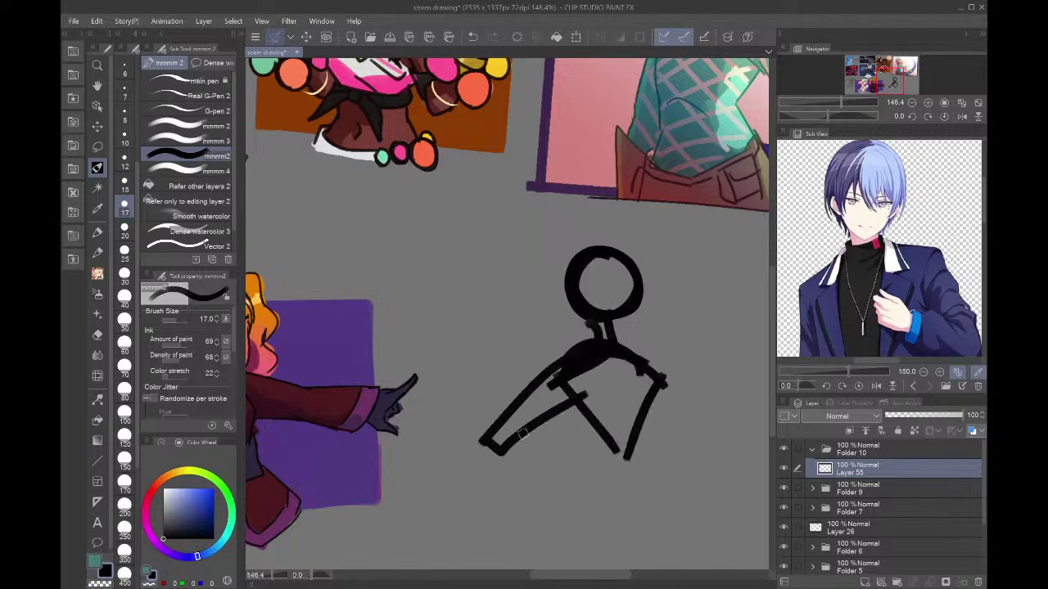
pyautogui.moveTo(491, 409); pyautogui.dragTo(577, 463)
pyautogui.moveTo(483, 452)
pyautogui.mouseDown()
pyautogui.moveTo(583, 484)
pyautogui.moveTo(585, 467)
pyautogui.mouseUp()
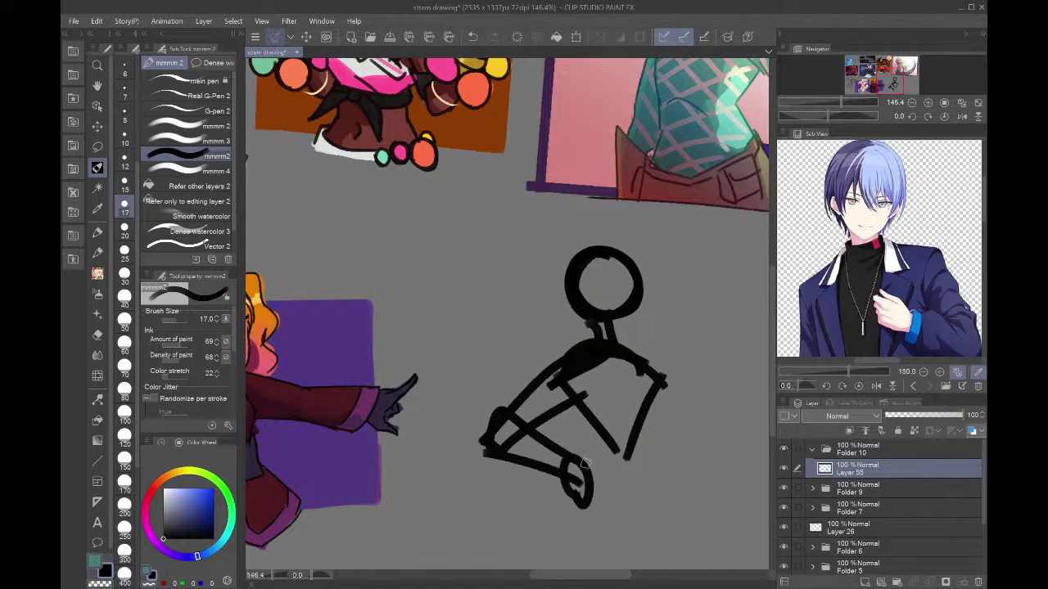
# - Sketch the flared lower body beneath the torso, closing it with rough hem lines at its base
pyautogui.moveTo(554, 381); pyautogui.dragTo(591, 449)
pyautogui.moveTo(651, 417); pyautogui.dragTo(692, 532)
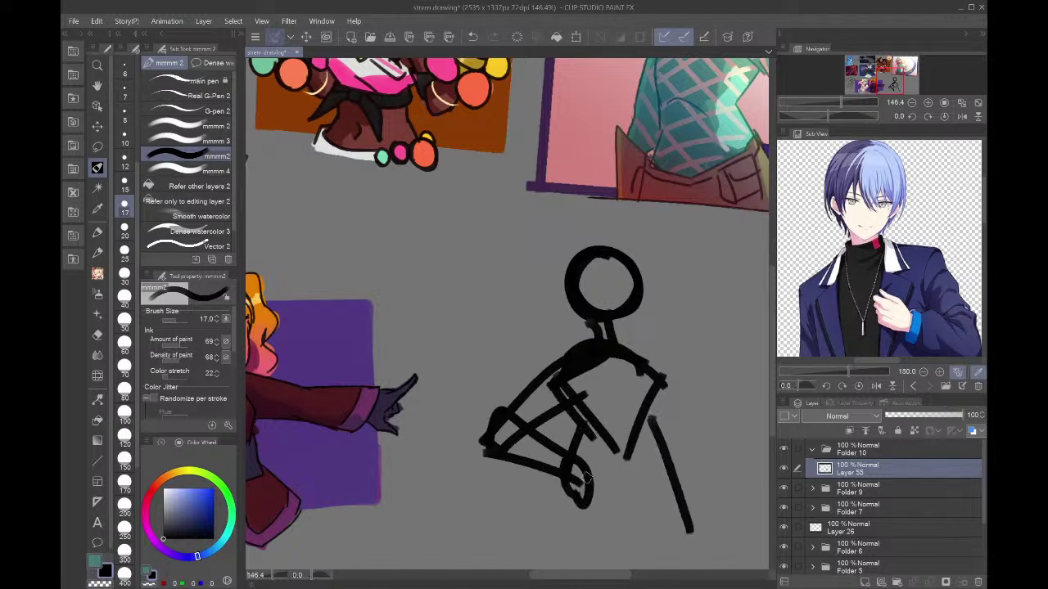
pyautogui.moveTo(589, 475)
pyautogui.mouseDown()
pyautogui.moveTo(572, 541)
pyautogui.moveTo(695, 549)
pyautogui.mouseUp()
pyautogui.moveTo(569, 538); pyautogui.dragTo(689, 562)
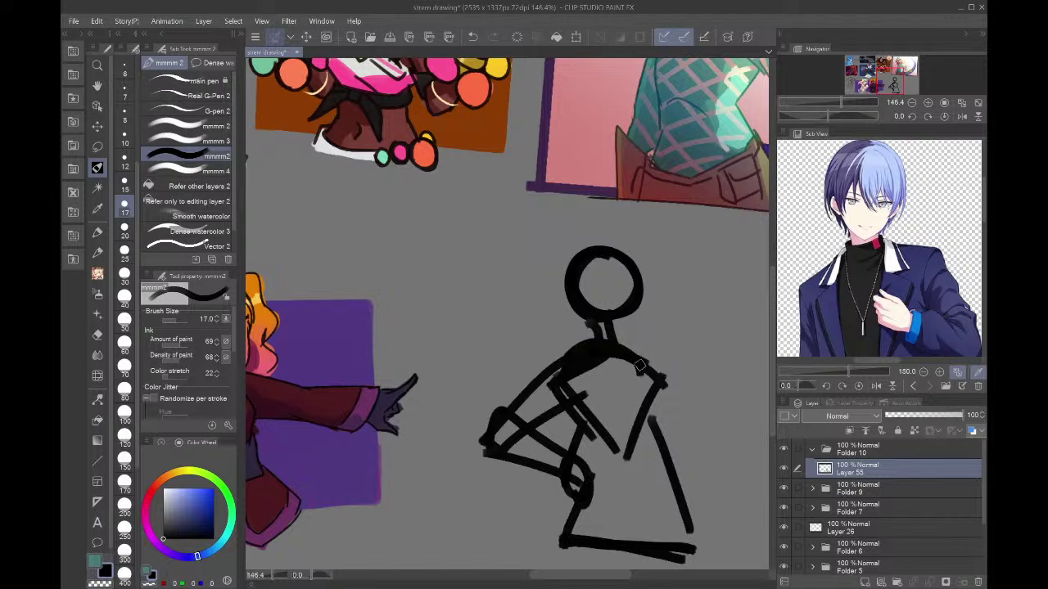
pyautogui.moveTo(630, 414)
pyautogui.mouseDown()
pyautogui.moveTo(673, 530)
pyautogui.moveTo(571, 536)
pyautogui.mouseUp()
pyautogui.moveTo(673, 509); pyautogui.dragTo(573, 533)
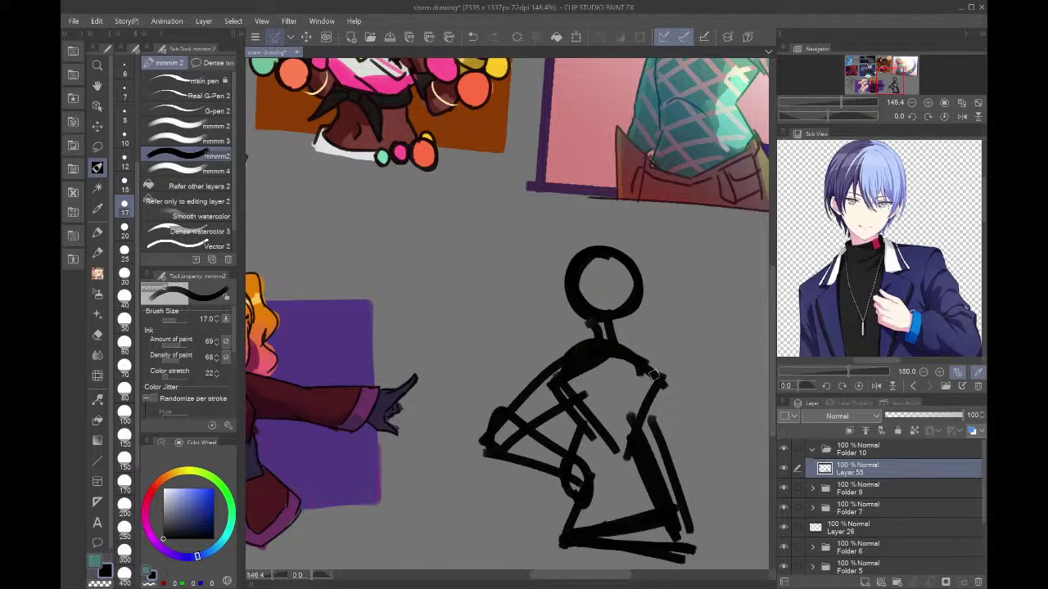
# - Add the second bent arm beside the torso and rough a boxy hair shape and pointed jaw around the head circle
pyautogui.moveTo(635, 353)
pyautogui.mouseDown()
pyautogui.moveTo(706, 440)
pyautogui.moveTo(629, 391)
pyautogui.mouseUp()
pyautogui.moveTo(675, 422); pyautogui.dragTo(655, 458)
pyautogui.moveTo(710, 426); pyautogui.dragTo(683, 490)
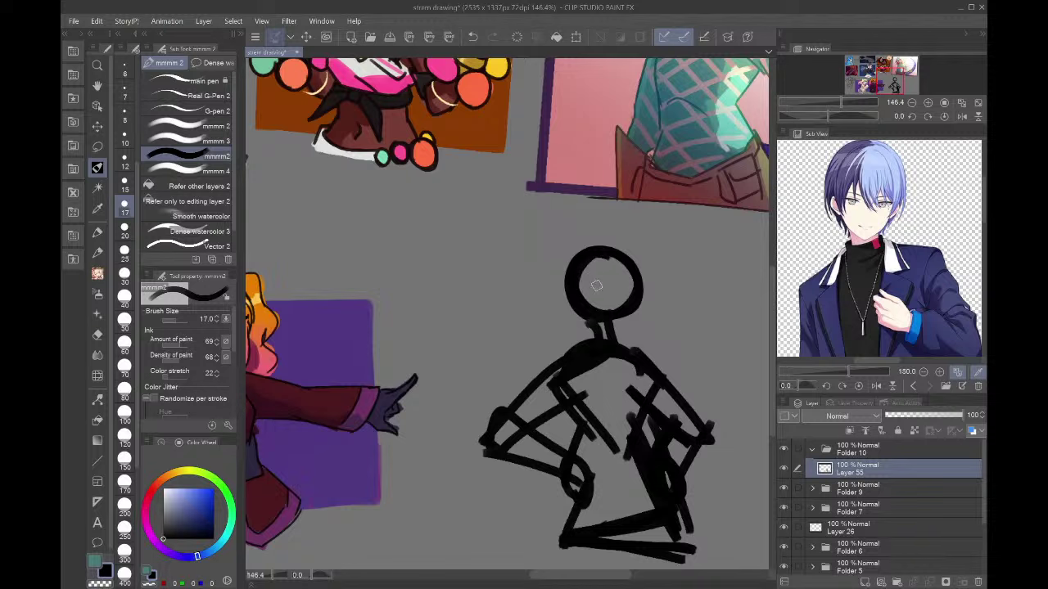
pyautogui.moveTo(576, 307)
pyautogui.mouseDown()
pyautogui.moveTo(632, 313)
pyautogui.moveTo(564, 290)
pyautogui.moveTo(624, 330)
pyautogui.moveTo(646, 309)
pyautogui.moveTo(643, 265)
pyautogui.moveTo(603, 242)
pyautogui.moveTo(572, 264)
pyautogui.mouseUp()
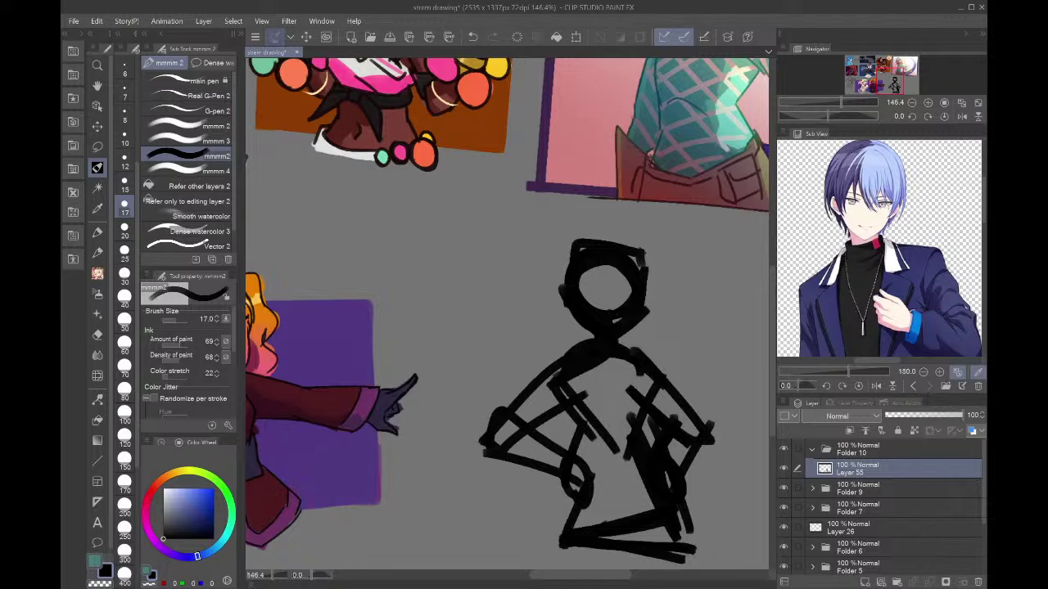
# - Reposition the rough figure in the empty space and lower its layer opacity to 13%
pyautogui.hotkey('ctrl', 't')
pyautogui.moveTo(637, 419); pyautogui.dragTo(623, 406)
pyautogui.click(548, 561)
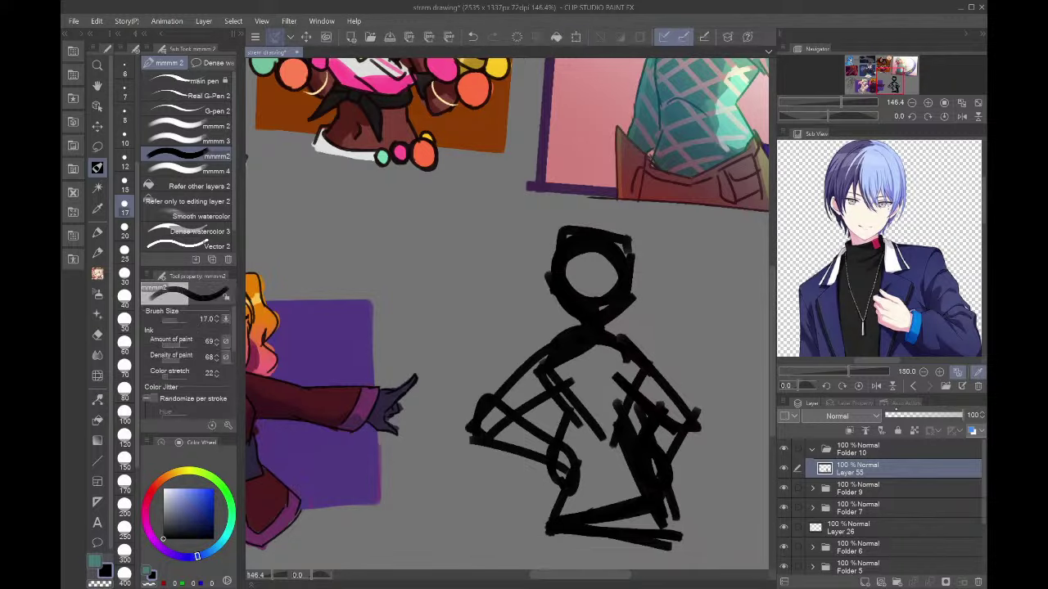
pyautogui.click(895, 416)
pyautogui.hotkey('ctrl', 't')
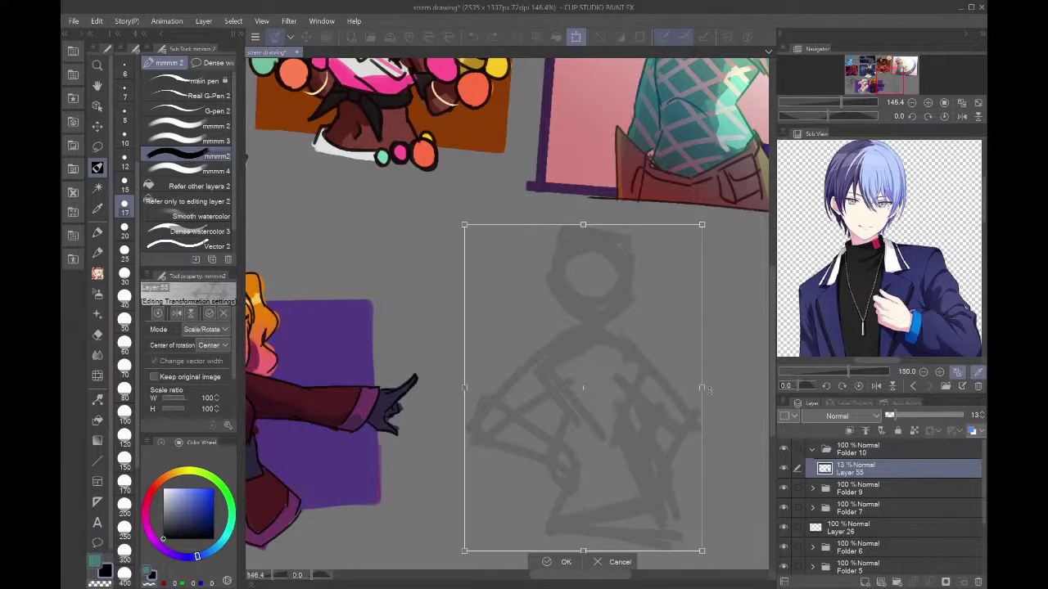
pyautogui.moveTo(709, 391); pyautogui.dragTo(723, 382)
pyautogui.scroll(-3, 741, 374)
pyautogui.press('Return')
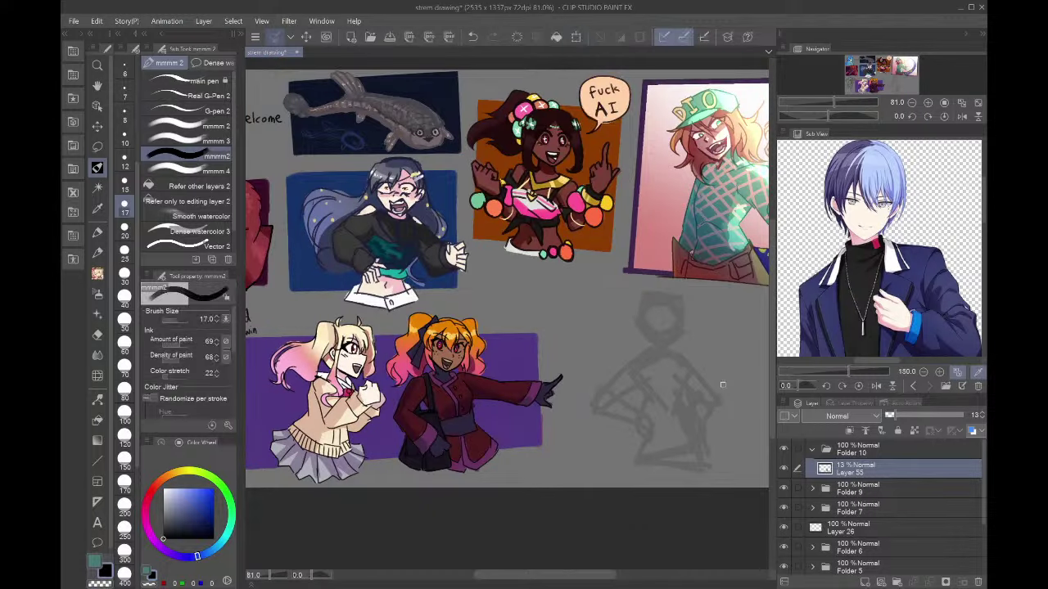
# - On a new layer above the faded sketch, draw the first eye with the mmmm2 brush at size 4
pyautogui.click(864, 582)
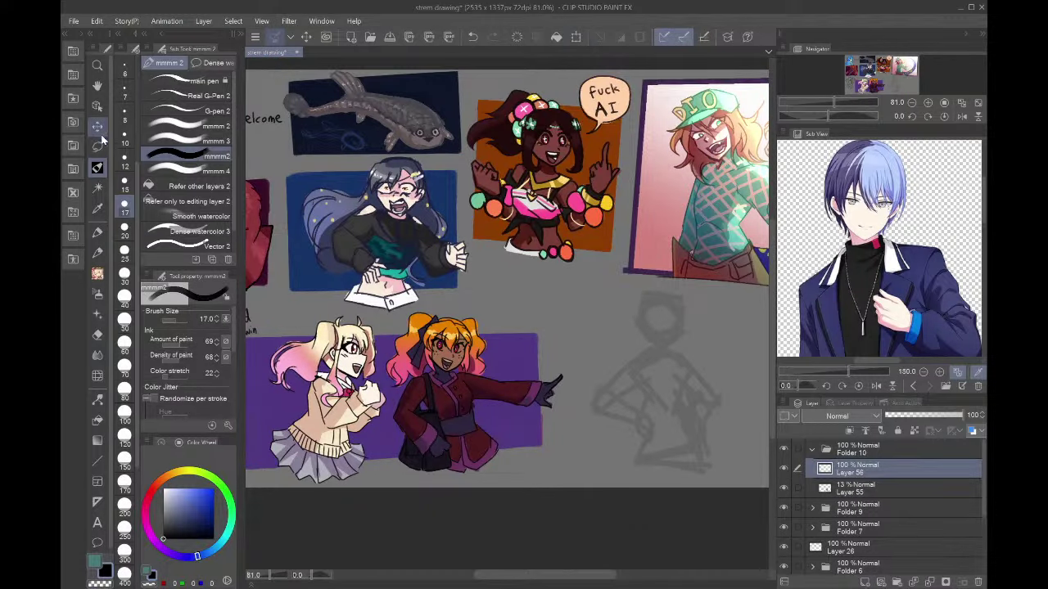
pyautogui.click(125, 92)
pyautogui.scroll(4, 125, 95)
pyautogui.click(125, 111)
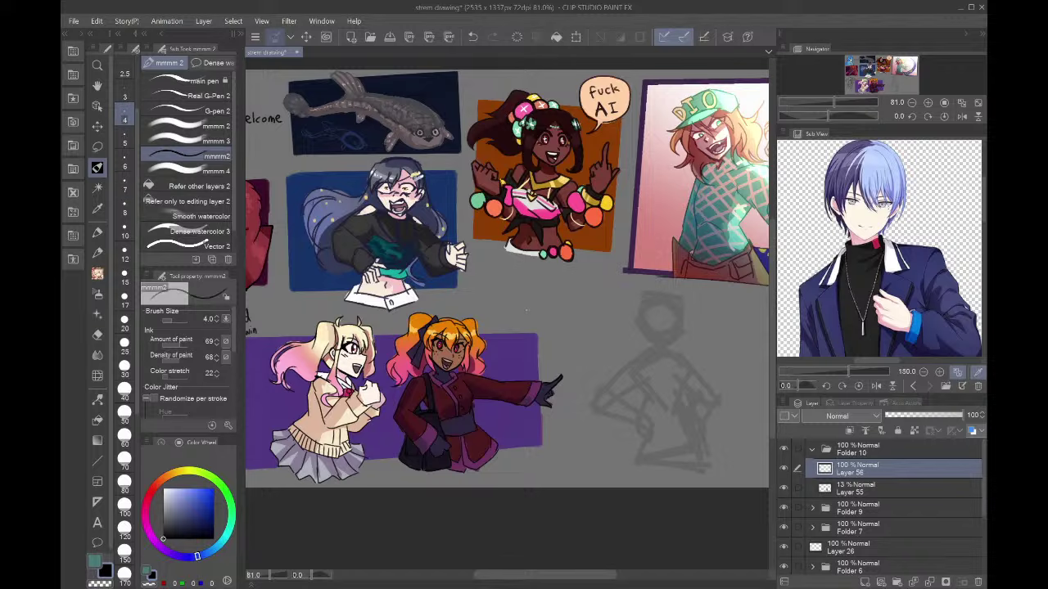
pyautogui.scroll(8, 679, 311)
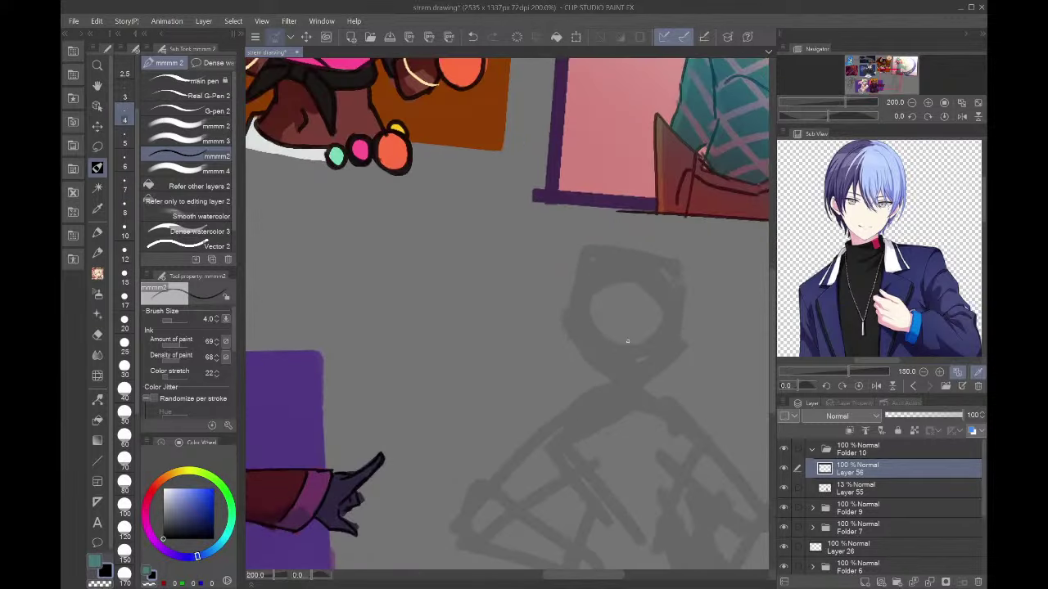
pyautogui.scroll(2, 668, 326)
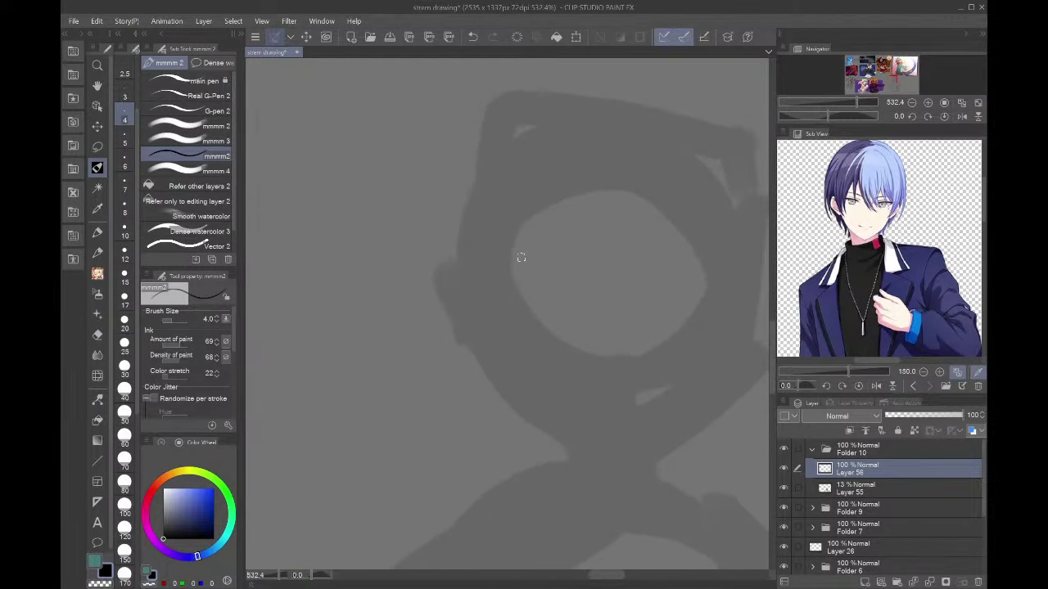
pyautogui.moveTo(521, 257)
pyautogui.mouseDown()
pyautogui.moveTo(582, 277)
pyautogui.moveTo(520, 253)
pyautogui.moveTo(583, 278)
pyautogui.moveTo(515, 256)
pyautogui.moveTo(483, 265)
pyautogui.moveTo(504, 283)
pyautogui.moveTo(510, 273)
pyautogui.moveTo(564, 292)
pyautogui.moveTo(539, 297)
pyautogui.moveTo(529, 268)
pyautogui.moveTo(561, 281)
pyautogui.moveTo(569, 304)
pyautogui.mouseUp()
pyautogui.moveTo(491, 269); pyautogui.dragTo(584, 278)
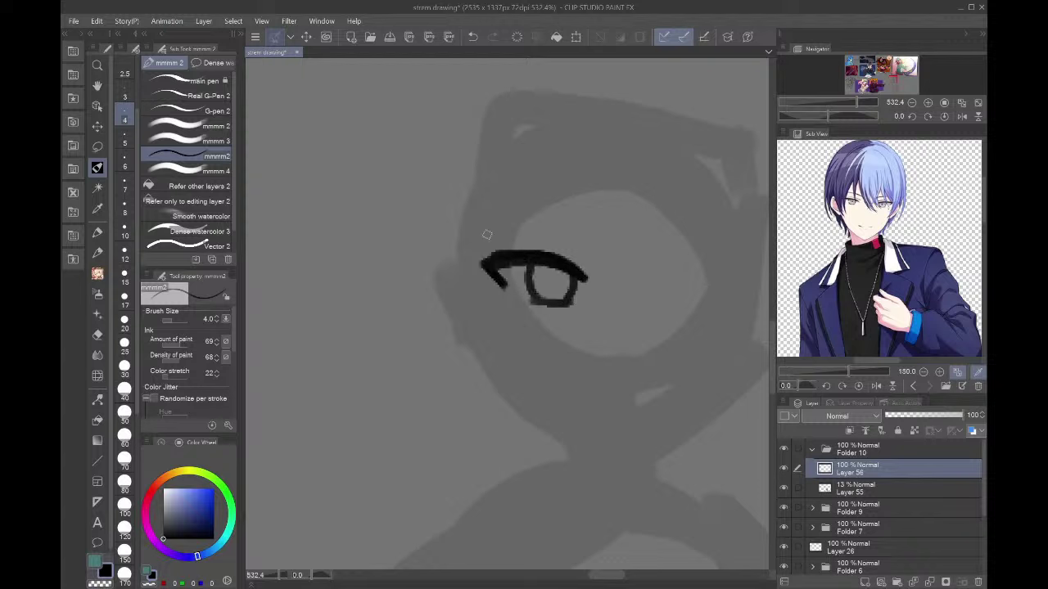
# - Replace the arched eyebrow with two inward-slanting eyebrows and draw the second eye with its iris and upper lash line
pyautogui.moveTo(484, 232)
pyautogui.mouseDown()
pyautogui.moveTo(518, 224)
pyautogui.moveTo(610, 251)
pyautogui.mouseUp()
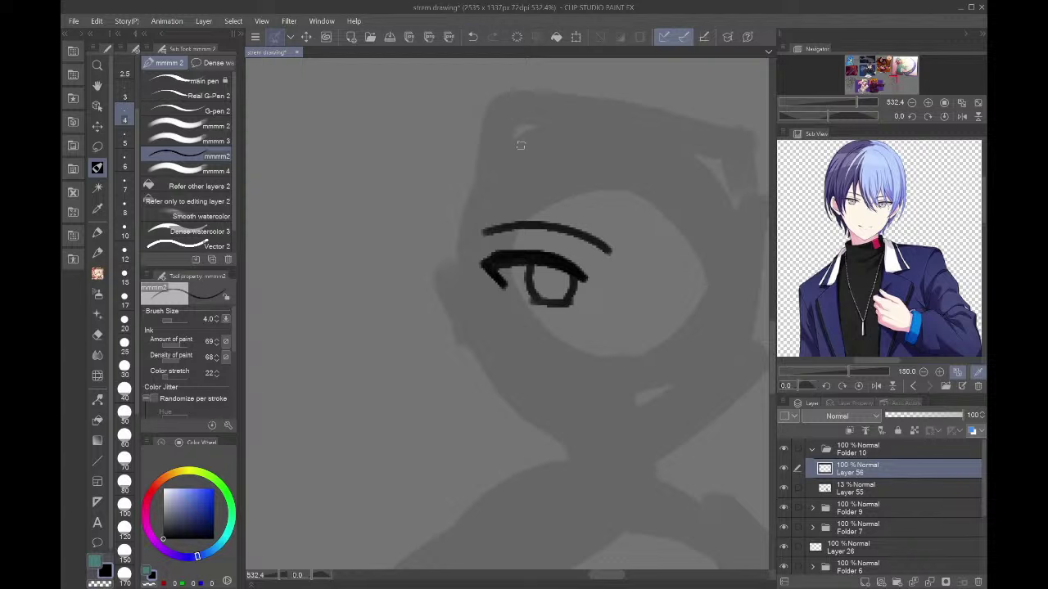
pyautogui.hotkey('ctrl', 'z')
pyautogui.moveTo(488, 215)
pyautogui.mouseDown()
pyautogui.moveTo(604, 250)
pyautogui.moveTo(741, 229)
pyautogui.mouseUp()
pyautogui.moveTo(648, 283)
pyautogui.mouseDown()
pyautogui.moveTo(729, 270)
pyautogui.moveTo(741, 281)
pyautogui.moveTo(730, 293)
pyautogui.mouseUp()
pyautogui.moveTo(648, 303); pyautogui.dragTo(695, 310)
pyautogui.moveTo(689, 270)
pyautogui.mouseDown()
pyautogui.moveTo(666, 300)
pyautogui.moveTo(650, 291)
pyautogui.moveTo(668, 296)
pyautogui.moveTo(659, 305)
pyautogui.moveTo(698, 309)
pyautogui.mouseUp()
pyautogui.moveTo(640, 285)
pyautogui.mouseDown()
pyautogui.moveTo(733, 273)
pyautogui.moveTo(732, 293)
pyautogui.mouseUp()
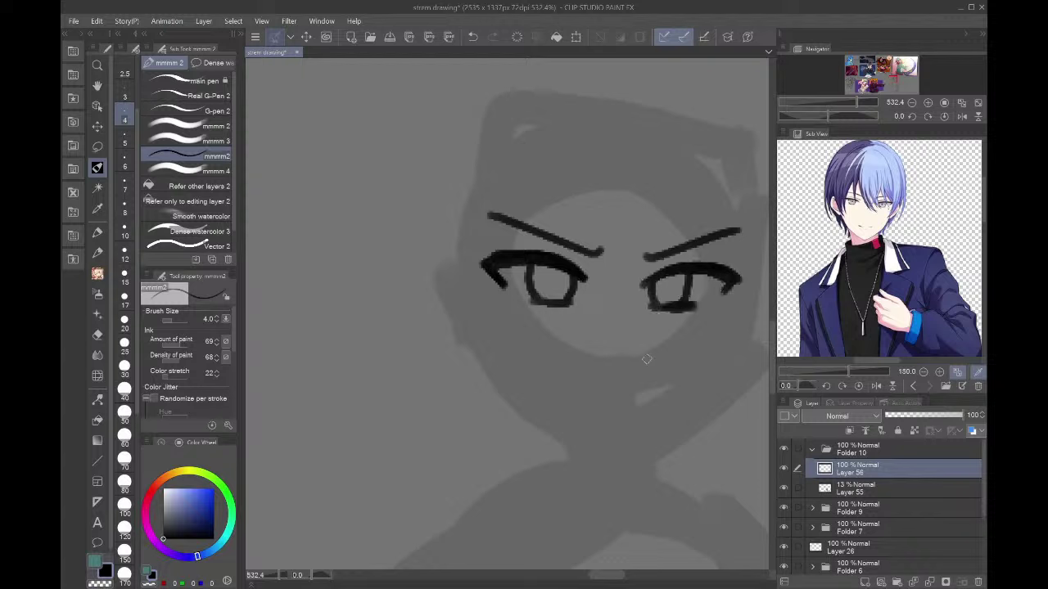
# - Draw a short nose mark and an open grinning mouth with small teeth lines at both corners
pyautogui.moveTo(644, 339); pyautogui.dragTo(646, 355)
pyautogui.moveTo(655, 423)
pyautogui.mouseDown()
pyautogui.moveTo(667, 401)
pyautogui.moveTo(567, 410)
pyautogui.moveTo(670, 402)
pyautogui.mouseUp()
pyautogui.moveTo(566, 398); pyautogui.dragTo(593, 408)
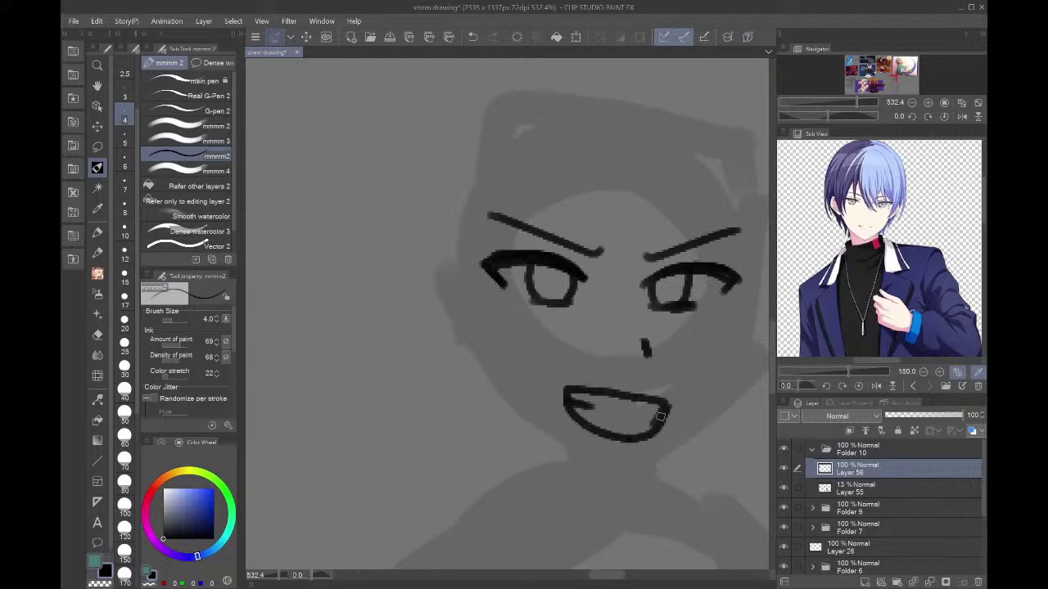
pyautogui.moveTo(662, 415)
pyautogui.mouseDown()
pyautogui.moveTo(639, 401)
pyautogui.moveTo(652, 425)
pyautogui.mouseUp()
# - Try filling in heavier eyelids, undo them, and extend the lash line inward with a beauty mark below the other eye
pyautogui.moveTo(491, 265)
pyautogui.mouseDown()
pyautogui.moveTo(602, 278)
pyautogui.moveTo(728, 274)
pyautogui.mouseUp()
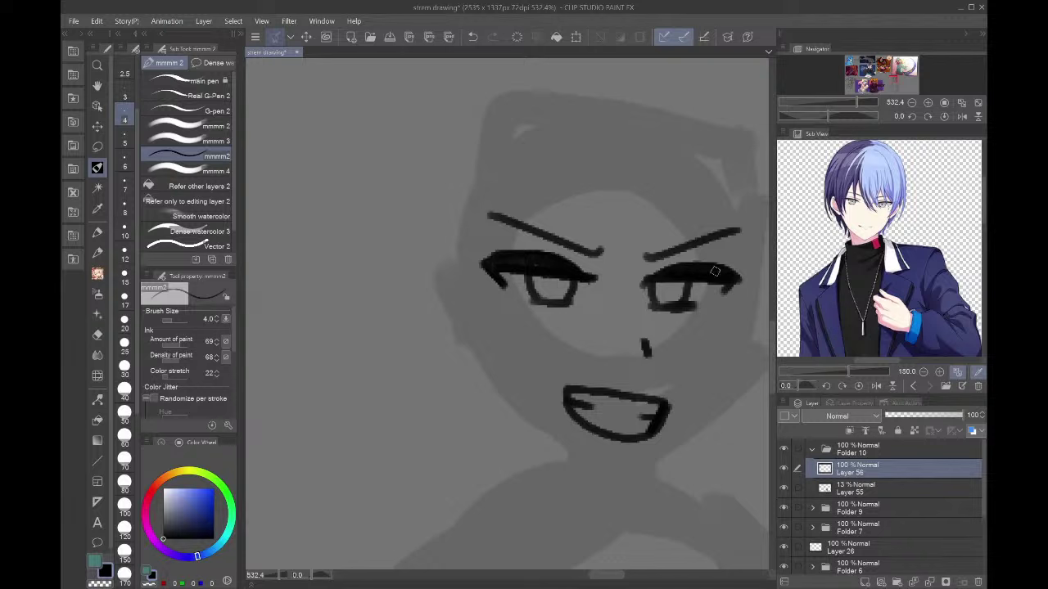
pyautogui.hotkey('ctrl', 'z')
pyautogui.hotkey('ctrl', 'z')
pyautogui.moveTo(505, 260)
pyautogui.mouseDown()
pyautogui.moveTo(570, 263)
pyautogui.moveTo(558, 258)
pyautogui.moveTo(595, 278)
pyautogui.mouseUp()
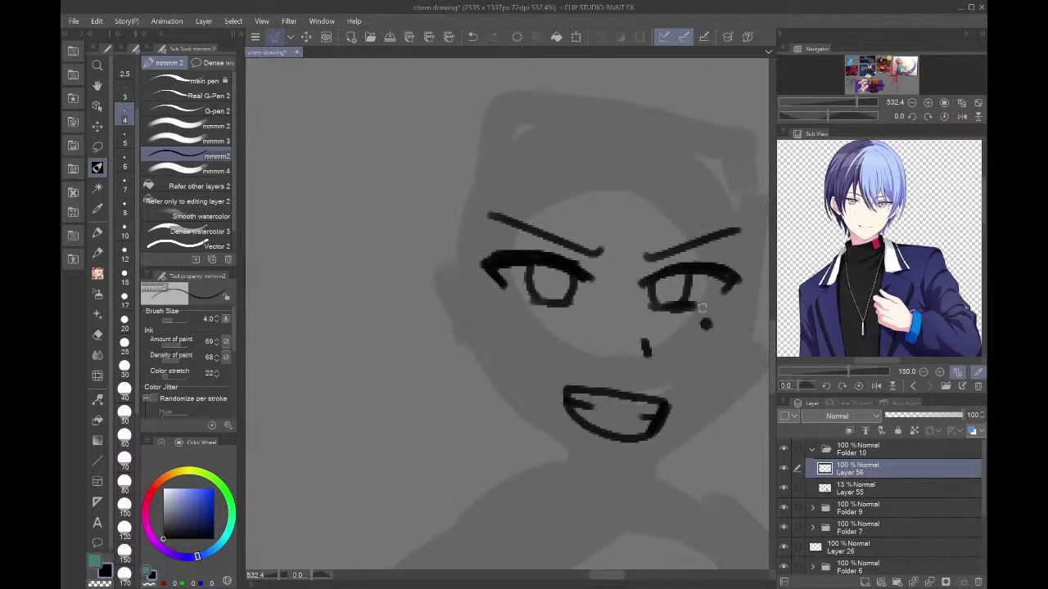
# - Lasso the open grinning mouth, delete it and clear the selection
pyautogui.click(896, 85)
pyautogui.moveTo(896, 86); pyautogui.dragTo(895, 82)
pyautogui.press('m')
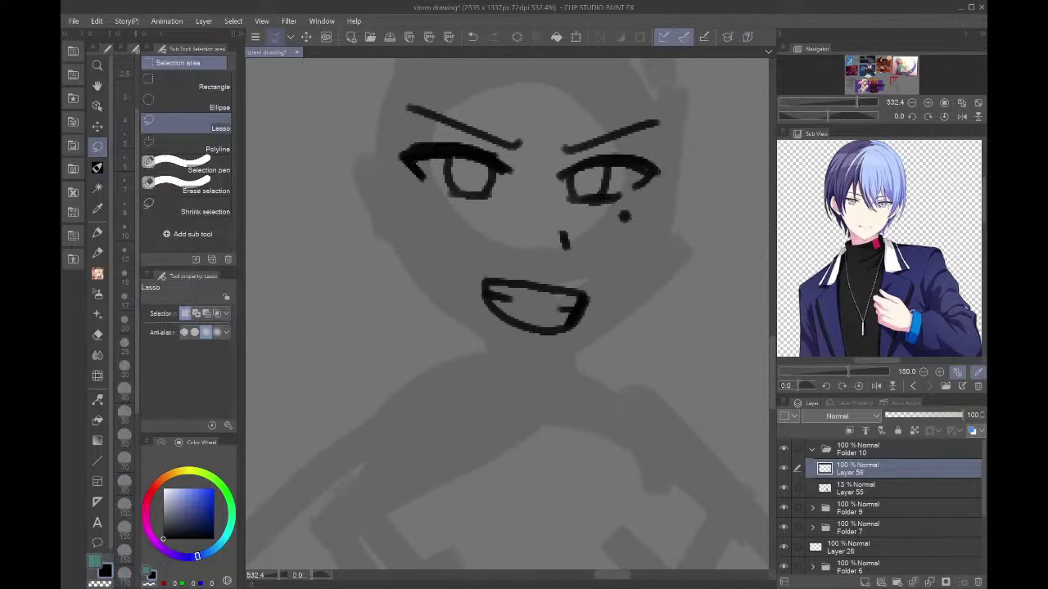
pyautogui.moveTo(479, 260)
pyautogui.mouseDown()
pyautogui.moveTo(636, 300)
pyautogui.moveTo(479, 260)
pyautogui.mouseUp()
pyautogui.press('Delete')
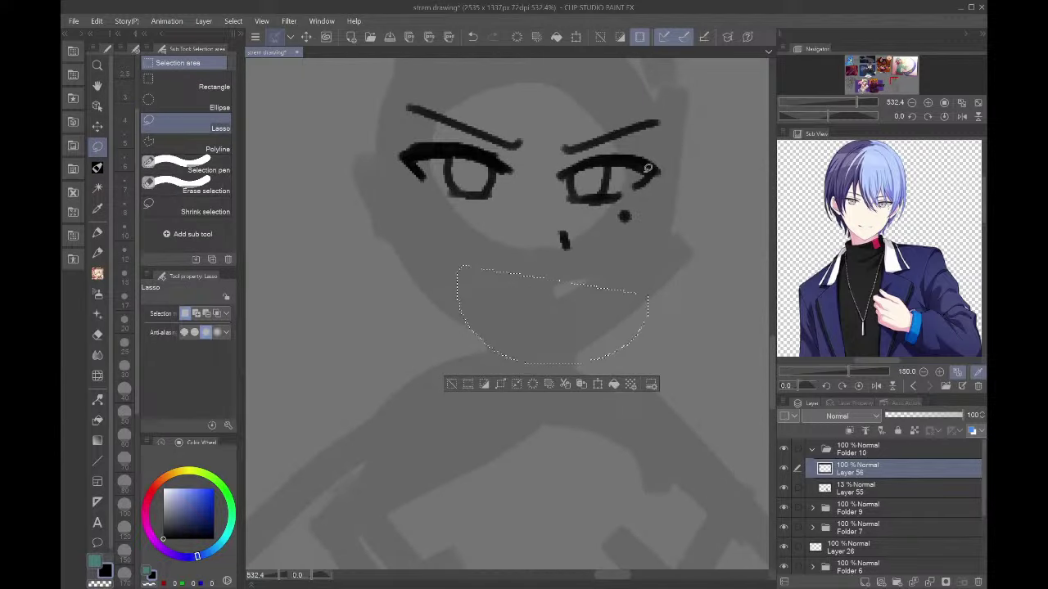
pyautogui.hotkey('ctrl', 'd')
# - Draw a closed smile below the nose from two short curved strokes with the mmmm2 brush
pyautogui.press('p')
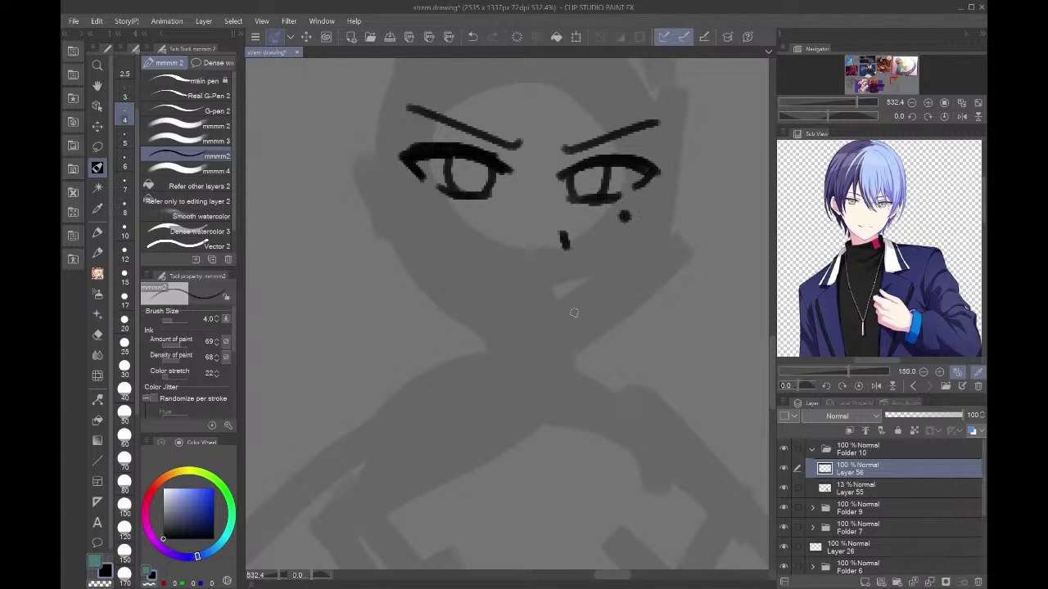
pyautogui.moveTo(554, 312)
pyautogui.mouseDown()
pyautogui.moveTo(599, 292)
pyautogui.moveTo(518, 303)
pyautogui.moveTo(490, 291)
pyautogui.mouseUp()
pyautogui.hotkey('ctrl', 'z')
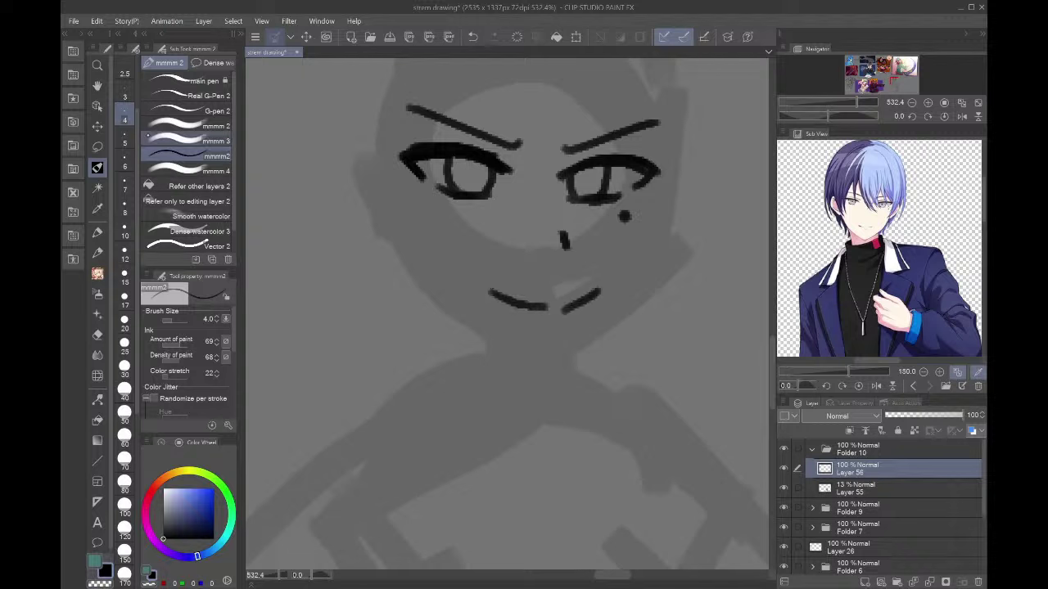
# - Lasso both angled eyebrows, delete them and clear the selection
pyautogui.press('m')
pyautogui.moveTo(620, 205); pyautogui.dragTo(678, 209)
pyautogui.moveTo(673, 119); pyautogui.dragTo(646, 105)
pyautogui.moveTo(643, 105)
pyautogui.mouseDown()
pyautogui.moveTo(670, 123)
pyautogui.moveTo(547, 160)
pyautogui.moveTo(363, 103)
pyautogui.moveTo(640, 104)
pyautogui.mouseUp()
pyautogui.hotkey('ctrl', 'd')
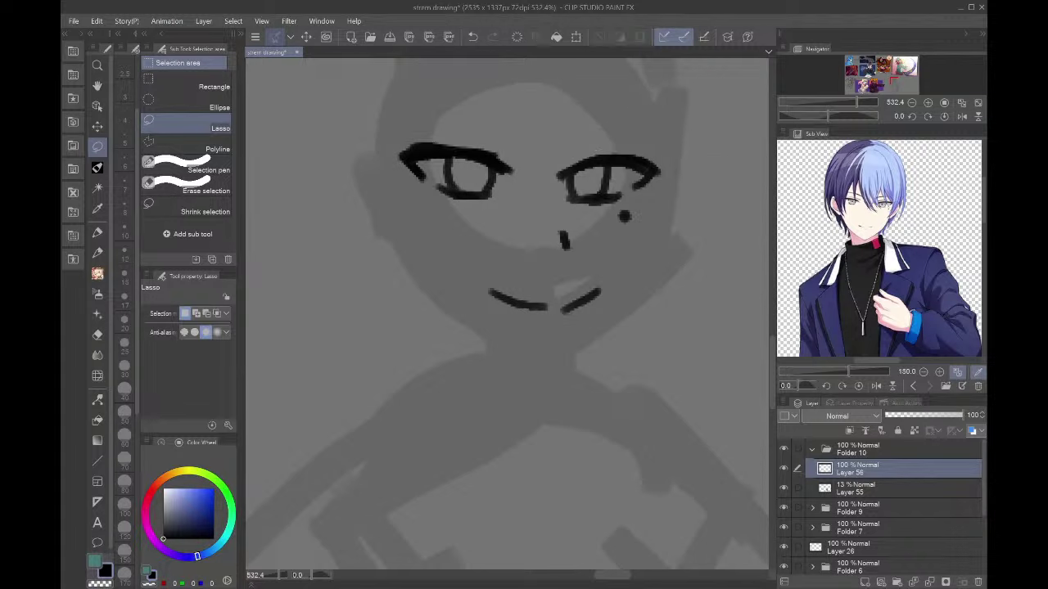
# - Draw two gently arched eyebrows above the eyes with the mmmm2 brush at size 4
pyautogui.press('p')
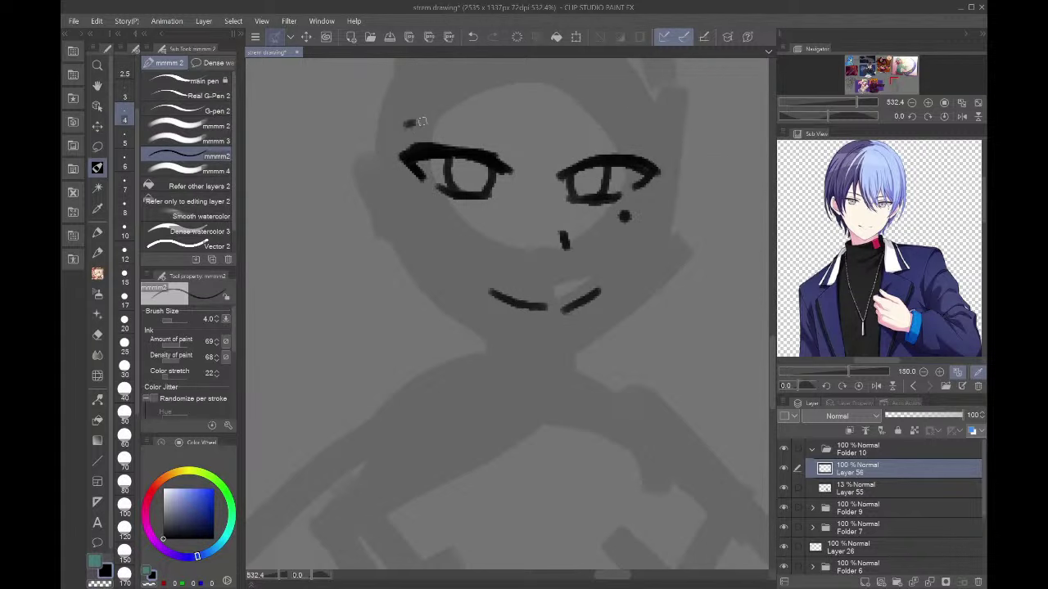
pyautogui.moveTo(403, 124)
pyautogui.mouseDown()
pyautogui.moveTo(516, 145)
pyautogui.moveTo(653, 140)
pyautogui.mouseUp()
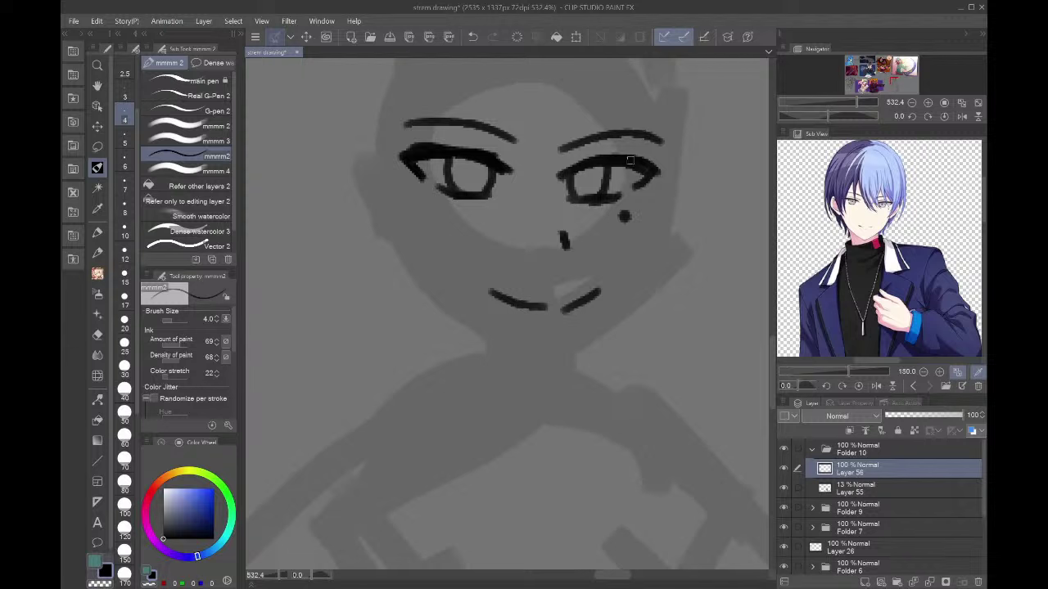
pyautogui.moveTo(540, 306); pyautogui.dragTo(582, 303)
# - Lasso the closed smile, scale it down to 89% and clear the selection
pyautogui.click(911, 102)
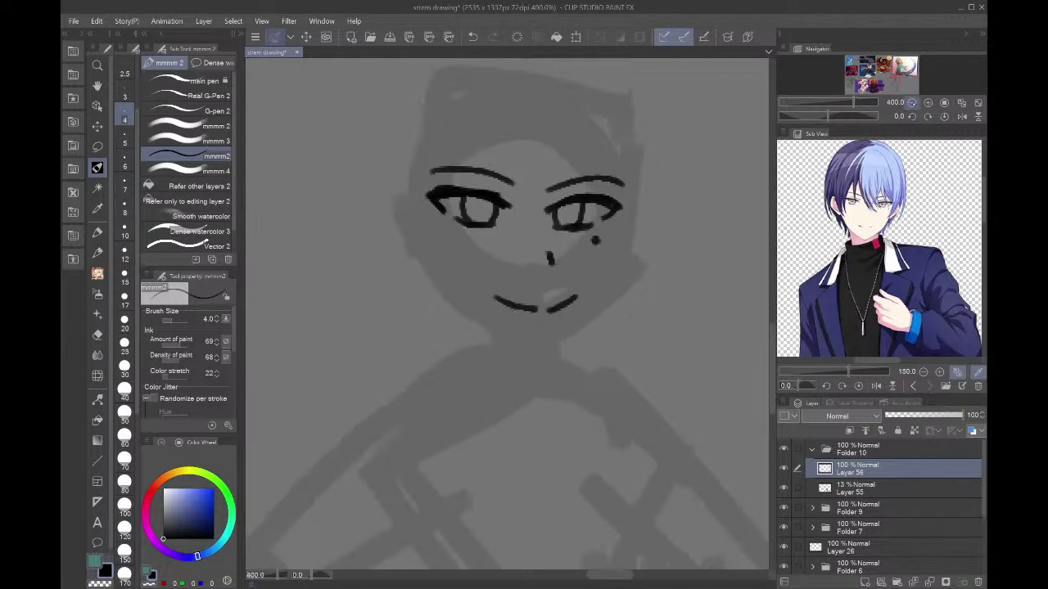
pyautogui.press('m')
pyautogui.moveTo(550, 361)
pyautogui.mouseDown()
pyautogui.moveTo(495, 269)
pyautogui.moveTo(632, 309)
pyautogui.moveTo(512, 343)
pyautogui.moveTo(578, 335)
pyautogui.mouseUp()
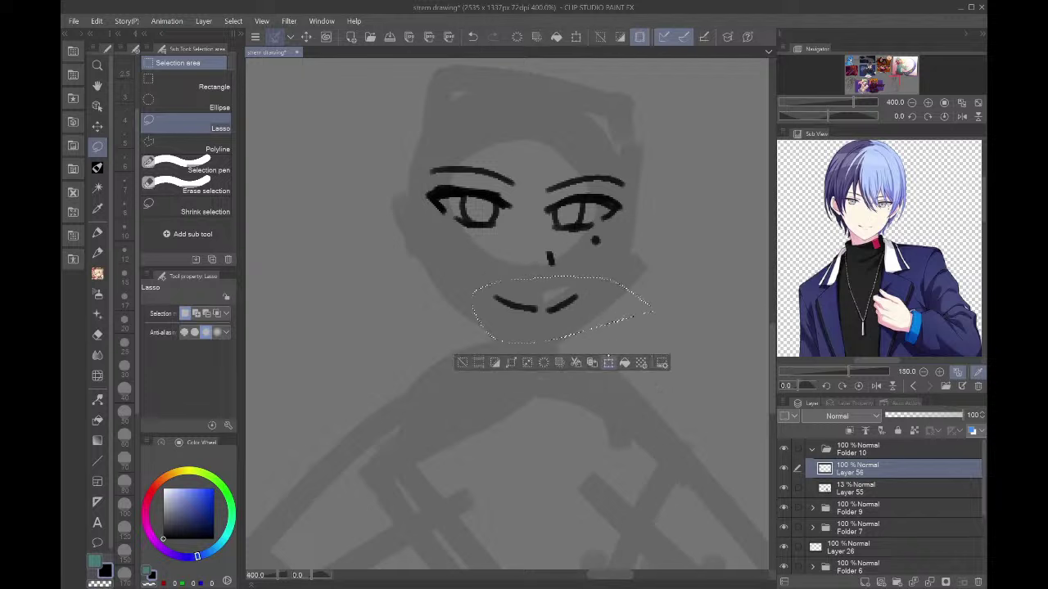
pyautogui.click(608, 362)
pyautogui.moveTo(653, 311); pyautogui.dragTo(633, 309)
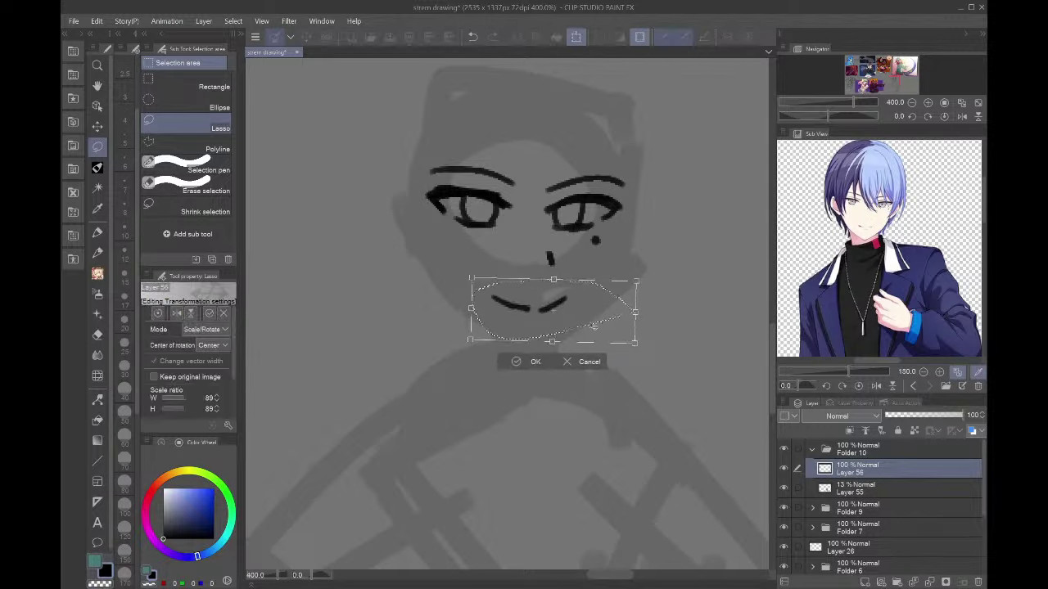
pyautogui.press('Return')
pyautogui.hotkey('ctrl', 'd')
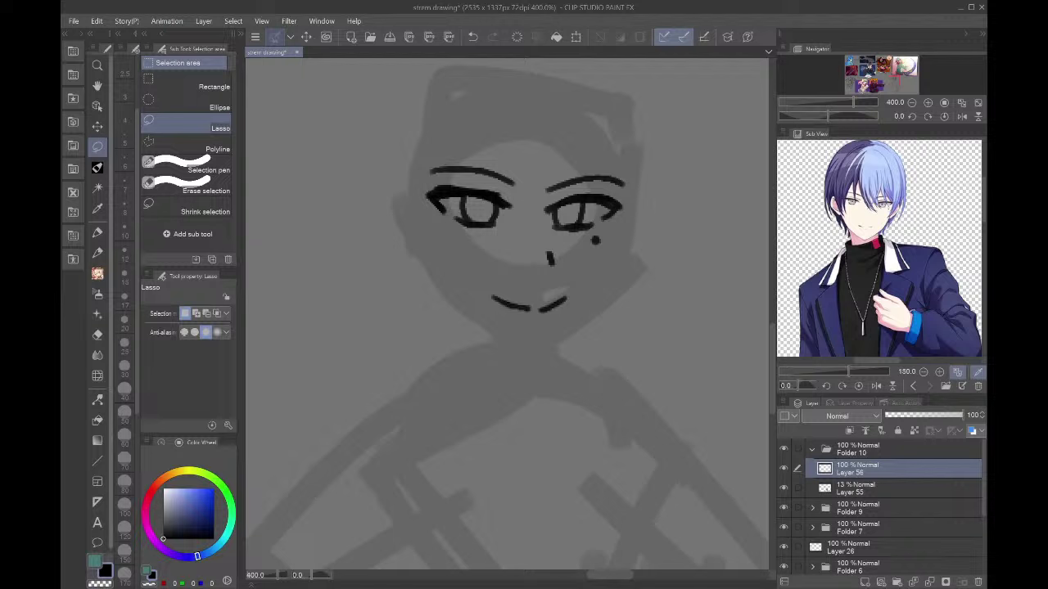
# - Sketch pointed bangs over the forehead and curved side strands framing both sides of the face with the mmmm2 brush at size 3
pyautogui.click(97, 167)
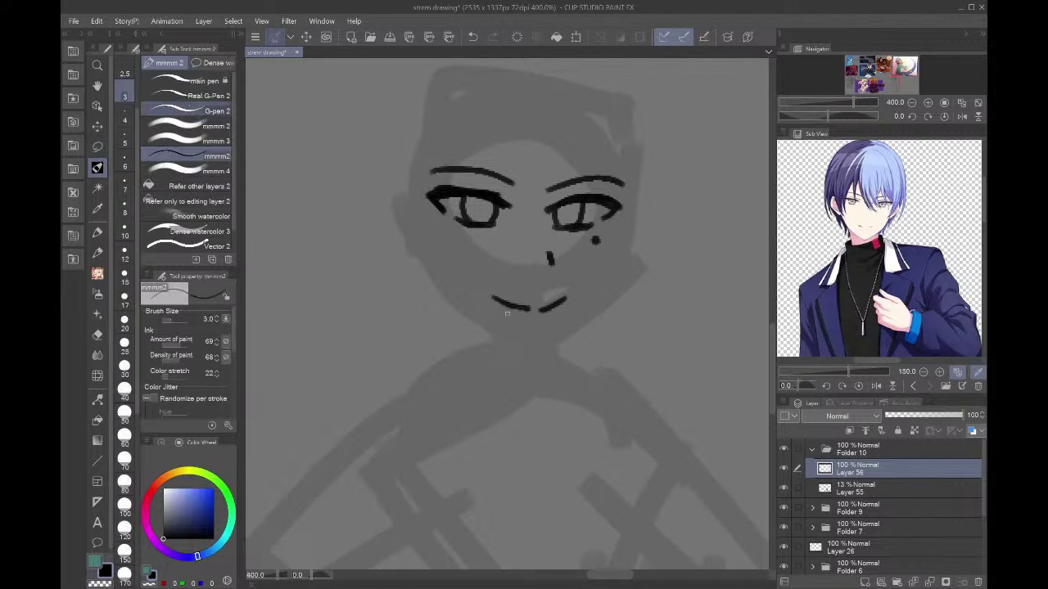
pyautogui.moveTo(502, 123)
pyautogui.mouseDown()
pyautogui.moveTo(498, 181)
pyautogui.moveTo(523, 223)
pyautogui.mouseUp()
pyautogui.moveTo(511, 177)
pyautogui.mouseDown()
pyautogui.moveTo(549, 216)
pyautogui.moveTo(567, 113)
pyautogui.moveTo(579, 193)
pyautogui.mouseUp()
pyautogui.moveTo(484, 129)
pyautogui.mouseDown()
pyautogui.moveTo(442, 241)
pyautogui.moveTo(447, 255)
pyautogui.mouseUp()
pyautogui.moveTo(440, 146); pyautogui.dragTo(424, 245)
pyautogui.moveTo(429, 167); pyautogui.dragTo(417, 260)
pyautogui.moveTo(421, 149); pyautogui.dragTo(401, 250)
pyautogui.moveTo(583, 145); pyautogui.dragTo(598, 175)
pyautogui.moveTo(614, 214); pyautogui.dragTo(617, 237)
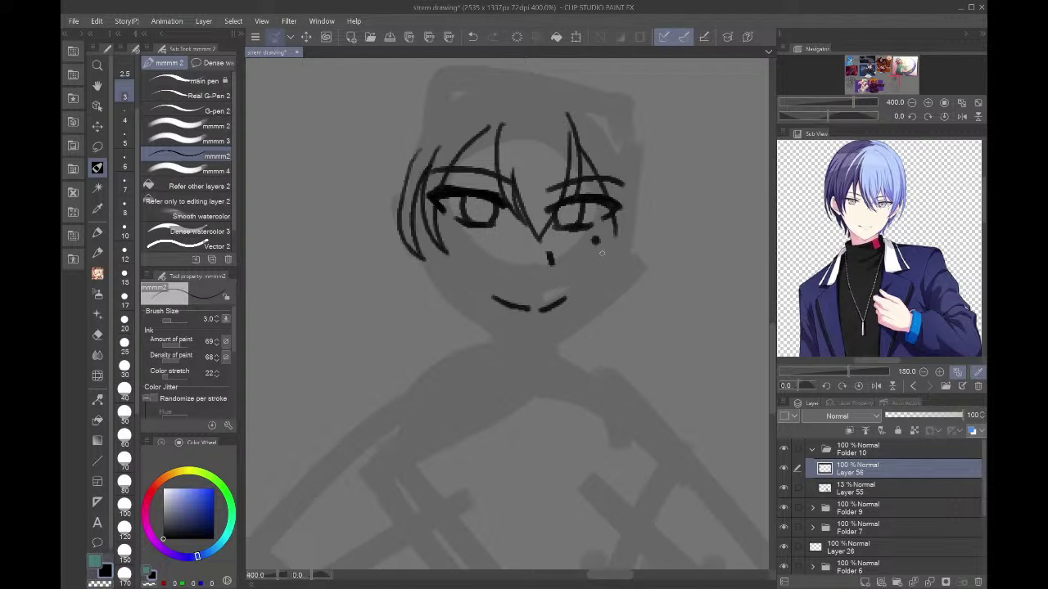
pyautogui.moveTo(628, 191); pyautogui.dragTo(607, 255)
pyautogui.moveTo(627, 170); pyautogui.dragTo(635, 247)
pyautogui.moveTo(643, 185); pyautogui.dragTo(624, 259)
# - Draw a thick face outline from the cheek beside the beauty mark through a pointed chin to the opposite ear, finishing at brush size 5
pyautogui.click(125, 189)
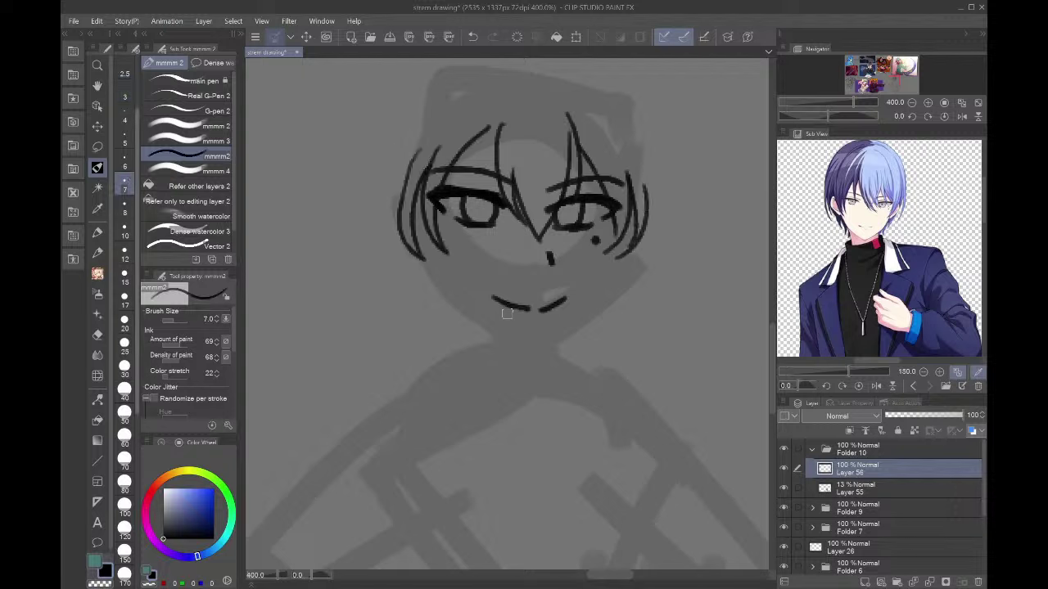
pyautogui.click(125, 166)
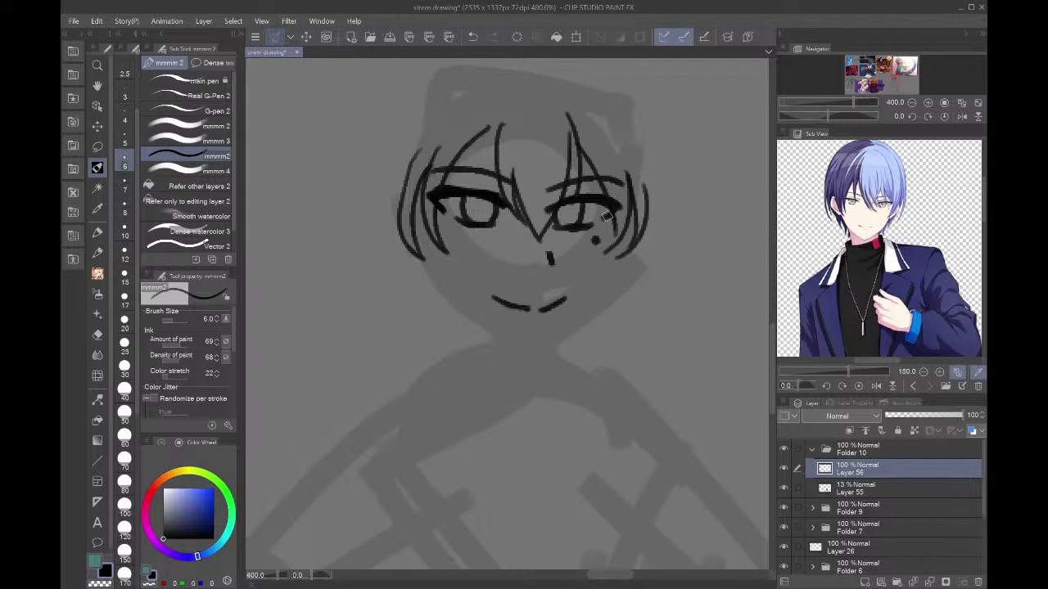
pyautogui.moveTo(615, 218)
pyautogui.mouseDown()
pyautogui.moveTo(602, 287)
pyautogui.moveTo(537, 348)
pyautogui.mouseUp()
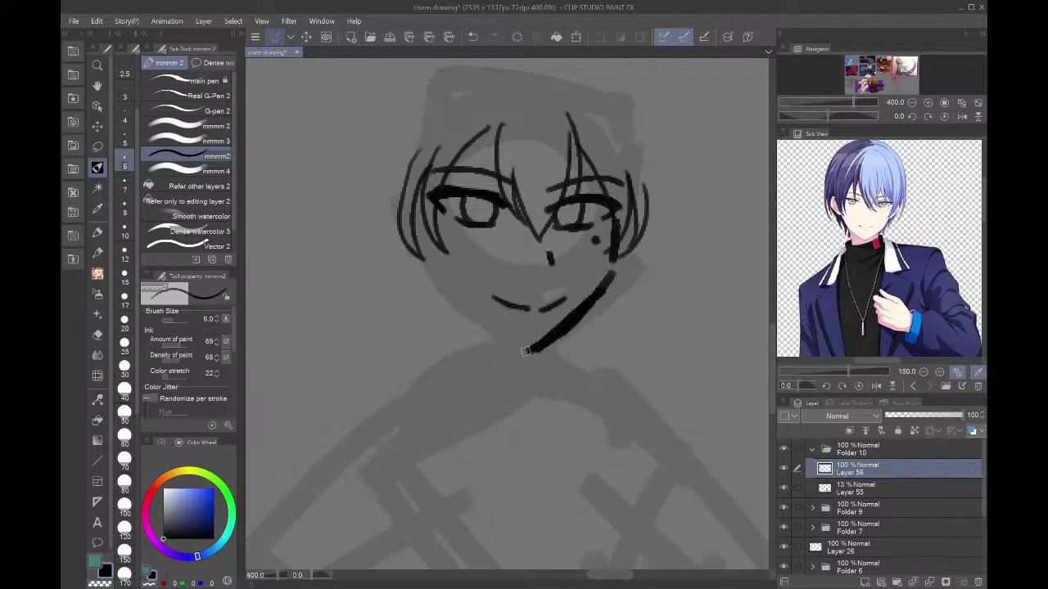
pyautogui.hotkey('ctrl', 'z')
pyautogui.moveTo(614, 260)
pyautogui.mouseDown()
pyautogui.moveTo(600, 302)
pyautogui.moveTo(534, 343)
pyautogui.mouseUp()
pyautogui.moveTo(604, 304)
pyautogui.mouseDown()
pyautogui.moveTo(522, 345)
pyautogui.moveTo(497, 332)
pyautogui.moveTo(532, 340)
pyautogui.mouseUp()
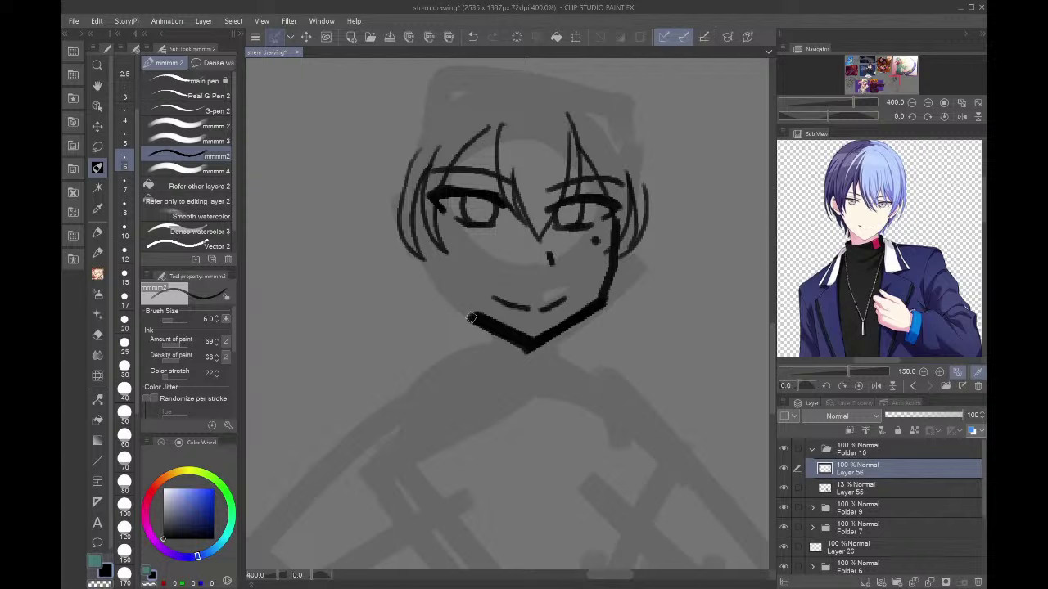
pyautogui.moveTo(472, 318)
pyautogui.mouseDown()
pyautogui.moveTo(427, 270)
pyautogui.moveTo(474, 317)
pyautogui.moveTo(528, 348)
pyautogui.moveTo(463, 318)
pyautogui.moveTo(396, 228)
pyautogui.moveTo(420, 223)
pyautogui.mouseUp()
pyautogui.hotkey('ctrl', 'z')
pyautogui.hotkey('ctrl', 'z')
pyautogui.click(125, 141)
pyautogui.hotkey('ctrl', 'z')
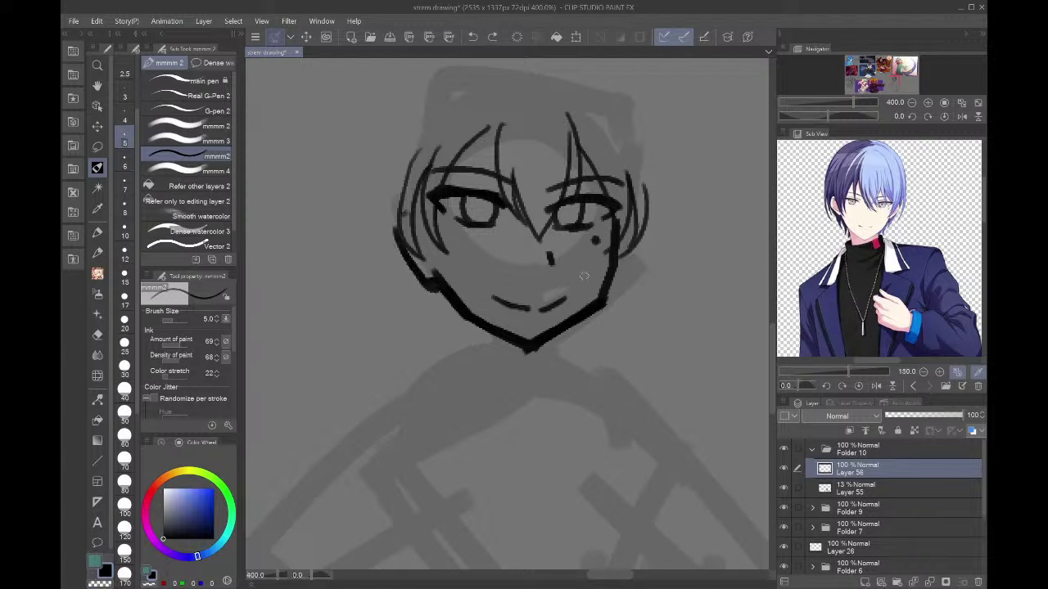
pyautogui.moveTo(448, 293)
pyautogui.mouseDown()
pyautogui.moveTo(521, 345)
pyautogui.moveTo(562, 342)
pyautogui.moveTo(617, 255)
pyautogui.moveTo(595, 300)
pyautogui.moveTo(613, 245)
pyautogui.mouseUp()
pyautogui.moveTo(524, 338); pyautogui.dragTo(438, 270)
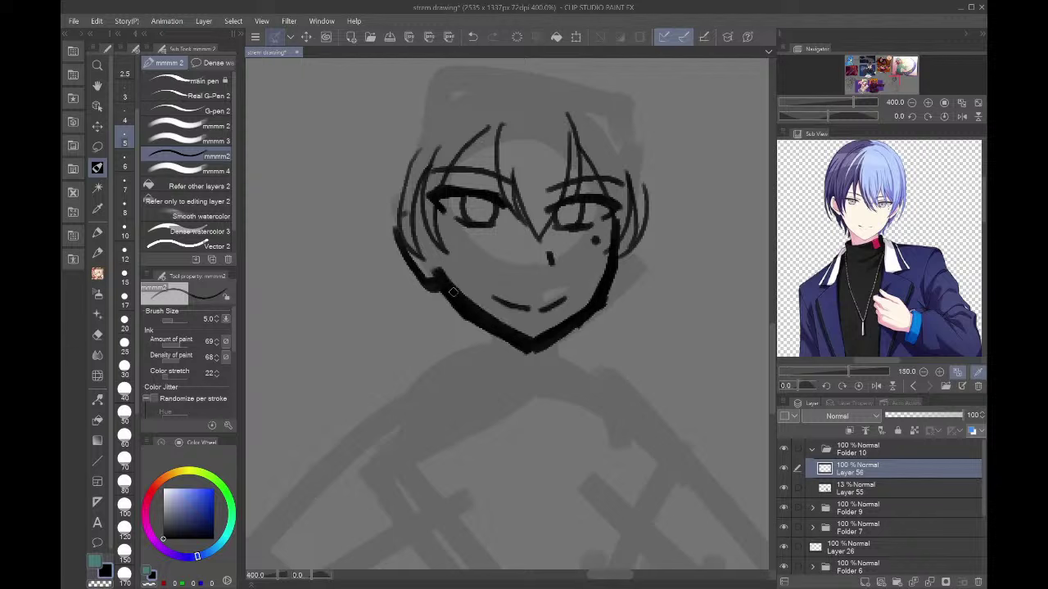
# - Thin the thick jaw line by lassoing and deleting its excess along the outer edge and inside the chin
pyautogui.press('m')
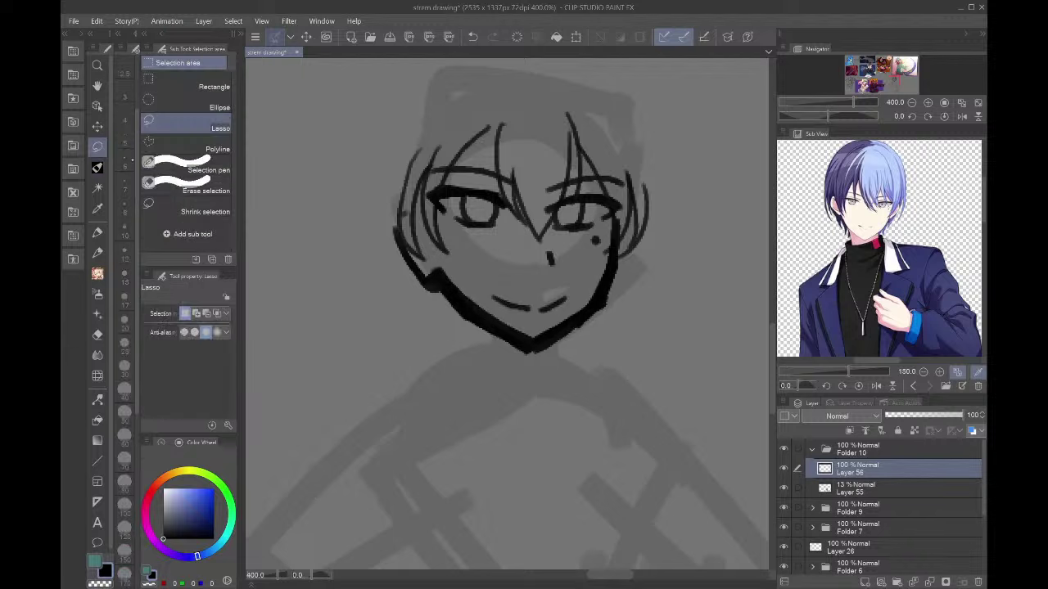
pyautogui.moveTo(550, 349)
pyautogui.mouseDown()
pyautogui.moveTo(464, 303)
pyautogui.moveTo(403, 250)
pyautogui.moveTo(386, 259)
pyautogui.moveTo(521, 405)
pyautogui.moveTo(595, 398)
pyautogui.moveTo(659, 282)
pyautogui.mouseUp()
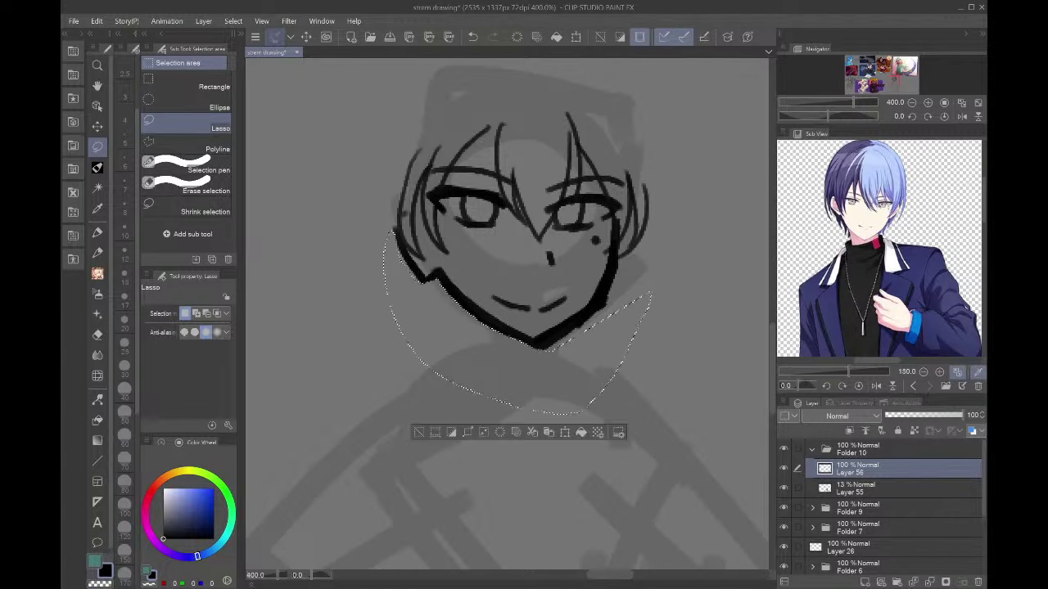
pyautogui.hotkey('ctrl', 'd')
pyautogui.moveTo(586, 343)
pyautogui.mouseDown()
pyautogui.moveTo(550, 353)
pyautogui.moveTo(636, 259)
pyautogui.mouseUp()
pyautogui.press('Delete')
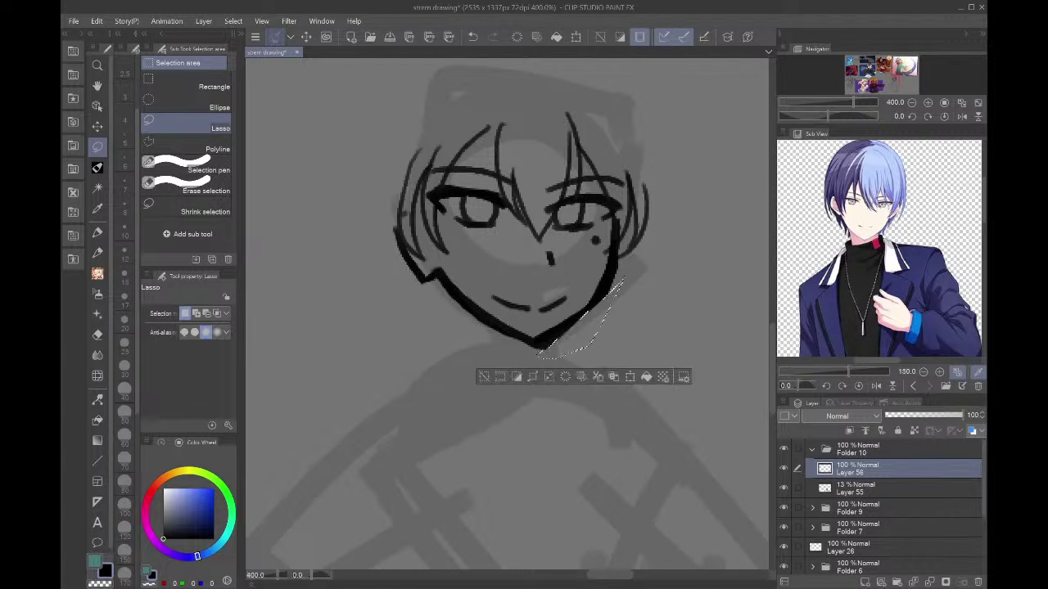
pyautogui.hotkey('ctrl', 'd')
pyautogui.moveTo(584, 302)
pyautogui.mouseDown()
pyautogui.moveTo(563, 321)
pyautogui.moveTo(585, 308)
pyautogui.moveTo(576, 282)
pyautogui.moveTo(583, 307)
pyautogui.moveTo(528, 339)
pyautogui.mouseUp()
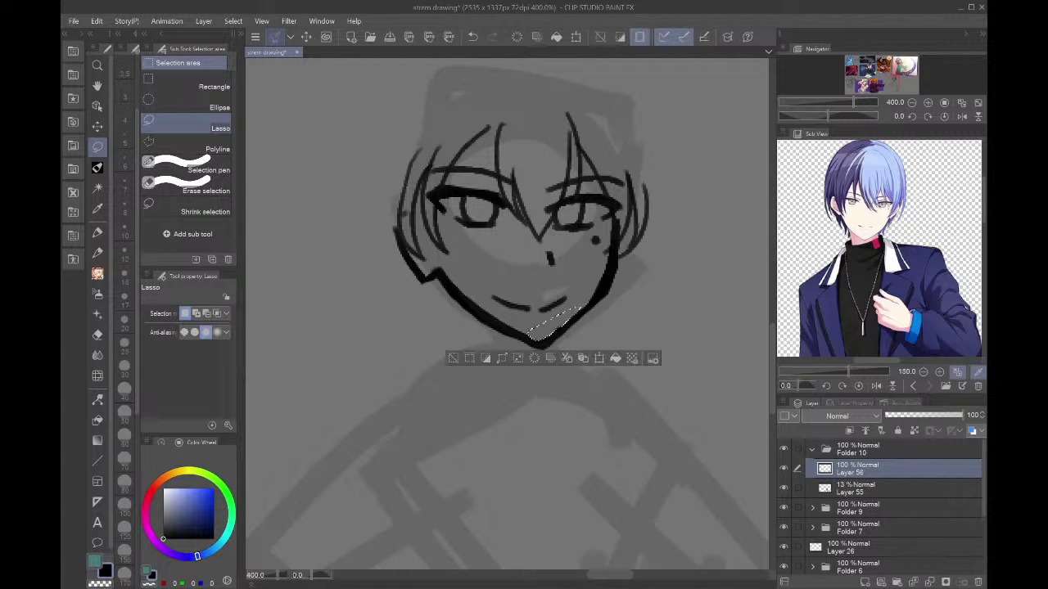
pyautogui.hotkey('ctrl', 'd')
# - Touch up the chin line and draw both sides of the neck curving out to the shoulders with the mmmm2 brush
pyautogui.press('p')
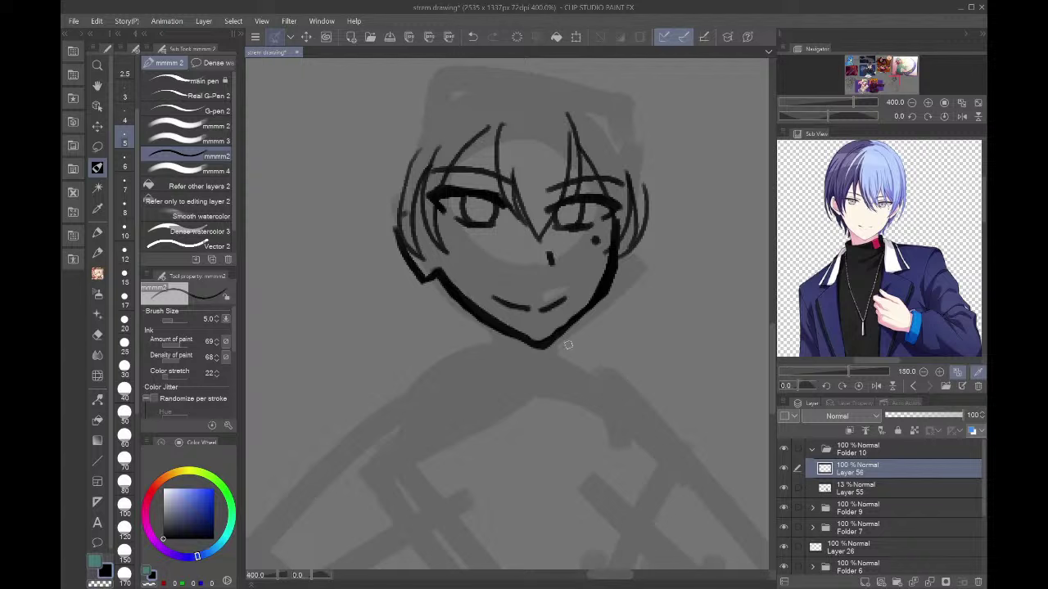
pyautogui.moveTo(547, 340); pyautogui.dragTo(599, 290)
pyautogui.moveTo(545, 337); pyautogui.dragTo(531, 339)
pyautogui.moveTo(471, 315)
pyautogui.mouseDown()
pyautogui.moveTo(475, 348)
pyautogui.moveTo(446, 373)
pyautogui.mouseUp()
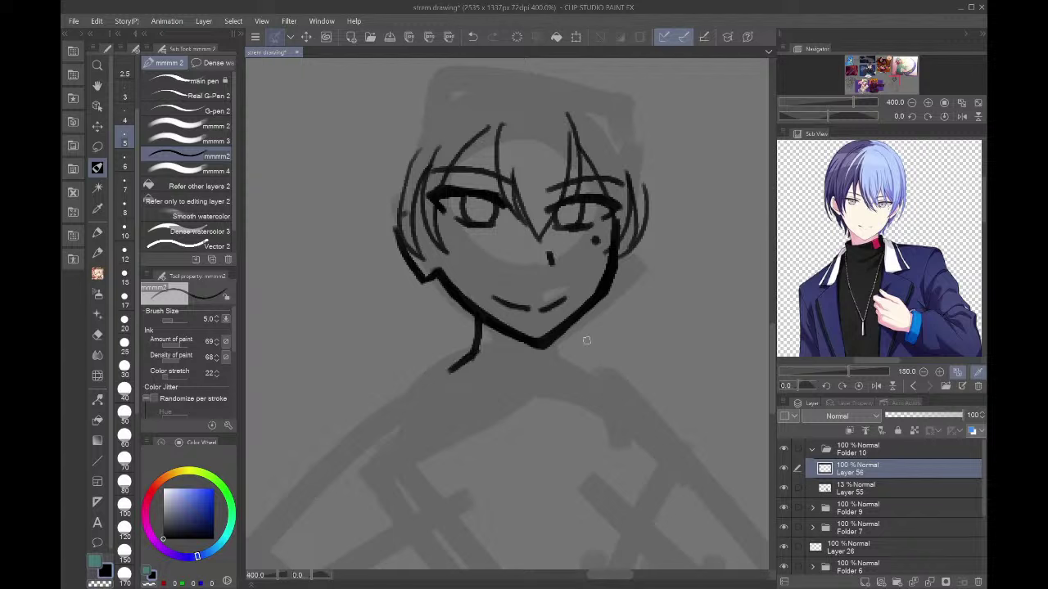
pyautogui.moveTo(565, 327); pyautogui.dragTo(595, 380)
pyautogui.moveTo(476, 318)
pyautogui.mouseDown()
pyautogui.moveTo(473, 366)
pyautogui.moveTo(441, 381)
pyautogui.mouseUp()
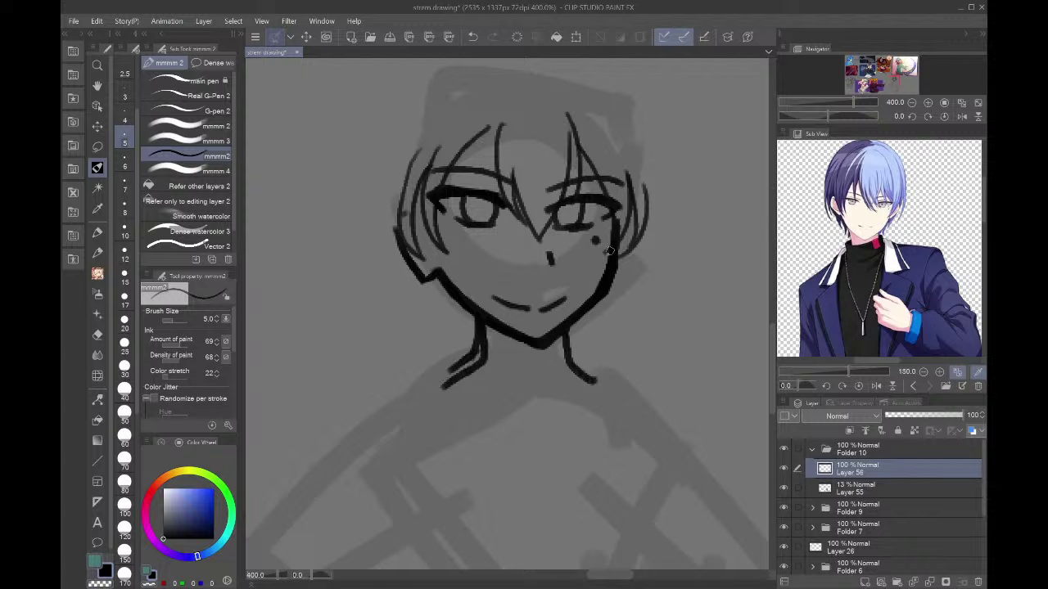
pyautogui.hotkey('ctrl', 'z')
pyautogui.moveTo(479, 323)
pyautogui.mouseDown()
pyautogui.moveTo(483, 346)
pyautogui.moveTo(442, 376)
pyautogui.mouseUp()
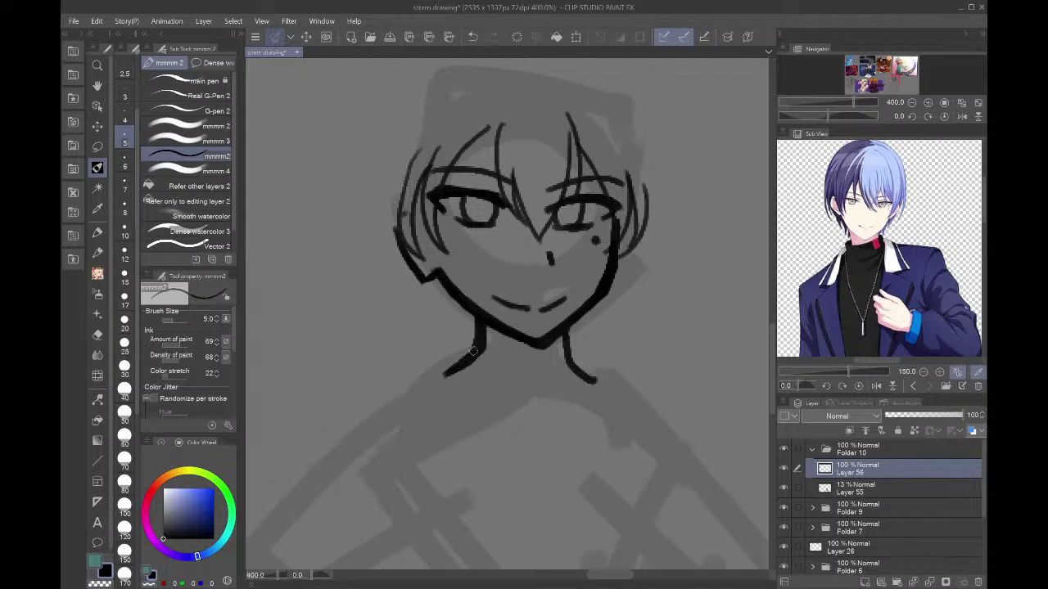
# - Draw a curved collar edge across the neck, with a small angular tab and raised collar sides
pyautogui.moveTo(483, 348); pyautogui.dragTo(574, 348)
pyautogui.hotkey('ctrl', 'z')
pyautogui.moveTo(481, 349)
pyautogui.mouseDown()
pyautogui.moveTo(574, 346)
pyautogui.moveTo(483, 352)
pyautogui.mouseUp()
pyautogui.hotkey('ctrl', 'z')
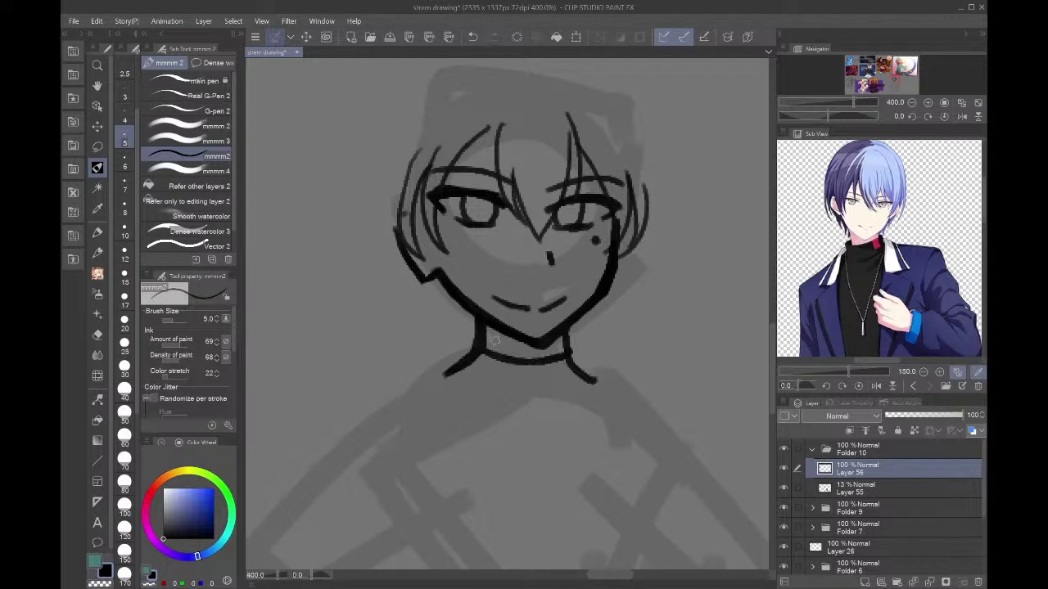
pyautogui.moveTo(548, 364)
pyautogui.mouseDown()
pyautogui.moveTo(565, 395)
pyautogui.moveTo(586, 383)
pyautogui.moveTo(565, 360)
pyautogui.moveTo(566, 397)
pyautogui.mouseUp()
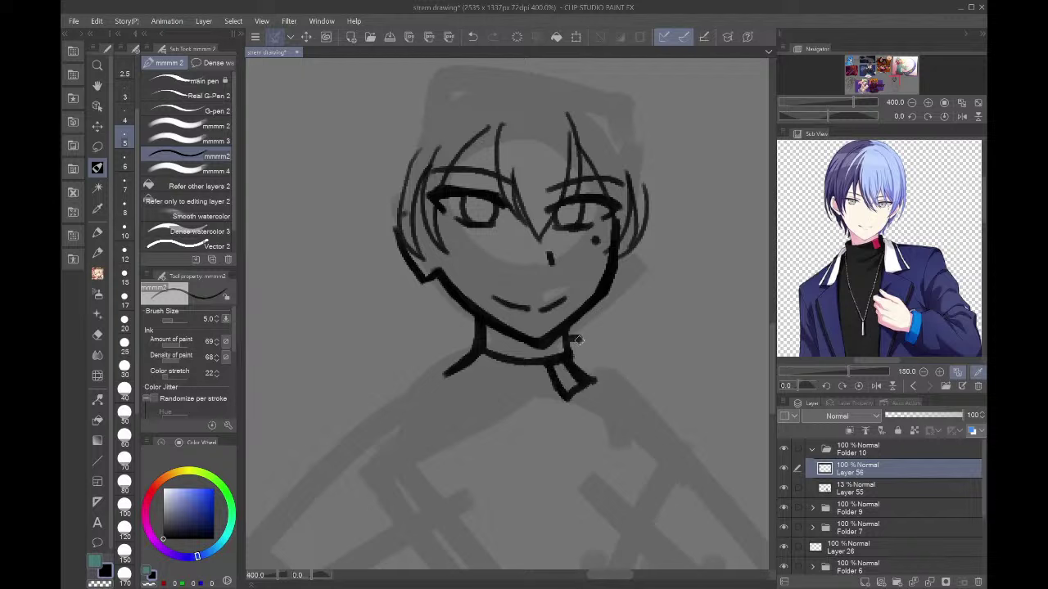
pyautogui.moveTo(572, 338); pyautogui.dragTo(596, 382)
pyautogui.moveTo(478, 339); pyautogui.dragTo(456, 361)
# - Rework the collar side opposite the tab and draw sloping shoulder lines outward from both sides of the collar
pyautogui.click(783, 92)
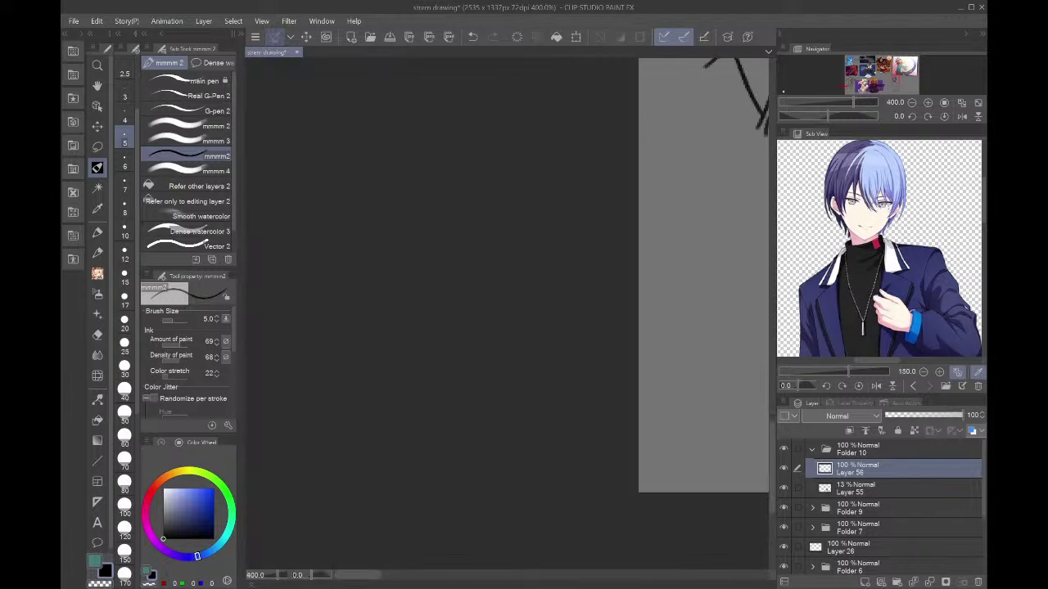
pyautogui.moveTo(844, 87); pyautogui.dragTo(893, 80)
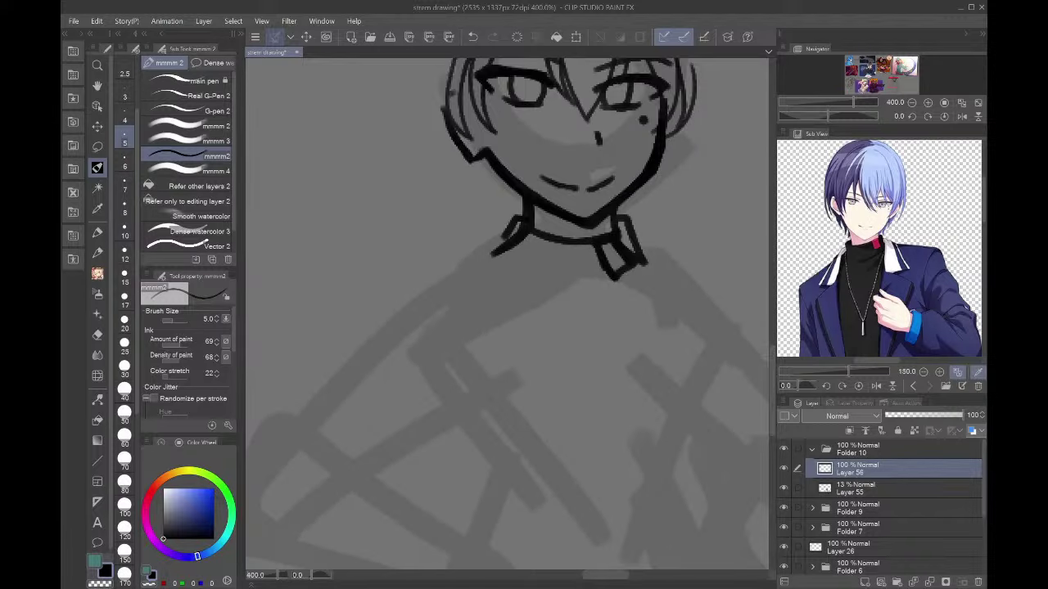
pyautogui.press('x')
pyautogui.moveTo(530, 239)
pyautogui.mouseDown()
pyautogui.moveTo(494, 259)
pyautogui.moveTo(500, 251)
pyautogui.moveTo(483, 251)
pyautogui.moveTo(504, 244)
pyautogui.moveTo(523, 215)
pyautogui.moveTo(506, 226)
pyautogui.moveTo(507, 248)
pyautogui.moveTo(490, 254)
pyautogui.mouseUp()
pyautogui.press('x')
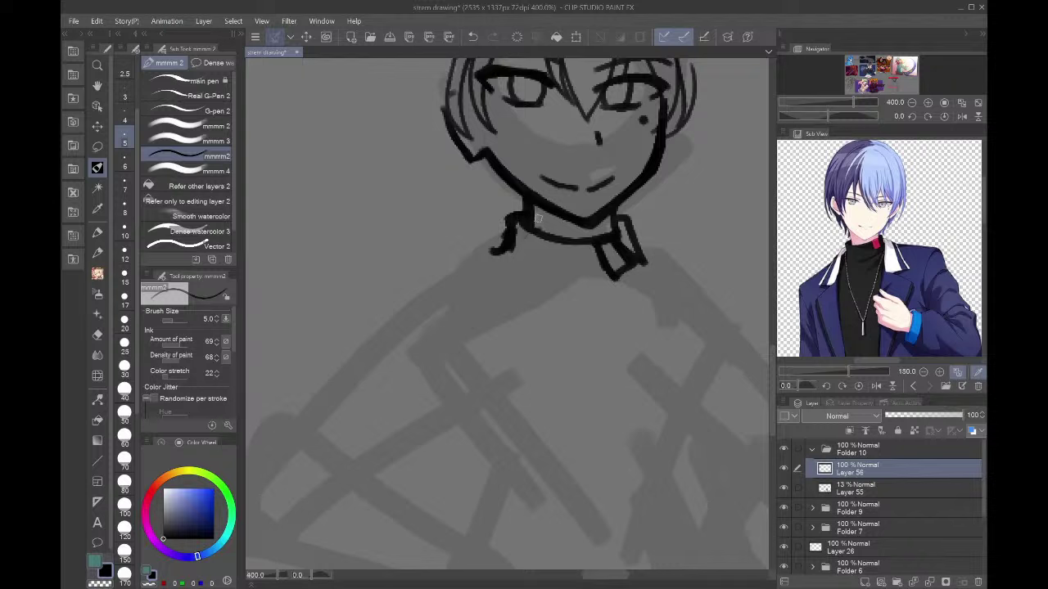
pyautogui.moveTo(643, 252); pyautogui.dragTo(665, 256)
pyautogui.moveTo(507, 236); pyautogui.dragTo(432, 267)
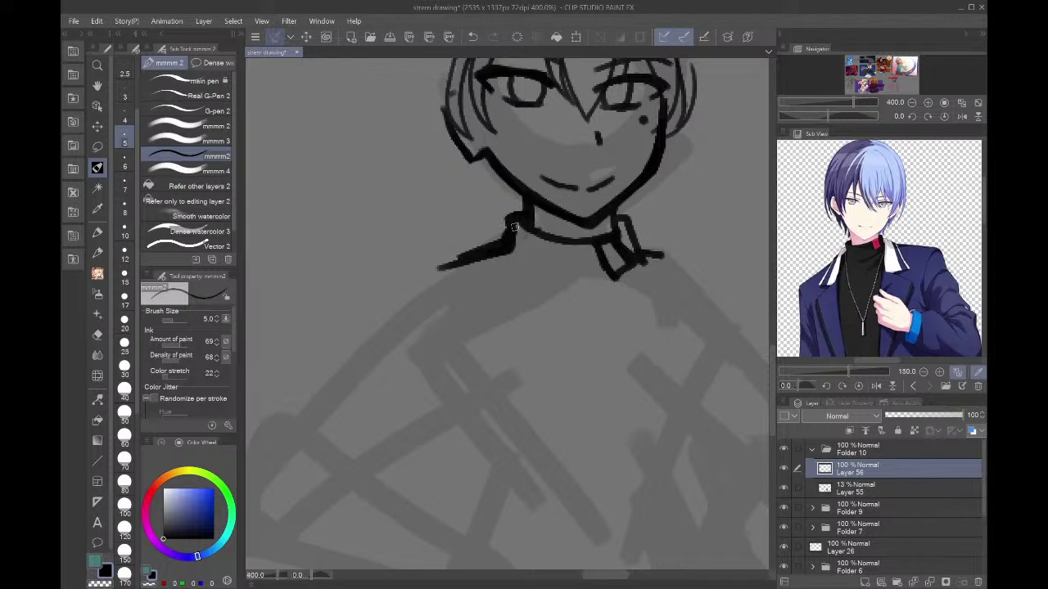
pyautogui.moveTo(514, 227)
pyautogui.mouseDown()
pyautogui.moveTo(513, 255)
pyautogui.moveTo(514, 224)
pyautogui.moveTo(530, 235)
pyautogui.mouseUp()
# - Draw the lower edge of the high collar beneath the neck, leaving a small gap near the middle
pyautogui.press('c')
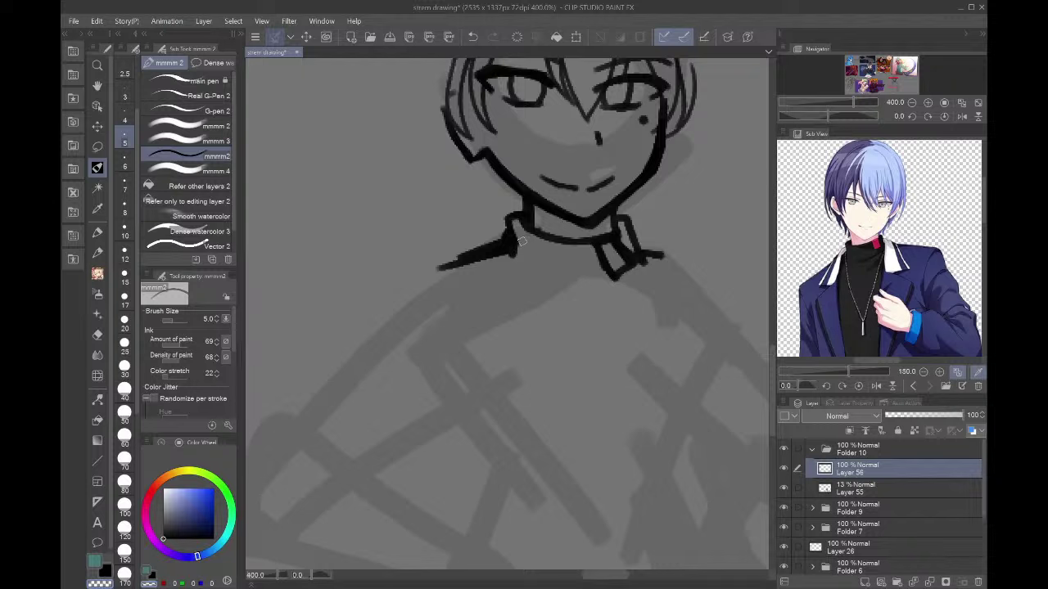
pyautogui.press('c')
pyautogui.moveTo(512, 250); pyautogui.dragTo(545, 279)
pyautogui.moveTo(642, 260)
pyautogui.mouseDown()
pyautogui.moveTo(620, 277)
pyautogui.moveTo(565, 278)
pyautogui.mouseUp()
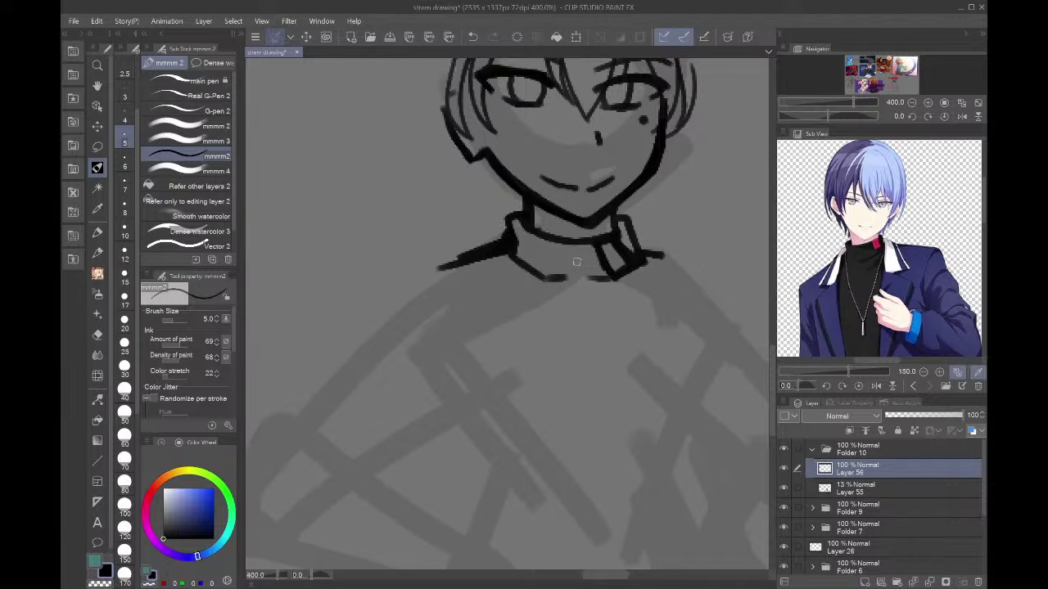
# - Draw the top's wide curved neckline with flared short sleeves and both sides of the torso tapering to the waist
pyautogui.click(912, 103)
pyautogui.moveTo(912, 82); pyautogui.dragTo(893, 85)
pyautogui.click(928, 102)
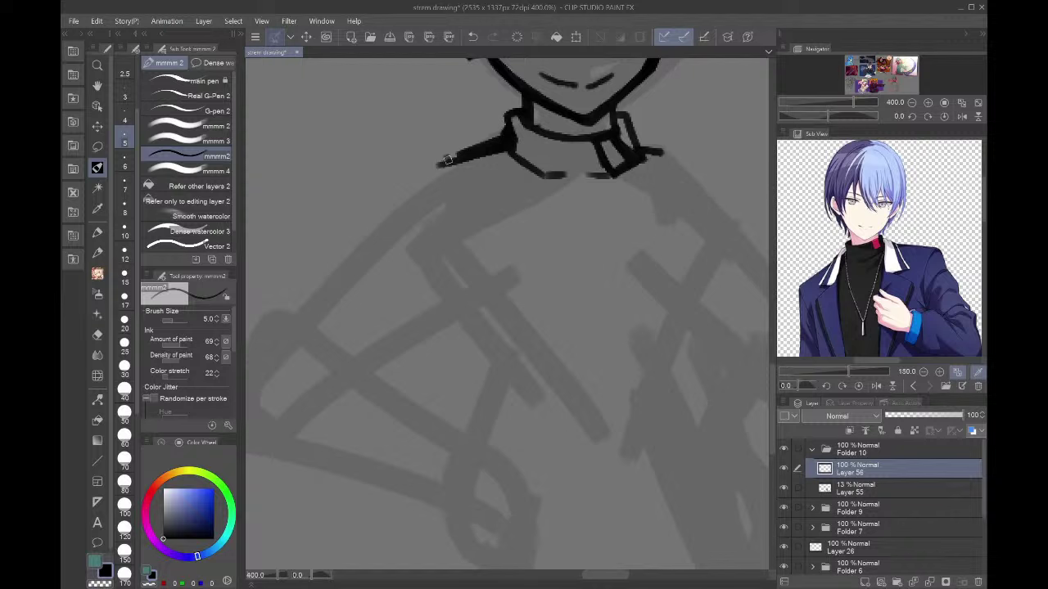
pyautogui.moveTo(442, 162)
pyautogui.mouseDown()
pyautogui.moveTo(633, 209)
pyautogui.moveTo(686, 163)
pyautogui.moveTo(655, 136)
pyautogui.moveTo(442, 157)
pyautogui.moveTo(260, 270)
pyautogui.moveTo(352, 388)
pyautogui.moveTo(435, 337)
pyautogui.moveTo(468, 336)
pyautogui.moveTo(489, 406)
pyautogui.mouseUp()
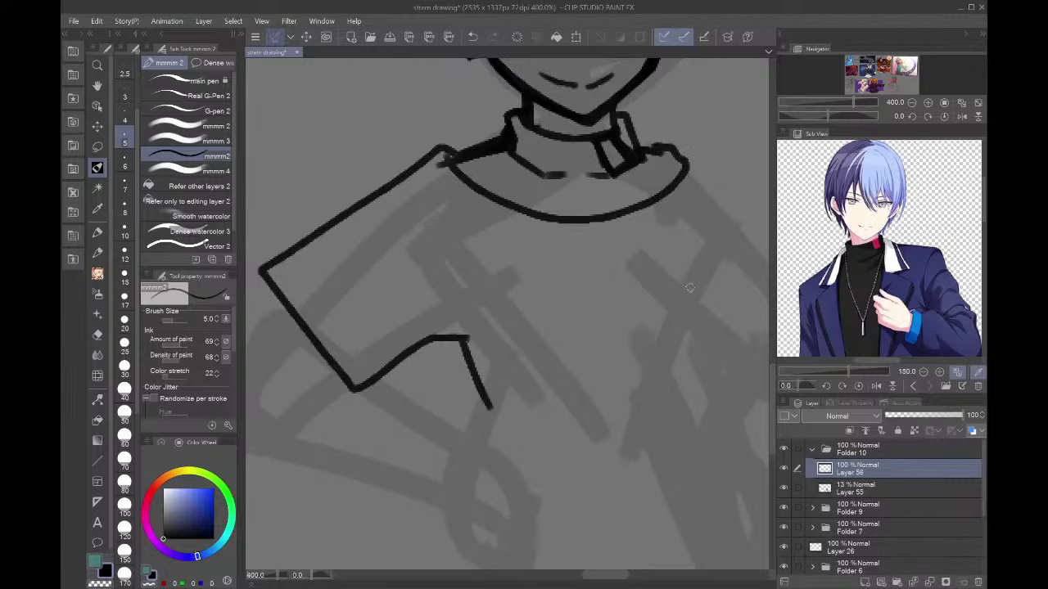
pyautogui.moveTo(680, 270); pyautogui.dragTo(659, 458)
pyautogui.moveTo(481, 378); pyautogui.dragTo(493, 423)
pyautogui.moveTo(457, 298); pyautogui.dragTo(457, 337)
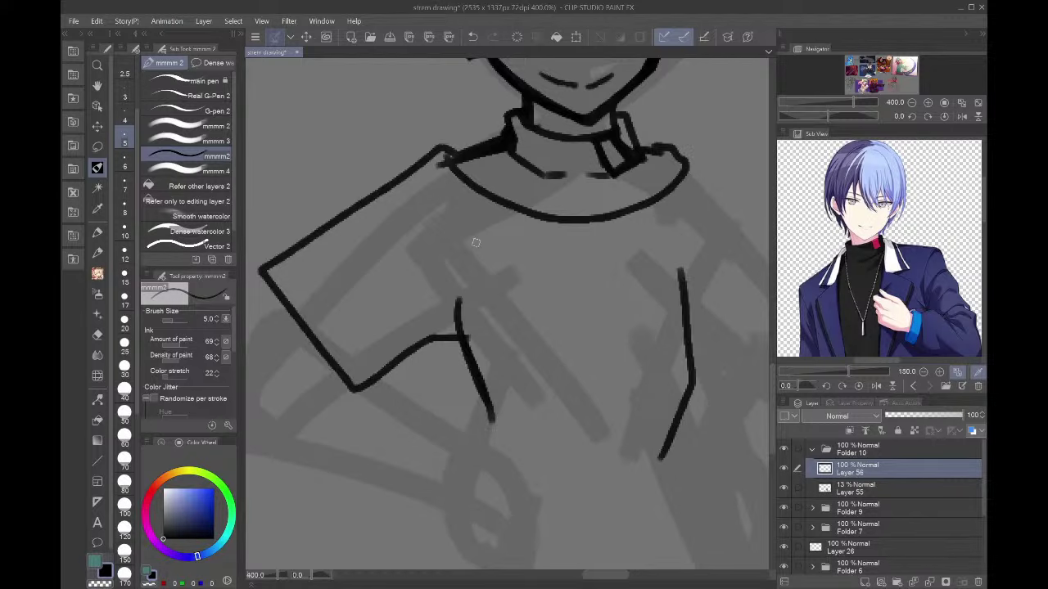
pyautogui.moveTo(687, 167)
pyautogui.mouseDown()
pyautogui.moveTo(728, 194)
pyautogui.moveTo(731, 330)
pyautogui.moveTo(692, 349)
pyautogui.mouseUp()
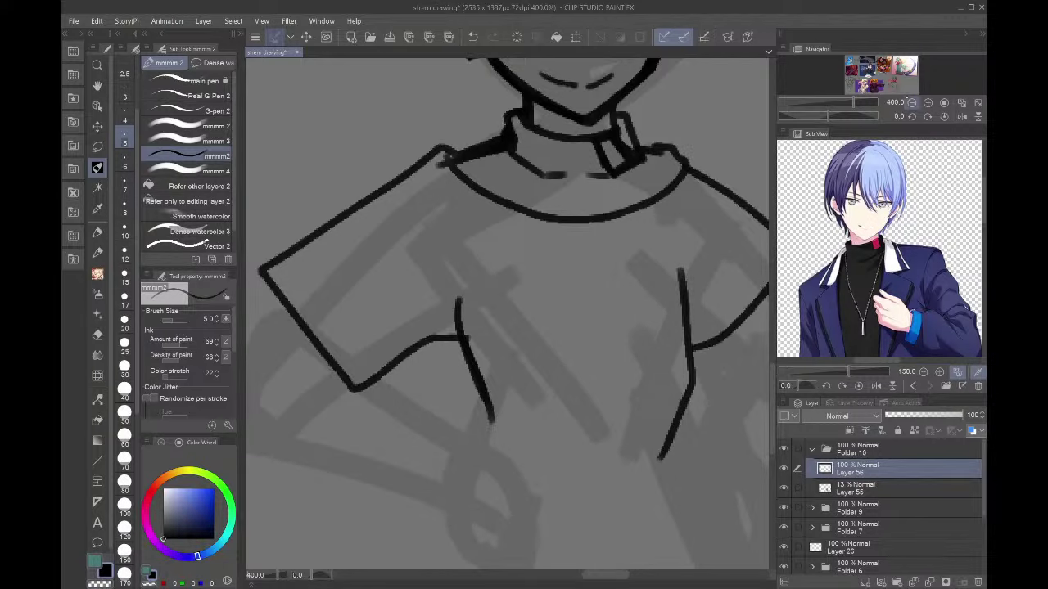
# - Undo the shoulder lines, flared short sleeves and torso sides, keeping the wide curved neckline
pyautogui.click(912, 103)
pyautogui.moveTo(892, 76); pyautogui.dragTo(892, 86)
pyautogui.hotkey('ctrl', 'z')
pyautogui.hotkey('ctrl', 'z')
pyautogui.hotkey('ctrl', 'z')
pyautogui.hotkey('ctrl', 'z')
pyautogui.hotkey('ctrl', 'z')
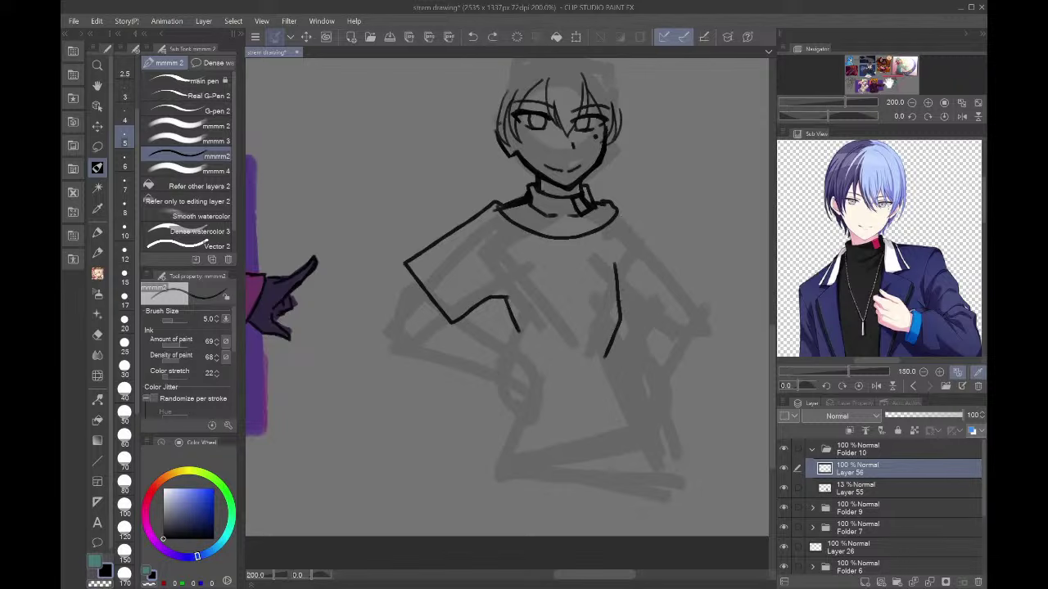
pyautogui.hotkey('ctrl', 'z')
# - Try straighter torso sides, a shoulder and sleeve outline on one side, and short lines from the high collar to the neckline
pyautogui.moveTo(495, 276); pyautogui.dragTo(529, 347)
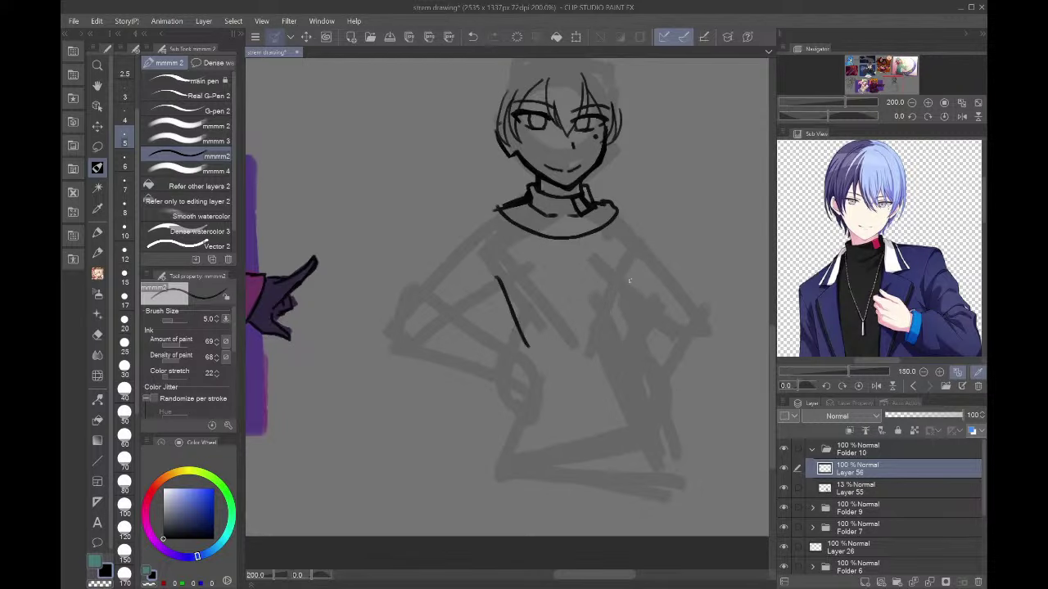
pyautogui.moveTo(624, 264); pyautogui.dragTo(615, 349)
pyautogui.click(928, 103)
pyautogui.moveTo(892, 78); pyautogui.dragTo(893, 84)
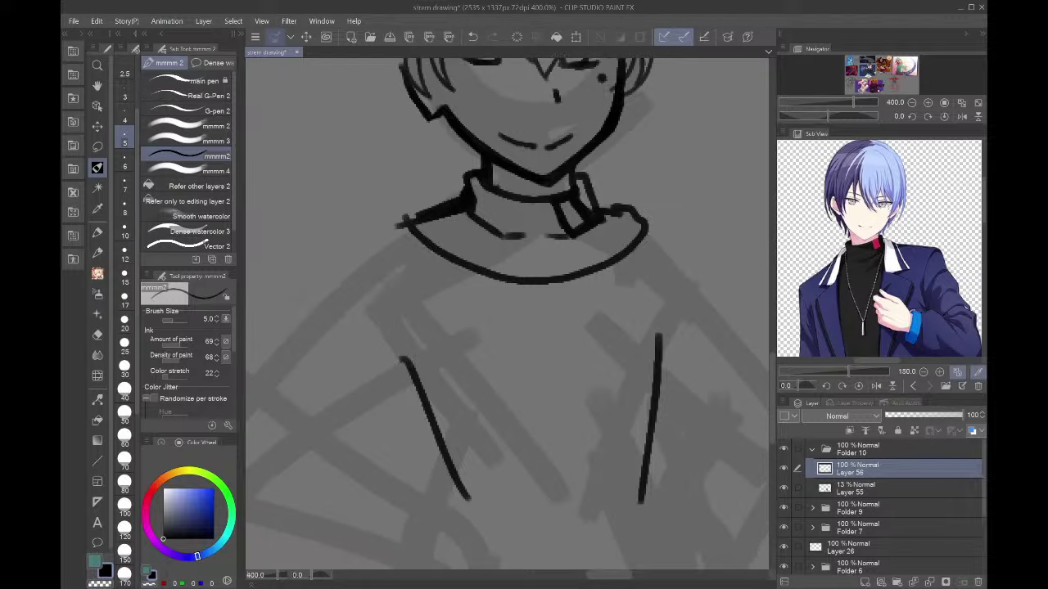
pyautogui.moveTo(623, 211)
pyautogui.mouseDown()
pyautogui.moveTo(750, 272)
pyautogui.moveTo(758, 300)
pyautogui.moveTo(669, 418)
pyautogui.mouseUp()
pyautogui.moveTo(607, 212); pyautogui.dragTo(614, 249)
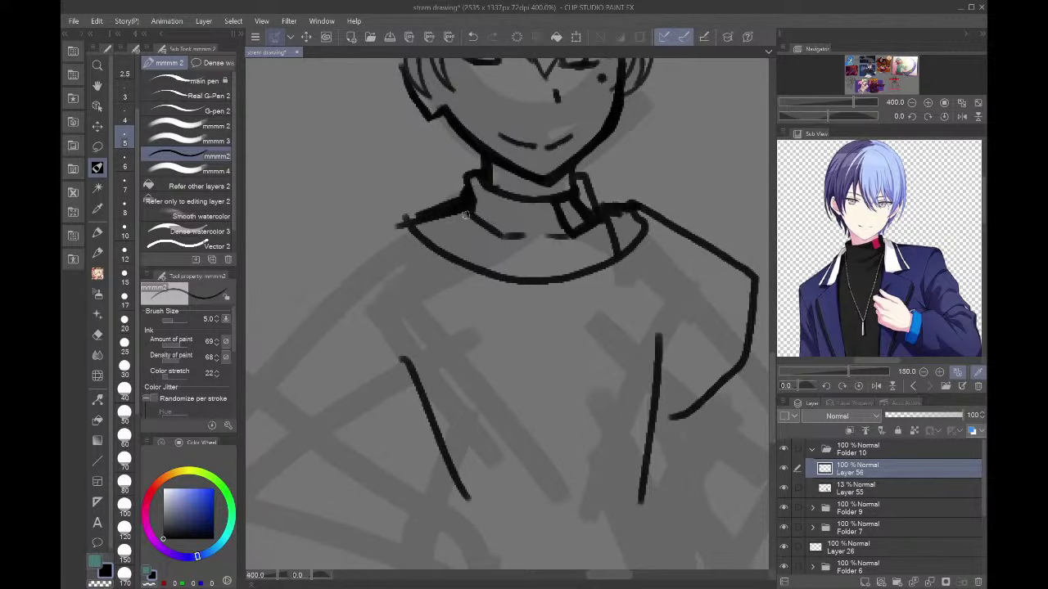
pyautogui.moveTo(463, 208)
pyautogui.mouseDown()
pyautogui.moveTo(450, 262)
pyautogui.moveTo(410, 240)
pyautogui.mouseUp()
# - Undo the upper-body lines, the wide neckline and the high collar back to the bare neck
pyautogui.click(912, 103)
pyautogui.click(912, 103)
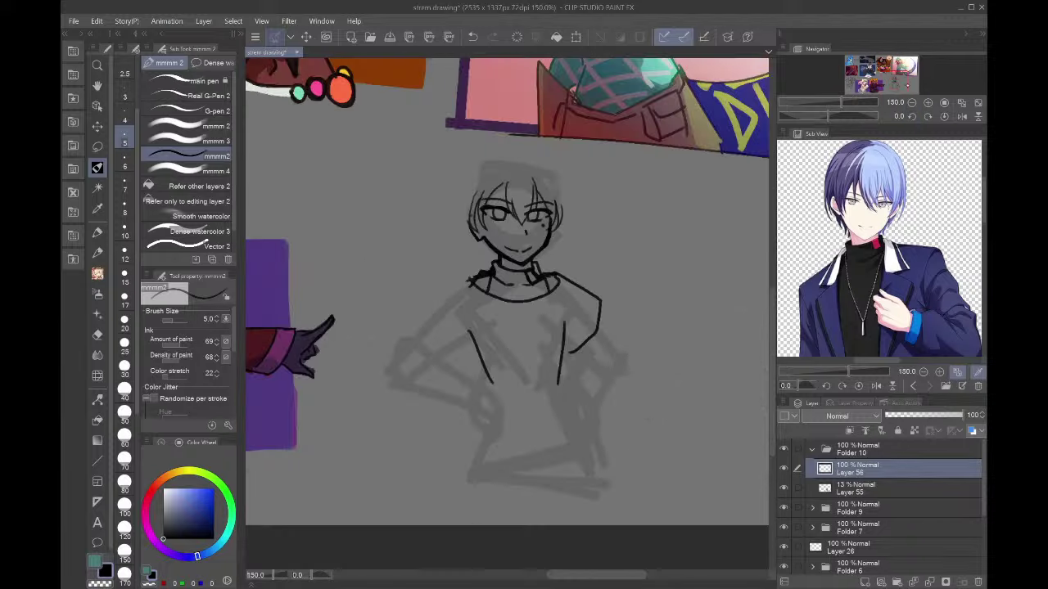
pyautogui.click(912, 103)
pyautogui.moveTo(899, 84); pyautogui.dragTo(893, 89)
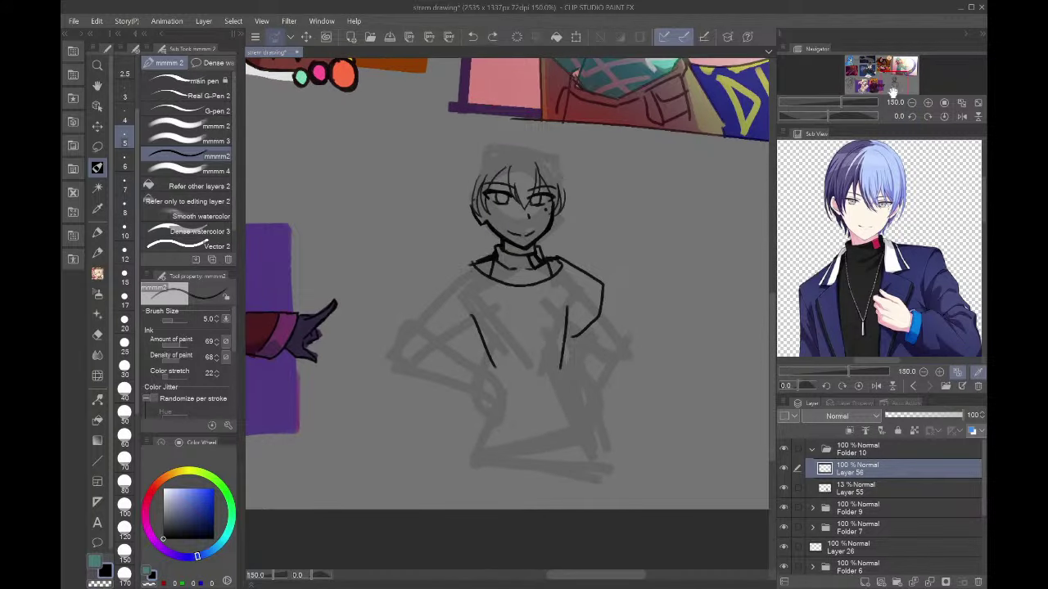
pyautogui.hotkey('ctrl', 'z')
pyautogui.hotkey('ctrl', 'z')
pyautogui.hotkey('ctrl', 'z')
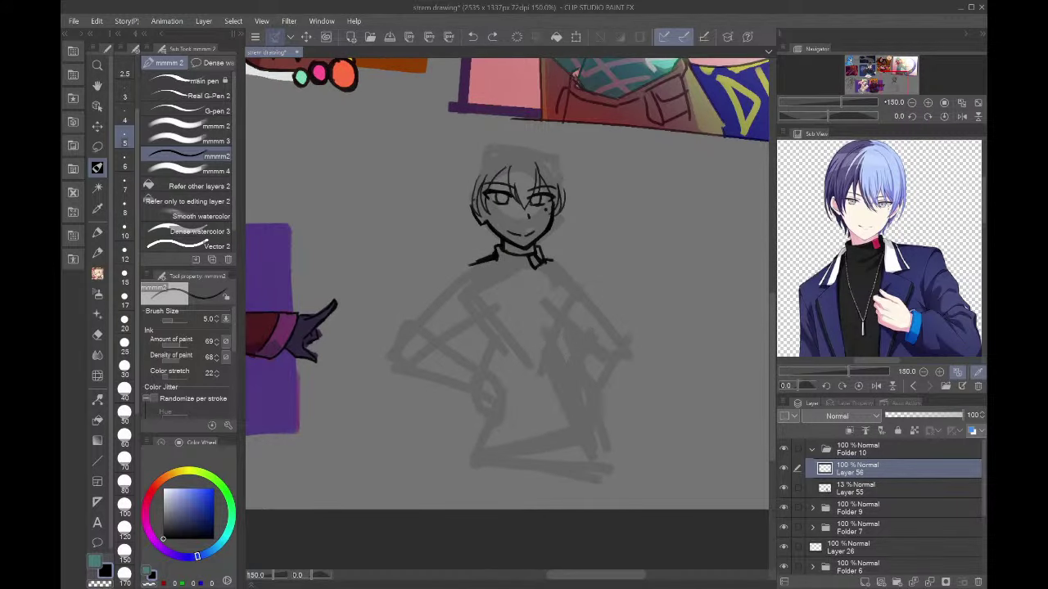
pyautogui.hotkey('ctrl', 'z')
pyautogui.hotkey('ctrl', 'z')
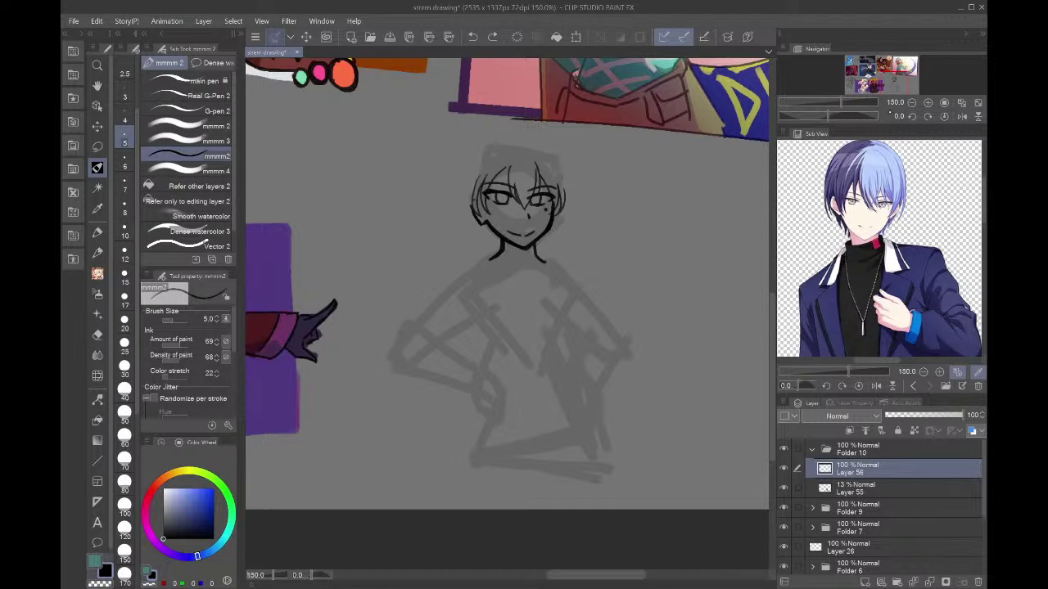
# - Draw two collarbone lines below the neck and a round neckline curving between the shoulder ends
pyautogui.doubleClick(927, 102)
pyautogui.moveTo(436, 168); pyautogui.dragTo(530, 185)
pyautogui.moveTo(643, 171); pyautogui.dragTo(556, 191)
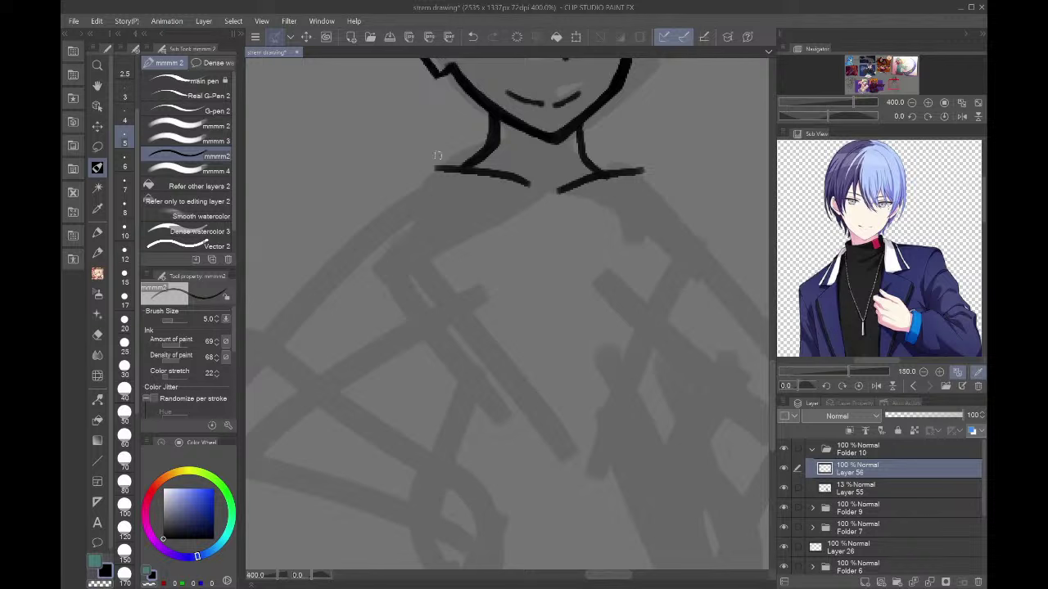
pyautogui.moveTo(438, 157)
pyautogui.mouseDown()
pyautogui.moveTo(449, 182)
pyautogui.moveTo(606, 236)
pyautogui.moveTo(645, 185)
pyautogui.moveTo(628, 169)
pyautogui.moveTo(524, 228)
pyautogui.moveTo(436, 162)
pyautogui.moveTo(471, 167)
pyautogui.mouseUp()
pyautogui.hotkey('ctrl', 'z')
pyautogui.moveTo(596, 175); pyautogui.dragTo(631, 173)
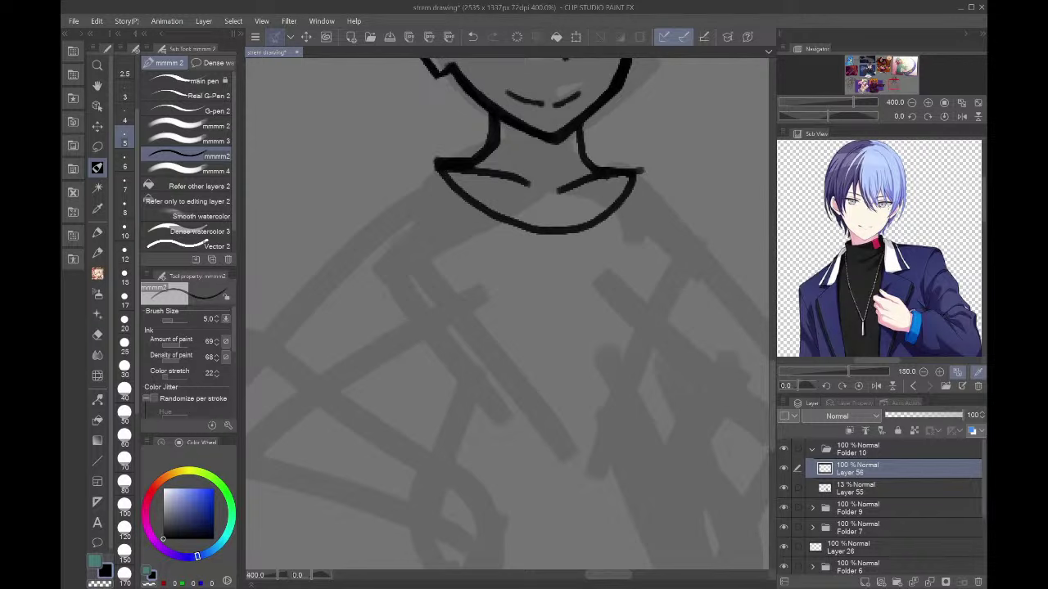
pyautogui.moveTo(446, 306)
pyautogui.mouseDown()
pyautogui.moveTo(618, 164)
pyautogui.moveTo(568, 327)
pyautogui.mouseUp()
pyautogui.moveTo(566, 184); pyautogui.dragTo(575, 194)
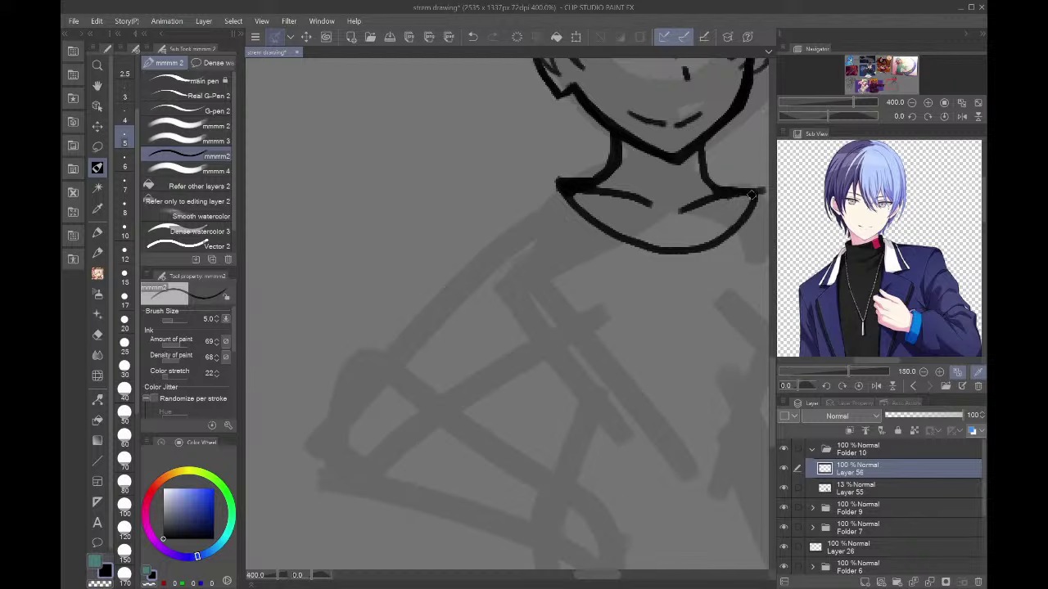
# - Draw both sides of the torso narrowing to the waist, with angled lines flaring outward to the hips
pyautogui.click(912, 103)
pyautogui.moveTo(894, 85)
pyautogui.mouseDown()
pyautogui.moveTo(900, 77)
pyautogui.moveTo(884, 90)
pyautogui.mouseUp()
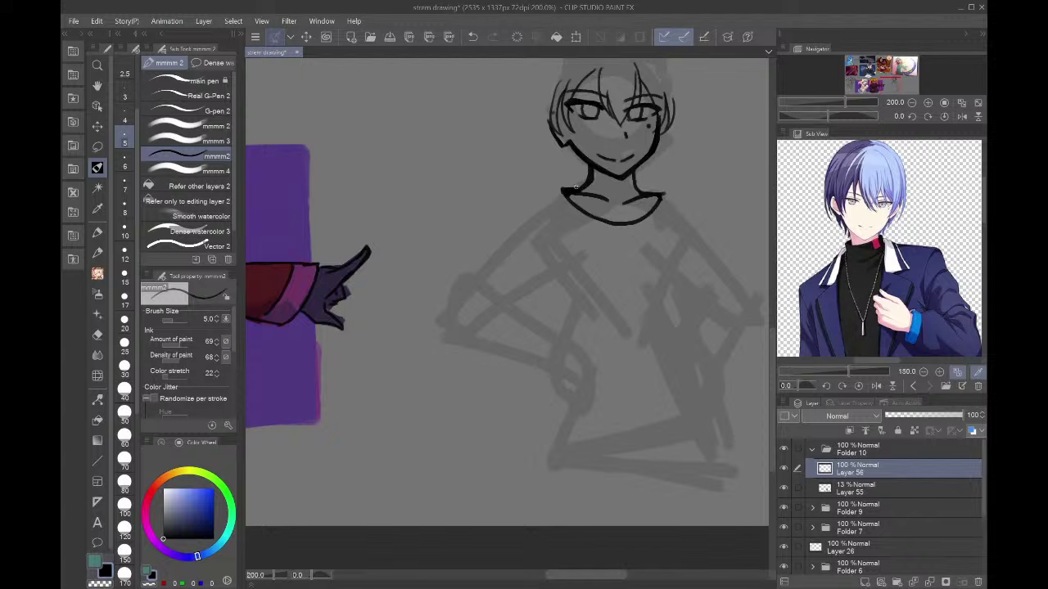
pyautogui.moveTo(555, 241); pyautogui.dragTo(577, 311)
pyautogui.moveTo(676, 242); pyautogui.dragTo(662, 319)
pyautogui.hotkey('ctrl', 'z')
pyautogui.hotkey('ctrl', 'z')
pyautogui.moveTo(555, 239); pyautogui.dragTo(578, 317)
pyautogui.moveTo(672, 242)
pyautogui.mouseDown()
pyautogui.moveTo(665, 316)
pyautogui.moveTo(700, 384)
pyautogui.mouseUp()
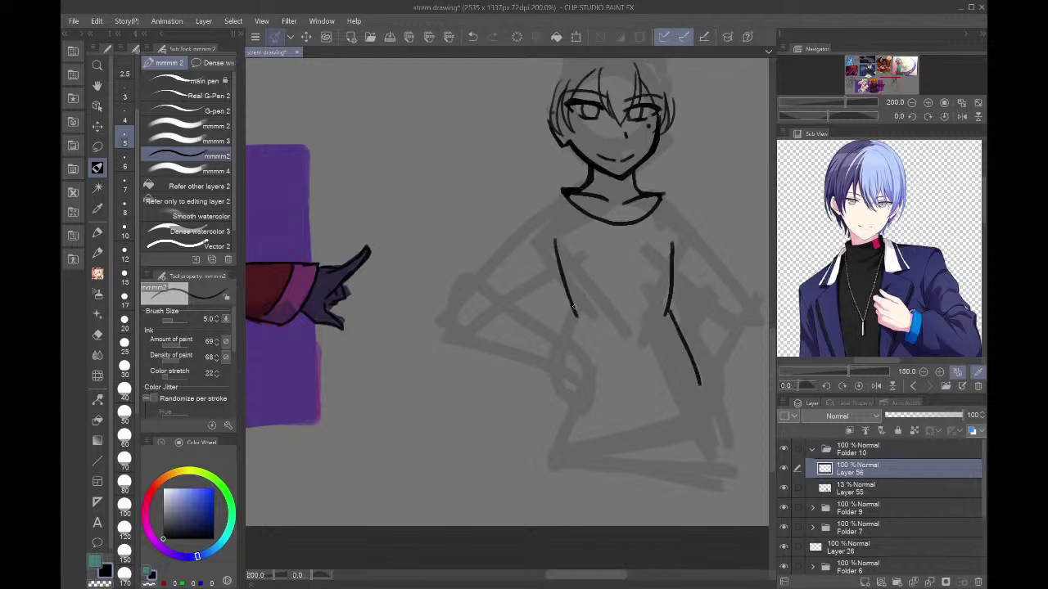
pyautogui.moveTo(576, 307); pyautogui.dragTo(565, 342)
# - Draw sloping shoulders and short sleeve outlines on both sides, starting from the ends of the neckline
pyautogui.moveTo(558, 188)
pyautogui.mouseDown()
pyautogui.moveTo(497, 233)
pyautogui.moveTo(518, 280)
pyautogui.moveTo(554, 289)
pyautogui.mouseUp()
pyautogui.moveTo(666, 194)
pyautogui.mouseDown()
pyautogui.moveTo(719, 237)
pyautogui.moveTo(684, 290)
pyautogui.mouseUp()
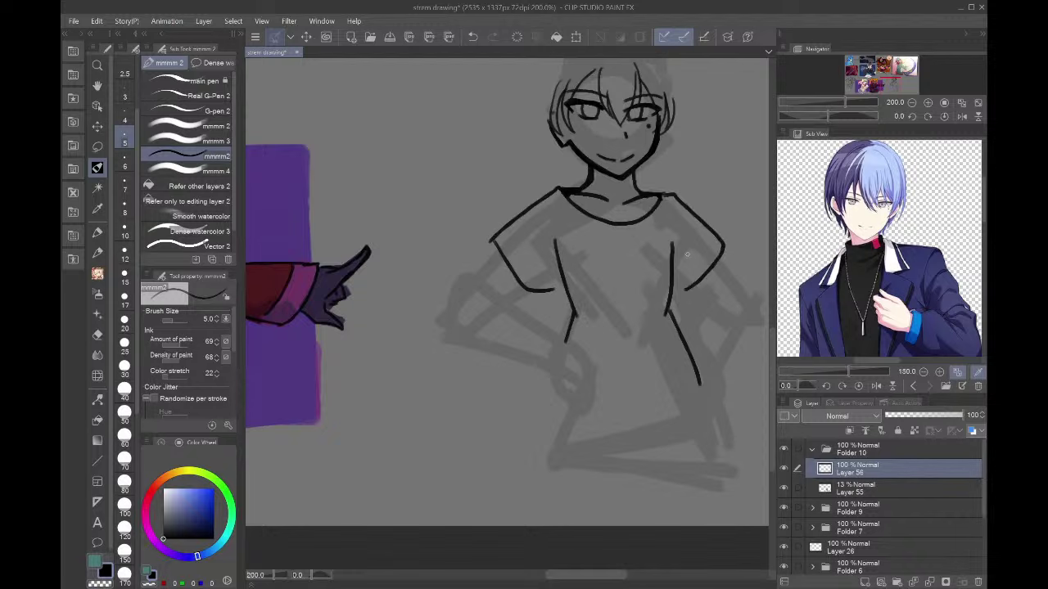
pyautogui.click(912, 103)
pyautogui.moveTo(893, 81); pyautogui.dragTo(892, 85)
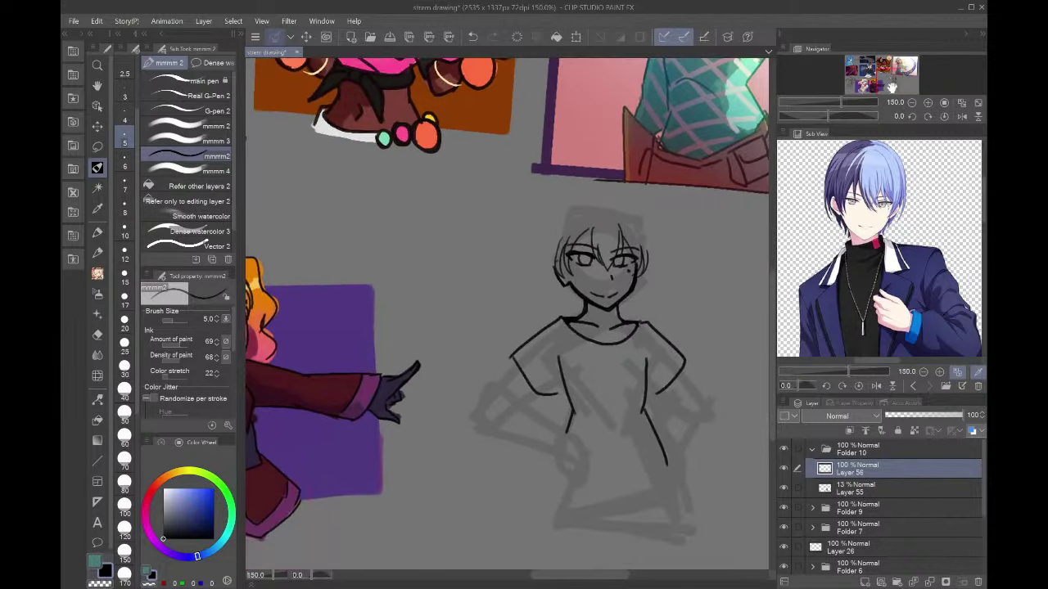
pyautogui.click(912, 102)
# - Set the brush size to 4 and draw pointed hair strands behind the jaw on both sides of the neck
pyautogui.click(927, 102)
pyautogui.click(927, 103)
pyautogui.click(927, 103)
pyautogui.click(927, 103)
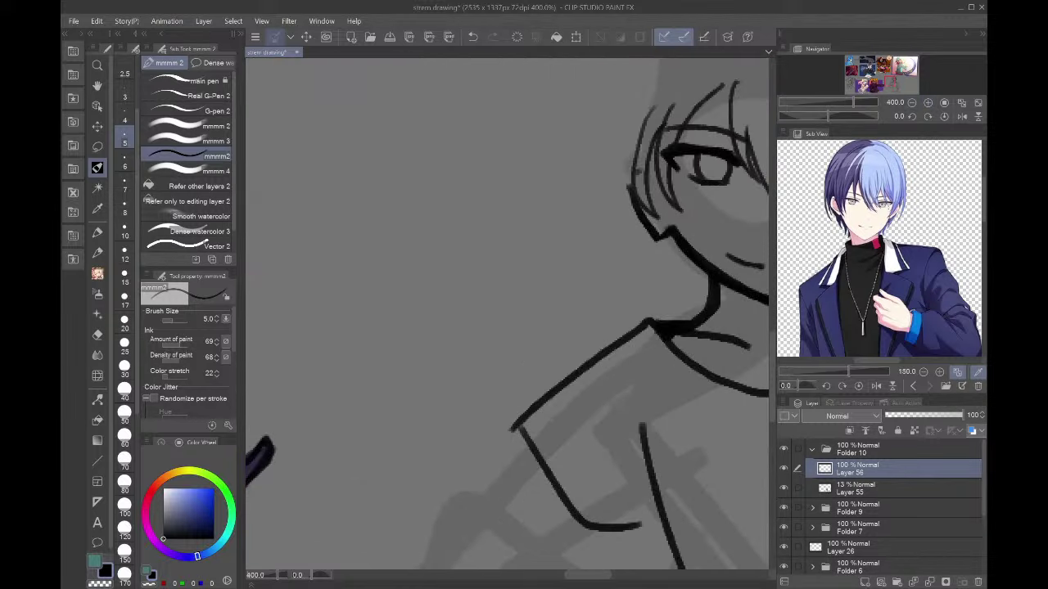
pyautogui.click(125, 115)
pyautogui.moveTo(651, 244)
pyautogui.mouseDown()
pyautogui.moveTo(686, 304)
pyautogui.moveTo(700, 309)
pyautogui.mouseUp()
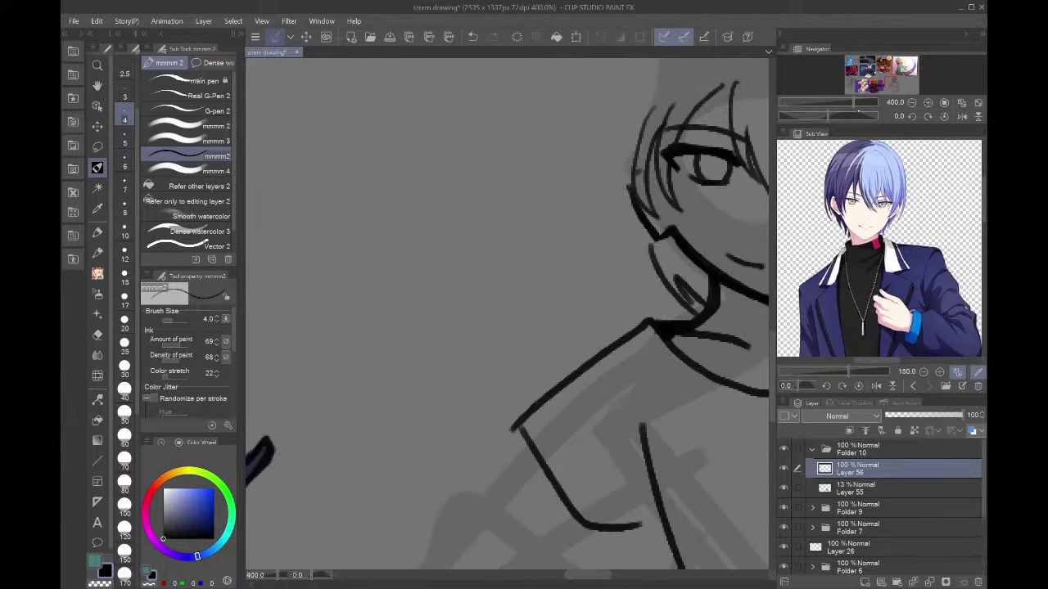
pyautogui.moveTo(891, 82); pyautogui.dragTo(893, 81)
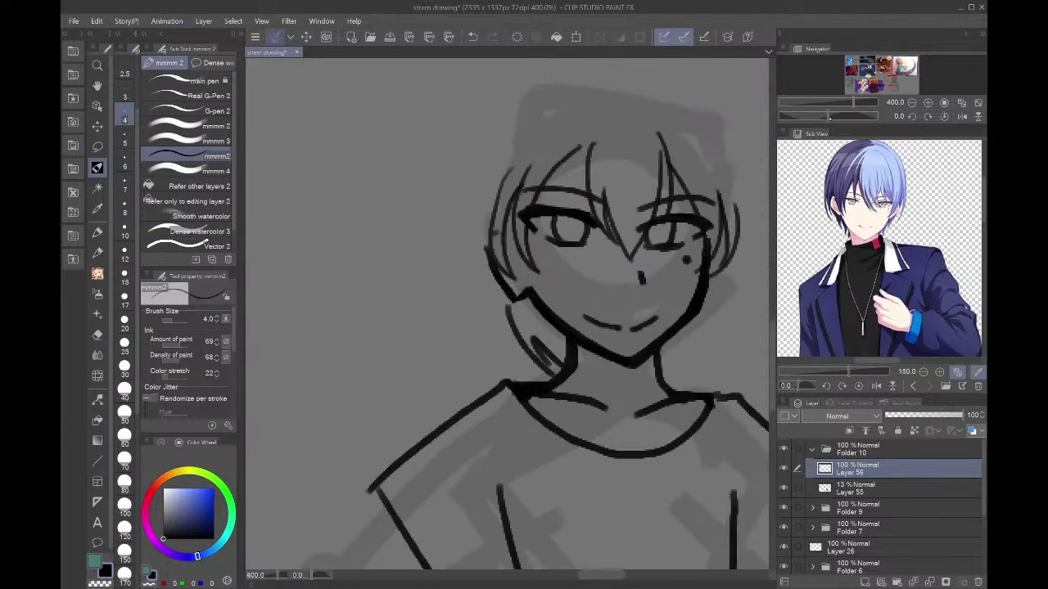
pyautogui.moveTo(727, 294); pyautogui.dragTo(688, 368)
pyautogui.moveTo(697, 342); pyautogui.dragTo(659, 373)
# - Draw a long side lock past the jaw and the outer hair outline from the crown down one side of the head
pyautogui.moveTo(501, 287)
pyautogui.mouseDown()
pyautogui.moveTo(505, 352)
pyautogui.moveTo(465, 217)
pyautogui.moveTo(515, 133)
pyautogui.mouseUp()
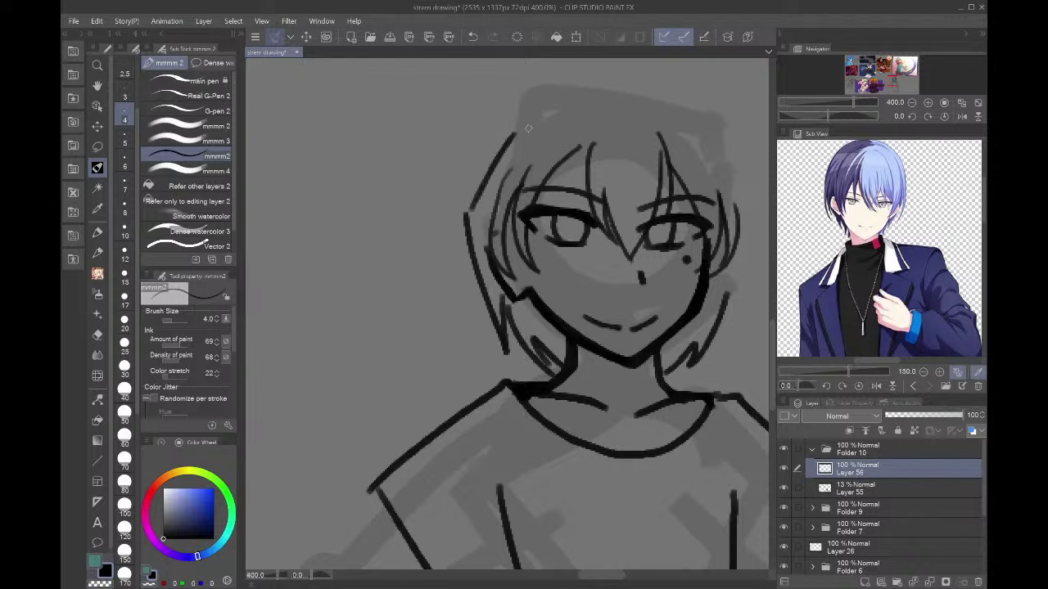
pyautogui.hotkey('ctrl', 'z')
pyautogui.moveTo(468, 211)
pyautogui.mouseDown()
pyautogui.moveTo(515, 112)
pyautogui.moveTo(508, 119)
pyautogui.moveTo(660, 78)
pyautogui.moveTo(640, 72)
pyautogui.moveTo(517, 106)
pyautogui.moveTo(468, 190)
pyautogui.mouseUp()
pyautogui.hotkey('ctrl', 'z')
pyautogui.moveTo(653, 82)
pyautogui.mouseDown()
pyautogui.moveTo(687, 89)
pyautogui.moveTo(766, 206)
pyautogui.mouseUp()
pyautogui.hotkey('ctrl', 'z')
pyautogui.hotkey('ctrl', 'z')
pyautogui.hotkey('ctrl', 'z')
pyautogui.moveTo(660, 95)
pyautogui.mouseDown()
pyautogui.moveTo(533, 71)
pyautogui.moveTo(550, 83)
pyautogui.moveTo(453, 183)
pyautogui.moveTo(475, 304)
pyautogui.mouseUp()
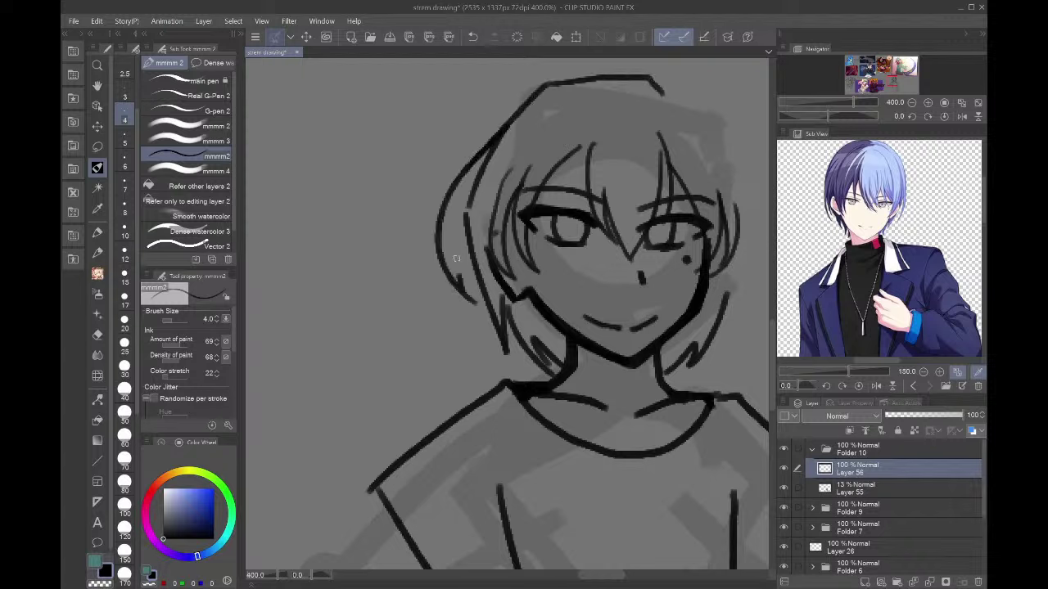
# - Draw the hair's outer contour down both sides of the head and add the parting with bang strands above the forehead
pyautogui.moveTo(519, 129); pyautogui.dragTo(455, 275)
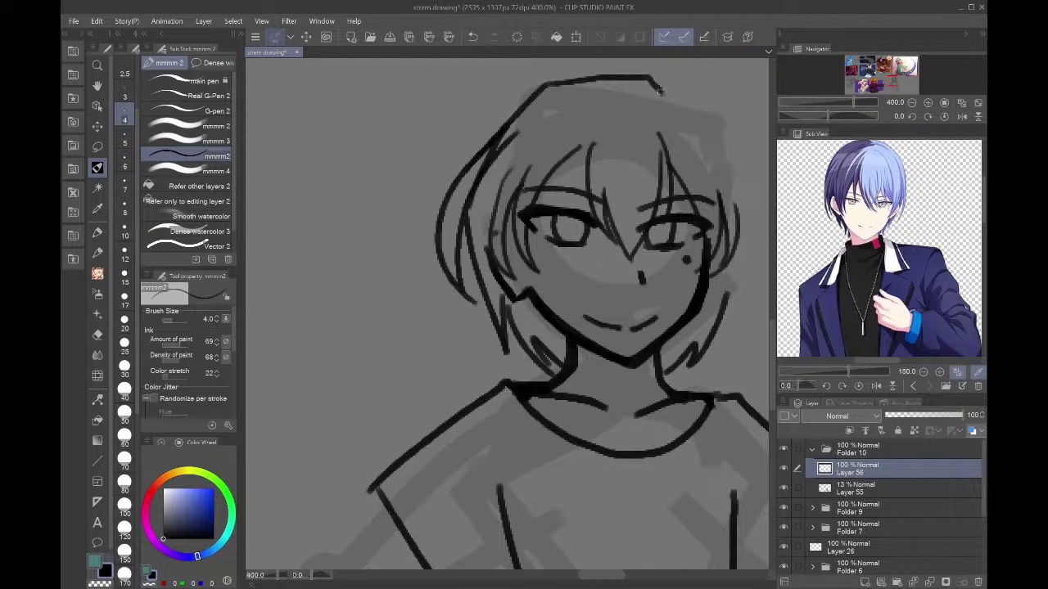
pyautogui.moveTo(661, 92)
pyautogui.mouseDown()
pyautogui.moveTo(706, 103)
pyautogui.moveTo(749, 198)
pyautogui.mouseUp()
pyautogui.moveTo(729, 154)
pyautogui.mouseDown()
pyautogui.moveTo(754, 229)
pyautogui.moveTo(730, 289)
pyautogui.moveTo(725, 278)
pyautogui.moveTo(714, 337)
pyautogui.mouseUp()
pyautogui.moveTo(705, 301); pyautogui.dragTo(728, 266)
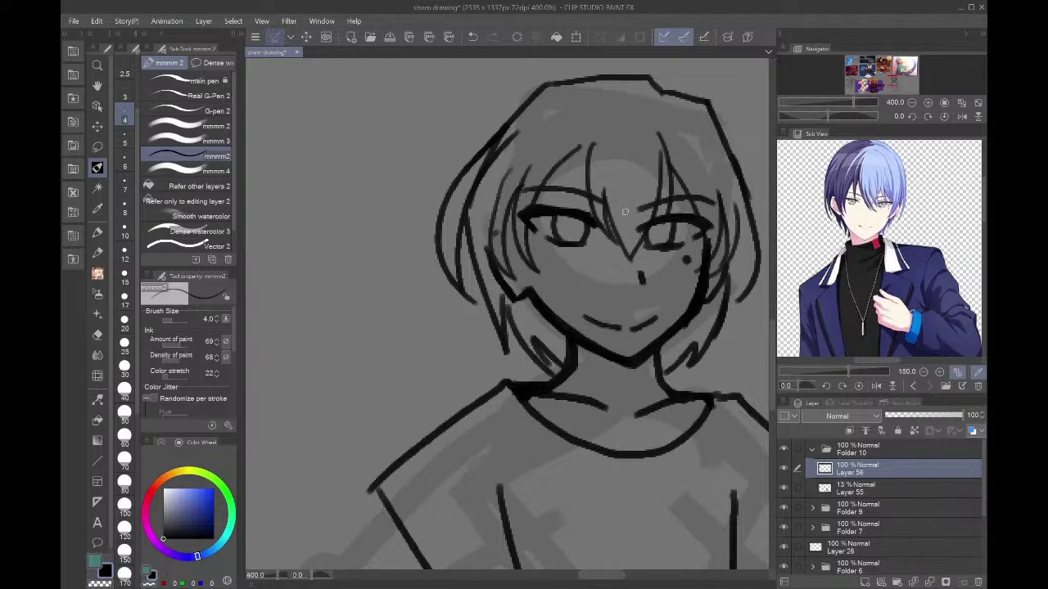
pyautogui.moveTo(630, 131)
pyautogui.mouseDown()
pyautogui.moveTo(636, 253)
pyautogui.moveTo(606, 183)
pyautogui.mouseUp()
pyautogui.moveTo(639, 82); pyautogui.dragTo(602, 168)
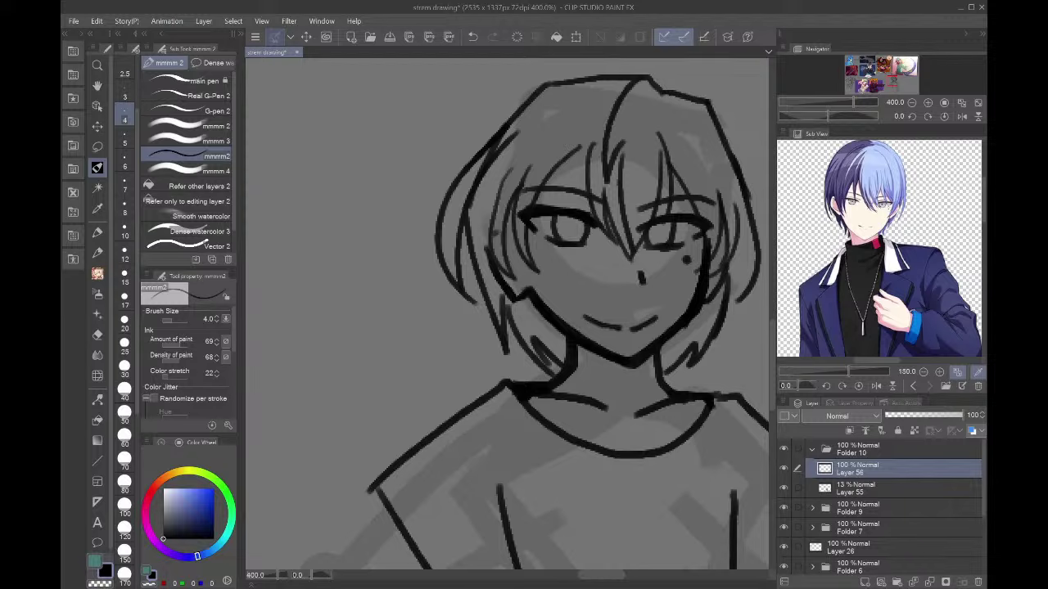
# - Sketch the hand resting on the hip at the waist, with its wrist, thumb and separated fingers
pyautogui.moveTo(892, 82); pyautogui.dragTo(894, 85)
pyautogui.moveTo(564, 399)
pyautogui.mouseDown()
pyautogui.moveTo(635, 287)
pyautogui.moveTo(646, 218)
pyautogui.mouseUp()
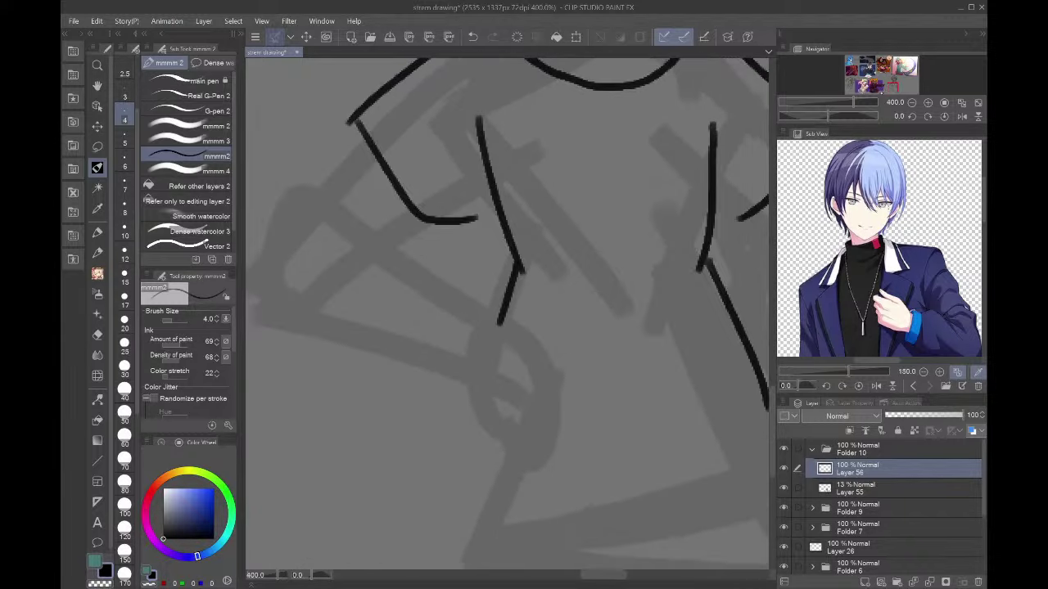
pyautogui.moveTo(473, 328)
pyautogui.mouseDown()
pyautogui.moveTo(508, 315)
pyautogui.moveTo(521, 349)
pyautogui.moveTo(568, 375)
pyautogui.moveTo(586, 402)
pyautogui.moveTo(564, 460)
pyautogui.moveTo(413, 427)
pyautogui.mouseUp()
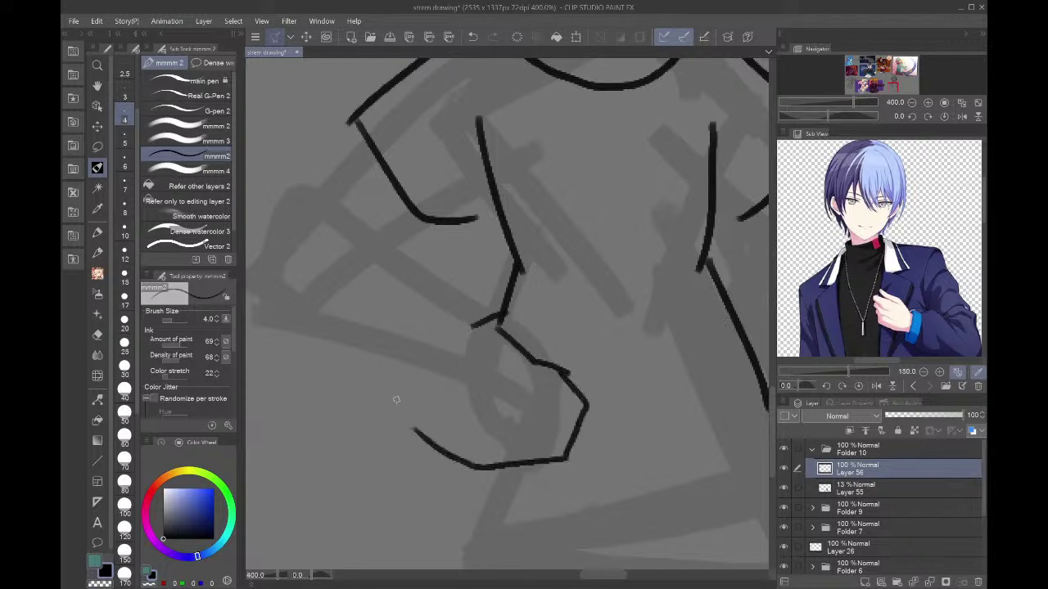
pyautogui.hotkey('ctrl', 'z')
pyautogui.moveTo(565, 369)
pyautogui.mouseDown()
pyautogui.moveTo(589, 399)
pyautogui.moveTo(493, 364)
pyautogui.mouseUp()
pyautogui.hotkey('ctrl', 'z')
pyautogui.moveTo(564, 370)
pyautogui.mouseDown()
pyautogui.moveTo(567, 411)
pyautogui.moveTo(517, 396)
pyautogui.moveTo(496, 375)
pyautogui.mouseUp()
pyautogui.moveTo(583, 414)
pyautogui.mouseDown()
pyautogui.moveTo(555, 478)
pyautogui.moveTo(470, 430)
pyautogui.mouseUp()
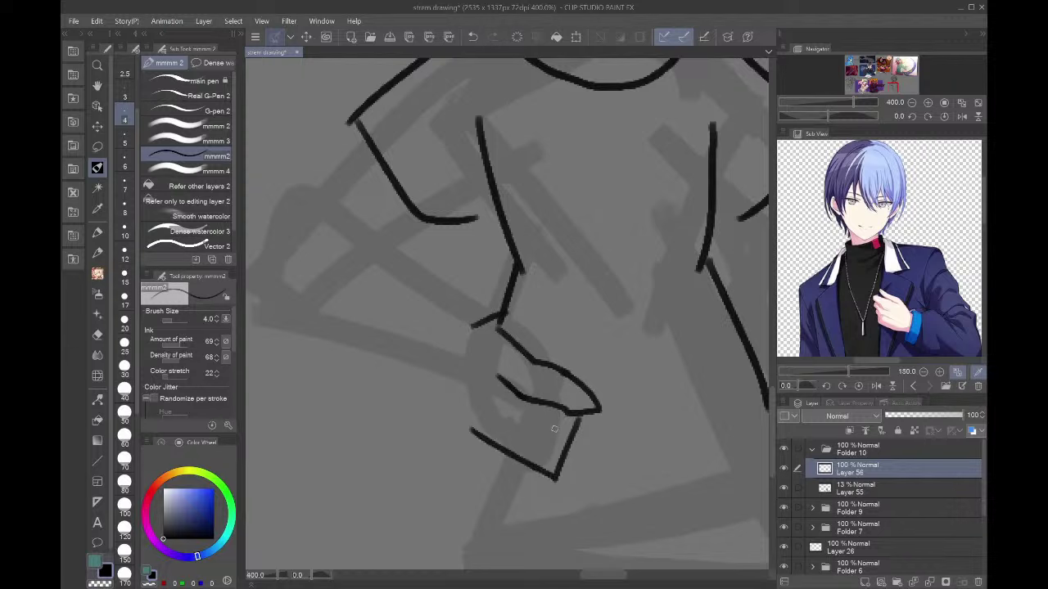
pyautogui.moveTo(571, 436); pyautogui.dragTo(508, 409)
pyautogui.moveTo(556, 453); pyautogui.dragTo(497, 419)
pyautogui.moveTo(482, 328); pyautogui.dragTo(452, 347)
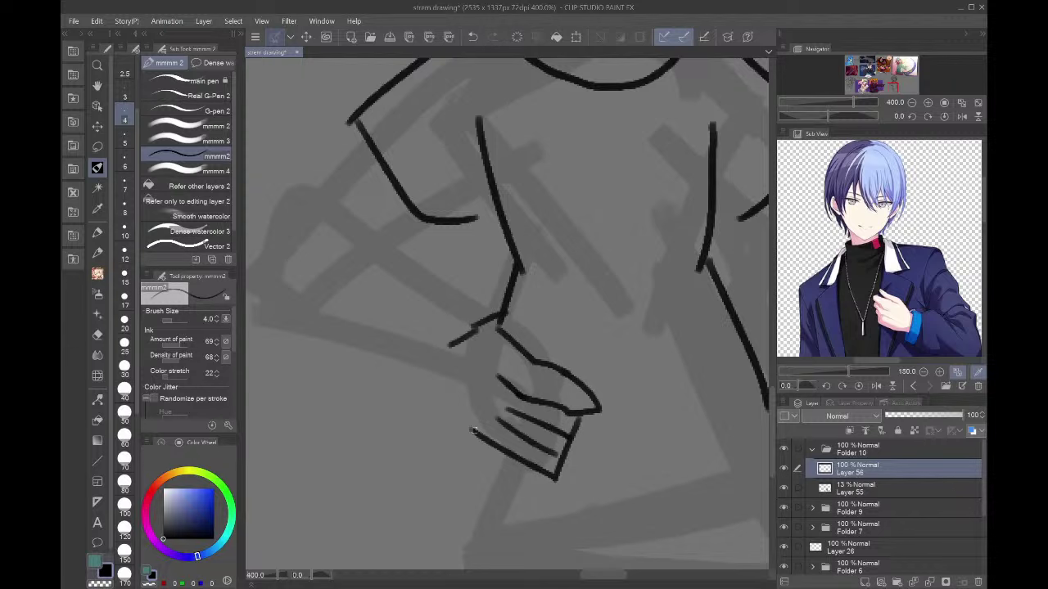
pyautogui.moveTo(455, 398); pyautogui.dragTo(474, 432)
# - Sketch the fingers of the second hand gripping the opposite hip
pyautogui.hotkey('ctrl', '-')
pyautogui.moveTo(905, 67); pyautogui.dragTo(890, 91)
pyautogui.moveTo(680, 331)
pyautogui.mouseDown()
pyautogui.moveTo(694, 388)
pyautogui.moveTo(705, 381)
pyautogui.moveTo(690, 347)
pyautogui.moveTo(700, 371)
pyautogui.mouseUp()
pyautogui.moveTo(690, 365); pyautogui.dragTo(703, 382)
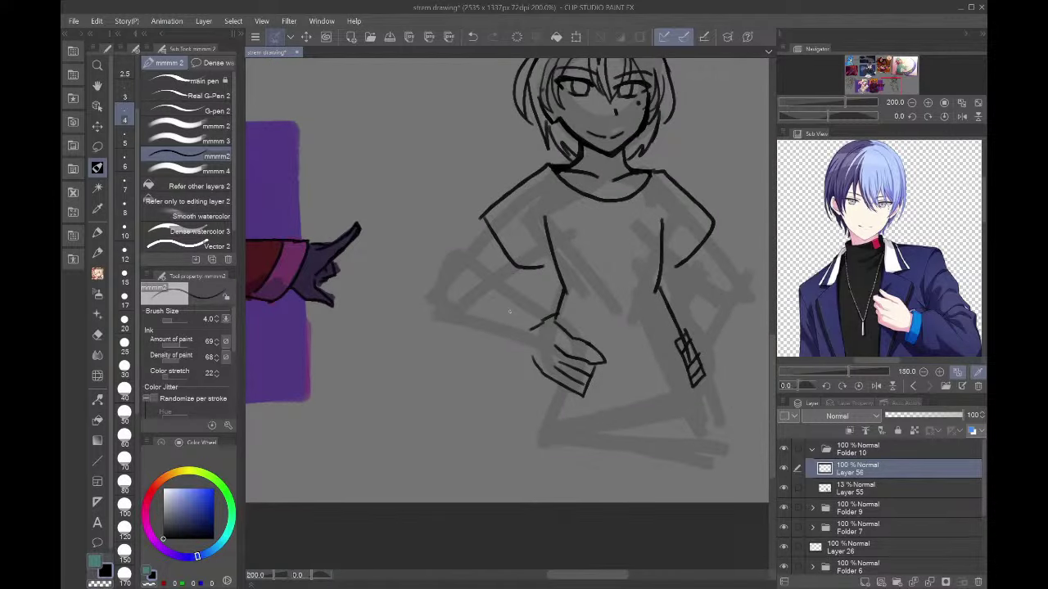
# - Draw the bent arm joining the sleeve to the elbow and the first hand's wrist
pyautogui.moveTo(541, 330); pyautogui.dragTo(449, 283)
pyautogui.moveTo(537, 360); pyautogui.dragTo(448, 287)
pyautogui.moveTo(489, 234)
pyautogui.mouseDown()
pyautogui.moveTo(467, 264)
pyautogui.moveTo(500, 293)
pyautogui.mouseUp()
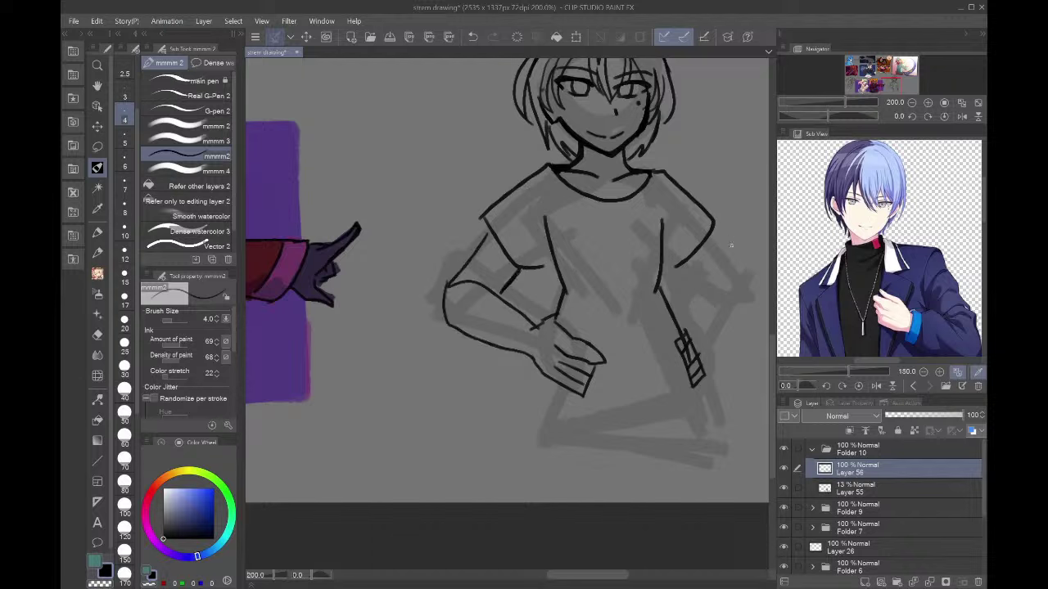
# - Erase the first hand on the hip with a lasso selection and redraw it with shorter, curled fingers
pyautogui.press('m')
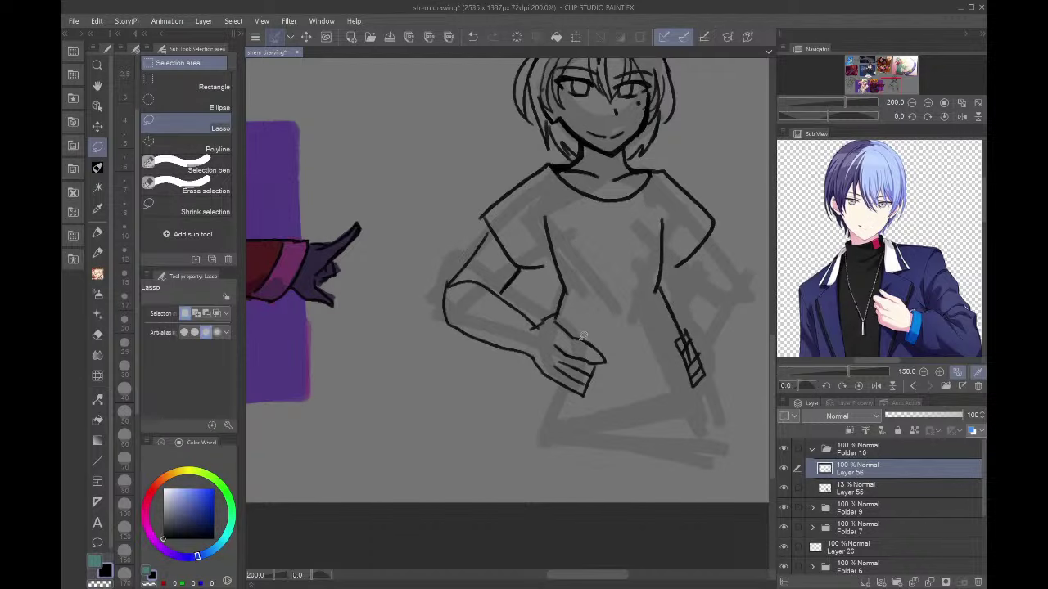
pyautogui.moveTo(547, 378)
pyautogui.mouseDown()
pyautogui.moveTo(617, 339)
pyautogui.moveTo(573, 401)
pyautogui.mouseUp()
pyautogui.press('Delete')
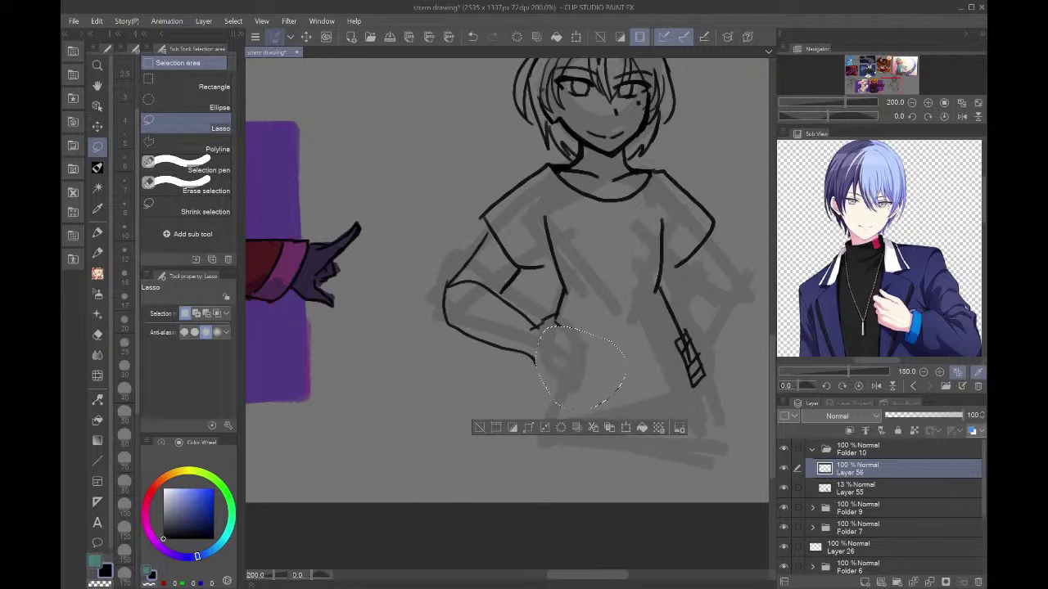
pyautogui.hotkey('ctrl', 'd')
pyautogui.press('p')
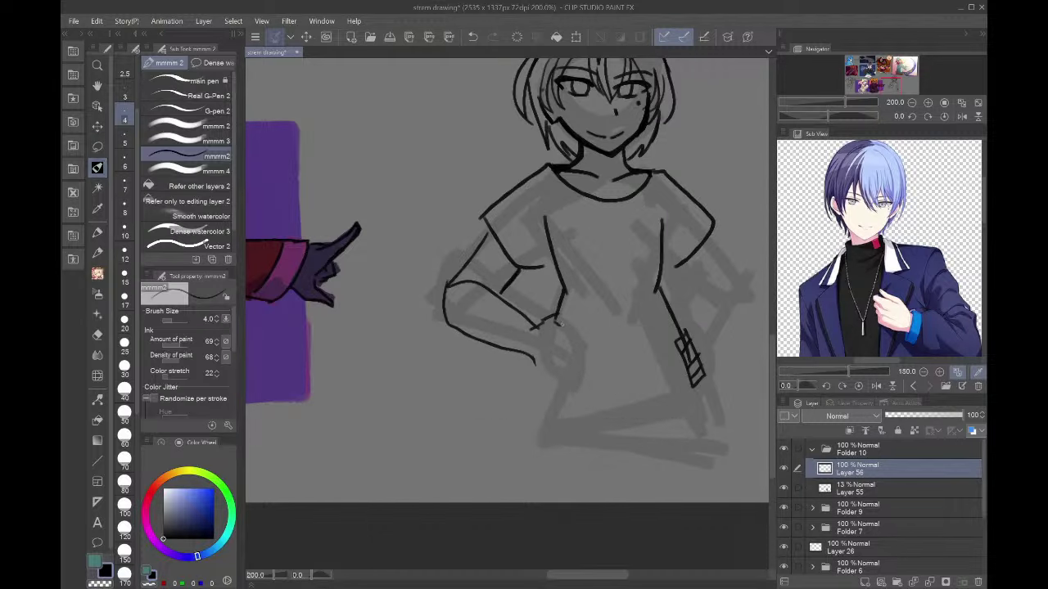
pyautogui.moveTo(559, 326)
pyautogui.mouseDown()
pyautogui.moveTo(599, 364)
pyautogui.moveTo(557, 347)
pyautogui.moveTo(601, 375)
pyautogui.moveTo(564, 384)
pyautogui.moveTo(550, 362)
pyautogui.moveTo(566, 370)
pyautogui.moveTo(546, 380)
pyautogui.mouseUp()
pyautogui.moveTo(542, 380); pyautogui.dragTo(572, 386)
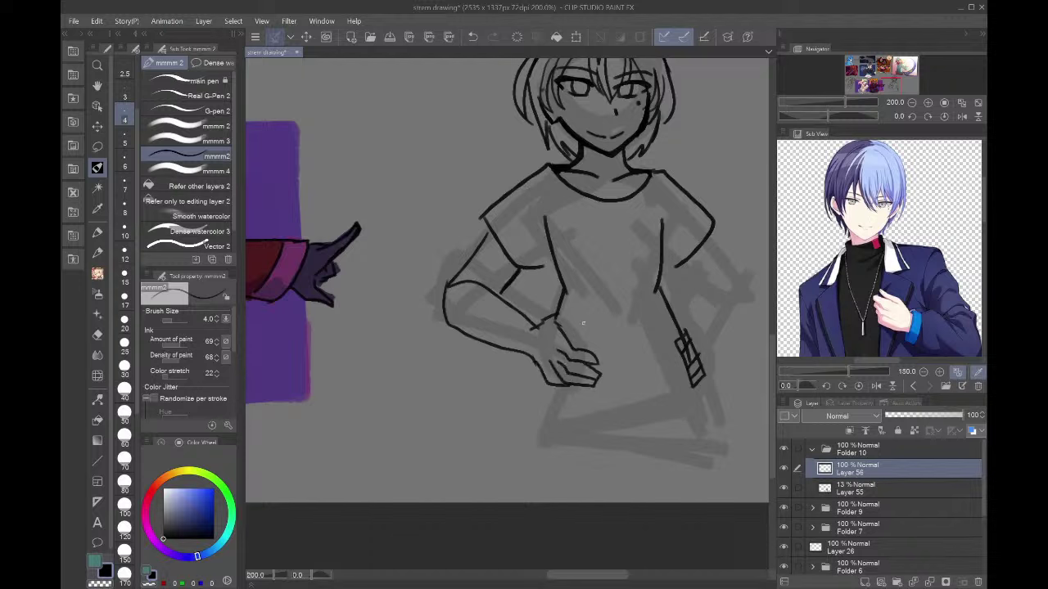
# - Rework the lower fingers of the redrawn hand within a lasso selection
pyautogui.press('m')
pyautogui.moveTo(551, 341)
pyautogui.mouseDown()
pyautogui.moveTo(560, 338)
pyautogui.moveTo(530, 336)
pyautogui.moveTo(546, 338)
pyautogui.moveTo(559, 390)
pyautogui.mouseUp()
pyautogui.press('Delete')
pyautogui.hotkey('ctrl', 'd')
# - Draw the shirt's lower edge from beneath the redrawn hand across to the opposite hip
pyautogui.click(98, 168)
pyautogui.moveTo(538, 362)
pyautogui.mouseDown()
pyautogui.moveTo(582, 395)
pyautogui.moveTo(595, 381)
pyautogui.moveTo(595, 356)
pyautogui.moveTo(542, 371)
pyautogui.moveTo(533, 406)
pyautogui.moveTo(643, 425)
pyautogui.moveTo(597, 430)
pyautogui.moveTo(700, 411)
pyautogui.mouseUp()
pyautogui.hotkey('ctrl', 'z')
pyautogui.hotkey('ctrl', 'z')
pyautogui.moveTo(541, 370)
pyautogui.mouseDown()
pyautogui.moveTo(560, 434)
pyautogui.moveTo(680, 419)
pyautogui.moveTo(722, 397)
pyautogui.moveTo(700, 388)
pyautogui.moveTo(686, 416)
pyautogui.mouseUp()
pyautogui.hotkey('ctrl', 'z')
pyautogui.hotkey('ctrl', 'z')
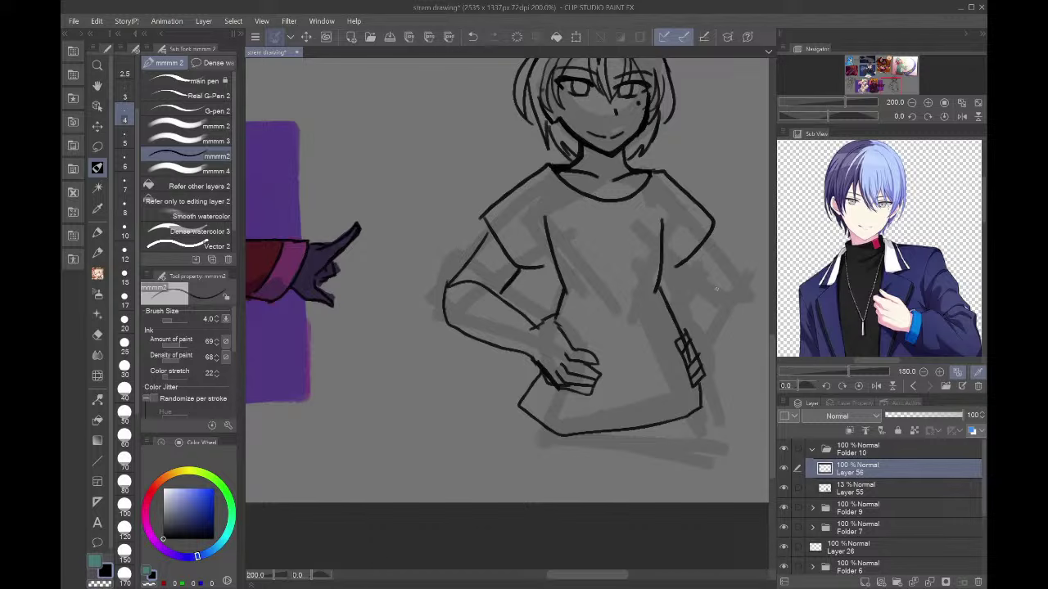
# - Draw the second bent arm from the other sleeve through the elbow to the hand on the opposite hip
pyautogui.moveTo(709, 239); pyautogui.dragTo(742, 300)
pyautogui.moveTo(675, 293)
pyautogui.mouseDown()
pyautogui.moveTo(704, 292)
pyautogui.moveTo(686, 334)
pyautogui.mouseUp()
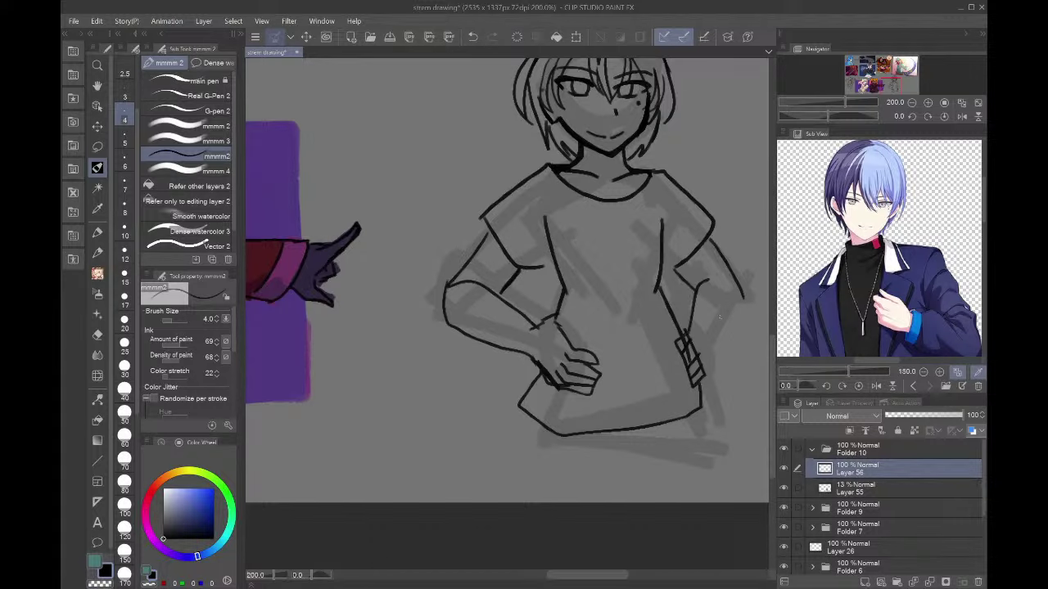
pyautogui.moveTo(740, 301)
pyautogui.mouseDown()
pyautogui.moveTo(700, 365)
pyautogui.moveTo(737, 277)
pyautogui.mouseUp()
# - Flip the canvas view horizontally and skew and slightly narrow Layer 56's line art with Free Transform
pyautogui.moveTo(895, 79); pyautogui.dragTo(893, 85)
pyautogui.click(957, 115)
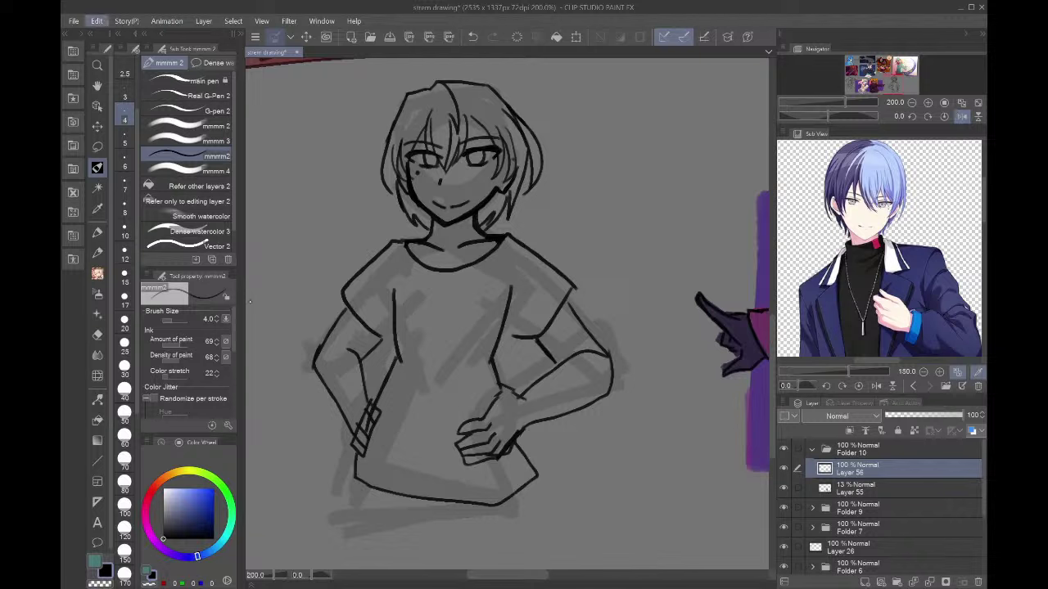
pyautogui.hotkey('ctrl', 'shift', 't')
pyautogui.moveTo(462, 82); pyautogui.dragTo(443, 81)
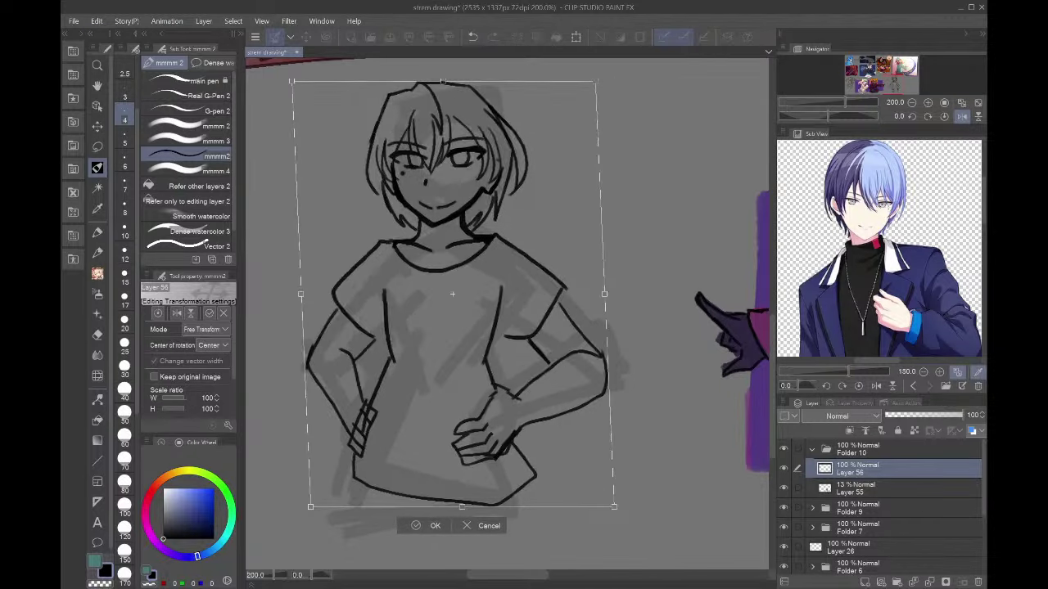
pyautogui.moveTo(604, 294); pyautogui.dragTo(605, 292)
pyautogui.moveTo(615, 506); pyautogui.dragTo(612, 495)
pyautogui.moveTo(596, 80); pyautogui.dragTo(595, 89)
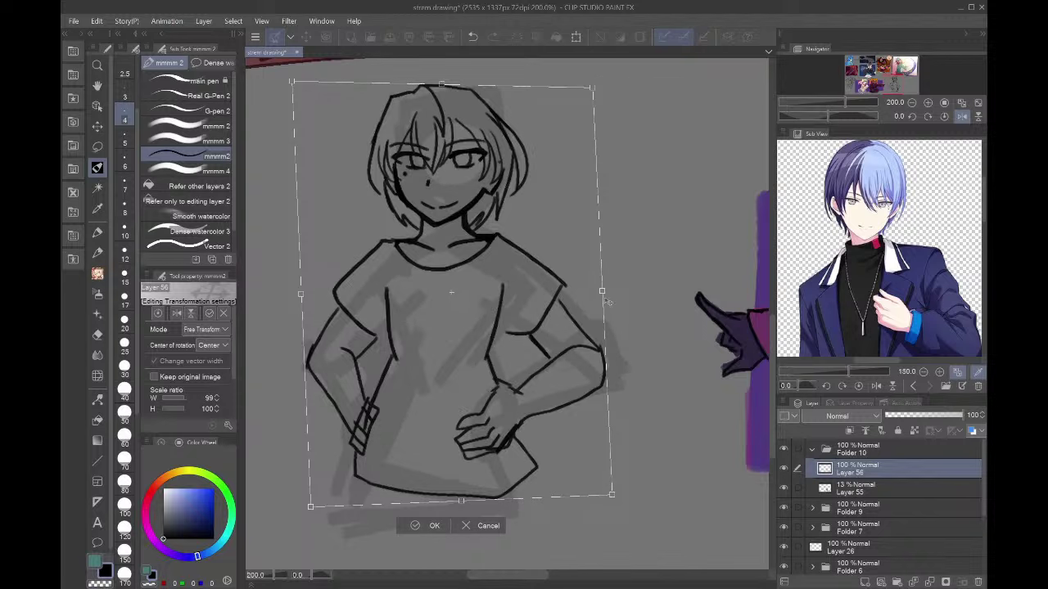
pyautogui.moveTo(604, 292); pyautogui.dragTo(597, 287)
pyautogui.click(413, 527)
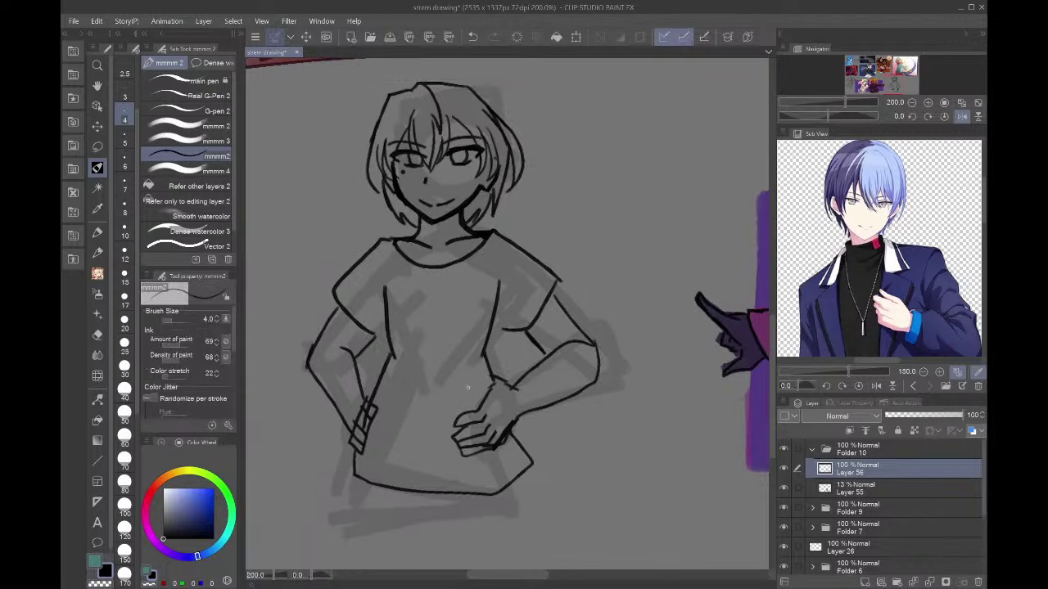
# - Restore the unflipped view and nudge the hair outline near the crown using Liquify at brush size 80
pyautogui.click(962, 117)
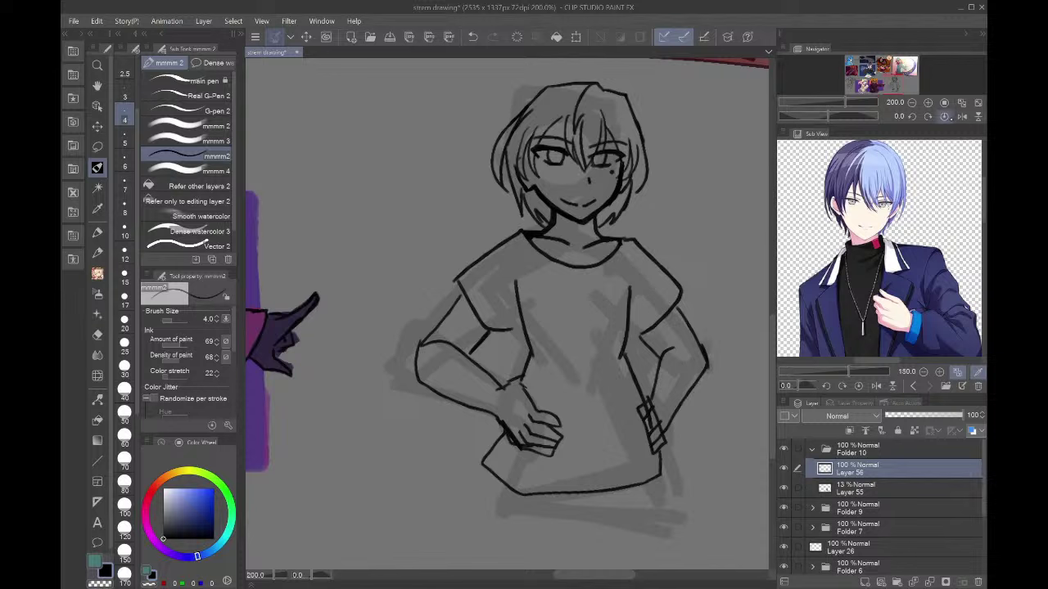
pyautogui.press('j')
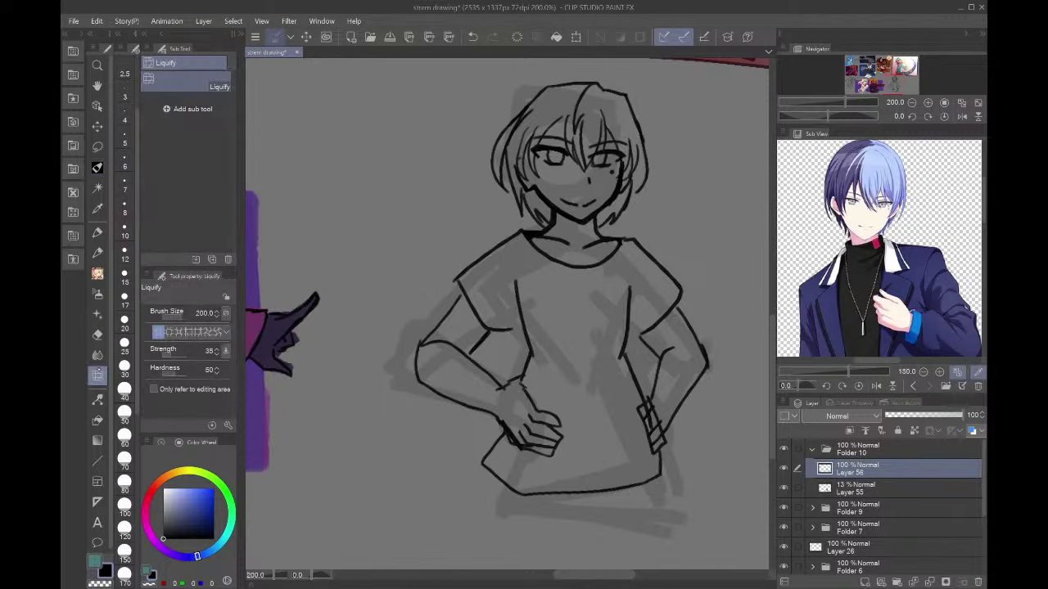
pyautogui.moveTo(547, 103)
pyautogui.mouseDown()
pyautogui.moveTo(527, 98)
pyautogui.moveTo(526, 111)
pyautogui.mouseUp()
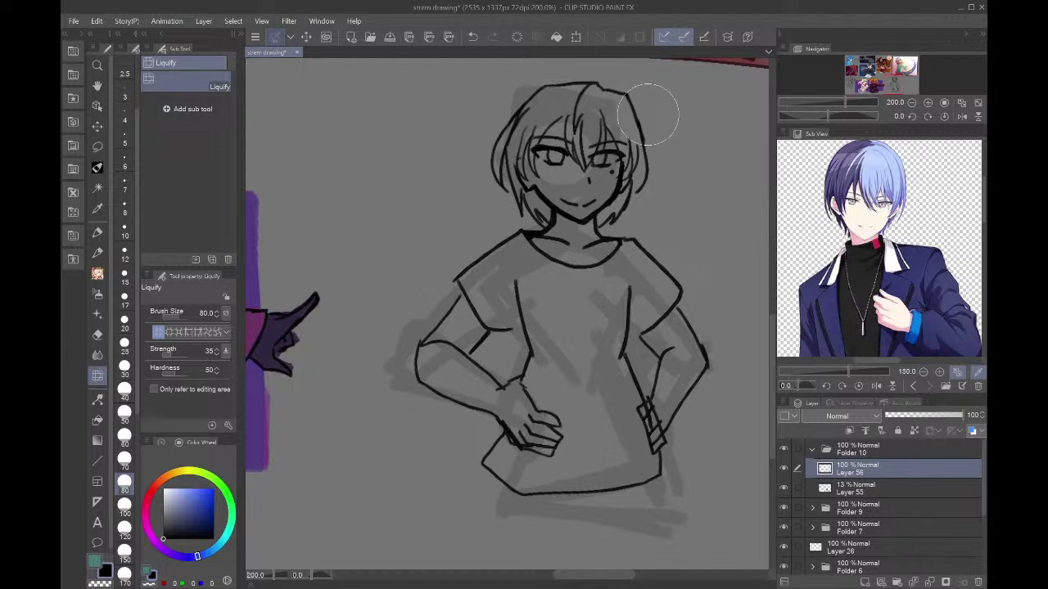
# - Erase the pointed shirt corner below the first hand and redraw it as a rounded side, checking in the flipped view
pyautogui.click(961, 115)
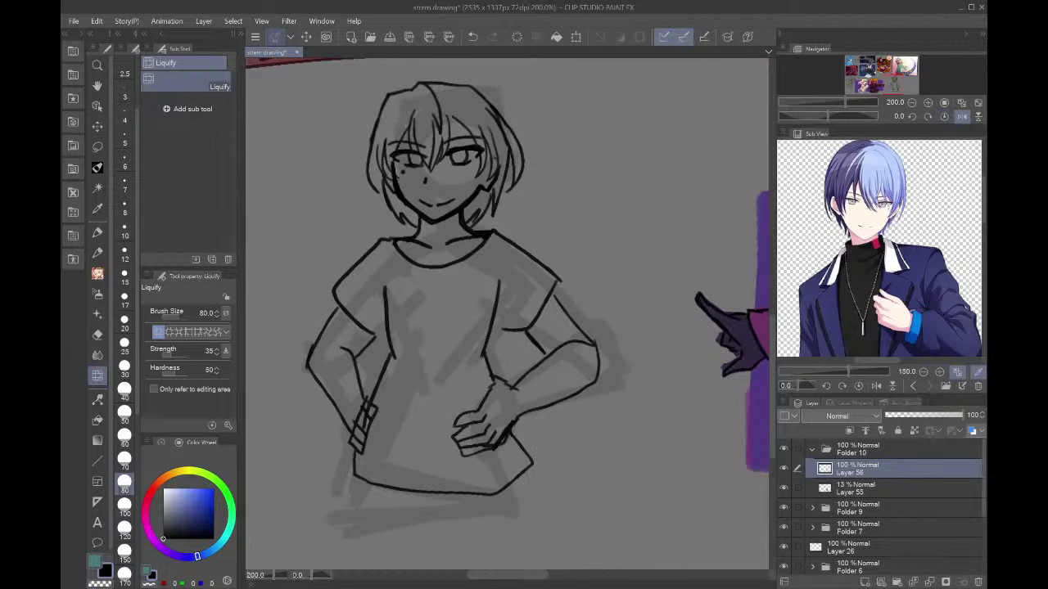
pyautogui.click(97, 147)
pyautogui.moveTo(530, 470)
pyautogui.mouseDown()
pyautogui.moveTo(563, 451)
pyautogui.moveTo(537, 485)
pyautogui.mouseUp()
pyautogui.press('Delete')
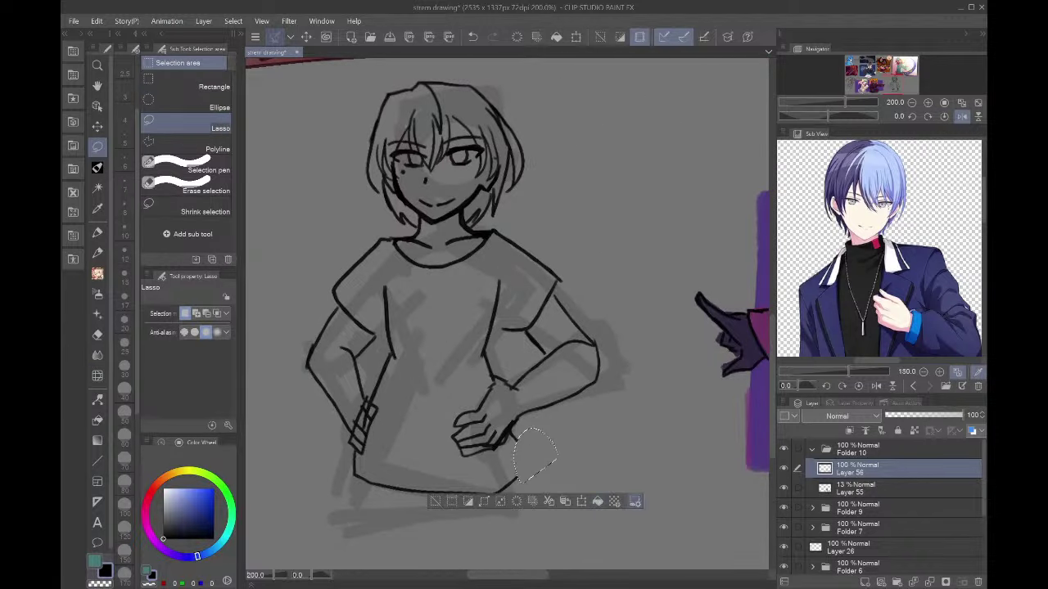
pyautogui.hotkey('ctrl', 'd')
pyautogui.press('b')
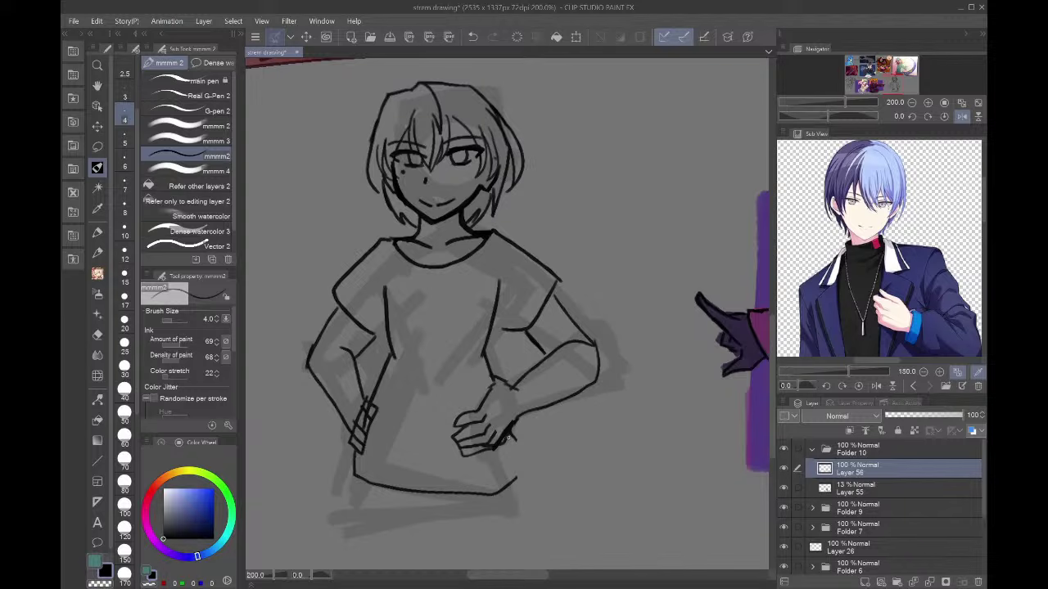
pyautogui.moveTo(508, 436); pyautogui.dragTo(518, 485)
pyautogui.click(962, 115)
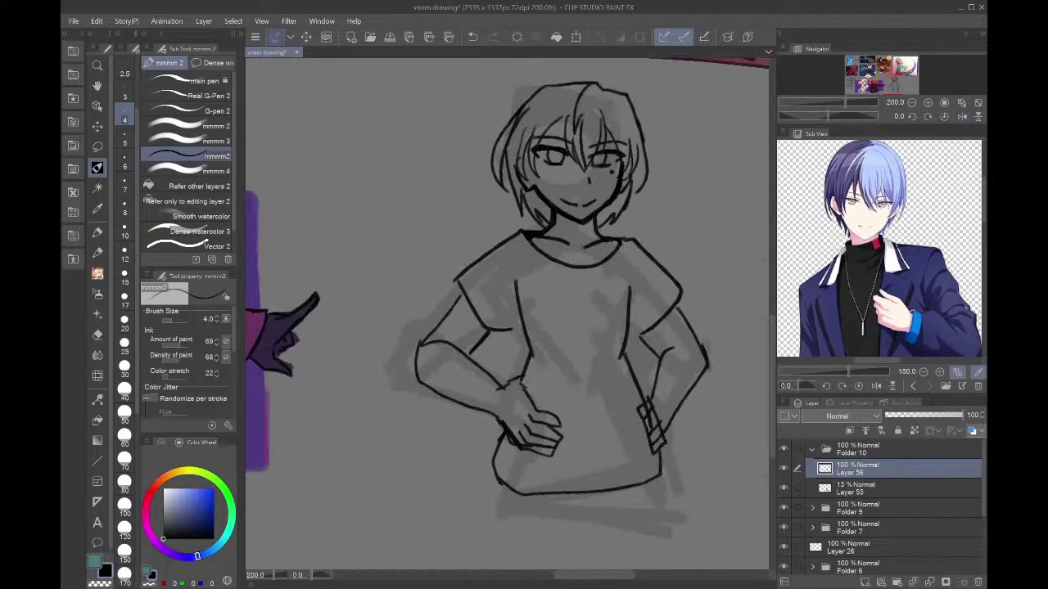
# - Shift the torso's side line beneath the first arm's sleeve slightly downward using a lasso selection
pyautogui.press('m')
pyautogui.moveTo(514, 261)
pyautogui.mouseDown()
pyautogui.moveTo(547, 320)
pyautogui.moveTo(536, 372)
pyautogui.moveTo(513, 328)
pyautogui.moveTo(532, 373)
pyautogui.mouseUp()
pyautogui.click(720, 213)
pyautogui.click(97, 168)
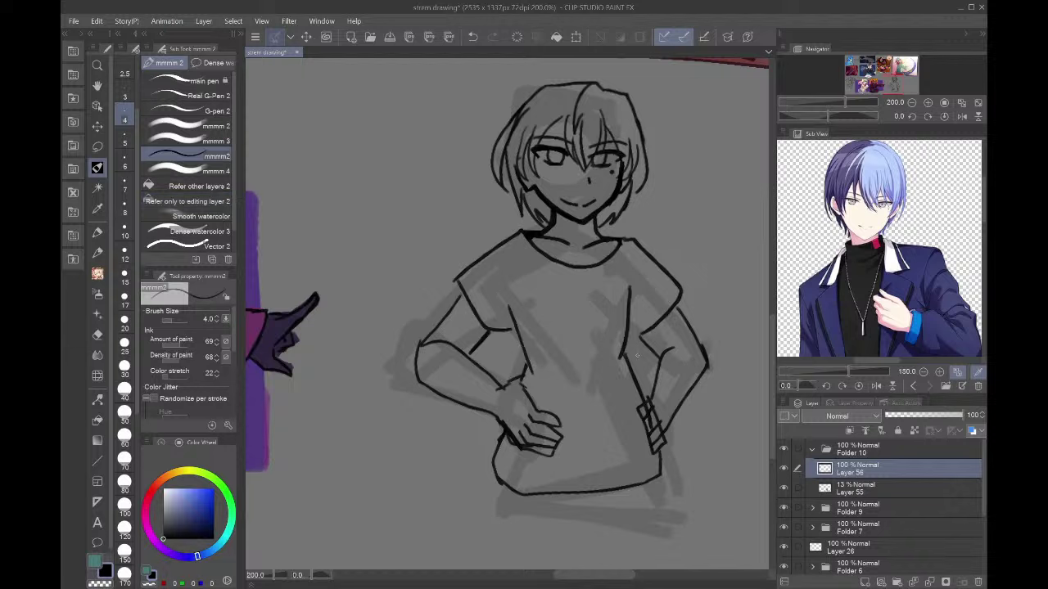
# - Adjust the torso's side line beneath the second arm's sleeve so it starts lower, matching the other side
pyautogui.press('m')
pyautogui.moveTo(642, 306)
pyautogui.mouseDown()
pyautogui.moveTo(622, 370)
pyautogui.moveTo(632, 273)
pyautogui.moveTo(627, 374)
pyautogui.mouseUp()
pyautogui.press('Delete')
pyautogui.hotkey('ctrl', 'd')
pyautogui.press('b')
pyautogui.moveTo(640, 337); pyautogui.dragTo(633, 316)
pyautogui.hotkey('ctrl', 'z')
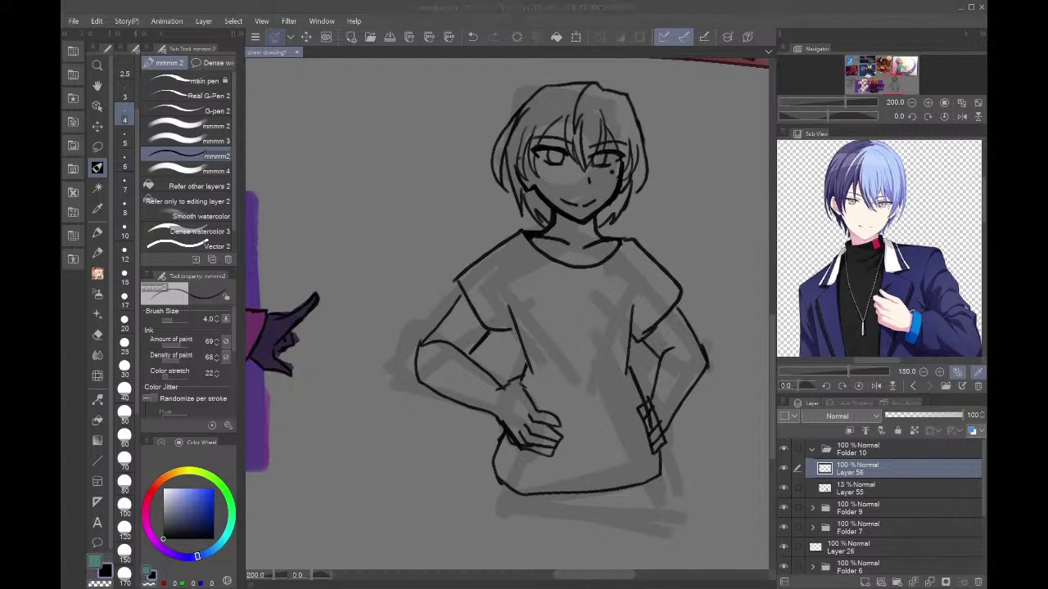
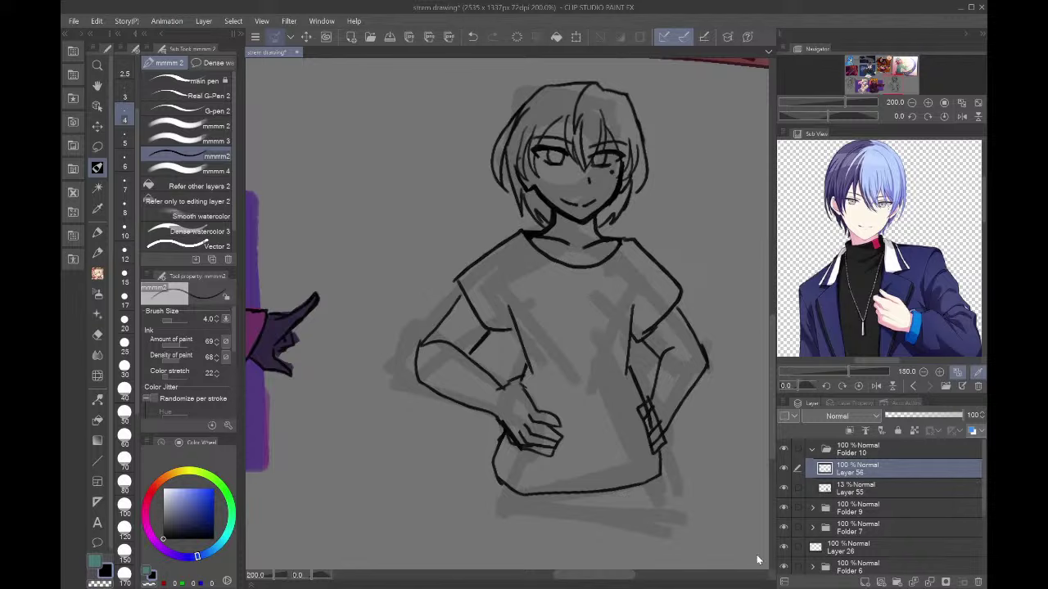
pyautogui.click(865, 582)
pyautogui.click(962, 103)
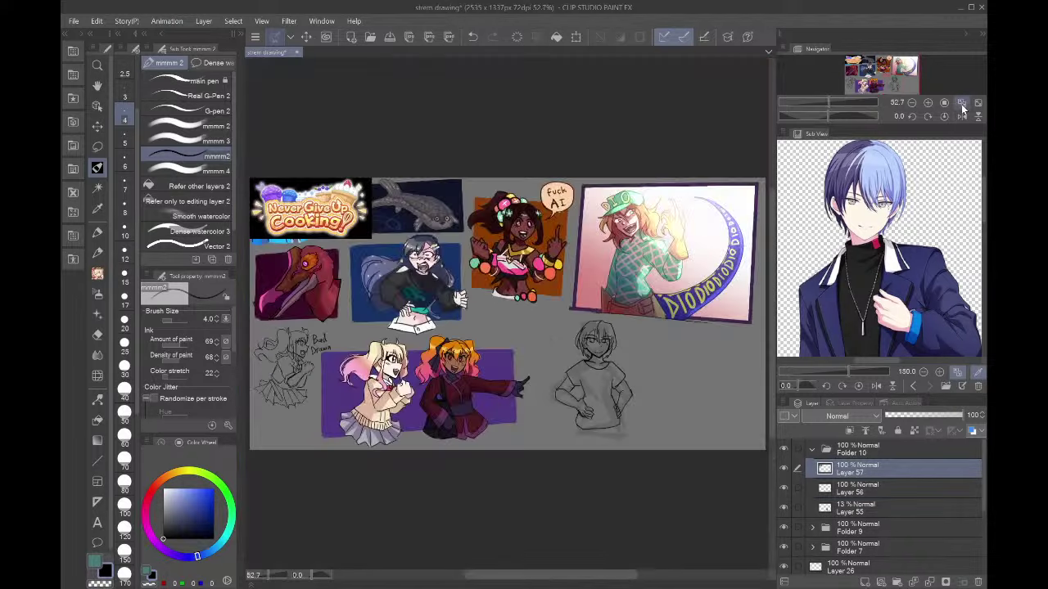
pyautogui.hotkey('ctrl', 't')
pyautogui.moveTo(344, 216); pyautogui.dragTo(639, 391)
pyautogui.scroll(5, 639, 391)
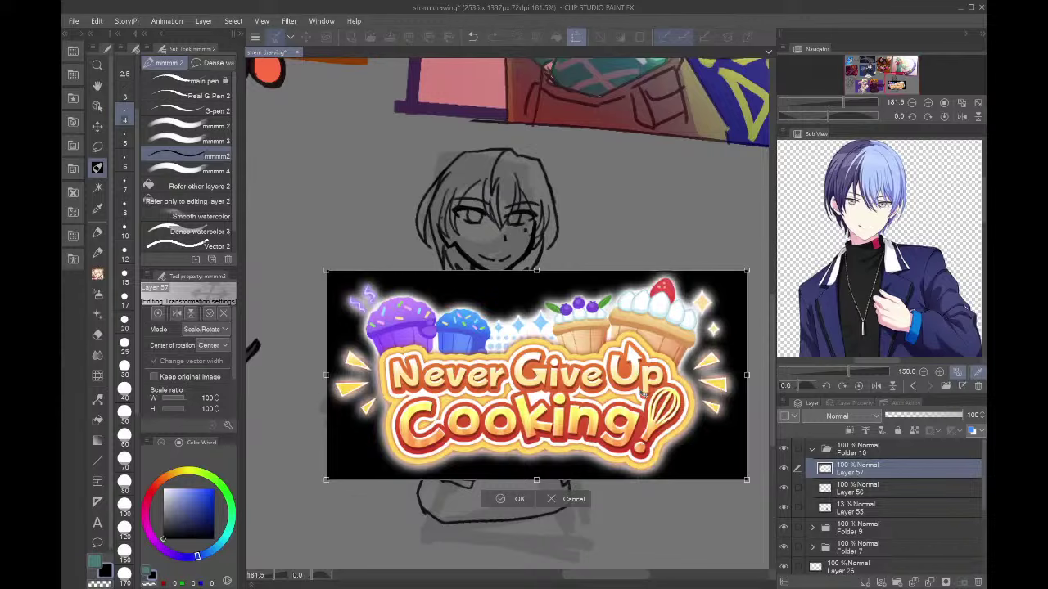
pyautogui.press('Return')
pyautogui.hotkey('ctrl', 'z')
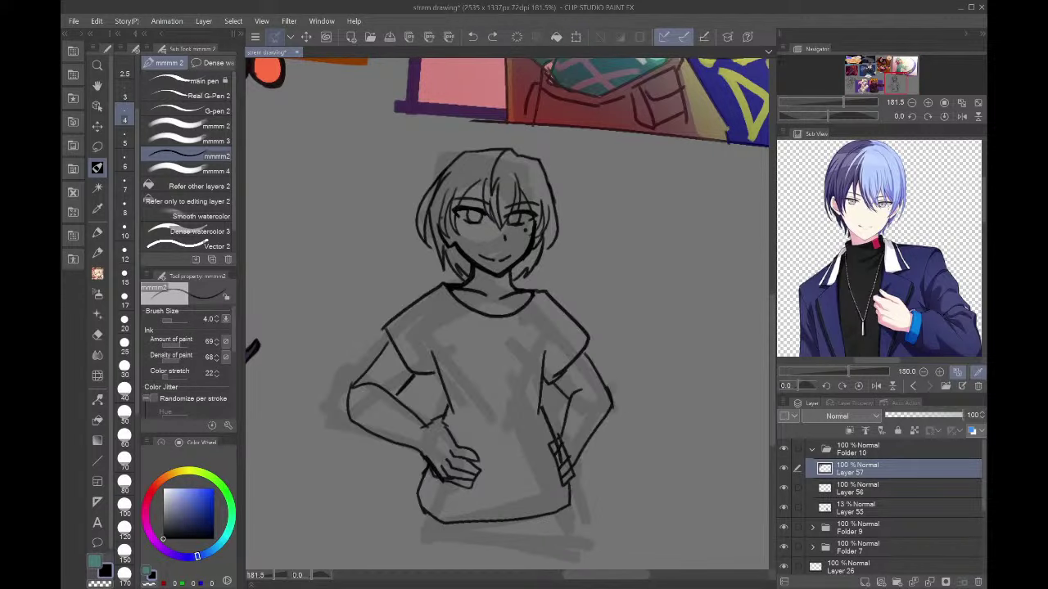
pyautogui.hotkey('ctrl', 'z')
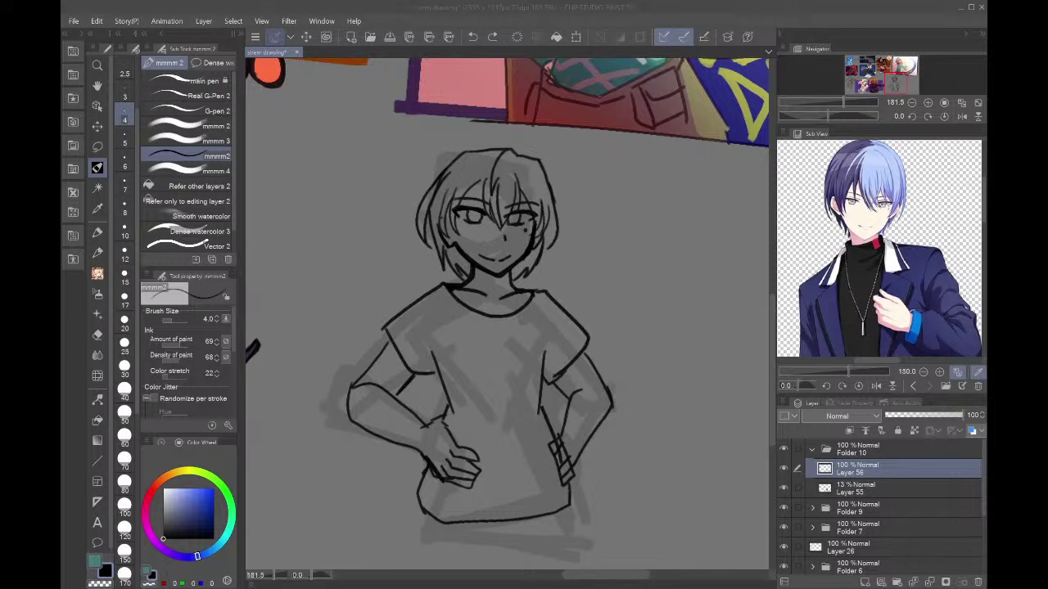
# - Import the Cooking2023_logo image above Layer 56 and place it across the shirt's chest at scale ratio 32
pyautogui.click(570, 588)
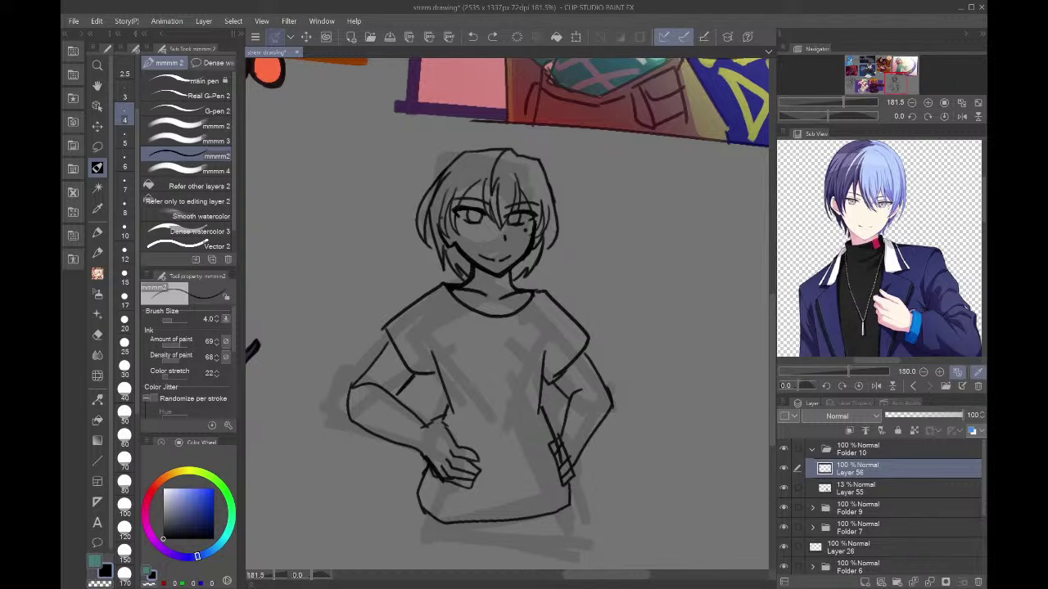
pyautogui.moveTo(922, 491); pyautogui.dragTo(923, 459)
pyautogui.moveTo(925, 77); pyautogui.dragTo(891, 81)
pyautogui.moveTo(400, 199)
pyautogui.mouseDown()
pyautogui.moveTo(600, 312)
pyautogui.moveTo(596, 479)
pyautogui.moveTo(613, 403)
pyautogui.mouseUp()
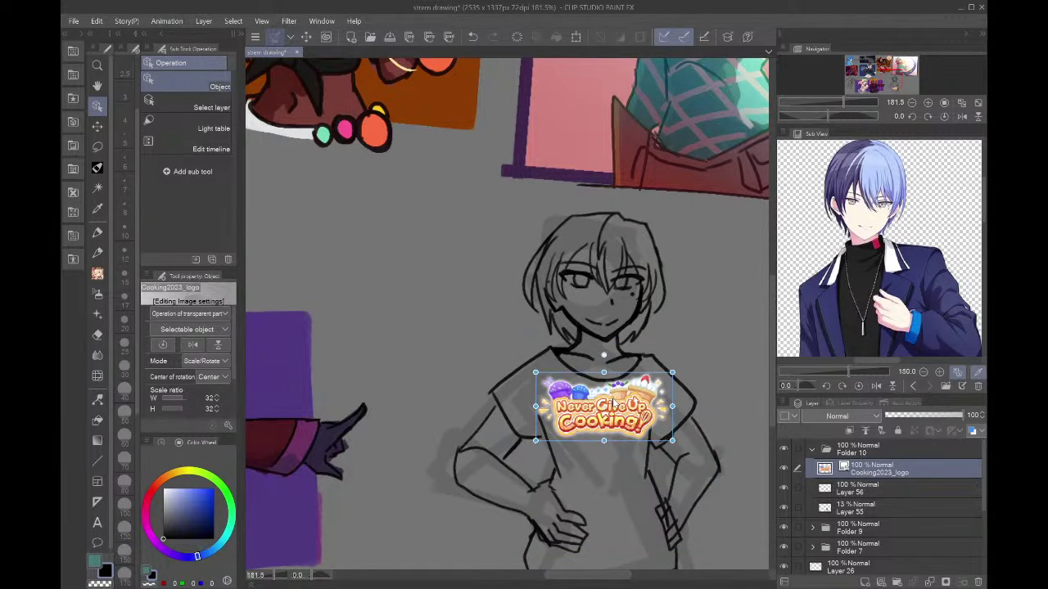
# - Rotate the logo slightly counterclockwise and nudge it to follow the tilt of the chest
pyautogui.moveTo(681, 371); pyautogui.dragTo(665, 367)
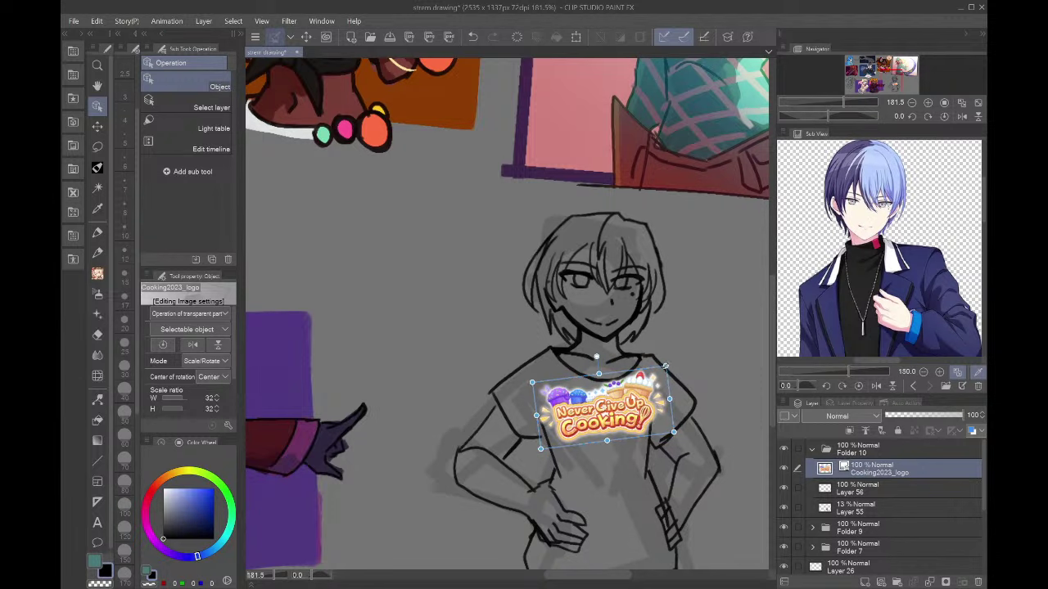
pyautogui.moveTo(632, 420); pyautogui.dragTo(631, 419)
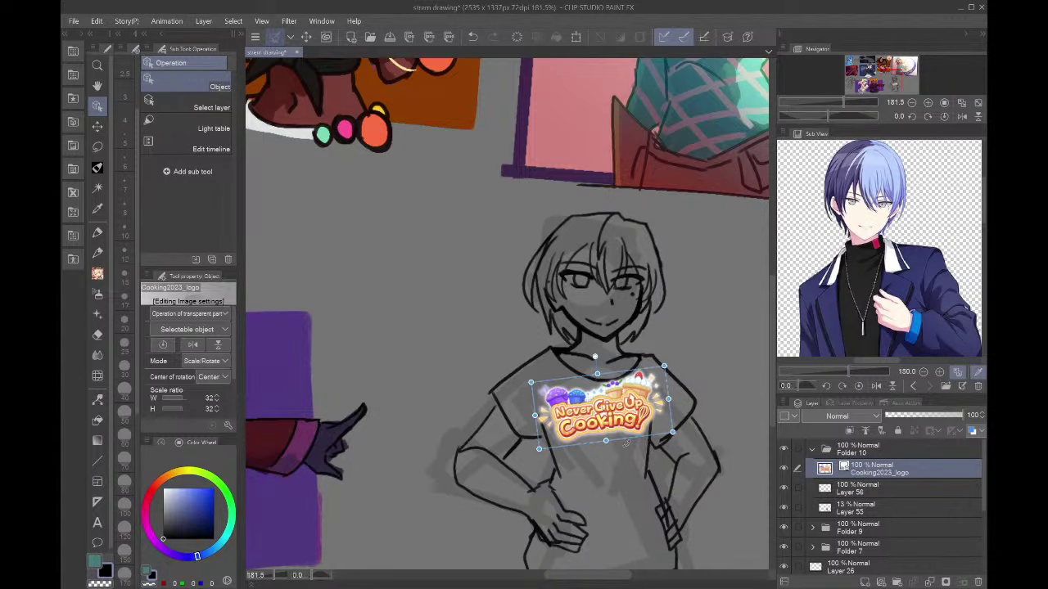
pyautogui.scroll(2, 630, 519)
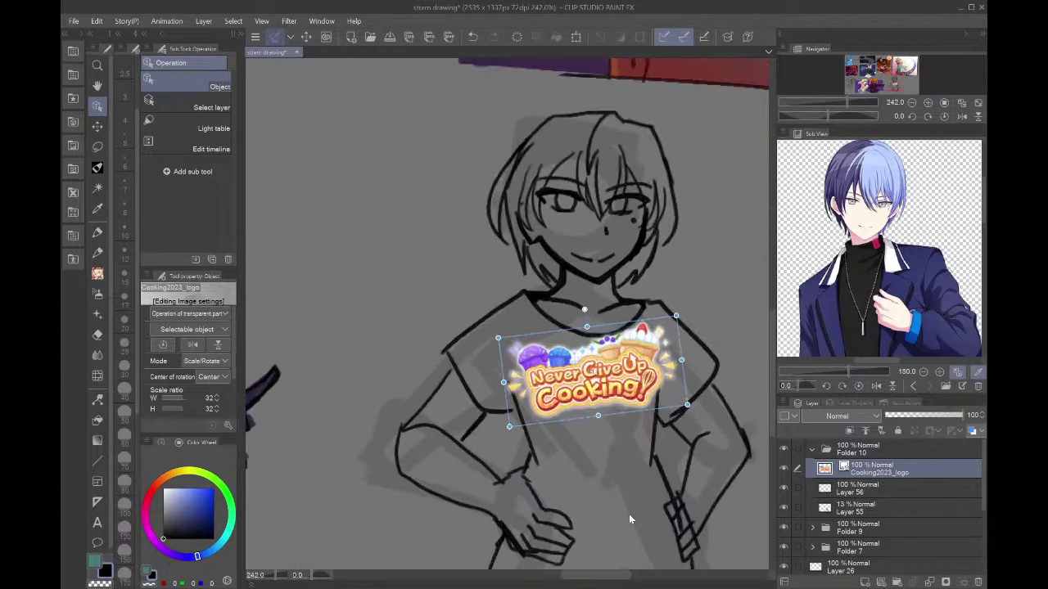
# - Enlarge the Layer 56 line art to scale ratio 112, lower it, and move the logo down to match the chest
pyautogui.click(848, 489)
pyautogui.scroll(-3, 661, 422)
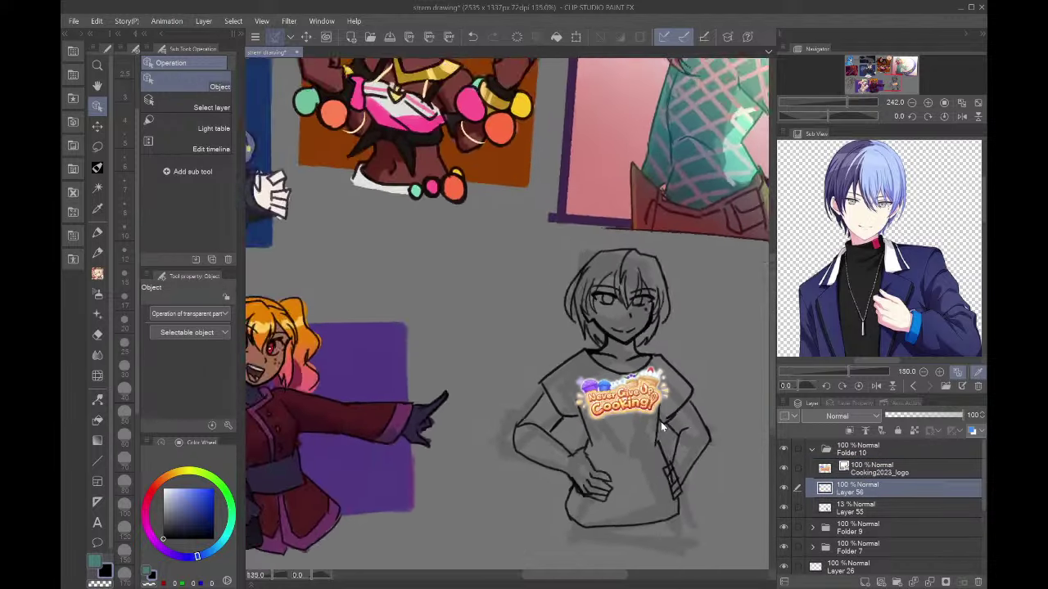
pyautogui.hotkey('ctrl', 't')
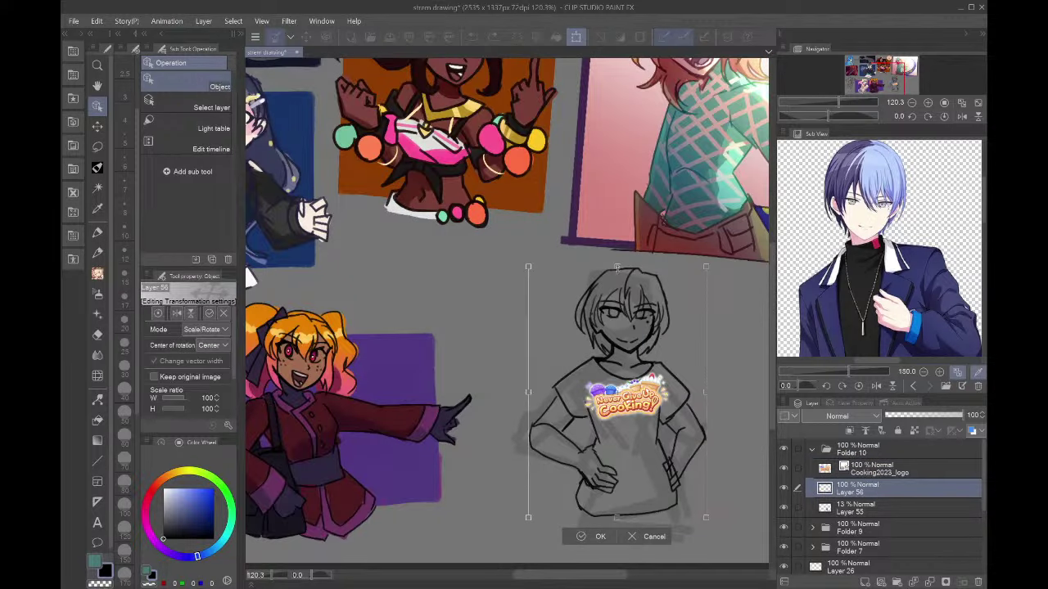
pyautogui.moveTo(617, 268); pyautogui.dragTo(616, 237)
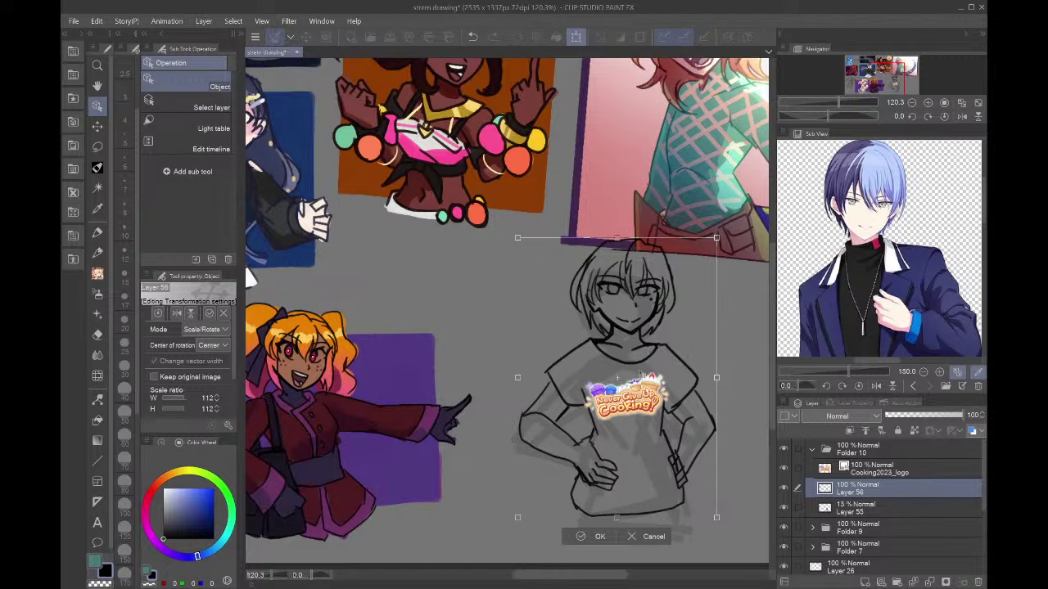
pyautogui.moveTo(643, 375)
pyautogui.mouseDown()
pyautogui.moveTo(642, 413)
pyautogui.moveTo(644, 403)
pyautogui.mouseUp()
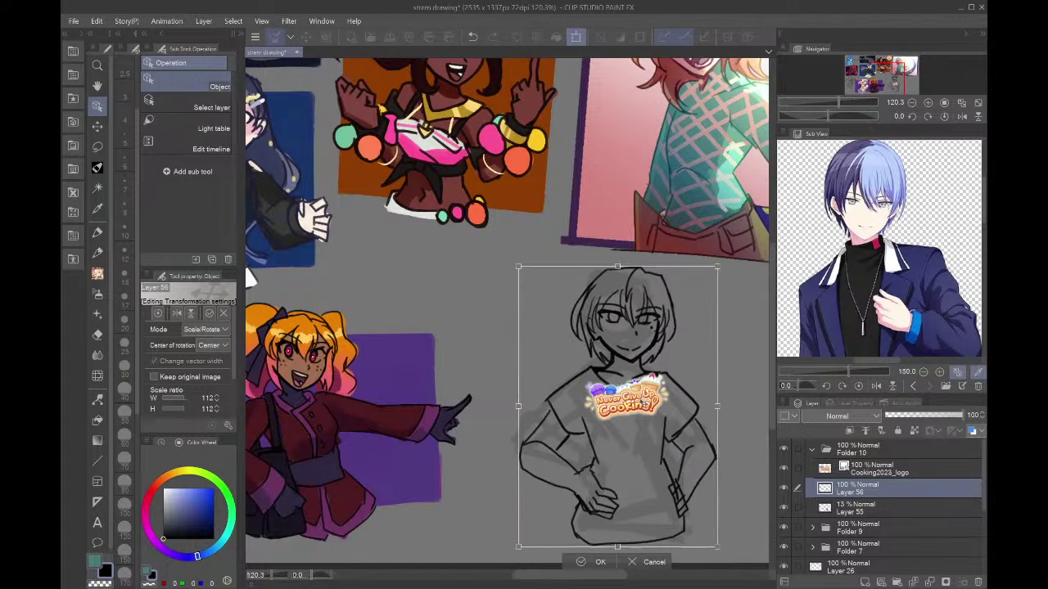
pyautogui.press('Return')
pyautogui.click(813, 463)
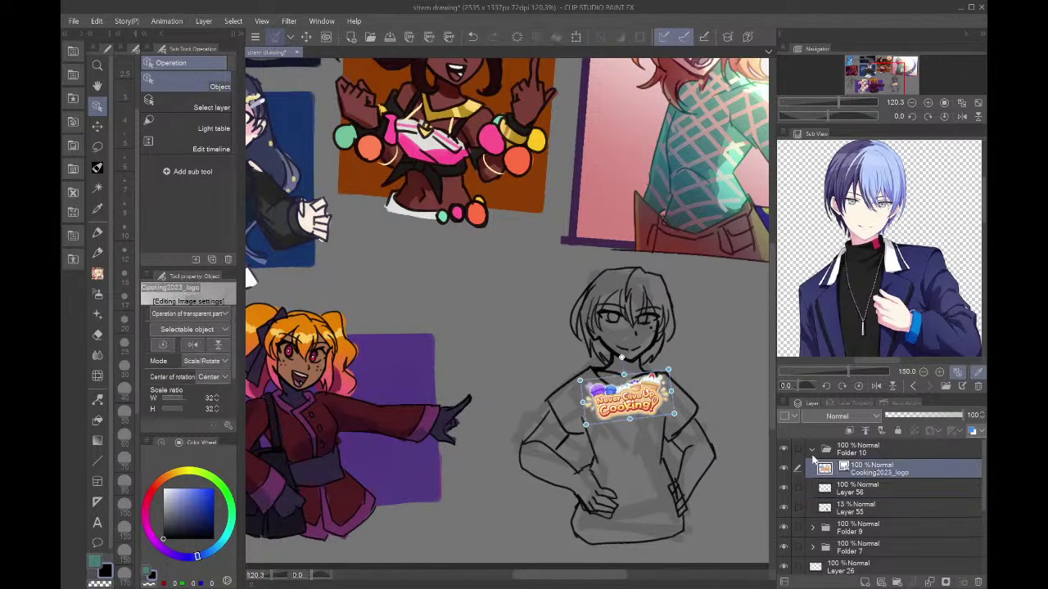
pyautogui.moveTo(665, 400); pyautogui.dragTo(665, 418)
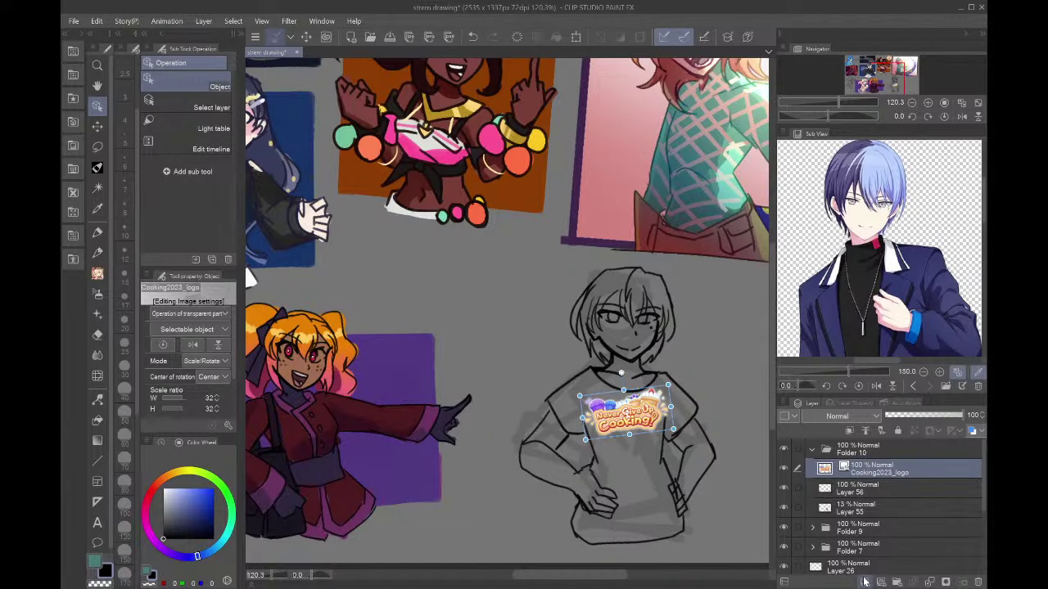
# - Add a new layer above the logo and set G-pen 2 to size 5 with the red sampled from the lettering
pyautogui.click(865, 582)
pyautogui.scroll(5, 640, 449)
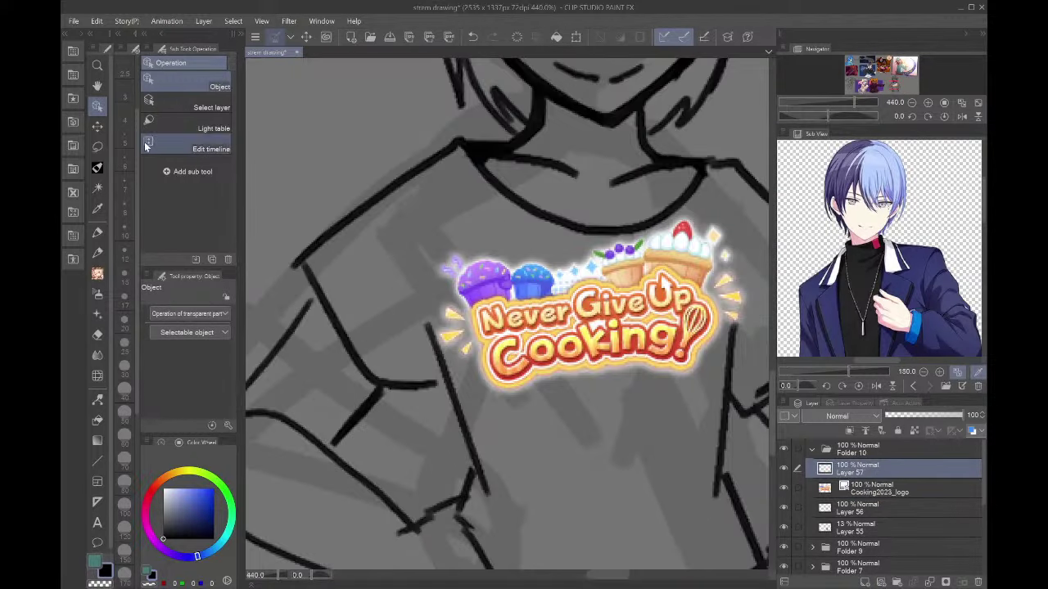
pyautogui.click(97, 166)
pyautogui.click(195, 109)
pyautogui.keyDown('alt'); pyautogui.click(577, 344); pyautogui.keyUp('alt')
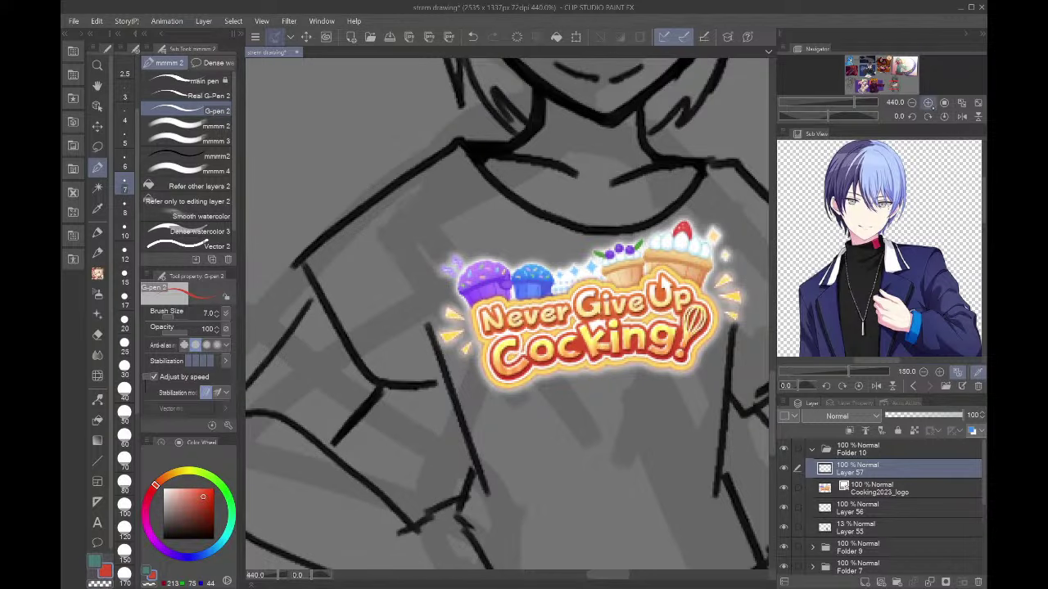
pyautogui.scroll(5, 509, 316)
pyautogui.press('[')
pyautogui.press('[')
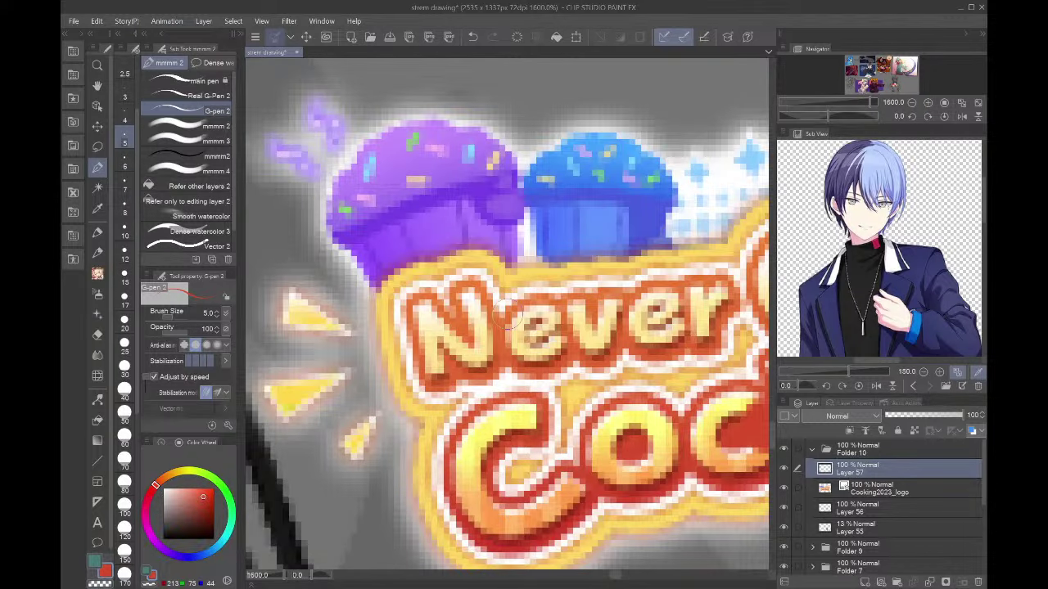
pyautogui.hotkey('ctrl', 'z')
pyautogui.hotkey('ctrl', 'z')
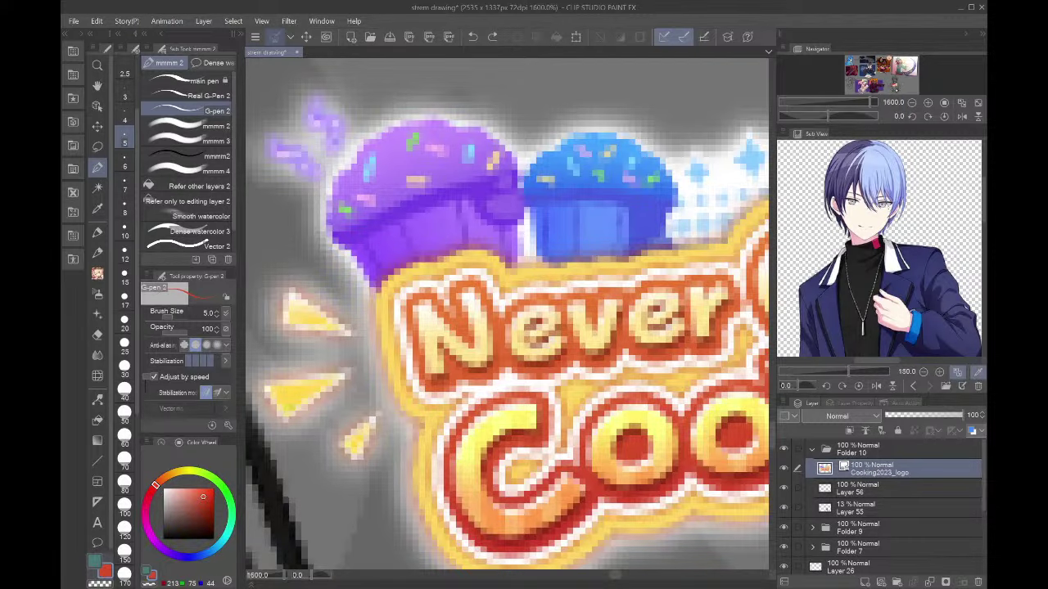
pyautogui.moveTo(899, 90); pyautogui.dragTo(894, 85)
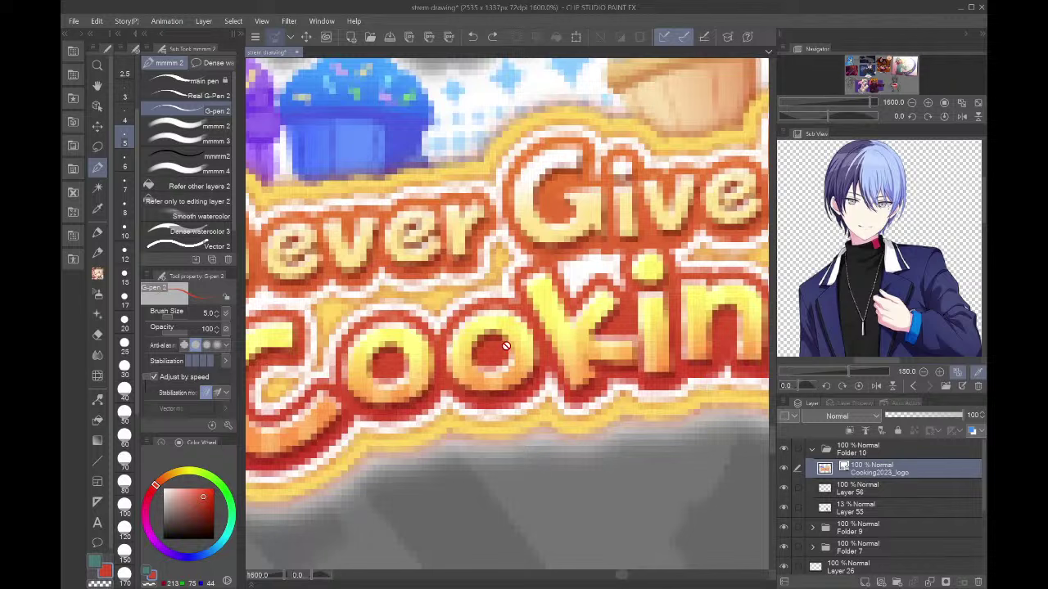
pyautogui.click(864, 582)
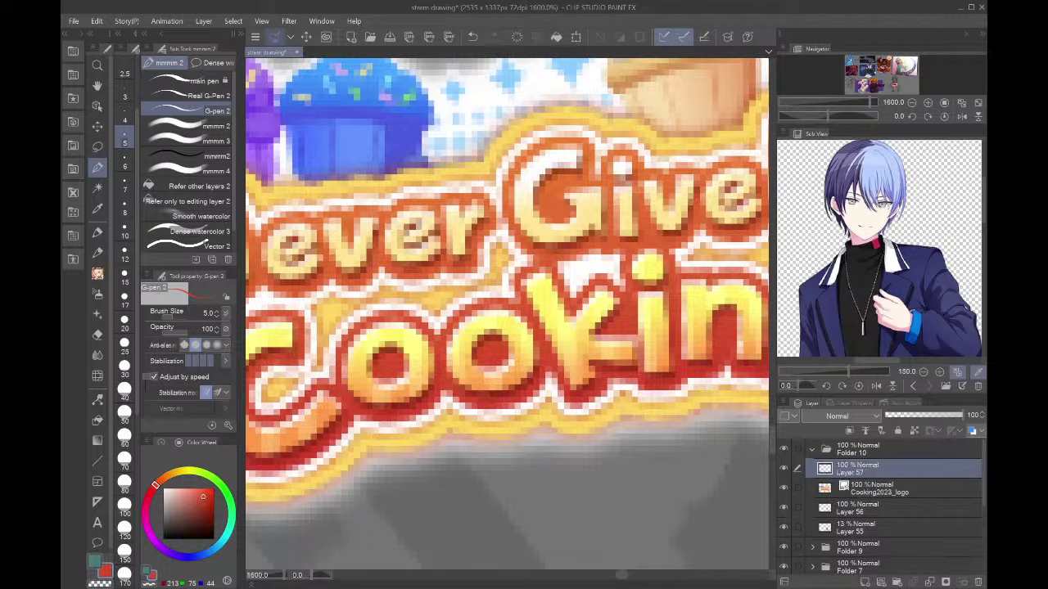
# - Paint a red gap into the second "o" of "Cooking" to turn it into a "c", and save the drawing
pyautogui.moveTo(508, 351)
pyautogui.mouseDown()
pyautogui.moveTo(534, 340)
pyautogui.moveTo(511, 348)
pyautogui.moveTo(530, 345)
pyautogui.moveTo(533, 374)
pyautogui.moveTo(531, 350)
pyautogui.moveTo(511, 361)
pyautogui.moveTo(530, 366)
pyautogui.moveTo(527, 377)
pyautogui.moveTo(527, 351)
pyautogui.moveTo(511, 355)
pyautogui.moveTo(502, 328)
pyautogui.moveTo(510, 338)
pyautogui.moveTo(525, 330)
pyautogui.moveTo(511, 315)
pyautogui.moveTo(499, 331)
pyautogui.moveTo(524, 328)
pyautogui.moveTo(499, 334)
pyautogui.moveTo(525, 330)
pyautogui.moveTo(498, 349)
pyautogui.moveTo(540, 334)
pyautogui.moveTo(537, 353)
pyautogui.moveTo(524, 346)
pyautogui.moveTo(543, 361)
pyautogui.moveTo(534, 334)
pyautogui.mouseUp()
pyautogui.keyDown('alt'); pyautogui.click(532, 374); pyautogui.keyUp('alt')
pyautogui.keyDown('alt'); pyautogui.click(532, 375); pyautogui.keyUp('alt')
pyautogui.hotkey('ctrl', 'z')
pyautogui.keyDown('alt'); pyautogui.click(503, 332); pyautogui.keyUp('alt')
pyautogui.keyDown('alt'); pyautogui.click(494, 350); pyautogui.keyUp('alt')
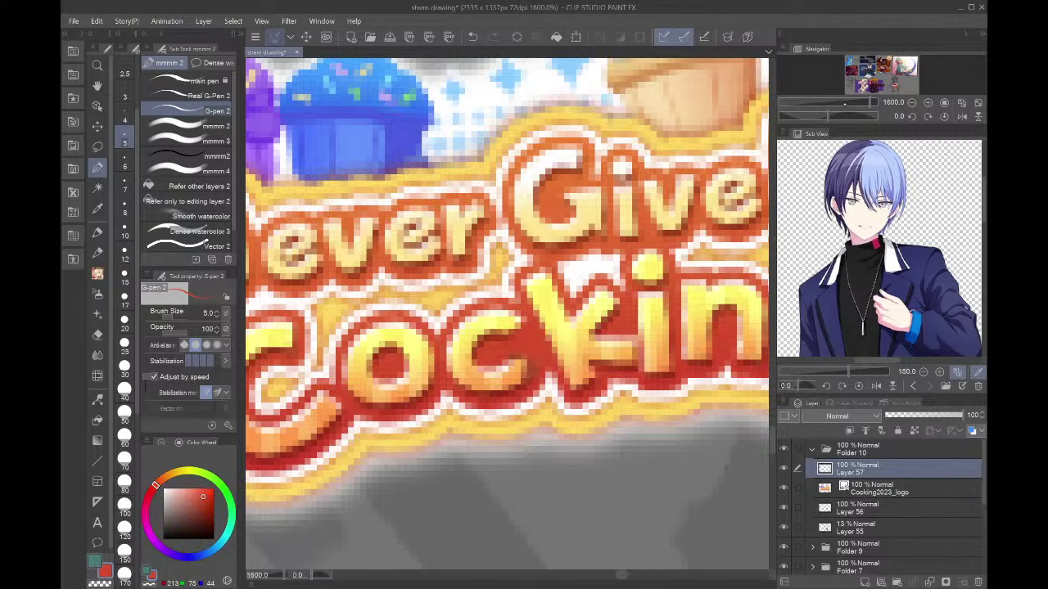
pyautogui.click(962, 103)
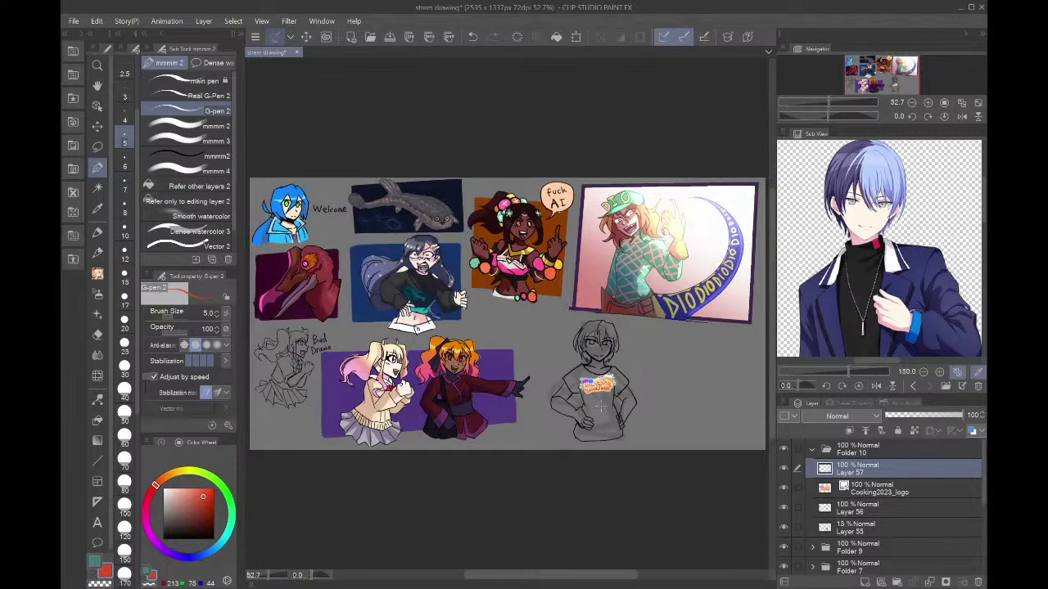
pyautogui.scroll(5, 633, 389)
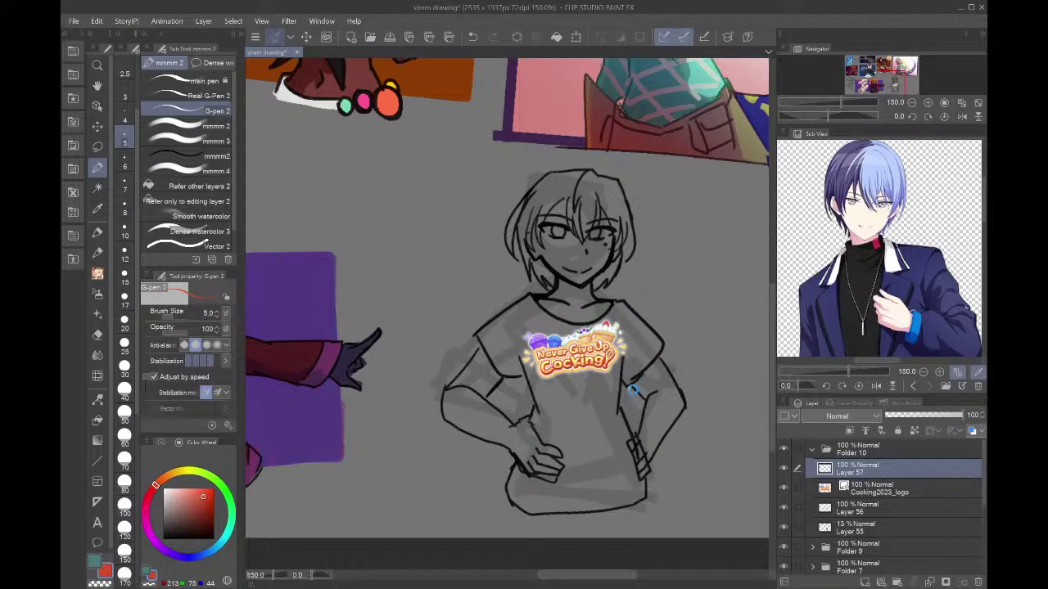
pyautogui.hotkey('ctrl', 's')
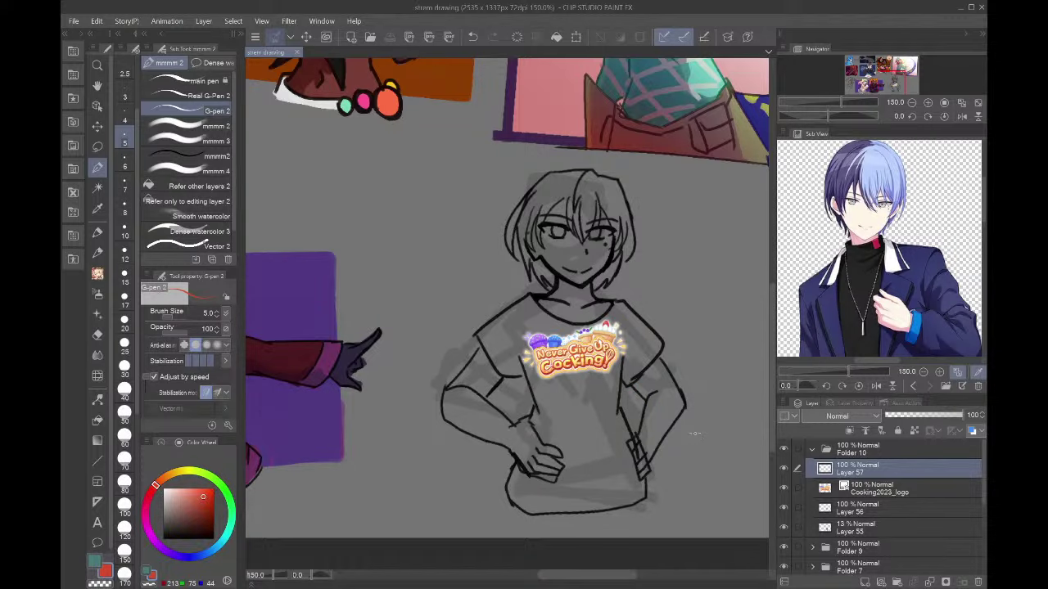
# - Touch up the altered letter in the logo with a darker red sampled from the surrounding lettering
pyautogui.scroll(6, 595, 433)
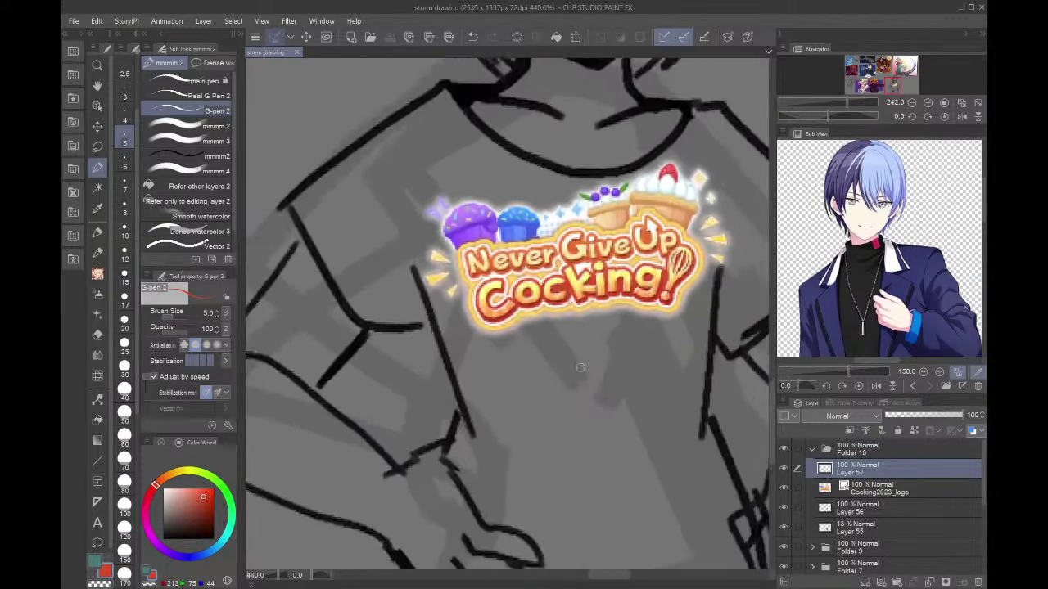
pyautogui.keyDown('alt'); pyautogui.click(564, 263); pyautogui.keyUp('alt')
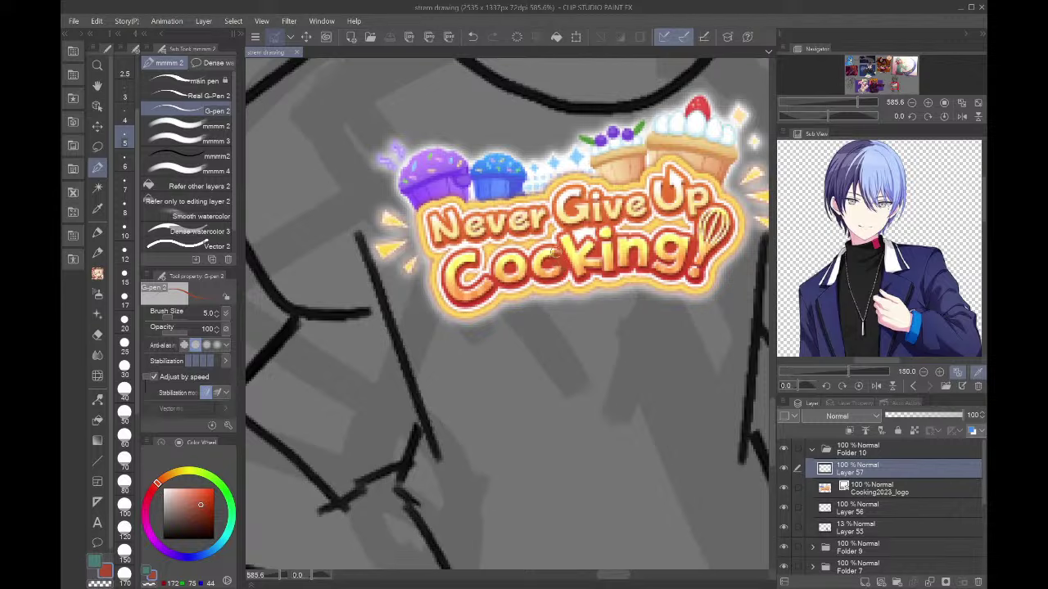
pyautogui.moveTo(558, 233); pyautogui.dragTo(566, 254)
pyautogui.keyDown('alt'); pyautogui.click(561, 252); pyautogui.keyUp('alt')
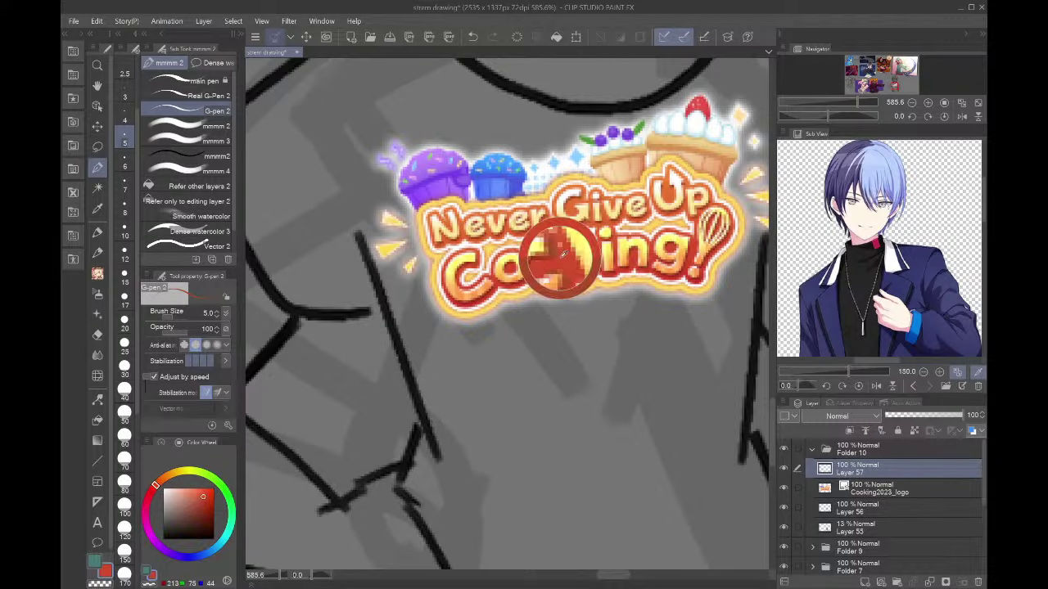
pyautogui.scroll(-20, 579, 249)
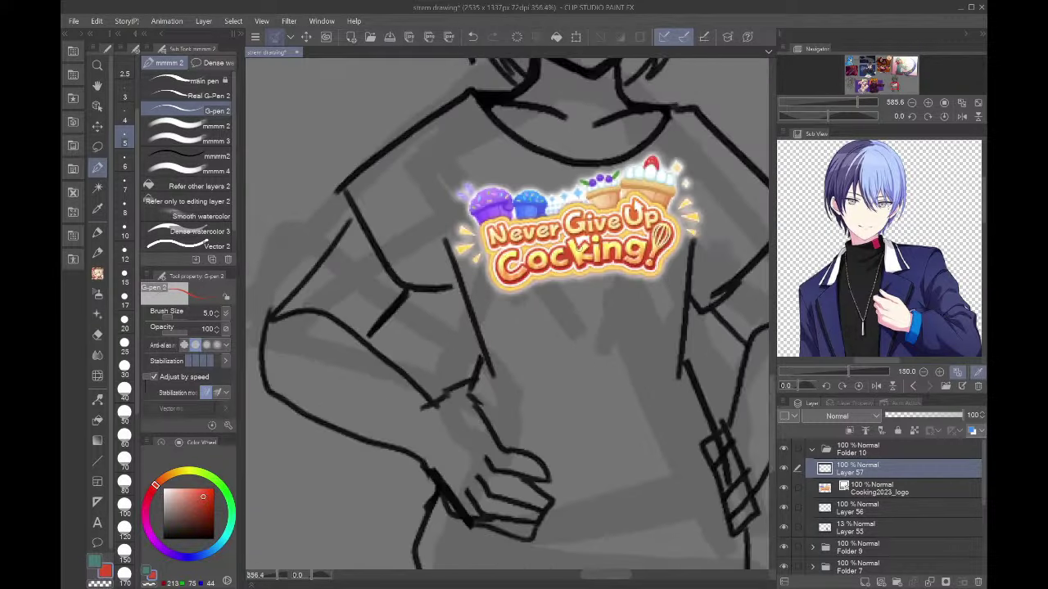
pyautogui.scroll(2, 614, 187)
pyautogui.scroll(5, 613, 187)
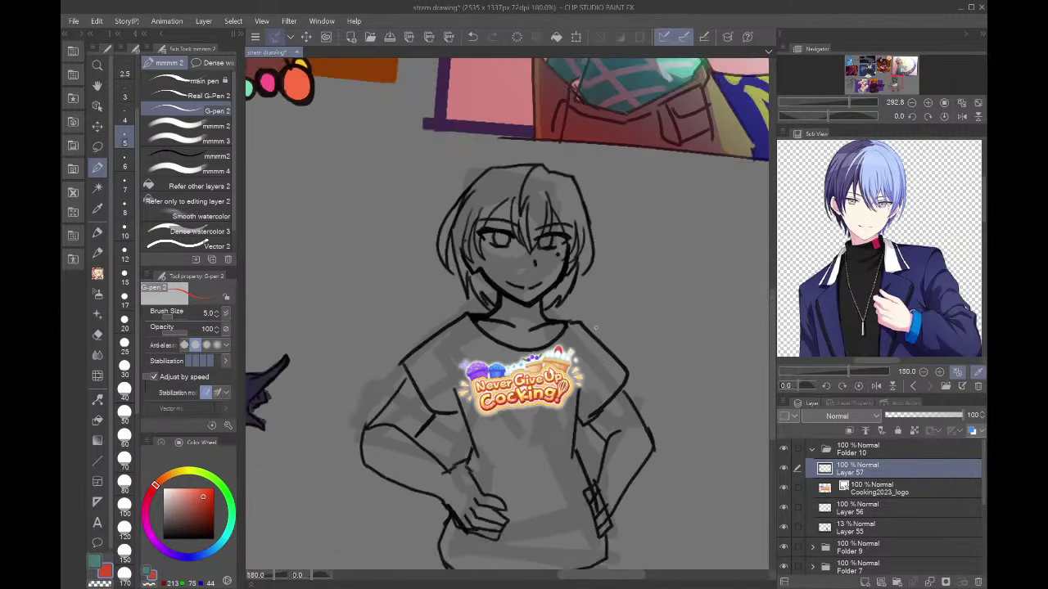
pyautogui.click(848, 512)
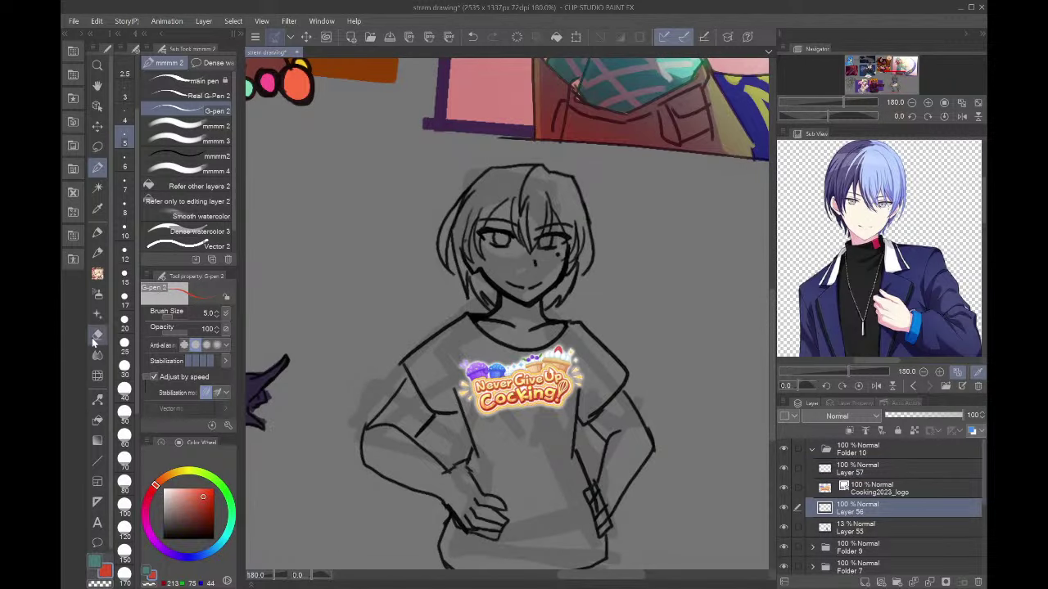
pyautogui.click(97, 375)
pyautogui.scroll(-3, 122, 473)
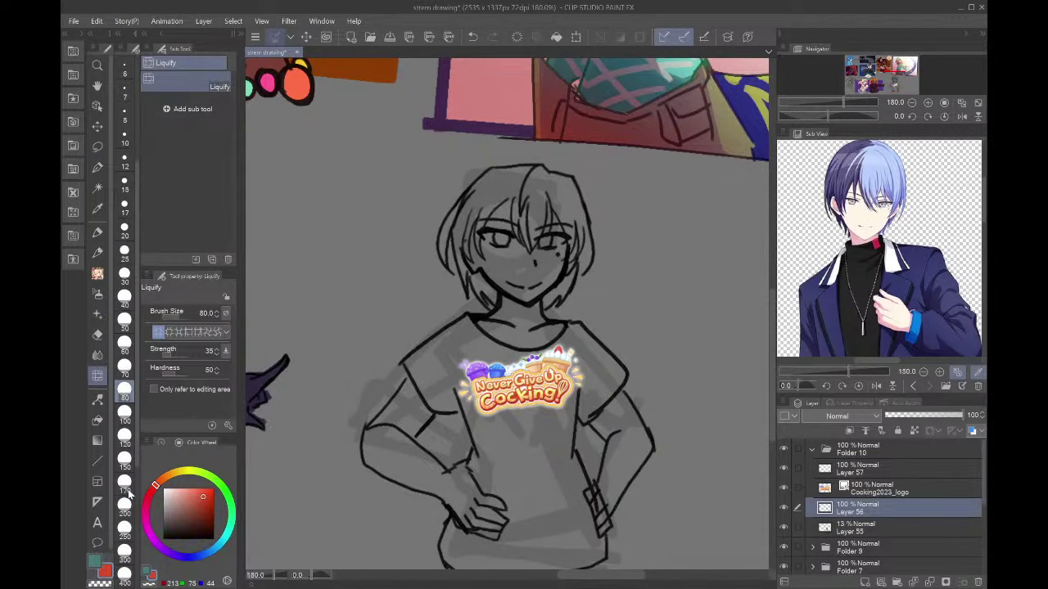
pyautogui.click(124, 481)
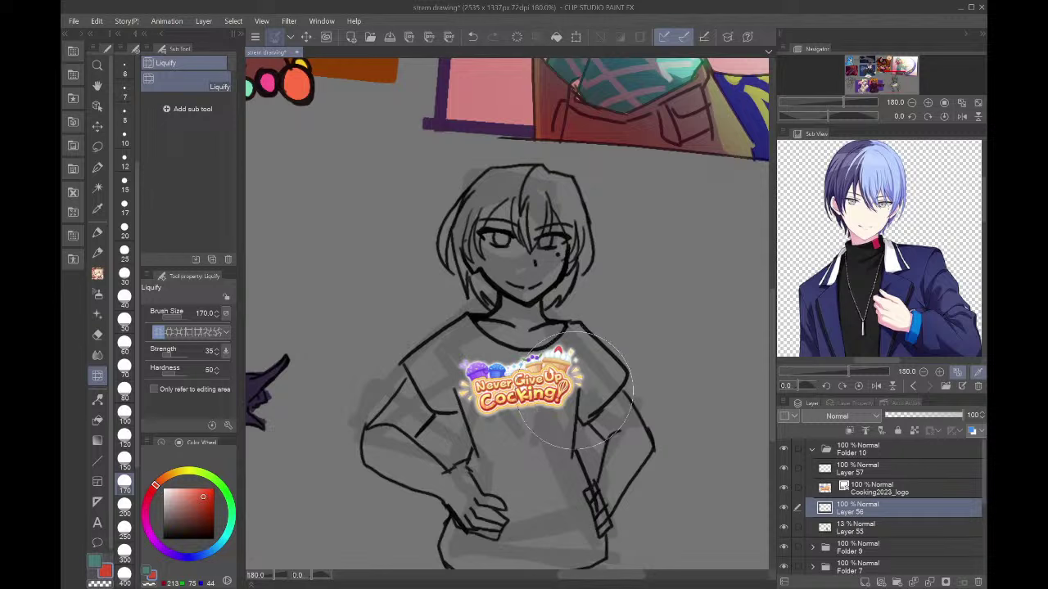
pyautogui.scroll(-3, 596, 505)
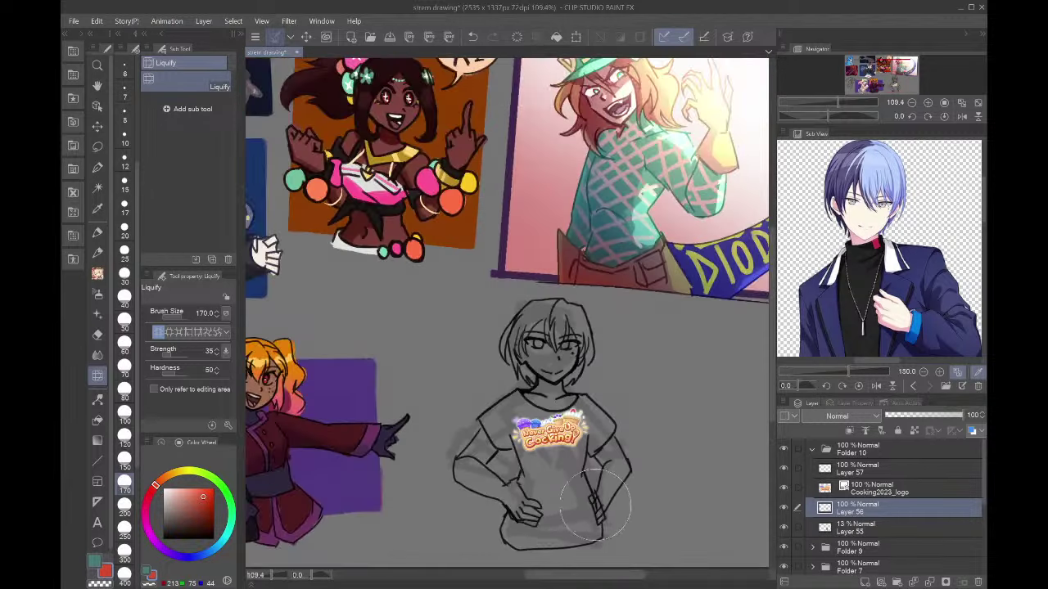
pyautogui.scroll(4, 577, 536)
# - Hide the rough sketch on Layer 55 and nudge the line art slightly up and to the left beneath the logo
pyautogui.click(783, 524)
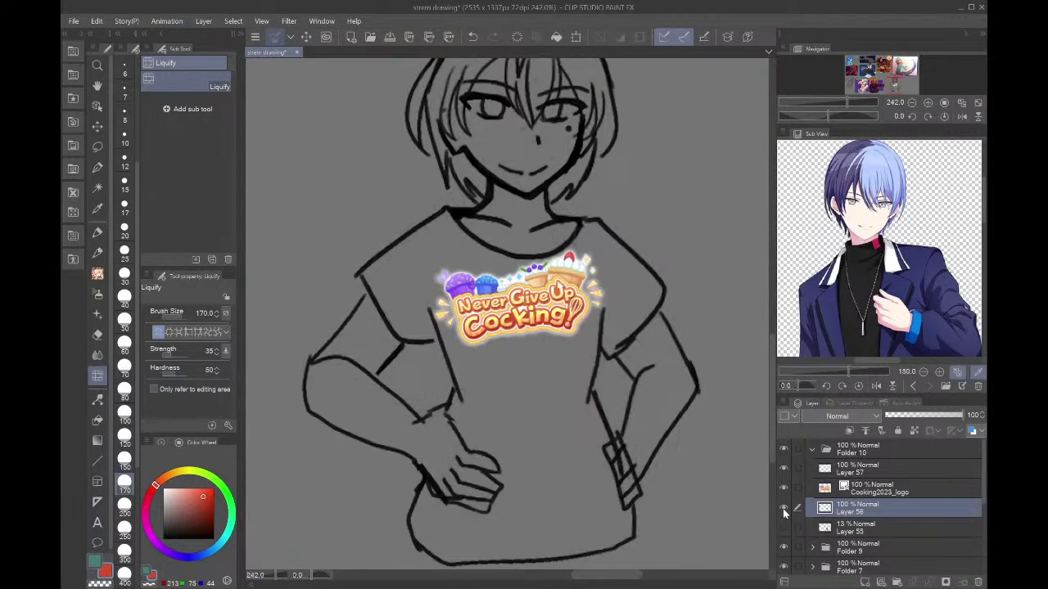
pyautogui.click(851, 530)
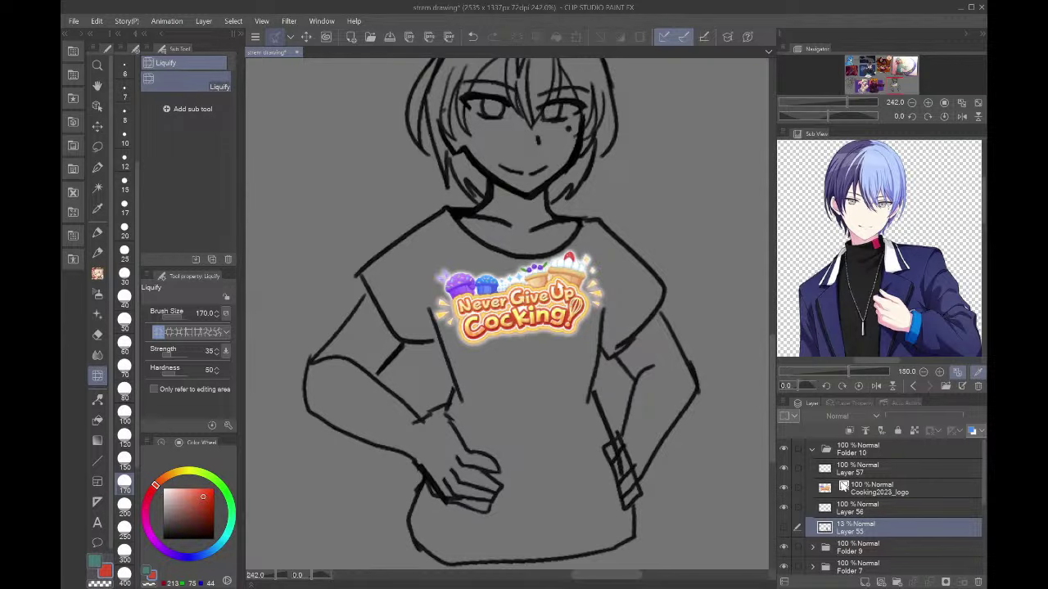
pyautogui.click(97, 106)
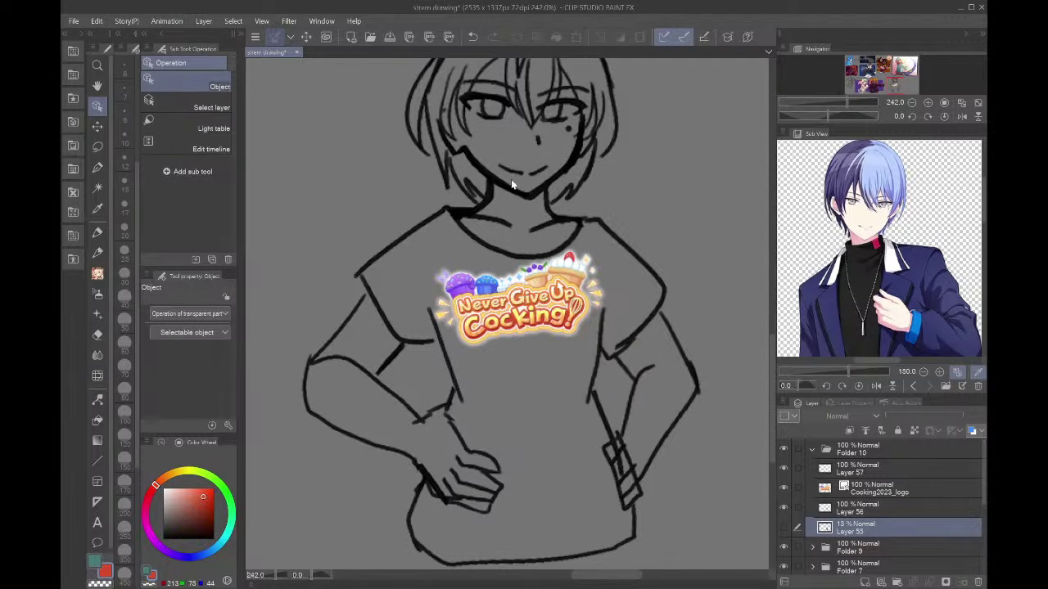
pyautogui.moveTo(510, 189); pyautogui.dragTo(506, 181)
pyautogui.click(830, 527)
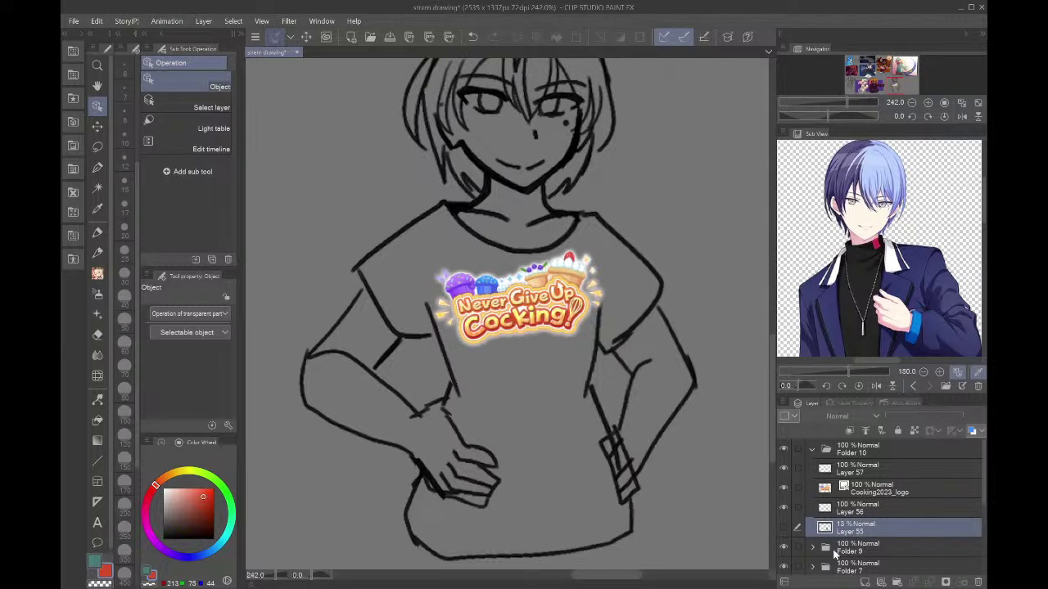
# - Add a new layer above the hidden sketch and fill the character's right forearm, hand and fingers with the reference's pale skin colour
pyautogui.click(865, 582)
pyautogui.click(857, 220)
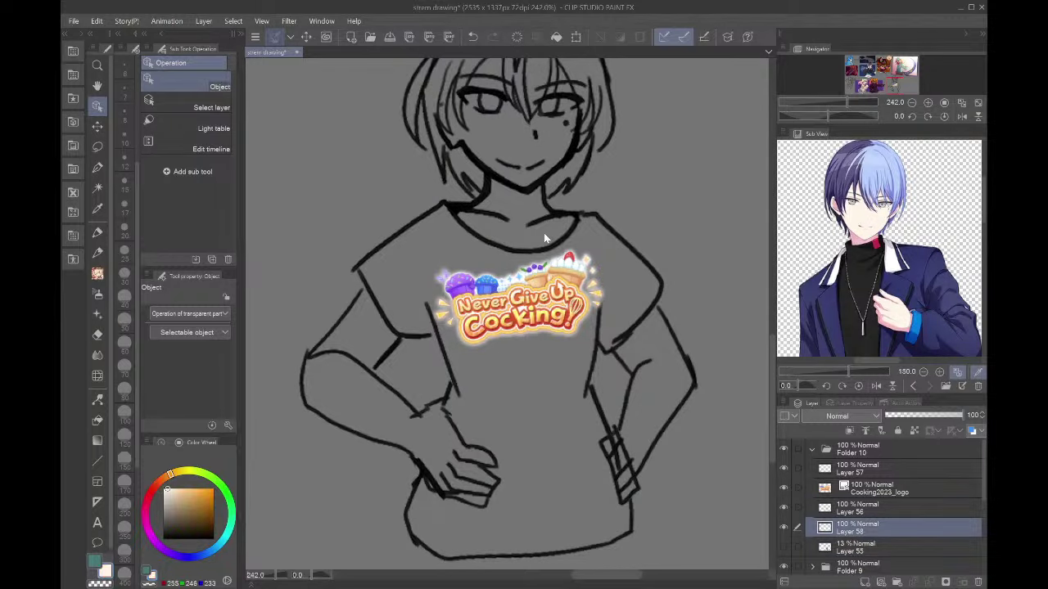
pyautogui.click(98, 167)
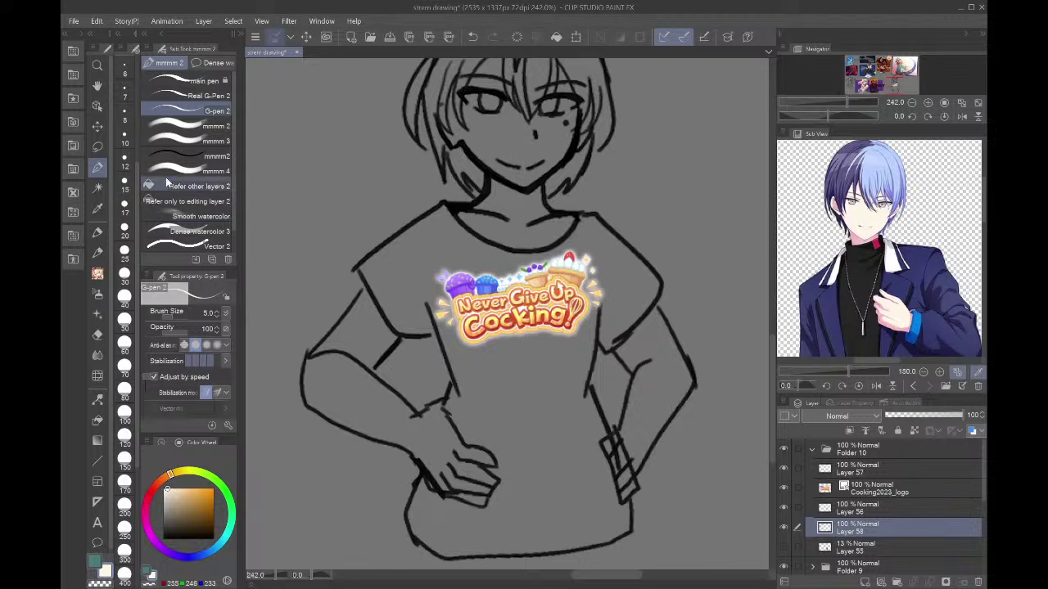
pyautogui.click(192, 186)
pyautogui.click(446, 445)
pyautogui.click(468, 485)
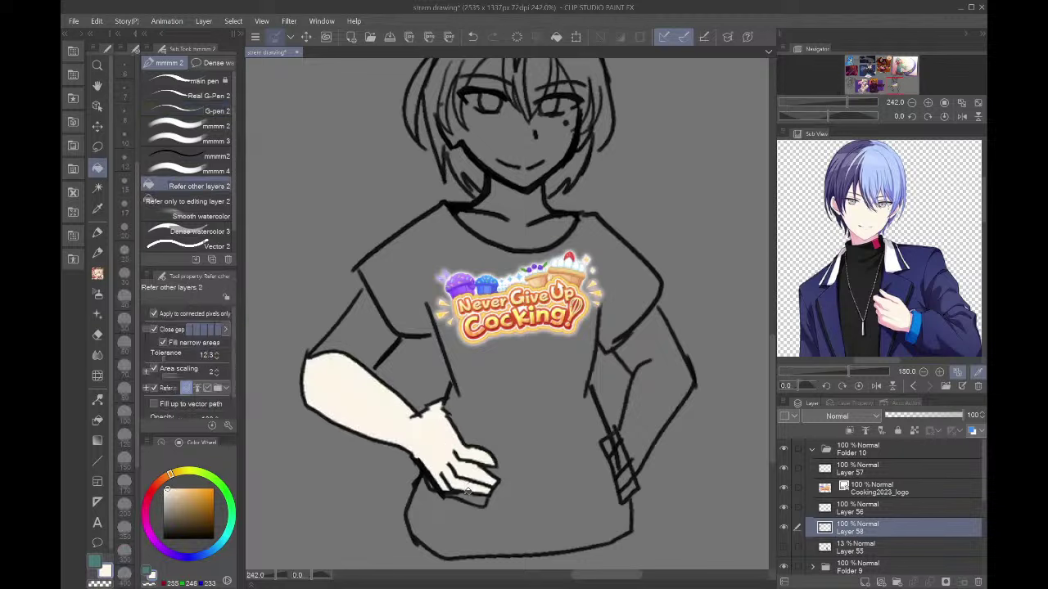
pyautogui.click(467, 496)
# - Fill the fingers of the character's left hand on the hip with the same pale skin colour
pyautogui.click(630, 486)
pyautogui.click(627, 475)
pyautogui.click(622, 456)
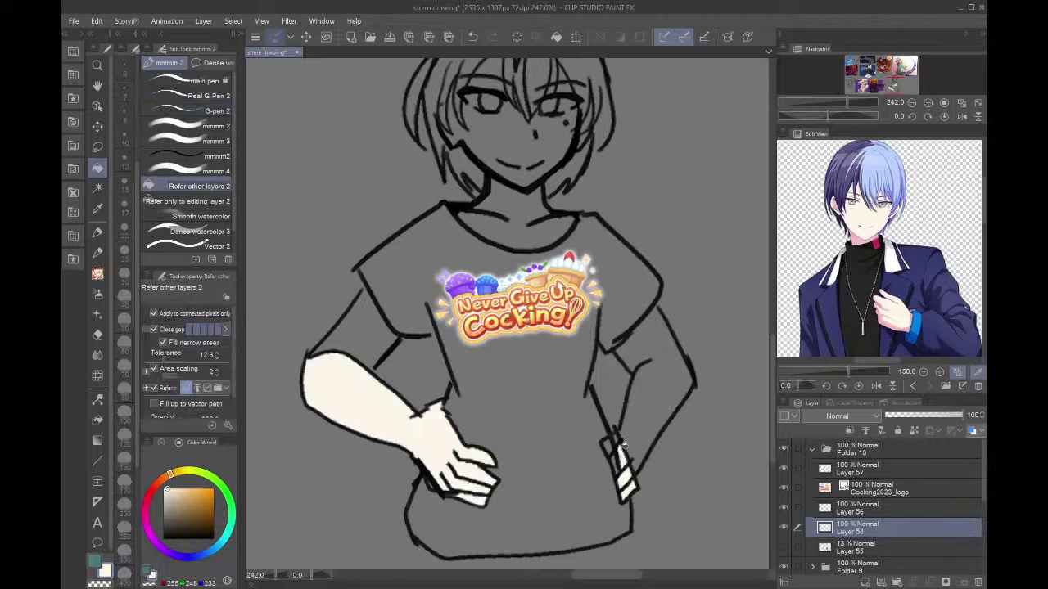
pyautogui.click(608, 446)
pyautogui.click(616, 464)
# - Fill the character's left arm from the wrist up to the sleeve with the pale skin colour, including the leftover gaps
pyautogui.click(625, 439)
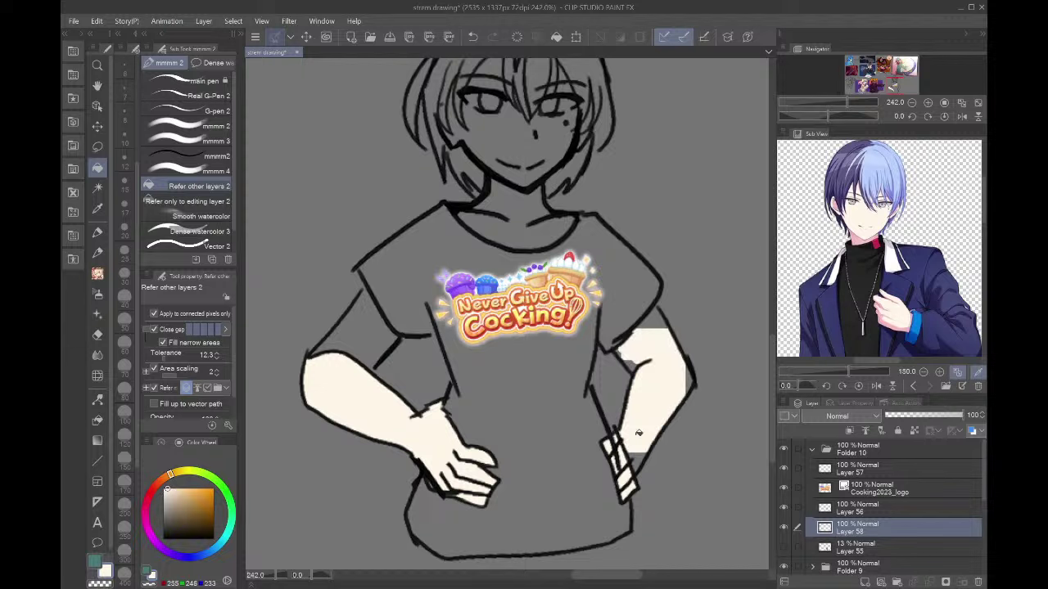
pyautogui.click(637, 453)
pyautogui.click(636, 365)
pyautogui.click(623, 352)
pyautogui.click(658, 314)
pyautogui.click(690, 376)
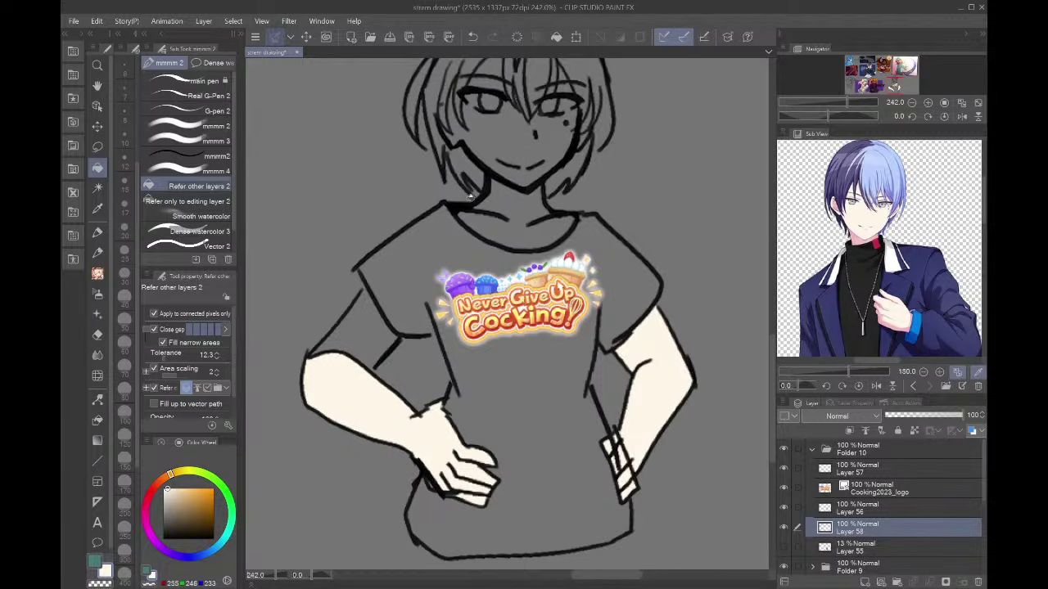
# - Fill the chest area inside the neckline with pale skin colour and the neck with the reference's pink shadow colour
pyautogui.click(514, 206)
pyautogui.scroll(-5, 514, 206)
pyautogui.scroll(7, 525, 127)
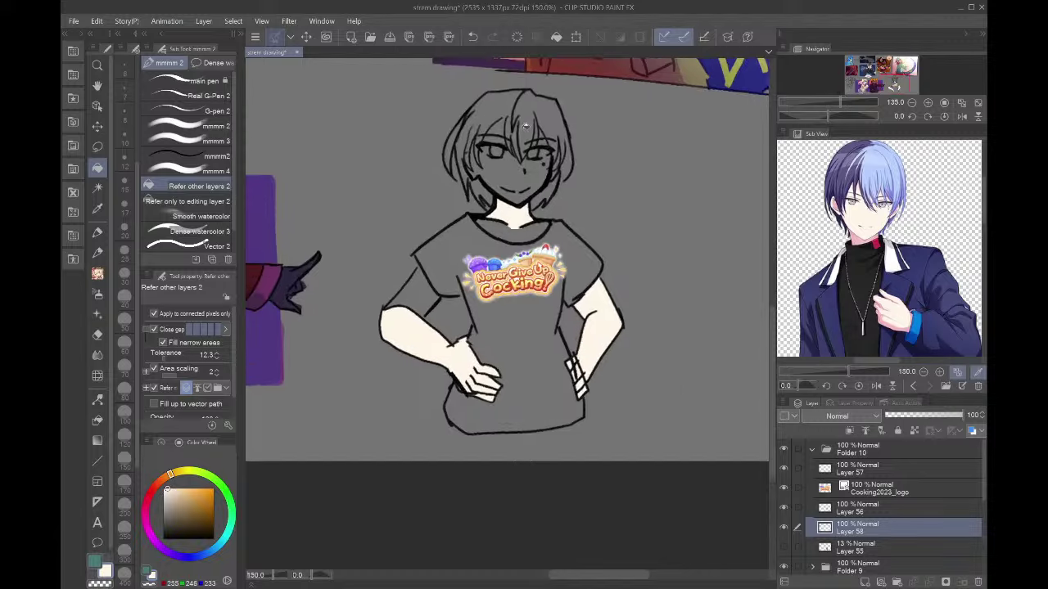
pyautogui.click(502, 324)
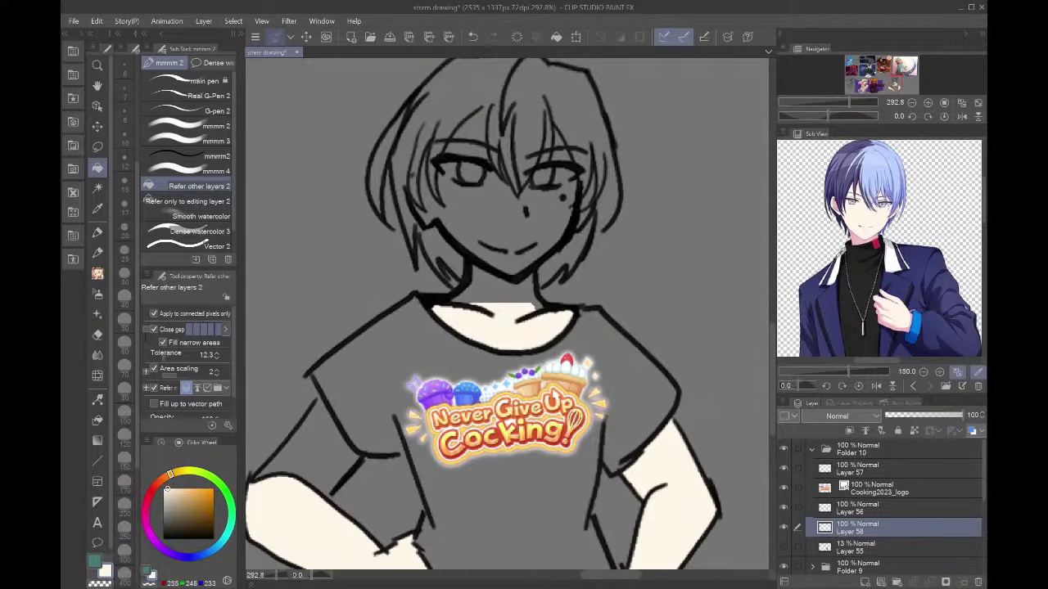
pyautogui.click(846, 238)
pyautogui.click(491, 286)
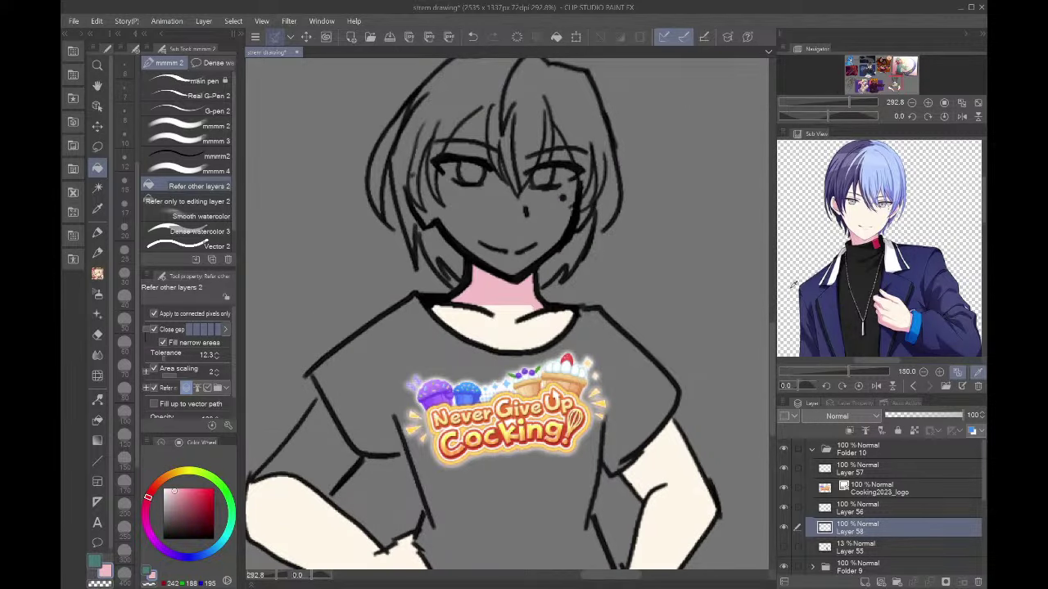
# - Sample the reference's face colour and fill the whole face, including the ear, forehead and areas around the eyes
pyautogui.click(858, 216)
pyautogui.click(493, 209)
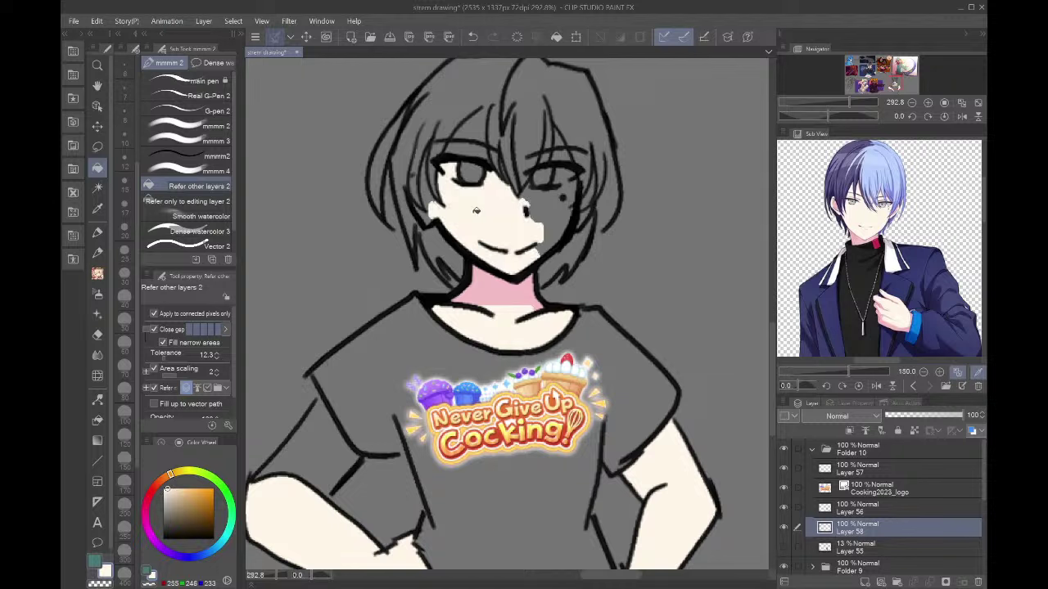
pyautogui.click(429, 209)
pyautogui.click(468, 150)
pyautogui.click(487, 121)
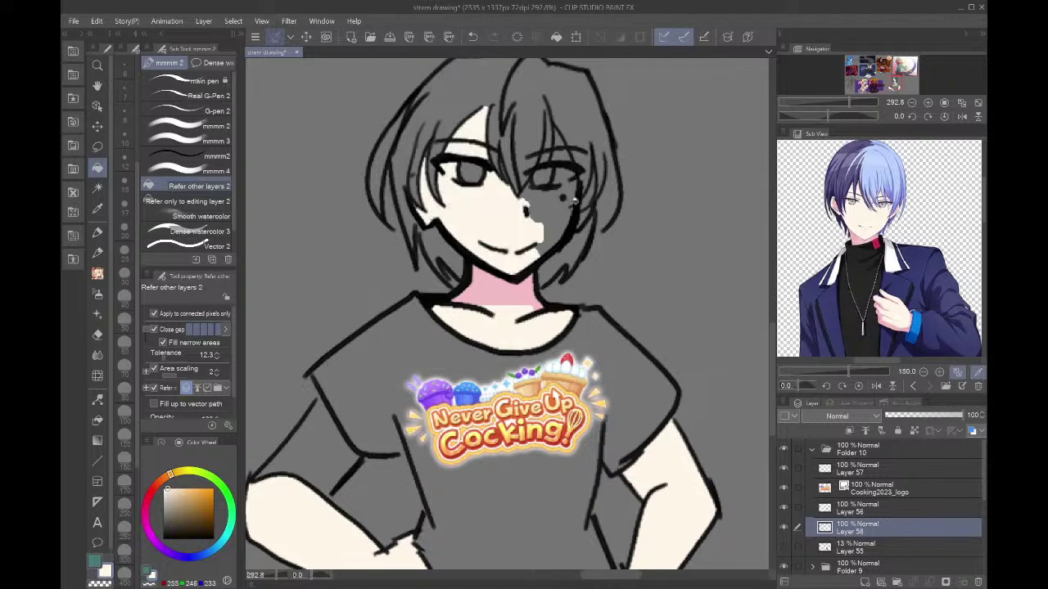
pyautogui.click(549, 202)
pyautogui.click(560, 164)
pyautogui.click(561, 142)
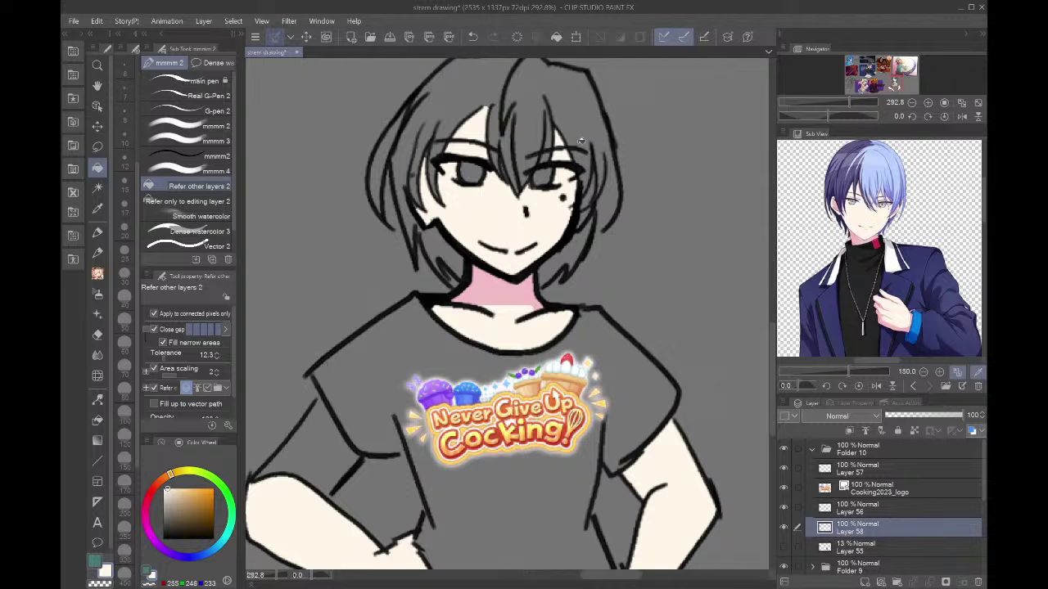
# - Sample the reference's dark purple and colour the character's right half of the hair on a new layer, using mmmm2 at size 10
pyautogui.click(846, 173)
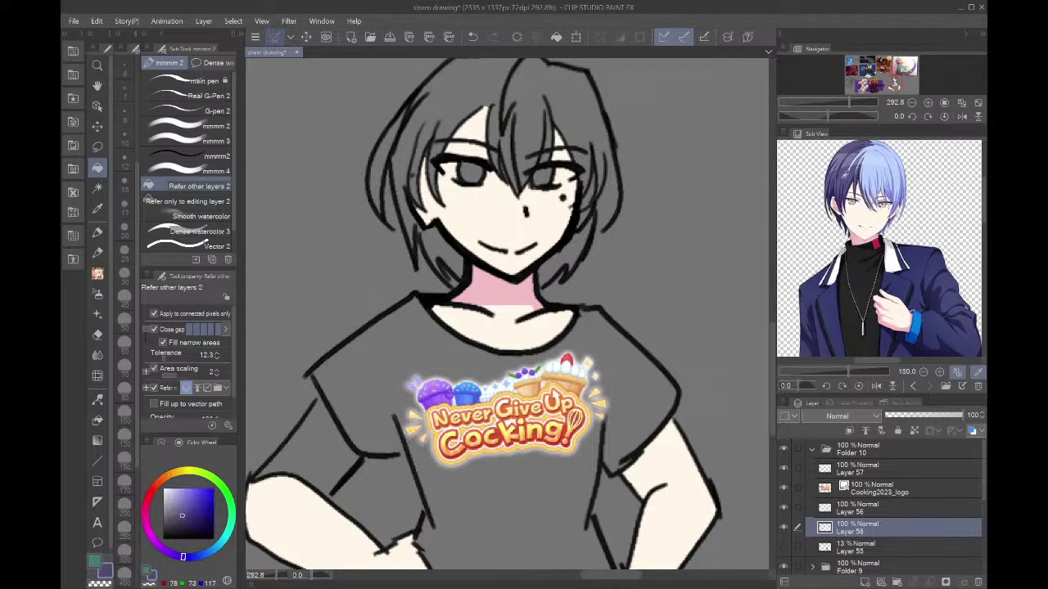
pyautogui.click(865, 582)
pyautogui.click(463, 116)
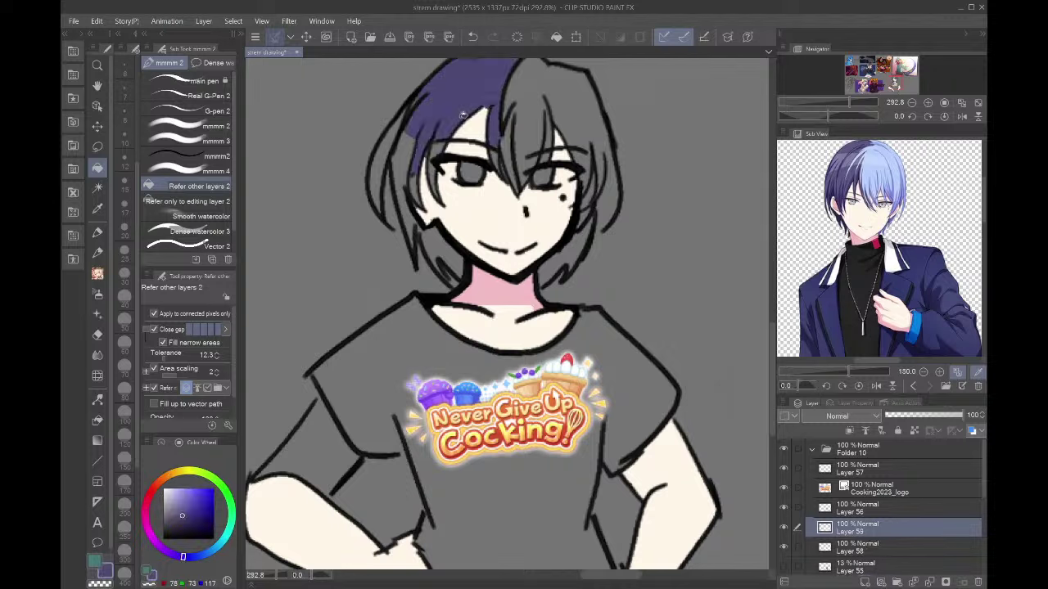
pyautogui.click(188, 156)
pyautogui.scroll(3, 125, 163)
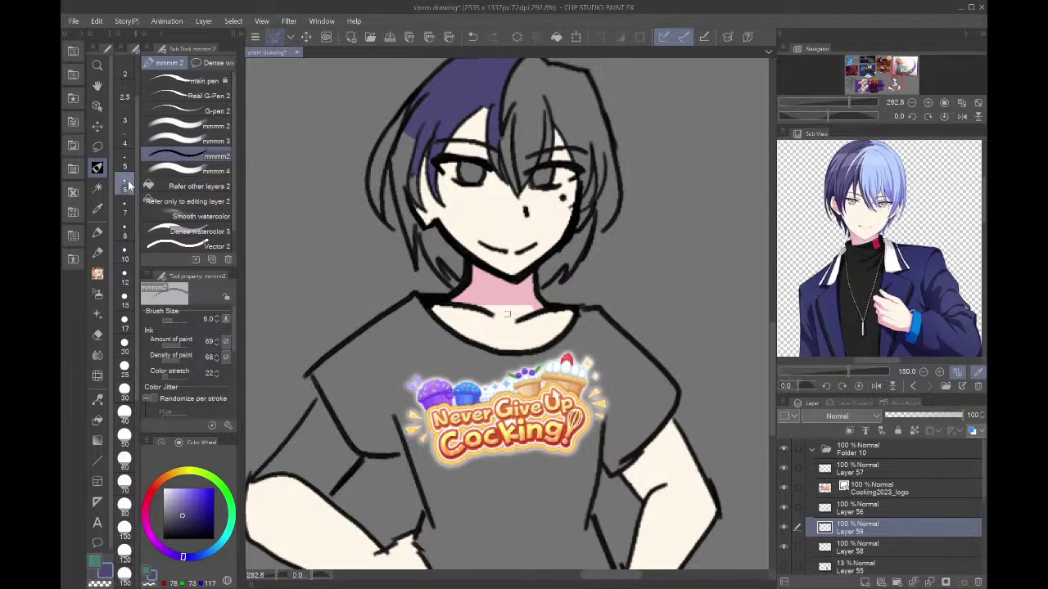
pyautogui.click(124, 250)
pyautogui.moveTo(501, 128)
pyautogui.mouseDown()
pyautogui.moveTo(514, 185)
pyautogui.moveTo(509, 124)
pyautogui.mouseUp()
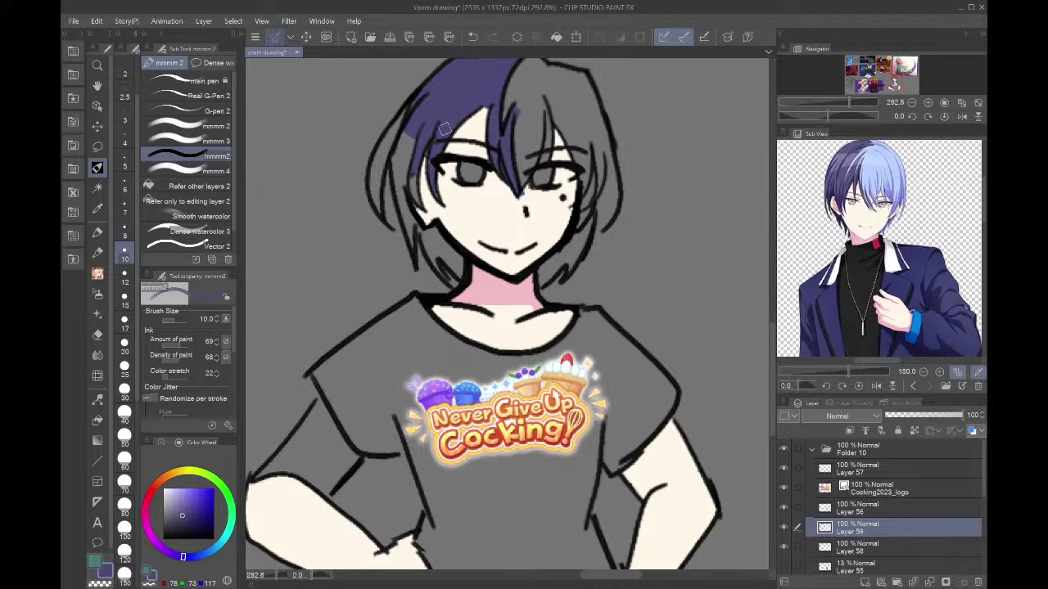
pyautogui.moveTo(445, 129)
pyautogui.mouseDown()
pyautogui.moveTo(414, 241)
pyautogui.moveTo(436, 270)
pyautogui.moveTo(441, 243)
pyautogui.moveTo(416, 235)
pyautogui.moveTo(398, 148)
pyautogui.moveTo(397, 174)
pyautogui.moveTo(374, 170)
pyautogui.moveTo(403, 120)
pyautogui.mouseUp()
pyautogui.moveTo(416, 177); pyautogui.dragTo(424, 164)
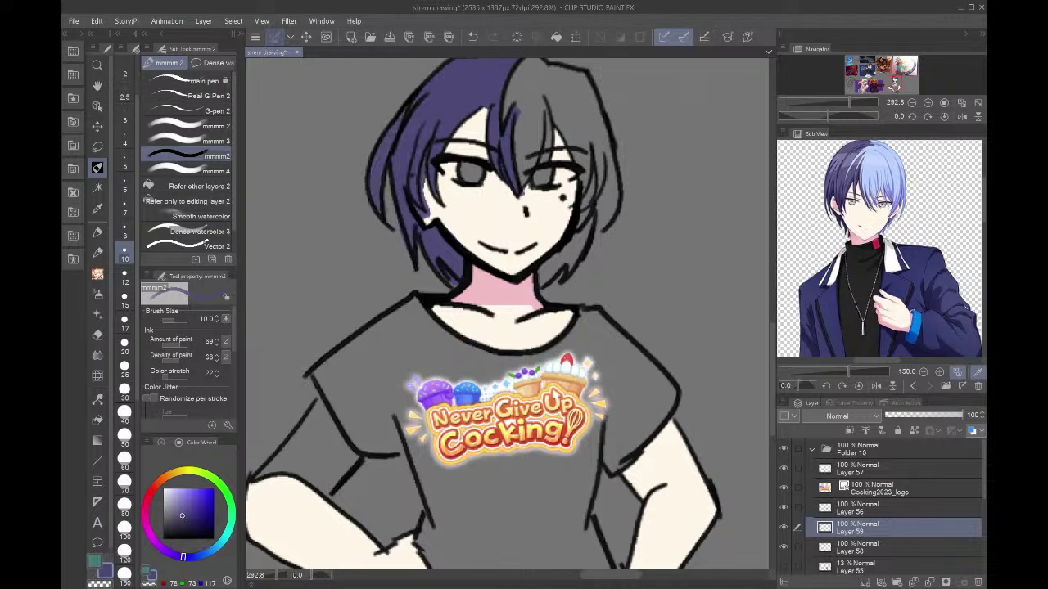
# - Sample the reference's light blue and paint the character's left half of the hair, from the parting to the tips
pyautogui.click(882, 161)
pyautogui.moveTo(526, 106)
pyautogui.mouseDown()
pyautogui.moveTo(524, 189)
pyautogui.moveTo(528, 121)
pyautogui.moveTo(541, 110)
pyautogui.moveTo(537, 168)
pyautogui.moveTo(545, 153)
pyautogui.moveTo(534, 137)
pyautogui.moveTo(524, 176)
pyautogui.moveTo(518, 142)
pyautogui.moveTo(530, 94)
pyautogui.moveTo(529, 139)
pyautogui.moveTo(525, 101)
pyautogui.moveTo(539, 117)
pyautogui.moveTo(530, 163)
pyautogui.moveTo(546, 98)
pyautogui.moveTo(547, 120)
pyautogui.moveTo(534, 161)
pyautogui.moveTo(520, 95)
pyautogui.mouseUp()
pyautogui.hotkey('ctrl', 'z')
pyautogui.hotkey('ctrl', 'z')
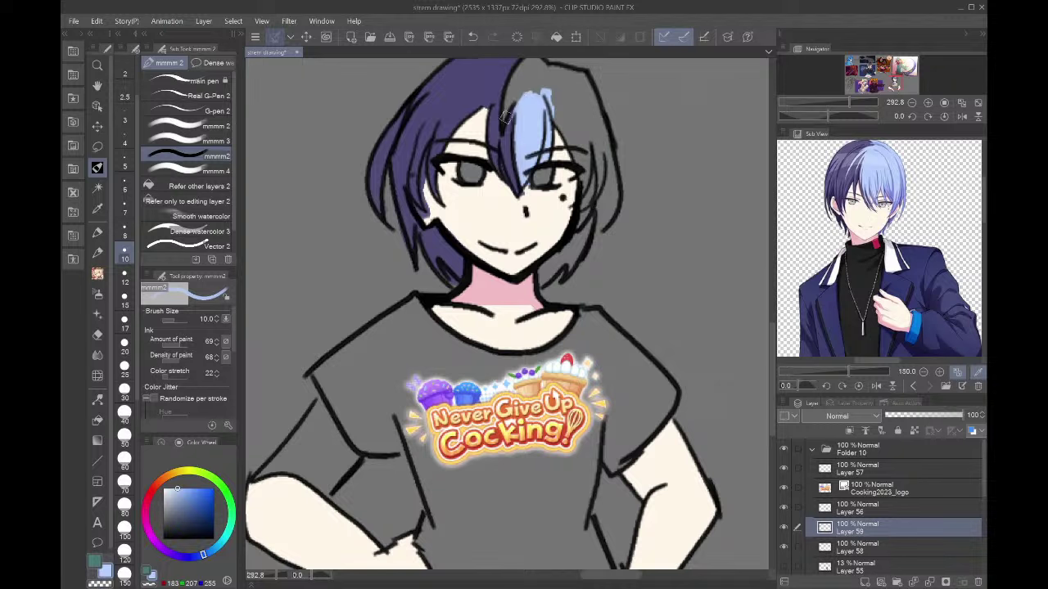
pyautogui.moveTo(505, 117)
pyautogui.mouseDown()
pyautogui.moveTo(530, 59)
pyautogui.moveTo(538, 62)
pyautogui.moveTo(577, 151)
pyautogui.moveTo(591, 237)
pyautogui.mouseUp()
pyautogui.moveTo(596, 152)
pyautogui.mouseDown()
pyautogui.moveTo(616, 179)
pyautogui.moveTo(586, 98)
pyautogui.mouseUp()
pyautogui.moveTo(596, 183); pyautogui.dragTo(610, 219)
pyautogui.moveTo(588, 144)
pyautogui.mouseDown()
pyautogui.moveTo(554, 94)
pyautogui.moveTo(583, 102)
pyautogui.moveTo(547, 64)
pyautogui.moveTo(591, 73)
pyautogui.moveTo(604, 139)
pyautogui.moveTo(571, 78)
pyautogui.moveTo(557, 73)
pyautogui.moveTo(594, 148)
pyautogui.mouseUp()
pyautogui.moveTo(589, 226)
pyautogui.mouseDown()
pyautogui.moveTo(572, 258)
pyautogui.moveTo(540, 271)
pyautogui.mouseUp()
# - Erase the light blue paint that spills outside the hair's outer outline using the transparent colour
pyautogui.press('c')
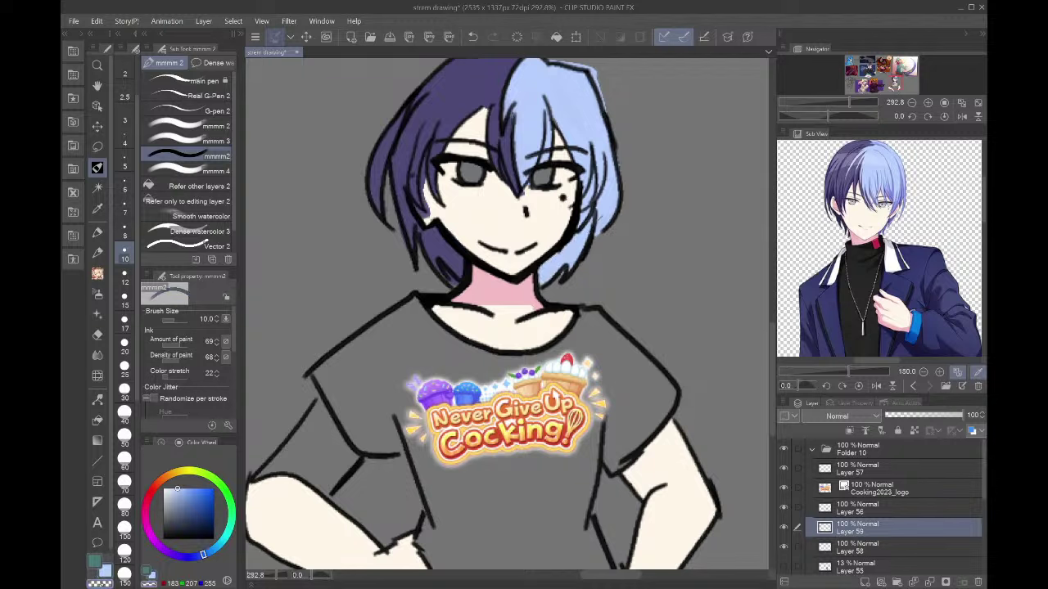
pyautogui.moveTo(591, 65); pyautogui.dragTo(610, 116)
pyautogui.moveTo(603, 100)
pyautogui.mouseDown()
pyautogui.moveTo(586, 66)
pyautogui.moveTo(547, 57)
pyautogui.mouseUp()
# - Sample the grey of the reference's iris and paint both of the character's irises with it
pyautogui.scroll(5, 841, 204)
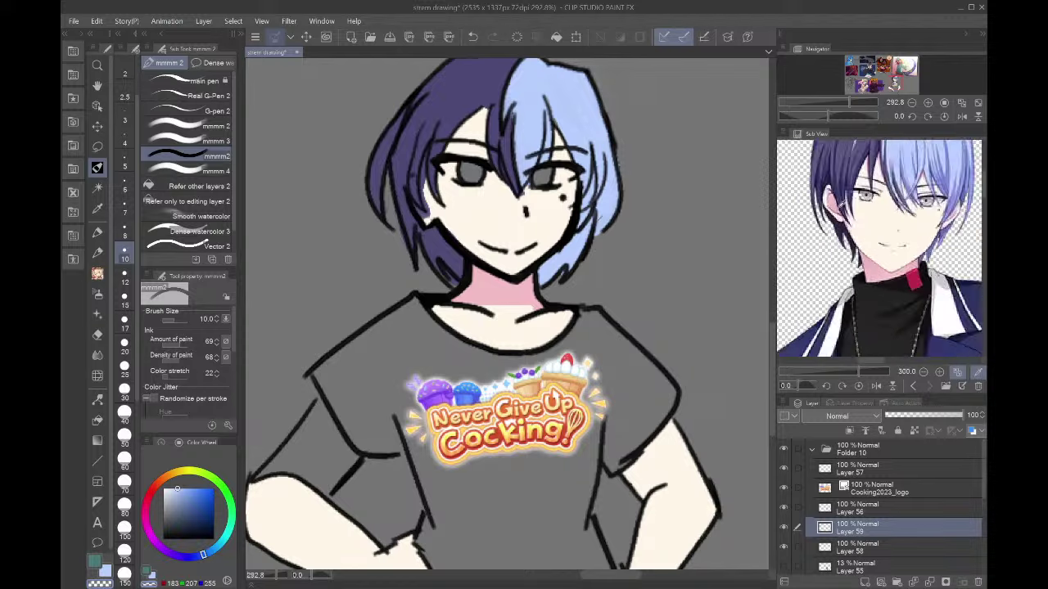
pyautogui.click(885, 182)
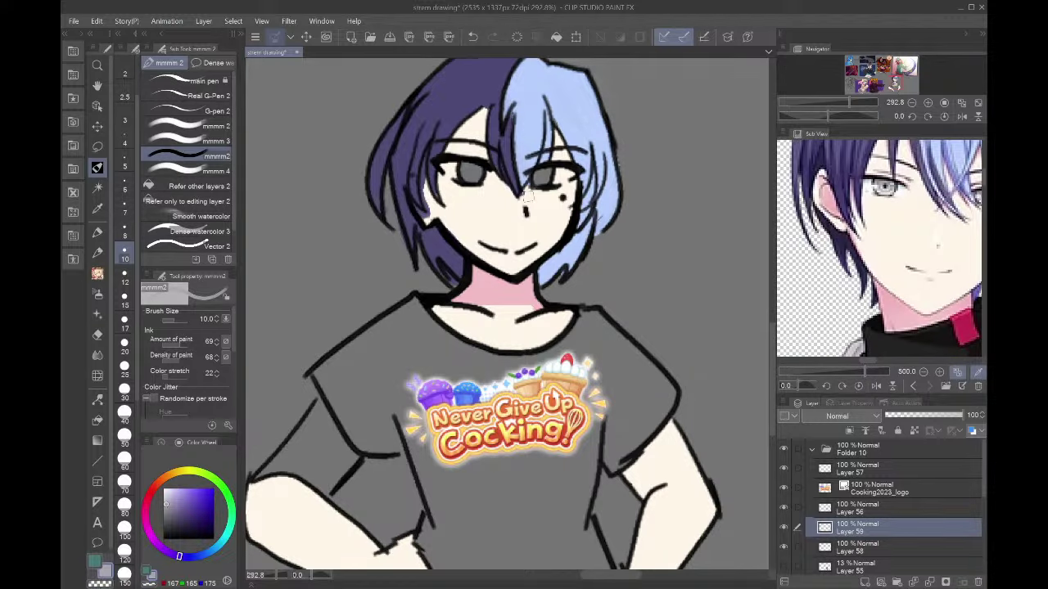
pyautogui.scroll(2, 528, 194)
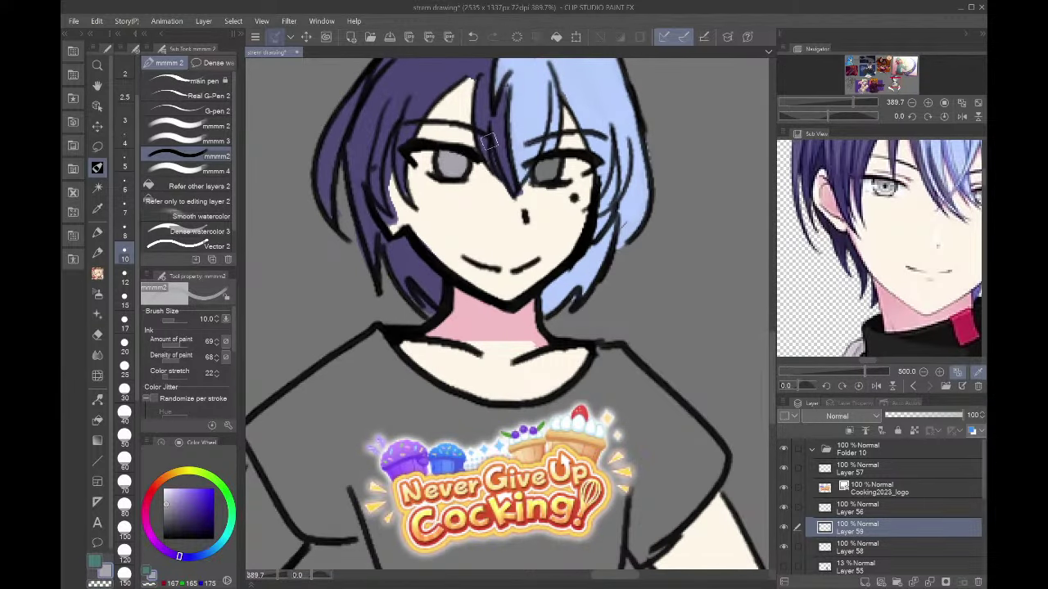
pyautogui.moveTo(560, 164); pyautogui.dragTo(544, 169)
# - Lighten the lower part of both irises with a near-white sampled from the reference's eye
pyautogui.click(871, 189)
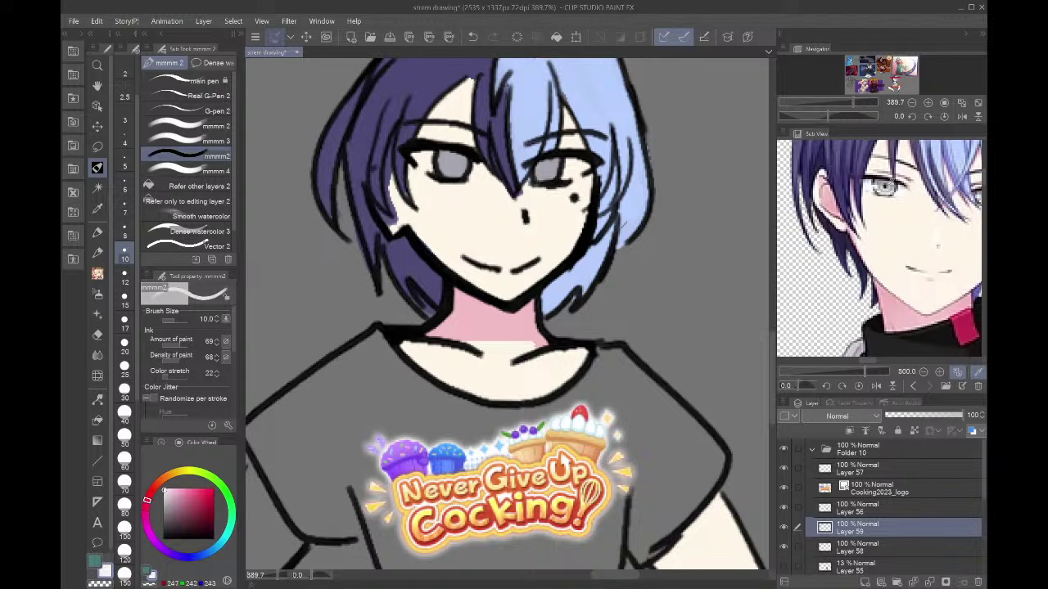
pyautogui.moveTo(452, 175); pyautogui.dragTo(459, 167)
pyautogui.moveTo(547, 173); pyautogui.dragTo(543, 176)
pyautogui.moveTo(553, 176)
pyautogui.mouseDown()
pyautogui.moveTo(542, 178)
pyautogui.moveTo(550, 175)
pyautogui.mouseUp()
# - Sample the reference's iris grey, darken it to a deep purple-grey for the pupils, and set the mmmm2 brush to size 4
pyautogui.click(886, 179)
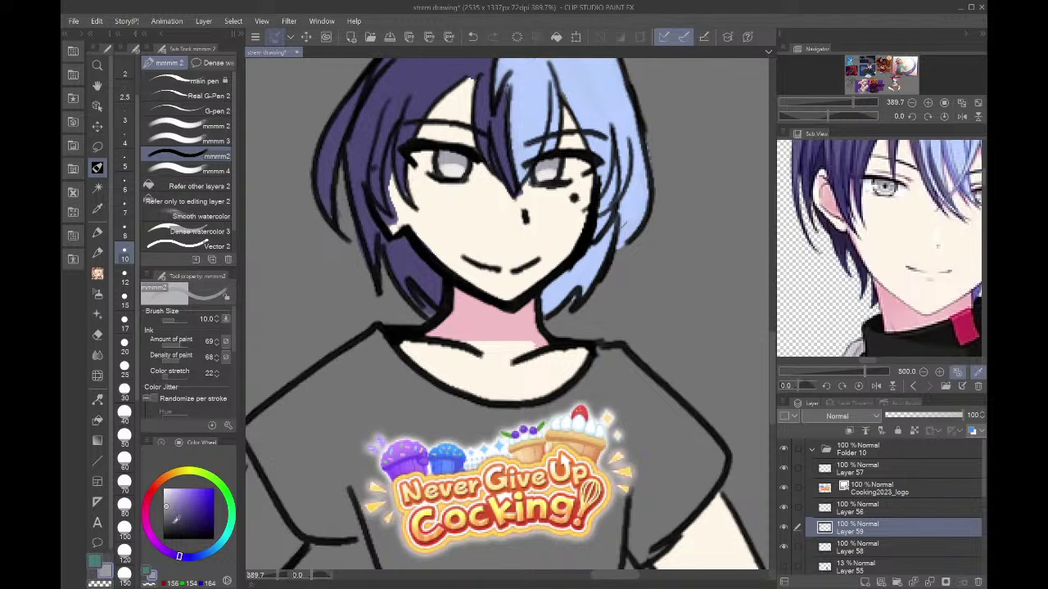
pyautogui.click(172, 522)
pyautogui.click(124, 137)
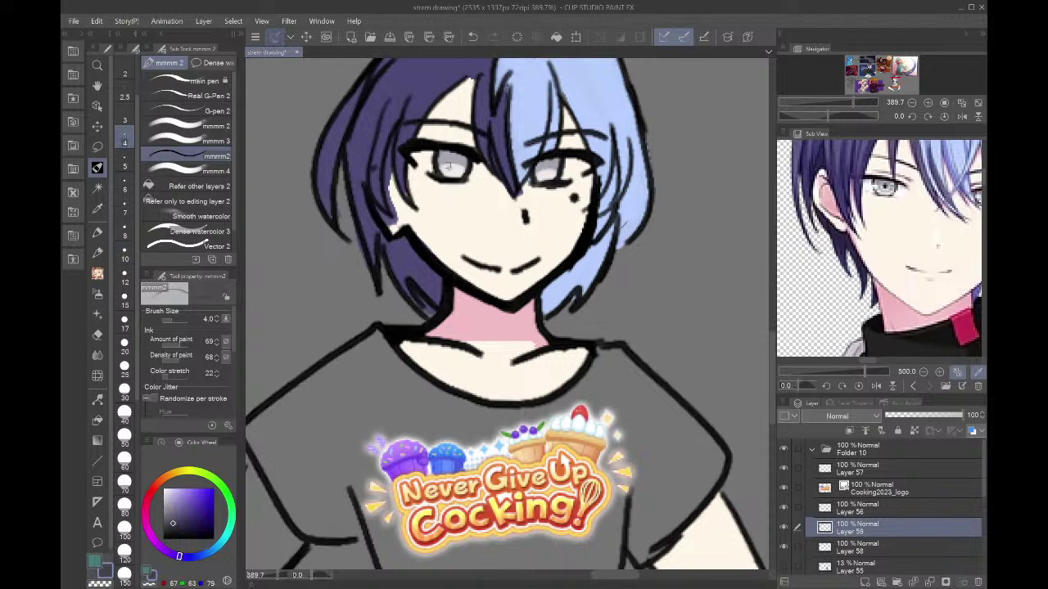
pyautogui.moveTo(448, 167); pyautogui.dragTo(452, 155)
pyautogui.hotkey('ctrl', 'z')
pyautogui.hotkey('ctrl', 'z')
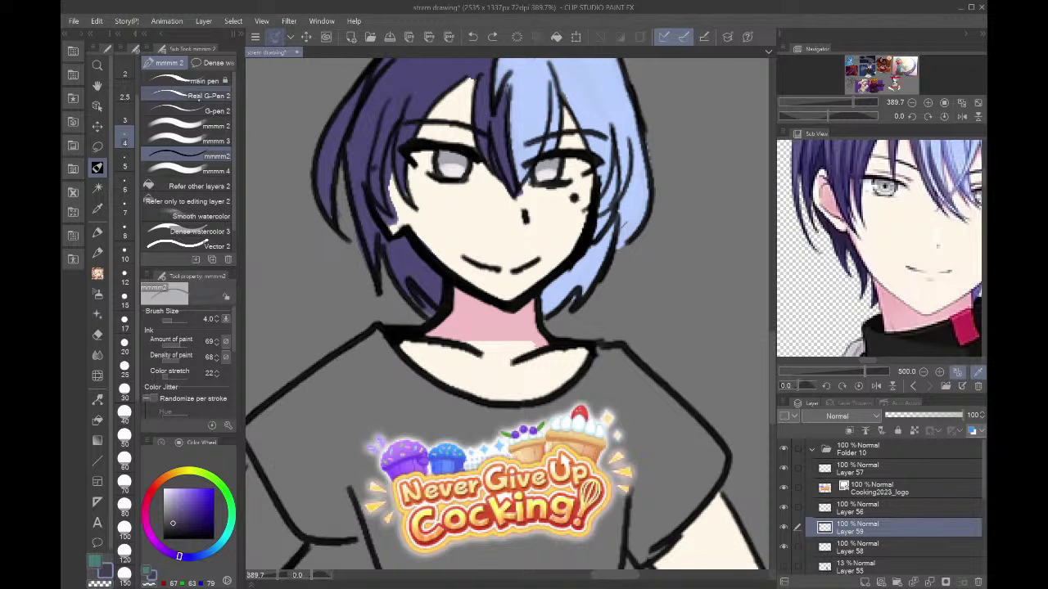
# - Draw dark pupils in both eyes with Real G-Pen 2 at size 7 and add white highlights
pyautogui.click(197, 95)
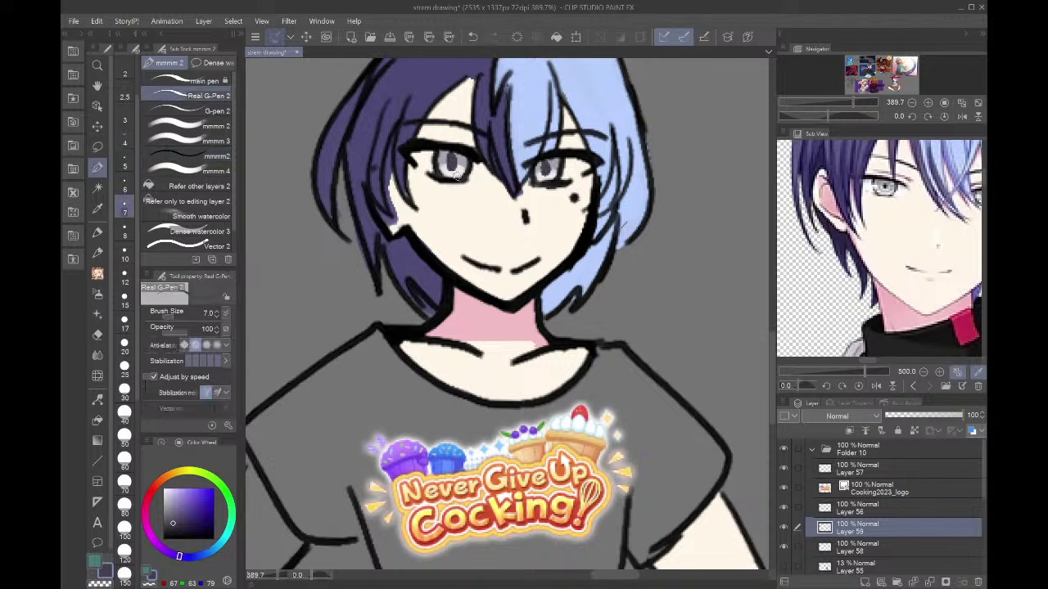
pyautogui.hotkey('ctrl', 'z')
pyautogui.hotkey('ctrl', 'z')
pyautogui.moveTo(451, 161); pyautogui.dragTo(455, 159)
pyautogui.hotkey('ctrl', 'z')
pyautogui.press('x')
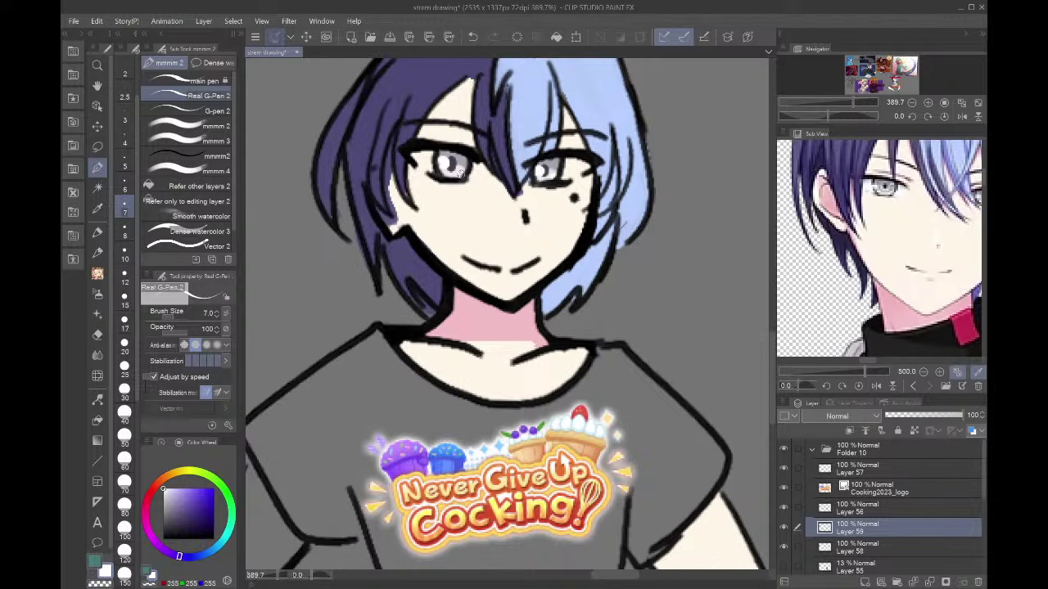
# - Fill the character's right upper arm below the sleeve on the skin layer, Layer 58, with pink sampled from the neck
pyautogui.tripleClick(912, 102)
pyautogui.moveTo(900, 87); pyautogui.dragTo(895, 90)
pyautogui.scroll(-1, 892, 516)
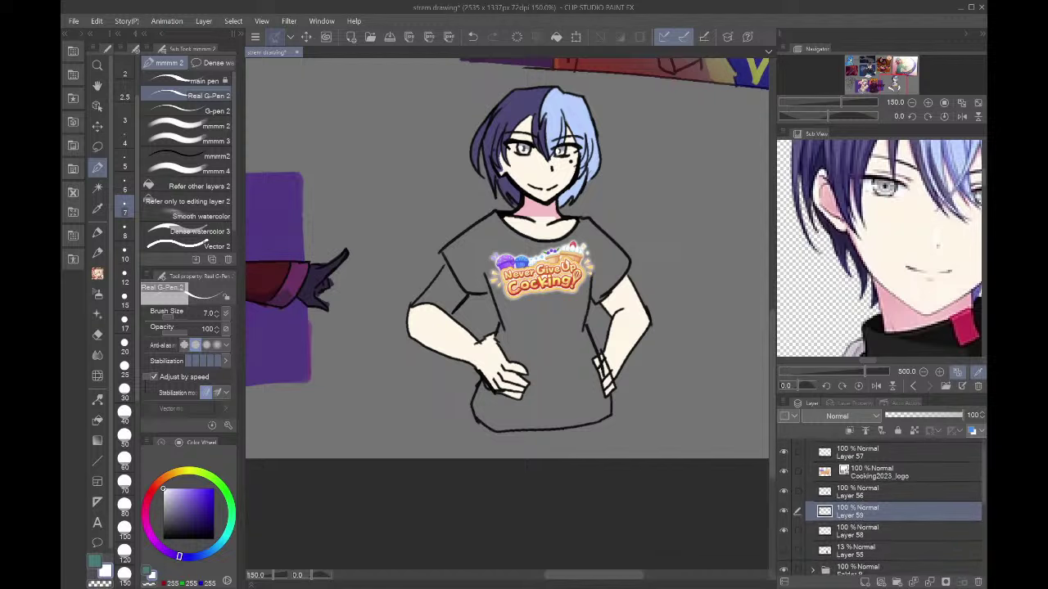
pyautogui.click(893, 555)
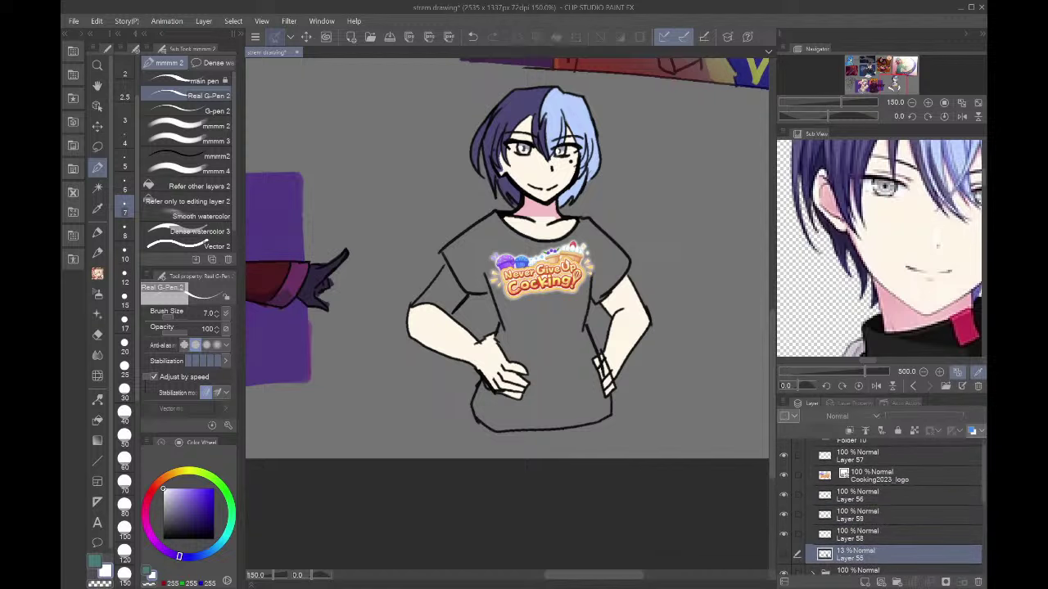
pyautogui.click(839, 536)
pyautogui.click(783, 536)
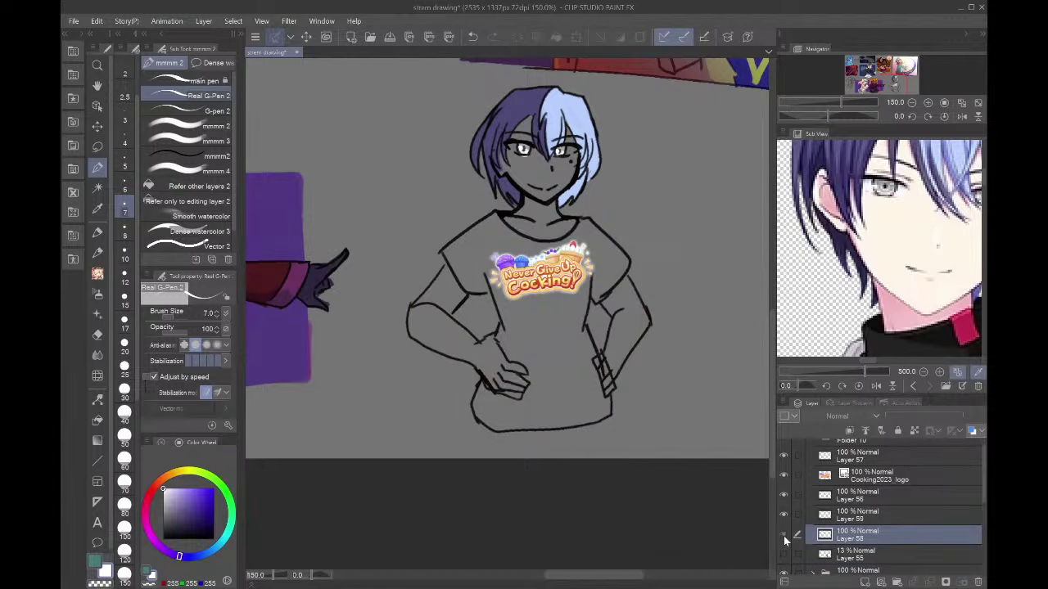
pyautogui.click(784, 535)
pyautogui.click(192, 186)
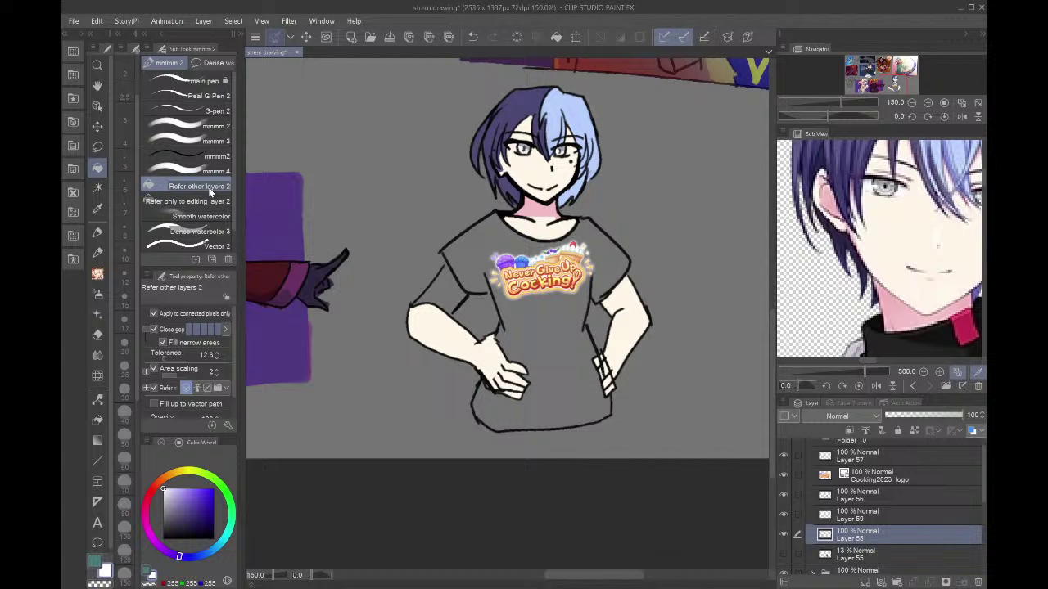
pyautogui.keyDown('alt'); pyautogui.click(532, 200); pyautogui.keyUp('alt')
pyautogui.click(453, 281)
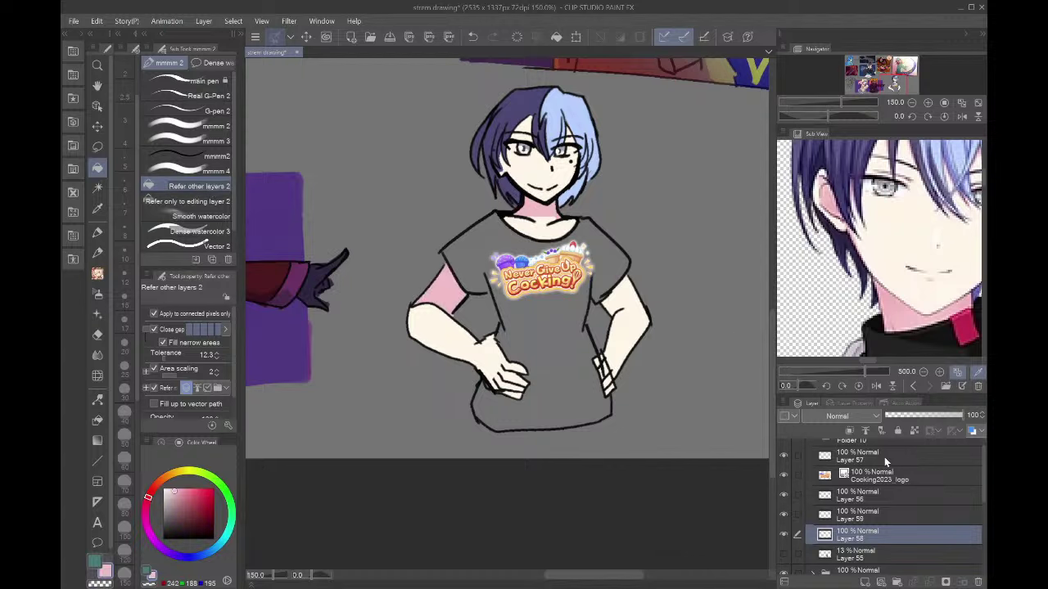
# - Lock Layer 58's transparent pixels and paint a pink shadow under the character's left sleeve with mmmm2 at size 60
pyautogui.click(188, 155)
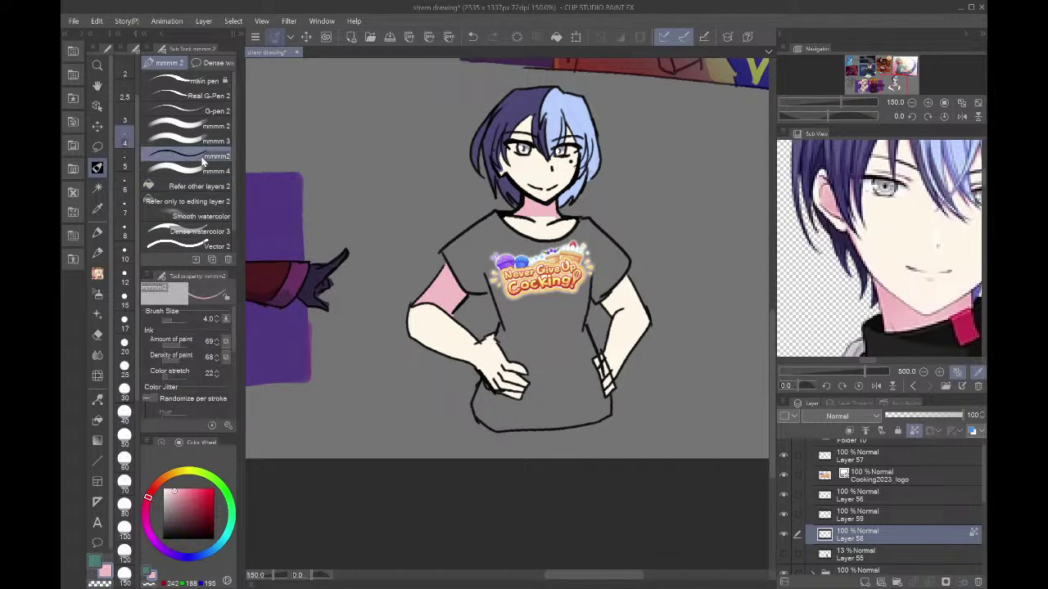
pyautogui.moveTo(593, 299); pyautogui.dragTo(651, 262)
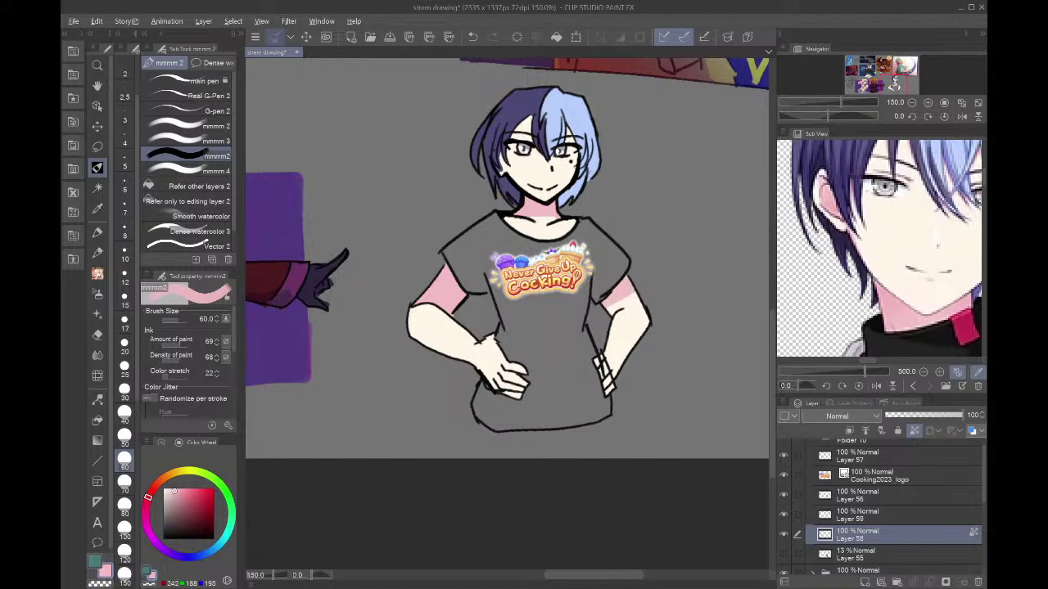
# - Trim the pink sleeve shadow on the character's right upper arm with skin colour sampled from the other arm
pyautogui.keyDown('alt'); pyautogui.click(626, 327); pyautogui.keyUp('alt')
pyautogui.moveTo(407, 271); pyautogui.dragTo(471, 324)
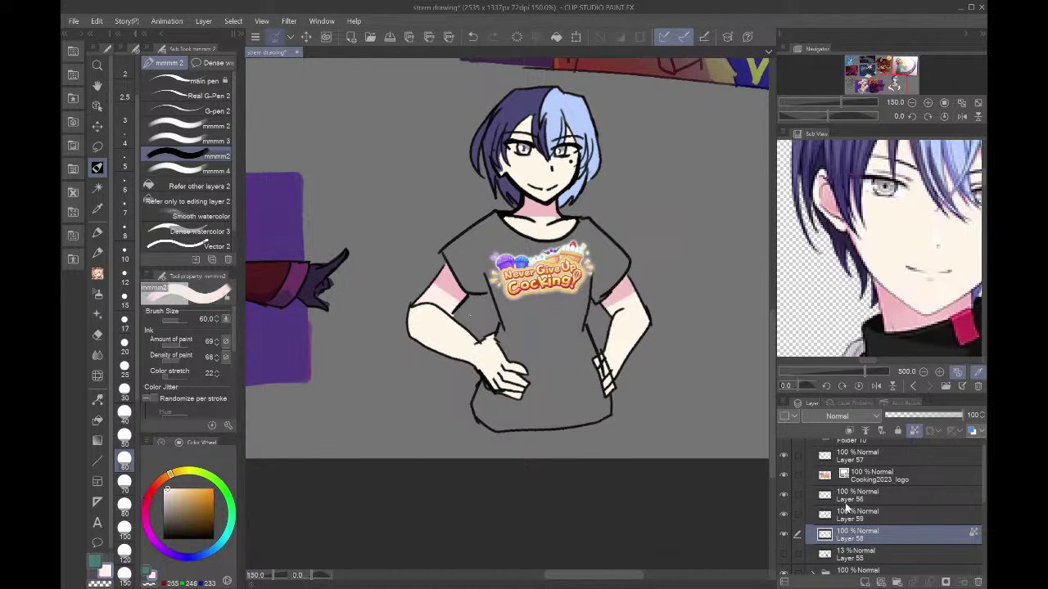
# - Hide the Cooking2023_logo layer, add a new layer above Layer 58, and choose the Refer other layers 2 fill
pyautogui.click(783, 475)
pyautogui.click(864, 582)
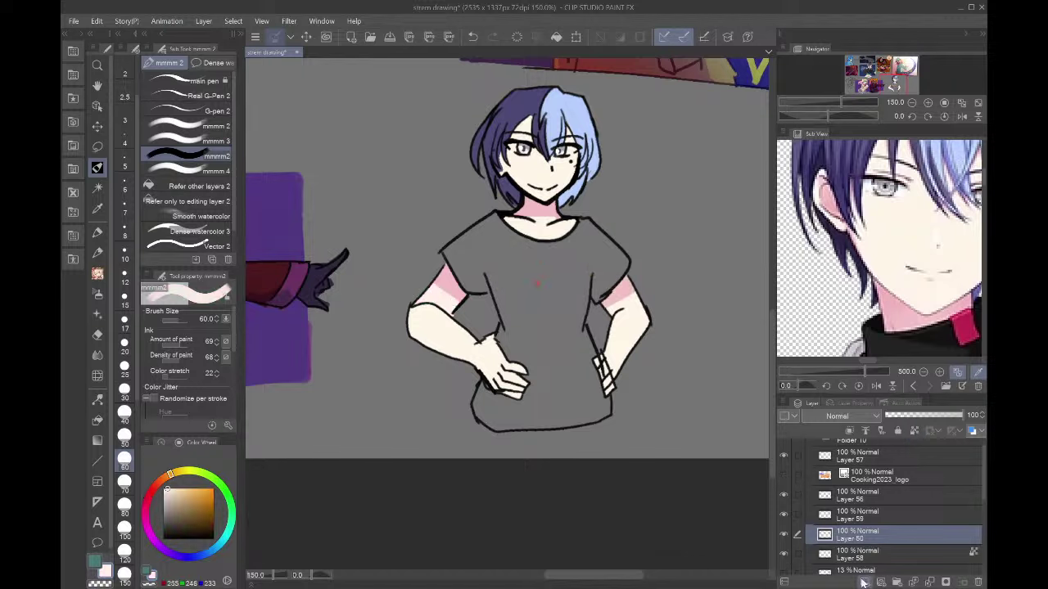
pyautogui.click(197, 200)
pyautogui.click(199, 186)
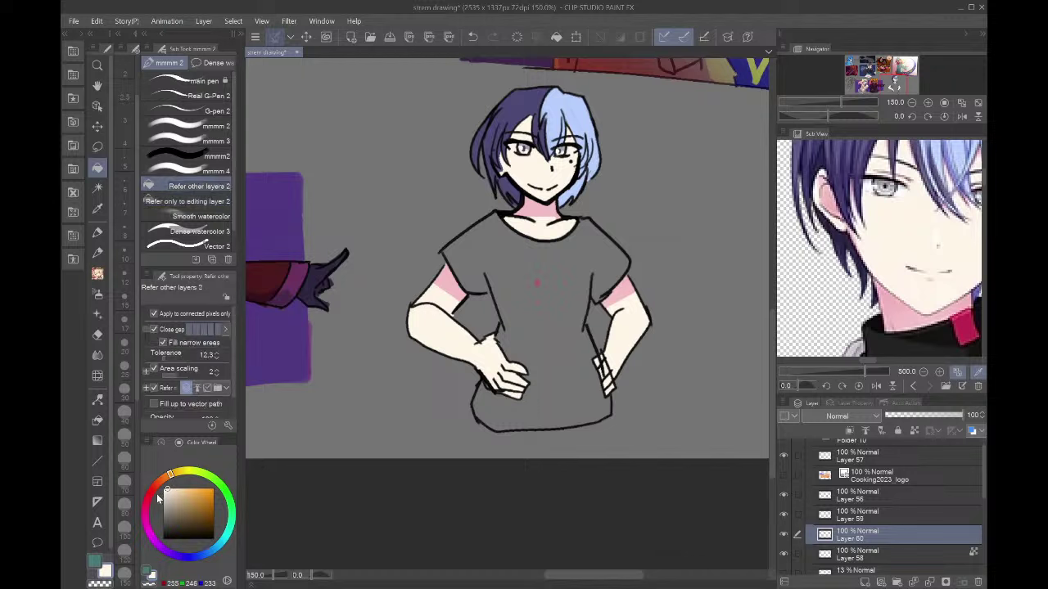
pyautogui.click(150, 499)
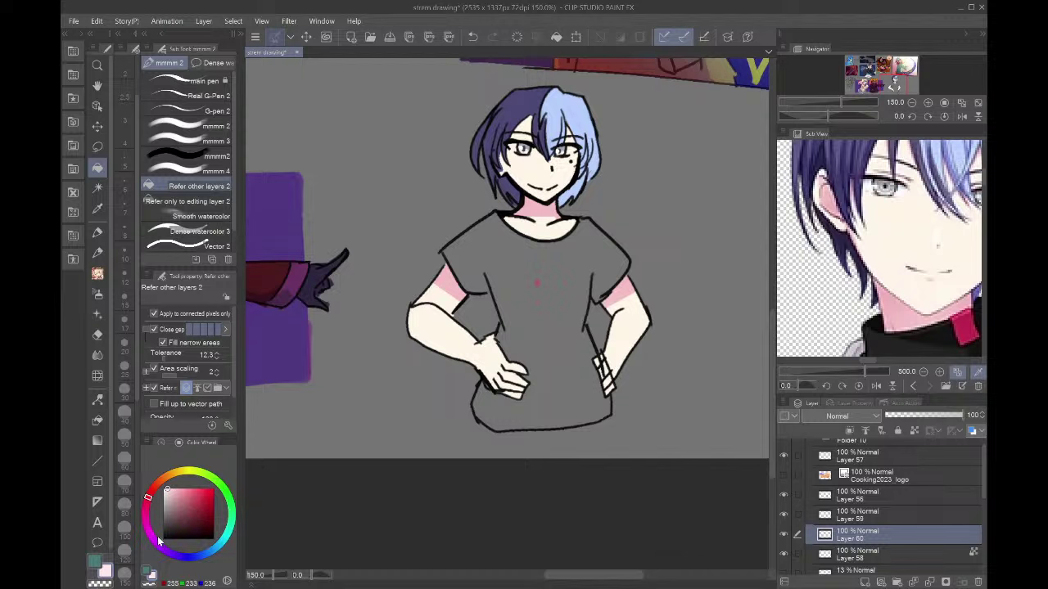
pyautogui.click(157, 541)
pyautogui.click(183, 513)
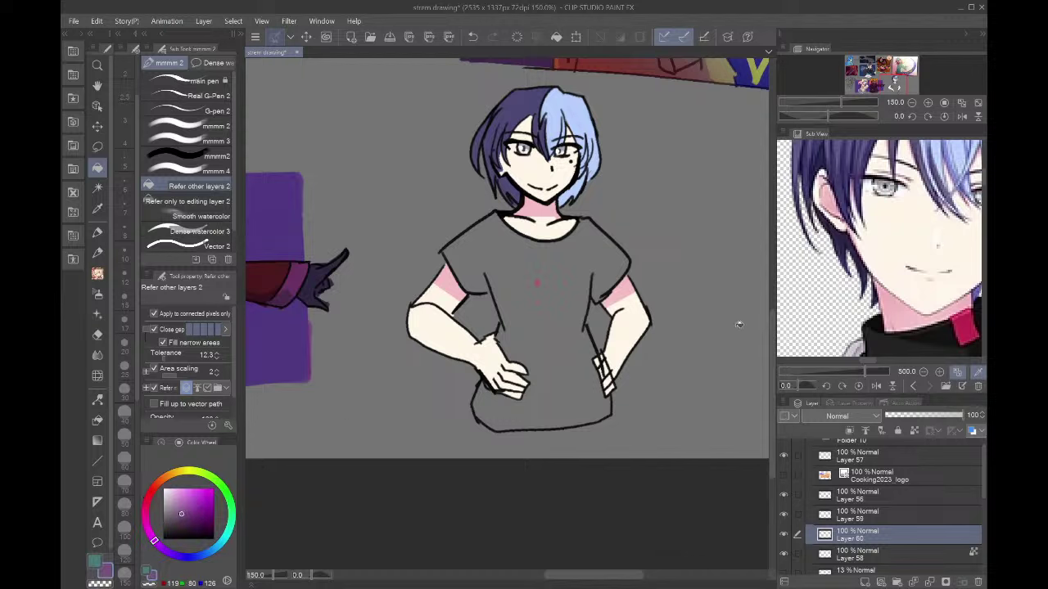
# - Fill the T-shirt on Layer 60 with the near-black sampled from the reference's turtleneck and show the logo again
pyautogui.scroll(-5, 859, 262)
pyautogui.click(863, 318)
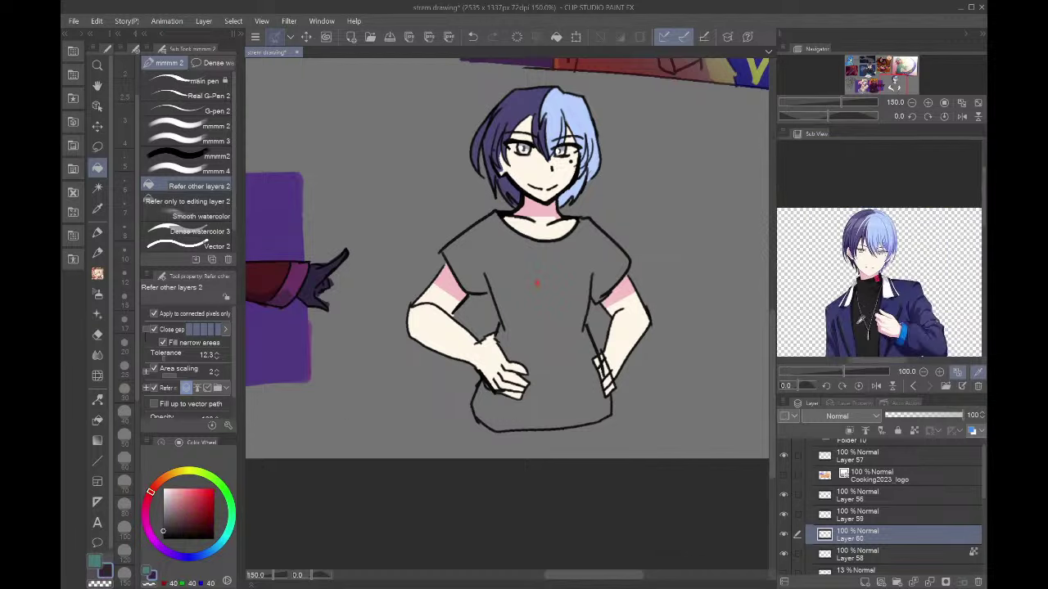
pyautogui.click(573, 260)
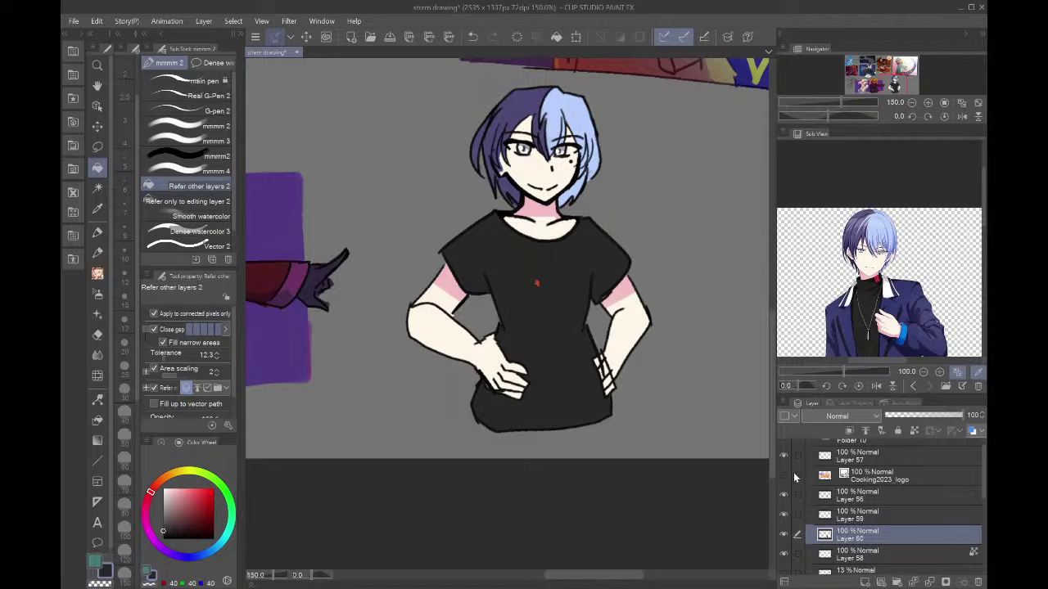
pyautogui.click(785, 475)
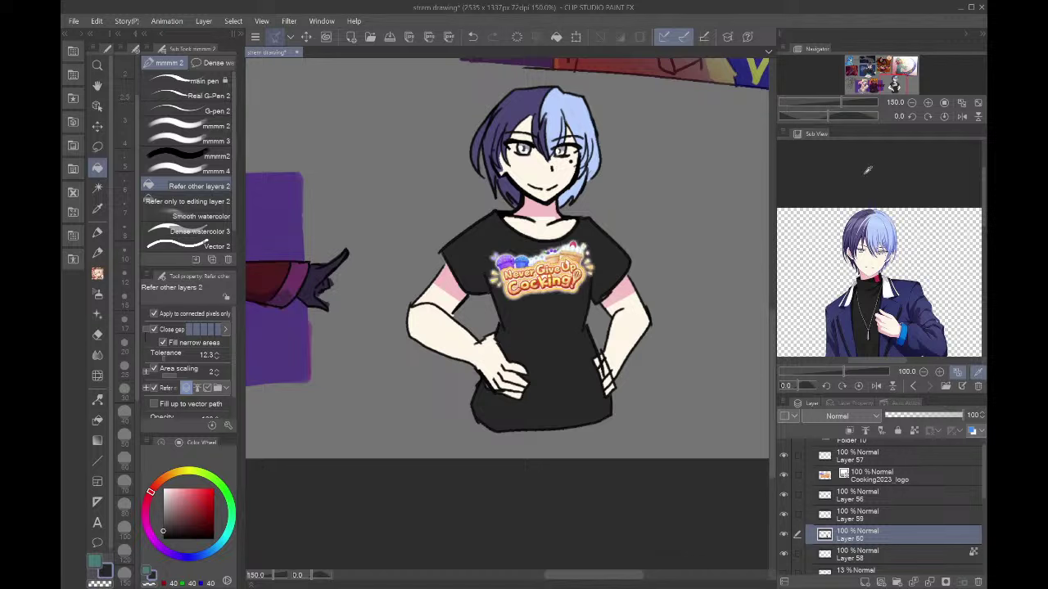
# - On Layer 58, paint shadows below the neck inside the neckline with mmmm2 at size 8, using pink sampled from the neck
pyautogui.scroll(-3, 900, 542)
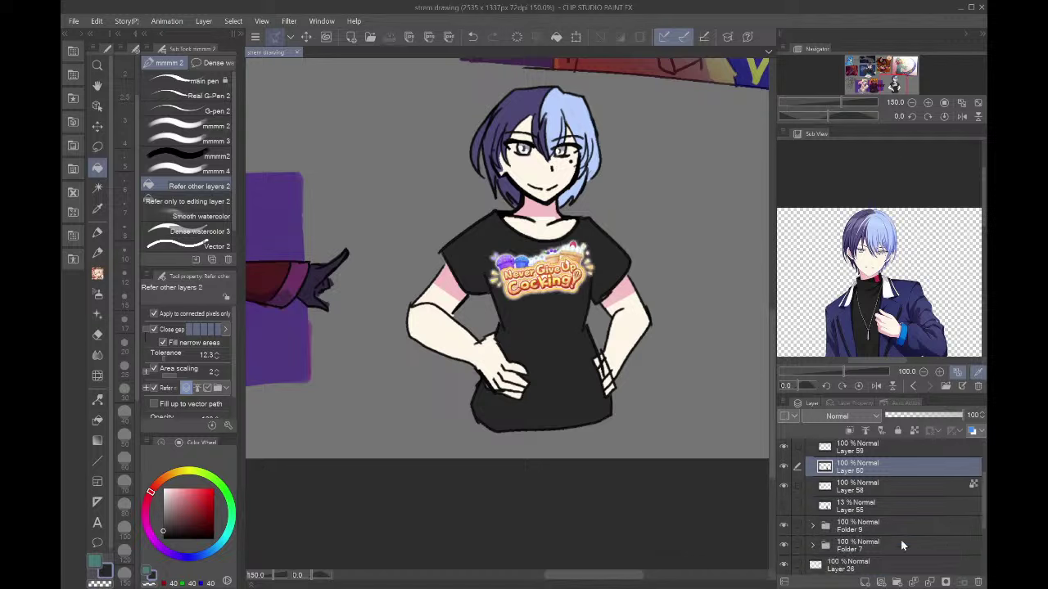
pyautogui.click(858, 487)
pyautogui.scroll(4, 471, 202)
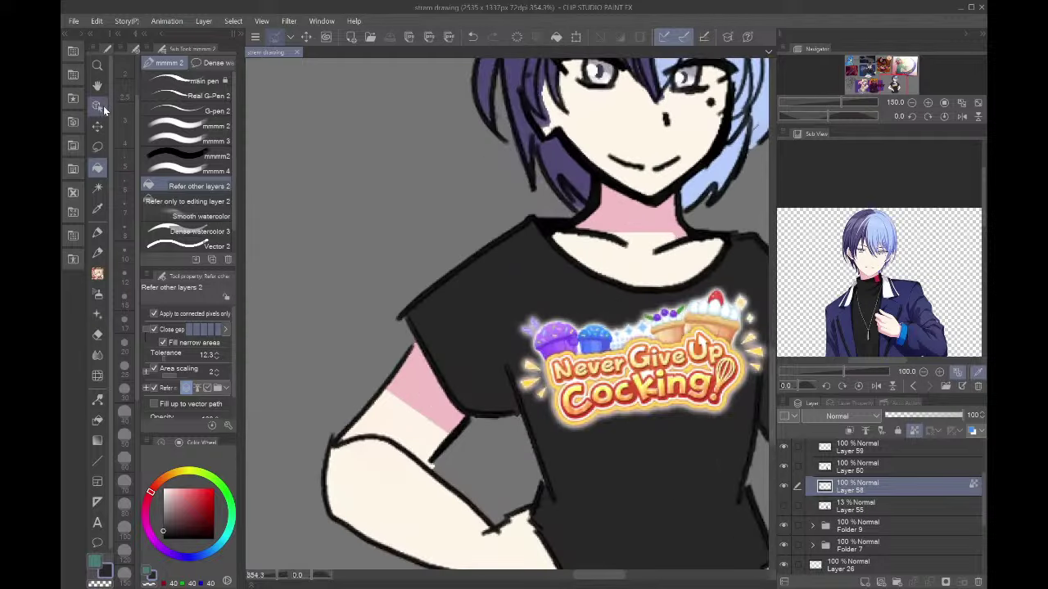
pyautogui.click(185, 157)
pyautogui.keyDown('alt'); pyautogui.click(623, 211); pyautogui.keyUp('alt')
pyautogui.moveTo(583, 232); pyautogui.dragTo(681, 228)
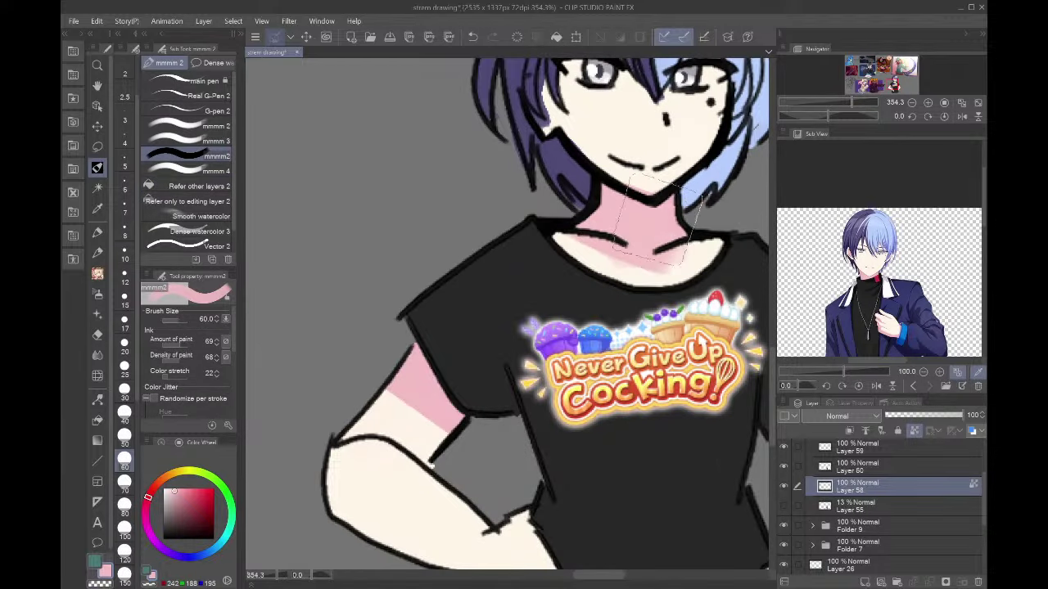
pyautogui.hotkey('ctrl', 'z')
pyautogui.moveTo(599, 157); pyautogui.dragTo(698, 187)
pyautogui.click(125, 231)
pyautogui.hotkey('ctrl', 'z')
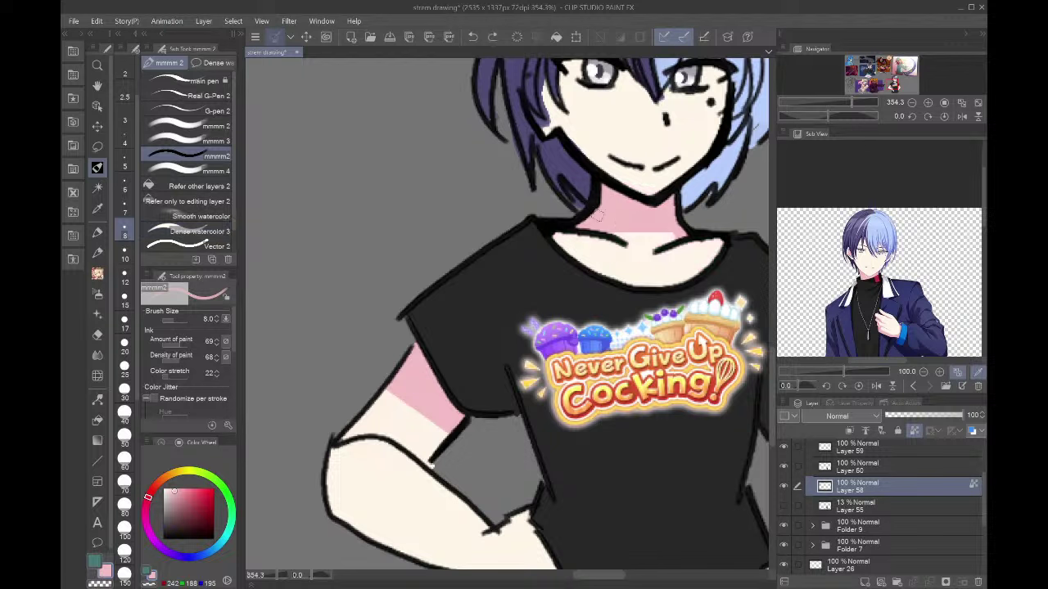
pyautogui.moveTo(604, 233)
pyautogui.mouseDown()
pyautogui.moveTo(707, 262)
pyautogui.moveTo(621, 227)
pyautogui.moveTo(709, 259)
pyautogui.moveTo(645, 220)
pyautogui.moveTo(713, 246)
pyautogui.moveTo(708, 256)
pyautogui.moveTo(618, 242)
pyautogui.moveTo(722, 275)
pyautogui.moveTo(675, 290)
pyautogui.mouseUp()
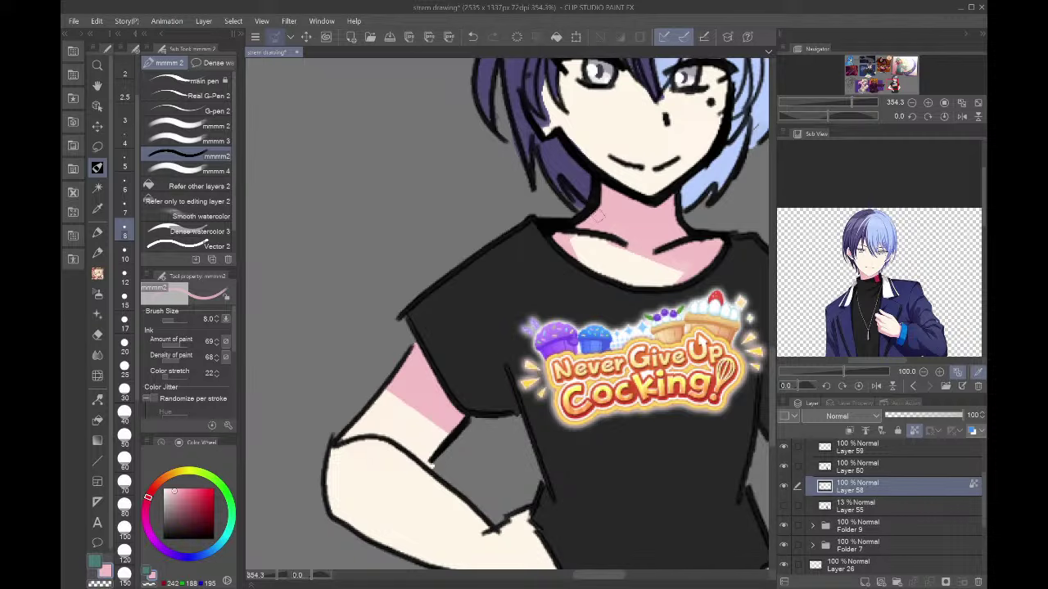
pyautogui.moveTo(577, 243); pyautogui.dragTo(621, 285)
# - Check the whole character against the neighbouring drawings and save the file
pyautogui.scroll(-8, 586, 383)
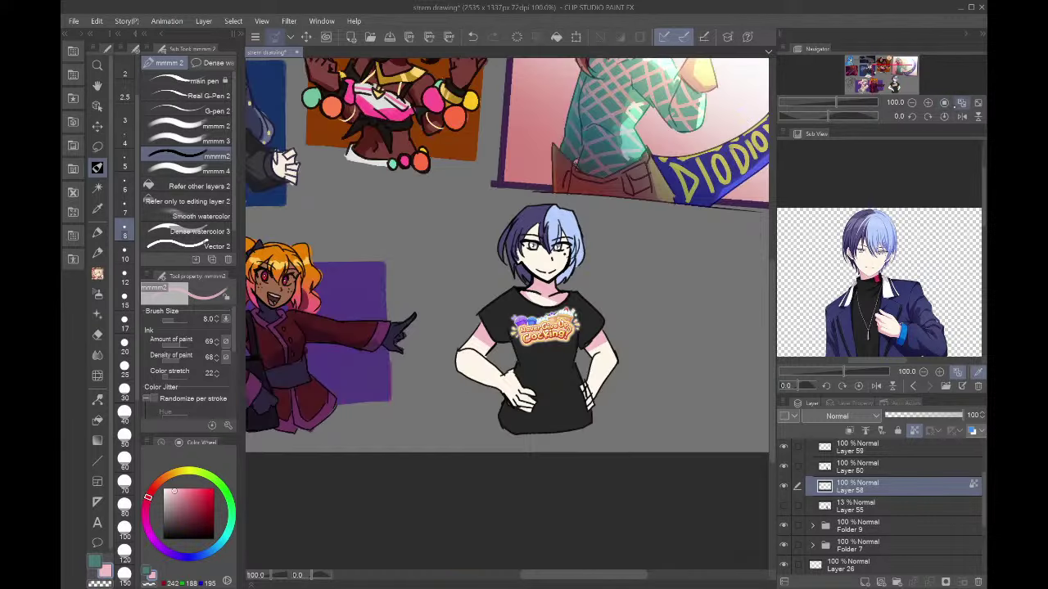
pyautogui.click(928, 103)
pyautogui.click(928, 103)
pyautogui.click(928, 103)
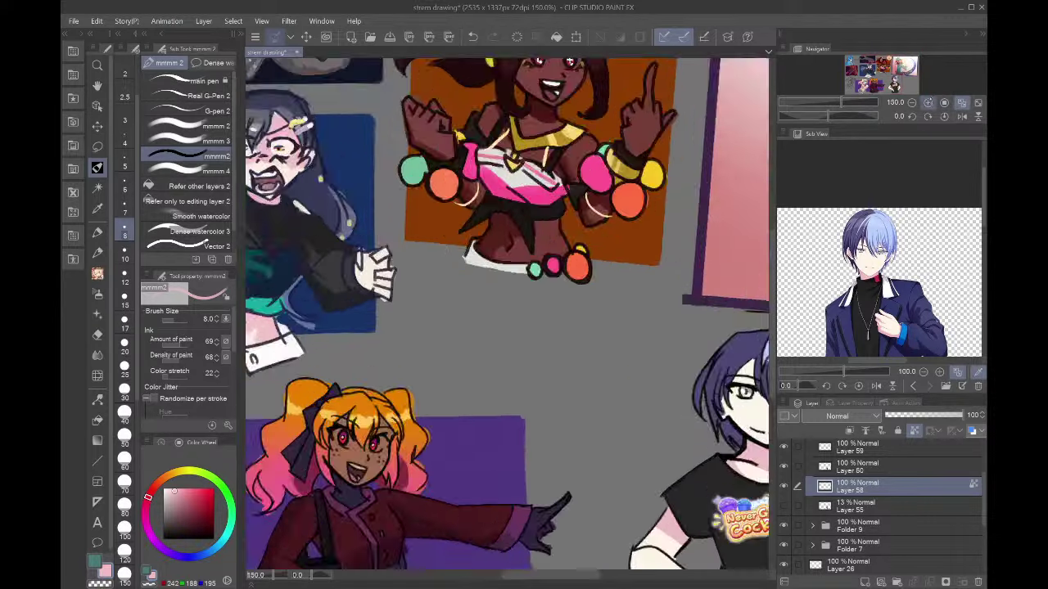
pyautogui.moveTo(913, 77); pyautogui.dragTo(895, 85)
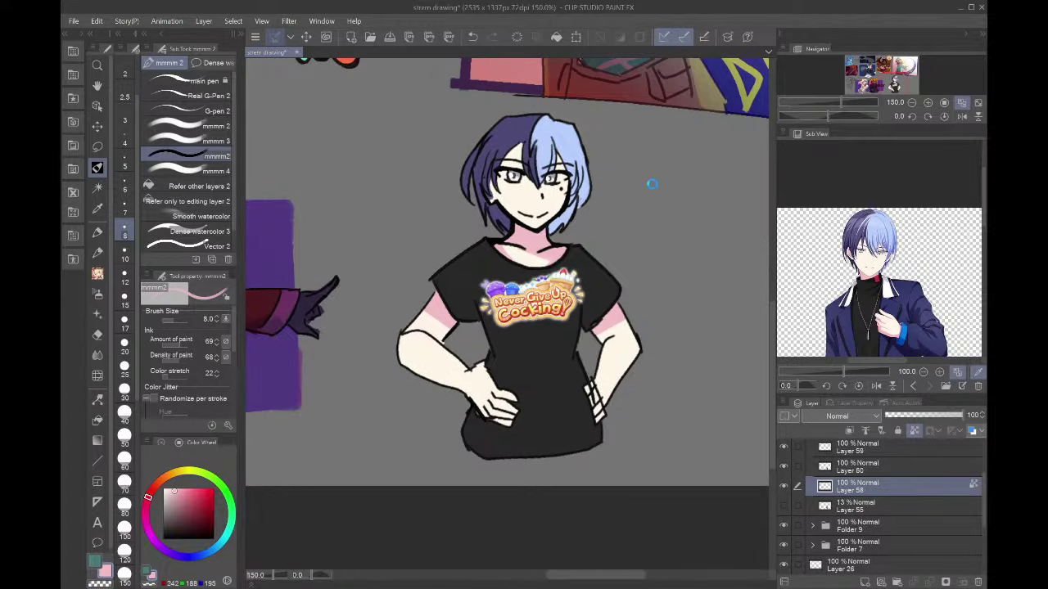
pyautogui.hotkey('ctrl', 's')
# - Select the T-shirt colour layer, Layer 60, inside Folder 10 and lock its transparent pixels
pyautogui.scroll(4, 838, 465)
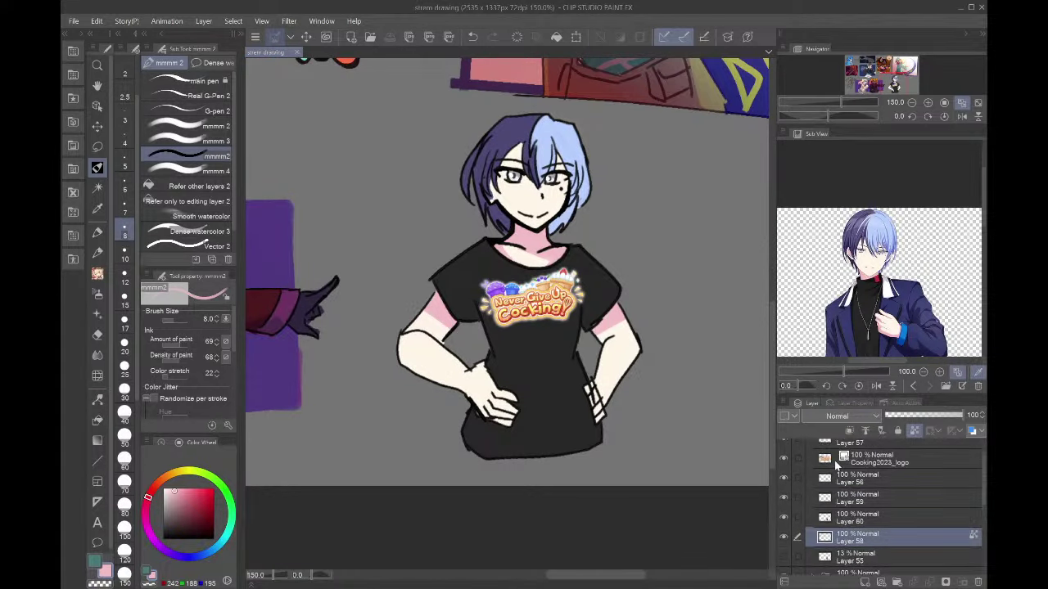
pyautogui.click(813, 450)
pyautogui.scroll(-1, 655, 378)
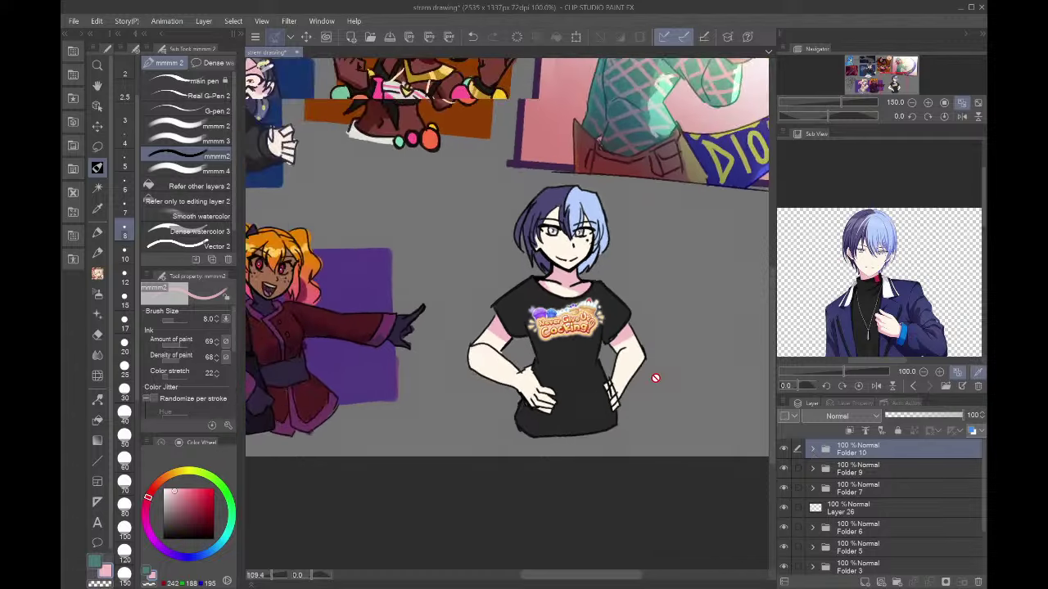
pyautogui.click(813, 451)
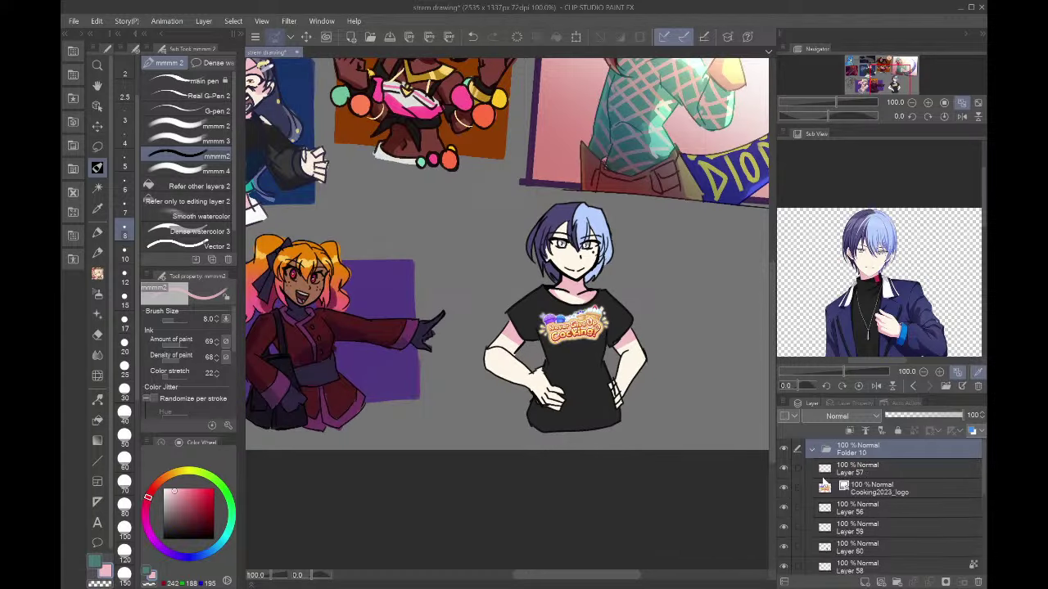
pyautogui.scroll(-2, 837, 517)
pyautogui.click(846, 516)
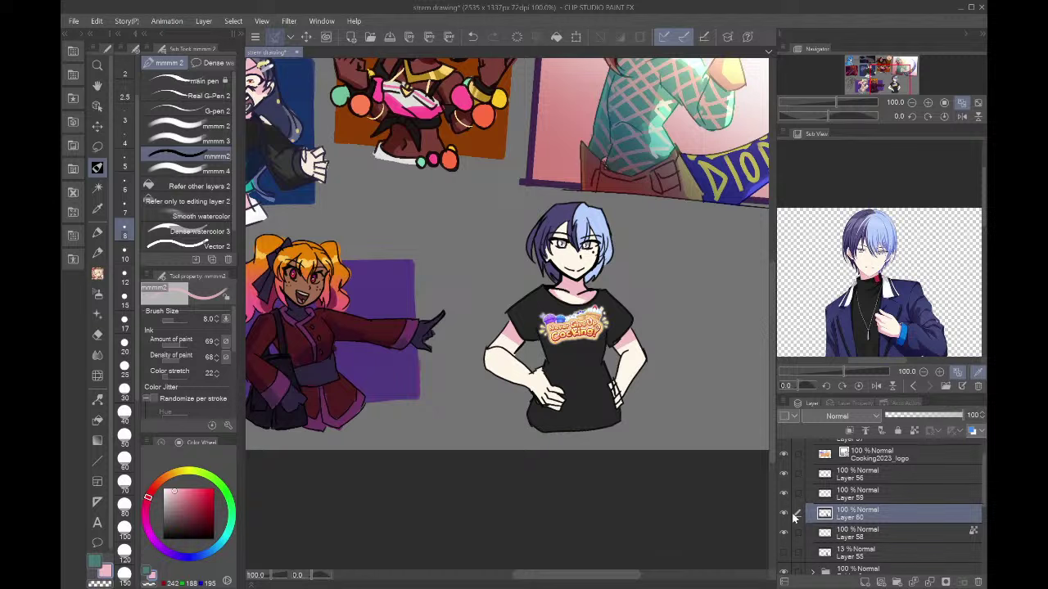
pyautogui.click(789, 514)
pyautogui.click(789, 514)
pyautogui.click(913, 432)
# - Darken the black sampled from the reference's turtleneck and paint shadows across the T-shirt's waist and lower front with mmmm2 at size 40
pyautogui.scroll(2, 875, 323)
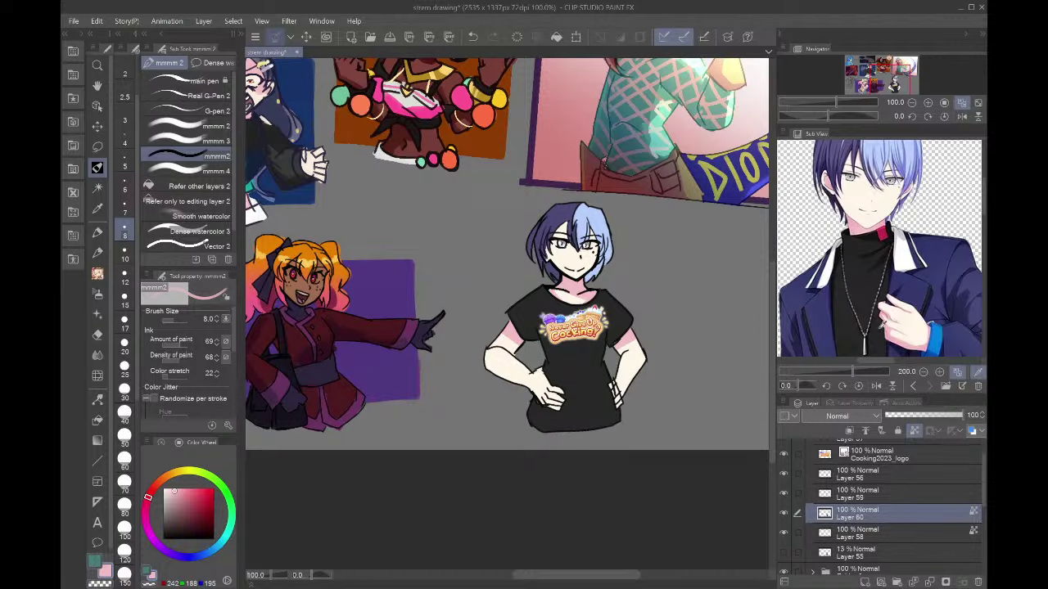
pyautogui.click(881, 323)
pyautogui.click(124, 412)
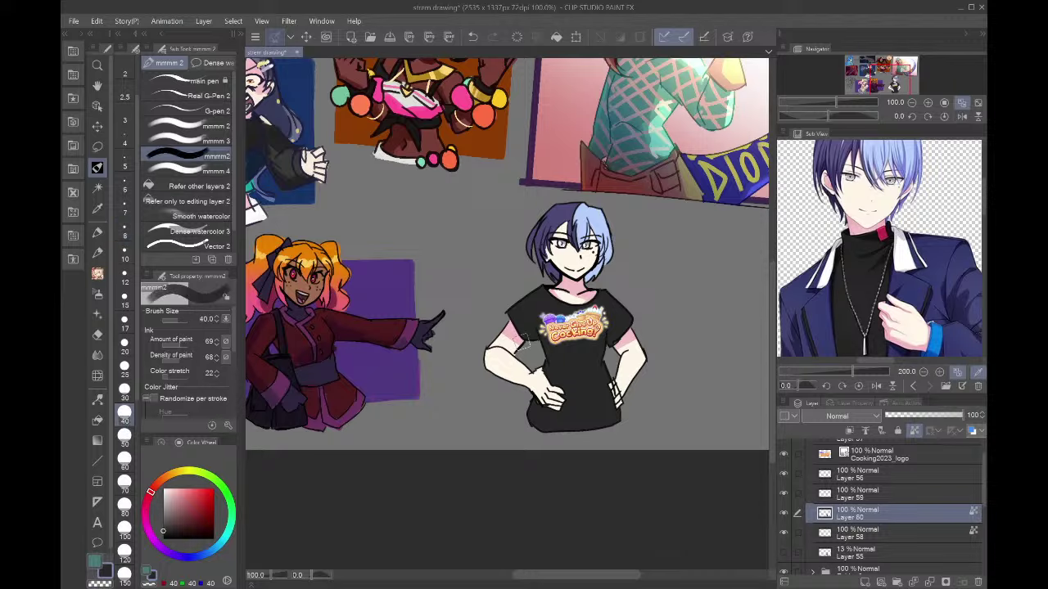
pyautogui.scroll(4, 547, 330)
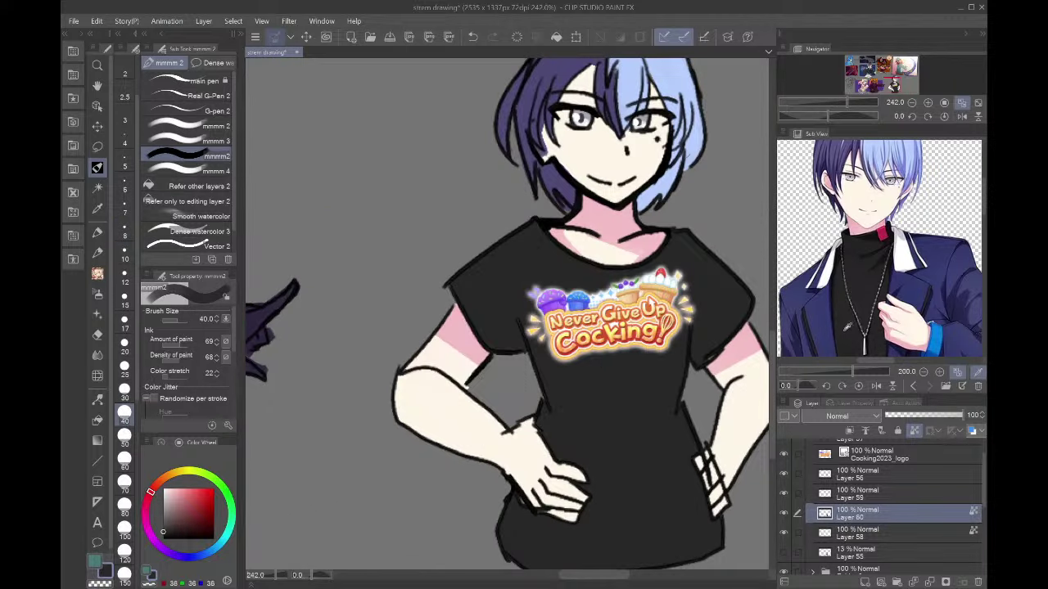
pyautogui.moveTo(171, 526); pyautogui.dragTo(163, 539)
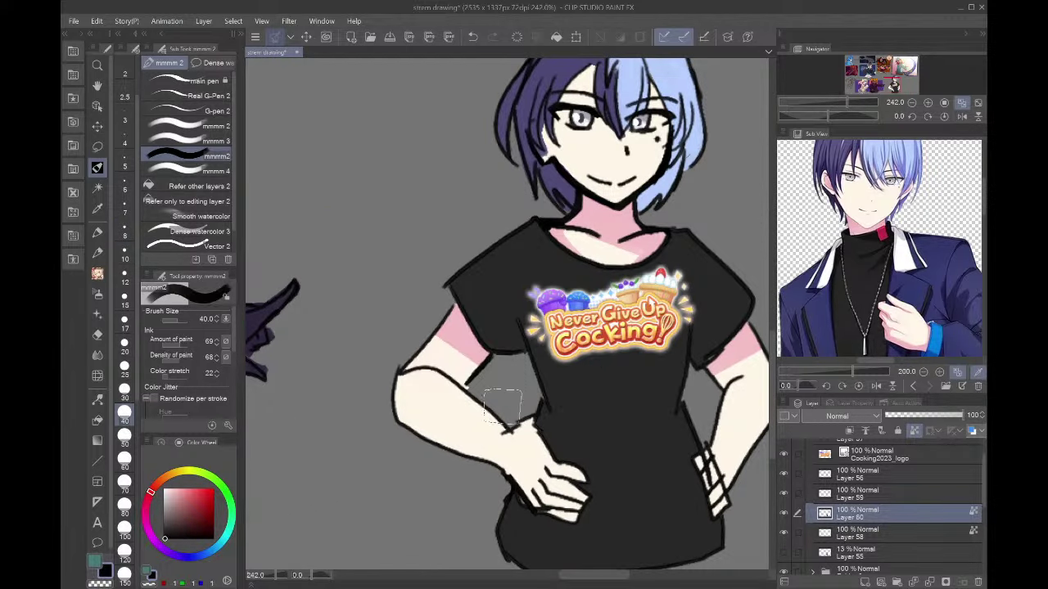
pyautogui.moveTo(602, 434); pyautogui.dragTo(636, 463)
pyautogui.keyDown('alt'); pyautogui.click(588, 425); pyautogui.keyUp('alt')
pyautogui.hotkey('ctrl', 'z')
pyautogui.moveTo(558, 386)
pyautogui.mouseDown()
pyautogui.moveTo(575, 420)
pyautogui.moveTo(559, 394)
pyautogui.moveTo(662, 409)
pyautogui.moveTo(556, 488)
pyautogui.moveTo(516, 491)
pyautogui.moveTo(596, 434)
pyautogui.moveTo(534, 553)
pyautogui.moveTo(546, 524)
pyautogui.moveTo(534, 467)
pyautogui.moveTo(668, 426)
pyautogui.moveTo(724, 526)
pyautogui.mouseUp()
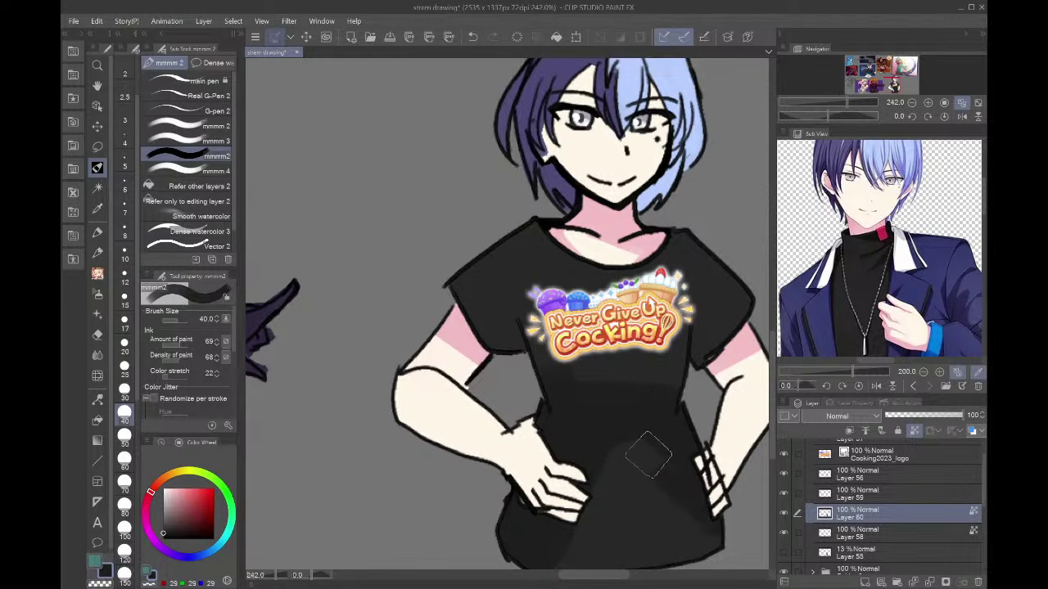
# - Reshape the shadow band below the T-shirt logo using dark tones sampled from the shirt
pyautogui.keyDown('alt'); pyautogui.click(604, 371); pyautogui.keyUp('alt')
pyautogui.moveTo(602, 402); pyautogui.dragTo(665, 403)
pyautogui.keyDown('alt'); pyautogui.click(587, 410); pyautogui.keyUp('alt')
pyautogui.moveTo(587, 409); pyautogui.dragTo(696, 409)
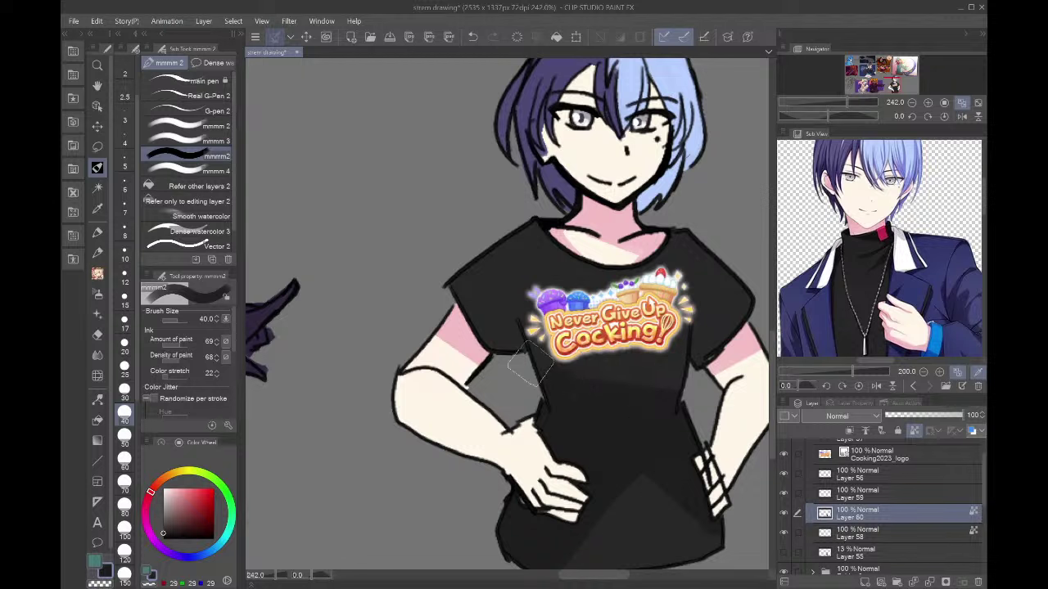
# - Set the brush's amount of paint to 31 and blend the T-shirt's shadow edges below the logo and near the hem
pyautogui.click(174, 345)
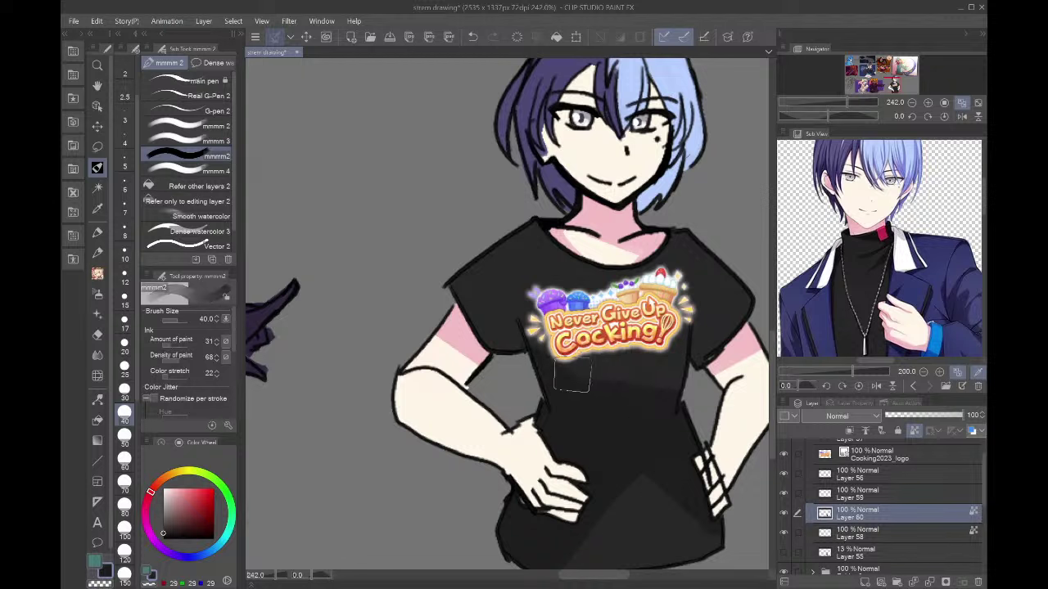
pyautogui.keyDown('alt'); pyautogui.click(627, 381); pyautogui.keyUp('alt')
pyautogui.moveTo(562, 379)
pyautogui.mouseDown()
pyautogui.moveTo(683, 370)
pyautogui.moveTo(690, 387)
pyautogui.mouseUp()
pyautogui.keyDown('alt'); pyautogui.click(591, 414); pyautogui.keyUp('alt')
pyautogui.keyDown('alt'); pyautogui.click(644, 501); pyautogui.keyUp('alt')
pyautogui.moveTo(562, 552)
pyautogui.mouseDown()
pyautogui.moveTo(677, 469)
pyautogui.moveTo(714, 533)
pyautogui.mouseUp()
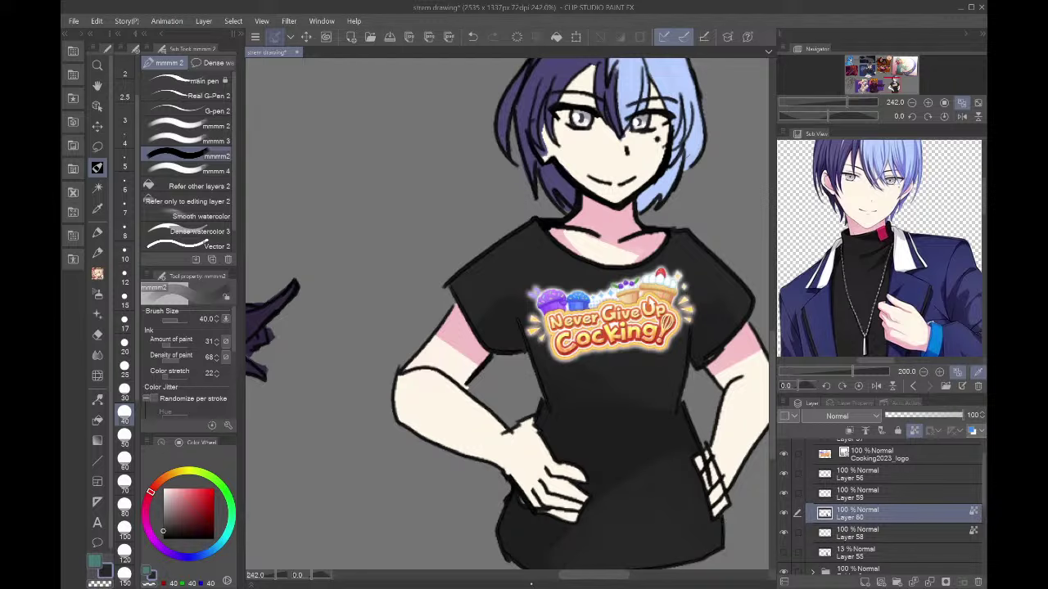
# - Shade the T-shirt's lower front with dark diagonal strokes rising from the hem, using tones sampled from the shirt
pyautogui.keyDown('alt'); pyautogui.click(632, 453); pyautogui.keyUp('alt')
pyautogui.moveTo(554, 544); pyautogui.dragTo(664, 455)
pyautogui.moveTo(576, 525); pyautogui.dragTo(619, 486)
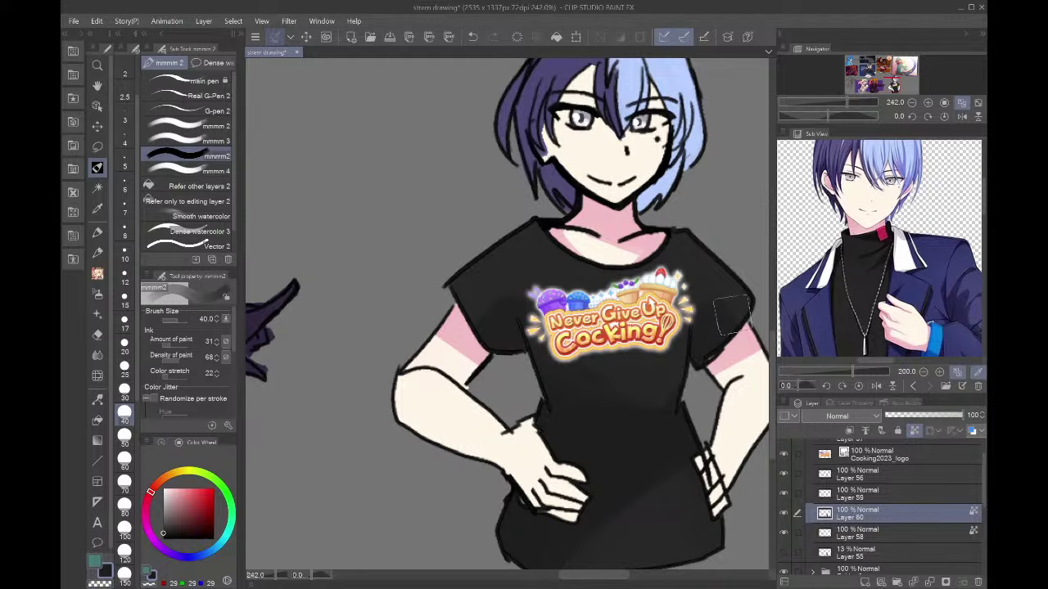
pyautogui.scroll(-7, 751, 188)
pyautogui.scroll(3, 709, 325)
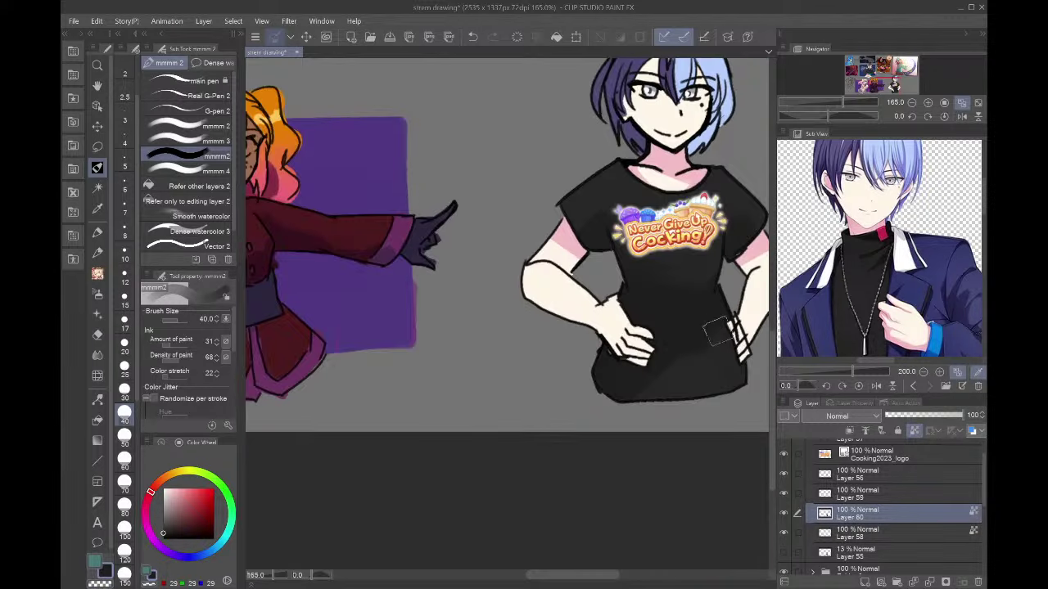
pyautogui.keyDown('alt'); pyautogui.click(678, 366); pyautogui.keyUp('alt')
pyautogui.keyDown('alt'); pyautogui.click(687, 326); pyautogui.keyUp('alt')
pyautogui.moveTo(624, 403); pyautogui.dragTo(673, 350)
pyautogui.scroll(-3, 736, 336)
pyautogui.scroll(2, 661, 262)
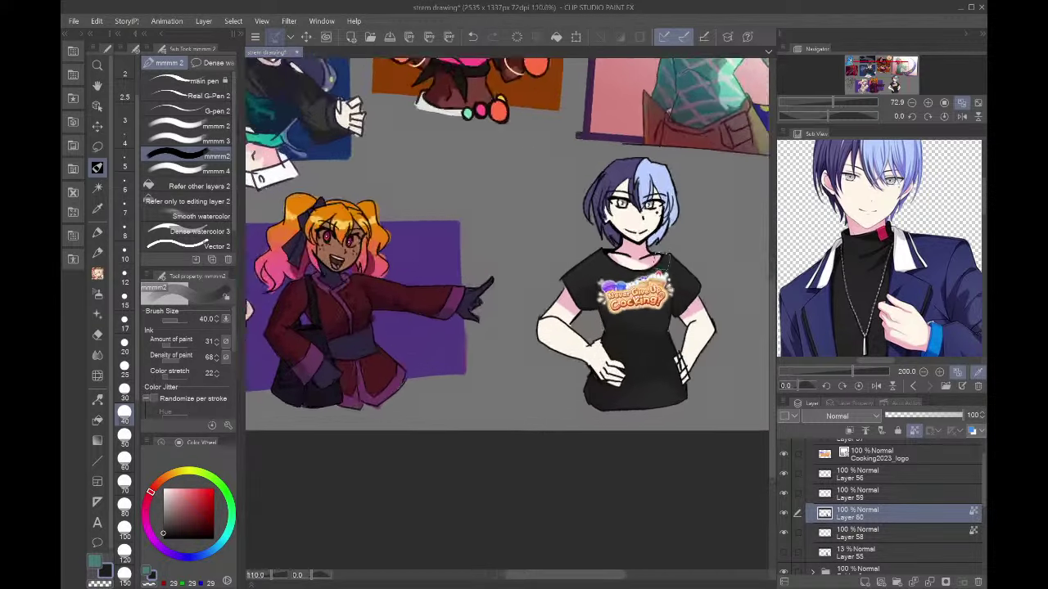
# - Lighten the sampled shirt colour to grey and paint soft highlights along both shoulders of the T-shirt
pyautogui.scroll(2, 665, 260)
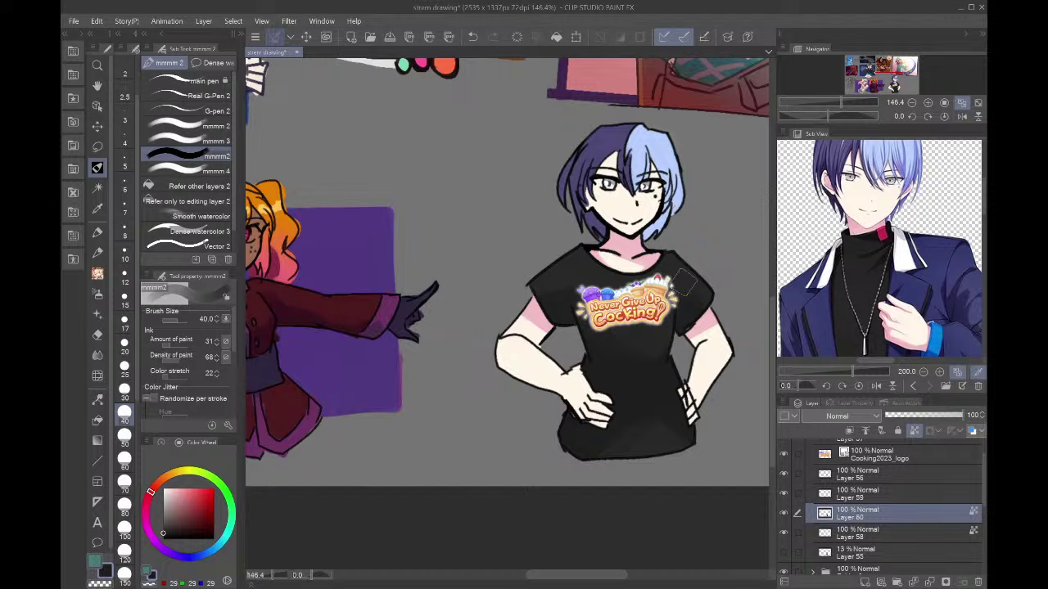
pyautogui.keyDown('alt'); pyautogui.click(570, 269); pyautogui.keyUp('alt')
pyautogui.click(166, 518)
pyautogui.moveTo(664, 261)
pyautogui.mouseDown()
pyautogui.moveTo(722, 305)
pyautogui.moveTo(709, 290)
pyautogui.mouseUp()
pyautogui.hotkey('ctrl', 'z')
pyautogui.moveTo(573, 251); pyautogui.dragTo(540, 278)
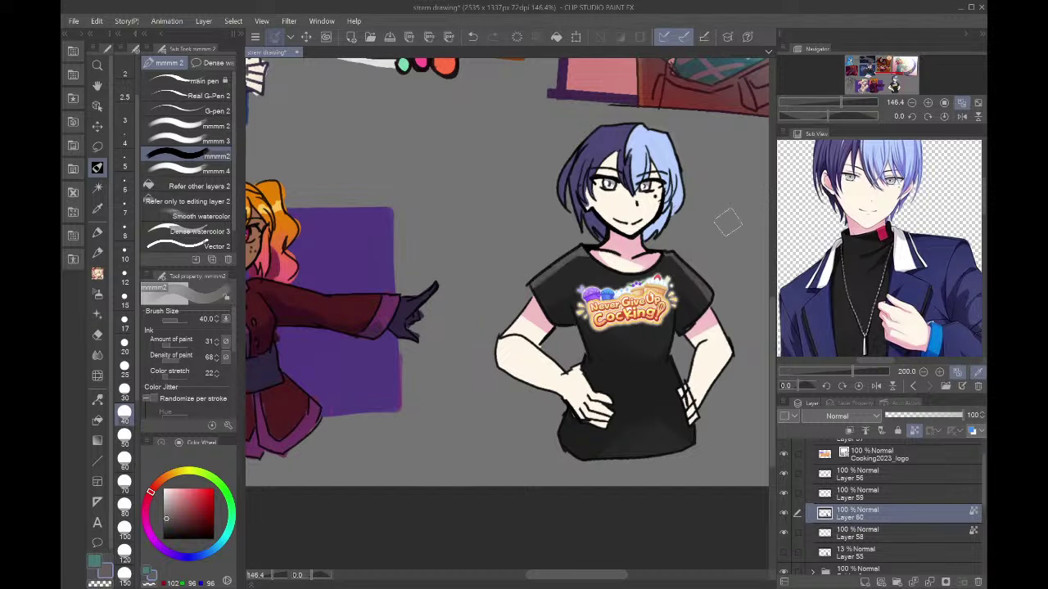
# - Select Layer 59, lock its transparent pixels, and sample the dark purple from the reference's hair
pyautogui.click(783, 494)
pyautogui.click(783, 494)
pyautogui.click(857, 494)
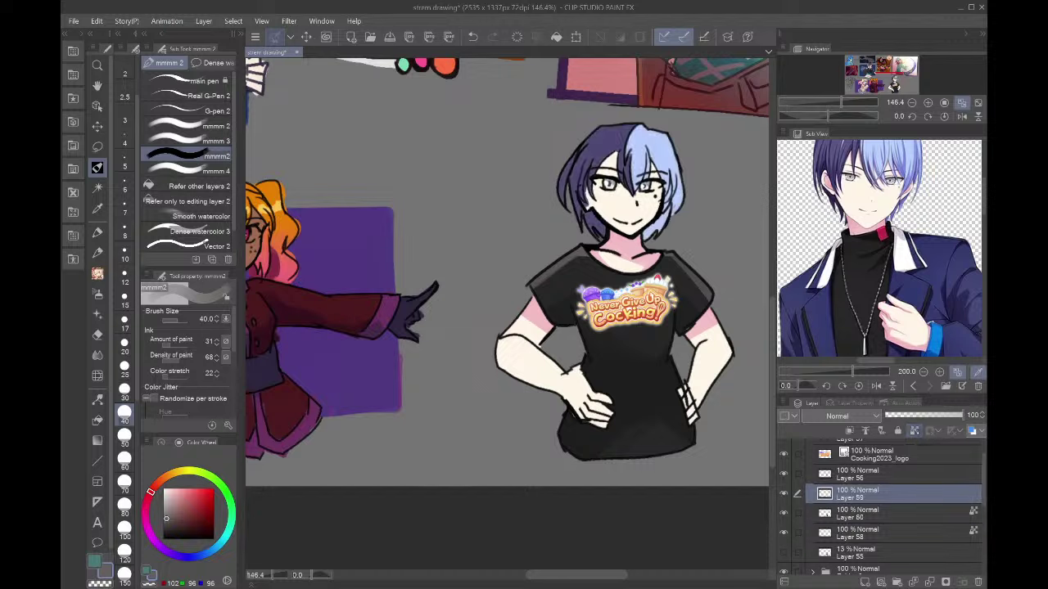
pyautogui.click(915, 431)
pyautogui.click(841, 159)
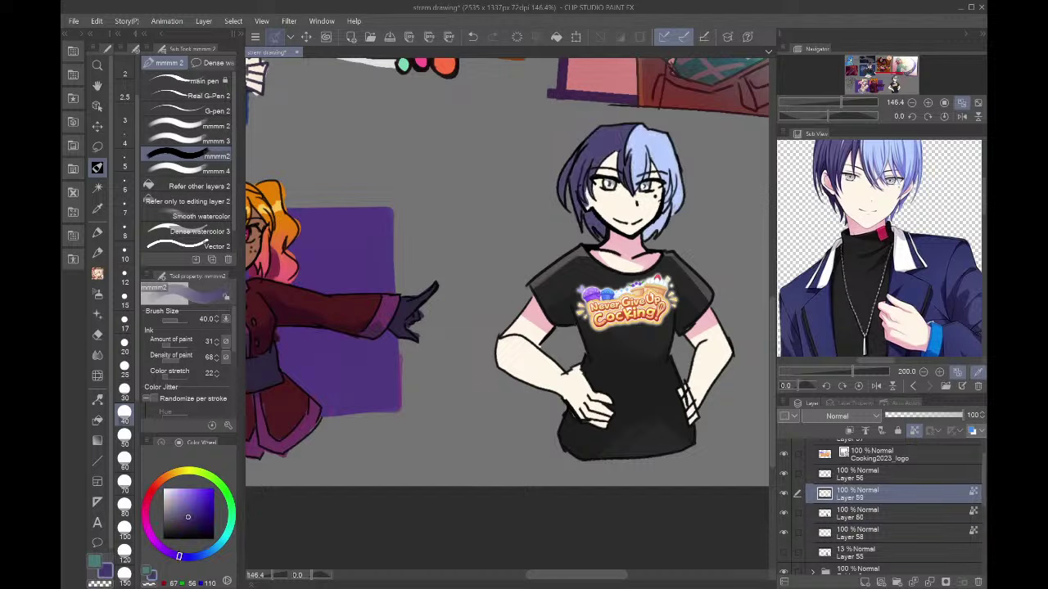
# - Darken the sampled purple, set the brush size to 10, and shade the purple hair's lower strands beside the face and behind the neck
pyautogui.click(187, 528)
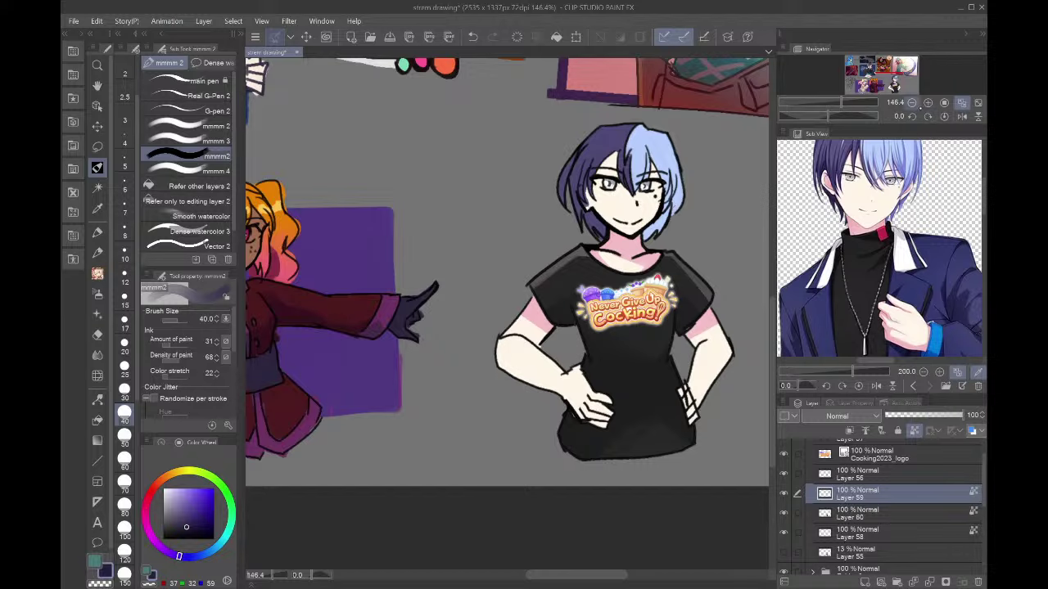
pyautogui.click(928, 103)
pyautogui.moveTo(889, 82); pyautogui.dragTo(893, 84)
pyautogui.click(928, 103)
pyautogui.click(928, 103)
pyautogui.click(928, 103)
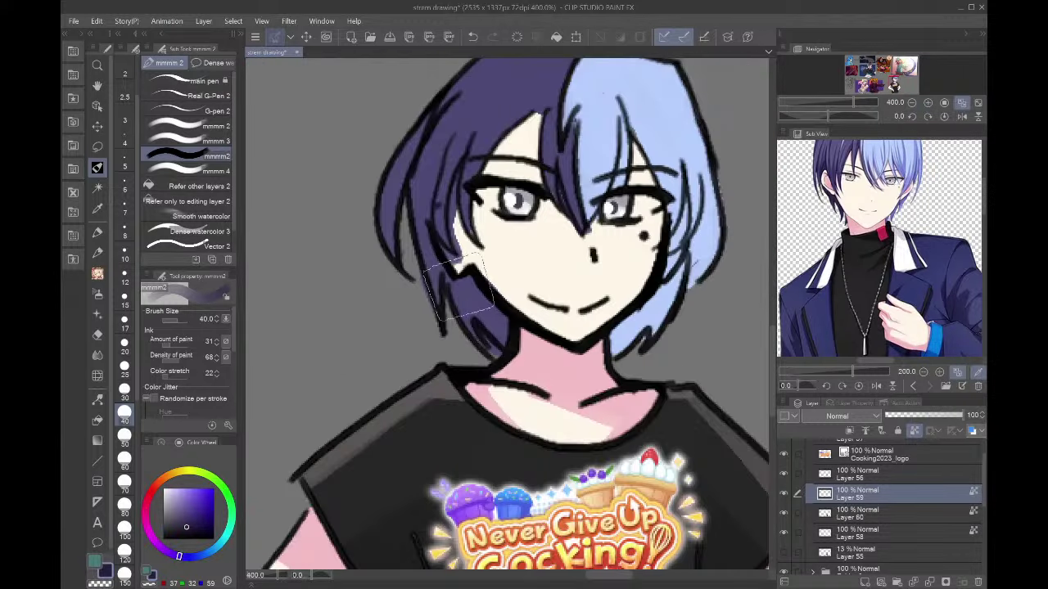
pyautogui.click(125, 250)
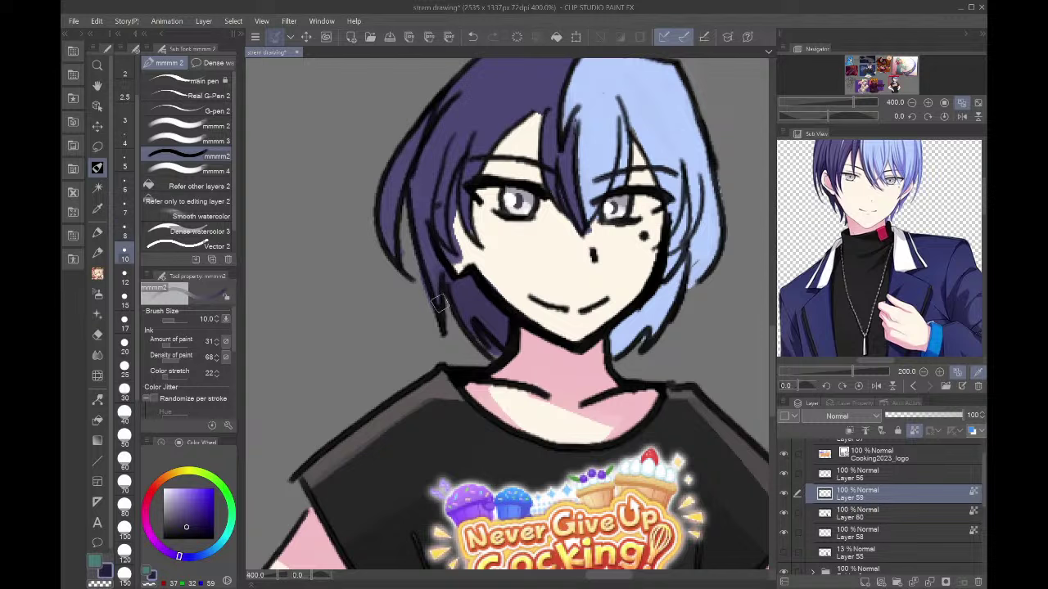
pyautogui.moveTo(428, 224); pyautogui.dragTo(431, 279)
pyautogui.moveTo(464, 308); pyautogui.dragTo(466, 327)
pyautogui.moveTo(436, 219); pyautogui.dragTo(441, 237)
pyautogui.moveTo(493, 331); pyautogui.dragTo(501, 331)
# - Sample a mid blue from the reference's hair and shade the light-blue hair's lower strands beside the jaw
pyautogui.click(905, 167)
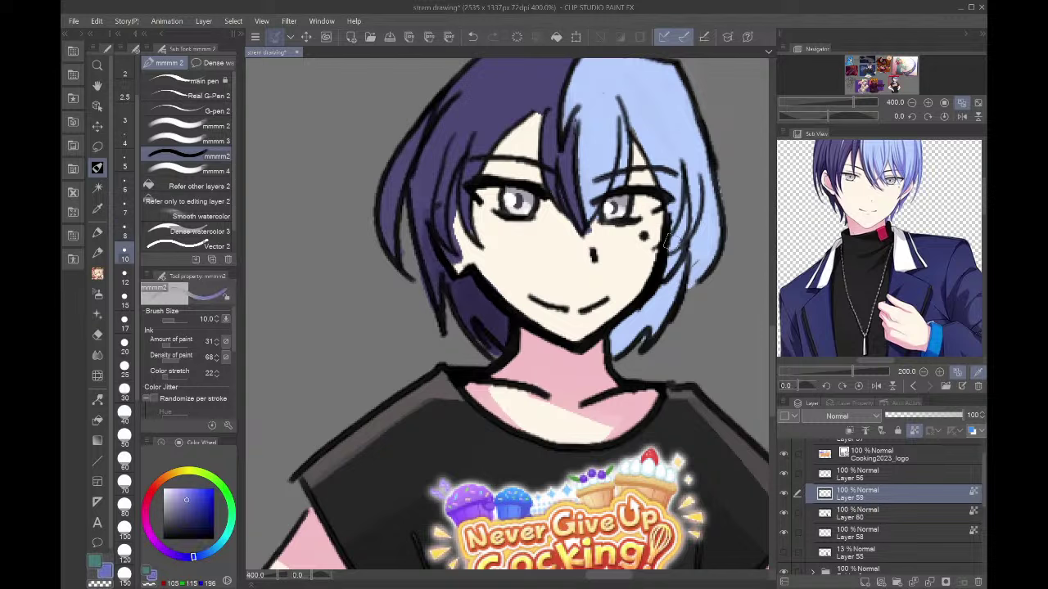
pyautogui.moveTo(668, 241)
pyautogui.mouseDown()
pyautogui.moveTo(659, 300)
pyautogui.moveTo(662, 282)
pyautogui.moveTo(610, 331)
pyautogui.mouseUp()
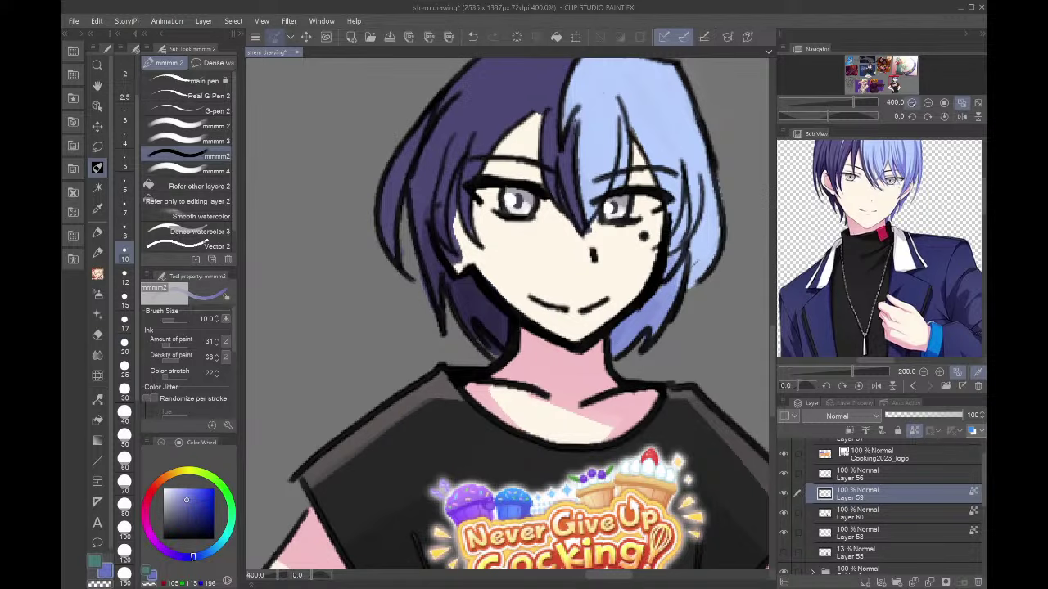
pyautogui.click(911, 103)
pyautogui.moveTo(556, 239)
pyautogui.mouseDown()
pyautogui.moveTo(544, 261)
pyautogui.moveTo(554, 244)
pyautogui.mouseUp()
pyautogui.hotkey('ctrl', 'z')
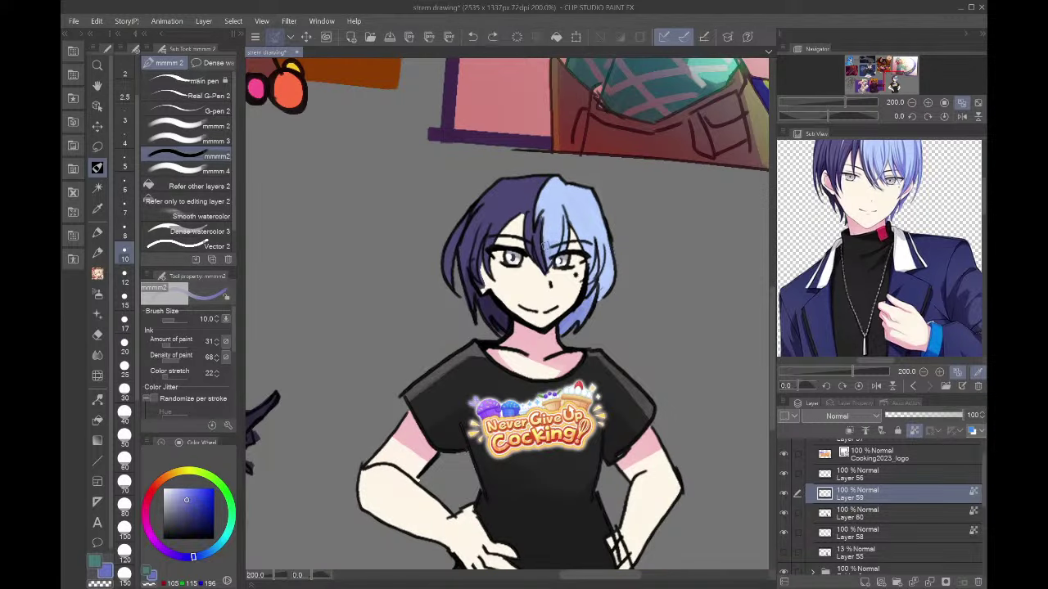
pyautogui.hotkey('ctrl', 'z')
# - Paint a pale-blue highlight band across the light-blue hair with the brush size set to 25
pyautogui.keyDown('alt'); pyautogui.click(567, 217); pyautogui.keyUp('alt')
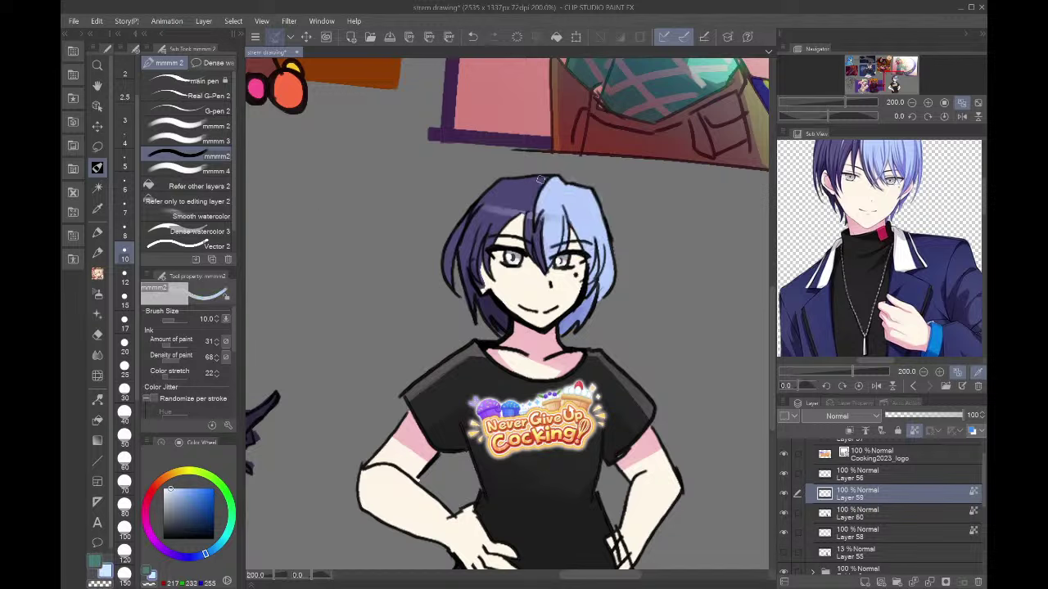
pyautogui.click(125, 365)
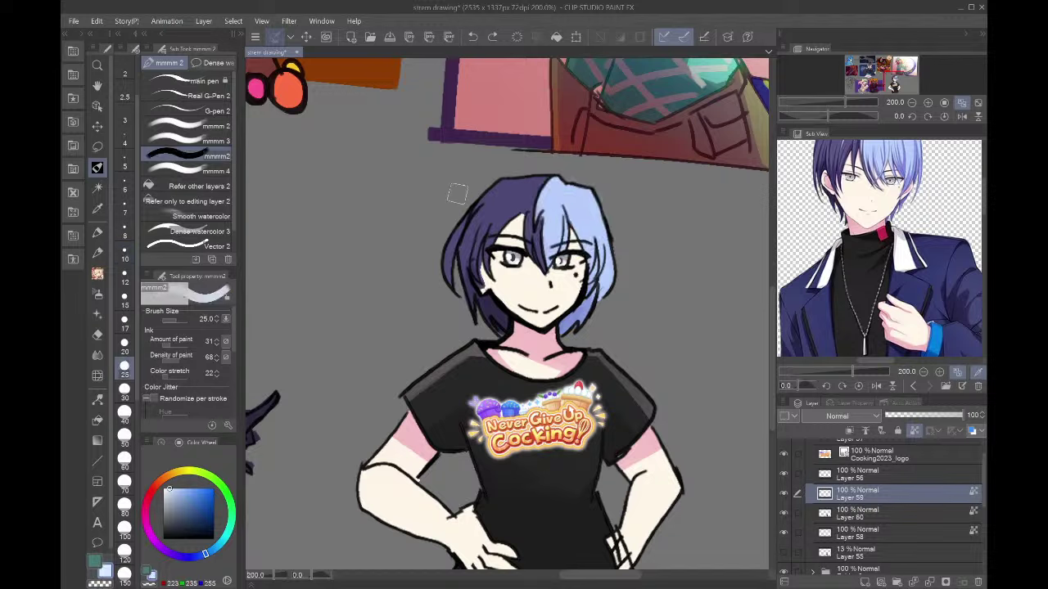
pyautogui.moveTo(603, 219)
pyautogui.mouseDown()
pyautogui.moveTo(577, 200)
pyautogui.moveTo(619, 209)
pyautogui.moveTo(549, 218)
pyautogui.moveTo(594, 211)
pyautogui.moveTo(583, 182)
pyautogui.moveTo(565, 212)
pyautogui.mouseUp()
pyautogui.hotkey('ctrl', 'z')
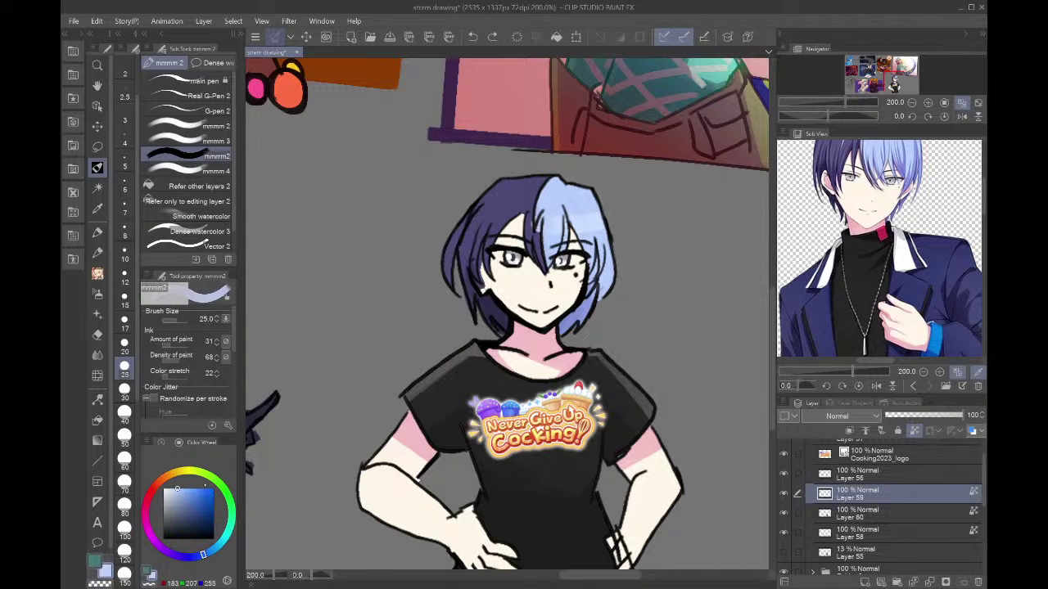
pyautogui.hotkey('ctrl', 'z')
pyautogui.moveTo(602, 211); pyautogui.dragTo(552, 226)
# - Brighten the sampled hair purple and paint a highlight band across the purple half, picking up neighbouring hair tones
pyautogui.keyDown('alt'); pyautogui.click(502, 177); pyautogui.keyUp('alt')
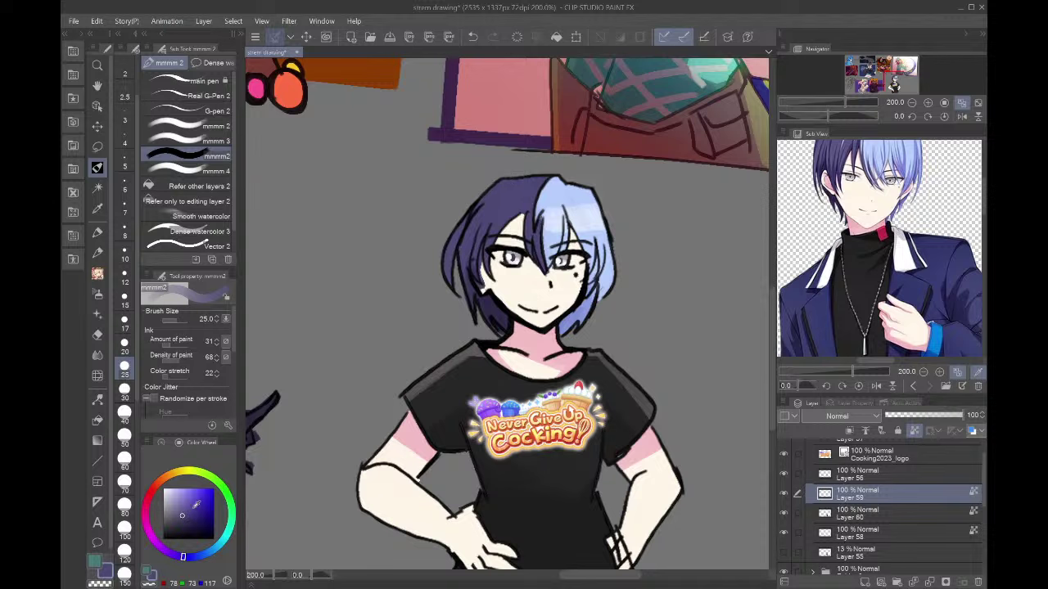
pyautogui.click(188, 498)
pyautogui.moveTo(475, 208)
pyautogui.mouseDown()
pyautogui.moveTo(516, 214)
pyautogui.moveTo(484, 211)
pyautogui.moveTo(514, 205)
pyautogui.moveTo(520, 186)
pyautogui.moveTo(528, 197)
pyautogui.moveTo(478, 184)
pyautogui.moveTo(465, 198)
pyautogui.moveTo(475, 217)
pyautogui.moveTo(567, 190)
pyautogui.moveTo(551, 195)
pyautogui.moveTo(599, 193)
pyautogui.moveTo(551, 228)
pyautogui.moveTo(599, 219)
pyautogui.mouseUp()
pyautogui.keyDown('alt'); pyautogui.click(526, 196); pyautogui.keyUp('alt')
pyautogui.keyDown('alt'); pyautogui.click(551, 195); pyautogui.keyUp('alt')
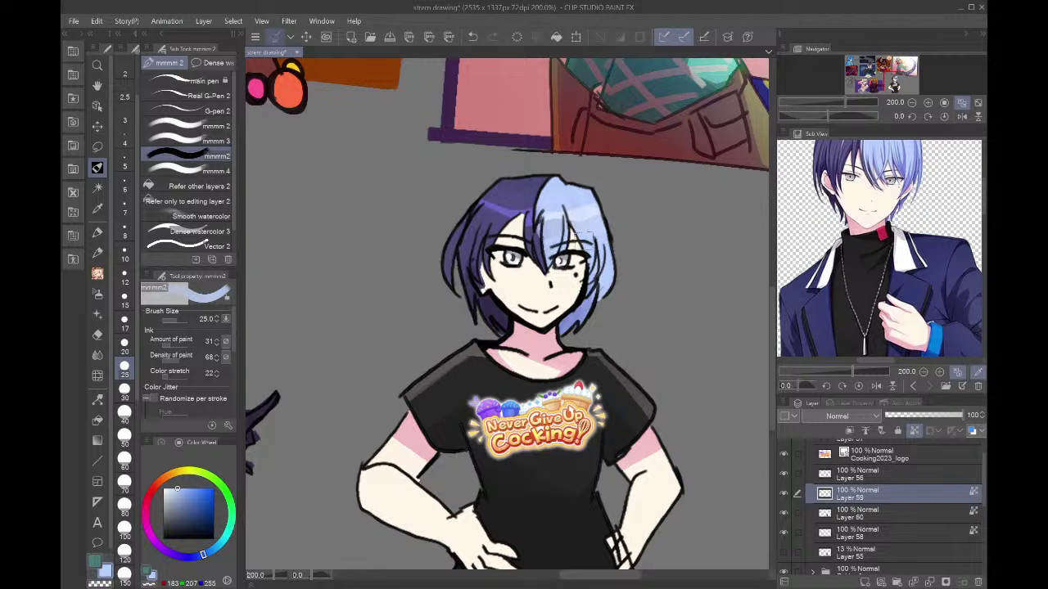
# - Set the brush size to 12 and touch up the hair around the parting with sampled purple and blue tones
pyautogui.click(124, 277)
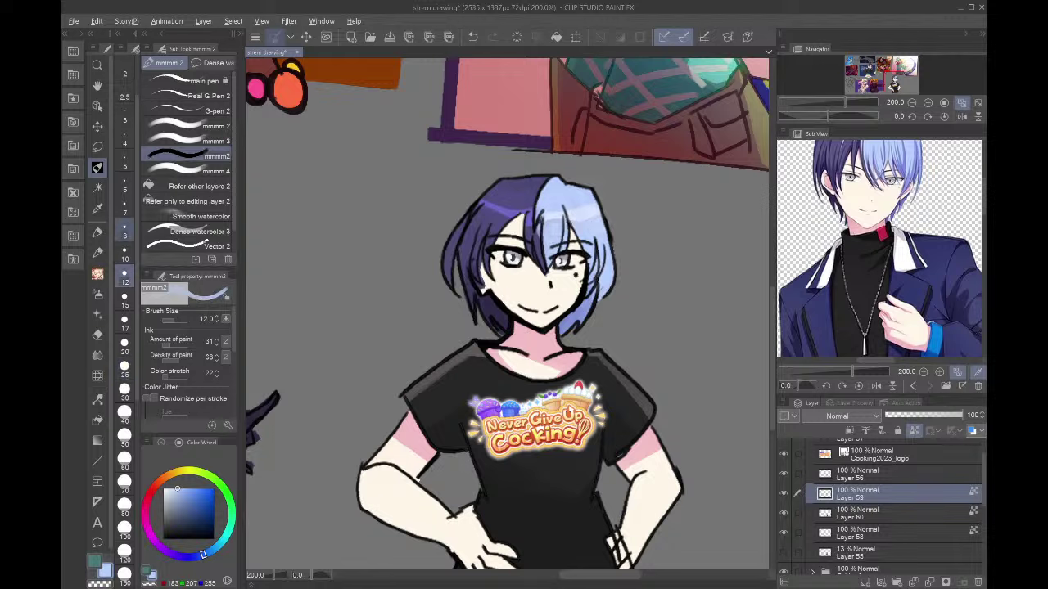
pyautogui.keyDown('alt'); pyautogui.click(527, 231); pyautogui.keyUp('alt')
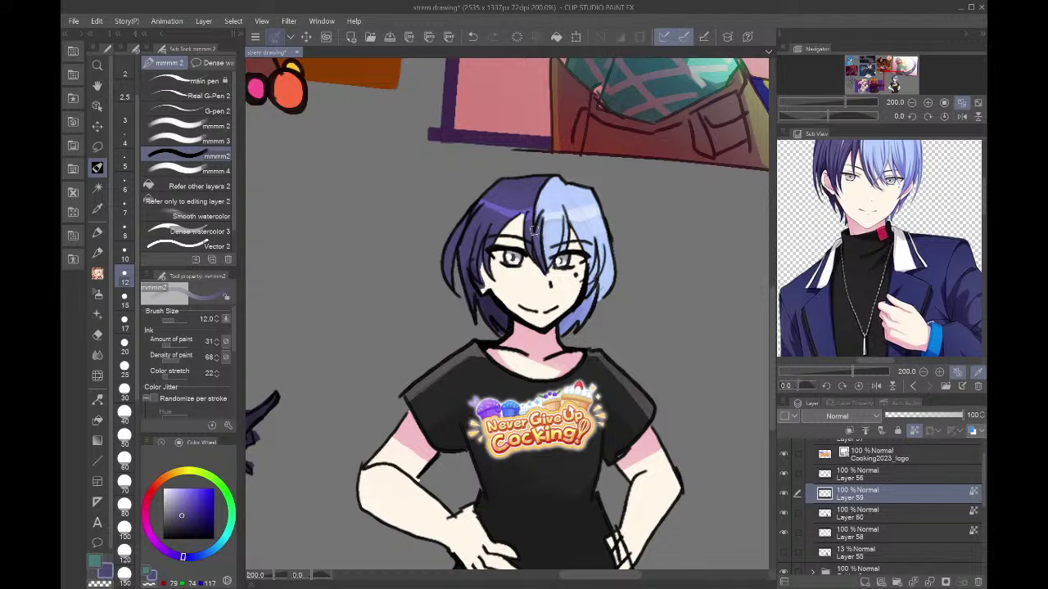
pyautogui.keyDown('alt'); pyautogui.click(527, 232); pyautogui.keyUp('alt')
pyautogui.keyDown('alt'); pyautogui.click(522, 201); pyautogui.keyUp('alt')
pyautogui.moveTo(518, 207)
pyautogui.mouseDown()
pyautogui.moveTo(516, 163)
pyautogui.moveTo(535, 198)
pyautogui.moveTo(504, 211)
pyautogui.mouseUp()
pyautogui.hotkey('ctrl', 'z')
pyautogui.keyDown('alt'); pyautogui.click(530, 184); pyautogui.keyUp('alt')
pyautogui.keyDown('alt'); pyautogui.click(546, 198); pyautogui.keyUp('alt')
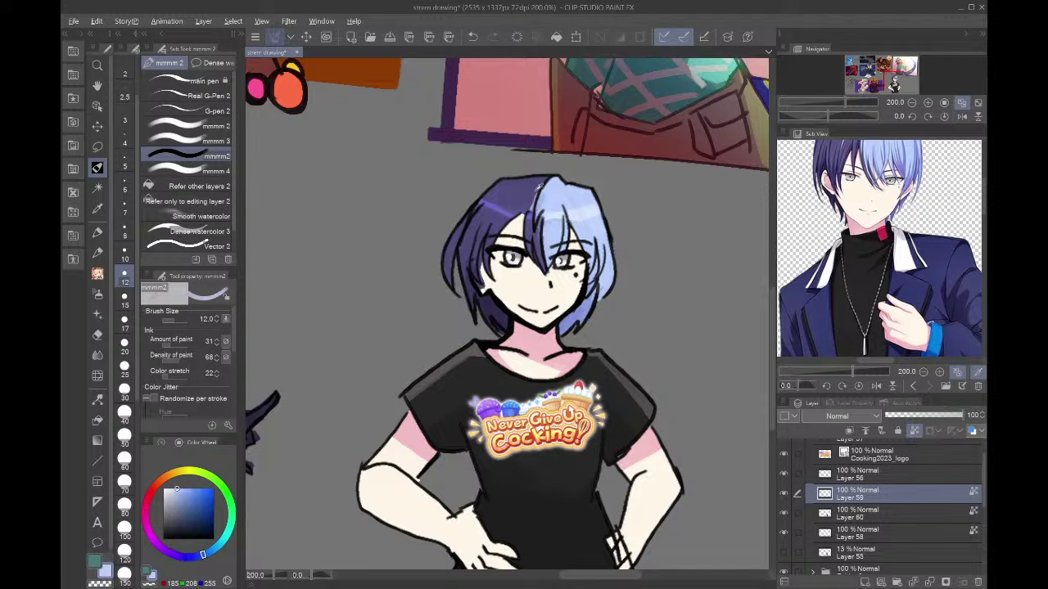
pyautogui.keyDown('alt'); pyautogui.click(534, 195); pyautogui.keyUp('alt')
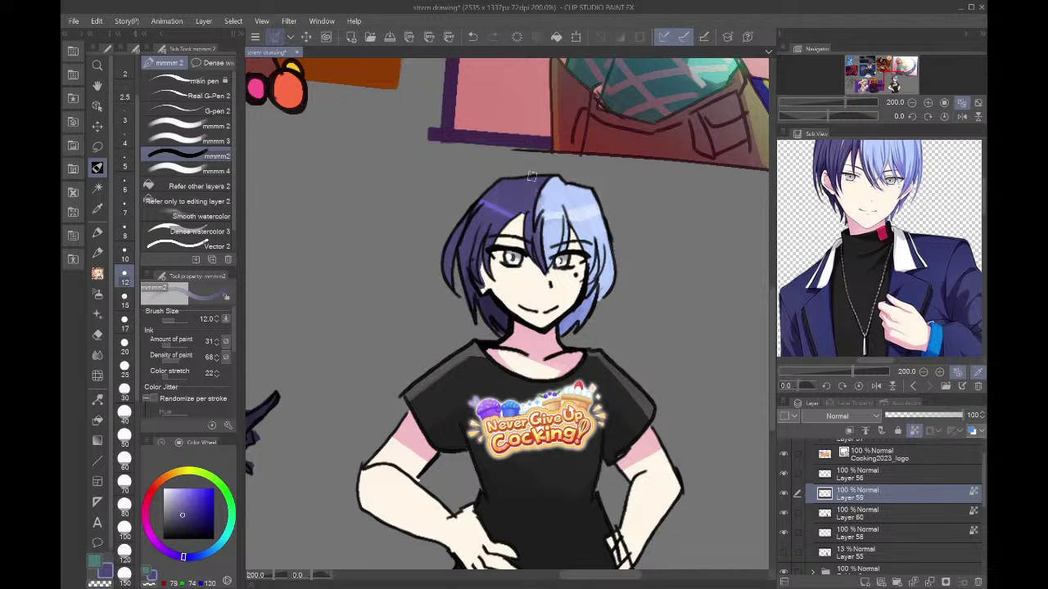
pyautogui.keyDown('alt'); pyautogui.click(544, 176); pyautogui.keyUp('alt')
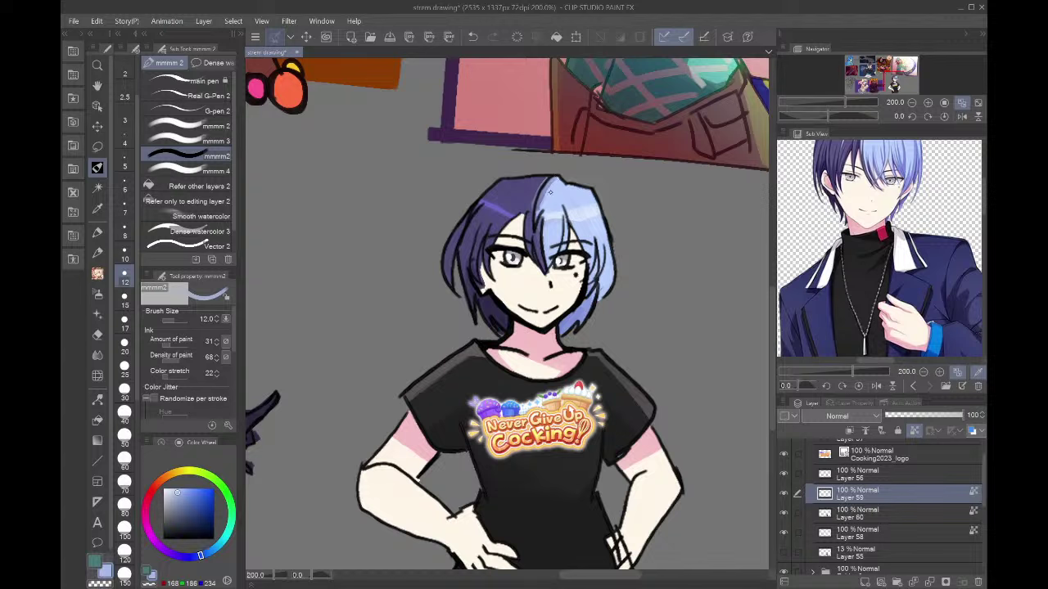
pyautogui.hotkey('ctrl', 'z')
# - Soften the highlight band on the purple hair using purples sampled from the band and the hair above it
pyautogui.keyDown('alt'); pyautogui.click(500, 215); pyautogui.keyUp('alt')
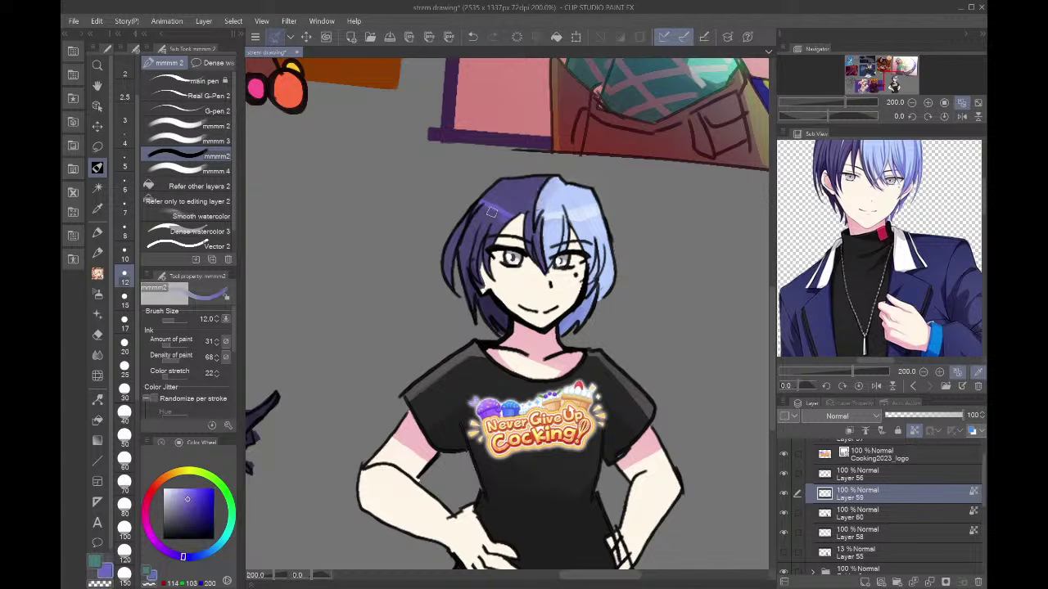
pyautogui.keyDown('alt'); pyautogui.click(508, 199); pyautogui.keyUp('alt')
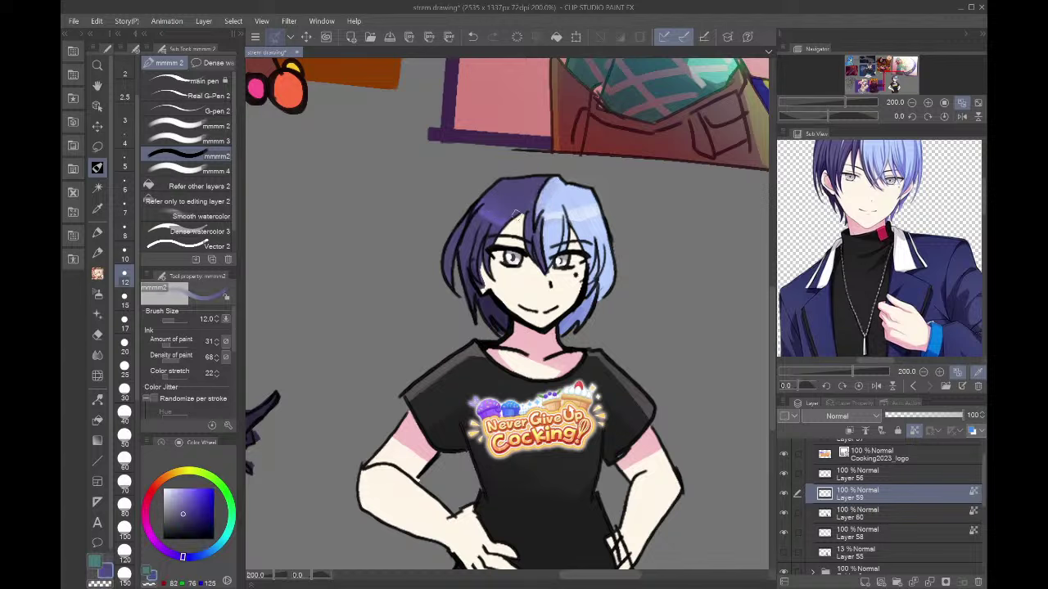
pyautogui.keyDown('alt'); pyautogui.click(496, 219); pyautogui.keyUp('alt')
# - Rework the highlight band across the light-blue hair with sampled pale and mid blues
pyautogui.keyDown('alt'); pyautogui.click(553, 215); pyautogui.keyUp('alt')
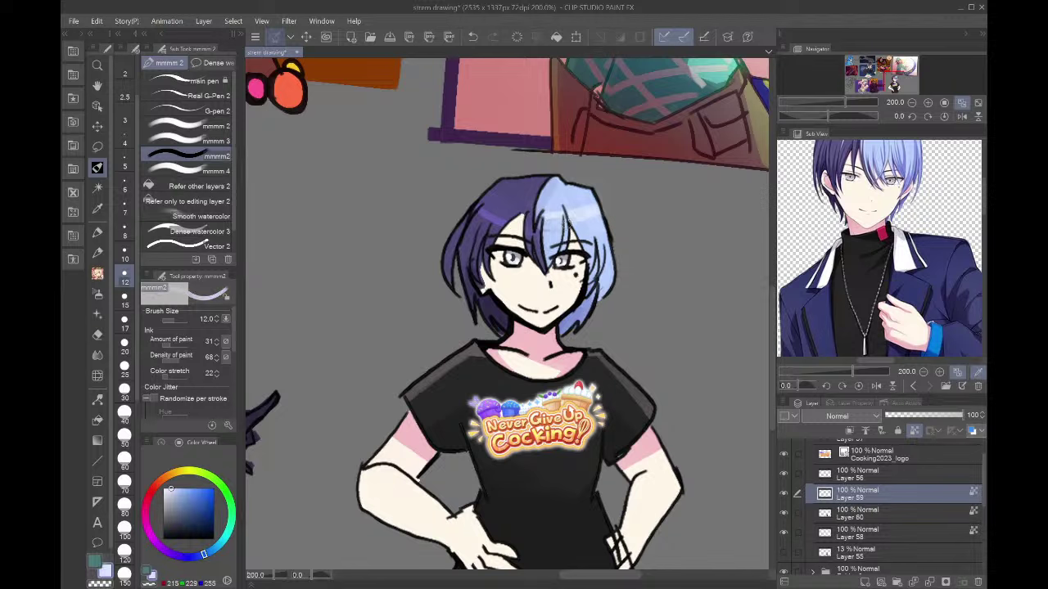
pyautogui.hotkey('ctrl', 'z')
pyautogui.moveTo(543, 222); pyautogui.dragTo(593, 210)
pyautogui.keyDown('alt'); pyautogui.click(573, 201); pyautogui.keyUp('alt')
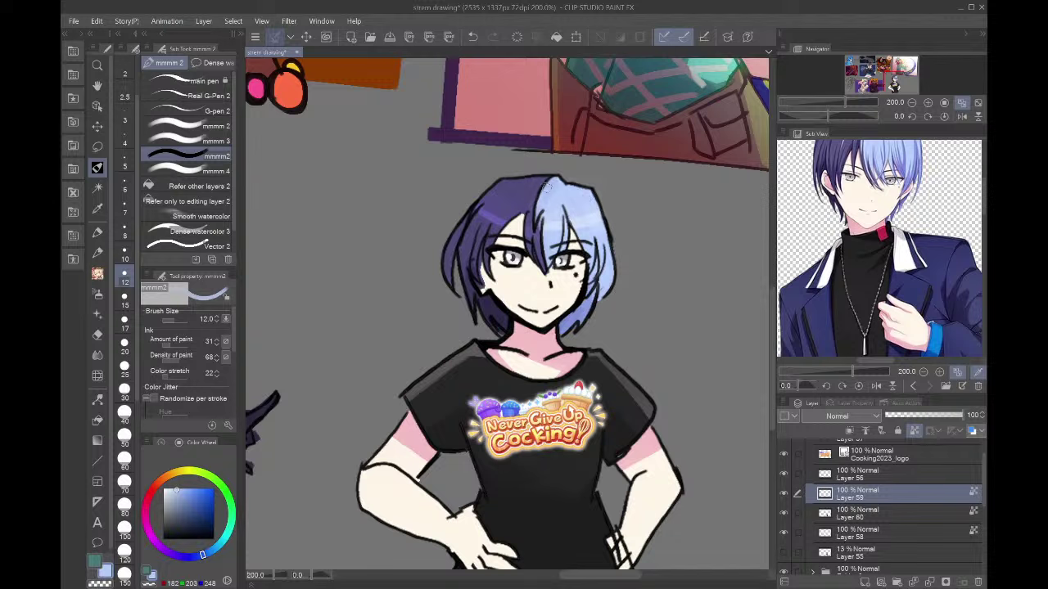
# - Blend purple and pale-blue tones sampled from the hair into the crown and outer strands of both halves
pyautogui.keyDown('alt'); pyautogui.click(508, 202); pyautogui.keyUp('alt')
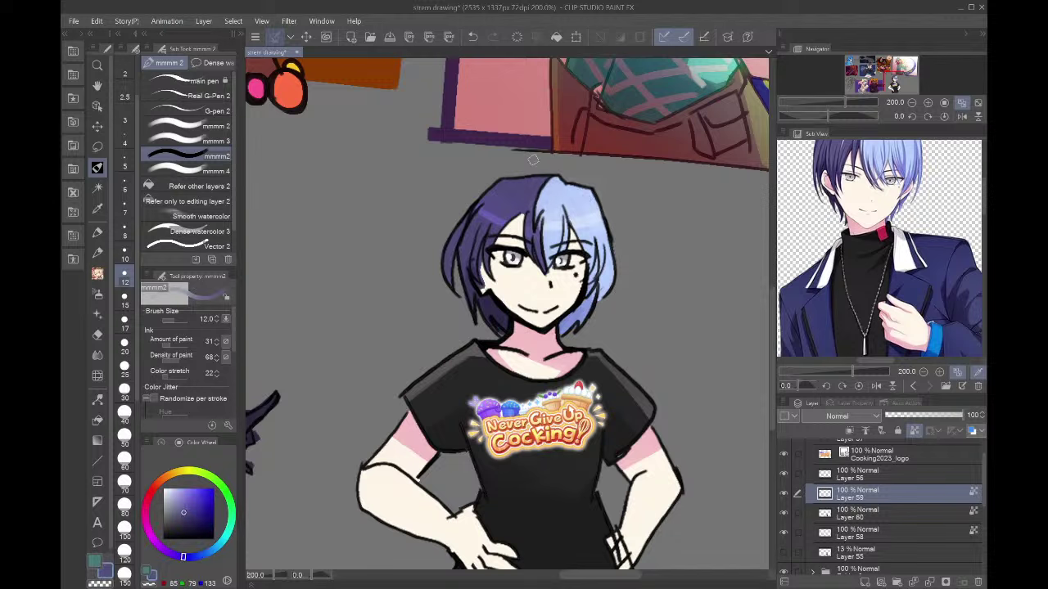
pyautogui.keyDown('alt'); pyautogui.click(486, 218); pyautogui.keyUp('alt')
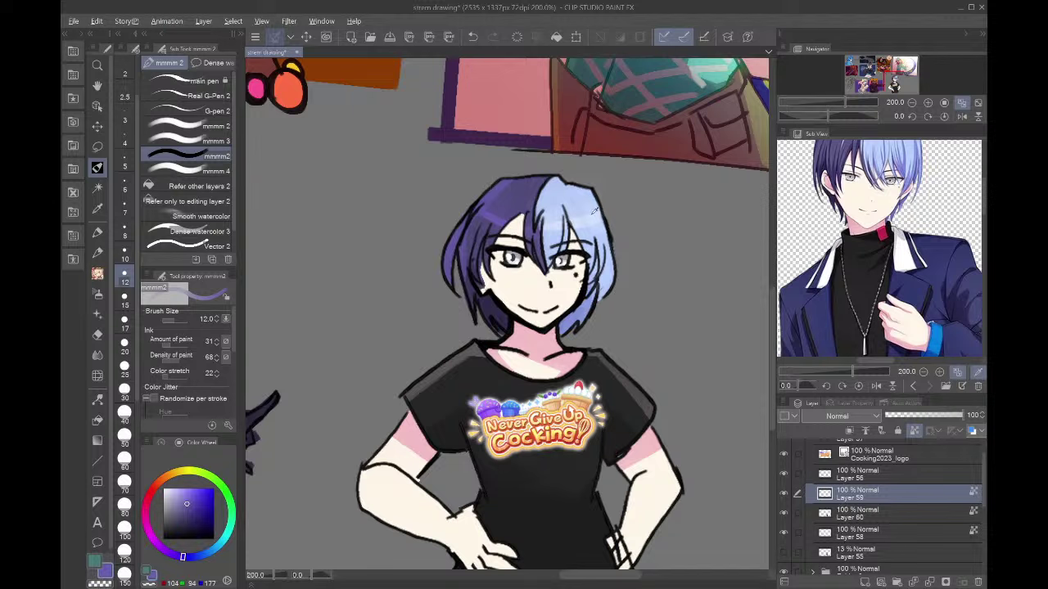
pyautogui.keyDown('alt'); pyautogui.click(572, 191); pyautogui.keyUp('alt')
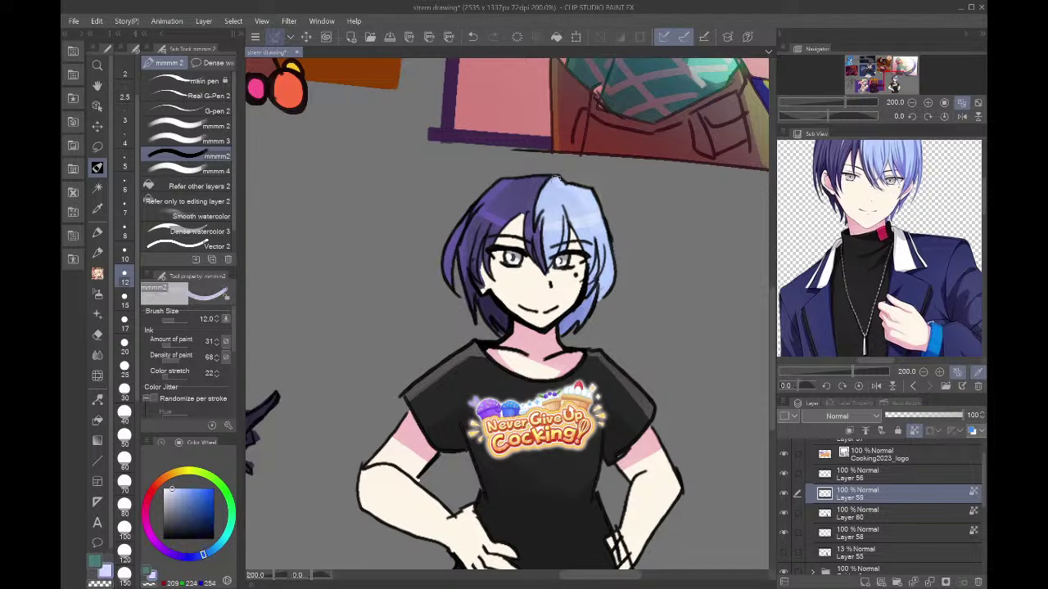
pyautogui.keyDown('alt'); pyautogui.click(504, 181); pyautogui.keyUp('alt')
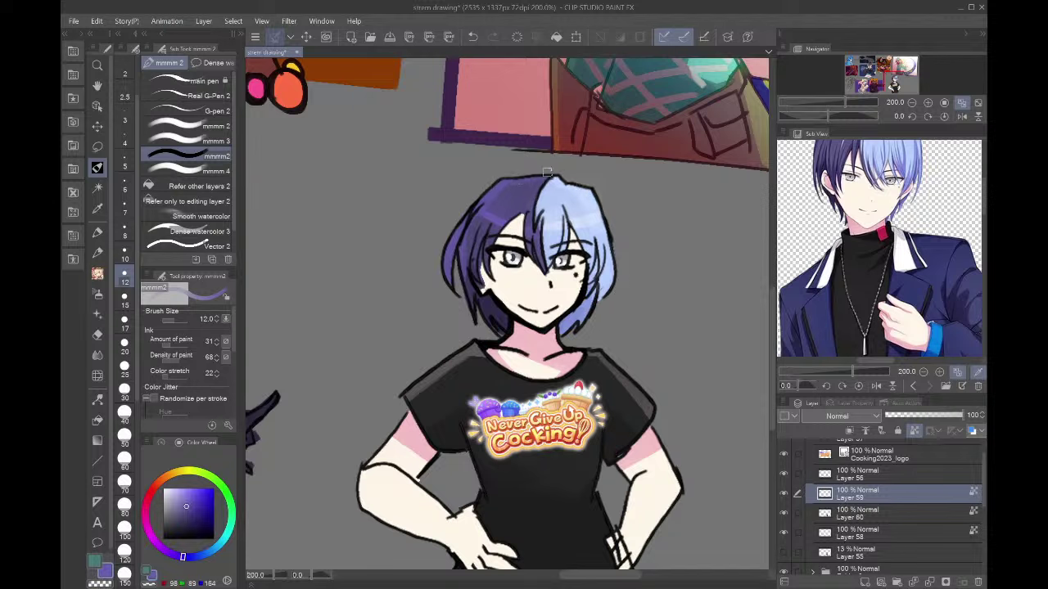
pyautogui.keyDown('alt'); pyautogui.click(554, 179); pyautogui.keyUp('alt')
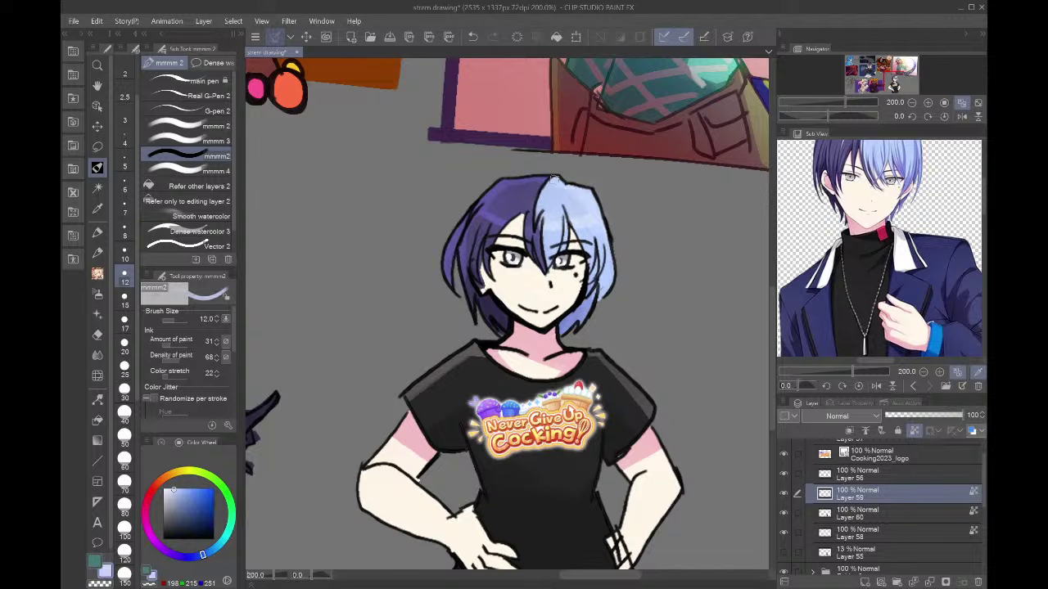
# - Reduce the brush size to 6 and refine the highlights on both hair halves with sampled purple and blue
pyautogui.scroll(-2, 461, 341)
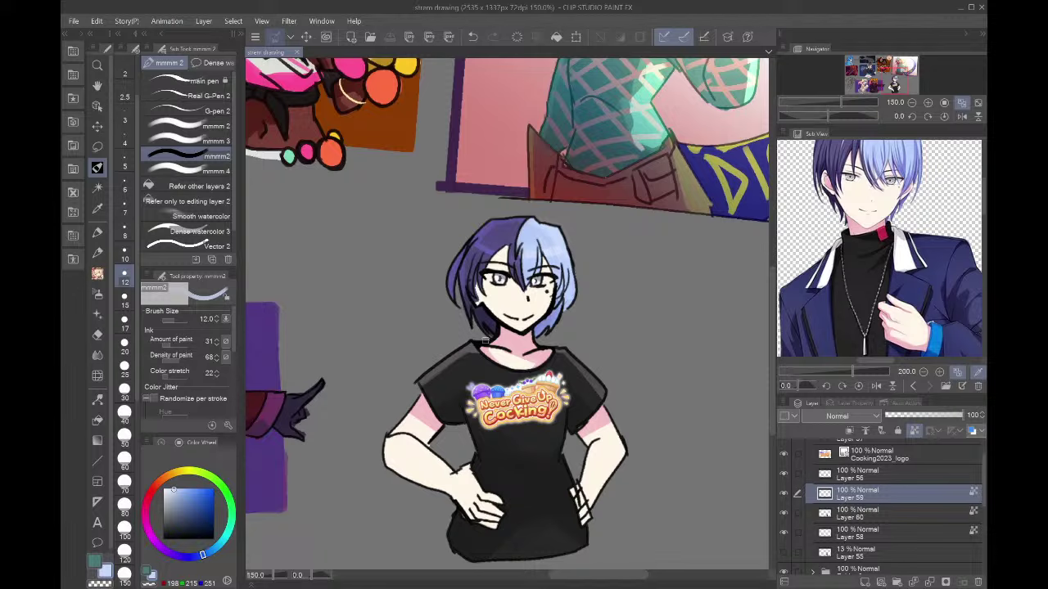
pyautogui.scroll(-3, 485, 341)
pyautogui.scroll(3, 477, 384)
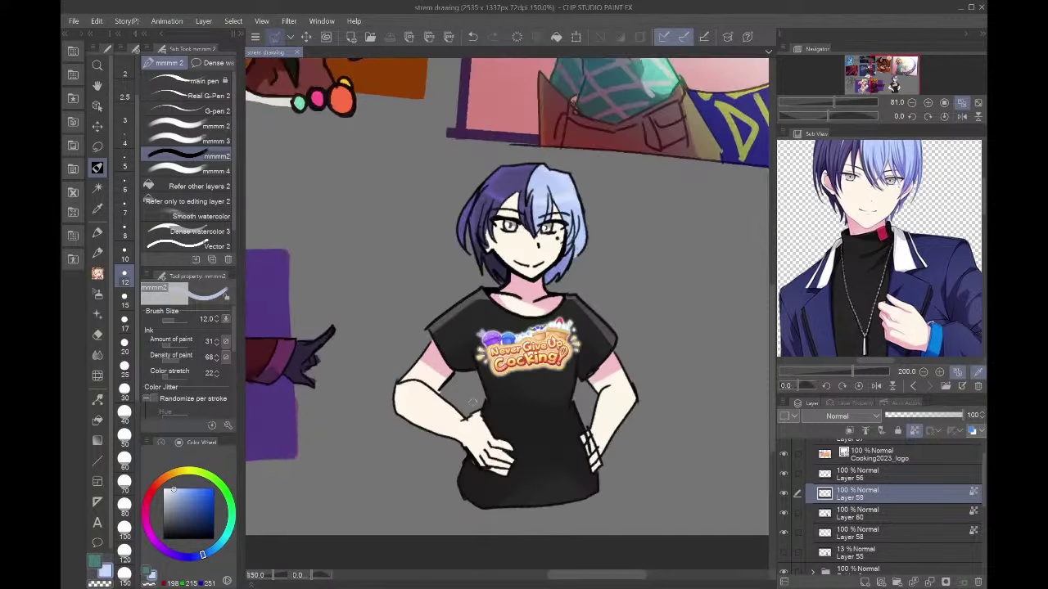
pyautogui.scroll(3, 522, 206)
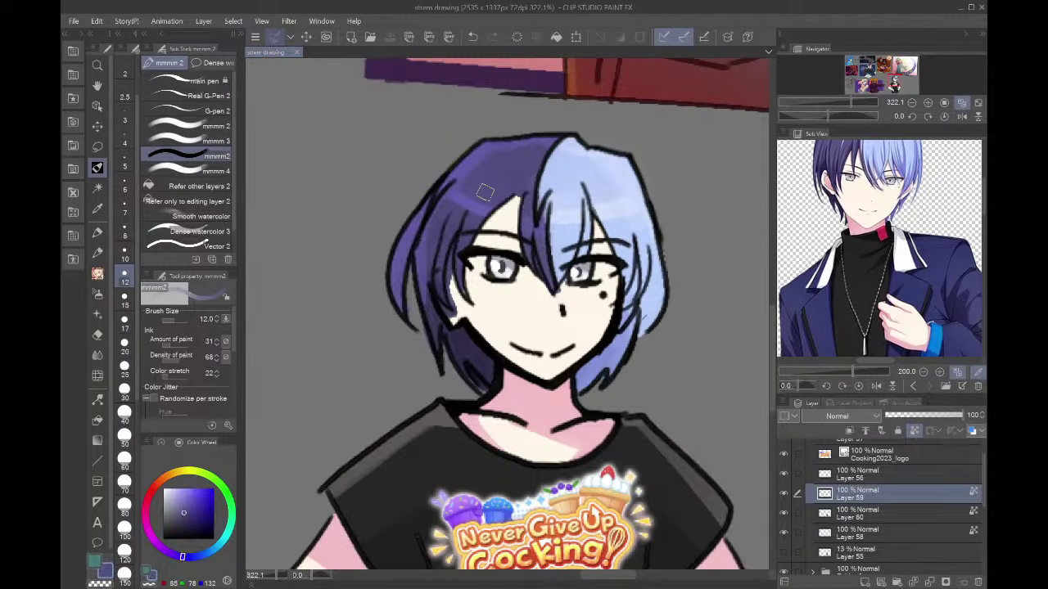
pyautogui.moveTo(455, 215); pyautogui.dragTo(471, 231)
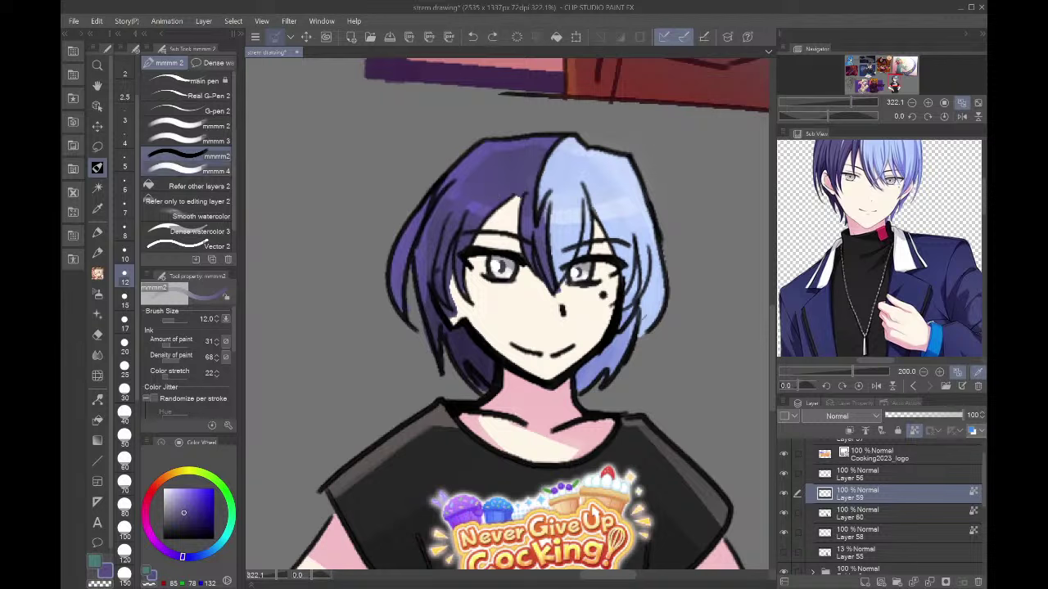
pyautogui.press('[')
pyautogui.press('[')
pyautogui.press('[')
pyautogui.press('[')
pyautogui.moveTo(470, 187); pyautogui.dragTo(480, 210)
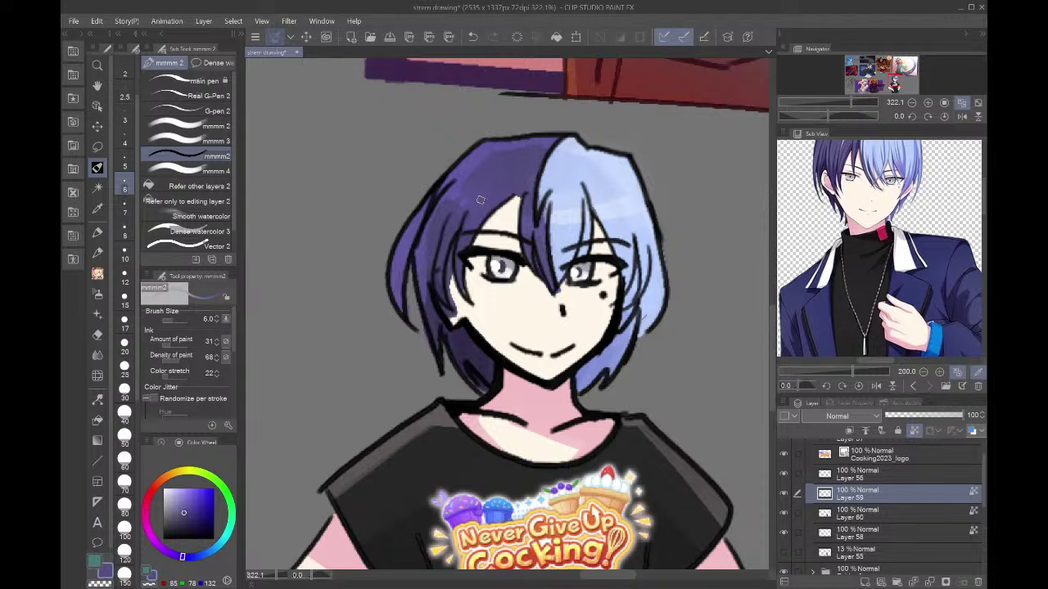
pyautogui.keyDown('alt'); pyautogui.click(604, 175); pyautogui.keyUp('alt')
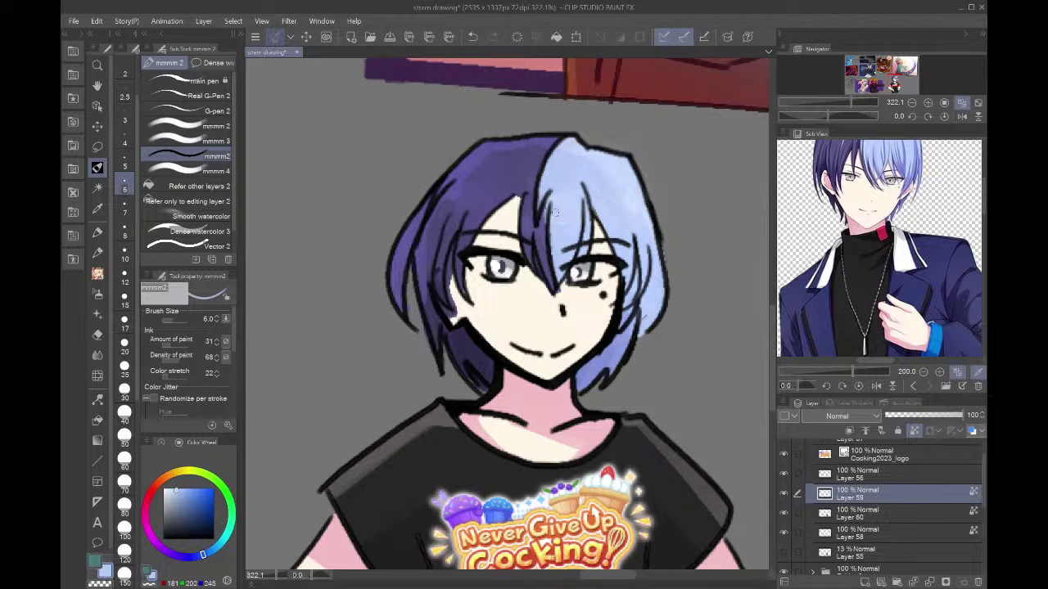
# - Set the brush size to 17 and smooth the purple hair's crown and side with sampled dark and lighter purples
pyautogui.keyDown('alt'); pyautogui.click(521, 175); pyautogui.keyUp('alt')
pyautogui.click(125, 320)
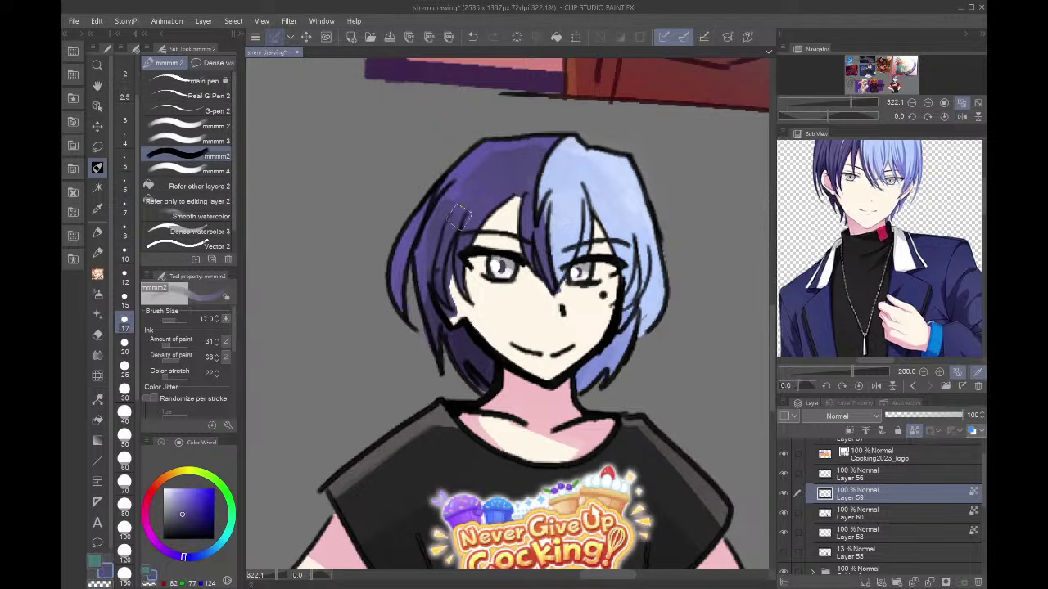
pyautogui.keyDown('alt'); pyautogui.click(467, 163); pyautogui.keyUp('alt')
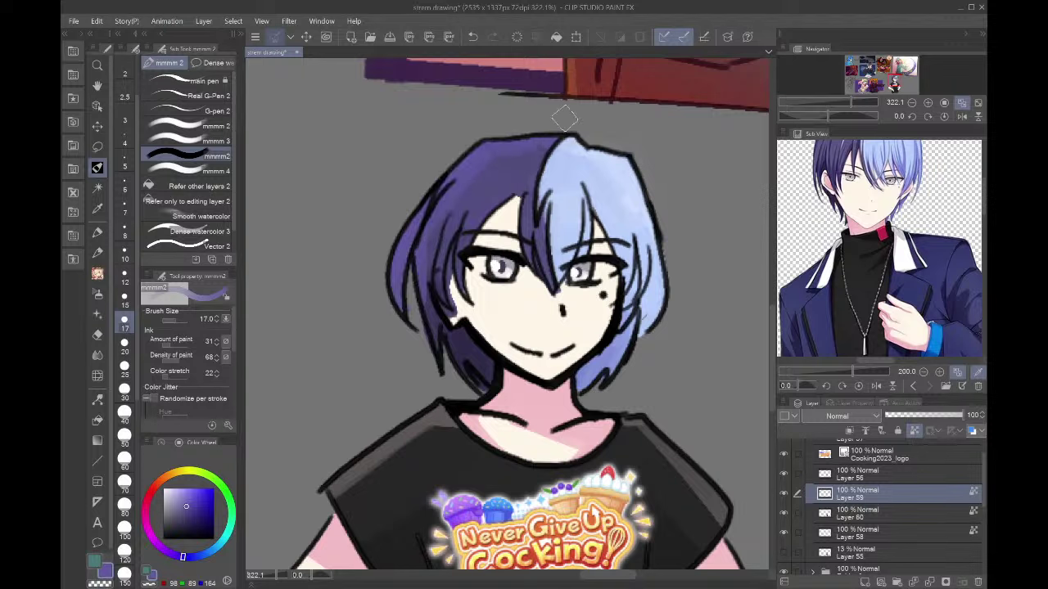
# - Paint a white rim highlight along the upper edge of the light-blue hair
pyautogui.keyDown('alt'); pyautogui.click(608, 152); pyautogui.keyUp('alt')
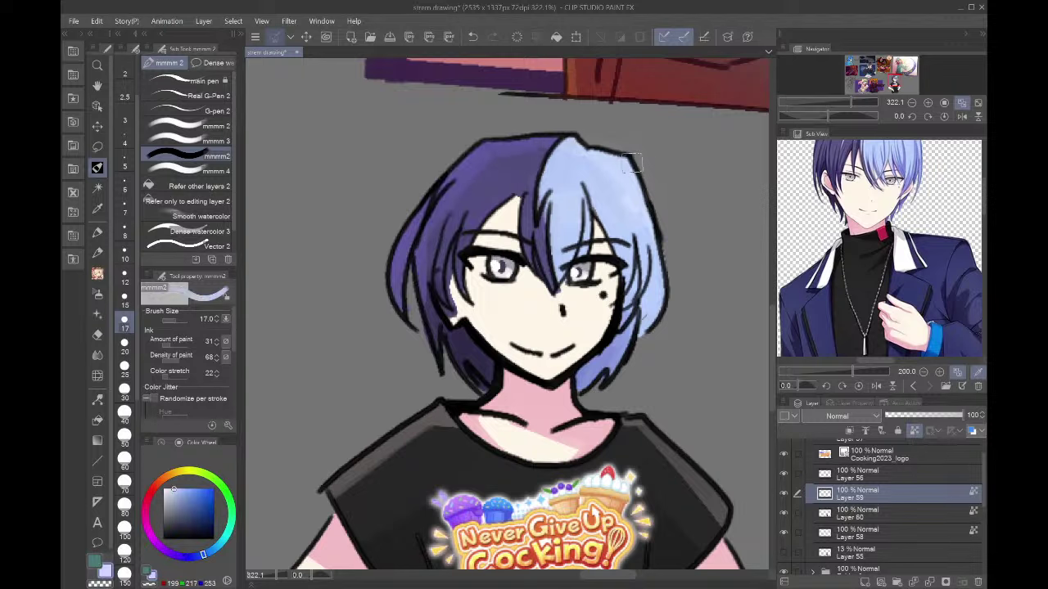
pyautogui.press('x')
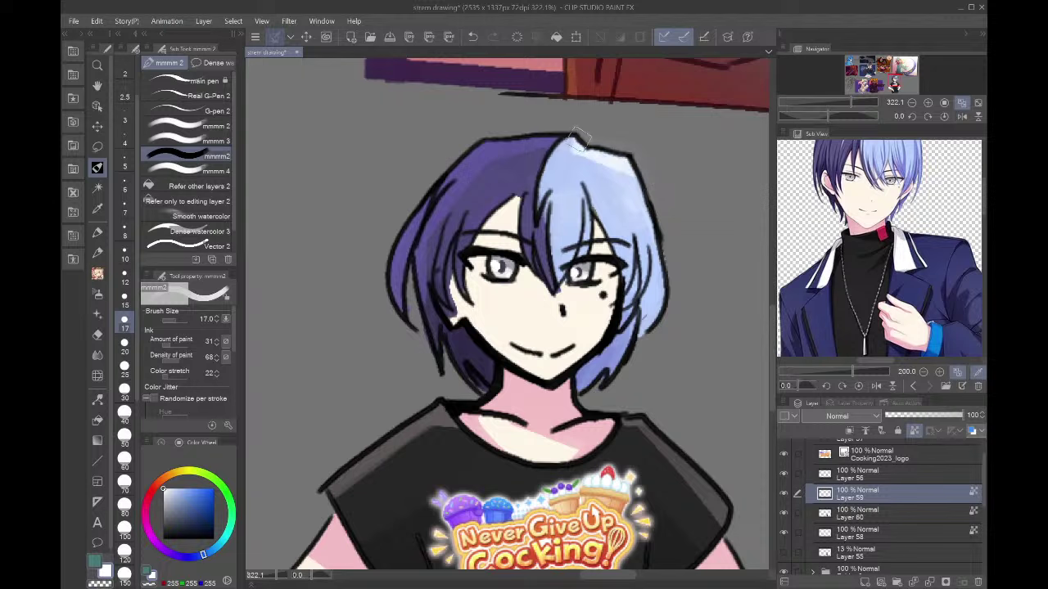
# - Extend the white rim highlight down the outer edge of the light-blue hair toward its lower tips
pyautogui.moveTo(592, 138); pyautogui.dragTo(676, 234)
pyautogui.moveTo(627, 151)
pyautogui.mouseDown()
pyautogui.moveTo(677, 279)
pyautogui.moveTo(667, 260)
pyautogui.moveTo(676, 290)
pyautogui.moveTo(645, 337)
pyautogui.mouseUp()
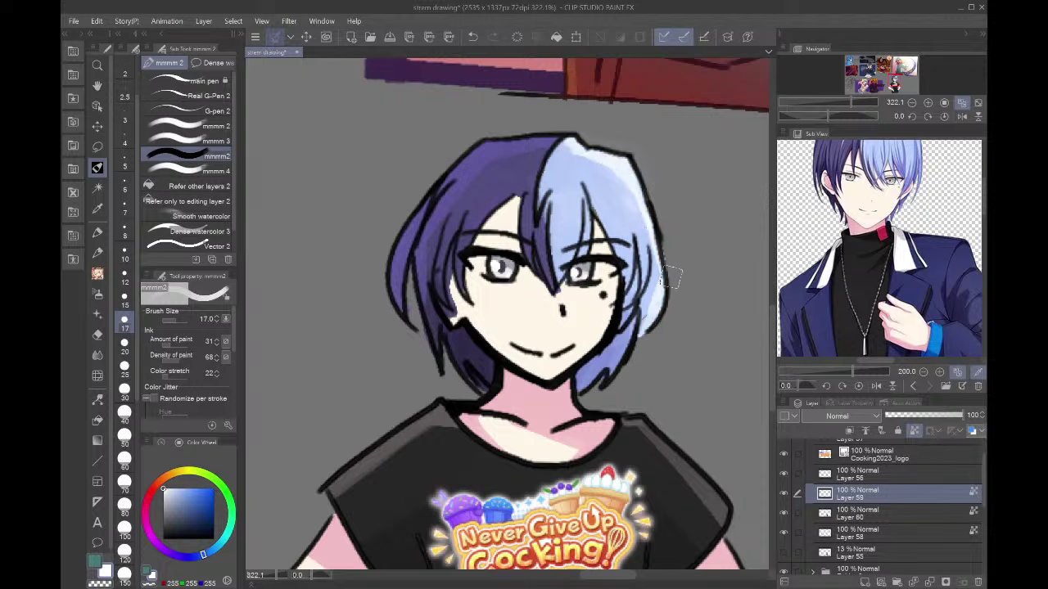
pyautogui.moveTo(671, 277)
pyautogui.mouseDown()
pyautogui.moveTo(661, 225)
pyautogui.moveTo(669, 278)
pyautogui.mouseUp()
pyautogui.moveTo(664, 225); pyautogui.dragTo(648, 334)
# - Blend sampled pale blue into the lower light-blue strands and sampled dark purple into the lower purple strands
pyautogui.keyDown('alt'); pyautogui.click(419, 266); pyautogui.keyUp('alt')
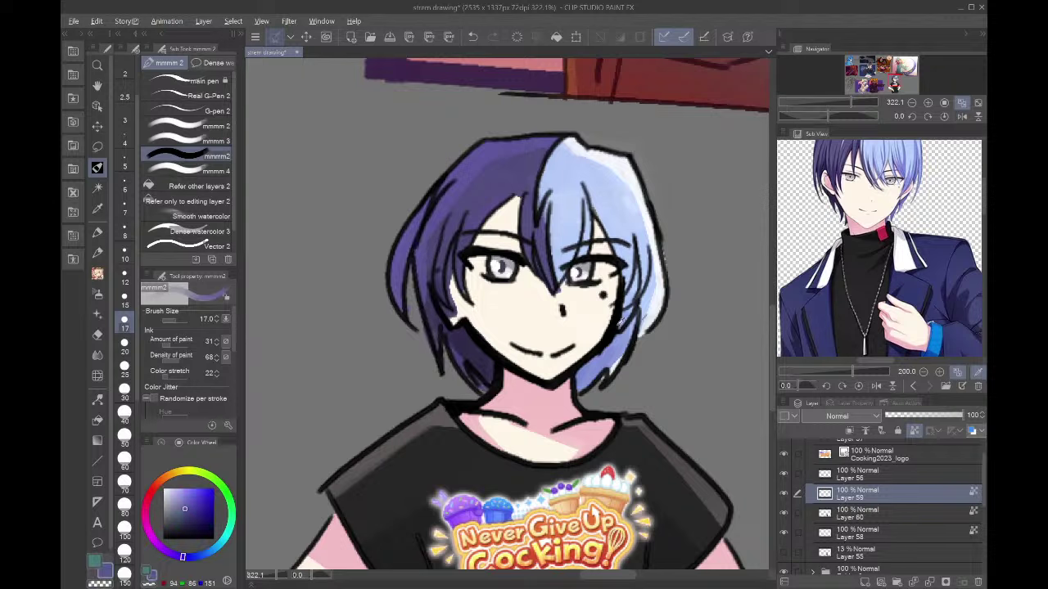
pyautogui.keyDown('alt'); pyautogui.click(635, 329); pyautogui.keyUp('alt')
pyautogui.moveTo(636, 347); pyautogui.dragTo(581, 395)
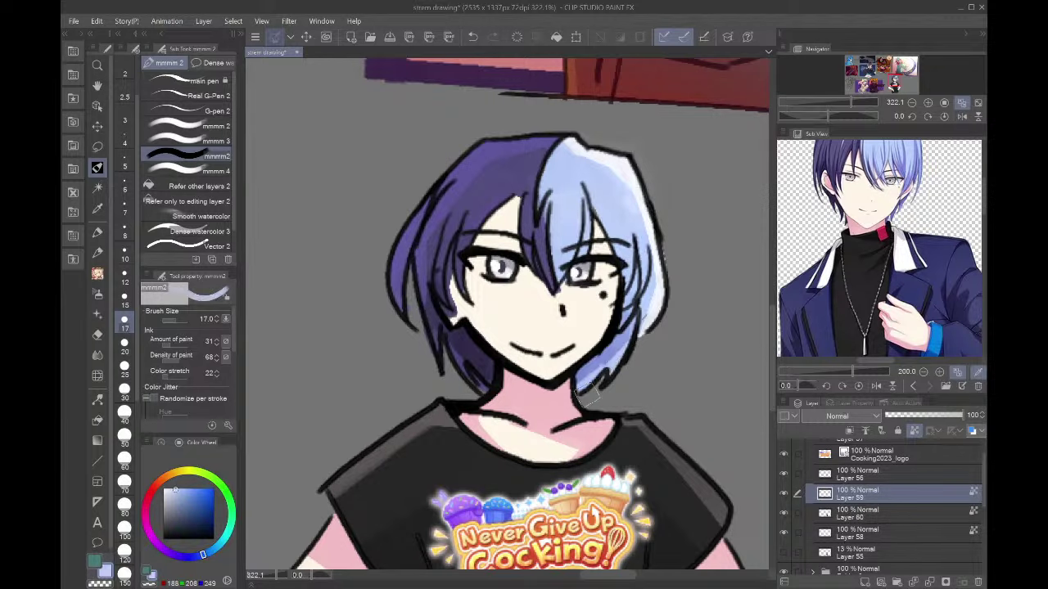
pyautogui.keyDown('alt'); pyautogui.click(458, 360); pyautogui.keyUp('alt')
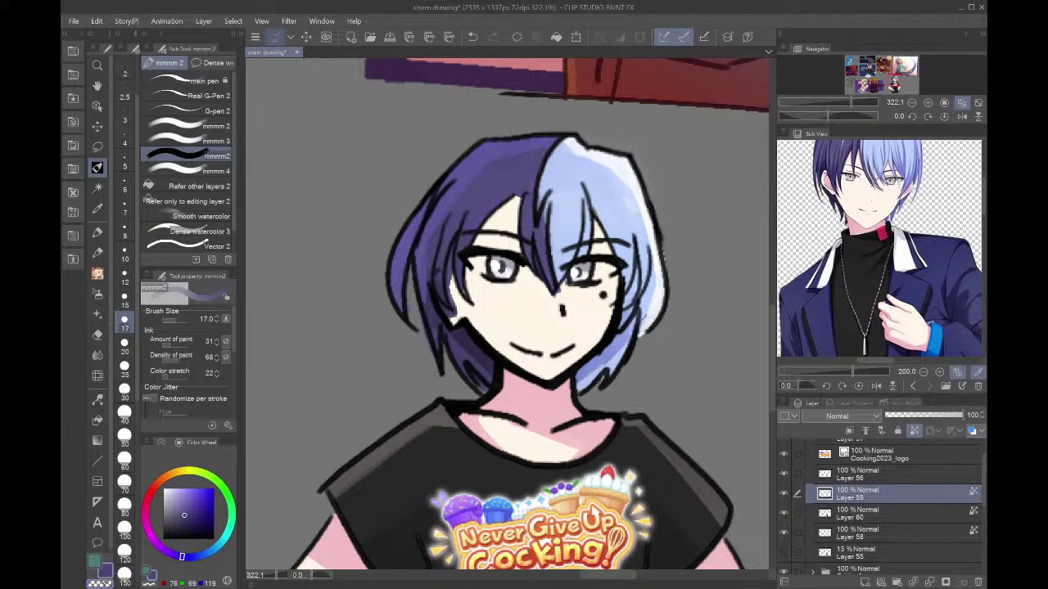
# - Set the brush size to 6, sample the neck's pink, and try shading the ear on Layer 58
pyautogui.click(124, 189)
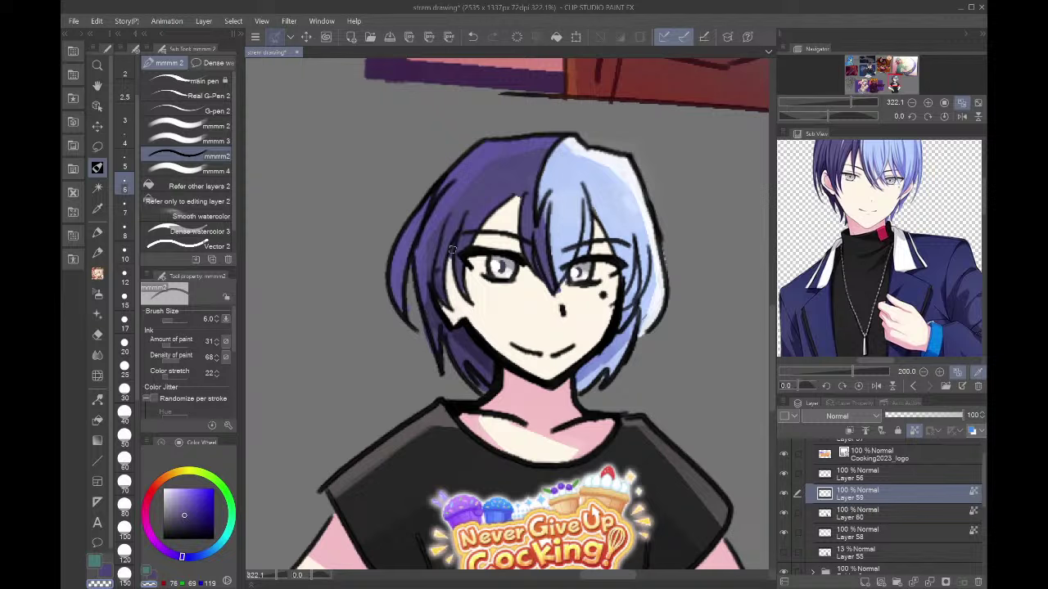
pyautogui.keyDown('alt'); pyautogui.click(533, 385); pyautogui.keyUp('alt')
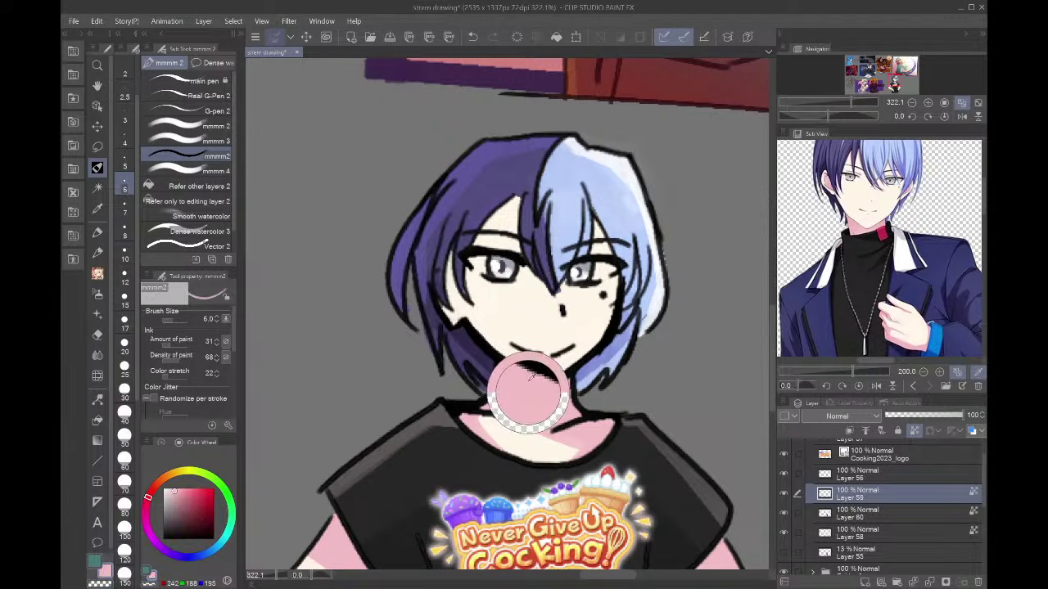
pyautogui.click(878, 507)
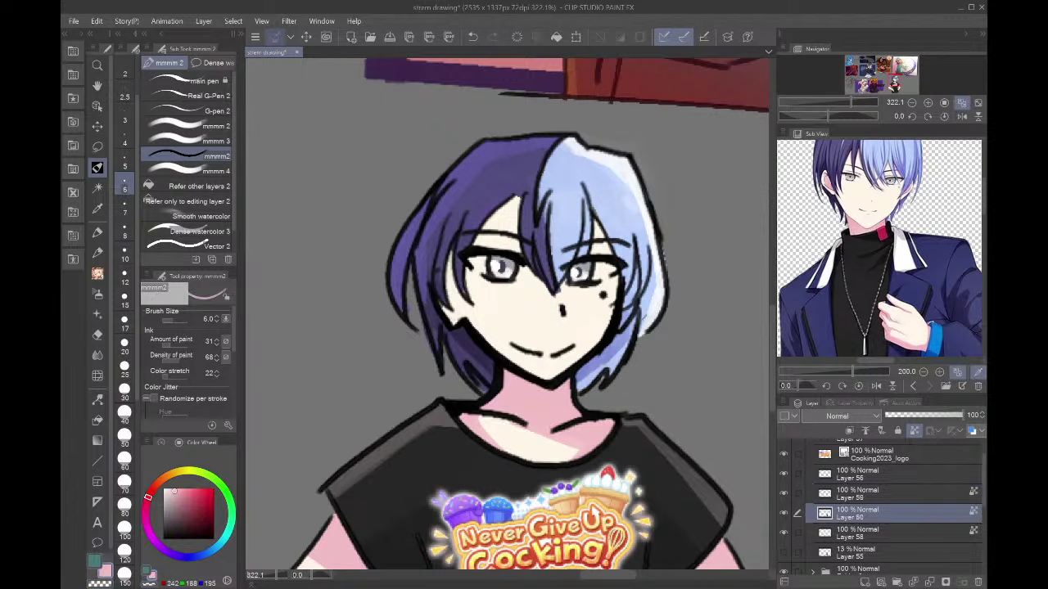
pyautogui.click(856, 532)
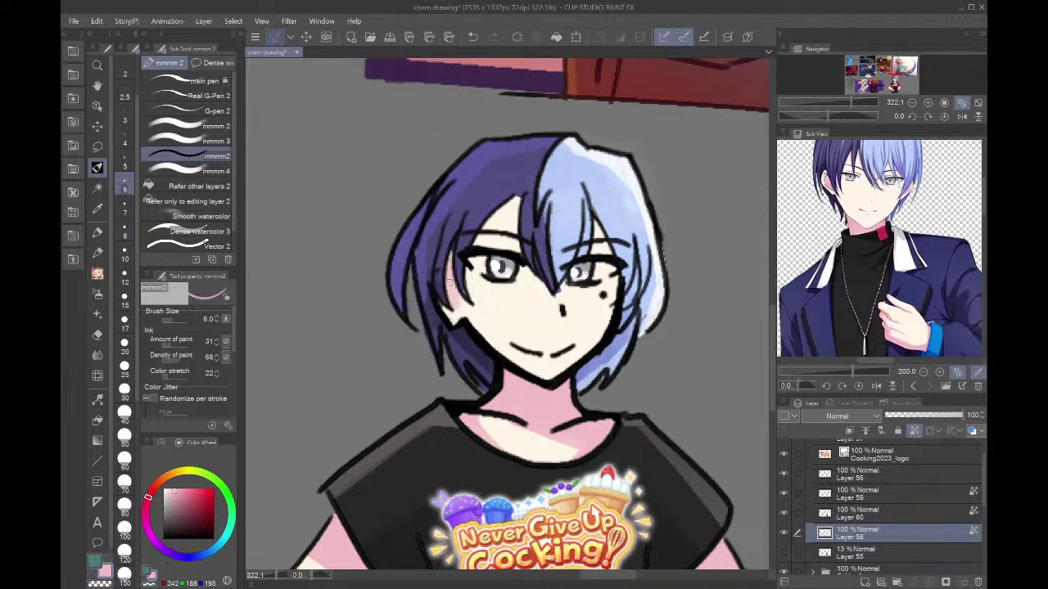
# - Try shading the ear beside the purple hair with dark purple sampled from the strands
pyautogui.click(961, 103)
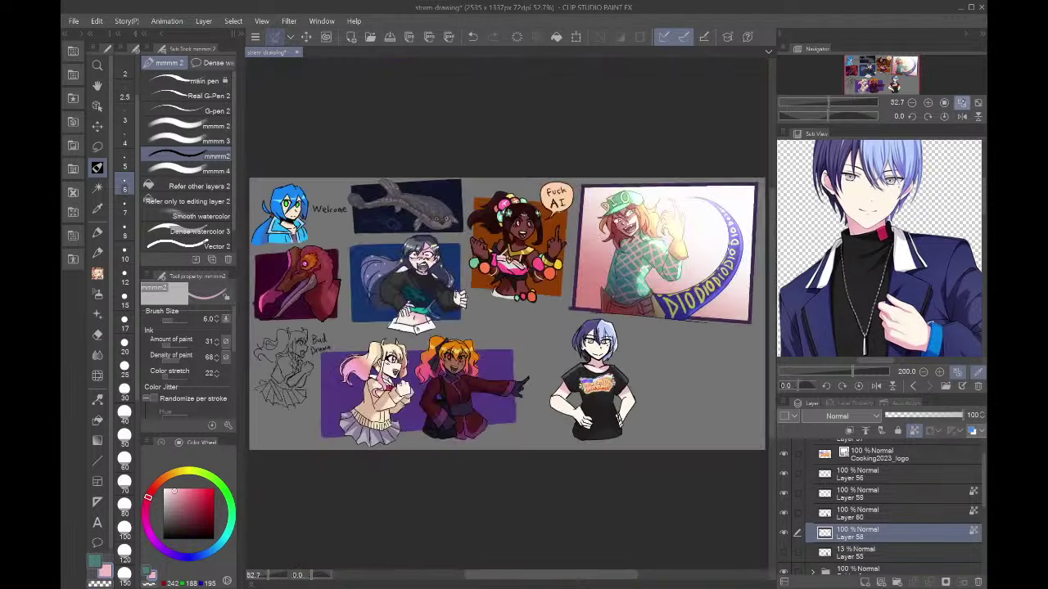
pyautogui.click(928, 103)
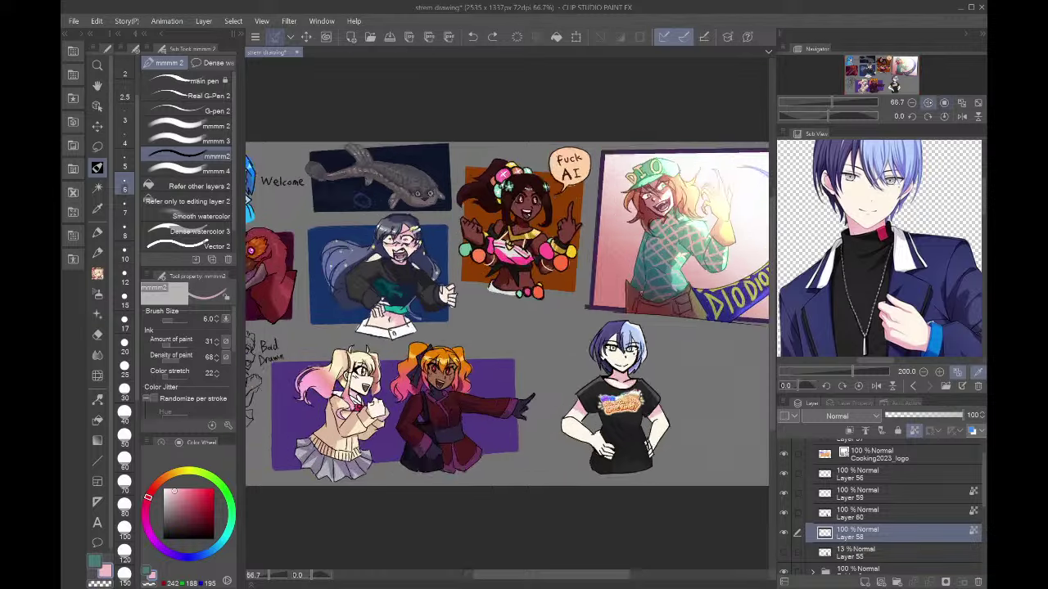
pyautogui.click(928, 103)
pyautogui.click(928, 103)
pyautogui.click(928, 103)
pyautogui.click(929, 104)
pyautogui.click(928, 103)
pyautogui.moveTo(906, 78); pyautogui.dragTo(907, 86)
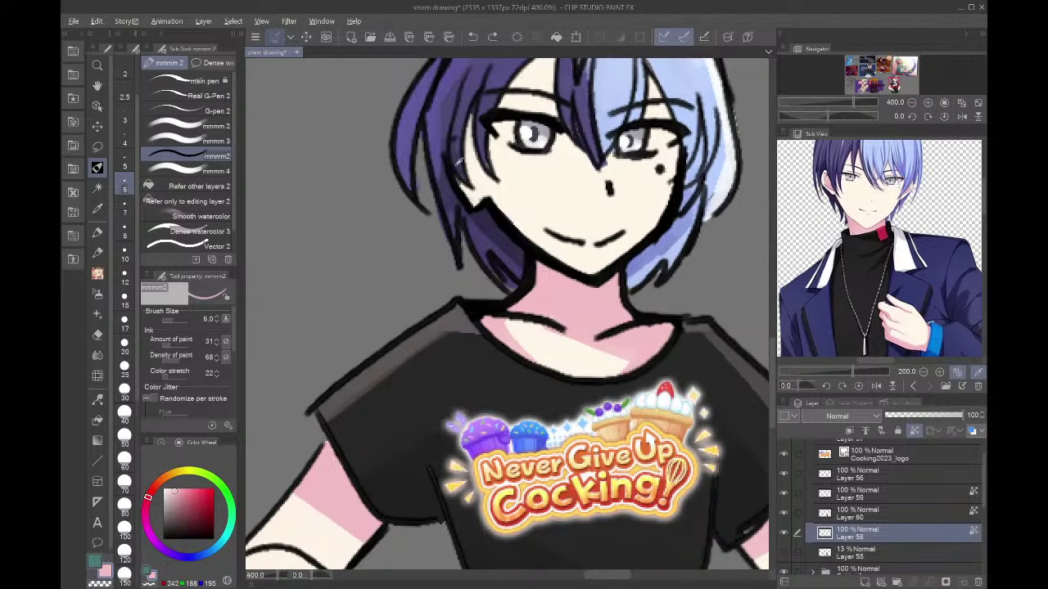
pyautogui.keyDown('alt'); pyautogui.click(456, 159); pyautogui.keyUp('alt')
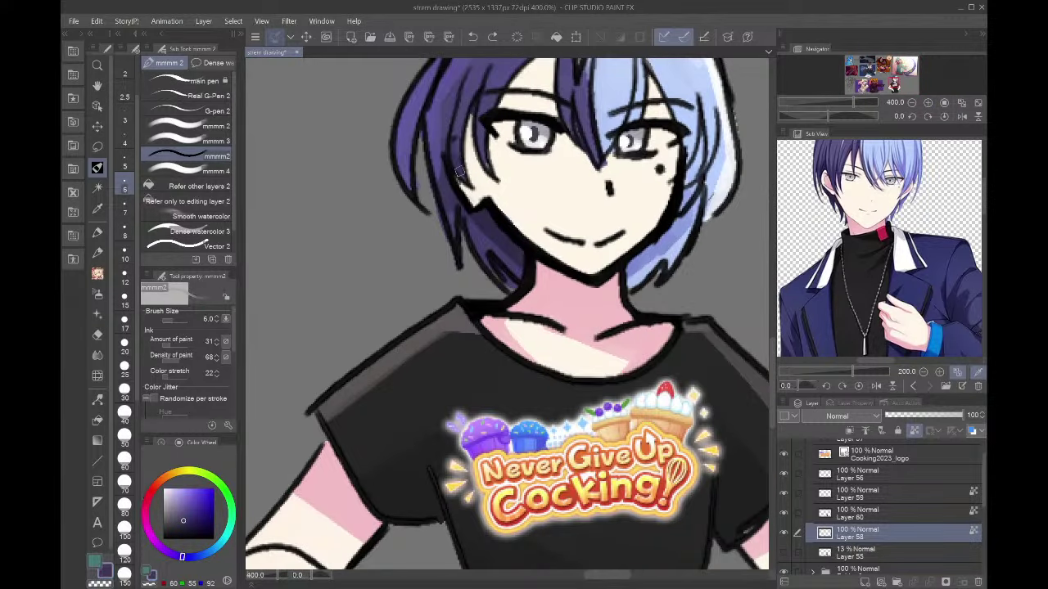
pyautogui.moveTo(458, 164)
pyautogui.mouseDown()
pyautogui.moveTo(470, 198)
pyautogui.moveTo(464, 125)
pyautogui.moveTo(489, 218)
pyautogui.moveTo(468, 123)
pyautogui.moveTo(493, 227)
pyautogui.moveTo(465, 131)
pyautogui.moveTo(480, 205)
pyautogui.mouseUp()
pyautogui.hotkey('ctrl', 'z')
pyautogui.moveTo(472, 120); pyautogui.dragTo(489, 163)
# - Shade the ear with the pink sampled from the neck, using an amount of paint of 82
pyautogui.keyDown('alt'); pyautogui.click(568, 301); pyautogui.keyUp('alt')
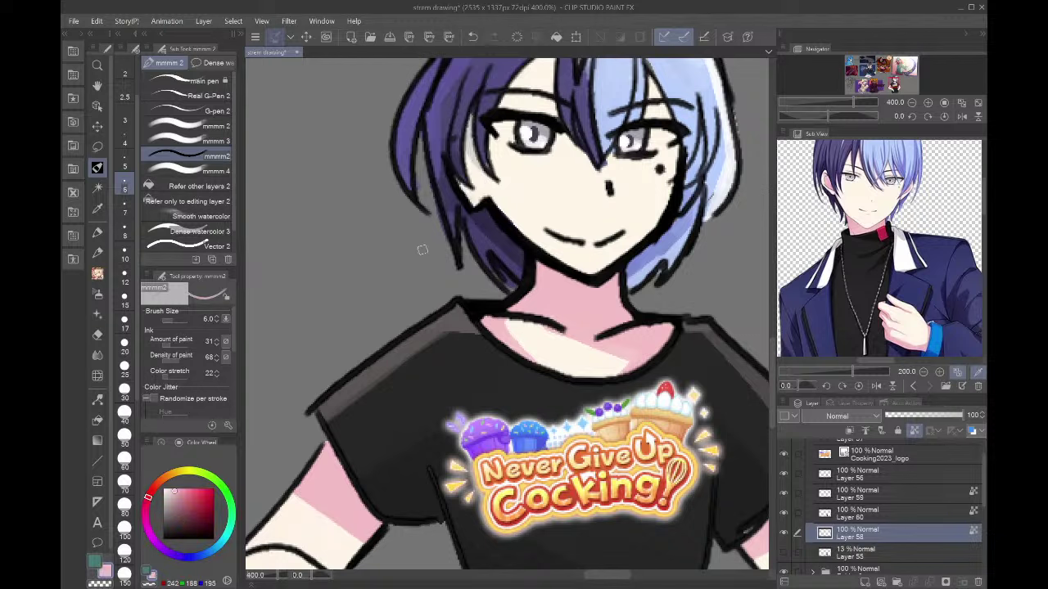
pyautogui.moveTo(473, 115)
pyautogui.mouseDown()
pyautogui.moveTo(484, 175)
pyautogui.moveTo(460, 123)
pyautogui.moveTo(464, 196)
pyautogui.mouseUp()
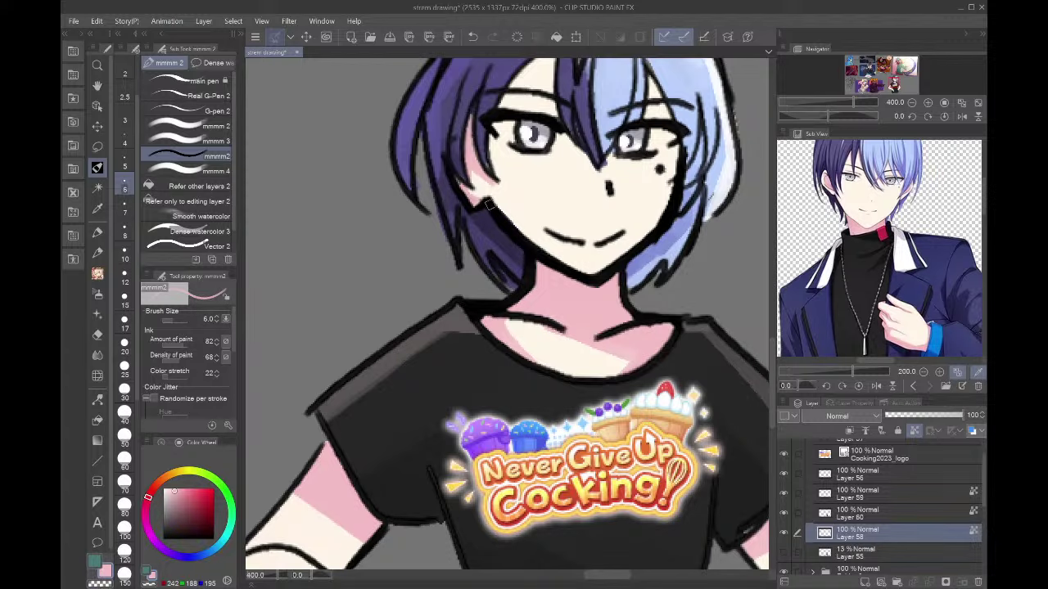
pyautogui.scroll(-6, 491, 203)
pyautogui.scroll(-2, 514, 250)
pyautogui.scroll(4, 514, 250)
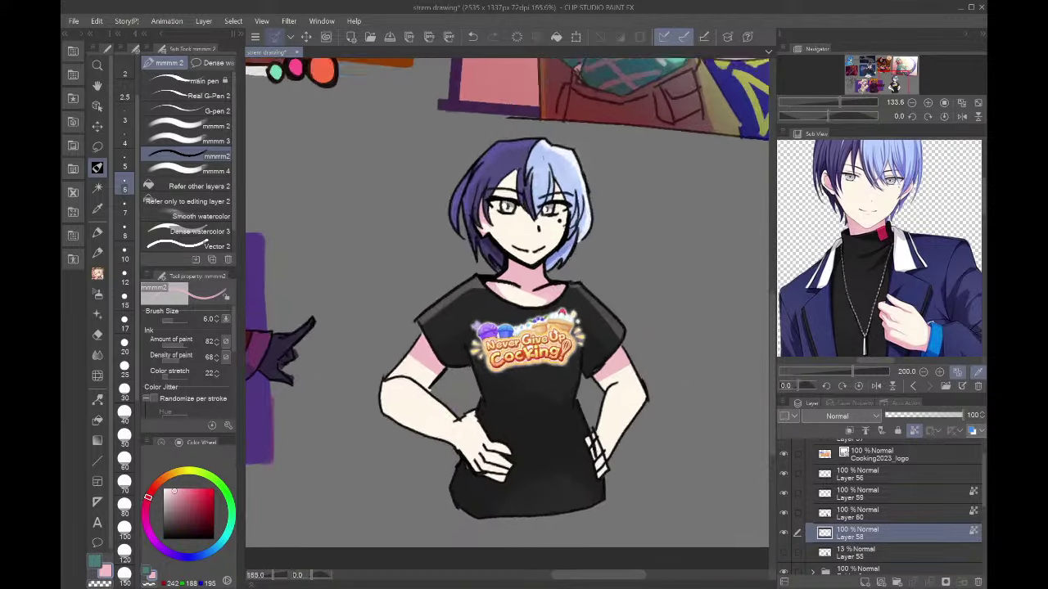
# - Set the brush size to 15 and paint pink shadows on the face beneath the bangs and side hair
pyautogui.click(125, 296)
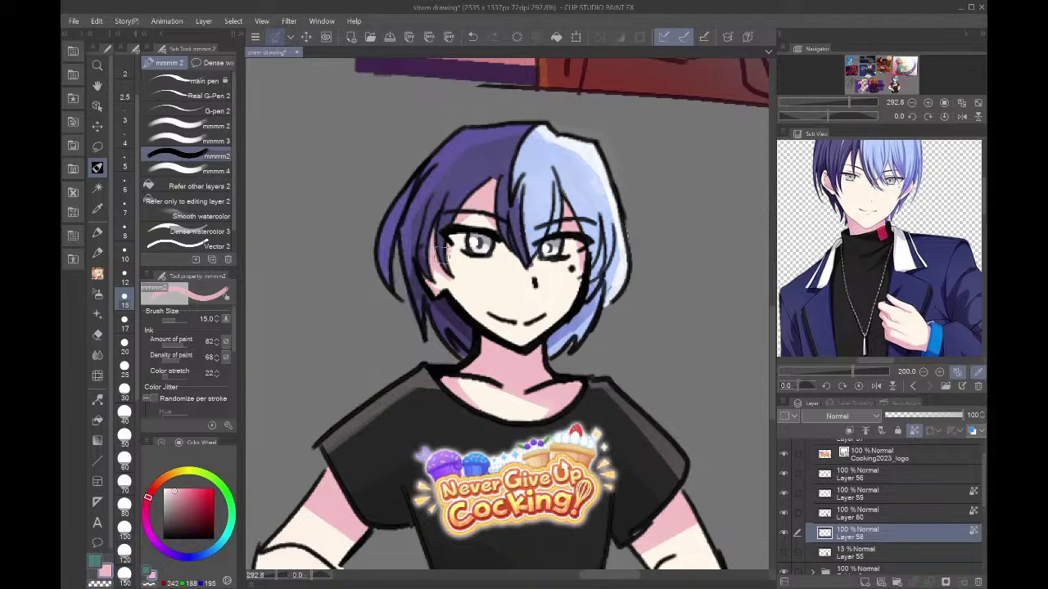
pyautogui.scroll(-8, 563, 466)
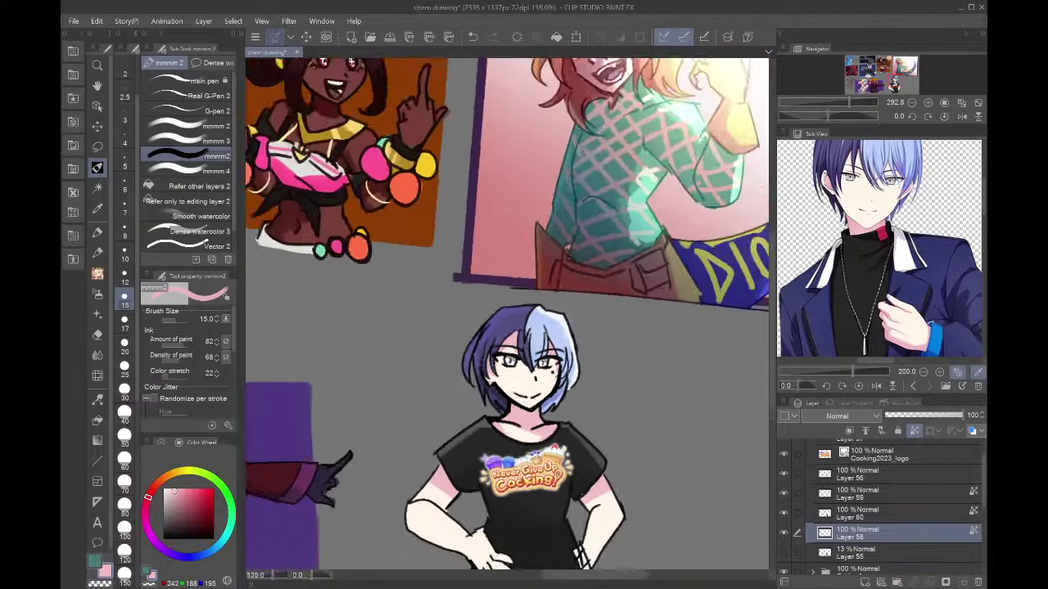
pyautogui.scroll(2, 542, 539)
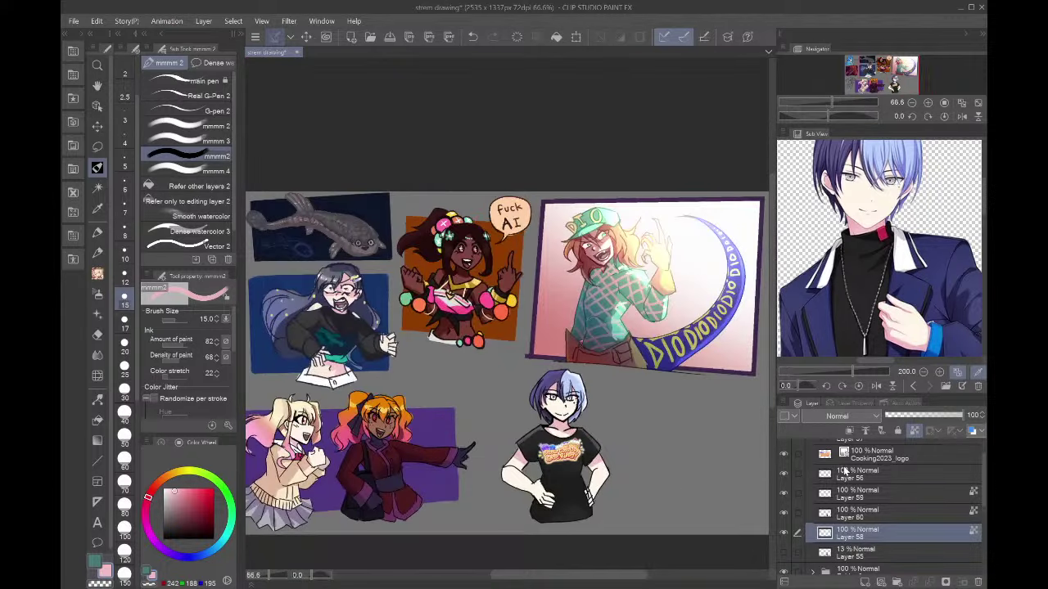
# - Add a new layer beneath Layer 58, sample dark blue from the reference jacket, and set the brush size to 100
pyautogui.click(817, 556)
pyautogui.click(867, 582)
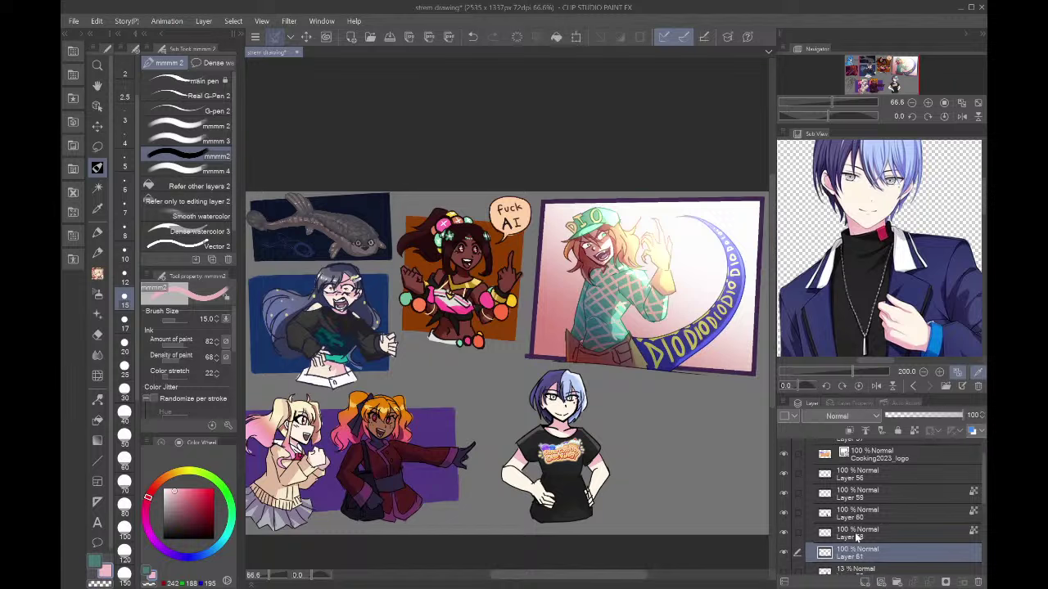
pyautogui.click(797, 296)
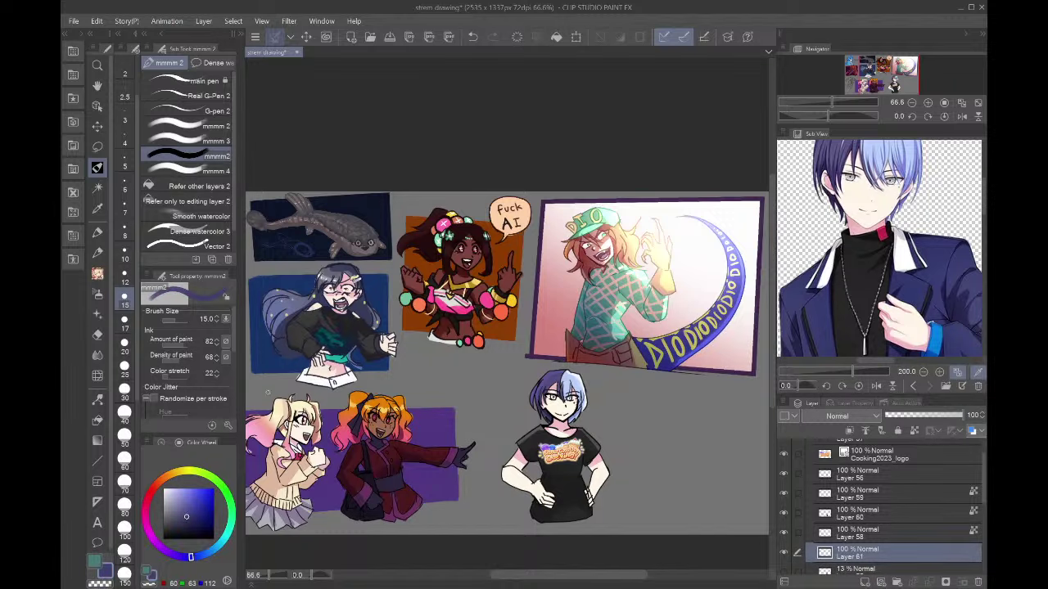
pyautogui.click(124, 527)
pyautogui.scroll(3, 456, 503)
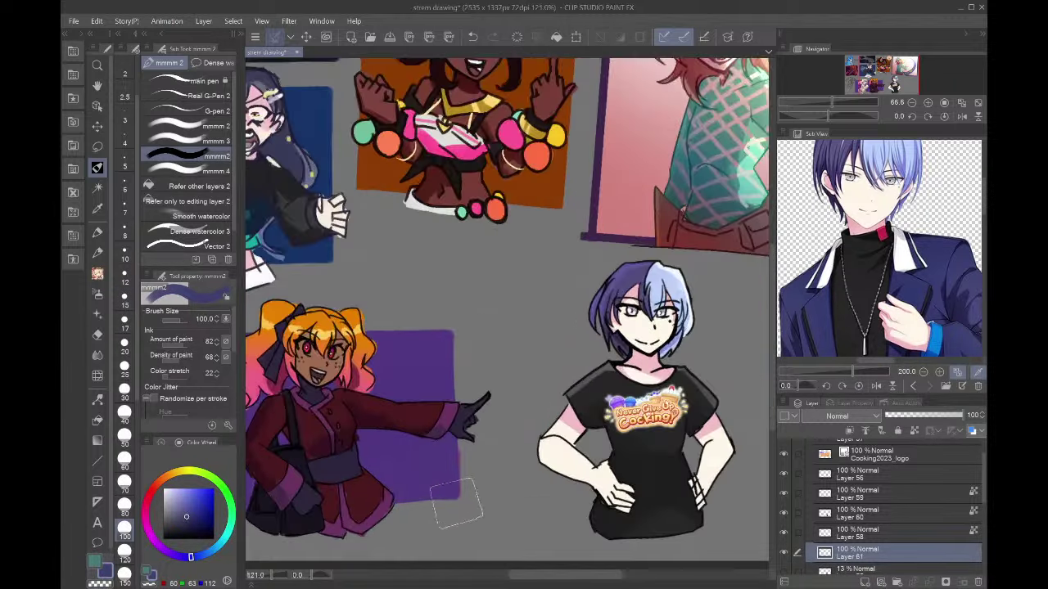
# - Paint a solid dark-blue rectangular backdrop behind the character, outlining it with straight strokes and filling the gaps
pyautogui.moveTo(544, 343)
pyautogui.mouseDown()
pyautogui.moveTo(700, 344)
pyautogui.moveTo(709, 328)
pyautogui.moveTo(733, 337)
pyautogui.mouseUp()
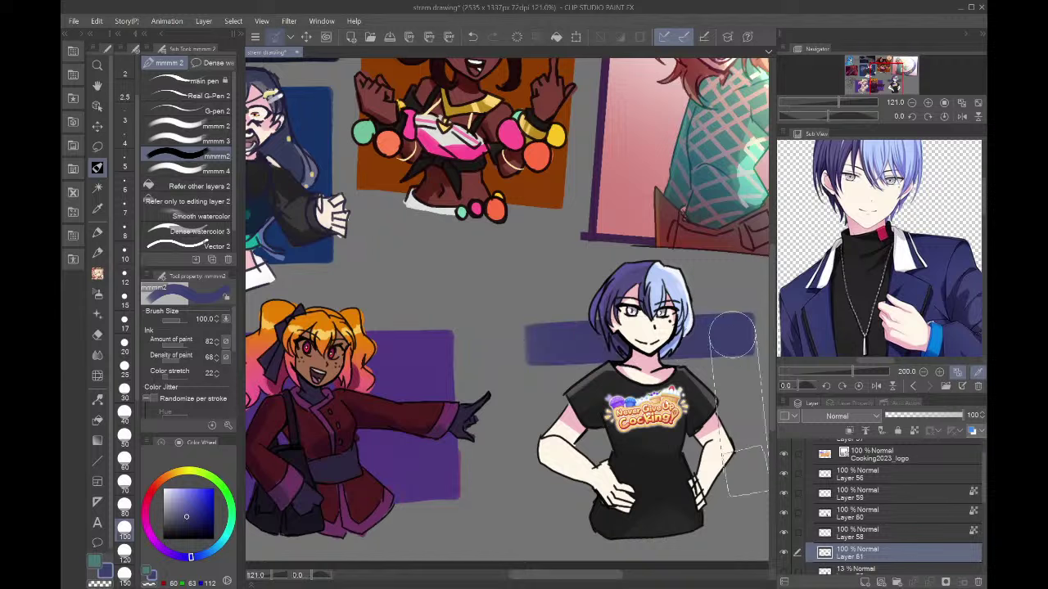
pyautogui.keyDown('shift'); pyautogui.click(745, 495); pyautogui.keyUp('shift')
pyautogui.keyDown('shift'); pyautogui.click(550, 503); pyautogui.keyUp('shift')
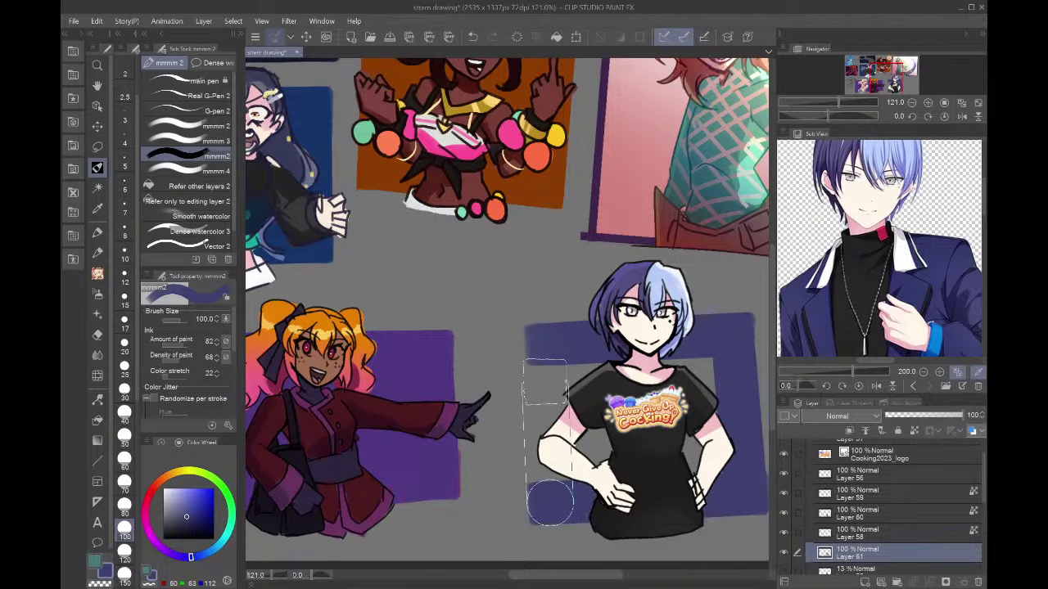
pyautogui.keyDown('shift'); pyautogui.click(540, 362); pyautogui.keyUp('shift')
pyautogui.keyDown('shift'); pyautogui.click(582, 459); pyautogui.keyUp('shift')
pyautogui.keyDown('shift'); pyautogui.click(581, 384); pyautogui.keyUp('shift')
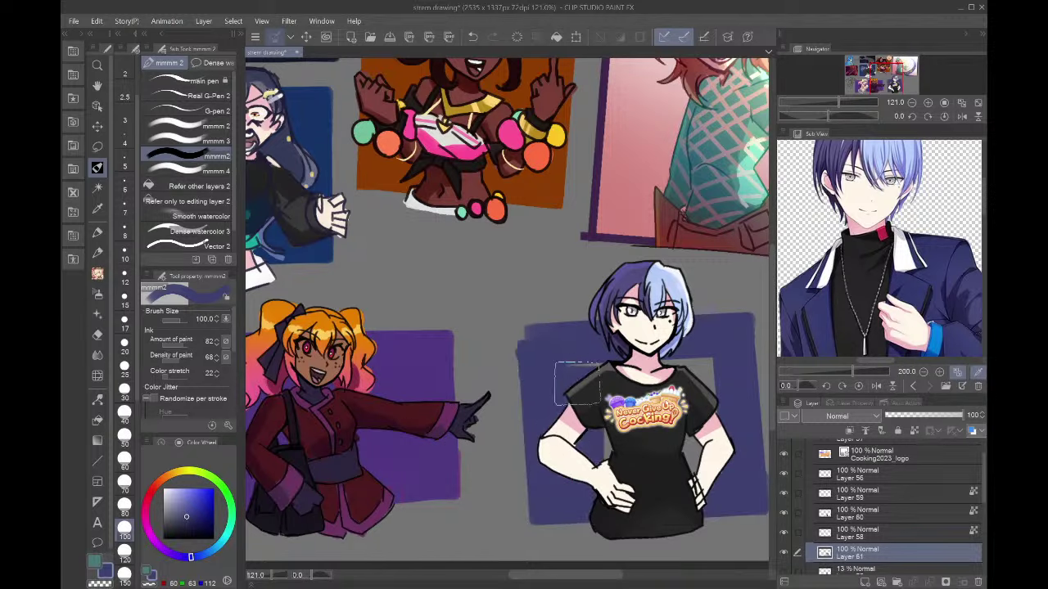
pyautogui.moveTo(577, 384)
pyautogui.mouseDown()
pyautogui.moveTo(669, 373)
pyautogui.moveTo(700, 436)
pyautogui.moveTo(611, 408)
pyautogui.moveTo(602, 446)
pyautogui.mouseUp()
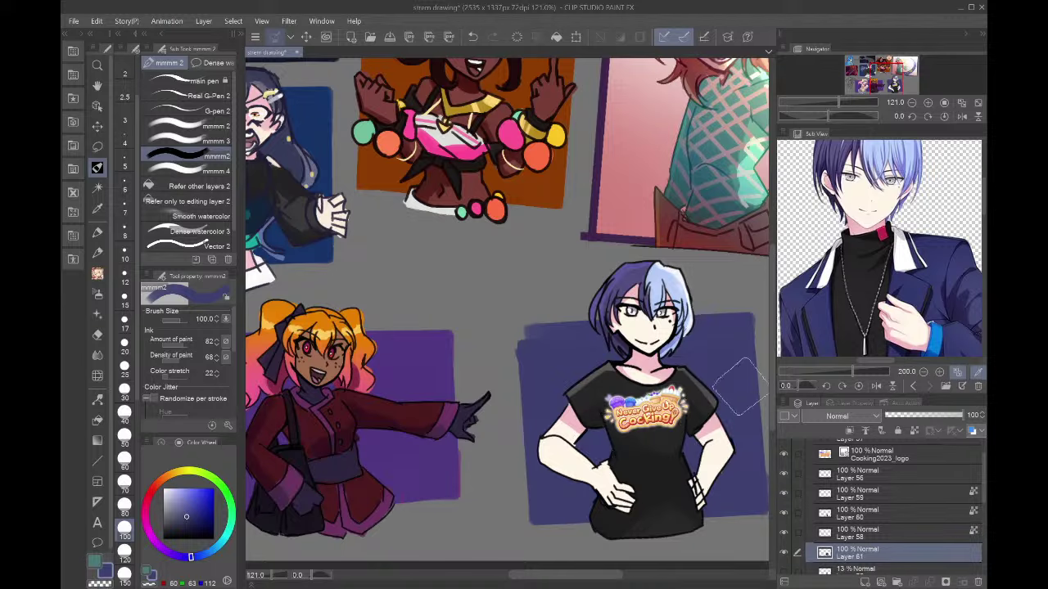
# - Collapse Folder 10 and shift the whole character with its backdrop slightly to the left
pyautogui.hotkey('ctrl', '0')
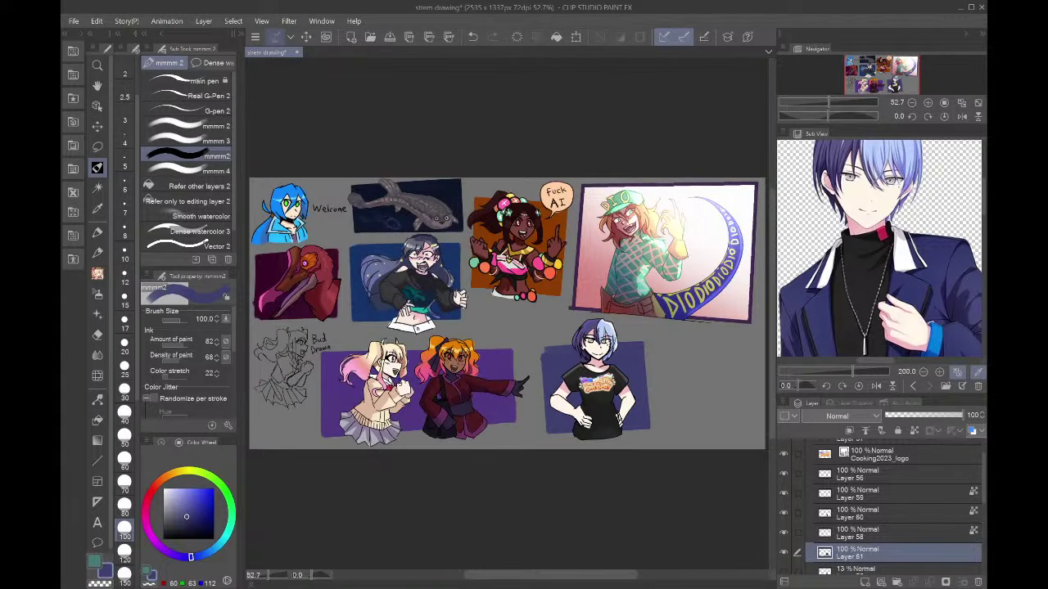
pyautogui.scroll(5, 925, 471)
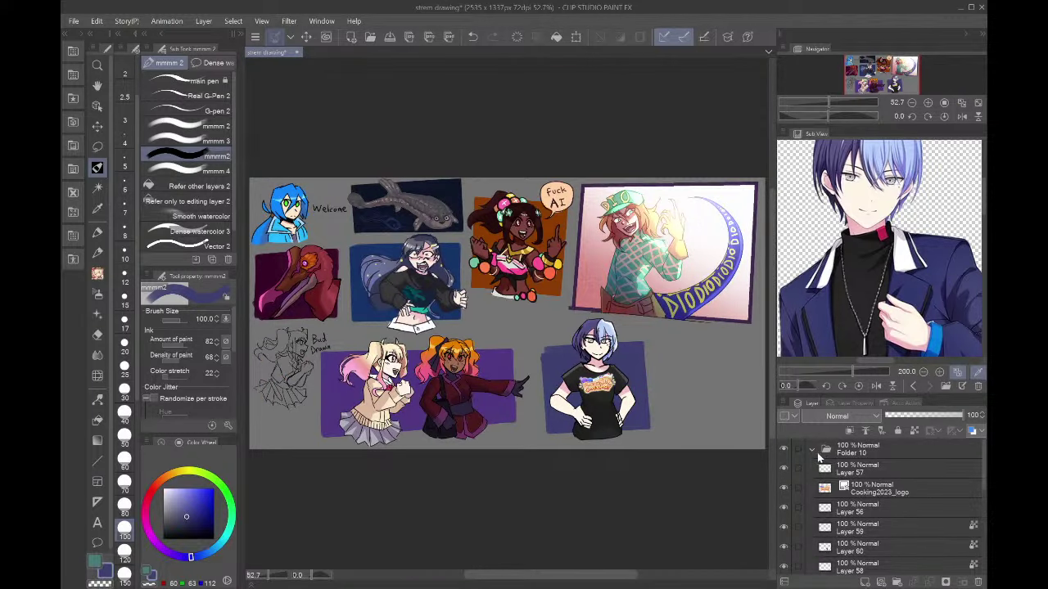
pyautogui.click(817, 453)
pyautogui.hotkey('ctrl', 't')
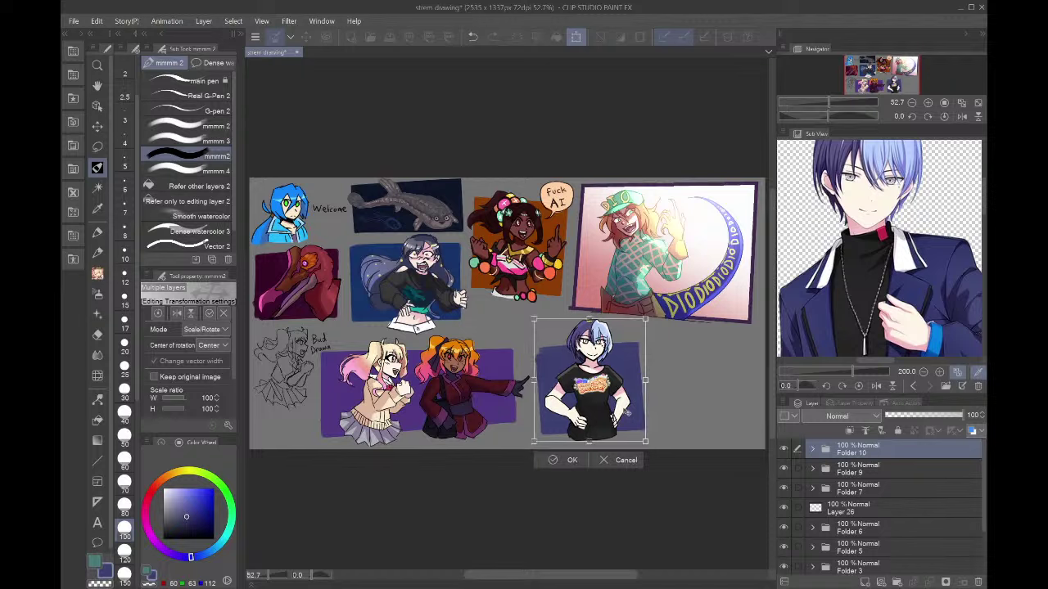
pyautogui.press('Return')
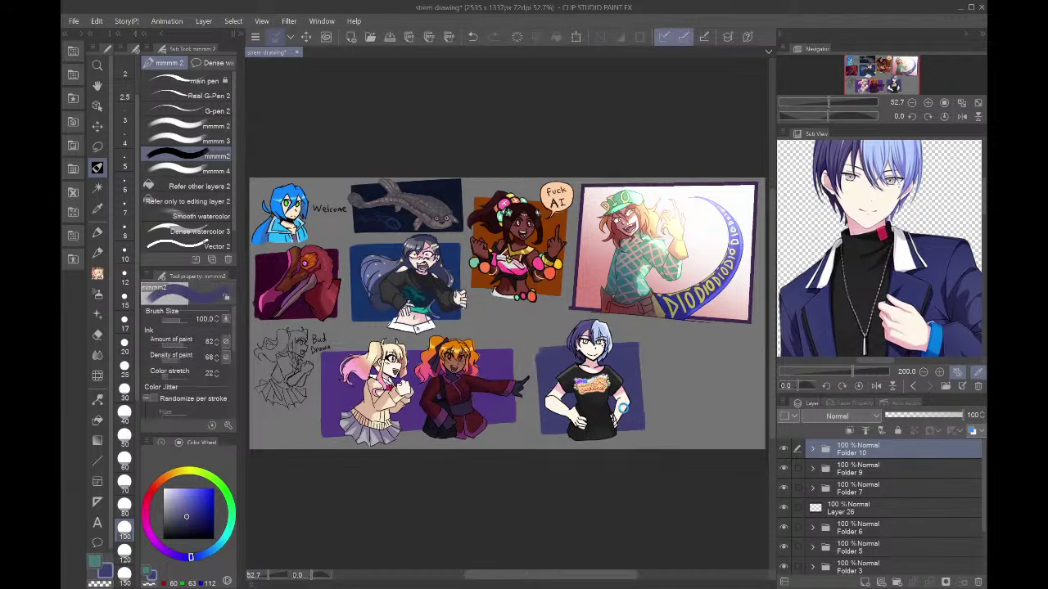
# - Save the drawing and extend the canvas downward to 2535 x 1770 px
pyautogui.hotkey('ctrl', 's')
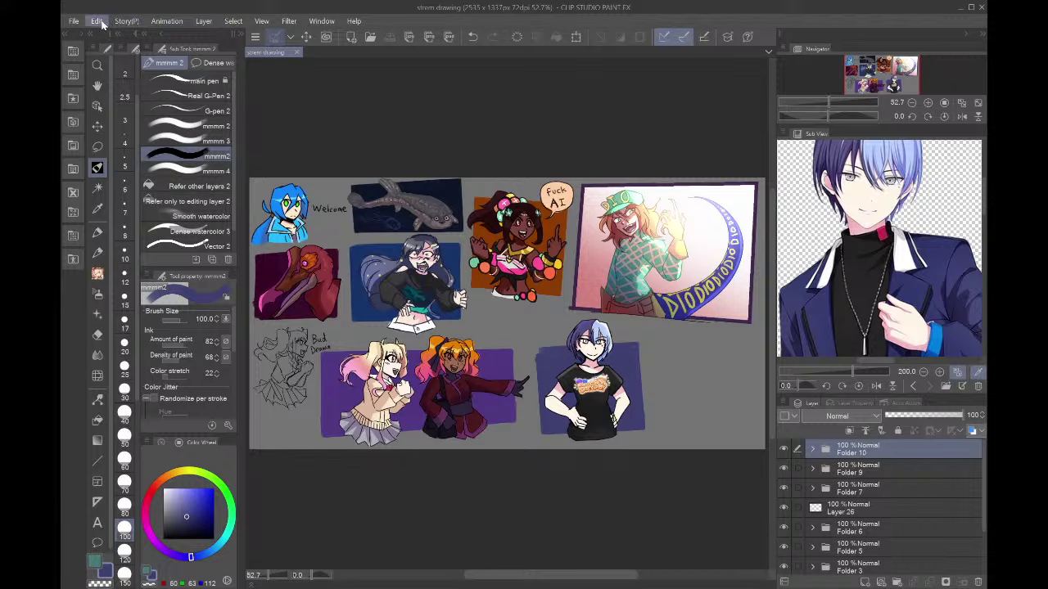
pyautogui.hotkey('ctrl', 'alt', 'c')
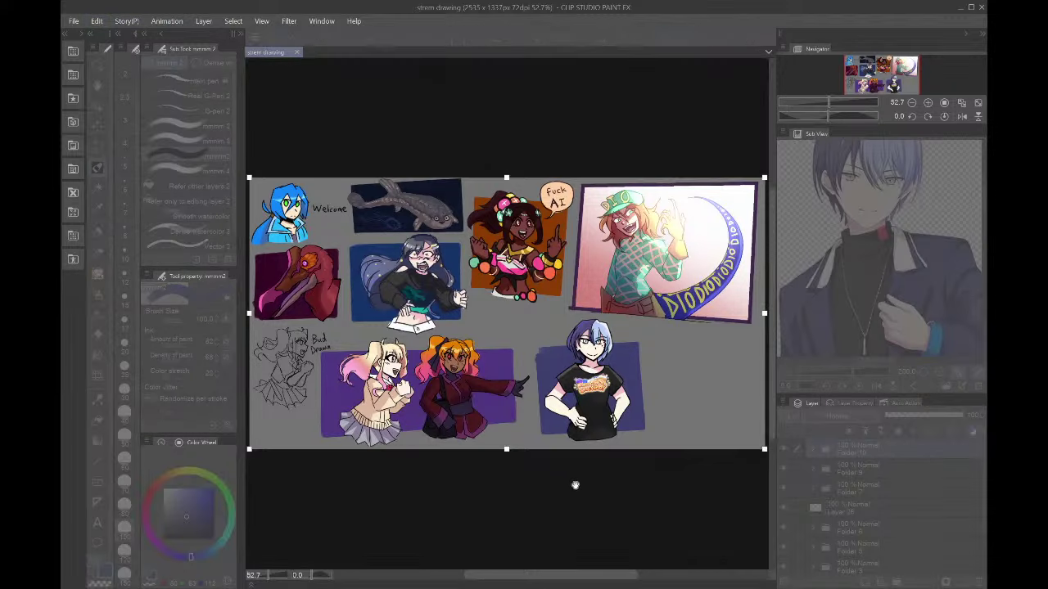
pyautogui.moveTo(509, 451); pyautogui.dragTo(516, 539)
pyautogui.press('Return')
pyautogui.press('Return')
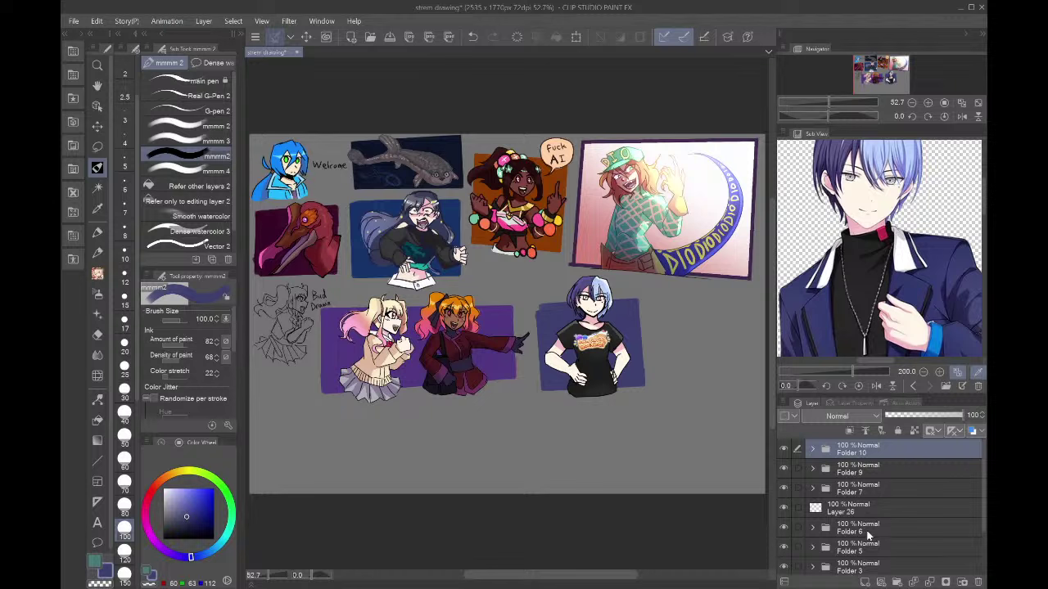
# - Create a top-level folder with two new layers, select the lower layer, and load the blond full-body character as reference
pyautogui.click(897, 582)
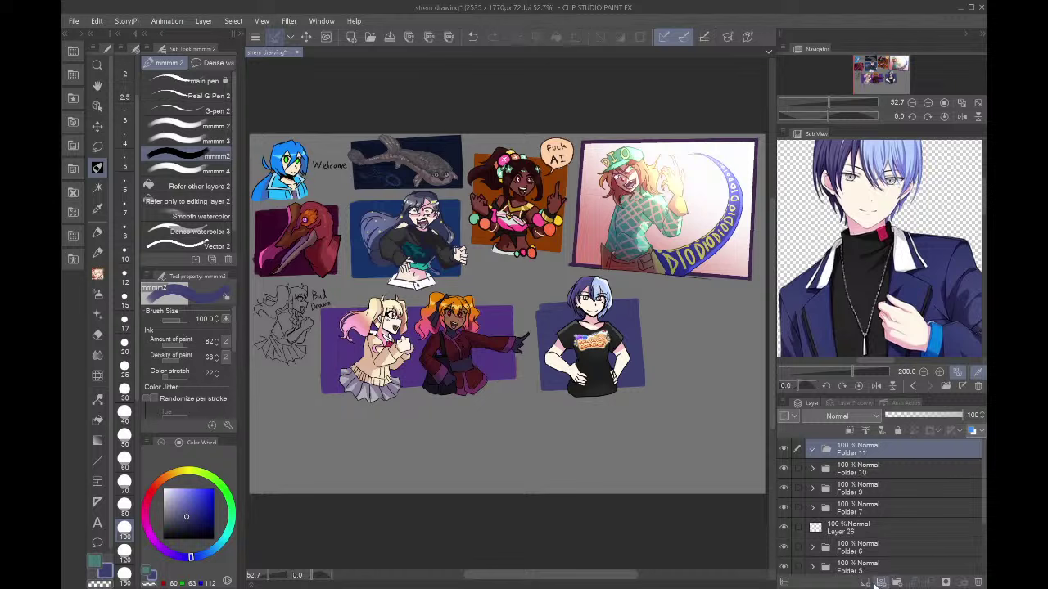
pyautogui.click(865, 582)
pyautogui.click(865, 582)
pyautogui.click(856, 488)
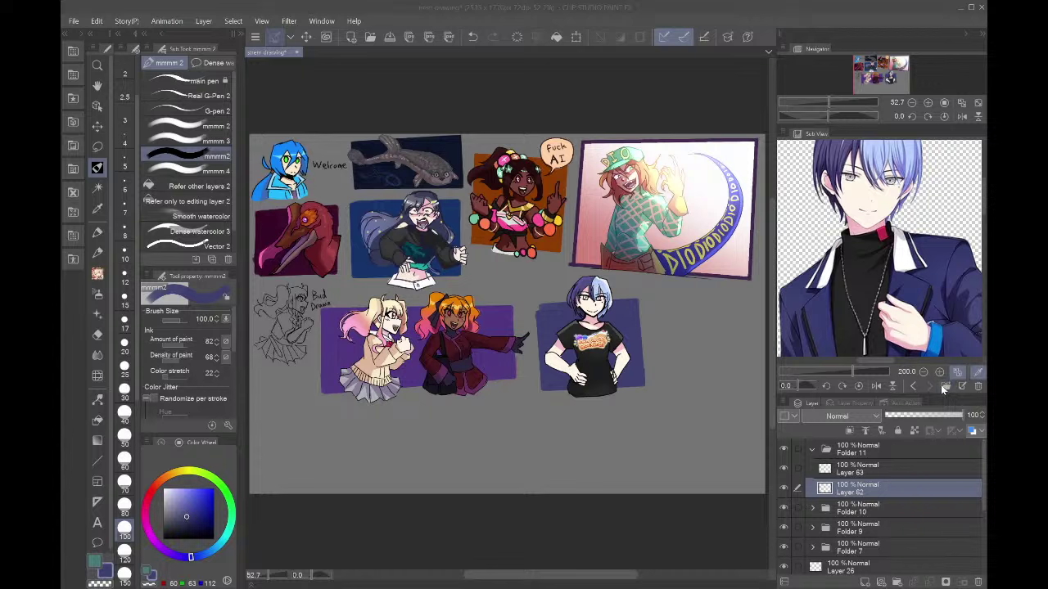
pyautogui.doubleClick(235, 154)
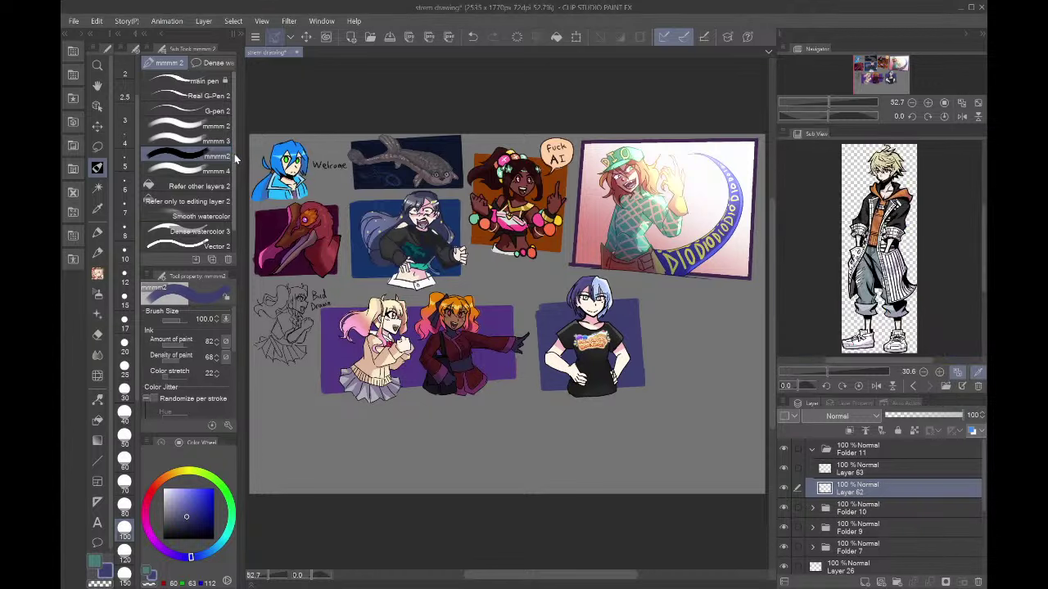
# - With a dark reddish-brown brush at size 30, rough in a round head and neck beside the "Never Give Up Cooking!" character
pyautogui.click(125, 342)
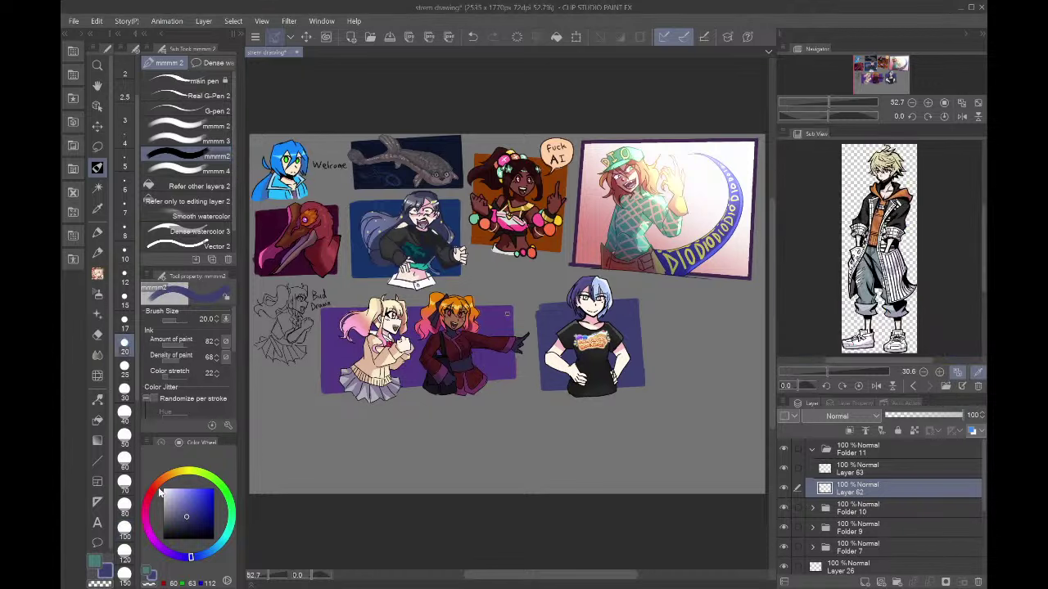
pyautogui.click(152, 490)
pyautogui.click(194, 525)
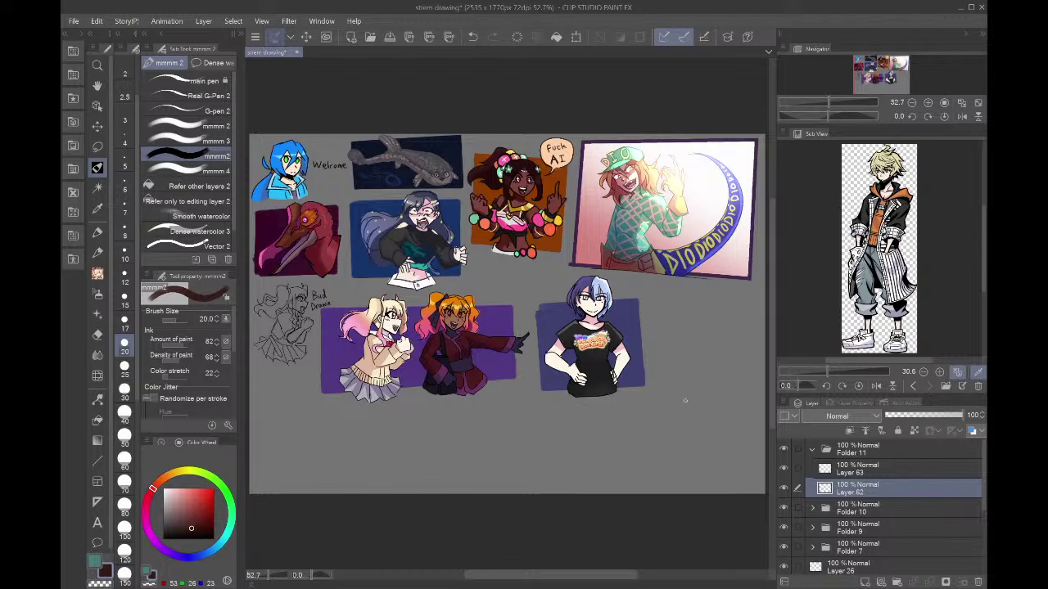
pyautogui.scroll(-4, 737, 382)
pyautogui.scroll(7, 737, 381)
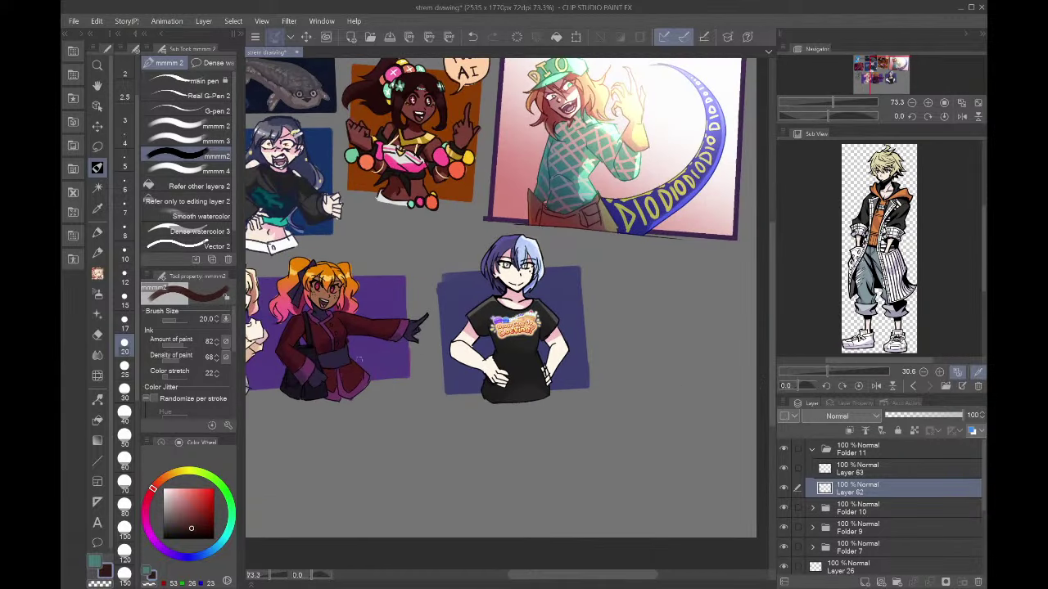
pyautogui.click(124, 388)
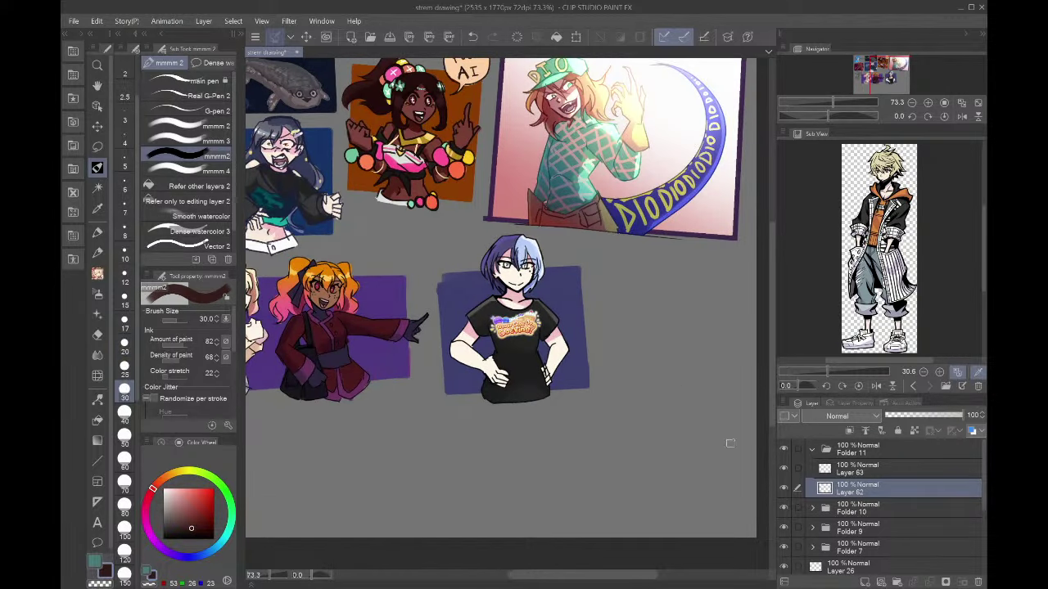
pyautogui.scroll(2, 730, 443)
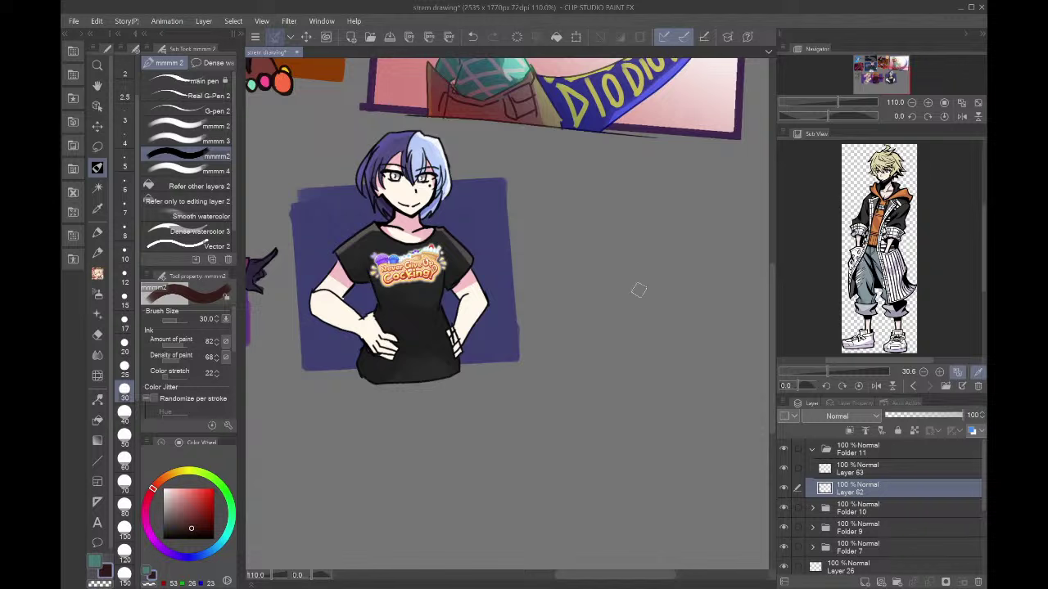
pyautogui.moveTo(638, 289)
pyautogui.mouseDown()
pyautogui.moveTo(614, 257)
pyautogui.moveTo(680, 280)
pyautogui.moveTo(636, 225)
pyautogui.moveTo(623, 281)
pyautogui.moveTo(654, 242)
pyautogui.mouseUp()
pyautogui.hotkey('ctrl', 'z')
pyautogui.moveTo(634, 295)
pyautogui.mouseDown()
pyautogui.moveTo(672, 288)
pyautogui.moveTo(636, 239)
pyautogui.moveTo(623, 307)
pyautogui.moveTo(668, 253)
pyautogui.moveTo(632, 319)
pyautogui.moveTo(642, 357)
pyautogui.mouseUp()
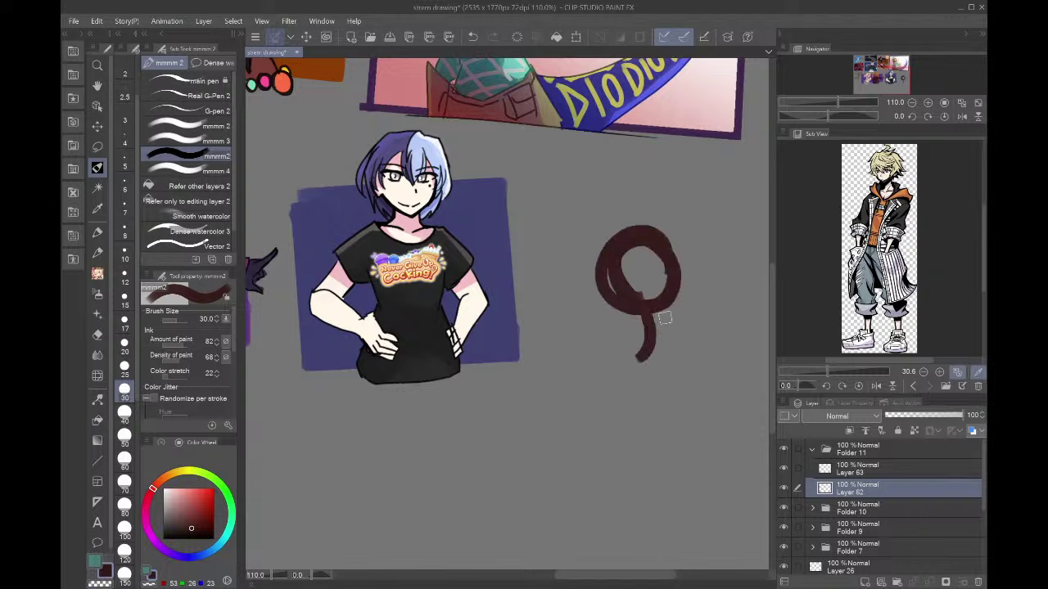
# - Rough in the figure's shoulders, tapered torso, spread legs and a raised arm on the side facing the T-shirt character
pyautogui.moveTo(664, 319); pyautogui.dragTo(664, 357)
pyautogui.moveTo(612, 361)
pyautogui.mouseDown()
pyautogui.moveTo(631, 339)
pyautogui.moveTo(668, 388)
pyautogui.moveTo(655, 431)
pyautogui.mouseUp()
pyautogui.moveTo(630, 347); pyautogui.dragTo(610, 438)
pyautogui.moveTo(601, 430)
pyautogui.mouseDown()
pyautogui.moveTo(655, 410)
pyautogui.moveTo(703, 514)
pyautogui.moveTo(599, 528)
pyautogui.mouseUp()
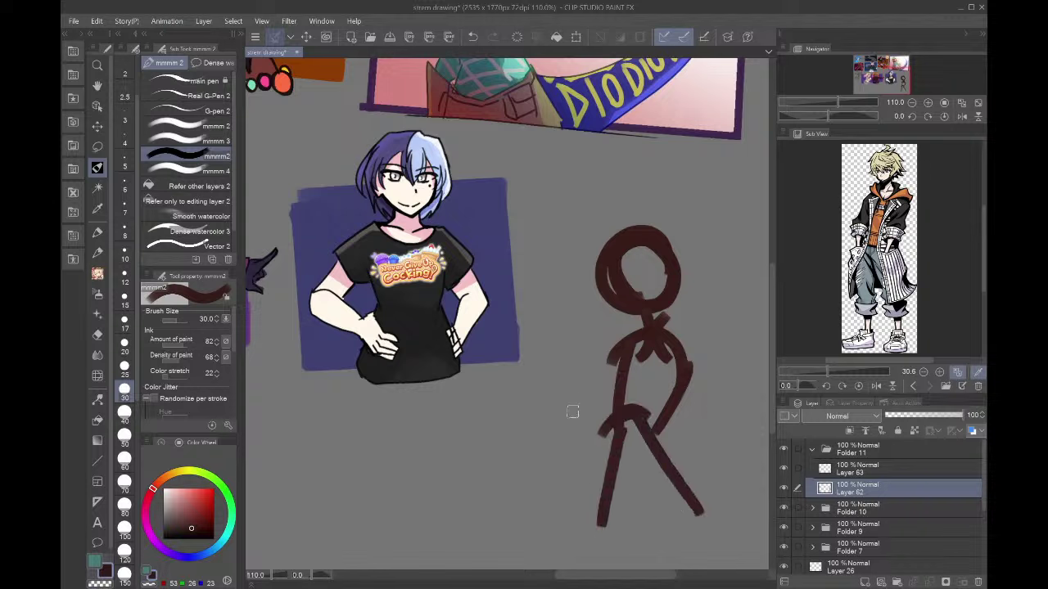
pyautogui.moveTo(573, 391)
pyautogui.mouseDown()
pyautogui.moveTo(572, 420)
pyautogui.moveTo(586, 398)
pyautogui.moveTo(548, 341)
pyautogui.moveTo(602, 394)
pyautogui.moveTo(610, 421)
pyautogui.mouseUp()
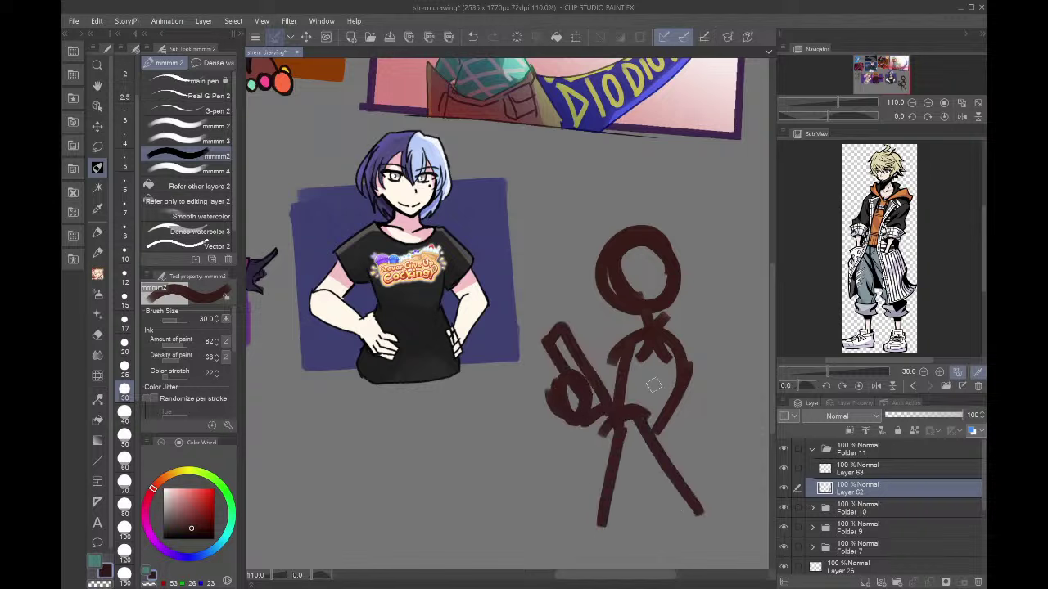
pyautogui.moveTo(680, 341); pyautogui.dragTo(738, 536)
pyautogui.moveTo(687, 423)
pyautogui.mouseDown()
pyautogui.moveTo(725, 513)
pyautogui.moveTo(708, 490)
pyautogui.moveTo(710, 447)
pyautogui.moveTo(720, 484)
pyautogui.mouseUp()
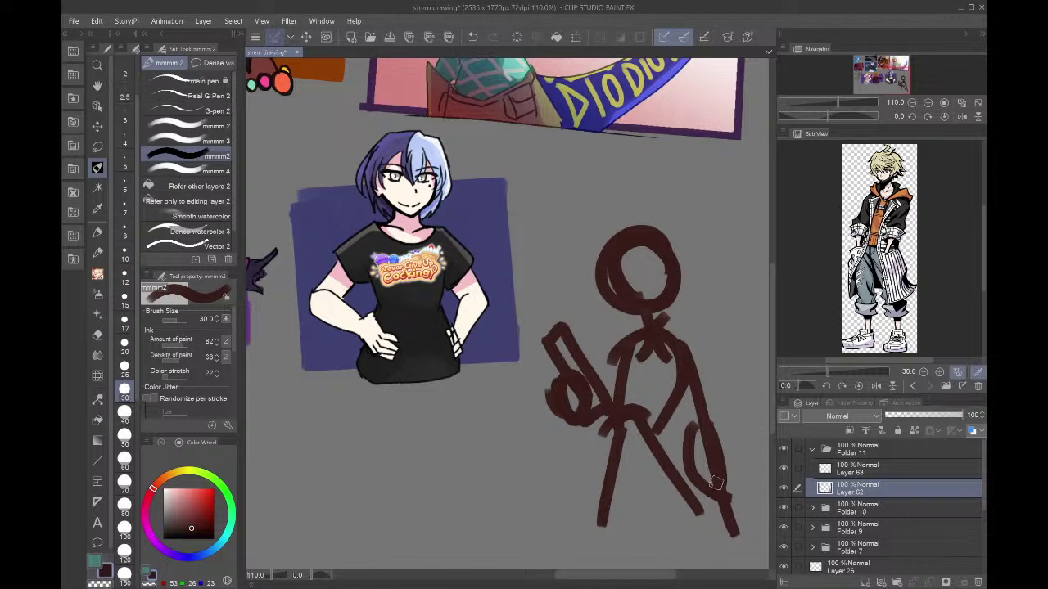
pyautogui.hotkey('ctrl', 'z')
pyautogui.hotkey('ctrl', 'z')
pyautogui.hotkey('ctrl', 'z')
# - Sketch the figure's other arm bent at its side, thicken the torso and leg, and add a slanted line across the legs
pyautogui.moveTo(645, 348)
pyautogui.mouseDown()
pyautogui.moveTo(638, 328)
pyautogui.moveTo(628, 333)
pyautogui.moveTo(699, 436)
pyautogui.mouseUp()
pyautogui.moveTo(669, 362)
pyautogui.mouseDown()
pyautogui.moveTo(703, 359)
pyautogui.moveTo(703, 431)
pyautogui.moveTo(675, 334)
pyautogui.mouseUp()
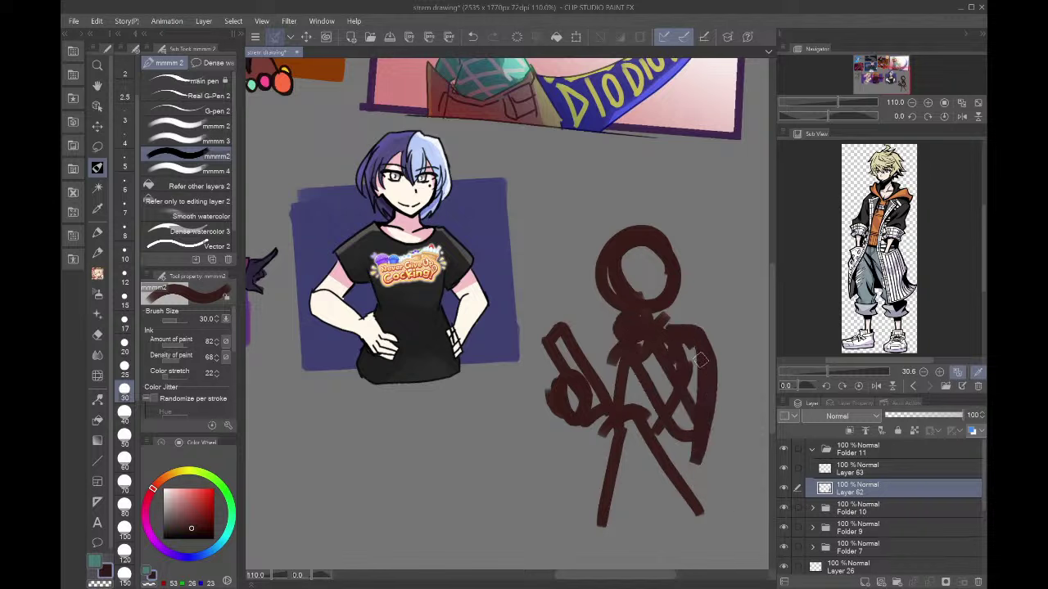
pyautogui.moveTo(693, 429); pyautogui.dragTo(629, 378)
pyautogui.moveTo(626, 429)
pyautogui.mouseDown()
pyautogui.moveTo(600, 468)
pyautogui.moveTo(596, 519)
pyautogui.mouseUp()
pyautogui.moveTo(612, 502); pyautogui.dragTo(707, 467)
pyautogui.moveTo(545, 522); pyautogui.dragTo(716, 464)
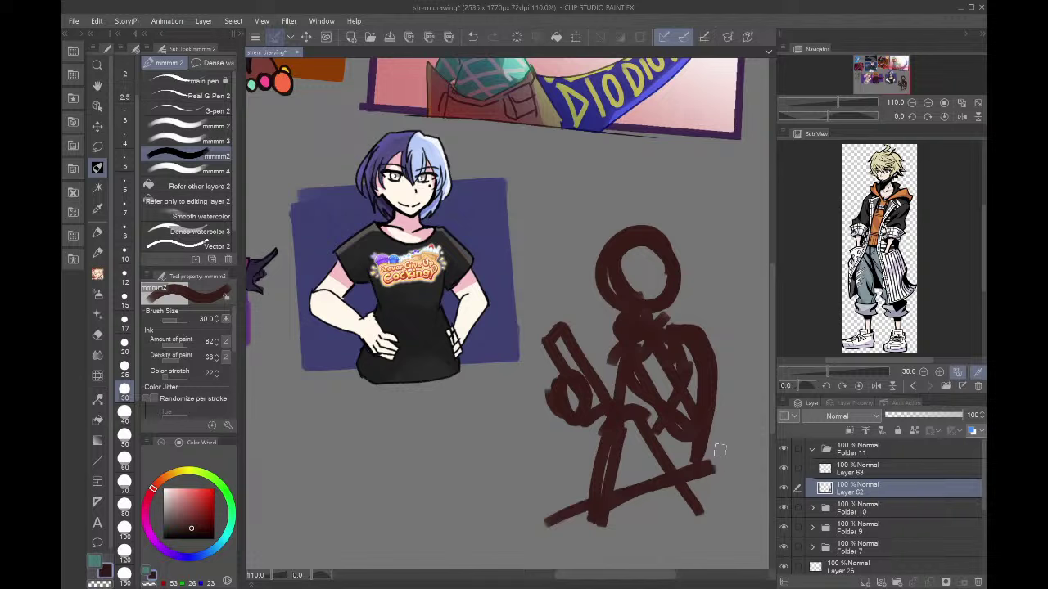
# - Enlarge the rough pose slightly, shift it upward, and lower its layer opacity to 21%
pyautogui.hotkey('ctrl', 't')
pyautogui.moveTo(627, 225)
pyautogui.mouseDown()
pyautogui.moveTo(629, 172)
pyautogui.moveTo(638, 169)
pyautogui.moveTo(629, 219)
pyautogui.mouseUp()
pyautogui.moveTo(623, 319); pyautogui.dragTo(631, 281)
pyautogui.press('Return')
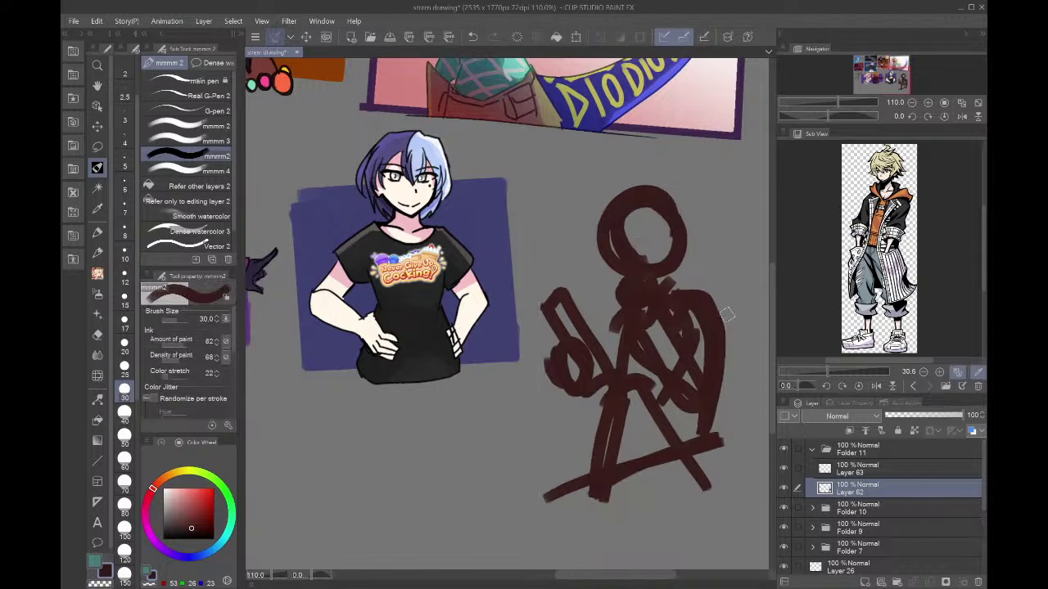
pyautogui.moveTo(897, 413); pyautogui.dragTo(901, 416)
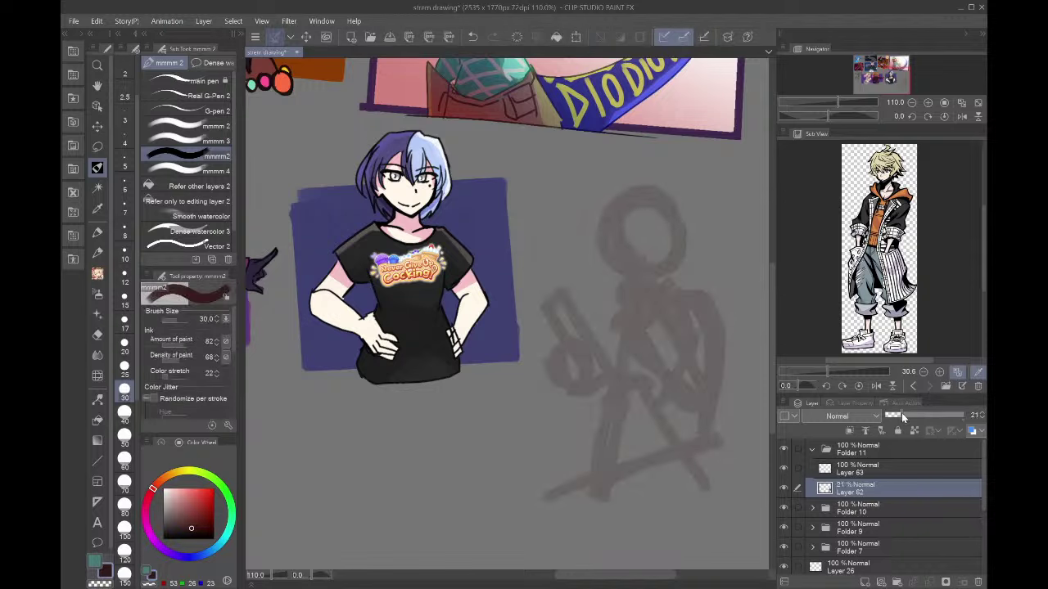
# - On Layer 63, draw the larger near eye in black at brush size 6, using a close-up of the blond reference's face
pyautogui.click(888, 468)
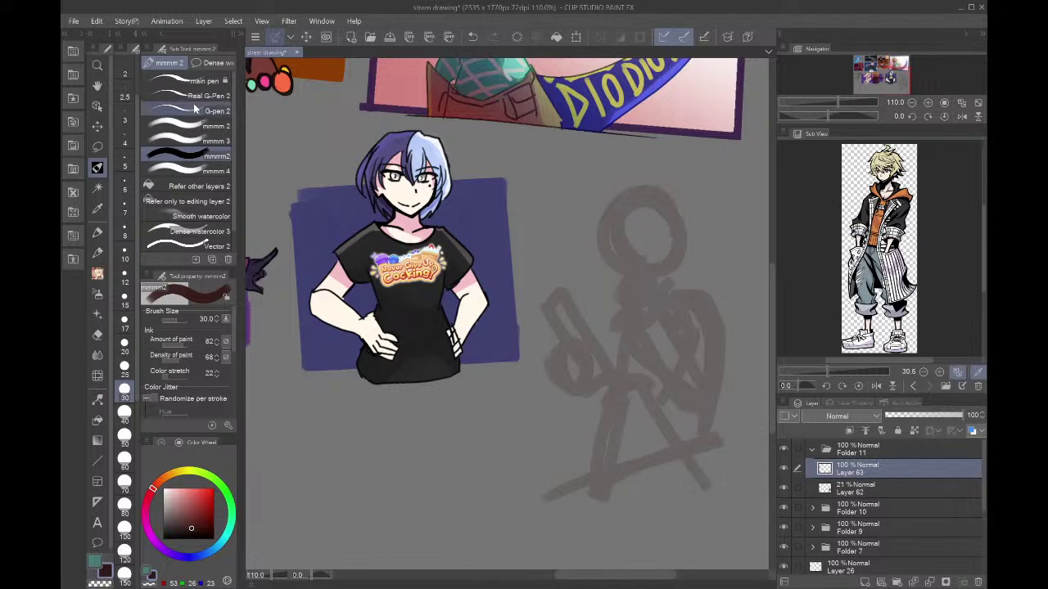
pyautogui.click(124, 211)
pyautogui.click(162, 539)
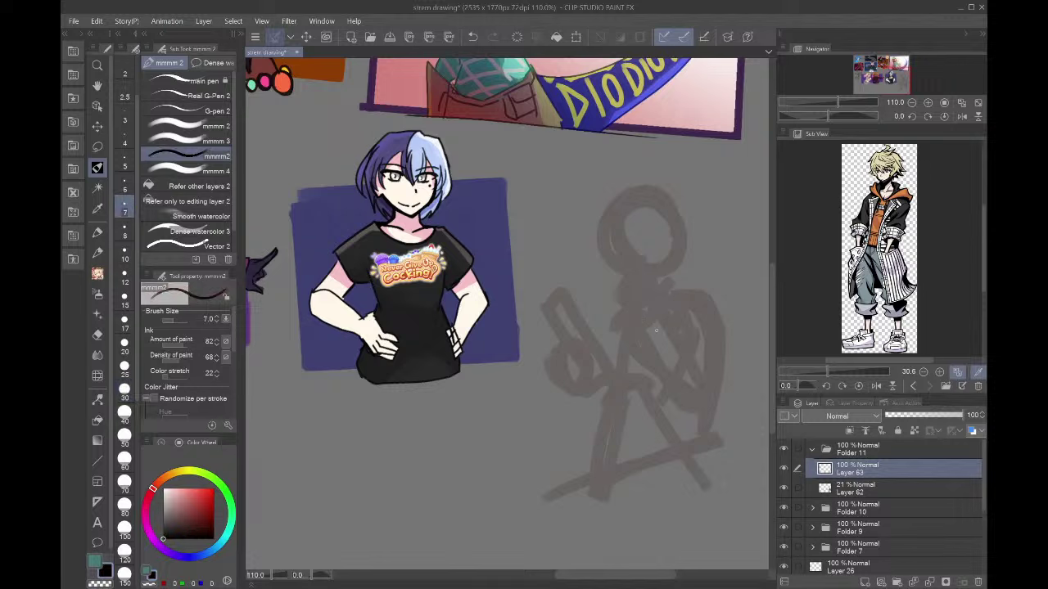
pyautogui.scroll(4, 891, 141)
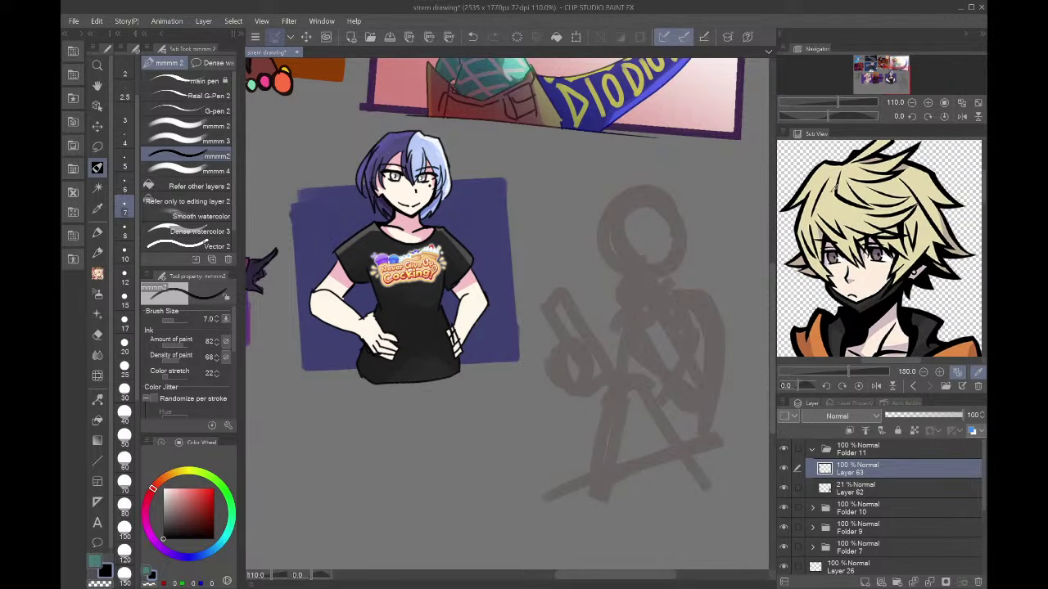
pyautogui.scroll(4, 570, 235)
pyautogui.scroll(-7, 668, 243)
pyautogui.scroll(6, 733, 218)
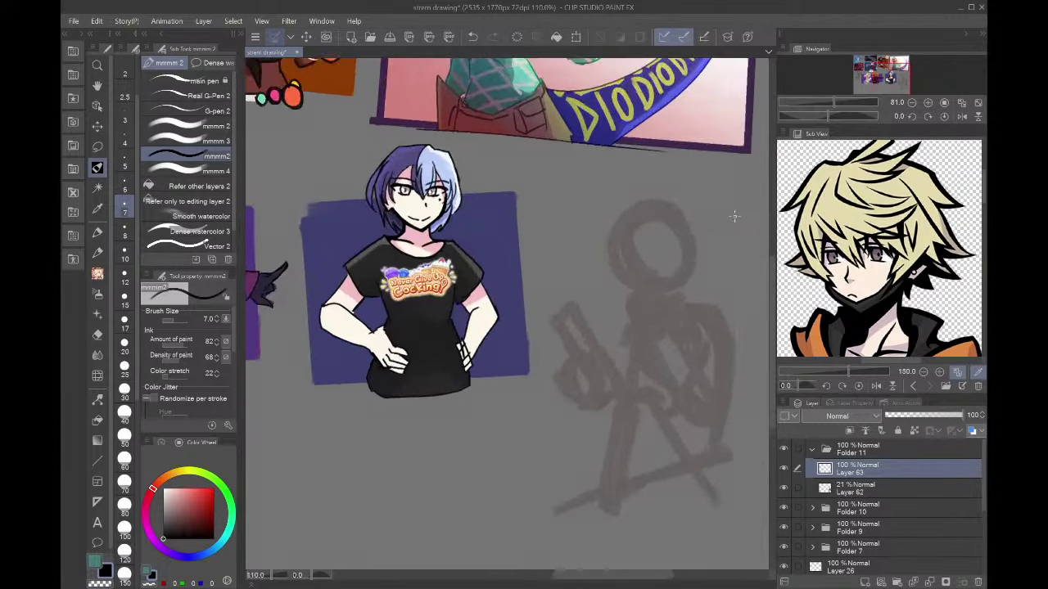
pyautogui.scroll(4, 686, 239)
pyautogui.press('[')
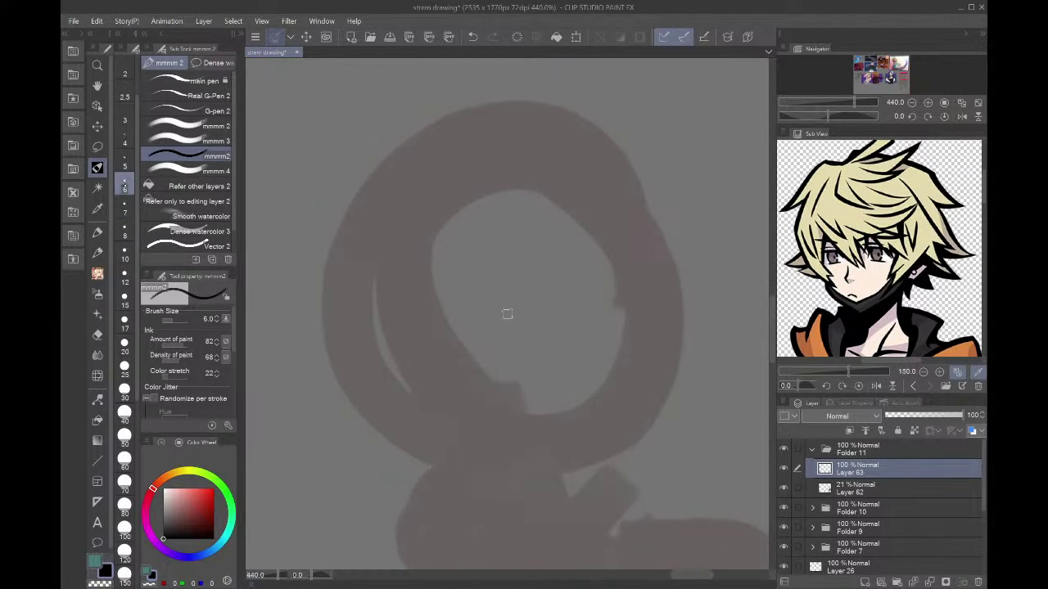
pyautogui.moveTo(473, 311)
pyautogui.mouseDown()
pyautogui.moveTo(562, 249)
pyautogui.moveTo(585, 253)
pyautogui.moveTo(573, 288)
pyautogui.mouseUp()
pyautogui.moveTo(506, 336)
pyautogui.mouseDown()
pyautogui.moveTo(562, 313)
pyautogui.moveTo(511, 279)
pyautogui.moveTo(539, 295)
pyautogui.moveTo(537, 280)
pyautogui.mouseUp()
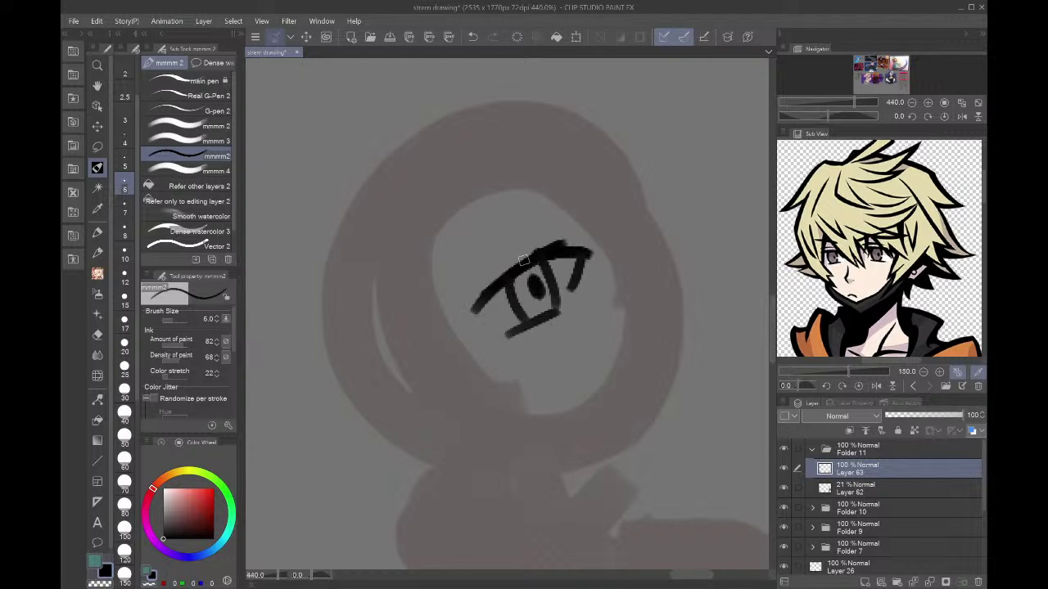
# - Draw the far eye with its pupil and add slanted, frowning eyebrows above both eyes
pyautogui.moveTo(365, 335)
pyautogui.mouseDown()
pyautogui.moveTo(430, 333)
pyautogui.moveTo(358, 360)
pyautogui.moveTo(385, 375)
pyautogui.moveTo(452, 370)
pyautogui.moveTo(427, 336)
pyautogui.moveTo(414, 377)
pyautogui.moveTo(426, 350)
pyautogui.mouseUp()
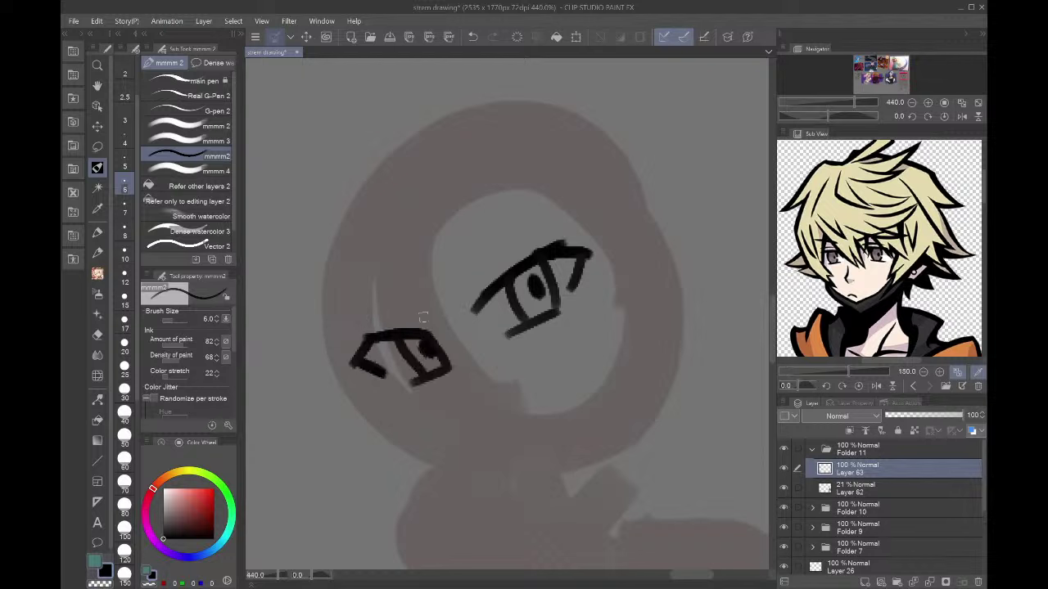
pyautogui.moveTo(544, 215); pyautogui.dragTo(473, 311)
pyautogui.moveTo(351, 312); pyautogui.dragTo(441, 329)
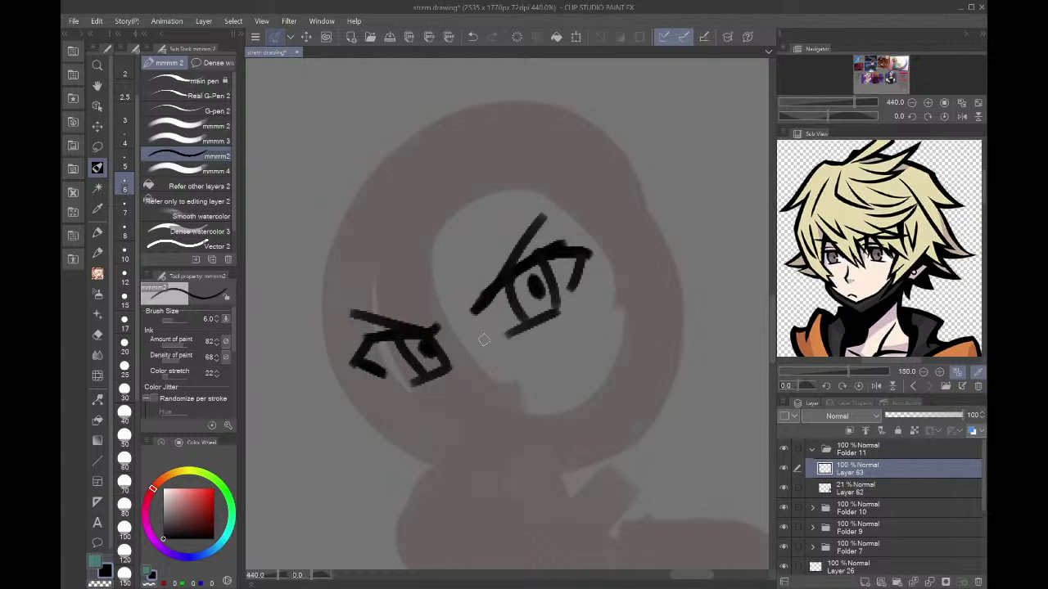
# - Draw a short angular nose and a small open mouth, redoing the nose stroke with a sharper angle
pyautogui.moveTo(459, 382); pyautogui.dragTo(455, 419)
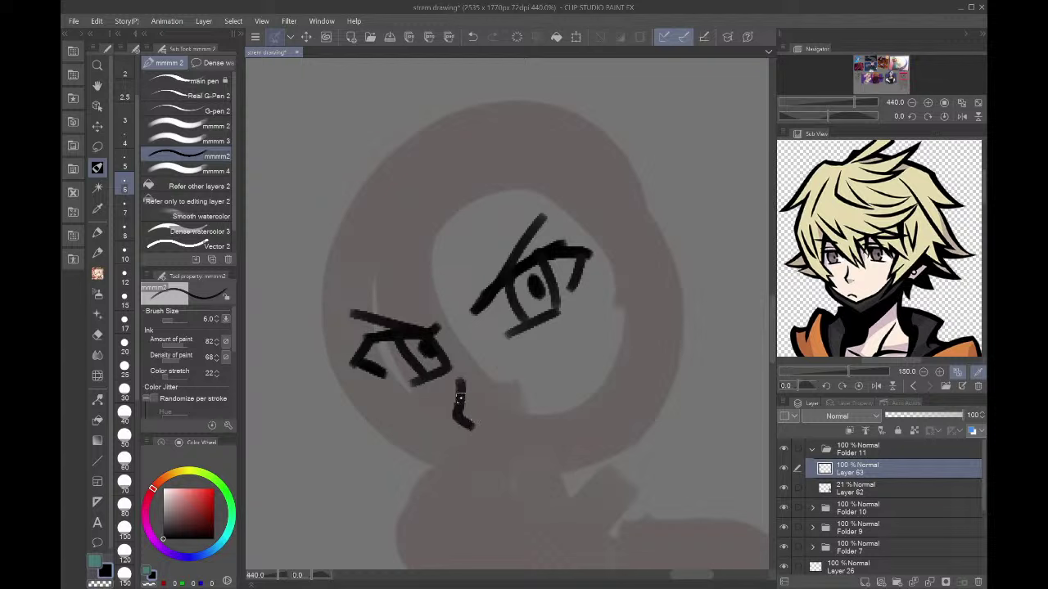
pyautogui.hotkey('ctrl', 'z')
pyautogui.moveTo(460, 379)
pyautogui.mouseDown()
pyautogui.moveTo(451, 400)
pyautogui.moveTo(478, 423)
pyautogui.mouseUp()
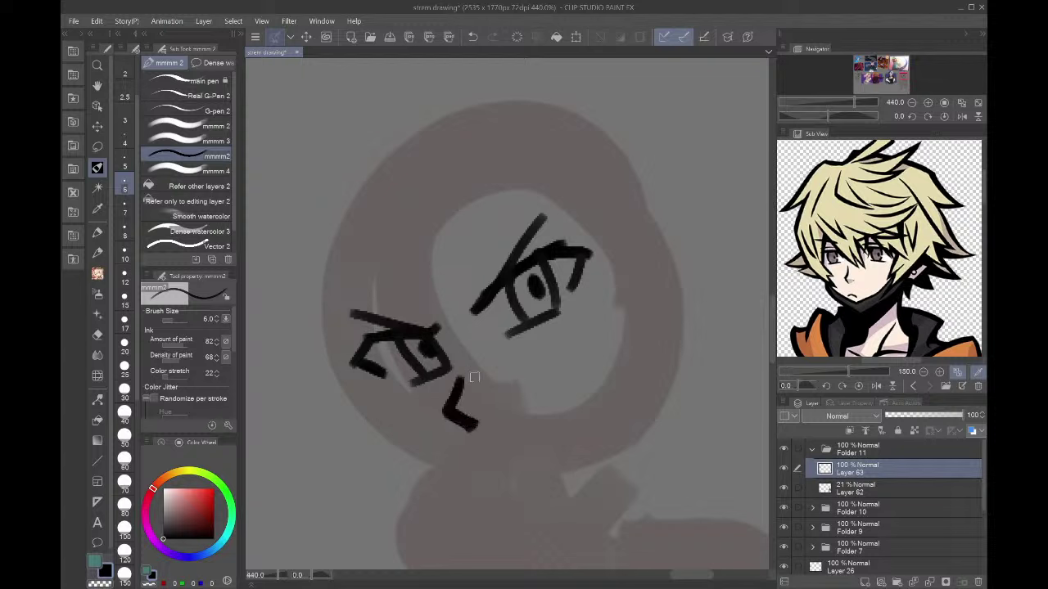
pyautogui.moveTo(512, 454)
pyautogui.mouseDown()
pyautogui.moveTo(495, 469)
pyautogui.moveTo(569, 460)
pyautogui.moveTo(512, 473)
pyautogui.mouseUp()
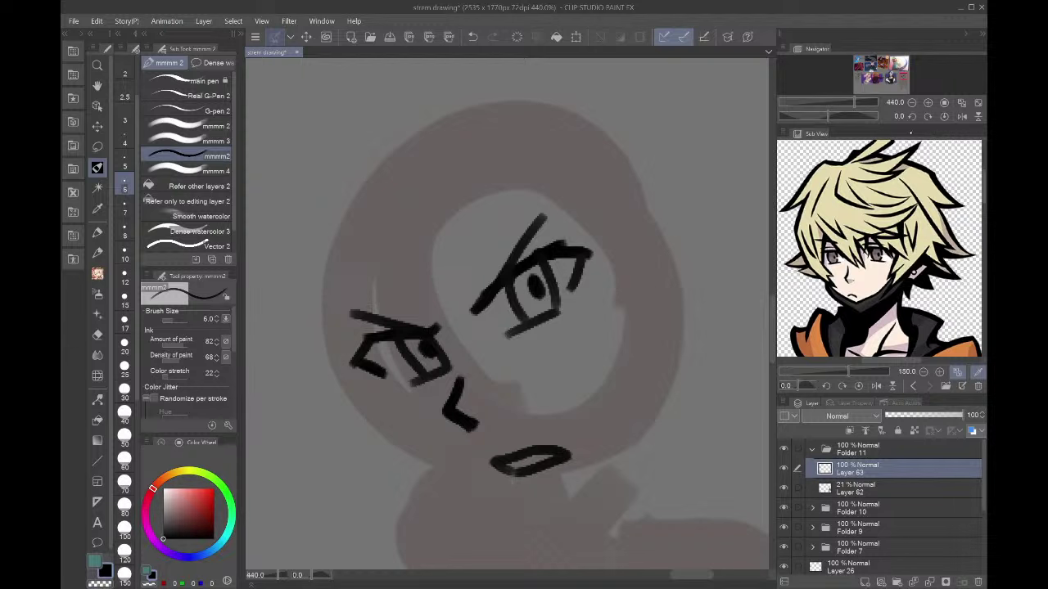
# - Outline the cheeks and pointed jaw around the facial features with thick black strokes
pyautogui.click(912, 104)
pyautogui.moveTo(901, 75); pyautogui.dragTo(903, 76)
pyautogui.moveTo(360, 339)
pyautogui.mouseDown()
pyautogui.moveTo(400, 381)
pyautogui.moveTo(416, 419)
pyautogui.mouseUp()
pyautogui.moveTo(400, 384)
pyautogui.mouseDown()
pyautogui.moveTo(413, 422)
pyautogui.moveTo(484, 475)
pyautogui.moveTo(550, 487)
pyautogui.mouseUp()
pyautogui.moveTo(476, 471)
pyautogui.mouseDown()
pyautogui.moveTo(583, 496)
pyautogui.moveTo(641, 423)
pyautogui.mouseUp()
pyautogui.moveTo(585, 491)
pyautogui.mouseDown()
pyautogui.moveTo(662, 391)
pyautogui.moveTo(659, 353)
pyautogui.moveTo(642, 409)
pyautogui.moveTo(663, 340)
pyautogui.moveTo(648, 405)
pyautogui.mouseUp()
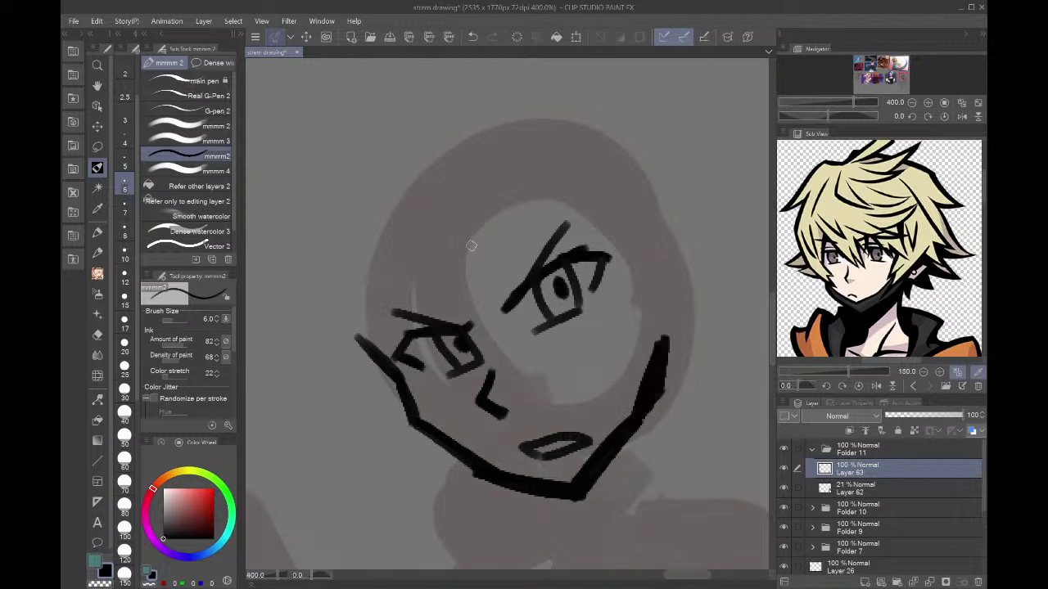
pyautogui.moveTo(411, 215)
pyautogui.mouseDown()
pyautogui.moveTo(400, 246)
pyautogui.moveTo(498, 347)
pyautogui.moveTo(443, 277)
pyautogui.mouseUp()
pyautogui.moveTo(454, 280)
pyautogui.mouseDown()
pyautogui.moveTo(502, 331)
pyautogui.moveTo(465, 199)
pyautogui.mouseUp()
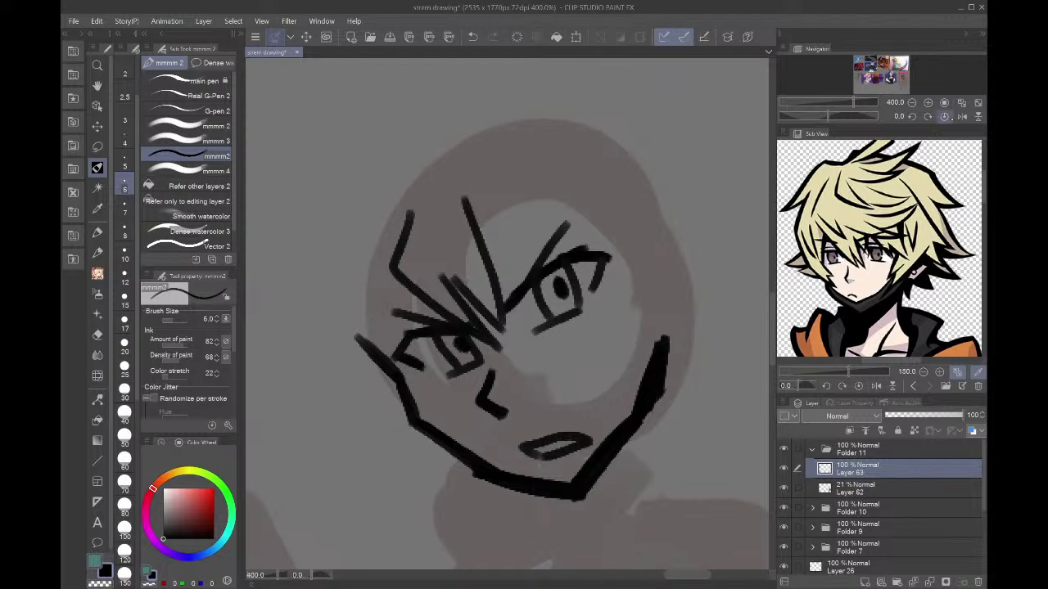
pyautogui.click(961, 103)
pyautogui.hotkey('ctrl', 'z')
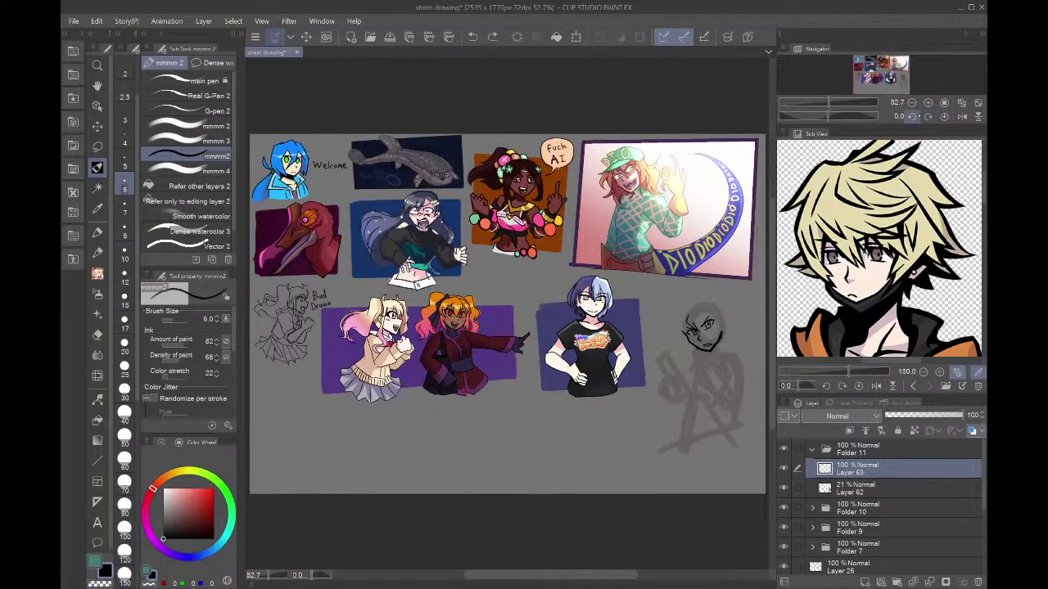
pyautogui.hotkey('ctrl', 'z')
# - Check the new face against the other drawings by mirroring the canvas view horizontally and restoring it
pyautogui.scroll(2, 369, 322)
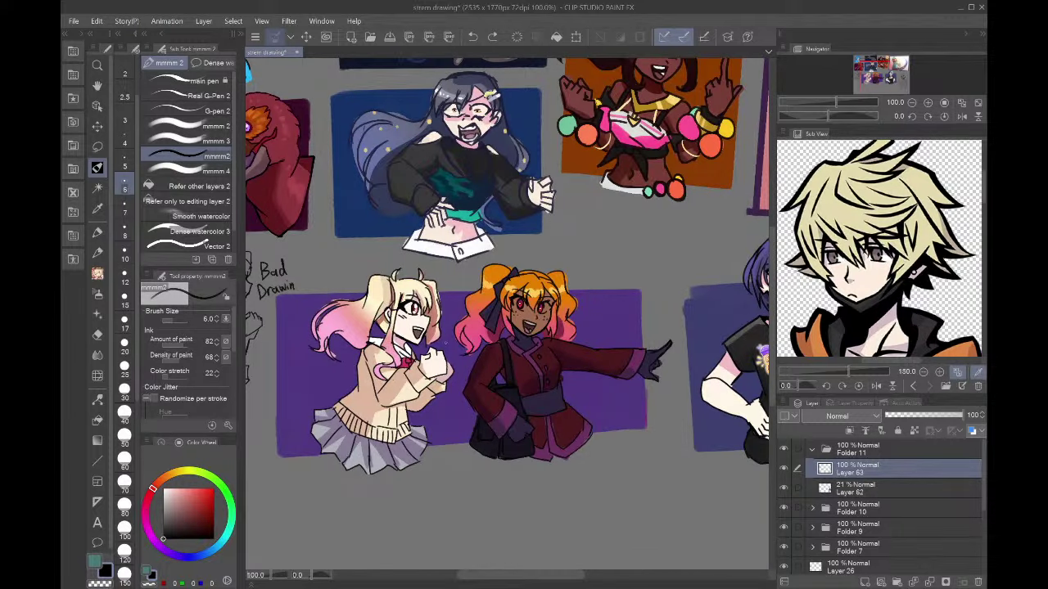
pyautogui.hotkey('ctrl', '0')
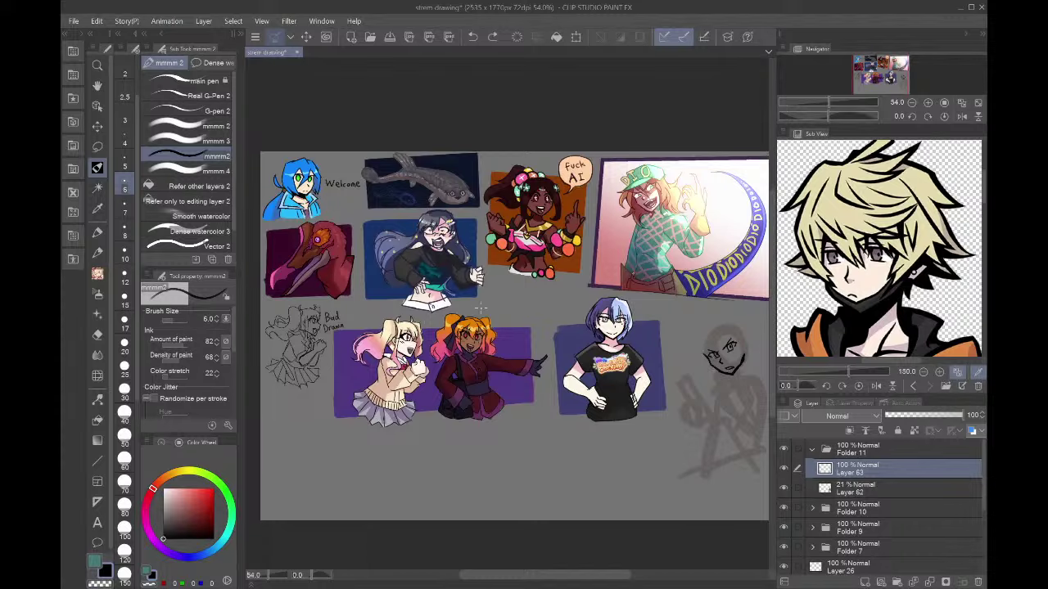
pyautogui.click(960, 116)
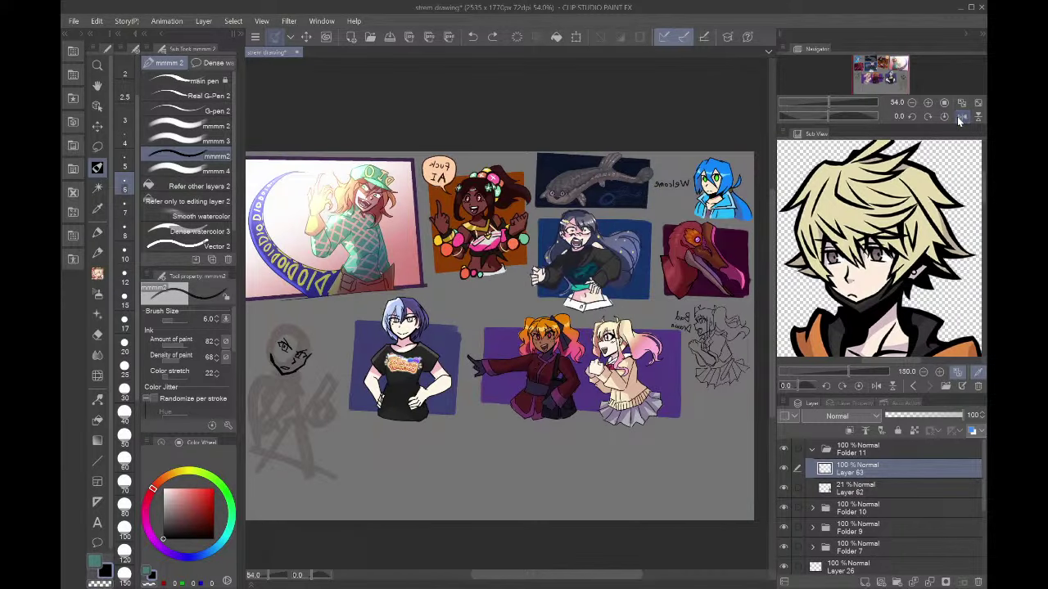
pyautogui.click(960, 117)
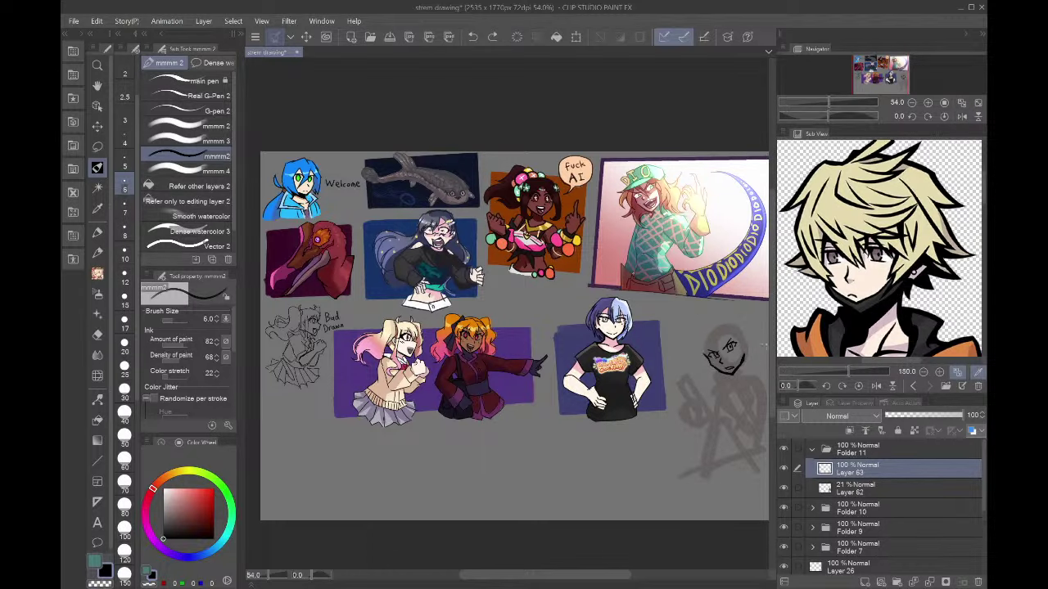
pyautogui.scroll(2, 757, 331)
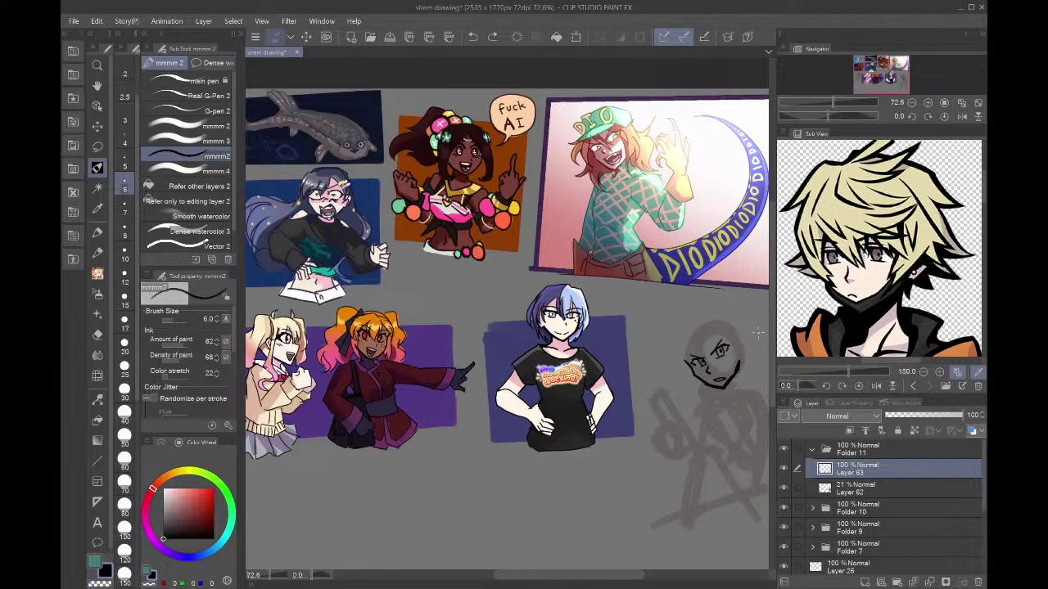
pyautogui.scroll(-3, 757, 331)
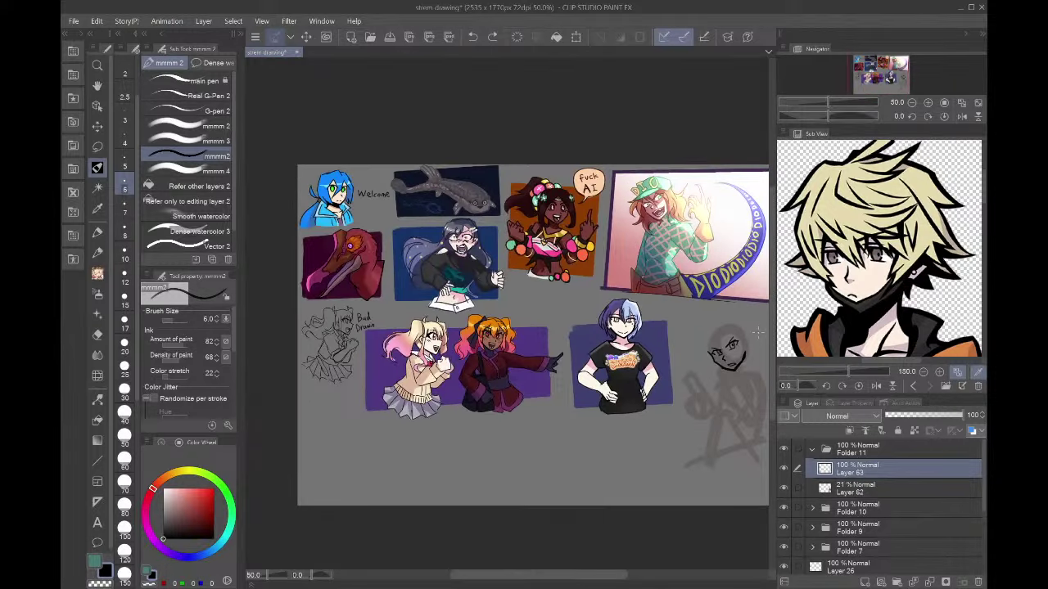
# - Draw jagged bangs falling across the forehead and between the two eyes in thin black strokes
pyautogui.scroll(10, 757, 331)
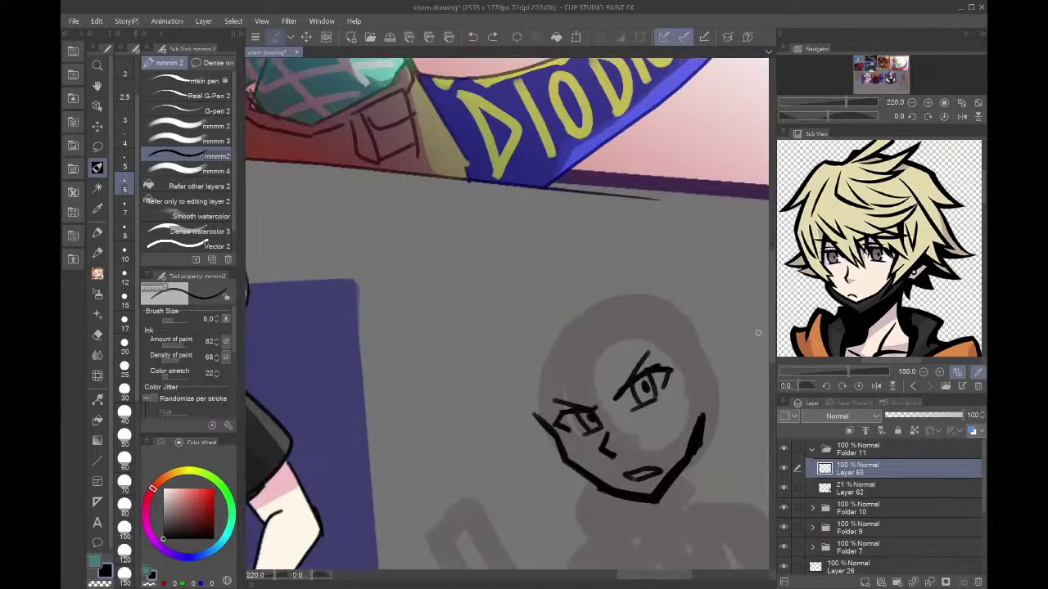
pyautogui.moveTo(562, 347)
pyautogui.mouseDown()
pyautogui.moveTo(567, 383)
pyautogui.moveTo(613, 417)
pyautogui.mouseUp()
pyautogui.moveTo(588, 372); pyautogui.dragTo(617, 414)
pyautogui.moveTo(615, 413)
pyautogui.mouseDown()
pyautogui.moveTo(595, 321)
pyautogui.moveTo(671, 376)
pyautogui.mouseUp()
pyautogui.moveTo(642, 341)
pyautogui.mouseDown()
pyautogui.moveTo(686, 384)
pyautogui.moveTo(698, 380)
pyautogui.moveTo(680, 353)
pyautogui.mouseUp()
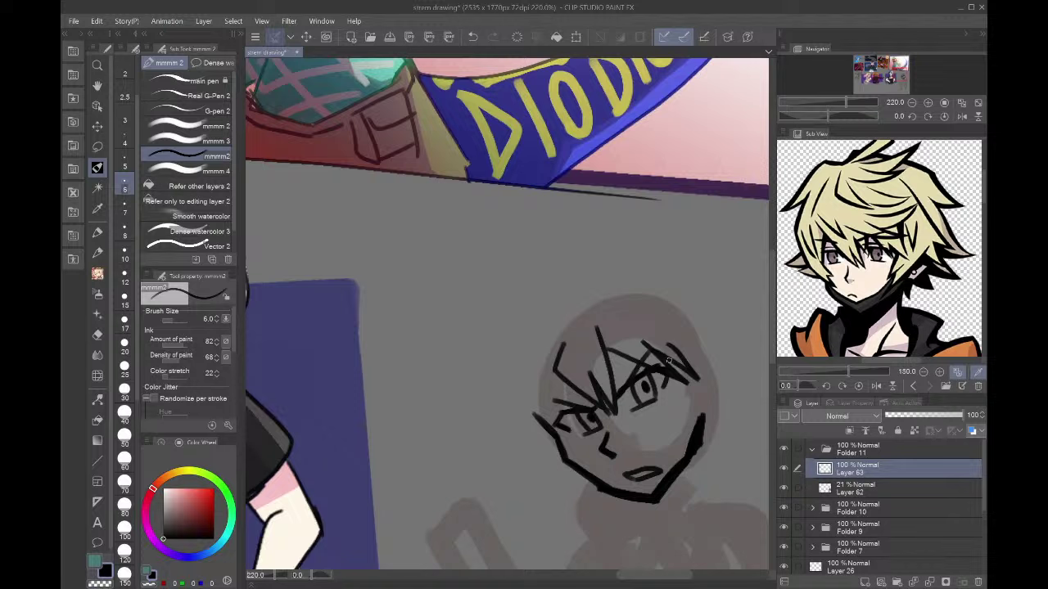
# - Draw the near ear with a round earring and a hair lock hanging in front of it
pyautogui.moveTo(694, 382)
pyautogui.mouseDown()
pyautogui.moveTo(711, 422)
pyautogui.moveTo(703, 420)
pyautogui.mouseUp()
pyautogui.moveTo(695, 380); pyautogui.dragTo(708, 400)
pyautogui.moveTo(672, 368); pyautogui.dragTo(686, 429)
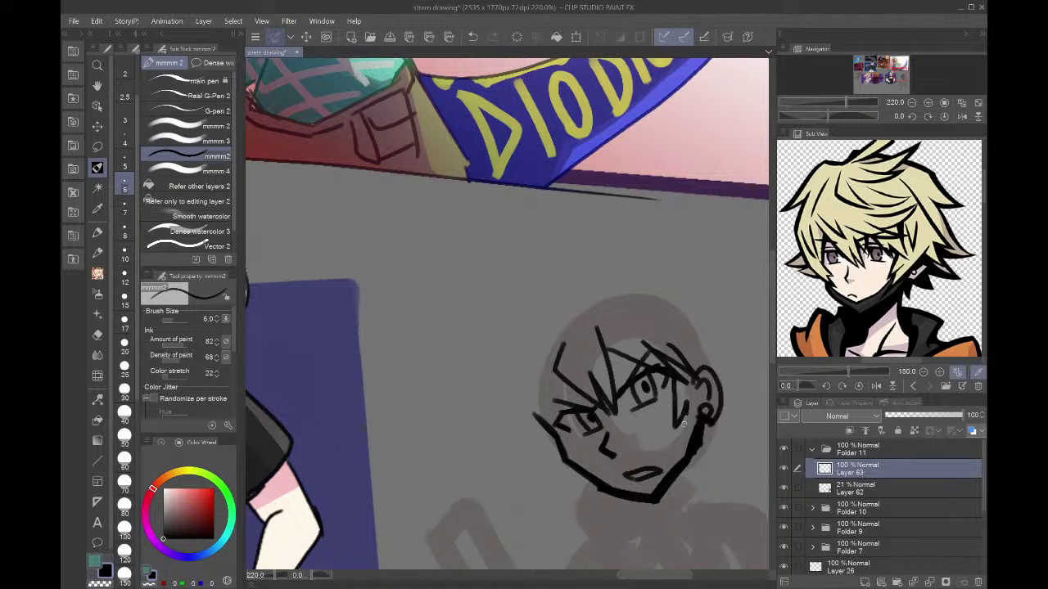
pyautogui.moveTo(698, 385); pyautogui.dragTo(692, 448)
pyautogui.moveTo(573, 461)
pyautogui.mouseDown()
pyautogui.moveTo(613, 430)
pyautogui.moveTo(689, 427)
pyautogui.moveTo(589, 459)
pyautogui.moveTo(605, 471)
pyautogui.moveTo(614, 457)
pyautogui.moveTo(606, 437)
pyautogui.moveTo(690, 436)
pyautogui.mouseUp()
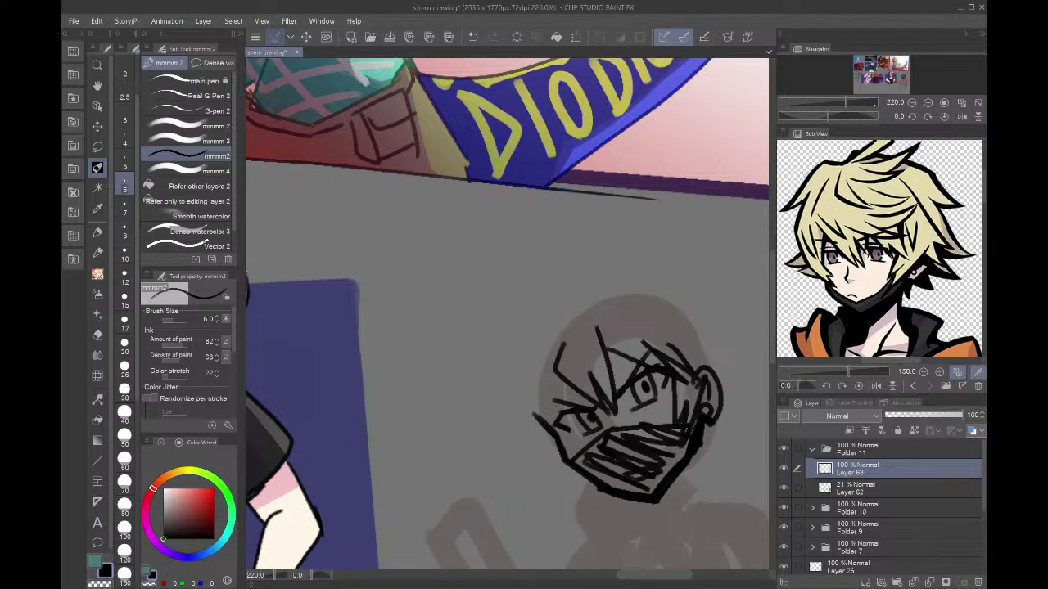
pyautogui.moveTo(907, 72); pyautogui.dragTo(900, 76)
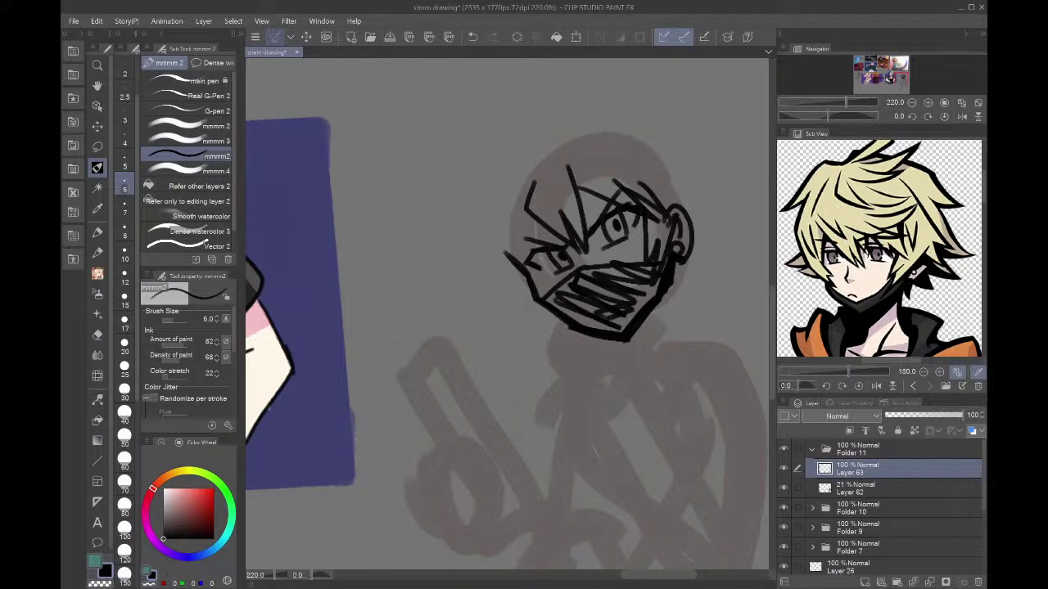
pyautogui.hotkey('ctrl', 'z')
pyautogui.hotkey('ctrl', 'z')
pyautogui.hotkey('ctrl', 'z')
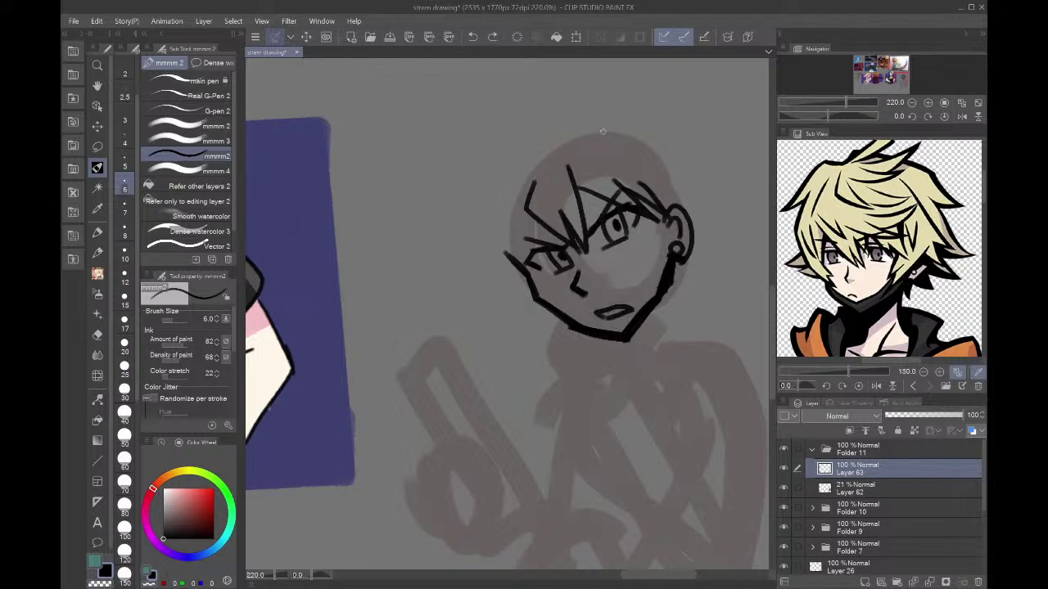
pyautogui.moveTo(662, 234)
pyautogui.mouseDown()
pyautogui.moveTo(640, 259)
pyautogui.moveTo(641, 217)
pyautogui.moveTo(648, 270)
pyautogui.moveTo(674, 211)
pyautogui.moveTo(651, 246)
pyautogui.moveTo(672, 210)
pyautogui.moveTo(638, 216)
pyautogui.moveTo(656, 247)
pyautogui.mouseUp()
pyautogui.hotkey('ctrl', 'z')
pyautogui.hotkey('ctrl', 'z')
pyautogui.hotkey('ctrl', 'z')
pyautogui.hotkey('ctrl', 'z')
# - Draw a zigzag lock in front of the ear and spiky locks around the far cheek, and begin the outer hair outline above them
pyautogui.moveTo(670, 209); pyautogui.dragTo(646, 271)
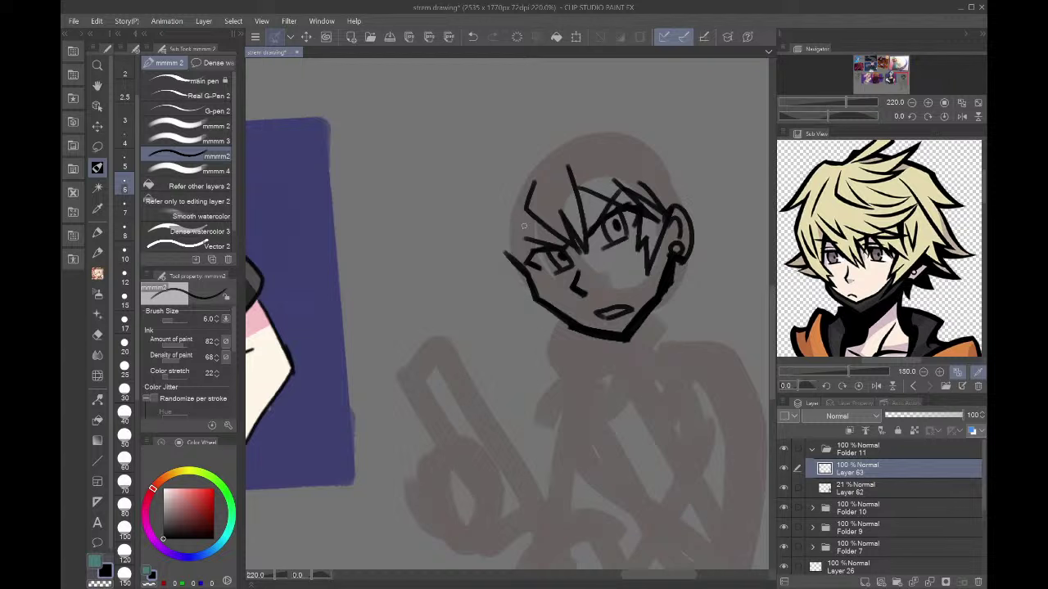
pyautogui.moveTo(531, 220); pyautogui.dragTo(507, 305)
pyautogui.moveTo(497, 226)
pyautogui.mouseDown()
pyautogui.moveTo(491, 285)
pyautogui.moveTo(560, 352)
pyautogui.mouseUp()
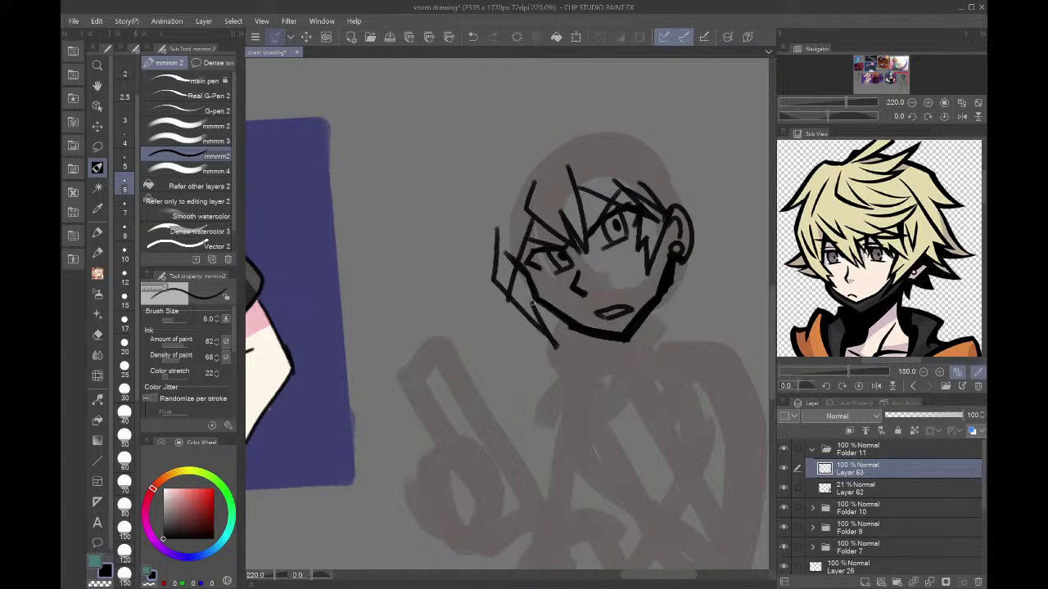
pyautogui.moveTo(532, 300); pyautogui.dragTo(582, 346)
pyautogui.hotkey('ctrl', 'z')
pyautogui.hotkey('ctrl', 'z')
pyautogui.moveTo(545, 320); pyautogui.dragTo(574, 345)
pyautogui.moveTo(508, 157)
pyautogui.mouseDown()
pyautogui.moveTo(450, 233)
pyautogui.moveTo(483, 193)
pyautogui.moveTo(497, 251)
pyautogui.mouseUp()
pyautogui.moveTo(520, 159); pyautogui.dragTo(554, 91)
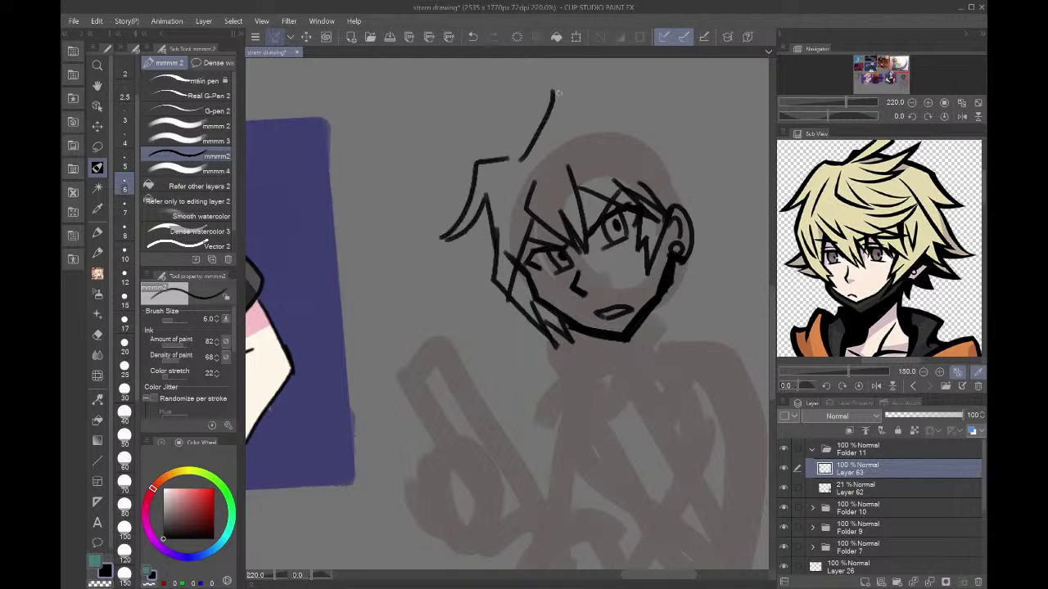
# - Turn off colour picking on the reference image, zoom it out to 100%, and set the drawing colour back to black
pyautogui.click(872, 240)
pyautogui.click(873, 277)
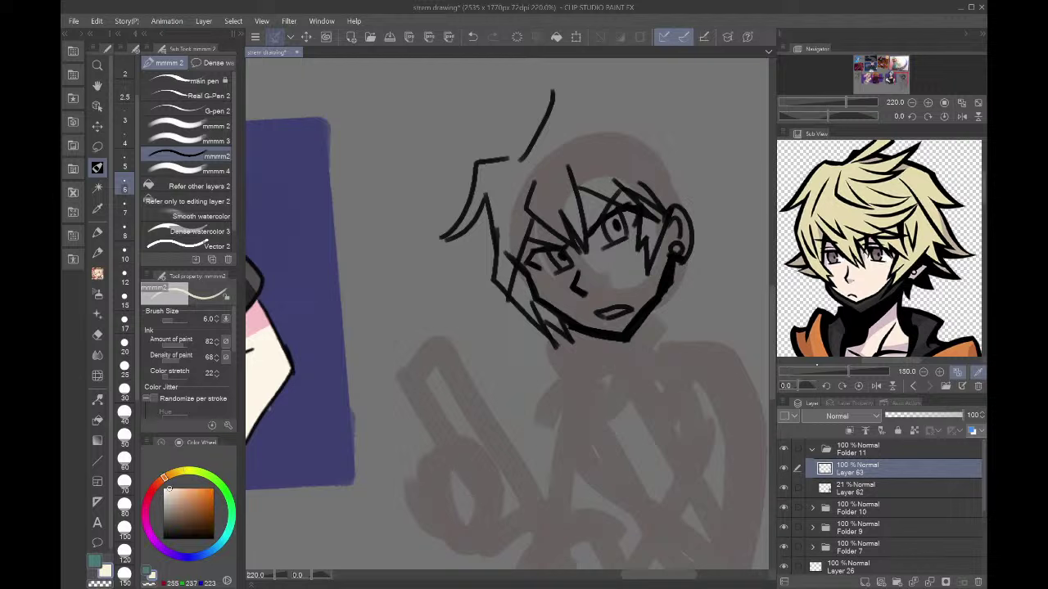
pyautogui.click(978, 372)
pyautogui.click(924, 372)
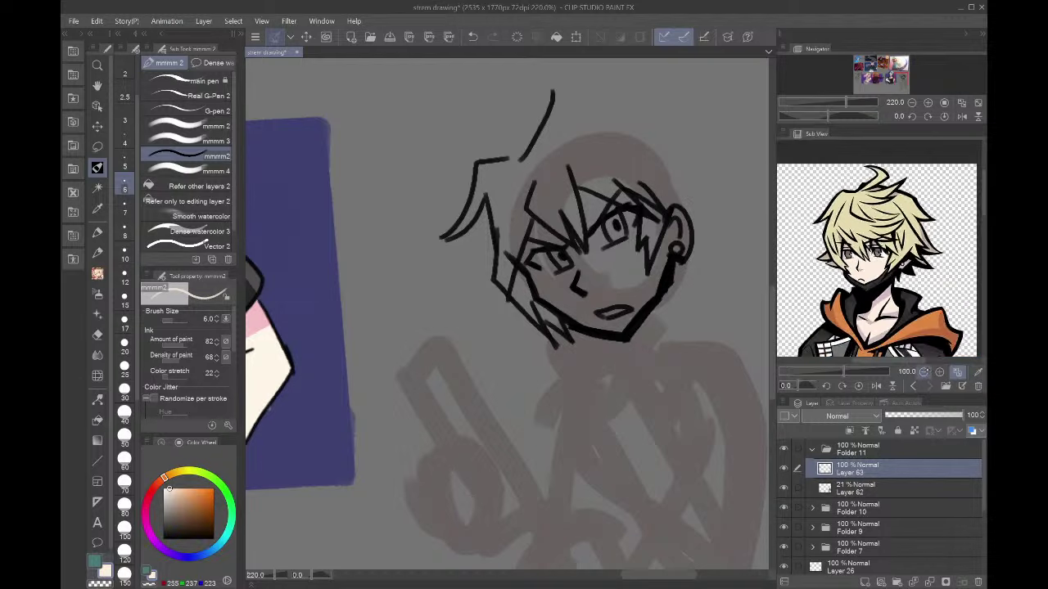
pyautogui.click(163, 529)
pyautogui.click(163, 538)
# - Undo the flared hair outline and redraw the far side of the hair closer to the face
pyautogui.hotkey('ctrl', 'z')
pyautogui.hotkey('ctrl', 'z')
pyautogui.hotkey('ctrl', 'z')
pyautogui.hotkey('ctrl', 'z')
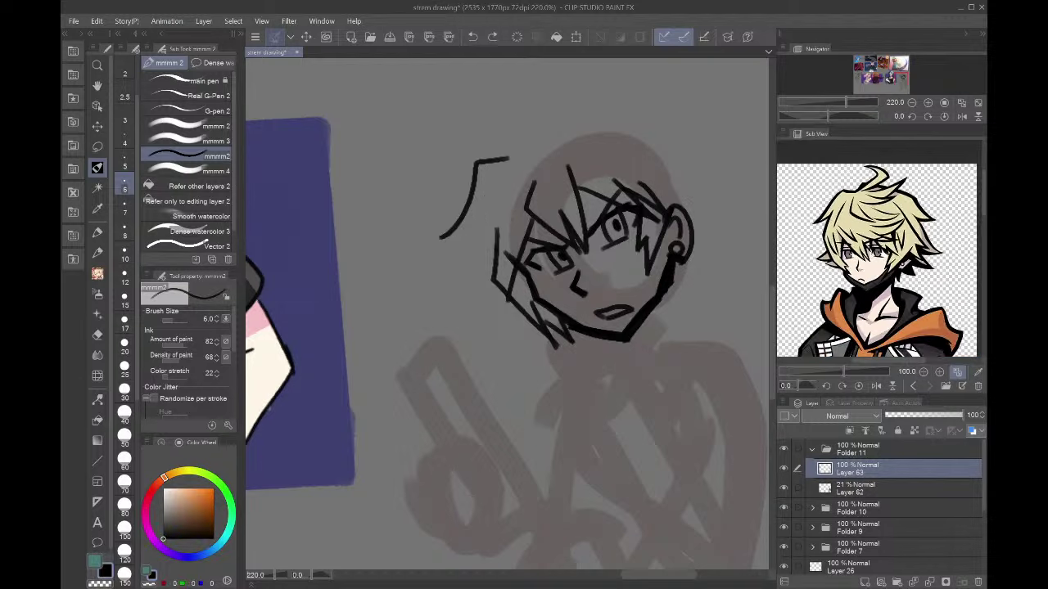
pyautogui.moveTo(522, 155)
pyautogui.mouseDown()
pyautogui.moveTo(487, 172)
pyautogui.moveTo(477, 273)
pyautogui.mouseUp()
pyautogui.moveTo(501, 193); pyautogui.dragTo(489, 261)
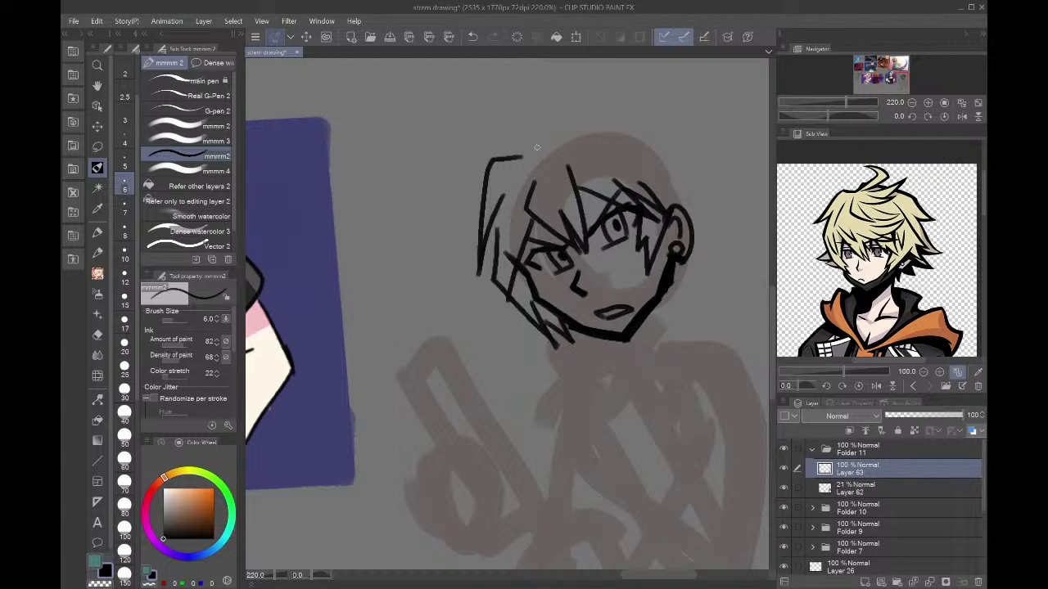
pyautogui.moveTo(527, 152); pyautogui.dragTo(564, 84)
pyautogui.moveTo(509, 112); pyautogui.dragTo(596, 67)
pyautogui.hotkey('ctrl', 'z')
pyautogui.hotkey('ctrl', 'z')
pyautogui.moveTo(540, 153)
pyautogui.mouseDown()
pyautogui.moveTo(538, 97)
pyautogui.moveTo(516, 103)
pyautogui.moveTo(558, 154)
pyautogui.moveTo(571, 100)
pyautogui.mouseUp()
pyautogui.moveTo(570, 100)
pyautogui.mouseDown()
pyautogui.moveTo(577, 127)
pyautogui.moveTo(565, 145)
pyautogui.mouseUp()
pyautogui.moveTo(567, 144)
pyautogui.mouseDown()
pyautogui.moveTo(608, 127)
pyautogui.moveTo(581, 112)
pyautogui.moveTo(589, 140)
pyautogui.mouseUp()
pyautogui.hotkey('ctrl', 'z')
pyautogui.hotkey('ctrl', 'z')
pyautogui.hotkey('ctrl', 'z')
pyautogui.hotkey('ctrl', 'z')
pyautogui.hotkey('ctrl', 'z')
pyautogui.hotkey('ctrl', 'z')
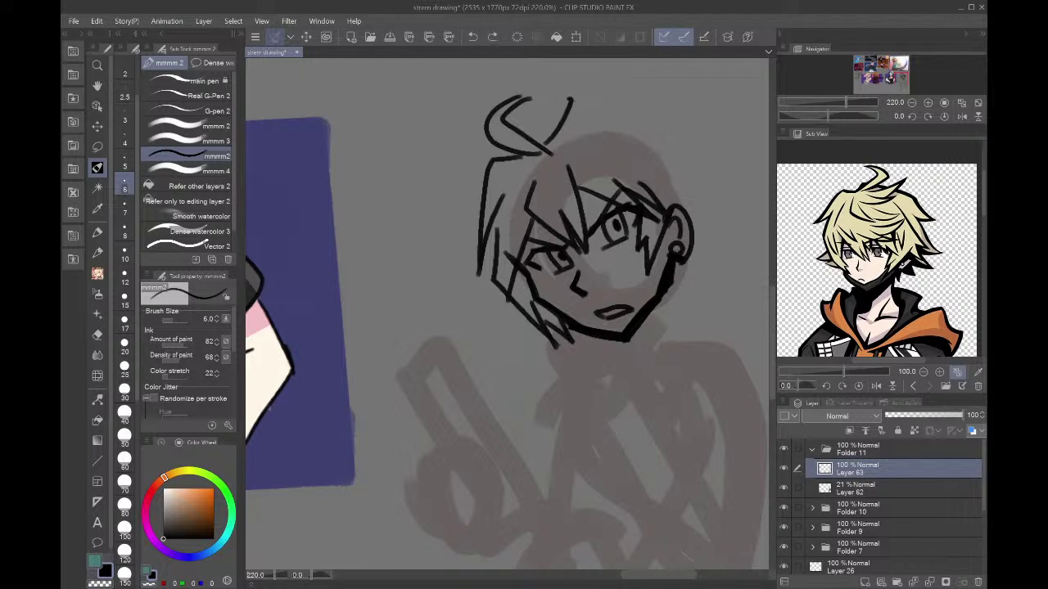
# - Preview a horizontal flip of Layer 63 and Layer 62 together to check the head's balance
pyautogui.keyDown('ctrl'); pyautogui.click(852, 491); pyautogui.keyUp('ctrl')
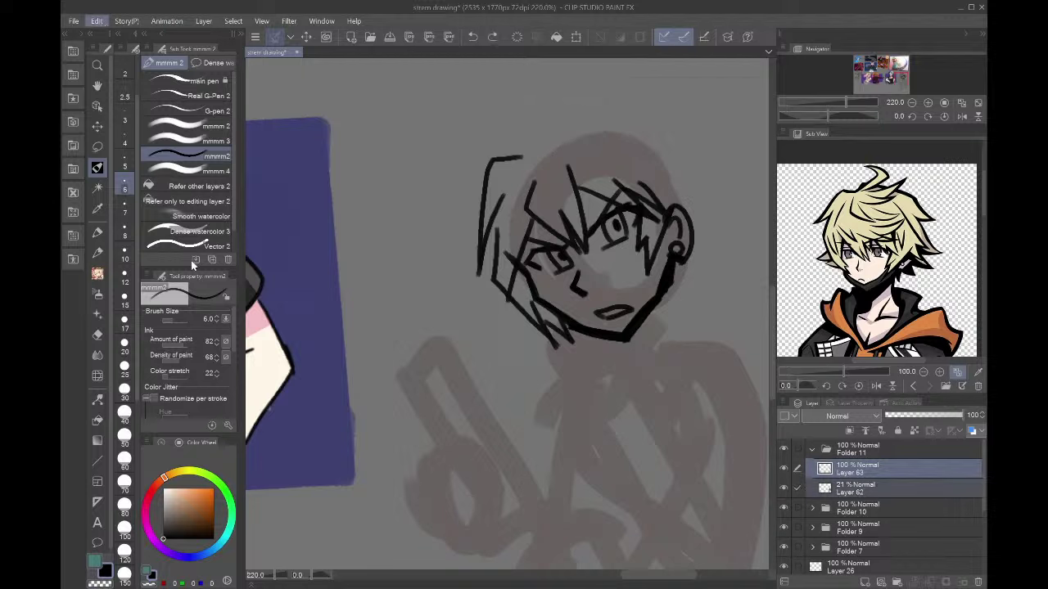
pyautogui.click(346, 387)
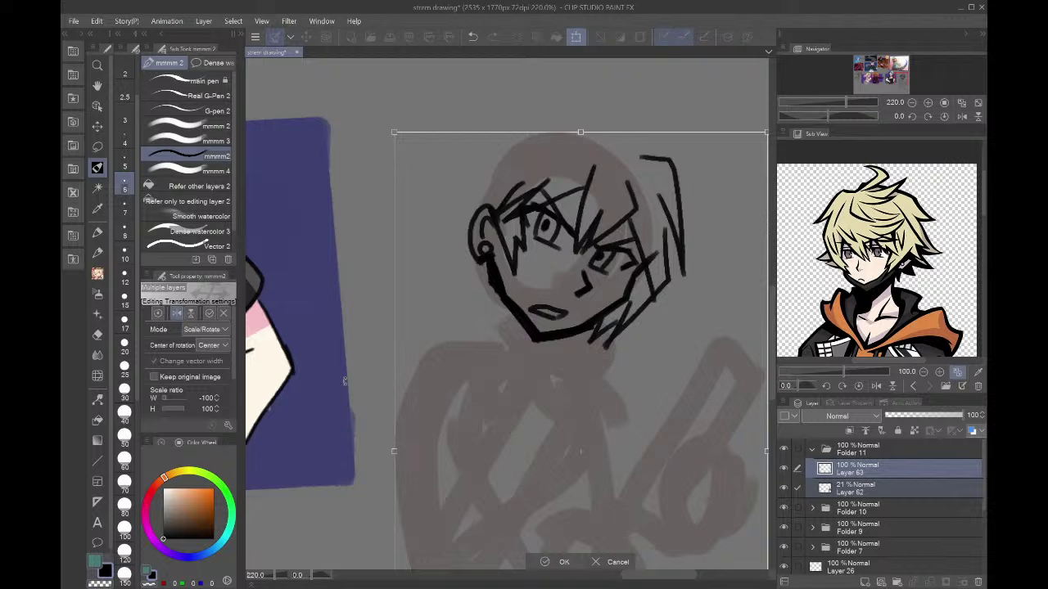
pyautogui.click(598, 563)
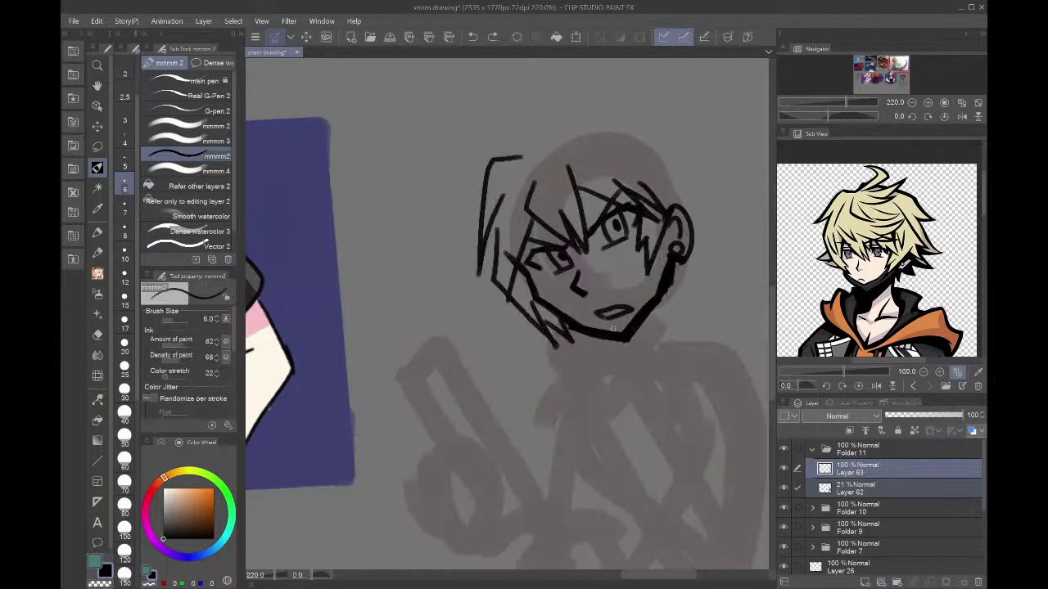
# - Outline the crown and back of the hair with spiky ends and a curved strand at the parting, undoing a trial neck stroke
pyautogui.moveTo(546, 151)
pyautogui.mouseDown()
pyautogui.moveTo(531, 172)
pyautogui.moveTo(626, 155)
pyautogui.mouseUp()
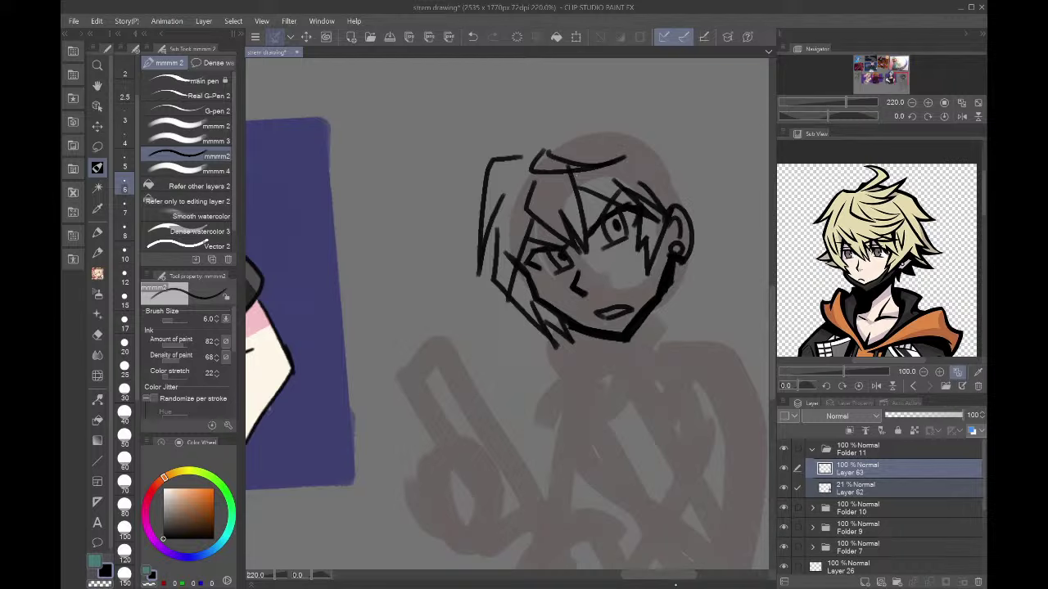
pyautogui.scroll(-3, 502, 462)
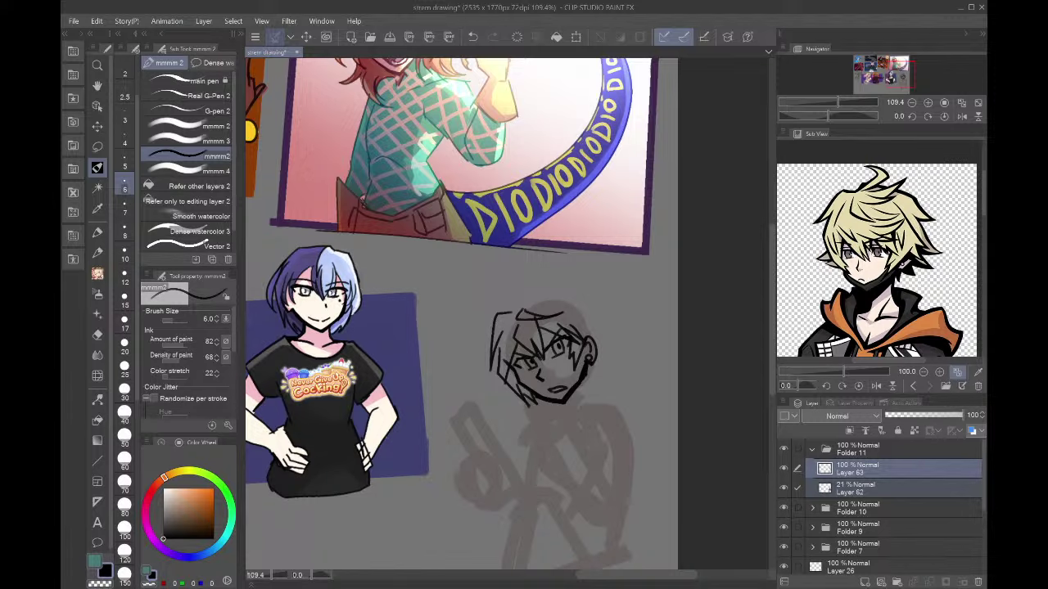
pyautogui.moveTo(903, 78); pyautogui.dragTo(903, 76)
pyautogui.click(927, 103)
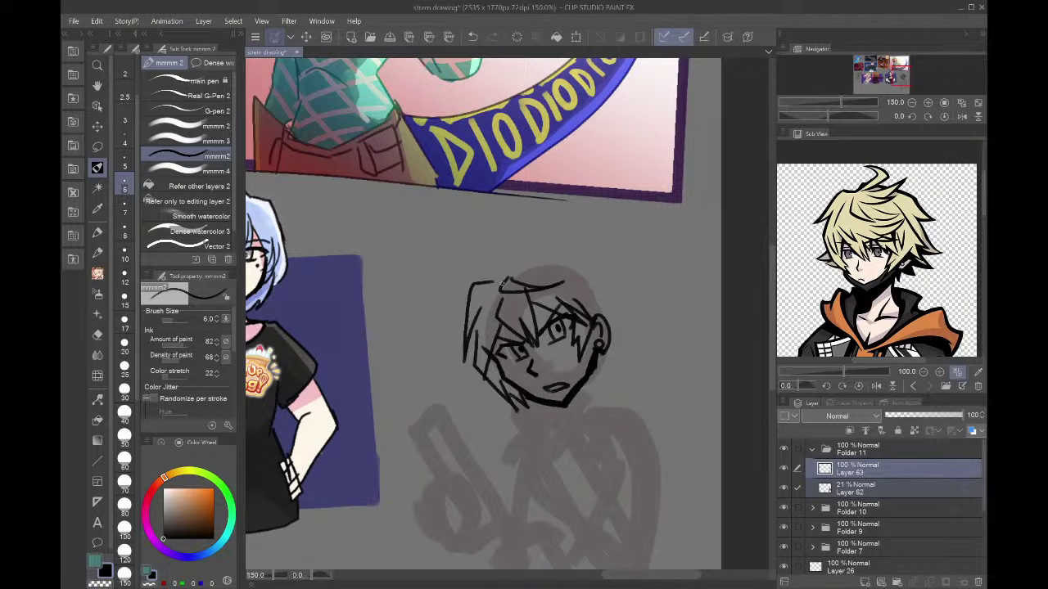
pyautogui.moveTo(497, 283)
pyautogui.mouseDown()
pyautogui.moveTo(538, 258)
pyautogui.moveTo(585, 261)
pyautogui.moveTo(623, 284)
pyautogui.moveTo(603, 291)
pyautogui.moveTo(624, 301)
pyautogui.moveTo(594, 378)
pyautogui.mouseUp()
pyautogui.moveTo(904, 72)
pyautogui.mouseDown()
pyautogui.moveTo(854, 72)
pyautogui.moveTo(889, 63)
pyautogui.moveTo(912, 78)
pyautogui.mouseUp()
pyautogui.click(928, 102)
pyautogui.moveTo(576, 273); pyautogui.dragTo(562, 312)
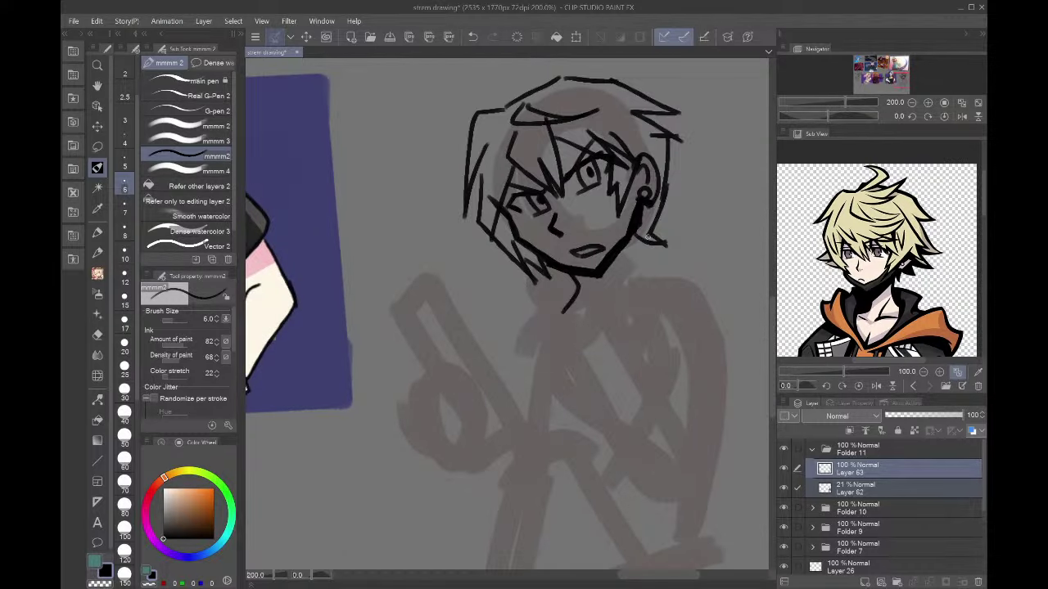
pyautogui.hotkey('ctrl', 'z')
# - Draw the upper edge of a face mask across the nose and lasso-delete the nose and mouth lines beneath it
pyautogui.moveTo(529, 233)
pyautogui.mouseDown()
pyautogui.moveTo(573, 204)
pyautogui.moveTo(616, 197)
pyautogui.mouseUp()
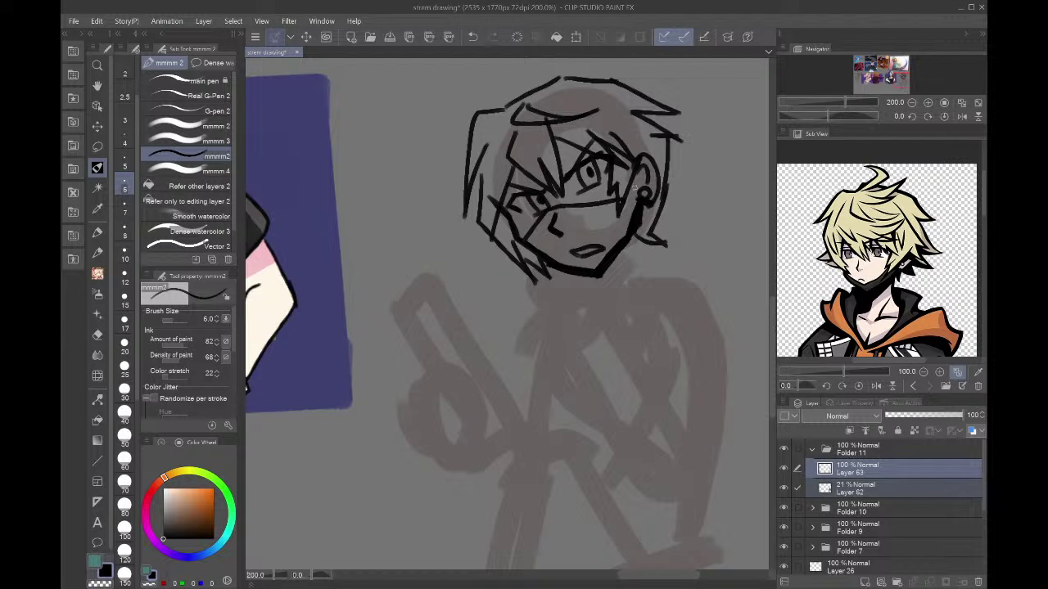
pyautogui.click(98, 146)
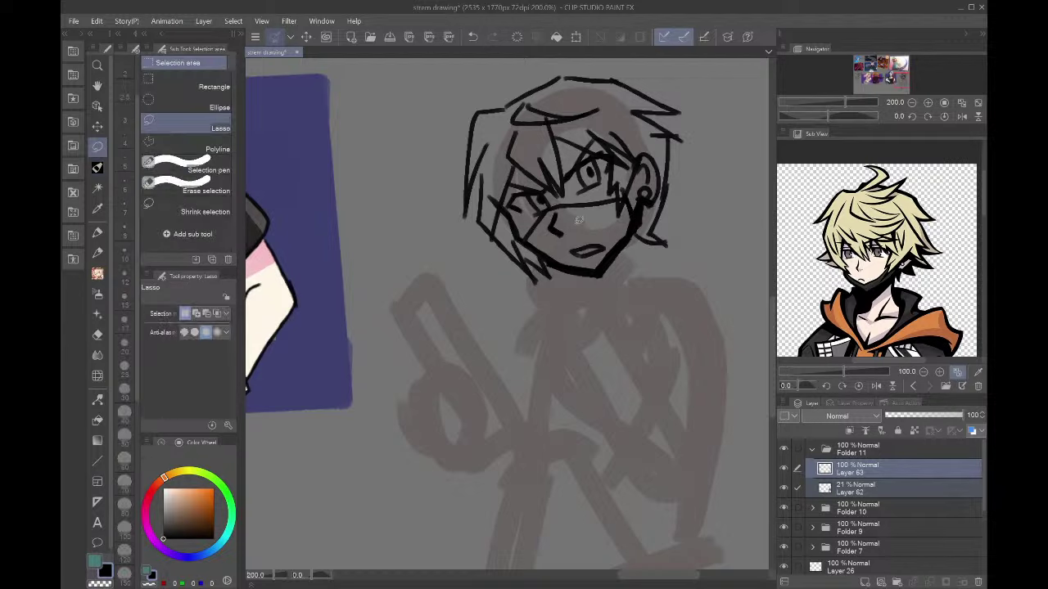
pyautogui.moveTo(559, 203)
pyautogui.mouseDown()
pyautogui.moveTo(616, 217)
pyautogui.moveTo(616, 239)
pyautogui.moveTo(589, 269)
pyautogui.moveTo(536, 233)
pyautogui.mouseUp()
pyautogui.press('Delete')
pyautogui.hotkey('ctrl', 'd')
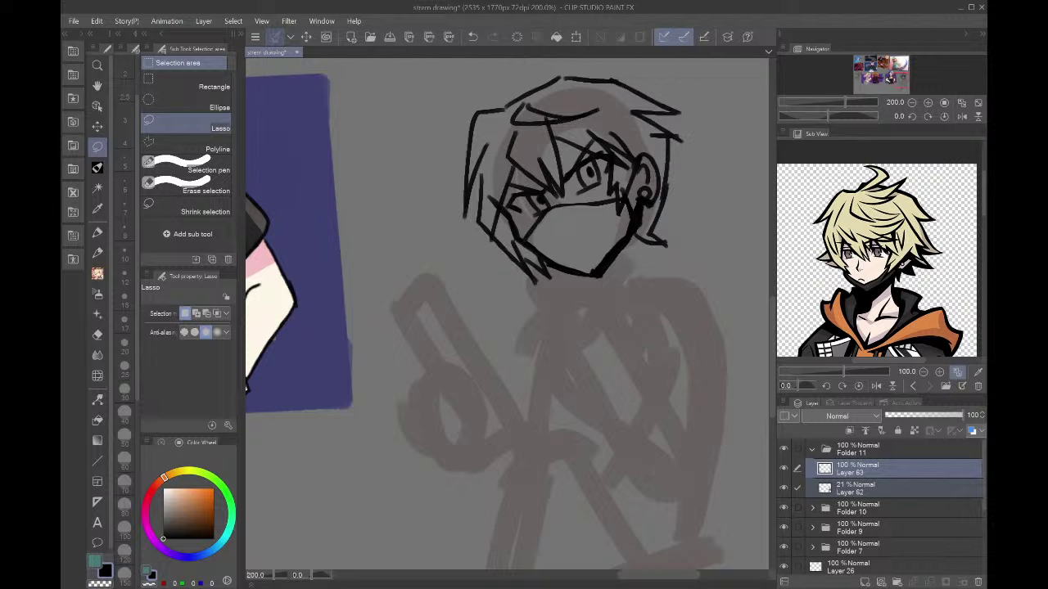
# - Select only Layer 63 for the pen and draw both sides of the neck below the mask
pyautogui.click(892, 469)
pyautogui.press('p')
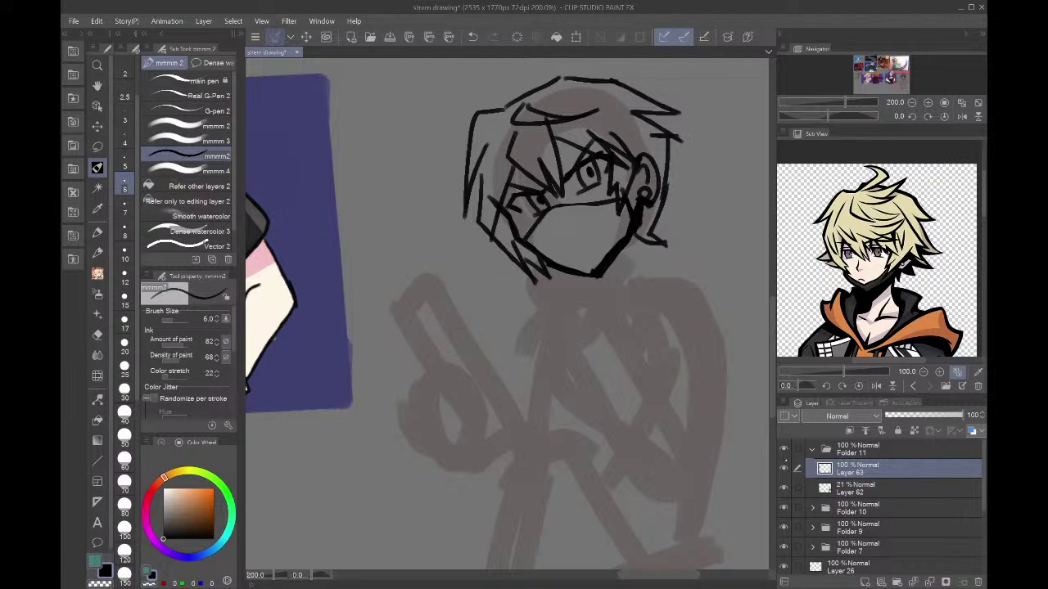
pyautogui.click(784, 468)
pyautogui.click(783, 468)
pyautogui.moveTo(528, 243)
pyautogui.mouseDown()
pyautogui.moveTo(544, 274)
pyautogui.moveTo(599, 270)
pyautogui.moveTo(653, 298)
pyautogui.mouseUp()
pyautogui.moveTo(583, 281)
pyautogui.mouseDown()
pyautogui.moveTo(579, 303)
pyautogui.moveTo(542, 331)
pyautogui.mouseUp()
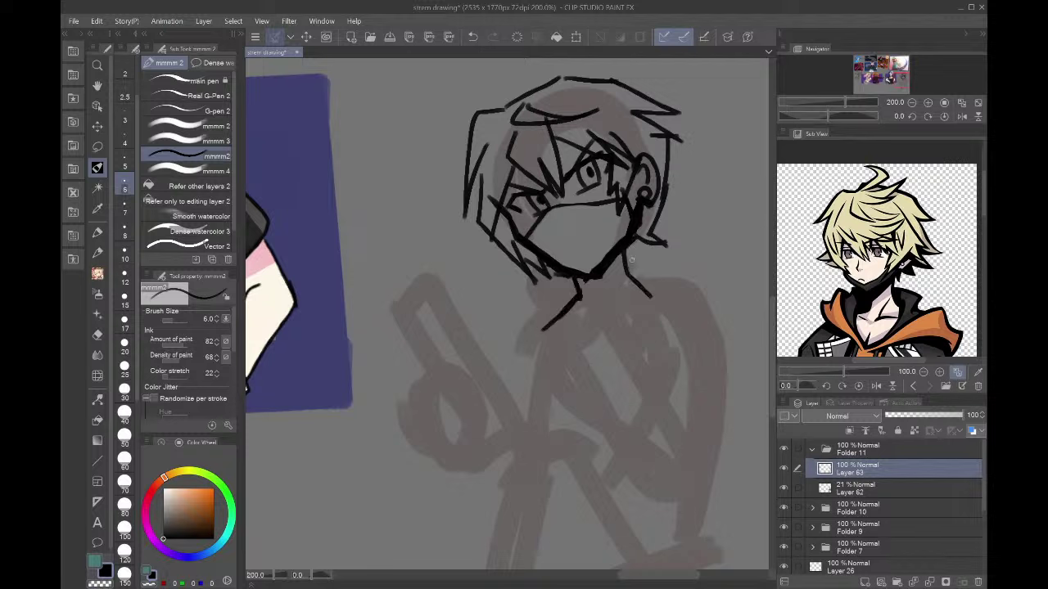
# - Thicken the mask's side and upper edges and add its strap near the ear
pyautogui.moveTo(618, 203); pyautogui.dragTo(604, 214)
pyautogui.moveTo(604, 214)
pyautogui.mouseDown()
pyautogui.moveTo(623, 237)
pyautogui.moveTo(628, 228)
pyautogui.mouseUp()
pyautogui.moveTo(562, 206); pyautogui.dragTo(529, 241)
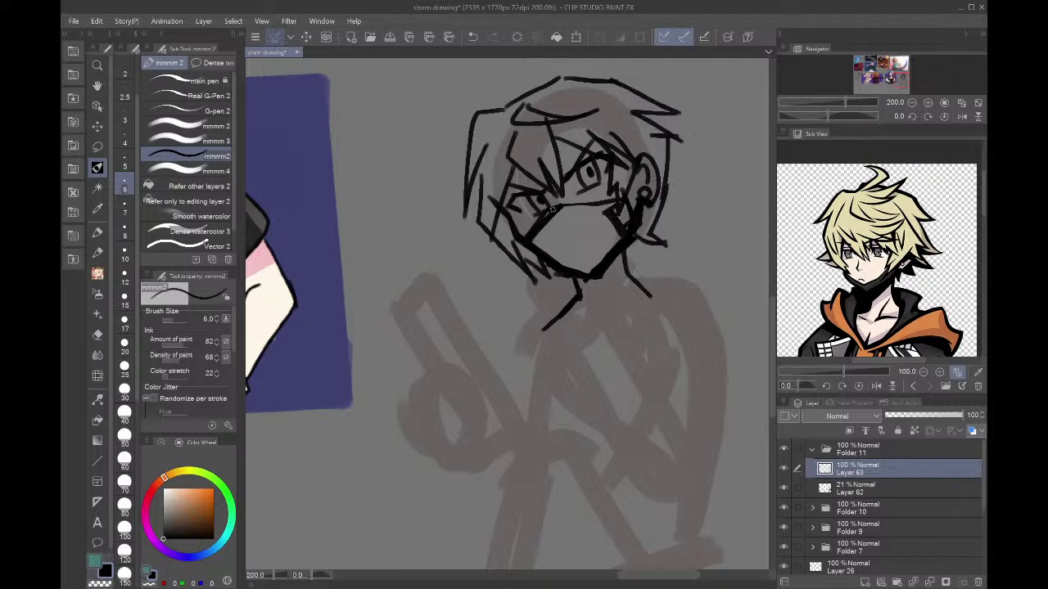
pyautogui.moveTo(560, 207); pyautogui.dragTo(614, 203)
# - Outline the wide hood around the neck, meeting in a point at the chest, and the long edges of the near sleeve
pyautogui.moveTo(627, 250)
pyautogui.mouseDown()
pyautogui.moveTo(665, 297)
pyautogui.moveTo(584, 349)
pyautogui.moveTo(723, 310)
pyautogui.moveTo(685, 212)
pyautogui.mouseUp()
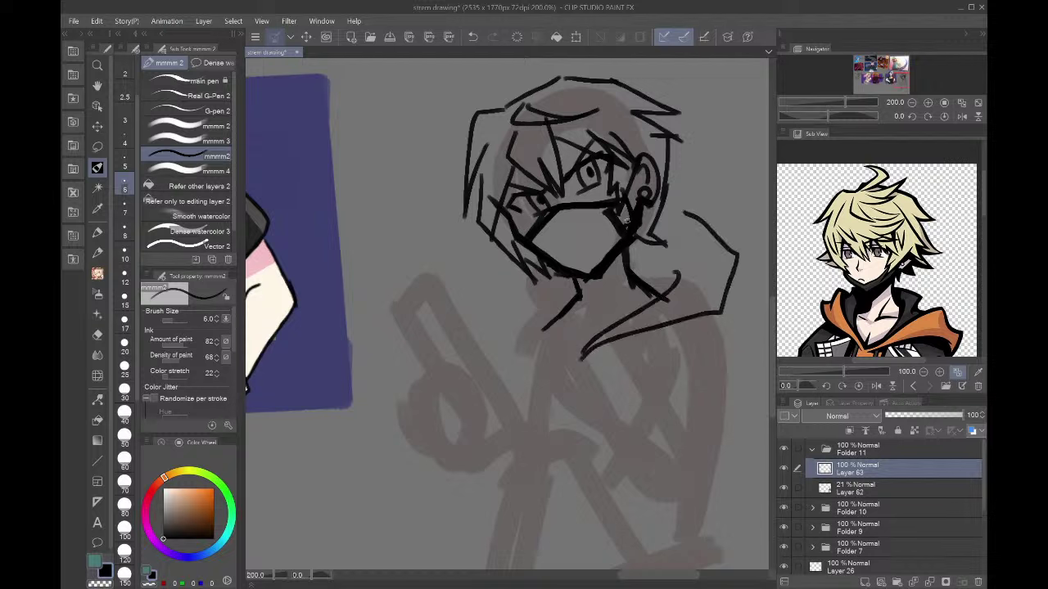
pyautogui.moveTo(551, 301)
pyautogui.mouseDown()
pyautogui.moveTo(581, 362)
pyautogui.moveTo(512, 305)
pyautogui.moveTo(514, 277)
pyautogui.mouseUp()
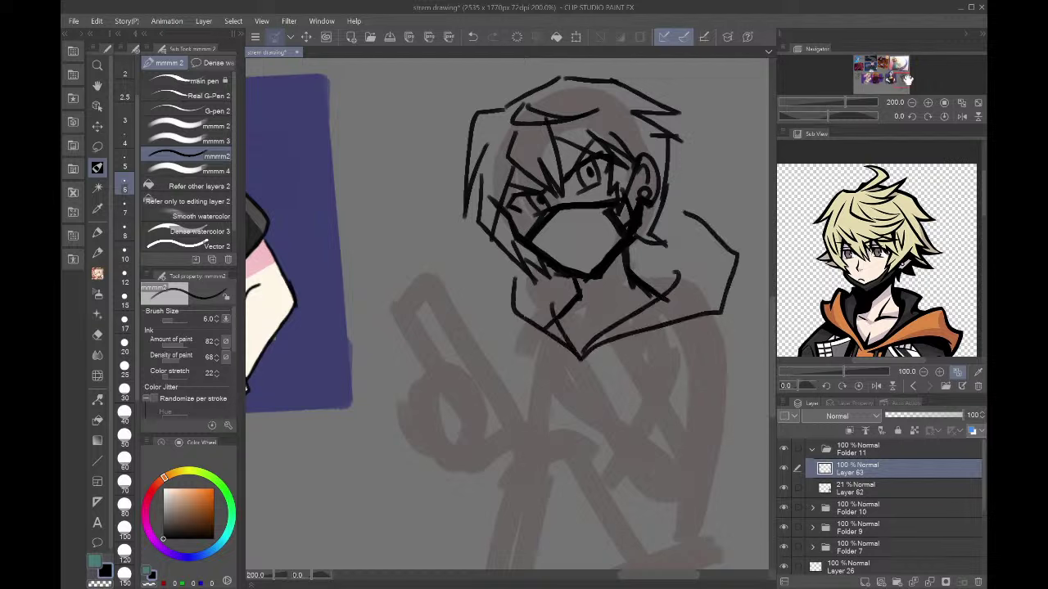
pyautogui.moveTo(896, 84); pyautogui.dragTo(897, 84)
pyautogui.moveTo(660, 256)
pyautogui.mouseDown()
pyautogui.moveTo(676, 280)
pyautogui.moveTo(696, 386)
pyautogui.mouseUp()
pyautogui.moveTo(592, 318)
pyautogui.mouseDown()
pyautogui.moveTo(647, 419)
pyautogui.moveTo(609, 501)
pyautogui.mouseUp()
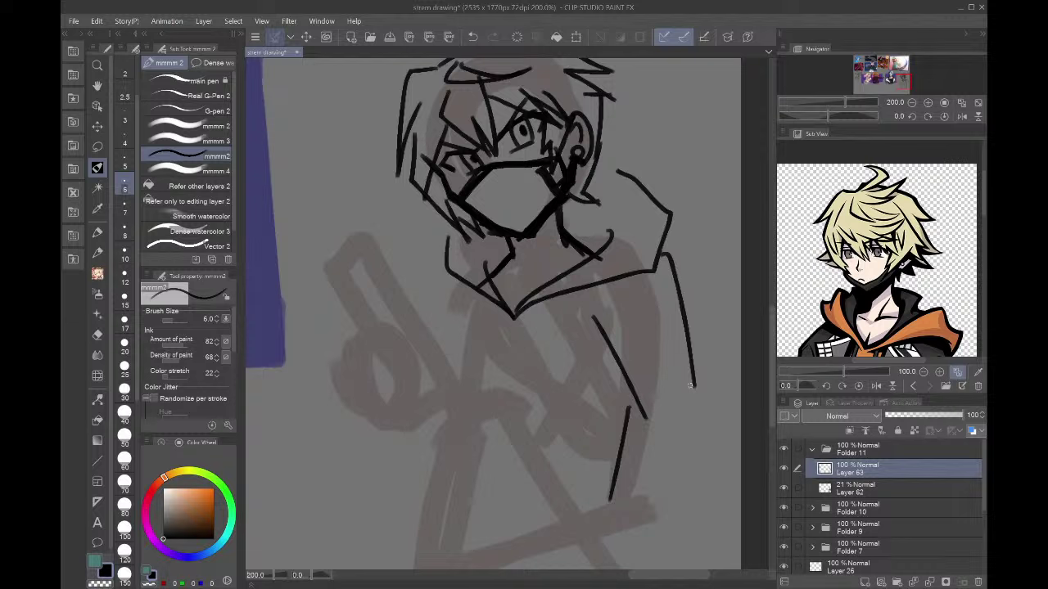
pyautogui.moveTo(692, 383); pyautogui.dragTo(718, 508)
# - Bring the reference's jacket into view and draw the near jacket lapel as a pointed fold filled with a checkered pattern
pyautogui.moveTo(881, 311); pyautogui.dragTo(871, 209)
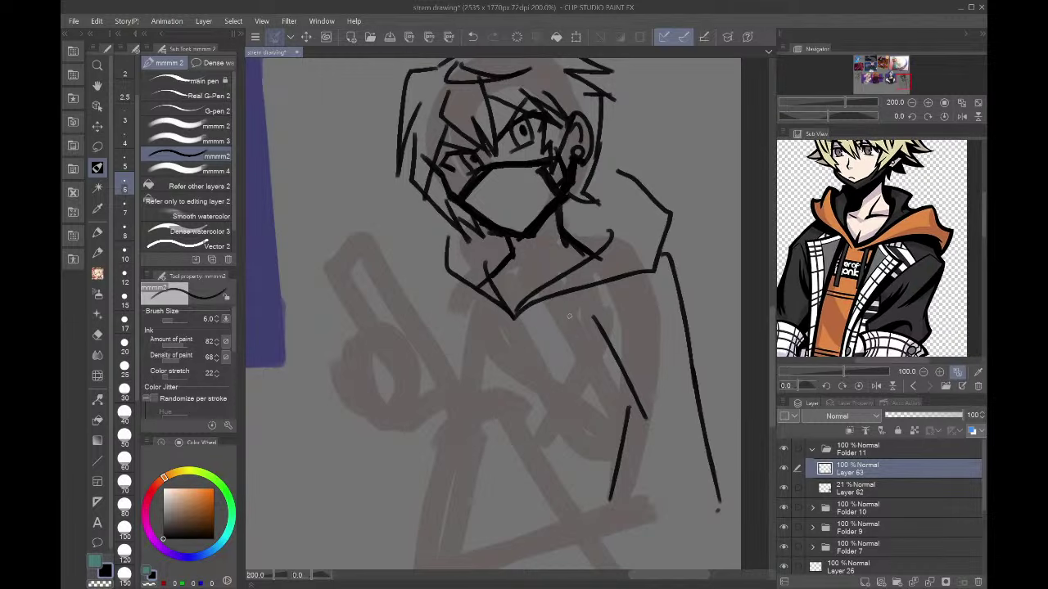
pyautogui.moveTo(556, 294)
pyautogui.mouseDown()
pyautogui.moveTo(559, 397)
pyautogui.moveTo(593, 322)
pyautogui.mouseUp()
pyautogui.moveTo(564, 297)
pyautogui.mouseDown()
pyautogui.moveTo(595, 320)
pyautogui.moveTo(574, 331)
pyautogui.moveTo(549, 385)
pyautogui.mouseUp()
pyautogui.hotkey('ctrl', 'z')
pyautogui.hotkey('ctrl', 'z')
pyautogui.hotkey('ctrl', 'z')
pyautogui.hotkey('ctrl', 'z')
pyautogui.moveTo(555, 301)
pyautogui.mouseDown()
pyautogui.moveTo(550, 459)
pyautogui.moveTo(593, 358)
pyautogui.moveTo(567, 297)
pyautogui.moveTo(570, 352)
pyautogui.moveTo(550, 398)
pyautogui.mouseUp()
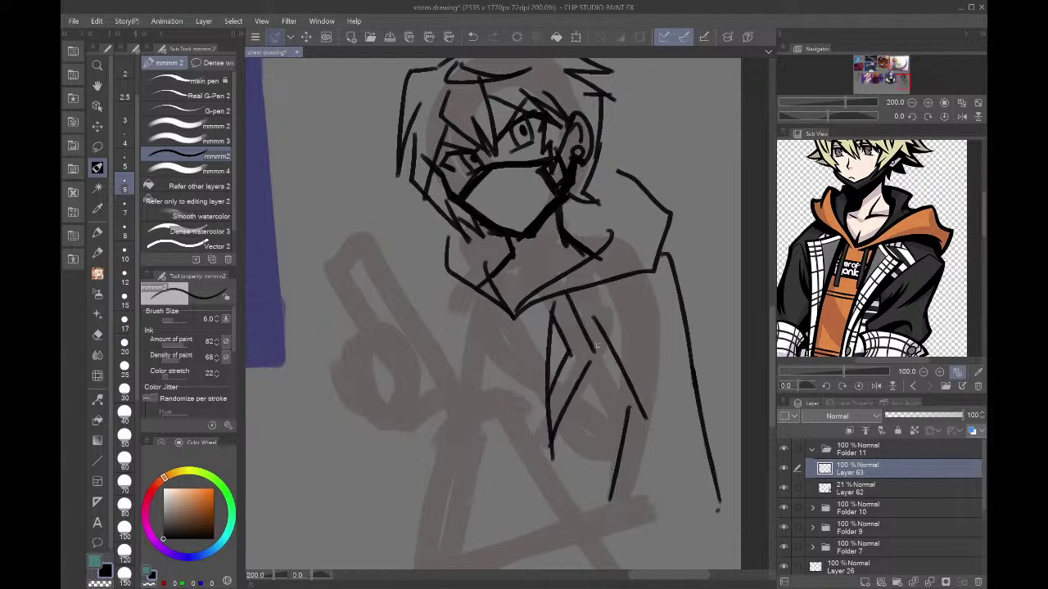
pyautogui.moveTo(594, 336); pyautogui.dragTo(554, 413)
pyautogui.moveTo(564, 395); pyautogui.dragTo(547, 421)
pyautogui.moveTo(556, 306); pyautogui.dragTo(587, 357)
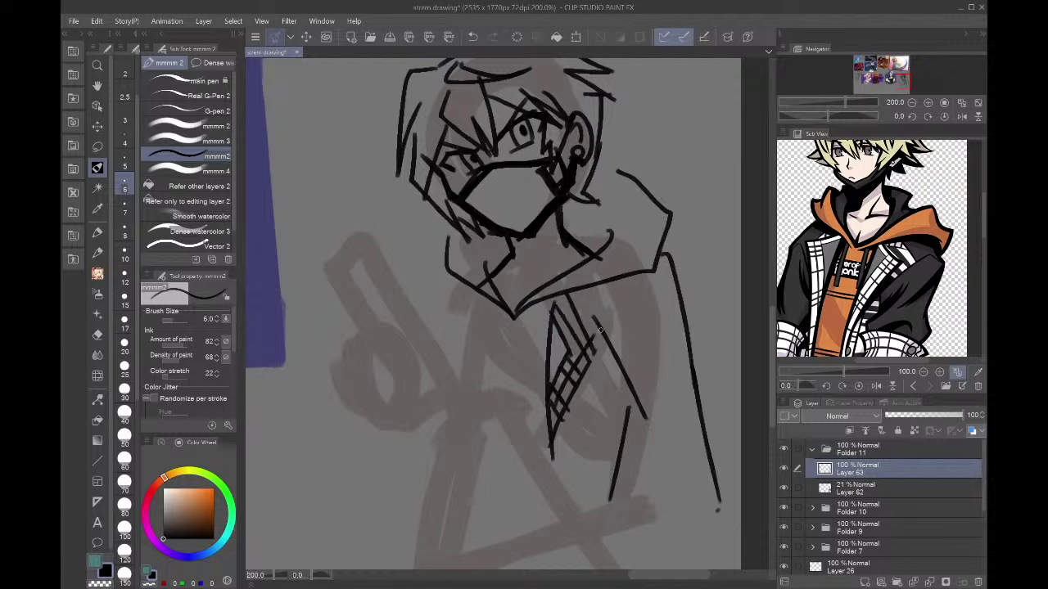
# - Outline the opposite jacket lapel as a long pointed shape below the hood, redoing its outer edge
pyautogui.moveTo(482, 274); pyautogui.dragTo(494, 448)
pyautogui.moveTo(494, 449)
pyautogui.mouseDown()
pyautogui.moveTo(456, 340)
pyautogui.moveTo(497, 296)
pyautogui.mouseUp()
pyautogui.hotkey('ctrl', 'z')
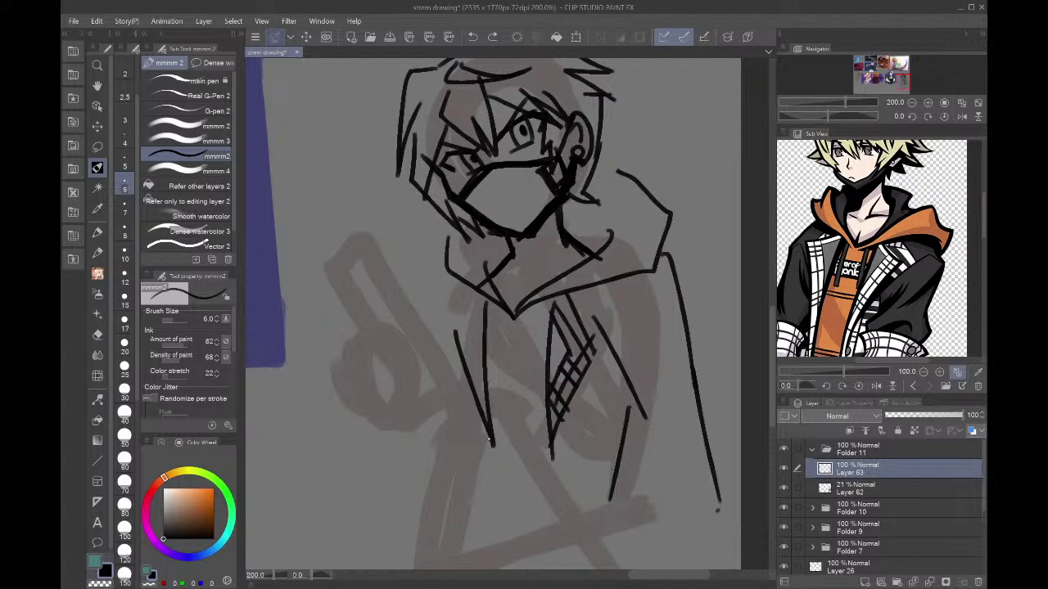
pyautogui.hotkey('ctrl', 'z')
pyautogui.moveTo(494, 449)
pyautogui.mouseDown()
pyautogui.moveTo(449, 361)
pyautogui.moveTo(442, 330)
pyautogui.mouseUp()
pyautogui.moveTo(442, 330); pyautogui.dragTo(484, 287)
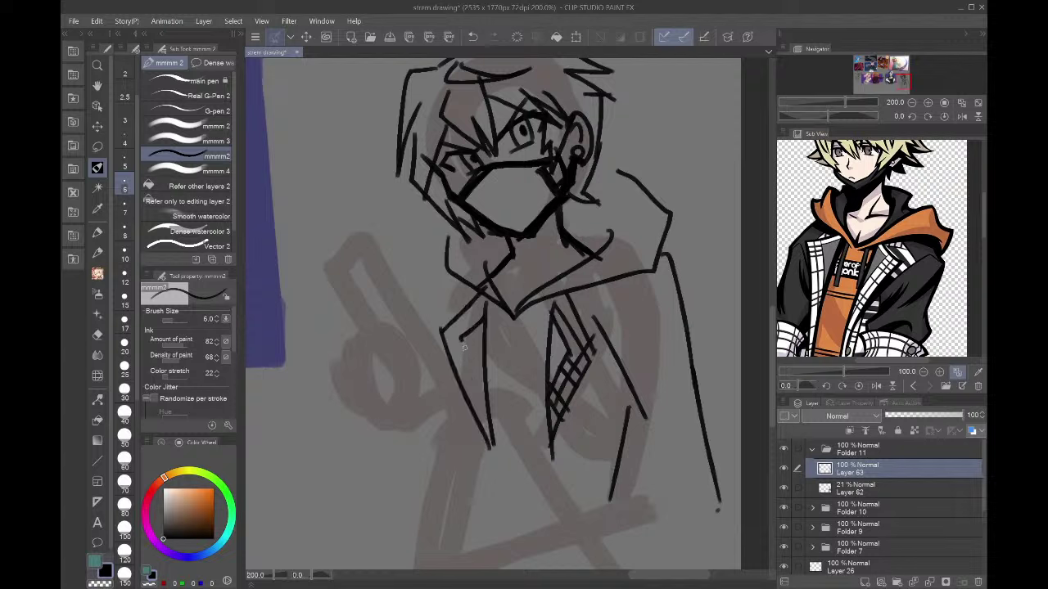
# - Add an inner contour to the opposite jacket lapel and fill the band between its edges with a checkered pattern
pyautogui.moveTo(464, 347); pyautogui.dragTo(493, 411)
pyautogui.moveTo(452, 327); pyautogui.dragTo(483, 409)
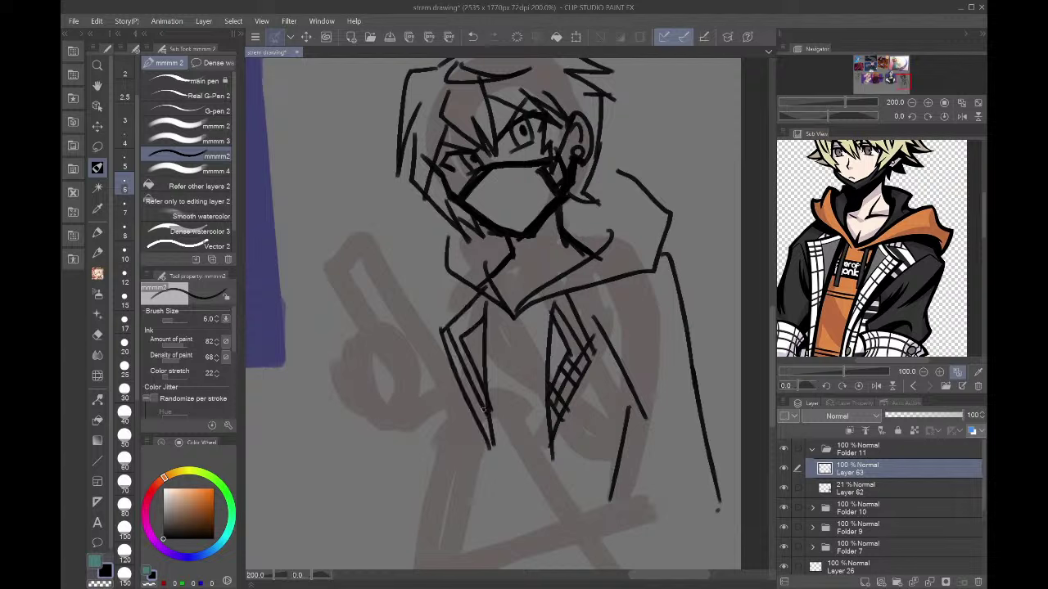
pyautogui.moveTo(447, 336); pyautogui.dragTo(498, 290)
pyautogui.hotkey('ctrl', 'z')
pyautogui.moveTo(463, 335)
pyautogui.mouseDown()
pyautogui.moveTo(446, 353)
pyautogui.moveTo(478, 361)
pyautogui.mouseUp()
pyautogui.moveTo(469, 403); pyautogui.dragTo(490, 385)
pyautogui.moveTo(475, 414); pyautogui.dragTo(494, 396)
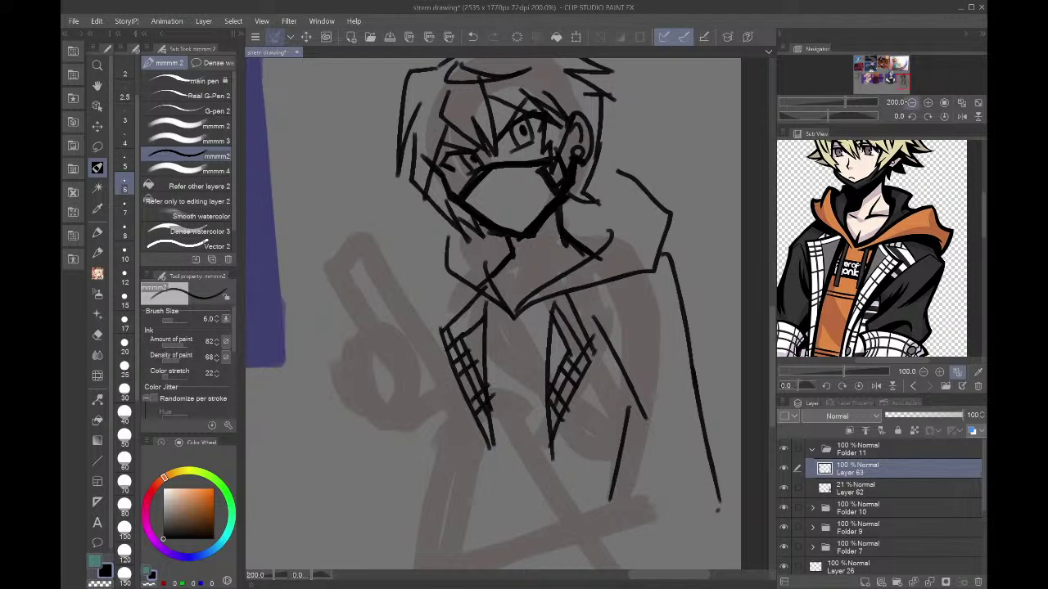
# - Extend both front opening edges of the jacket downward, darken the near elbow crease, and outline the jacket's far side
pyautogui.moveTo(554, 435); pyautogui.dragTo(551, 524)
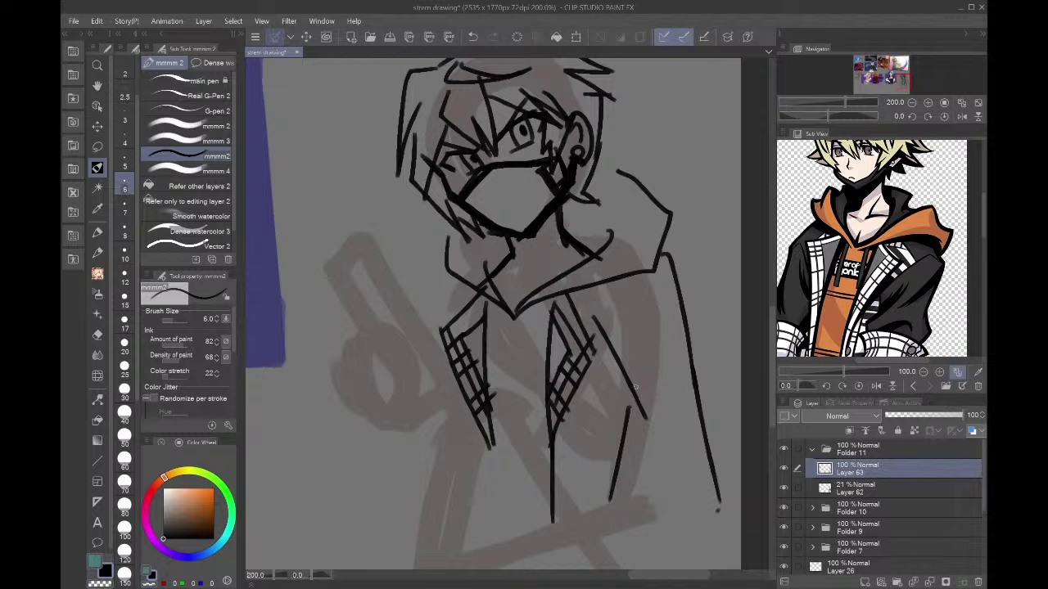
pyautogui.moveTo(634, 385)
pyautogui.mouseDown()
pyautogui.moveTo(621, 418)
pyautogui.moveTo(628, 409)
pyautogui.mouseUp()
pyautogui.moveTo(443, 346); pyautogui.dragTo(450, 463)
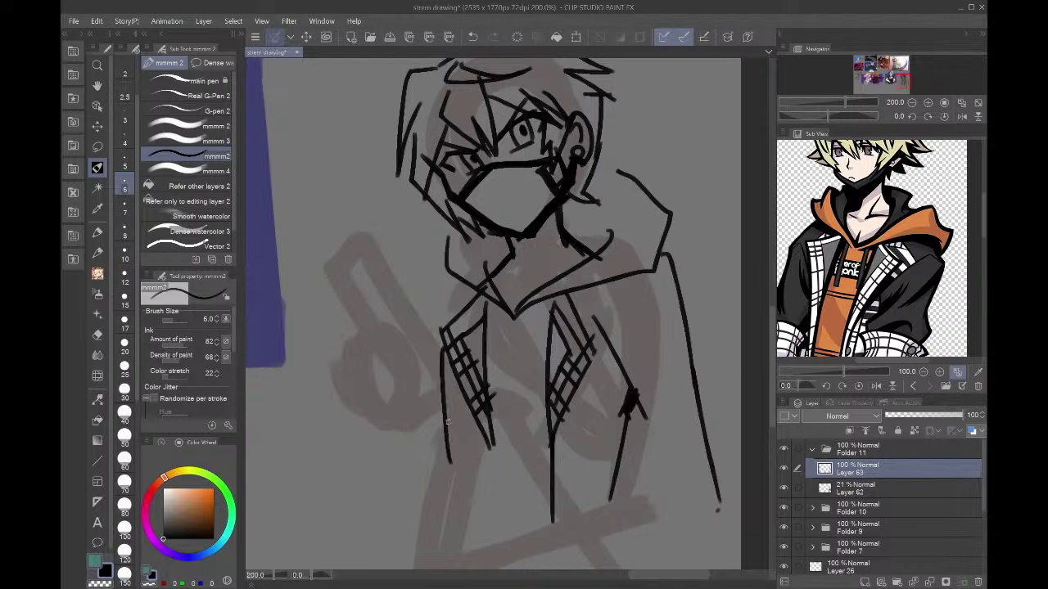
pyautogui.hotkey('ctrl', 'z')
pyautogui.moveTo(448, 361); pyautogui.dragTo(479, 569)
pyautogui.moveTo(459, 446); pyautogui.dragTo(425, 534)
pyautogui.moveTo(550, 493); pyautogui.dragTo(549, 554)
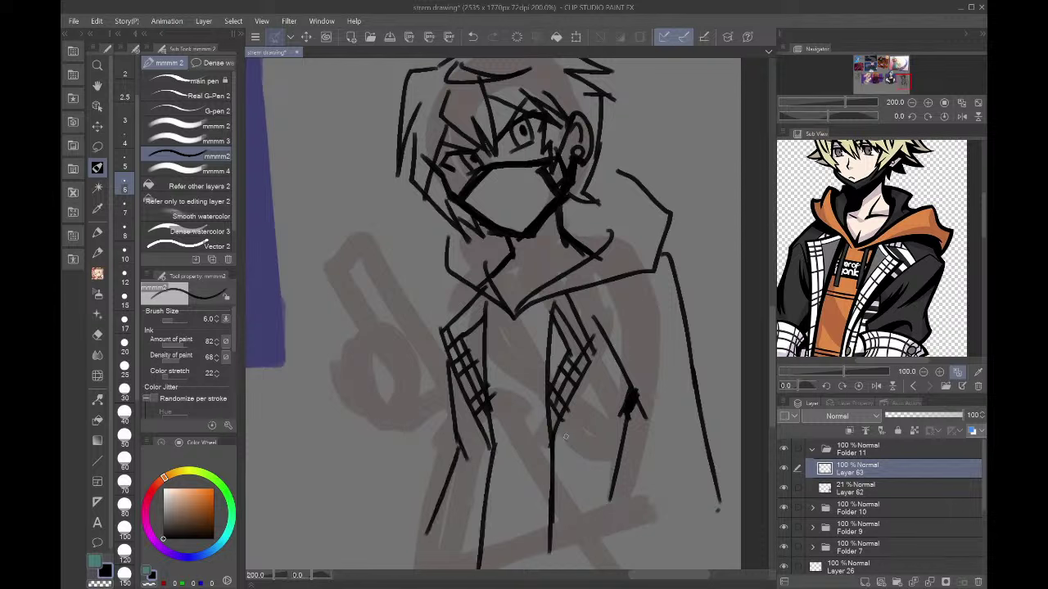
# - Draw a slanted hem line across the bottom of the jacket and erase the line ends hanging below it
pyautogui.moveTo(417, 544)
pyautogui.mouseDown()
pyautogui.moveTo(705, 443)
pyautogui.moveTo(419, 531)
pyautogui.moveTo(727, 472)
pyautogui.mouseUp()
pyautogui.hotkey('ctrl', 'z')
pyautogui.hotkey('ctrl', 'z')
pyautogui.moveTo(406, 524); pyautogui.dragTo(700, 467)
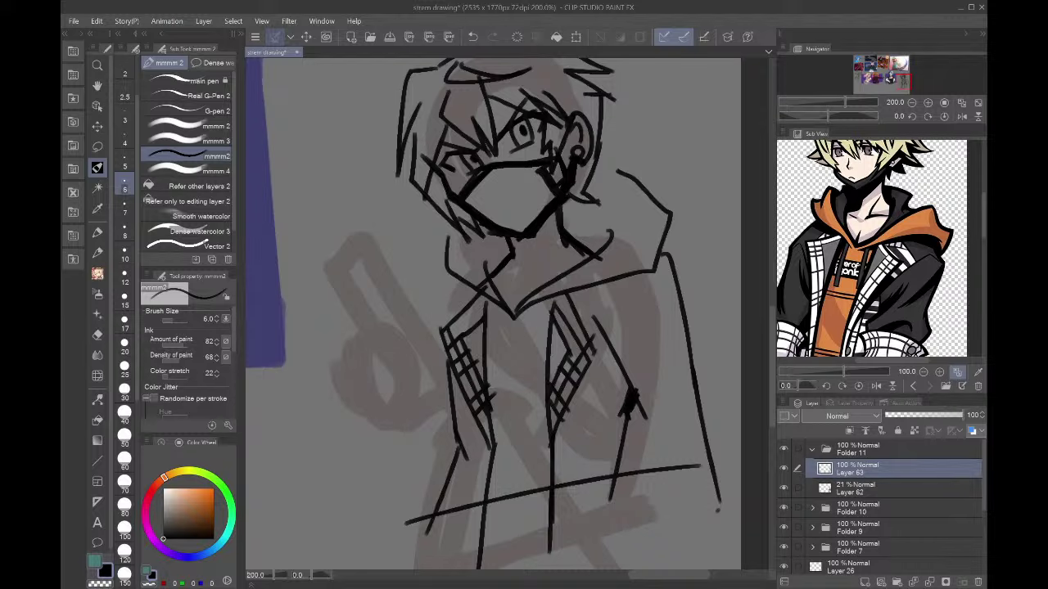
pyautogui.hotkey('ctrl', 'z')
pyautogui.moveTo(401, 528); pyautogui.dragTo(725, 466)
pyautogui.press('m')
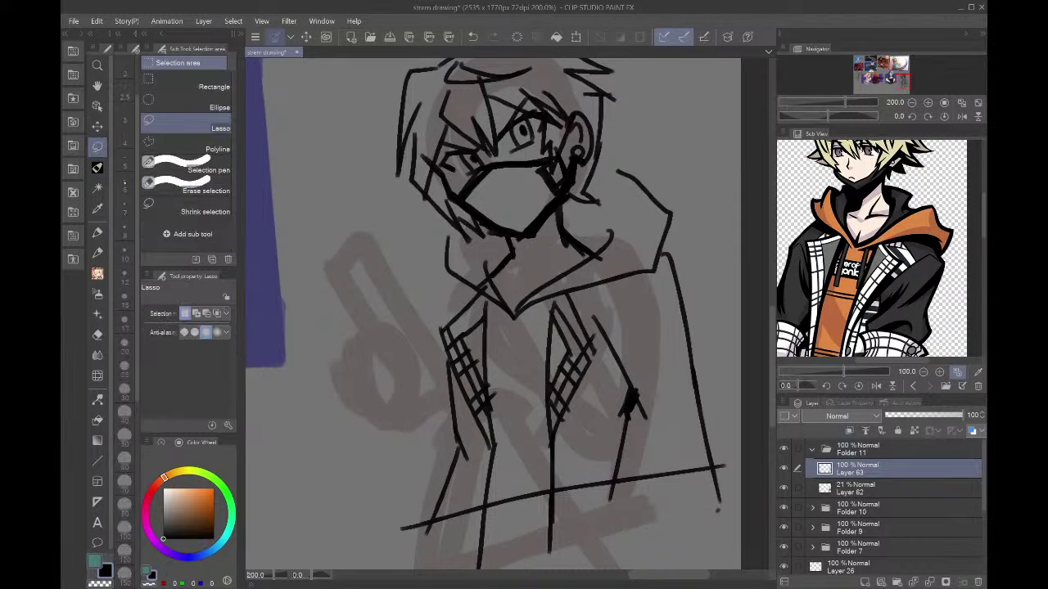
pyautogui.moveTo(399, 529)
pyautogui.mouseDown()
pyautogui.moveTo(450, 575)
pyautogui.moveTo(743, 407)
pyautogui.moveTo(737, 361)
pyautogui.moveTo(732, 369)
pyautogui.mouseUp()
pyautogui.press('Delete')
pyautogui.hotkey('ctrl', 'd')
# - Add a curved tuft of hair sticking up from the top of the head
pyautogui.click(907, 78)
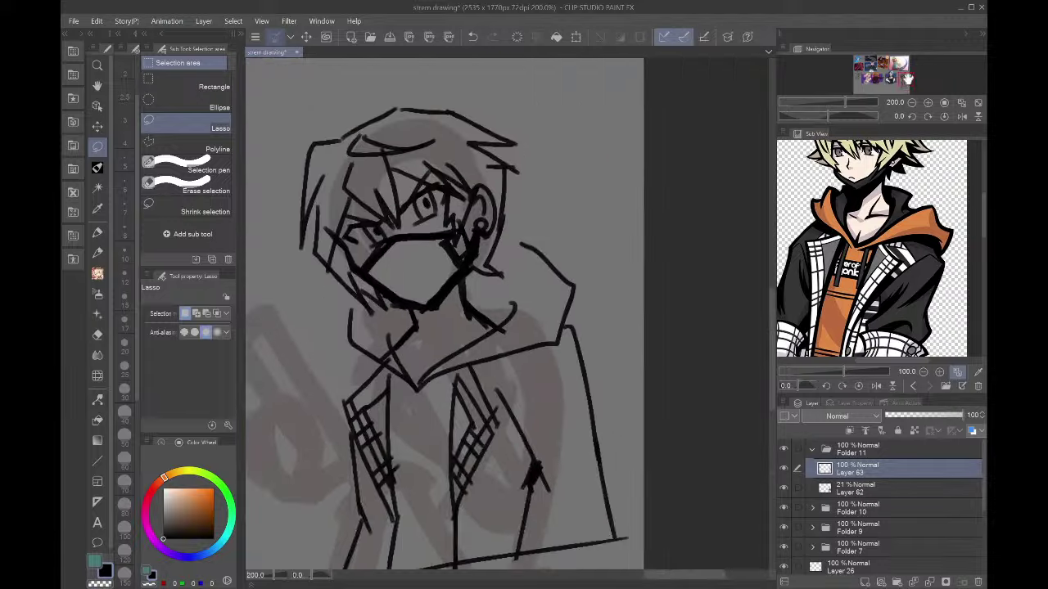
pyautogui.moveTo(907, 79); pyautogui.dragTo(904, 79)
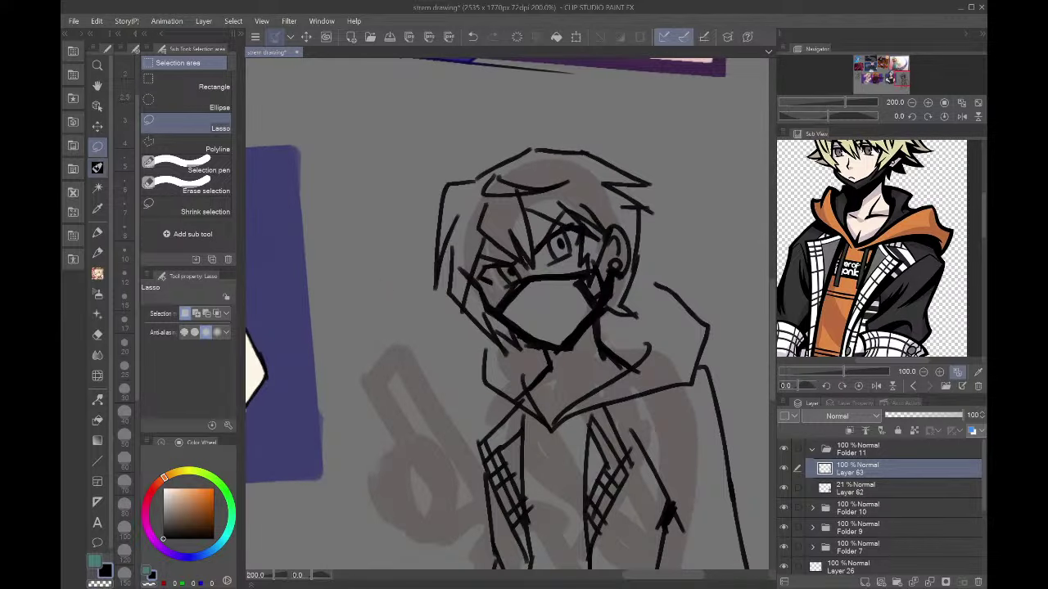
pyautogui.click(97, 168)
pyautogui.moveTo(486, 170)
pyautogui.mouseDown()
pyautogui.moveTo(559, 111)
pyautogui.moveTo(521, 149)
pyautogui.moveTo(579, 163)
pyautogui.mouseUp()
pyautogui.moveTo(572, 164); pyautogui.dragTo(509, 169)
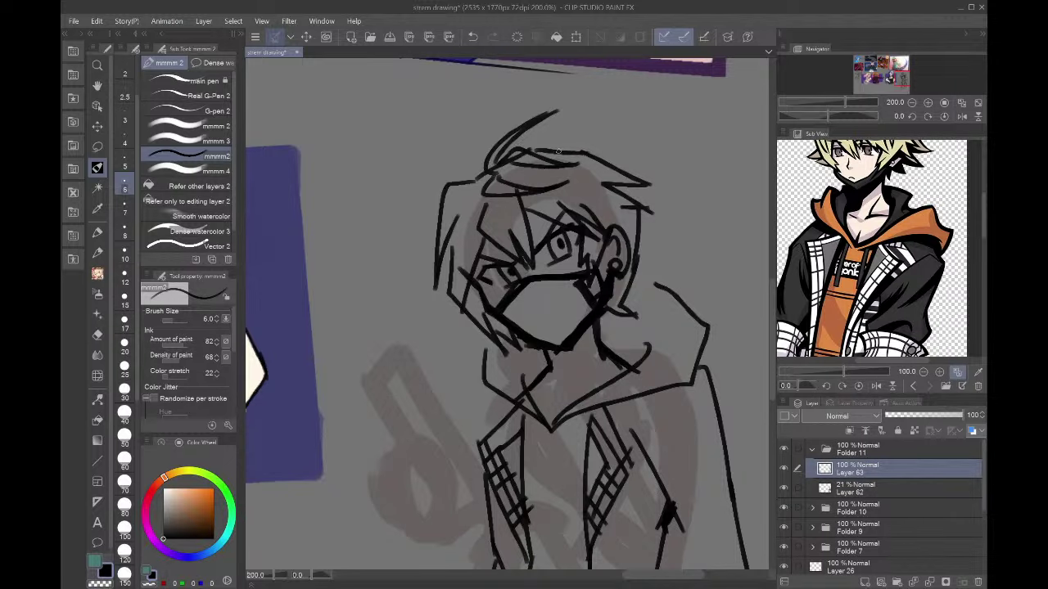
# - Draw the raised hand beside the chest, with curled fingers around a slim object, an extended thumb and the palm's outer edge
pyautogui.moveTo(491, 368)
pyautogui.mouseDown()
pyautogui.moveTo(503, 380)
pyautogui.moveTo(531, 244)
pyautogui.moveTo(626, 192)
pyautogui.mouseUp()
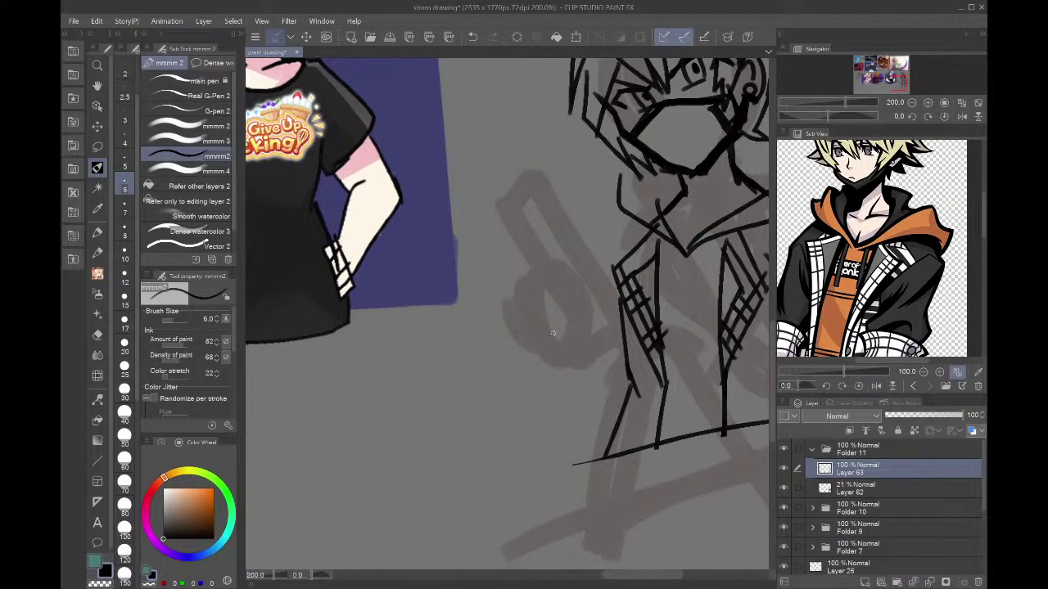
pyautogui.moveTo(553, 333)
pyautogui.mouseDown()
pyautogui.moveTo(569, 284)
pyautogui.moveTo(595, 264)
pyautogui.moveTo(552, 260)
pyautogui.moveTo(584, 236)
pyautogui.mouseUp()
pyautogui.moveTo(584, 237)
pyautogui.mouseDown()
pyautogui.moveTo(550, 241)
pyautogui.moveTo(583, 229)
pyautogui.moveTo(567, 224)
pyautogui.moveTo(535, 254)
pyautogui.moveTo(556, 217)
pyautogui.moveTo(567, 224)
pyautogui.mouseUp()
pyautogui.hotkey('ctrl', 'z')
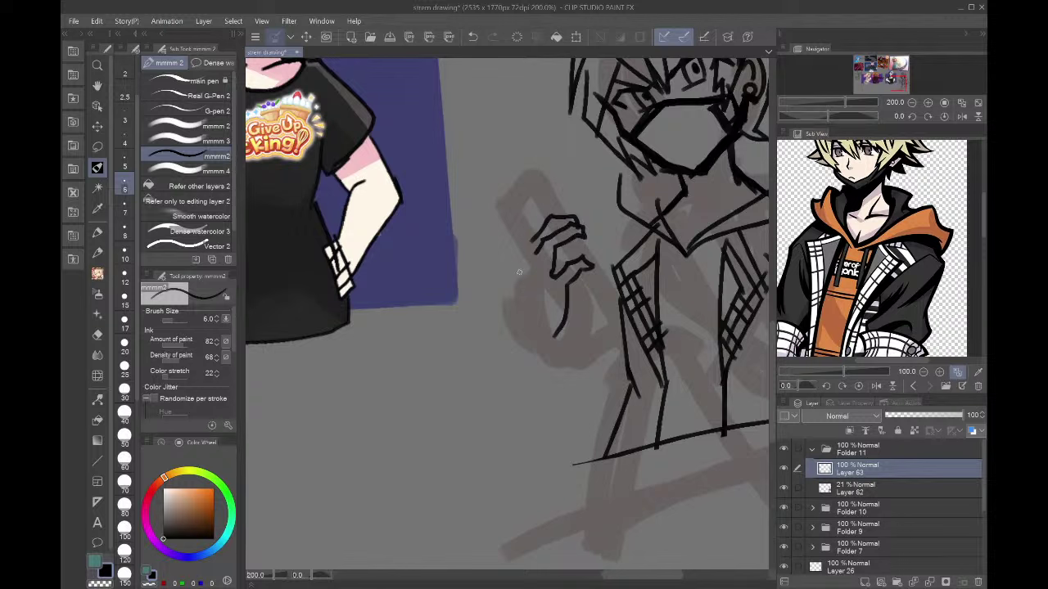
pyautogui.moveTo(514, 303)
pyautogui.mouseDown()
pyautogui.moveTo(514, 238)
pyautogui.moveTo(532, 193)
pyautogui.moveTo(537, 218)
pyautogui.moveTo(554, 175)
pyautogui.moveTo(535, 211)
pyautogui.mouseUp()
pyautogui.hotkey('ctrl', 'z')
pyautogui.moveTo(541, 205)
pyautogui.mouseDown()
pyautogui.moveTo(532, 241)
pyautogui.moveTo(558, 189)
pyautogui.moveTo(600, 293)
pyautogui.moveTo(568, 311)
pyautogui.mouseUp()
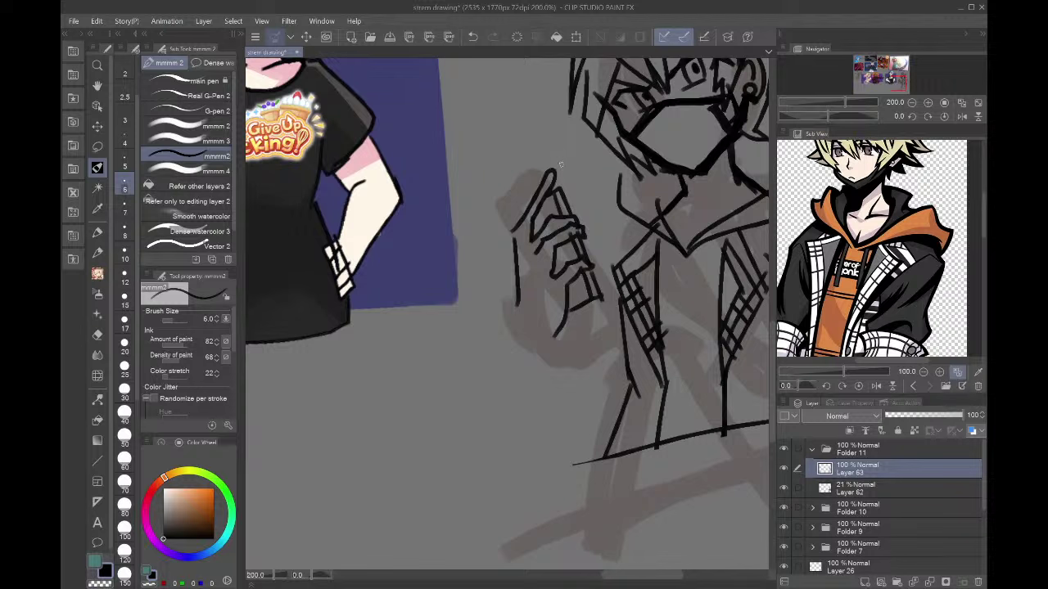
pyautogui.moveTo(532, 200); pyautogui.dragTo(509, 225)
pyautogui.moveTo(517, 291); pyautogui.dragTo(536, 334)
pyautogui.moveTo(512, 293); pyautogui.dragTo(579, 305)
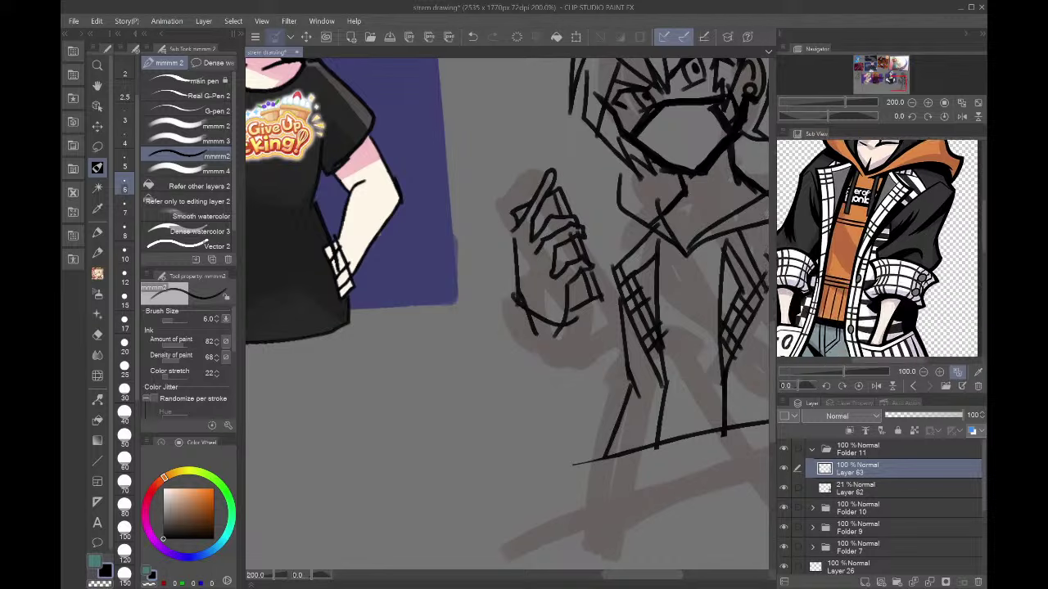
pyautogui.hotkey('ctrl', 'z')
# - Draw the bent forearm below the raised hand, the rounded sleeve around the elbow, and the far shoulder line
pyautogui.moveTo(544, 345); pyautogui.dragTo(583, 432)
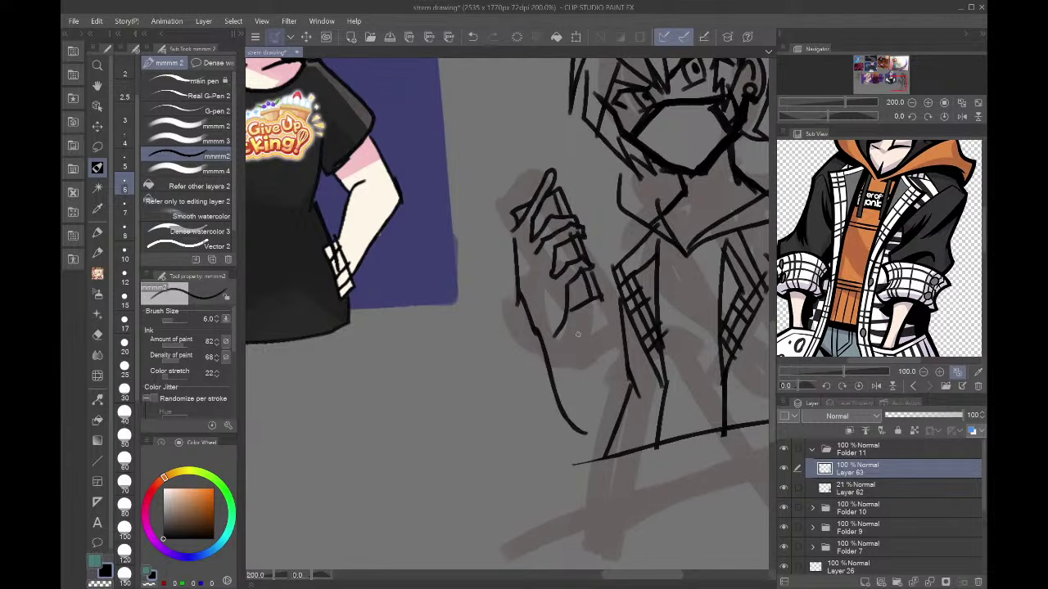
pyautogui.moveTo(567, 329)
pyautogui.mouseDown()
pyautogui.moveTo(614, 388)
pyautogui.moveTo(576, 445)
pyautogui.mouseUp()
pyautogui.moveTo(549, 383)
pyautogui.mouseDown()
pyautogui.moveTo(536, 401)
pyautogui.moveTo(569, 454)
pyautogui.mouseUp()
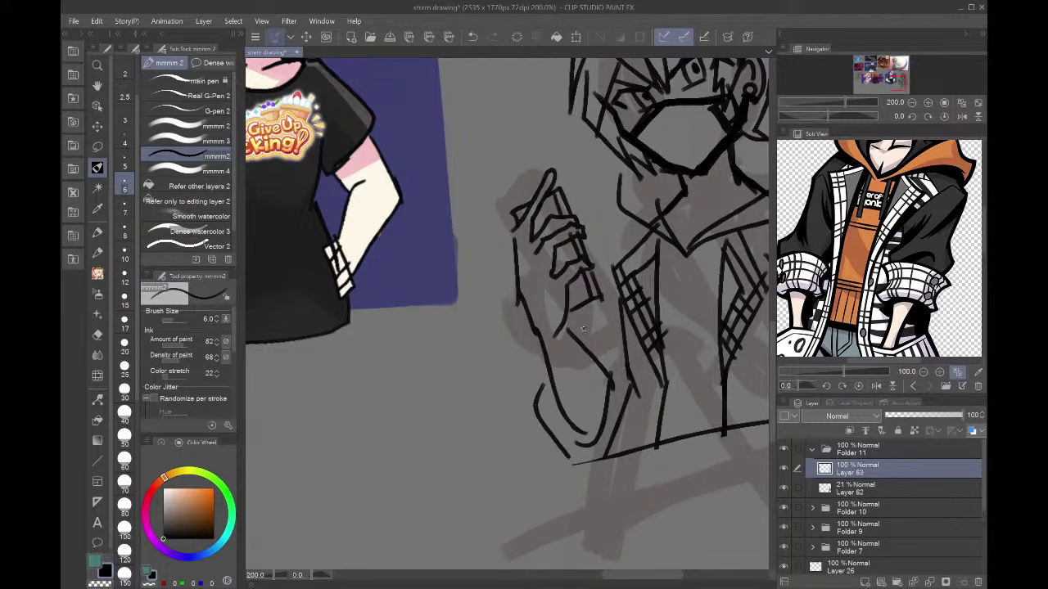
pyautogui.moveTo(579, 323); pyautogui.dragTo(619, 349)
# - Check the figure in a mirrored view and use Liquify to push the arm and sleeve outlines slightly outward
pyautogui.moveTo(907, 80); pyautogui.dragTo(909, 81)
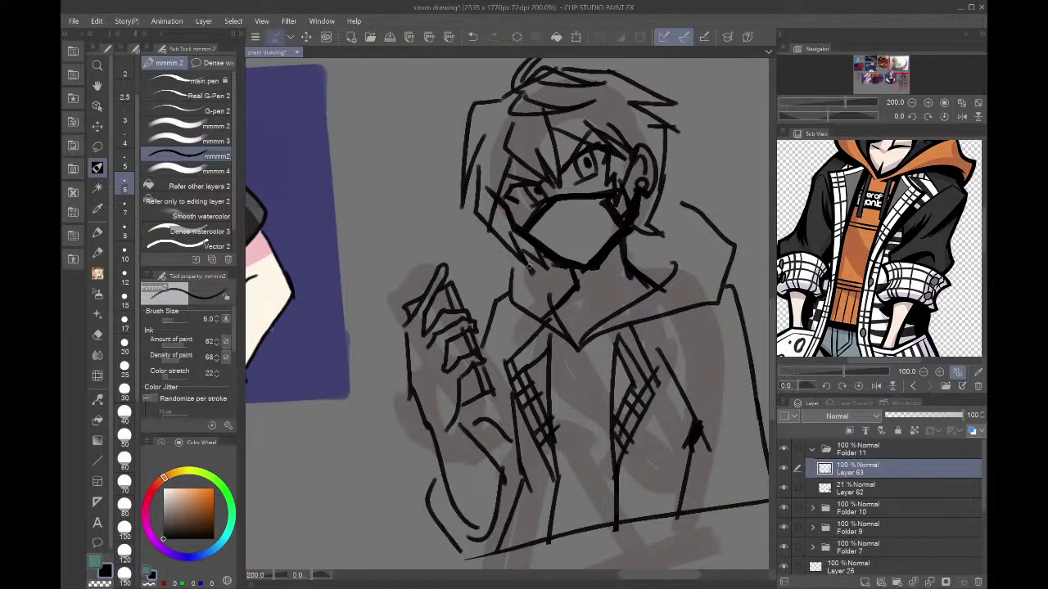
pyautogui.click(962, 116)
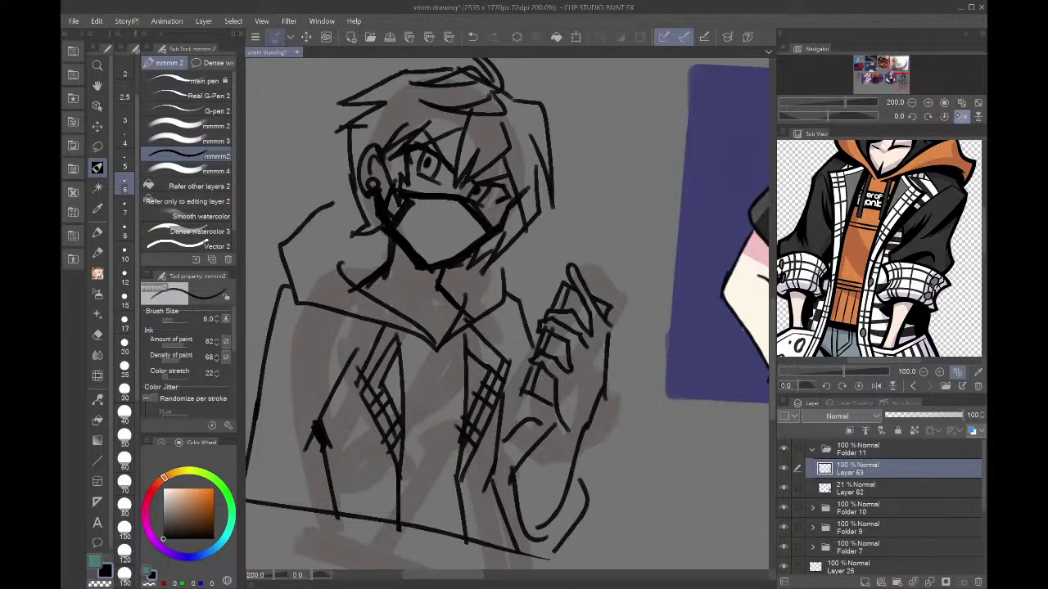
pyautogui.click(912, 102)
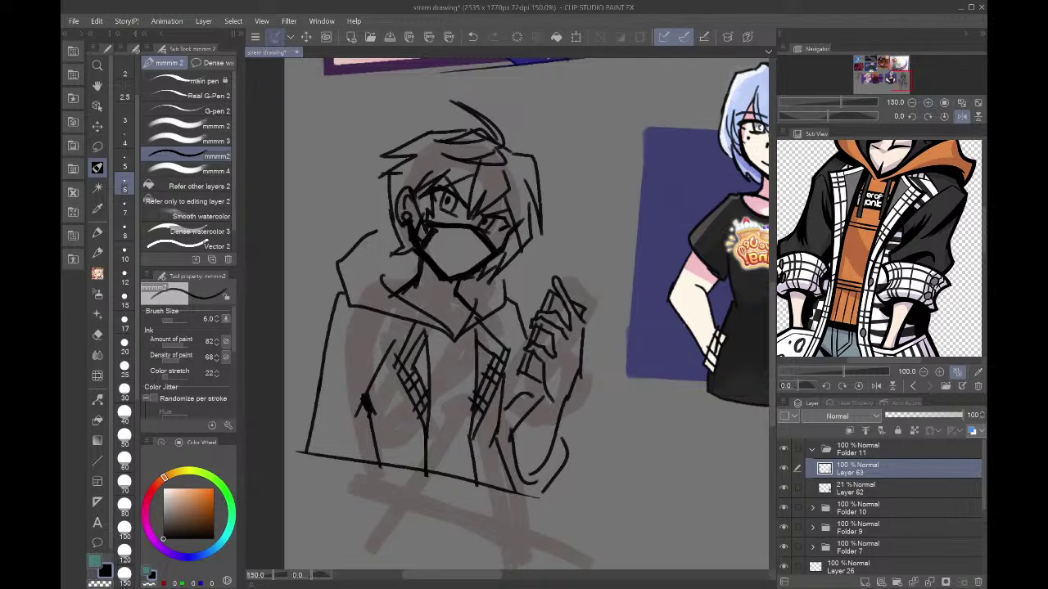
pyautogui.click(97, 376)
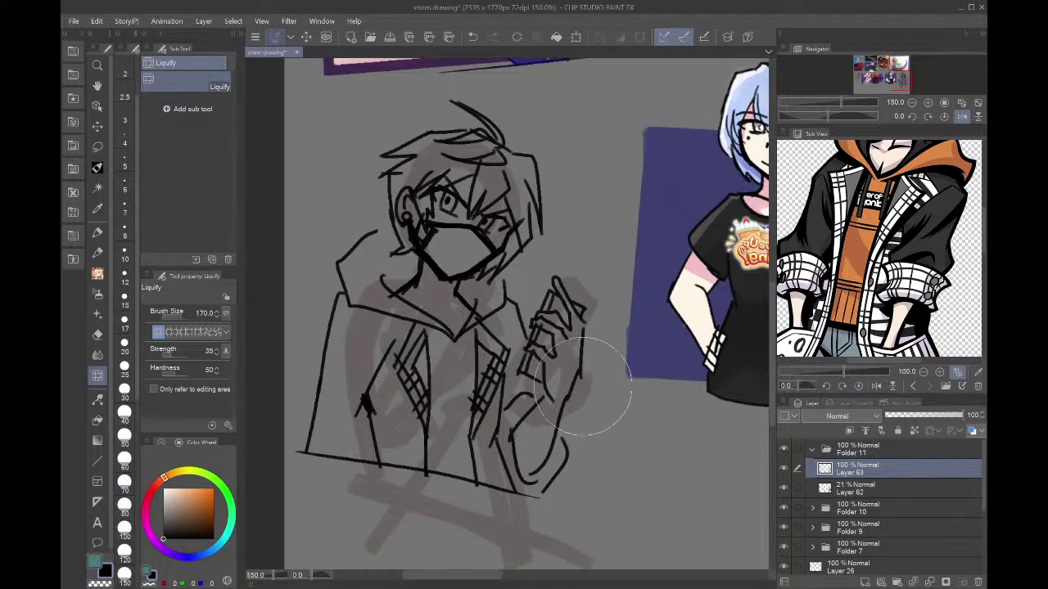
pyautogui.moveTo(606, 375)
pyautogui.mouseDown()
pyautogui.moveTo(608, 363)
pyautogui.moveTo(573, 444)
pyautogui.moveTo(486, 380)
pyautogui.mouseUp()
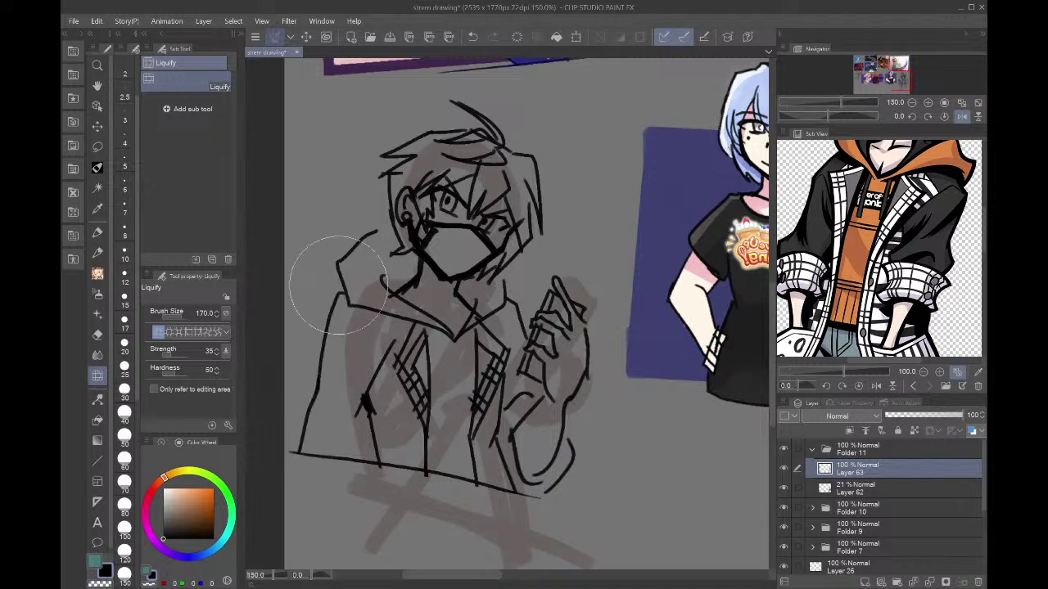
pyautogui.click(962, 116)
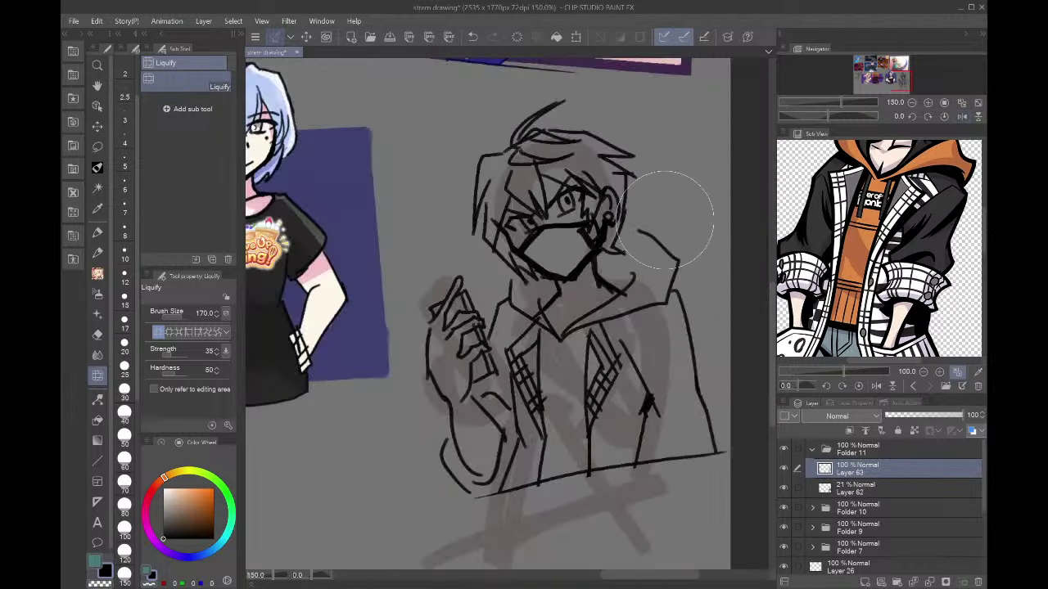
# - Erase the face mask's upper and inner side edges, leaving its lower edge as the jaw
pyautogui.click(98, 147)
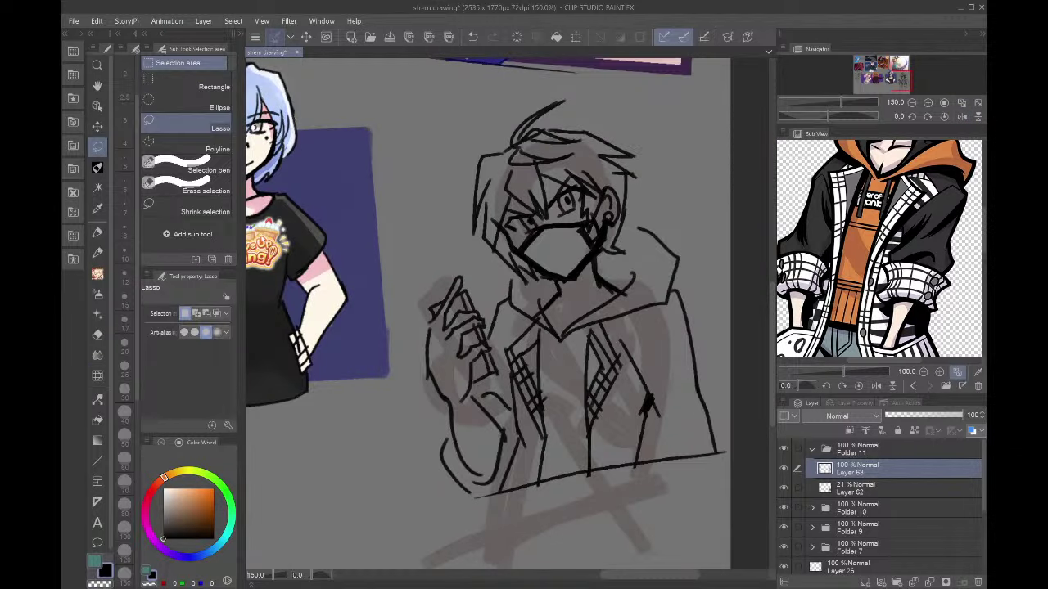
pyautogui.click(927, 103)
pyautogui.click(928, 102)
pyautogui.click(927, 102)
pyautogui.moveTo(899, 73); pyautogui.dragTo(903, 77)
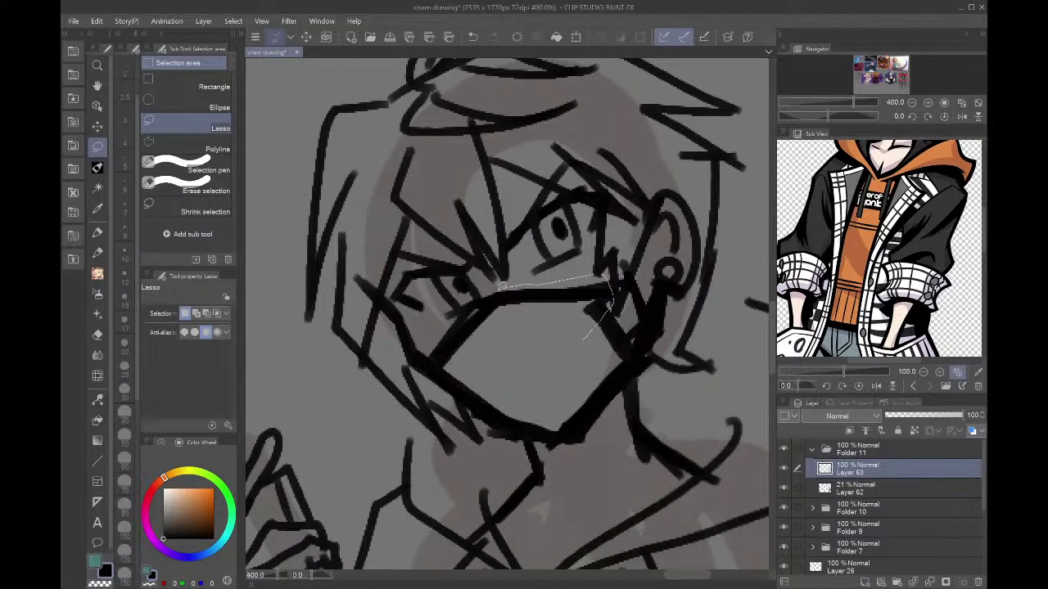
pyautogui.moveTo(583, 338)
pyautogui.mouseDown()
pyautogui.moveTo(458, 348)
pyautogui.moveTo(442, 364)
pyautogui.moveTo(481, 397)
pyautogui.moveTo(575, 408)
pyautogui.mouseUp()
pyautogui.press('Delete')
pyautogui.hotkey('ctrl', 'd')
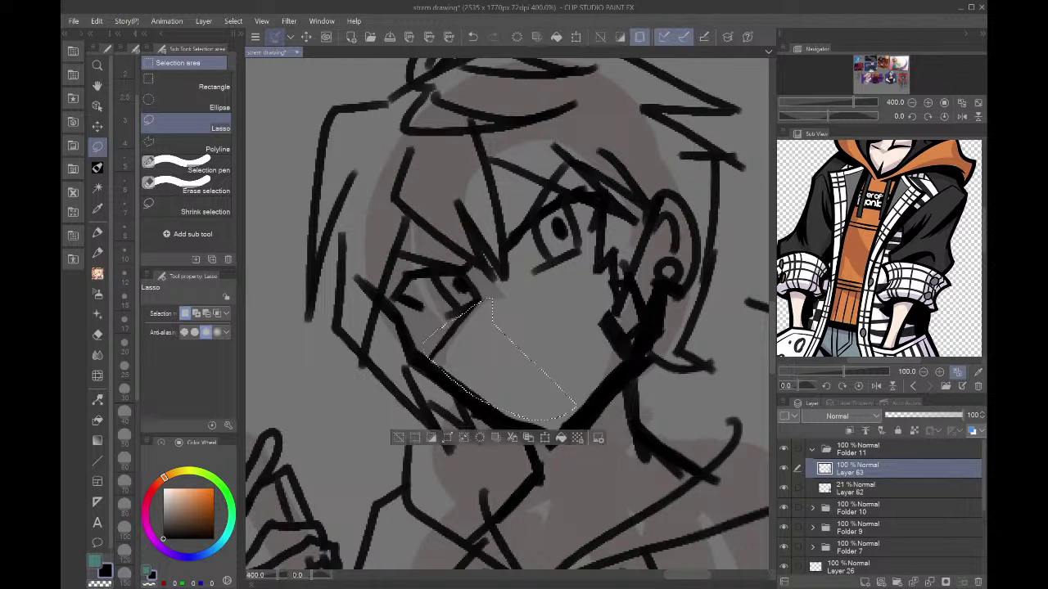
pyautogui.press('Delete')
pyautogui.hotkey('ctrl', 'd')
# - Draw the nose and a small open mouth on the bare face with the brush size at 5
pyautogui.press('b')
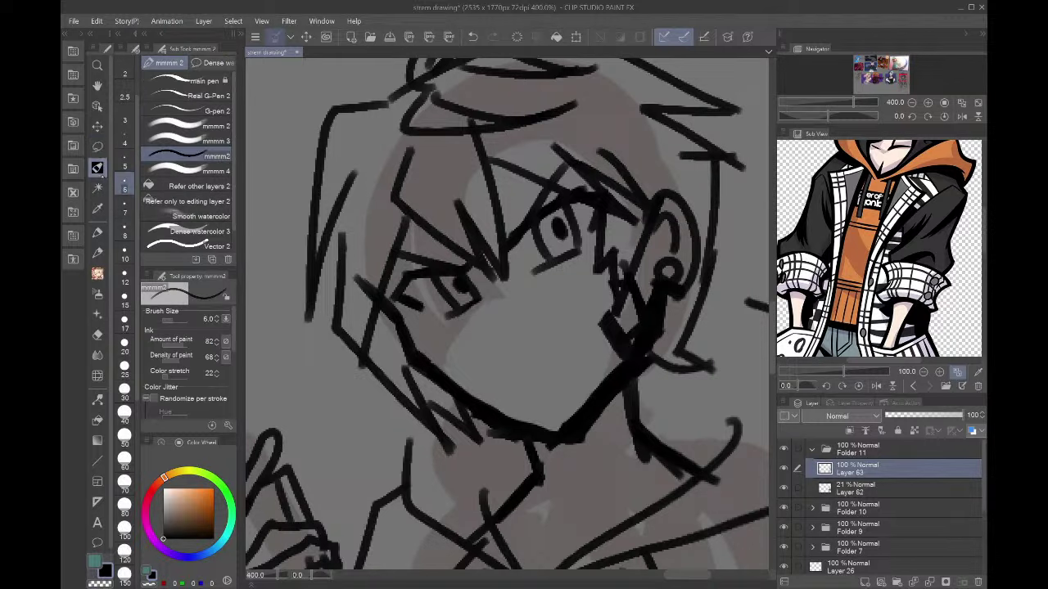
pyautogui.moveTo(488, 314)
pyautogui.mouseDown()
pyautogui.moveTo(486, 337)
pyautogui.moveTo(502, 350)
pyautogui.mouseUp()
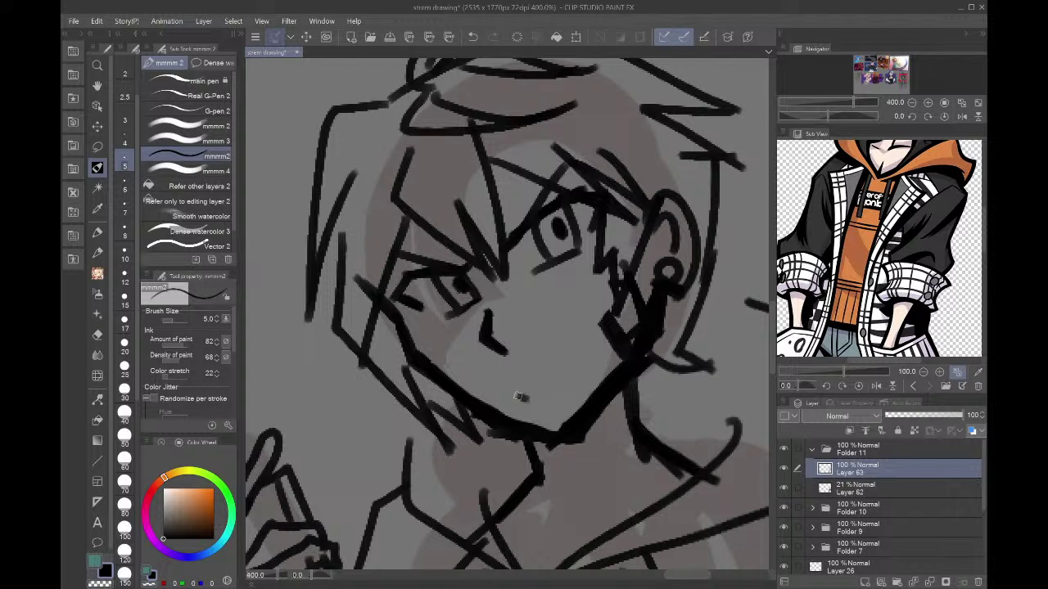
pyautogui.moveTo(518, 397)
pyautogui.mouseDown()
pyautogui.moveTo(590, 368)
pyautogui.moveTo(633, 297)
pyautogui.mouseUp()
# - Draw a new jawline from the ear to the chin and a second edge just below it
pyautogui.moveTo(570, 384); pyautogui.dragTo(631, 304)
pyautogui.moveTo(604, 340)
pyautogui.mouseDown()
pyautogui.moveTo(542, 419)
pyautogui.moveTo(520, 421)
pyautogui.mouseUp()
pyautogui.moveTo(466, 412)
pyautogui.mouseDown()
pyautogui.moveTo(532, 449)
pyautogui.moveTo(598, 422)
pyautogui.mouseUp()
pyautogui.hotkey('ctrl', 'z')
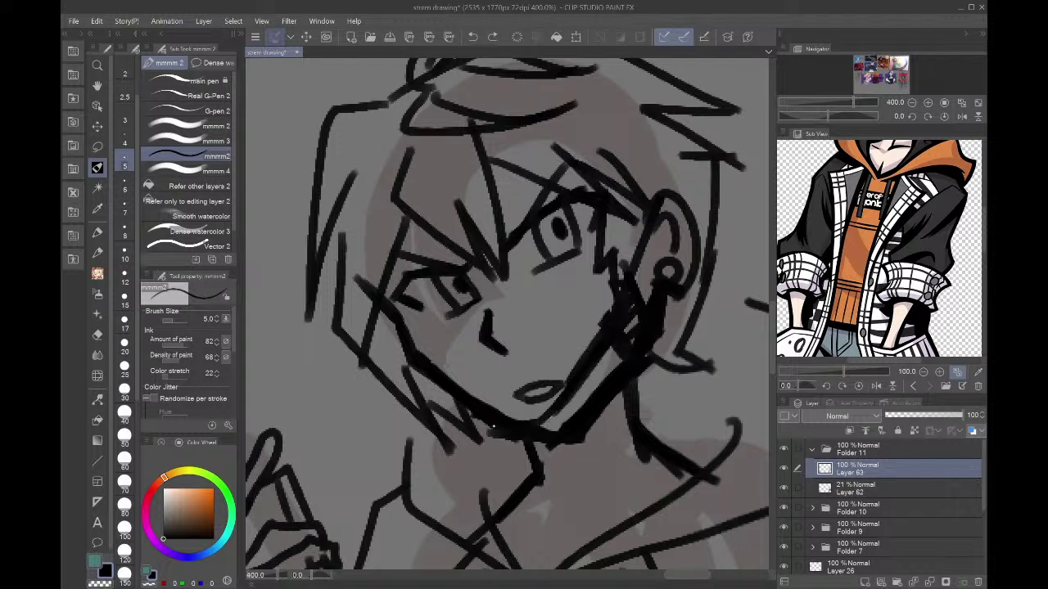
pyautogui.moveTo(468, 411)
pyautogui.mouseDown()
pyautogui.moveTo(518, 450)
pyautogui.moveTo(567, 461)
pyautogui.moveTo(651, 356)
pyautogui.moveTo(594, 431)
pyautogui.mouseUp()
pyautogui.moveTo(571, 462); pyautogui.dragTo(656, 352)
# - Clear the thick black areas between the jawline and the outer edge below it, leaving two separate lines
pyautogui.click(98, 146)
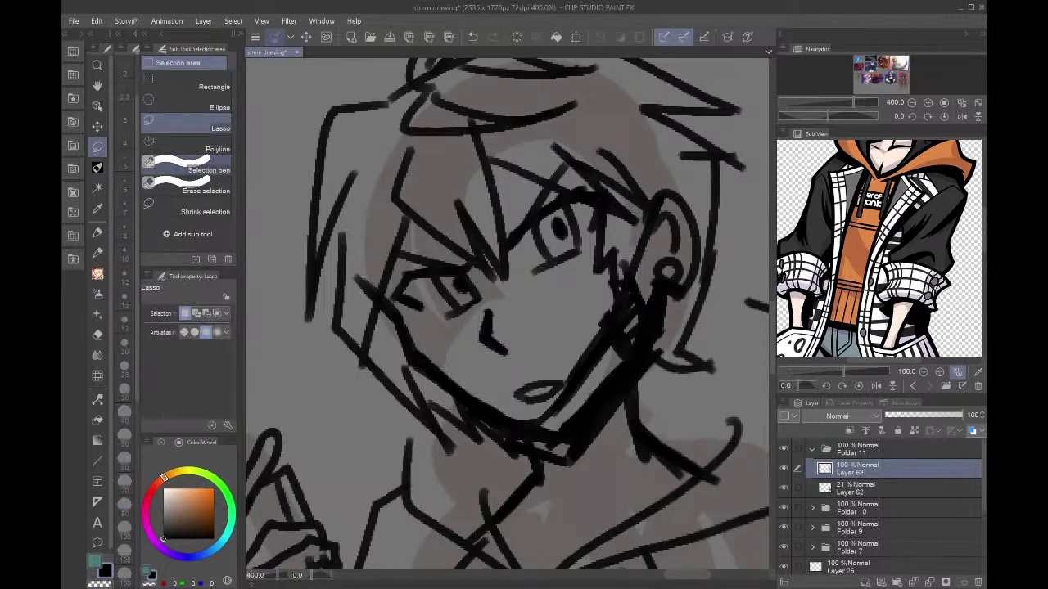
pyautogui.moveTo(599, 384)
pyautogui.mouseDown()
pyautogui.moveTo(567, 430)
pyautogui.moveTo(534, 440)
pyautogui.moveTo(488, 416)
pyautogui.moveTo(529, 424)
pyautogui.moveTo(596, 375)
pyautogui.mouseUp()
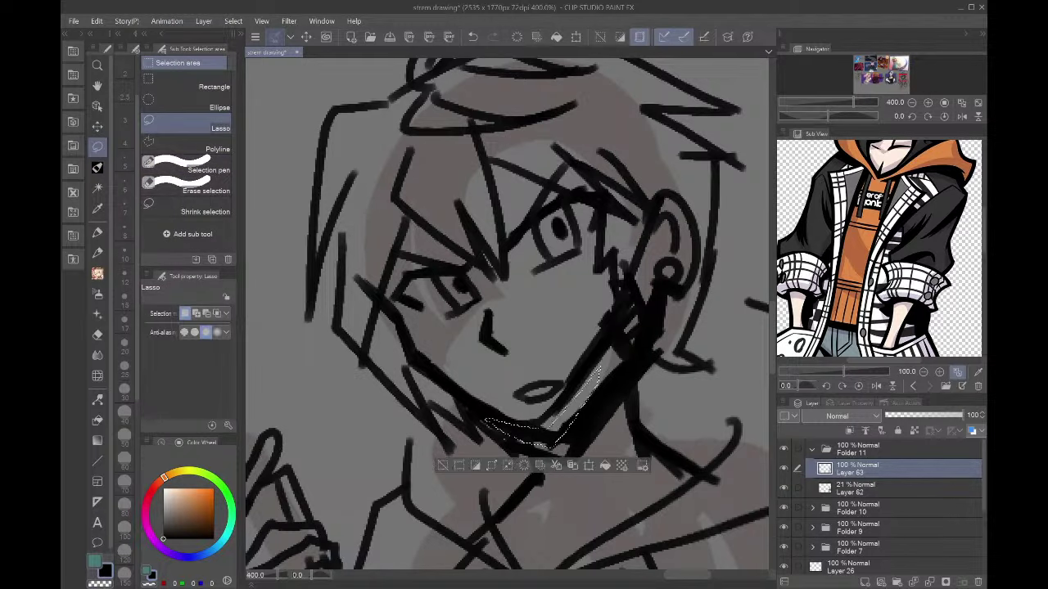
pyautogui.press('Delete')
pyautogui.hotkey('ctrl', 'd')
pyautogui.moveTo(578, 436)
pyautogui.mouseDown()
pyautogui.moveTo(611, 397)
pyautogui.moveTo(575, 449)
pyautogui.moveTo(542, 445)
pyautogui.mouseUp()
pyautogui.moveTo(646, 342)
pyautogui.mouseDown()
pyautogui.moveTo(623, 382)
pyautogui.moveTo(632, 350)
pyautogui.moveTo(613, 344)
pyautogui.moveTo(634, 305)
pyautogui.moveTo(631, 337)
pyautogui.mouseUp()
pyautogui.hotkey('ctrl', 'd')
pyautogui.hotkey('ctrl', 'd')
pyautogui.press('Delete')
pyautogui.hotkey('ctrl', 'd')
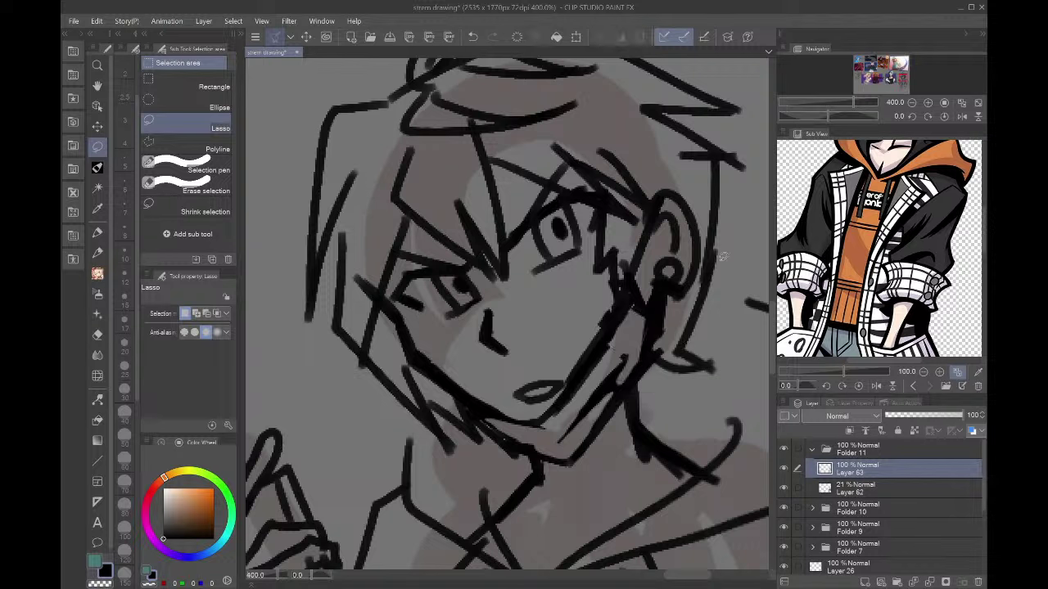
# - Touch up the lines below the ear and draw a pointed hair spike jutting out from the far side of the head
pyautogui.press('p')
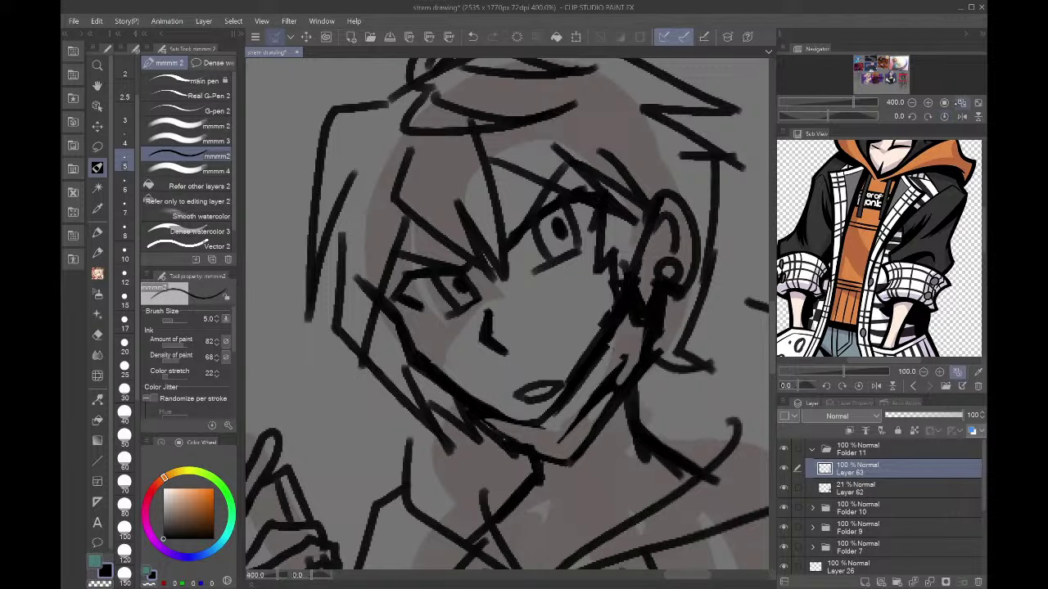
pyautogui.click(961, 103)
pyautogui.click(961, 117)
pyautogui.moveTo(932, 90); pyautogui.dragTo(905, 79)
pyautogui.click(929, 102)
pyautogui.click(928, 103)
pyautogui.click(928, 102)
pyautogui.click(927, 102)
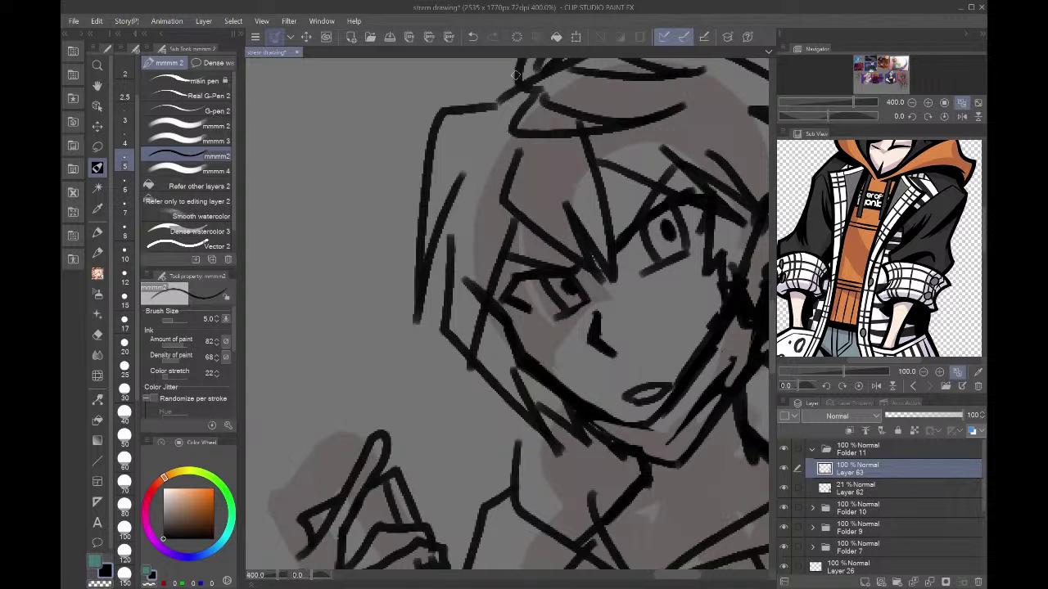
pyautogui.moveTo(515, 75); pyautogui.dragTo(357, 148)
# - Erase the old hair outline that overlaps the inside of the new spike
pyautogui.press('m')
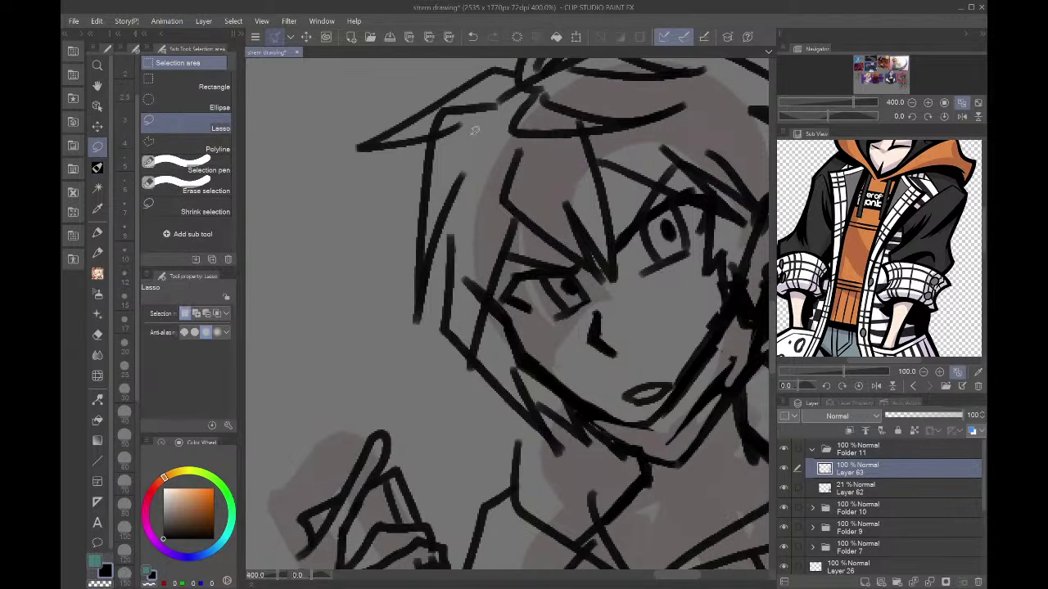
pyautogui.moveTo(474, 130)
pyautogui.mouseDown()
pyautogui.moveTo(437, 114)
pyautogui.moveTo(520, 83)
pyautogui.moveTo(500, 72)
pyautogui.moveTo(433, 131)
pyautogui.mouseUp()
pyautogui.press('Delete')
pyautogui.hotkey('ctrl', 'd')
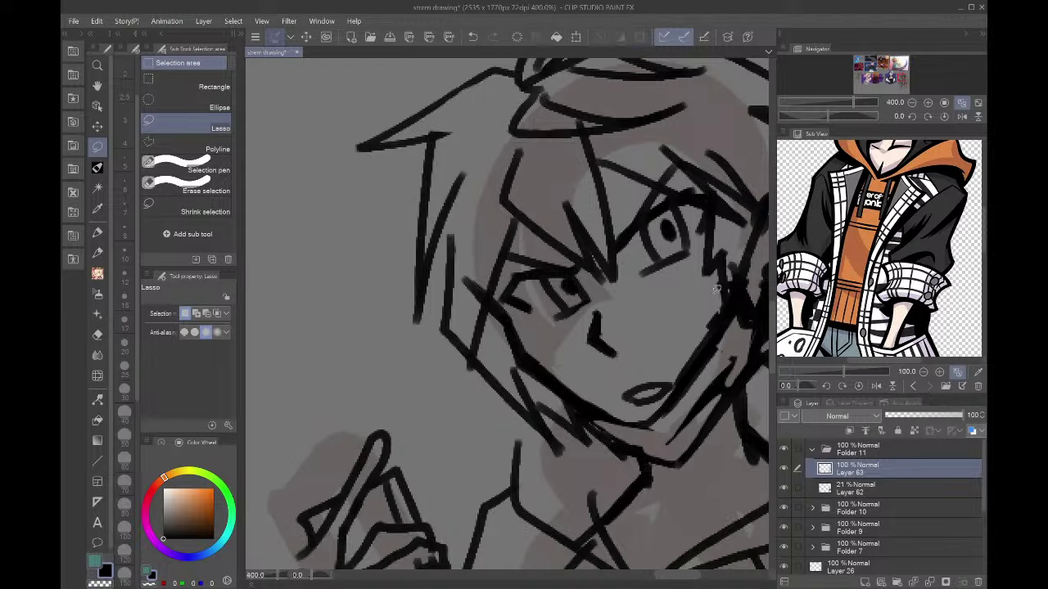
# - Select the whole head with the lasso and tilt it slightly clockwise above the neck
pyautogui.scroll(-6, 723, 281)
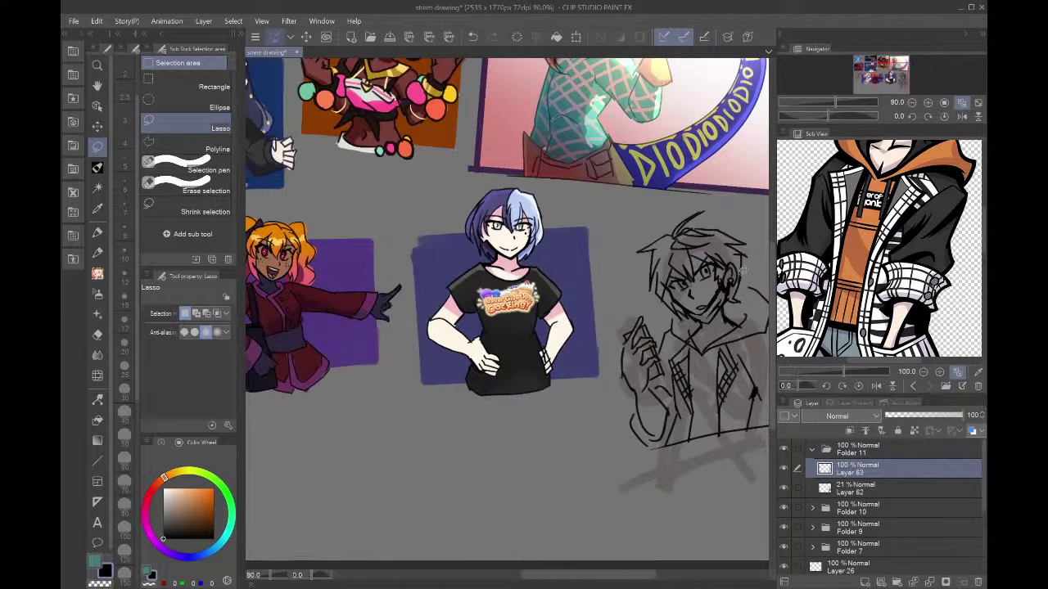
pyautogui.scroll(-3, 758, 249)
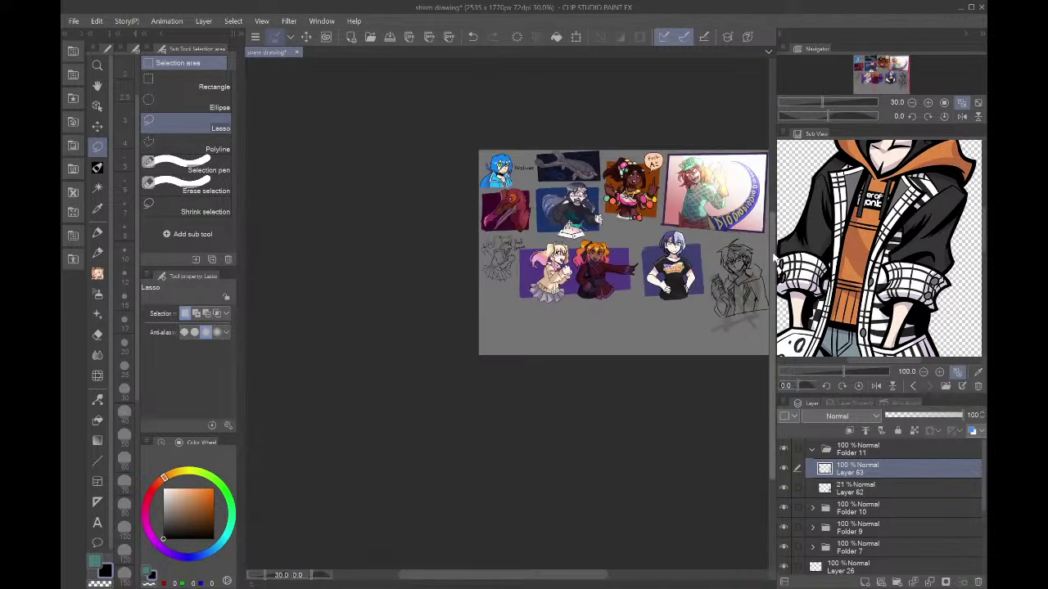
pyautogui.scroll(-4, 851, 254)
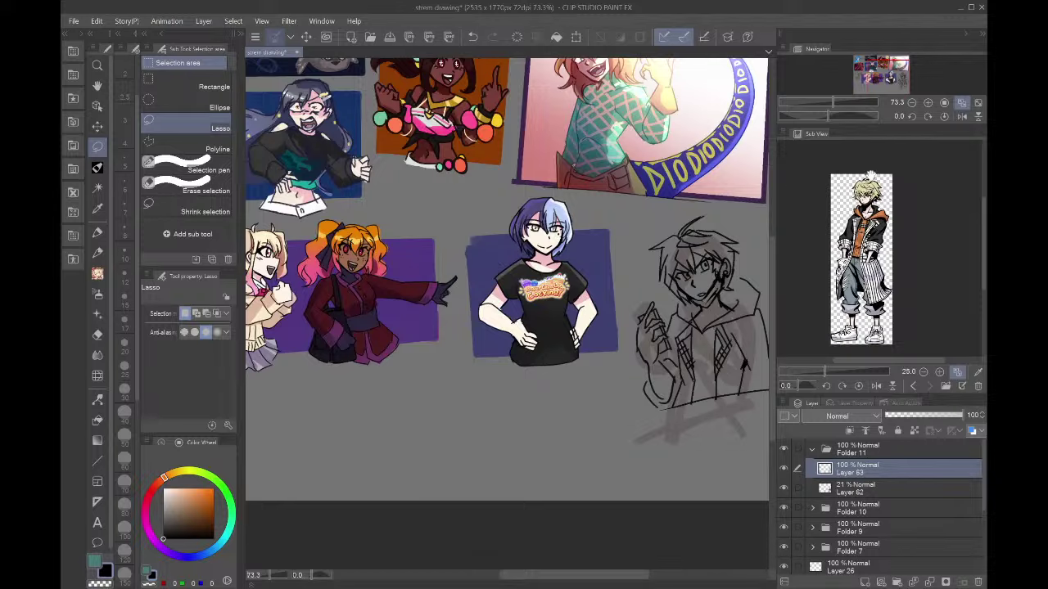
pyautogui.scroll(2, 871, 174)
pyautogui.scroll(6, 764, 242)
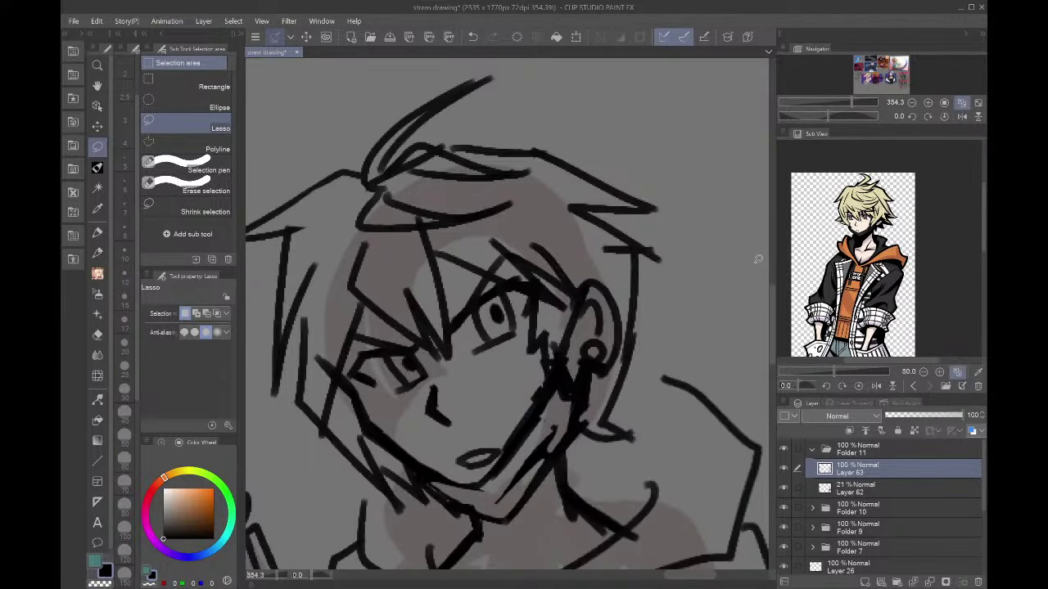
pyautogui.moveTo(578, 450)
pyautogui.mouseDown()
pyautogui.moveTo(483, 528)
pyautogui.moveTo(424, 516)
pyautogui.moveTo(255, 400)
pyautogui.moveTo(554, 74)
pyautogui.moveTo(761, 204)
pyautogui.moveTo(766, 381)
pyautogui.mouseUp()
pyautogui.moveTo(709, 234)
pyautogui.keyDown('shift'); pyautogui.mouseDown()
pyautogui.moveTo(713, 296)
pyautogui.moveTo(654, 432)
pyautogui.moveTo(596, 520)
pyautogui.moveTo(704, 301)
pyautogui.moveTo(696, 277)
pyautogui.mouseUp(); pyautogui.keyUp('shift')
pyautogui.click(523, 550)
pyautogui.click(912, 102)
pyautogui.moveTo(578, 327); pyautogui.dragTo(578, 332)
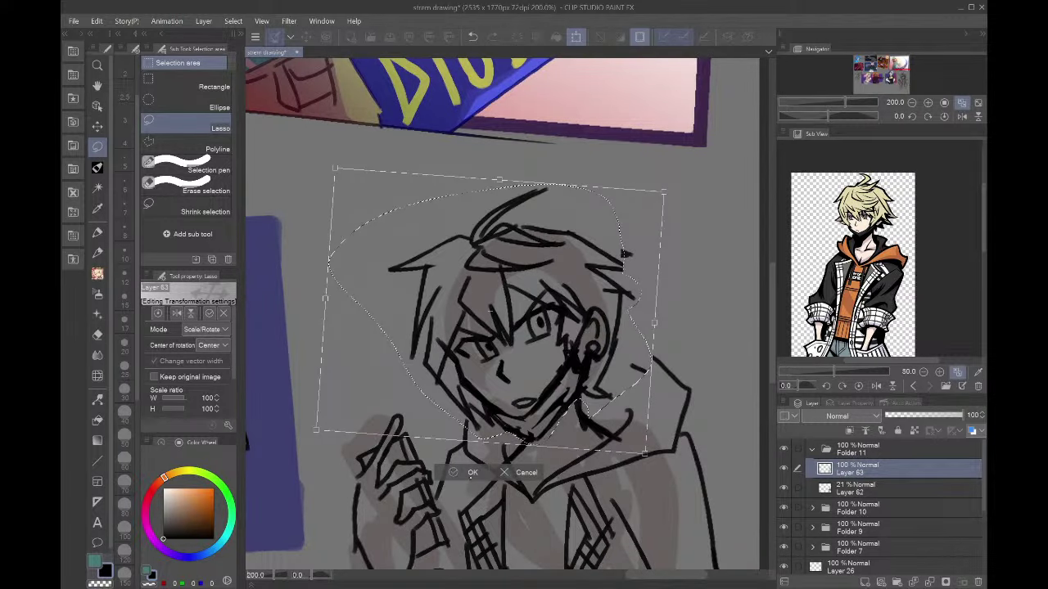
pyautogui.click(473, 473)
# - Erase the stray line fragments beside the head and the old hair strand behind the ear
pyautogui.moveTo(643, 314); pyautogui.dragTo(619, 249)
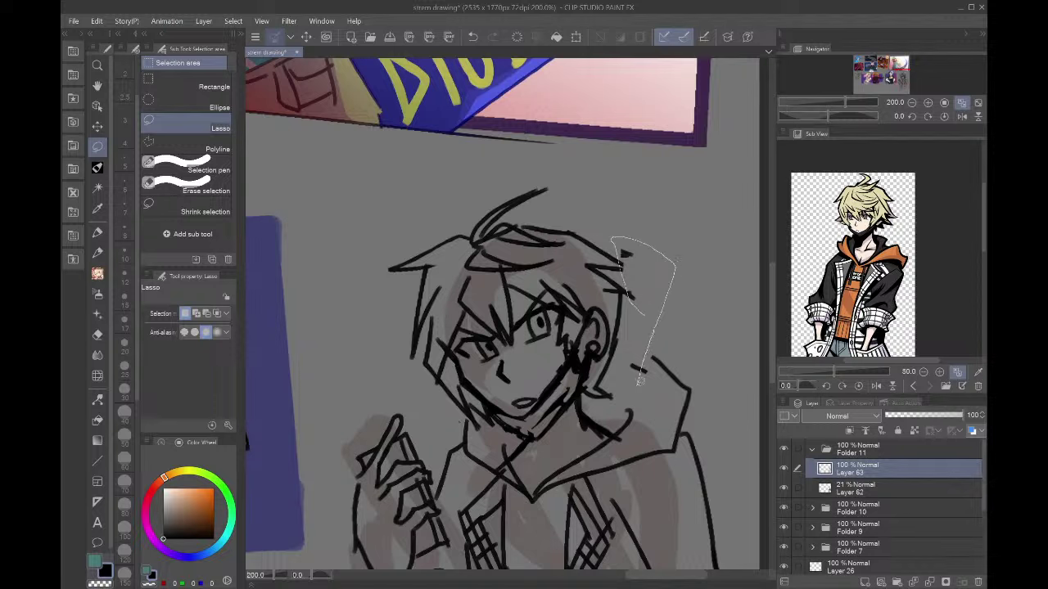
pyautogui.moveTo(620, 334); pyautogui.dragTo(628, 307)
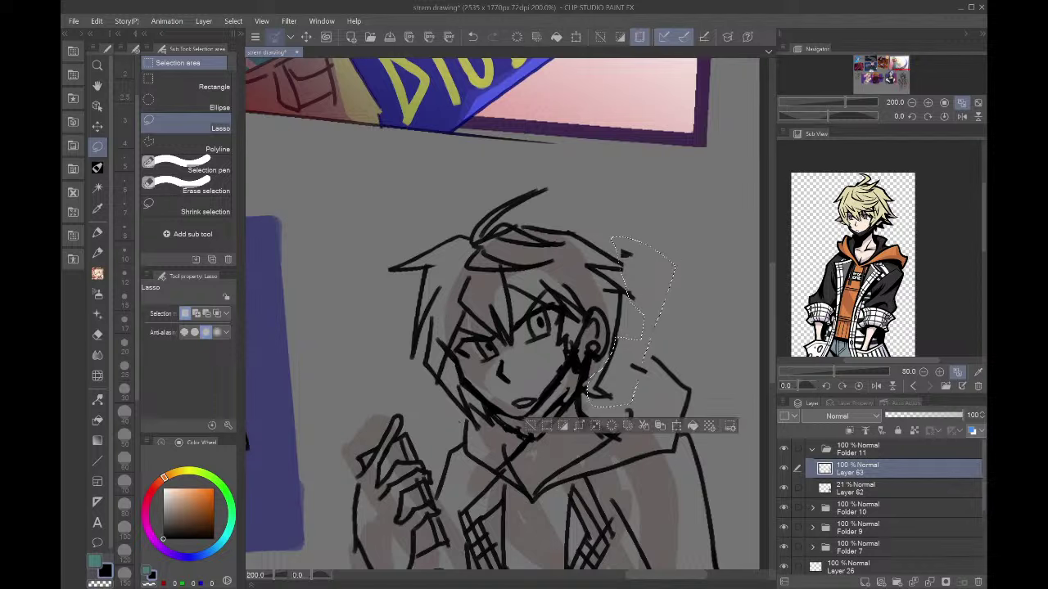
pyautogui.press('Delete')
pyautogui.hotkey('ctrl', 'd')
pyautogui.moveTo(602, 367)
pyautogui.mouseDown()
pyautogui.moveTo(613, 409)
pyautogui.moveTo(624, 337)
pyautogui.mouseUp()
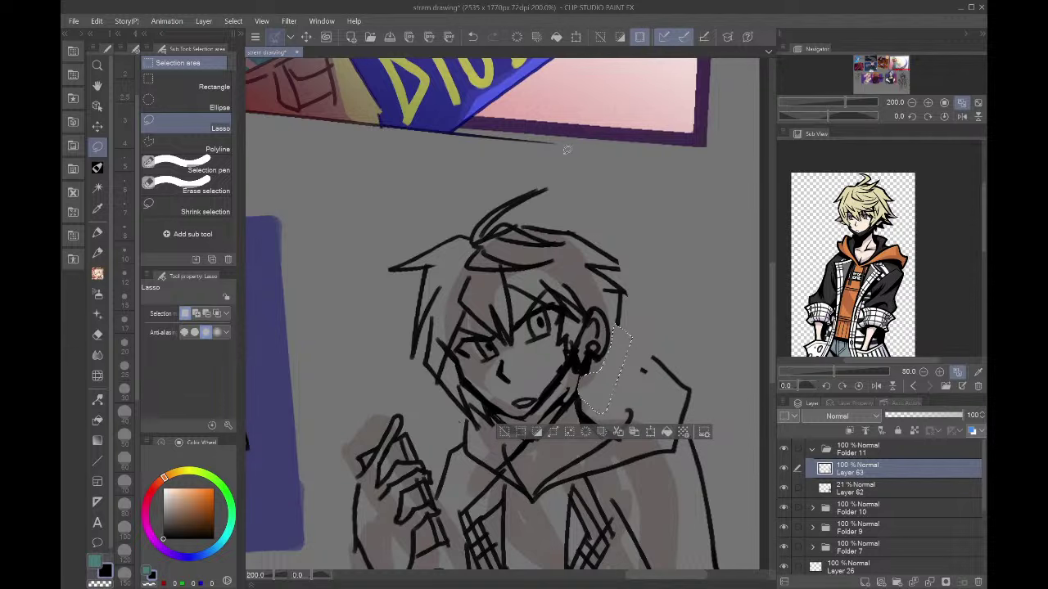
pyautogui.hotkey('ctrl', 'd')
# - Draw the outer hair edge behind the ear and pointed tufts flicking outward at the nape
pyautogui.press('p')
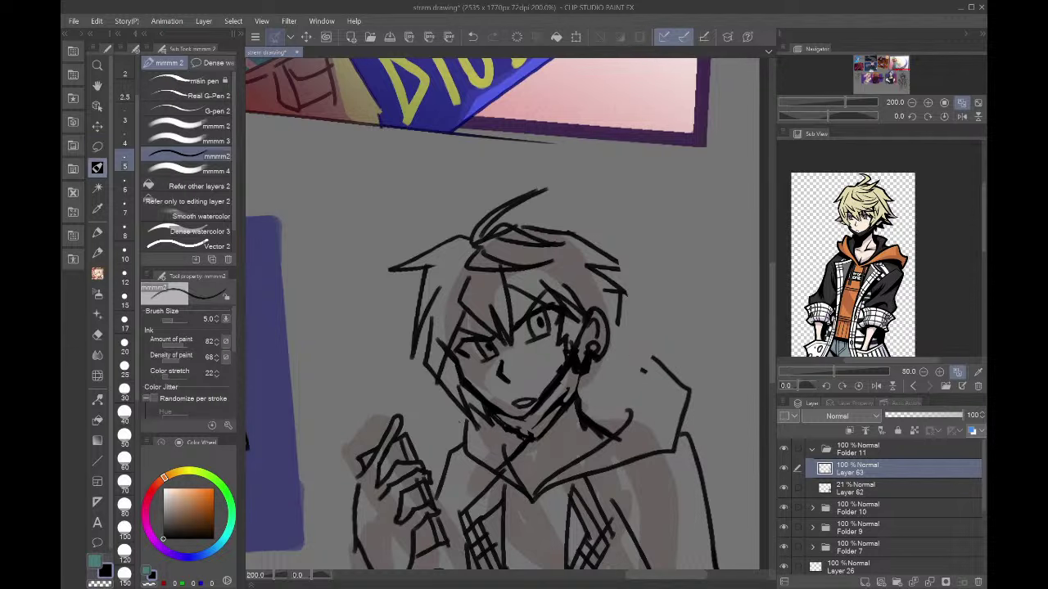
pyautogui.hotkey('ctrl', '-')
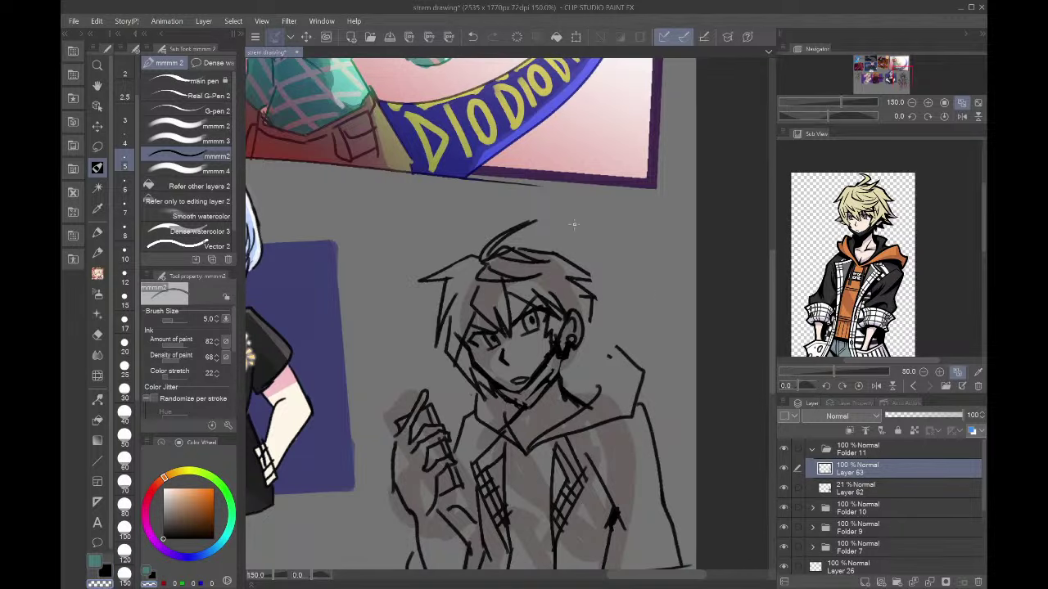
pyautogui.hotkey('ctrl', 'z')
pyautogui.scroll(2, 650, 304)
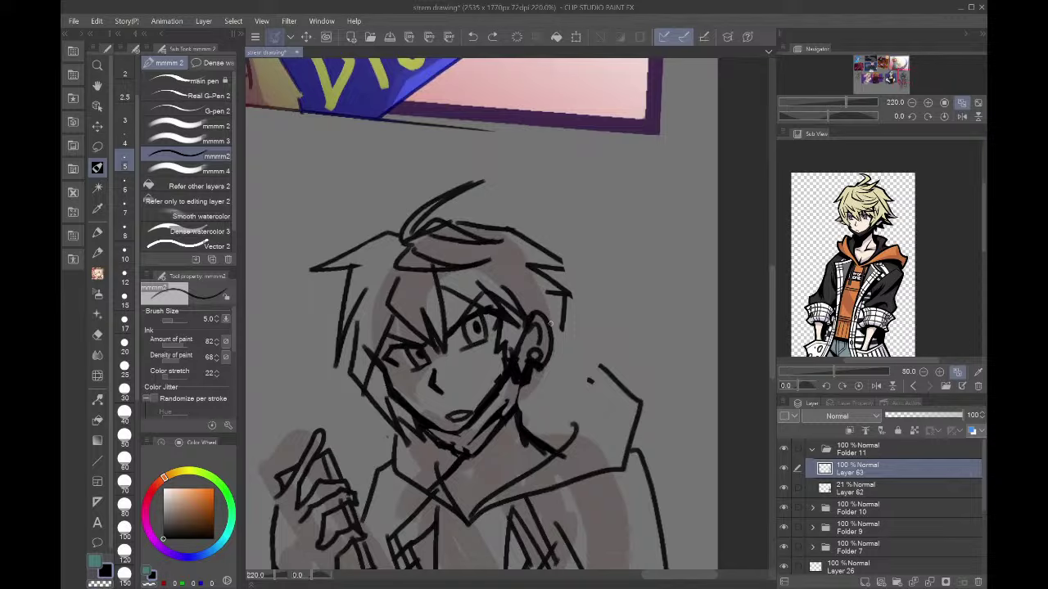
pyautogui.scroll(3, 550, 324)
pyautogui.moveTo(556, 262)
pyautogui.mouseDown()
pyautogui.moveTo(586, 310)
pyautogui.moveTo(563, 378)
pyautogui.moveTo(598, 419)
pyautogui.moveTo(560, 429)
pyautogui.moveTo(572, 501)
pyautogui.moveTo(492, 512)
pyautogui.mouseUp()
pyautogui.moveTo(494, 448); pyautogui.dragTo(471, 499)
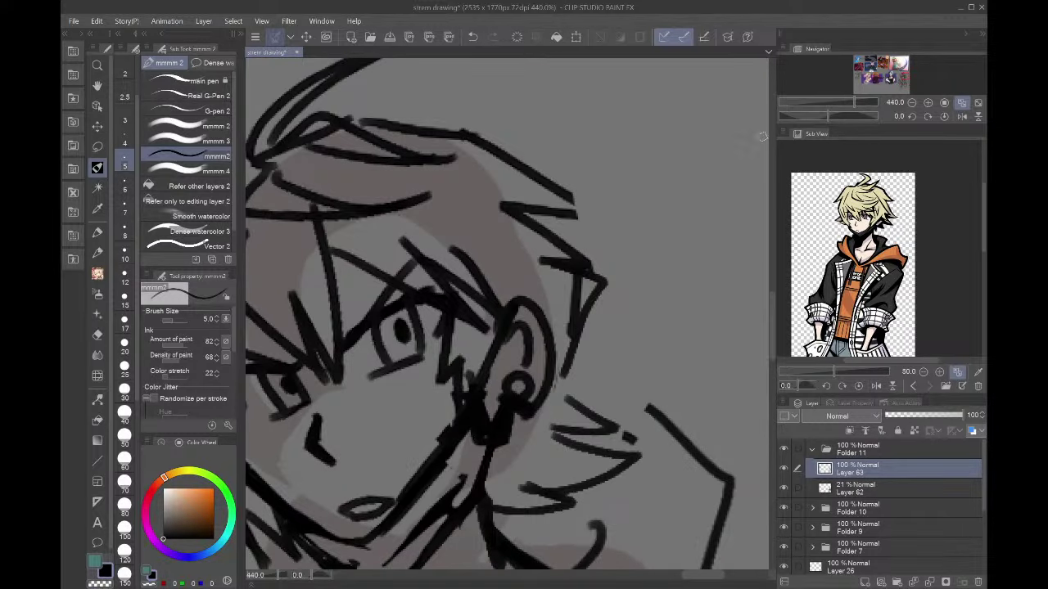
# - Draw a pointed hair tuft below the jaw on the side nearest the raised hand
pyautogui.moveTo(646, 211)
pyautogui.mouseDown()
pyautogui.moveTo(850, 179)
pyautogui.moveTo(729, 126)
pyautogui.moveTo(847, 95)
pyautogui.mouseUp()
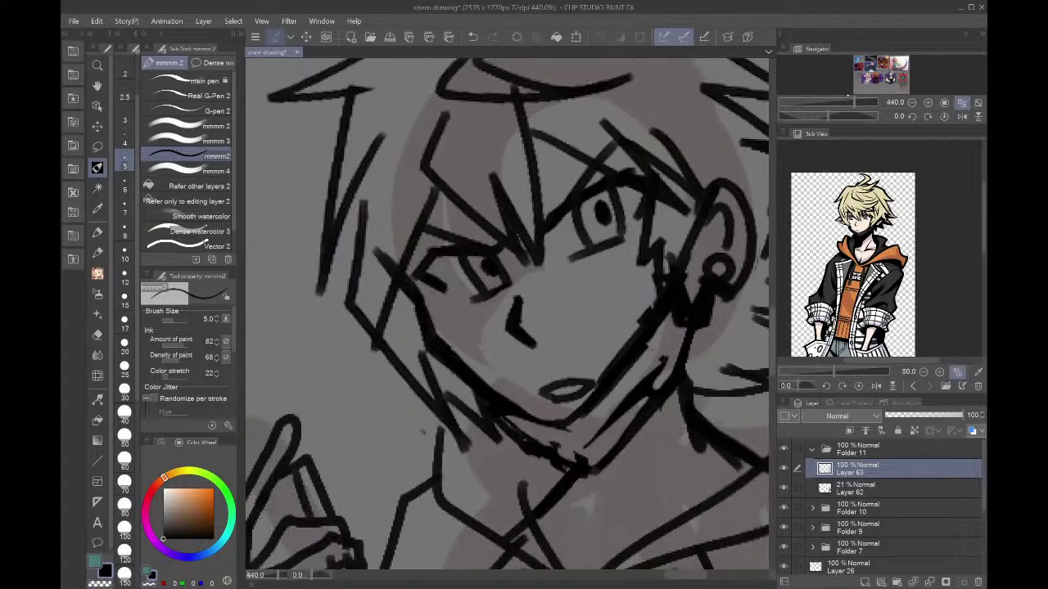
pyautogui.moveTo(473, 413)
pyautogui.mouseDown()
pyautogui.moveTo(372, 465)
pyautogui.moveTo(377, 358)
pyautogui.mouseUp()
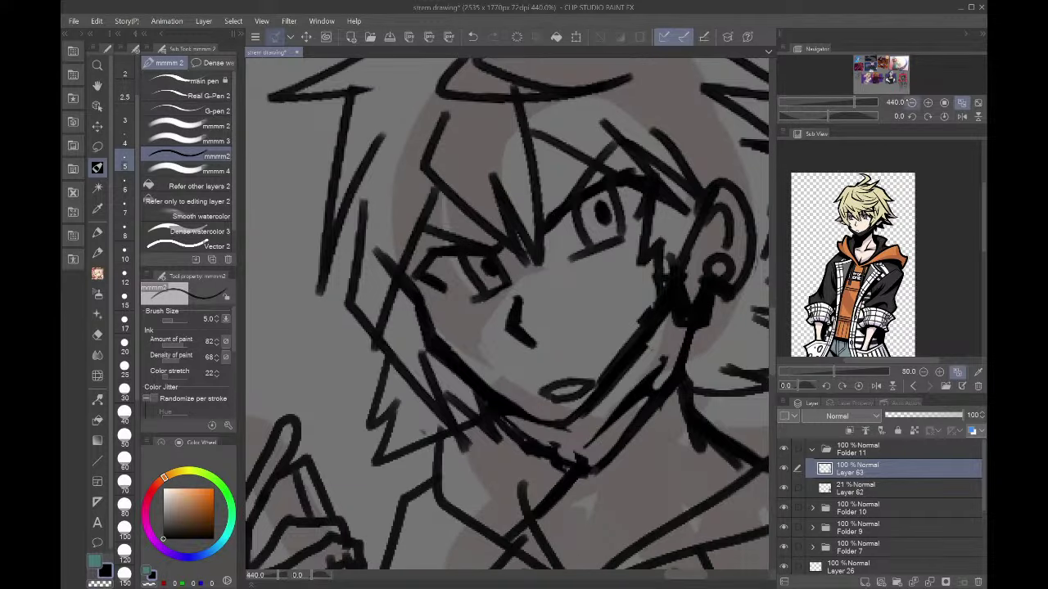
pyautogui.scroll(-1, 516, 292)
pyautogui.hotkey('ctrl', 'z')
pyautogui.moveTo(511, 411)
pyautogui.mouseDown()
pyautogui.moveTo(570, 448)
pyautogui.moveTo(585, 445)
pyautogui.mouseUp()
# - Clear the thick jaw and chin lines below the mouth and redraw a thinner jawline with short strokes beneath it
pyautogui.press('m')
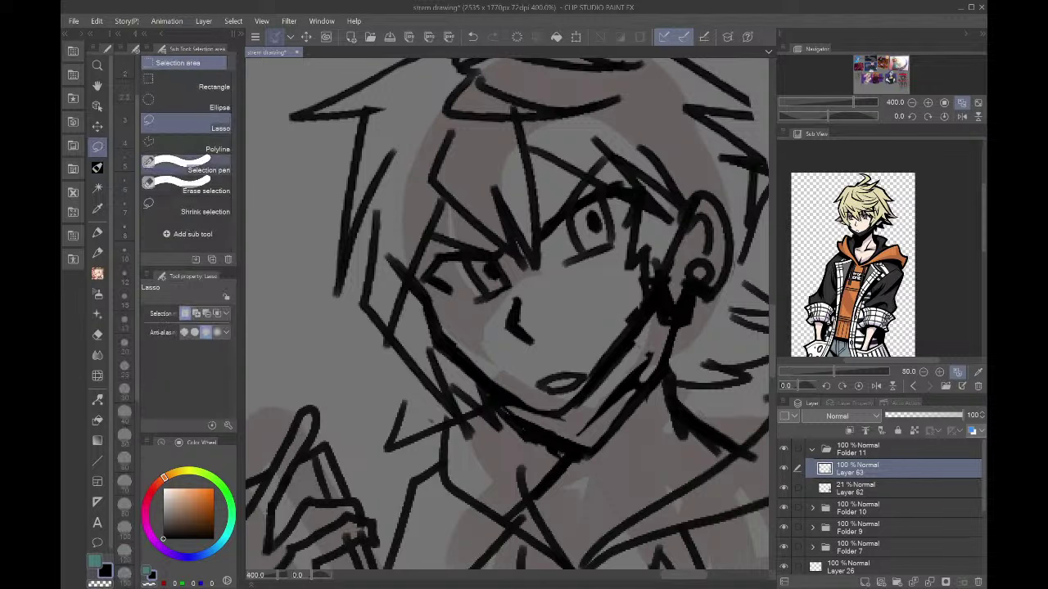
pyautogui.moveTo(536, 360)
pyautogui.mouseDown()
pyautogui.moveTo(578, 381)
pyautogui.moveTo(647, 298)
pyautogui.moveTo(651, 368)
pyautogui.moveTo(528, 426)
pyautogui.moveTo(591, 379)
pyautogui.mouseUp()
pyautogui.click(606, 421)
pyautogui.click(521, 414)
pyautogui.click(629, 298)
pyautogui.press('Delete')
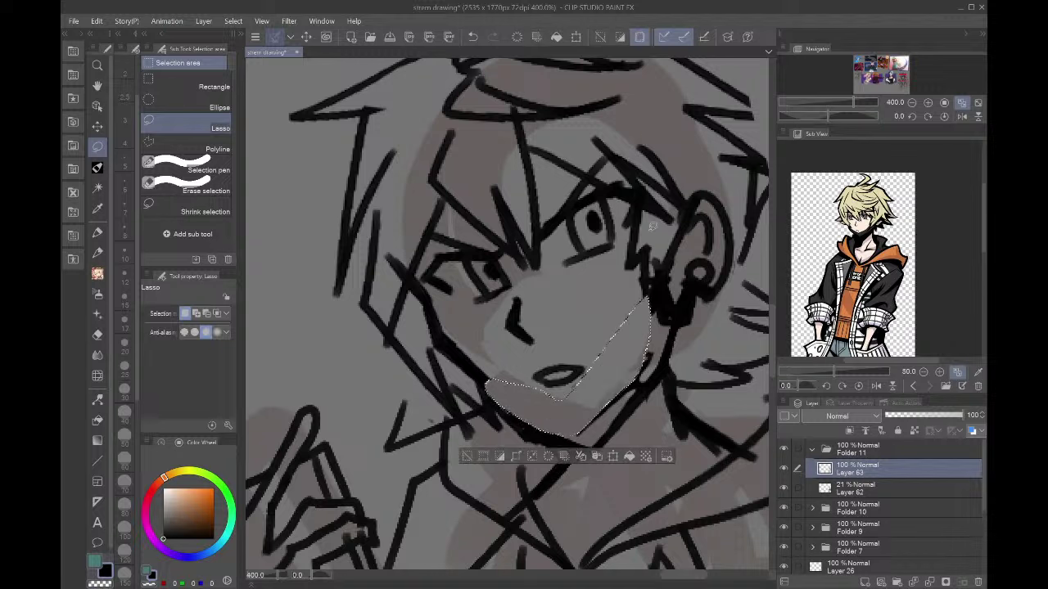
pyautogui.hotkey('ctrl', 'd')
pyautogui.click(99, 167)
pyautogui.moveTo(649, 293)
pyautogui.mouseDown()
pyautogui.moveTo(549, 399)
pyautogui.moveTo(483, 373)
pyautogui.moveTo(517, 417)
pyautogui.moveTo(561, 420)
pyautogui.moveTo(619, 360)
pyautogui.mouseUp()
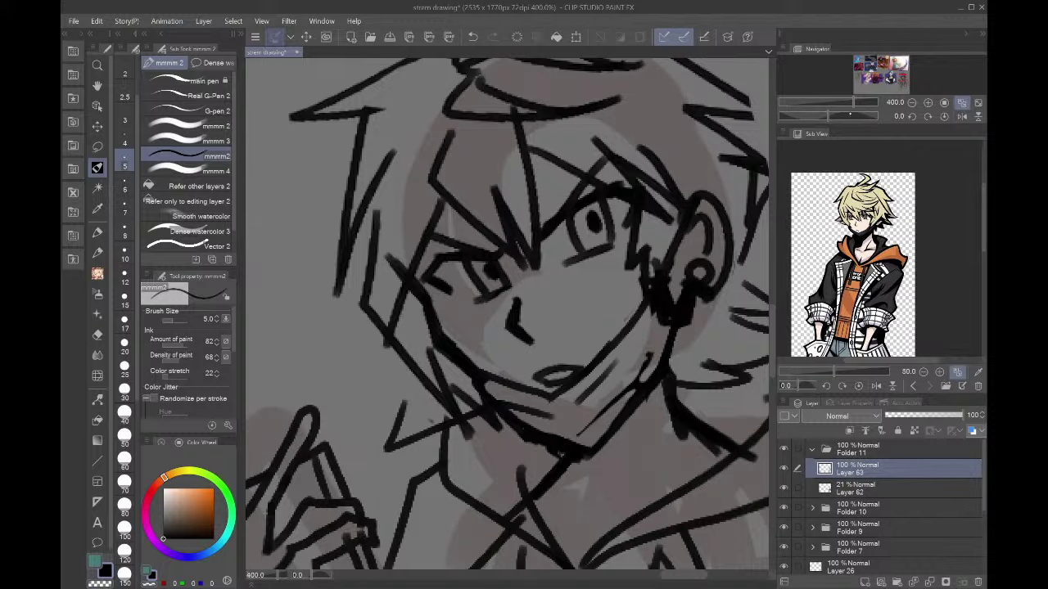
# - Extend the hair tufts beside the cheek in a mirrored canvas view and restore the normal view
pyautogui.click(912, 103)
pyautogui.click(912, 103)
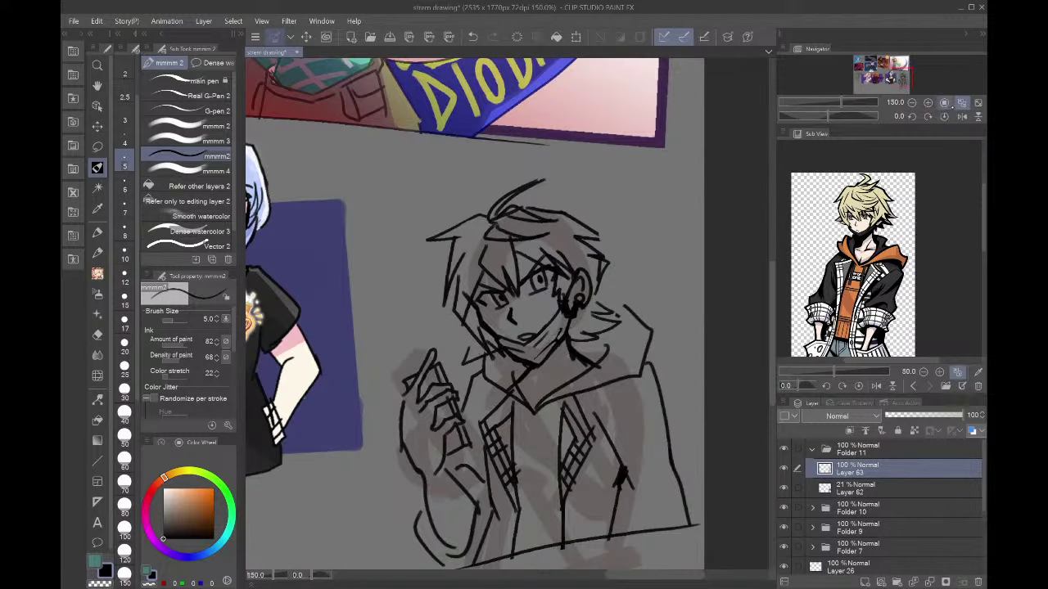
pyautogui.click(962, 117)
pyautogui.hotkey('ctrl', '+')
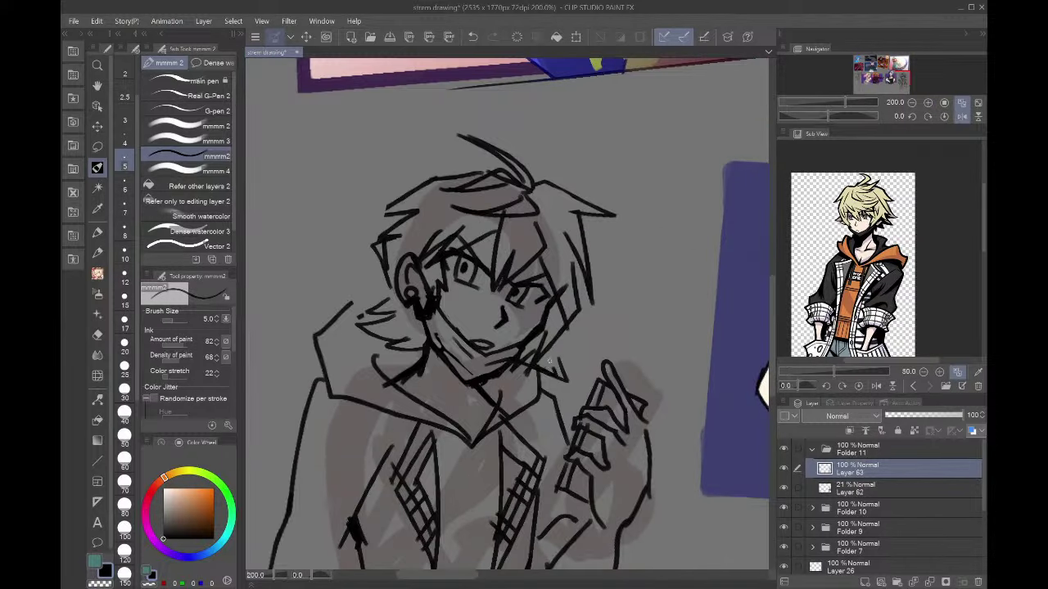
pyautogui.moveTo(568, 363); pyautogui.dragTo(565, 328)
pyautogui.click(962, 117)
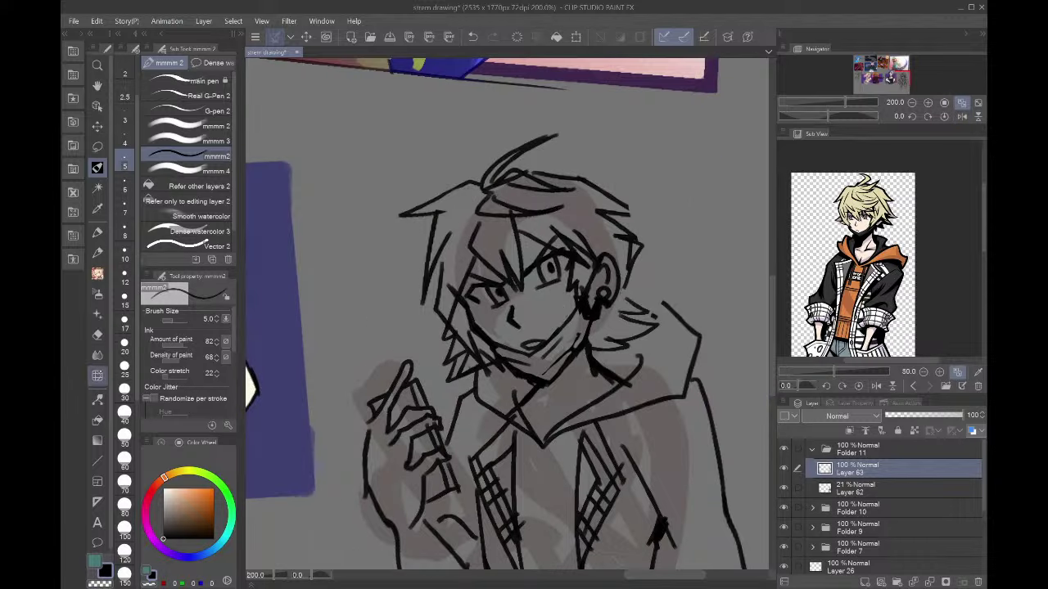
# - Reshape the hair tufts at the cheek and nape and the hood's upper edge with Liquify
pyautogui.click(98, 375)
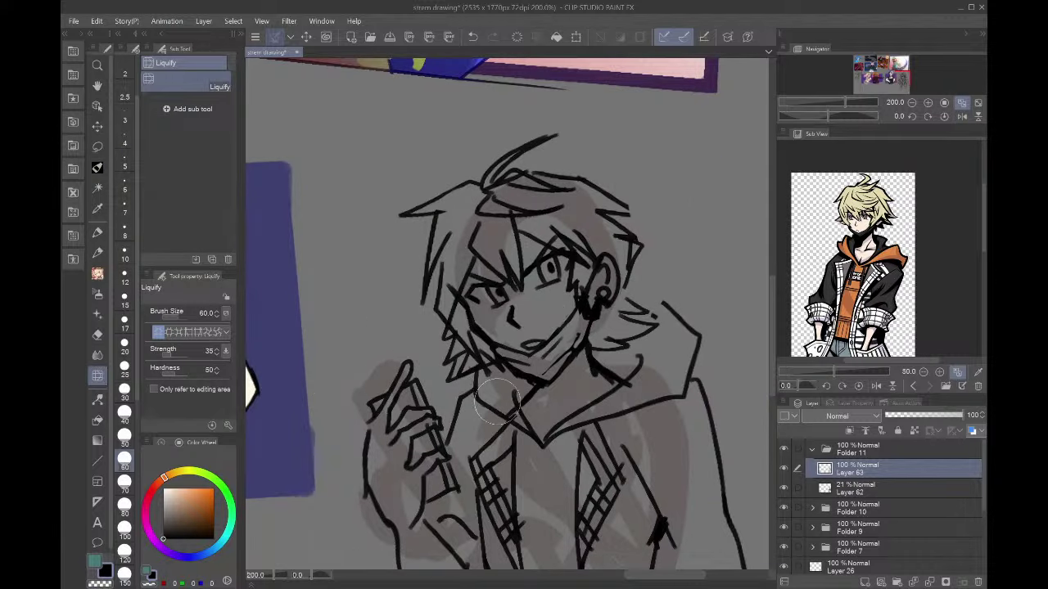
pyautogui.moveTo(450, 376); pyautogui.dragTo(456, 369)
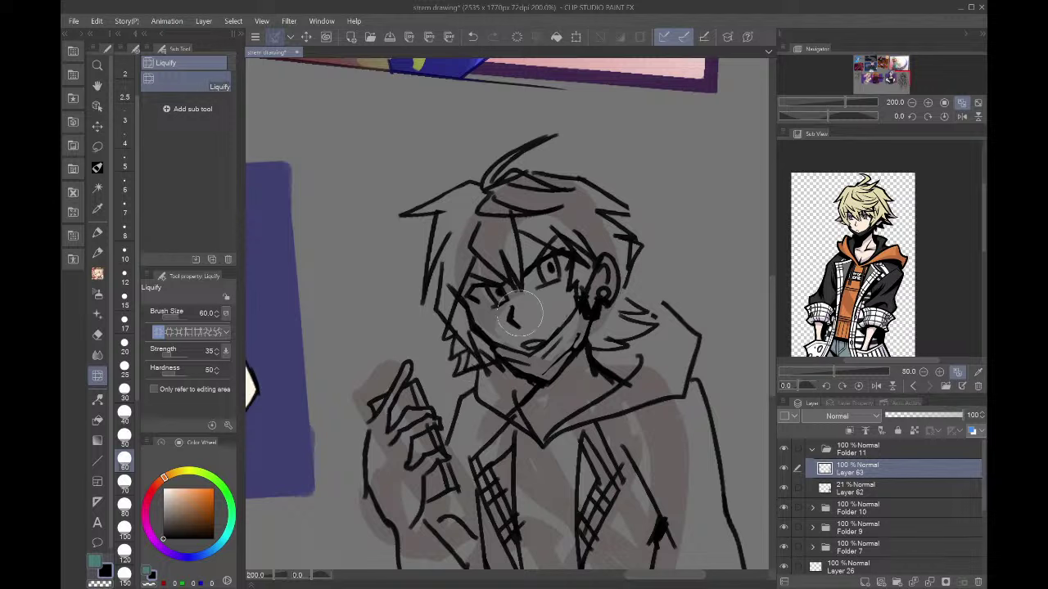
pyautogui.moveTo(656, 332)
pyautogui.mouseDown()
pyautogui.moveTo(636, 322)
pyautogui.moveTo(645, 296)
pyautogui.moveTo(651, 307)
pyautogui.moveTo(623, 350)
pyautogui.moveTo(620, 335)
pyautogui.moveTo(608, 350)
pyautogui.mouseUp()
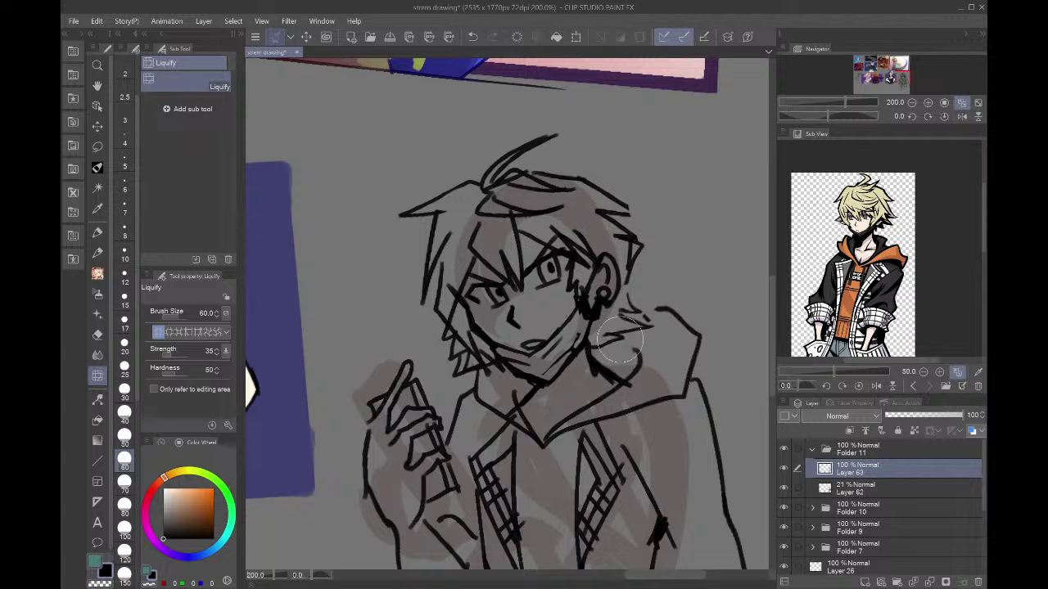
pyautogui.moveTo(674, 305)
pyautogui.mouseDown()
pyautogui.moveTo(666, 300)
pyautogui.moveTo(679, 320)
pyautogui.mouseUp()
# - Join the jagged nape hair to the neck and hood with dark strokes, and check the drawing mirrored
pyautogui.click(98, 168)
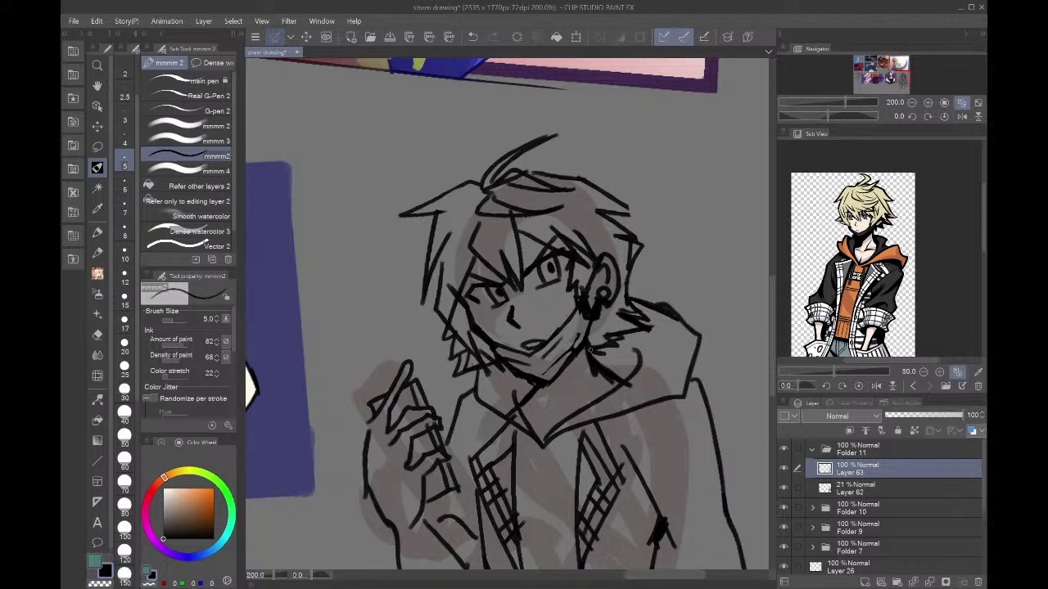
pyautogui.click(959, 117)
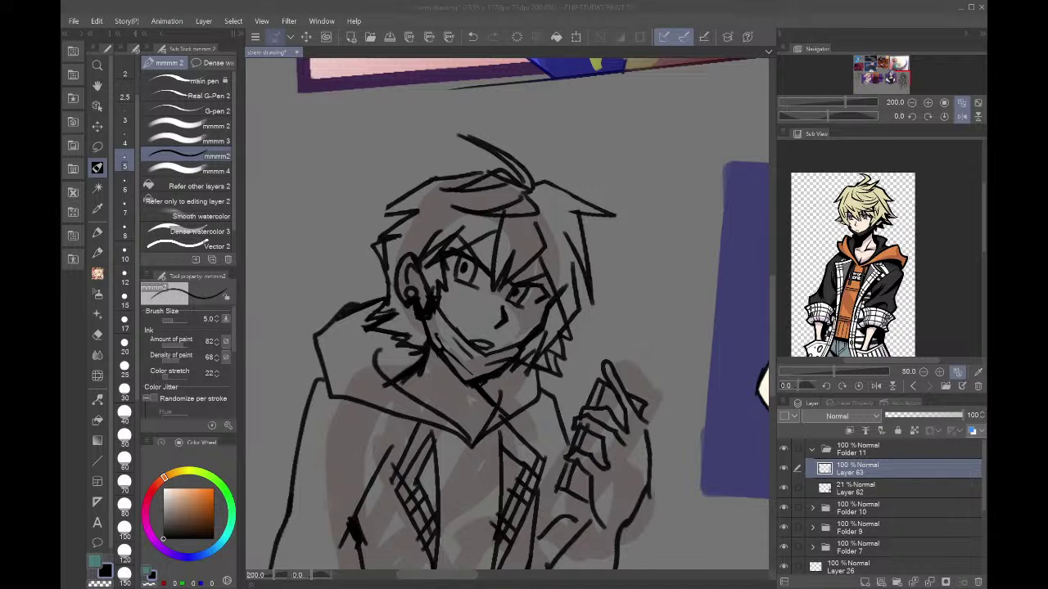
pyautogui.click(631, 493)
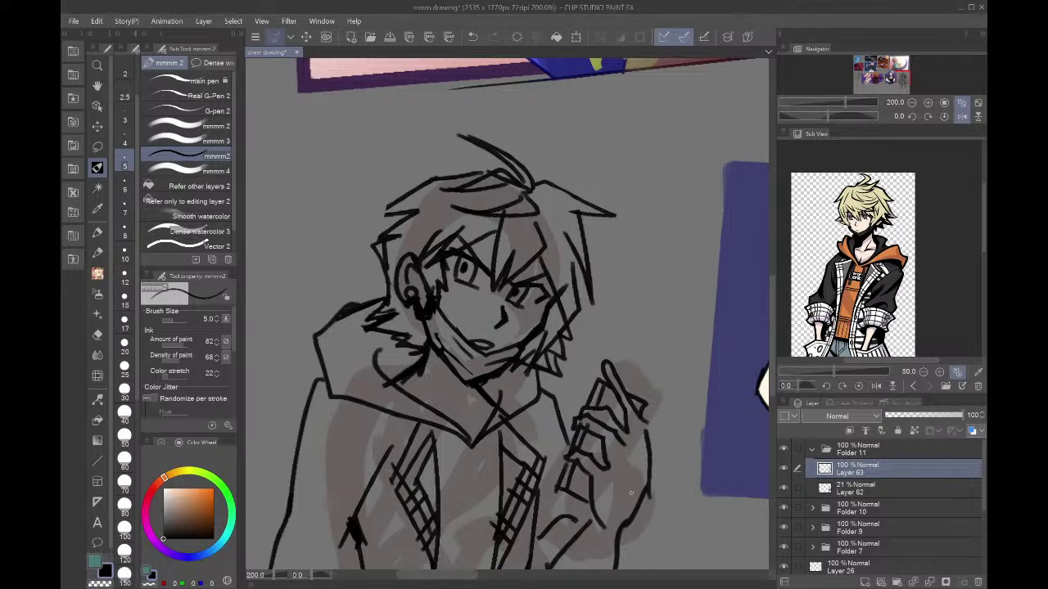
pyautogui.click(962, 116)
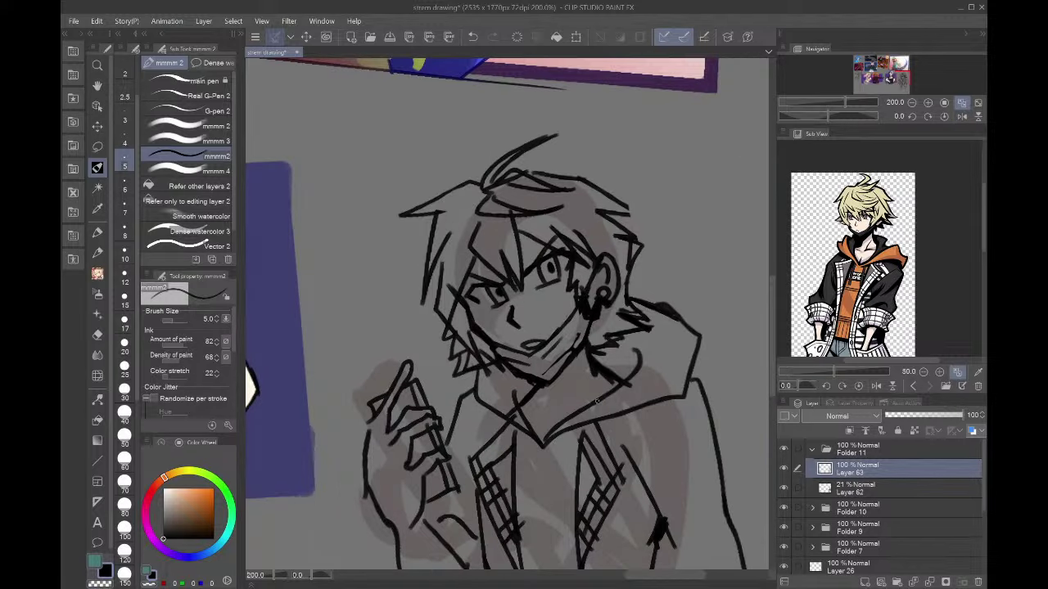
# - Add short crossing and fold strokes to the collar lines below the neck
pyautogui.scroll(4, 596, 401)
pyautogui.moveTo(443, 428)
pyautogui.mouseDown()
pyautogui.moveTo(476, 441)
pyautogui.moveTo(589, 403)
pyautogui.mouseUp()
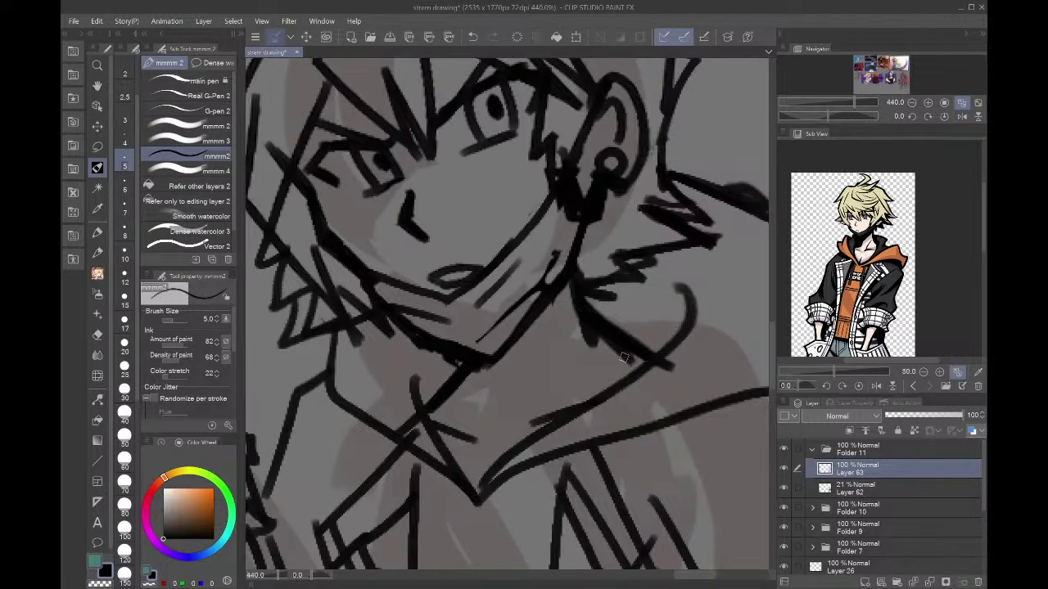
pyautogui.click(912, 102)
pyautogui.click(912, 102)
pyautogui.click(912, 103)
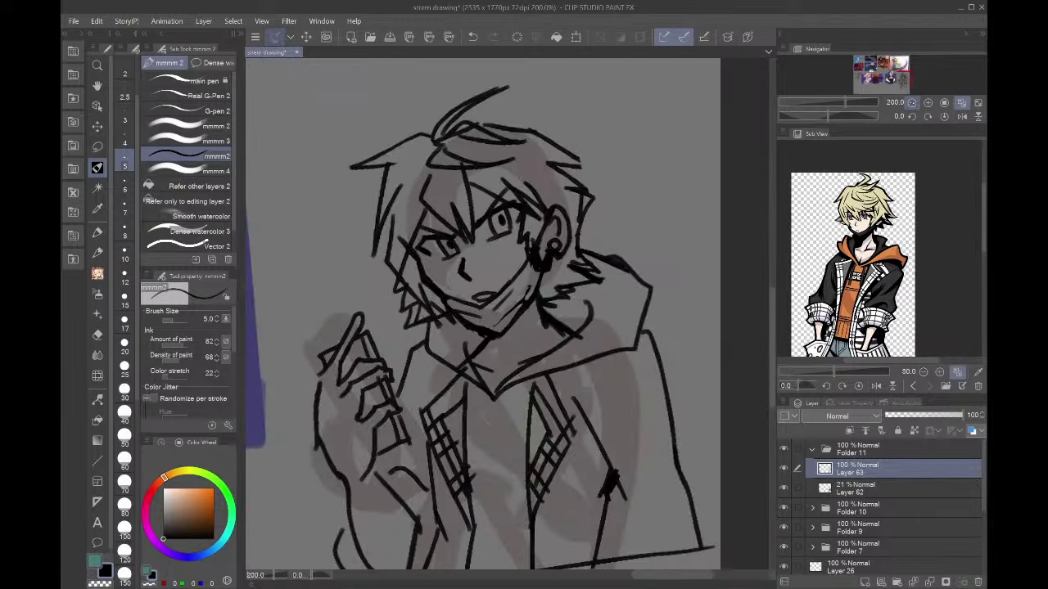
pyautogui.click(912, 102)
# - Draw double horizontal lines and a ribbed hem on the shirt inside the jacket opening, using brush size 3
pyautogui.moveTo(909, 76); pyautogui.dragTo(907, 80)
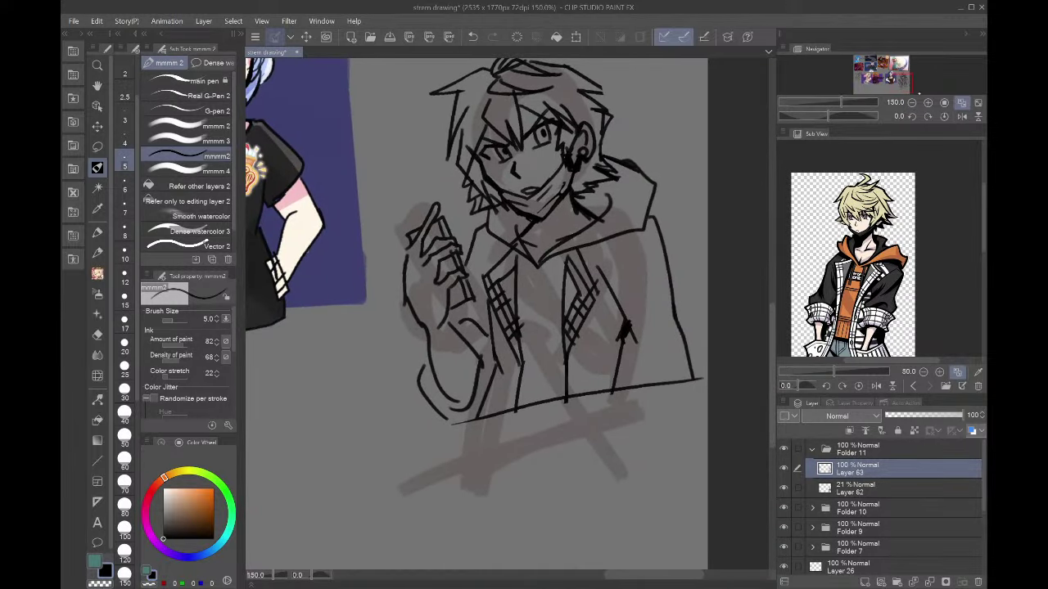
pyautogui.click(927, 103)
pyautogui.moveTo(525, 314)
pyautogui.mouseDown()
pyautogui.moveTo(568, 311)
pyautogui.moveTo(582, 324)
pyautogui.moveTo(577, 311)
pyautogui.mouseUp()
pyautogui.click(125, 120)
pyautogui.hotkey('ctrl', 'z')
pyautogui.hotkey('ctrl', 'z')
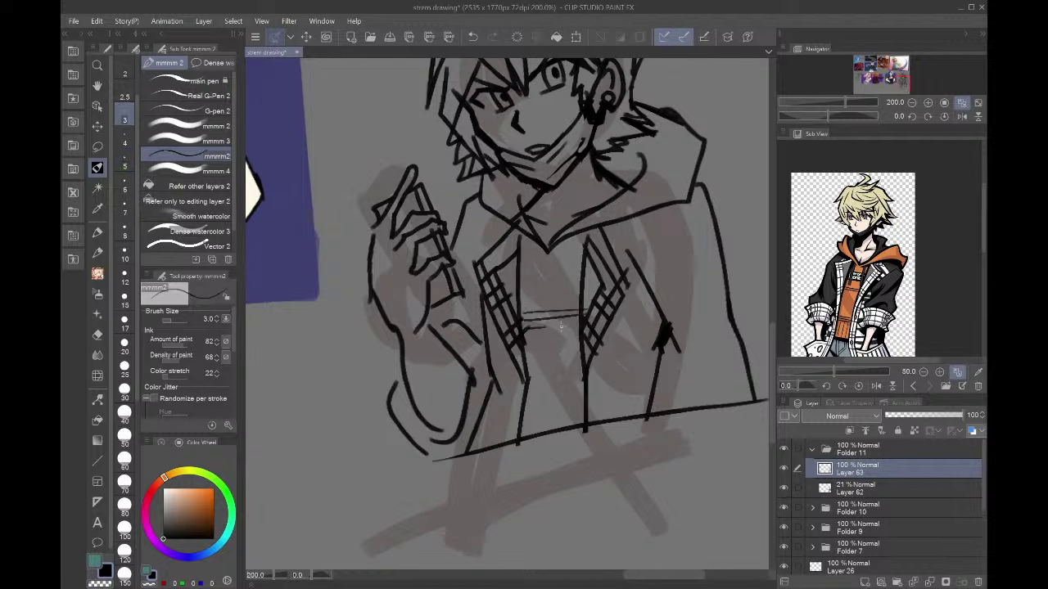
pyautogui.moveTo(594, 399); pyautogui.dragTo(532, 403)
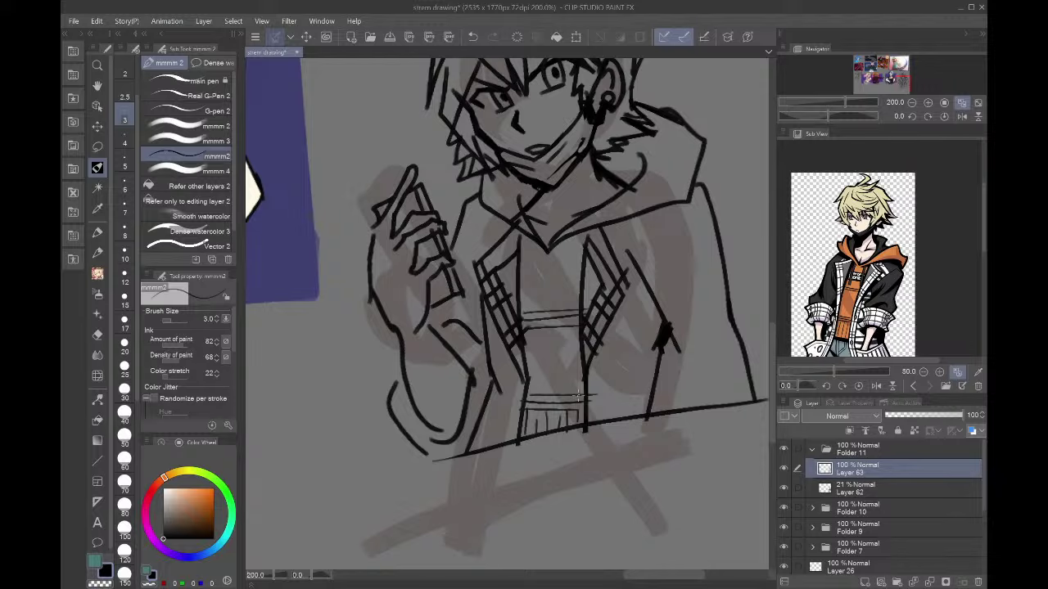
# - Draw the checkered pattern lines along the rolled-up sleeve cuff of the raised arm
pyautogui.scroll(-1, 578, 397)
pyautogui.scroll(4, 501, 372)
pyautogui.moveTo(443, 299); pyautogui.dragTo(518, 408)
pyautogui.moveTo(476, 297); pyautogui.dragTo(527, 383)
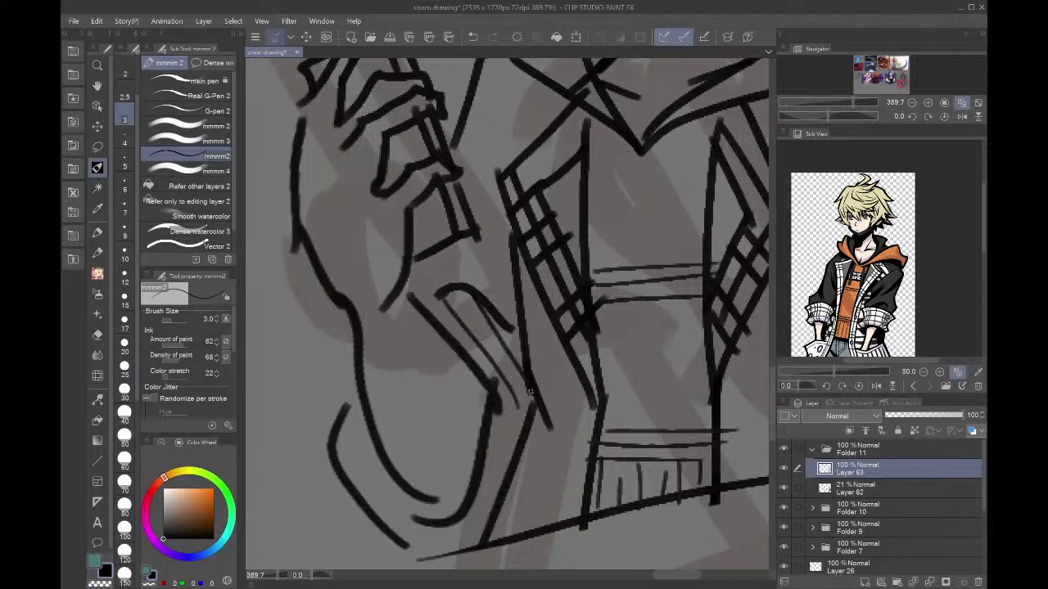
pyautogui.moveTo(459, 343); pyautogui.dragTo(519, 347)
pyautogui.moveTo(472, 356); pyautogui.dragTo(498, 361)
pyautogui.moveTo(518, 446); pyautogui.dragTo(526, 451)
pyautogui.moveTo(485, 453); pyautogui.dragTo(521, 465)
pyautogui.moveTo(435, 510)
pyautogui.mouseDown()
pyautogui.moveTo(479, 544)
pyautogui.moveTo(461, 557)
pyautogui.mouseUp()
pyautogui.moveTo(379, 463); pyautogui.dragTo(408, 552)
pyautogui.moveTo(368, 431); pyautogui.dragTo(348, 471)
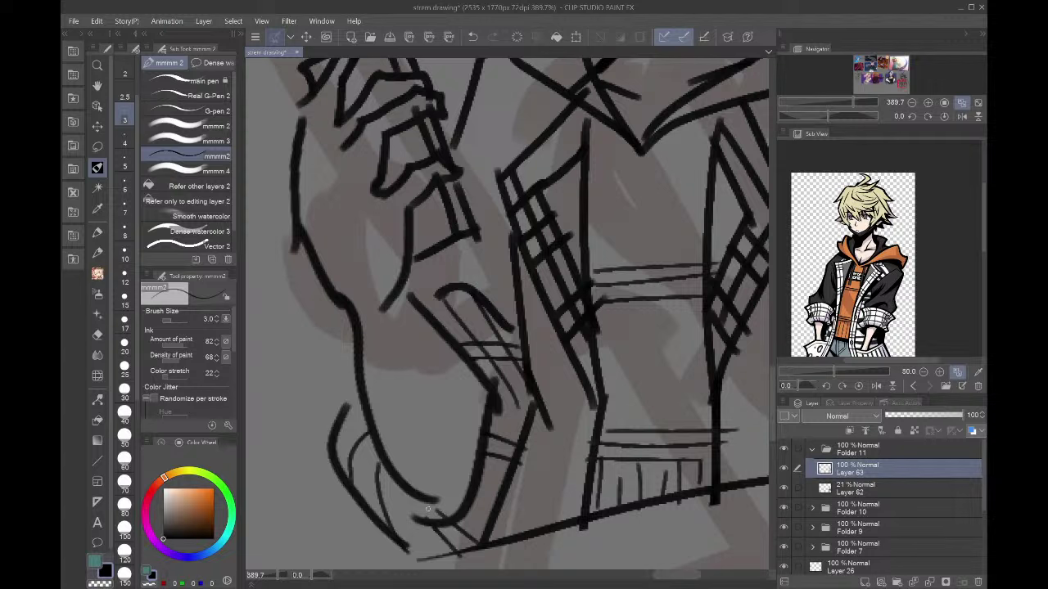
# - Hatch dark shading strokes inside the sleeve cuff along the underside of the raised forearm
pyautogui.moveTo(361, 398)
pyautogui.mouseDown()
pyautogui.moveTo(393, 509)
pyautogui.moveTo(365, 485)
pyautogui.mouseUp()
pyautogui.moveTo(362, 419); pyautogui.dragTo(373, 490)
pyautogui.moveTo(368, 445); pyautogui.dragTo(381, 506)
pyautogui.moveTo(375, 462); pyautogui.dragTo(398, 508)
pyautogui.moveTo(395, 481); pyautogui.dragTo(424, 515)
pyautogui.moveTo(401, 492); pyautogui.dragTo(449, 518)
pyautogui.moveTo(433, 504); pyautogui.dragTo(458, 515)
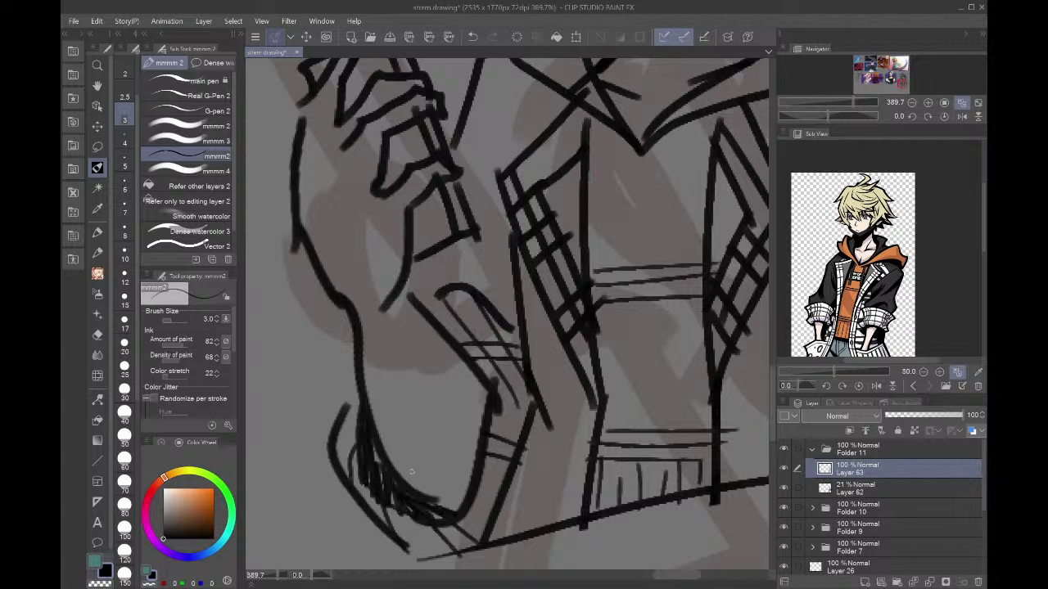
# - Thicken both outlines of the raised forearm and fill the shadow inside the sleeve cuff in black, using brush size 8
pyautogui.click(125, 235)
pyautogui.moveTo(403, 475)
pyautogui.mouseDown()
pyautogui.moveTo(427, 517)
pyautogui.moveTo(364, 430)
pyautogui.moveTo(428, 516)
pyautogui.moveTo(447, 517)
pyautogui.moveTo(365, 398)
pyautogui.mouseUp()
pyautogui.moveTo(360, 434)
pyautogui.mouseDown()
pyautogui.moveTo(337, 304)
pyautogui.moveTo(350, 391)
pyautogui.mouseUp()
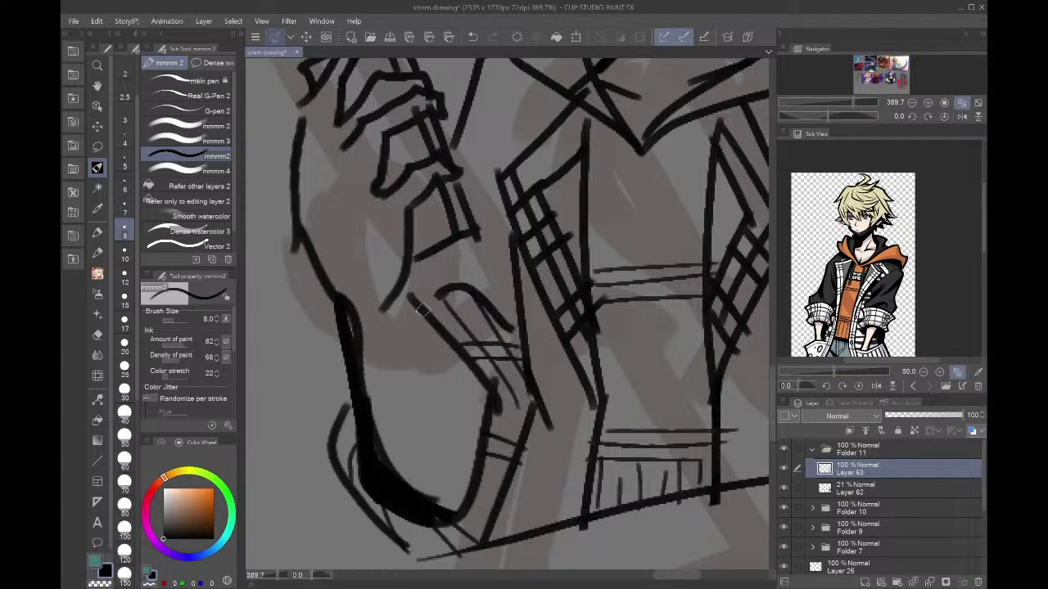
pyautogui.moveTo(397, 277); pyautogui.dragTo(484, 397)
pyautogui.moveTo(341, 305); pyautogui.dragTo(363, 401)
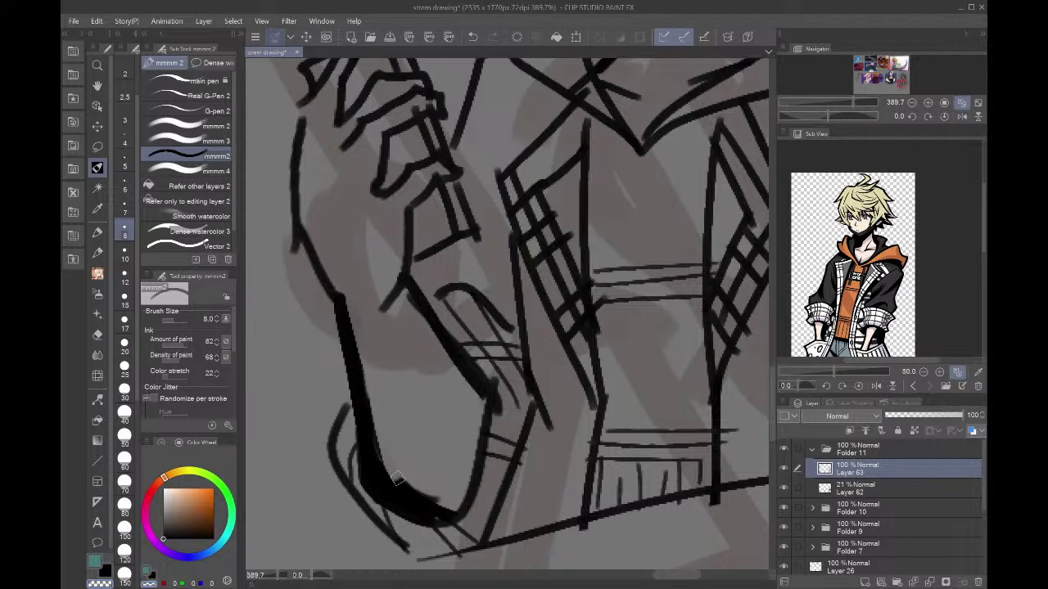
pyautogui.scroll(-3, 431, 476)
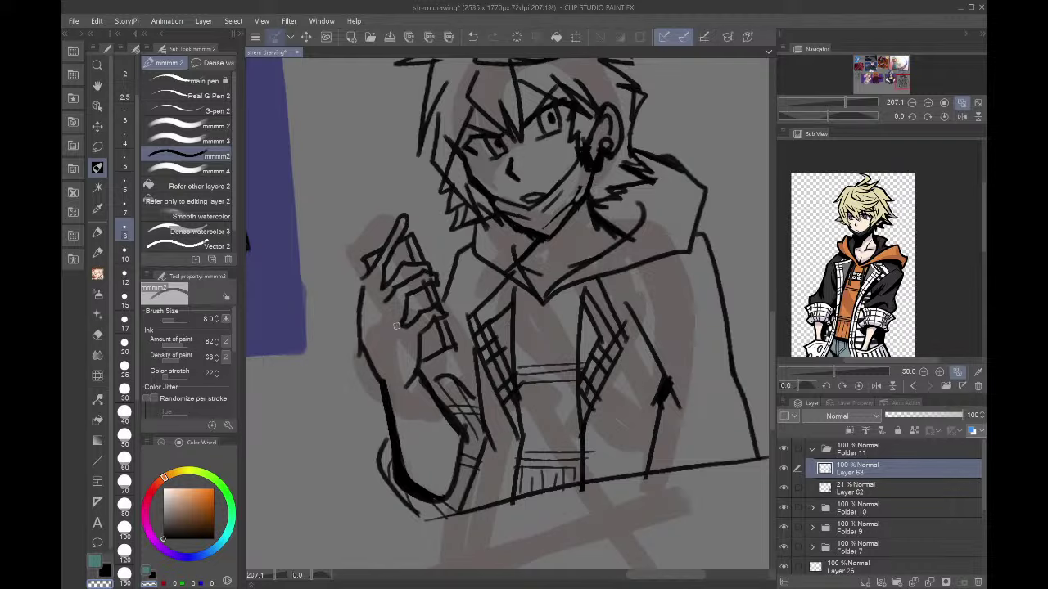
# - Extend and darken the outer line of the raised index finger down to the back of the hand, using brush size 6
pyautogui.scroll(3, 380, 254)
pyautogui.moveTo(411, 217); pyautogui.dragTo(381, 279)
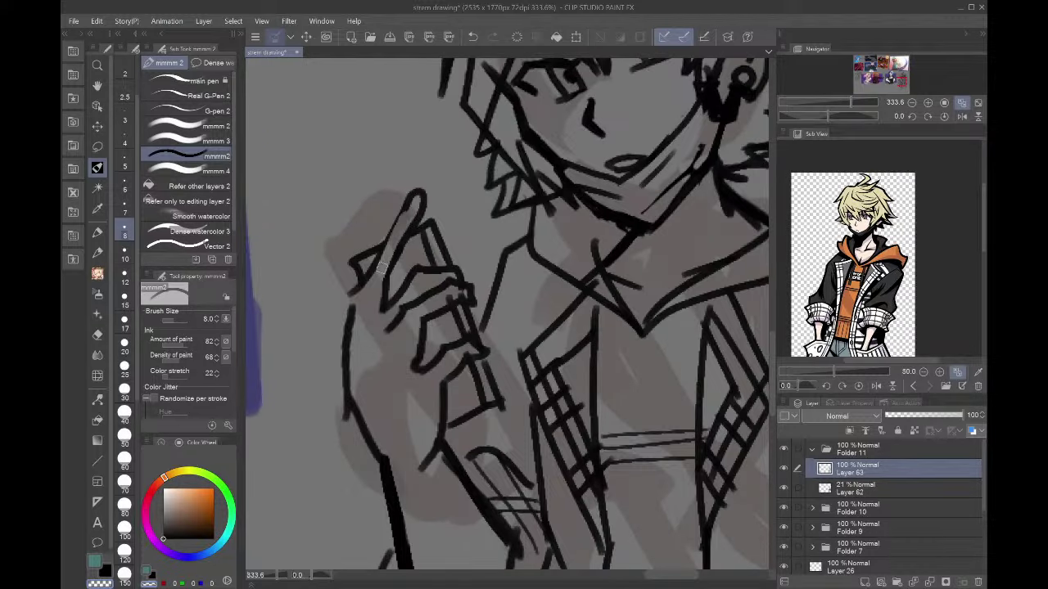
pyautogui.moveTo(404, 235)
pyautogui.mouseDown()
pyautogui.moveTo(377, 286)
pyautogui.moveTo(405, 208)
pyautogui.mouseUp()
pyautogui.click(124, 184)
pyautogui.hotkey('ctrl', 'z')
pyautogui.click(106, 572)
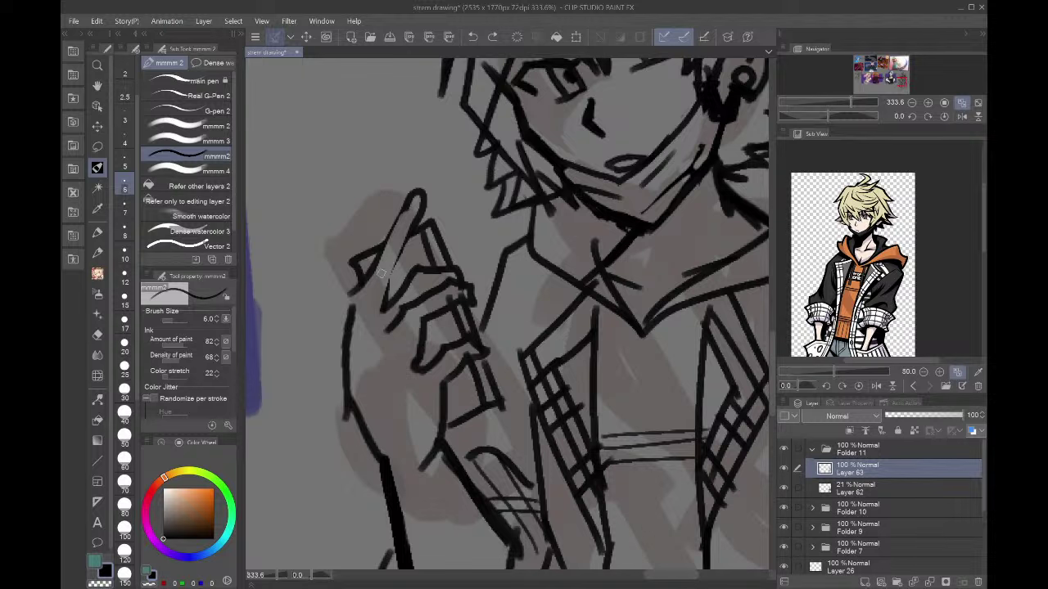
pyautogui.moveTo(350, 314); pyautogui.dragTo(423, 191)
pyautogui.hotkey('ctrl', 'z')
pyautogui.moveTo(350, 305)
pyautogui.mouseDown()
pyautogui.moveTo(417, 193)
pyautogui.moveTo(401, 254)
pyautogui.moveTo(408, 243)
pyautogui.moveTo(390, 265)
pyautogui.moveTo(383, 296)
pyautogui.mouseUp()
pyautogui.click(961, 116)
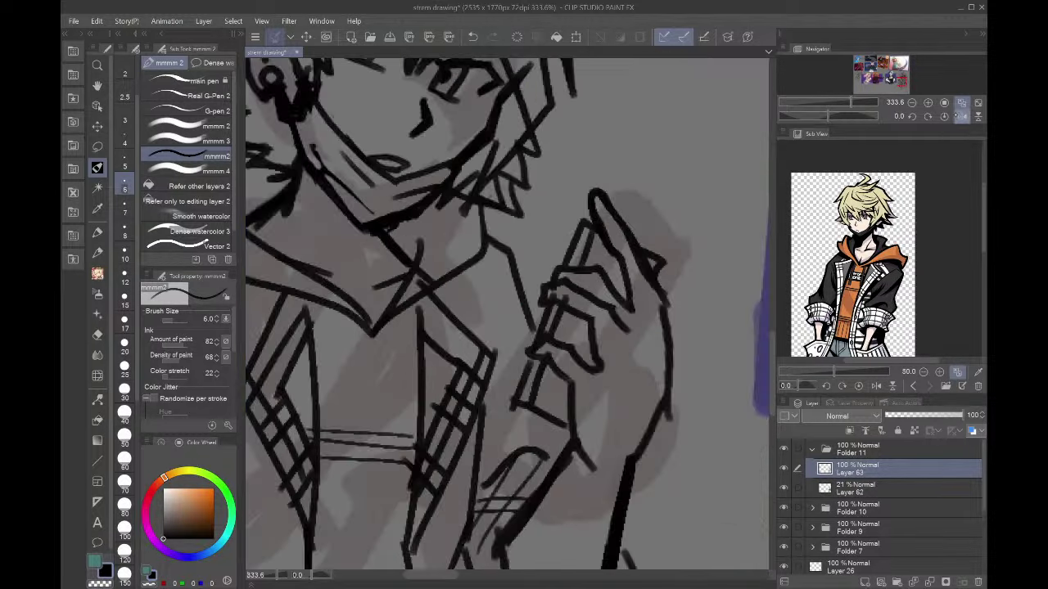
# - Draw a narrow upright finger behind the raised hand and thicken the hand's outer edge
pyautogui.moveTo(668, 294)
pyautogui.mouseDown()
pyautogui.moveTo(690, 241)
pyautogui.moveTo(673, 379)
pyautogui.mouseUp()
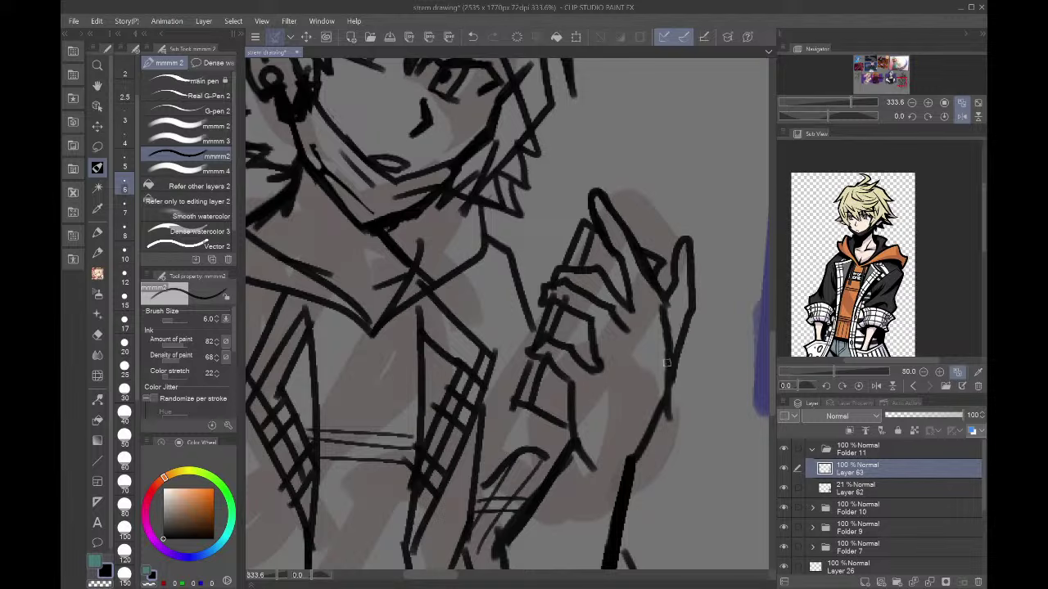
pyautogui.moveTo(644, 269)
pyautogui.mouseDown()
pyautogui.moveTo(677, 384)
pyautogui.moveTo(636, 464)
pyautogui.moveTo(675, 408)
pyautogui.mouseUp()
pyautogui.moveTo(673, 408)
pyautogui.mouseDown()
pyautogui.moveTo(626, 468)
pyautogui.moveTo(679, 389)
pyautogui.moveTo(672, 327)
pyautogui.mouseUp()
pyautogui.click(962, 102)
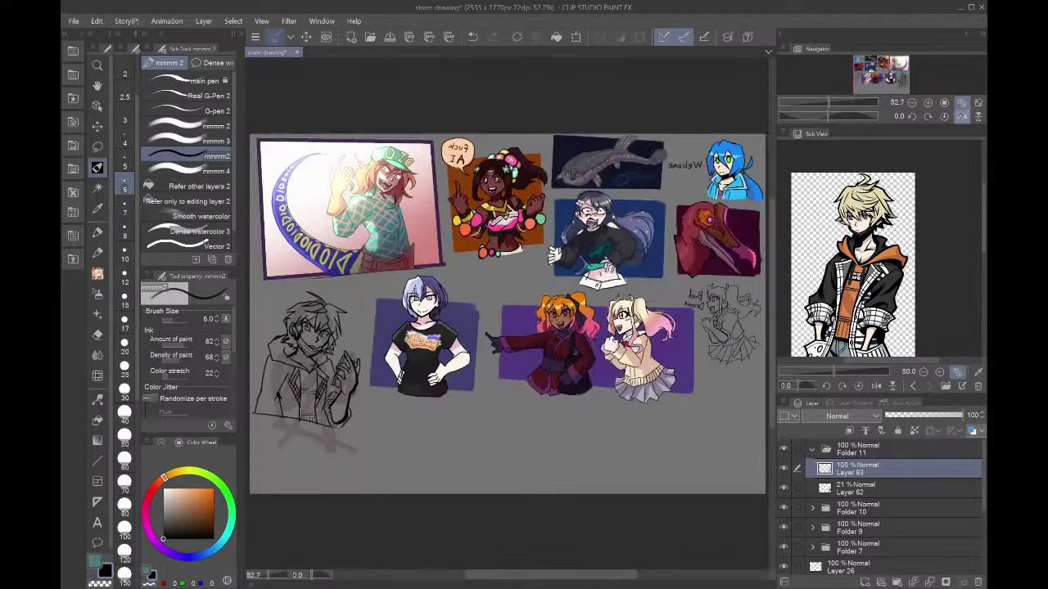
# - Rotate the character's line art slightly clockwise with a free transform and hide the rough sketch layer
pyautogui.click(962, 116)
pyautogui.moveTo(941, 92); pyautogui.dragTo(925, 85)
pyautogui.click(927, 103)
pyautogui.click(928, 102)
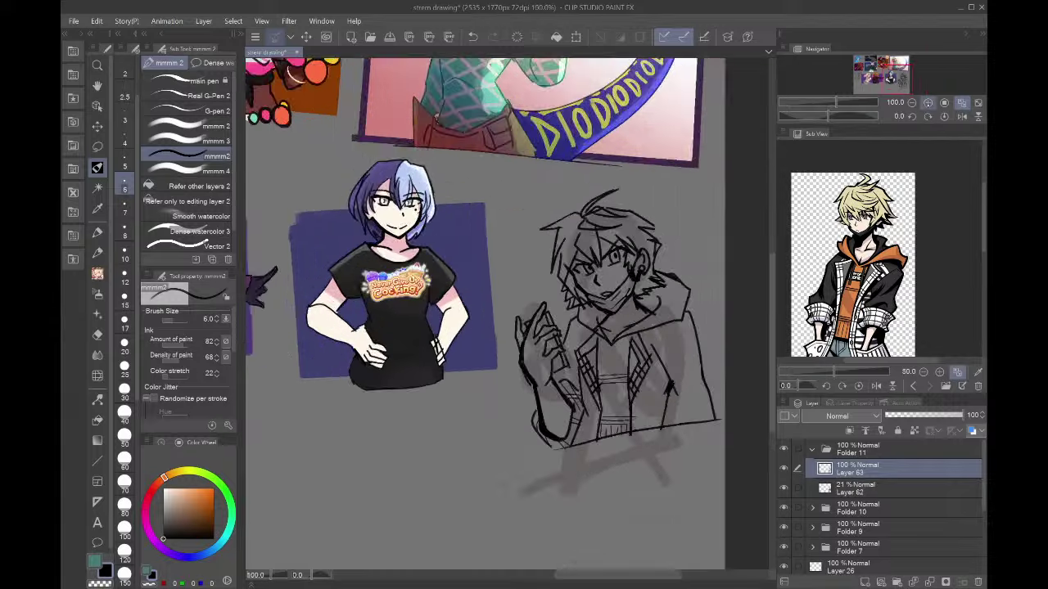
pyautogui.click(928, 102)
pyautogui.hotkey('ctrl', 't')
pyautogui.moveTo(701, 100); pyautogui.dragTo(721, 102)
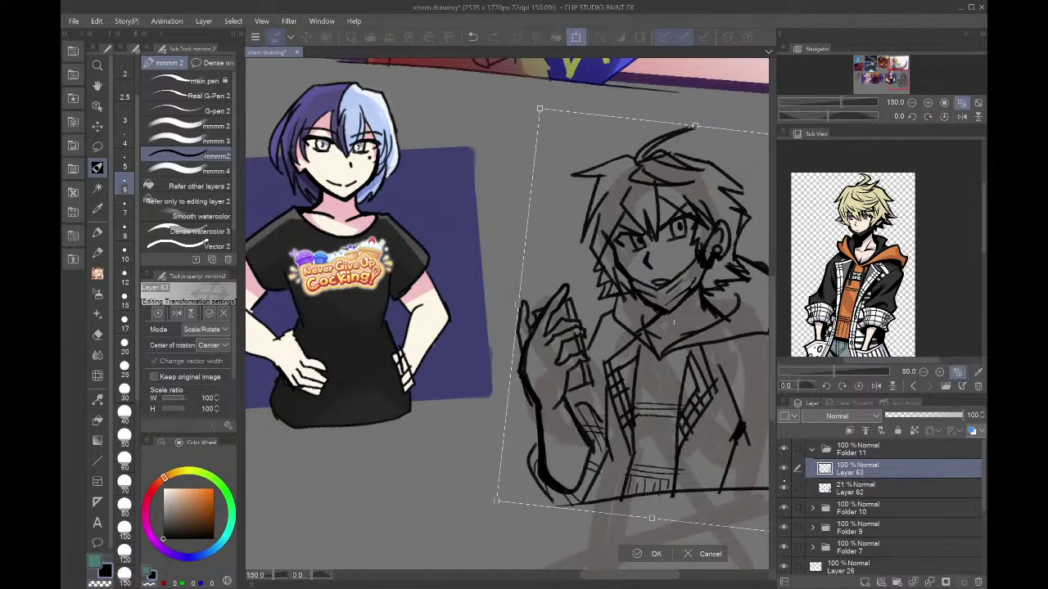
pyautogui.press('Return')
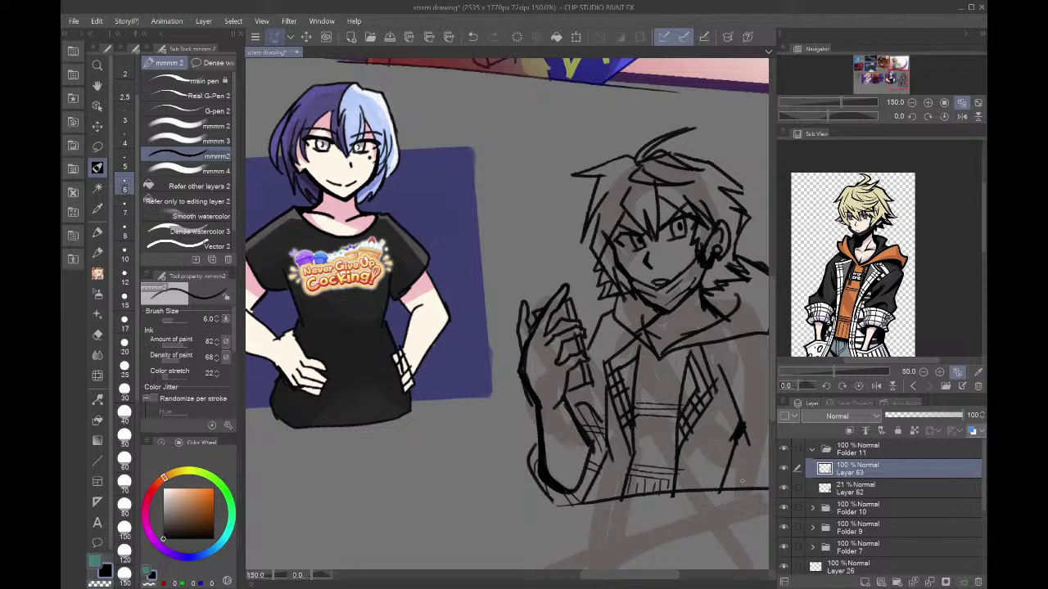
pyautogui.scroll(-4, 647, 491)
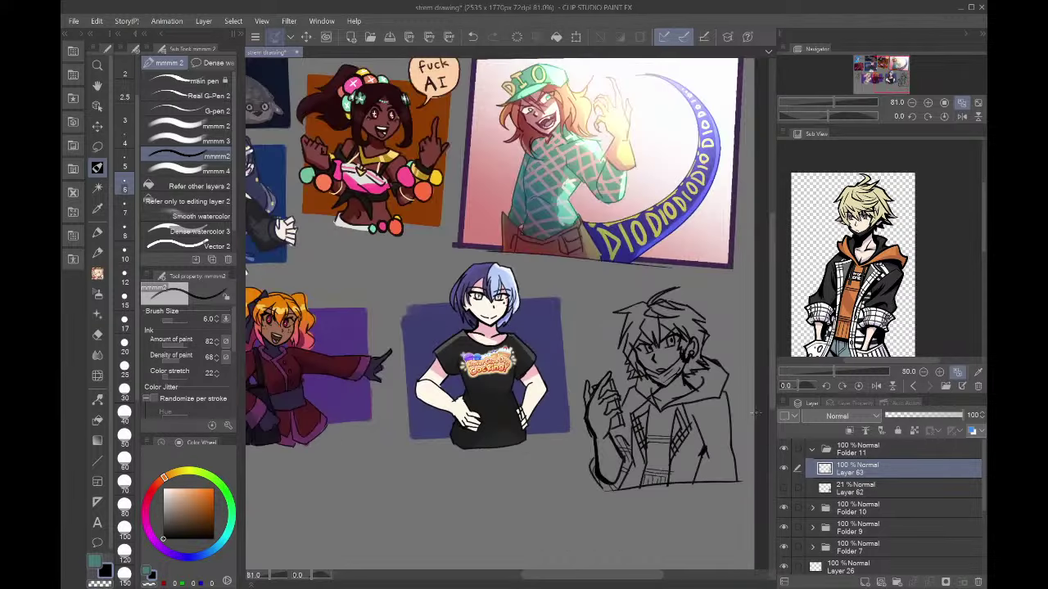
# - Thicken the lower inner line of the lowered sleeve from the elbow fold down to the bottom edge
pyautogui.scroll(5, 663, 379)
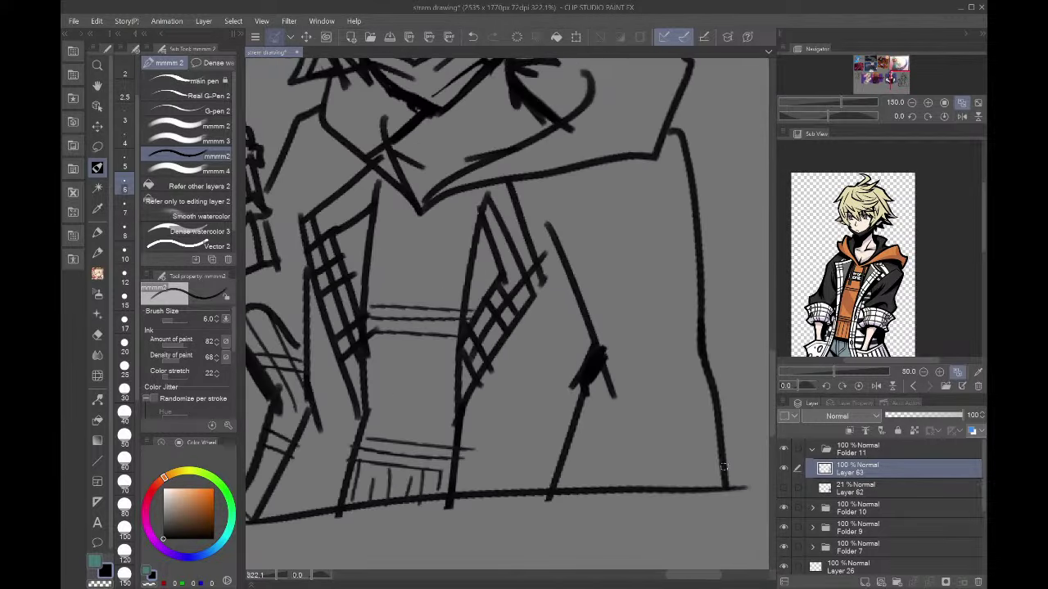
pyautogui.moveTo(600, 364)
pyautogui.mouseDown()
pyautogui.moveTo(559, 473)
pyautogui.moveTo(595, 379)
pyautogui.mouseUp()
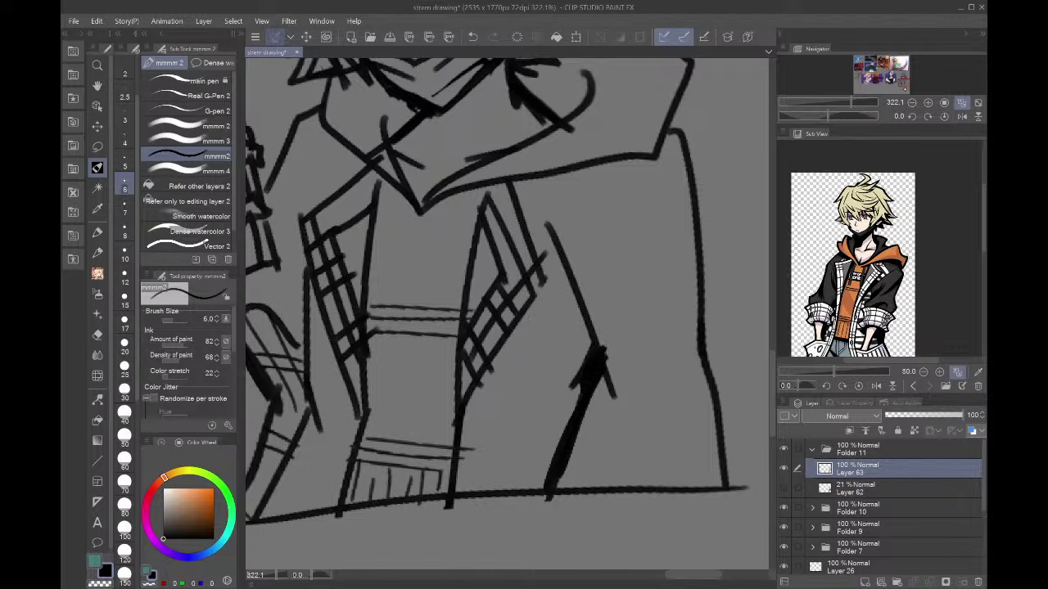
pyautogui.click(911, 103)
# - Add a higher, spikier hair outline from the top of the head down the back
pyautogui.moveTo(909, 87); pyautogui.dragTo(906, 83)
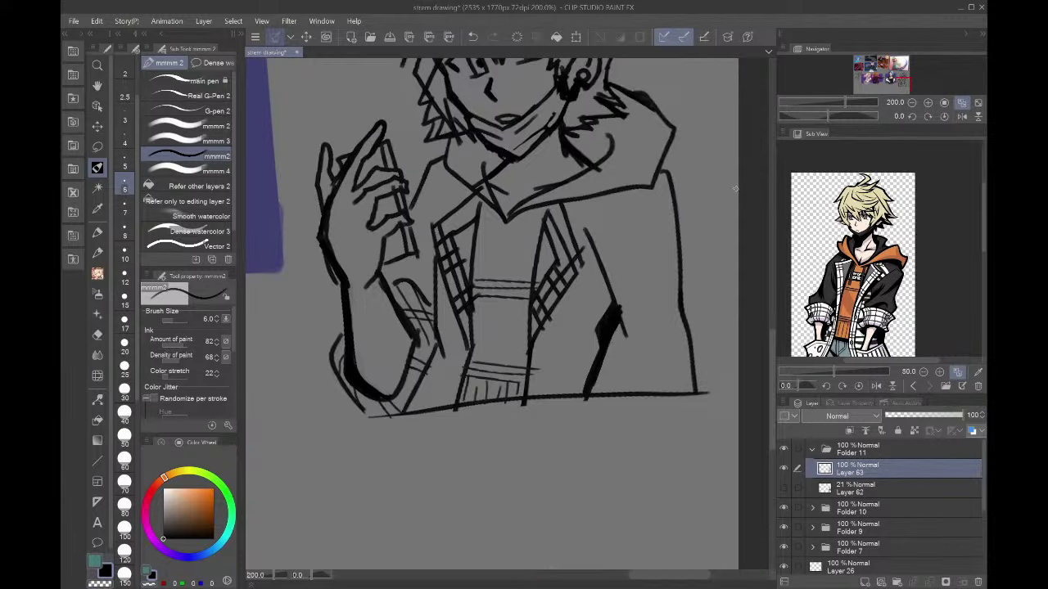
pyautogui.moveTo(905, 98); pyautogui.dragTo(903, 79)
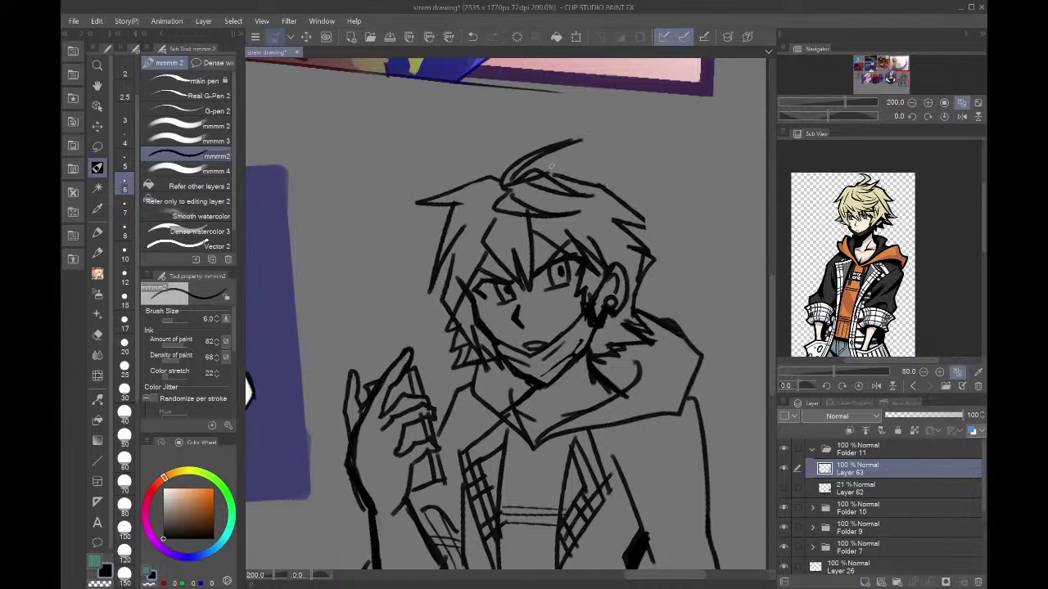
pyautogui.moveTo(550, 167)
pyautogui.mouseDown()
pyautogui.moveTo(641, 229)
pyautogui.moveTo(642, 247)
pyautogui.mouseUp()
pyautogui.moveTo(649, 260); pyautogui.dragTo(660, 274)
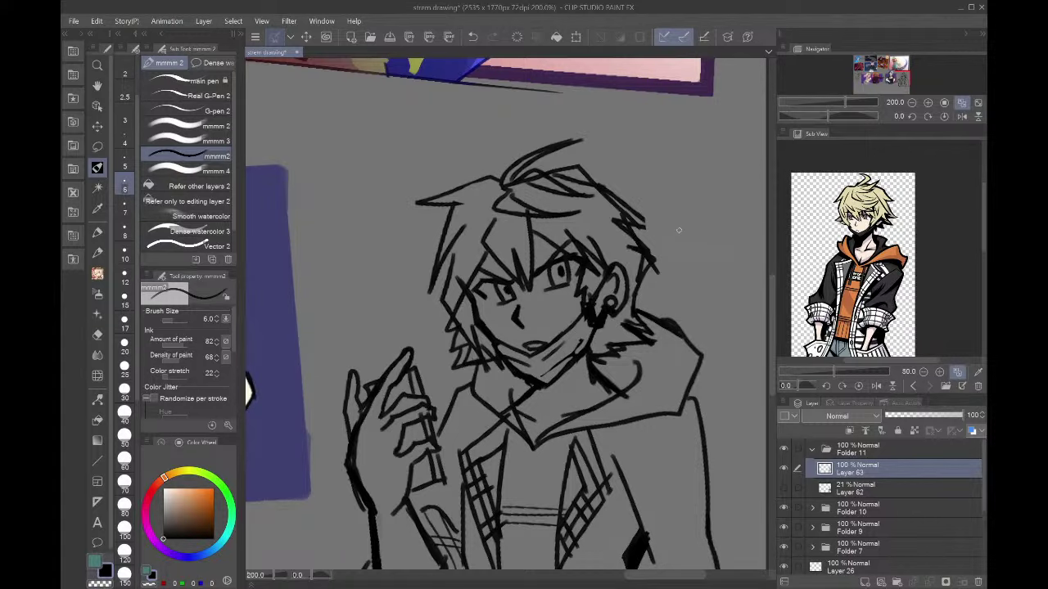
pyautogui.click(962, 116)
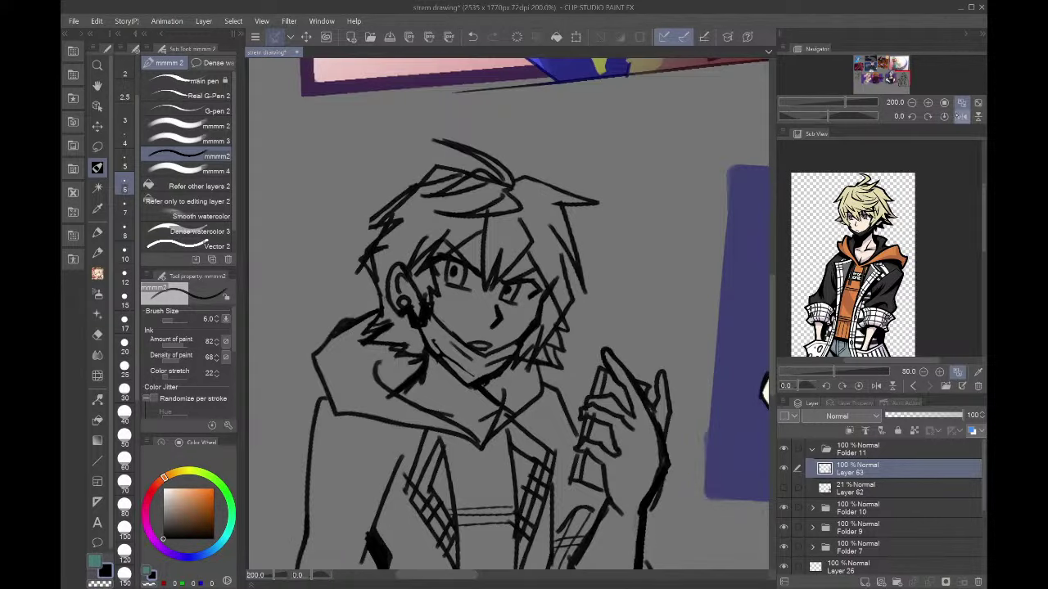
pyautogui.click(961, 117)
# - Trim the neck line below the chin with transparent colour and redraw the short collar stroke in black at brush size 4
pyautogui.click(927, 103)
pyautogui.moveTo(555, 457); pyautogui.dragTo(542, 502)
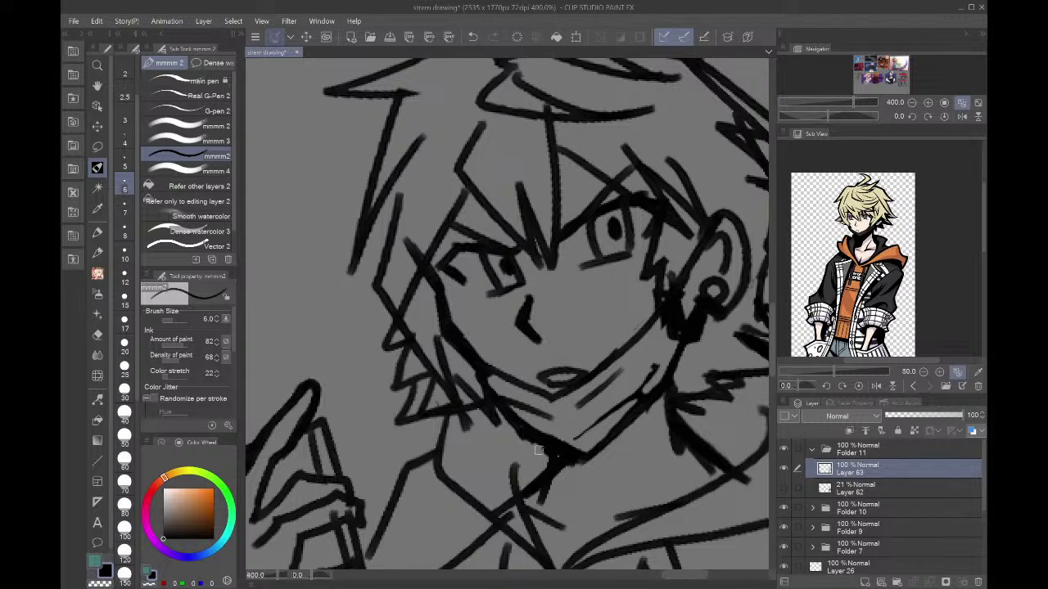
pyautogui.click(100, 584)
pyautogui.moveTo(575, 456); pyautogui.dragTo(544, 504)
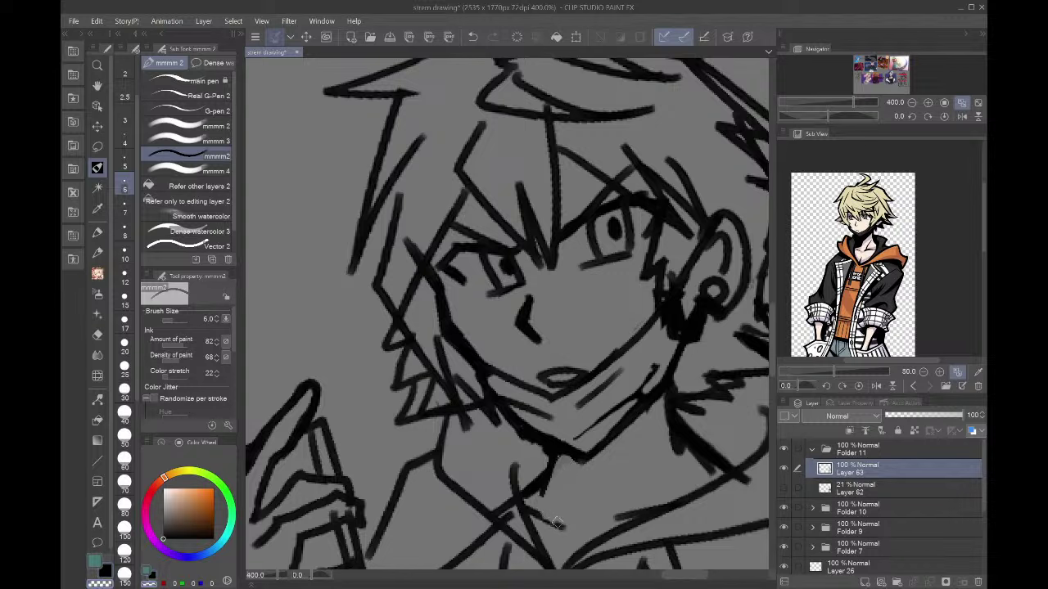
pyautogui.moveTo(557, 522); pyautogui.dragTo(536, 506)
pyautogui.click(107, 571)
pyautogui.click(124, 138)
pyautogui.moveTo(523, 509); pyautogui.dragTo(565, 534)
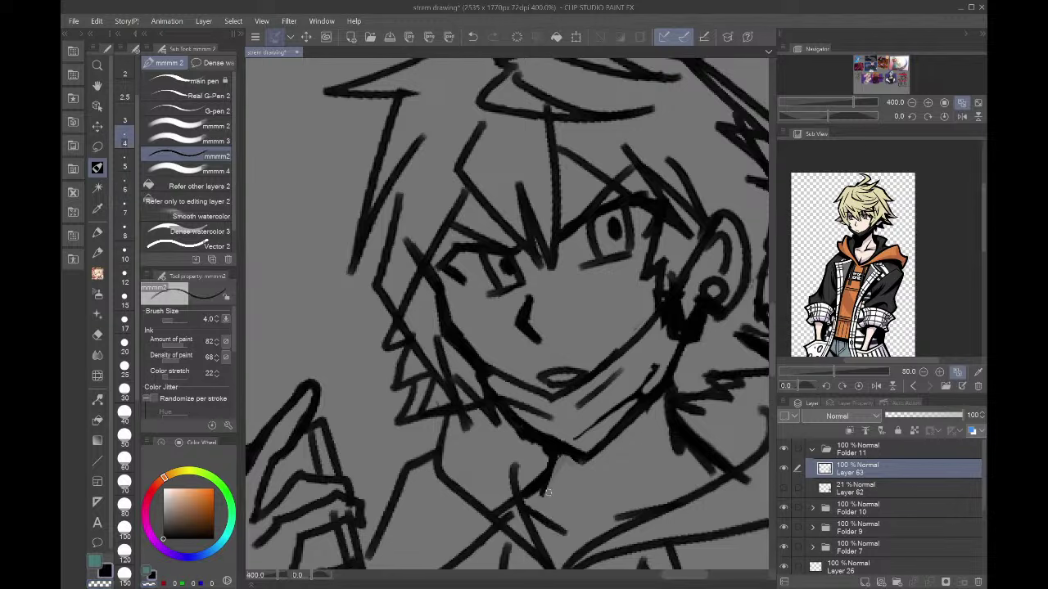
# - Fill in the dark shadow shape beside the neck inside the hood
pyautogui.moveTo(681, 447); pyautogui.dragTo(725, 473)
pyautogui.moveTo(696, 467)
pyautogui.mouseDown()
pyautogui.moveTo(671, 405)
pyautogui.moveTo(626, 422)
pyautogui.moveTo(661, 372)
pyautogui.moveTo(601, 433)
pyautogui.moveTo(640, 386)
pyautogui.mouseUp()
pyautogui.press('x')
pyautogui.hotkey('ctrl', 'z')
pyautogui.click(912, 103)
pyautogui.click(912, 103)
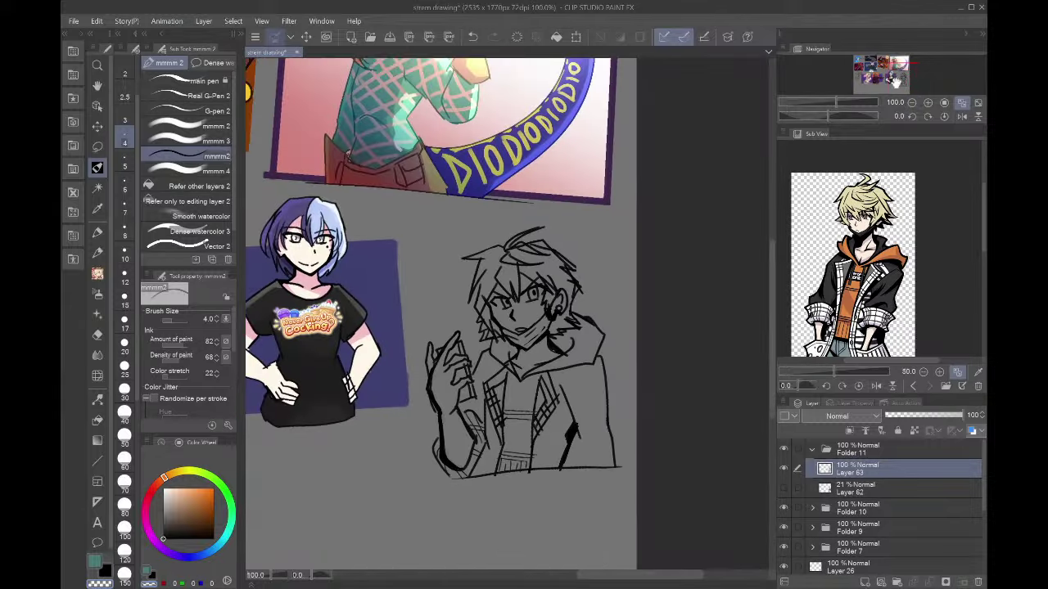
# - Add a new layer between the line art and the rough sketch layer
pyautogui.moveTo(896, 82); pyautogui.dragTo(895, 82)
pyautogui.click(848, 488)
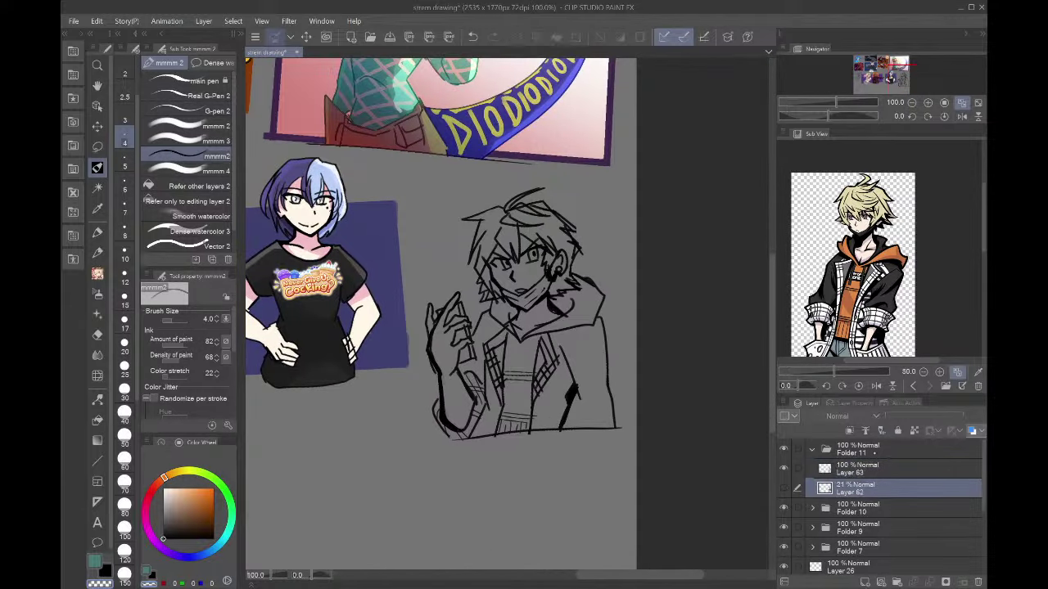
pyautogui.click(866, 582)
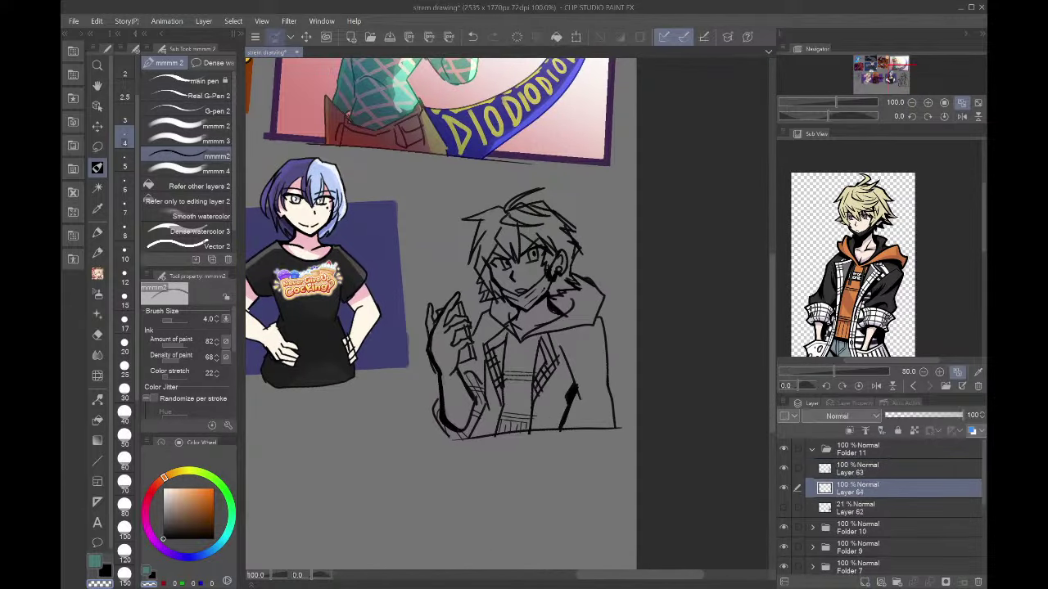
# - Lasso the eye farther from the ear on the line art layer and move it slightly away from the nose
pyautogui.click(961, 117)
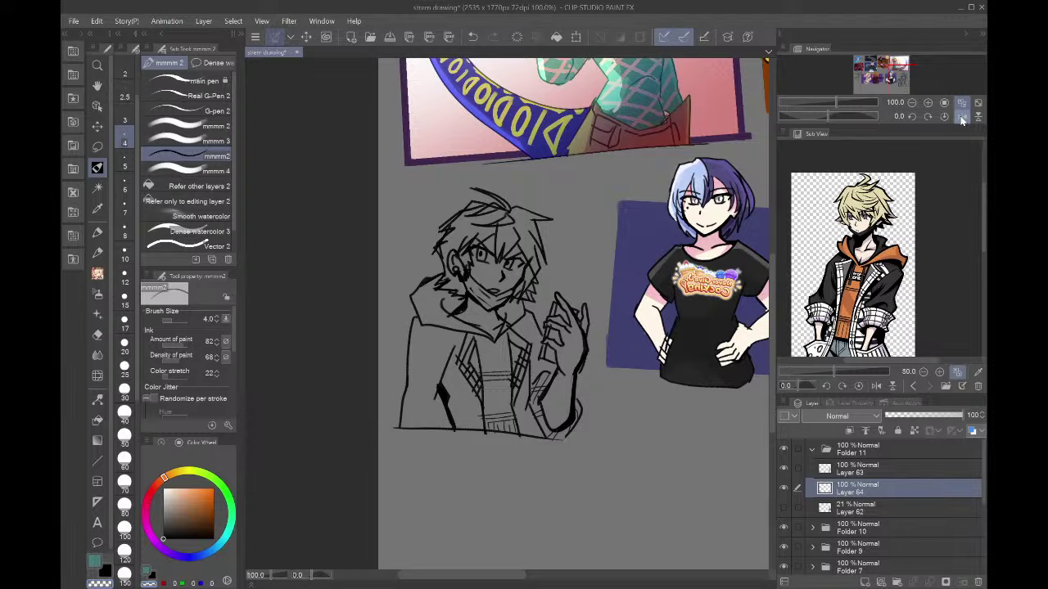
pyautogui.scroll(5, 430, 285)
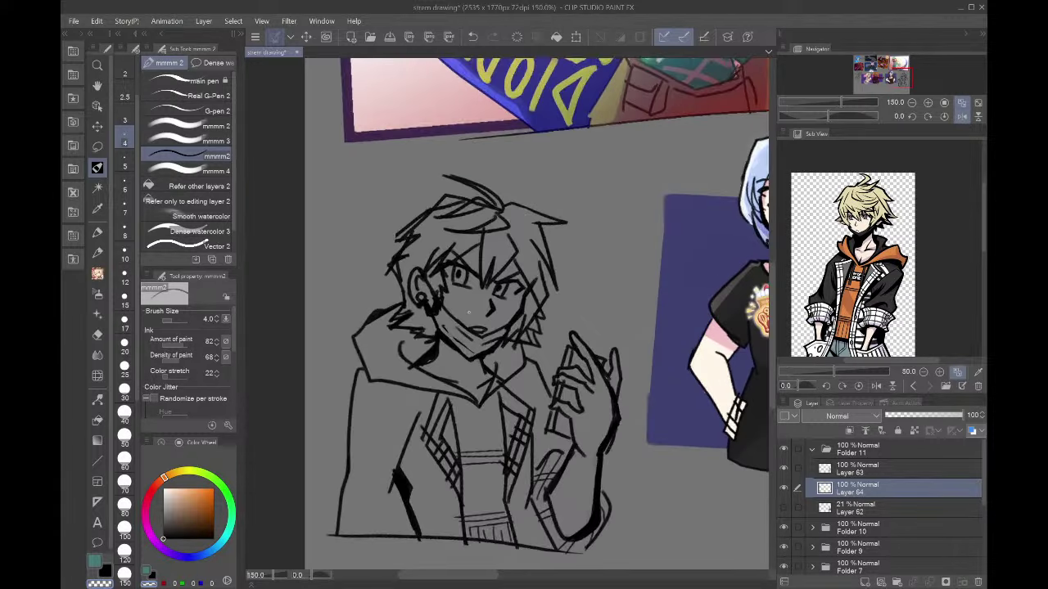
pyautogui.press('m')
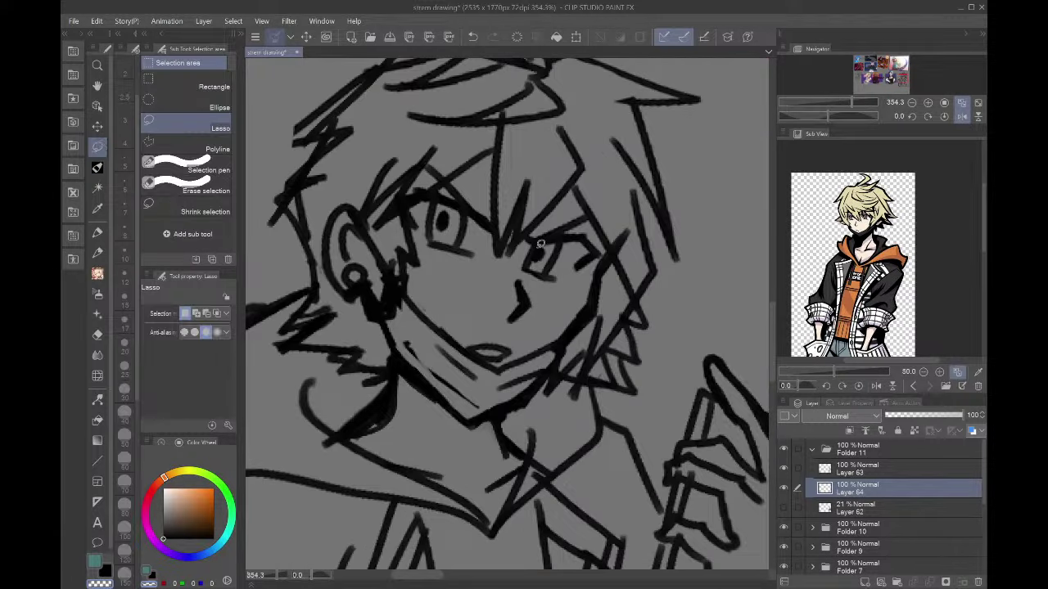
pyautogui.moveTo(604, 247)
pyautogui.mouseDown()
pyautogui.moveTo(576, 277)
pyautogui.moveTo(522, 250)
pyautogui.mouseUp()
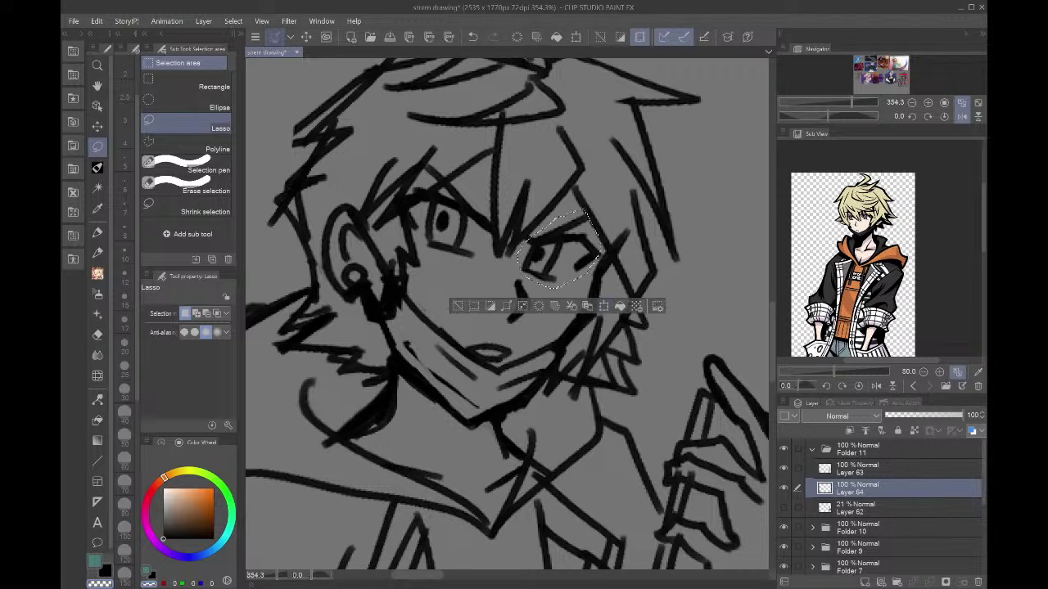
pyautogui.click(861, 468)
pyautogui.hotkey('ctrl', 't')
pyautogui.moveTo(603, 273); pyautogui.dragTo(610, 276)
pyautogui.press('Return')
pyautogui.hotkey('ctrl', 'd')
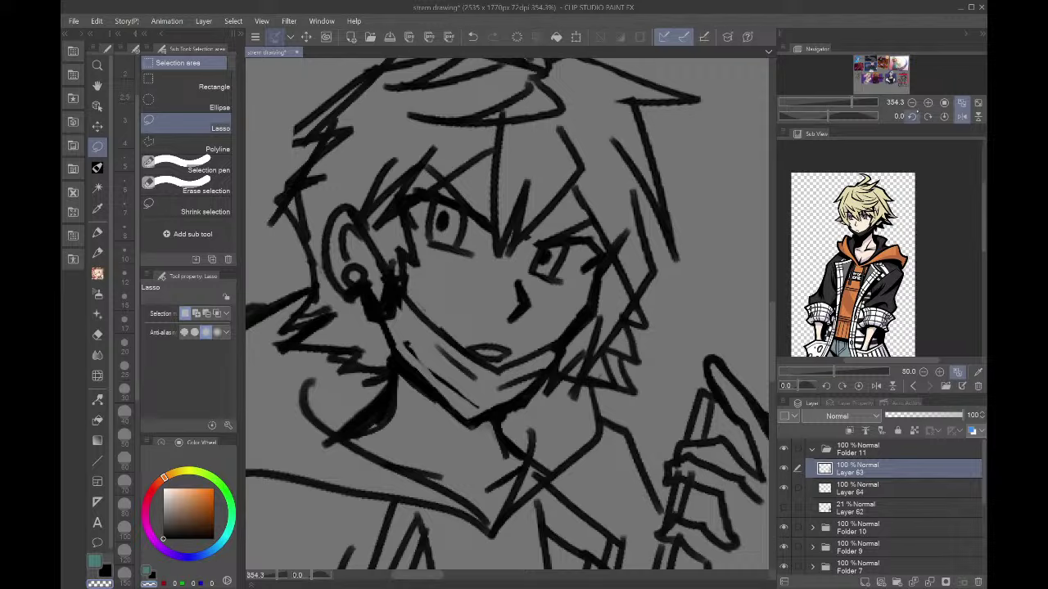
pyautogui.click(912, 103)
pyautogui.click(962, 116)
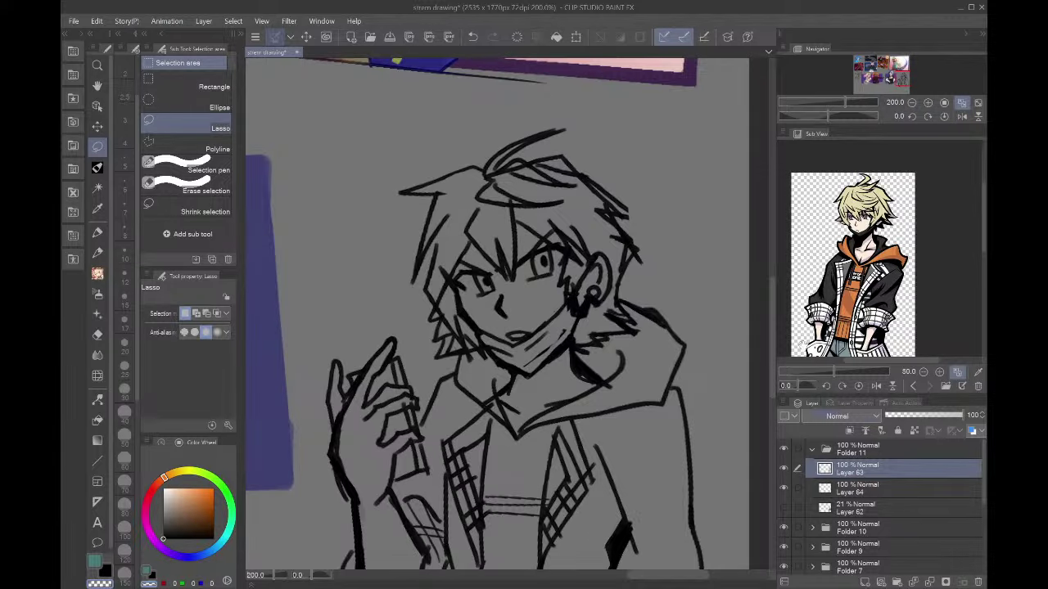
# - Lasso the eye nearest the ear and shift it slightly toward the ear with a small rotation
pyautogui.click(928, 102)
pyautogui.moveTo(548, 180)
pyautogui.mouseDown()
pyautogui.moveTo(583, 164)
pyautogui.moveTo(579, 262)
pyautogui.moveTo(541, 192)
pyautogui.mouseUp()
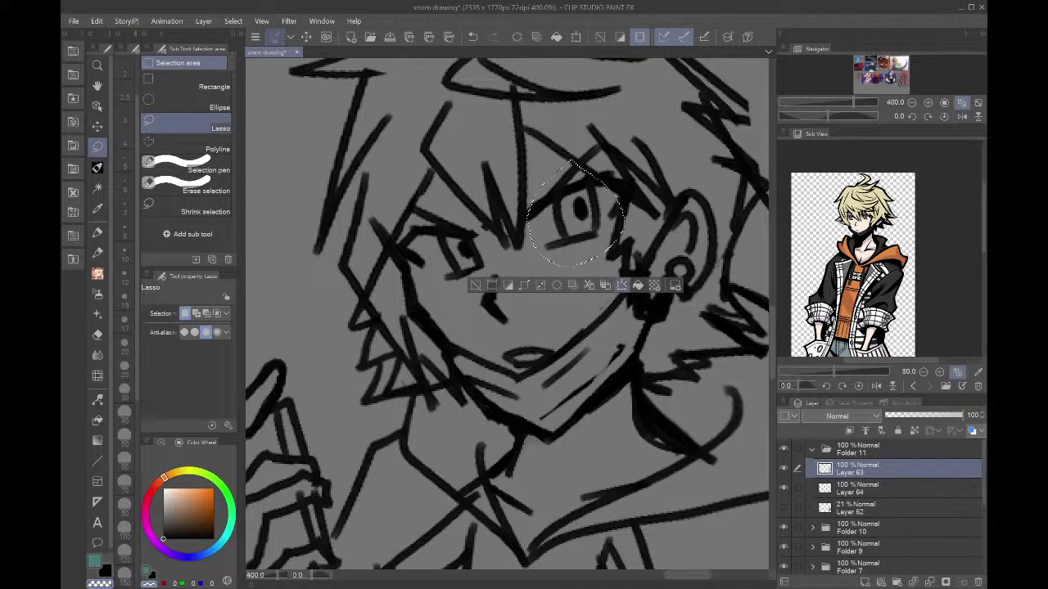
pyautogui.click(621, 285)
pyautogui.moveTo(620, 253); pyautogui.dragTo(625, 257)
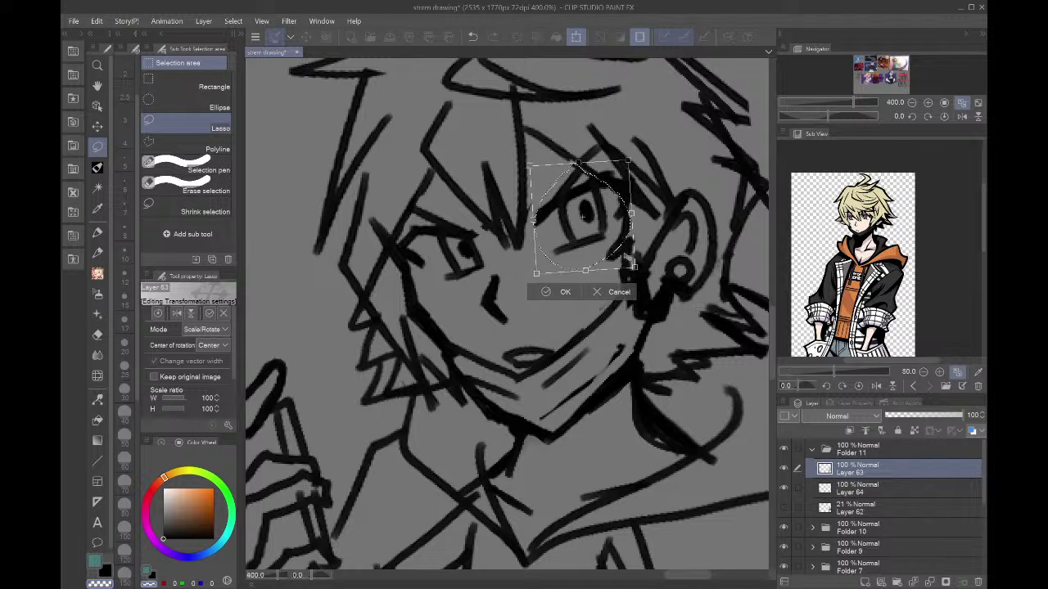
pyautogui.press('Return')
pyautogui.click(663, 172)
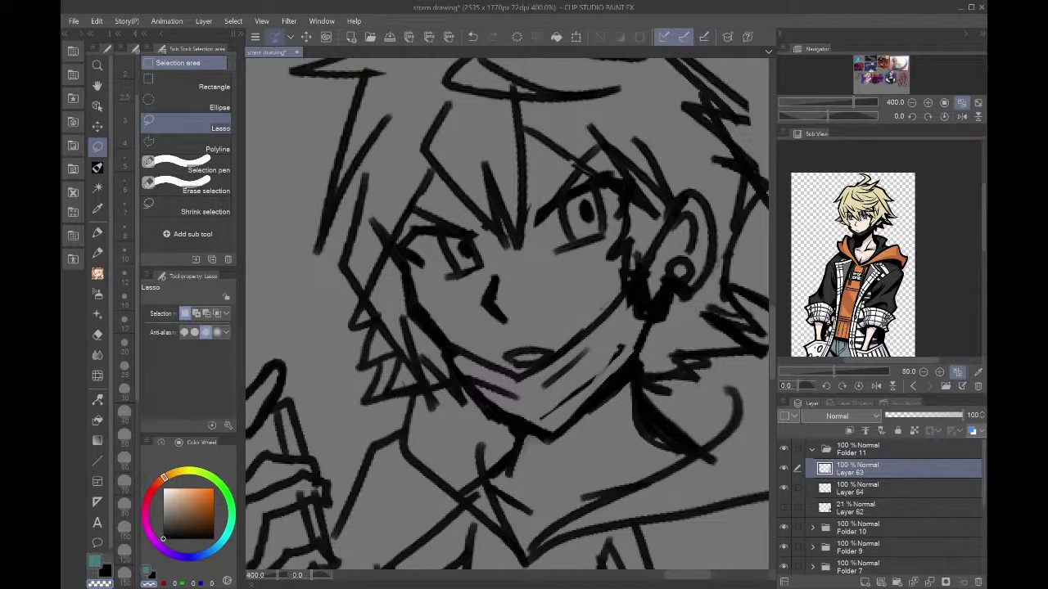
# - Redraw the fringe line crossing above the eye nearest the ear with the size 4 pen
pyautogui.press('p')
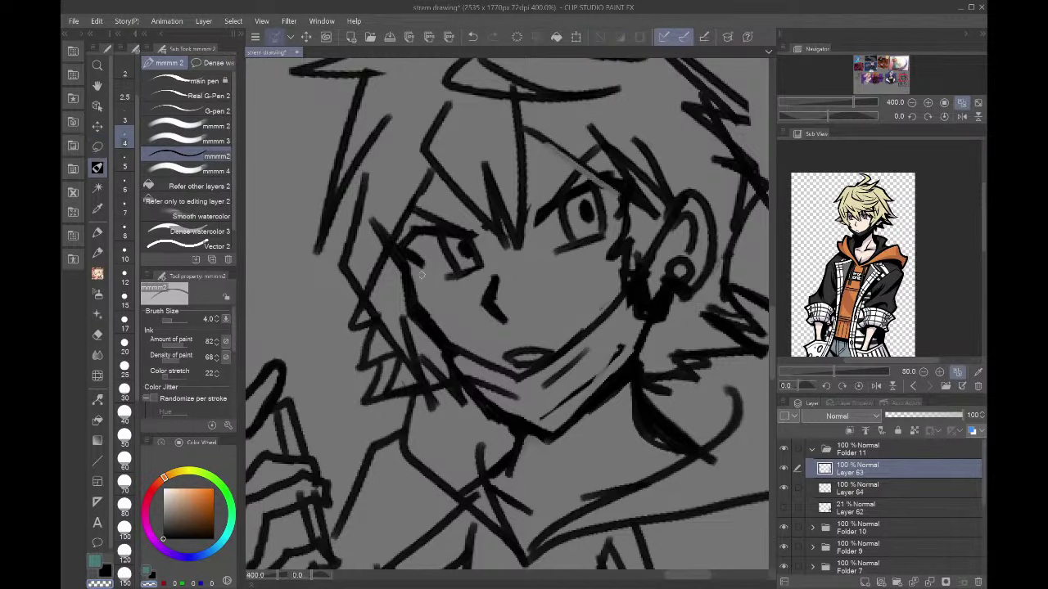
pyautogui.press('c')
pyautogui.hotkey('ctrl', 'z')
pyautogui.moveTo(537, 135); pyautogui.dragTo(629, 195)
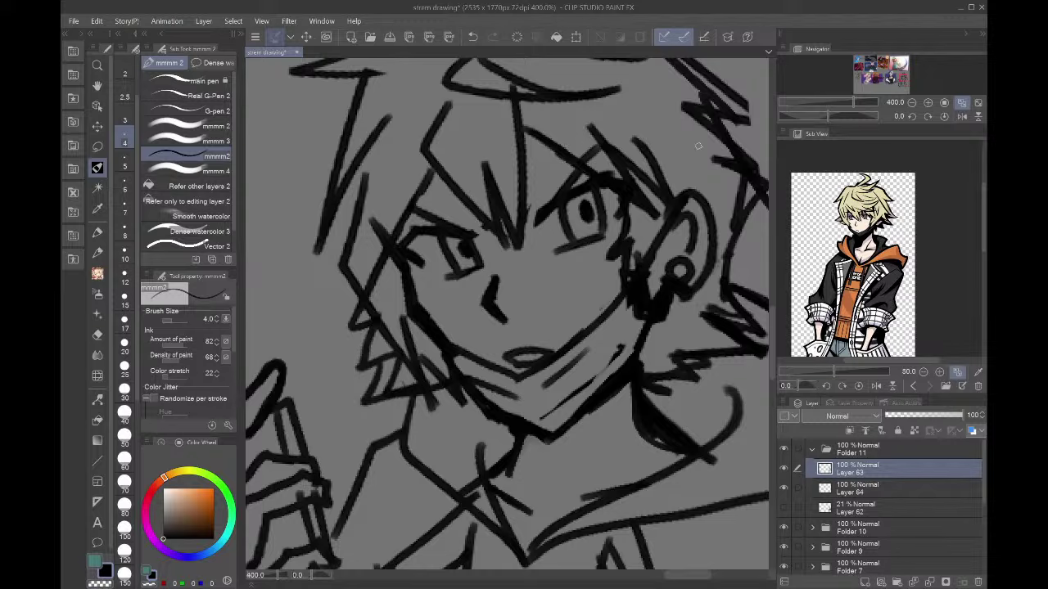
# - Delete the nose with a lasso selection on the line art layer and redraw it as a smaller angled stroke with the size 4 pen
pyautogui.click(944, 104)
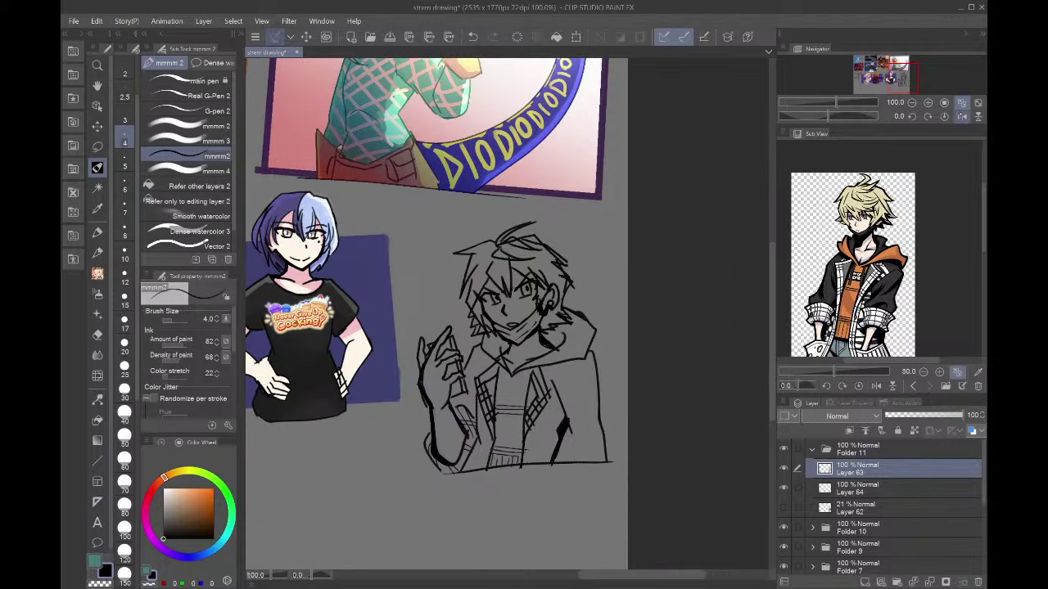
pyautogui.click(961, 117)
pyautogui.click(962, 116)
pyautogui.click(927, 103)
pyautogui.click(928, 103)
pyautogui.click(928, 103)
pyautogui.click(928, 103)
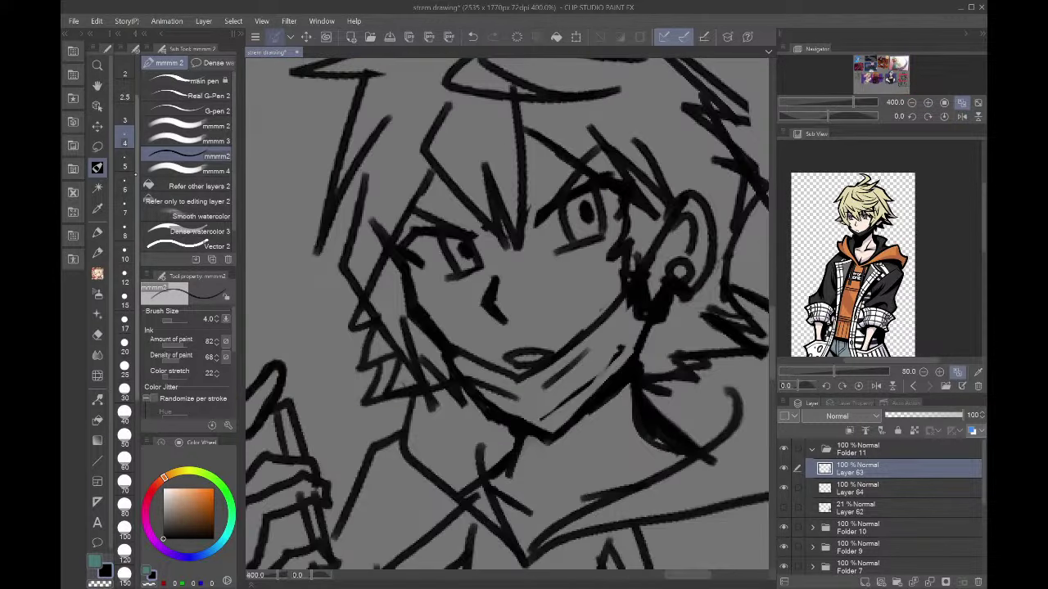
pyautogui.press('m')
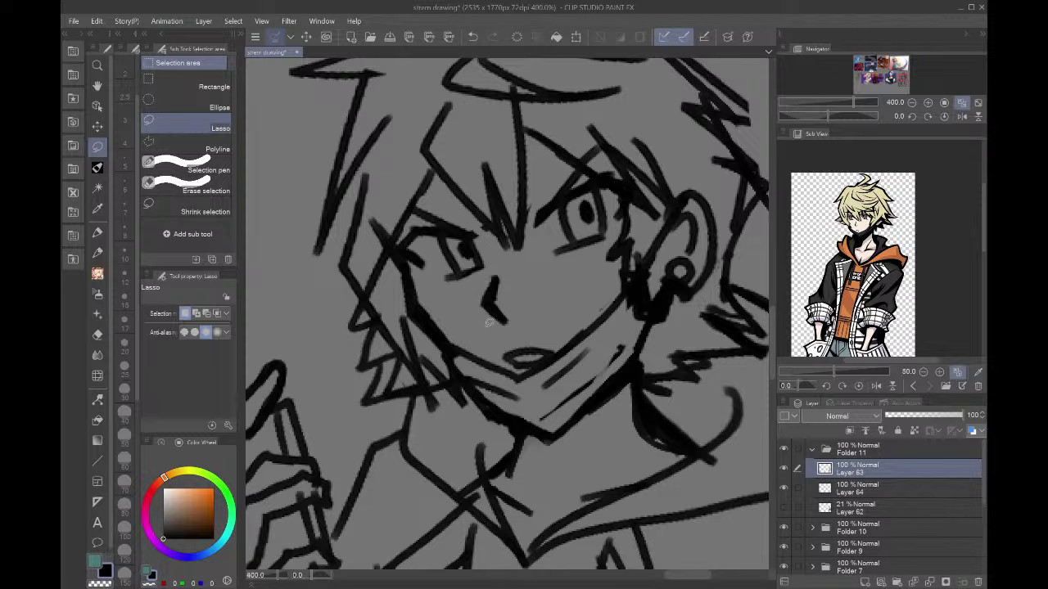
pyautogui.moveTo(488, 323); pyautogui.dragTo(492, 327)
pyautogui.press('Delete')
pyautogui.hotkey('ctrl', 'd')
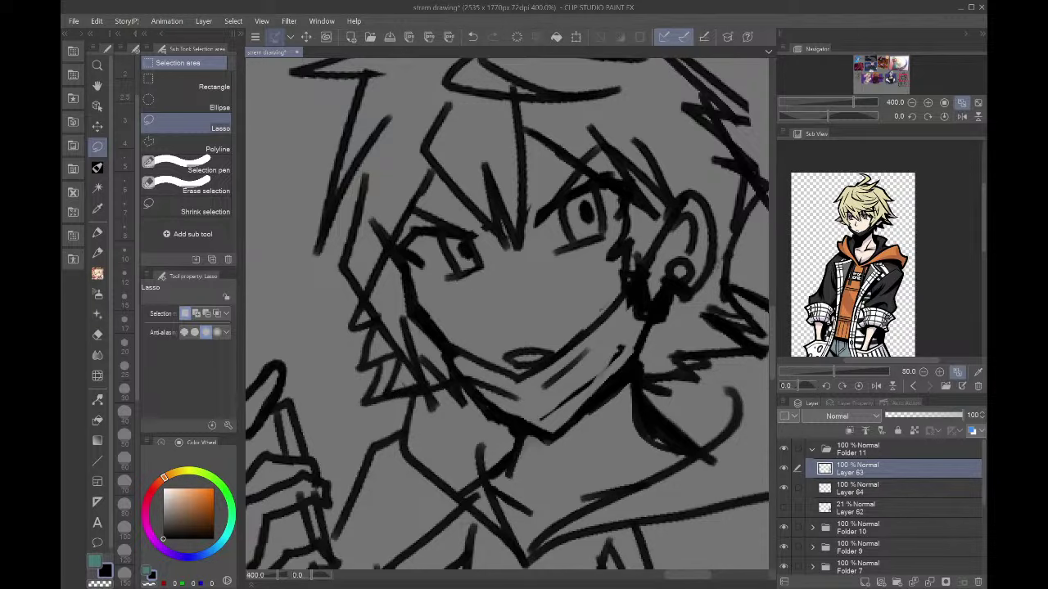
pyautogui.press('p')
pyautogui.moveTo(483, 281); pyautogui.dragTo(489, 309)
# - Thicken the upper eyelid lines of both eyes with the size 7 pen
pyautogui.click(124, 206)
pyautogui.hotkey('ctrl', 'z')
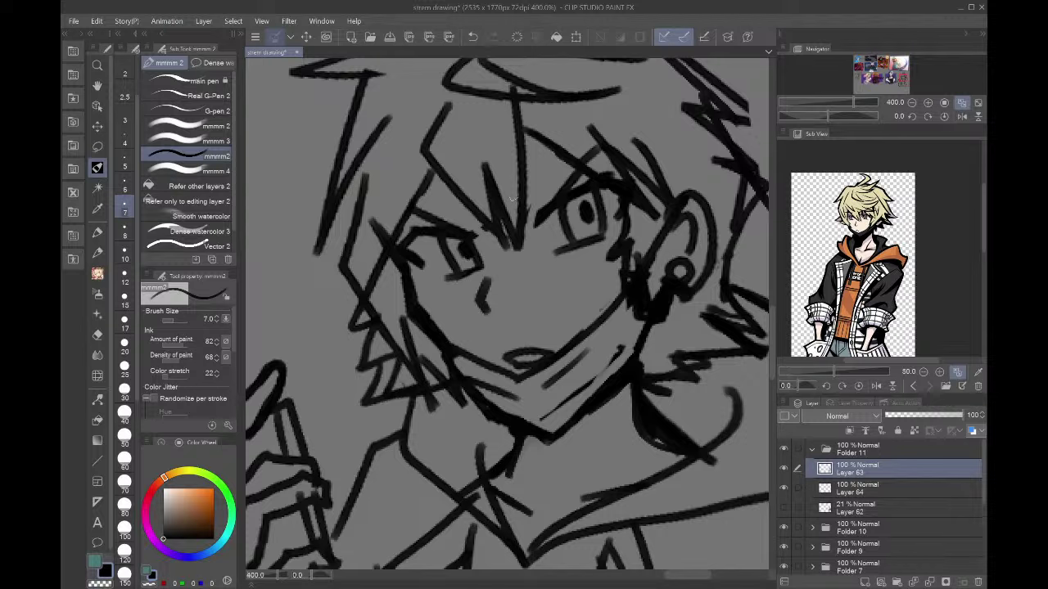
pyautogui.moveTo(403, 238); pyautogui.dragTo(473, 235)
pyautogui.moveTo(536, 220); pyautogui.dragTo(622, 188)
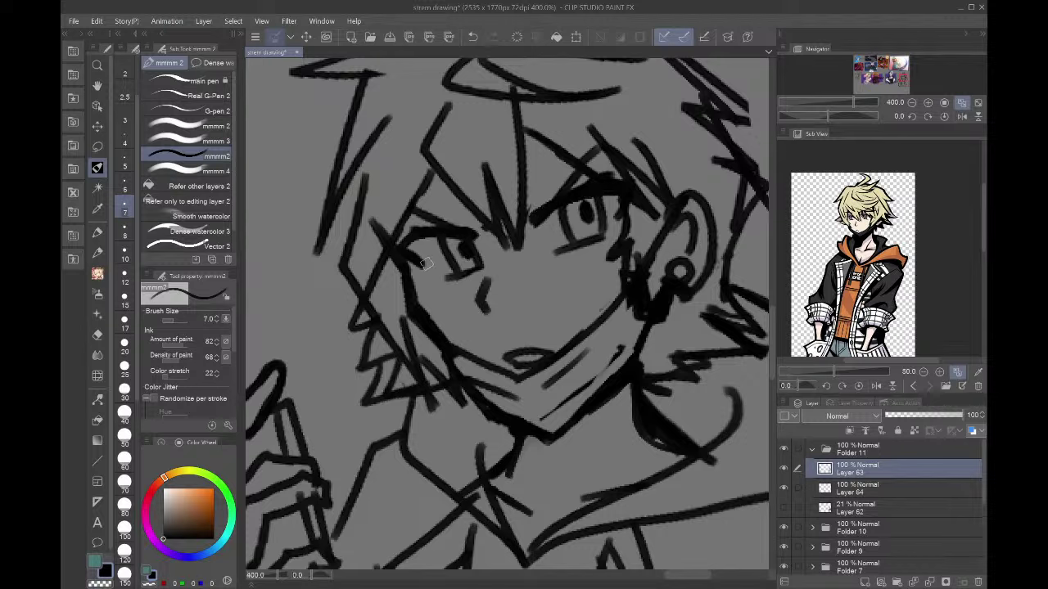
# - Erase the open mouth and redraw it as a short, nearly flat line with the size 5 pen, cleaning up the leftovers
pyautogui.press('c')
pyautogui.moveTo(512, 343)
pyautogui.mouseDown()
pyautogui.moveTo(520, 361)
pyautogui.moveTo(547, 349)
pyautogui.moveTo(504, 353)
pyautogui.mouseUp()
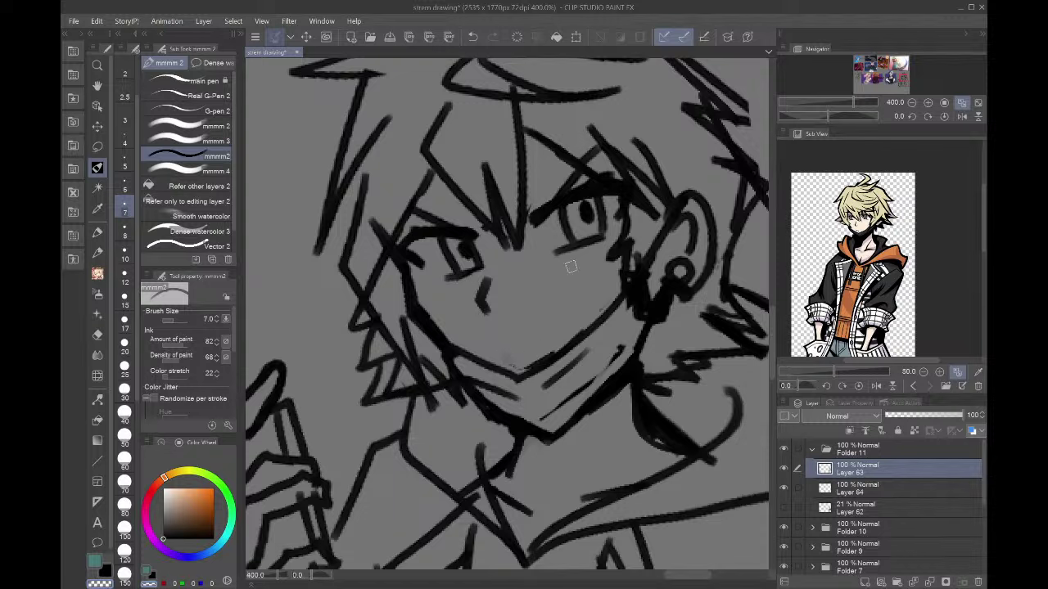
pyautogui.click(128, 164)
pyautogui.moveTo(497, 352); pyautogui.dragTo(540, 351)
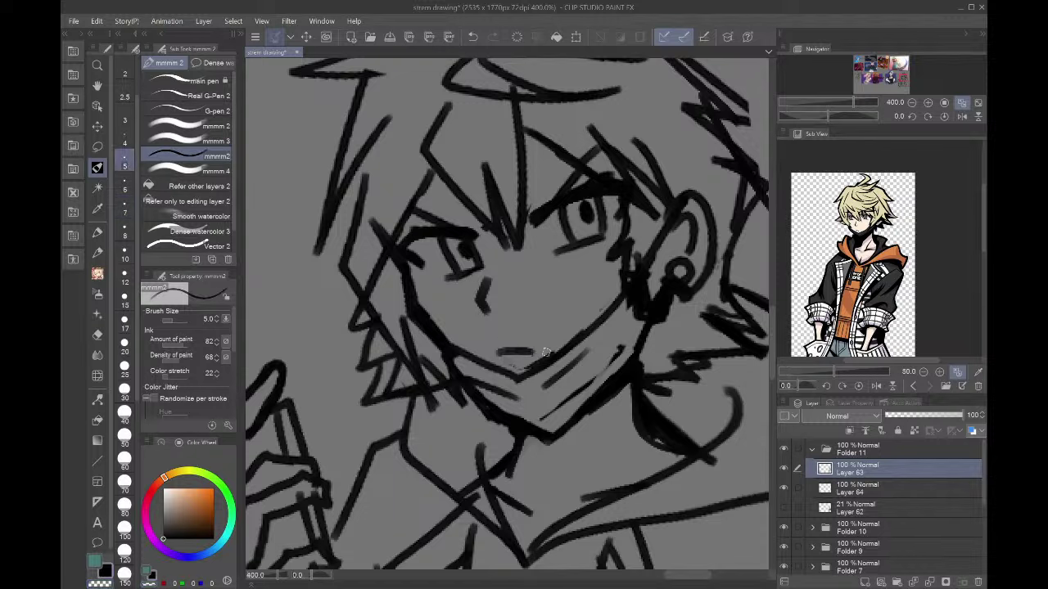
pyautogui.press('c')
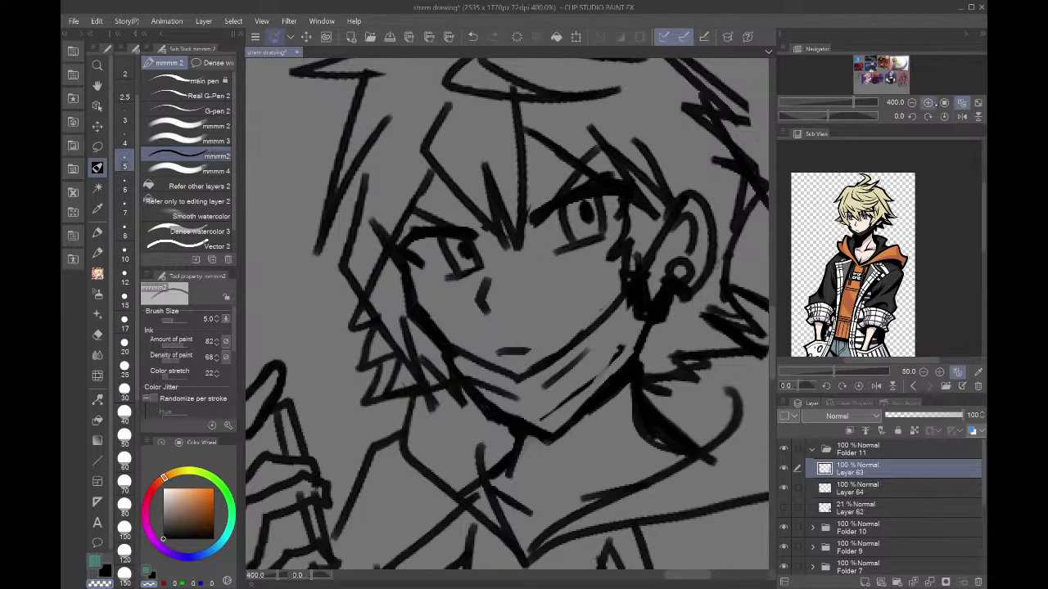
# - Clean up the collar fold line beneath the jaw on the ear side while checking the drawing mirrored
pyautogui.click(962, 116)
pyautogui.moveTo(389, 356); pyautogui.dragTo(434, 381)
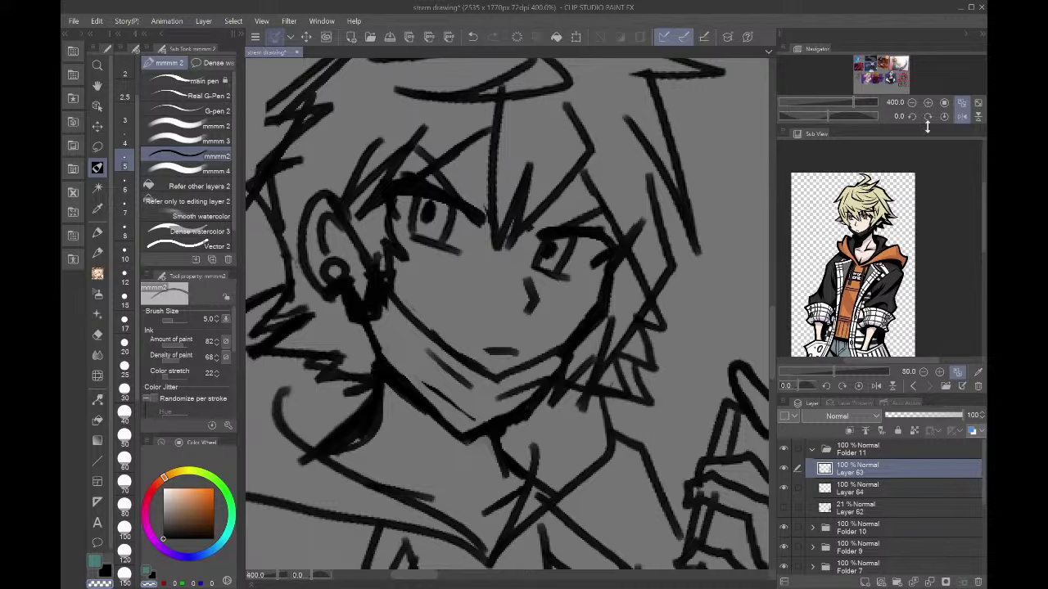
pyautogui.click(912, 103)
pyautogui.click(962, 116)
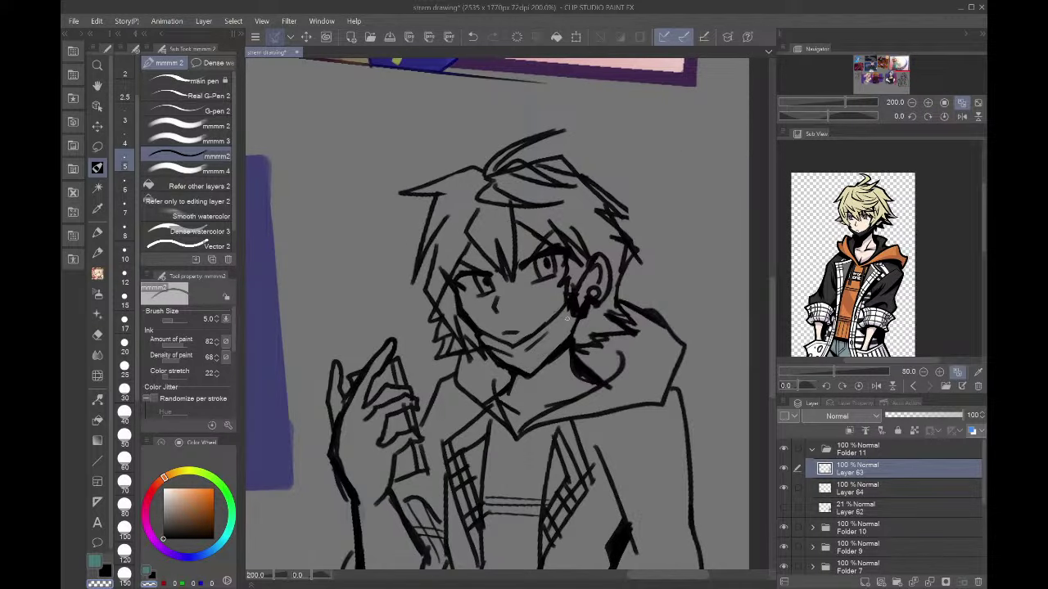
# - Make the empty layer beneath the line art active and try a lasso selection around the fringe
pyautogui.scroll(3, 567, 317)
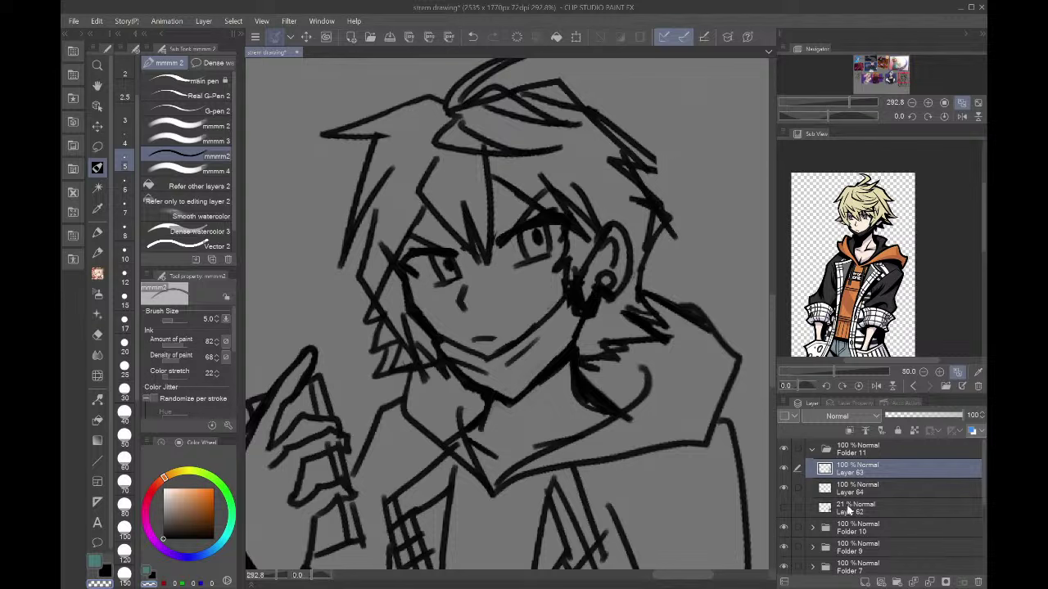
pyautogui.click(852, 490)
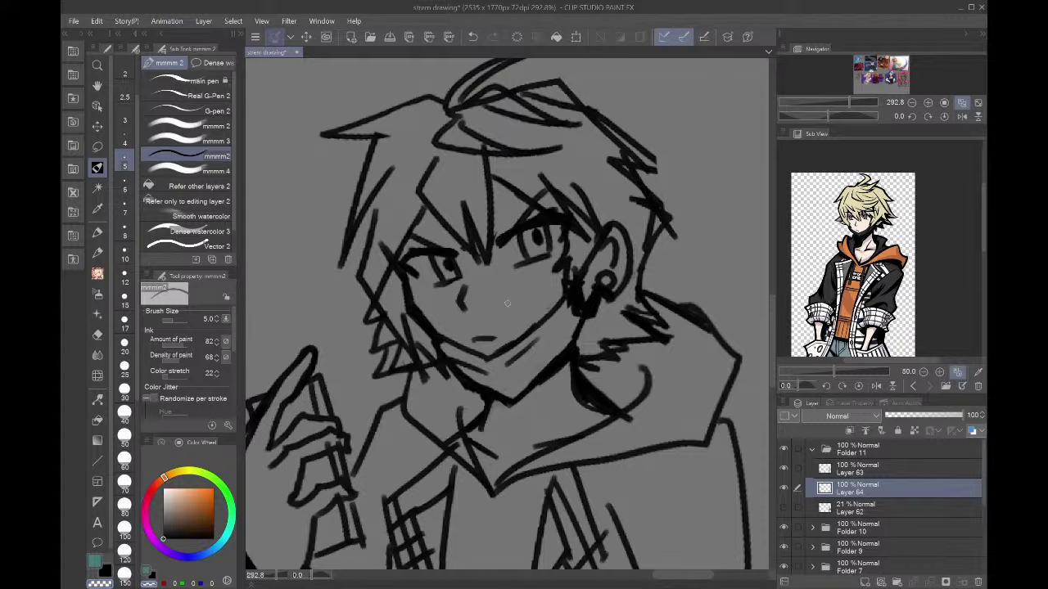
pyautogui.click(102, 148)
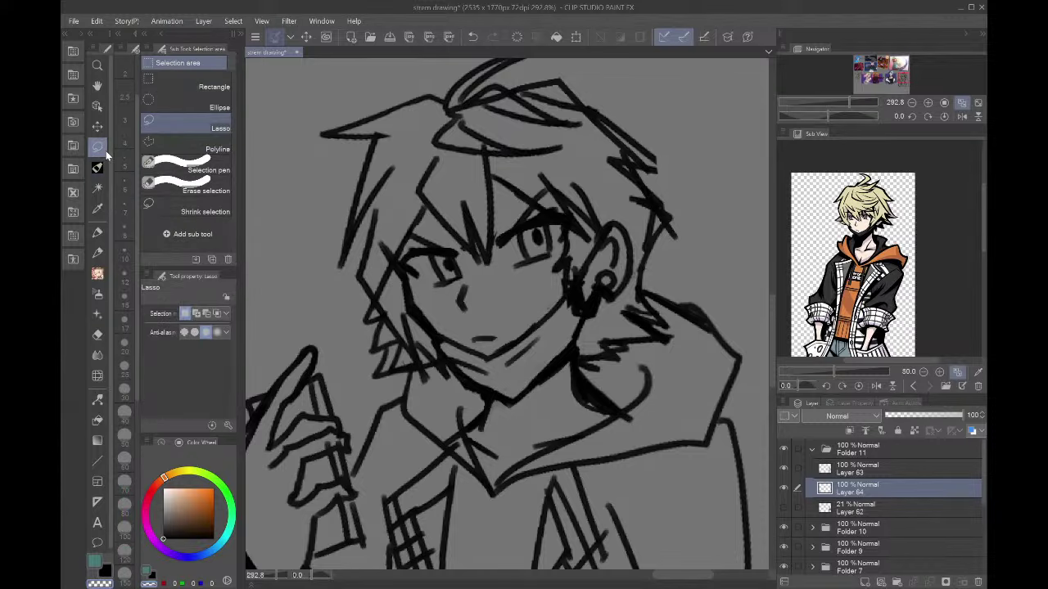
pyautogui.moveTo(433, 193)
pyautogui.mouseDown()
pyautogui.moveTo(494, 158)
pyautogui.moveTo(619, 205)
pyautogui.moveTo(452, 114)
pyautogui.moveTo(425, 146)
pyautogui.mouseUp()
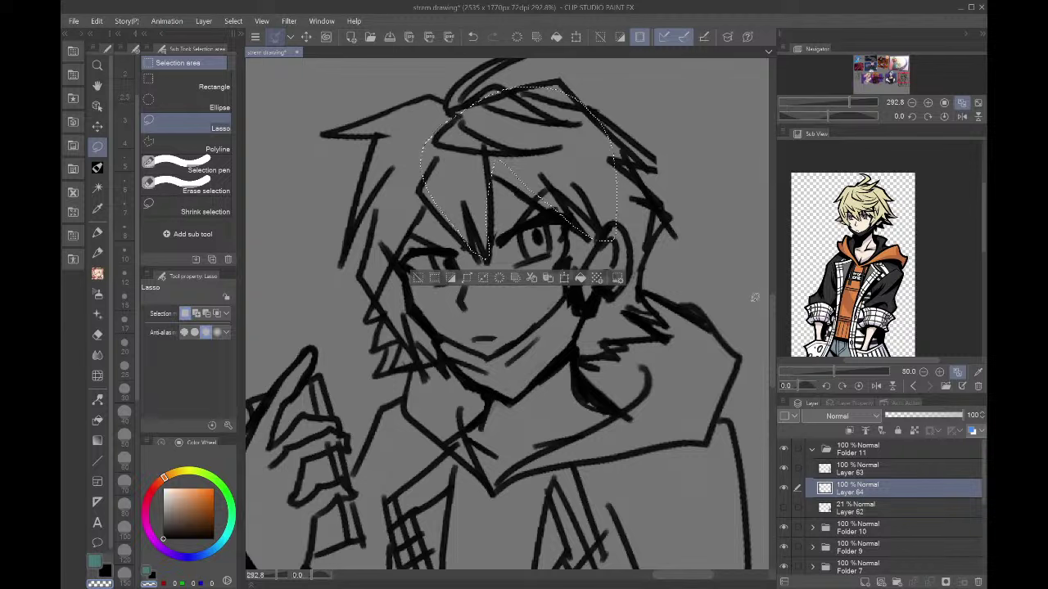
pyautogui.hotkey('ctrl', 'd')
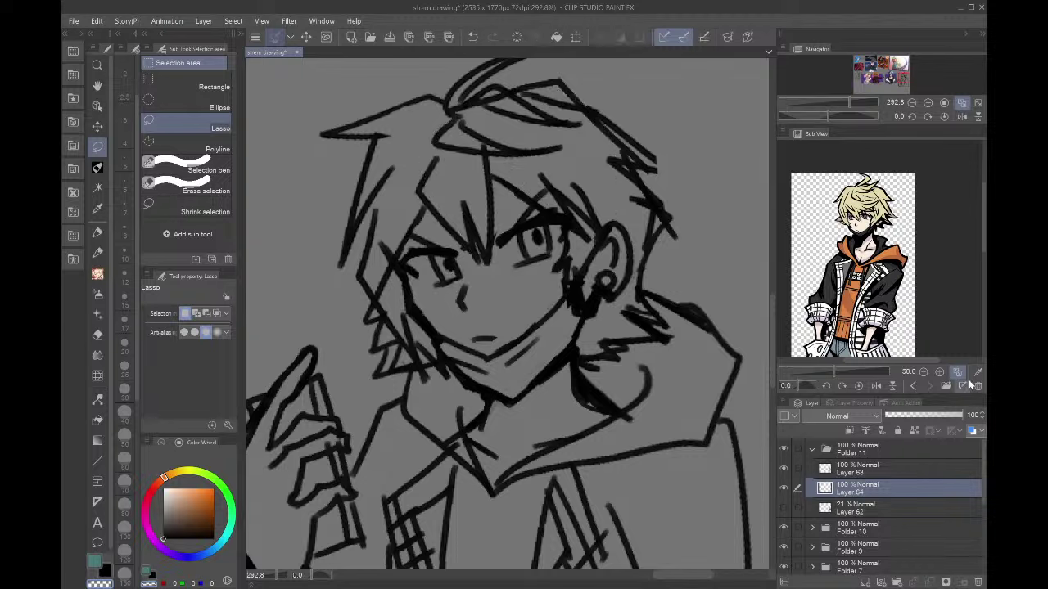
# - Sample the reference character's blond hair colour and block in most of the hair with the mmmm2 brush at size 25
pyautogui.click(853, 203)
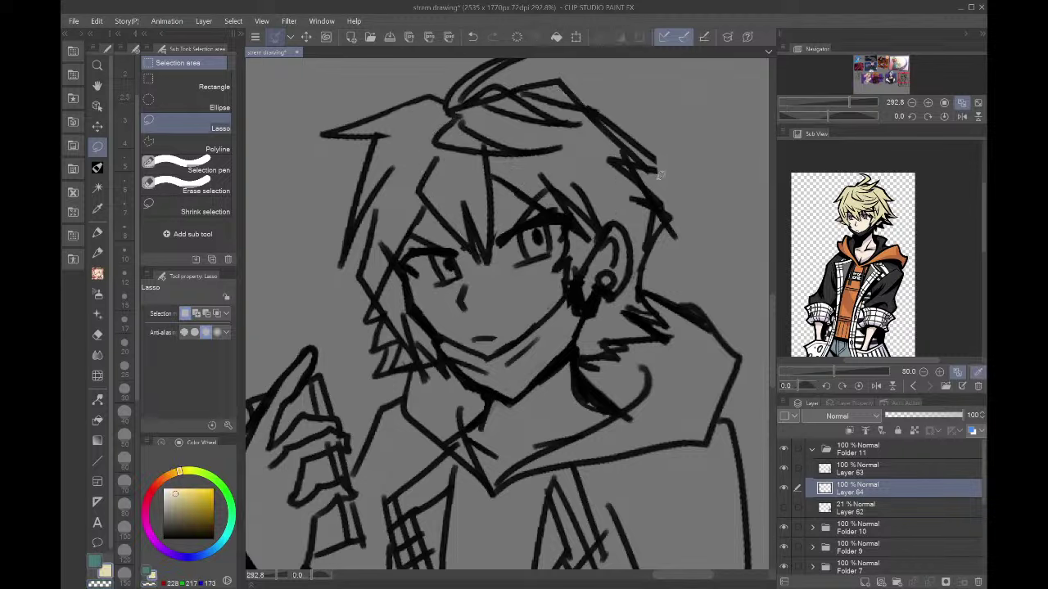
pyautogui.click(96, 169)
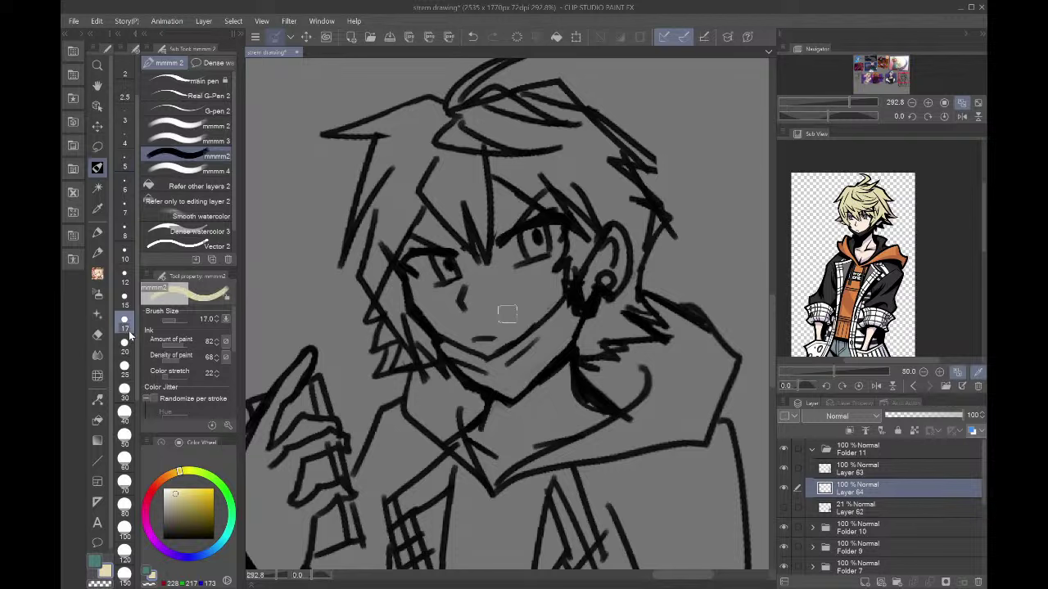
pyautogui.click(127, 365)
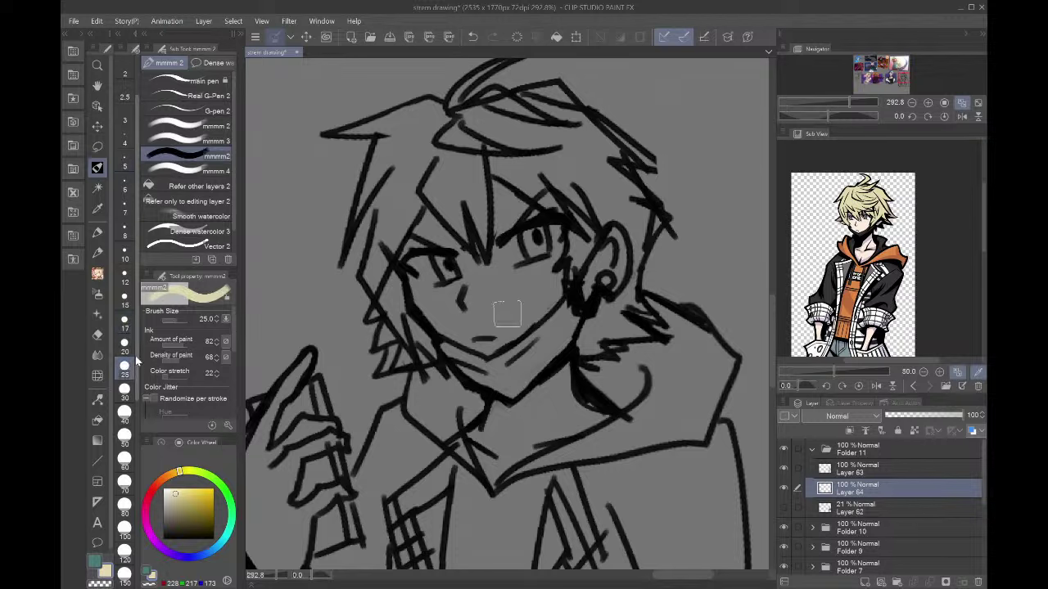
pyautogui.moveTo(458, 148)
pyautogui.mouseDown()
pyautogui.moveTo(437, 174)
pyautogui.moveTo(472, 227)
pyautogui.moveTo(473, 160)
pyautogui.moveTo(458, 164)
pyautogui.moveTo(476, 236)
pyautogui.moveTo(438, 172)
pyautogui.moveTo(448, 149)
pyautogui.moveTo(516, 182)
pyautogui.moveTo(482, 151)
pyautogui.moveTo(577, 201)
pyautogui.moveTo(552, 139)
pyautogui.moveTo(446, 131)
pyautogui.moveTo(532, 96)
pyautogui.moveTo(596, 147)
pyautogui.moveTo(639, 221)
pyautogui.moveTo(565, 172)
pyautogui.moveTo(577, 258)
pyautogui.moveTo(624, 200)
pyautogui.moveTo(636, 309)
pyautogui.moveTo(628, 294)
pyautogui.moveTo(587, 339)
pyautogui.moveTo(616, 315)
pyautogui.moveTo(650, 322)
pyautogui.mouseUp()
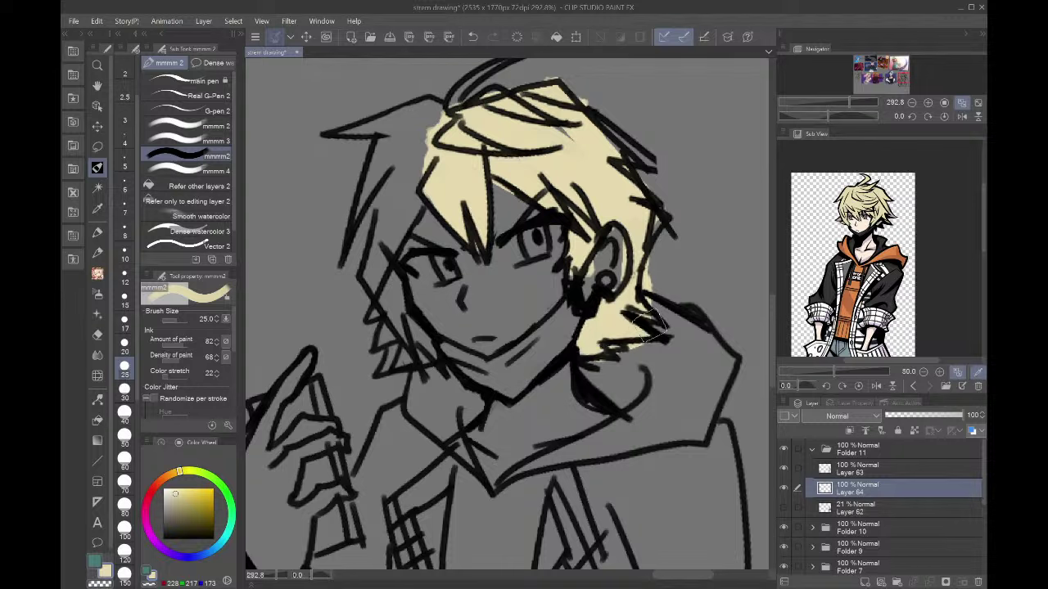
pyautogui.moveTo(413, 160)
pyautogui.mouseDown()
pyautogui.moveTo(383, 211)
pyautogui.moveTo(381, 172)
pyautogui.moveTo(420, 125)
pyautogui.moveTo(369, 207)
pyautogui.moveTo(415, 126)
pyautogui.mouseUp()
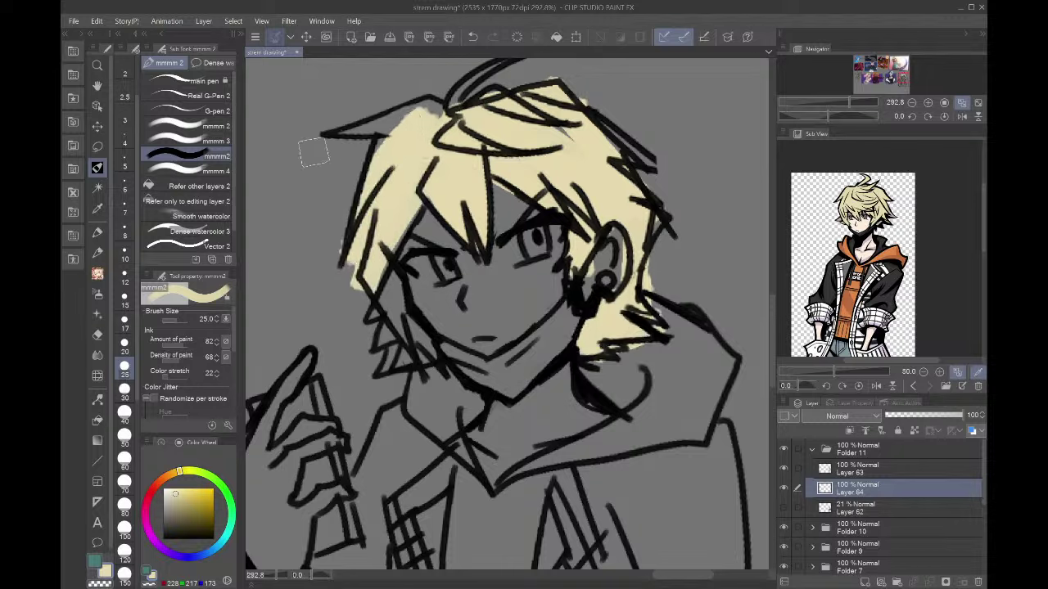
# - Fill the pointed hair tuft and the jagged locks beside the cheek in blond at brush size 10
pyautogui.click(125, 250)
pyautogui.moveTo(349, 131)
pyautogui.mouseDown()
pyautogui.moveTo(381, 168)
pyautogui.moveTo(389, 129)
pyautogui.moveTo(360, 128)
pyautogui.moveTo(425, 107)
pyautogui.mouseUp()
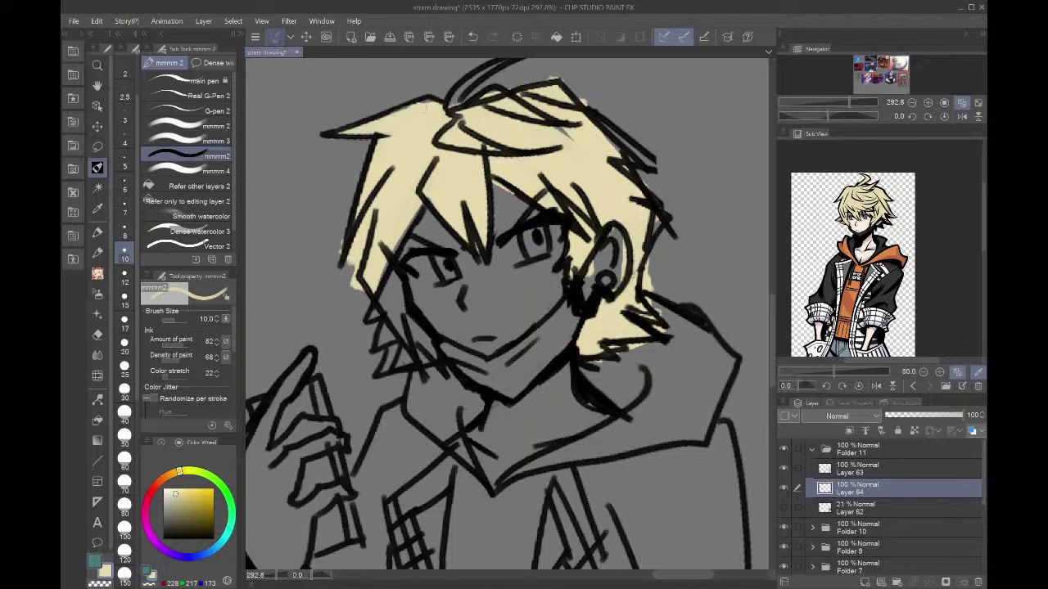
pyautogui.moveTo(377, 254)
pyautogui.mouseDown()
pyautogui.moveTo(440, 358)
pyautogui.moveTo(411, 345)
pyautogui.moveTo(373, 291)
pyautogui.moveTo(396, 346)
pyautogui.moveTo(370, 318)
pyautogui.moveTo(384, 365)
pyautogui.moveTo(419, 361)
pyautogui.mouseUp()
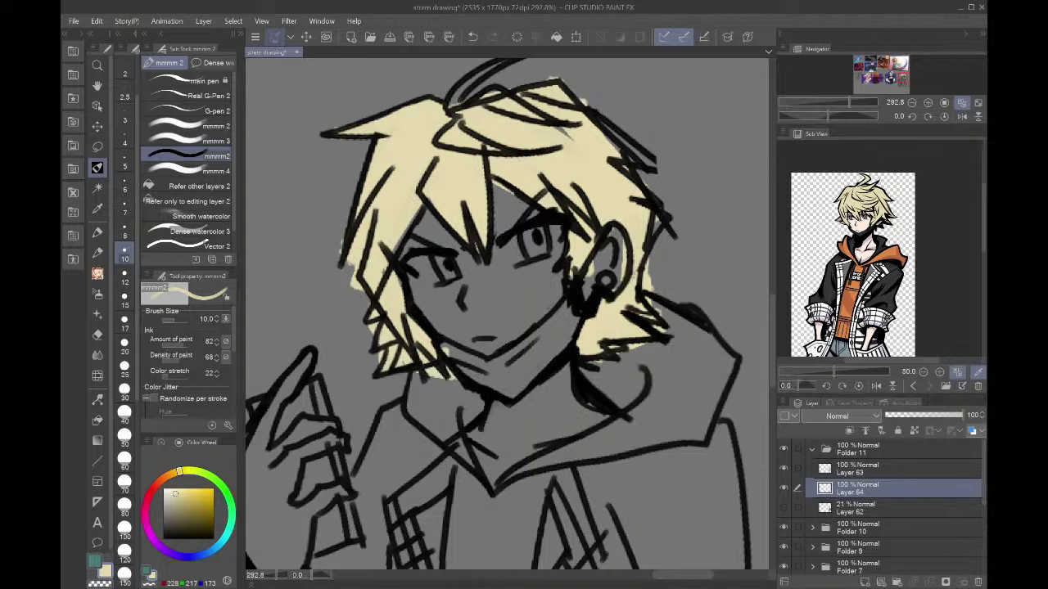
# - Sample the reference character's pale skin colour and paint the ear, forehead gaps and edges of the face
pyautogui.click(871, 221)
pyautogui.moveTo(604, 248)
pyautogui.mouseDown()
pyautogui.moveTo(613, 281)
pyautogui.moveTo(603, 240)
pyautogui.moveTo(589, 277)
pyautogui.moveTo(558, 223)
pyautogui.moveTo(486, 186)
pyautogui.moveTo(489, 283)
pyautogui.moveTo(496, 197)
pyautogui.moveTo(483, 285)
pyautogui.moveTo(471, 242)
pyautogui.moveTo(483, 279)
pyautogui.moveTo(459, 245)
pyautogui.moveTo(480, 260)
pyautogui.mouseUp()
pyautogui.moveTo(431, 219)
pyautogui.mouseDown()
pyautogui.moveTo(400, 269)
pyautogui.moveTo(418, 223)
pyautogui.moveTo(399, 257)
pyautogui.moveTo(430, 313)
pyautogui.moveTo(420, 279)
pyautogui.moveTo(412, 300)
pyautogui.moveTo(462, 340)
pyautogui.mouseUp()
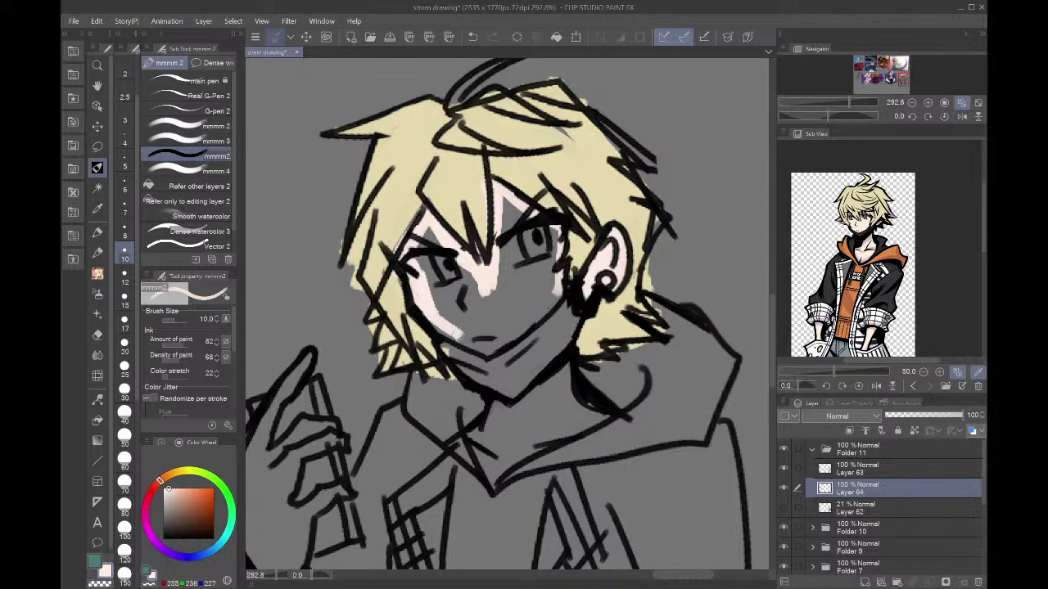
# - Fill the rest of the face with the pale skin colour at brush size 20, resampling hair and skin colours as needed
pyautogui.click(124, 345)
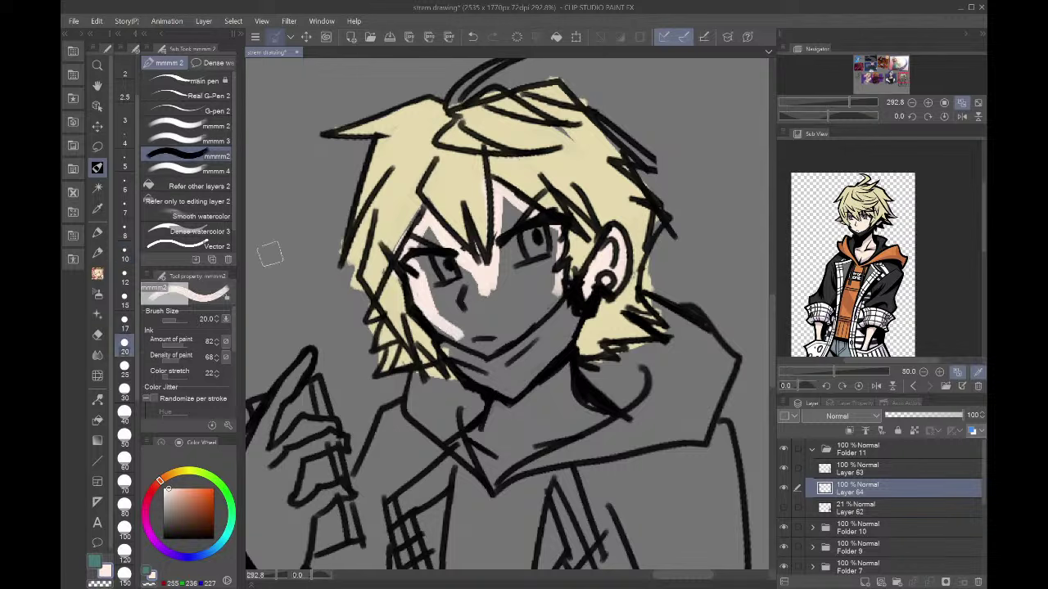
pyautogui.moveTo(415, 255)
pyautogui.mouseDown()
pyautogui.moveTo(426, 248)
pyautogui.moveTo(428, 274)
pyautogui.moveTo(496, 325)
pyautogui.moveTo(459, 327)
pyautogui.moveTo(421, 296)
pyautogui.mouseUp()
pyautogui.keyDown('alt'); pyautogui.click(386, 303); pyautogui.keyUp('alt')
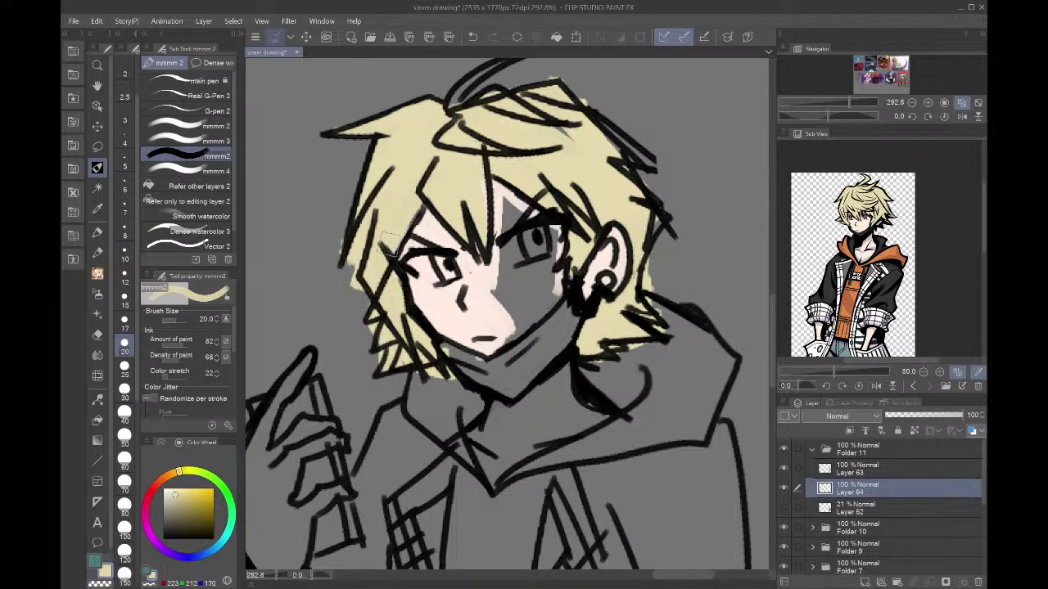
pyautogui.keyDown('alt'); pyautogui.click(430, 315); pyautogui.keyUp('alt')
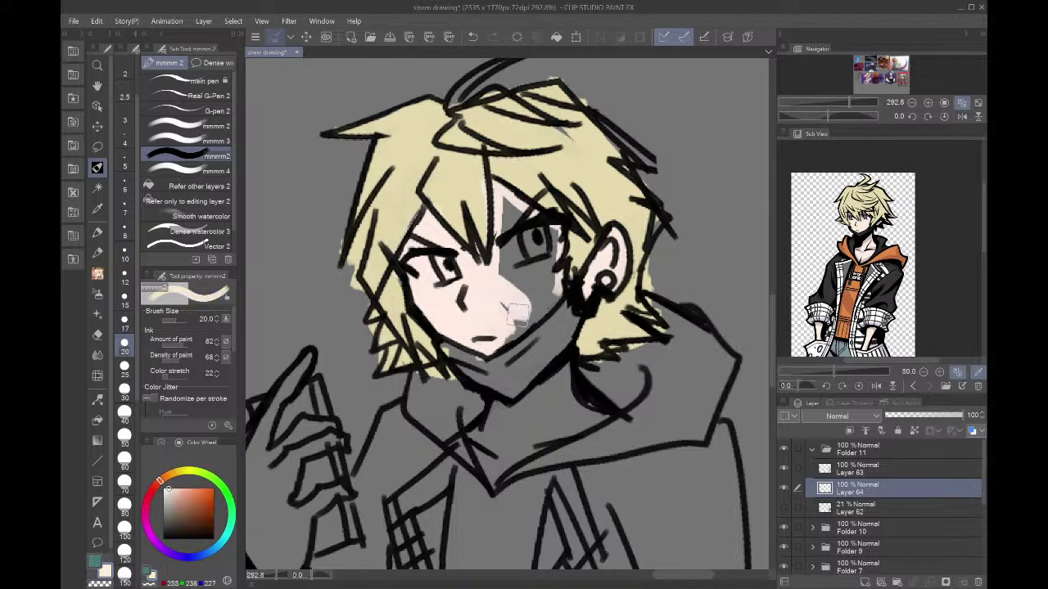
pyautogui.moveTo(524, 301)
pyautogui.mouseDown()
pyautogui.moveTo(542, 317)
pyautogui.moveTo(495, 288)
pyautogui.mouseUp()
pyautogui.moveTo(507, 219)
pyautogui.mouseDown()
pyautogui.moveTo(514, 247)
pyautogui.moveTo(508, 209)
pyautogui.moveTo(545, 299)
pyautogui.moveTo(551, 227)
pyautogui.mouseUp()
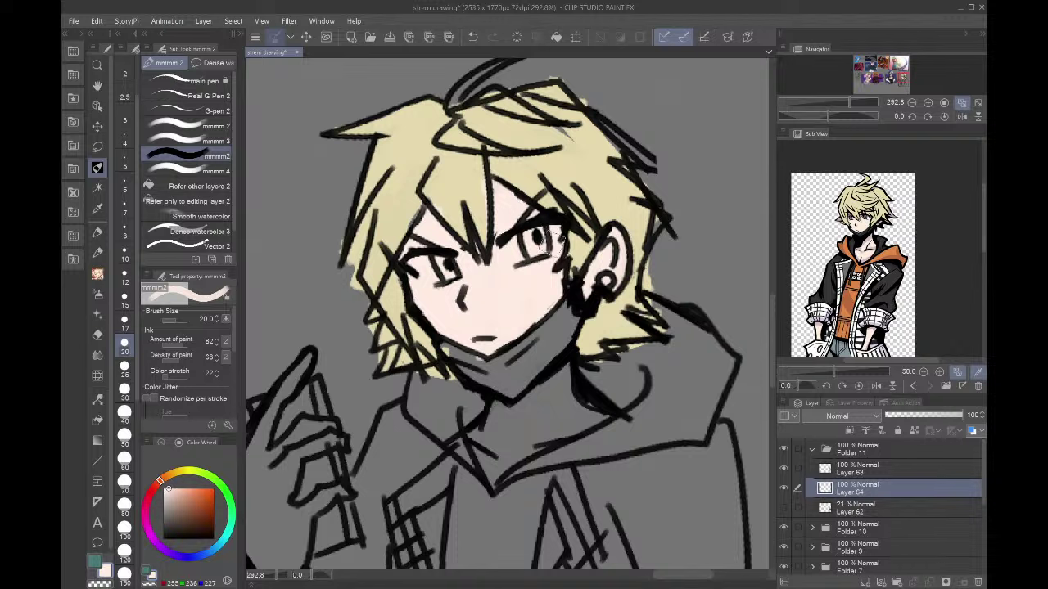
# - Resample the blond from the canvas and touch up the fringe and hair around the face
pyautogui.keyDown('alt'); pyautogui.click(575, 158); pyautogui.keyUp('alt')
pyautogui.moveTo(575, 158)
pyautogui.mouseDown()
pyautogui.moveTo(523, 180)
pyautogui.moveTo(562, 195)
pyautogui.moveTo(498, 143)
pyautogui.moveTo(463, 216)
pyautogui.mouseUp()
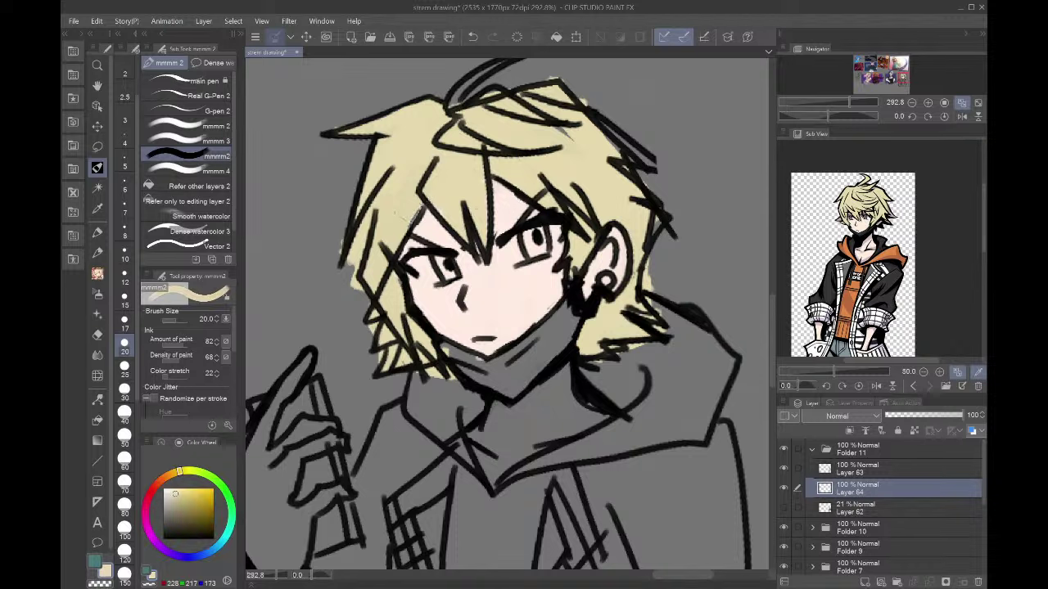
pyautogui.keyDown('alt'); pyautogui.click(485, 291); pyautogui.keyUp('alt')
pyautogui.keyDown('alt'); pyautogui.click(378, 238); pyautogui.keyUp('alt')
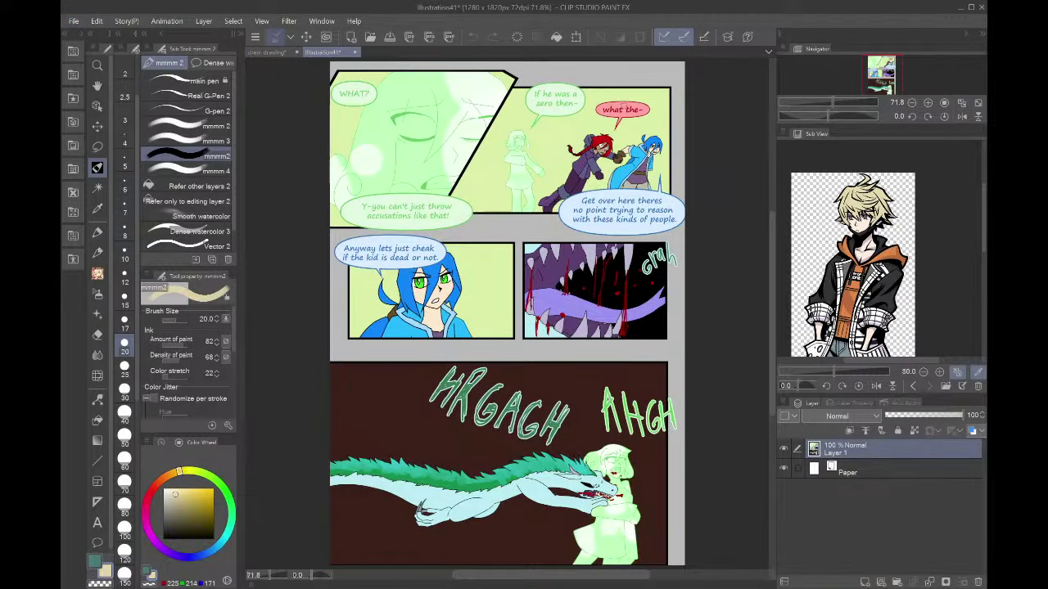
# - Examine the colouring of the green, red-haired and blue-haired characters in the comic page's upper panel
pyautogui.scroll(5, 633, 92)
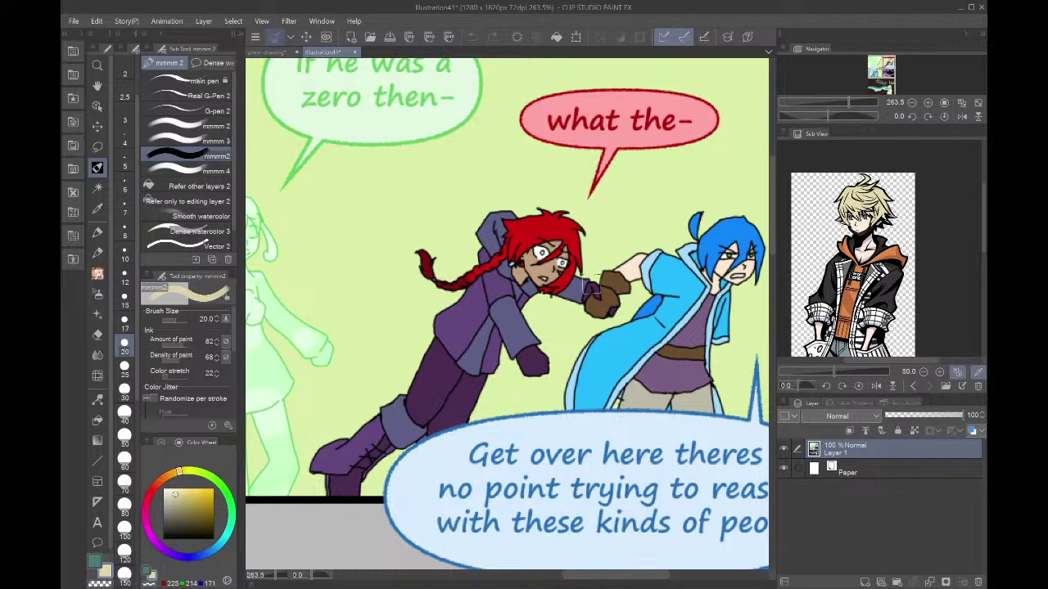
pyautogui.scroll(3, 706, 352)
pyautogui.scroll(-3, 679, 462)
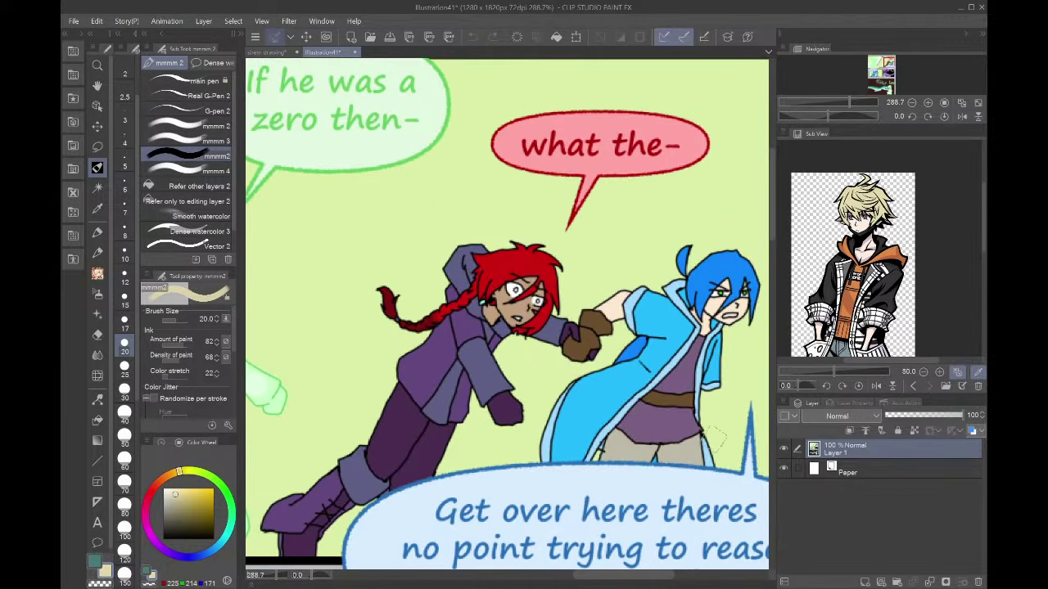
pyautogui.scroll(-2, 716, 399)
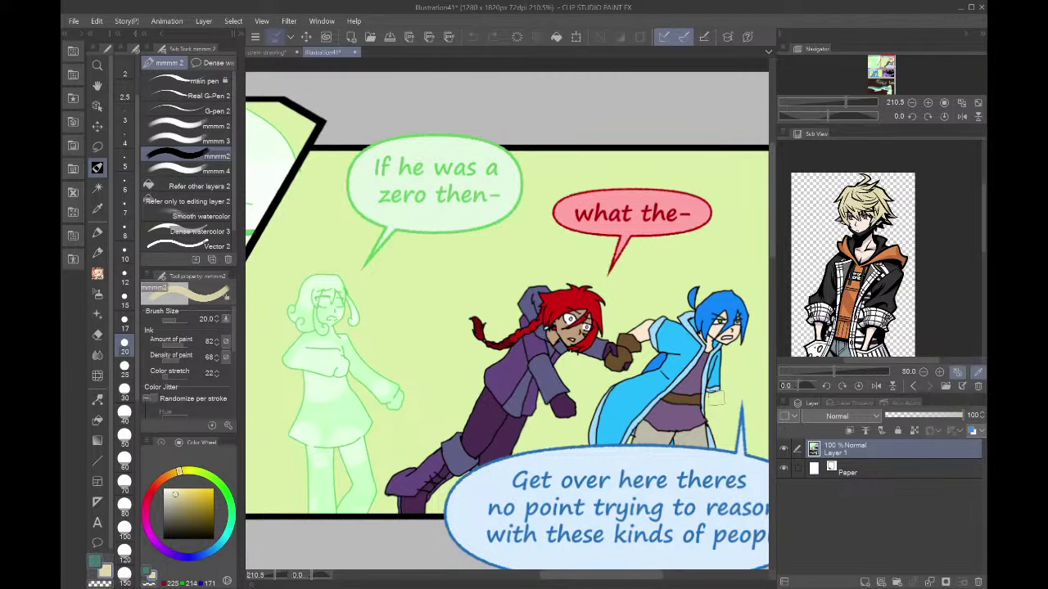
pyautogui.scroll(3, 270, 354)
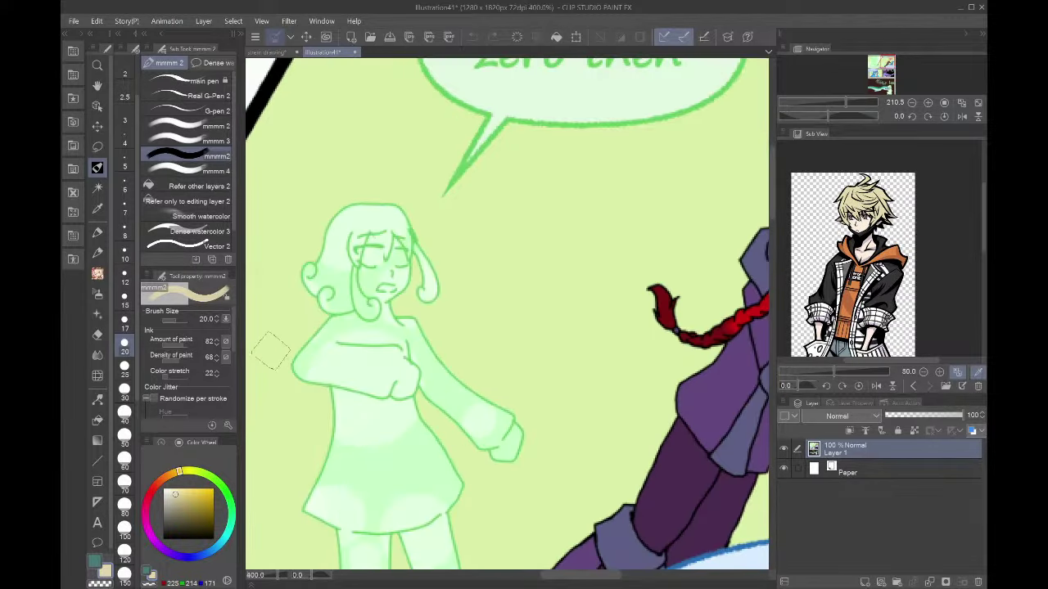
pyautogui.scroll(-5, 271, 352)
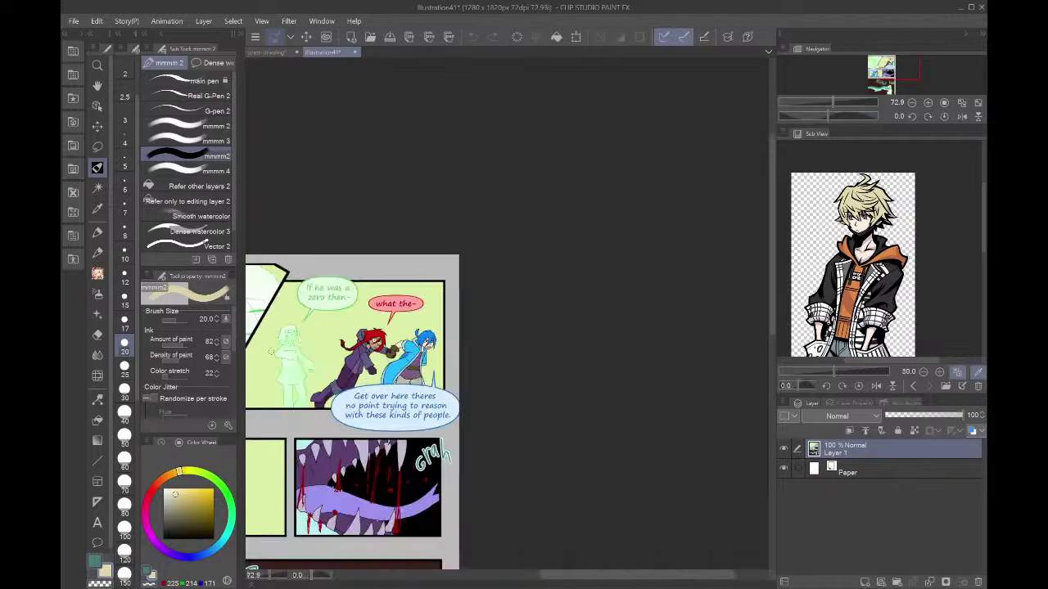
pyautogui.scroll(3, 272, 353)
pyautogui.moveTo(883, 68); pyautogui.dragTo(886, 66)
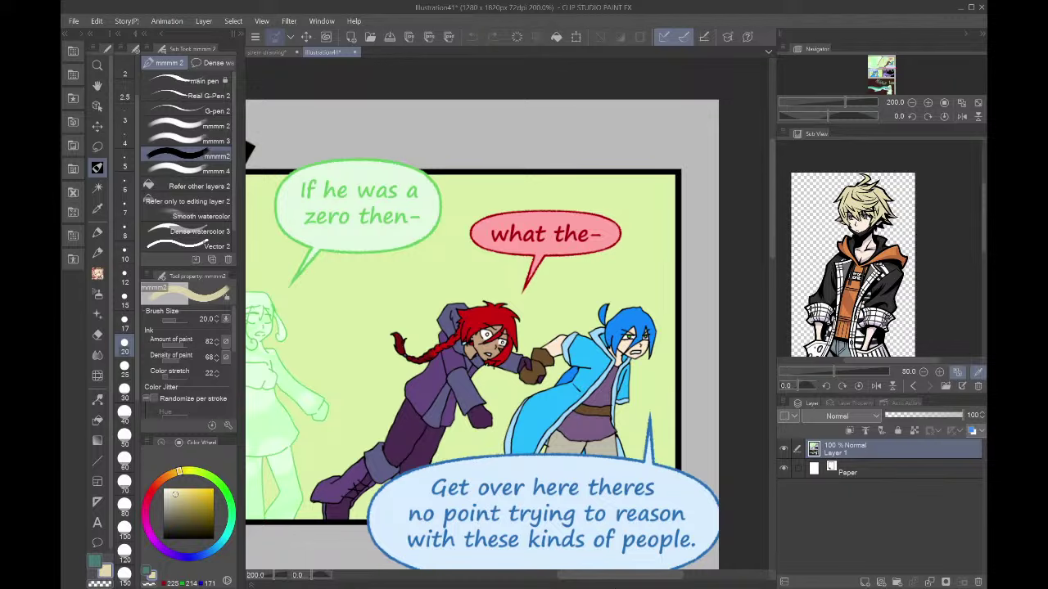
pyautogui.scroll(5, 615, 412)
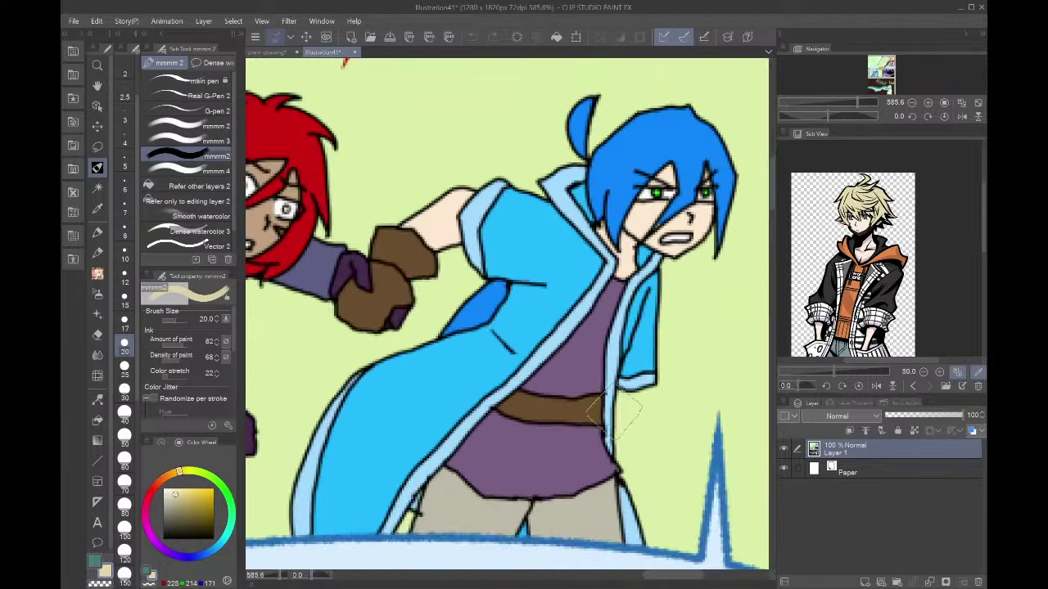
pyautogui.scroll(-6, 615, 414)
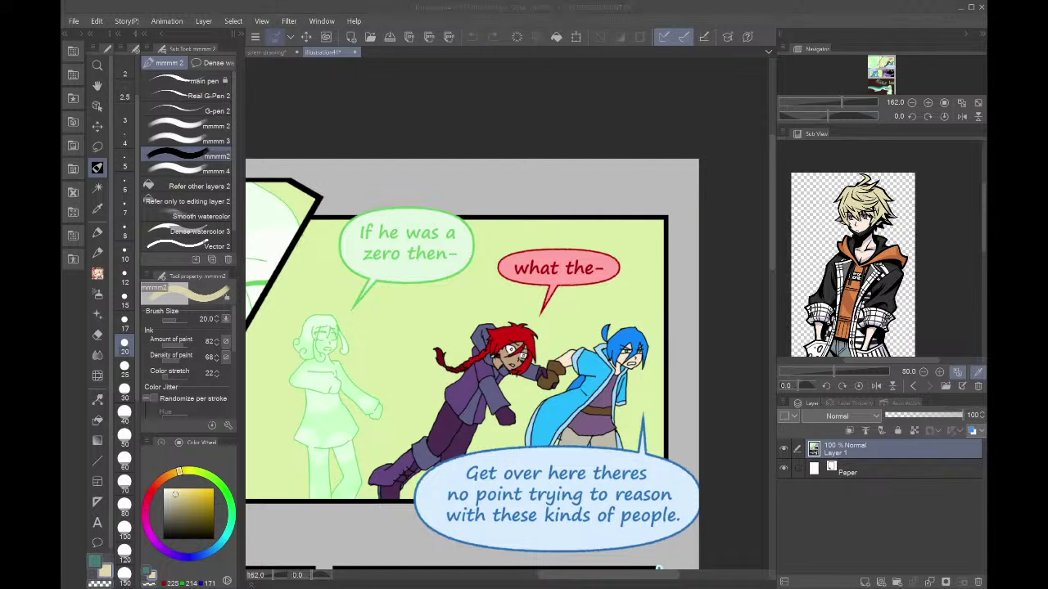
# - Paste the comic page with the CRASH panel as a new layer above the first page
pyautogui.click(802, 507)
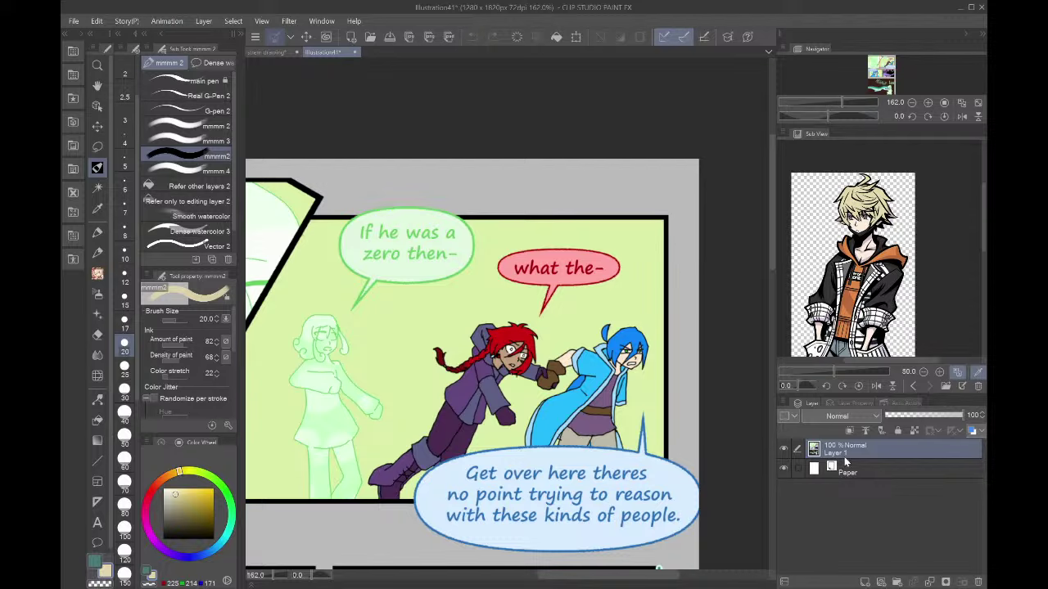
pyautogui.hotkey('ctrl', 'v')
pyautogui.scroll(-6, 589, 212)
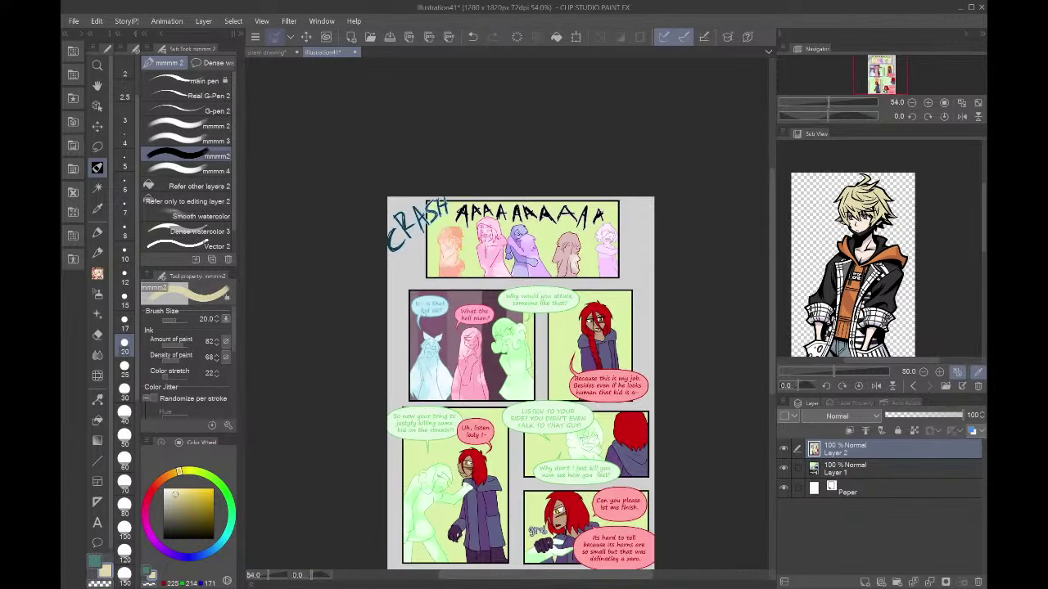
# - Examine the single-hue background characters in the top two rows of panels on the pasted comic page
pyautogui.scroll(7, 415, 311)
pyautogui.scroll(3, 411, 481)
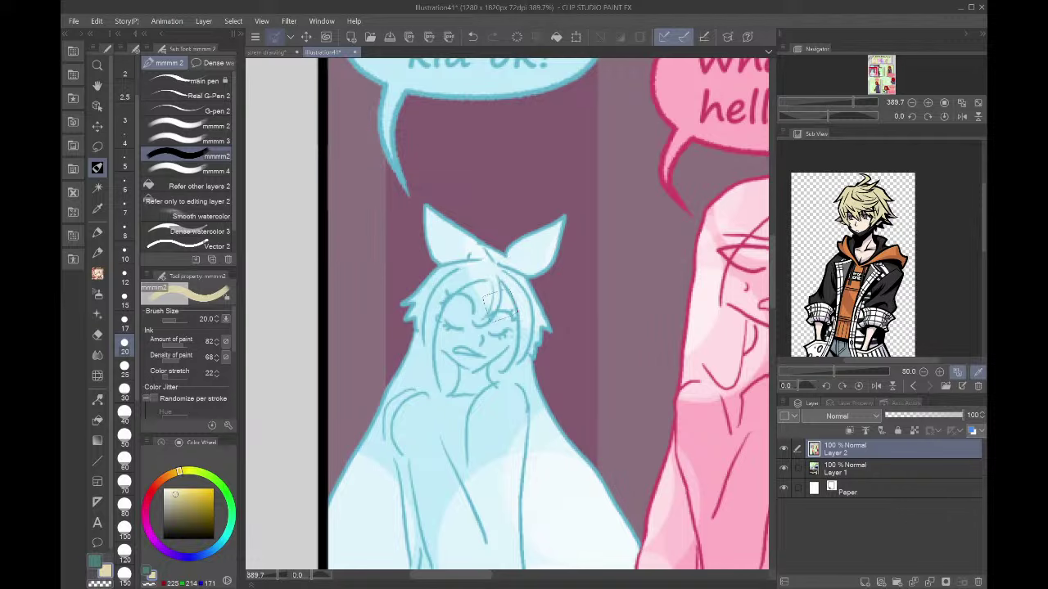
pyautogui.click(911, 103)
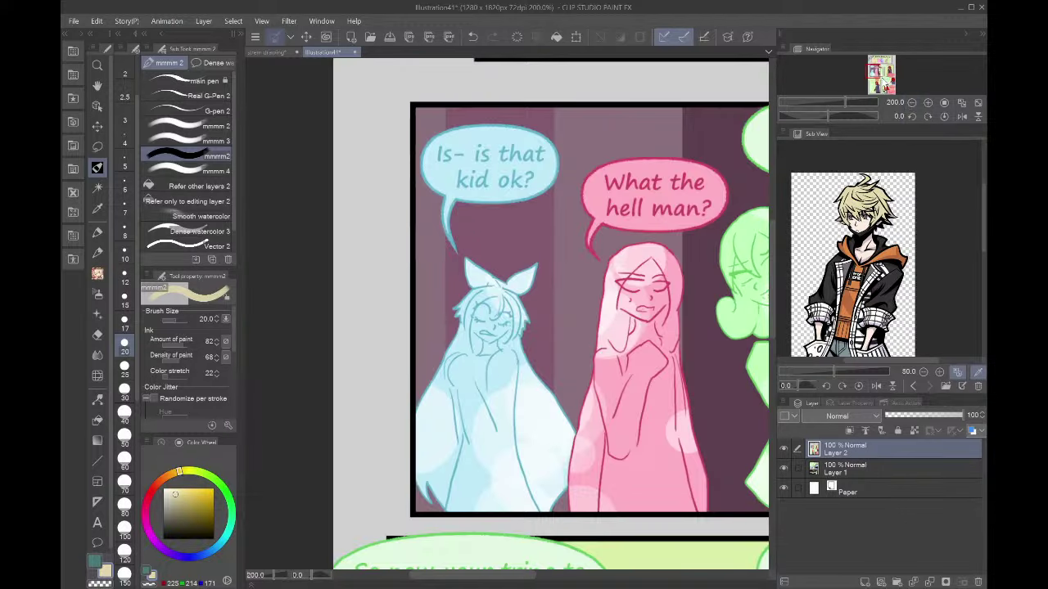
pyautogui.moveTo(874, 72); pyautogui.dragTo(879, 66)
pyautogui.scroll(3, 663, 184)
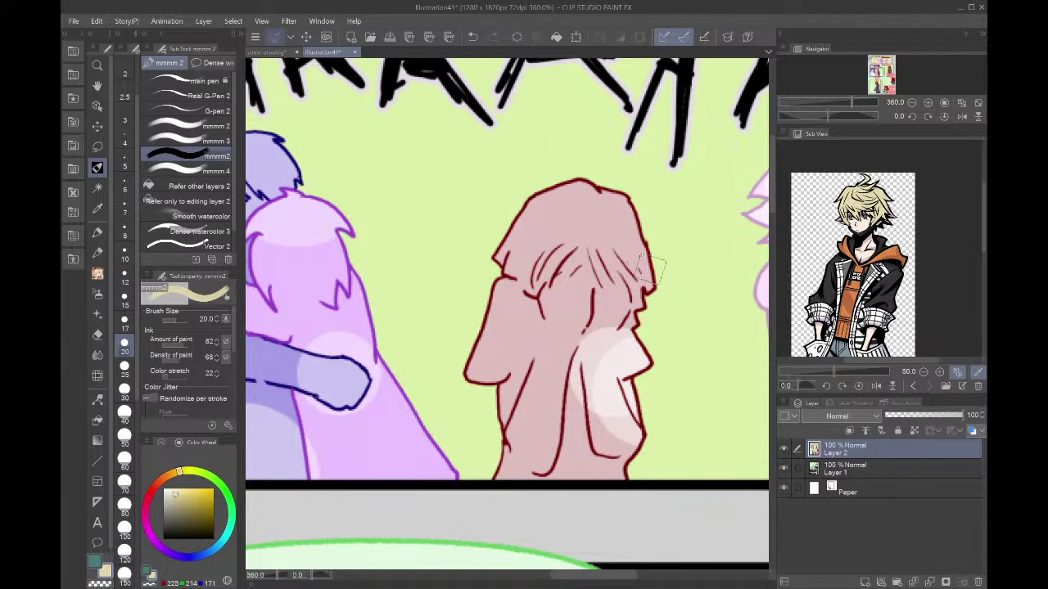
pyautogui.scroll(-4, 652, 269)
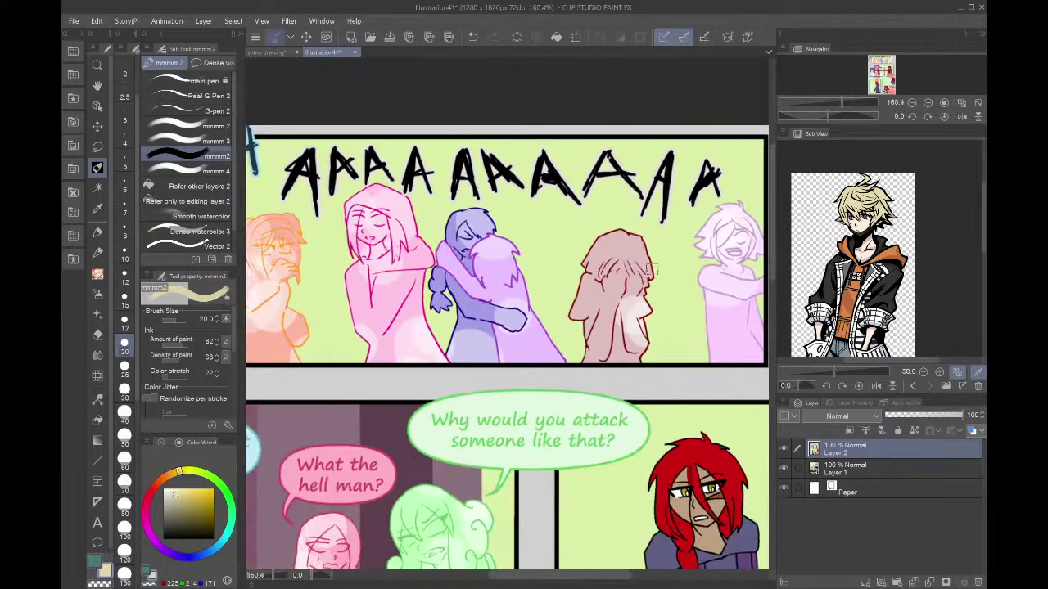
pyautogui.scroll(4, 334, 266)
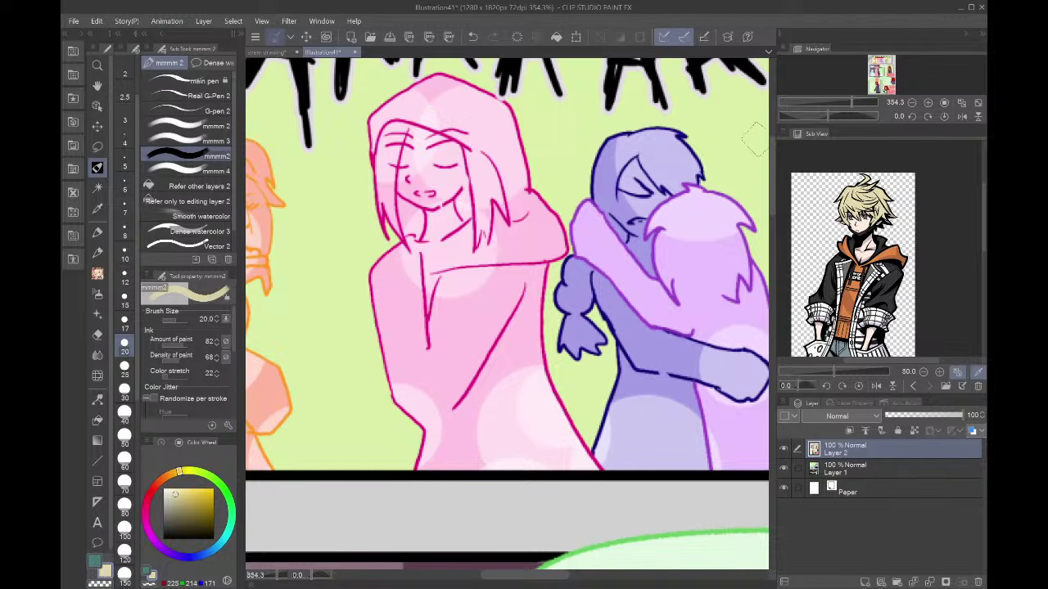
pyautogui.moveTo(874, 65); pyautogui.dragTo(872, 63)
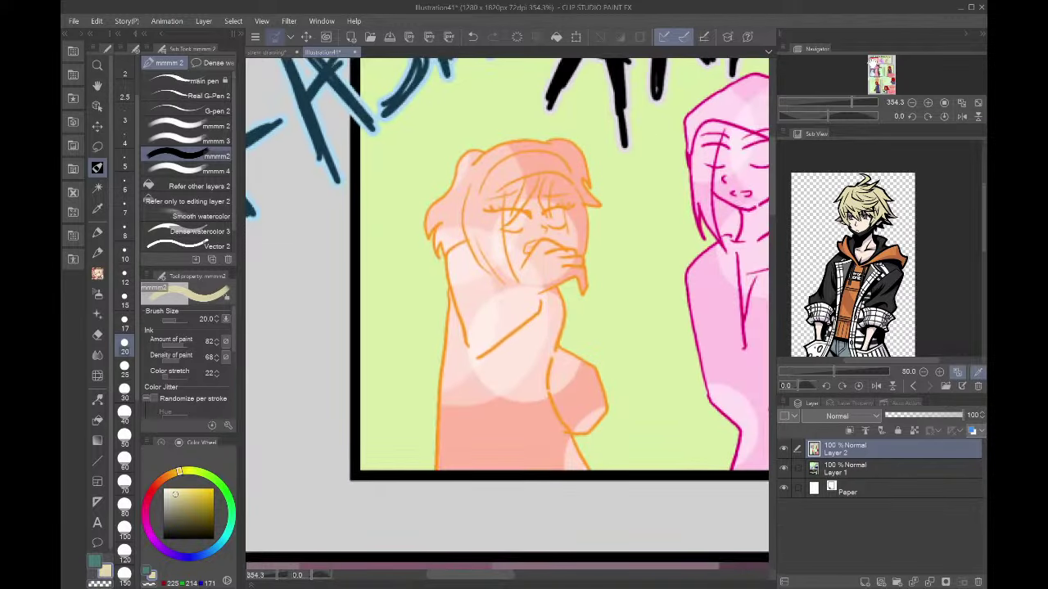
pyautogui.scroll(3, 517, 421)
pyautogui.scroll(-3, 525, 421)
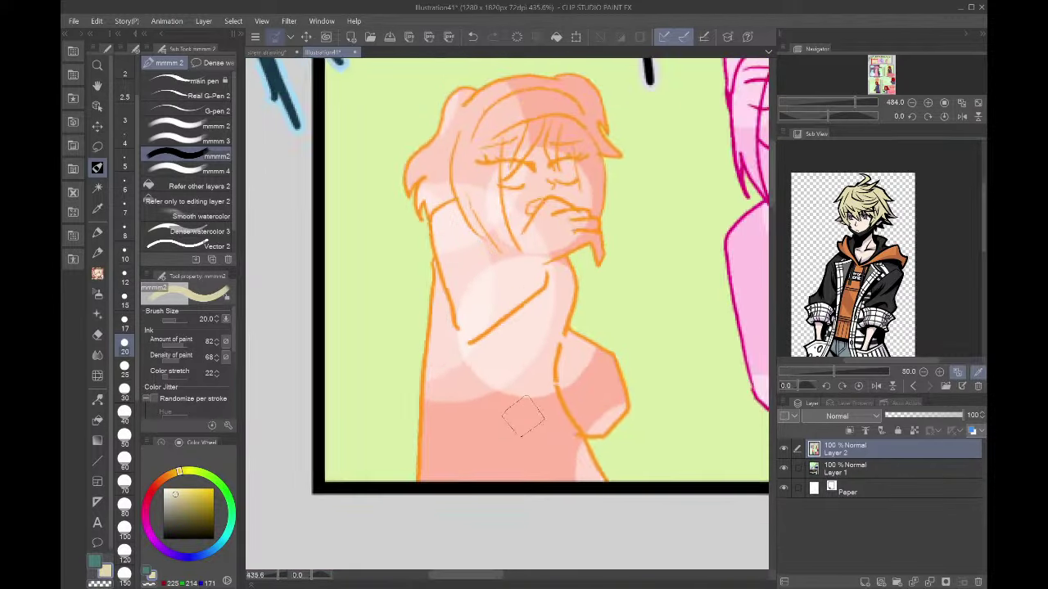
pyautogui.scroll(2, 546, 212)
pyautogui.scroll(-1, 544, 211)
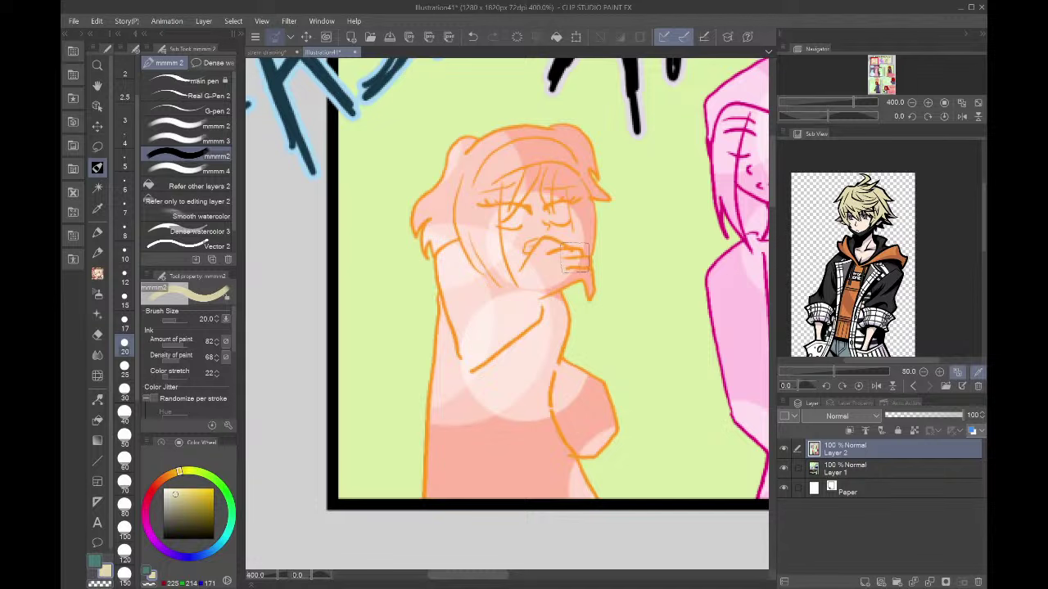
# - Paste the pink-background crowd comic page as another layer and inspect how its background characters are coloured
pyautogui.moveTo(576, 260); pyautogui.dragTo(589, 269)
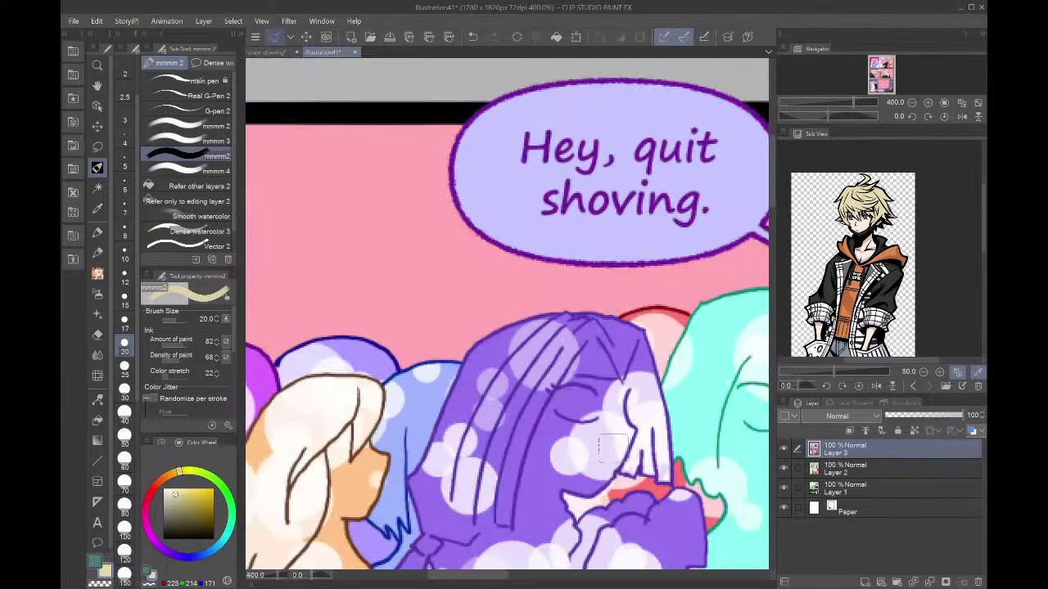
pyautogui.scroll(-5, 612, 446)
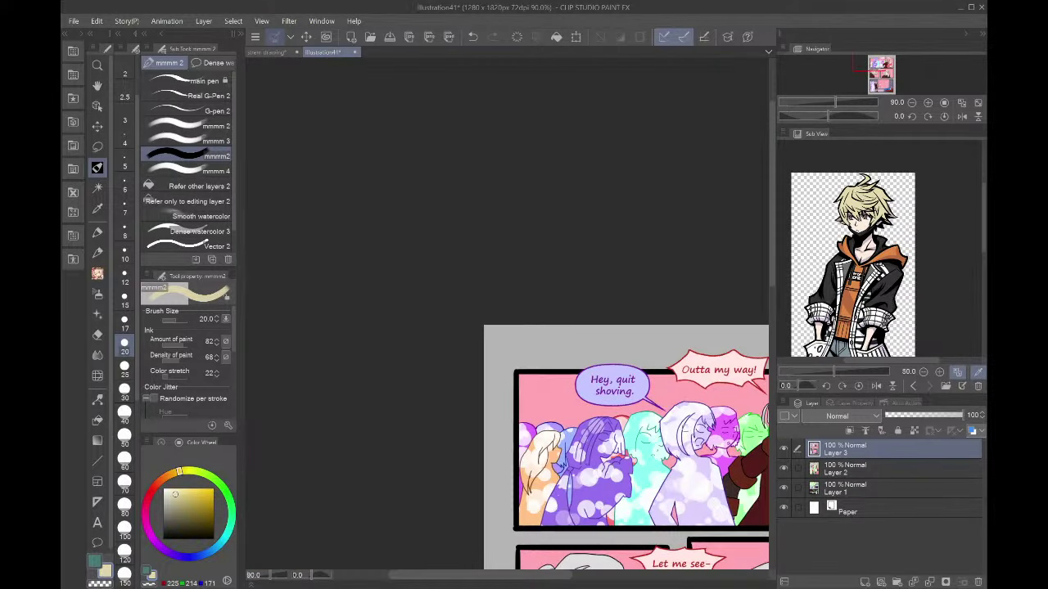
pyautogui.scroll(-4, 686, 430)
pyautogui.scroll(8, 723, 430)
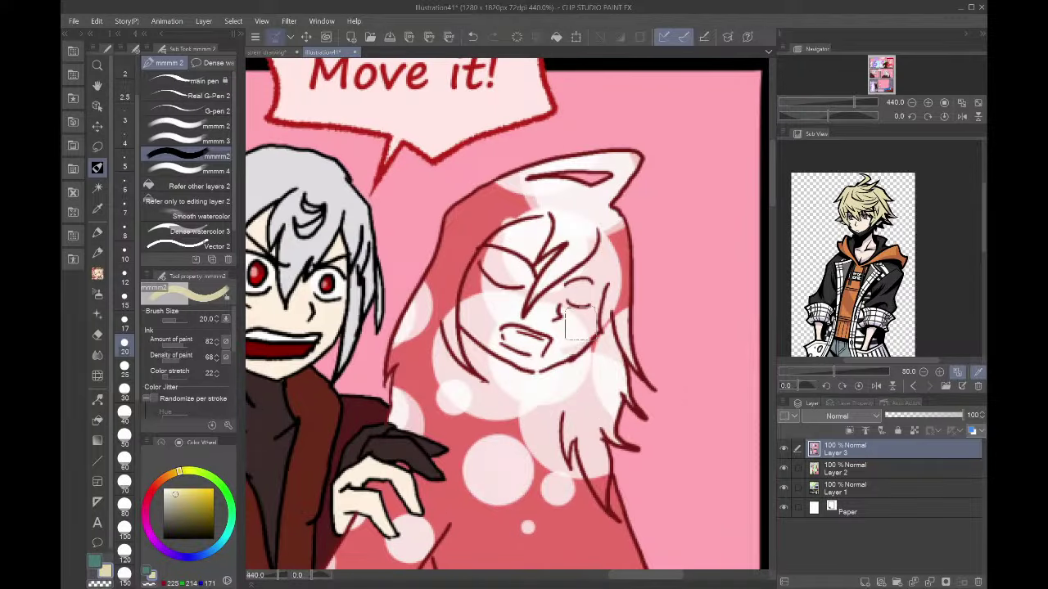
# - Examine the single-hue crowd around the grey-haired character in the pink-background page's upper panel
pyautogui.scroll(-4, 577, 319)
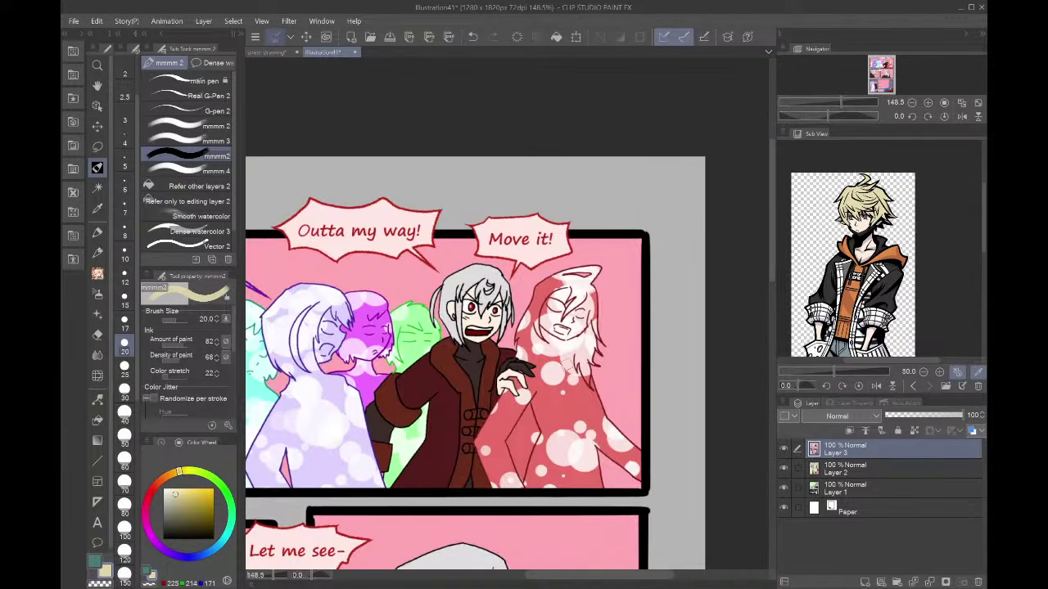
pyautogui.scroll(-2, 577, 319)
pyautogui.scroll(2, 581, 311)
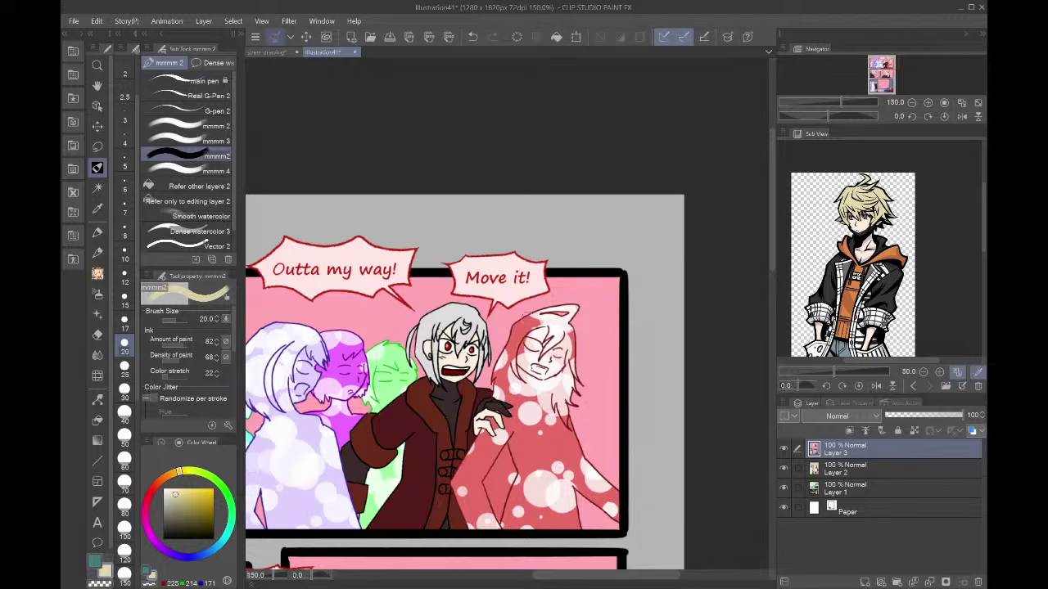
pyautogui.scroll(-4, 600, 362)
pyautogui.scroll(4, 319, 383)
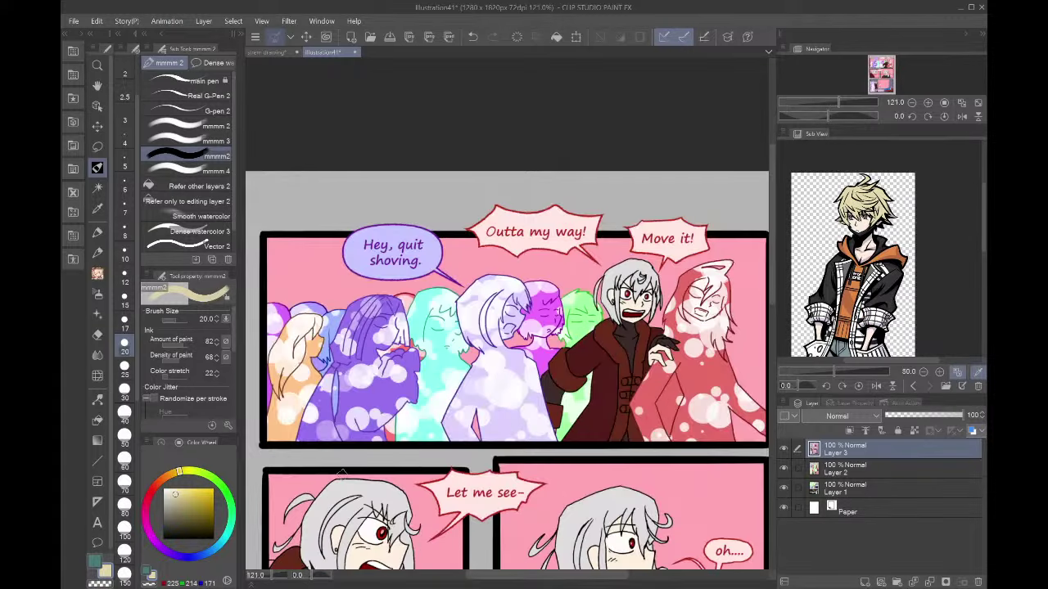
pyautogui.scroll(-4, 367, 450)
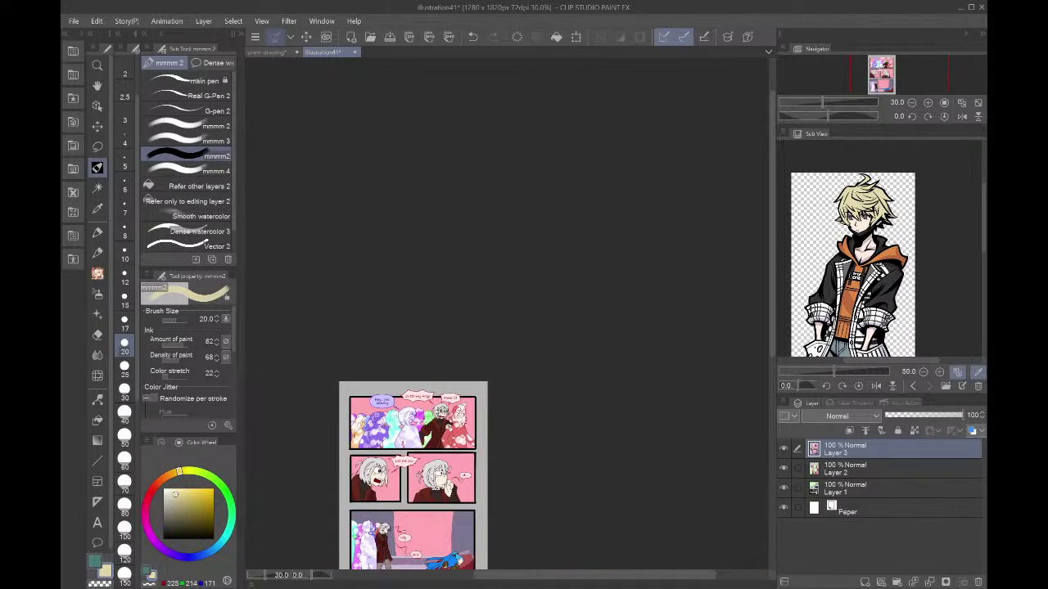
# - Examine the polka-dotted crowd in the pink-background page's bottom panel, review the whole page, and close its illustration
pyautogui.scroll(8, 366, 555)
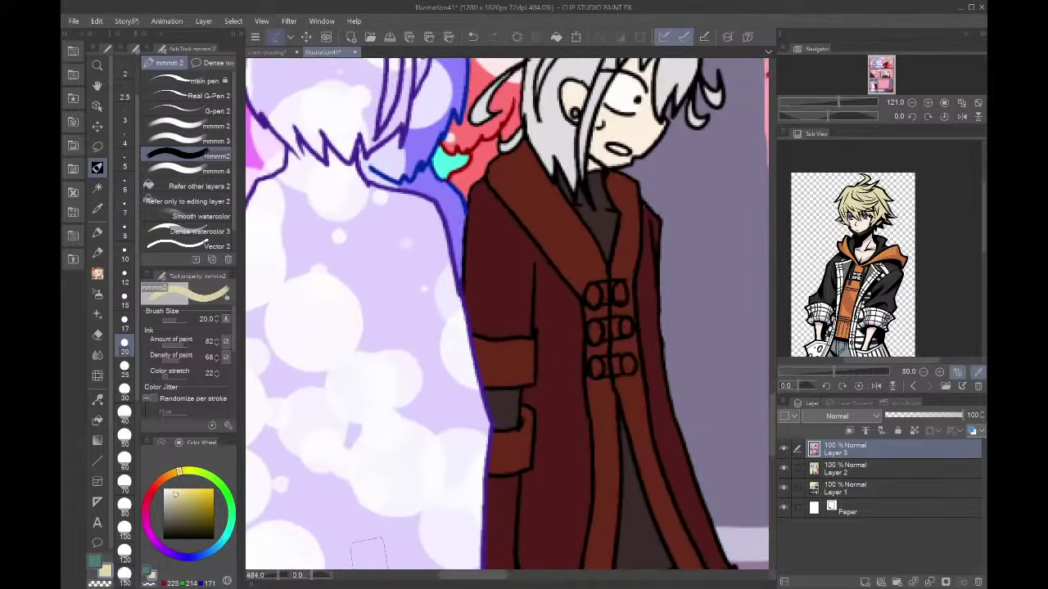
pyautogui.scroll(-1, 366, 555)
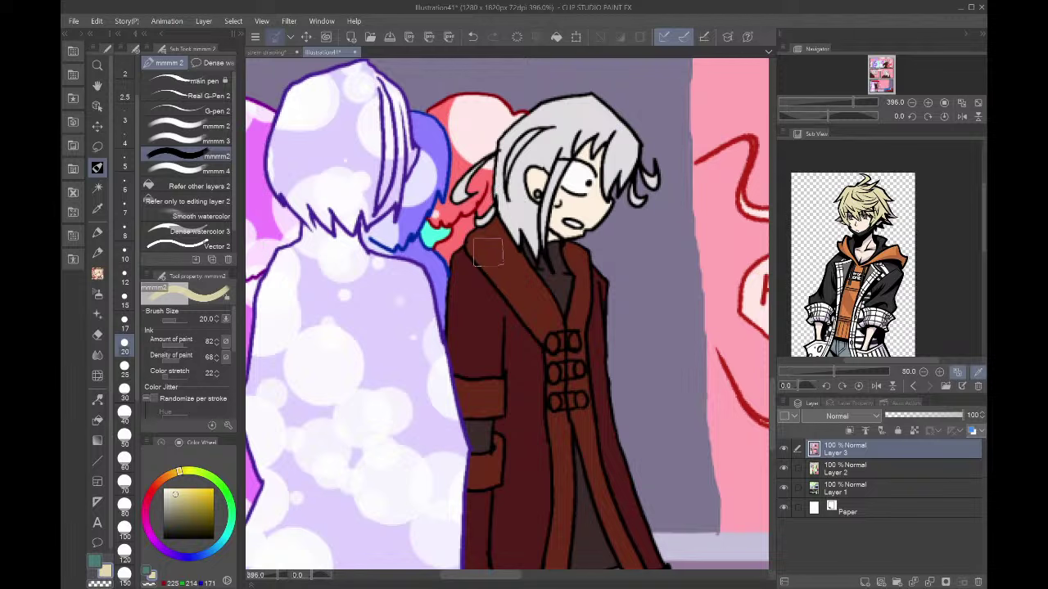
pyautogui.scroll(-2, 488, 254)
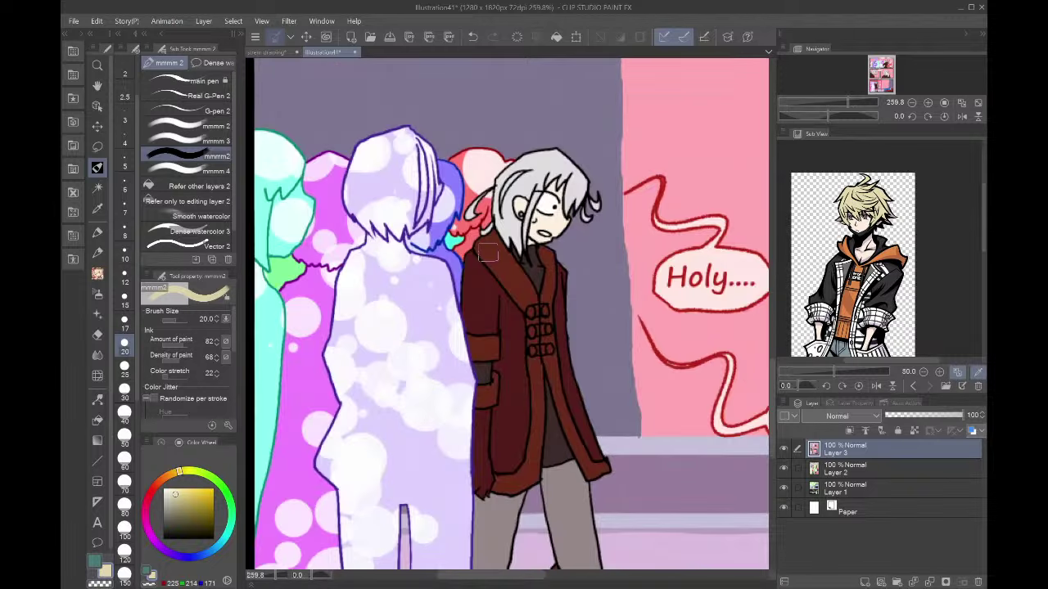
pyautogui.scroll(-1, 488, 254)
pyautogui.scroll(-2, 488, 253)
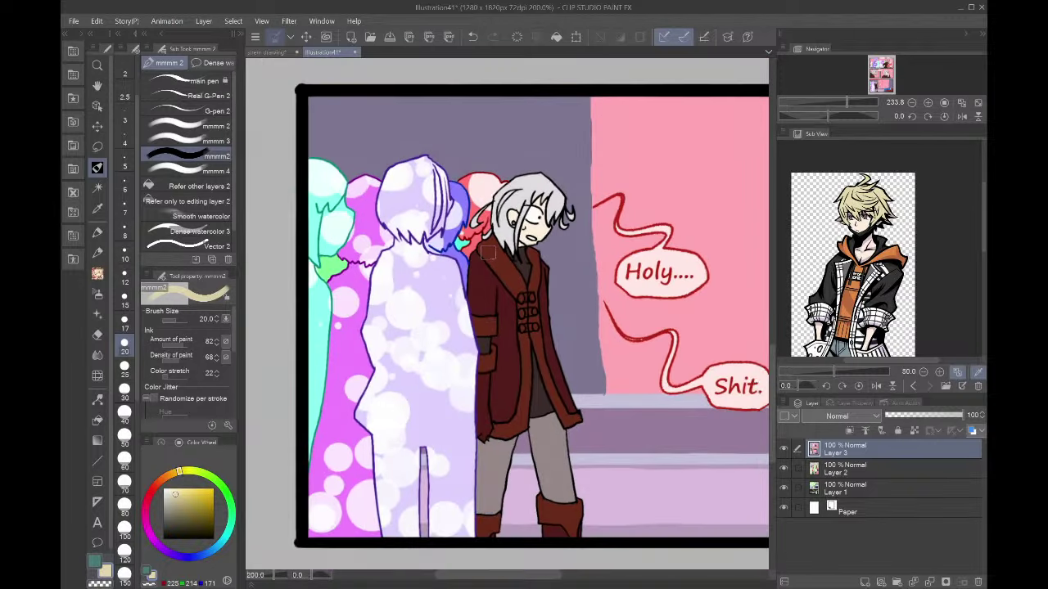
pyautogui.scroll(-2, 488, 254)
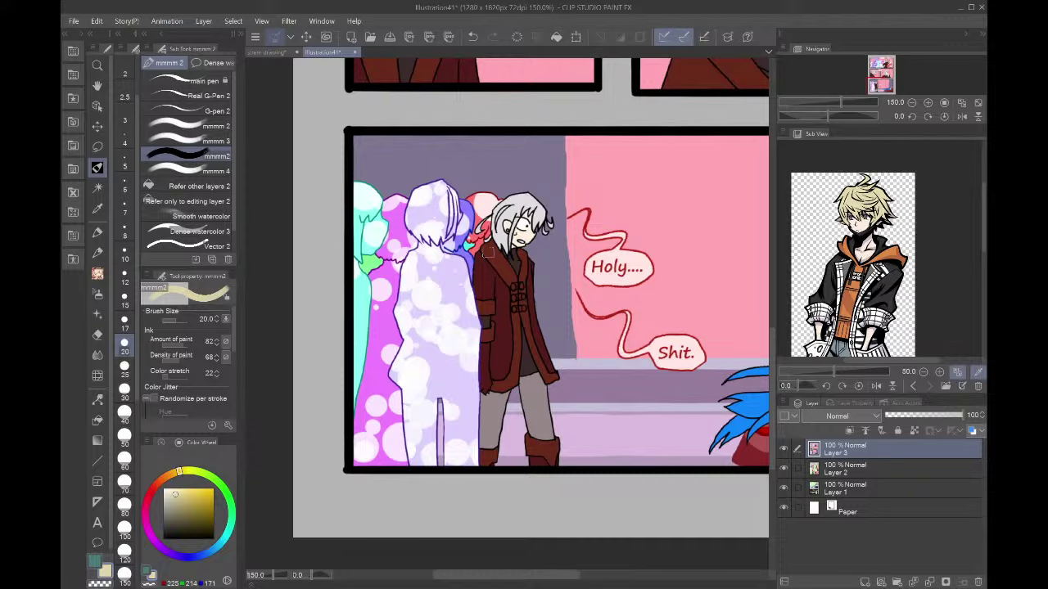
pyautogui.scroll(-4, 488, 254)
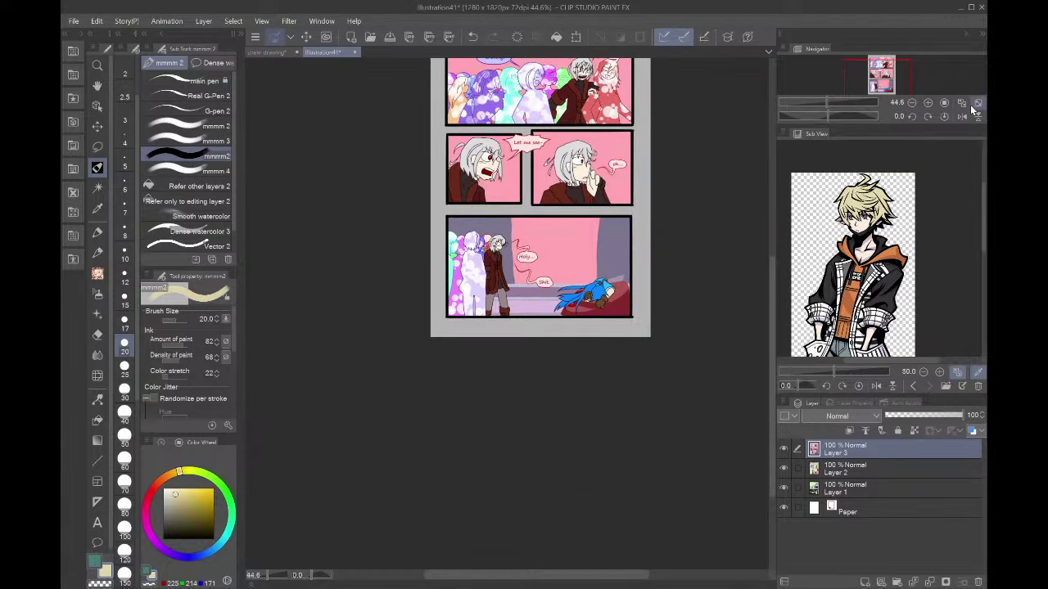
pyautogui.click(963, 103)
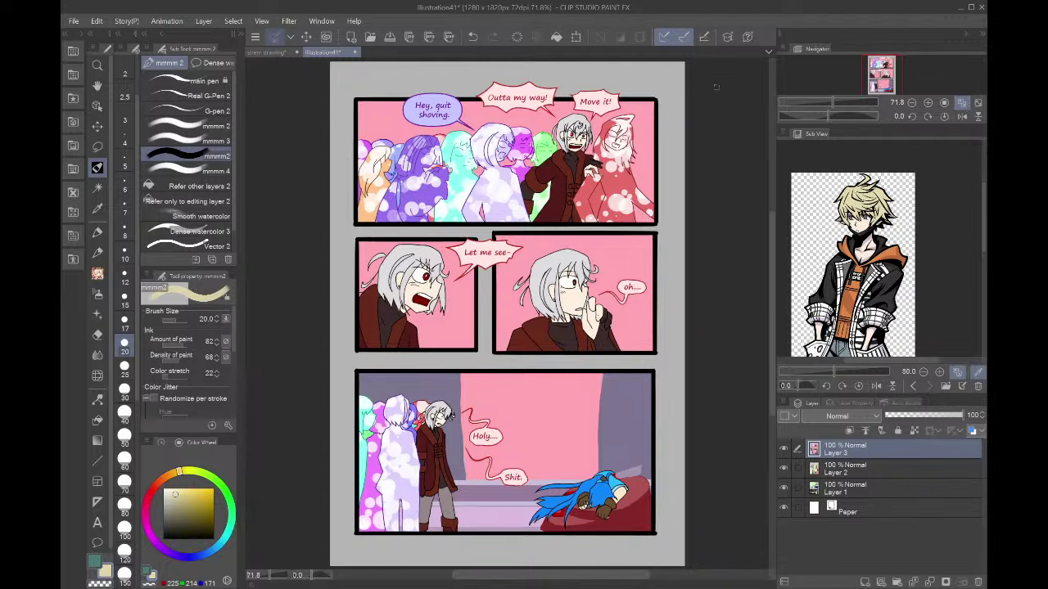
pyautogui.click(354, 53)
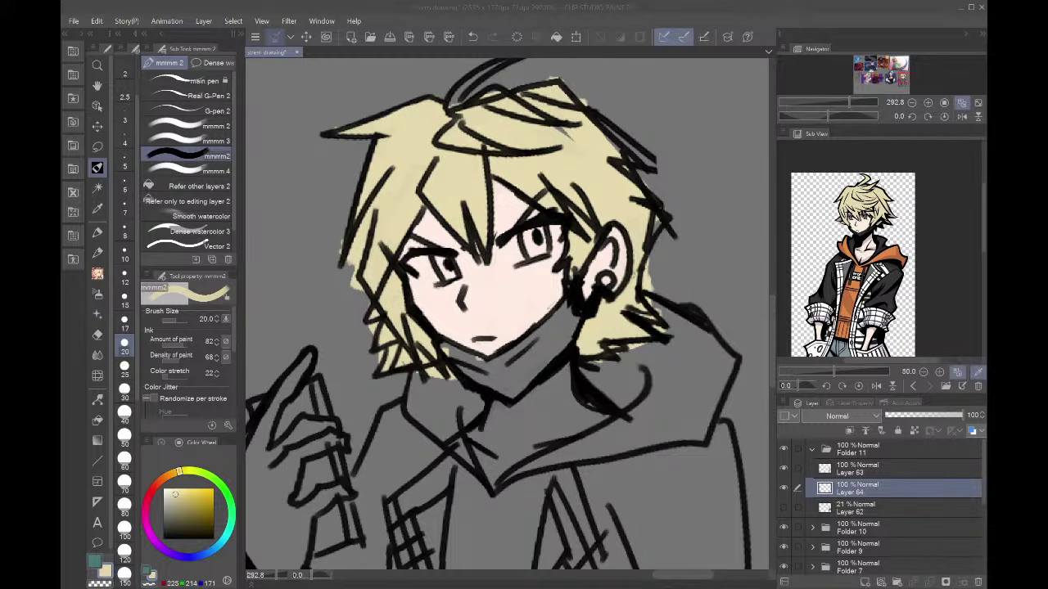
# - Bring the battle comic page into a new canvas and examine the pale background figures in its top panel
pyautogui.click(393, 252)
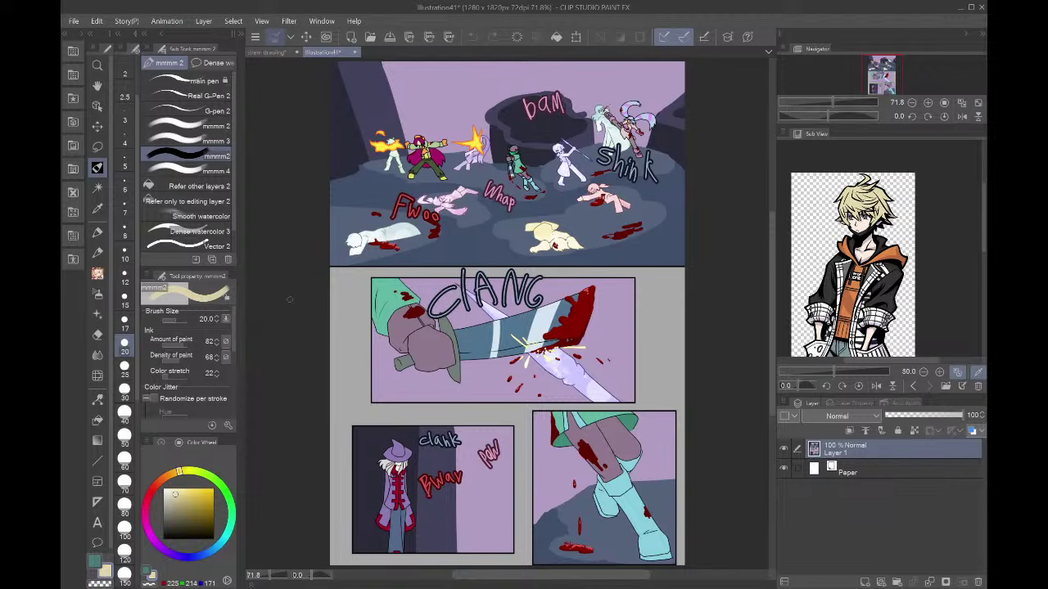
pyautogui.scroll(8, 452, 139)
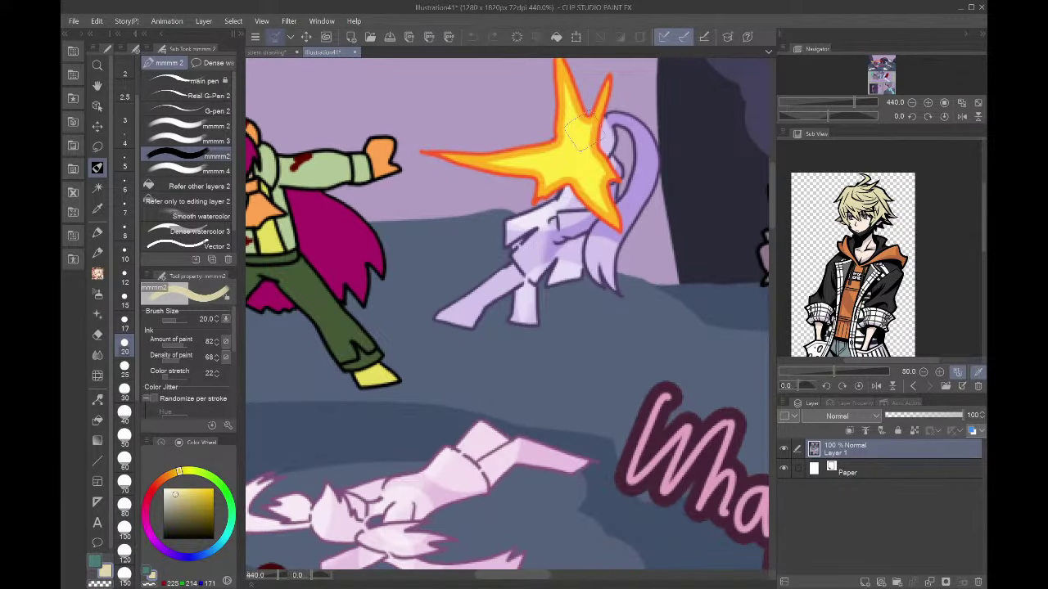
pyautogui.scroll(-7, 573, 262)
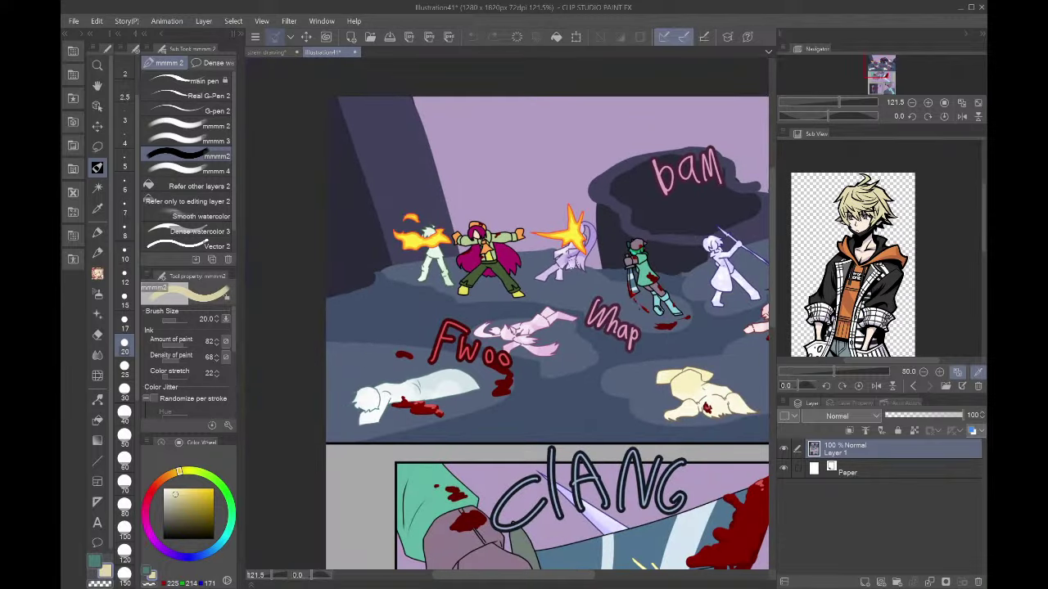
pyautogui.scroll(-3, 683, 389)
pyautogui.scroll(5, 479, 337)
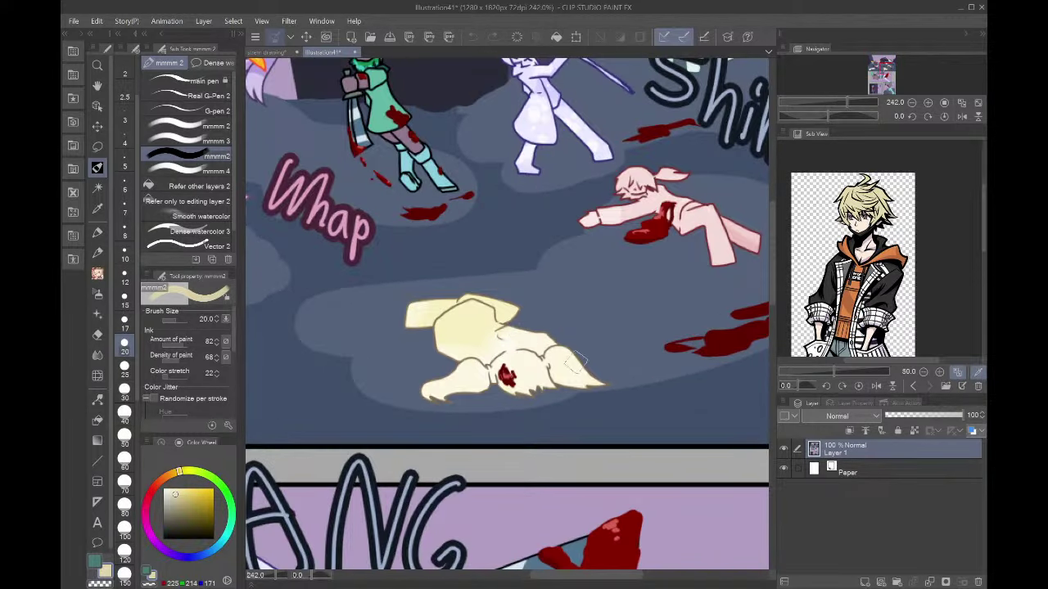
pyautogui.scroll(-3, 577, 362)
pyautogui.scroll(-3, 575, 360)
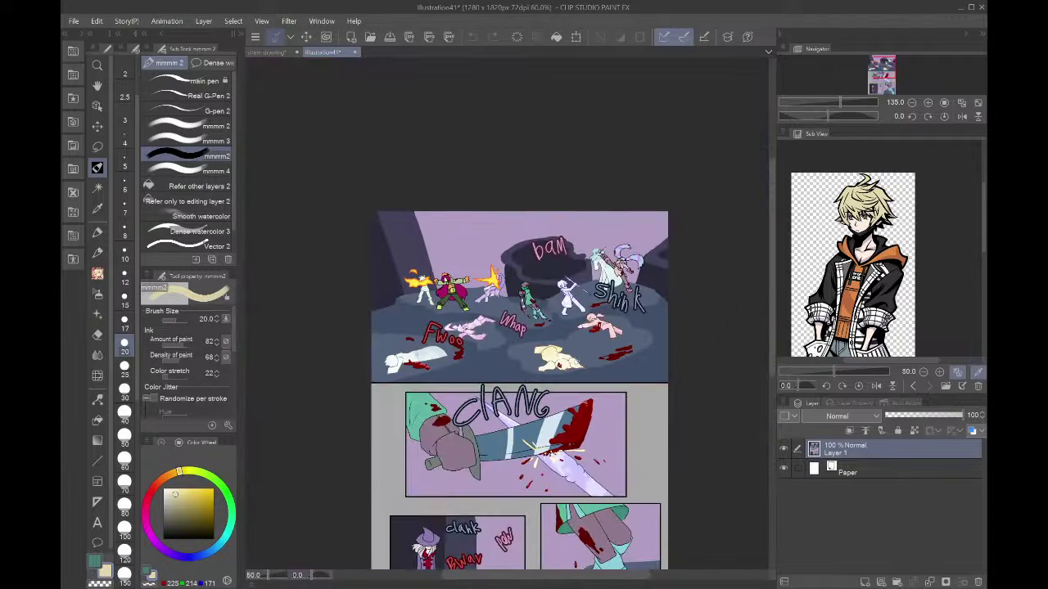
# - Examine the pink fallen figure beside the FWOO lettering, then close the battle page's illustration
pyautogui.scroll(5, 500, 351)
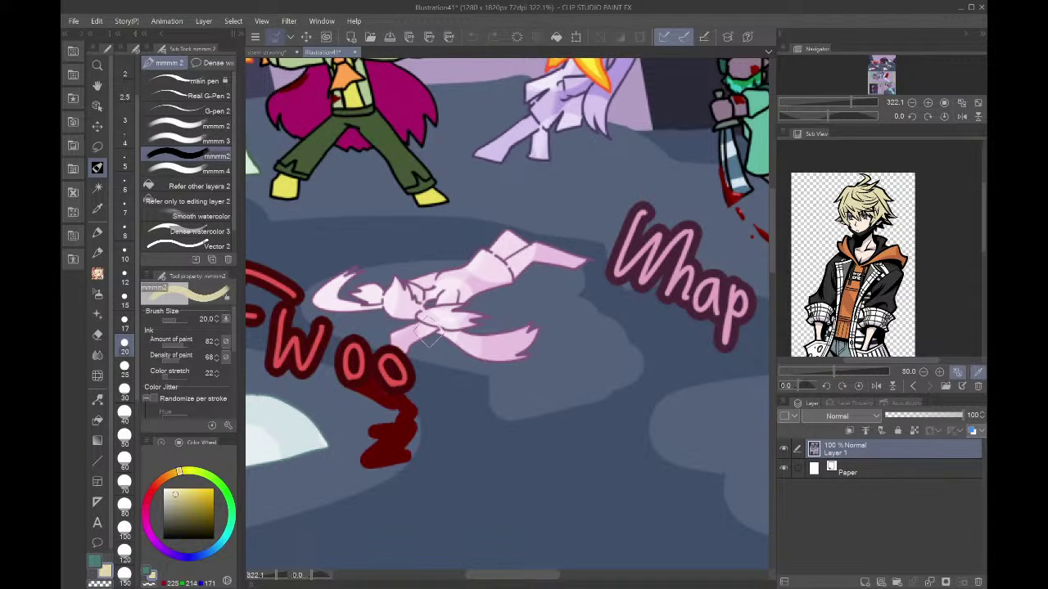
pyautogui.scroll(-2, 449, 339)
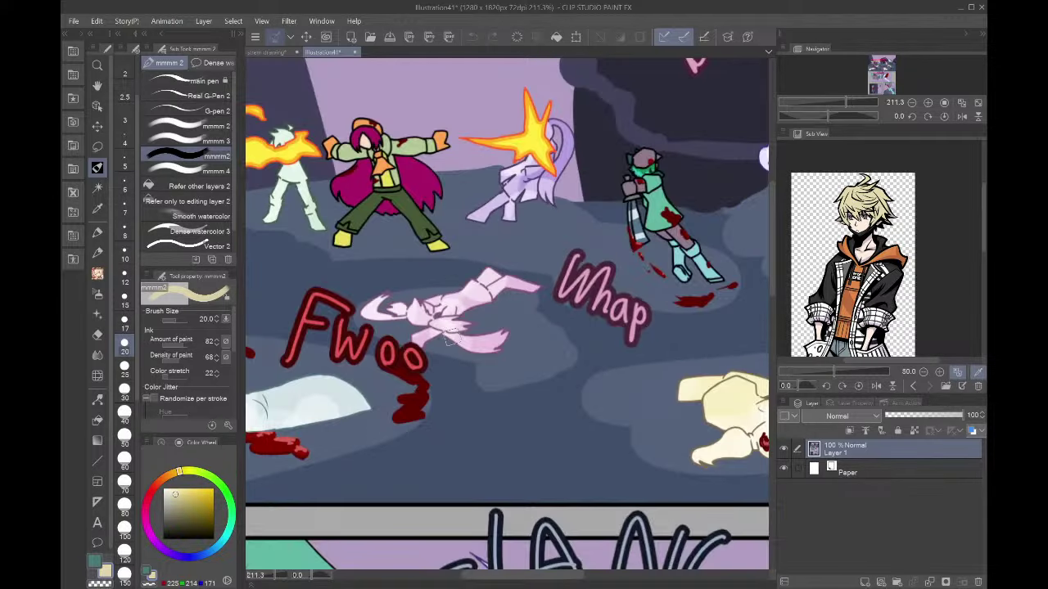
pyautogui.scroll(-2, 448, 339)
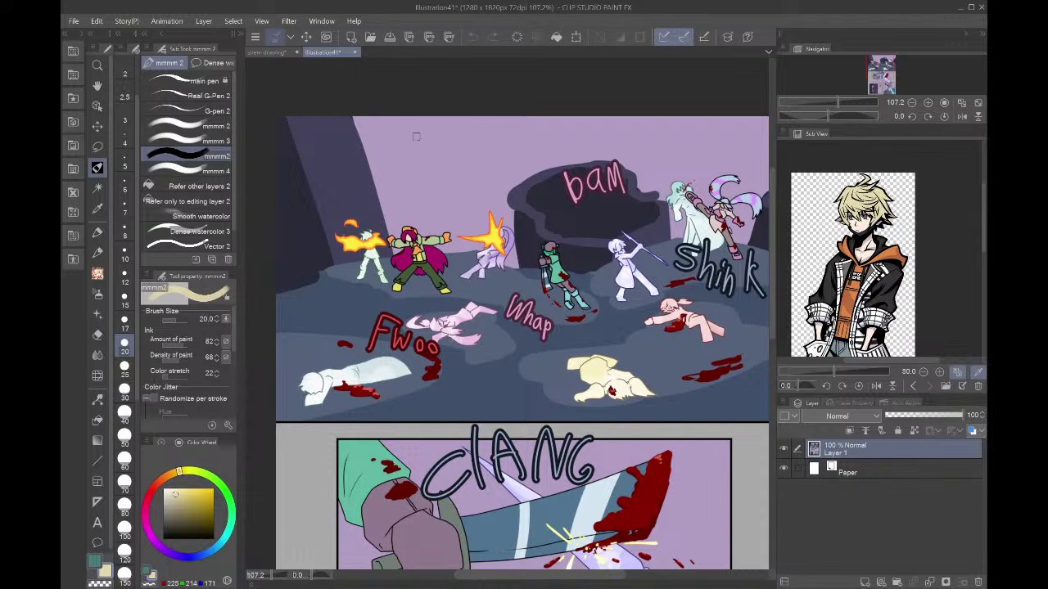
pyautogui.click(355, 51)
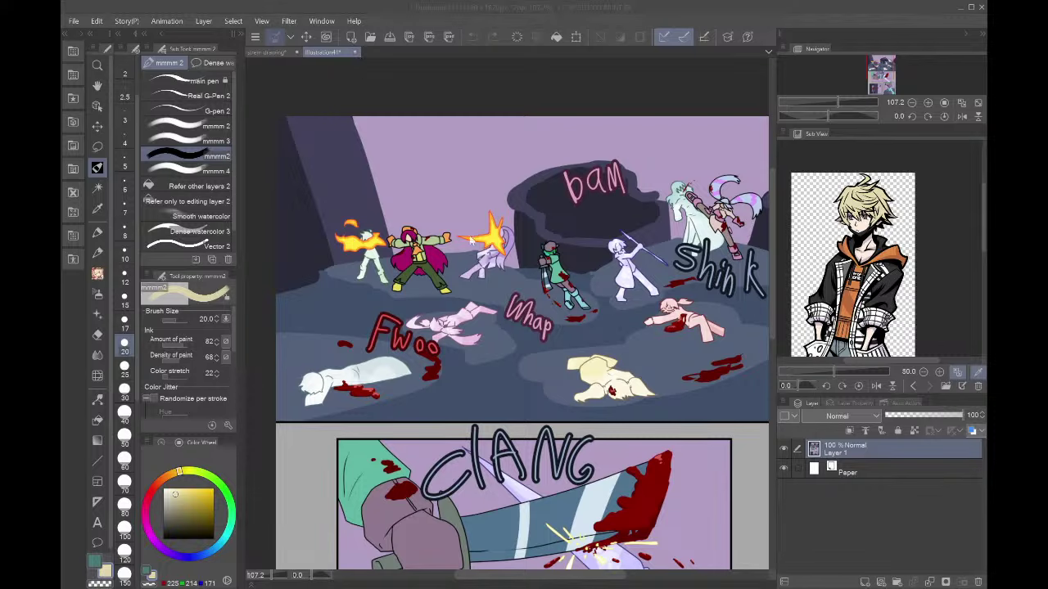
pyautogui.click(523, 222)
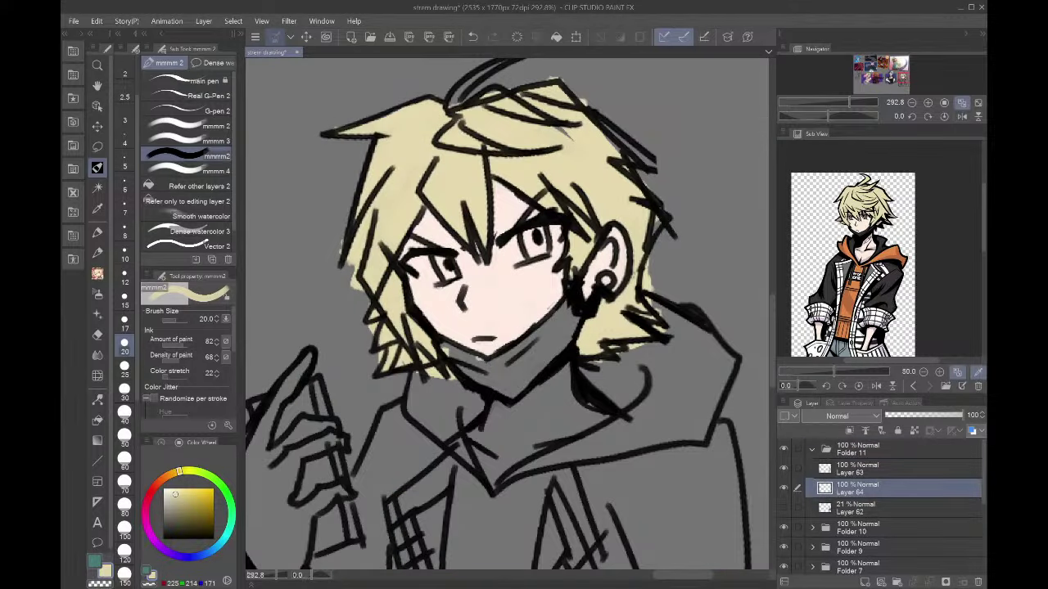
# - Paint the blond character's mask dark grey sampled from the reference, cleaning up the chin edge with the skin tone
pyautogui.click(863, 238)
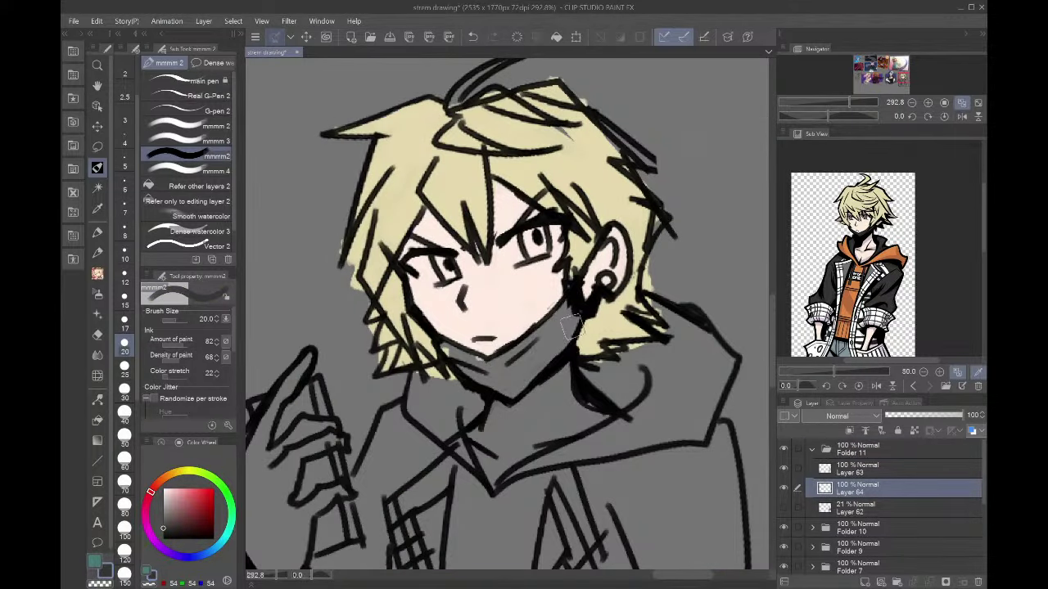
pyautogui.moveTo(573, 321)
pyautogui.mouseDown()
pyautogui.moveTo(524, 369)
pyautogui.moveTo(572, 309)
pyautogui.moveTo(543, 342)
pyautogui.moveTo(493, 371)
pyautogui.moveTo(513, 363)
pyautogui.moveTo(451, 355)
pyautogui.moveTo(469, 374)
pyautogui.moveTo(455, 358)
pyautogui.moveTo(484, 374)
pyautogui.mouseUp()
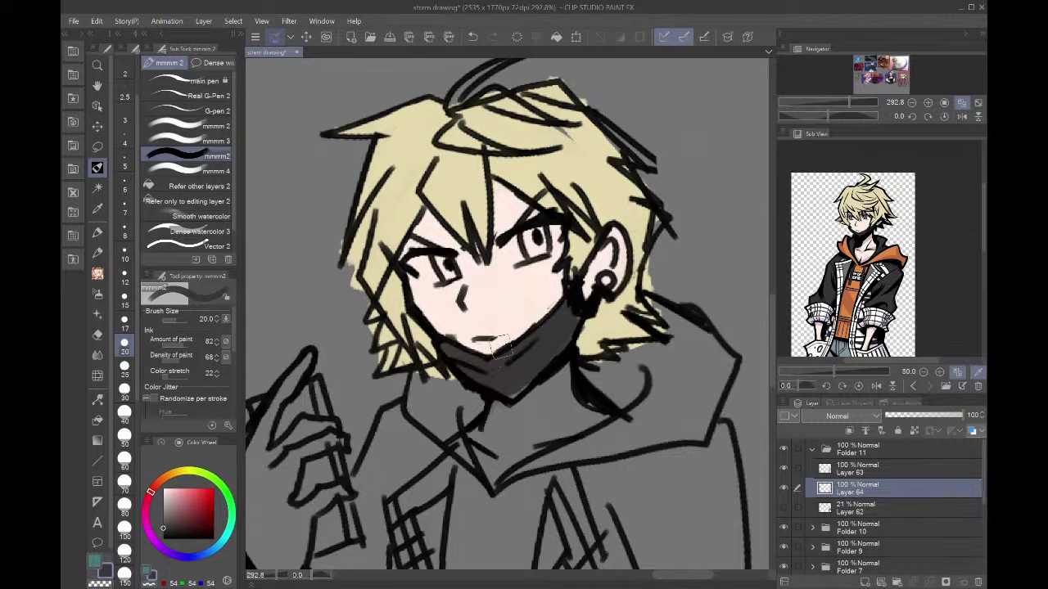
pyautogui.keyDown('alt'); pyautogui.click(451, 322); pyautogui.keyUp('alt')
pyautogui.moveTo(452, 325); pyautogui.dragTo(477, 335)
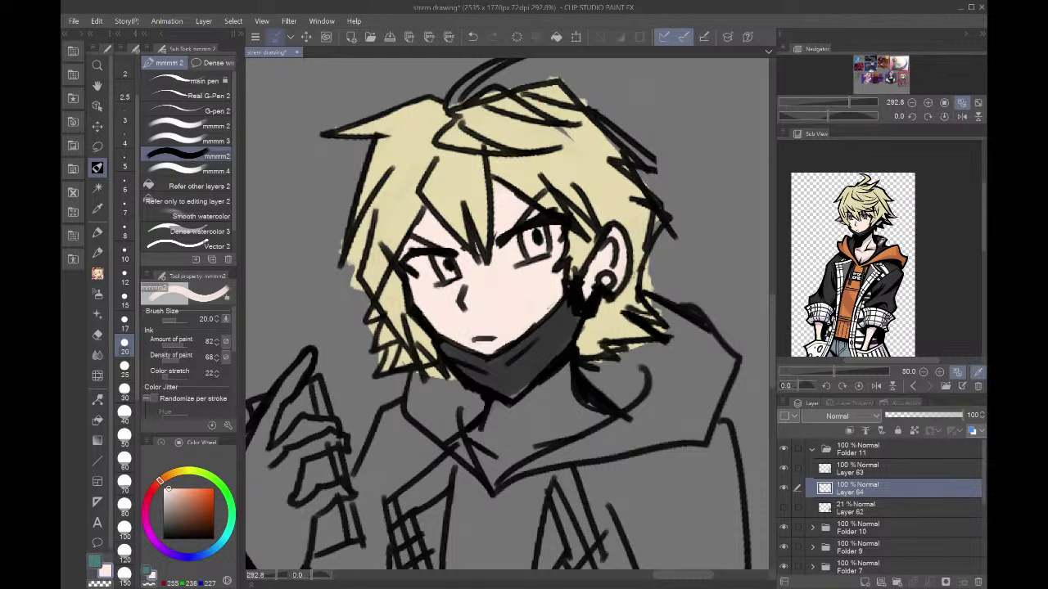
# - Fill the neck and upper chest with the reference's skin tone and resample the mask's dark grey
pyautogui.click(869, 251)
pyautogui.moveTo(579, 385)
pyautogui.mouseDown()
pyautogui.moveTo(501, 413)
pyautogui.moveTo(482, 447)
pyautogui.moveTo(482, 427)
pyautogui.moveTo(482, 445)
pyautogui.moveTo(505, 451)
pyautogui.moveTo(532, 424)
pyautogui.moveTo(576, 418)
pyautogui.moveTo(570, 371)
pyautogui.moveTo(526, 414)
pyautogui.mouseUp()
pyautogui.keyDown('alt'); pyautogui.click(526, 370); pyautogui.keyUp('alt')
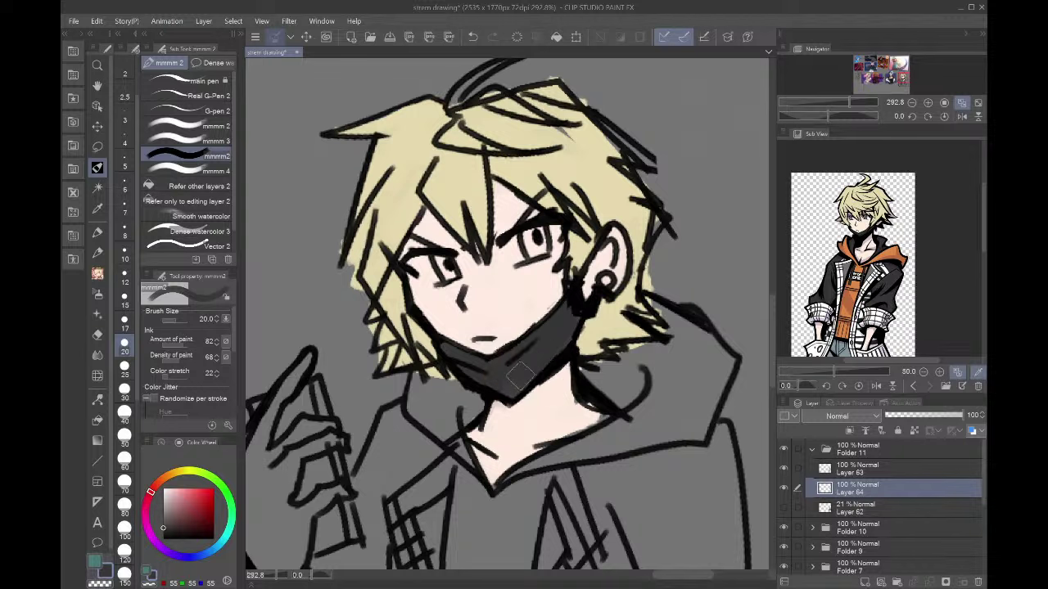
# - Shade the neck below the mask and the inner ear with the mauve skin shadow sampled from the reference
pyautogui.click(869, 249)
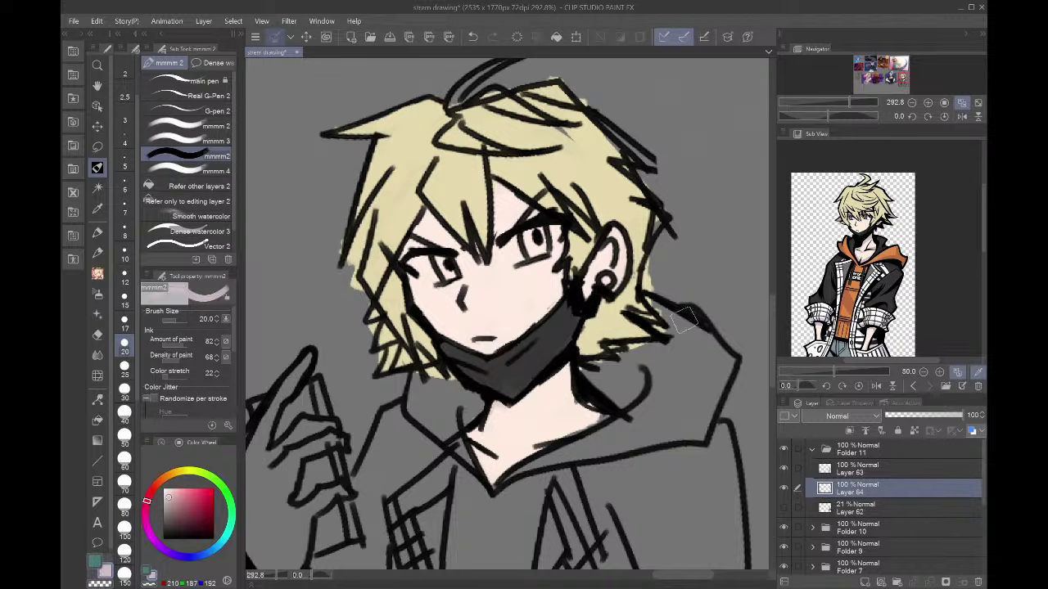
pyautogui.moveTo(500, 423)
pyautogui.mouseDown()
pyautogui.moveTo(575, 381)
pyautogui.moveTo(527, 398)
pyautogui.moveTo(584, 389)
pyautogui.moveTo(579, 379)
pyautogui.mouseUp()
pyautogui.moveTo(611, 253); pyautogui.dragTo(604, 274)
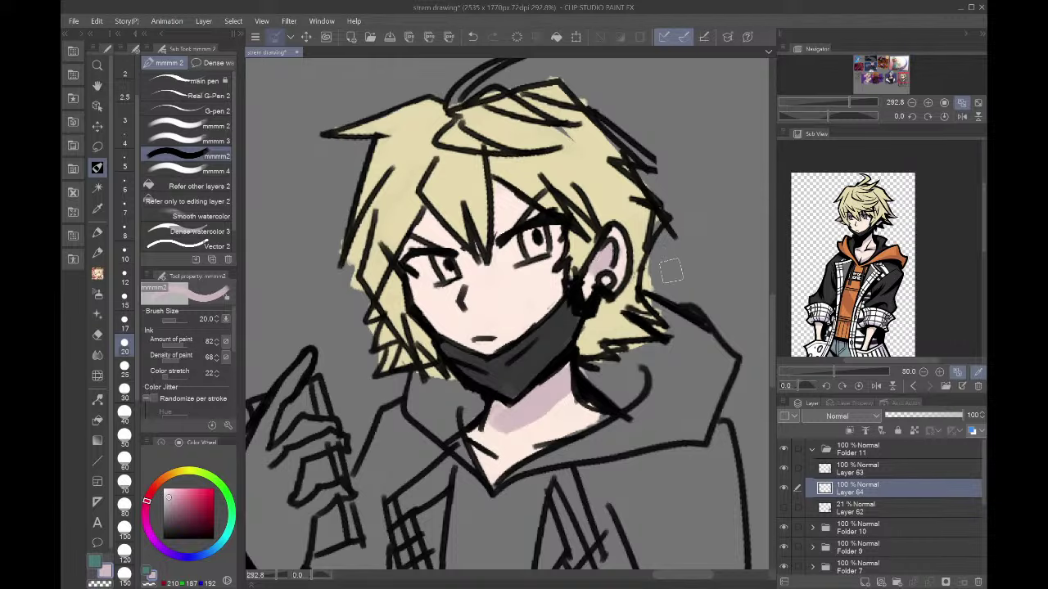
# - Paint both irises with the muted purple-grey sampled from the reference's eyes, using brush size 8
pyautogui.scroll(5, 864, 196)
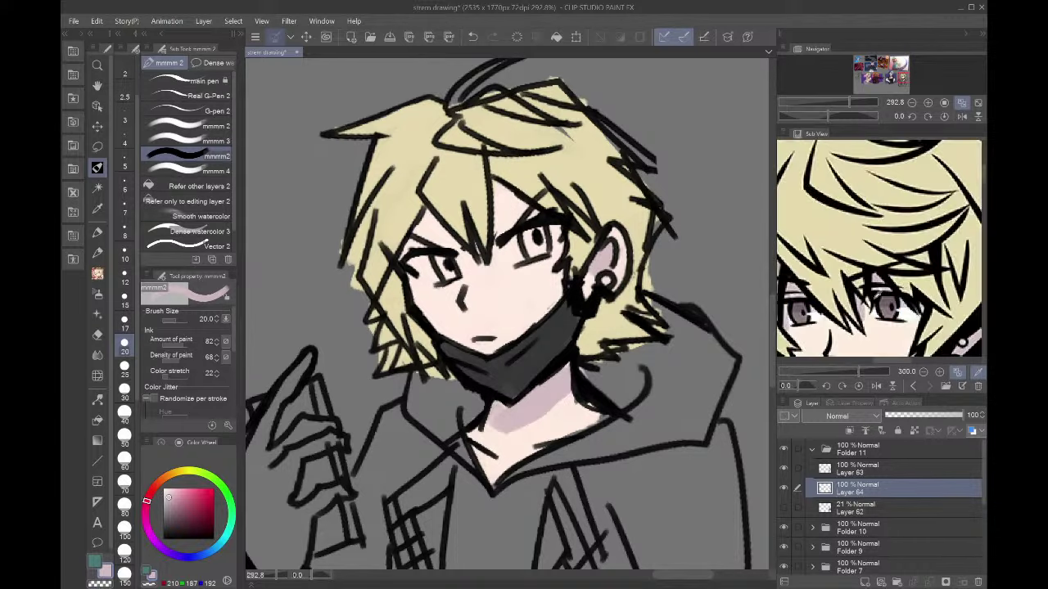
pyautogui.click(890, 303)
pyautogui.scroll(3, 424, 251)
pyautogui.click(122, 235)
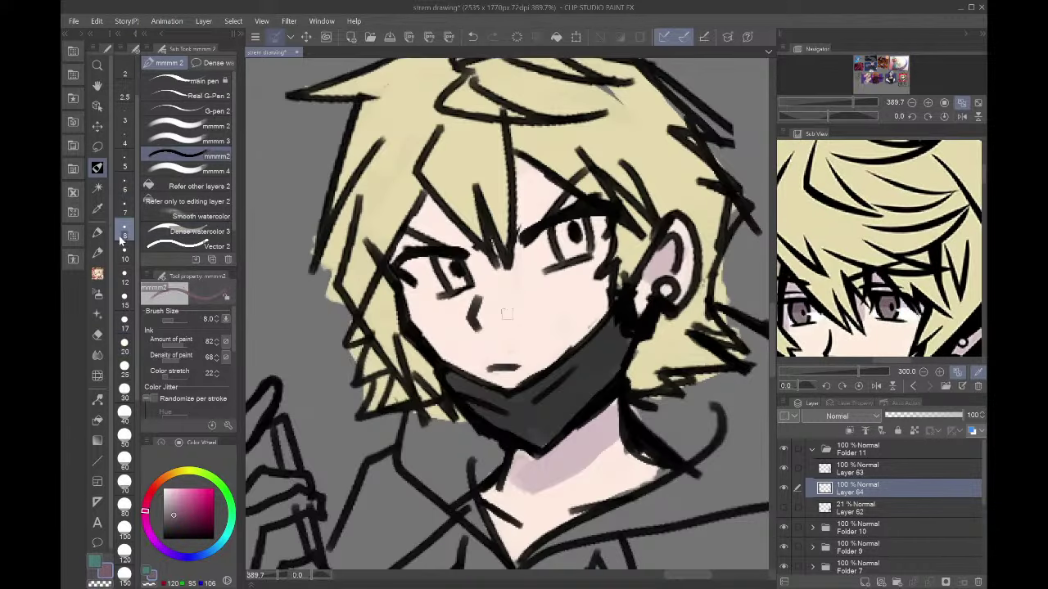
pyautogui.moveTo(440, 261)
pyautogui.mouseDown()
pyautogui.moveTo(451, 283)
pyautogui.moveTo(471, 275)
pyautogui.mouseUp()
pyautogui.moveTo(565, 231)
pyautogui.mouseDown()
pyautogui.moveTo(560, 253)
pyautogui.moveTo(578, 237)
pyautogui.moveTo(566, 222)
pyautogui.moveTo(572, 249)
pyautogui.moveTo(577, 237)
pyautogui.mouseUp()
pyautogui.click(892, 307)
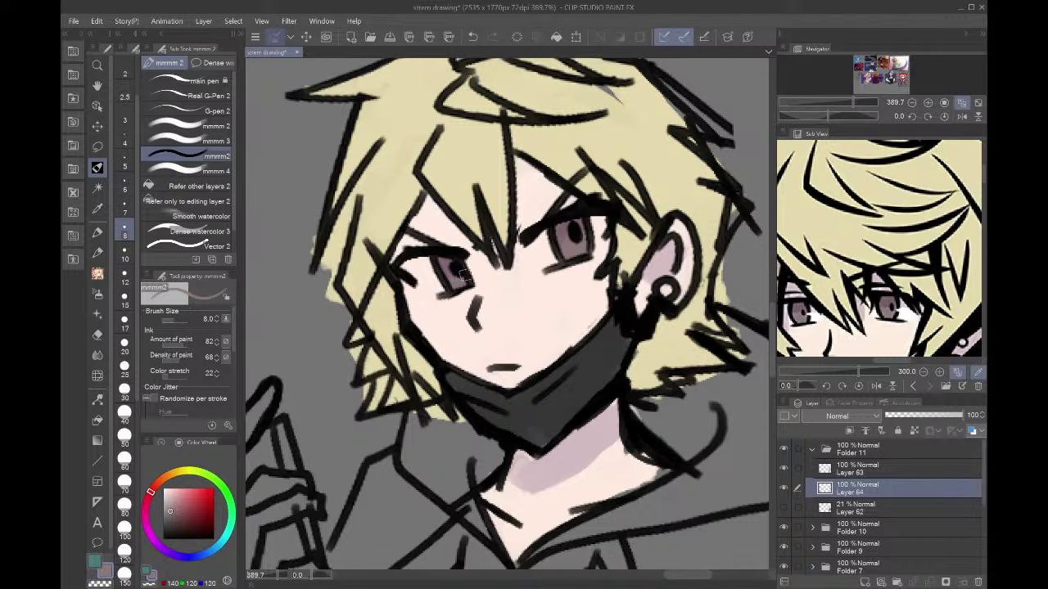
# - Colour the centre of the ear piercing with the pale lavender sampled from the reference's earring
pyautogui.scroll(-3, 488, 247)
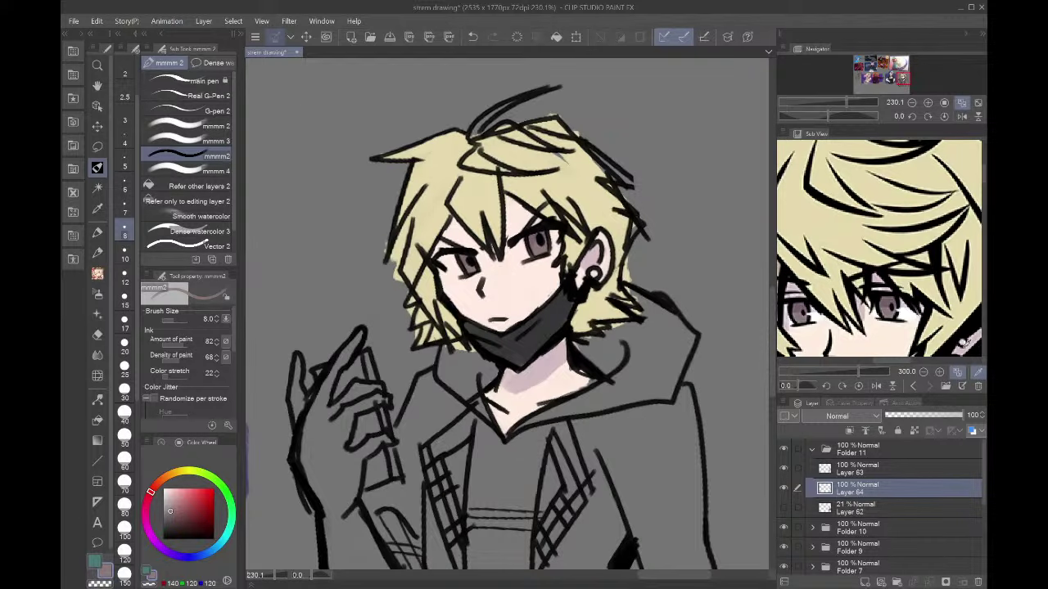
pyautogui.click(964, 340)
pyautogui.scroll(3, 531, 316)
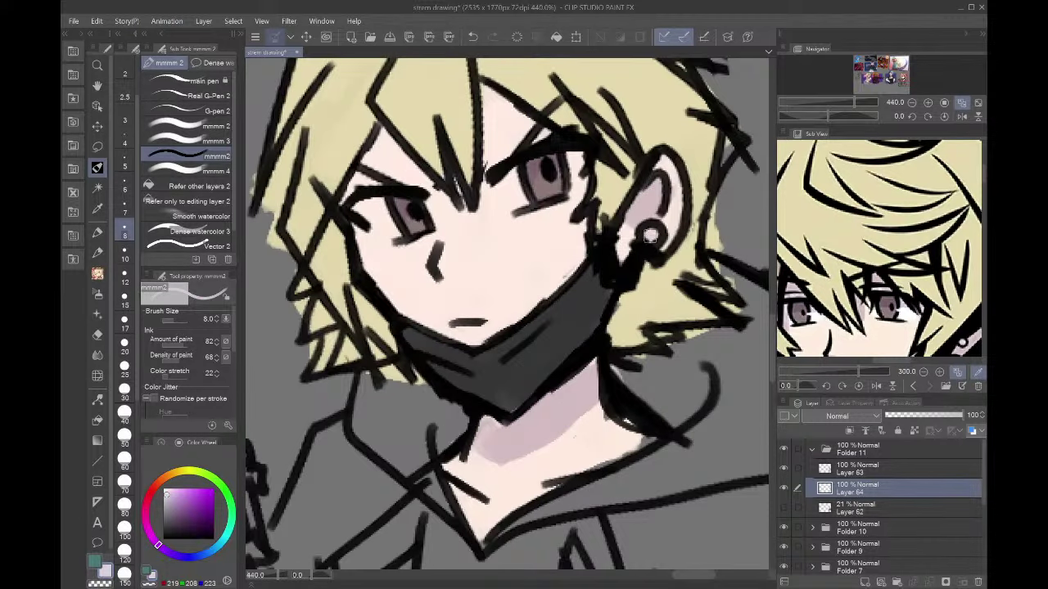
pyautogui.moveTo(651, 236); pyautogui.dragTo(652, 238)
# - Fill both sides of the hood with the orange sampled from the reference, closing the gaps near the hair with short brush strokes first
pyautogui.scroll(-5, 925, 306)
pyautogui.click(948, 340)
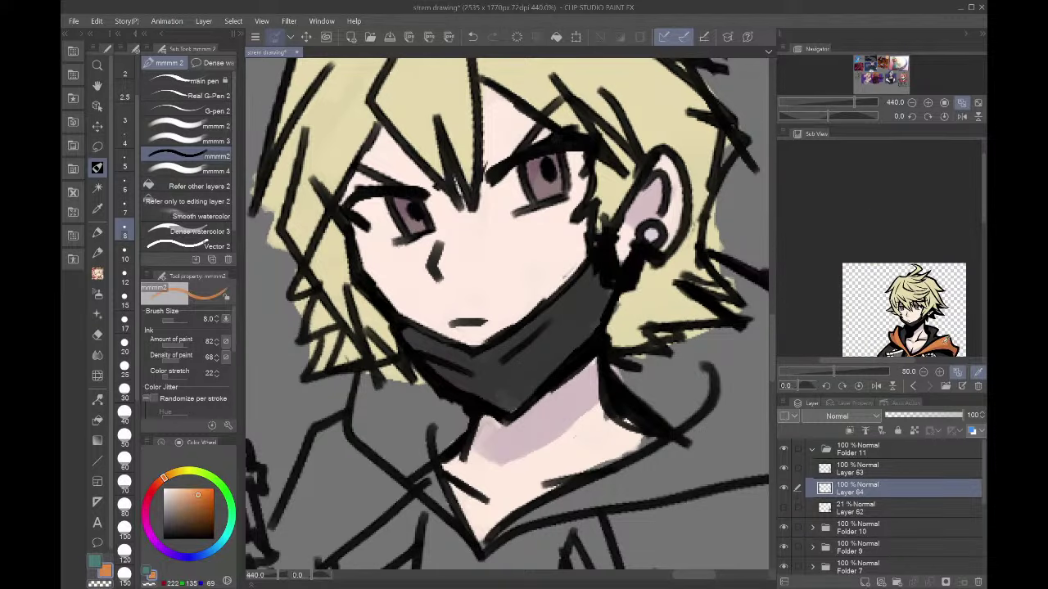
pyautogui.scroll(-3, 707, 440)
pyautogui.scroll(1, 707, 440)
pyautogui.moveTo(632, 360); pyautogui.dragTo(670, 406)
pyautogui.moveTo(449, 401); pyautogui.dragTo(443, 438)
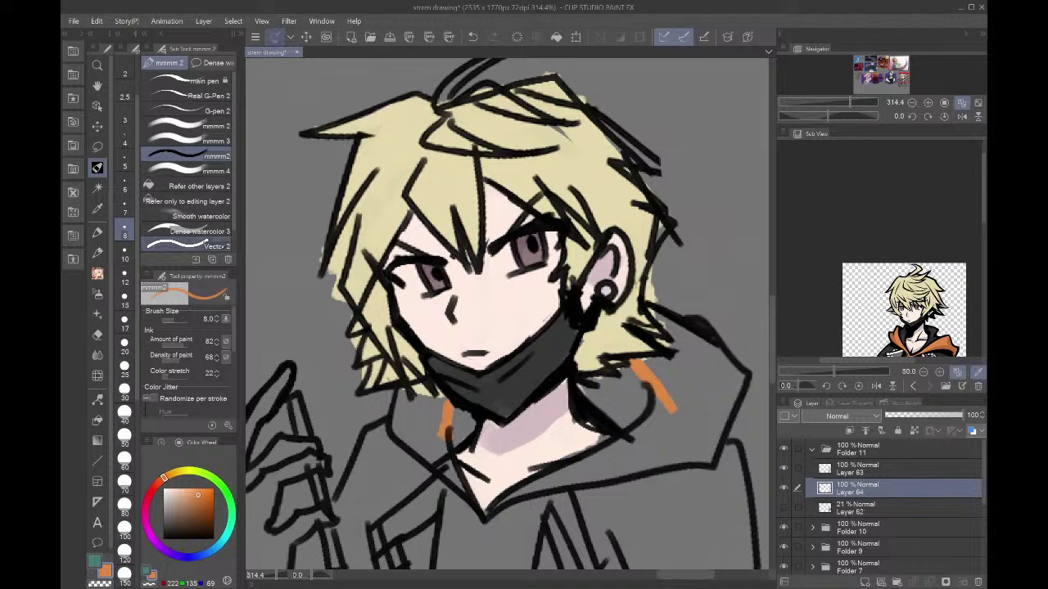
pyautogui.press('g')
pyautogui.click(419, 415)
pyautogui.click(454, 462)
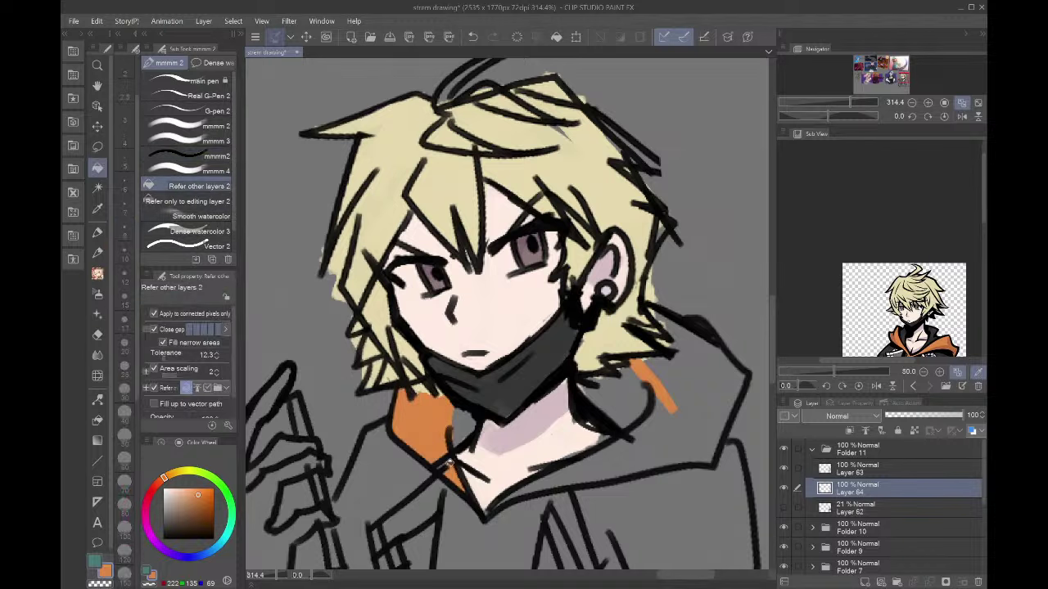
pyautogui.click(667, 419)
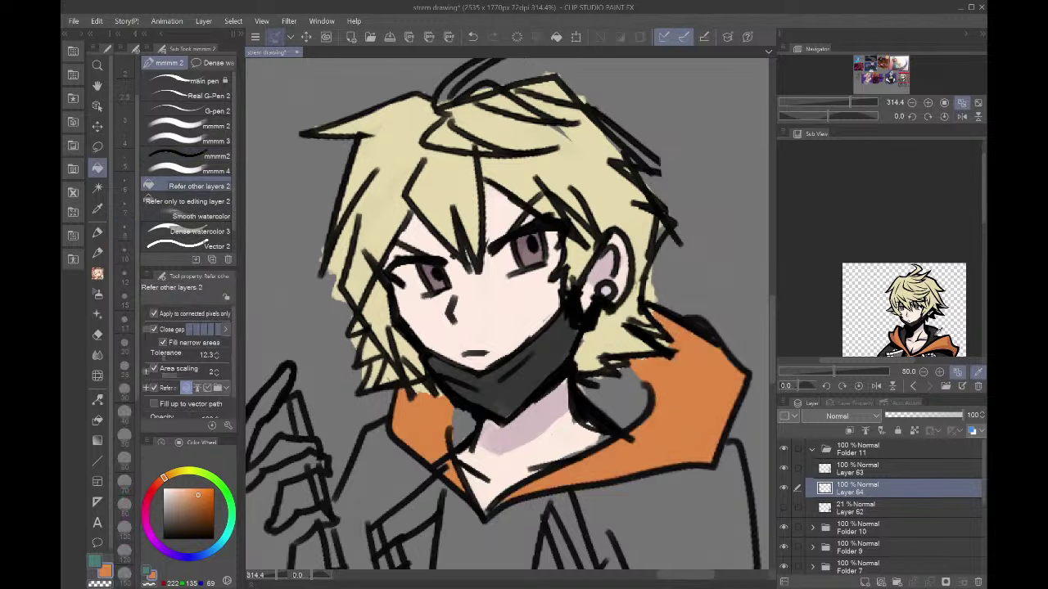
# - Fill the inner collar areas on both sides of the neck with dark grey sampled from the reference and brush in the leftover gaps
pyautogui.click(930, 338)
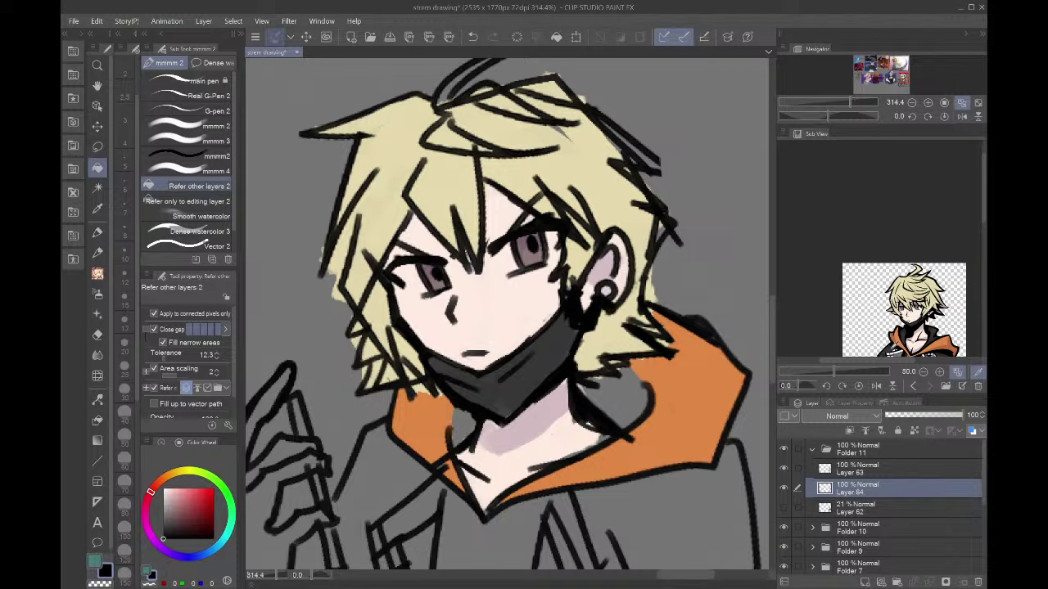
pyautogui.click(897, 342)
pyautogui.click(895, 344)
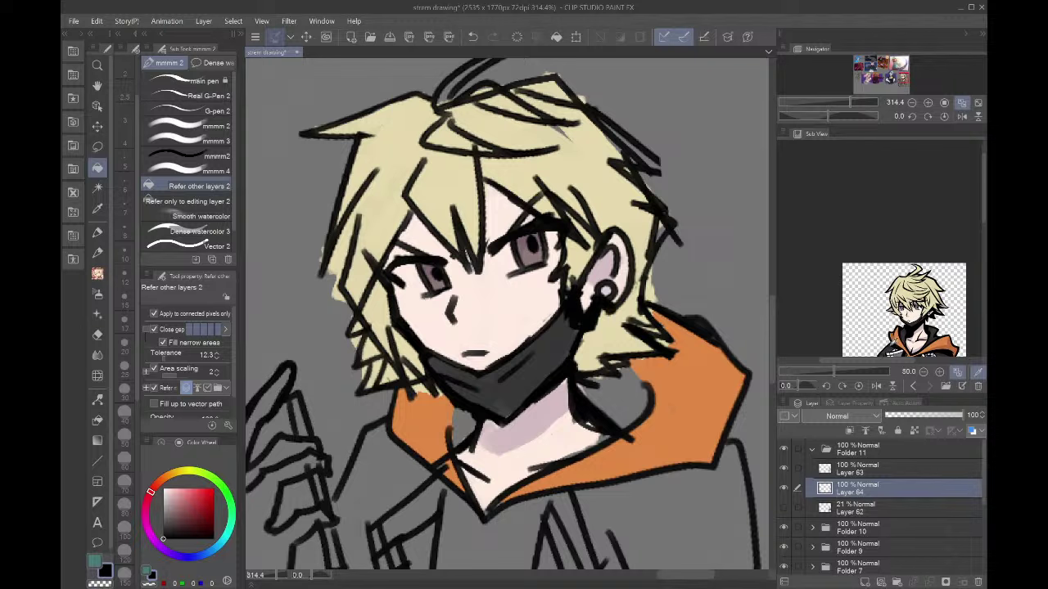
pyautogui.click(885, 350)
pyautogui.click(658, 388)
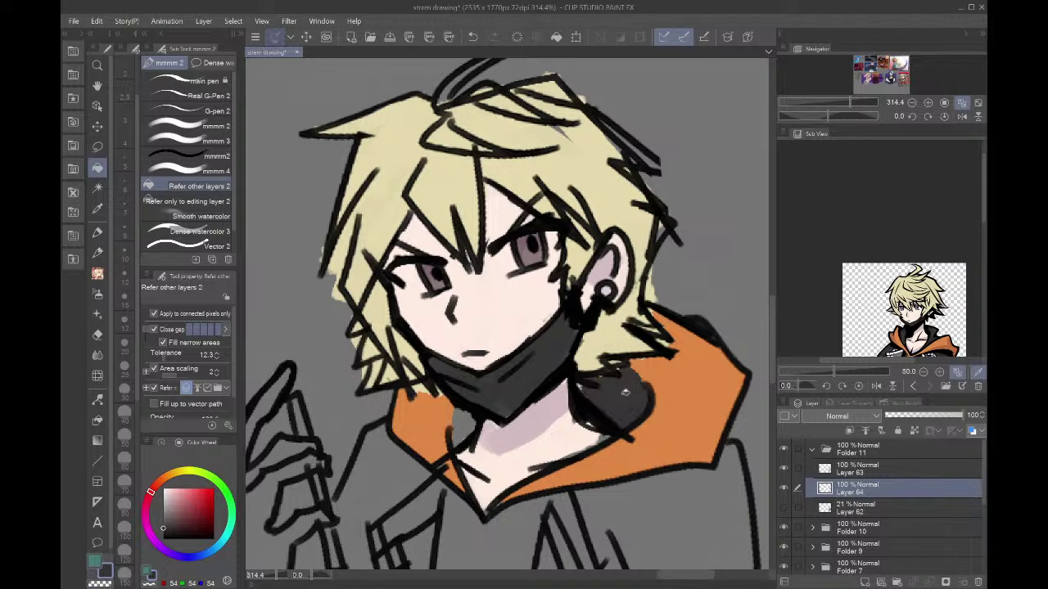
pyautogui.click(465, 409)
pyautogui.click(211, 154)
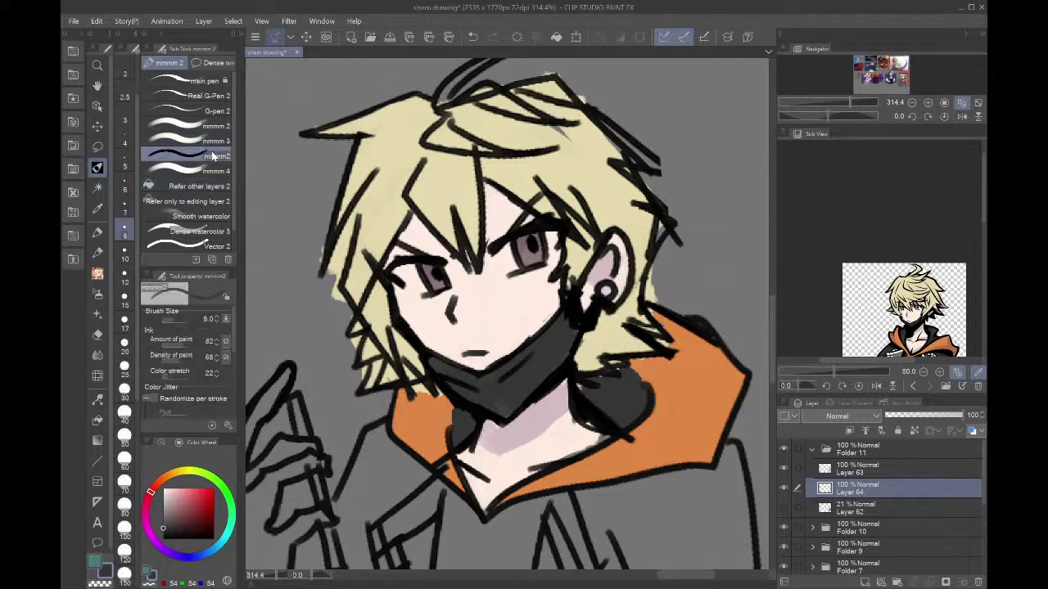
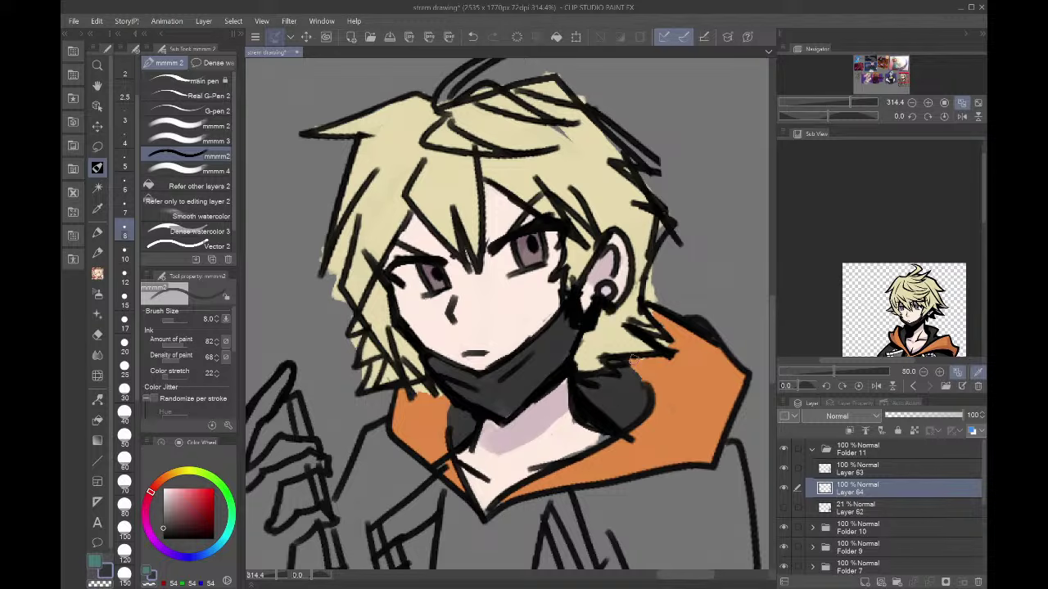
# - Fill the jacket front and sleeve beside the lowered arm with the same dark grey
pyautogui.click(912, 103)
pyautogui.moveTo(904, 77); pyautogui.dragTo(904, 79)
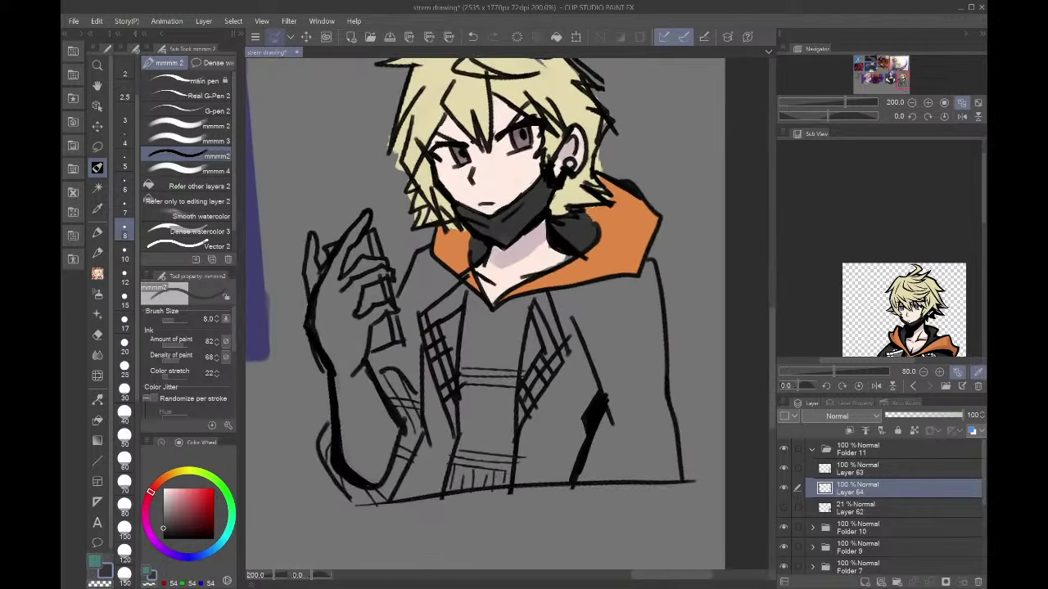
pyautogui.scroll(-3, 868, 242)
pyautogui.scroll(2, 877, 246)
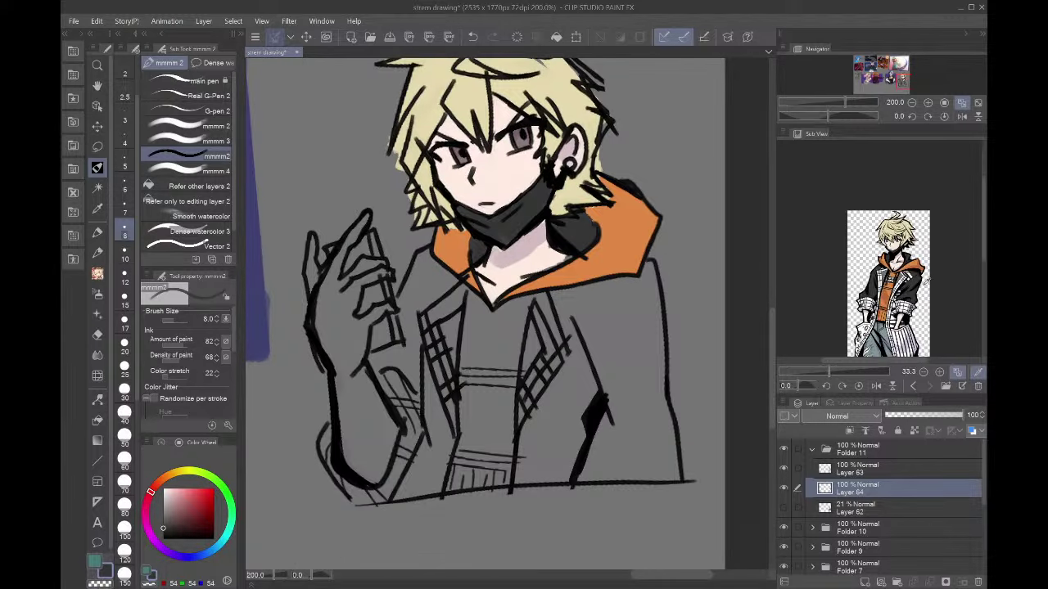
pyautogui.press('g')
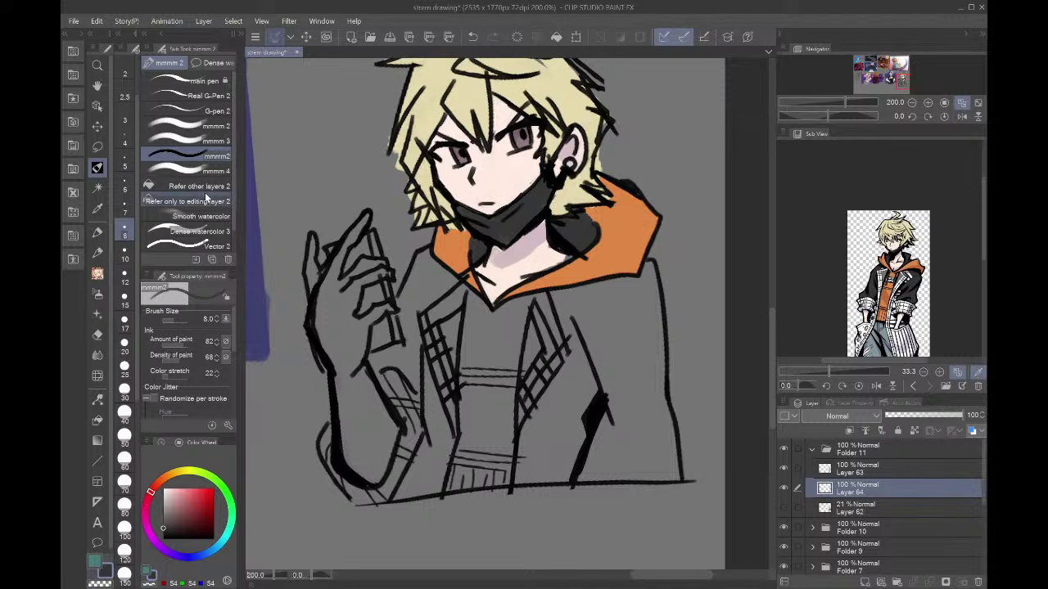
pyautogui.click(623, 337)
pyautogui.click(585, 396)
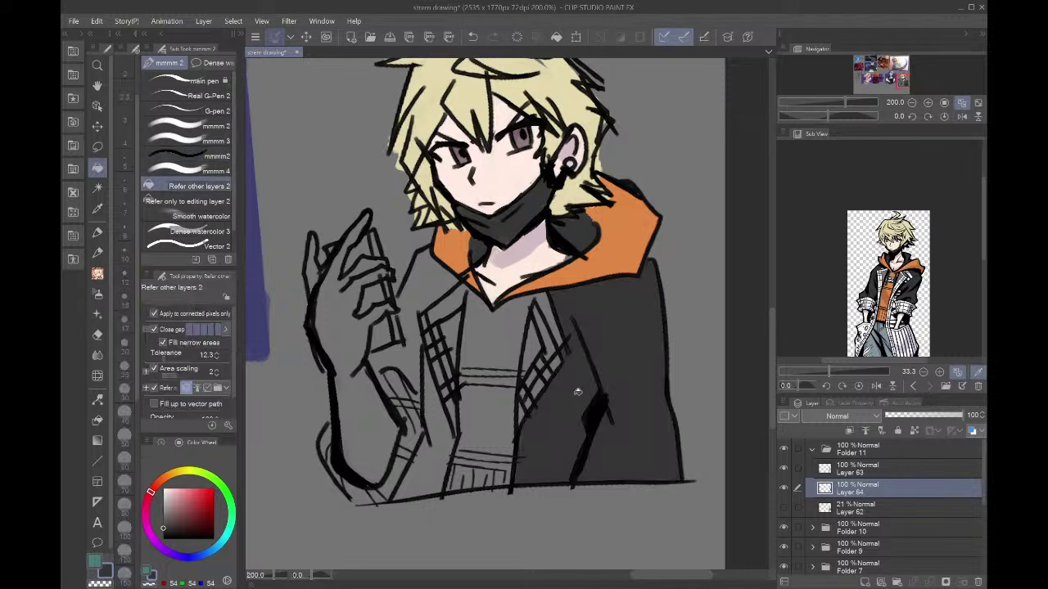
# - Fill the jacket front, shoulder and sleeve areas beside the raised arm with dark grey
pyautogui.click(428, 362)
pyautogui.click(414, 362)
pyautogui.click(439, 419)
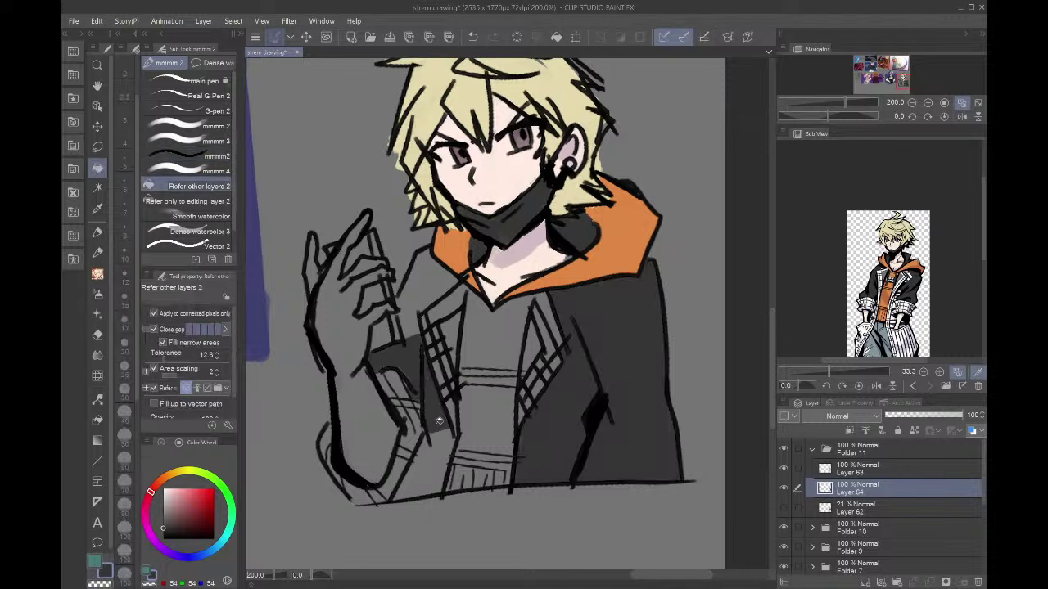
pyautogui.click(441, 445)
pyautogui.click(433, 473)
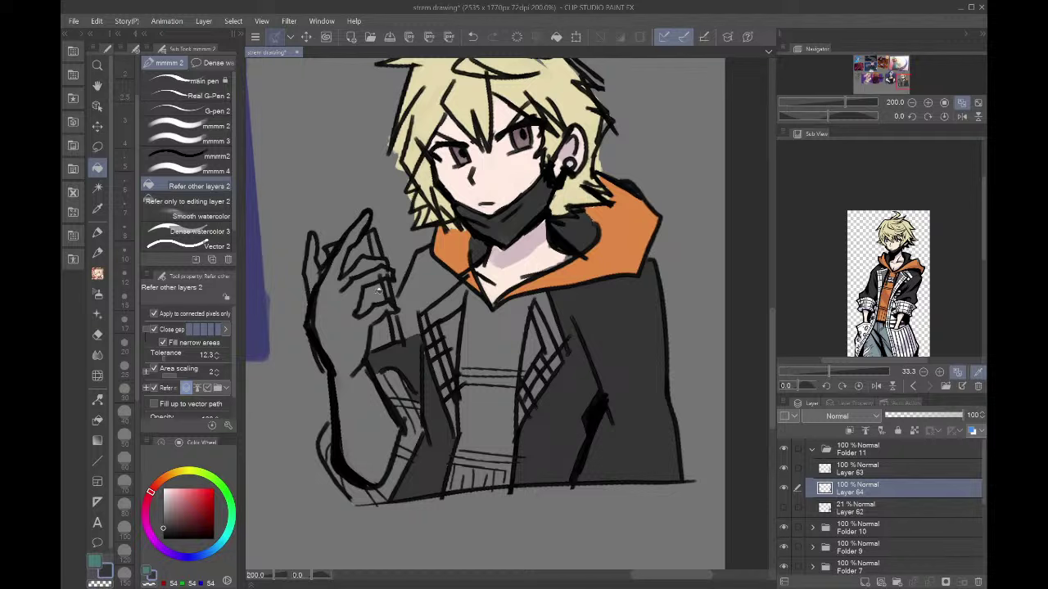
pyautogui.click(404, 323)
pyautogui.click(434, 279)
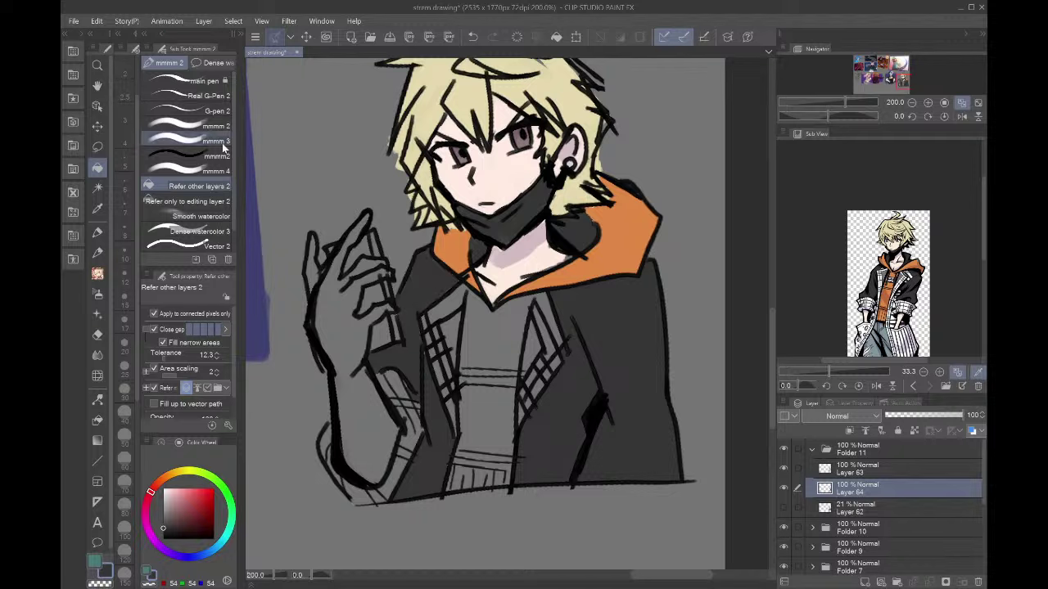
# - Paint both checkered lapels white with the colour sampled from the reference, using brush size 25 and size 12 for the edges
pyautogui.click(188, 155)
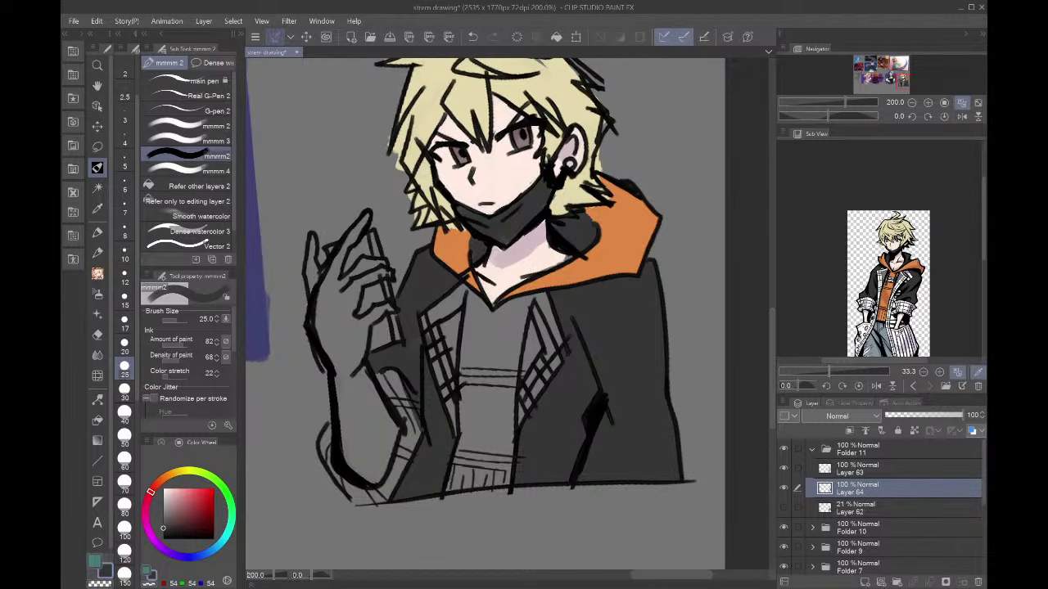
pyautogui.click(898, 334)
pyautogui.scroll(2, 663, 327)
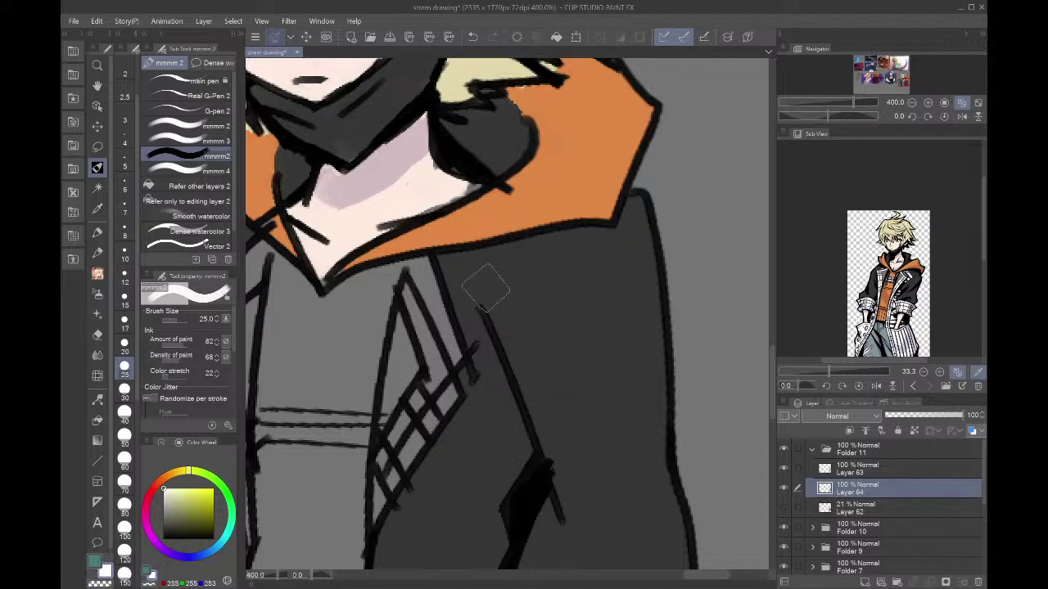
pyautogui.moveTo(406, 264)
pyautogui.mouseDown()
pyautogui.moveTo(458, 360)
pyautogui.moveTo(402, 442)
pyautogui.moveTo(413, 463)
pyautogui.mouseUp()
pyautogui.click(127, 272)
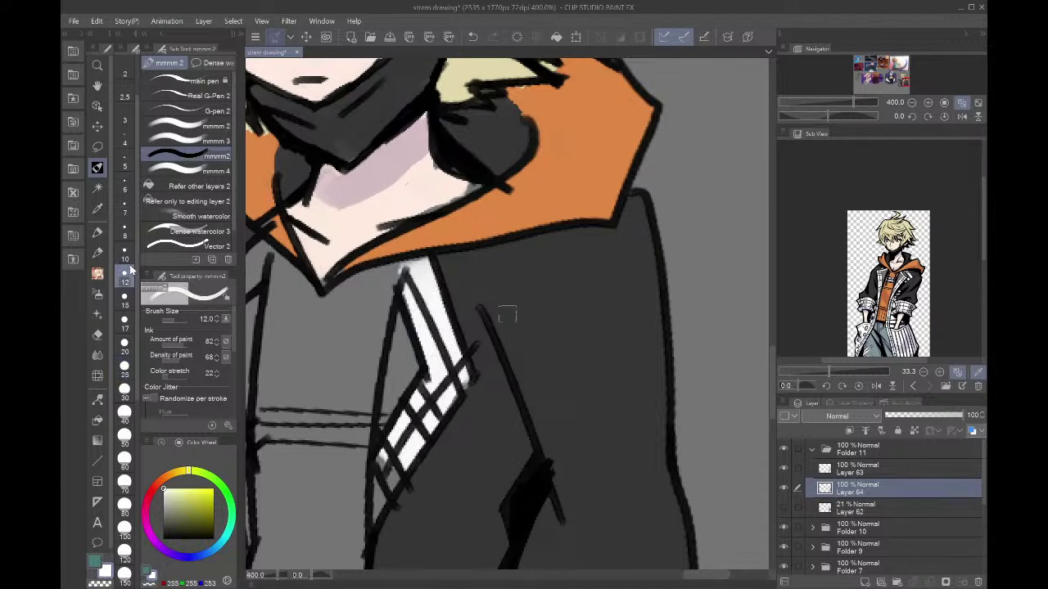
pyautogui.moveTo(393, 420)
pyautogui.mouseDown()
pyautogui.moveTo(382, 503)
pyautogui.moveTo(474, 386)
pyautogui.moveTo(440, 253)
pyautogui.mouseUp()
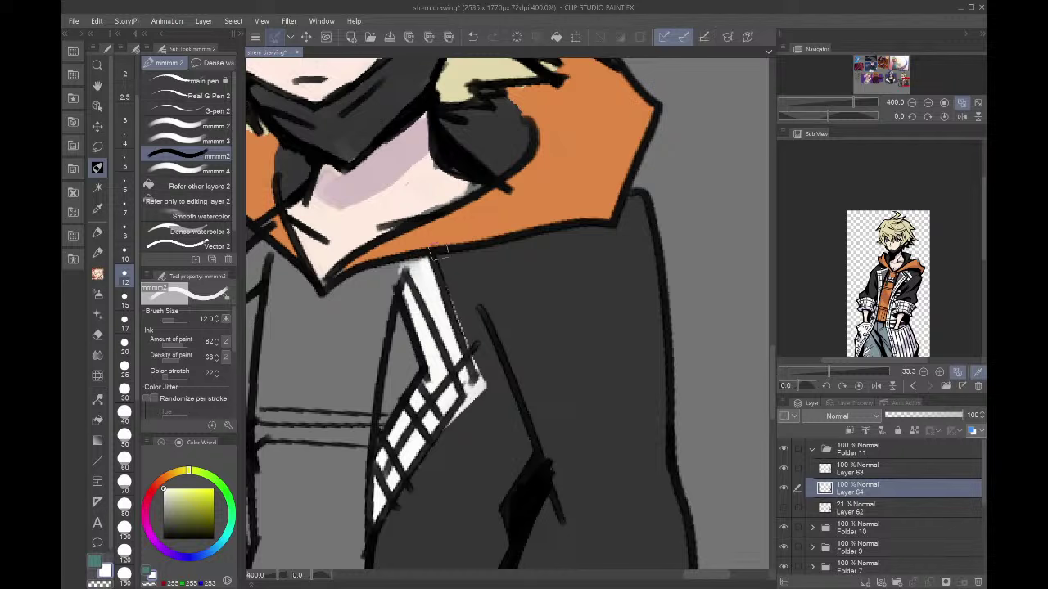
pyautogui.moveTo(262, 328)
pyautogui.mouseDown()
pyautogui.moveTo(761, 155)
pyautogui.moveTo(680, 259)
pyautogui.moveTo(524, 327)
pyautogui.mouseUp()
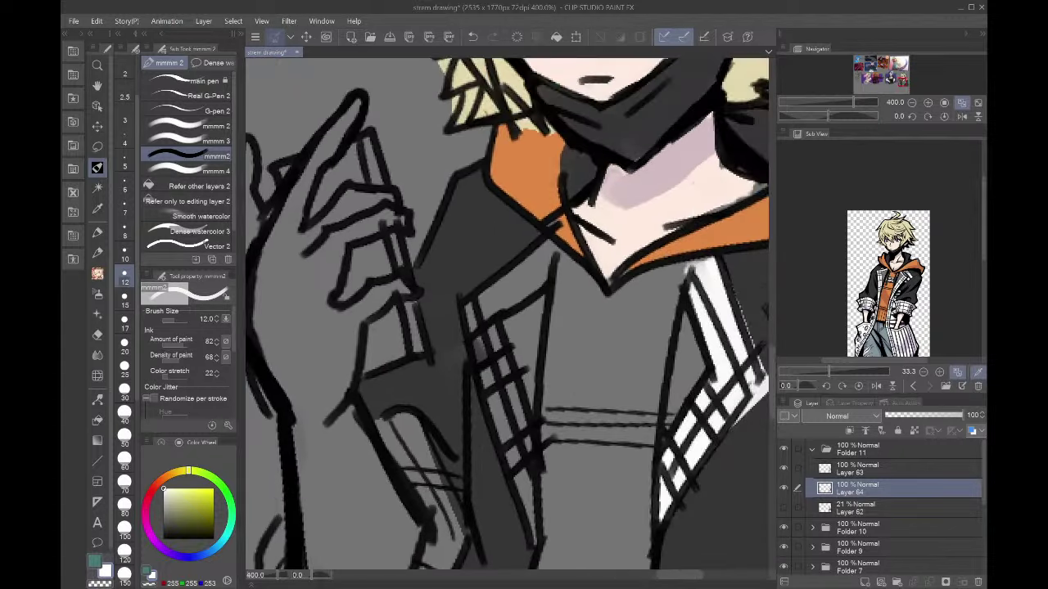
pyautogui.moveTo(481, 301)
pyautogui.mouseDown()
pyautogui.moveTo(527, 469)
pyautogui.moveTo(479, 344)
pyautogui.moveTo(540, 537)
pyautogui.moveTo(521, 264)
pyautogui.moveTo(532, 265)
pyautogui.mouseUp()
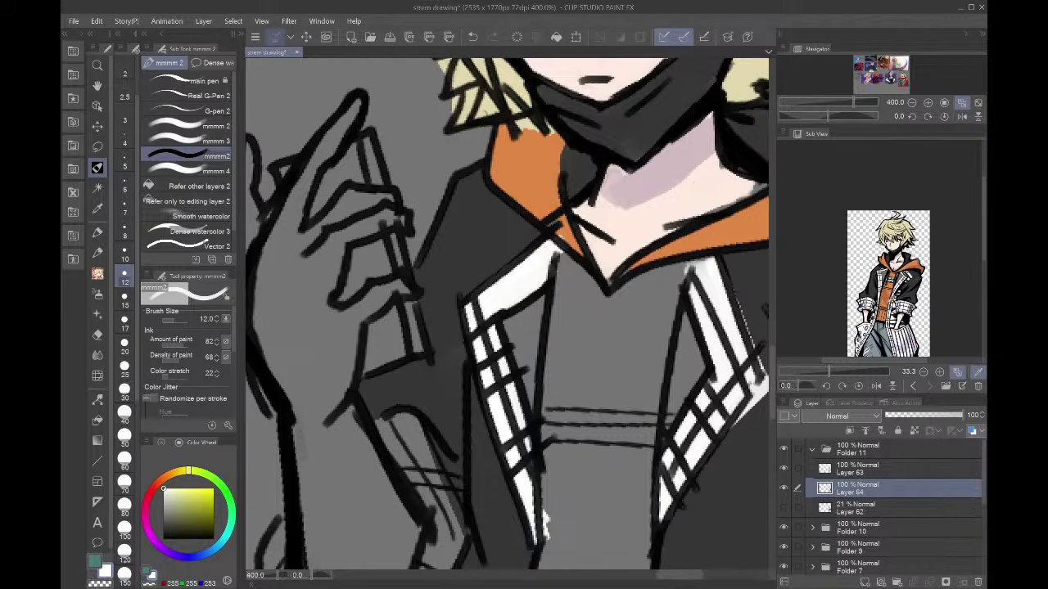
# - Fill the shirt between the lapels, including its striped bands and ribbed hem, with the orange sampled from the reference
pyautogui.click(890, 298)
pyautogui.click(200, 187)
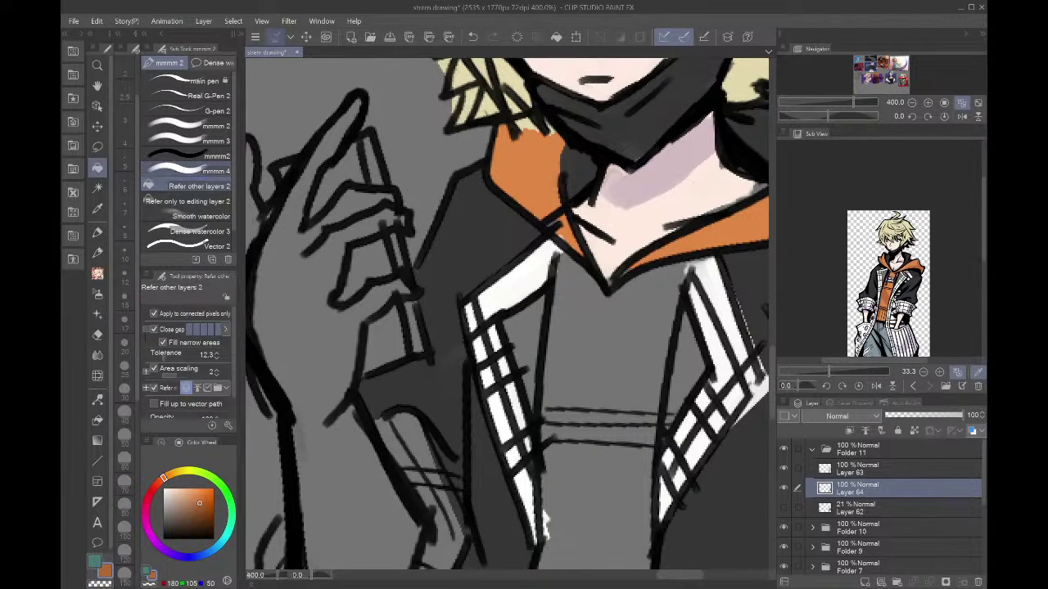
pyautogui.click(571, 368)
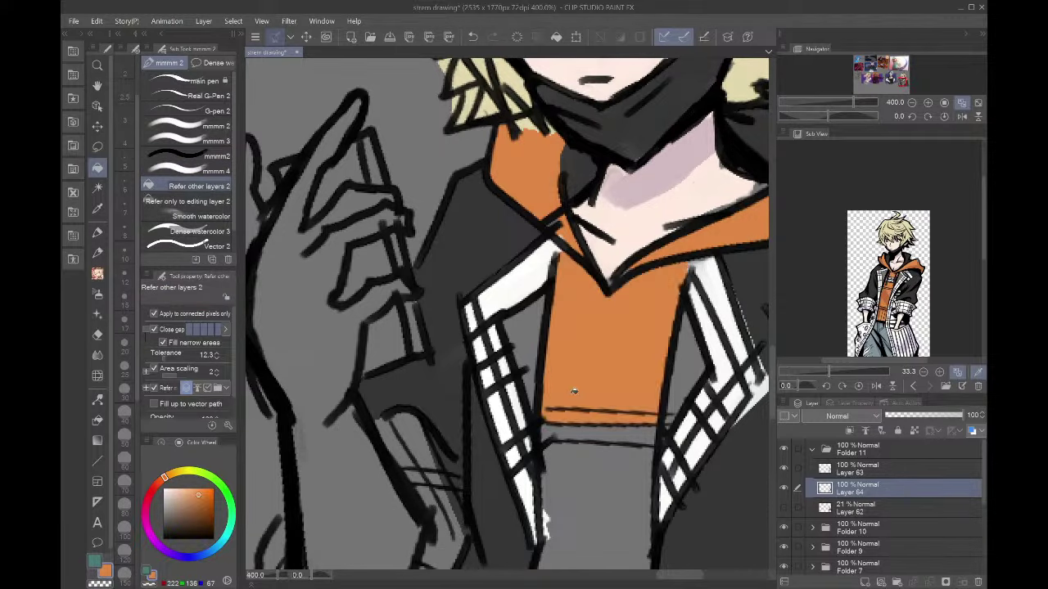
pyautogui.click(542, 450)
pyautogui.scroll(-2, 588, 514)
pyautogui.scroll(-2, 588, 514)
pyautogui.scroll(4, 585, 536)
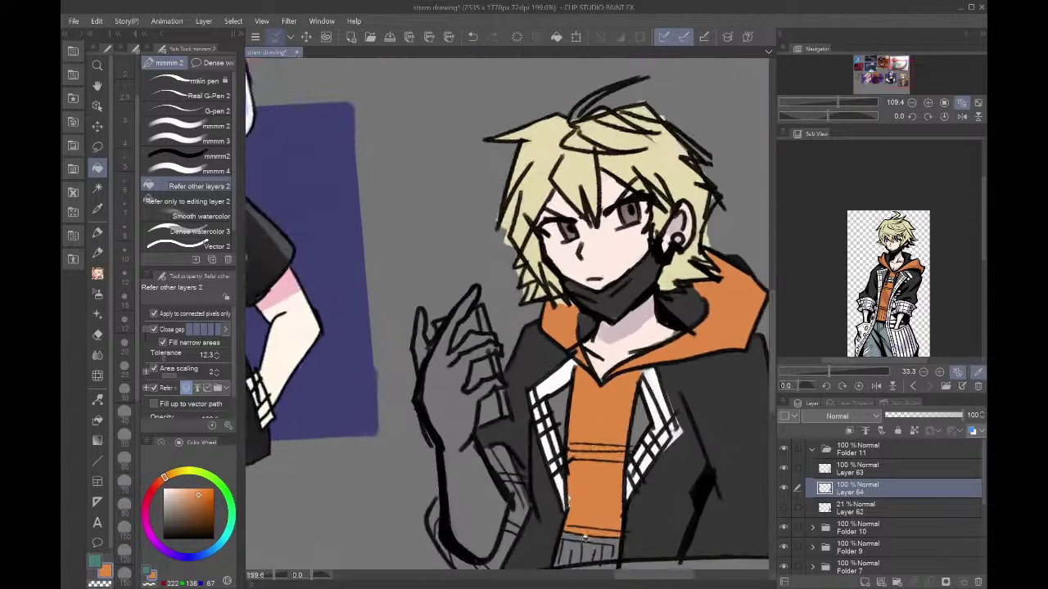
pyautogui.click(615, 552)
pyautogui.click(554, 557)
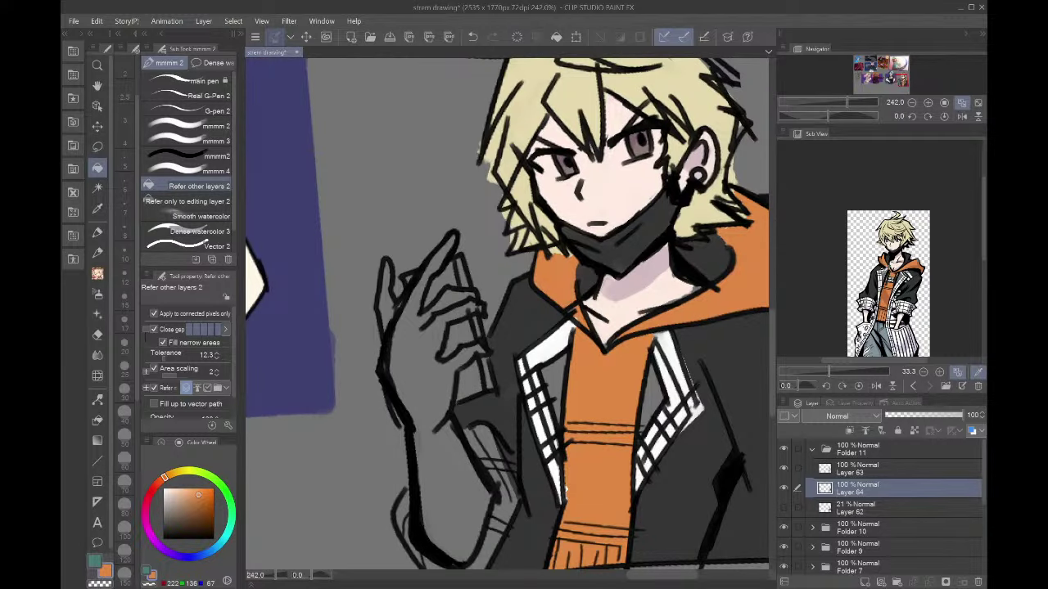
# - Paint the rolled checkered cuff around the raised forearm white with the colour sampled from the reference, using brush size 12
pyautogui.click(883, 272)
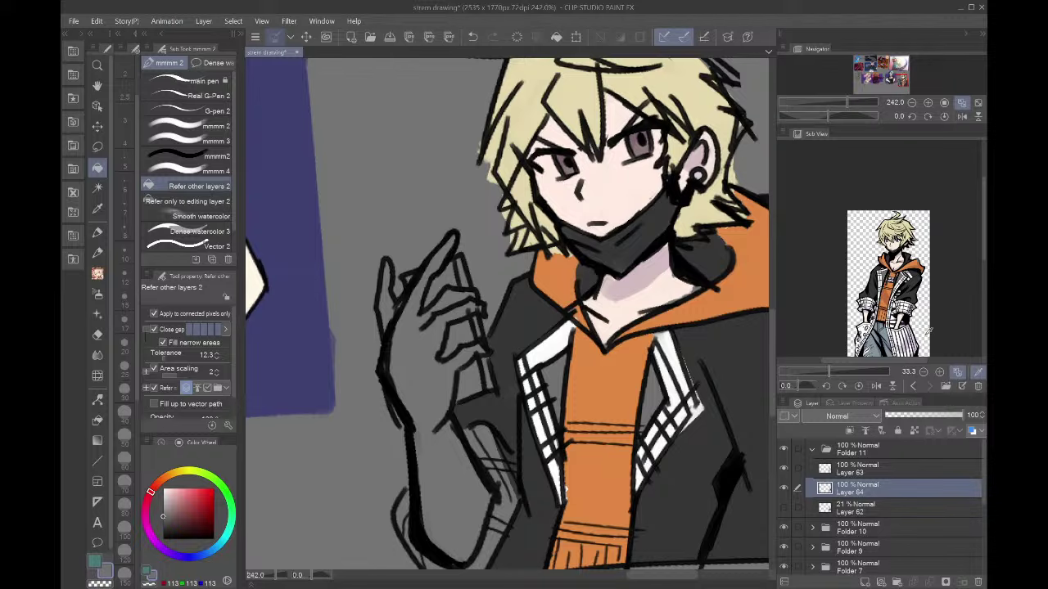
pyautogui.click(866, 326)
pyautogui.scroll(-2, 647, 455)
pyautogui.scroll(1, 611, 496)
pyautogui.scroll(2, 610, 495)
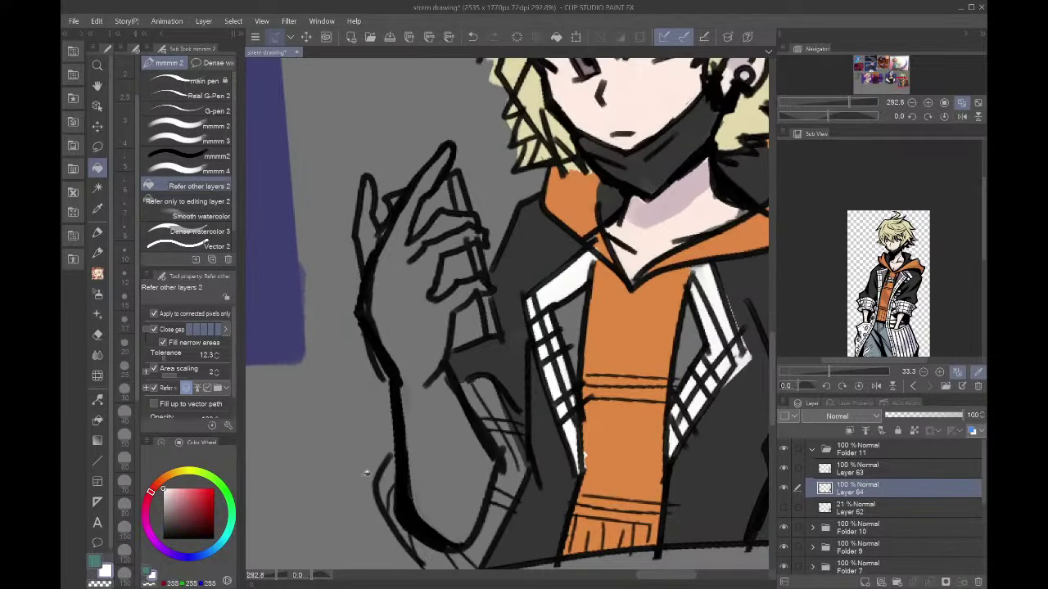
pyautogui.click(217, 156)
pyautogui.scroll(-3, 360, 432)
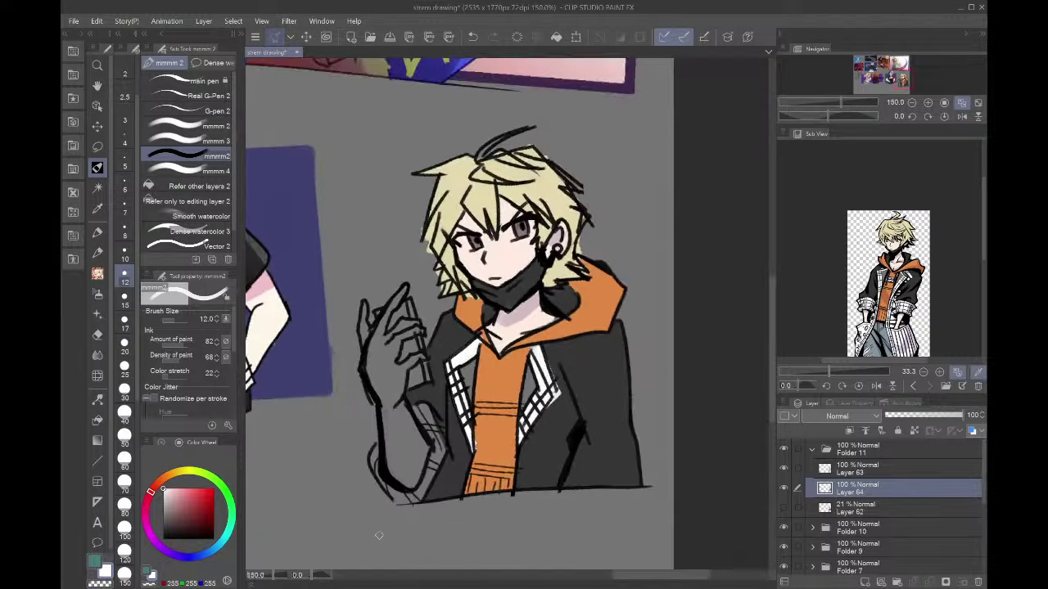
pyautogui.scroll(2, 408, 498)
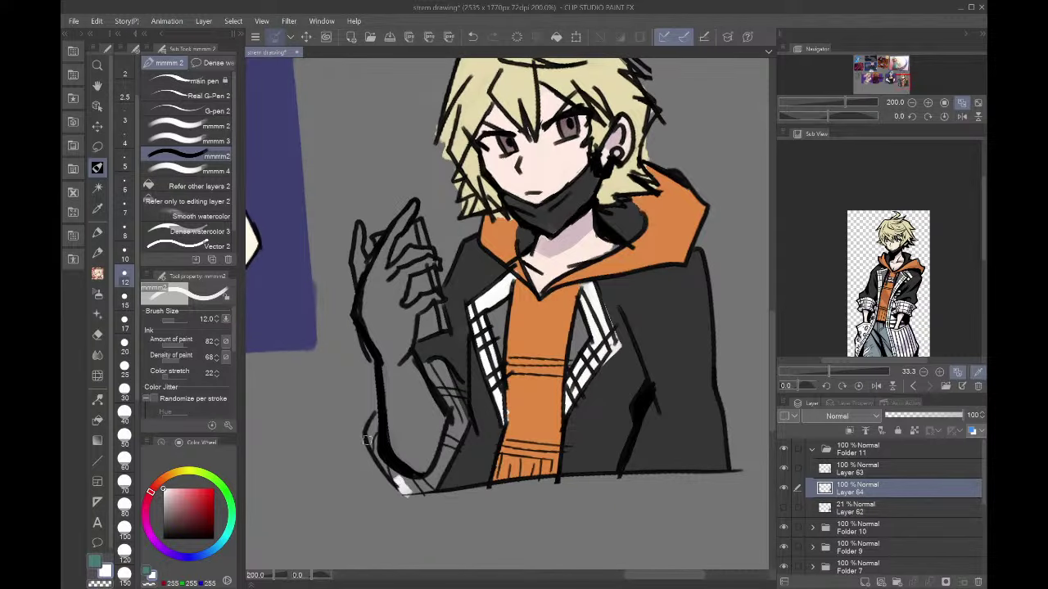
pyautogui.moveTo(367, 440)
pyautogui.mouseDown()
pyautogui.moveTo(405, 489)
pyautogui.moveTo(370, 414)
pyautogui.mouseUp()
pyautogui.moveTo(399, 480)
pyautogui.mouseDown()
pyautogui.moveTo(436, 481)
pyautogui.moveTo(420, 494)
pyautogui.moveTo(440, 481)
pyautogui.moveTo(468, 419)
pyautogui.mouseUp()
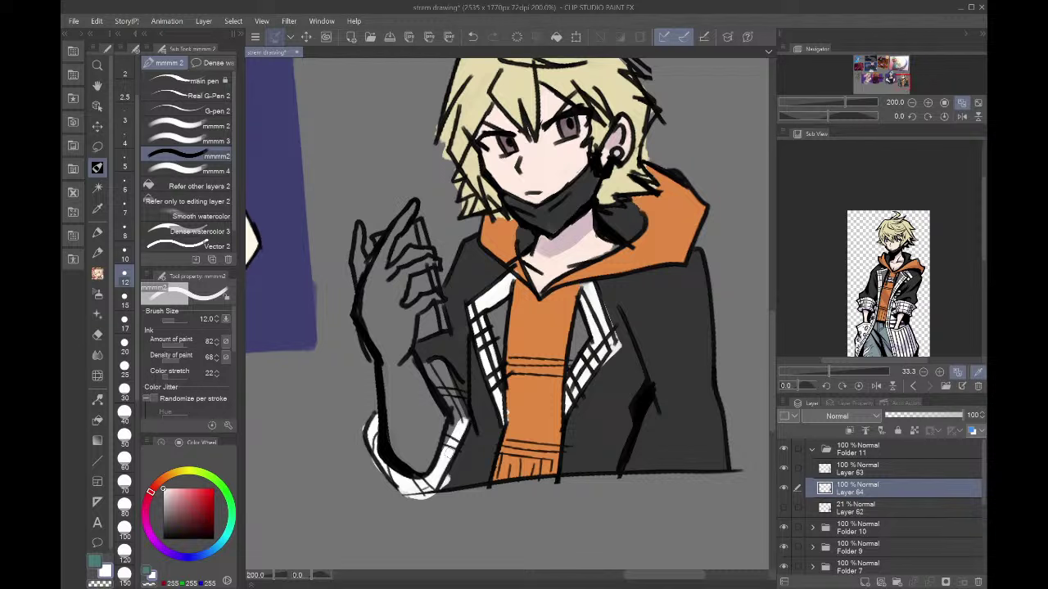
pyautogui.moveTo(449, 458); pyautogui.dragTo(466, 417)
pyautogui.moveTo(443, 452); pyautogui.dragTo(462, 400)
pyautogui.moveTo(434, 414); pyautogui.dragTo(453, 381)
pyautogui.moveTo(427, 362); pyautogui.dragTo(477, 421)
# - Resample the jacket's dark grey and clean up the sleeve edges around the white cuff
pyautogui.keyDown('alt'); pyautogui.click(483, 408); pyautogui.keyUp('alt')
pyautogui.moveTo(470, 382); pyautogui.dragTo(443, 355)
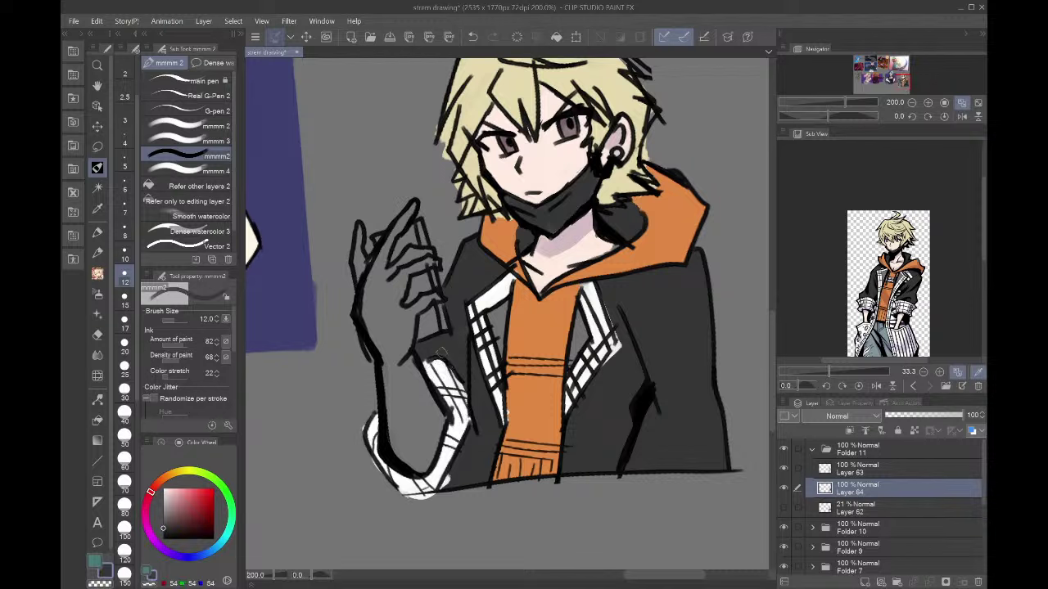
pyautogui.moveTo(470, 427); pyautogui.dragTo(444, 483)
# - Fill the raised hand and forearm with the skin tone sampled from the reference's chest, and sample the reference's near-black grey
pyautogui.click(900, 258)
pyautogui.scroll(6, 900, 258)
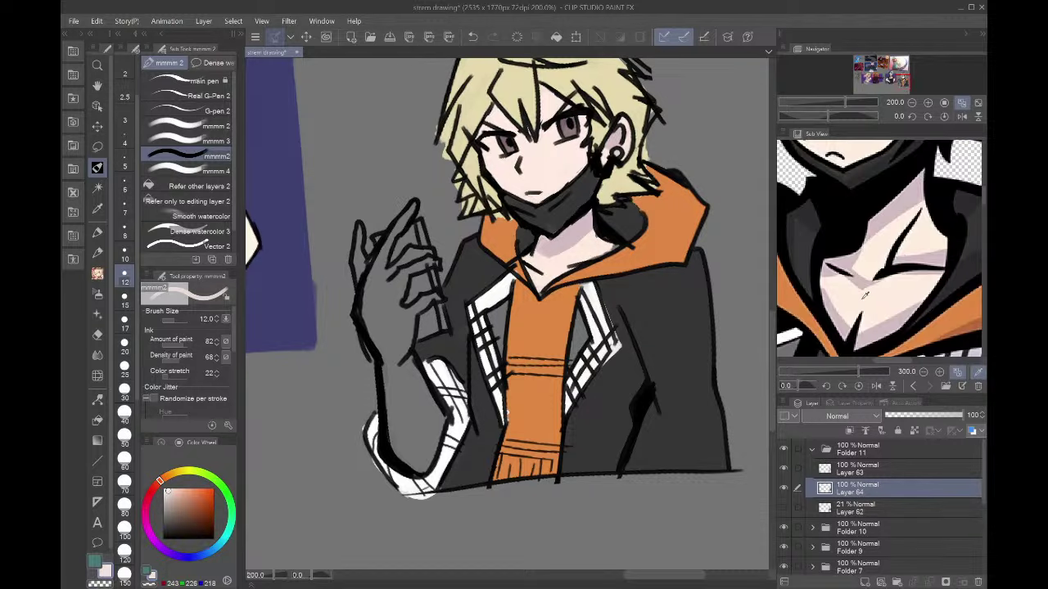
pyautogui.press('g')
pyautogui.click(389, 303)
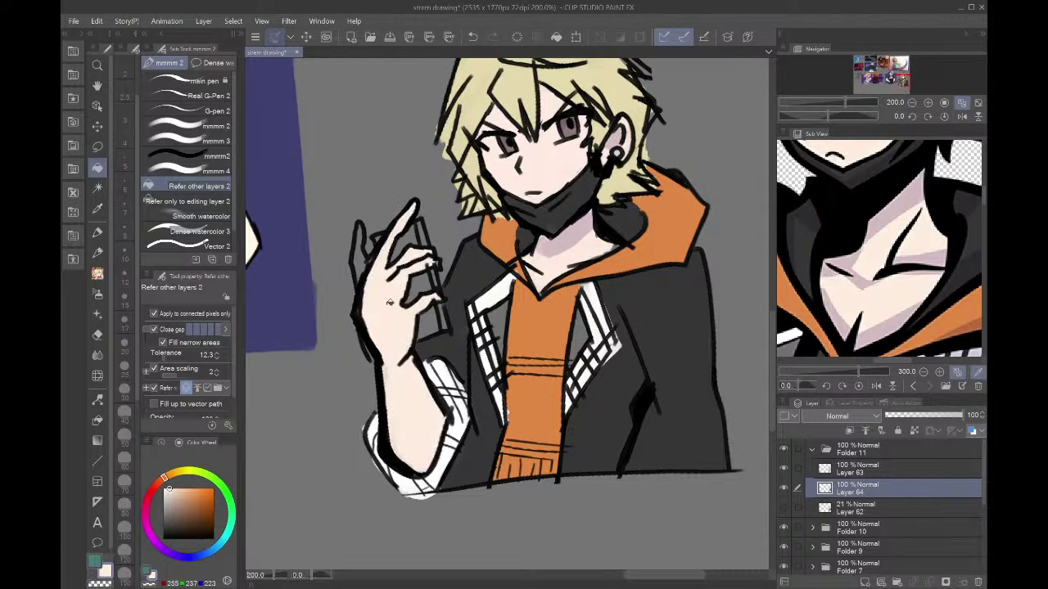
pyautogui.click(365, 266)
pyautogui.click(808, 212)
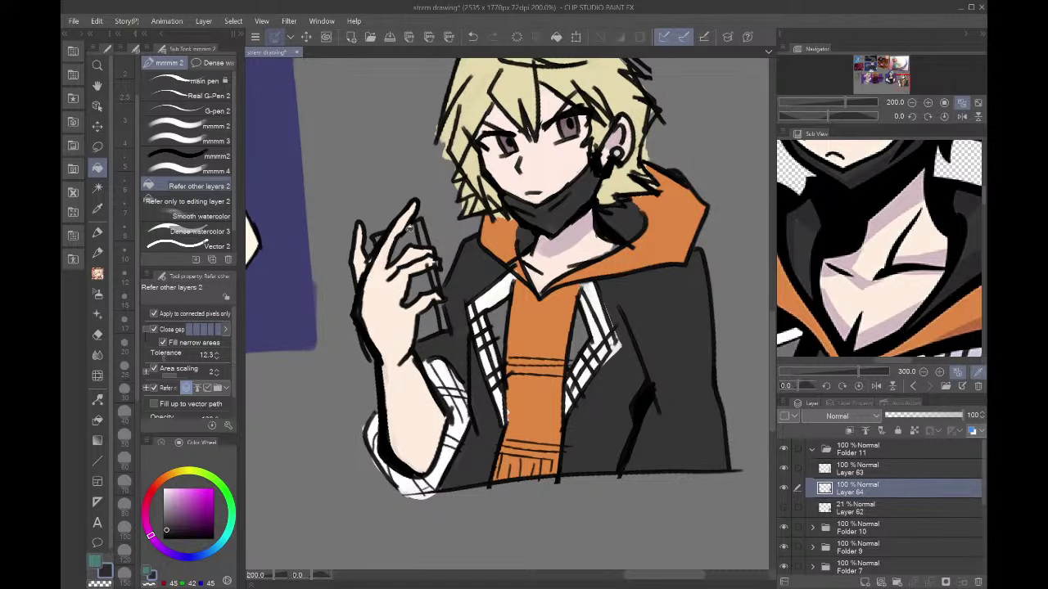
# - Fill the body of the phone held in the raised hand with the near-black grey sampled from the reference
pyautogui.scroll(3, 409, 230)
pyautogui.click(414, 234)
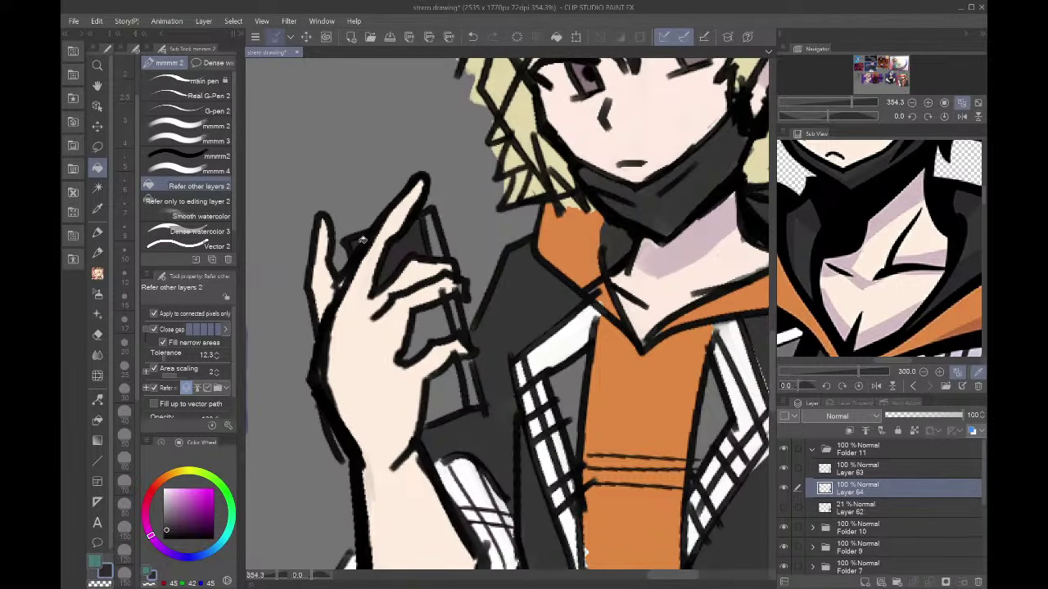
pyautogui.click(432, 321)
pyautogui.click(444, 379)
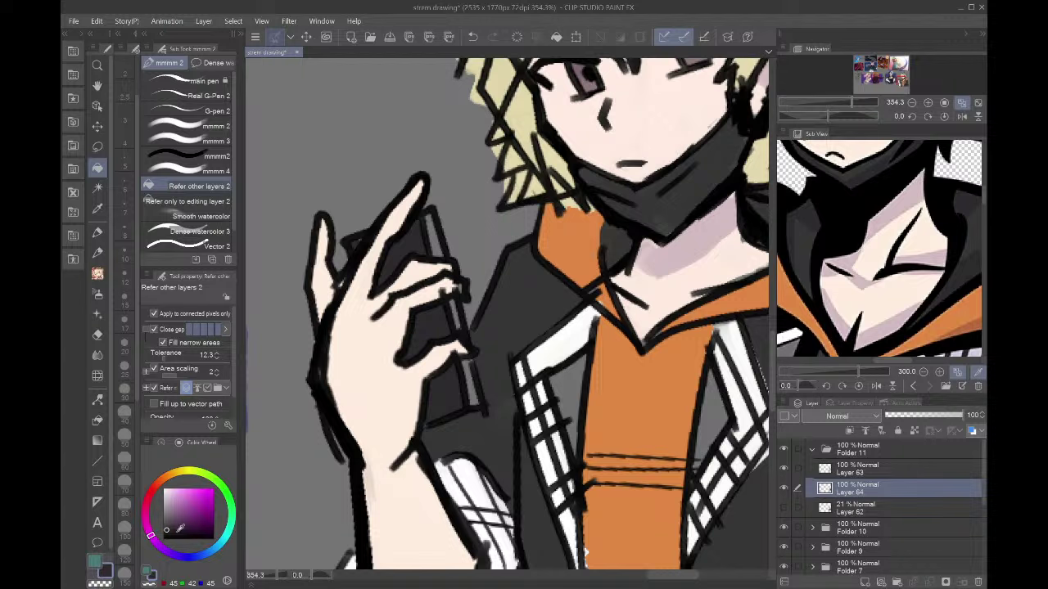
# - Colour the phone's side edge with a darker near-black shade, painting the gaps between the fingers, and resample the phone's body colour
pyautogui.click(171, 531)
pyautogui.click(473, 382)
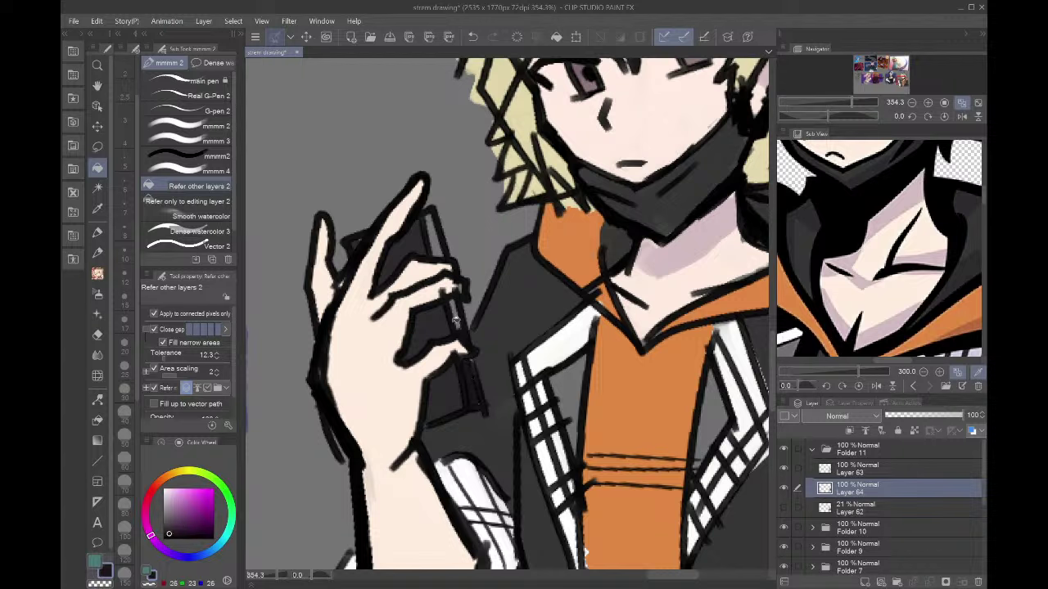
pyautogui.click(457, 315)
pyautogui.click(457, 266)
pyautogui.click(434, 240)
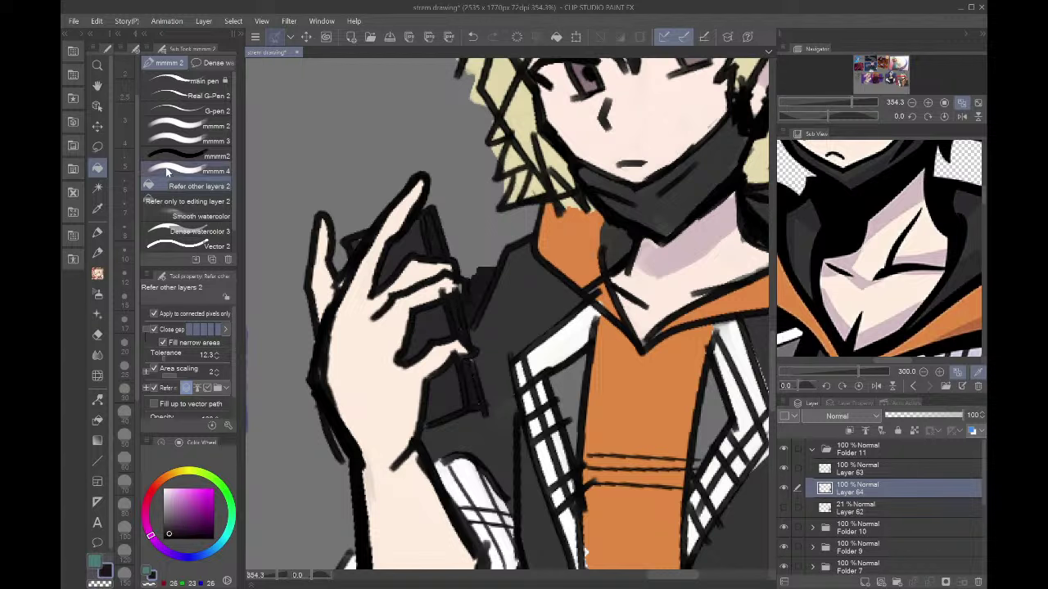
pyautogui.click(190, 155)
pyautogui.moveTo(431, 217); pyautogui.dragTo(435, 250)
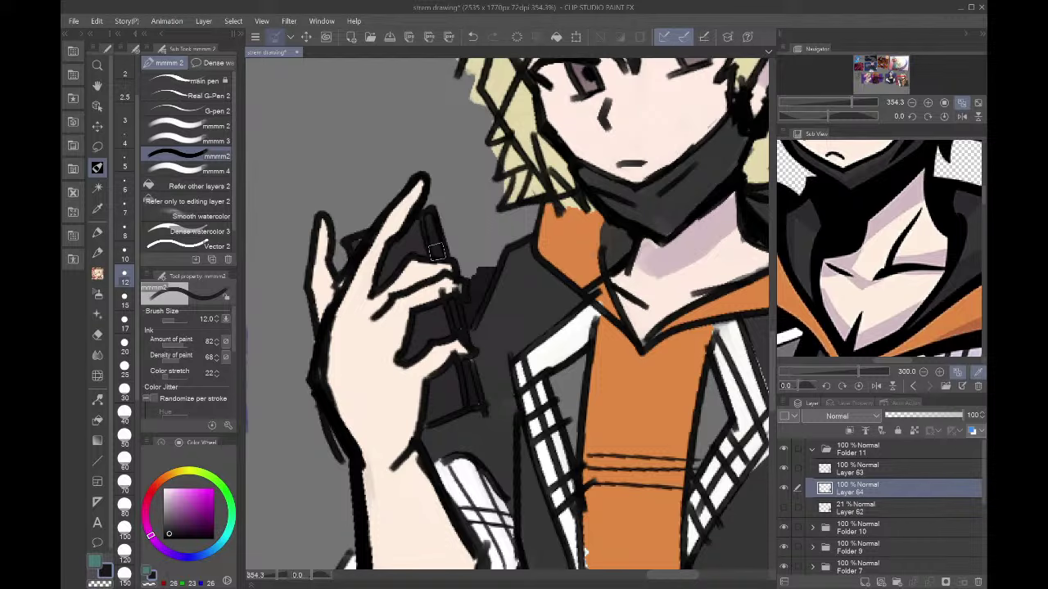
pyautogui.moveTo(454, 299); pyautogui.dragTo(463, 328)
pyautogui.keyDown('alt'); pyautogui.click(391, 252); pyautogui.keyUp('alt')
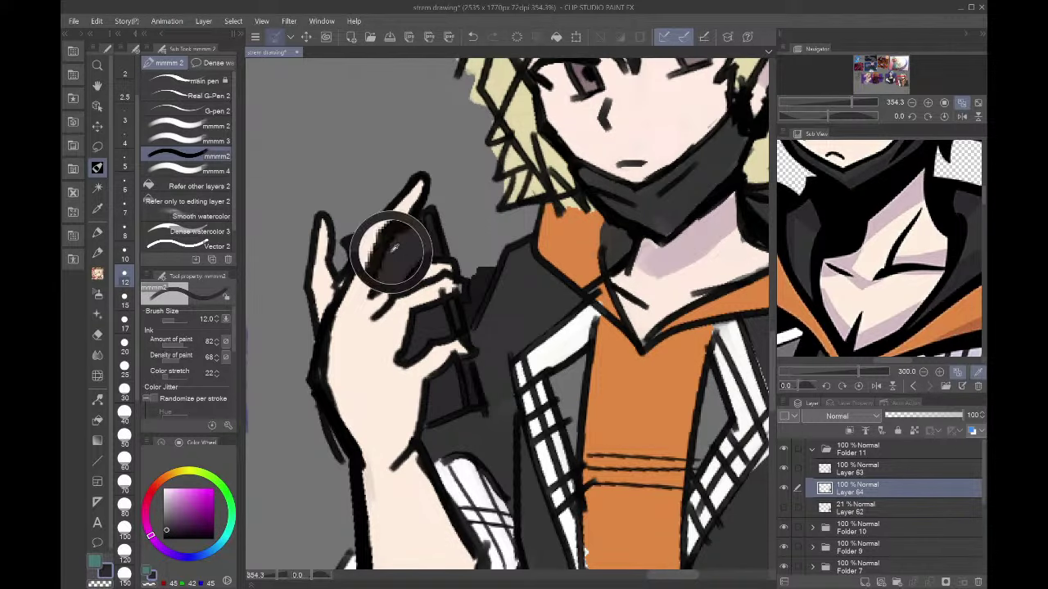
pyautogui.scroll(-5, 356, 245)
pyautogui.scroll(-8, 357, 238)
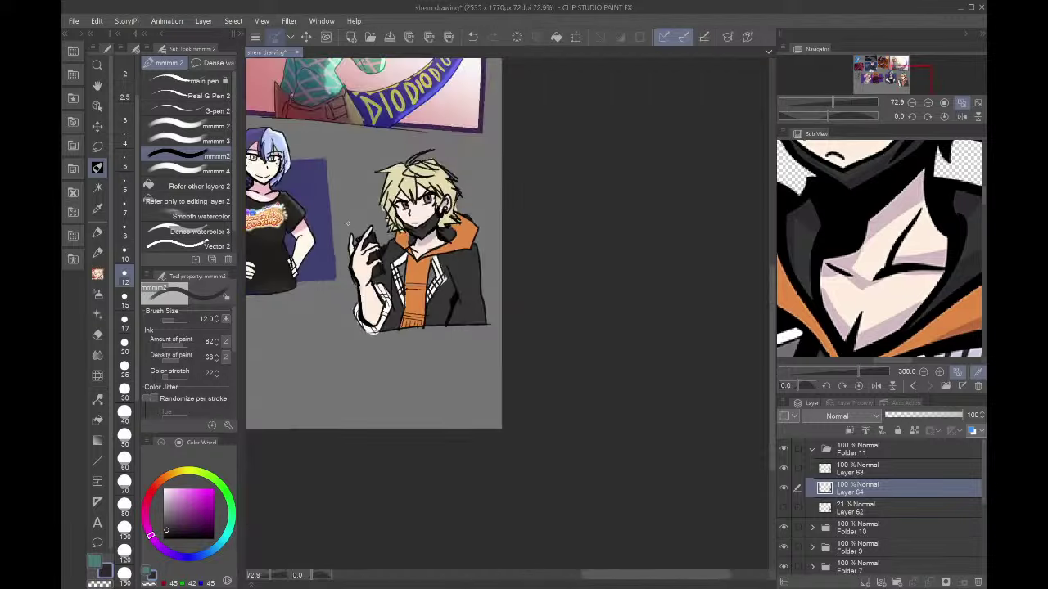
pyautogui.scroll(12, 336, 216)
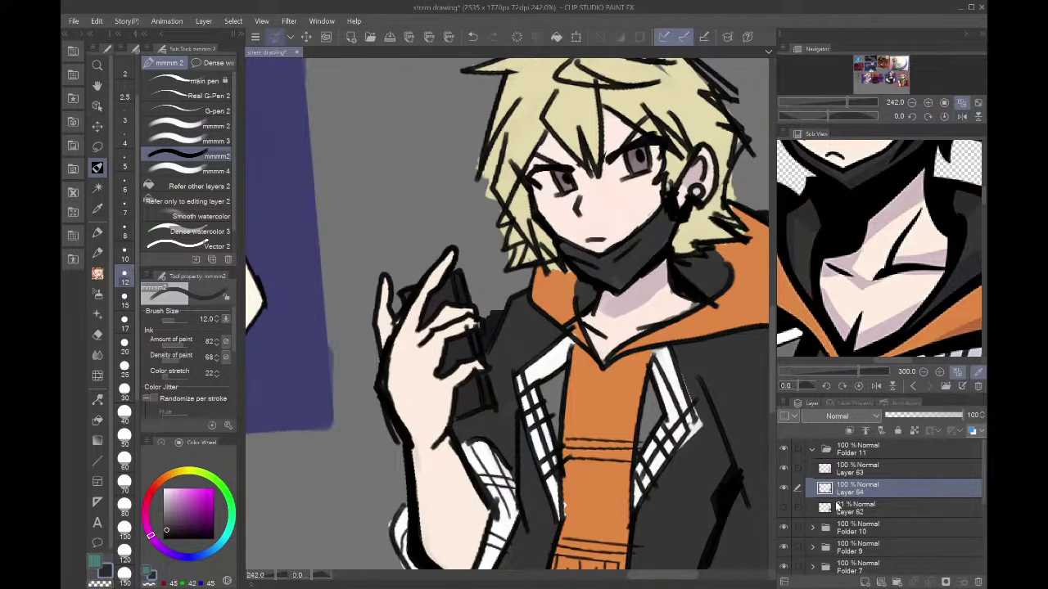
pyautogui.press('m')
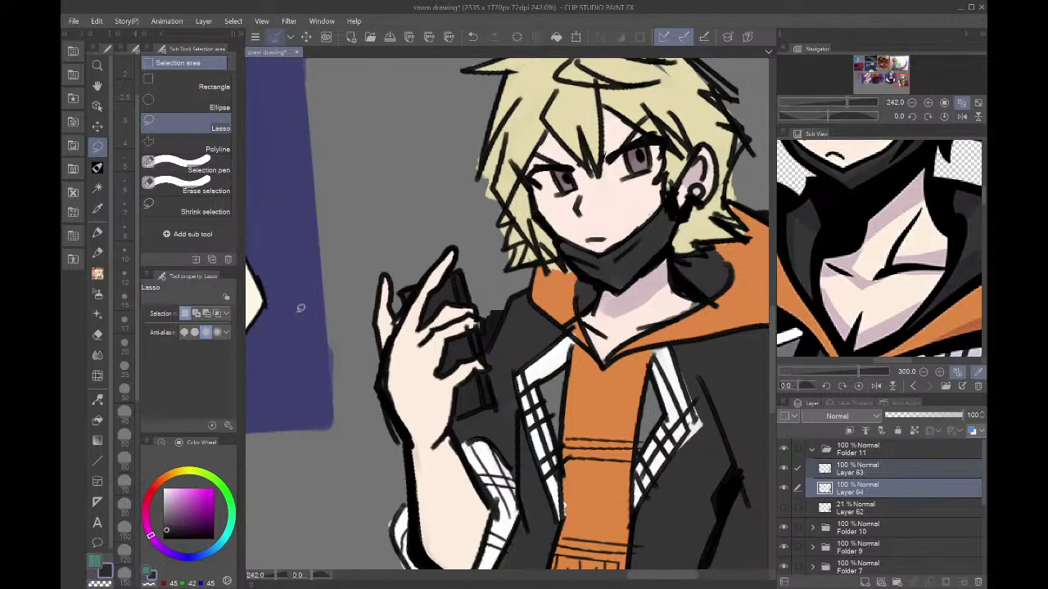
pyautogui.moveTo(400, 309)
pyautogui.mouseDown()
pyautogui.moveTo(382, 365)
pyautogui.moveTo(365, 334)
pyautogui.moveTo(372, 268)
pyautogui.moveTo(401, 272)
pyautogui.mouseUp()
pyautogui.press('Delete')
pyautogui.hotkey('ctrl', 'd')
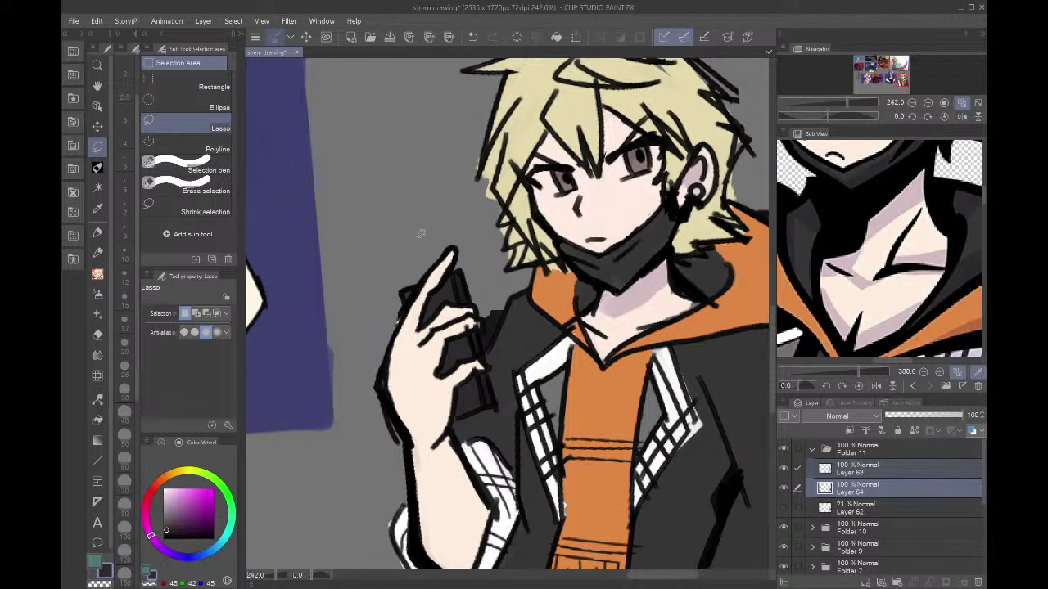
pyautogui.hotkey('ctrl', 'z')
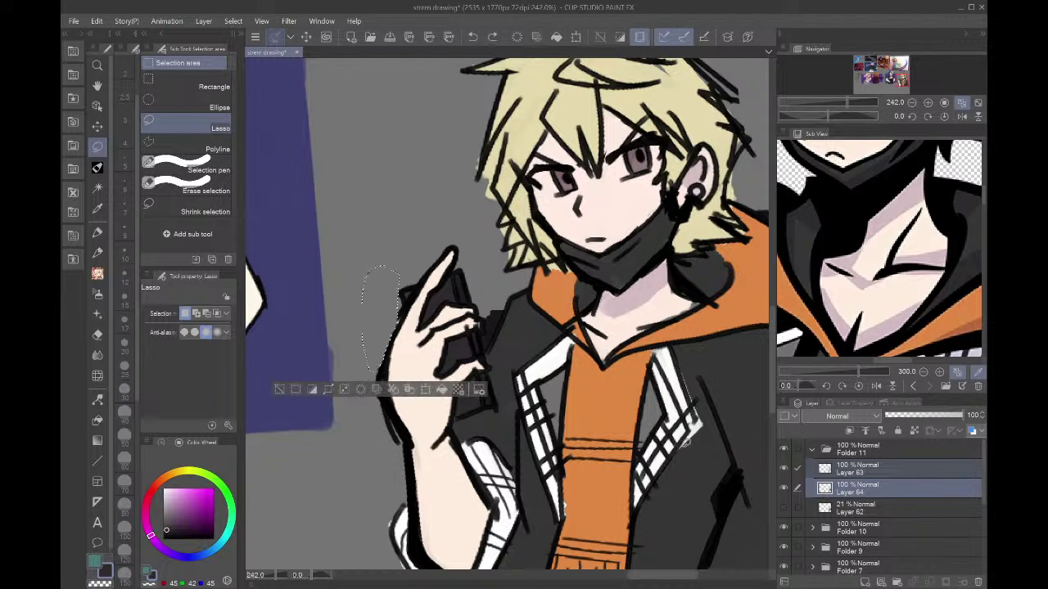
pyautogui.hotkey('ctrl', 'd')
pyautogui.scroll(-2, 696, 470)
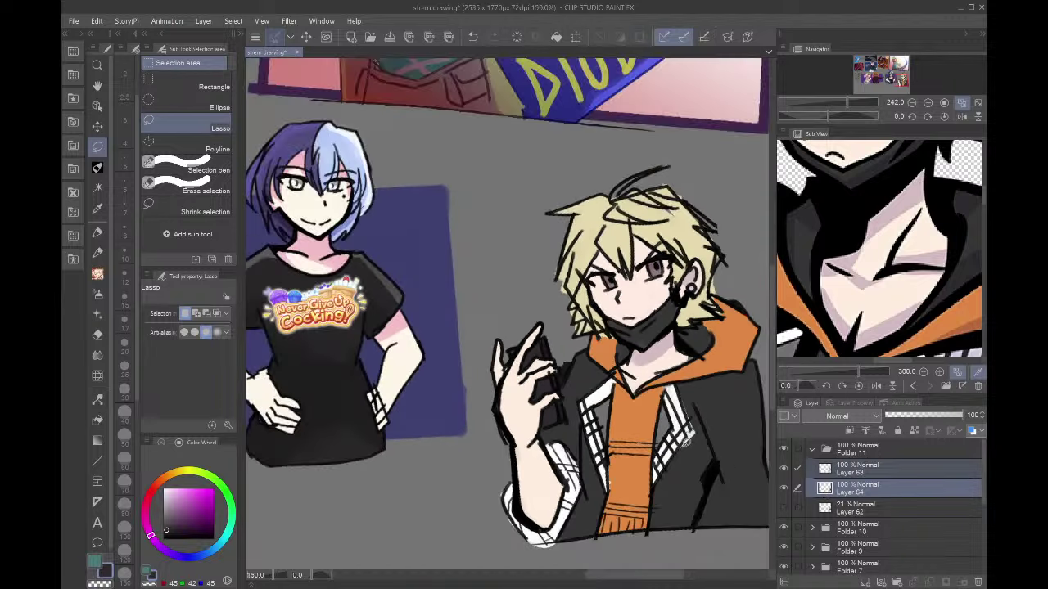
# - Lasso the back of the raised hand below the index finger and delete its outline on Layer 63
pyautogui.click(964, 117)
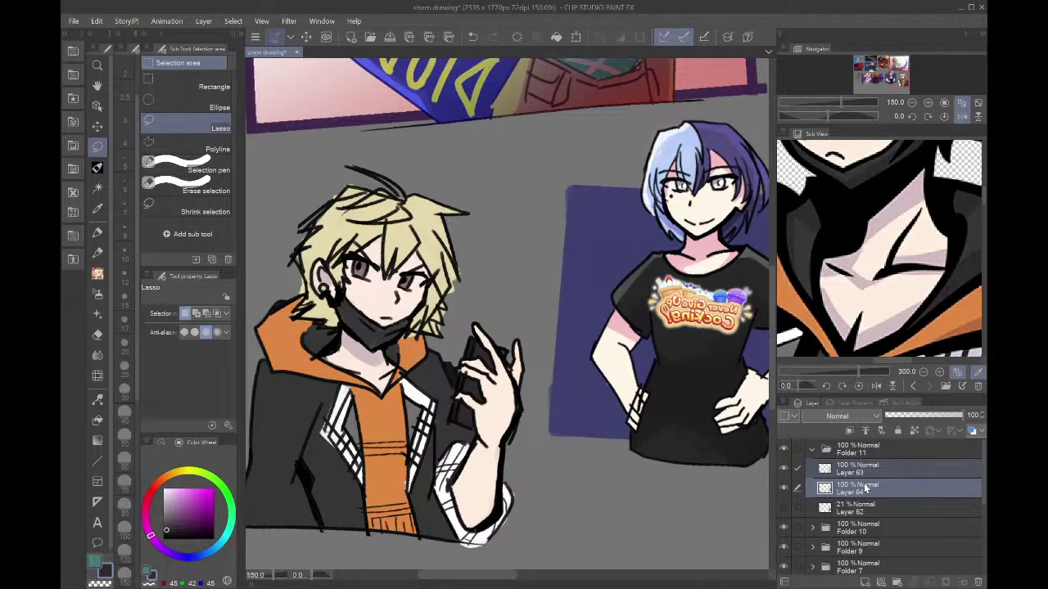
pyautogui.scroll(1, 678, 436)
pyautogui.scroll(3, 393, 307)
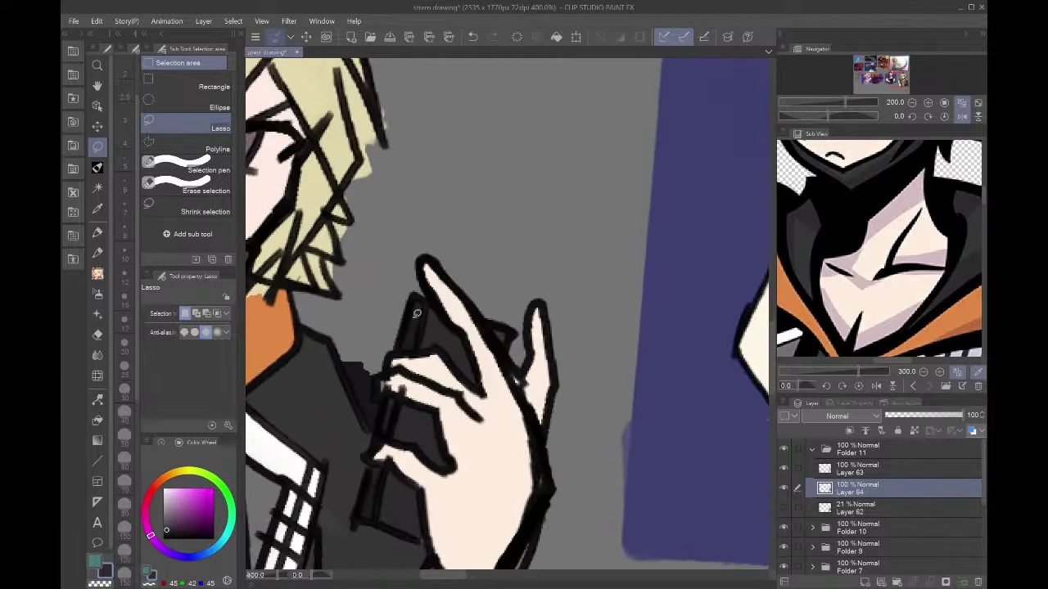
pyautogui.moveTo(477, 309)
pyautogui.mouseDown()
pyautogui.moveTo(532, 352)
pyautogui.moveTo(574, 517)
pyautogui.moveTo(544, 527)
pyautogui.mouseUp()
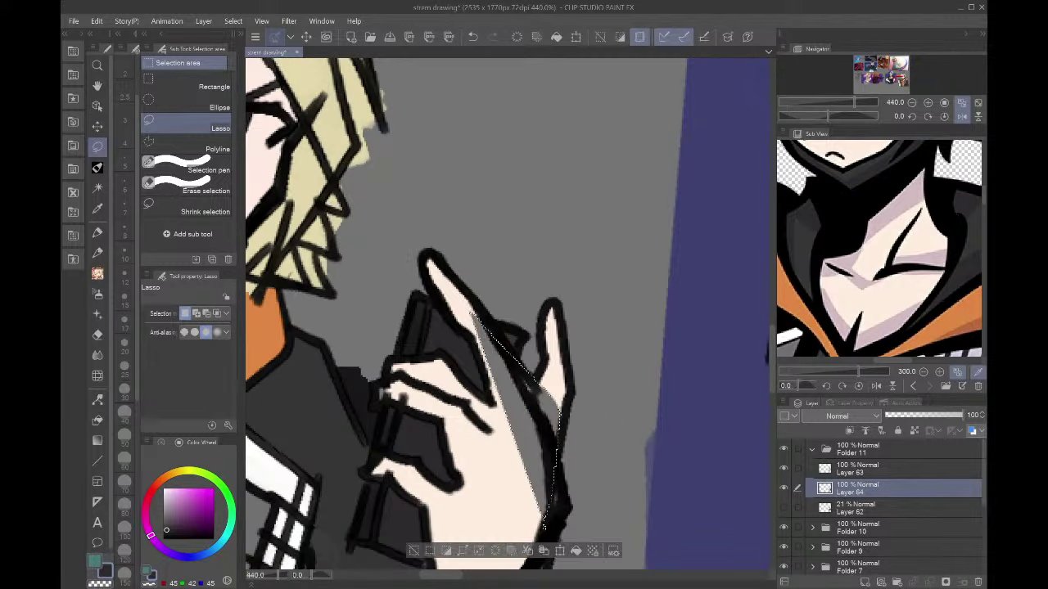
pyautogui.hotkey('ctrl', 'z')
pyautogui.click(884, 469)
pyautogui.press('Delete')
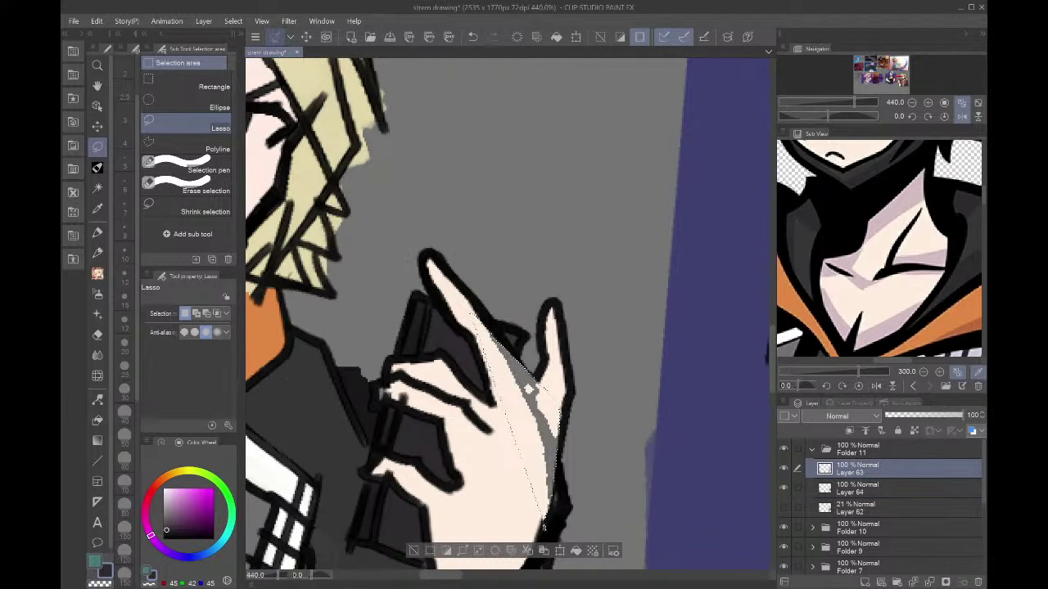
pyautogui.hotkey('ctrl', 'd')
# - Redraw the outline along the back of the raised hand in black with brush size 7
pyautogui.press('x')
pyautogui.press('p')
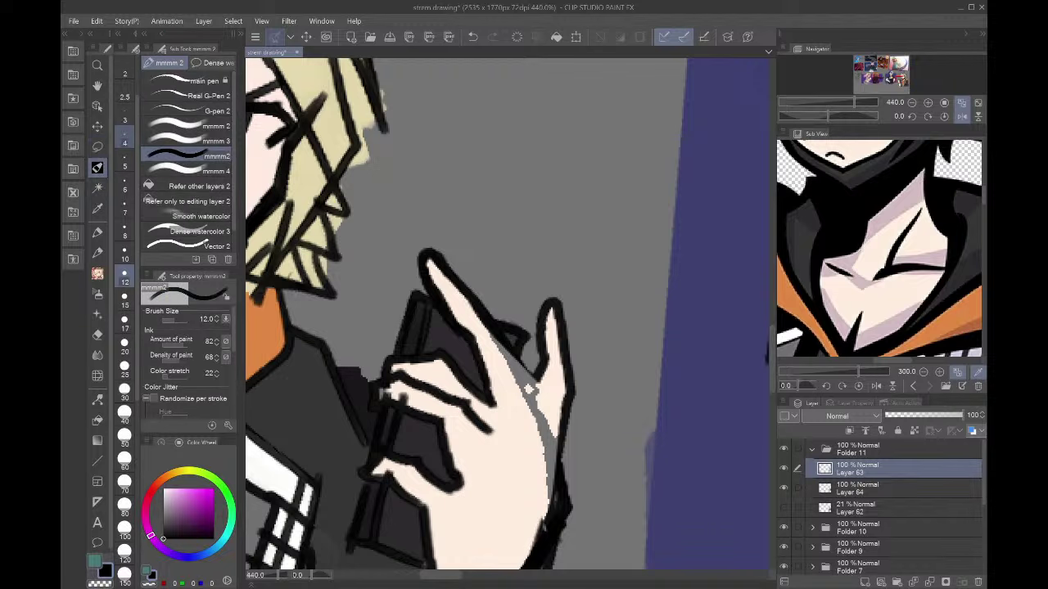
pyautogui.moveTo(493, 326)
pyautogui.mouseDown()
pyautogui.moveTo(562, 415)
pyautogui.moveTo(564, 512)
pyautogui.mouseUp()
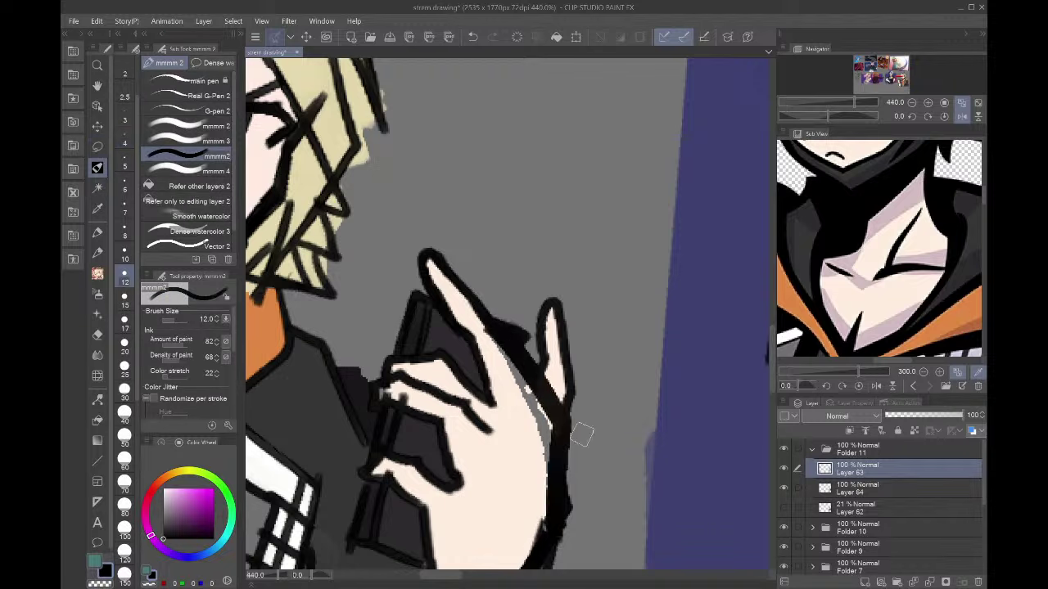
pyautogui.click(124, 206)
pyautogui.hotkey('ctrl', 'z')
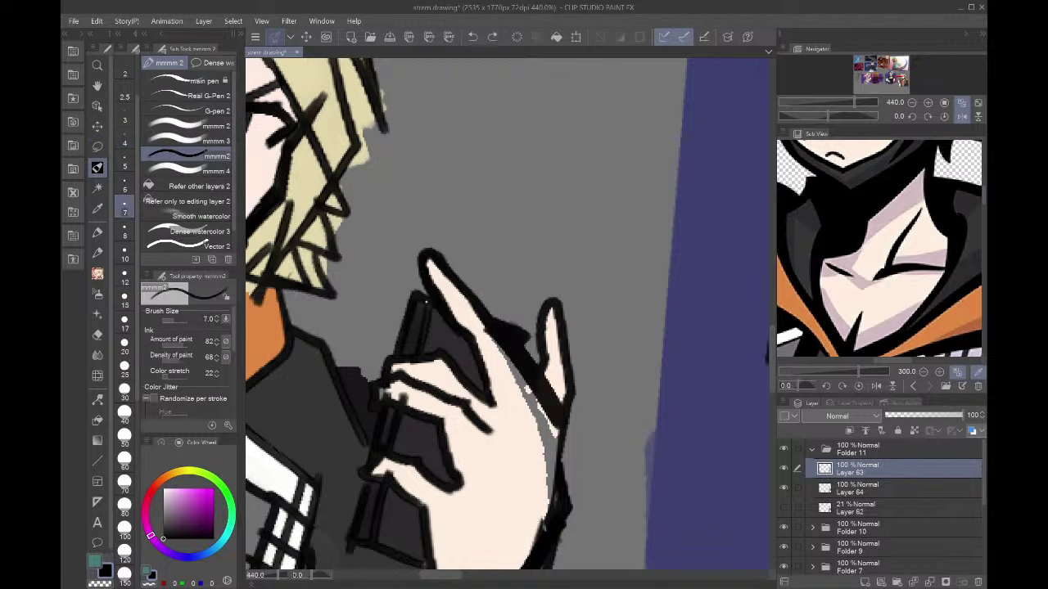
pyautogui.hotkey('ctrl', 'z')
pyautogui.moveTo(491, 324)
pyautogui.mouseDown()
pyautogui.moveTo(520, 367)
pyautogui.moveTo(560, 516)
pyautogui.mouseUp()
# - Paint the gap inside the new hand outline on Layer 64 with the hand's own skin tone
pyautogui.click(846, 488)
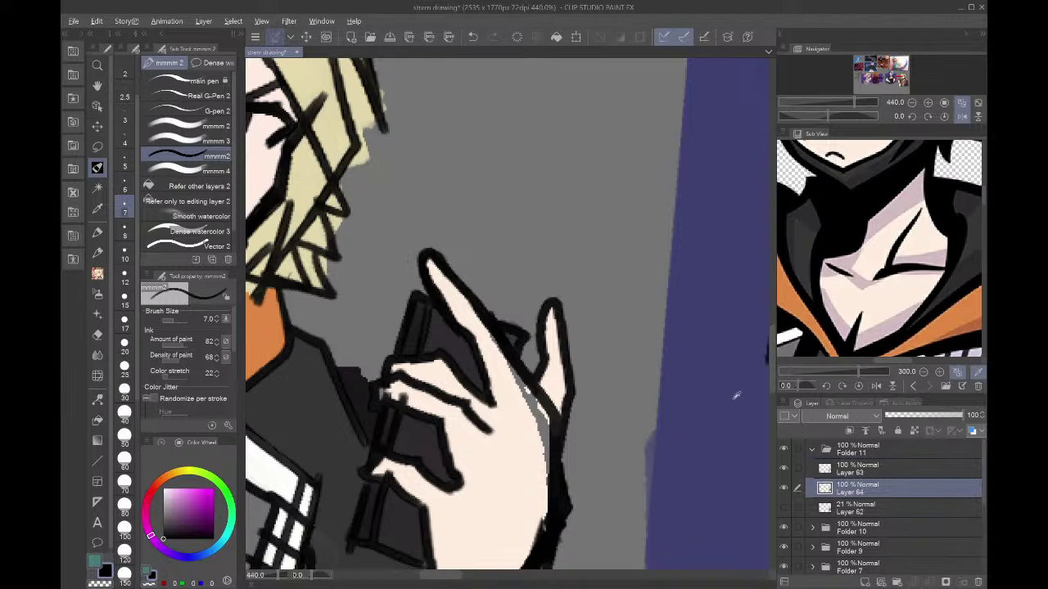
pyautogui.keyDown('alt'); pyautogui.click(519, 429); pyautogui.keyUp('alt')
pyautogui.moveTo(492, 331); pyautogui.dragTo(540, 423)
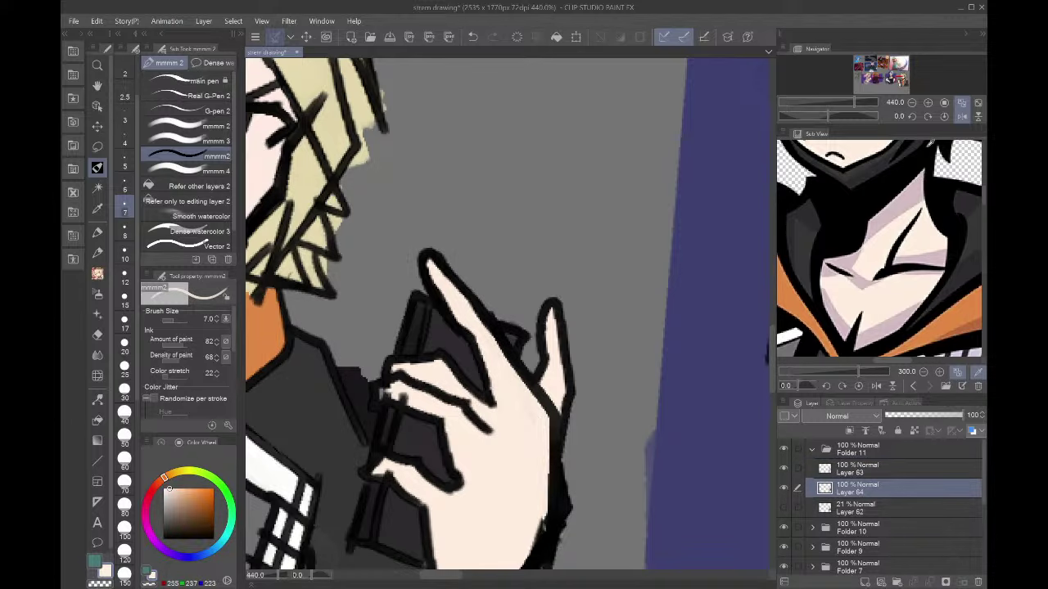
pyautogui.click(962, 103)
pyautogui.click(963, 117)
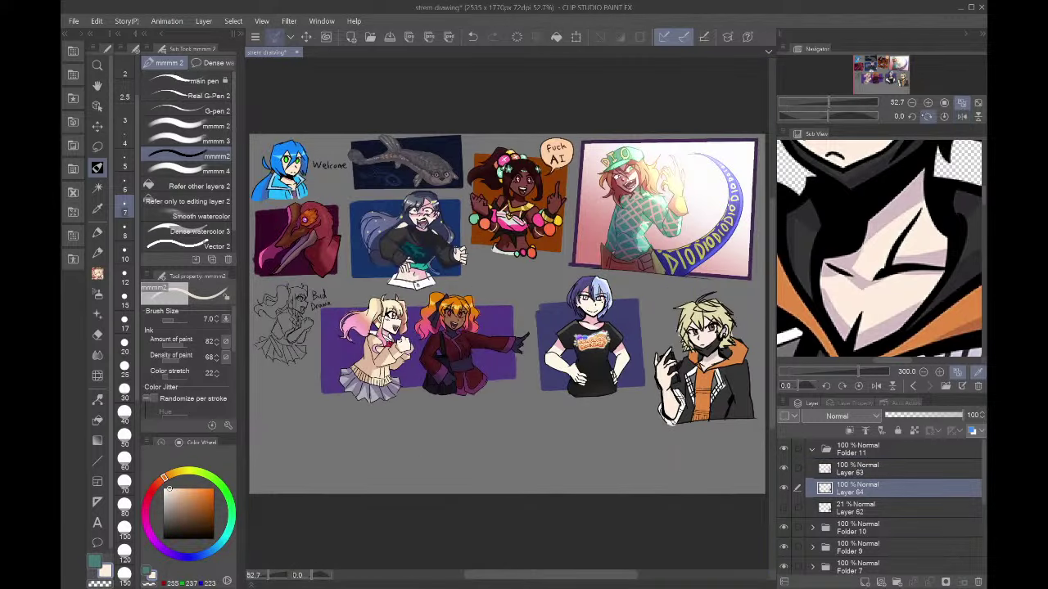
# - Lasso the raised hand's little finger in Folder 11, try repositioning it, and remove it from the drawing
pyautogui.click(928, 103)
pyautogui.click(928, 104)
pyautogui.click(928, 103)
pyautogui.click(927, 103)
pyautogui.moveTo(907, 84); pyautogui.dragTo(904, 81)
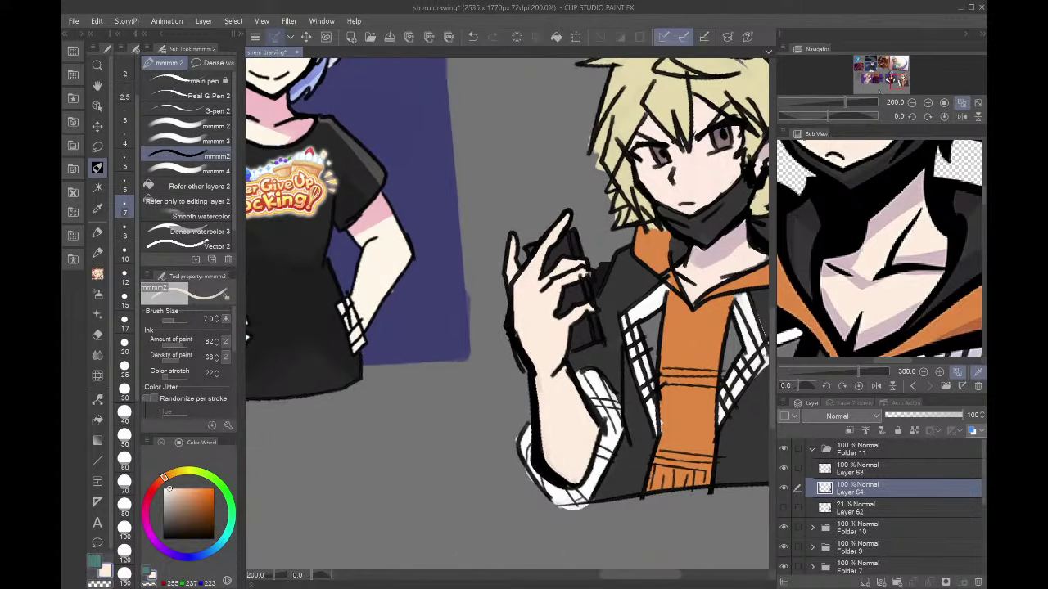
pyautogui.click(857, 448)
pyautogui.press('m')
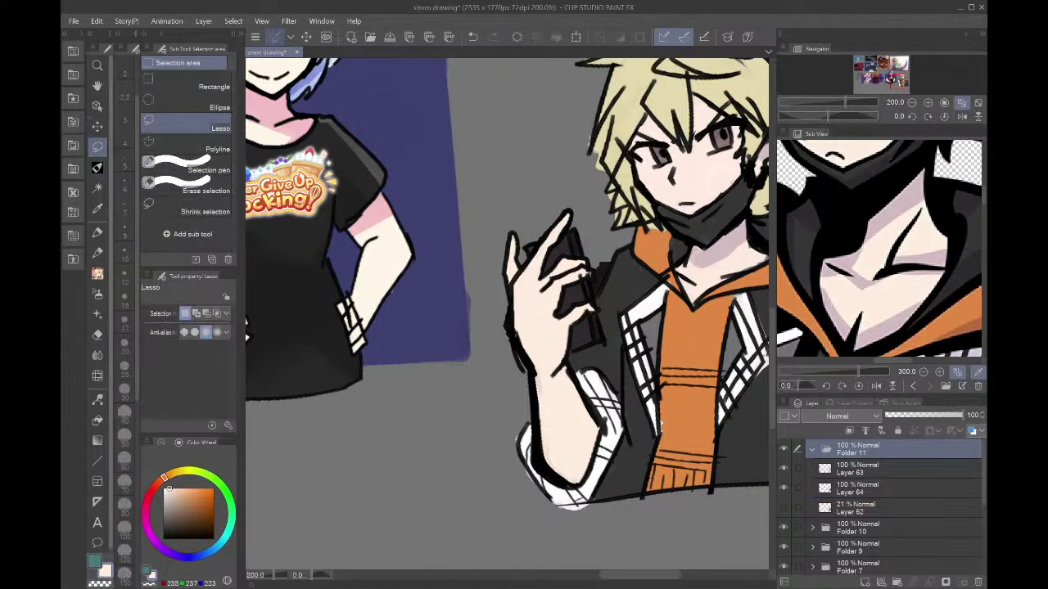
pyautogui.moveTo(499, 223)
pyautogui.mouseDown()
pyautogui.moveTo(528, 242)
pyautogui.moveTo(524, 265)
pyautogui.moveTo(493, 287)
pyautogui.moveTo(495, 238)
pyautogui.mouseUp()
pyautogui.hotkey('ctrl', 't')
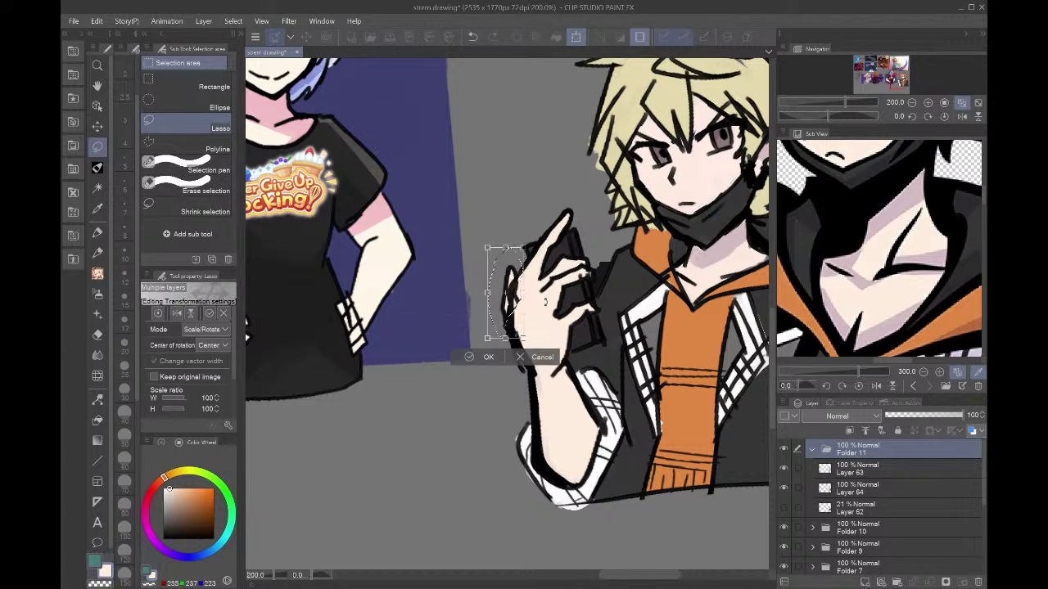
pyautogui.moveTo(507, 296); pyautogui.dragTo(500, 292)
pyautogui.moveTo(577, 285); pyautogui.dragTo(581, 270)
pyautogui.press('Return')
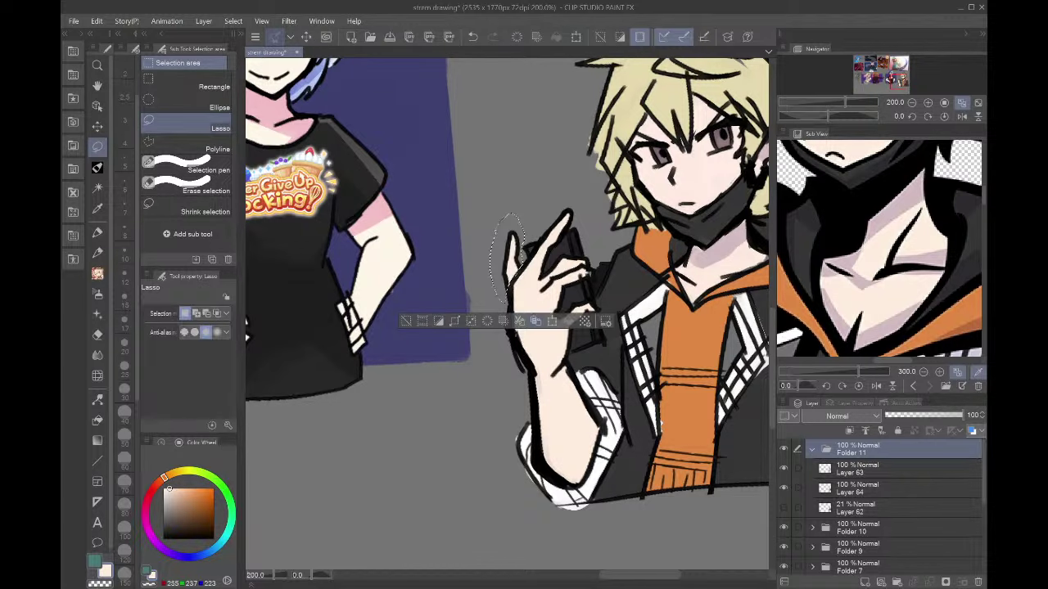
pyautogui.hotkey('ctrl', 'd')
# - Lasso the leftover outline beside the raised hand's wrist in Folder 11 and clear it
pyautogui.click(961, 115)
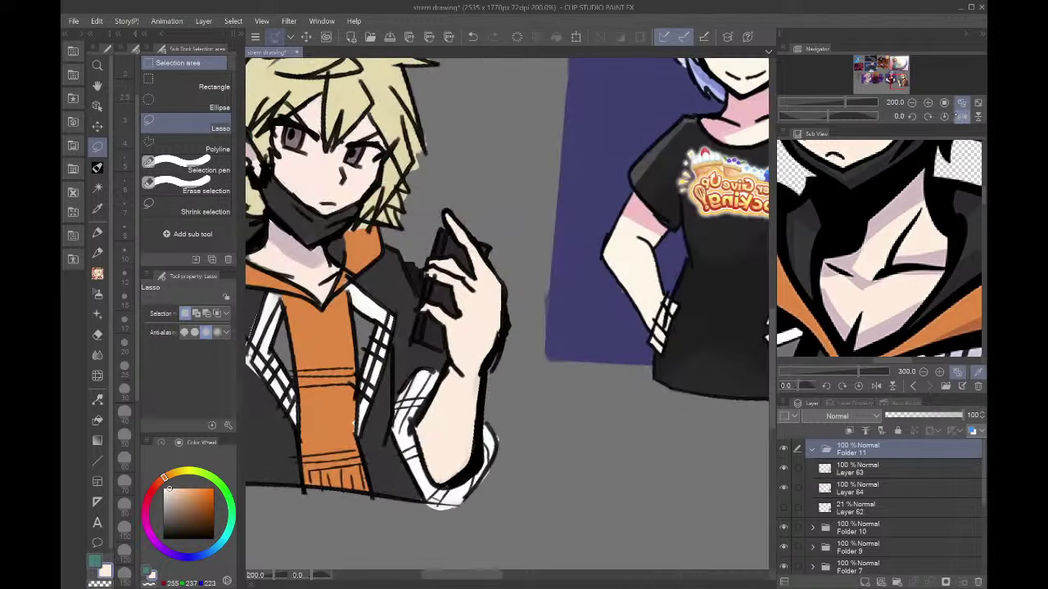
pyautogui.moveTo(526, 286)
pyautogui.mouseDown()
pyautogui.moveTo(513, 342)
pyautogui.moveTo(491, 370)
pyautogui.mouseUp()
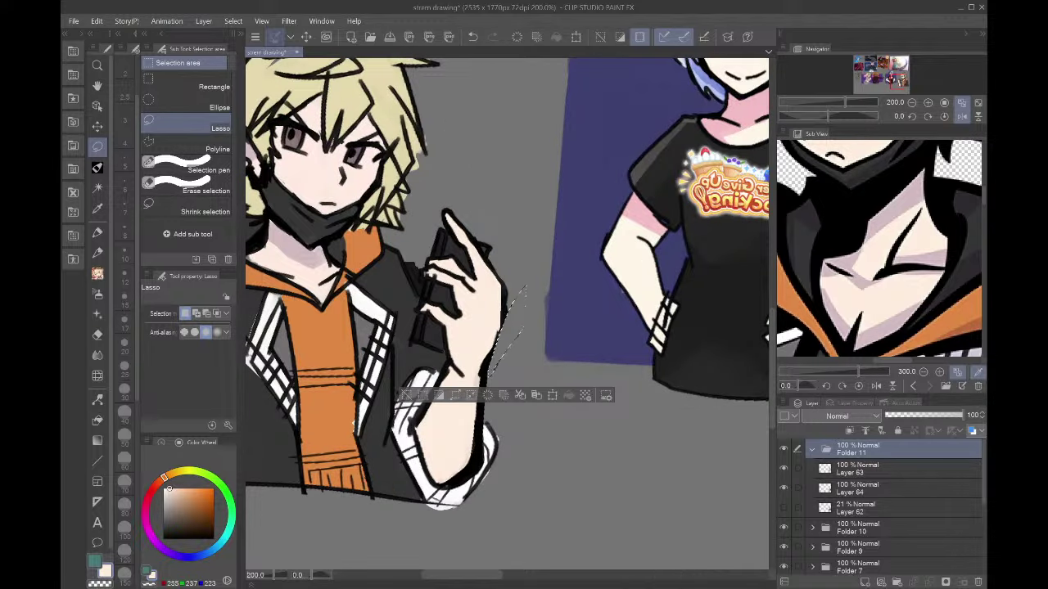
pyautogui.hotkey('ctrl', 'd')
# - Redraw the outer edge of the raised hand down to the wrist in black on Layer 63
pyautogui.click(844, 469)
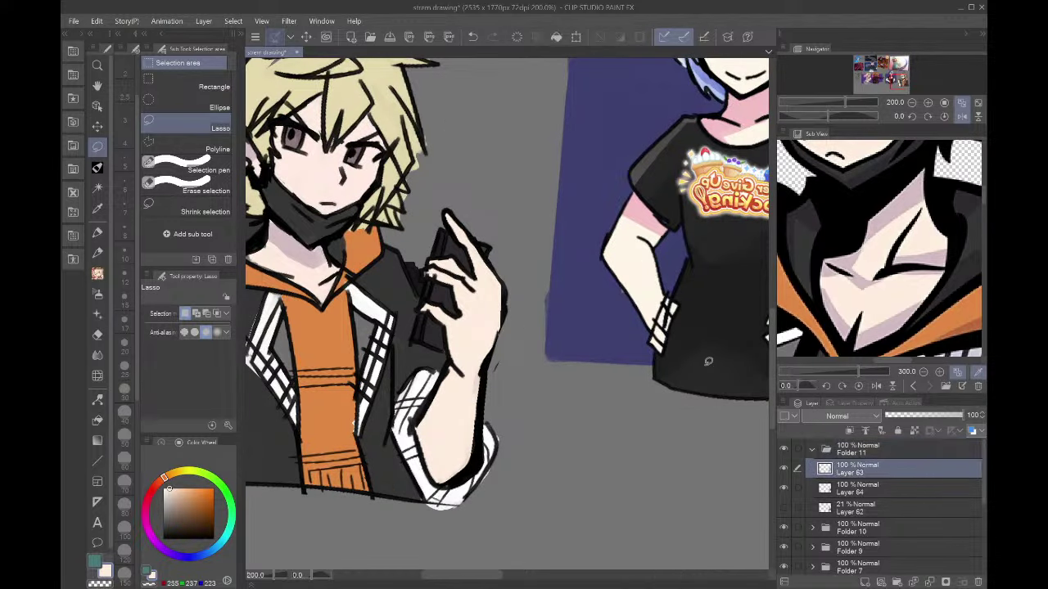
pyautogui.press('p')
pyautogui.moveTo(505, 303); pyautogui.dragTo(482, 372)
pyautogui.moveTo(486, 255); pyautogui.dragTo(509, 301)
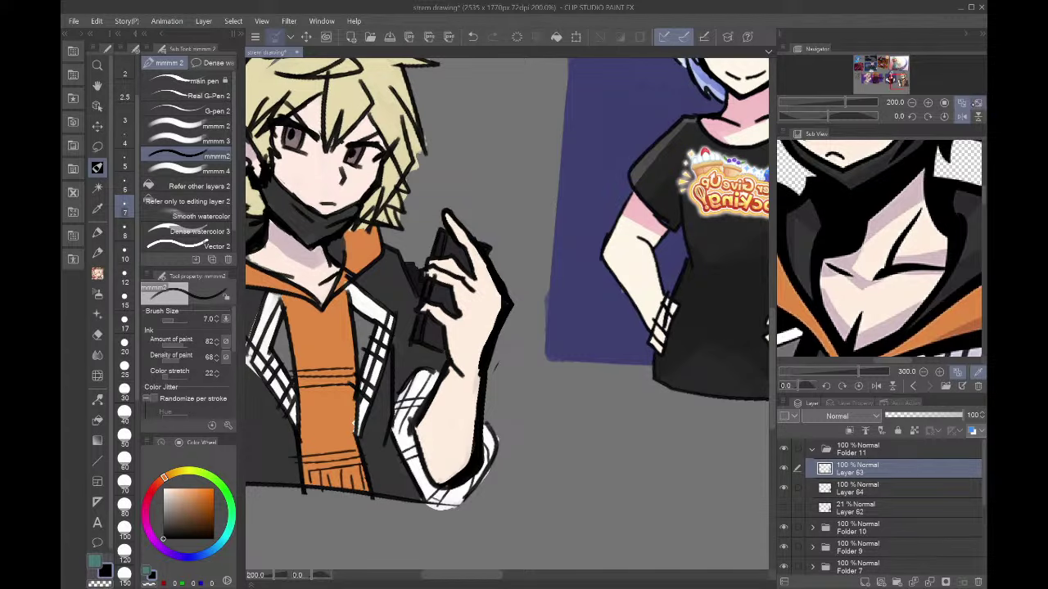
# - Paint skin shadows under the bangs on Layer 64 with the mauve sampled from the reference's neck, using brush size 15
pyautogui.click(962, 117)
pyautogui.moveTo(901, 77); pyautogui.dragTo(909, 74)
pyautogui.click(868, 509)
pyautogui.click(900, 253)
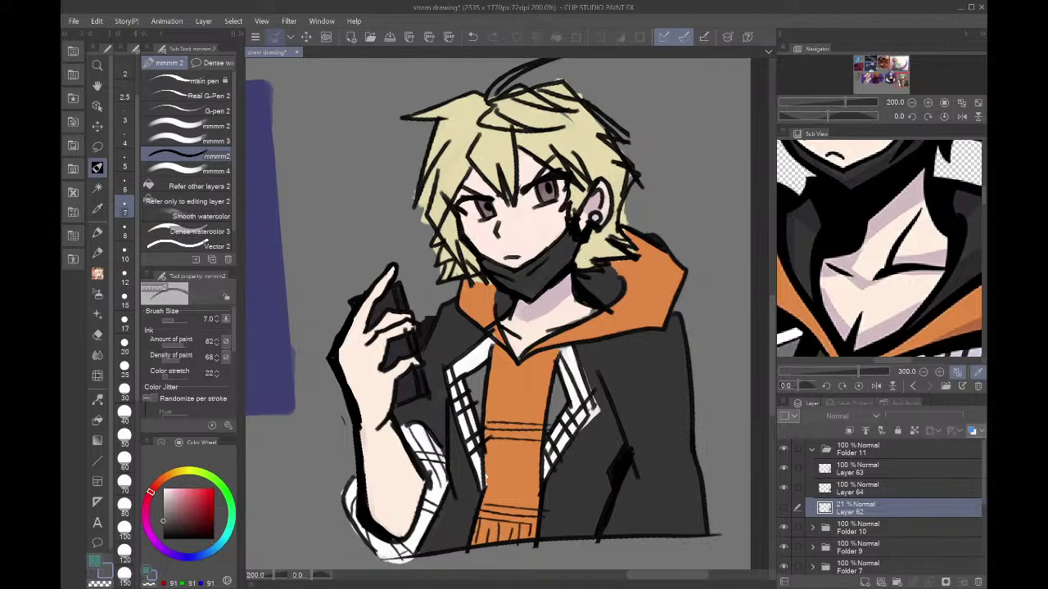
pyautogui.scroll(-4, 838, 311)
pyautogui.scroll(4, 833, 297)
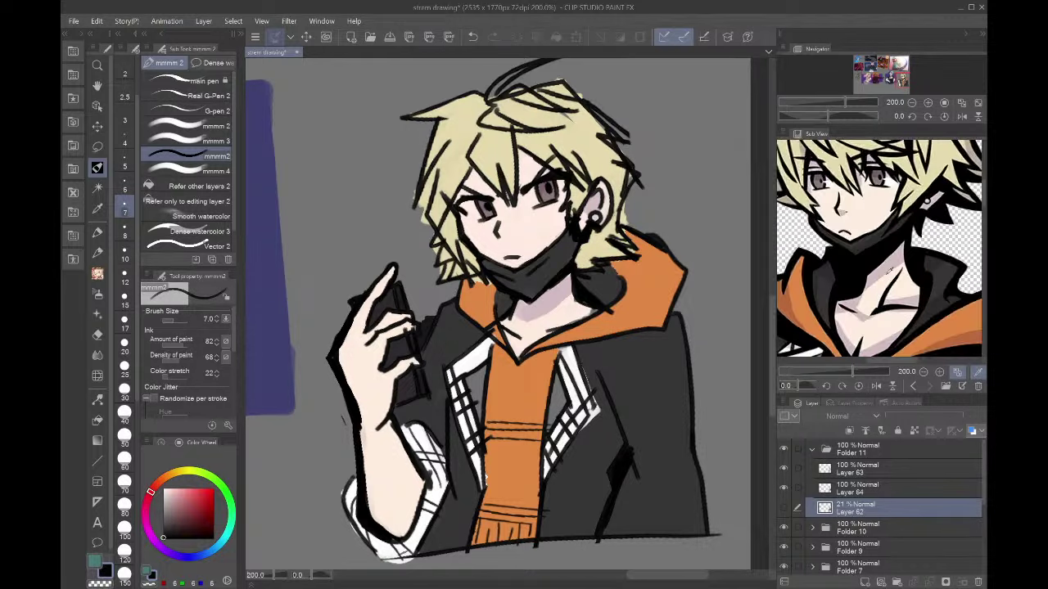
pyautogui.click(871, 294)
pyautogui.click(125, 297)
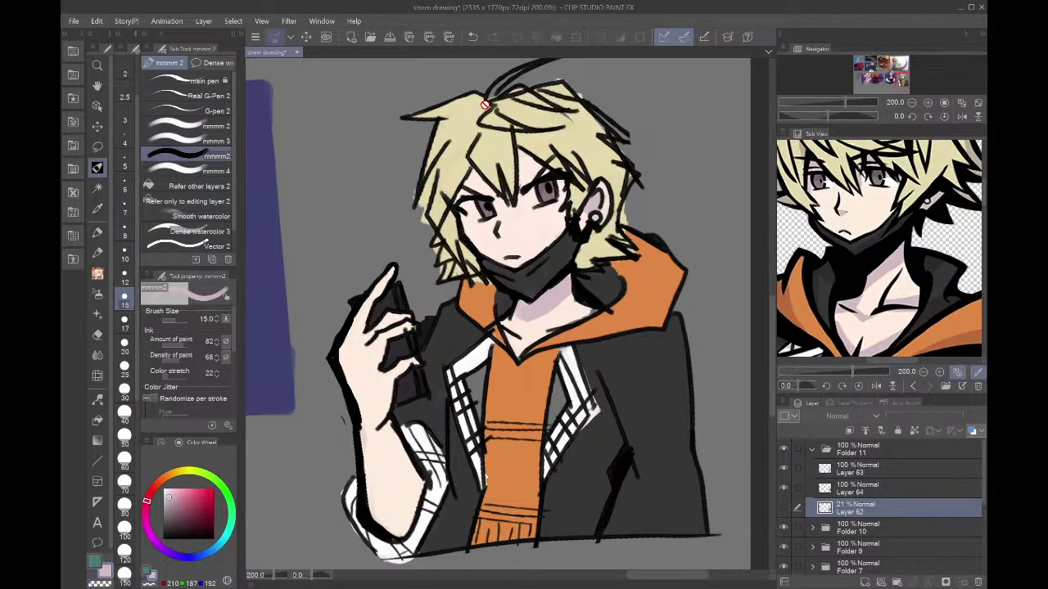
pyautogui.scroll(3, 484, 103)
pyautogui.click(895, 490)
pyautogui.moveTo(578, 219)
pyautogui.mouseDown()
pyautogui.moveTo(555, 200)
pyautogui.moveTo(580, 209)
pyautogui.mouseUp()
pyautogui.moveTo(465, 237)
pyautogui.mouseDown()
pyautogui.moveTo(492, 278)
pyautogui.moveTo(500, 266)
pyautogui.moveTo(671, 282)
pyautogui.moveTo(692, 299)
pyautogui.moveTo(497, 266)
pyautogui.moveTo(439, 286)
pyautogui.moveTo(474, 251)
pyautogui.mouseUp()
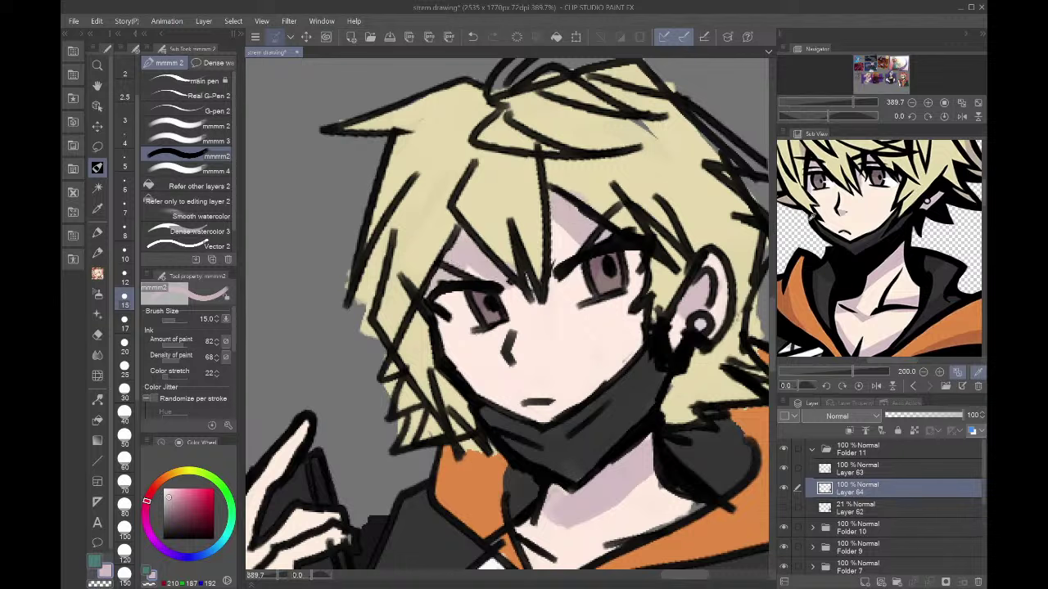
# - Shade the hair beside the neck and around the crown fringe on Layer 64 with a beige shadow colour sampled from the reference's hair
pyautogui.click(790, 198)
pyautogui.moveTo(692, 368)
pyautogui.mouseDown()
pyautogui.moveTo(730, 383)
pyautogui.moveTo(665, 409)
pyautogui.mouseUp()
pyautogui.moveTo(545, 161); pyautogui.dragTo(639, 158)
pyautogui.moveTo(544, 105); pyautogui.dragTo(682, 120)
pyautogui.keyDown('alt'); pyautogui.click(676, 130); pyautogui.keyUp('alt')
pyautogui.keyDown('alt'); pyautogui.click(647, 145); pyautogui.keyUp('alt')
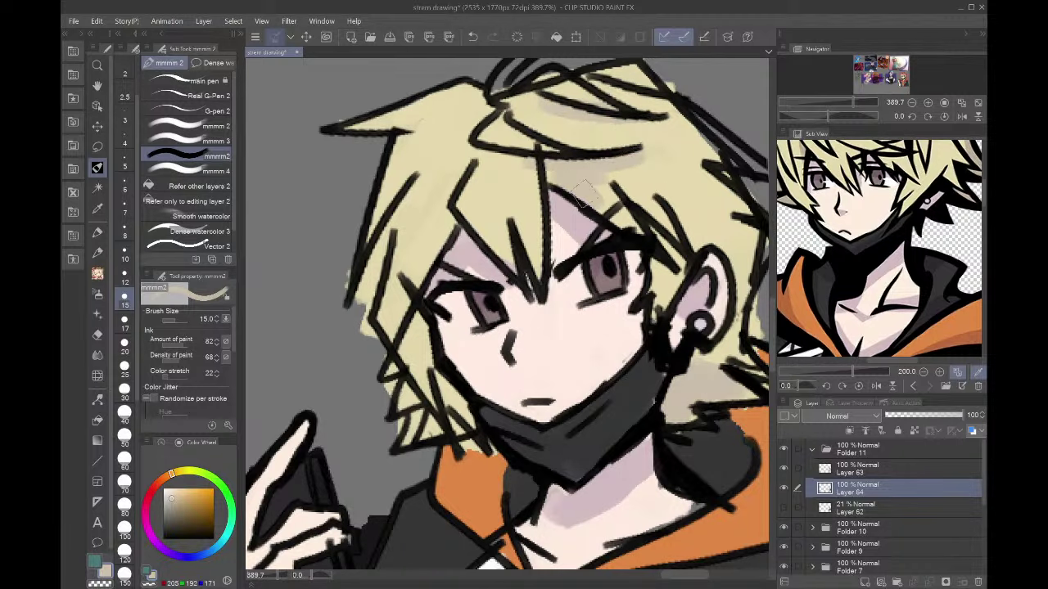
# - Extend the beige hair shadows over the bangs, the side locks on the phone side and the tuft below the crown on Layer 64
pyautogui.moveTo(514, 153); pyautogui.dragTo(542, 198)
pyautogui.moveTo(536, 263)
pyautogui.mouseDown()
pyautogui.moveTo(509, 231)
pyautogui.moveTo(478, 226)
pyautogui.mouseUp()
pyautogui.moveTo(432, 253); pyautogui.dragTo(395, 328)
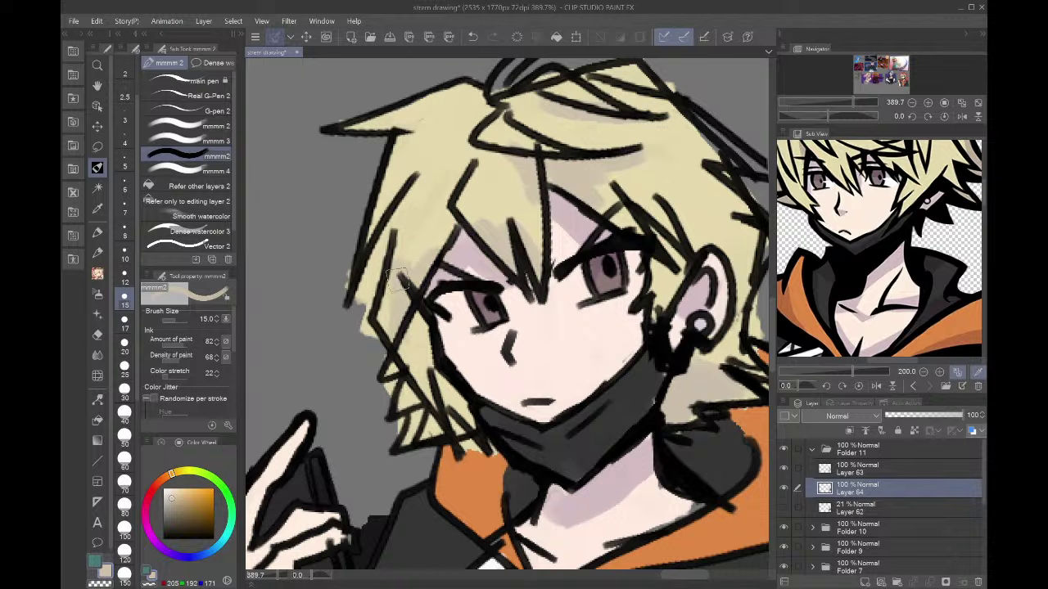
pyautogui.moveTo(395, 282)
pyautogui.mouseDown()
pyautogui.moveTo(438, 393)
pyautogui.moveTo(424, 415)
pyautogui.moveTo(434, 404)
pyautogui.mouseUp()
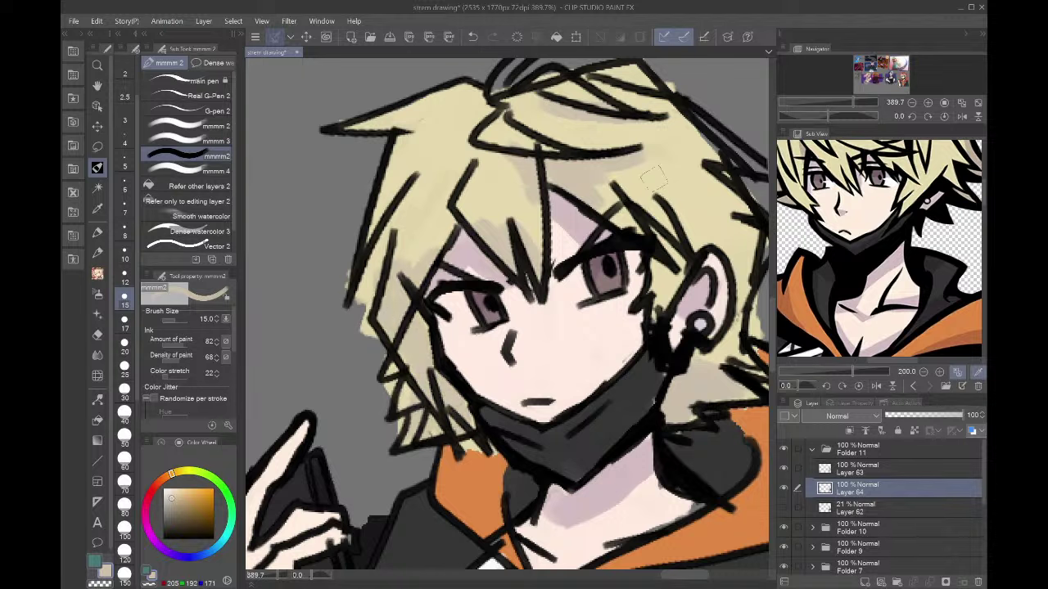
pyautogui.moveTo(492, 87)
pyautogui.mouseDown()
pyautogui.moveTo(464, 99)
pyautogui.moveTo(476, 113)
pyautogui.moveTo(430, 137)
pyautogui.mouseUp()
pyautogui.moveTo(383, 181)
pyautogui.mouseDown()
pyautogui.moveTo(383, 236)
pyautogui.moveTo(414, 254)
pyautogui.moveTo(407, 278)
pyautogui.mouseUp()
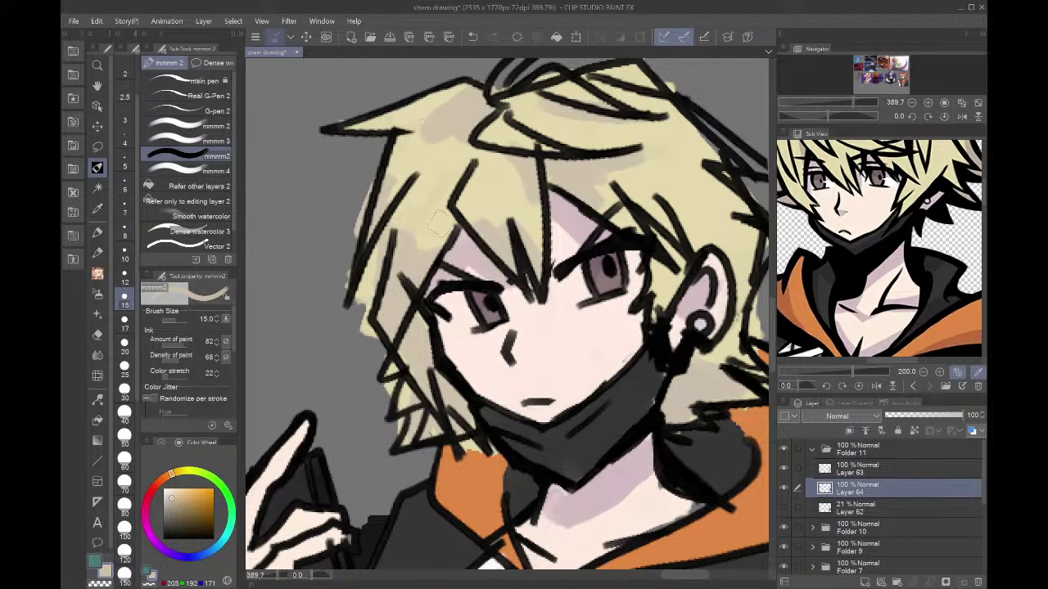
# - Sample the hair's base blond and touch up the shadow edge on the crown tuft
pyautogui.keyDown('alt'); pyautogui.click(437, 212); pyautogui.keyUp('alt')
pyautogui.scroll(-3, 509, 97)
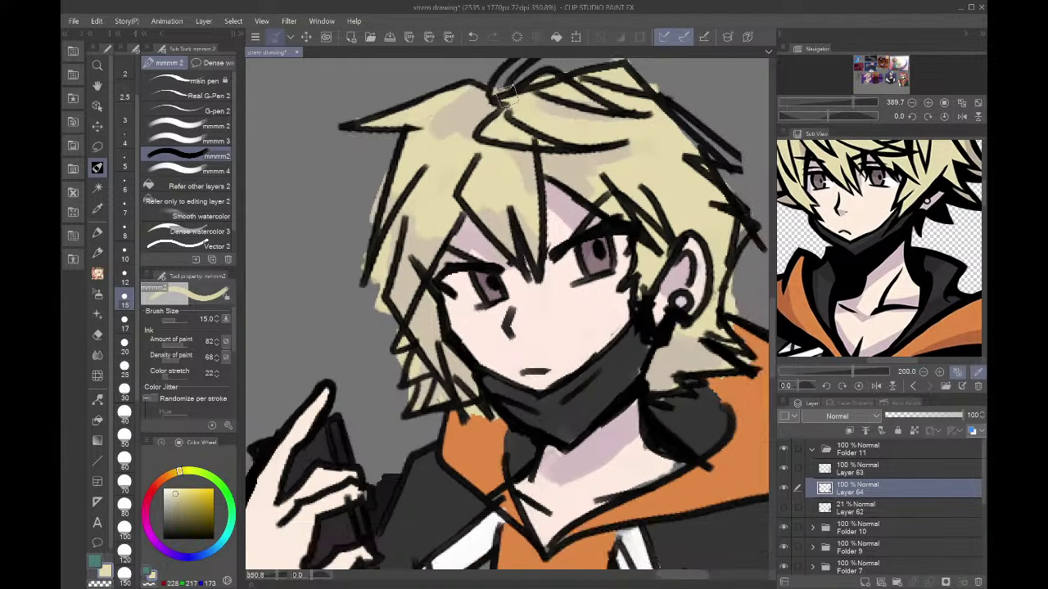
pyautogui.moveTo(462, 105)
pyautogui.mouseDown()
pyautogui.moveTo(449, 105)
pyautogui.moveTo(456, 125)
pyautogui.moveTo(453, 93)
pyautogui.mouseUp()
# - Try a pale cream highlight band across the top of the hair, then undo it
pyautogui.moveTo(182, 501); pyautogui.dragTo(167, 490)
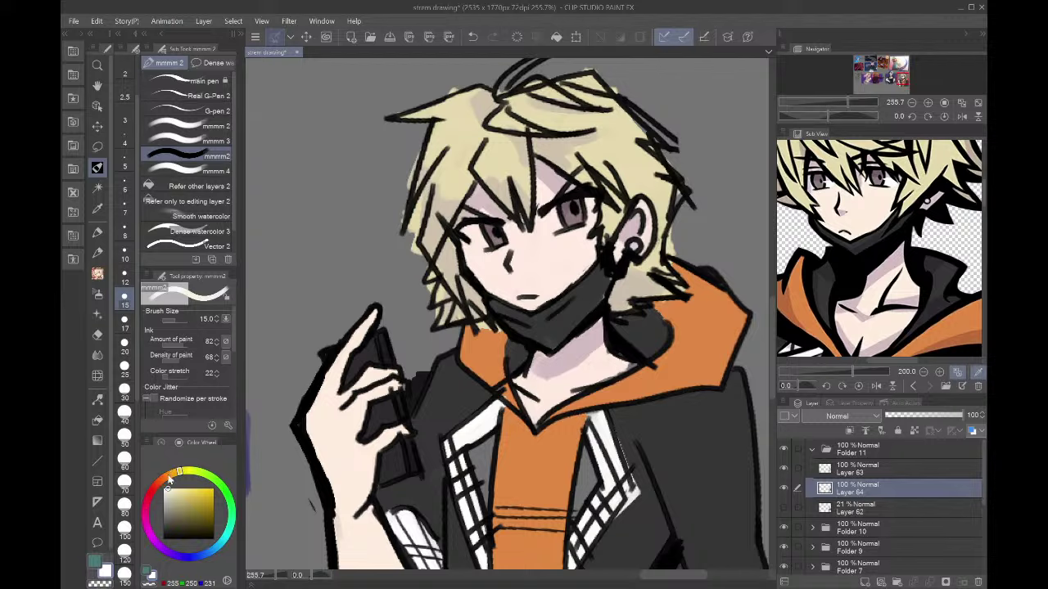
pyautogui.moveTo(438, 141)
pyautogui.mouseDown()
pyautogui.moveTo(481, 166)
pyautogui.moveTo(578, 154)
pyautogui.moveTo(630, 141)
pyautogui.moveTo(615, 145)
pyautogui.moveTo(639, 130)
pyautogui.mouseUp()
pyautogui.scroll(-3, 633, 125)
pyautogui.hotkey('ctrl', 'z')
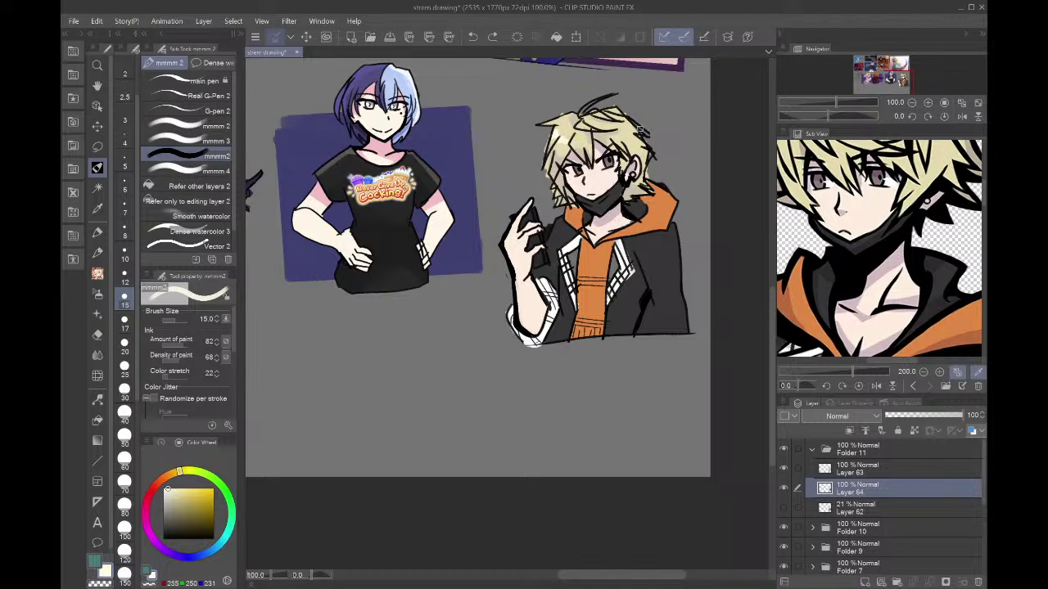
# - Resample the base blond from the hair and clean up the shadow shapes on the central bangs
pyautogui.keyDown('alt'); pyautogui.click(640, 130); pyautogui.keyUp('alt')
pyautogui.scroll(5, 597, 109)
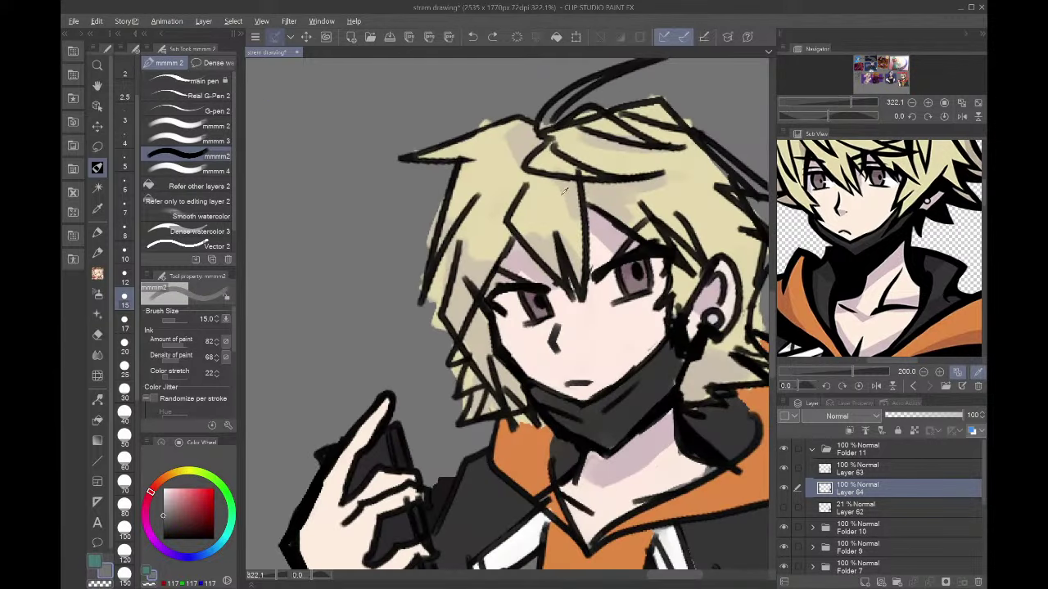
pyautogui.keyDown('alt'); pyautogui.click(504, 198); pyautogui.keyUp('alt')
pyautogui.moveTo(546, 230); pyautogui.dragTo(570, 255)
pyautogui.moveTo(553, 196); pyautogui.dragTo(571, 215)
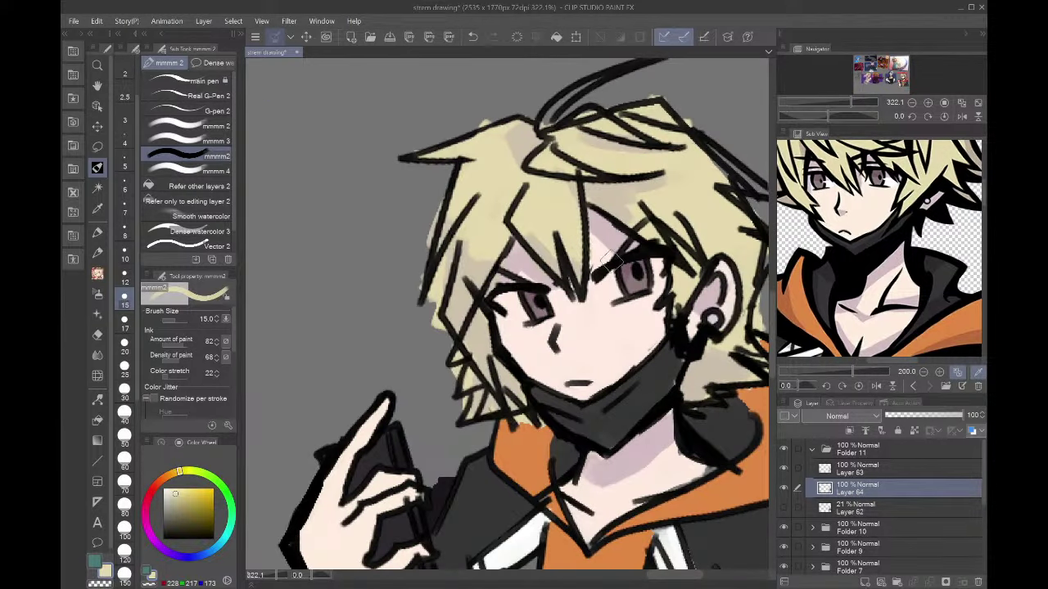
# - Add a new raster layer directly above Layer 62 in Folder 11
pyautogui.scroll(-3, 612, 261)
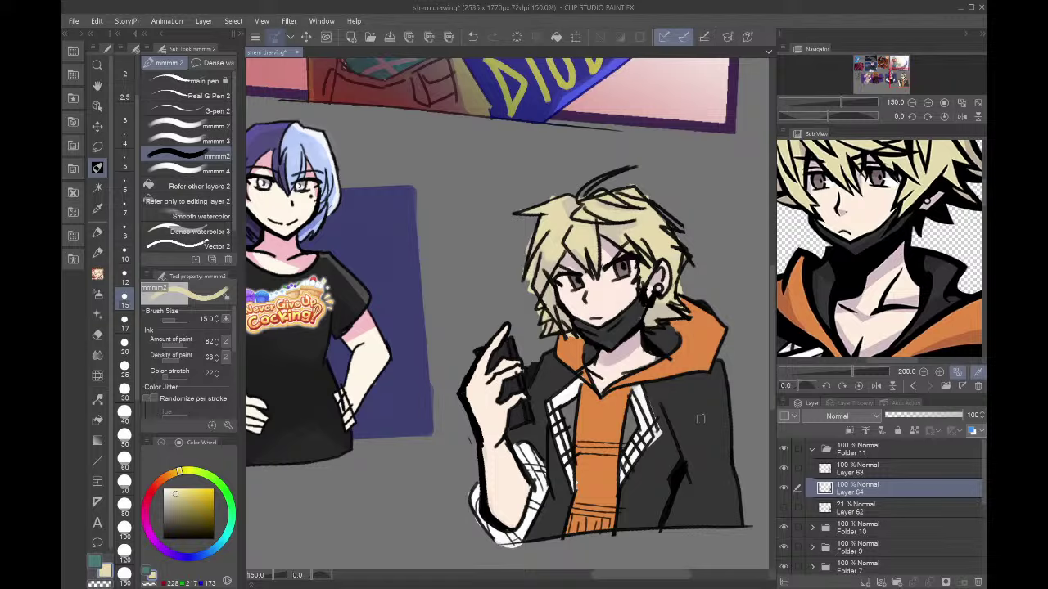
pyautogui.scroll(-3, 700, 418)
pyautogui.click(838, 508)
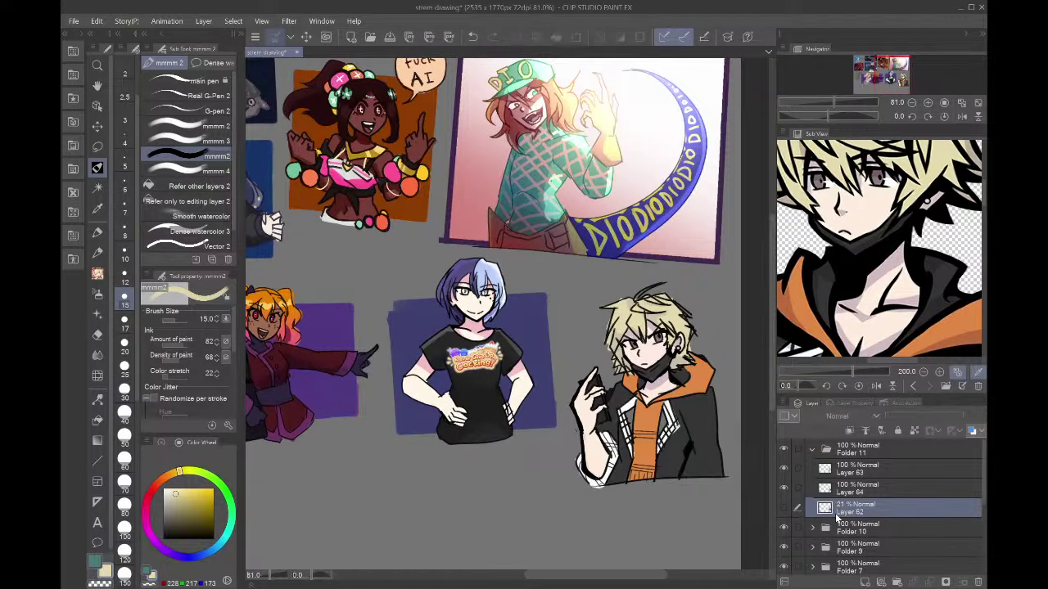
pyautogui.click(866, 582)
# - Paint a dark red rectangular backdrop behind the hooded character on Layer 65 with brush size 80, filling the gaps around the hair
pyautogui.click(124, 505)
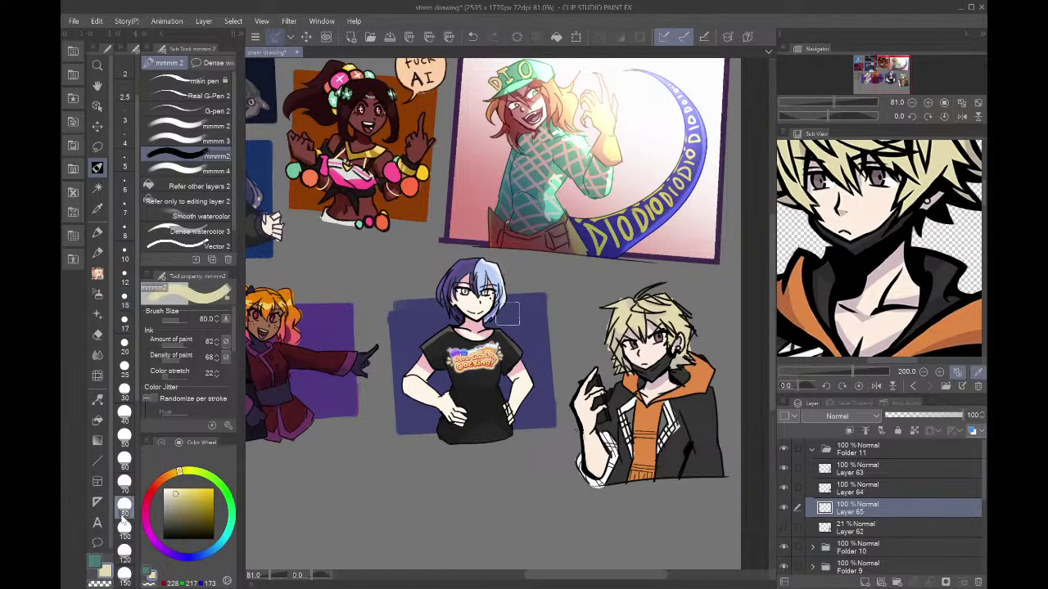
pyautogui.click(151, 494)
pyautogui.click(194, 514)
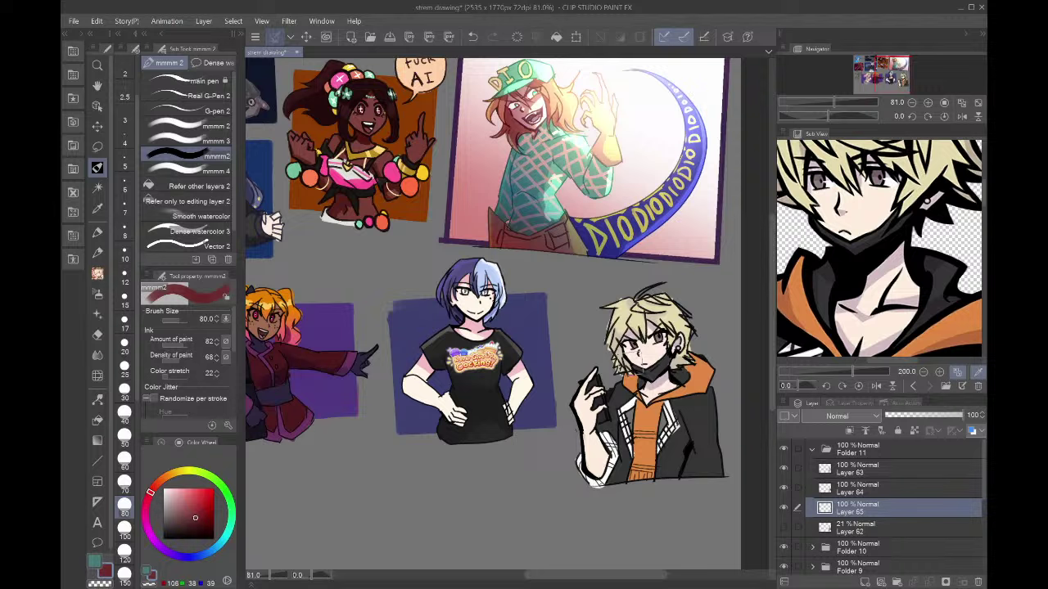
pyautogui.moveTo(589, 329); pyautogui.dragTo(589, 424)
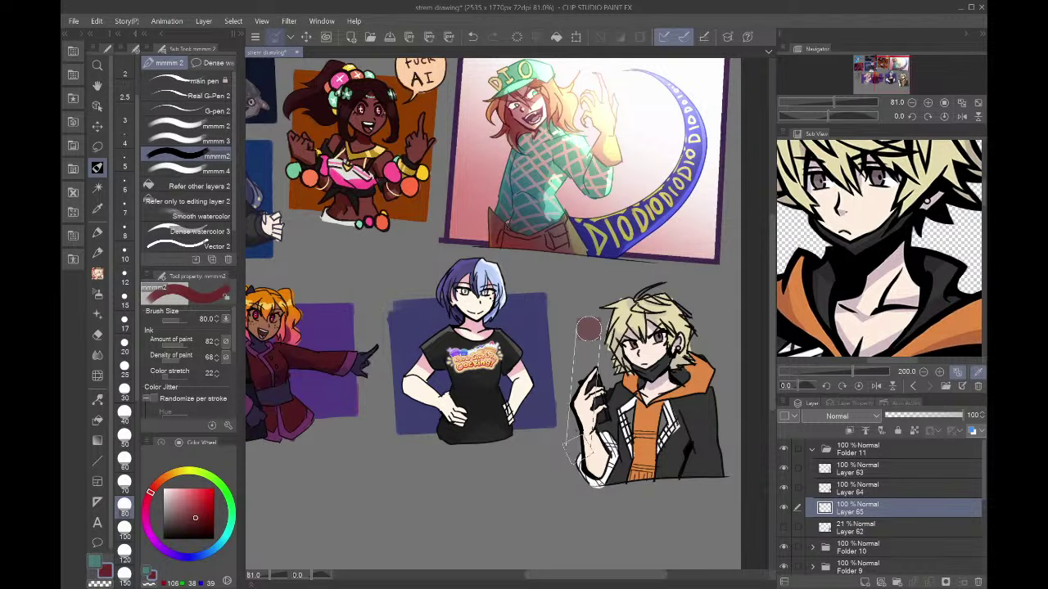
pyautogui.keyDown('shift'); pyautogui.click(577, 451); pyautogui.keyUp('shift')
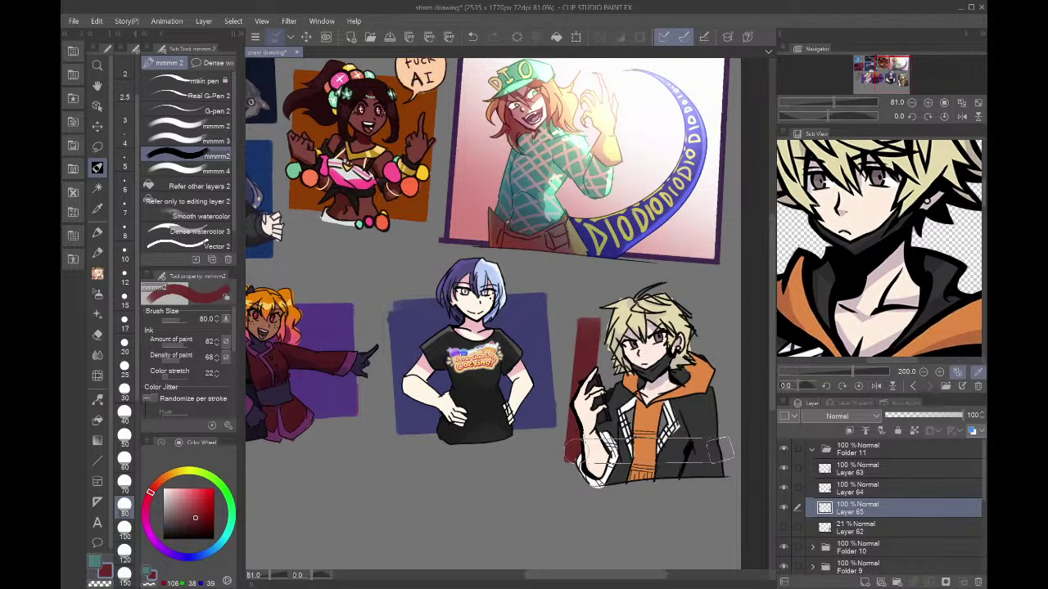
pyautogui.keyDown('shift'); pyautogui.click(719, 451); pyautogui.keyUp('shift')
pyautogui.keyDown('shift'); pyautogui.click(721, 317); pyautogui.keyUp('shift')
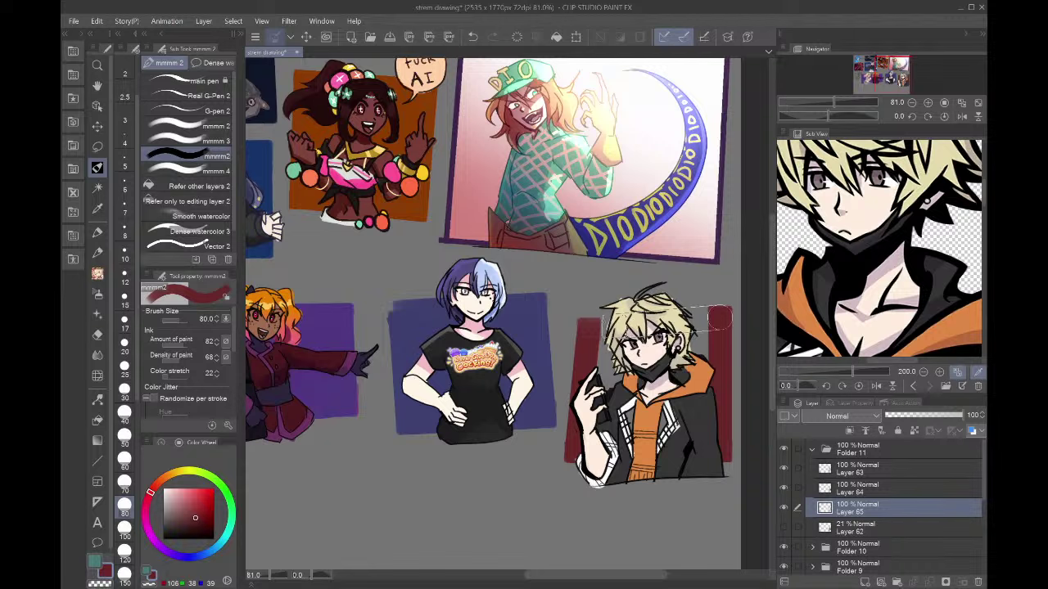
pyautogui.keyDown('shift'); pyautogui.click(603, 325); pyautogui.keyUp('shift')
pyautogui.moveTo(603, 337); pyautogui.dragTo(610, 357)
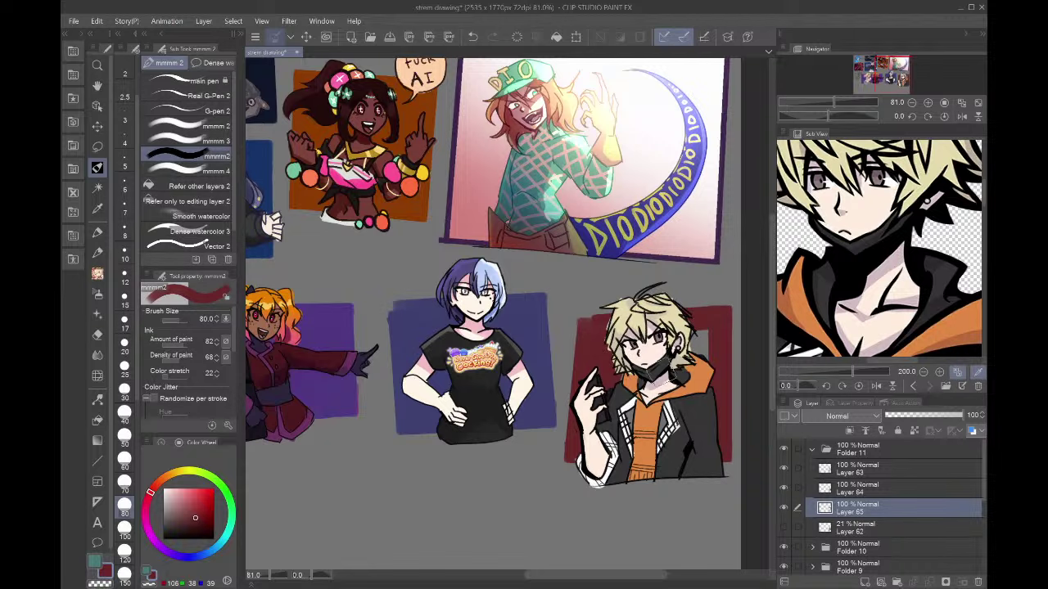
# - Collapse Folder 11 in the layer list, keeping the folder selected
pyautogui.scroll(-5, 699, 339)
pyautogui.scroll(2, 700, 338)
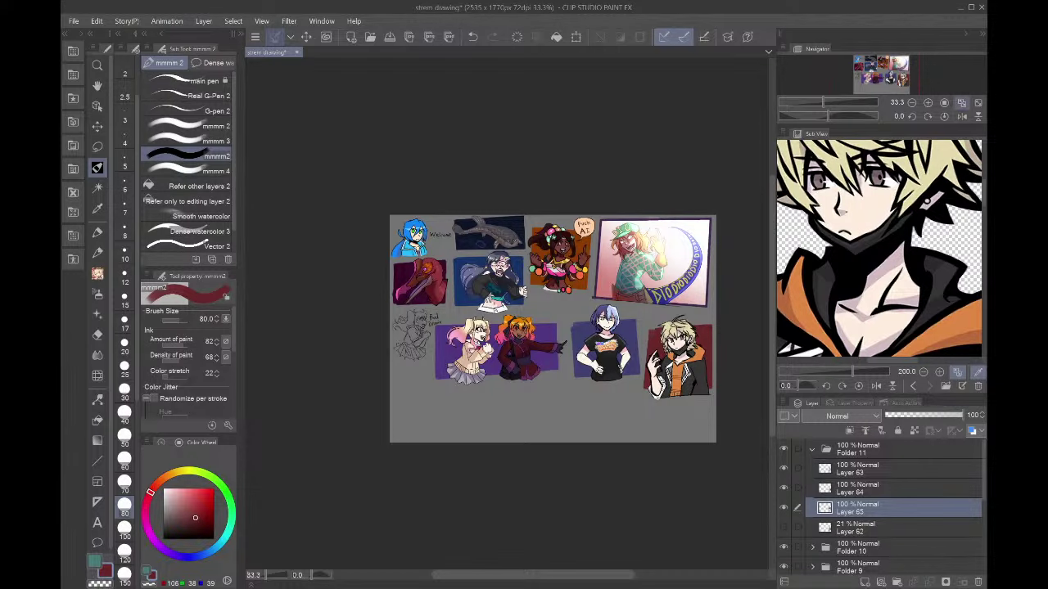
pyautogui.click(961, 103)
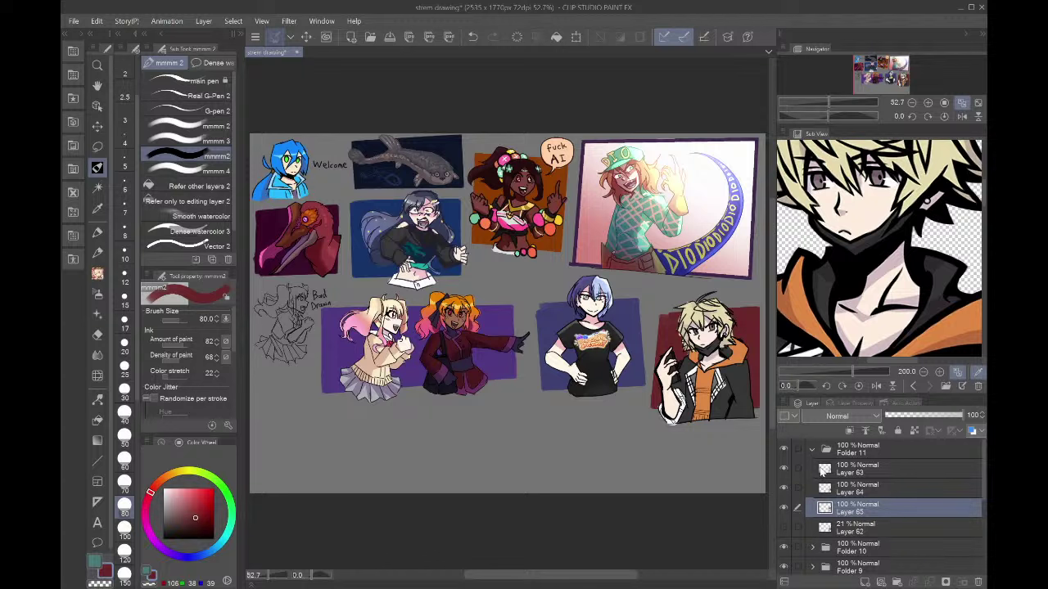
pyautogui.click(817, 455)
pyautogui.click(812, 449)
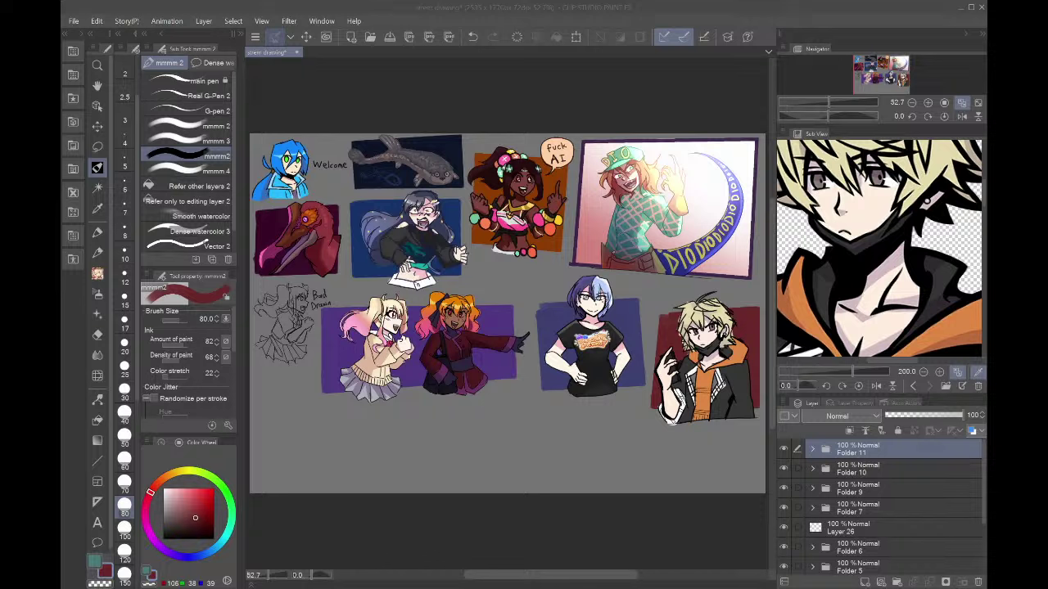
# - Load the picture of the pink twin-tailed figure with a beret into the Sub View as the new reference
pyautogui.click(934, 281)
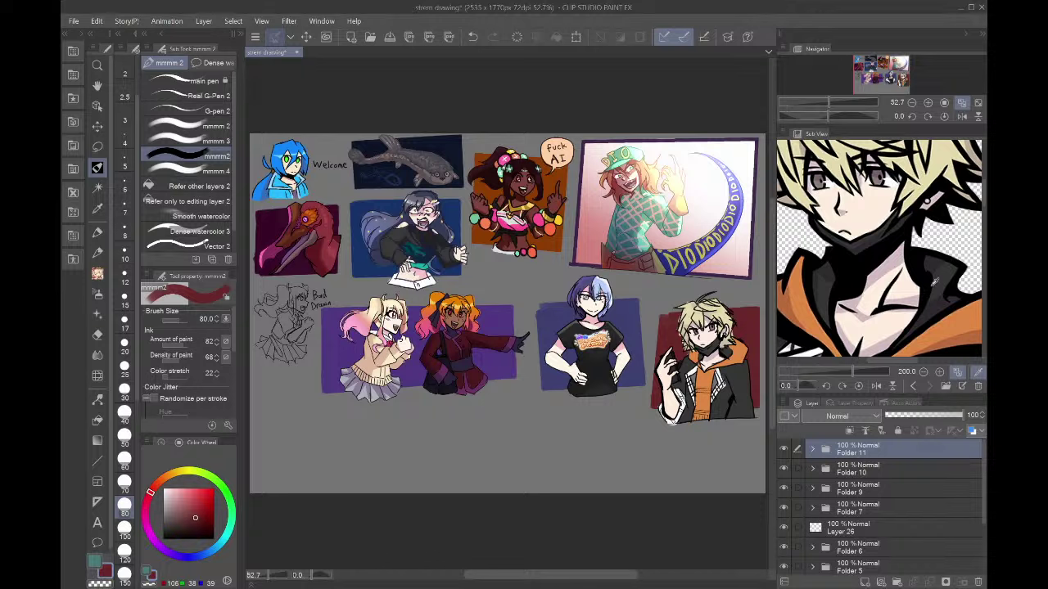
pyautogui.click(947, 387)
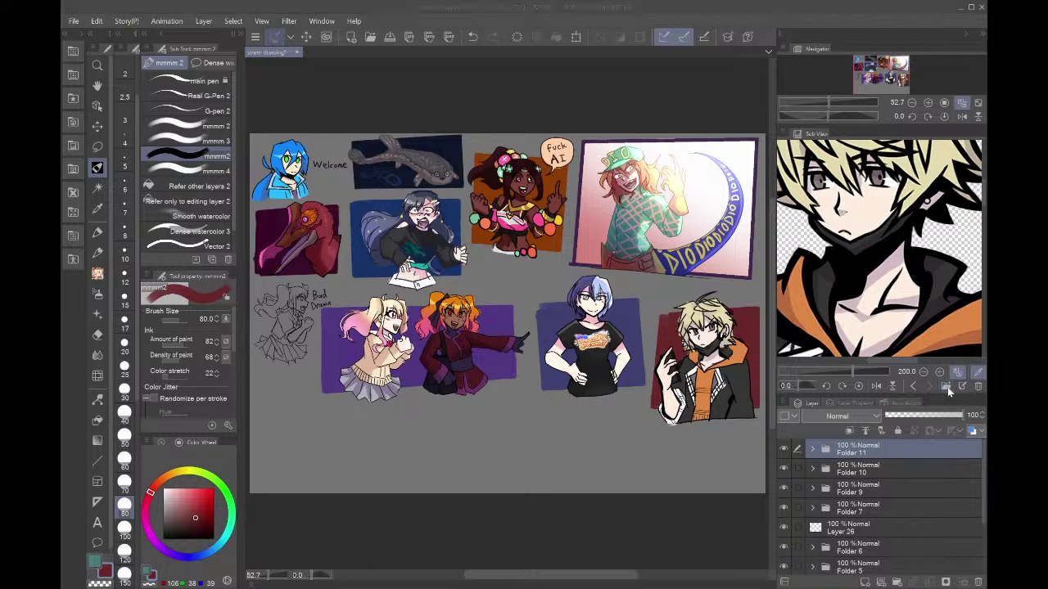
pyautogui.doubleClick(180, 95)
pyautogui.scroll(1, 913, 176)
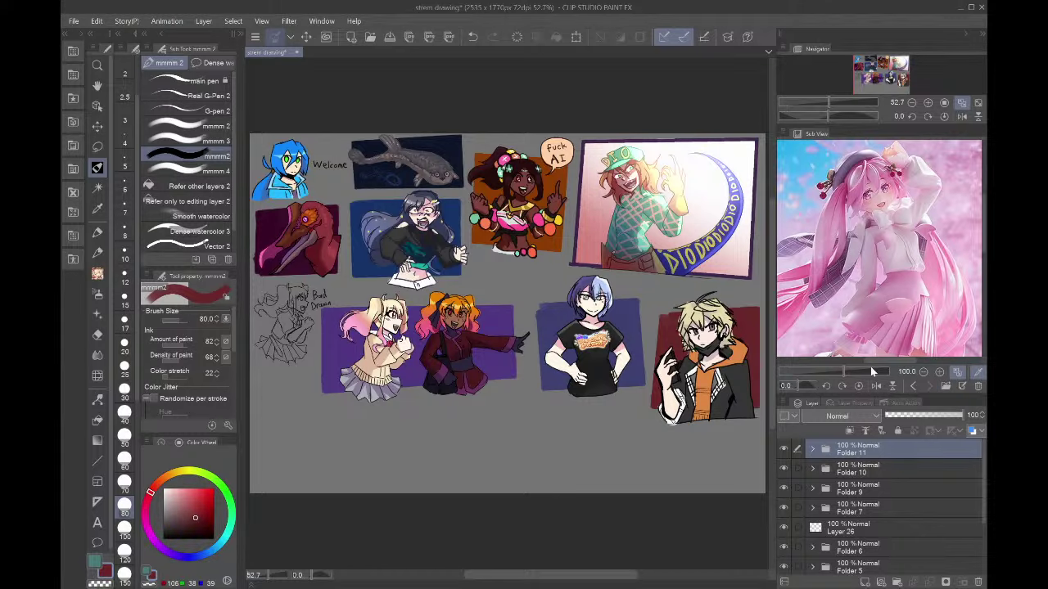
# - Create a new folder above Folder 11 with two raster layers and set the lower layer's opacity to 27%
pyautogui.click(865, 582)
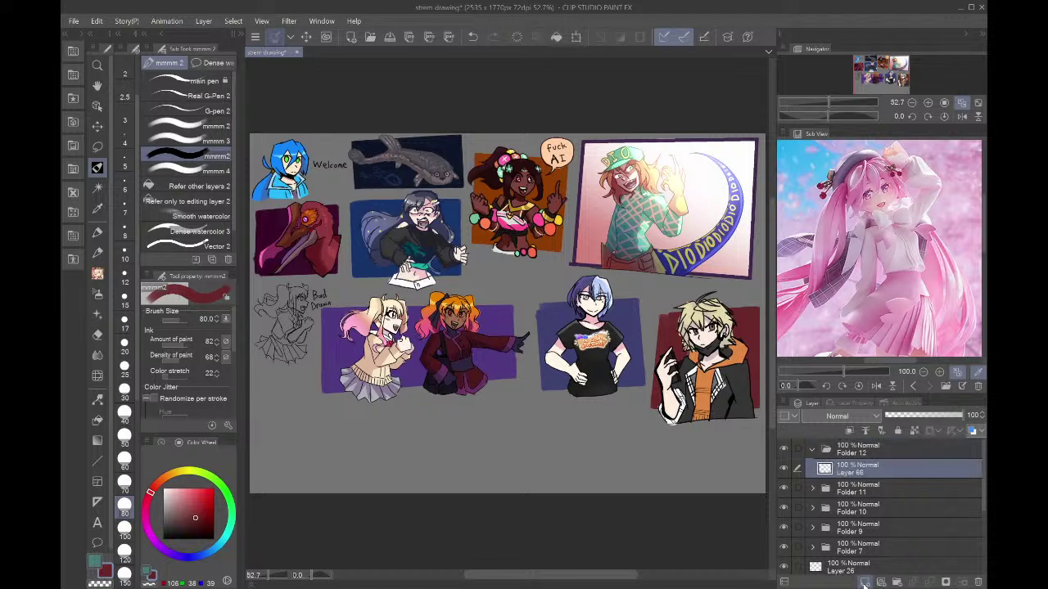
pyautogui.click(864, 582)
pyautogui.click(835, 489)
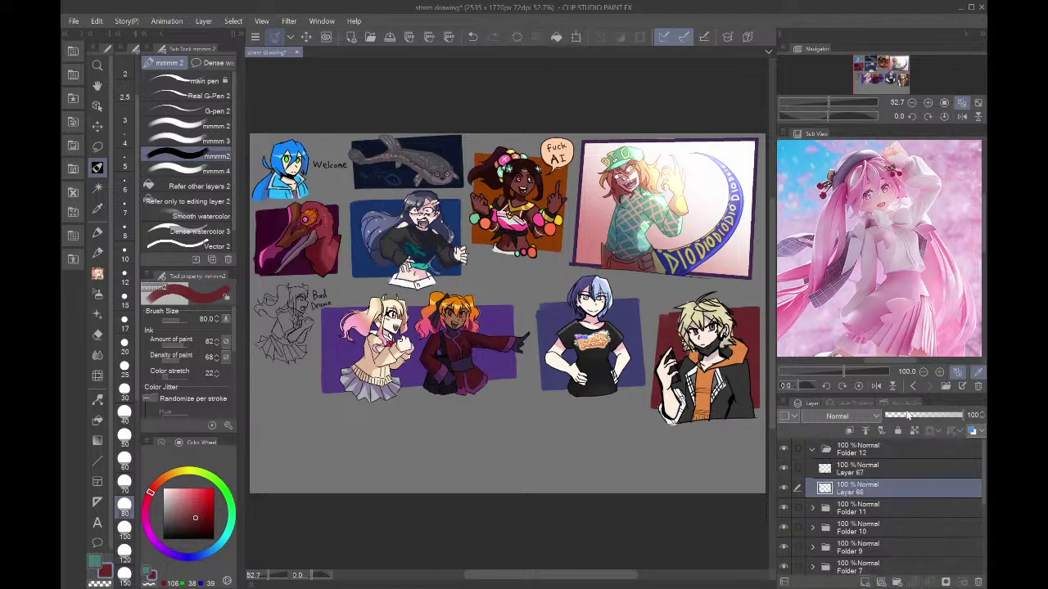
pyautogui.click(907, 416)
# - Pick a dark purple drawing colour and extend the canvas's lower edge to a size of 2535 x 1995 px
pyautogui.click(158, 550)
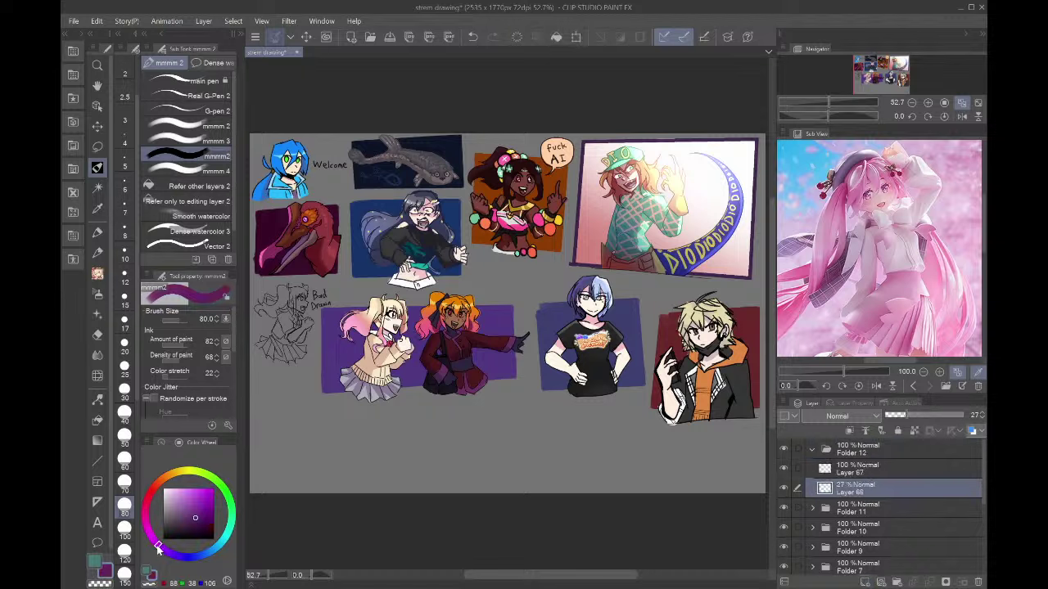
pyautogui.scroll(3, 344, 503)
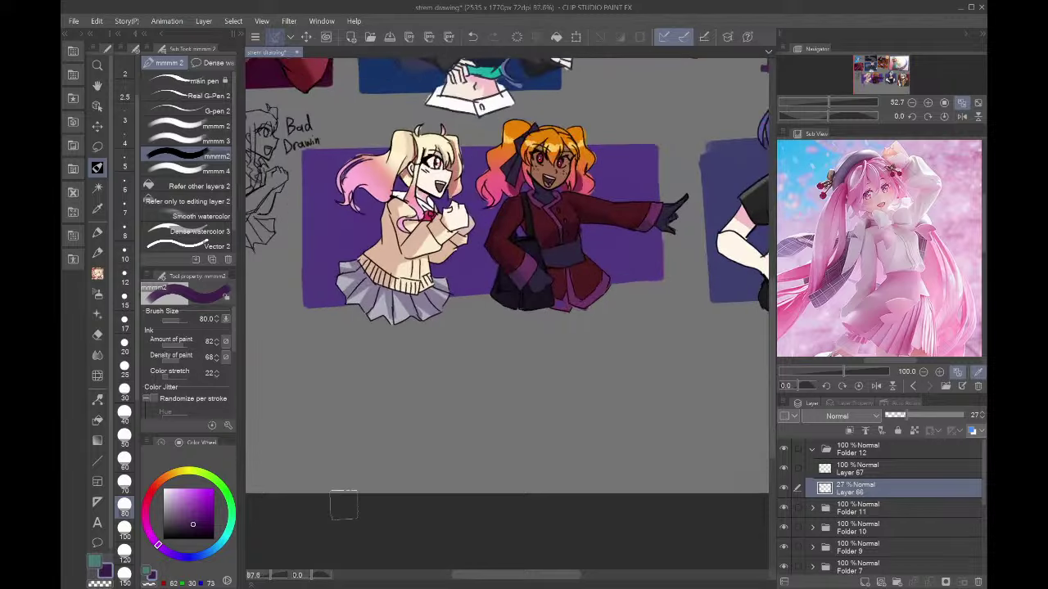
pyautogui.scroll(-4, 418, 407)
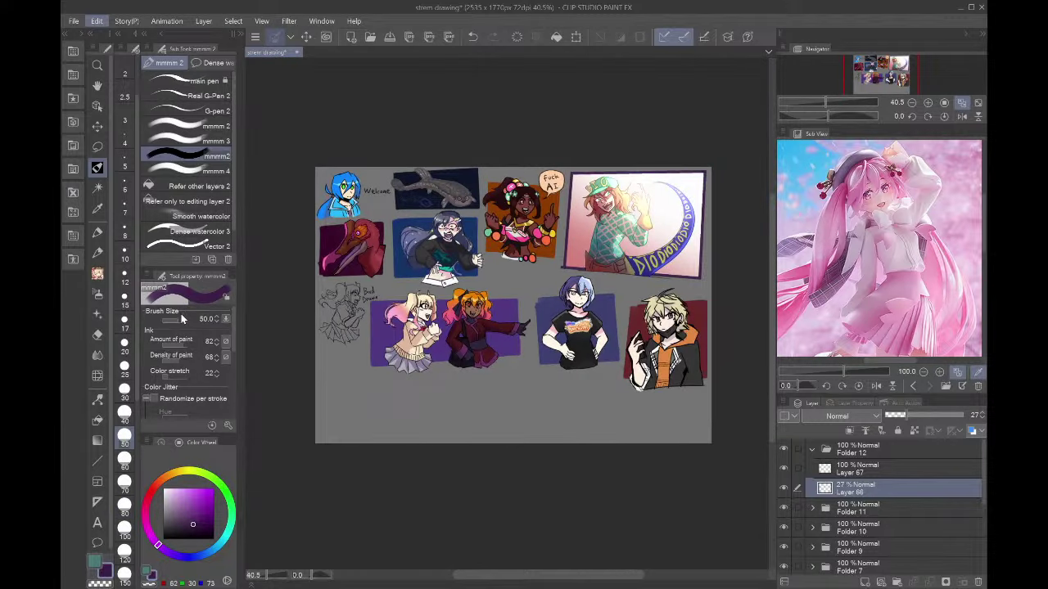
pyautogui.hotkey('ctrl', 'alt', 'c')
pyautogui.moveTo(512, 443); pyautogui.dragTo(523, 479)
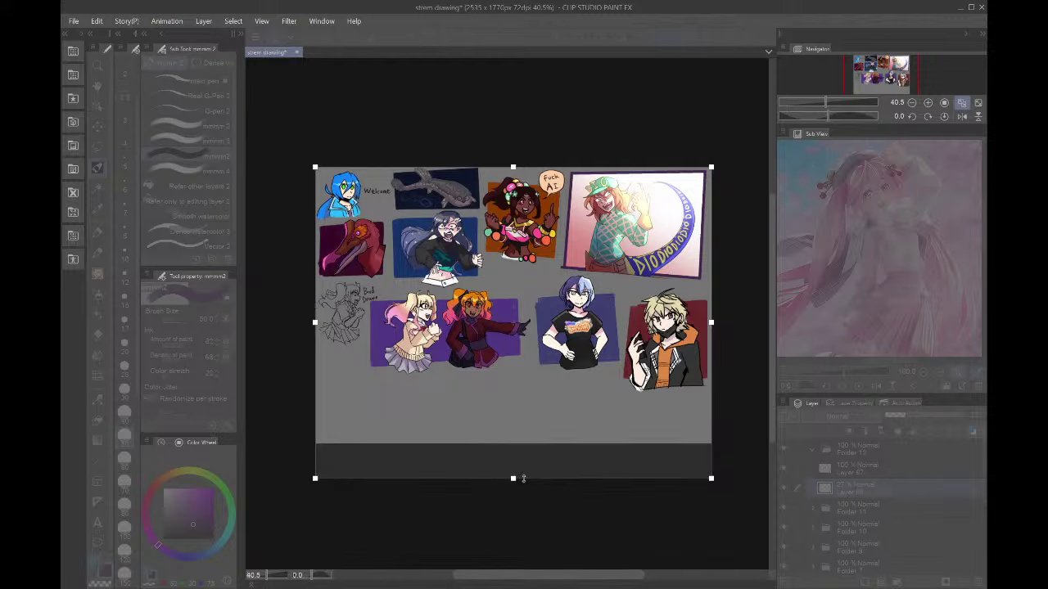
pyautogui.press('Return')
# - Sketch the twin-tailed figure's head, beret, hair tie and upper body below the pleated-skirt character on Layer 66 with brush size 20
pyautogui.scroll(2, 366, 403)
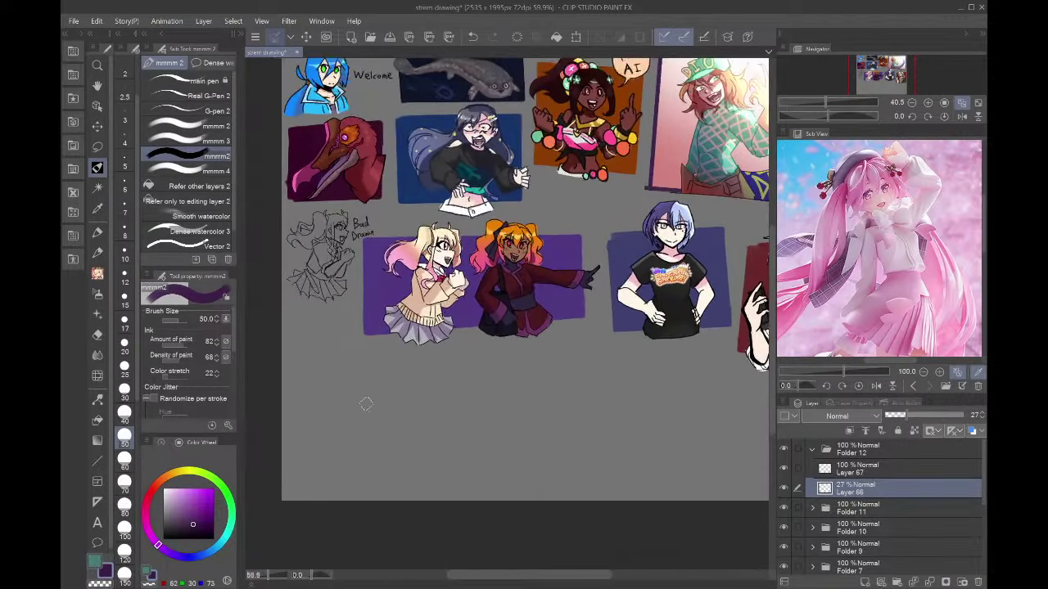
pyautogui.click(125, 344)
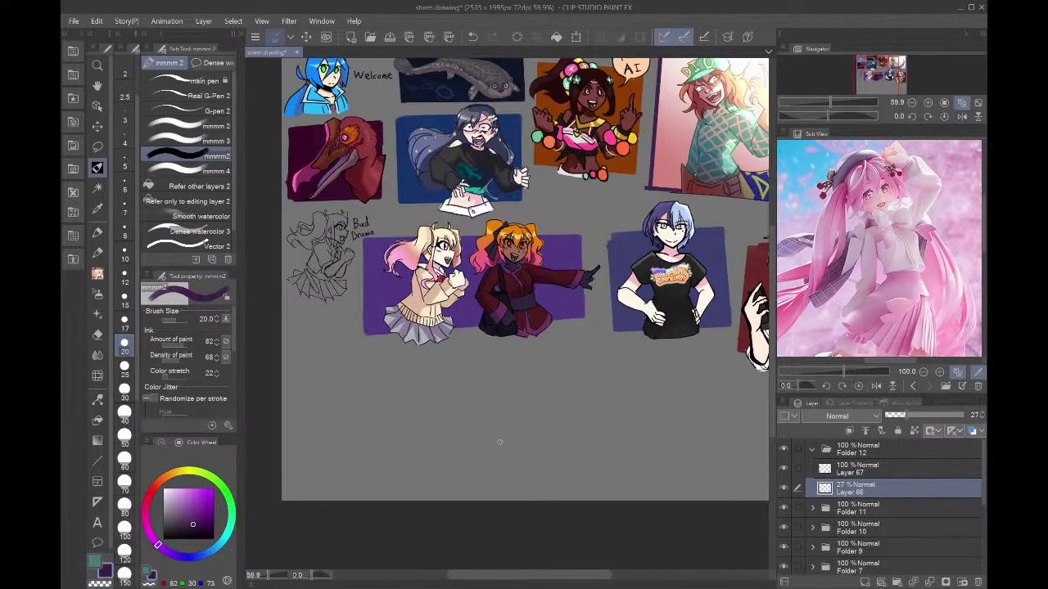
pyautogui.scroll(5, 347, 379)
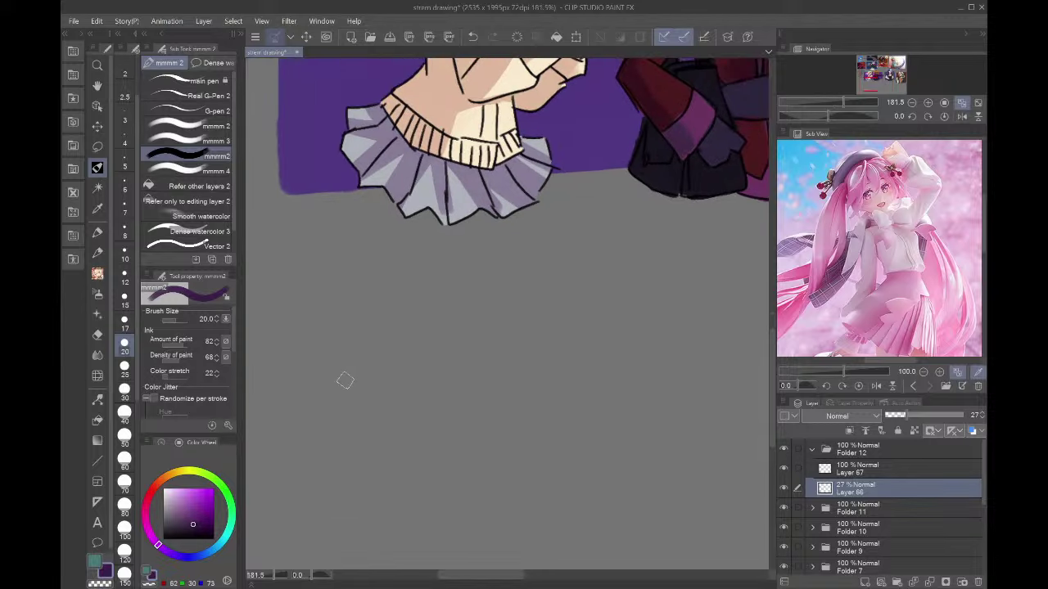
pyautogui.moveTo(451, 397)
pyautogui.mouseDown()
pyautogui.moveTo(525, 382)
pyautogui.moveTo(436, 310)
pyautogui.moveTo(485, 411)
pyautogui.moveTo(482, 313)
pyautogui.moveTo(481, 467)
pyautogui.mouseUp()
pyautogui.moveTo(519, 415); pyautogui.dragTo(515, 471)
pyautogui.moveTo(426, 472)
pyautogui.mouseDown()
pyautogui.moveTo(470, 439)
pyautogui.moveTo(487, 446)
pyautogui.mouseUp()
pyautogui.moveTo(513, 466)
pyautogui.mouseDown()
pyautogui.moveTo(524, 526)
pyautogui.moveTo(447, 555)
pyautogui.mouseUp()
pyautogui.moveTo(439, 434)
pyautogui.mouseDown()
pyautogui.moveTo(426, 454)
pyautogui.moveTo(538, 451)
pyautogui.moveTo(424, 437)
pyautogui.moveTo(410, 491)
pyautogui.mouseUp()
pyautogui.moveTo(536, 385)
pyautogui.mouseDown()
pyautogui.moveTo(474, 267)
pyautogui.moveTo(529, 284)
pyautogui.moveTo(541, 369)
pyautogui.mouseUp()
pyautogui.moveTo(520, 315)
pyautogui.mouseDown()
pyautogui.moveTo(604, 345)
pyautogui.moveTo(580, 293)
pyautogui.moveTo(615, 393)
pyautogui.moveTo(604, 368)
pyautogui.mouseUp()
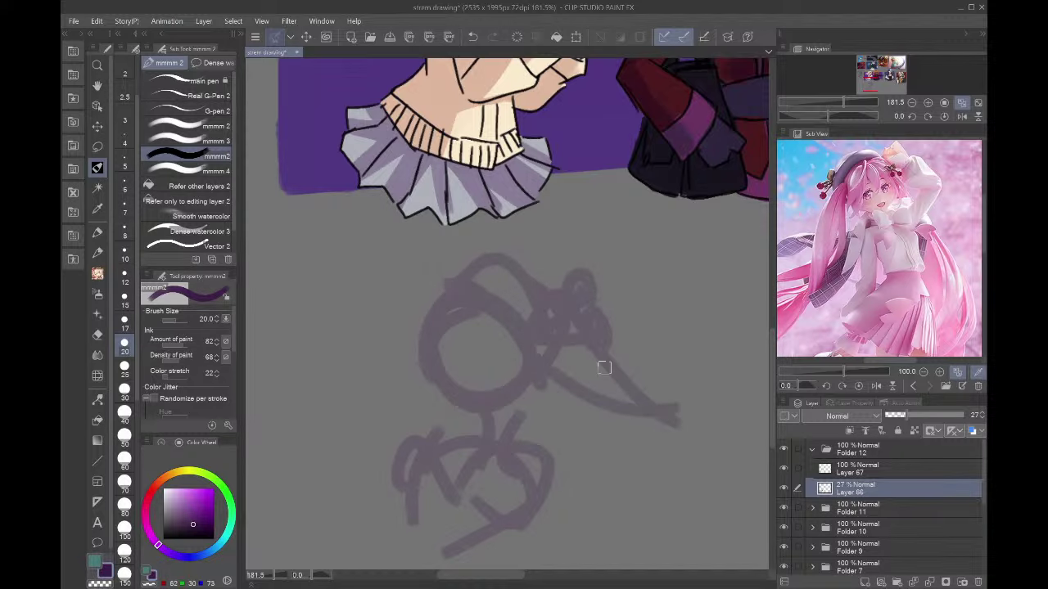
# - Sketch the long twin tail sweeping in a wide arc away from the hair tie on Layer 66
pyautogui.click(911, 104)
pyautogui.click(912, 103)
pyautogui.moveTo(888, 83)
pyautogui.mouseDown()
pyautogui.moveTo(911, 84)
pyautogui.moveTo(902, 88)
pyautogui.mouseUp()
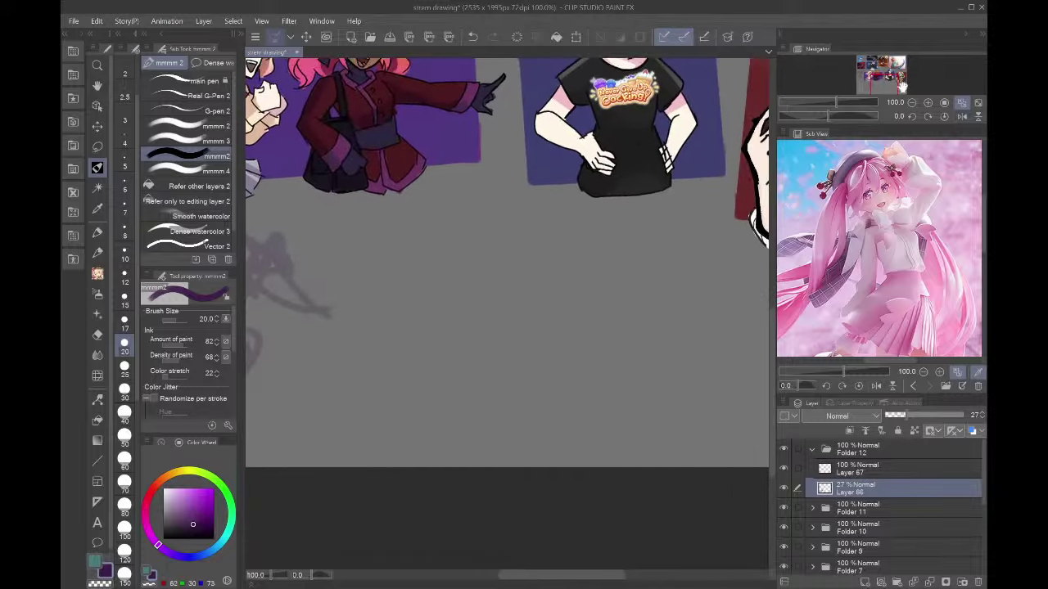
pyautogui.moveTo(304, 273)
pyautogui.mouseDown()
pyautogui.moveTo(579, 246)
pyautogui.moveTo(532, 377)
pyautogui.moveTo(547, 256)
pyautogui.mouseUp()
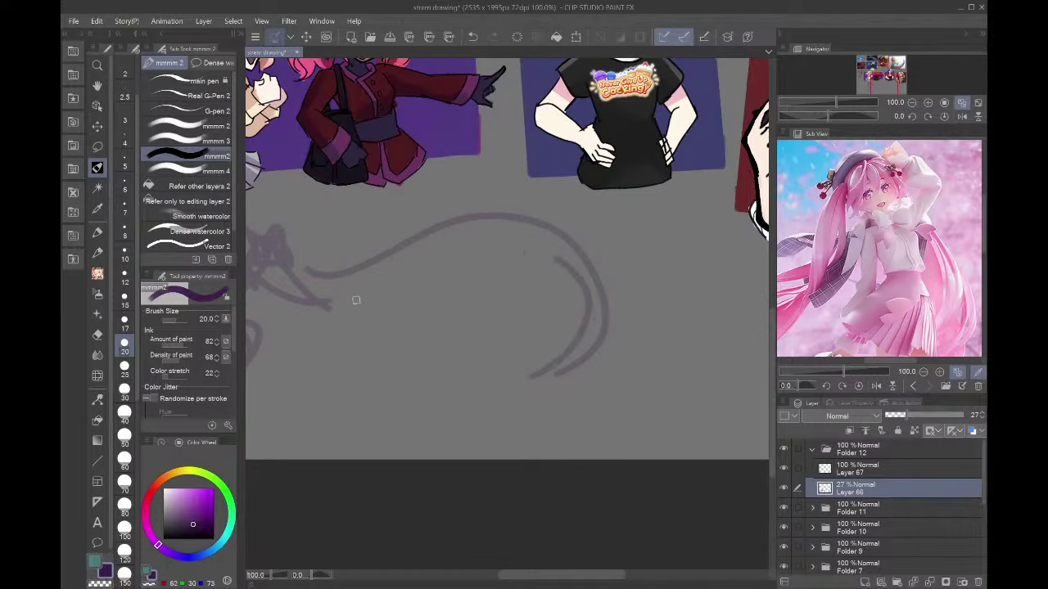
pyautogui.moveTo(352, 297)
pyautogui.mouseDown()
pyautogui.moveTo(554, 416)
pyautogui.moveTo(479, 378)
pyautogui.mouseUp()
pyautogui.moveTo(522, 264)
pyautogui.mouseDown()
pyautogui.moveTo(565, 339)
pyautogui.moveTo(468, 383)
pyautogui.mouseUp()
# - Sketch the curling twin tail on the figure's left side and the outline of the torso
pyautogui.moveTo(894, 82); pyautogui.dragTo(877, 81)
pyautogui.moveTo(514, 258)
pyautogui.mouseDown()
pyautogui.moveTo(475, 293)
pyautogui.moveTo(486, 316)
pyautogui.mouseUp()
pyautogui.moveTo(501, 276)
pyautogui.mouseDown()
pyautogui.moveTo(474, 329)
pyautogui.moveTo(407, 352)
pyautogui.moveTo(470, 378)
pyautogui.mouseUp()
pyautogui.moveTo(471, 324)
pyautogui.mouseDown()
pyautogui.moveTo(513, 372)
pyautogui.moveTo(564, 375)
pyautogui.moveTo(507, 356)
pyautogui.moveTo(500, 428)
pyautogui.moveTo(573, 378)
pyautogui.mouseUp()
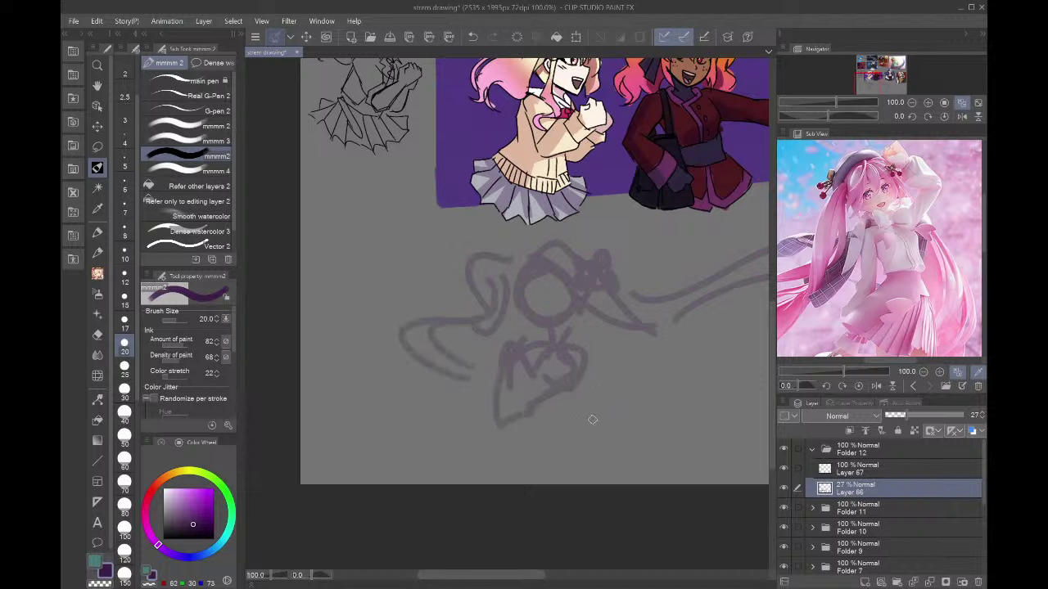
# - Add more flowing hair strands beside the torso and along both twin tails
pyautogui.moveTo(551, 353)
pyautogui.mouseDown()
pyautogui.moveTo(612, 434)
pyautogui.moveTo(602, 367)
pyautogui.moveTo(616, 424)
pyautogui.mouseUp()
pyautogui.moveTo(594, 329)
pyautogui.mouseDown()
pyautogui.moveTo(616, 359)
pyautogui.moveTo(597, 298)
pyautogui.moveTo(569, 305)
pyautogui.moveTo(666, 294)
pyautogui.moveTo(587, 341)
pyautogui.moveTo(722, 296)
pyautogui.mouseUp()
pyautogui.moveTo(643, 337); pyautogui.dragTo(744, 280)
pyautogui.moveTo(498, 407)
pyautogui.mouseDown()
pyautogui.moveTo(540, 420)
pyautogui.moveTo(487, 427)
pyautogui.mouseUp()
pyautogui.moveTo(514, 323)
pyautogui.mouseDown()
pyautogui.moveTo(539, 343)
pyautogui.moveTo(567, 327)
pyautogui.moveTo(532, 358)
pyautogui.moveTo(518, 353)
pyautogui.moveTo(396, 424)
pyautogui.mouseUp()
pyautogui.moveTo(496, 368)
pyautogui.mouseDown()
pyautogui.moveTo(432, 362)
pyautogui.moveTo(407, 423)
pyautogui.mouseUp()
pyautogui.moveTo(551, 397); pyautogui.dragTo(583, 442)
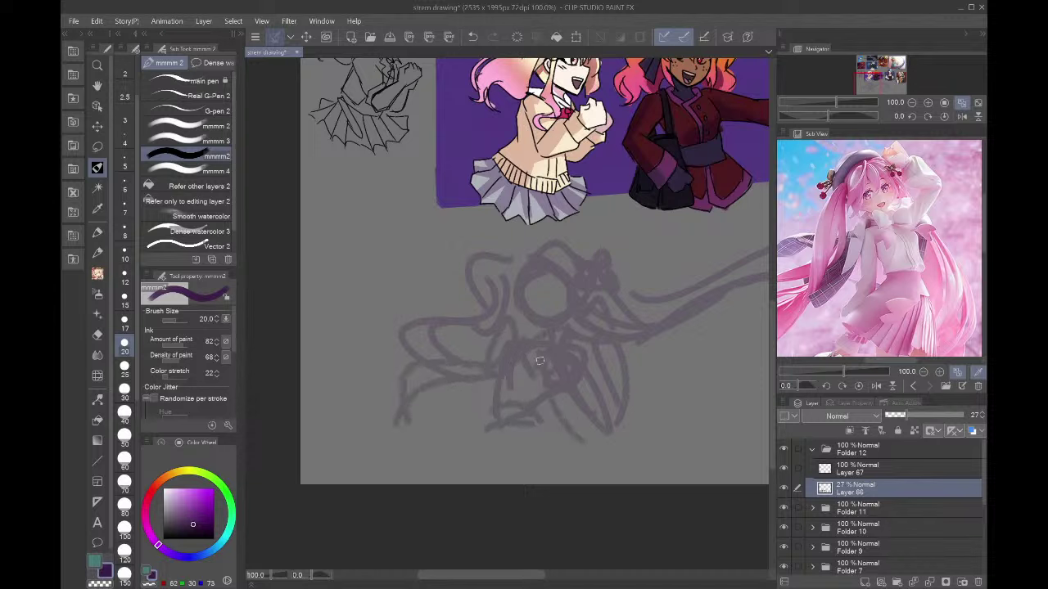
# - Sketch the skirt's waist and fanned pleats down to the canvas's lower edge
pyautogui.moveTo(541, 364)
pyautogui.mouseDown()
pyautogui.moveTo(636, 422)
pyautogui.moveTo(605, 410)
pyautogui.moveTo(598, 451)
pyautogui.mouseUp()
pyautogui.moveTo(487, 426); pyautogui.dragTo(470, 483)
pyautogui.moveTo(530, 409); pyautogui.dragTo(635, 489)
pyautogui.moveTo(524, 423)
pyautogui.mouseDown()
pyautogui.moveTo(575, 497)
pyautogui.moveTo(532, 485)
pyautogui.mouseUp()
pyautogui.moveTo(502, 424)
pyautogui.mouseDown()
pyautogui.moveTo(514, 483)
pyautogui.moveTo(455, 485)
pyautogui.mouseUp()
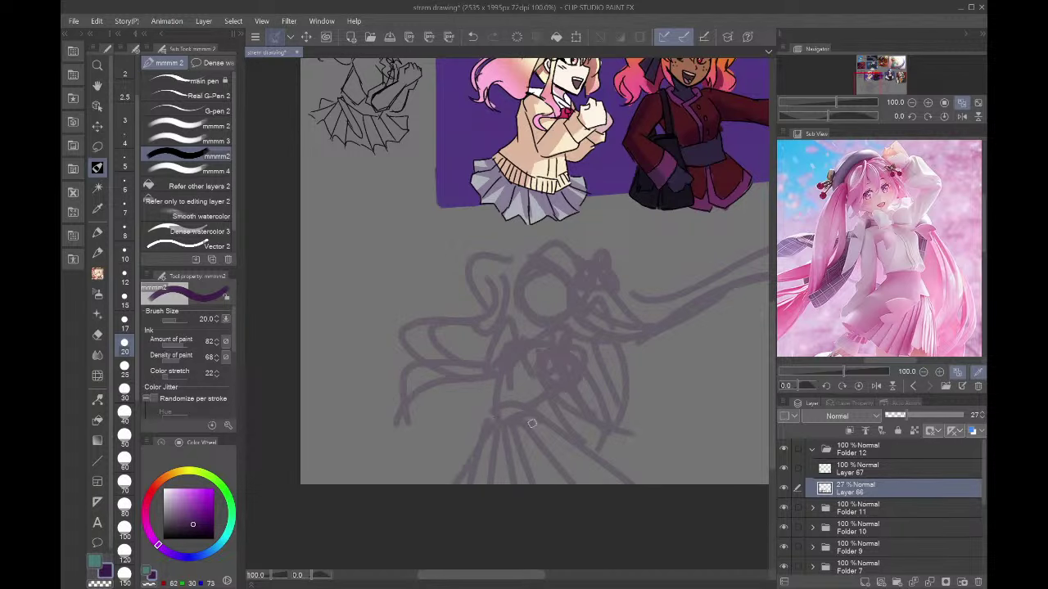
pyautogui.moveTo(550, 428)
pyautogui.mouseDown()
pyautogui.moveTo(586, 483)
pyautogui.moveTo(609, 486)
pyautogui.mouseUp()
# - Lasso the long outer part of the right-hand twin tail, delete it and clear the selection
pyautogui.scroll(-5, 603, 501)
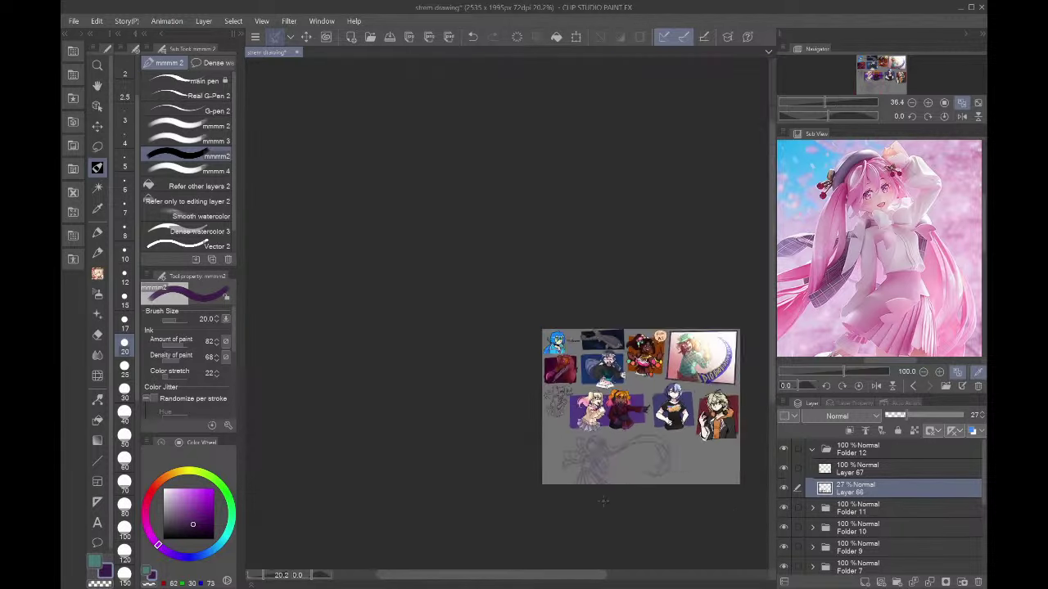
pyautogui.hotkey('ctrl', '0')
pyautogui.click(98, 148)
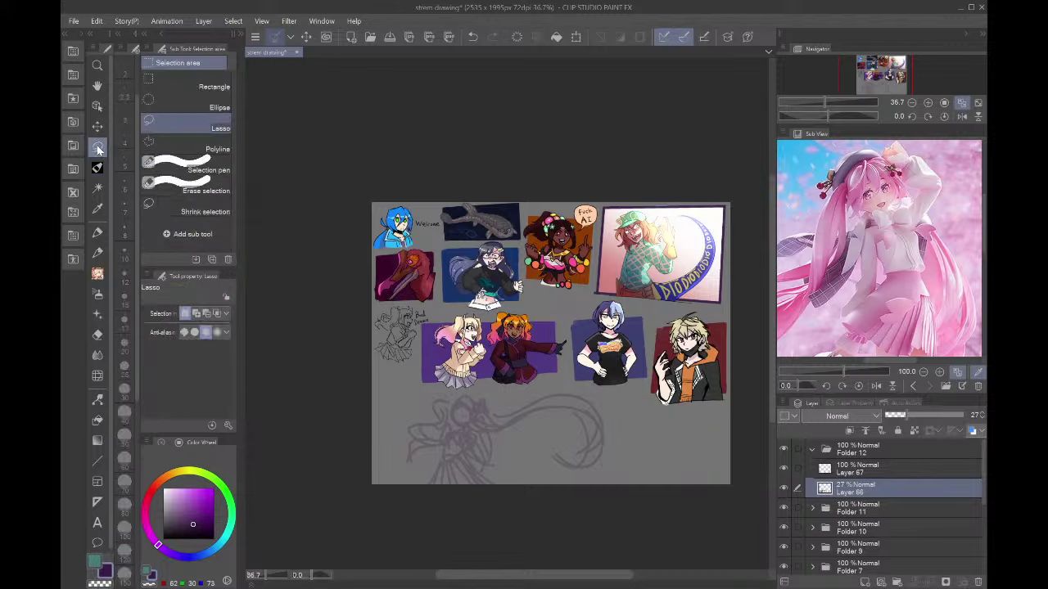
pyautogui.scroll(10, 450, 371)
pyautogui.scroll(-9, 692, 476)
pyautogui.scroll(3, 695, 543)
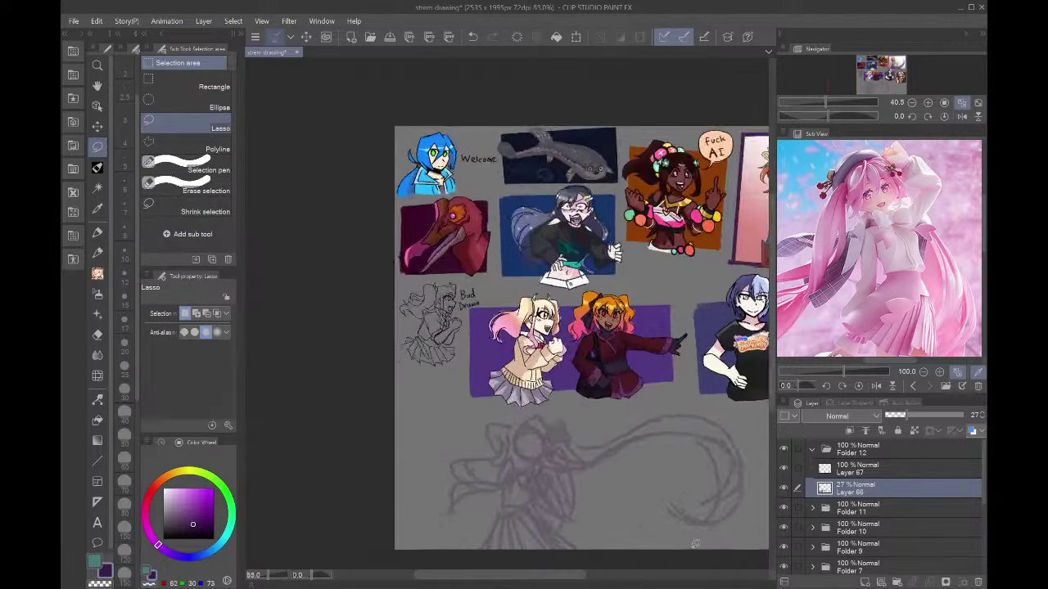
pyautogui.scroll(4, 694, 543)
pyautogui.moveTo(583, 504)
pyautogui.mouseDown()
pyautogui.moveTo(530, 466)
pyautogui.moveTo(488, 395)
pyautogui.moveTo(487, 372)
pyautogui.moveTo(555, 300)
pyautogui.moveTo(730, 253)
pyautogui.moveTo(680, 570)
pyautogui.moveTo(481, 584)
pyautogui.mouseUp()
pyautogui.press('Delete')
pyautogui.hotkey('ctrl', 'd')
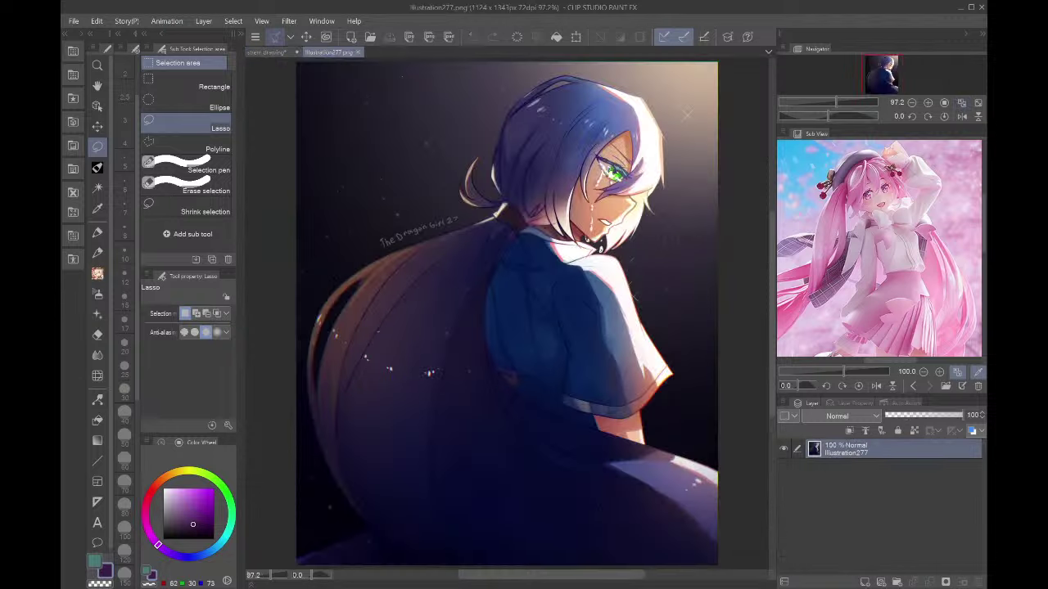
# - View the Illustration277 picture and close it to return to the sketch document
pyautogui.click(964, 103)
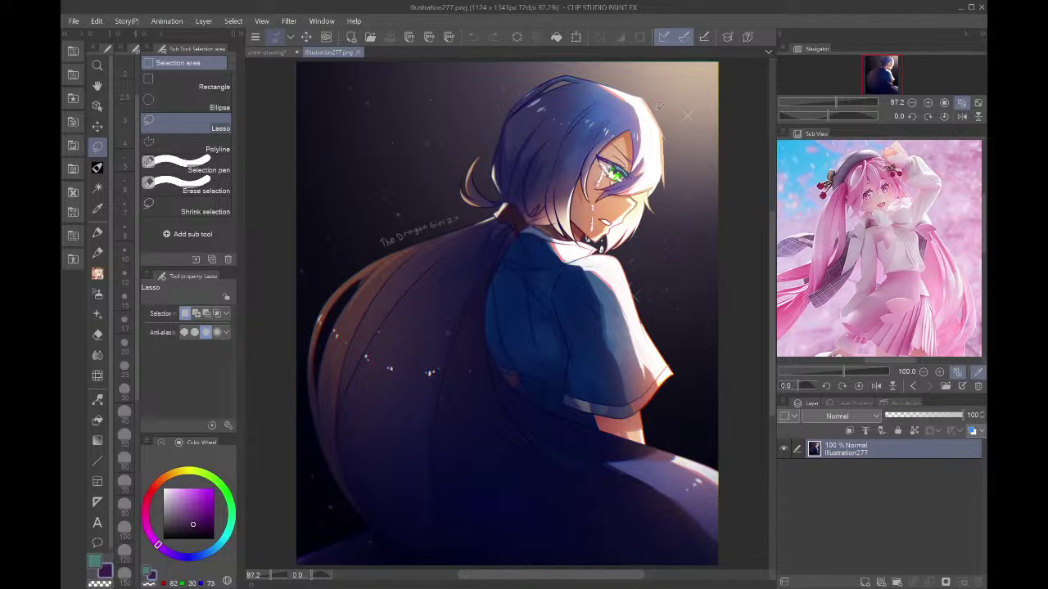
pyautogui.click(357, 52)
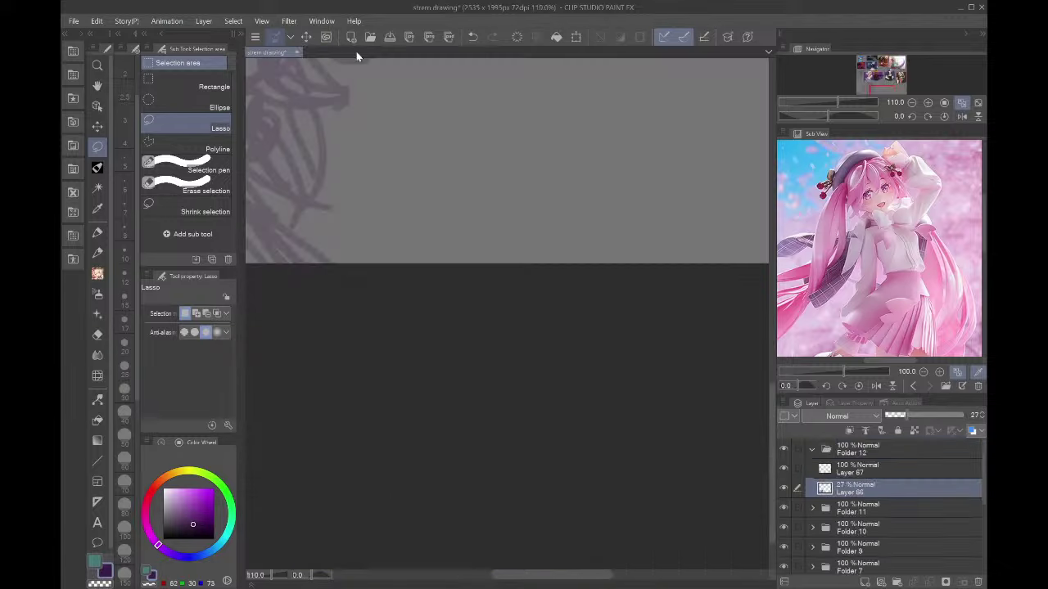
# - Sketch the right-hand twin tail again as several shorter looping strands with brush size 20
pyautogui.click(97, 168)
pyautogui.scroll(-10, 410, 181)
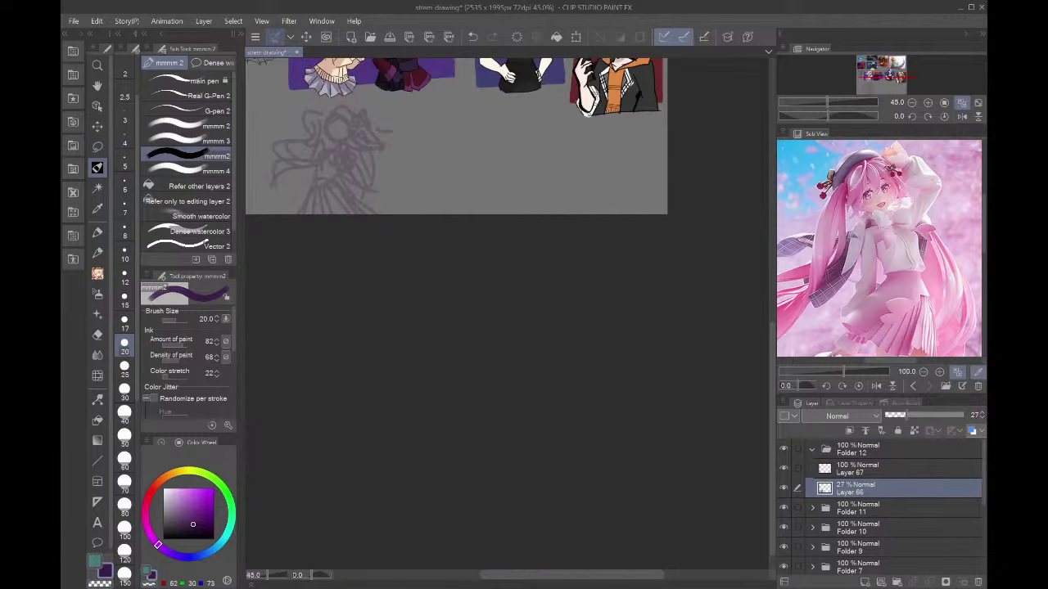
pyautogui.scroll(6, 320, 83)
pyautogui.scroll(6, 396, 211)
pyautogui.moveTo(434, 275)
pyautogui.mouseDown()
pyautogui.moveTo(547, 257)
pyautogui.moveTo(580, 215)
pyautogui.mouseUp()
pyautogui.moveTo(432, 228)
pyautogui.mouseDown()
pyautogui.moveTo(642, 304)
pyautogui.moveTo(615, 166)
pyautogui.moveTo(475, 284)
pyautogui.mouseUp()
pyautogui.moveTo(534, 206)
pyautogui.mouseDown()
pyautogui.moveTo(603, 178)
pyautogui.moveTo(657, 201)
pyautogui.mouseUp()
pyautogui.moveTo(401, 273); pyautogui.dragTo(576, 187)
pyautogui.moveTo(410, 177)
pyautogui.mouseDown()
pyautogui.moveTo(590, 129)
pyautogui.moveTo(679, 136)
pyautogui.moveTo(575, 98)
pyautogui.moveTo(453, 190)
pyautogui.mouseUp()
# - Extend the canvas's lower edge to a size of 2535 x 2412 px
pyautogui.moveTo(887, 88); pyautogui.dragTo(872, 89)
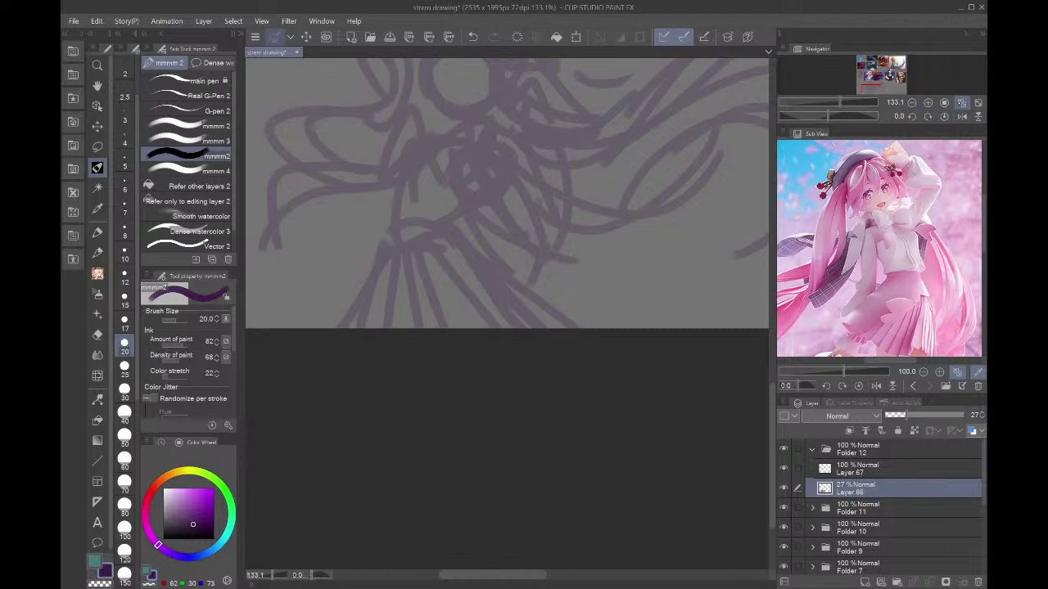
pyautogui.click(962, 102)
pyautogui.scroll(-5, 535, 213)
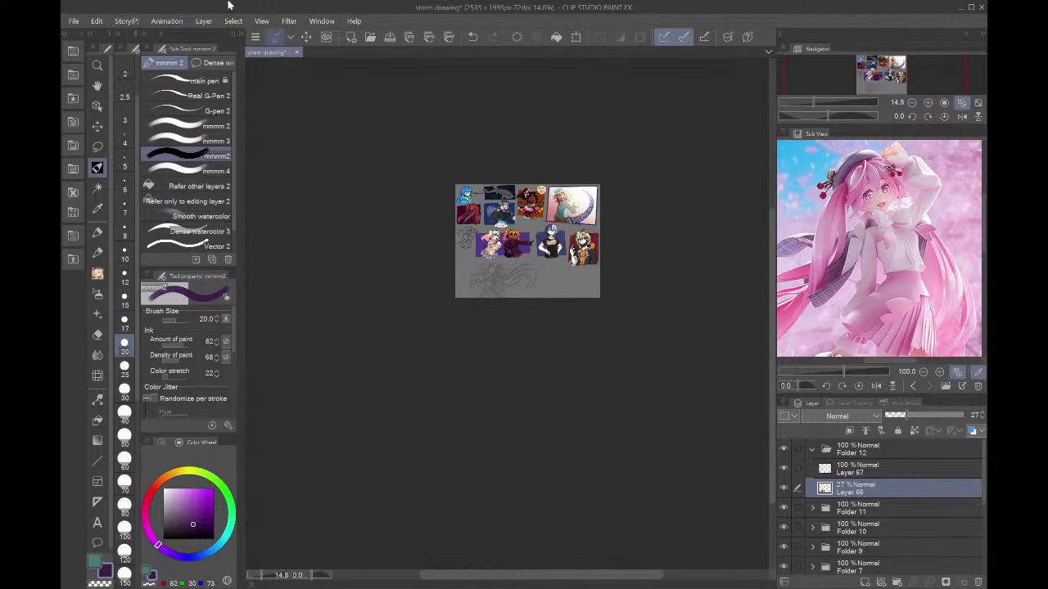
pyautogui.click(100, 24)
pyautogui.click(237, 315)
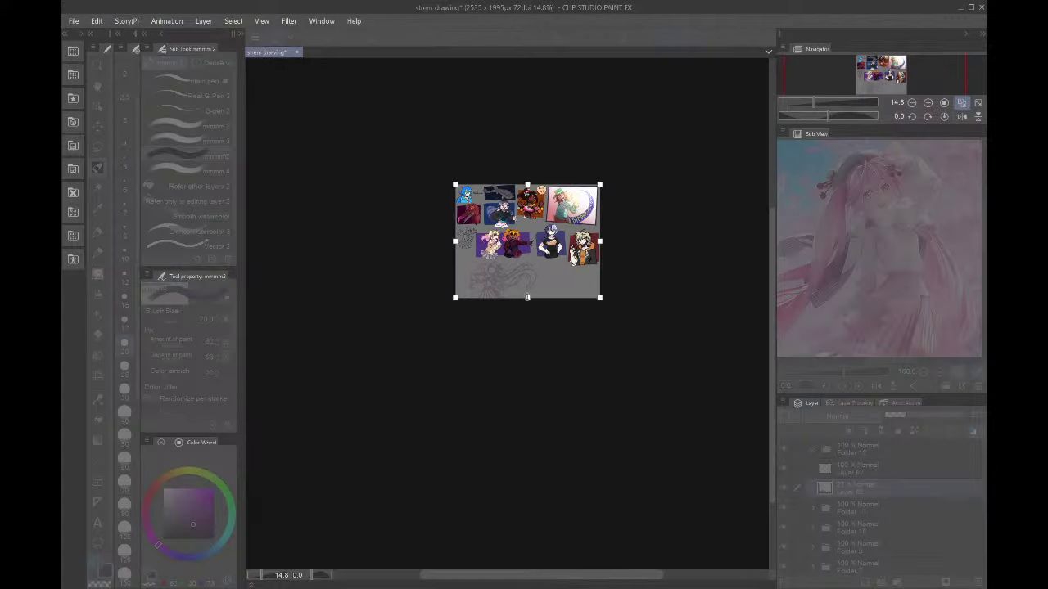
pyautogui.moveTo(528, 298); pyautogui.dragTo(530, 322)
pyautogui.press('Return')
# - Complete the rough skirt with long pleats and a pointed hem, and add the trailing strands beside it
pyautogui.scroll(8, 527, 378)
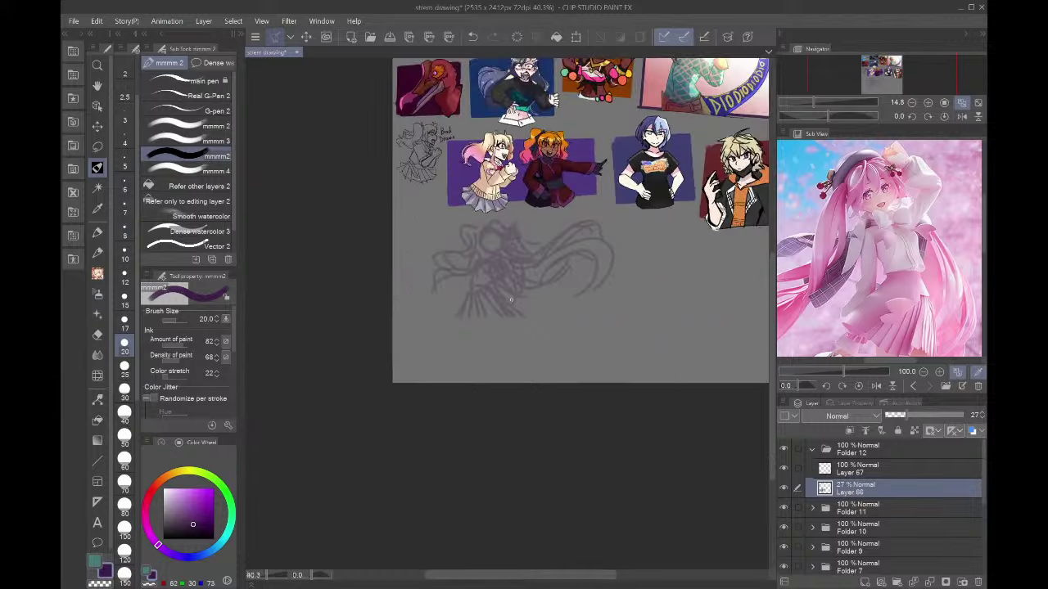
pyautogui.moveTo(515, 388); pyautogui.dragTo(432, 443)
pyautogui.moveTo(432, 442)
pyautogui.mouseDown()
pyautogui.moveTo(339, 385)
pyautogui.moveTo(453, 427)
pyautogui.mouseUp()
pyautogui.moveTo(427, 328); pyautogui.dragTo(419, 420)
pyautogui.moveTo(486, 328); pyautogui.dragTo(442, 406)
pyautogui.moveTo(496, 360); pyautogui.dragTo(559, 373)
pyautogui.moveTo(496, 339); pyautogui.dragTo(557, 351)
pyautogui.moveTo(389, 352)
pyautogui.mouseDown()
pyautogui.moveTo(325, 376)
pyautogui.moveTo(444, 425)
pyautogui.mouseUp()
pyautogui.moveTo(446, 426); pyautogui.dragTo(474, 398)
pyautogui.moveTo(383, 274); pyautogui.dragTo(370, 354)
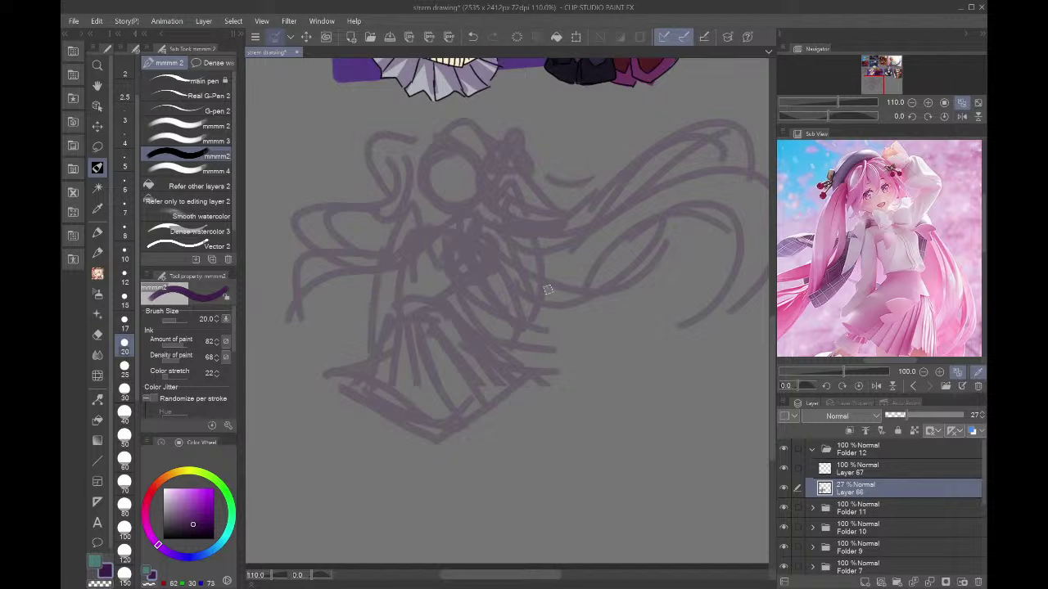
pyautogui.moveTo(545, 288)
pyautogui.mouseDown()
pyautogui.moveTo(626, 376)
pyautogui.moveTo(519, 360)
pyautogui.mouseUp()
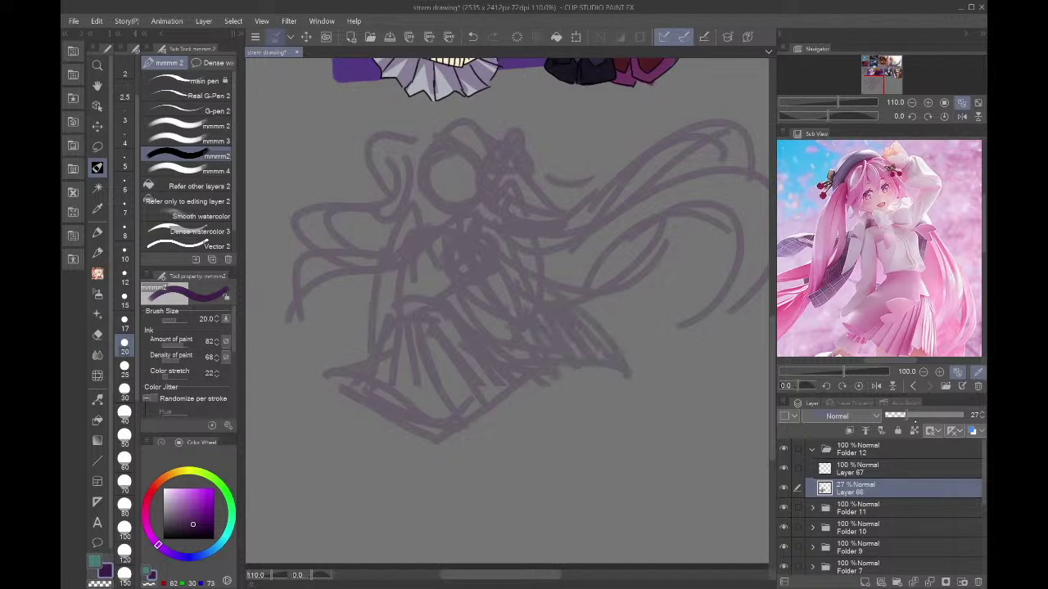
# - Lower Layer 66's opacity to 11% and prepare Layer 67 for line art with brush size 5 and a darker purple
pyautogui.moveTo(905, 415); pyautogui.dragTo(891, 415)
pyautogui.click(872, 470)
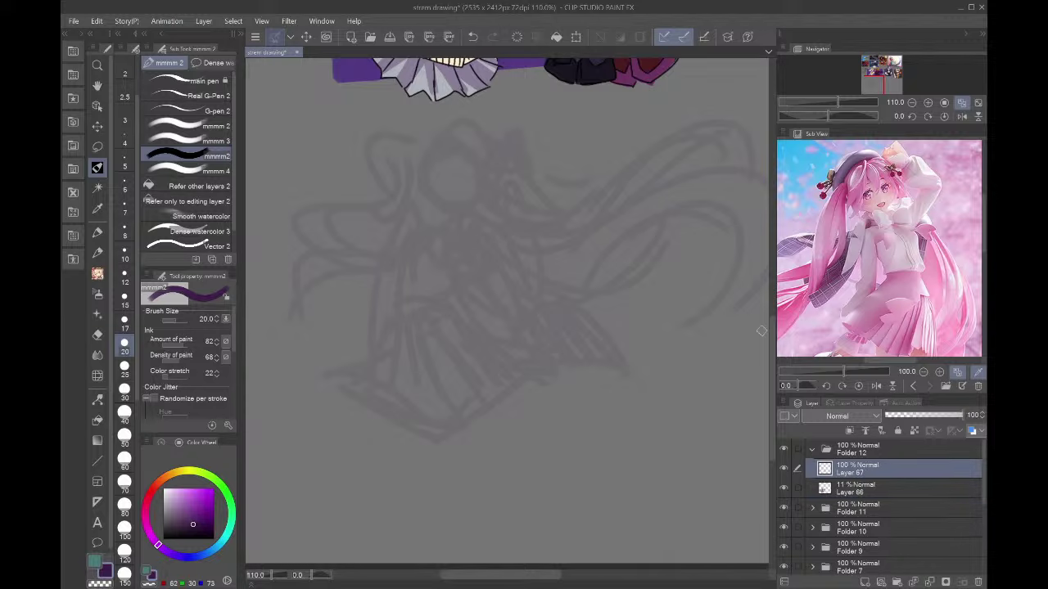
pyautogui.click(124, 160)
pyautogui.click(199, 532)
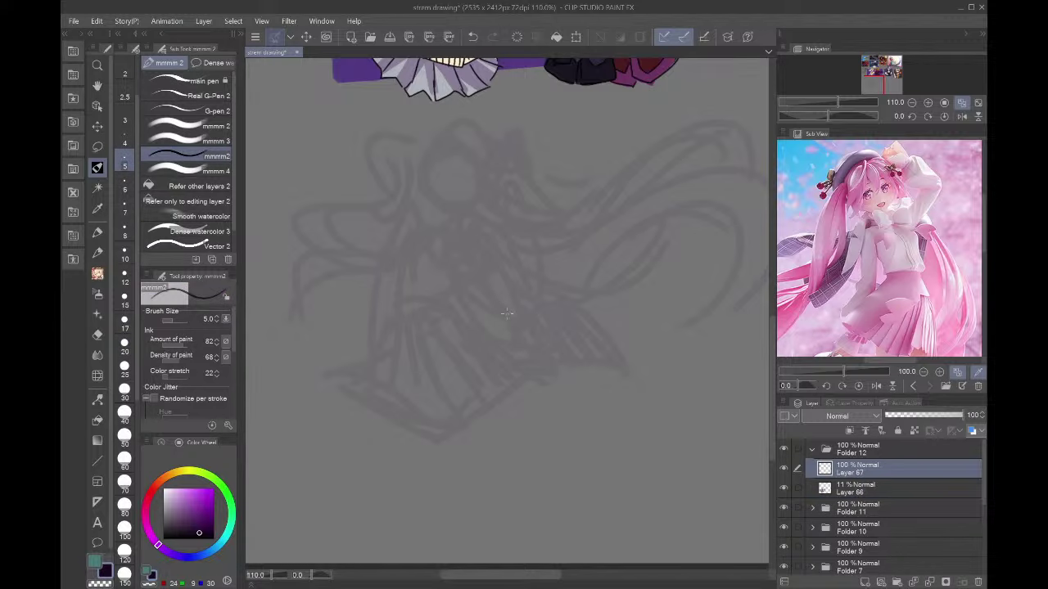
# - Scale the rough sketch on Layer 66 to 111% and move it slightly down and to the left
pyautogui.scroll(3, 507, 313)
pyautogui.scroll(-5, 507, 313)
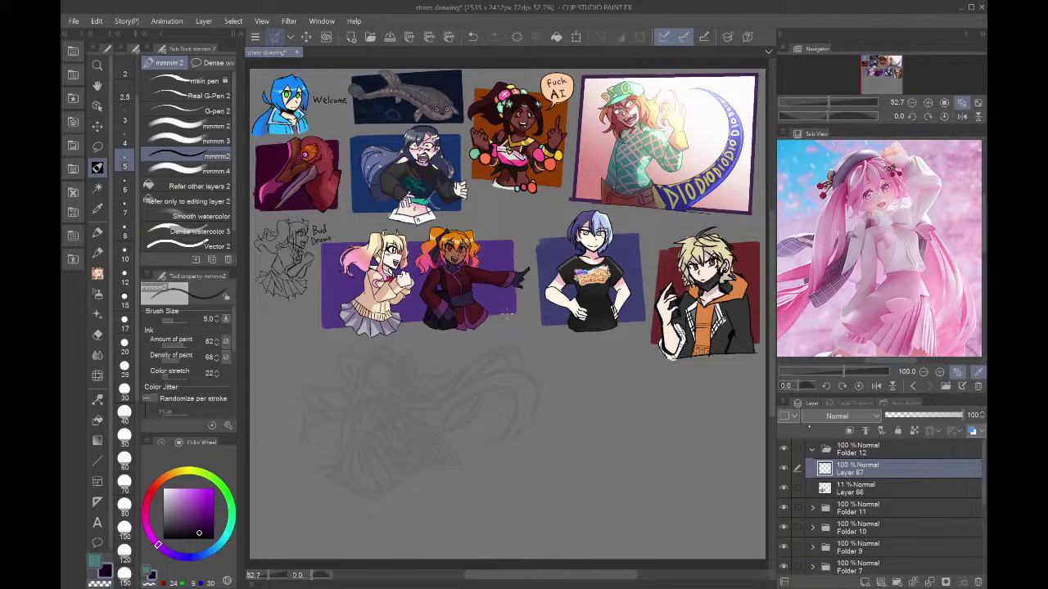
pyautogui.click(851, 485)
pyautogui.hotkey('ctrl', 't')
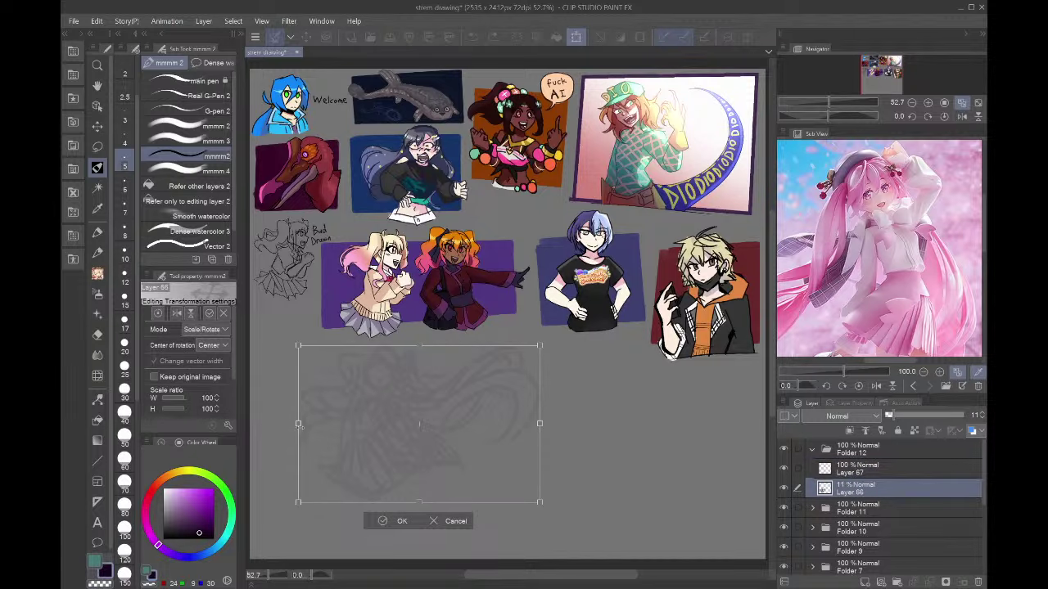
pyautogui.moveTo(299, 424); pyautogui.dragTo(272, 423)
pyautogui.moveTo(401, 382); pyautogui.dragTo(391, 400)
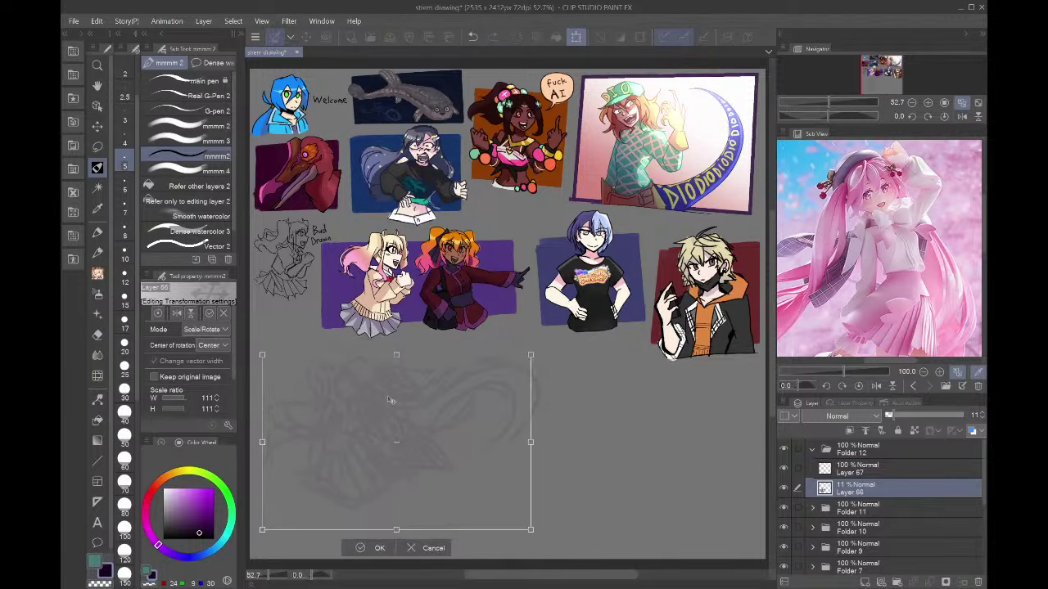
pyautogui.press('Return')
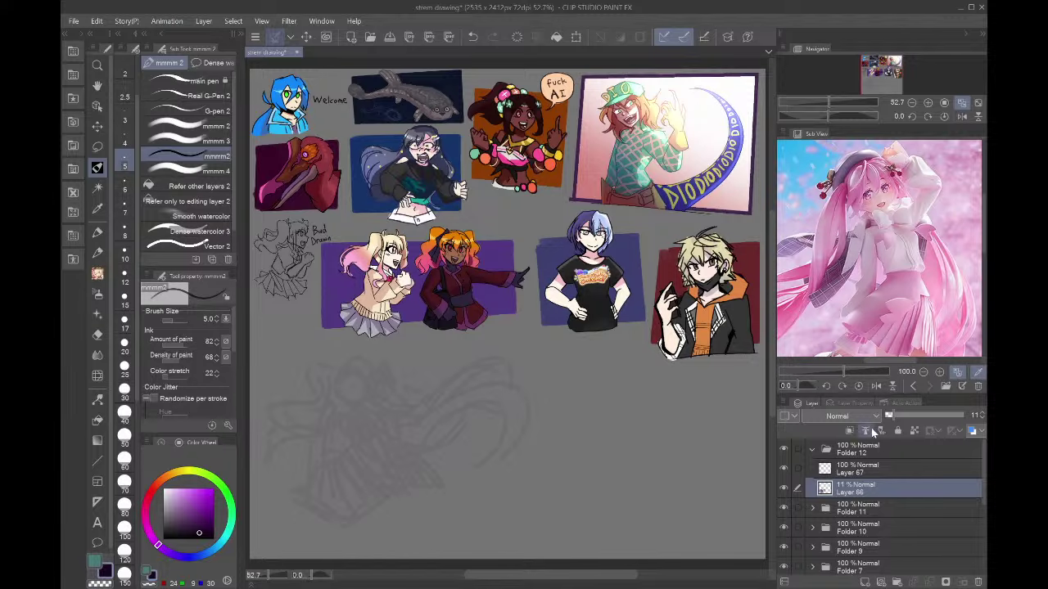
# - Draw the larger right-hand eye with its lashes and iris inside the head circle on Layer 67
pyautogui.click(847, 471)
pyautogui.scroll(8, 401, 434)
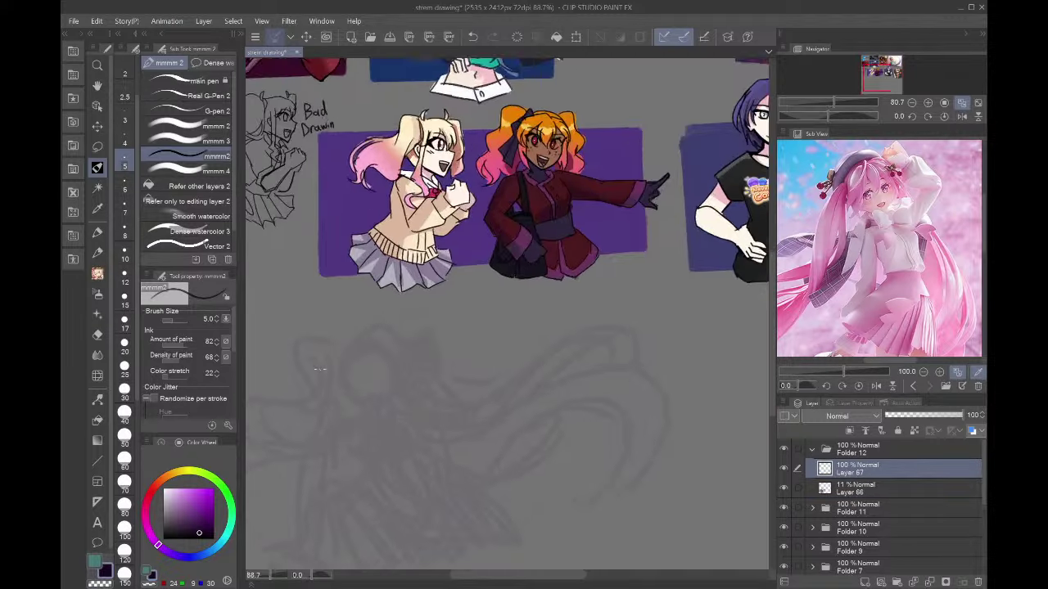
pyautogui.scroll(2, 371, 470)
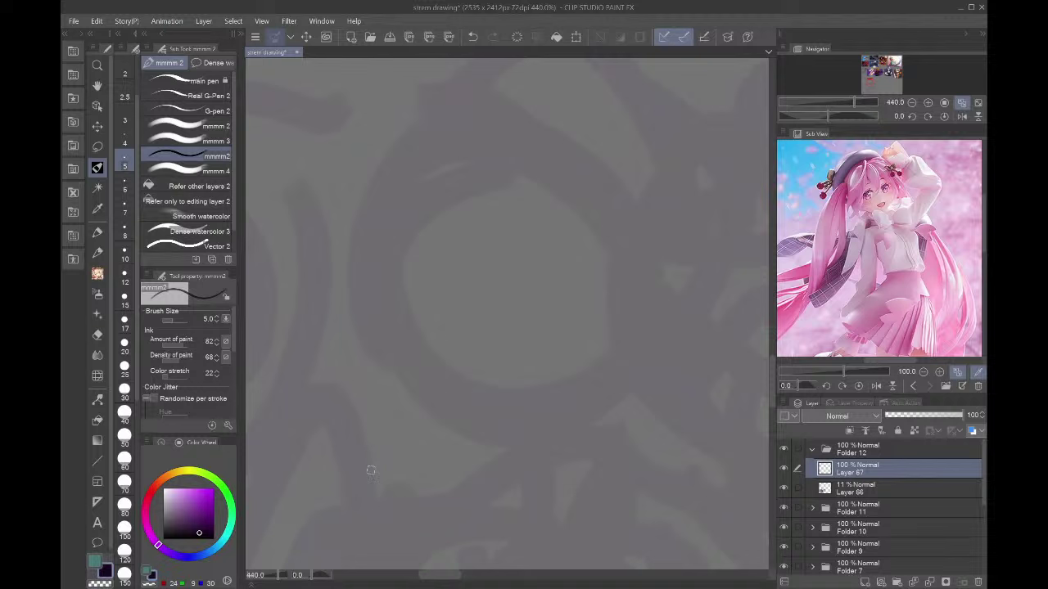
pyautogui.moveTo(512, 308); pyautogui.dragTo(585, 275)
pyautogui.hotkey('ctrl', 'z')
pyautogui.moveTo(496, 285)
pyautogui.mouseDown()
pyautogui.moveTo(548, 260)
pyautogui.moveTo(520, 282)
pyautogui.moveTo(555, 254)
pyautogui.moveTo(598, 255)
pyautogui.moveTo(578, 296)
pyautogui.mouseUp()
pyautogui.moveTo(540, 265); pyautogui.dragTo(567, 235)
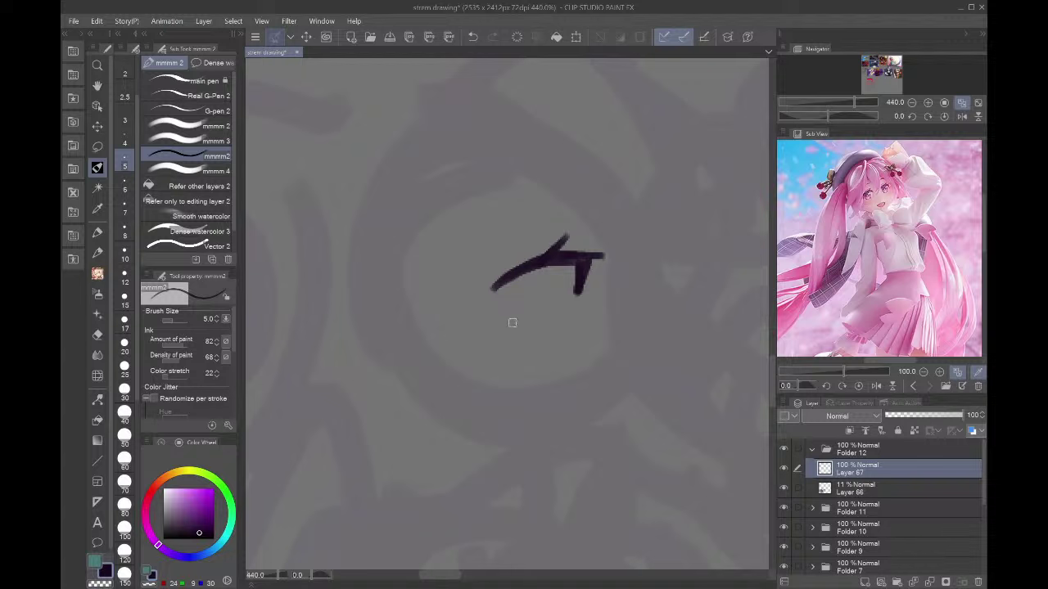
pyautogui.moveTo(513, 322); pyautogui.dragTo(567, 308)
pyautogui.moveTo(514, 270); pyautogui.dragTo(520, 319)
pyautogui.moveTo(557, 267)
pyautogui.mouseDown()
pyautogui.moveTo(493, 289)
pyautogui.moveTo(559, 256)
pyautogui.moveTo(474, 304)
pyautogui.mouseUp()
# - Draw the narrower left-hand eye with lashes and iris, and thicken the right-hand eye's inner lash line
pyautogui.moveTo(374, 314); pyautogui.dragTo(441, 314)
pyautogui.moveTo(379, 294)
pyautogui.mouseDown()
pyautogui.moveTo(390, 306)
pyautogui.moveTo(349, 320)
pyautogui.moveTo(401, 344)
pyautogui.moveTo(450, 344)
pyautogui.mouseUp()
pyautogui.moveTo(427, 309)
pyautogui.mouseDown()
pyautogui.moveTo(449, 342)
pyautogui.moveTo(409, 344)
pyautogui.moveTo(442, 316)
pyautogui.moveTo(416, 314)
pyautogui.moveTo(440, 316)
pyautogui.mouseUp()
pyautogui.moveTo(526, 268); pyautogui.dragTo(498, 291)
pyautogui.moveTo(536, 257); pyautogui.dragTo(489, 303)
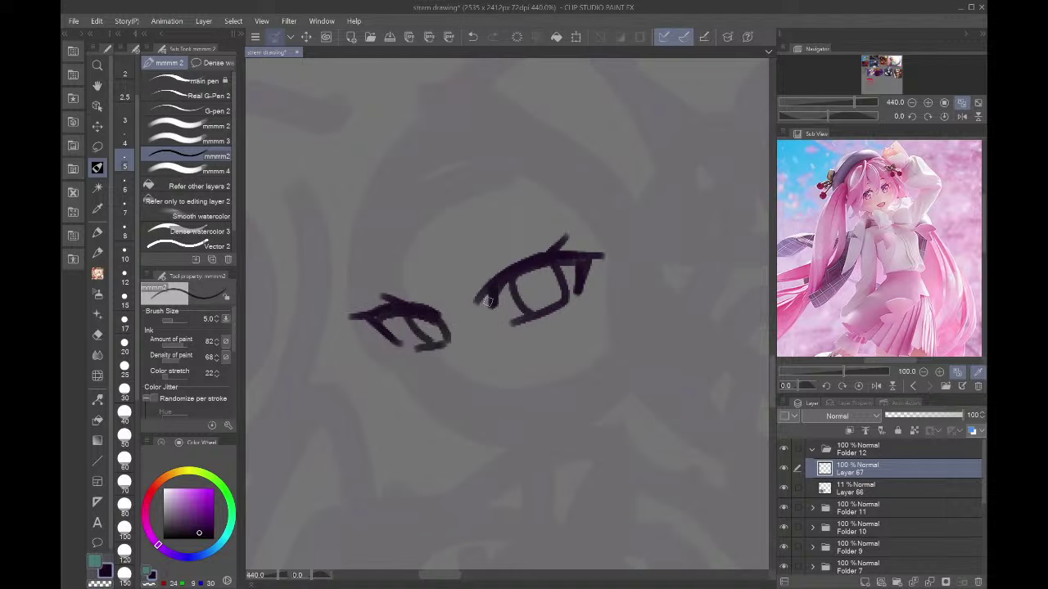
# - Draw a small angular nose and an open smiling mouth below the eyes
pyautogui.moveTo(459, 365); pyautogui.dragTo(468, 385)
pyautogui.moveTo(514, 411); pyautogui.dragTo(563, 382)
pyautogui.hotkey('ctrl', 'z')
pyautogui.moveTo(507, 433)
pyautogui.mouseDown()
pyautogui.moveTo(515, 409)
pyautogui.moveTo(547, 390)
pyautogui.moveTo(517, 434)
pyautogui.moveTo(492, 424)
pyautogui.moveTo(551, 397)
pyautogui.moveTo(564, 410)
pyautogui.moveTo(516, 441)
pyautogui.moveTo(487, 420)
pyautogui.moveTo(554, 391)
pyautogui.moveTo(564, 413)
pyautogui.moveTo(514, 439)
pyautogui.moveTo(501, 421)
pyautogui.moveTo(551, 398)
pyautogui.moveTo(526, 433)
pyautogui.moveTo(535, 419)
pyautogui.moveTo(543, 429)
pyautogui.moveTo(533, 421)
pyautogui.moveTo(557, 399)
pyautogui.mouseUp()
pyautogui.hotkey('ctrl', 'z')
pyautogui.hotkey('ctrl', 'z')
pyautogui.moveTo(508, 426)
pyautogui.mouseDown()
pyautogui.moveTo(500, 432)
pyautogui.moveTo(512, 430)
pyautogui.mouseUp()
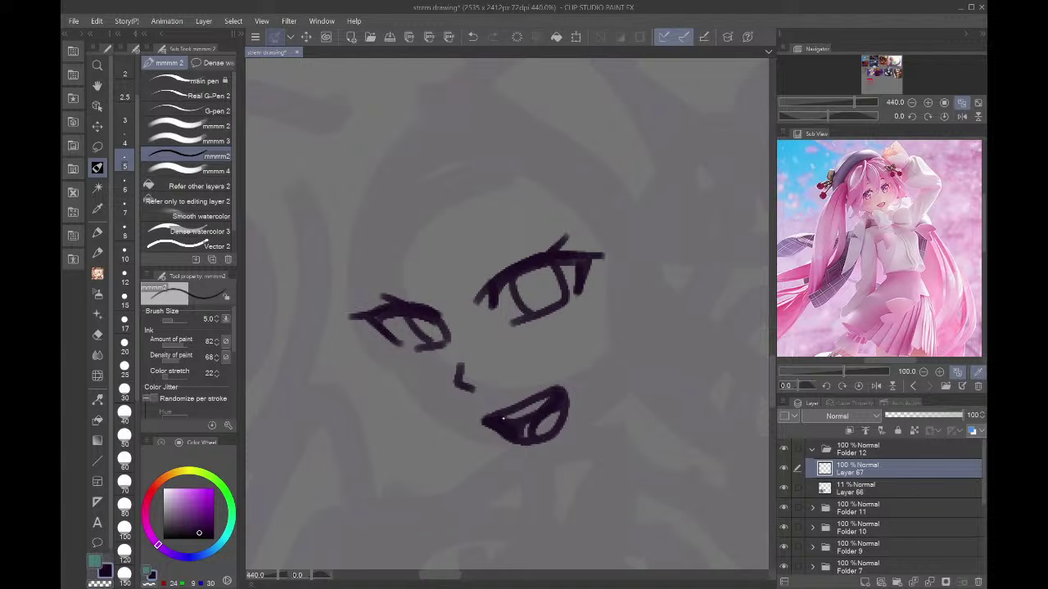
pyautogui.hotkey('ctrl', 'z')
pyautogui.press('[')
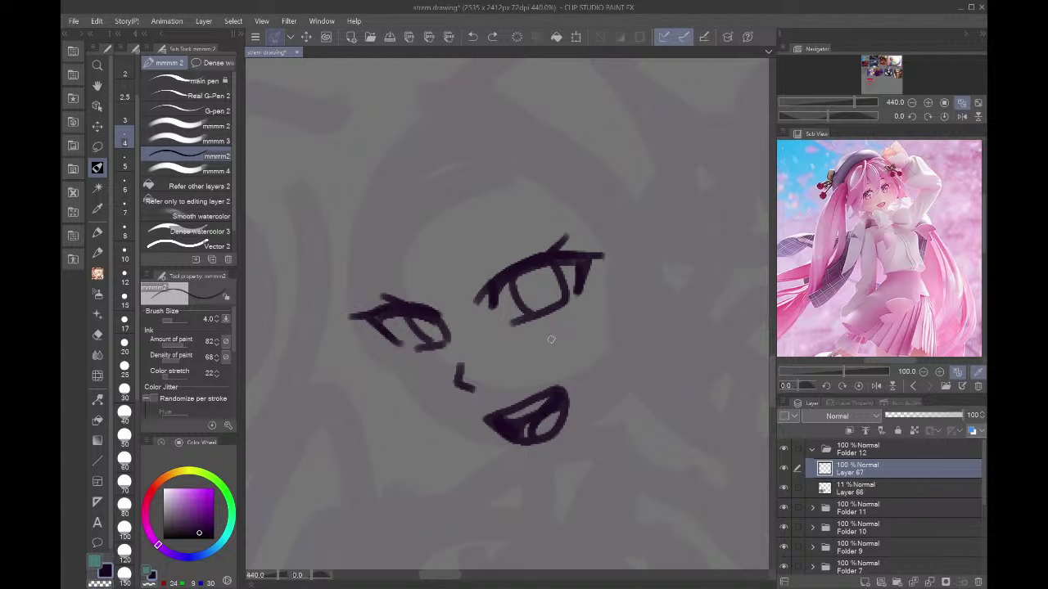
pyautogui.moveTo(594, 300); pyautogui.dragTo(558, 336)
pyautogui.hotkey('ctrl', 'z')
pyautogui.hotkey('ctrl', 'z')
pyautogui.click(125, 189)
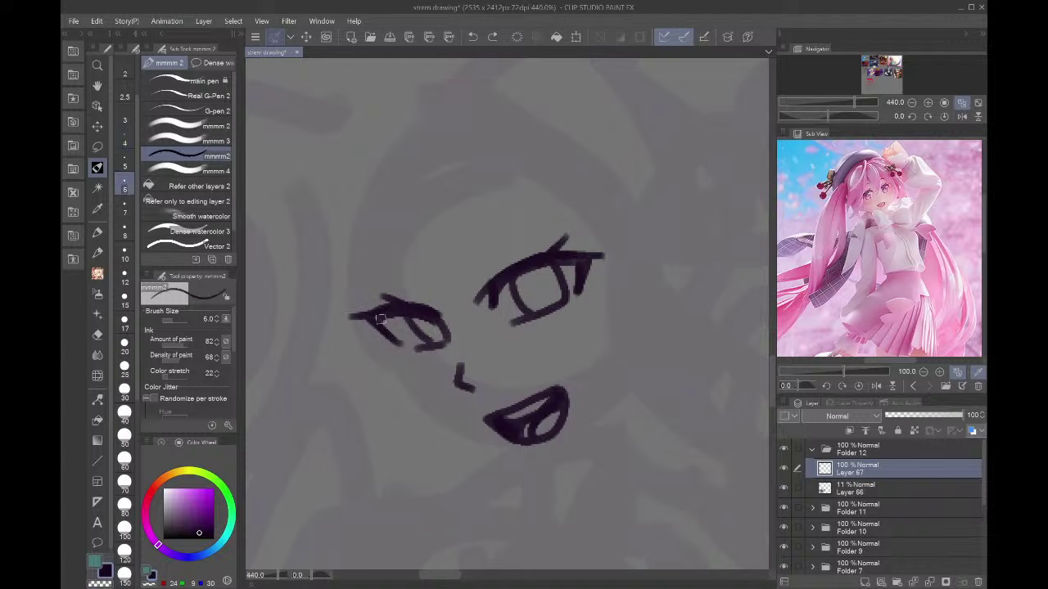
pyautogui.moveTo(385, 320)
pyautogui.mouseDown()
pyautogui.moveTo(357, 321)
pyautogui.moveTo(397, 342)
pyautogui.mouseUp()
pyautogui.click(124, 164)
pyautogui.hotkey('ctrl', 'z')
# - Draw the face outline from the left eye's outer corner around the cheek and chin to the right jaw
pyautogui.moveTo(346, 311)
pyautogui.mouseDown()
pyautogui.moveTo(401, 381)
pyautogui.moveTo(378, 332)
pyautogui.moveTo(405, 391)
pyautogui.moveTo(454, 433)
pyautogui.moveTo(566, 469)
pyautogui.moveTo(640, 356)
pyautogui.mouseUp()
pyautogui.moveTo(553, 465); pyautogui.dragTo(452, 442)
pyautogui.moveTo(420, 203)
pyautogui.mouseDown()
pyautogui.moveTo(447, 324)
pyautogui.moveTo(516, 331)
pyautogui.mouseUp()
pyautogui.moveTo(529, 351)
pyautogui.mouseDown()
pyautogui.moveTo(447, 288)
pyautogui.moveTo(530, 350)
pyautogui.moveTo(452, 197)
pyautogui.mouseUp()
pyautogui.hotkey('ctrl', 'z')
pyautogui.hotkey('ctrl', 'z')
pyautogui.hotkey('ctrl', 'z')
pyautogui.hotkey('ctrl', 'z')
pyautogui.hotkey('ctrl', 'z')
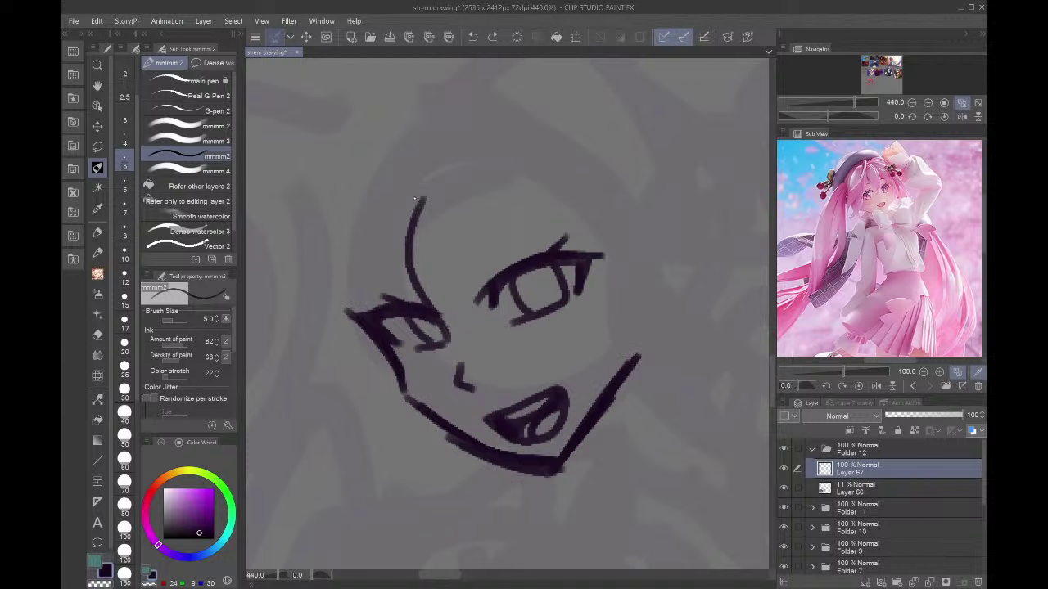
# - Draw the crossing fringe strands over the forehead and the pointed side locks beside the left cheek
pyautogui.moveTo(379, 240)
pyautogui.mouseDown()
pyautogui.moveTo(507, 338)
pyautogui.moveTo(447, 278)
pyautogui.mouseUp()
pyautogui.moveTo(517, 342)
pyautogui.mouseDown()
pyautogui.moveTo(387, 191)
pyautogui.moveTo(513, 226)
pyautogui.mouseUp()
pyautogui.moveTo(394, 203); pyautogui.dragTo(540, 210)
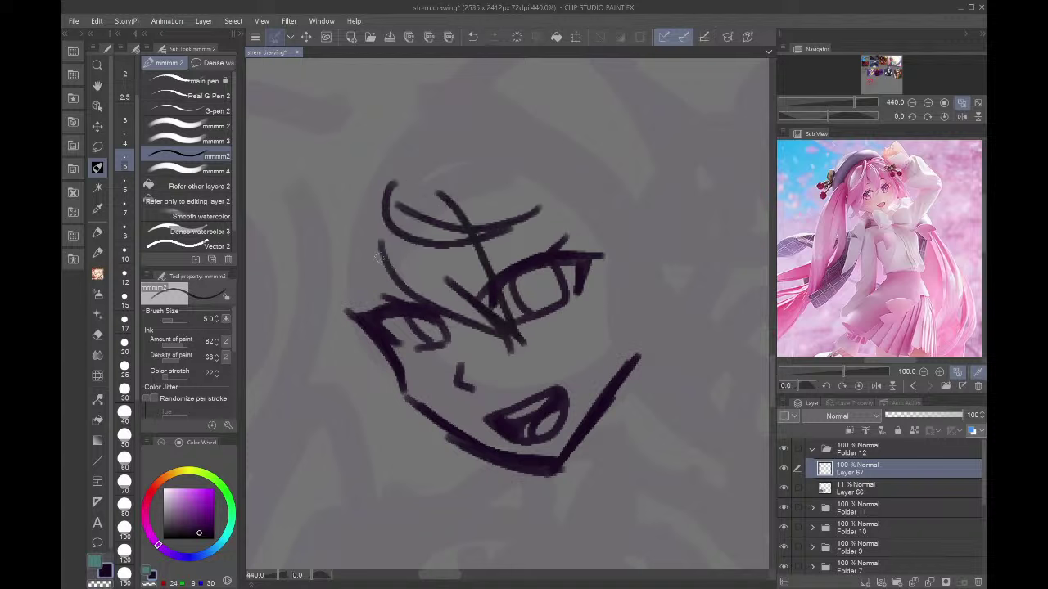
pyautogui.moveTo(381, 255); pyautogui.dragTo(369, 429)
pyautogui.moveTo(360, 299); pyautogui.dragTo(360, 430)
pyautogui.moveTo(332, 216)
pyautogui.mouseDown()
pyautogui.moveTo(274, 266)
pyautogui.moveTo(348, 372)
pyautogui.moveTo(400, 396)
pyautogui.mouseUp()
# - Draw the right-hand fringe and side lock and the hair gathered towards the hair tie
pyautogui.moveTo(494, 184)
pyautogui.mouseDown()
pyautogui.moveTo(604, 333)
pyautogui.moveTo(610, 230)
pyautogui.mouseUp()
pyautogui.moveTo(625, 266)
pyautogui.mouseDown()
pyautogui.moveTo(722, 200)
pyautogui.moveTo(673, 211)
pyautogui.mouseUp()
pyautogui.moveTo(638, 182); pyautogui.dragTo(700, 187)
pyautogui.moveTo(702, 188)
pyautogui.mouseDown()
pyautogui.moveTo(590, 129)
pyautogui.moveTo(512, 119)
pyautogui.mouseUp()
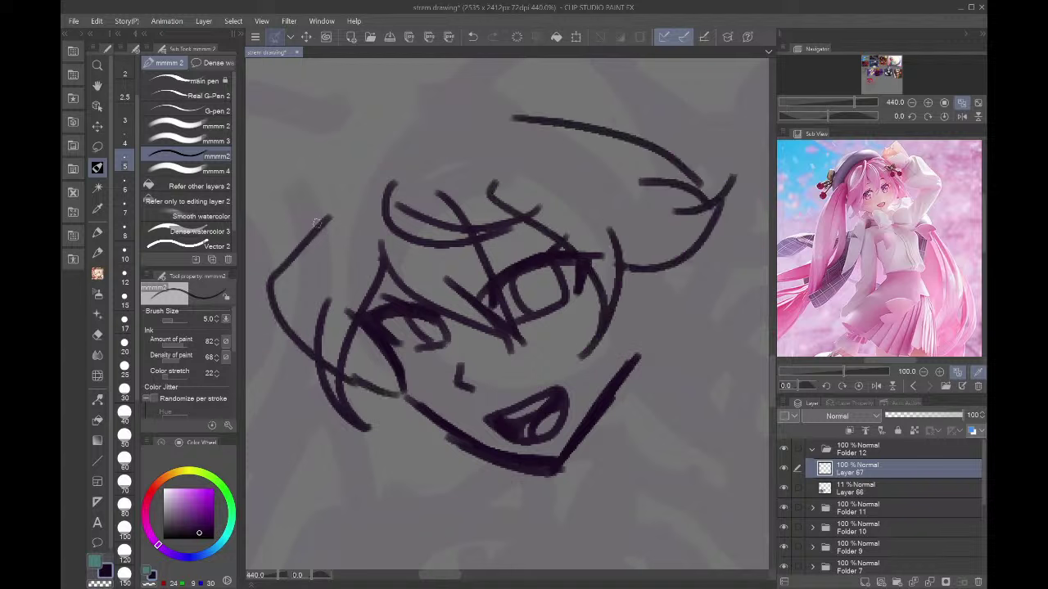
# - Draw the curved crown outline joining the left side hair to the gathered hair, undoing the stray strokes
pyautogui.moveTo(317, 226)
pyautogui.mouseDown()
pyautogui.moveTo(460, 123)
pyautogui.moveTo(548, 121)
pyautogui.mouseUp()
pyautogui.hotkey('ctrl', 'z')
pyautogui.moveTo(336, 185)
pyautogui.mouseDown()
pyautogui.moveTo(313, 234)
pyautogui.moveTo(529, 121)
pyautogui.mouseUp()
pyautogui.moveTo(293, 232)
pyautogui.mouseDown()
pyautogui.moveTo(277, 129)
pyautogui.moveTo(561, 64)
pyautogui.mouseUp()
pyautogui.hotkey('ctrl', 'z')
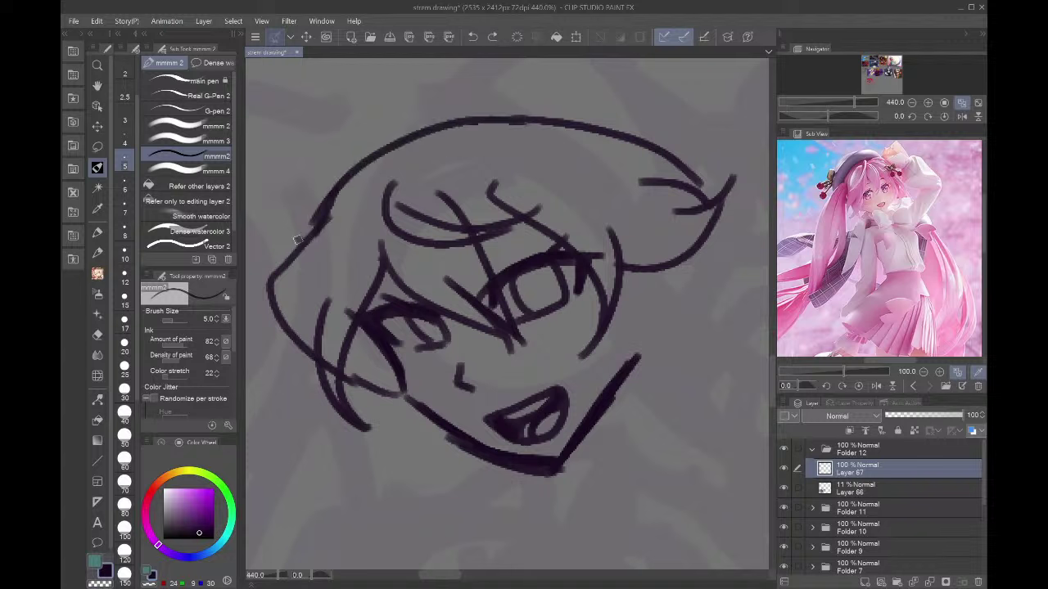
# - Draw the beret outline above the crown and the two round-tipped ornament stems rising from its right edge
pyautogui.moveTo(296, 239)
pyautogui.mouseDown()
pyautogui.moveTo(278, 160)
pyautogui.moveTo(349, 61)
pyautogui.moveTo(629, 80)
pyautogui.moveTo(684, 135)
pyautogui.moveTo(753, 95)
pyautogui.mouseUp()
pyautogui.moveTo(692, 172)
pyautogui.mouseDown()
pyautogui.moveTo(763, 106)
pyautogui.moveTo(749, 92)
pyautogui.moveTo(766, 131)
pyautogui.mouseUp()
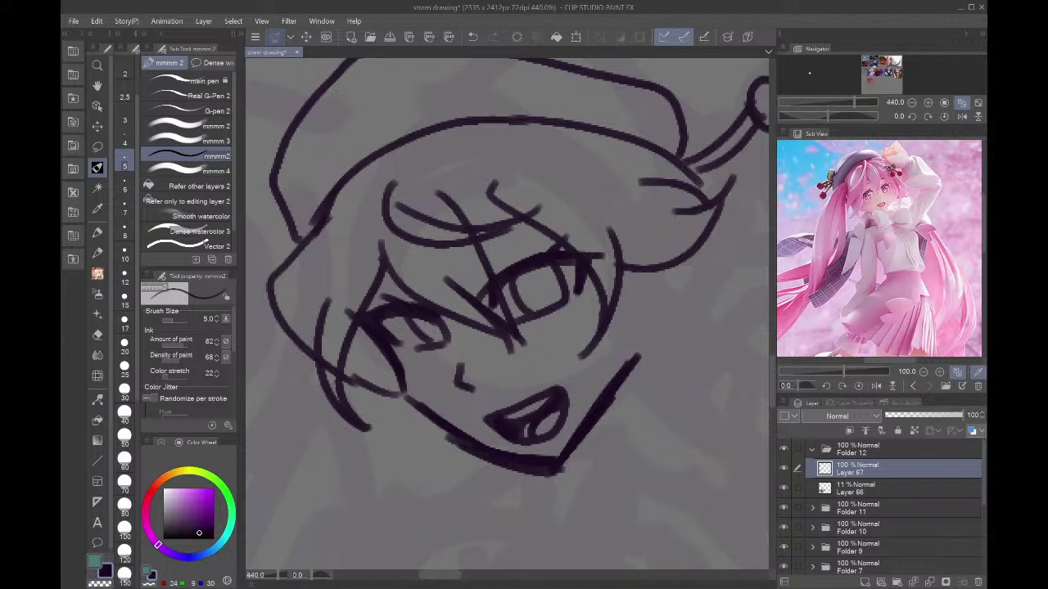
pyautogui.moveTo(688, 144); pyautogui.dragTo(708, 95)
pyautogui.moveTo(693, 155); pyautogui.dragTo(709, 98)
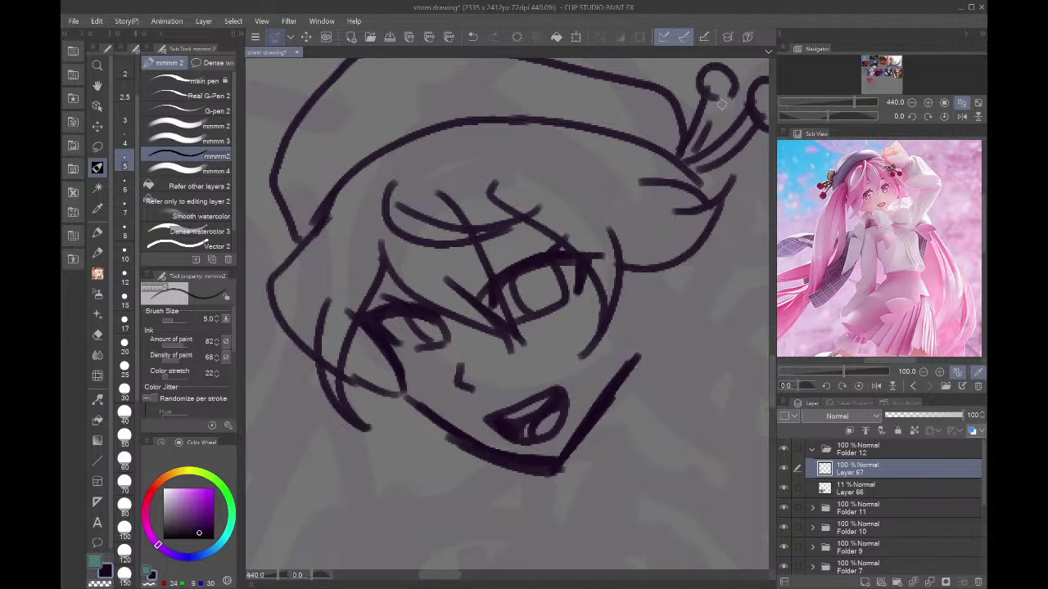
# - Draw the hair locks hanging beside the right jaw and the short pointed locks below the left cheek
pyautogui.moveTo(603, 293)
pyautogui.mouseDown()
pyautogui.moveTo(606, 474)
pyautogui.moveTo(667, 306)
pyautogui.mouseUp()
pyautogui.moveTo(654, 298)
pyautogui.mouseDown()
pyautogui.moveTo(666, 396)
pyautogui.moveTo(711, 259)
pyautogui.mouseUp()
pyautogui.click(876, 83)
pyautogui.moveTo(876, 83); pyautogui.dragTo(870, 81)
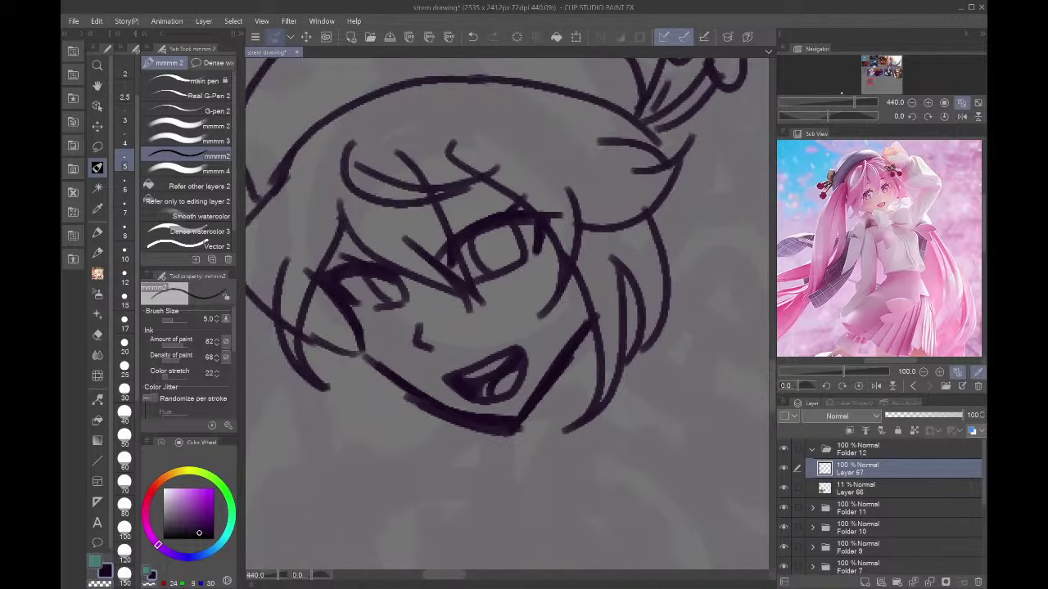
pyautogui.moveTo(307, 337)
pyautogui.mouseDown()
pyautogui.moveTo(364, 466)
pyautogui.moveTo(353, 393)
pyautogui.mouseUp()
pyautogui.moveTo(357, 385)
pyautogui.mouseDown()
pyautogui.moveTo(394, 450)
pyautogui.moveTo(406, 395)
pyautogui.mouseUp()
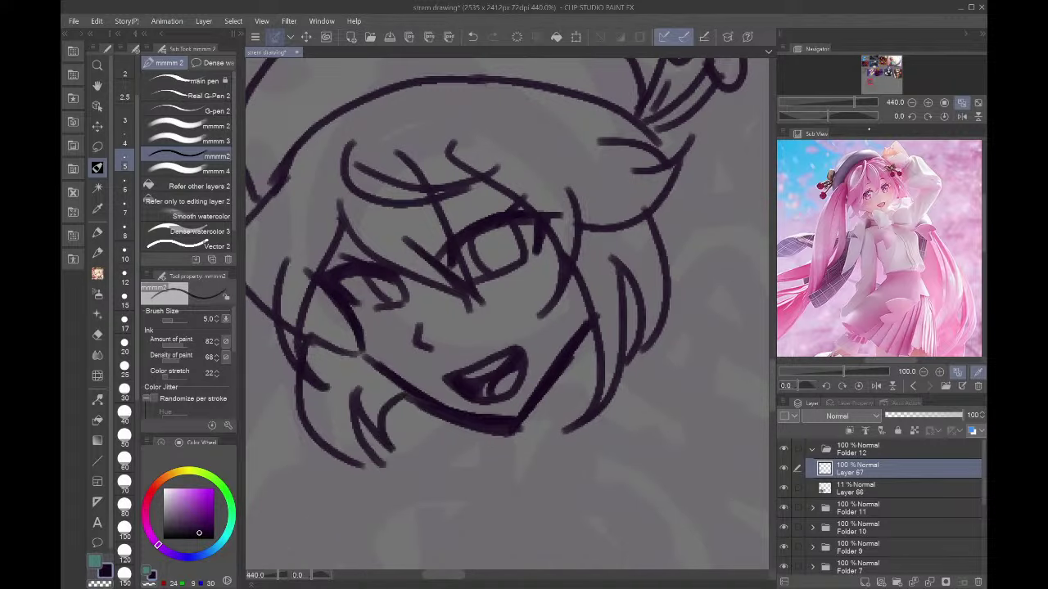
# - Rotate the head line art slightly clockwise and move it left over the rough sketch
pyautogui.click(861, 102)
pyautogui.click(912, 102)
pyautogui.doubleClick(927, 102)
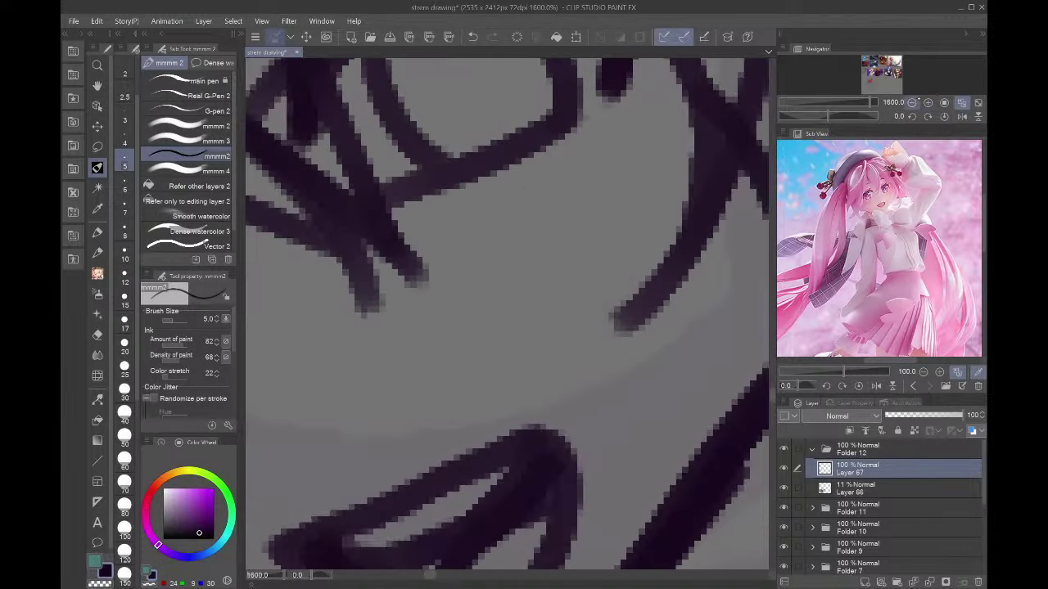
pyautogui.click(961, 103)
pyautogui.click(944, 103)
pyautogui.click(928, 103)
pyautogui.moveTo(867, 76); pyautogui.dragTo(870, 83)
pyautogui.hotkey('ctrl', 't')
pyautogui.moveTo(674, 205); pyautogui.dragTo(656, 235)
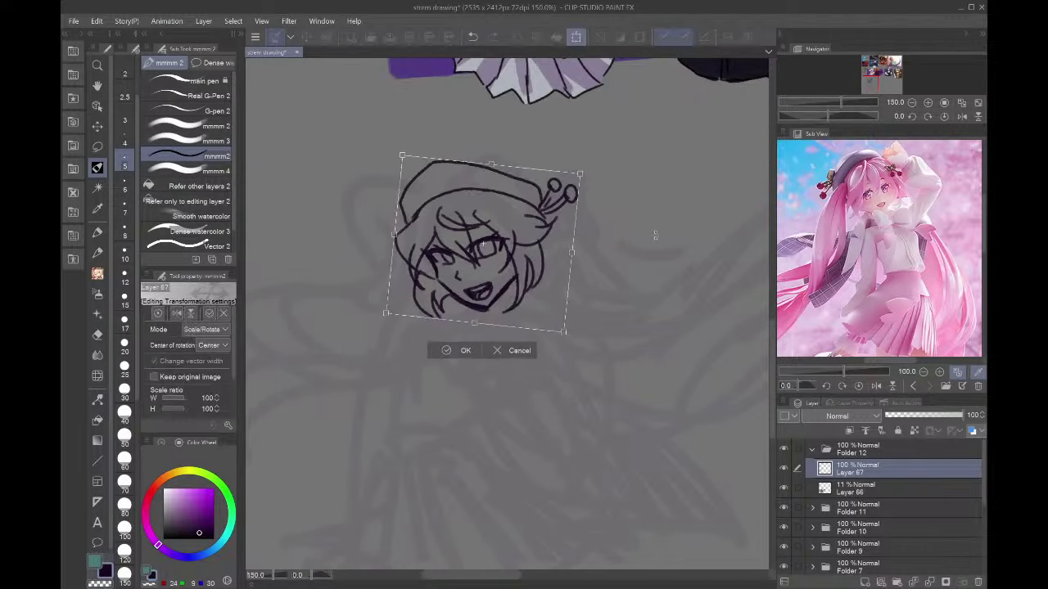
pyautogui.moveTo(524, 259); pyautogui.dragTo(492, 262)
pyautogui.moveTo(484, 304); pyautogui.dragTo(480, 299)
pyautogui.click(415, 349)
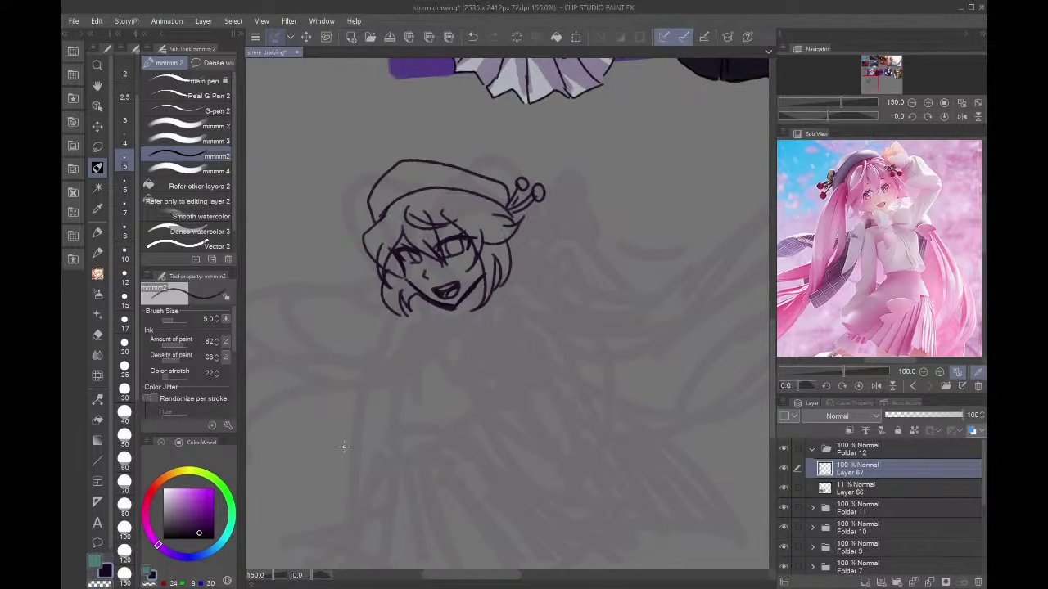
# - Thicken the right jaw line, then try the neck and collar lines beneath the chin and undo them
pyautogui.scroll(3, 343, 446)
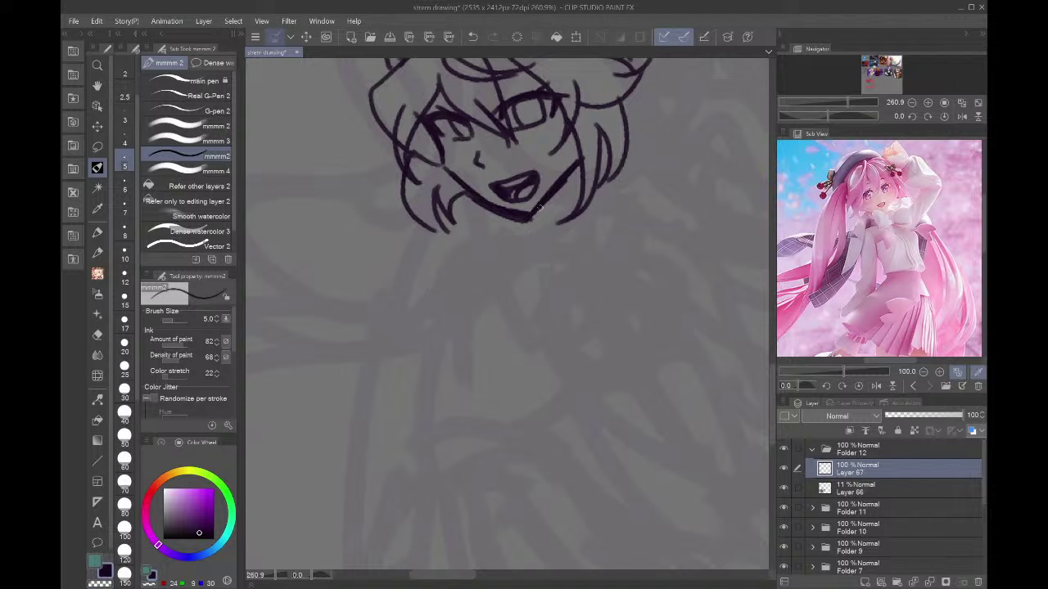
pyautogui.moveTo(538, 208); pyautogui.dragTo(577, 170)
pyautogui.moveTo(506, 212)
pyautogui.mouseDown()
pyautogui.moveTo(510, 239)
pyautogui.moveTo(487, 269)
pyautogui.mouseUp()
pyautogui.moveTo(559, 193)
pyautogui.mouseDown()
pyautogui.moveTo(565, 217)
pyautogui.moveTo(588, 222)
pyautogui.mouseUp()
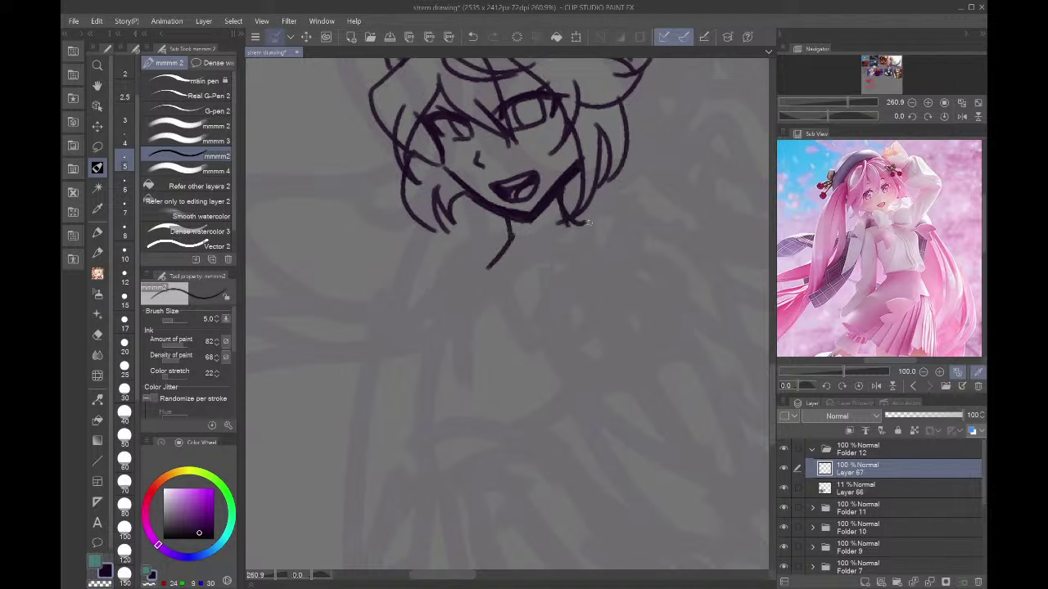
pyautogui.hotkey('ctrl', 'z')
pyautogui.hotkey('ctrl', 'z')
pyautogui.hotkey('ctrl', 'z')
pyautogui.hotkey('ctrl', 'z')
# - Draw the chest bow with its knot, both loops and forked right tail at brush size 6, undoing the stray strokes
pyautogui.press(']')
pyautogui.press(']')
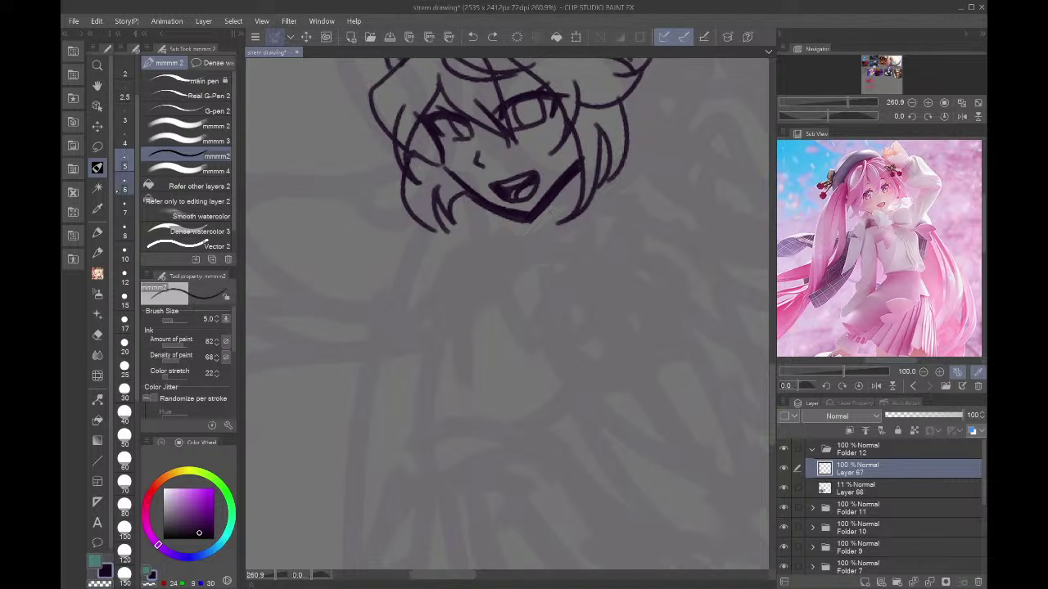
pyautogui.moveTo(485, 256)
pyautogui.mouseDown()
pyautogui.moveTo(501, 270)
pyautogui.moveTo(486, 258)
pyautogui.moveTo(510, 264)
pyautogui.moveTo(565, 348)
pyautogui.moveTo(494, 287)
pyautogui.moveTo(473, 241)
pyautogui.moveTo(469, 287)
pyautogui.moveTo(483, 261)
pyautogui.moveTo(584, 499)
pyautogui.moveTo(587, 415)
pyautogui.moveTo(606, 394)
pyautogui.moveTo(550, 370)
pyautogui.mouseUp()
pyautogui.press('[')
pyautogui.hotkey('ctrl', 'z')
pyautogui.moveTo(482, 287)
pyautogui.mouseDown()
pyautogui.moveTo(425, 397)
pyautogui.moveTo(469, 406)
pyautogui.mouseUp()
pyautogui.moveTo(470, 406)
pyautogui.mouseDown()
pyautogui.moveTo(381, 388)
pyautogui.moveTo(410, 409)
pyautogui.moveTo(373, 290)
pyautogui.moveTo(418, 286)
pyautogui.mouseUp()
pyautogui.hotkey('ctrl', 'z')
pyautogui.hotkey('ctrl', 'z')
pyautogui.hotkey('ctrl', 'z')
pyautogui.hotkey('ctrl', 'z')
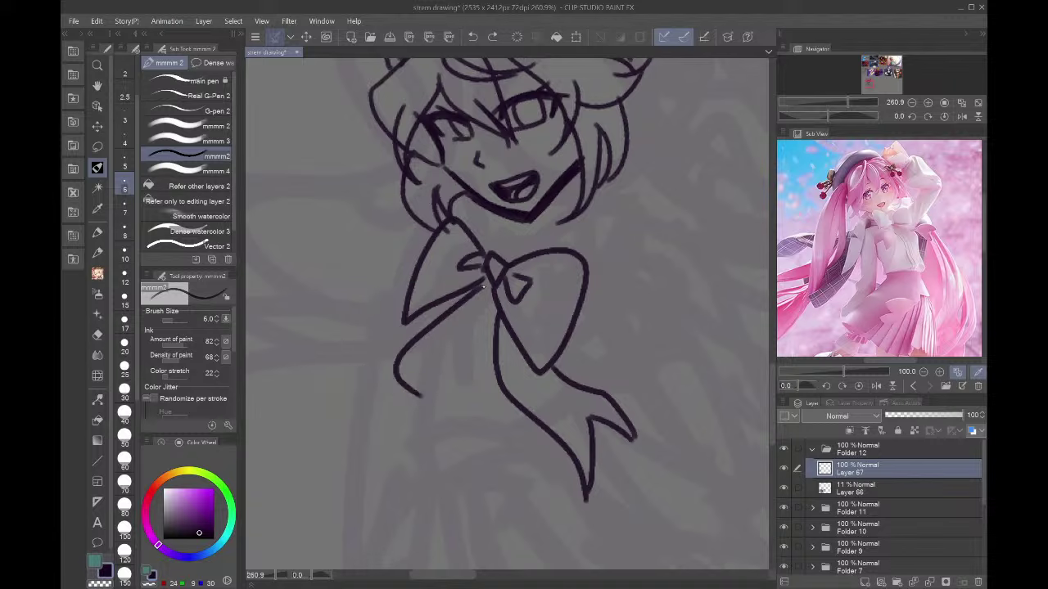
# - Draw the bow's forked left ribbon tail sweeping outward from the knot
pyautogui.moveTo(481, 288)
pyautogui.mouseDown()
pyautogui.moveTo(342, 427)
pyautogui.moveTo(344, 345)
pyautogui.moveTo(303, 374)
pyautogui.mouseUp()
pyautogui.moveTo(304, 374); pyautogui.dragTo(335, 312)
pyautogui.moveTo(344, 305); pyautogui.dragTo(397, 305)
# - Draw the neck lines between chin and bow and the collar edge behind the bow's right loop
pyautogui.click(912, 103)
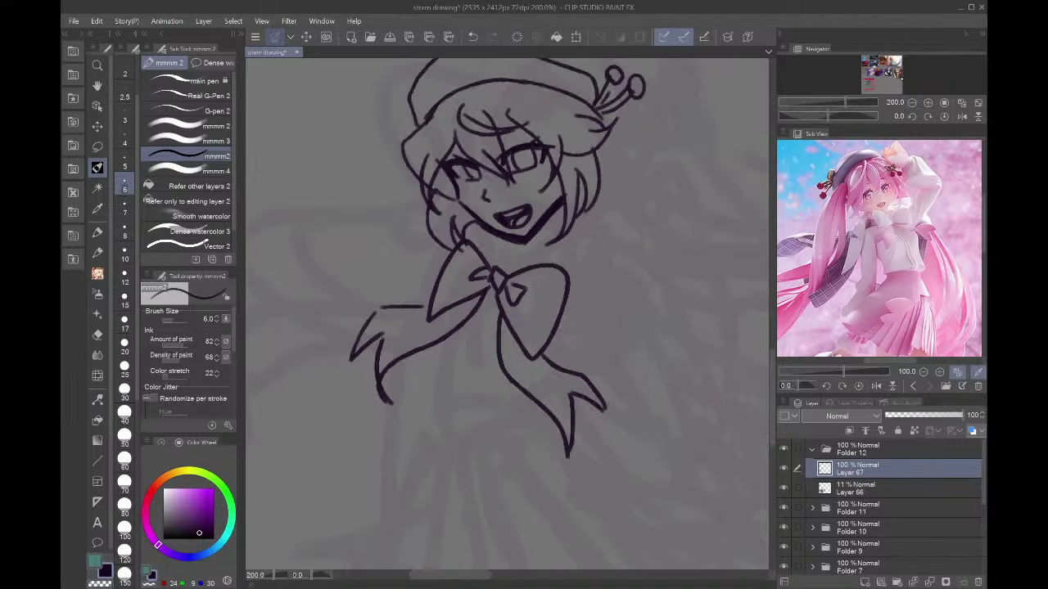
pyautogui.moveTo(874, 78)
pyautogui.mouseDown()
pyautogui.moveTo(868, 70)
pyautogui.moveTo(869, 85)
pyautogui.mouseUp()
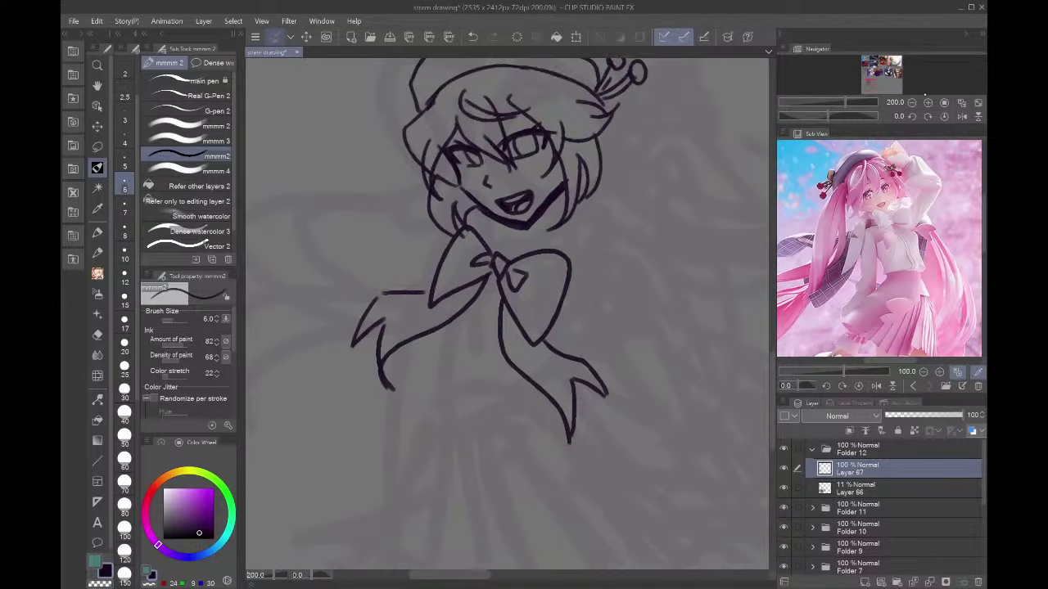
pyautogui.click(927, 104)
pyautogui.moveTo(497, 141)
pyautogui.mouseDown()
pyautogui.moveTo(505, 171)
pyautogui.moveTo(483, 179)
pyautogui.moveTo(484, 190)
pyautogui.mouseUp()
pyautogui.moveTo(459, 137)
pyautogui.mouseDown()
pyautogui.moveTo(459, 162)
pyautogui.moveTo(478, 142)
pyautogui.mouseUp()
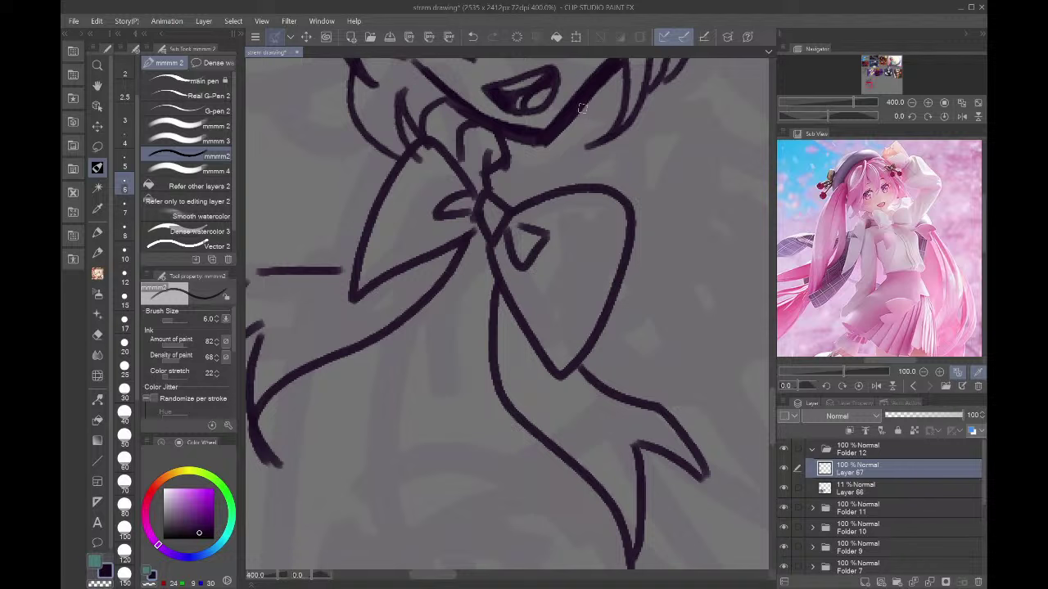
pyautogui.moveTo(581, 108)
pyautogui.mouseDown()
pyautogui.moveTo(591, 146)
pyautogui.moveTo(574, 190)
pyautogui.moveTo(685, 131)
pyautogui.moveTo(638, 123)
pyautogui.mouseUp()
# - Draw the small round ornament at the beret's left lower edge, next to the hair
pyautogui.click(912, 103)
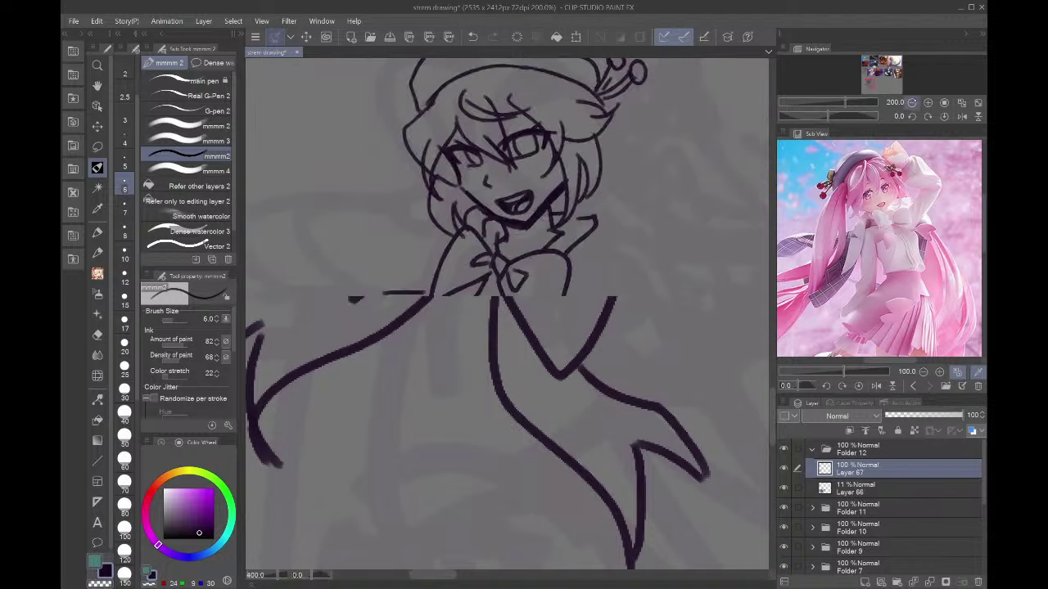
pyautogui.moveTo(899, 68); pyautogui.dragTo(867, 82)
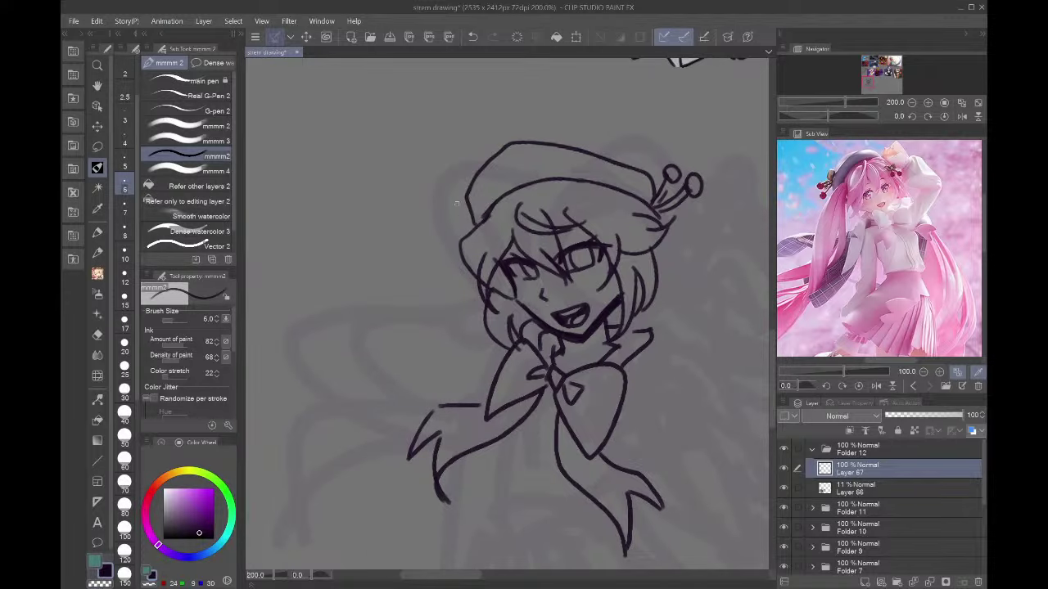
pyautogui.moveTo(464, 218); pyautogui.dragTo(469, 231)
# - Check the line art mirrored and free-transform it, skewing it slightly, scaling it to 98% width and 99% height, and repositioning it
pyautogui.moveTo(885, 72); pyautogui.dragTo(866, 84)
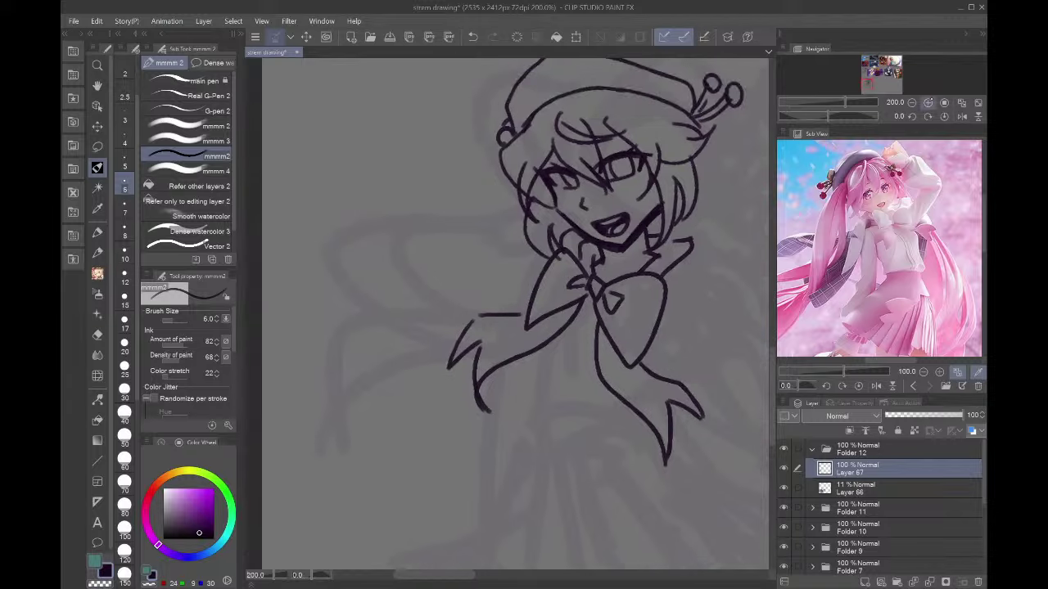
pyautogui.click(962, 116)
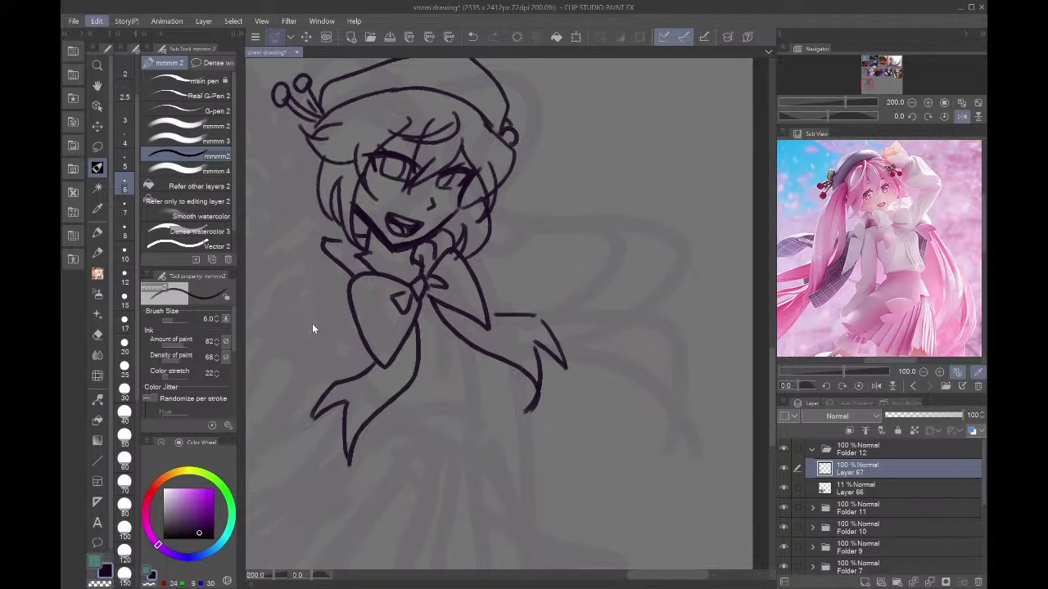
pyautogui.hotkey('ctrl', 't')
pyautogui.moveTo(419, 472); pyautogui.dragTo(452, 464)
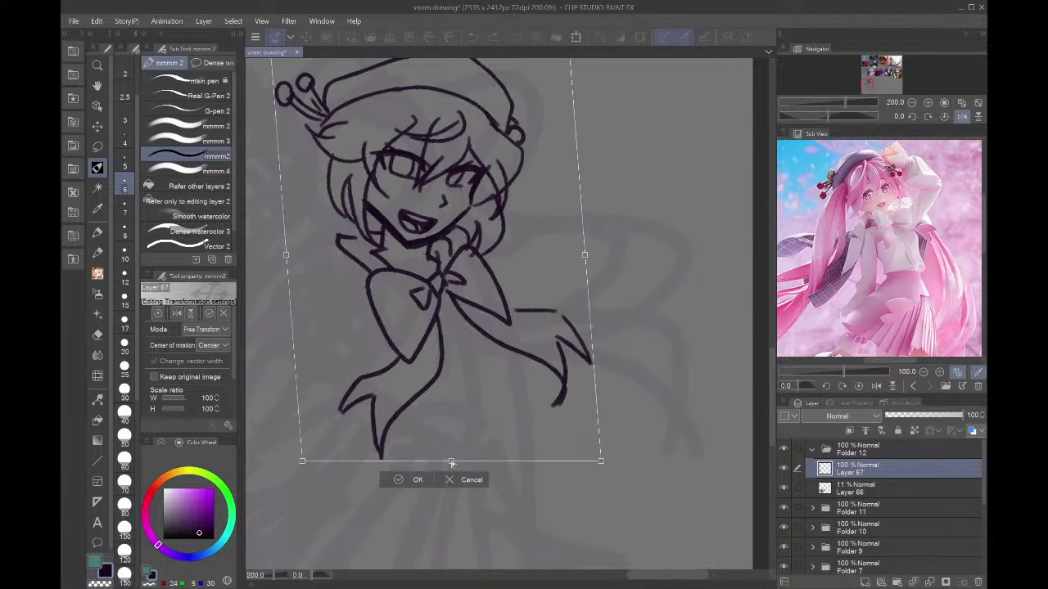
pyautogui.moveTo(584, 256); pyautogui.dragTo(578, 248)
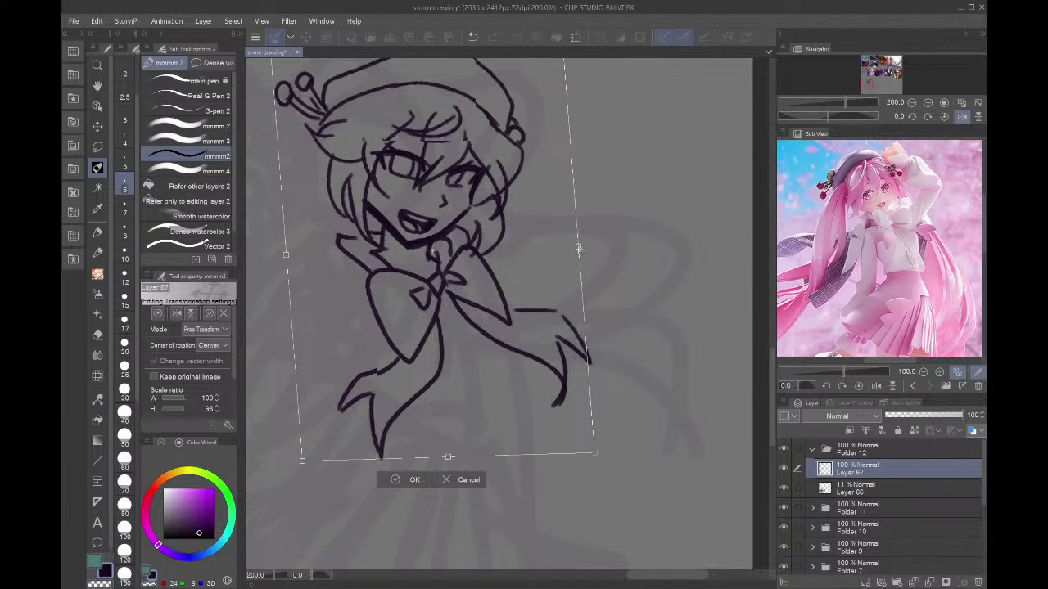
pyautogui.moveTo(519, 273); pyautogui.dragTo(485, 277)
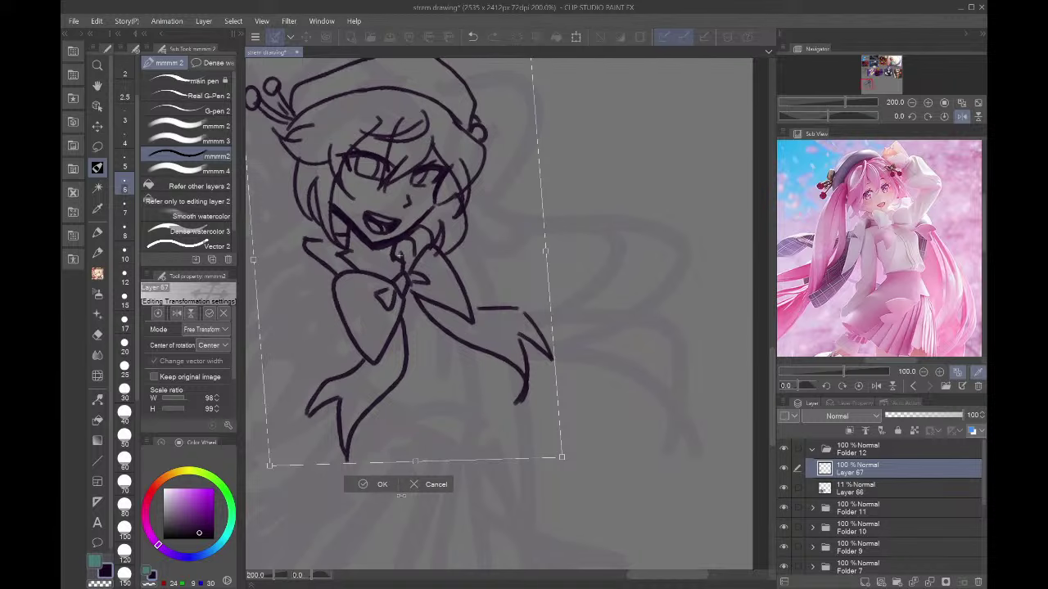
pyautogui.click(379, 484)
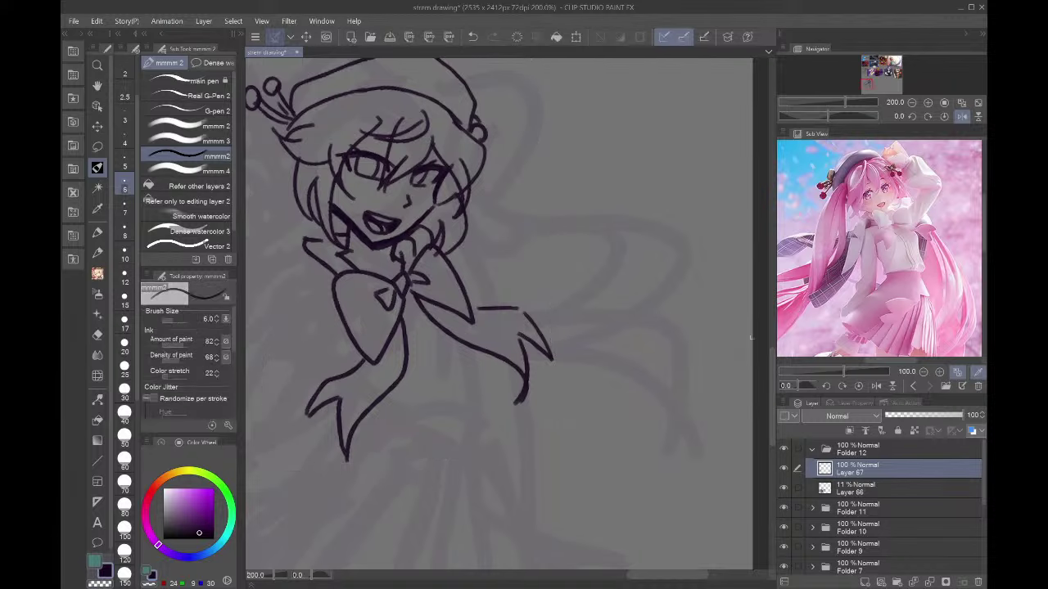
pyautogui.click(962, 117)
# - Sketch two joined shoulder-joint circles and the upper arm bone in the empty canvas area, undoing the stray stroke
pyautogui.scroll(-10, 627, 393)
pyautogui.scroll(-3, 721, 377)
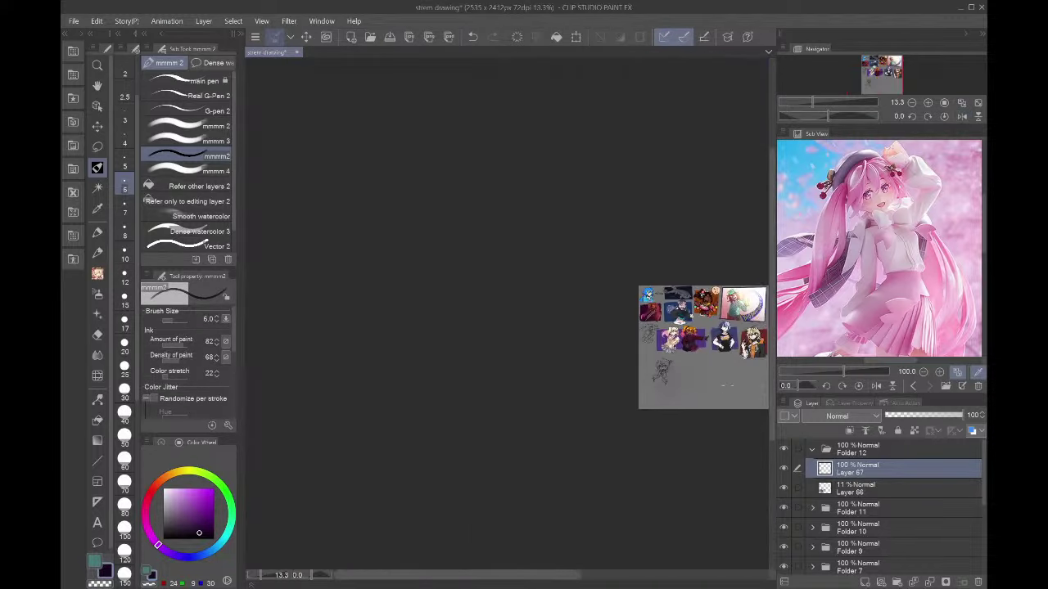
pyautogui.scroll(8, 633, 308)
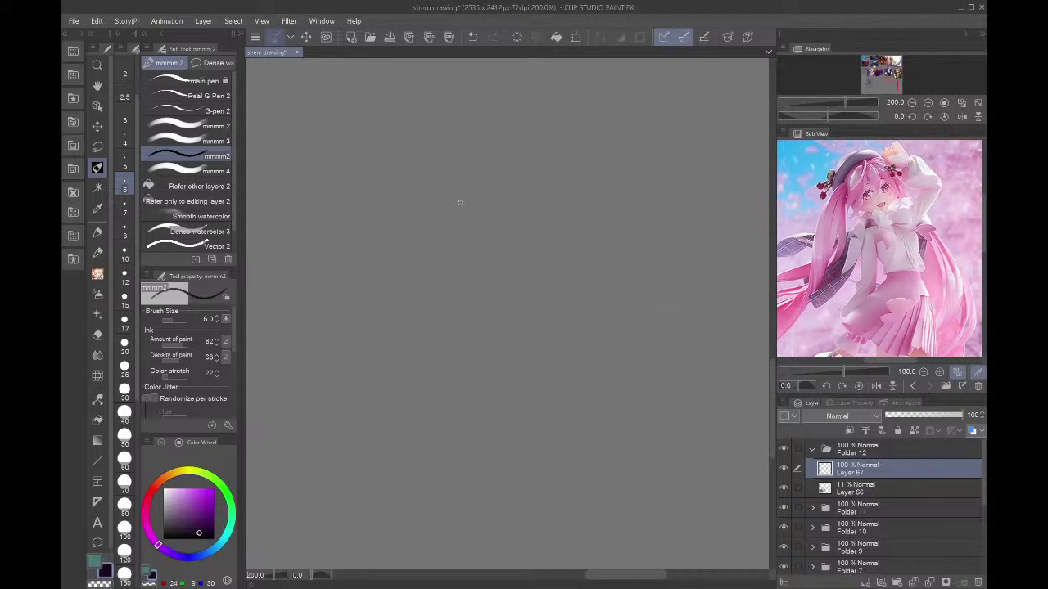
pyautogui.moveTo(473, 175)
pyautogui.mouseDown()
pyautogui.moveTo(524, 177)
pyautogui.moveTo(505, 195)
pyautogui.mouseUp()
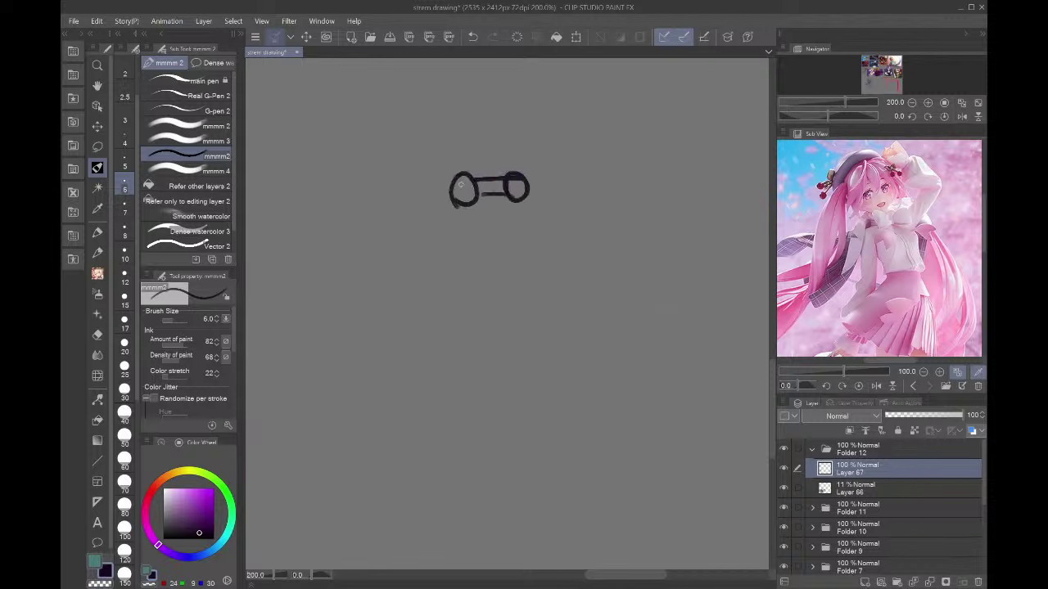
pyautogui.moveTo(461, 167)
pyautogui.mouseDown()
pyautogui.moveTo(452, 198)
pyautogui.moveTo(523, 182)
pyautogui.moveTo(496, 190)
pyautogui.moveTo(576, 352)
pyautogui.mouseUp()
pyautogui.moveTo(526, 199)
pyautogui.mouseDown()
pyautogui.moveTo(587, 349)
pyautogui.moveTo(600, 347)
pyautogui.moveTo(607, 438)
pyautogui.moveTo(653, 495)
pyautogui.mouseUp()
pyautogui.hotkey('ctrl', 'z')
# - Sketch the forearm bones below the elbow and the hand with its thumb and finger segments
pyautogui.moveTo(595, 360); pyautogui.dragTo(645, 489)
pyautogui.moveTo(591, 369)
pyautogui.mouseDown()
pyautogui.moveTo(640, 481)
pyautogui.moveTo(661, 498)
pyautogui.moveTo(638, 487)
pyautogui.mouseUp()
pyautogui.moveTo(888, 84); pyautogui.dragTo(895, 86)
pyautogui.moveTo(605, 414)
pyautogui.mouseDown()
pyautogui.moveTo(603, 474)
pyautogui.moveTo(639, 528)
pyautogui.mouseUp()
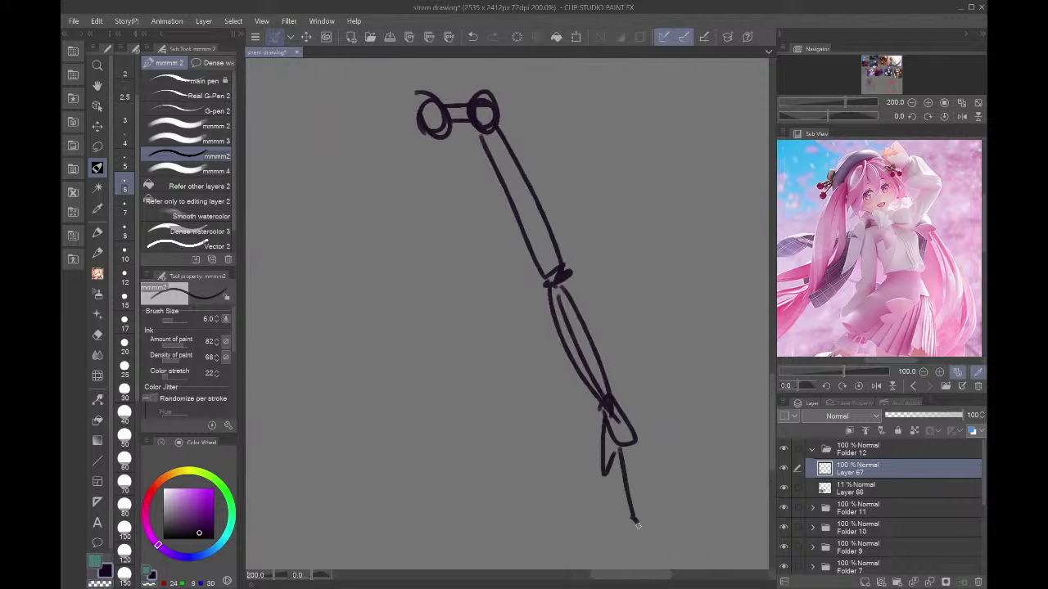
pyautogui.moveTo(632, 442)
pyautogui.mouseDown()
pyautogui.moveTo(640, 523)
pyautogui.moveTo(652, 501)
pyautogui.moveTo(655, 512)
pyautogui.mouseUp()
pyautogui.moveTo(620, 482); pyautogui.dragTo(646, 489)
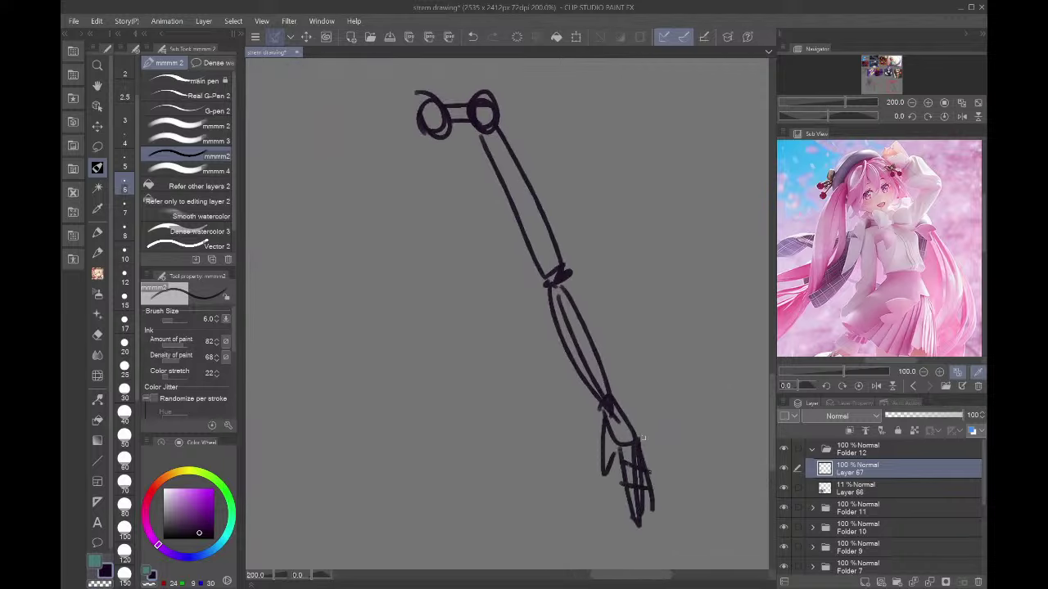
# - Sketch the collarbone, rib lines and breastbone extending left from the shoulder joint
pyautogui.moveTo(450, 123); pyautogui.dragTo(414, 205)
pyautogui.moveTo(418, 92)
pyautogui.mouseDown()
pyautogui.moveTo(407, 162)
pyautogui.moveTo(327, 144)
pyautogui.moveTo(319, 130)
pyautogui.mouseUp()
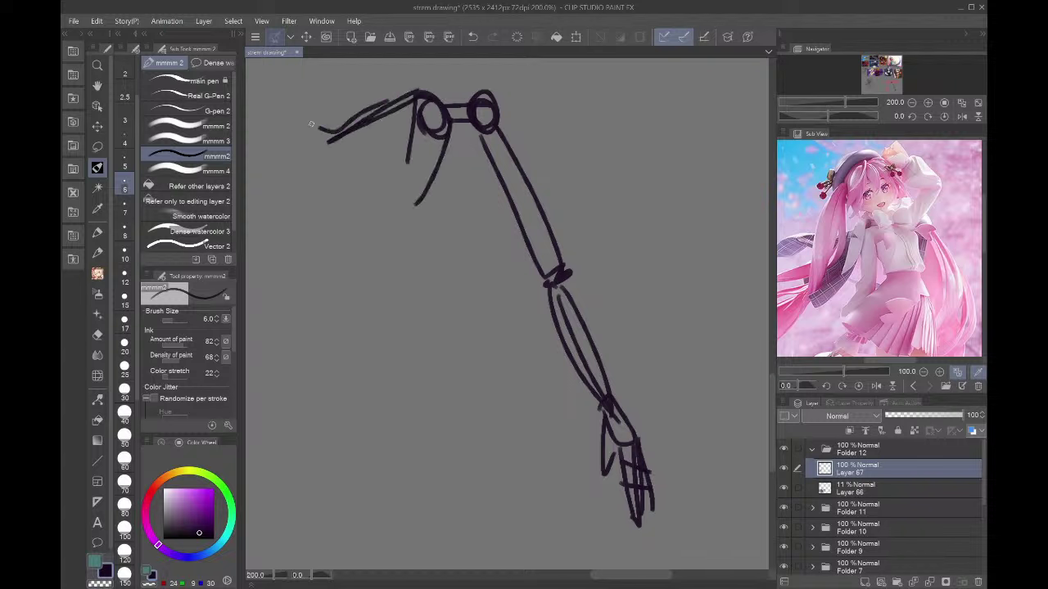
pyautogui.moveTo(410, 156); pyautogui.dragTo(350, 172)
pyautogui.moveTo(421, 194); pyautogui.dragTo(355, 200)
pyautogui.moveTo(416, 205); pyautogui.dragTo(367, 218)
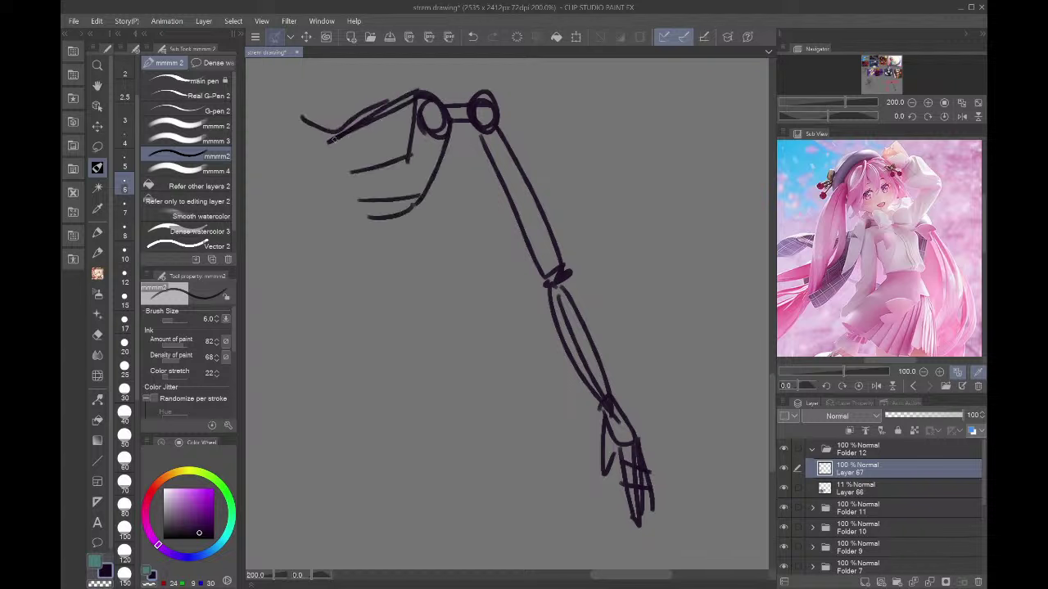
pyautogui.moveTo(427, 126); pyautogui.dragTo(390, 229)
# - Sketch a second, thinner arm skeleton right of the first, with breastbone, ribs, shoulder joints, upper arm, bent forearm and hand
pyautogui.moveTo(902, 85); pyautogui.dragTo(897, 84)
pyautogui.hotkey('ctrl', '-')
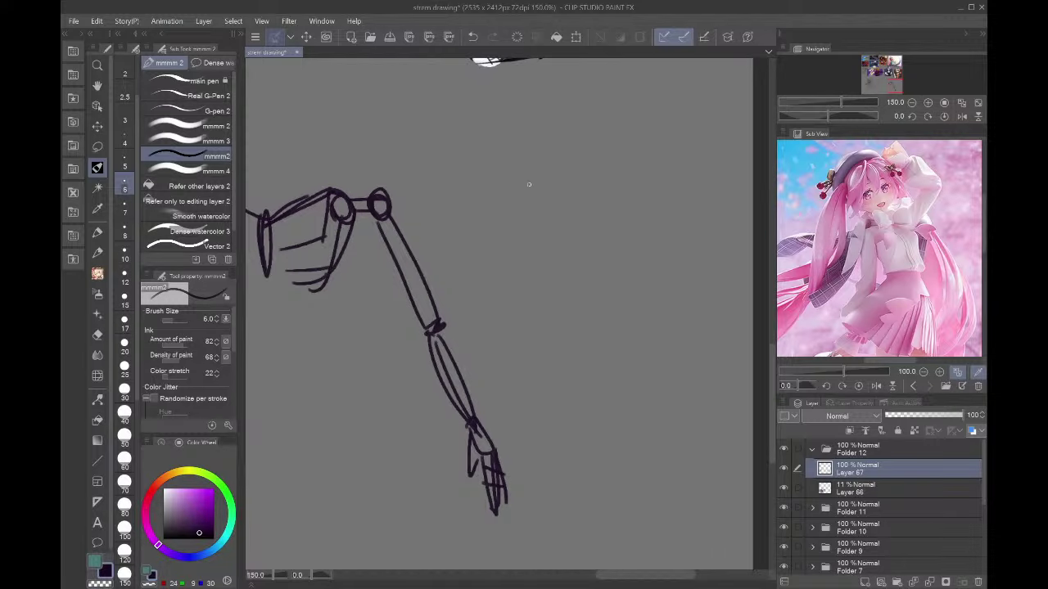
pyautogui.moveTo(537, 208)
pyautogui.mouseDown()
pyautogui.moveTo(527, 183)
pyautogui.moveTo(588, 181)
pyautogui.moveTo(589, 196)
pyautogui.mouseUp()
pyautogui.moveTo(550, 202)
pyautogui.mouseDown()
pyautogui.moveTo(583, 216)
pyautogui.moveTo(573, 231)
pyautogui.mouseUp()
pyautogui.moveTo(586, 181); pyautogui.dragTo(664, 260)
pyautogui.moveTo(630, 191)
pyautogui.mouseDown()
pyautogui.moveTo(670, 264)
pyautogui.moveTo(736, 330)
pyautogui.mouseUp()
pyautogui.moveTo(672, 270)
pyautogui.mouseDown()
pyautogui.moveTo(735, 330)
pyautogui.moveTo(729, 399)
pyautogui.moveTo(738, 326)
pyautogui.moveTo(724, 431)
pyautogui.mouseUp()
pyautogui.moveTo(733, 378); pyautogui.dragTo(731, 326)
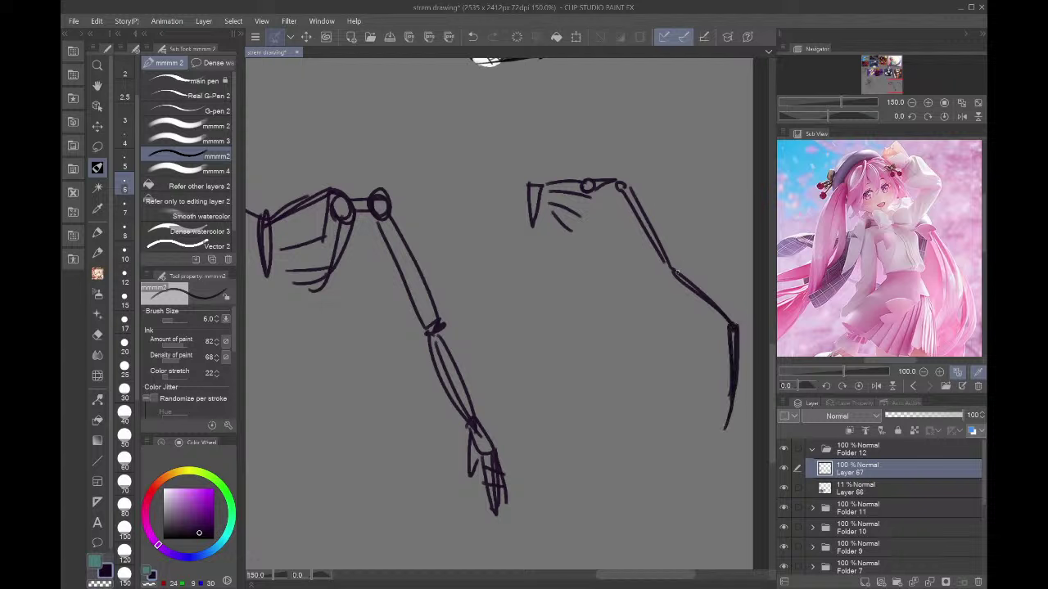
# - Add a new layer above Layer 66 and colour both skeletons' upper arms light purple with brush size 15
pyautogui.click(859, 492)
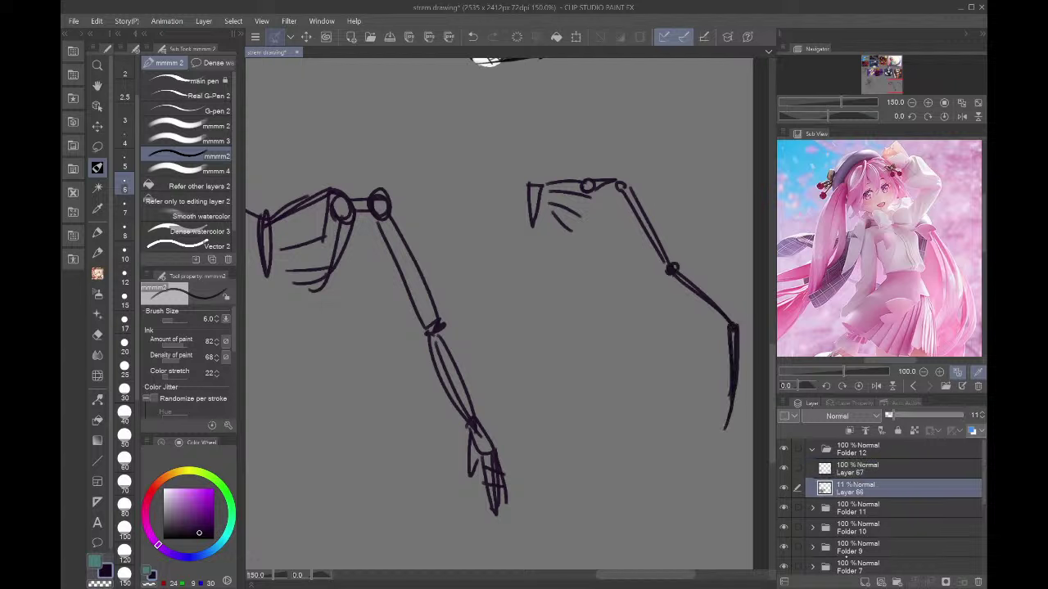
pyautogui.click(865, 582)
pyautogui.click(189, 488)
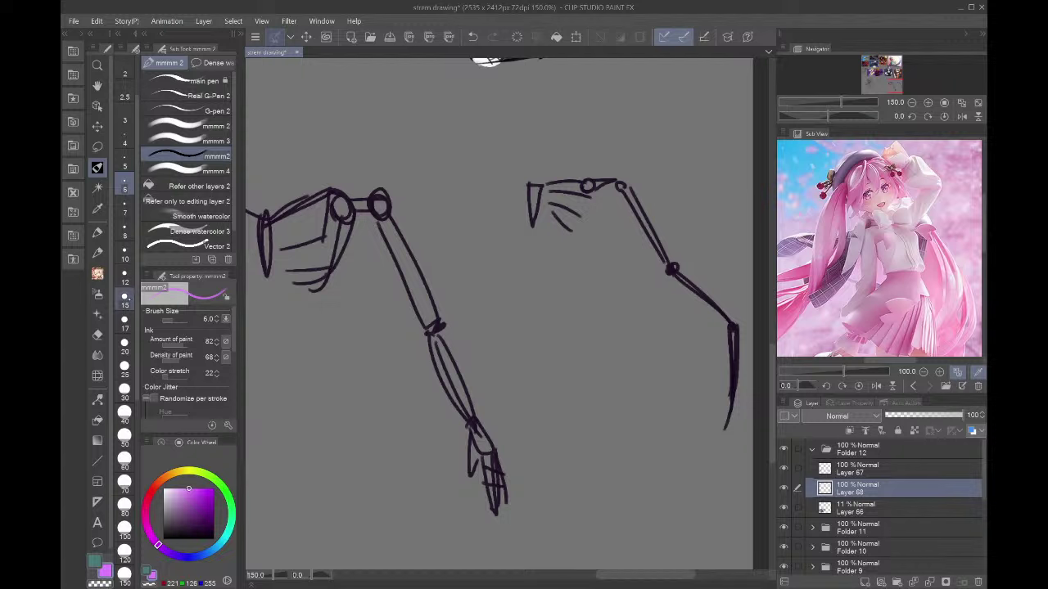
pyautogui.click(124, 296)
pyautogui.moveTo(388, 218); pyautogui.dragTo(433, 326)
pyautogui.moveTo(619, 187); pyautogui.dragTo(664, 264)
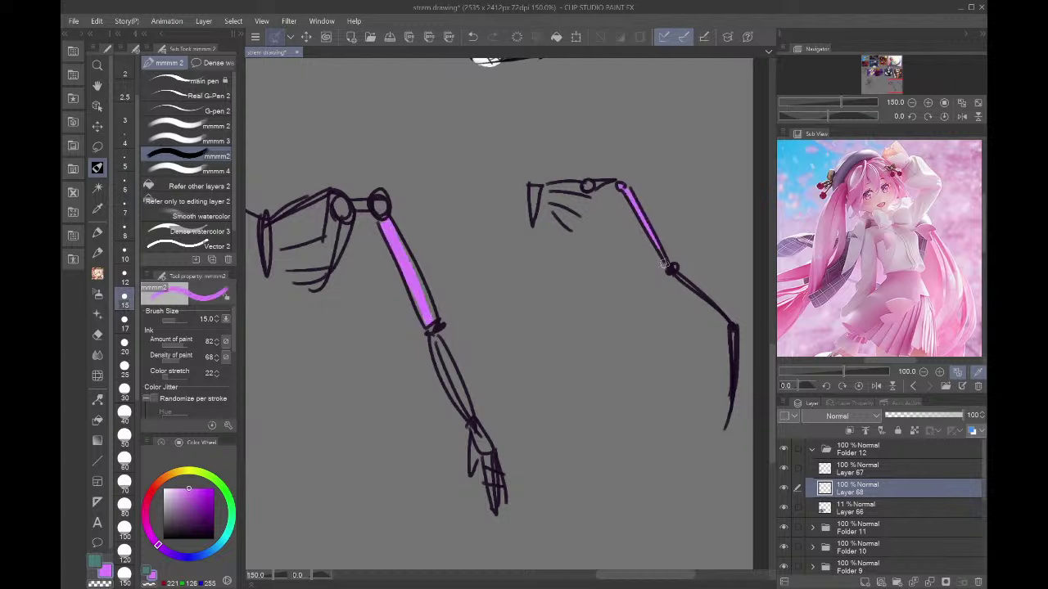
# - Colour the forearms of both arm skeletons teal
pyautogui.click(219, 542)
pyautogui.click(204, 511)
pyautogui.moveTo(434, 346); pyautogui.dragTo(471, 414)
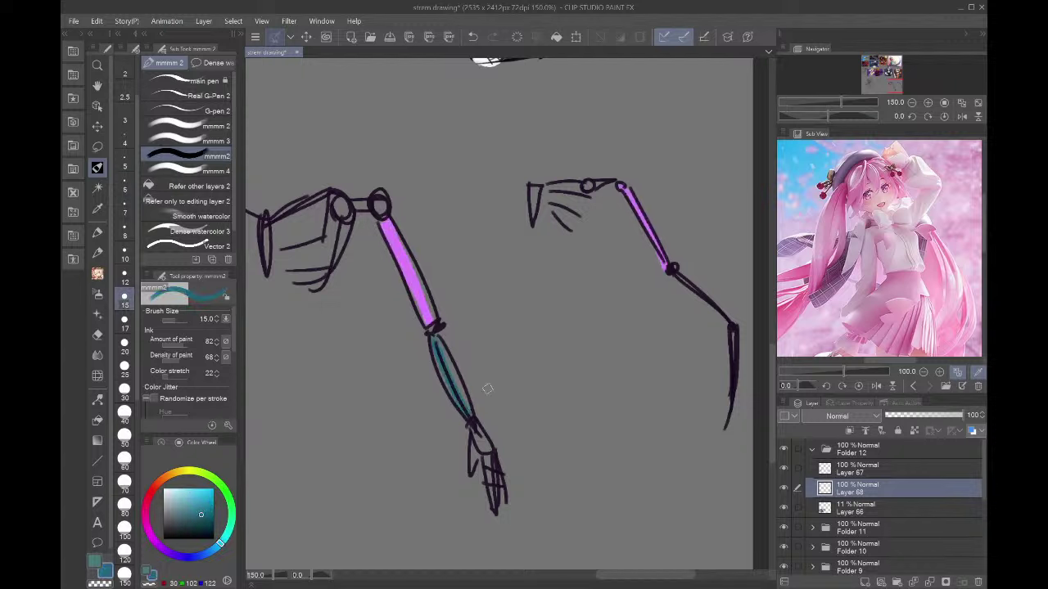
pyautogui.moveTo(674, 274); pyautogui.dragTo(727, 321)
pyautogui.moveTo(439, 338); pyautogui.dragTo(467, 404)
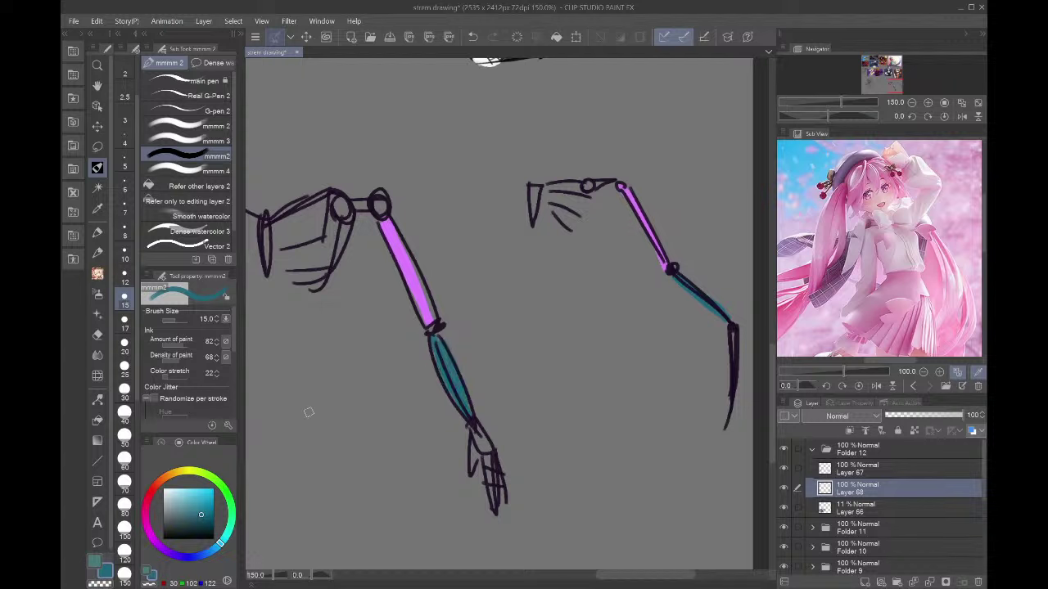
# - Colour the hands of both arm skeletons light yellow-orange
pyautogui.click(173, 473)
pyautogui.click(187, 489)
pyautogui.moveTo(473, 433)
pyautogui.mouseDown()
pyautogui.moveTo(501, 509)
pyautogui.moveTo(479, 446)
pyautogui.mouseUp()
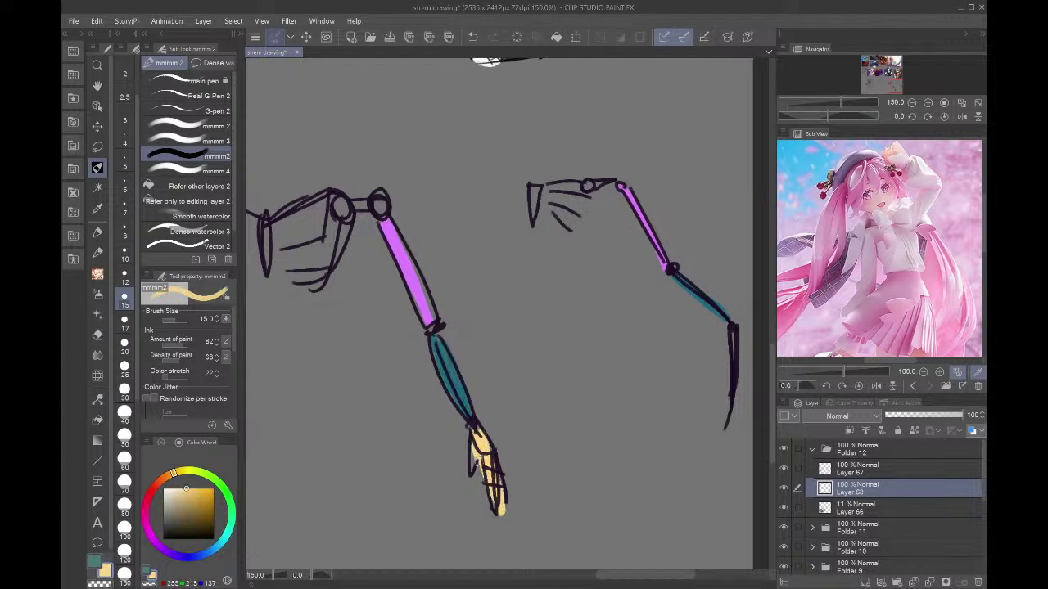
pyautogui.moveTo(729, 350); pyautogui.dragTo(734, 350)
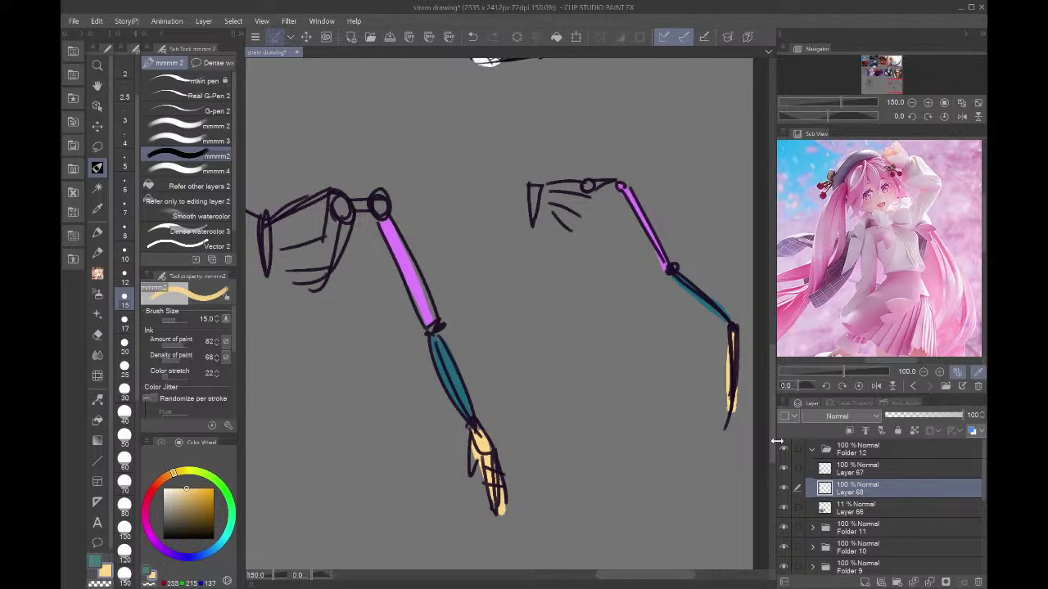
# - On a new layer above Layer 67, outline a feathered wing around the second skeleton in dark purple with brush size 5
pyautogui.click(828, 466)
pyautogui.click(865, 581)
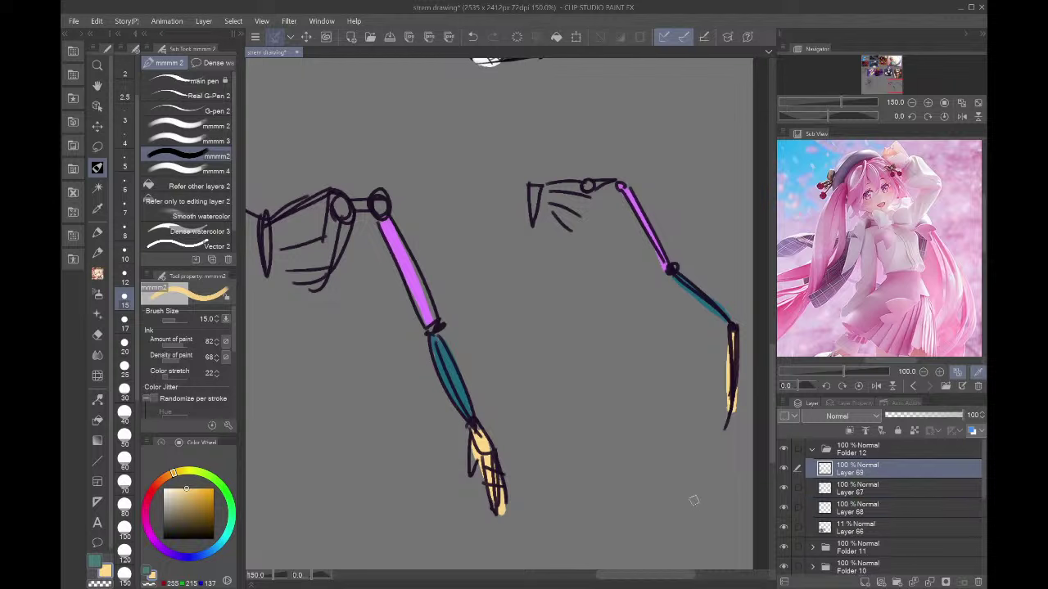
pyautogui.click(125, 166)
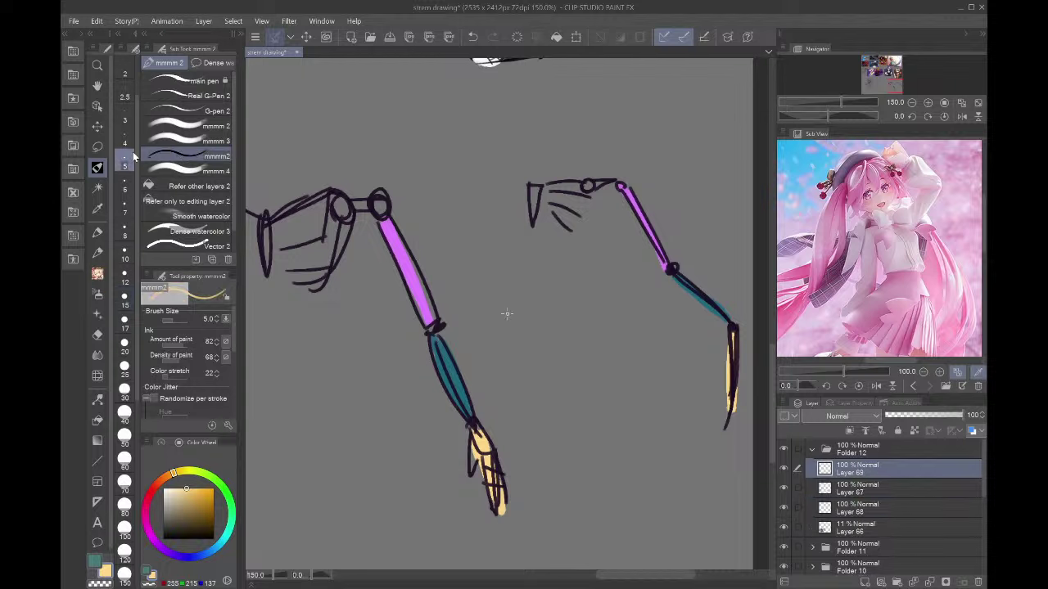
pyautogui.click(150, 530)
pyautogui.click(193, 517)
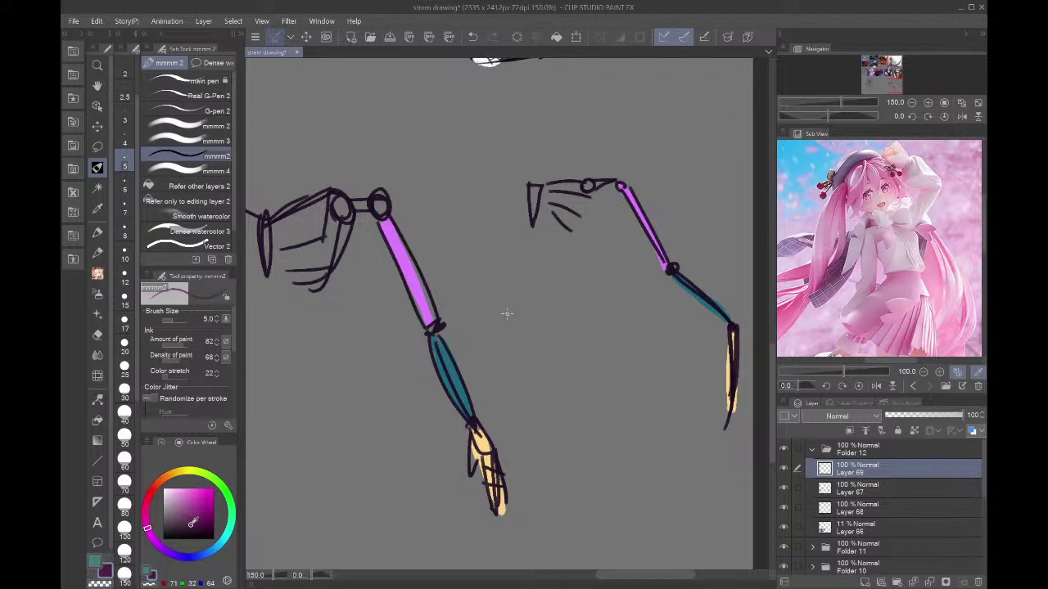
pyautogui.moveTo(610, 169)
pyautogui.mouseDown()
pyautogui.moveTo(668, 242)
pyautogui.moveTo(735, 298)
pyautogui.moveTo(738, 568)
pyautogui.moveTo(687, 461)
pyautogui.mouseUp()
pyautogui.moveTo(693, 485)
pyautogui.mouseDown()
pyautogui.moveTo(694, 503)
pyautogui.moveTo(676, 419)
pyautogui.mouseUp()
pyautogui.moveTo(665, 476)
pyautogui.mouseDown()
pyautogui.moveTo(661, 432)
pyautogui.moveTo(677, 398)
pyautogui.mouseUp()
pyautogui.moveTo(651, 454); pyautogui.dragTo(668, 387)
pyautogui.moveTo(638, 421)
pyautogui.mouseDown()
pyautogui.moveTo(639, 401)
pyautogui.moveTo(634, 410)
pyautogui.mouseUp()
pyautogui.moveTo(669, 352); pyautogui.dragTo(634, 393)
pyautogui.moveTo(639, 349); pyautogui.dragTo(638, 325)
pyautogui.moveTo(632, 334)
pyautogui.mouseDown()
pyautogui.moveTo(624, 255)
pyautogui.moveTo(602, 225)
pyautogui.mouseUp()
pyautogui.moveTo(623, 264); pyautogui.dragTo(601, 218)
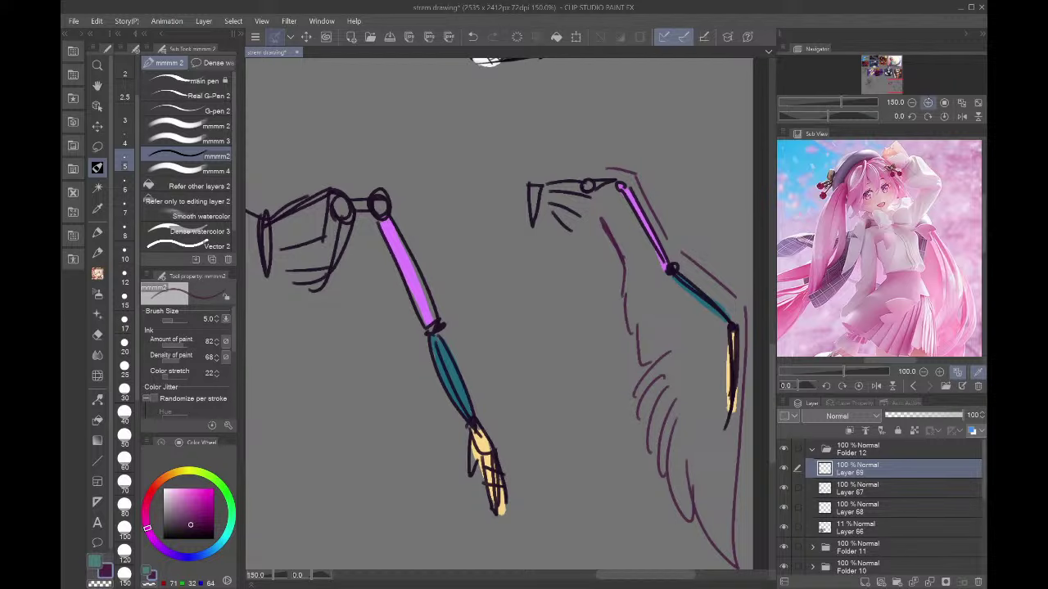
# - Sketch a separate feathered wing beside the first skeleton's forearm, with joint dots and bone lines along its front edge
pyautogui.click(911, 102)
pyautogui.click(912, 103)
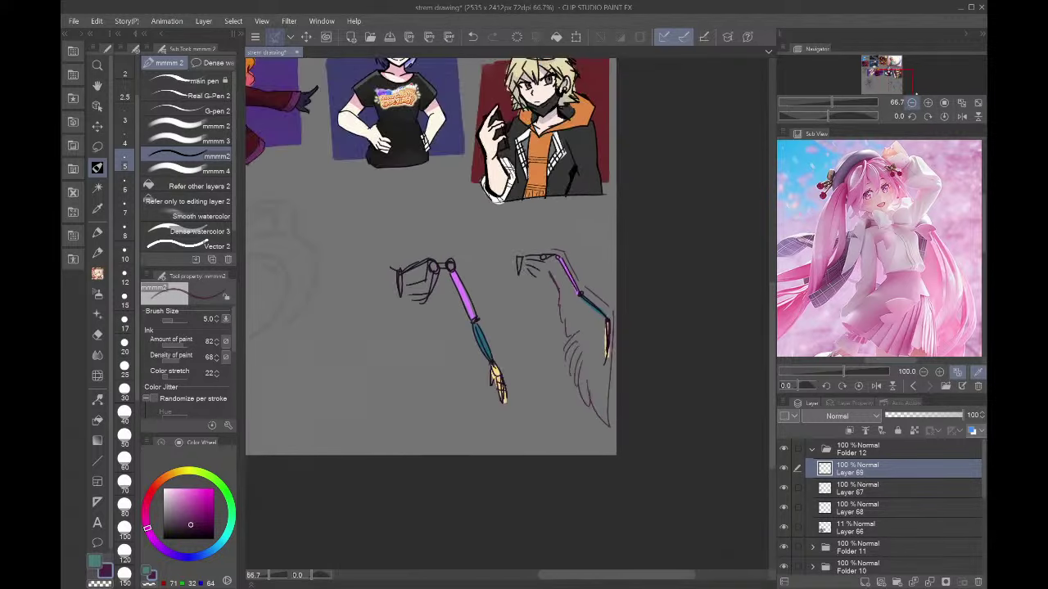
pyautogui.moveTo(900, 87); pyautogui.dragTo(890, 93)
pyautogui.click(927, 102)
pyautogui.click(927, 103)
pyautogui.moveTo(562, 243)
pyautogui.mouseDown()
pyautogui.moveTo(613, 202)
pyautogui.moveTo(618, 145)
pyautogui.moveTo(768, 82)
pyautogui.moveTo(758, 140)
pyautogui.moveTo(674, 218)
pyautogui.moveTo(604, 256)
pyautogui.moveTo(625, 200)
pyautogui.mouseUp()
pyautogui.moveTo(630, 149); pyautogui.dragTo(623, 201)
pyautogui.moveTo(645, 147); pyautogui.dragTo(693, 123)
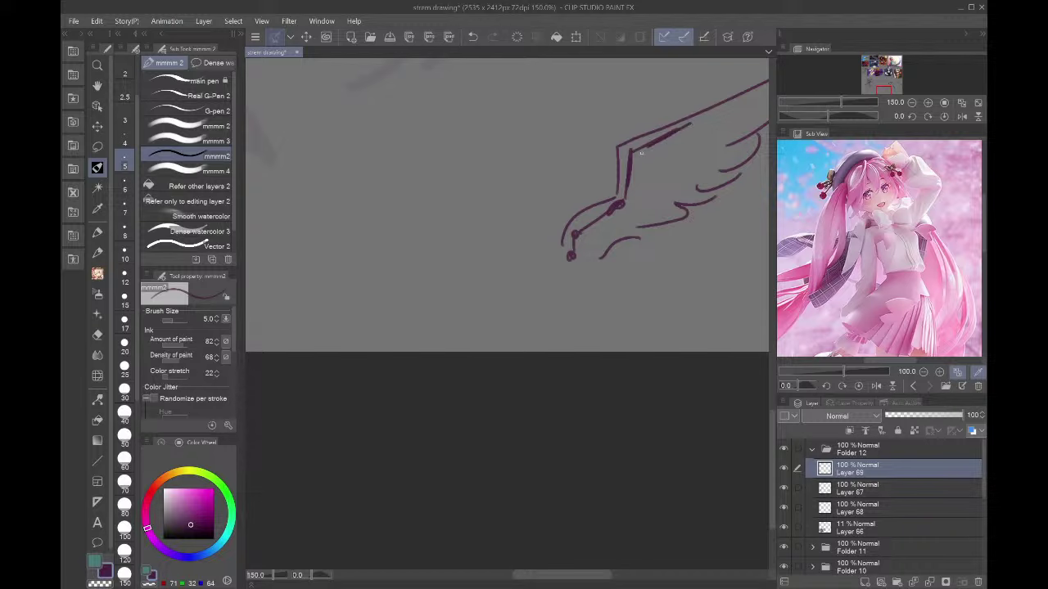
# - Lasso the second skeleton with its wing across Folder 12 and move it up and left, closer to the first skeleton
pyautogui.click(911, 103)
pyautogui.click(912, 102)
pyautogui.moveTo(904, 79)
pyautogui.mouseDown()
pyautogui.moveTo(917, 75)
pyautogui.moveTo(907, 77)
pyautogui.mouseUp()
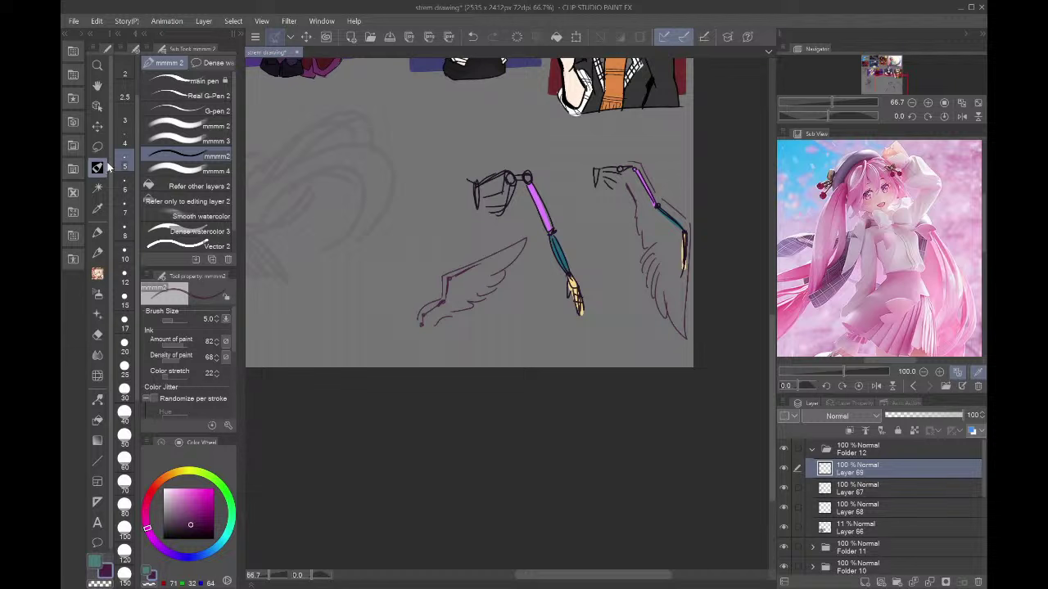
pyautogui.press('m')
pyautogui.click(876, 452)
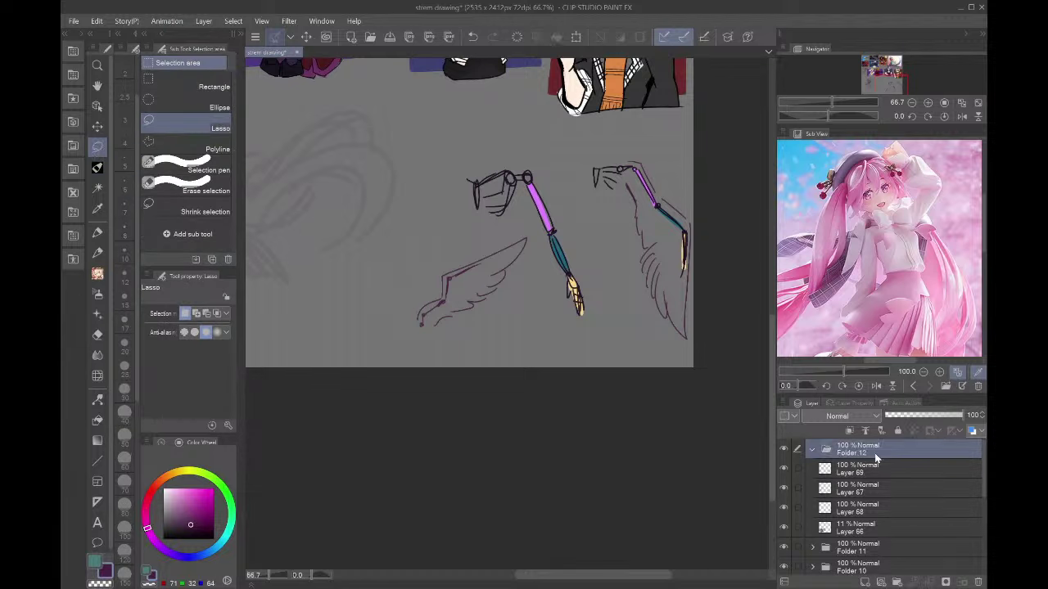
pyautogui.moveTo(709, 405)
pyautogui.mouseDown()
pyautogui.moveTo(606, 228)
pyautogui.moveTo(715, 234)
pyautogui.moveTo(695, 385)
pyautogui.mouseUp()
pyautogui.click(694, 385)
pyautogui.moveTo(667, 310); pyautogui.dragTo(591, 264)
pyautogui.click(524, 341)
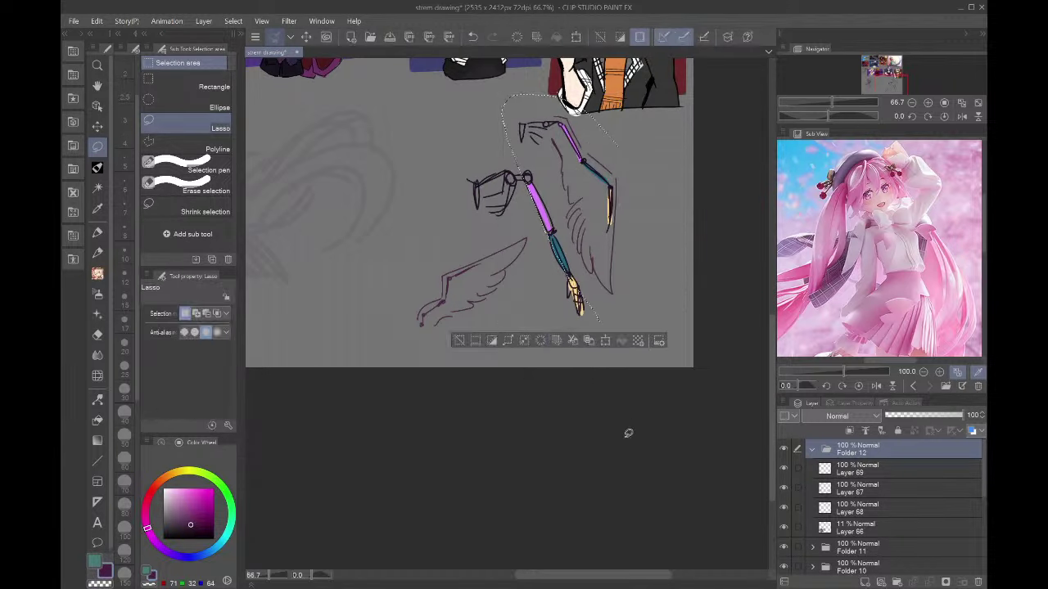
pyautogui.hotkey('ctrl', 'd')
# - Lasso both skeletons and the wings in Folder 12, cut them out and paste them as a separate folder above it
pyautogui.click(813, 450)
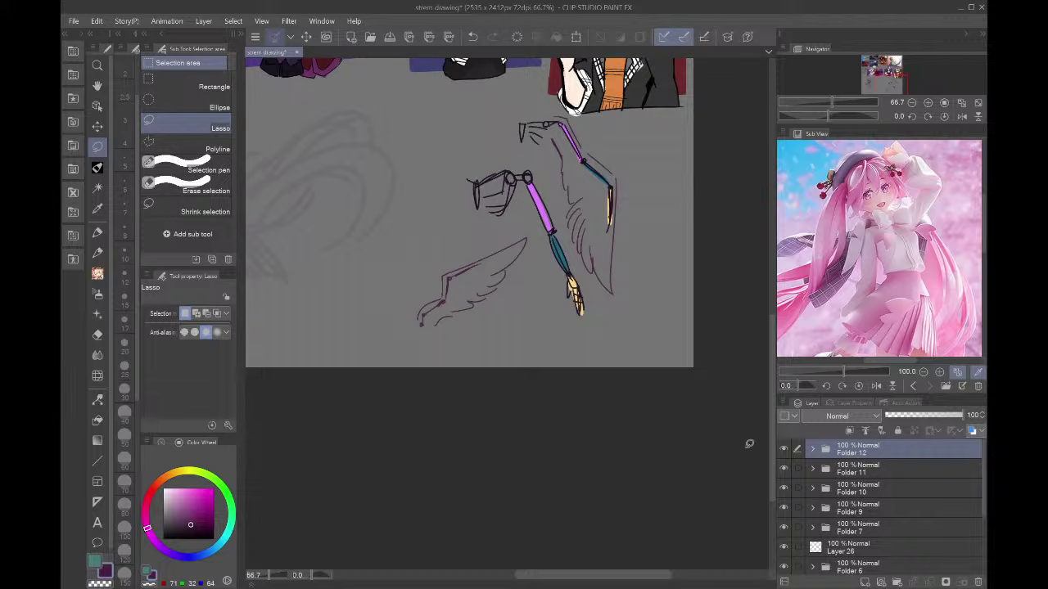
pyautogui.moveTo(561, 445)
pyautogui.mouseDown()
pyautogui.moveTo(468, 115)
pyautogui.moveTo(551, 68)
pyautogui.moveTo(732, 358)
pyautogui.mouseUp()
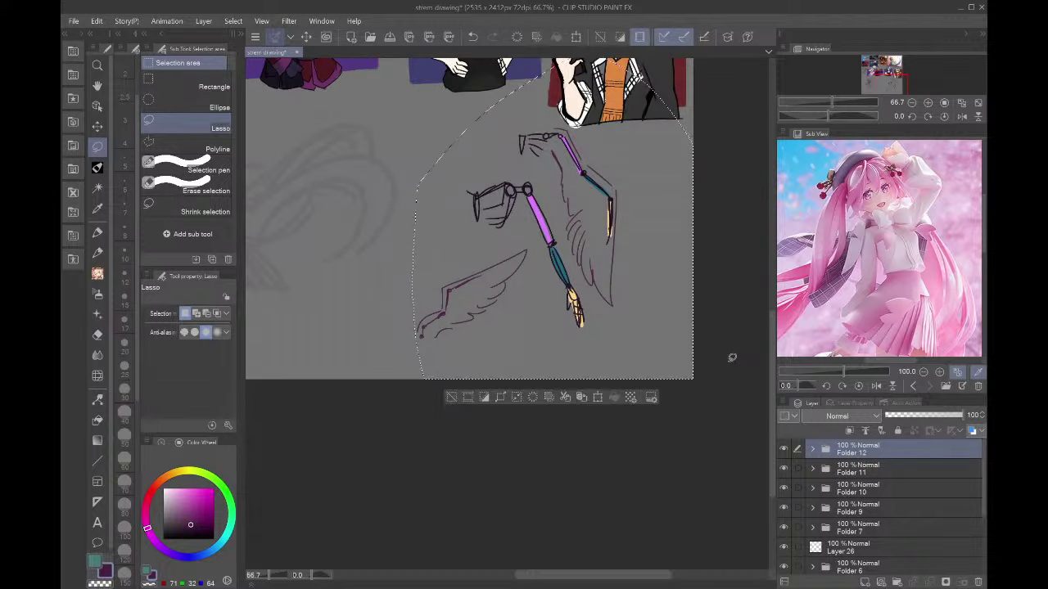
pyautogui.press('Delete')
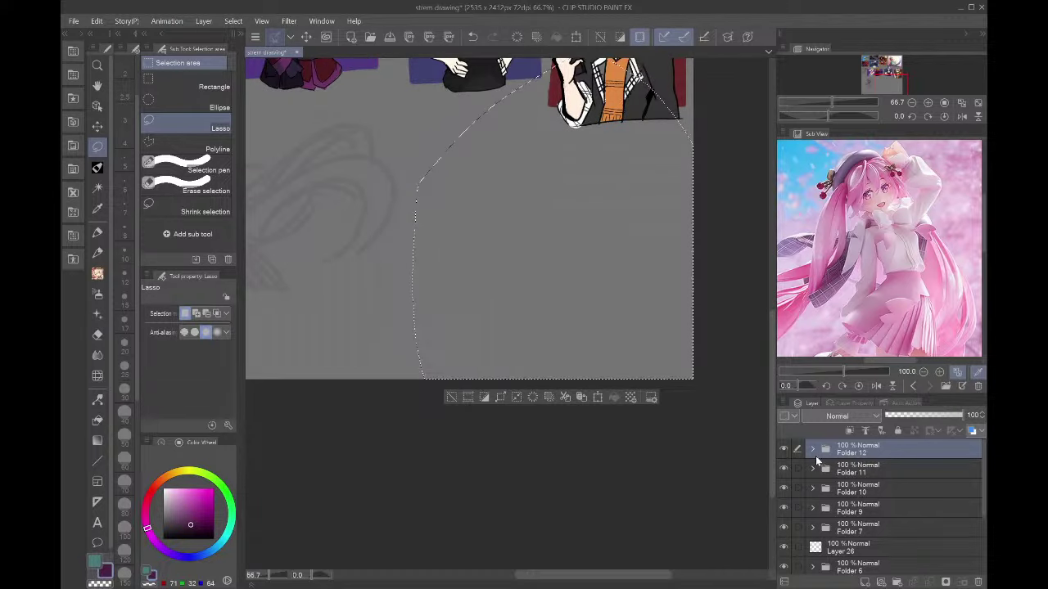
pyautogui.click(813, 450)
pyautogui.hotkey('ctrl', 'v')
pyautogui.hotkey('ctrl', 'd')
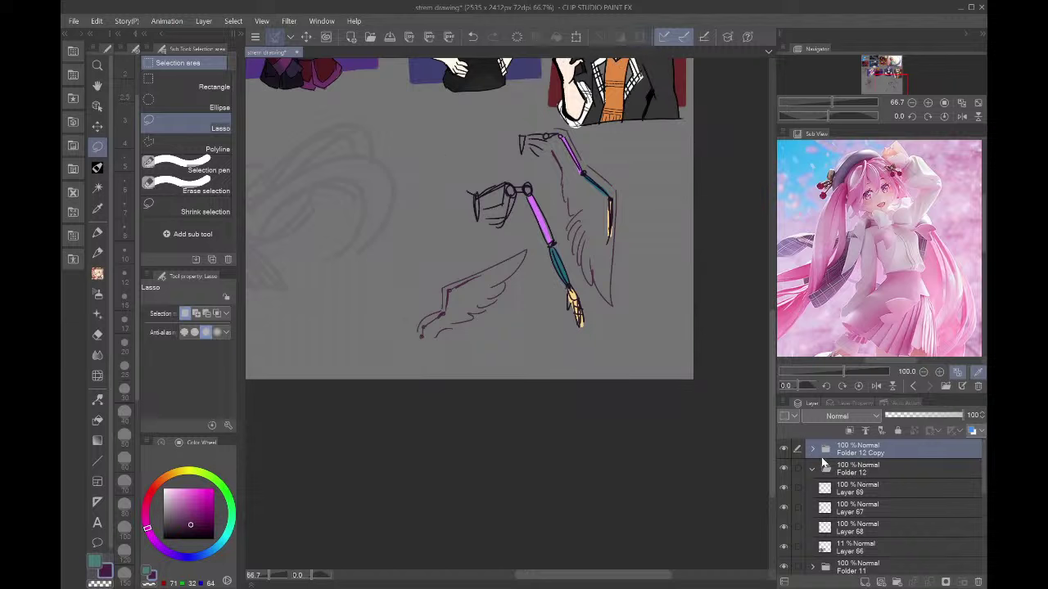
# - Delete Layers 69, 67 and 68 from the original Folder 12
pyautogui.click(855, 500)
pyautogui.keyDown('shift'); pyautogui.click(855, 530); pyautogui.keyUp('shift')
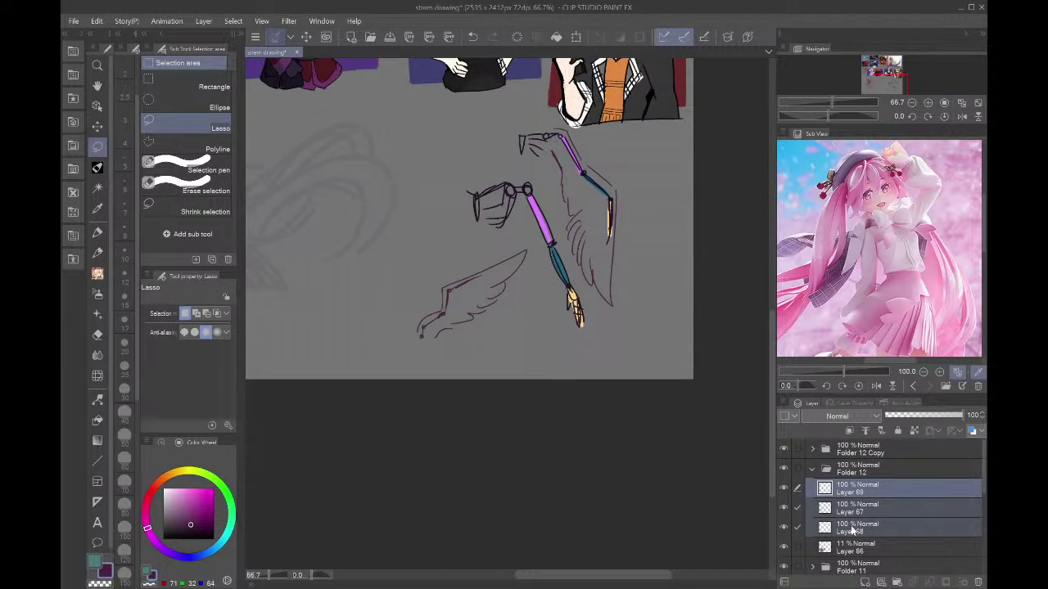
pyautogui.click(977, 582)
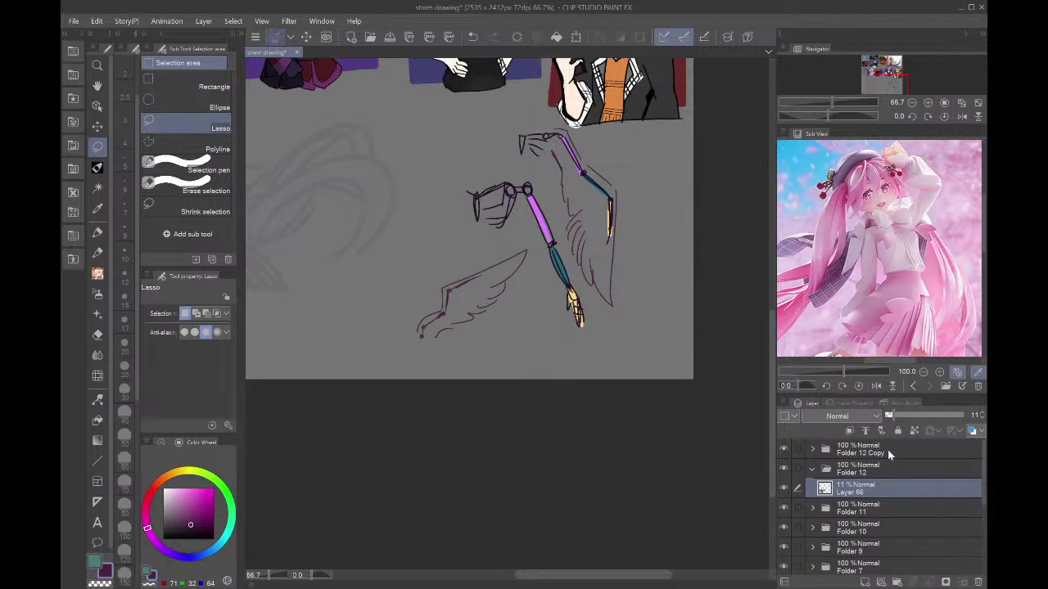
# - Scale the pasted study folder down to 74% and place it left along the canvas's lower edge, beside the beret figure sketch
pyautogui.click(889, 455)
pyautogui.scroll(-2, 554, 449)
pyautogui.hotkey('ctrl', 't')
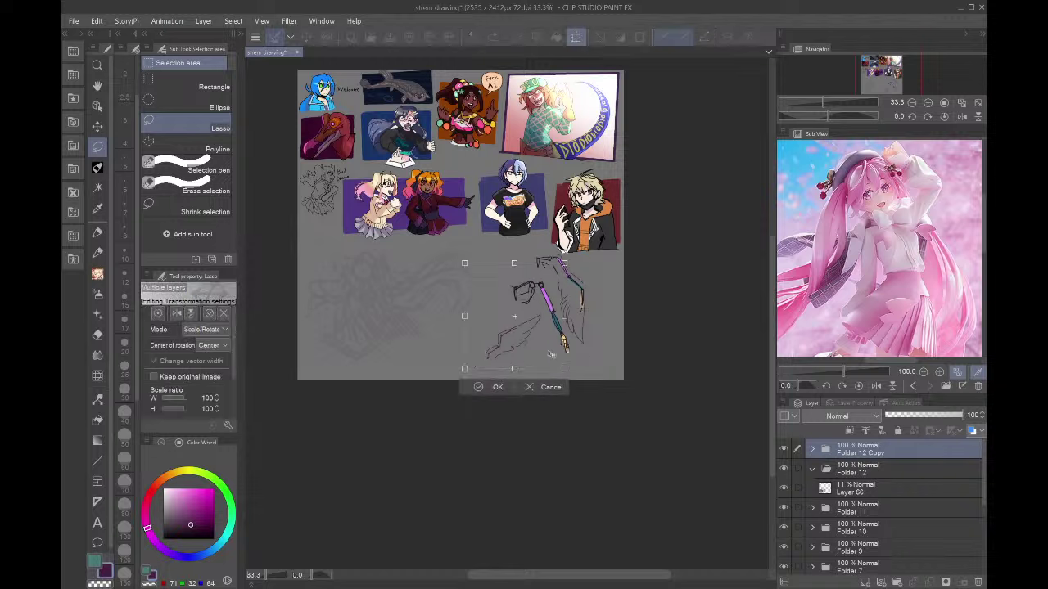
pyautogui.moveTo(551, 353); pyautogui.dragTo(518, 360)
pyautogui.moveTo(534, 321)
pyautogui.mouseDown()
pyautogui.moveTo(503, 321)
pyautogui.moveTo(513, 341)
pyautogui.mouseUp()
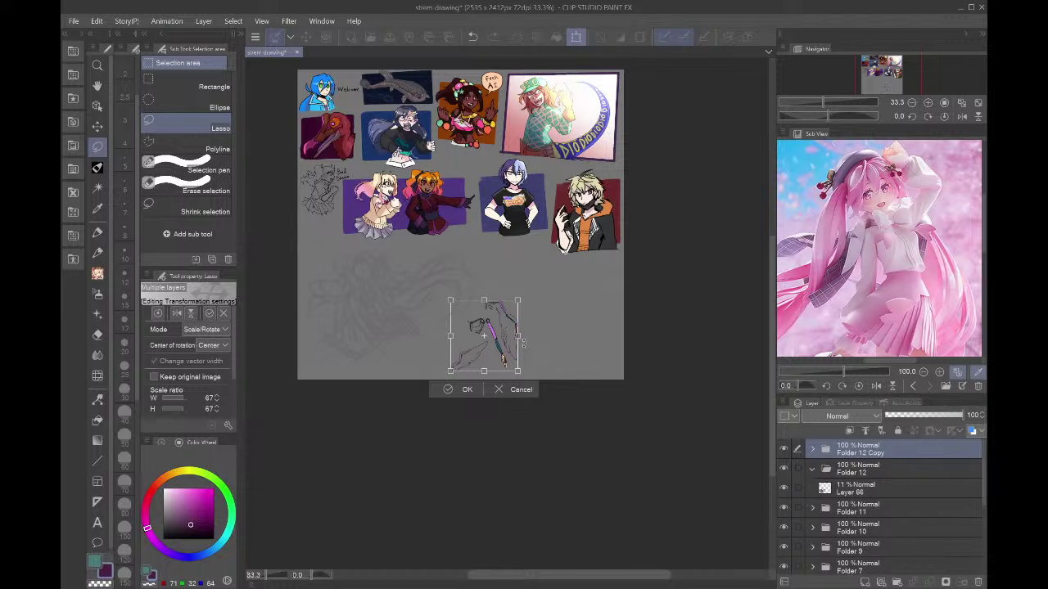
pyautogui.moveTo(520, 335); pyautogui.dragTo(526, 336)
pyautogui.scroll(3, 460, 398)
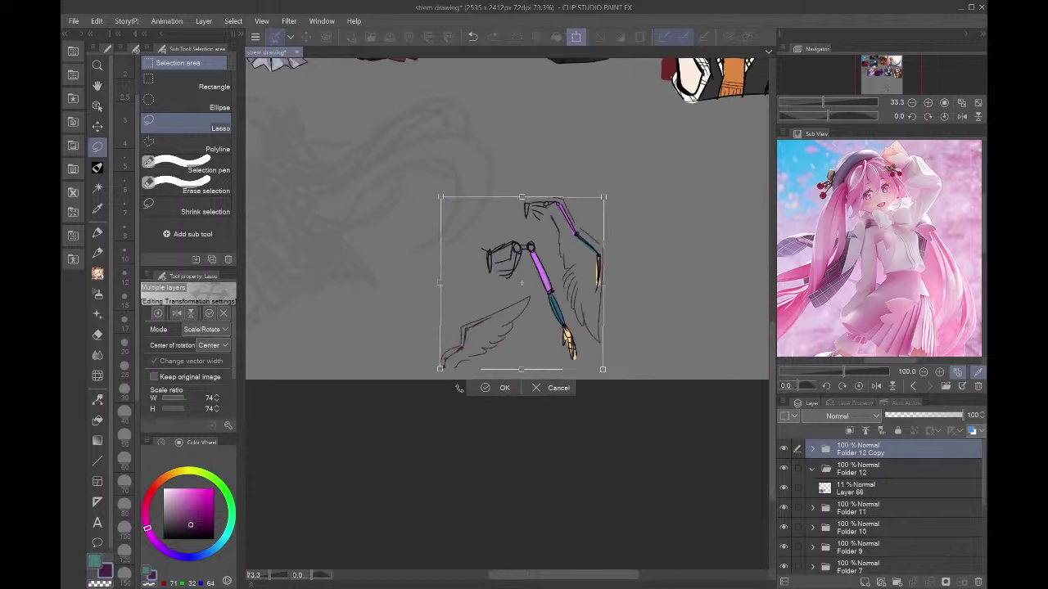
pyautogui.click(494, 390)
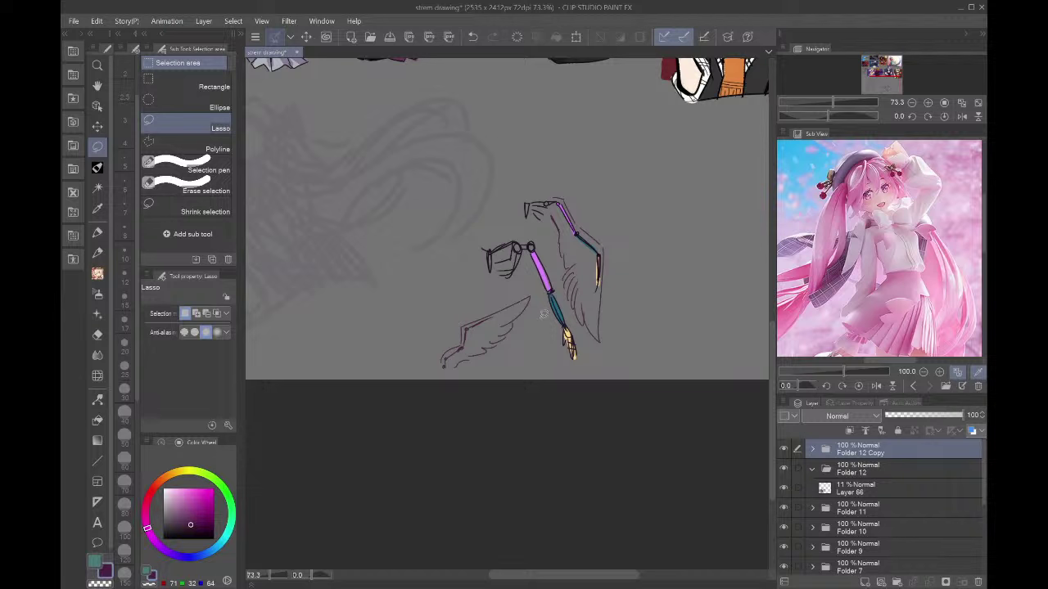
# - Lasso the separate small wing in the pasted folder and rotate it clockwise until it lies nearly horizontal
pyautogui.moveTo(543, 314)
pyautogui.mouseDown()
pyautogui.moveTo(497, 283)
pyautogui.moveTo(427, 365)
pyautogui.mouseUp()
pyautogui.click(522, 400)
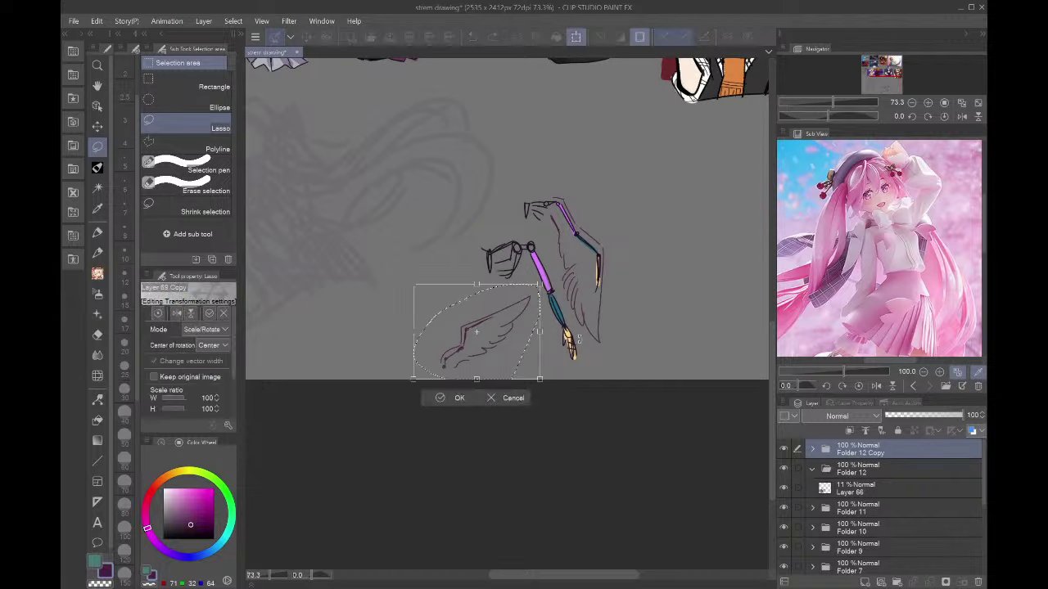
pyautogui.moveTo(577, 340)
pyautogui.mouseDown()
pyautogui.moveTo(571, 406)
pyautogui.moveTo(502, 352)
pyautogui.mouseUp()
pyautogui.click(447, 406)
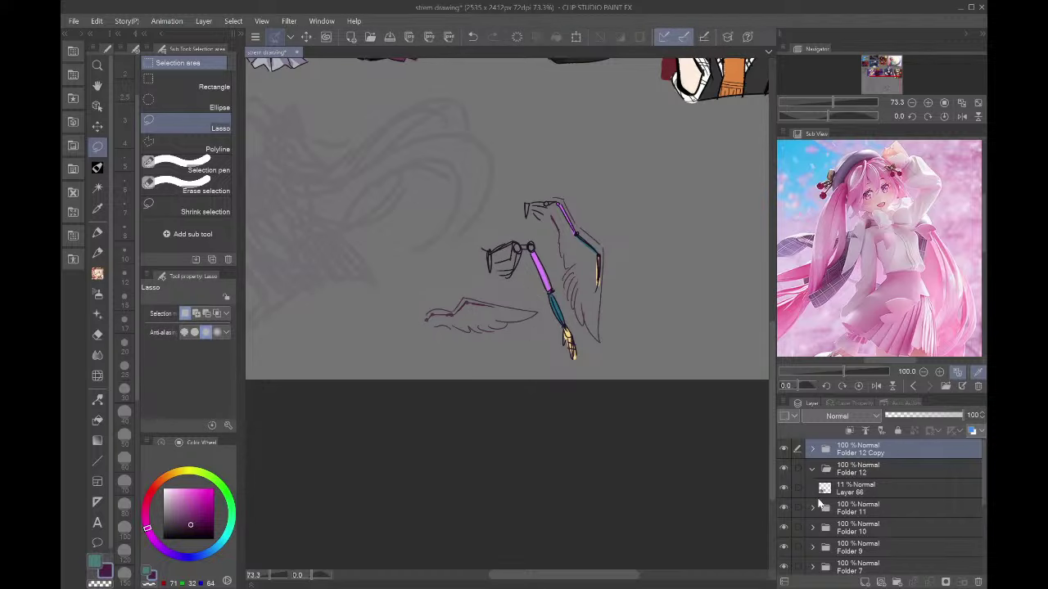
# - Undo the recent edits back past the layer deletion to restore the beret figure's line art in Folder 12
pyautogui.click(851, 489)
pyautogui.scroll(-5, 575, 396)
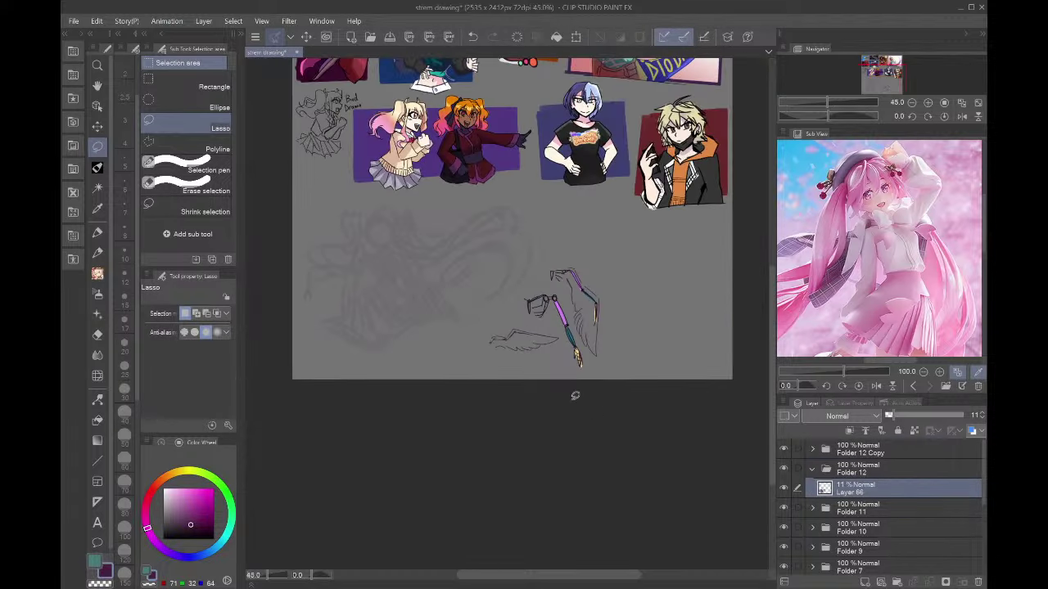
pyautogui.scroll(10, 378, 249)
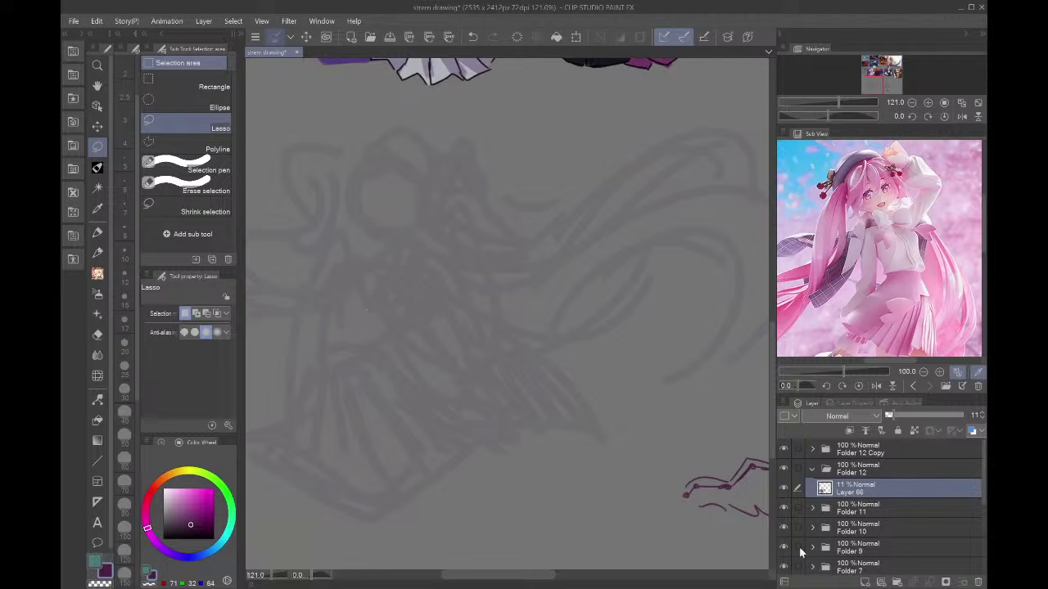
pyautogui.click(812, 451)
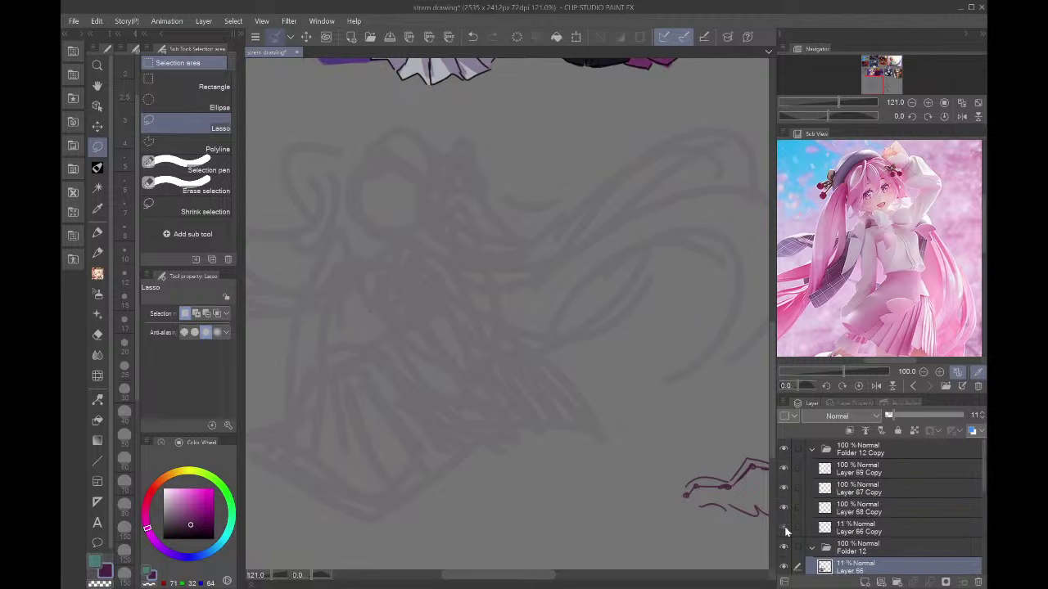
pyautogui.click(848, 452)
pyautogui.hotkey('ctrl', 'z')
pyautogui.hotkey('ctrl', 'z')
pyautogui.hotkey('ctrl', 'z')
pyautogui.hotkey('ctrl', 'z')
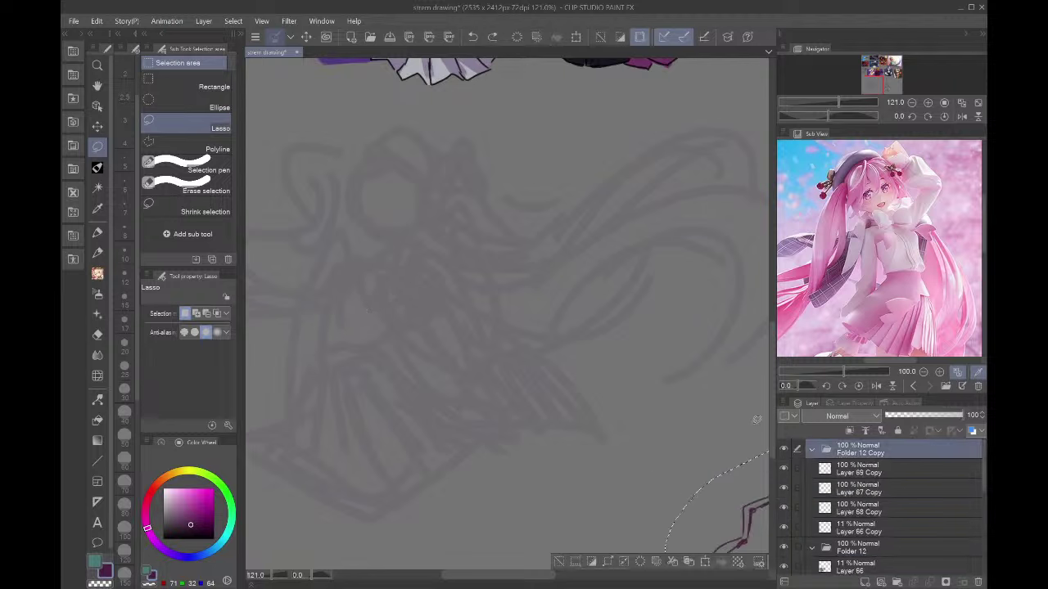
pyautogui.hotkey('ctrl', 'z')
pyautogui.hotkey('ctrl', 'z')
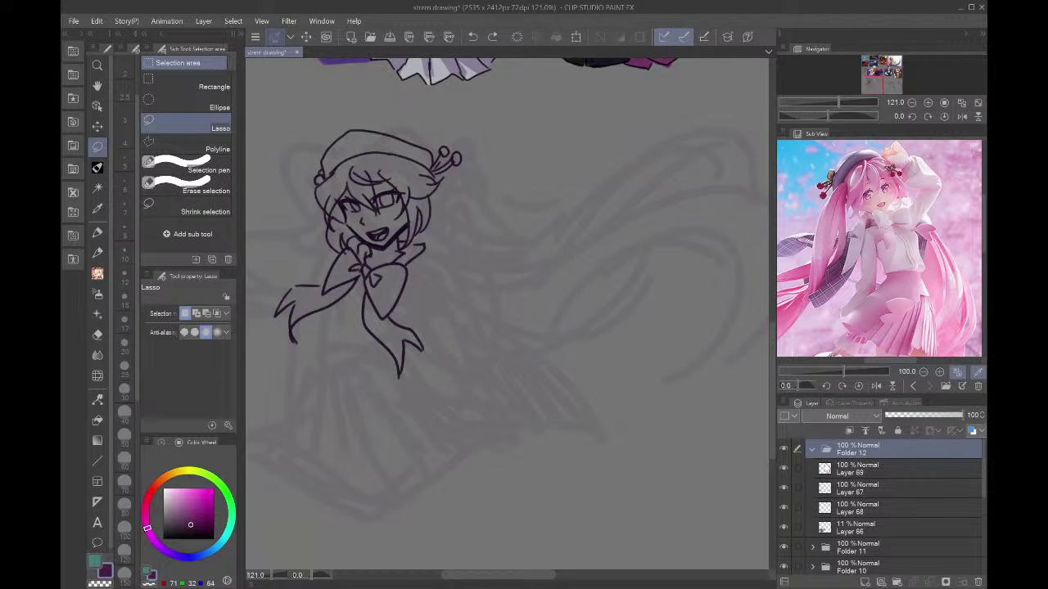
# - Try deleting Layers 69, 67 and 68 from Folder 12, and undo the deletion
pyautogui.click(847, 469)
pyautogui.keyDown('shift'); pyautogui.click(869, 507); pyautogui.keyUp('shift')
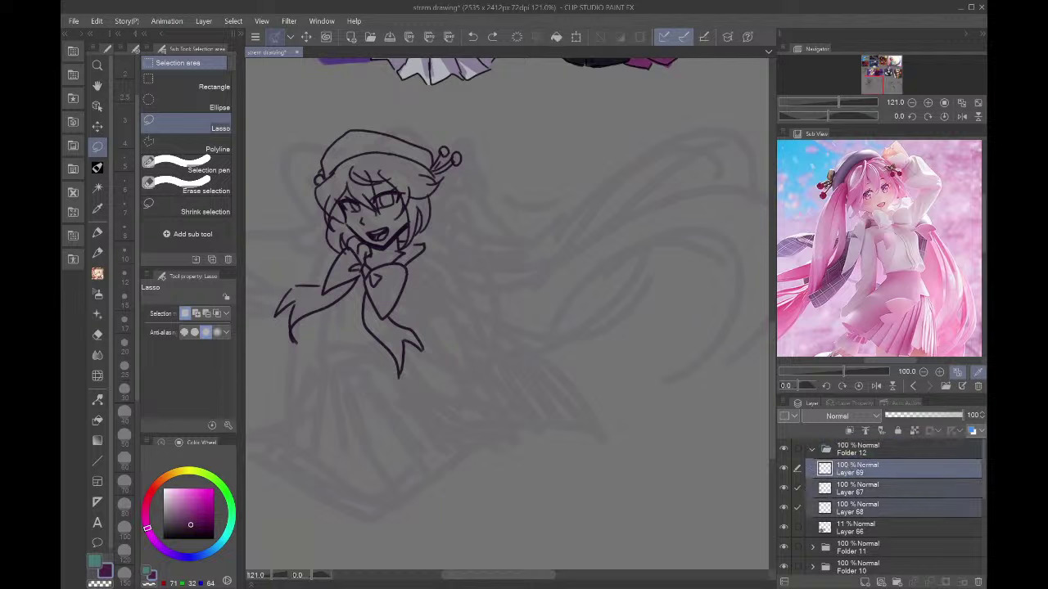
pyautogui.click(978, 582)
pyautogui.hotkey('ctrl', 'z')
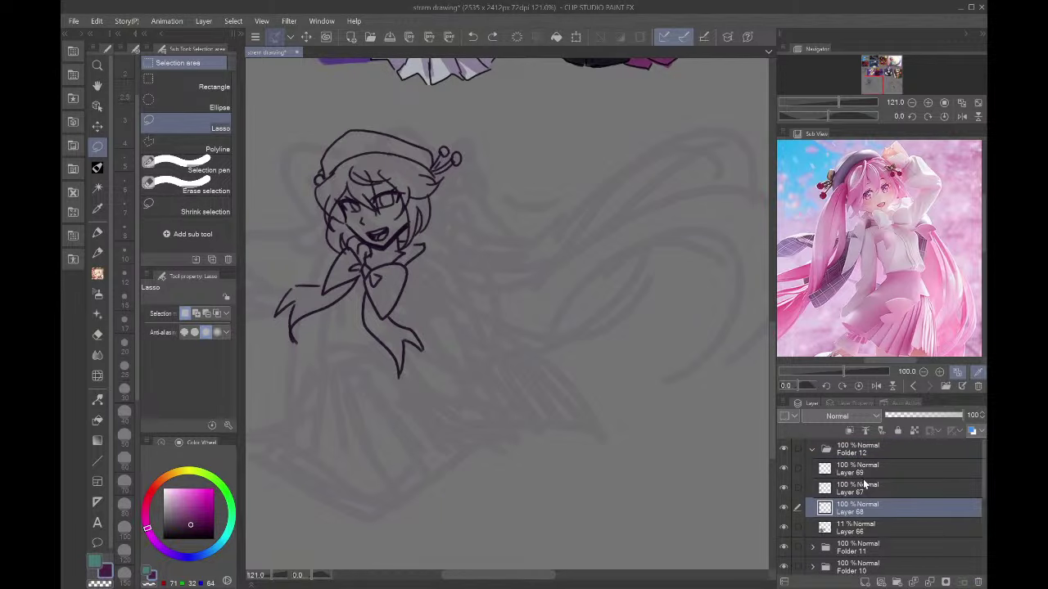
# - Paste the reduced anatomy study folder above Folder 12, collapse both folders and select Folder 12
pyautogui.click(869, 488)
pyautogui.click(851, 455)
pyautogui.hotkey('ctrl', 'c')
pyautogui.hotkey('ctrl', 'v')
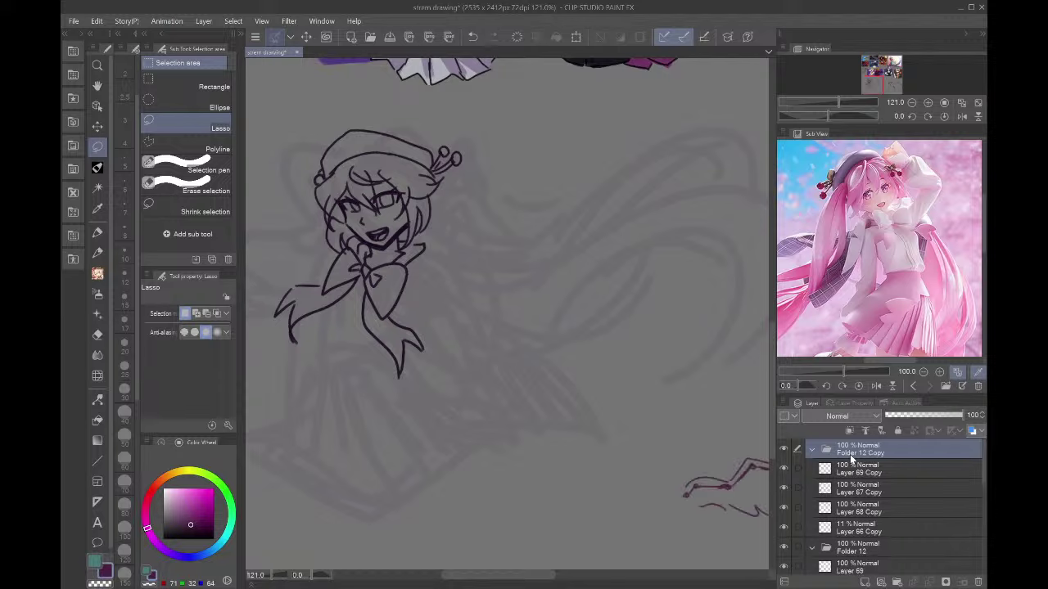
pyautogui.click(814, 449)
pyautogui.click(812, 470)
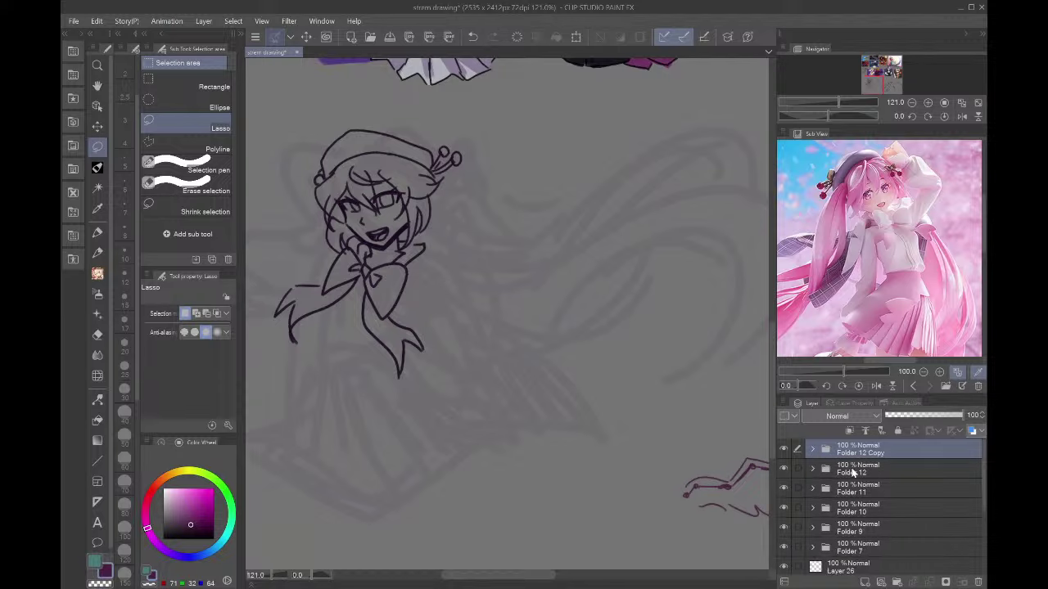
pyautogui.click(851, 470)
pyautogui.scroll(-3, 587, 448)
pyautogui.scroll(-1, 587, 448)
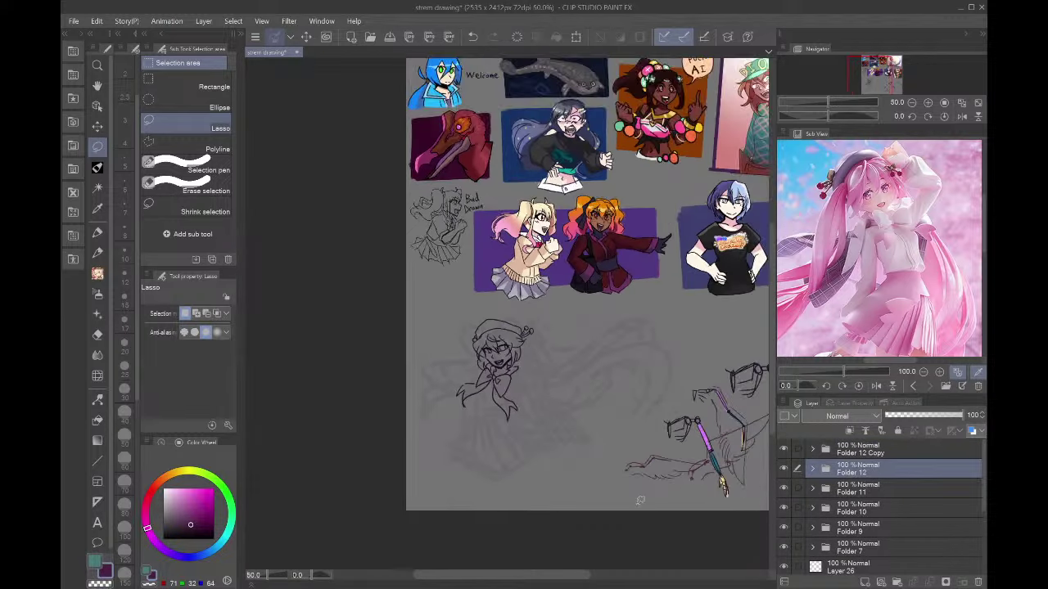
# - Lasso the original full-size arm and wing studies beside the beret figure and delete them from Folder 12
pyautogui.moveTo(624, 530)
pyautogui.mouseDown()
pyautogui.moveTo(602, 465)
pyautogui.moveTo(713, 325)
pyautogui.moveTo(766, 293)
pyautogui.moveTo(768, 360)
pyautogui.moveTo(714, 539)
pyautogui.mouseUp()
pyautogui.scroll(-4, 714, 539)
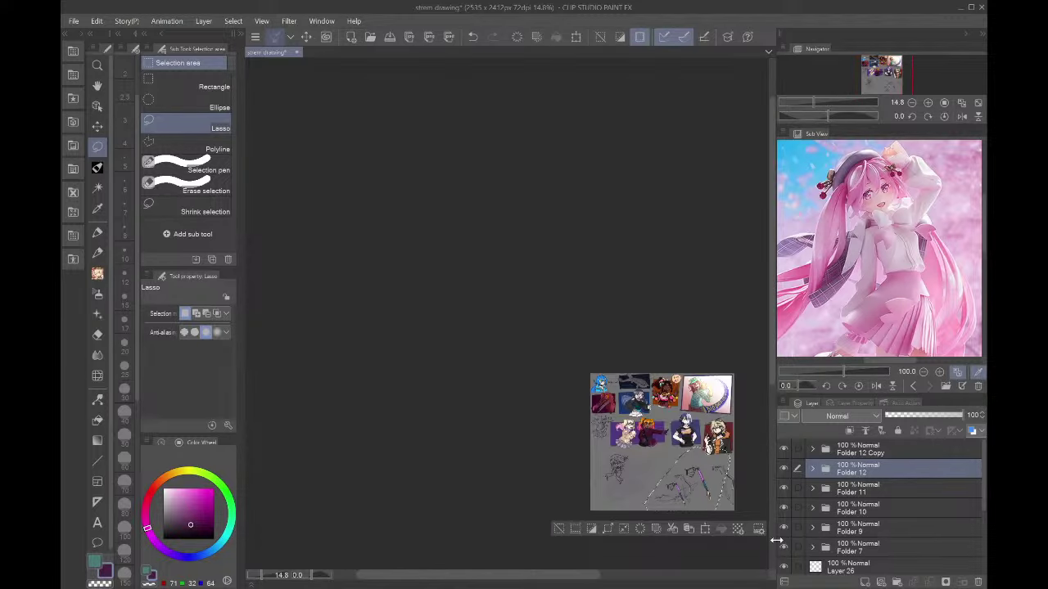
pyautogui.scroll(3, 755, 552)
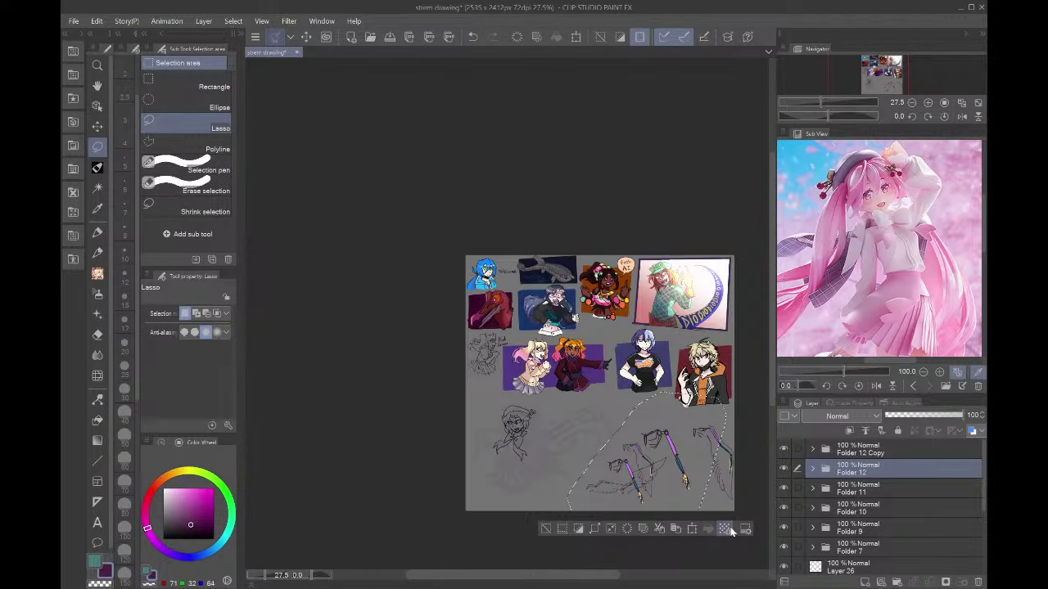
pyautogui.moveTo(770, 488)
pyautogui.mouseDown()
pyautogui.moveTo(710, 392)
pyautogui.moveTo(802, 537)
pyautogui.mouseUp()
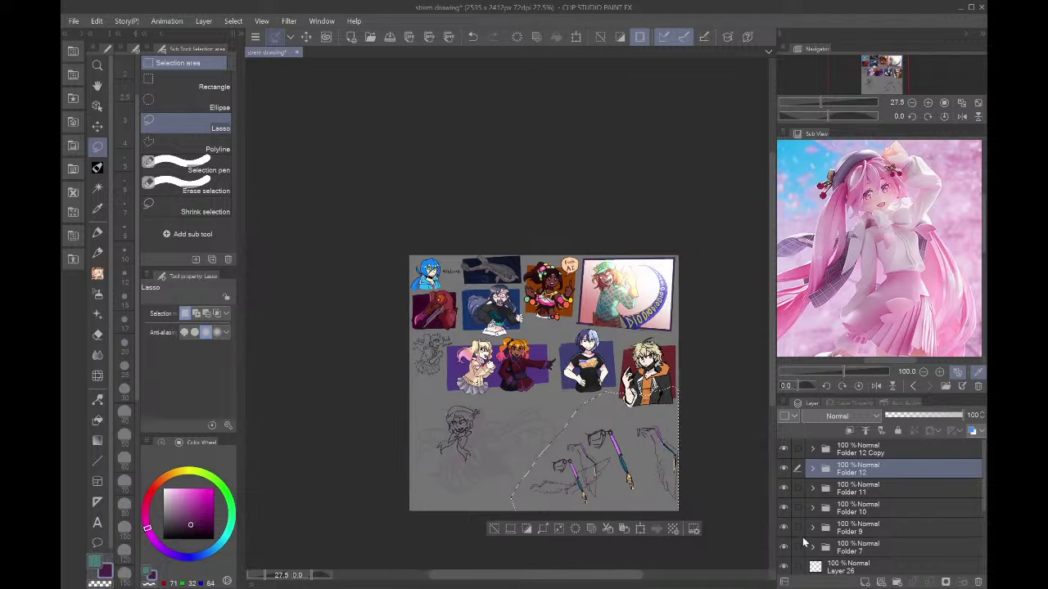
pyautogui.press('Delete')
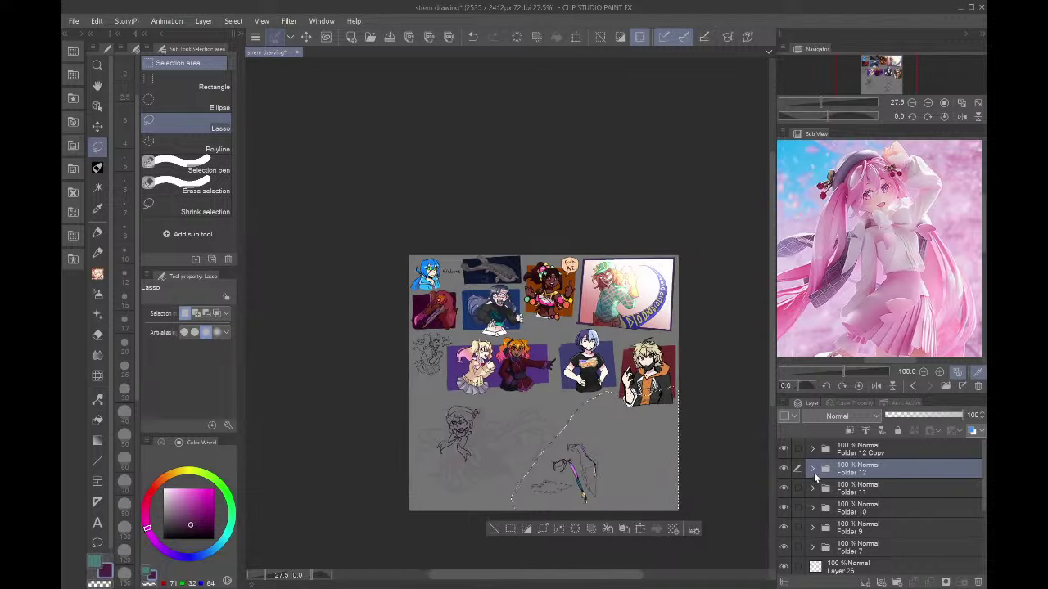
# - Expand Folder 12, try deleting Layers 69, 67 and 68 together, and undo the deletion
pyautogui.click(812, 470)
pyautogui.click(858, 490)
pyautogui.keyDown('shift'); pyautogui.click(861, 531); pyautogui.keyUp('shift')
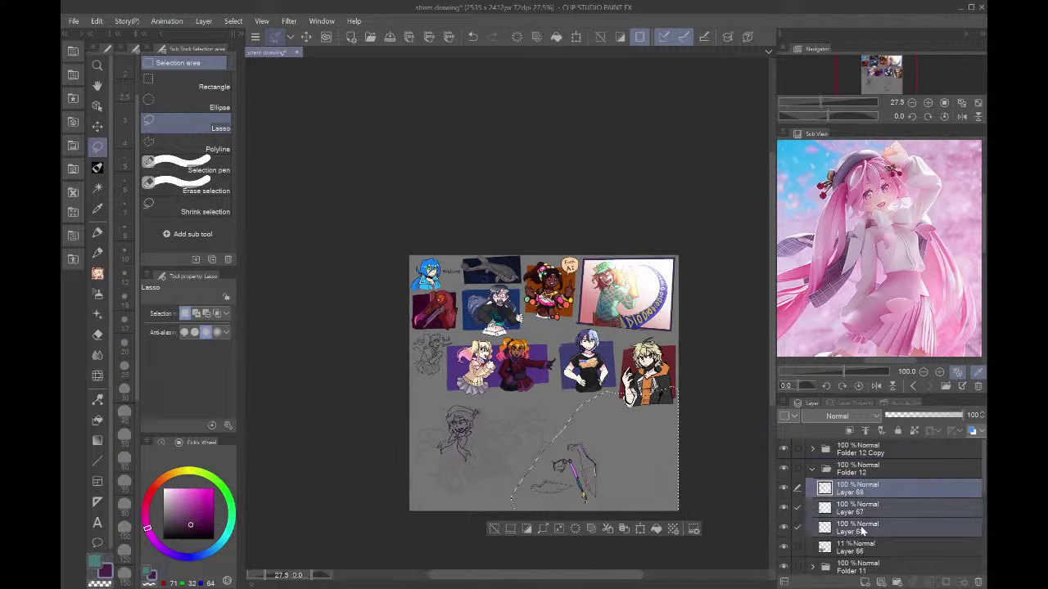
pyautogui.click(977, 581)
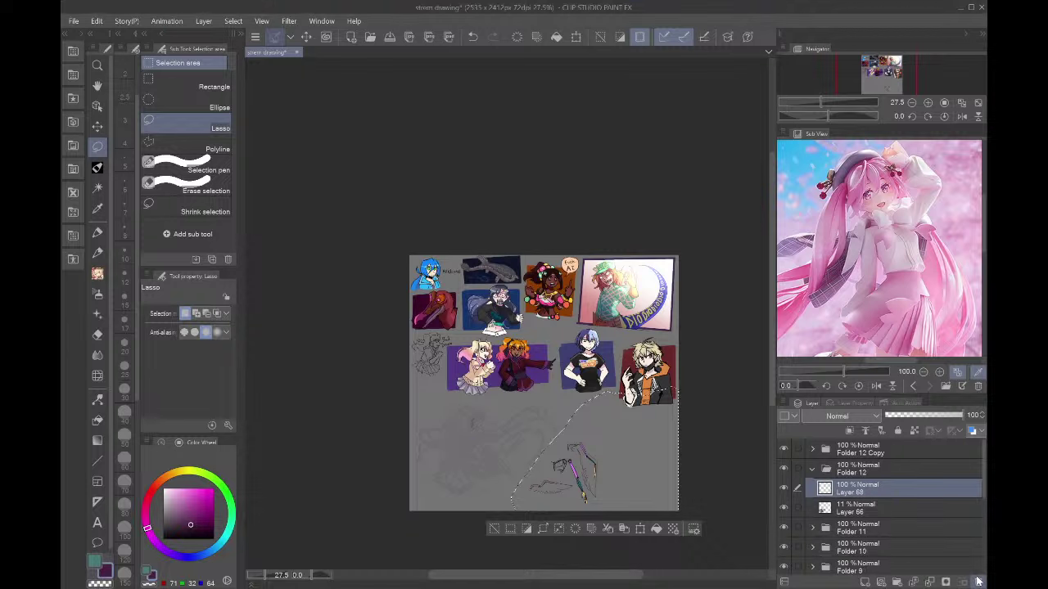
pyautogui.hotkey('ctrl', 'z')
# - Delete Layers 68 and 69 from Folder 12, keep Layer 67 visible, and clear the canvas selection
pyautogui.click(786, 508)
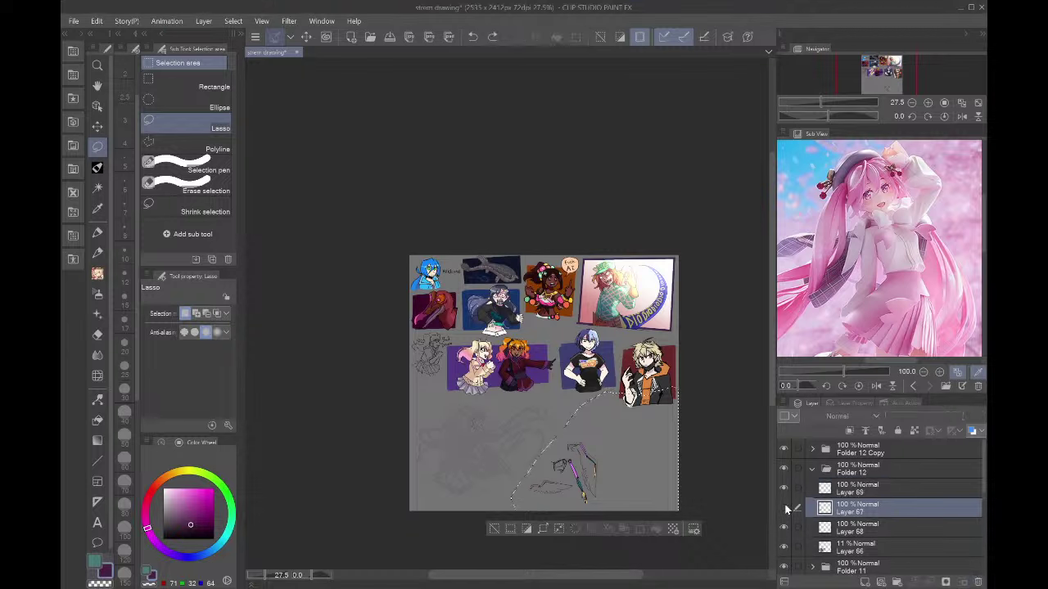
pyautogui.click(820, 530)
pyautogui.click(976, 580)
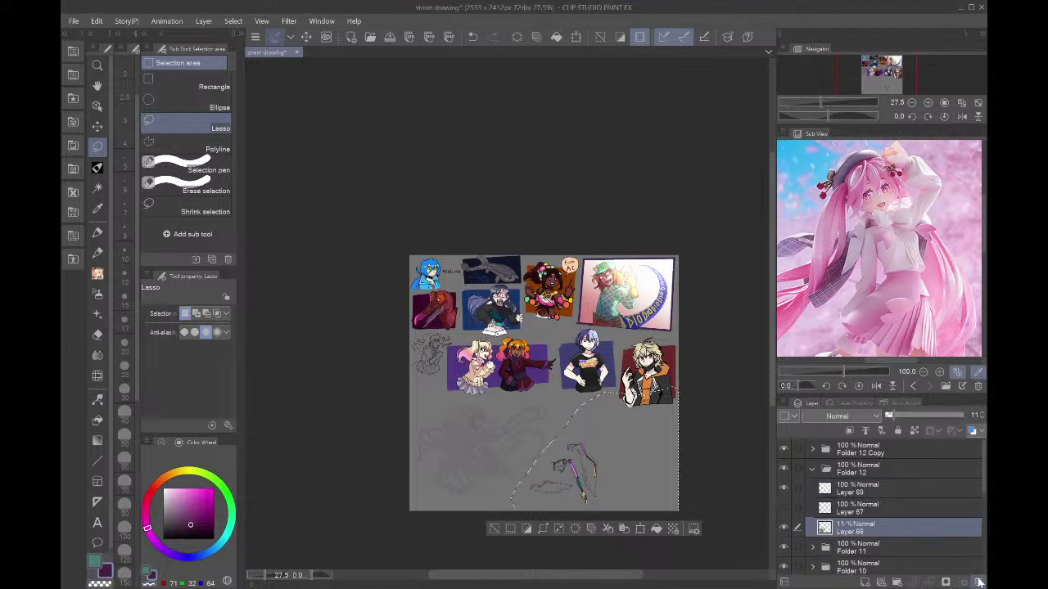
pyautogui.click(907, 507)
pyautogui.click(901, 492)
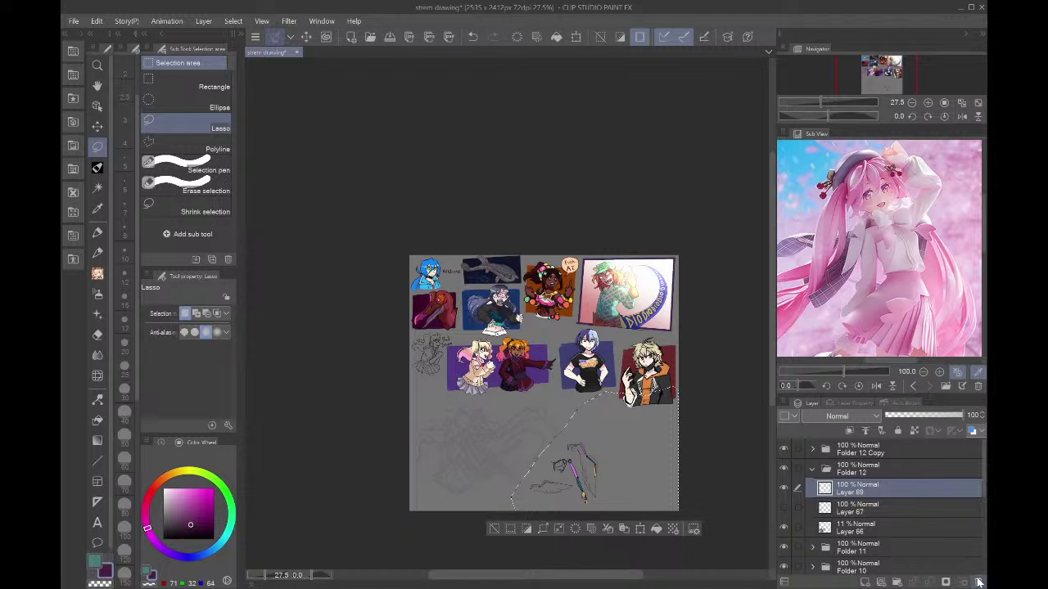
pyautogui.click(978, 582)
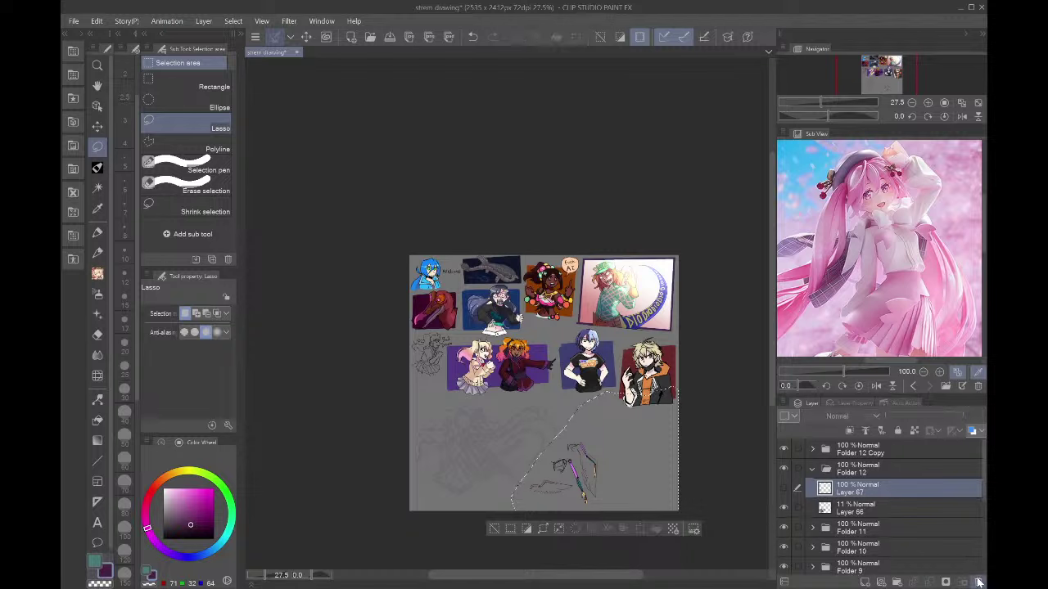
pyautogui.click(784, 489)
pyautogui.click(637, 555)
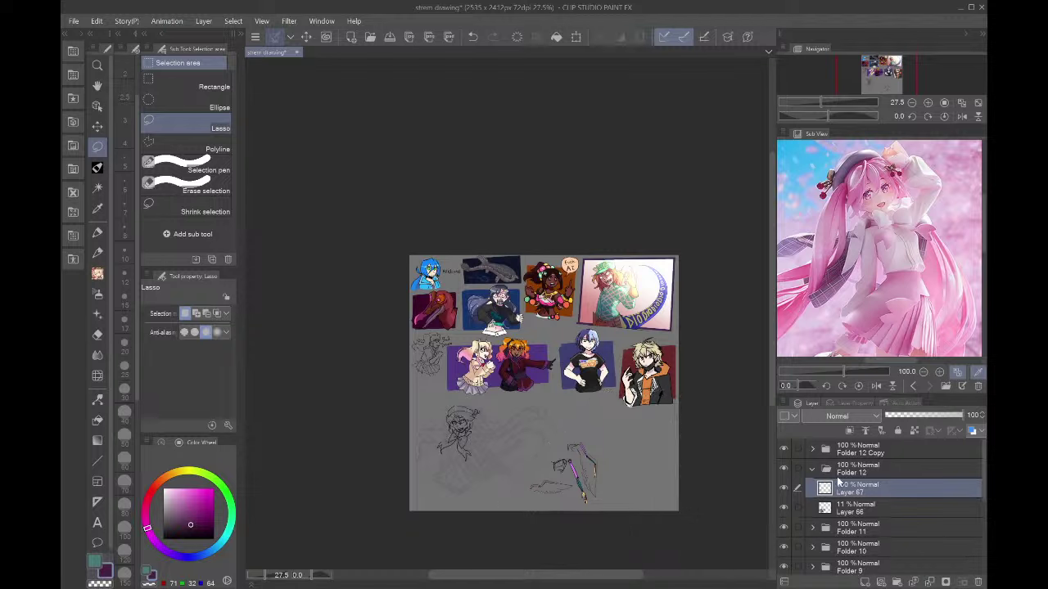
# - Move the reduced anatomy studies in Folder 12 Copy slightly to the left, closer to the beret figure
pyautogui.click(864, 455)
pyautogui.hotkey('ctrl', 't')
pyautogui.moveTo(587, 492); pyautogui.dragTo(569, 494)
pyautogui.press('Return')
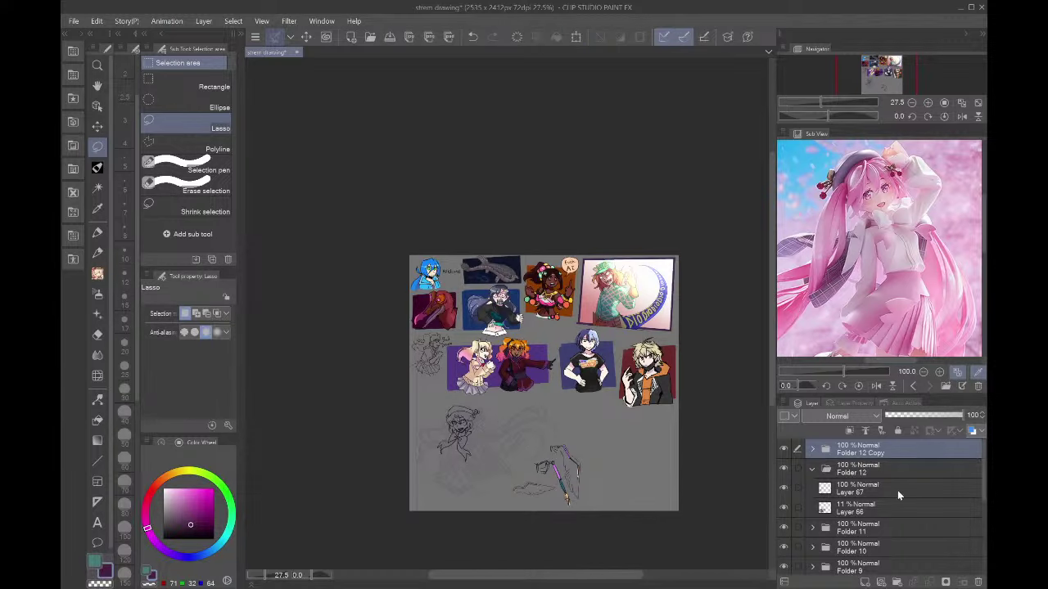
# - Select Layer 67 and thicken the beret figure's jawline in the dark purple line colour with the mmmm2 pen
pyautogui.click(897, 490)
pyautogui.scroll(3, 558, 534)
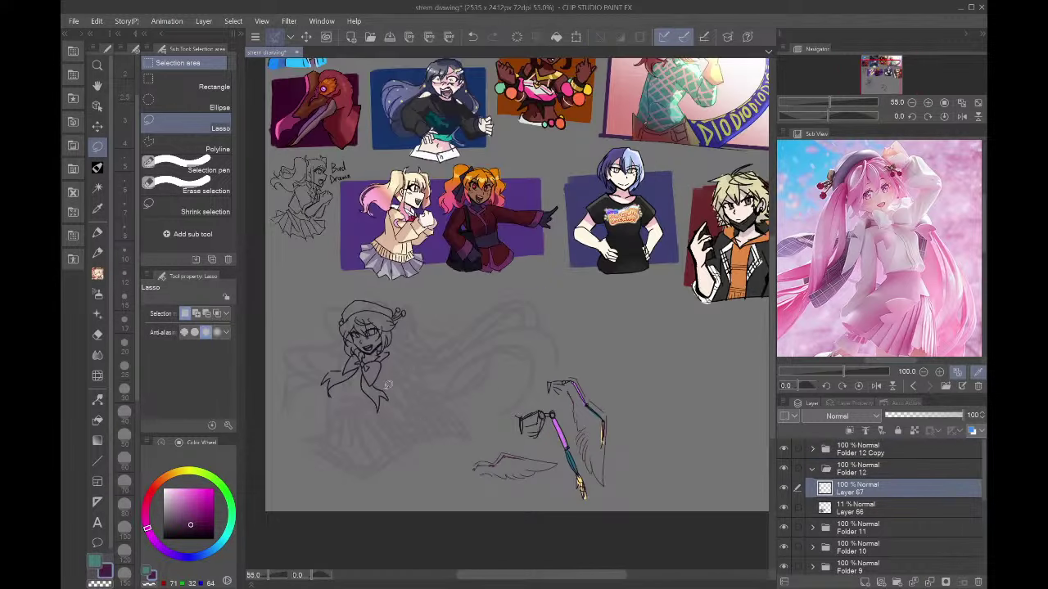
pyautogui.scroll(4, 314, 339)
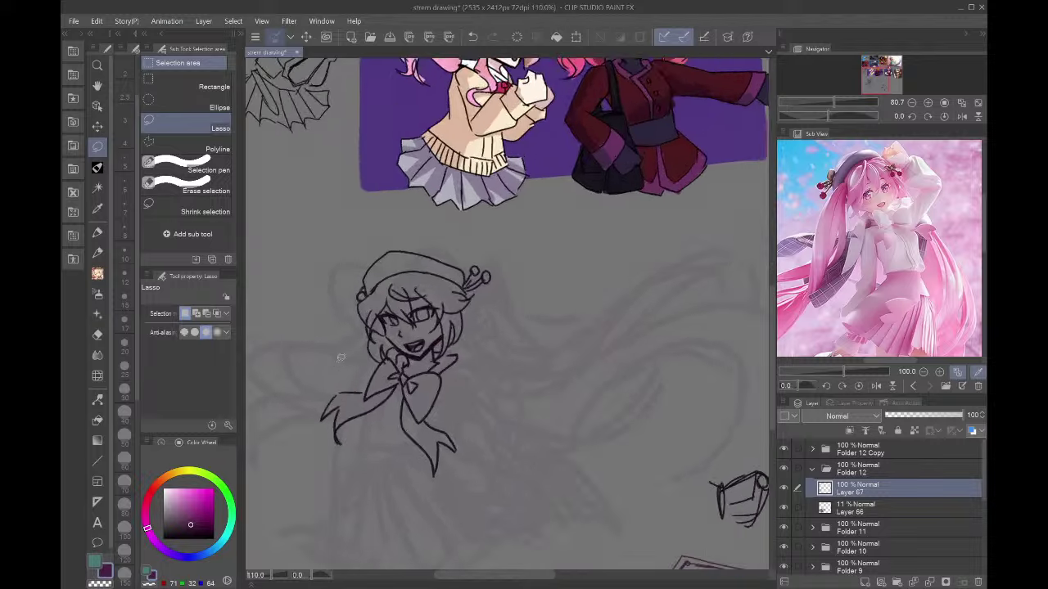
pyautogui.click(99, 170)
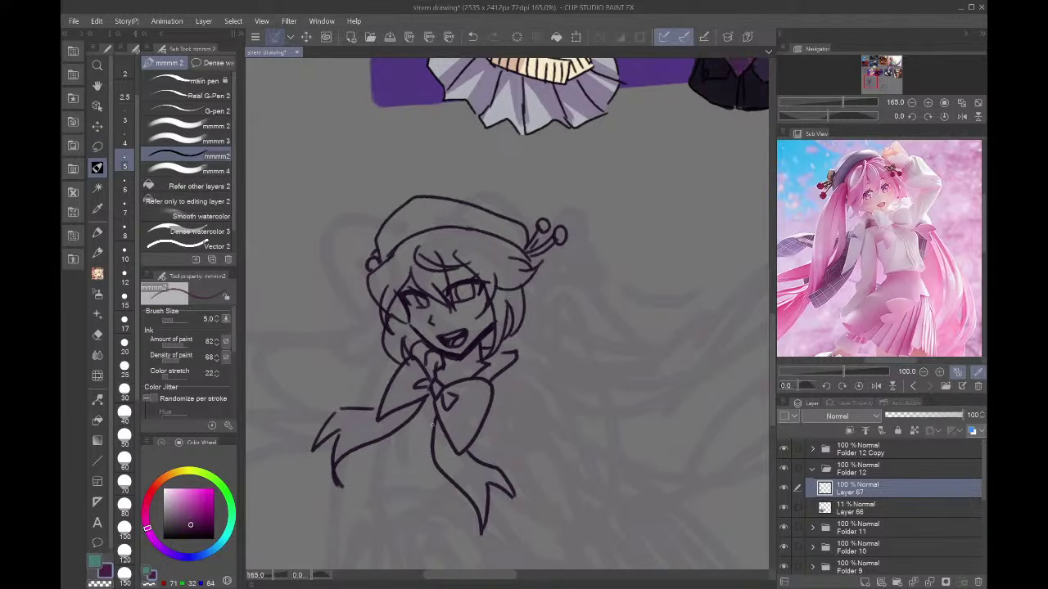
pyautogui.scroll(4, 471, 339)
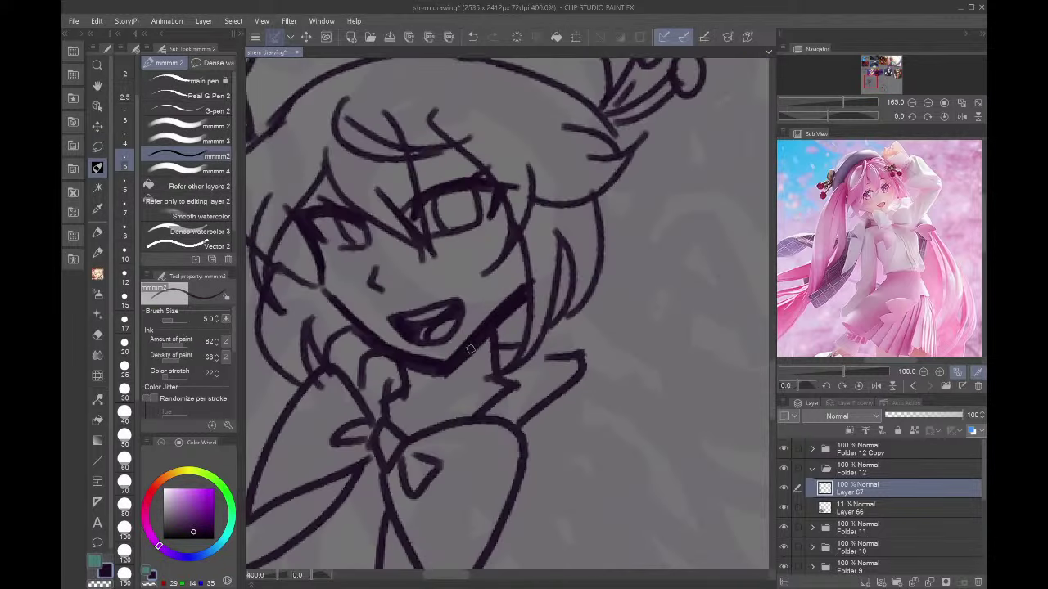
pyautogui.moveTo(489, 338)
pyautogui.mouseDown()
pyautogui.moveTo(424, 372)
pyautogui.moveTo(481, 332)
pyautogui.moveTo(523, 272)
pyautogui.moveTo(506, 311)
pyautogui.moveTo(536, 262)
pyautogui.mouseUp()
# - Sketch the zigzag bone lines of a bird-like leg in the empty area beside the anatomy studies
pyautogui.click(912, 103)
pyautogui.click(903, 79)
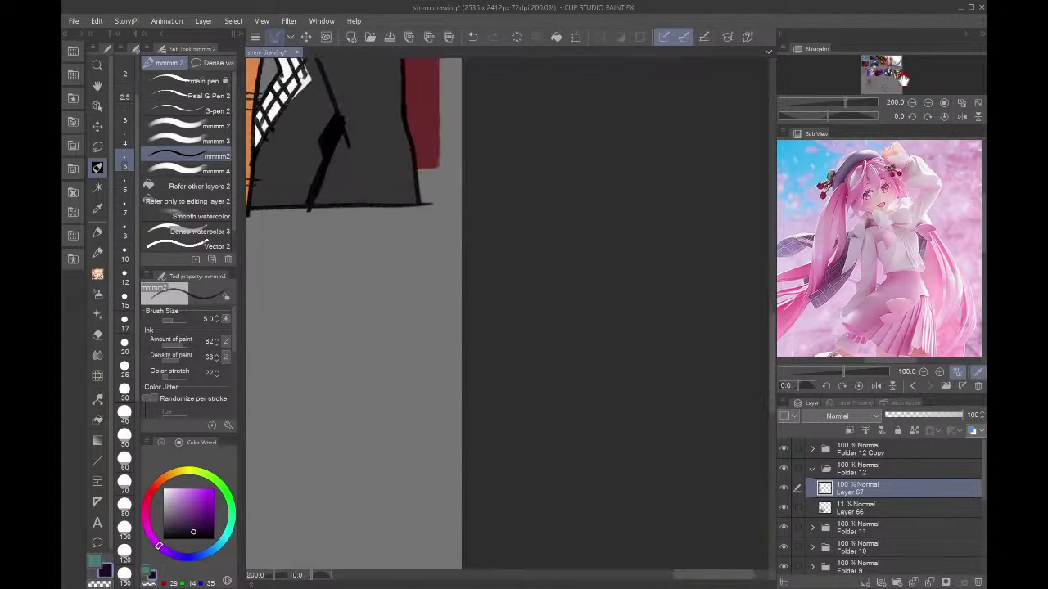
pyautogui.moveTo(902, 80); pyautogui.dragTo(839, 93)
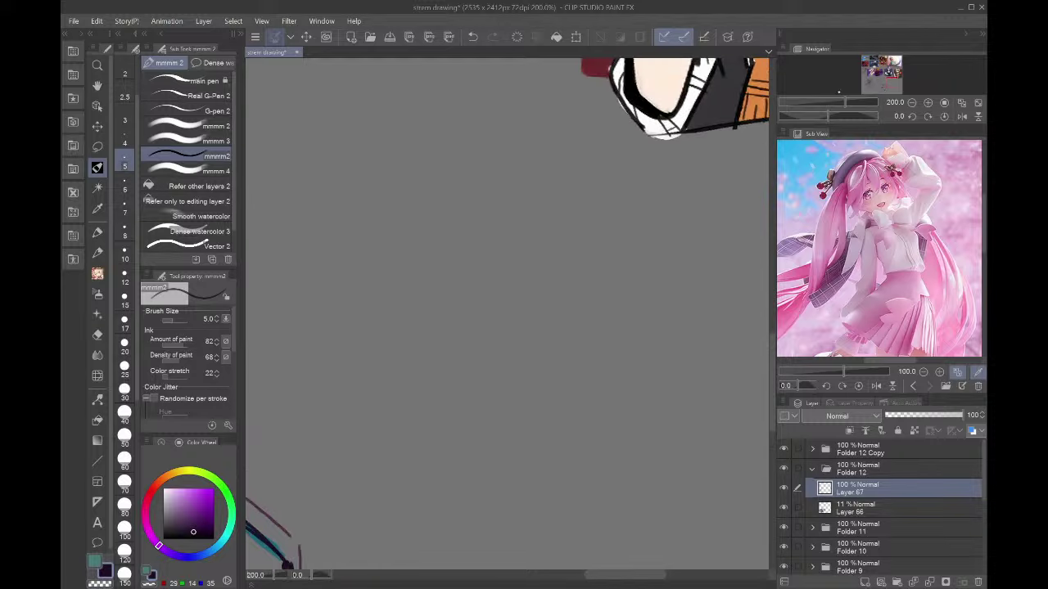
pyautogui.moveTo(584, 221); pyautogui.dragTo(531, 290)
pyautogui.moveTo(596, 218)
pyautogui.mouseDown()
pyautogui.moveTo(534, 286)
pyautogui.moveTo(622, 358)
pyautogui.mouseUp()
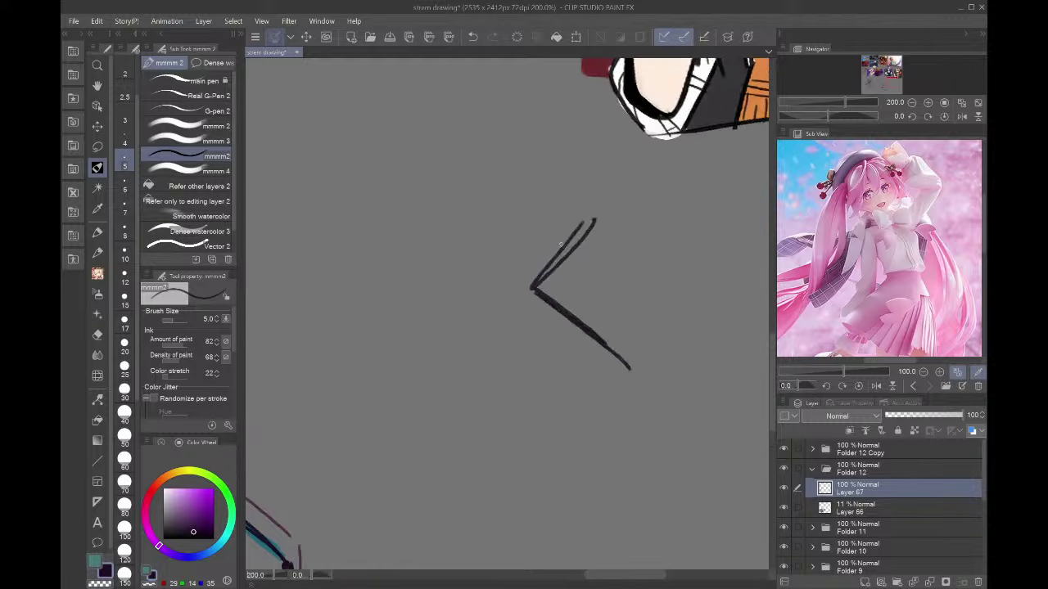
pyautogui.hotkey('ctrl', 'z')
pyautogui.moveTo(622, 364)
pyautogui.mouseDown()
pyautogui.moveTo(582, 415)
pyautogui.moveTo(597, 405)
pyautogui.moveTo(496, 454)
pyautogui.moveTo(540, 449)
pyautogui.moveTo(494, 459)
pyautogui.mouseUp()
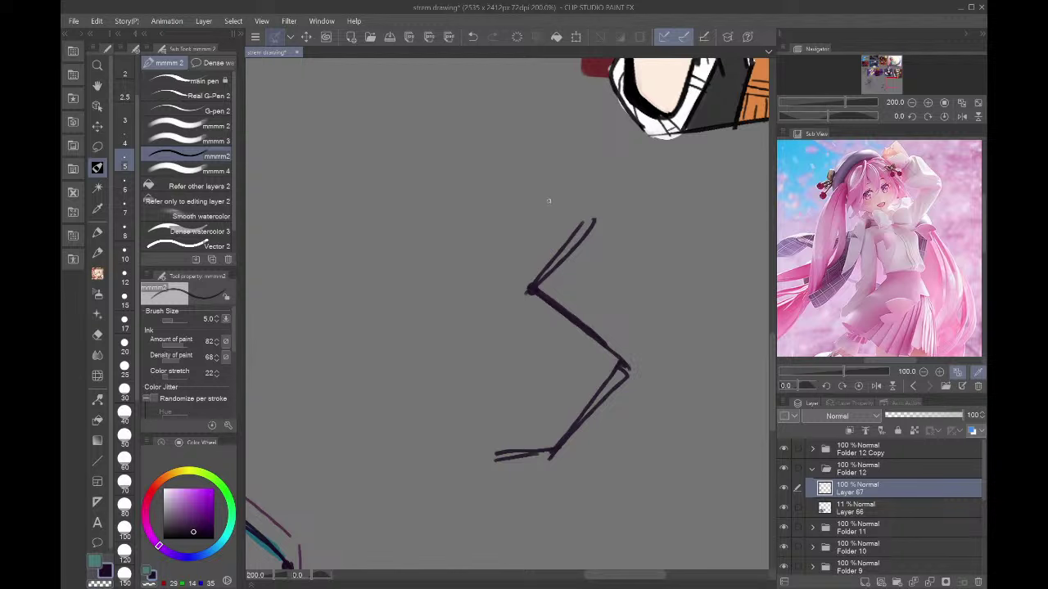
# - Outline the thigh, knee and ankle around the bird-like leg's bone lines
pyautogui.moveTo(549, 197)
pyautogui.mouseDown()
pyautogui.moveTo(513, 319)
pyautogui.moveTo(627, 228)
pyautogui.mouseUp()
pyautogui.hotkey('ctrl', 'z')
pyautogui.moveTo(539, 189)
pyautogui.mouseDown()
pyautogui.moveTo(498, 246)
pyautogui.moveTo(607, 282)
pyautogui.moveTo(607, 199)
pyautogui.mouseUp()
pyautogui.moveTo(612, 331)
pyautogui.mouseDown()
pyautogui.moveTo(573, 436)
pyautogui.moveTo(542, 460)
pyautogui.mouseUp()
pyautogui.moveTo(607, 354); pyautogui.dragTo(554, 458)
# - Draw the clawed front and back toes at the foot of the bird-like leg
pyautogui.scroll(-4, 540, 464)
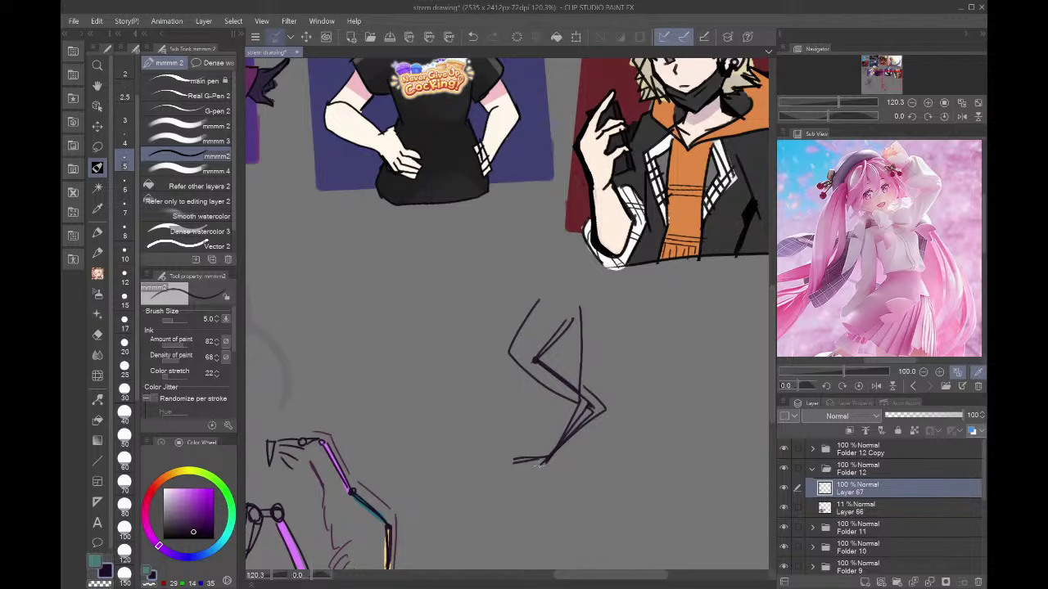
pyautogui.scroll(4, 540, 463)
pyautogui.moveTo(496, 448)
pyautogui.mouseDown()
pyautogui.moveTo(447, 466)
pyautogui.moveTo(409, 463)
pyautogui.moveTo(463, 457)
pyautogui.mouseUp()
pyautogui.moveTo(565, 444); pyautogui.dragTo(674, 457)
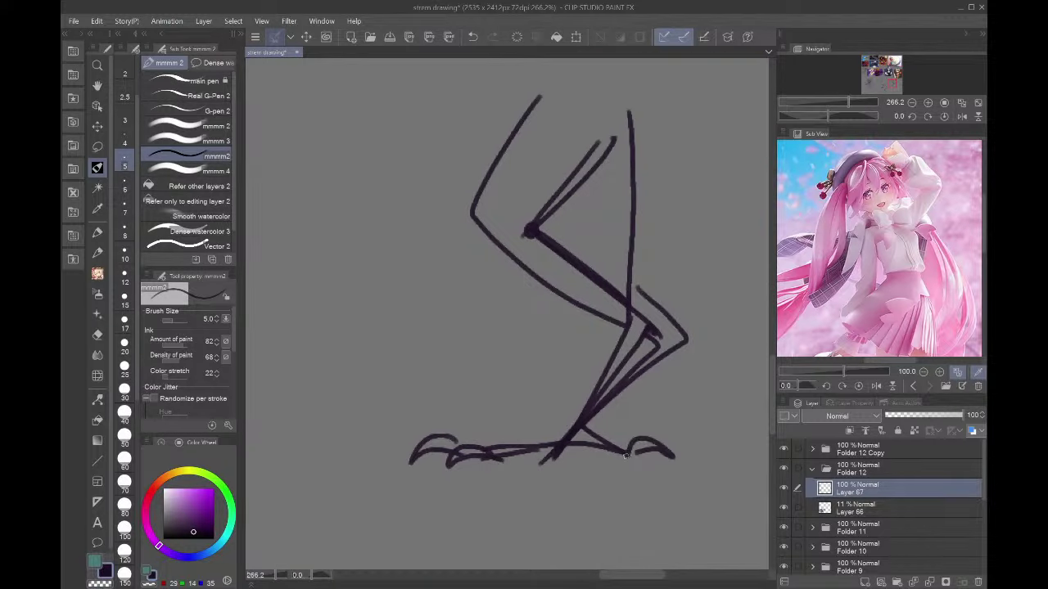
pyautogui.scroll(-1, 631, 446)
pyautogui.scroll(-6, 630, 446)
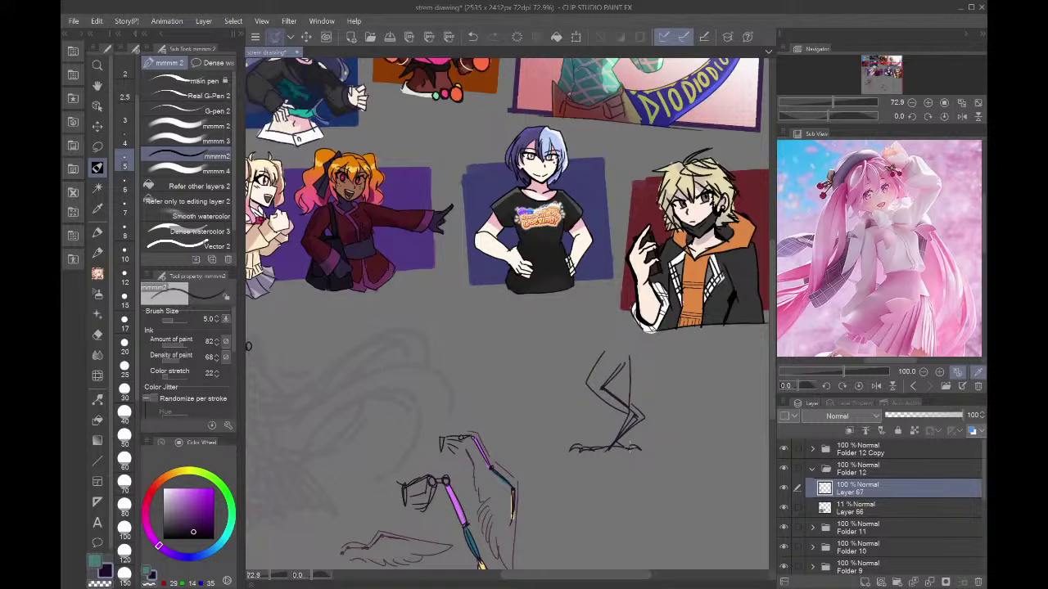
# - Pick a teal colour and trace over the bone lines inside the bird-like leg
pyautogui.scroll(3, 631, 447)
pyautogui.click(229, 536)
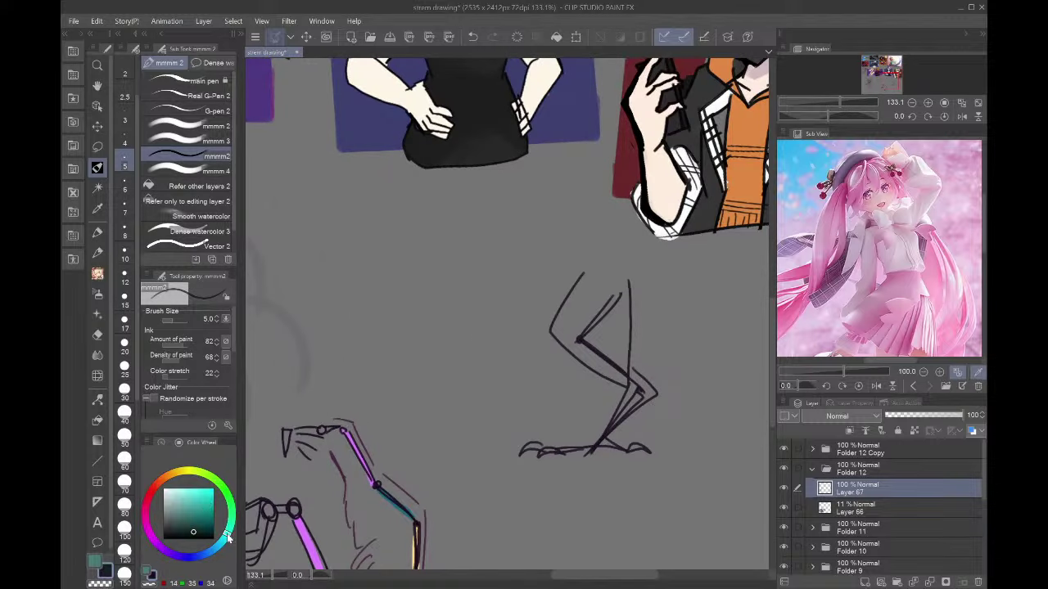
pyautogui.click(205, 509)
pyautogui.scroll(2, 551, 417)
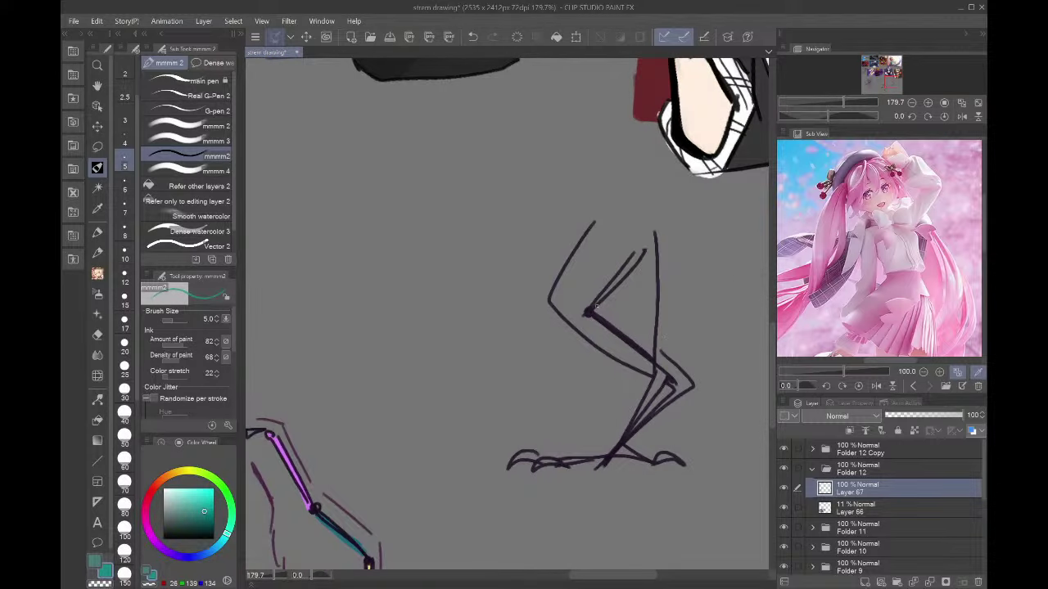
pyautogui.moveTo(596, 307); pyautogui.dragTo(645, 251)
pyautogui.moveTo(589, 312)
pyautogui.mouseDown()
pyautogui.moveTo(669, 379)
pyautogui.moveTo(627, 438)
pyautogui.mouseUp()
# - Lasso the bird-like leg study, delete it from Layer 67, and clear the selection
pyautogui.scroll(-6, 660, 389)
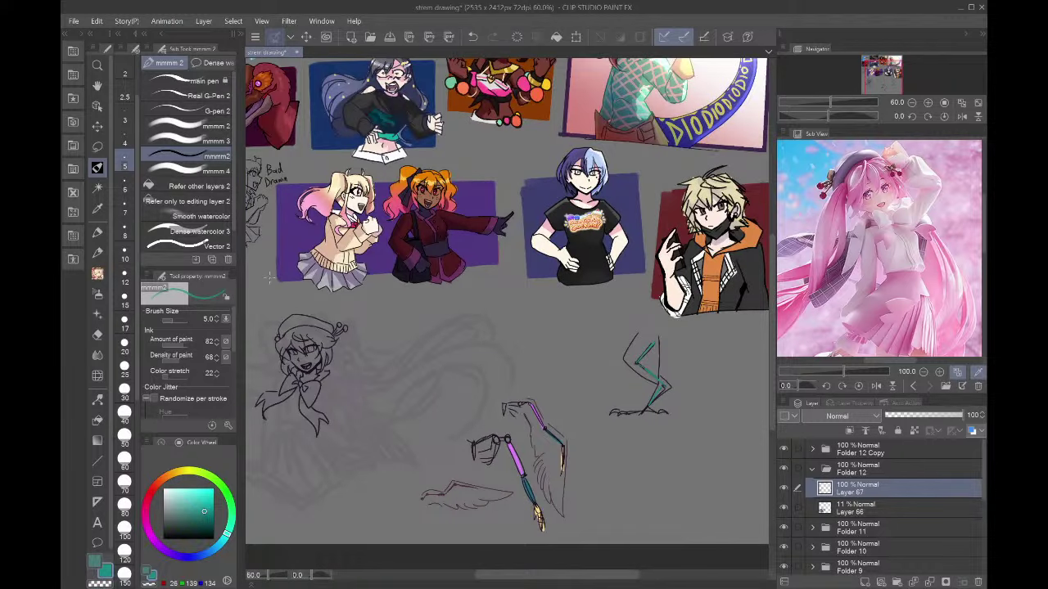
pyautogui.click(97, 146)
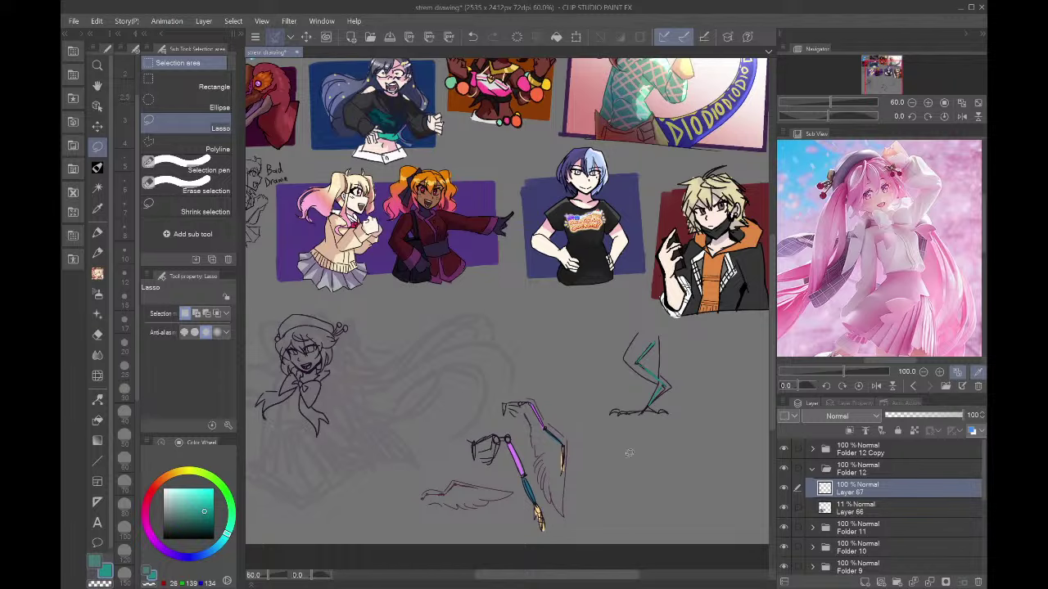
pyautogui.moveTo(625, 446)
pyautogui.mouseDown()
pyautogui.moveTo(655, 283)
pyautogui.moveTo(627, 448)
pyautogui.mouseUp()
pyautogui.press('Delete')
pyautogui.hotkey('ctrl', 'd')
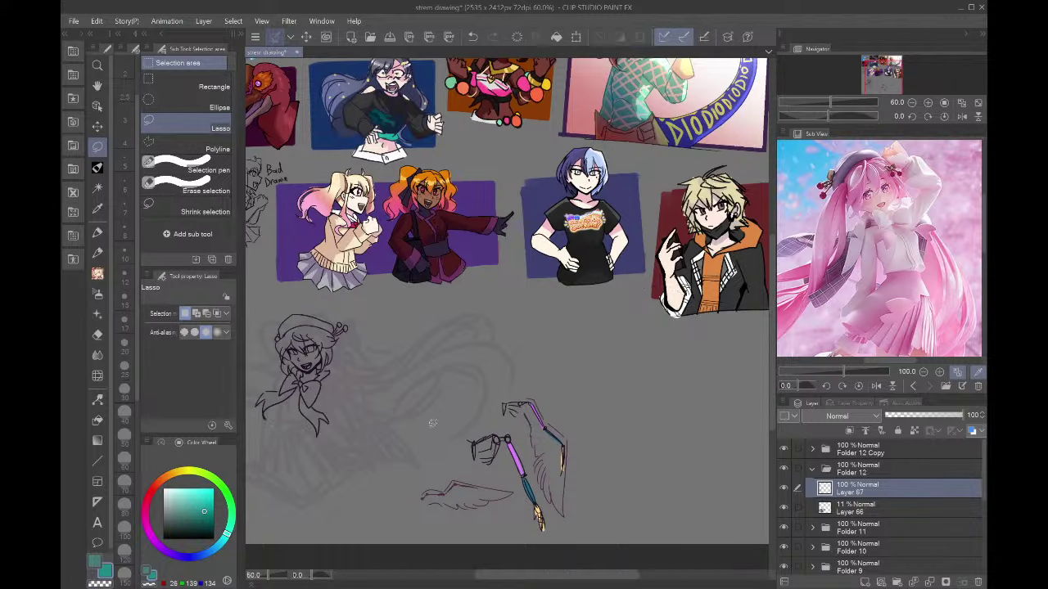
# - Sample the dark purple line colour and draw the raised hand's bent fingers and wrist beside the beret figure's hair
pyautogui.scroll(8, 286, 374)
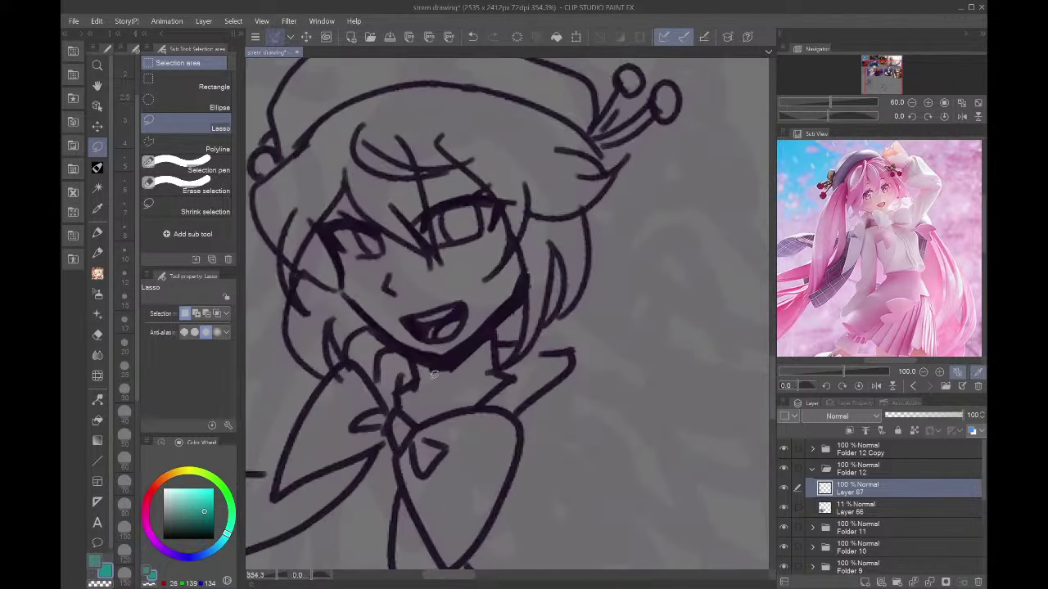
pyautogui.click(96, 169)
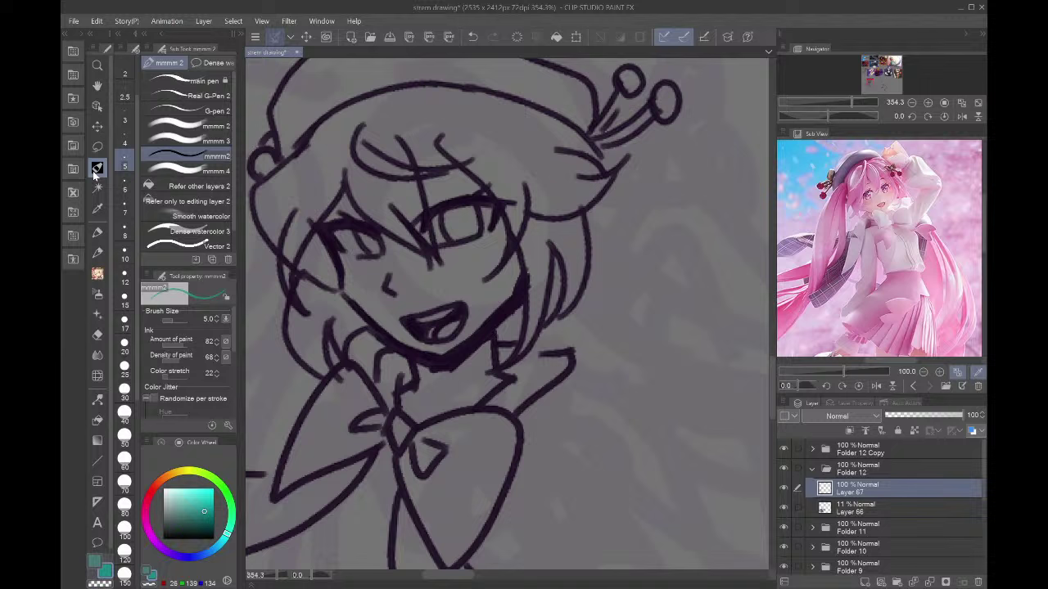
pyautogui.keyDown('alt'); pyautogui.click(435, 361); pyautogui.keyUp('alt')
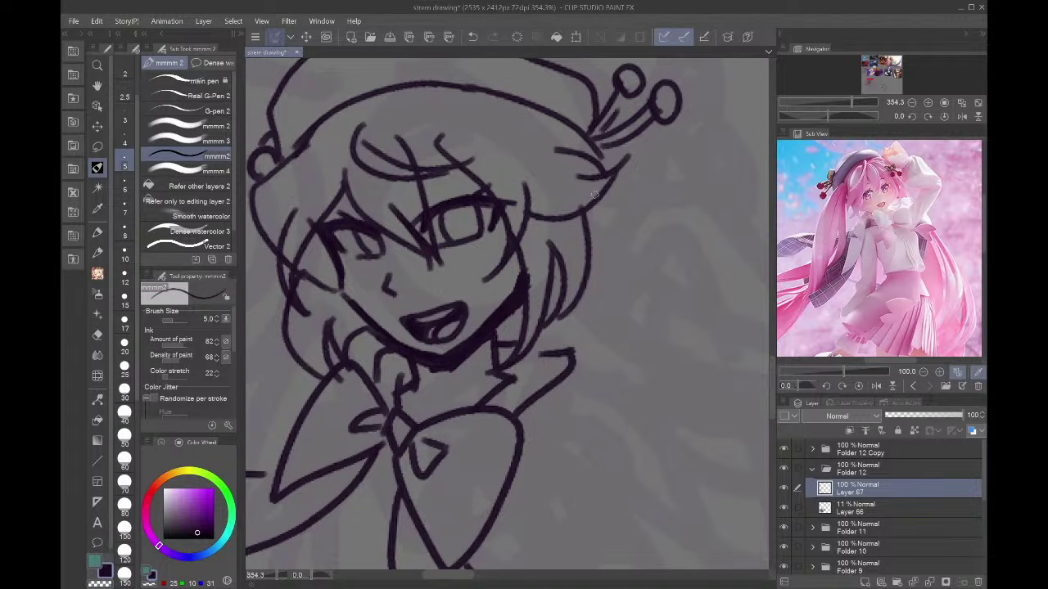
pyautogui.click(912, 103)
pyautogui.moveTo(890, 78); pyautogui.dragTo(868, 85)
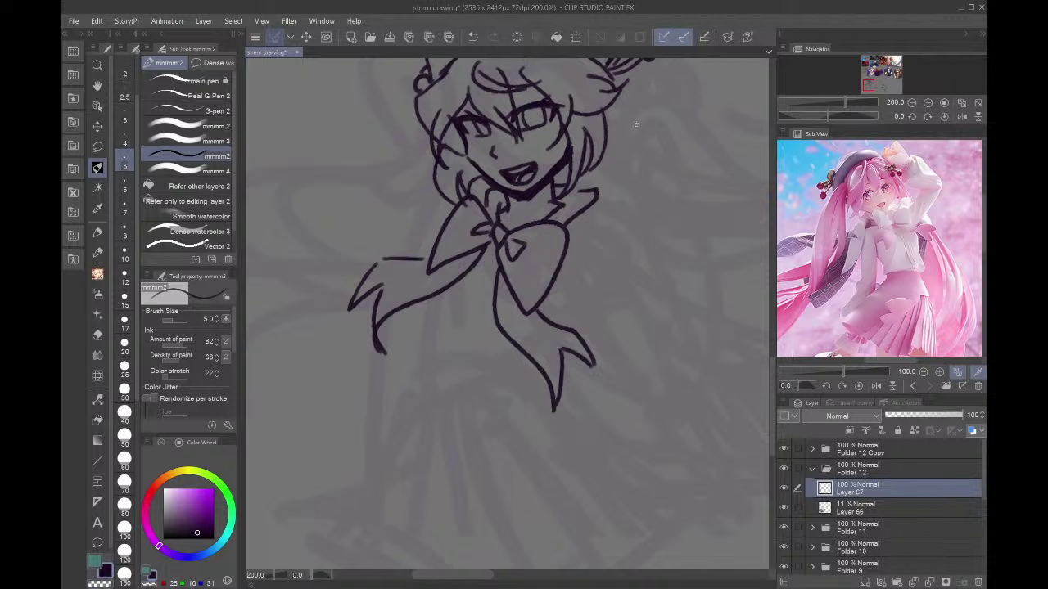
pyautogui.moveTo(660, 187)
pyautogui.mouseDown()
pyautogui.moveTo(653, 161)
pyautogui.moveTo(676, 149)
pyautogui.moveTo(668, 132)
pyautogui.moveTo(662, 144)
pyautogui.moveTo(654, 138)
pyautogui.moveTo(666, 122)
pyautogui.moveTo(686, 144)
pyautogui.moveTo(651, 110)
pyautogui.moveTo(638, 137)
pyautogui.moveTo(660, 120)
pyautogui.moveTo(640, 105)
pyautogui.mouseUp()
pyautogui.moveTo(640, 105)
pyautogui.mouseDown()
pyautogui.moveTo(628, 142)
pyautogui.moveTo(616, 102)
pyautogui.moveTo(606, 133)
pyautogui.moveTo(640, 201)
pyautogui.mouseUp()
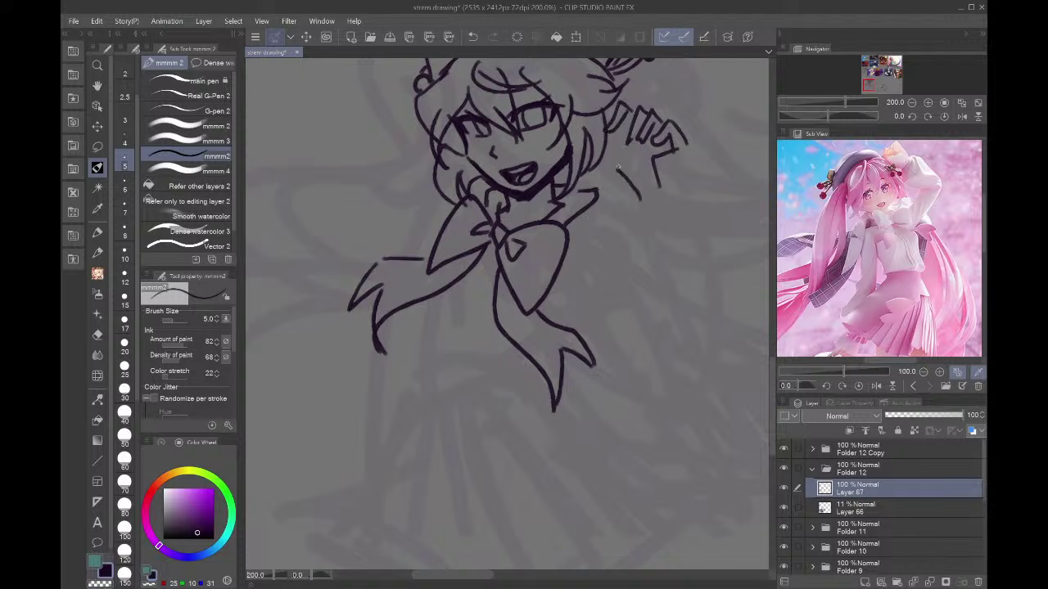
# - Draw the raised hand's inner edge and two long curved lines sweeping outward from the wrist, redoing the first attempt
pyautogui.moveTo(612, 169); pyautogui.dragTo(619, 139)
pyautogui.moveTo(621, 139)
pyautogui.mouseDown()
pyautogui.moveTo(630, 170)
pyautogui.moveTo(614, 148)
pyautogui.moveTo(644, 218)
pyautogui.mouseUp()
pyautogui.hotkey('ctrl', 'z')
pyautogui.hotkey('ctrl', 'z')
pyautogui.moveTo(628, 158); pyautogui.dragTo(752, 262)
pyautogui.moveTo(654, 171); pyautogui.dragTo(790, 249)
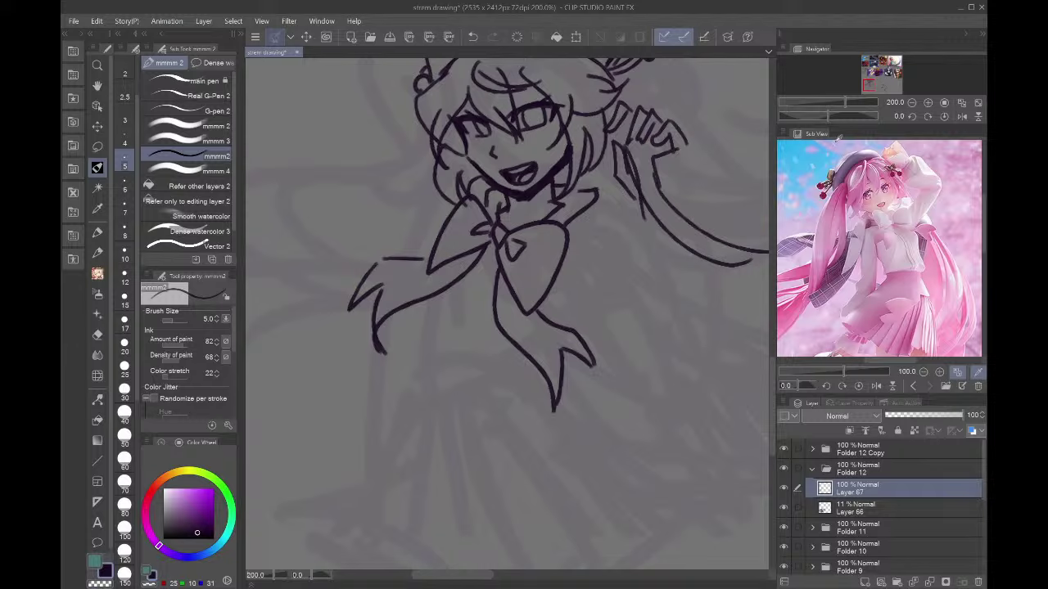
pyautogui.moveTo(874, 85); pyautogui.dragTo(868, 85)
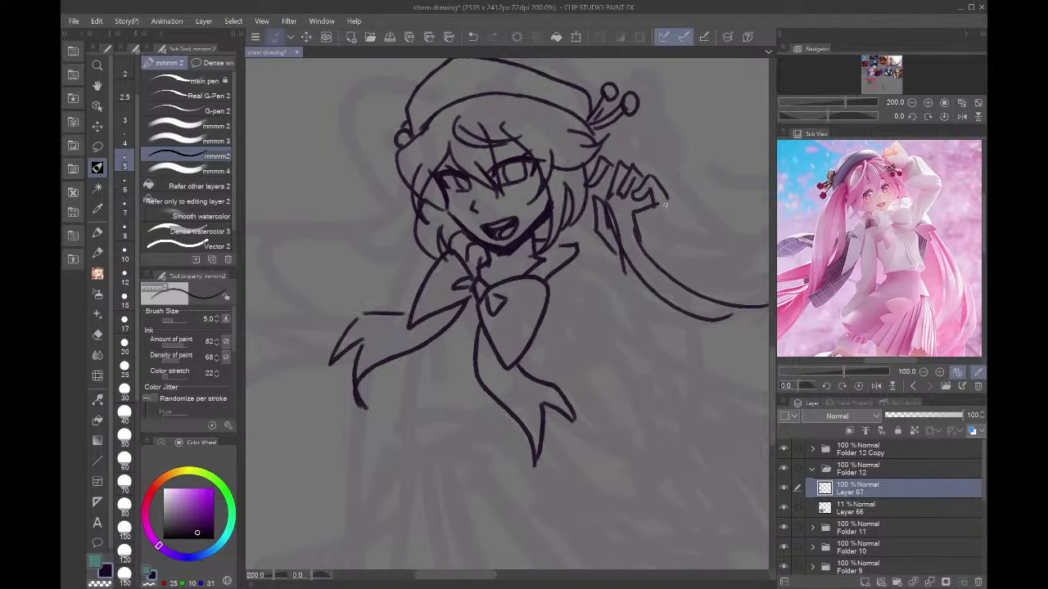
# - Try outlining the raised hand's outer edge, the cuff and the bent sleeve beside the bow, checking the pose in a mirrored view
pyautogui.moveTo(664, 200)
pyautogui.mouseDown()
pyautogui.moveTo(661, 248)
pyautogui.moveTo(642, 279)
pyautogui.mouseUp()
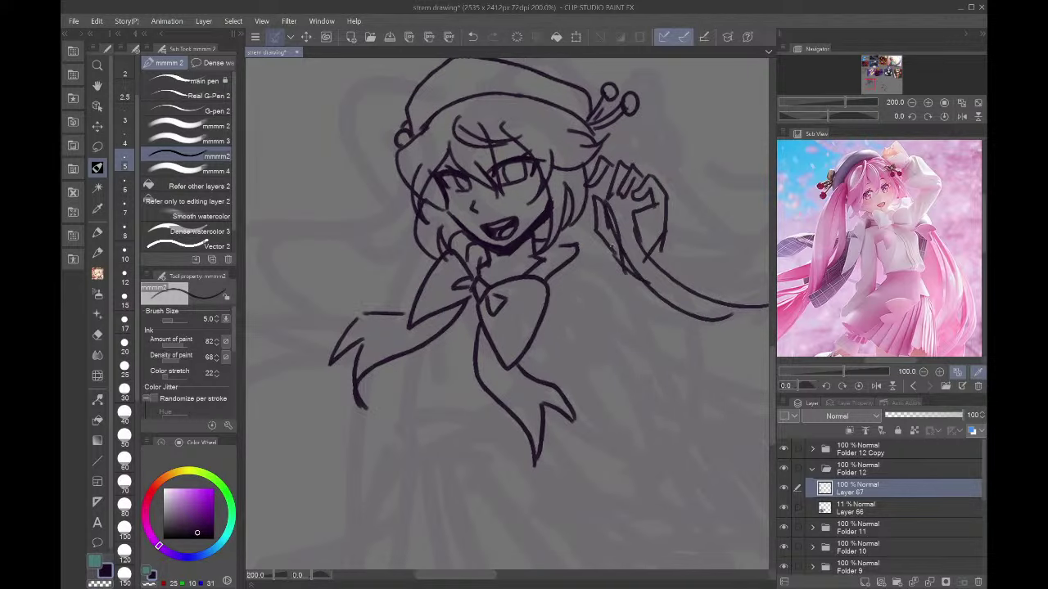
pyautogui.moveTo(598, 246)
pyautogui.mouseDown()
pyautogui.moveTo(604, 291)
pyautogui.moveTo(632, 303)
pyautogui.mouseUp()
pyautogui.moveTo(632, 299)
pyautogui.mouseDown()
pyautogui.moveTo(665, 277)
pyautogui.moveTo(663, 303)
pyautogui.mouseUp()
pyautogui.moveTo(604, 270)
pyautogui.mouseDown()
pyautogui.moveTo(570, 313)
pyautogui.moveTo(575, 347)
pyautogui.mouseUp()
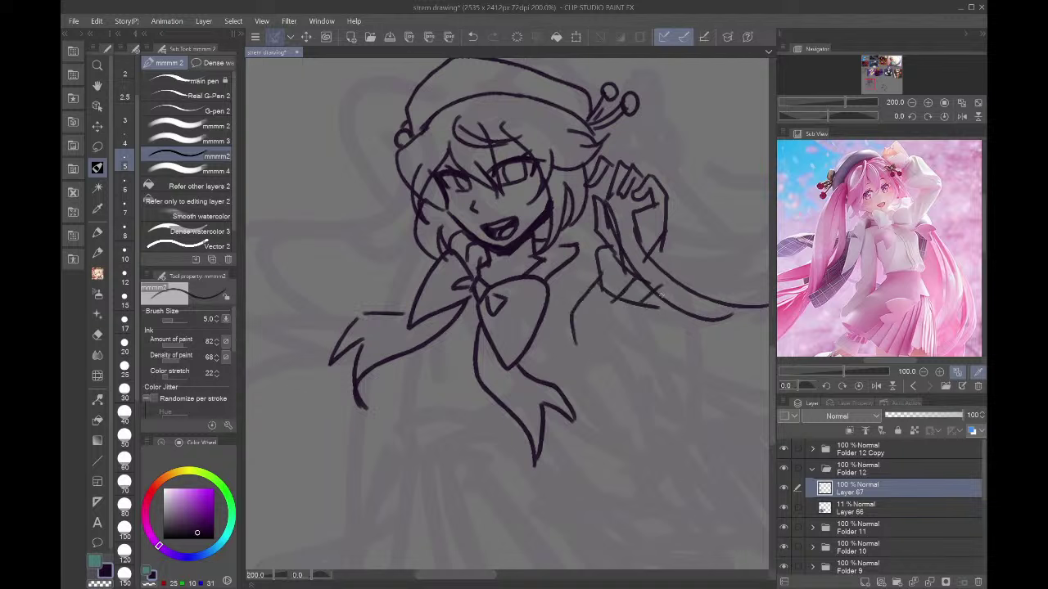
pyautogui.moveTo(674, 303)
pyautogui.mouseDown()
pyautogui.moveTo(626, 413)
pyautogui.moveTo(564, 455)
pyautogui.mouseUp()
pyautogui.moveTo(578, 316); pyautogui.dragTo(555, 381)
pyautogui.moveTo(599, 244); pyautogui.dragTo(578, 286)
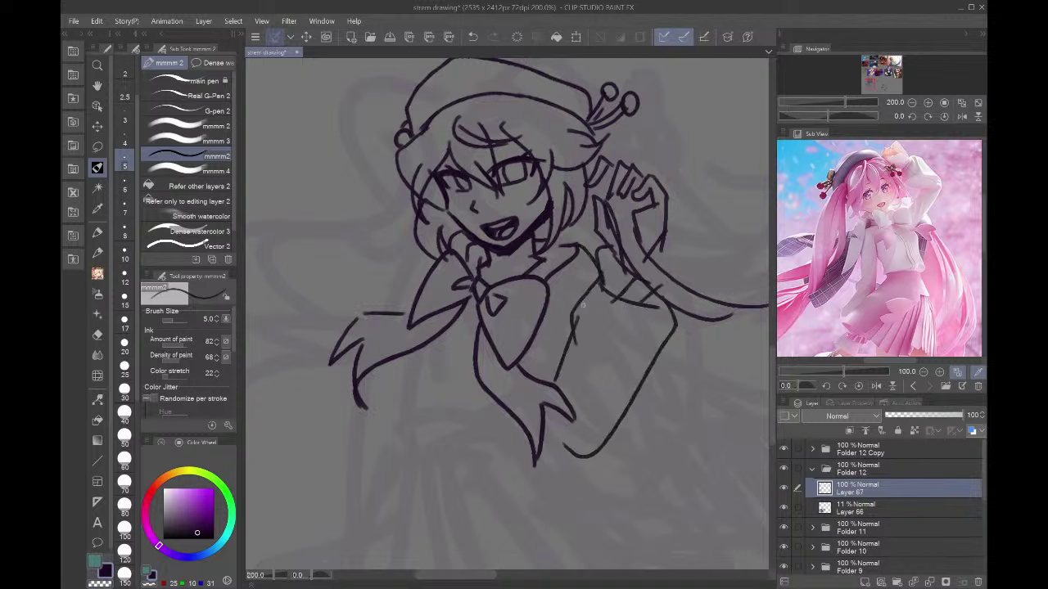
pyautogui.click(961, 115)
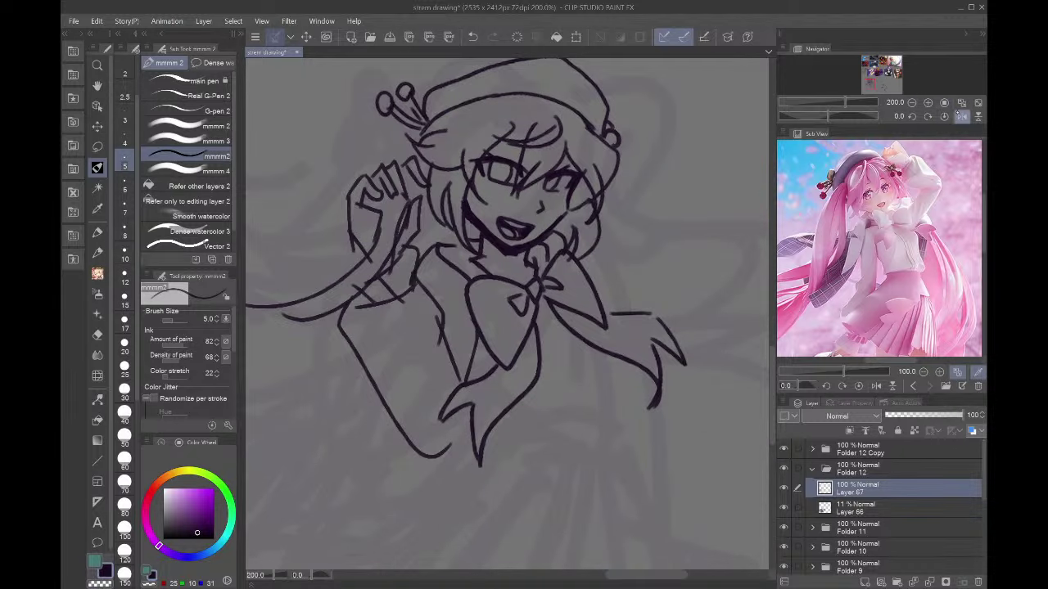
pyautogui.click(962, 116)
# - Undo the sleeve, wrist and raised hand strokes back to the head and bow line art
pyautogui.hotkey('ctrl', 'z')
pyautogui.hotkey('ctrl', 'z')
pyautogui.hotkey('ctrl', 'z')
pyautogui.hotkey('ctrl', 'z')
pyautogui.hotkey('ctrl', 'z')
pyautogui.hotkey('ctrl', 'z')
pyautogui.hotkey('ctrl', 'z')
pyautogui.hotkey('ctrl', 'z')
pyautogui.hotkey('ctrl', 'z')
pyautogui.hotkey('ctrl', 'z')
pyautogui.hotkey('ctrl', 'z')
pyautogui.hotkey('ctrl', 'z')
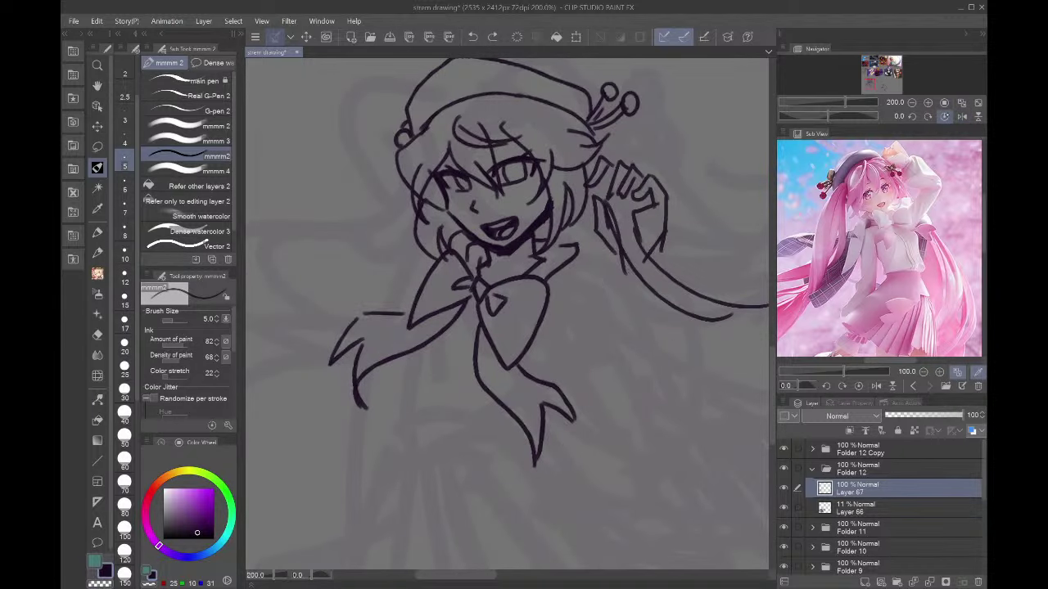
pyautogui.hotkey('ctrl', 'z')
pyautogui.hotkey('ctrl', 'z')
pyautogui.hotkey('ctrl', 'z')
pyautogui.hotkey('ctrl', 'z')
pyautogui.hotkey('ctrl', 'z')
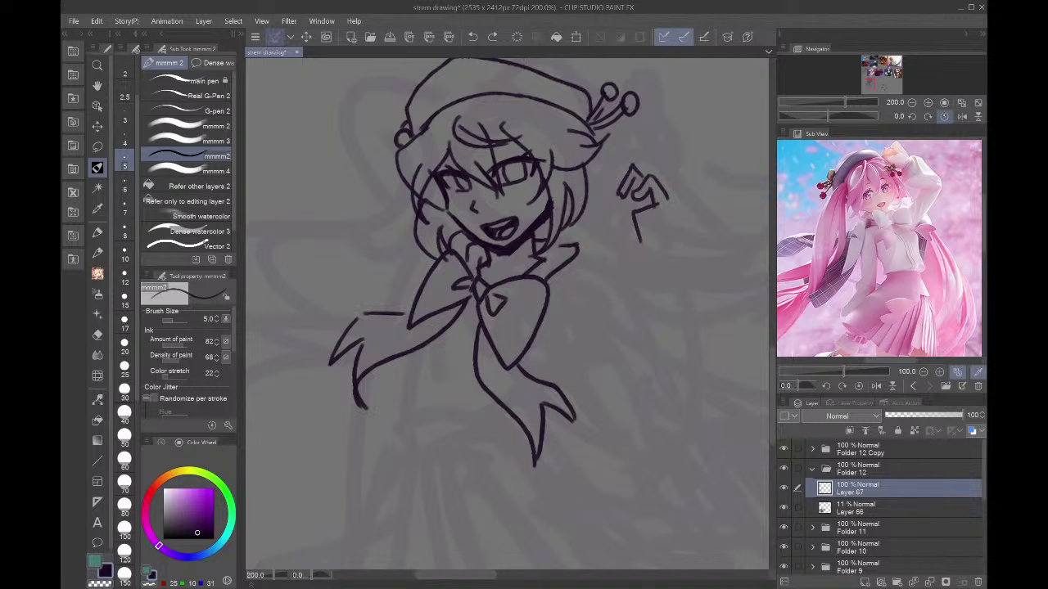
pyautogui.hotkey('ctrl', 'z')
pyautogui.hotkey('ctrl', 'z')
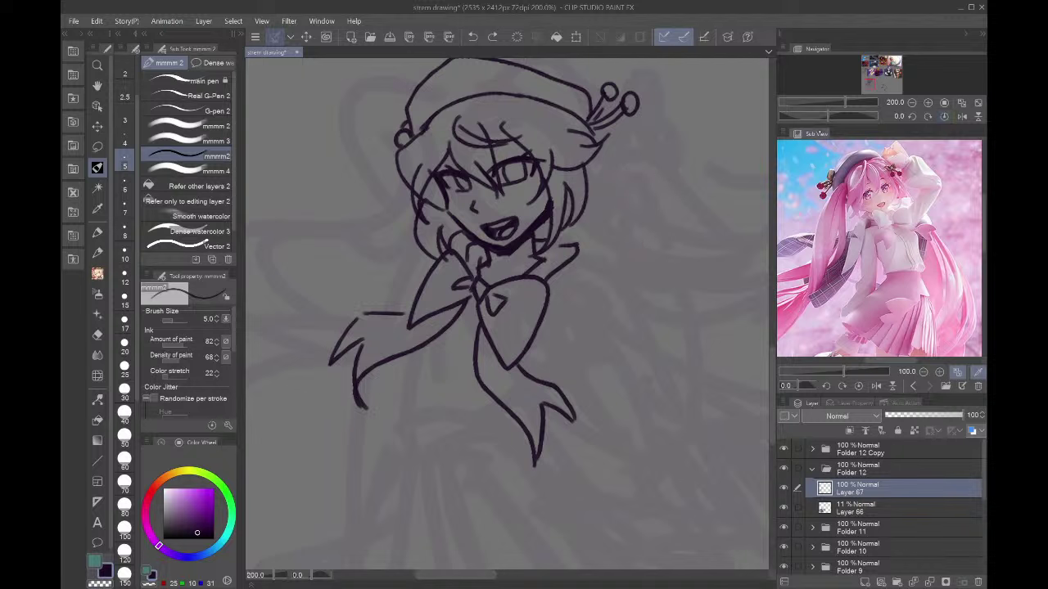
# - Draw the torso below the bow with its side edge, double centre placket and curved hem, redoing the hem
pyautogui.moveTo(406, 353); pyautogui.dragTo(430, 470)
pyautogui.moveTo(452, 335)
pyautogui.mouseDown()
pyautogui.moveTo(456, 432)
pyautogui.moveTo(472, 456)
pyautogui.mouseUp()
pyautogui.moveTo(446, 421); pyautogui.dragTo(463, 442)
pyautogui.moveTo(432, 473); pyautogui.dragTo(526, 427)
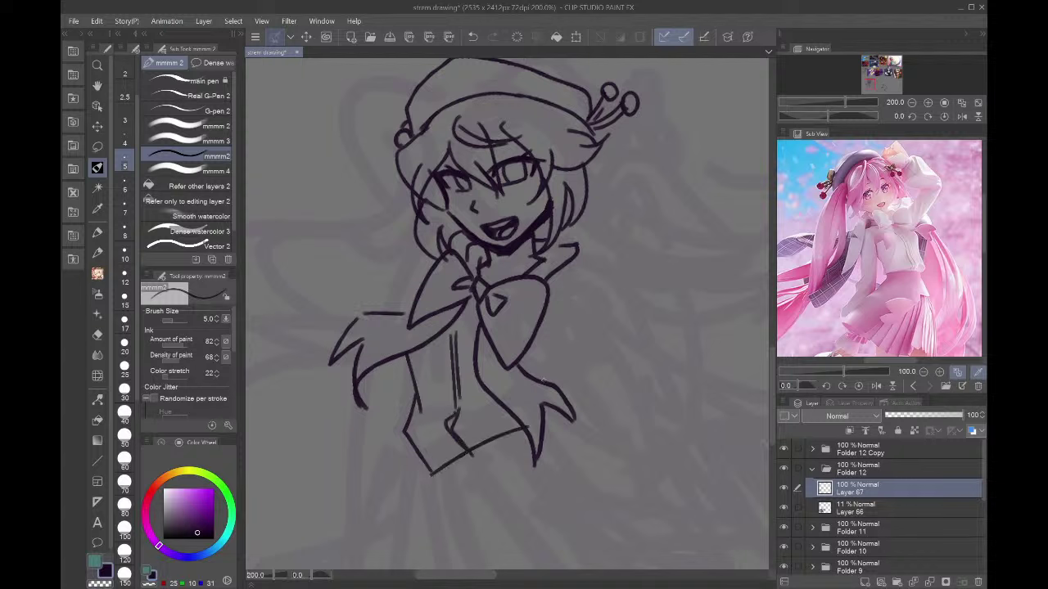
pyautogui.moveTo(441, 474); pyautogui.dragTo(531, 443)
pyautogui.hotkey('ctrl', 'z')
pyautogui.hotkey('ctrl', 'z')
pyautogui.hotkey('ctrl', 'z')
pyautogui.moveTo(468, 456); pyautogui.dragTo(449, 401)
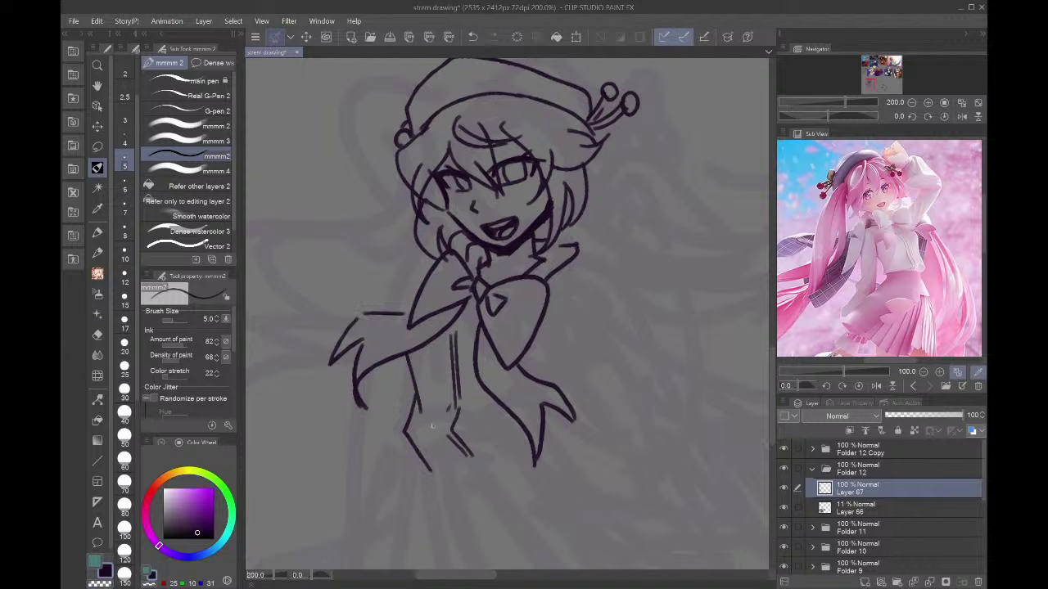
pyautogui.moveTo(420, 453); pyautogui.dragTo(523, 433)
# - In the mirrored view, lasso the torso, rotate it slightly, clear the selection, and restore the normal view
pyautogui.click(961, 115)
pyautogui.press('m')
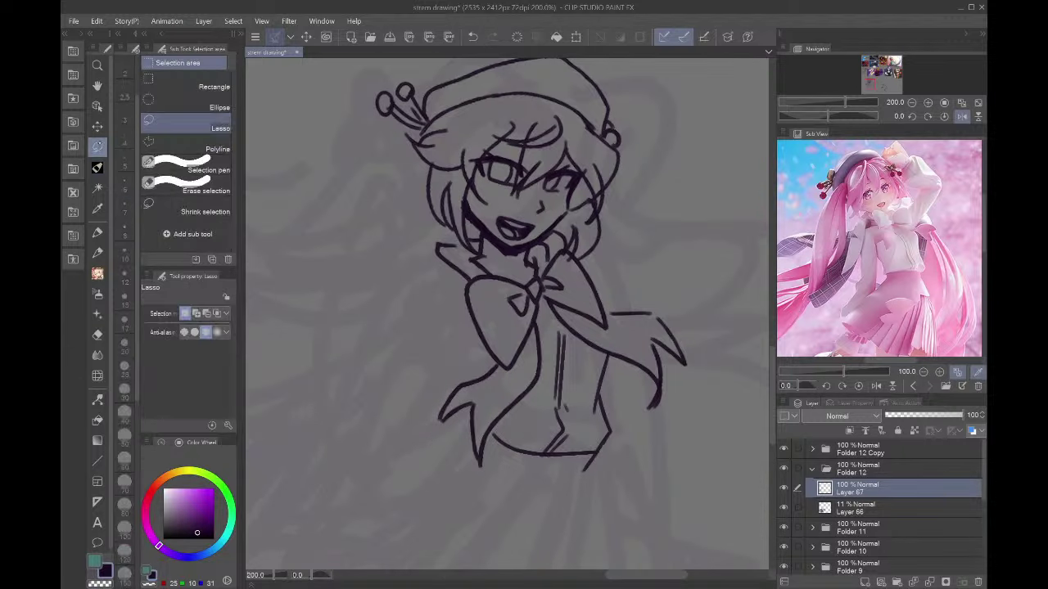
pyautogui.moveTo(550, 324)
pyautogui.mouseDown()
pyautogui.moveTo(616, 348)
pyautogui.moveTo(617, 450)
pyautogui.moveTo(542, 499)
pyautogui.moveTo(496, 439)
pyautogui.moveTo(524, 414)
pyautogui.mouseUp()
pyautogui.click(601, 520)
pyautogui.moveTo(630, 475)
pyautogui.mouseDown()
pyautogui.moveTo(630, 442)
pyautogui.moveTo(628, 452)
pyautogui.mouseUp()
pyautogui.press('Return')
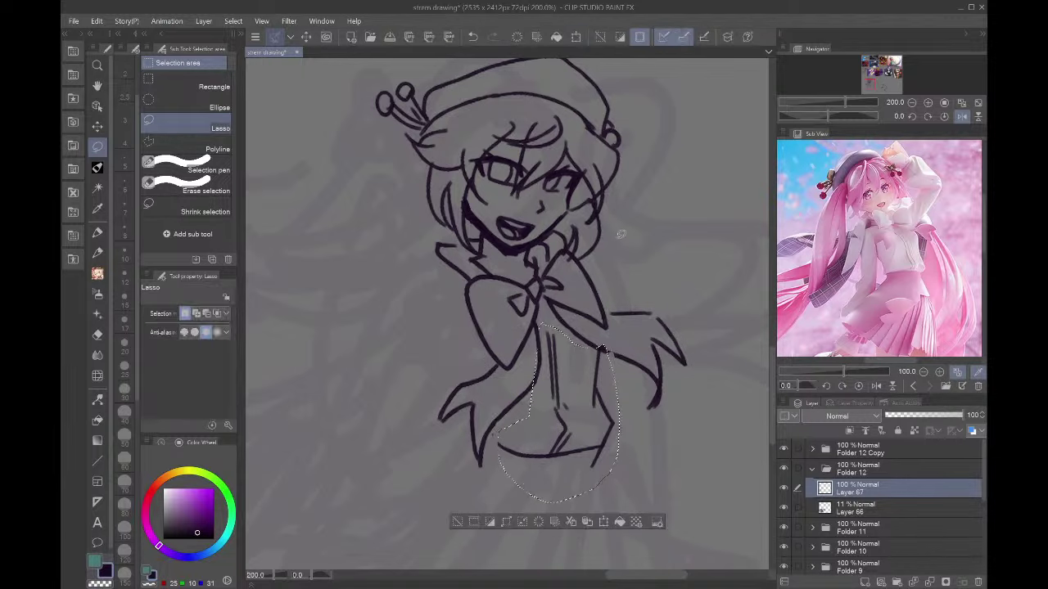
pyautogui.hotkey('ctrl', 'd')
pyautogui.press('p')
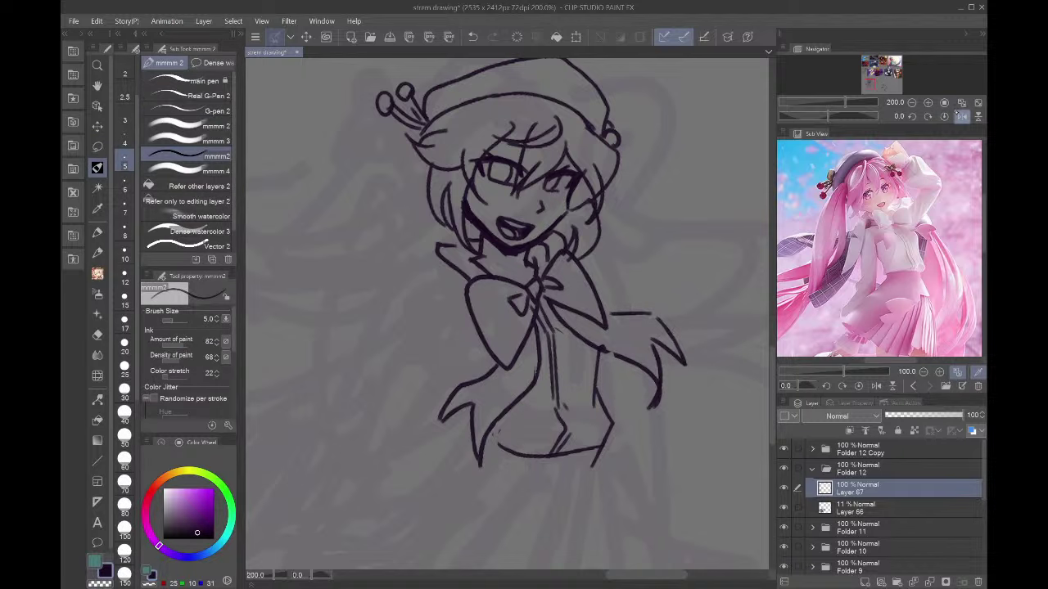
pyautogui.click(962, 103)
pyautogui.click(962, 117)
# - Draw the raised arm bent up behind the head on the berry-free side, redoing the outer elbow line
pyautogui.click(916, 83)
pyautogui.moveTo(917, 84)
pyautogui.mouseDown()
pyautogui.moveTo(866, 85)
pyautogui.moveTo(893, 73)
pyautogui.moveTo(884, 69)
pyautogui.moveTo(876, 81)
pyautogui.mouseUp()
pyautogui.click(928, 103)
pyautogui.click(928, 104)
pyautogui.click(905, 72)
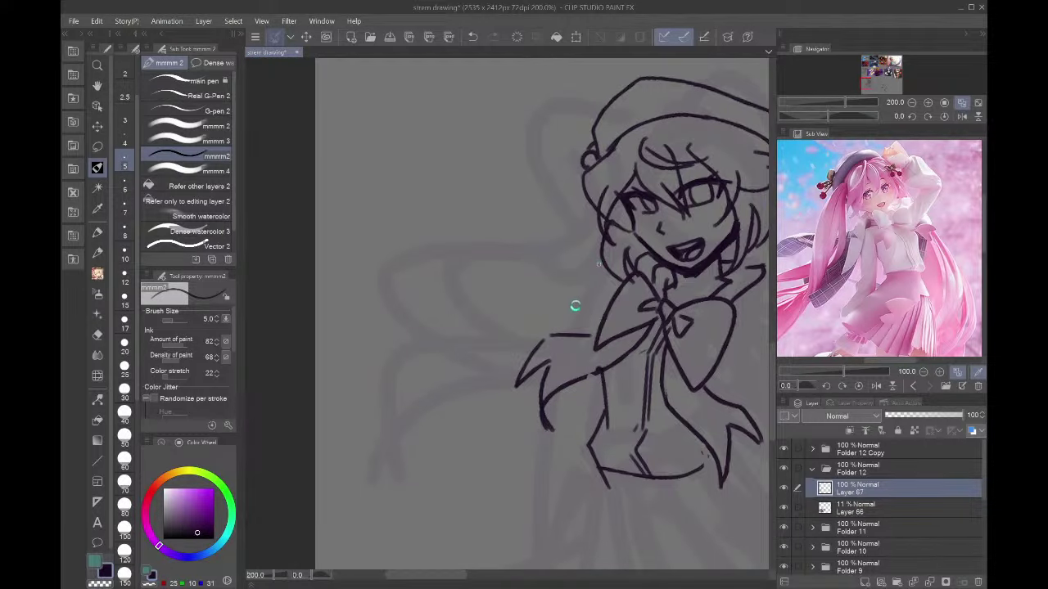
pyautogui.moveTo(595, 260)
pyautogui.mouseDown()
pyautogui.moveTo(571, 304)
pyautogui.moveTo(578, 327)
pyautogui.moveTo(554, 222)
pyautogui.moveTo(565, 222)
pyautogui.moveTo(548, 222)
pyautogui.mouseUp()
pyautogui.hotkey('ctrl', 'z')
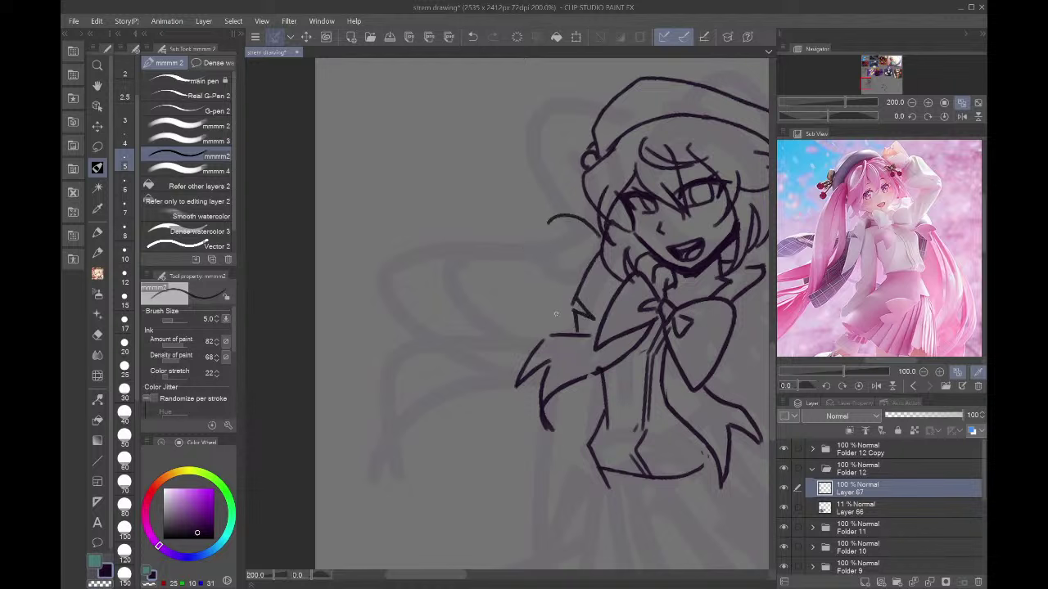
pyautogui.moveTo(556, 313); pyautogui.dragTo(576, 193)
pyautogui.hotkey('ctrl', 'z')
pyautogui.moveTo(563, 307)
pyautogui.mouseDown()
pyautogui.moveTo(539, 271)
pyautogui.moveTo(591, 182)
pyautogui.mouseUp()
# - Draw the other arm hanging from the shoulder with a loose puffed sleeve and a cuff at the wrist
pyautogui.moveTo(761, 287)
pyautogui.mouseDown()
pyautogui.moveTo(700, 207)
pyautogui.moveTo(556, 212)
pyautogui.moveTo(560, 177)
pyautogui.moveTo(581, 185)
pyautogui.moveTo(615, 345)
pyautogui.mouseUp()
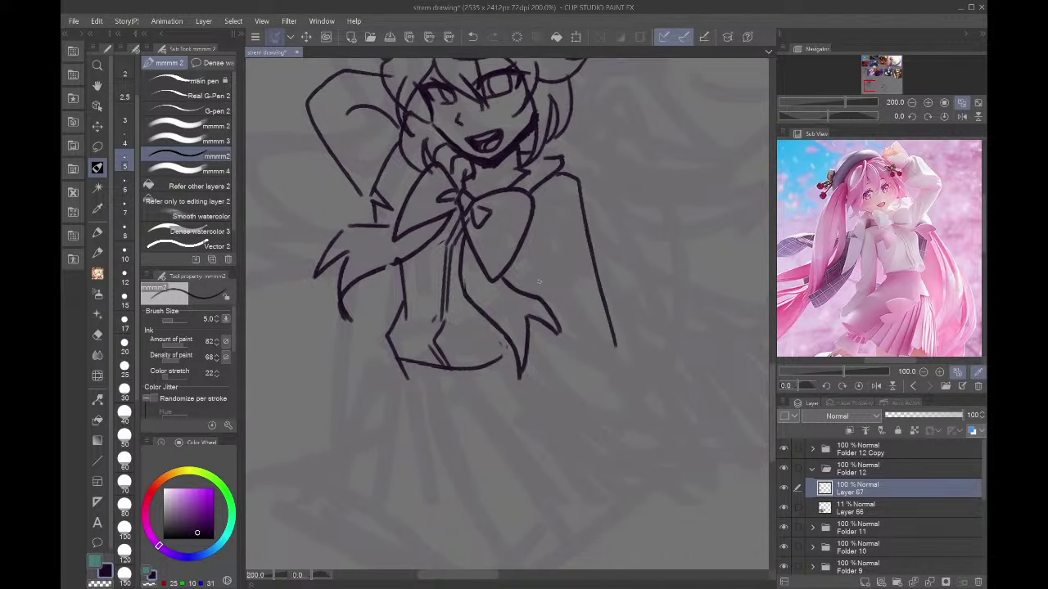
pyautogui.moveTo(521, 246)
pyautogui.mouseDown()
pyautogui.moveTo(557, 331)
pyautogui.moveTo(557, 393)
pyautogui.moveTo(624, 460)
pyautogui.mouseUp()
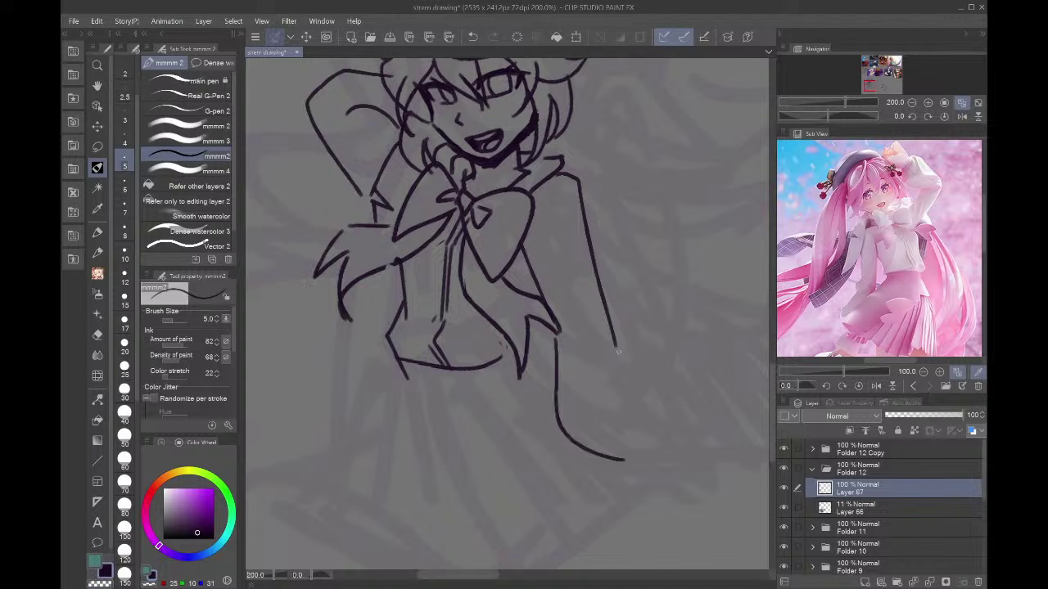
pyautogui.moveTo(607, 332)
pyautogui.mouseDown()
pyautogui.moveTo(655, 408)
pyautogui.moveTo(595, 488)
pyautogui.moveTo(629, 493)
pyautogui.moveTo(671, 468)
pyautogui.moveTo(647, 418)
pyautogui.moveTo(640, 433)
pyautogui.moveTo(659, 456)
pyautogui.mouseUp()
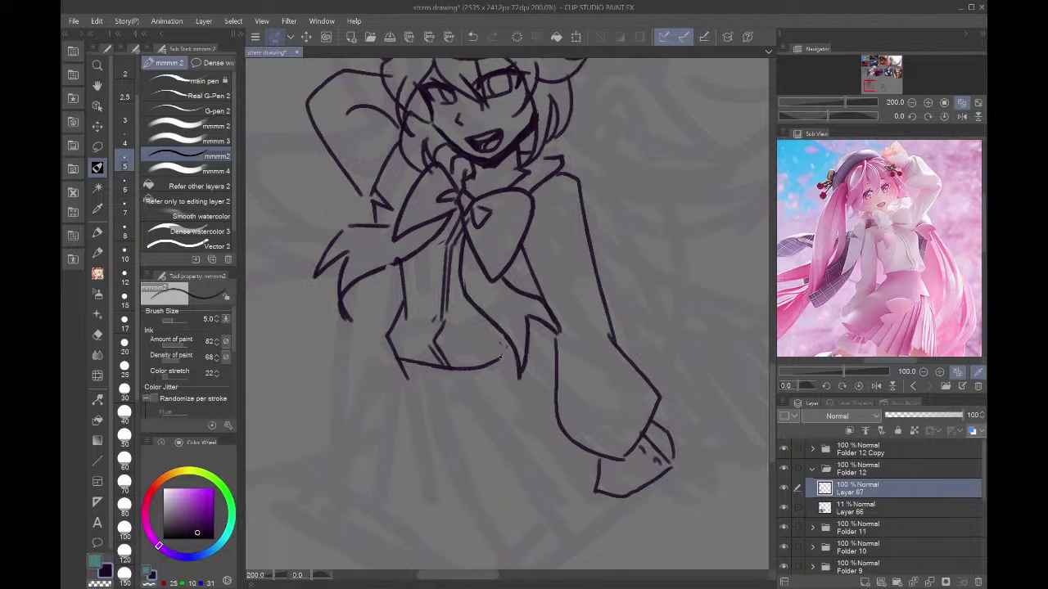
# - Reinforce the waist hem with short hip strokes, redoing one of them, and draw the lowered hand's fingers below the cuff
pyautogui.moveTo(398, 354)
pyautogui.mouseDown()
pyautogui.moveTo(504, 370)
pyautogui.moveTo(514, 344)
pyautogui.mouseUp()
pyautogui.moveTo(386, 368); pyautogui.dragTo(382, 396)
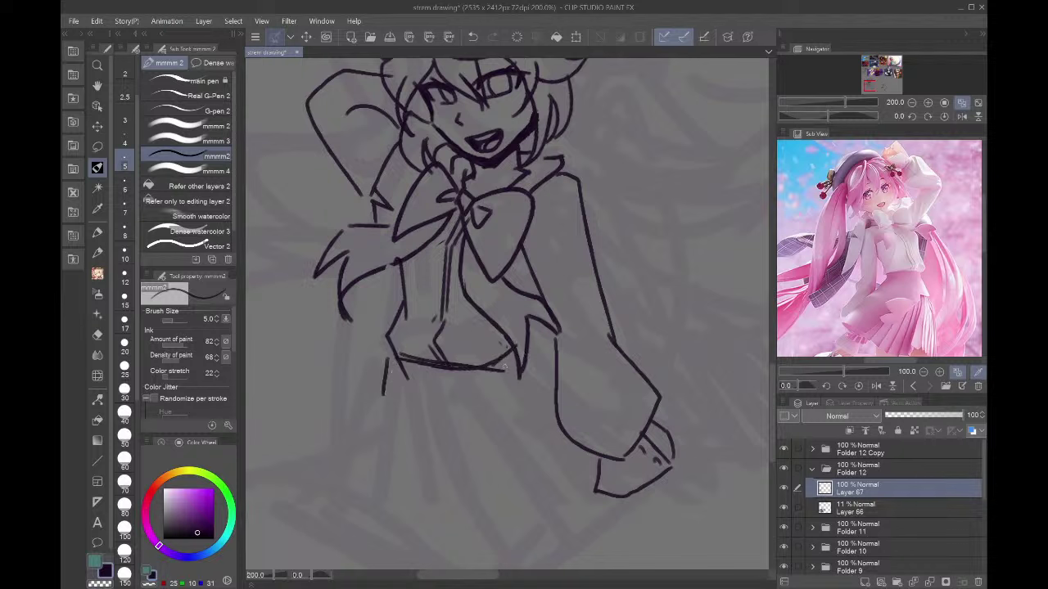
pyautogui.hotkey('ctrl', 'z')
pyautogui.moveTo(391, 344); pyautogui.dragTo(377, 371)
pyautogui.moveTo(693, 201); pyautogui.dragTo(675, 146)
pyautogui.moveTo(476, 313)
pyautogui.mouseDown()
pyautogui.moveTo(521, 286)
pyautogui.moveTo(531, 264)
pyautogui.mouseUp()
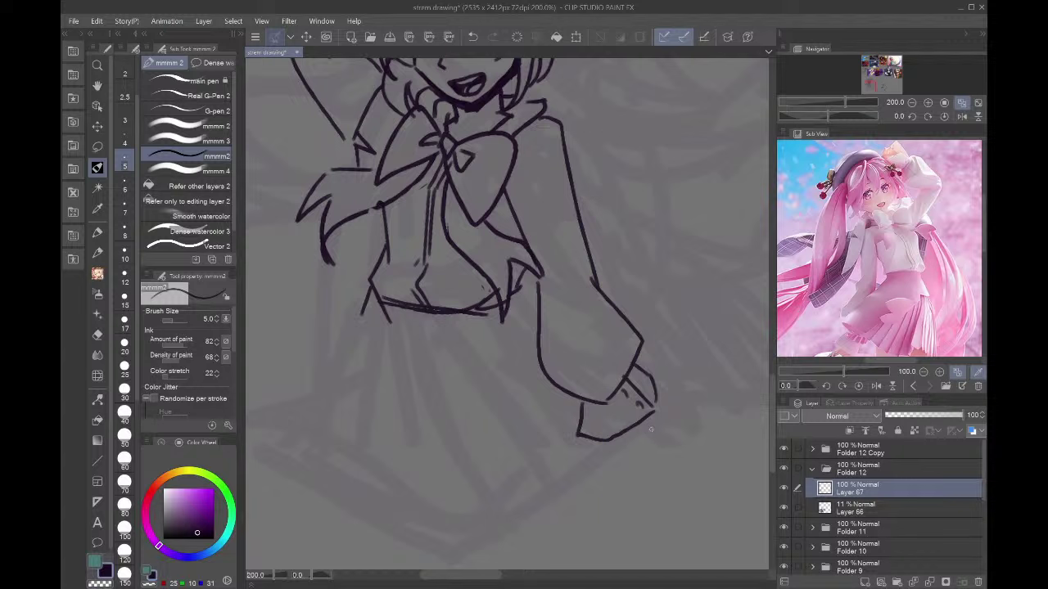
pyautogui.moveTo(651, 425)
pyautogui.mouseDown()
pyautogui.moveTo(653, 469)
pyautogui.moveTo(633, 442)
pyautogui.moveTo(631, 515)
pyautogui.moveTo(631, 431)
pyautogui.moveTo(617, 417)
pyautogui.moveTo(607, 460)
pyautogui.mouseUp()
# - Draw the overskirt flaring out from the waist with a jagged, petal-like hem, redoing a stray stroke
pyautogui.moveTo(874, 91); pyautogui.dragTo(869, 85)
pyautogui.moveTo(511, 239); pyautogui.dragTo(438, 285)
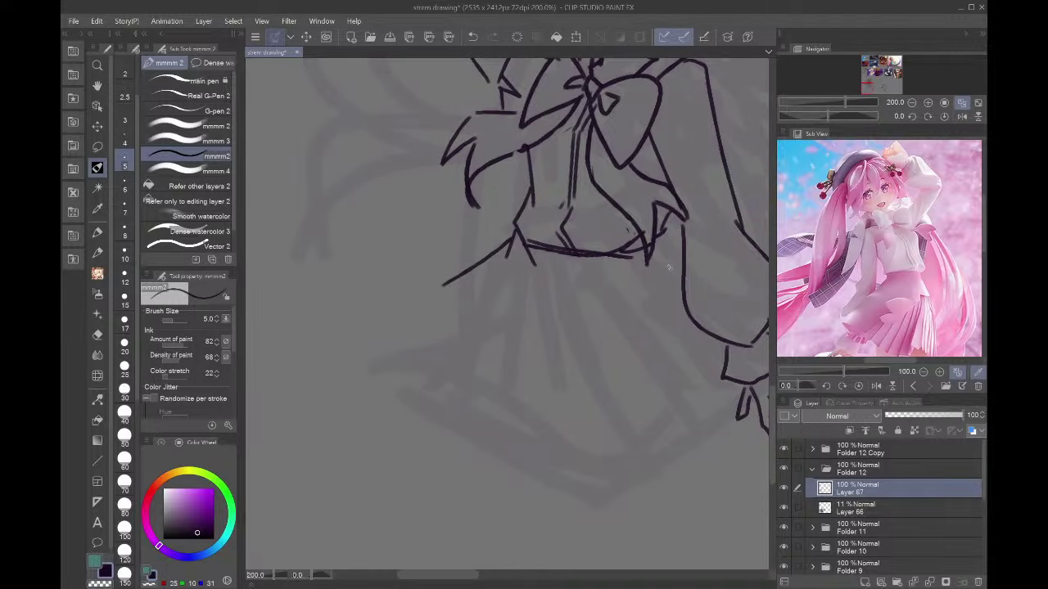
pyautogui.moveTo(661, 258)
pyautogui.mouseDown()
pyautogui.moveTo(653, 365)
pyautogui.moveTo(624, 315)
pyautogui.moveTo(639, 325)
pyautogui.moveTo(604, 318)
pyautogui.moveTo(578, 383)
pyautogui.moveTo(547, 349)
pyautogui.moveTo(514, 396)
pyautogui.moveTo(497, 324)
pyautogui.moveTo(445, 368)
pyautogui.moveTo(433, 330)
pyautogui.moveTo(384, 330)
pyautogui.moveTo(421, 304)
pyautogui.moveTo(388, 248)
pyautogui.moveTo(473, 262)
pyautogui.mouseUp()
pyautogui.hotkey('ctrl', 'z')
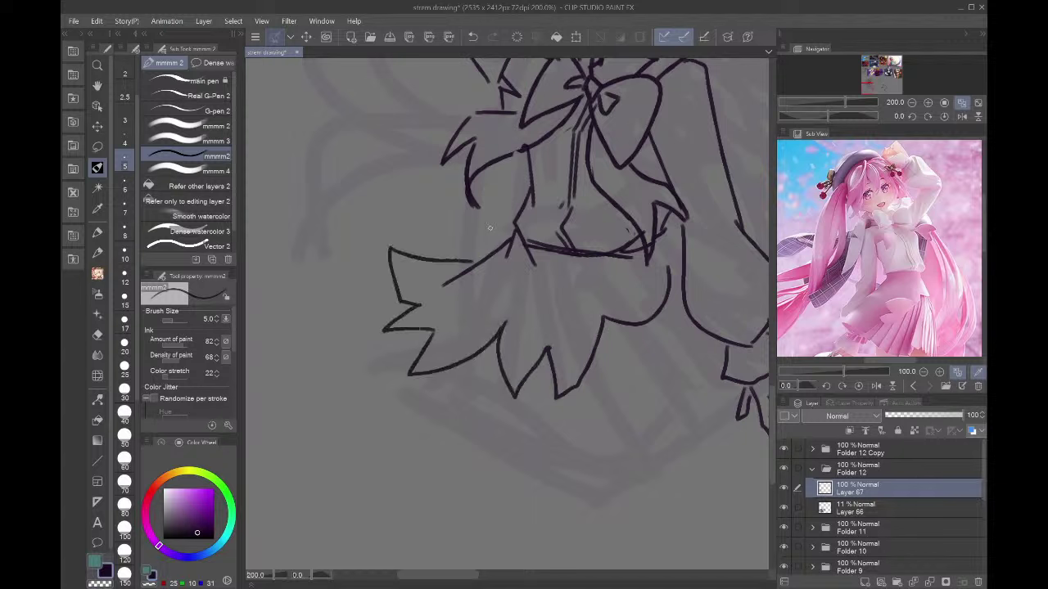
pyautogui.moveTo(670, 264); pyautogui.dragTo(682, 265)
pyautogui.moveTo(682, 232); pyautogui.dragTo(681, 251)
# - Draw the fanned pleat lines of the underskirt below the jagged overskirt, redoing the first pleat
pyautogui.moveTo(867, 78); pyautogui.dragTo(870, 88)
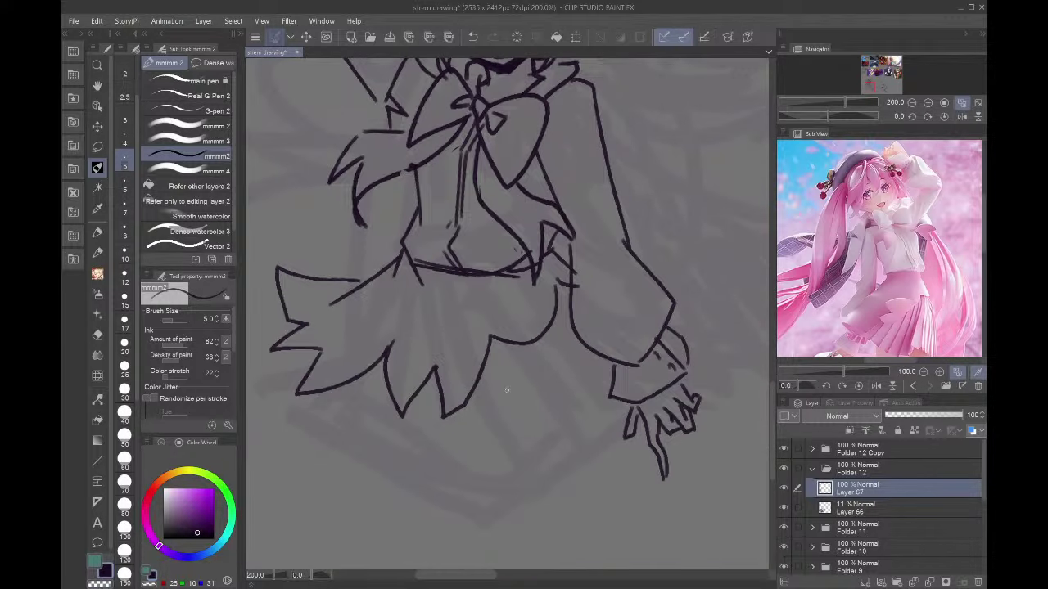
pyautogui.moveTo(527, 352); pyautogui.dragTo(577, 428)
pyautogui.hotkey('ctrl', 'z')
pyautogui.moveTo(530, 349)
pyautogui.mouseDown()
pyautogui.moveTo(614, 449)
pyautogui.moveTo(625, 417)
pyautogui.mouseUp()
pyautogui.moveTo(551, 324); pyautogui.dragTo(611, 374)
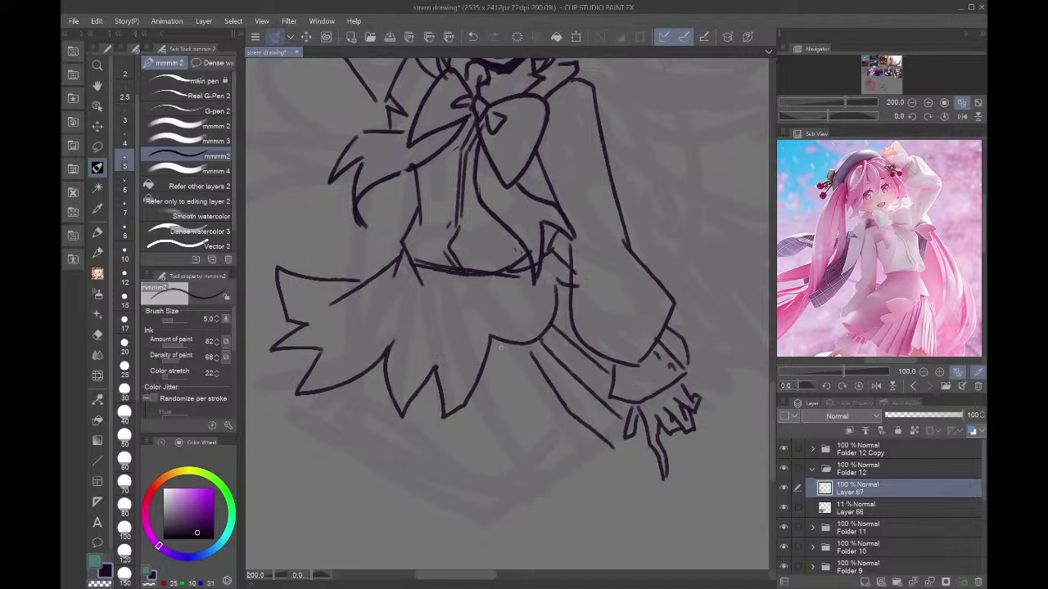
pyautogui.moveTo(499, 354)
pyautogui.mouseDown()
pyautogui.moveTo(568, 455)
pyautogui.moveTo(524, 476)
pyautogui.mouseUp()
pyautogui.moveTo(472, 402); pyautogui.dragTo(484, 491)
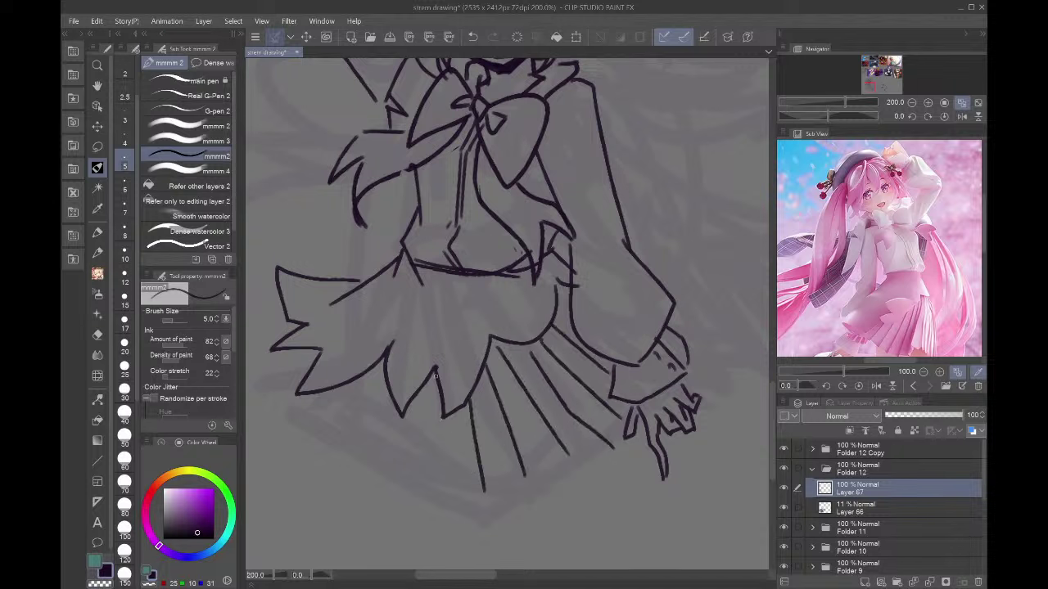
pyautogui.moveTo(437, 374); pyautogui.dragTo(425, 475)
pyautogui.moveTo(398, 408); pyautogui.dragTo(382, 468)
pyautogui.moveTo(375, 375); pyautogui.dragTo(337, 449)
pyautogui.moveTo(346, 383)
pyautogui.mouseDown()
pyautogui.moveTo(317, 427)
pyautogui.moveTo(326, 413)
pyautogui.mouseUp()
# - Draw the underskirt's zigzag lower hem joining the pleat ends, redoing the first attempt
pyautogui.moveTo(340, 451)
pyautogui.mouseDown()
pyautogui.moveTo(474, 492)
pyautogui.moveTo(493, 487)
pyautogui.mouseUp()
pyautogui.hotkey('ctrl', 'z')
pyautogui.moveTo(427, 470)
pyautogui.mouseDown()
pyautogui.moveTo(484, 489)
pyautogui.moveTo(516, 484)
pyautogui.moveTo(612, 442)
pyautogui.mouseUp()
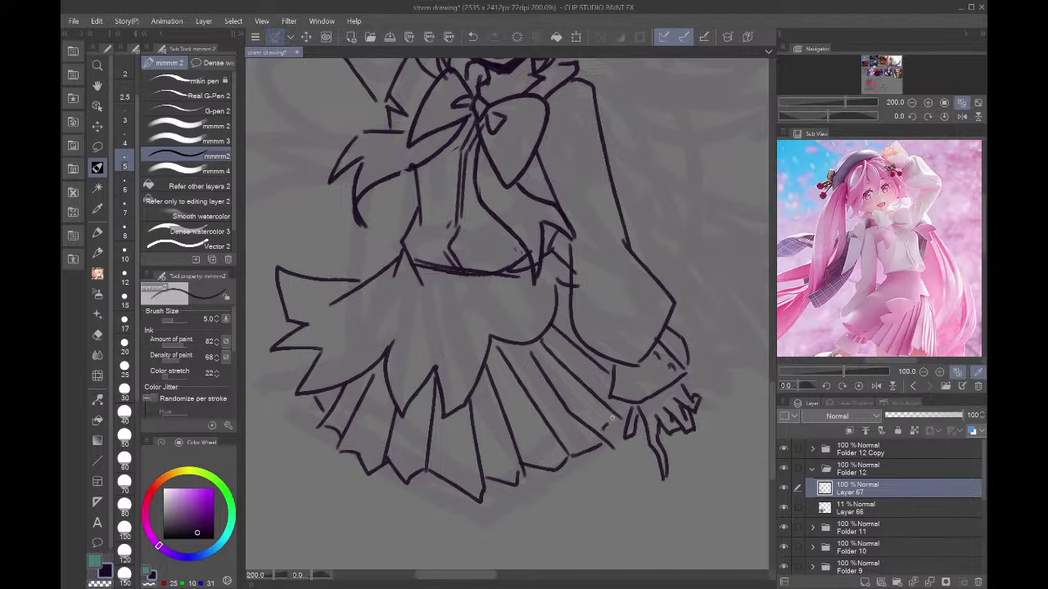
# - Draw the long ponytail curving out behind the raised arm with inner strands and a lock reaching down to the skirt
pyautogui.moveTo(871, 87); pyautogui.dragTo(865, 82)
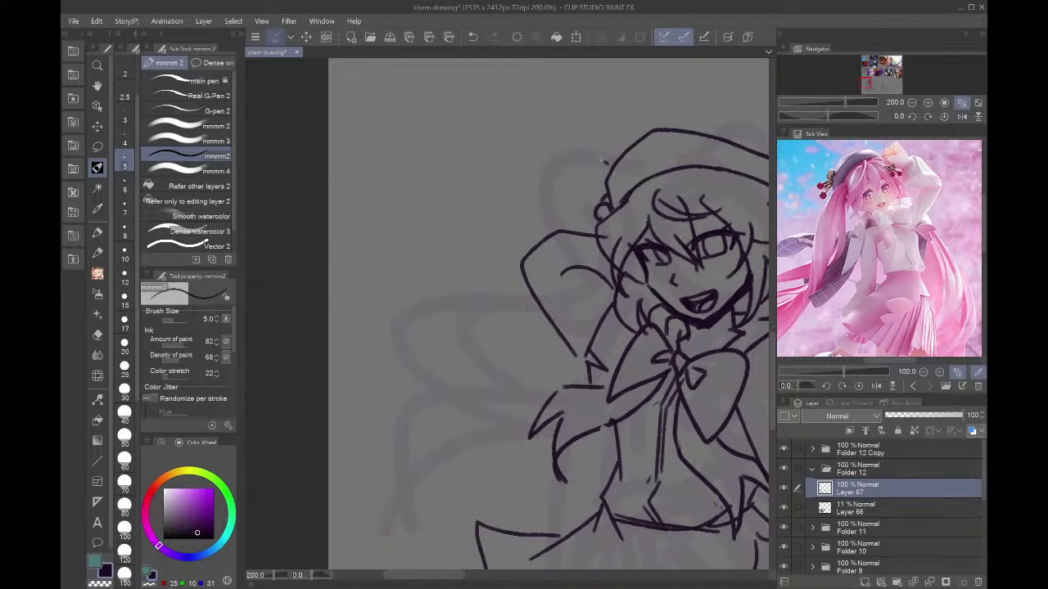
pyautogui.moveTo(604, 163)
pyautogui.mouseDown()
pyautogui.moveTo(573, 215)
pyautogui.moveTo(410, 378)
pyautogui.moveTo(474, 422)
pyautogui.mouseUp()
pyautogui.moveTo(500, 270)
pyautogui.mouseDown()
pyautogui.moveTo(490, 418)
pyautogui.moveTo(524, 441)
pyautogui.mouseUp()
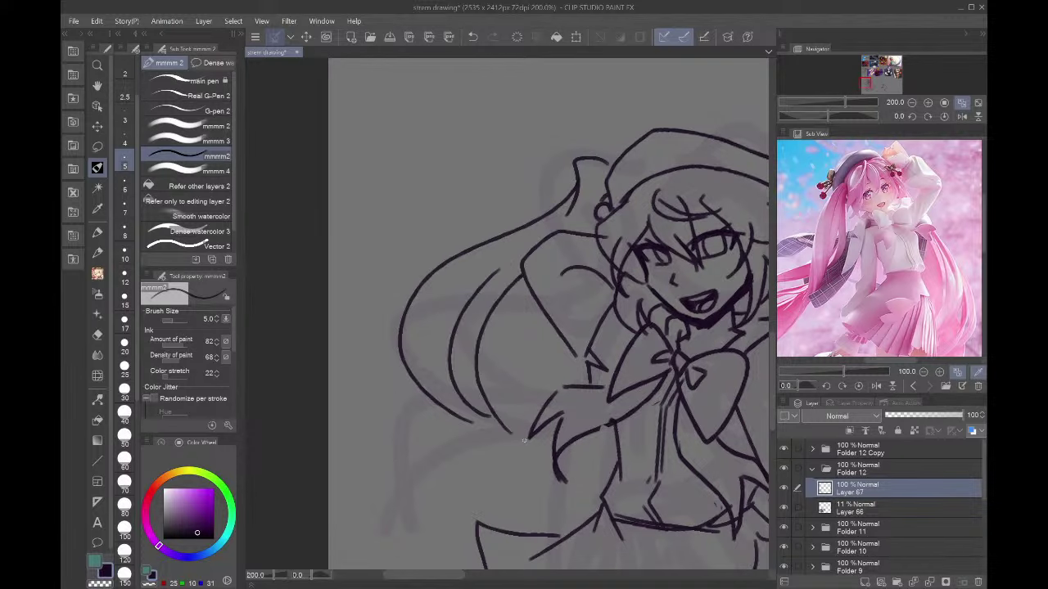
pyautogui.moveTo(418, 389); pyautogui.dragTo(570, 542)
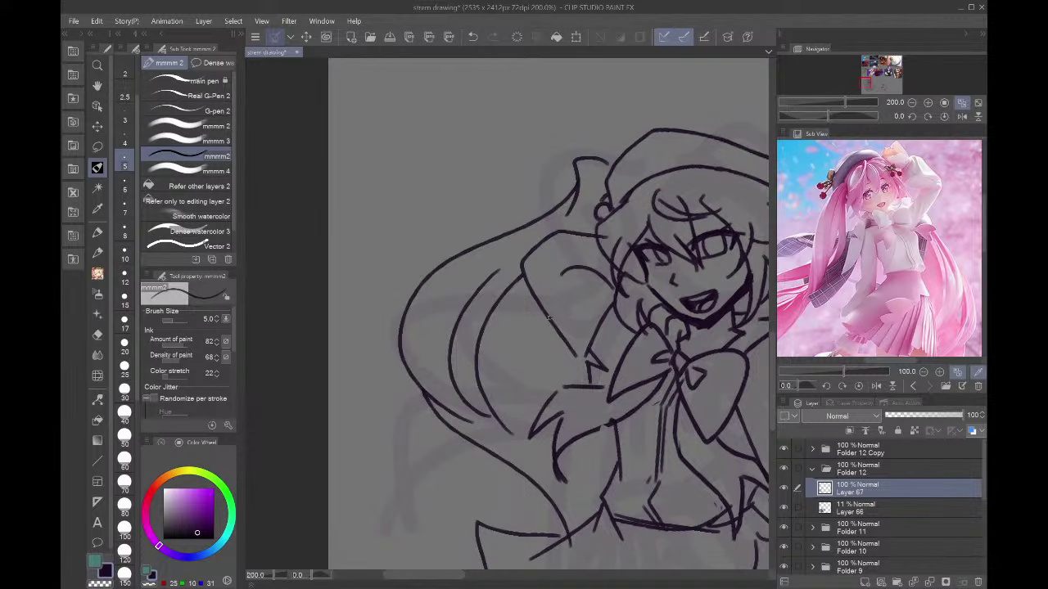
pyautogui.moveTo(549, 317); pyautogui.dragTo(582, 374)
# - Draw the start of the second ponytail dropping from beneath the berry ornament and curving outward, redoing the first stroke
pyautogui.click(912, 102)
pyautogui.moveTo(912, 69); pyautogui.dragTo(880, 85)
pyautogui.moveTo(511, 129); pyautogui.dragTo(572, 240)
pyautogui.hotkey('ctrl', 'z')
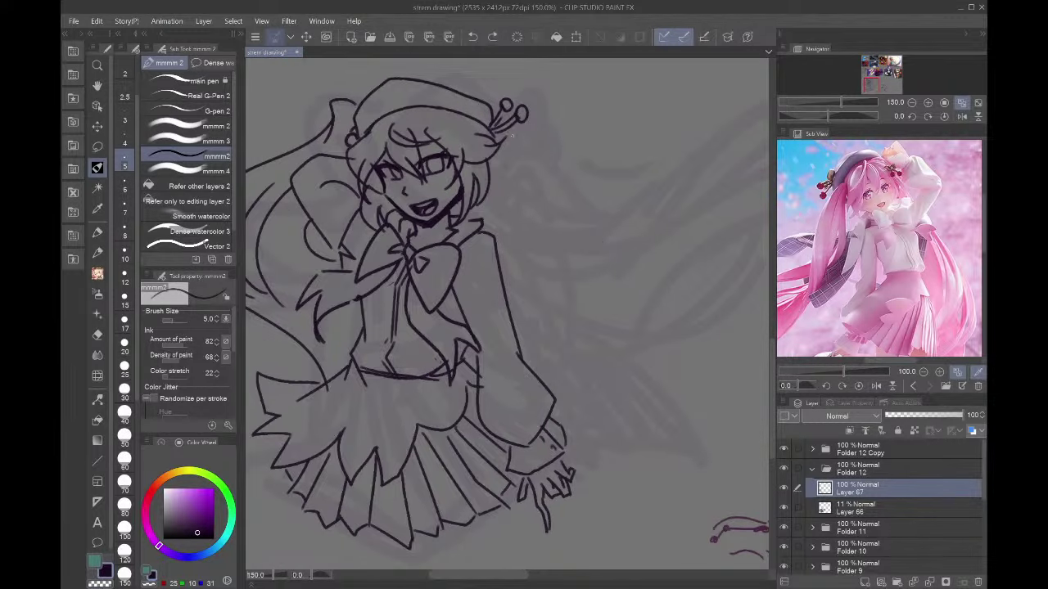
pyautogui.moveTo(512, 131)
pyautogui.mouseDown()
pyautogui.moveTo(533, 190)
pyautogui.moveTo(570, 240)
pyautogui.moveTo(611, 243)
pyautogui.mouseUp()
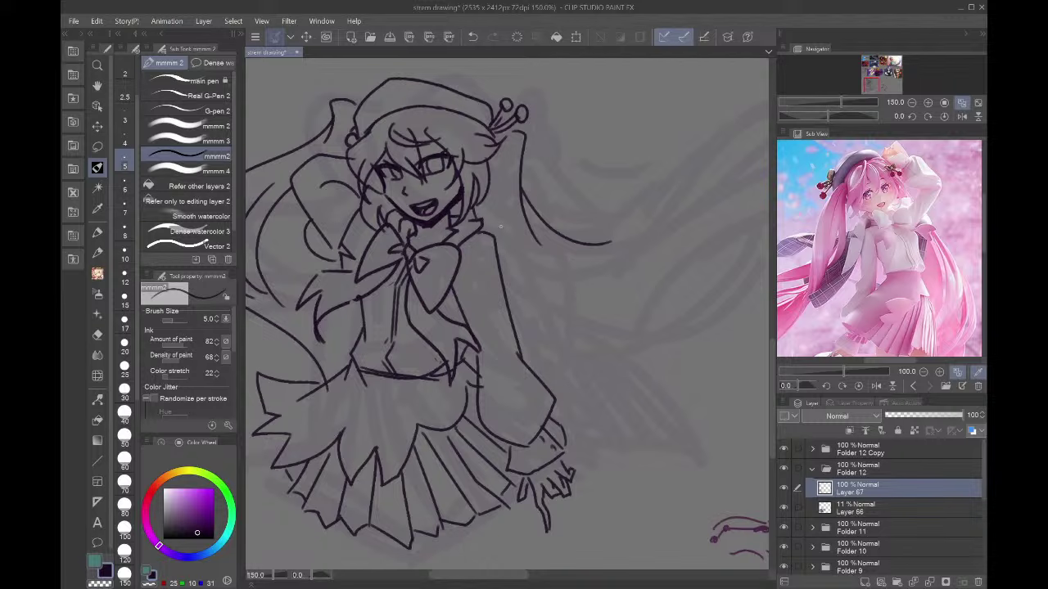
# - Sweep two long hair curves outward from behind the lowered arm and save the drawing
pyautogui.moveTo(505, 289); pyautogui.dragTo(662, 299)
pyautogui.moveTo(559, 239); pyautogui.dragTo(889, 128)
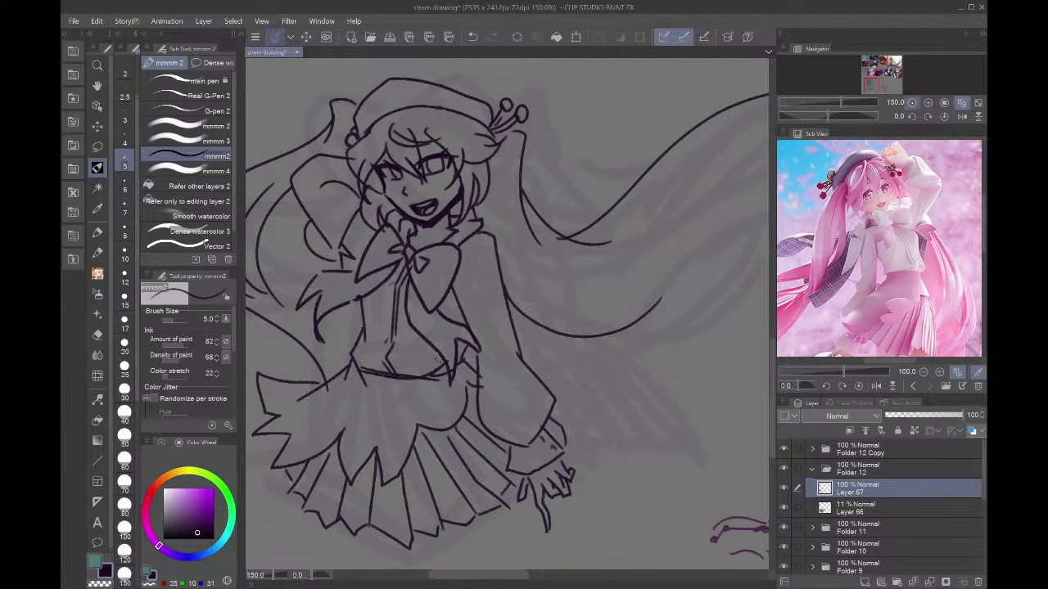
pyautogui.click(912, 102)
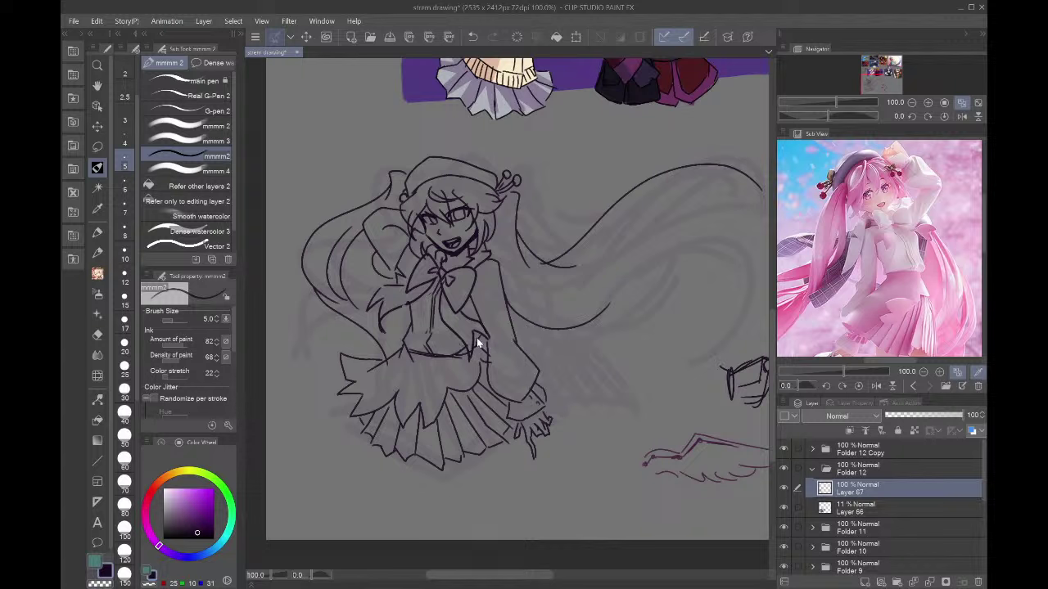
pyautogui.click(393, 36)
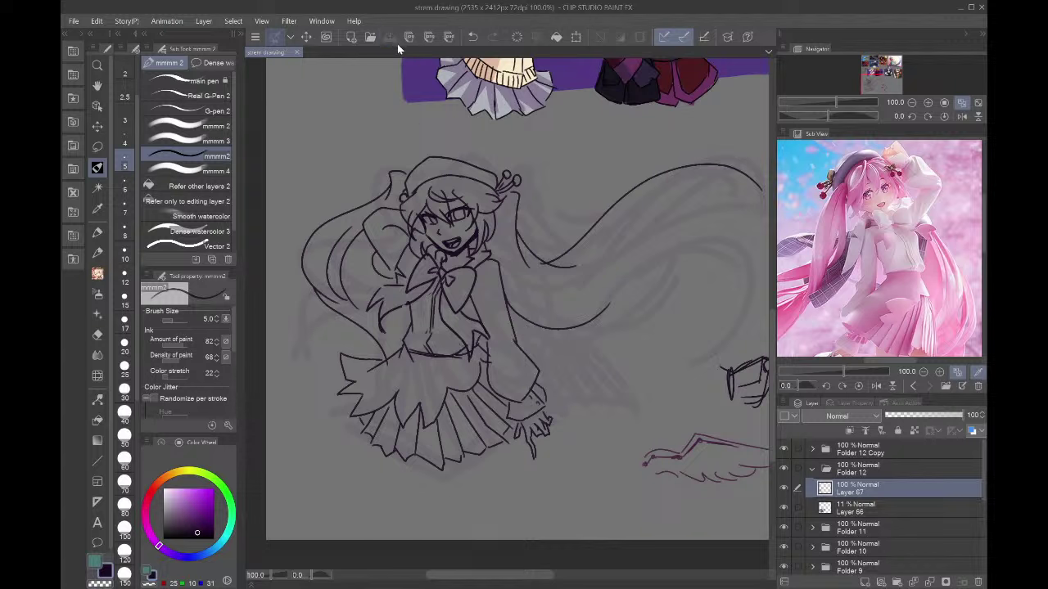
# - Undo the two long hair curves and redraw the second ponytail with lower, sweeping parallel strands
pyautogui.hotkey('ctrl', 'z')
pyautogui.hotkey('ctrl', 'z')
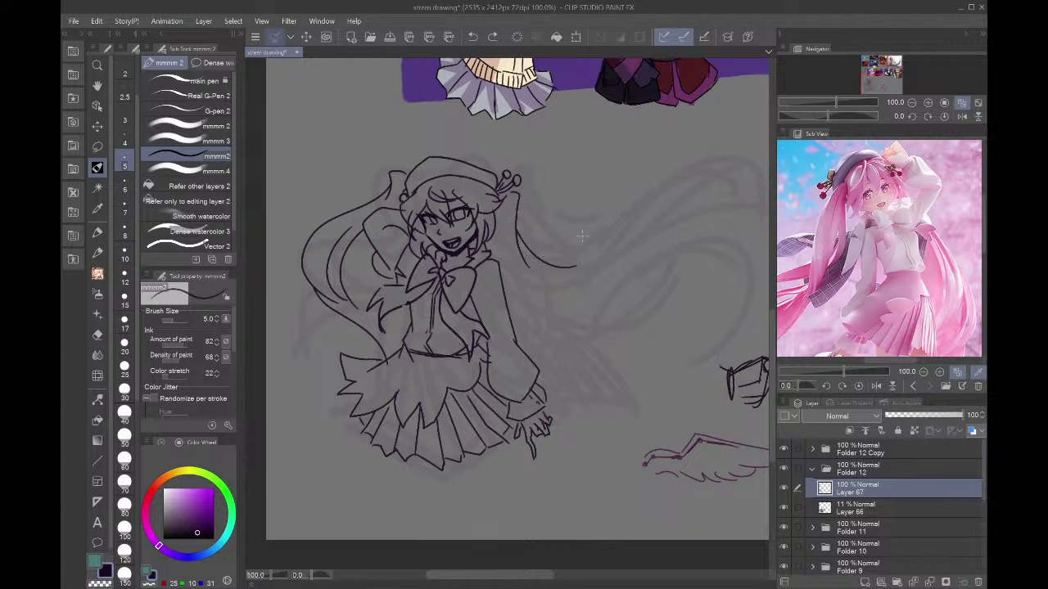
pyautogui.moveTo(509, 289)
pyautogui.mouseDown()
pyautogui.moveTo(511, 301)
pyautogui.moveTo(702, 294)
pyautogui.moveTo(540, 307)
pyautogui.moveTo(699, 282)
pyautogui.moveTo(510, 266)
pyautogui.moveTo(748, 214)
pyautogui.moveTo(763, 302)
pyautogui.mouseUp()
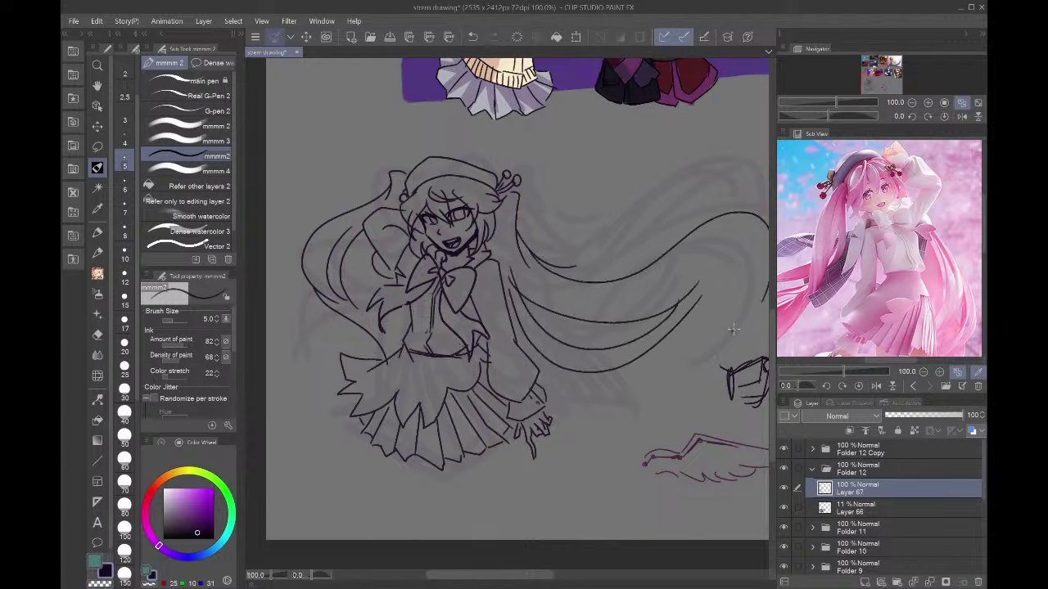
# - Draw the curled ends of the second ponytail's lower strands and the upper looping lock rising from its middle
pyautogui.moveTo(726, 252); pyautogui.dragTo(732, 331)
pyautogui.moveTo(689, 300); pyautogui.dragTo(753, 301)
pyautogui.moveTo(690, 320); pyautogui.dragTo(754, 267)
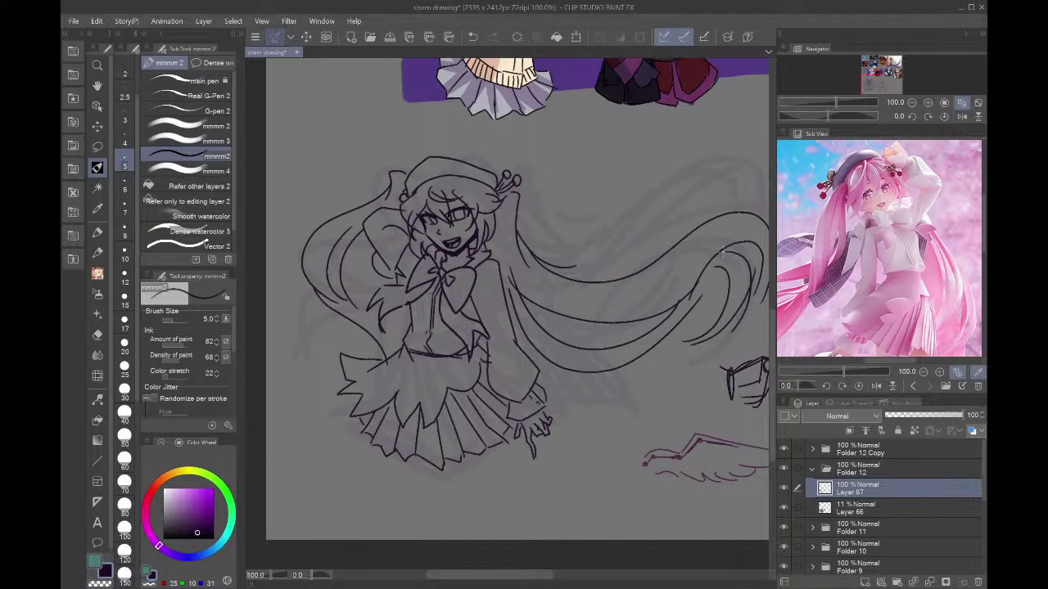
pyautogui.moveTo(554, 260); pyautogui.dragTo(698, 215)
pyautogui.moveTo(595, 276); pyautogui.dragTo(676, 234)
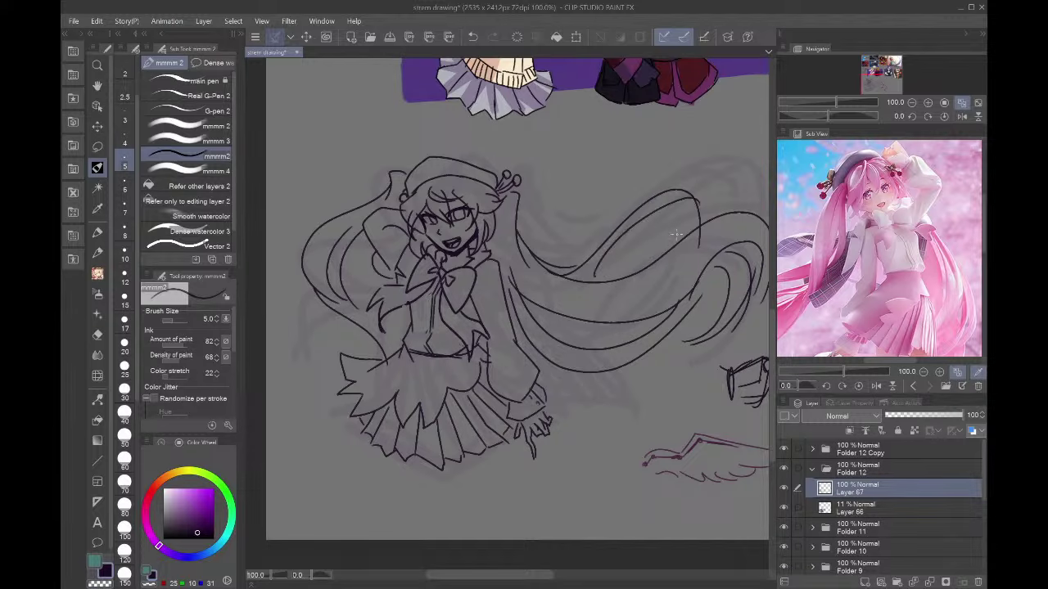
# - Try extra strands beneath the ponytail behind the raised arm, check the view mirrored, and undo them
pyautogui.moveTo(886, 77); pyautogui.dragTo(873, 84)
pyautogui.moveTo(392, 314)
pyautogui.mouseDown()
pyautogui.moveTo(468, 350)
pyautogui.moveTo(399, 331)
pyautogui.moveTo(473, 363)
pyautogui.mouseUp()
pyautogui.hotkey('ctrl', 'z')
pyautogui.hotkey('ctrl', 'z')
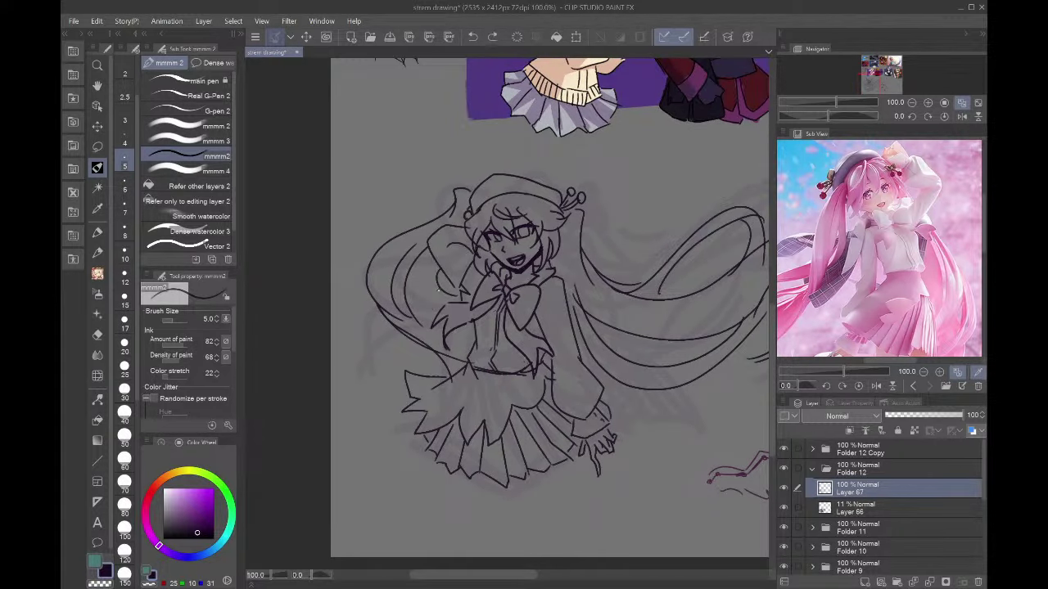
pyautogui.hotkey('ctrl', 'y')
pyautogui.hotkey('ctrl', 'z')
pyautogui.click(961, 103)
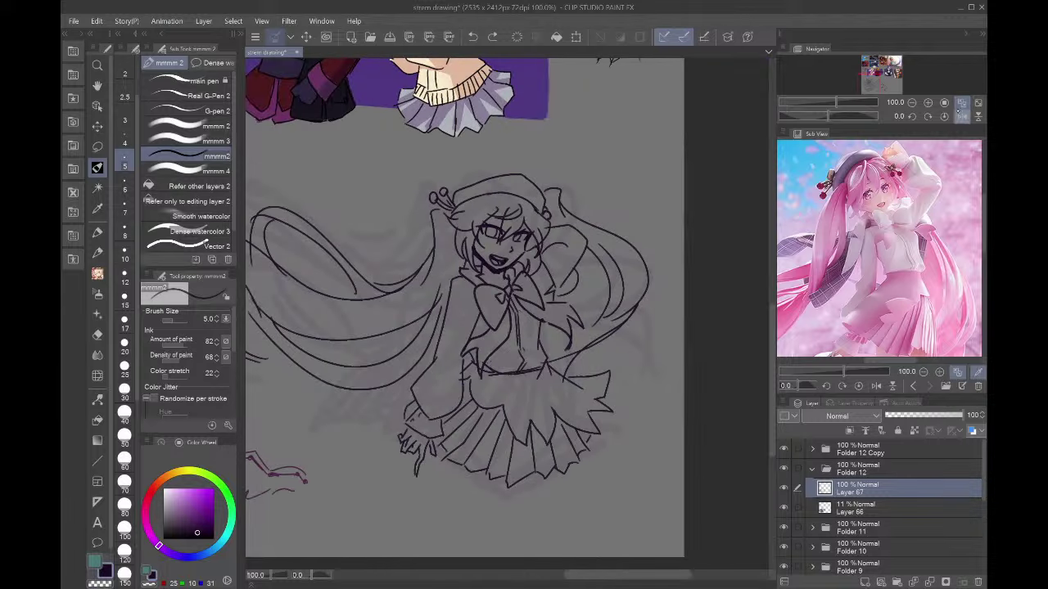
pyautogui.click(962, 103)
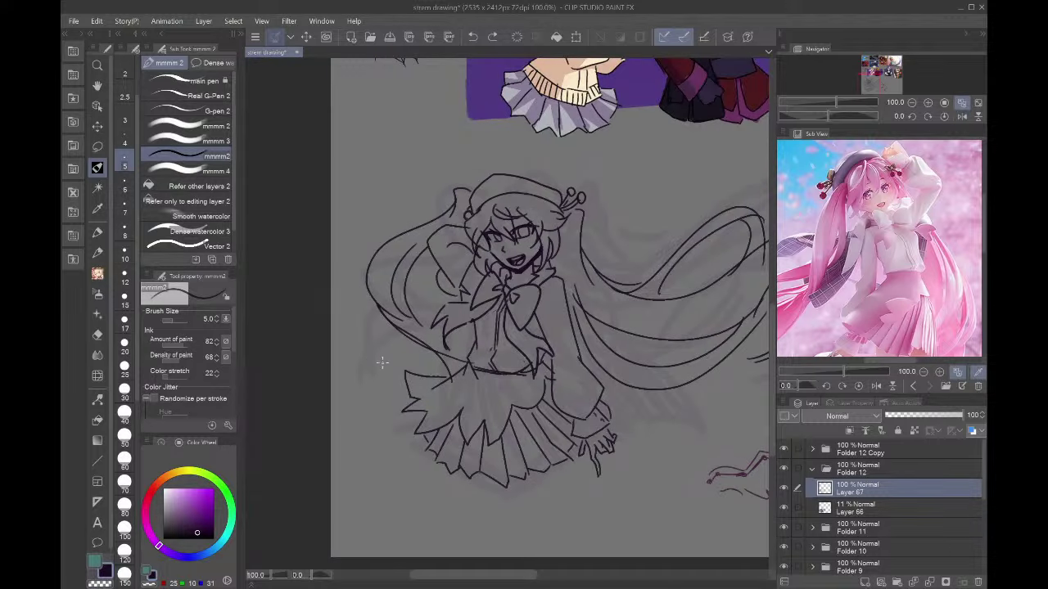
pyautogui.moveTo(370, 335)
pyautogui.mouseDown()
pyautogui.moveTo(351, 381)
pyautogui.moveTo(406, 413)
pyautogui.mouseUp()
pyautogui.hotkey('ctrl', 'z')
pyautogui.hotkey('ctrl', 'z')
pyautogui.hotkey('ctrl', 'z')
pyautogui.hotkey('ctrl', 'z')
# - Hide the rough sketch on Layer 66 and check the whole line art in mirrored view
pyautogui.click(962, 103)
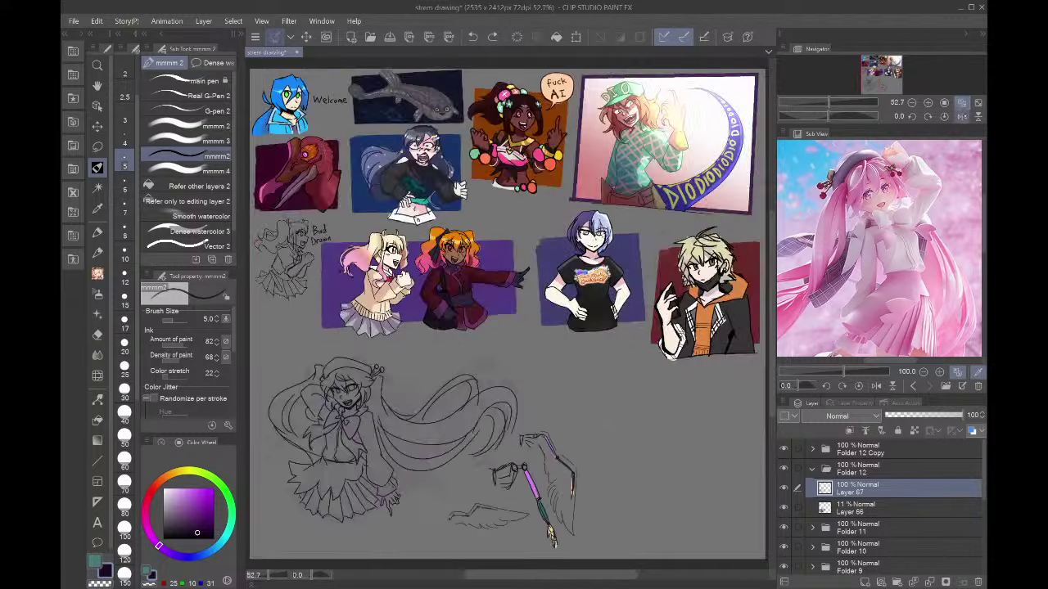
pyautogui.click(962, 116)
pyautogui.click(796, 508)
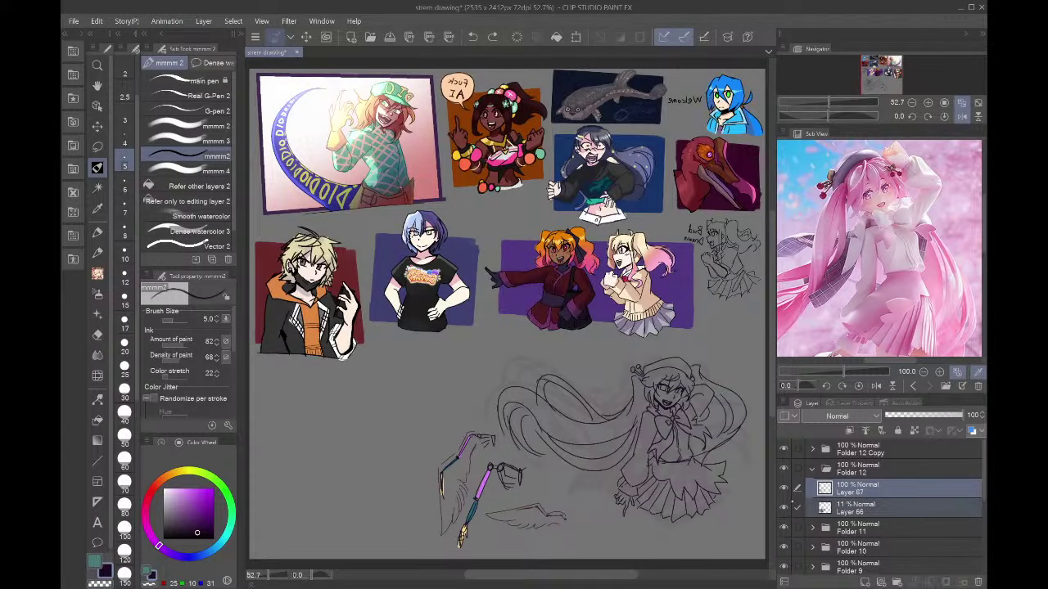
pyautogui.click(784, 508)
pyautogui.click(797, 508)
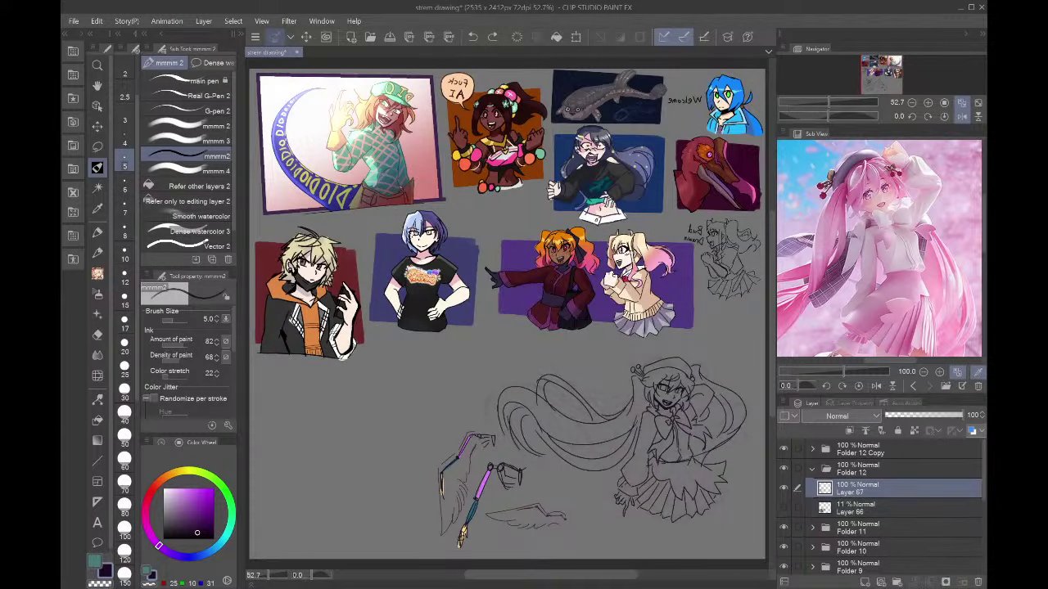
pyautogui.click(961, 116)
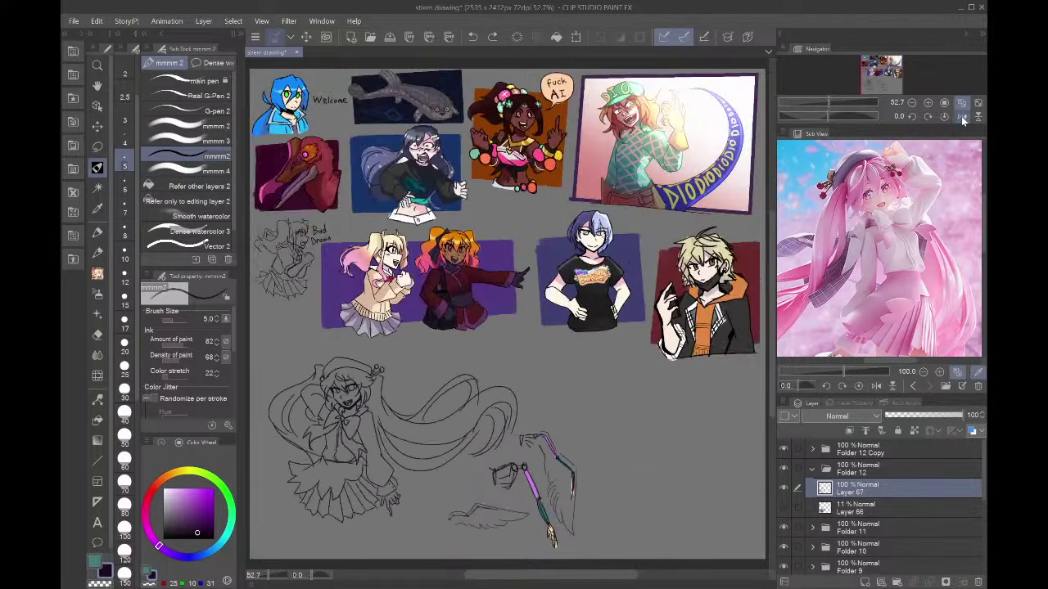
# - Lasso the stray hair line between the ponytail and the skirt's waist, delete it and deselect
pyautogui.scroll(6, 297, 487)
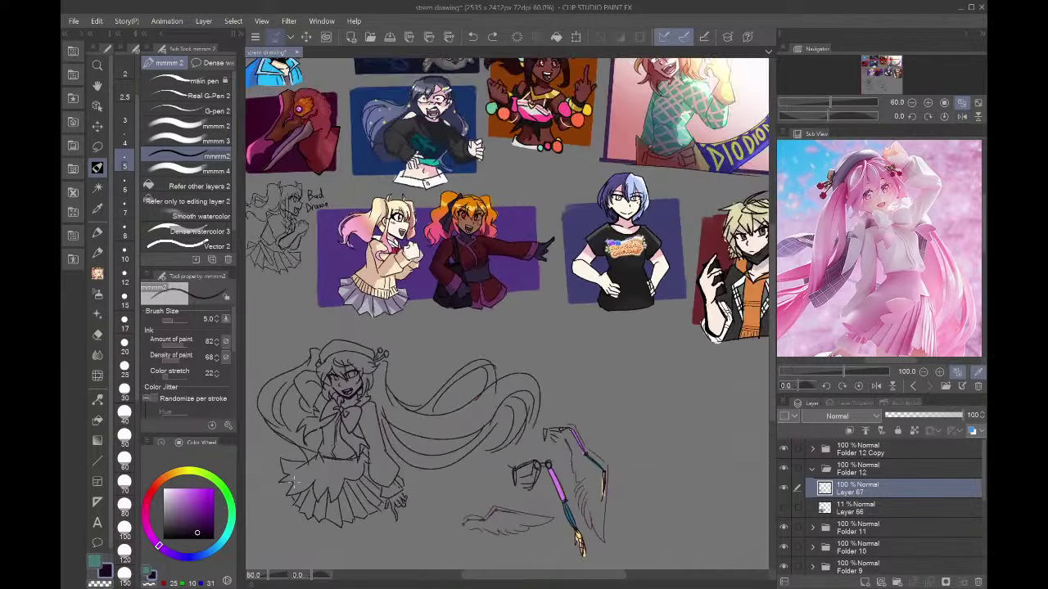
pyautogui.moveTo(261, 364); pyautogui.dragTo(297, 338)
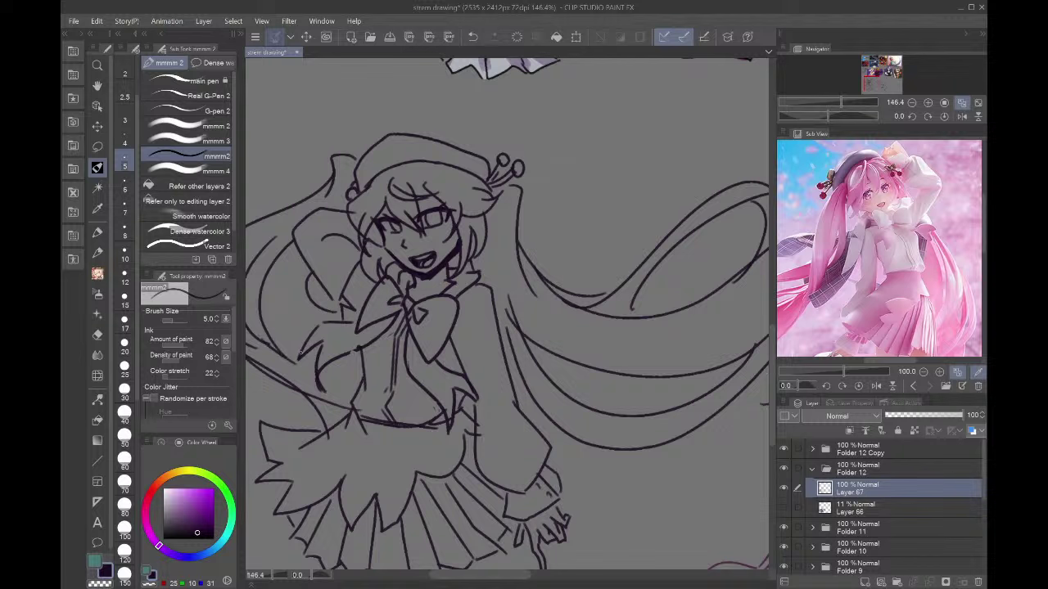
pyautogui.press('m')
pyautogui.moveTo(296, 390)
pyautogui.mouseDown()
pyautogui.moveTo(332, 406)
pyautogui.moveTo(327, 427)
pyautogui.mouseUp()
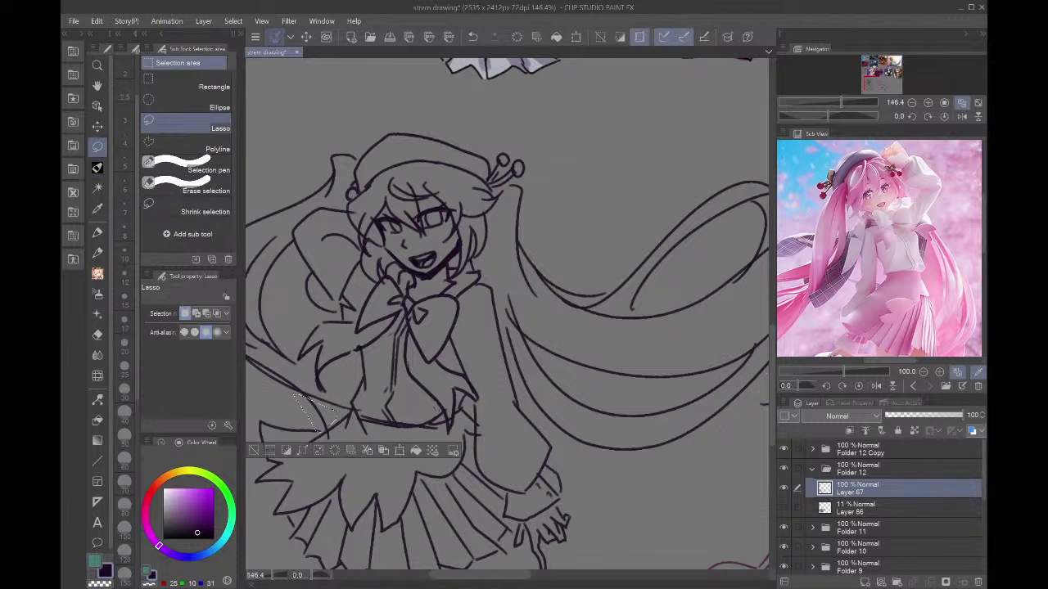
pyautogui.press('Delete')
pyautogui.hotkey('ctrl', 'd')
# - Auto-select the empty area around the figure on the editing layer to check for gaps, and clear the selection
pyautogui.press('w')
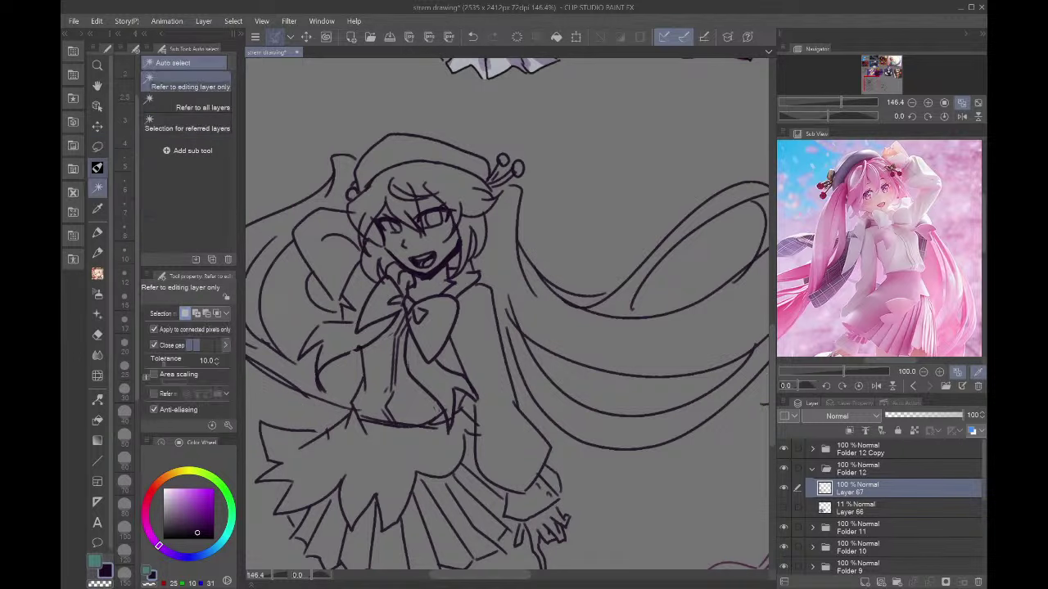
pyautogui.click(505, 353)
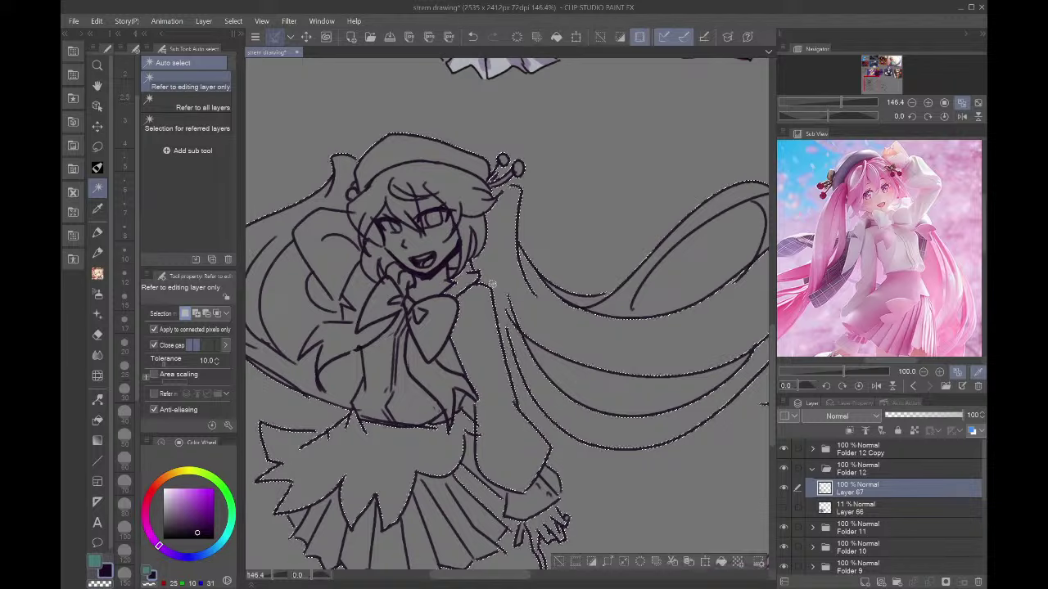
pyautogui.press('m')
pyautogui.hotkey('ctrl', '-')
pyautogui.hotkey('ctrl', '-')
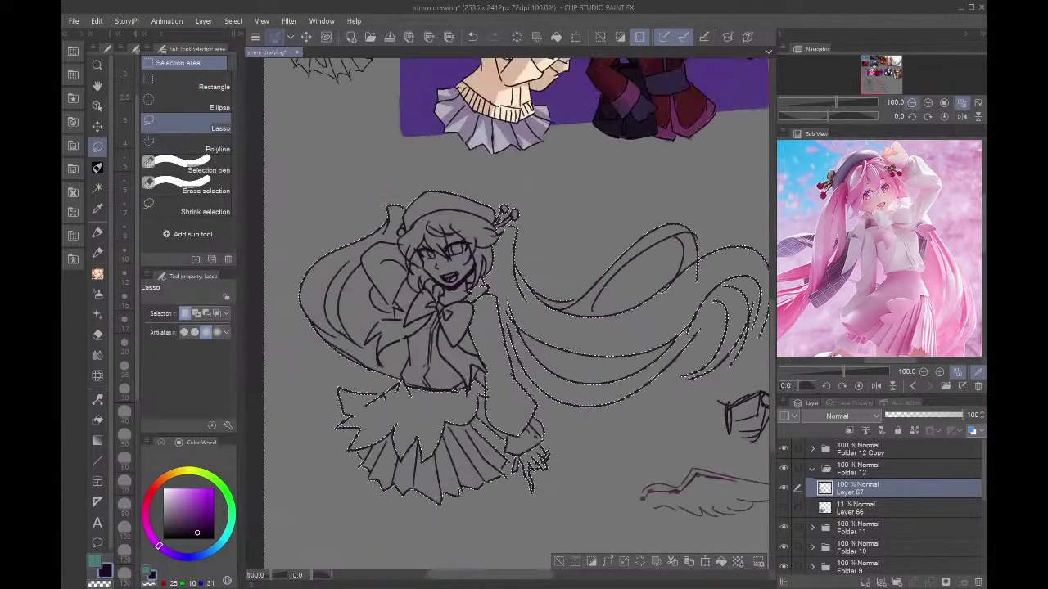
pyautogui.hotkey('ctrl', 'd')
# - Draw the angular collar outline behind the lowered arm's shoulder with small jagged folds along the upper sleeve
pyautogui.press('p')
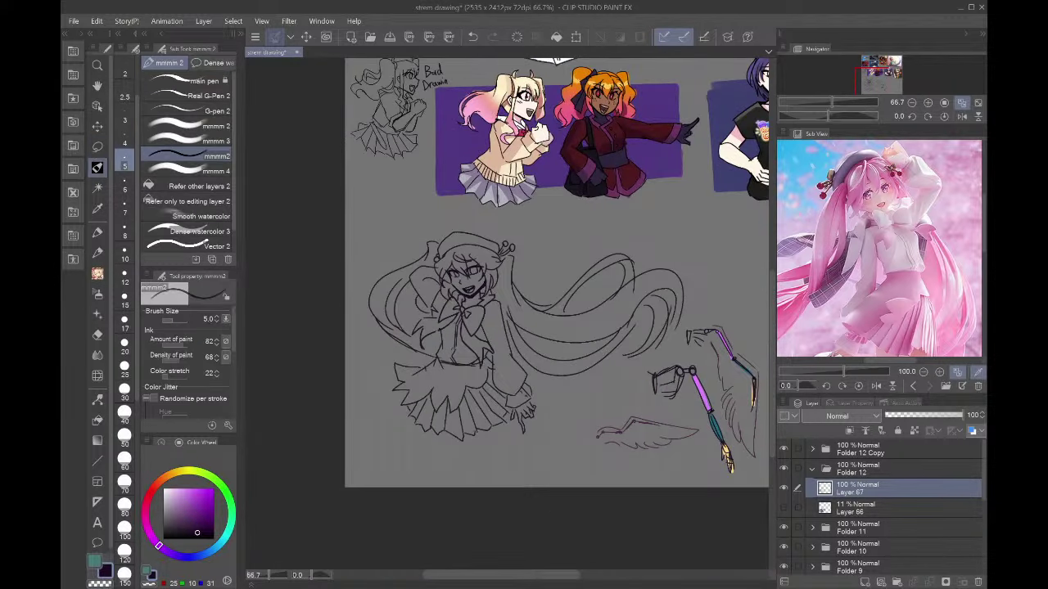
pyautogui.hotkey('ctrl', '+')
pyautogui.hotkey('ctrl', '+')
pyautogui.hotkey('ctrl', '+')
pyautogui.moveTo(870, 85); pyautogui.dragTo(866, 85)
pyautogui.moveTo(529, 139); pyautogui.dragTo(534, 217)
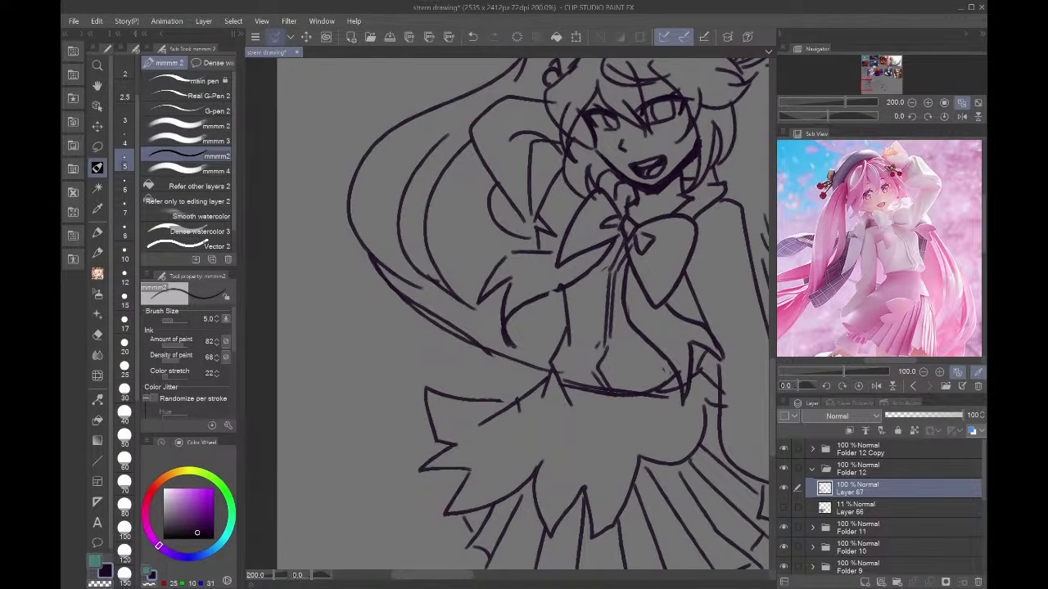
pyautogui.moveTo(711, 211)
pyautogui.mouseDown()
pyautogui.moveTo(769, 266)
pyautogui.moveTo(765, 190)
pyautogui.moveTo(760, 243)
pyautogui.mouseUp()
pyautogui.moveTo(871, 86); pyautogui.dragTo(872, 78)
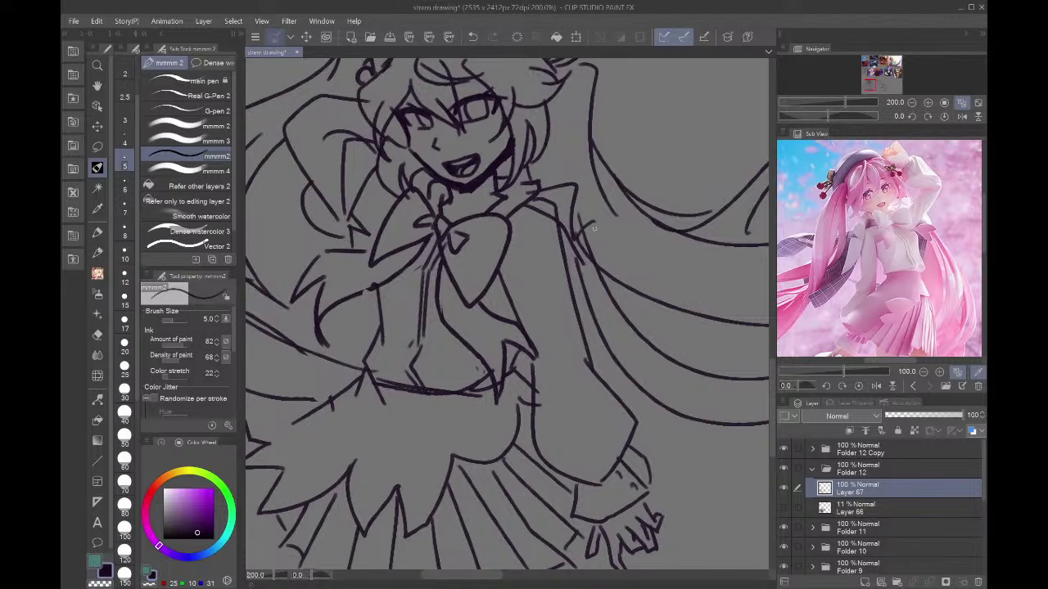
pyautogui.moveTo(594, 228); pyautogui.dragTo(584, 285)
# - Draw a pointed lock hanging below the second ponytail beside the lowered hand, undoing the first version and redrawing it longer
pyautogui.moveTo(698, 418); pyautogui.dragTo(735, 547)
pyautogui.moveTo(655, 493); pyautogui.dragTo(714, 530)
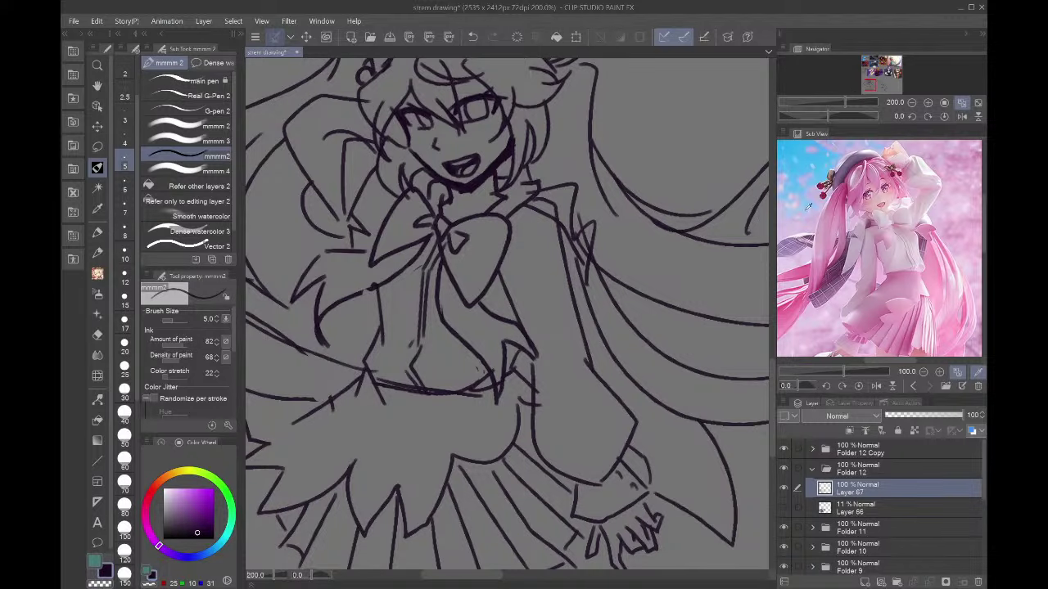
pyautogui.hotkey('ctrl', 'z')
pyautogui.hotkey('ctrl', 'z')
pyautogui.moveTo(667, 412)
pyautogui.mouseDown()
pyautogui.moveTo(702, 566)
pyautogui.moveTo(735, 495)
pyautogui.moveTo(709, 432)
pyautogui.mouseUp()
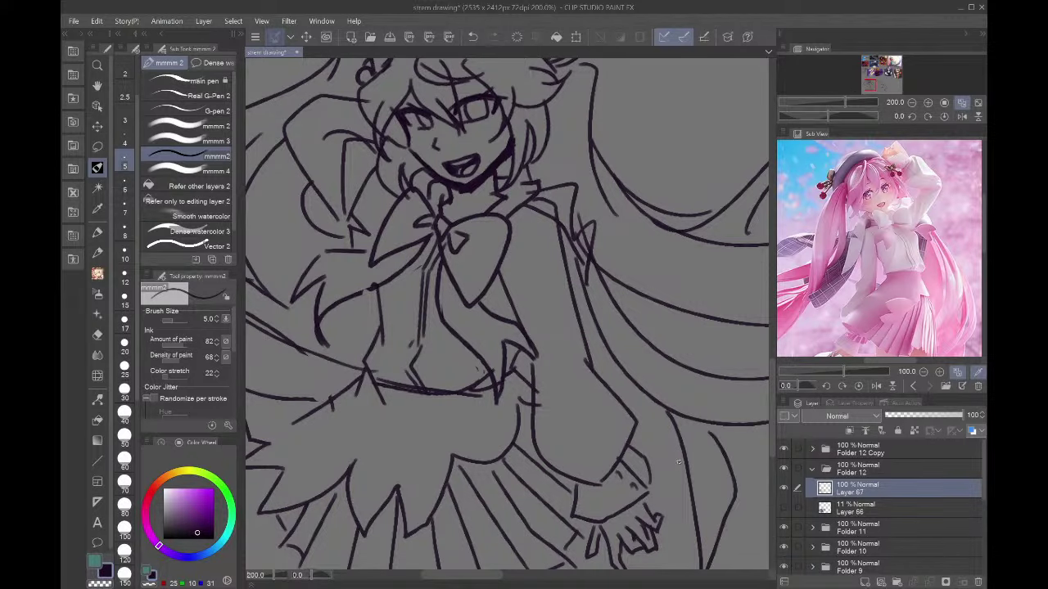
pyautogui.moveTo(637, 463); pyautogui.dragTo(681, 446)
# - Delete the hair line reaching the waist behind the raised arm and redraw the ponytail's lower edge, working in mirrored view
pyautogui.click(911, 102)
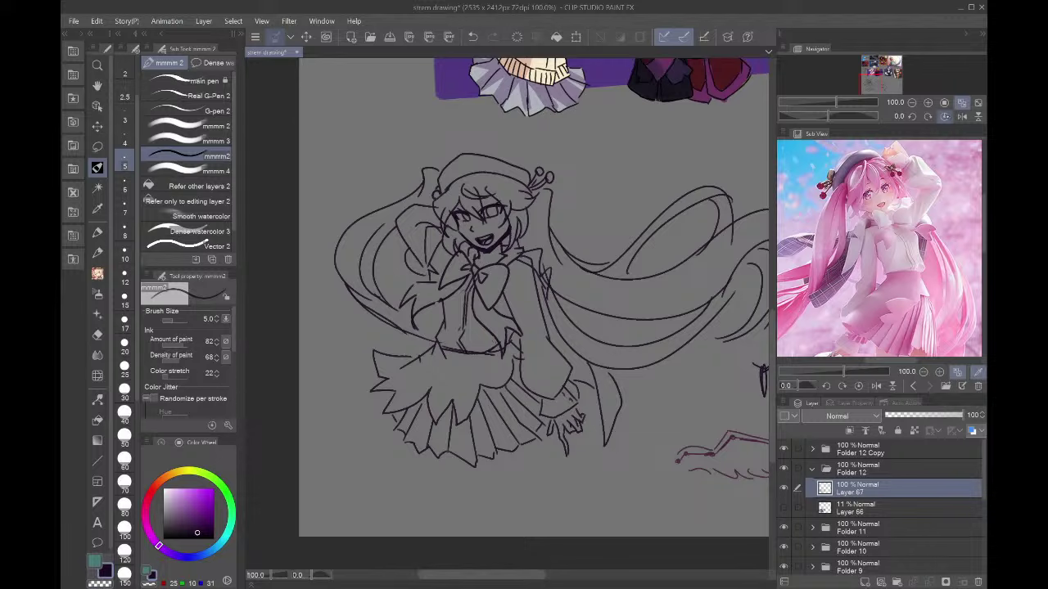
pyautogui.click(962, 117)
pyautogui.click(912, 102)
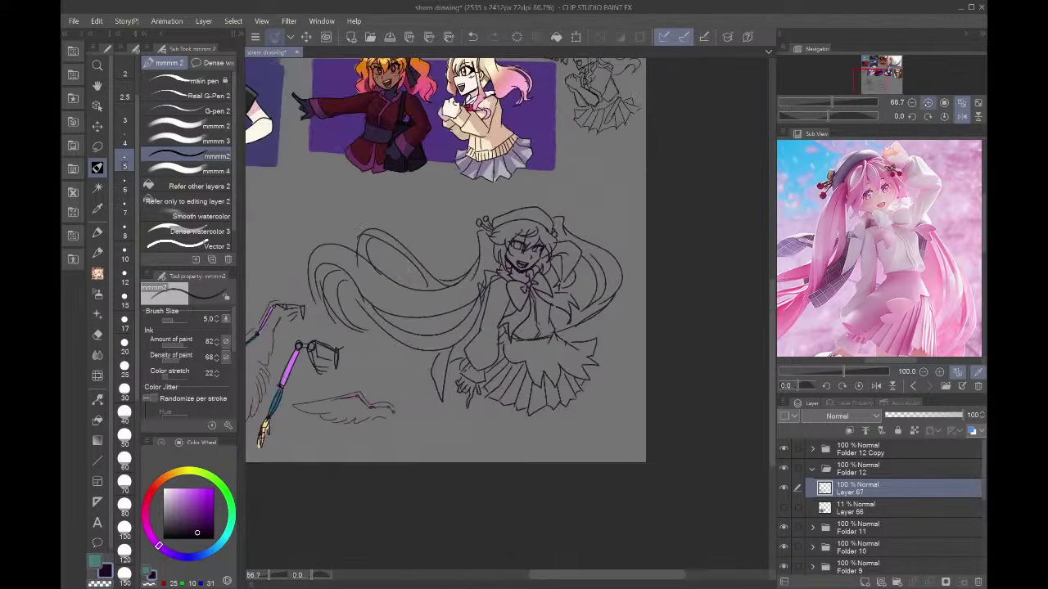
pyautogui.click(928, 102)
pyautogui.click(928, 102)
pyautogui.click(97, 146)
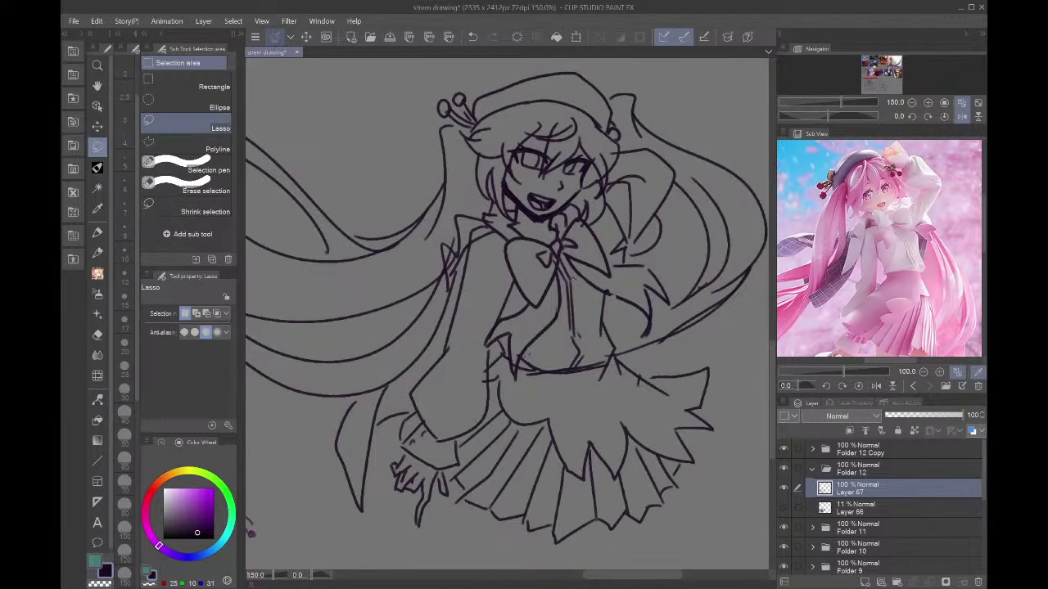
pyautogui.moveTo(699, 338); pyautogui.dragTo(702, 354)
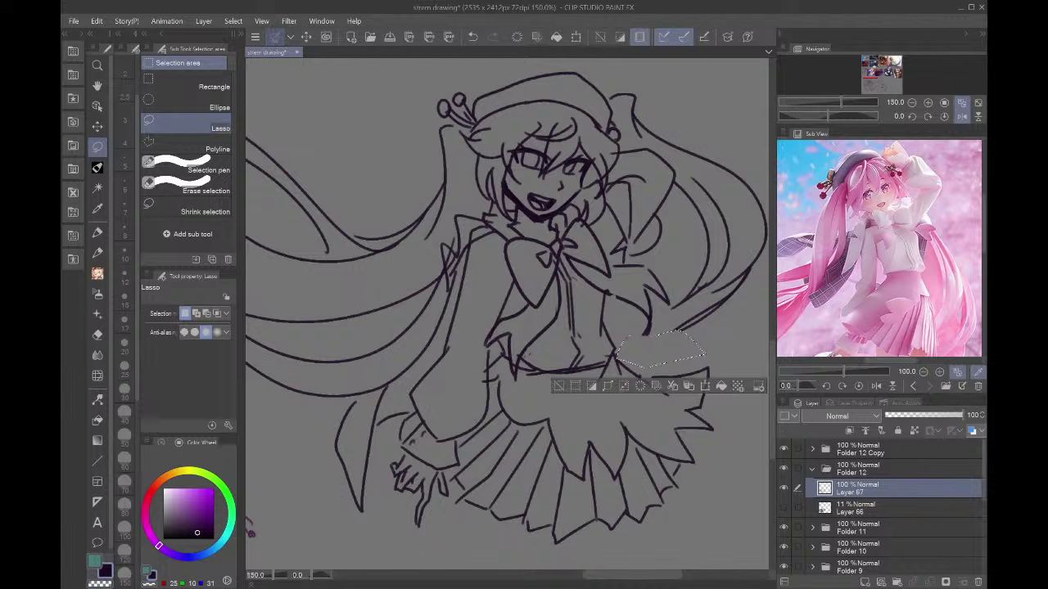
pyautogui.click(702, 225)
pyautogui.click(97, 167)
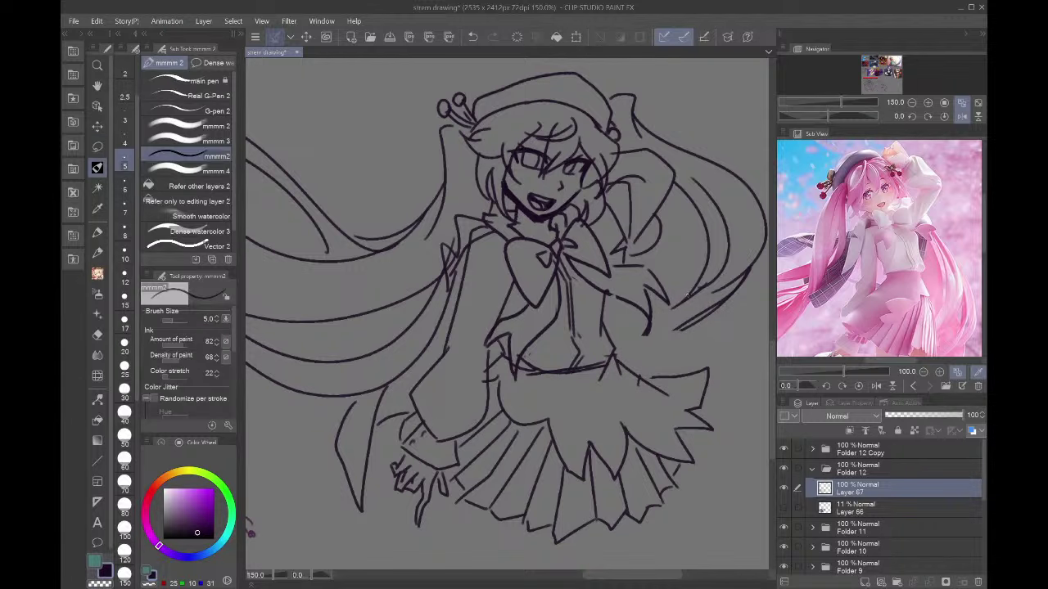
pyautogui.moveTo(708, 312); pyautogui.dragTo(602, 330)
pyautogui.click(961, 102)
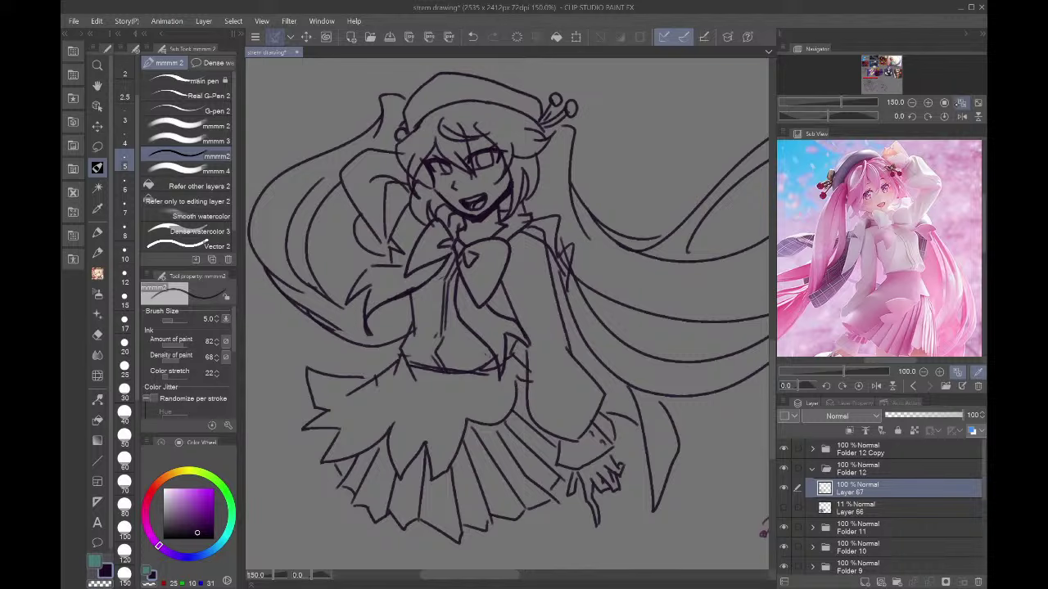
# - Lasso away the ponytail's doubled lower edge, redraw it curving in behind the cape tip, and touch up the waist outline
pyautogui.press('m')
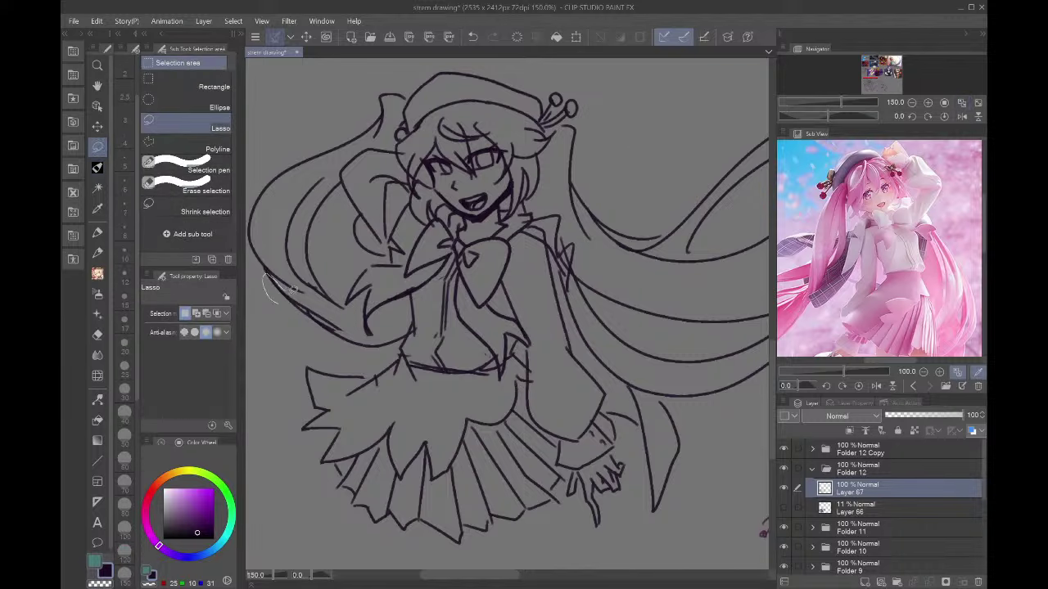
pyautogui.moveTo(291, 289)
pyautogui.mouseDown()
pyautogui.moveTo(411, 331)
pyautogui.moveTo(289, 316)
pyautogui.mouseUp()
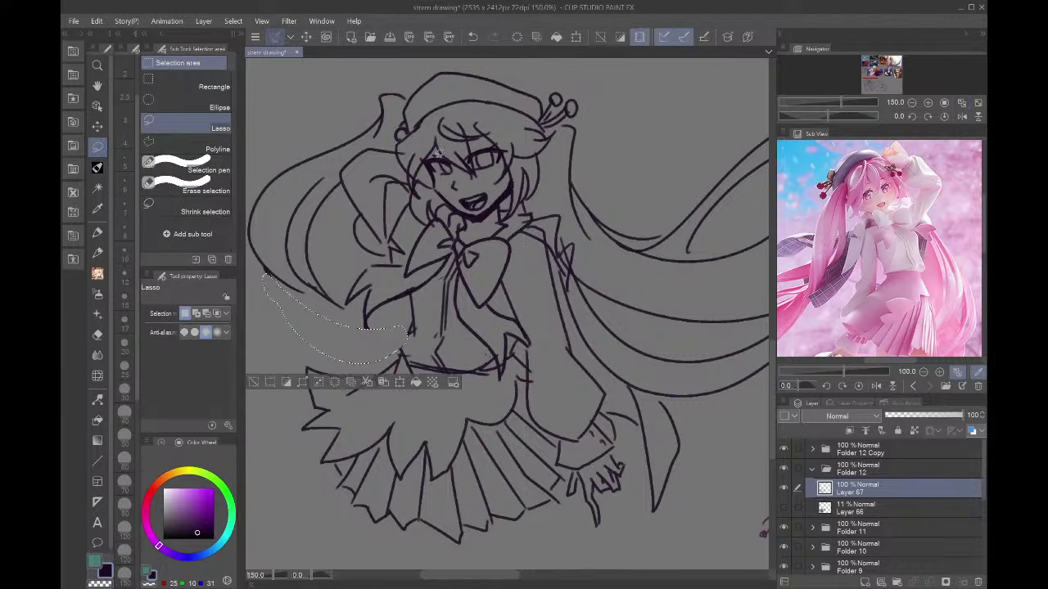
pyautogui.hotkey('ctrl', 'd')
pyautogui.press('p')
pyautogui.moveTo(365, 317)
pyautogui.mouseDown()
pyautogui.moveTo(303, 300)
pyautogui.moveTo(260, 253)
pyautogui.mouseUp()
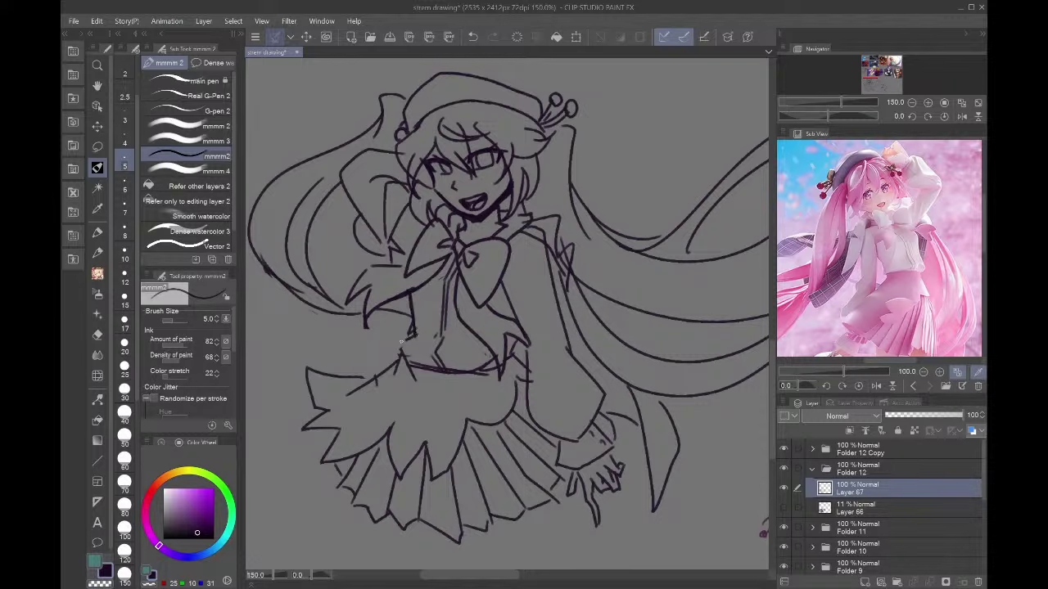
pyautogui.moveTo(402, 353); pyautogui.dragTo(456, 376)
# - Mirror and rotate the view, delete the outer curve of the ponytail behind the raised arm and redraw it as a smoother stroke
pyautogui.click(912, 102)
pyautogui.moveTo(916, 84)
pyautogui.mouseDown()
pyautogui.moveTo(884, 77)
pyautogui.moveTo(866, 87)
pyautogui.mouseUp()
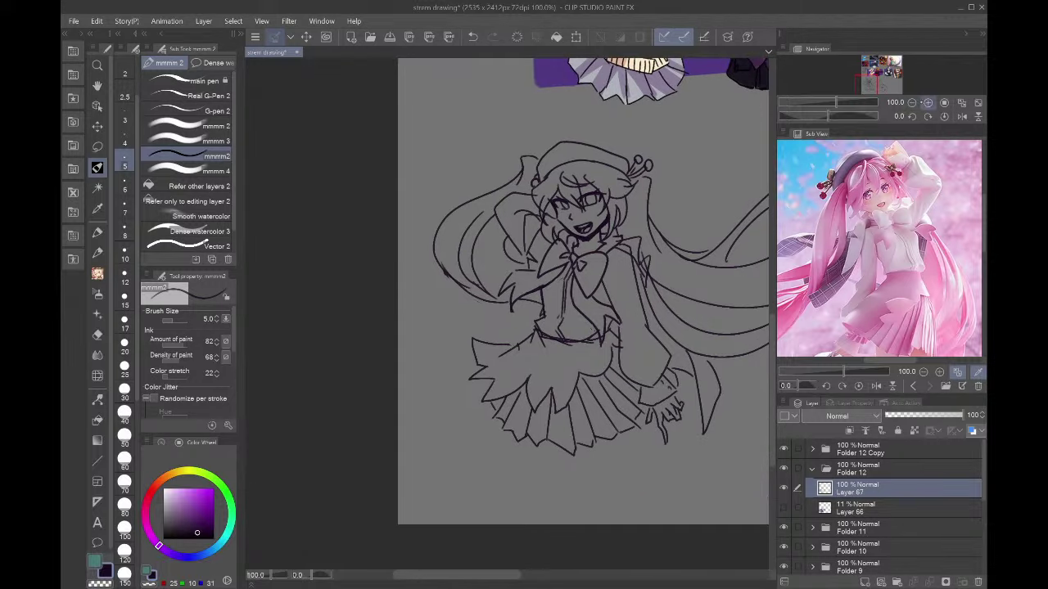
pyautogui.click(928, 103)
pyautogui.click(962, 115)
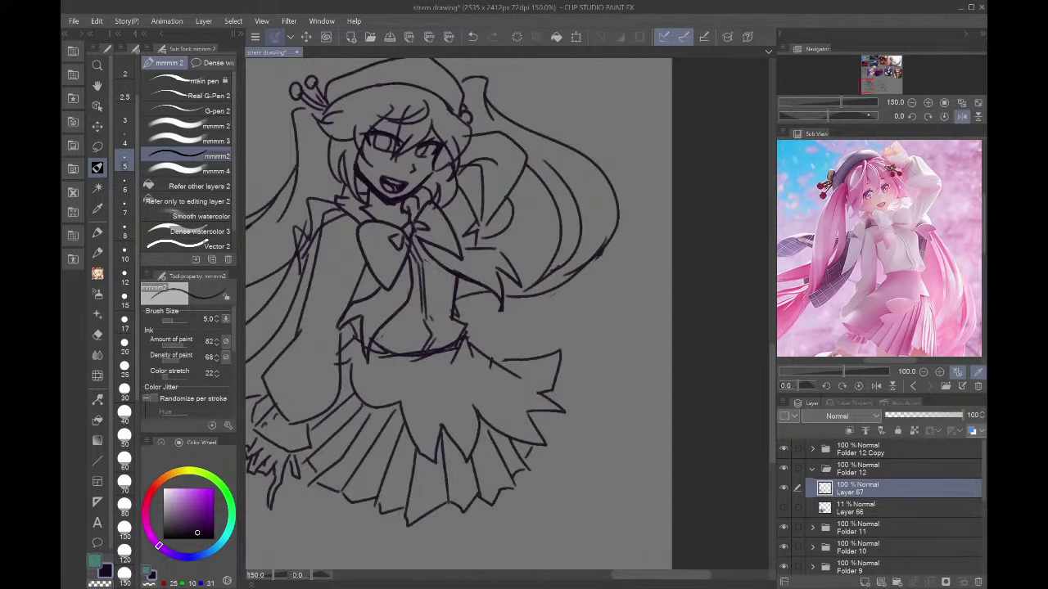
pyautogui.moveTo(828, 116); pyautogui.dragTo(813, 117)
pyautogui.click(97, 148)
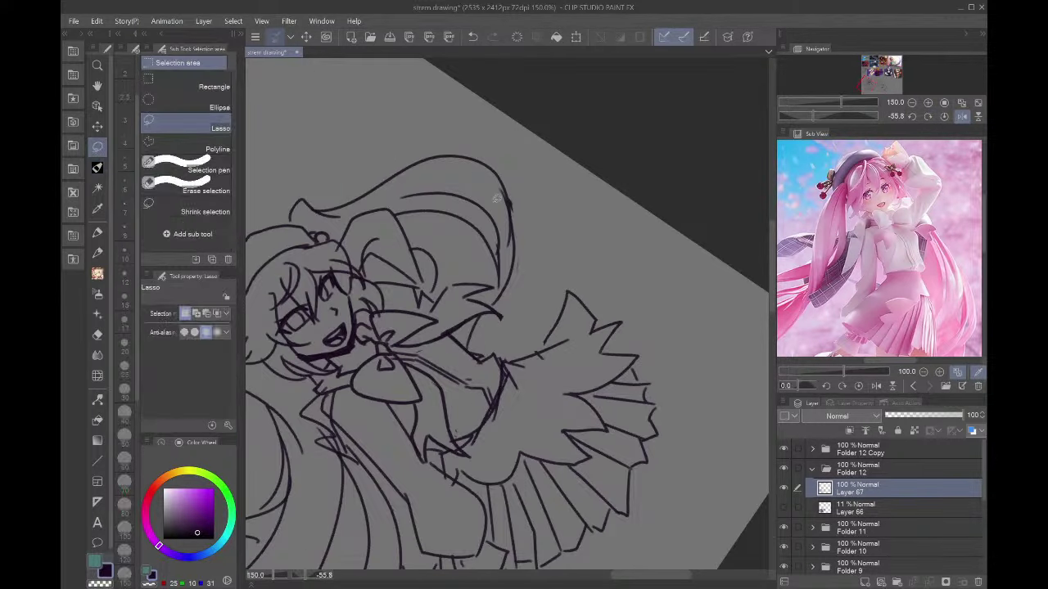
pyautogui.moveTo(496, 213)
pyautogui.mouseDown()
pyautogui.moveTo(494, 186)
pyautogui.moveTo(530, 210)
pyautogui.mouseUp()
pyautogui.moveTo(505, 297); pyautogui.dragTo(496, 285)
pyautogui.press('Delete')
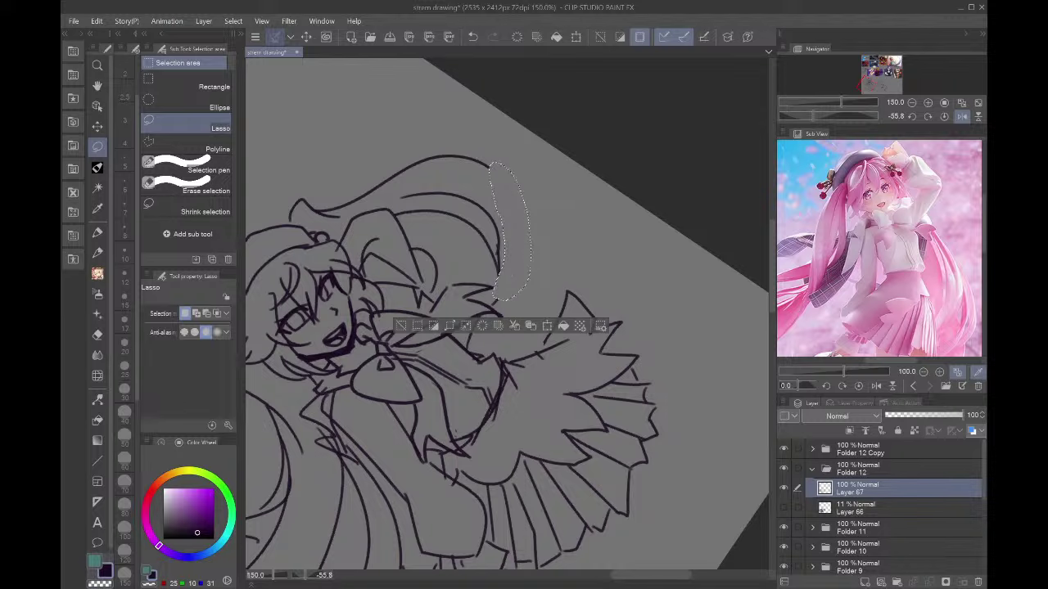
pyautogui.hotkey('ctrl', 'd')
pyautogui.press('b')
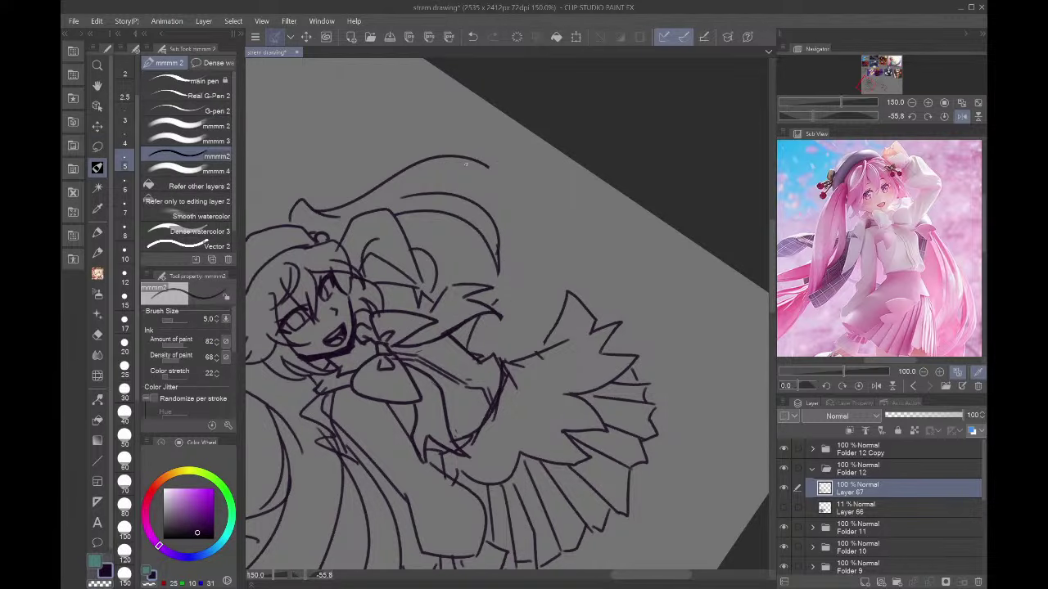
pyautogui.moveTo(465, 164)
pyautogui.mouseDown()
pyautogui.moveTo(499, 187)
pyautogui.moveTo(481, 287)
pyautogui.mouseUp()
pyautogui.click(962, 116)
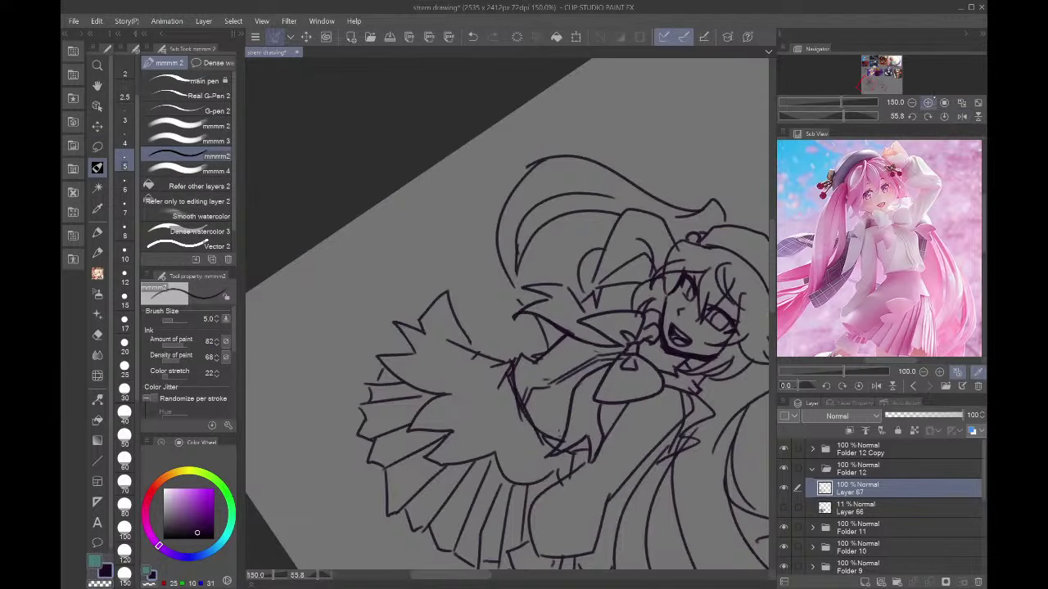
# - Reset the view rotation and redraw the lower outer curve of the ponytail behind the raised arm so it reaches the cape tip
pyautogui.click(943, 116)
pyautogui.hotkey('ctrl', 'z')
pyautogui.moveTo(396, 227); pyautogui.dragTo(501, 299)
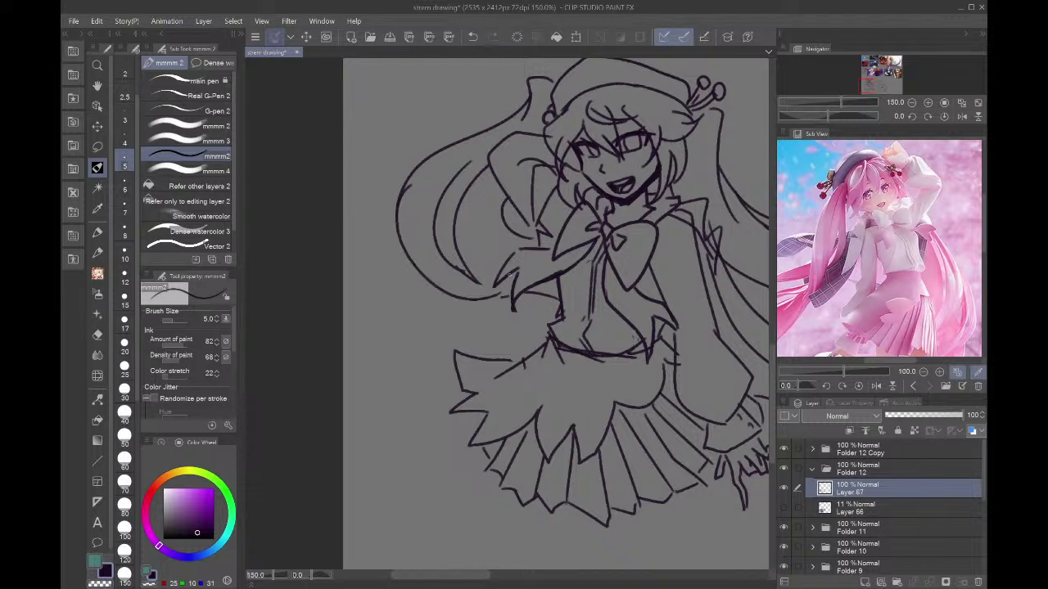
pyautogui.hotkey('ctrl', 'z')
pyautogui.moveTo(399, 208); pyautogui.dragTo(503, 301)
pyautogui.hotkey('ctrl', 'z')
pyautogui.hotkey('ctrl', 'y')
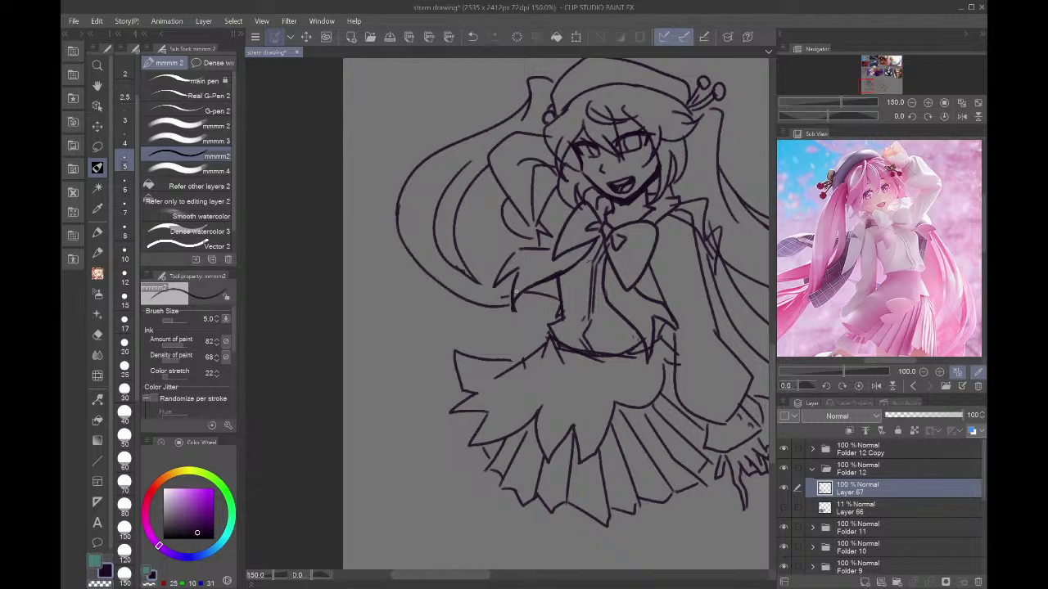
pyautogui.hotkey('ctrl', 'z')
pyautogui.hotkey('ctrl', 'y')
# - Lasso away the inner strand lines of the ponytail behind the raised arm and try new strand curves following its rounded outline
pyautogui.click(98, 147)
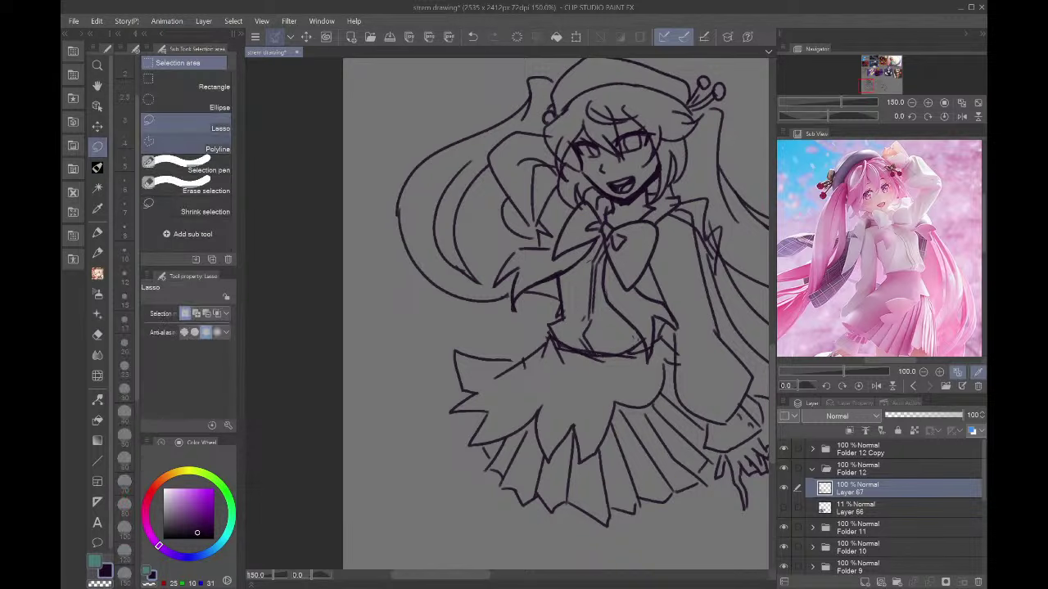
pyautogui.moveTo(483, 244)
pyautogui.mouseDown()
pyautogui.moveTo(431, 190)
pyautogui.moveTo(485, 148)
pyautogui.moveTo(489, 211)
pyautogui.mouseUp()
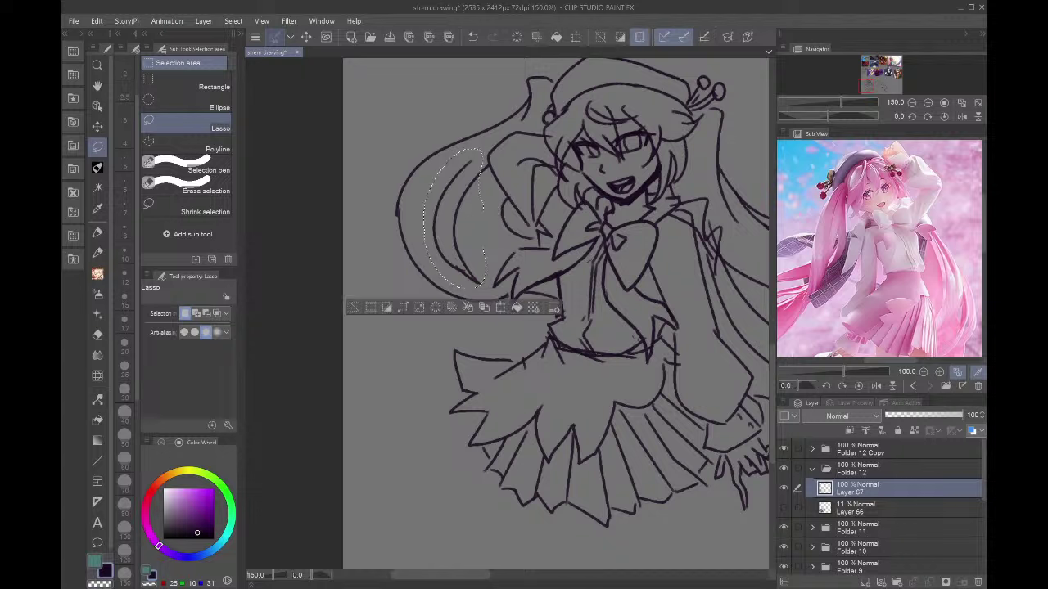
pyautogui.hotkey('ctrl', 'd')
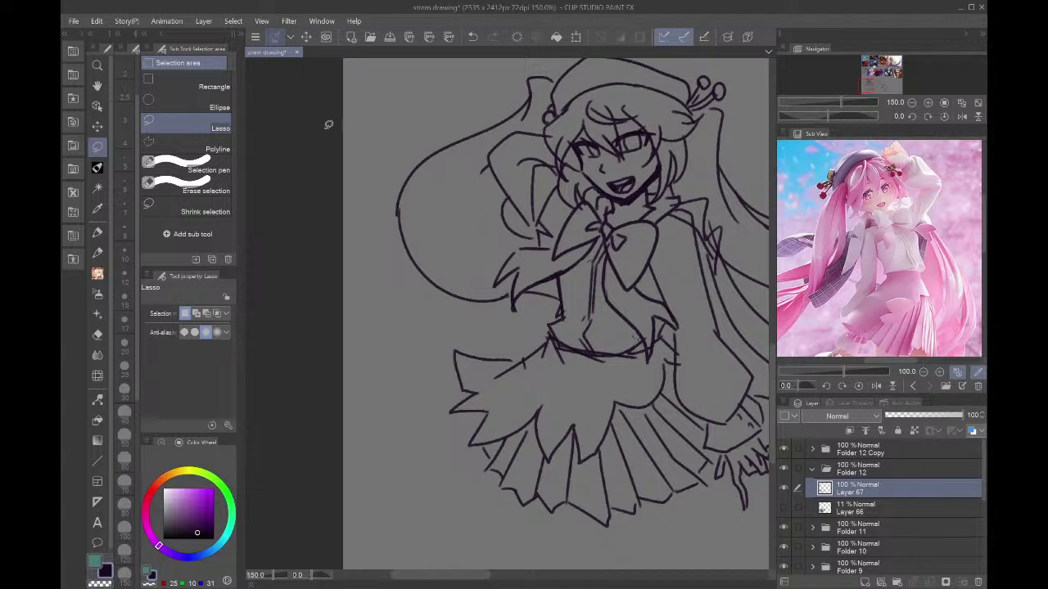
pyautogui.press('p')
pyautogui.moveTo(495, 304)
pyautogui.mouseDown()
pyautogui.moveTo(500, 158)
pyautogui.moveTo(481, 300)
pyautogui.moveTo(490, 167)
pyautogui.mouseUp()
pyautogui.hotkey('ctrl', 'z')
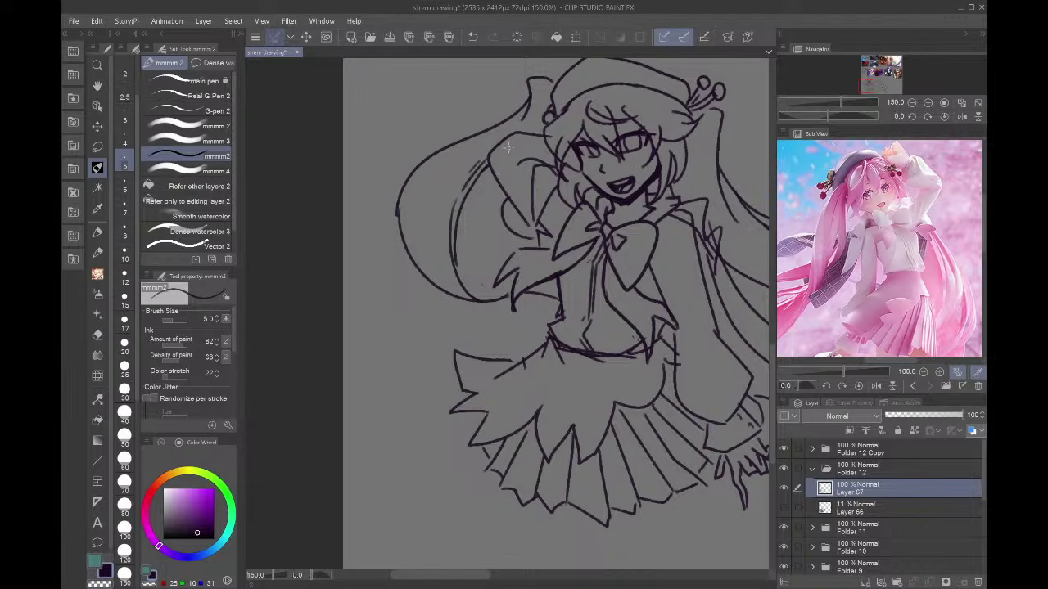
pyautogui.moveTo(446, 288)
pyautogui.mouseDown()
pyautogui.moveTo(449, 149)
pyautogui.moveTo(483, 126)
pyautogui.mouseUp()
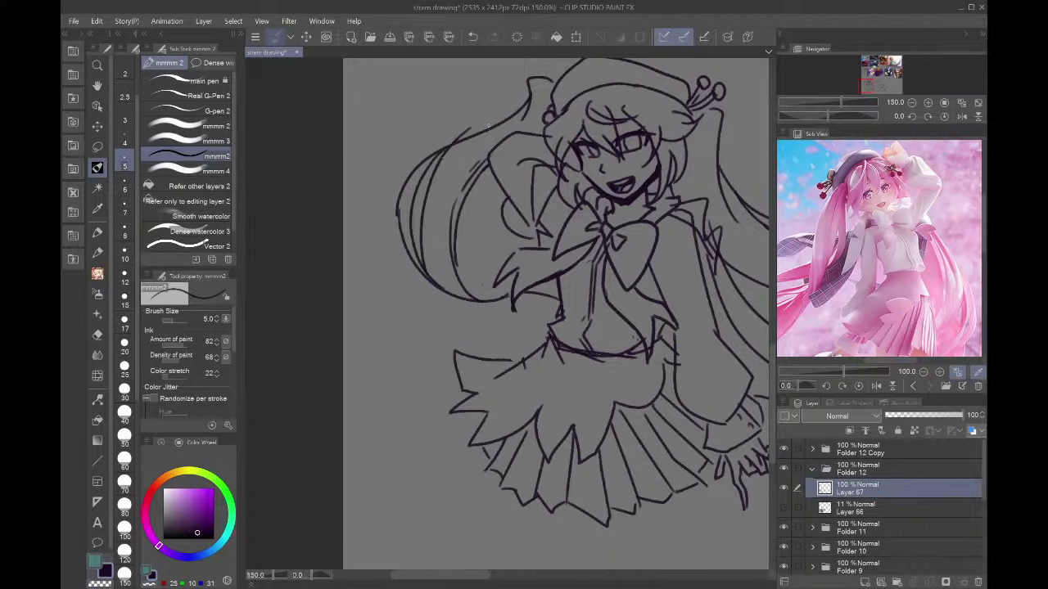
pyautogui.hotkey('ctrl', 'z')
# - Lasso and delete the entire ponytail behind the raised arm, tracing around the arm and cape tip to preserve them
pyautogui.scroll(-2, 635, 291)
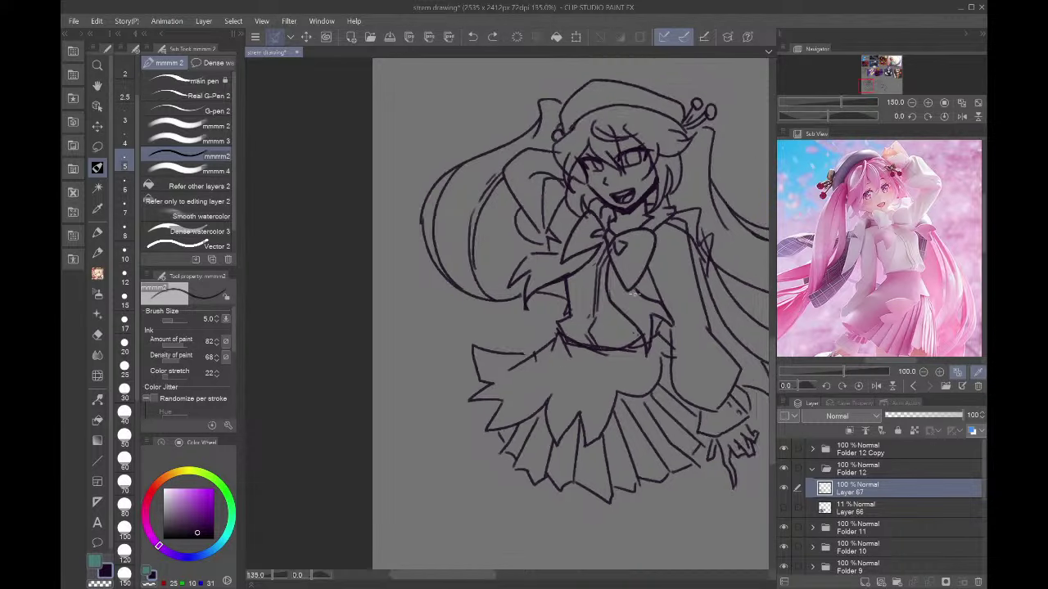
pyautogui.scroll(3, 590, 244)
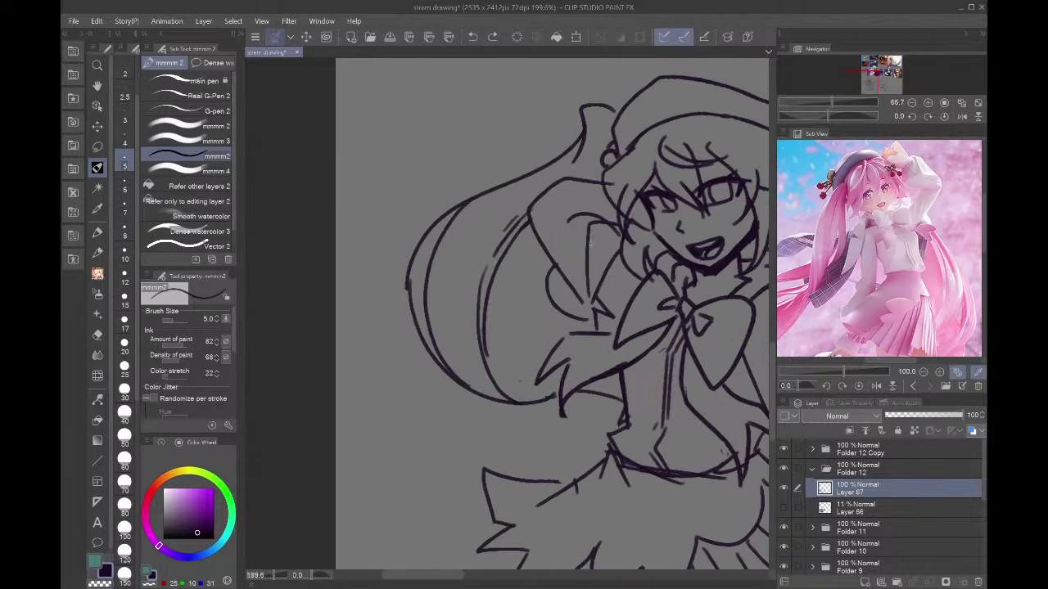
pyautogui.click(97, 146)
pyautogui.moveTo(576, 129)
pyautogui.mouseDown()
pyautogui.moveTo(506, 232)
pyautogui.moveTo(528, 231)
pyautogui.moveTo(524, 365)
pyautogui.moveTo(558, 414)
pyautogui.mouseUp()
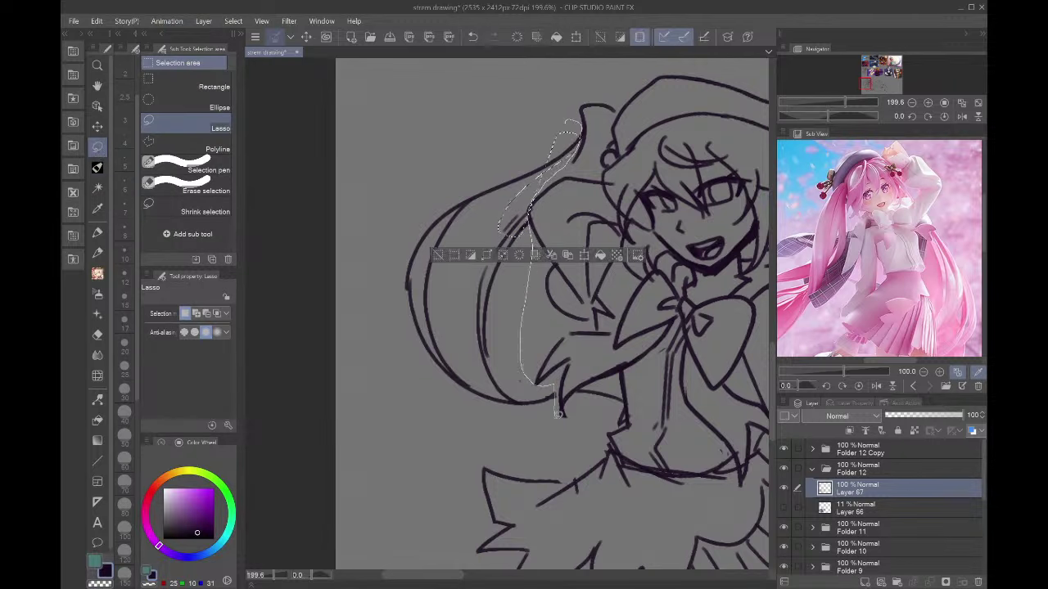
pyautogui.moveTo(612, 382)
pyautogui.mouseDown()
pyautogui.moveTo(516, 463)
pyautogui.moveTo(372, 208)
pyautogui.mouseUp()
pyautogui.press('Delete')
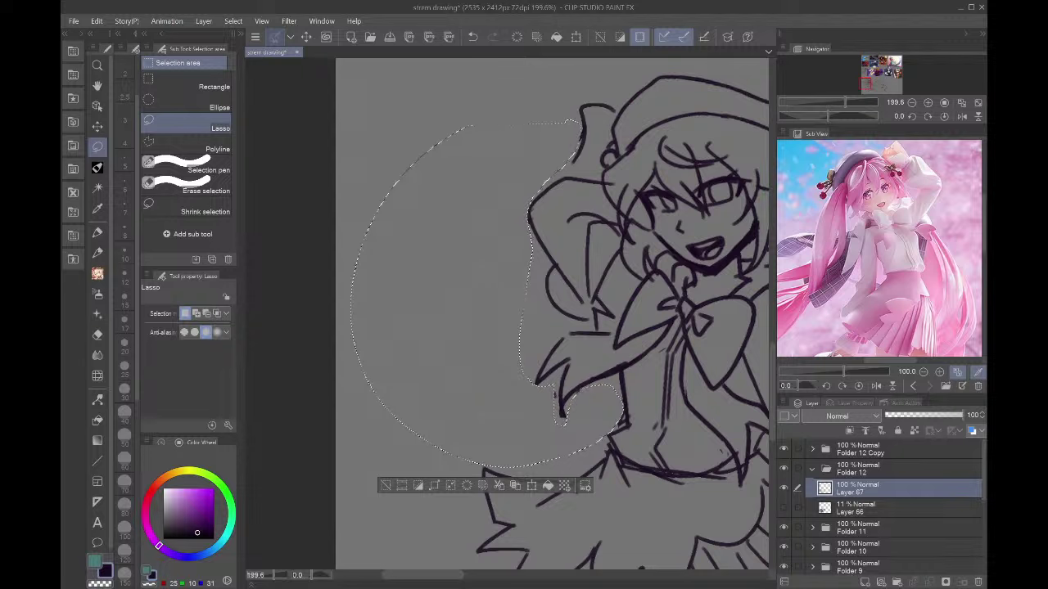
pyautogui.hotkey('ctrl', 'd')
# - Redraw the ponytail behind the raised arm as long curves sweeping down to the skirt, and restore the waist outline
pyautogui.click(97, 168)
pyautogui.moveTo(591, 133); pyautogui.dragTo(571, 442)
pyautogui.hotkey('ctrl', 'z')
pyautogui.moveTo(583, 135)
pyautogui.mouseDown()
pyautogui.moveTo(484, 243)
pyautogui.moveTo(542, 462)
pyautogui.moveTo(521, 275)
pyautogui.mouseUp()
pyautogui.moveTo(600, 383); pyautogui.dragTo(620, 424)
# - Examine the figure's overall shape and ponytail balance from a distance in mirrored and normal view
pyautogui.scroll(-6, 608, 347)
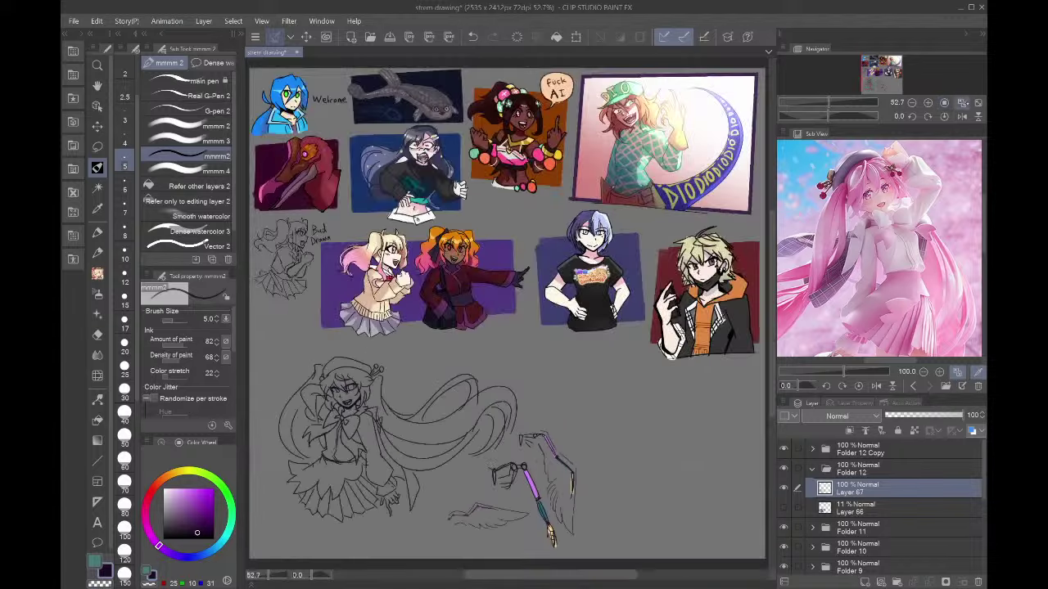
pyautogui.click(962, 116)
pyautogui.click(962, 116)
pyautogui.click(962, 116)
pyautogui.click(963, 116)
pyautogui.click(963, 117)
pyautogui.scroll(4, 281, 543)
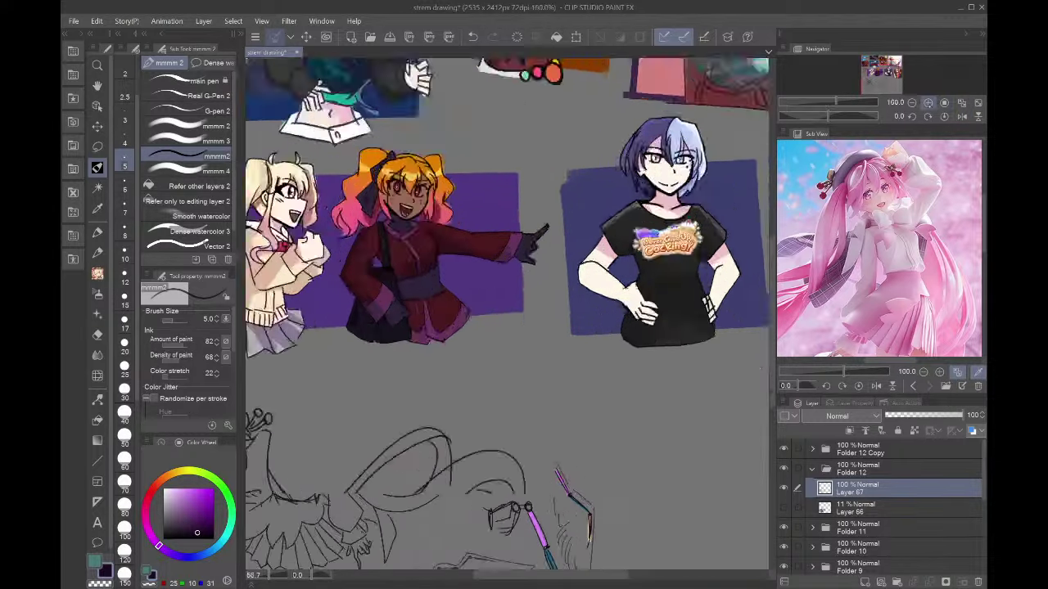
pyautogui.moveTo(467, 270); pyautogui.dragTo(550, 354)
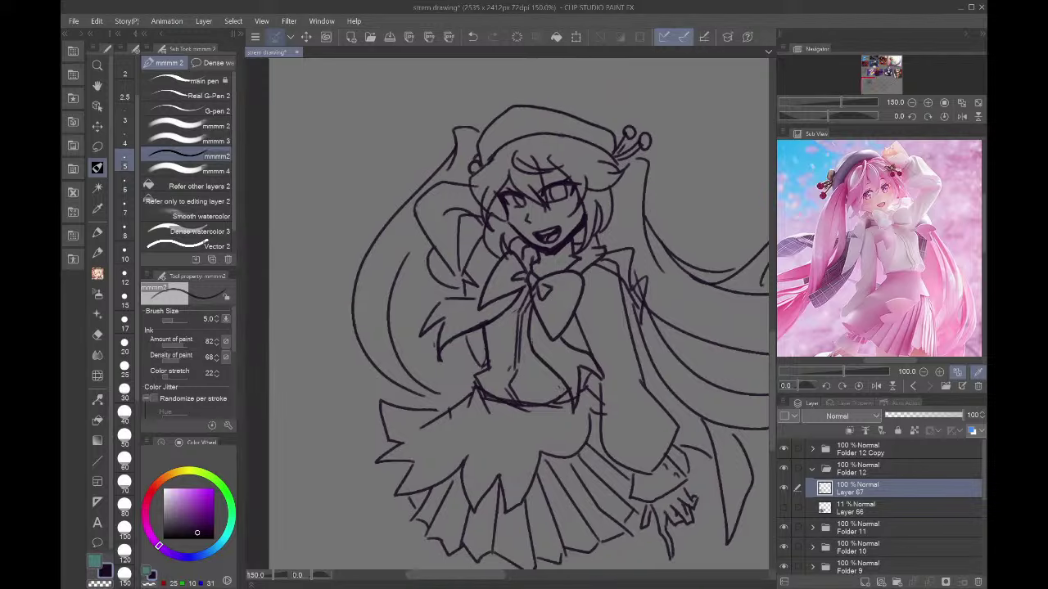
# - Add a new layer directly below Layer 67 and sample the light pink of the hair from the reference image
pyautogui.hotkey('ctrl', 'shift', 'n')
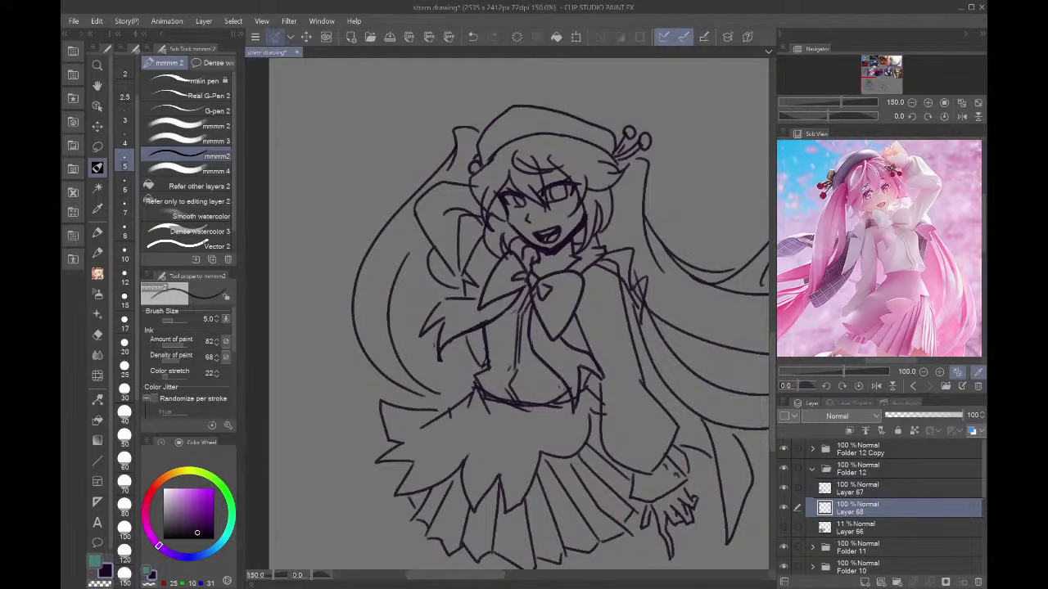
pyautogui.click(935, 282)
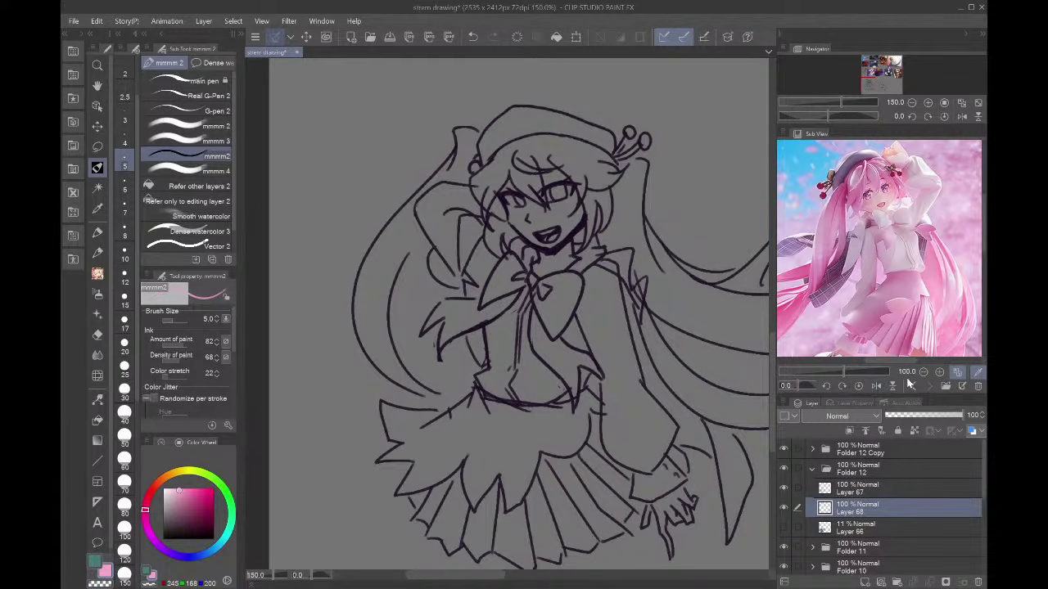